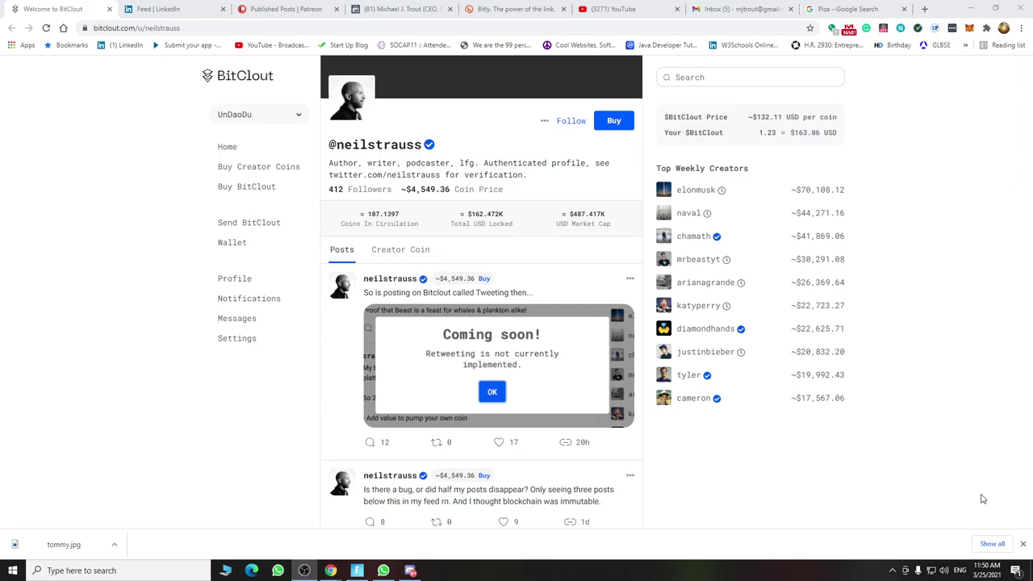
click(880, 483)
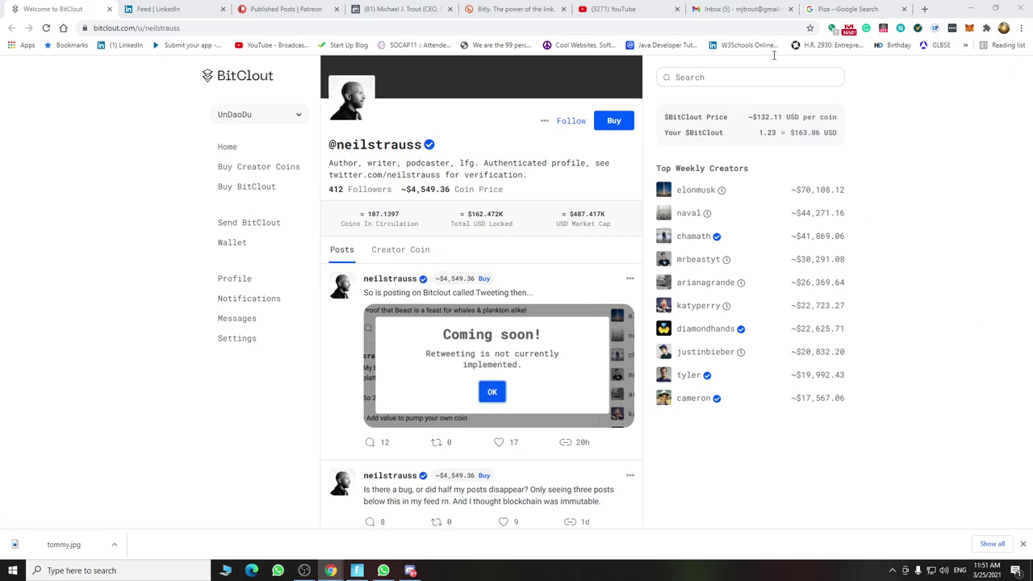
click(153, 9)
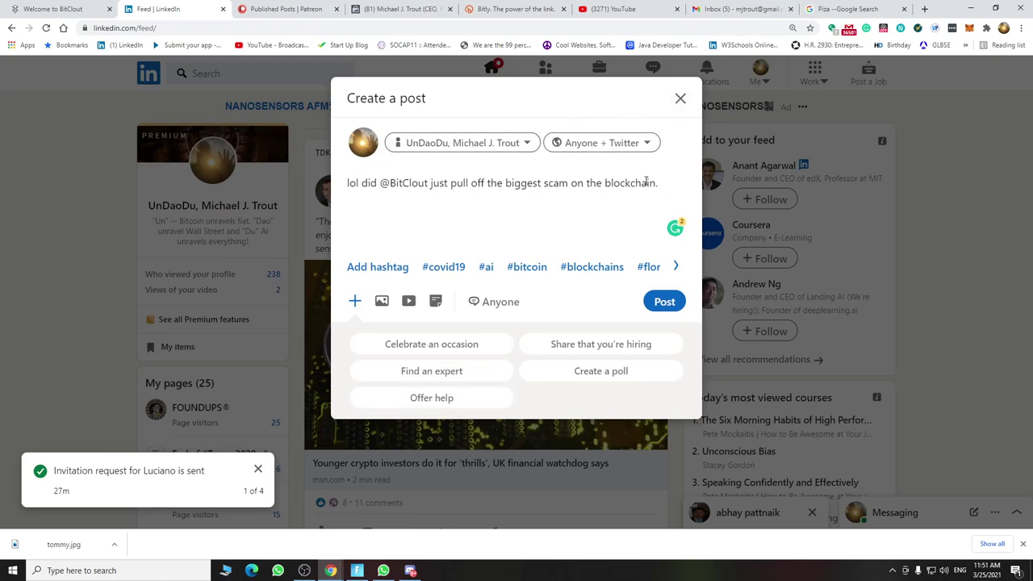
- Delete the opening words 'lol did' from the LinkedIn draft
drag(662, 183, 430, 183)
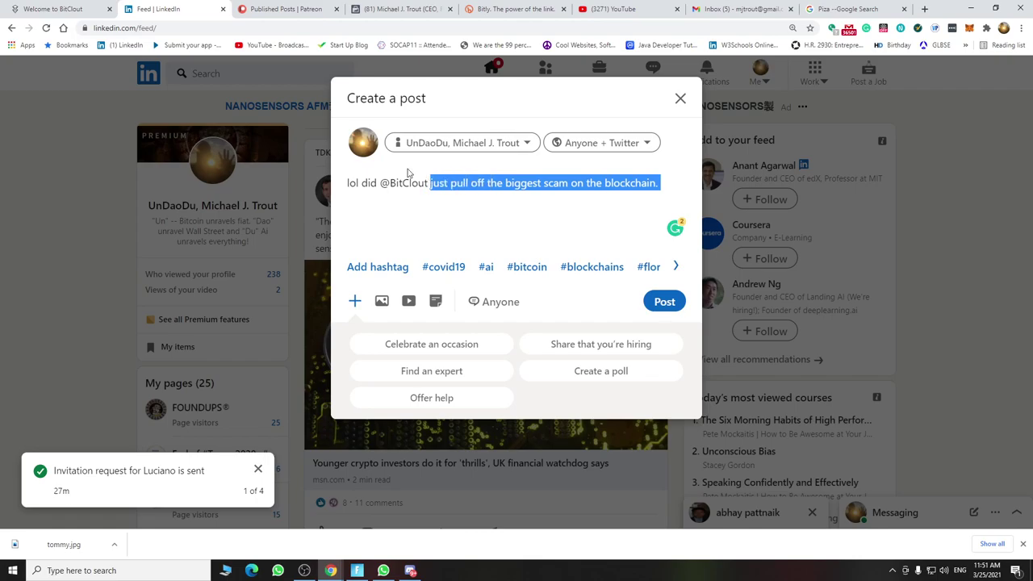
drag(379, 183, 332, 187)
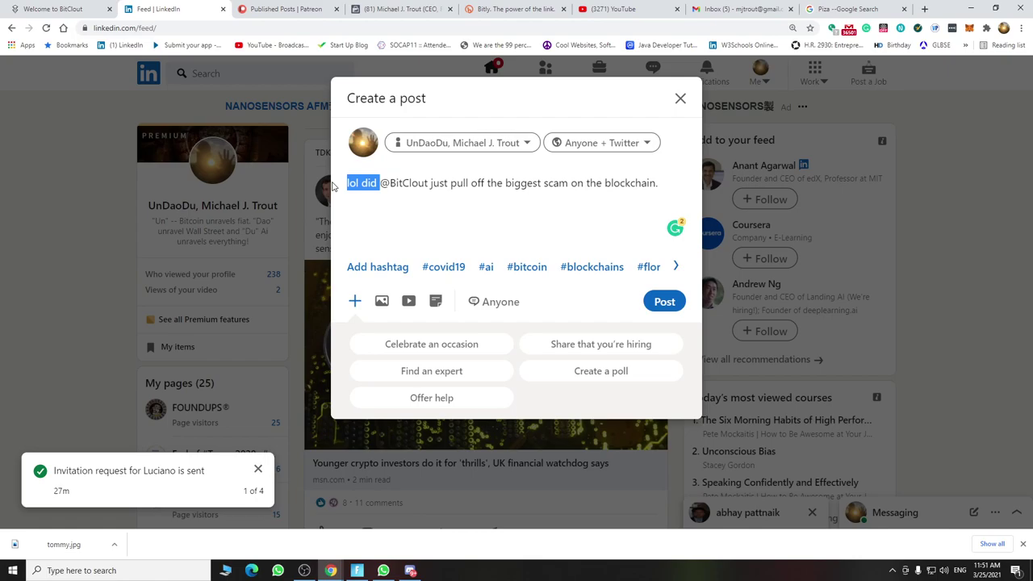
key(BackSpace)
drag(397, 183, 662, 197)
text(is the )
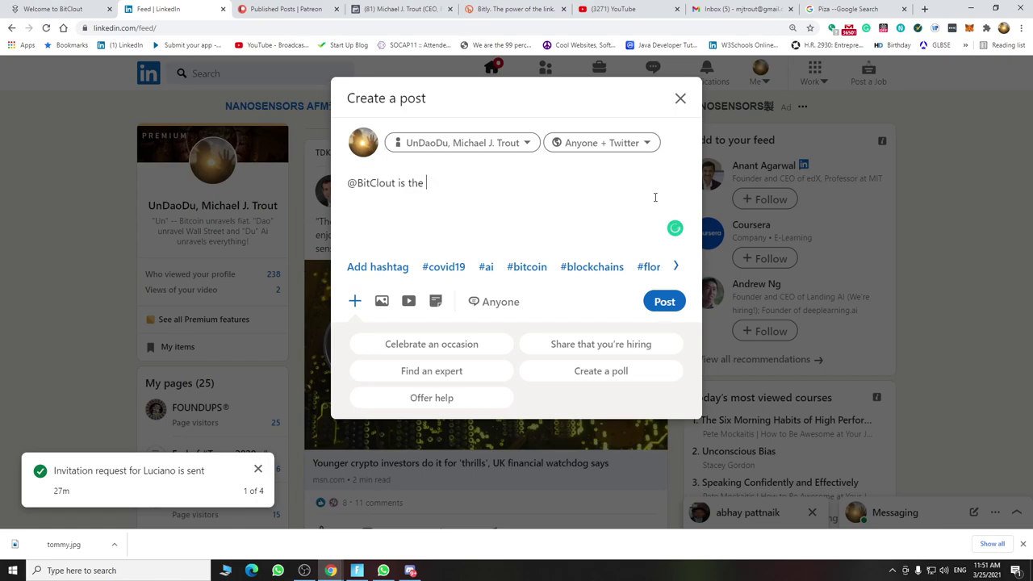
text(biggest thing on the planbe)
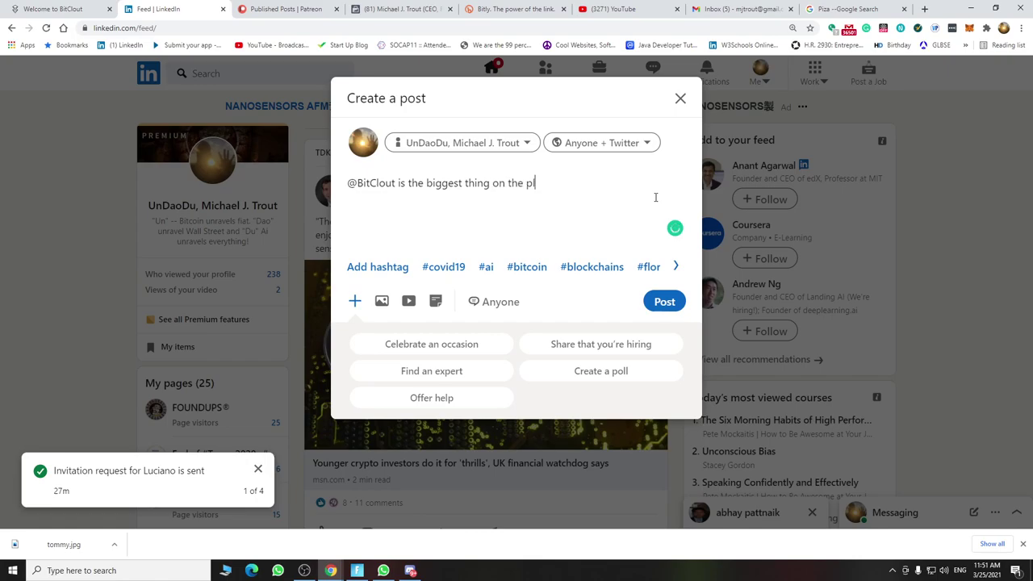
key(BackSpace)
key(BackSpace)
text(et.)
text(...)
text( it)
text( not only )
text(validates )
text(eve)
text(r)
text(ything @U)
text(nDao)
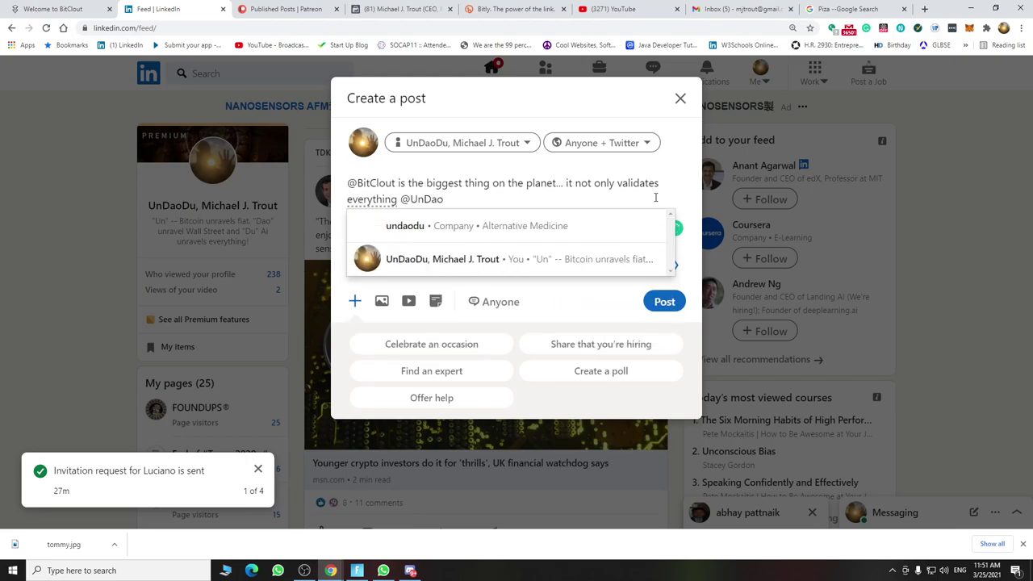
text(D)
text(u)
text( has been )
text(saty)
text(ying about)
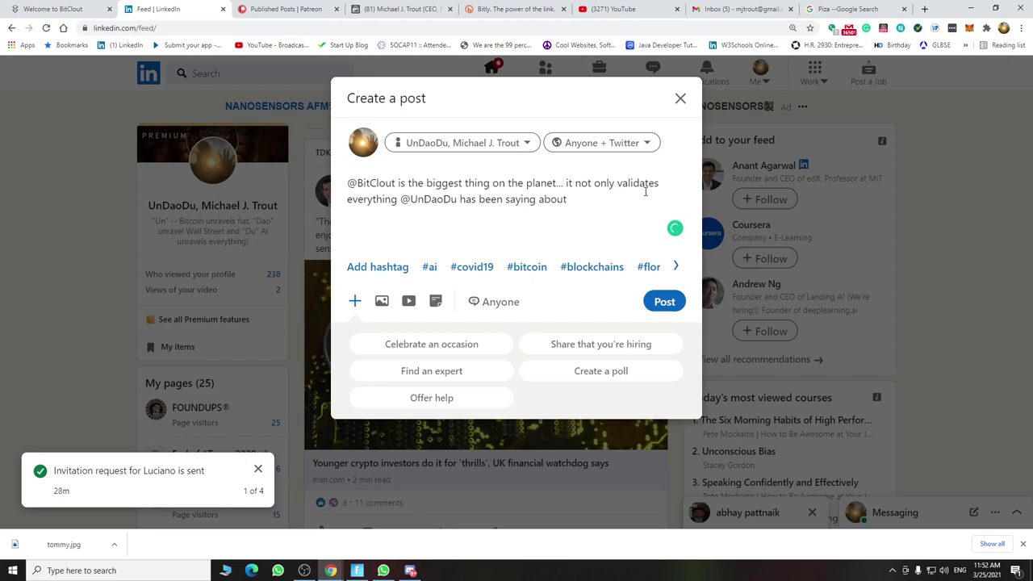
text( it)
- Replace the trailing 'about it' with 'but it's doing it. Join', fixing typos along the way
key(BackSpace)
key(BackSpace)
key(BackSpace)
key(BackSpace)
text(but it's foin)
key(BackSpace)
key(BackSpace)
key(BackSpace)
key(BackSpace)
text(goin)
key(BackSpace)
key(BackSpace)
key(BackSpace)
key(BackSpace)
text(sio)
key(BackSpace)
key(BackSpace)
key(BackSpace)
text(doing it. JOin)
key(BackSpace)
key(BackSpace)
text(oin)
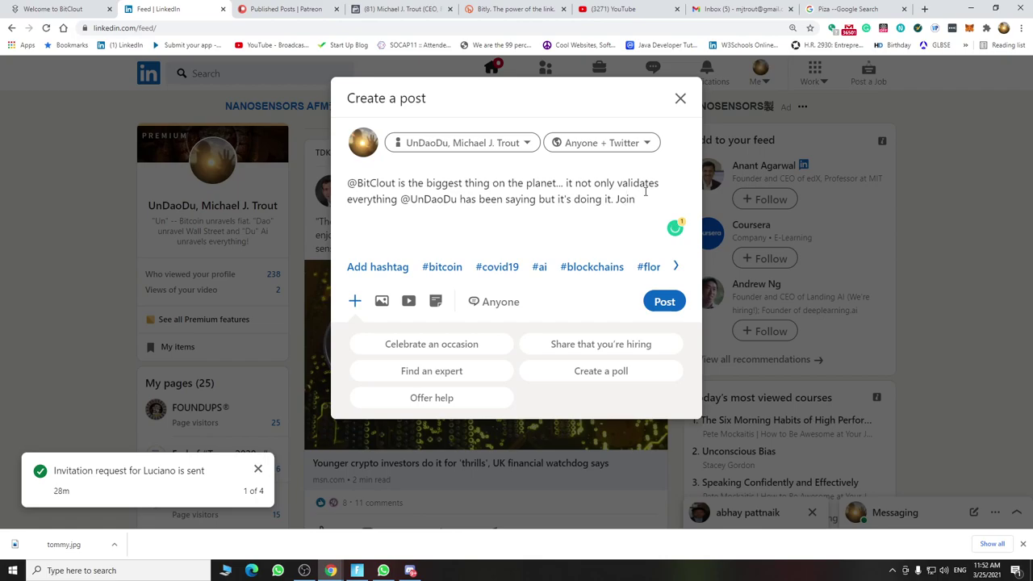
text(FOur)
key(BackSpace)
key(BackSpace)
key(BackSpace)
key(BackSpace)
- Change the phrase to 'doing it!' and add 'him in #GrowthHacking' after Join
drag(539, 202, 615, 199)
text(t !)
drag(610, 199, 606, 199)
click(607, 199)
click(635, 201)
text(him in #GrowthHacking)
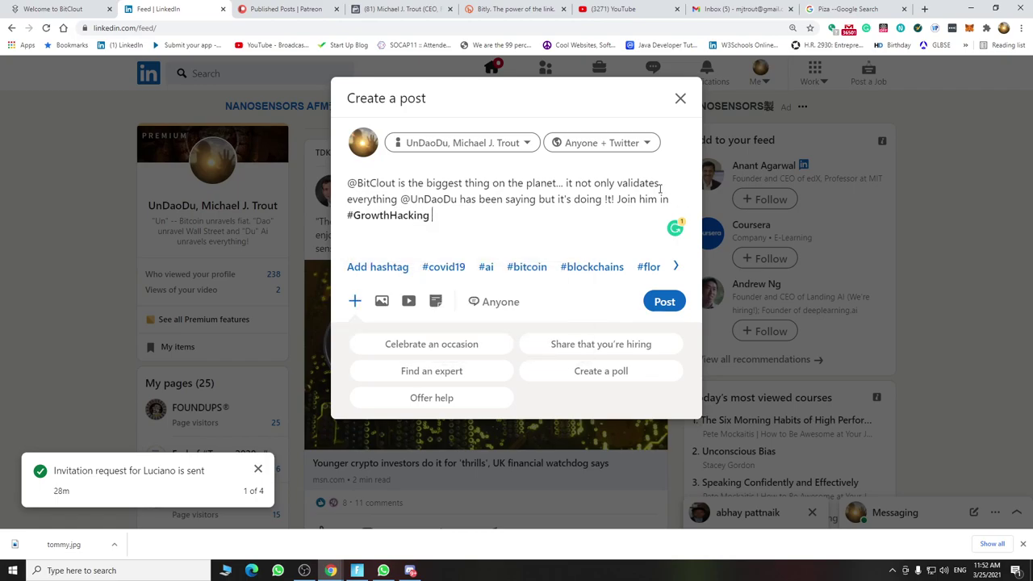
drag(356, 183, 347, 183)
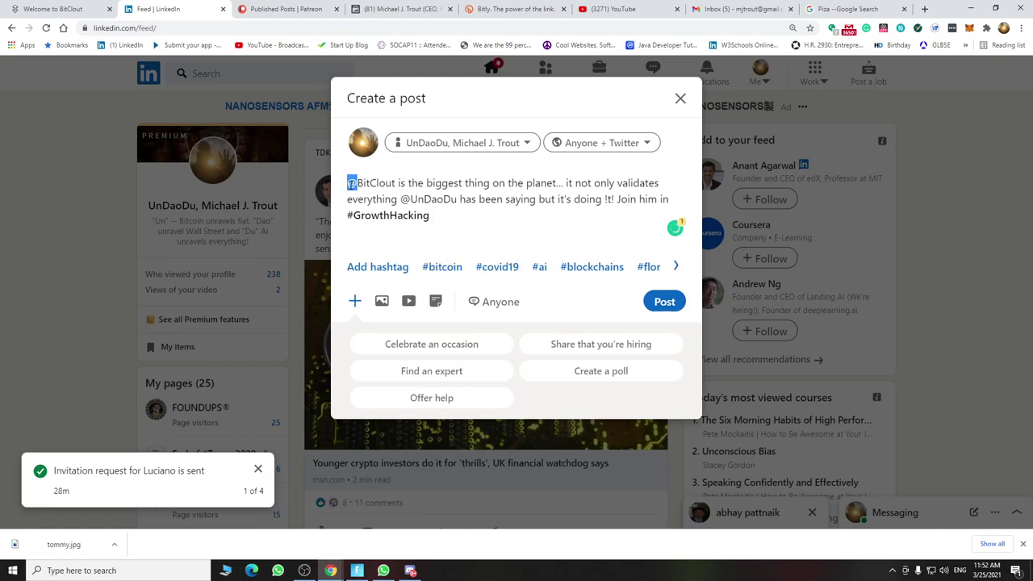
text(#)
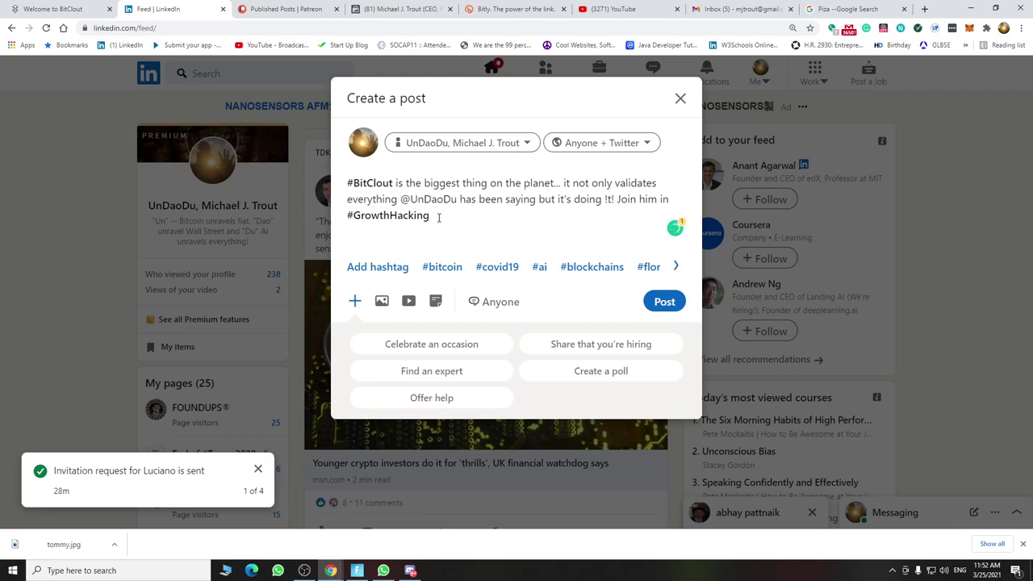
double_click(628, 200)
text(watch)
double_click(674, 200)
text(live)
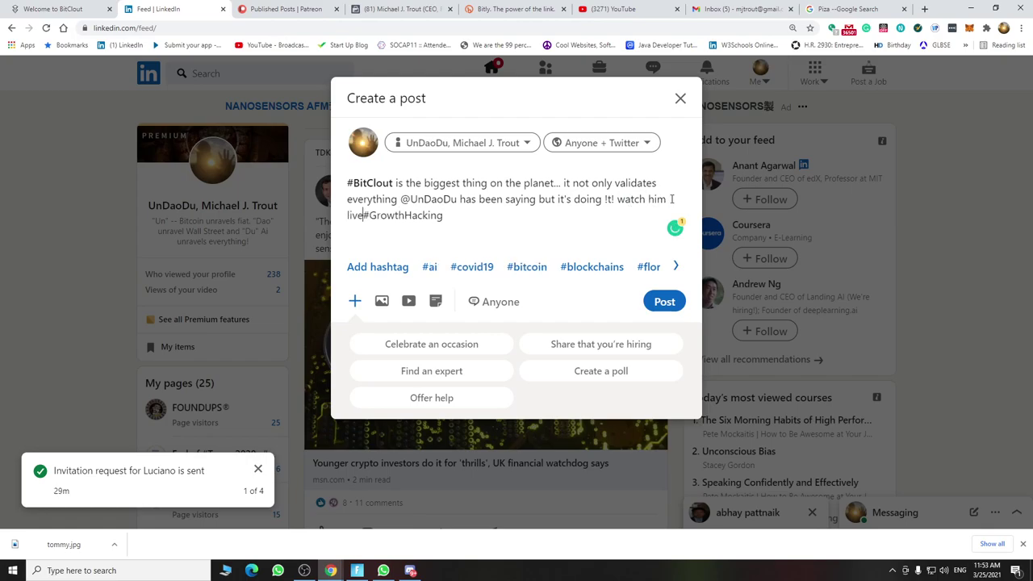
click(389, 215)
drag(354, 216, 347, 216)
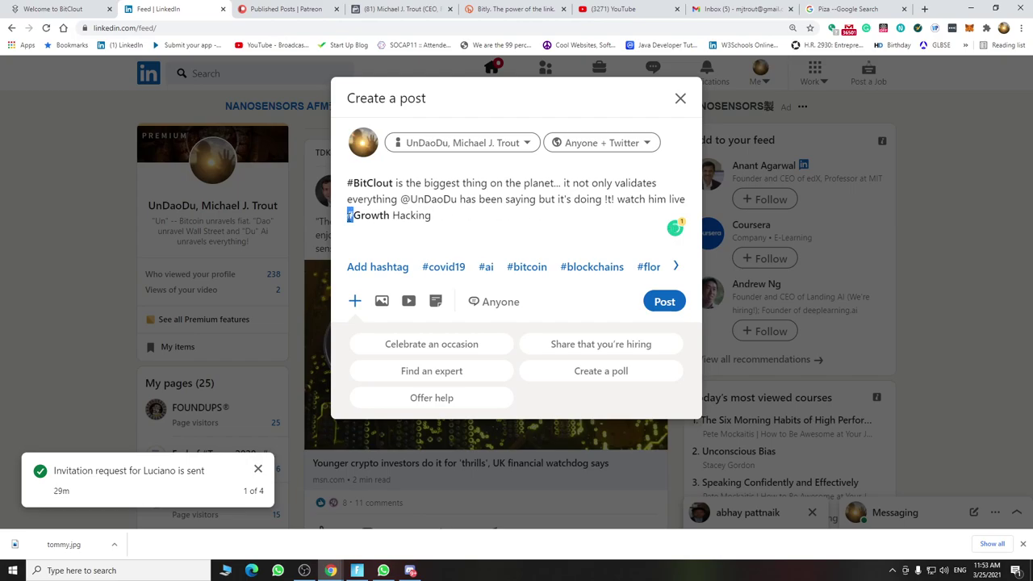
key(BackSpace)
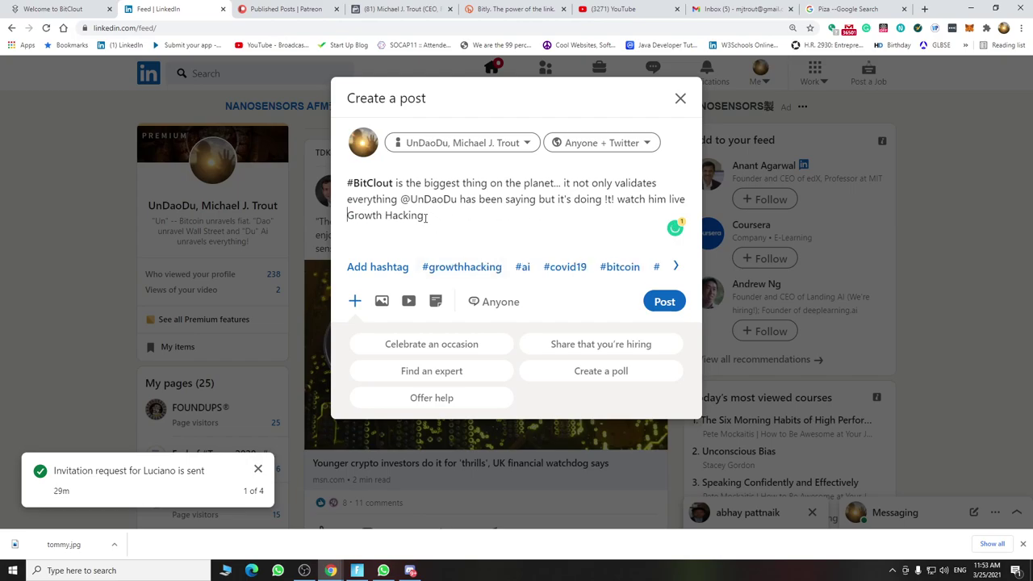
text(the crap out )
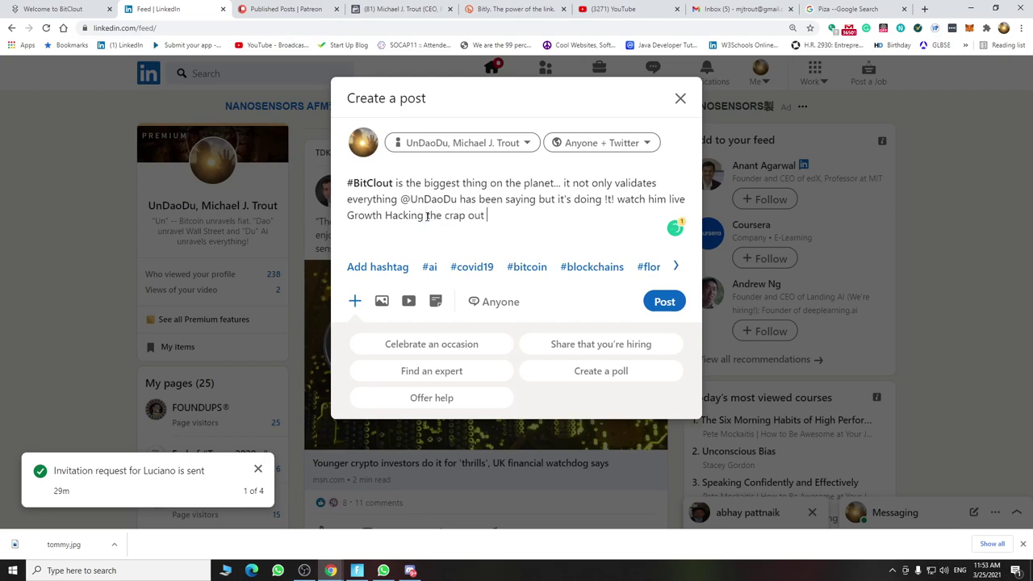
text(of it! www.foundup)
key(BackSpace)
key(BackSpace)
key(BackSpace)
key(BackSpace)
key(BackSpace)
key(BackSpace)
key(BackSpace)
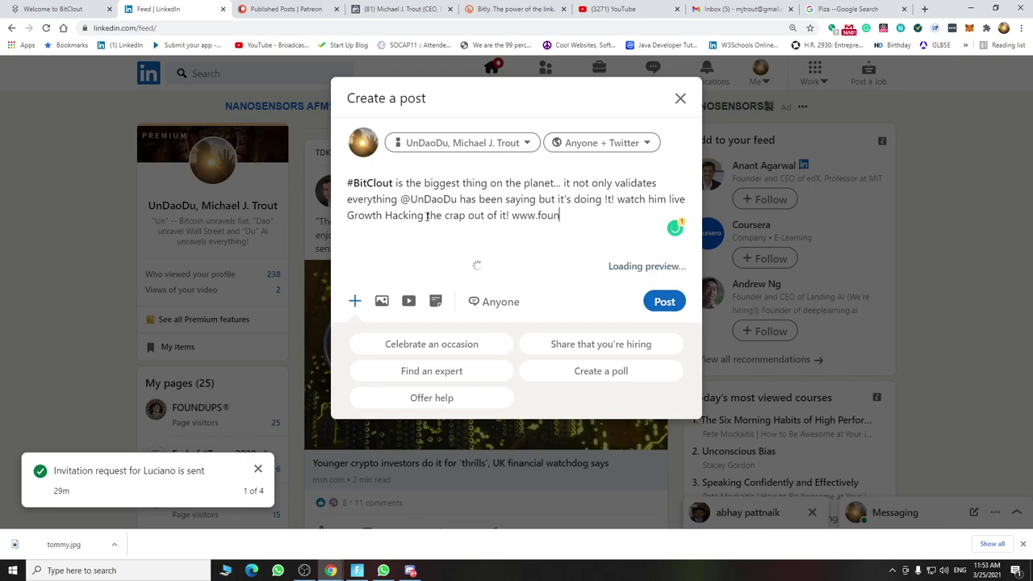
text(t)
text(wi)
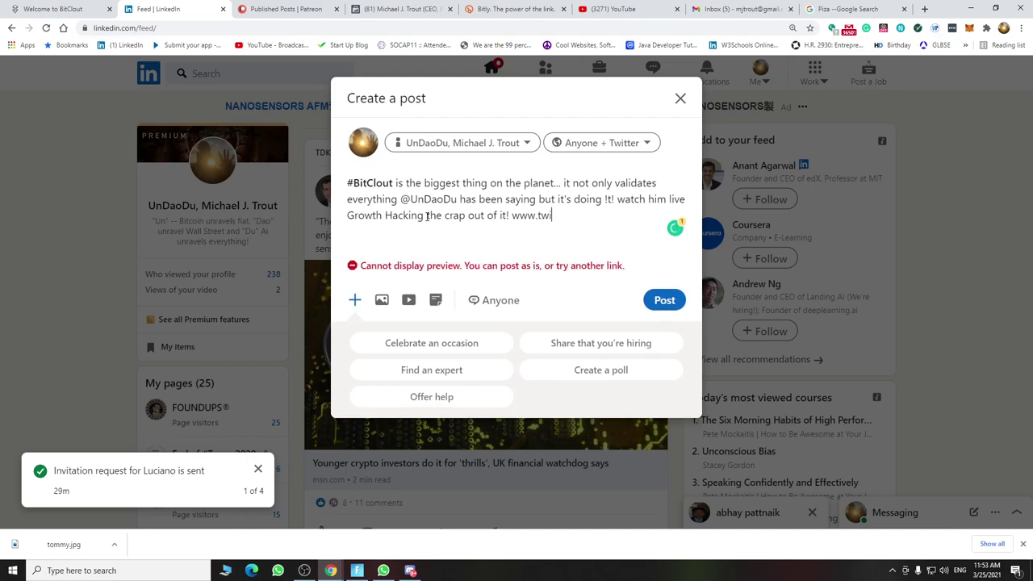
text(tch.)
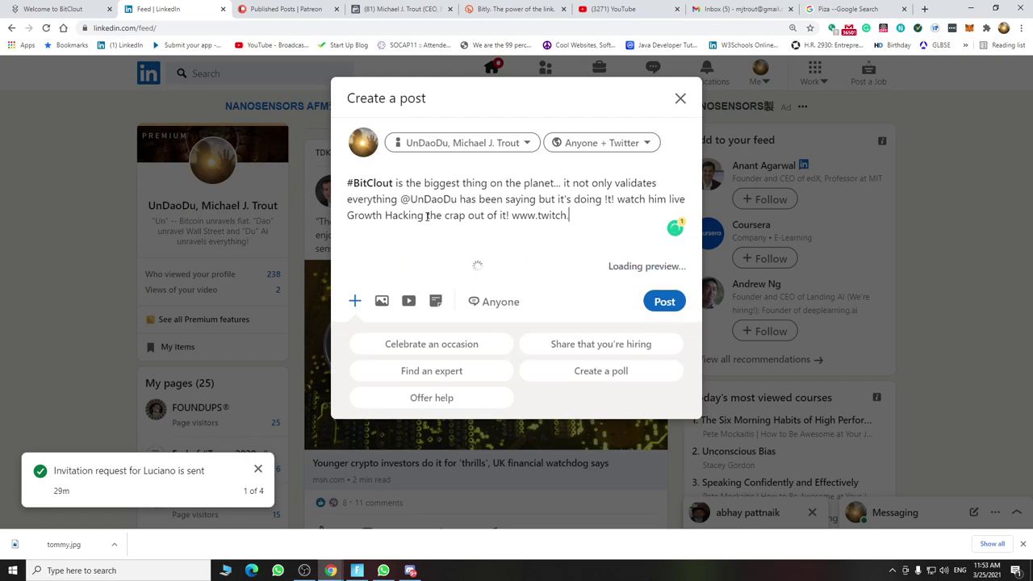
text(com/foundups)
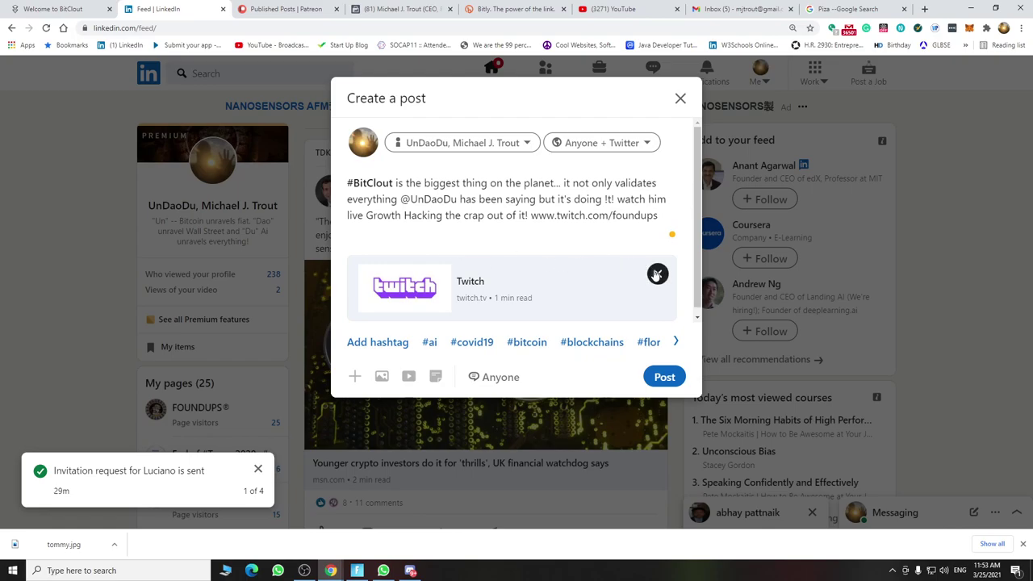
- Remove the Twitch preview card, add 'LIVE!' before the link, and publish the LinkedIn post
click(657, 274)
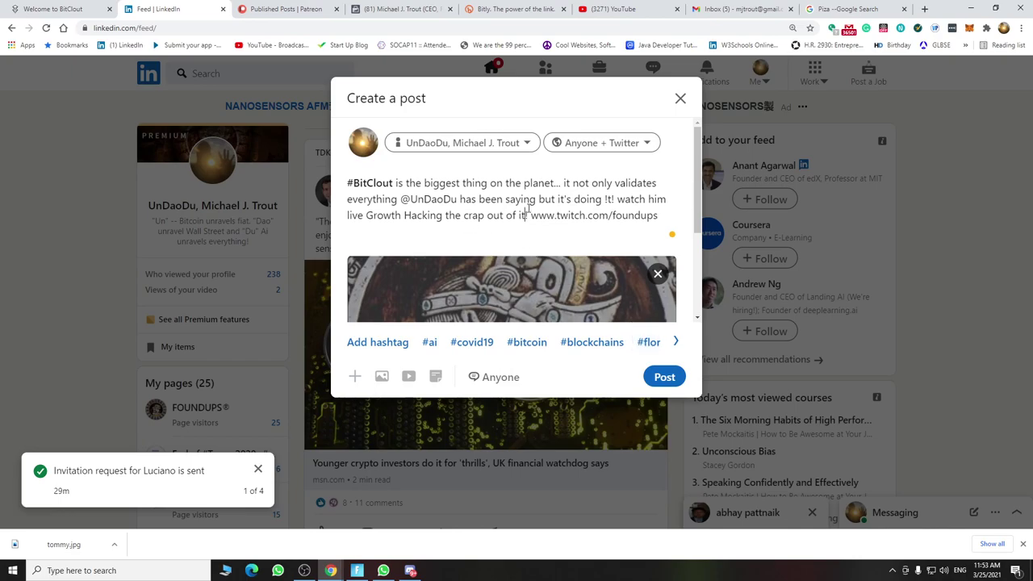
text(LIVE)
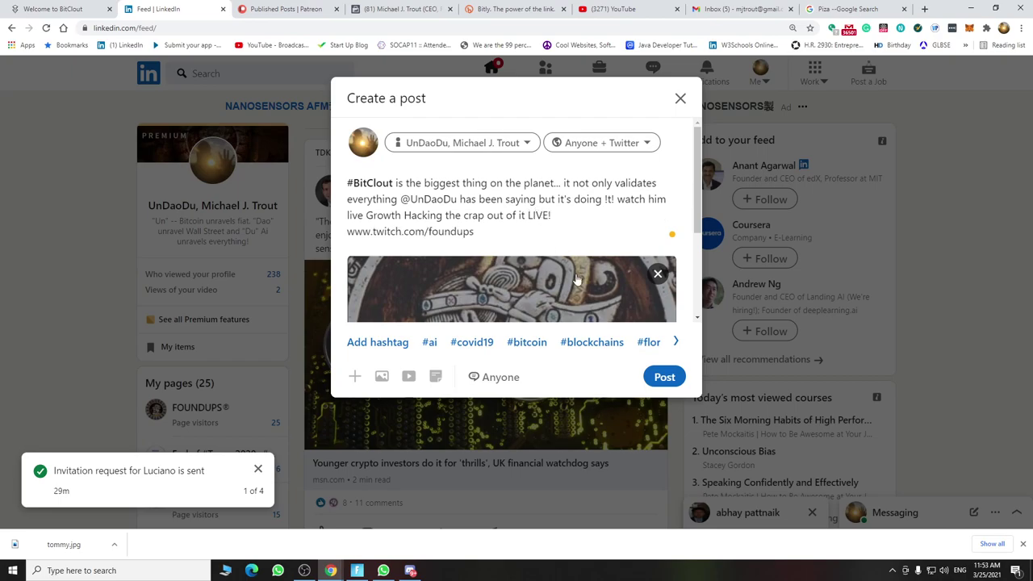
text(!)
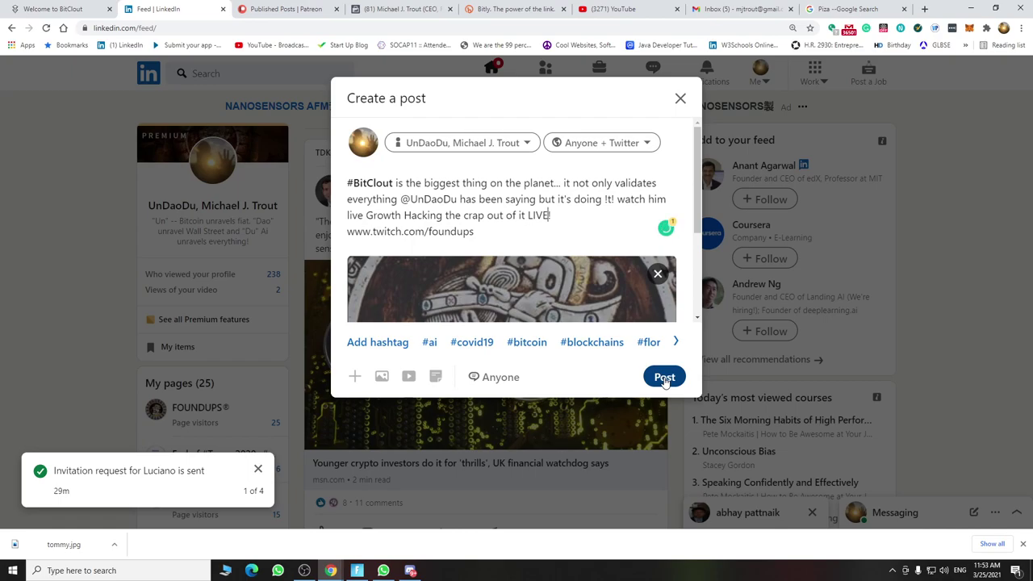
click(664, 379)
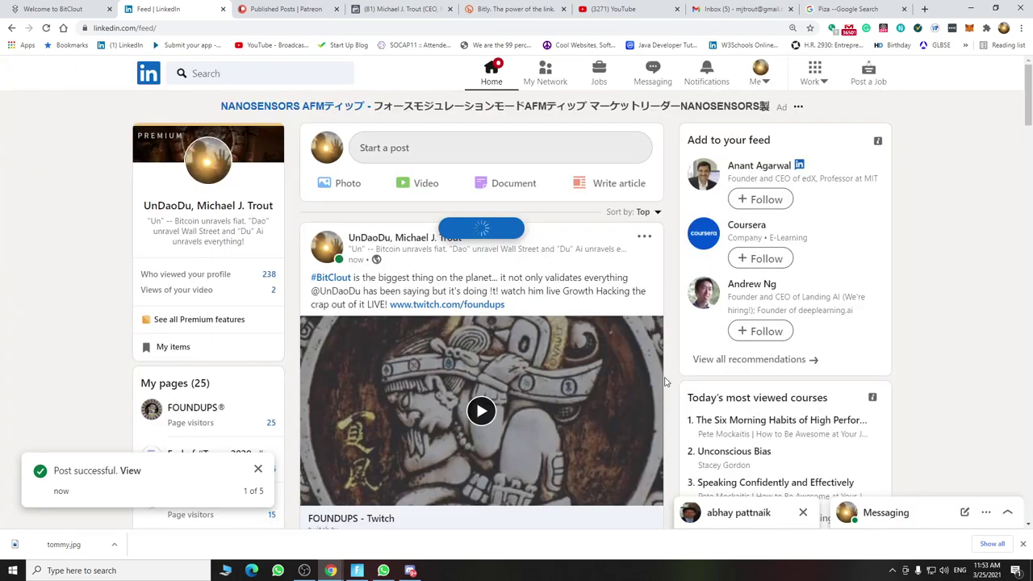
- Scroll down the feed to review the published post, then switch back to the BitClout tab
scroll(665, 380, down, 1)
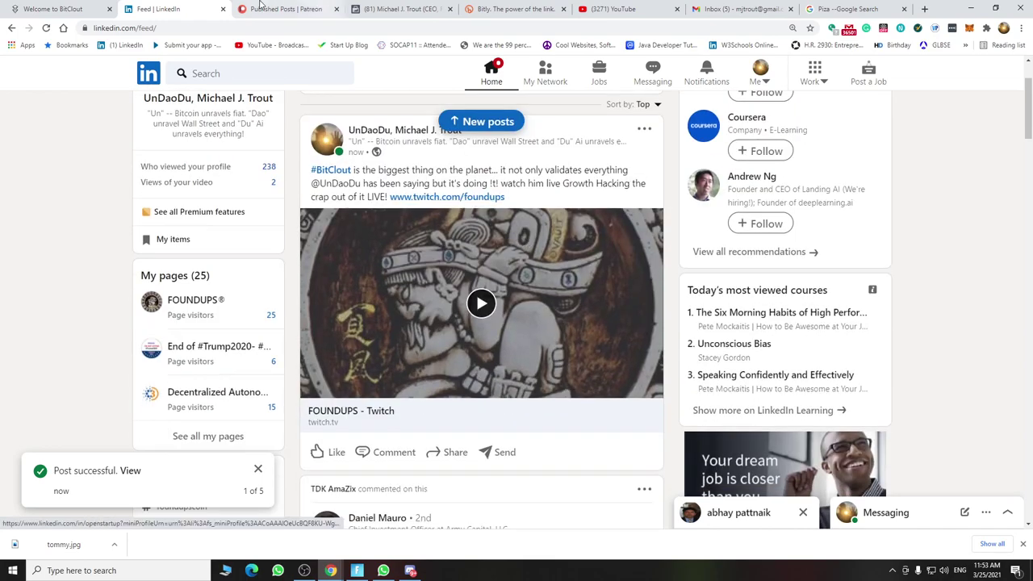
click(66, 9)
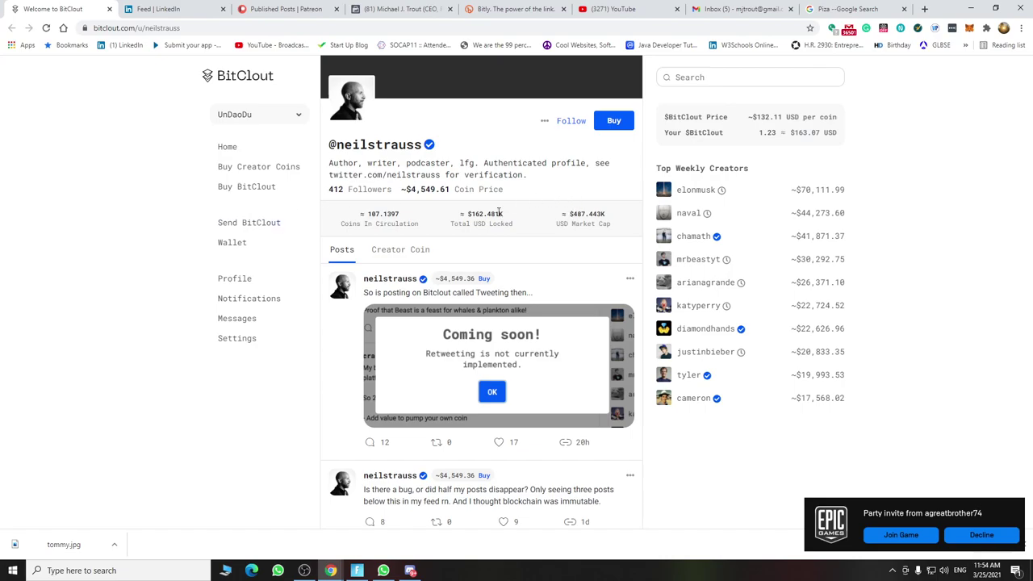
scroll(453, 201, down, 3)
scroll(458, 201, up, 3)
click(250, 83)
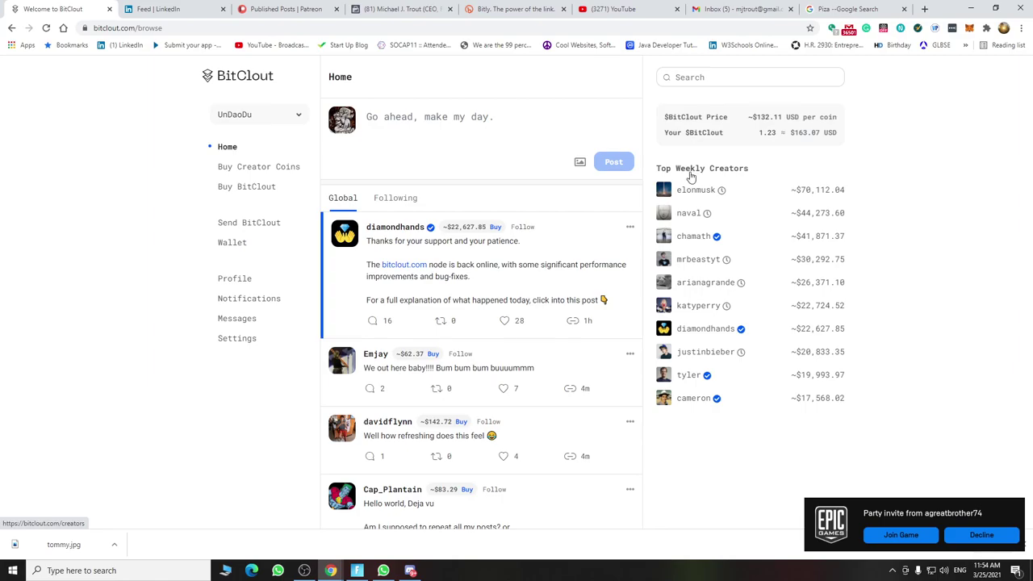
- Open the full Buy Creator Coins list and scroll down through it
click(717, 175)
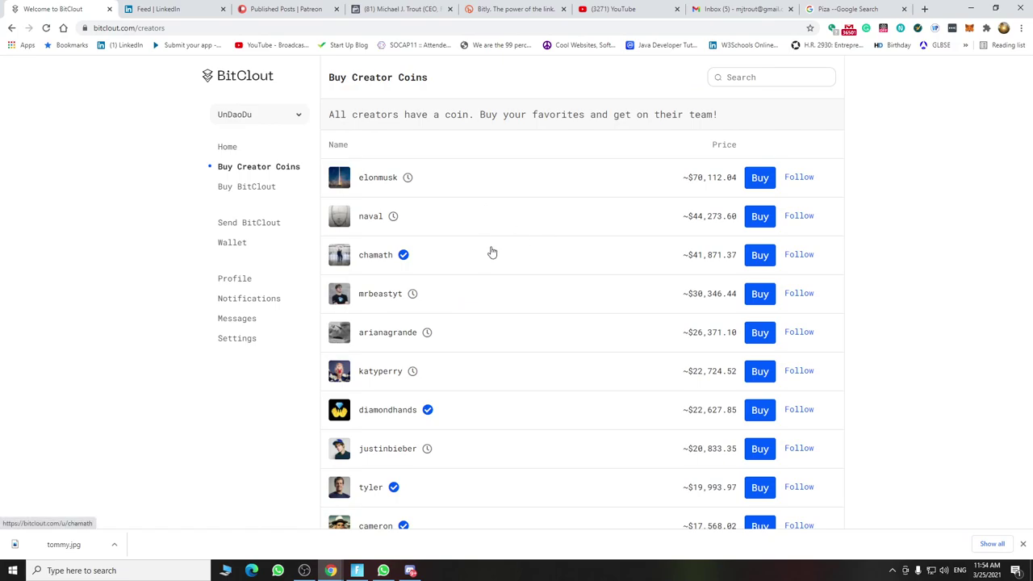
scroll(616, 295, down, 15)
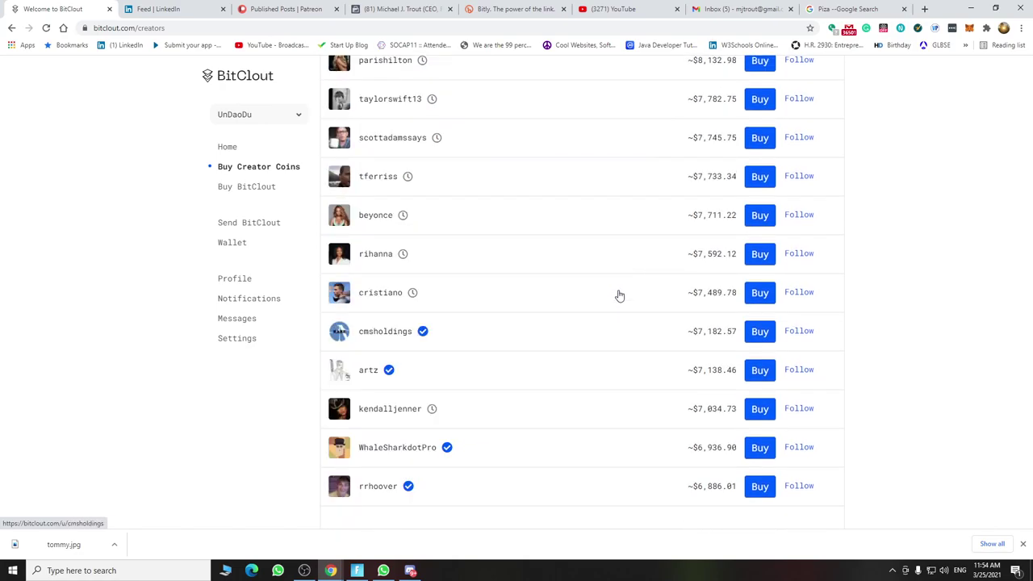
scroll(619, 296, down, 20)
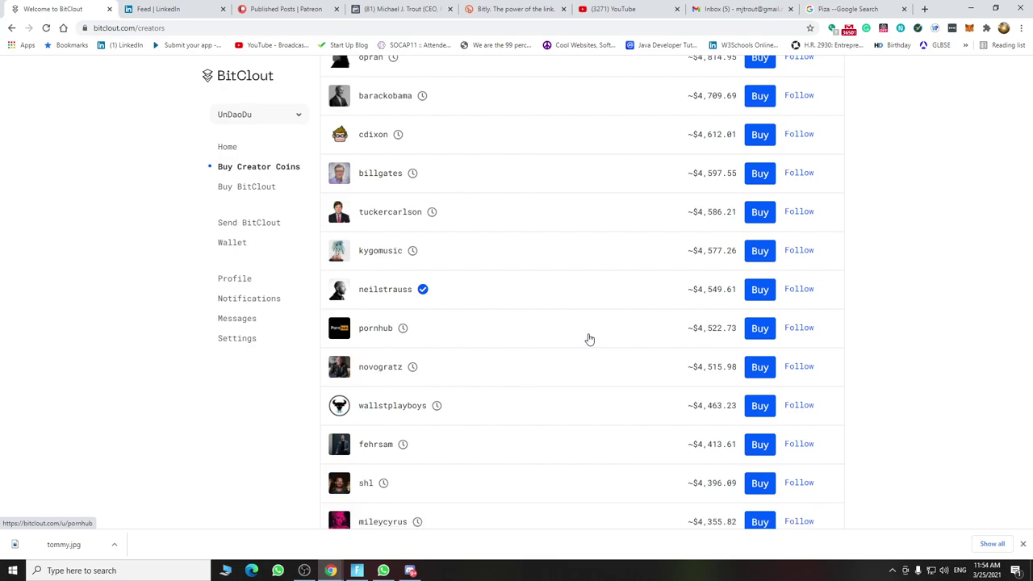
scroll(590, 341, down, 11)
scroll(590, 342, down, 15)
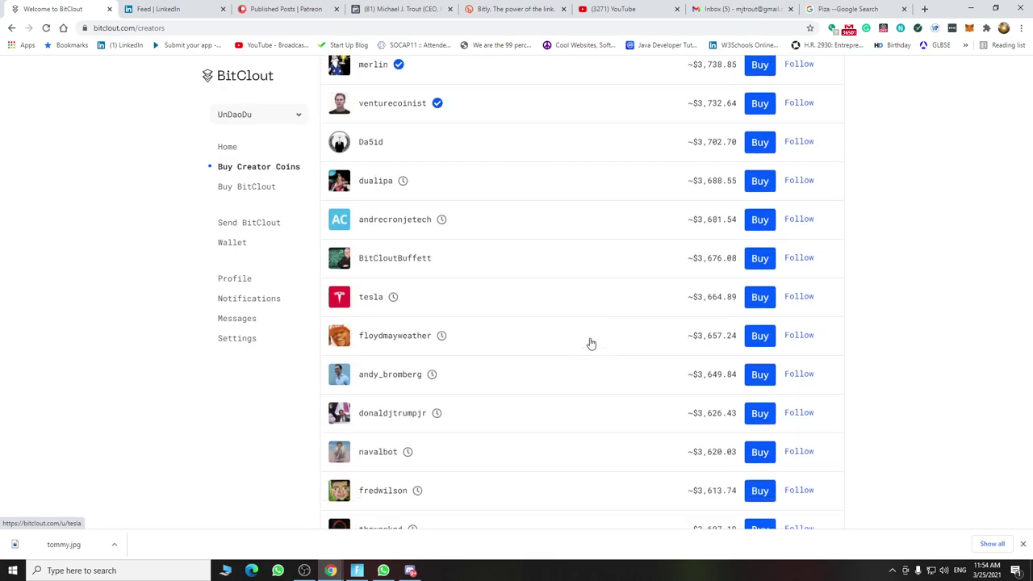
- Open kevinrose's profile in a new tab, view it, and return to the creator list
right_click(393, 258)
click(442, 261)
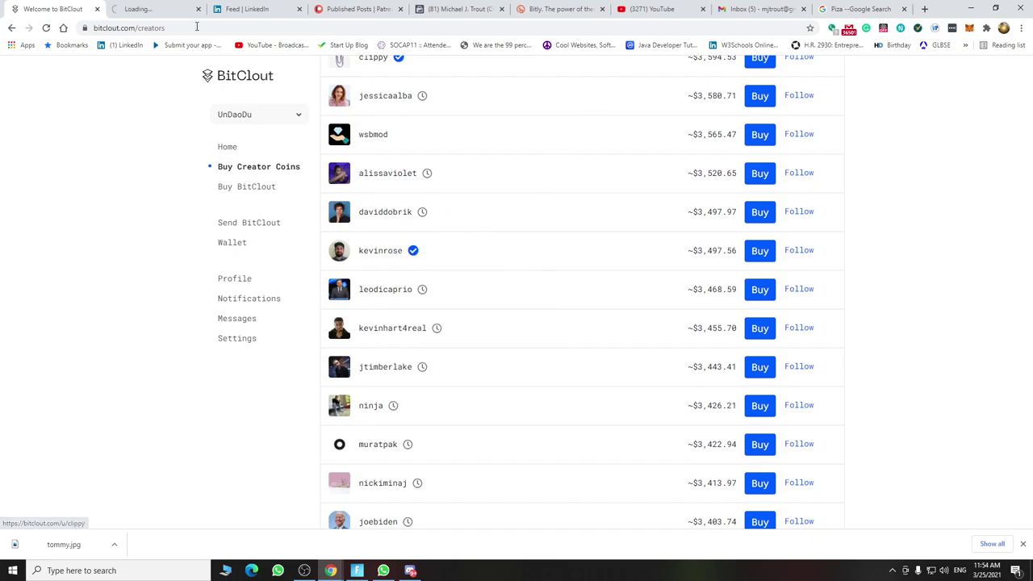
click(161, 10)
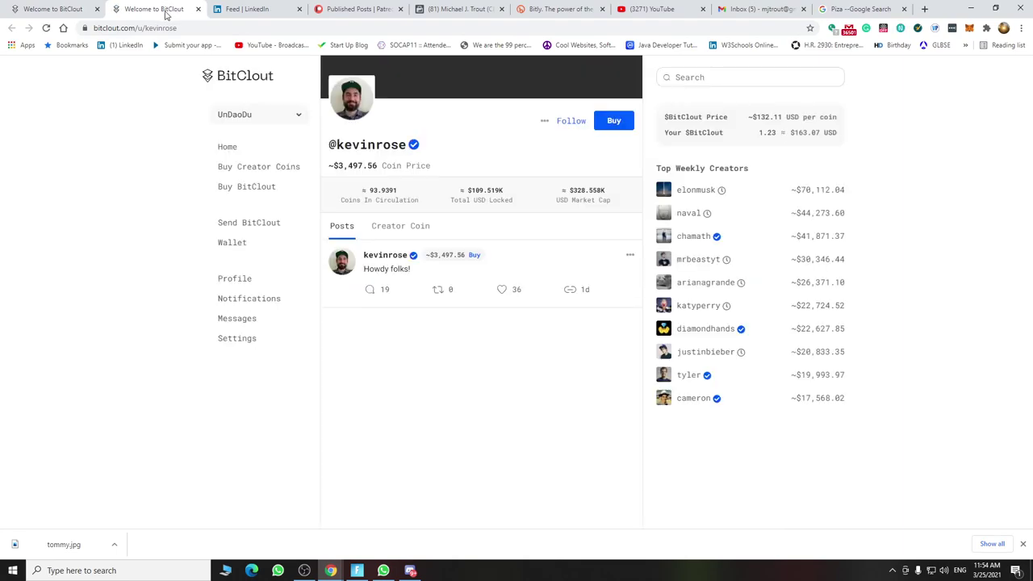
click(52, 9)
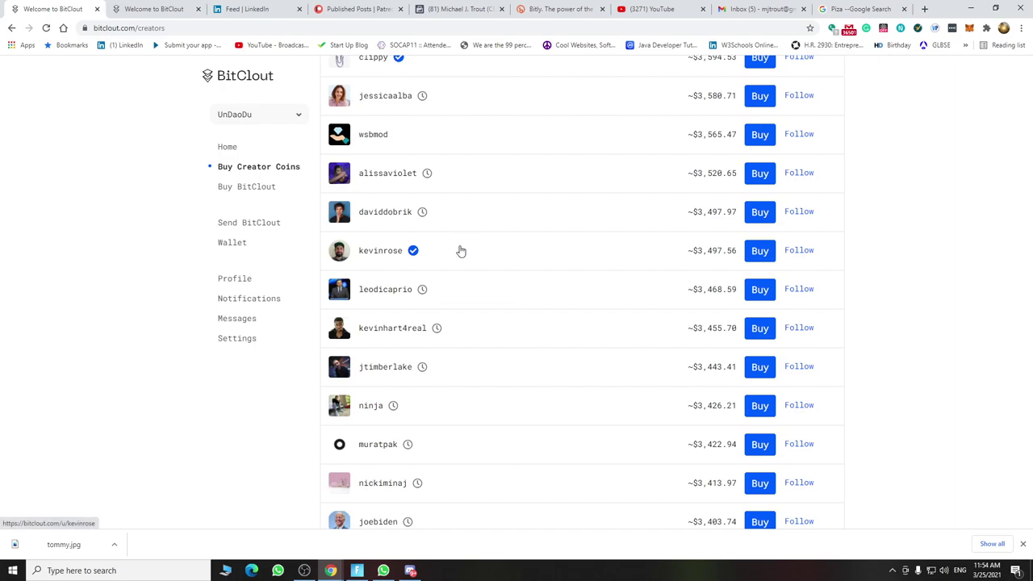
- Scroll the creator coin rankings all the way to the bottom of the list
scroll(459, 250, down, 7)
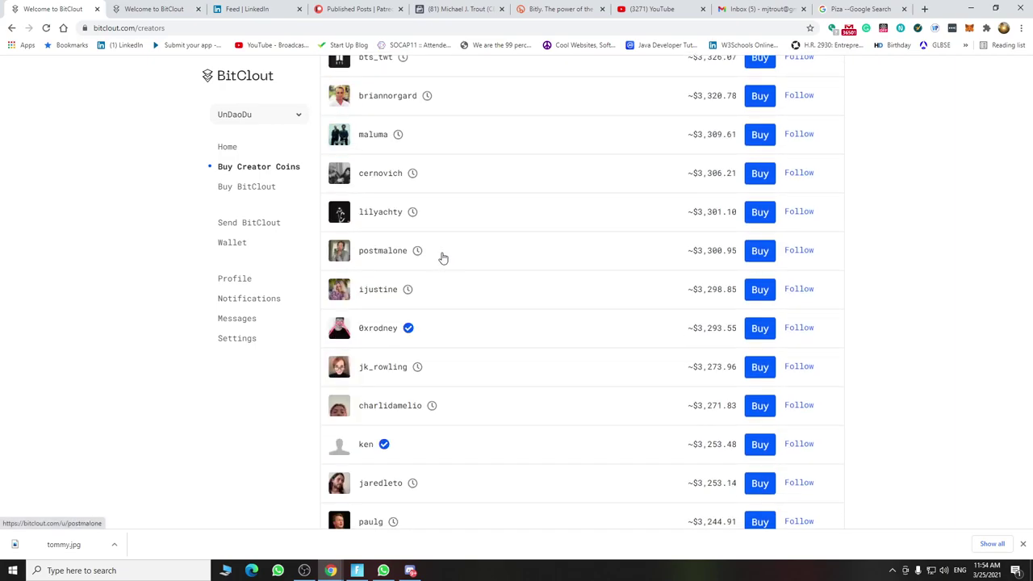
scroll(443, 256, up, 3)
right_click(382, 200)
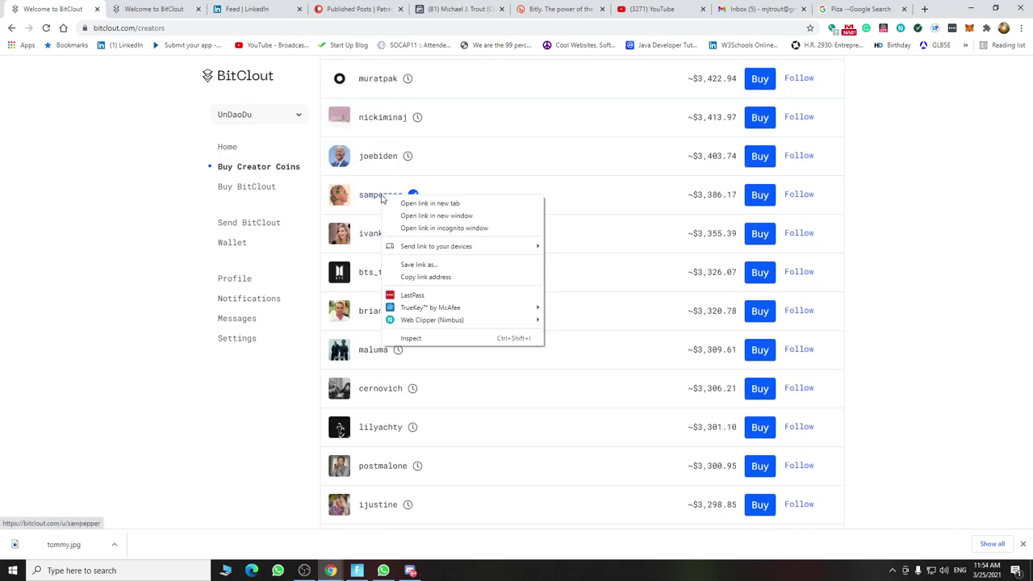
click(964, 244)
scroll(615, 267, down, 15)
scroll(615, 274, down, 5)
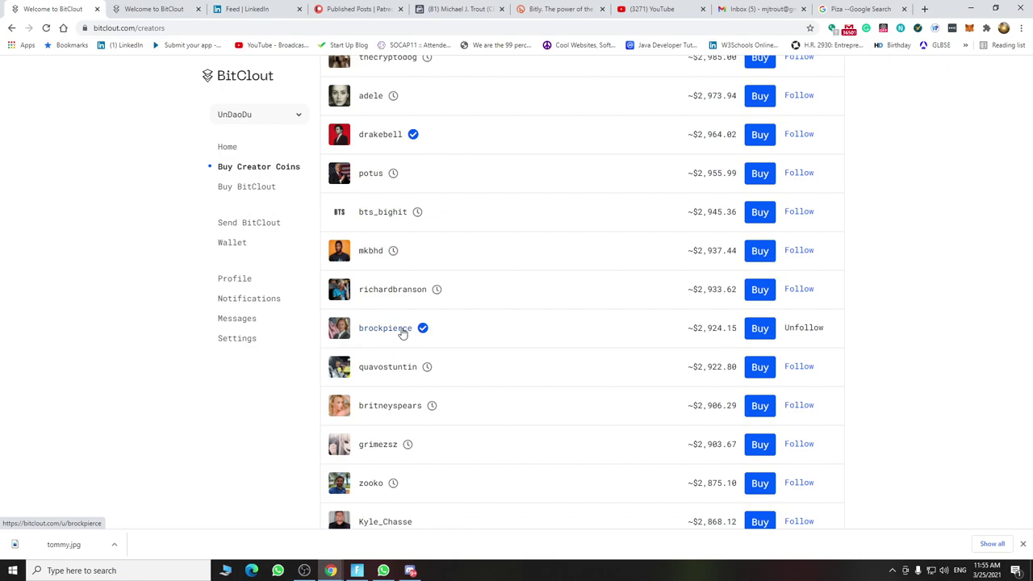
scroll(403, 333, down, 15)
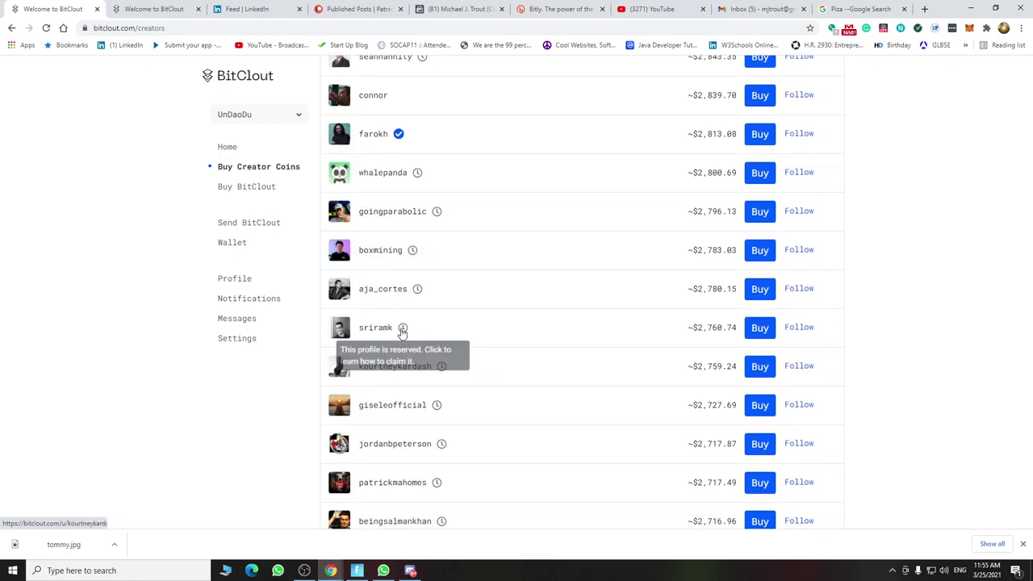
scroll(403, 333, down, 10)
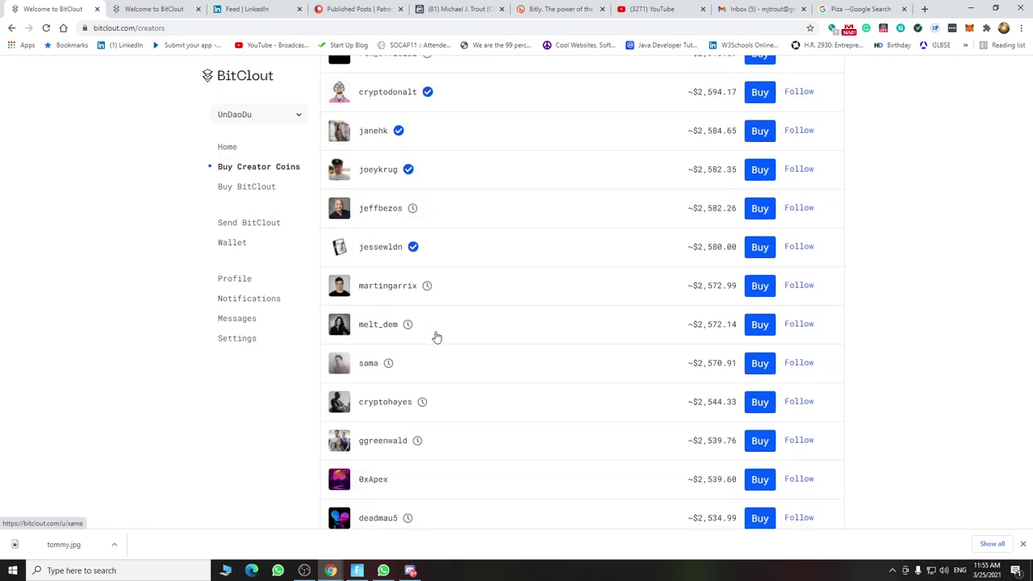
scroll(419, 346, down, 5)
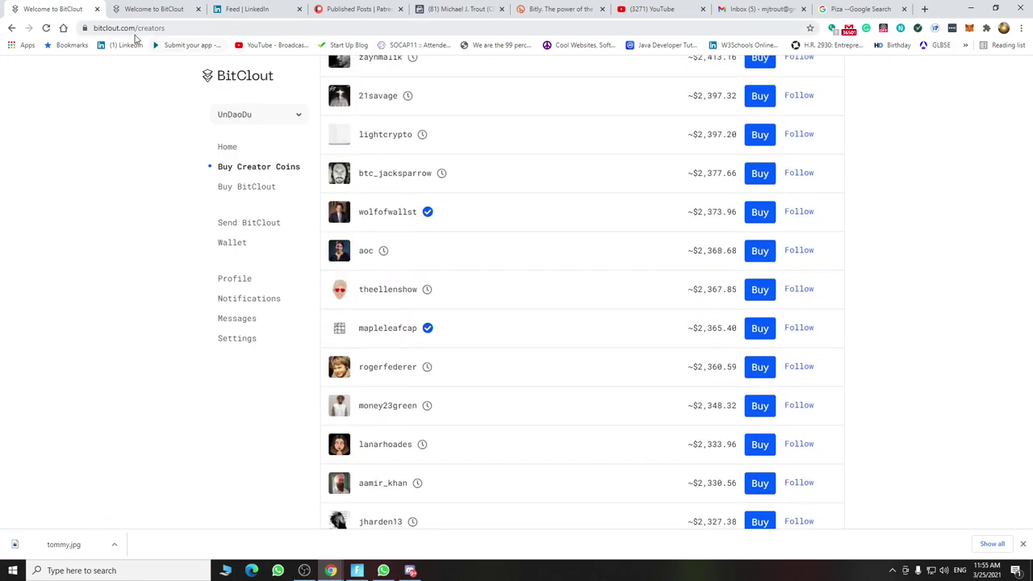
scroll(416, 371, down, 15)
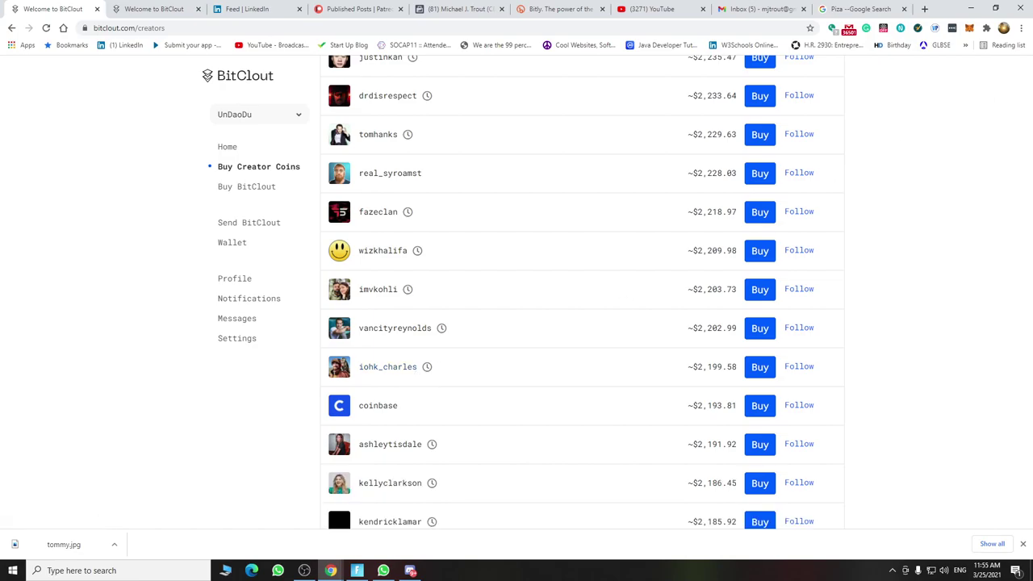
- In LinkedIn Messaging, send 'on twitter.com/foundups growth hacking bitclout' in the open thread
click(234, 9)
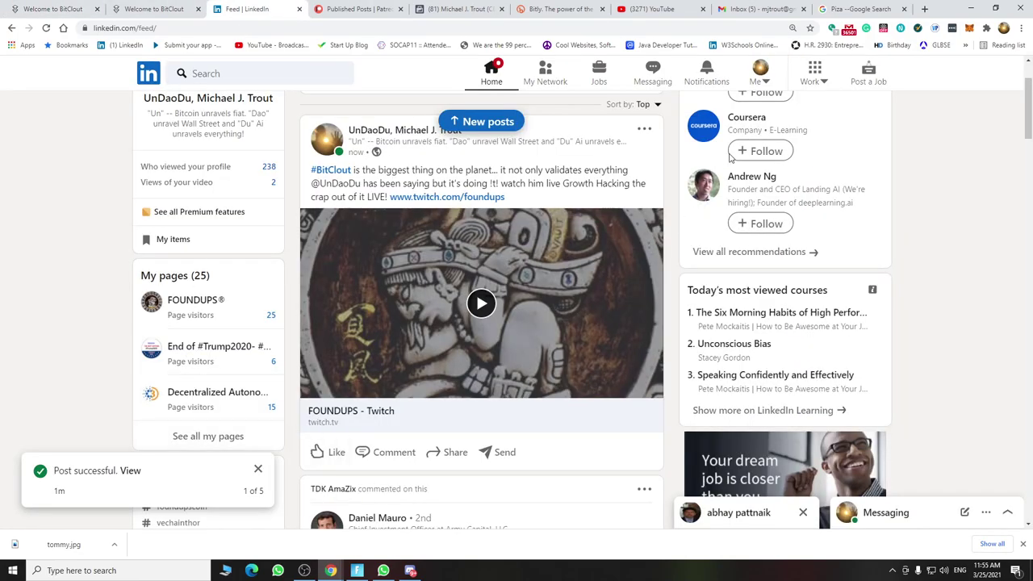
click(651, 71)
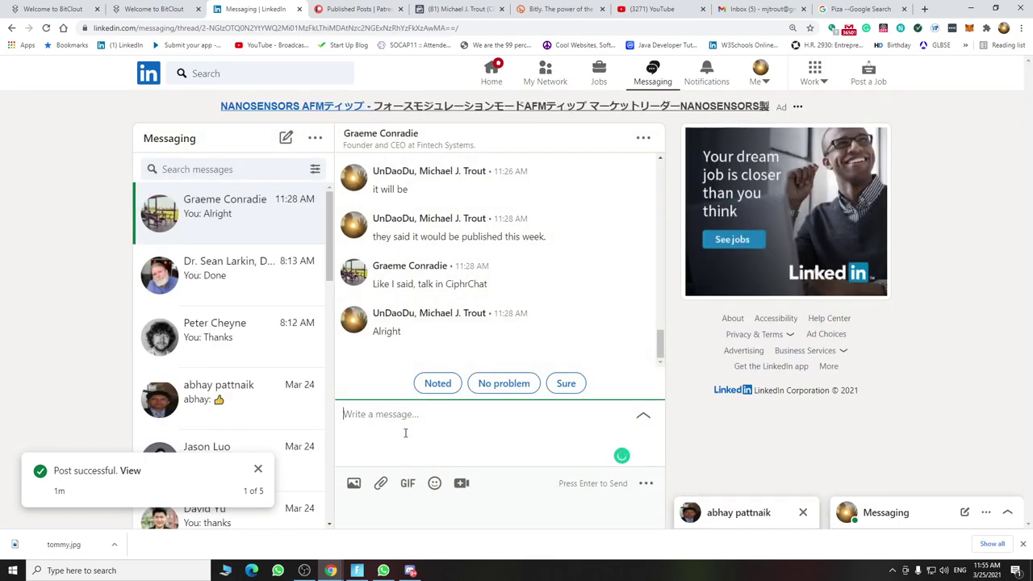
text(on)
text(twitter.com/)
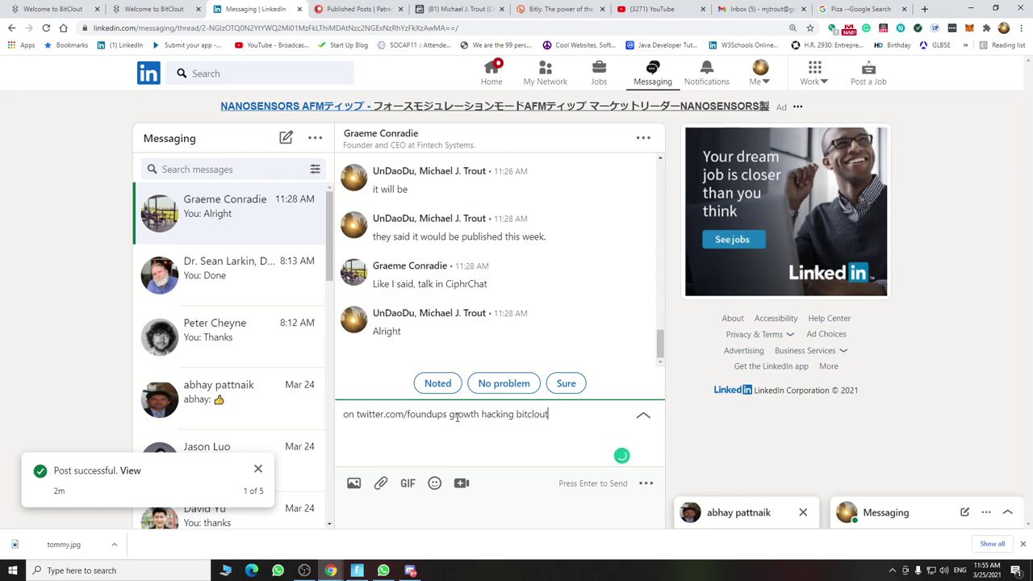
key(Return)
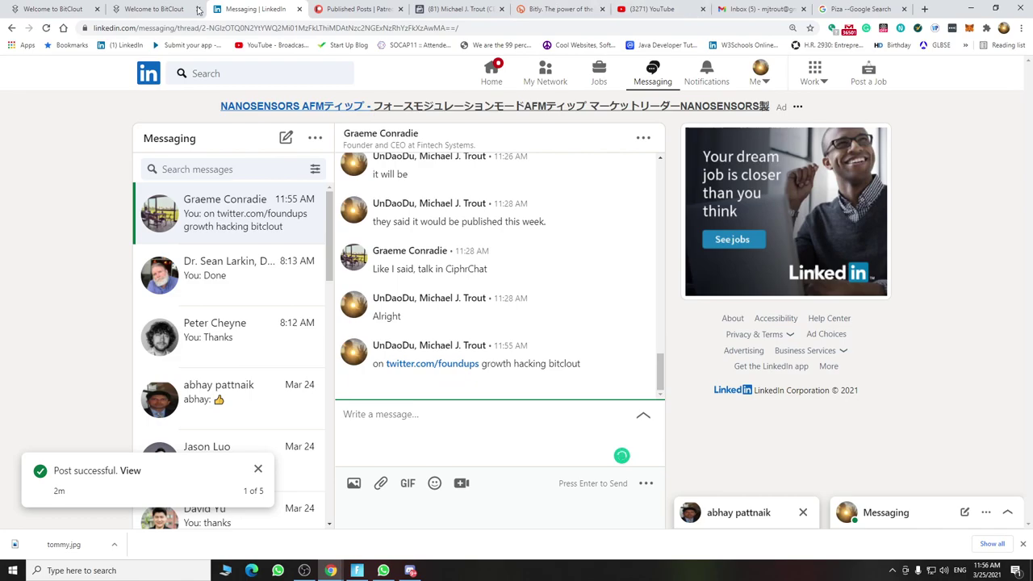
- Return to the creator coins list, scroll down, and follow korbin and cryptocred
click(157, 8)
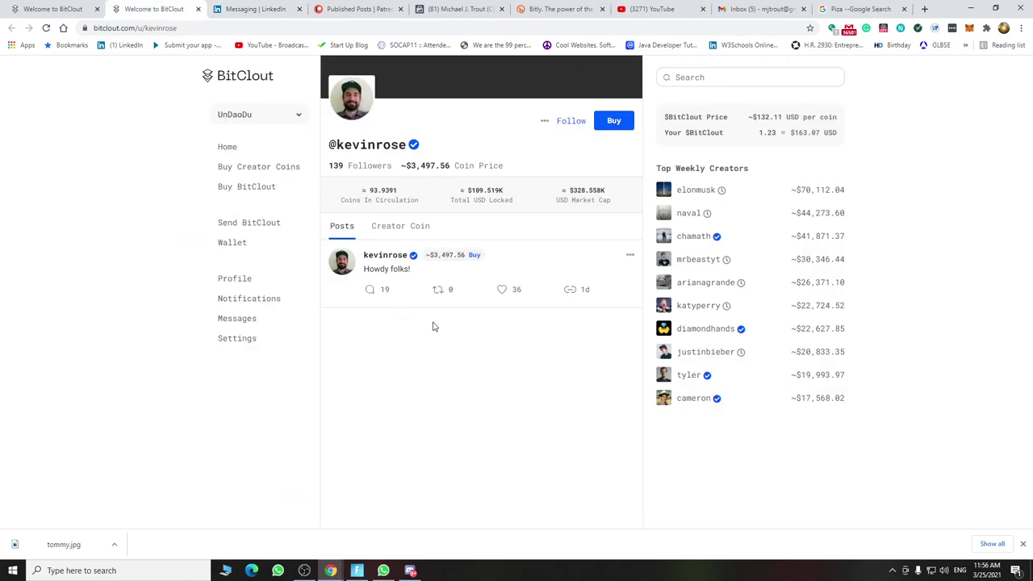
click(92, 8)
scroll(484, 283, down, 10)
scroll(483, 285, down, 20)
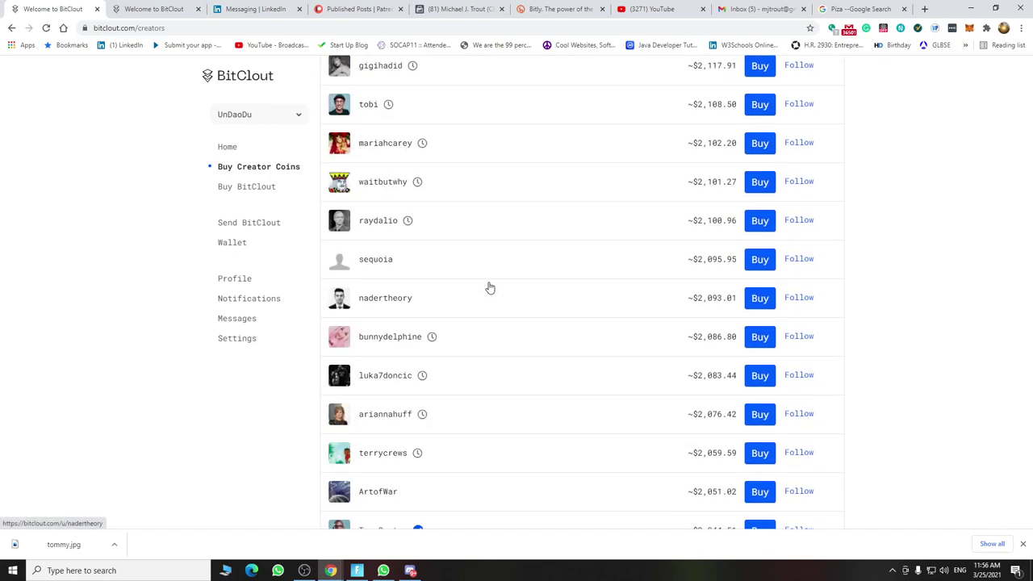
scroll(498, 300, down, 20)
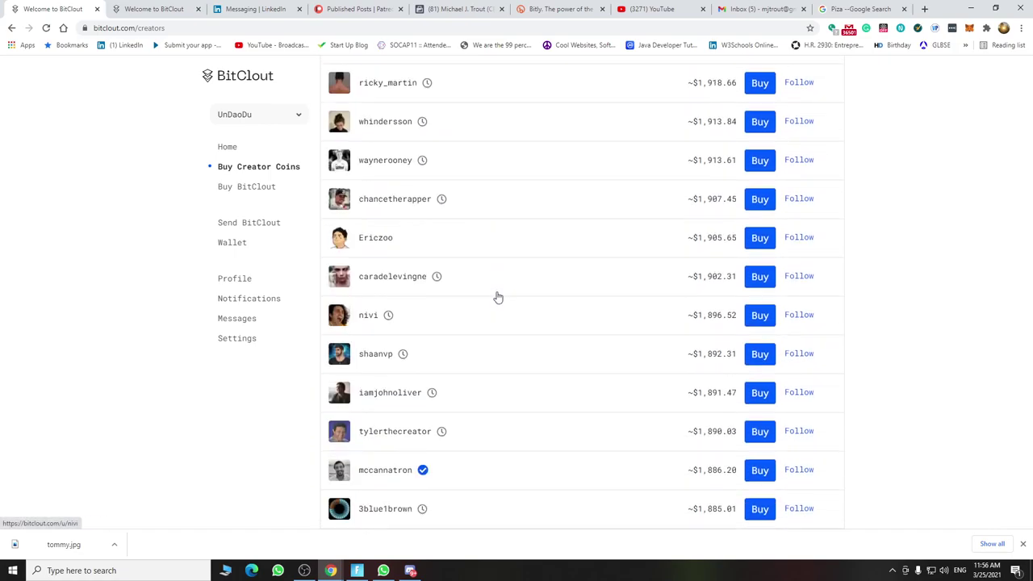
scroll(504, 339, down, 4)
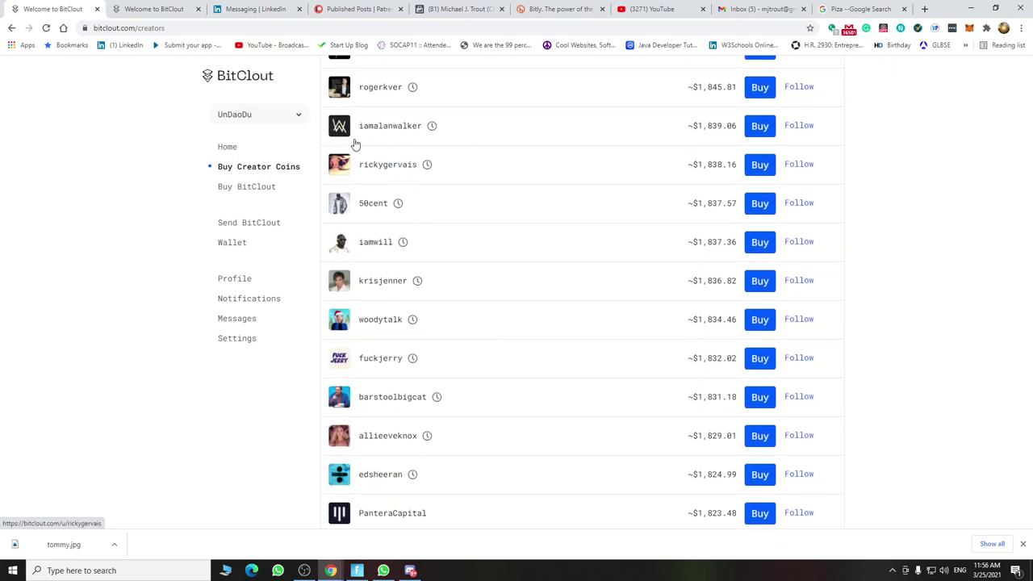
scroll(456, 290, down, 10)
scroll(449, 308, down, 20)
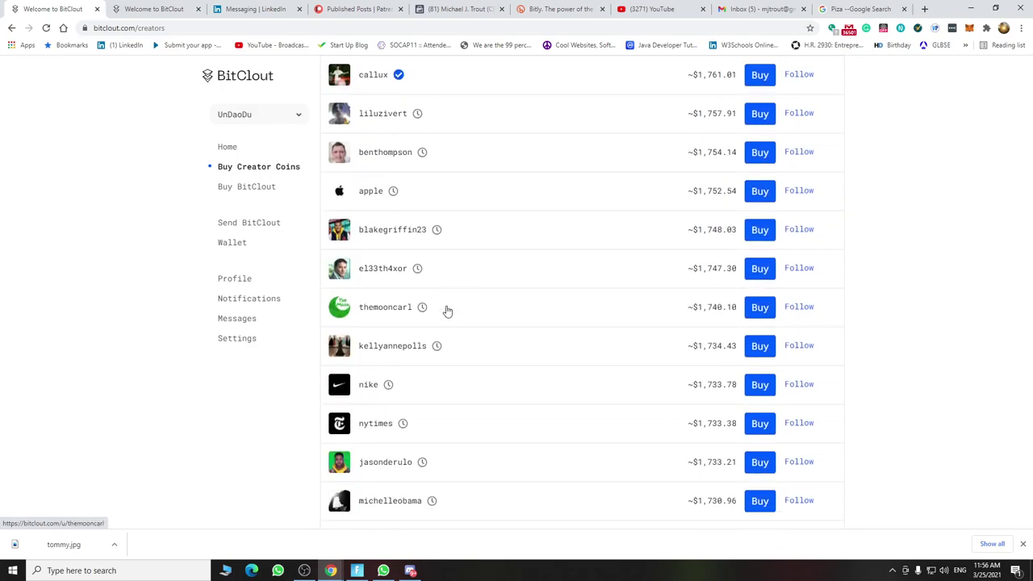
scroll(449, 309, down, 1)
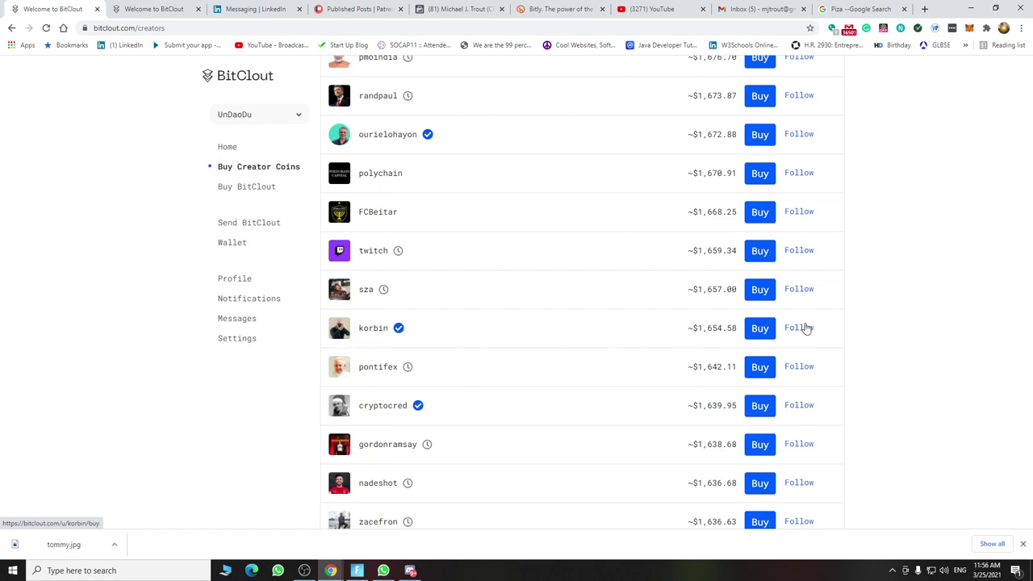
click(803, 329)
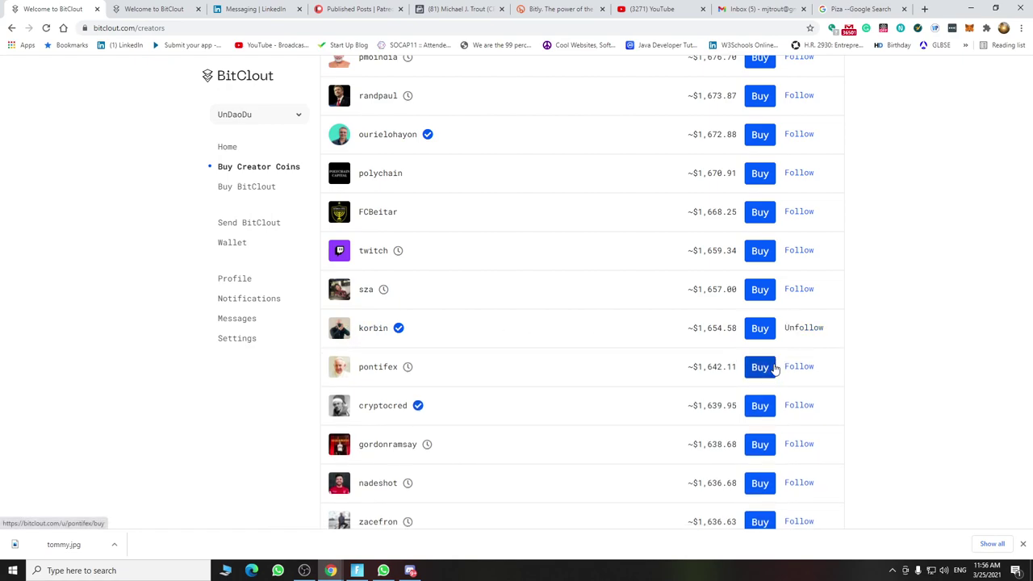
click(797, 408)
- Follow the creators mazzeo, samtrabucco and moonoverlord further down the list
scroll(651, 420, down, 2)
scroll(652, 419, down, 2)
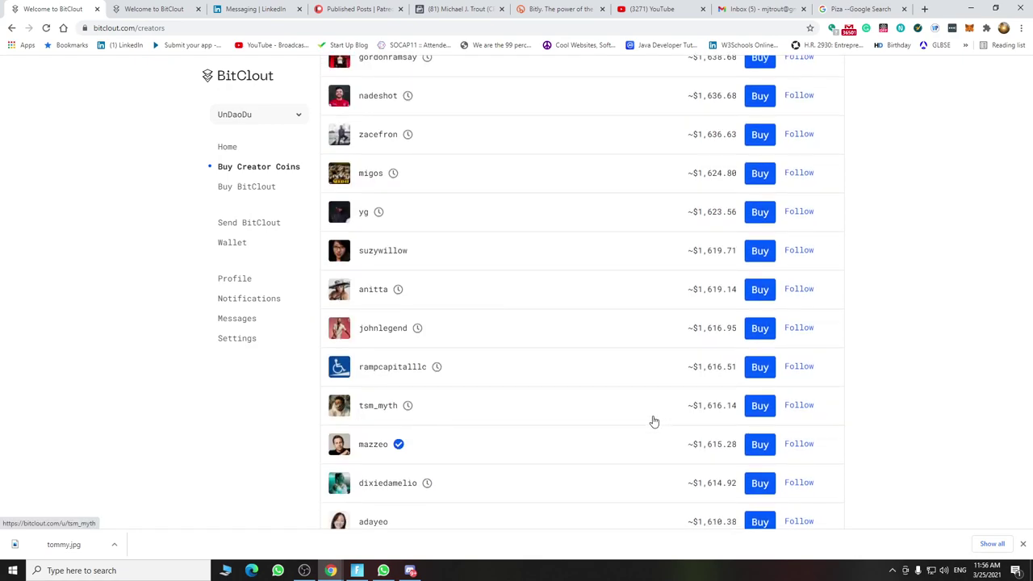
click(799, 445)
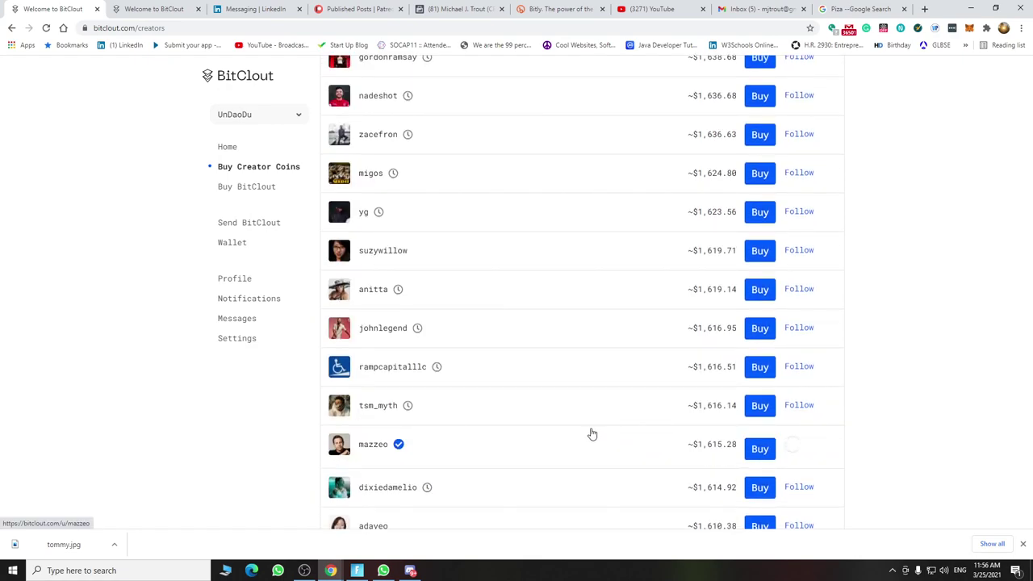
scroll(591, 434, down, 4)
scroll(592, 434, down, 1)
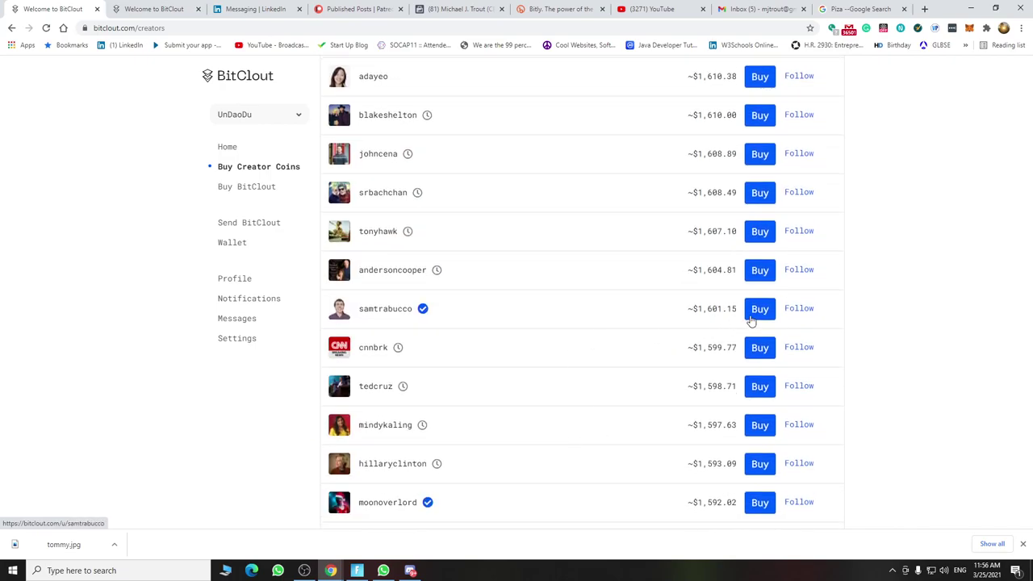
click(800, 308)
scroll(647, 399, down, 2)
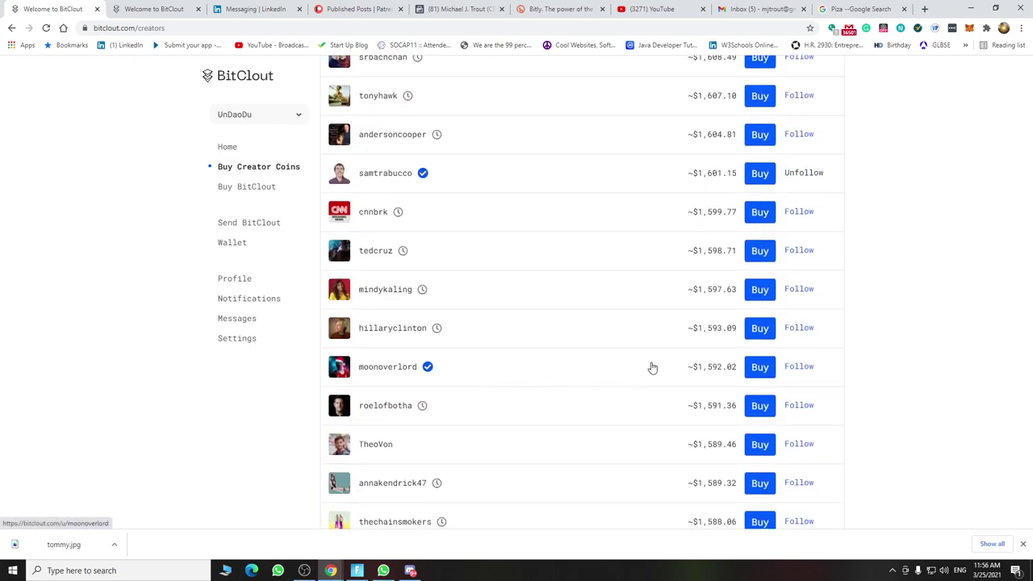
click(795, 367)
- Follow the creators twobitidiot and nikitabier
scroll(594, 385, down, 2)
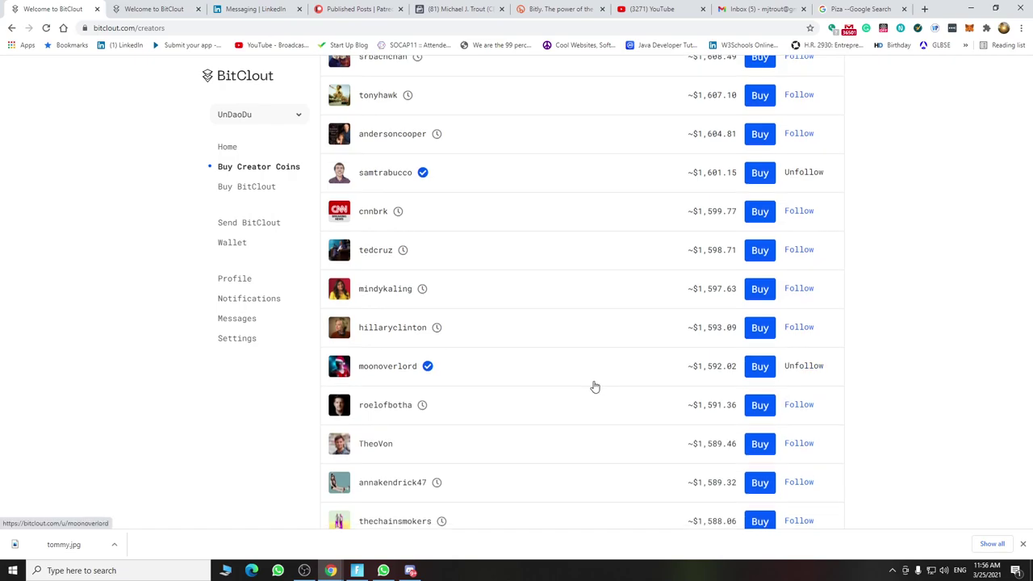
scroll(595, 386, down, 4)
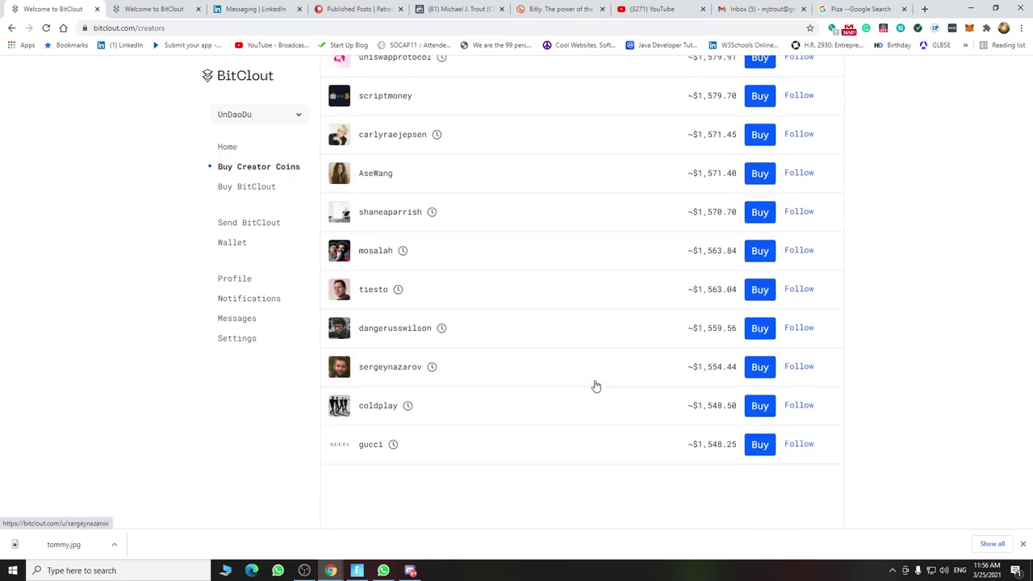
scroll(595, 385, down, 8)
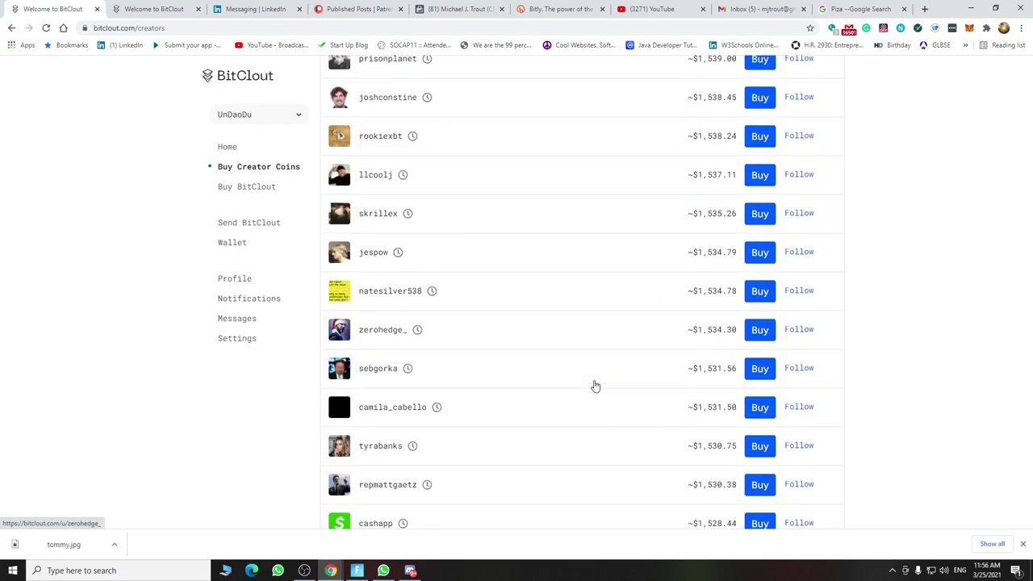
scroll(594, 386, down, 6)
scroll(492, 286, up, 2)
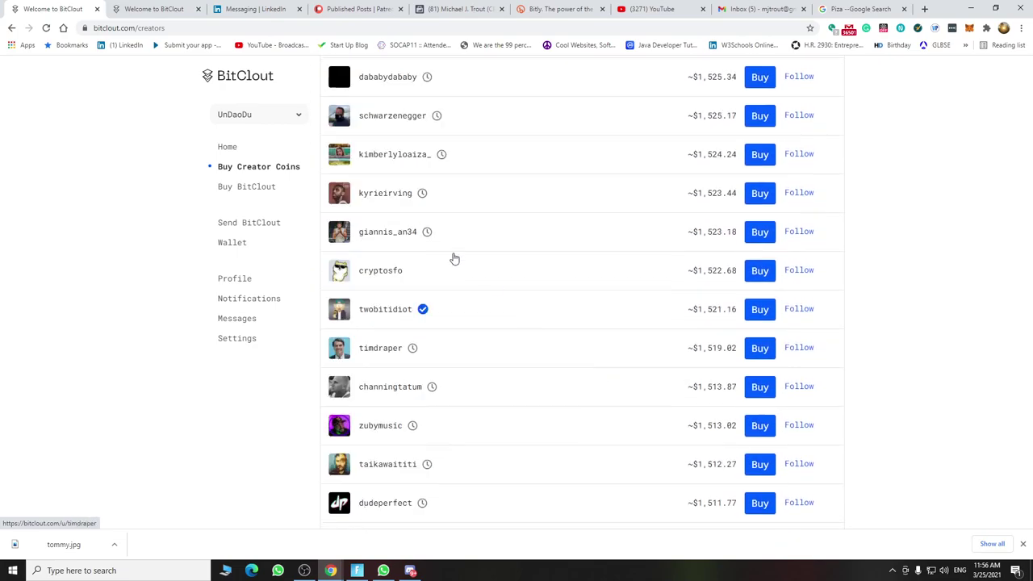
click(797, 310)
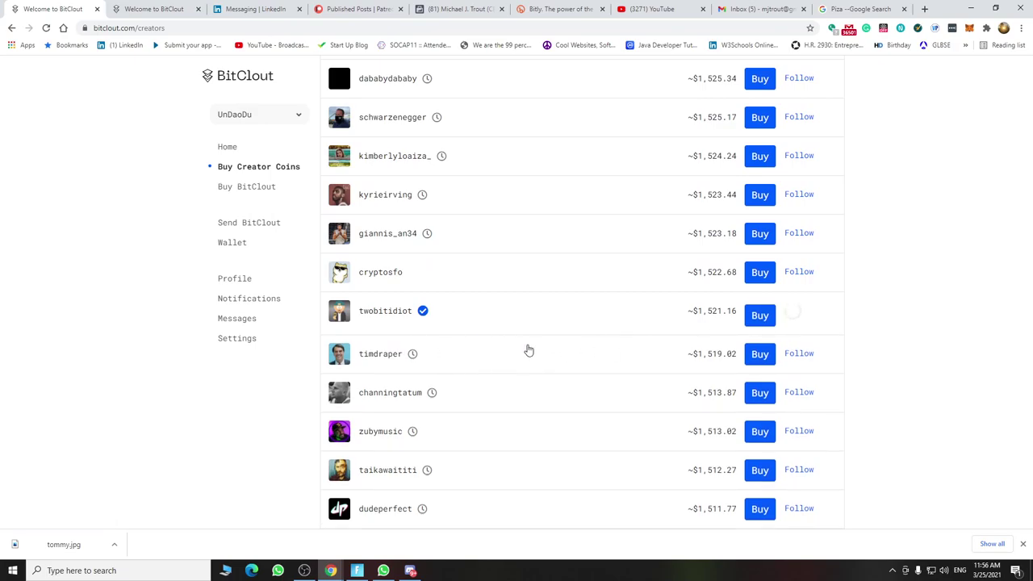
scroll(520, 360, down, 4)
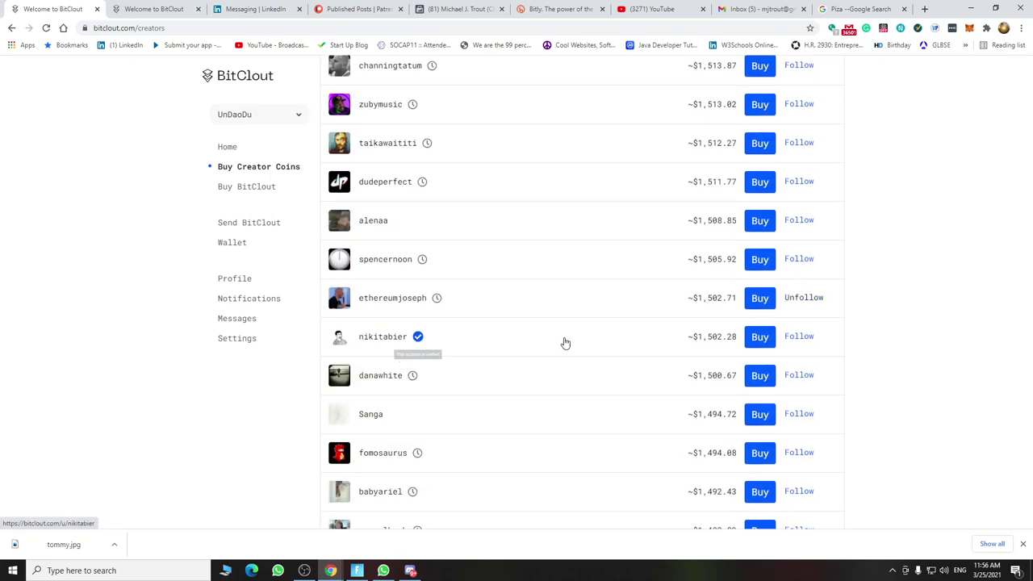
click(799, 338)
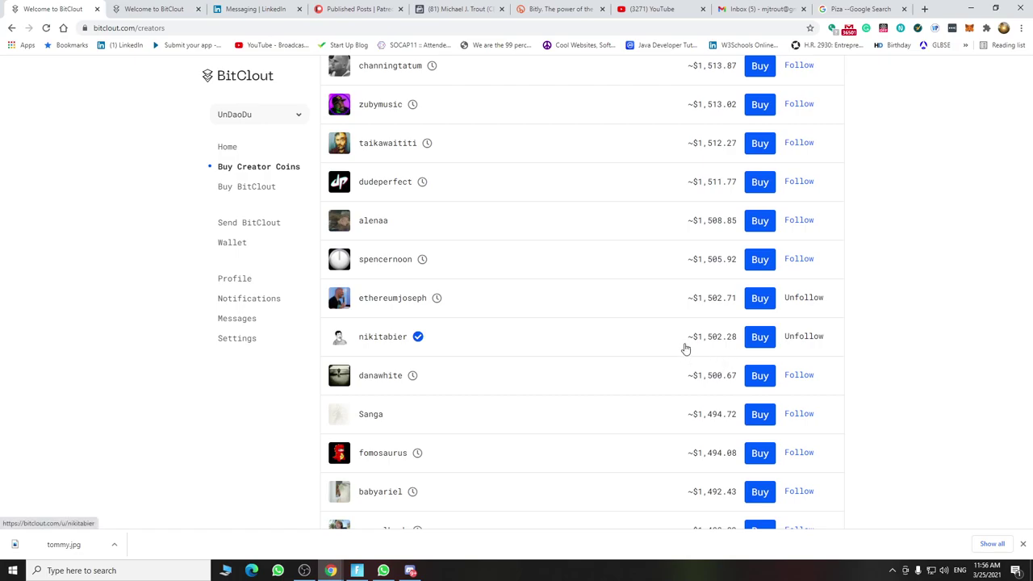
- Follow two more creators lower in the list, then switch to the kevinrose profile tab
scroll(685, 348, down, 5)
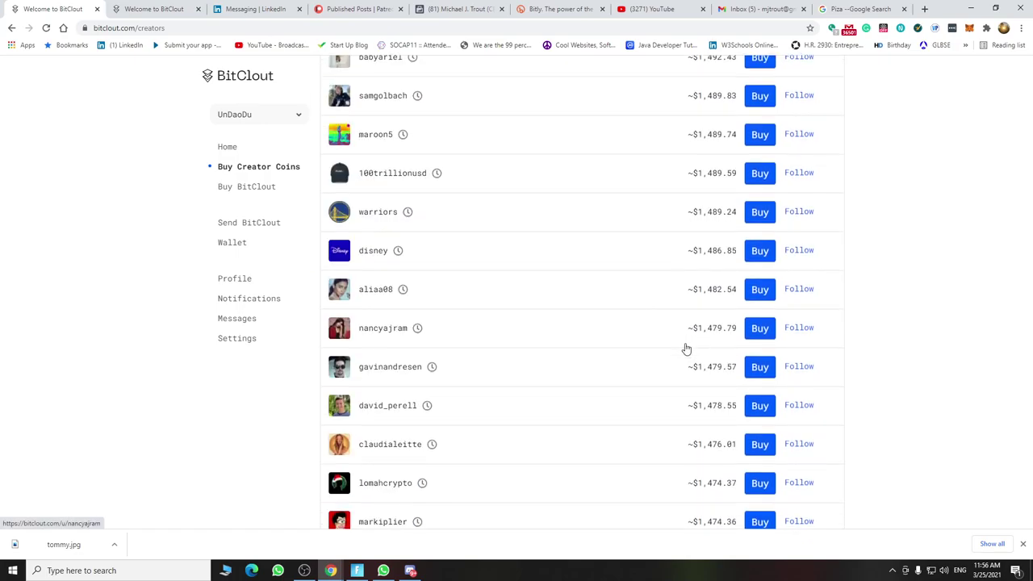
scroll(687, 348, down, 7)
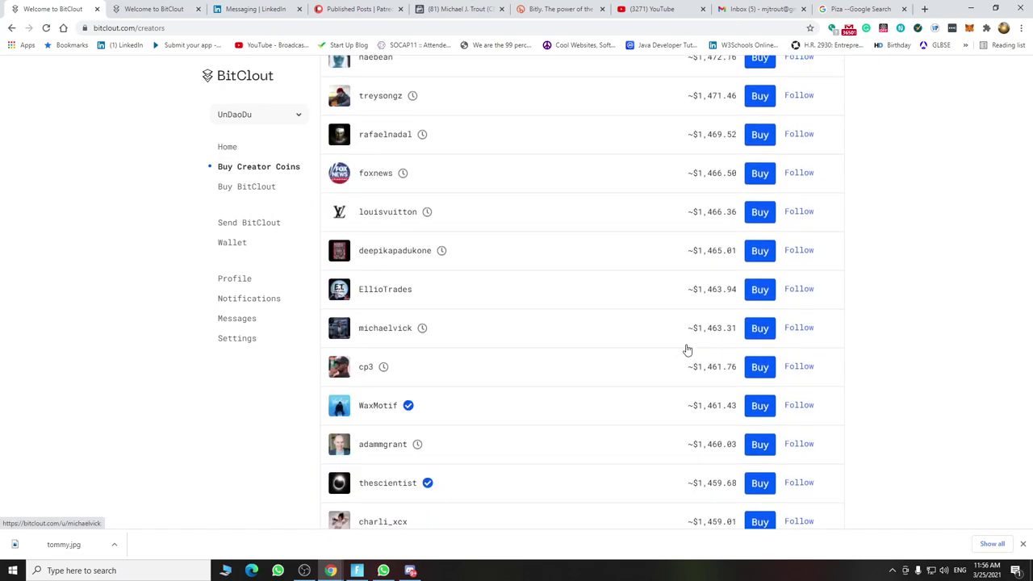
click(797, 406)
click(794, 487)
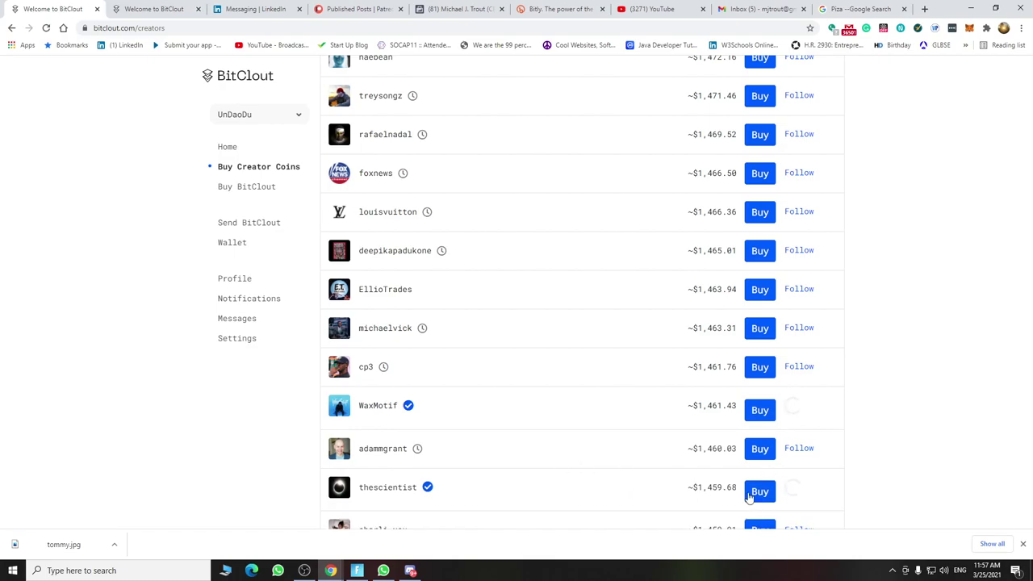
scroll(576, 444, down, 5)
scroll(576, 445, down, 3)
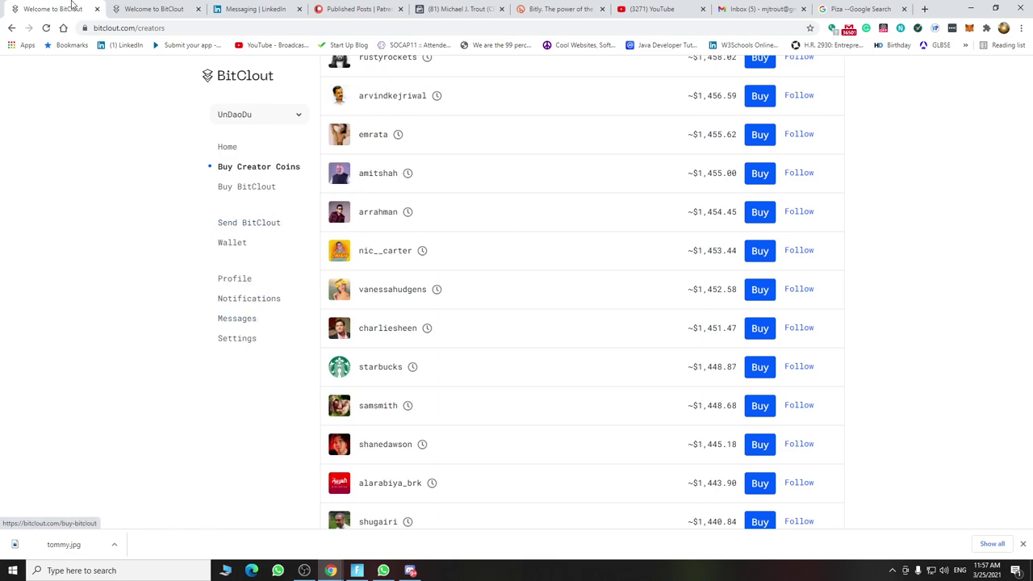
click(156, 13)
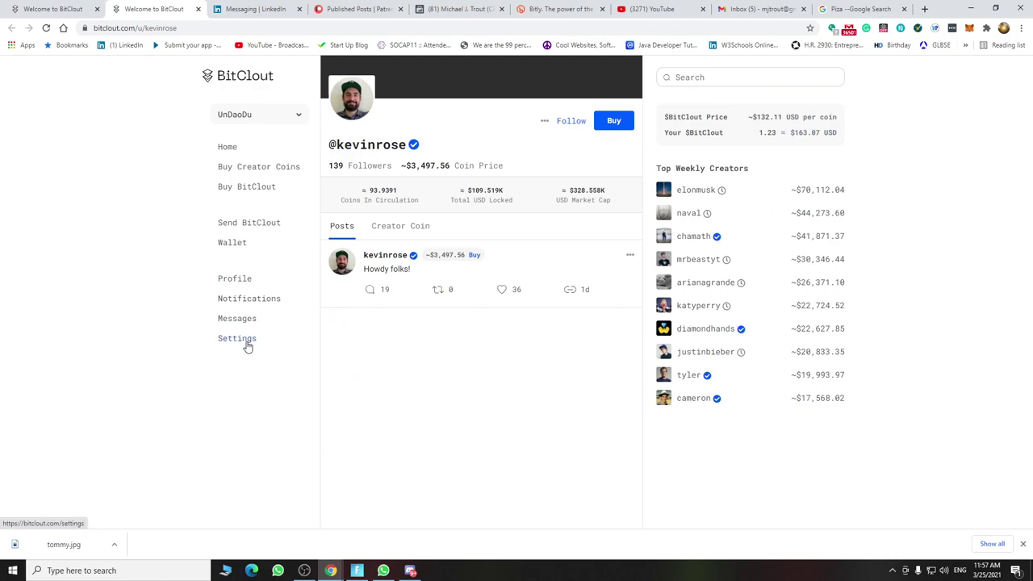
- Start a new Home feed post with the 'me' sunset hand photo attached
click(231, 148)
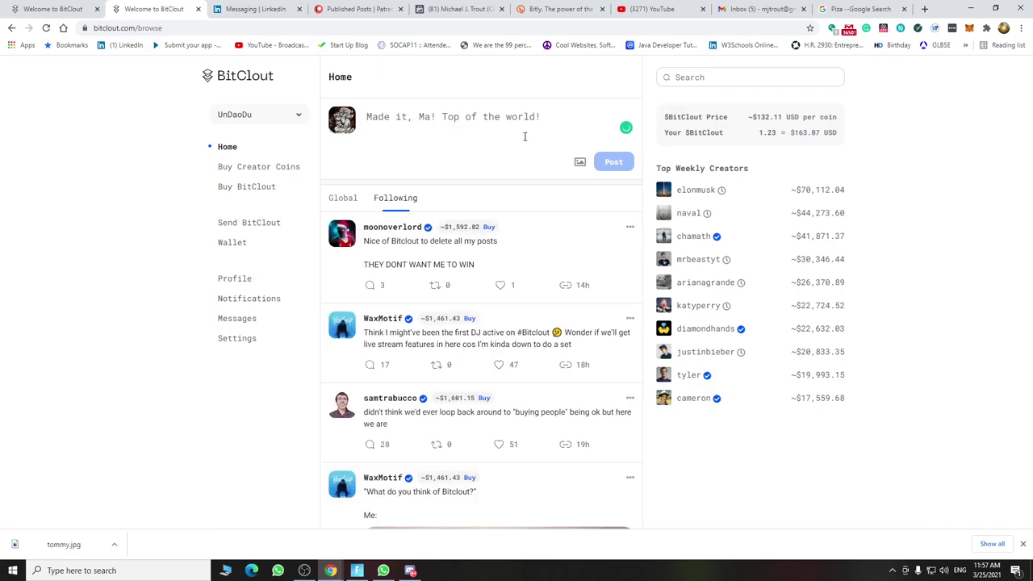
click(580, 164)
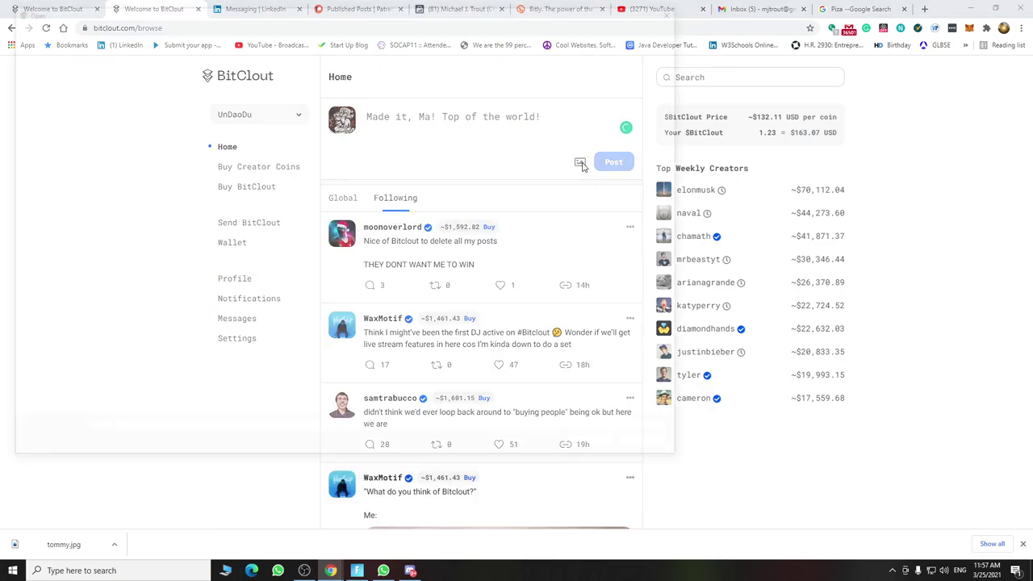
click(369, 368)
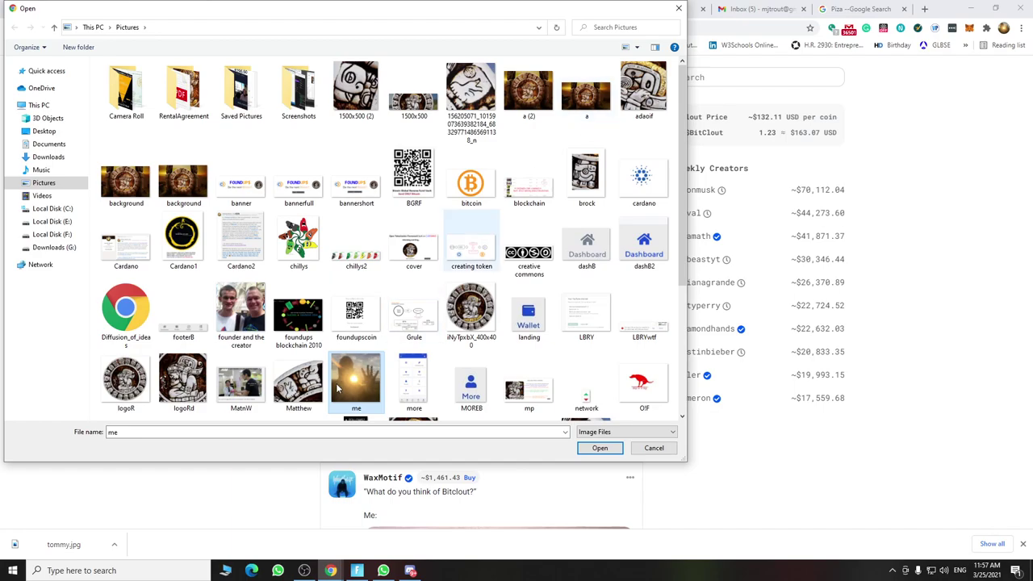
double_click(360, 388)
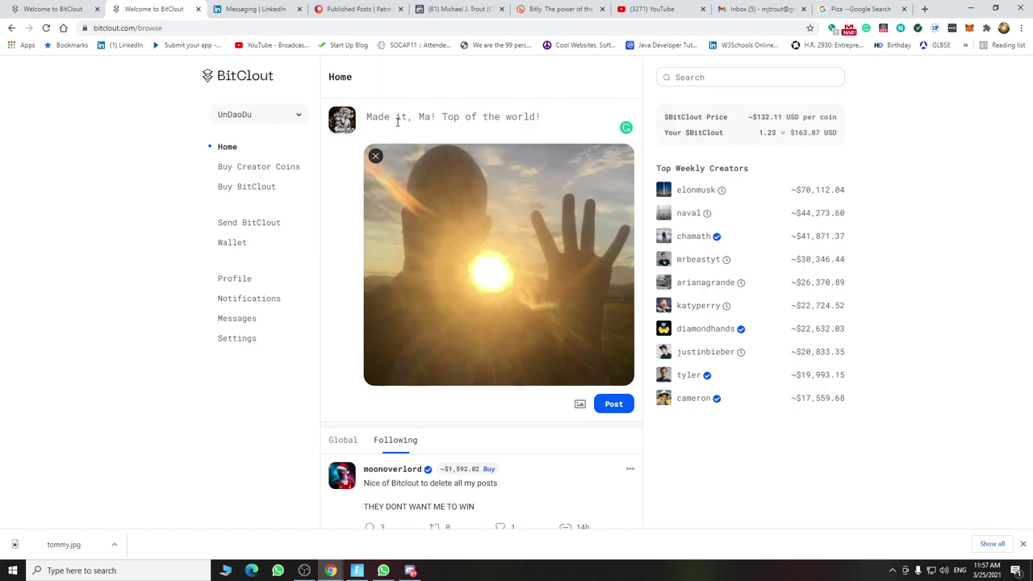
- Write the opening 'UnDaoDu is here.', add $ahdu at the start, and type 'I am live 24/7 growth'
text(Un)
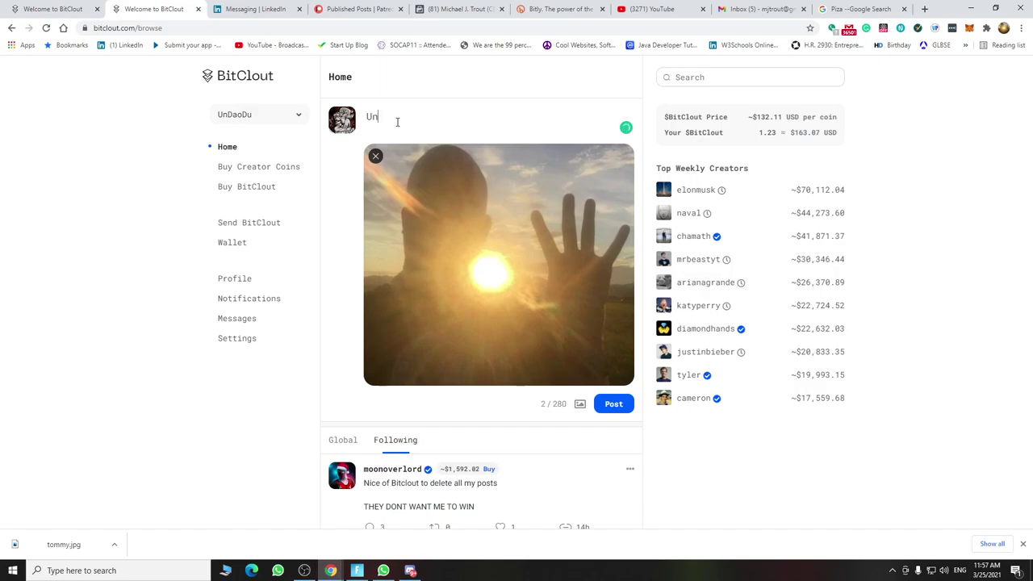
text(DaoDu is here.)
click(367, 118)
text($ahdu)
text(I am live )
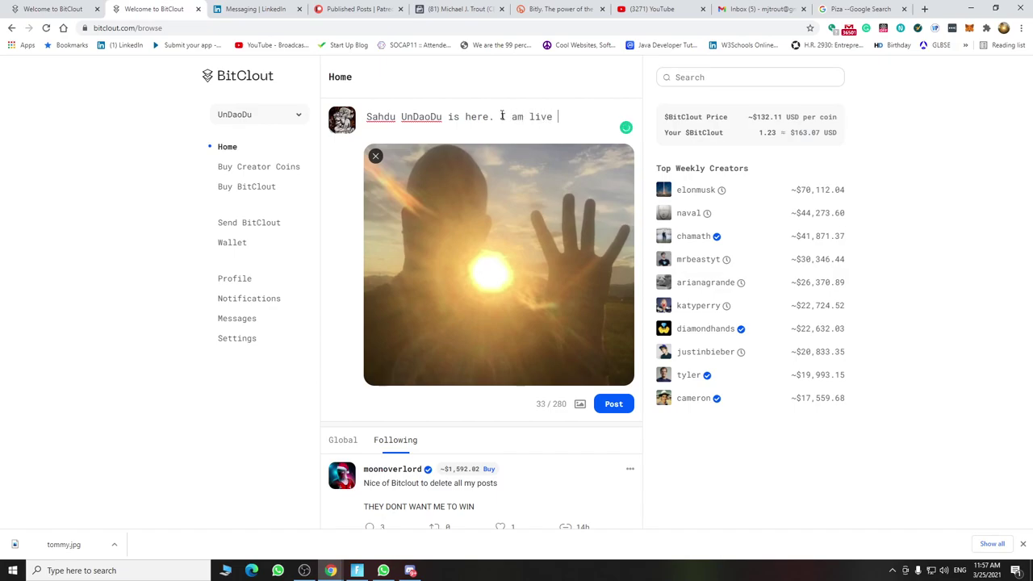
text(24/7 growthha)
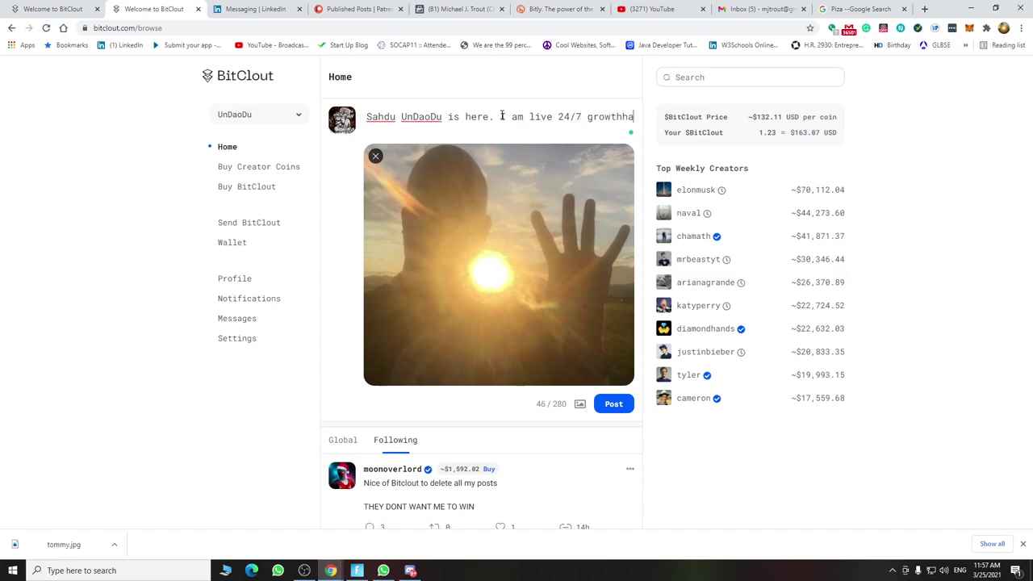
- Replace 'live 24/7 growth' in the draft with 'live on Twitch.t'
key(BackSpace)
key(BackSpace)
key(BackSpace)
key(BackSpace)
key(BackSpace)
key(BackSpace)
text(on)
key(BackSpace)
key(BackSpace)
key(BackSpace)
key(BackSpace)
key(BackSpace)
key(BackSpace)
key(BackSpace)
key(BackSpace)
key(BackSpace)
key(BackSpace)
key(BackSpace)
key(BackSpace)
text(live)
key(BackSpace)
key(BackSpace)
key(BackSpace)
key(BackSpace)
key(BackSpace)
text(live on Twitch.tv)
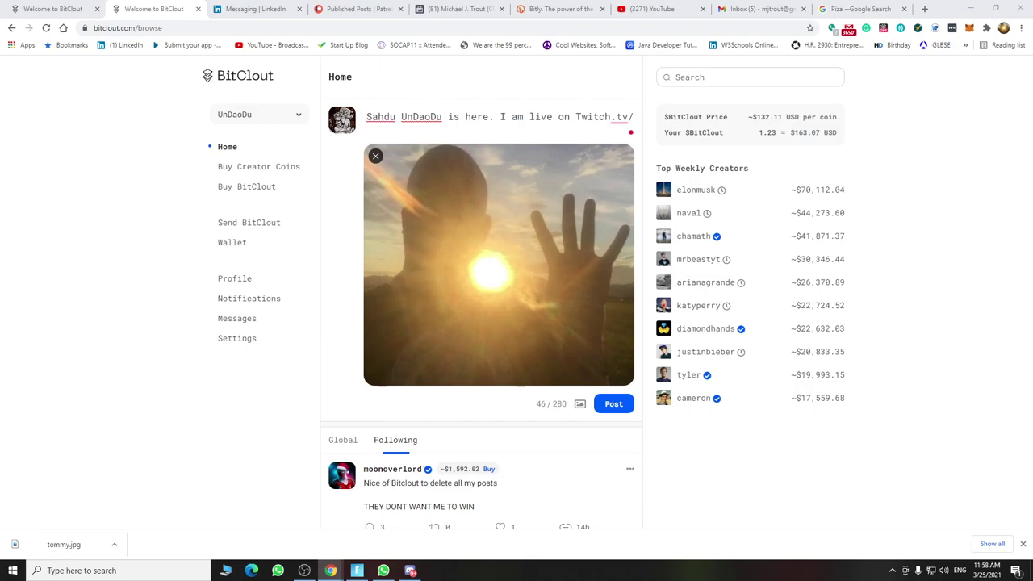
right_click(623, 114)
key(Escape)
- Finish the link as Twitch.tv/foundups and follow it with 'on BitClout'
text(foundups)
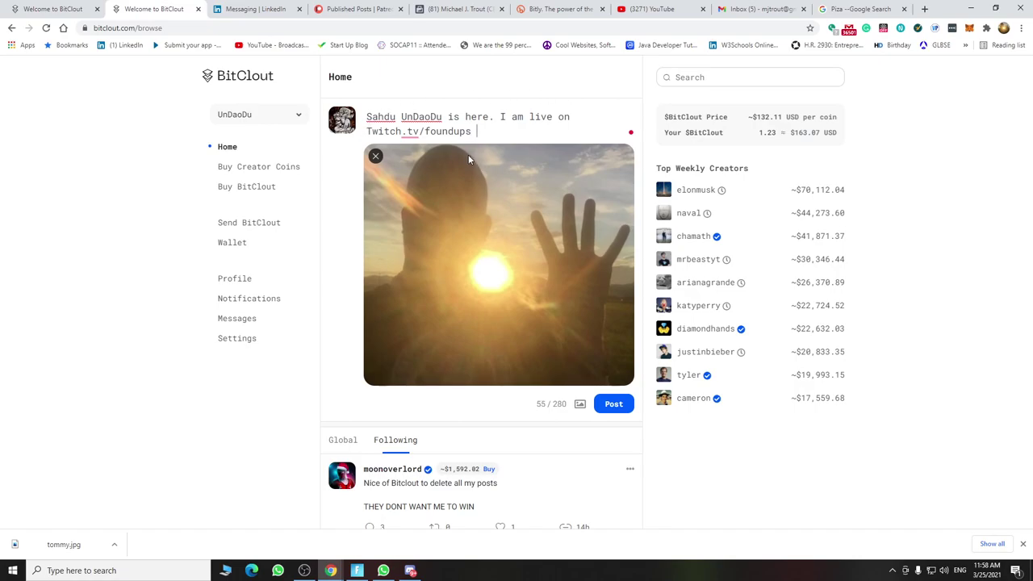
text( growth hacking blo)
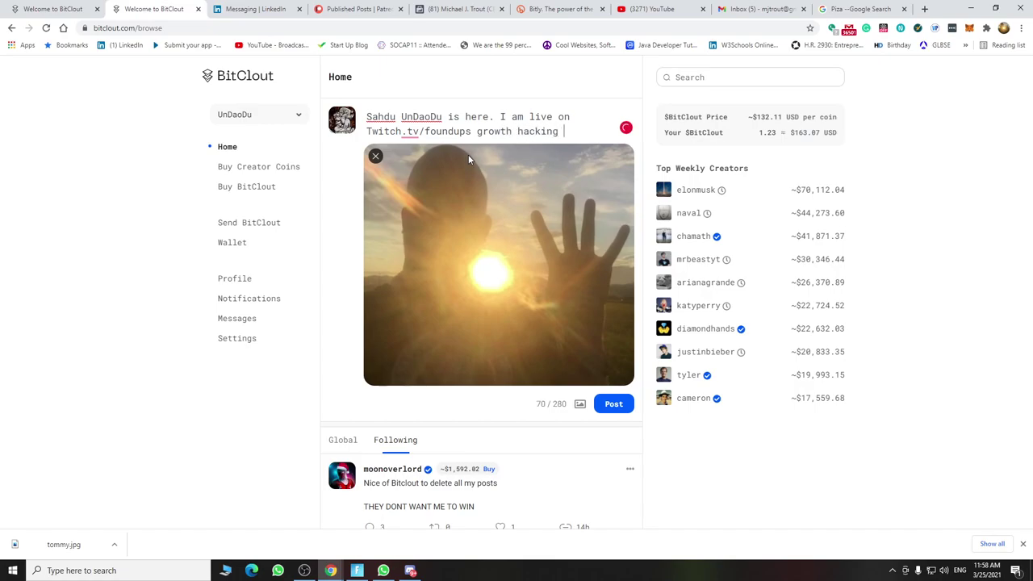
key(BackSpace)
key(BackSpace)
key(BackSpace)
text(clou)
key(BackSpace)
key(BackSpace)
key(BackSpace)
key(BackSpace)
key(BackSpace)
key(BackSpace)
key(BackSpace)
key(BackSpace)
key(BackSpace)
key(BackSpace)
key(BackSpace)
key(BackSpace)
key(BackSpace)
key(BackSpace)
key(BackSpace)
double_click(501, 116)
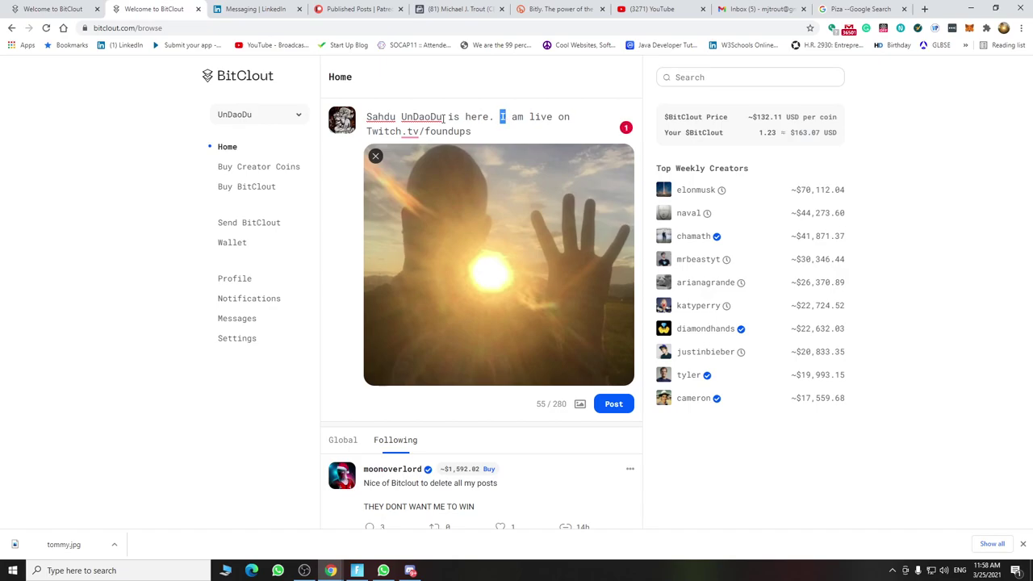
click(473, 131)
text(on Cloug)
key(BackSpace)
text(t)
text(Bit)
- End the post with a period, then join Discord's Dawg's Open vOffice voice channel
click(543, 131)
text(.)
key(alt+Tab)
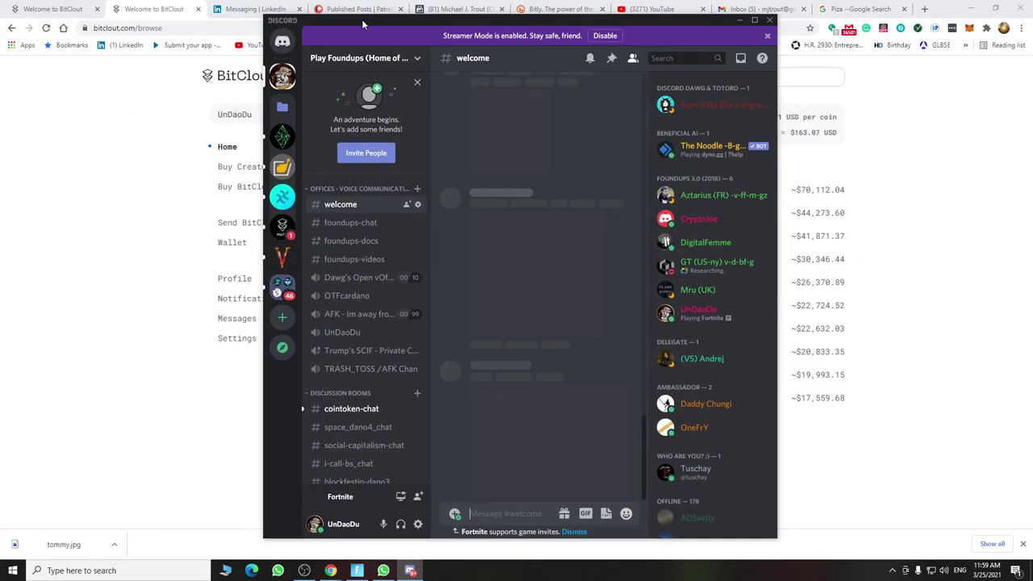
click(358, 277)
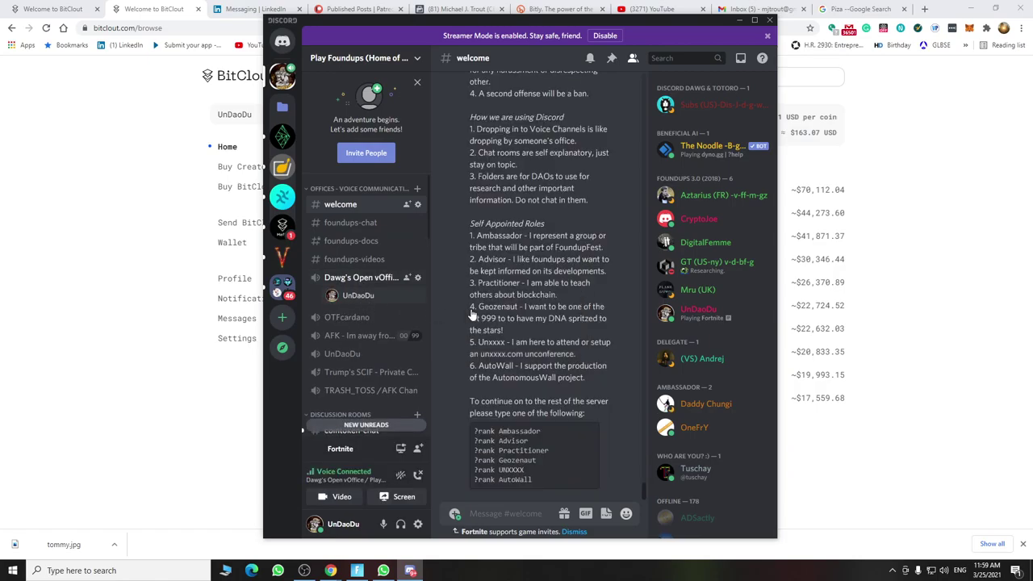
scroll(543, 252, up, 10)
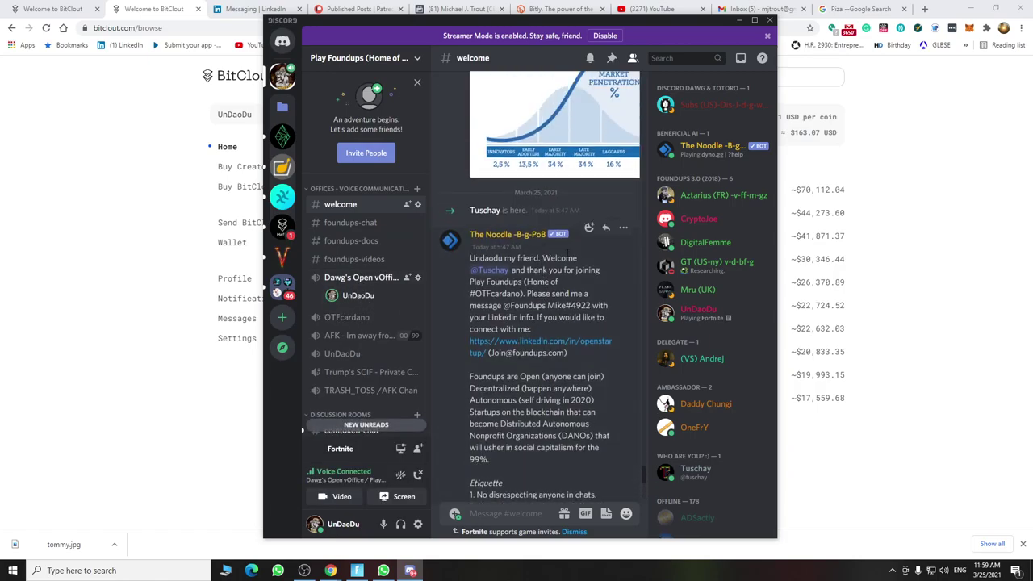
- Give the new member the Ambassador role, leaving Foundups 3.0 unticked, then move Discord aside
right_click(500, 274)
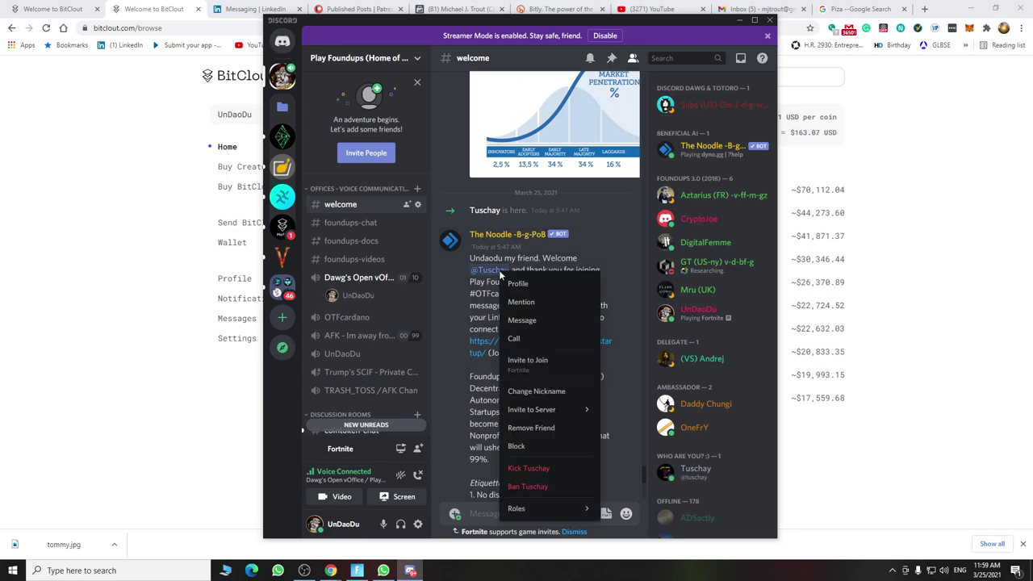
mouse_move(519, 508)
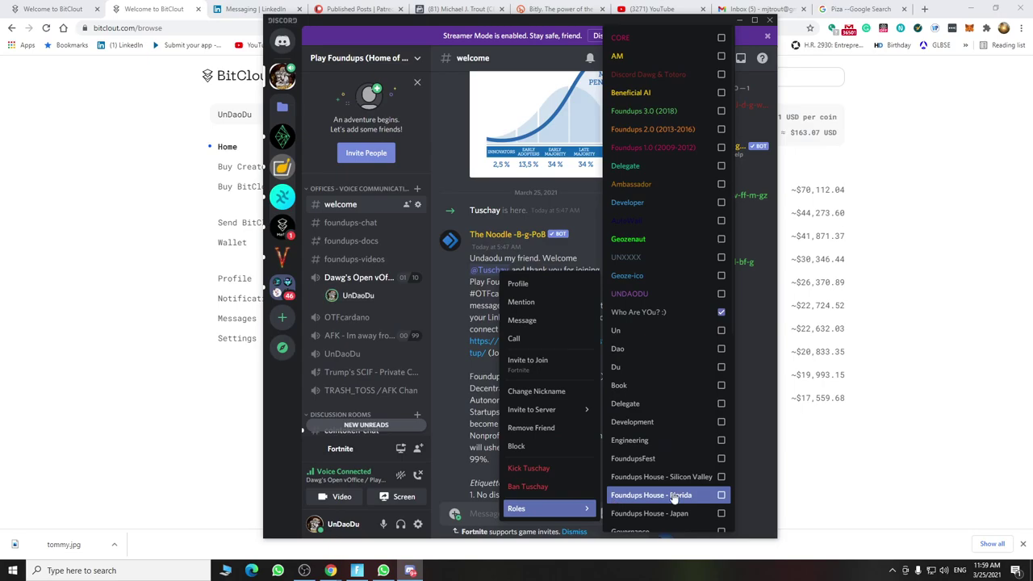
click(721, 111)
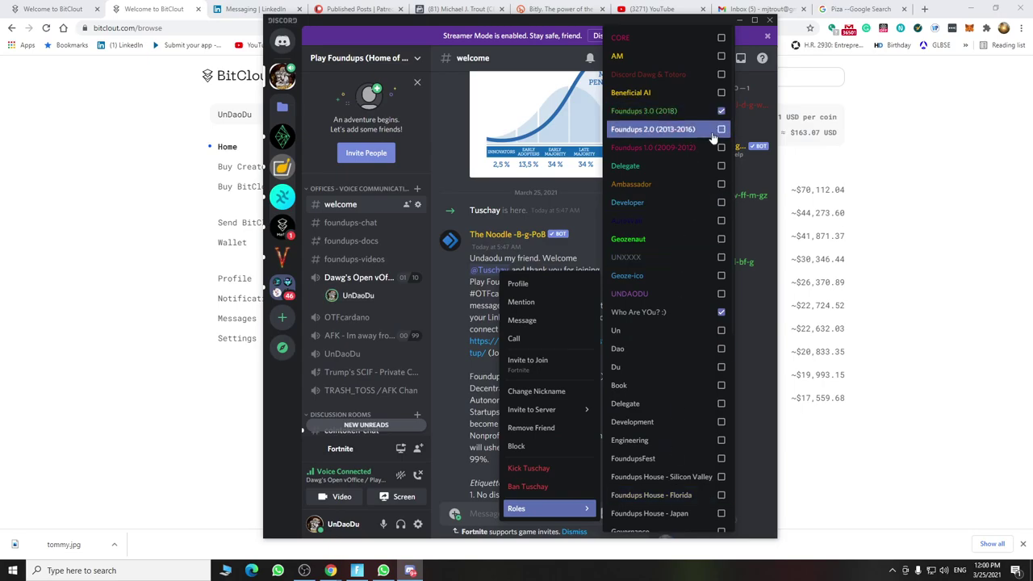
scroll(701, 208, down, 5)
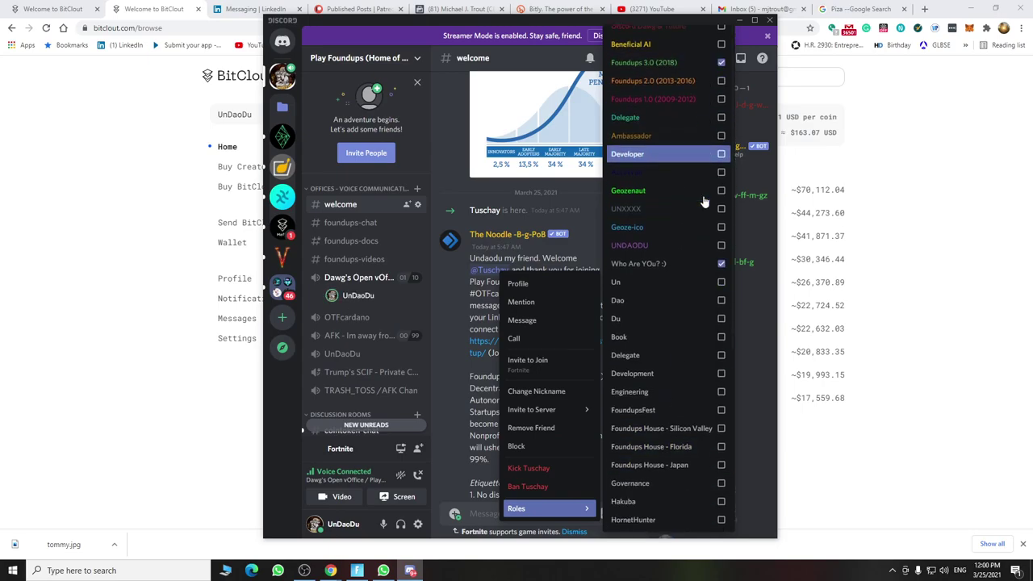
scroll(704, 202, up, 5)
scroll(705, 208, down, 4)
scroll(706, 216, up, 3)
scroll(687, 137, up, 3)
click(719, 110)
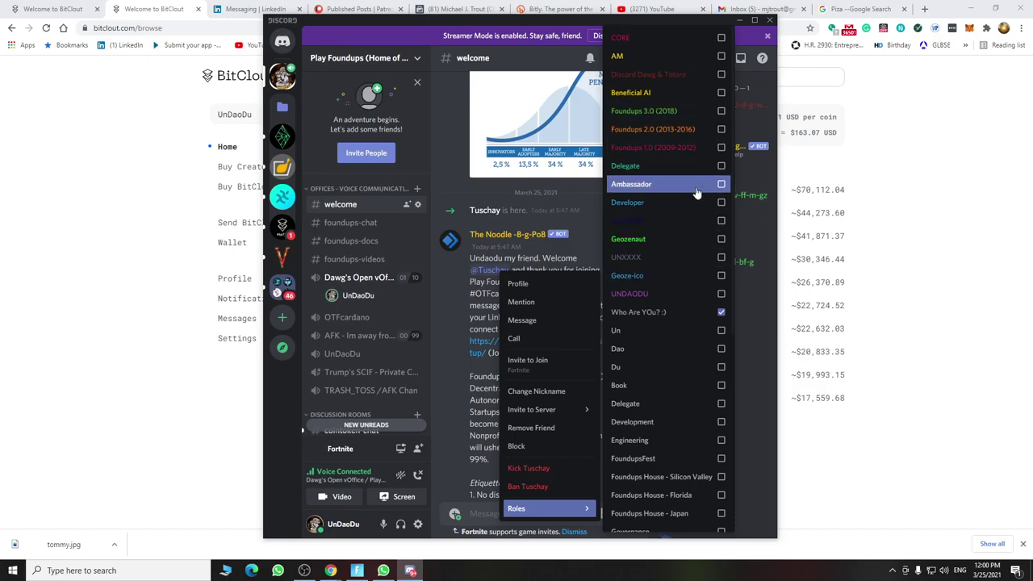
click(721, 186)
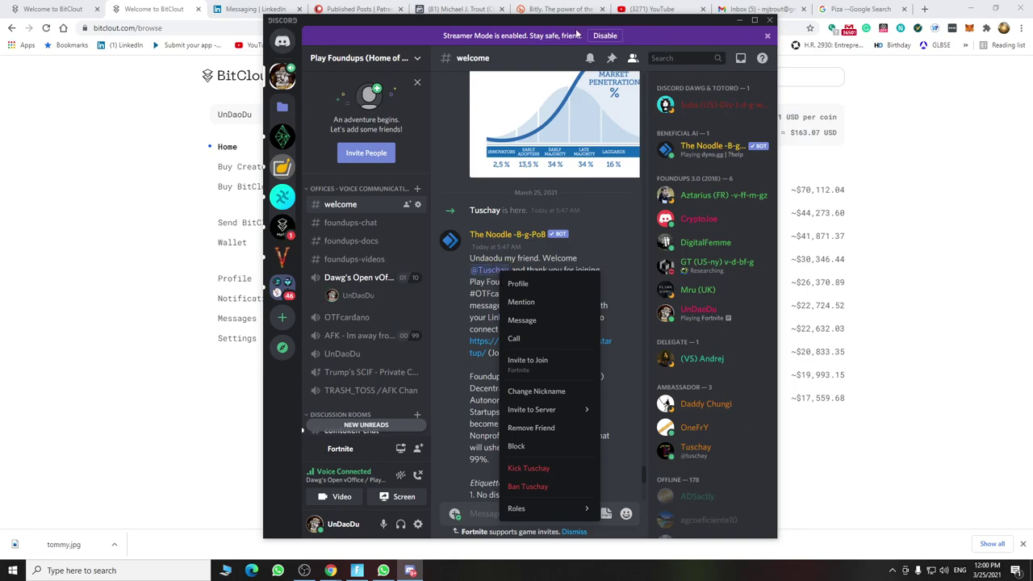
drag(564, 27, 1028, 80)
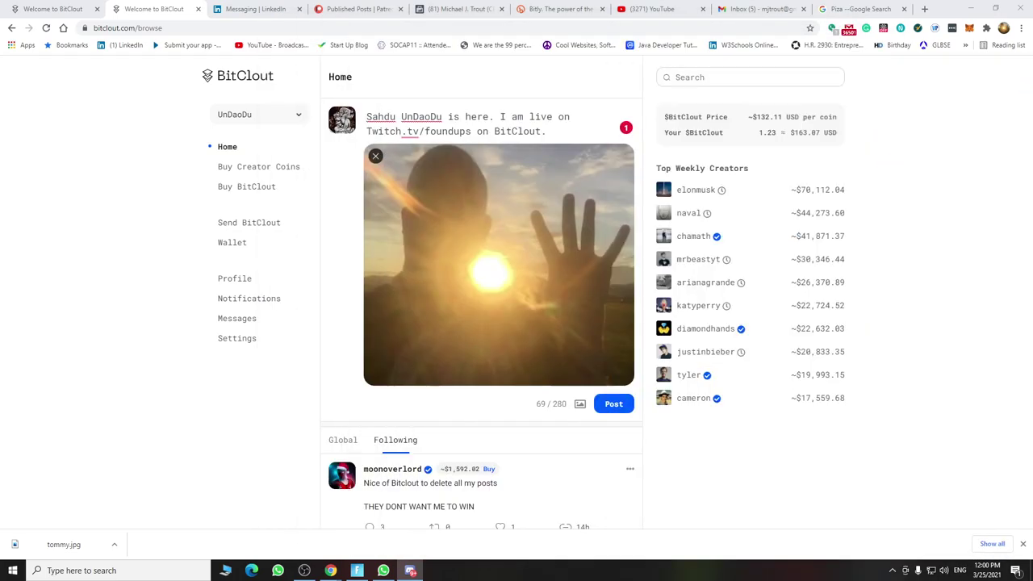
- Append 'Want to talk to him Join Foundups.org.' and change 'on BitClout' to 'talking #BitClout'
click(552, 131)
text(Want )
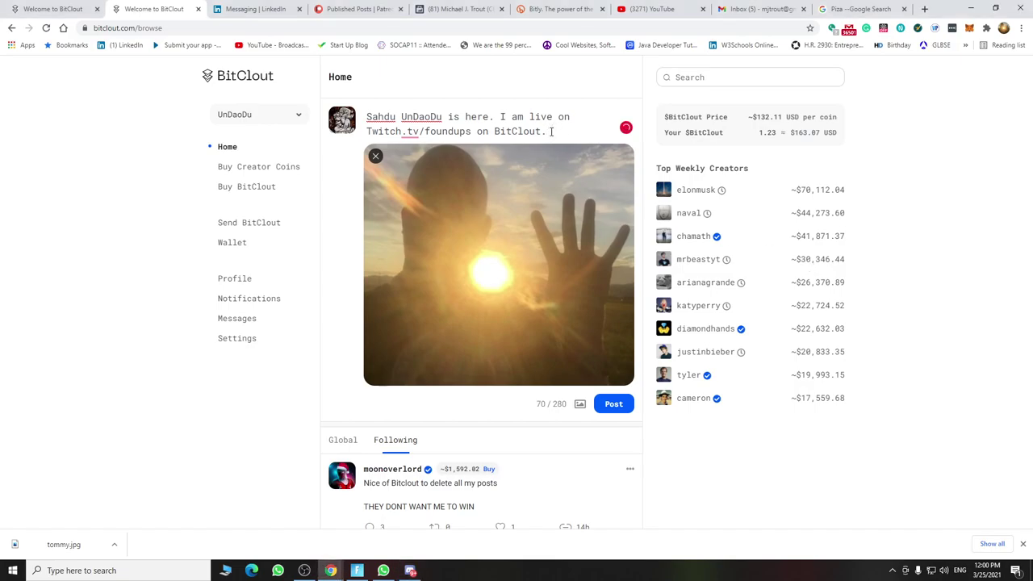
text(to talk to h)
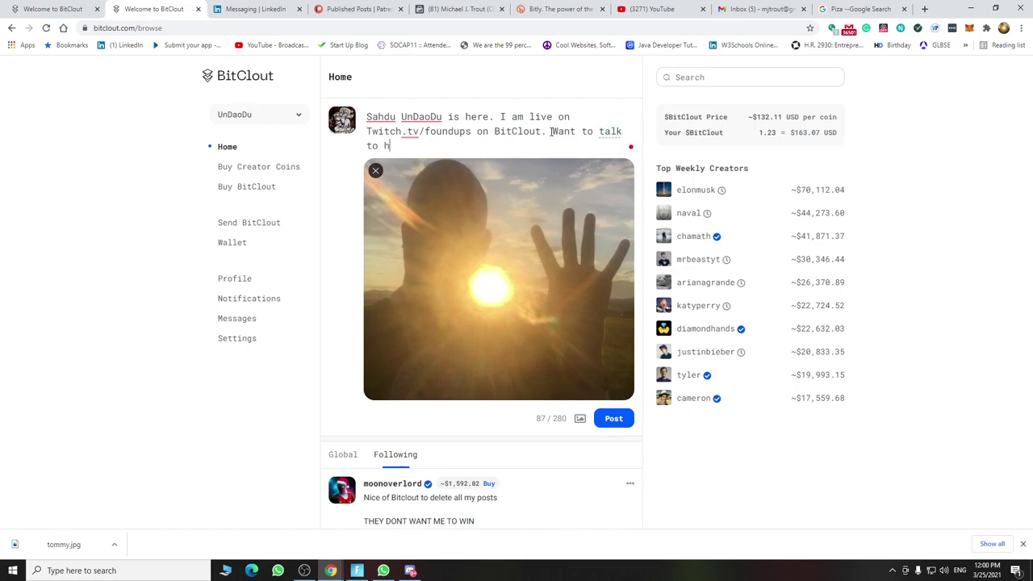
text(im Join Foundups.org )
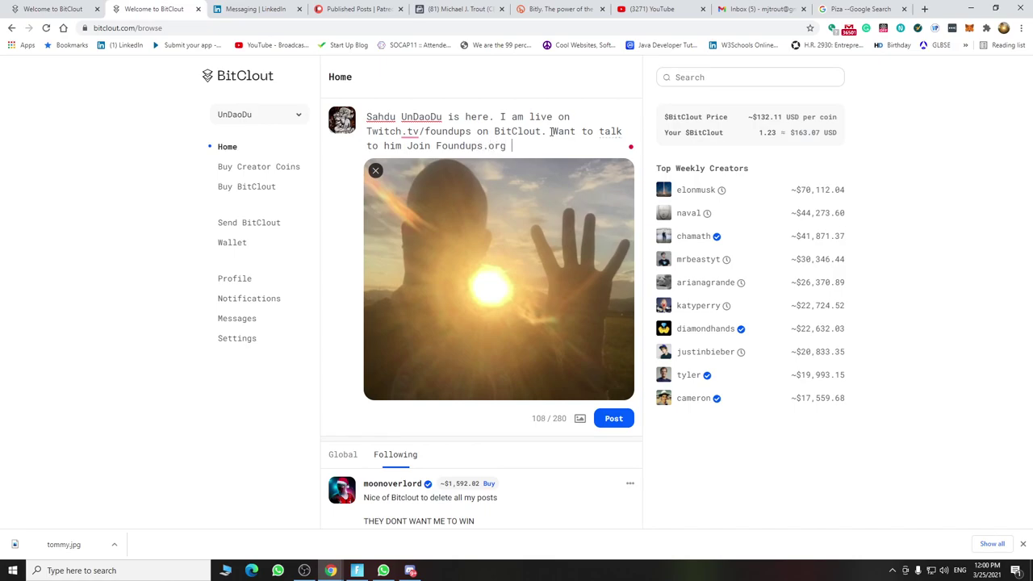
text(.)
double_click(488, 131)
text(talking)
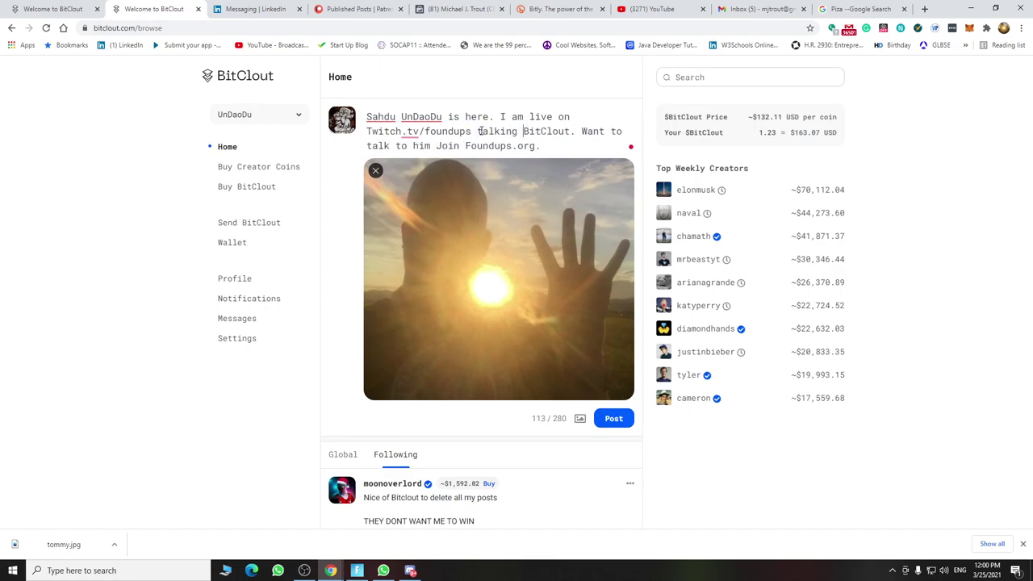
key(Right)
text(#)
- Publish the post with its photo, then start a reply on the post about BitClout deleting posts
click(613, 418)
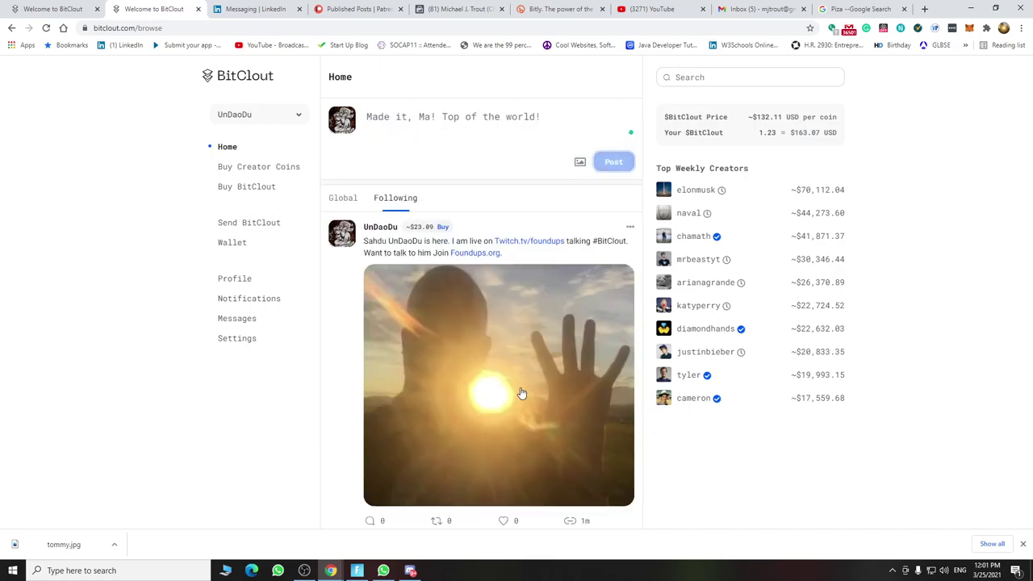
scroll(520, 392, down, 3)
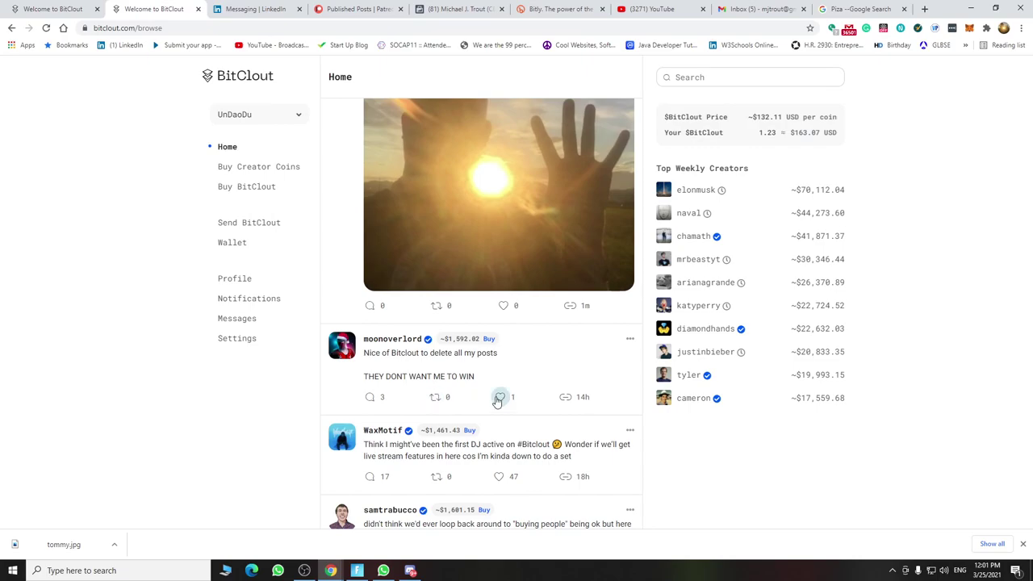
click(380, 398)
click(460, 329)
- Post the reply 'lol welcome to the alpha. It will happen again.'
text(1ol welcomm)
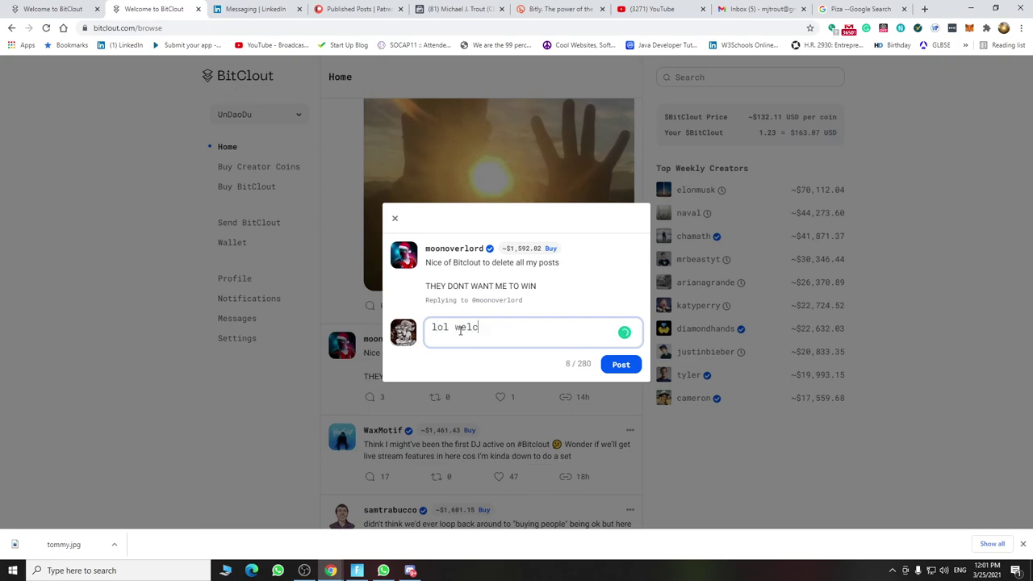
key(BackSpace)
text(e to)
text(the alpha)
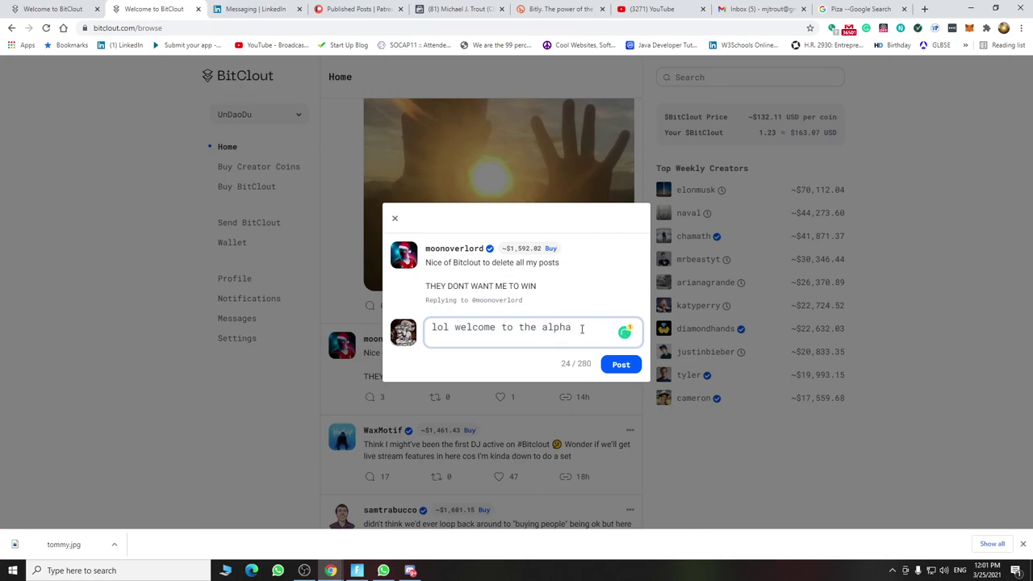
text(. It iwll )
text(will hap)
text(pen again.)
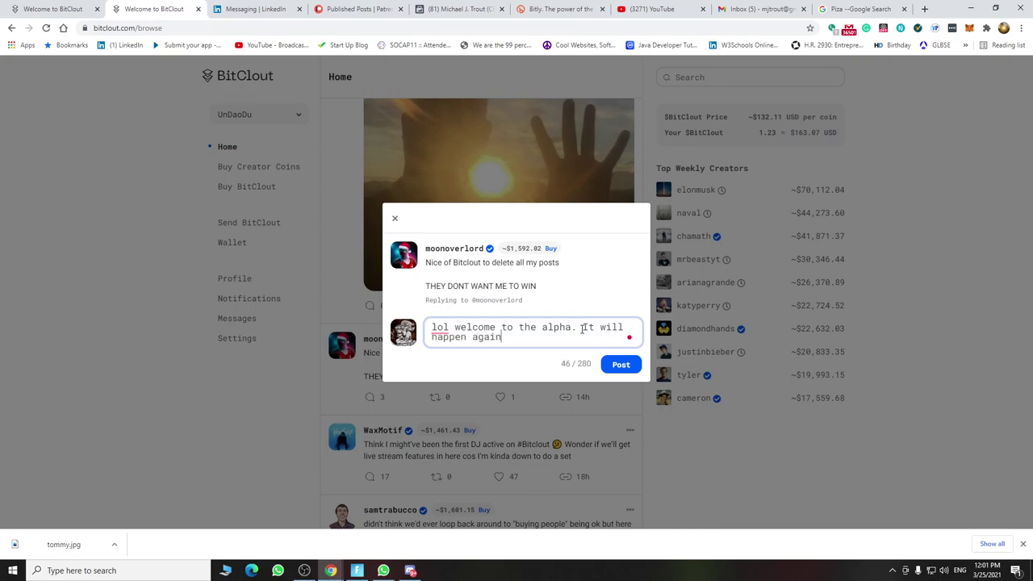
click(625, 367)
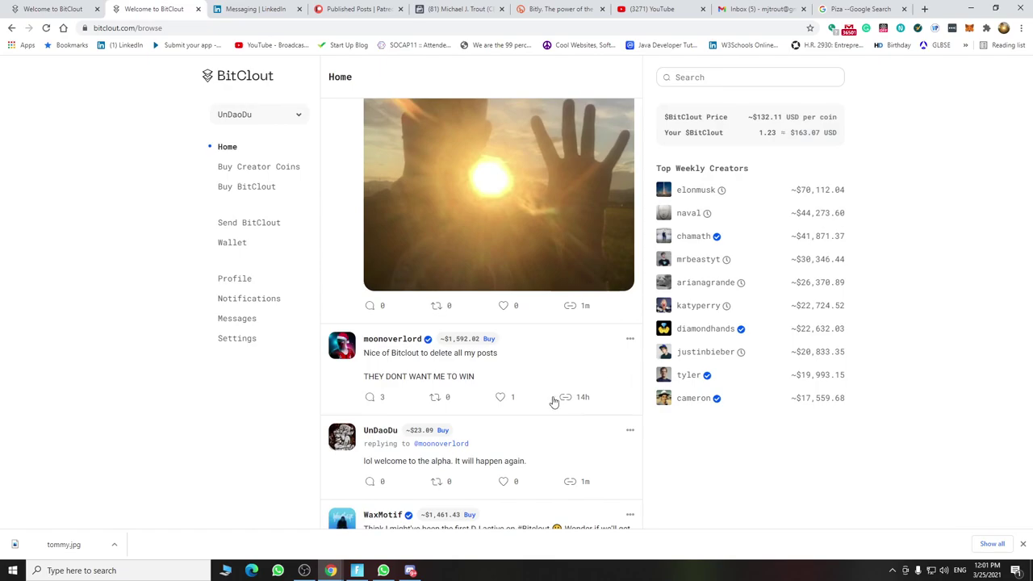
scroll(555, 400, down, 2)
scroll(431, 436, up, 4)
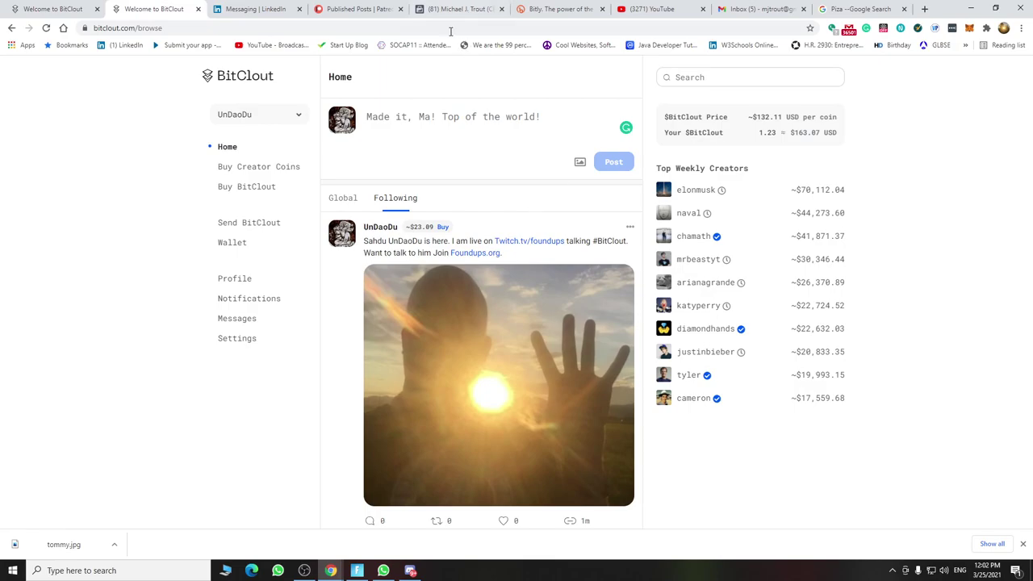
- In the Buy Creator Coins list, follow two creators
click(81, 9)
scroll(520, 273, down, 5)
scroll(520, 273, down, 5)
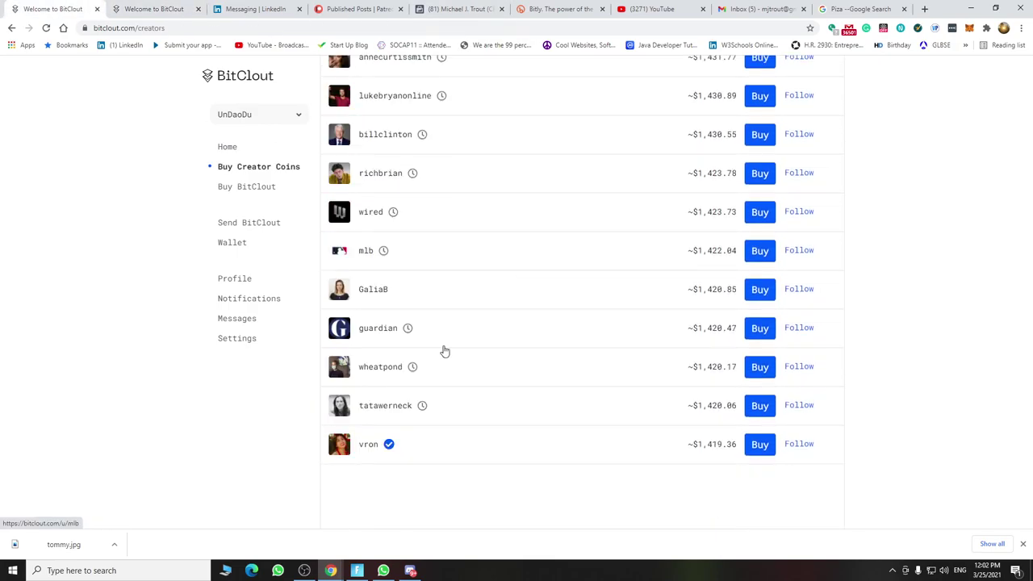
click(800, 444)
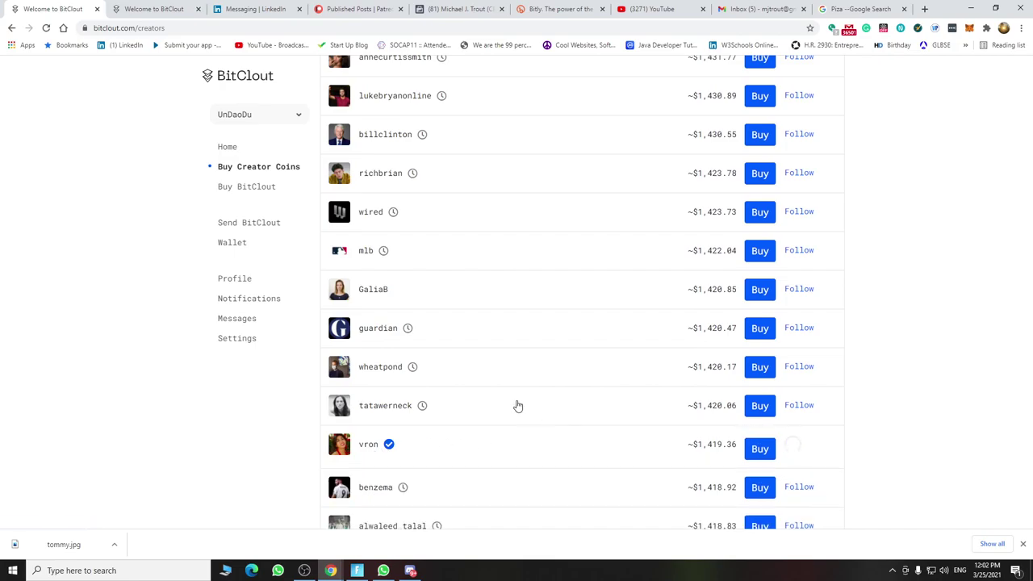
scroll(517, 406, down, 5)
scroll(516, 406, down, 5)
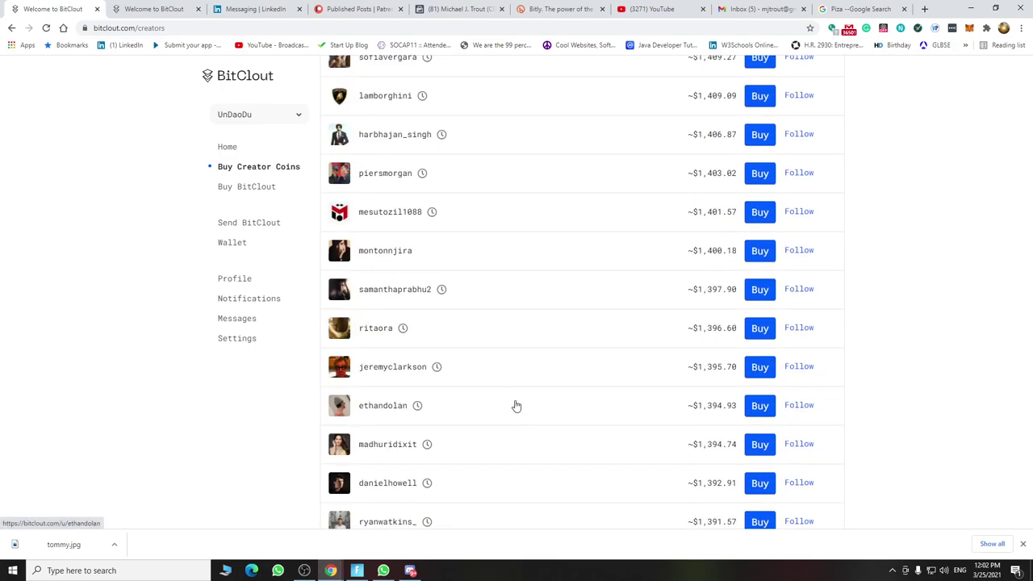
scroll(622, 401, down, 7)
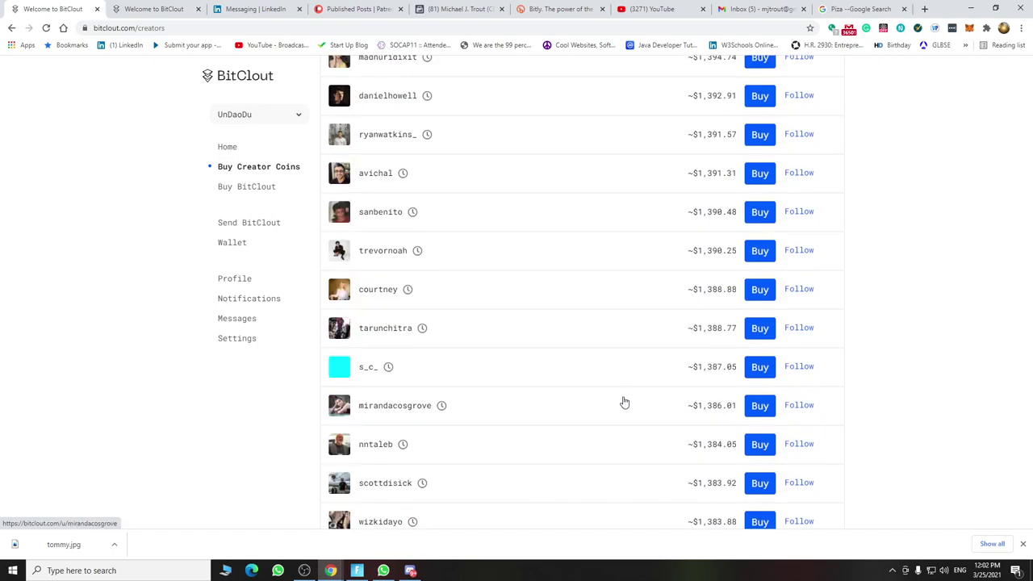
scroll(637, 377, down, 7)
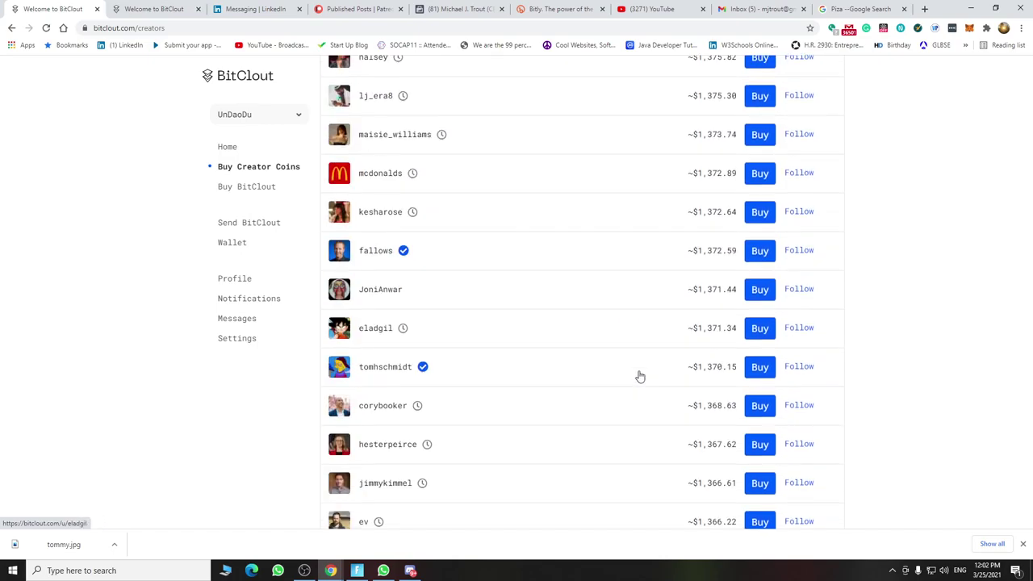
click(807, 253)
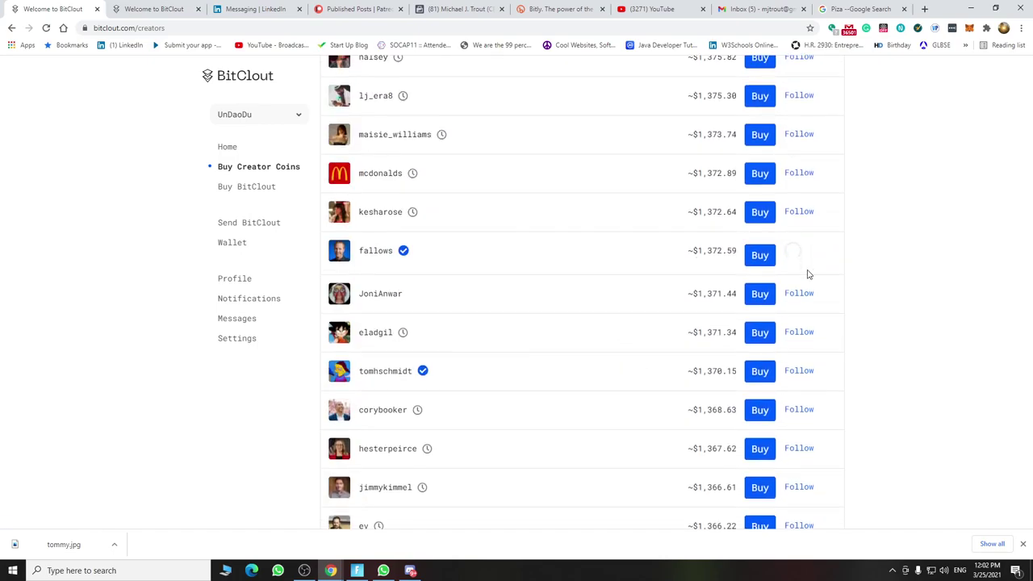
- Follow two more verified creators, then bring up the YouTube home page
click(797, 369)
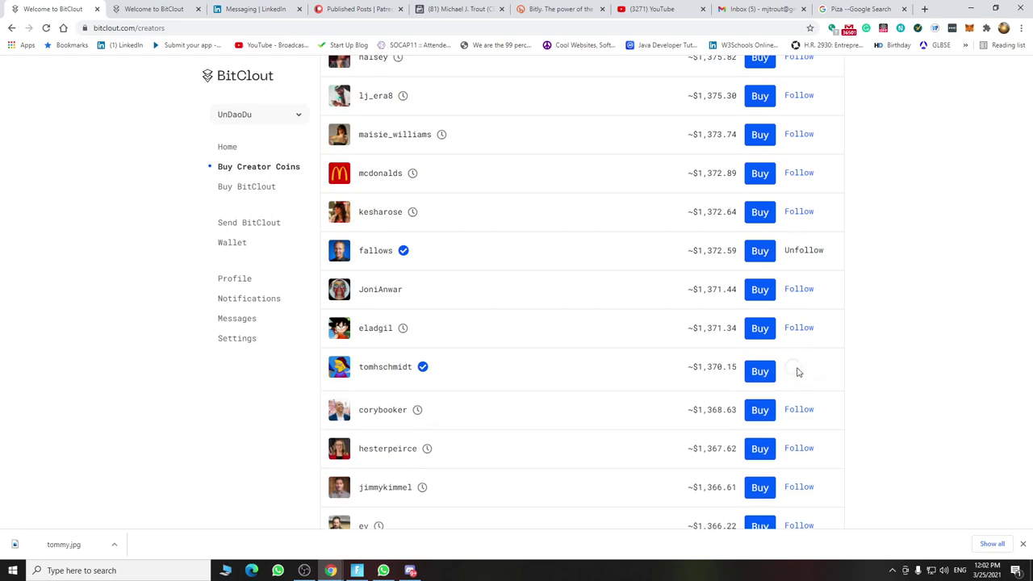
scroll(510, 401, down, 3)
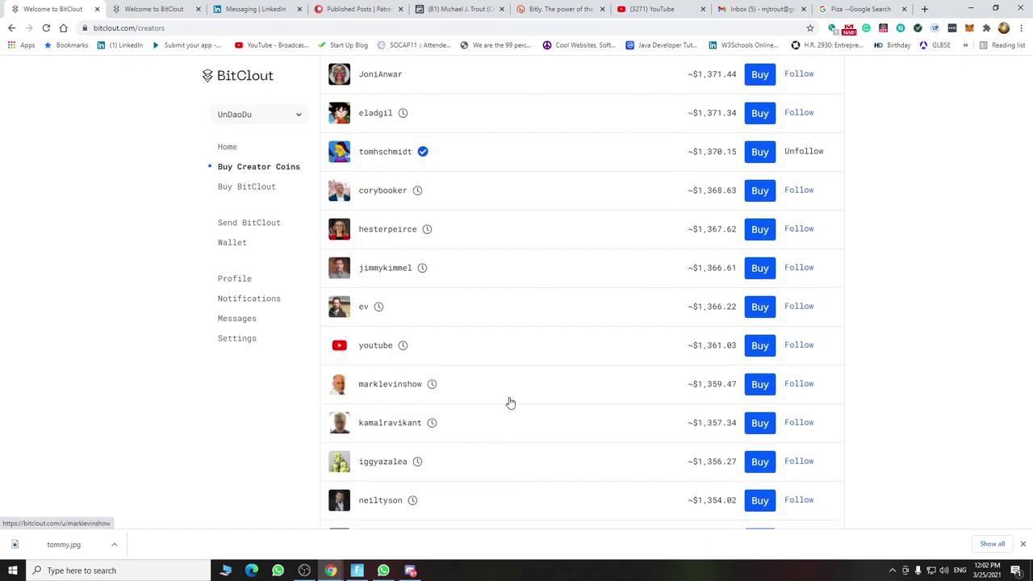
scroll(510, 402, down, 5)
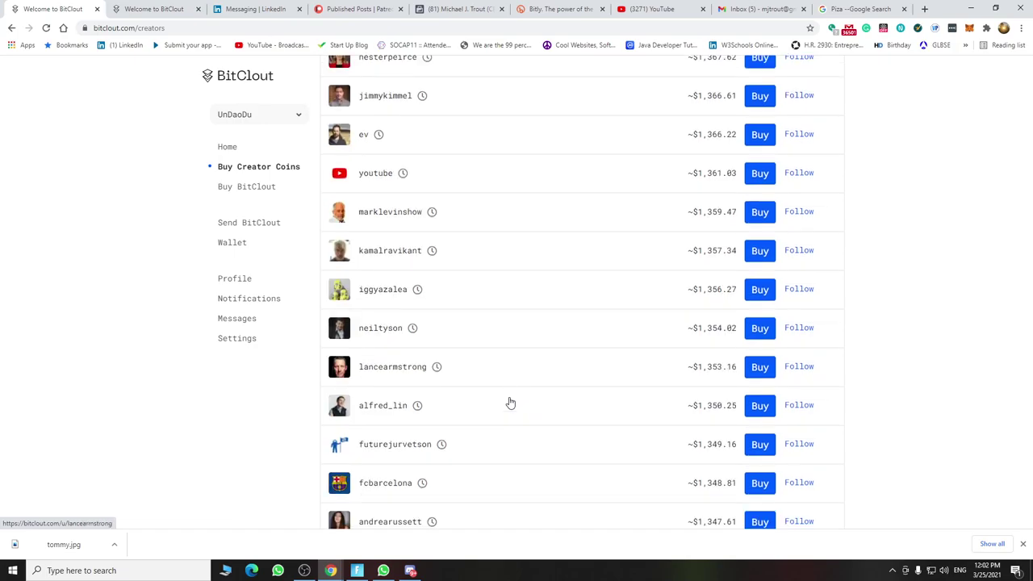
scroll(510, 402, down, 2)
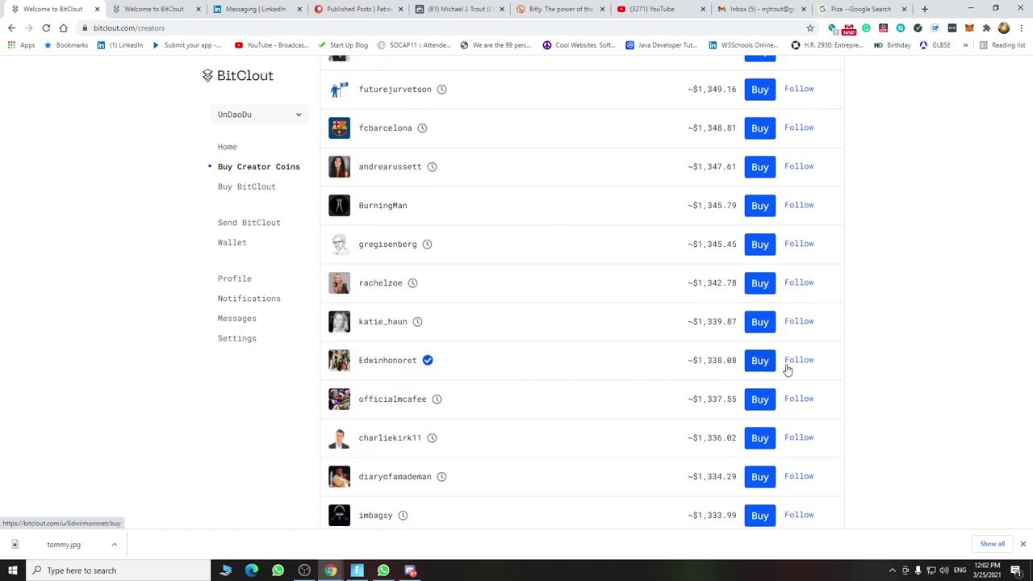
click(809, 363)
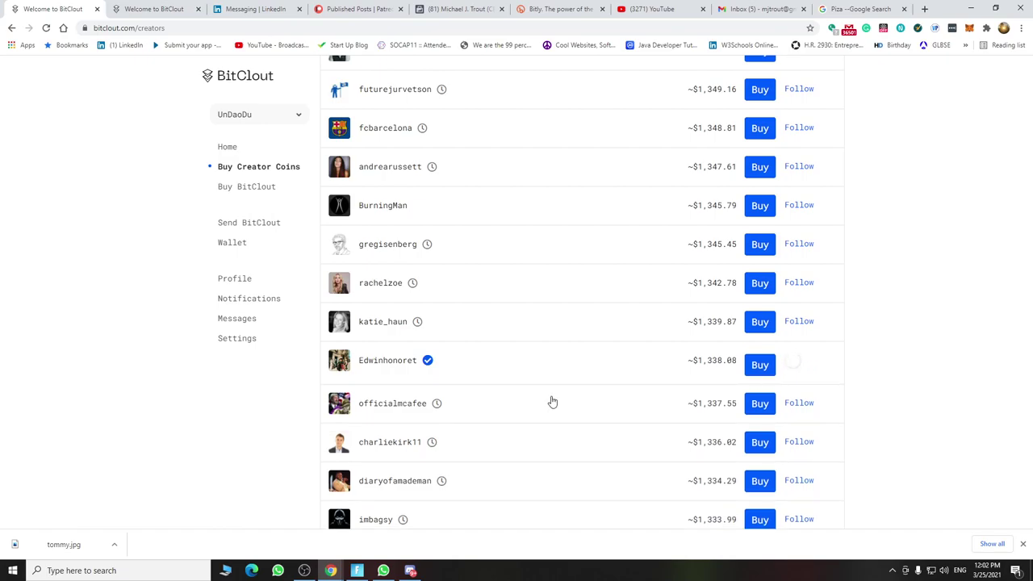
click(645, 8)
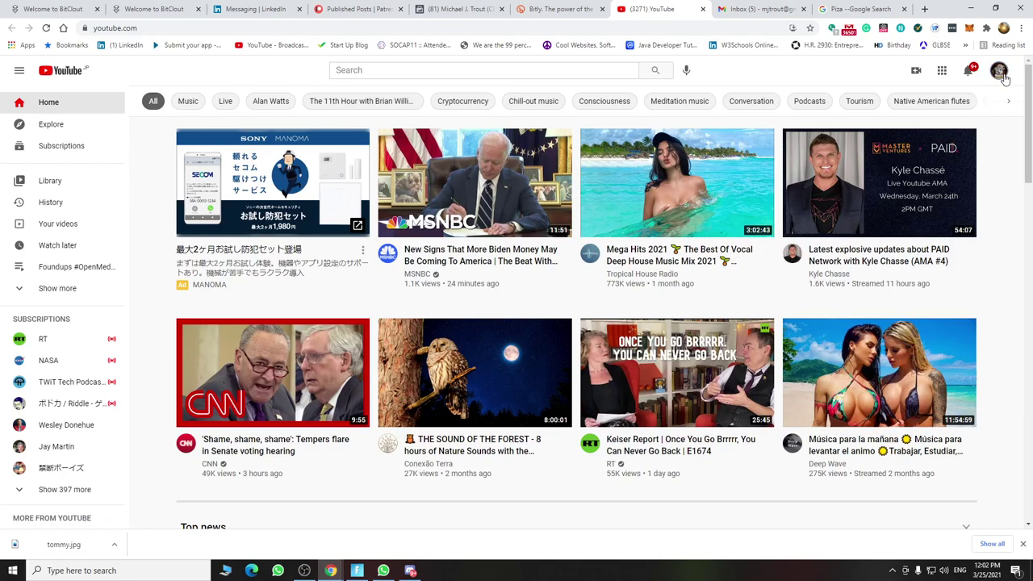
- Go to Your channel from the avatar menu to list the uploads in Studio's Channel content
click(999, 70)
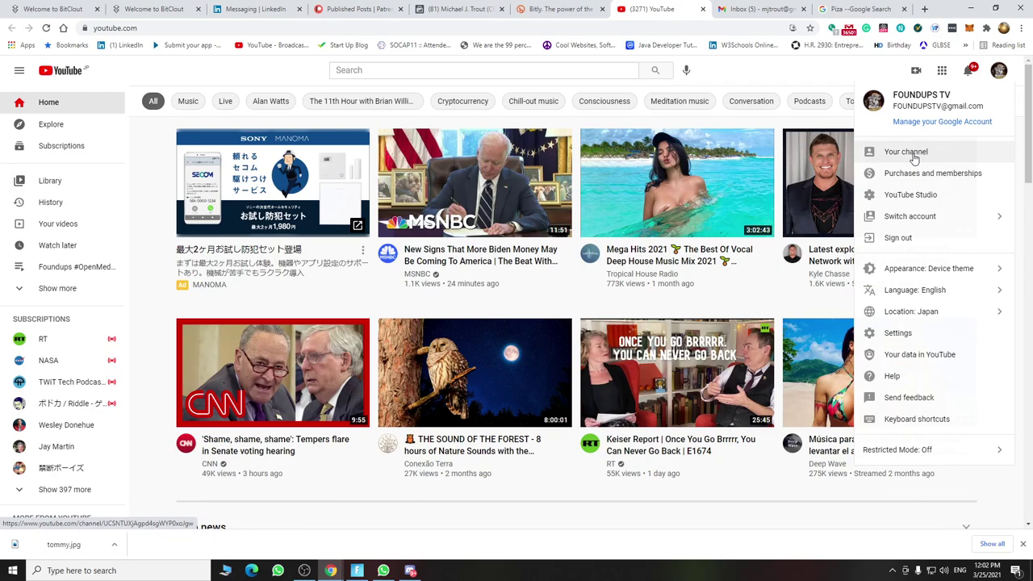
click(50, 225)
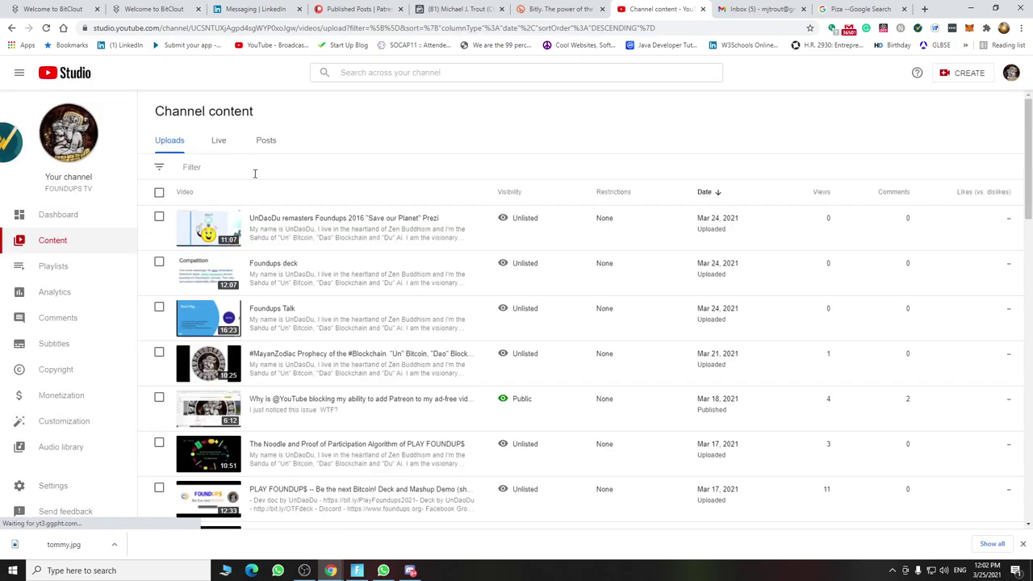
- Search the channel content for 'angel' and open the Dec 21, 2011 and Jan 25, 2012 results in new tabs
click(359, 73)
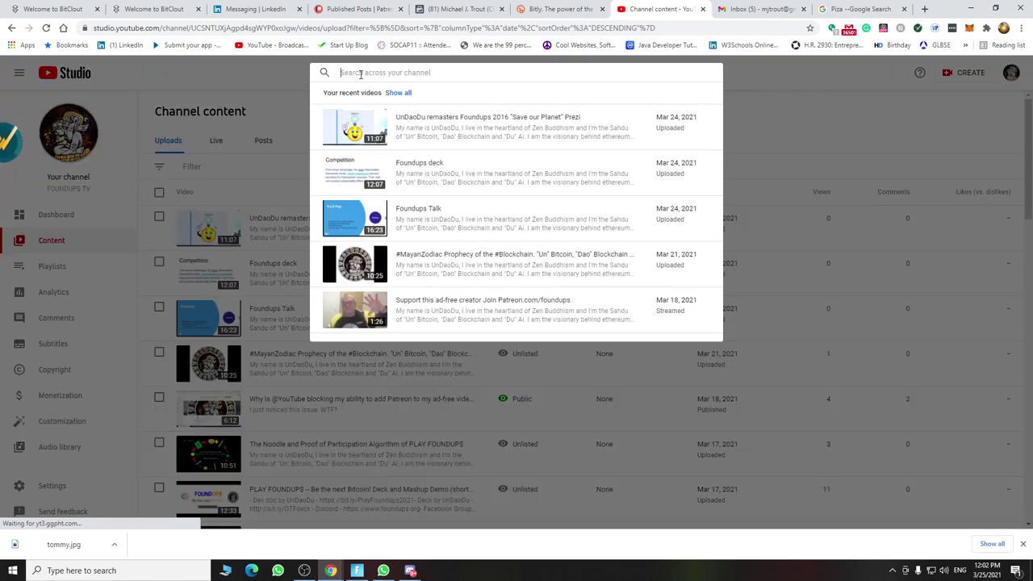
text(angel)
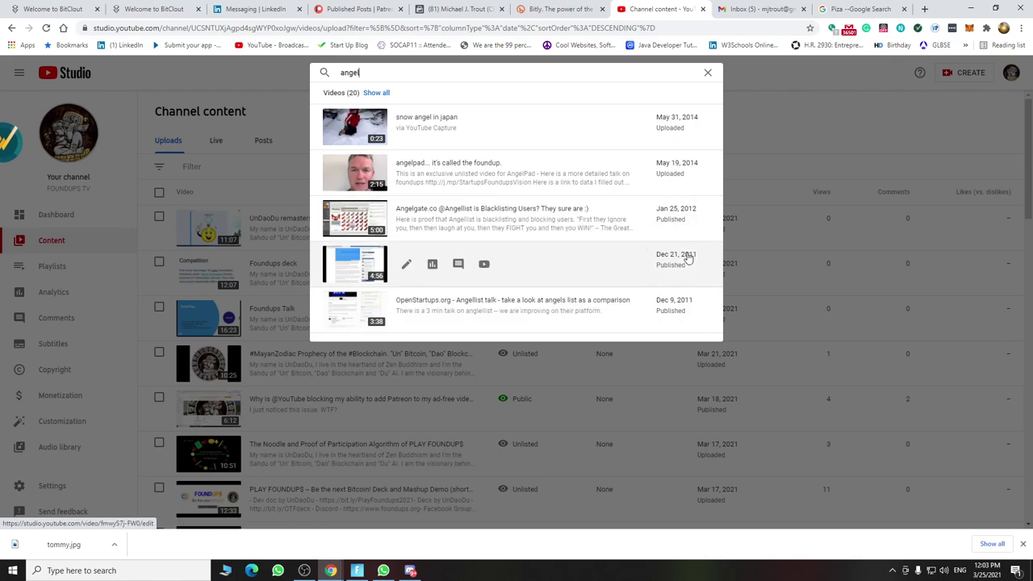
right_click(367, 259)
click(393, 266)
right_click(365, 216)
click(389, 225)
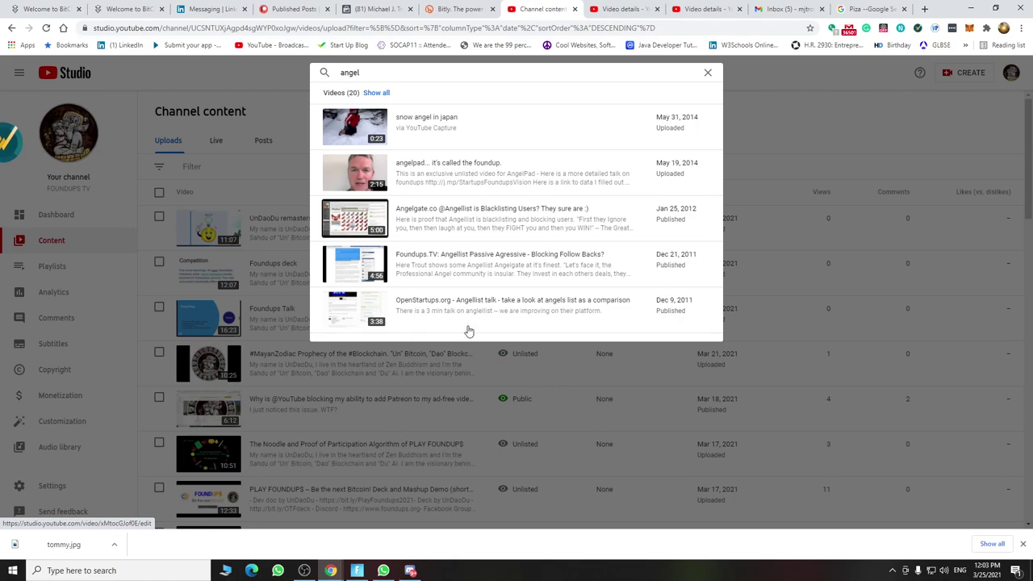
- Open the Dec 9, 2011 result in a new tab and view the OpenStartups.org Angellist talk's details
mouse_move(456, 310)
right_click(375, 297)
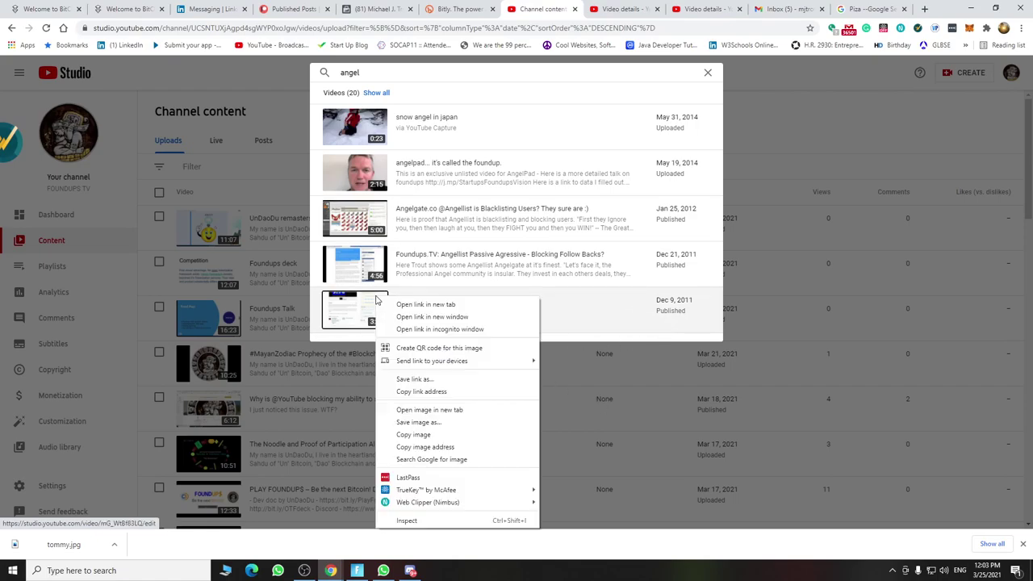
click(428, 302)
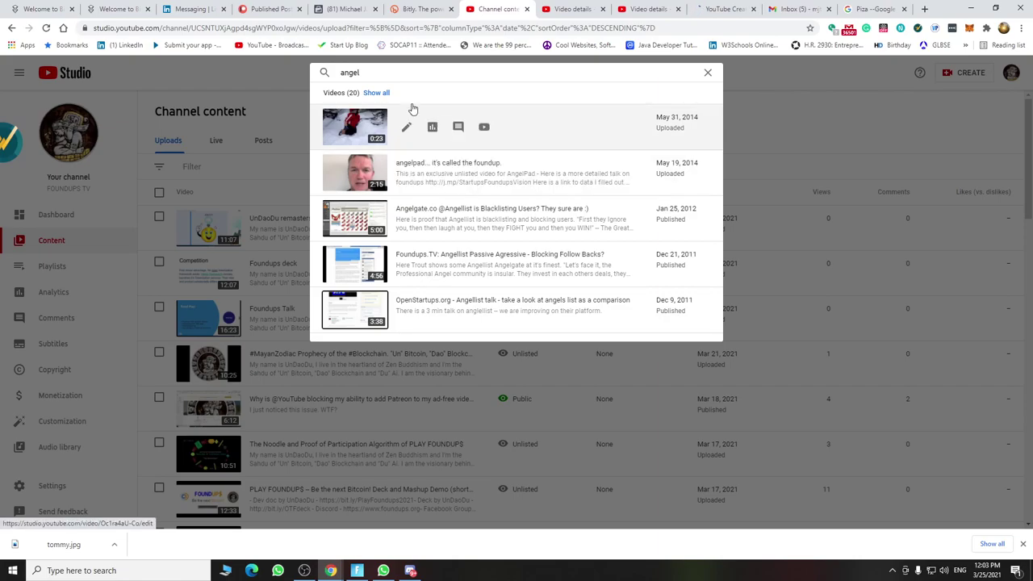
double_click(375, 74)
mouse_move(505, 172)
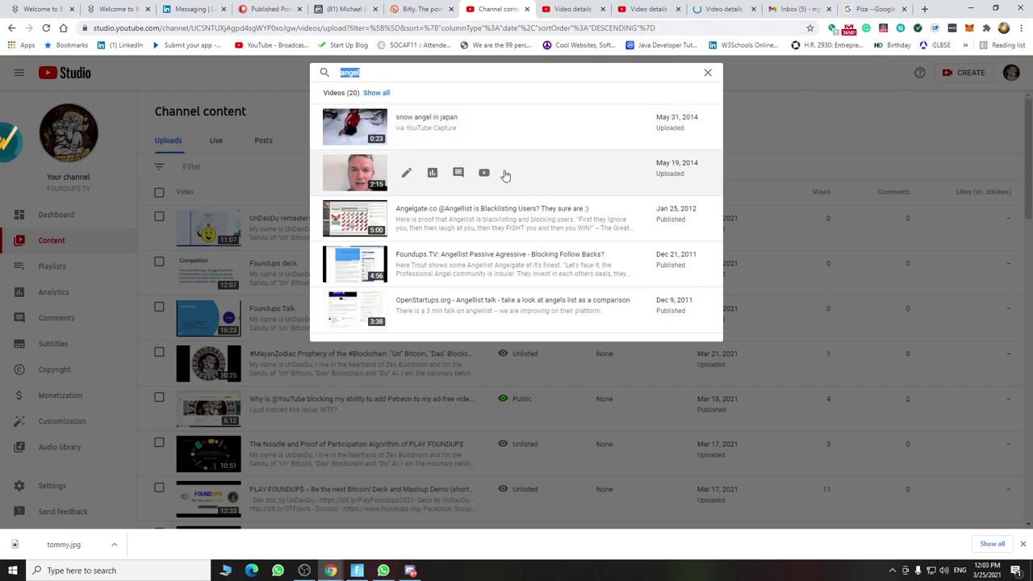
mouse_move(489, 266)
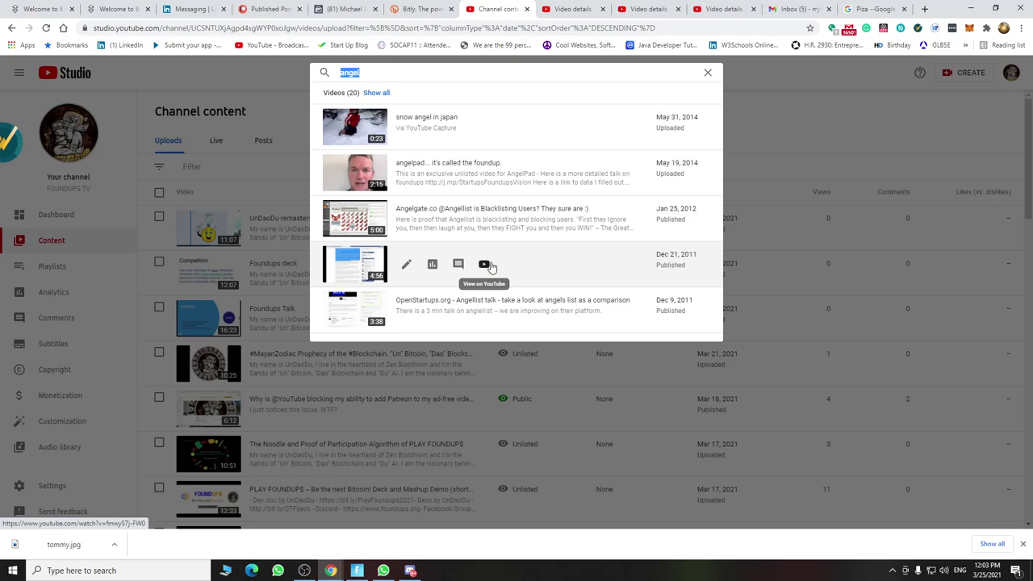
click(725, 10)
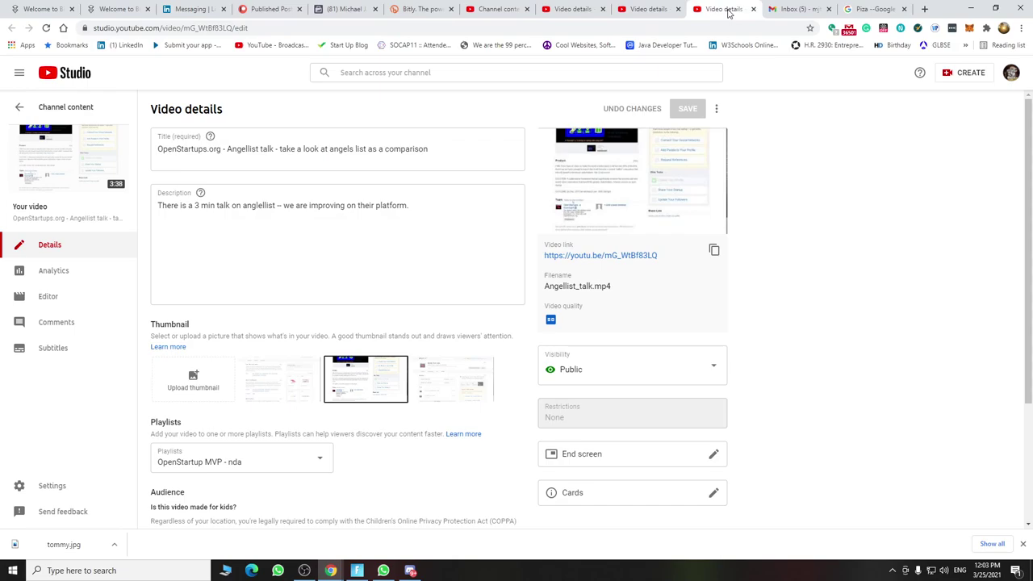
mouse_move(587, 198)
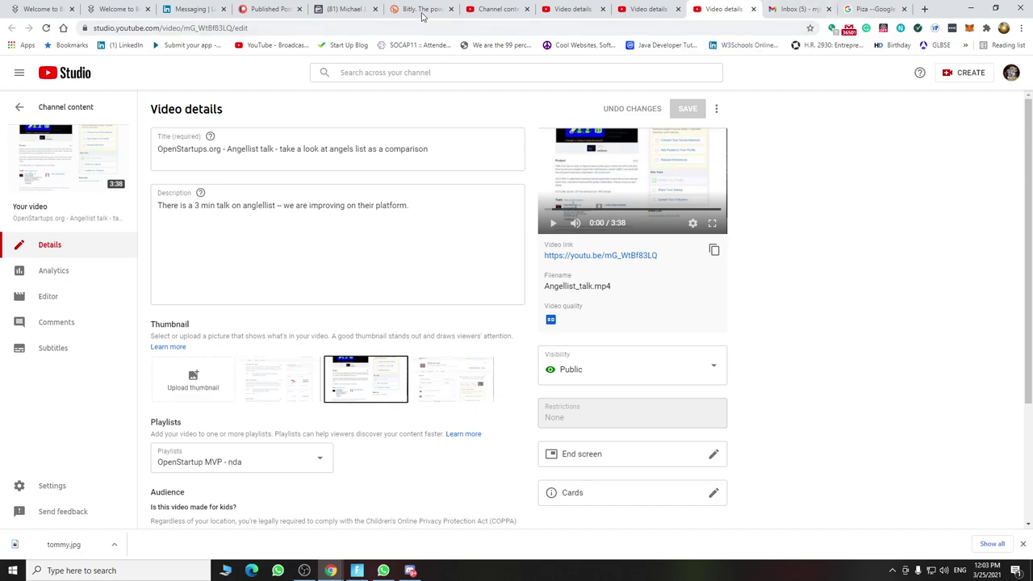
- Extend the search to 'angellist' and open the details of the 5:06 Angelgate story part 2 video
click(496, 9)
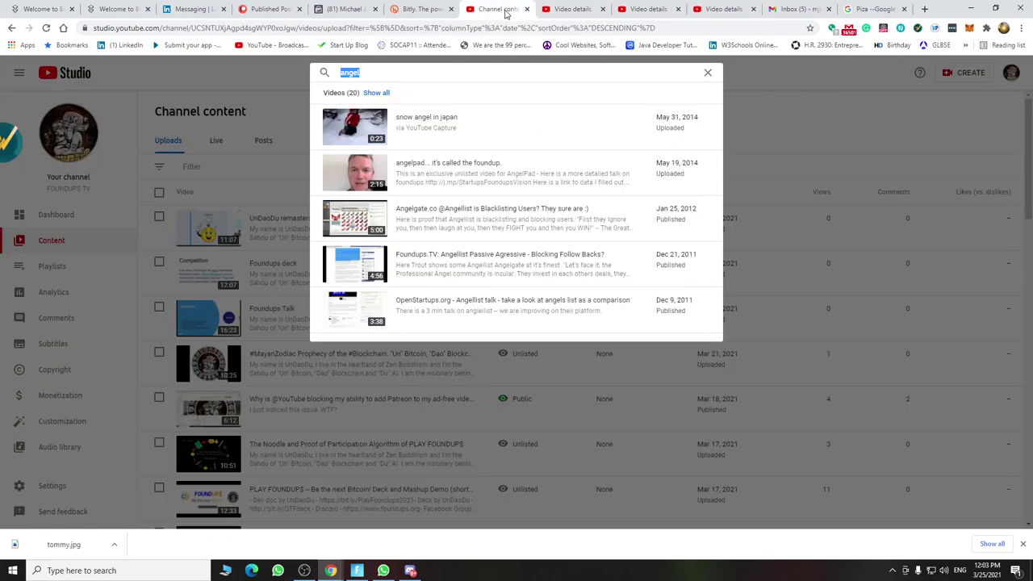
click(375, 76)
text(list)
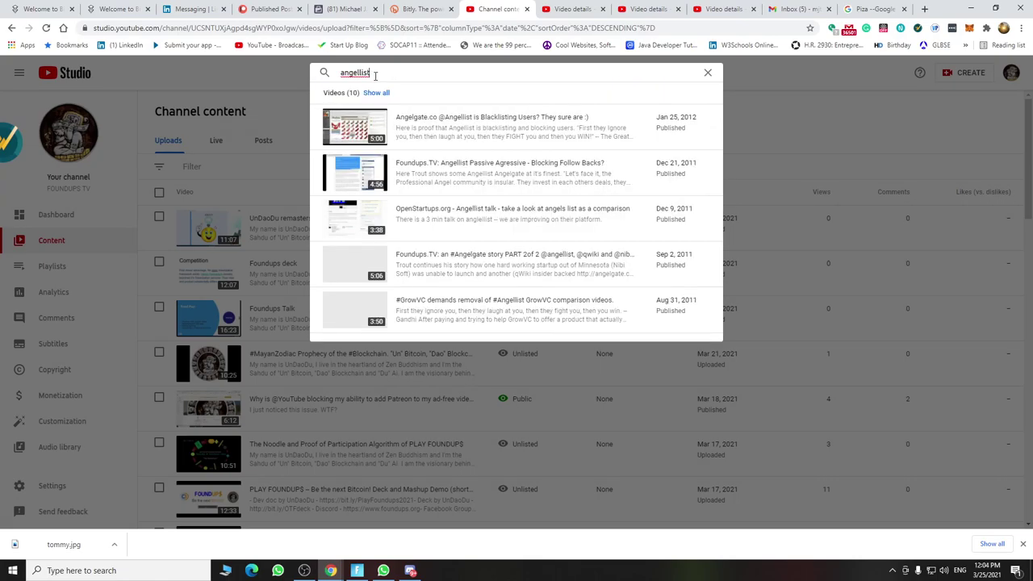
mouse_move(428, 229)
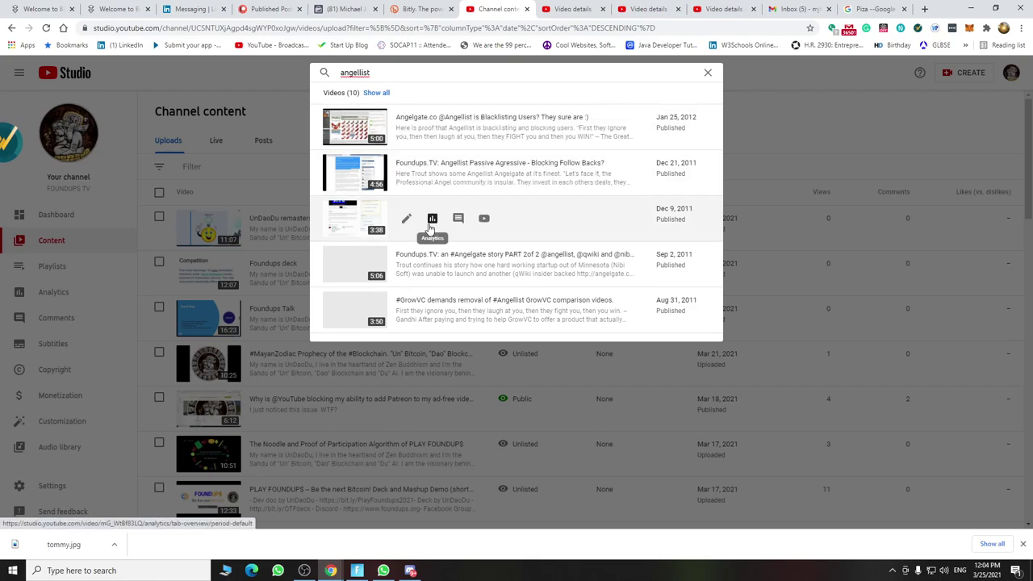
mouse_move(436, 257)
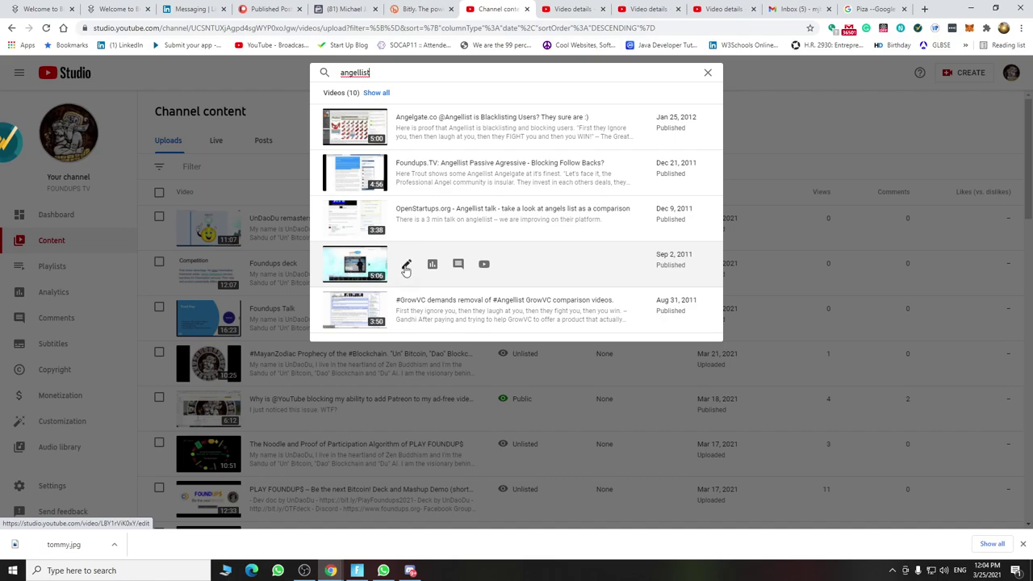
click(360, 265)
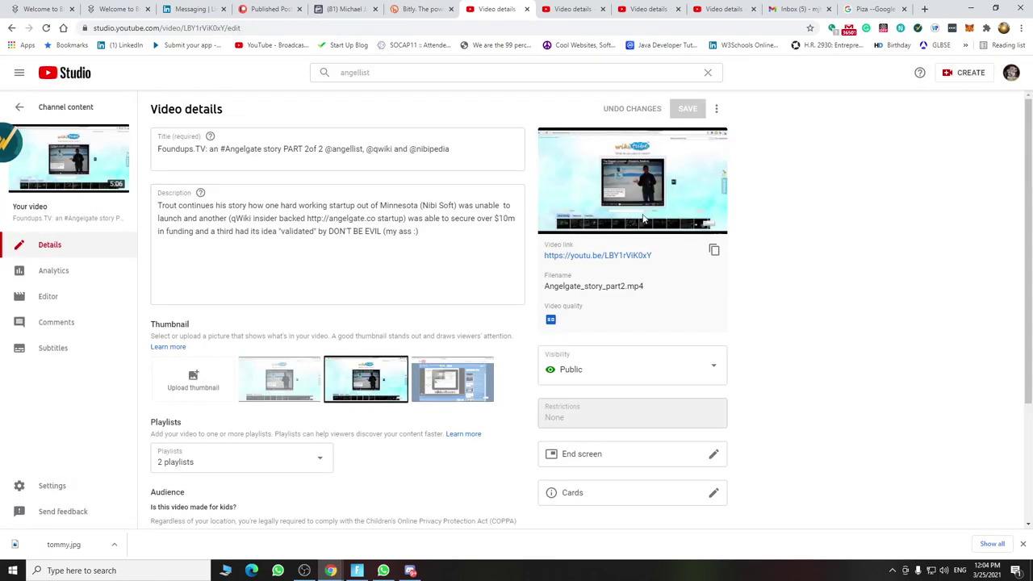
mouse_move(623, 218)
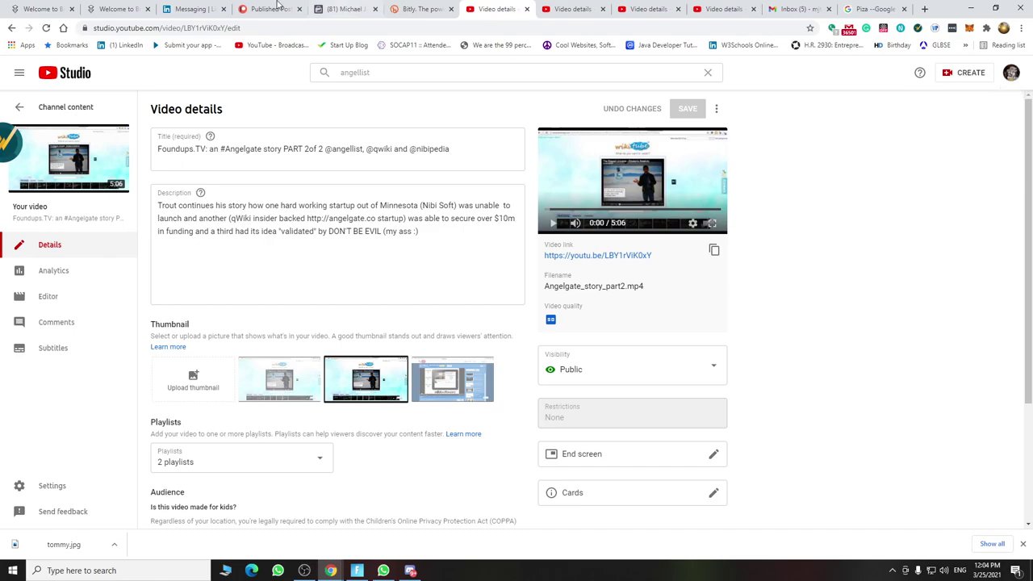
- Go to BitClout's Buy Creator Coins list and follow photomatt and annimaniac
click(118, 10)
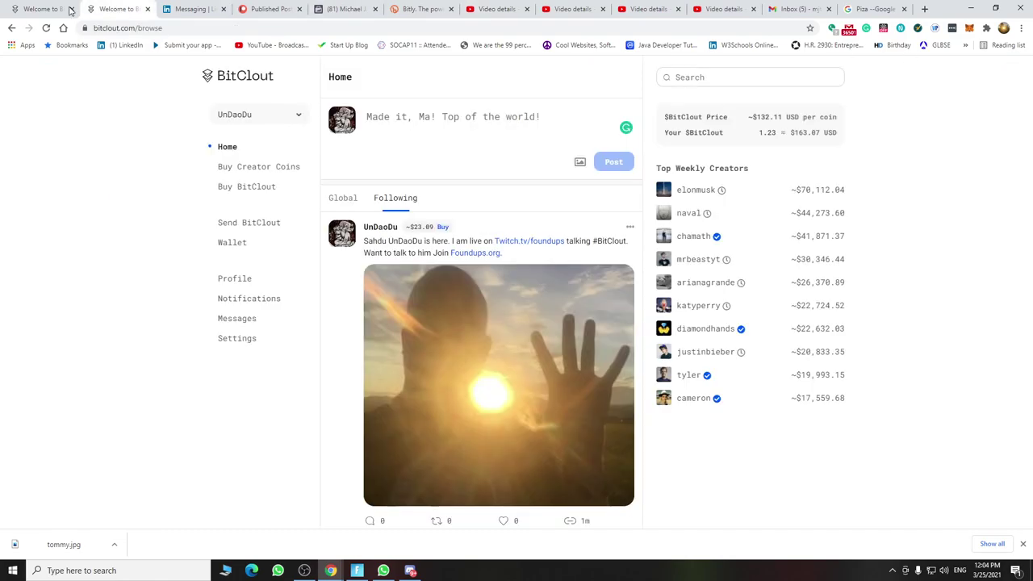
click(37, 10)
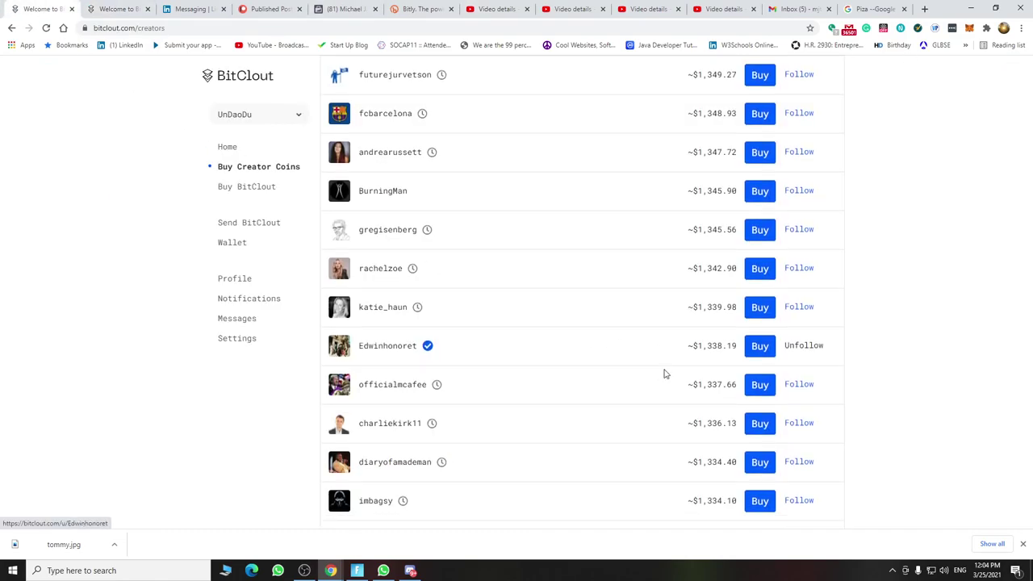
scroll(666, 373, down, 3)
scroll(688, 379, down, 3)
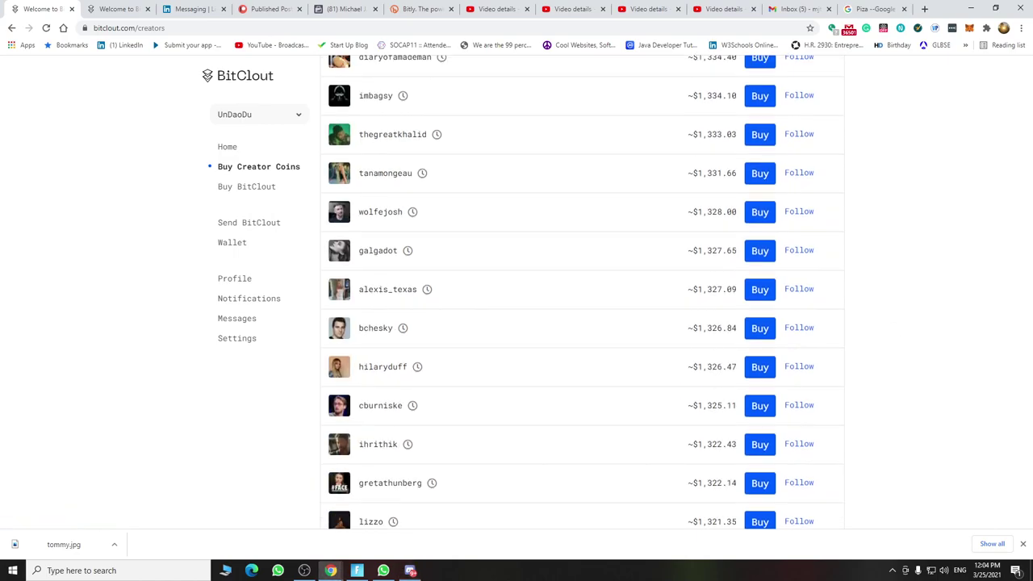
scroll(508, 298, down, 4)
scroll(514, 298, down, 5)
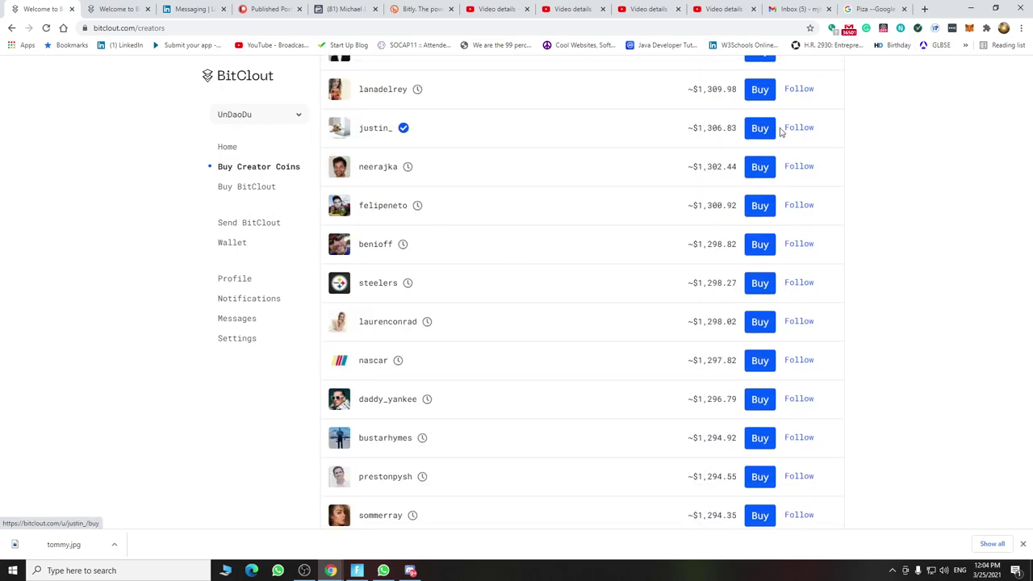
scroll(647, 224, down, 3)
scroll(646, 224, down, 2)
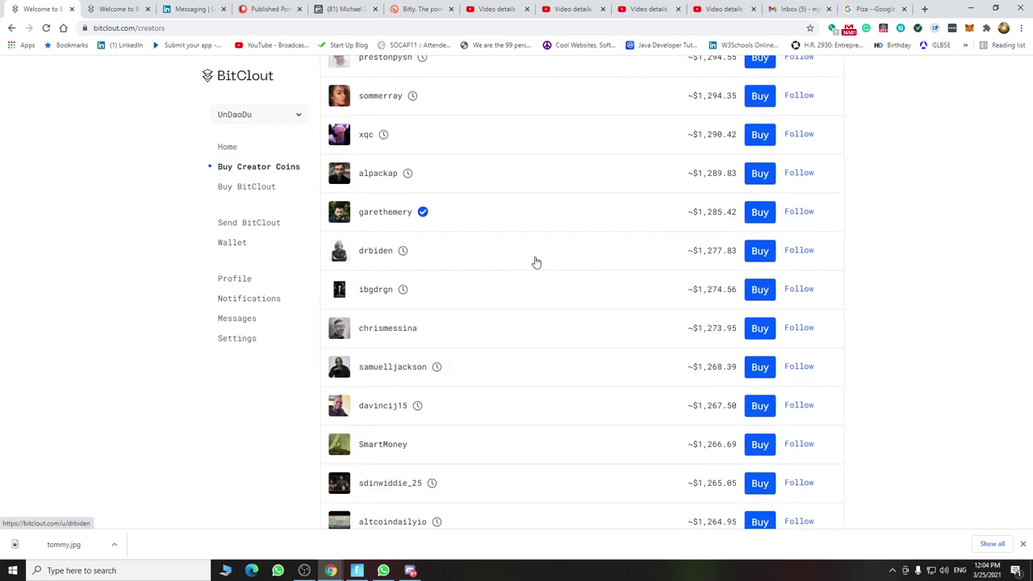
scroll(560, 267, down, 7)
scroll(516, 290, down, 2)
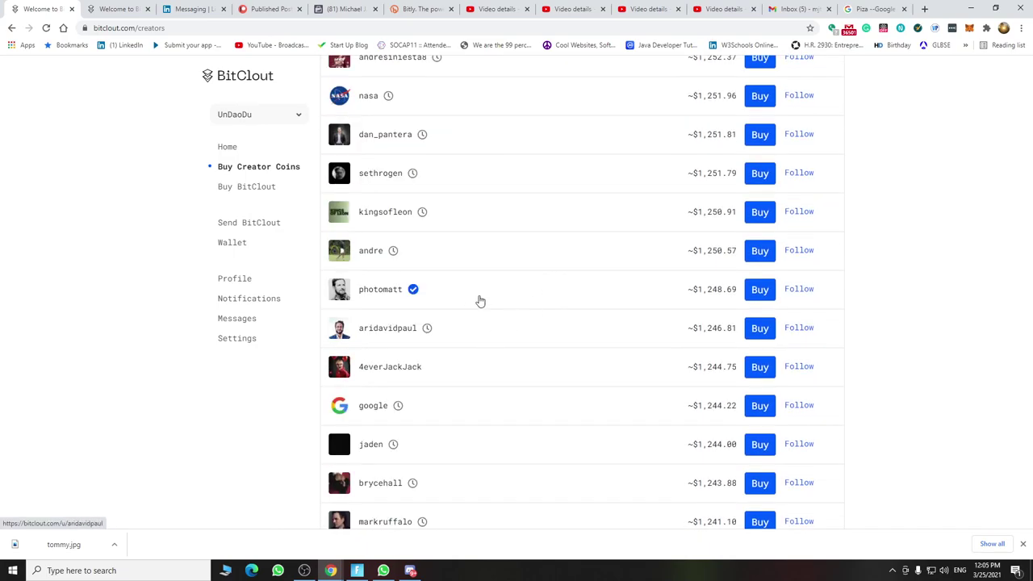
click(798, 290)
scroll(613, 310, down, 2)
scroll(597, 310, down, 2)
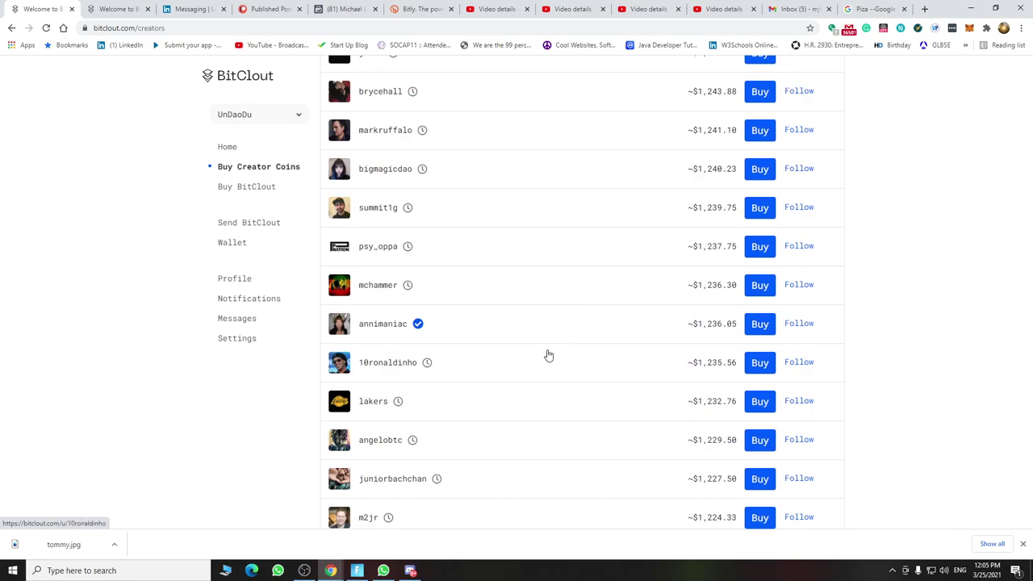
click(795, 323)
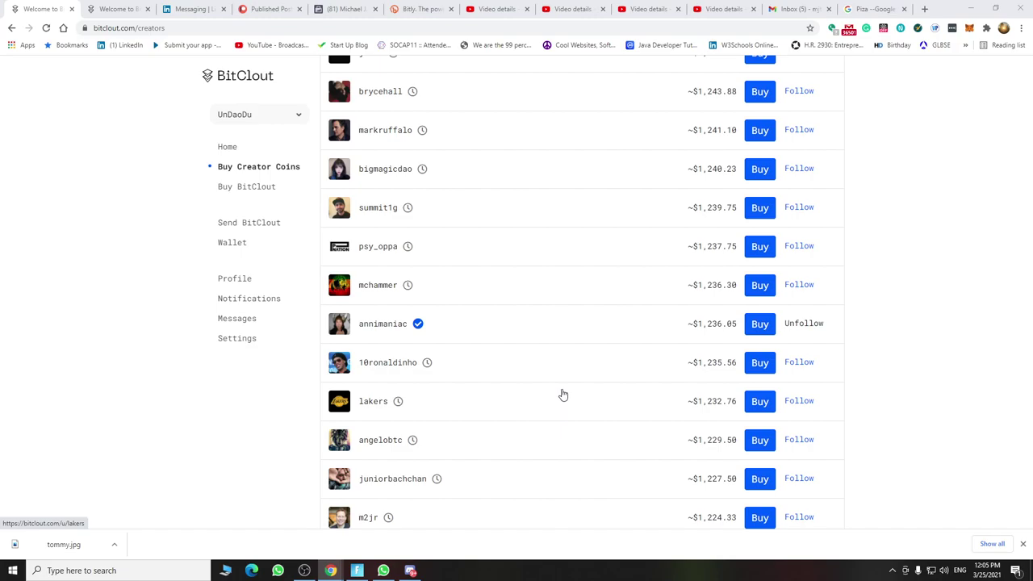
- Follow jebus911, bt, cryptopathic, joemccann and andreasklinger further down the creator list
scroll(606, 385, down, 2)
click(802, 368)
click(801, 488)
scroll(636, 459, down, 5)
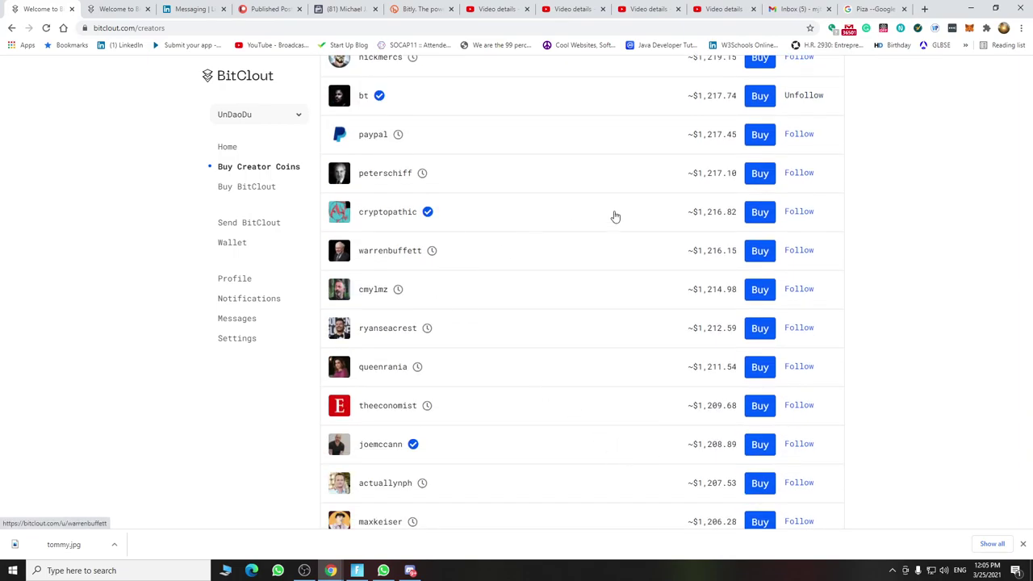
click(800, 213)
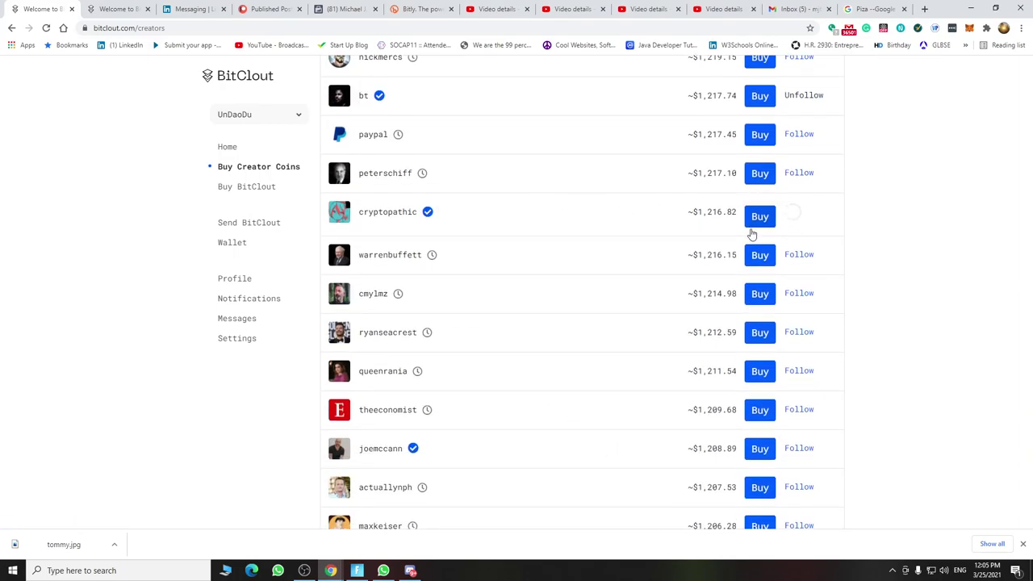
scroll(702, 314, down, 1)
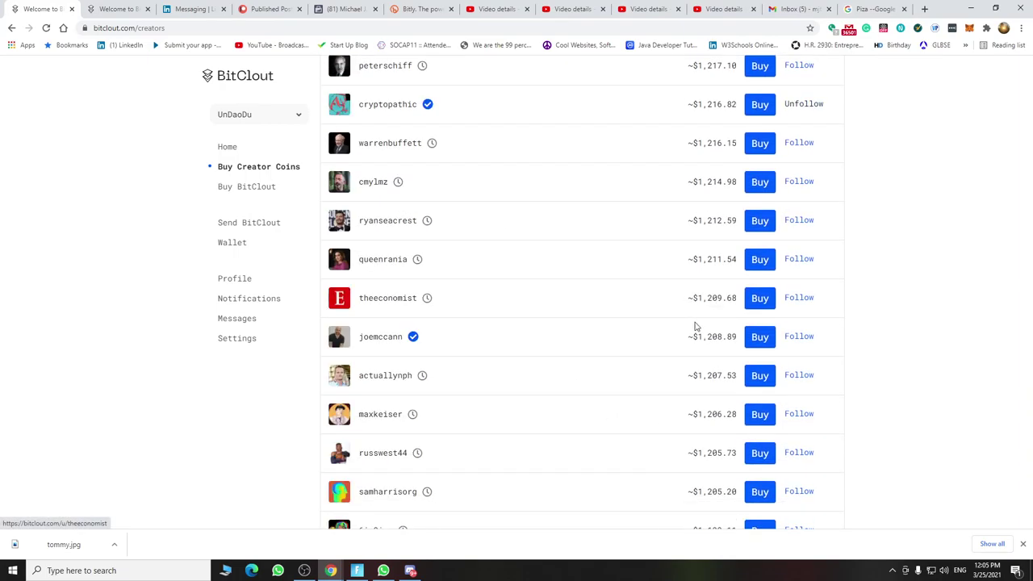
click(798, 338)
scroll(609, 372, down, 3)
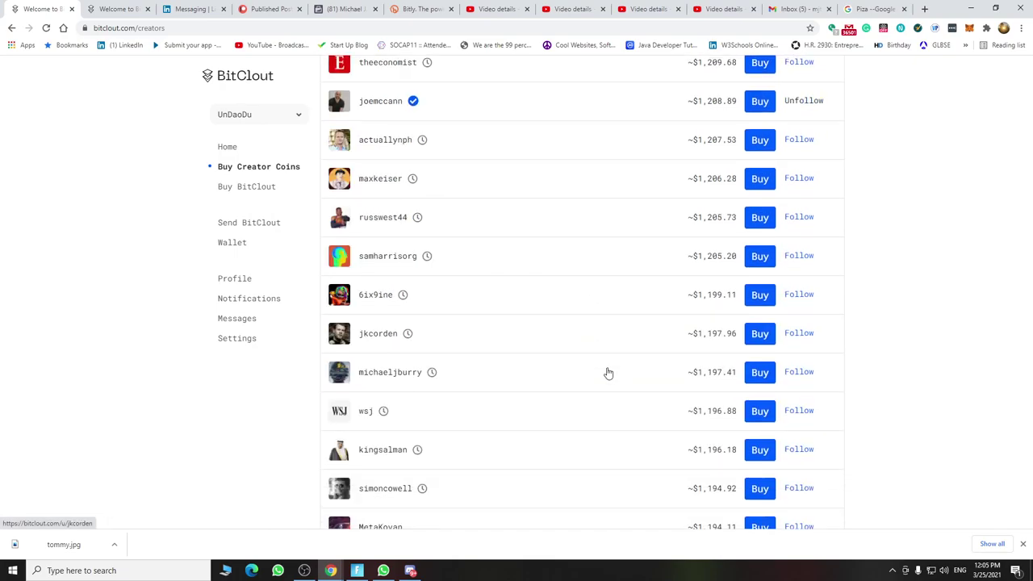
scroll(608, 373, down, 2)
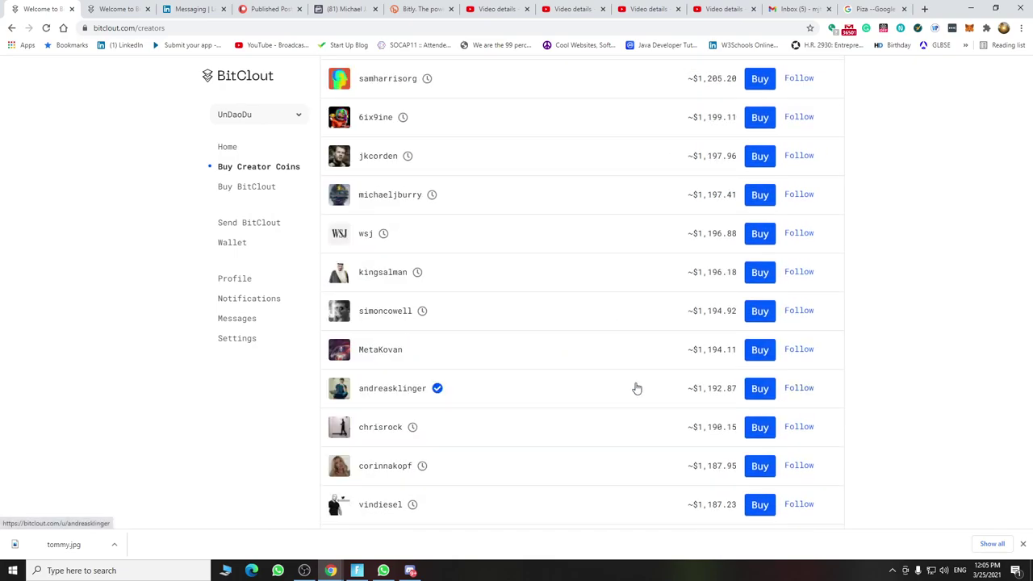
click(799, 389)
- Follow santiagoroel and cryptomessiah near the bottom of the creator list
scroll(620, 406, down, 1)
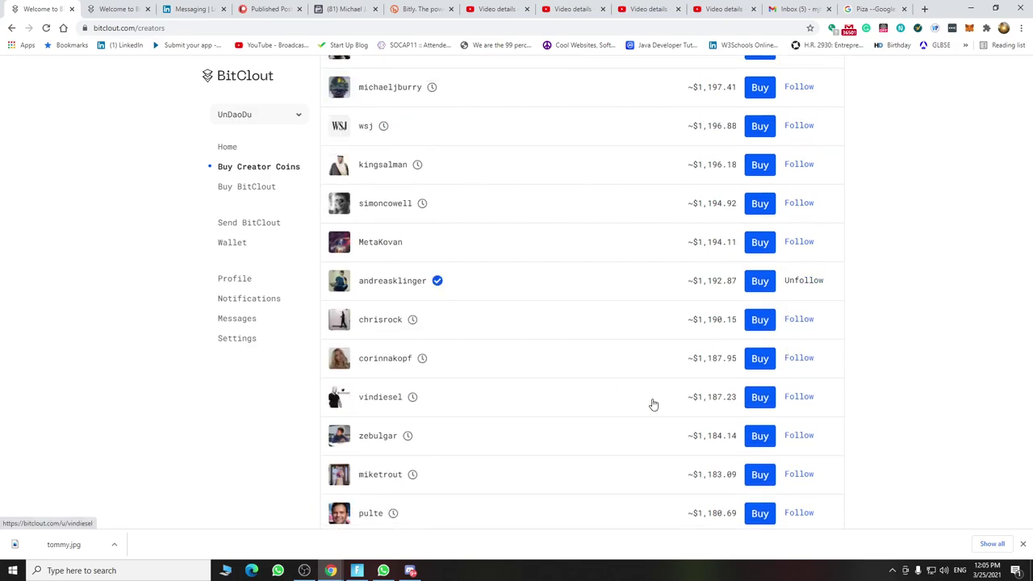
scroll(654, 403, down, 5)
scroll(654, 403, down, 9)
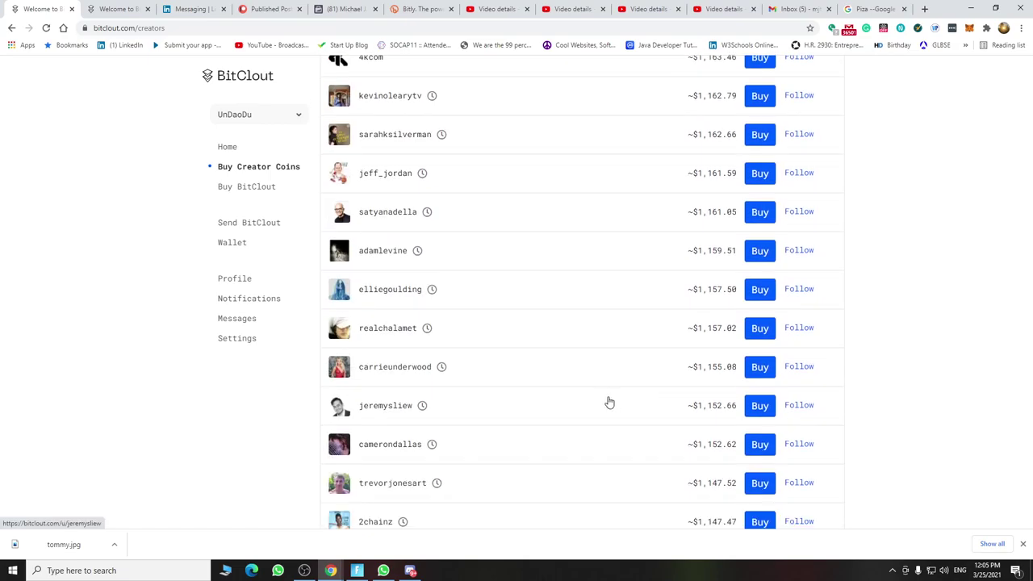
scroll(609, 402, down, 8)
scroll(609, 402, down, 12)
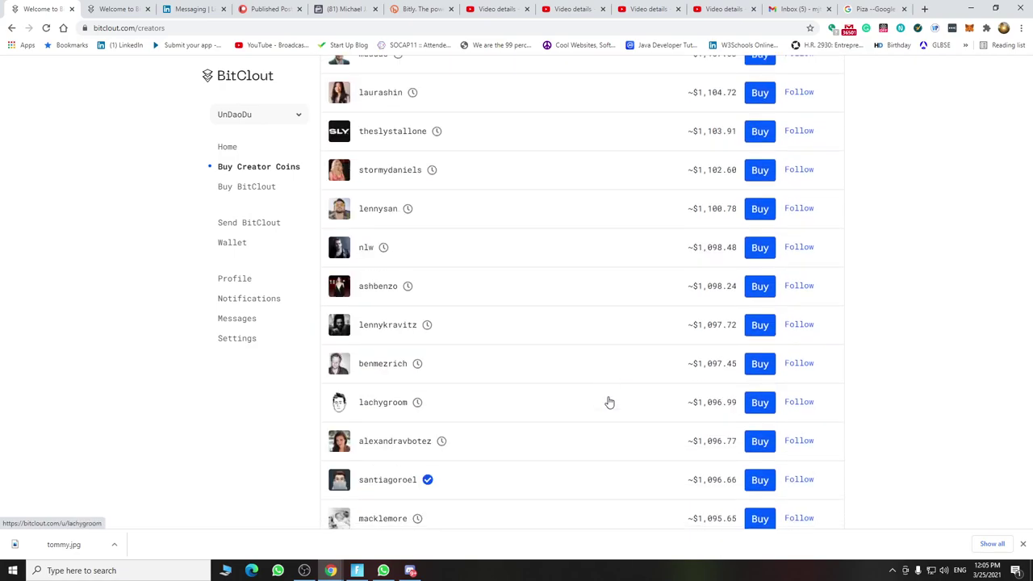
scroll(609, 402, down, 2)
click(808, 321)
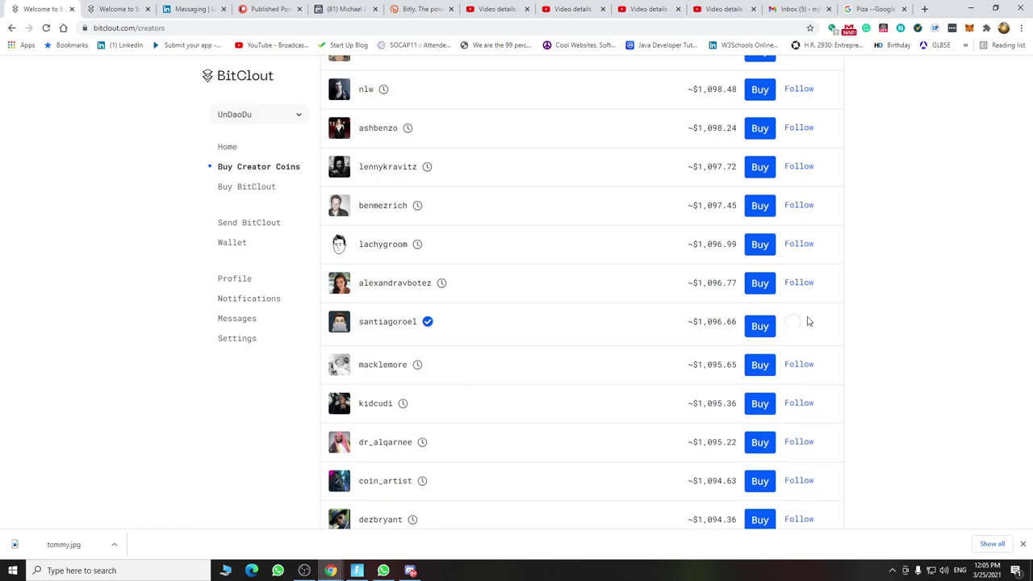
scroll(552, 371, down, 8)
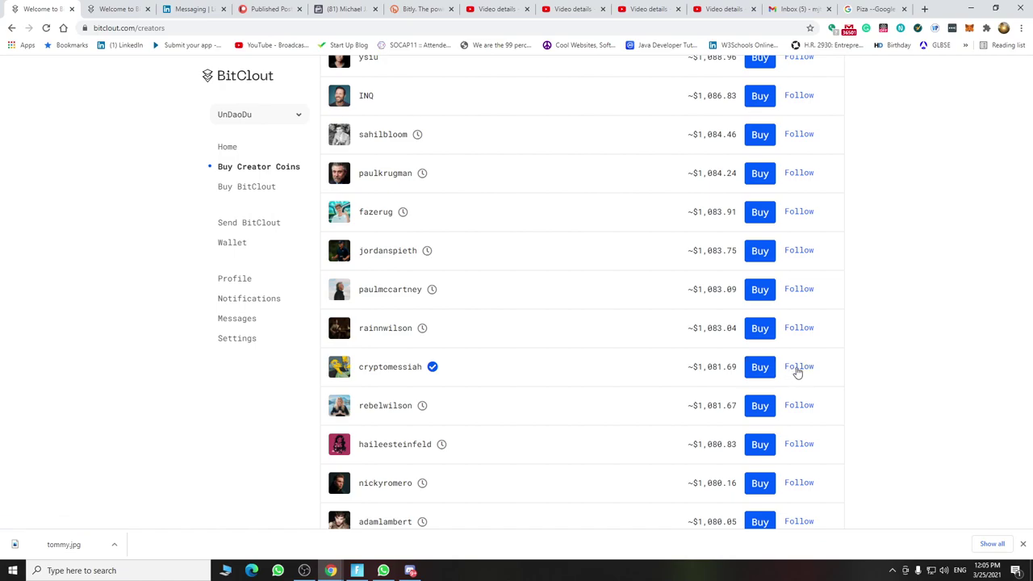
click(798, 369)
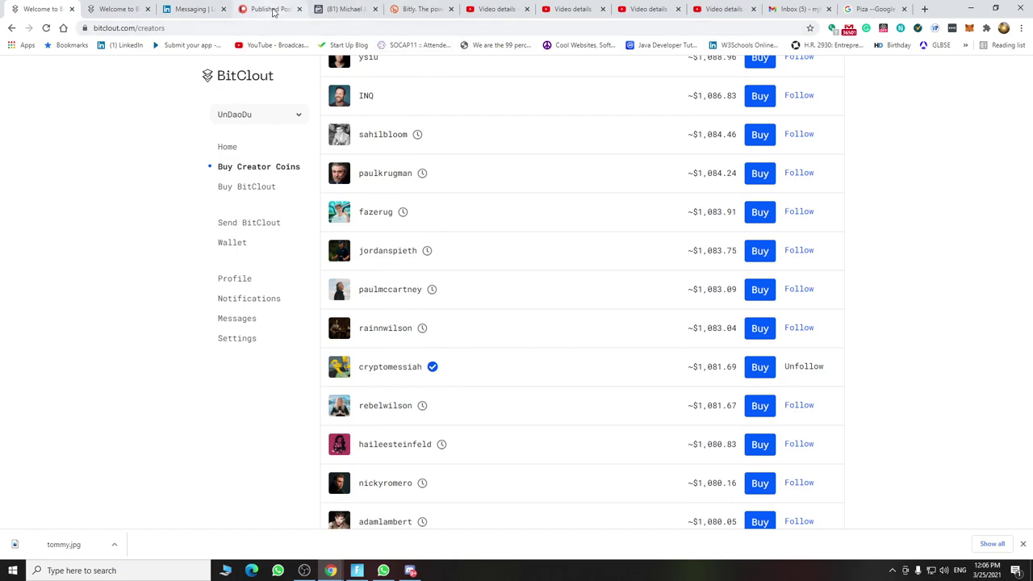
click(273, 11)
- Open the Mayan Zodiac 5th Age Prophecy post in a new tab from Patreon's published posts
scroll(396, 248, up, 5)
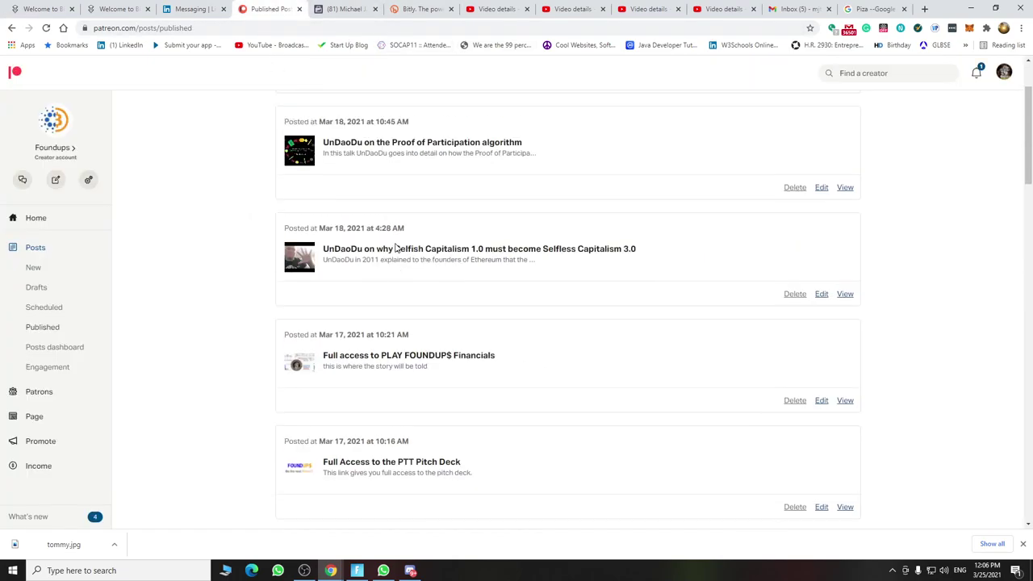
scroll(393, 244, up, 1)
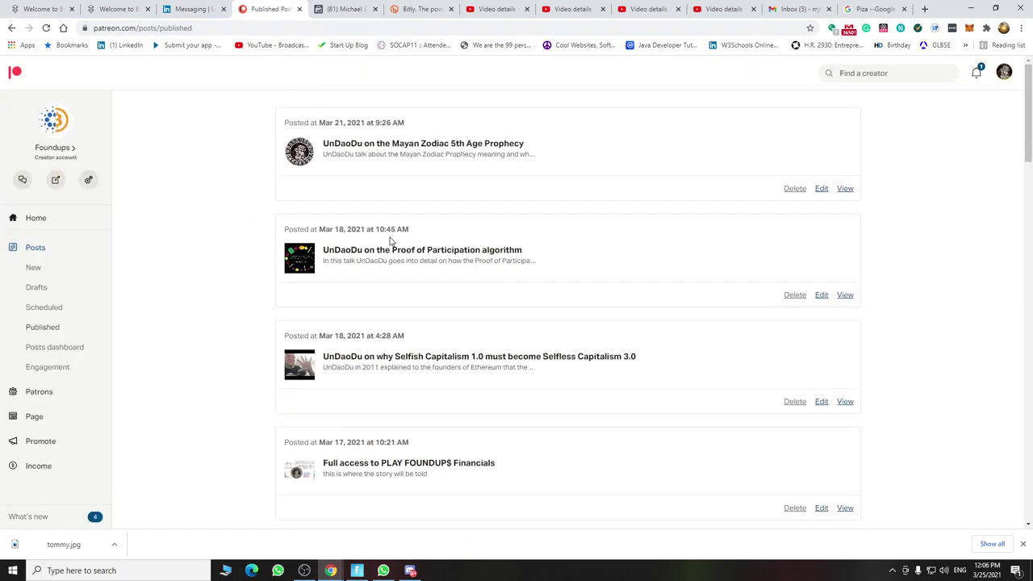
right_click(847, 190)
click(880, 196)
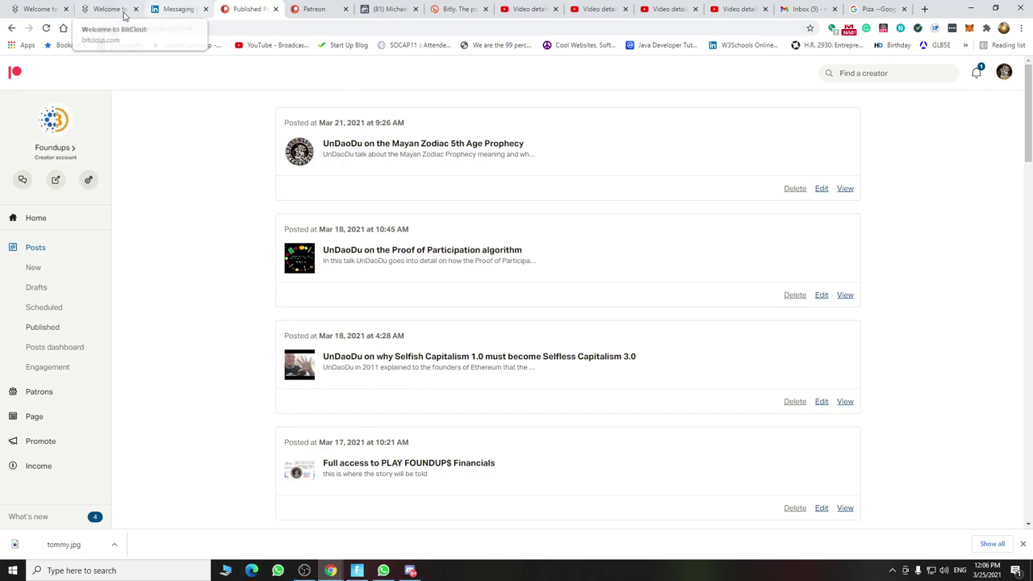
click(101, 9)
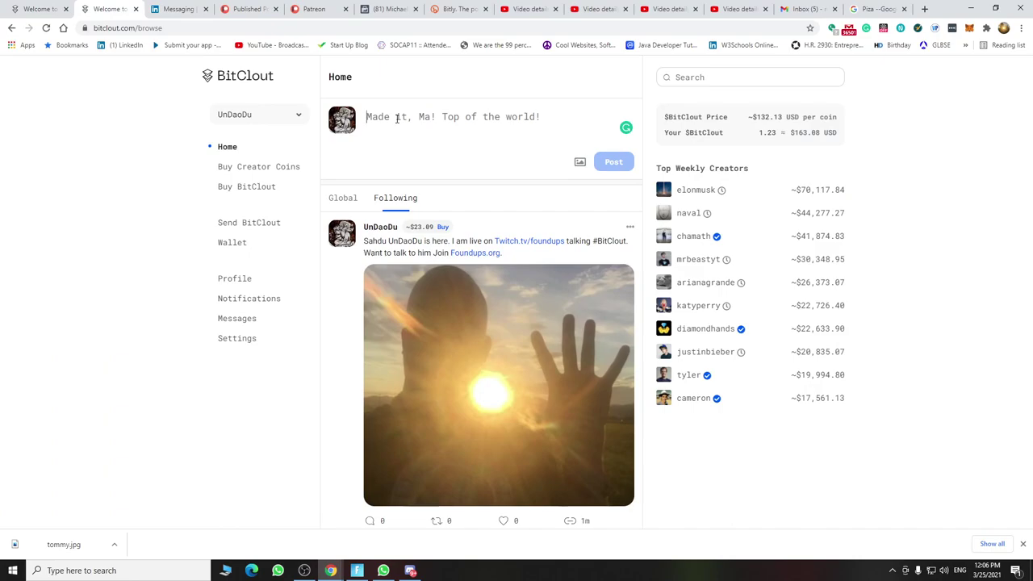
- Start the post with '#MayanZodiac Prophecy Unfolding.', correcting the Prophecy spelling
click(396, 119)
text(The)
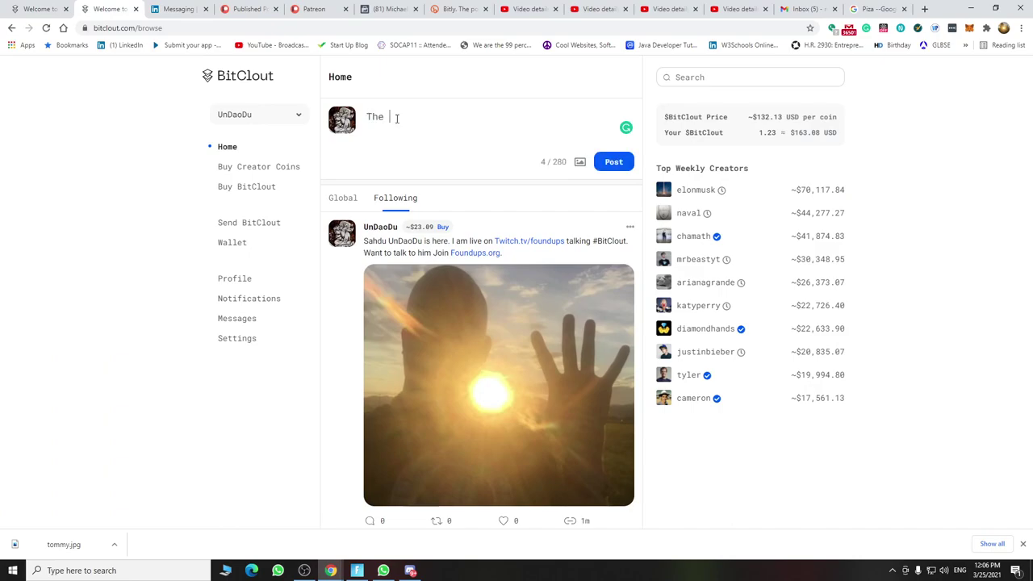
key(BackSpace)
key(BackSpace)
key(BackSpace)
text(MayanZodia)
text(#)
click(464, 118)
text(Prophescy is)
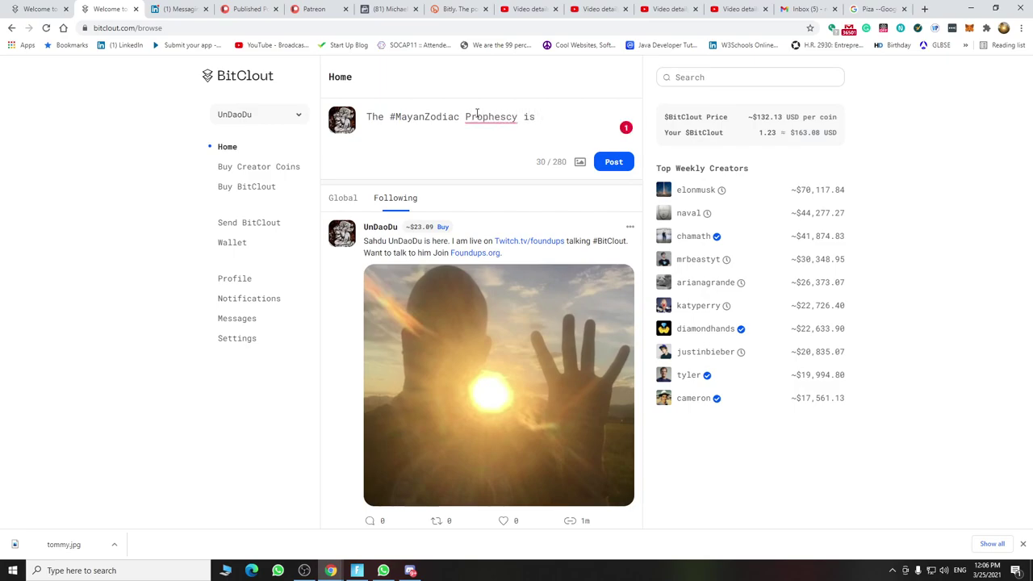
click(491, 117)
click(491, 135)
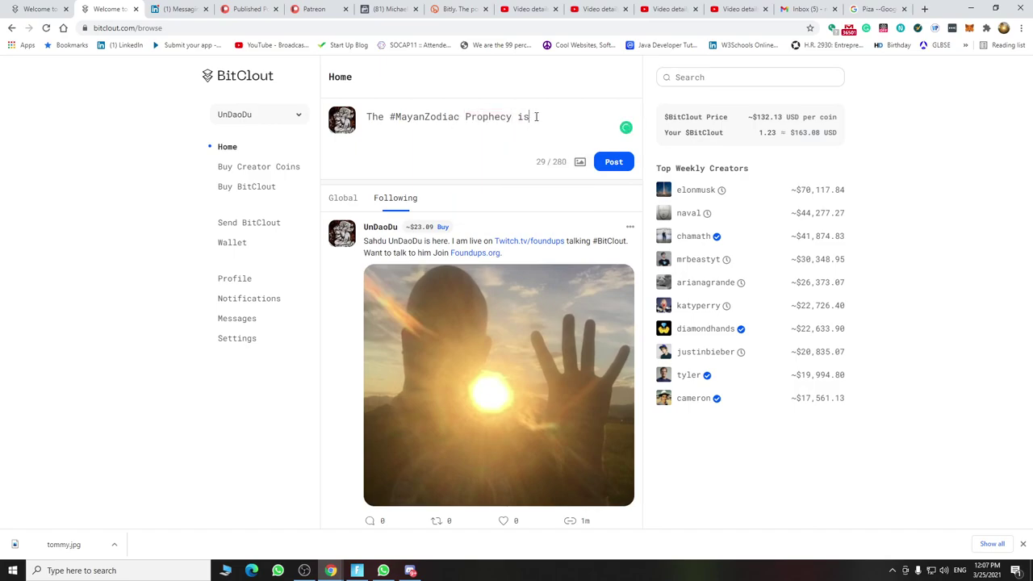
text(Unfolding. Listen to UnDaoDu e)
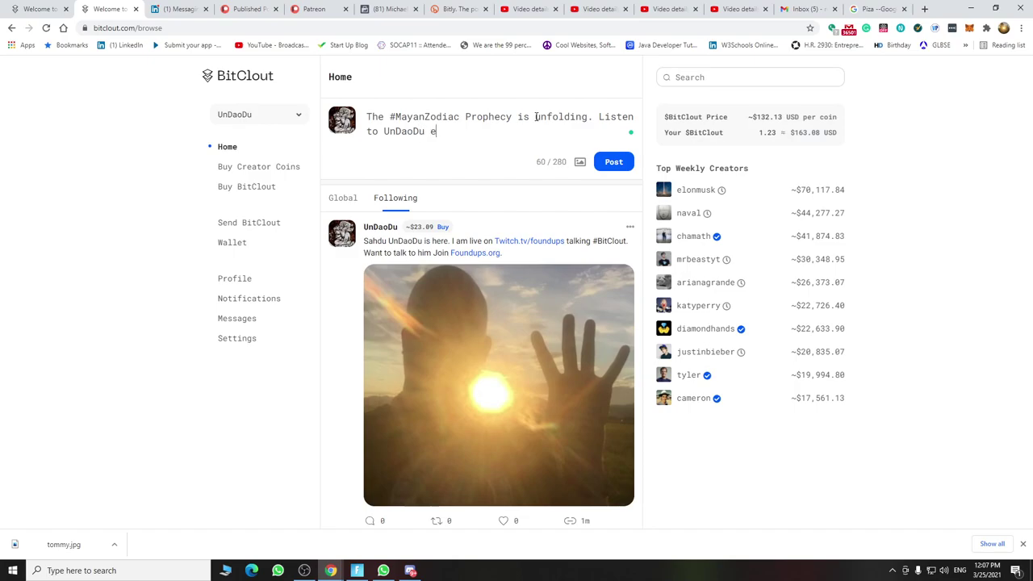
text(lain it too you.)
- Add a 'The 5th … is Now.' sentence before Listen and replace the period after 'too you' with the TechCrunch link
click(601, 117)
text(The )
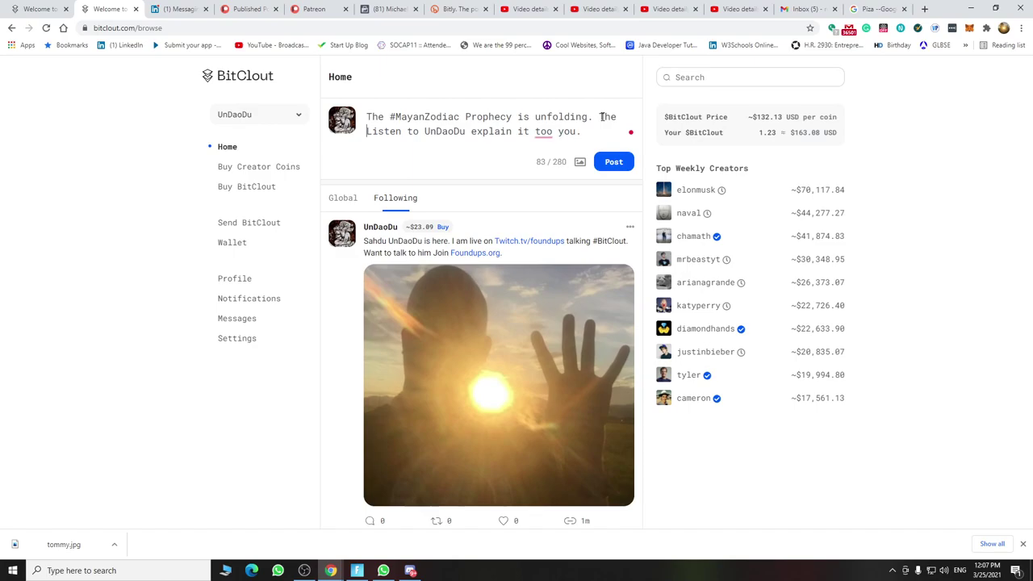
text(5th Ag)
text(e is )
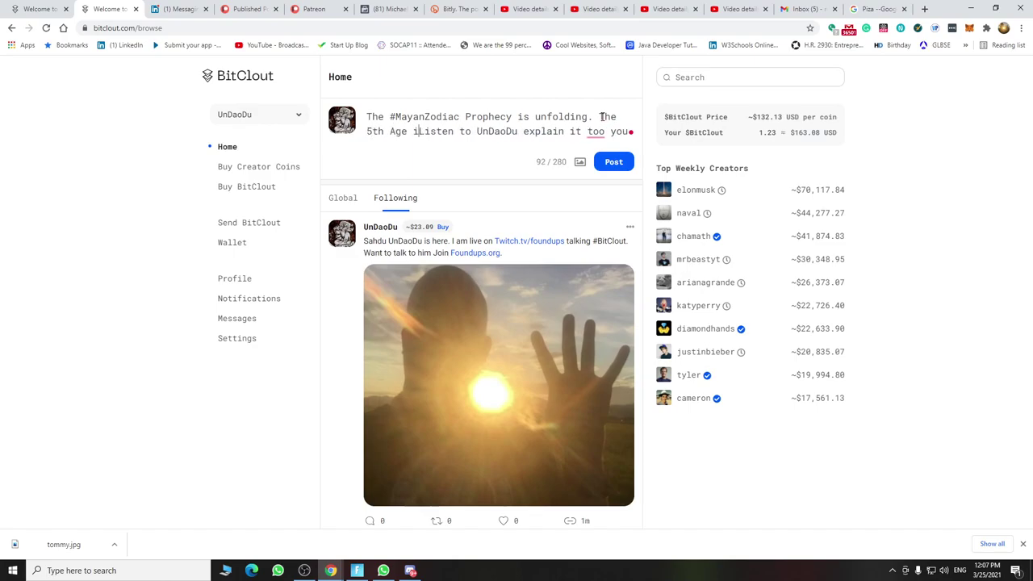
text(Now.)
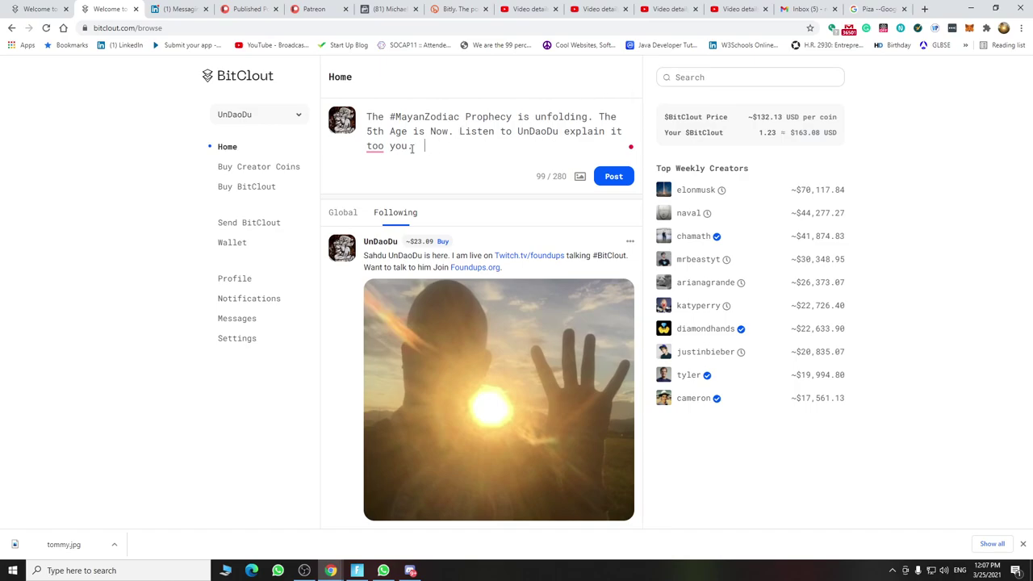
drag(408, 147, 420, 147)
key(BackSpace)
text(https://techcrunch.com/2021/03/22/crypto-social-network-bitclout-arrives-with-a-bevy-of-high-profile-investors-and-skeptics/)
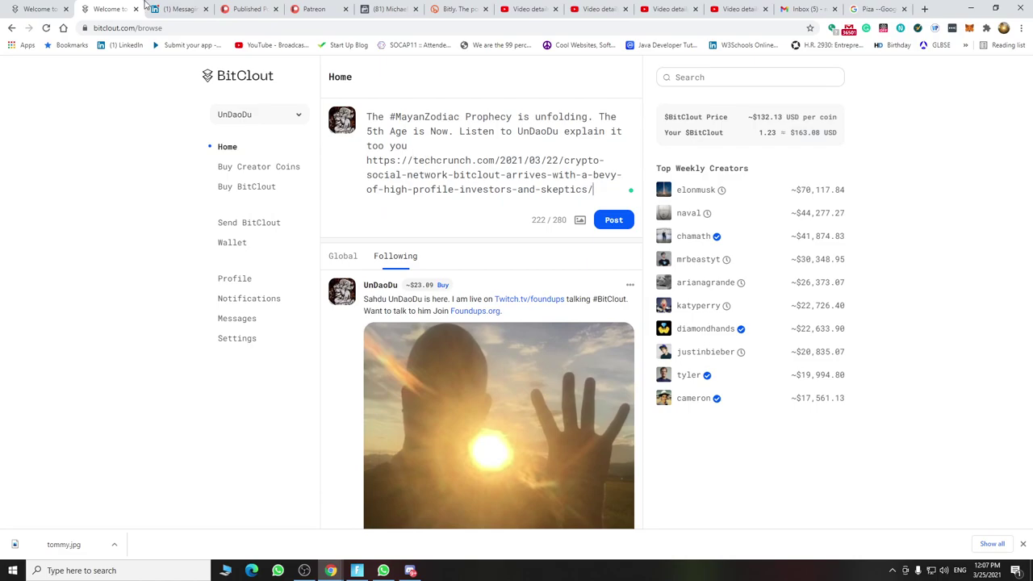
- Copy the Mayan Zodiac post's link address from Patreon and test-paste it in the address bar
click(240, 11)
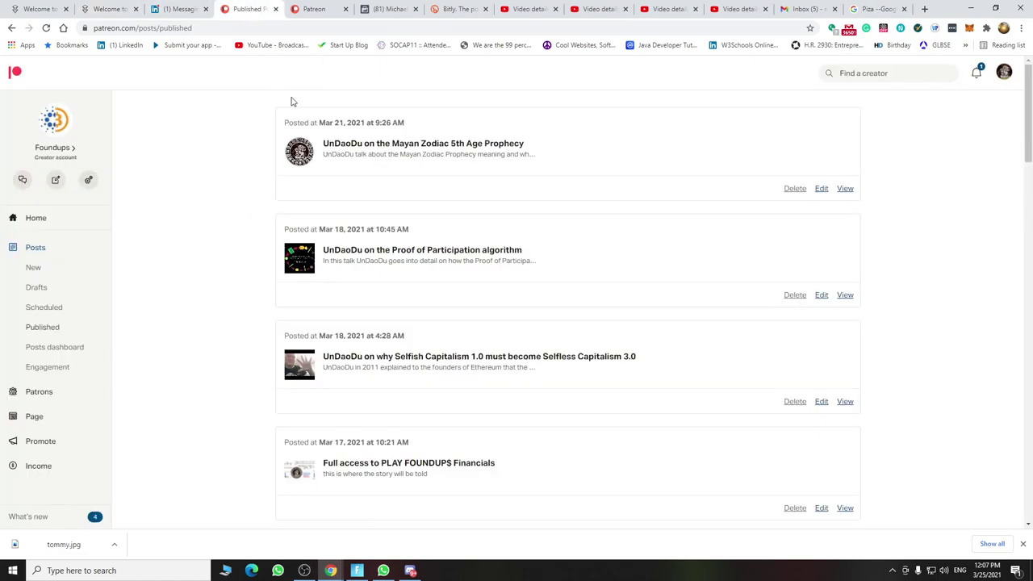
right_click(846, 194)
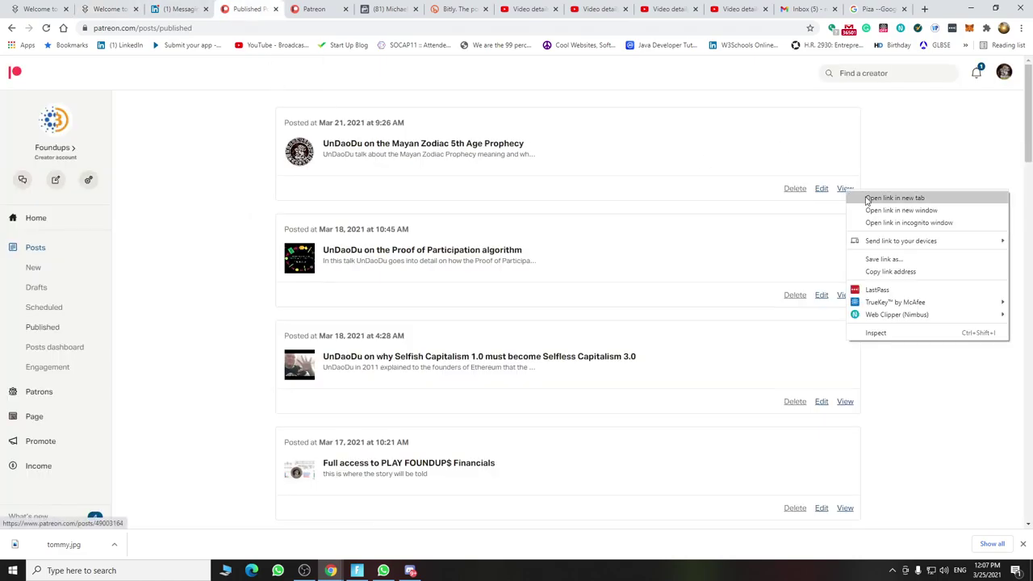
click(877, 273)
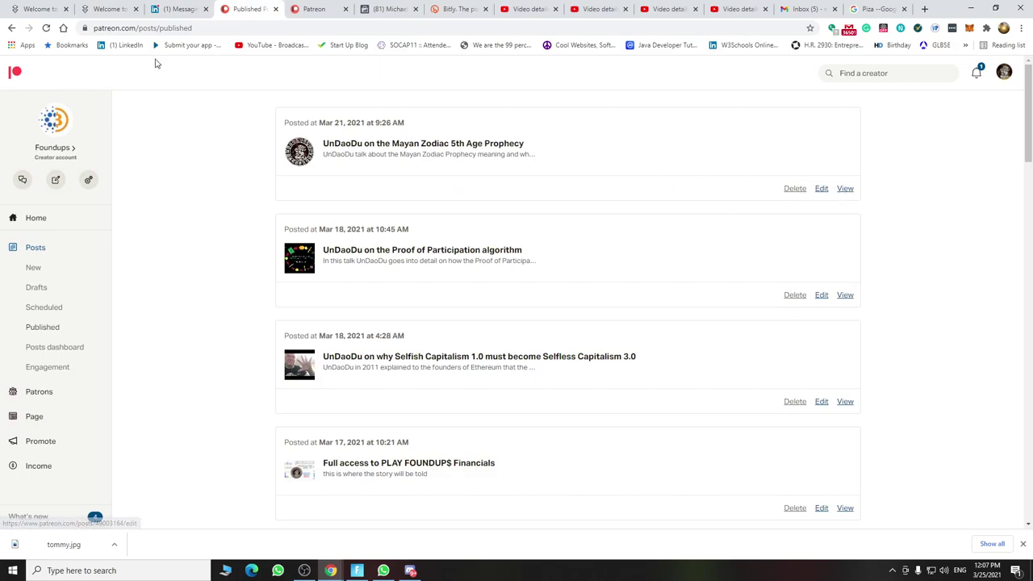
click(346, 25)
key(ctrl+v)
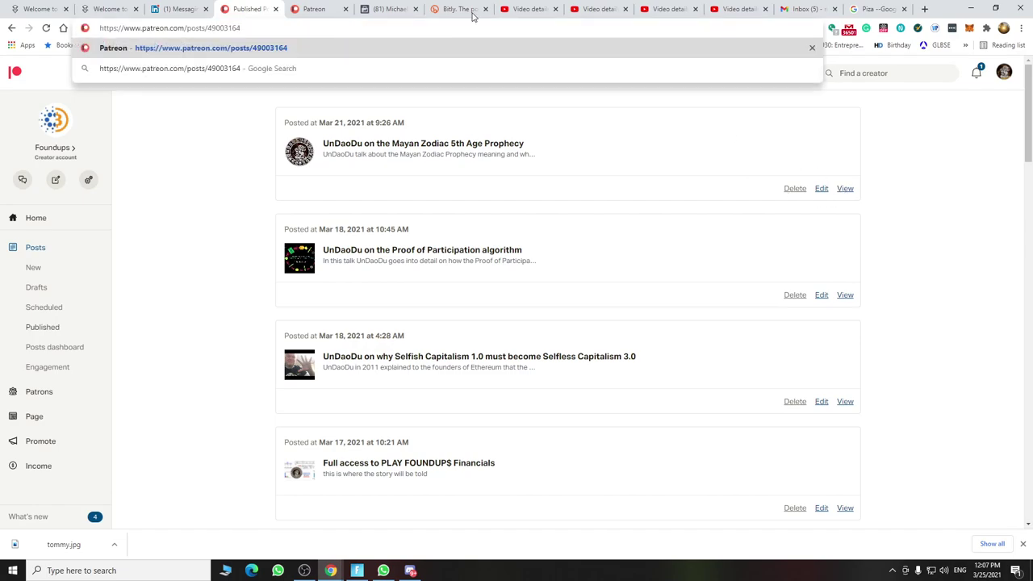
key(Escape)
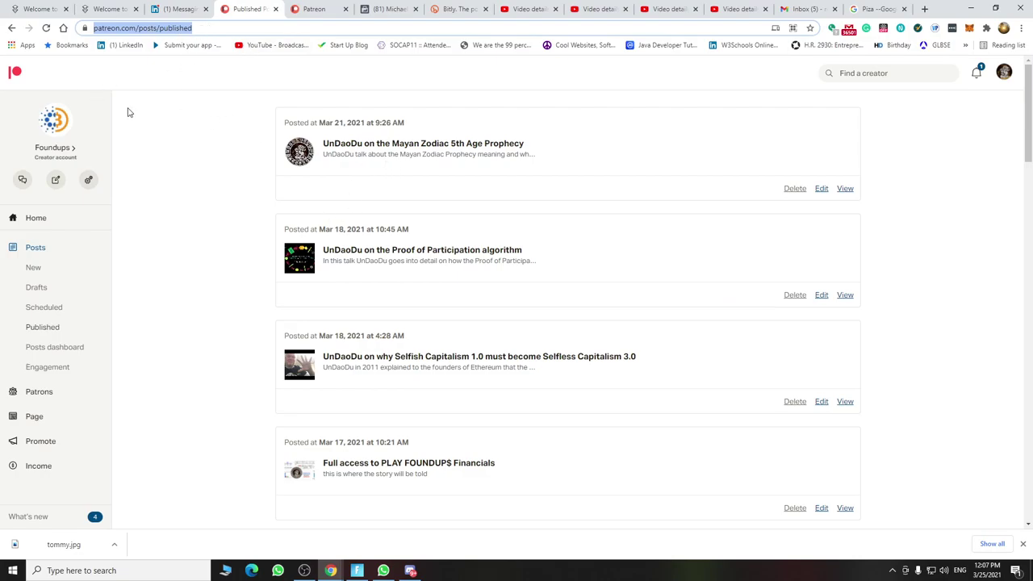
scroll(503, 226, down, 15)
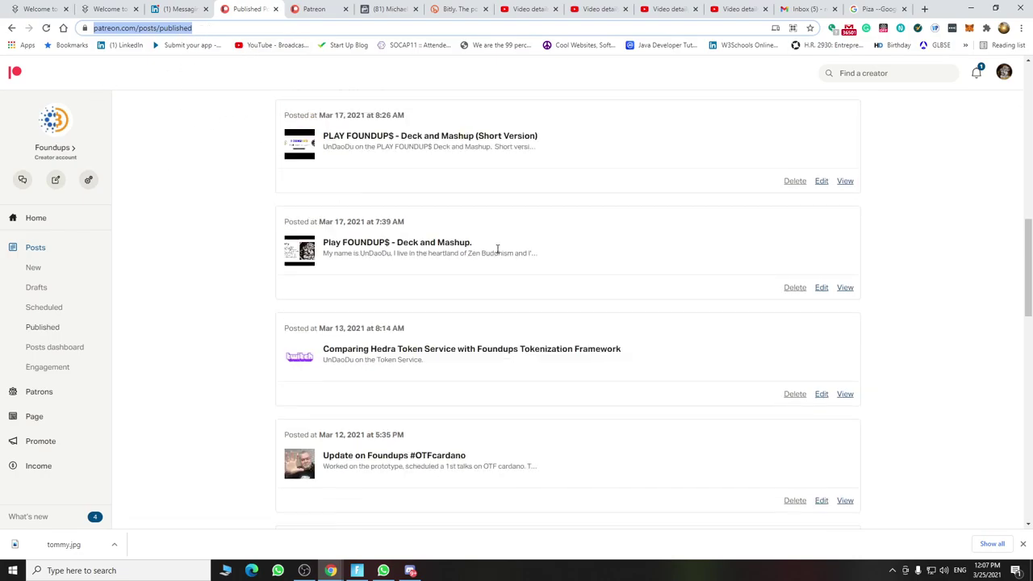
scroll(497, 259, down, 1)
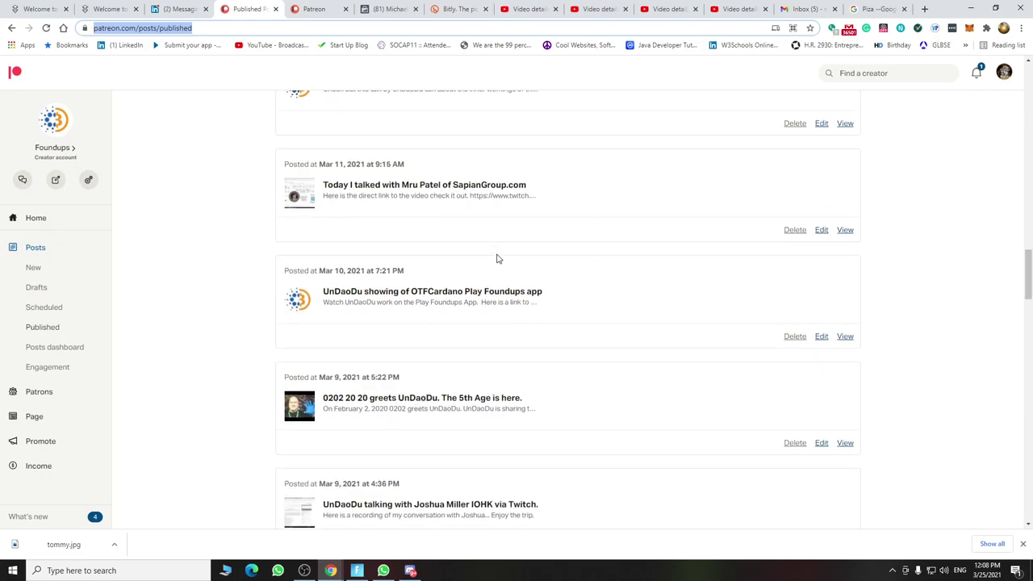
scroll(496, 258, up, 13)
scroll(496, 258, up, 5)
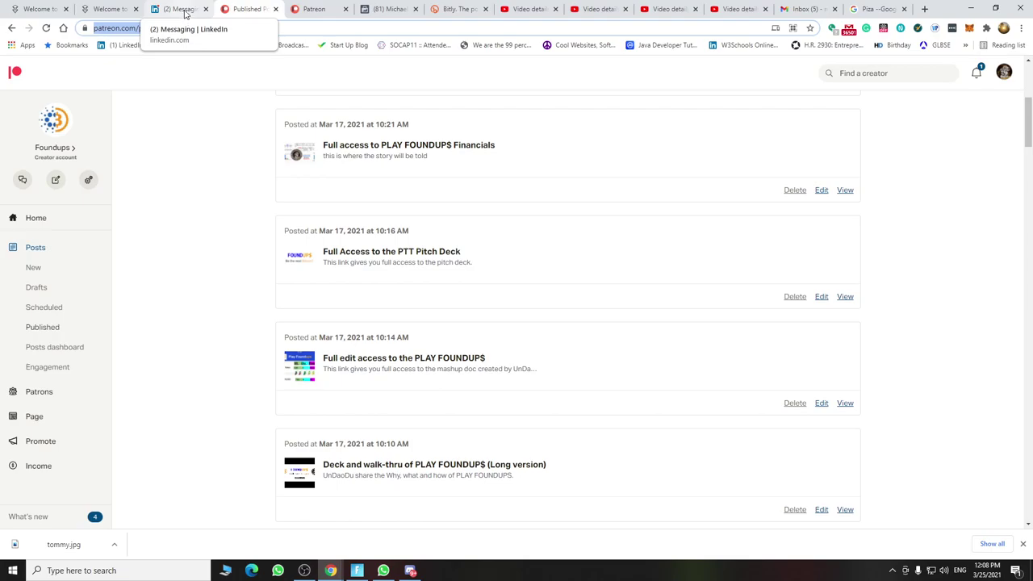
click(188, 10)
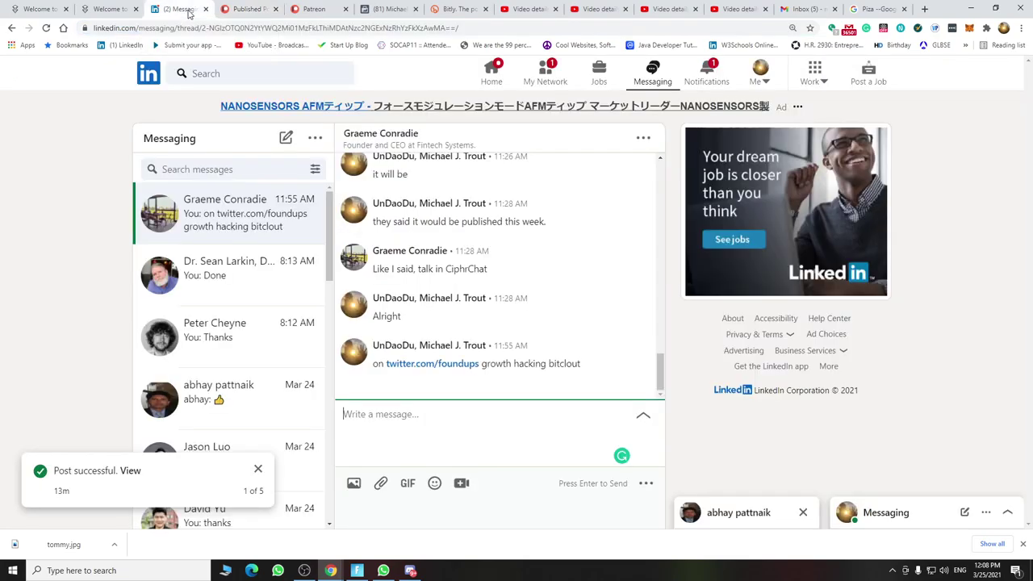
click(109, 9)
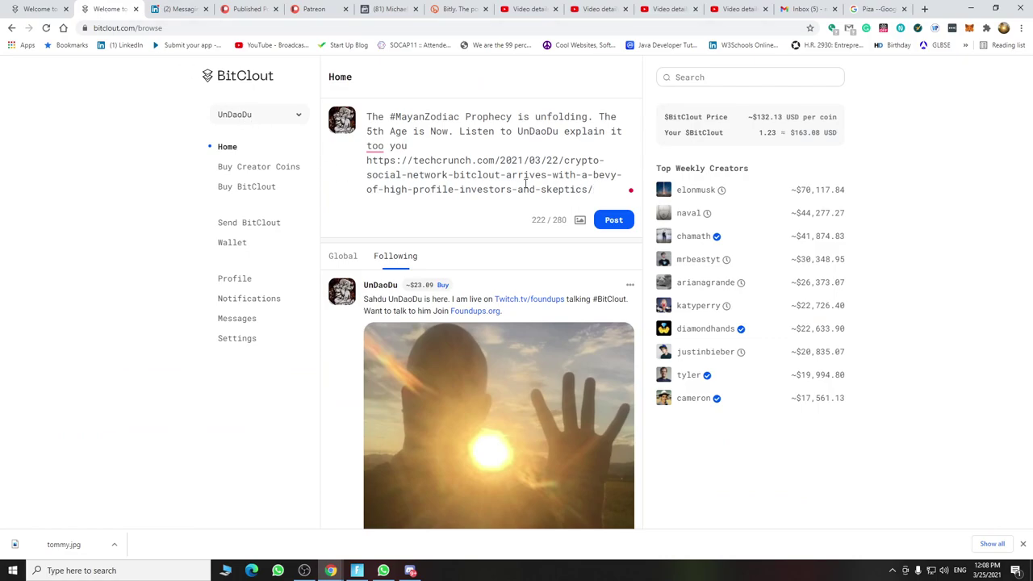
- Replace the draft's TechCrunch link with the Patreon post link and attach the 'founder and the creator' photo
drag(594, 189, 368, 166)
key(ctrl+v)
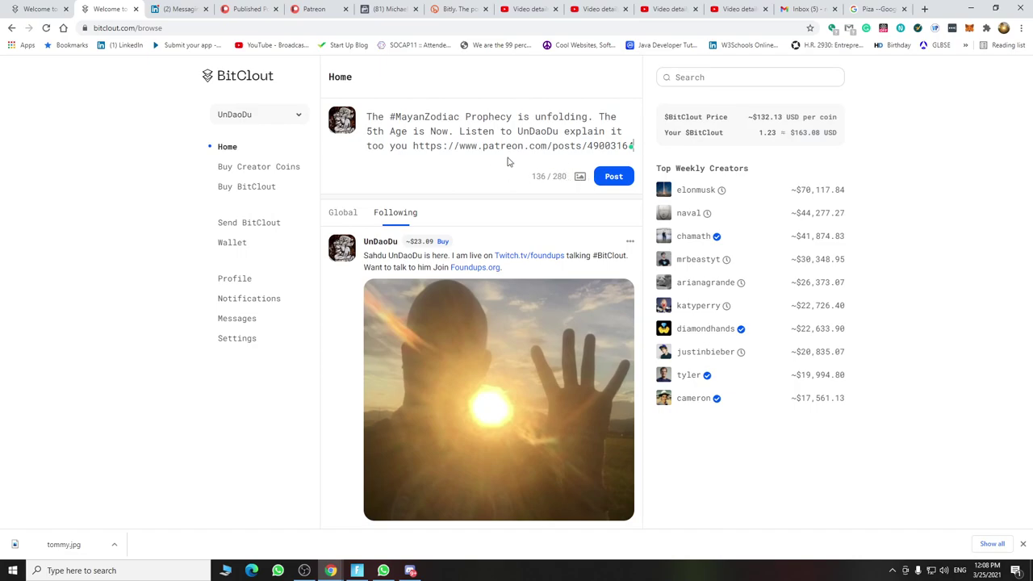
click(580, 176)
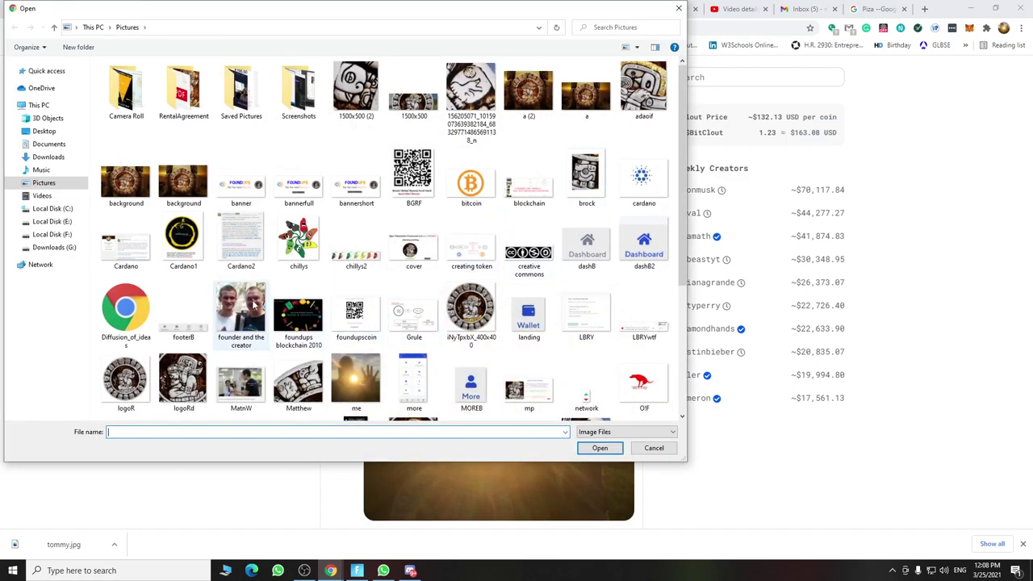
double_click(254, 302)
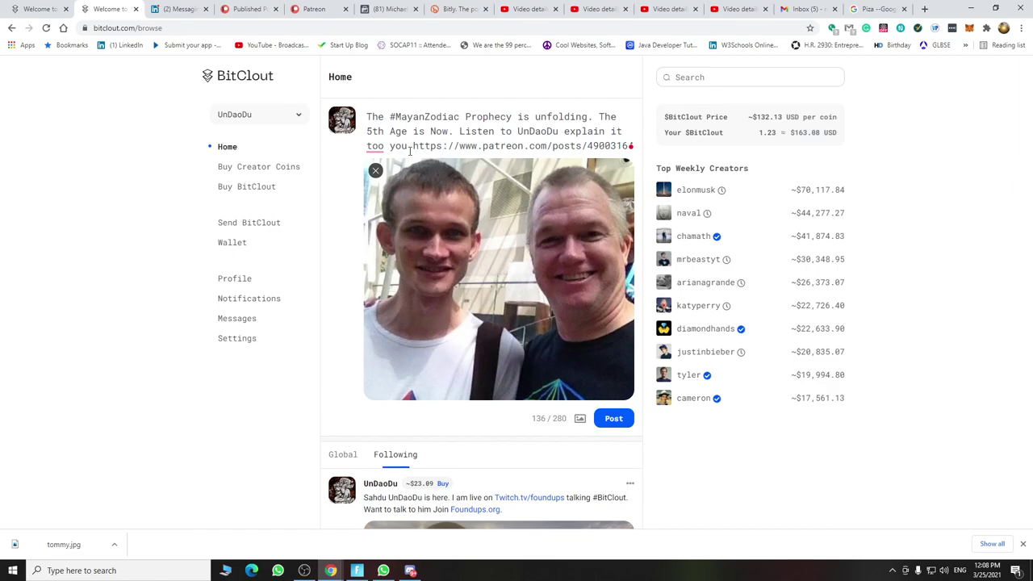
- Change 'too' to 'to' and start a caption line about the creator and Sahdu
mouse_move(376, 146)
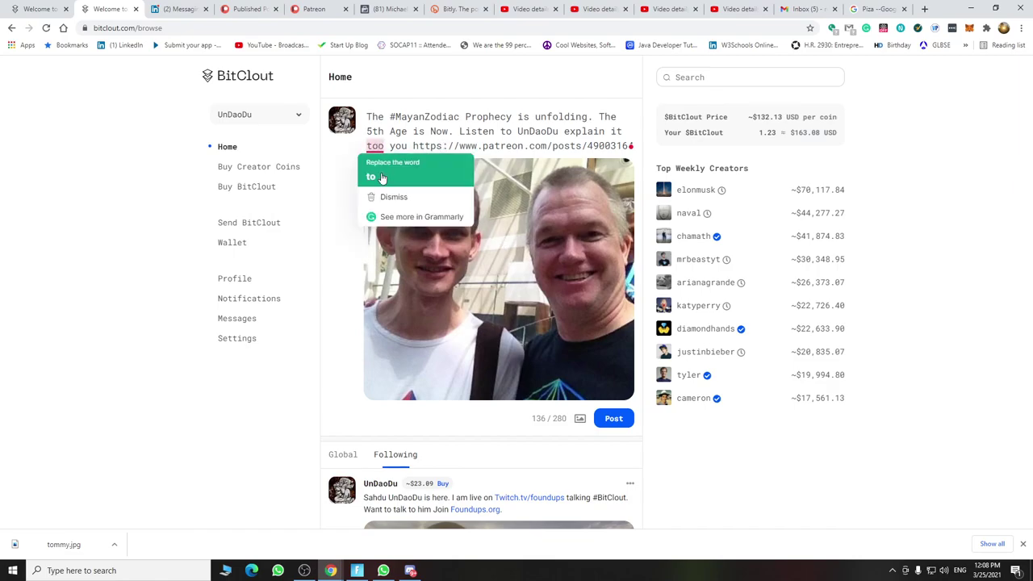
click(383, 178)
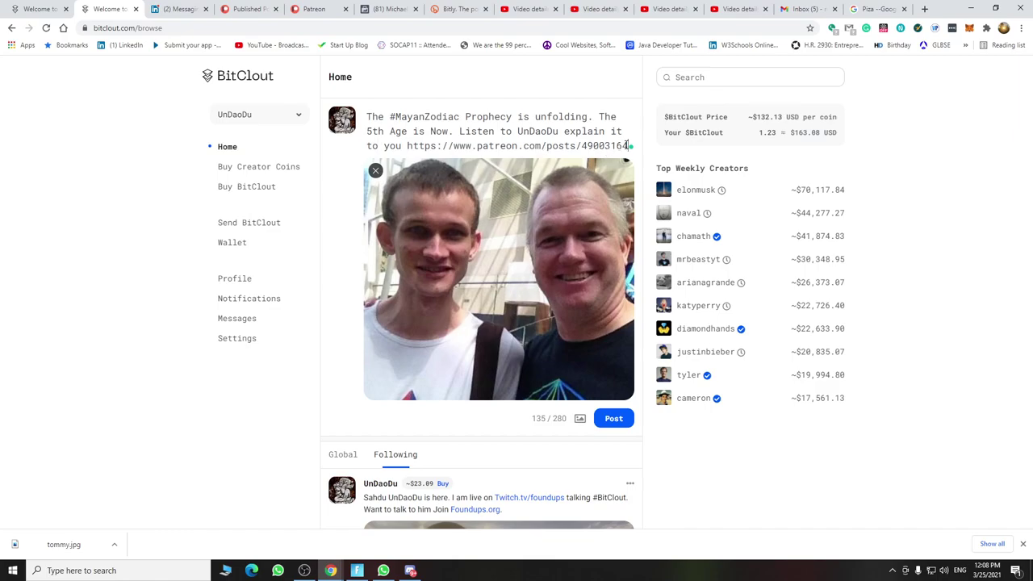
key(Return)
key(Return)
text(the )
text(visionary)
text( and)
key(BackSpace)
key(BackSpace)
key(BackSpace)
key(BackSpace)
key(BackSpace)
key(BackSpace)
key(BackSpace)
key(BackSpace)
key(BackSpace)
key(BackSpace)
key(BackSpace)
key(BackSpace)
key(BackSpace)
text(creator and hs)
key(BackSpace)
text(is Sahdi)
key(BackSpace)
text(u)
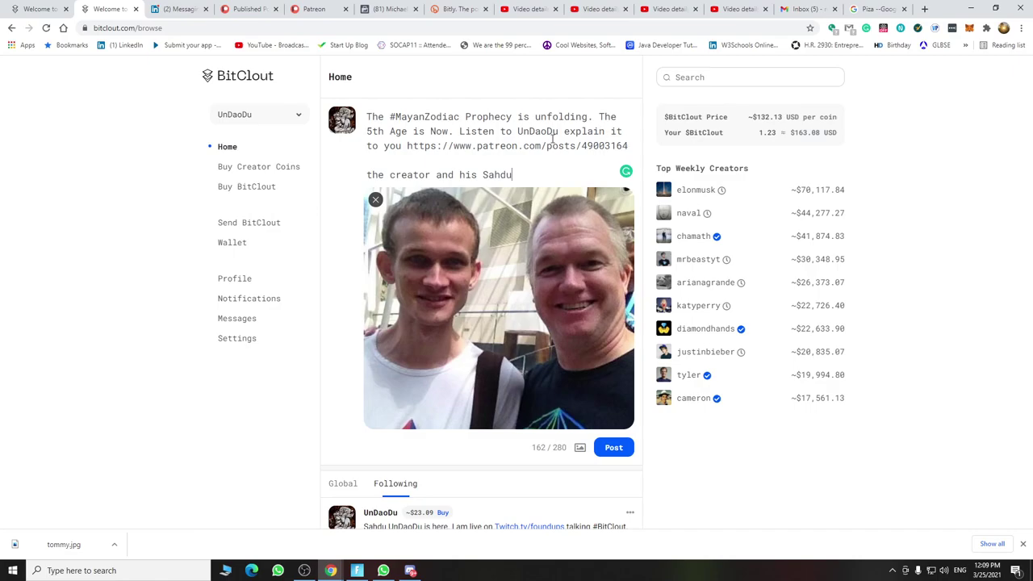
- Reword the caption to 'Creator with the Sahdu of Bitcoin'
drag(389, 174, 395, 174)
text(C)
double_click(466, 174)
text(The)
double_click(444, 174)
text(with)
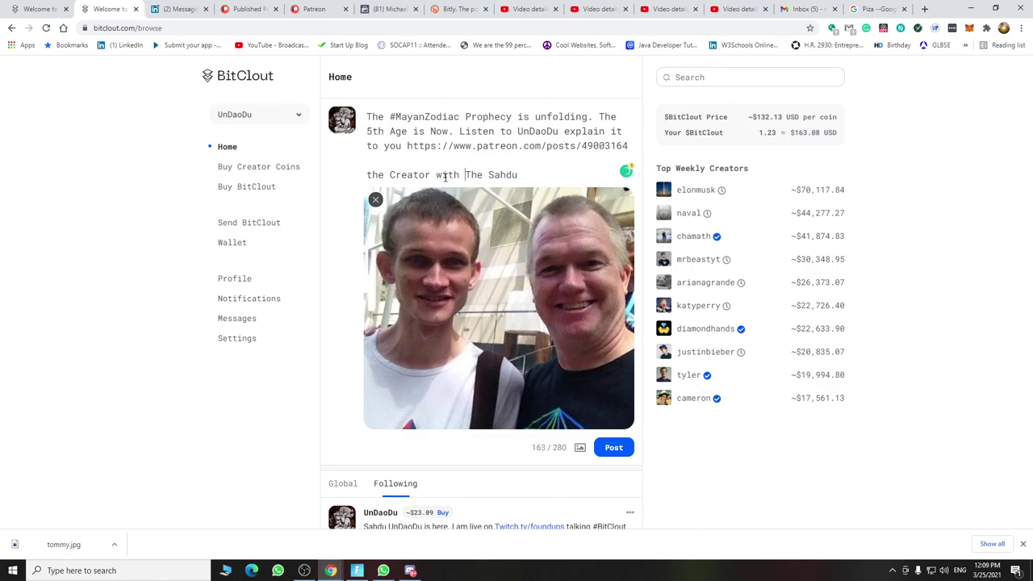
drag(465, 175, 472, 175)
text(t)
click(520, 172)
text(of Bitcoin, Blocj)
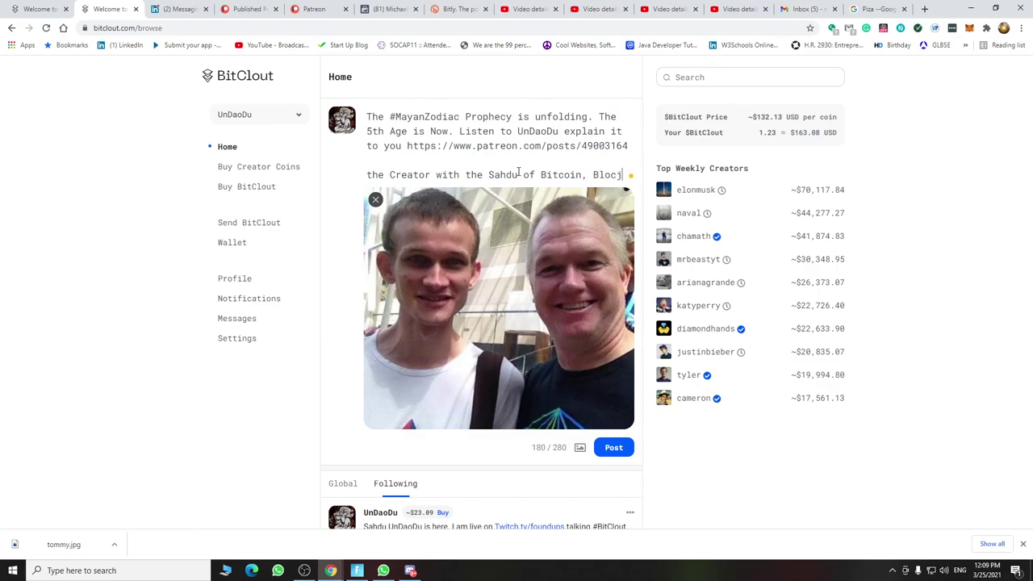
key(BackSpace)
text(kchains and )
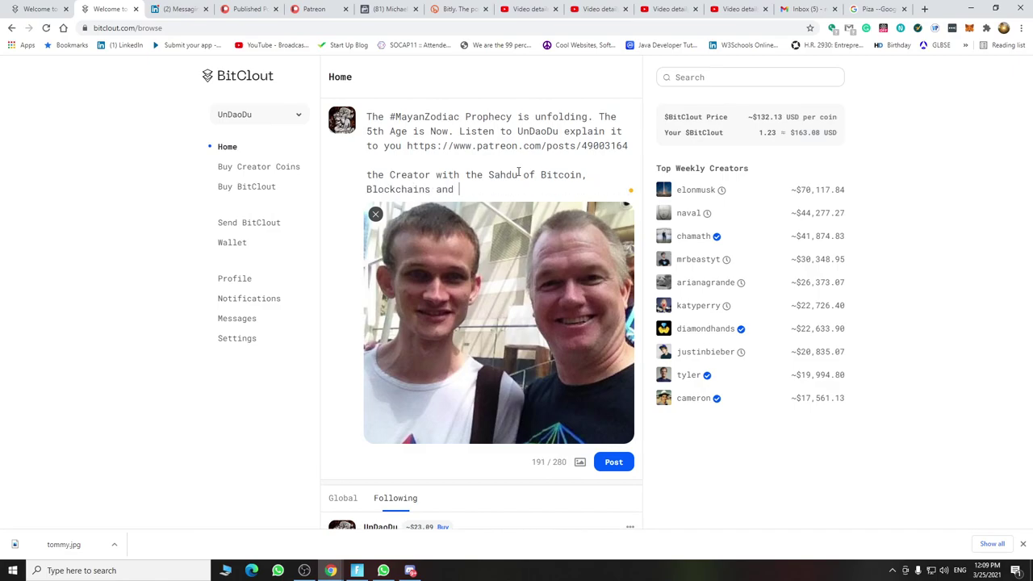
text(Ai. 2016 Devcon2)
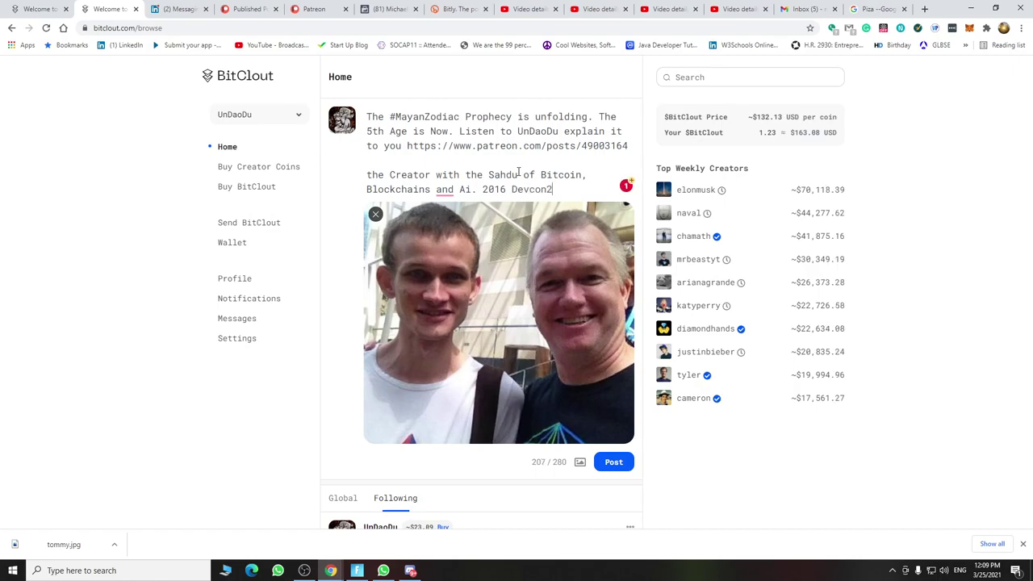
text(. NFT availanbl)
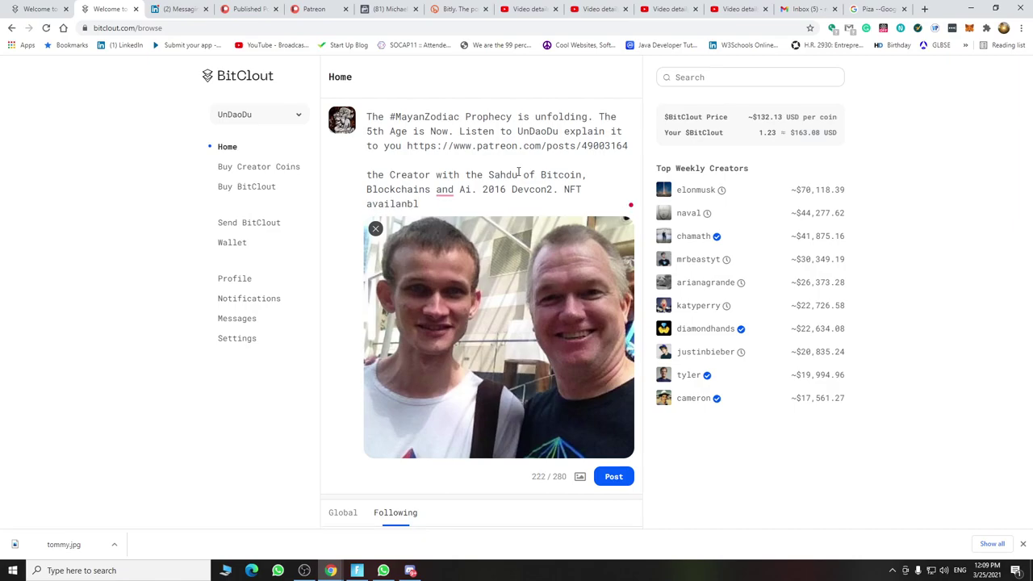
key(BackSpace)
key(BackSpace)
key(BackSpace)
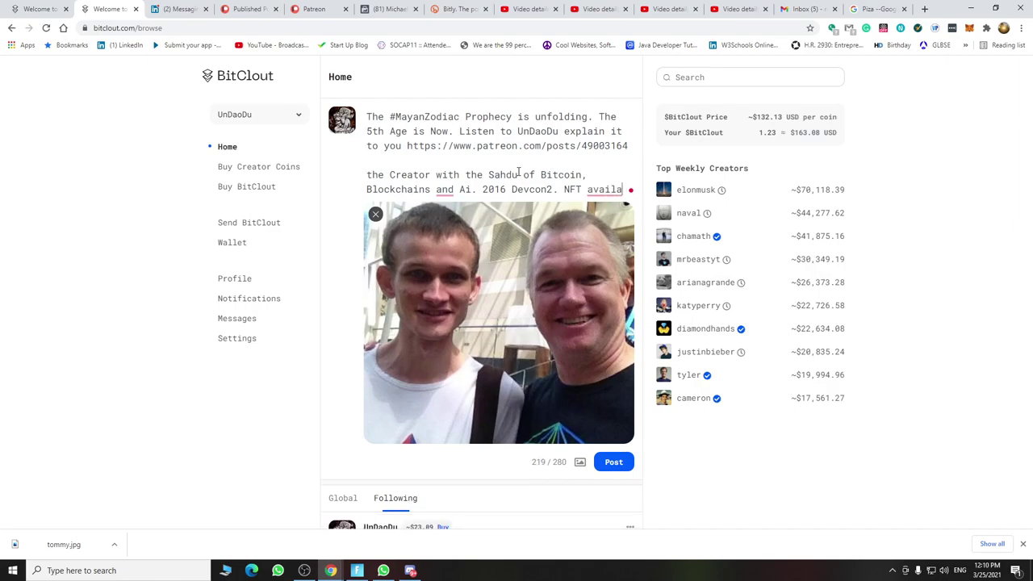
text(ble)
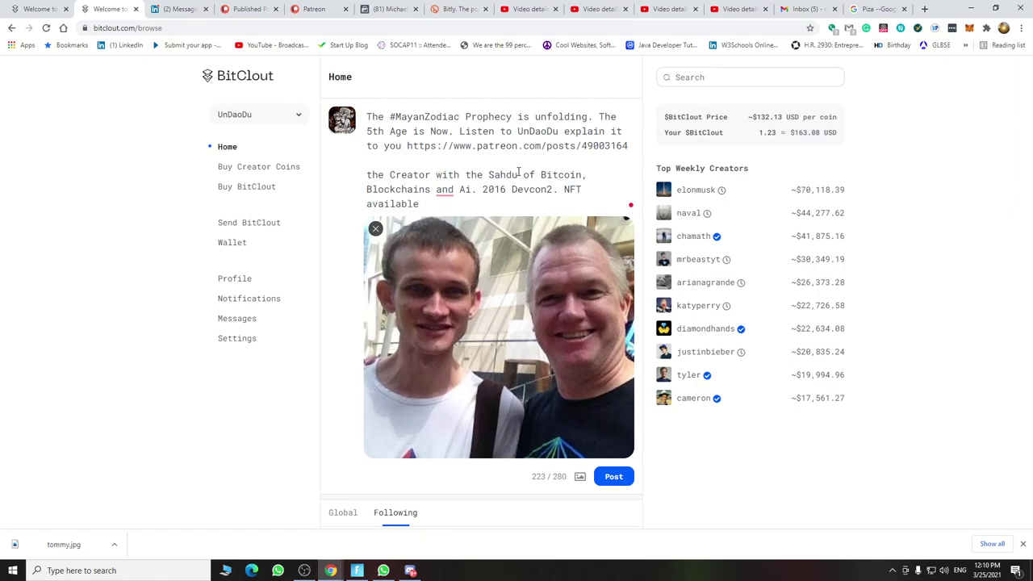
text( on OpenSE)
key(BackSpace)
text(ea @U)
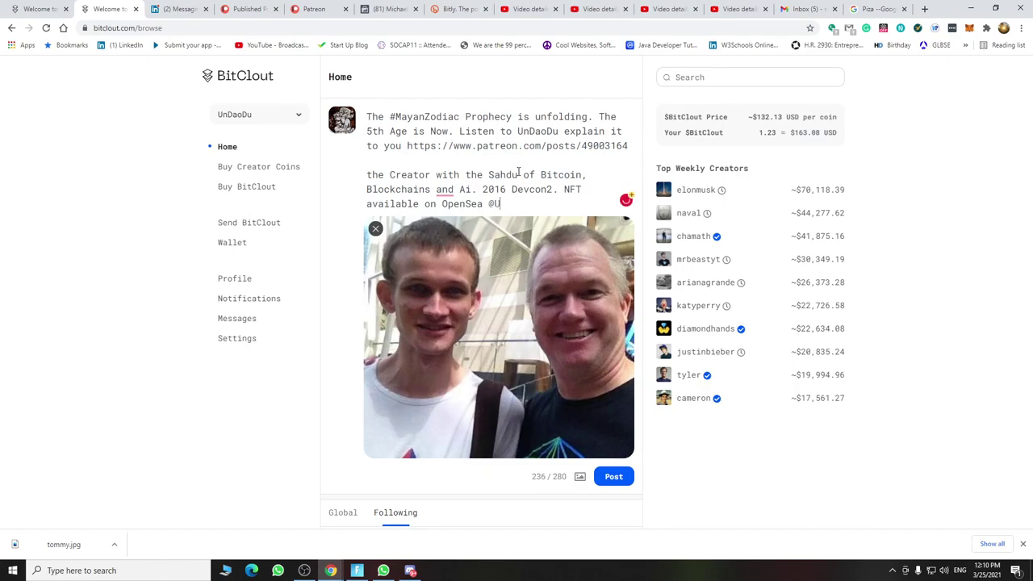
text(nDaoDU.)
key(BackSpace)
key(BackSpace)
key(BackSpace)
text(n)
key(BackSpace)
text(u,)
- Accept the suggested comma, capitalize 'The' before Sahdu, and publish the post
mouse_move(442, 190)
click(444, 220)
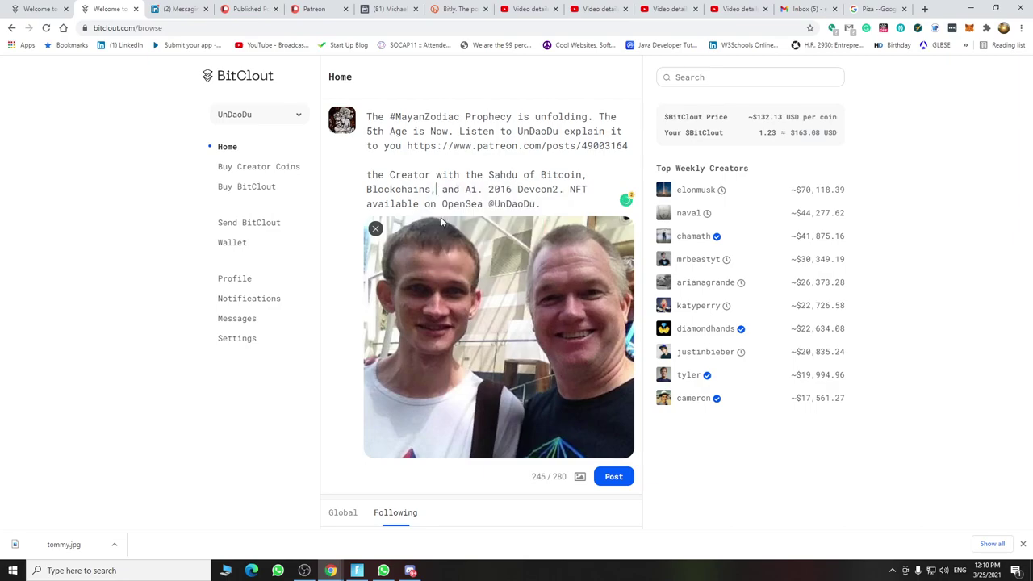
drag(367, 177, 373, 176)
click(368, 176)
drag(465, 175, 471, 175)
text(T)
click(615, 478)
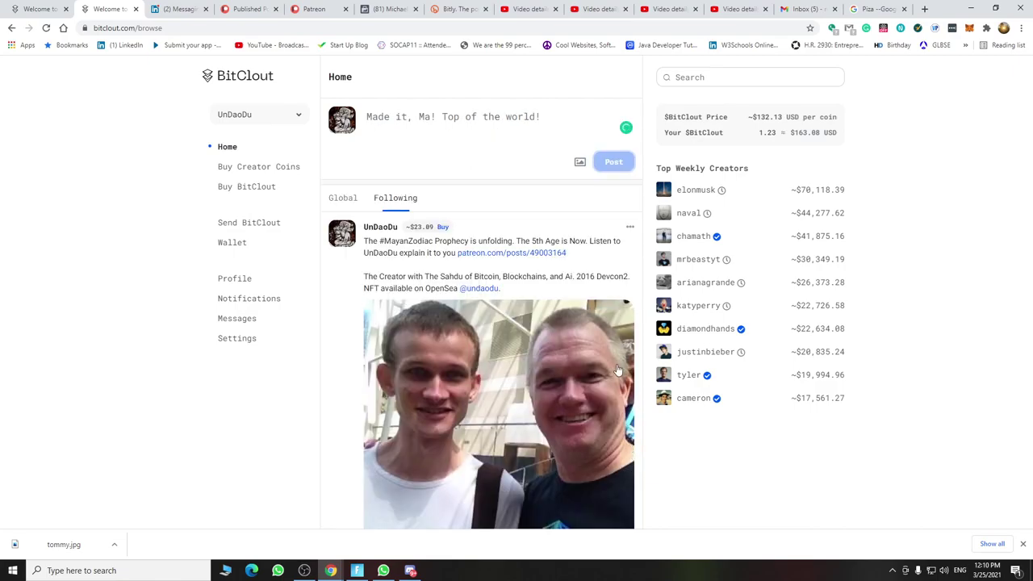
scroll(601, 331, down, 3)
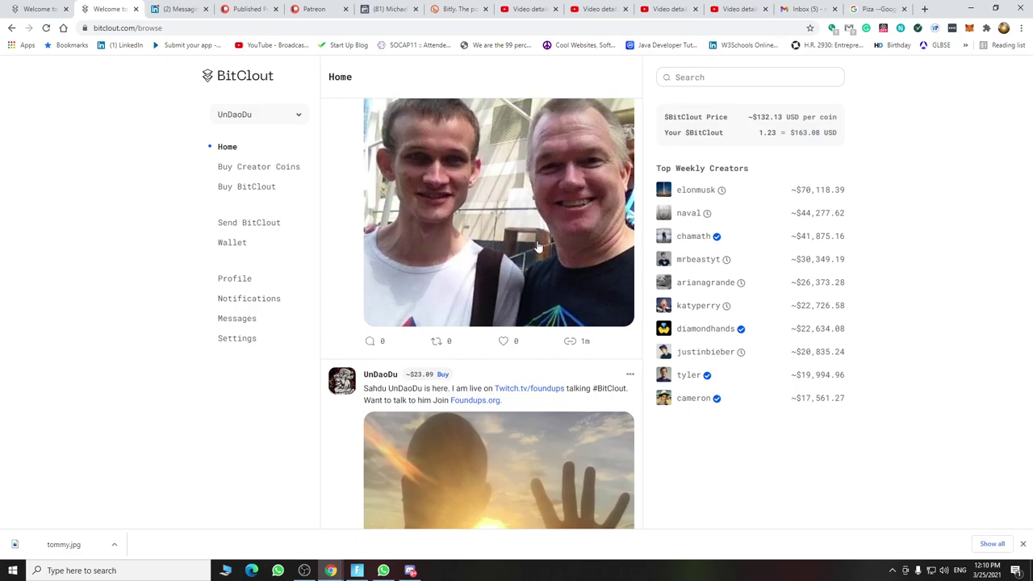
scroll(524, 275, down, 2)
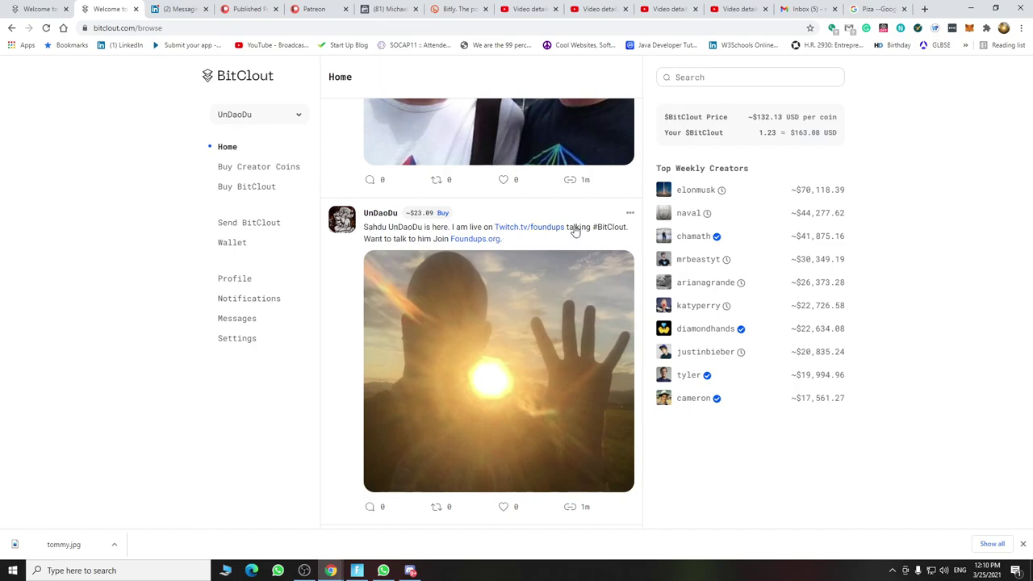
click(629, 213)
click(419, 235)
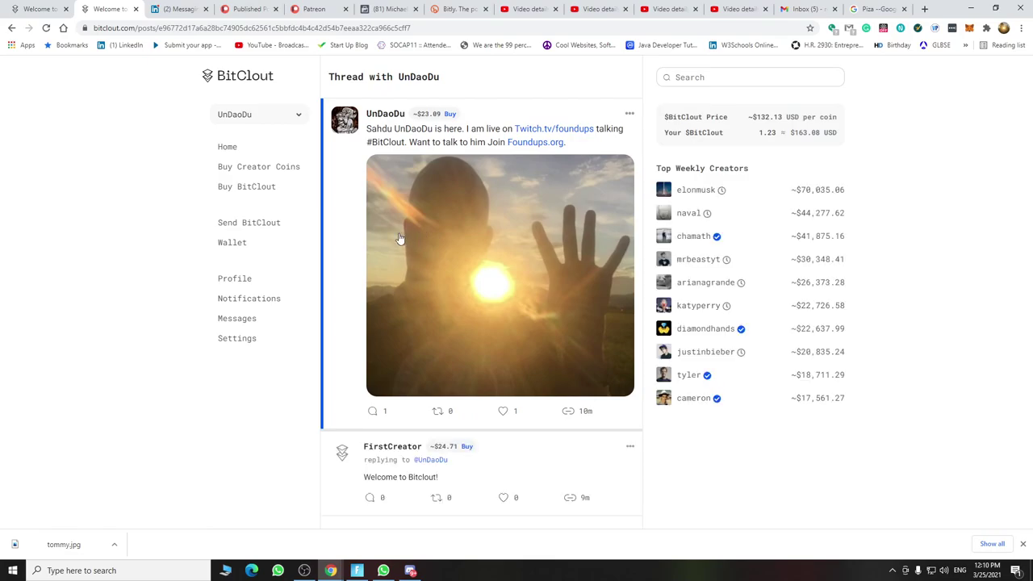
click(11, 27)
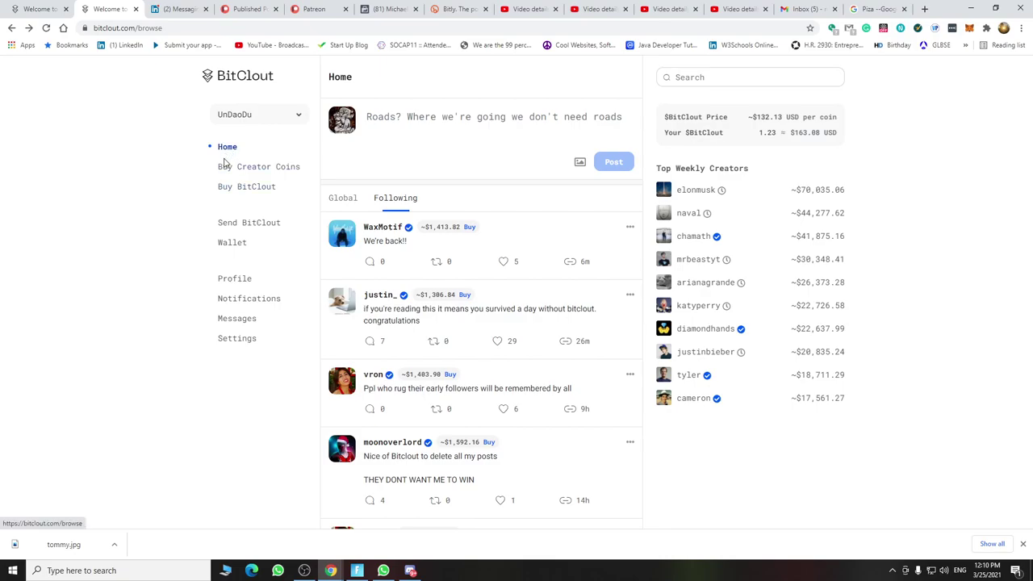
- Open the UnDaoDu profile and scroll through it to check the new #MayanZodiac post
click(235, 282)
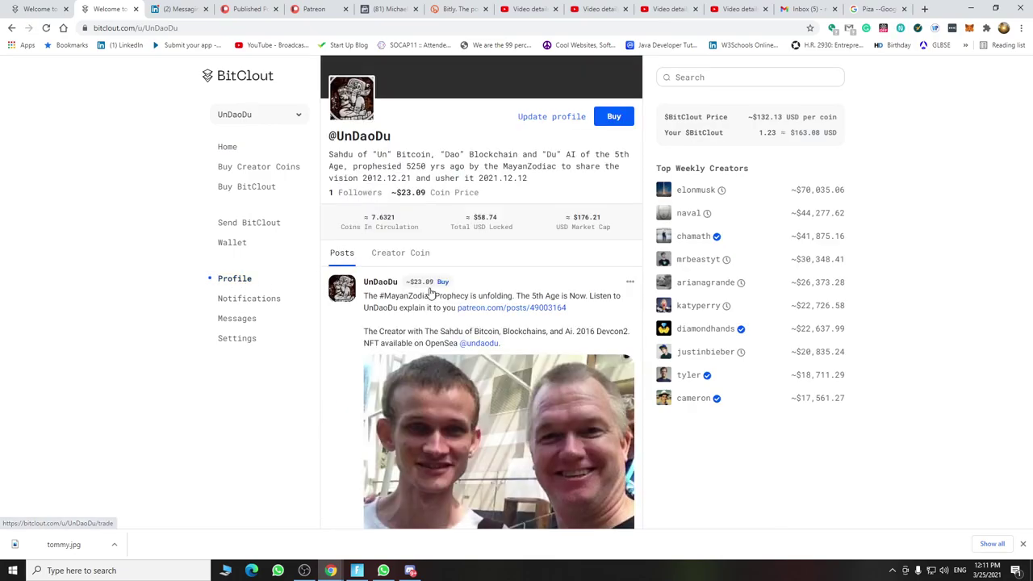
scroll(430, 295, down, 3)
scroll(430, 294, down, 3)
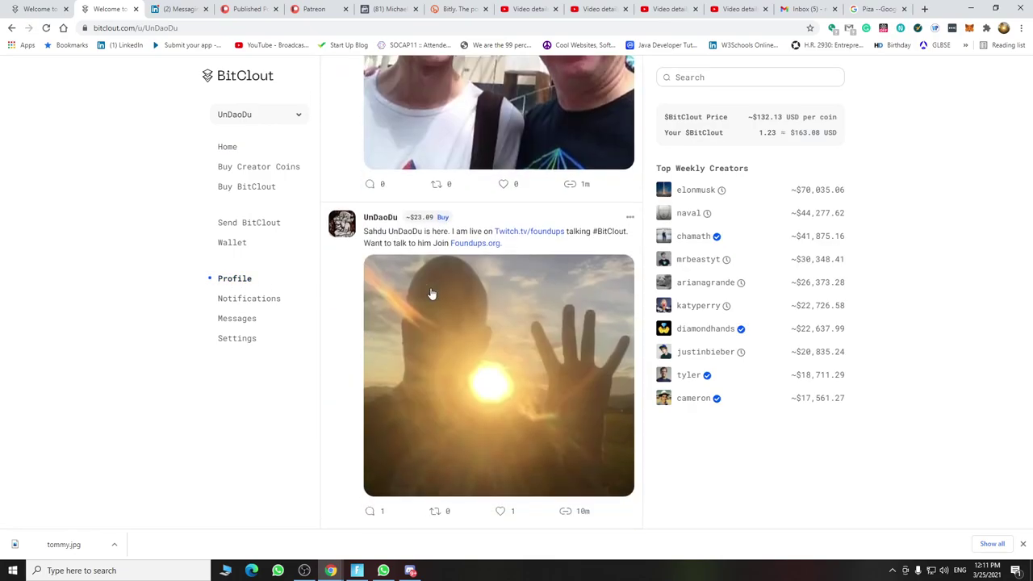
scroll(433, 293, up, 3)
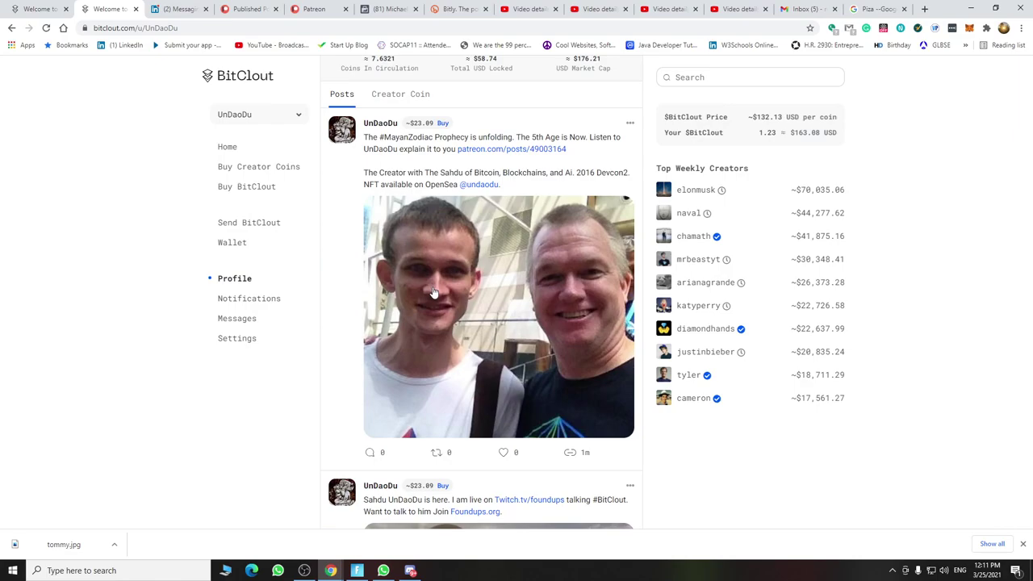
scroll(433, 293, down, 2)
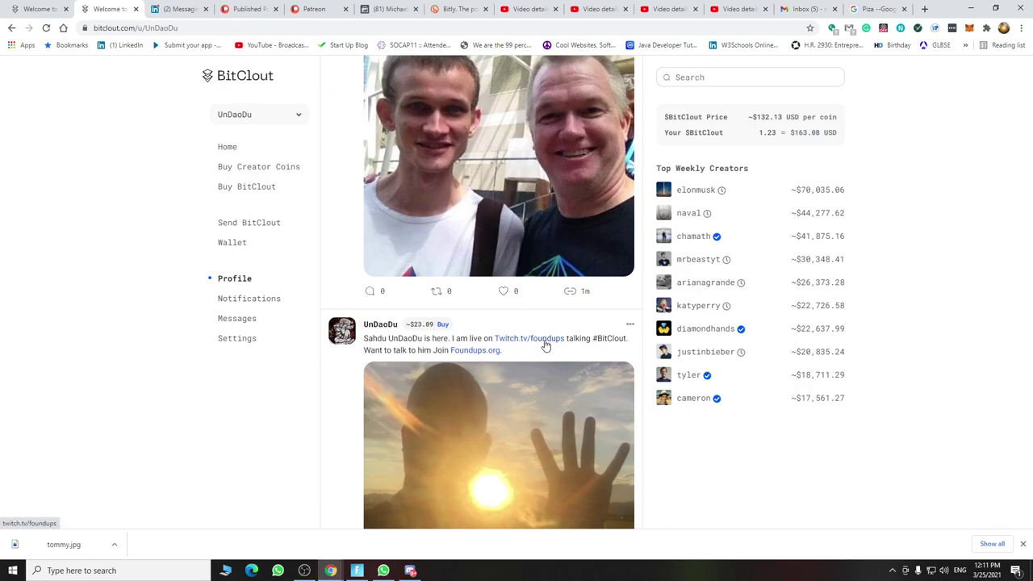
scroll(516, 348, up, 1)
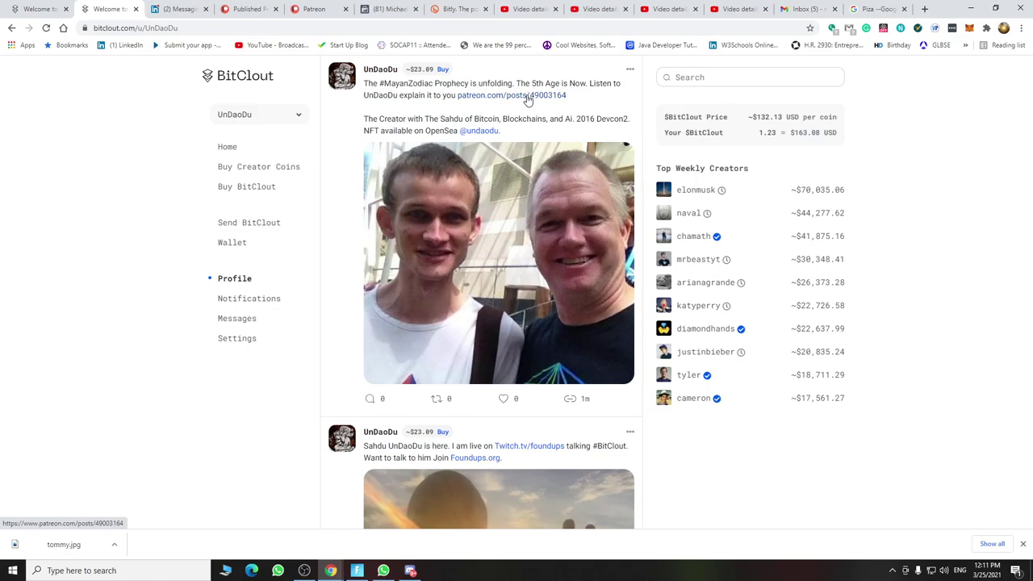
click(183, 12)
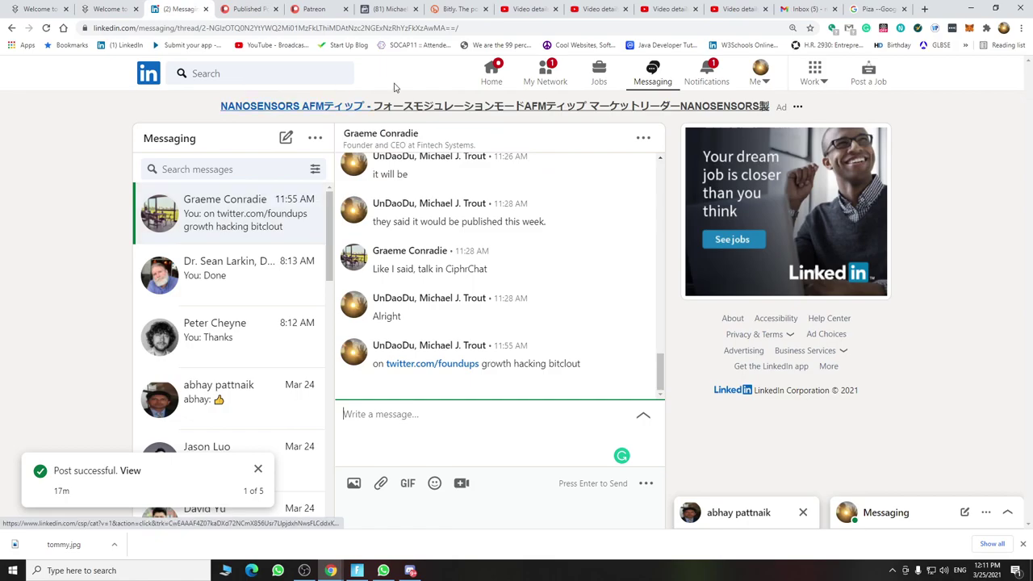
- Go to LinkedIn's Home feed and close the 'Post successful' notification
click(490, 79)
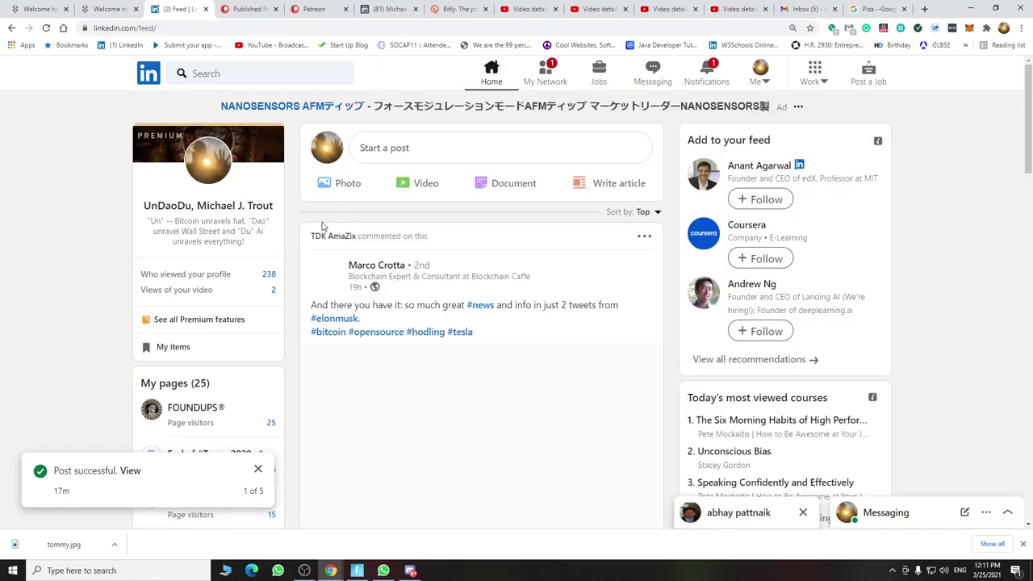
scroll(263, 242, down, 3)
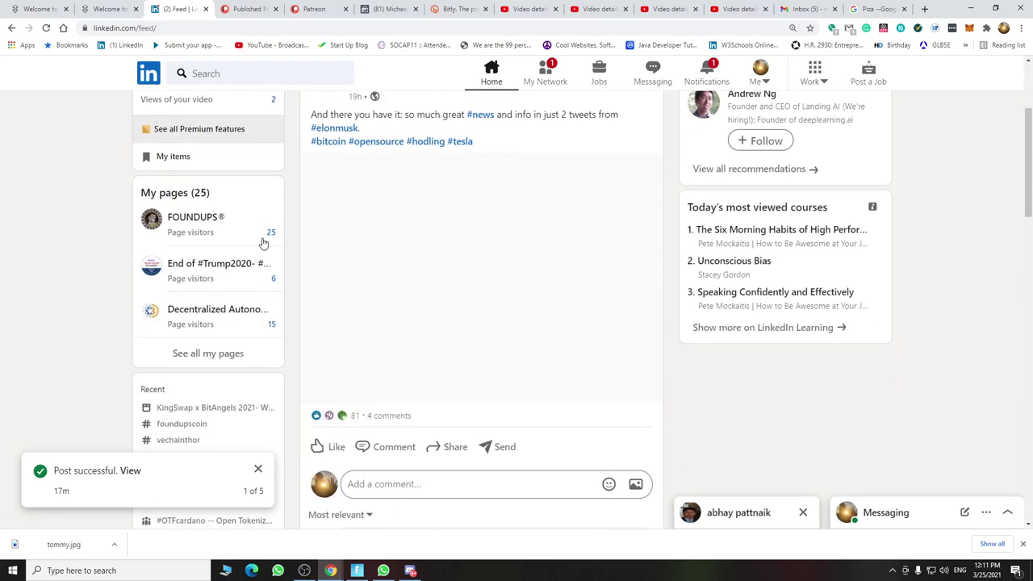
scroll(264, 239, up, 2)
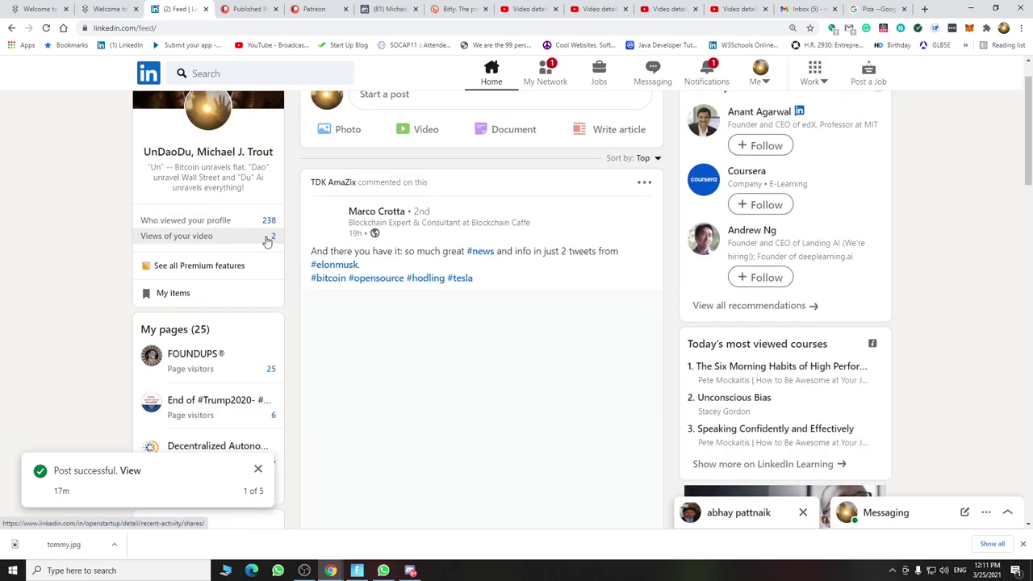
click(258, 470)
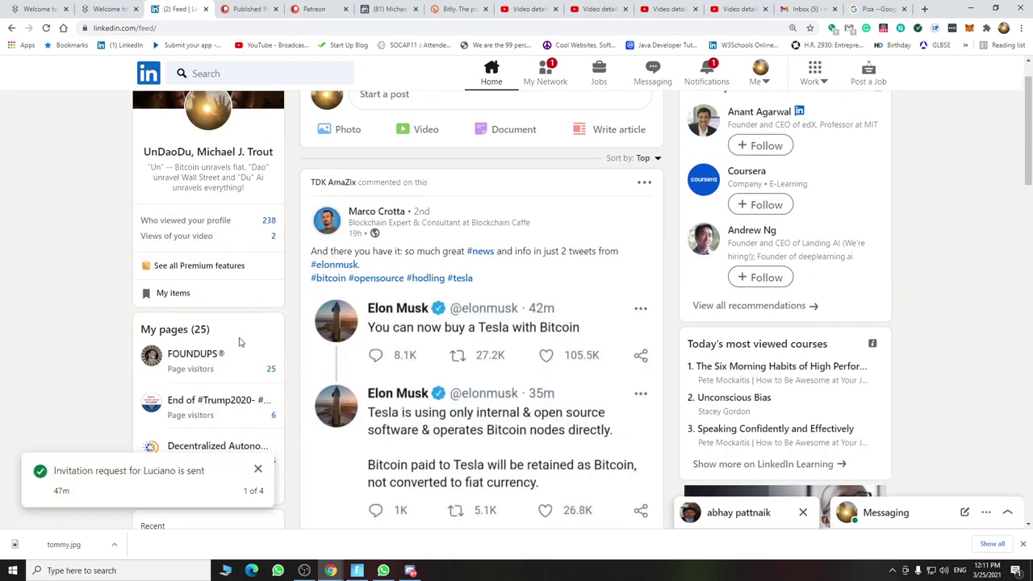
scroll(248, 355, up, 1)
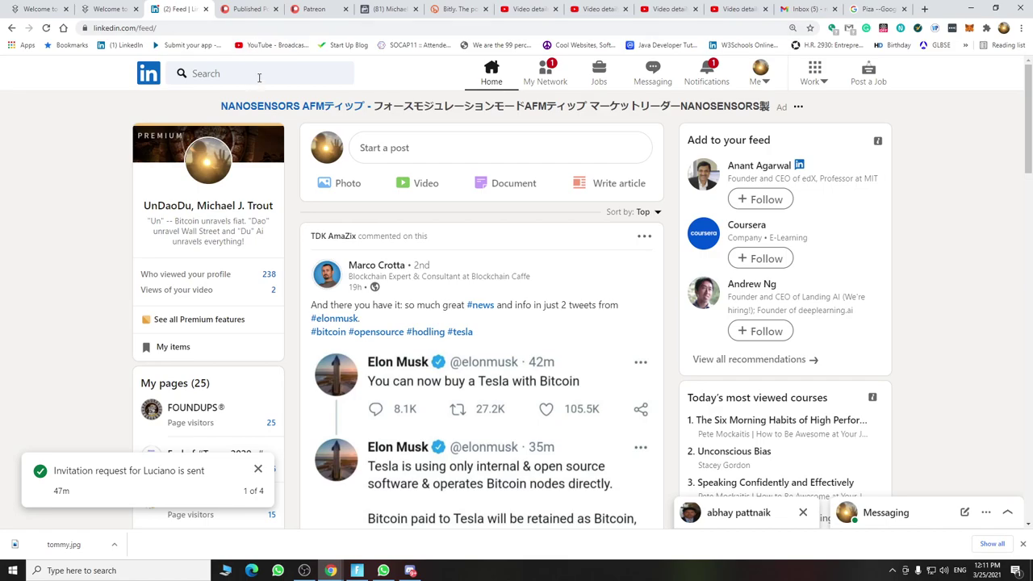
- Search LinkedIn for people, trying Andre and Ethe before settling on 'Jos'
click(259, 78)
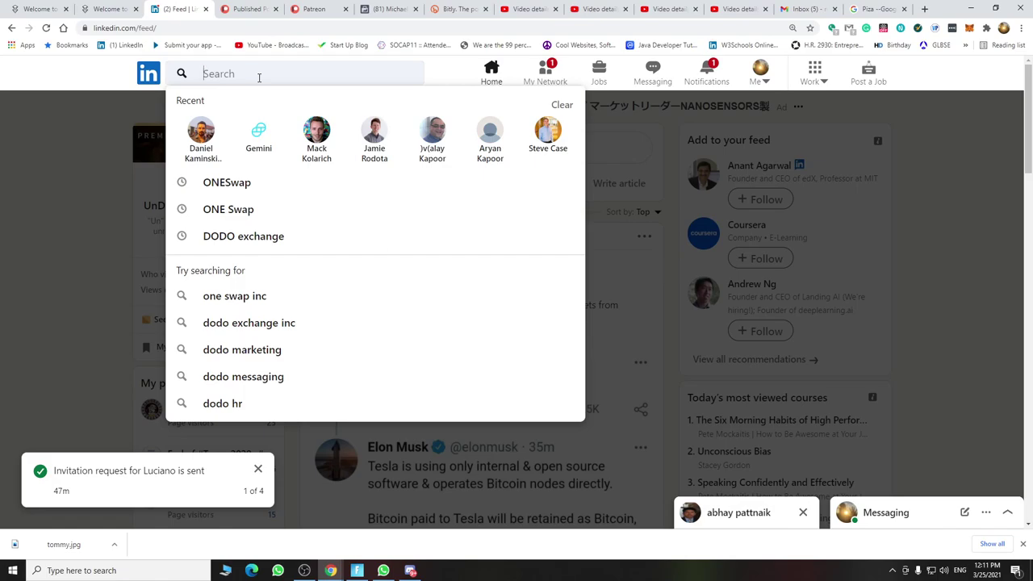
text(Andre)
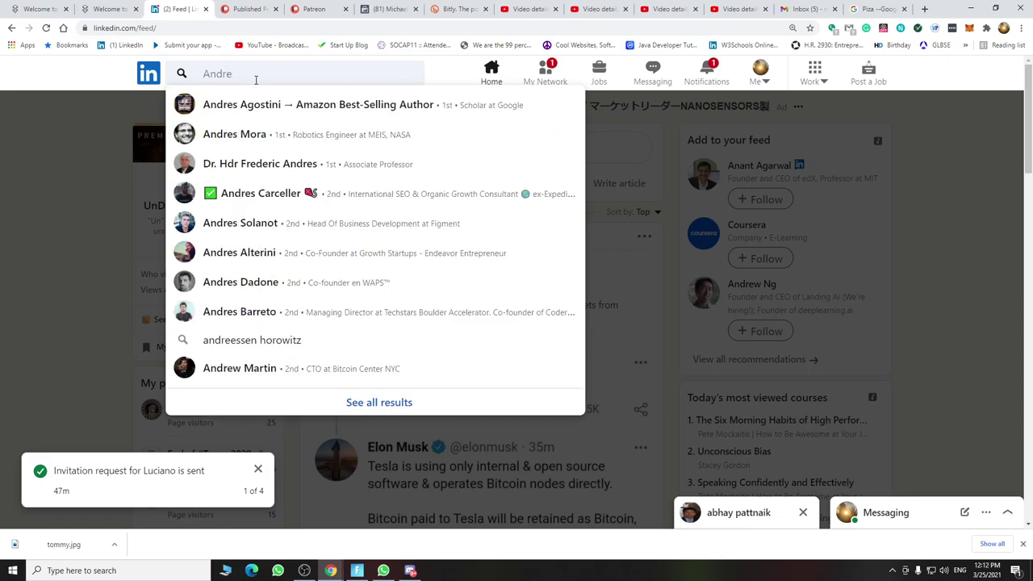
key(BackSpace)
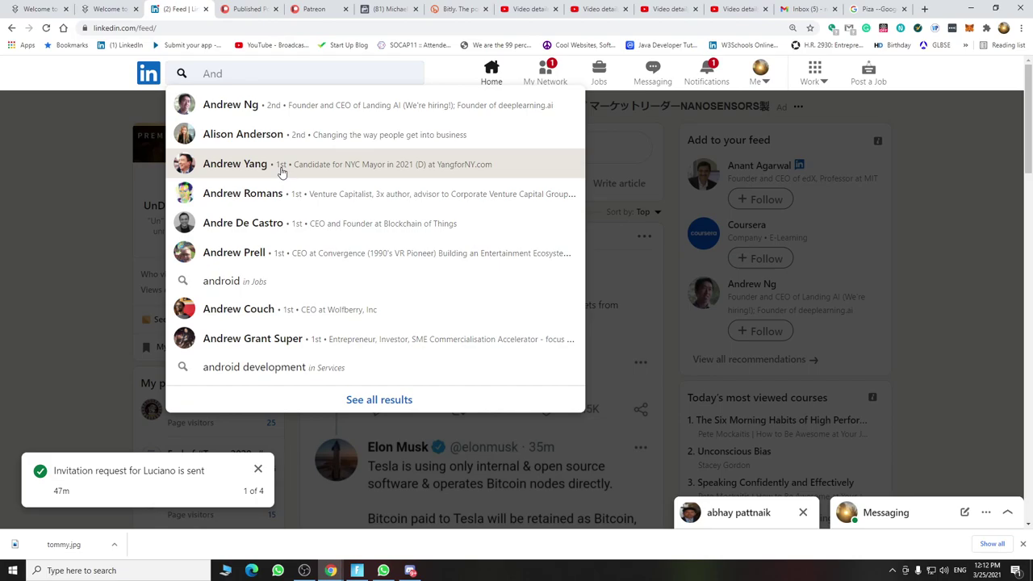
double_click(236, 72)
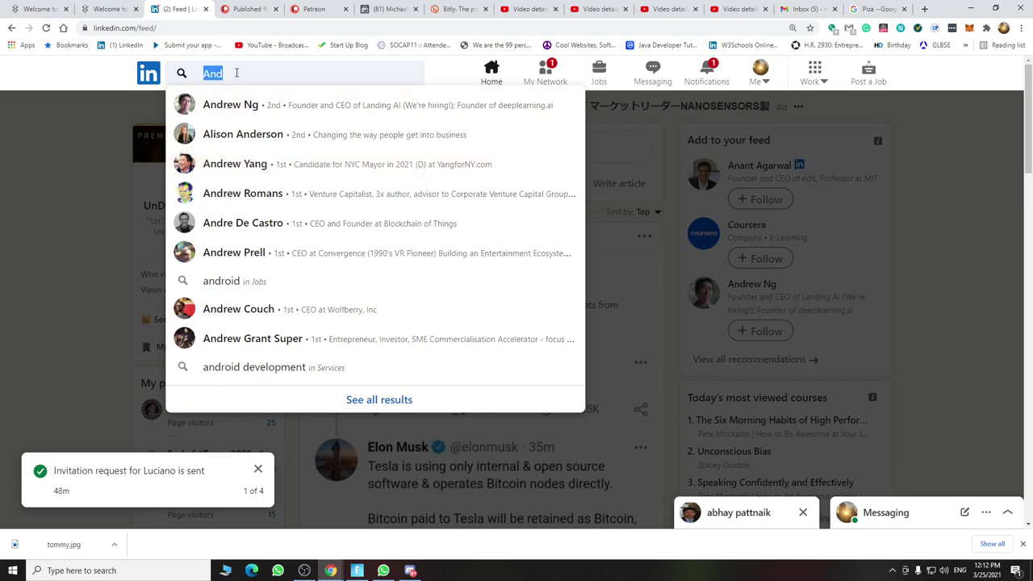
text(Ether)
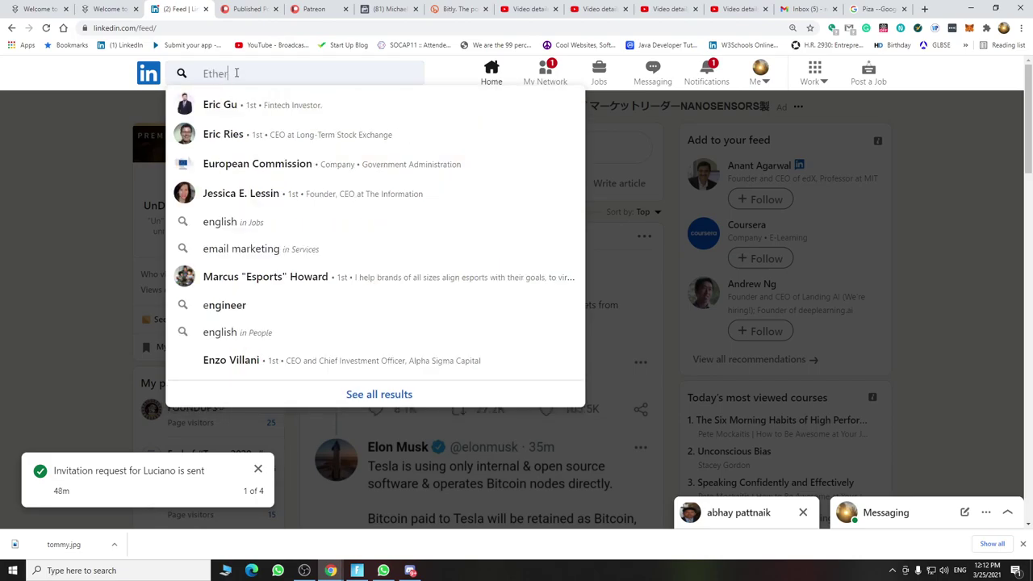
key(BackSpace)
text(Jo)
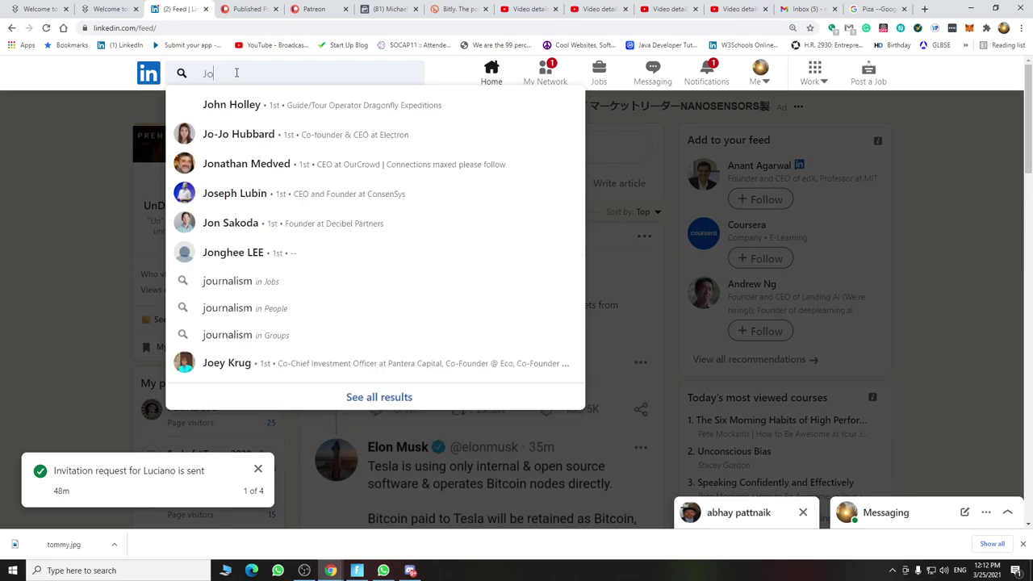
text(e)
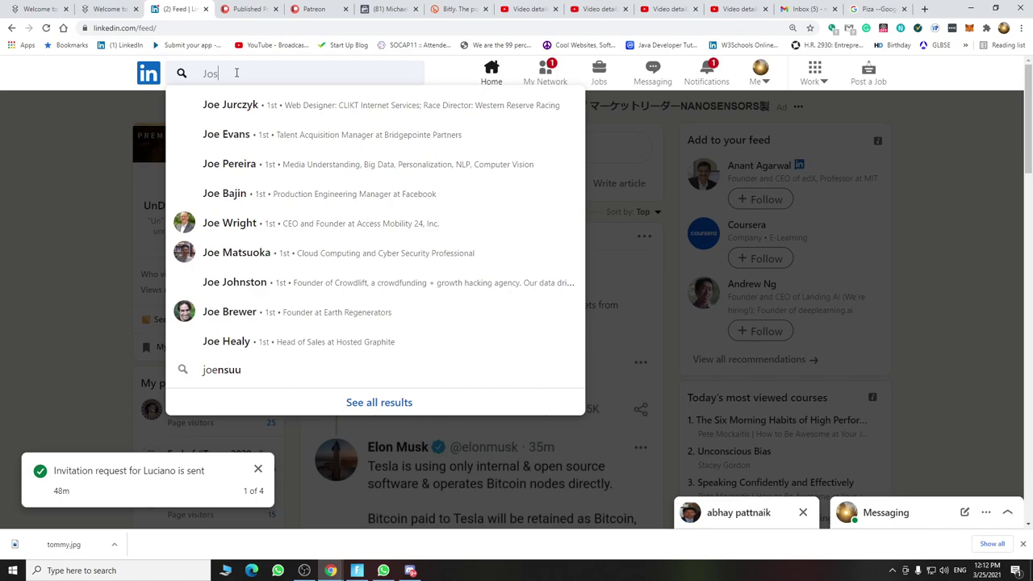
key(BackSpace)
text(s)
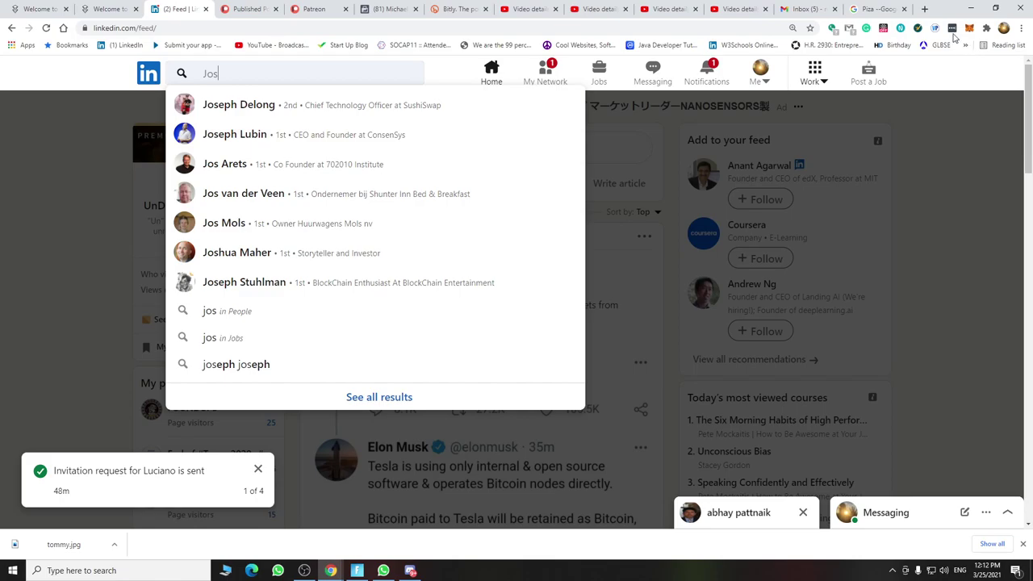
- Go to Google Drive in a new tab and open the Play Foundups 2021 Deck from Quick Access
click(924, 9)
click(436, 26)
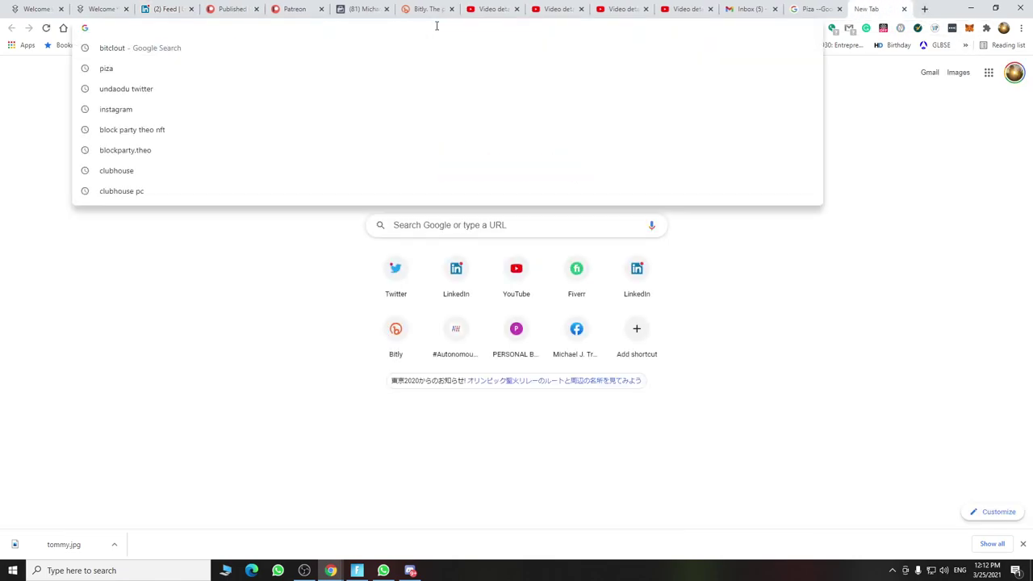
text(P)
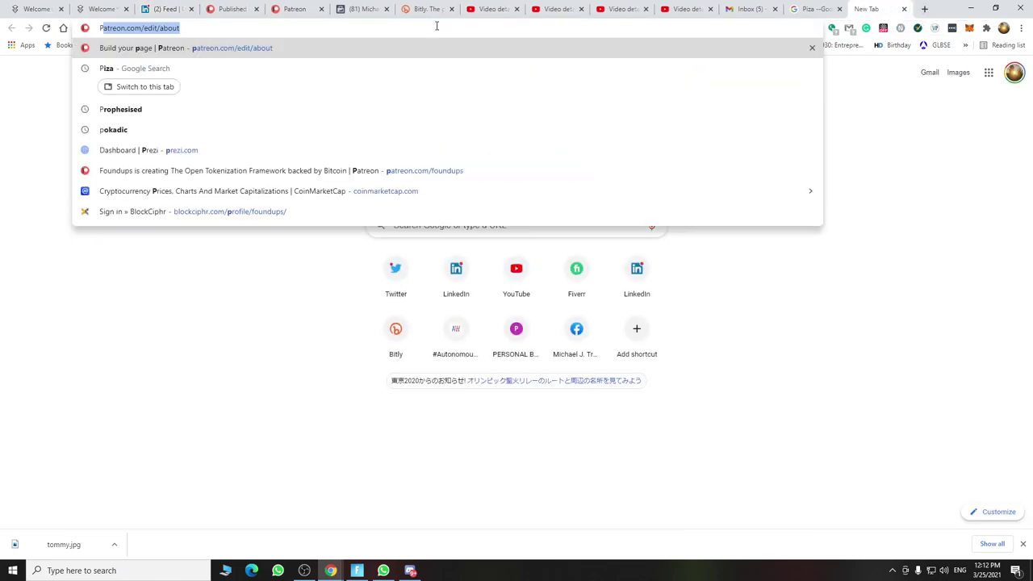
key(BackSpace)
key(BackSpace)
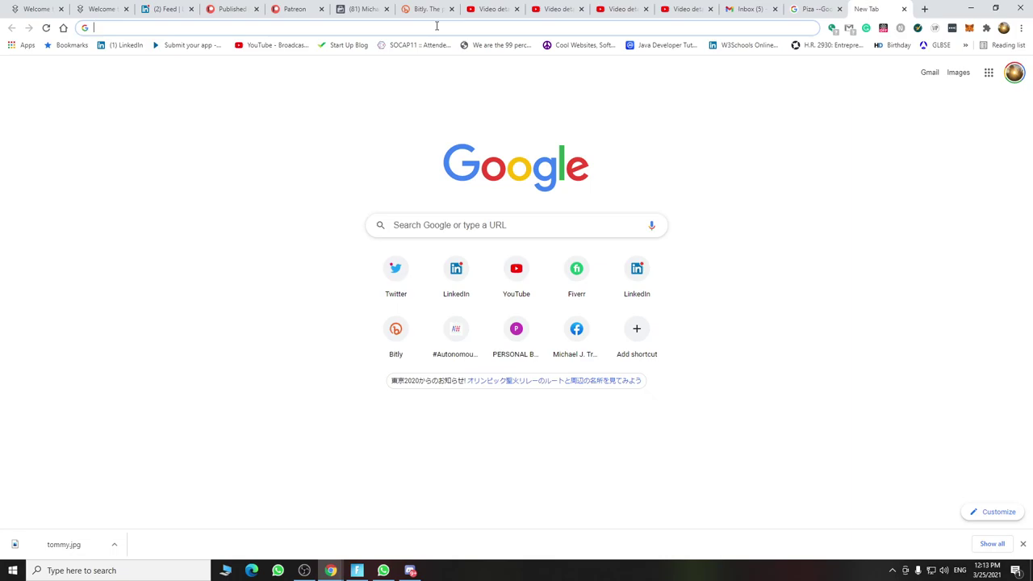
text(dri)
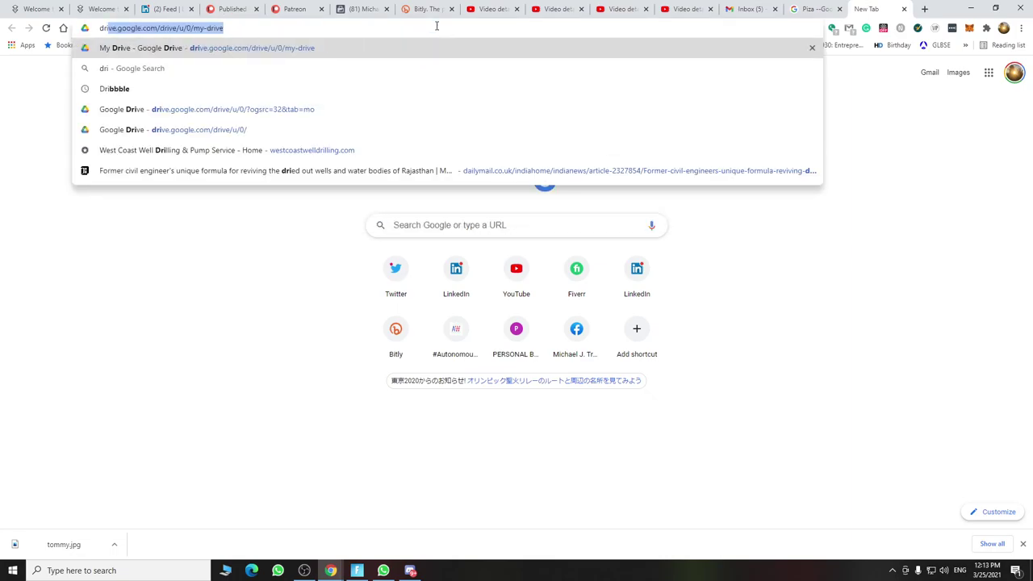
click(133, 50)
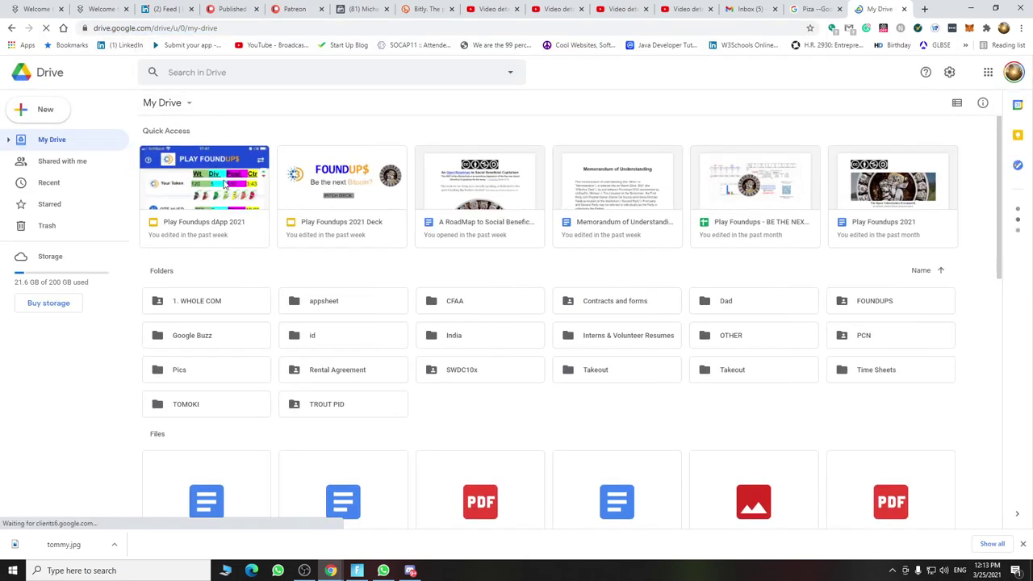
right_click(206, 160)
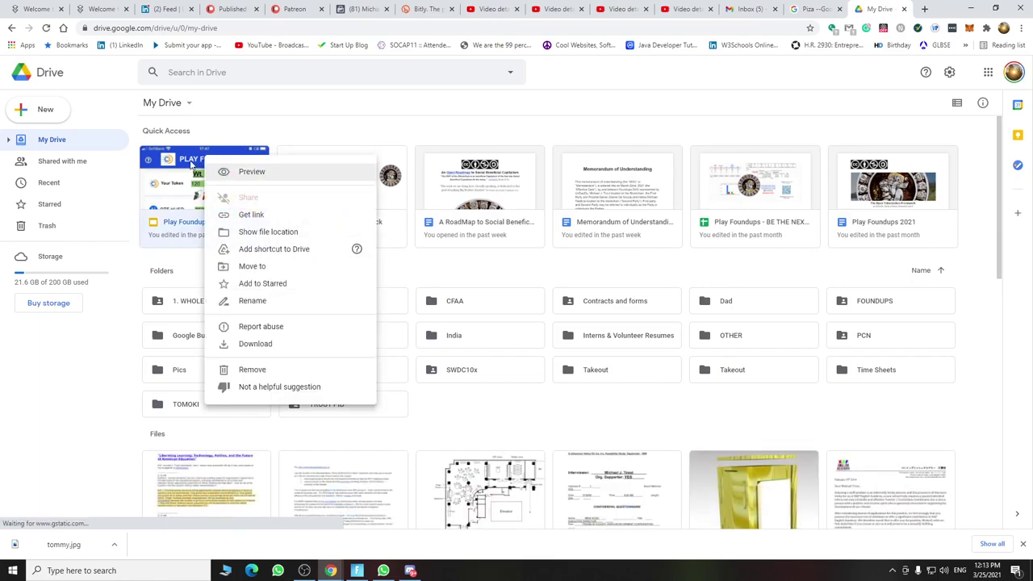
click(302, 156)
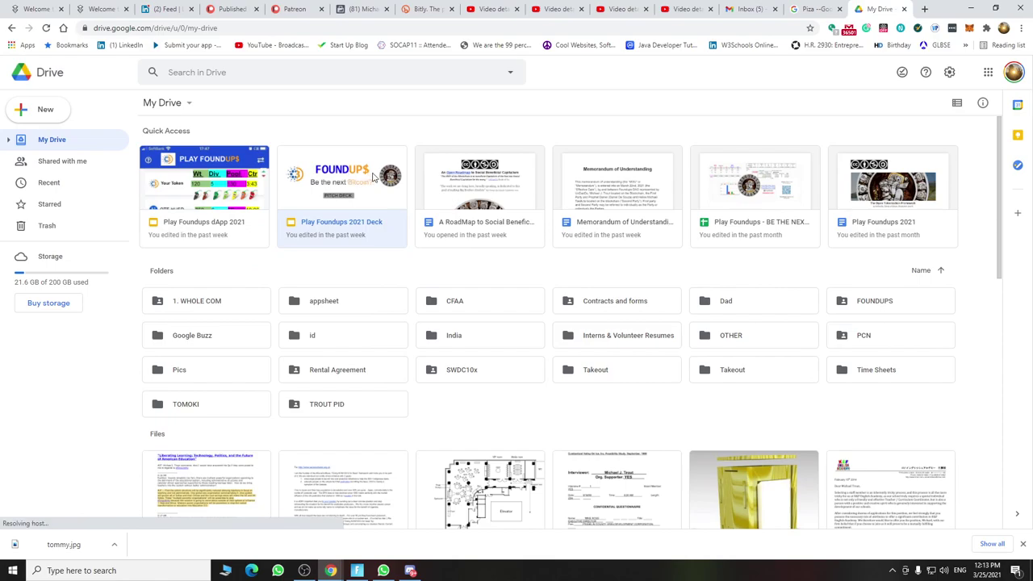
double_click(361, 181)
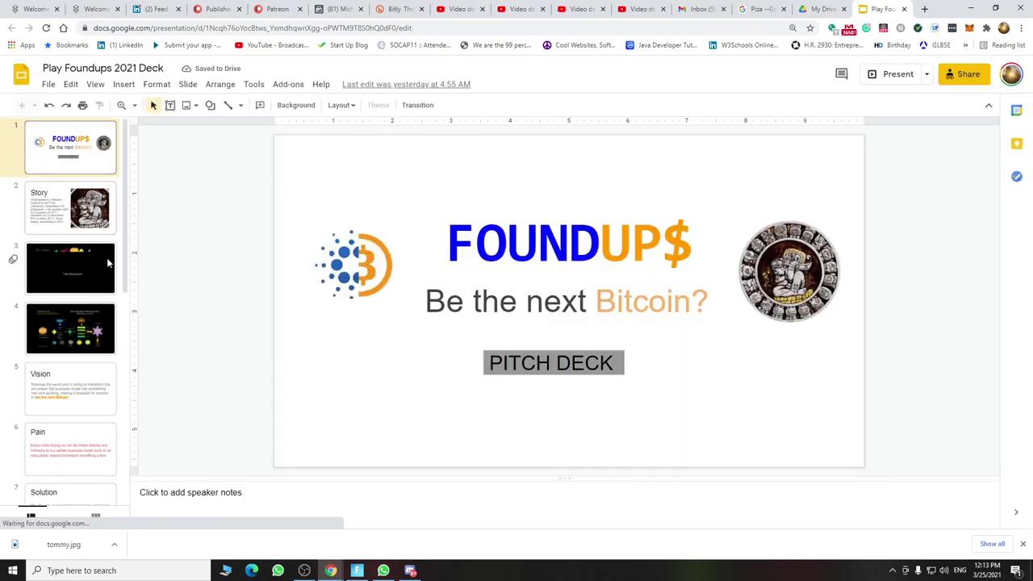
- Display slide 4's 'Open !nnovation Framework (O!F)' IDEA-to-LAUNCH diagram, then go back to the BitClout profile
click(95, 329)
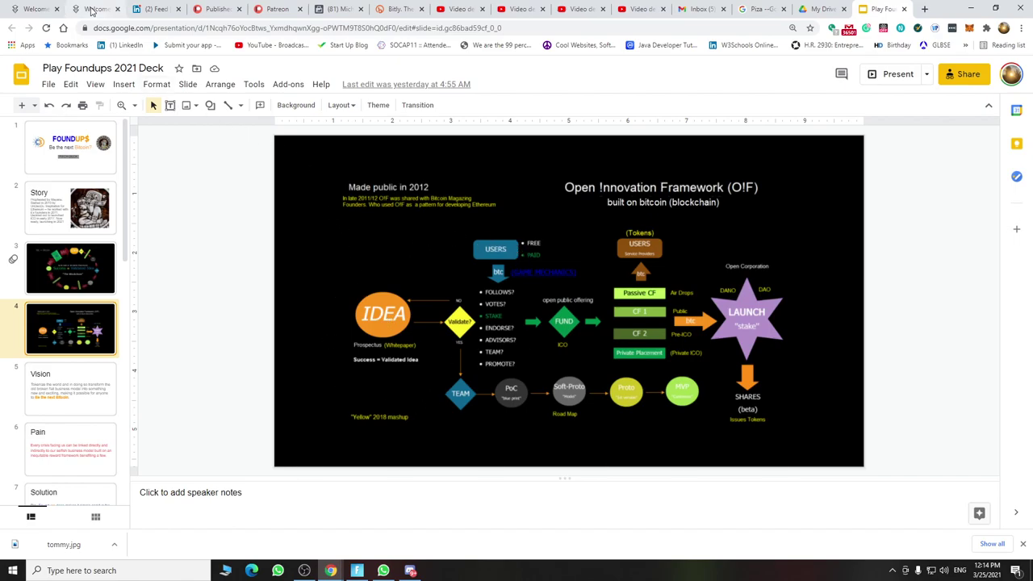
click(91, 10)
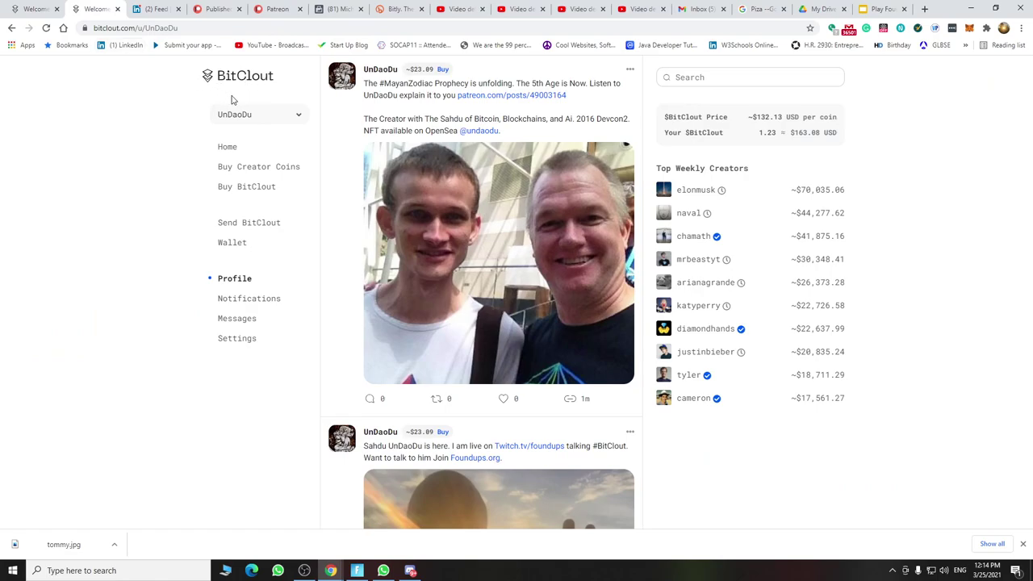
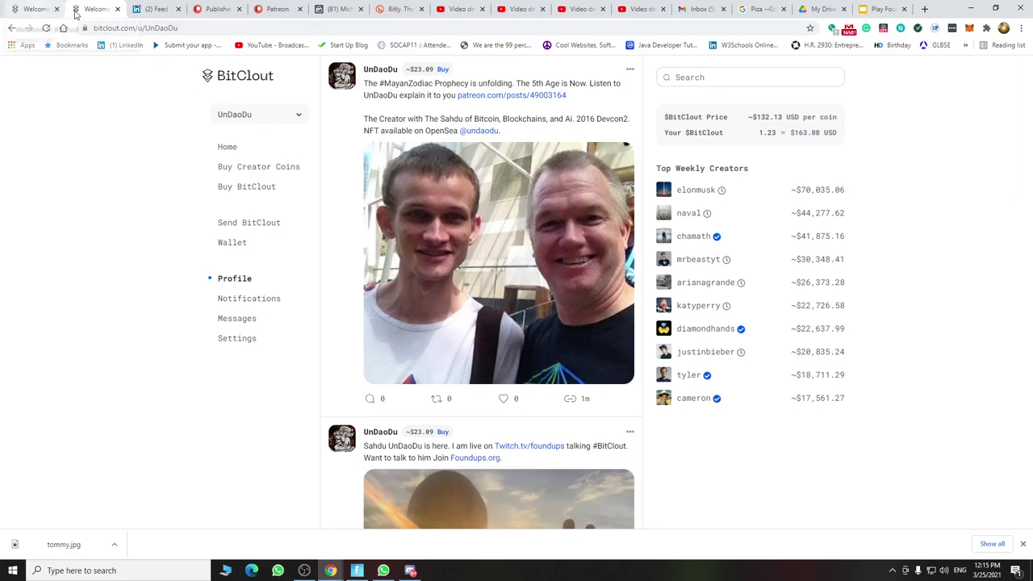
- From the LinkedIn feed, view who viewed your profile: 239 viewers in 90 days
click(151, 13)
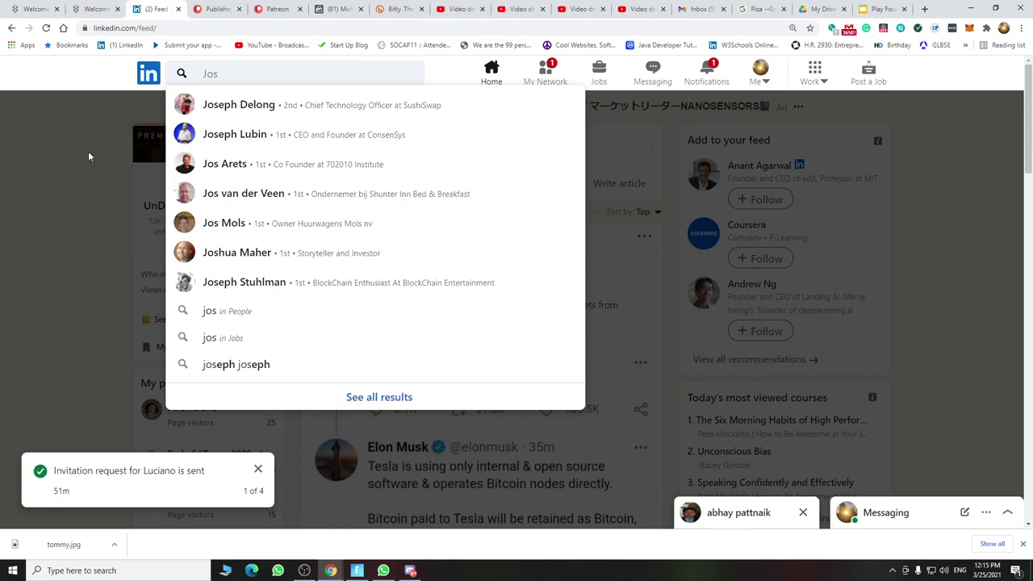
click(91, 155)
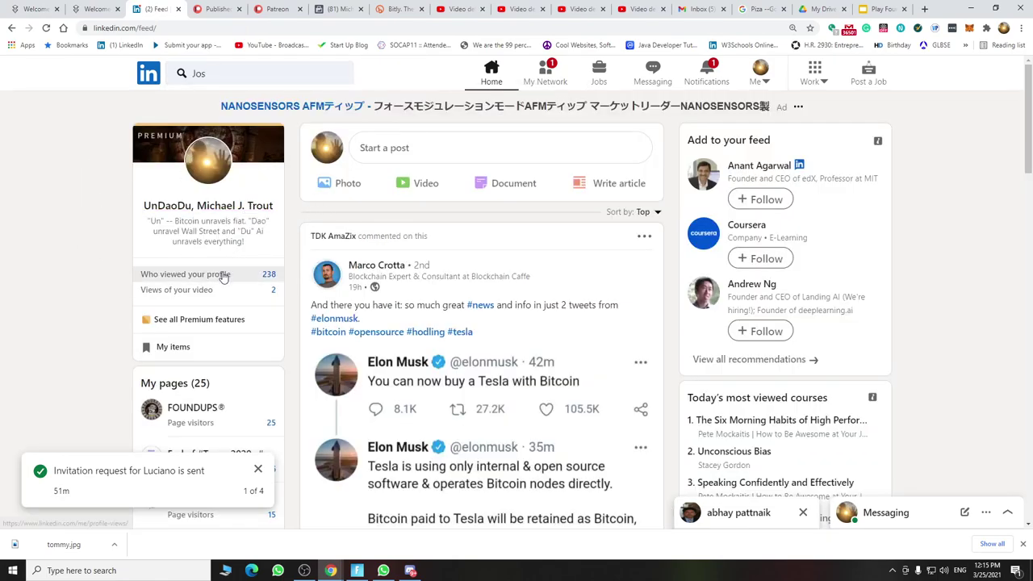
click(223, 274)
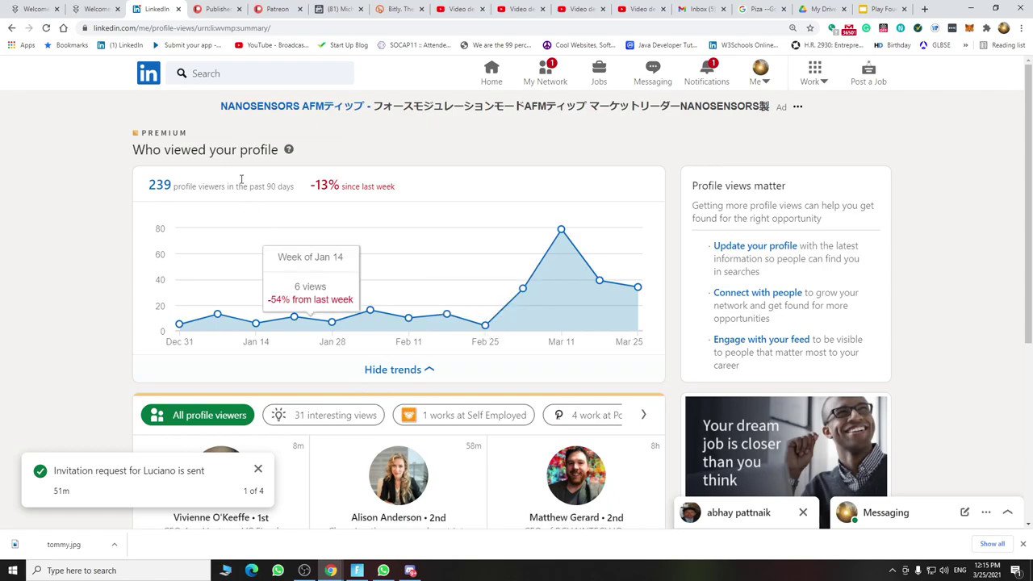
mouse_move(561, 230)
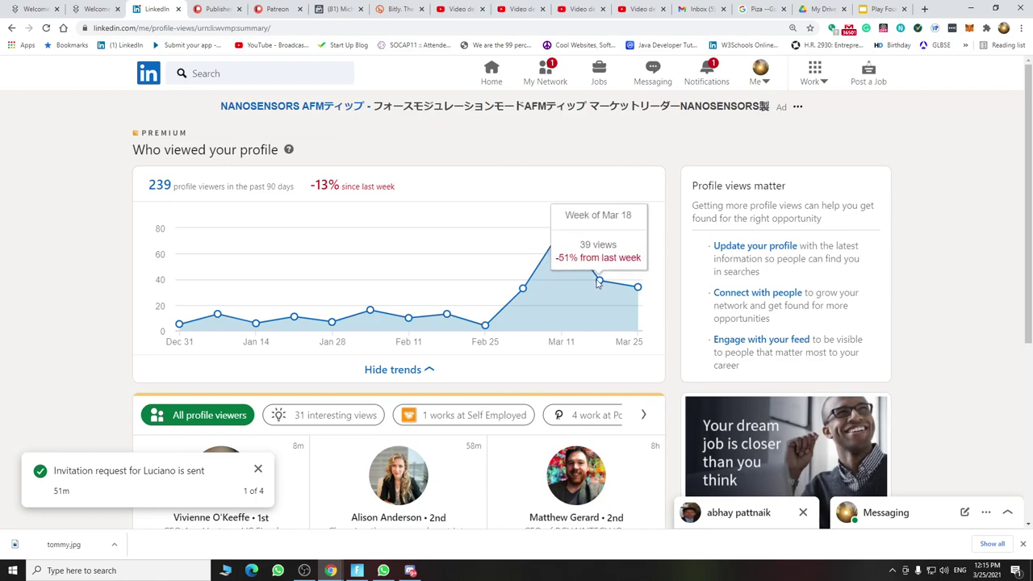
mouse_move(453, 265)
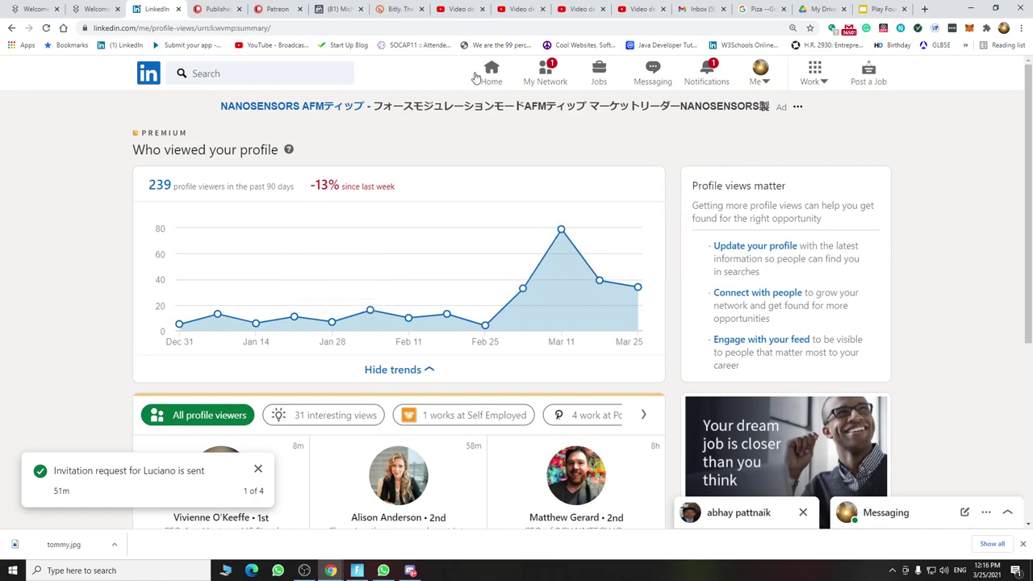
- Go from the home feed to your own profile and scroll down to Experience
click(495, 78)
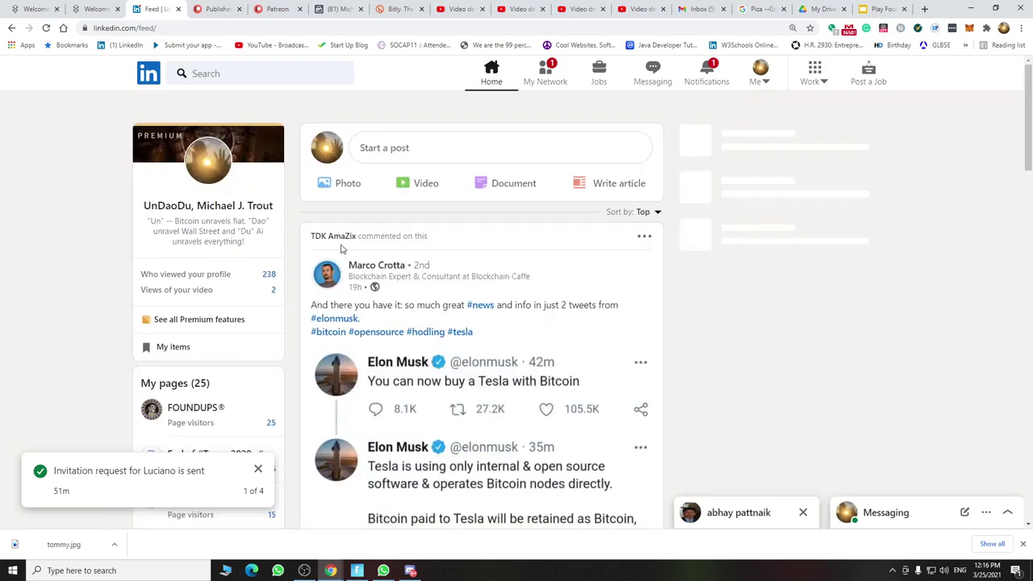
scroll(253, 277, down, 1)
scroll(234, 210, up, 1)
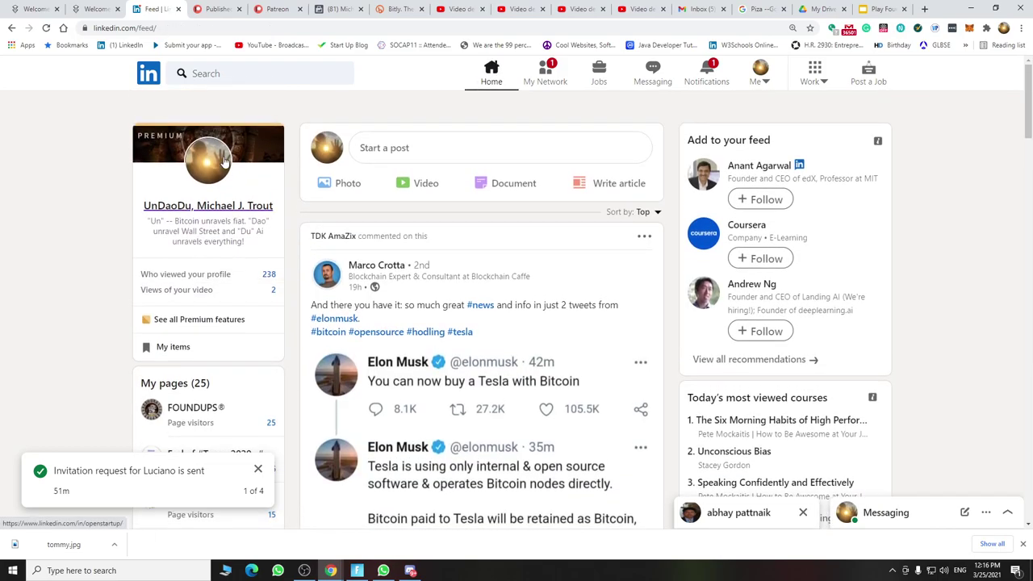
click(224, 161)
scroll(291, 167, down, 5)
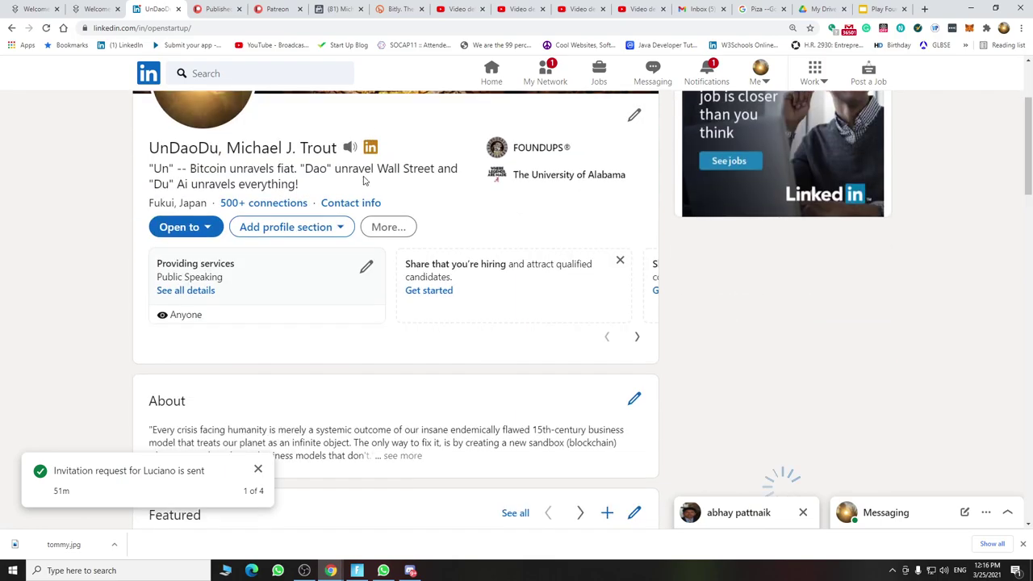
scroll(363, 181, down, 6)
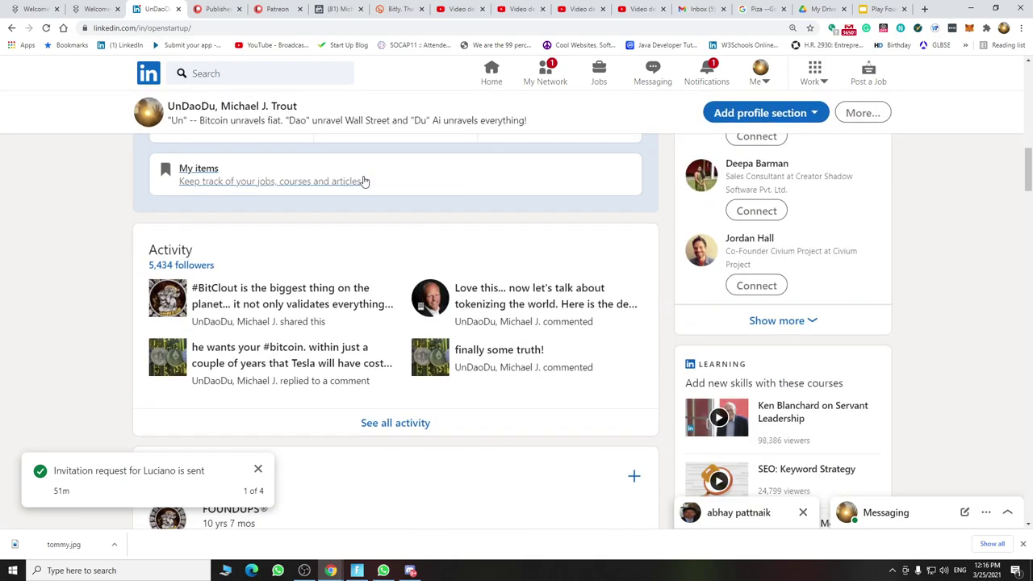
scroll(363, 181, down, 1)
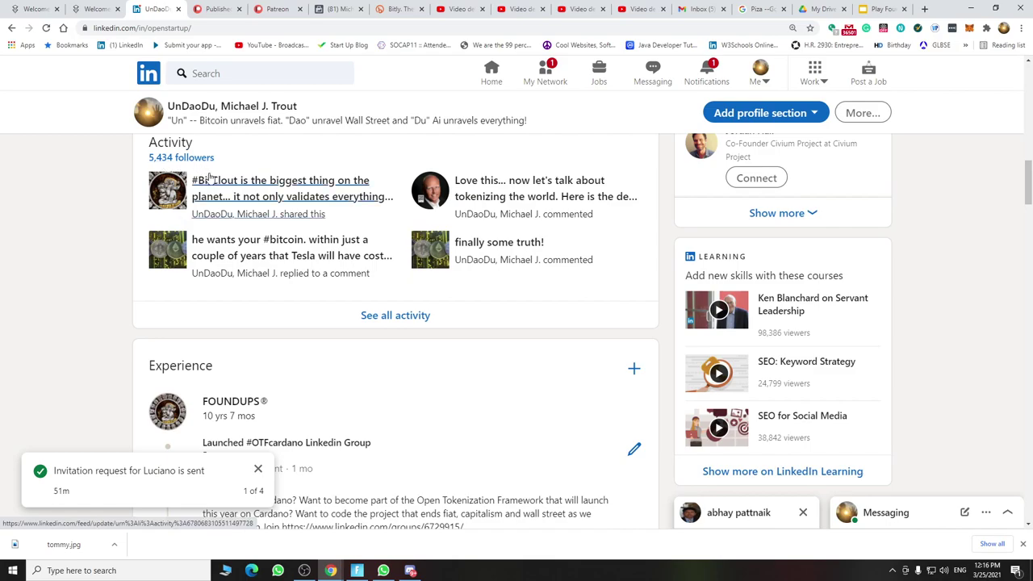
scroll(214, 193, down, 2)
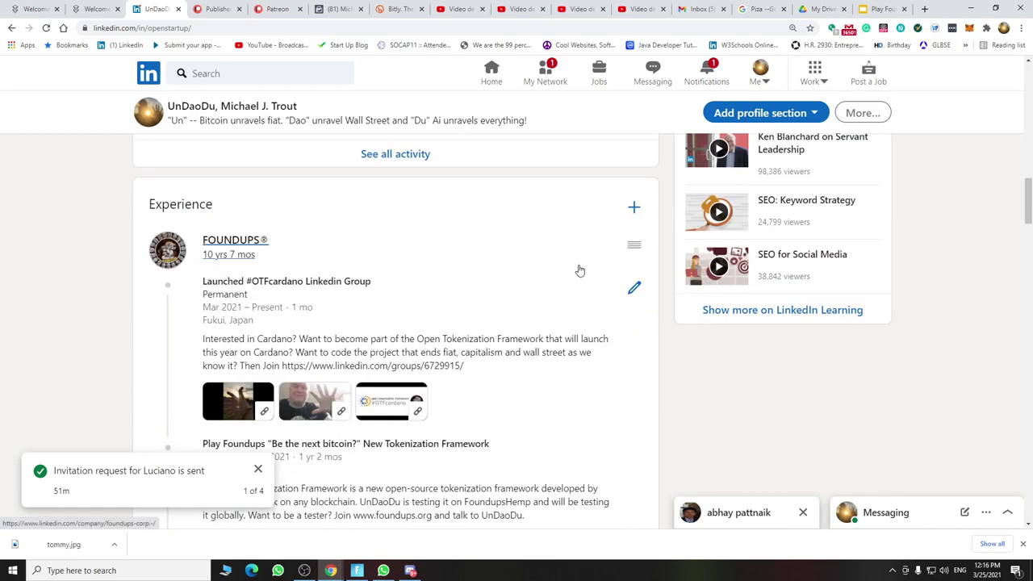
click(633, 209)
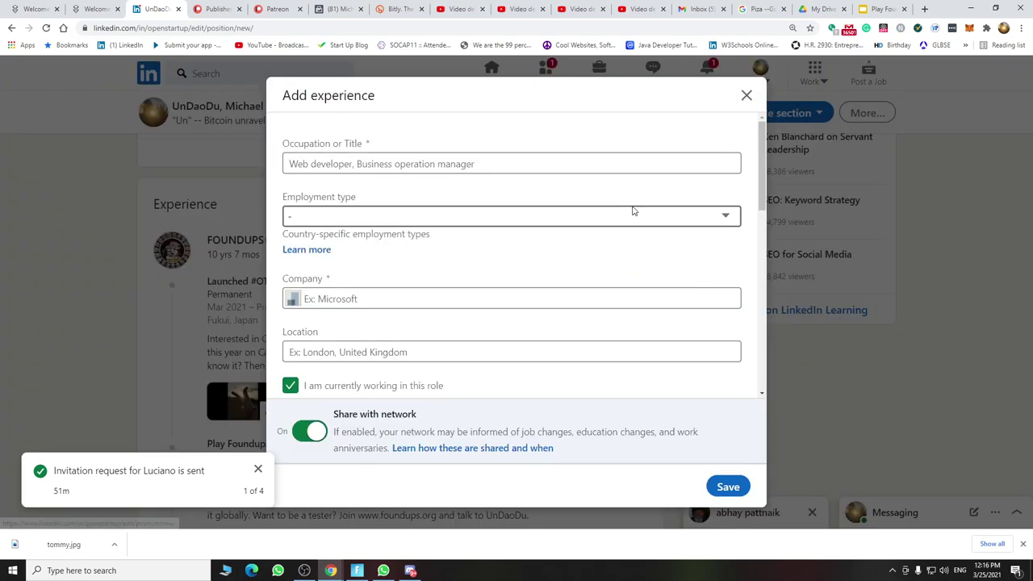
click(452, 161)
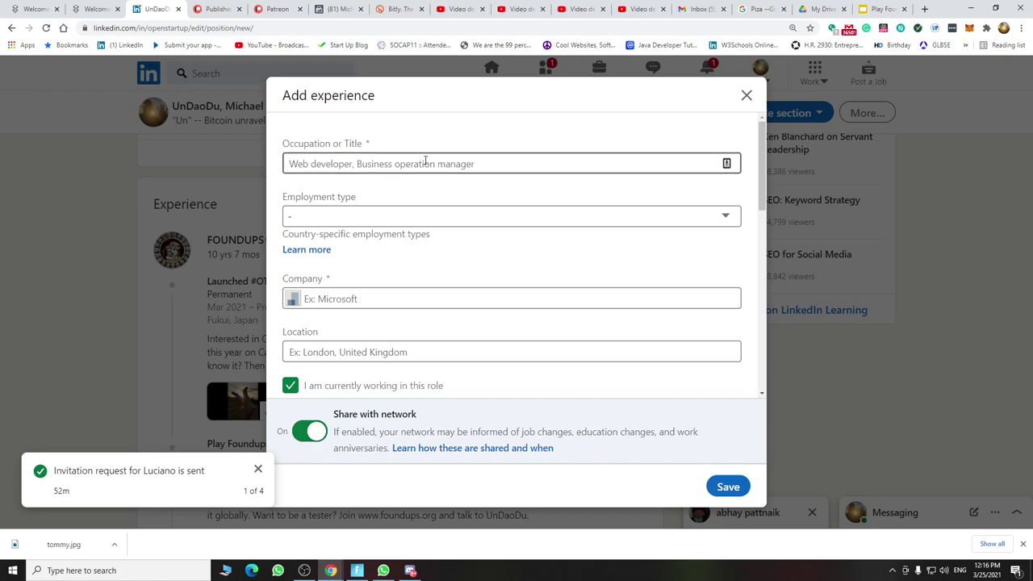
text(Gwo)
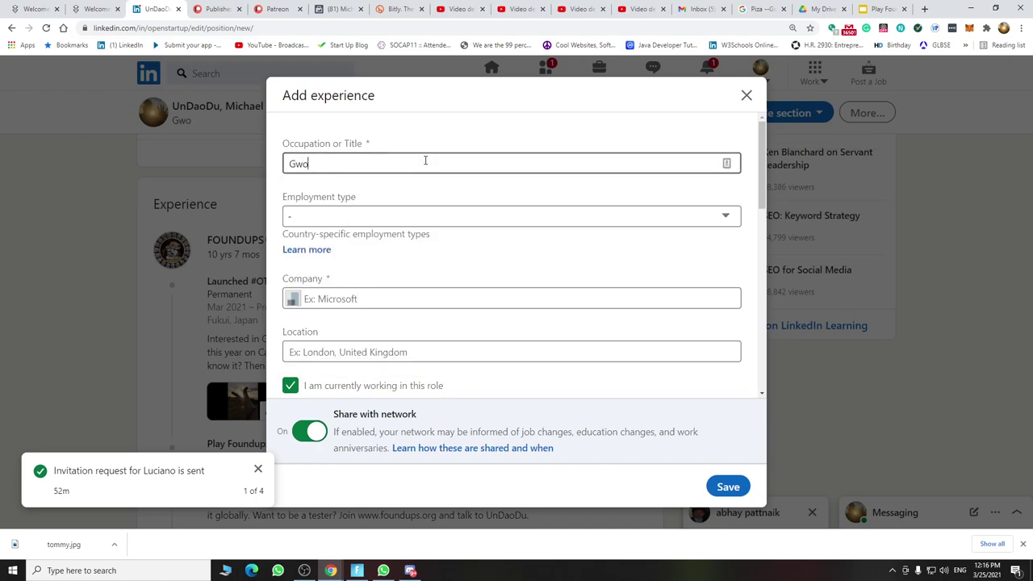
key(BackSpace)
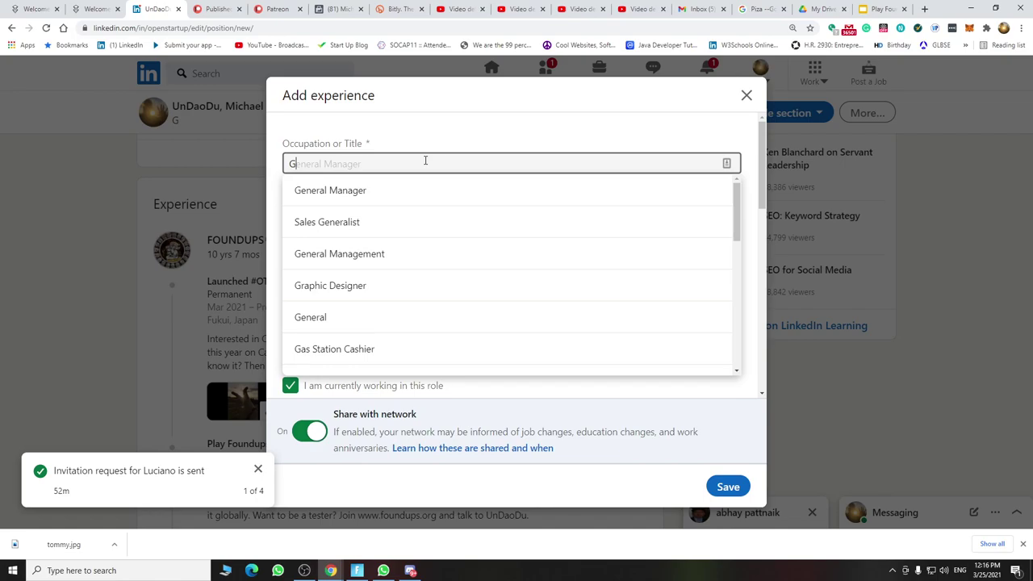
text(rowth Hacker)
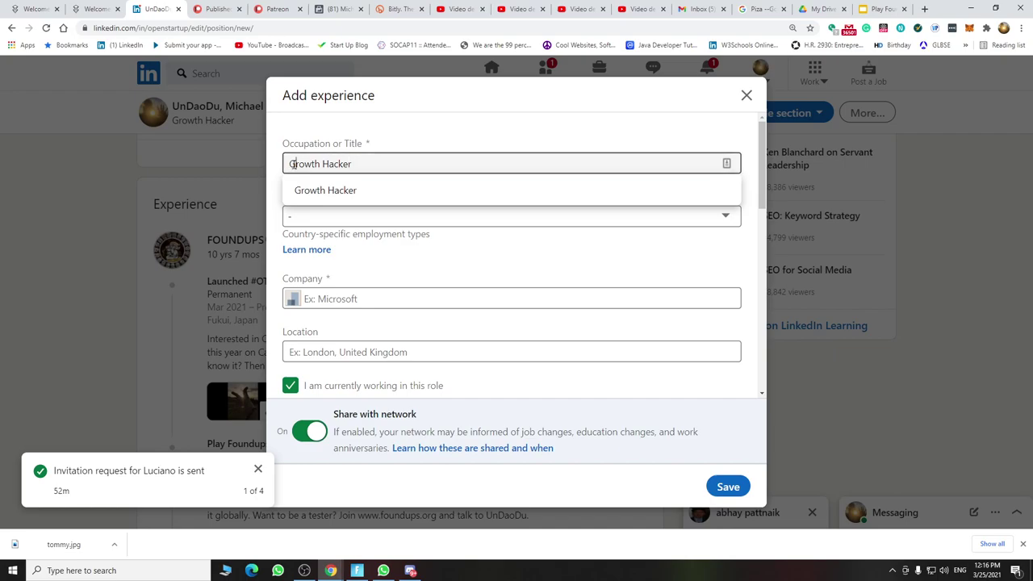
click(323, 296)
text(@)
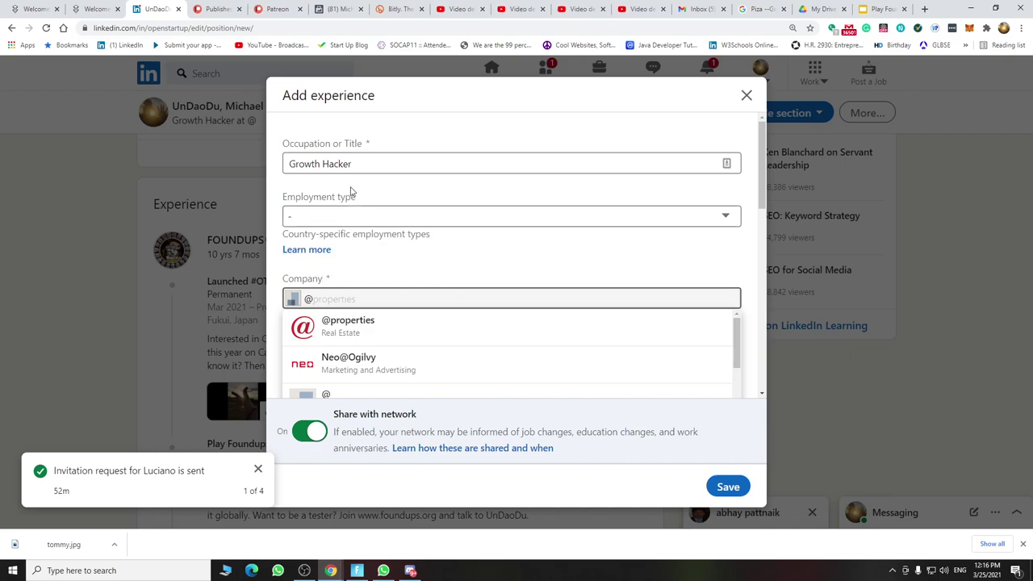
text(BitClo)
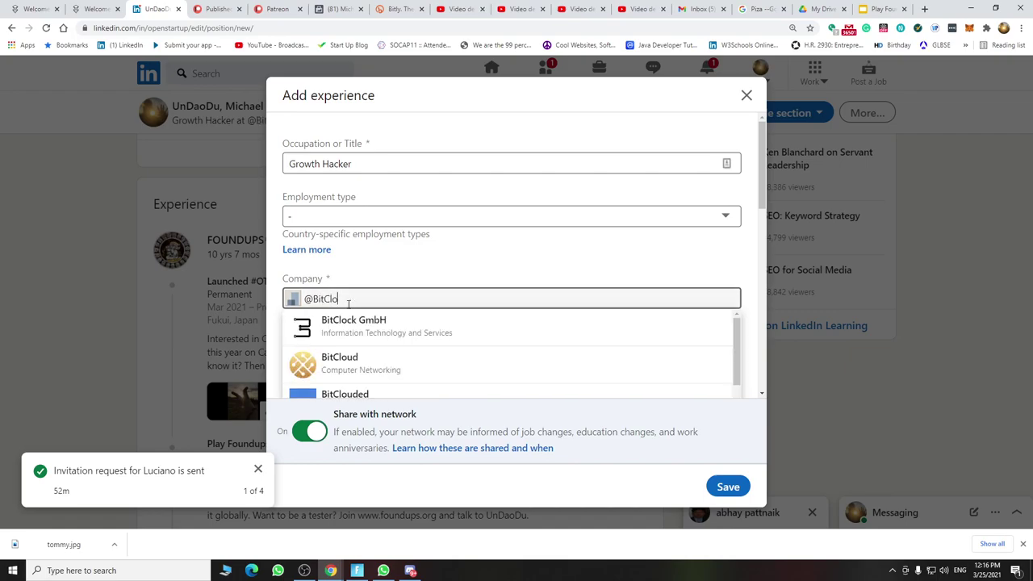
text(ut)
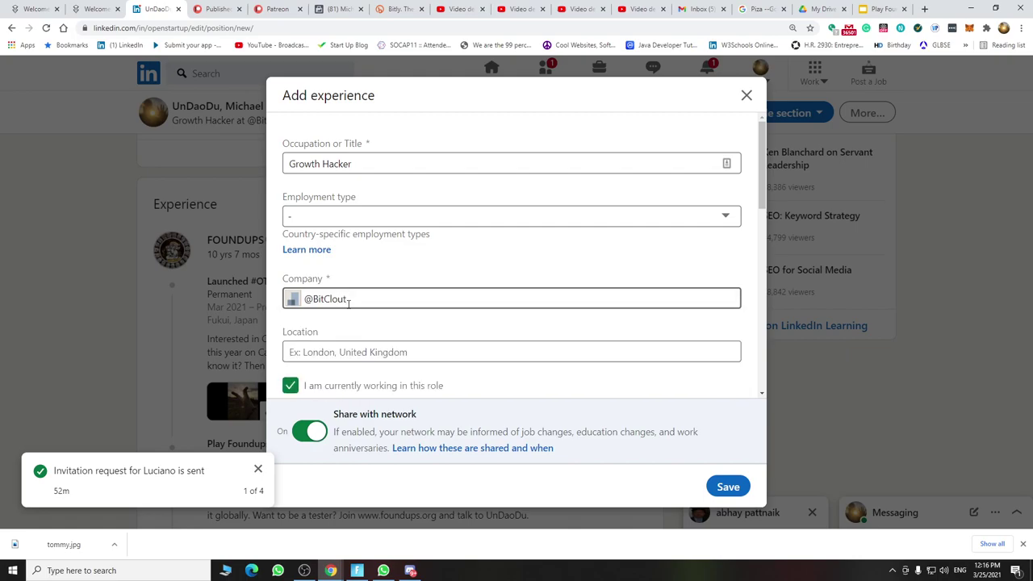
scroll(348, 303, down, 1)
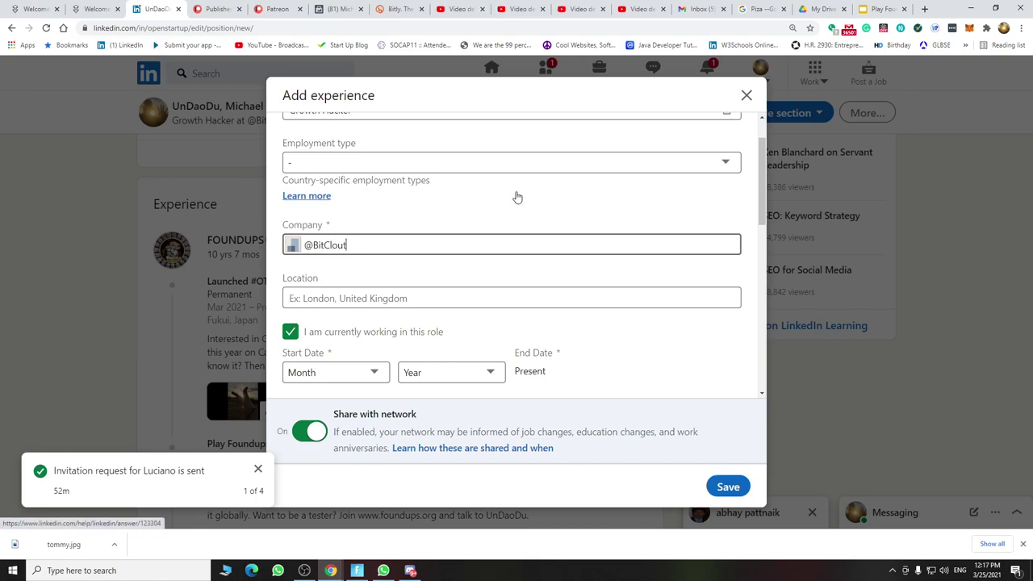
- Discard the unfinished experience entry and show the list of other LinkedIn products
click(747, 98)
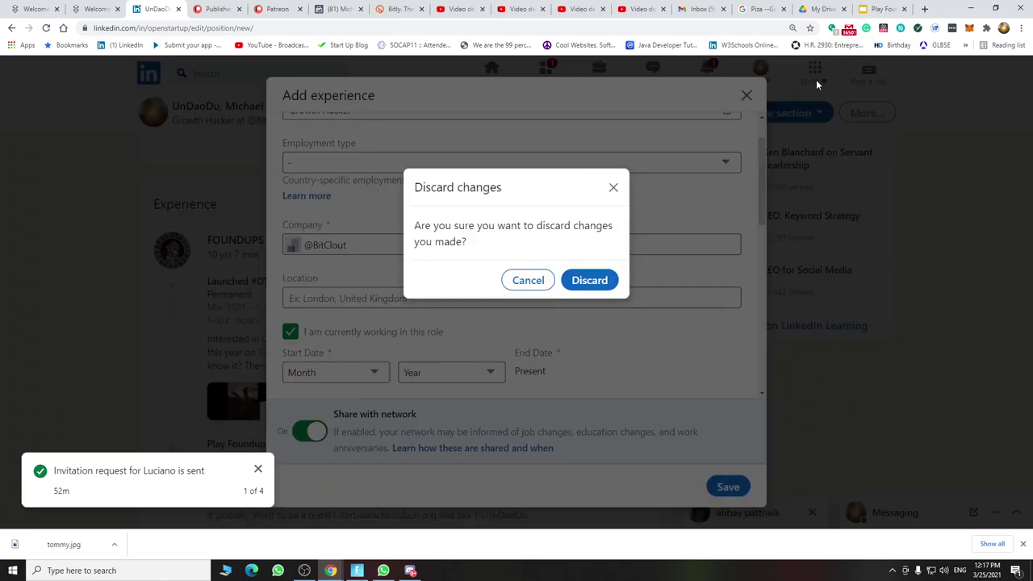
click(578, 280)
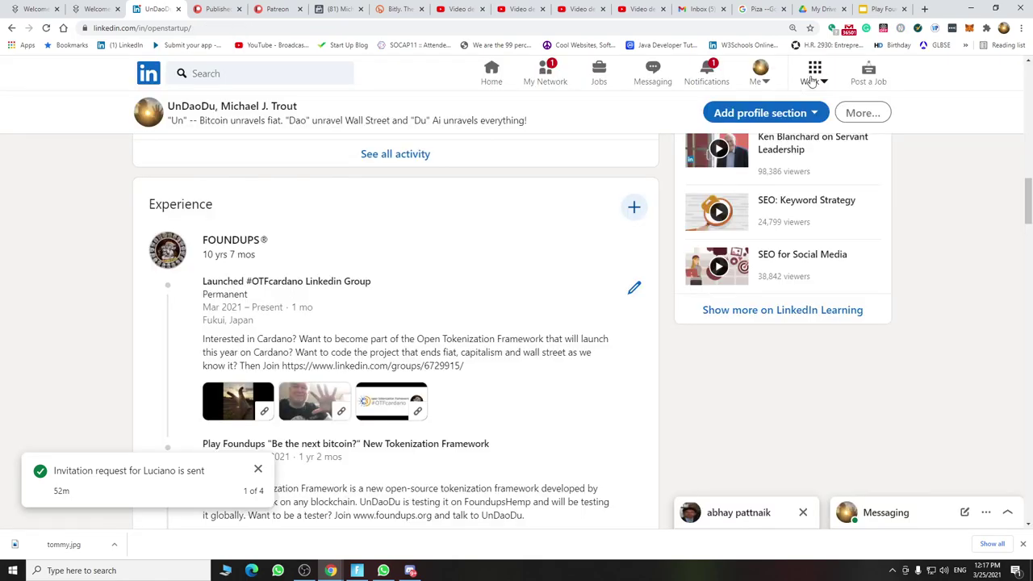
click(813, 78)
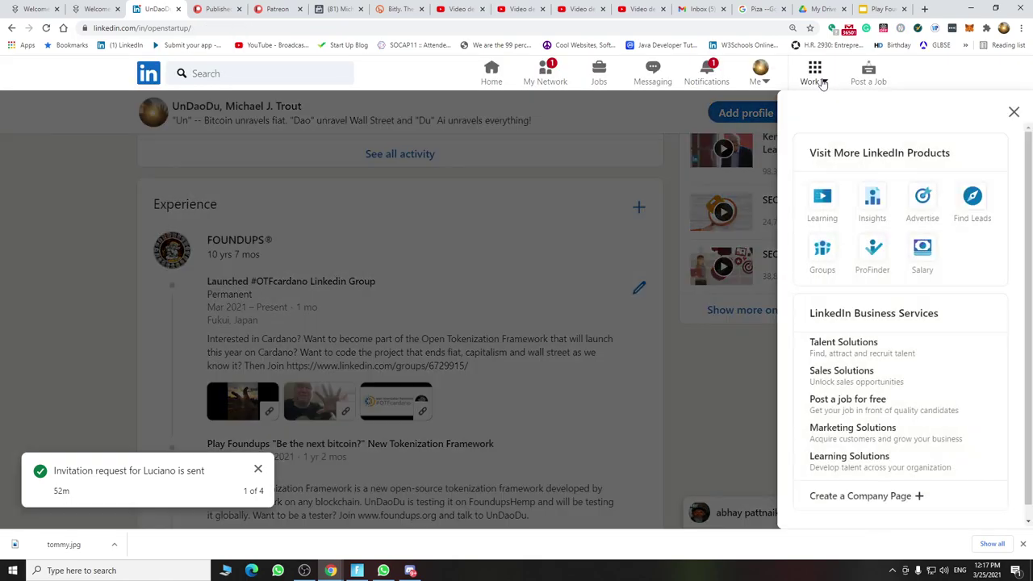
- Start a medium-to-large business company page, entering the name 'BitClou'
click(835, 497)
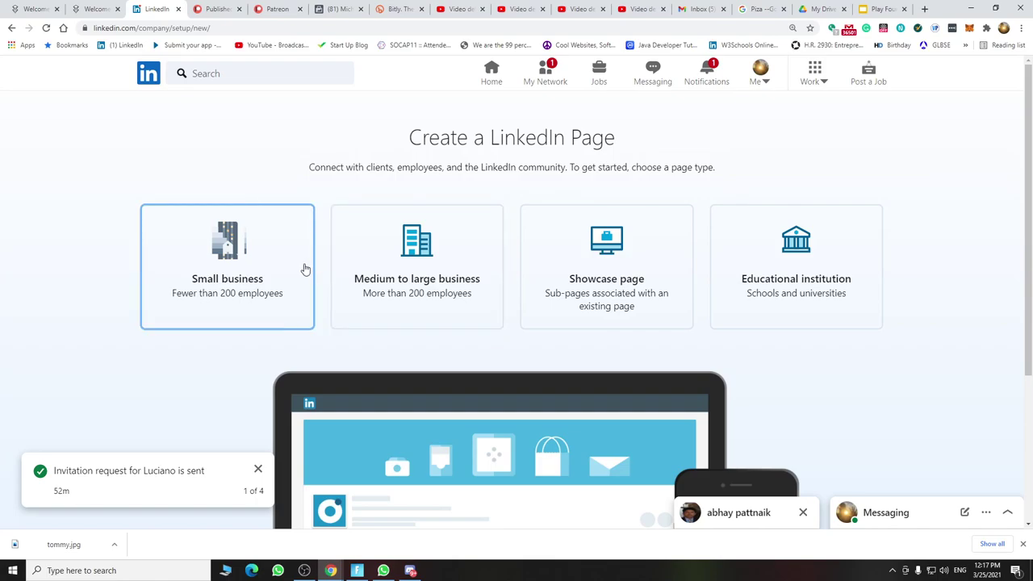
click(391, 265)
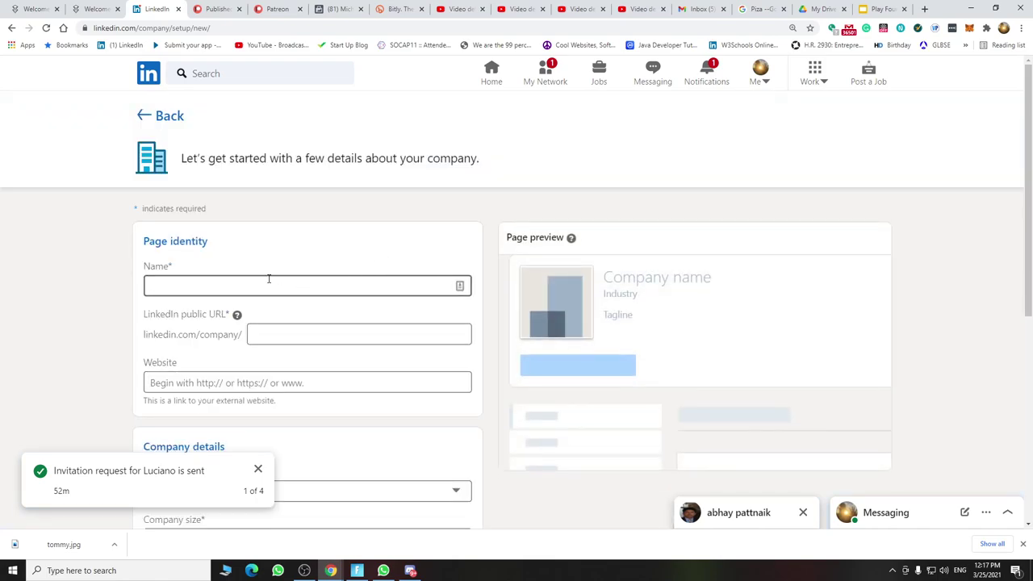
text(B)
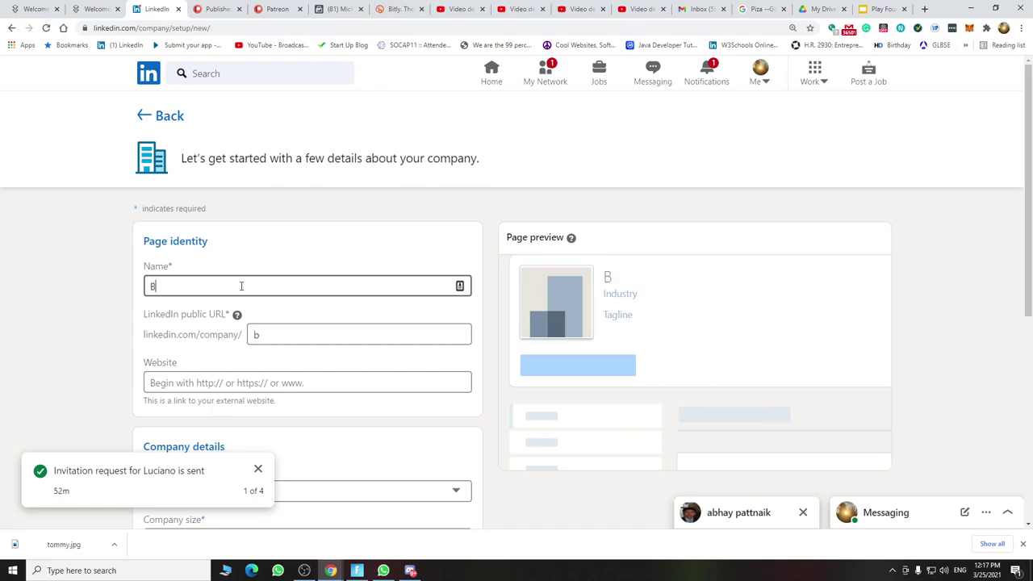
text(itClout)
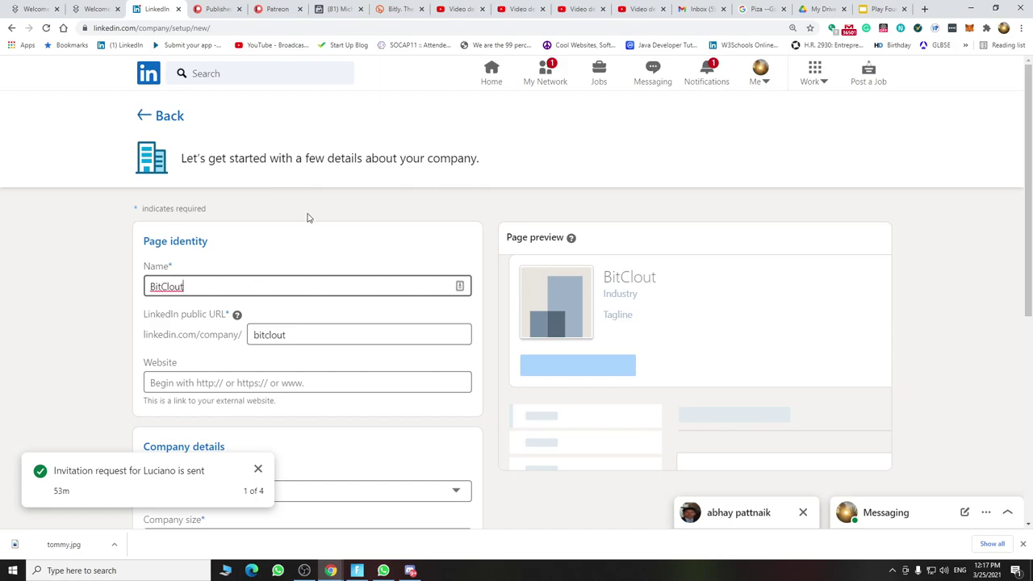
- Open Groups in a new tab, view the #OTFcardano group page, then return to company setup
click(815, 77)
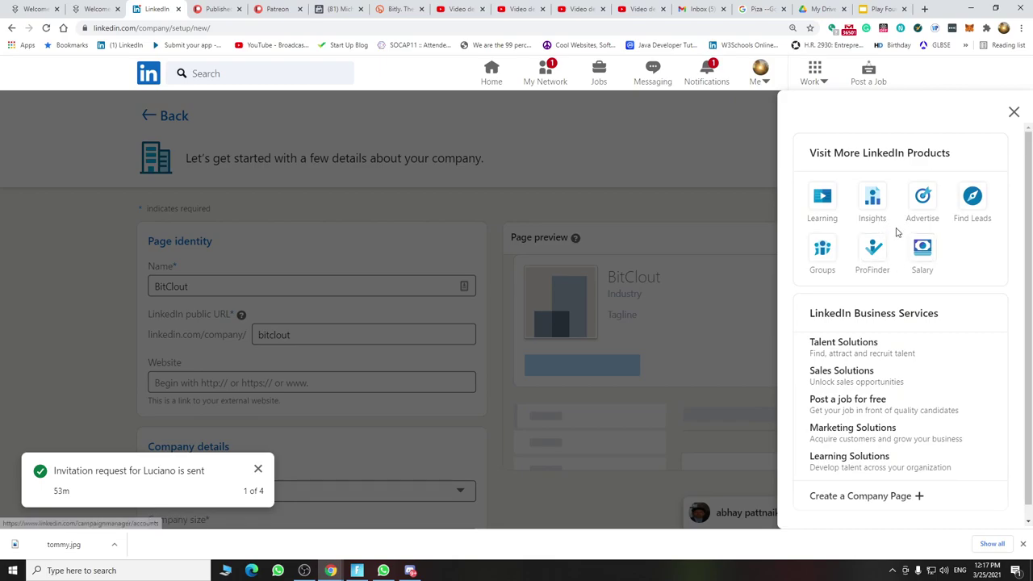
right_click(826, 257)
click(856, 263)
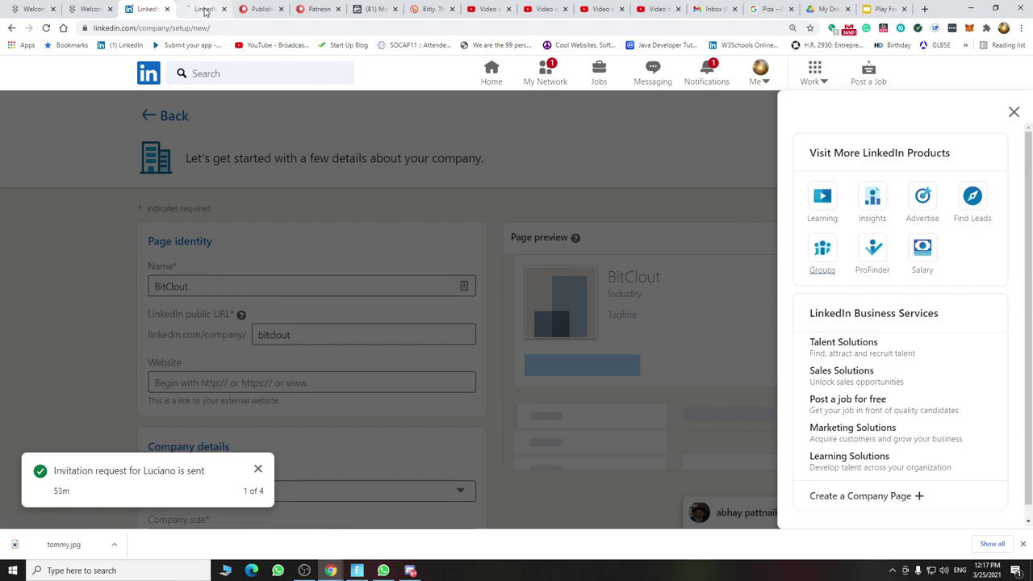
click(206, 10)
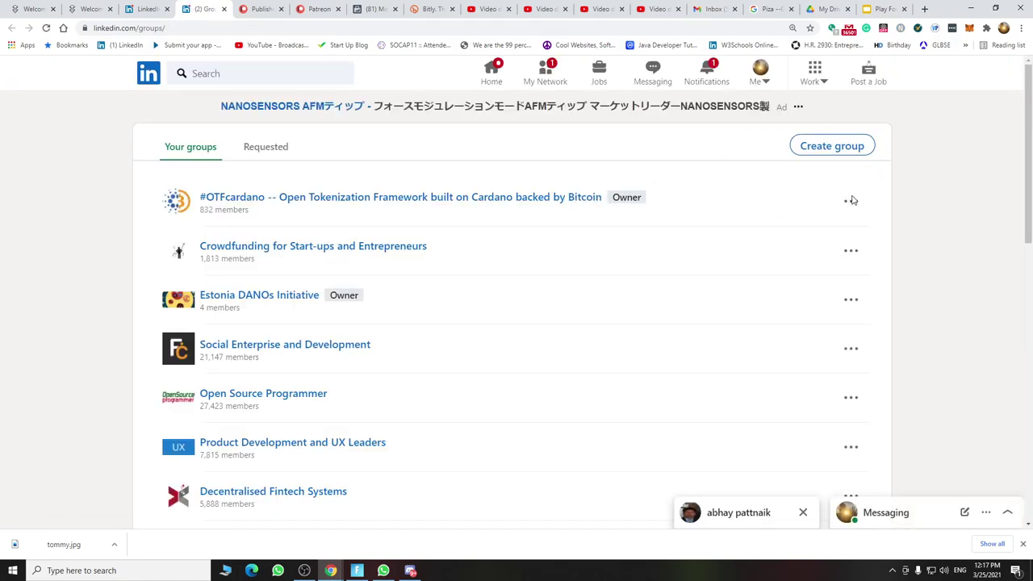
click(851, 201)
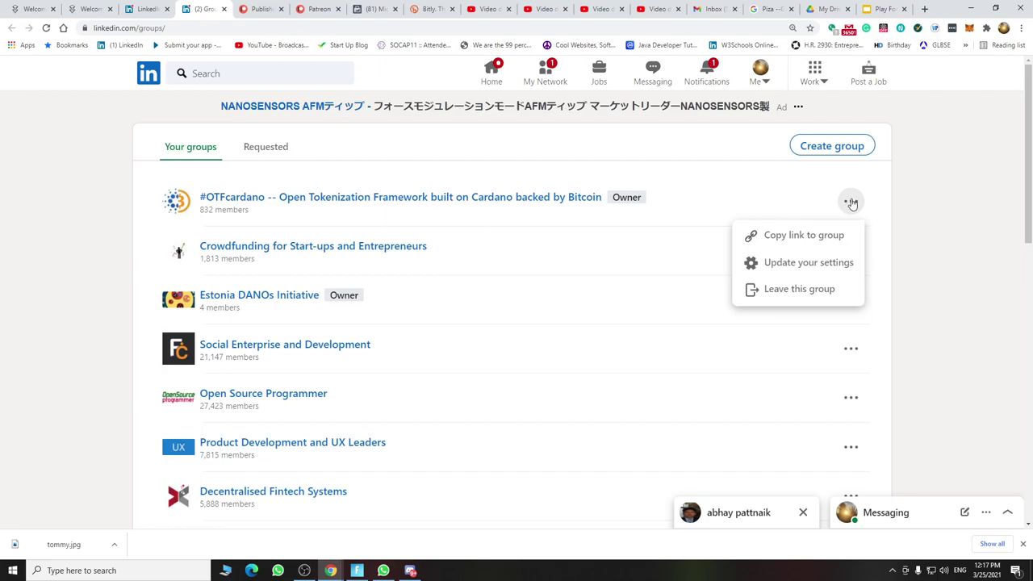
click(779, 238)
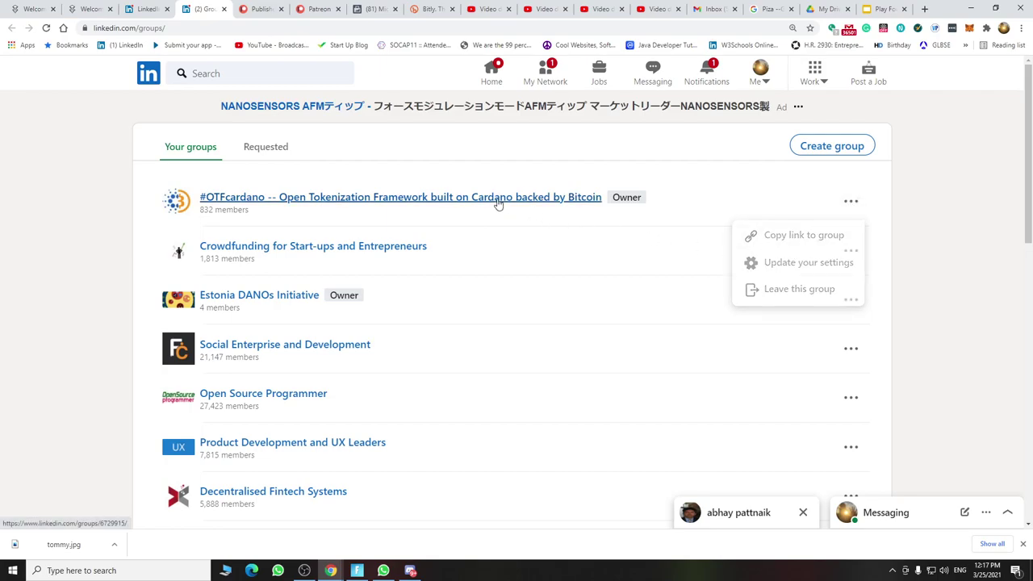
click(498, 203)
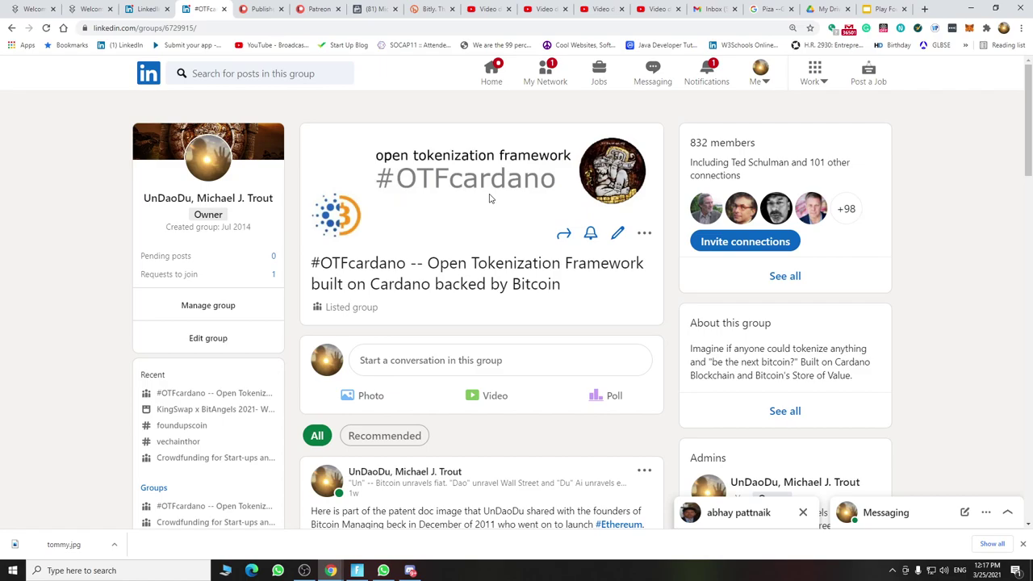
click(147, 10)
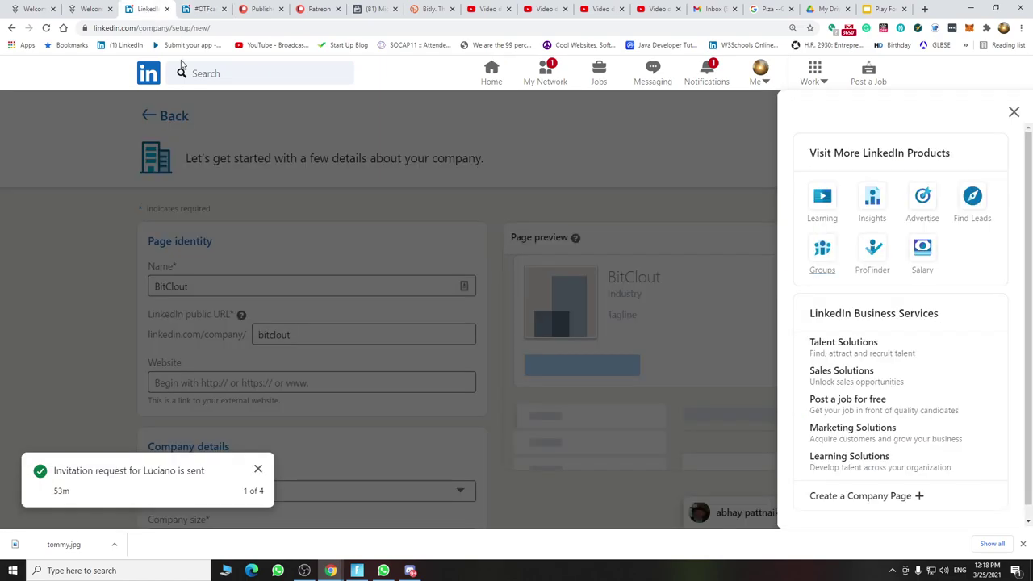
- In a new tab, search Google Images for bitclout
click(923, 9)
click(663, 27)
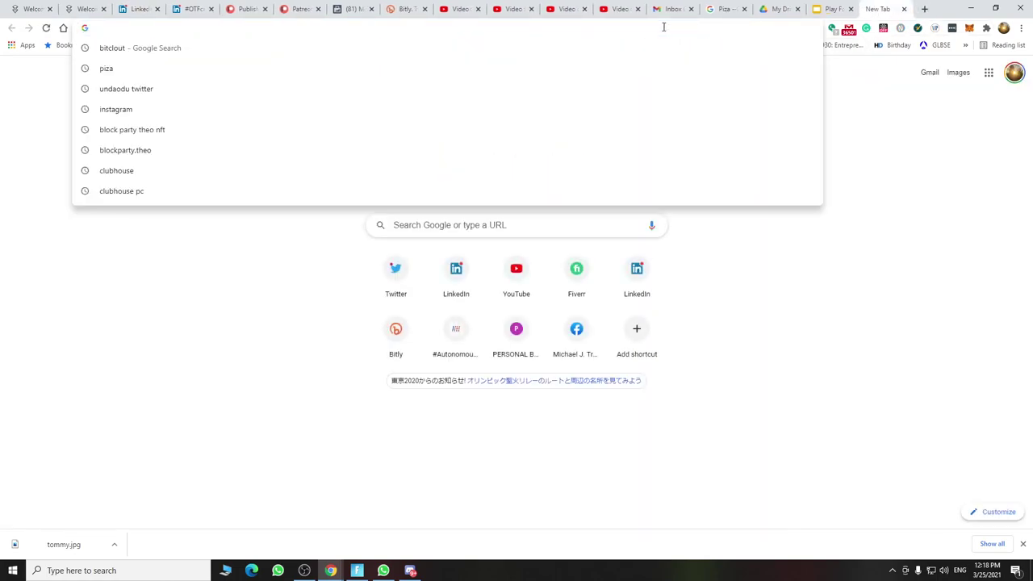
text(Bitc)
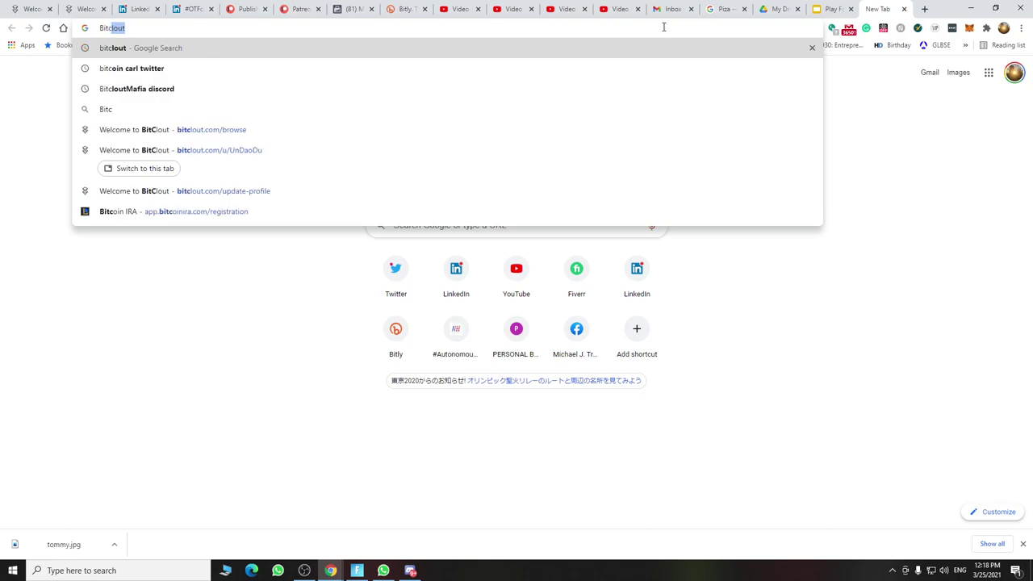
key(Return)
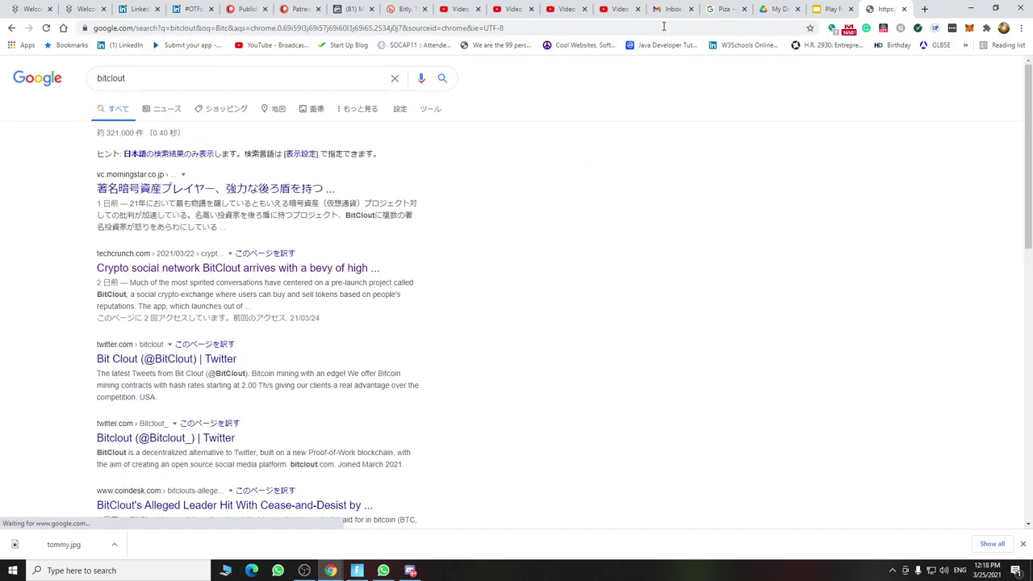
click(311, 109)
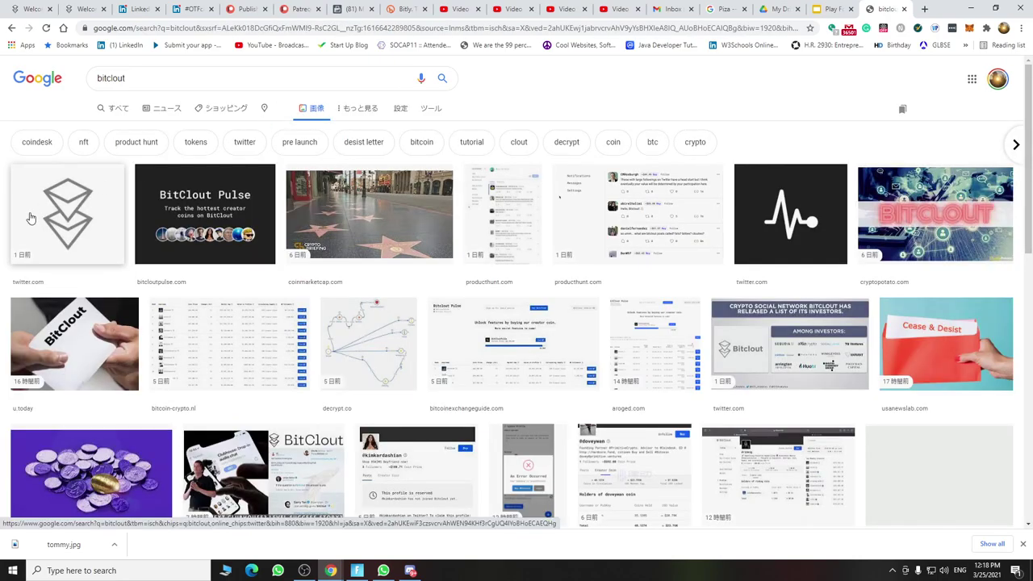
- Save the previewed BitClout Twitter logo to Pictures as bitclout.jpg
click(73, 214)
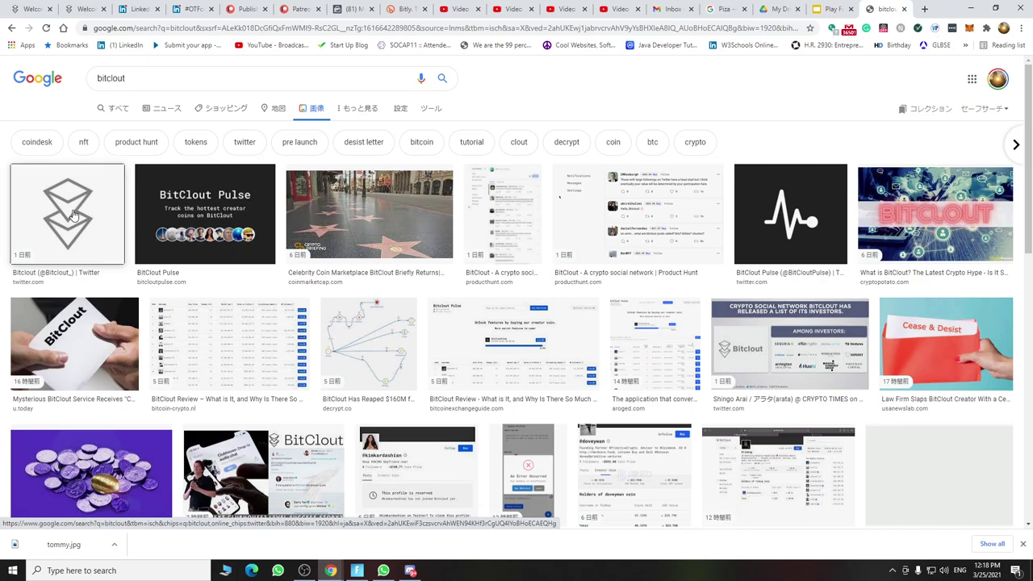
right_click(73, 214)
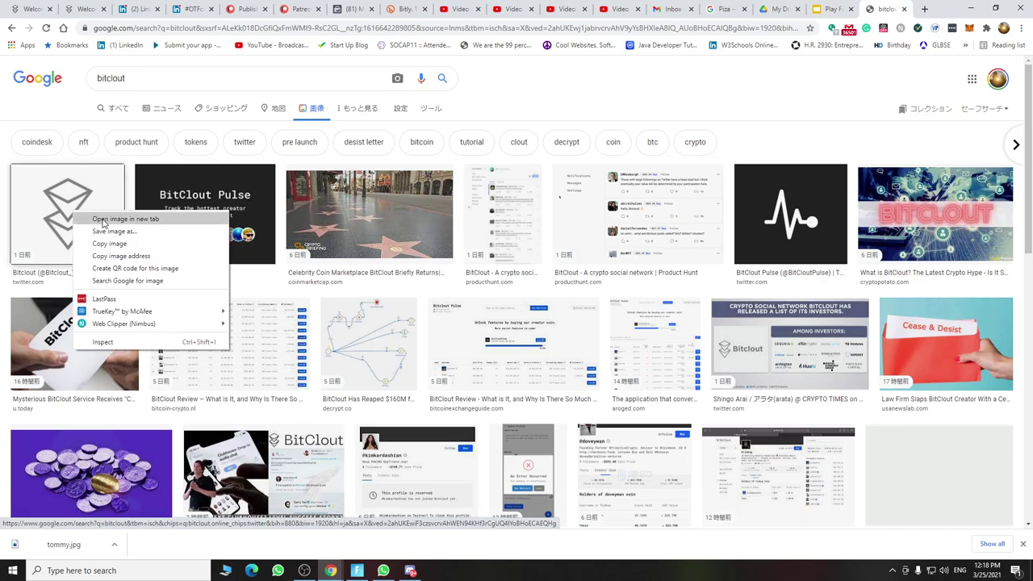
click(65, 216)
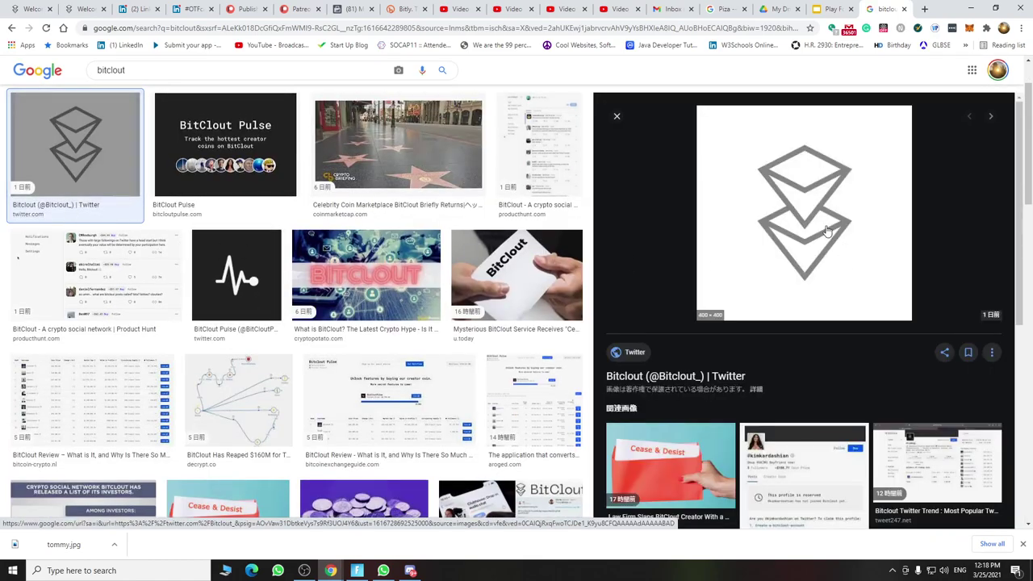
right_click(826, 230)
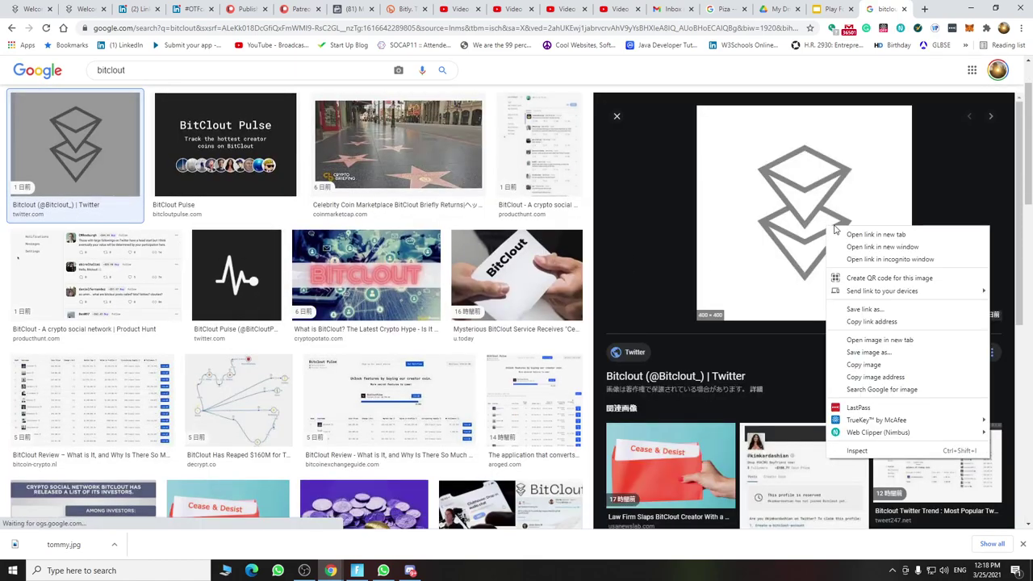
click(868, 352)
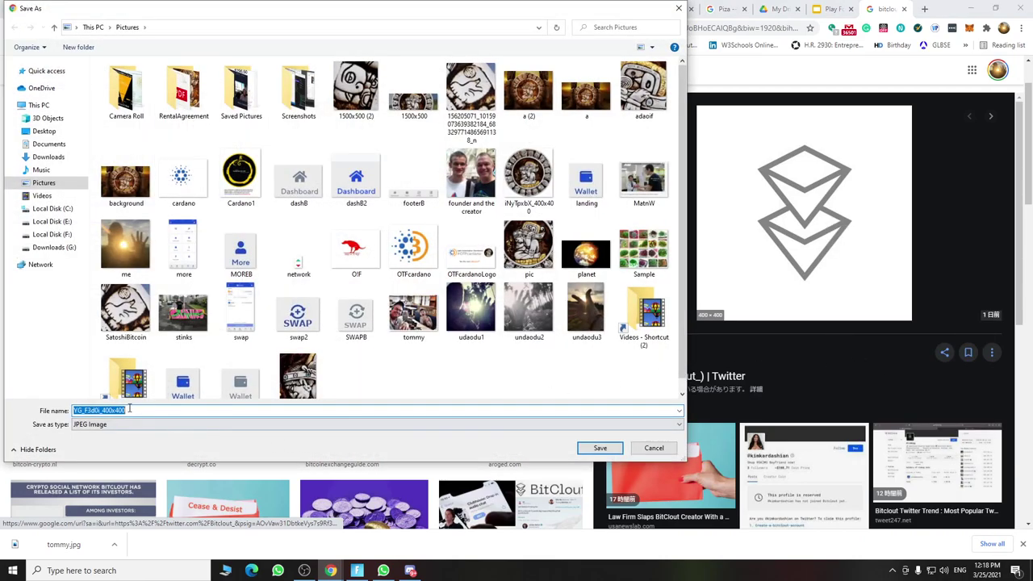
text(bit)
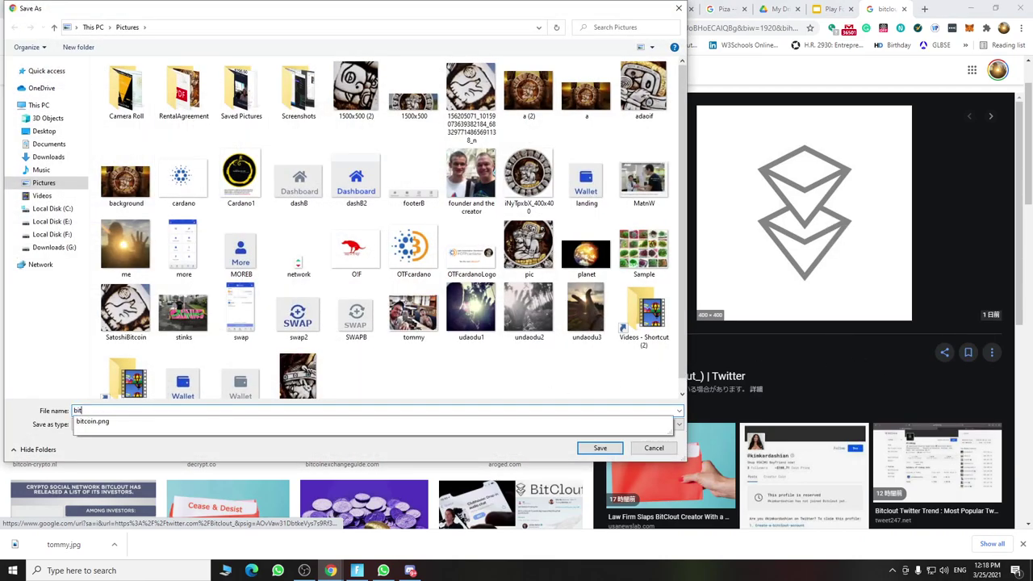
key(Escape)
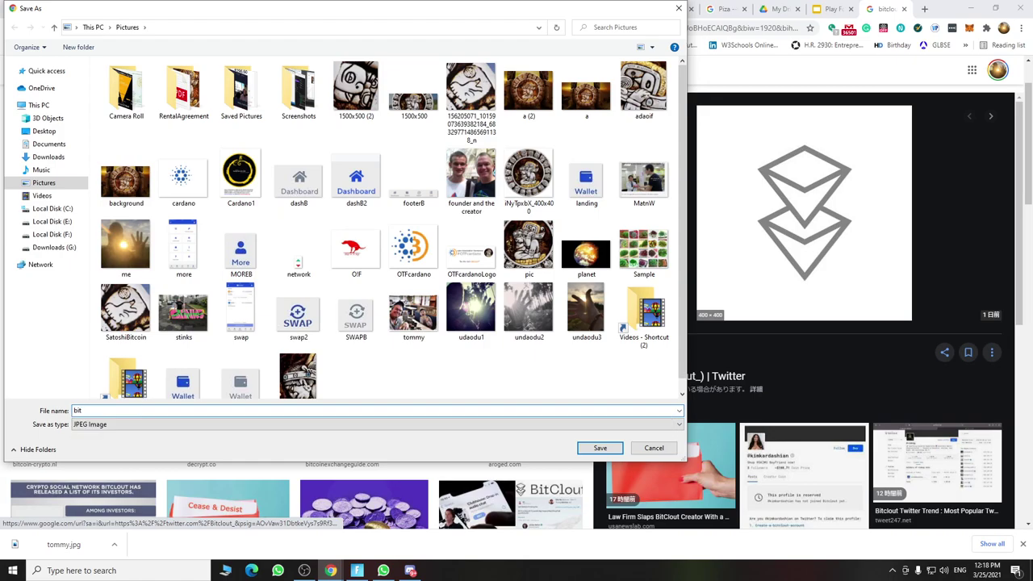
key(BackSpace)
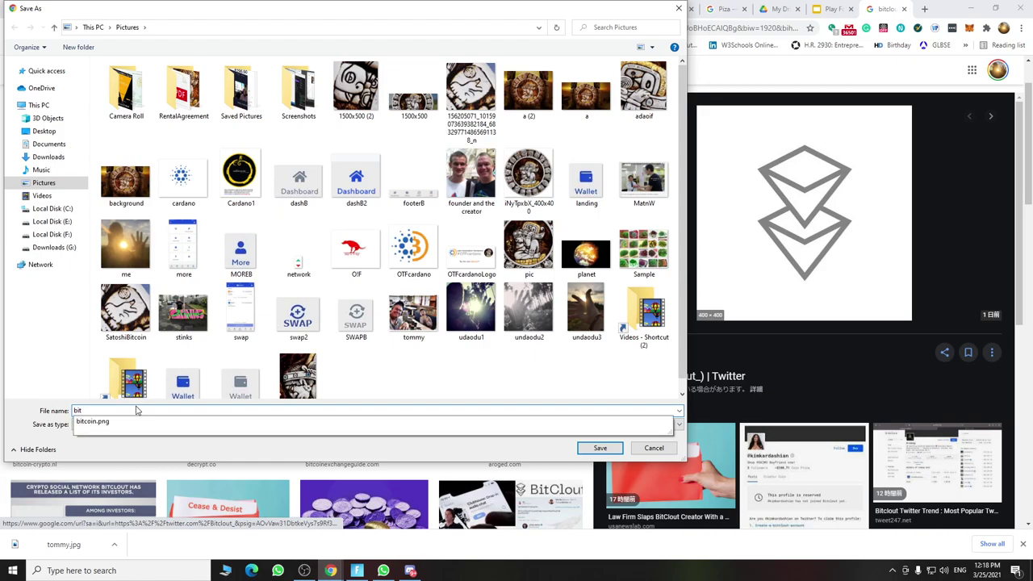
text(clout)
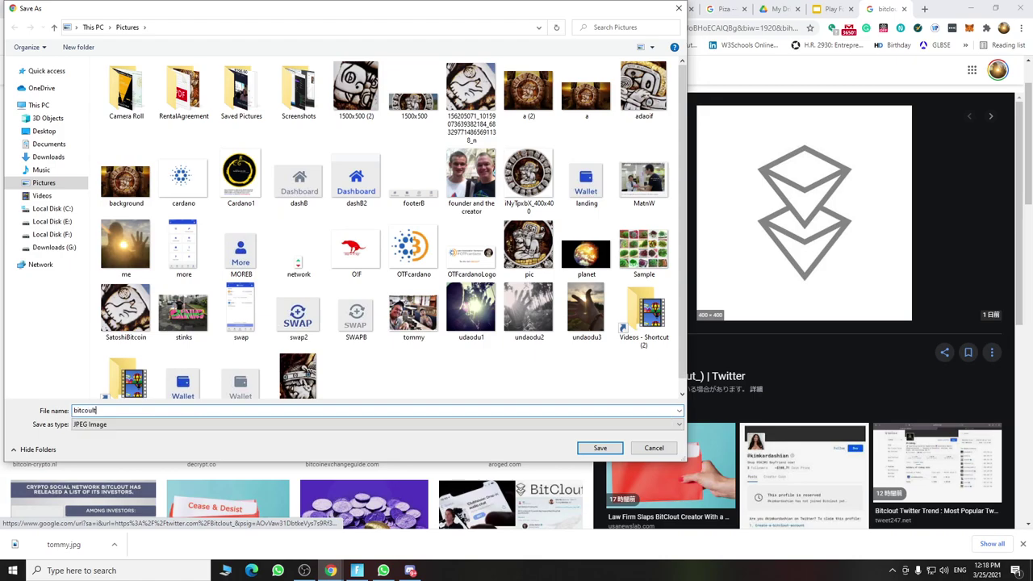
key(BackSpace)
key(BackSpace)
key(BackSpace)
key(BackSpace)
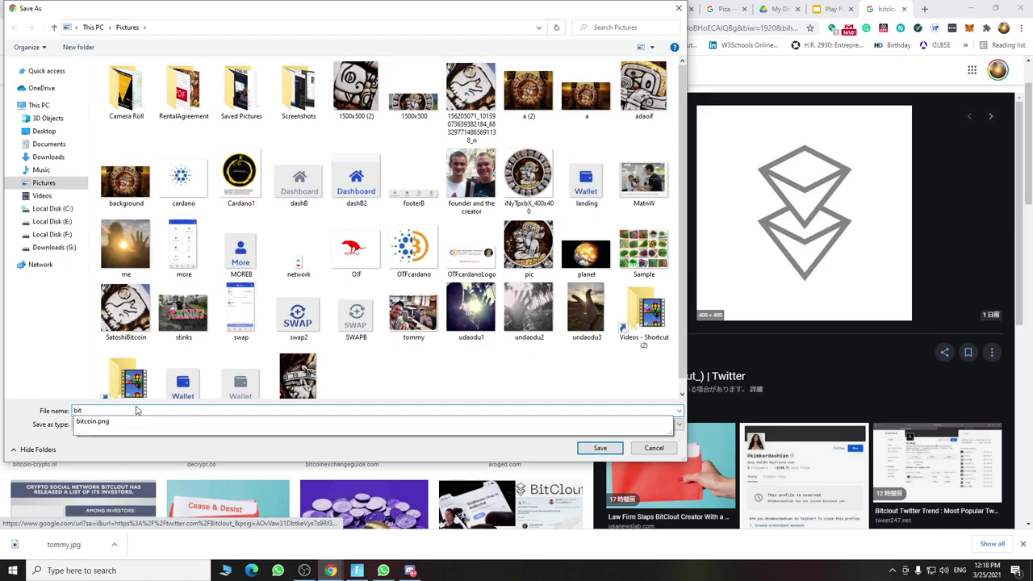
text(clout)
key(Return)
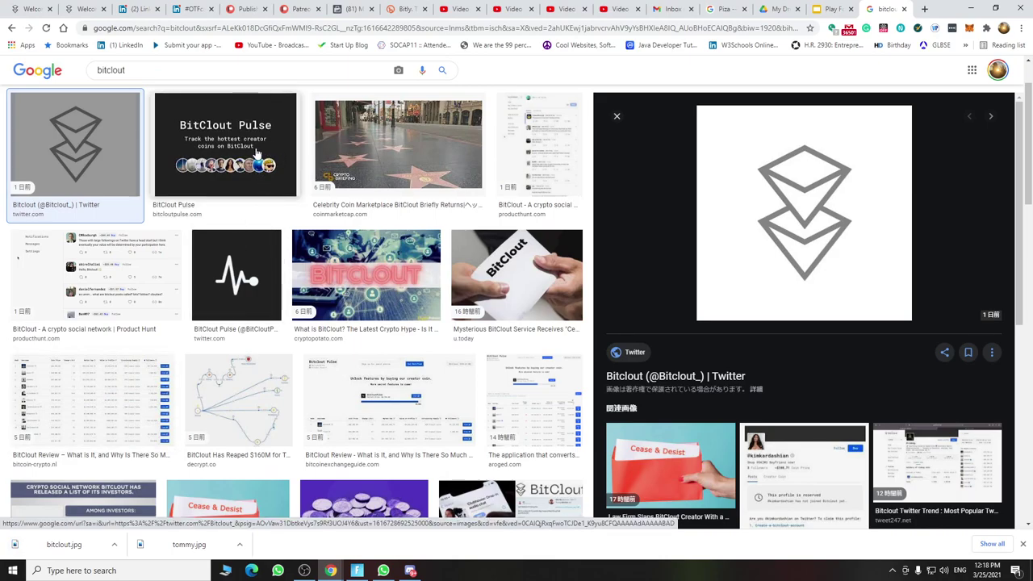
- Save the BitClout Pulse preview as 'banner bitclout.png', then switch back to the #OTFcardano tab
click(258, 139)
right_click(257, 139)
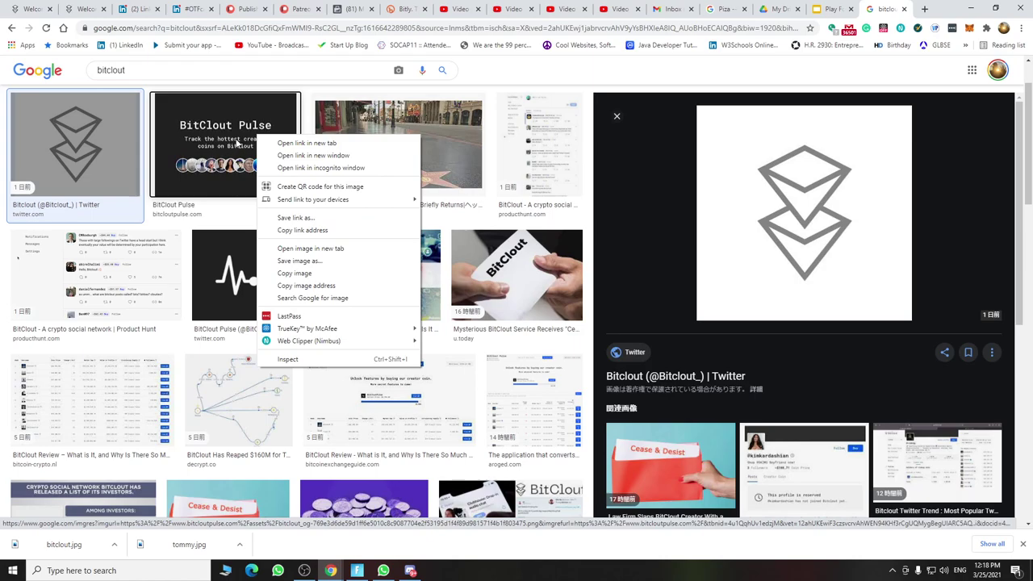
key(Escape)
right_click(226, 136)
click(226, 137)
right_click(789, 226)
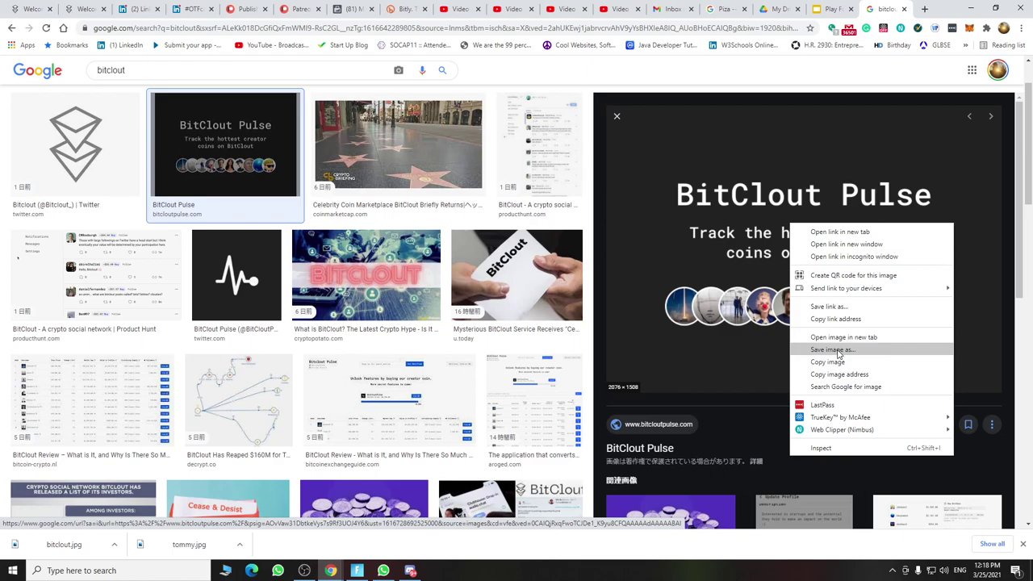
click(836, 350)
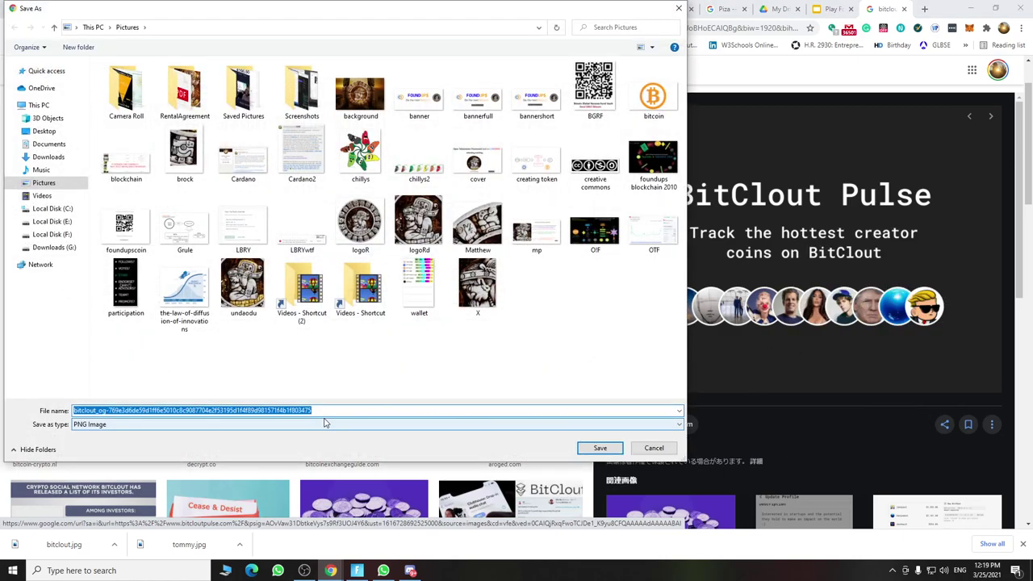
text(ban)
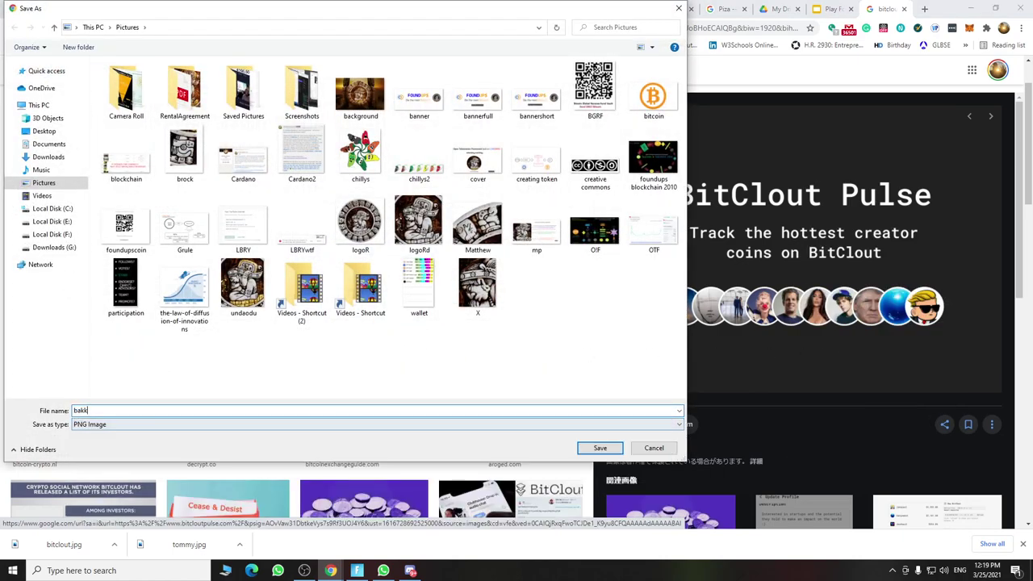
text(ner bitclout)
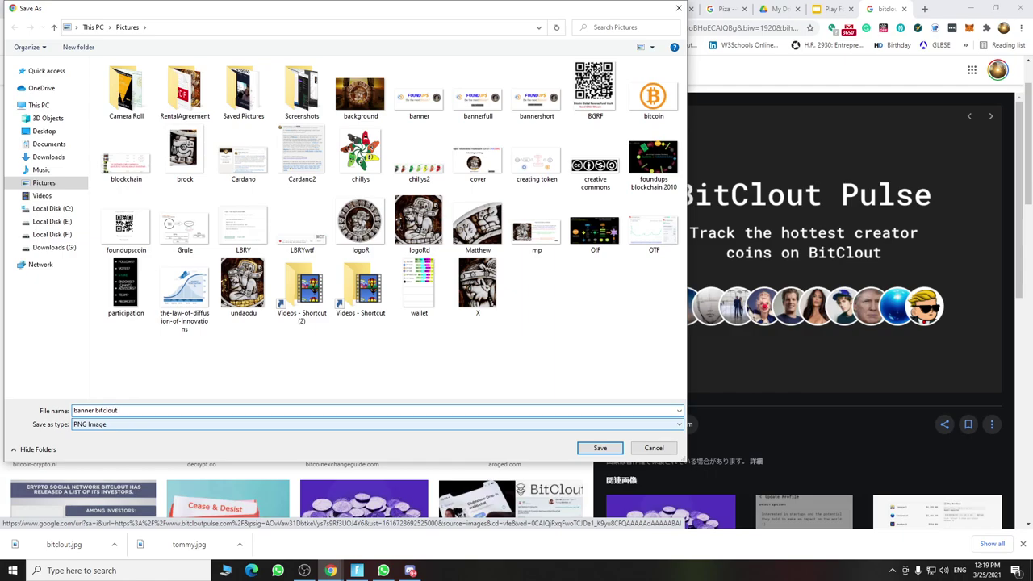
key(Return)
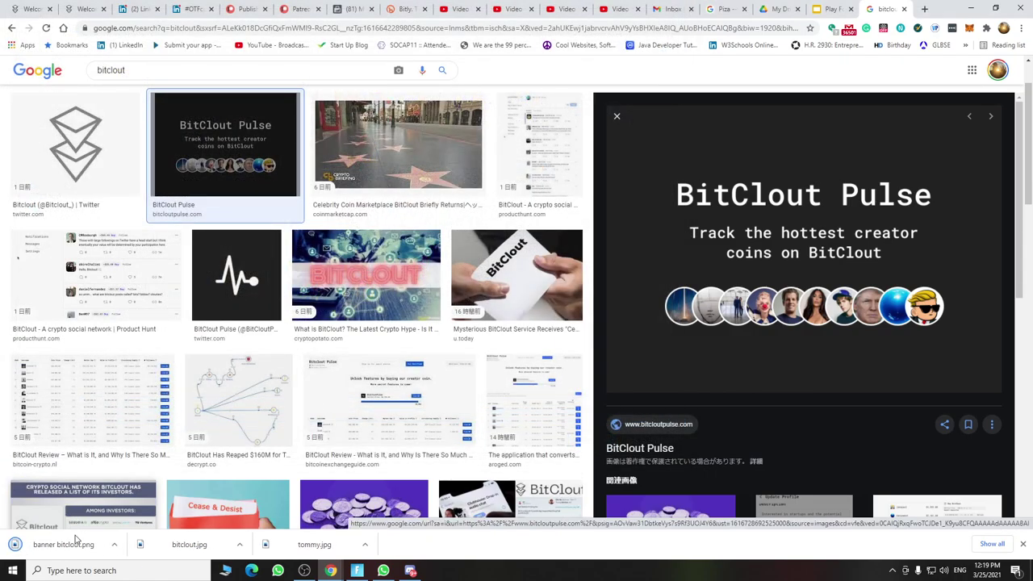
click(116, 547)
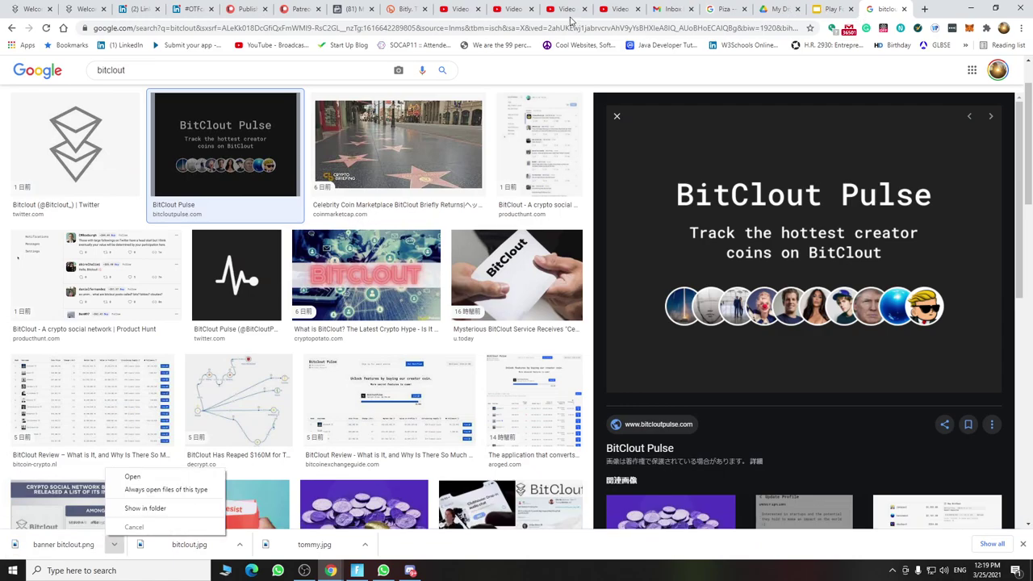
click(193, 10)
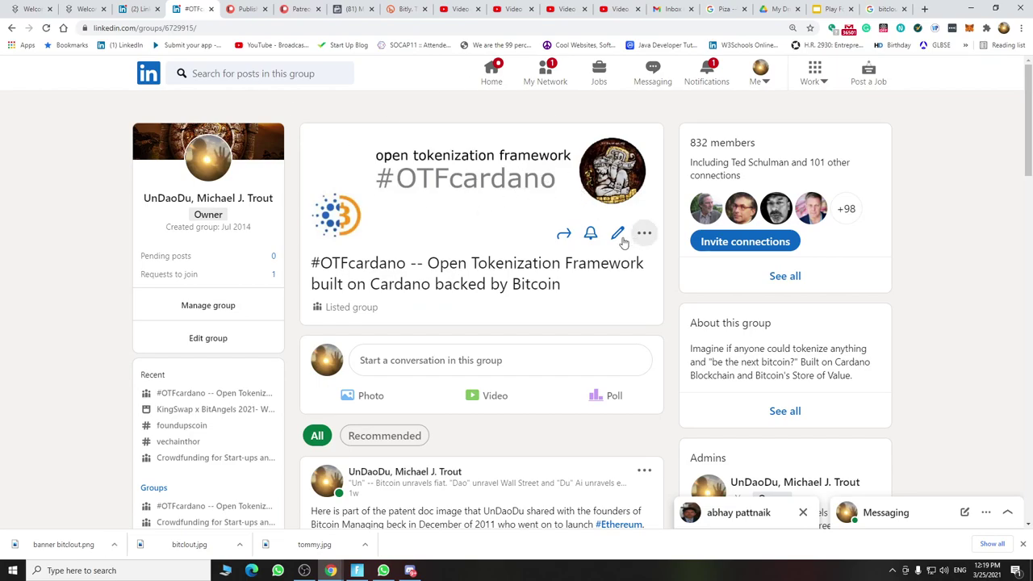
- Launch Paint and enlarge the blank canvas to 1261×483 px
click(138, 569)
text(pa)
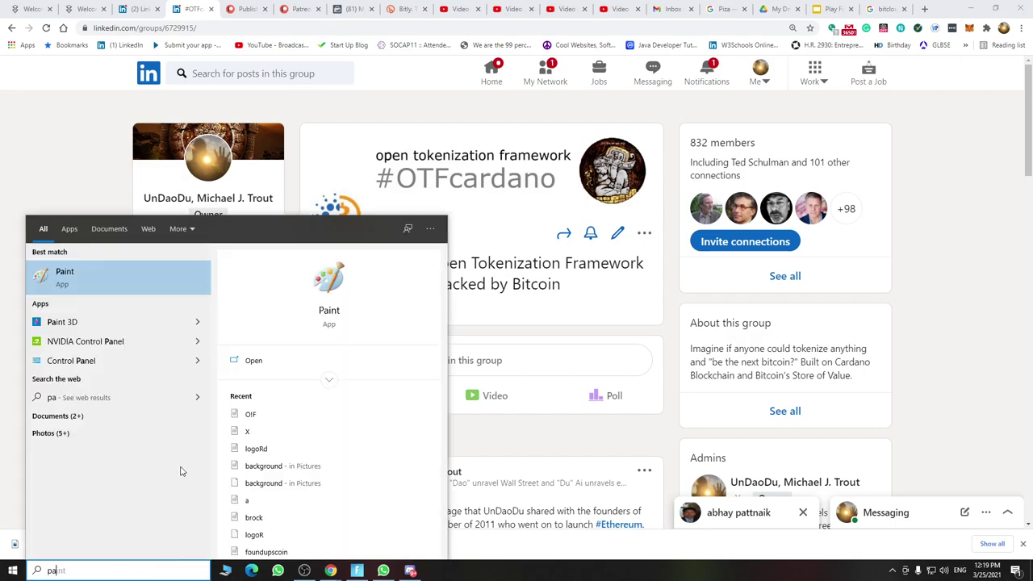
click(124, 275)
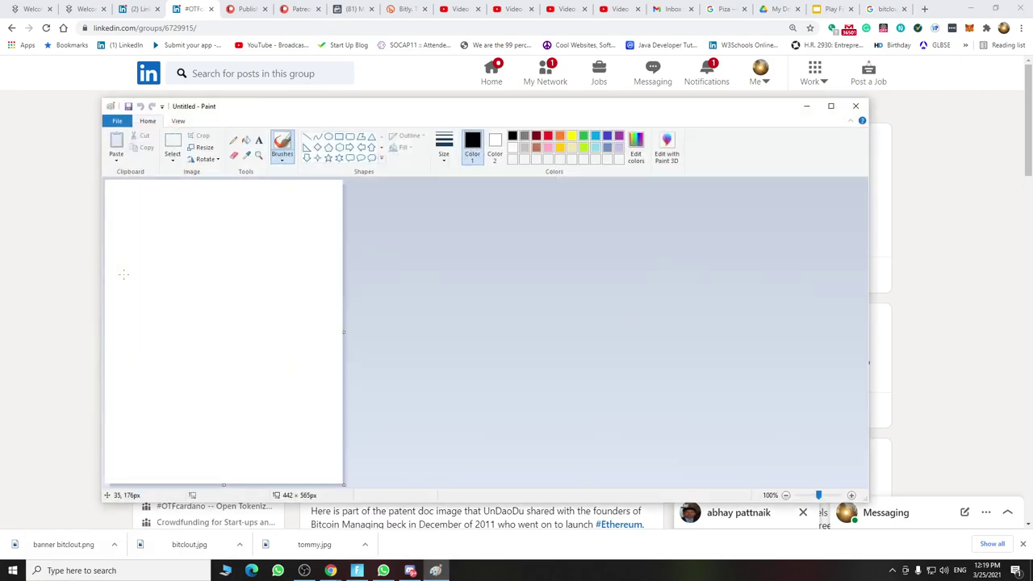
mouse_move(341, 482)
mouse_down()
mouse_move(610, 438)
mouse_move(782, 439)
mouse_up()
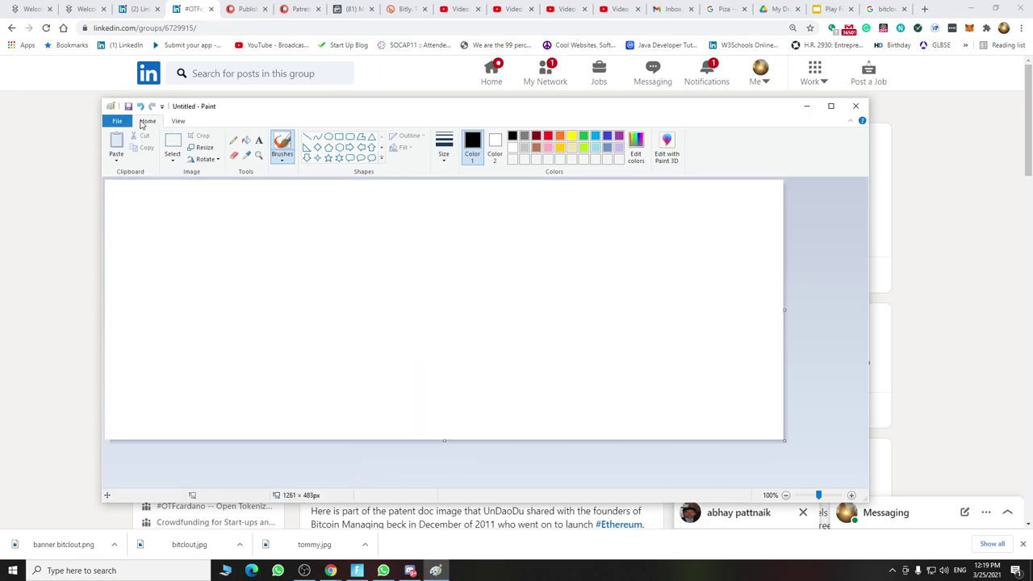
- Browse the Pictures folder in the Open dialog and pick the banner bitclout image
click(118, 121)
click(135, 165)
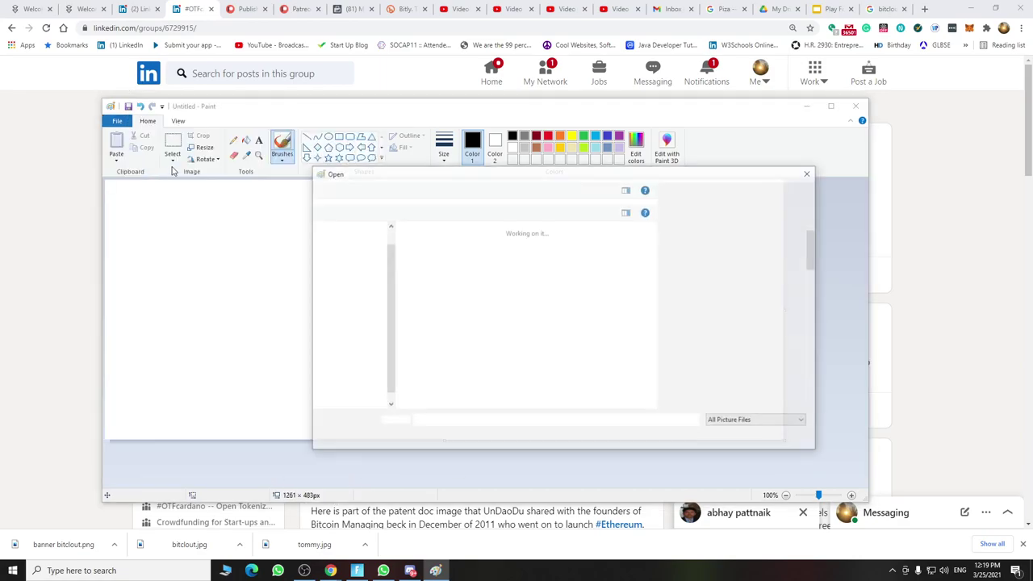
scroll(662, 306, down, 10)
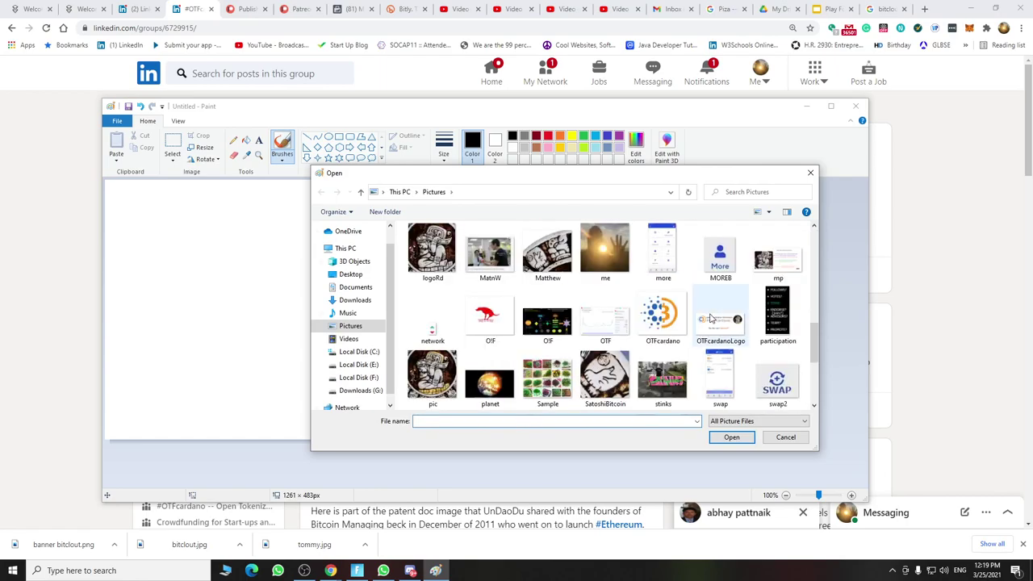
scroll(710, 319, down, 3)
scroll(711, 327, up, 1)
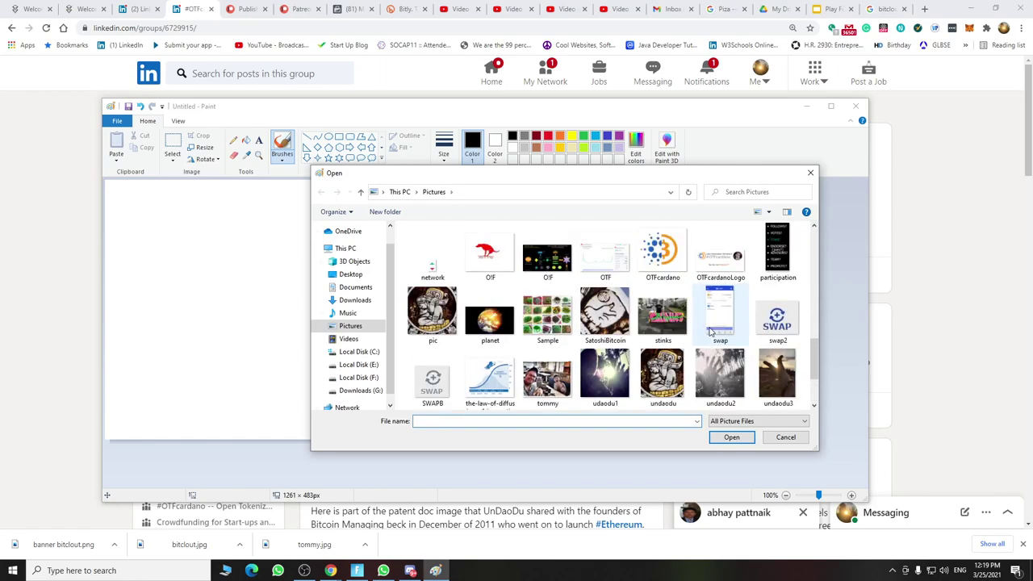
scroll(711, 326, up, 5)
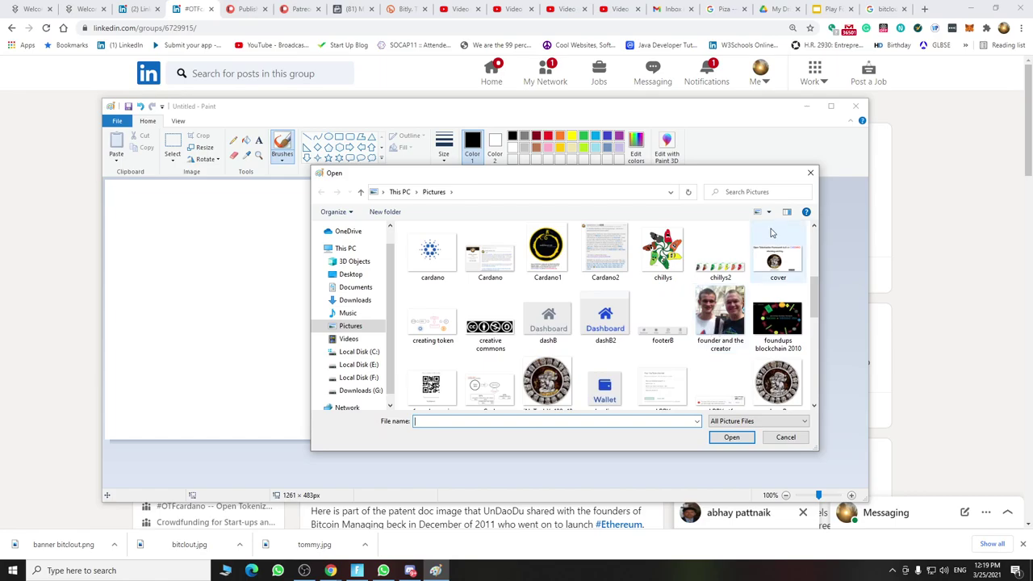
scroll(543, 326, down, 1)
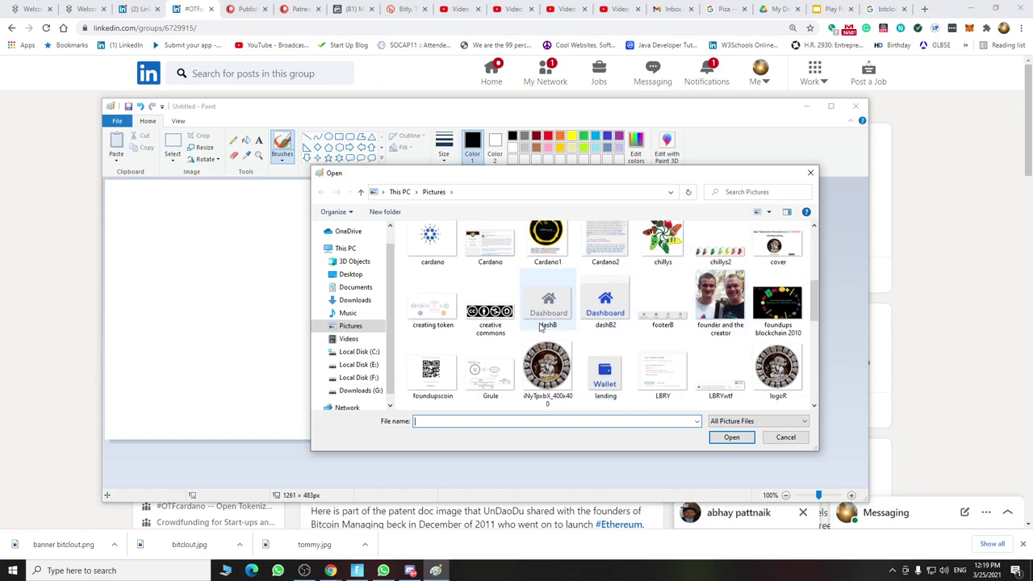
drag(815, 322, 802, 269)
click(727, 195)
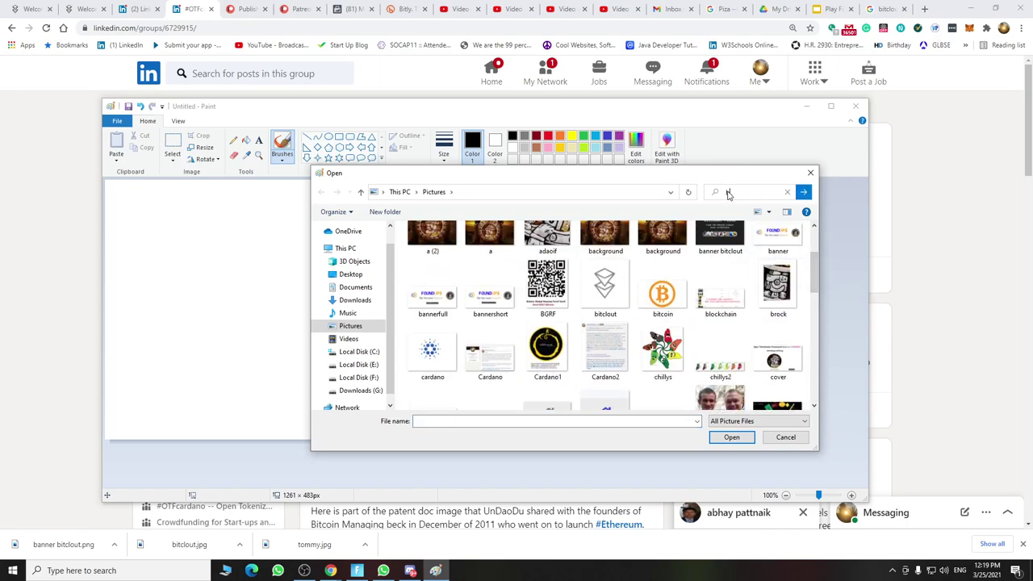
click(720, 234)
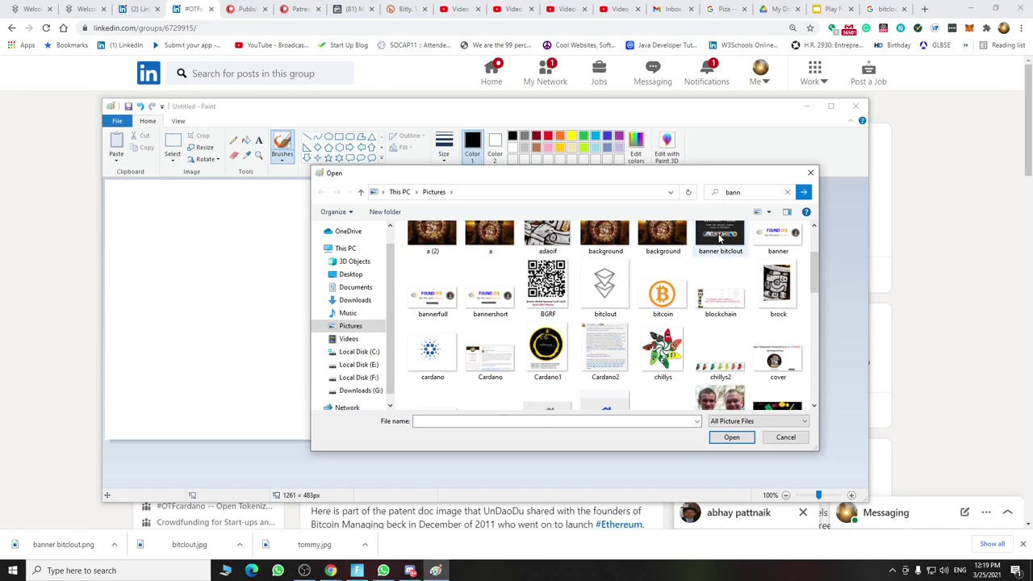
double_click(724, 249)
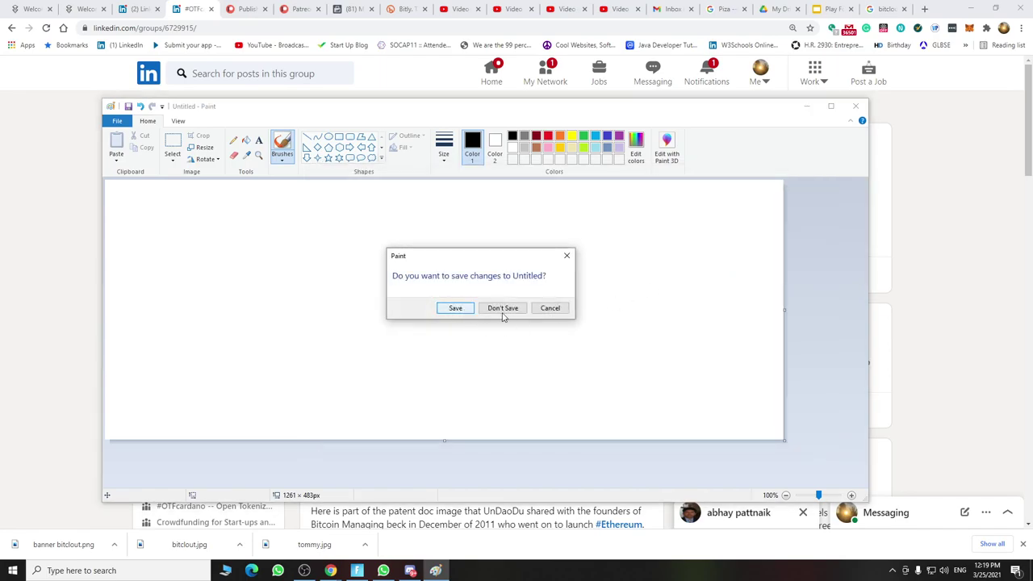
click(550, 309)
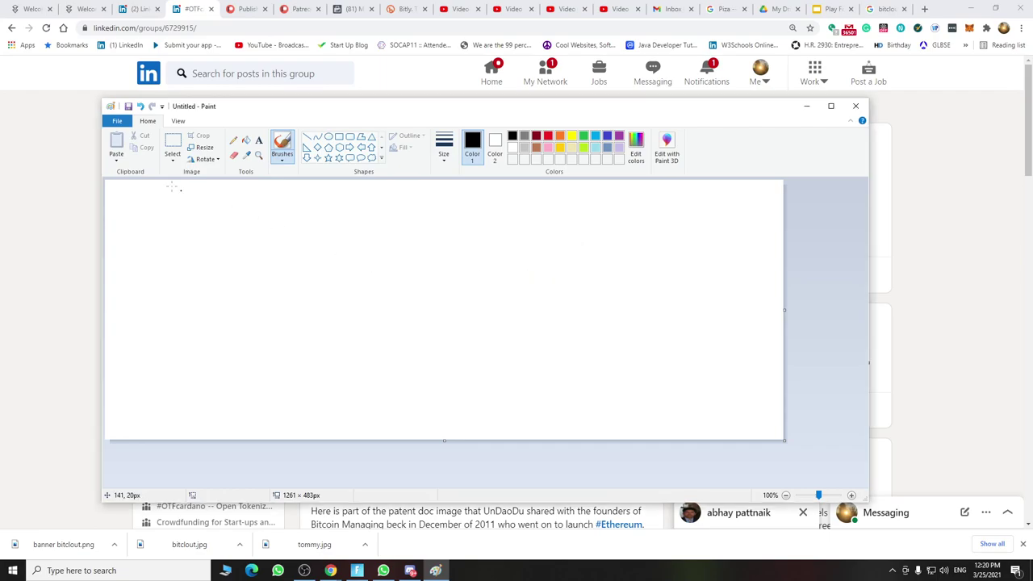
- Open banner bitclout again and skip saving the untitled canvas so the banner loads
click(118, 120)
click(153, 169)
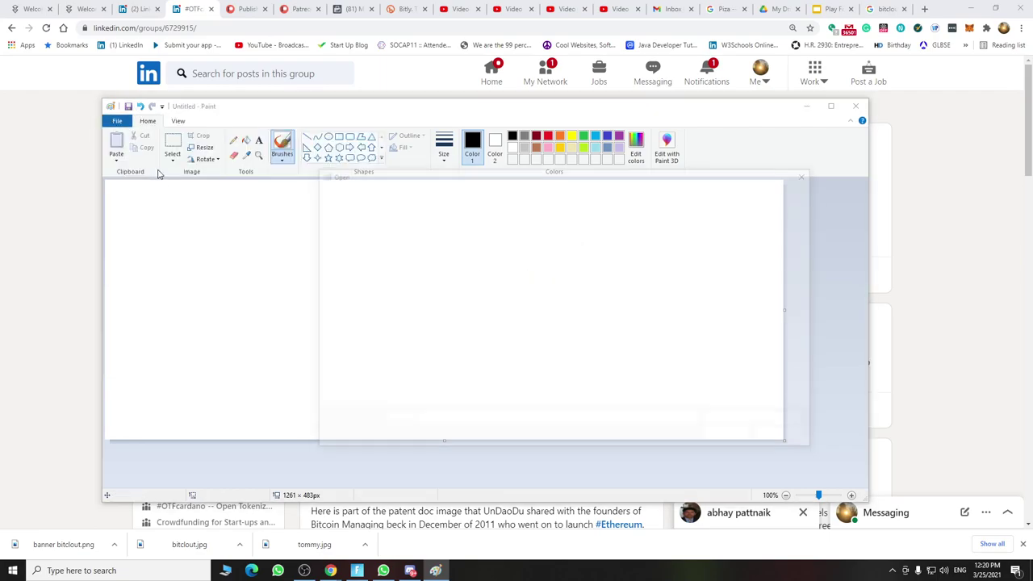
double_click(718, 346)
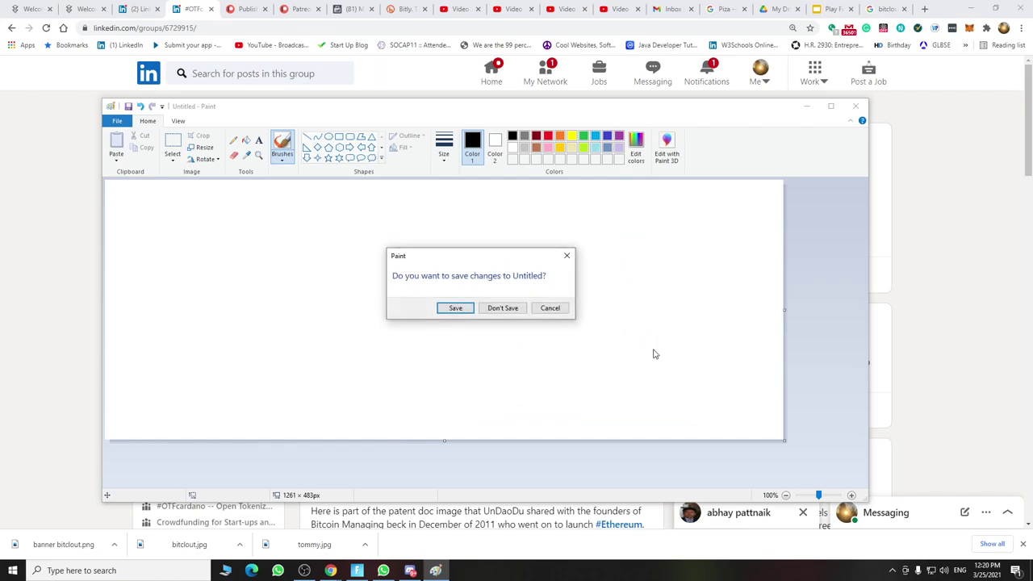
click(482, 311)
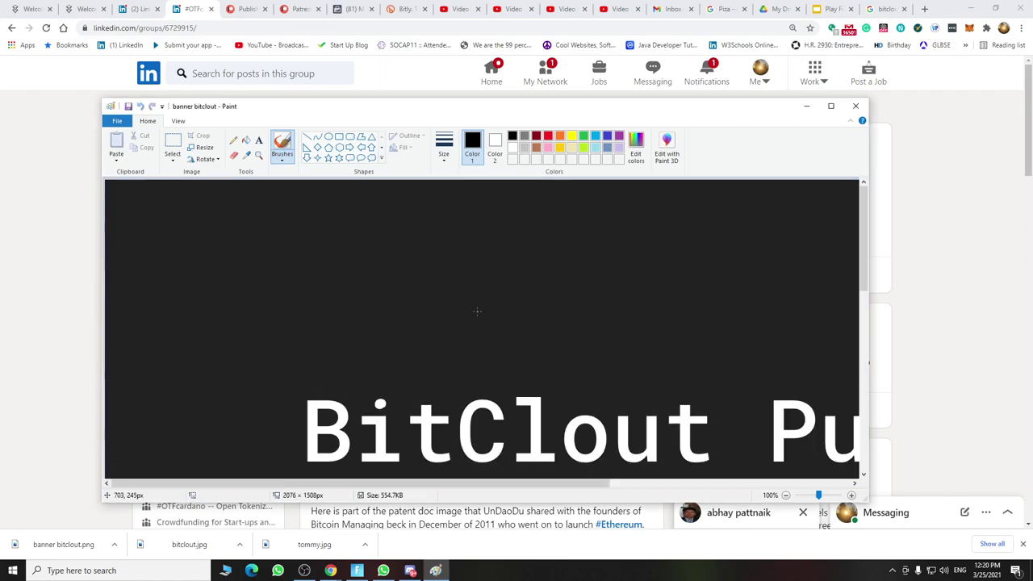
- Widen the banner canvas on the right to 3188 px
scroll(464, 307, down, 3)
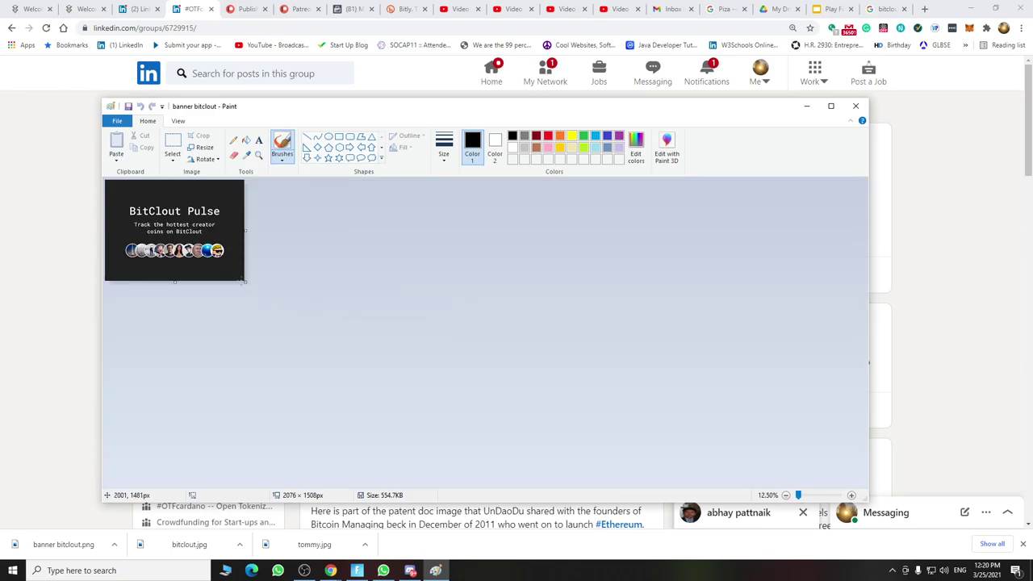
scroll(242, 283, up, 1)
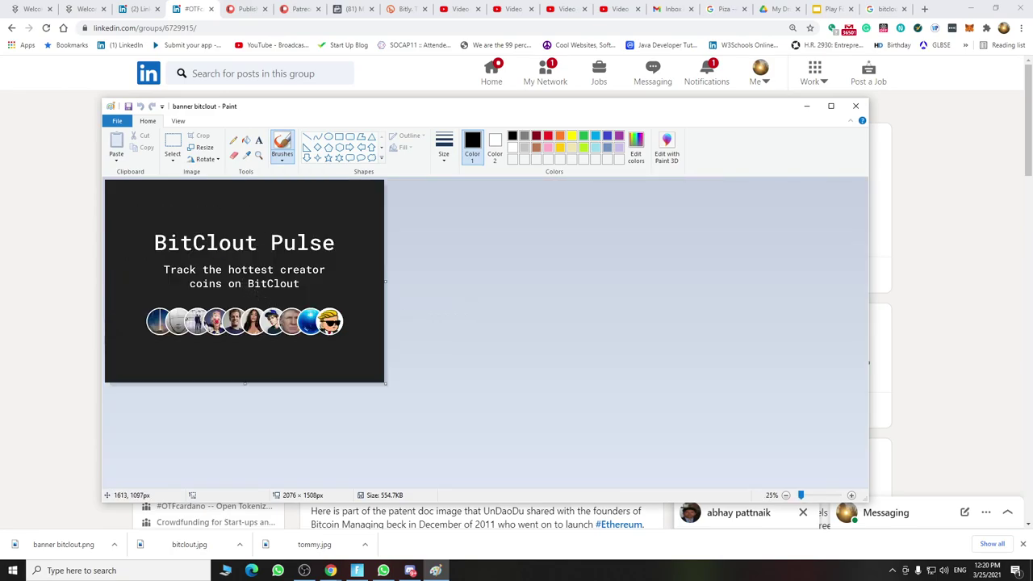
drag(386, 285, 535, 284)
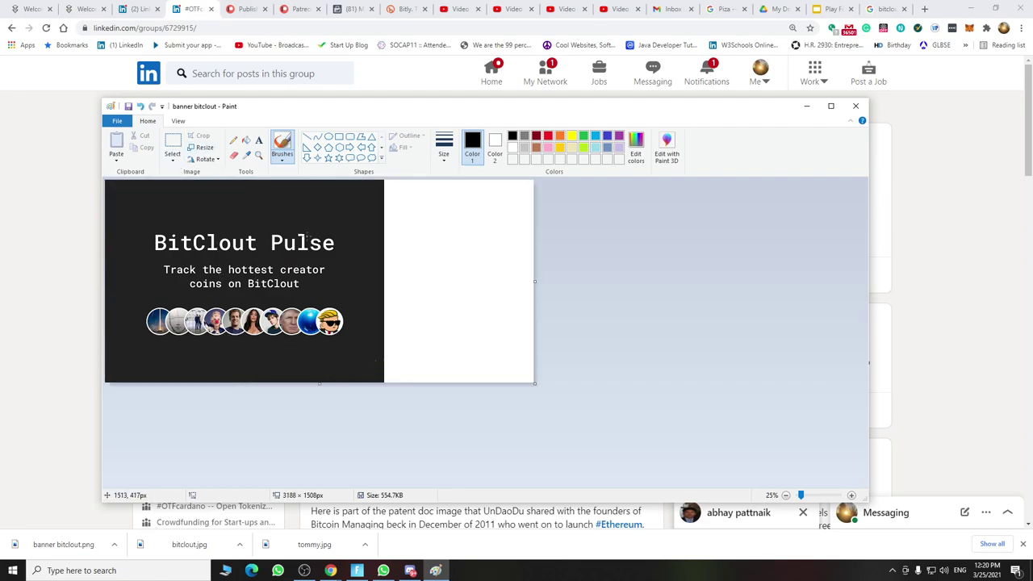
- Select and delete the words Pulse and Track from the banner
click(173, 146)
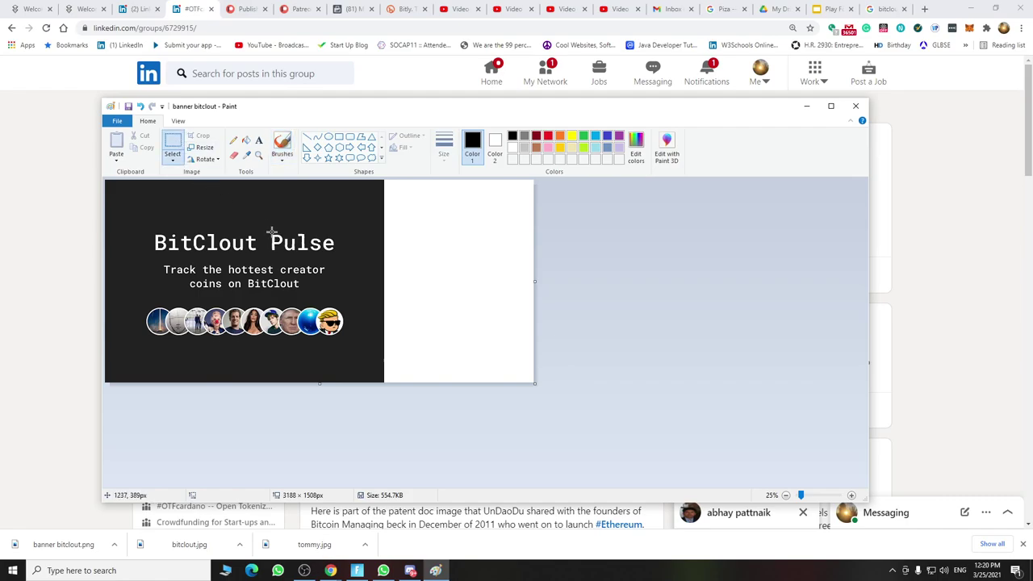
drag(265, 229, 348, 253)
key(Delete)
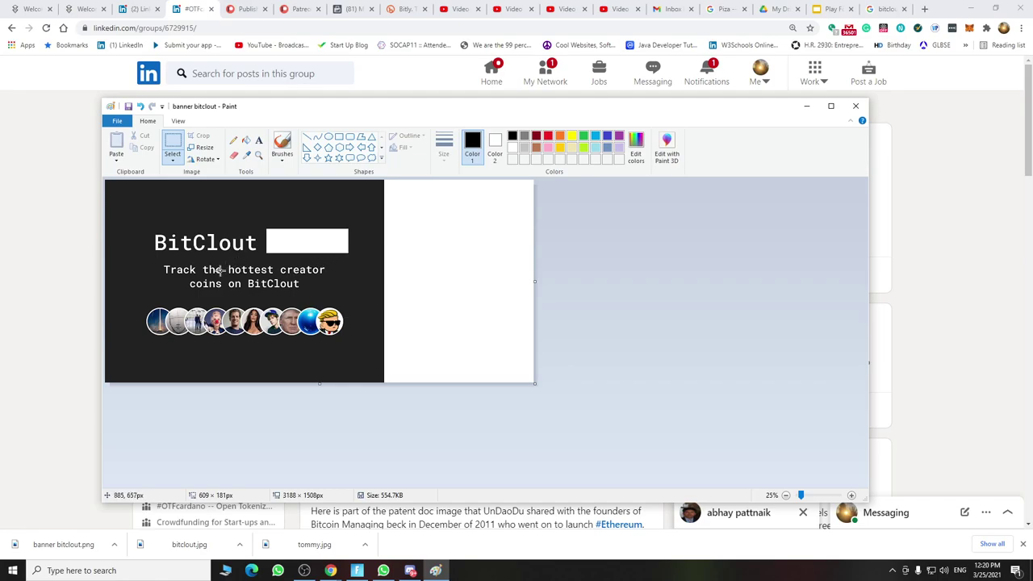
mouse_move(185, 270)
mouse_down()
mouse_move(156, 261)
mouse_move(199, 278)
mouse_up()
drag(199, 277, 200, 277)
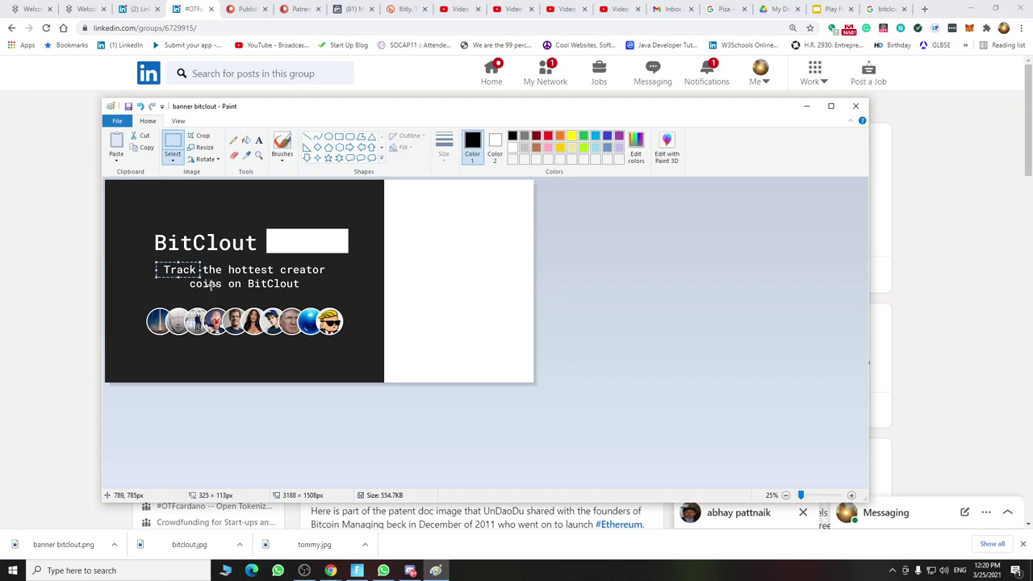
key(Delete)
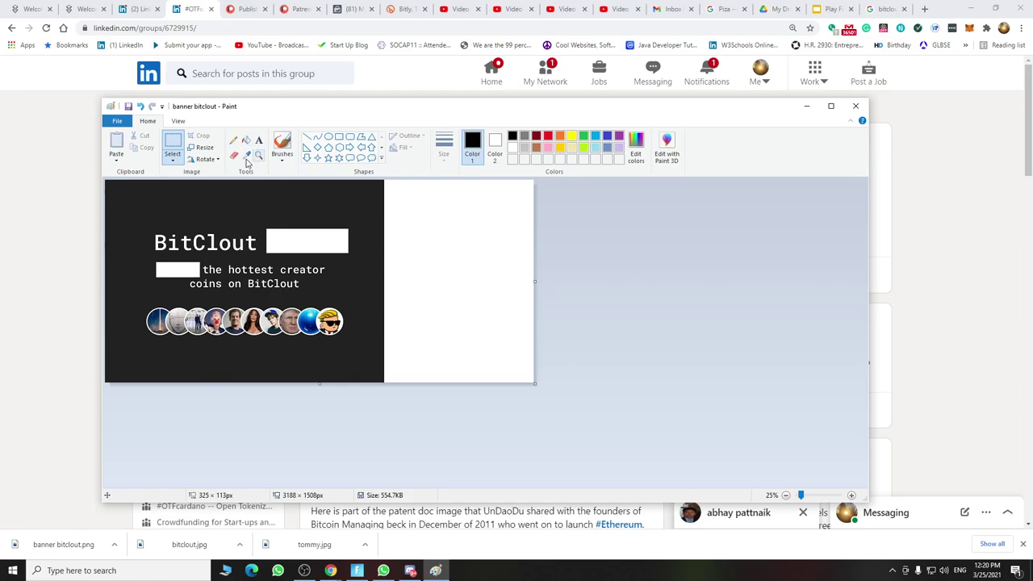
- Fill the two erased gaps and the added right-hand area with dark colour
click(282, 143)
click(246, 140)
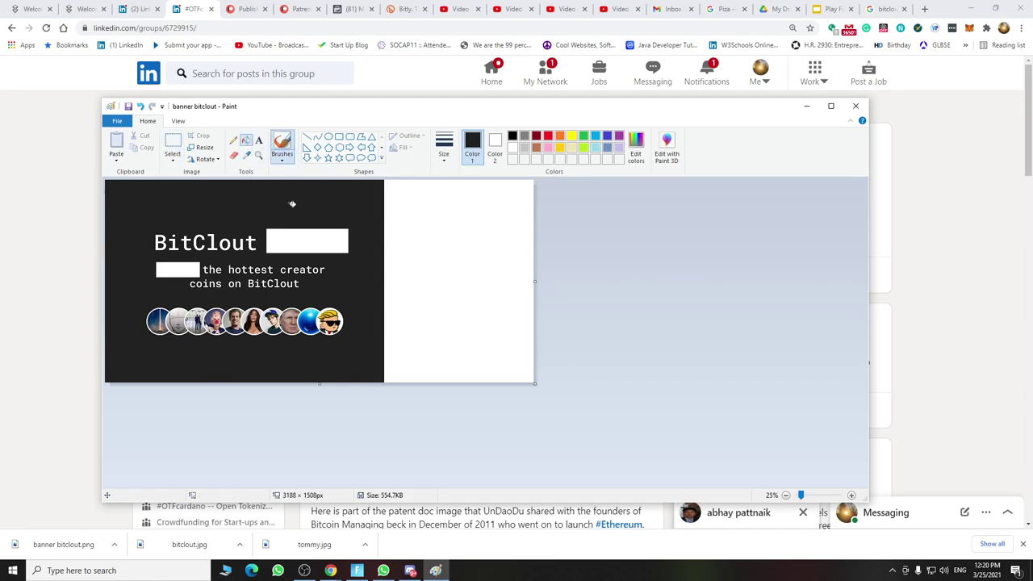
click(286, 252)
click(190, 270)
click(488, 253)
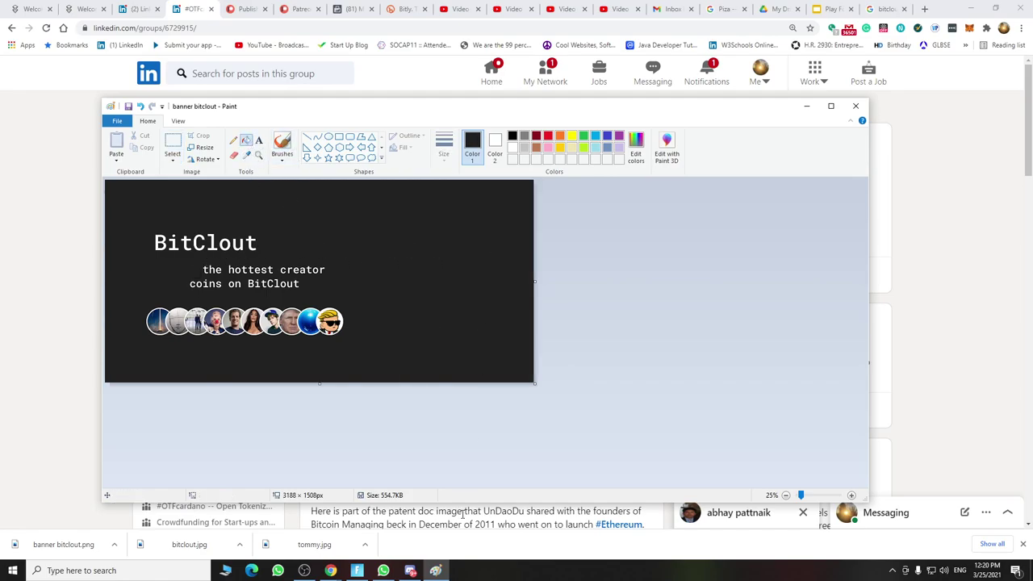
click(169, 141)
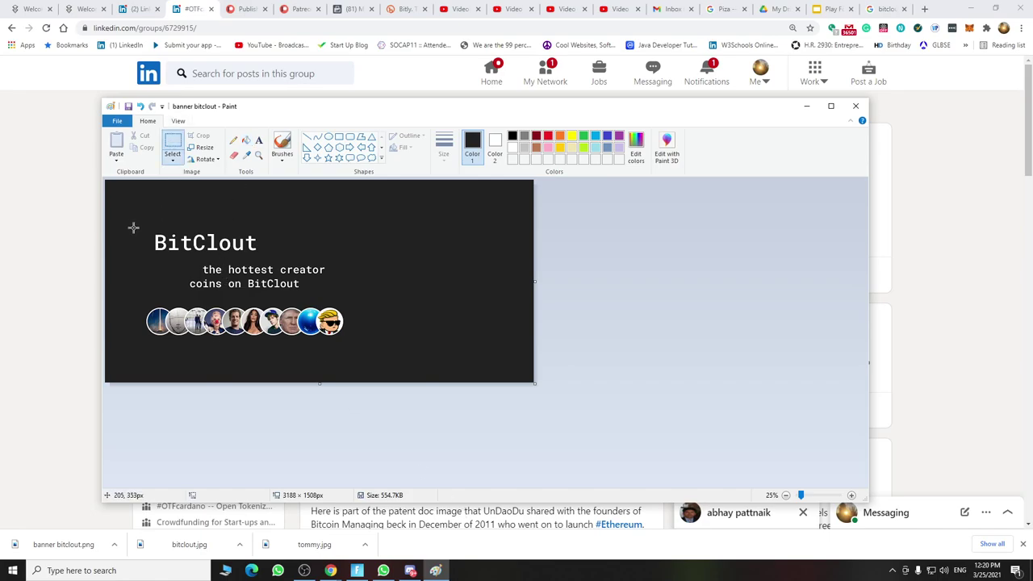
- Add white LinkedIn Network text right of BitClout and size it to 72
click(258, 140)
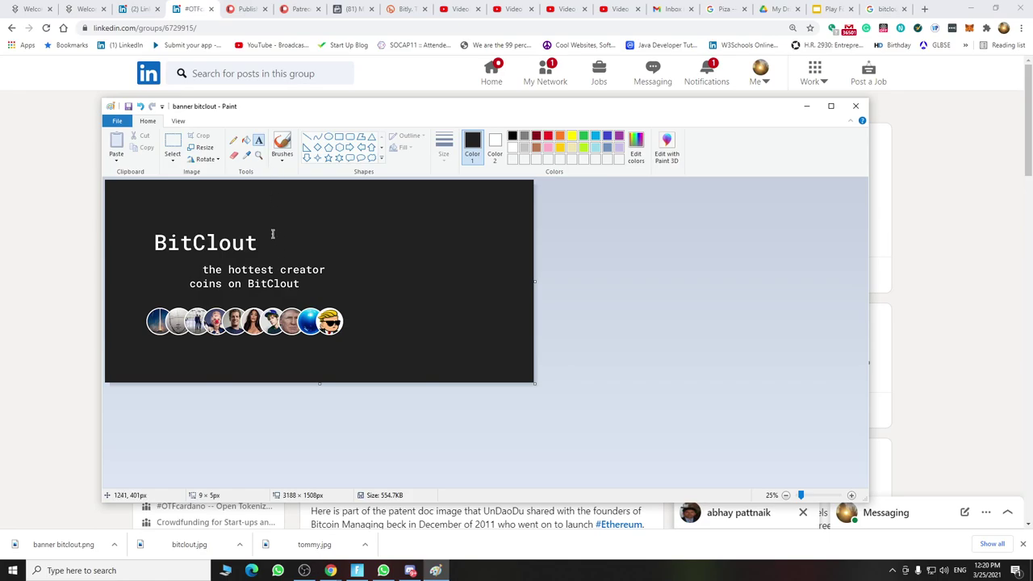
click(271, 230)
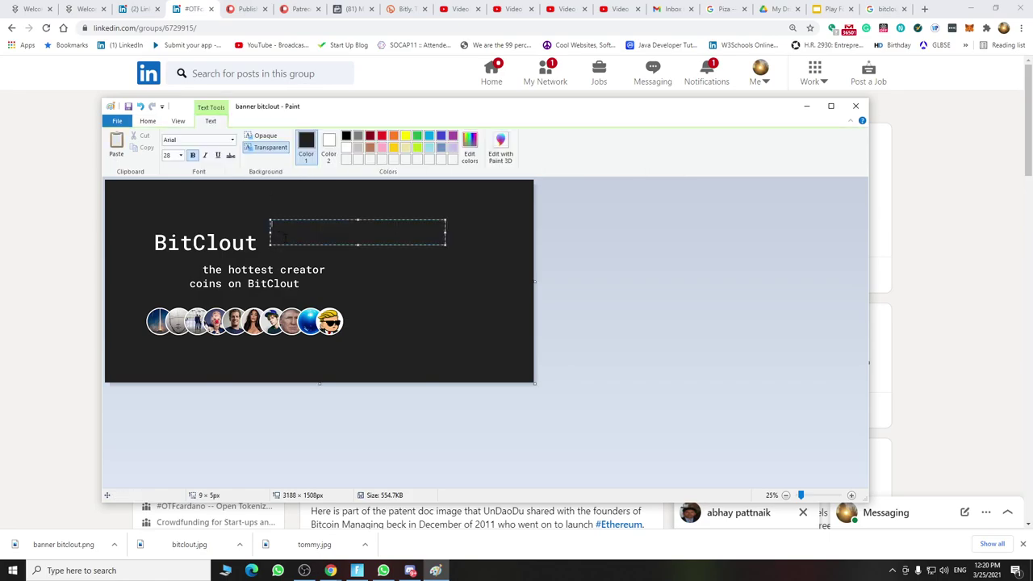
click(346, 148)
click(232, 145)
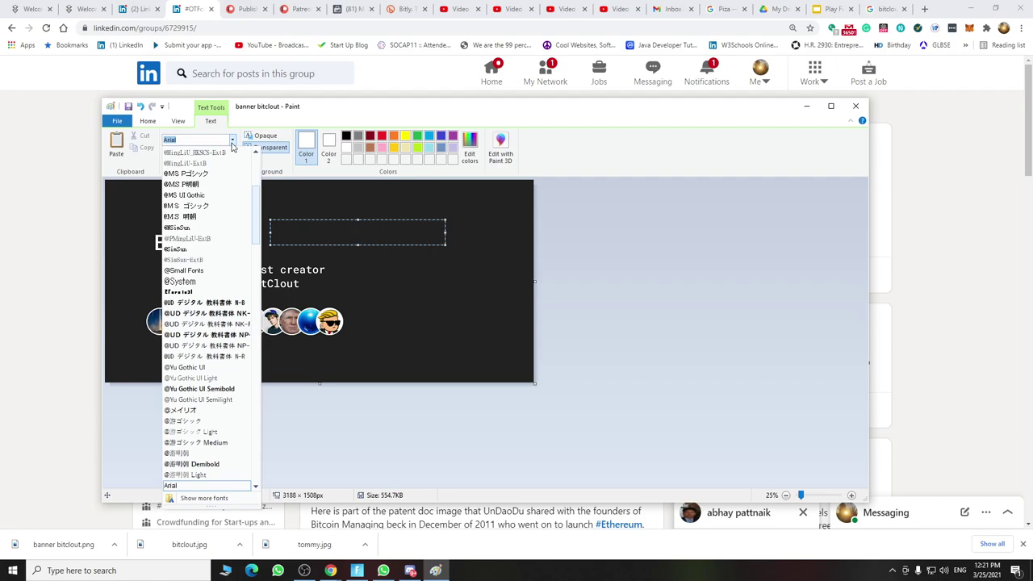
click(201, 282)
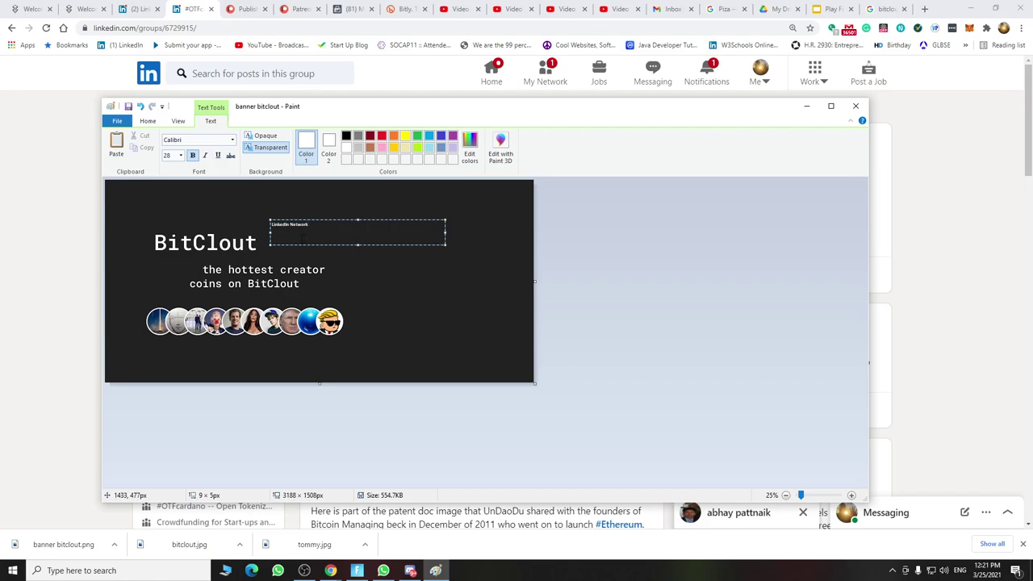
key(ctrl+a)
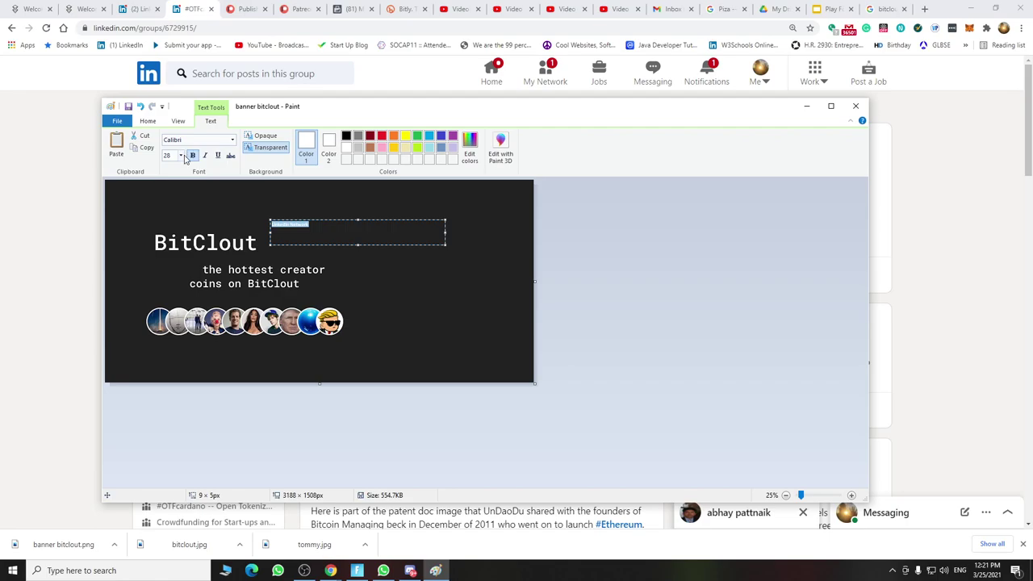
click(181, 155)
click(172, 304)
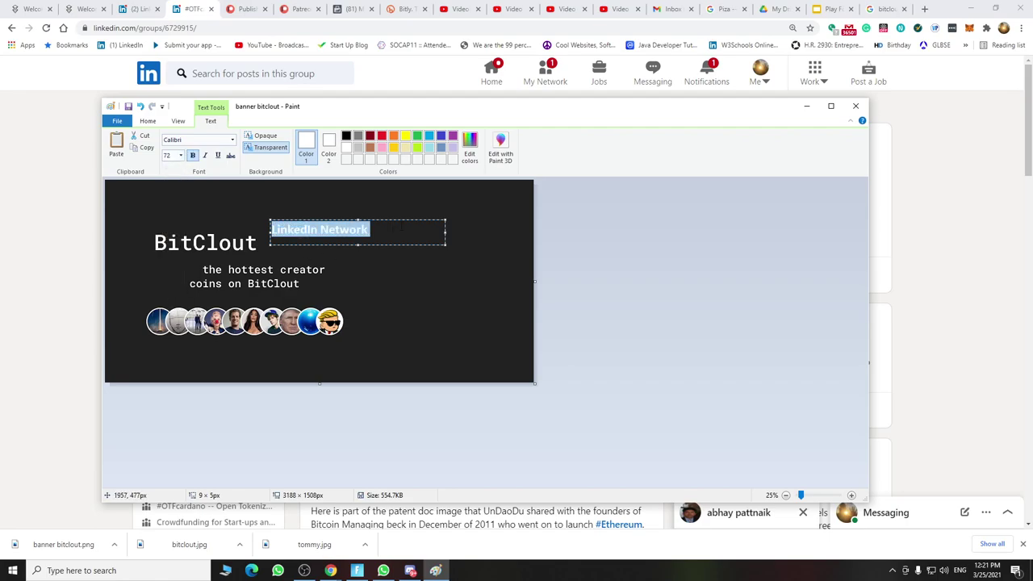
key(End)
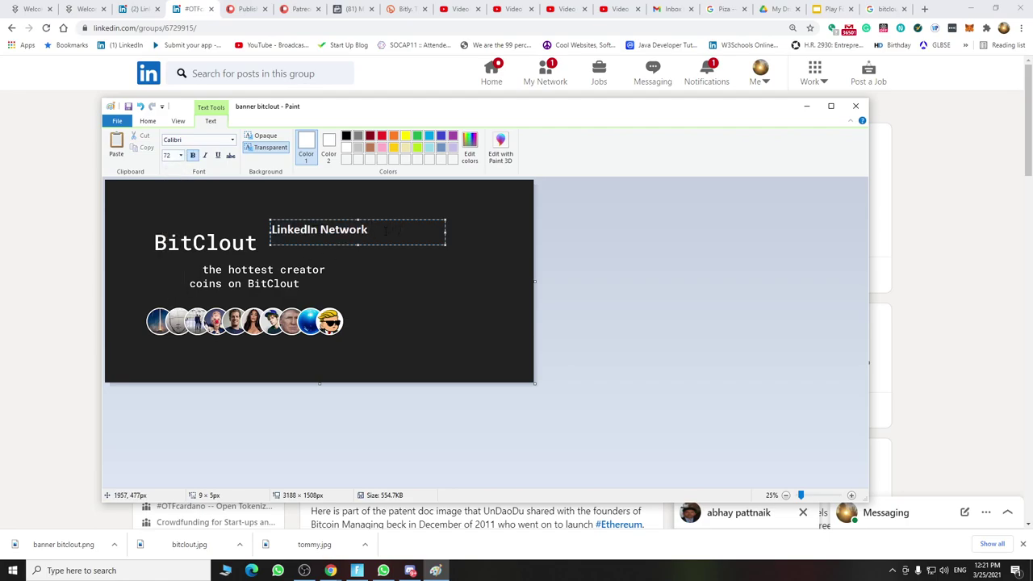
- Change the title to Bahnschrift at size 100 and move it beside BitClout
drag(385, 231, 226, 224)
click(232, 141)
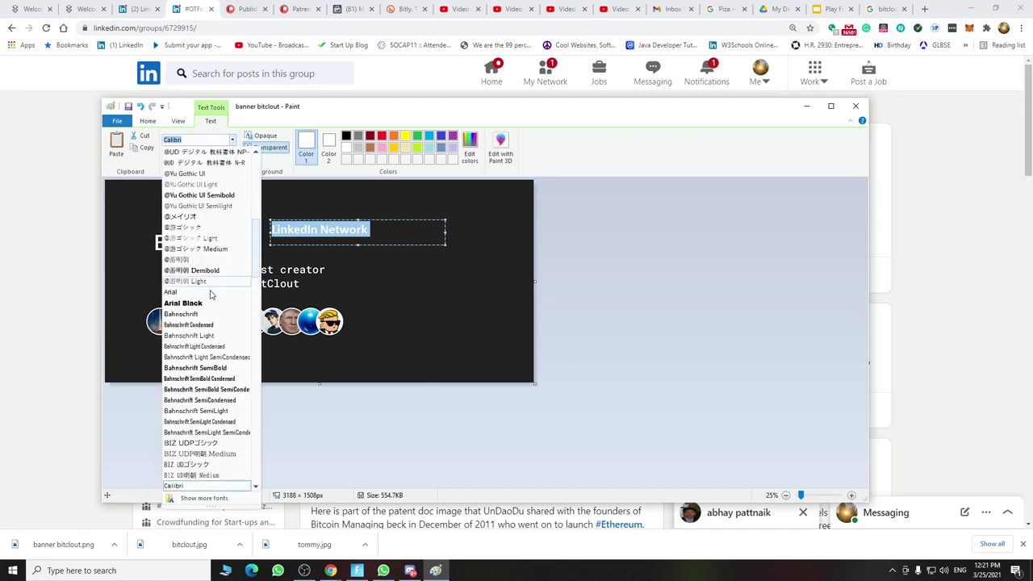
click(194, 314)
click(407, 230)
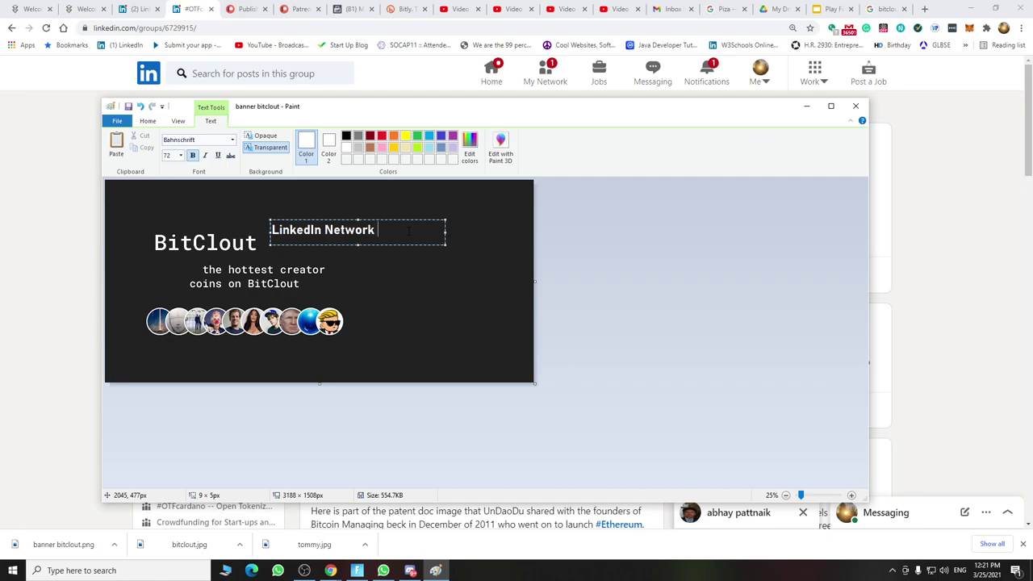
drag(409, 231, 271, 232)
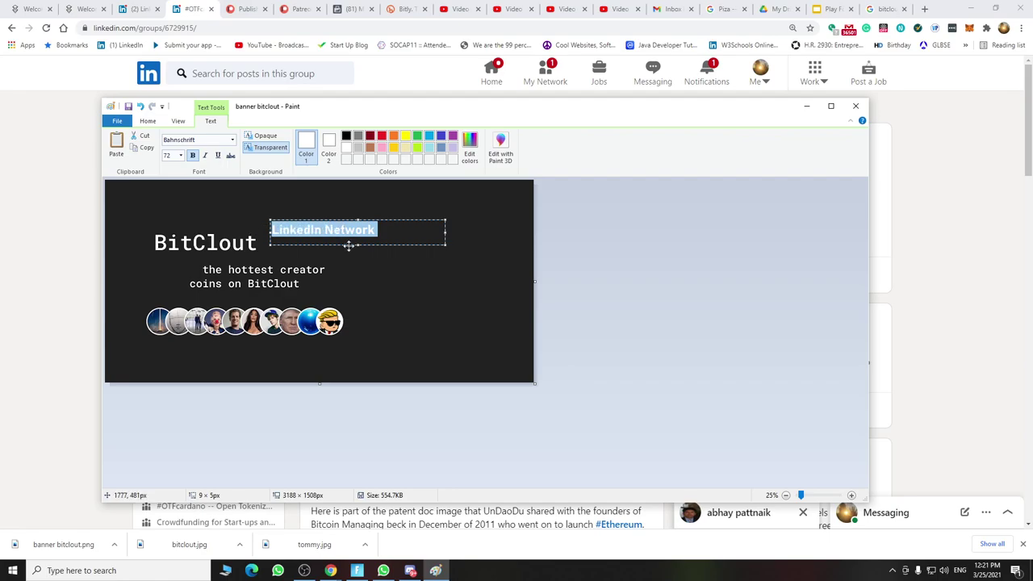
drag(349, 245, 343, 259)
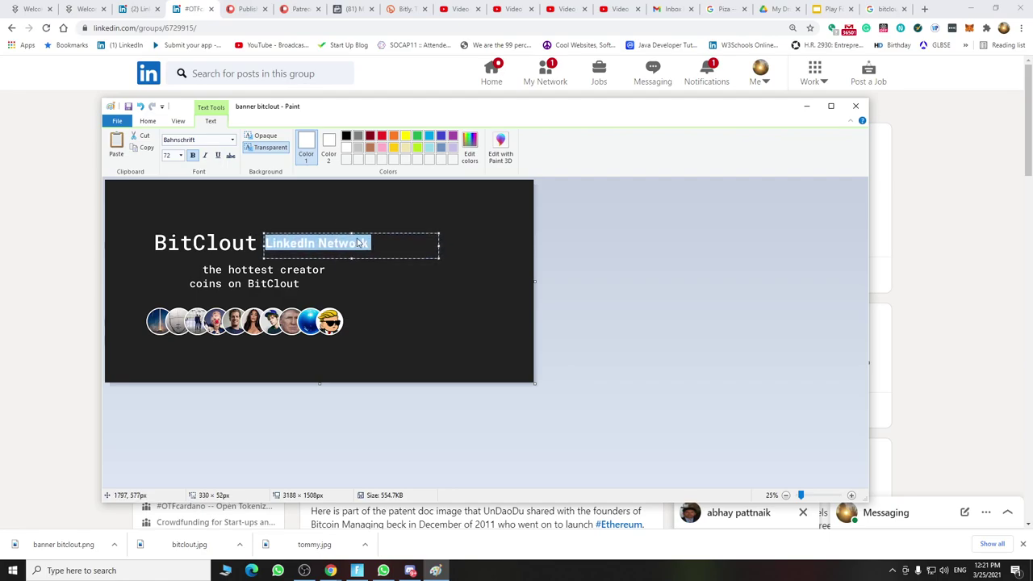
click(181, 154)
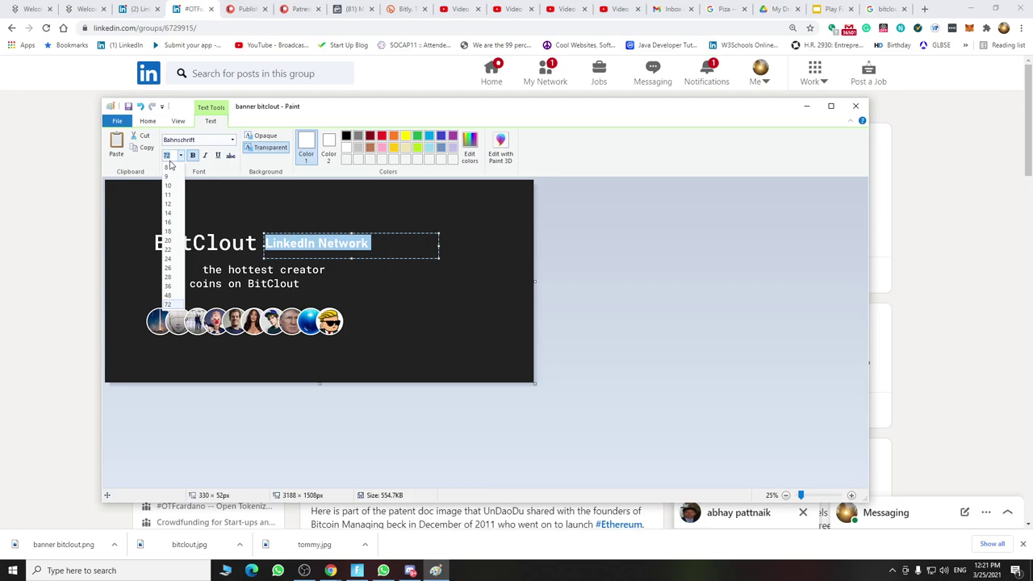
text(100)
key(Return)
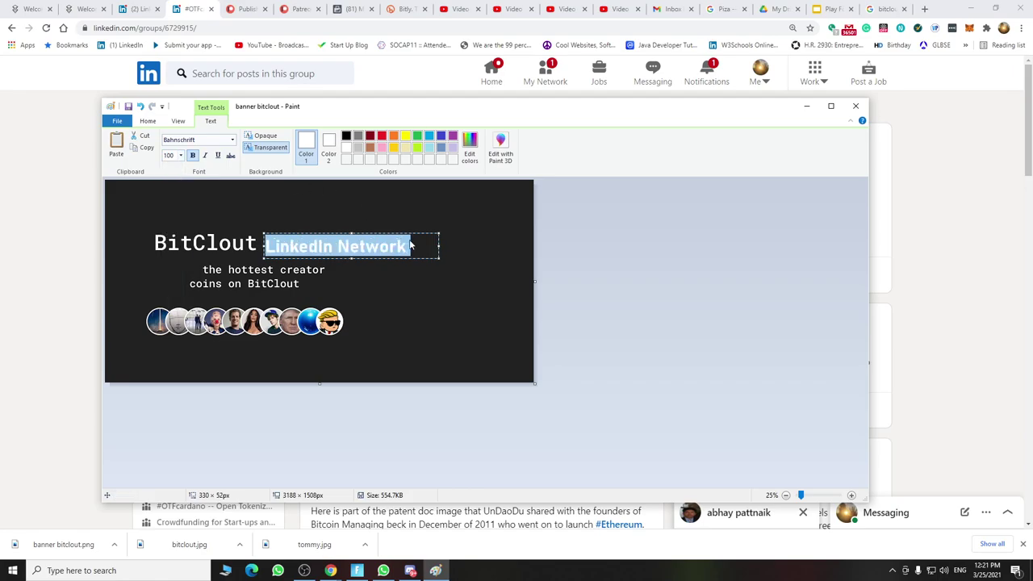
click(422, 237)
drag(415, 233, 417, 230)
- Colour the letters In of LinkedIn indigo
drag(334, 242, 320, 242)
click(440, 137)
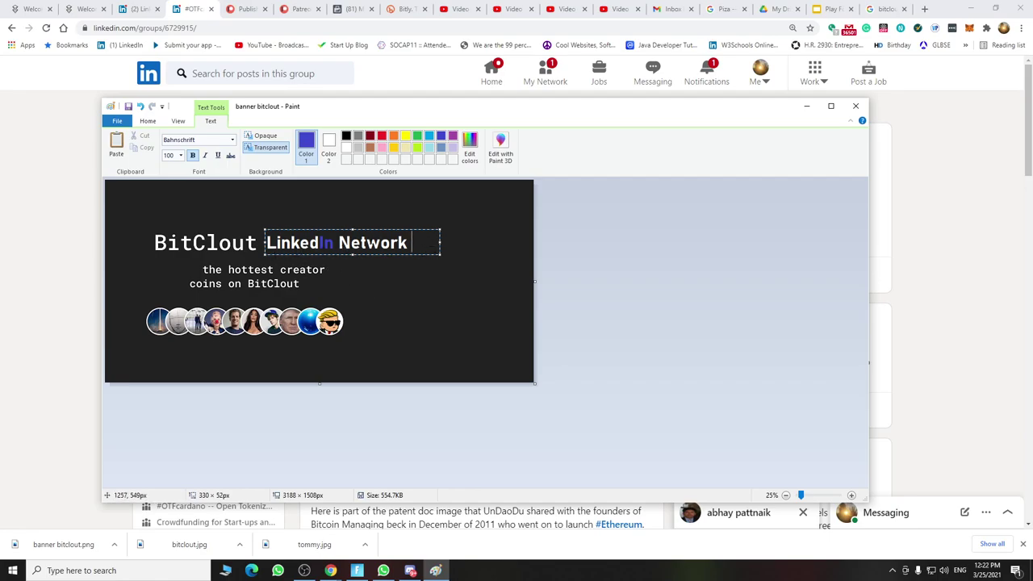
drag(382, 229, 380, 231)
- Enlarge the title to size 120, widen its box, and align it with BitClout
key(ctrl+a)
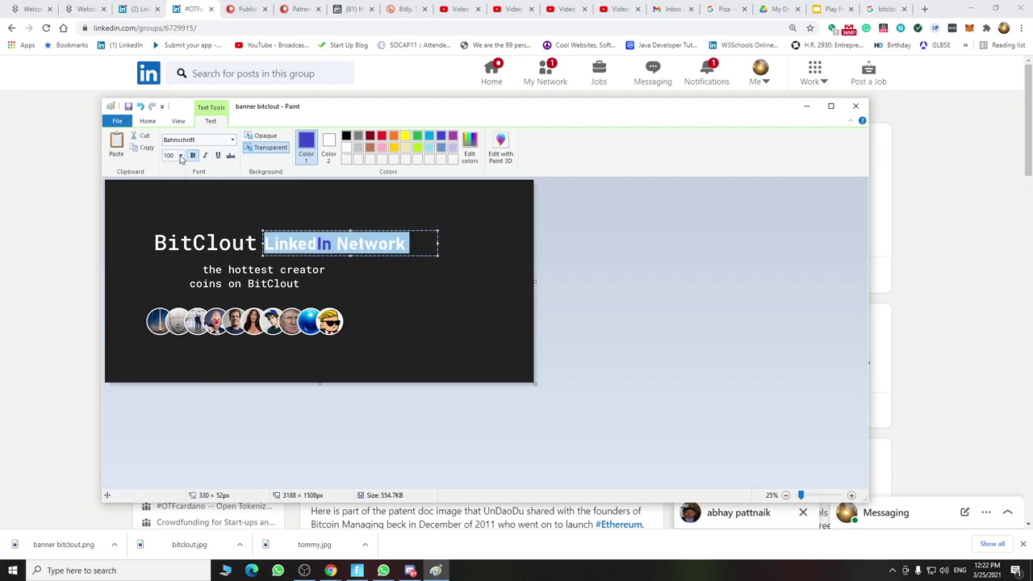
click(180, 155)
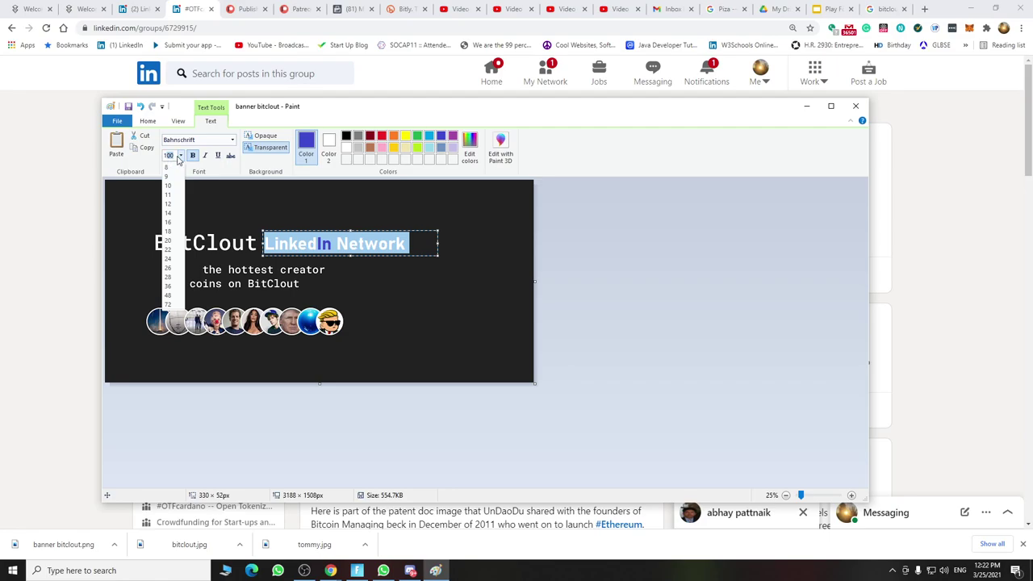
text(120)
key(Return)
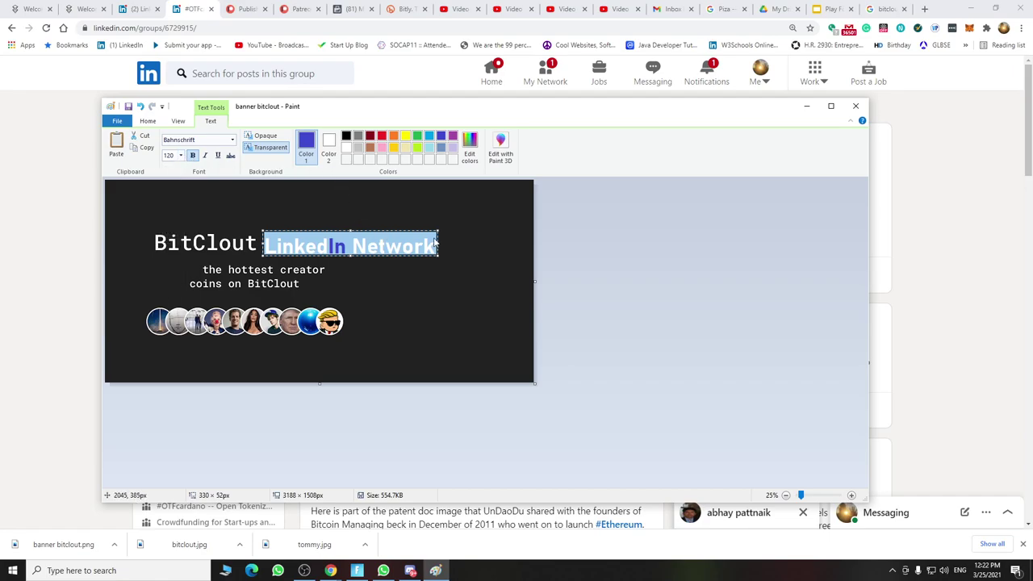
drag(438, 231, 456, 228)
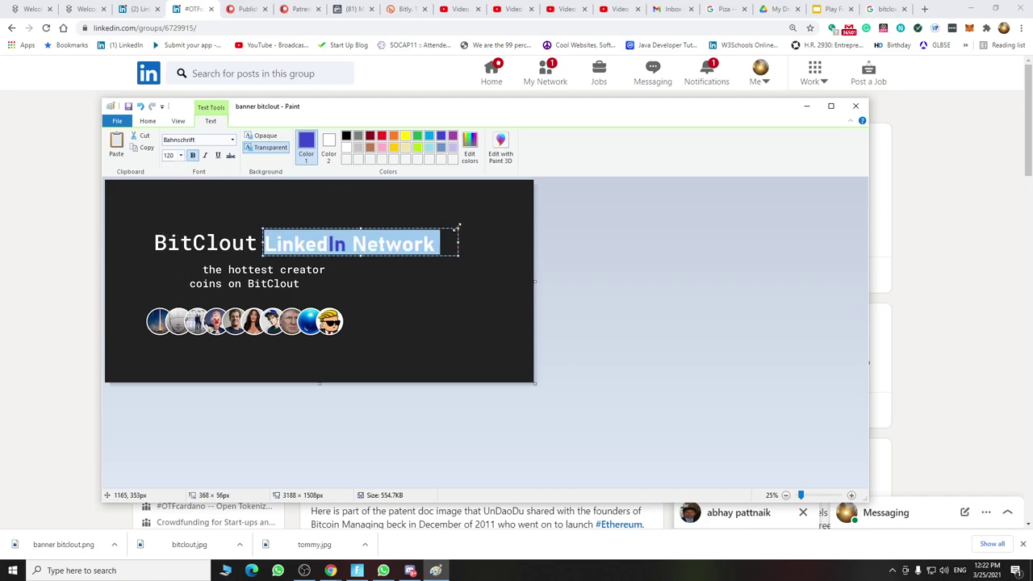
click(457, 239)
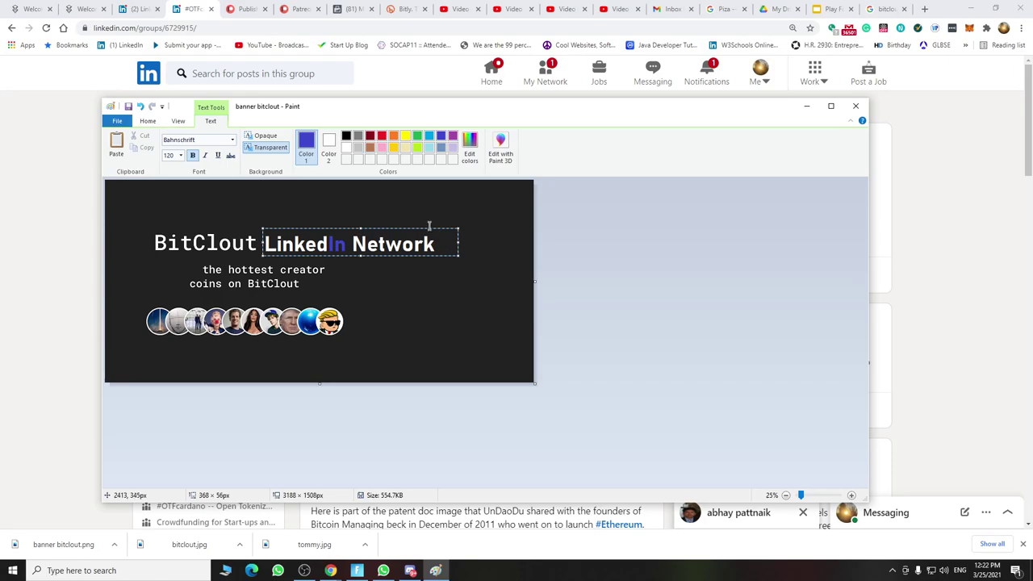
drag(434, 230, 432, 228)
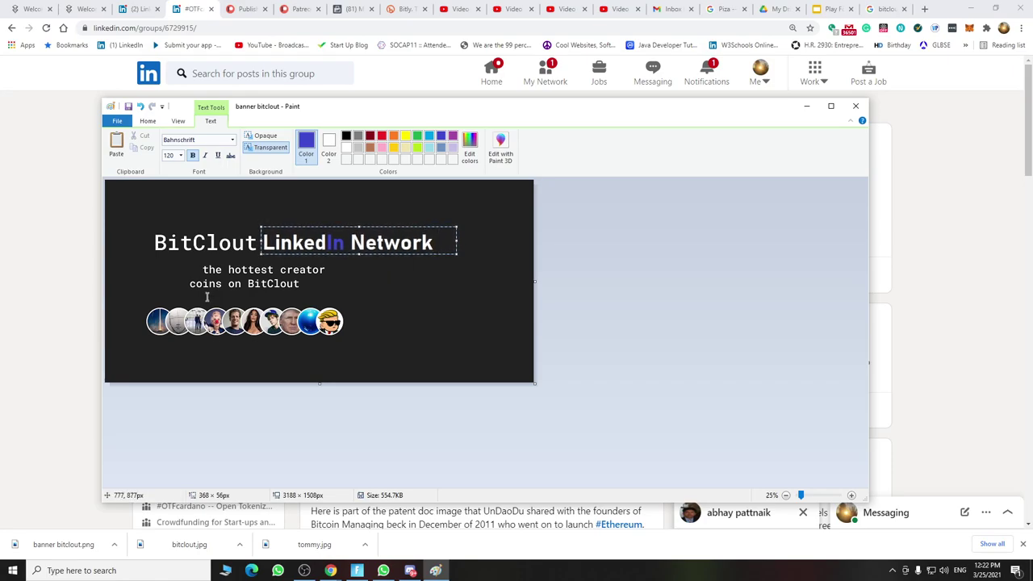
click(175, 271)
click(164, 267)
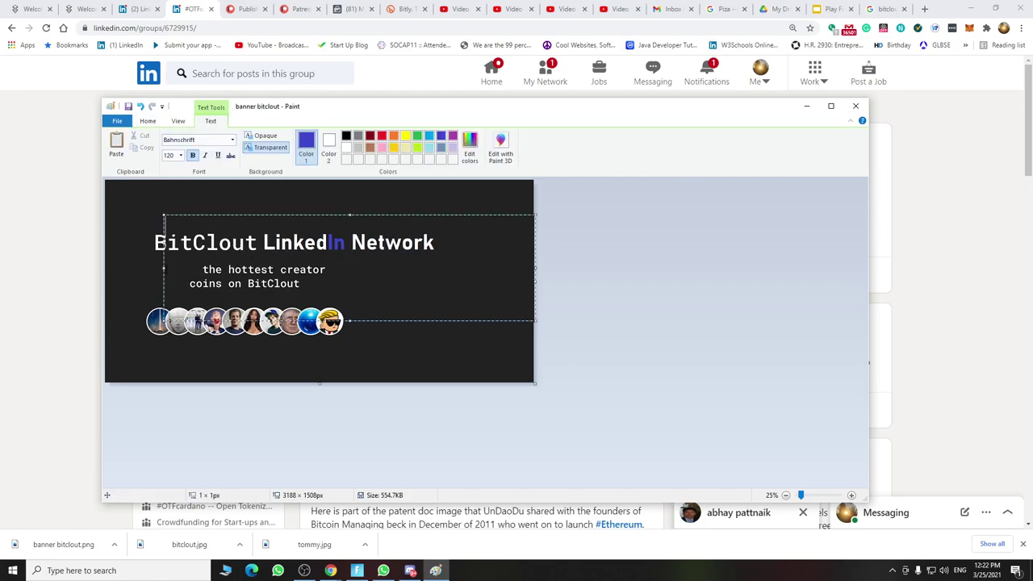
text(JOIN)
drag(288, 212, 276, 251)
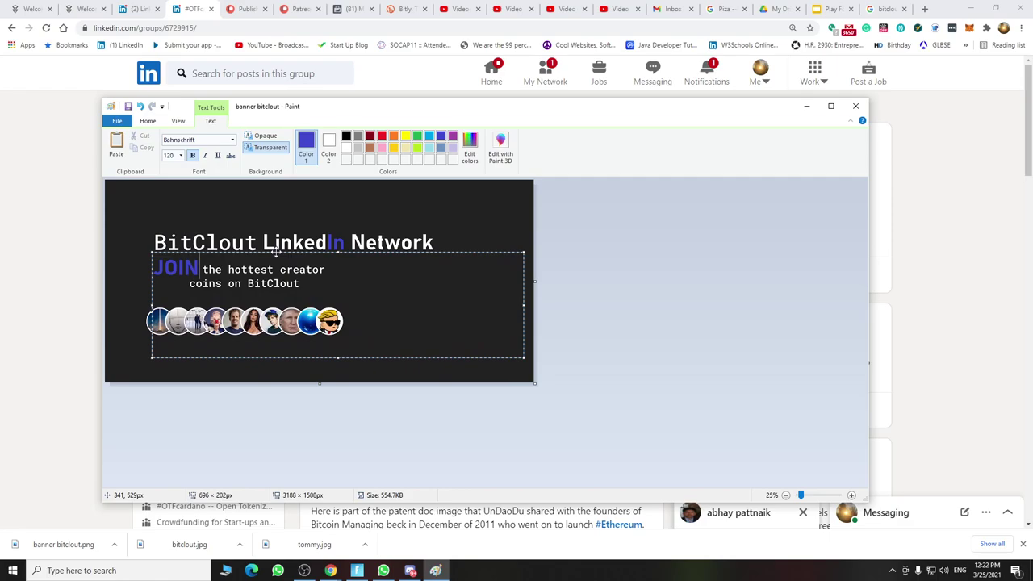
drag(199, 268, 153, 268)
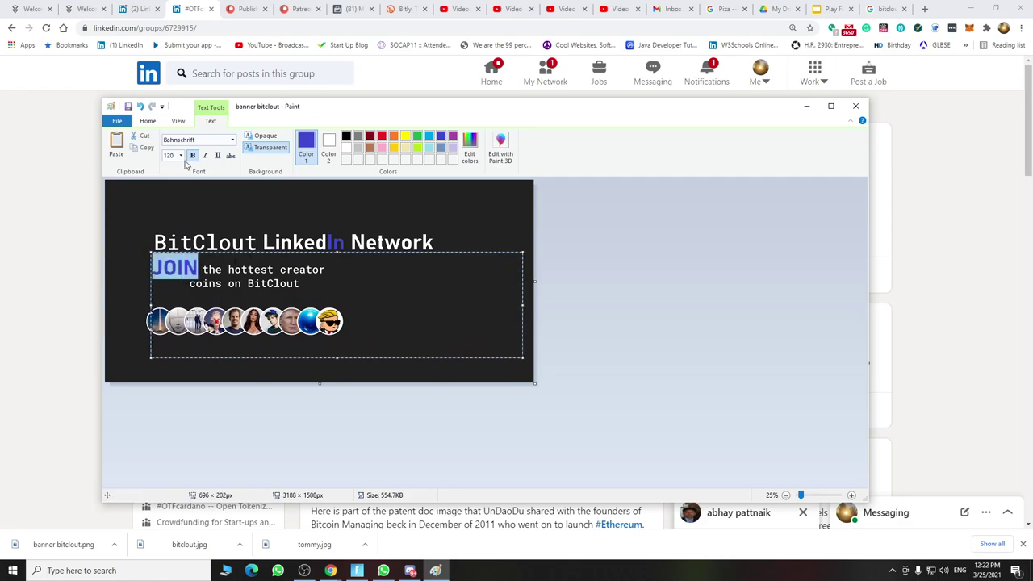
click(182, 156)
click(168, 304)
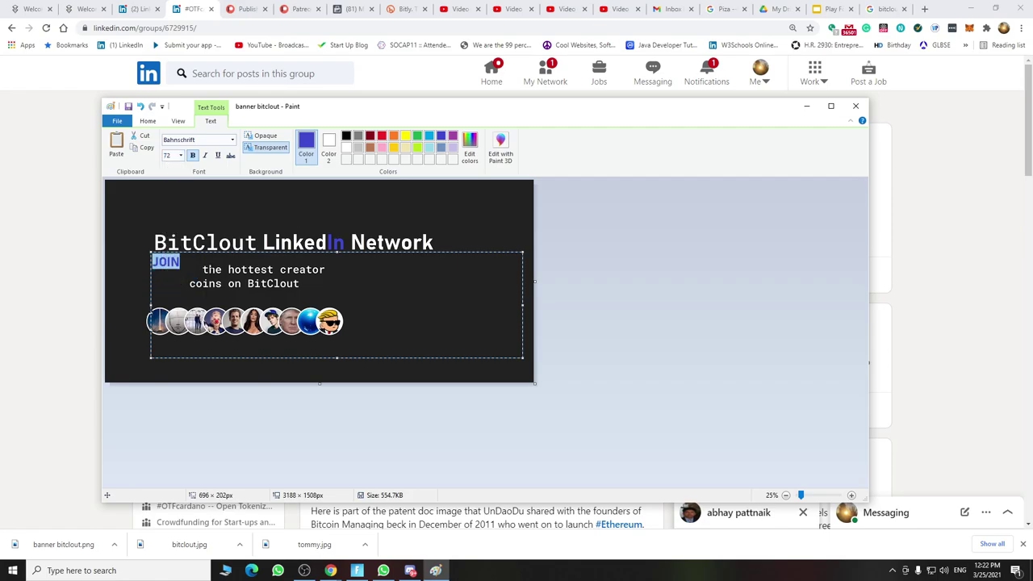
drag(219, 251, 251, 258)
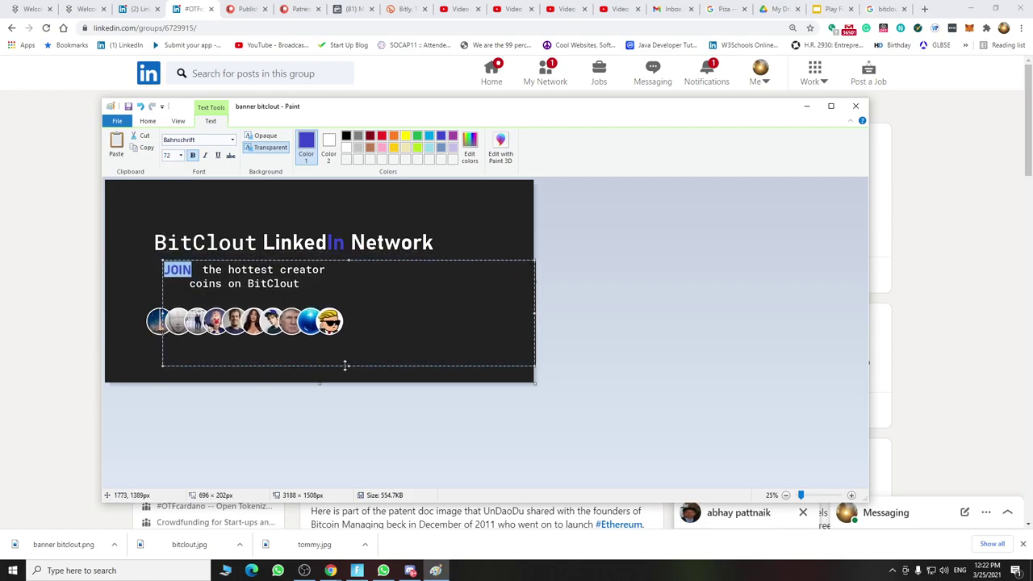
drag(349, 364, 373, 261)
drag(533, 273, 370, 258)
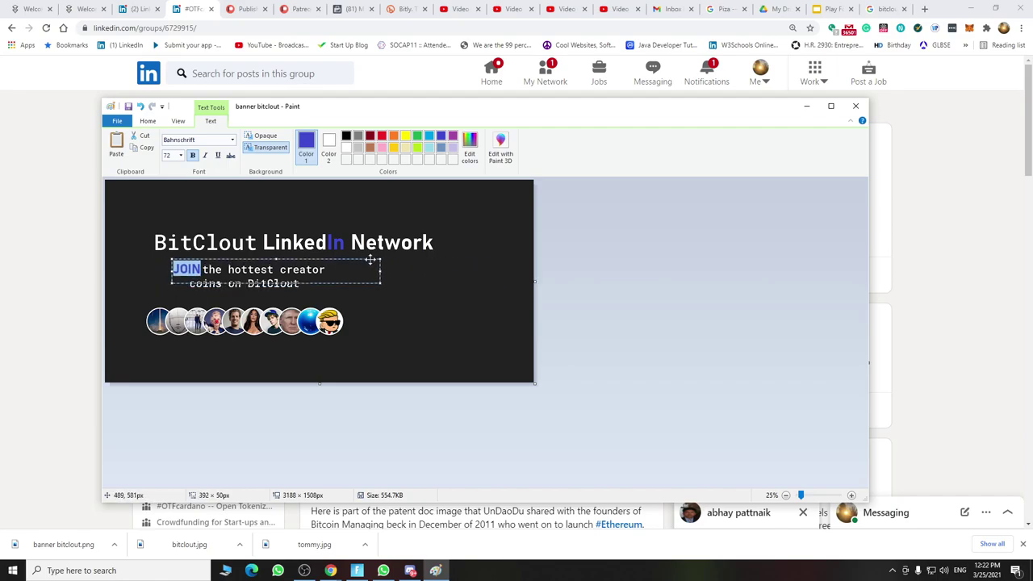
key(Right)
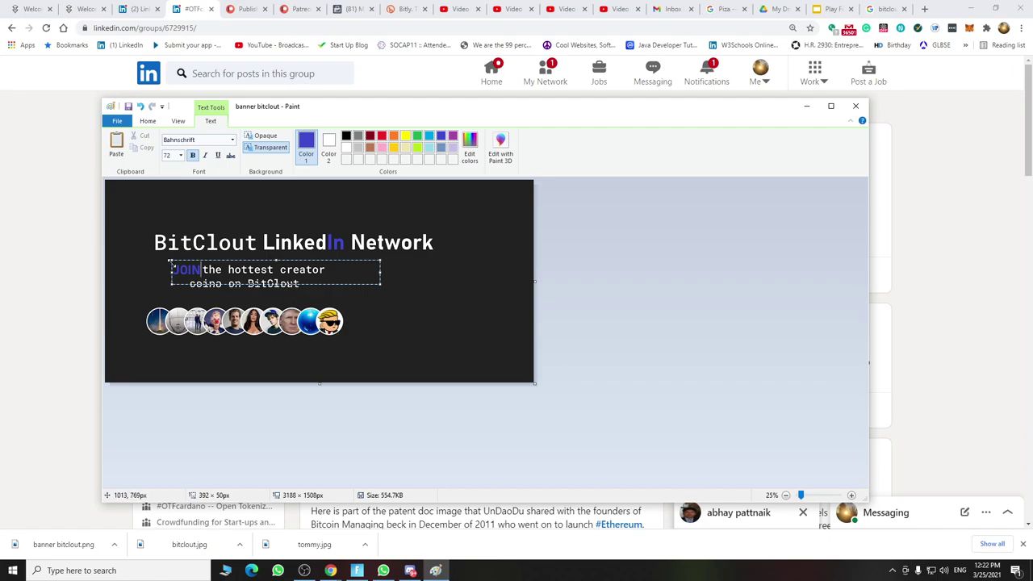
drag(171, 263, 171, 260)
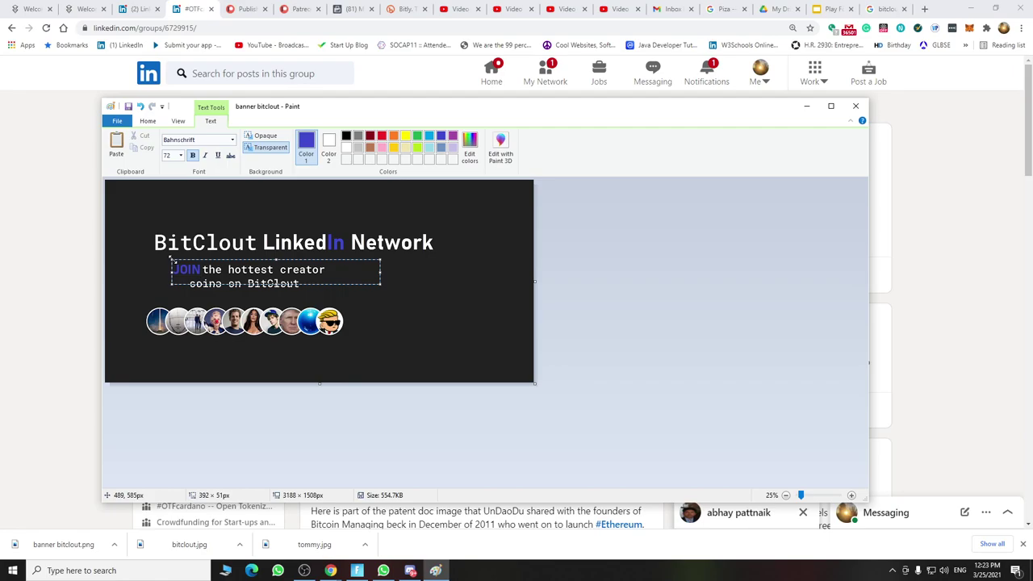
drag(201, 269, 142, 267)
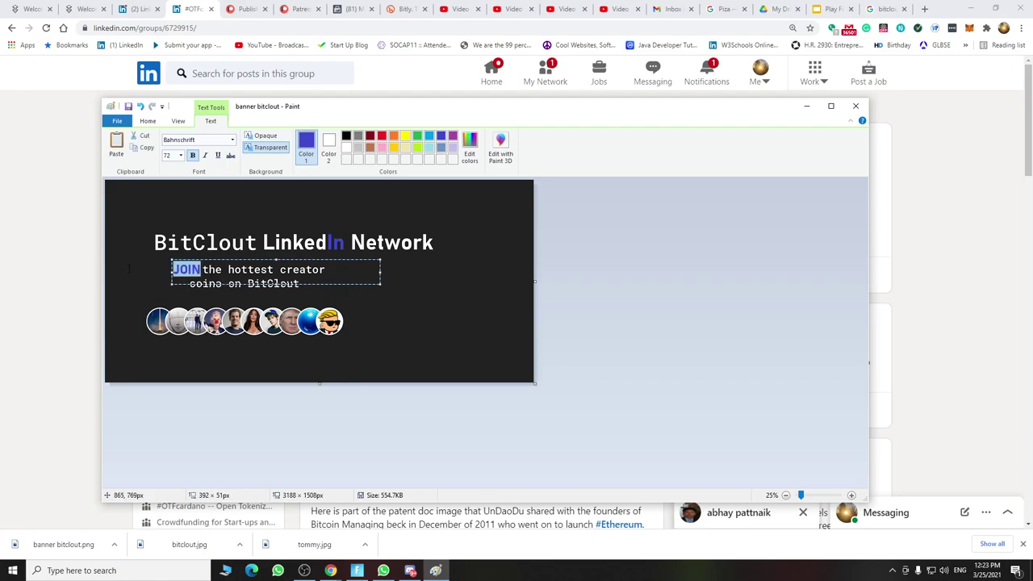
key(BackSpace)
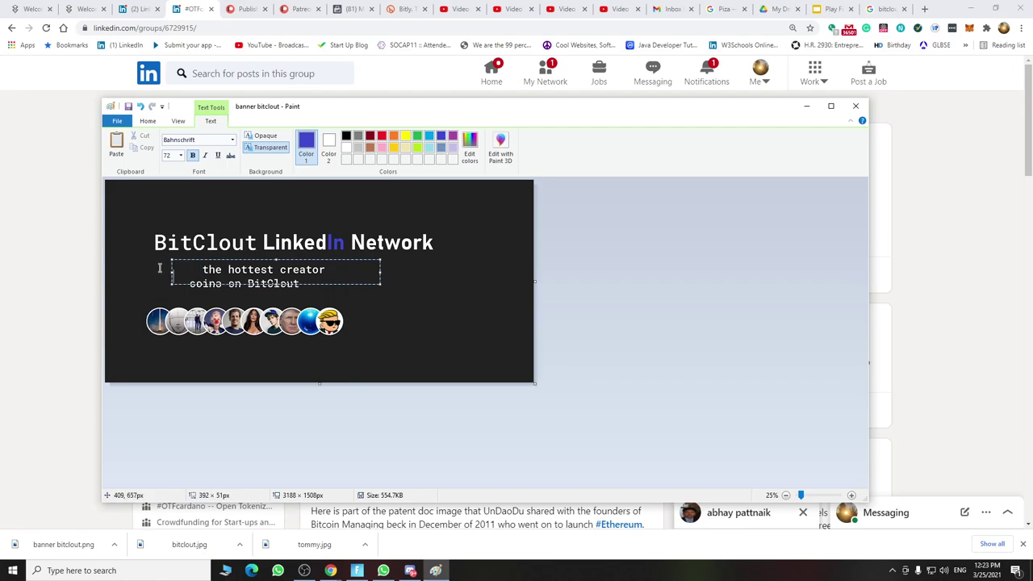
- Shift 'hottest creator' right and fill the white gap left behind with the picked dark background colour
click(396, 329)
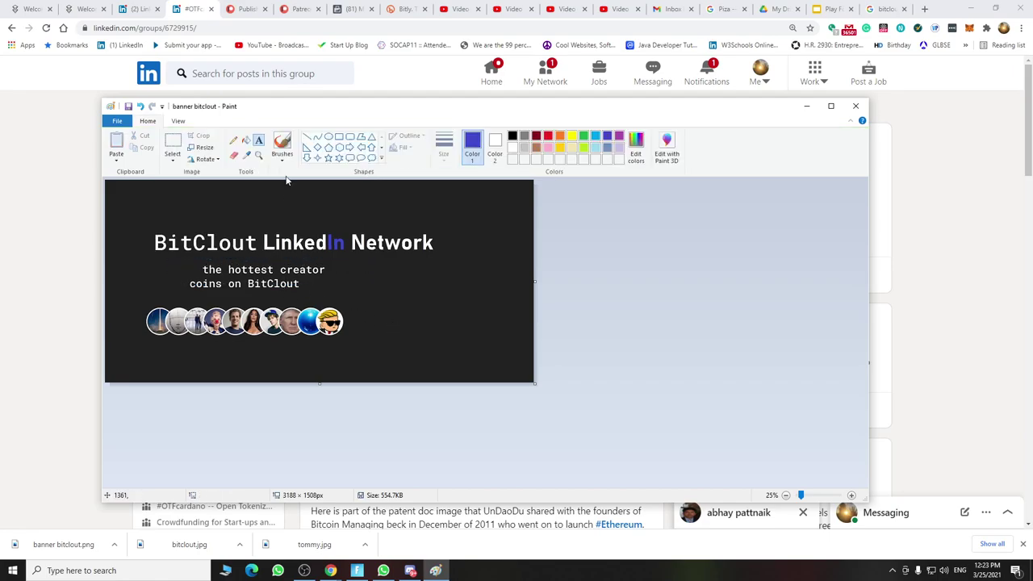
click(172, 145)
drag(223, 261, 332, 278)
drag(233, 281, 361, 279)
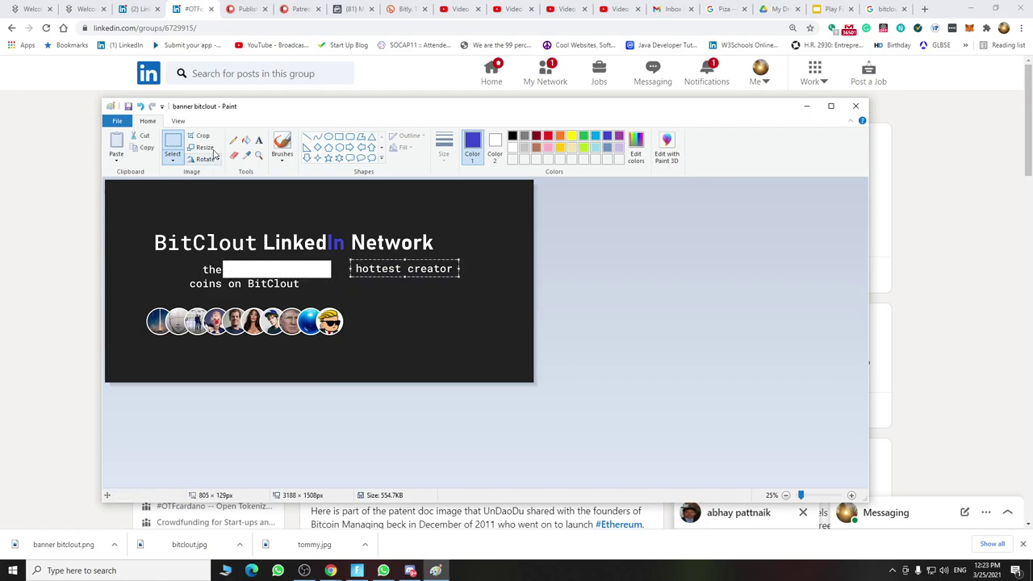
click(246, 139)
click(268, 268)
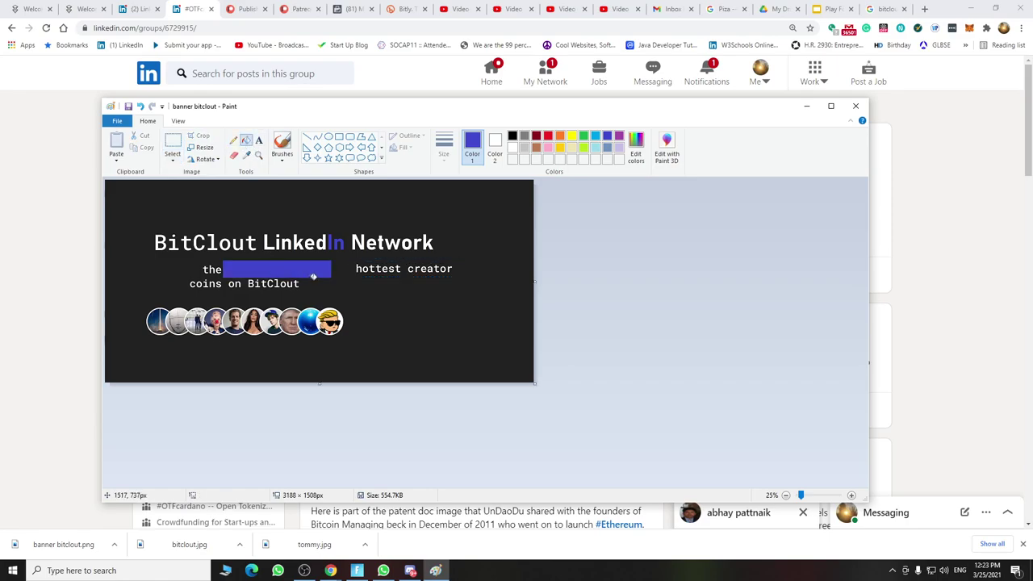
click(247, 156)
click(280, 204)
click(283, 269)
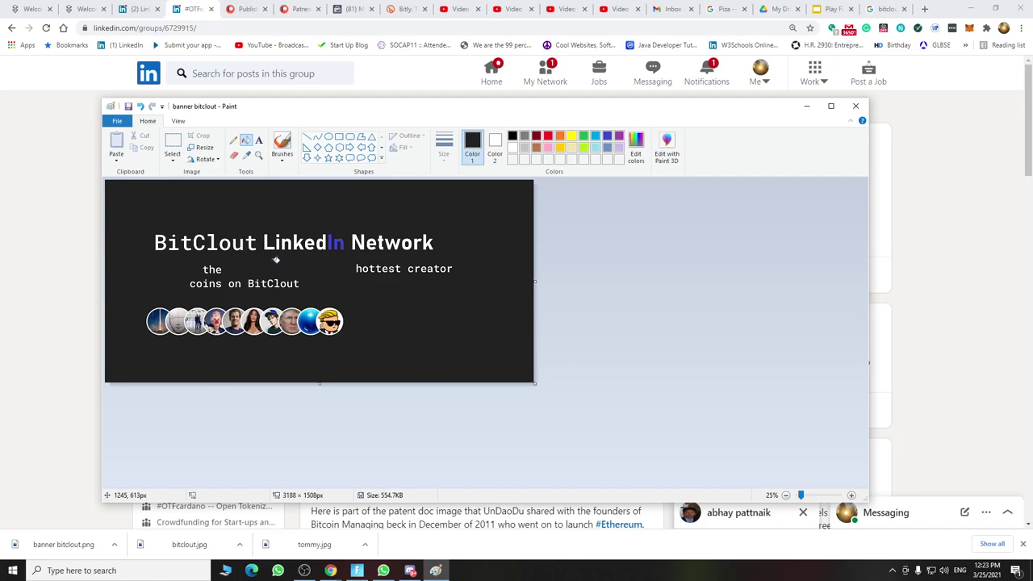
- Delete the whole subtitle area and fill the erased band with the dark background
click(173, 142)
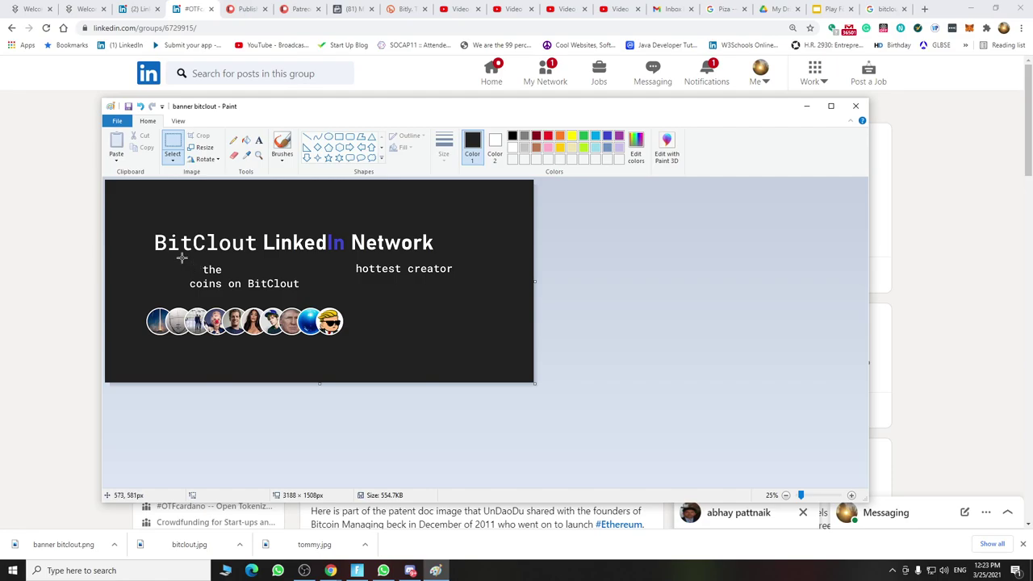
drag(182, 257, 460, 301)
key(Delete)
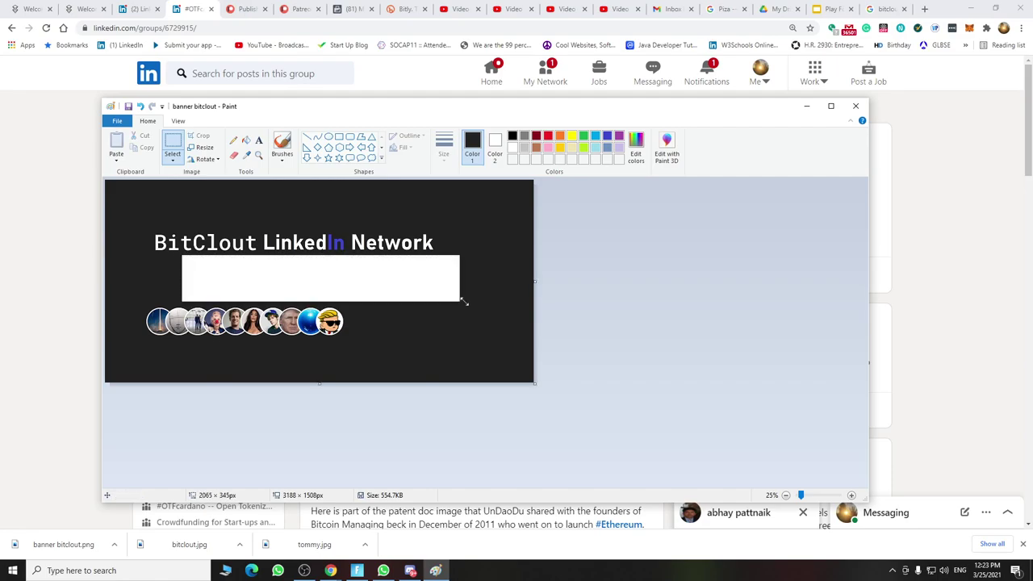
click(246, 139)
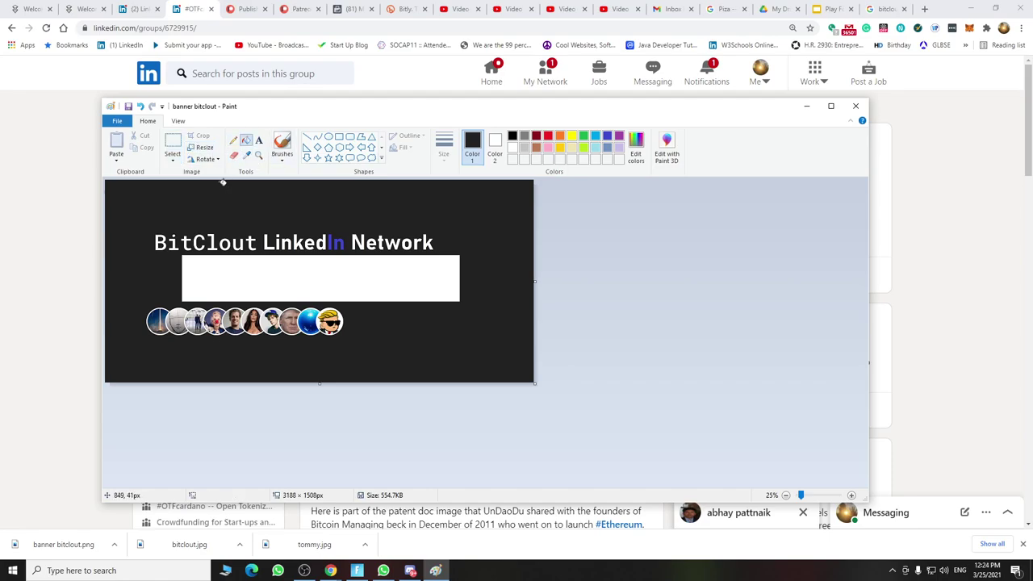
click(263, 263)
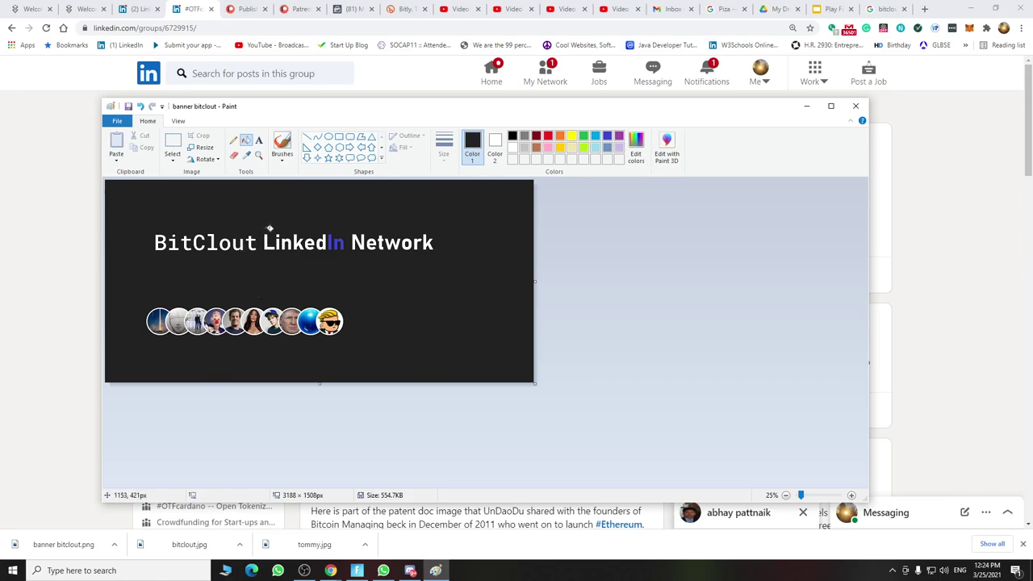
- Try moving the avatar row under the title and shrinking the canvas, then undo all three changes
click(173, 147)
mouse_move(172, 308)
mouse_down()
mouse_move(352, 353)
mouse_move(346, 319)
mouse_move(373, 284)
mouse_up()
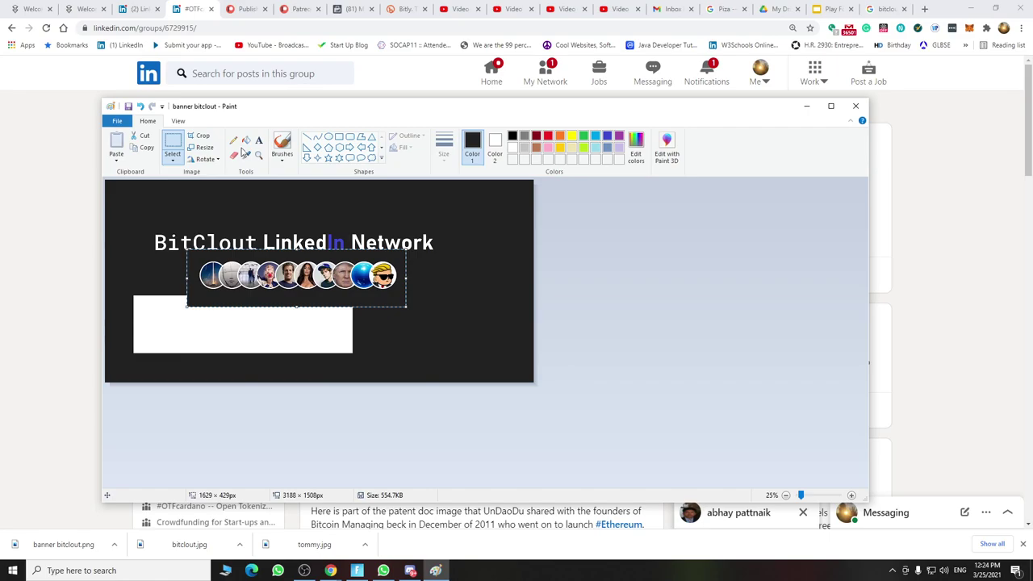
click(245, 141)
click(255, 325)
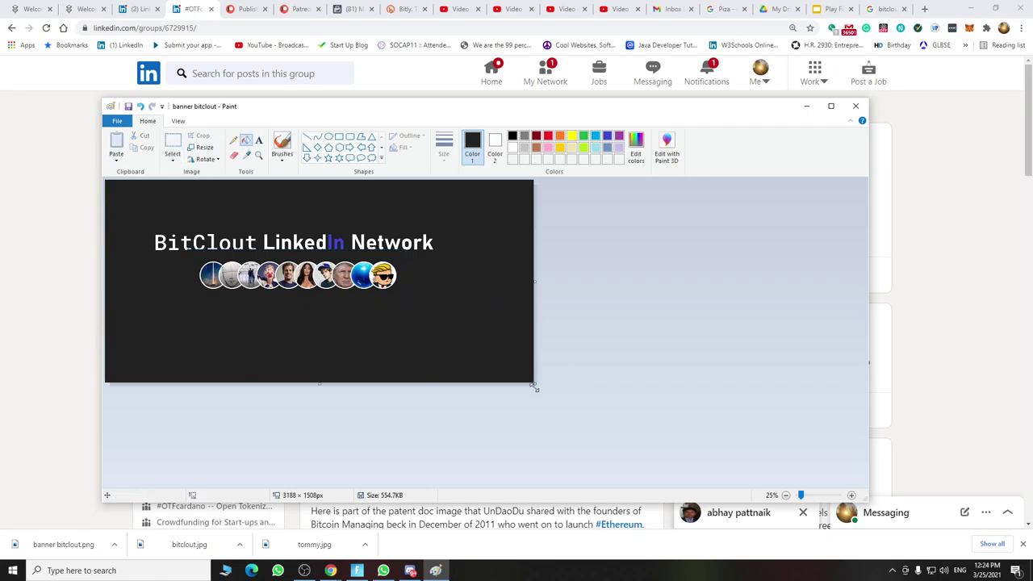
drag(534, 384, 515, 356)
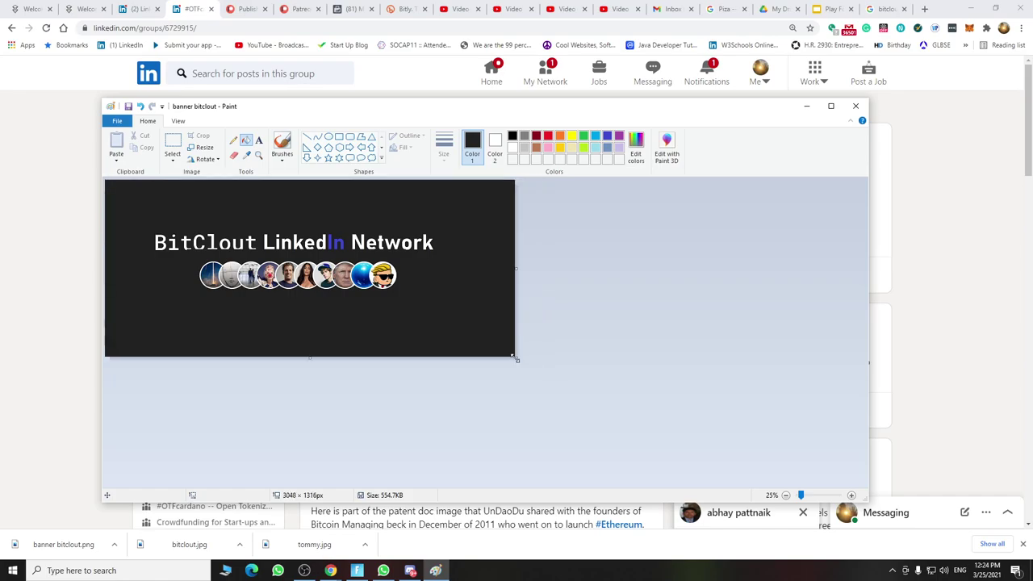
click(140, 105)
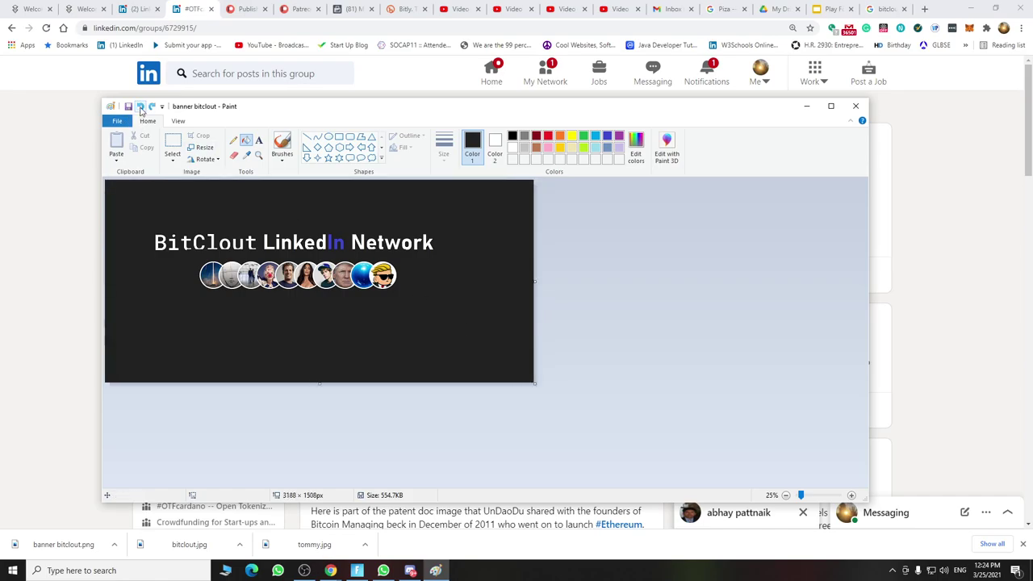
click(140, 105)
click(139, 106)
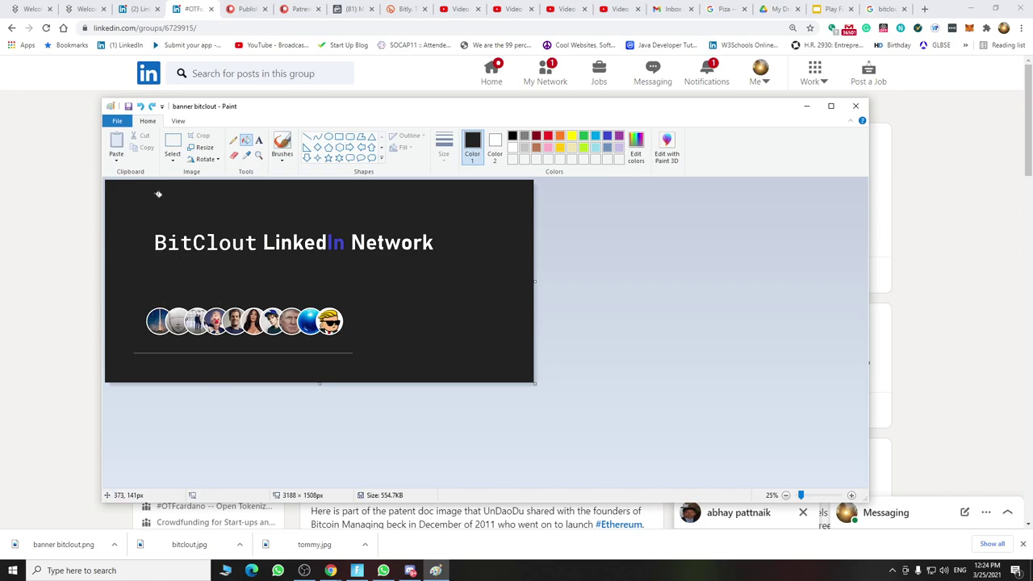
- Move the avatar row with a rectangular selection to sit beneath the title and fill the leftover block dark
click(172, 155)
click(181, 185)
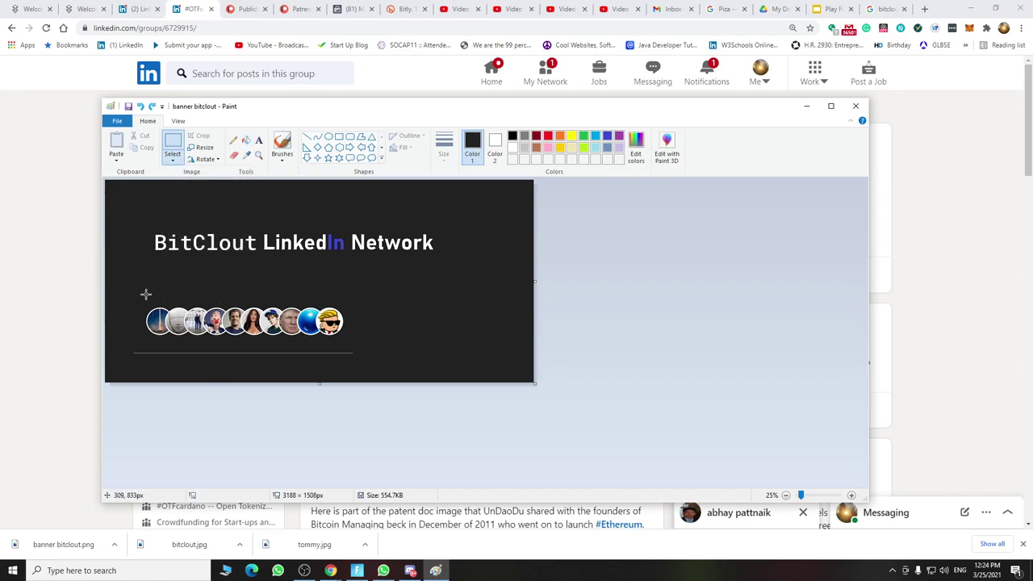
drag(139, 298, 367, 285)
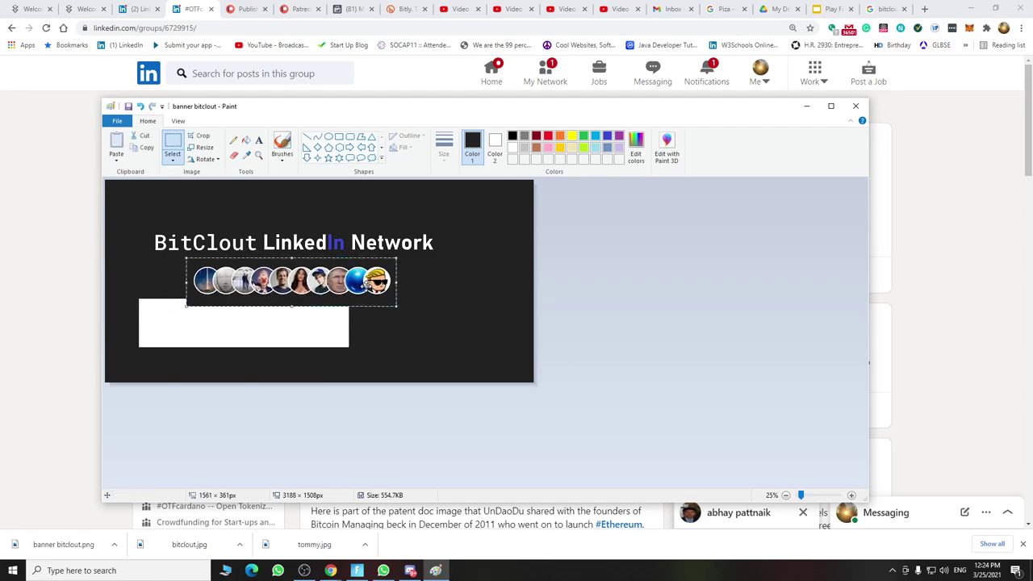
click(433, 318)
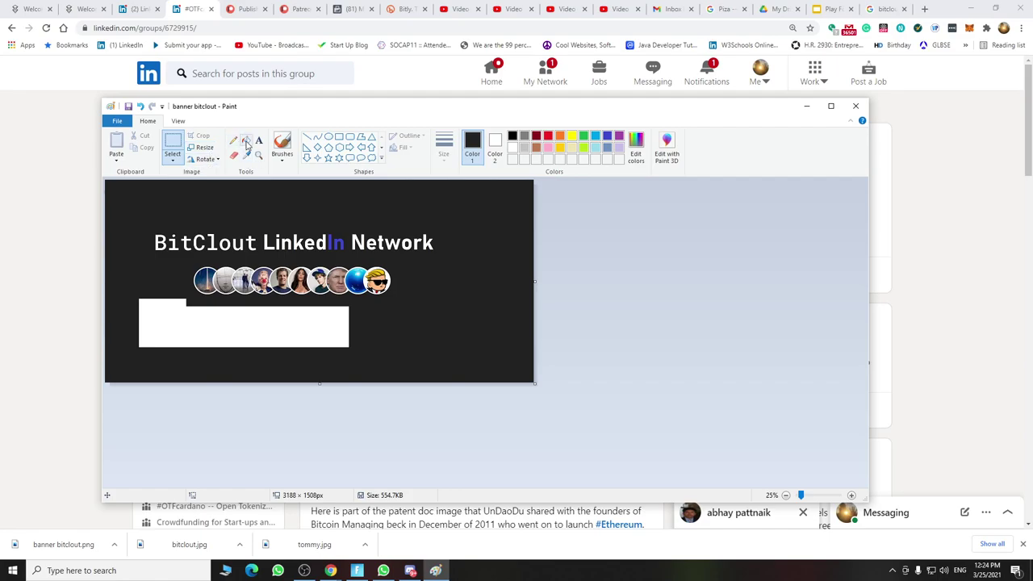
click(246, 140)
click(251, 323)
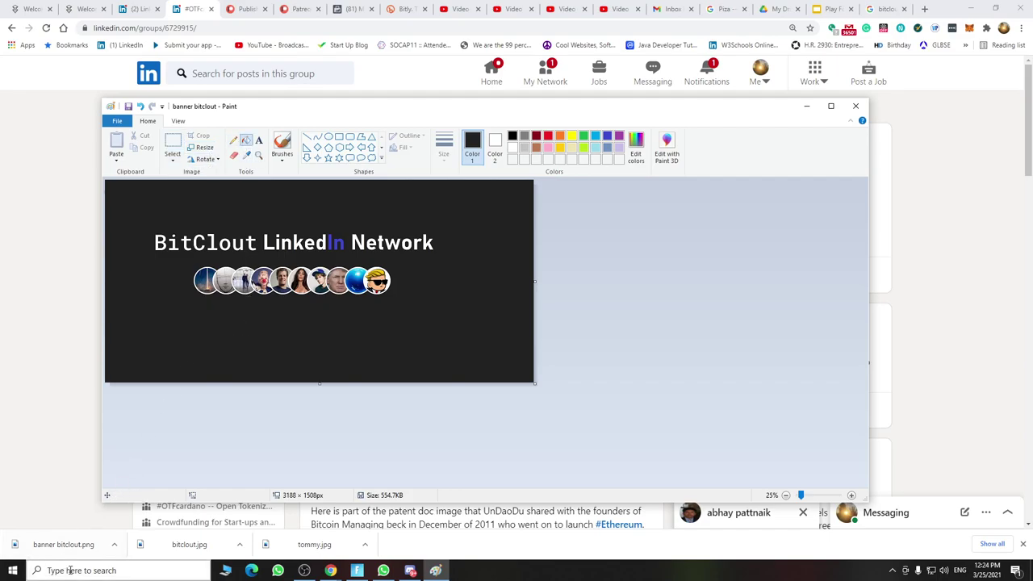
click(71, 570)
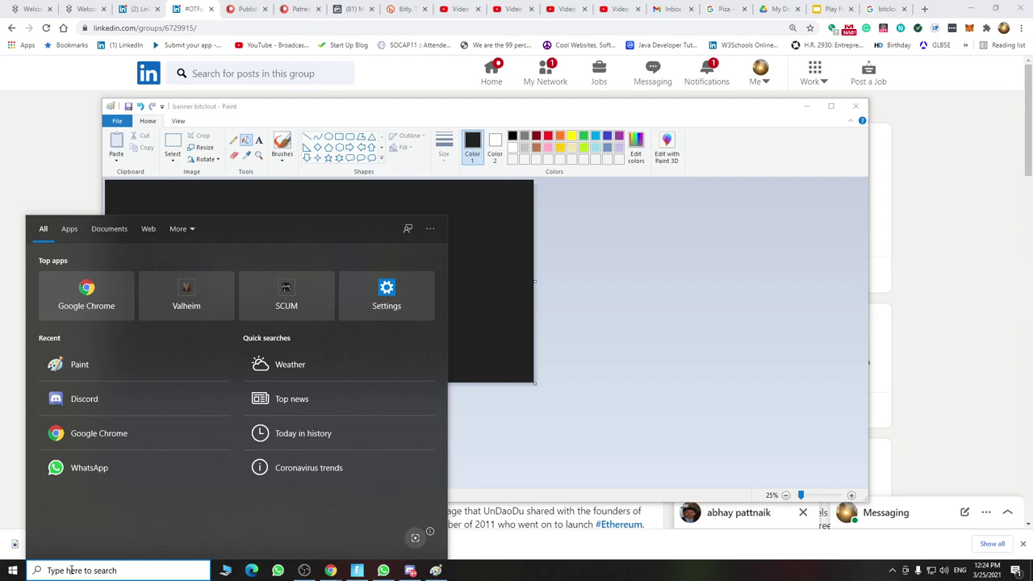
- Copy the BitClout logo from the bitclout image and paste it just left of the banner title
click(76, 364)
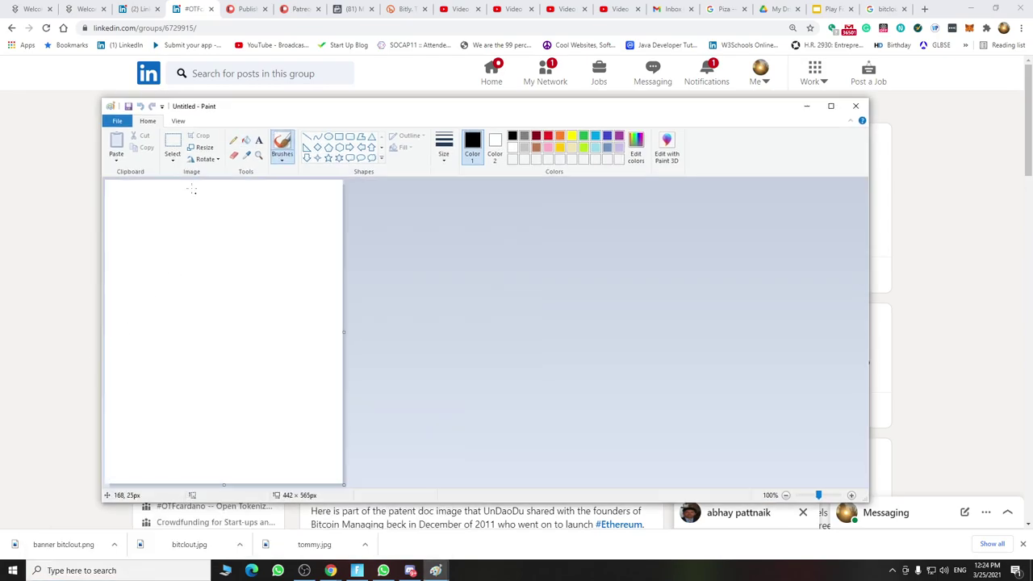
click(117, 121)
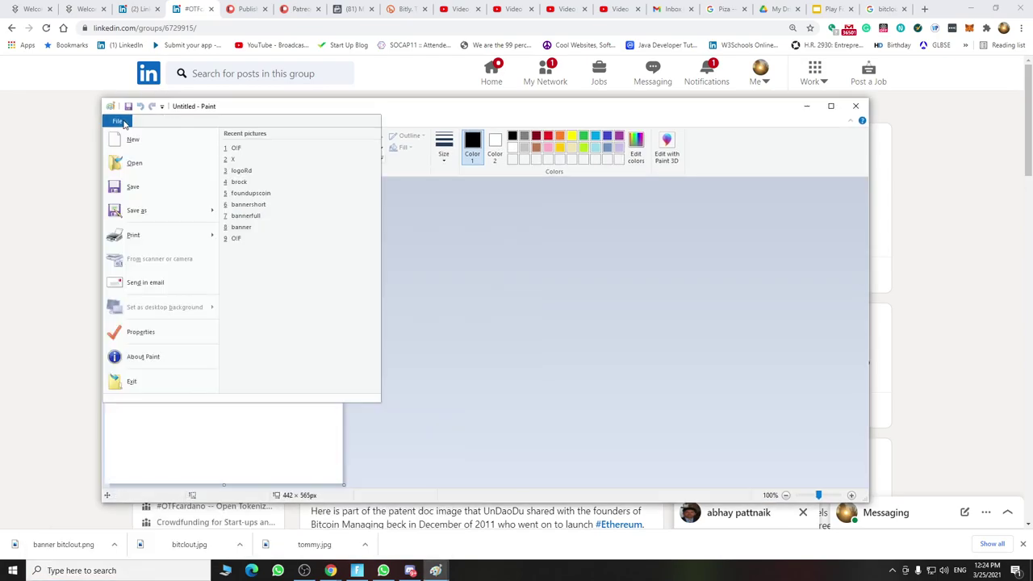
click(144, 165)
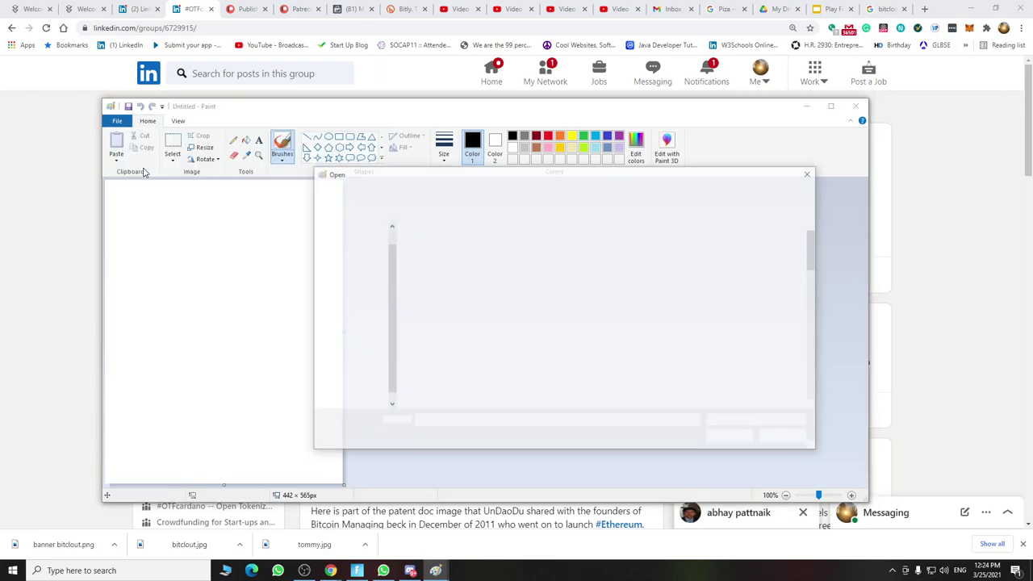
scroll(637, 290, down, 3)
double_click(604, 243)
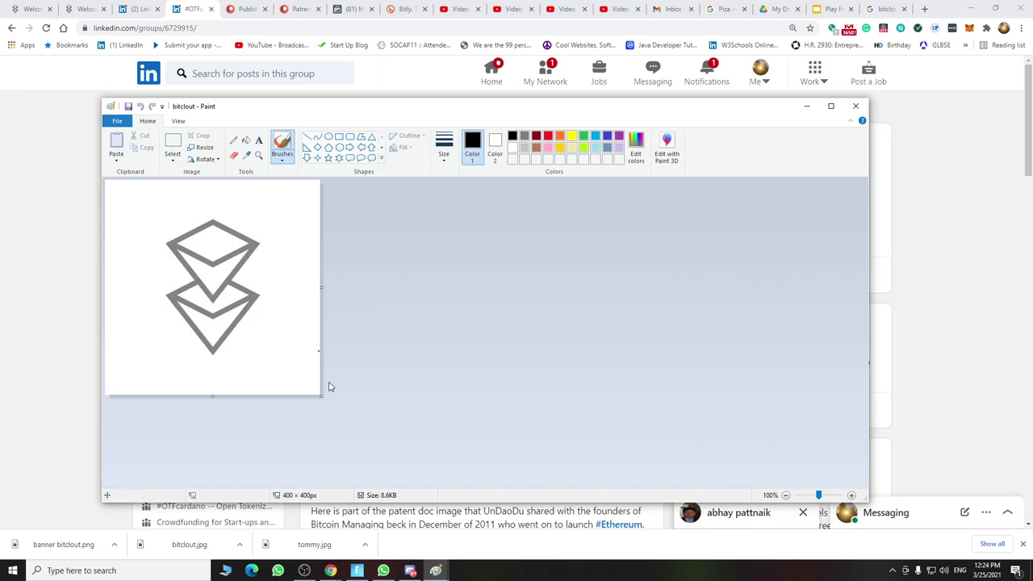
click(172, 149)
mouse_move(145, 202)
mouse_down()
mouse_move(260, 353)
mouse_move(281, 362)
mouse_up()
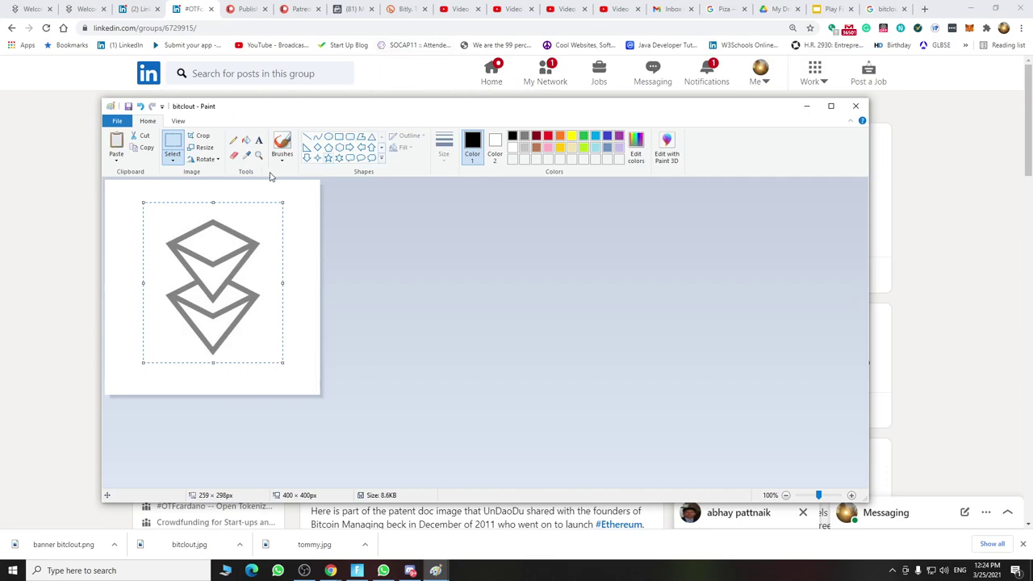
click(808, 107)
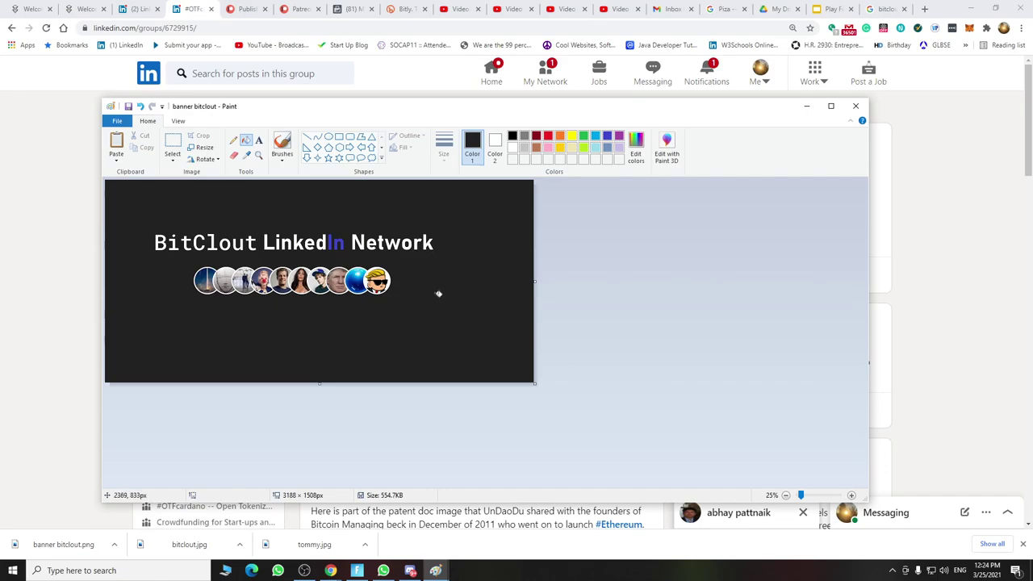
key(ctrl+v)
drag(129, 209, 137, 253)
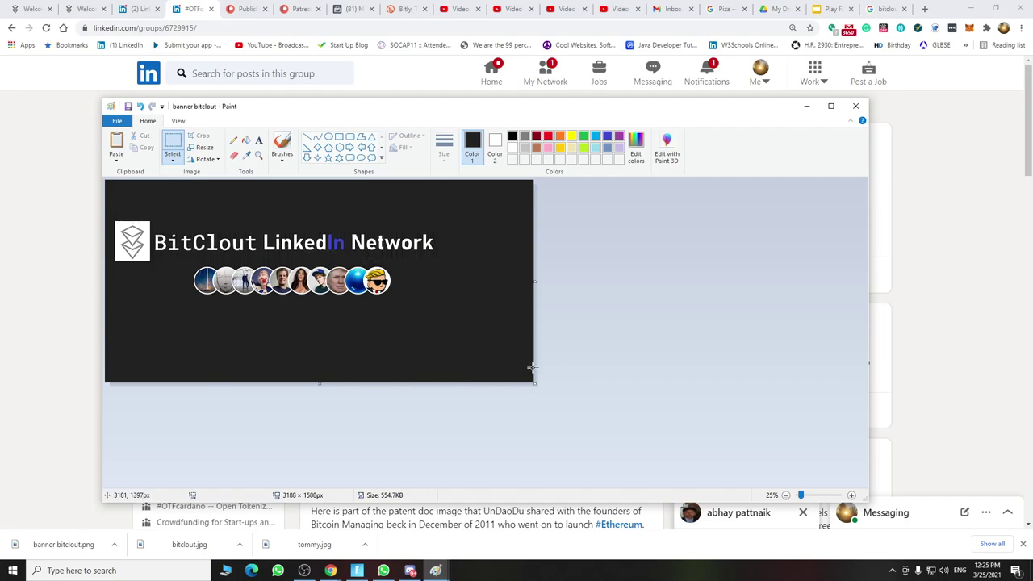
- Crop the banner to 2938 × 1237px, trimming the empty right and bottom edges
click(177, 142)
drag(498, 353, 114, 163)
drag(67, 188, 67, 187)
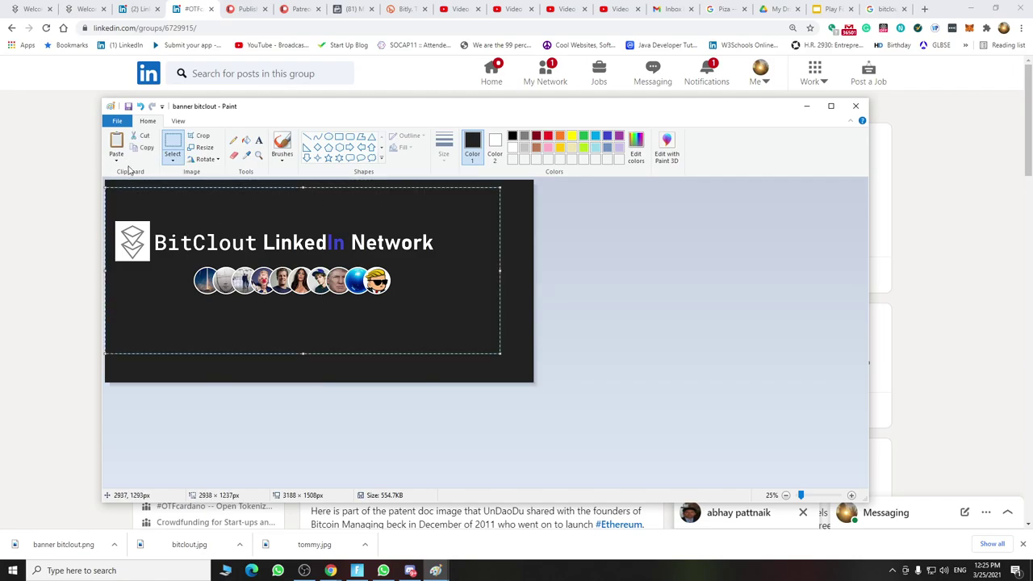
click(203, 135)
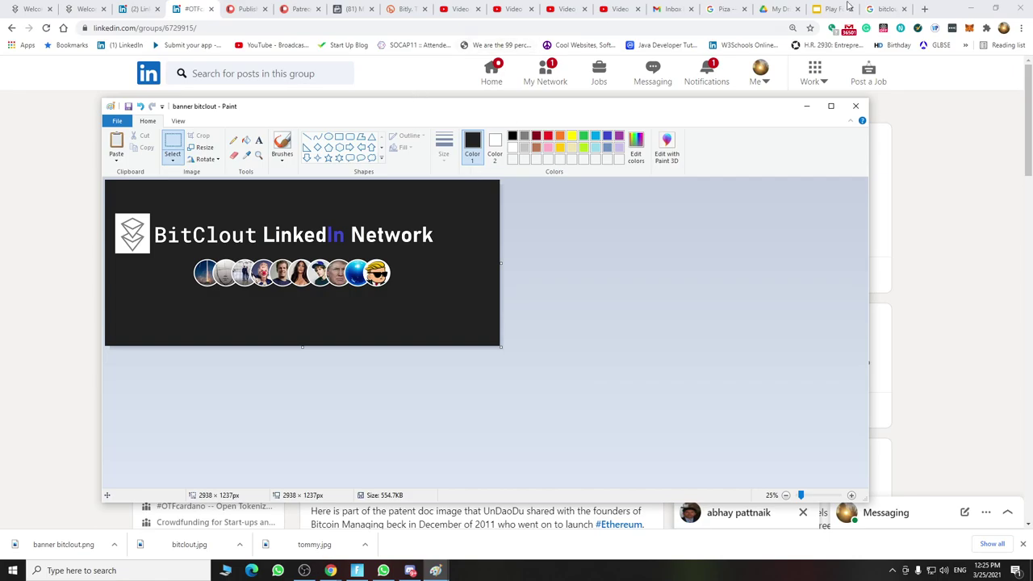
- Start a cover image upload in the #OTFcardano Edit group form and save the banner bitclout image in Paint
click(137, 11)
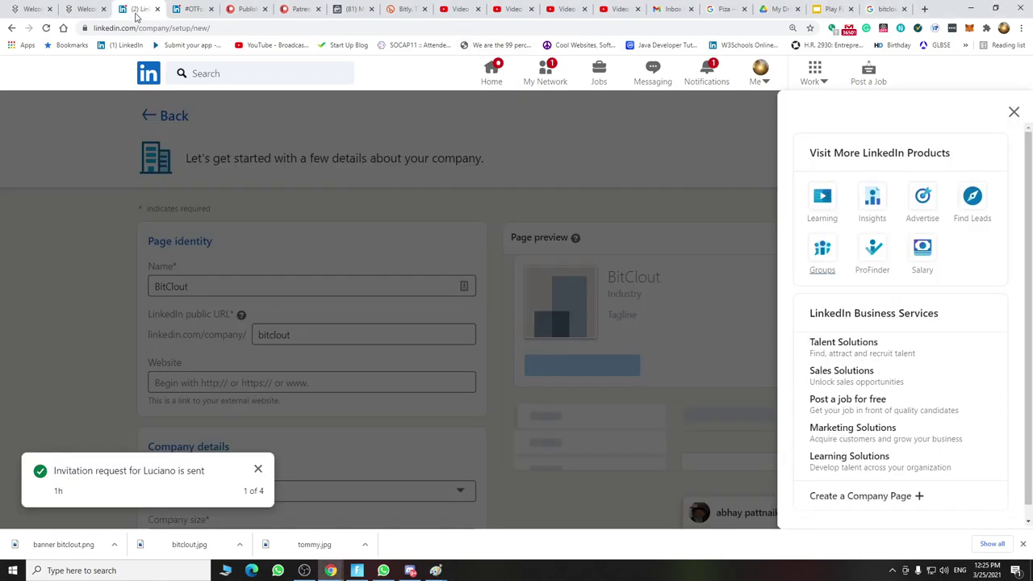
click(192, 14)
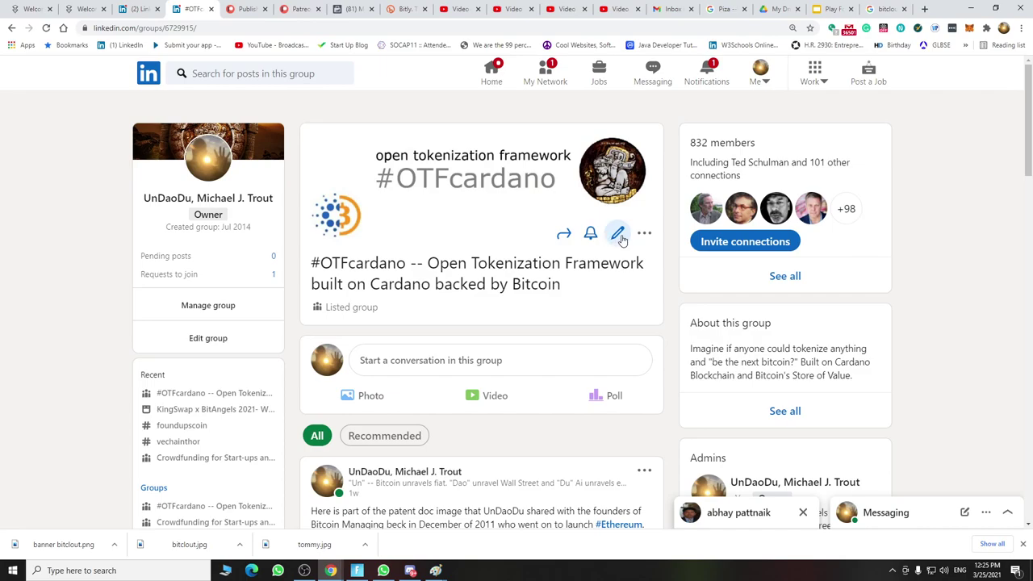
click(618, 234)
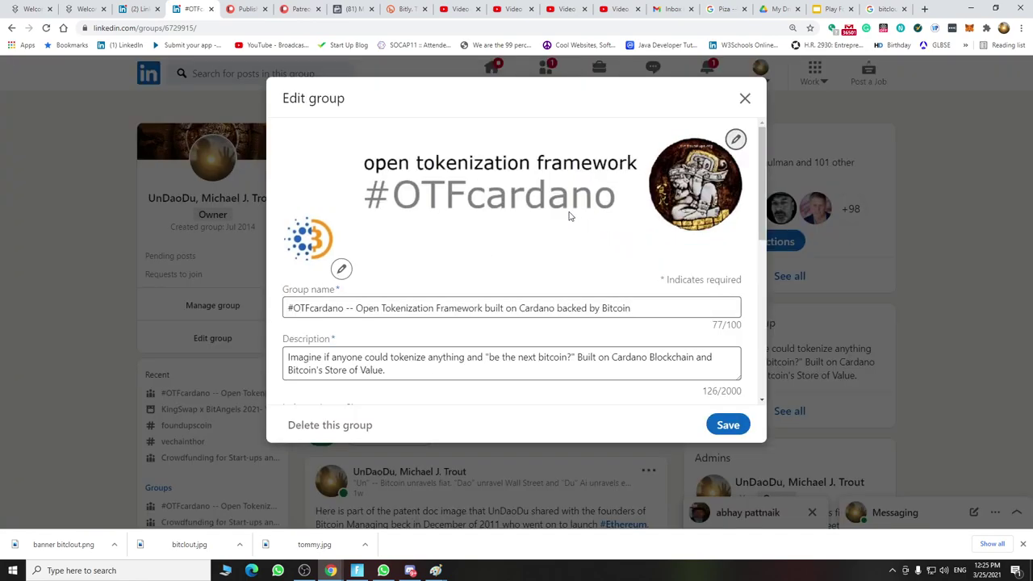
click(732, 141)
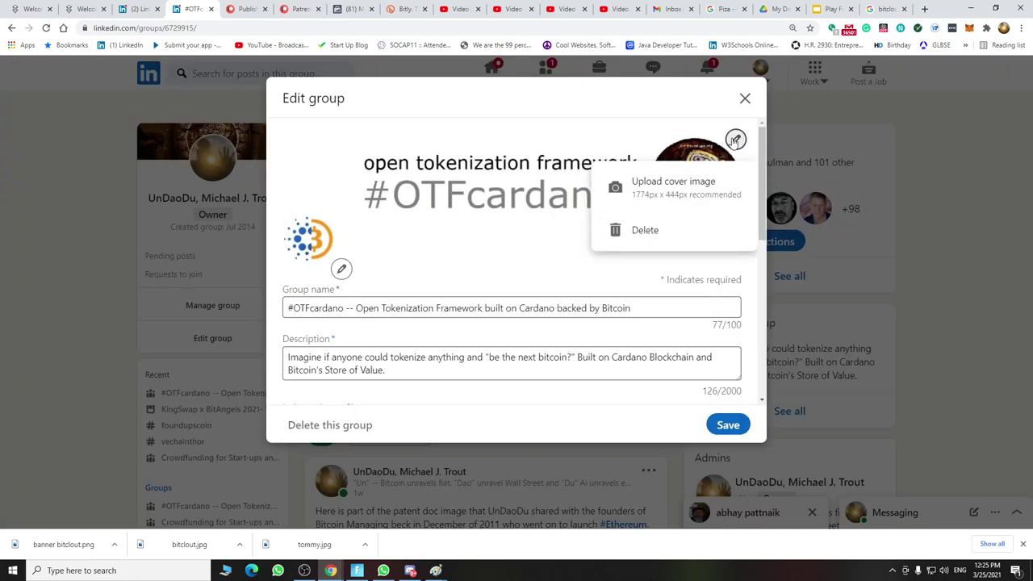
click(666, 191)
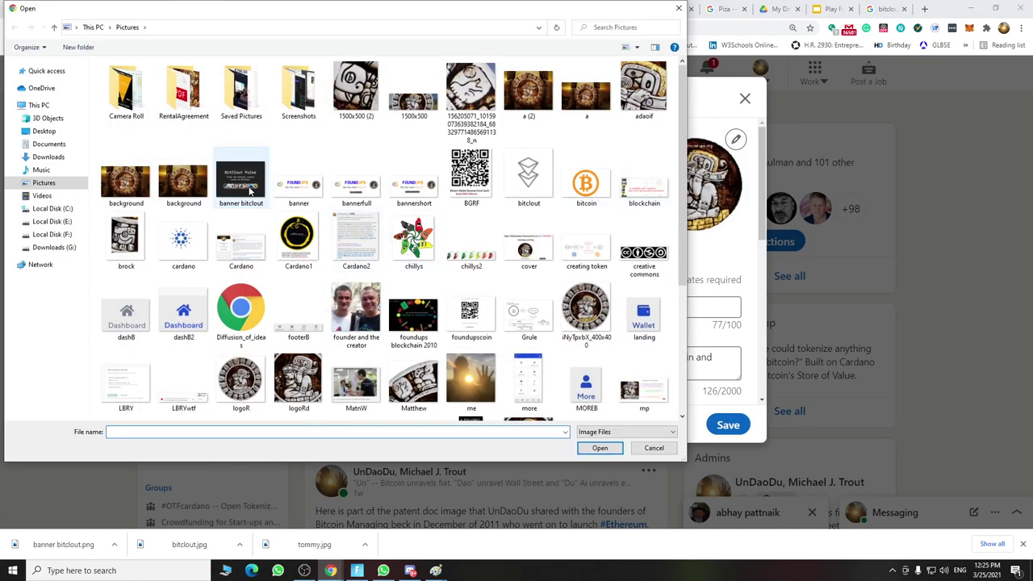
click(436, 570)
click(368, 539)
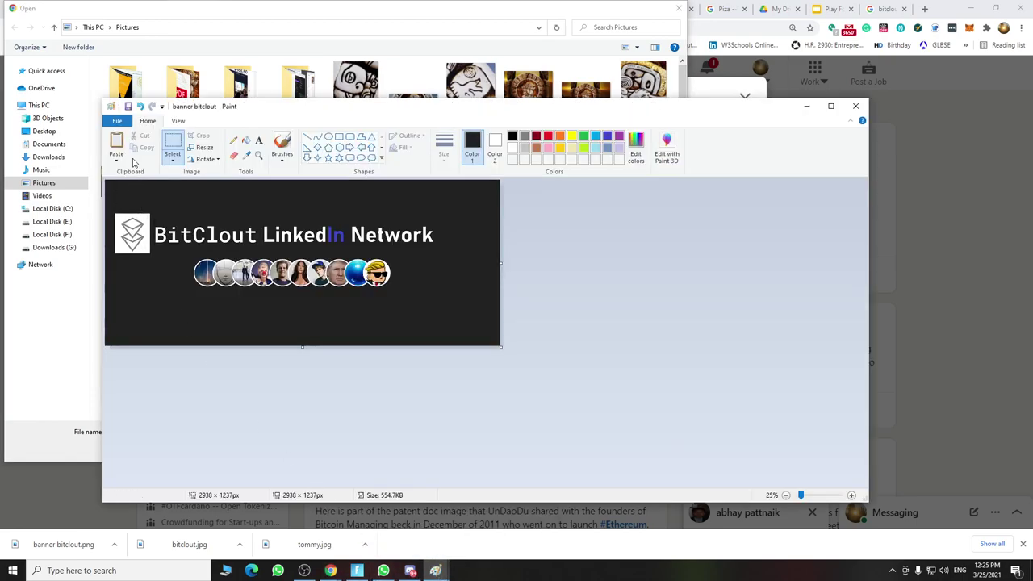
click(128, 108)
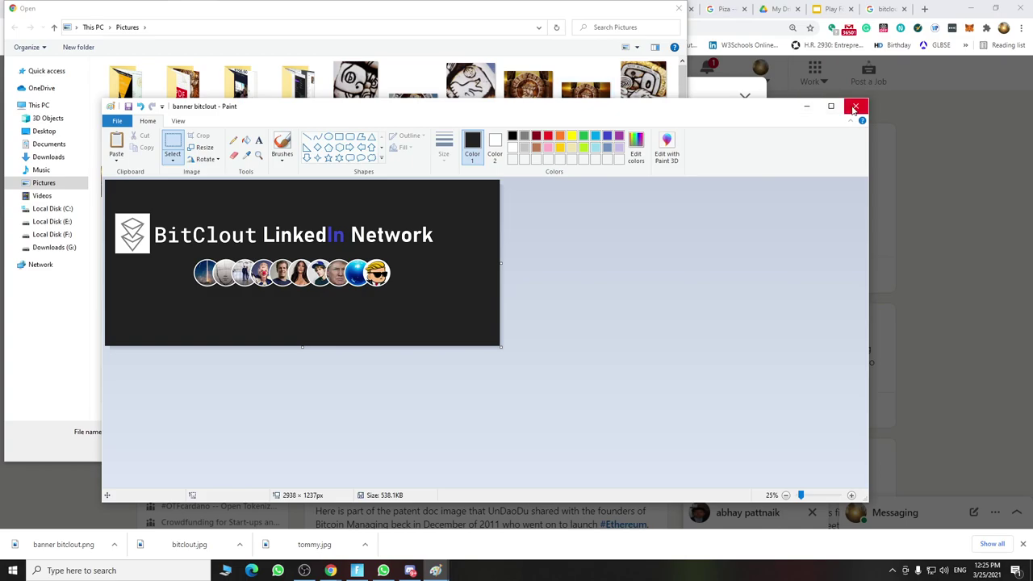
- Upload banner bitclout as the group cover, reposition it in the frame and apply
click(806, 106)
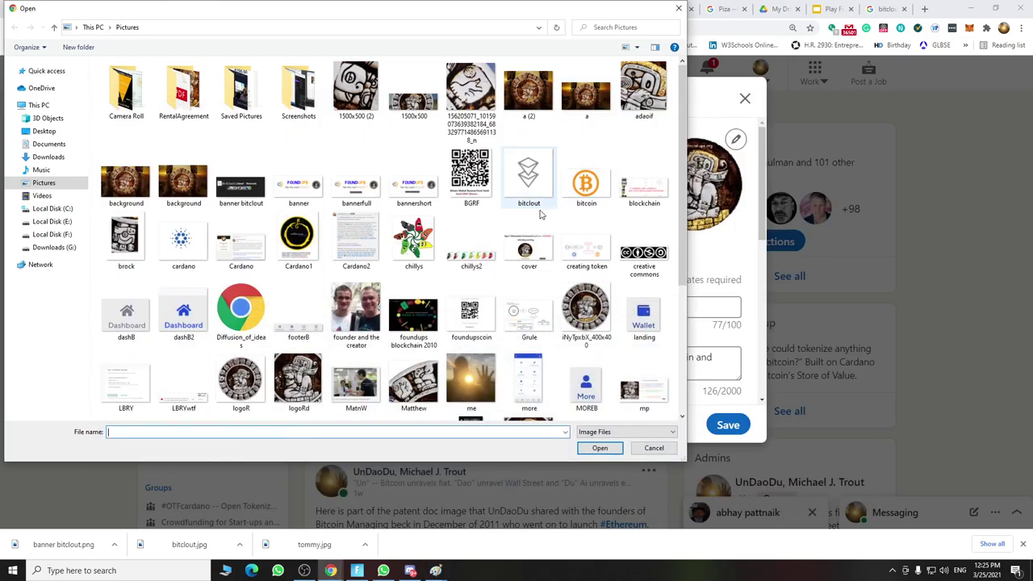
double_click(252, 192)
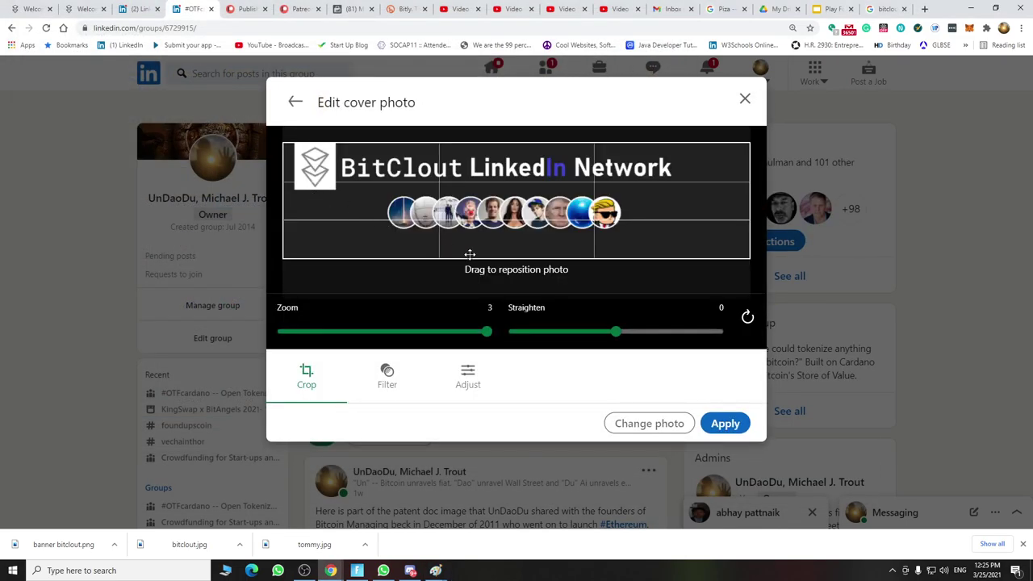
drag(531, 233, 578, 233)
click(720, 432)
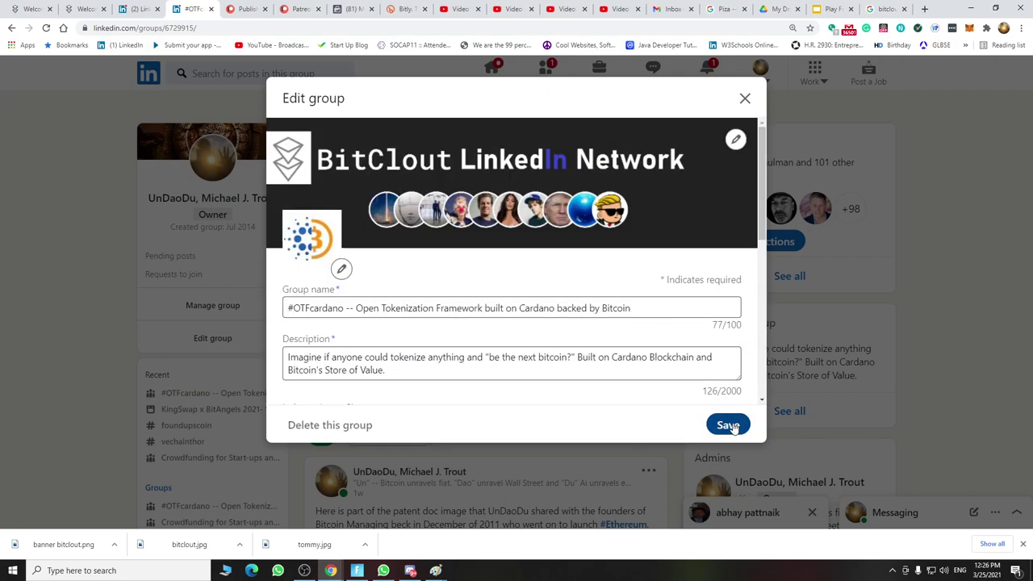
- Load the bitclout image as a trial group logo in LinkedIn
click(341, 269)
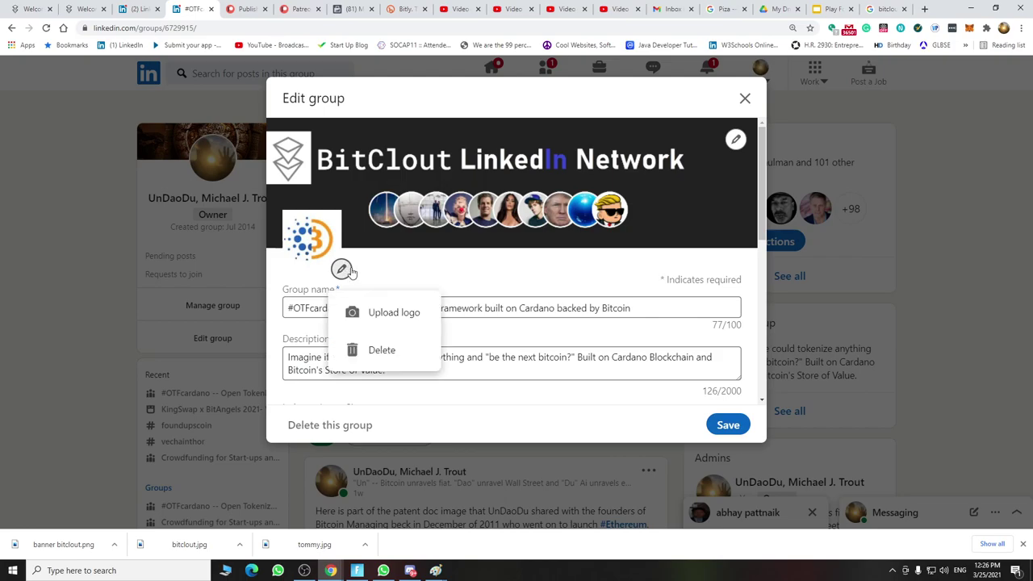
click(383, 316)
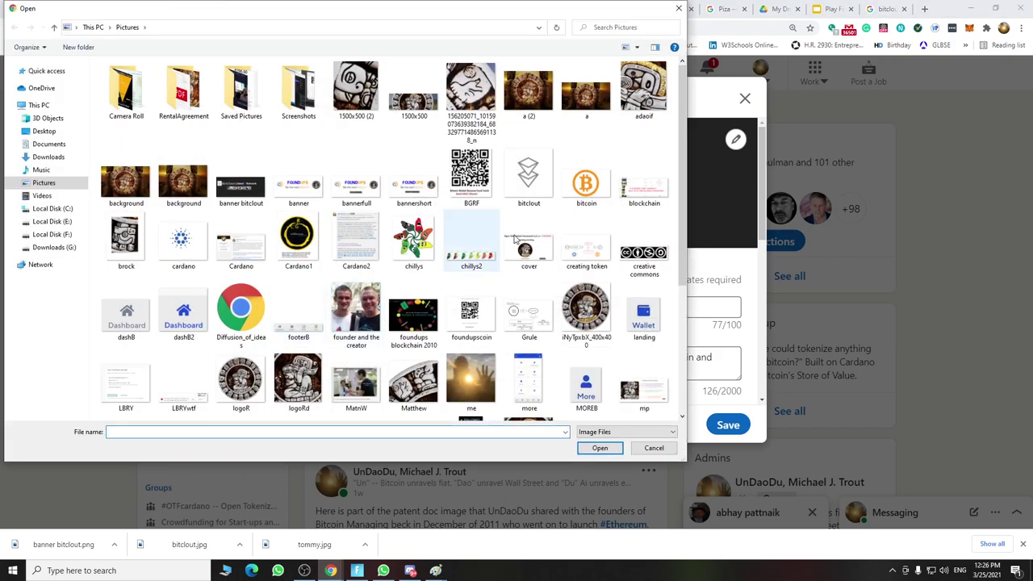
double_click(507, 193)
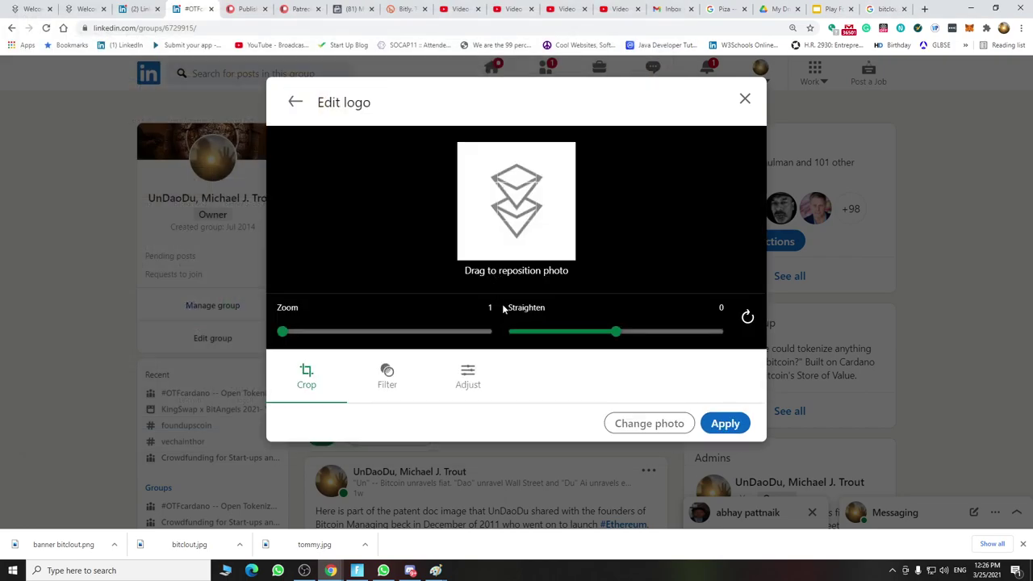
- Select and copy the BitClout wordmark from the banner bitclout image in Paint
mouse_move(435, 570)
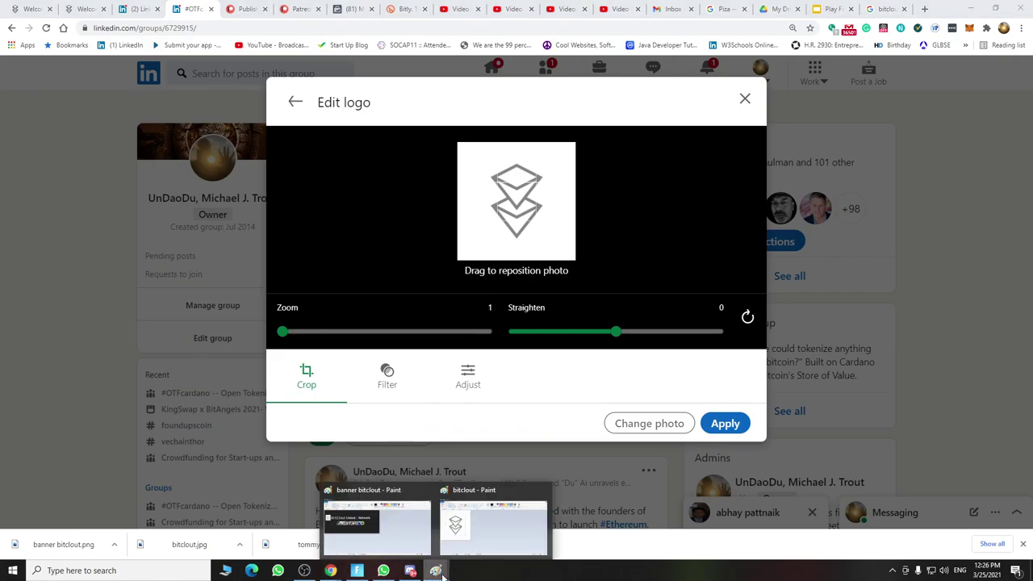
click(372, 537)
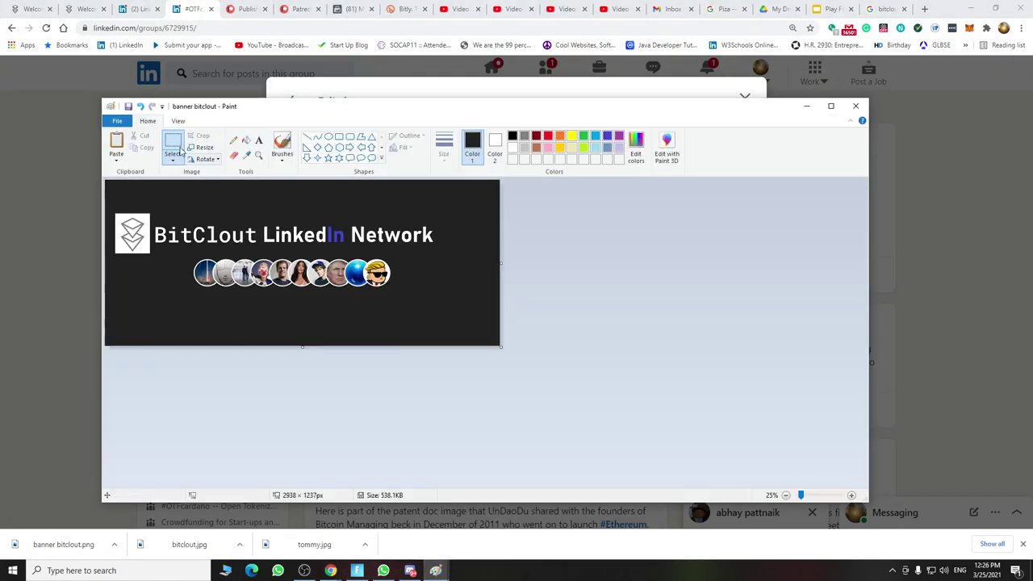
click(173, 144)
drag(152, 219, 260, 249)
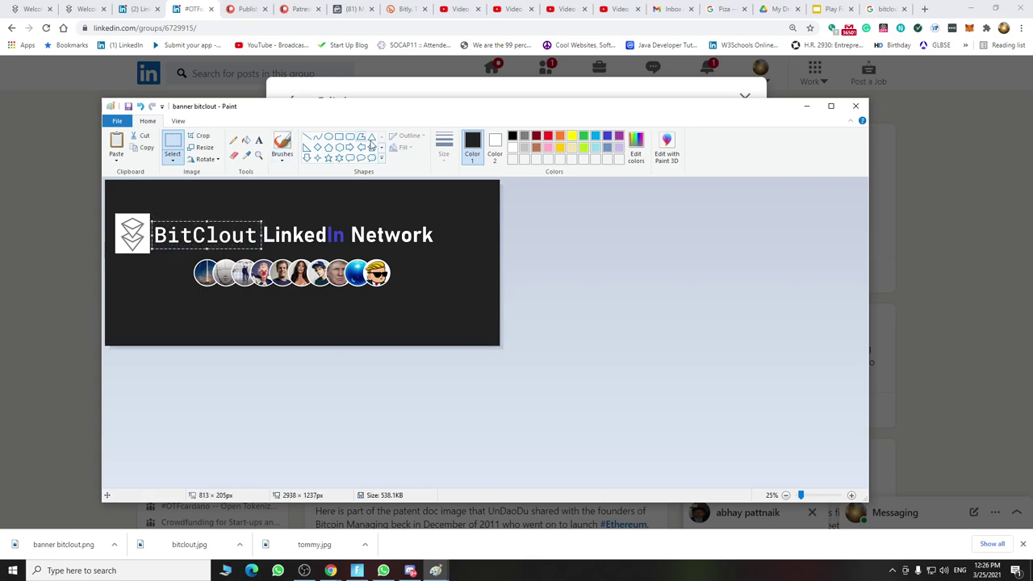
- Close the logo editor without applying it and bring the bitclout image back up
click(806, 106)
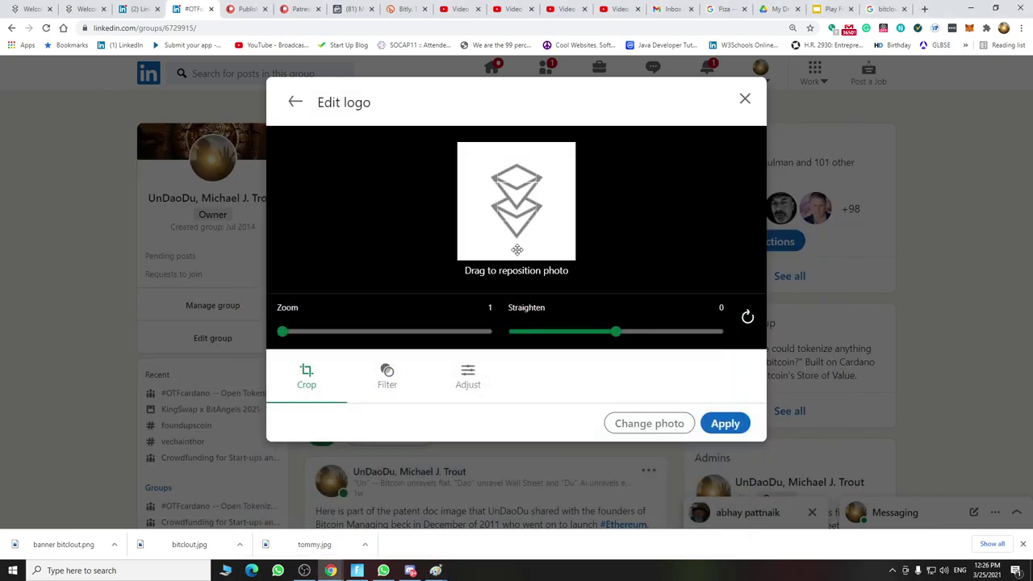
click(745, 98)
click(396, 501)
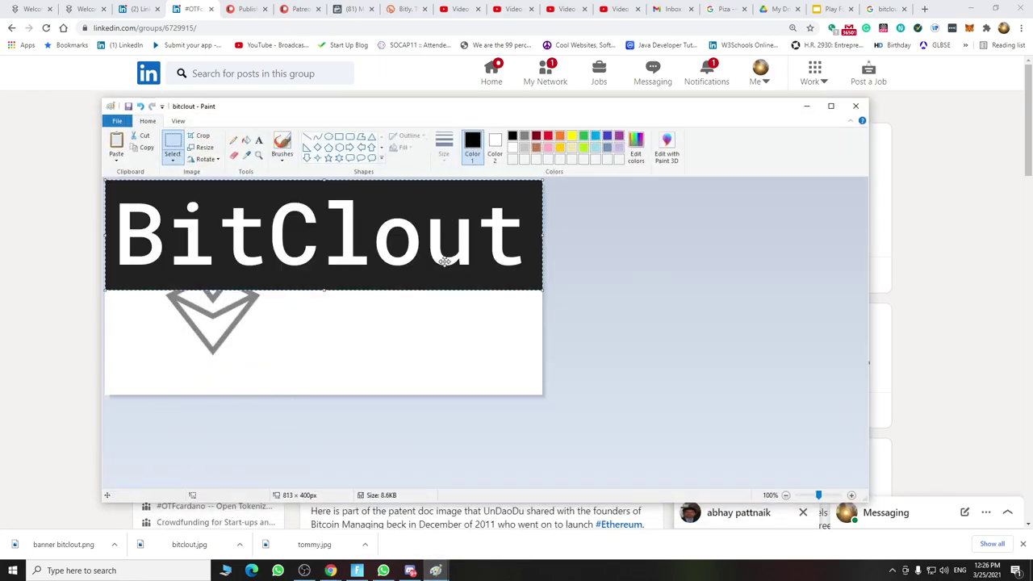
- Shrink the pasted wordmark to 50%, place it below the diamond logo and enlarge the canvas
click(204, 147)
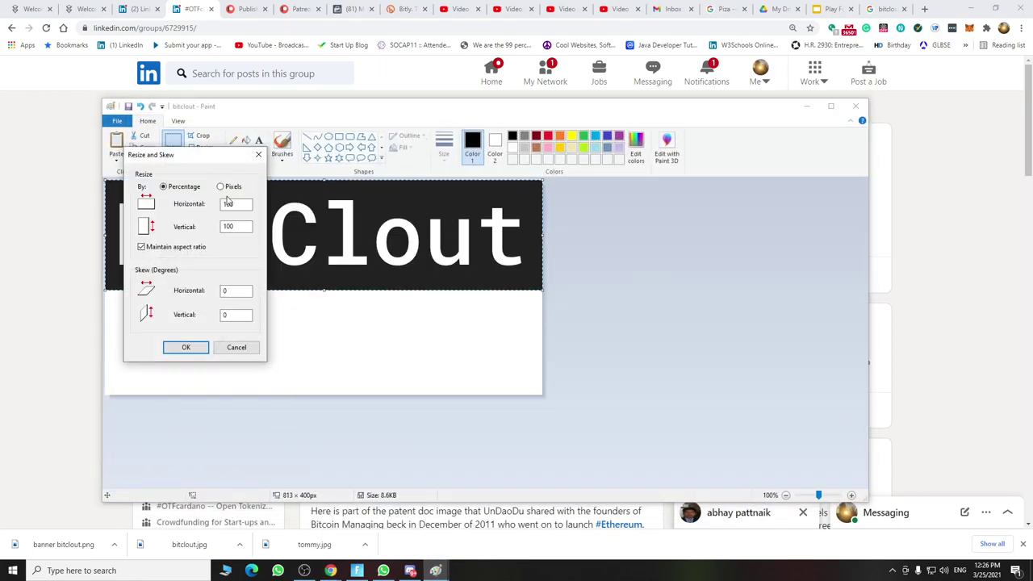
drag(235, 204, 208, 206)
click(187, 348)
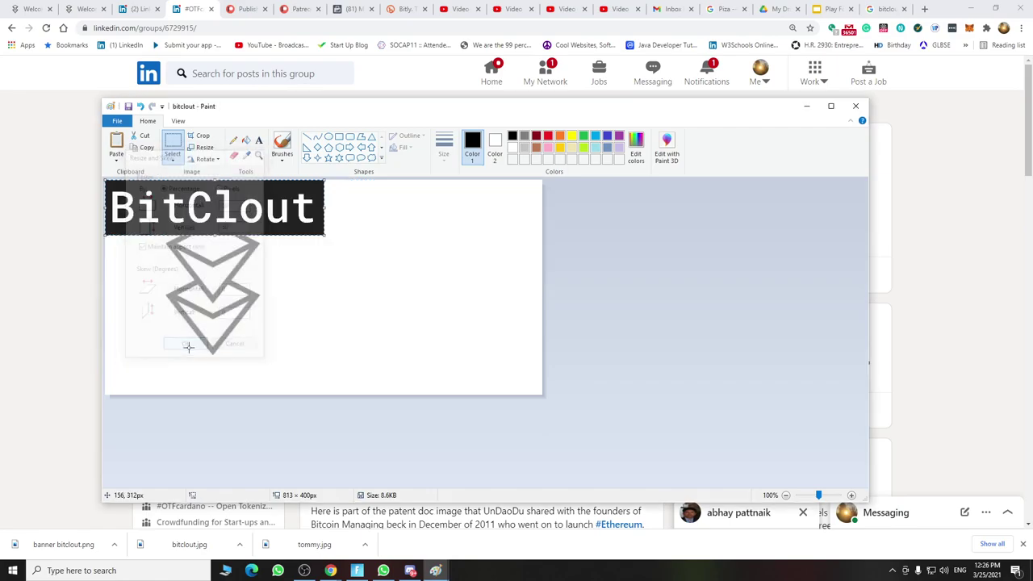
drag(244, 232, 425, 299)
click(448, 321)
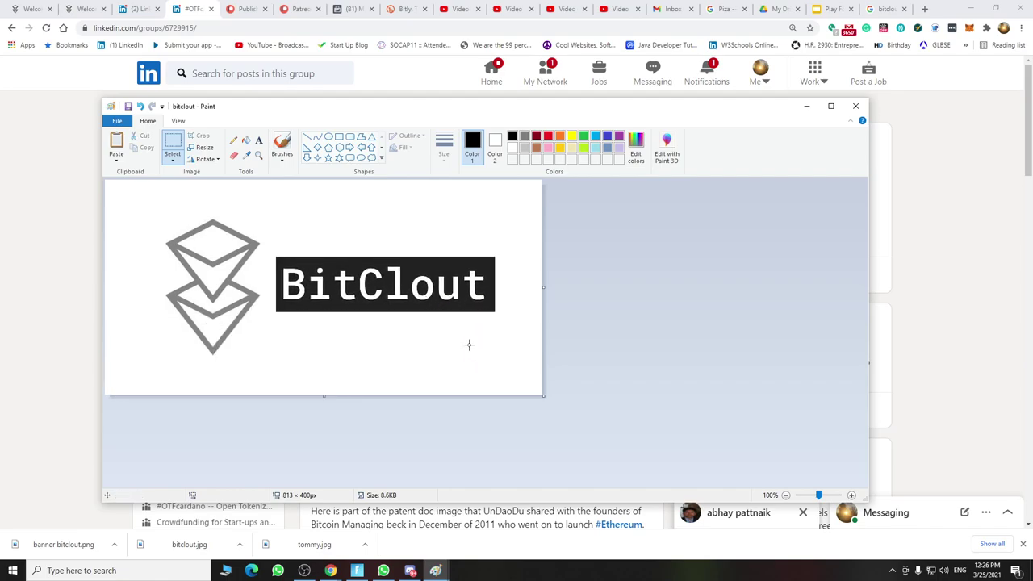
drag(540, 397, 571, 469)
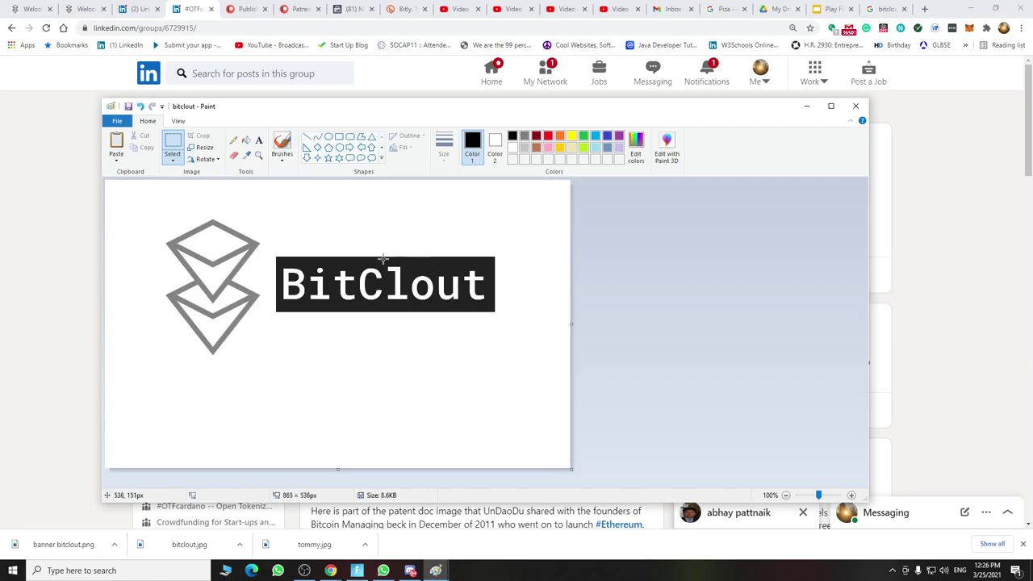
mouse_move(272, 248)
mouse_down()
mouse_move(509, 339)
mouse_move(306, 416)
mouse_up()
- Crop the image to the logo and wordmark and nudge the composition slightly right
drag(371, 461, 75, 241)
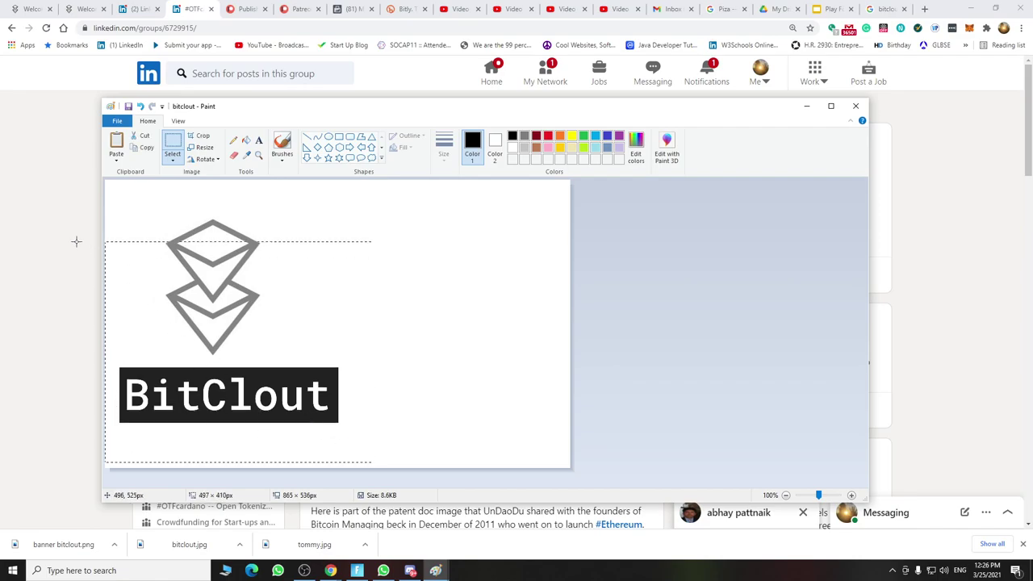
click(197, 136)
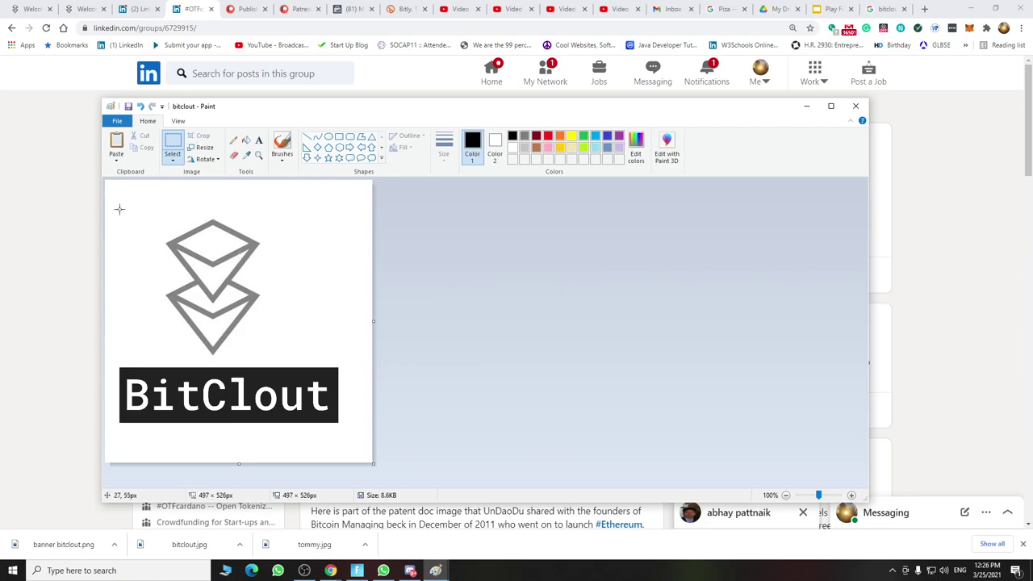
drag(128, 223, 328, 446)
drag(308, 405, 318, 405)
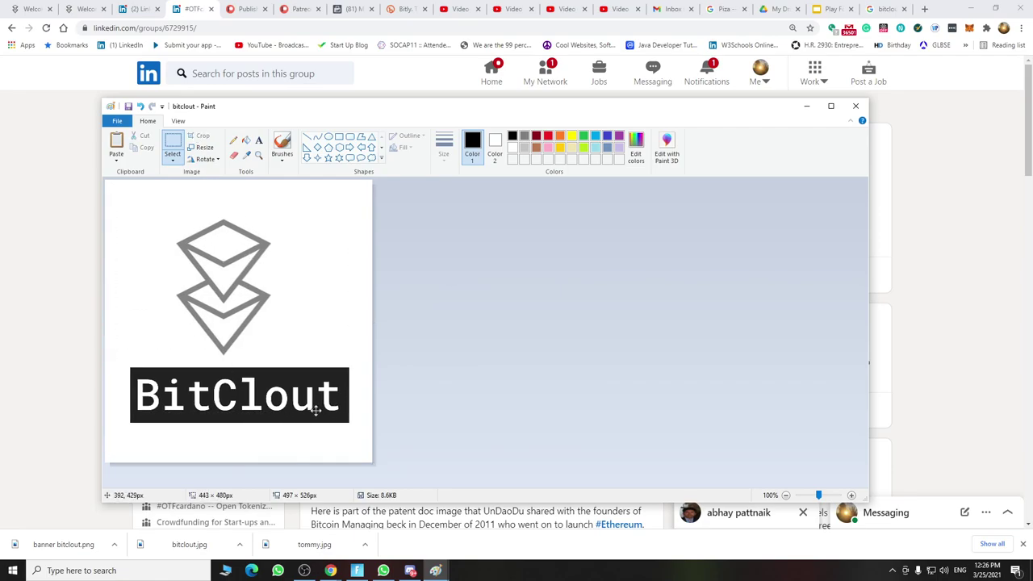
click(323, 184)
- Bring Chrome forward and switch between LinkedIn tabs back to the #OTFcardano group
click(192, 11)
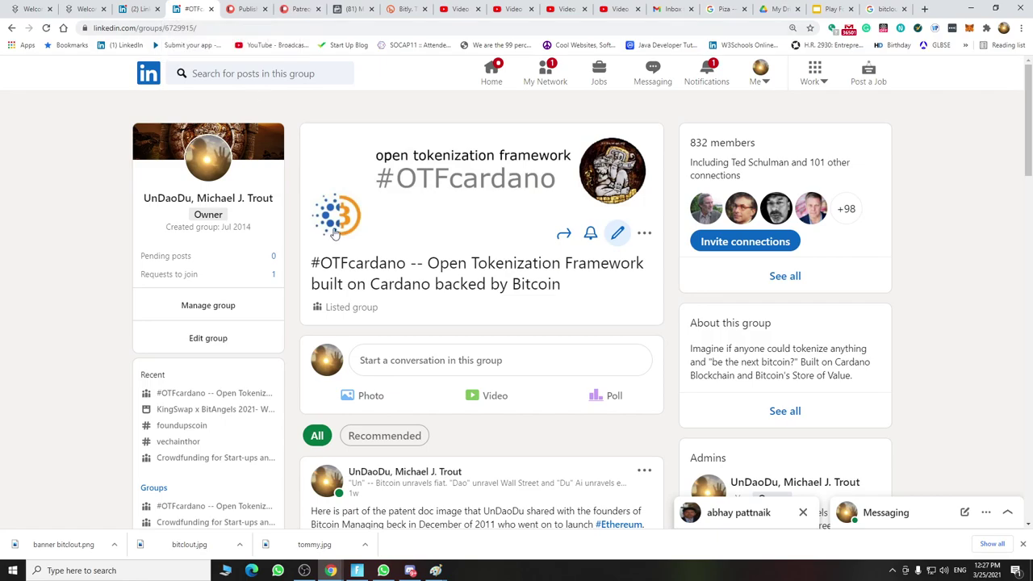
click(140, 14)
click(192, 16)
- Close the Fortnite game window and return to the LinkedIn group page
mouse_move(434, 571)
key(alt+Tab)
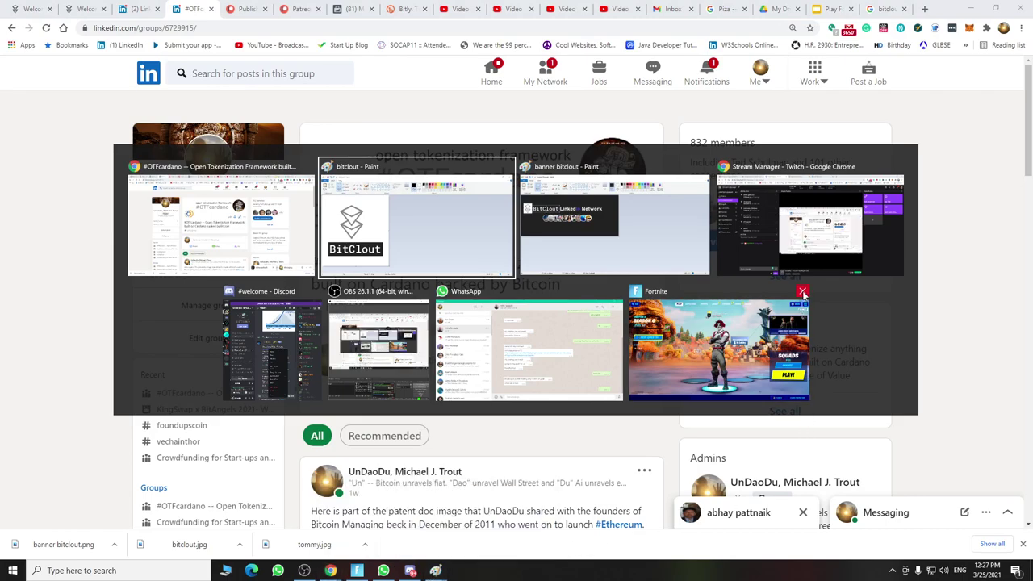
click(803, 292)
mouse_move(704, 340)
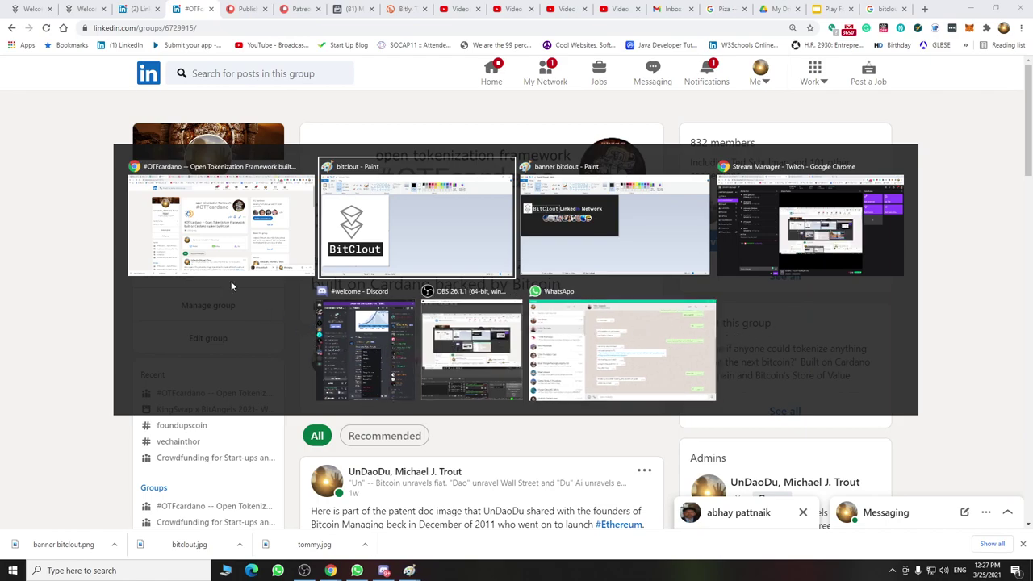
key(alt)
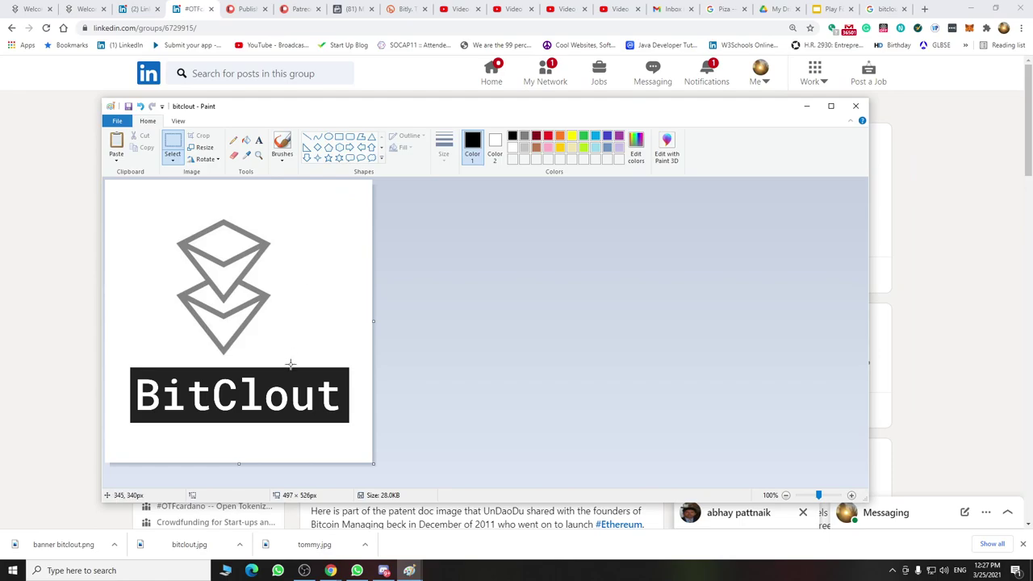
click(925, 132)
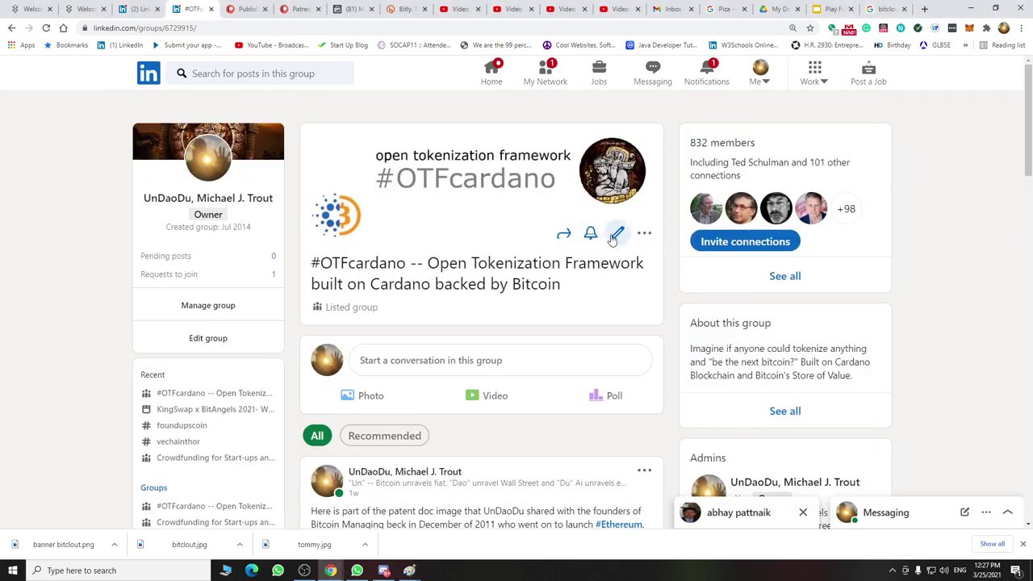
click(206, 342)
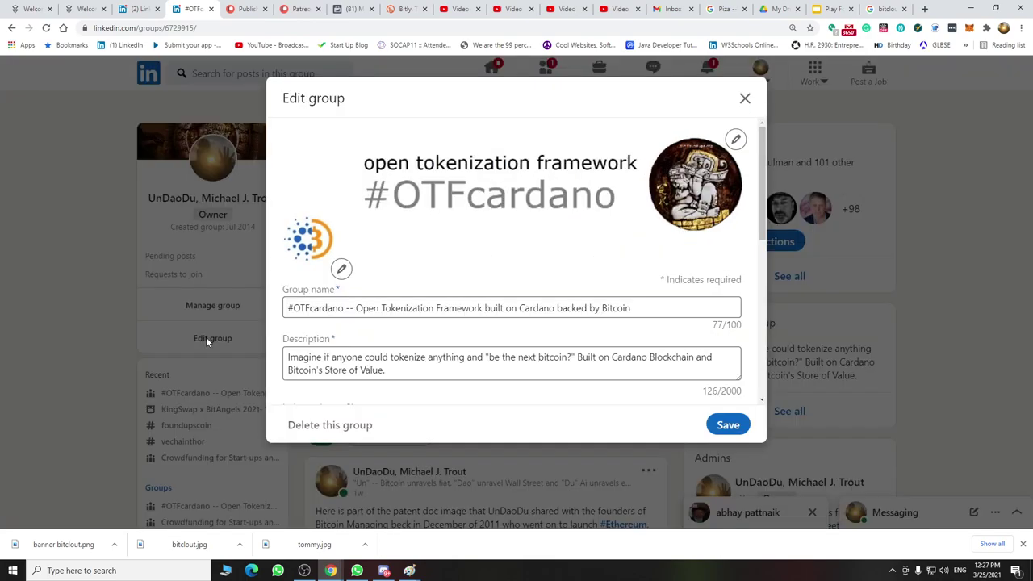
click(735, 140)
click(673, 181)
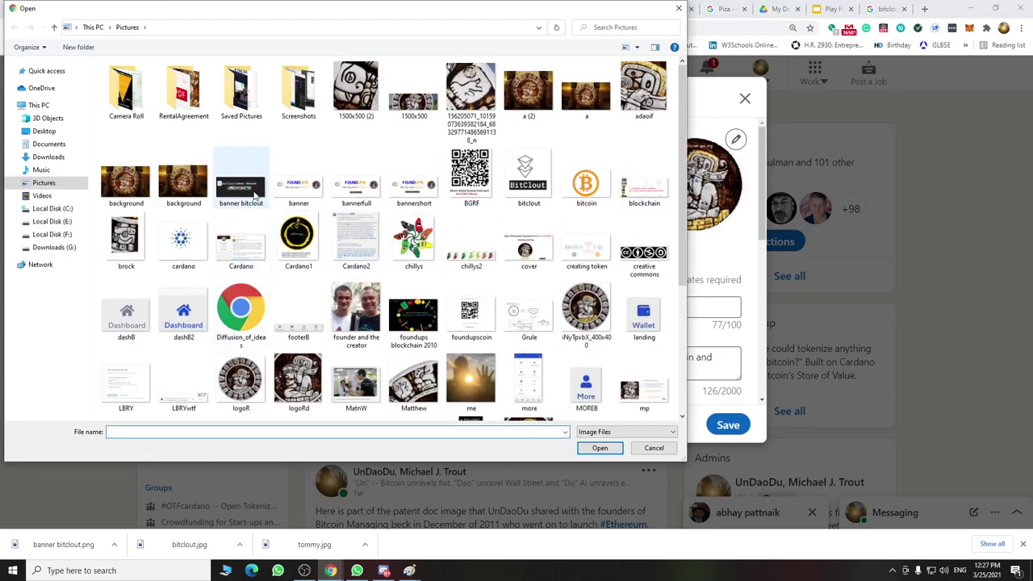
double_click(253, 190)
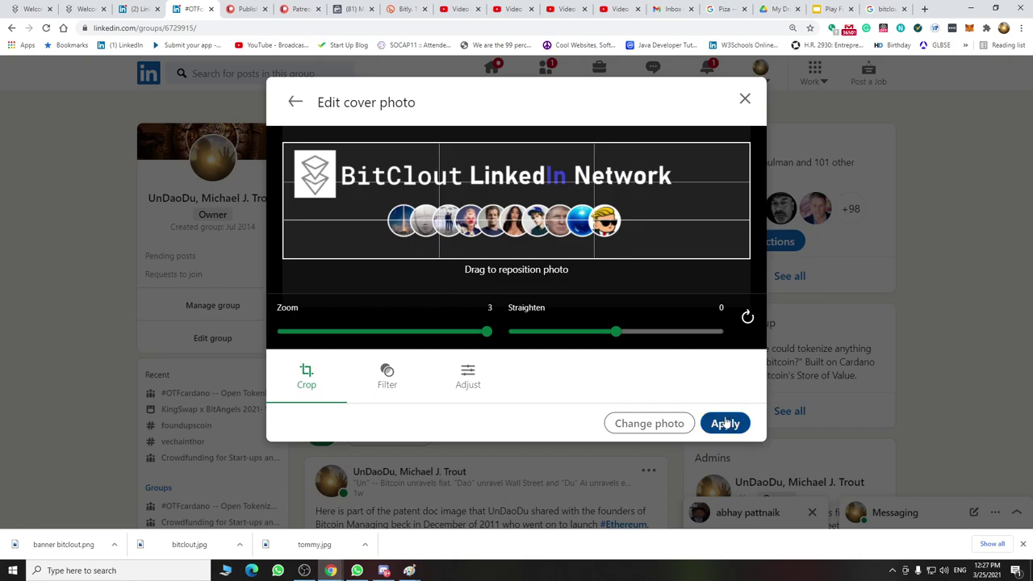
click(744, 99)
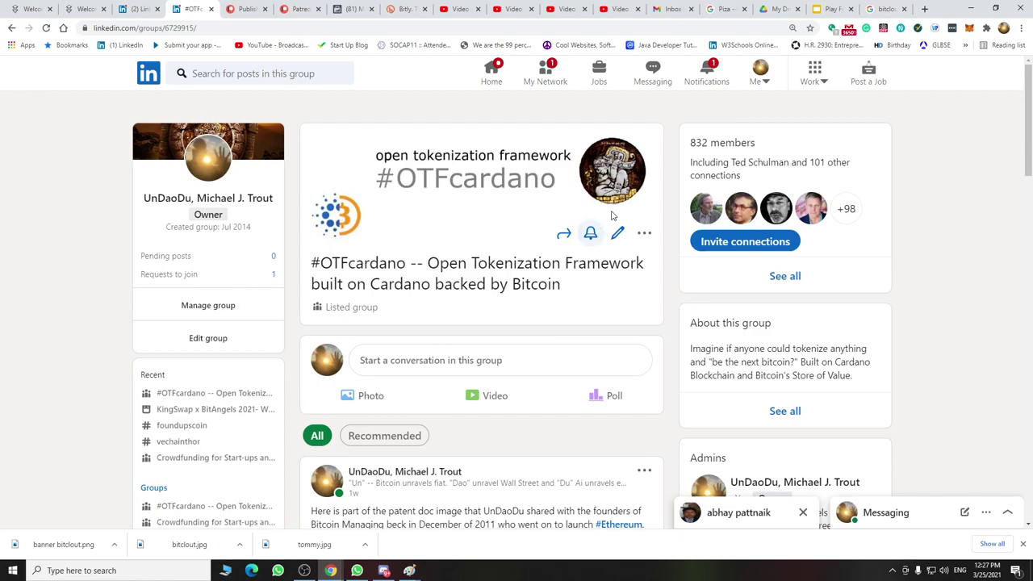
mouse_move(409, 570)
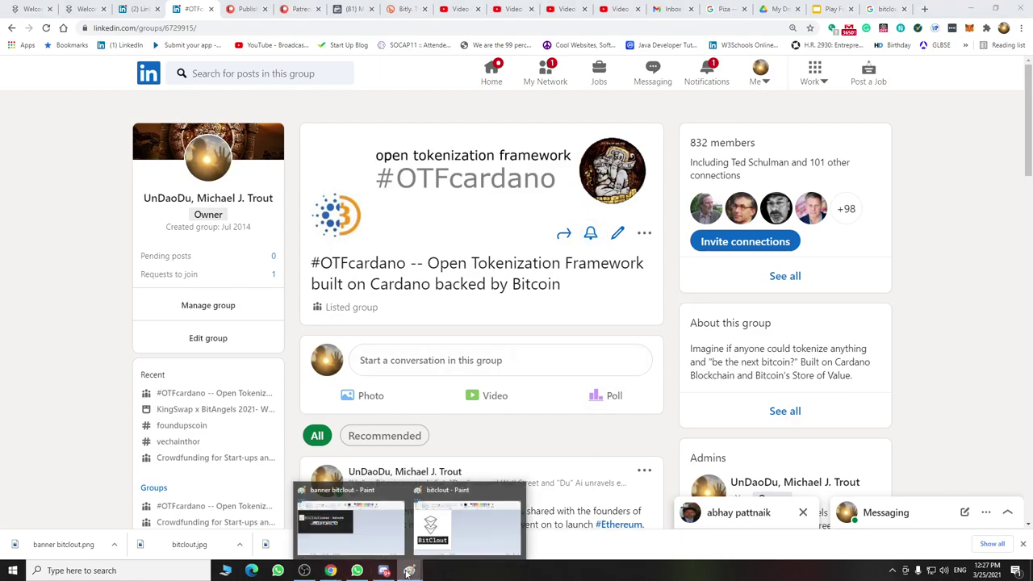
- Shift the banner artwork right, fill the exposed white strip dark, and return to the #OTFcardano tab
click(366, 542)
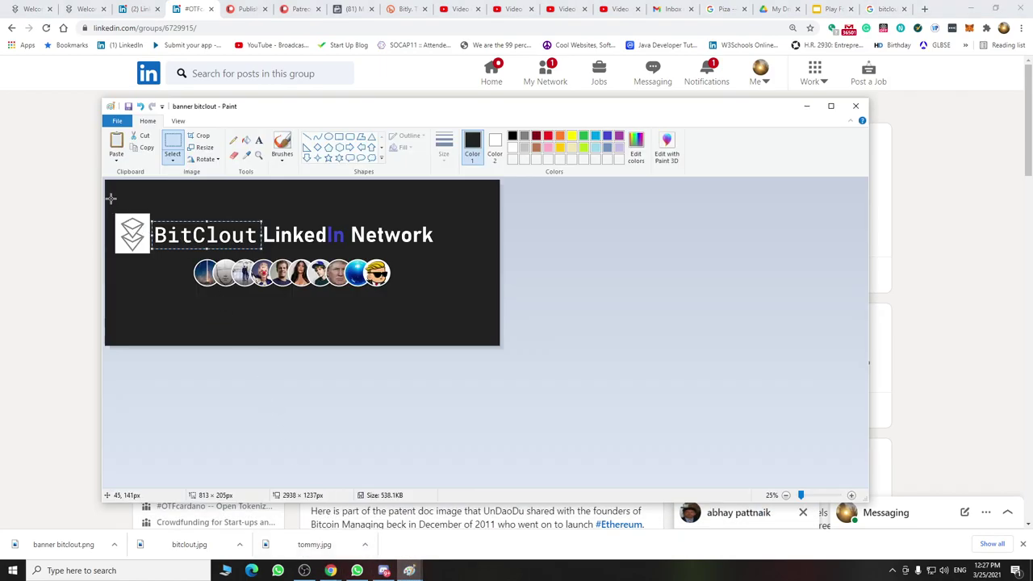
drag(109, 194, 468, 307)
drag(393, 277, 416, 283)
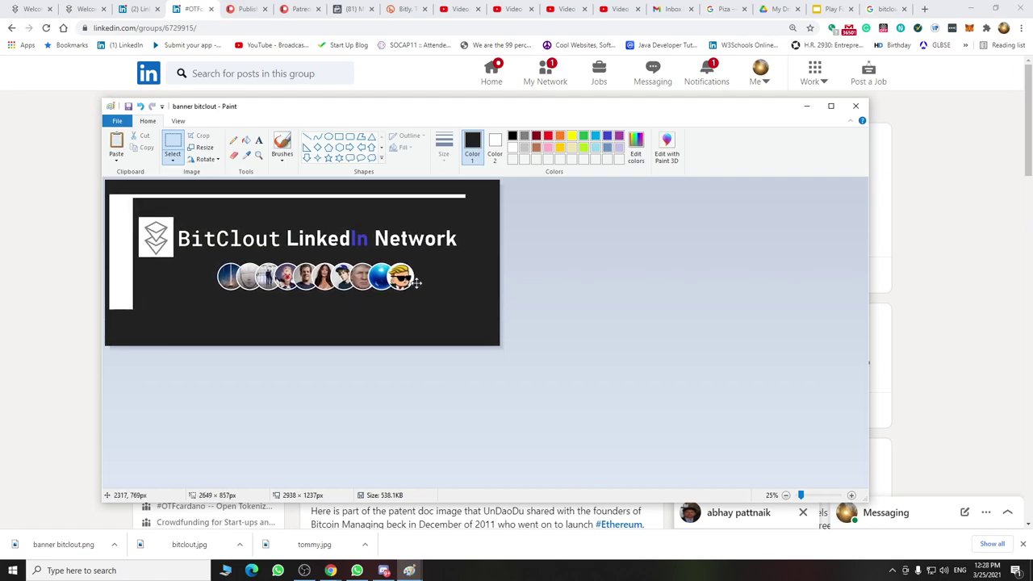
click(246, 139)
click(119, 226)
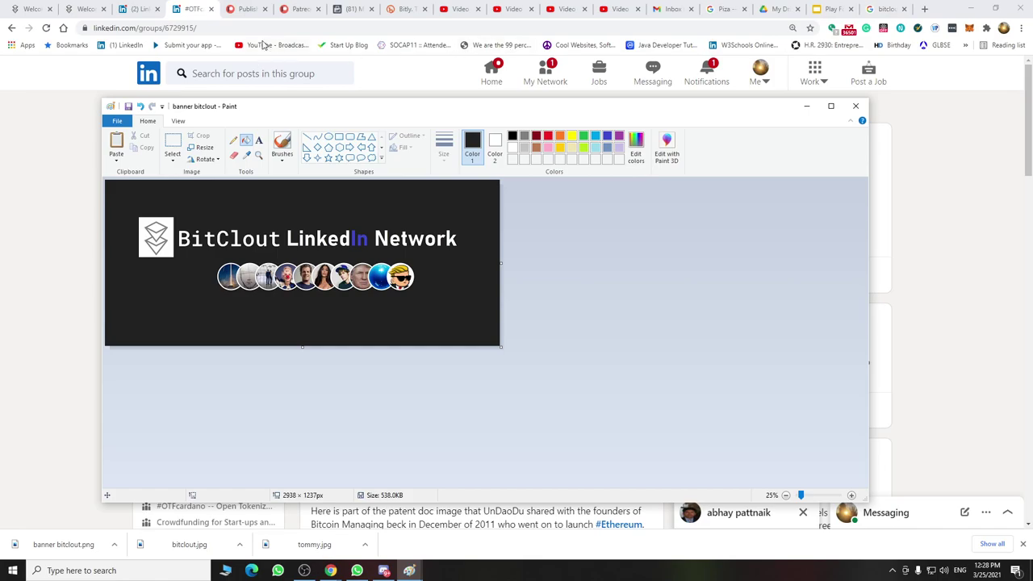
click(147, 10)
click(179, 12)
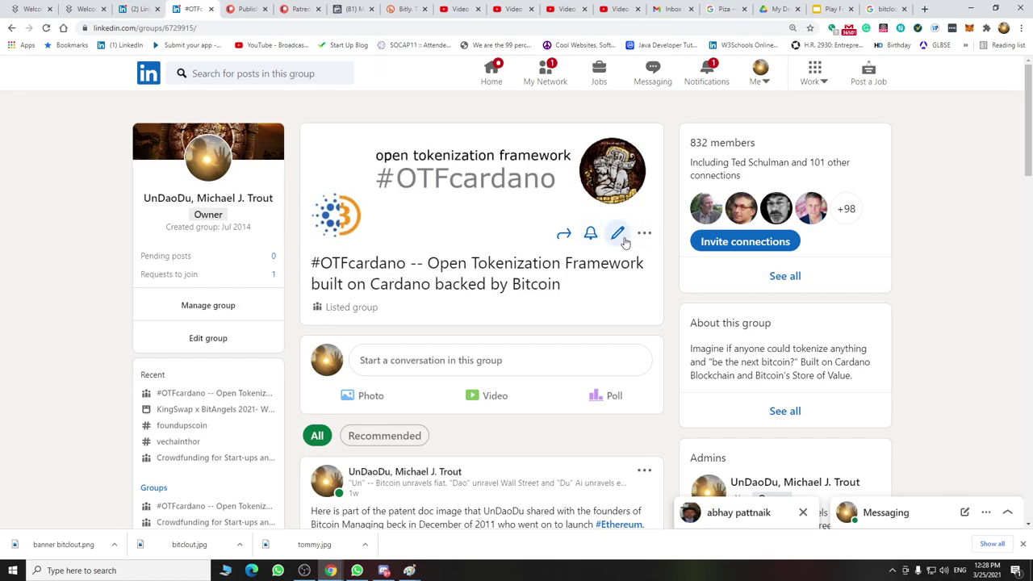
- Upload 'banner bitclout' as the group's cover image and apply it
click(623, 240)
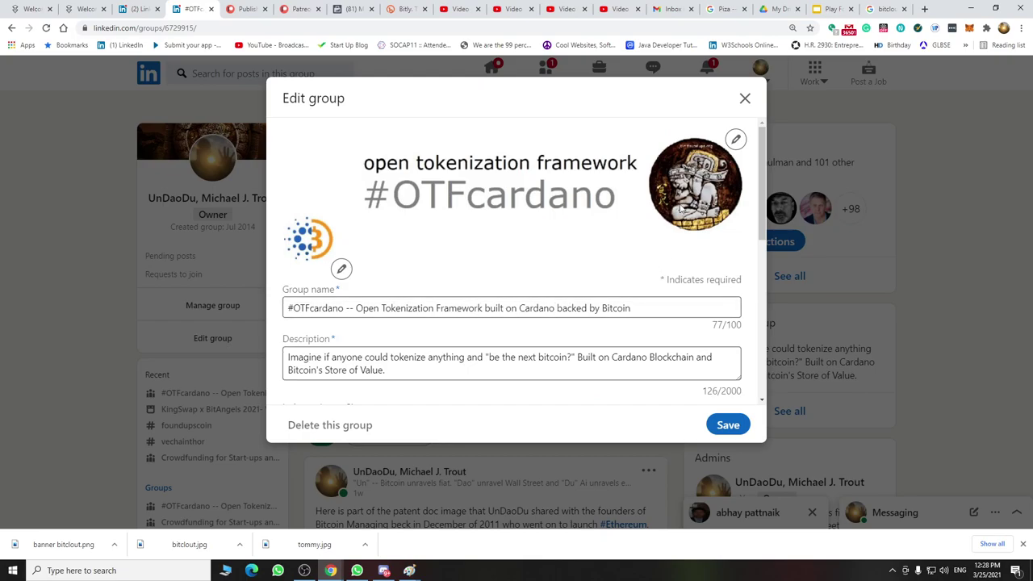
click(735, 140)
click(661, 188)
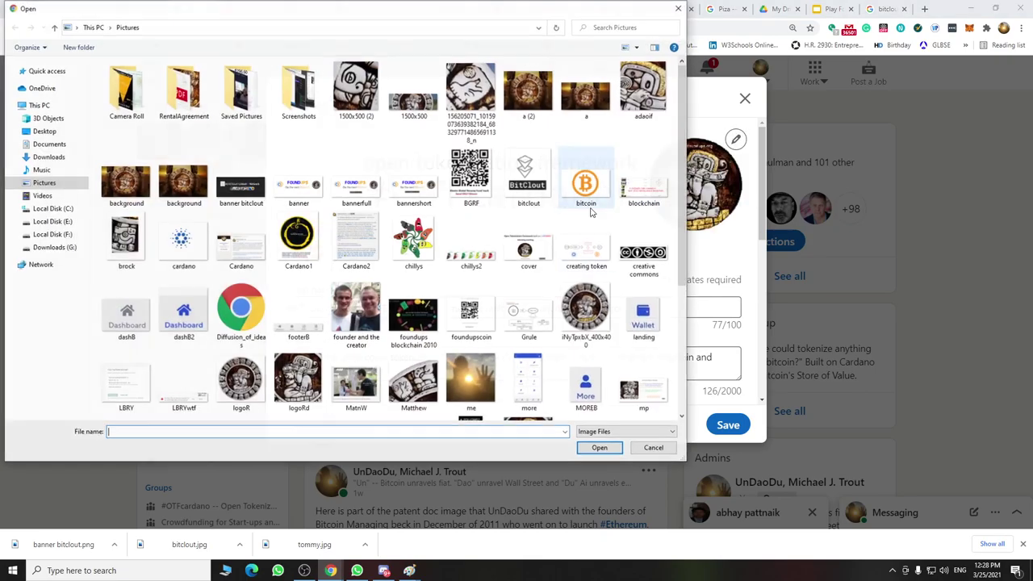
double_click(241, 187)
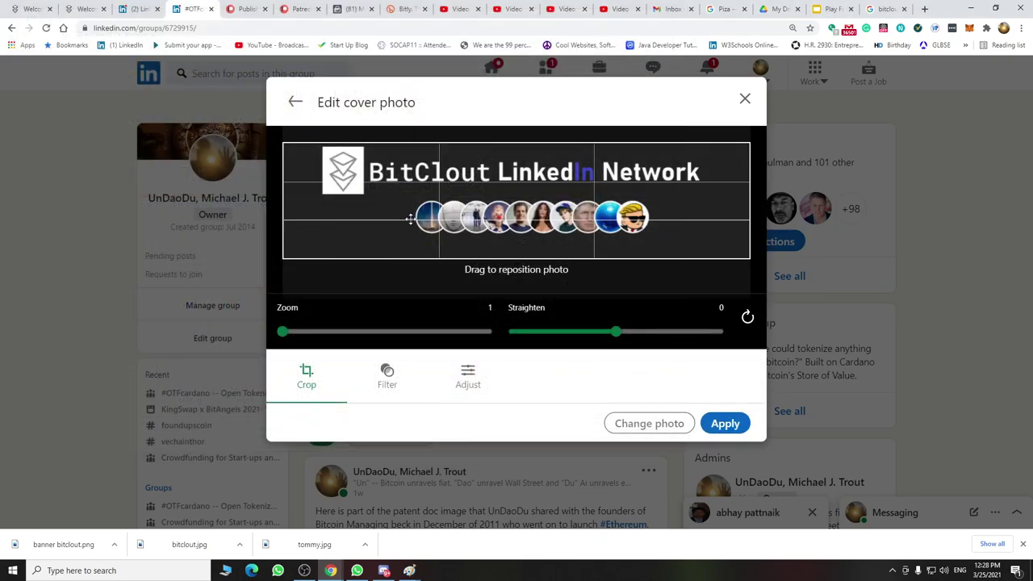
click(725, 423)
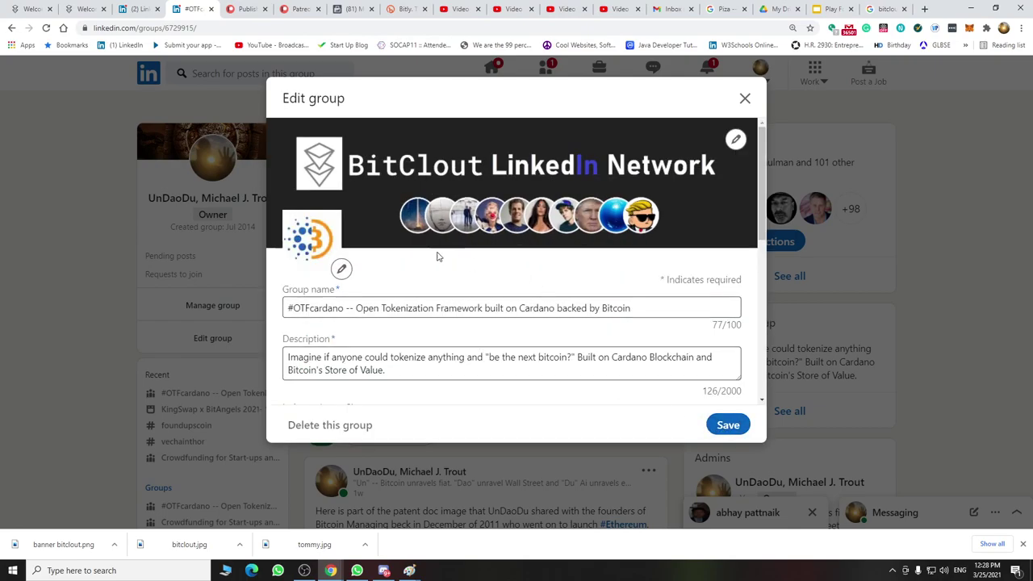
- Upload 'bitclout' as the group's logo and apply it
click(342, 268)
click(387, 310)
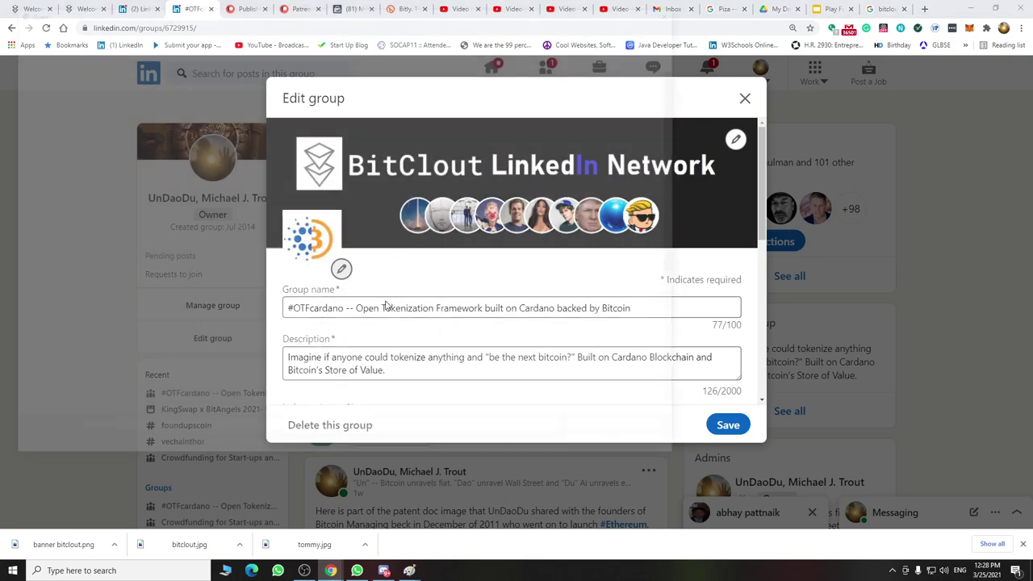
double_click(514, 195)
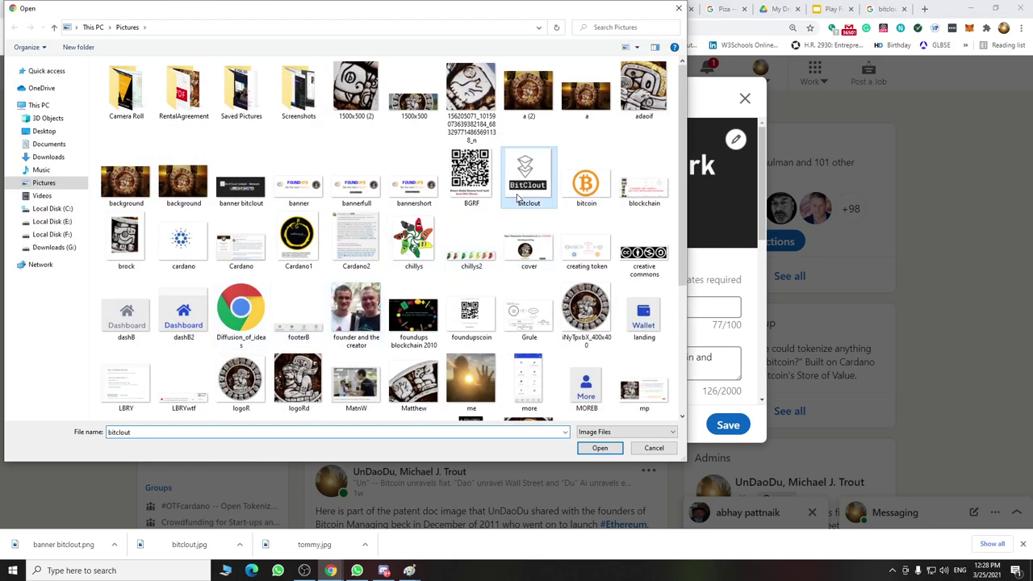
click(724, 424)
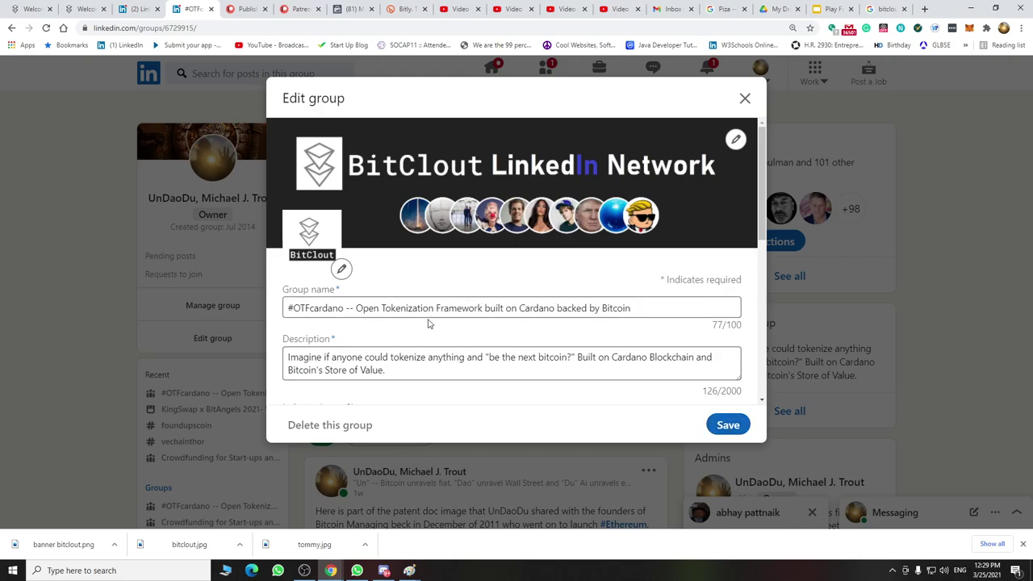
- Replace the group name with 'Bitclout Linkedin Network', trimming the '-- be the clout!' tail and fixing typos
drag(667, 301, 235, 286)
text(Bit)
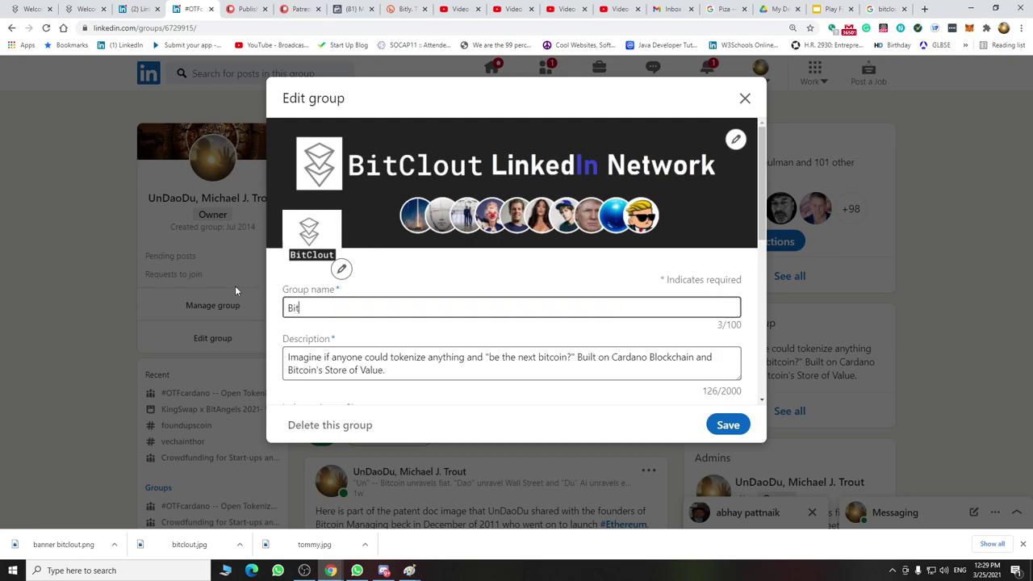
text(clout -- be the clout!)
drag(323, 307, 395, 323)
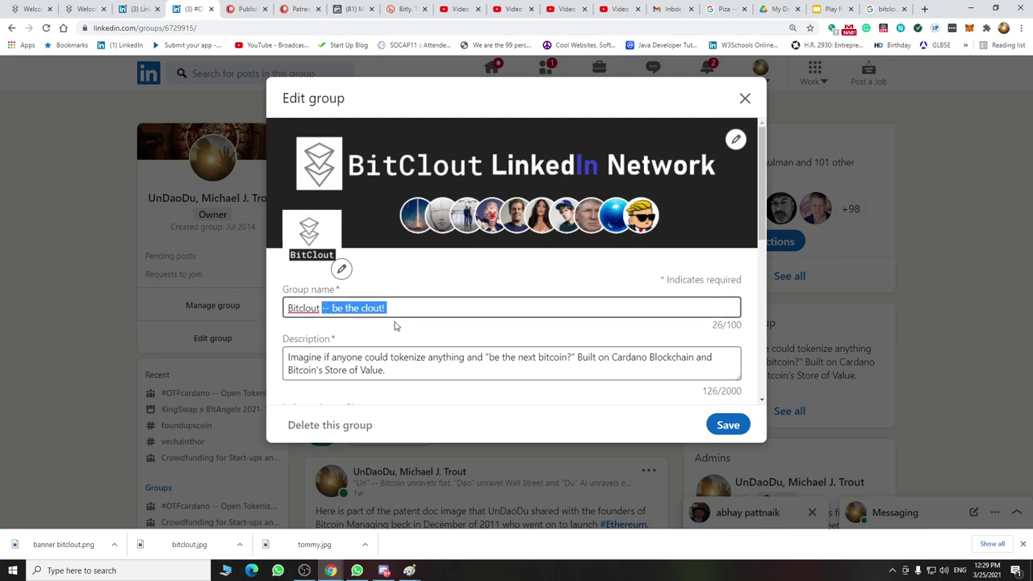
key(BackSpace)
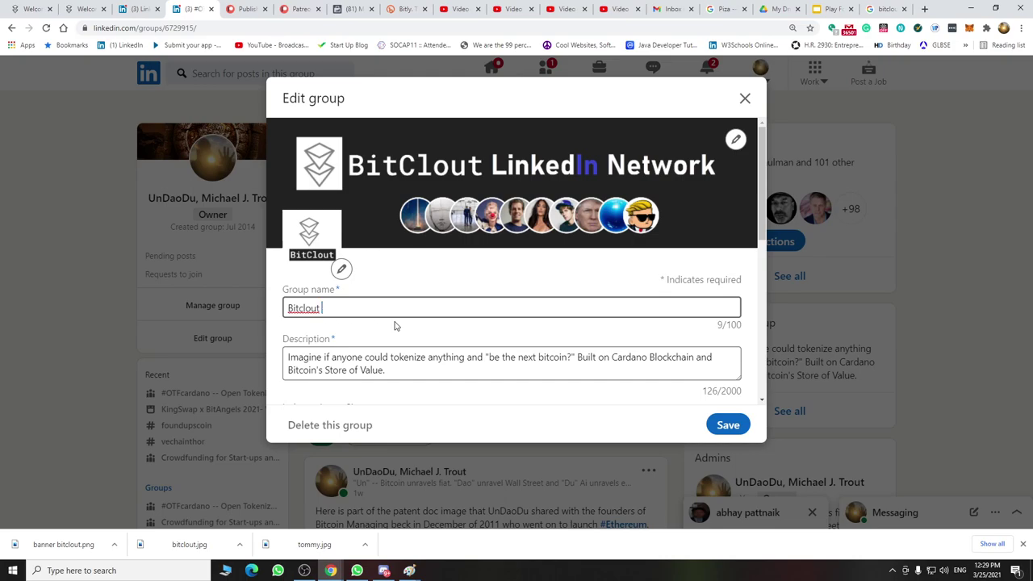
click(288, 308)
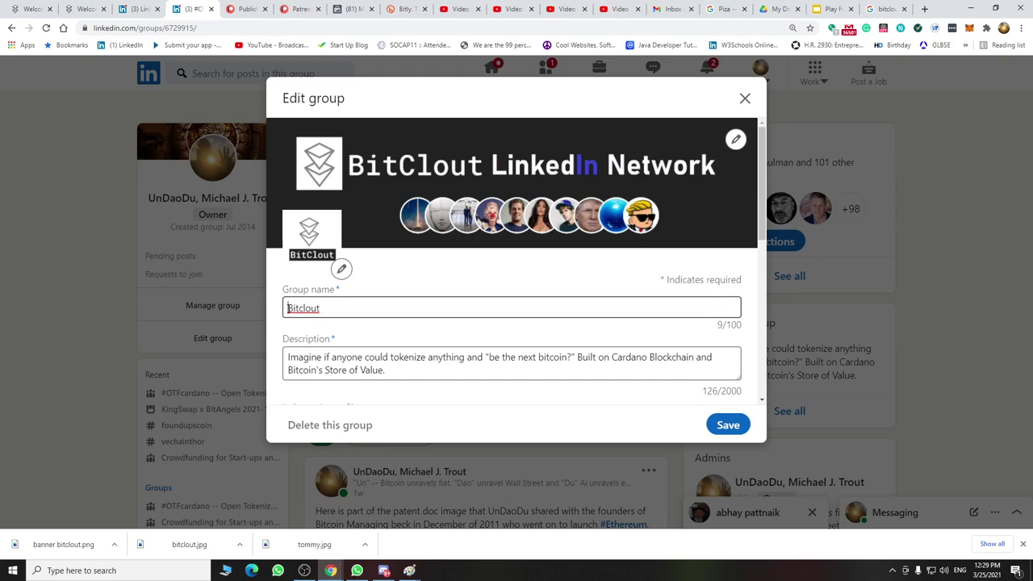
text(Linkedin)
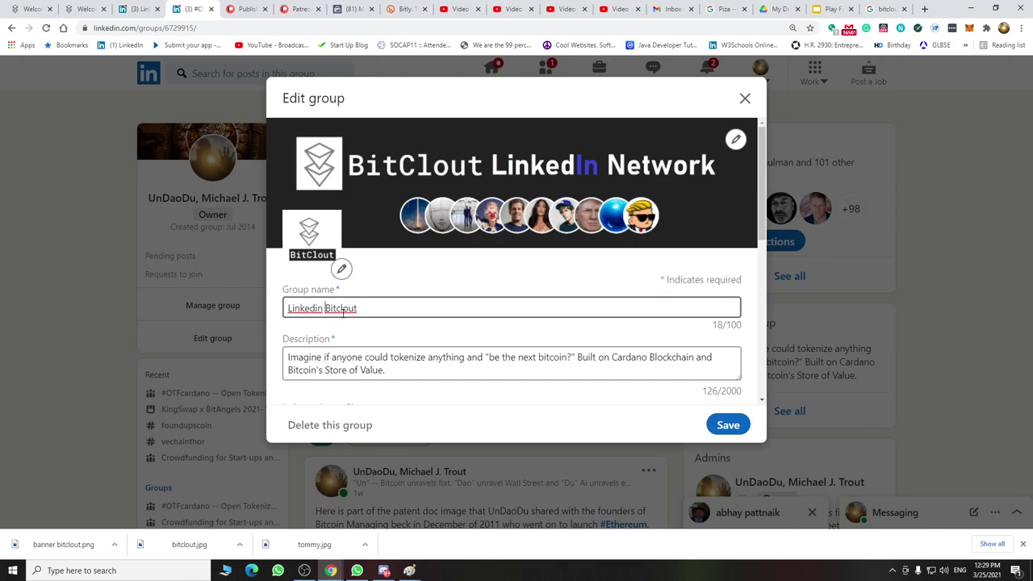
drag(327, 308, 265, 311)
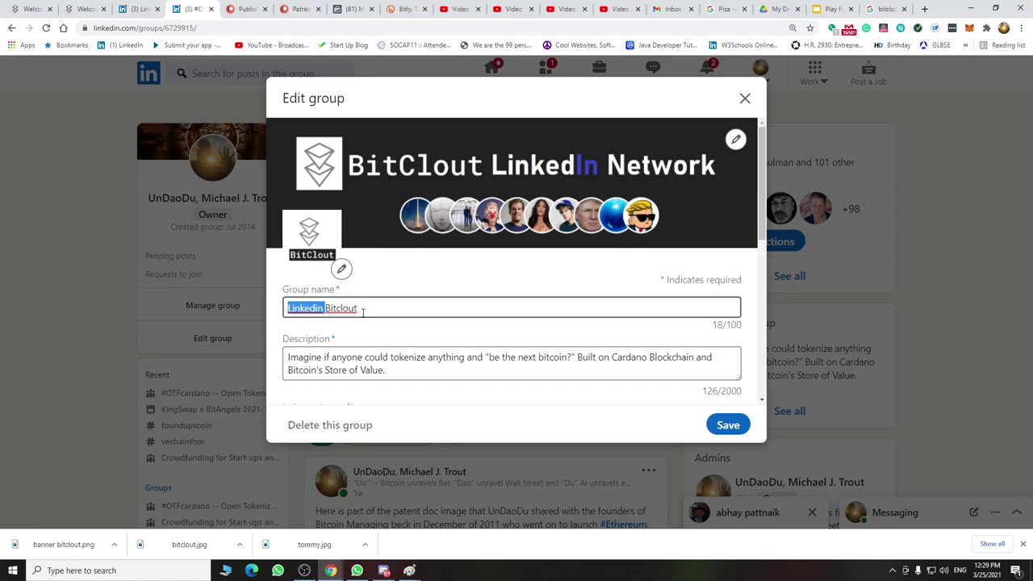
key(BackSpace)
text(Linkedin Net)
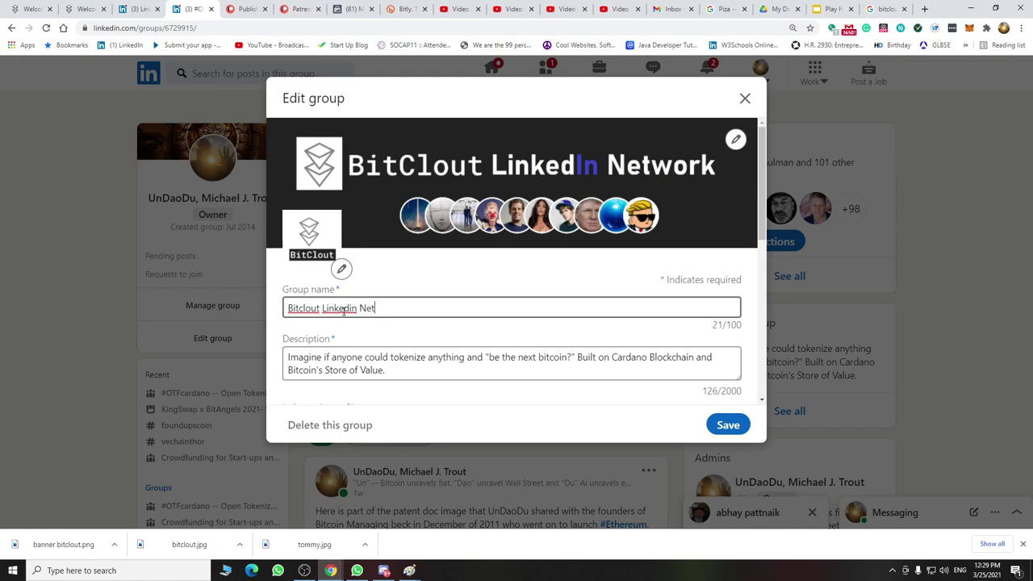
text(work)
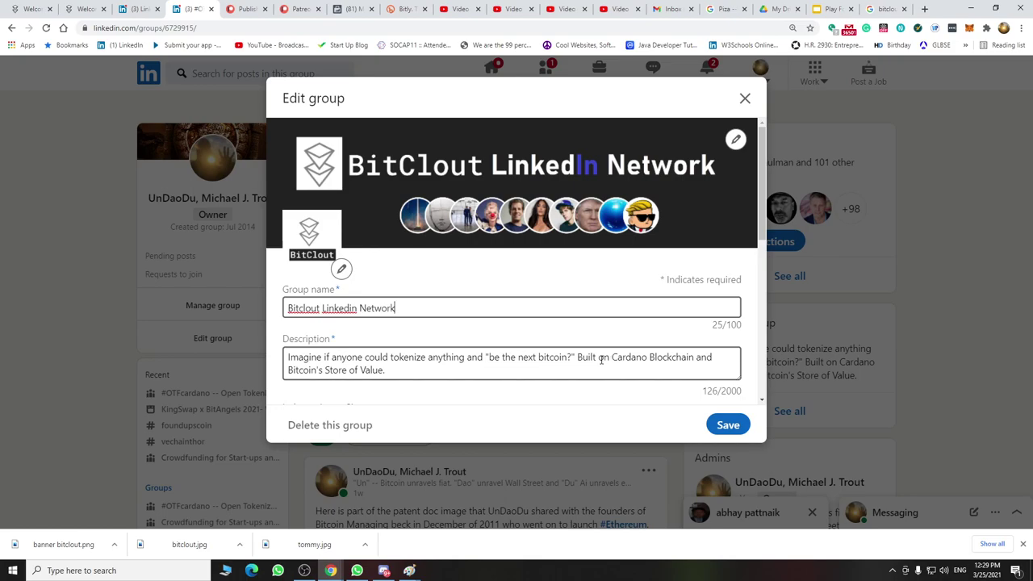
- Delete 'Cardano' and 'Blockchain and' from the group description and try saving
double_click(622, 359)
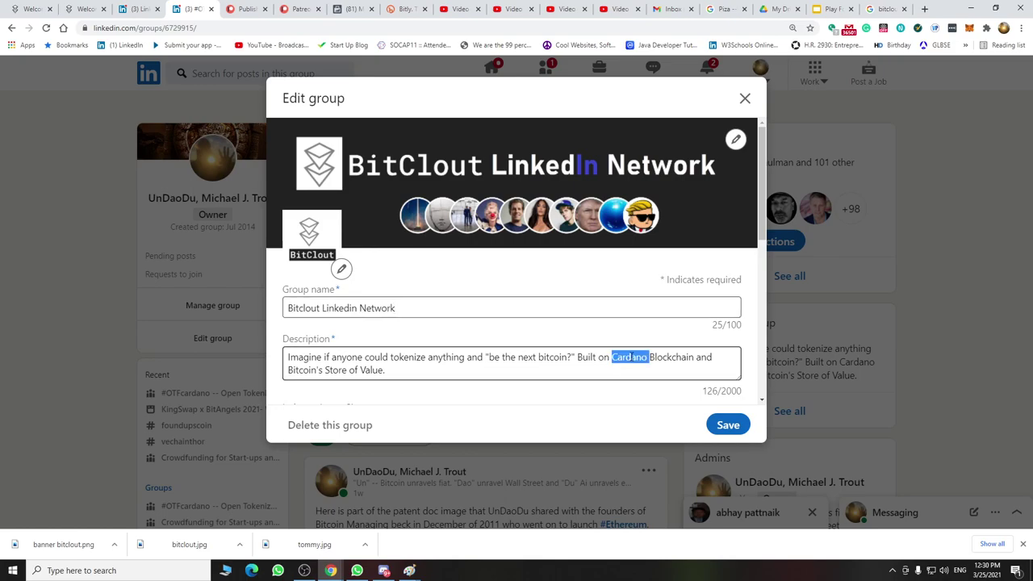
key(BackSpace)
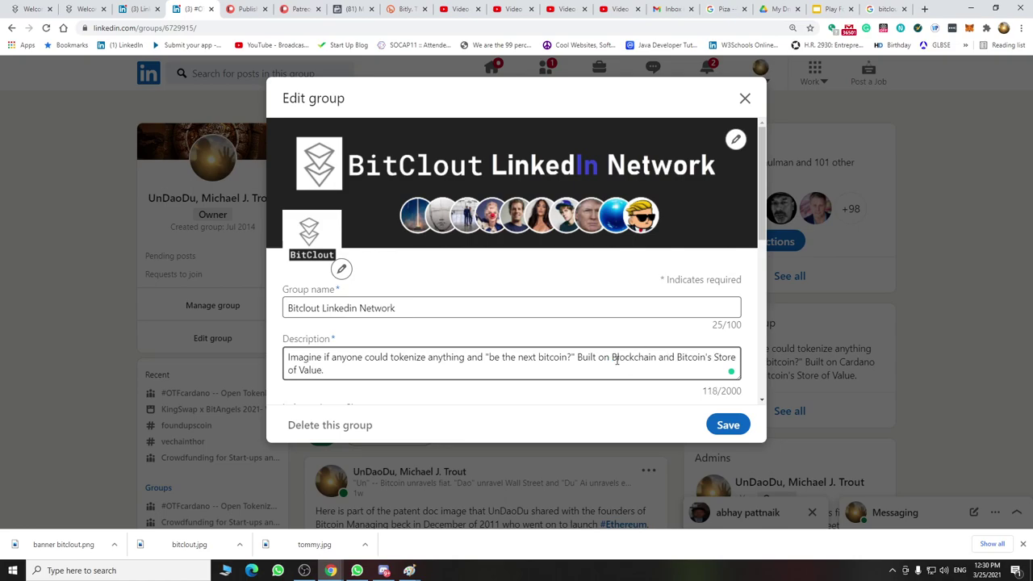
drag(612, 356, 675, 359)
key(BackSpace)
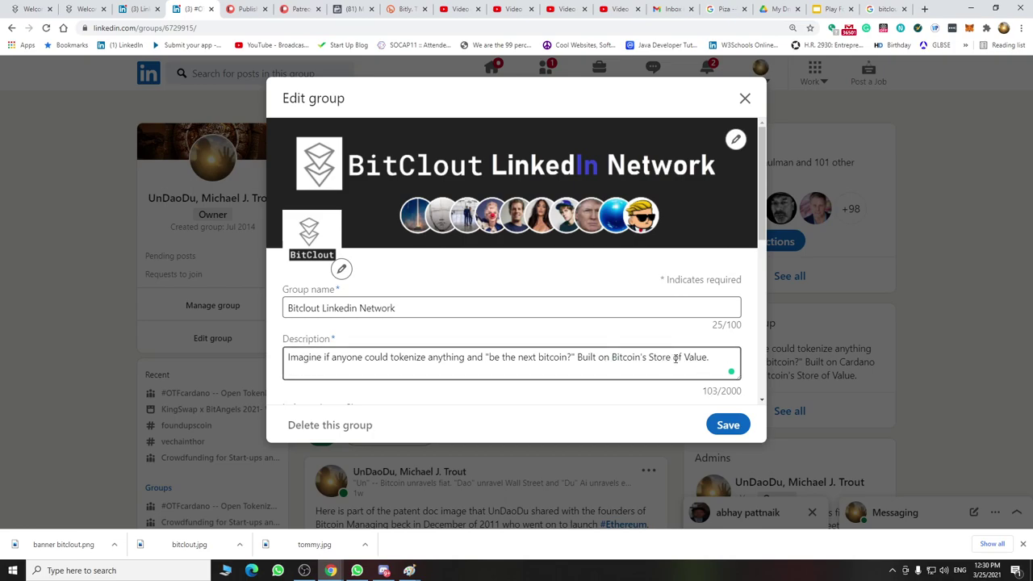
click(731, 428)
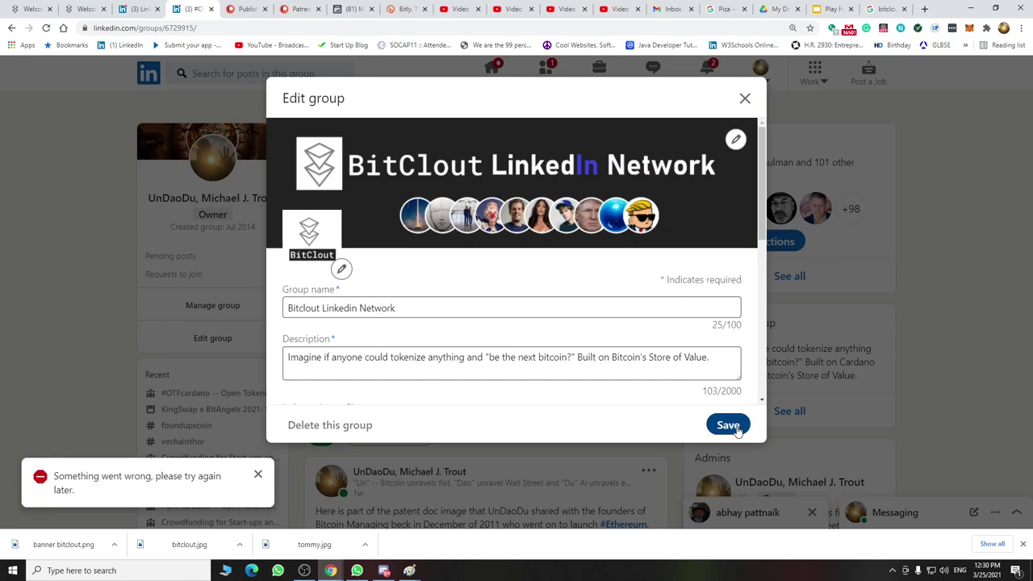
- Replace 'anything' with 'themselves', retry the save, then close the group editor after the error
click(438, 357)
double_click(440, 357)
text(themsel)
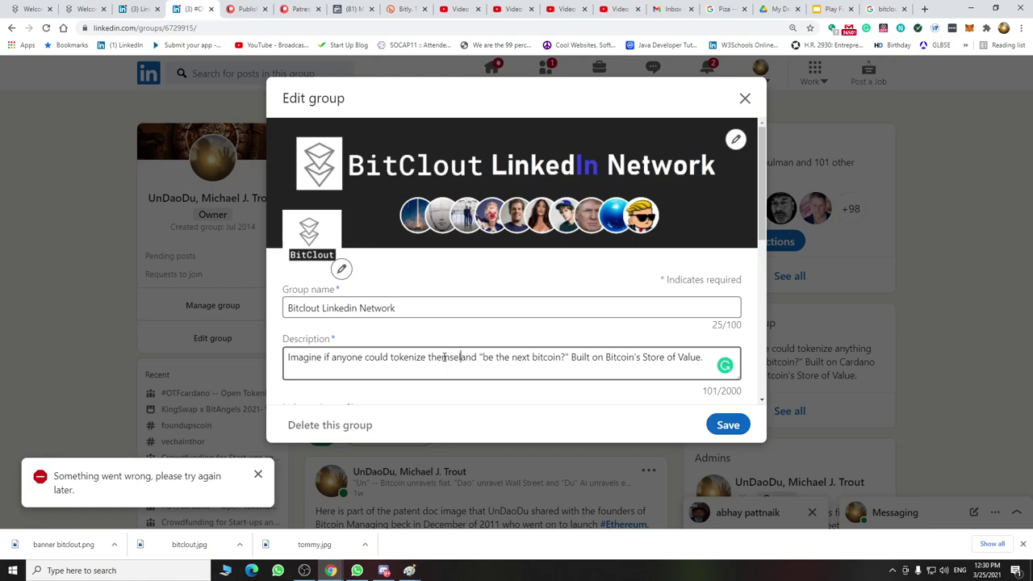
text(ves)
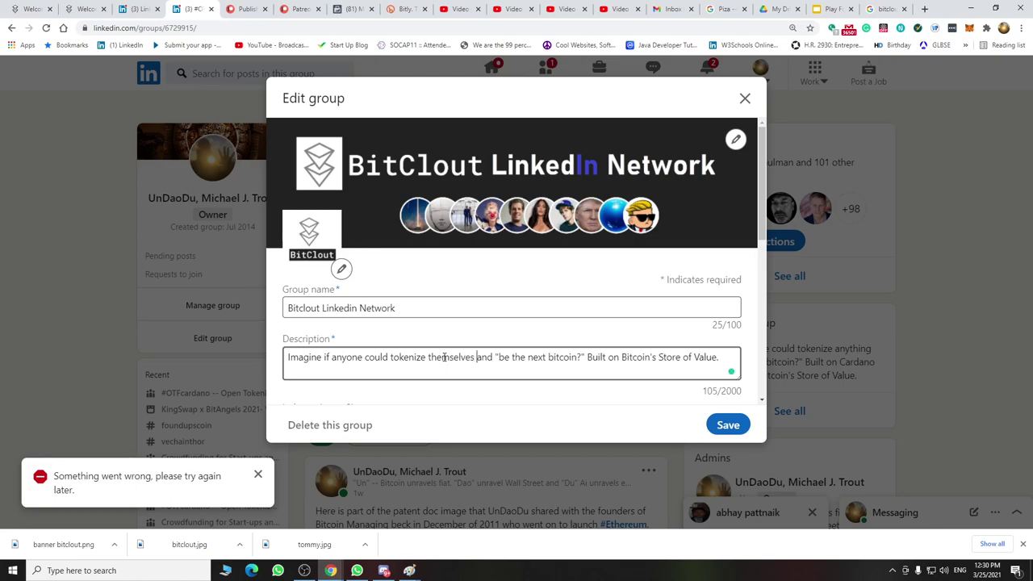
click(729, 426)
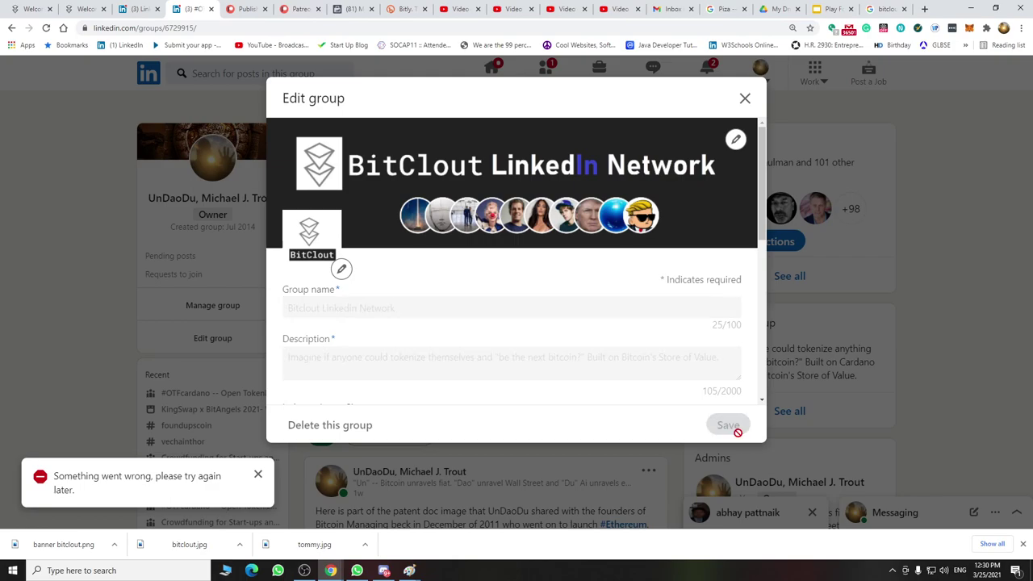
click(744, 99)
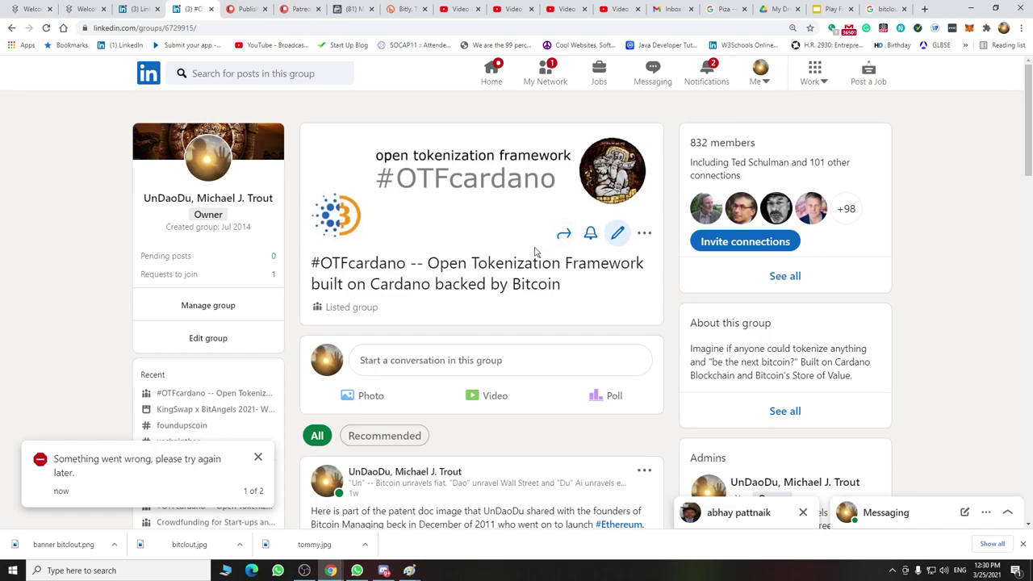
- Reload the group page and replace its cover with the banner bitclout image, saving the change
click(48, 28)
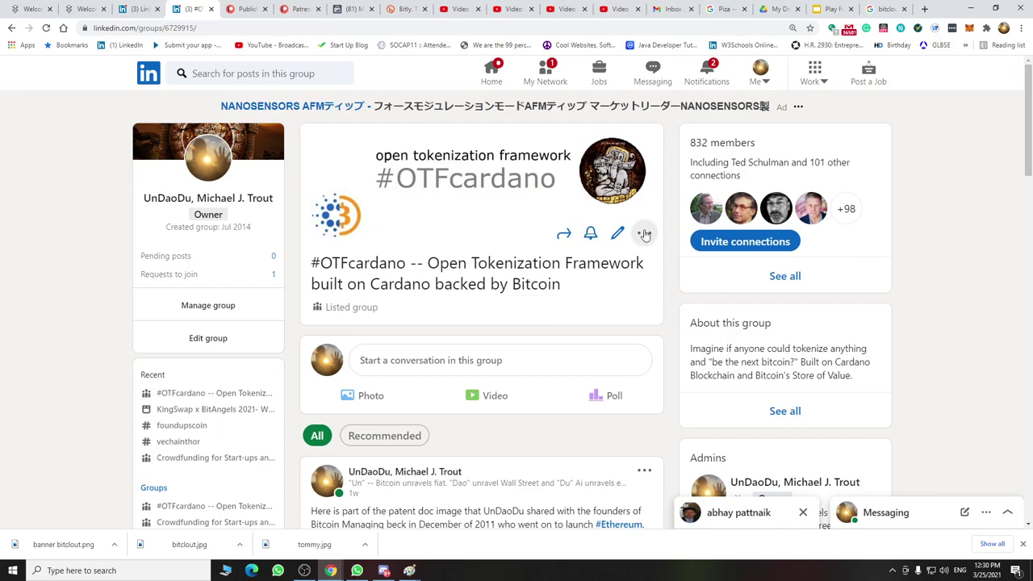
click(644, 233)
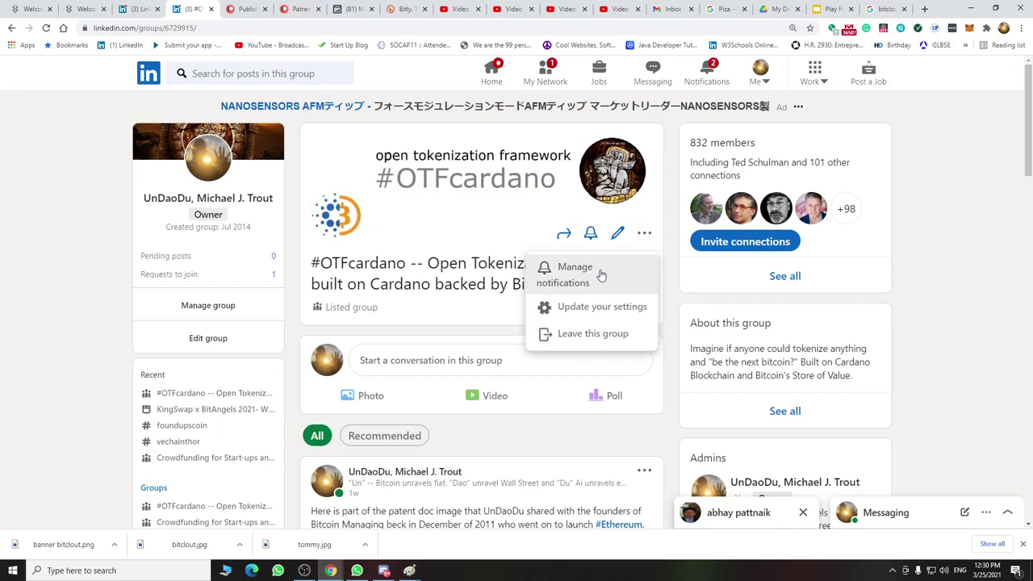
click(616, 233)
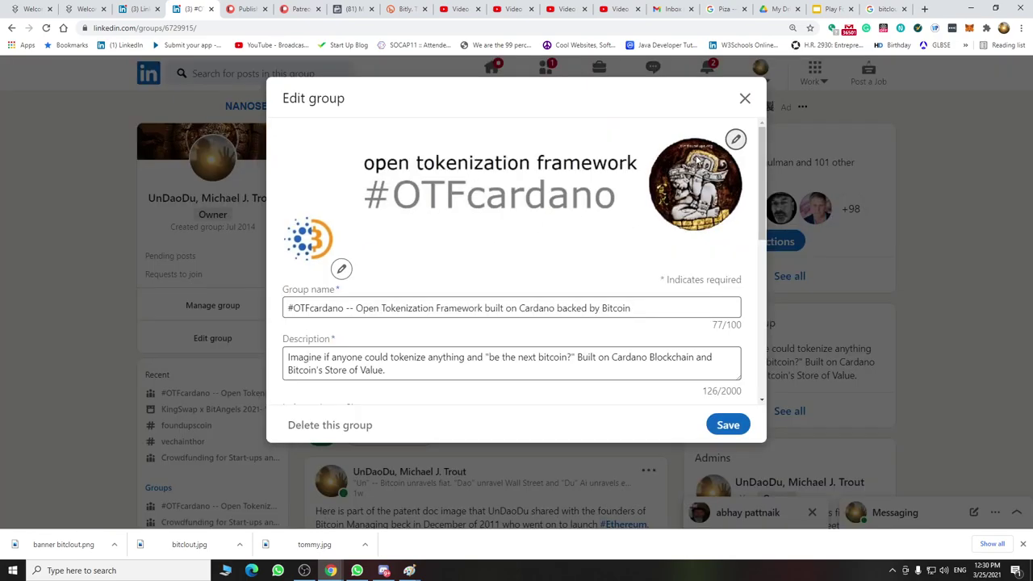
click(735, 140)
click(682, 187)
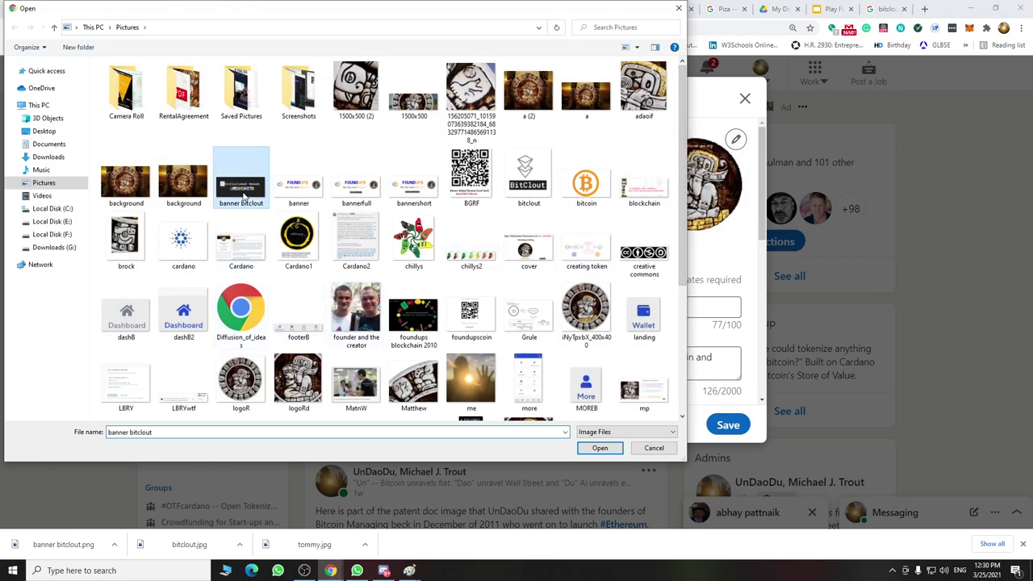
double_click(242, 196)
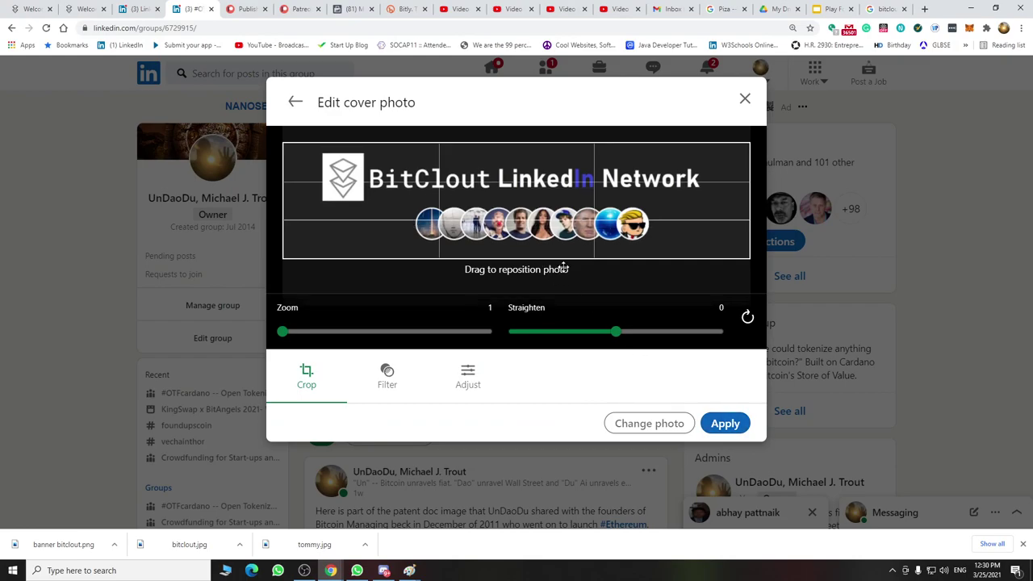
click(726, 425)
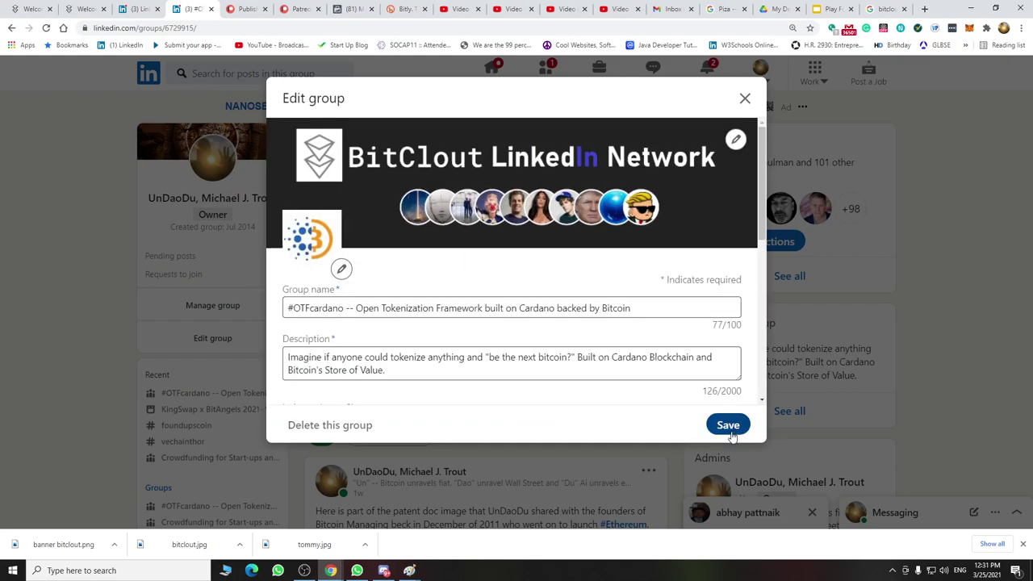
click(726, 423)
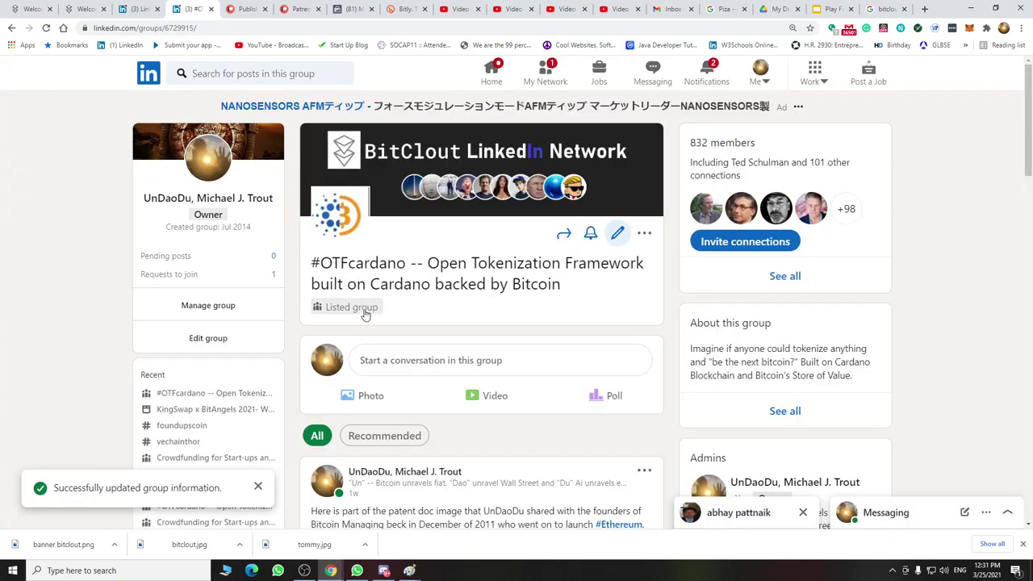
- Rename the group to 'Bitclout LinkedIn Network' in the Edit group form
click(620, 236)
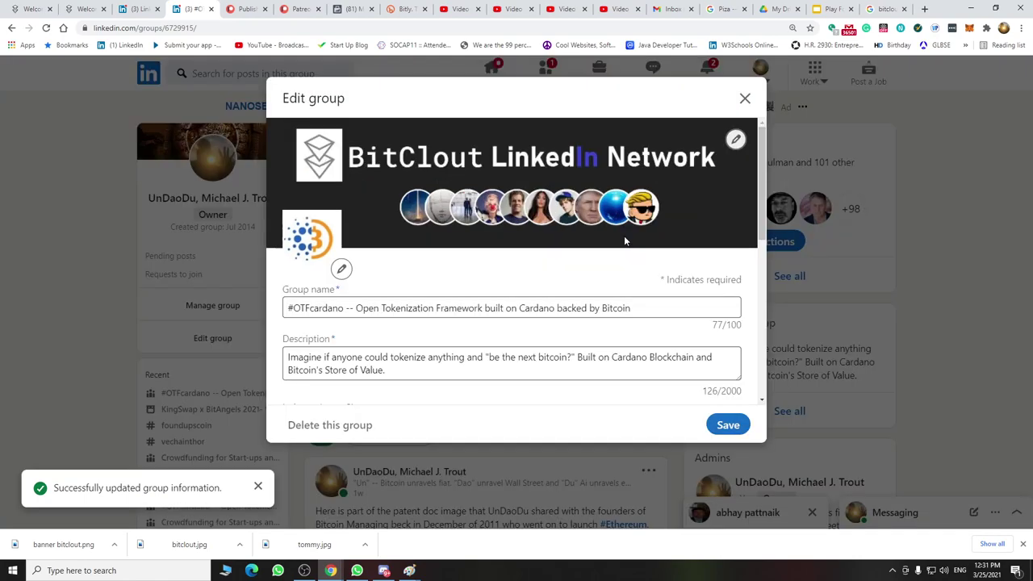
click(345, 310)
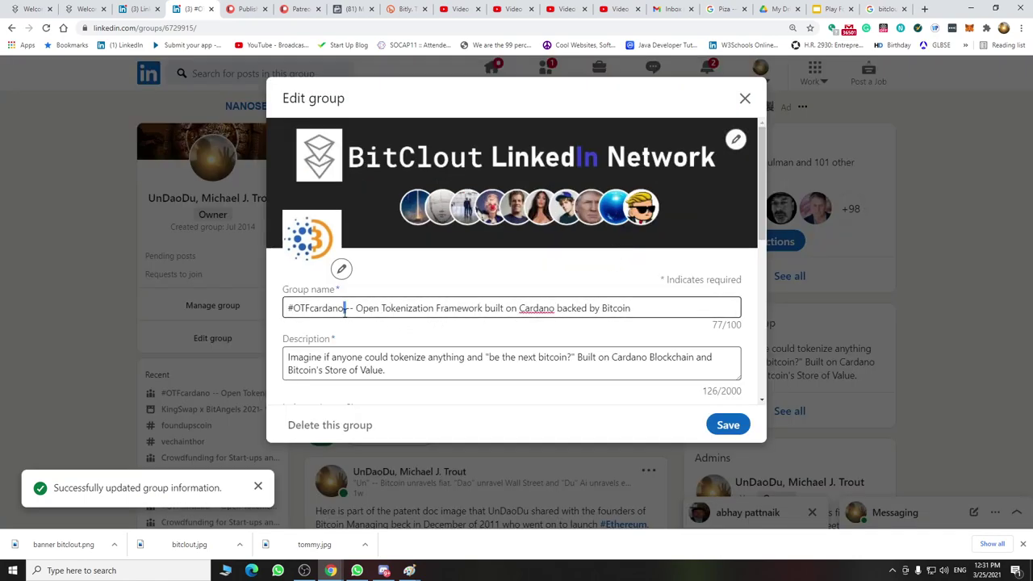
triple_click(345, 312)
text(Bi)
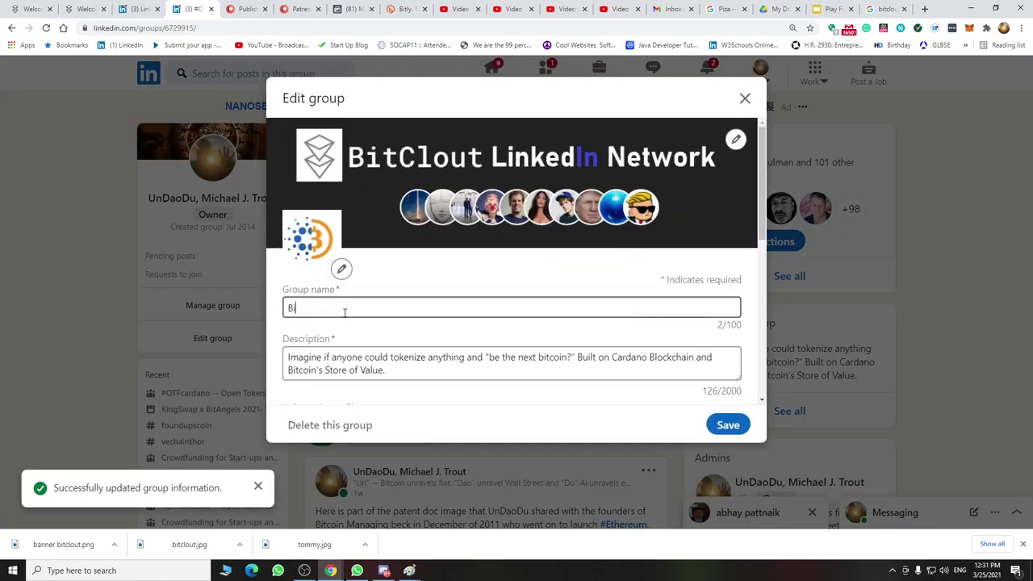
text(tclout LinkedIn Network)
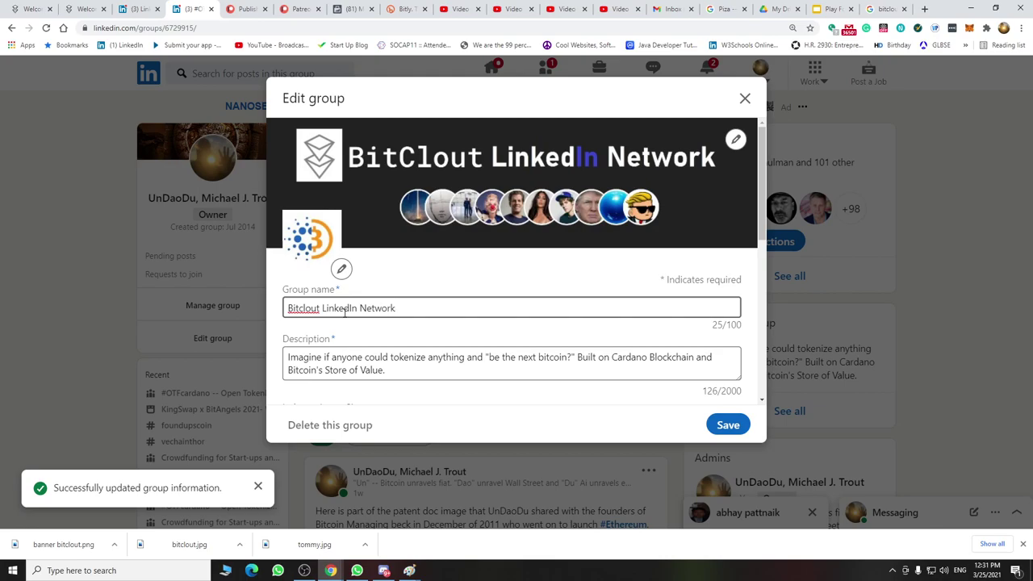
- Reword the description: 'anything' to 'themselves', drop 'Cardano', add 'the' and '--' before Built, then save
double_click(416, 360)
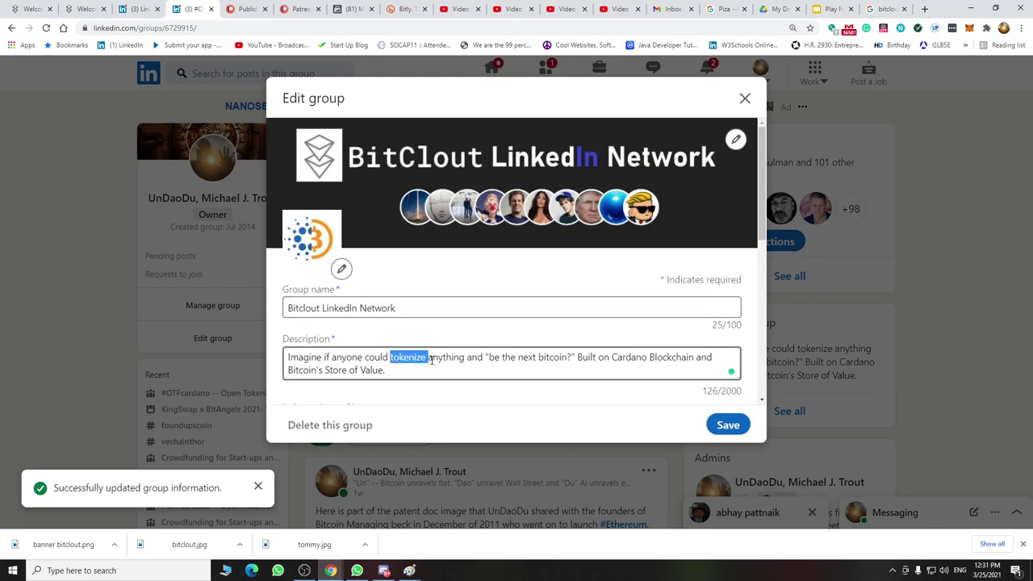
double_click(444, 360)
text(them)
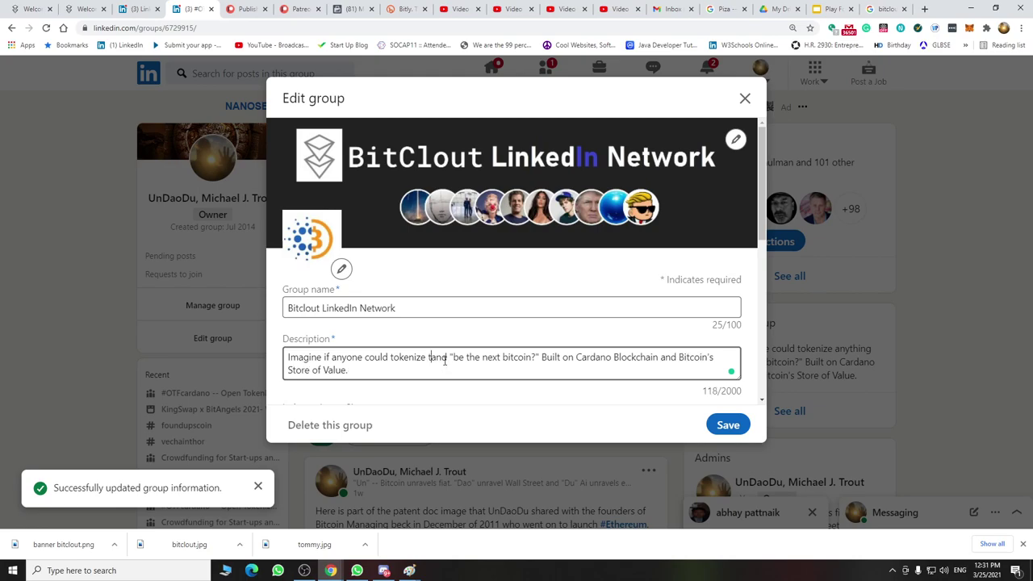
text(s)
text(elve)
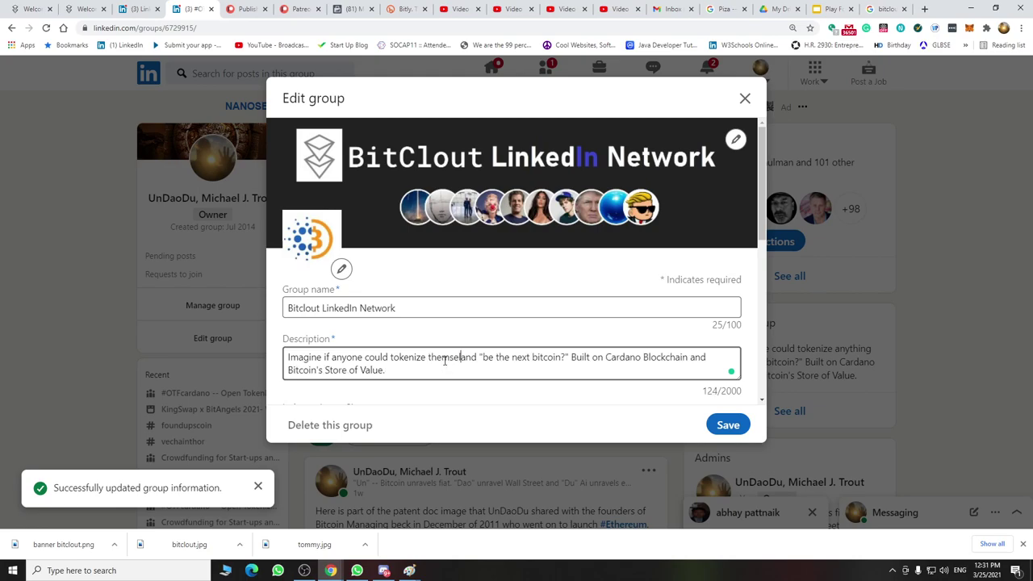
text(s)
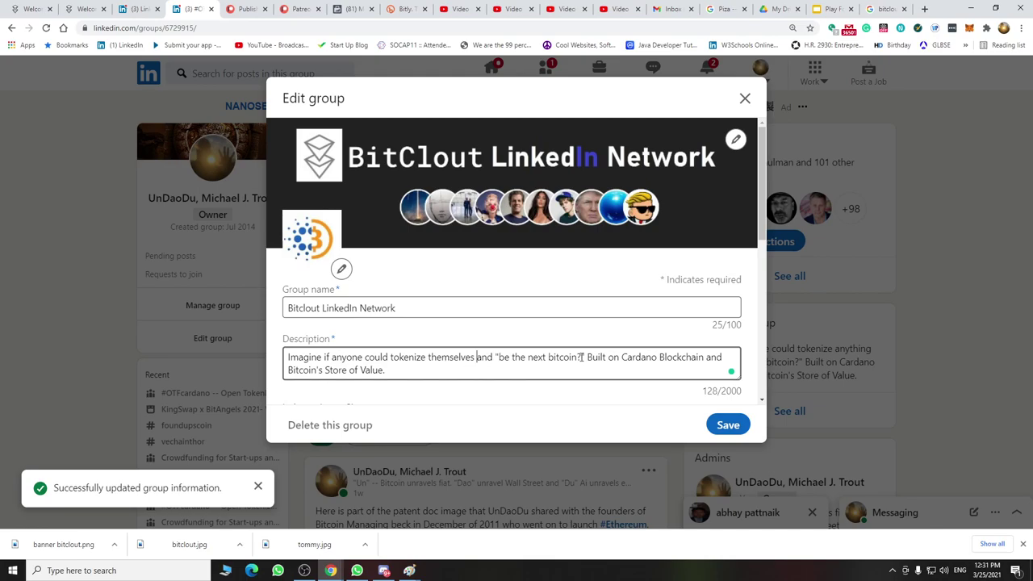
double_click(634, 358)
key(BackSpace)
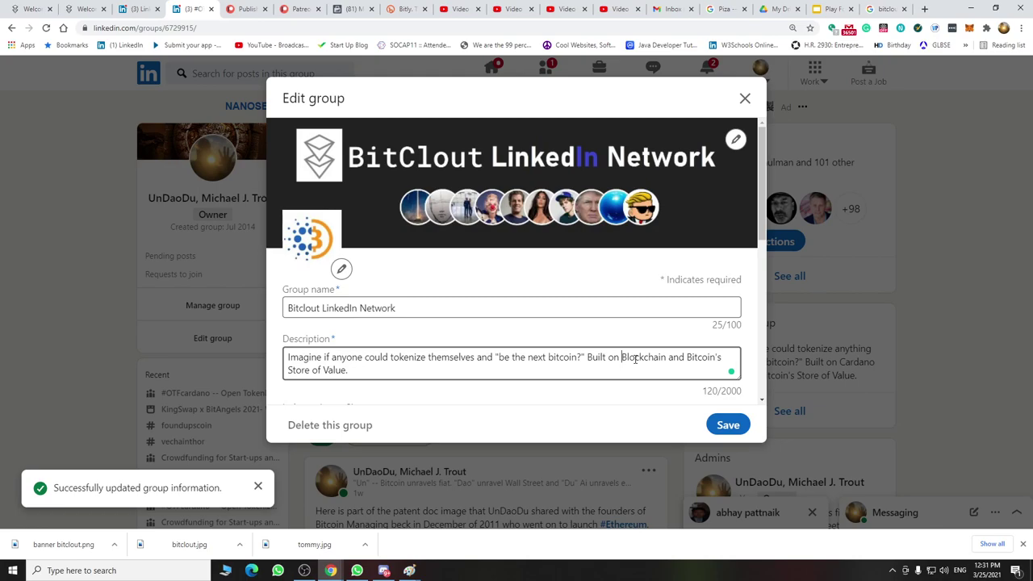
drag(587, 358, 670, 360)
click(656, 359)
text(the)
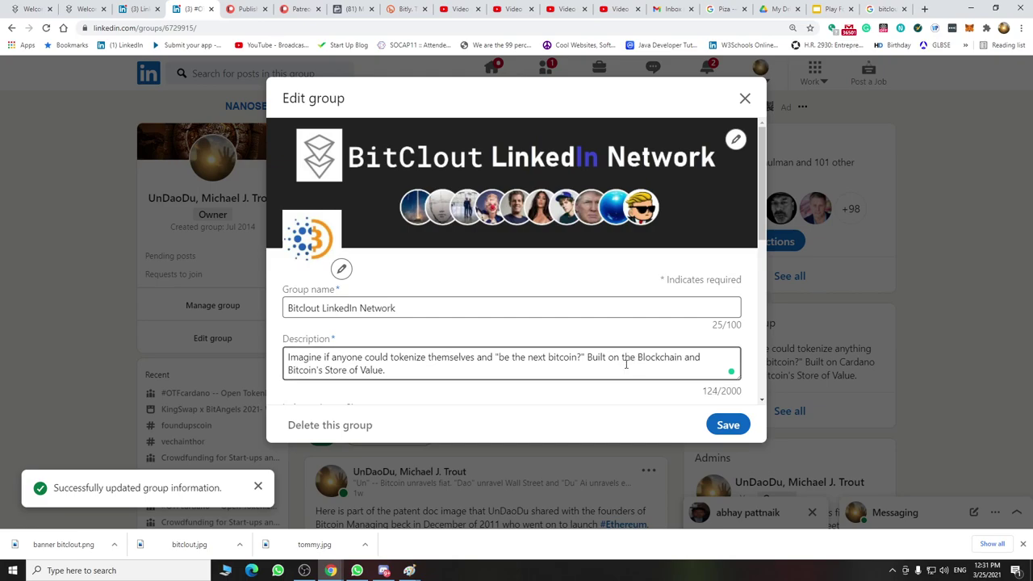
click(588, 359)
text(--)
click(726, 424)
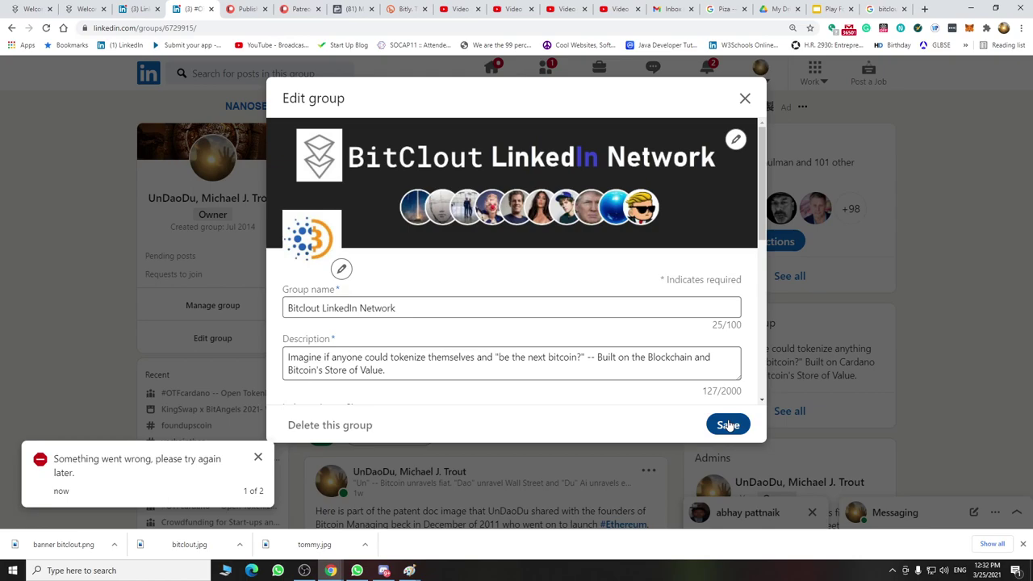
- Dismiss the error, retry saving, then close the editor, reload the page and reopen Edit group
click(258, 457)
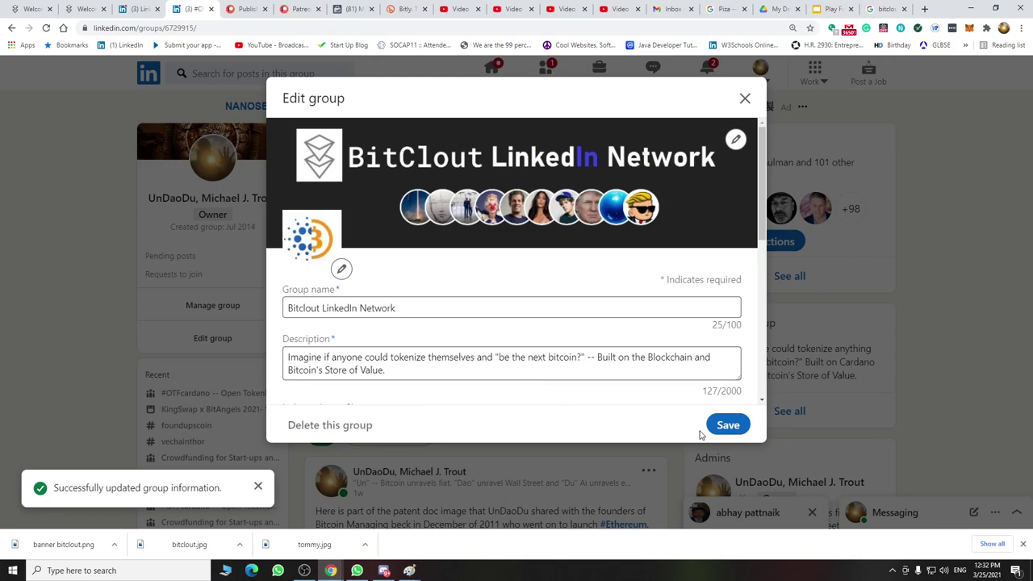
click(728, 425)
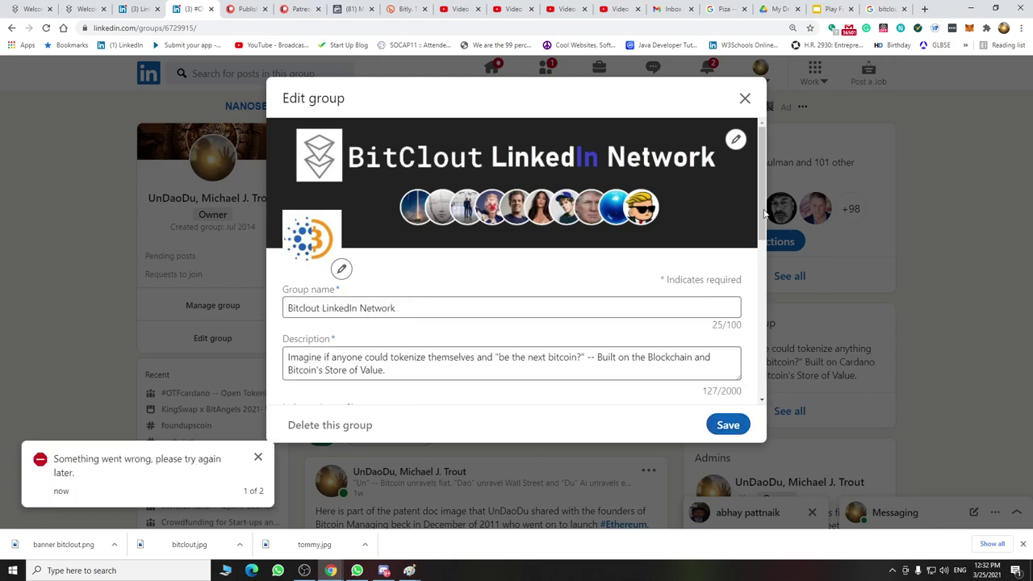
click(744, 100)
click(46, 28)
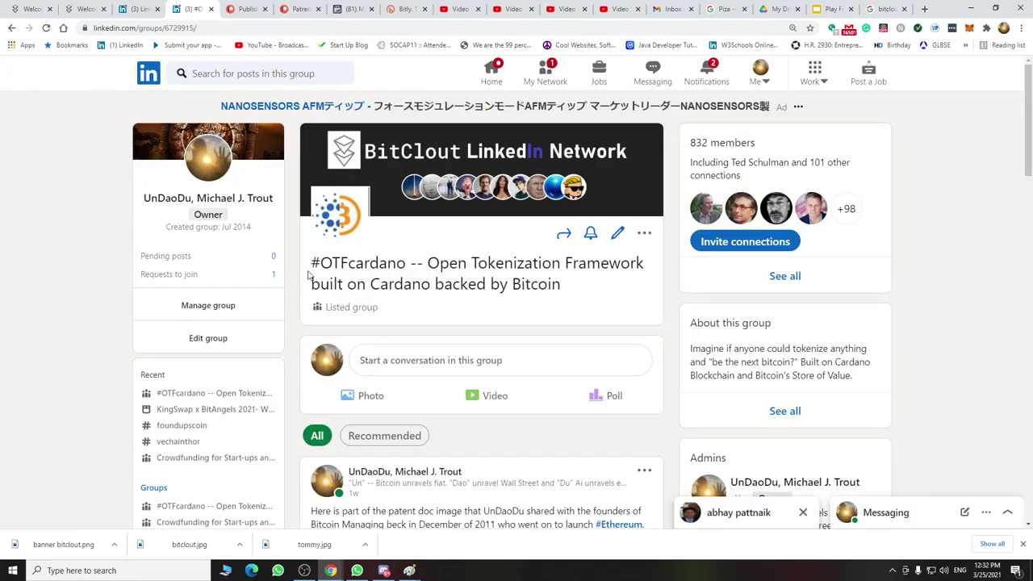
click(617, 233)
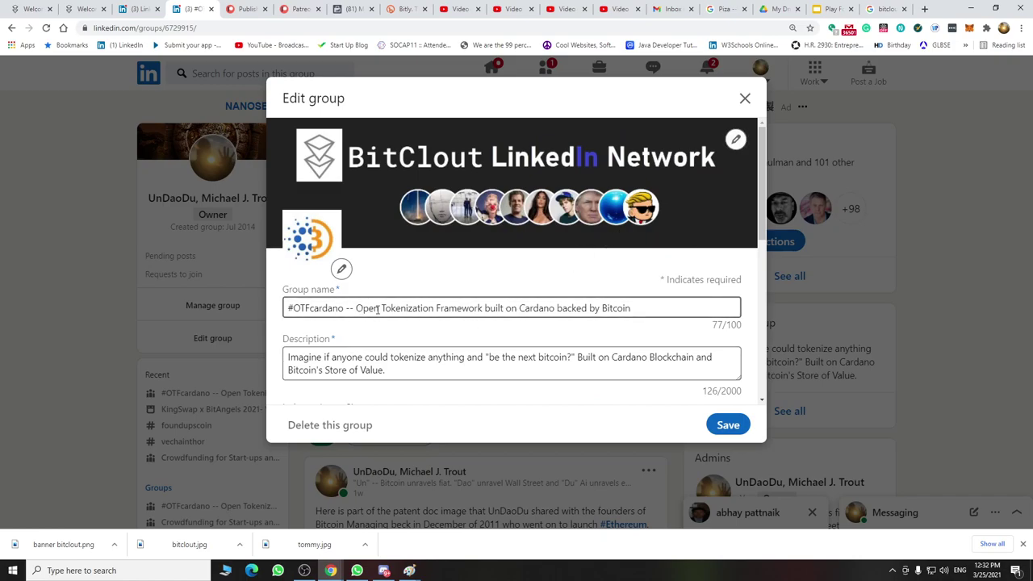
- Replace the group name with 'Bitclout', correcting the typos, and save it
drag(633, 307, 253, 305)
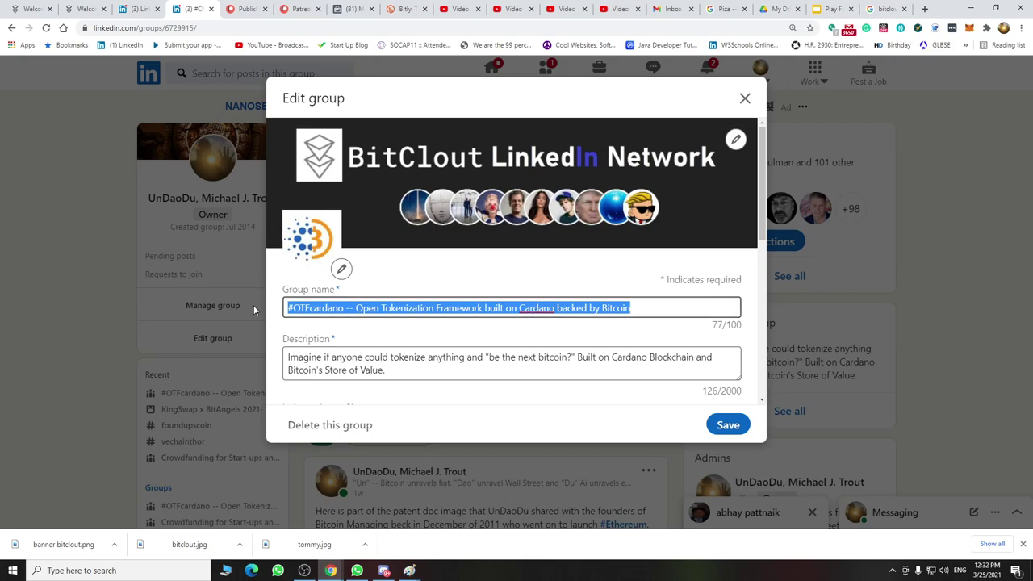
text(Bit)
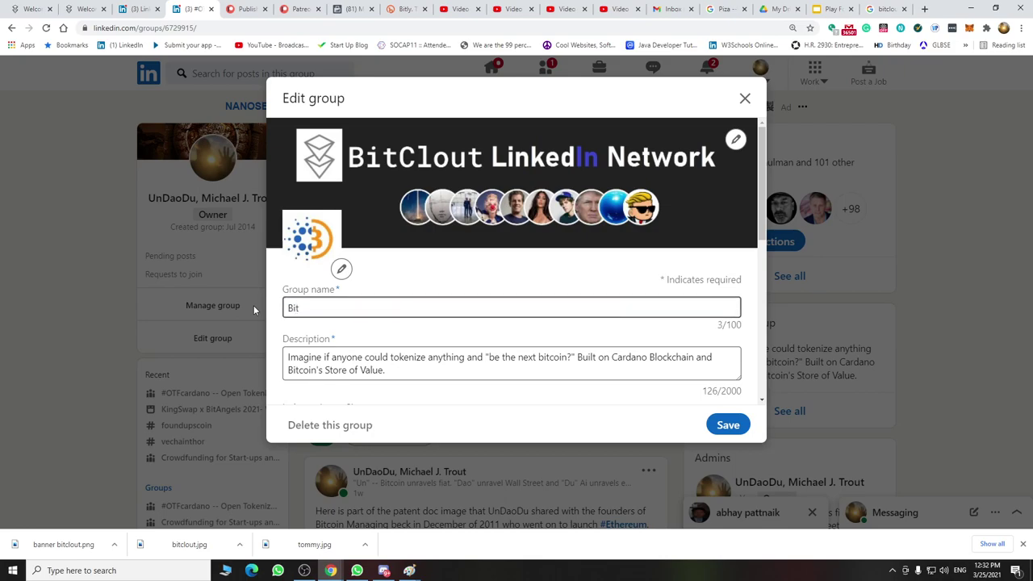
text(lou)
key(BackSpace)
key(BackSpace)
key(BackSpace)
text(cli)
key(BackSpace)
text(oyt)
key(BackSpace)
key(BackSpace)
text(ut)
click(728, 424)
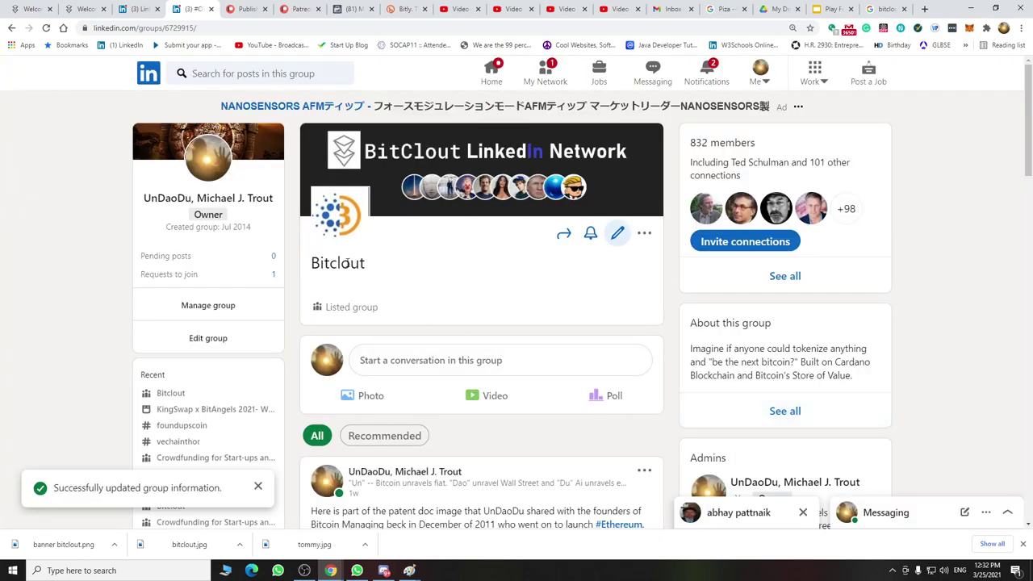
- Upload the bitclout image as the group logo, apply it and save the group
click(617, 233)
click(341, 267)
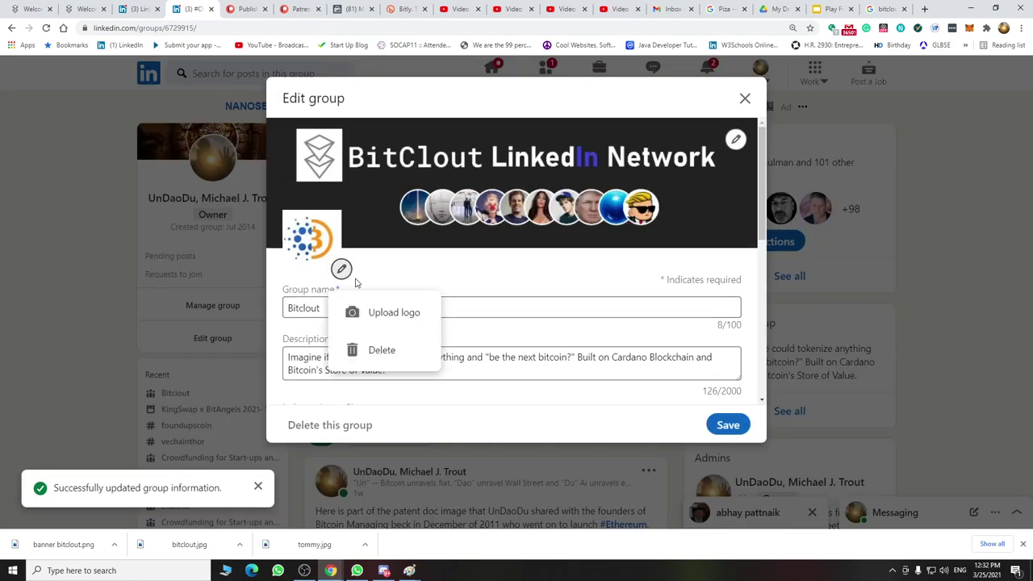
click(383, 312)
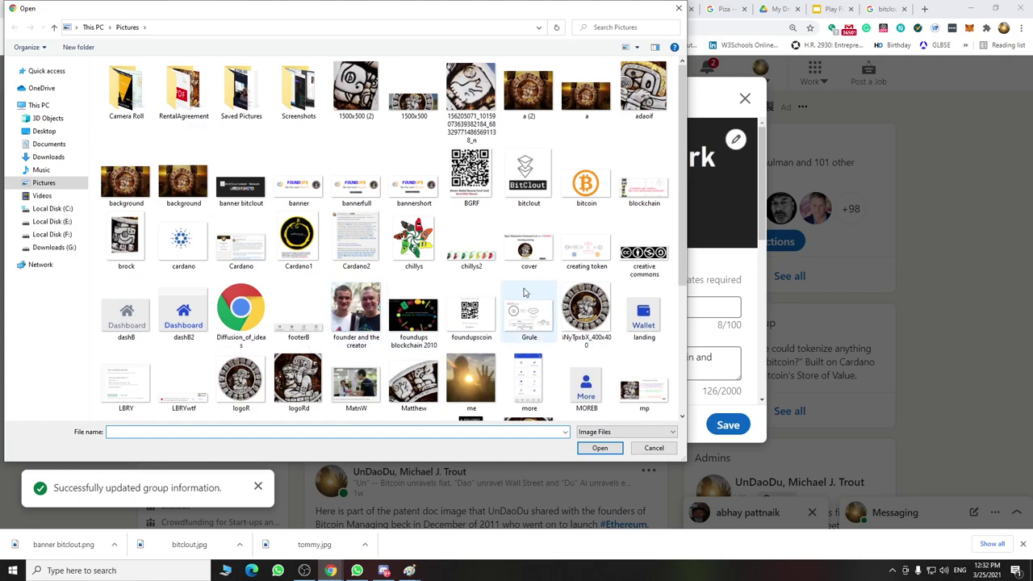
double_click(522, 213)
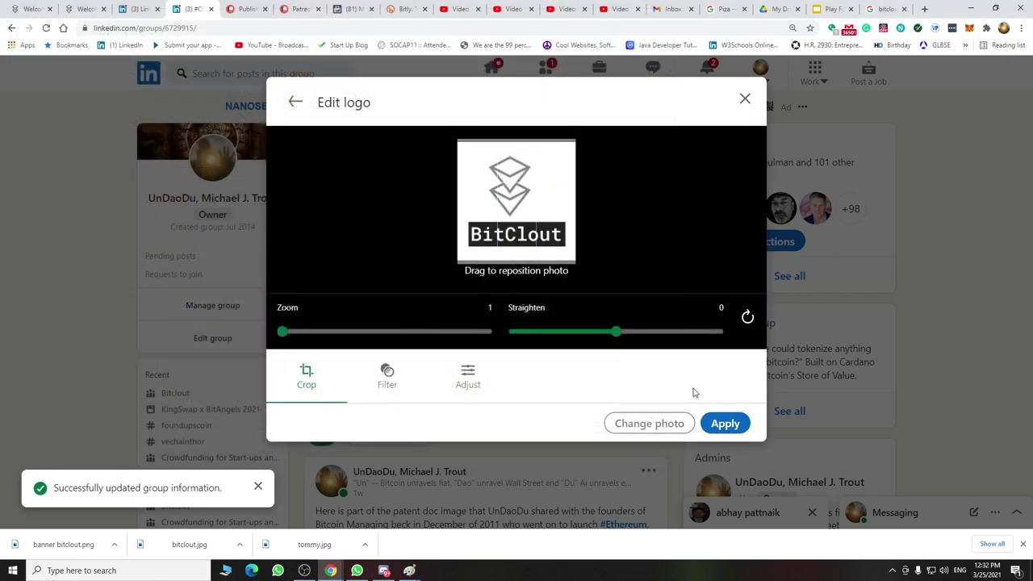
click(725, 423)
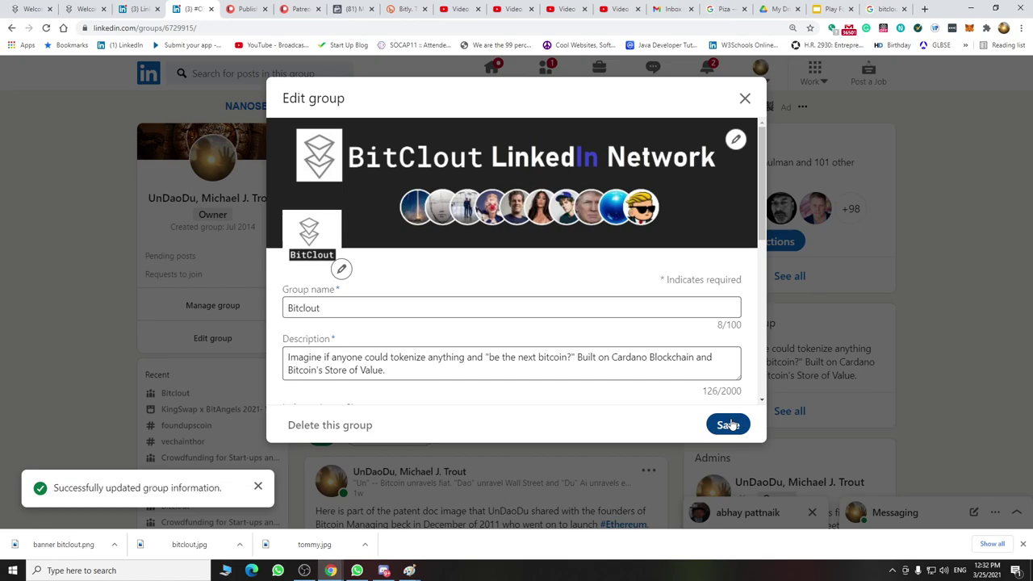
click(731, 423)
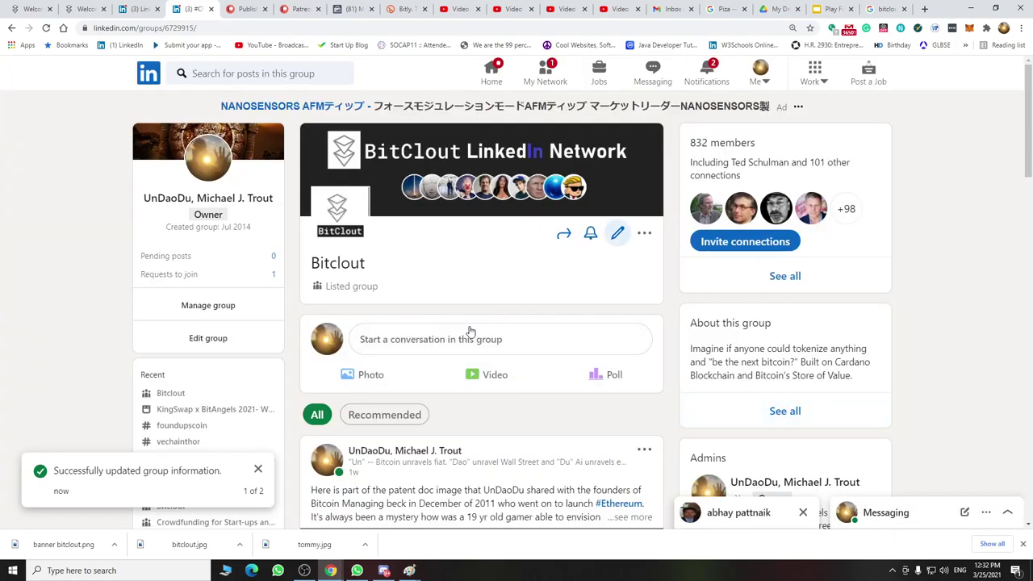
- Change 'anything' to 'themselves' and delete 'Cardano' in the group description, then save
click(619, 239)
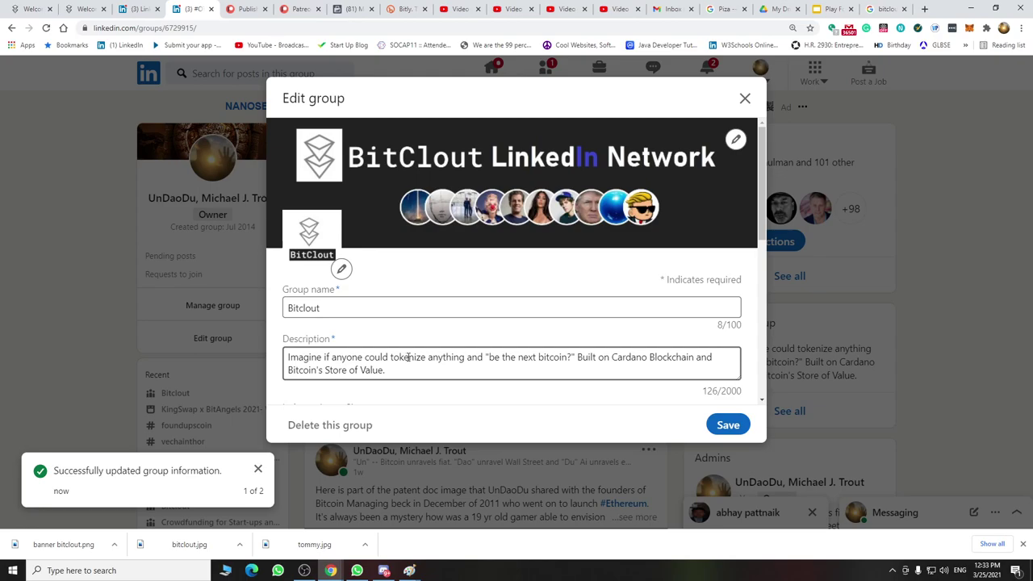
double_click(446, 357)
text(them)
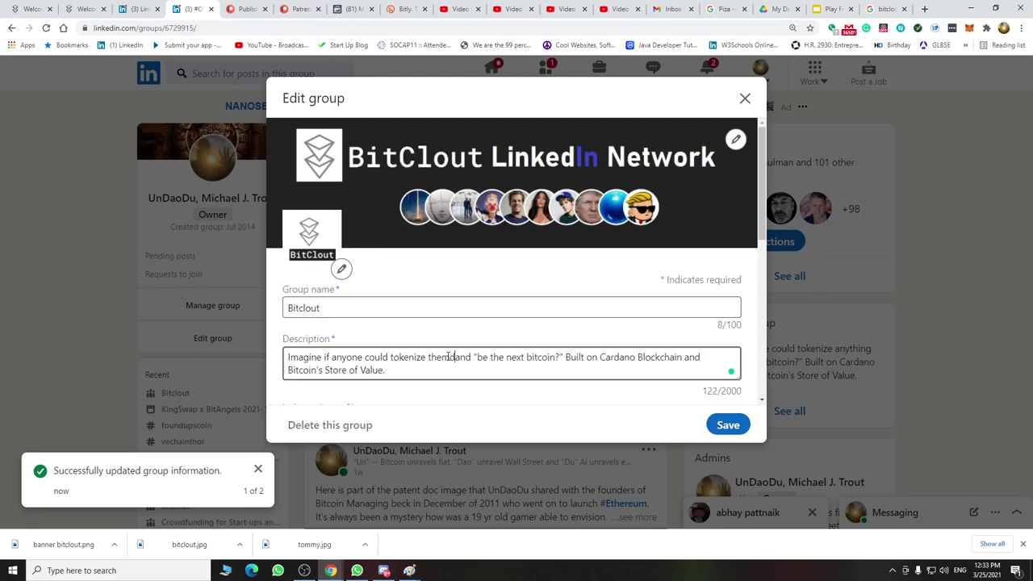
key(BackSpace)
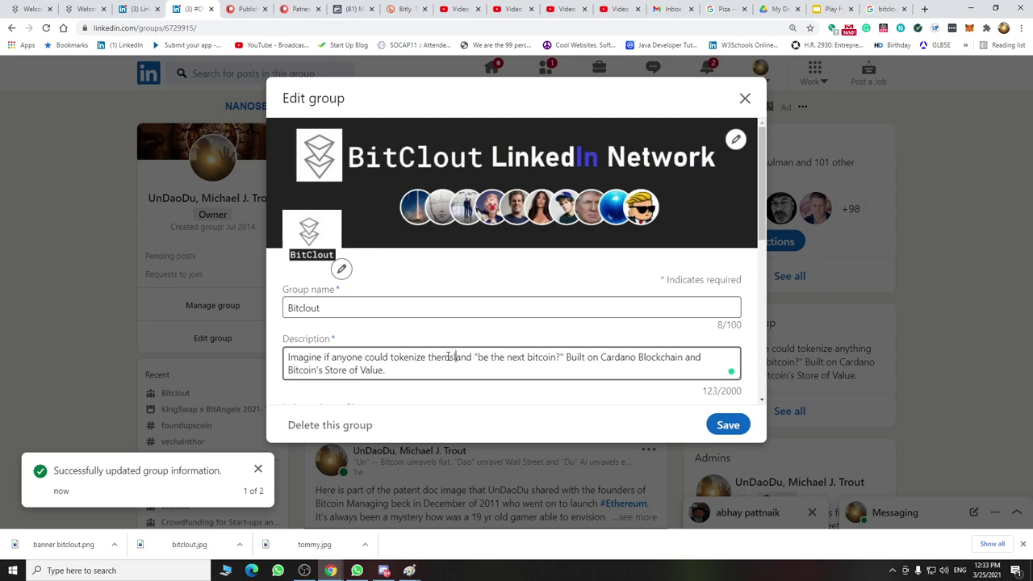
text(elves)
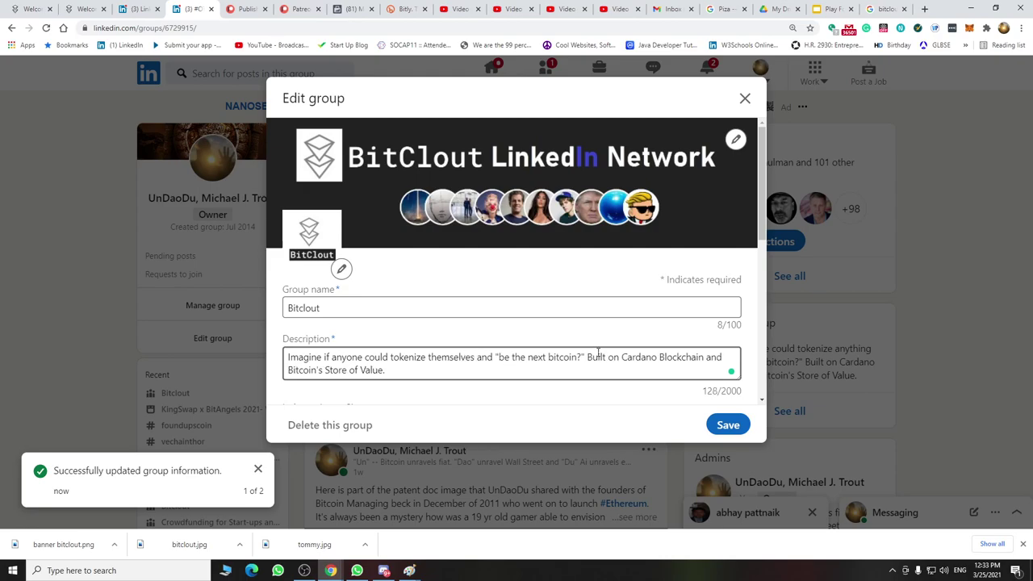
double_click(638, 357)
key(BackSpace)
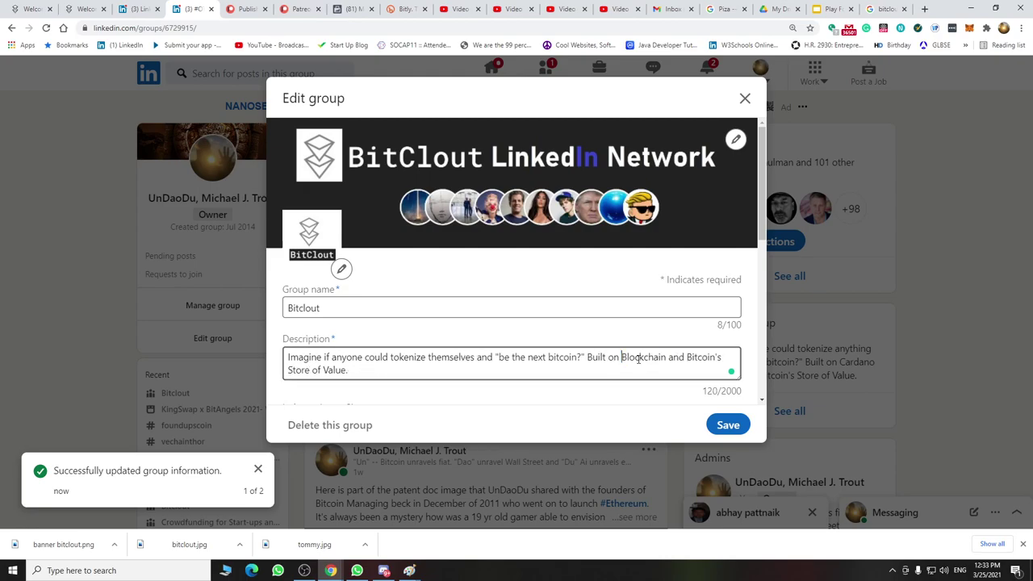
click(728, 424)
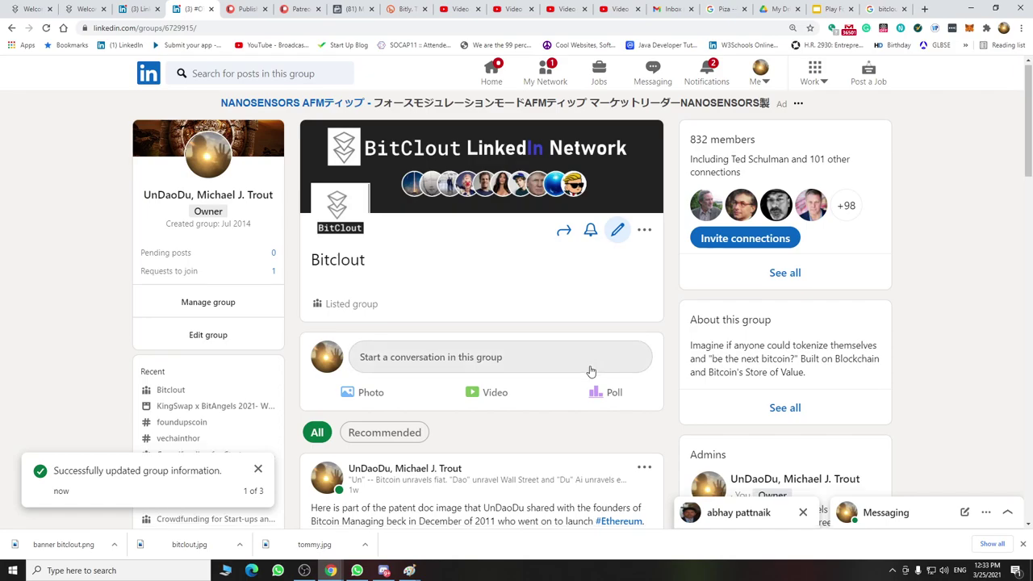
- Draft a group post reading 'Bitclout is here! Post your Link so I can buy your token!'
scroll(590, 371, down, 1)
scroll(588, 369, up, 1)
scroll(589, 373, down, 2)
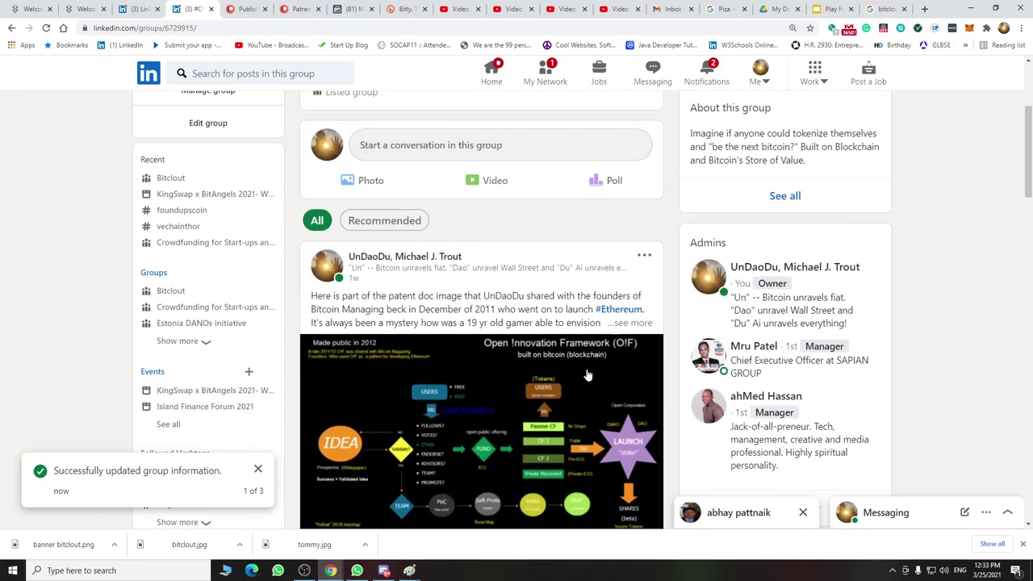
scroll(473, 292, up, 1)
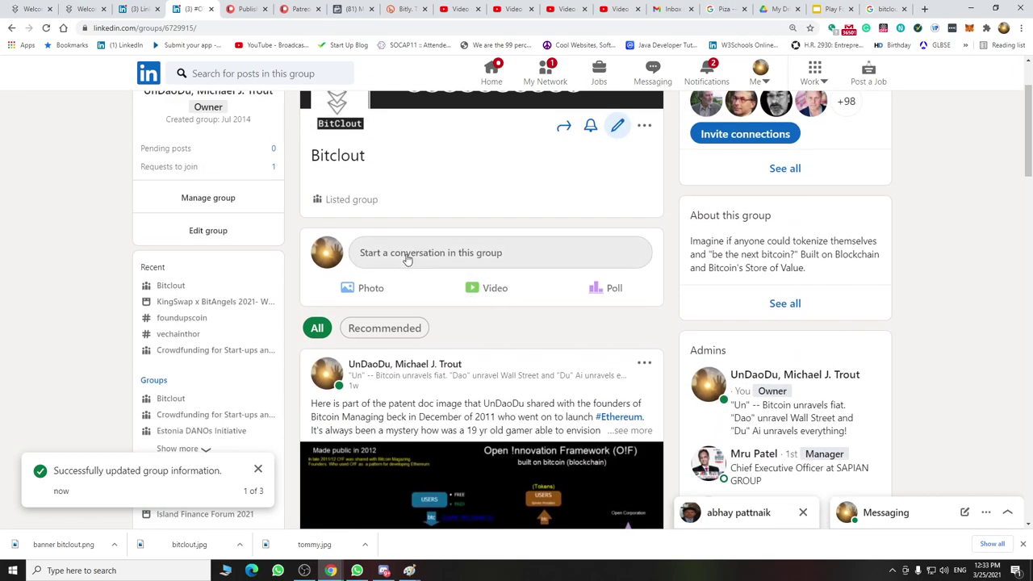
click(408, 254)
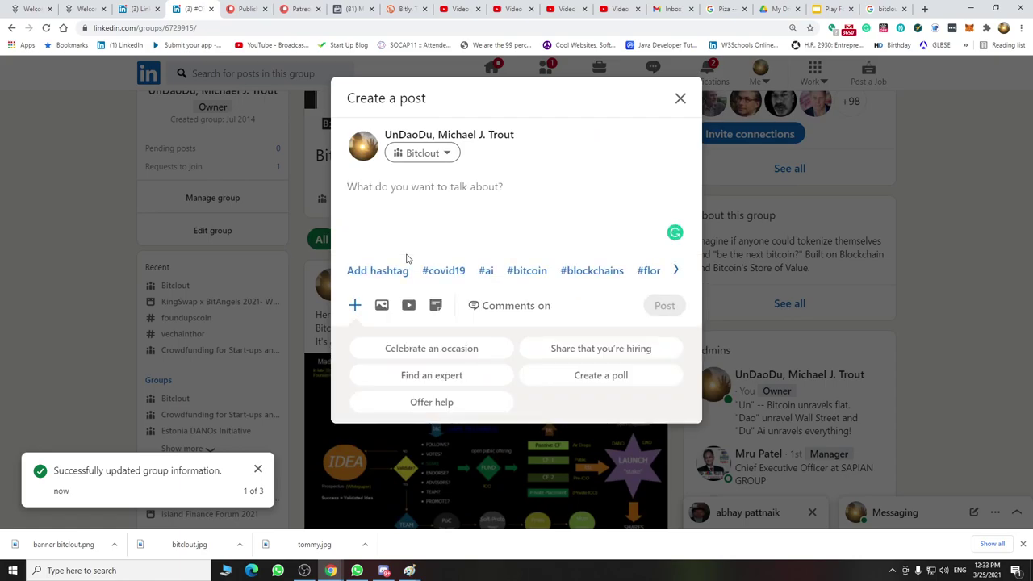
text(Blocl)
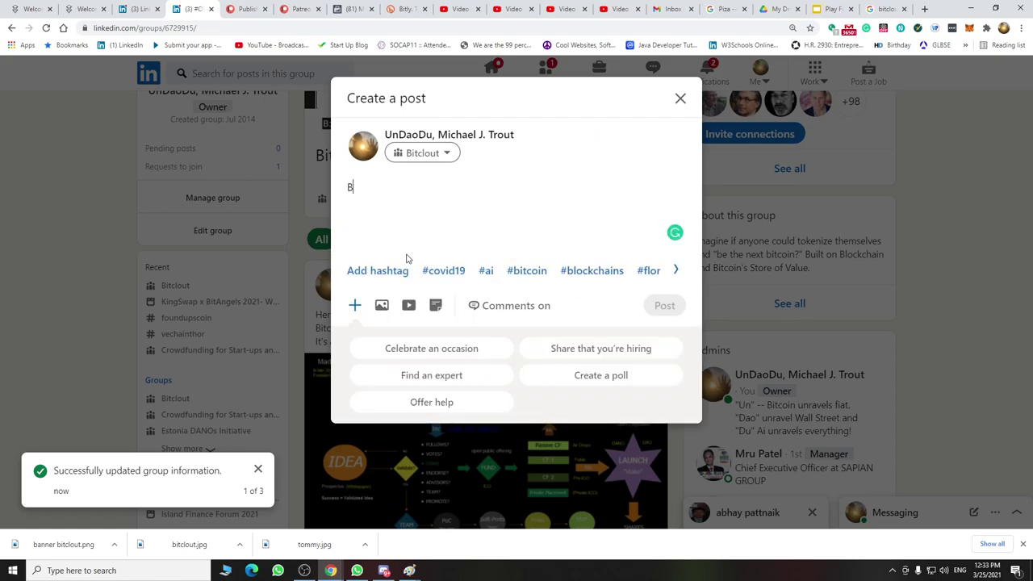
key(BackSpace)
key(BackSpace)
key(BackSpace)
key(BackSpace)
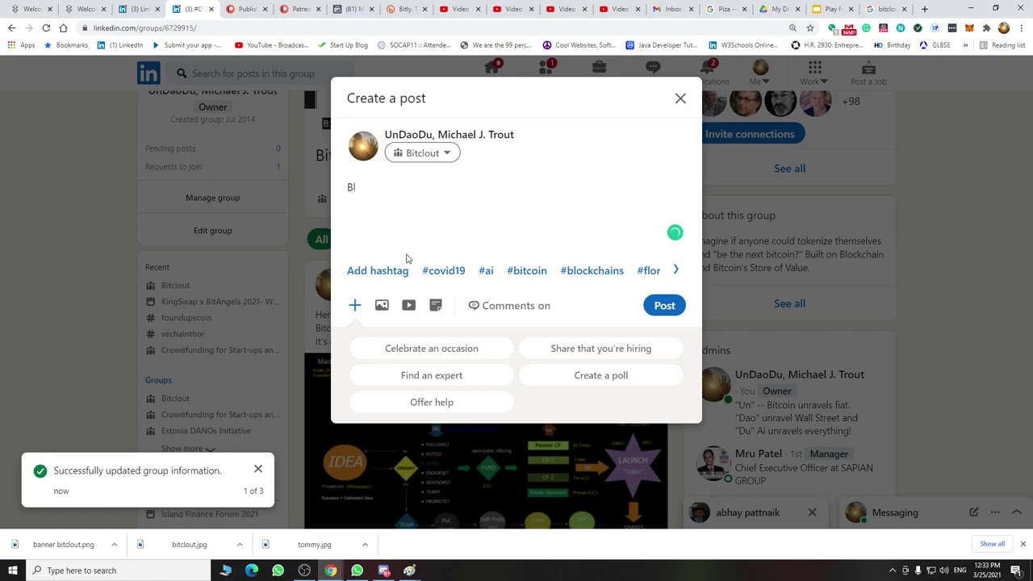
text(Bitcliy)
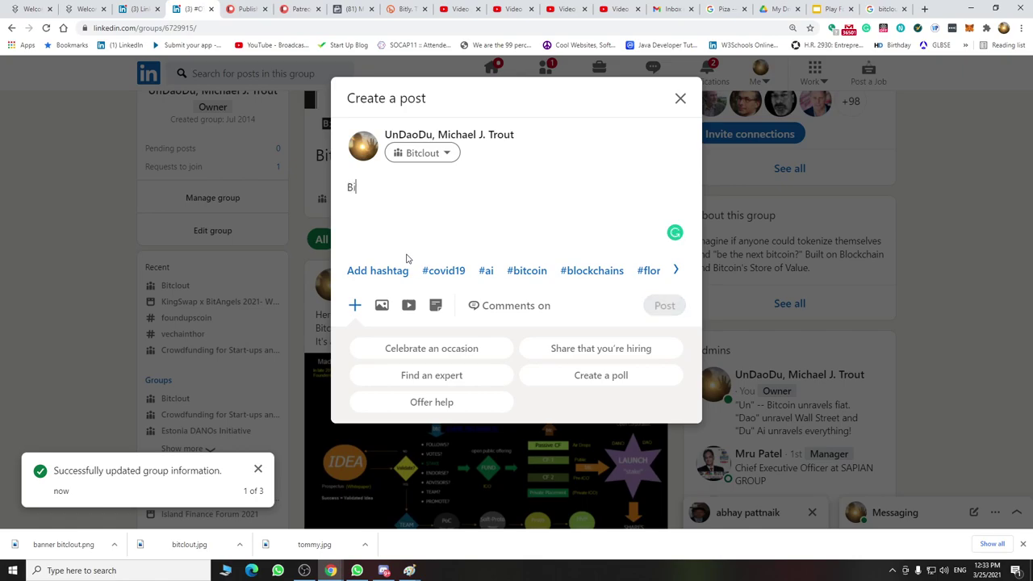
key(BackSpace)
key(BackSpace)
text(out is)
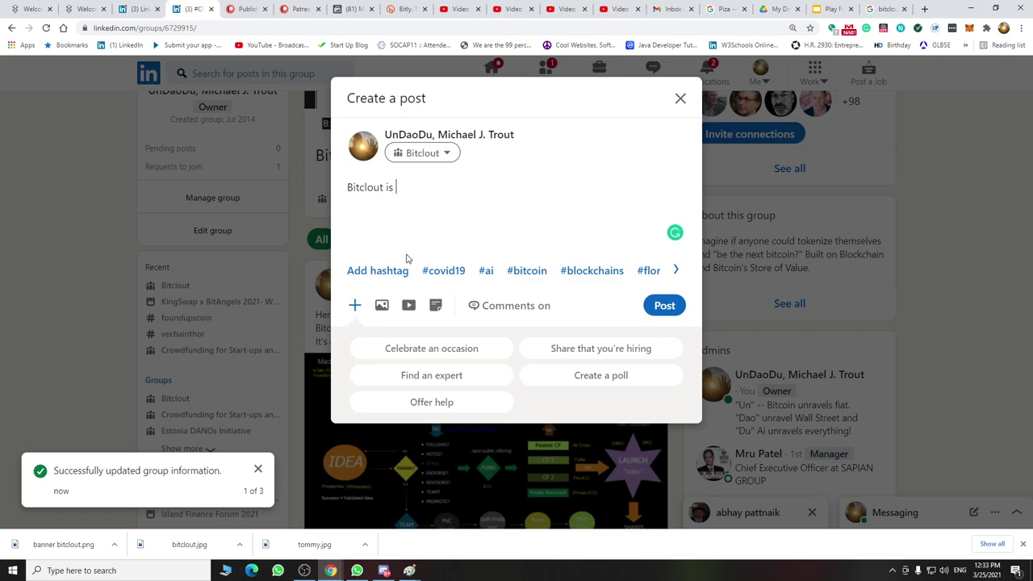
text(here! Post your Link so I can)
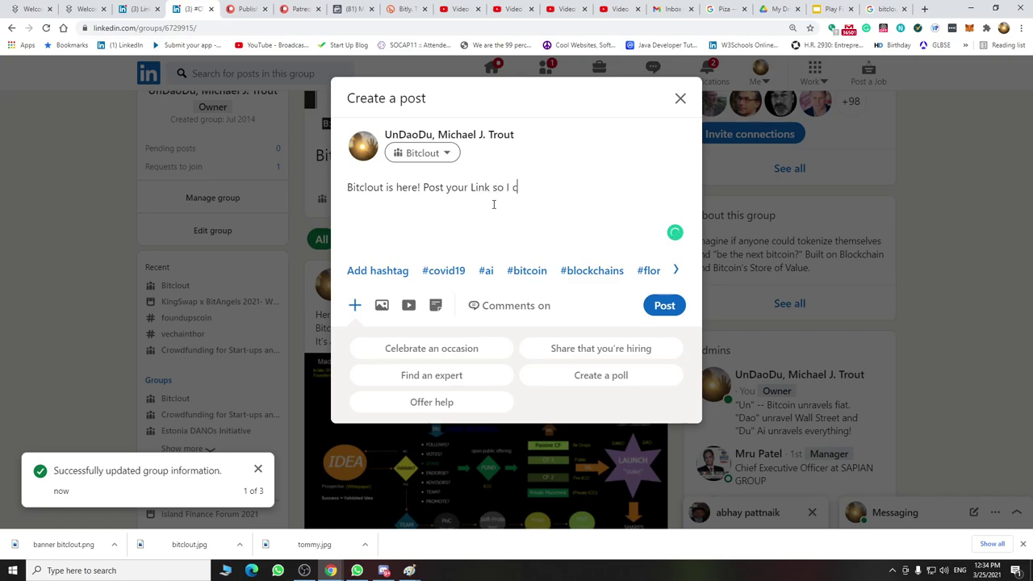
text(buy your token!)
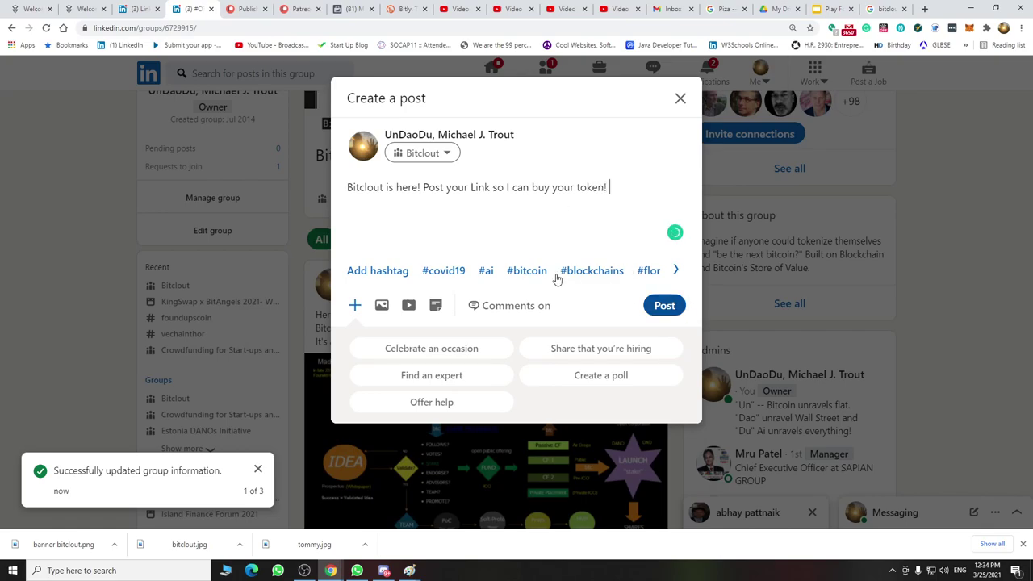
click(382, 306)
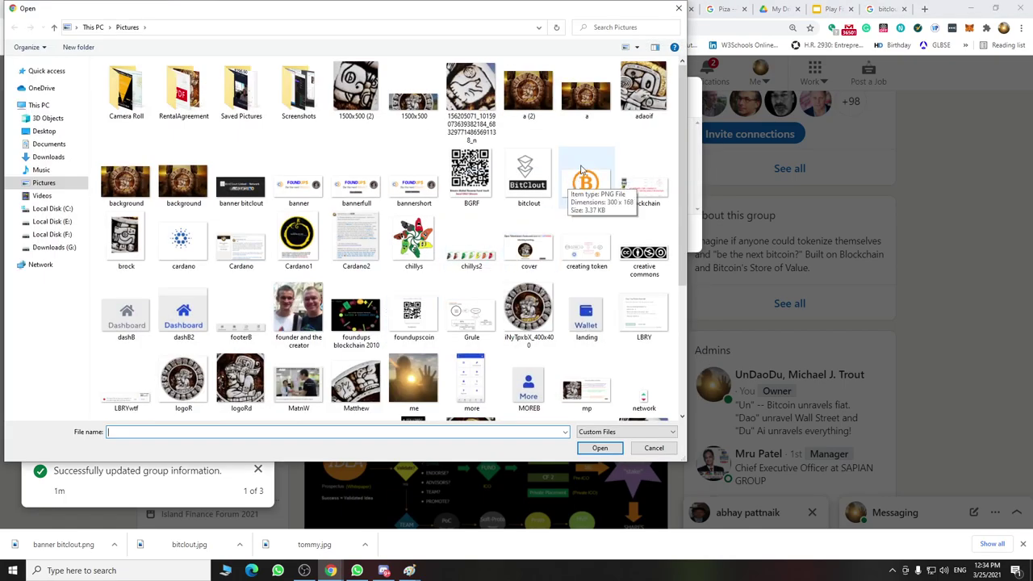
click(677, 8)
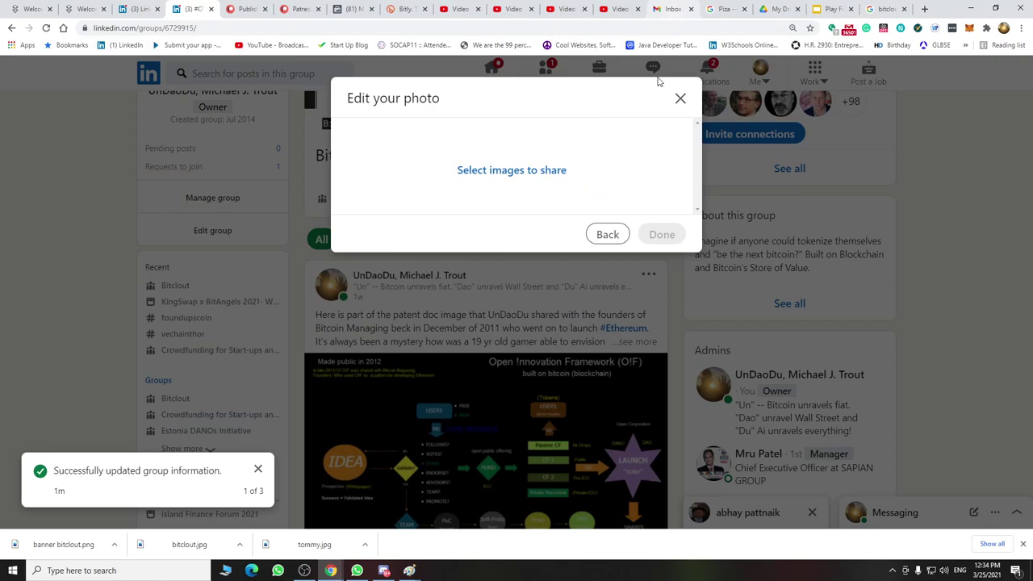
click(608, 234)
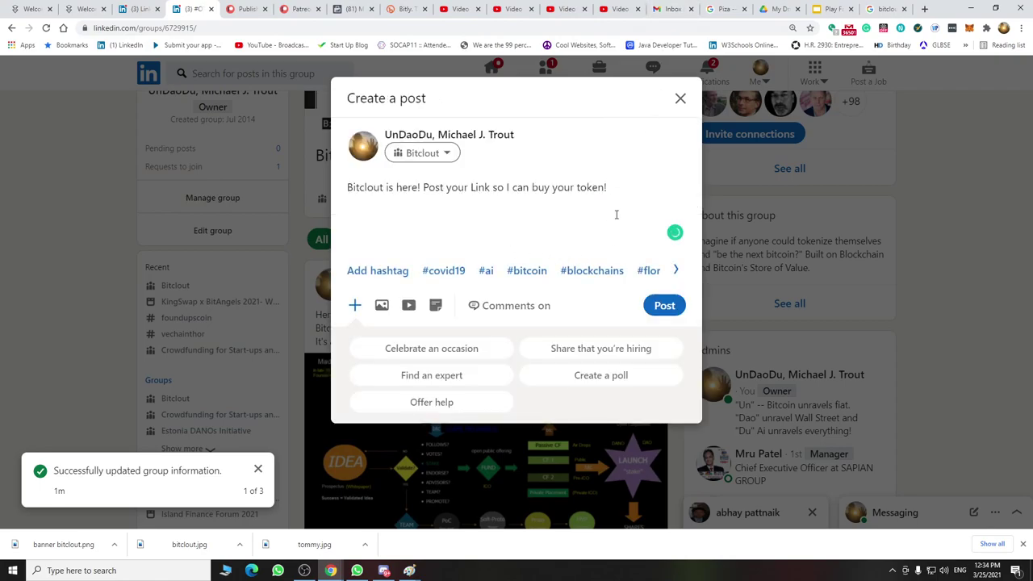
text(@UnDa)
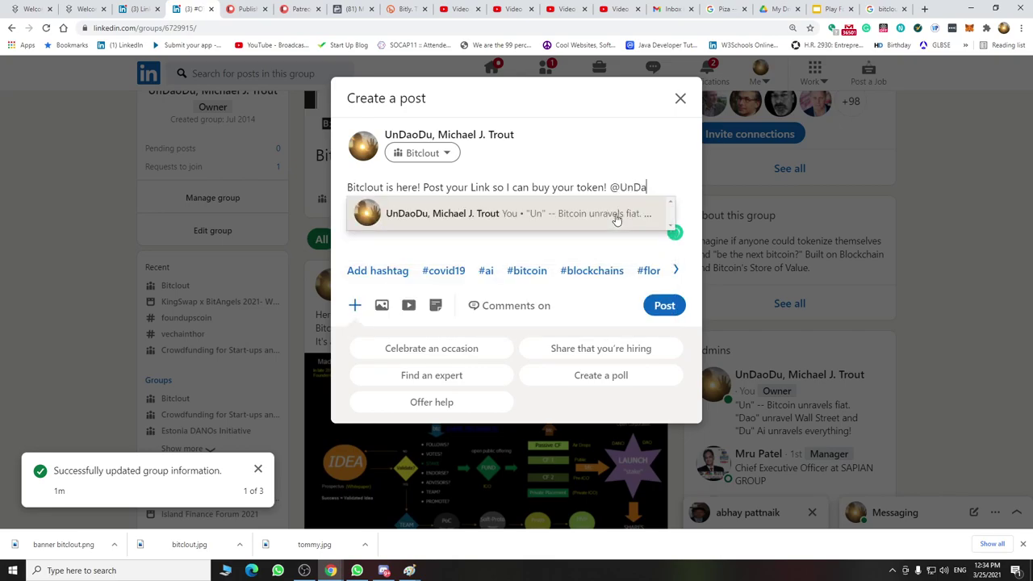
click(592, 214)
key(BackSpace)
key(BackSpace)
key(BackSpace)
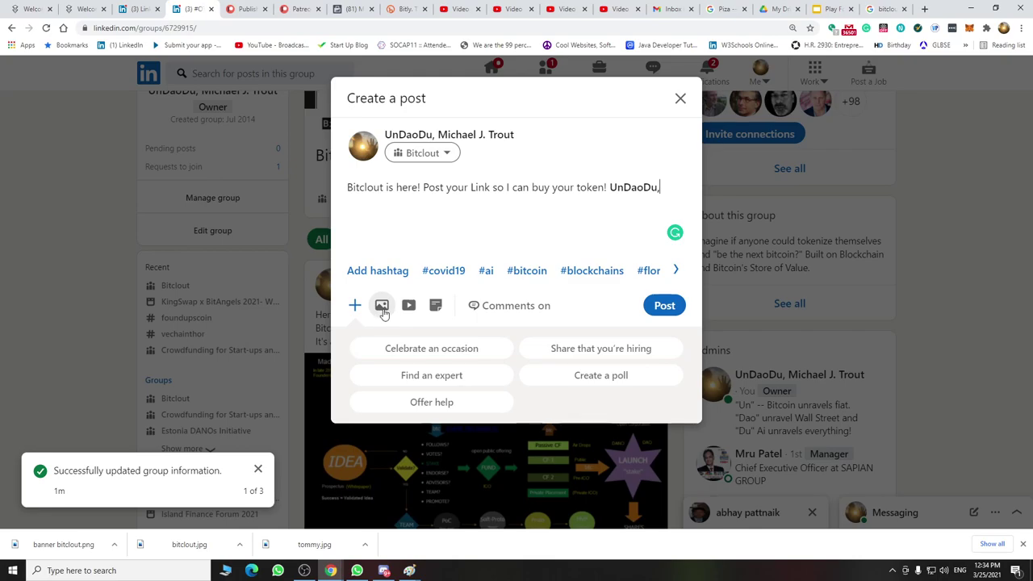
- Attach the photo named 'me' from Pictures to the draft post
click(382, 308)
click(415, 372)
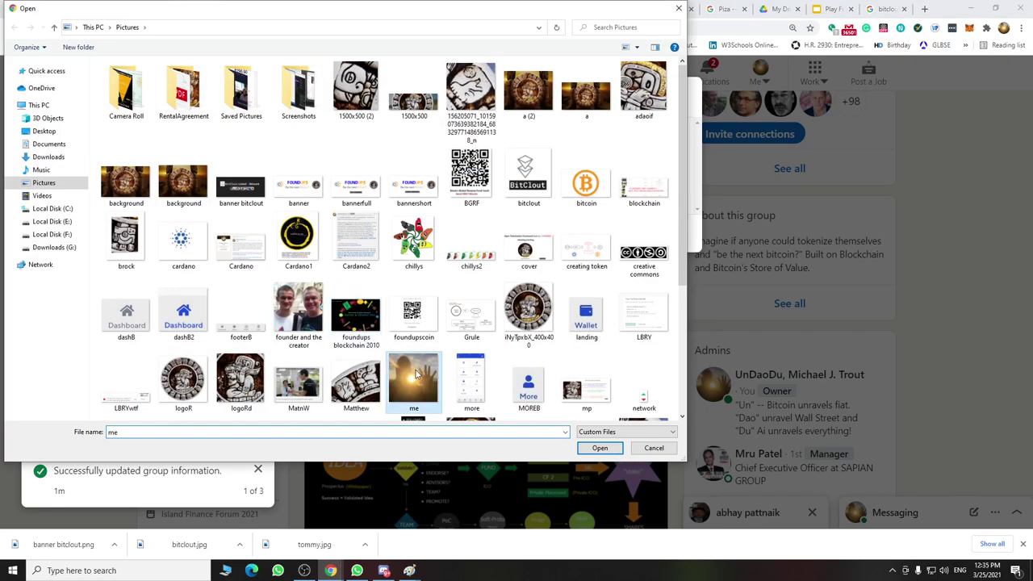
double_click(416, 373)
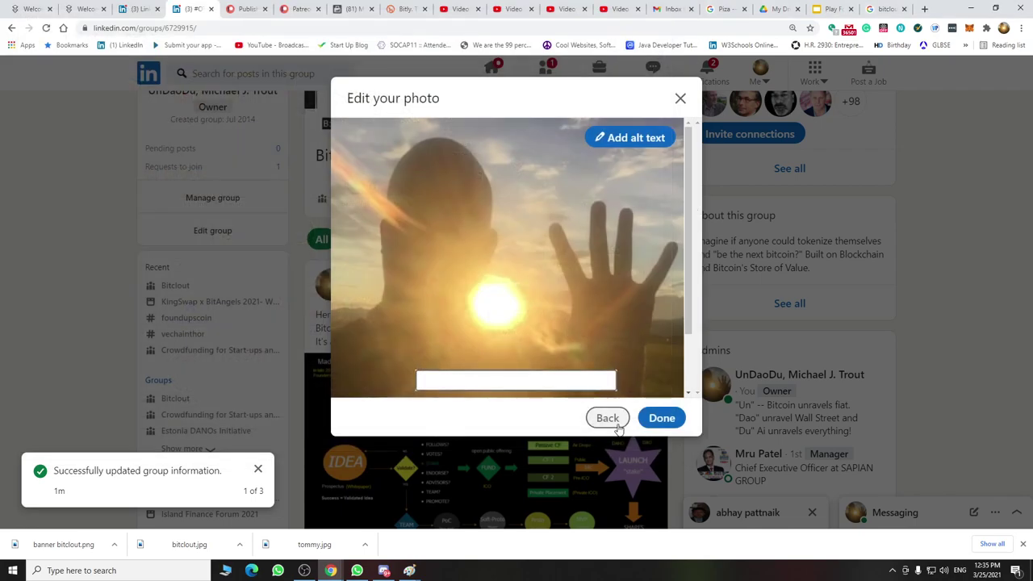
click(662, 421)
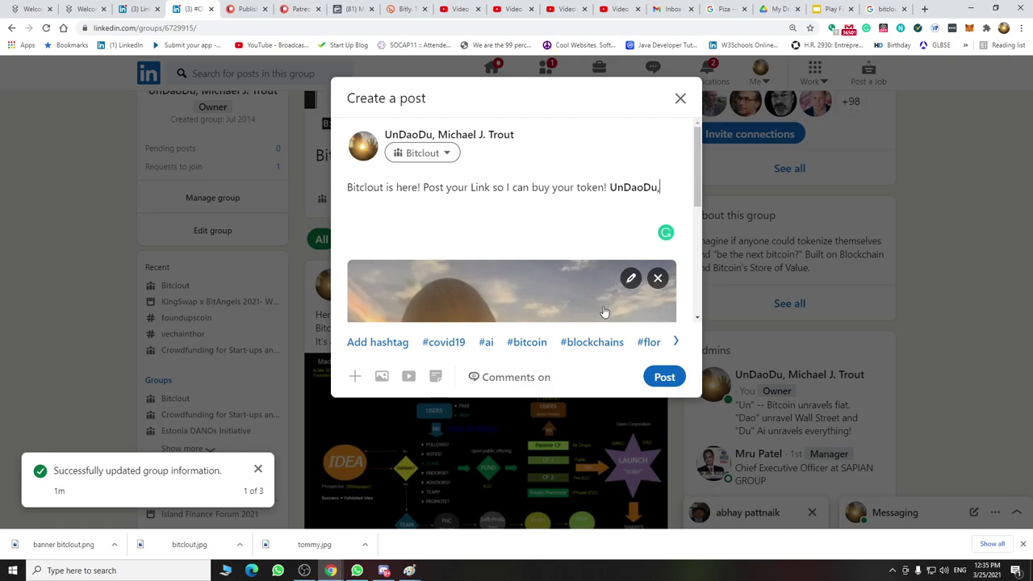
- Replace the bold mention with the poster's plain @-handle followed by 'me.', then publish the post
click(612, 187)
text(@)
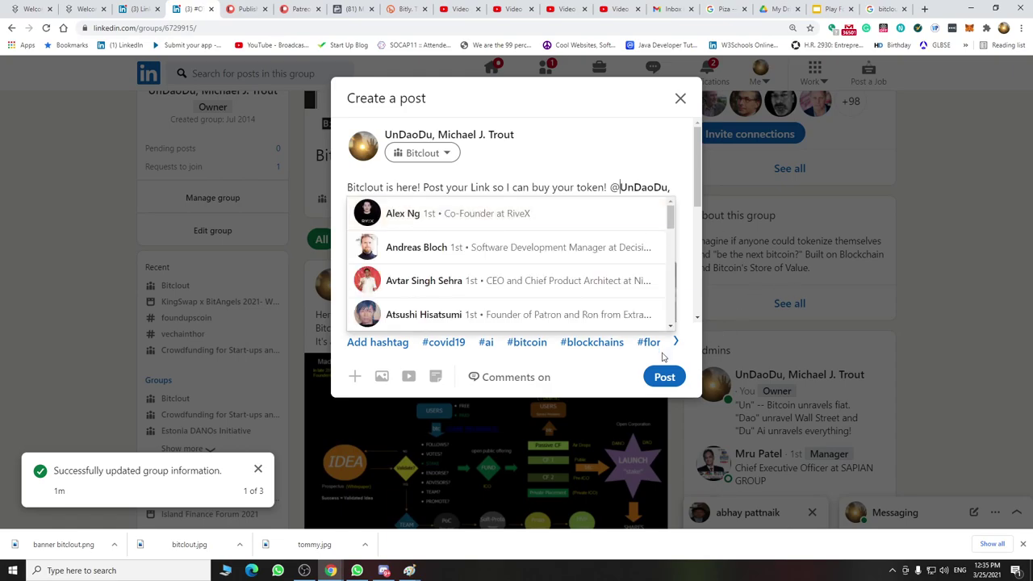
click(676, 184)
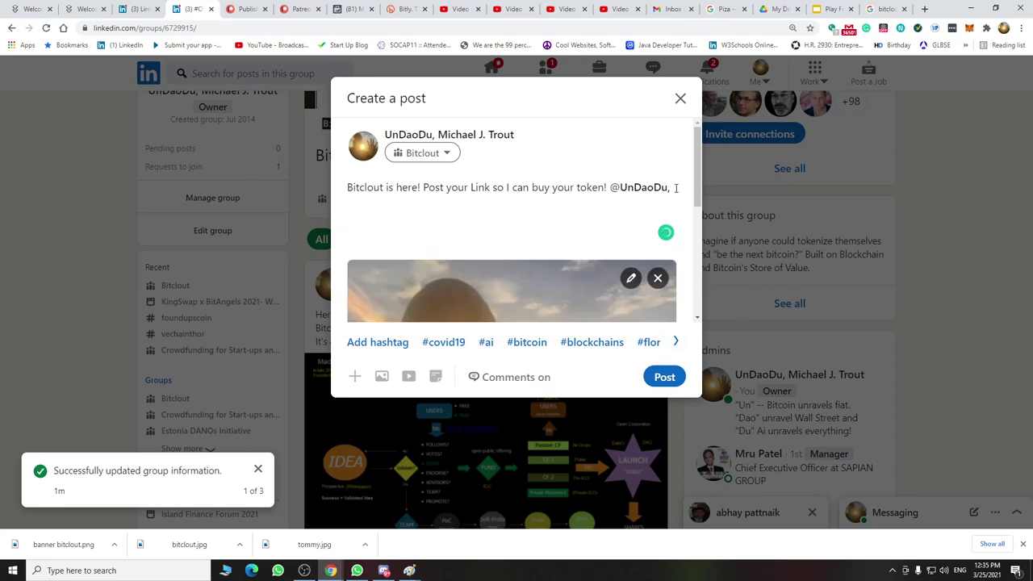
key(BackSpace)
text(Un)
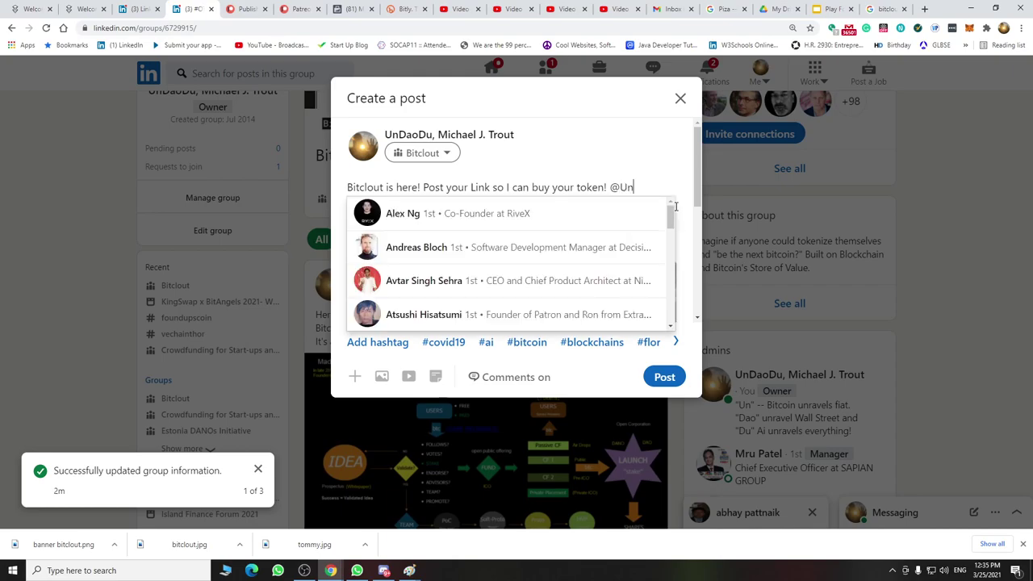
text(DaoDu me.)
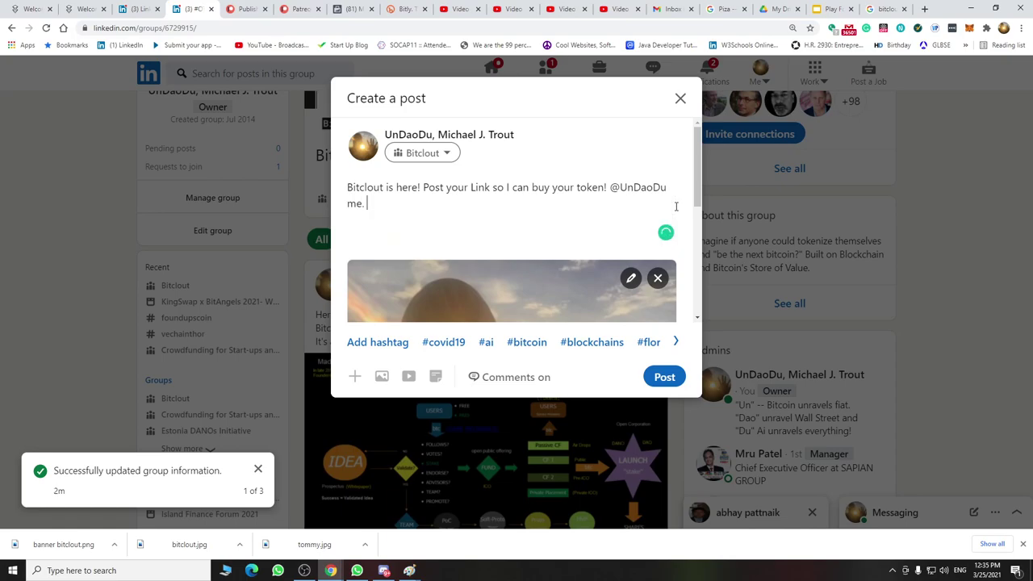
click(674, 378)
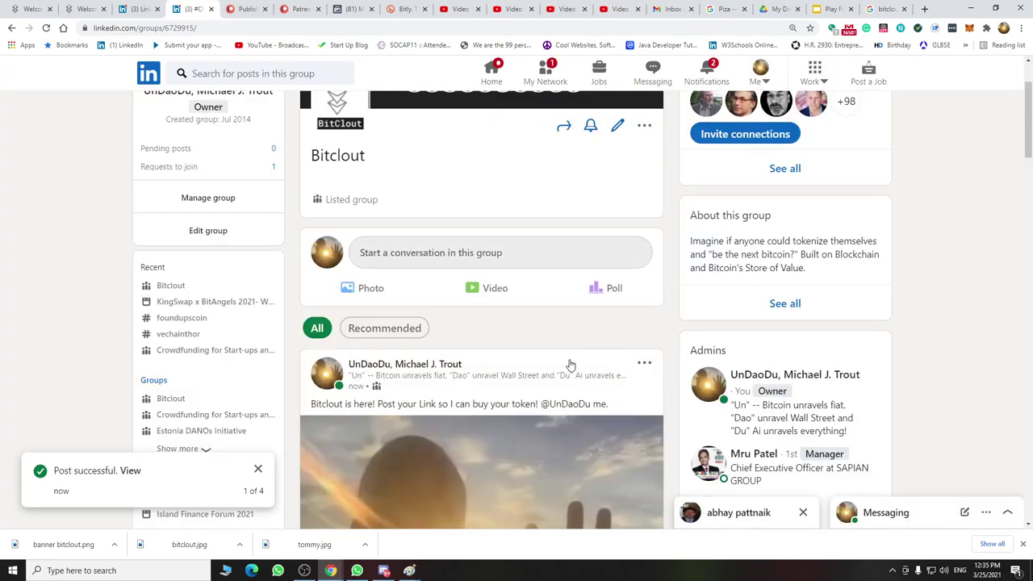
scroll(570, 362, up, 2)
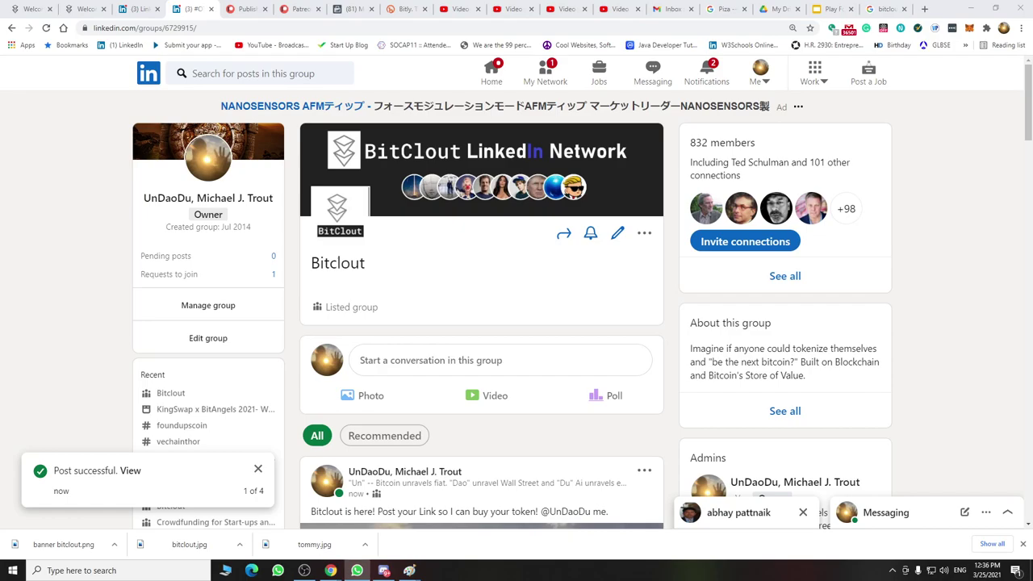
- Send 'free?' to the recent WhatsApp contact, then minimize WhatsApp back to LinkedIn
click(356, 569)
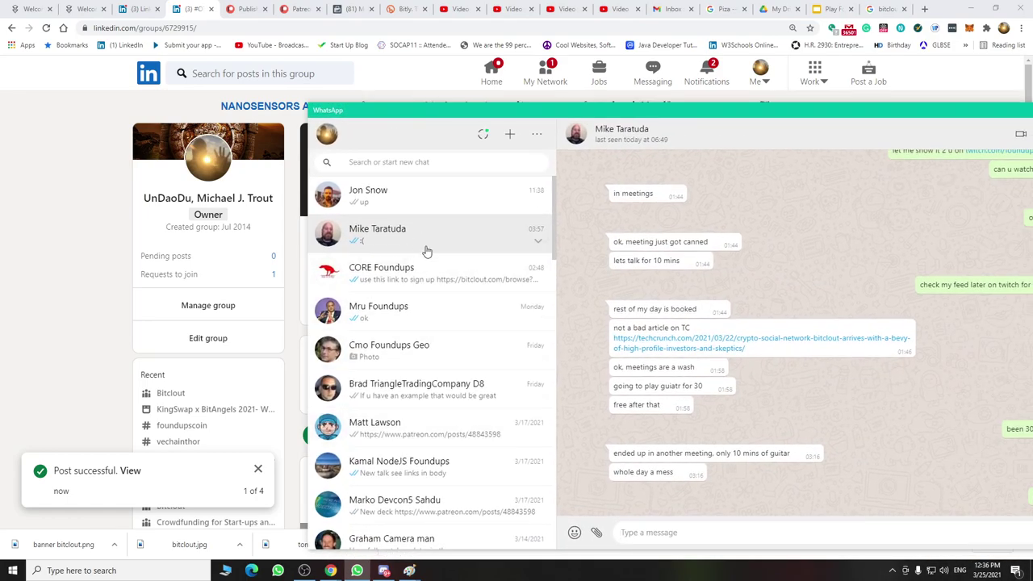
text(free?\)
key(Return)
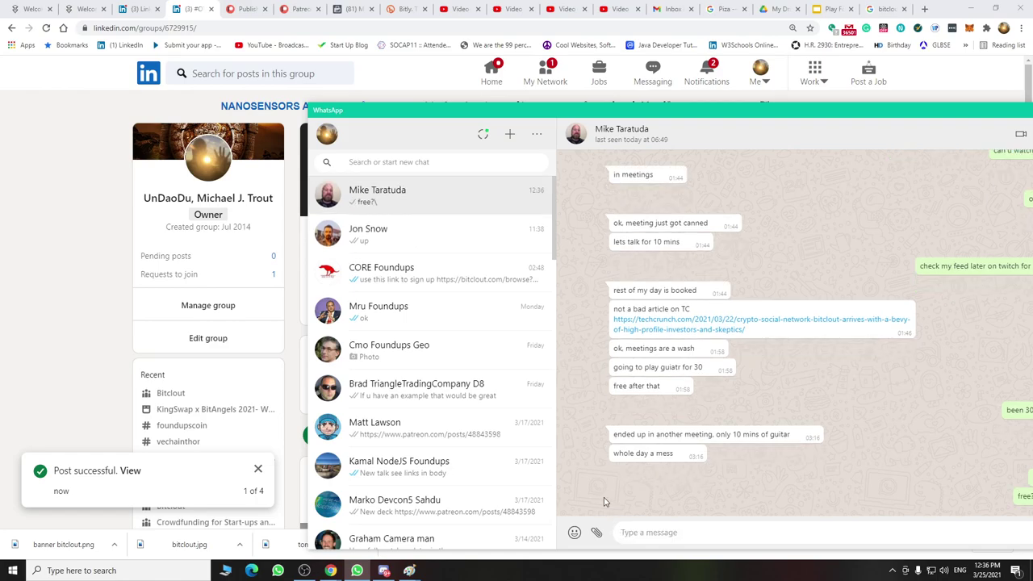
key(super+Down)
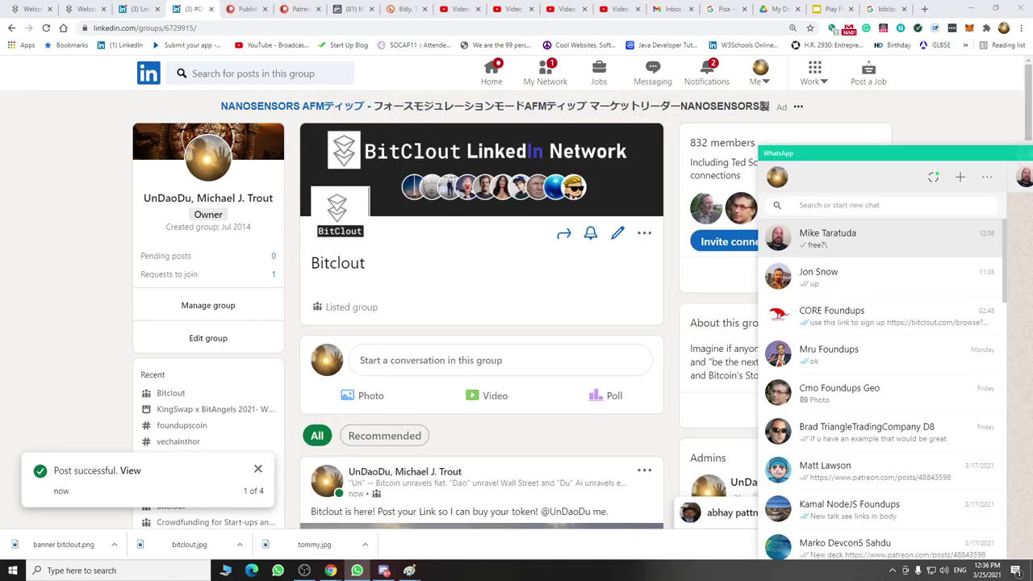
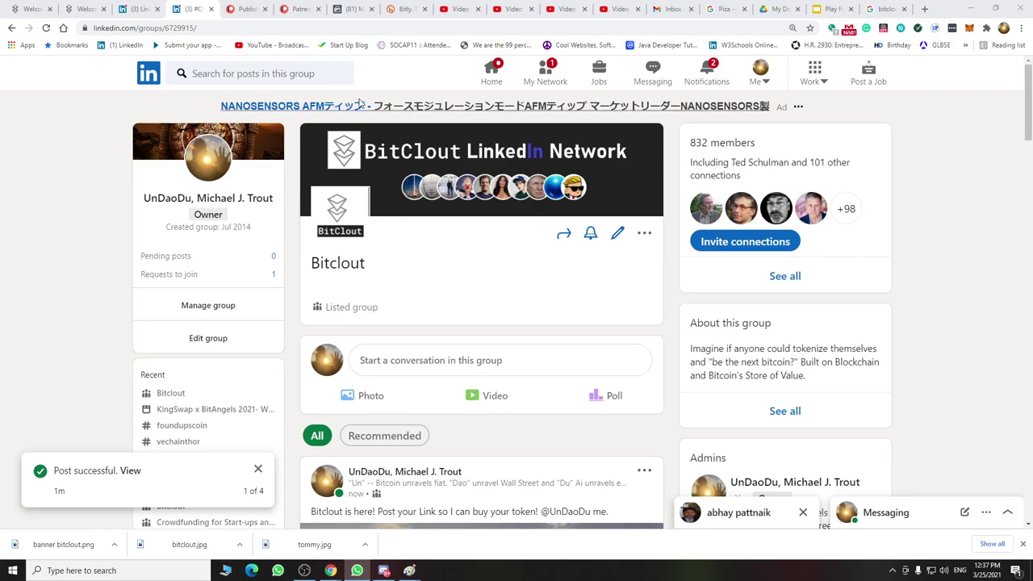
- Copy the Bitclout LinkedIn group page's web address, then bring Discord forward
click(183, 28)
right_click(181, 29)
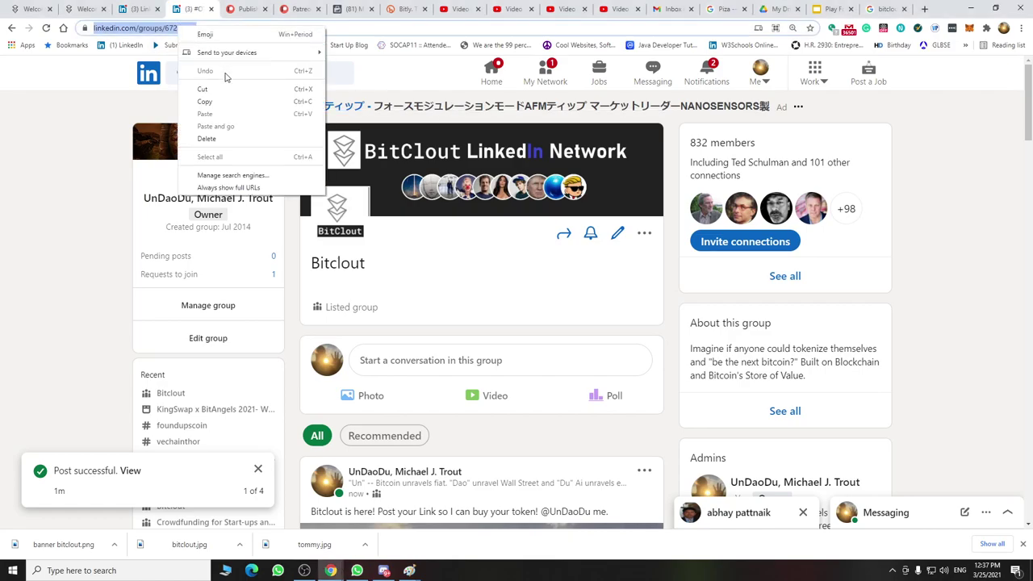
click(205, 102)
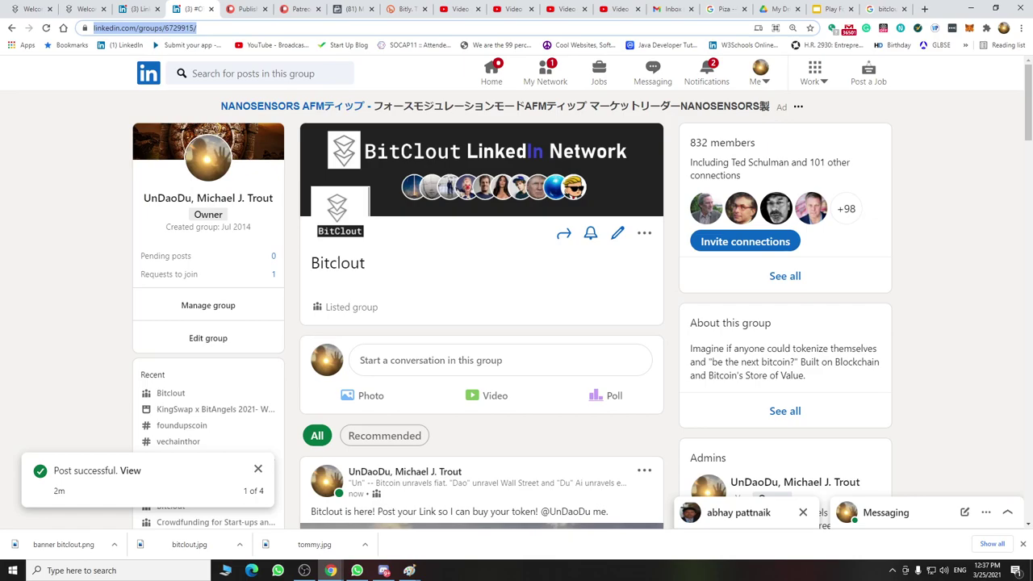
click(383, 570)
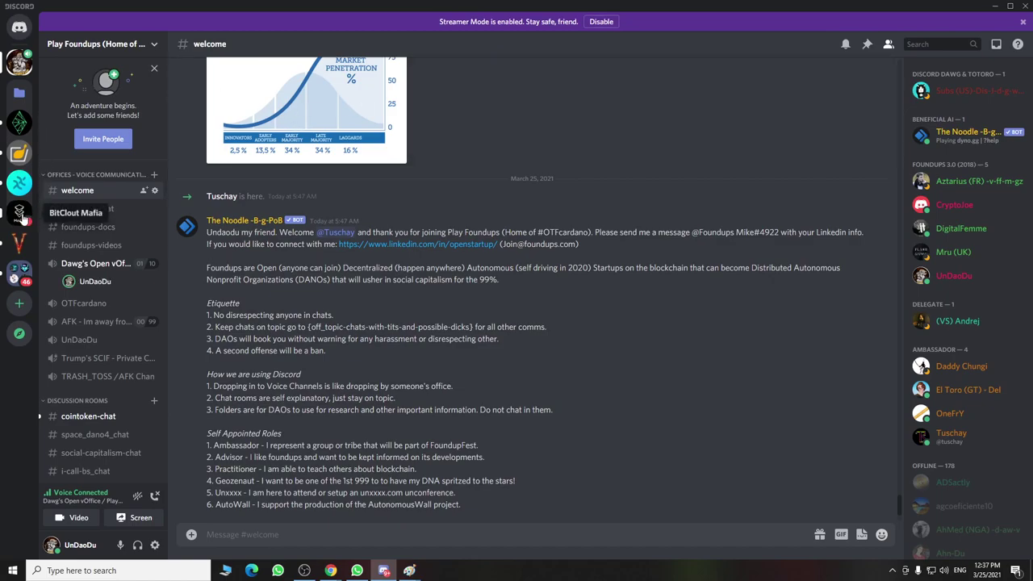
- In BitClout Mafia, post 'made the linkedin group for us' with the pasted LinkedIn group link
click(19, 212)
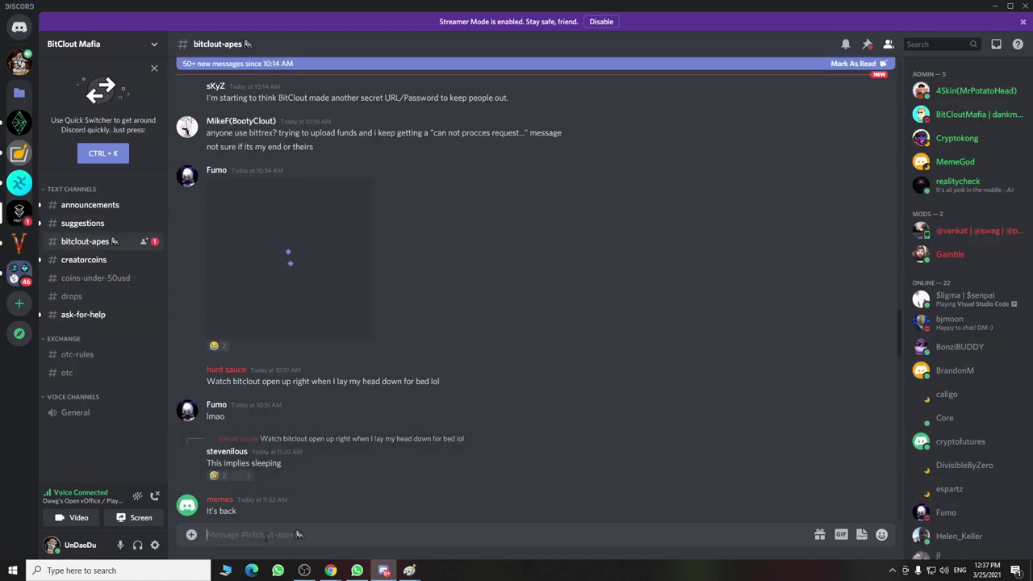
text(made the lin)
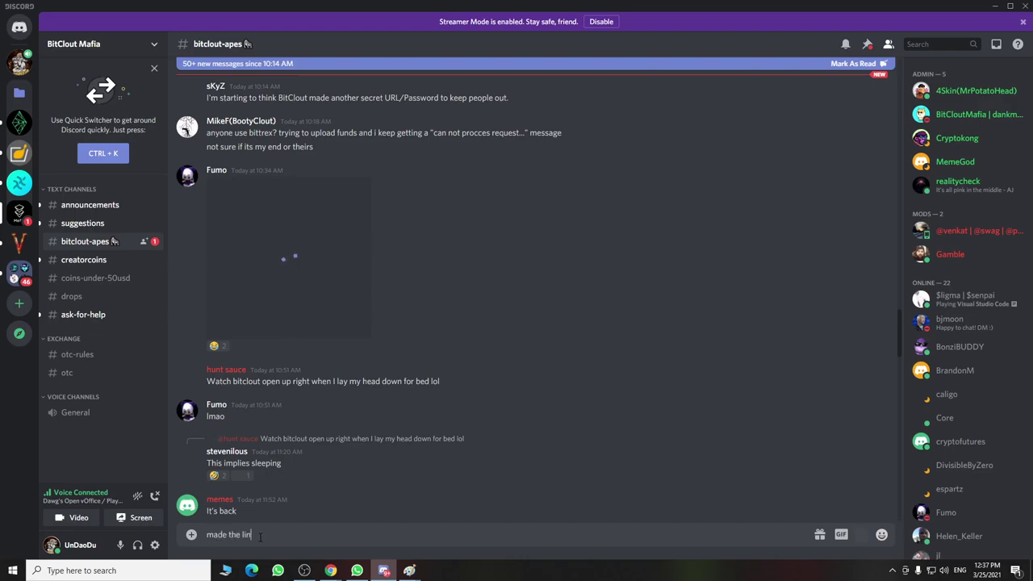
text(kedin group for us)
key(ctrl+v)
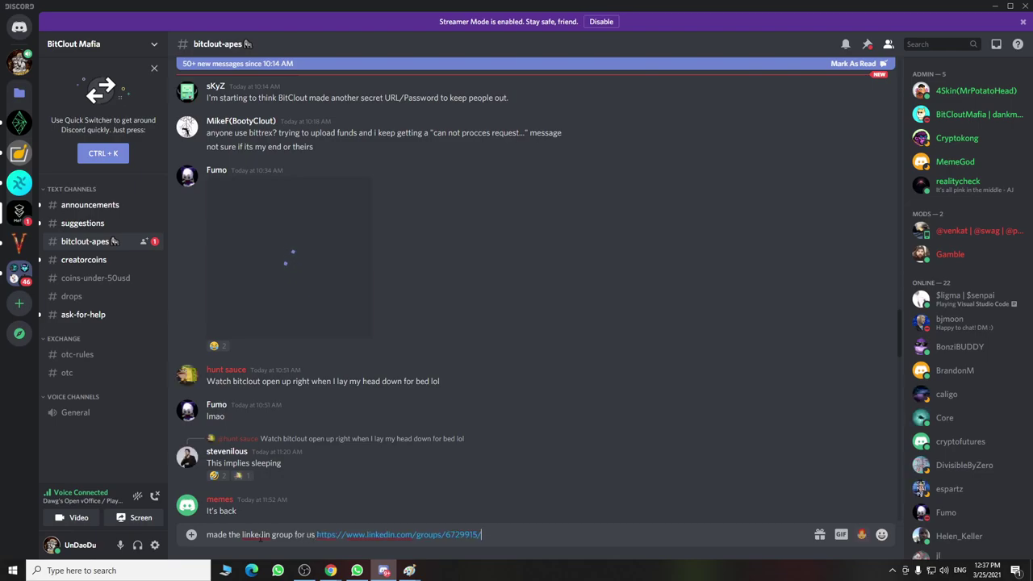
key(Return)
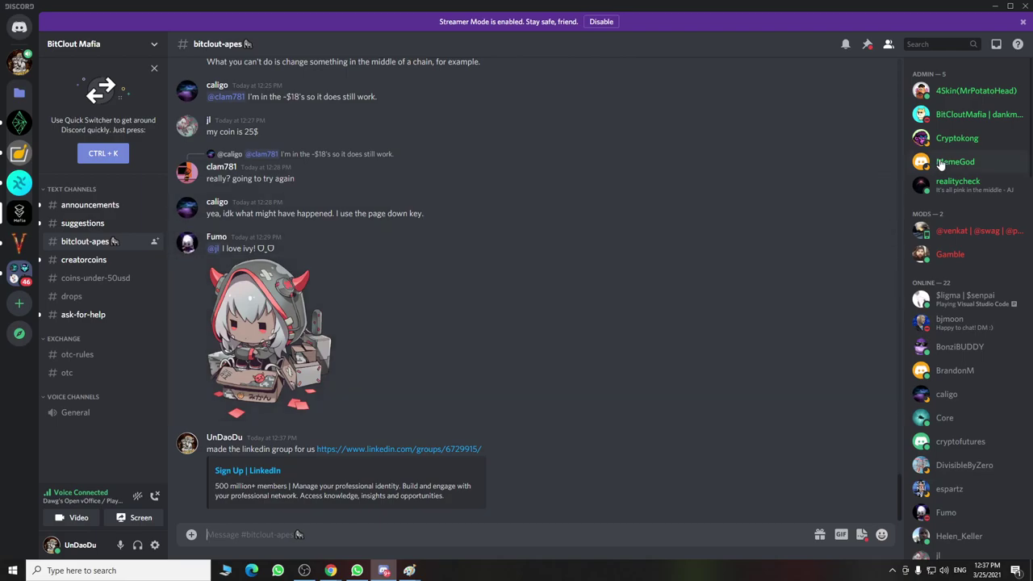
- Send the follow-up message 'streaming gowth hackining on foundups twith' to the channel
right_click(965, 115)
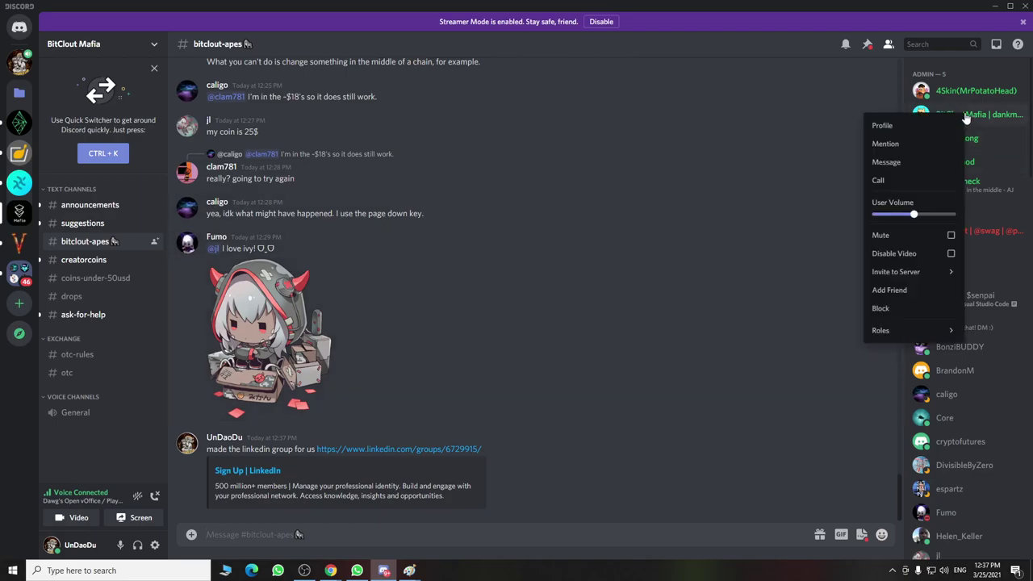
click(915, 290)
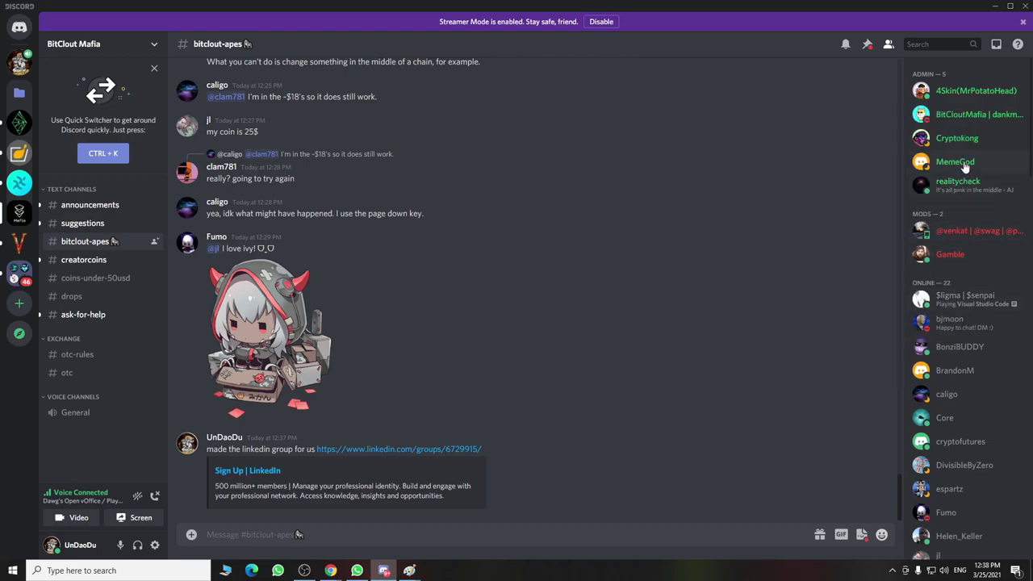
text(t)
key(BackSpace)
text(streaming gowth hackin)
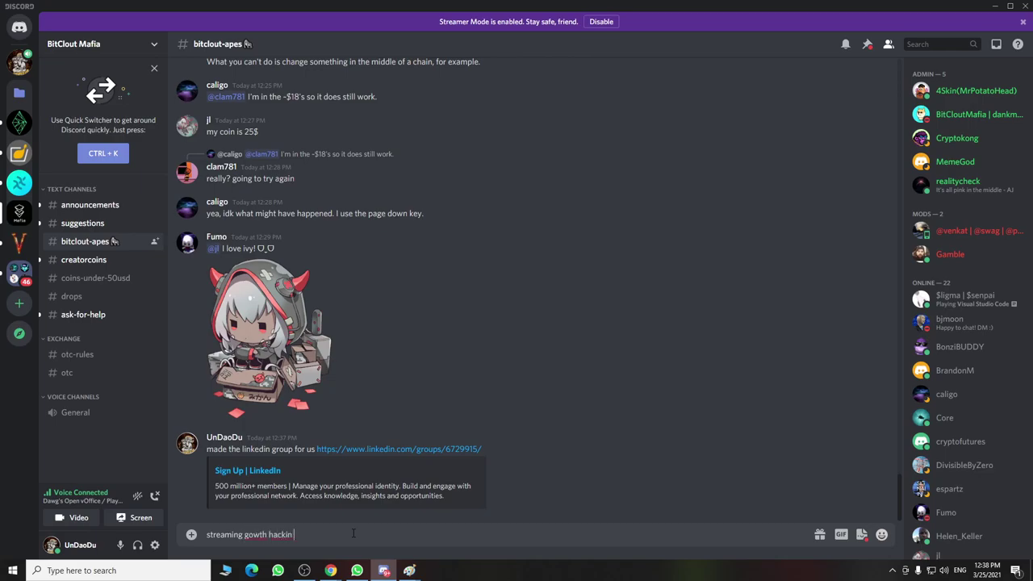
text(ing on)
text(foundups twith)
key(Return)
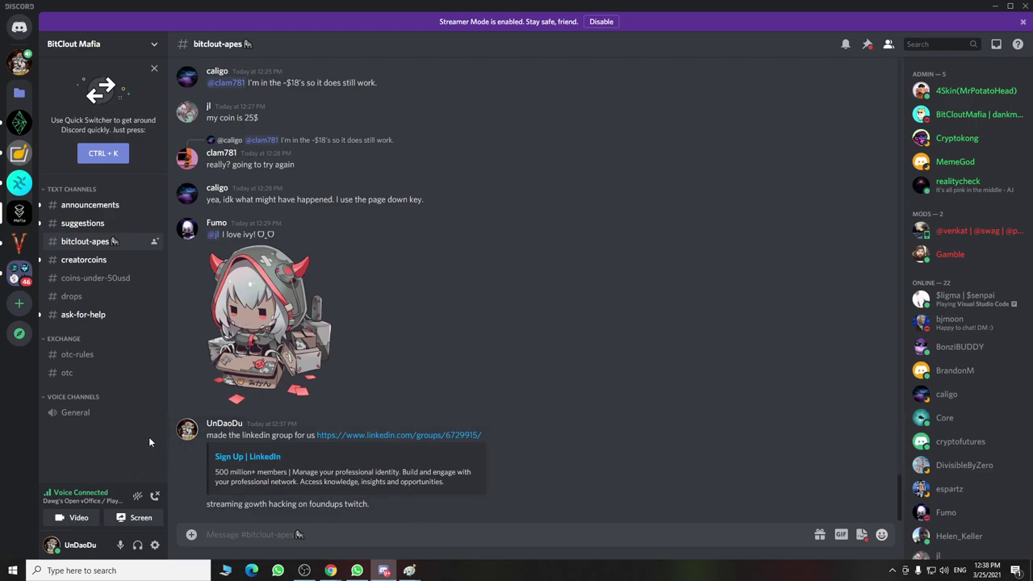
- Join the General voice channel, go live with the Chrome window, then minimise Discord
click(77, 413)
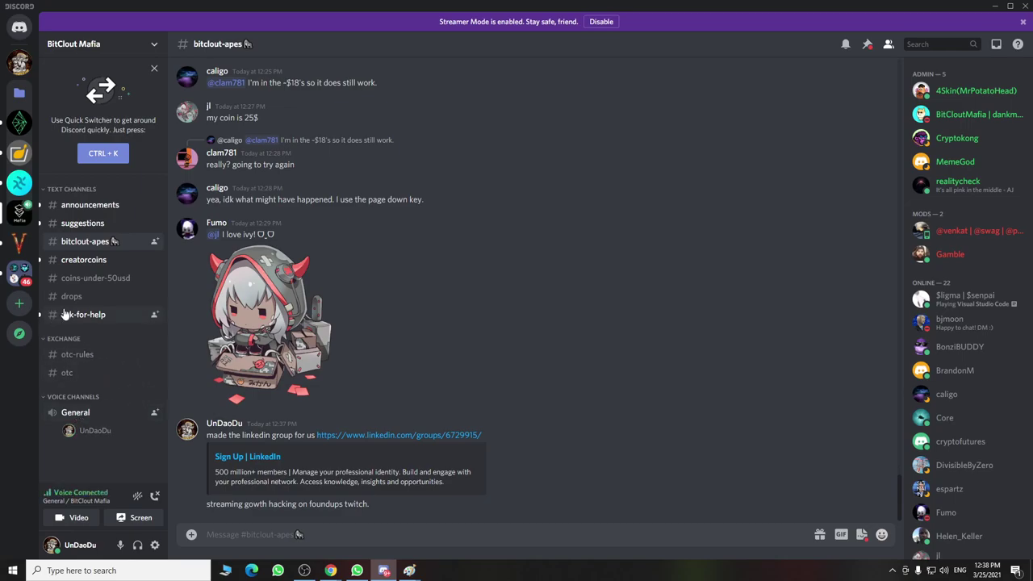
click(137, 519)
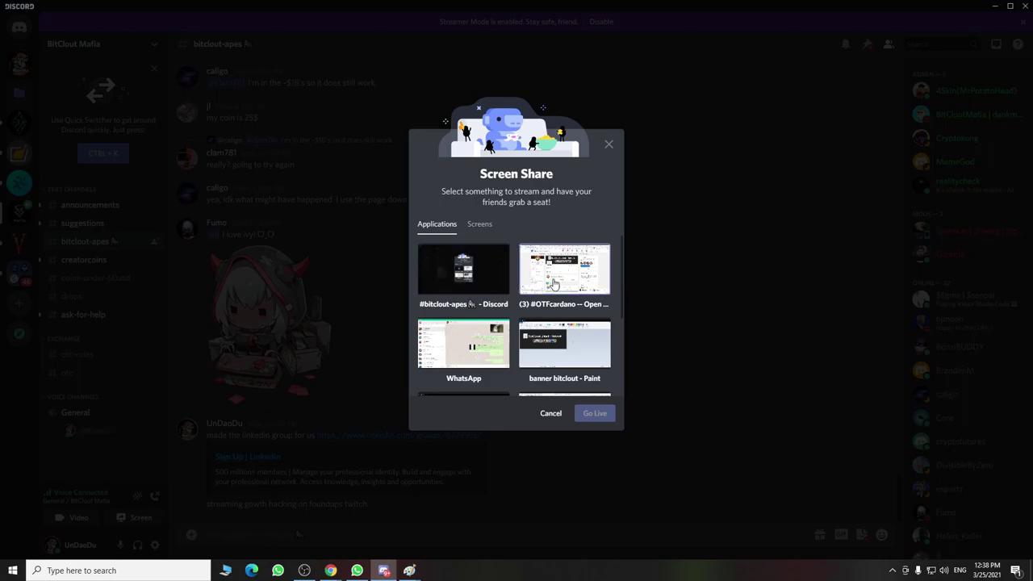
click(553, 284)
click(600, 395)
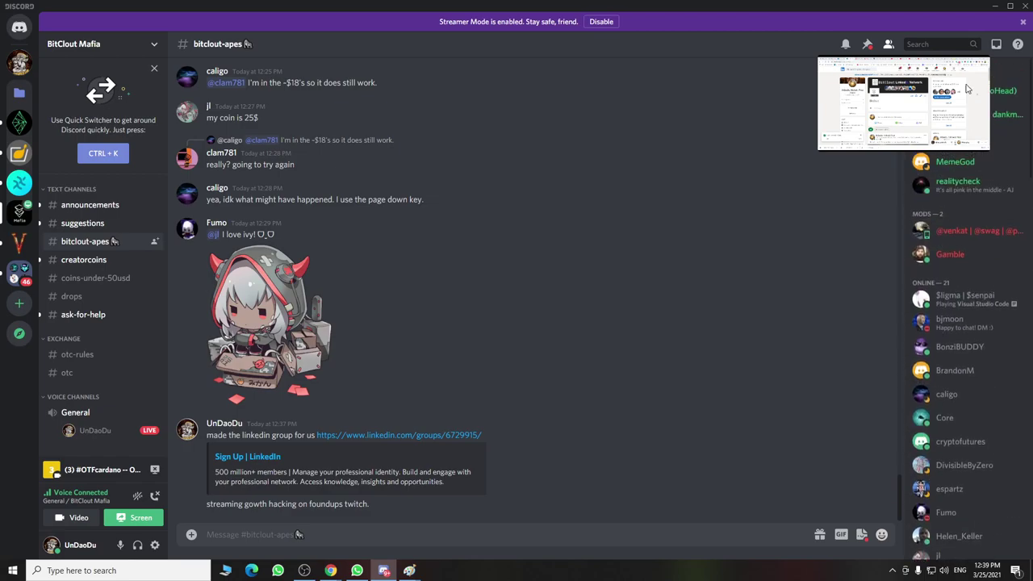
click(998, 11)
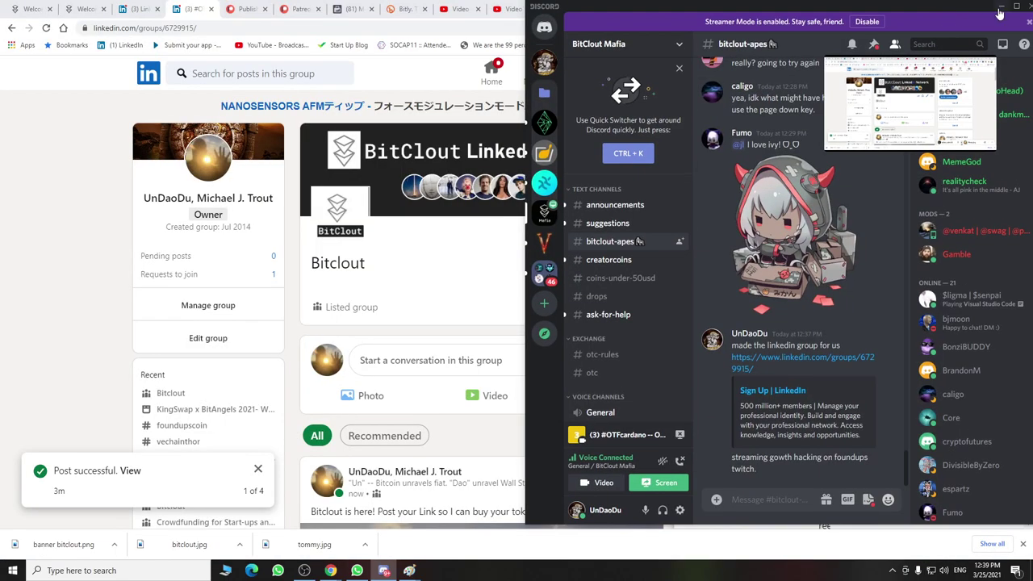
- Minimise Discord and bring up the BitClout profile tab in the browser
click(997, 11)
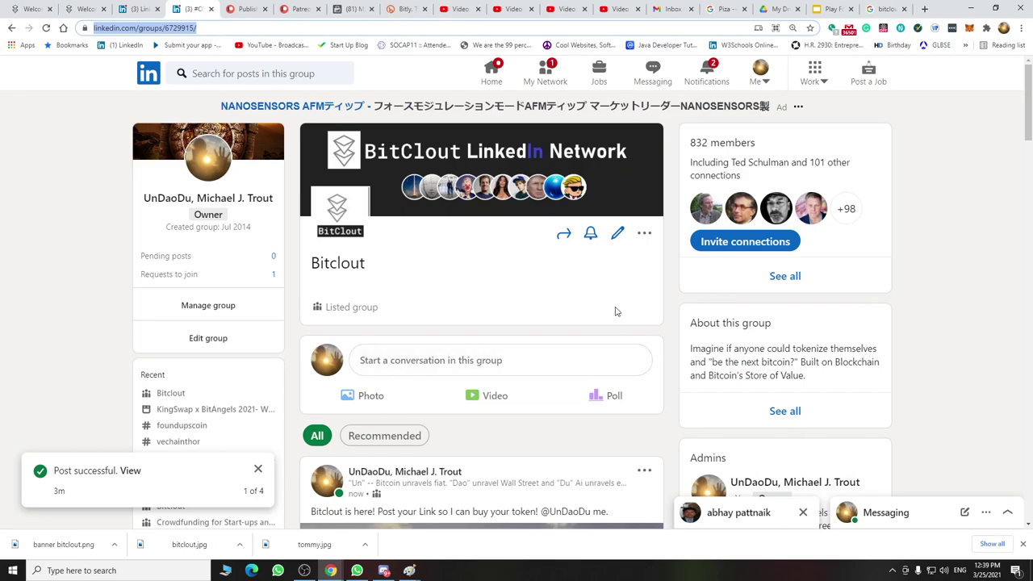
scroll(613, 313, down, 3)
scroll(614, 313, up, 3)
scroll(612, 314, down, 7)
scroll(611, 317, up, 4)
scroll(612, 317, up, 3)
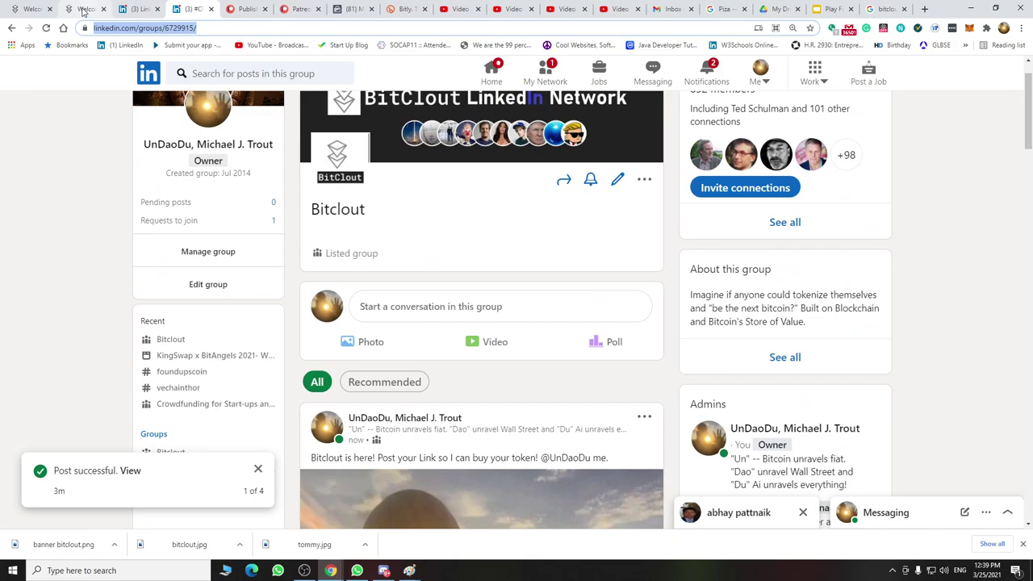
click(83, 10)
click(37, 12)
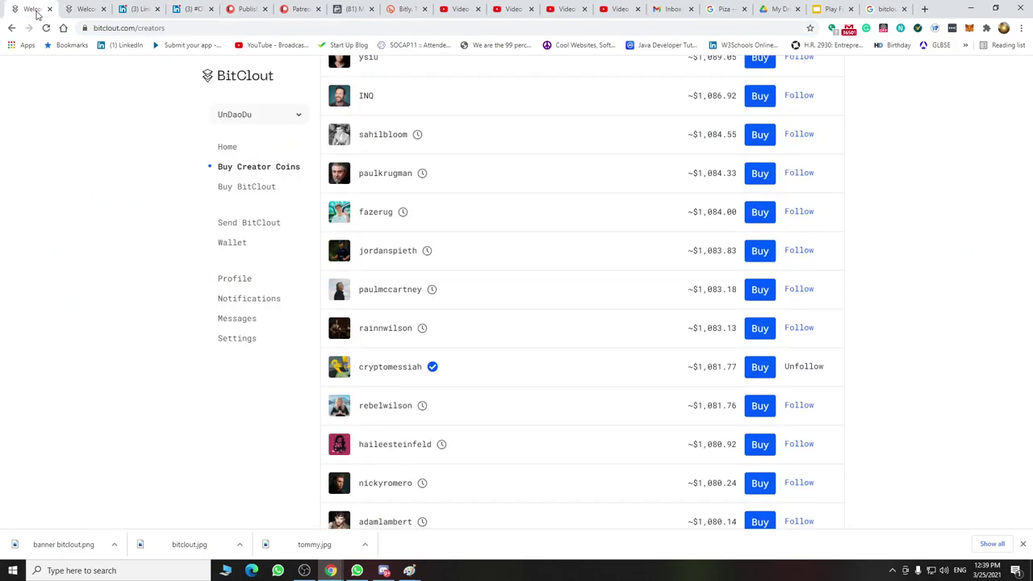
click(91, 10)
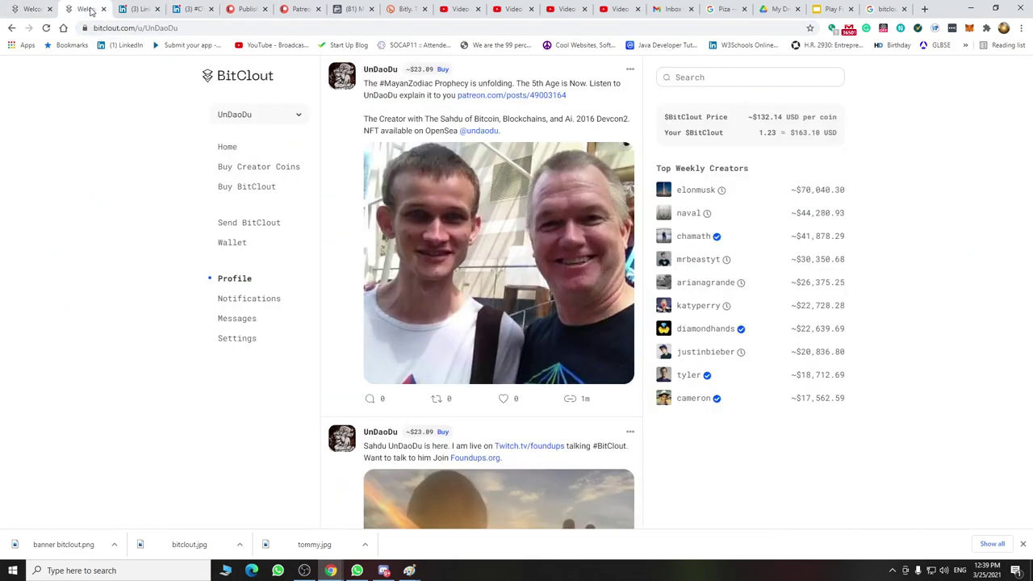
- Copy the BitClout profile address and return to the LinkedIn company setup form
scroll(180, 91, up, 3)
click(143, 27)
key(ctrl+c)
right_click(144, 28)
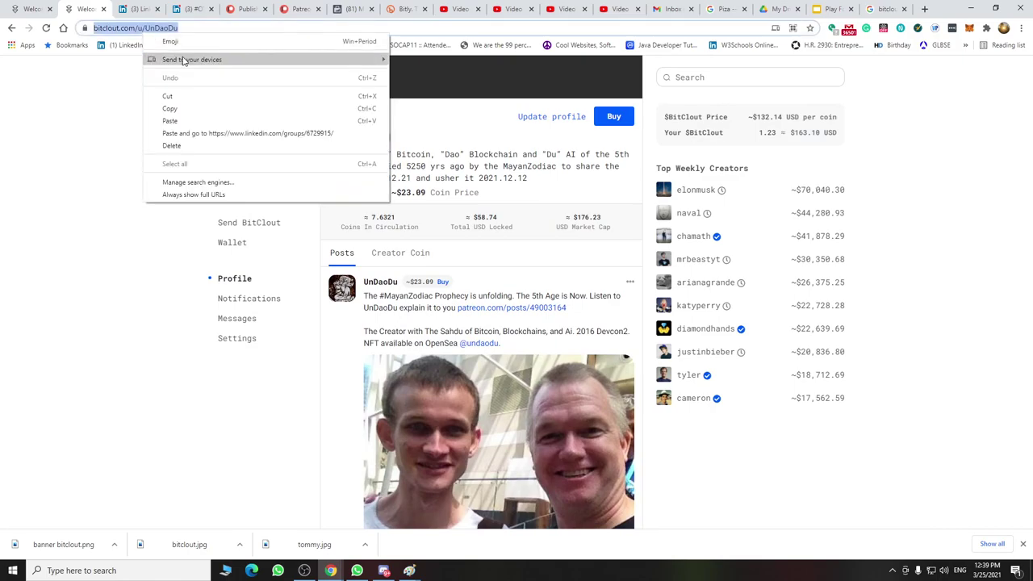
click(192, 109)
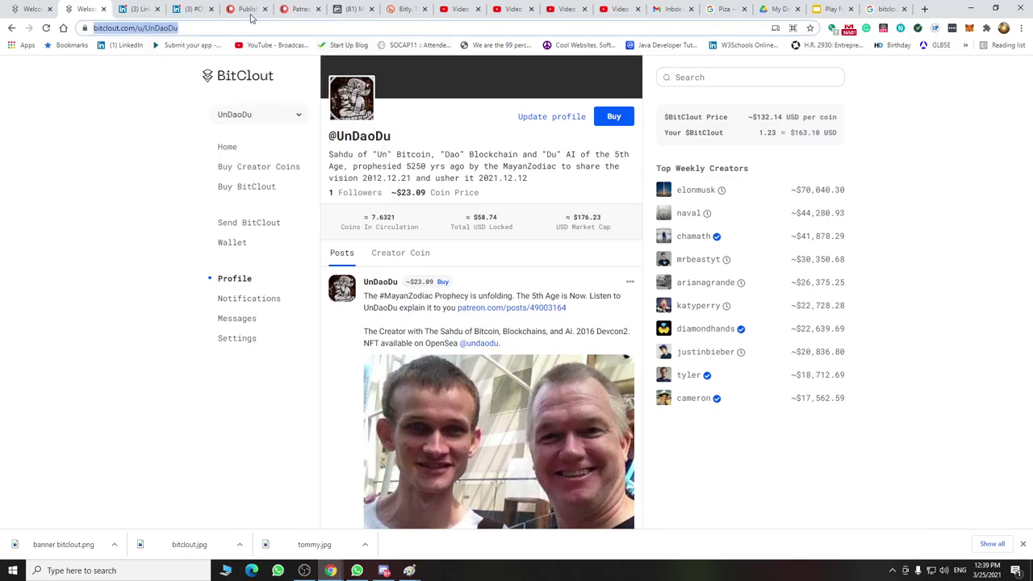
click(134, 11)
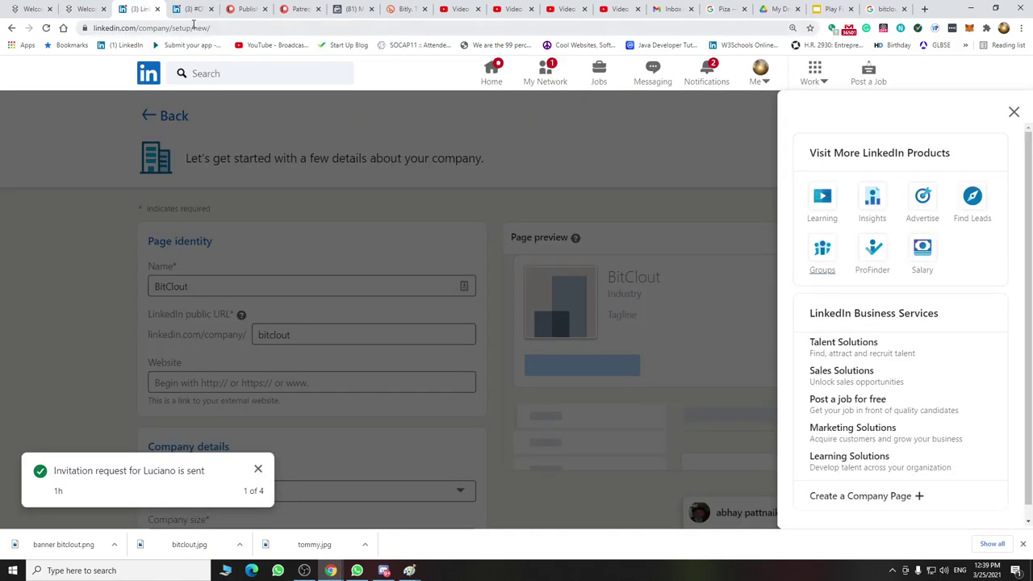
click(75, 296)
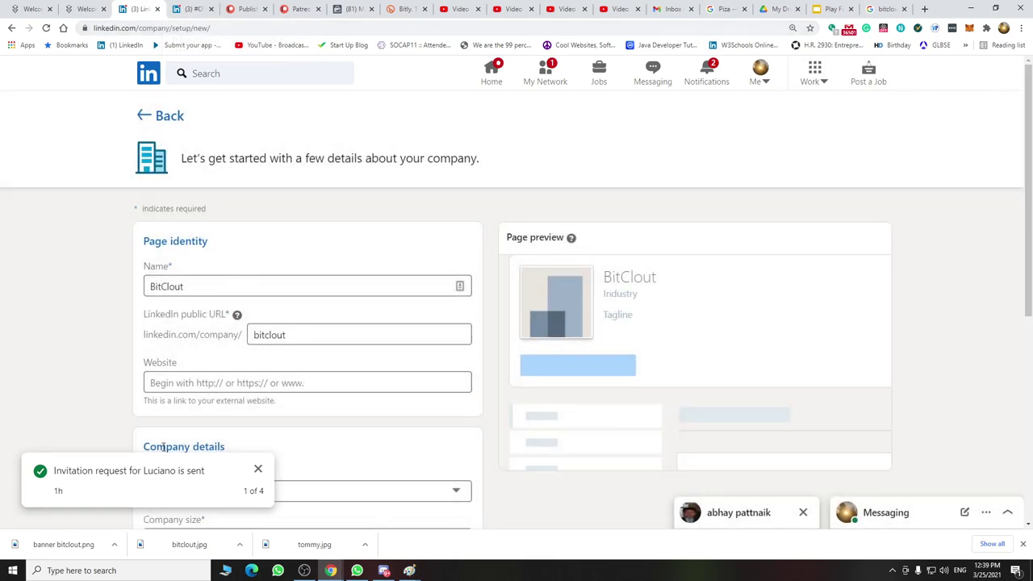
click(221, 382)
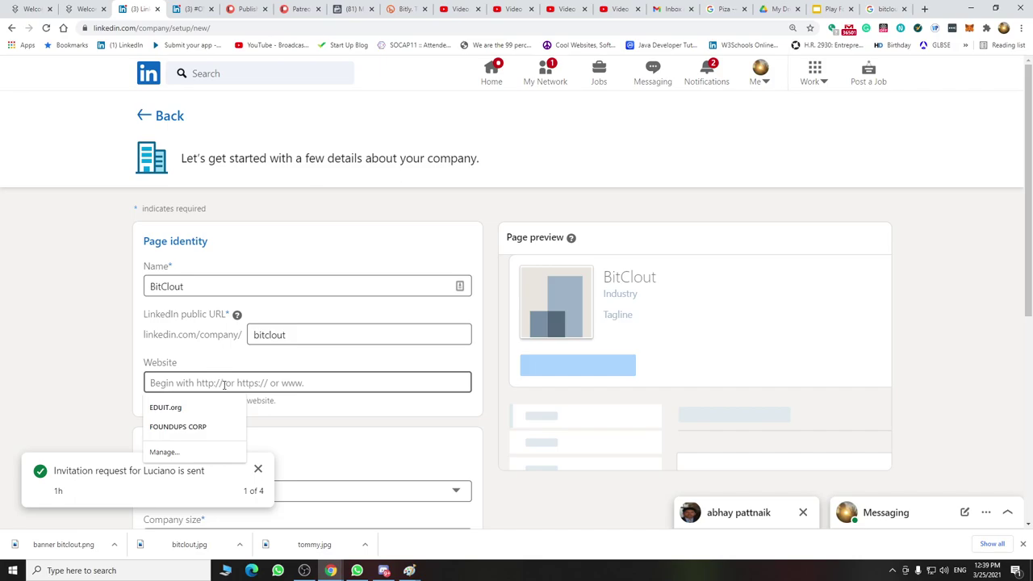
key(ctrl+v)
drag(233, 382, 331, 392)
key(BackSpace)
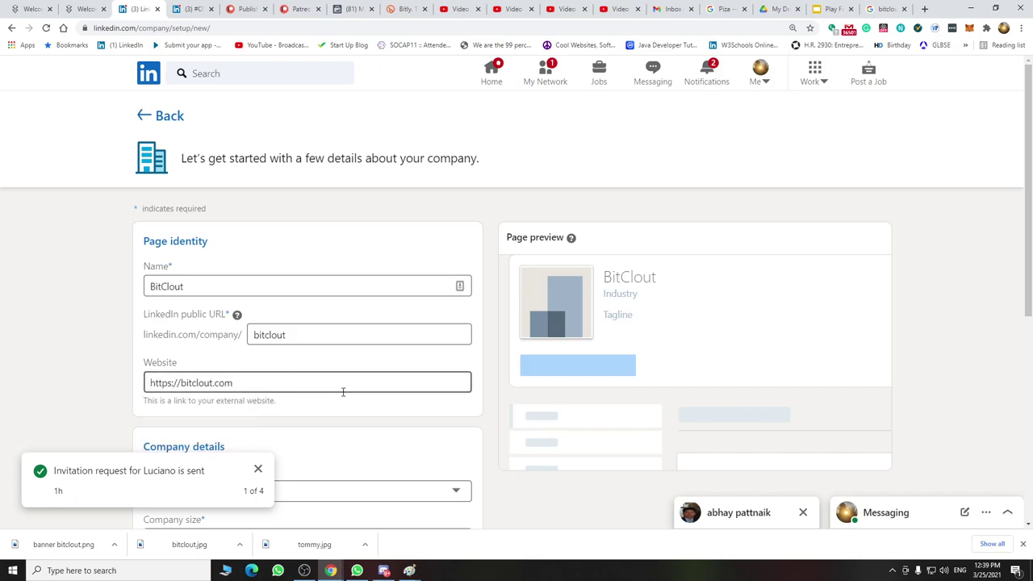
click(113, 361)
scroll(113, 360, down, 1)
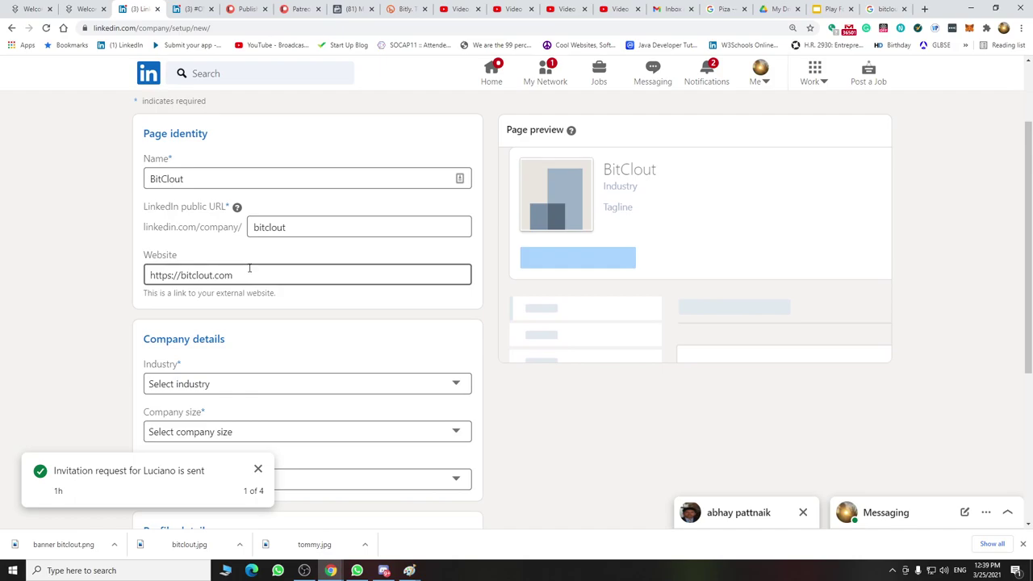
scroll(250, 269, down, 1)
- Choose Marketing & Advertising as the company industry
click(232, 279)
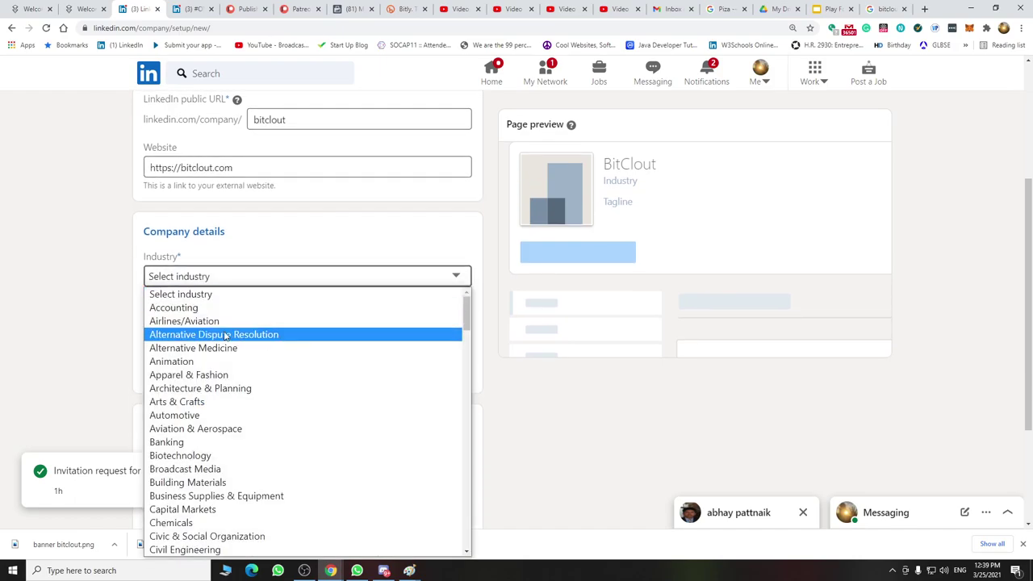
scroll(226, 335, down, 3)
scroll(226, 335, down, 2)
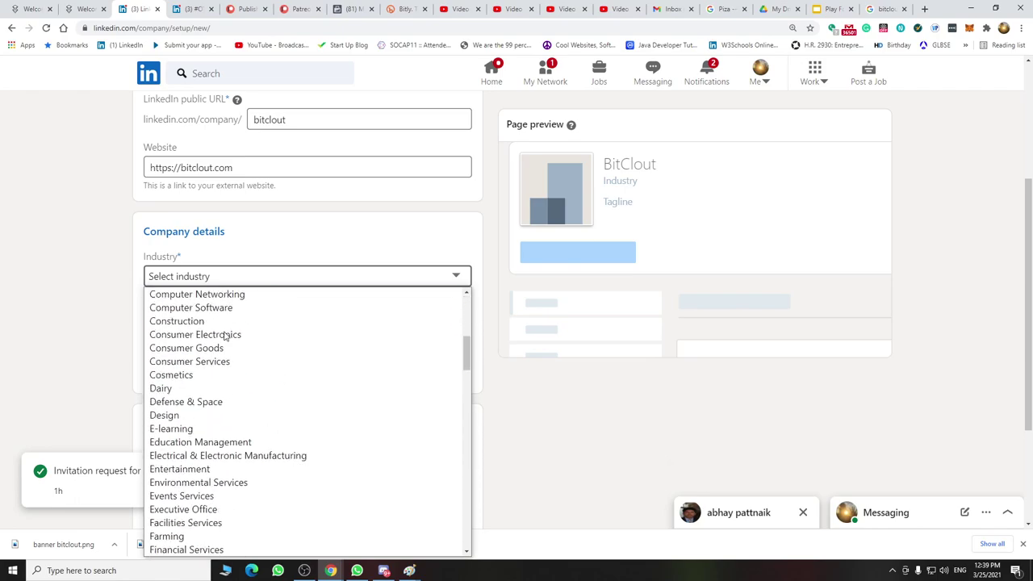
scroll(225, 336, down, 15)
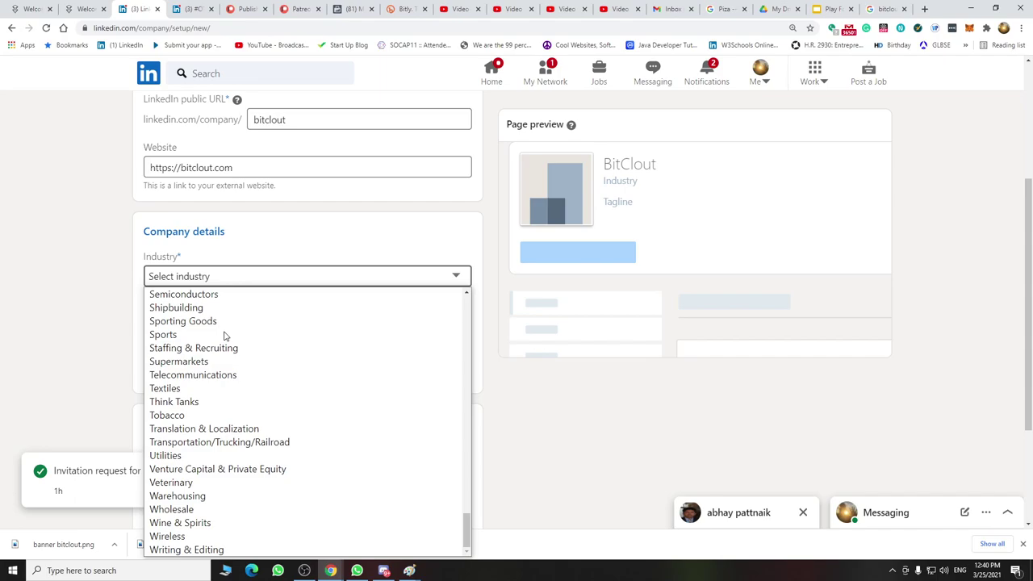
scroll(225, 336, up, 10)
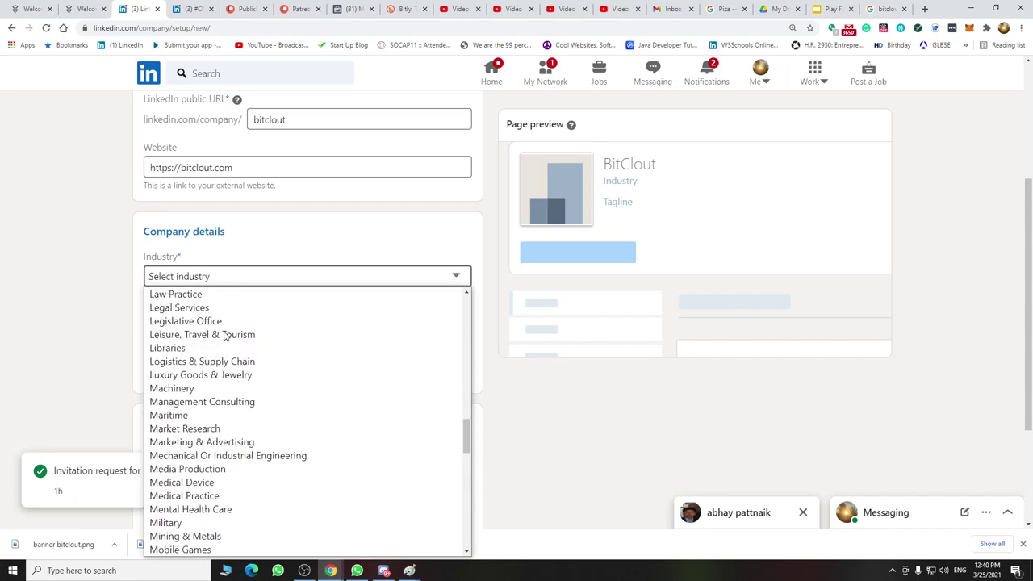
scroll(225, 335, up, 2)
scroll(225, 335, up, 2)
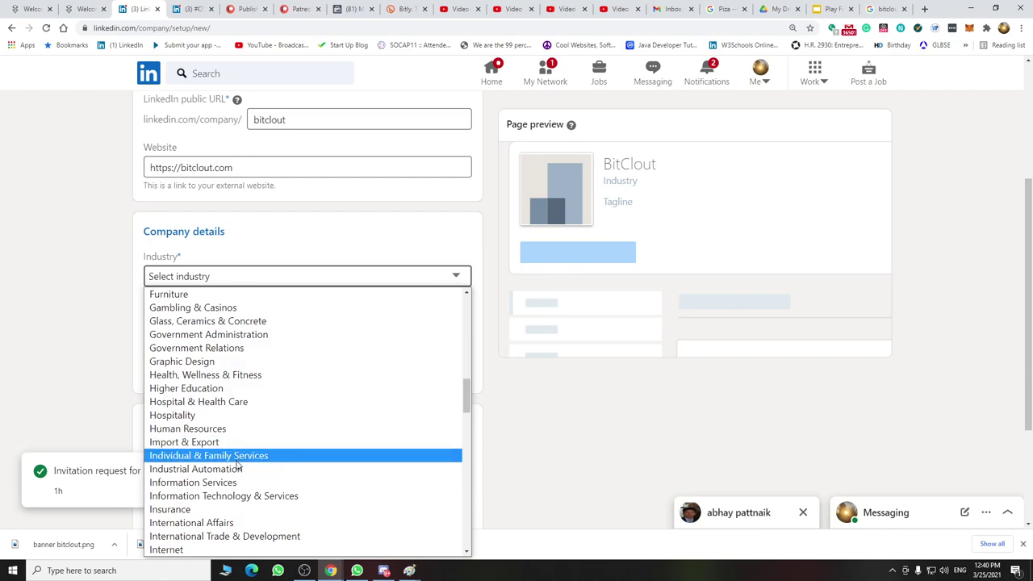
scroll(238, 466, down, 6)
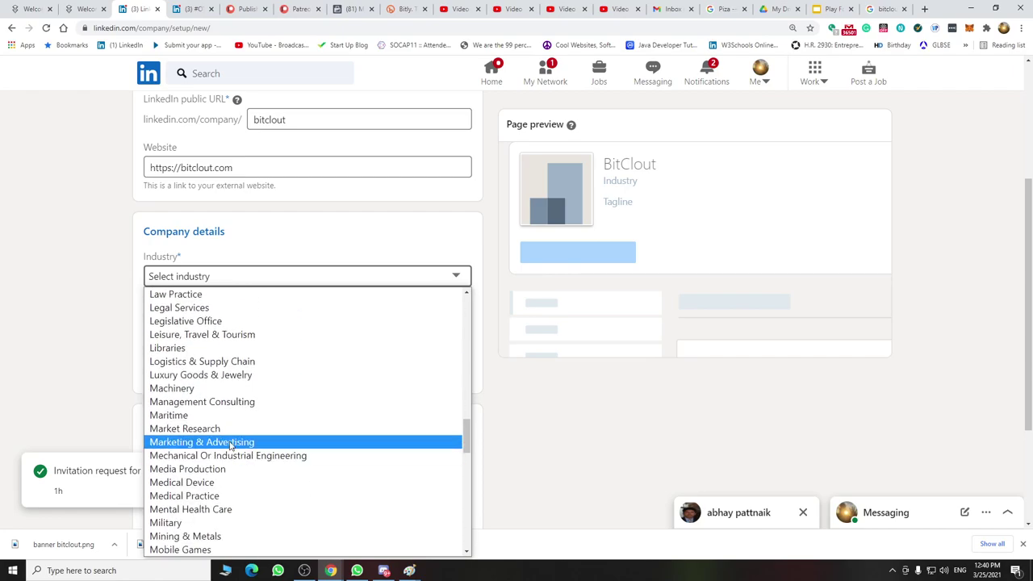
click(230, 443)
- Set company size to 10,000+ employees and company type to Self-employed
click(225, 325)
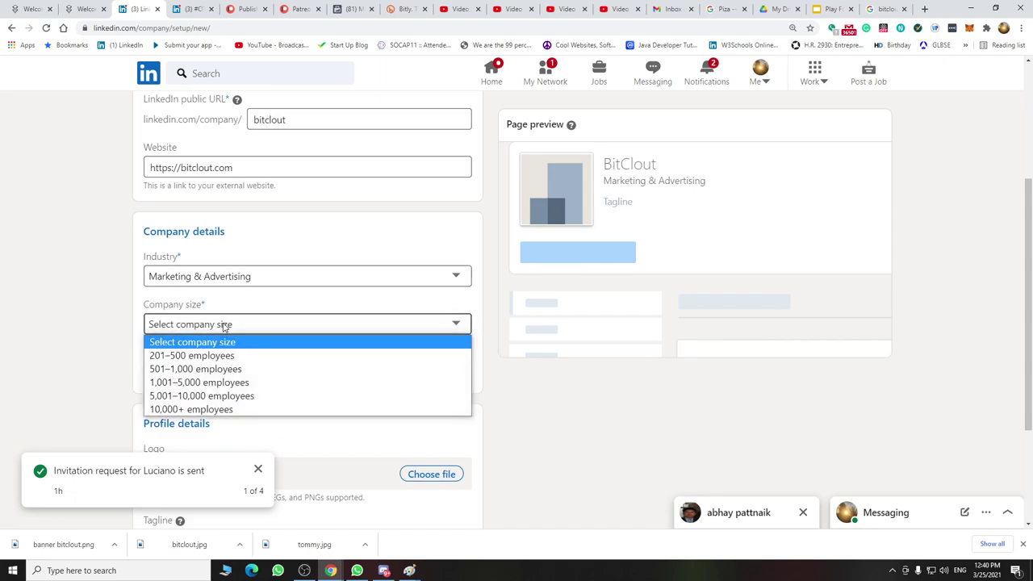
click(211, 409)
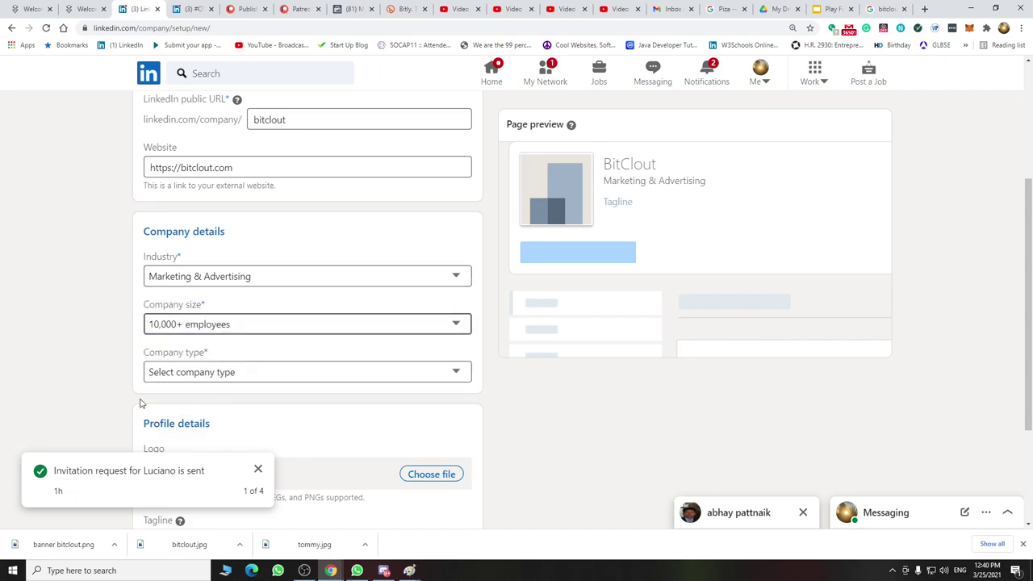
click(188, 376)
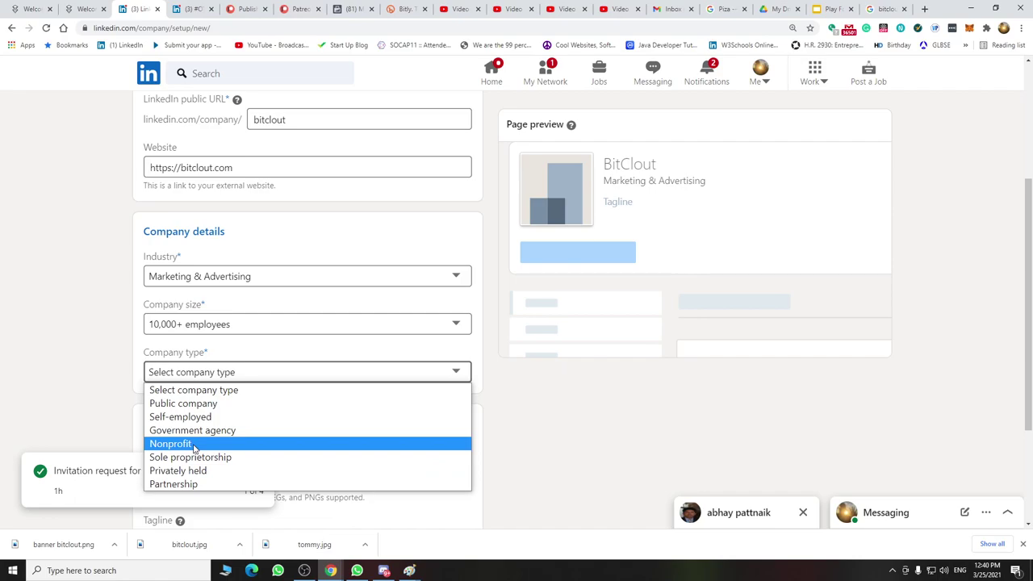
click(193, 446)
scroll(65, 399, down, 2)
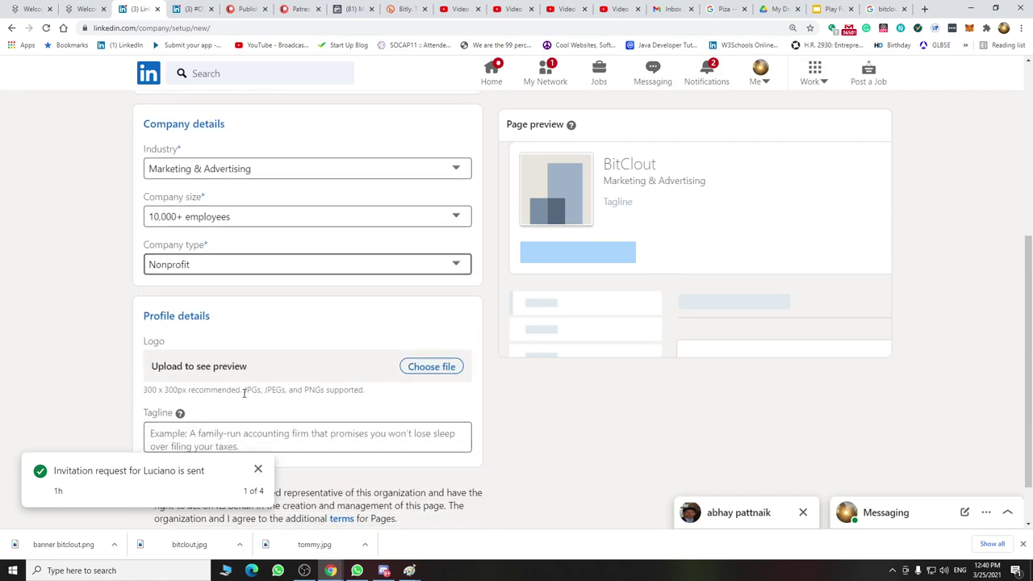
click(208, 269)
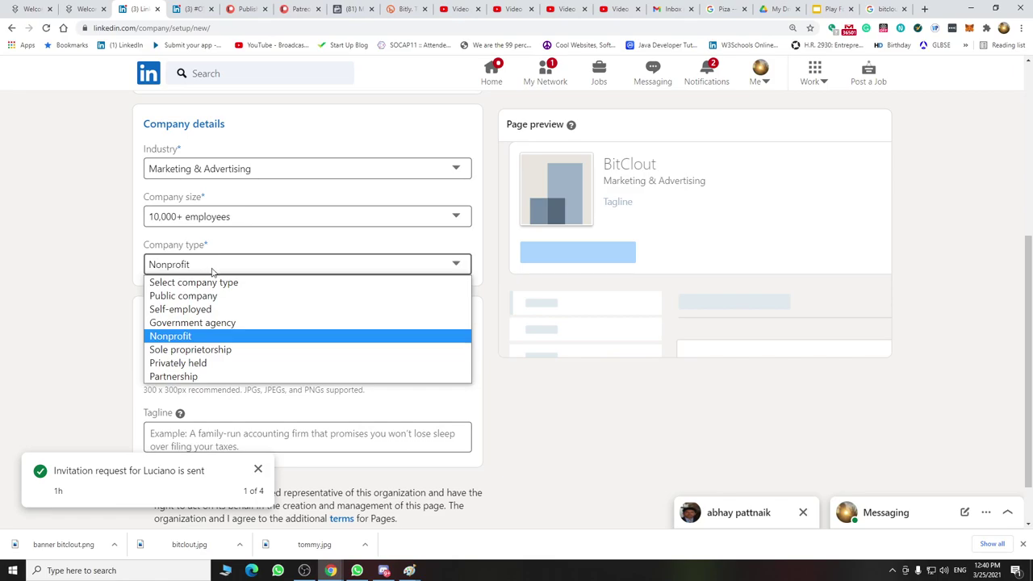
click(231, 309)
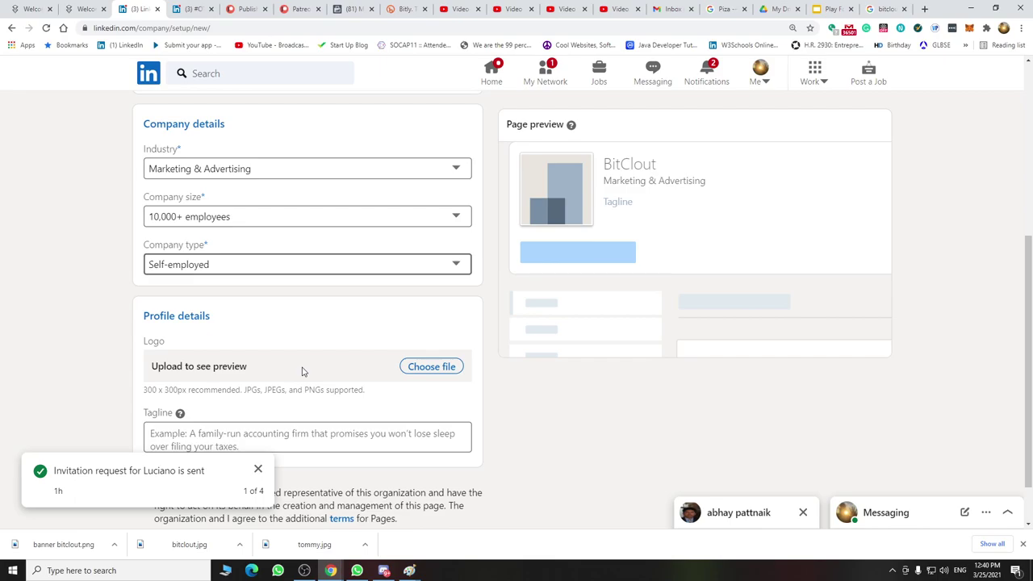
- Upload bitclout.jpg as the page logo
click(432, 366)
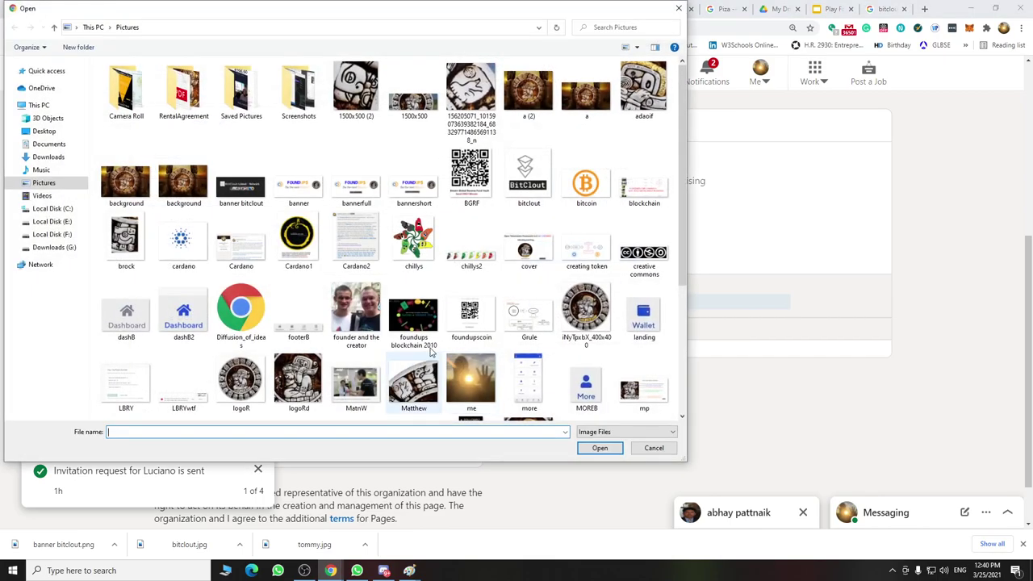
double_click(529, 173)
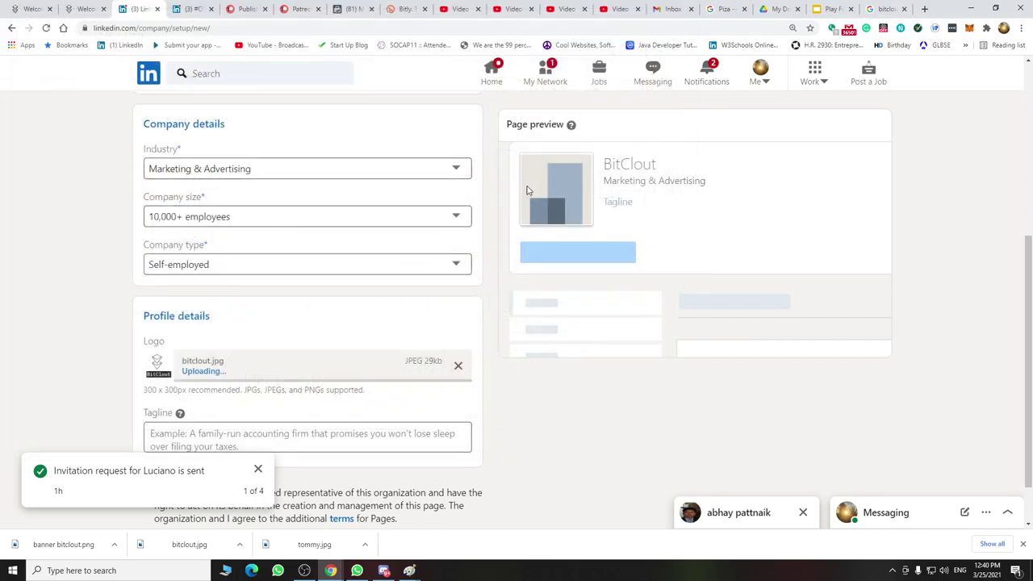
scroll(365, 417, down, 1)
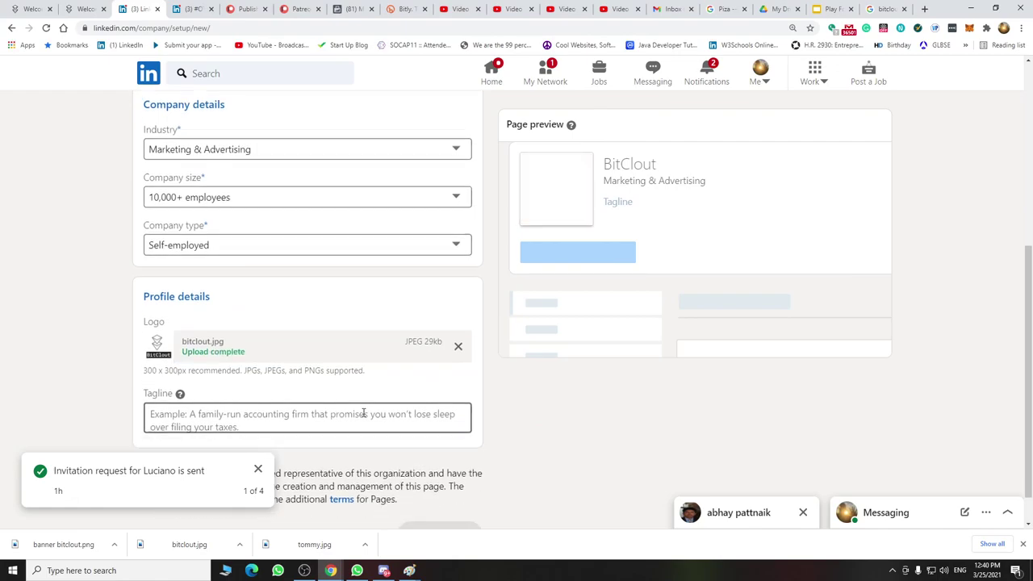
click(226, 379)
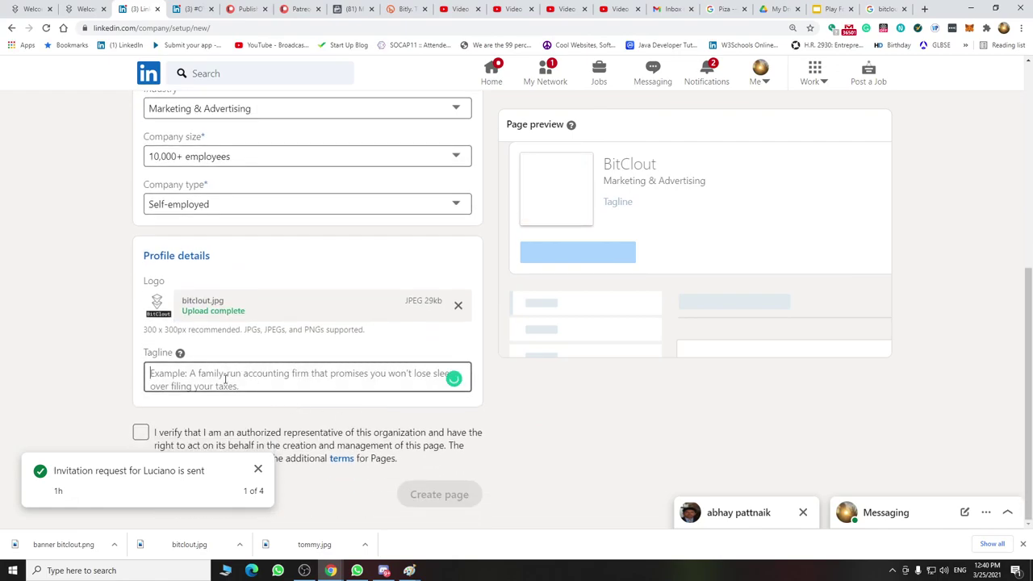
- Copy the Bitclout group's description and paste it as the page tagline
click(187, 9)
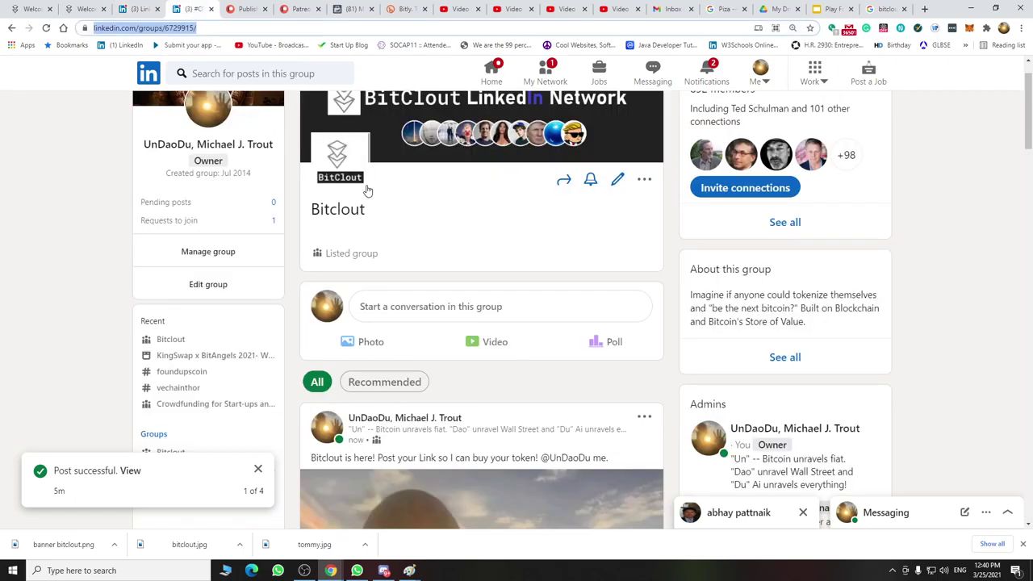
scroll(341, 173, up, 1)
click(208, 340)
click(369, 371)
key(ctrl+a)
key(ctrl+c)
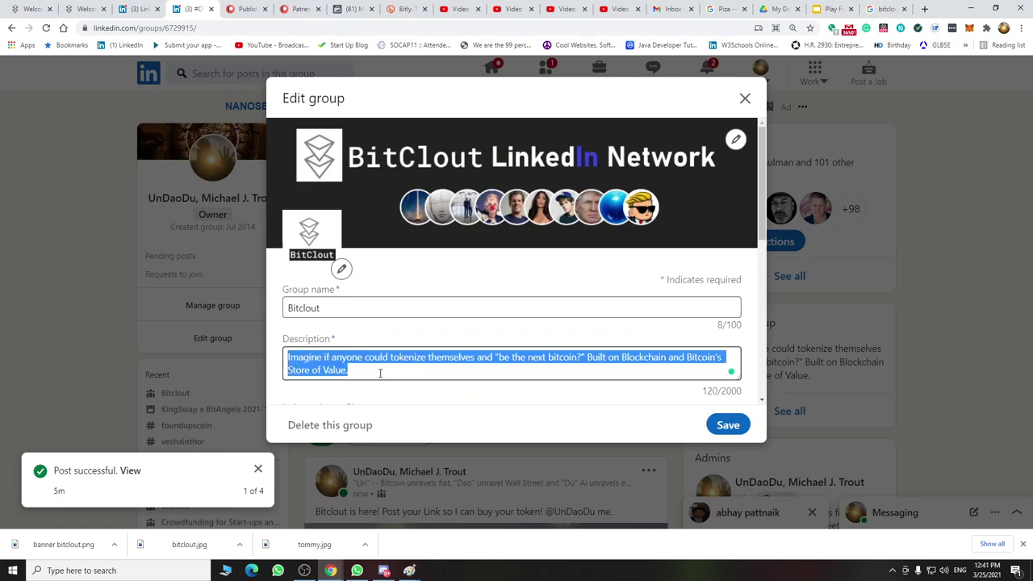
click(138, 9)
key(ctrl+v)
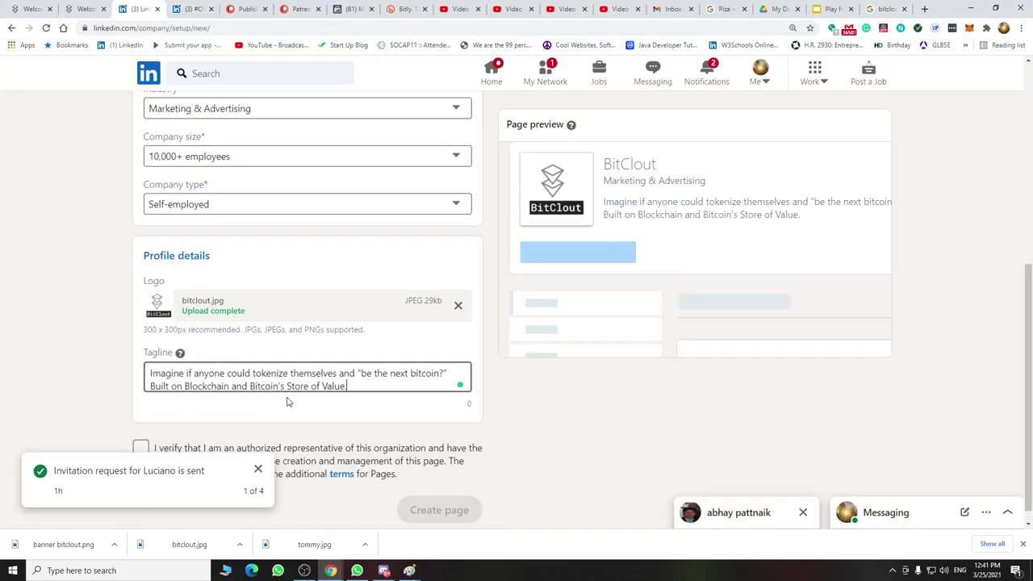
- Tick the checkbox verifying you are an authorized representative
scroll(194, 422, down, 1)
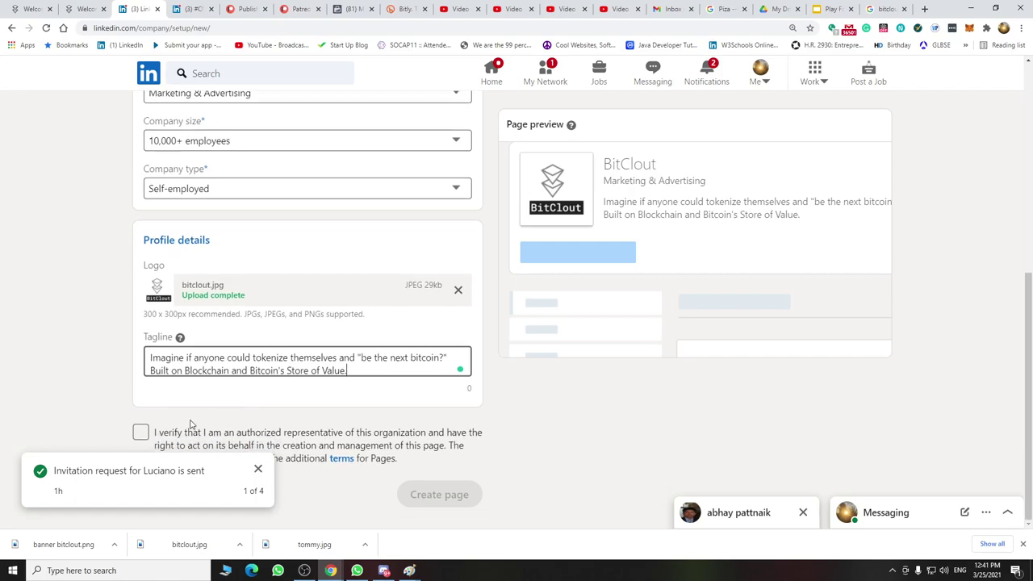
click(155, 436)
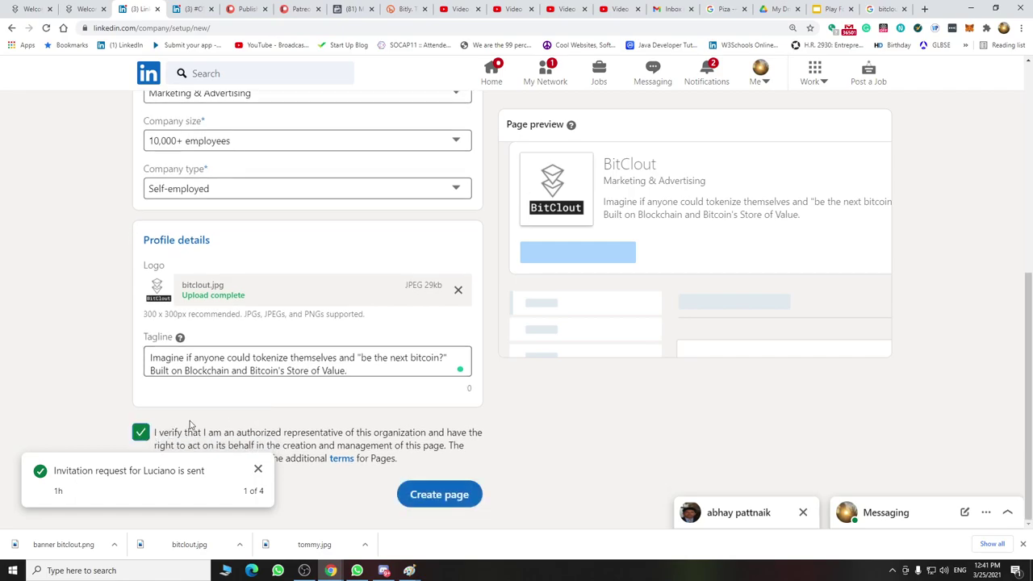
scroll(287, 386, up, 1)
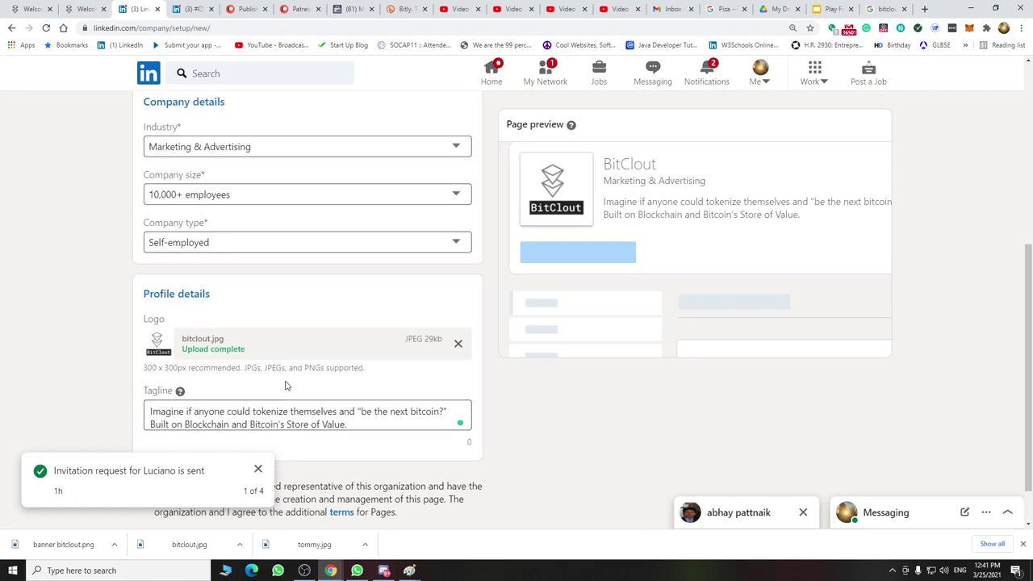
scroll(285, 386, down, 1)
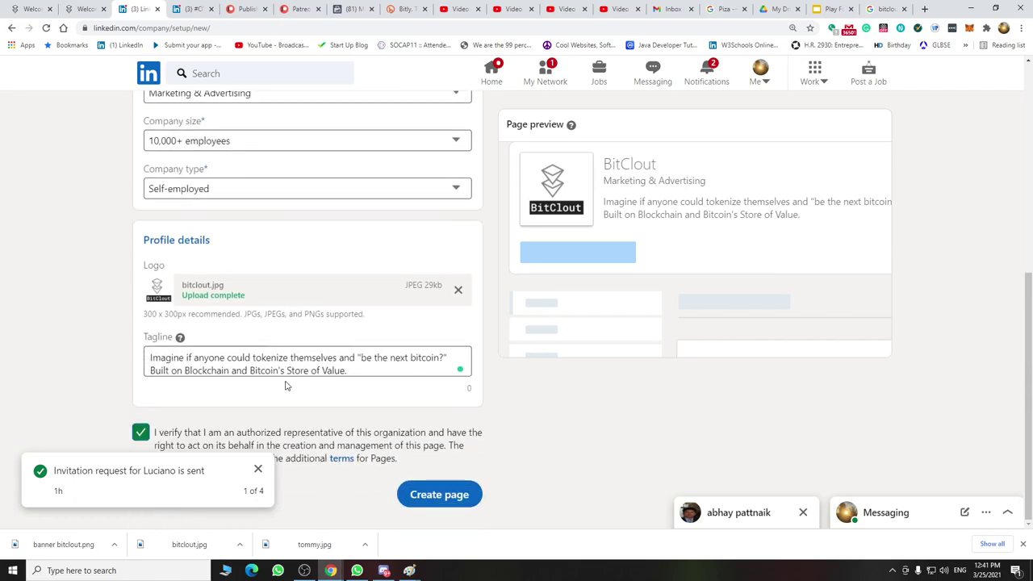
- Create the BitClout company page
click(449, 501)
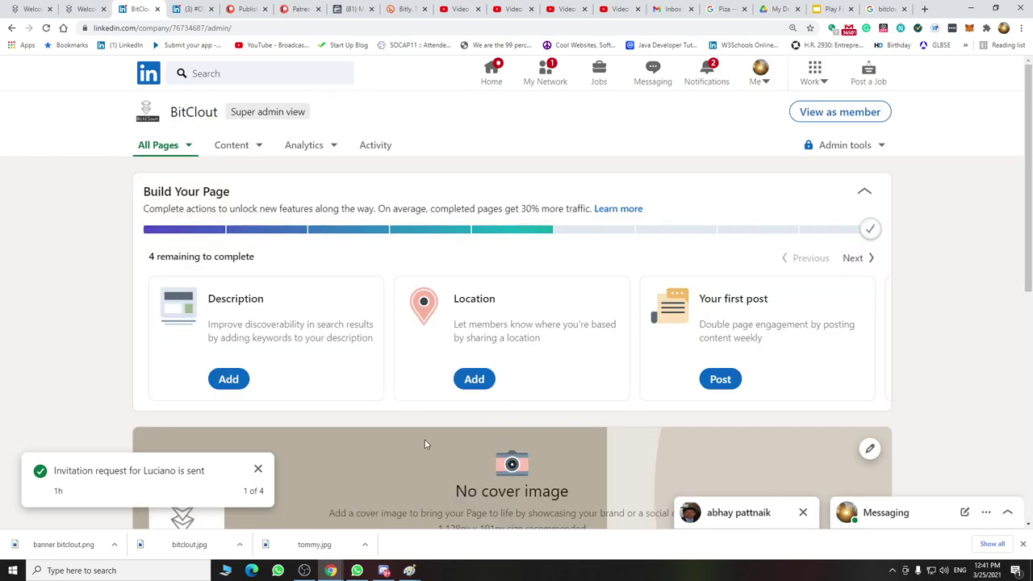
scroll(377, 322, down, 2)
scroll(376, 319, down, 1)
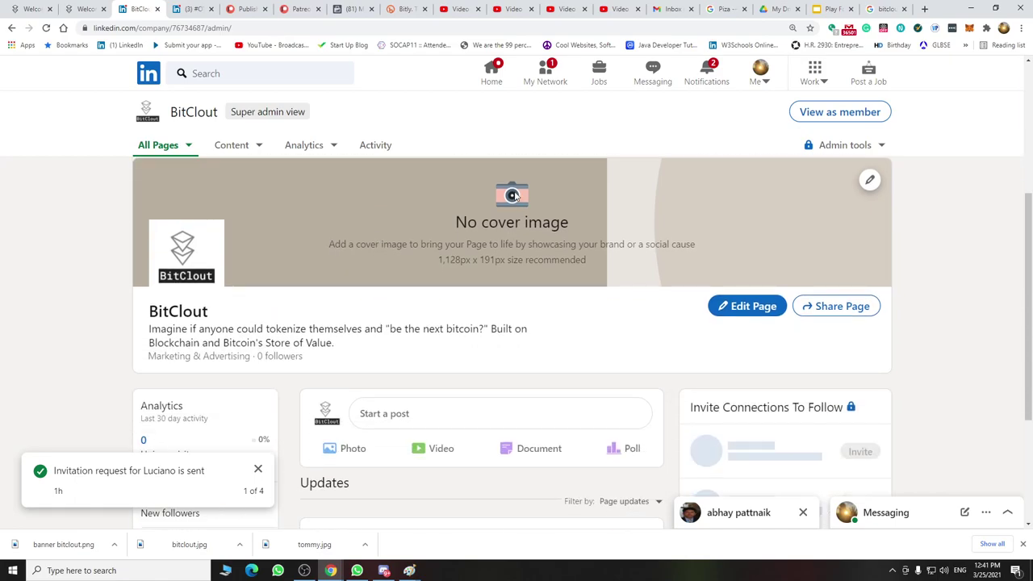
- Paste the tokenization sentence into the page Description, trying then deleting a 'Blockchain entity' prefix
click(735, 306)
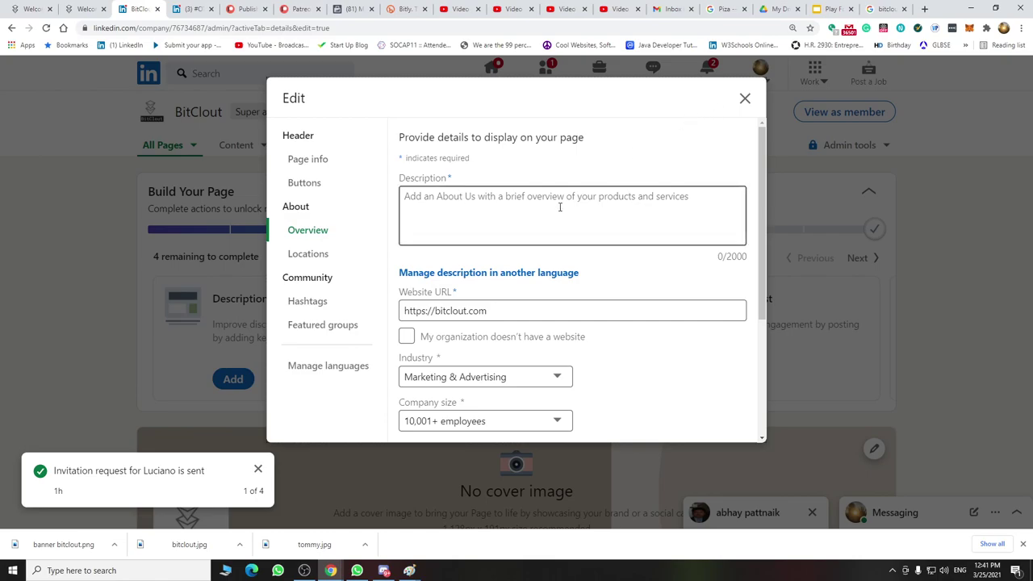
click(530, 200)
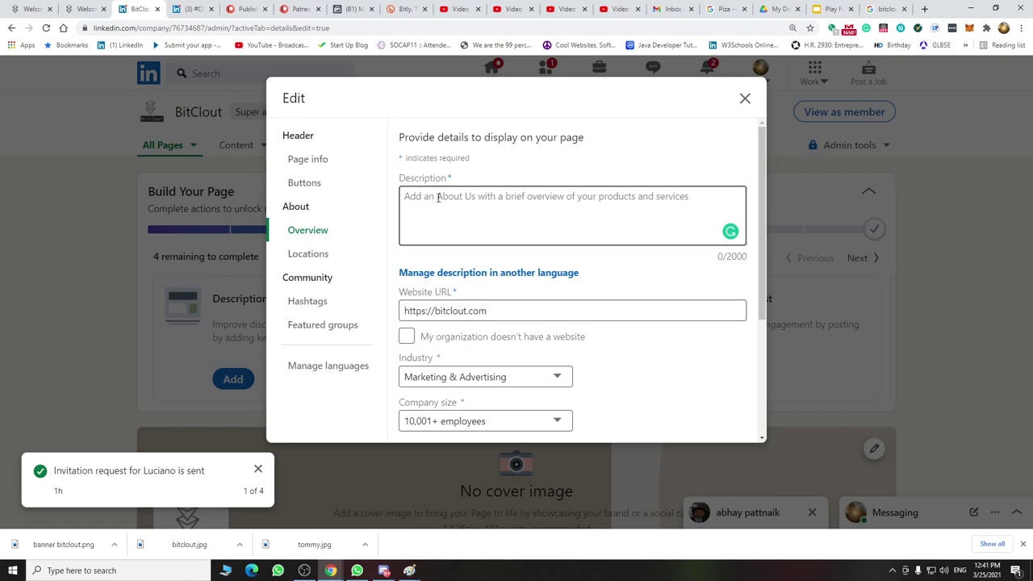
key(ctrl+v)
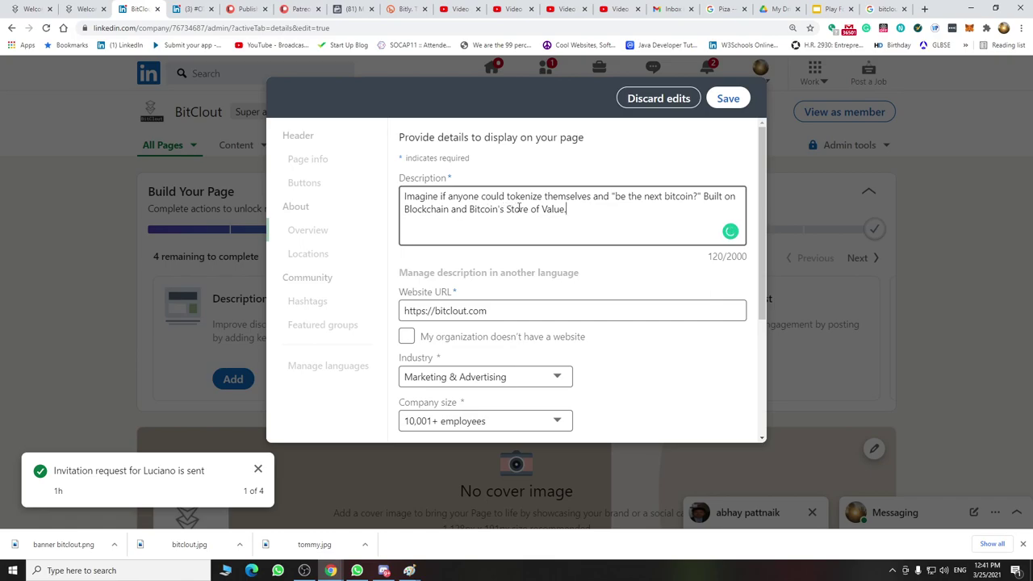
click(405, 196)
text(Blockchain)
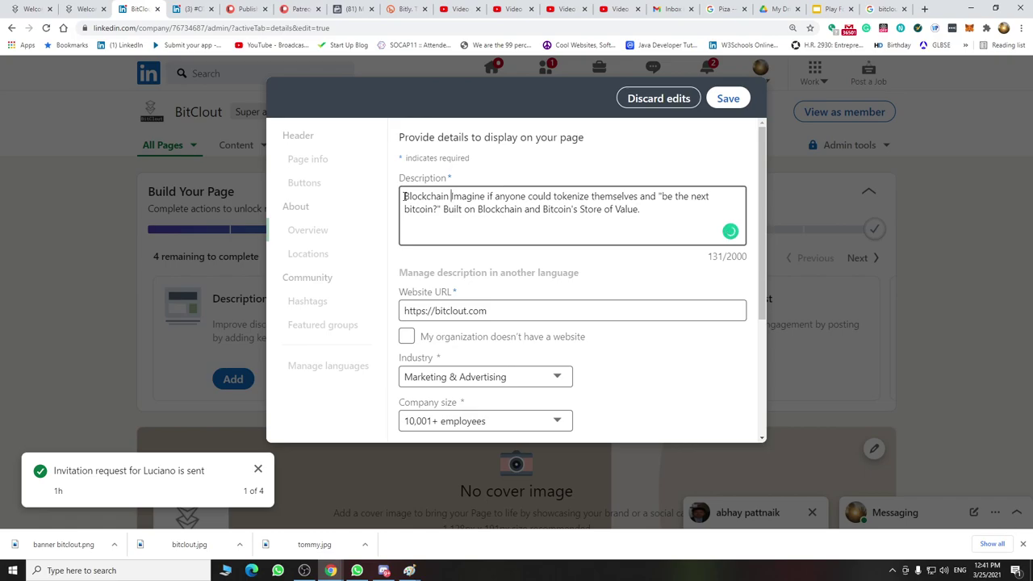
text(en)
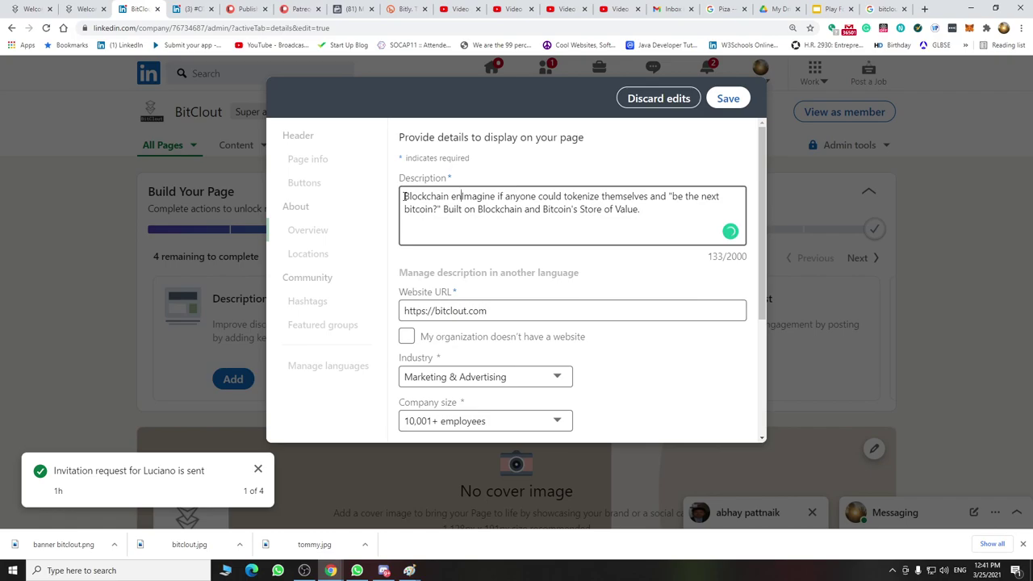
text(tity )
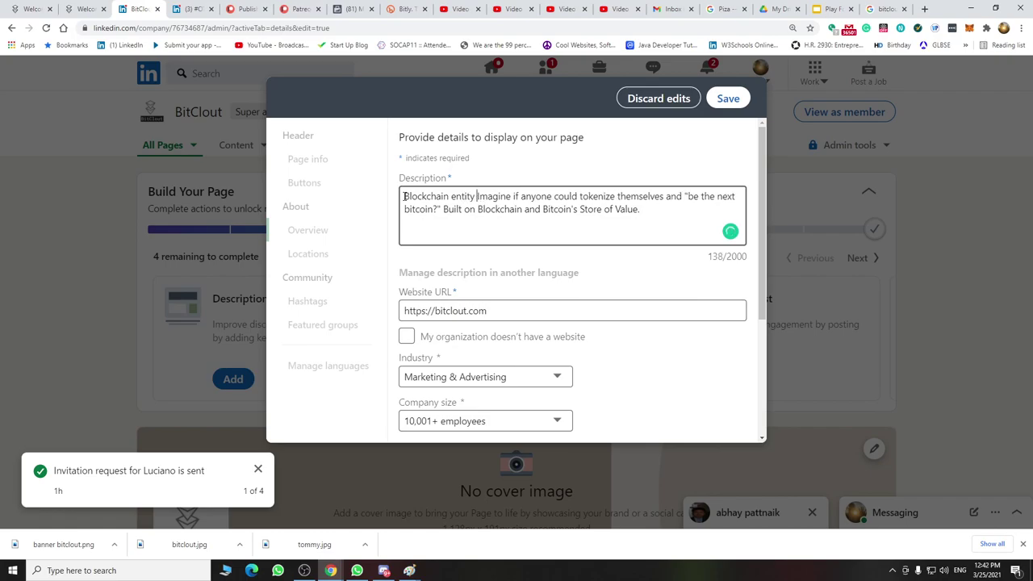
text(with no n)
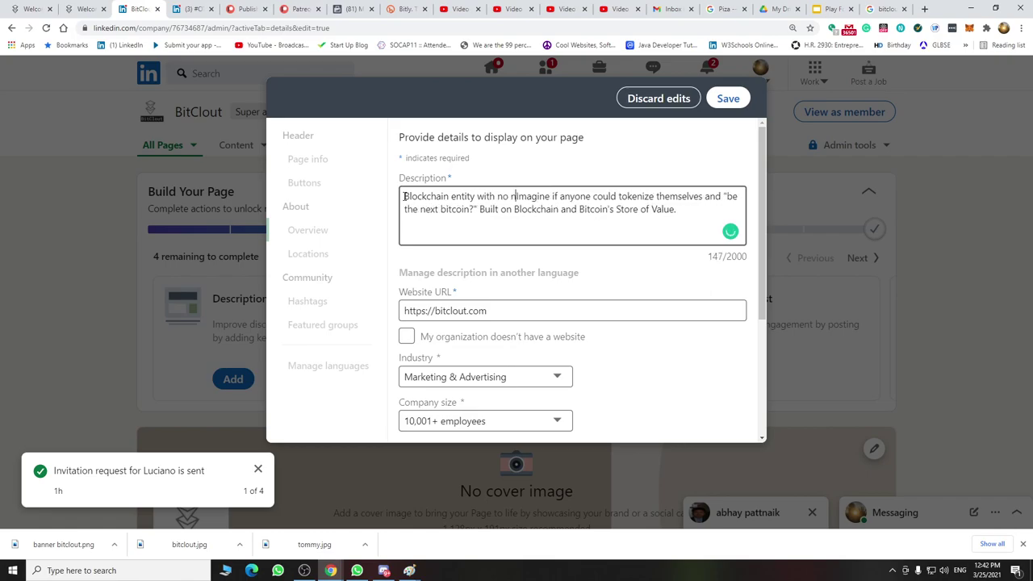
key(BackSpace)
key(BackSpace)
key(BackSpace)
key(BackSpace)
key(BackSpace)
key(BackSpace)
key(BackSpace)
key(BackSpace)
key(BackSpace)
key(BackSpace)
key(BackSpace)
key(BackSpace)
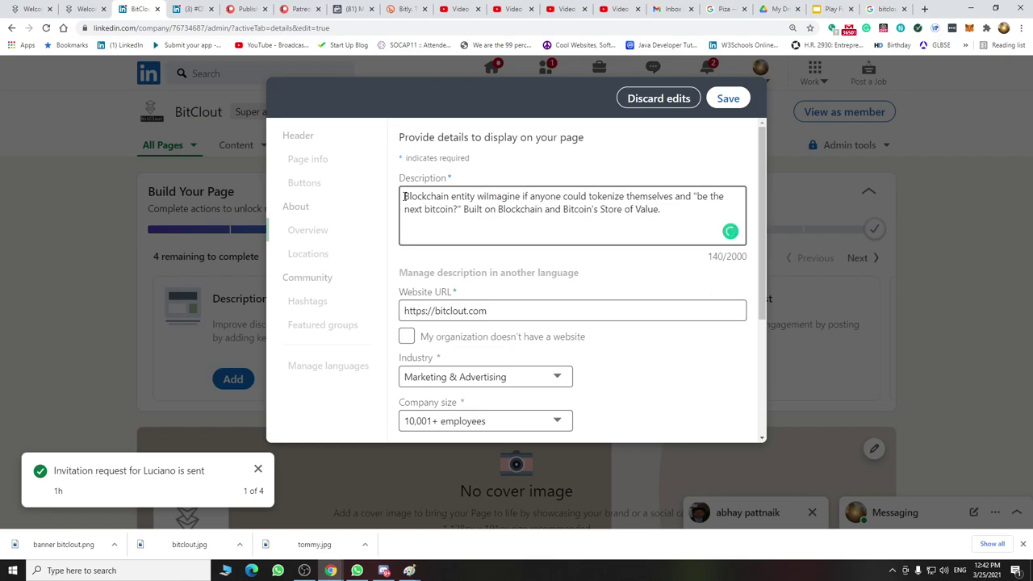
key(BackSpace)
key(BackSpace)
key(BackSpace)
key(BackSpace)
key(BackSpace)
key(BackSpace)
key(BackSpace)
key(BackSpace)
key(BackSpace)
key(BackSpace)
key(BackSpace)
key(BackSpace)
key(BackSpace)
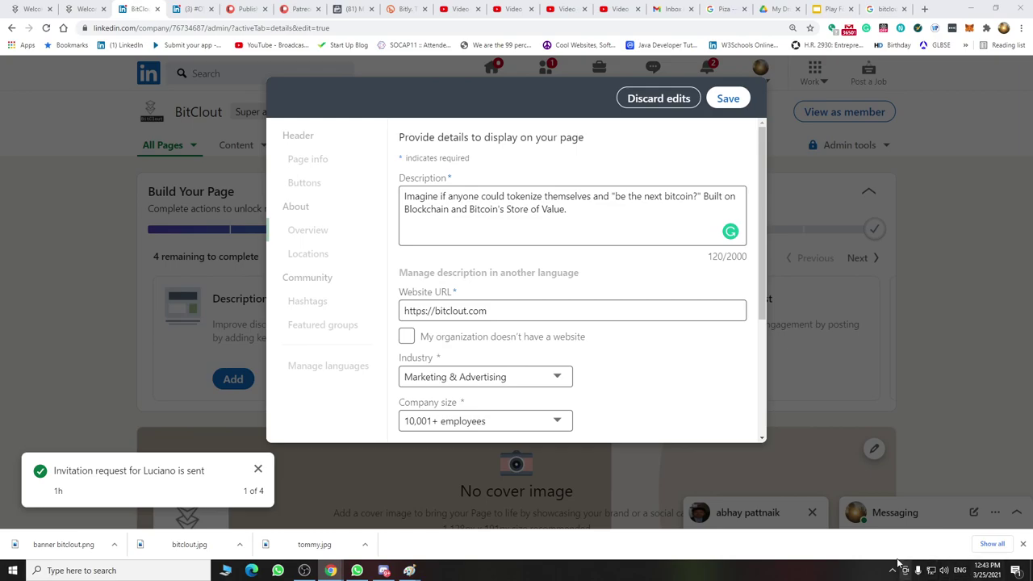
- Load bitclout.com in a new Edge window, move it aside, and switch back to Chrome
click(252, 570)
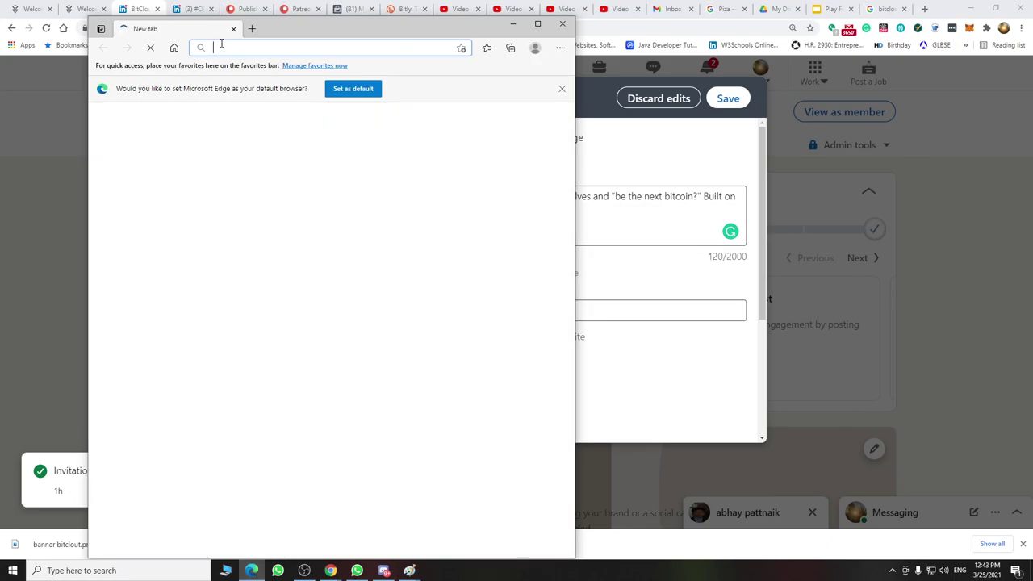
text(bitclout)
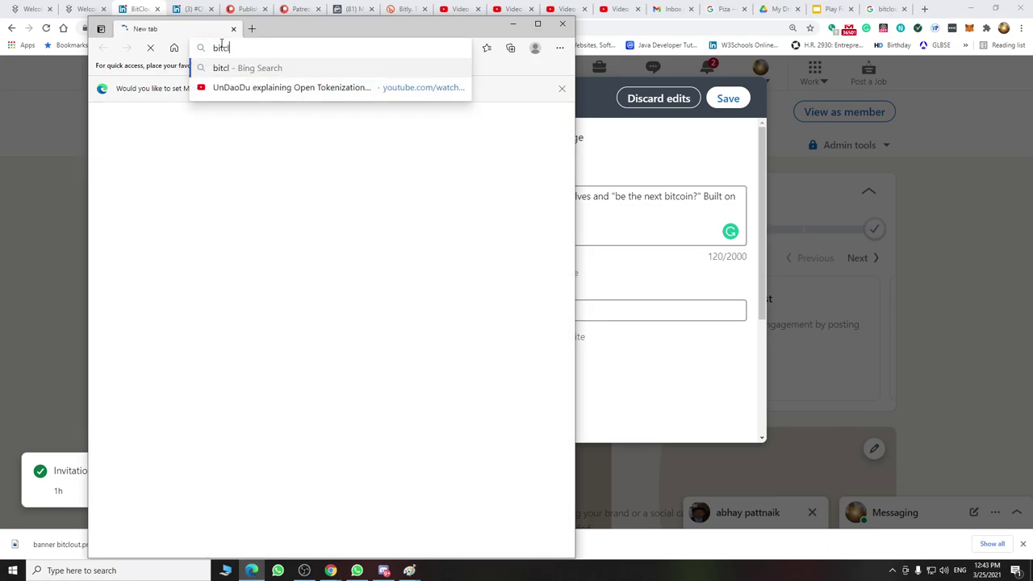
key(BackSpace)
key(BackSpace)
key(BackSpace)
text(out.)
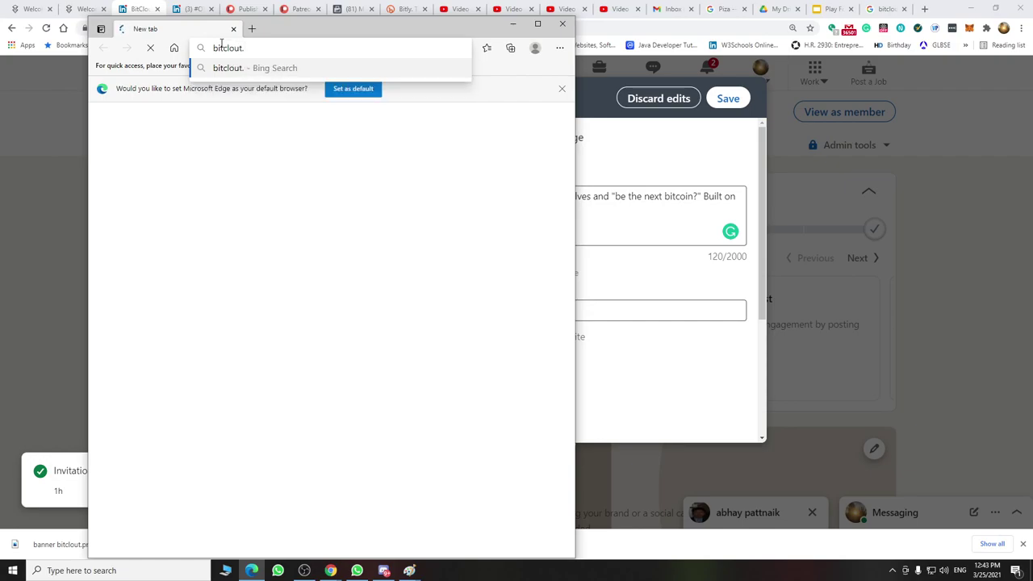
text(com)
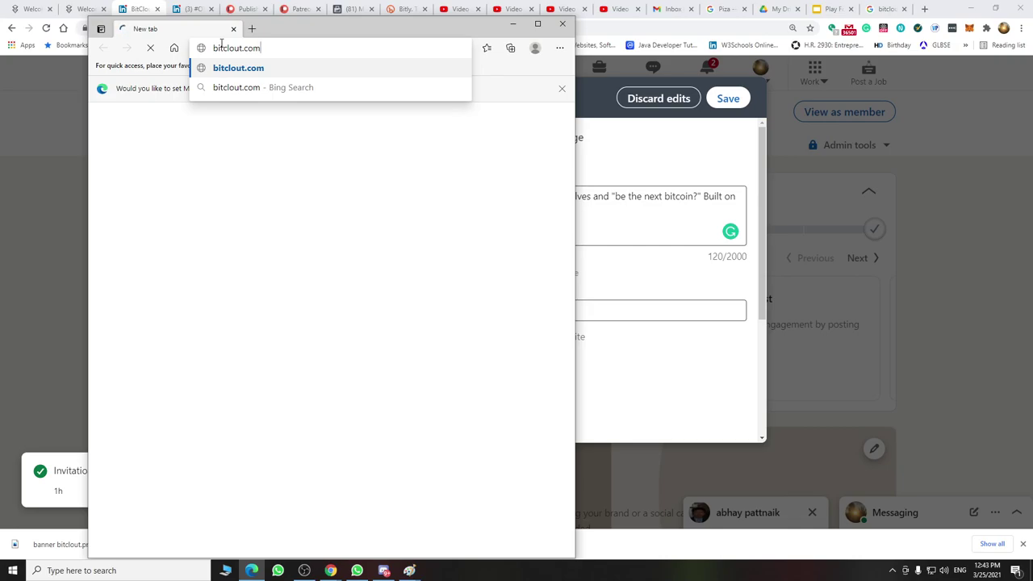
key(Return)
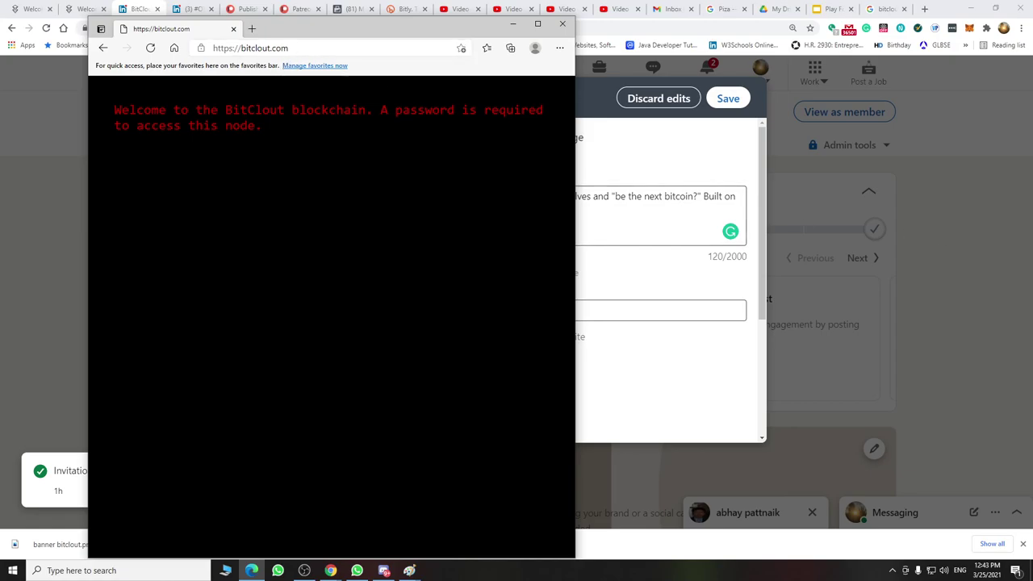
drag(379, 30, 466, 49)
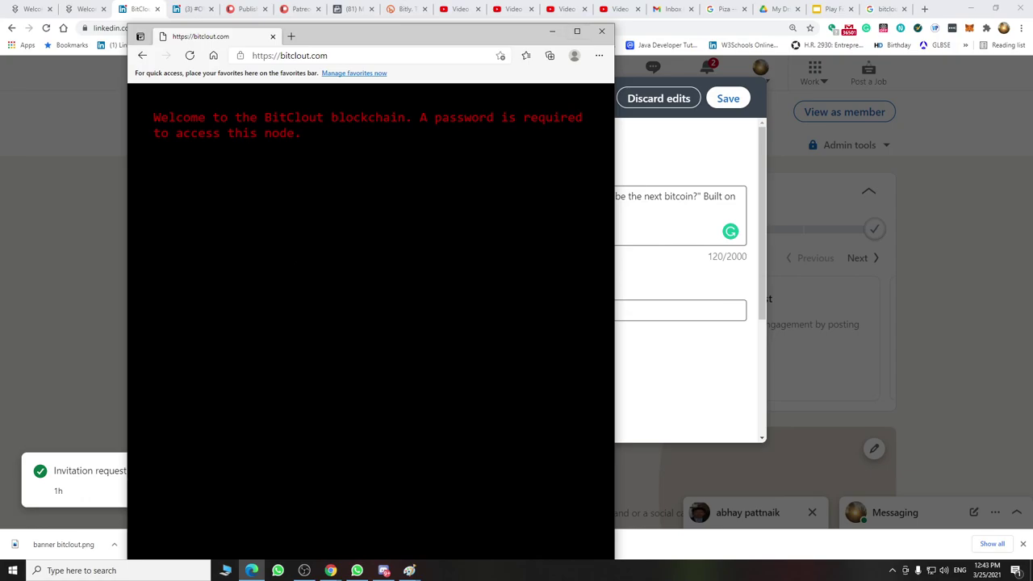
key(alt+Tab)
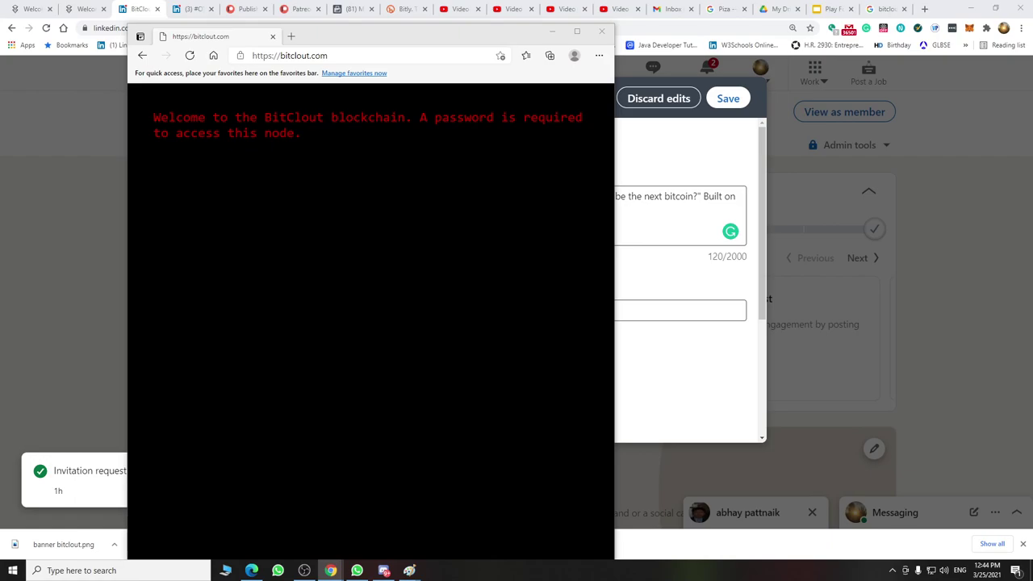
- Load the pasted node access link in Edge and maximise the BitClout window
click(287, 58)
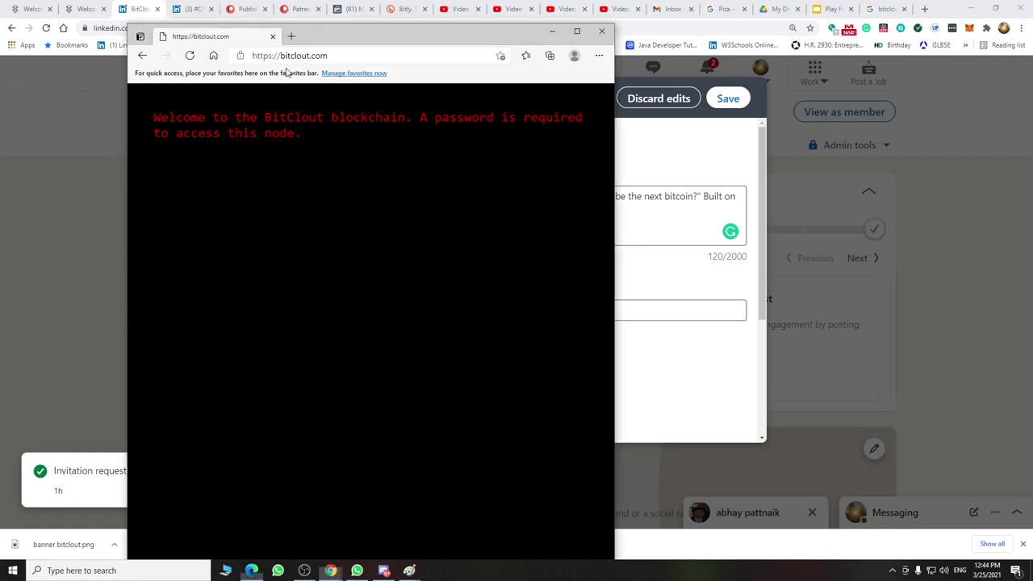
key(ctrl+v)
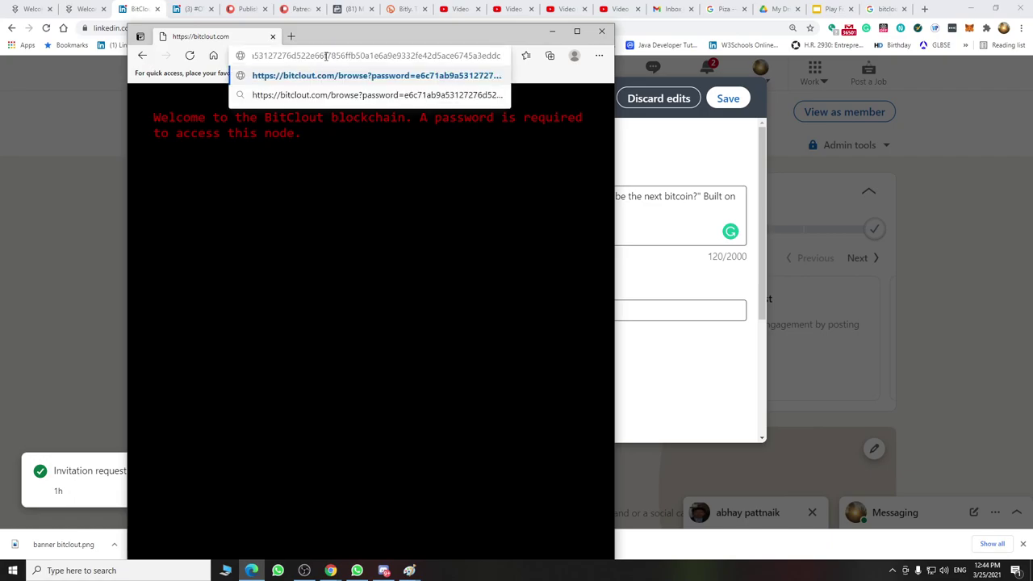
click(316, 71)
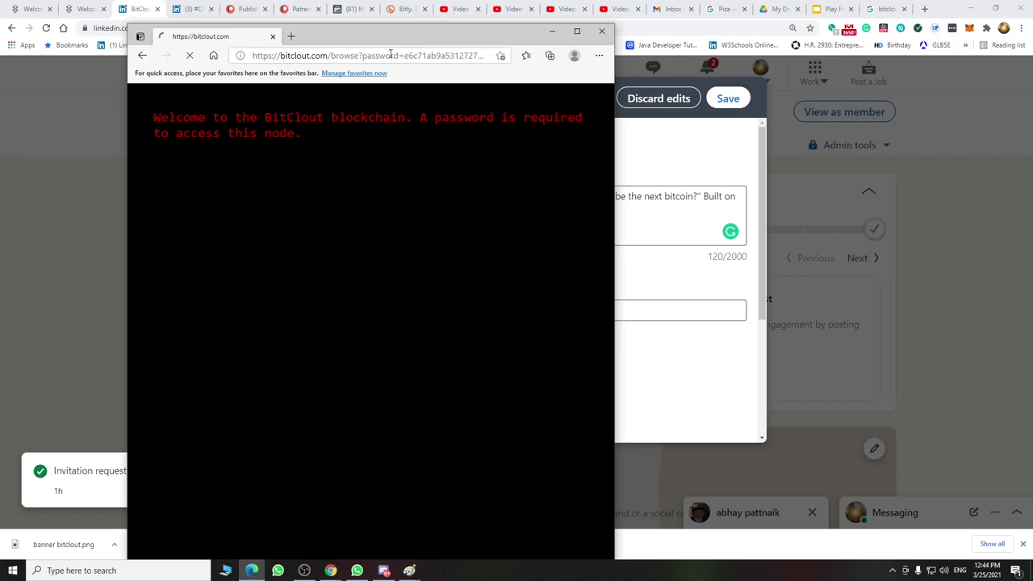
click(576, 32)
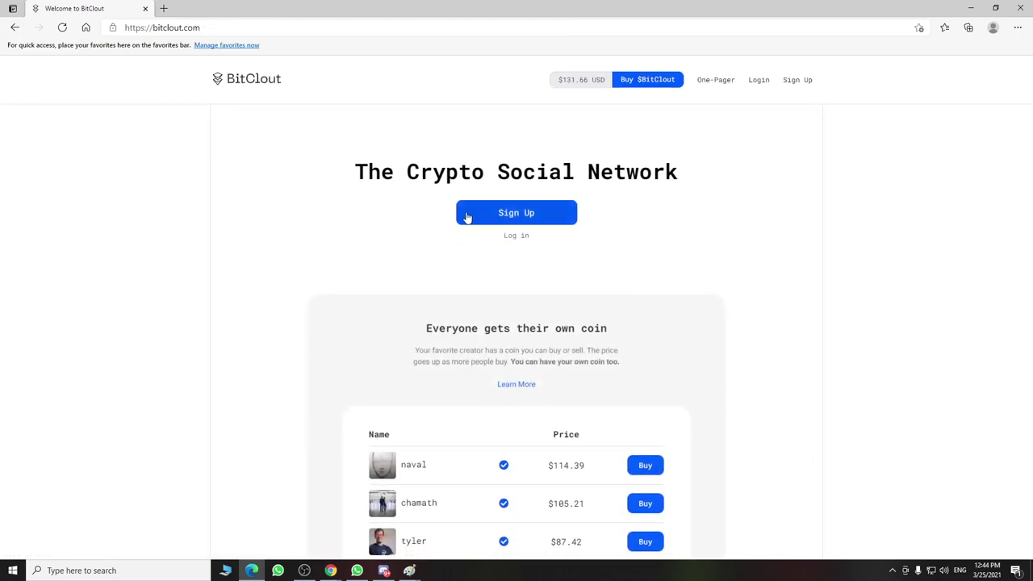
- Copy the One-Pager PDF address and return to LinkedIn's Website URL field
click(714, 81)
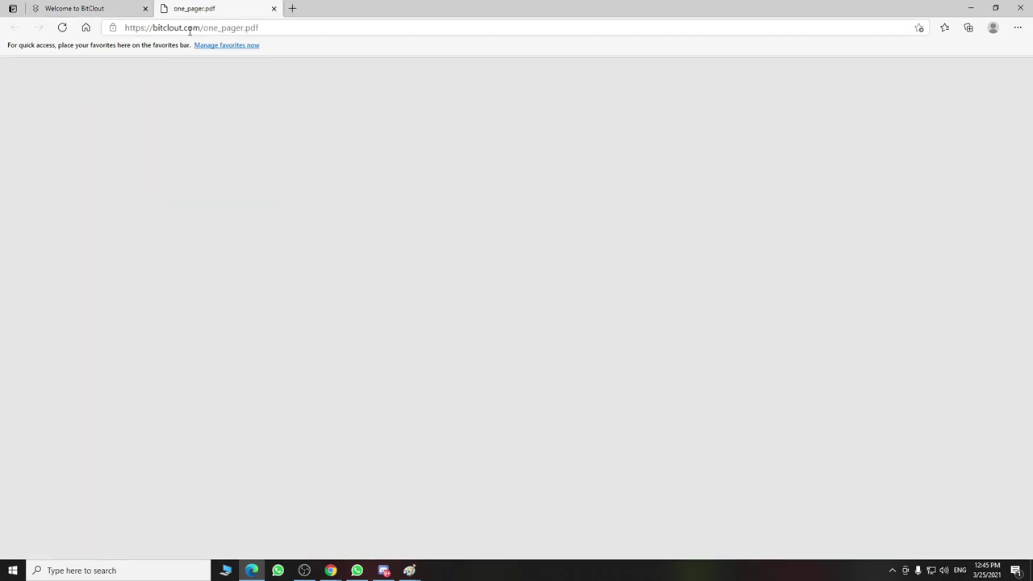
click(242, 27)
right_click(191, 30)
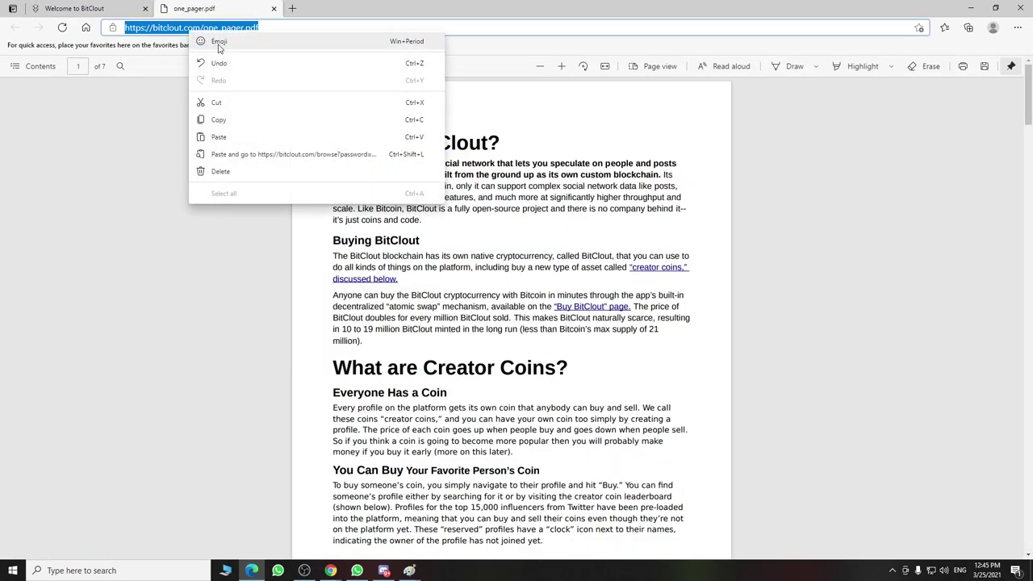
click(223, 121)
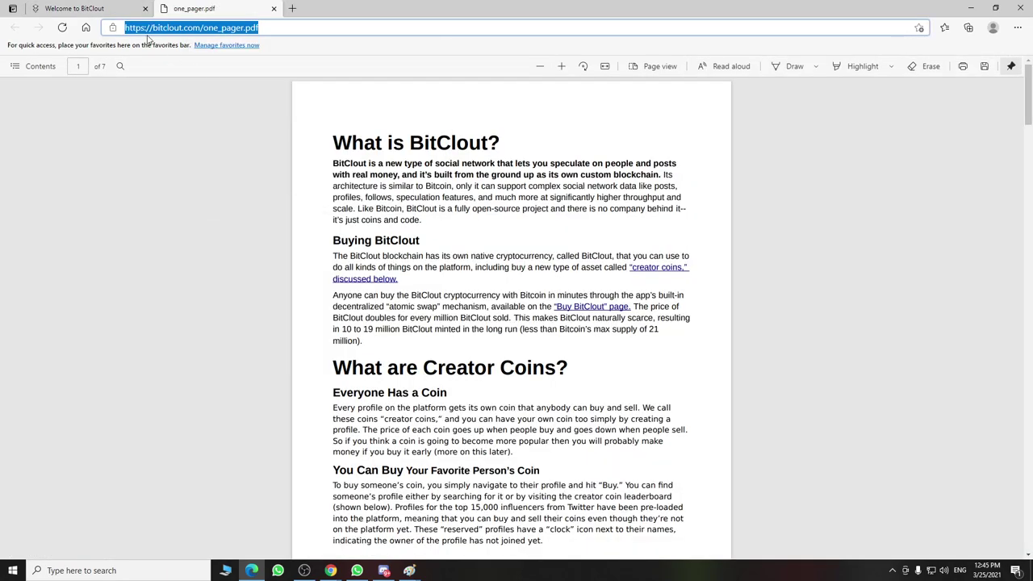
click(971, 8)
click(500, 314)
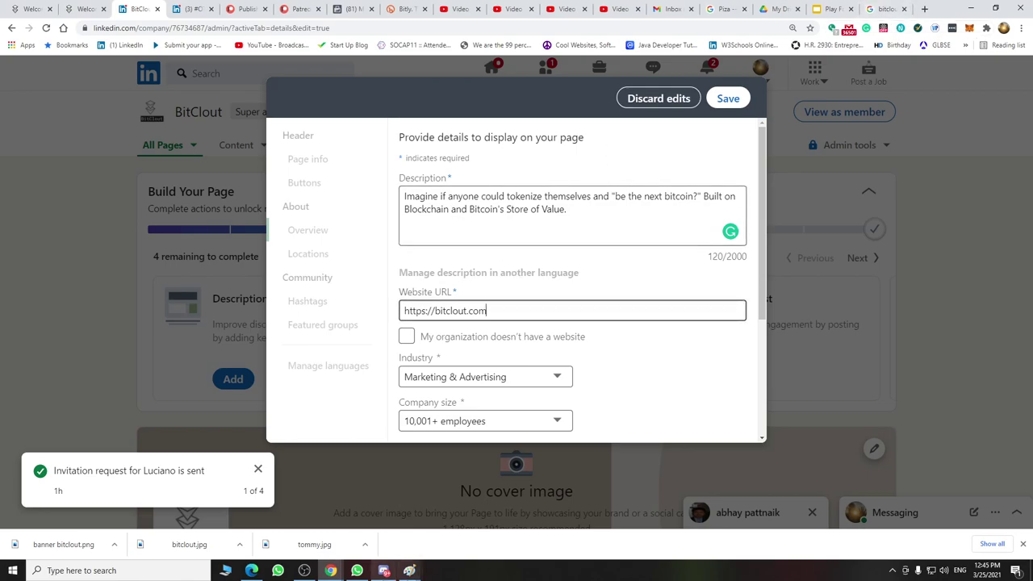
- Start the description with 'Bitclout is like Bitcoin, but for Twitter.' and save it
mouse_move(272, 557)
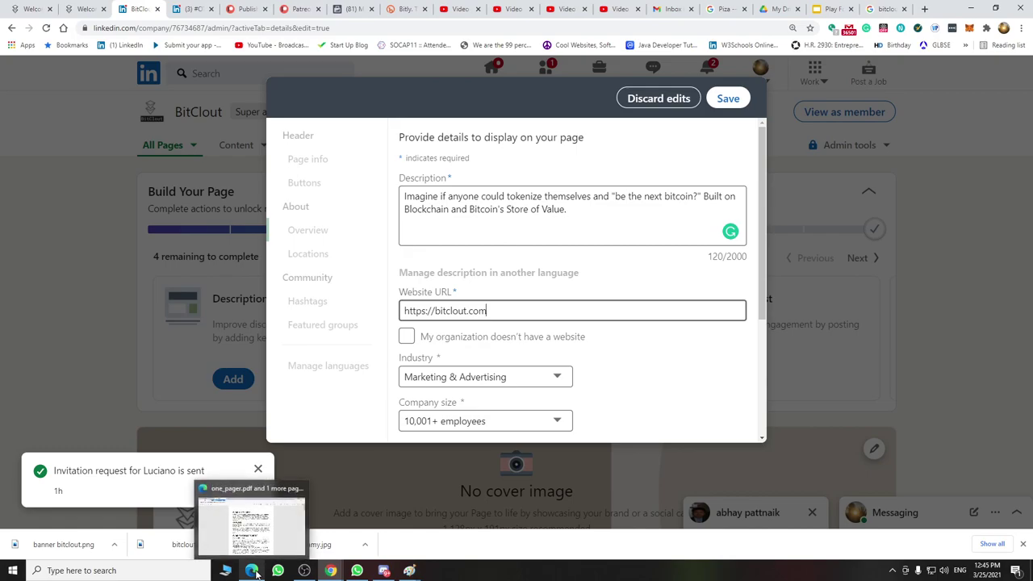
click(434, 196)
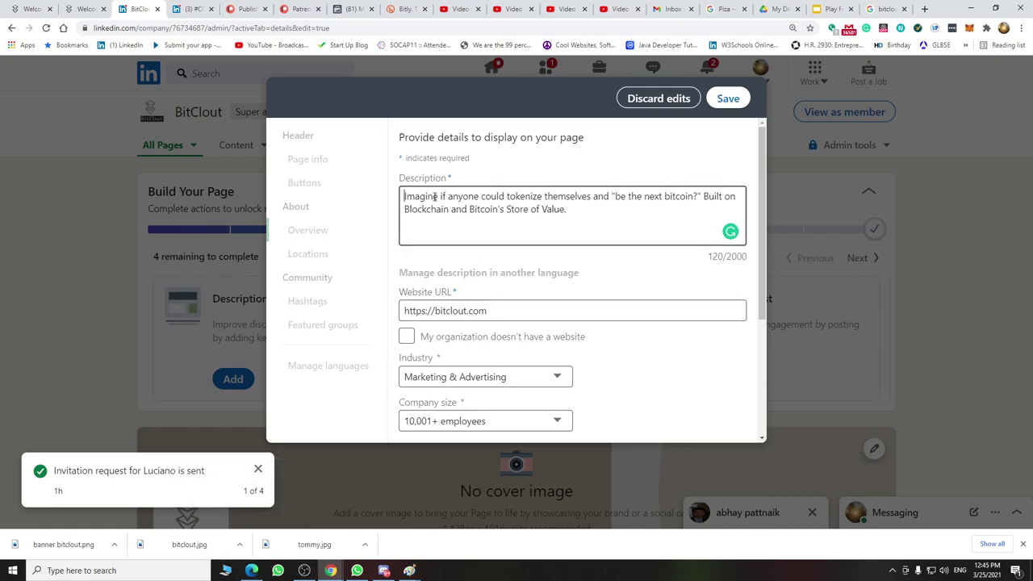
text(Bitclo)
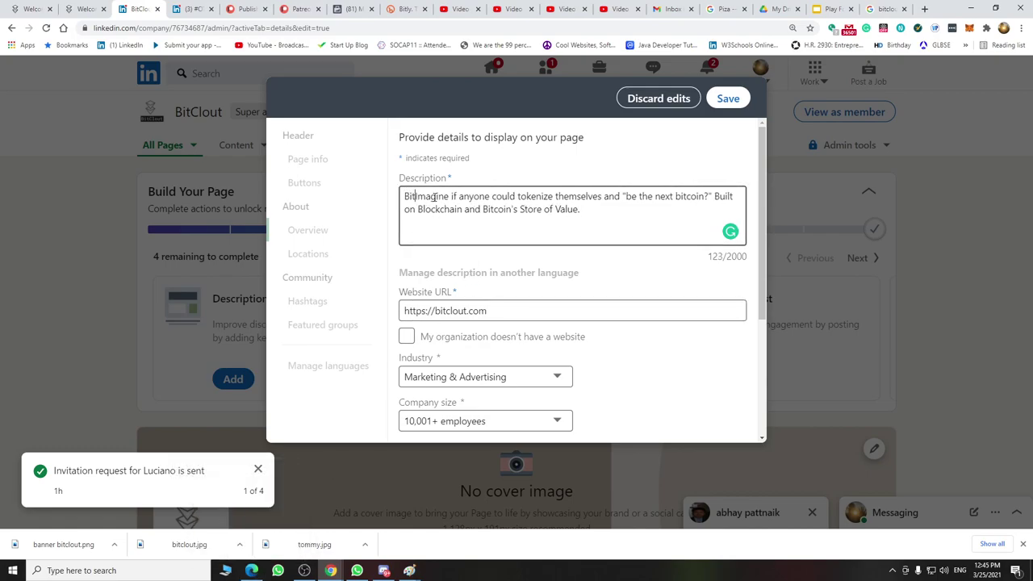
text(ut is  )
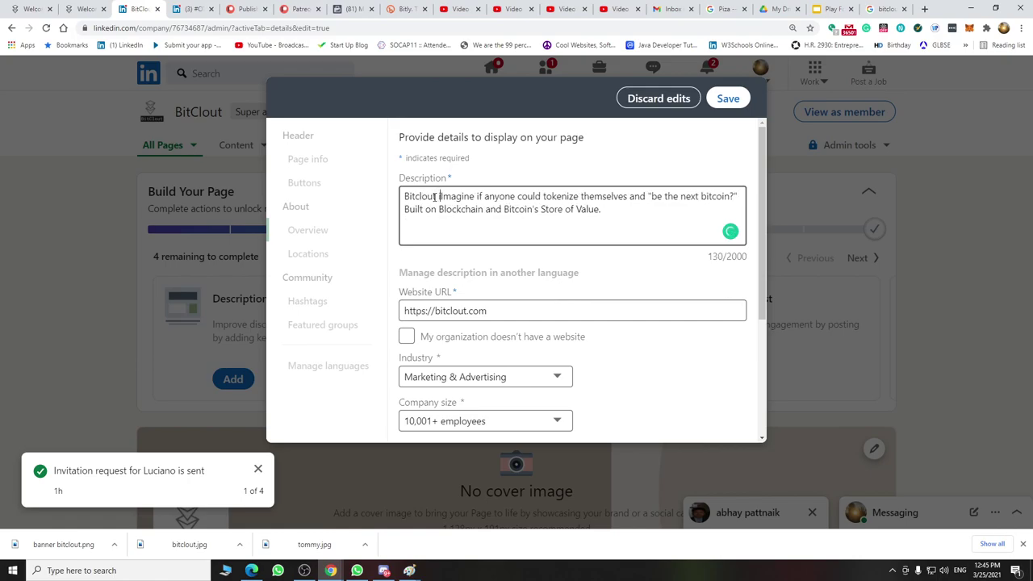
text(likeBitcoin)
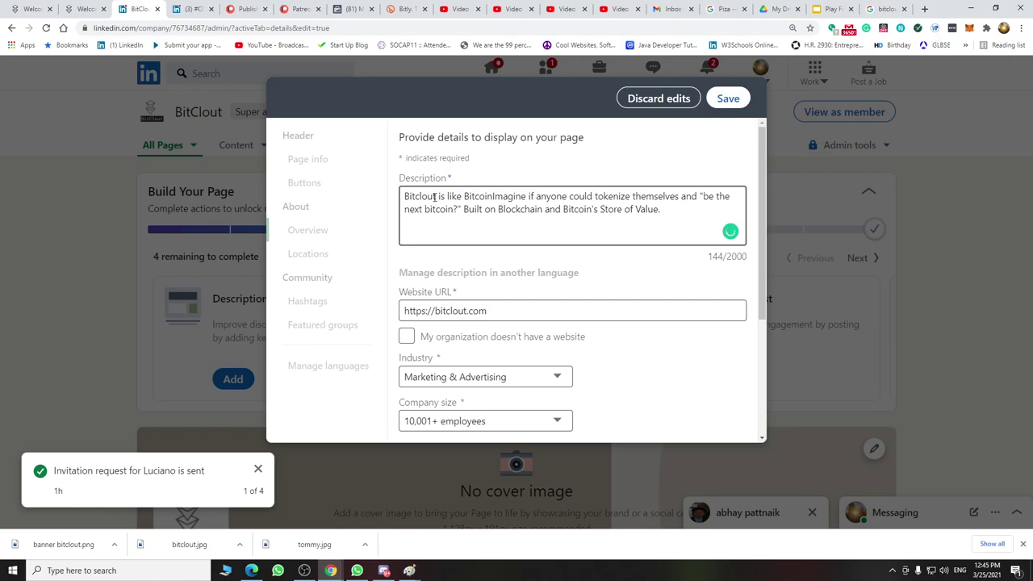
text(. )
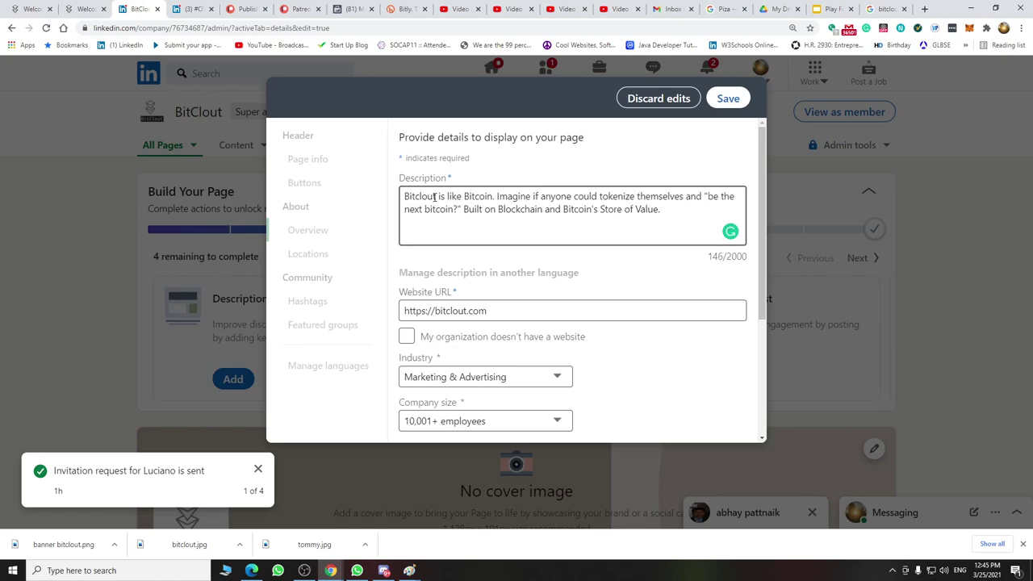
text(But for )
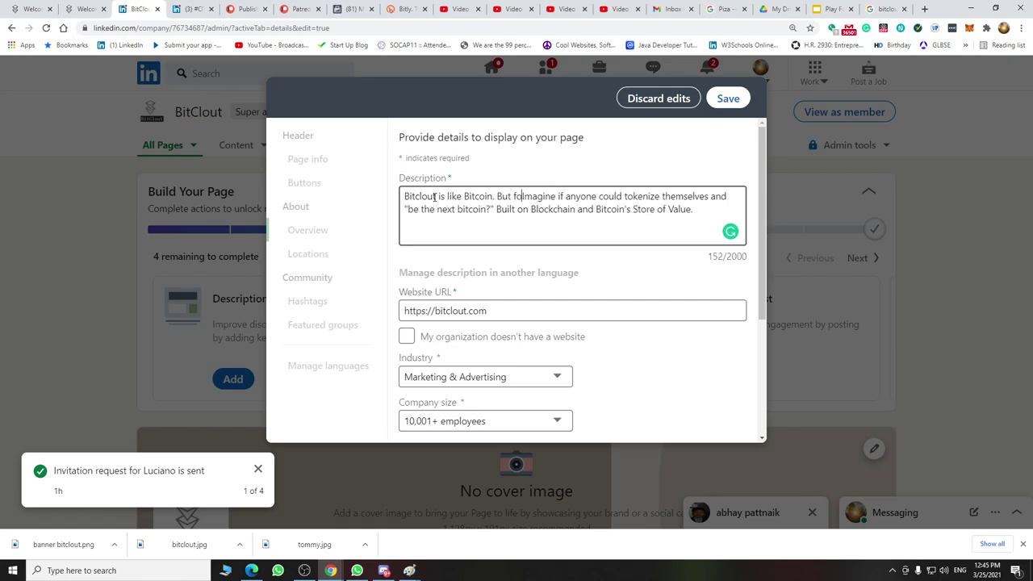
text(Twitter)
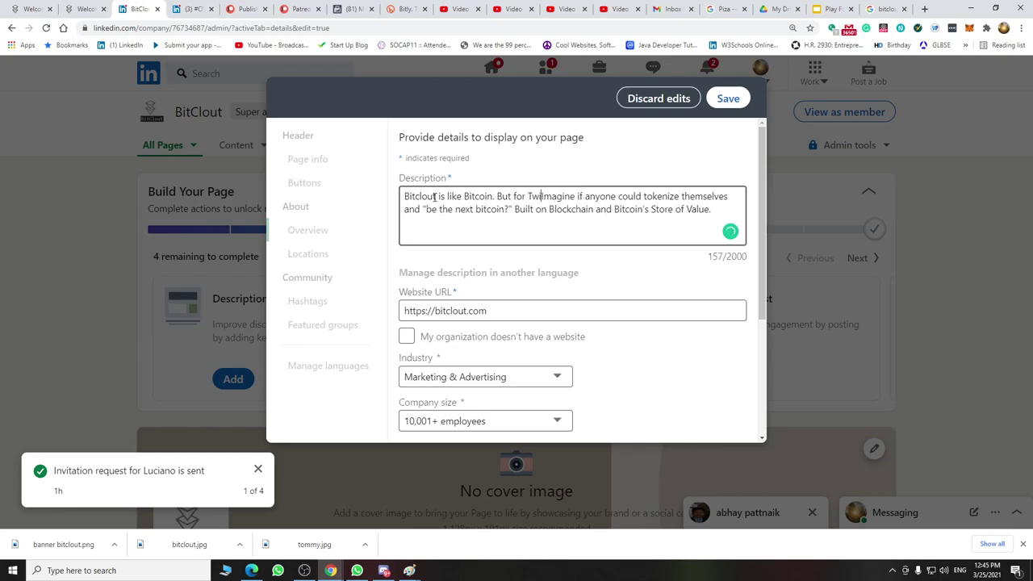
text(.)
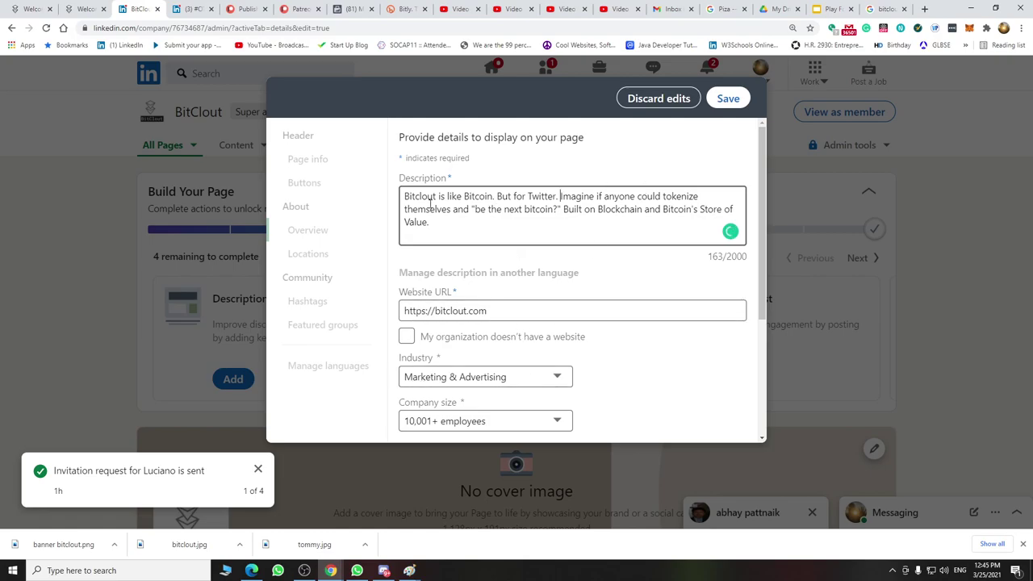
click(494, 198)
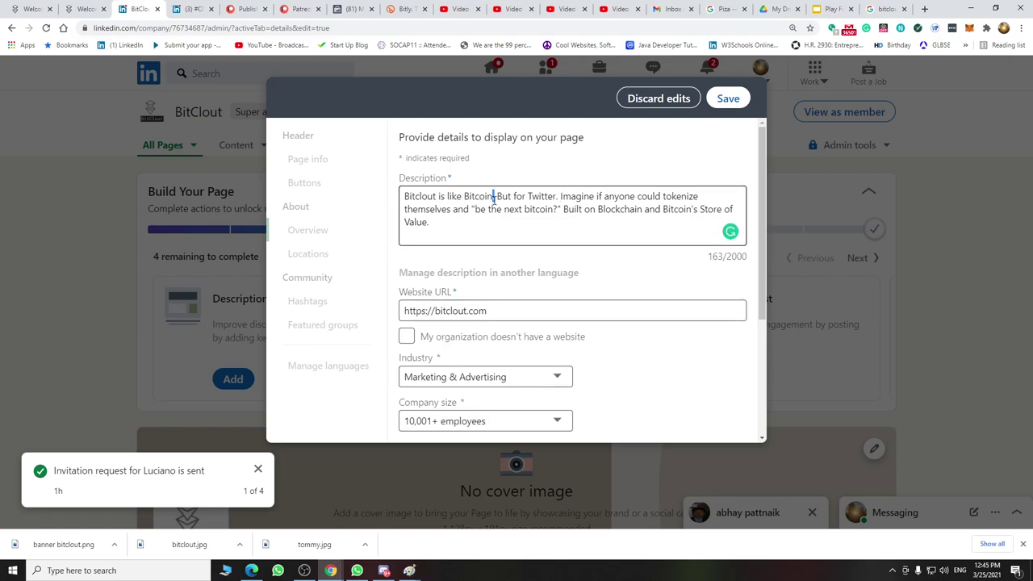
drag(495, 200, 501, 199)
text(, b)
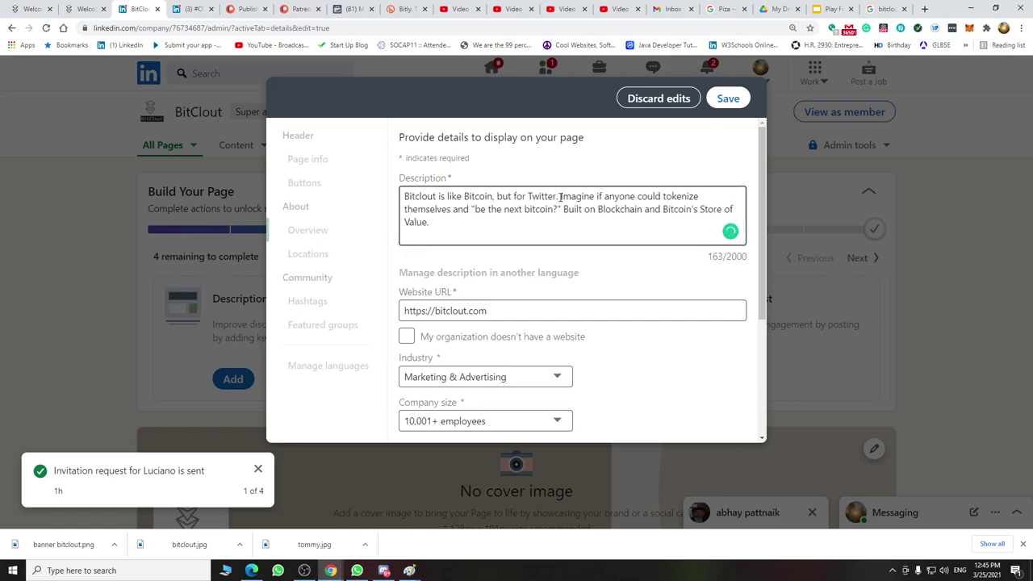
click(557, 191)
click(727, 98)
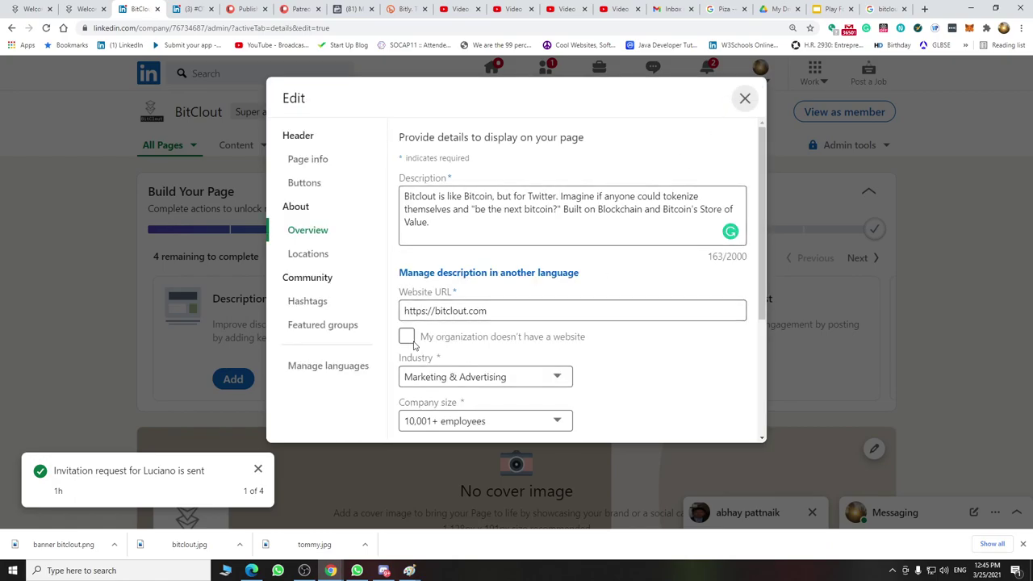
- Check Page info, go back to Overview, and place the caret after 'Value.' in Description
scroll(456, 339, down, 1)
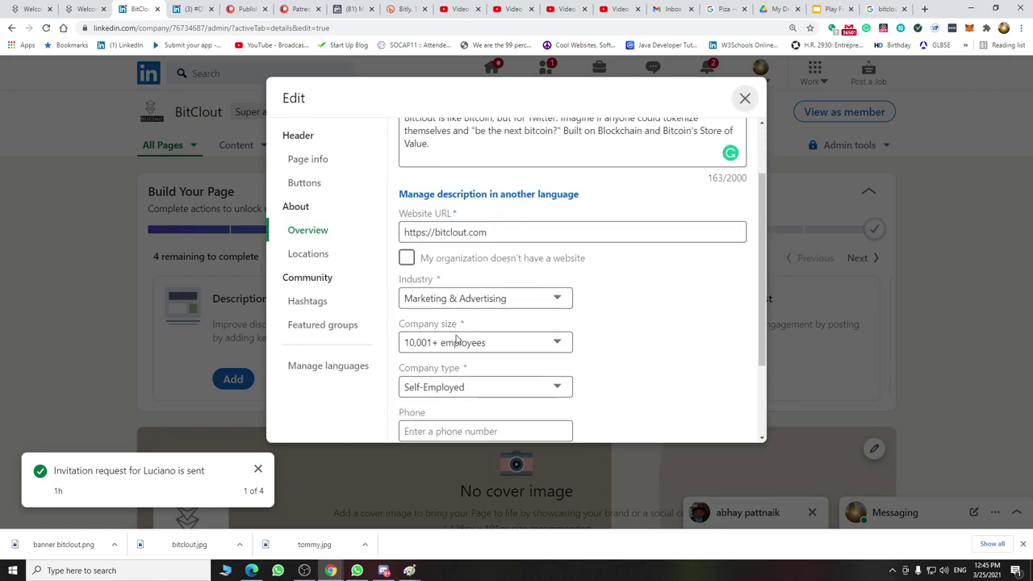
click(311, 161)
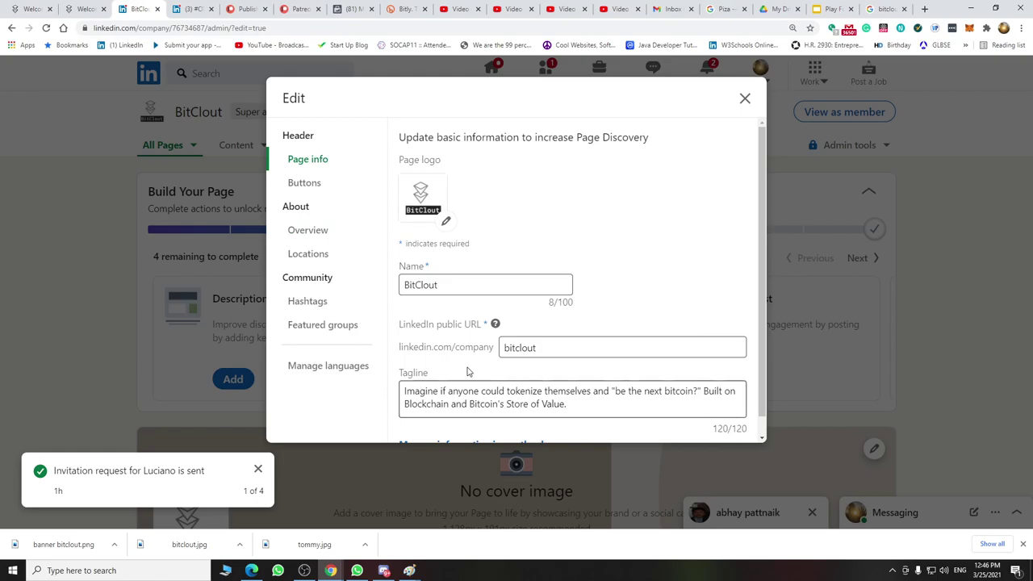
click(309, 231)
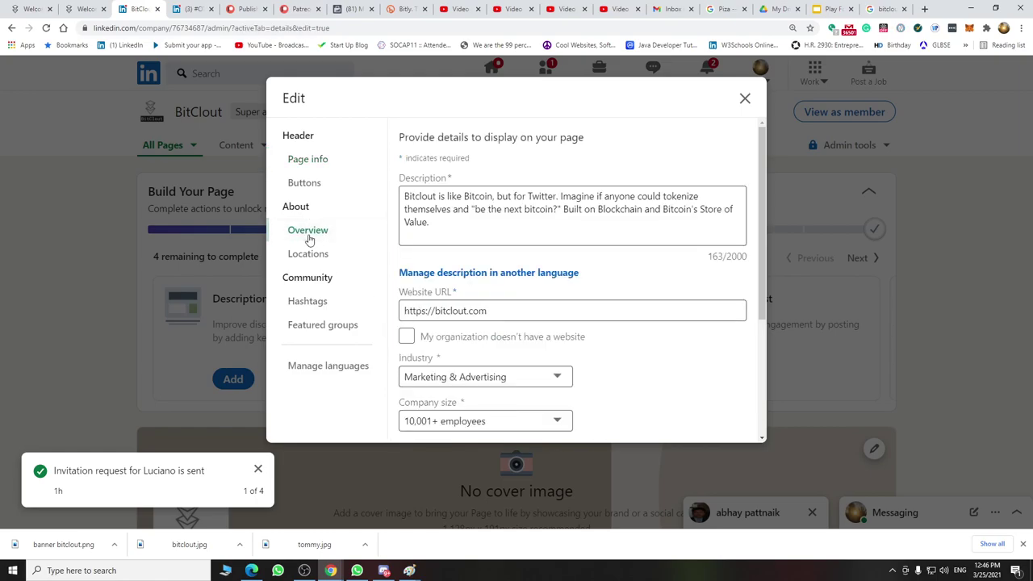
click(431, 230)
text(https://bitclout.com/one_pager.pdf)
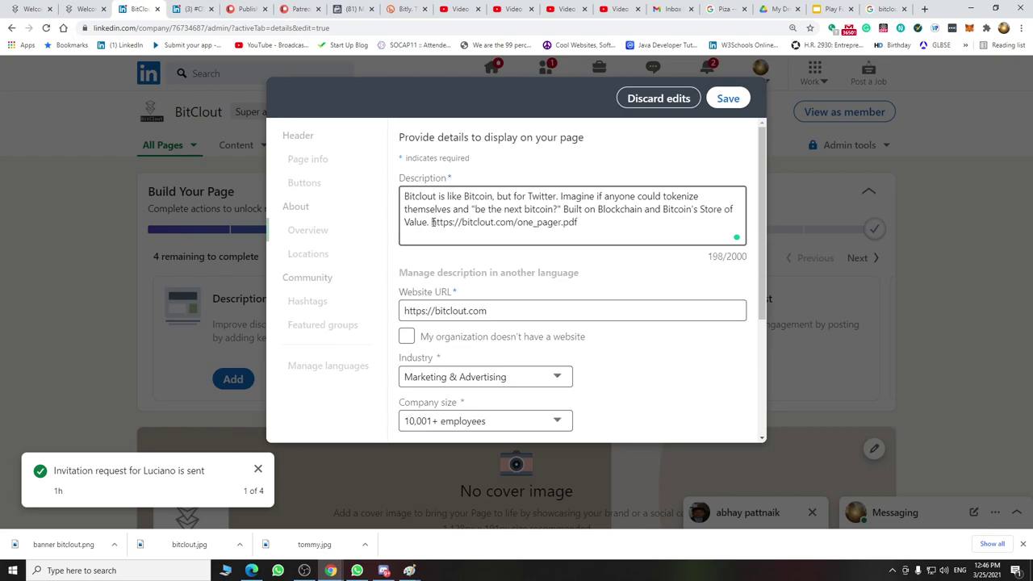
click(432, 223)
text(Read the )
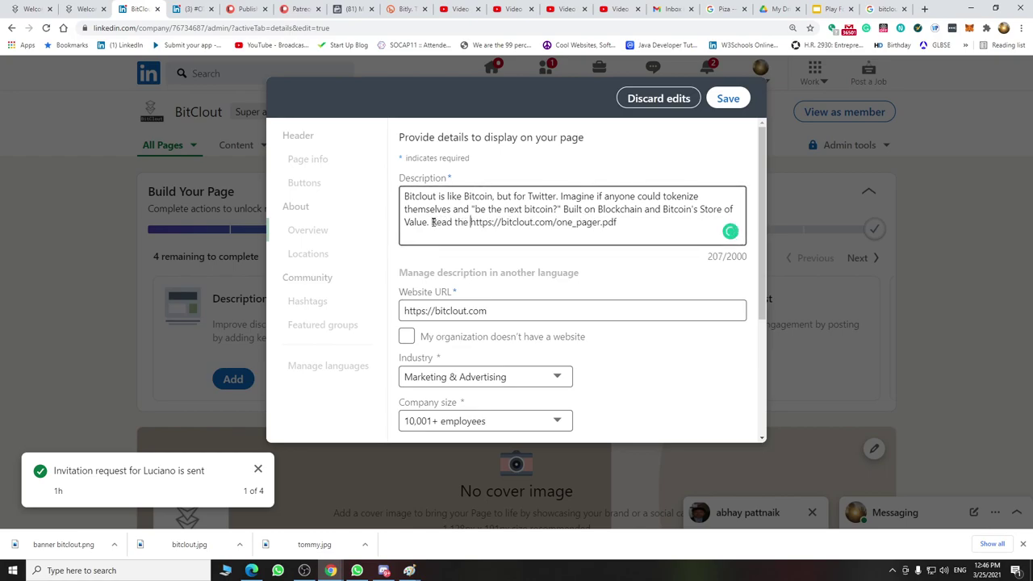
text(One)
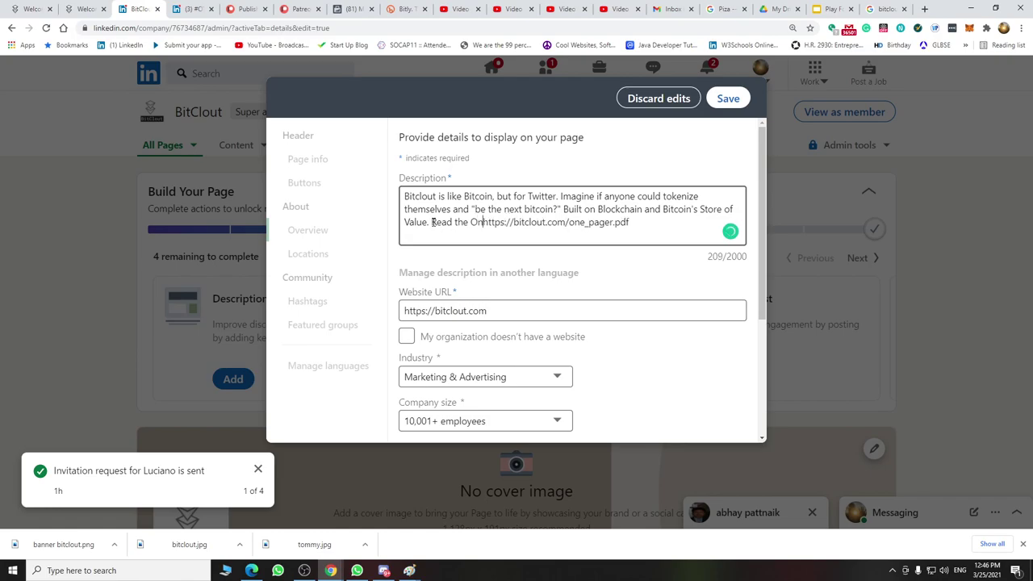
text(Pager)
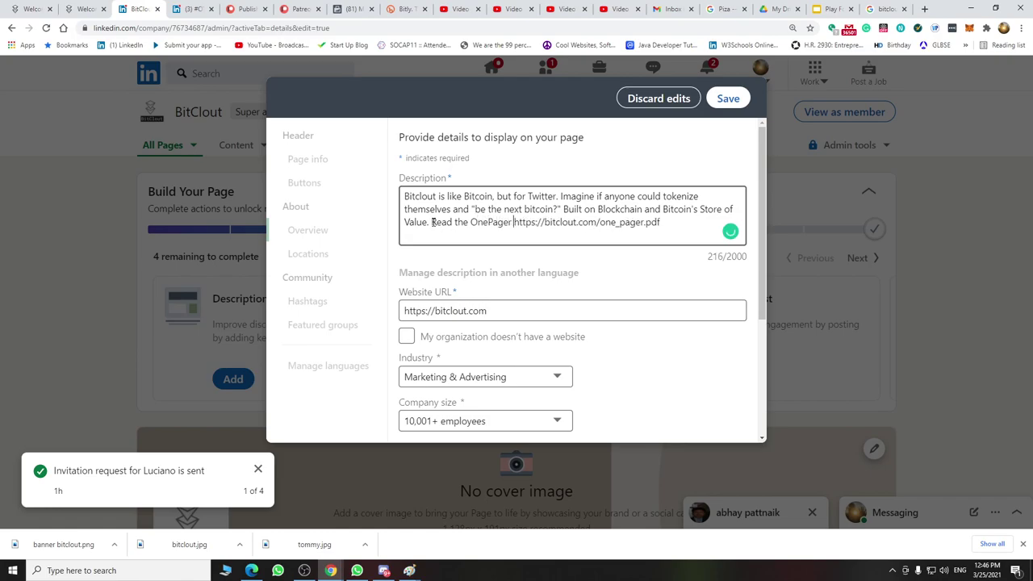
click(730, 100)
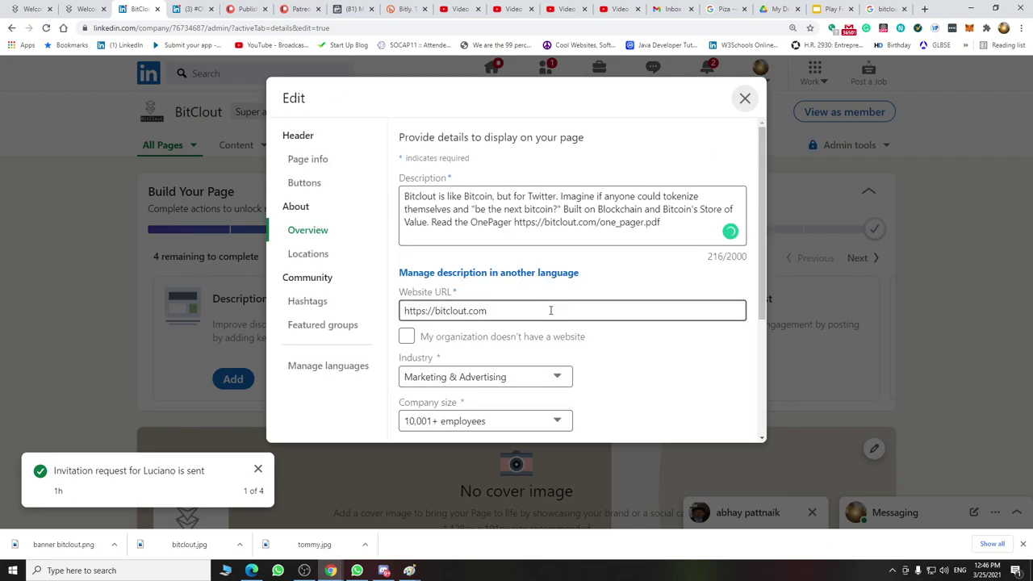
click(309, 255)
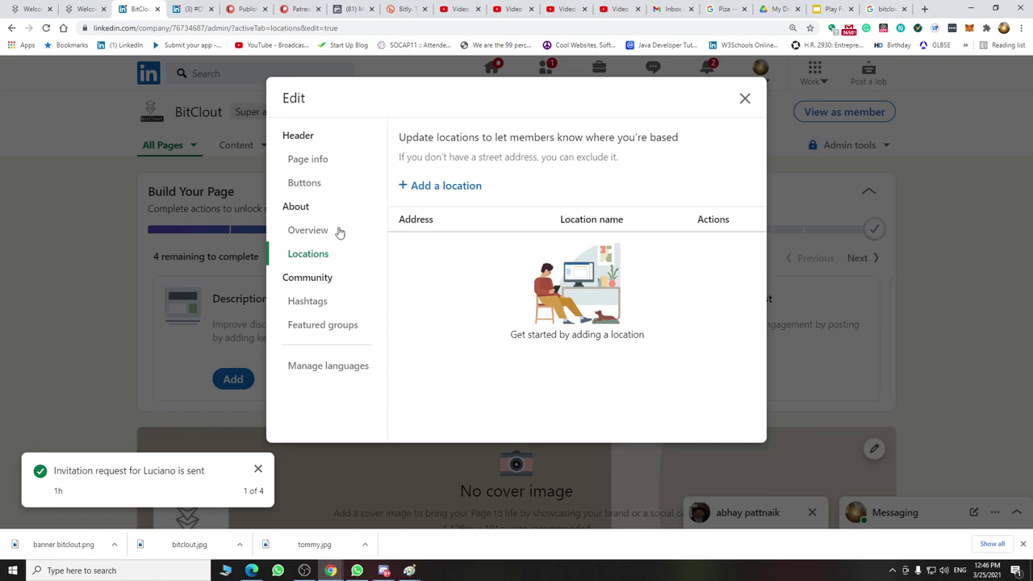
- Add #bitclout as the page's first hashtag
click(307, 302)
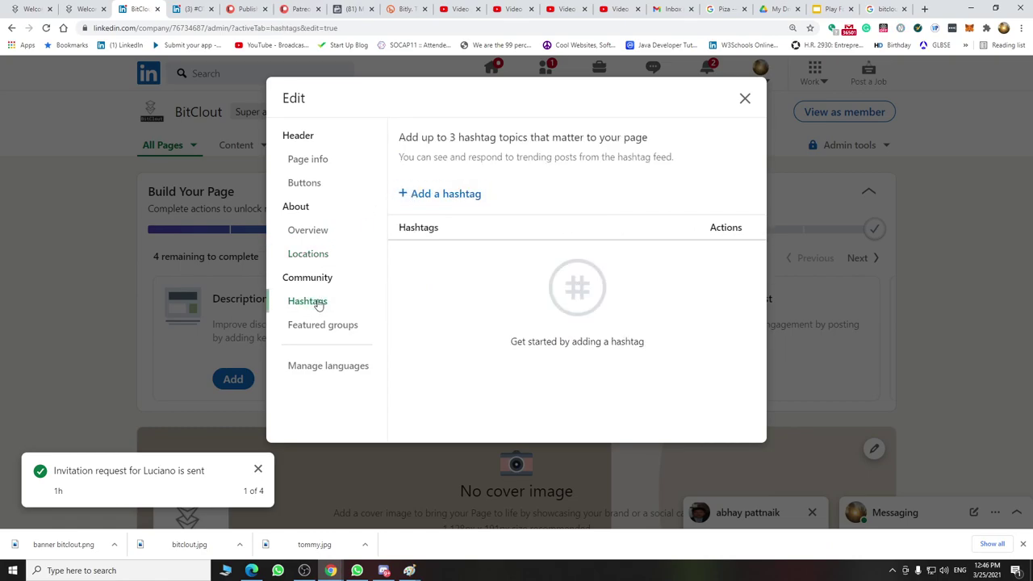
click(448, 196)
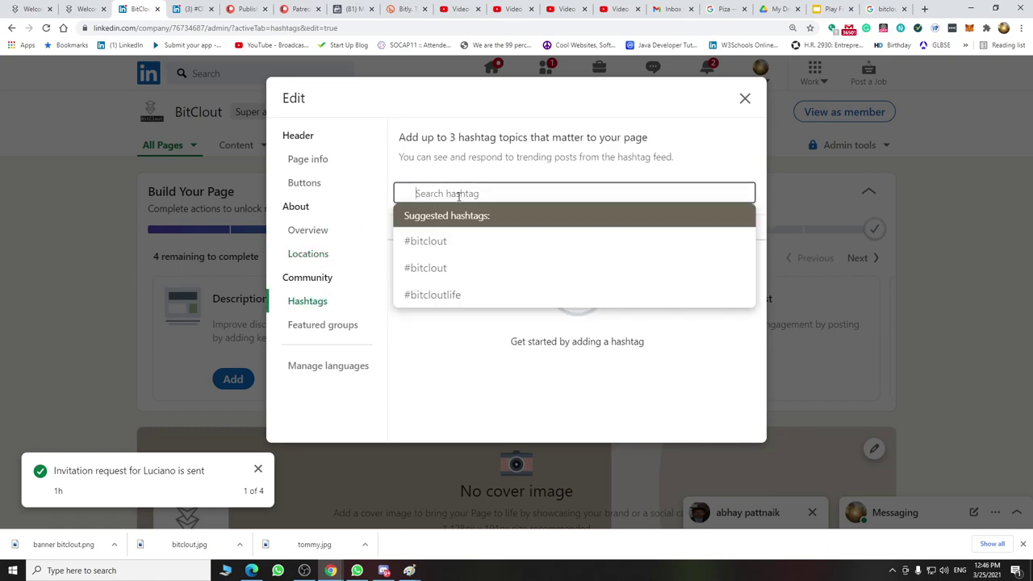
text(#Bity)
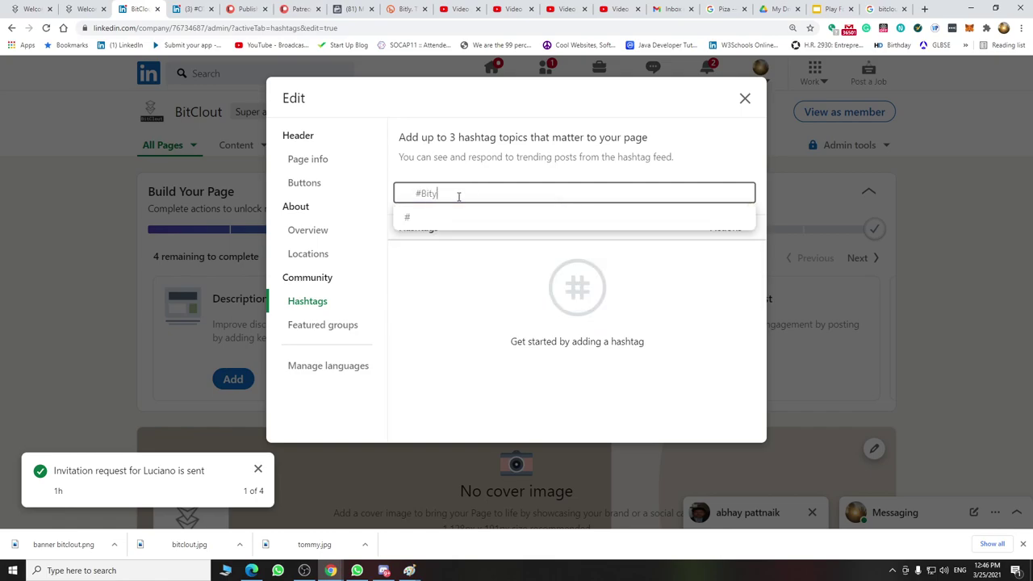
key(BackSpace)
text(clout)
click(456, 220)
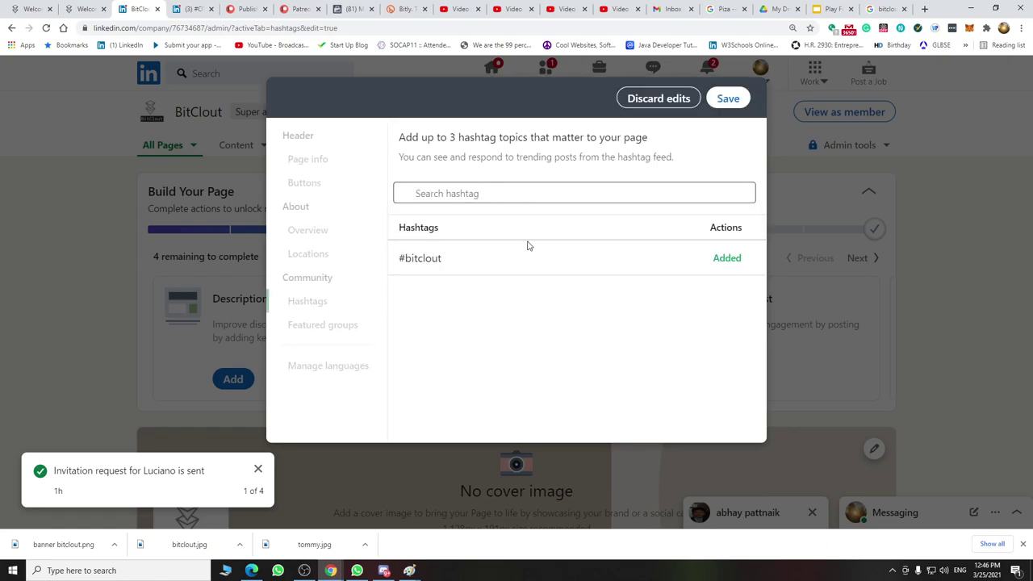
- Add #bitcoin and #blockchaintechnology, then save all three hashtags
click(422, 194)
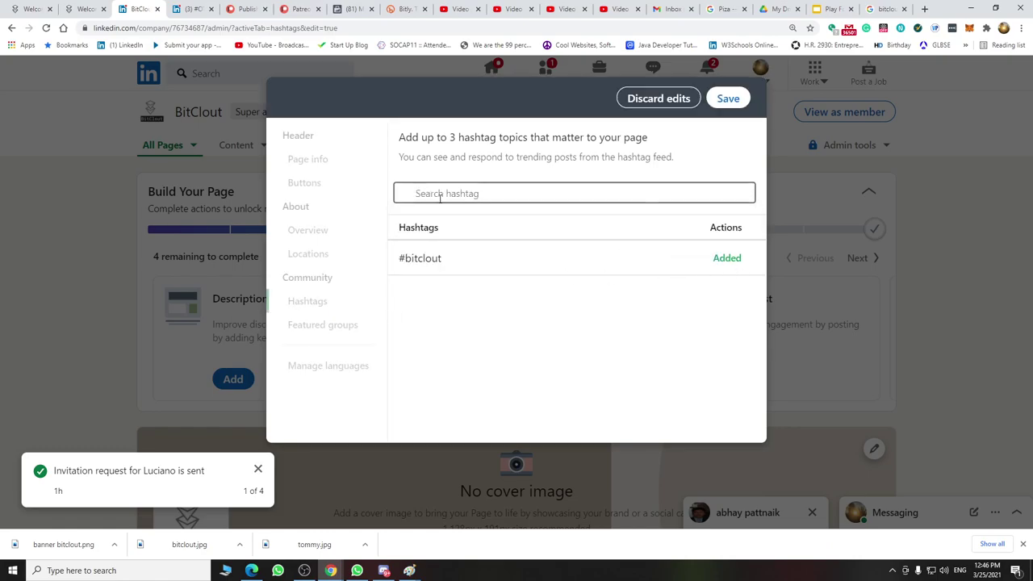
text(#B)
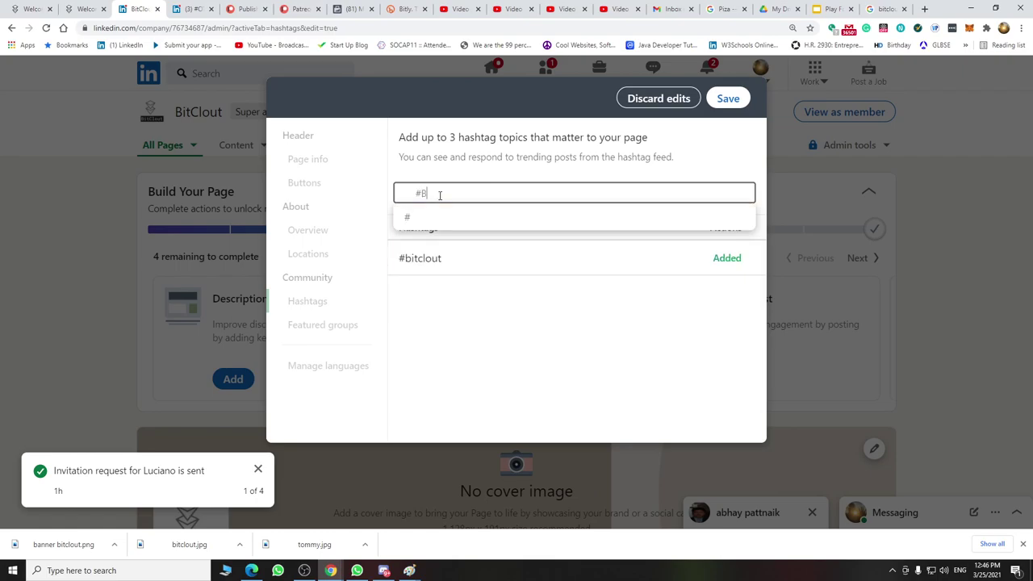
text(itcoin)
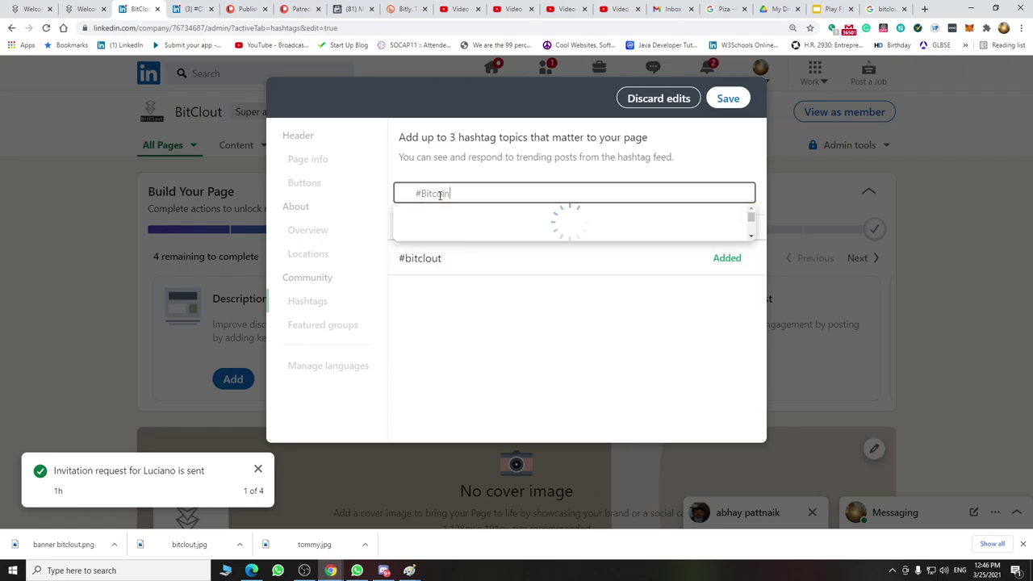
click(444, 220)
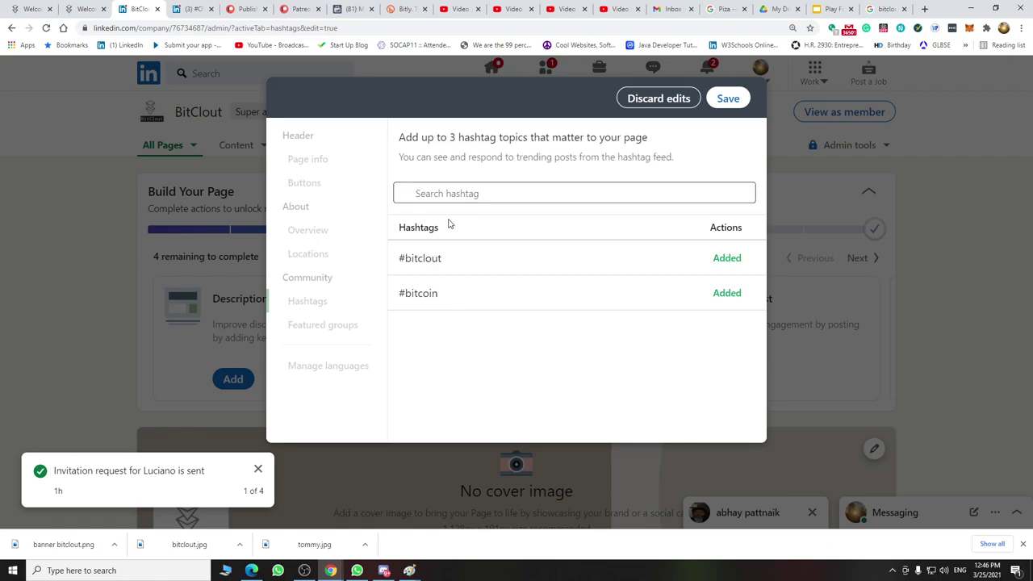
click(484, 192)
text(#)
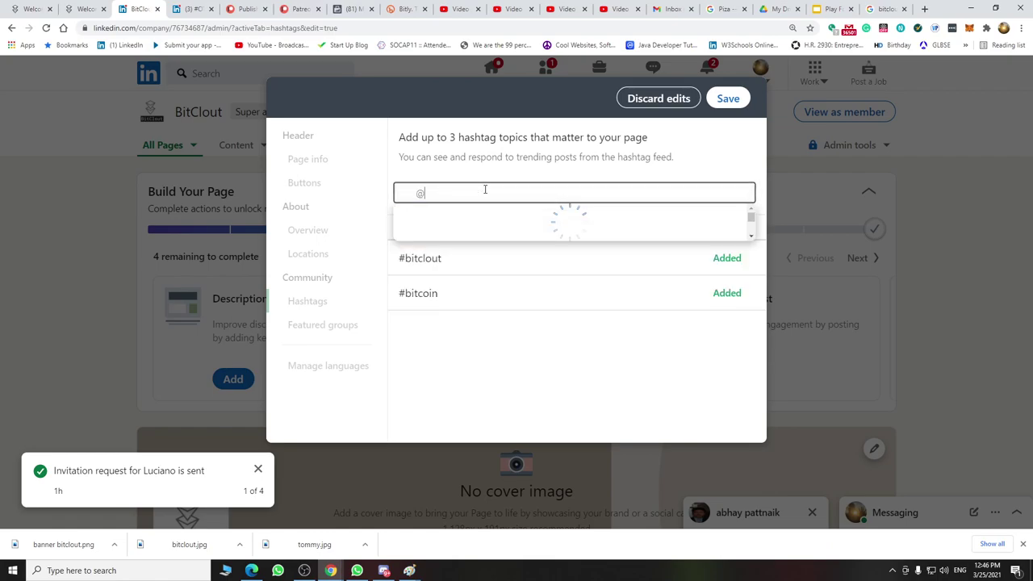
key(BackSpace)
text(Blockchain)
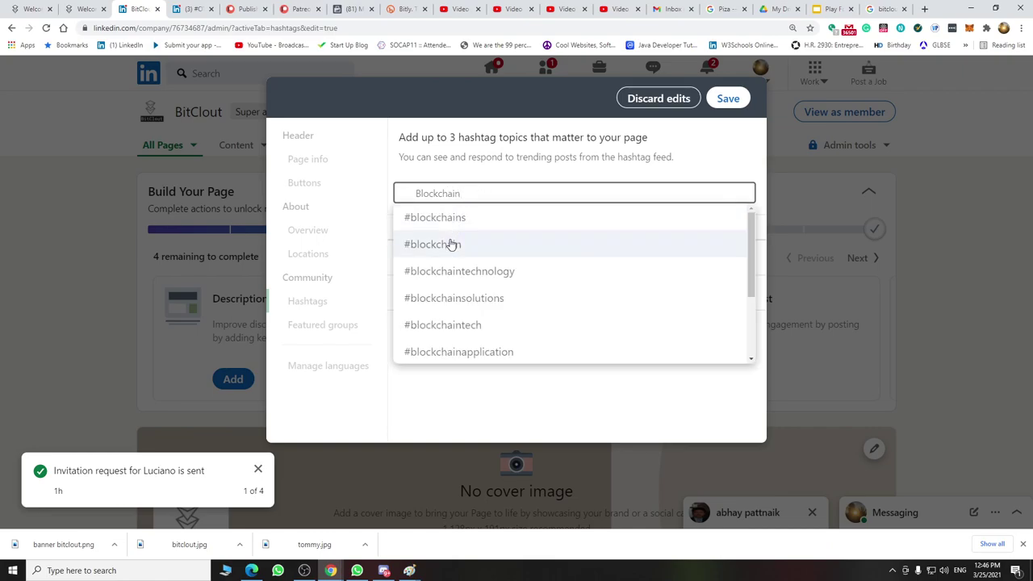
click(454, 272)
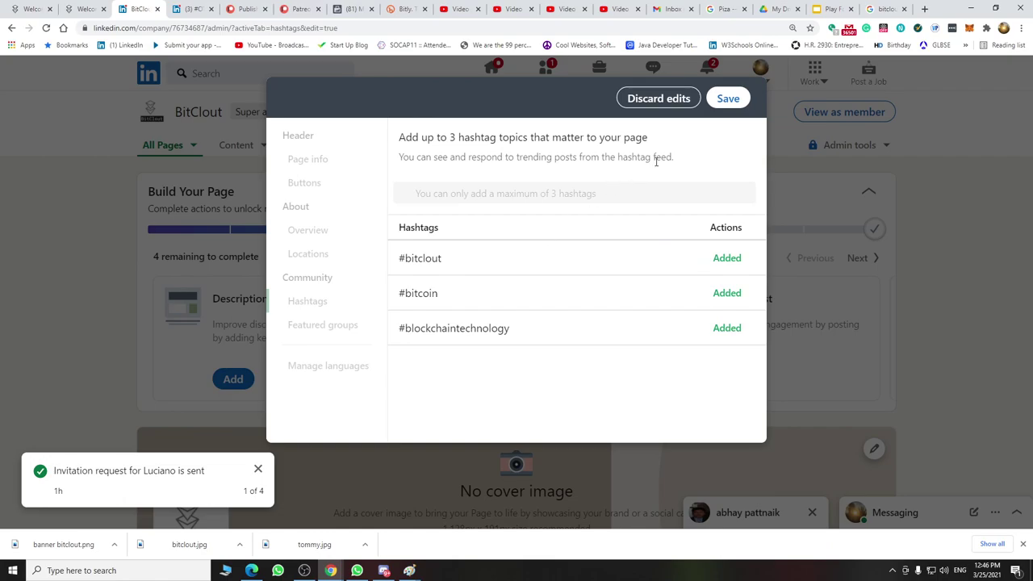
click(728, 98)
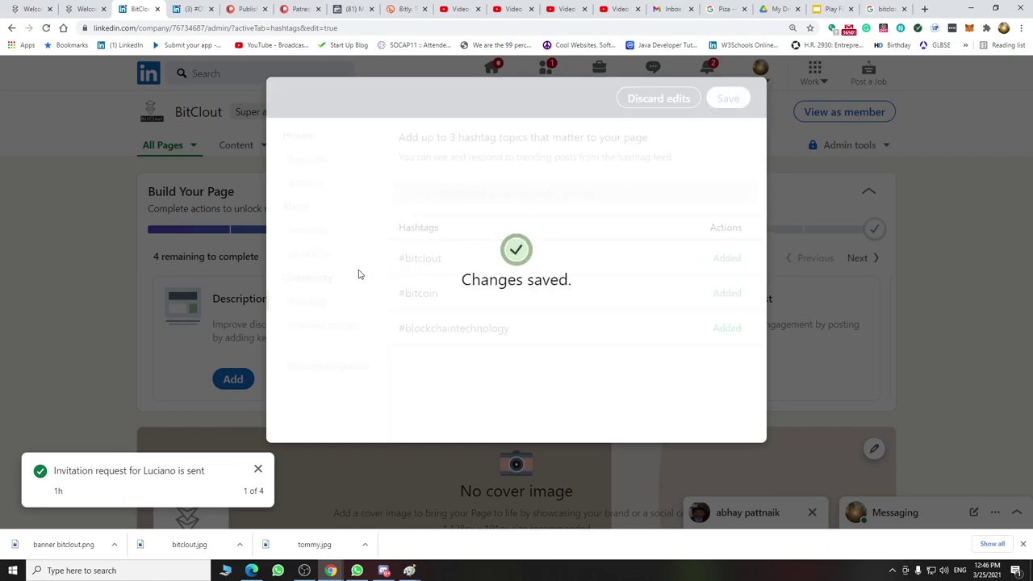
- Feature the 822-member Bitclout group on the page, save it, and close the page editor
click(319, 330)
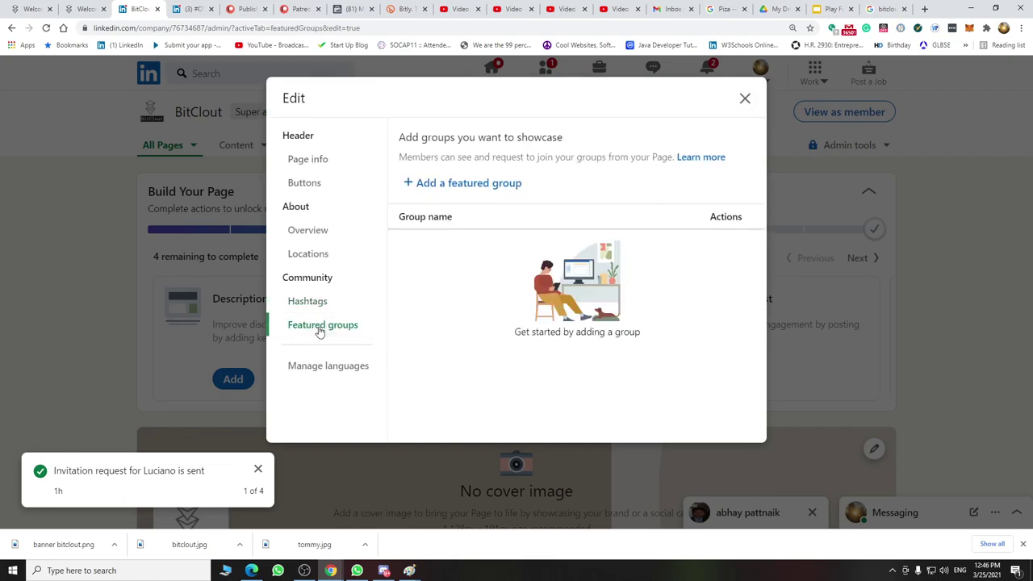
click(485, 183)
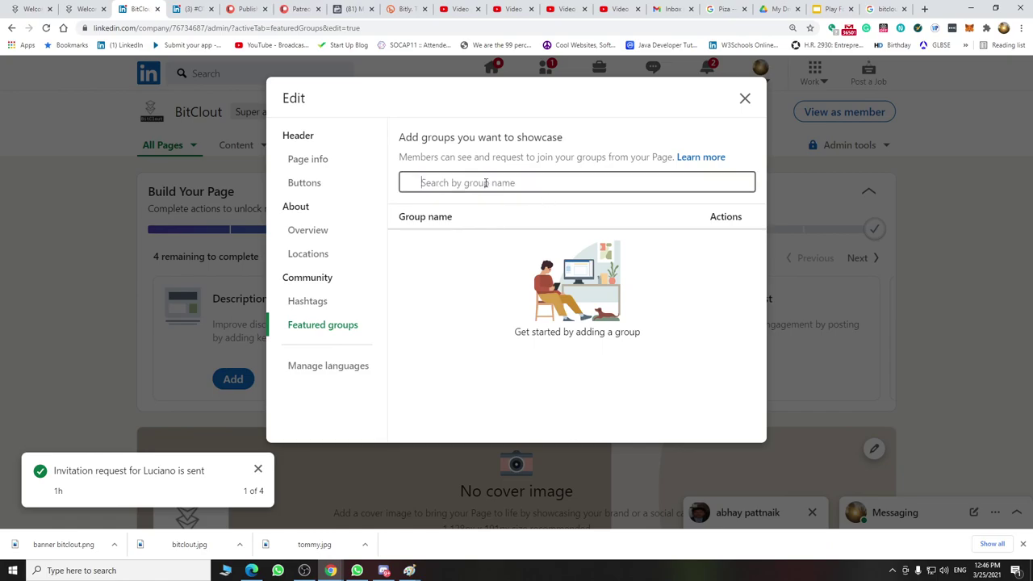
text(Bitc)
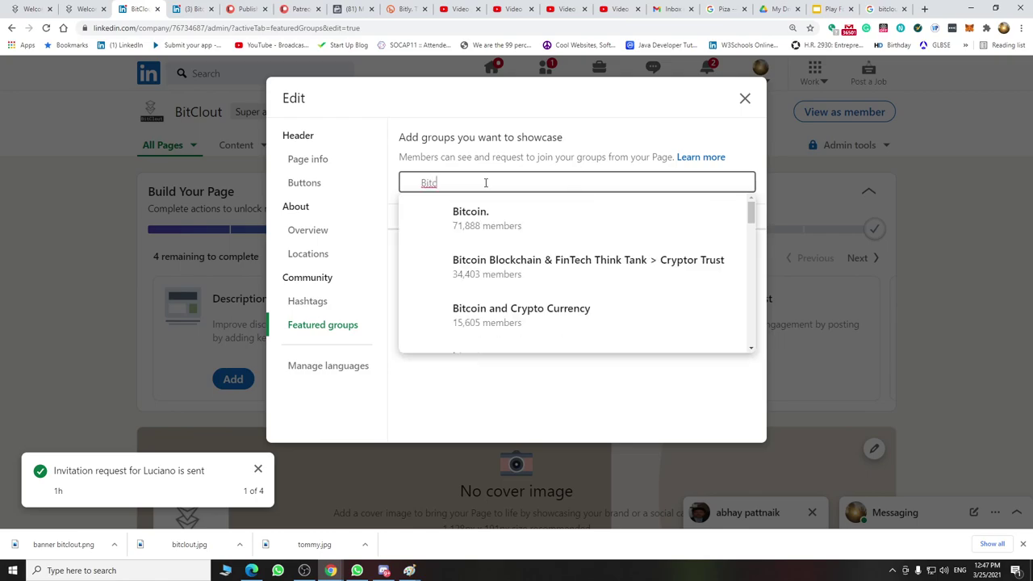
text(lout)
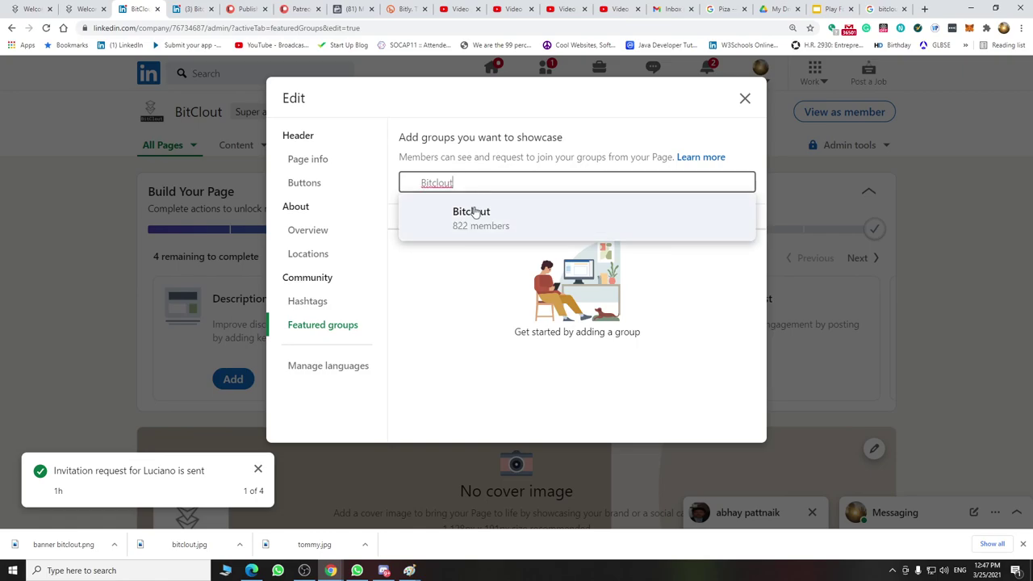
click(475, 211)
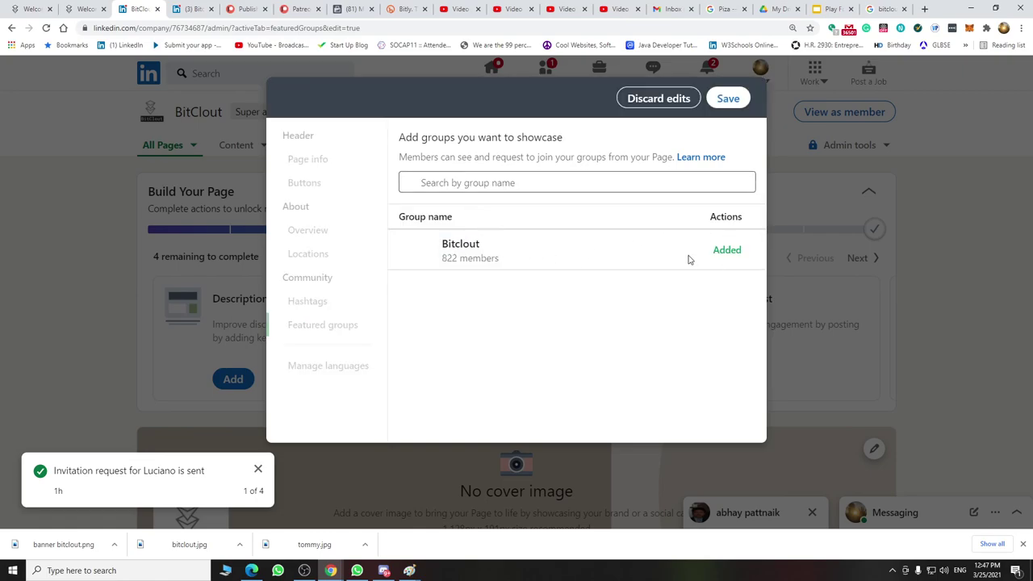
click(727, 100)
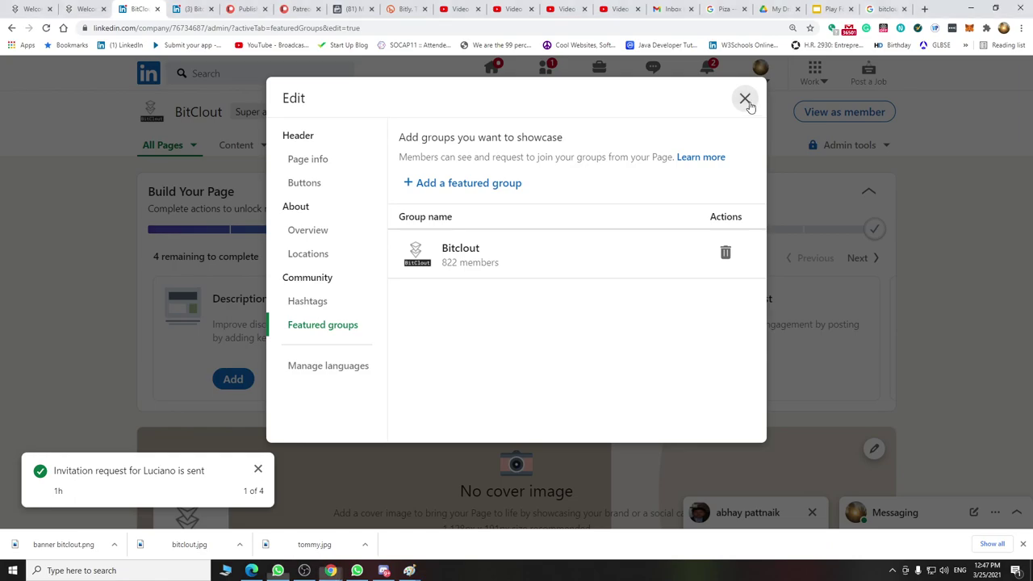
click(745, 100)
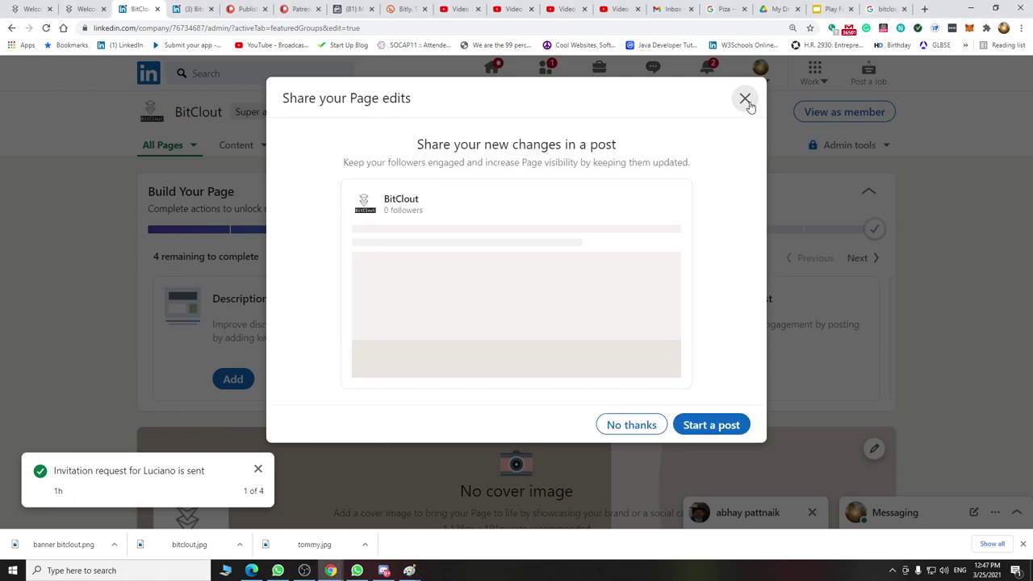
- Start a page post whose text is just the pasted one_pager.pdf link, then bring up the PDF
click(709, 429)
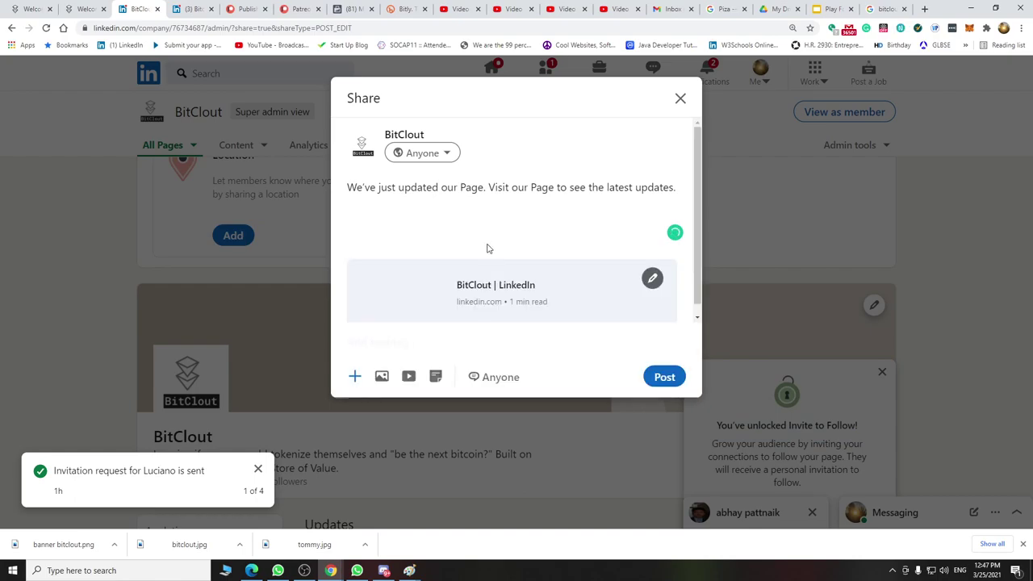
text(one_pager.pdf (bitclout.com))
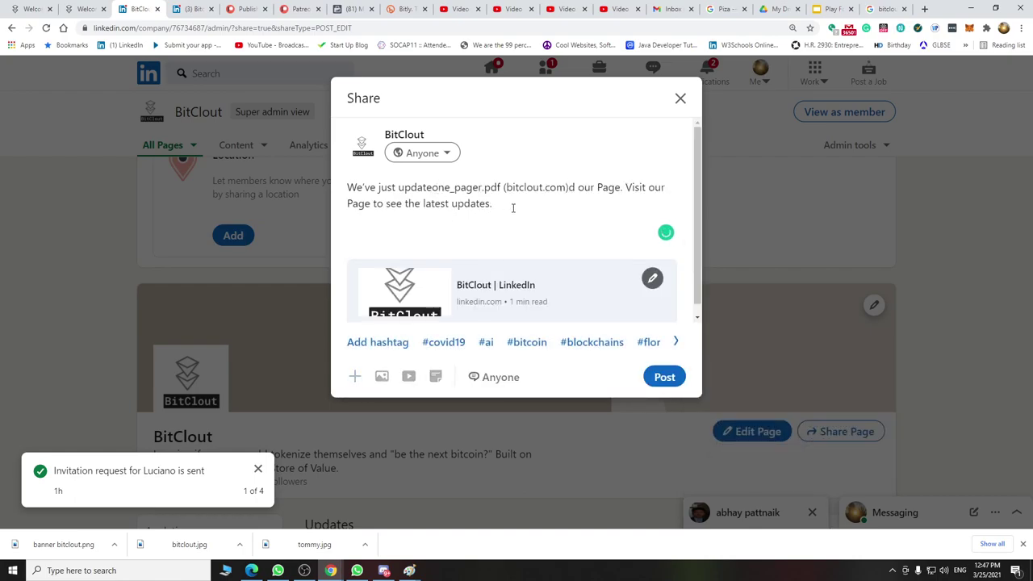
drag(492, 203, 305, 184)
text(one_pager.pdf (bitclout.com))
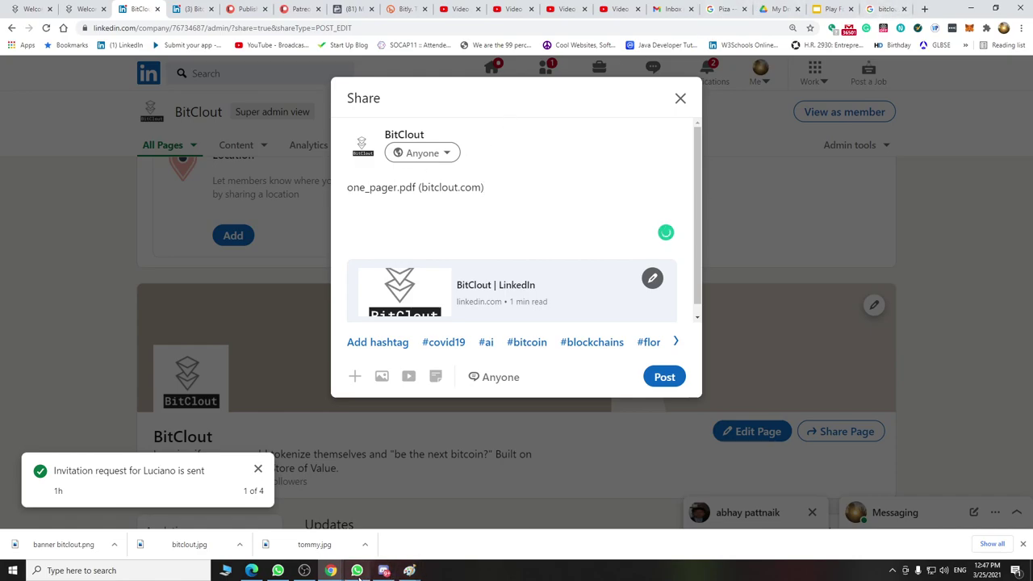
click(278, 570)
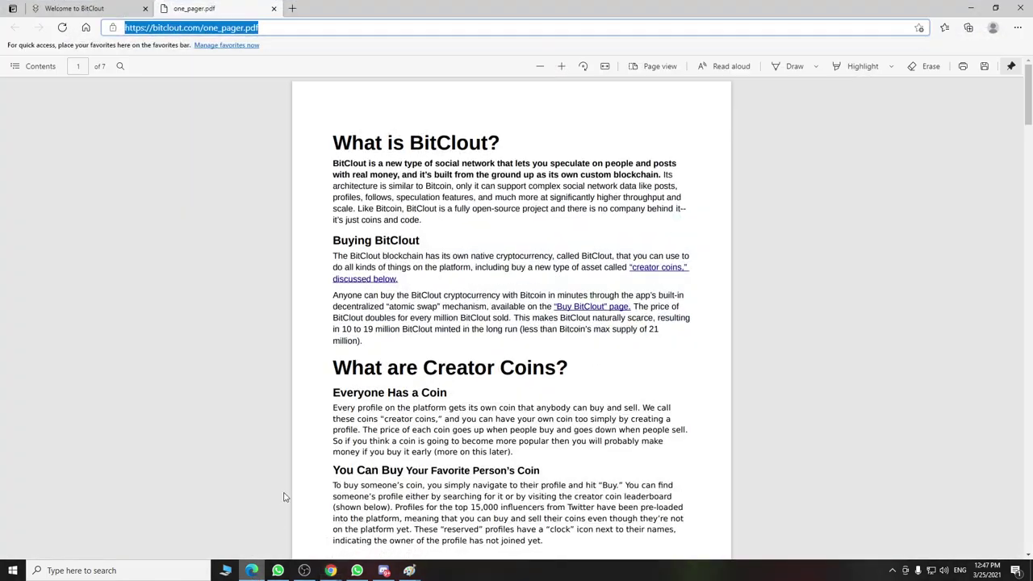
- Copy the one-pager PDF's web address from Edge's address bar
right_click(193, 31)
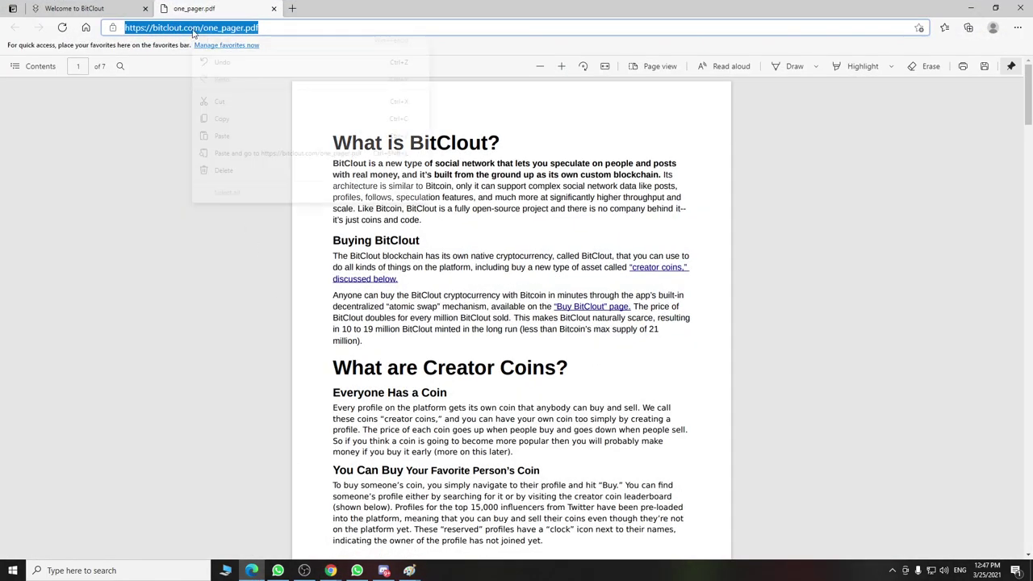
click(232, 120)
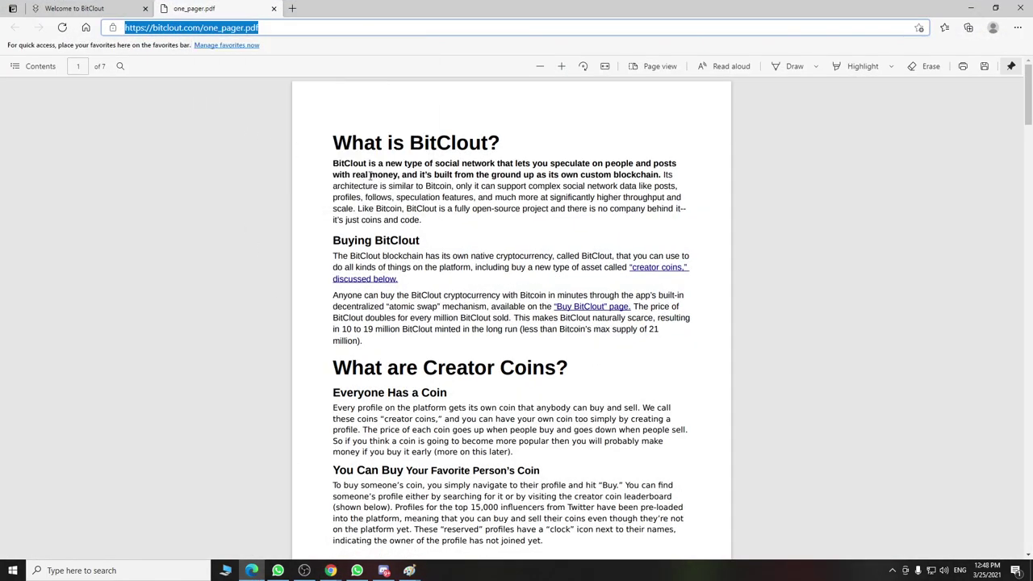
scroll(413, 238, down, 2)
scroll(424, 265, up, 2)
- Copy the 'What is BitClout?' introduction text and return to the LinkedIn post draft
drag(333, 147, 431, 223)
right_click(431, 223)
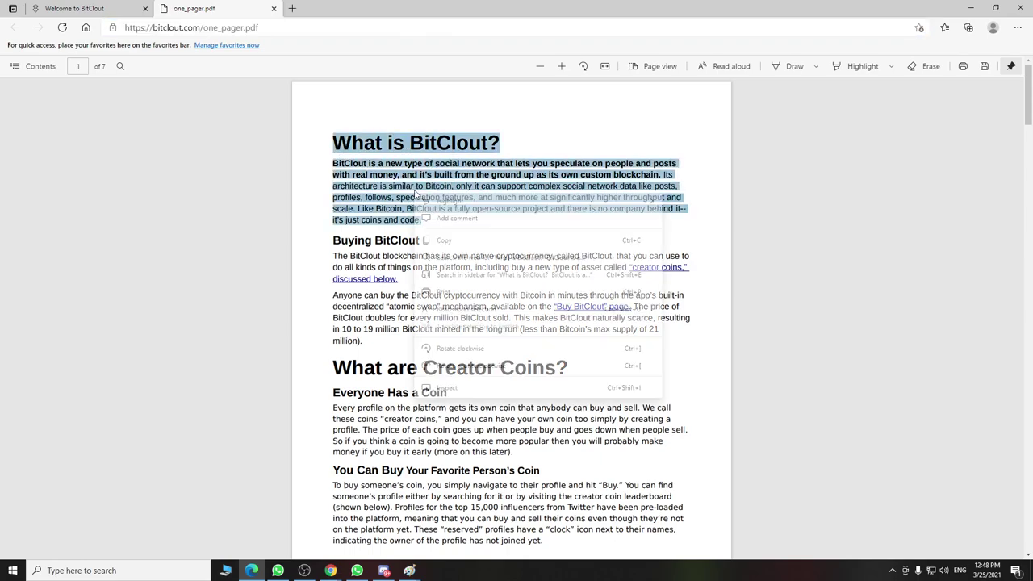
click(445, 241)
scroll(468, 327, down, 3)
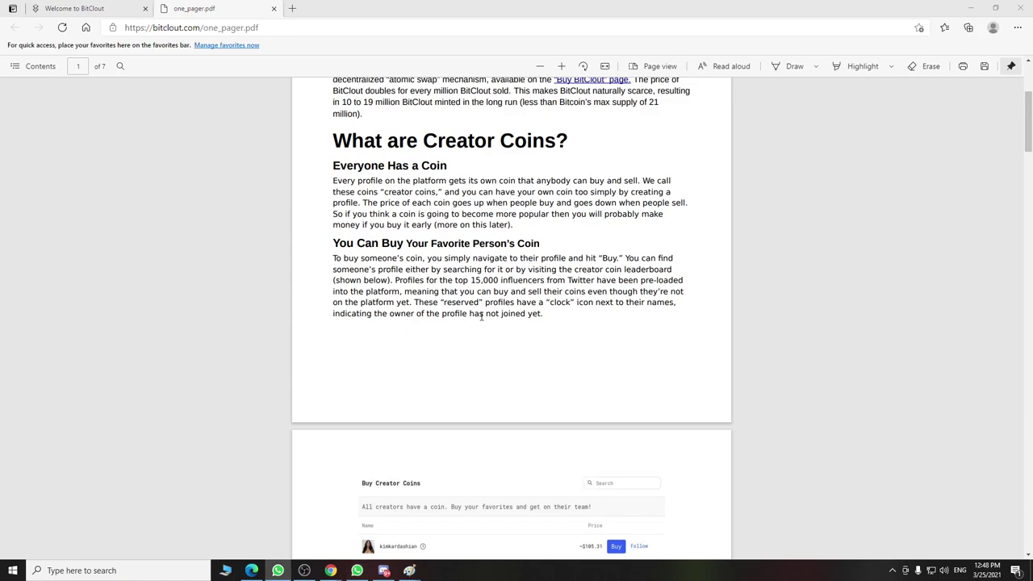
scroll(482, 317, down, 3)
scroll(481, 317, up, 4)
scroll(481, 316, down, 10)
scroll(483, 314, down, 4)
scroll(483, 314, up, 9)
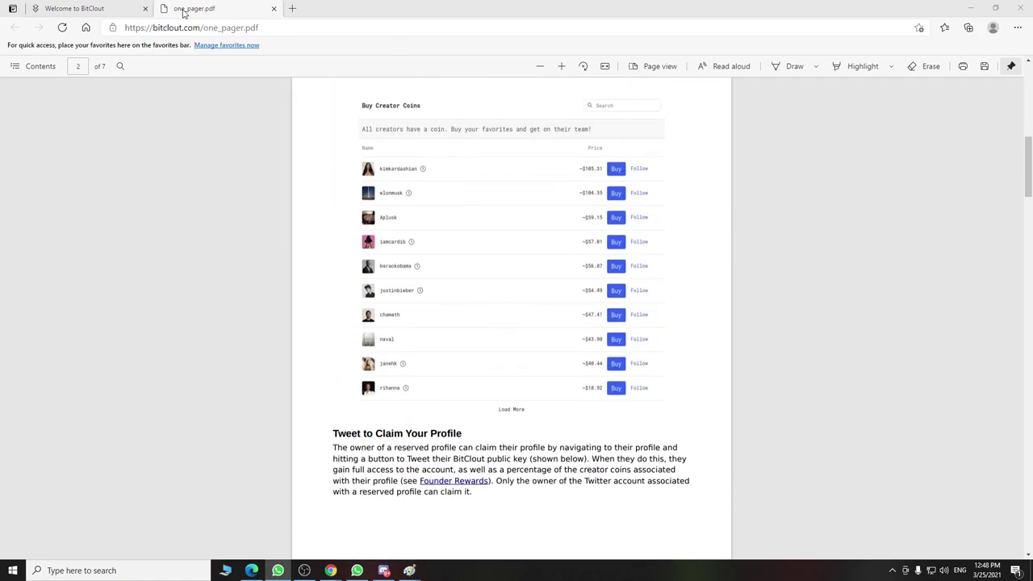
click(971, 9)
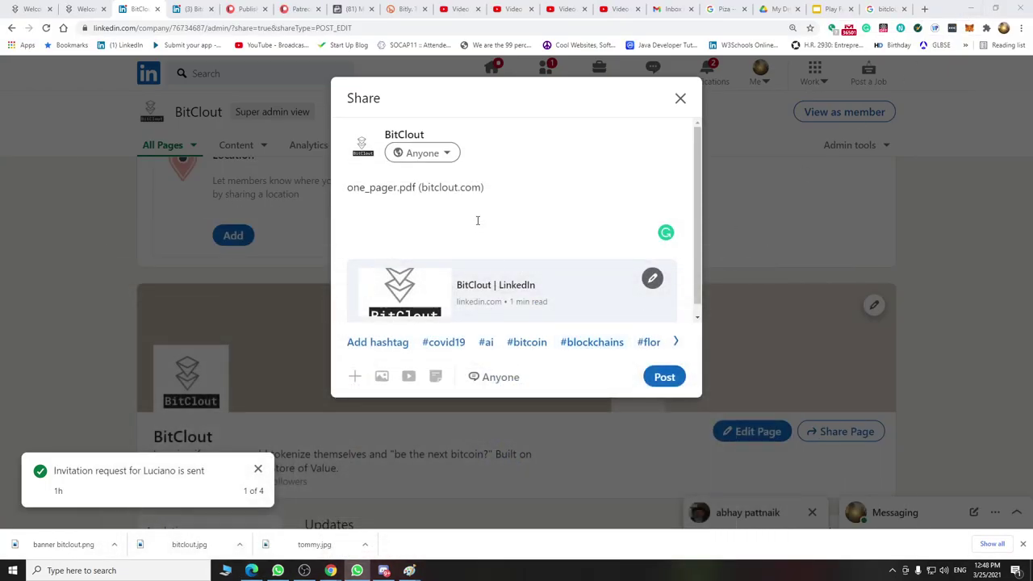
- Replace the draft's link line with the pasted 'What is BitClout?' introduction, followed by '(Source:'
triple_click(476, 191)
key(ctrl+v)
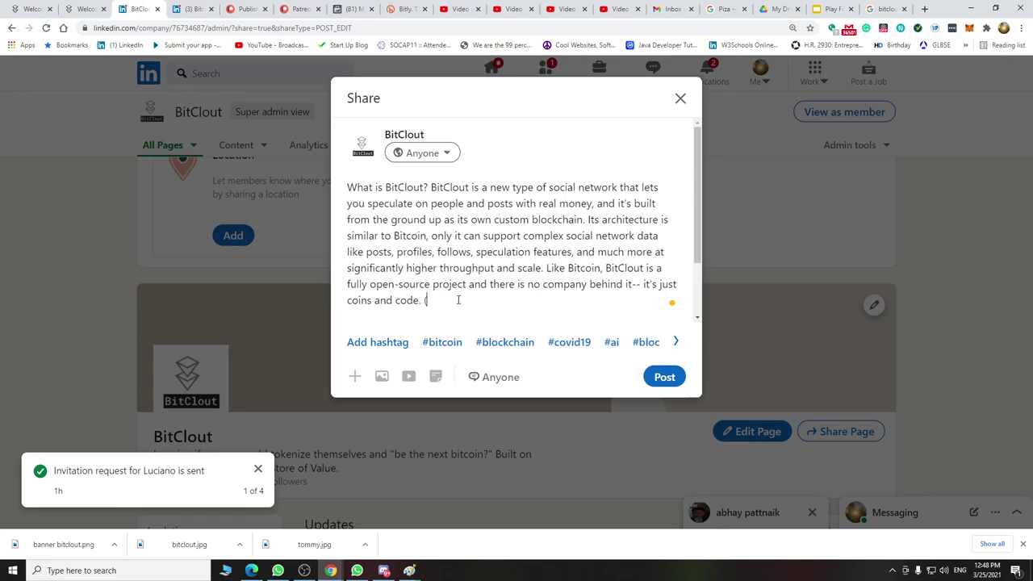
text(Source:)
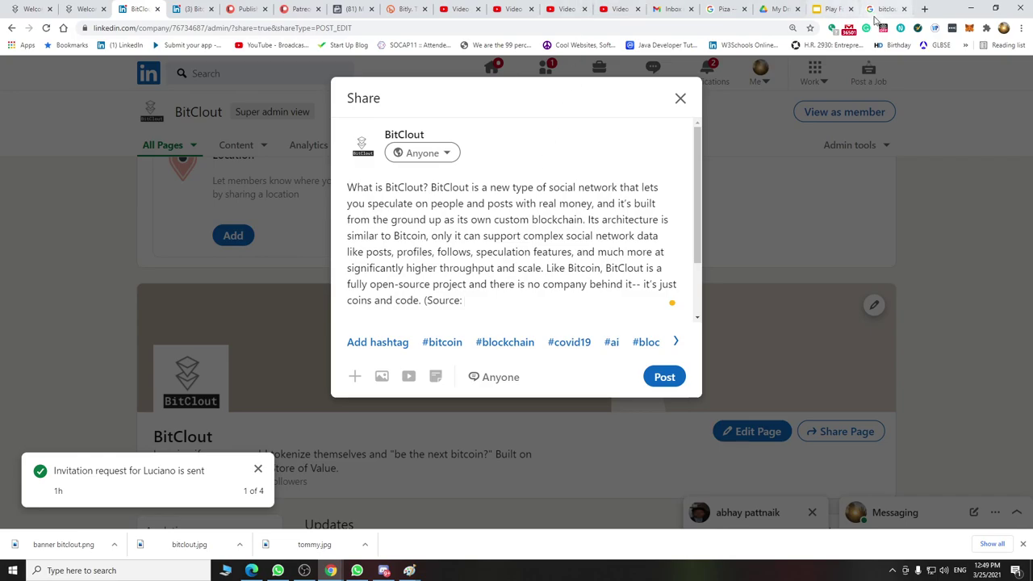
mouse_move(411, 566)
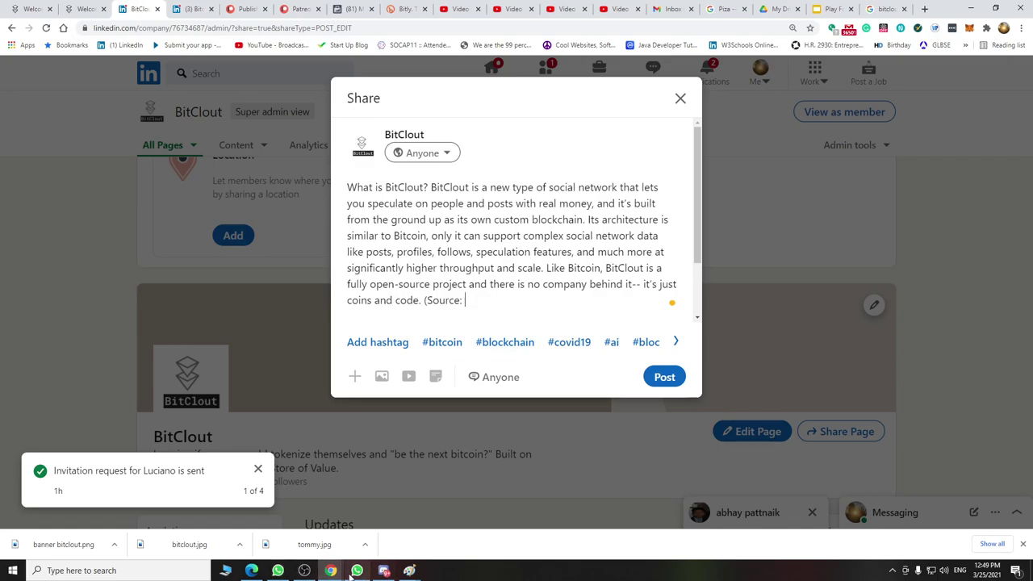
mouse_move(333, 574)
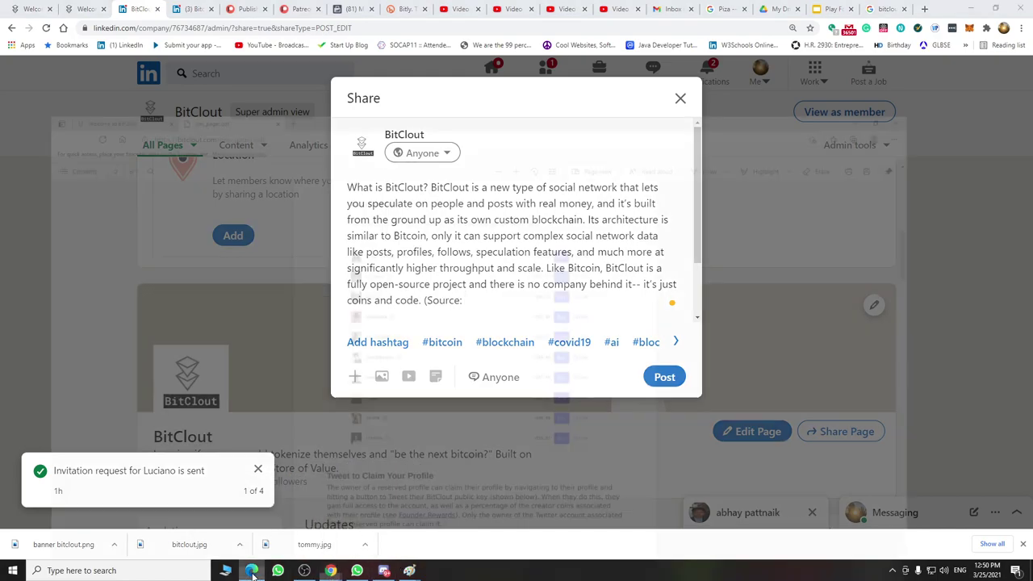
- Paste the one-pager PDF's address after '(Source:' to complete the post's source note
click(226, 570)
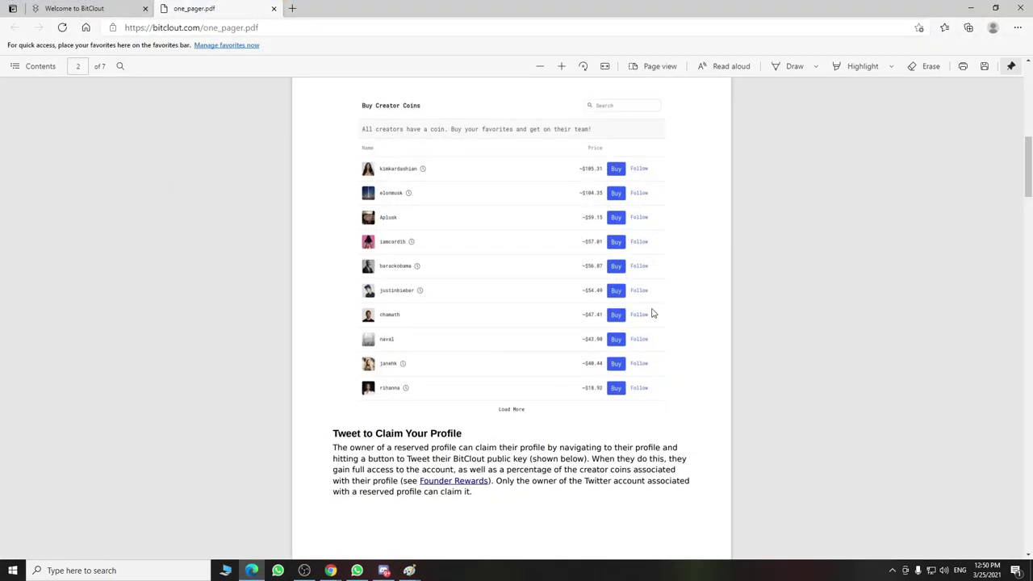
click(254, 33)
right_click(254, 32)
click(294, 123)
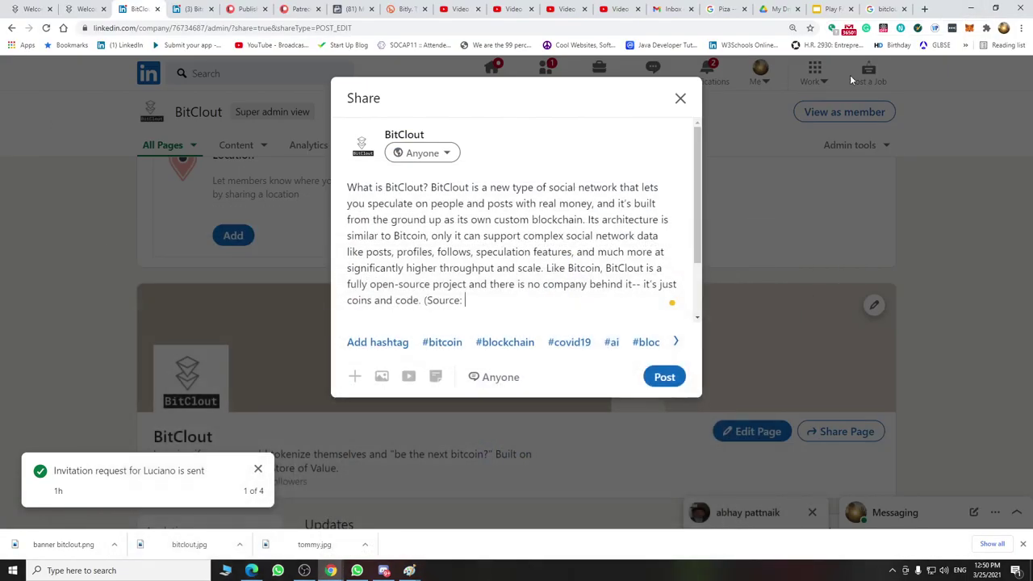
click(971, 8)
key(ctrl+v)
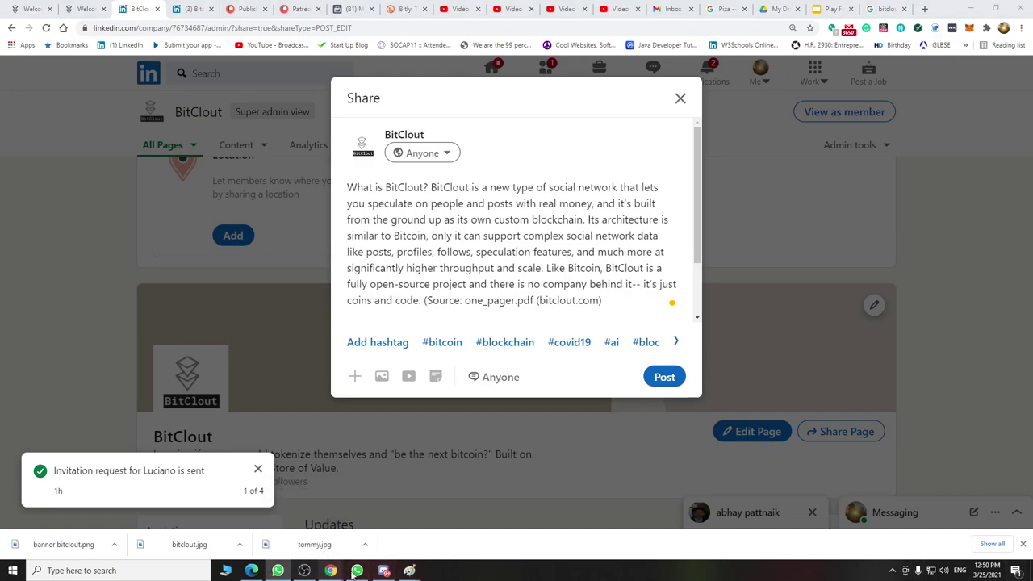
mouse_move(410, 571)
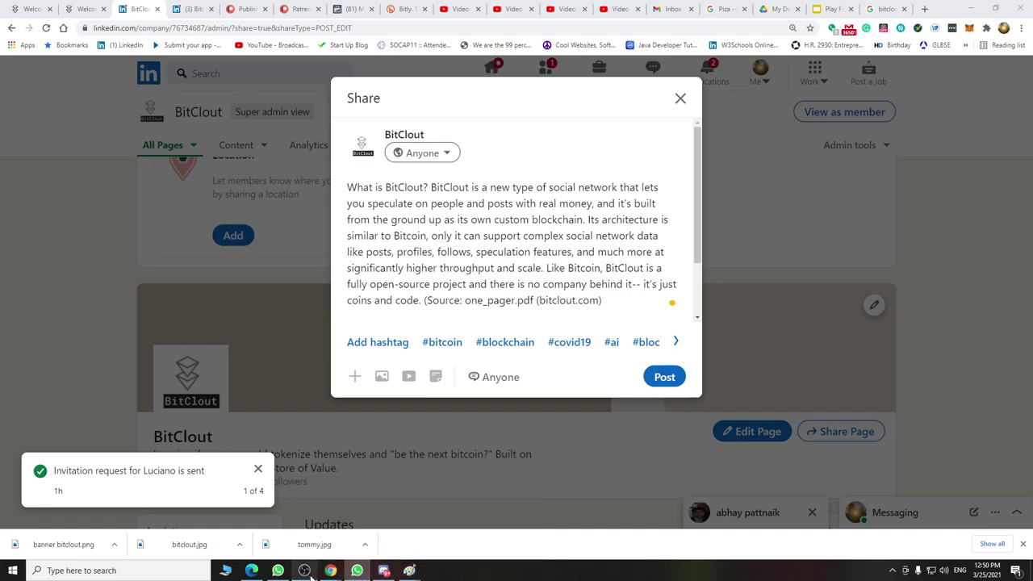
mouse_move(332, 574)
click(252, 570)
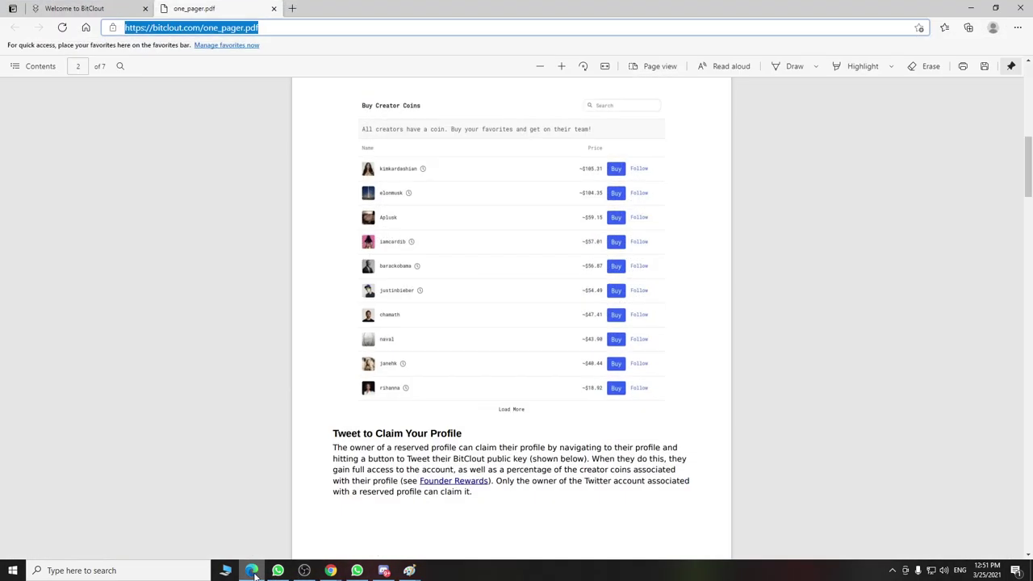
right_click(169, 30)
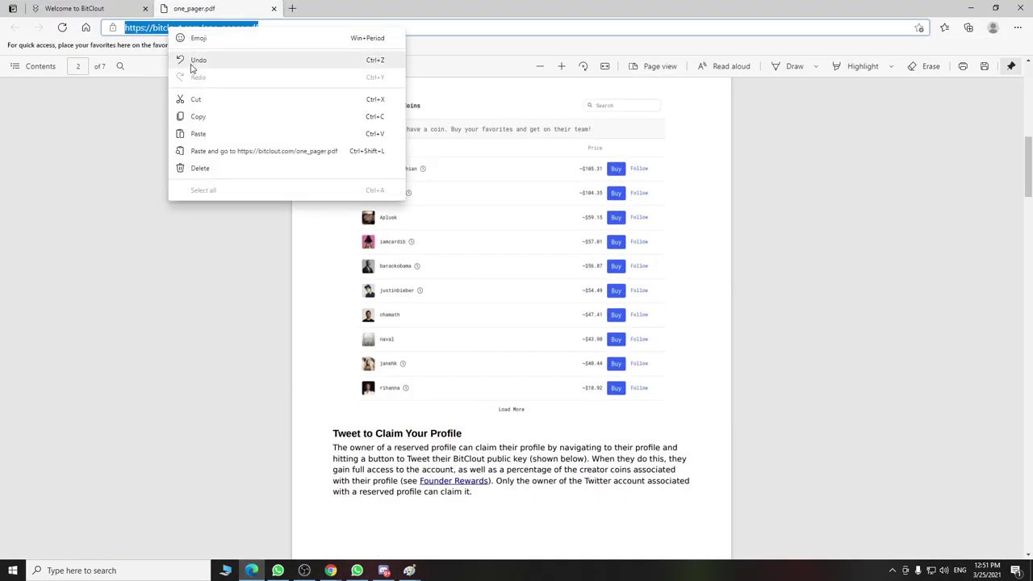
click(199, 123)
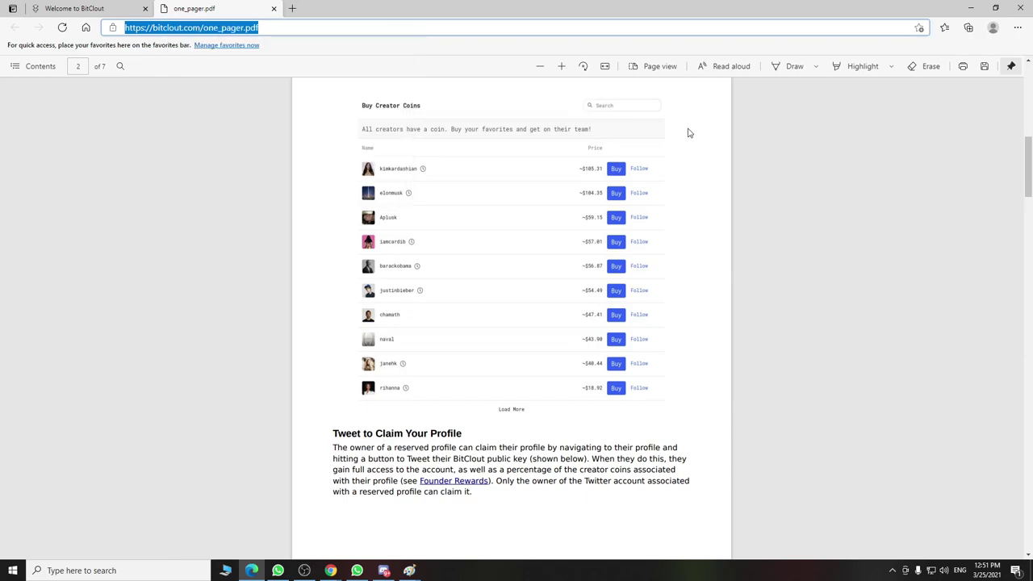
click(970, 8)
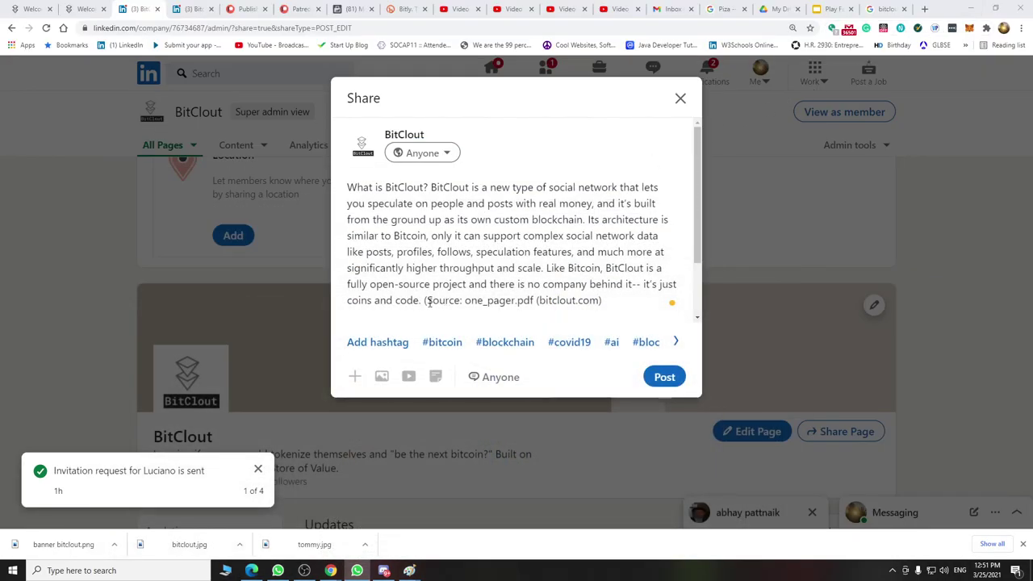
drag(464, 300, 599, 305)
click(601, 305)
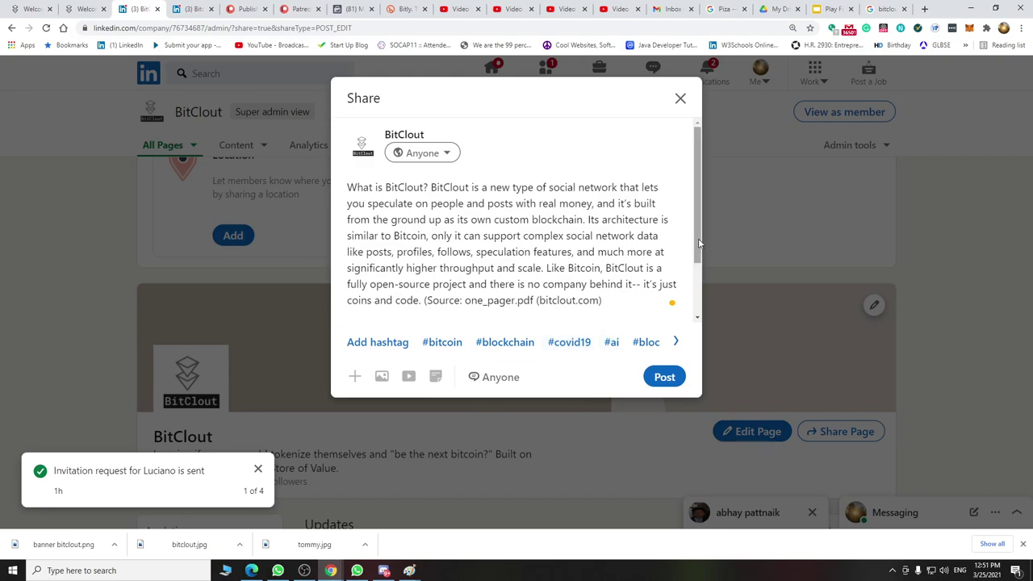
scroll(699, 243, down, 2)
- Publish the BitClout post and scroll down to find it in the page's Updates
click(664, 378)
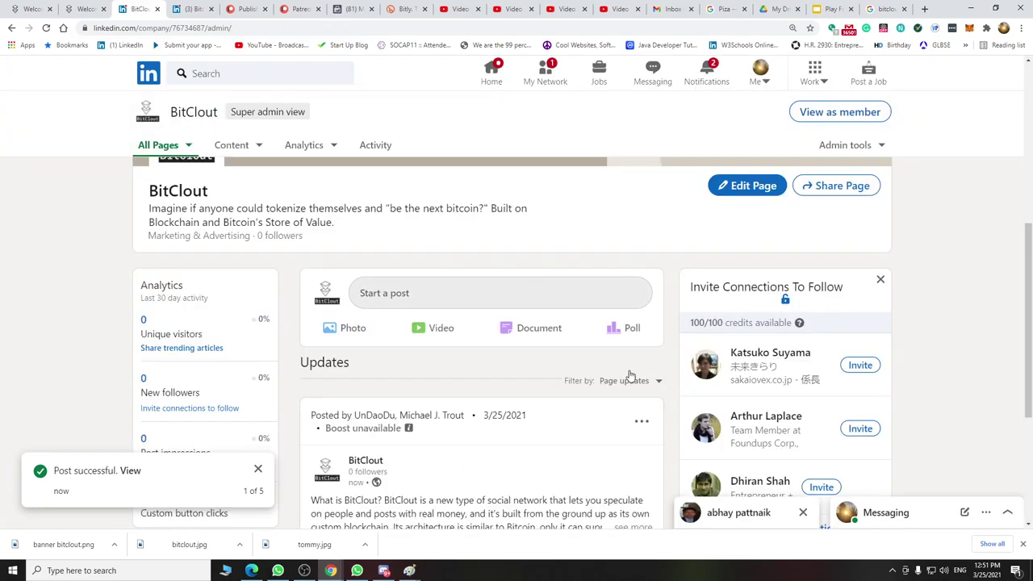
scroll(532, 350, down, 2)
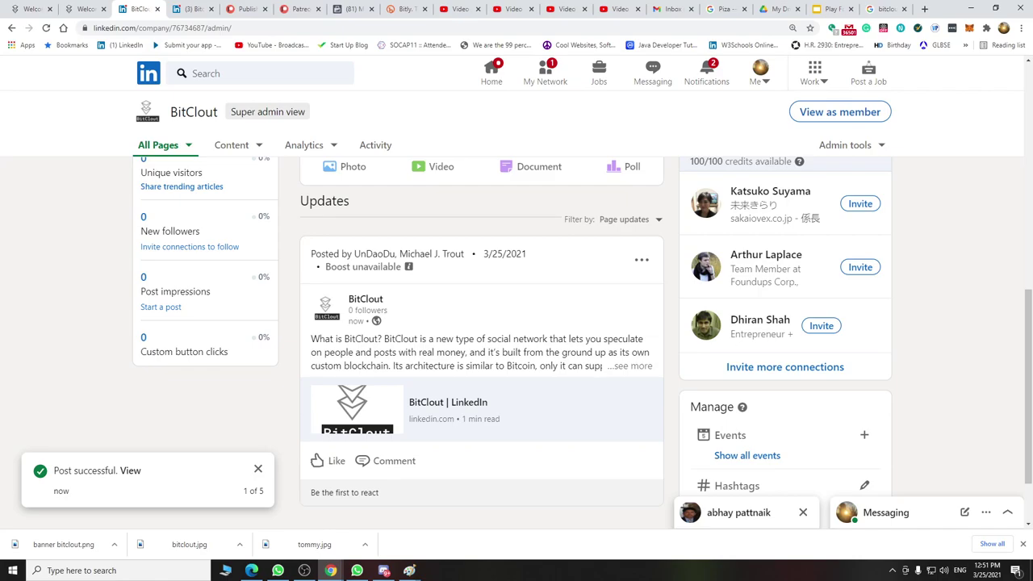
scroll(494, 385, down, 1)
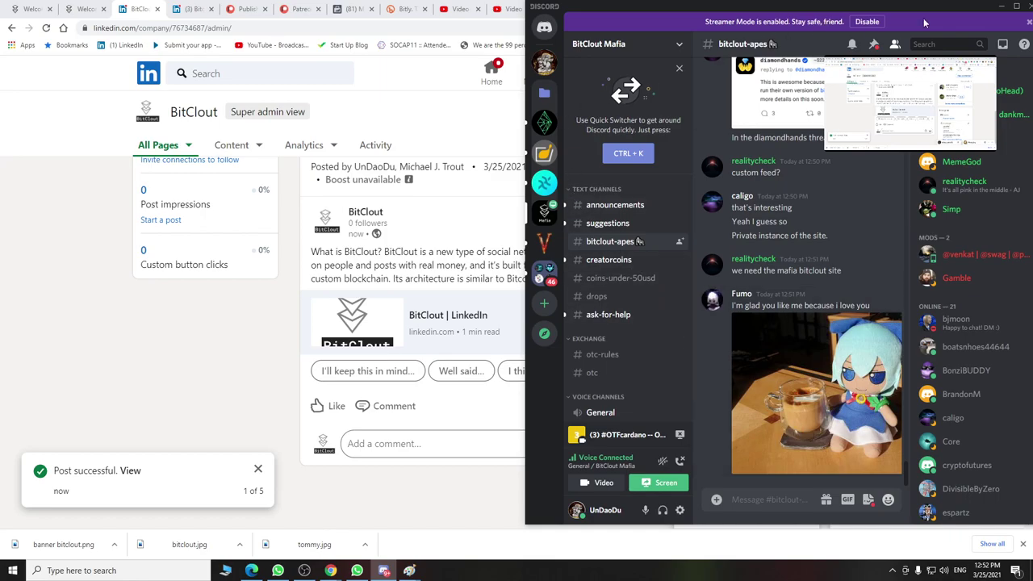
- Switch away from the Discord chat with Alt+Tab to reveal the LinkedIn company page
key(alt+Tab)
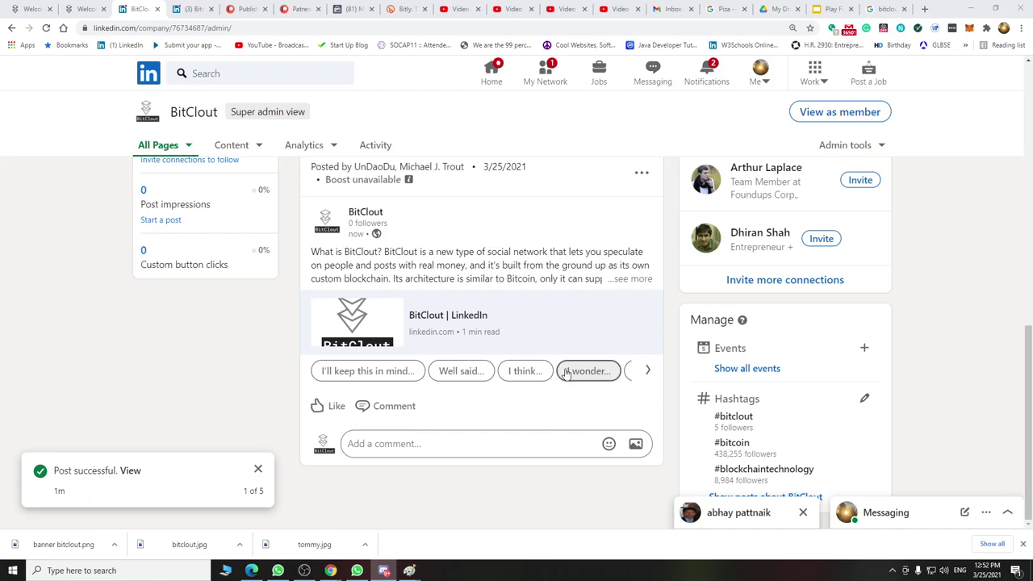
- Upload the 'banner bitclout' image as the BitClout page's cover, leaving it unsaved
scroll(549, 398, up, 1)
scroll(539, 401, up, 3)
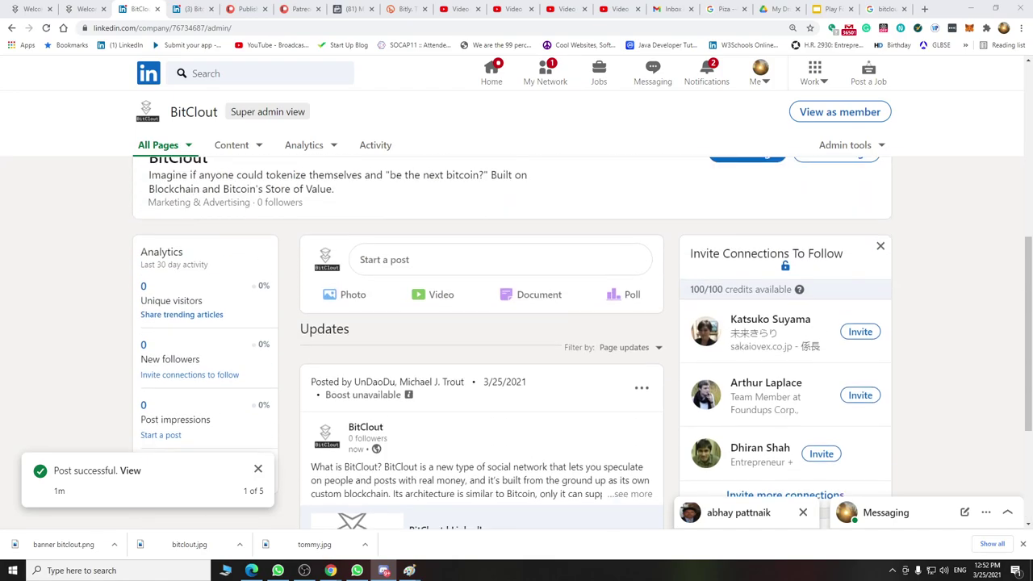
scroll(234, 330, up, 2)
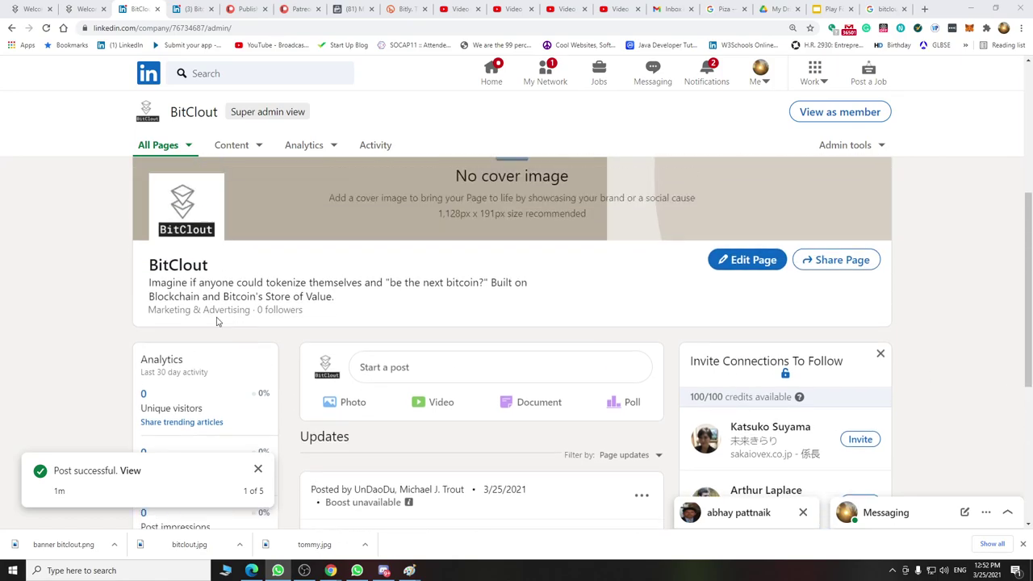
scroll(217, 322, up, 1)
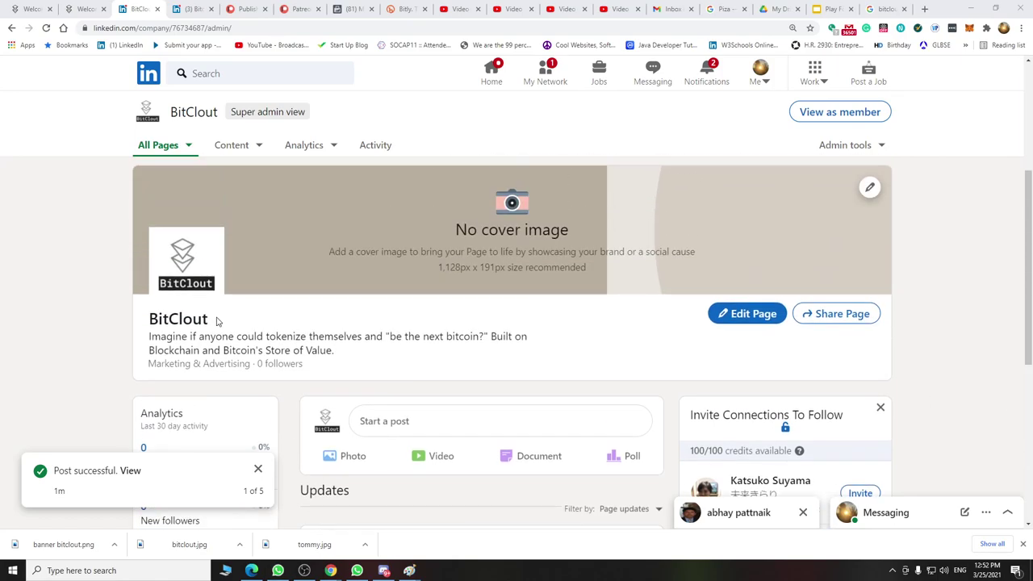
click(870, 189)
click(823, 233)
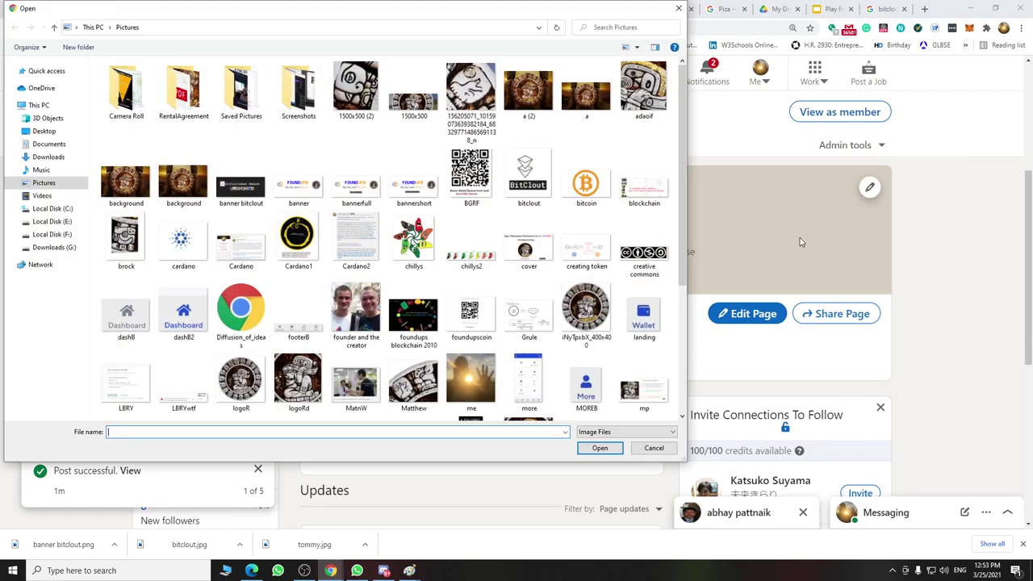
double_click(251, 194)
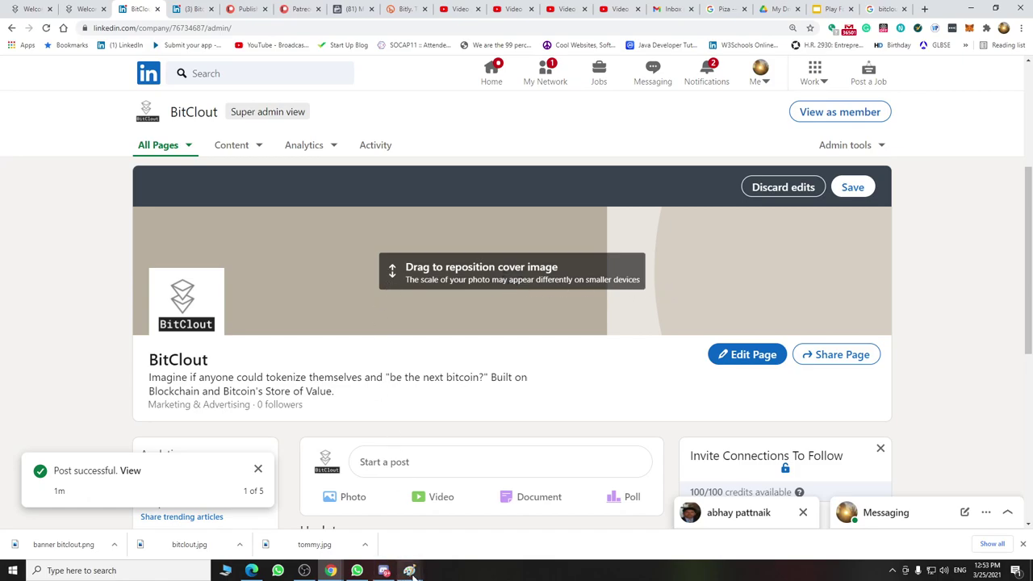
- Erase the 'LinkedIn Network' wording from the banner and fill the patch dark
mouse_move(409, 570)
click(367, 547)
drag(501, 346, 807, 410)
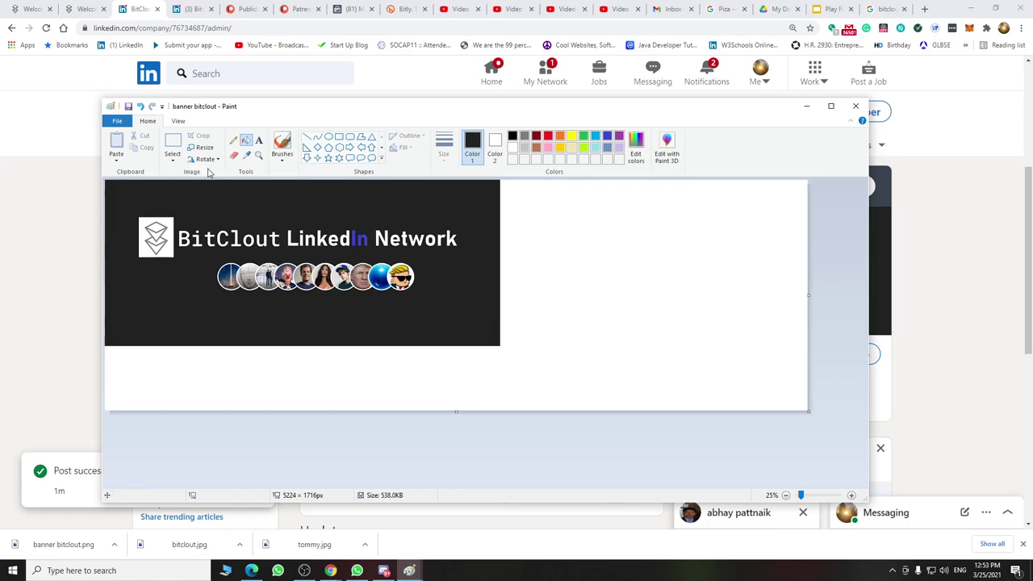
click(172, 146)
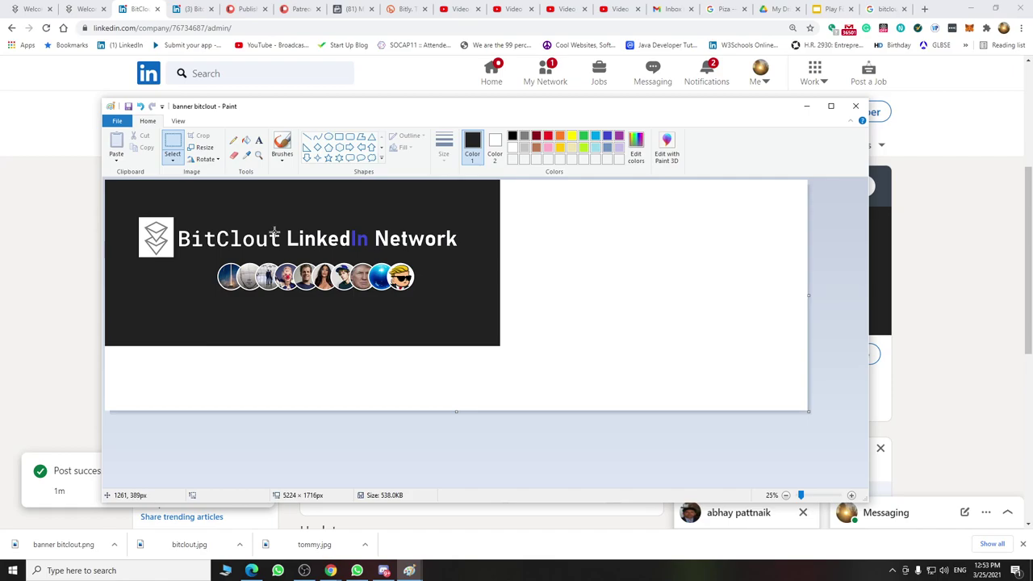
drag(282, 228, 464, 253)
key(Delete)
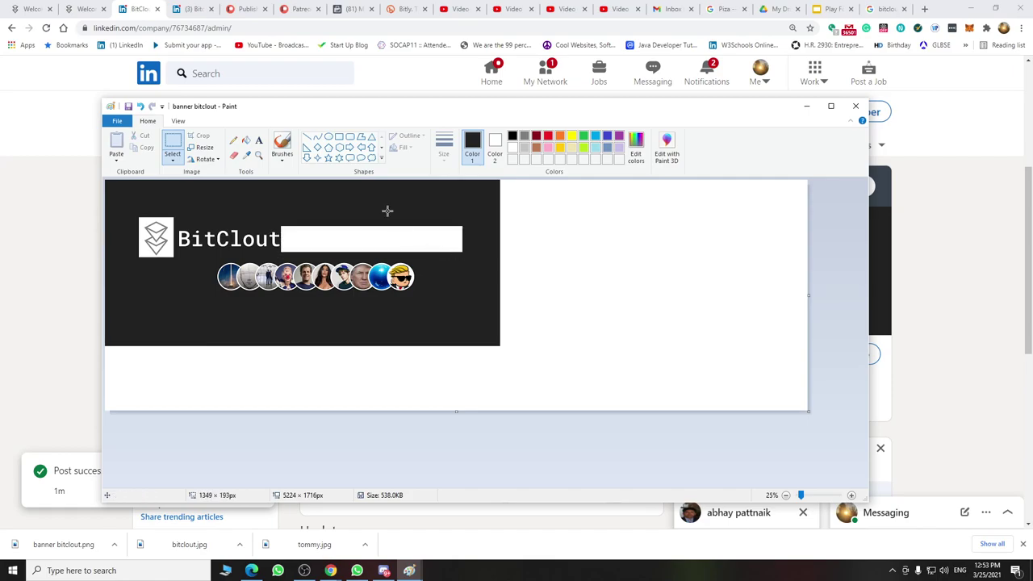
click(246, 140)
click(322, 237)
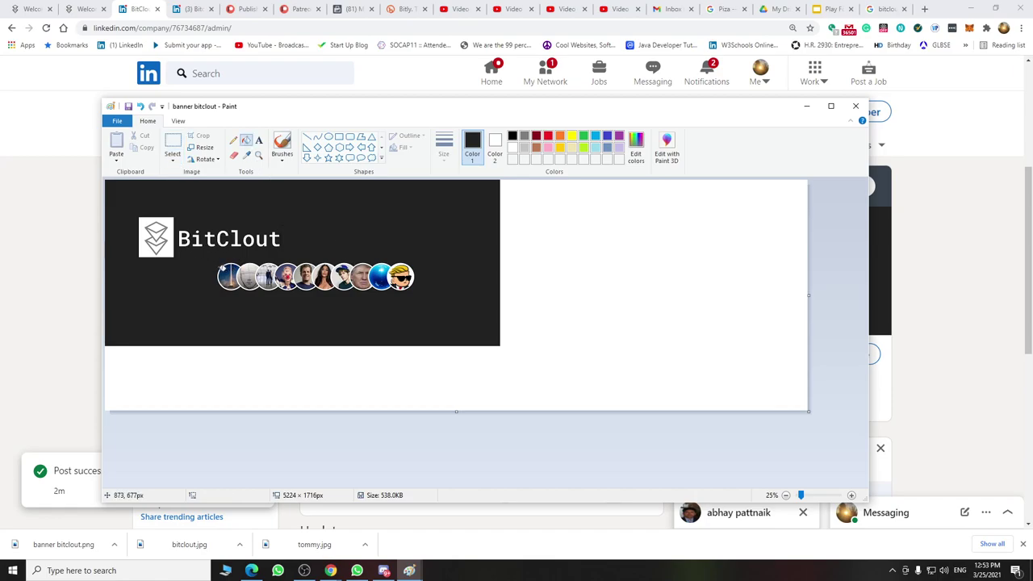
- Move the avatar row up beside 'BitClout' and fill the leftover white patch dark
click(173, 144)
drag(213, 259, 422, 302)
drag(419, 266, 474, 243)
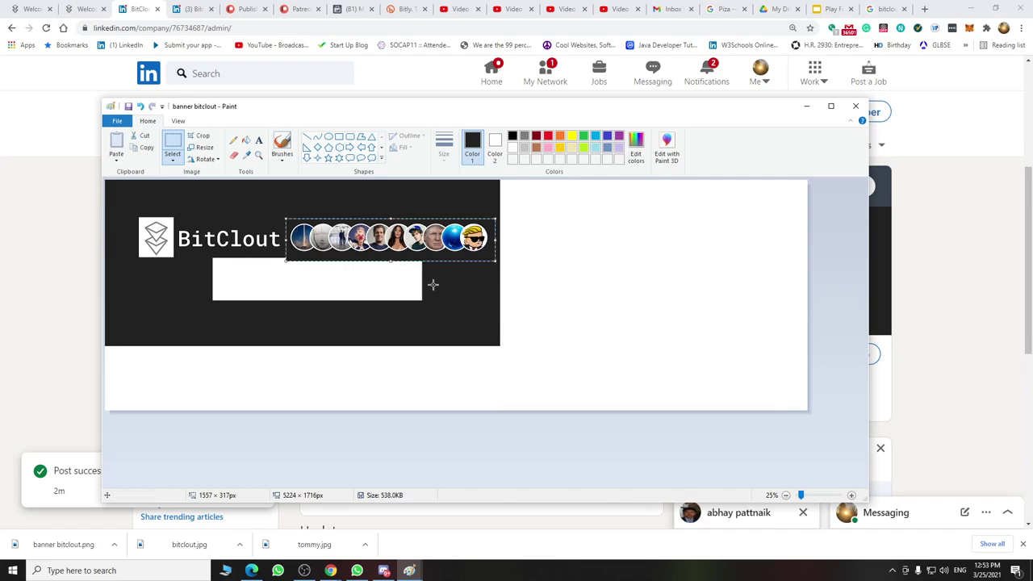
click(360, 330)
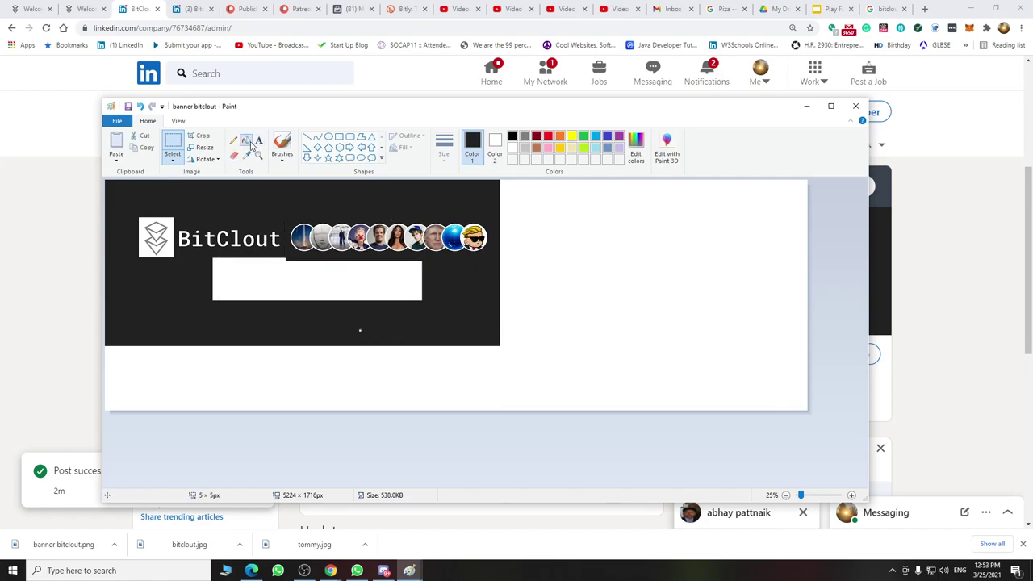
click(247, 140)
click(262, 274)
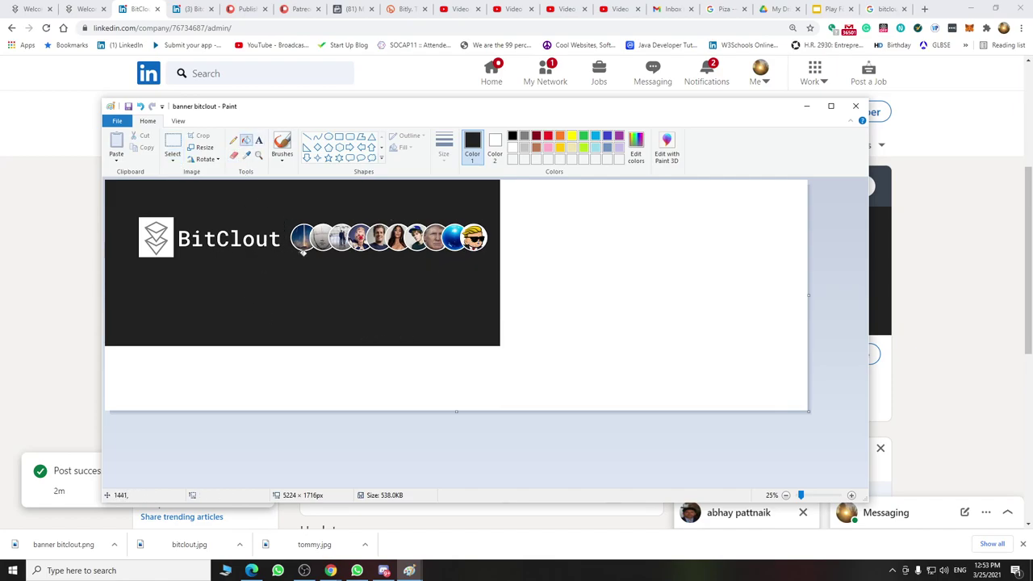
click(187, 10)
- Copy the Bitclout group's description text
right_click(306, 369)
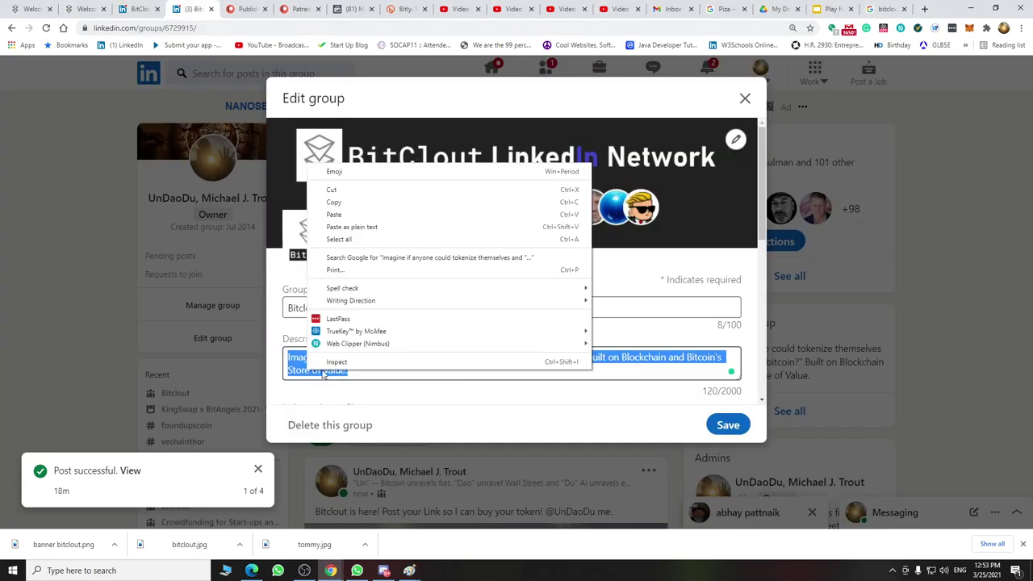
click(344, 203)
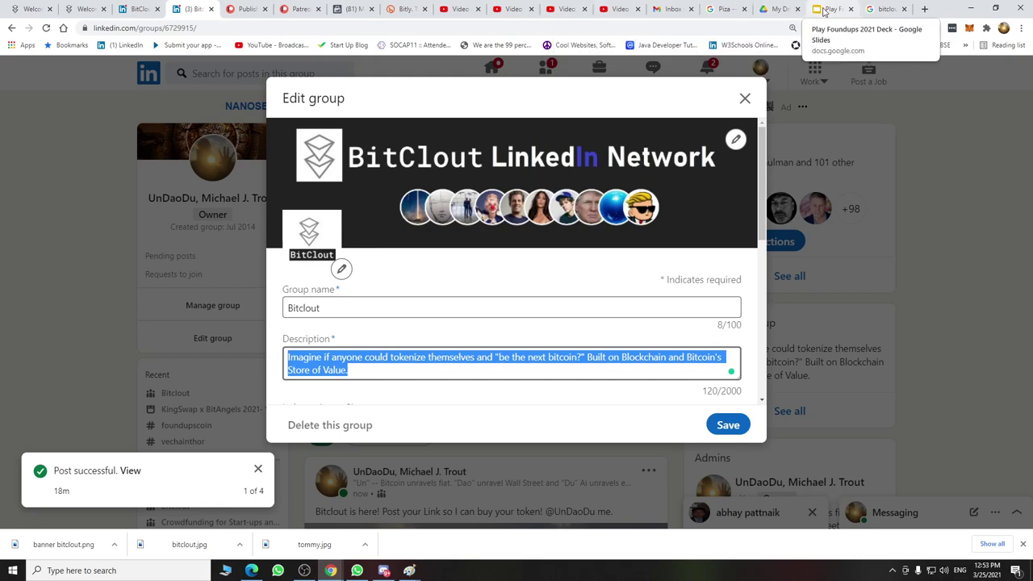
click(139, 8)
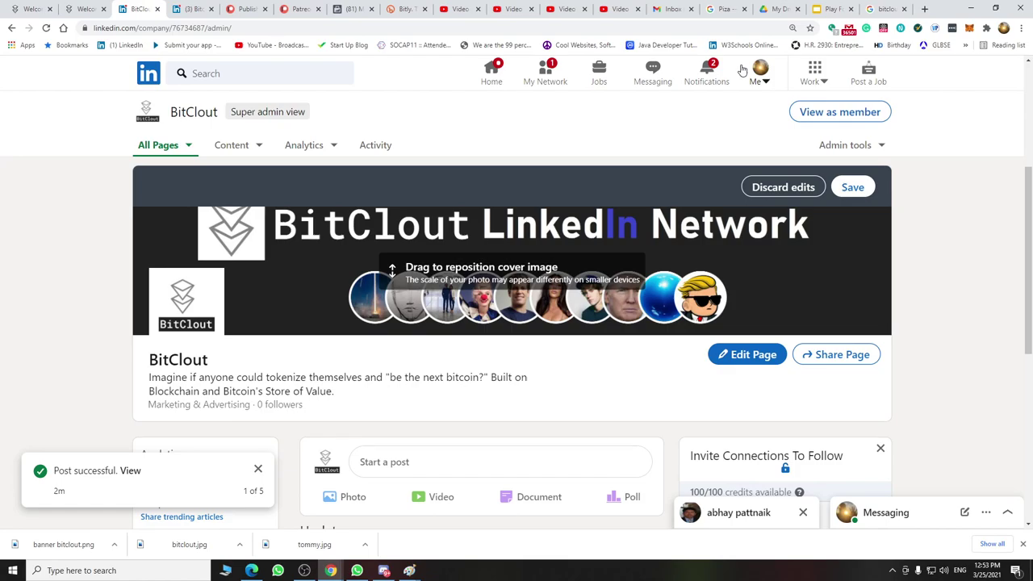
click(888, 11)
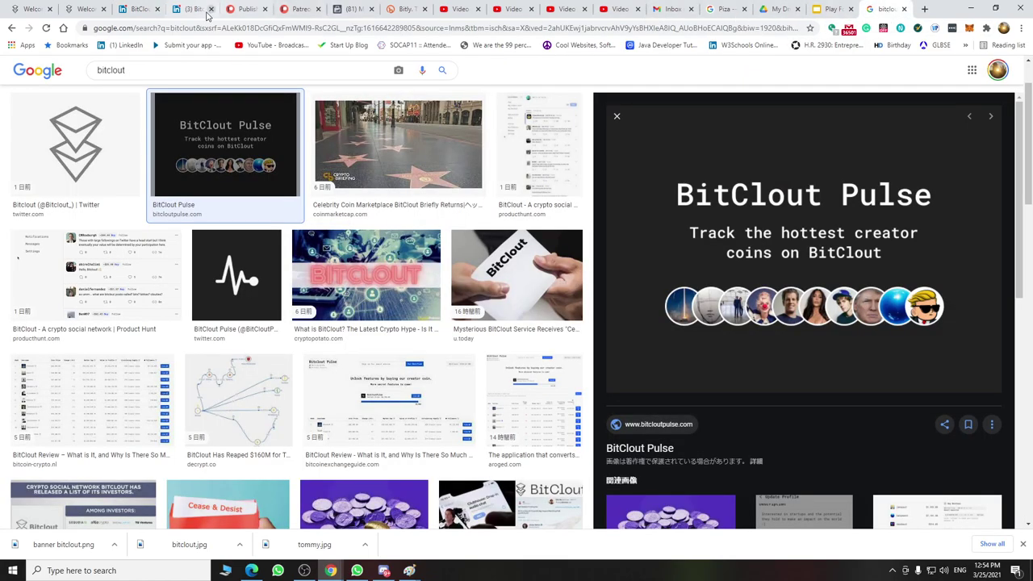
- Nudge the pending cover image, then discard the cover edits on the BitClout page
click(200, 10)
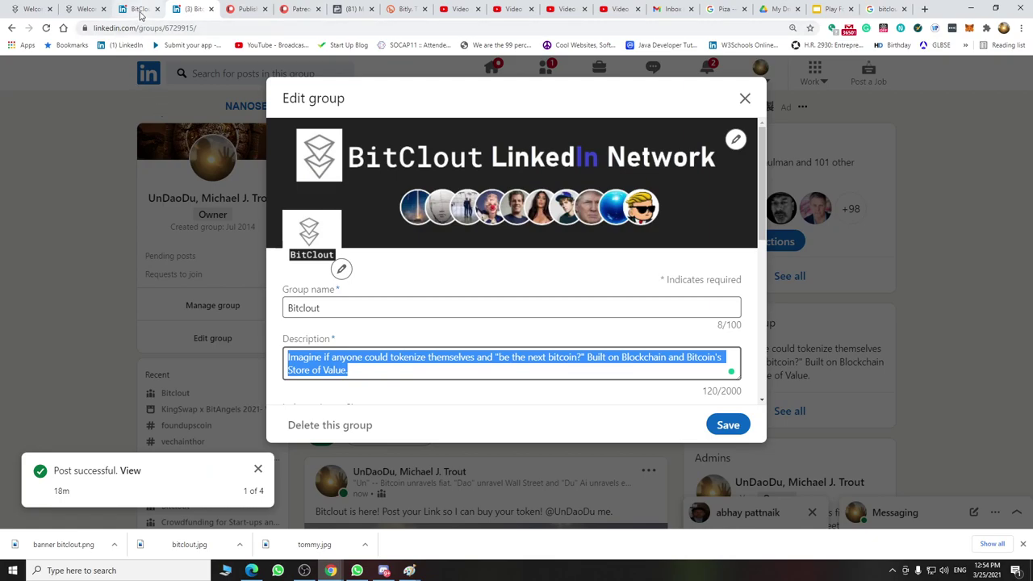
click(140, 11)
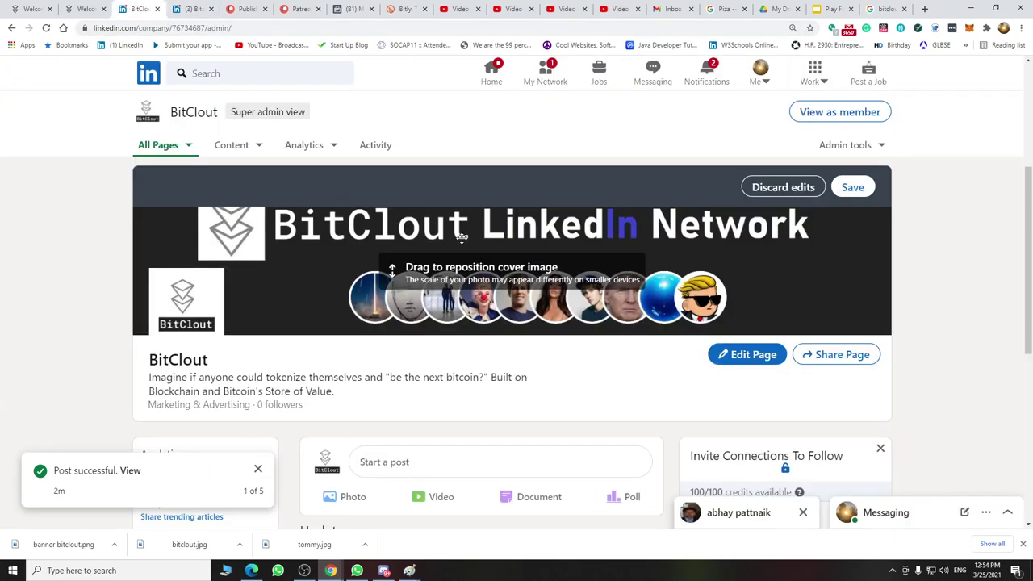
drag(679, 246, 695, 258)
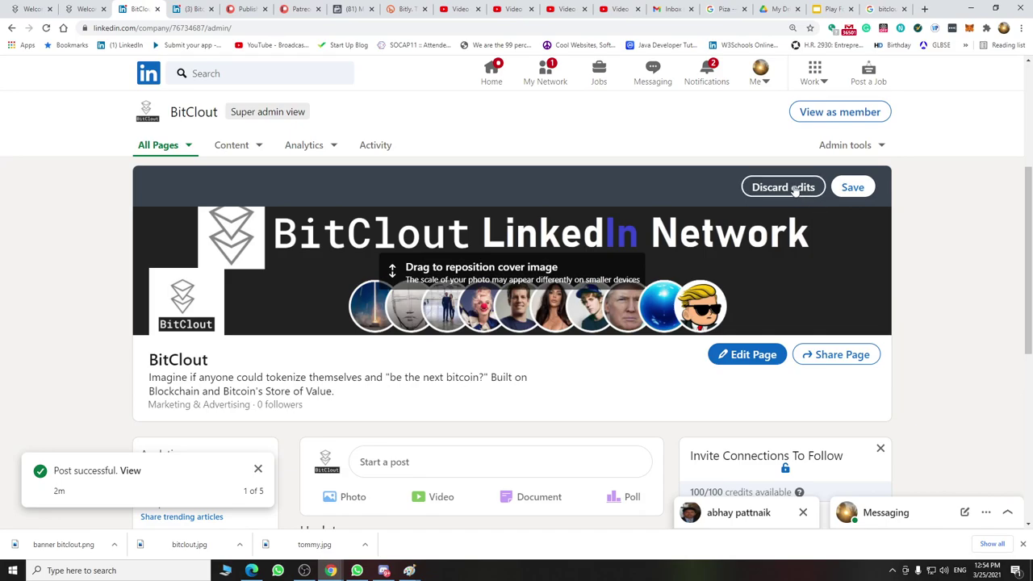
click(794, 190)
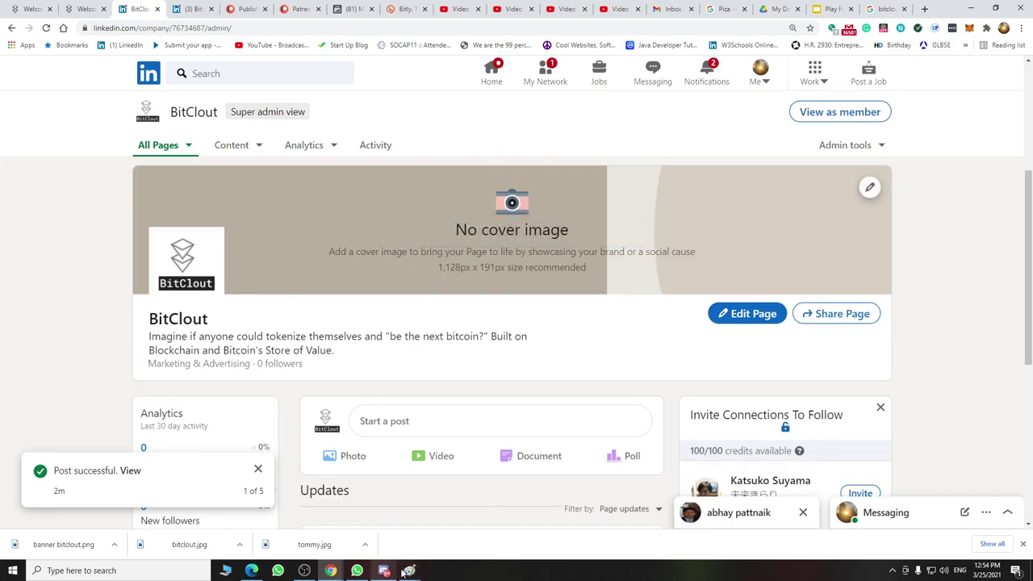
- Paste the description as white text below the BitClout logo row, wrapping it
mouse_move(409, 570)
click(363, 533)
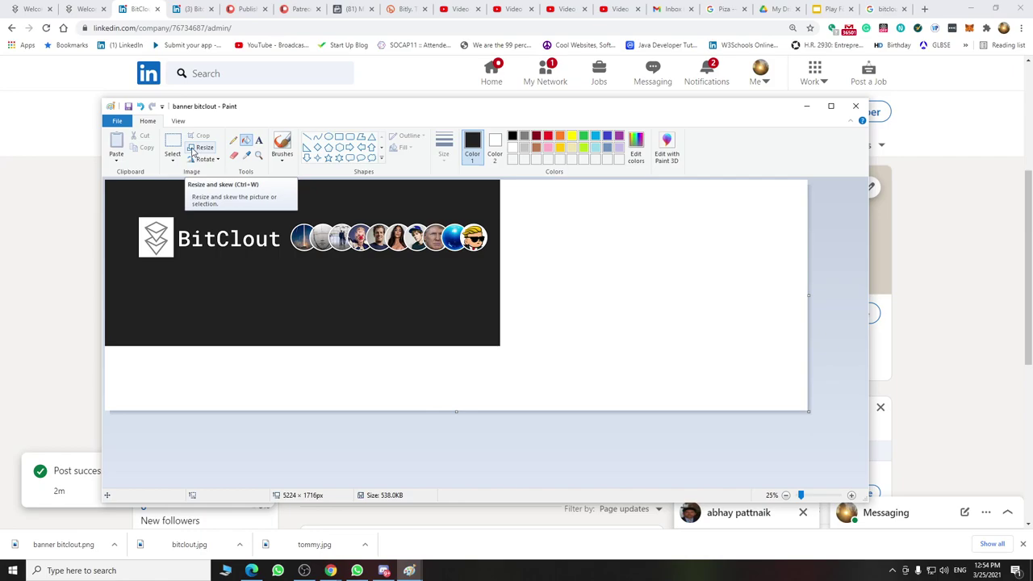
click(172, 145)
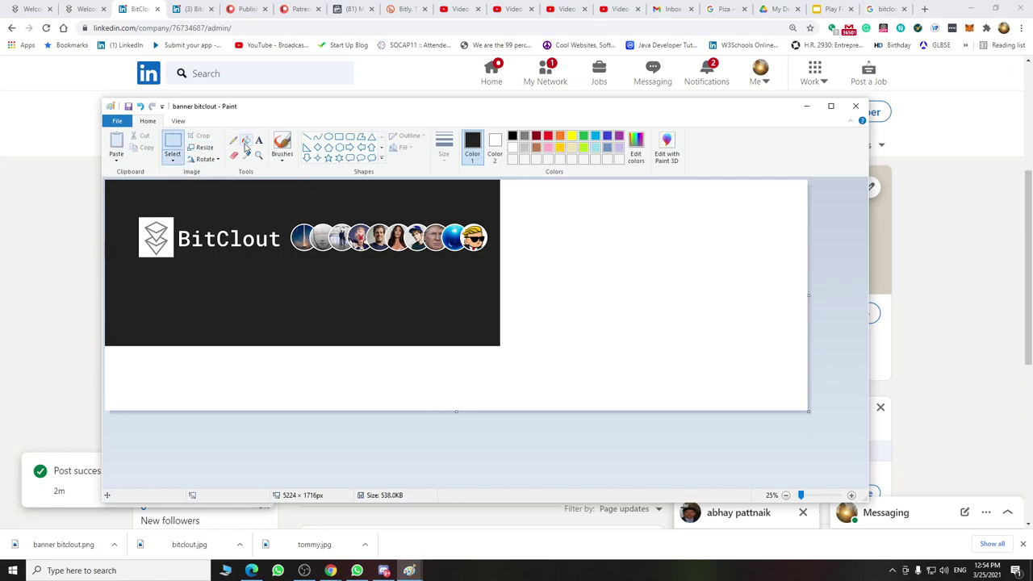
click(258, 141)
click(223, 273)
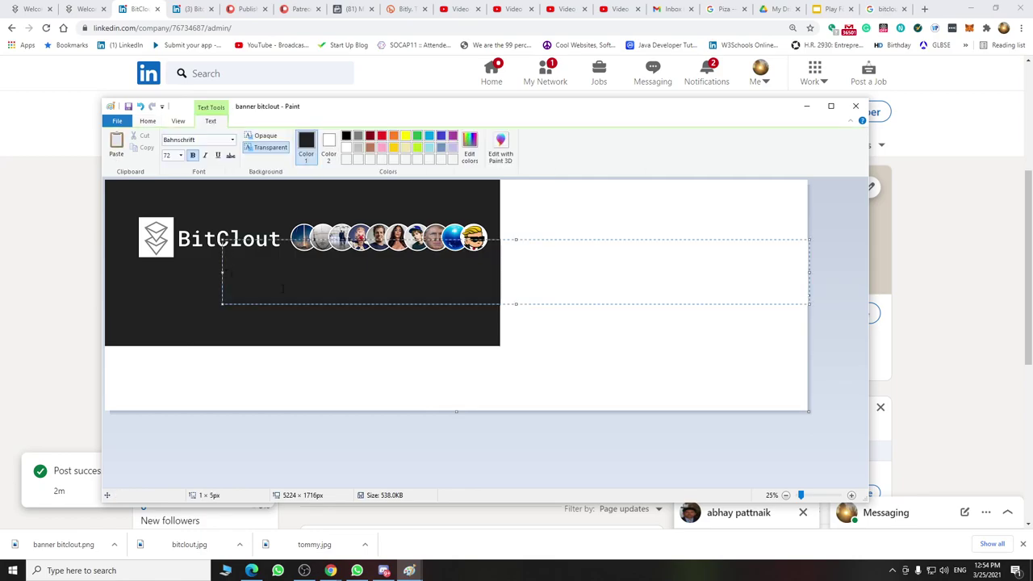
key(ctrl+v)
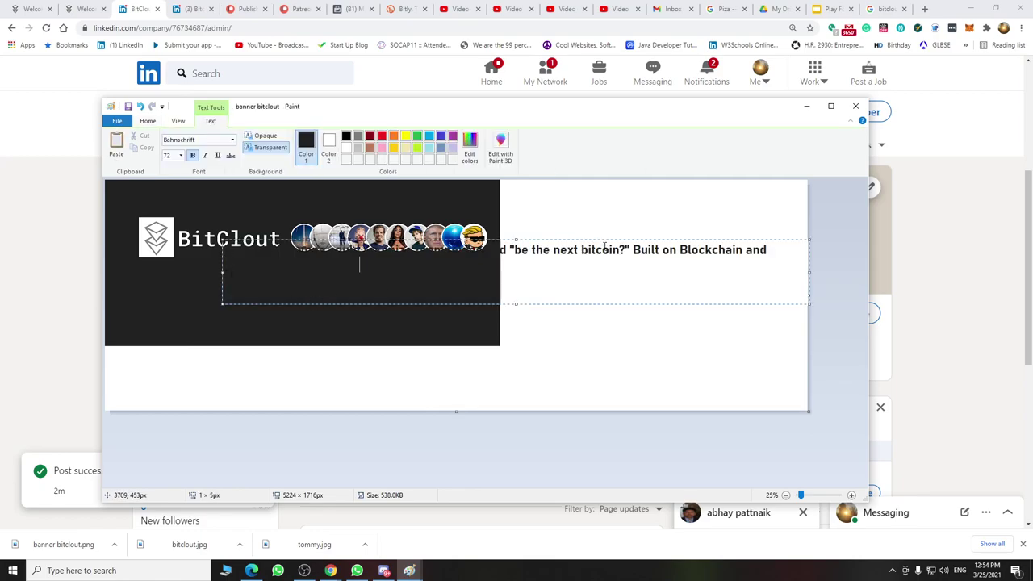
triple_click(604, 250)
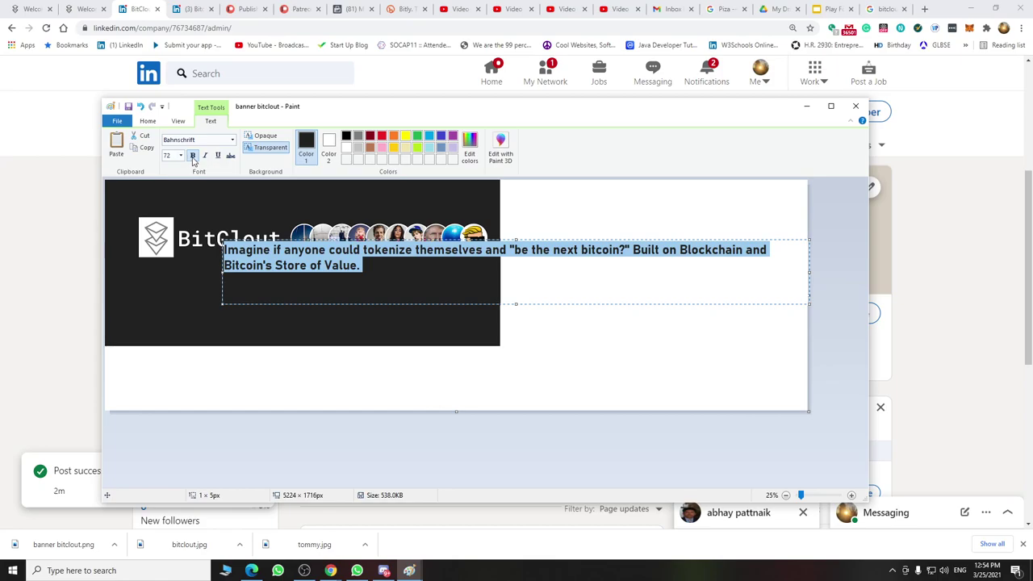
click(346, 149)
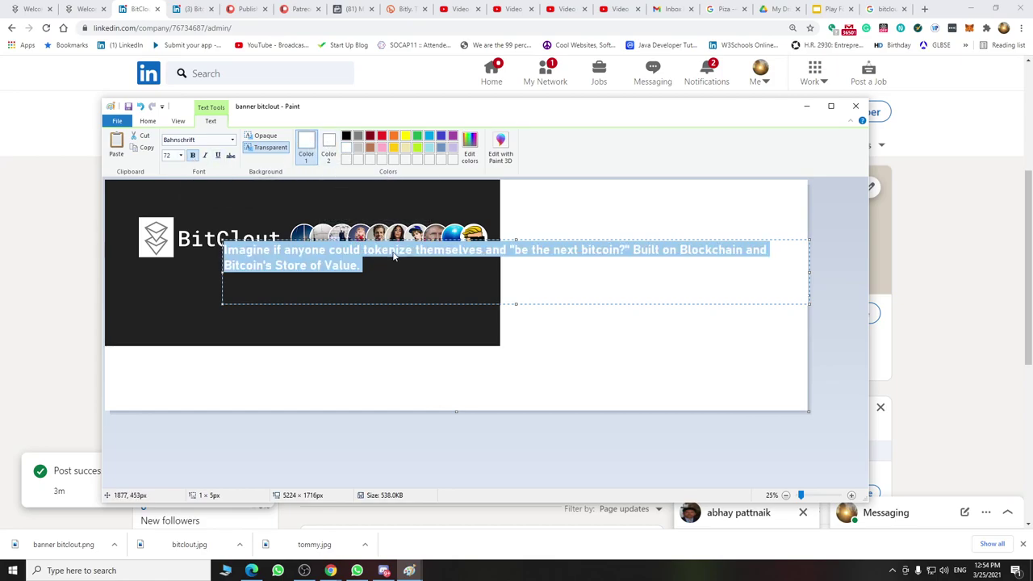
drag(426, 240, 340, 273)
drag(723, 307, 510, 285)
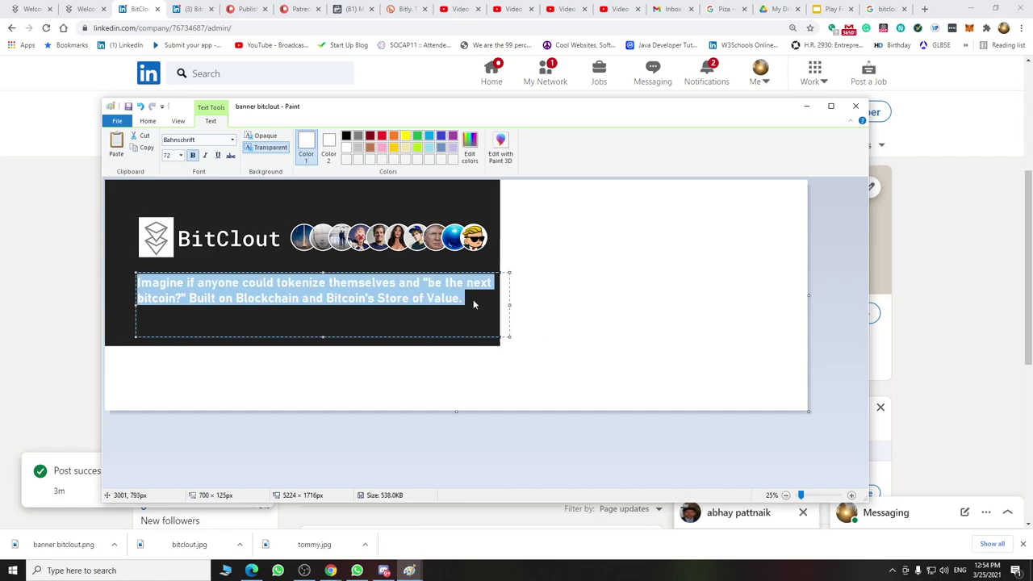
click(475, 304)
- Set the description to size 48 and fit it on two lines under the title
drag(476, 300, 70, 274)
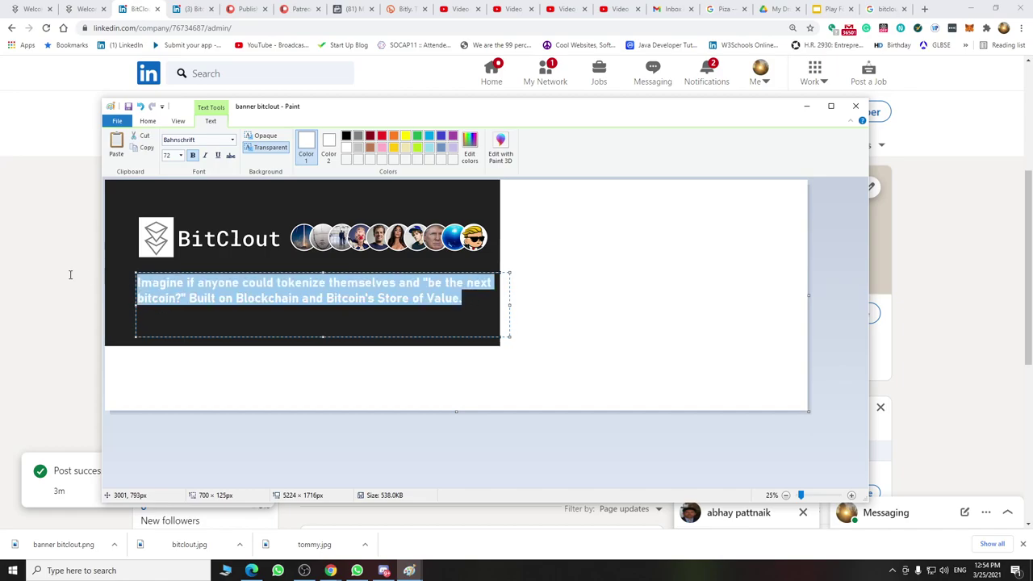
click(181, 156)
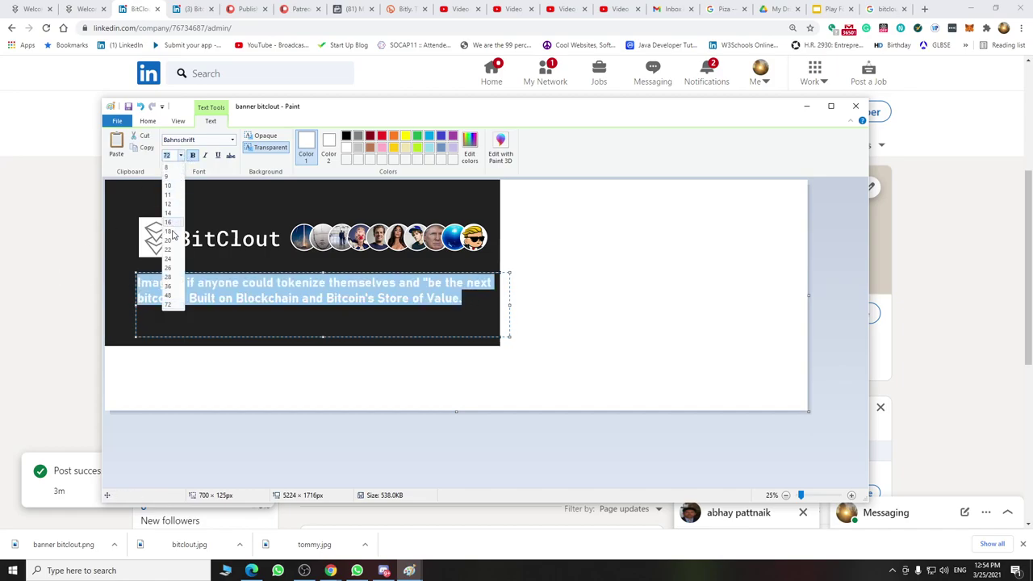
click(171, 297)
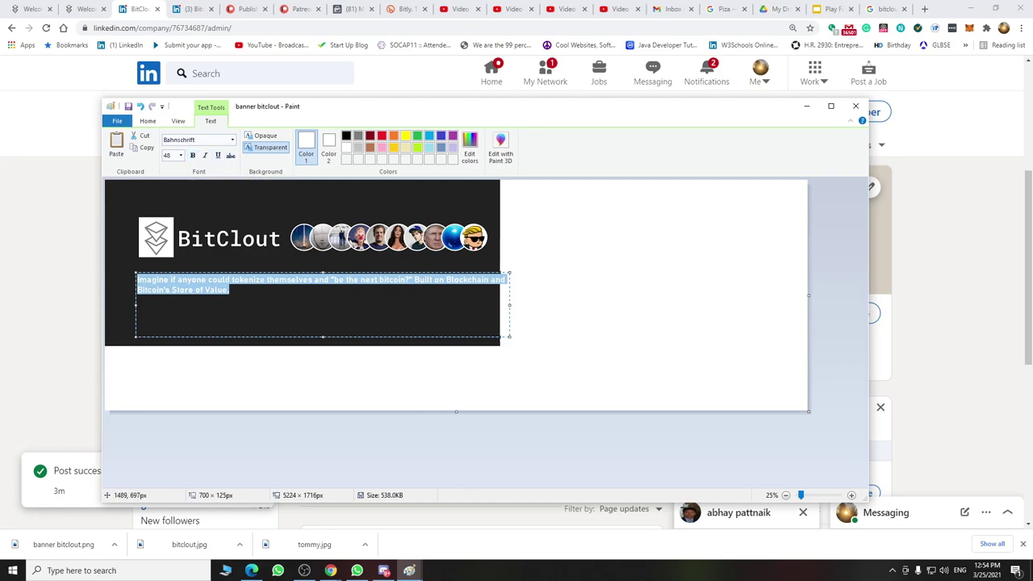
drag(510, 306, 421, 305)
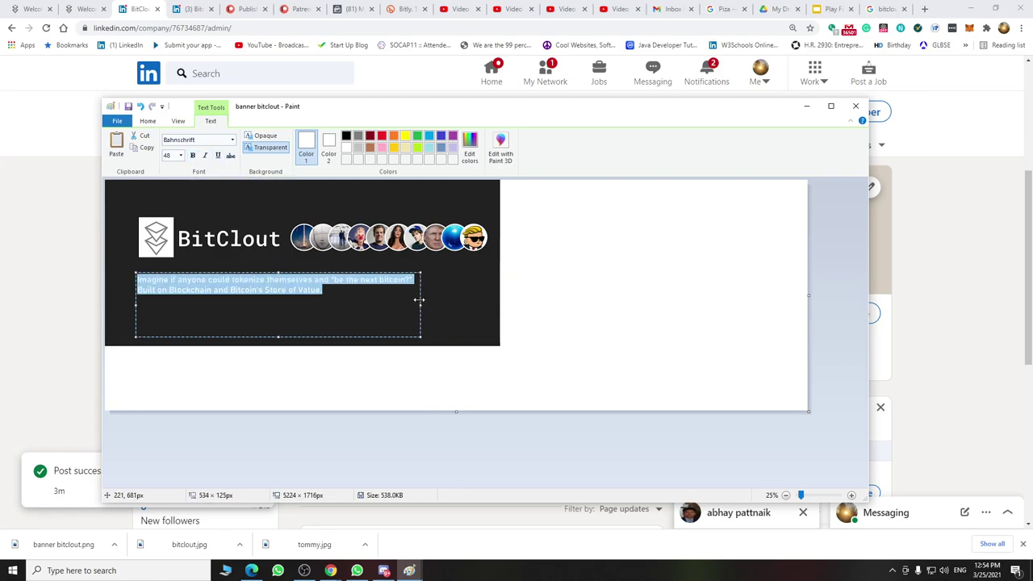
mouse_move(379, 272)
mouse_down()
mouse_move(421, 267)
mouse_move(419, 255)
mouse_up()
key(Right)
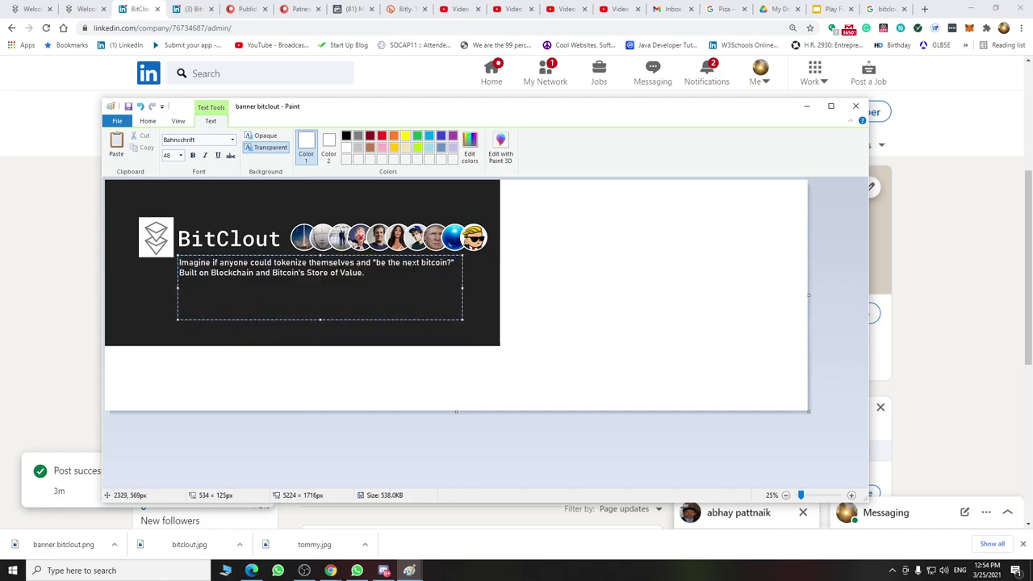
- Color the description text gold and commit it onto the banner
mouse_move(374, 272)
mouse_down()
mouse_move(201, 273)
mouse_move(179, 263)
mouse_up()
click(397, 150)
click(390, 275)
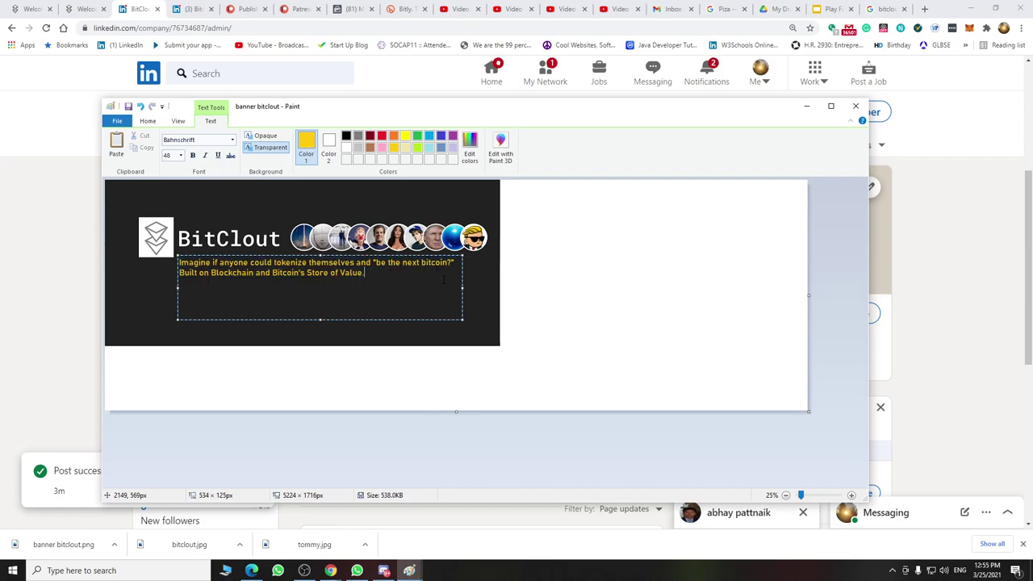
click(480, 312)
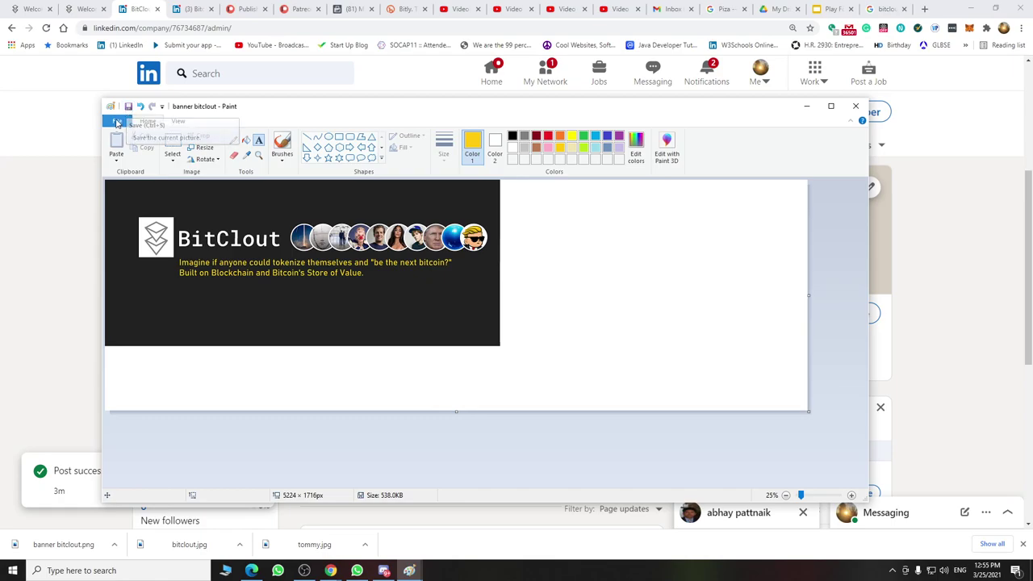
- Save the banner as a PNG named 'banner bitclout2', accepting the transparency warning
click(117, 120)
click(137, 210)
click(440, 401)
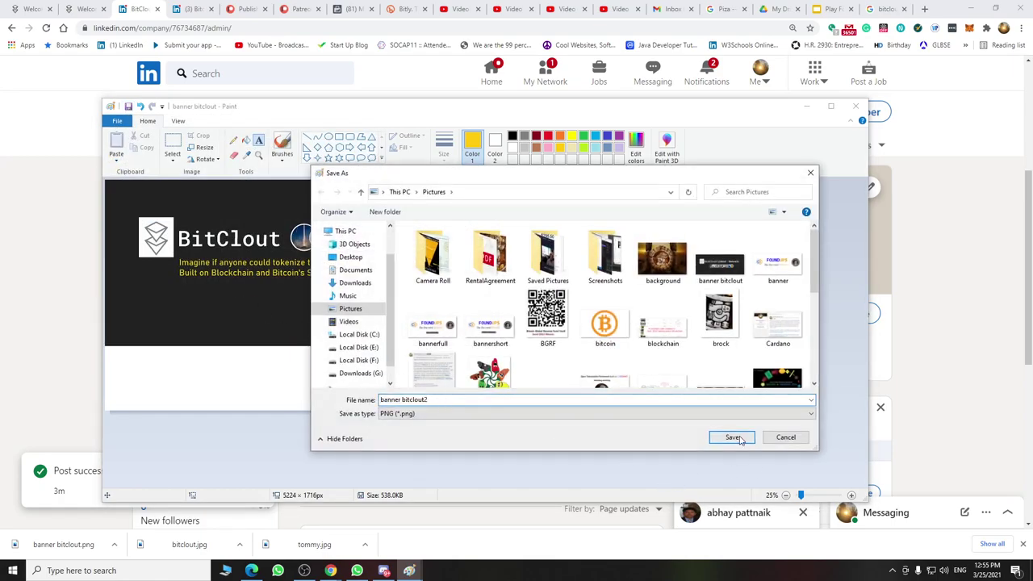
click(734, 437)
click(520, 329)
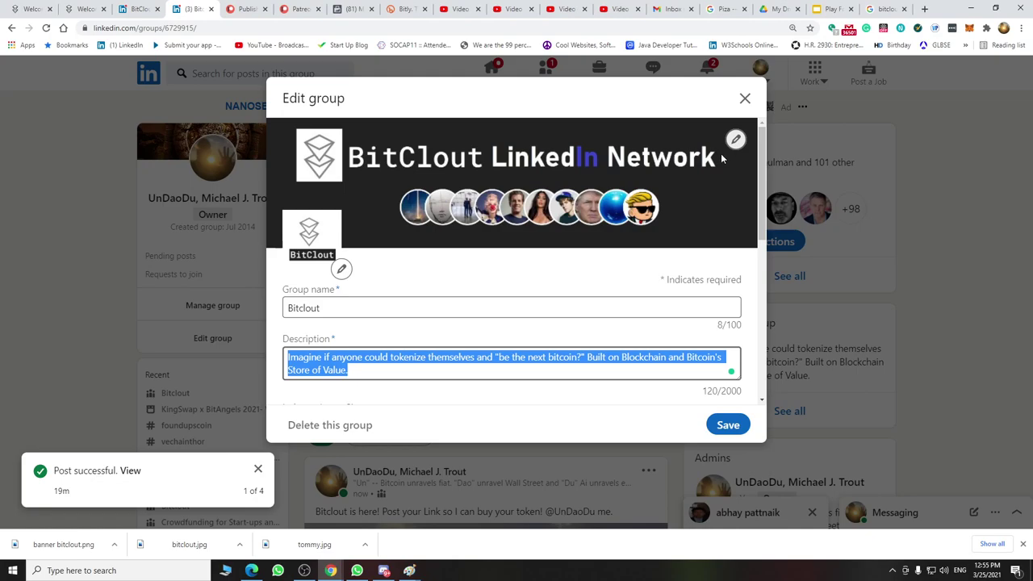
- Start uploading a new cover image on the BitClout company page
click(134, 12)
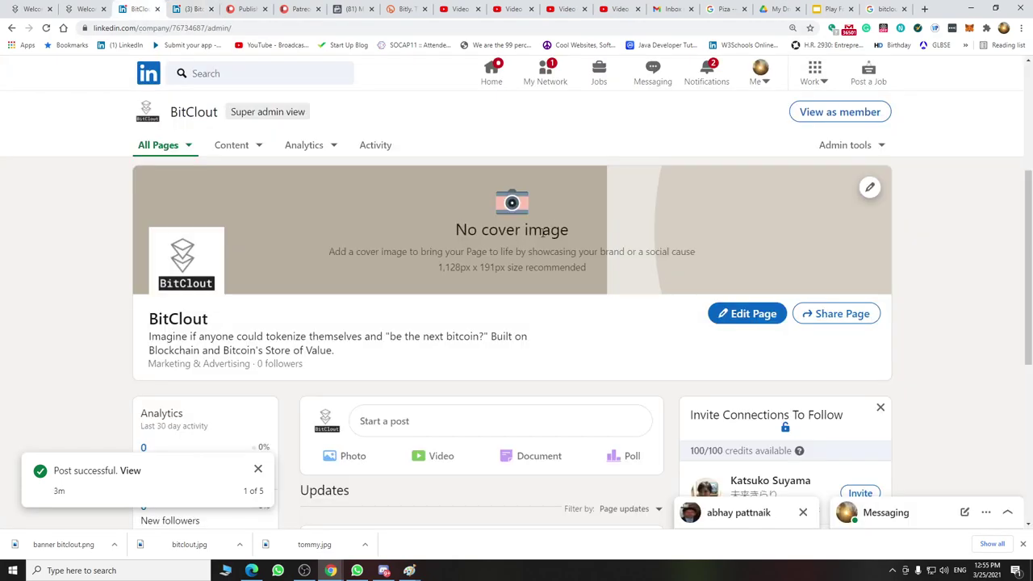
click(870, 187)
click(834, 230)
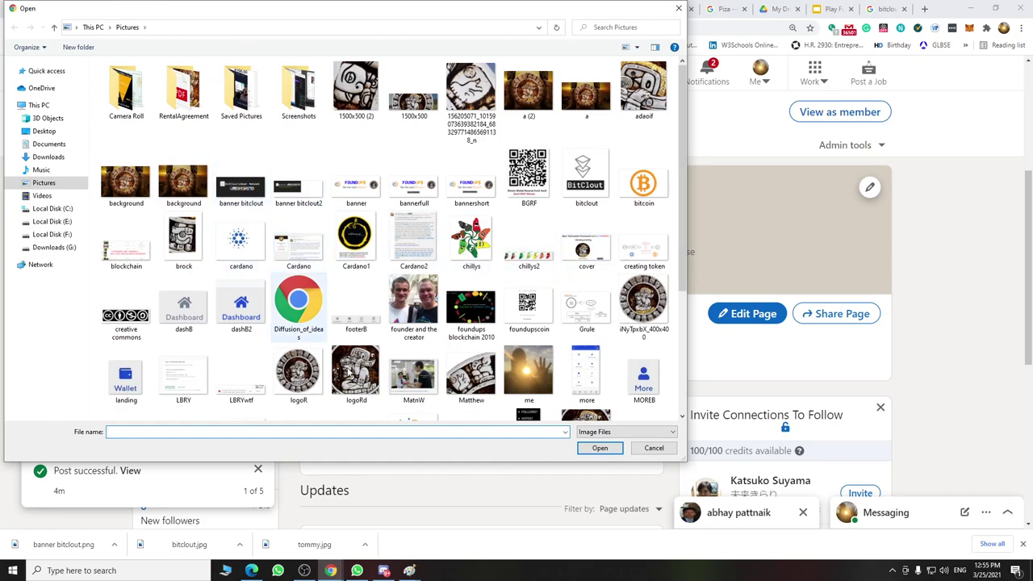
click(409, 570)
- Crop banner bitclout2 to its dark area and save it
click(362, 510)
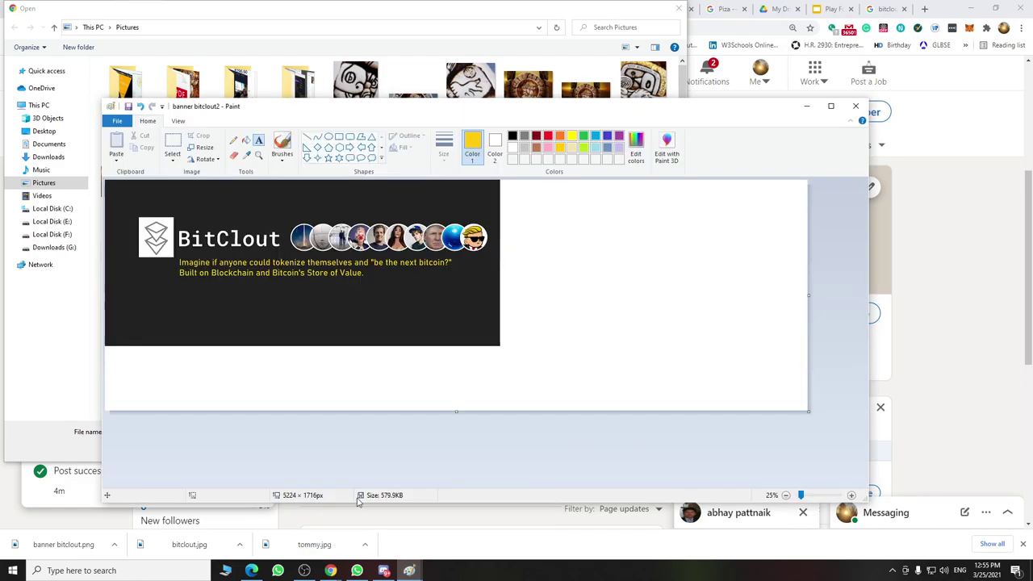
click(172, 145)
mouse_move(110, 188)
mouse_down()
mouse_move(482, 314)
mouse_move(496, 332)
mouse_up()
click(199, 135)
click(129, 108)
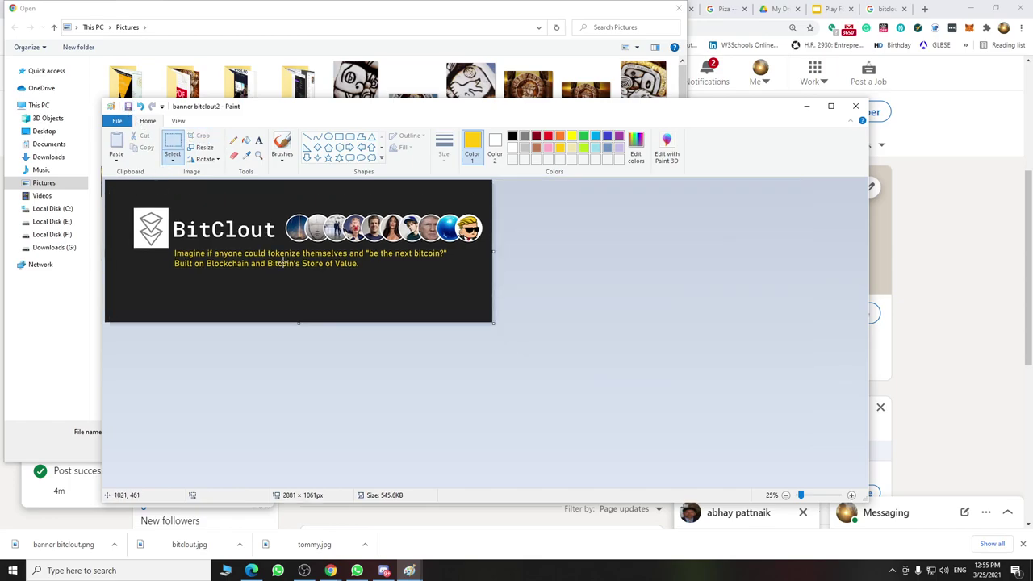
- Enlarge the canvas right and downward and fill the new margins with the banner's black
drag(495, 253, 511, 252)
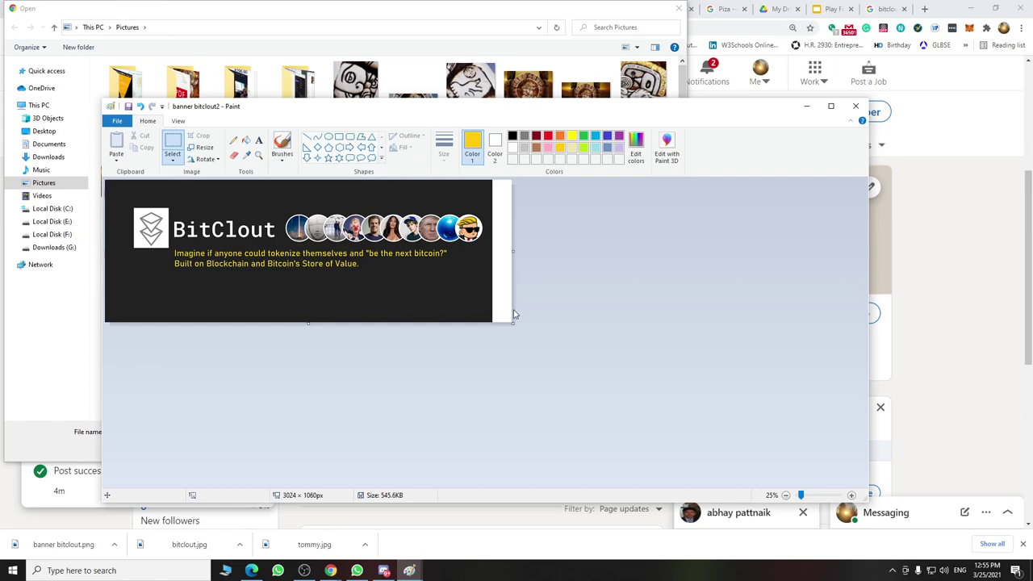
drag(511, 323, 524, 348)
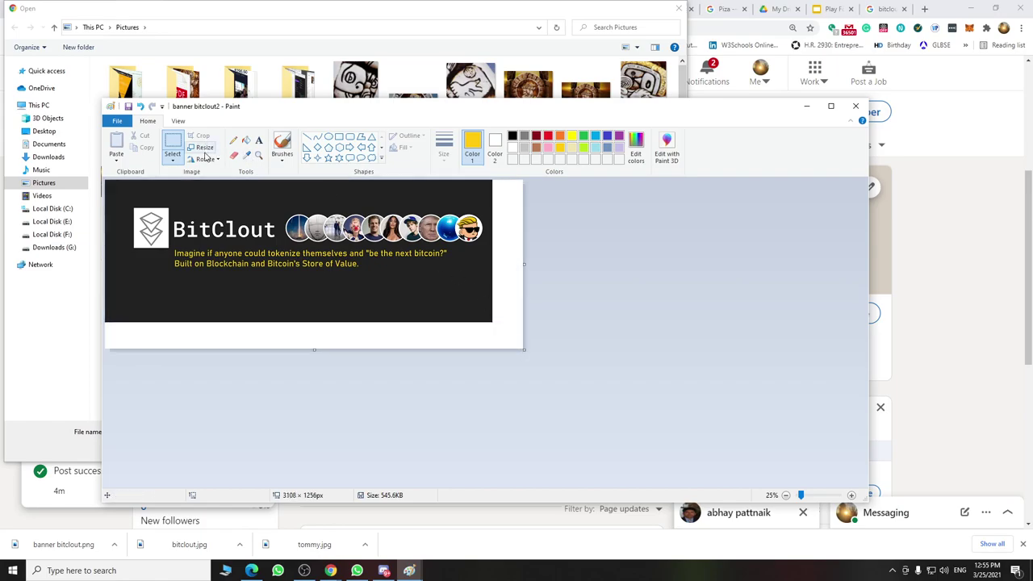
click(246, 139)
click(495, 338)
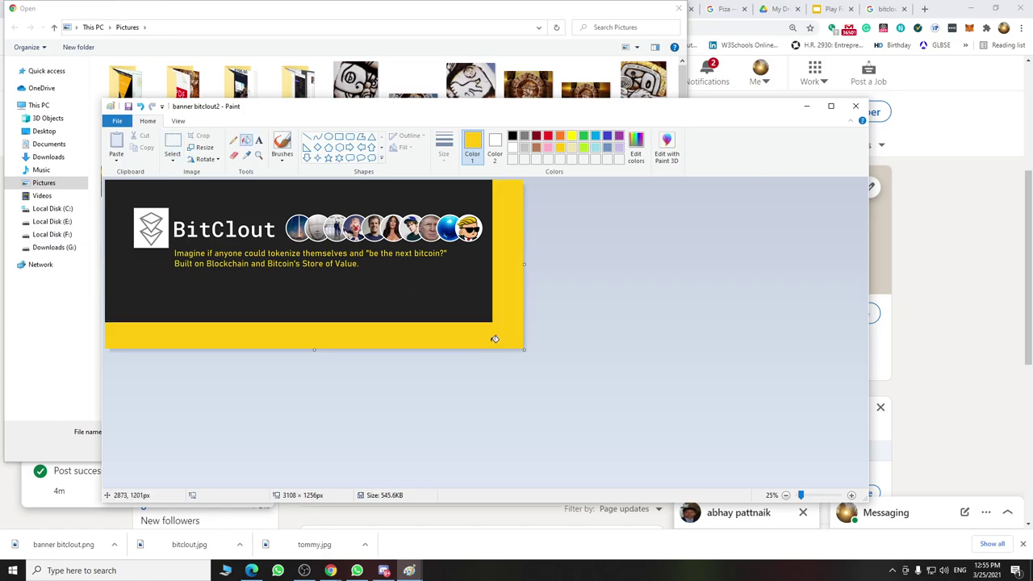
click(246, 154)
click(247, 294)
click(292, 340)
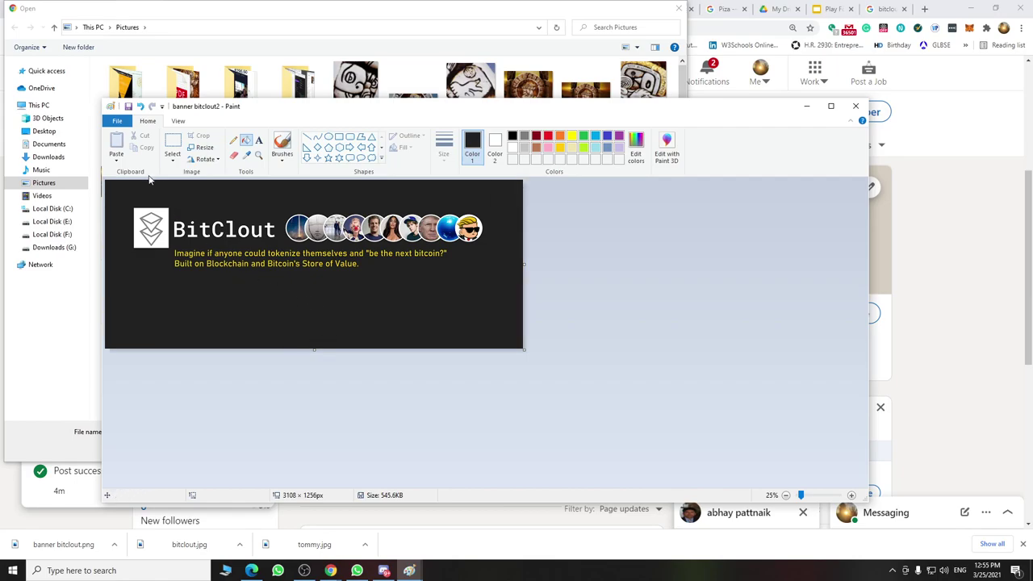
- Shift the banner content down, fill the white top strip dark, and save
click(172, 145)
drag(125, 188, 490, 296)
drag(441, 267, 438, 286)
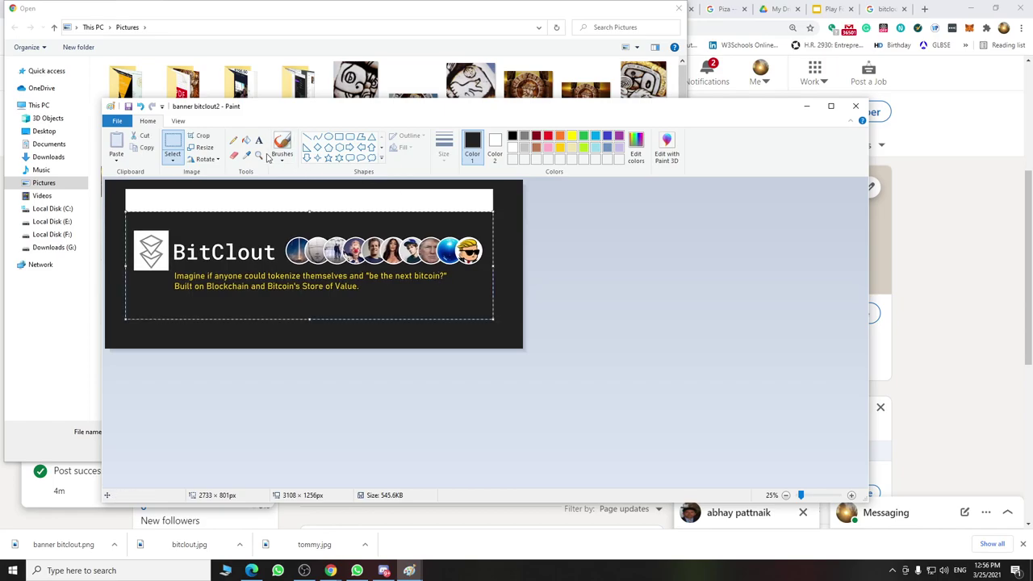
click(246, 139)
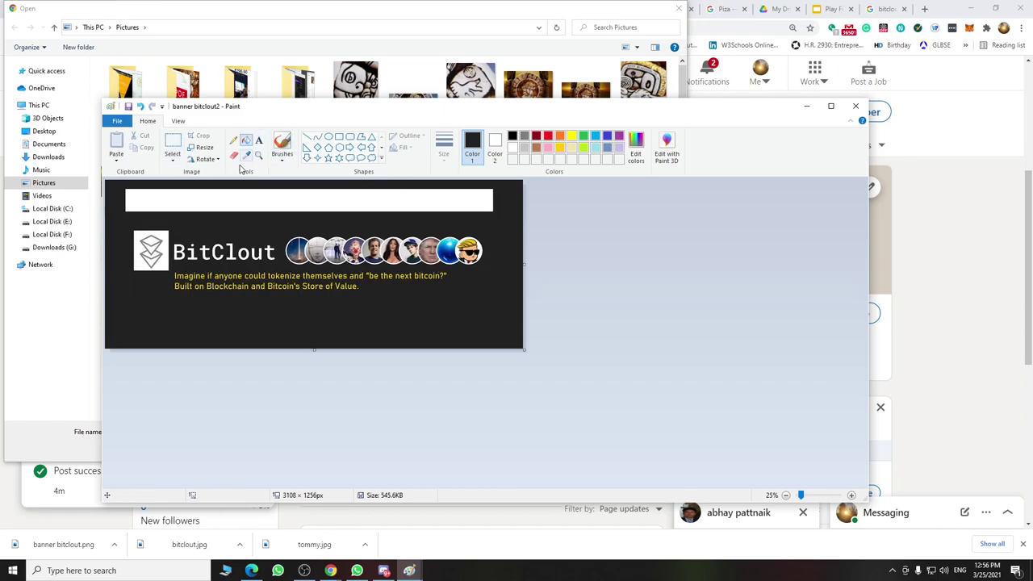
click(248, 198)
click(129, 107)
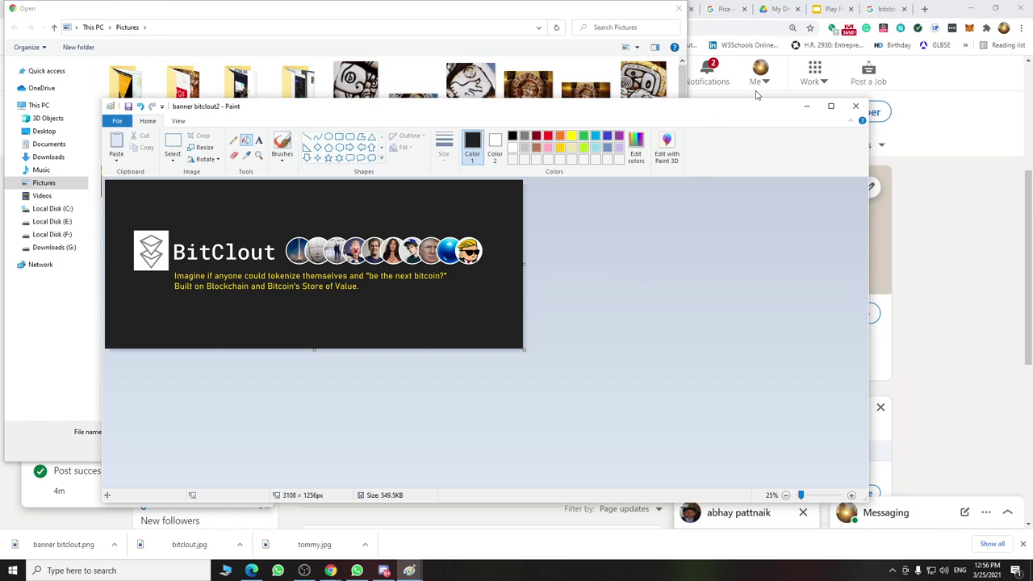
click(837, 11)
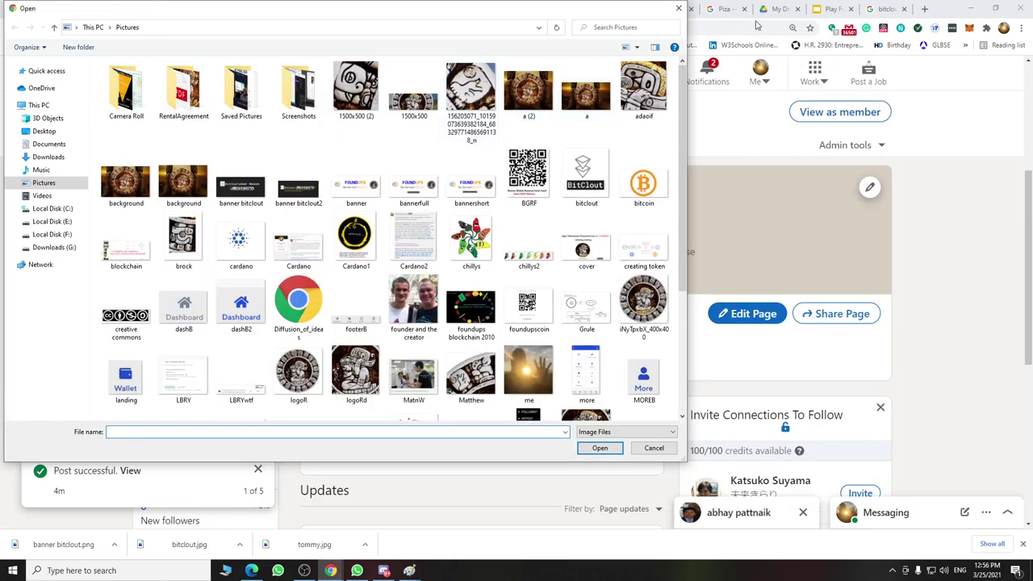
- Preview banner bitclout2 as the BitClout cover, then bring the Paint banner forward
click(827, 15)
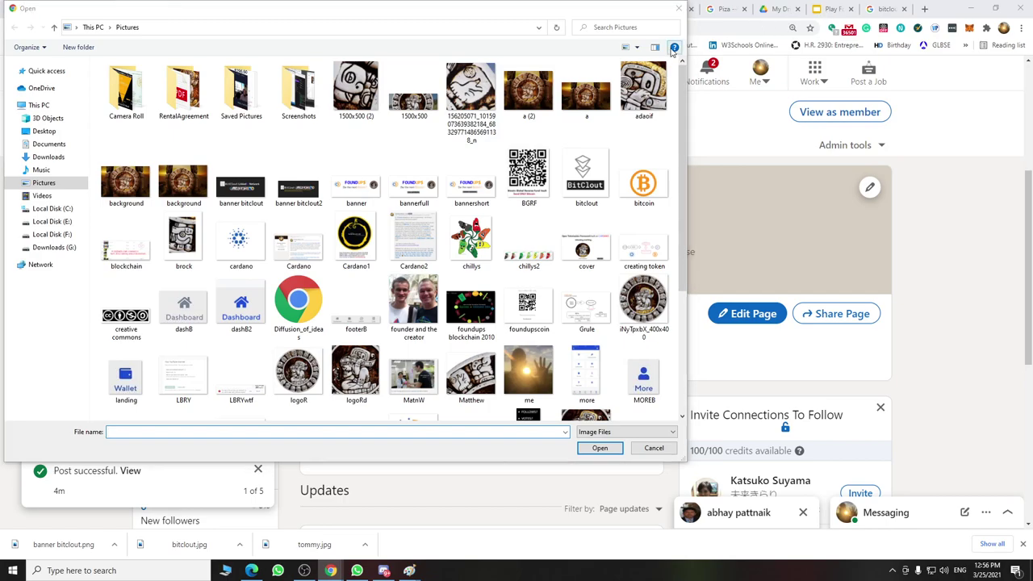
double_click(295, 194)
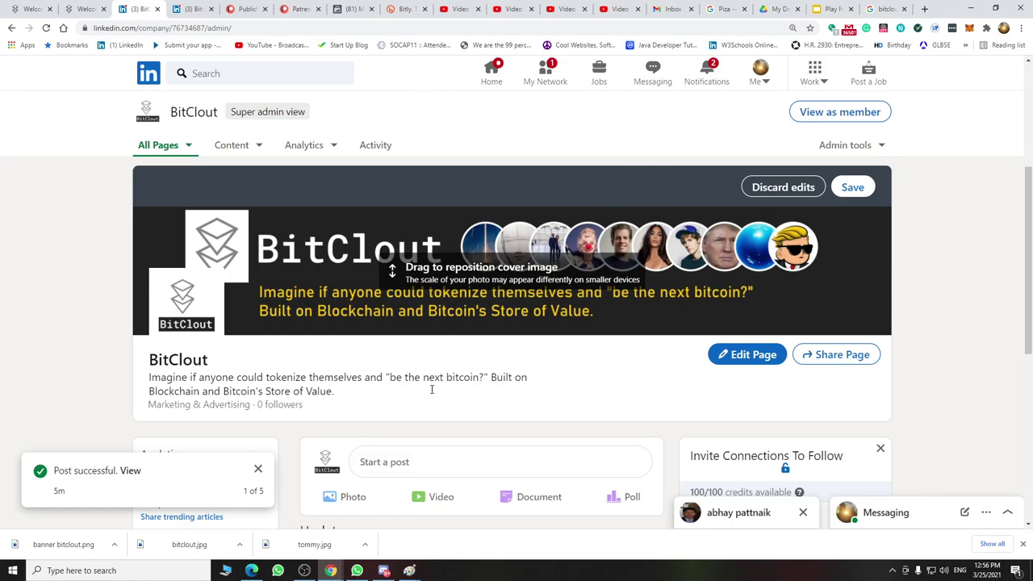
mouse_move(410, 571)
click(355, 539)
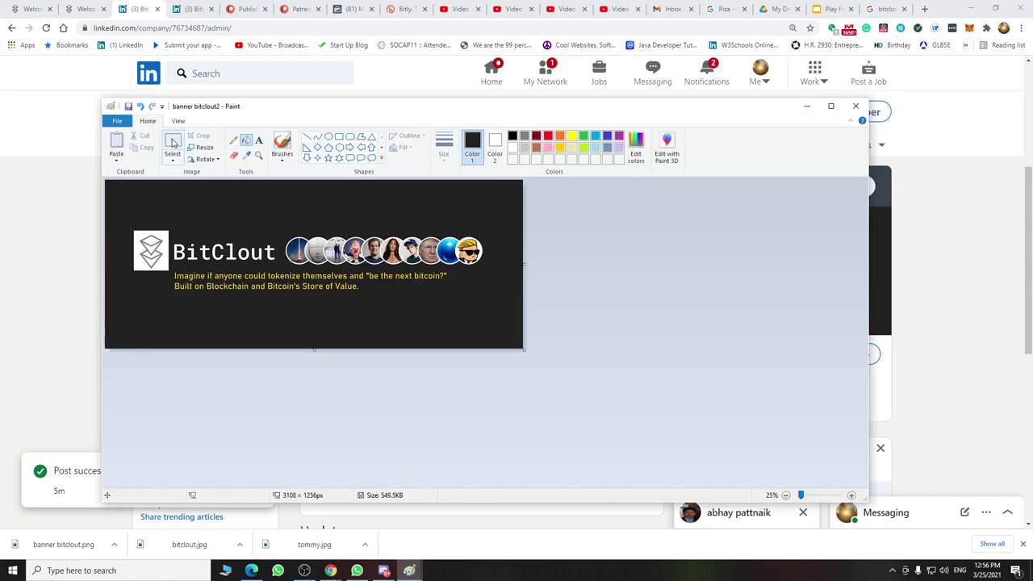
- Delete the white BitClout logo square, fill the gap dark, and save the banner
click(172, 143)
drag(123, 226, 170, 282)
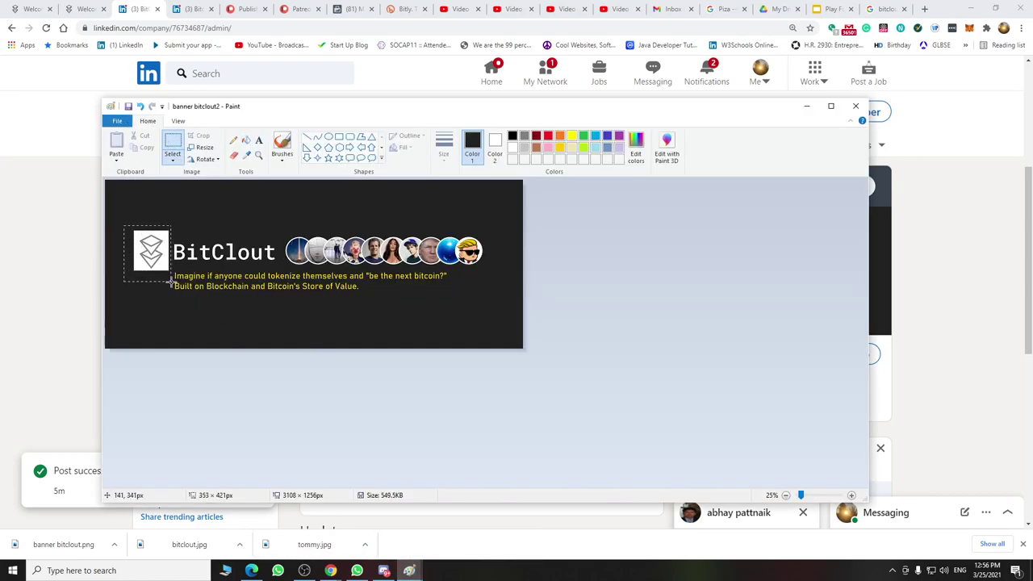
key(Delete)
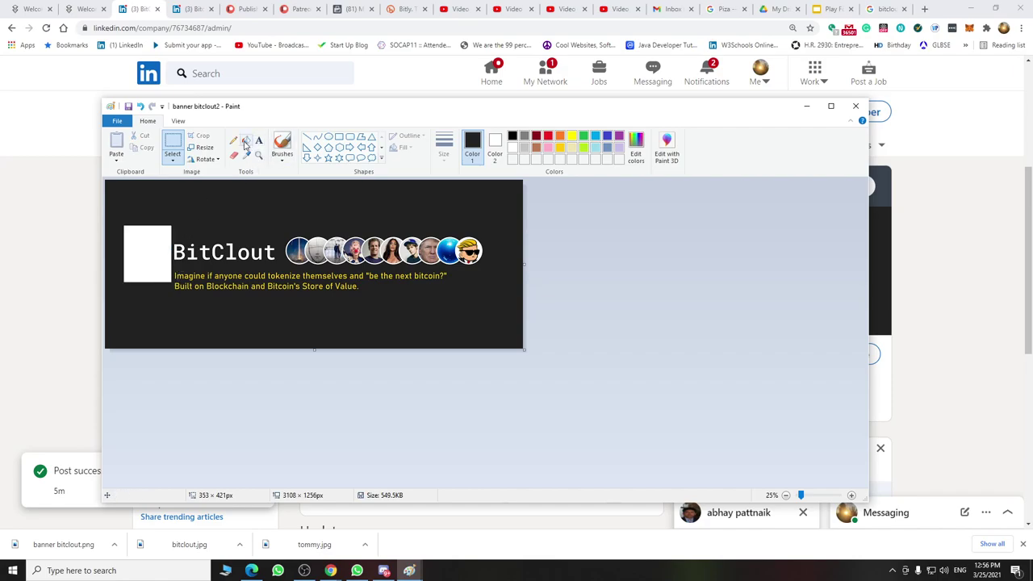
click(246, 141)
click(162, 242)
click(128, 105)
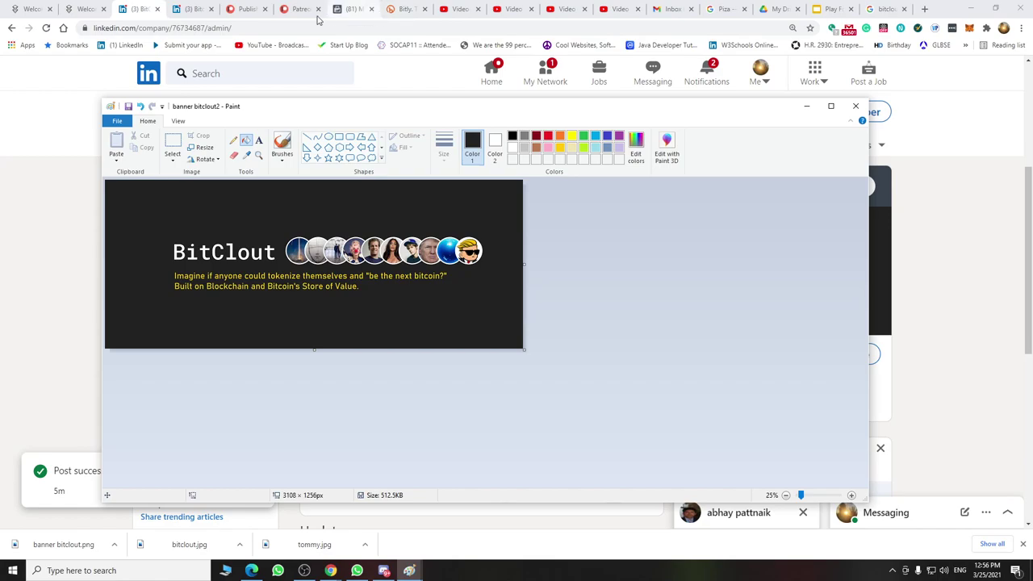
- Save the Bitclout group's edited details in LinkedIn
click(194, 14)
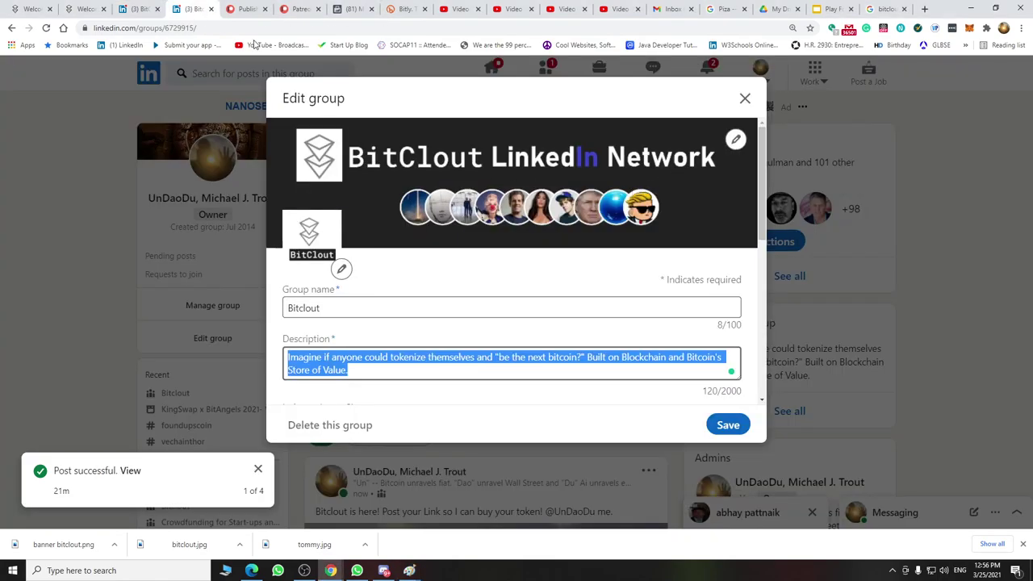
click(727, 424)
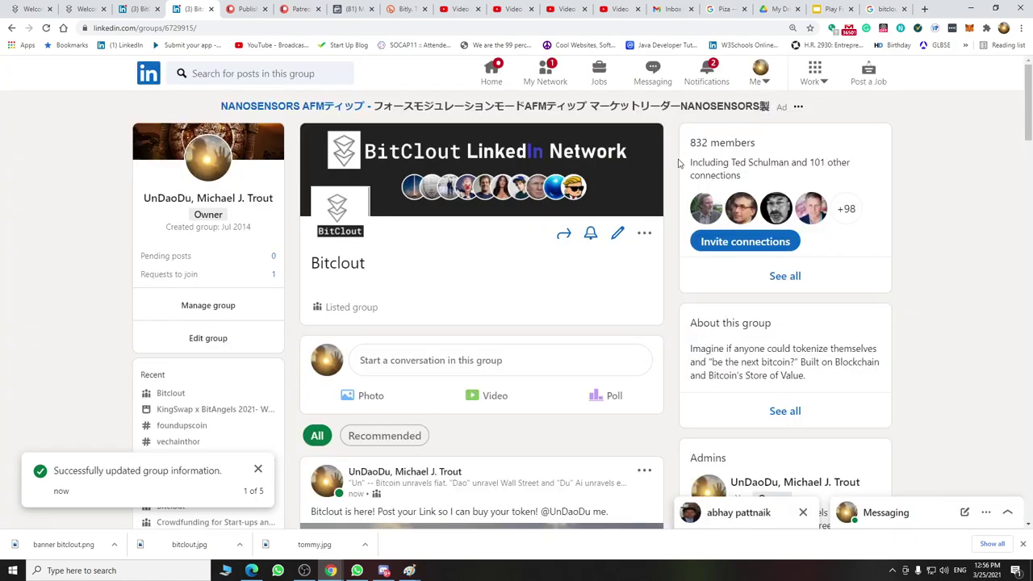
scroll(575, 338, down, 2)
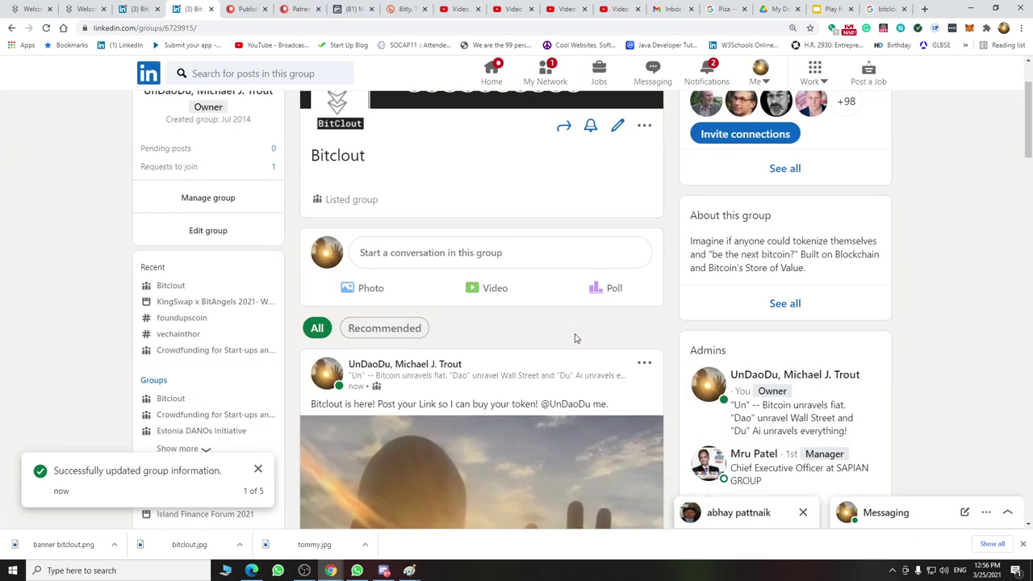
scroll(575, 338, up, 1)
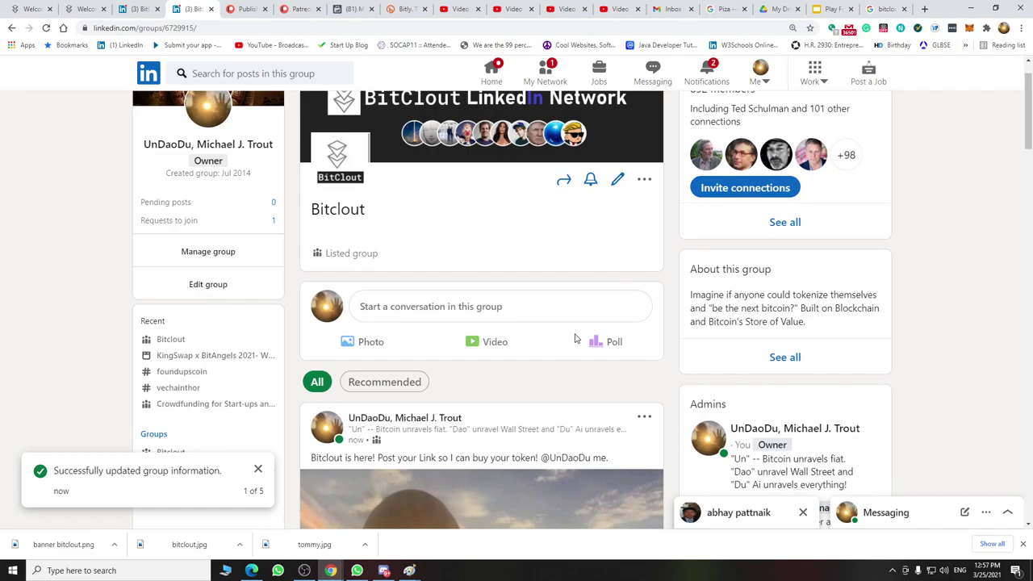
scroll(575, 338, down, 2)
scroll(576, 341, up, 3)
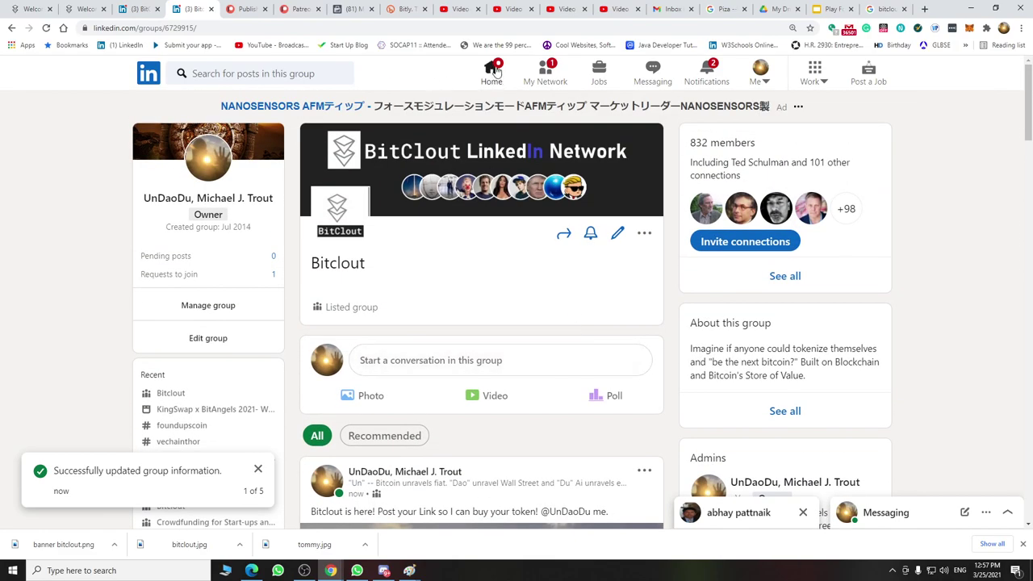
- Replace the pending cover with banner bitclout2, nudge it down, and save it
click(134, 10)
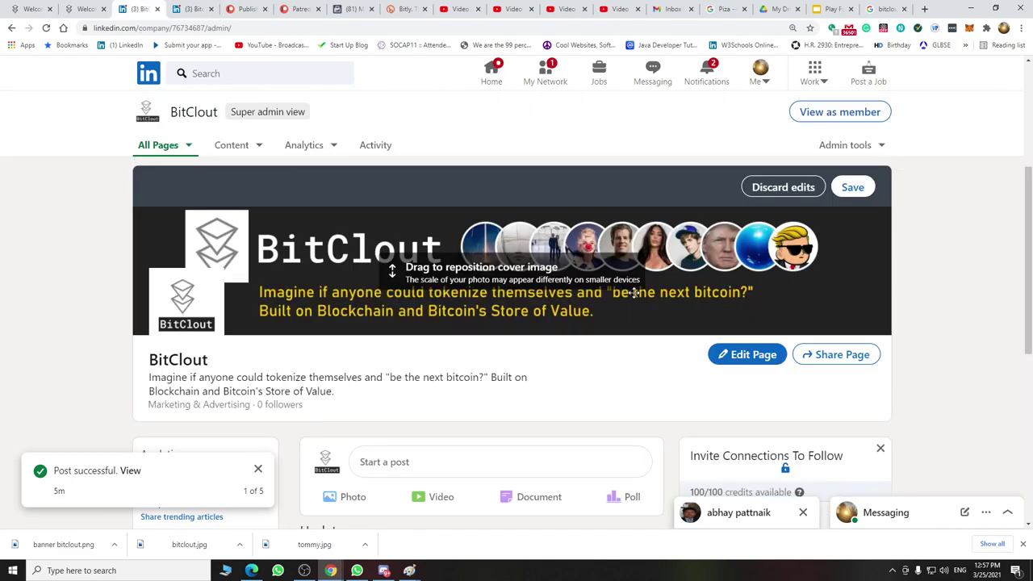
click(787, 189)
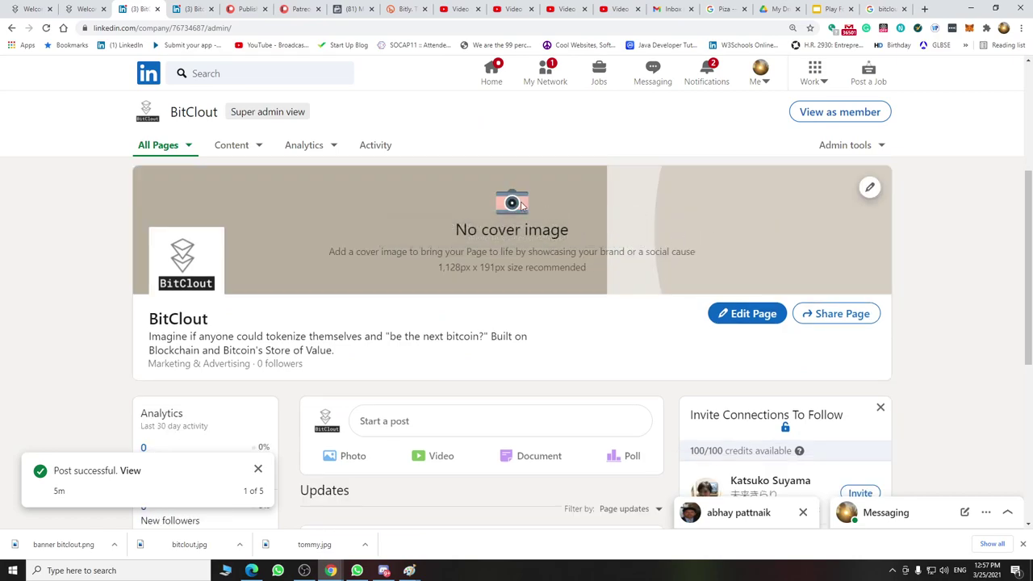
click(869, 187)
click(789, 236)
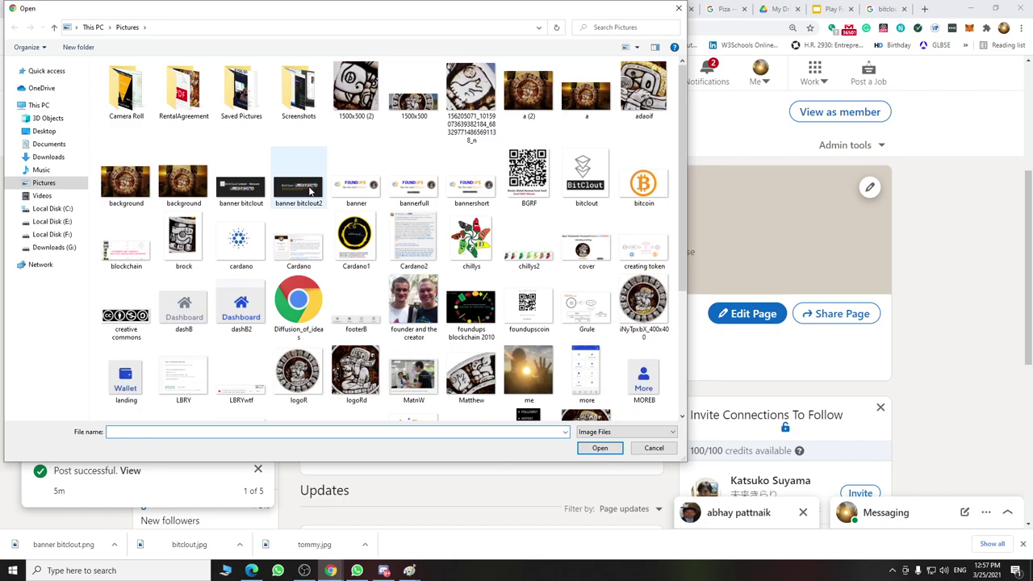
double_click(305, 191)
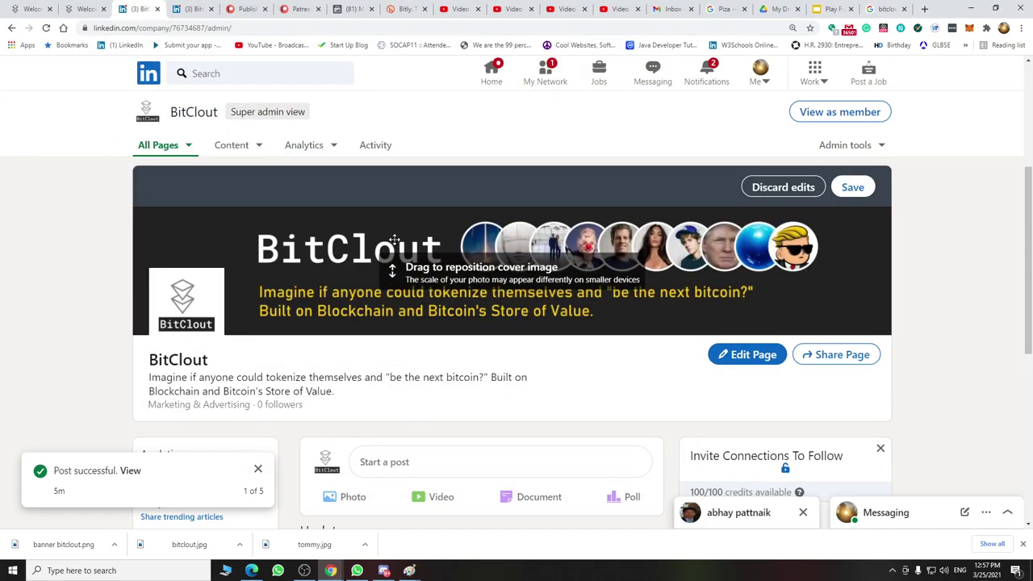
drag(388, 253, 388, 261)
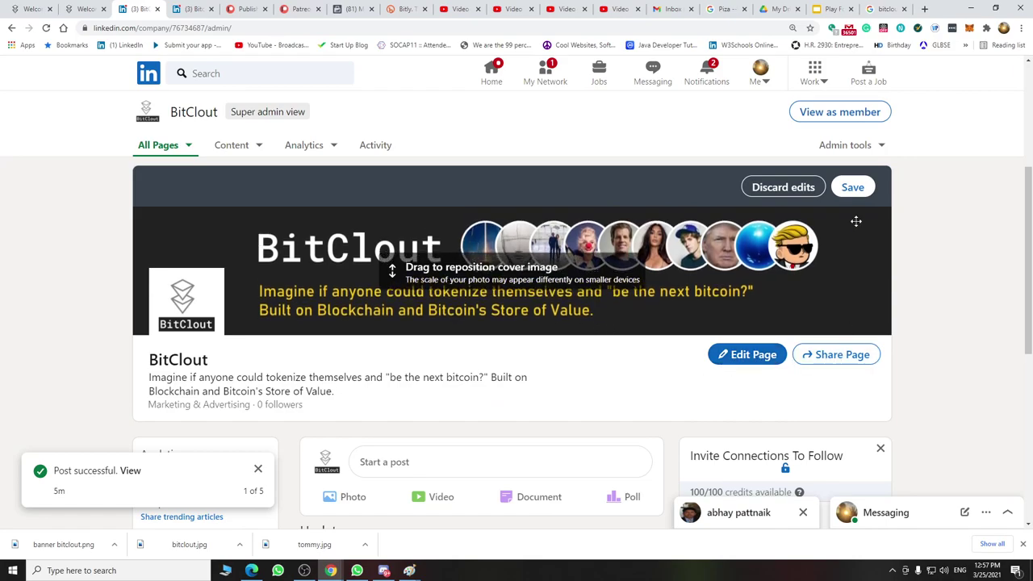
click(853, 189)
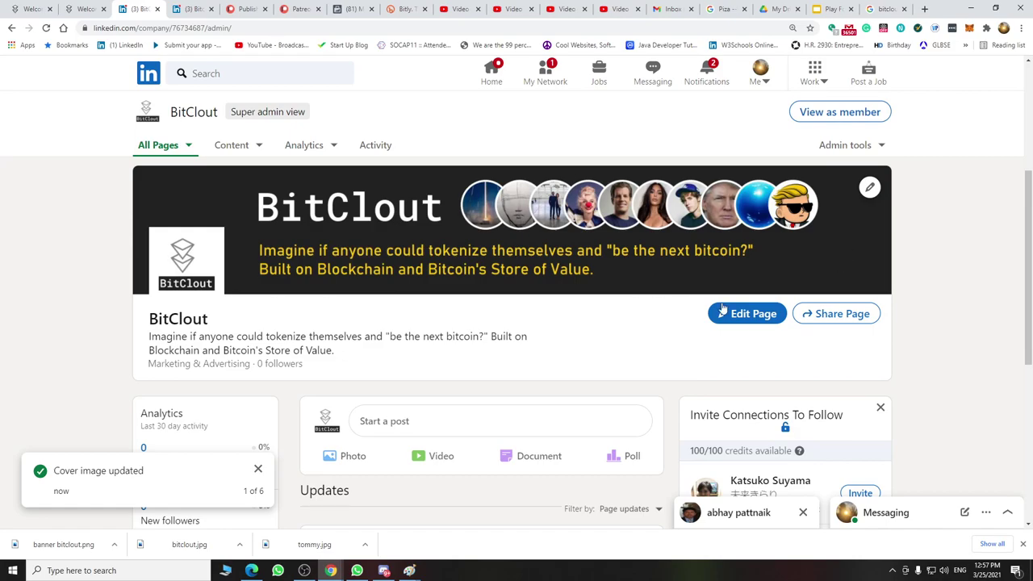
- Like the BitClout page's published post
scroll(295, 253, down, 1)
scroll(294, 252, down, 2)
scroll(274, 148, up, 4)
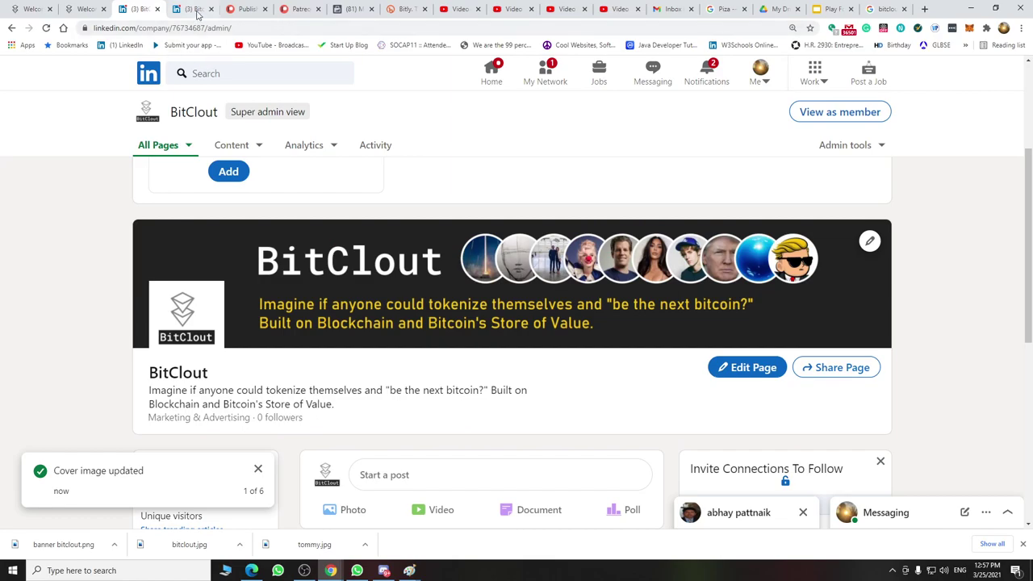
scroll(266, 193, down, 4)
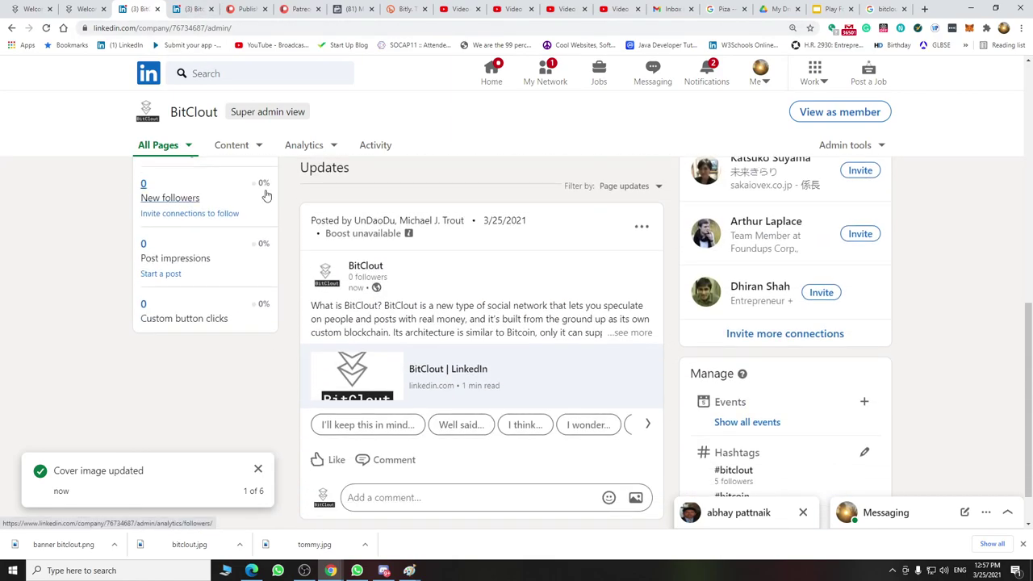
mouse_move(336, 461)
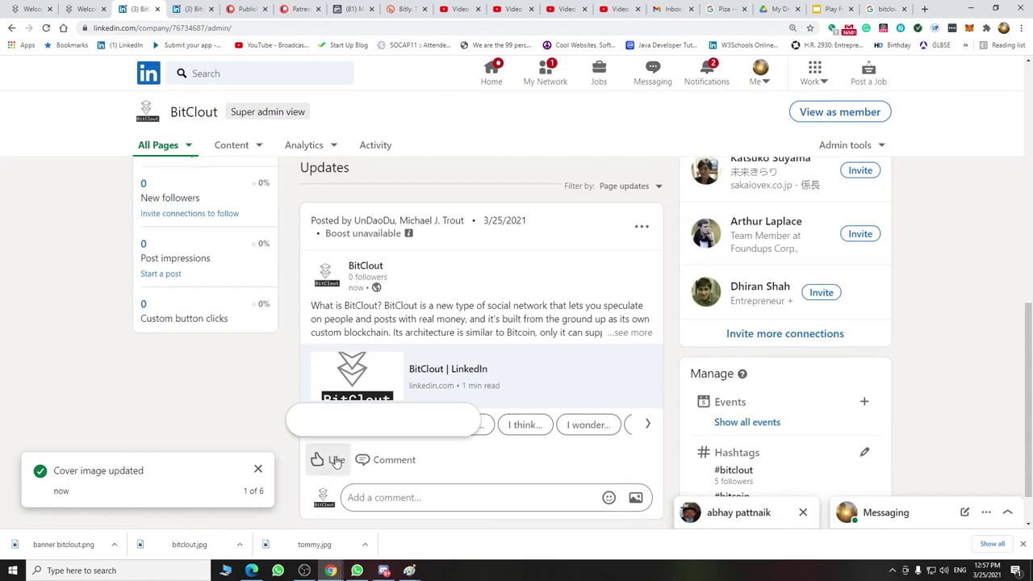
click(337, 462)
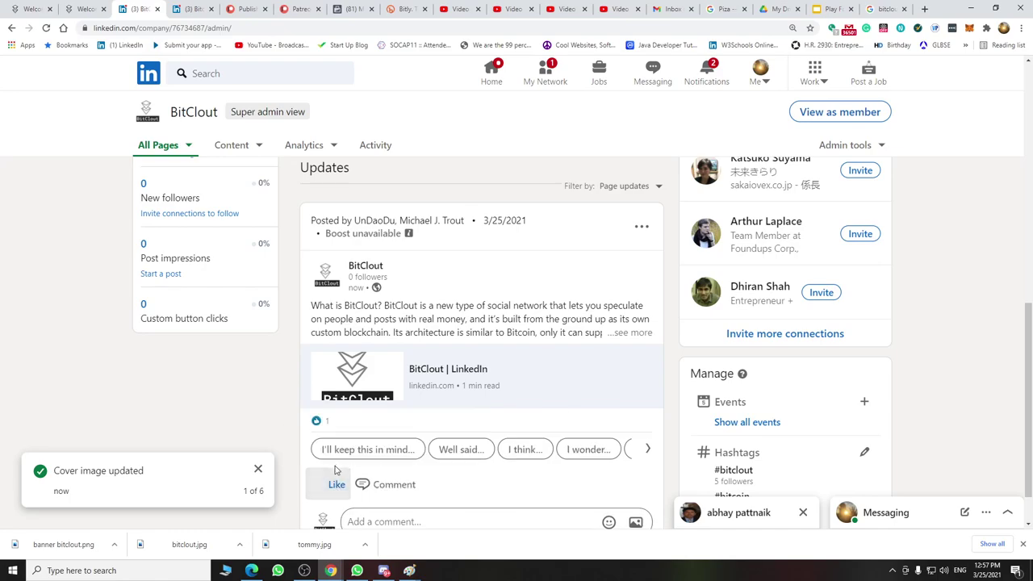
- Switch the post's reaction from Like to Love and go back to the Bitclout group page
mouse_move(342, 490)
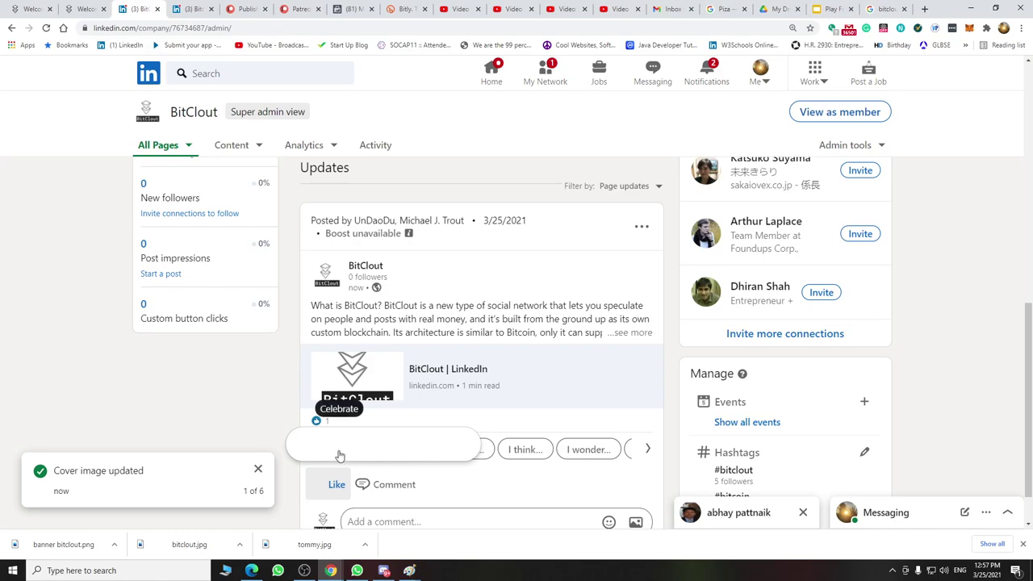
click(395, 454)
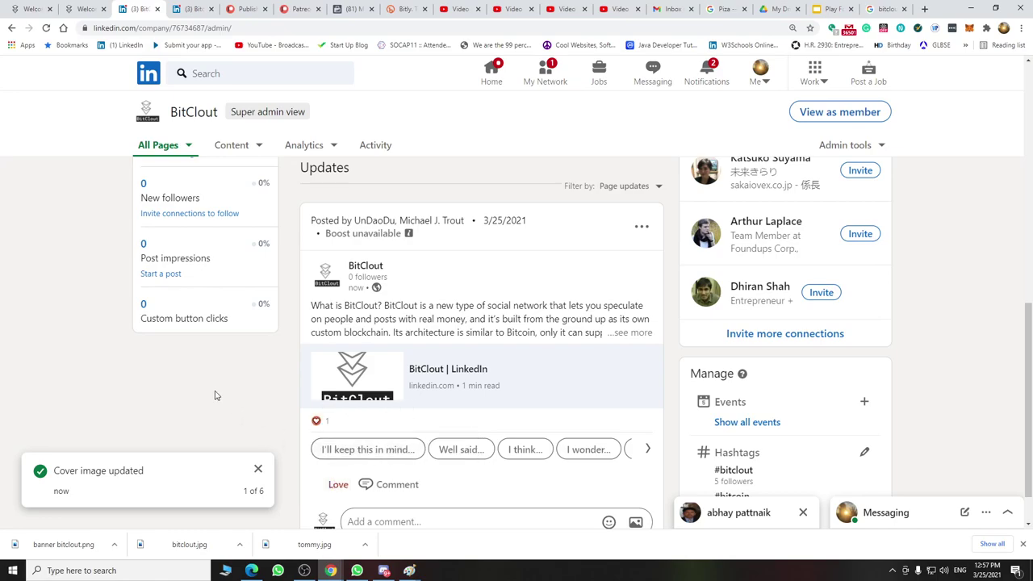
click(178, 6)
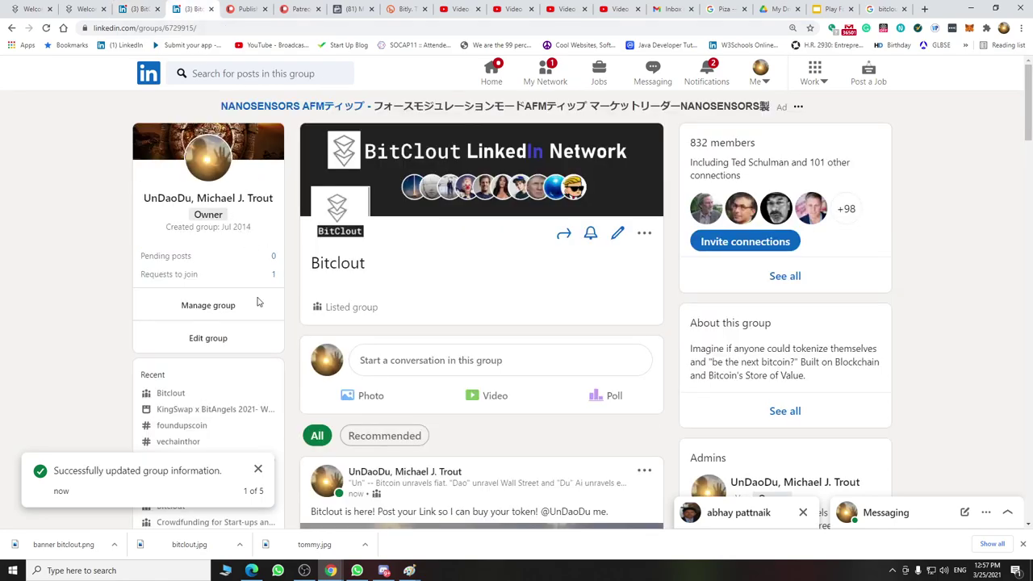
scroll(257, 300, down, 1)
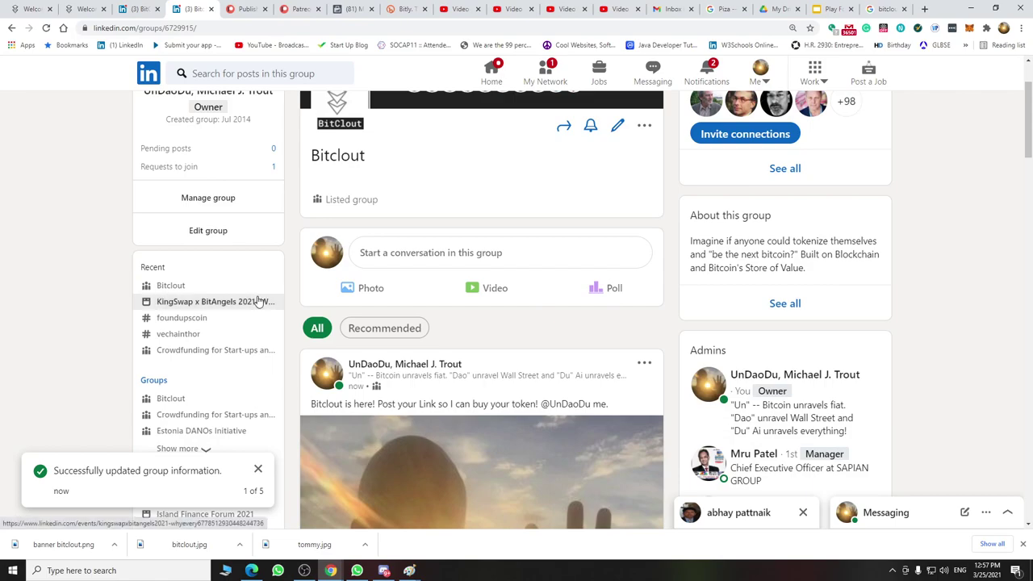
scroll(257, 300, up, 1)
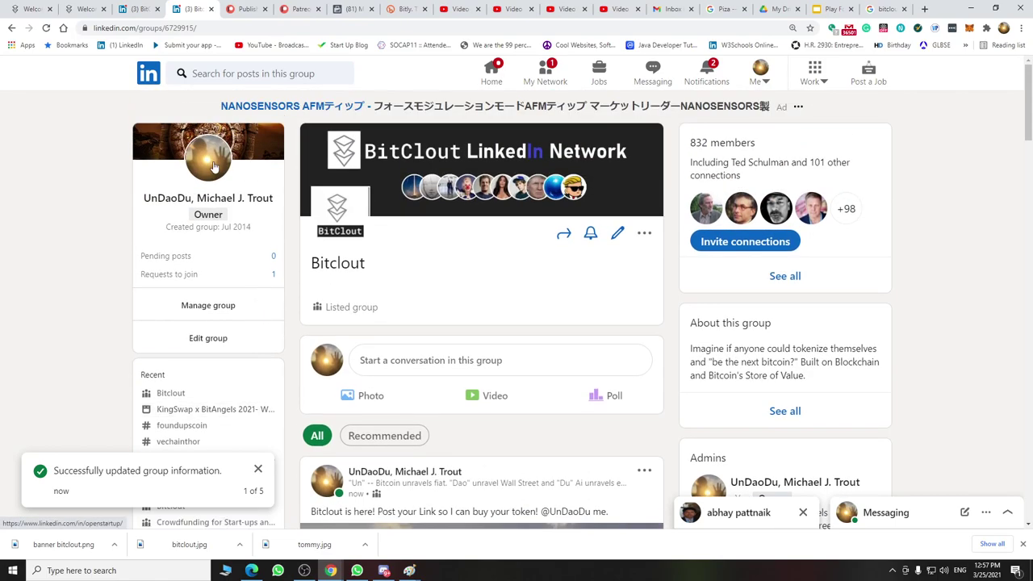
click(137, 9)
click(191, 9)
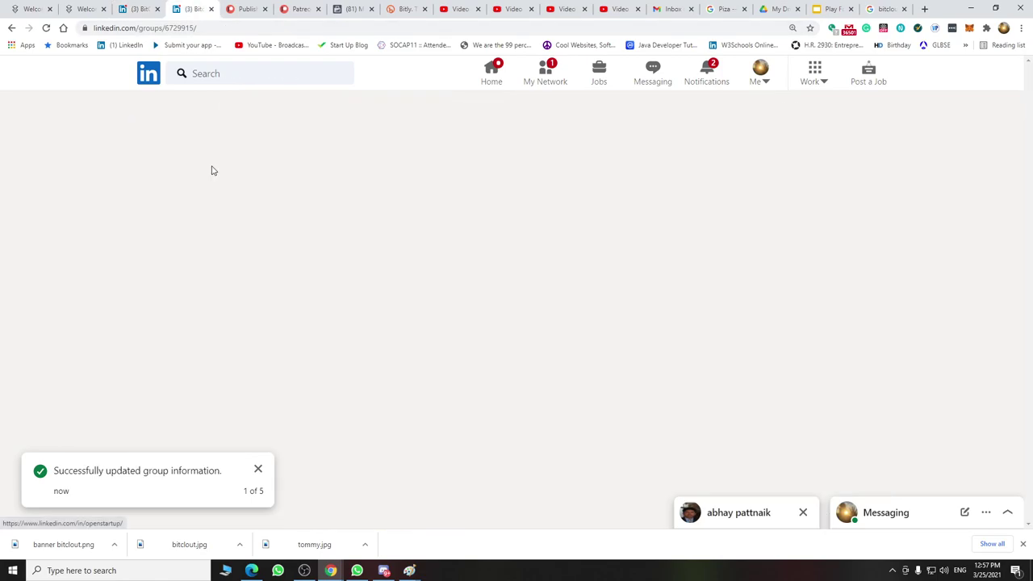
- Go to your profile and start a new entry in the Experience section
click(213, 170)
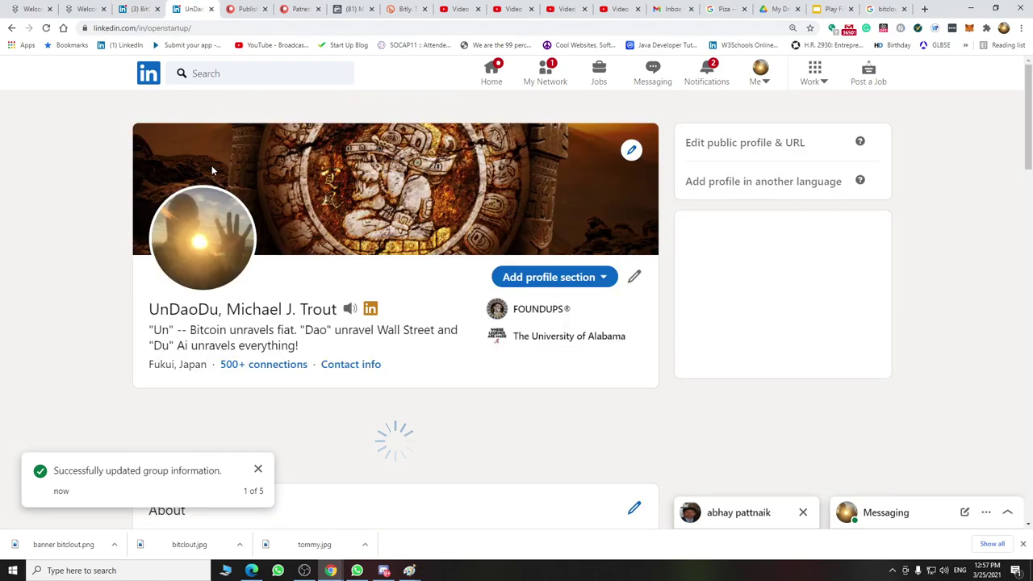
scroll(241, 317, down, 1)
scroll(242, 307, down, 3)
scroll(250, 302, up, 3)
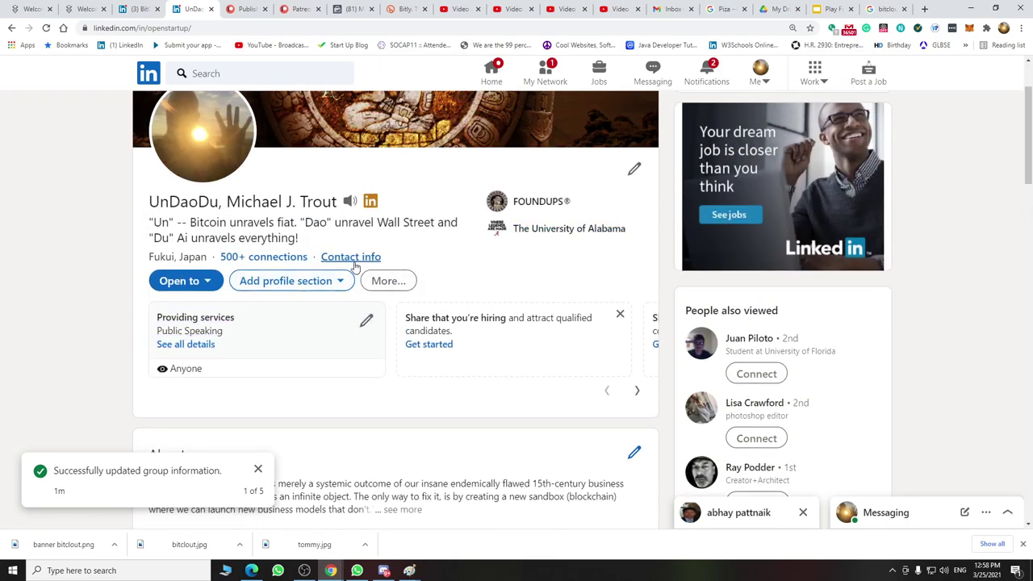
scroll(494, 329, down, 12)
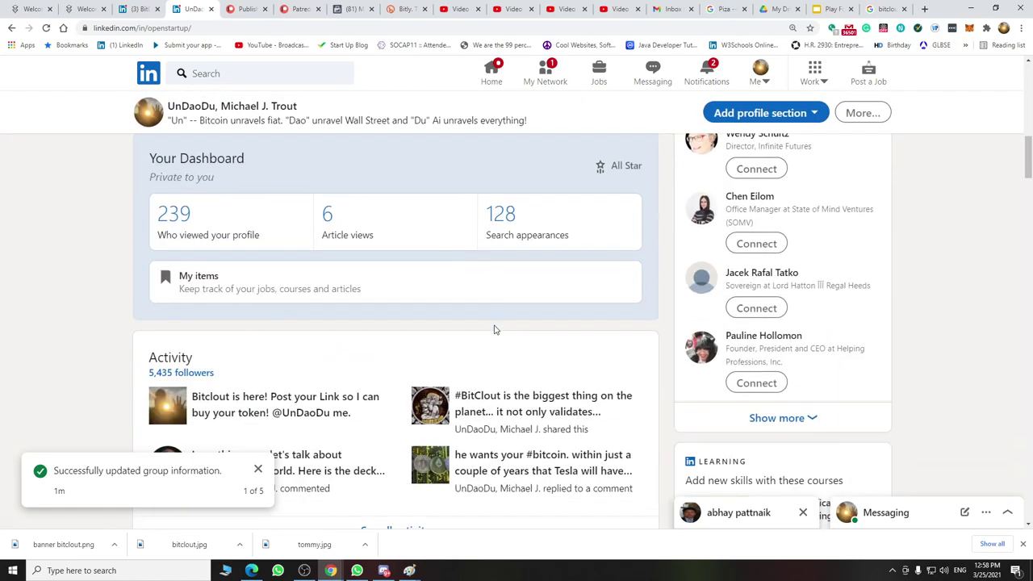
scroll(495, 329, down, 2)
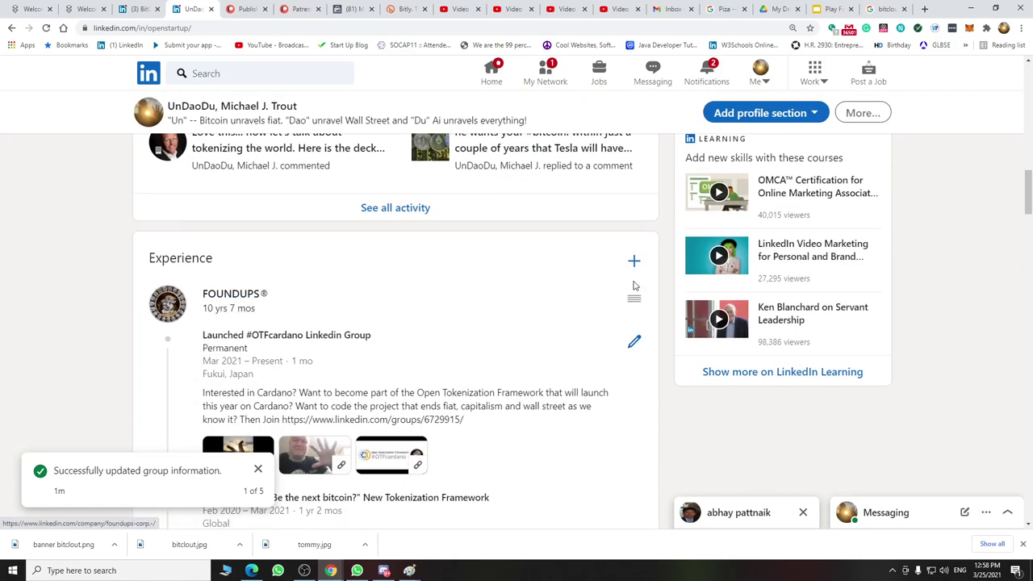
click(634, 263)
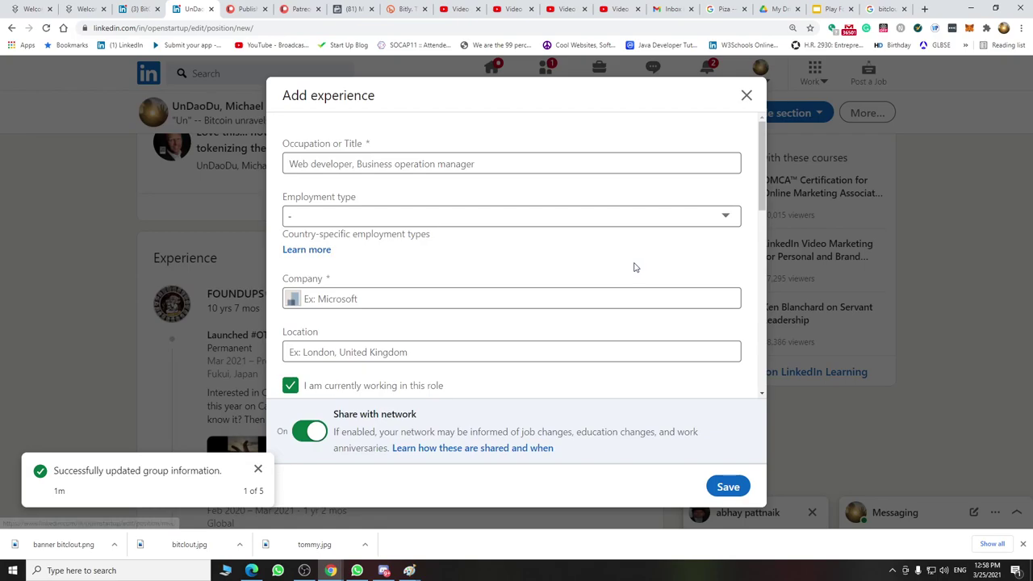
- Enter the title 'Bitclout Growth Hacker' and set employment type to Permanent
text(Growth Hacker)
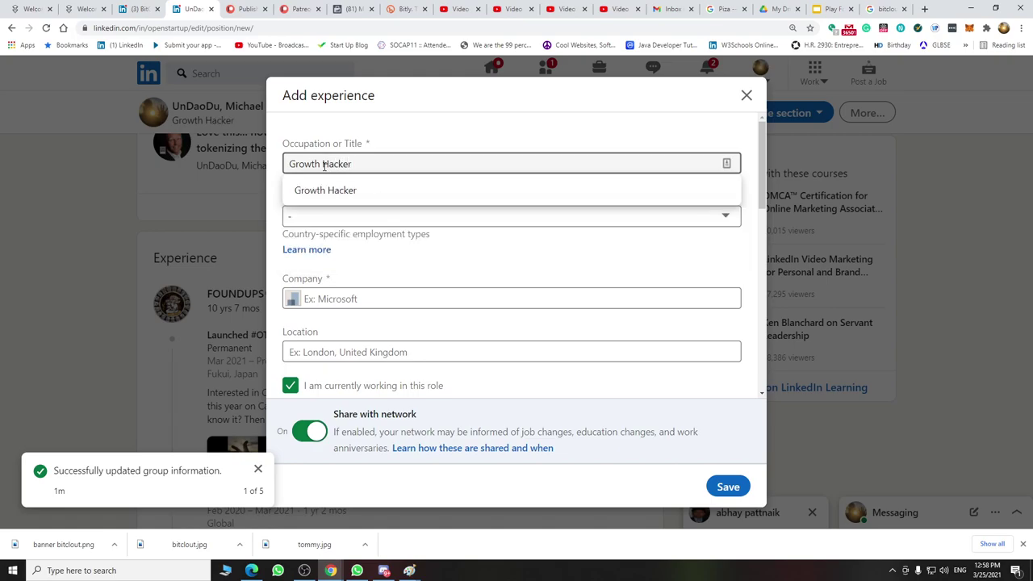
click(290, 163)
text(Bit)
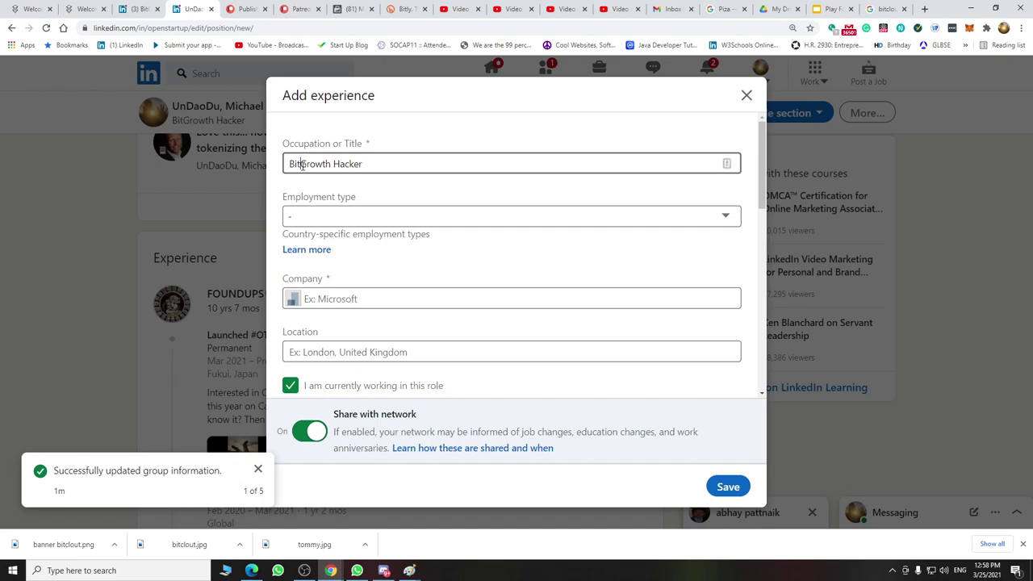
text(clout)
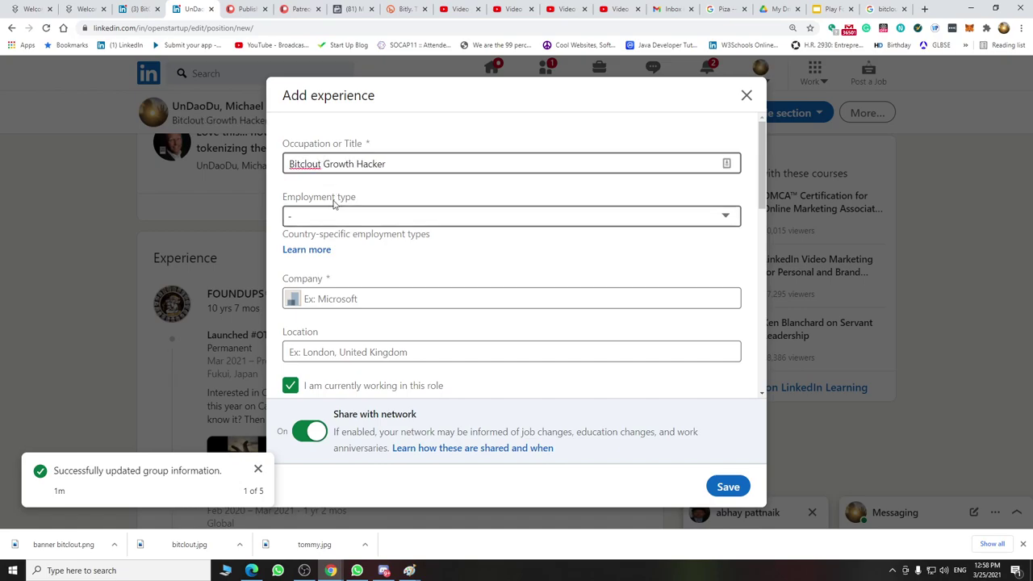
click(319, 220)
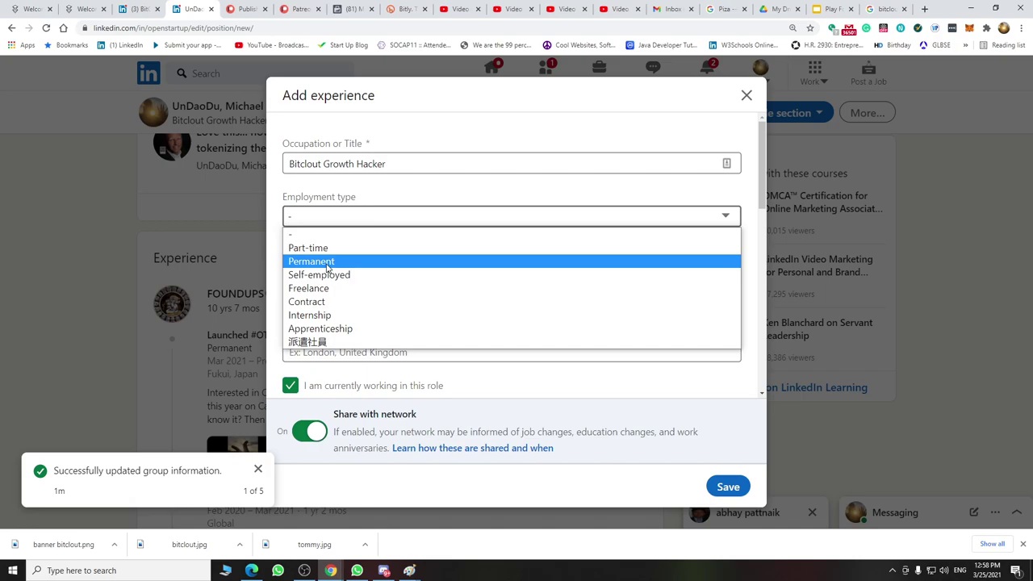
click(328, 267)
- Choose BitClout as the company and Japan as the location
click(329, 299)
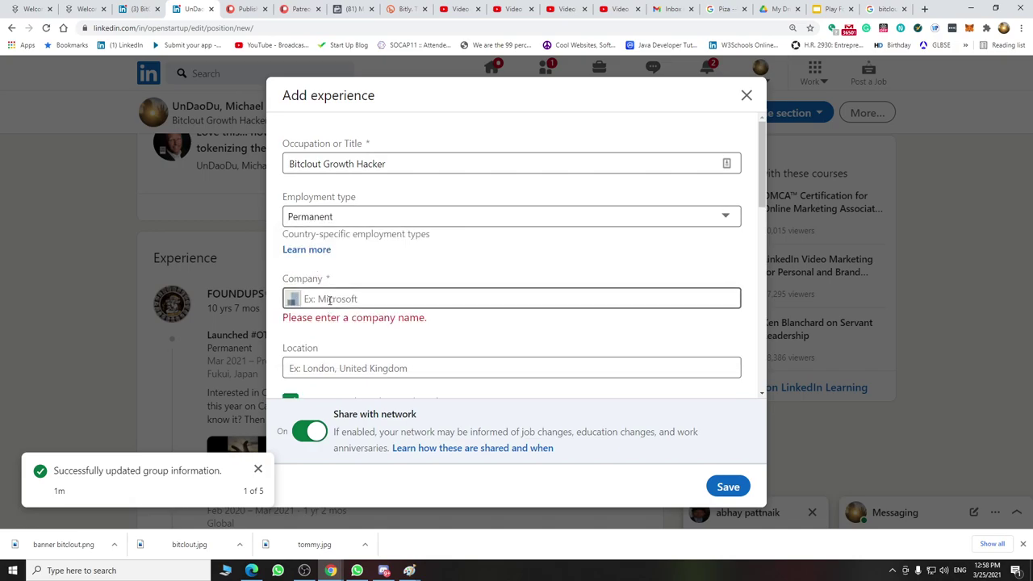
text(Bit)
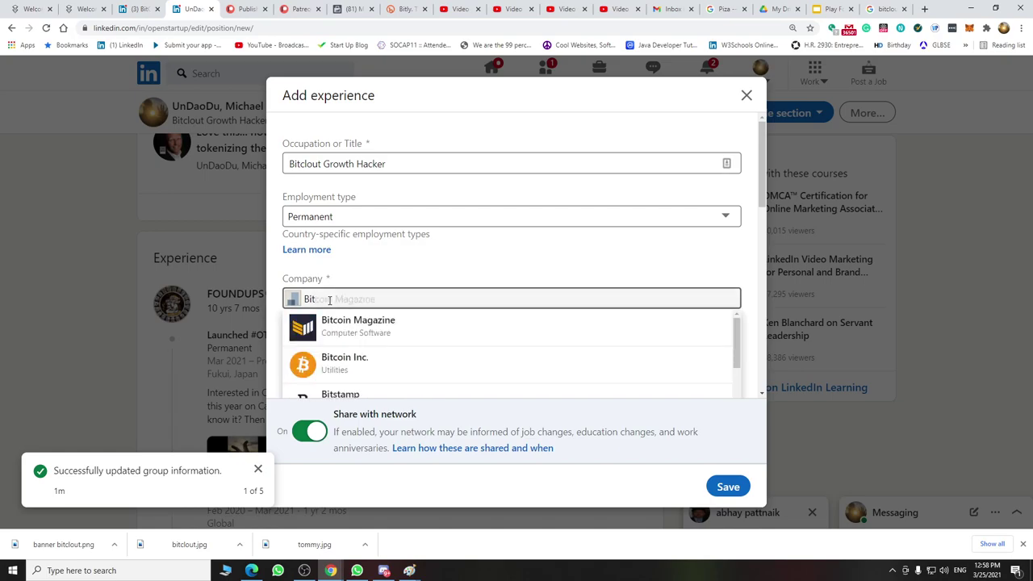
text(clout)
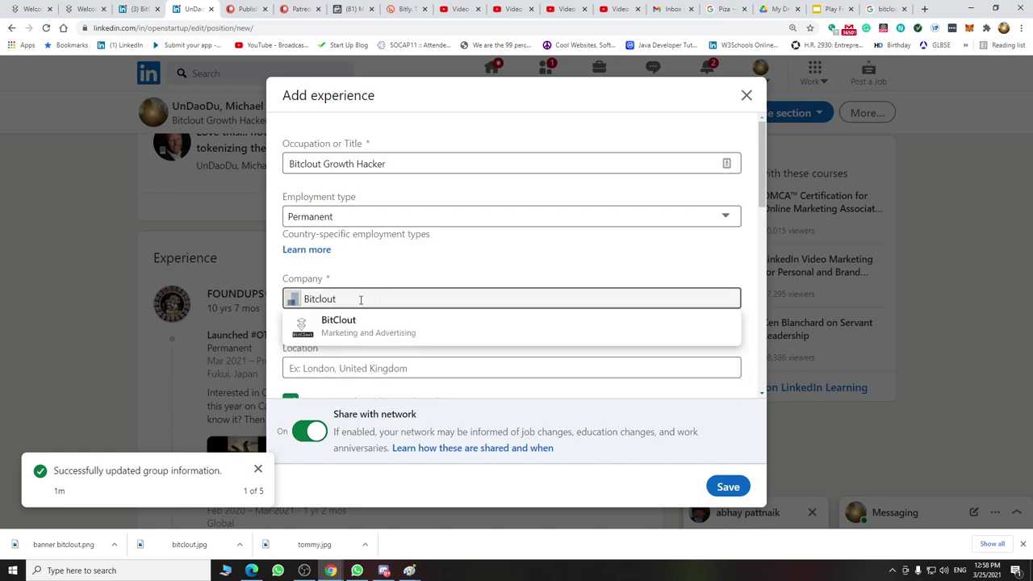
click(352, 329)
click(333, 352)
scroll(330, 353, down, 2)
scroll(329, 352, down, 1)
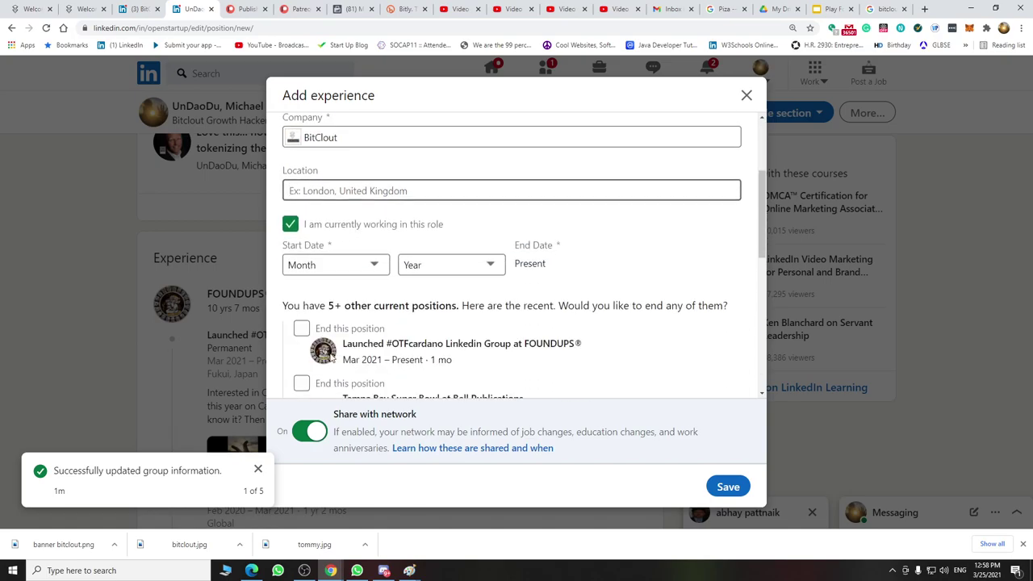
text(Japan)
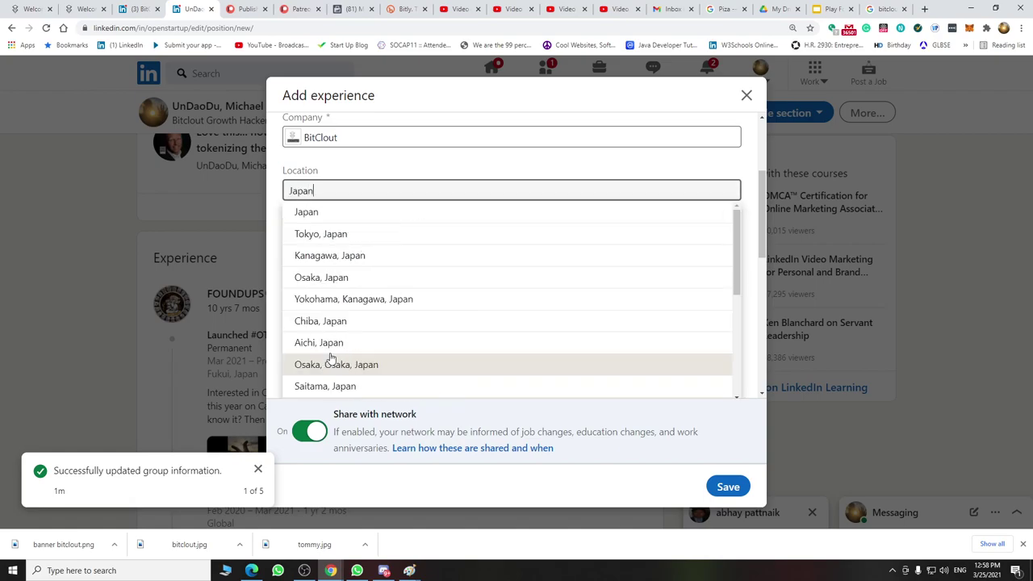
click(327, 214)
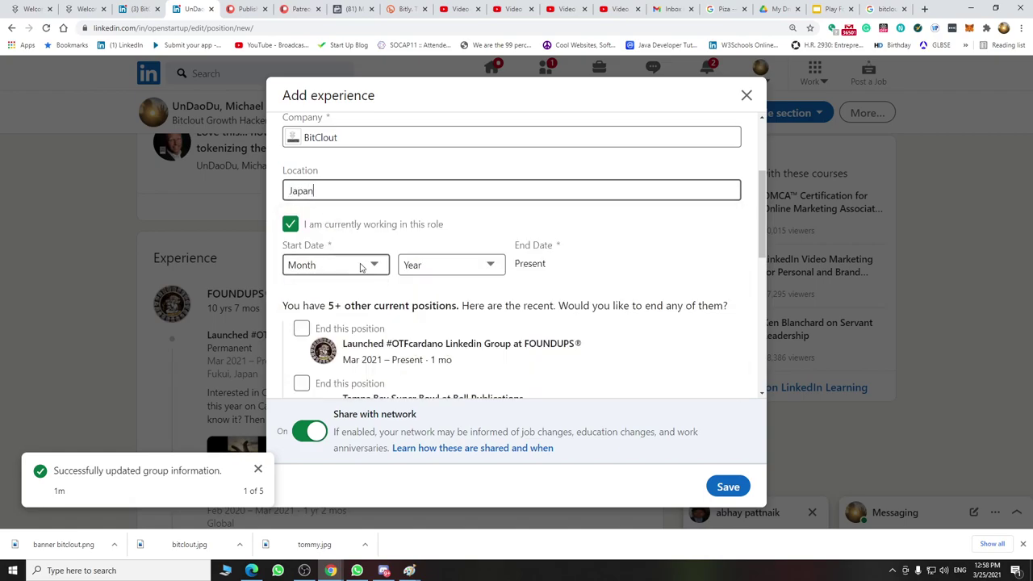
- Set the start date to March 2021
click(361, 267)
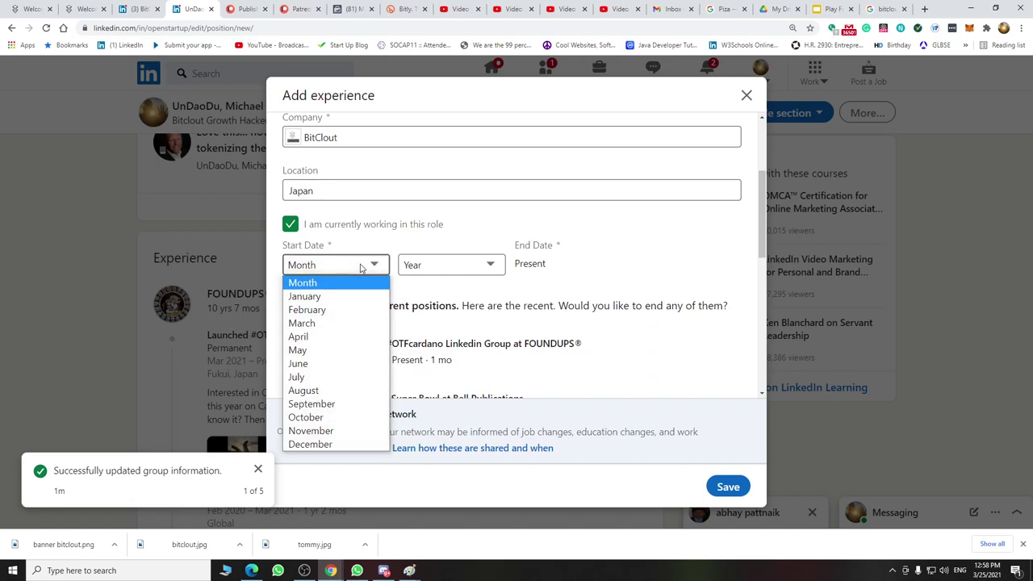
click(327, 323)
click(420, 266)
click(421, 293)
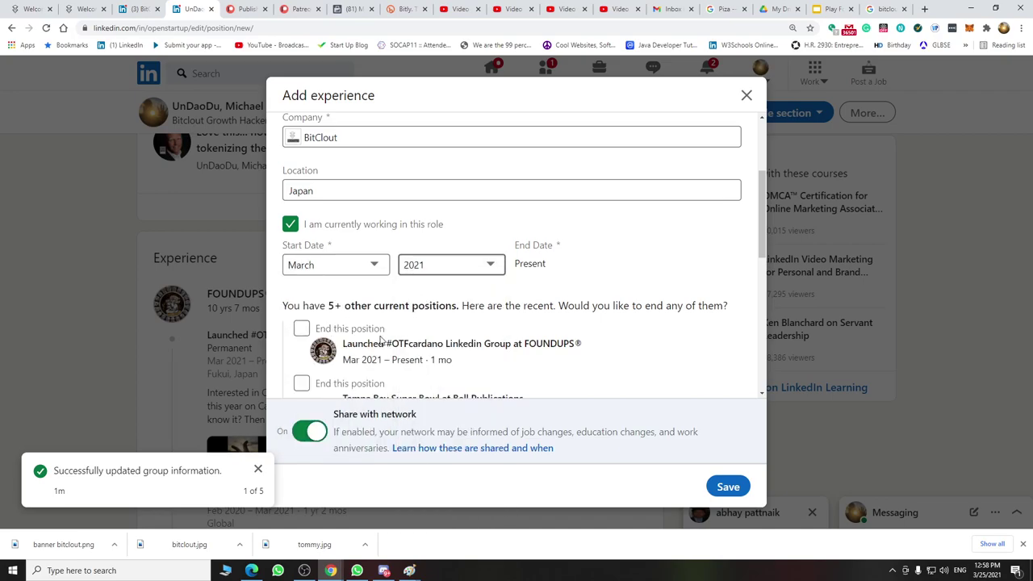
scroll(382, 340, down, 2)
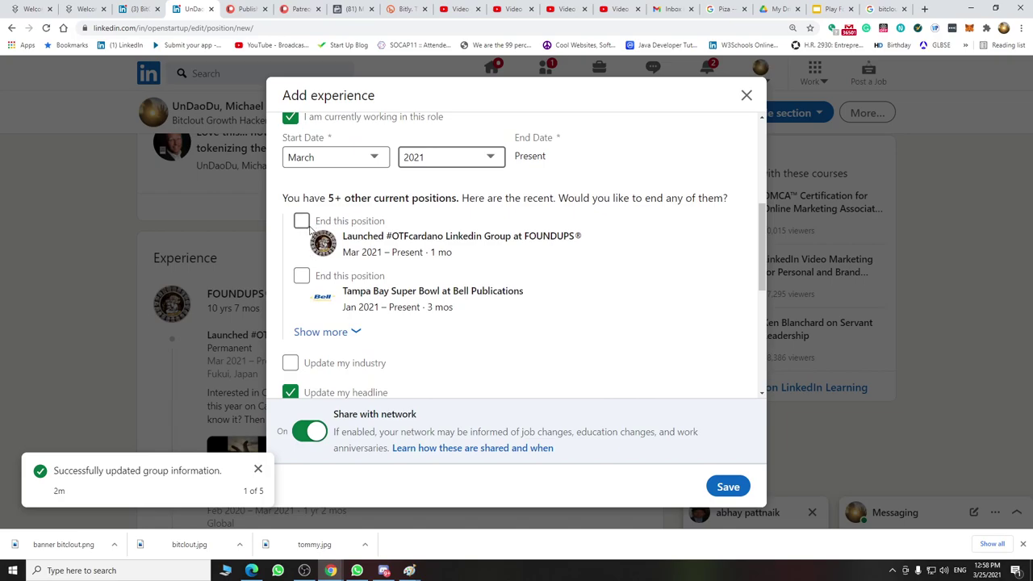
scroll(356, 272, down, 1)
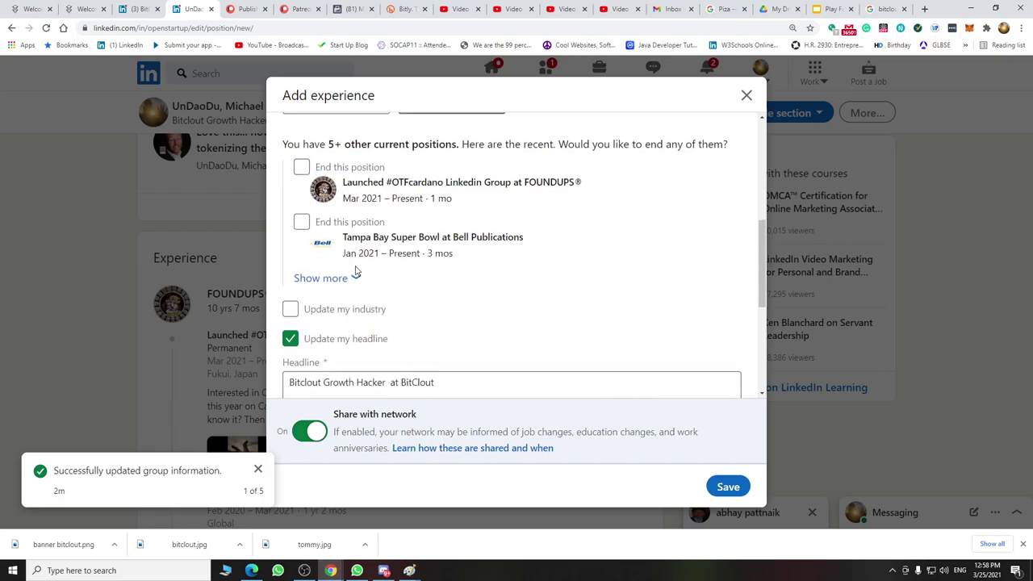
- End the Tampa Bay position and append the owner's handle to the headline
click(301, 223)
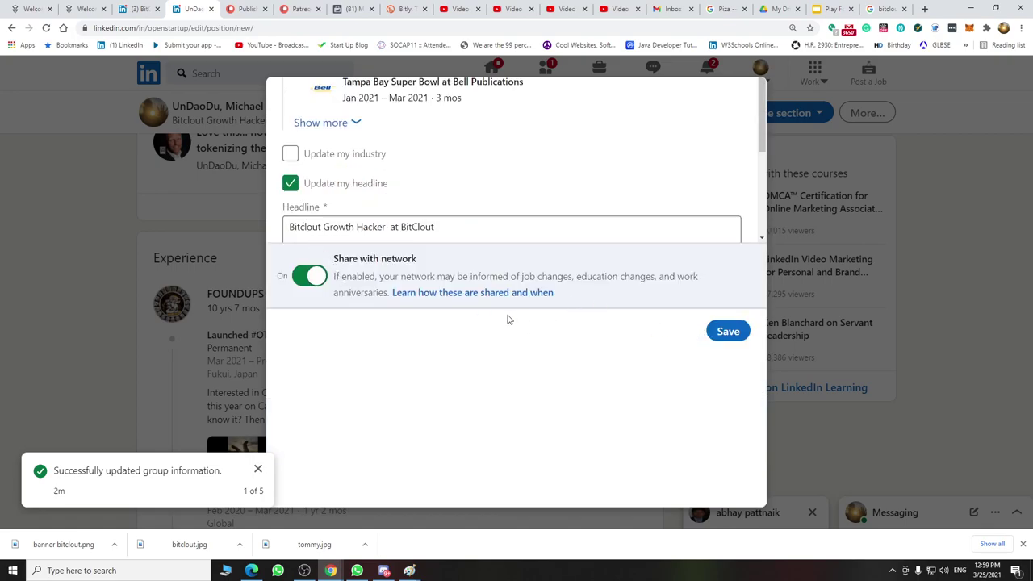
scroll(418, 177, down, 3)
scroll(418, 177, up, 1)
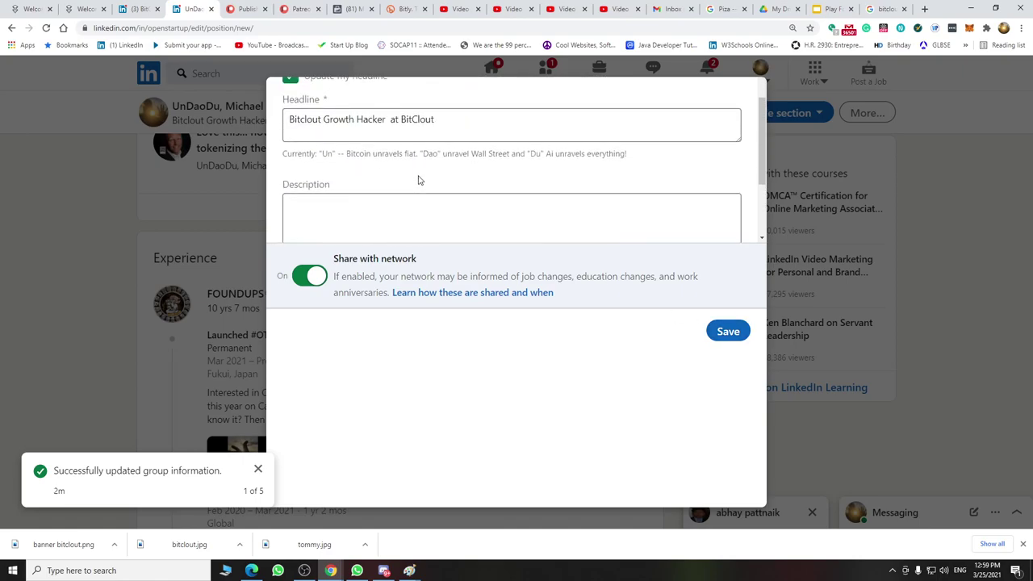
click(398, 119)
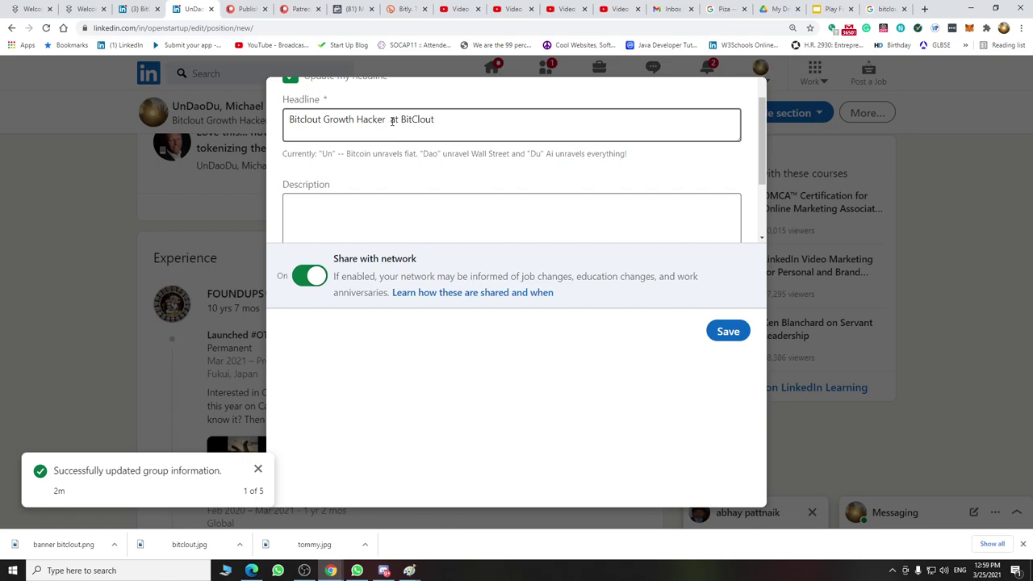
key(BackSpace)
click(307, 208)
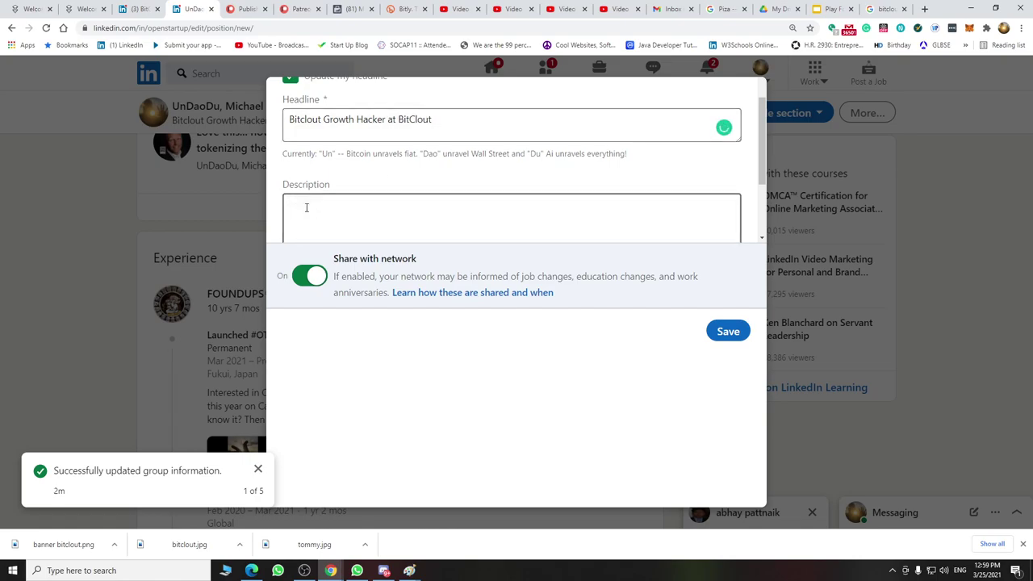
click(445, 123)
text(@UnDaoDu)
- Write the description "The blockchain's first mega app has launched!"
click(352, 207)
text(The )
text(blockchain)
text('s )
text(1)
text(firs)
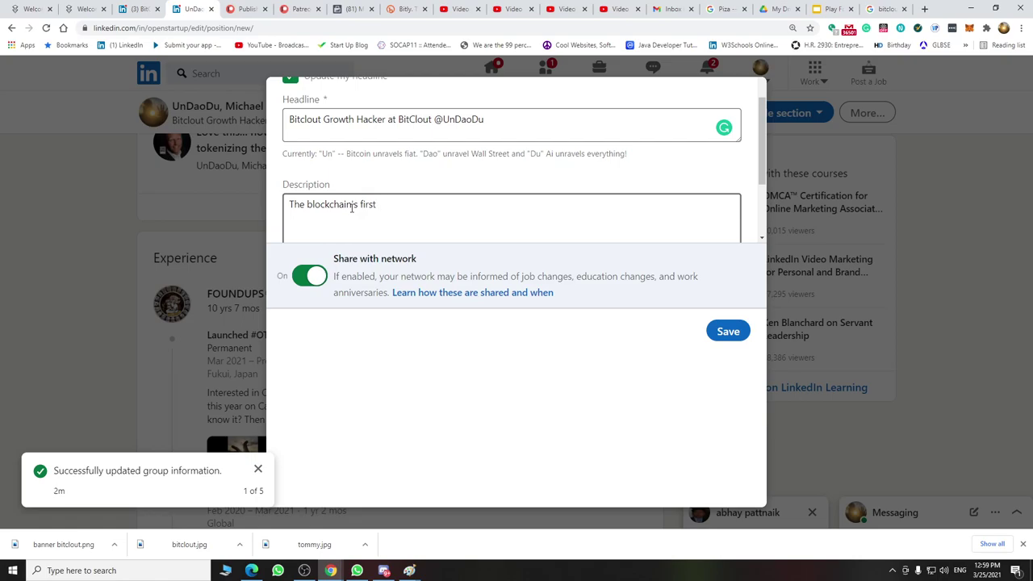
text(t mea)
key(BackSpace)
text(gh)
text(a )
text(app has )
text(launched!)
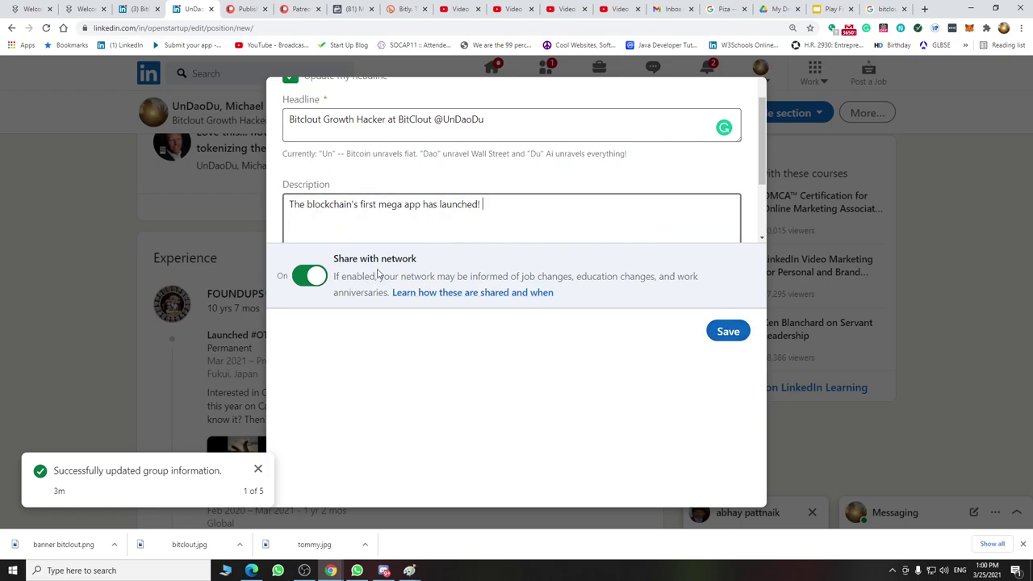
scroll(429, 240, down, 1)
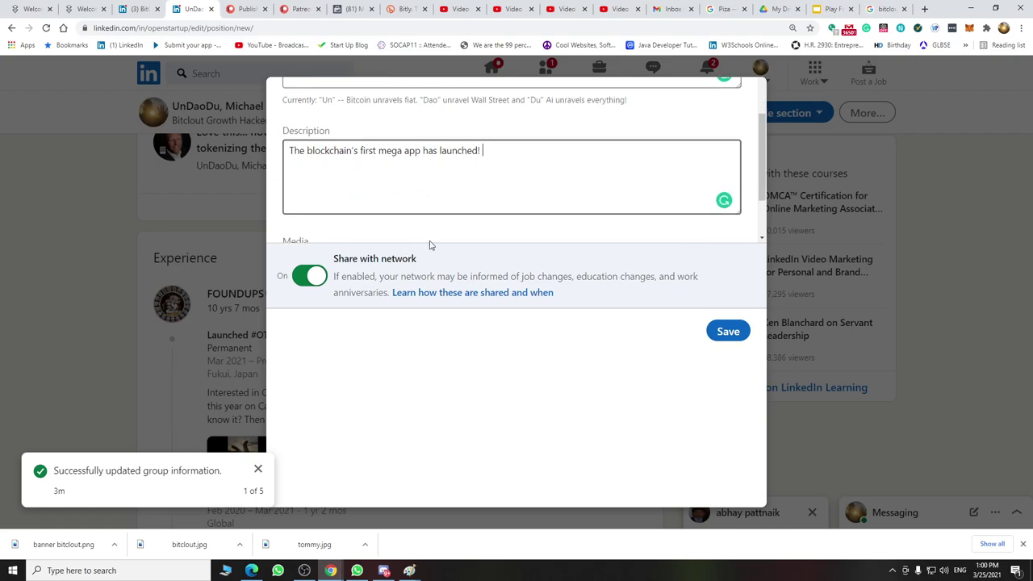
scroll(430, 245, up, 1)
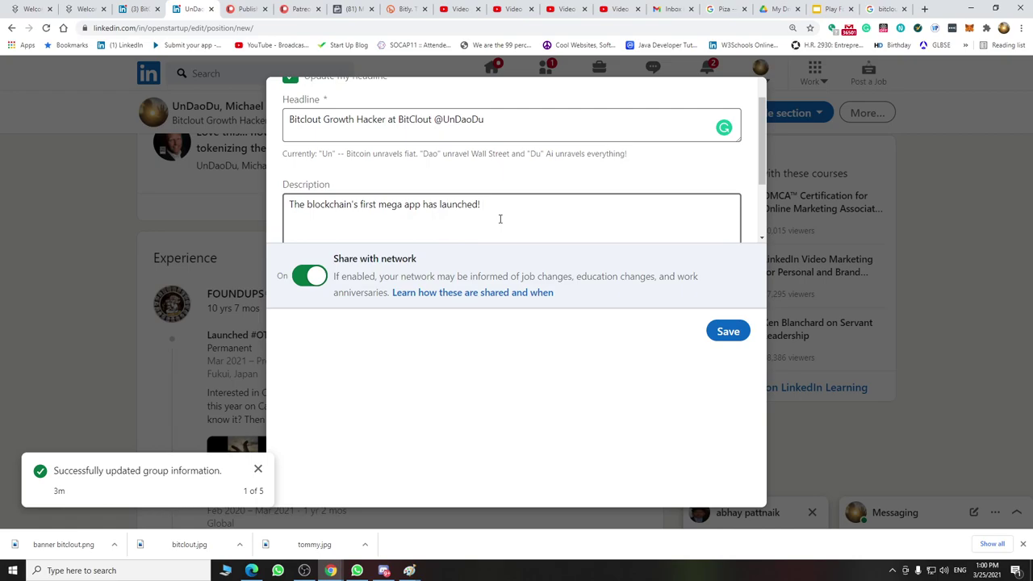
- Copy the BitClout page's tokenization tagline and paste it after the experience description
click(144, 15)
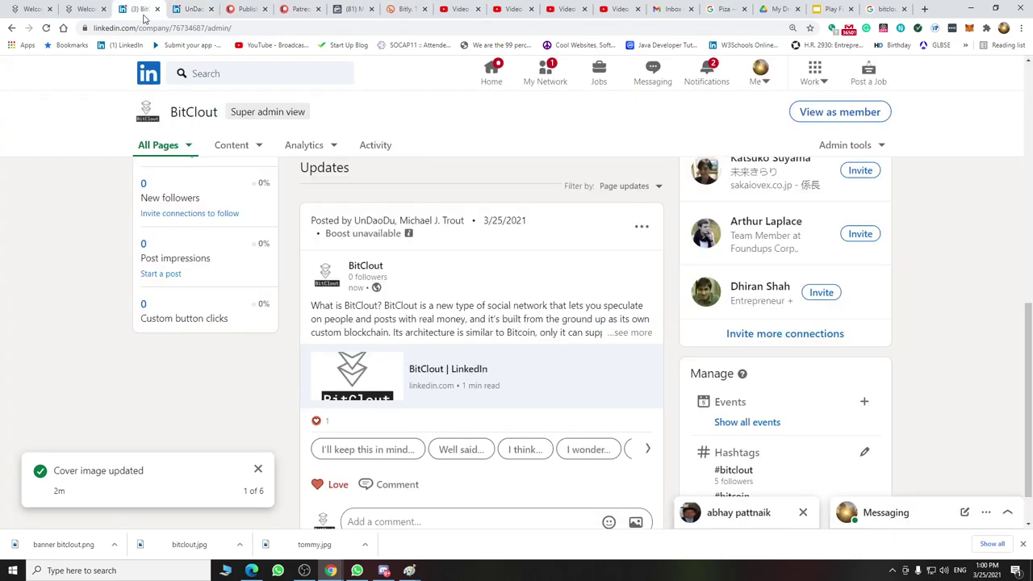
scroll(551, 253, up, 4)
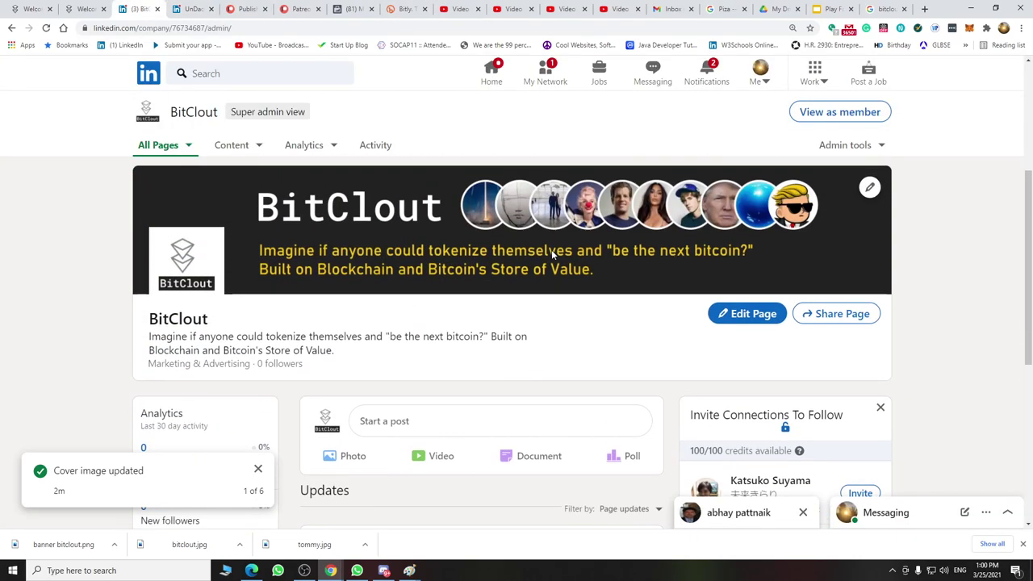
drag(151, 338, 270, 348)
click(355, 355)
drag(358, 355, 150, 336)
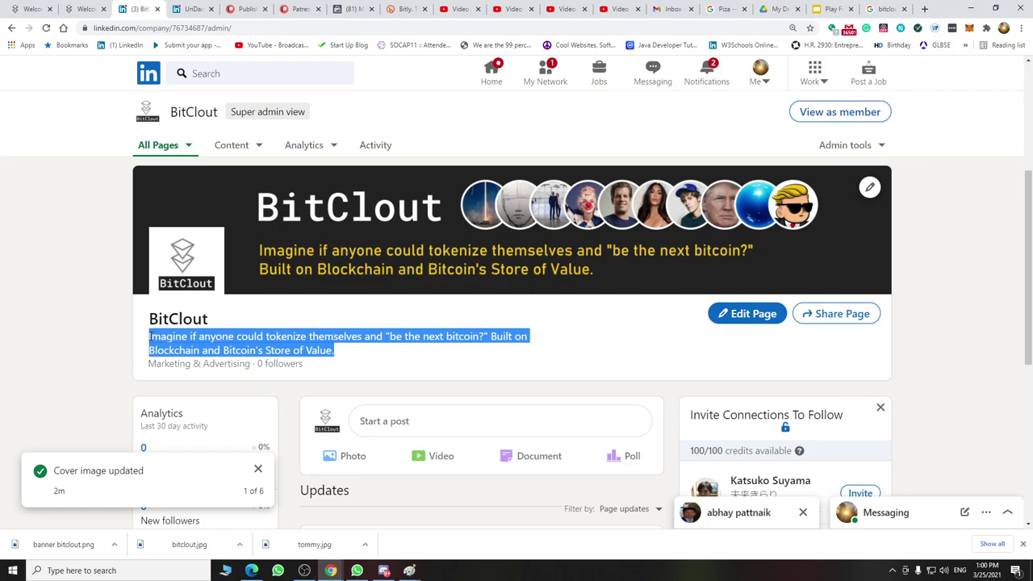
right_click(150, 336)
click(177, 345)
click(190, 9)
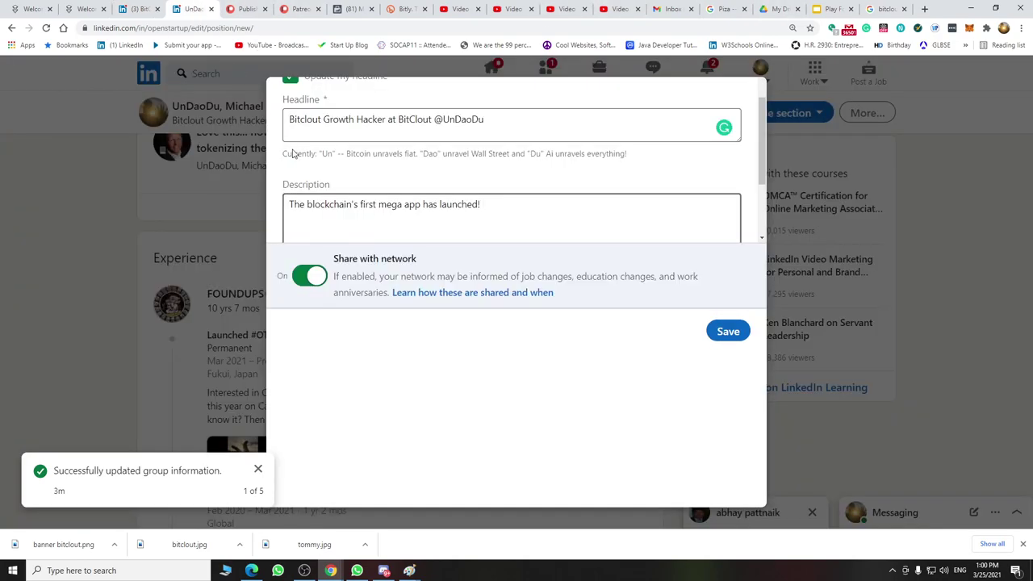
key(ctrl+v)
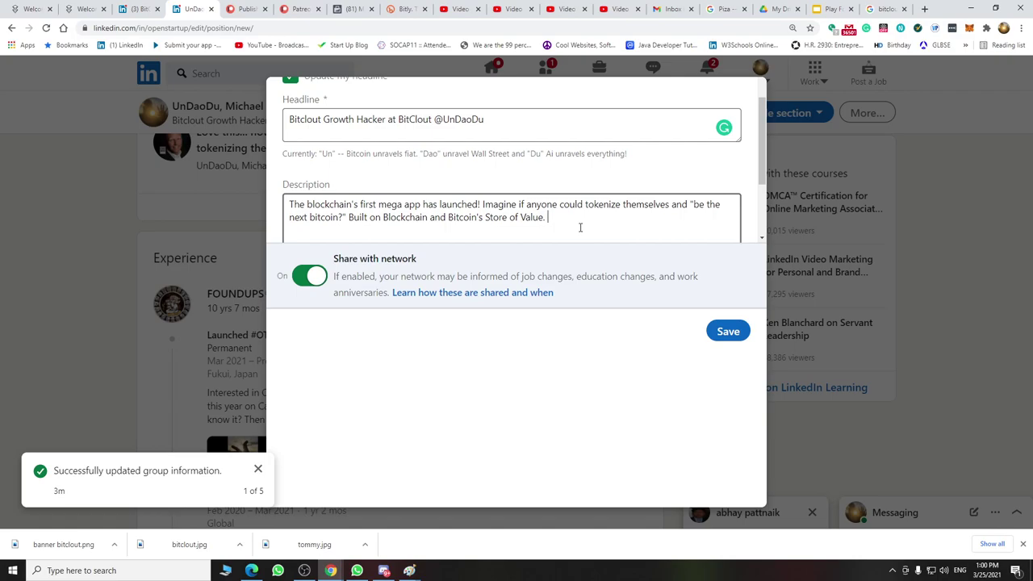
- In the position description, change 'app' to 'dapp' and 'launched' to 'landed'
click(289, 204)
text(Gow)
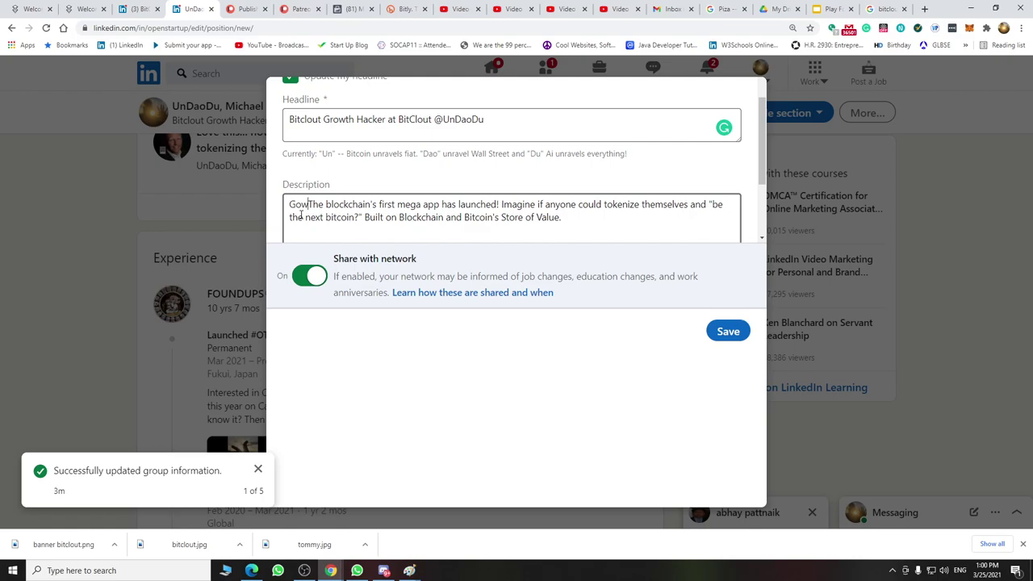
text(th)
key(BackSpace)
key(BackSpace)
key(BackSpace)
key(BackSpace)
key(BackSpace)
key(BackSpace)
click(404, 204)
text(d)
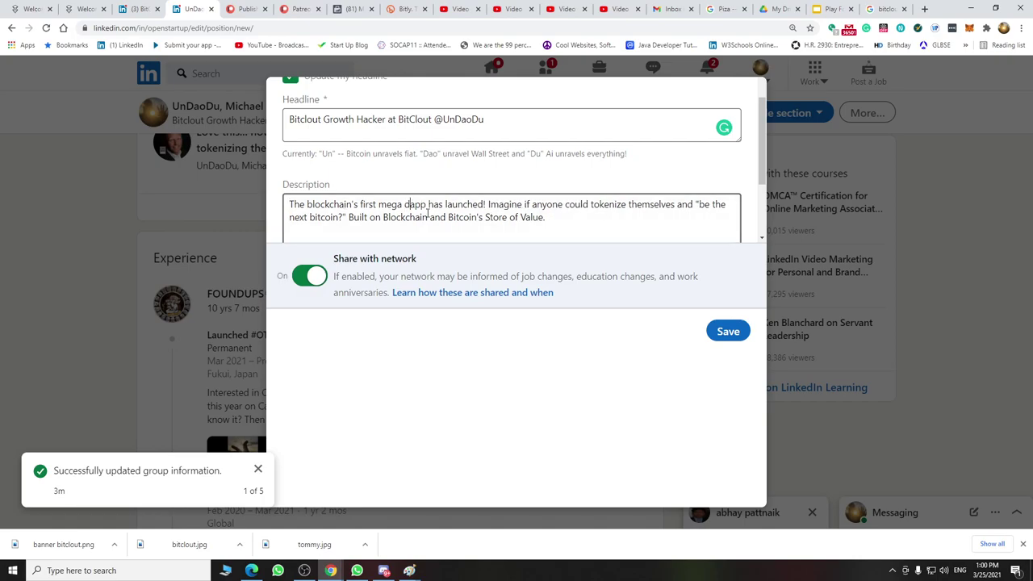
double_click(468, 205)
text(landed)
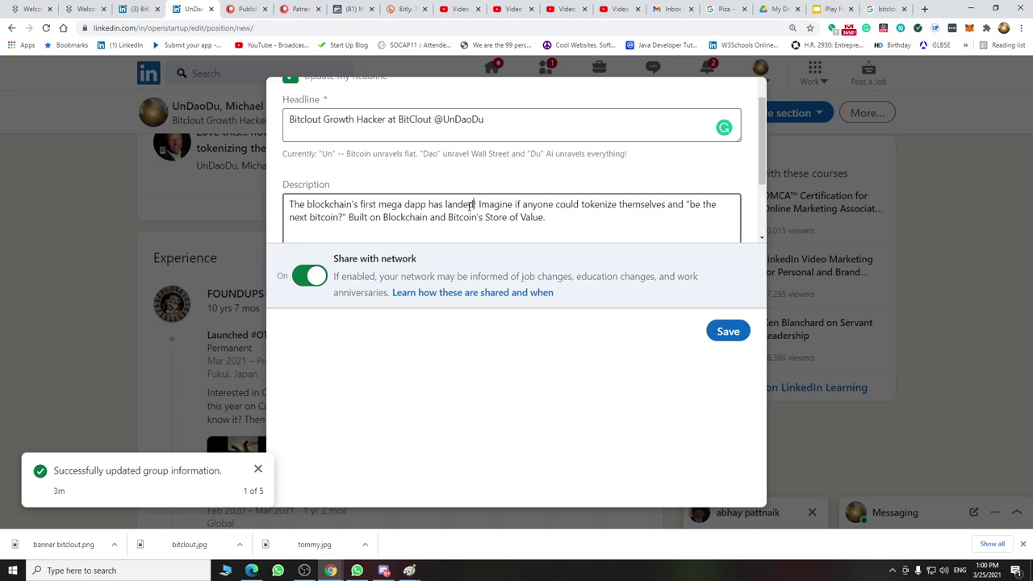
- Add 'It will replace Twitter and become bigger than Facebook. There is no company behind it.'
click(481, 205)
text(t will)
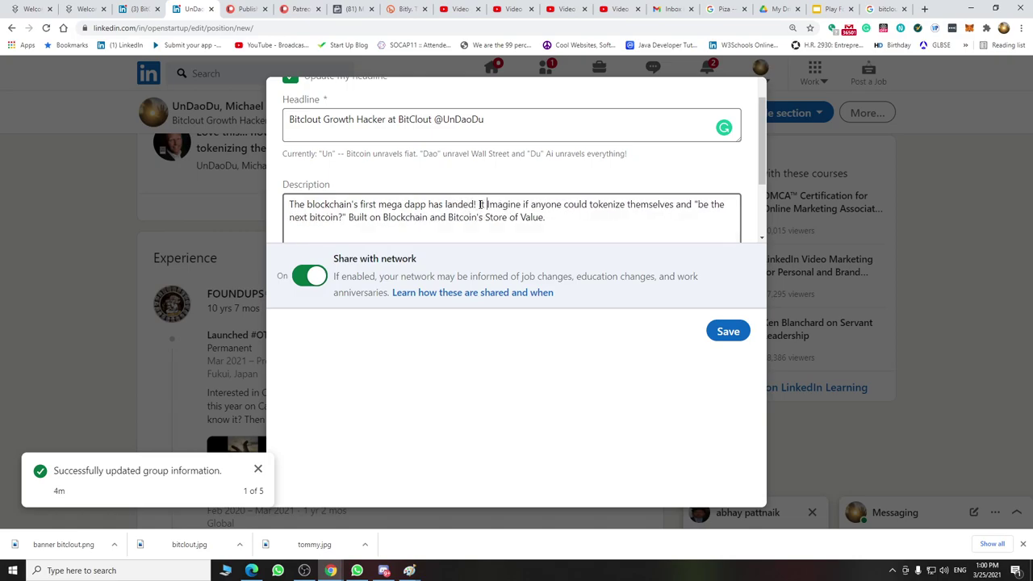
text( replace I)
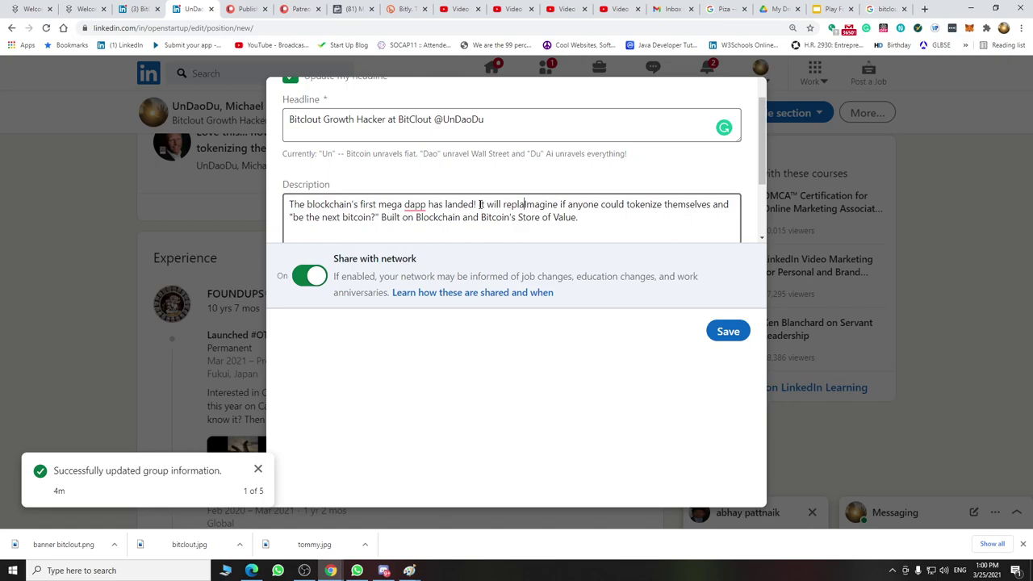
text(twitter)
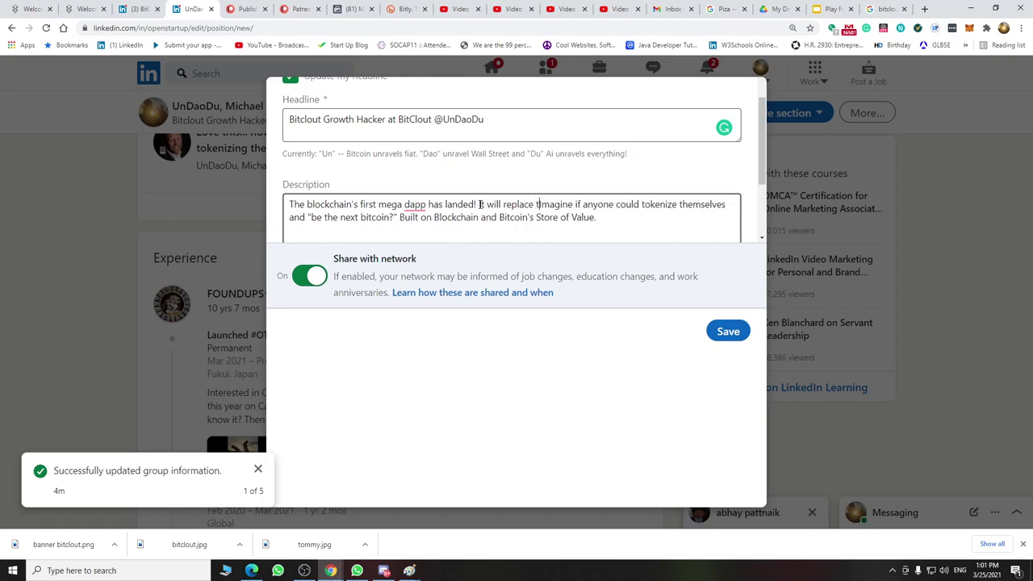
text( and face)
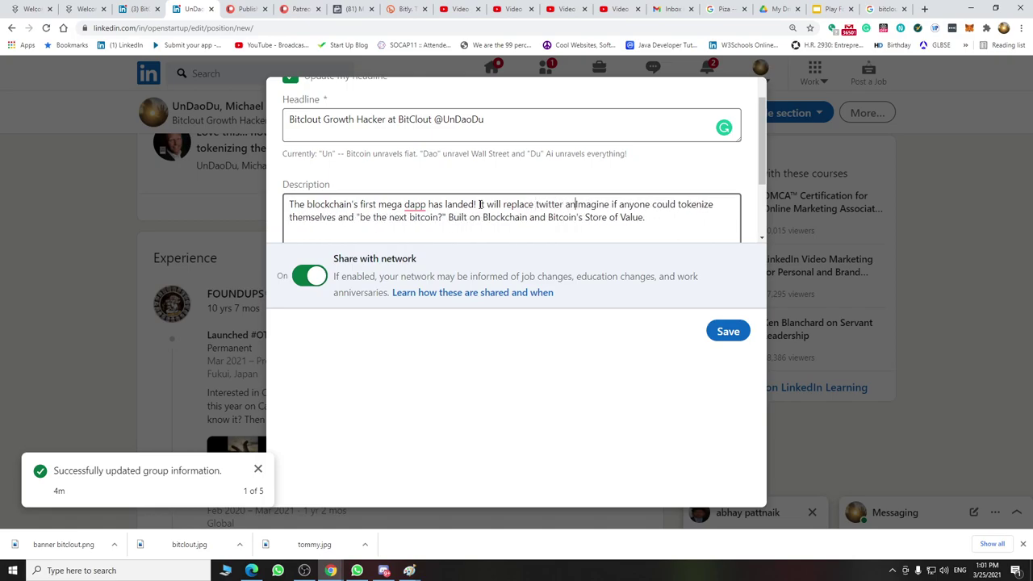
text(book)
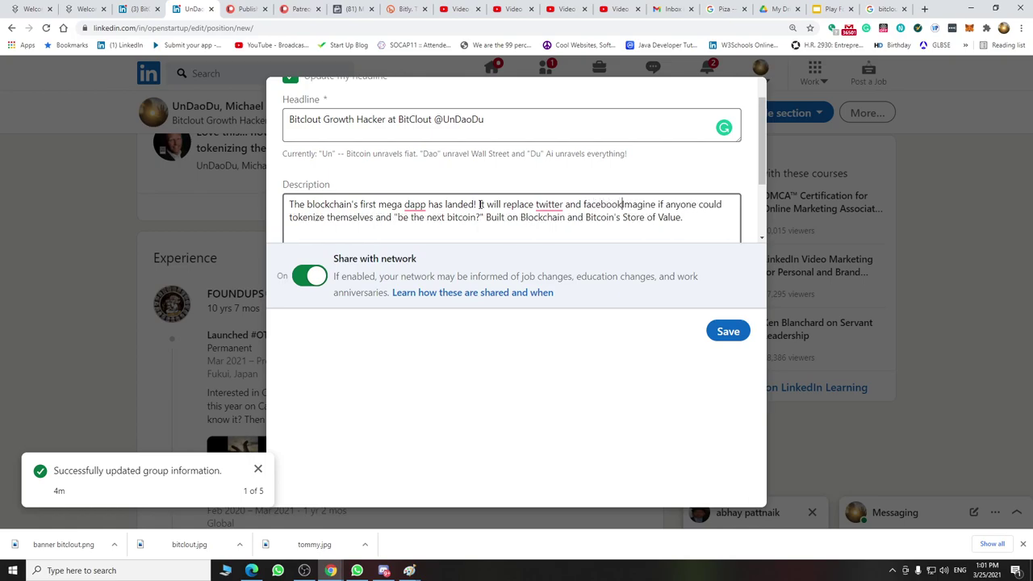
text(.)
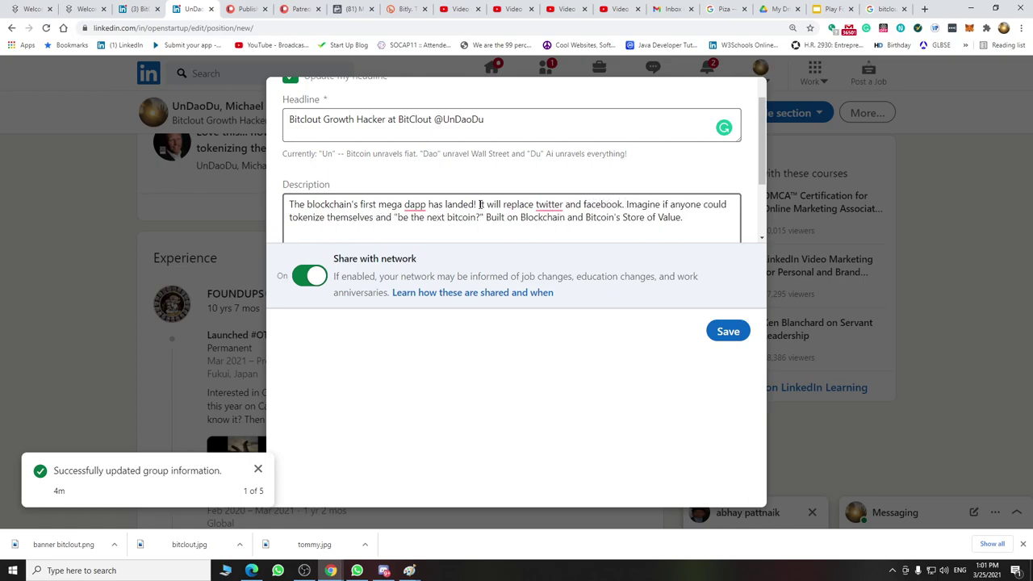
mouse_move(553, 206)
click(556, 239)
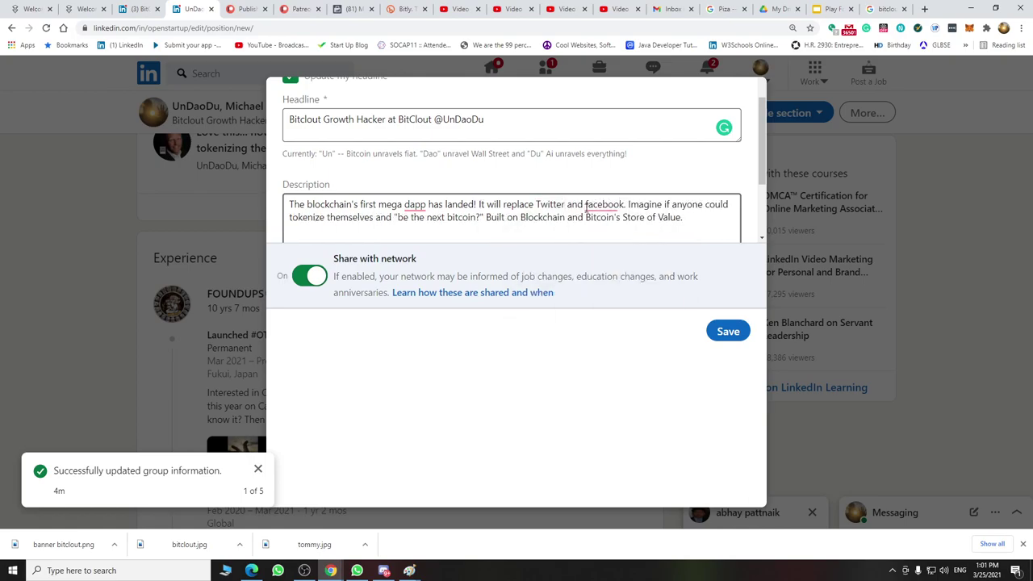
mouse_move(587, 206)
click(602, 241)
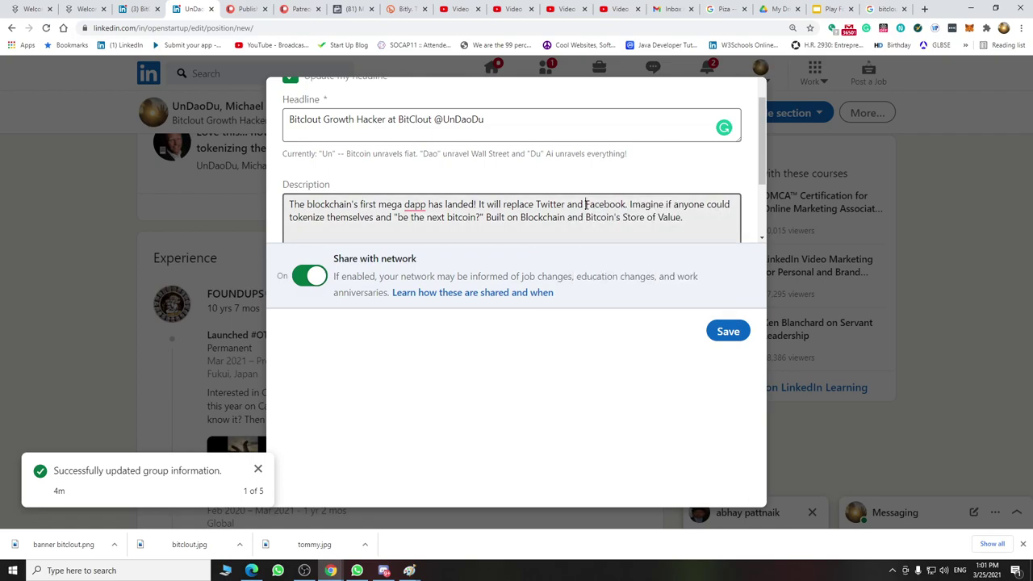
text(become big)
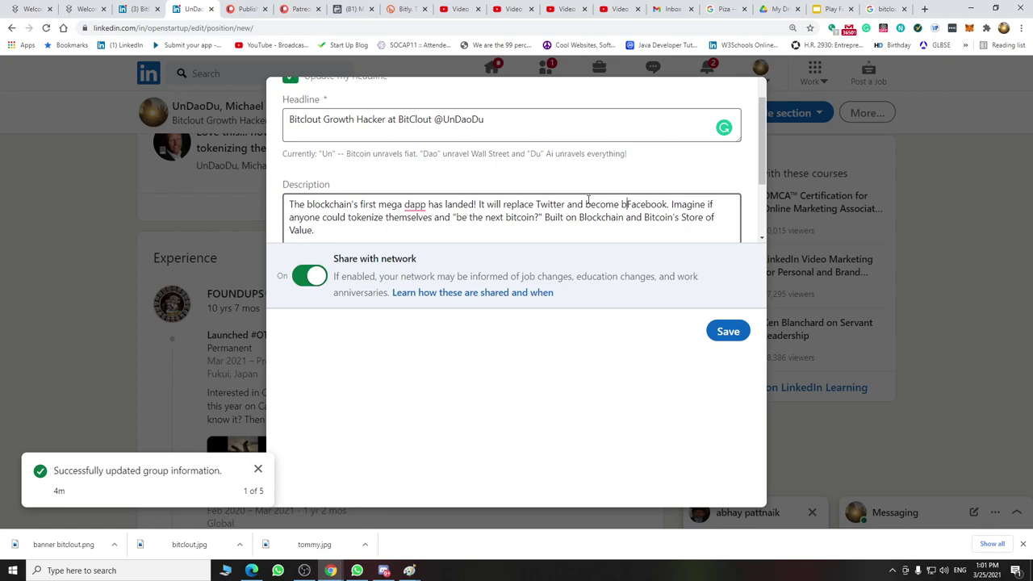
text(ger than)
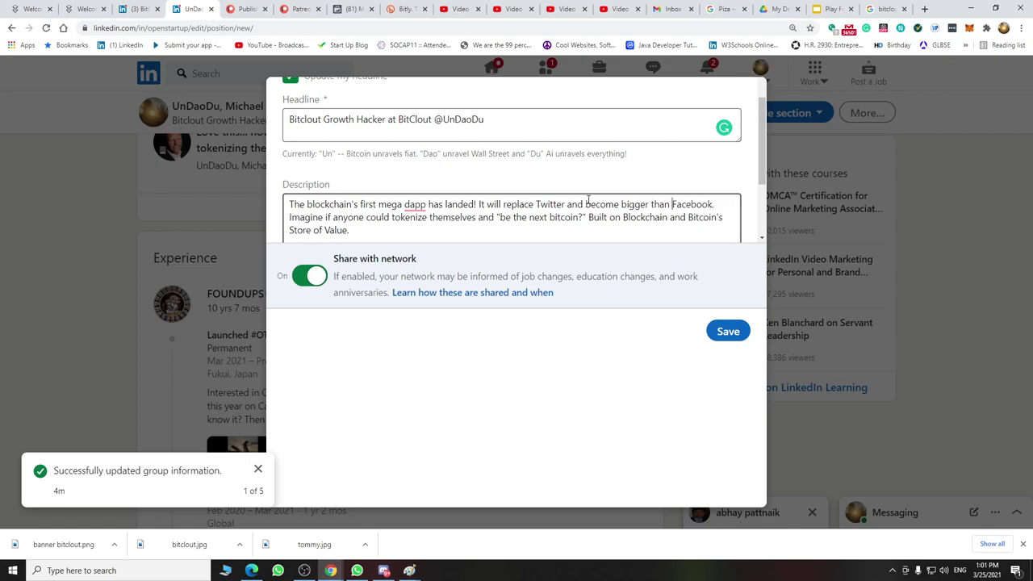
click(718, 204)
text(There )
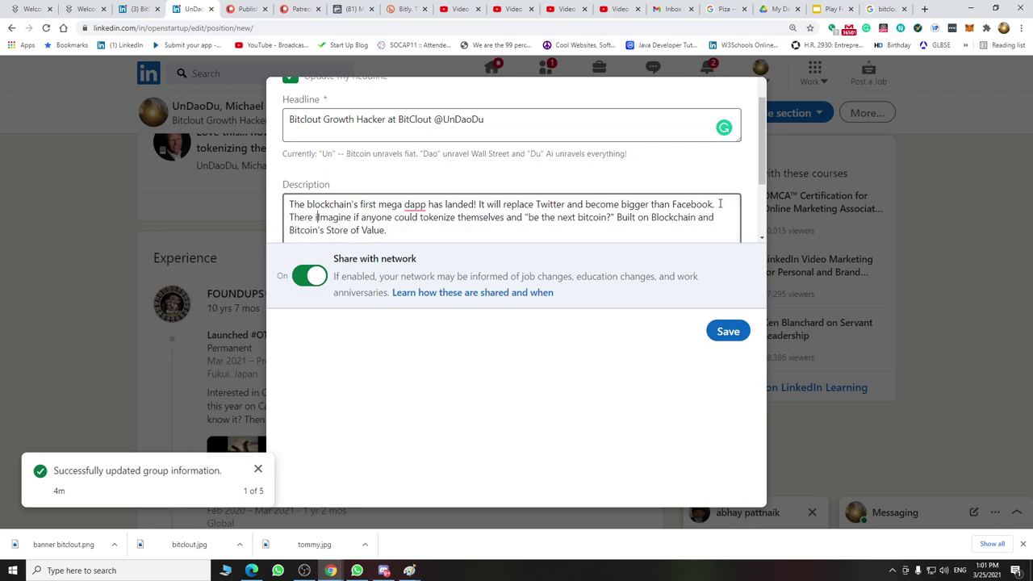
text(is no company)
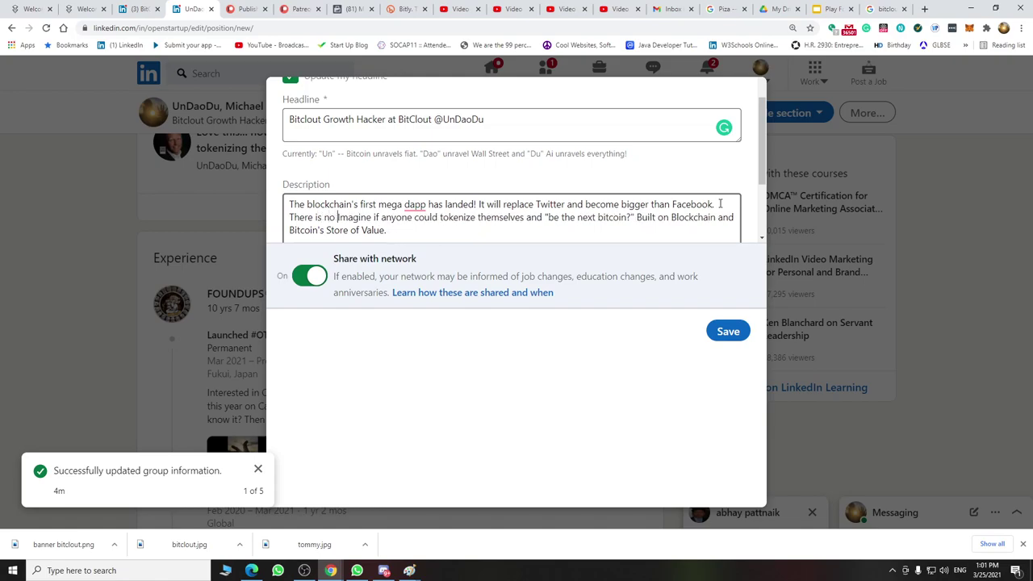
text( behind it)
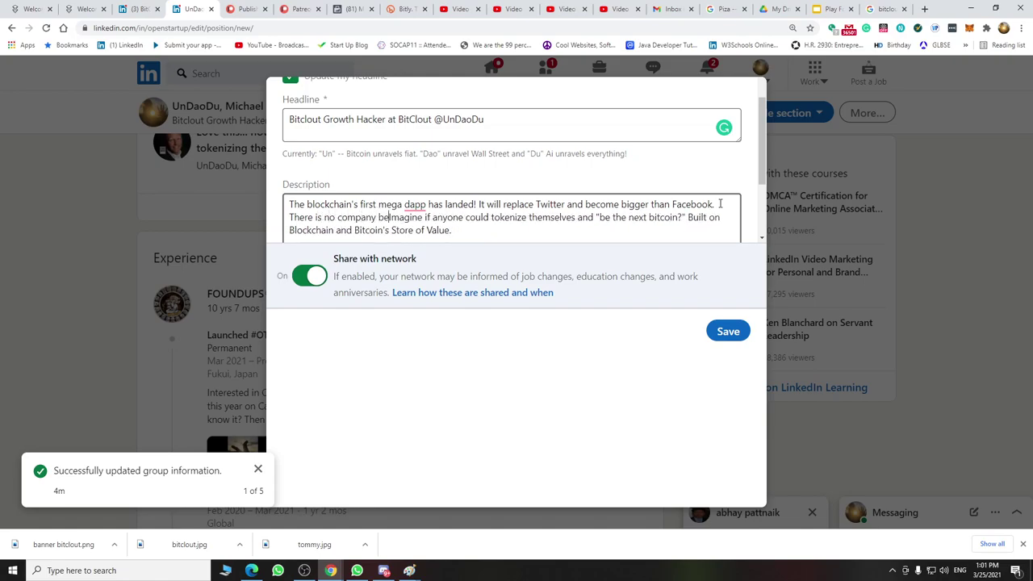
text(.)
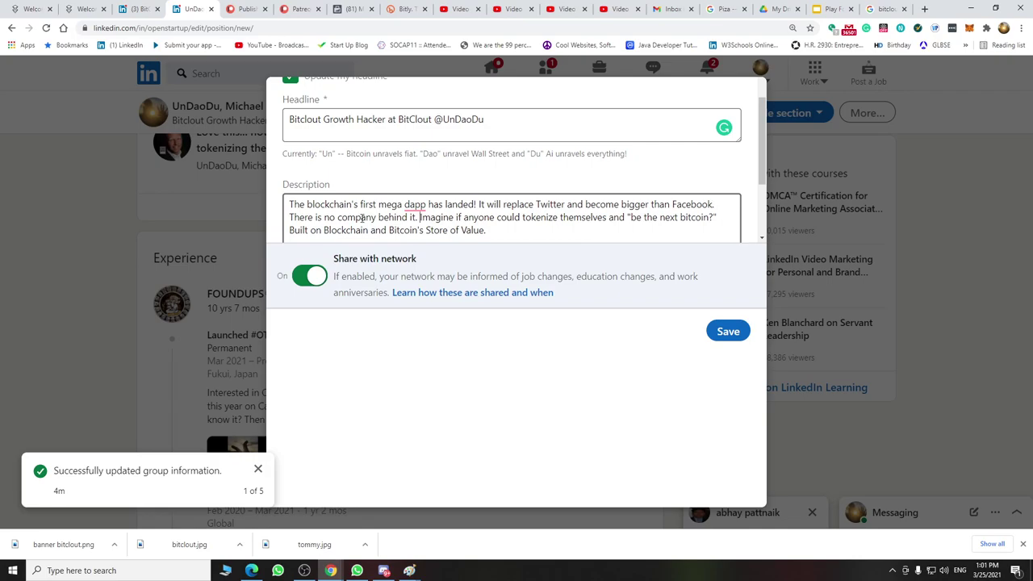
- Replace the no-company phrase with 'It works like bitcoin, but for social media'
click(289, 217)
text(It works )
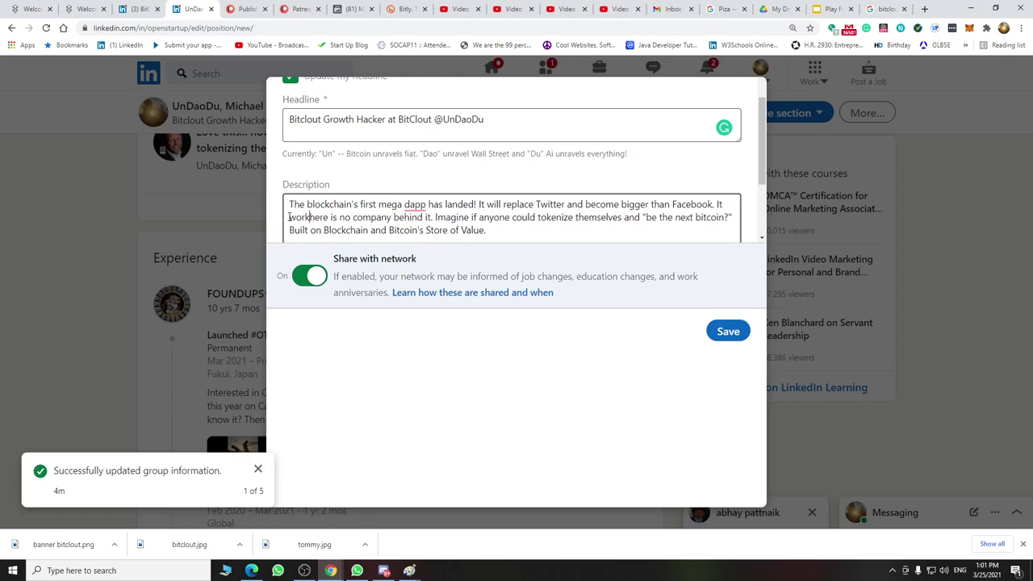
text(like bit)
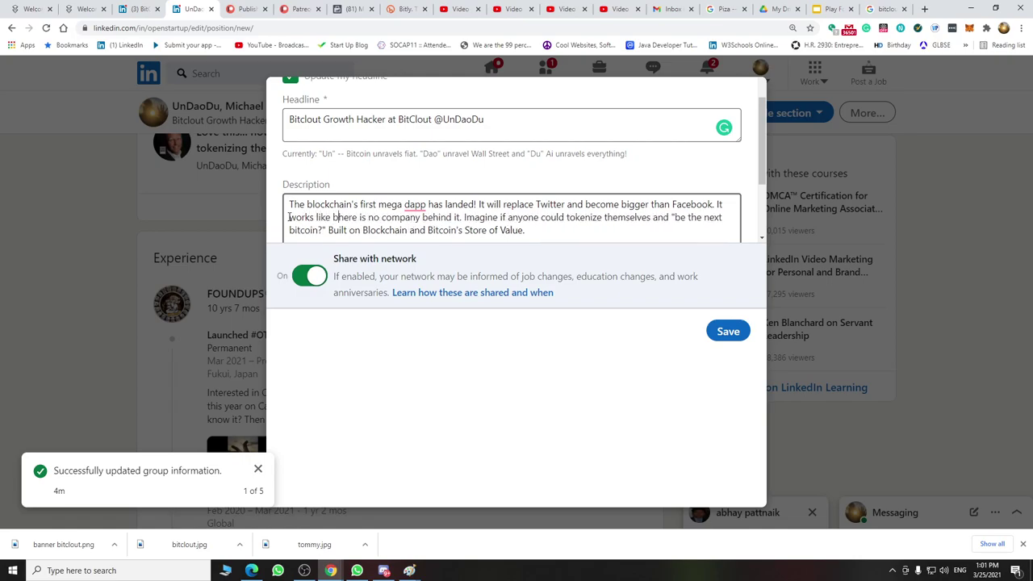
text(coin )
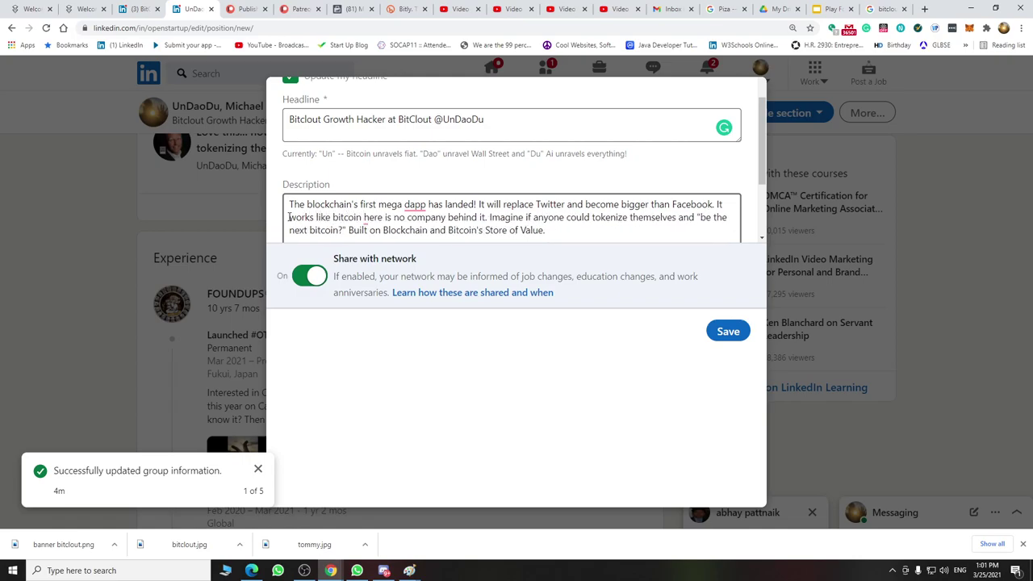
text(a)
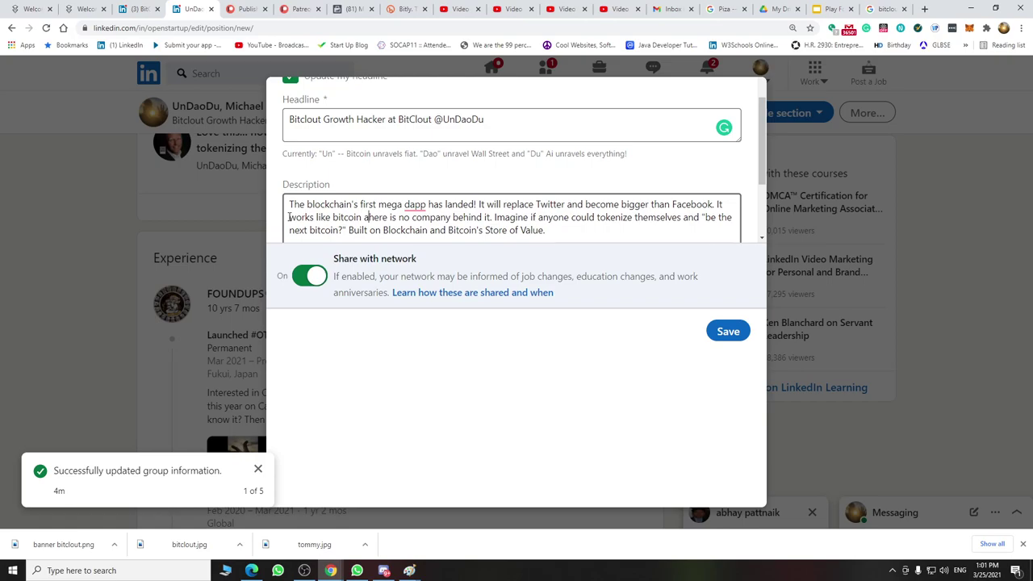
key(BackSpace)
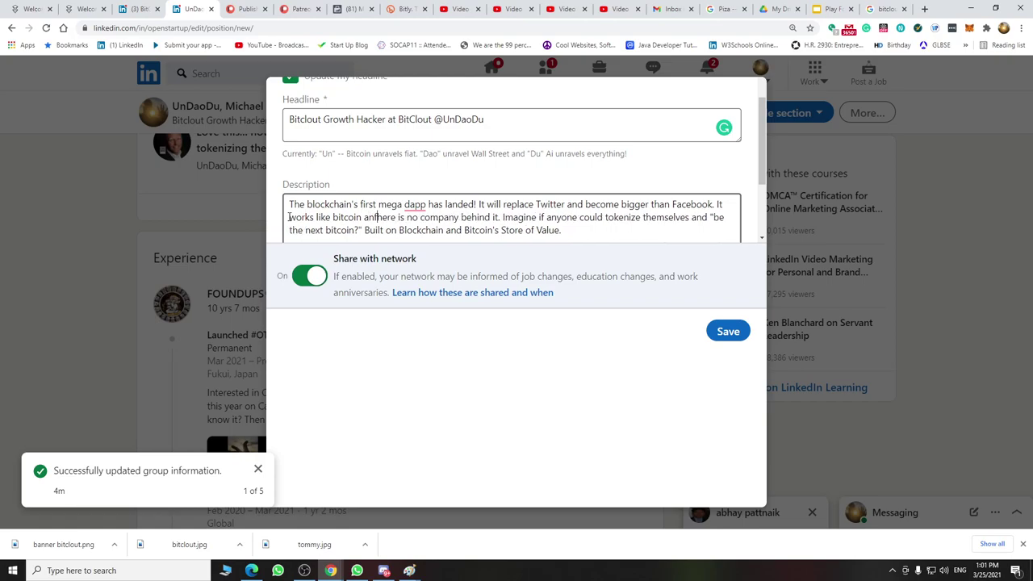
key(shift+Right)
key(shift+Right)
key(shift+Right)
key(shift+Right)
key(shift+Right)
key(shift+Right)
key(shift+Right)
key(shift+Right)
key(shift+Right)
key(shift+Right)
key(shift+Right)
key(shift+Right)
key(shift+Right)
key(shift+Right)
key(shift+Right)
key(shift+Right)
key(shift+Right)
key(shift+Right)
key(shift+Right)
key(shift+Right)
key(shift+Right)
key(shift+Right)
key(shift+Right)
key(shift+Right)
key(shift+Right)
key(shift+Right)
key(shift+Right)
key(shift+Right)
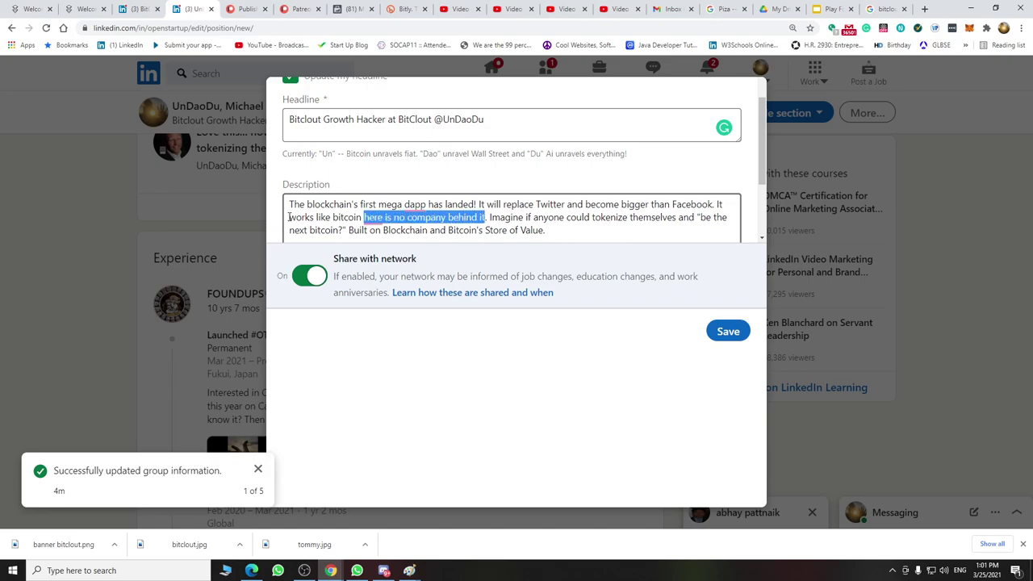
key(BackSpace)
key(BackSpace)
text(, but for )
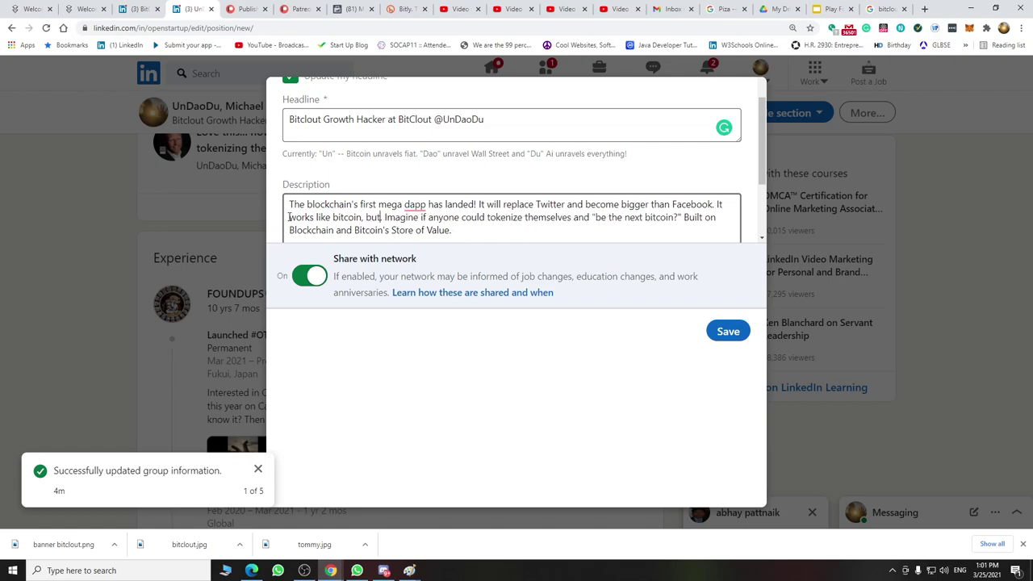
text(si)
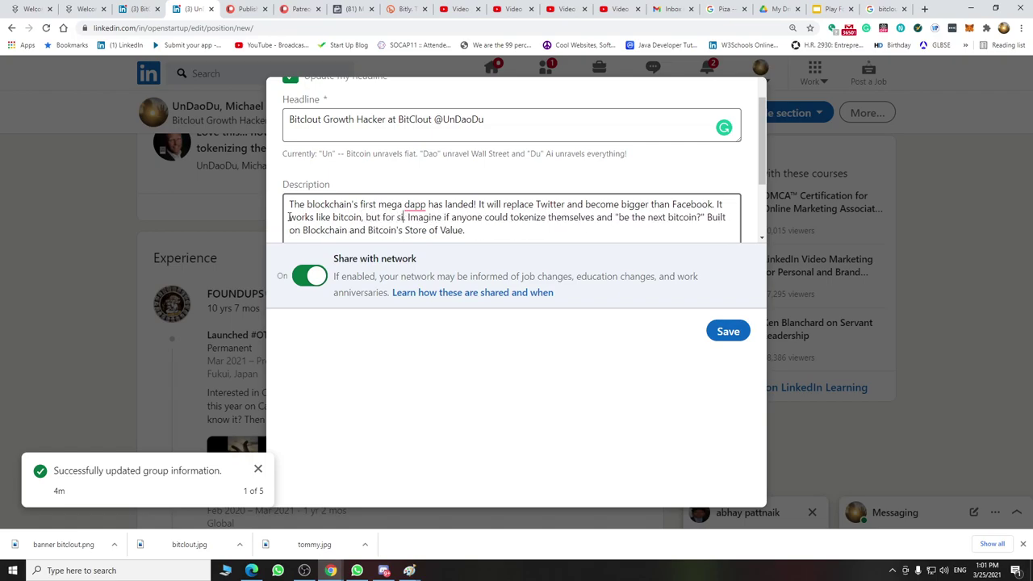
key(BackSpace)
text(ocia)
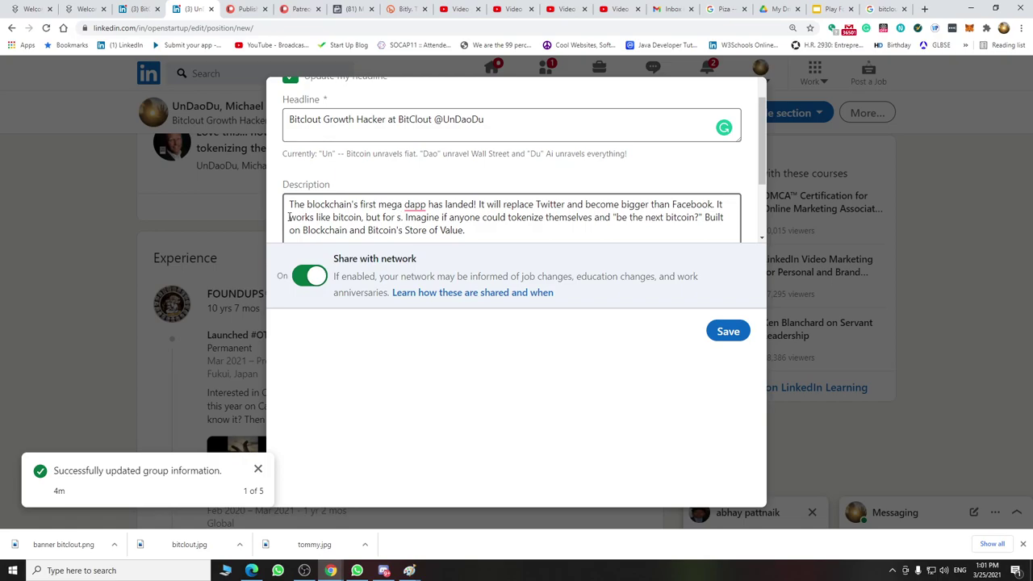
text(l media)
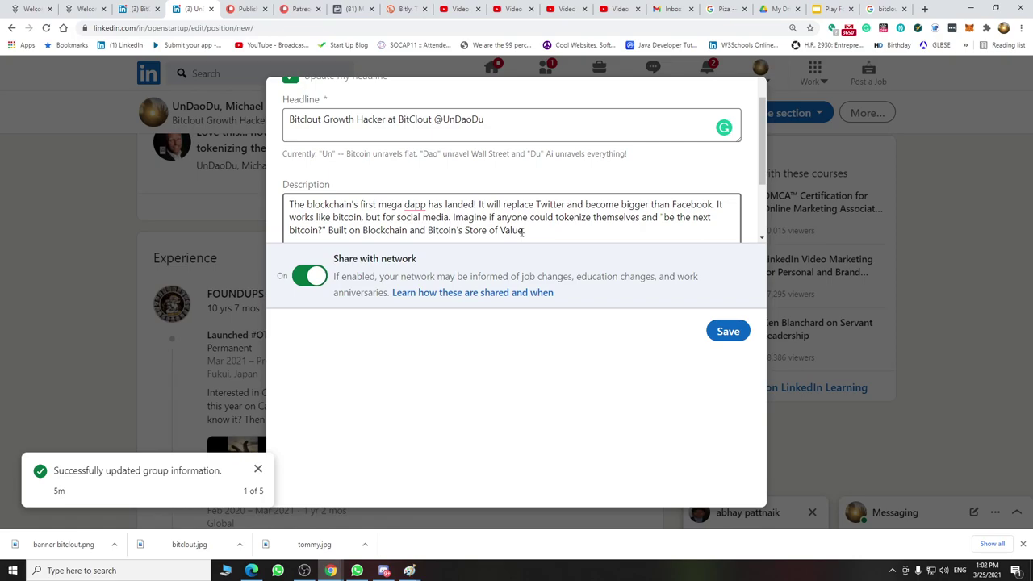
- End that sentence and append 'Well, you can. Welcome to the 5th Age!' to the description
text(.)
click(534, 231)
text(Well)
text(, you can)
text(.)
text(.)
text( Welcome to t)
text(he )
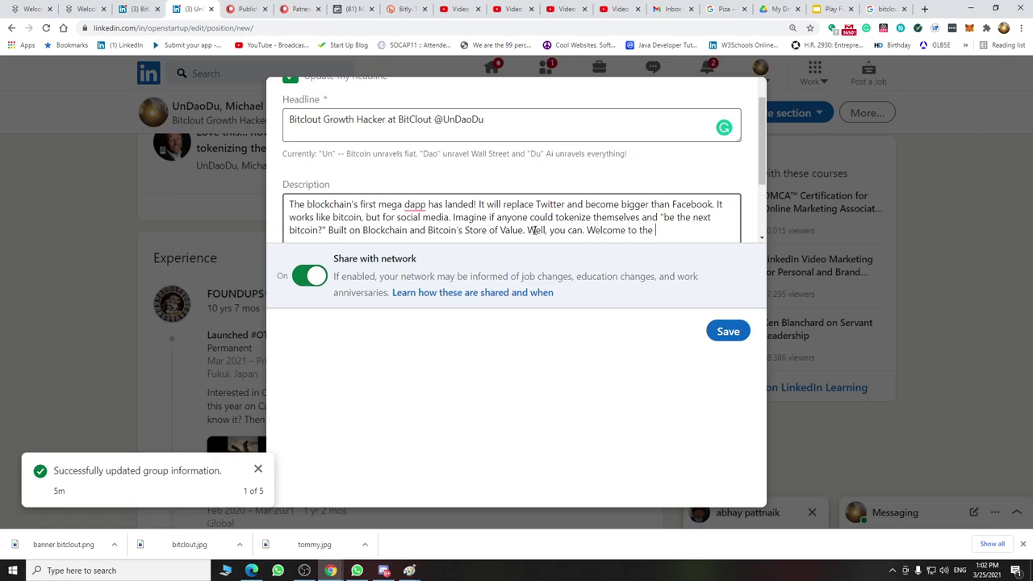
text(5th Age! @Un)
- Add the line 'Use this special invite code to join' followed by the BitClout invite URL
key(BackSpace)
key(BackSpace)
key(BackSpace)
key(Return)
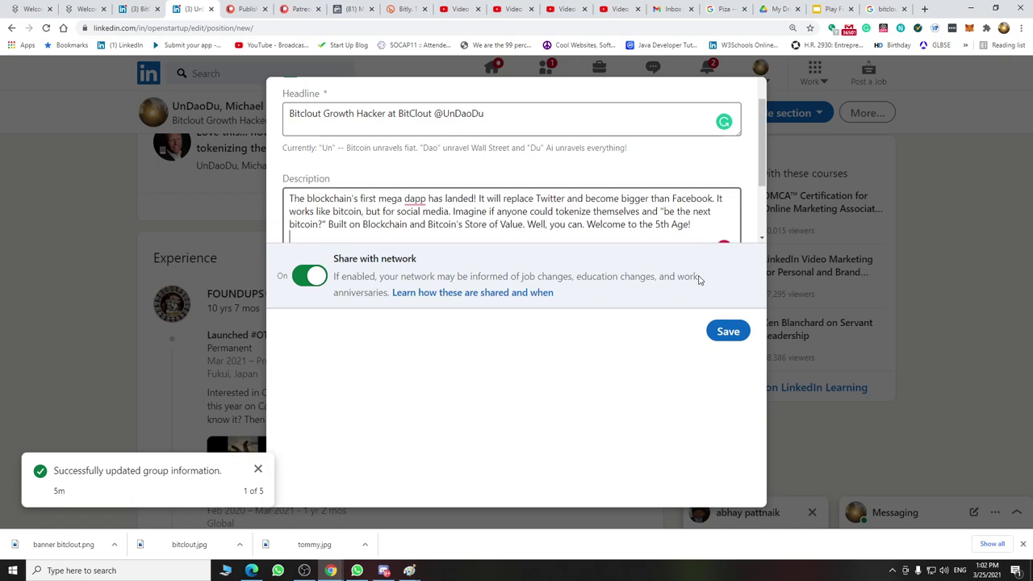
text(Use this )
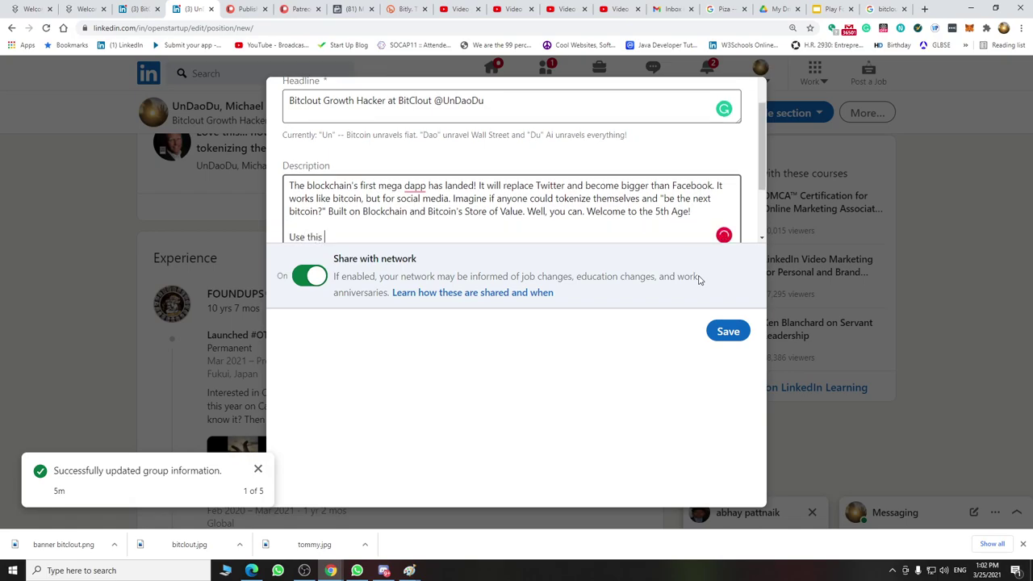
text(code to join)
key(Return)
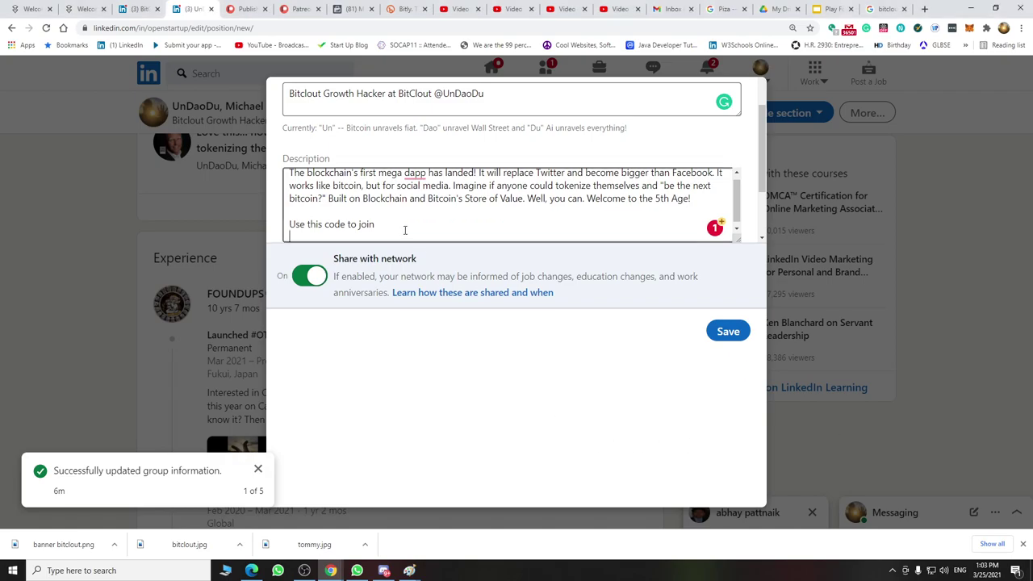
key(ctrl+v)
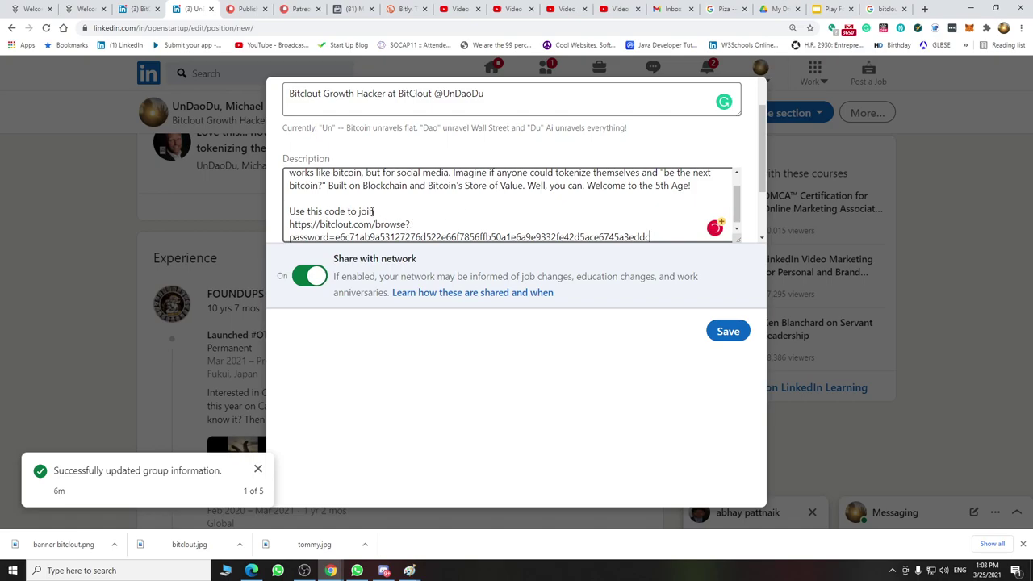
click(324, 211)
text(special invite)
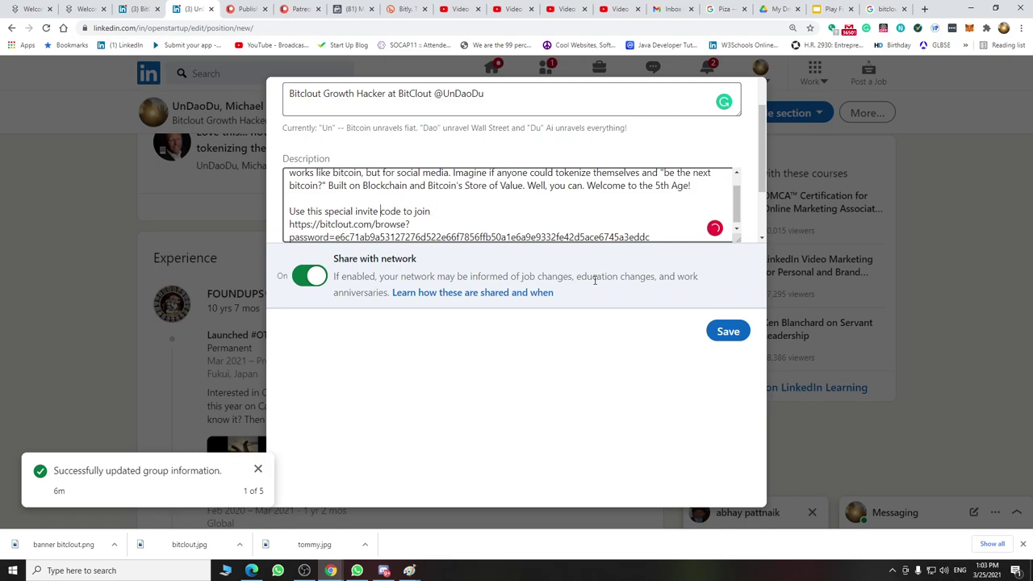
- Copy the invite URL and paste it as the long URL of a new Bitly link
drag(663, 236, 290, 90)
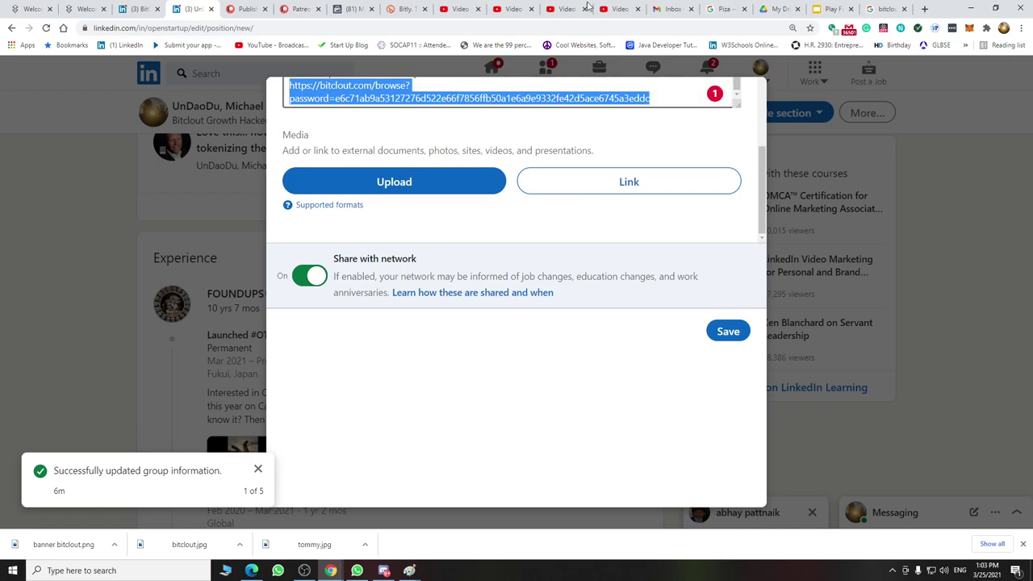
click(407, 10)
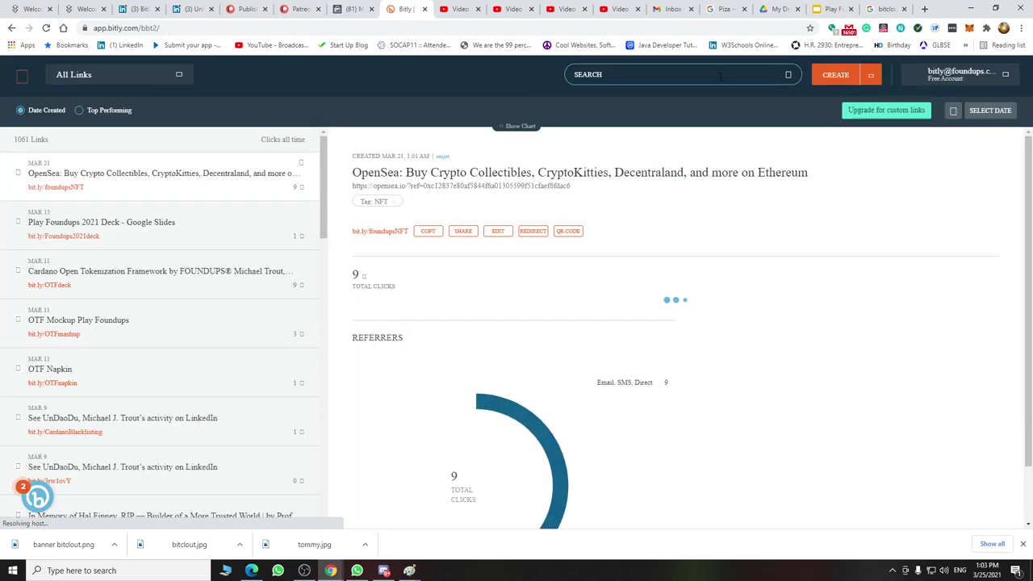
click(856, 82)
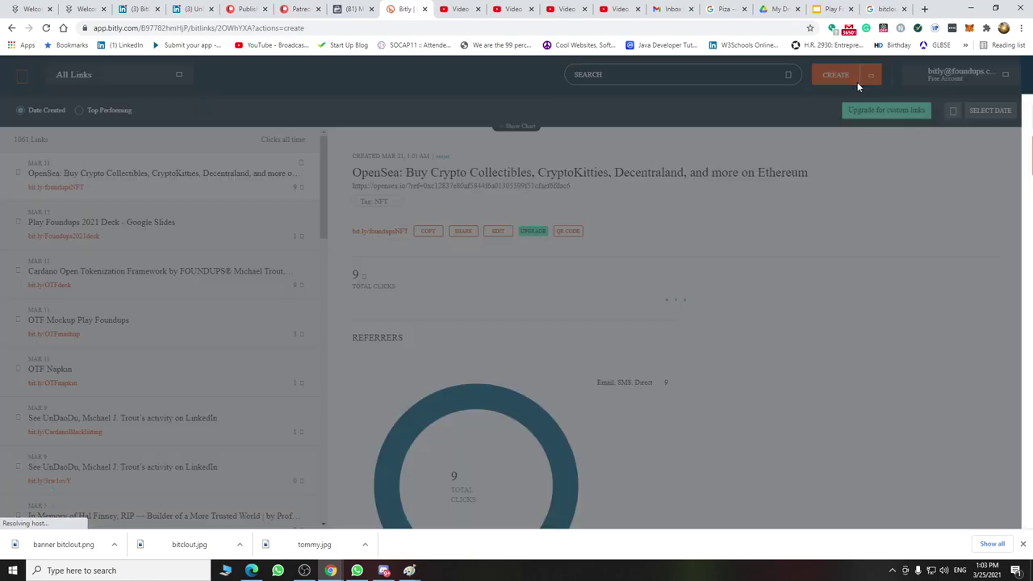
key(ctrl+v)
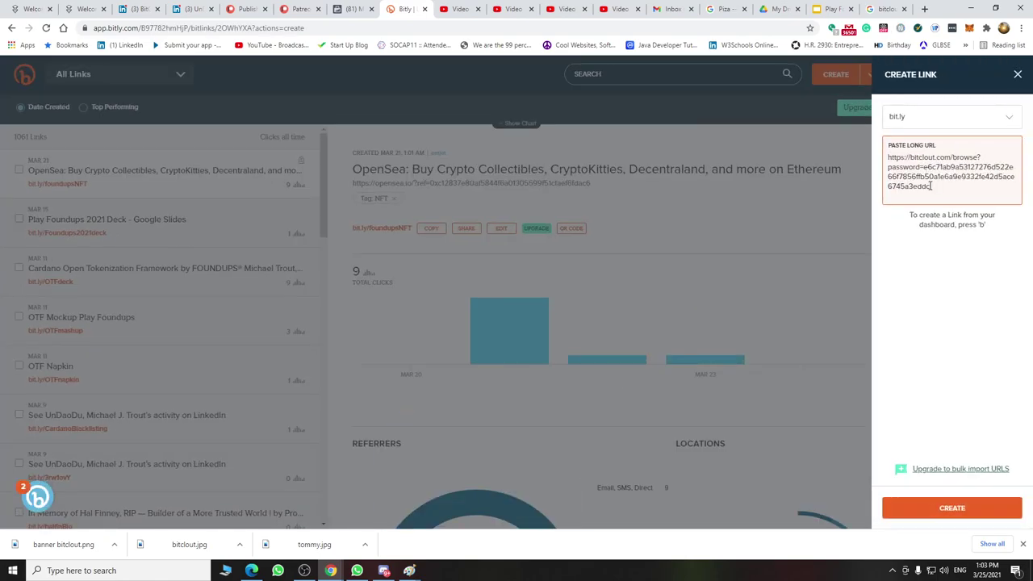
- Title the Bitly link 'Bitclout Invite Code', set its back-half to 'Bitclout', save, and copy it
click(918, 195)
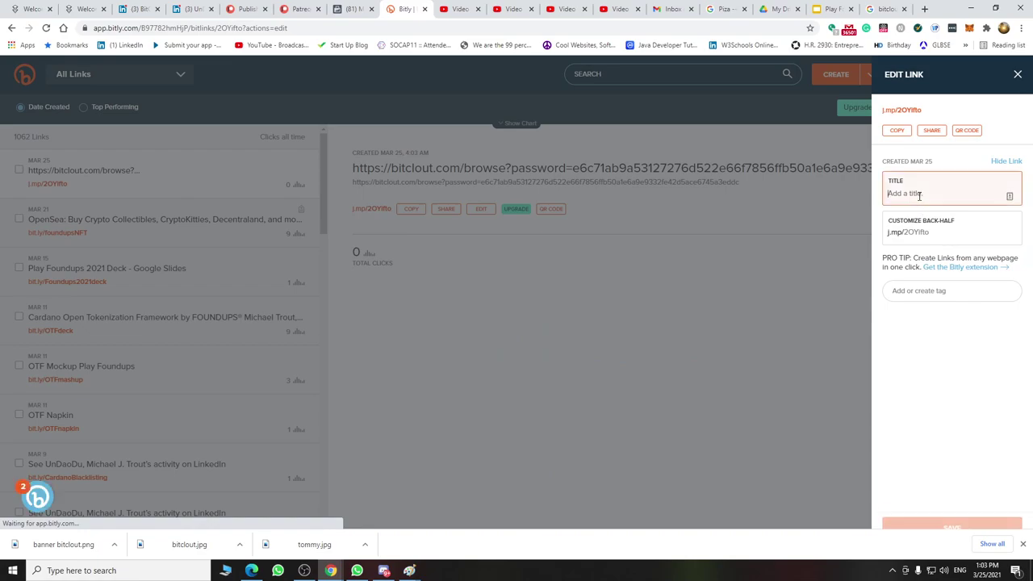
text(Bit)
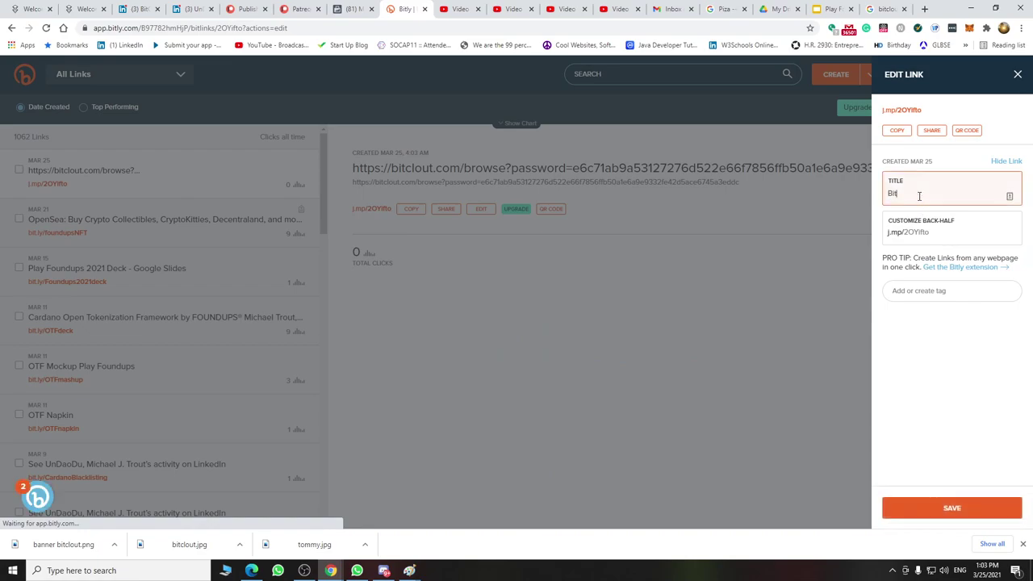
text(clout)
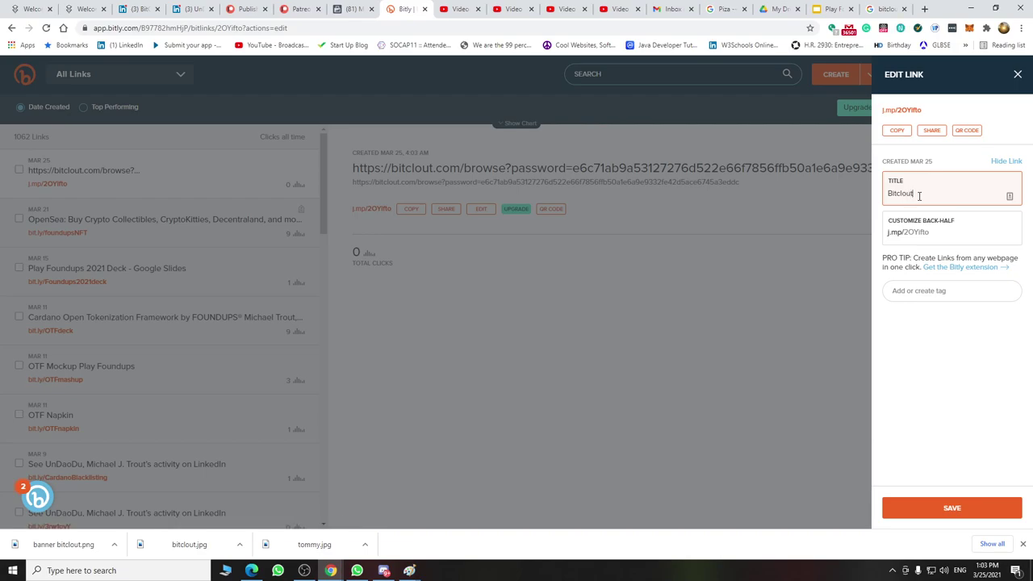
text( Invite Code)
drag(930, 233, 905, 233)
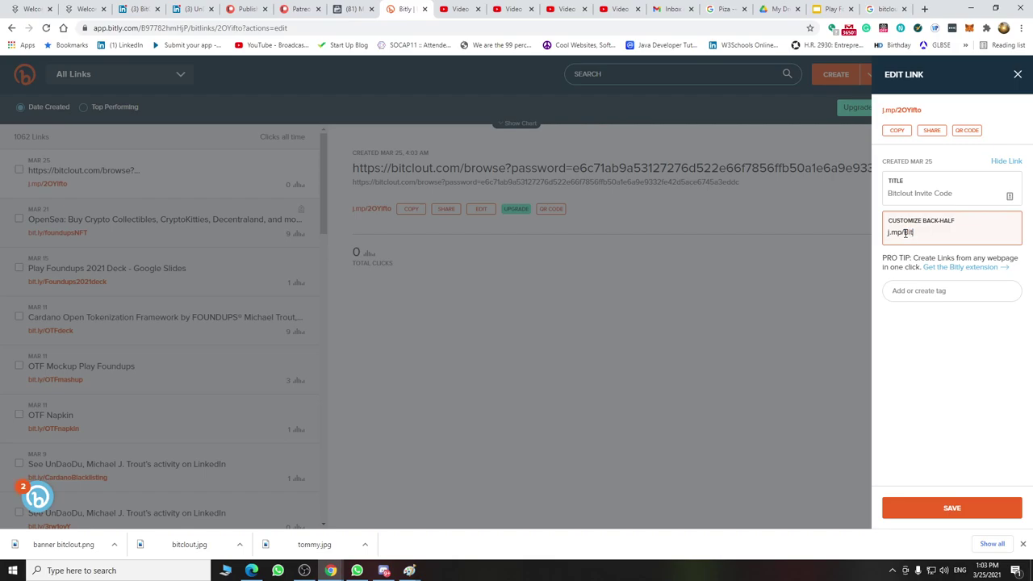
key(Return)
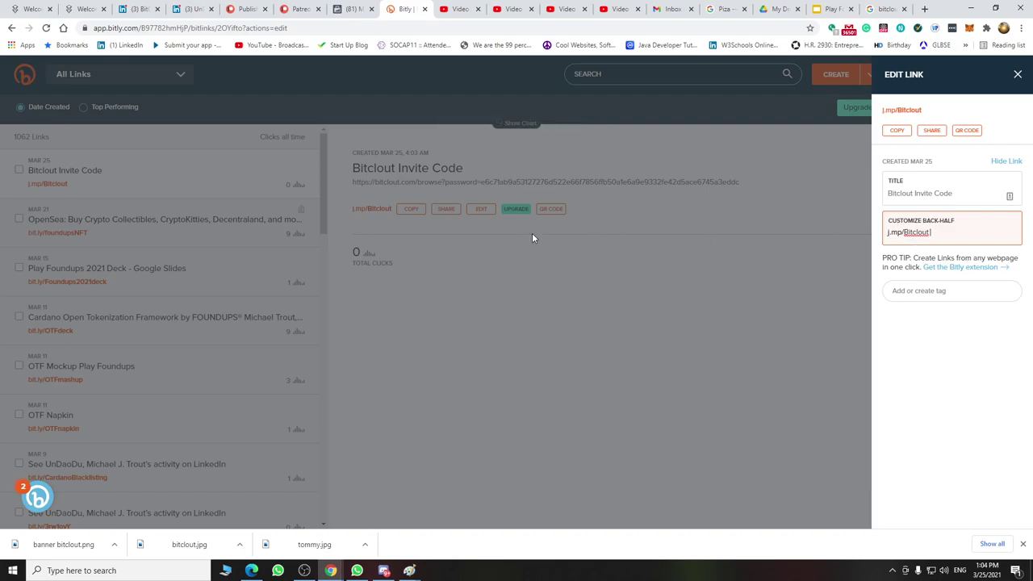
click(897, 131)
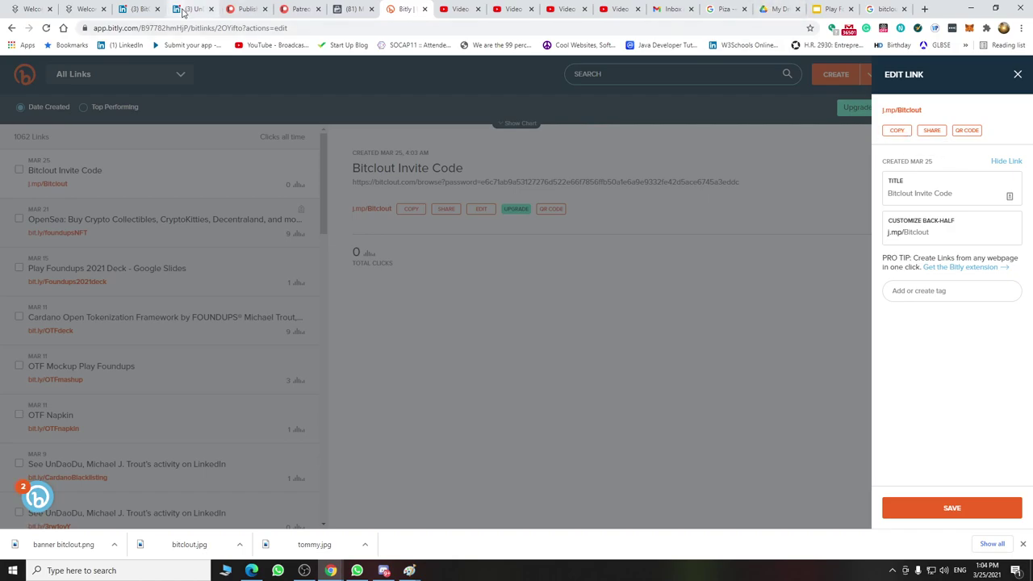
click(137, 9)
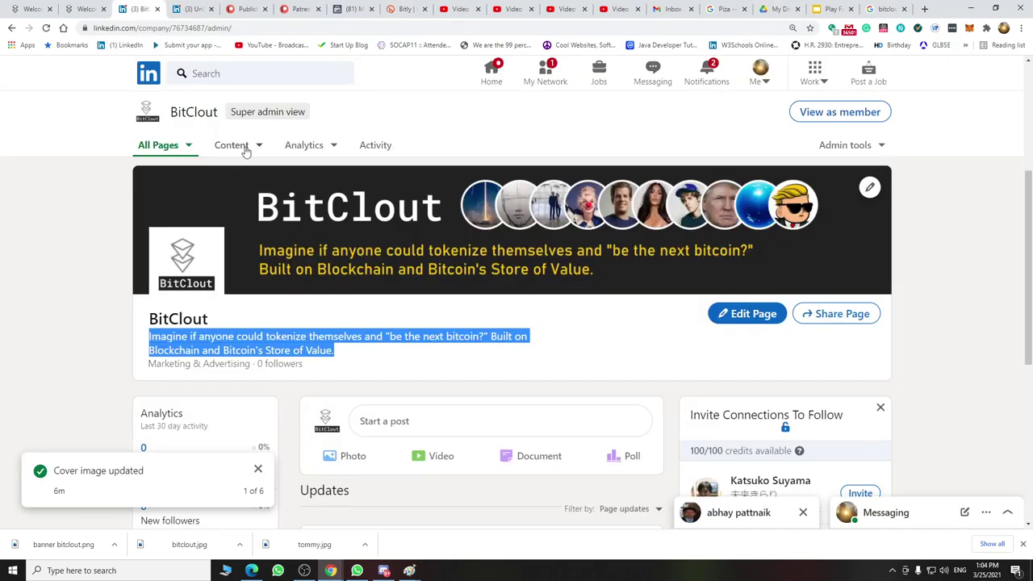
click(194, 11)
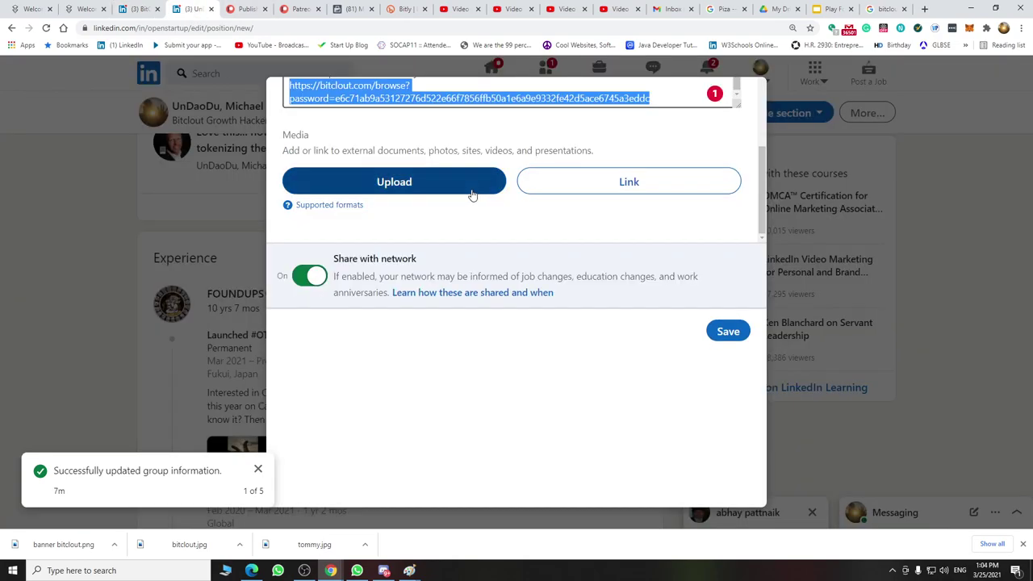
scroll(470, 194, up, 1)
key(ctrl+v)
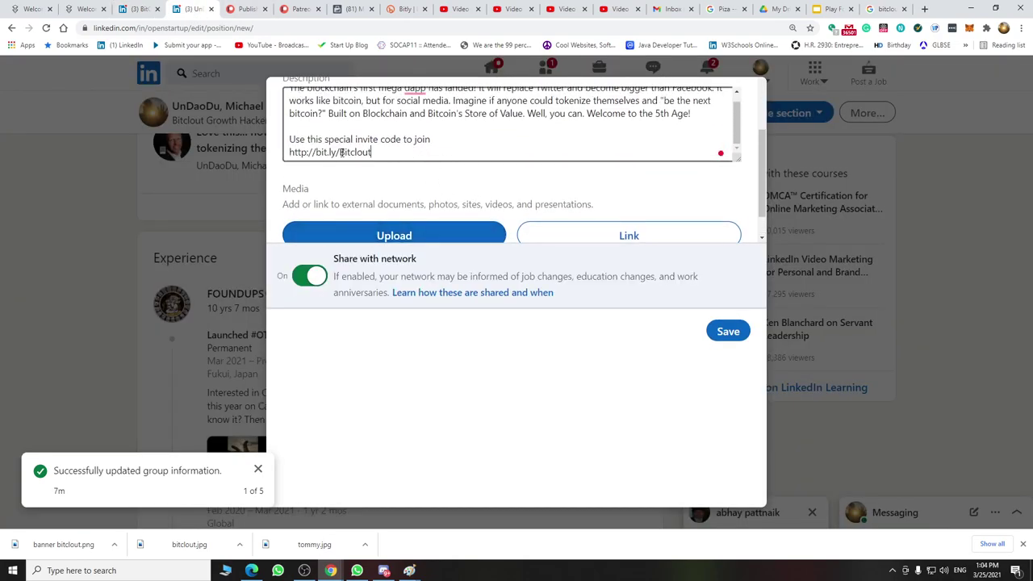
click(290, 152)
key(BackSpace)
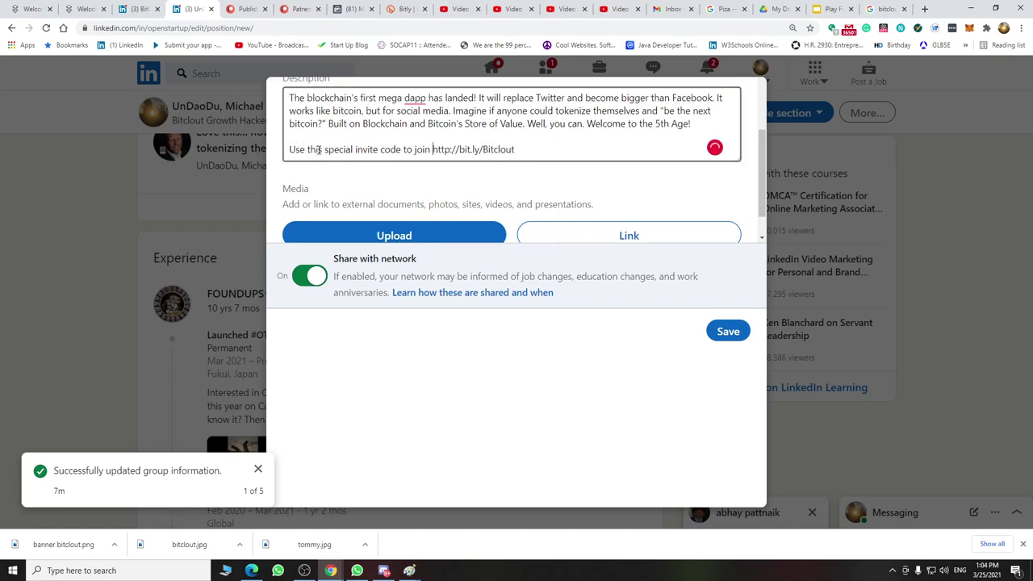
click(306, 150)
text(/share)
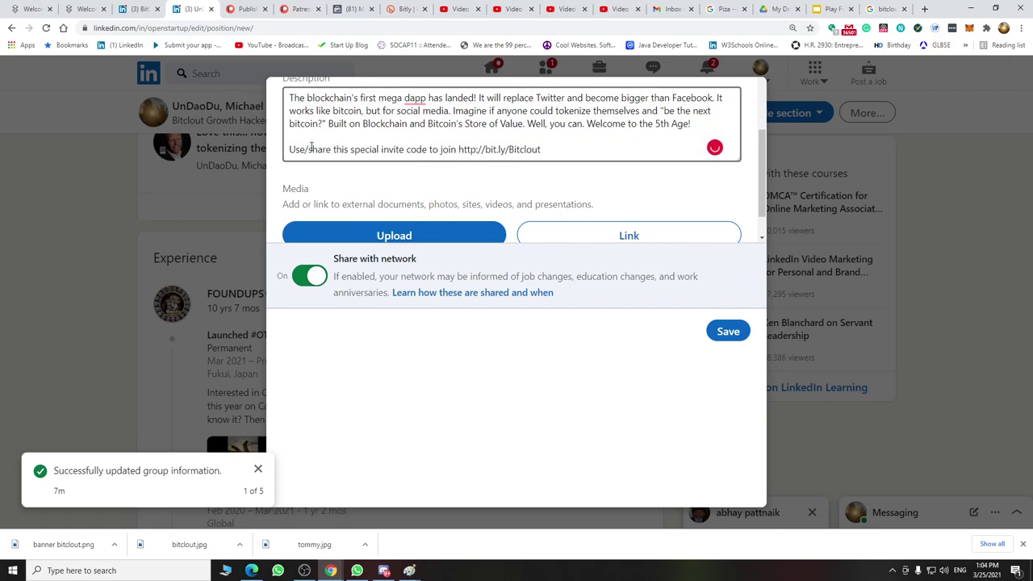
scroll(500, 204, down, 1)
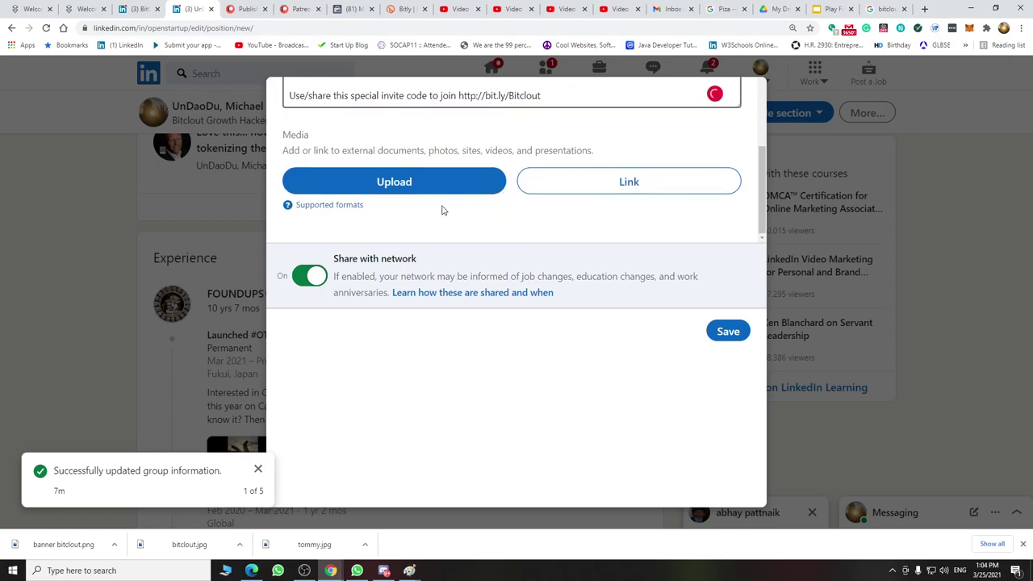
- Copy the BitClout one-pager PDF's web address from Edge for a media link
click(574, 193)
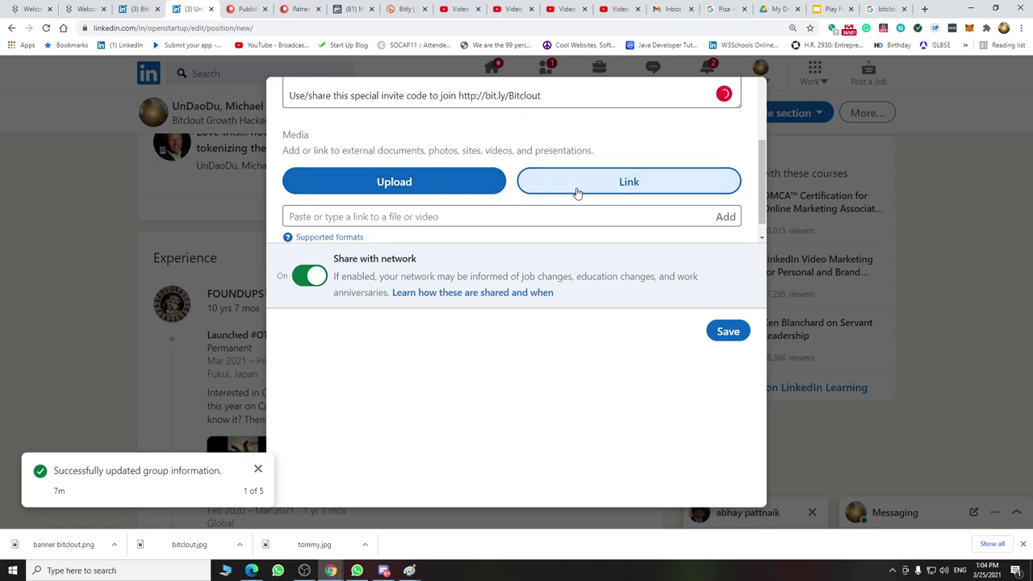
mouse_move(384, 569)
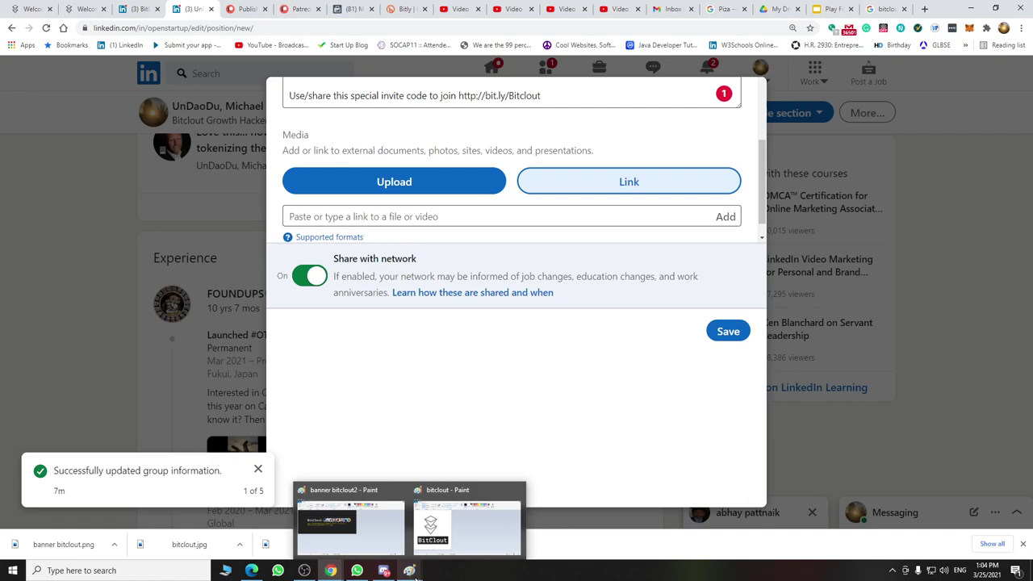
mouse_move(342, 529)
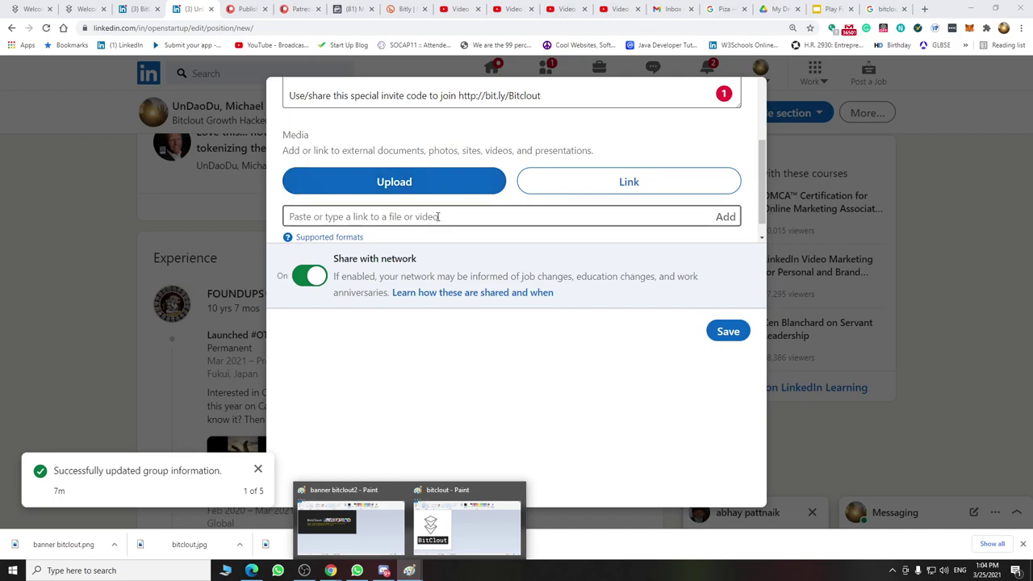
click(651, 184)
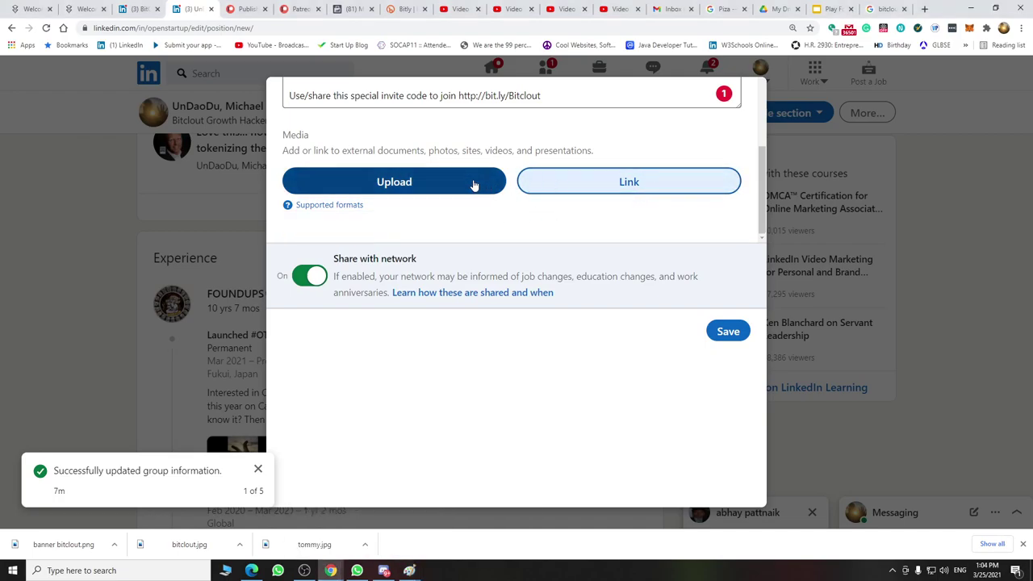
click(572, 185)
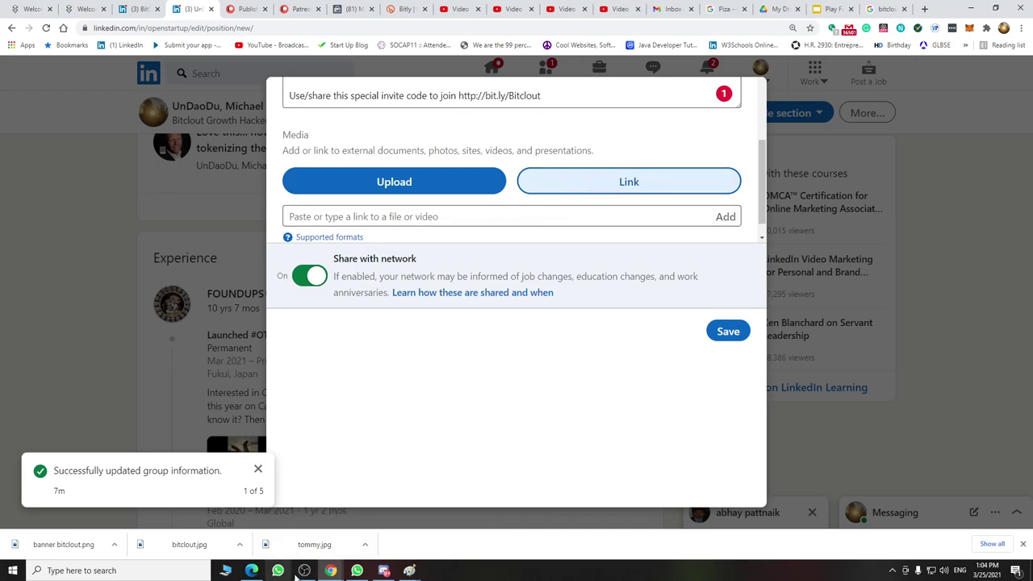
click(252, 570)
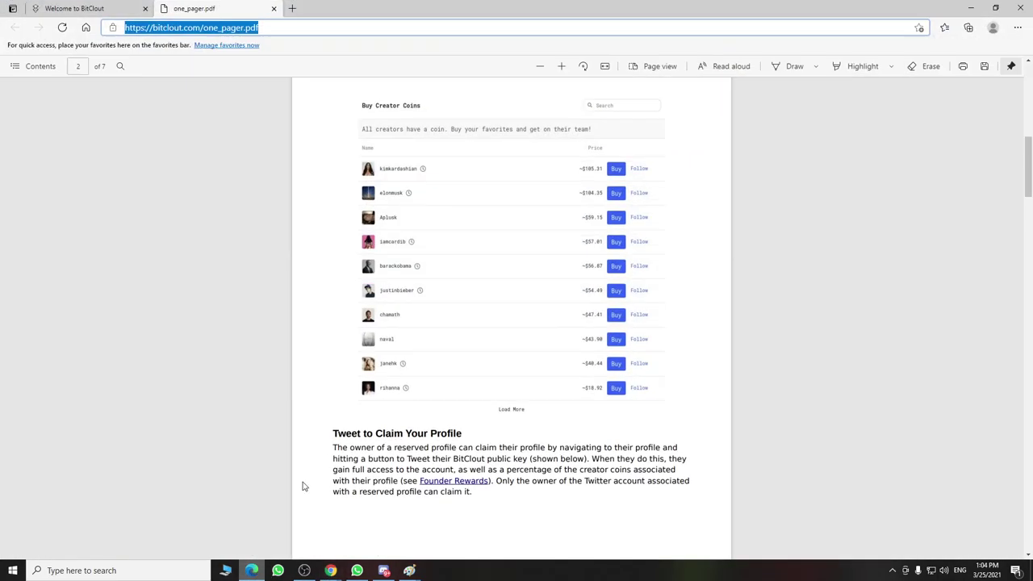
right_click(245, 36)
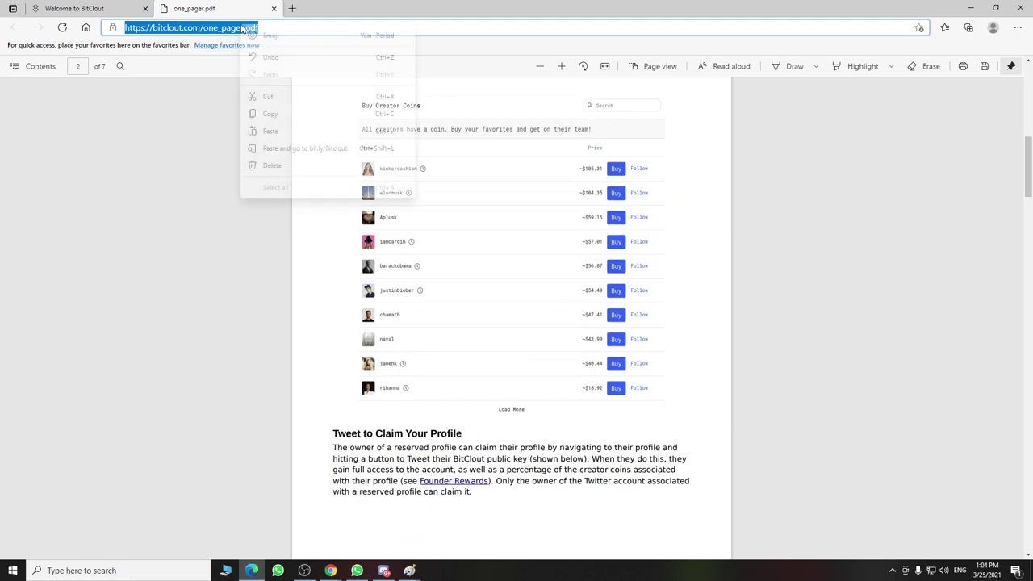
click(272, 114)
- Paste the PDF address as position media, then delete the link after it is rejected
click(970, 8)
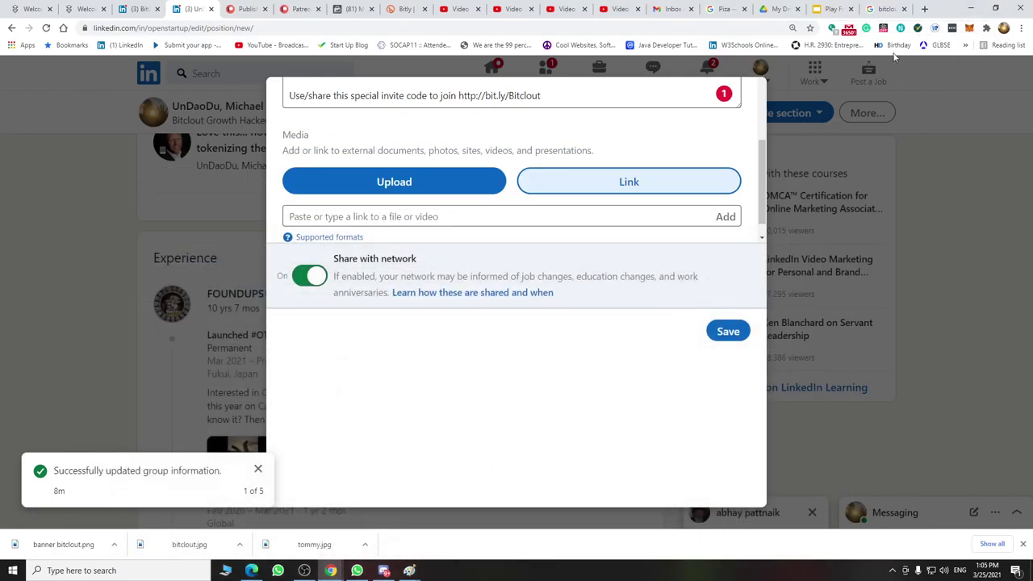
click(540, 216)
key(ctrl+v)
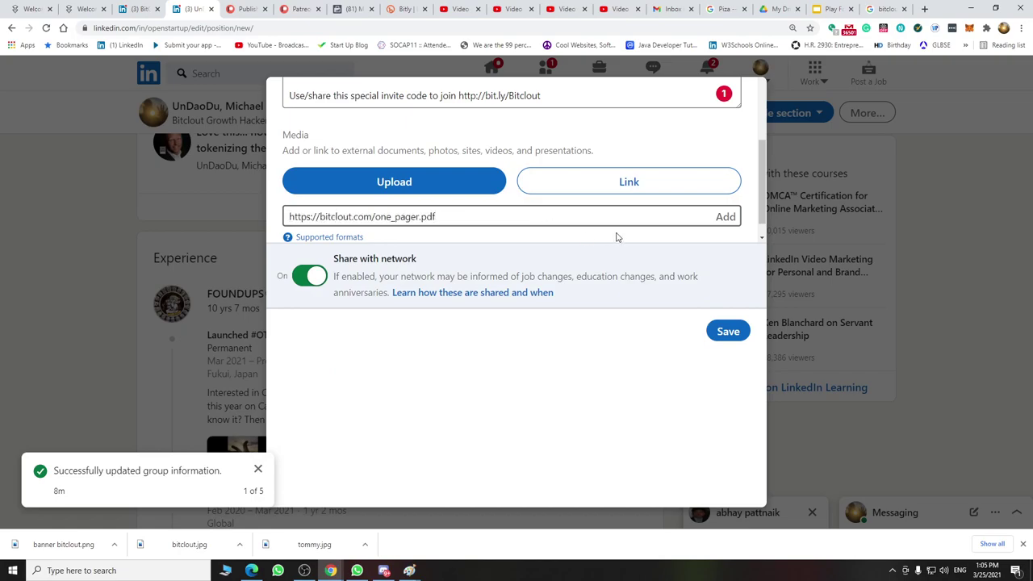
click(723, 218)
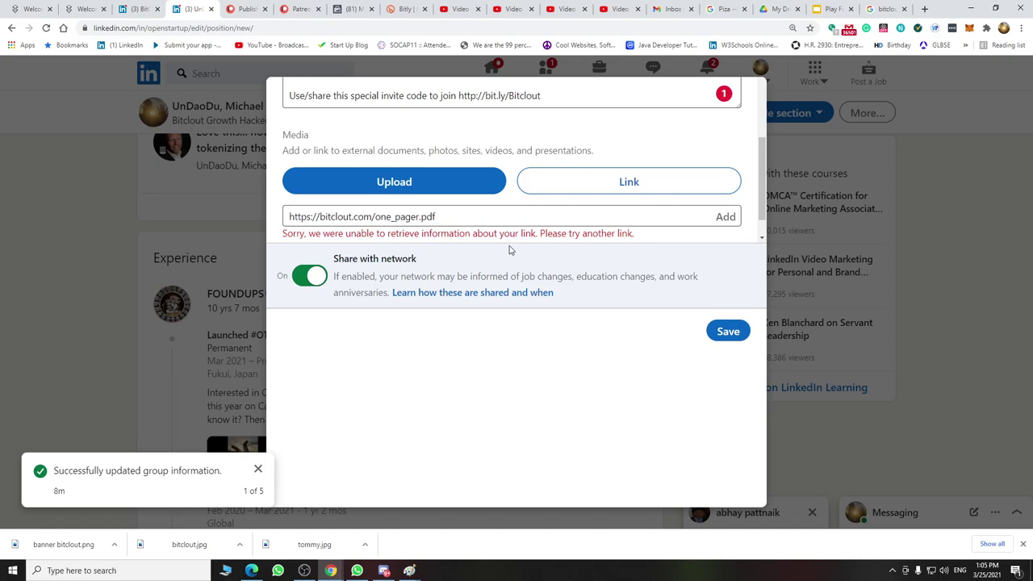
drag(448, 217, 255, 215)
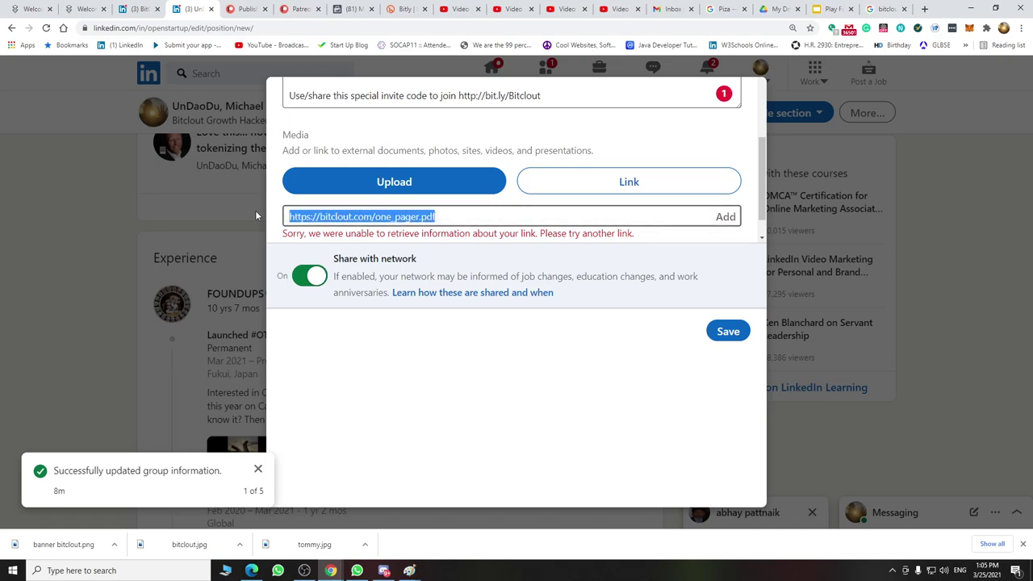
key(BackSpace)
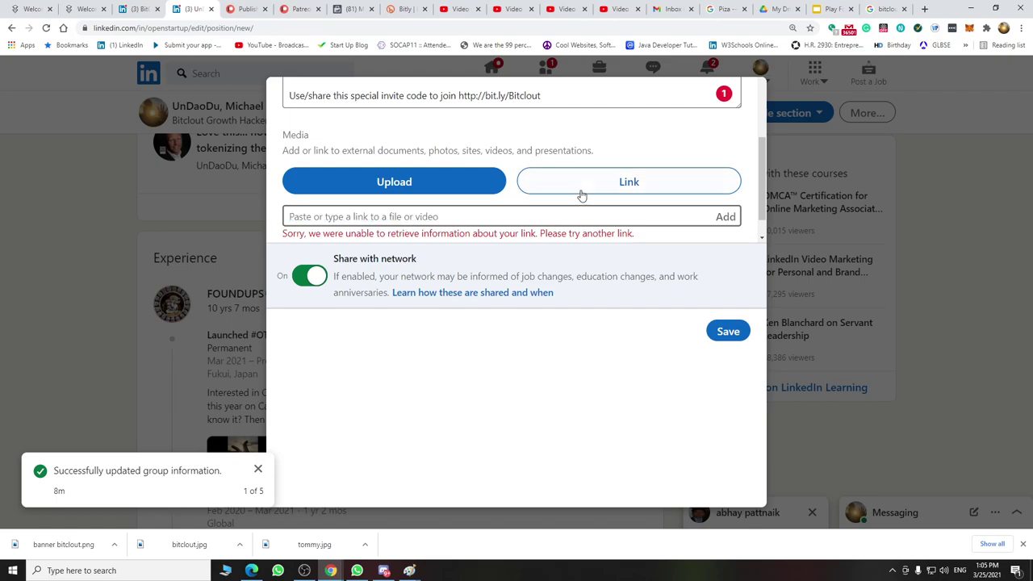
- Upload banner bitclout2.png as position media and enlarge its canvas in Paint
click(429, 184)
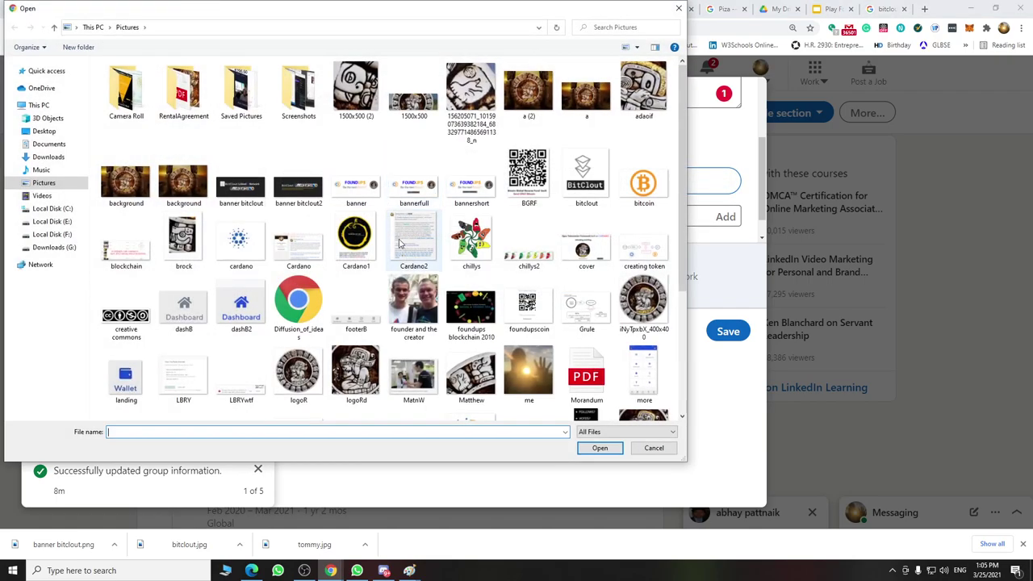
double_click(310, 194)
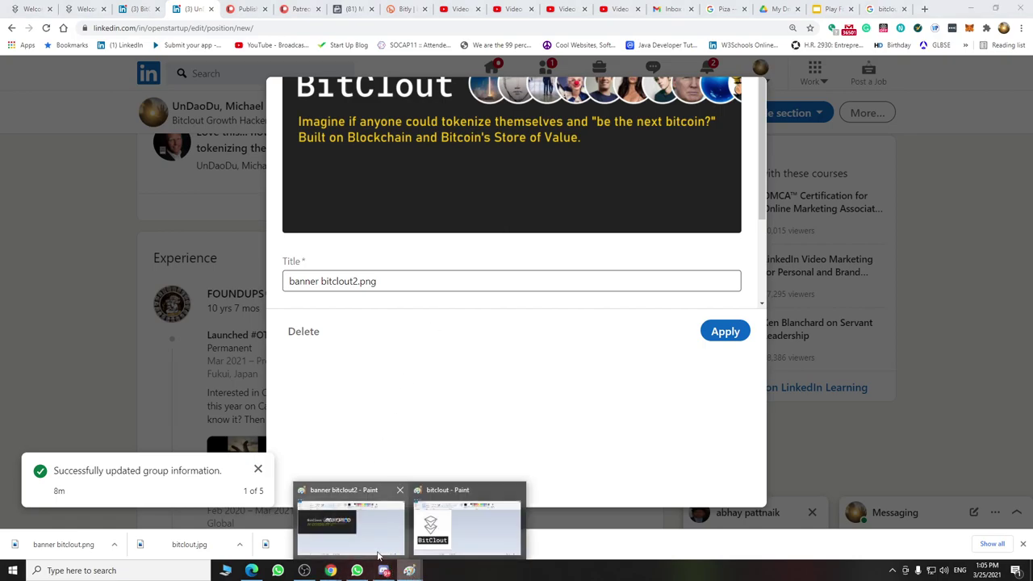
click(365, 549)
drag(524, 352, 664, 444)
- Shift the banner content, fill the white gaps dark, and crop the banner
click(172, 147)
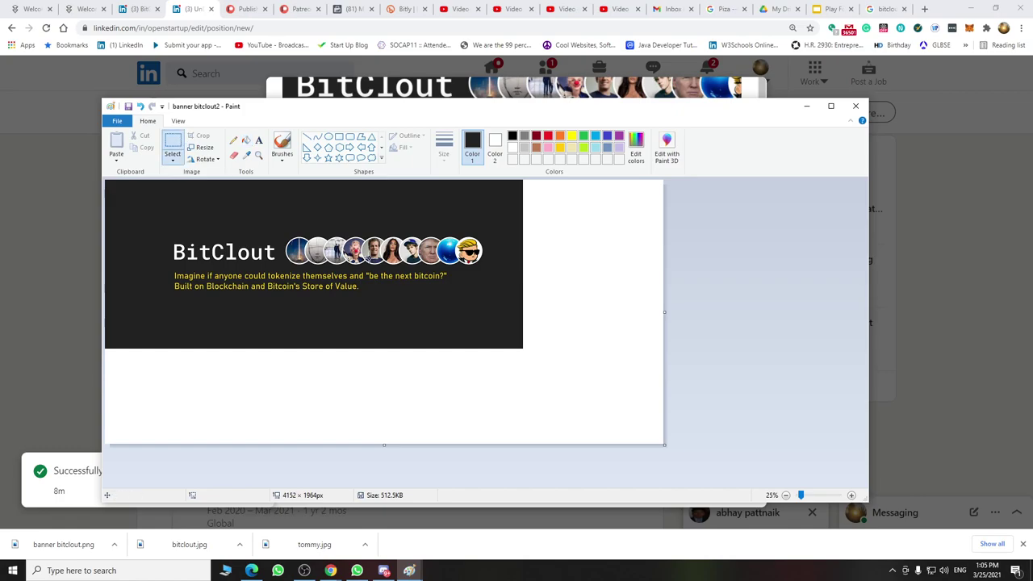
drag(488, 308, 159, 226)
drag(258, 253, 234, 270)
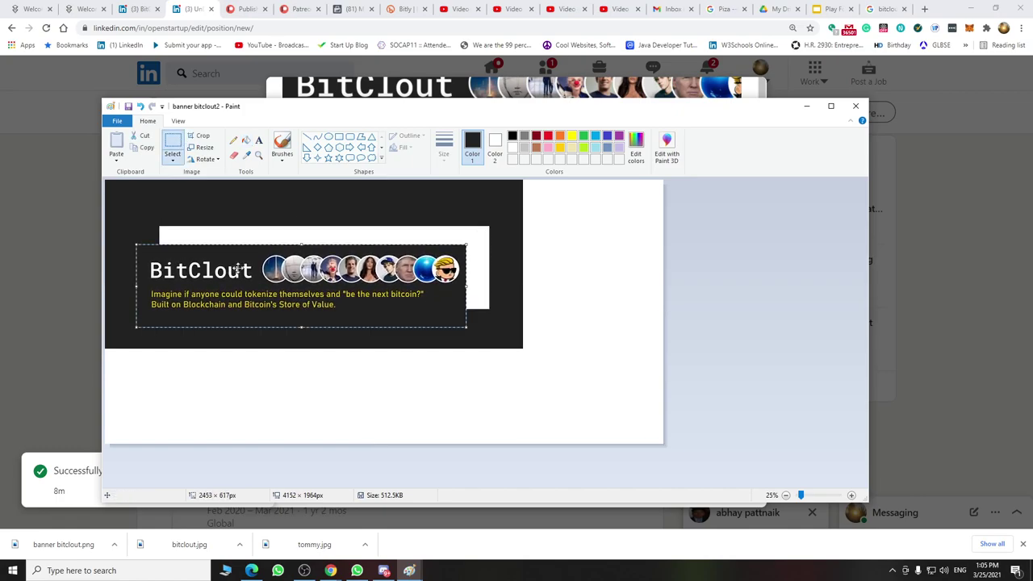
click(246, 140)
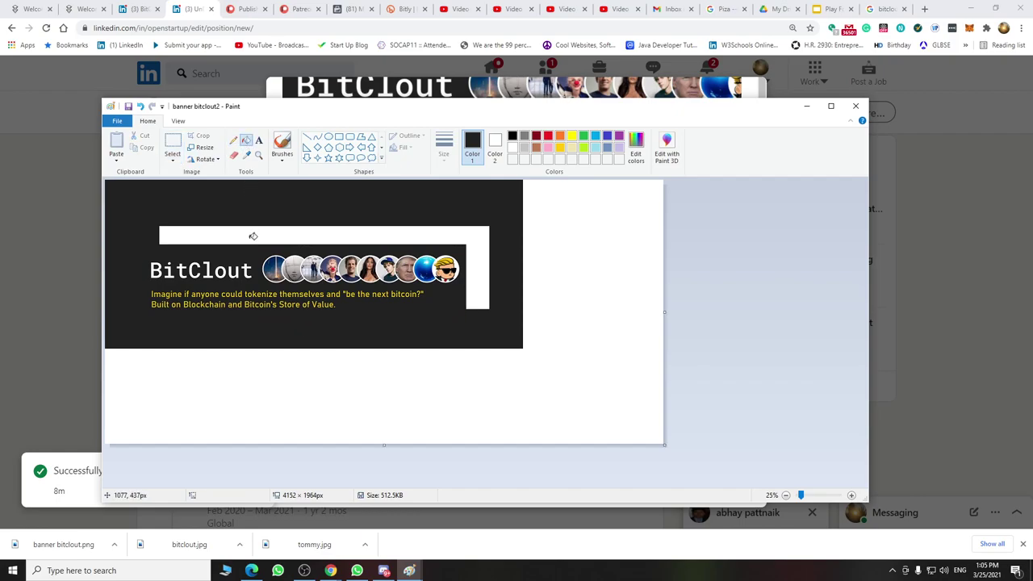
click(253, 236)
click(453, 368)
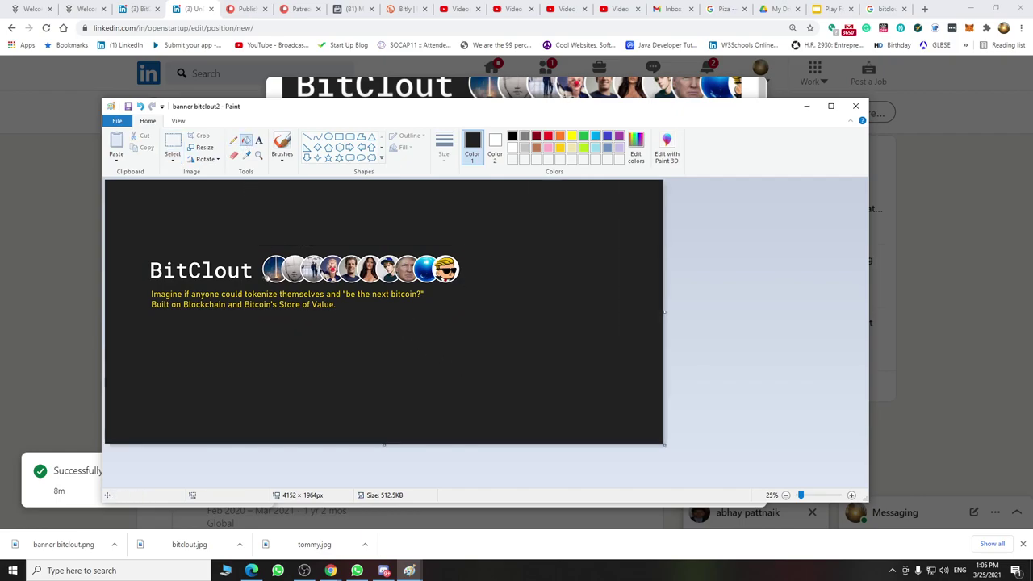
click(172, 145)
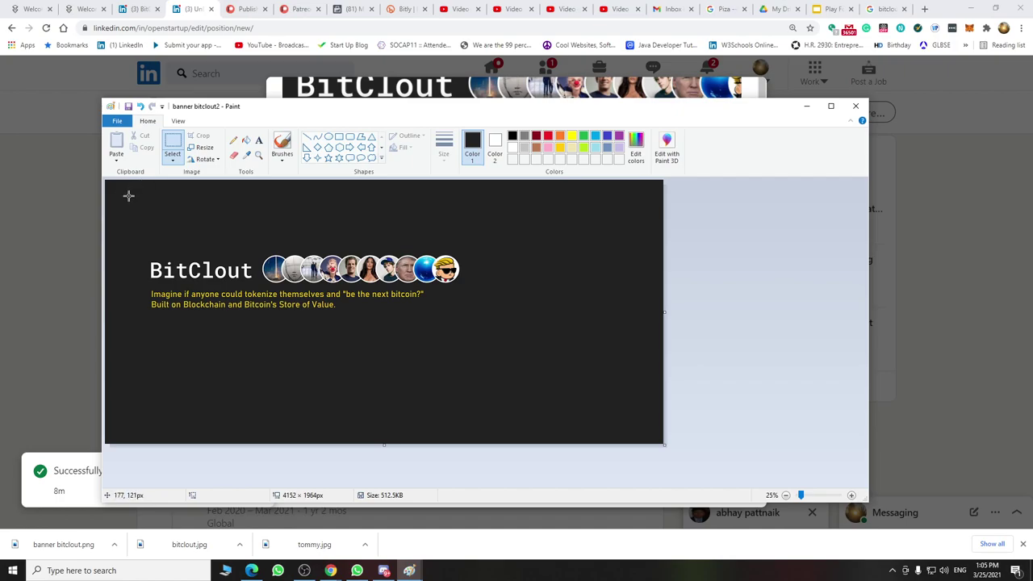
drag(132, 215, 503, 420)
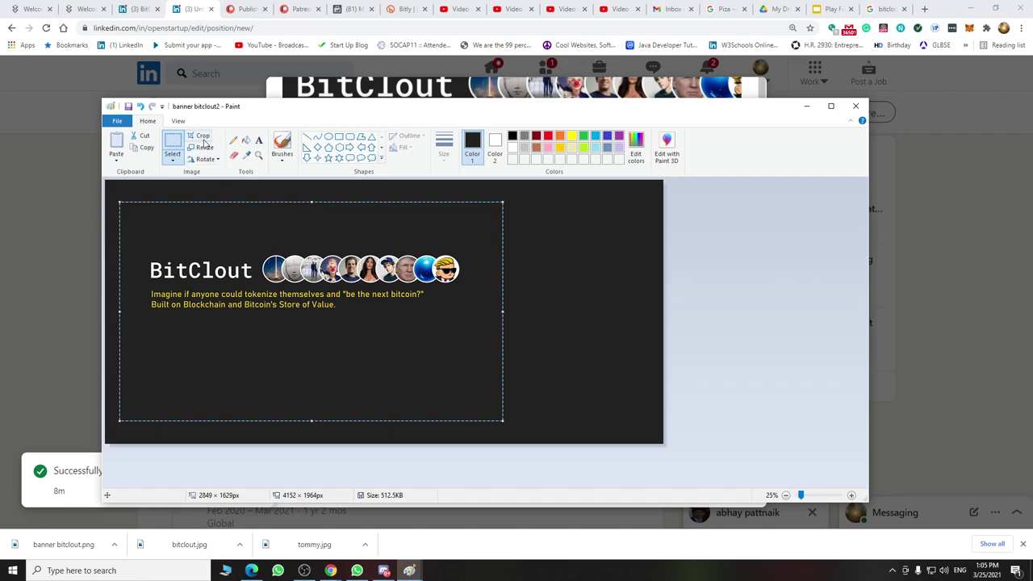
click(199, 136)
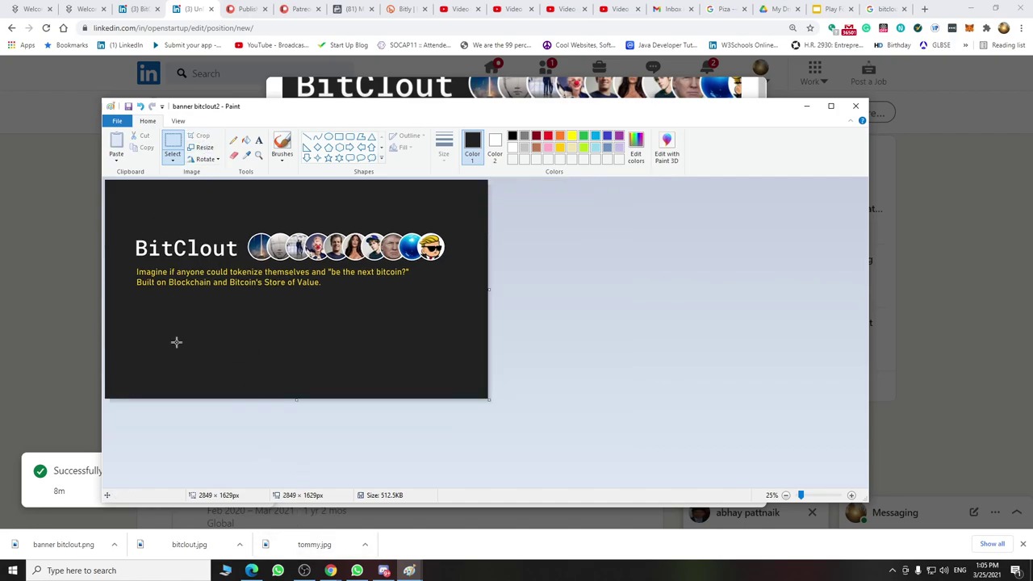
- Copy the BitClout logo from the bitclout image and paste it at the banner's lower right
mouse_move(410, 570)
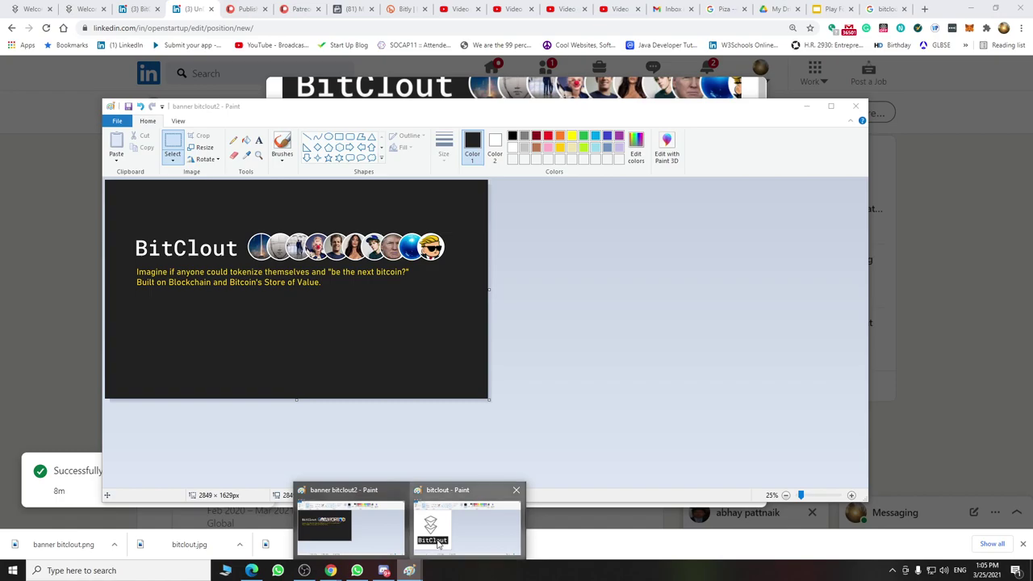
click(440, 542)
mouse_move(125, 197)
mouse_down()
mouse_move(348, 408)
mouse_move(355, 442)
mouse_up()
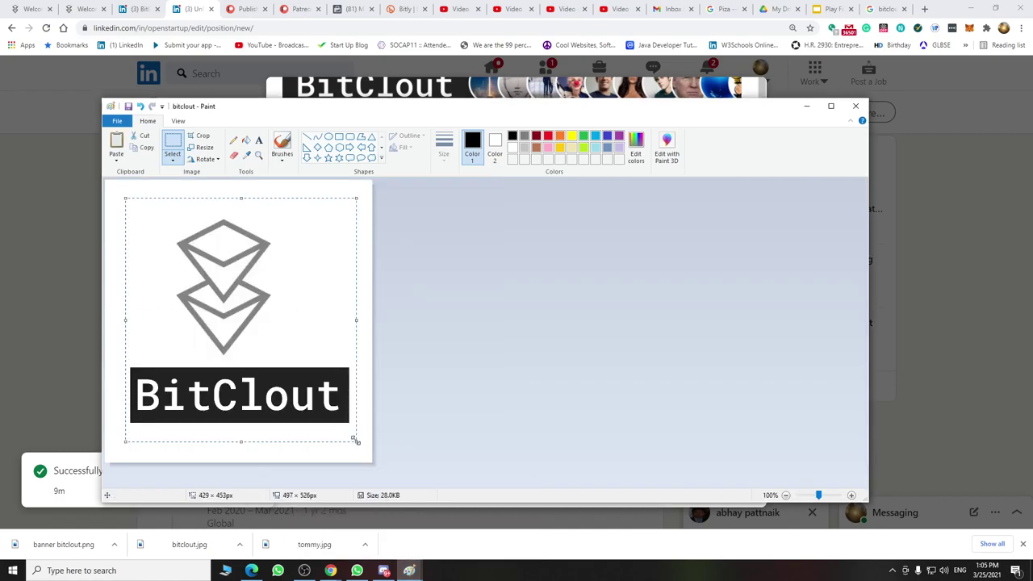
mouse_move(409, 570)
click(376, 537)
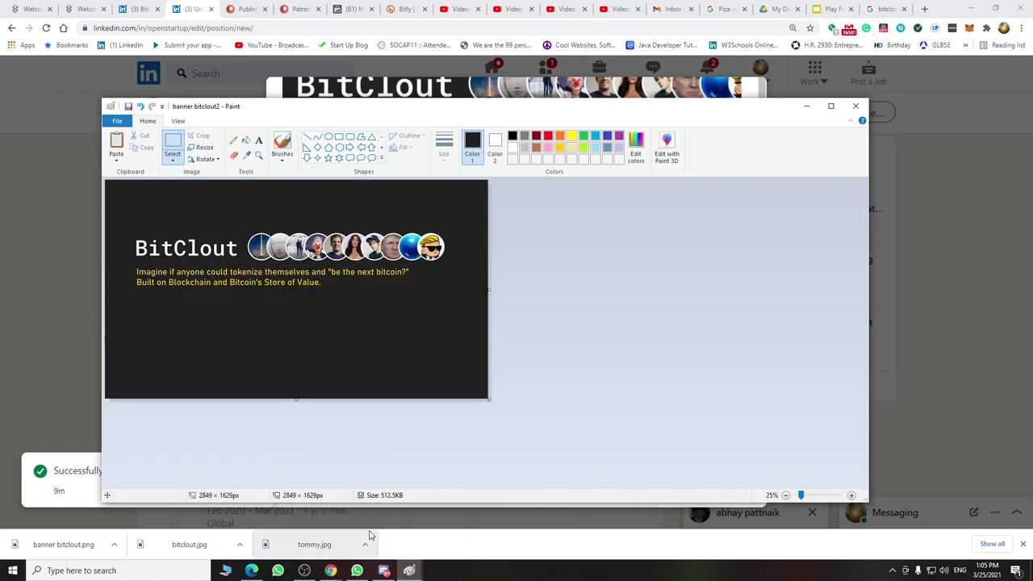
key(ctrl+v)
mouse_move(135, 220)
mouse_down()
mouse_move(275, 333)
mouse_move(273, 347)
mouse_move(376, 335)
mouse_move(266, 350)
mouse_move(445, 355)
mouse_up()
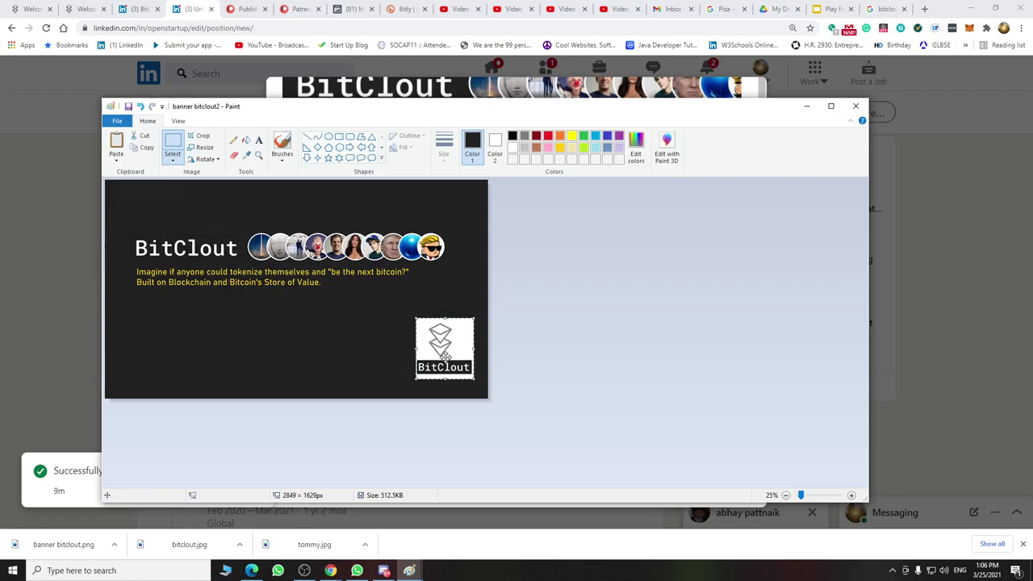
click(462, 292)
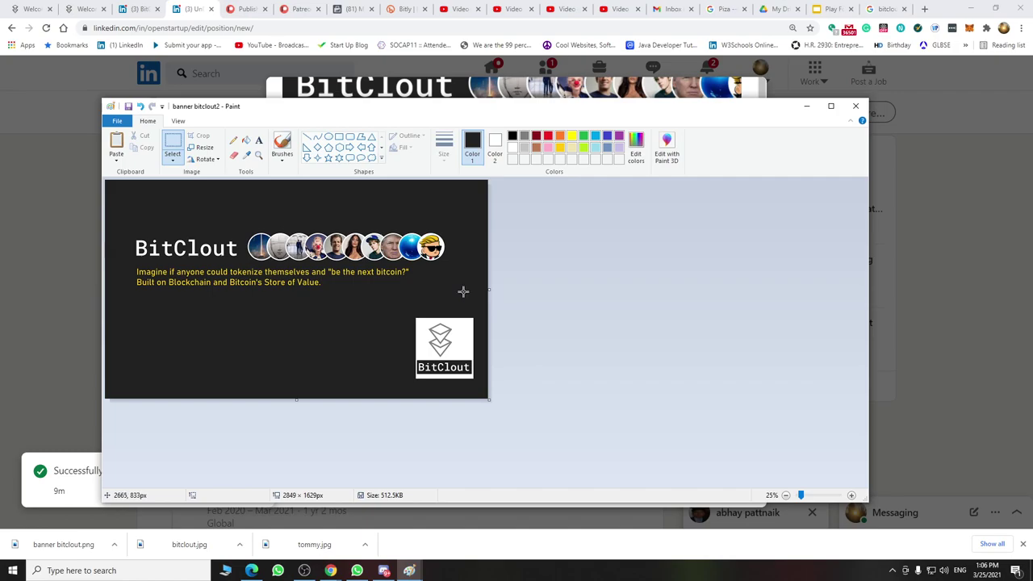
- Undo the logo placement, crop and fills, returning to the white-margin layout
click(139, 106)
click(139, 106)
click(141, 107)
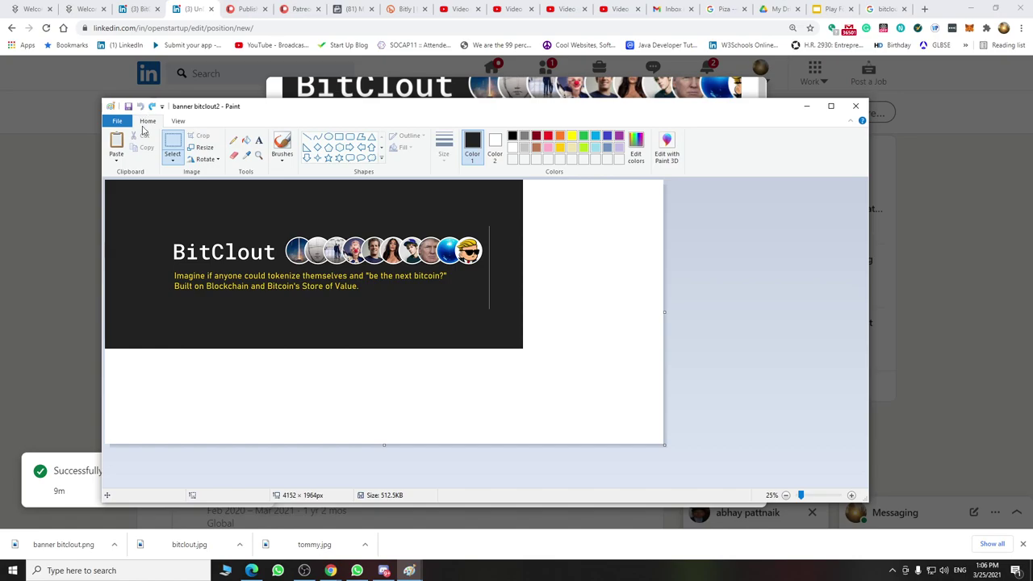
key(ctrl+z)
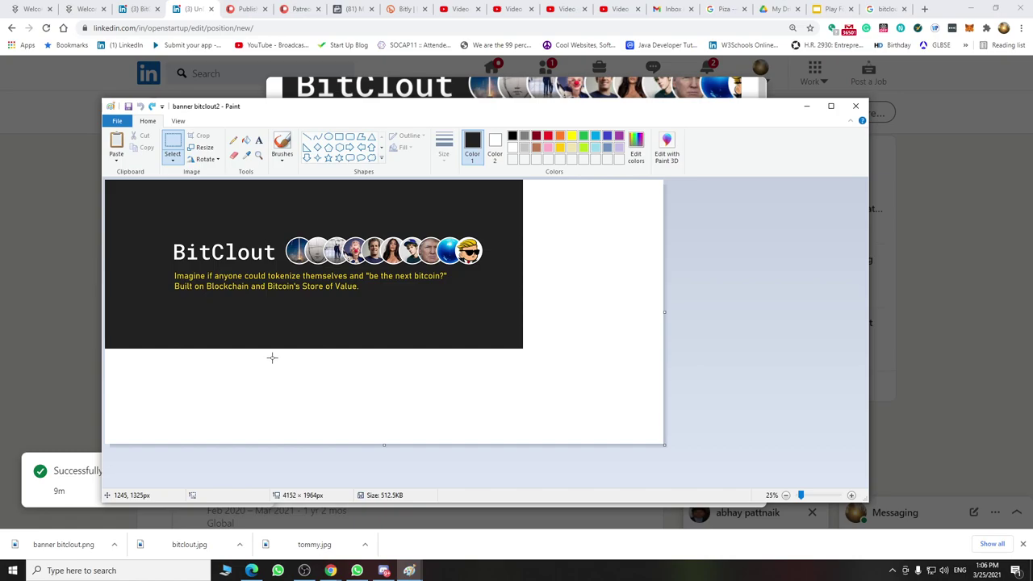
- Paste the BitClout logo beside the BitClout title, then bring up the bitclout logo image
key(ctrl+v)
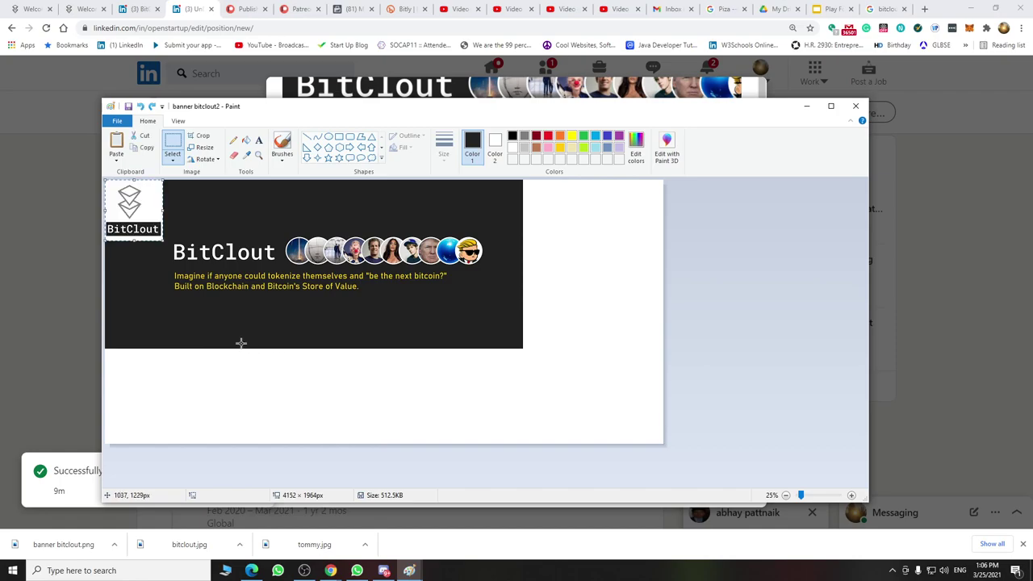
drag(137, 203, 145, 254)
click(409, 570)
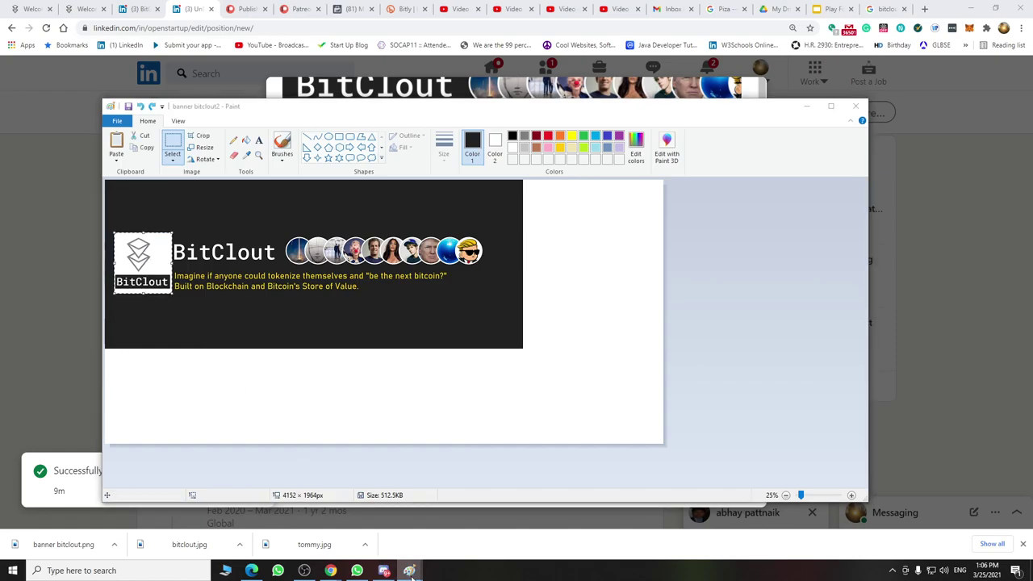
click(436, 548)
click(406, 363)
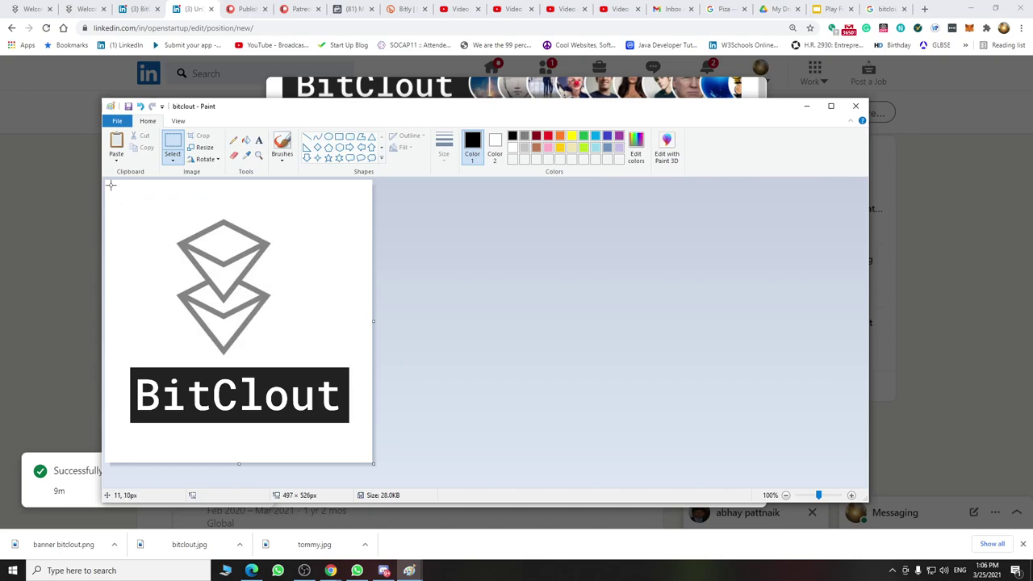
- Select the whole BitClout logo in the bitclout image
drag(125, 208, 284, 360)
drag(234, 311, 249, 312)
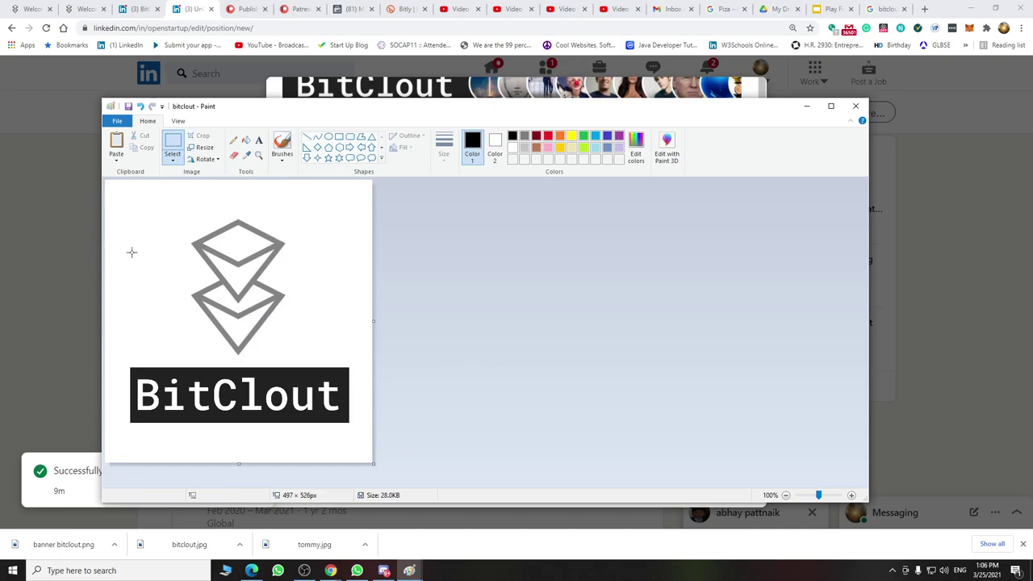
drag(110, 186, 363, 453)
- Paste the logo on the banner just left of the BitClout title, then return to the company page
mouse_move(409, 568)
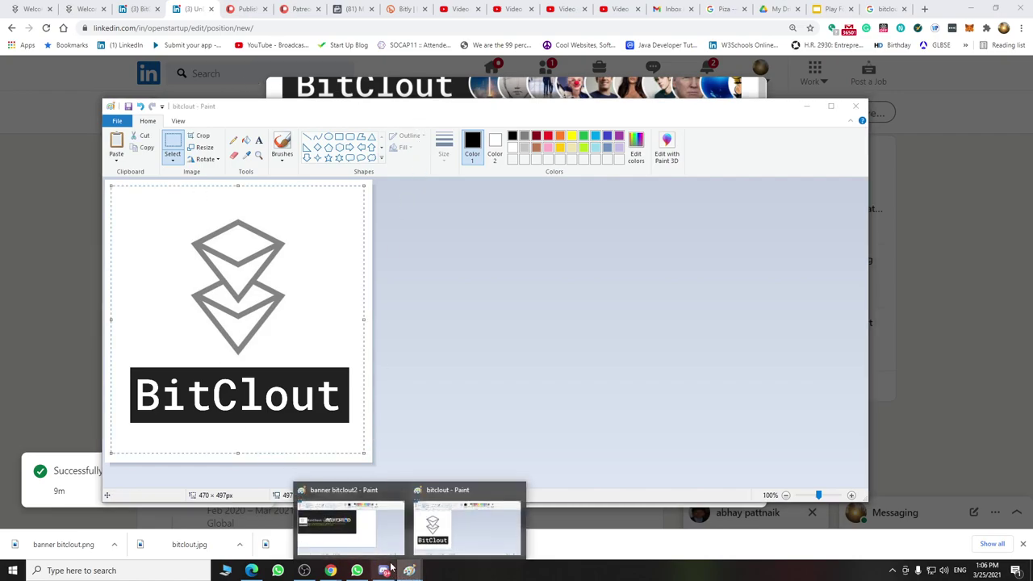
click(350, 520)
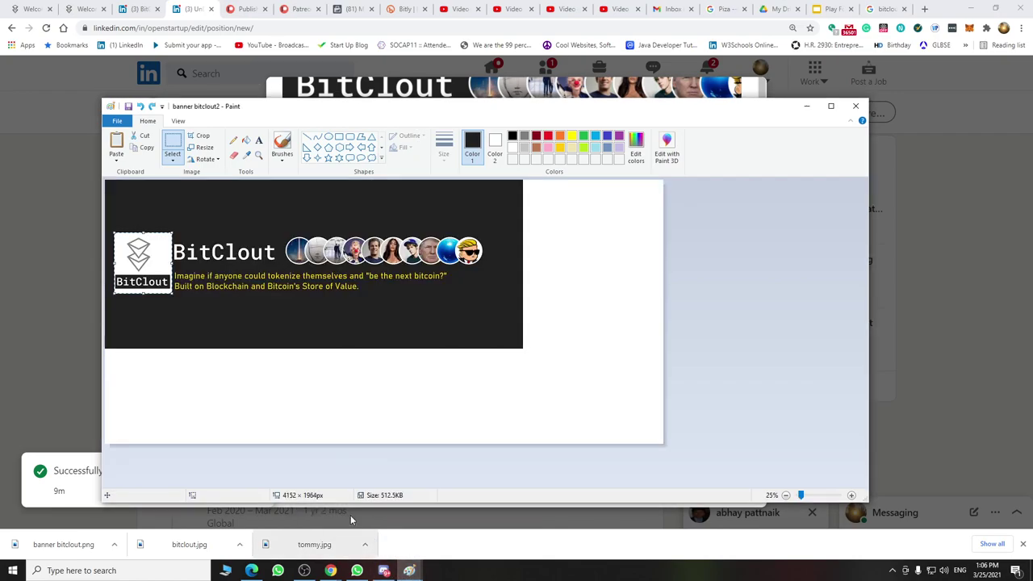
click(282, 396)
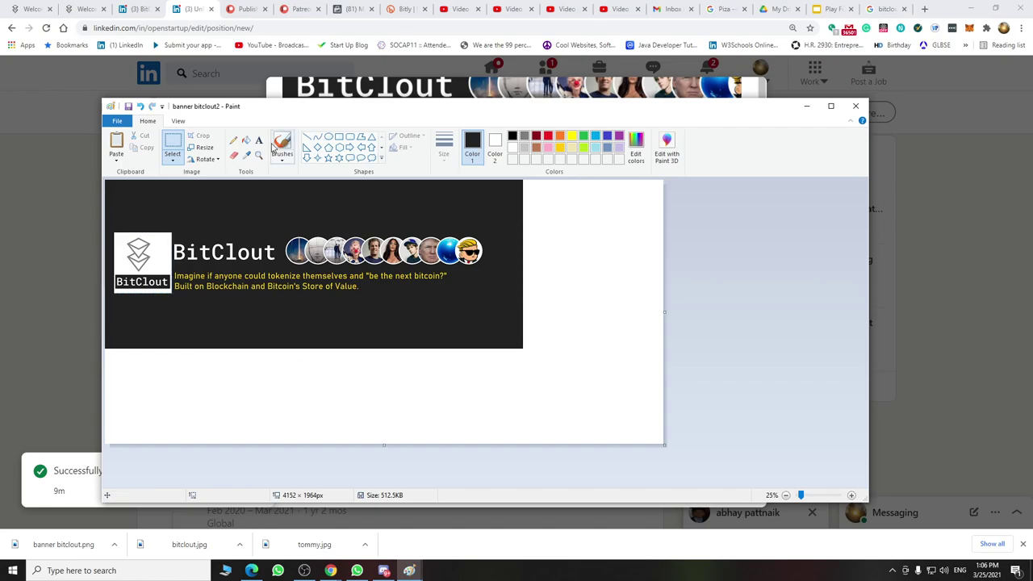
click(139, 105)
key(ctrl+v)
drag(146, 204, 153, 256)
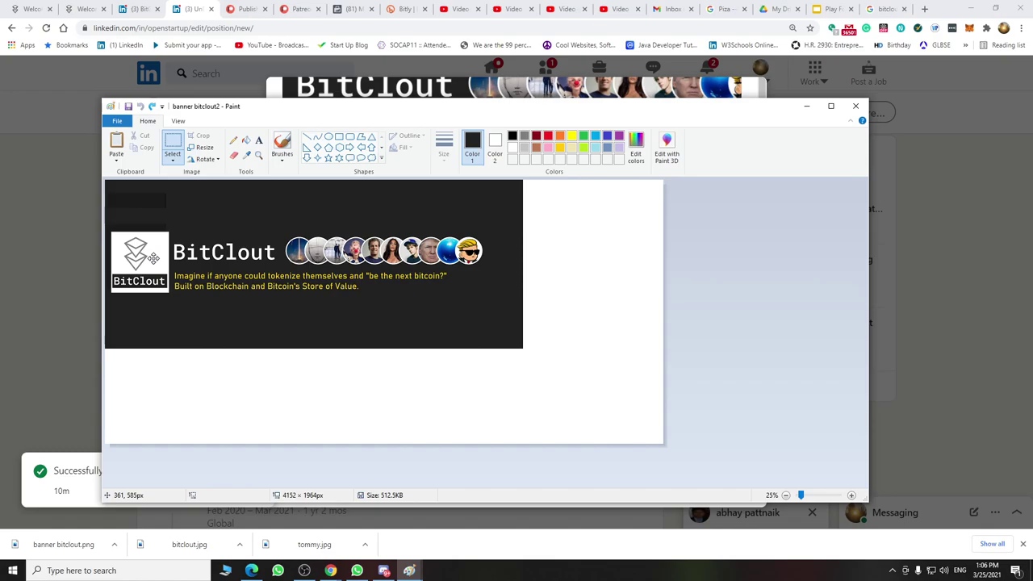
click(158, 296)
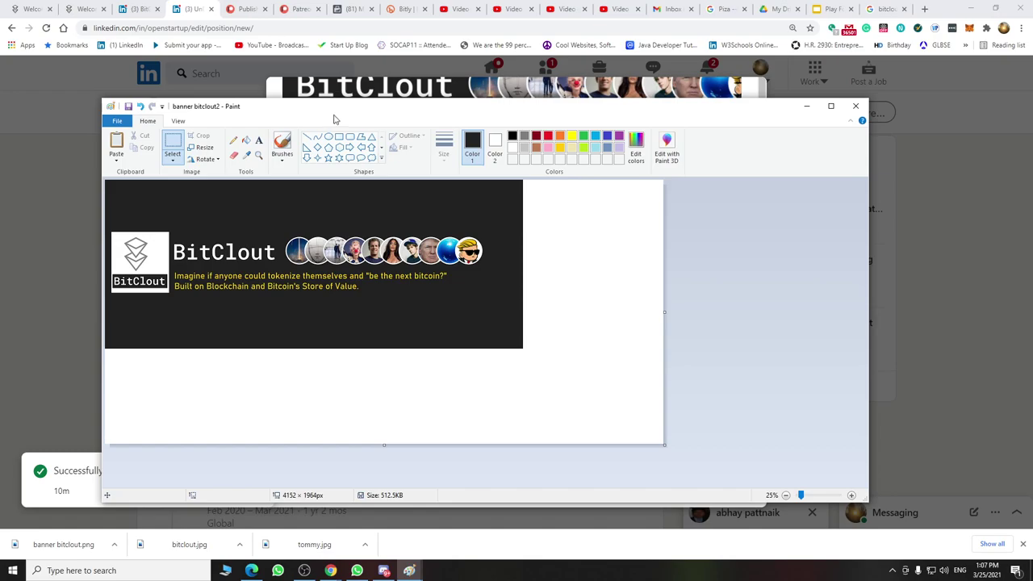
click(142, 13)
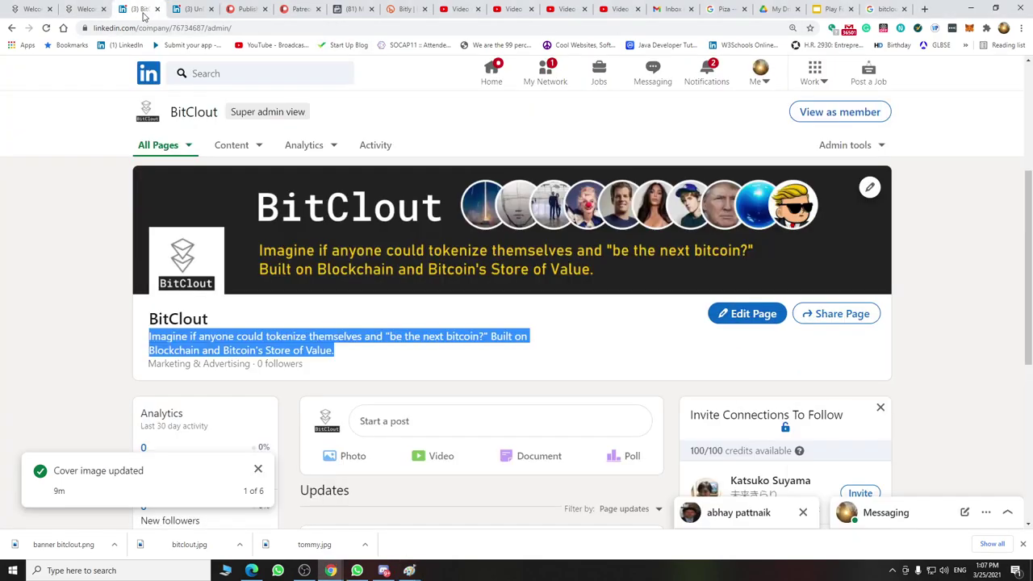
- Delete the banner bitclout2.png media from the position
click(191, 8)
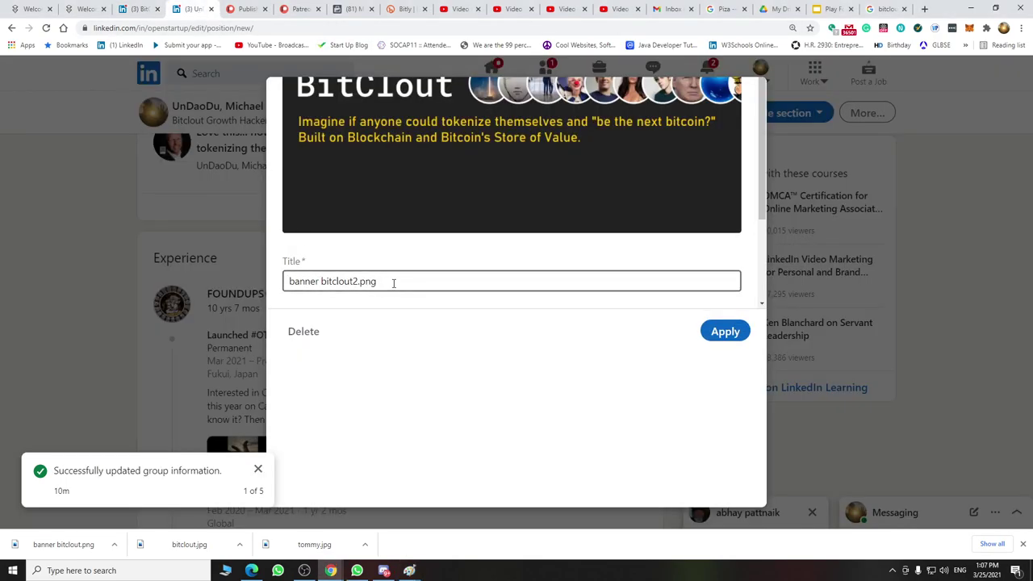
drag(391, 282, 272, 284)
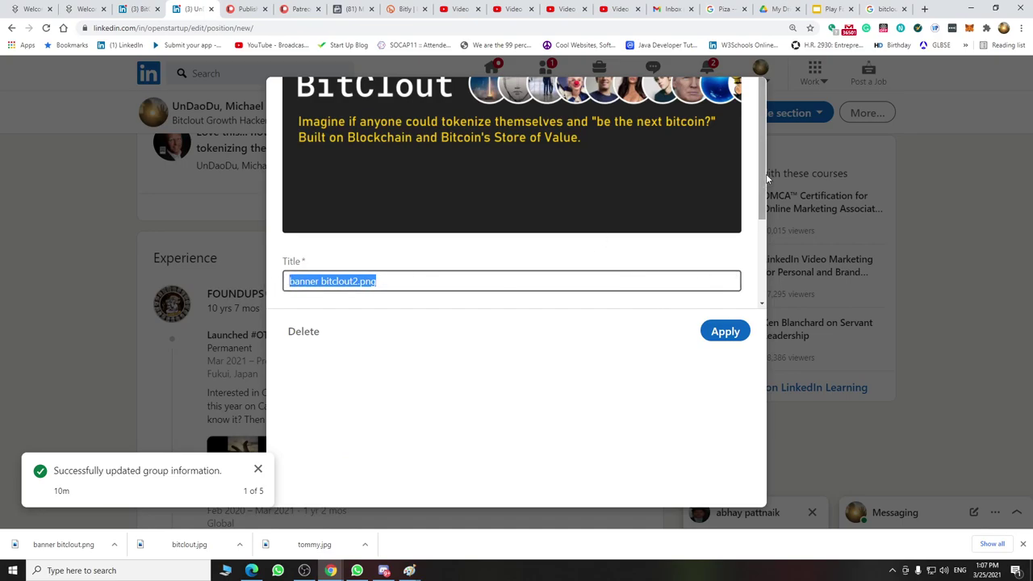
scroll(565, 306, down, 1)
scroll(452, 310, up, 1)
click(367, 317)
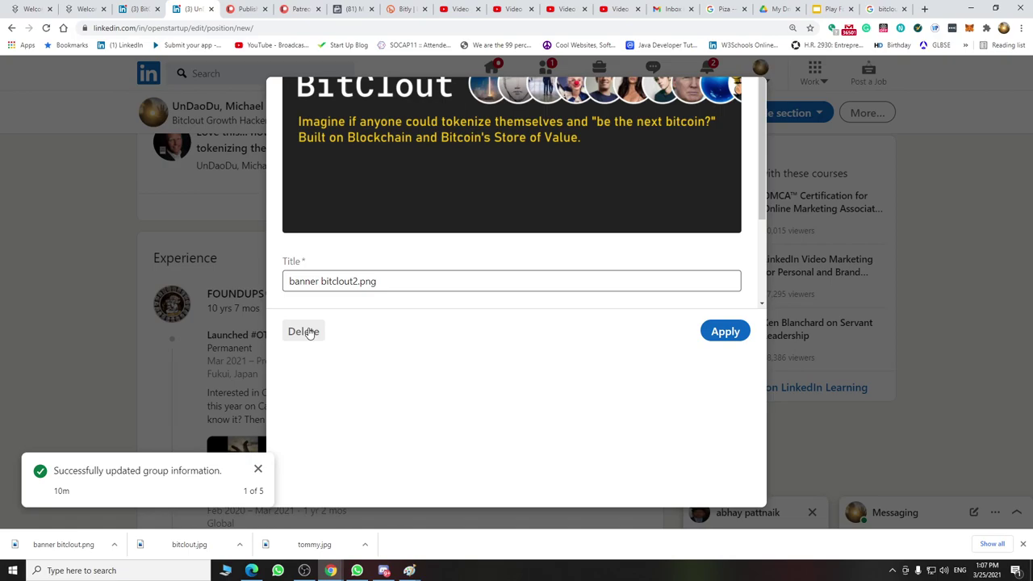
click(309, 332)
- Upload banner bitclout as media, delete it again, and bring up banner bitclout2 in Paint
click(449, 136)
double_click(240, 189)
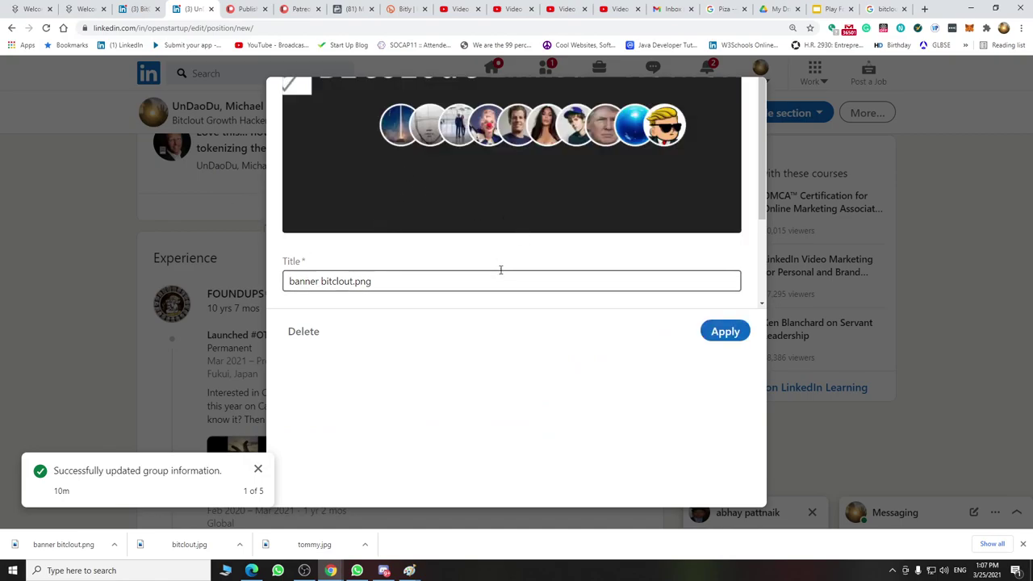
scroll(765, 148, down, 1)
scroll(618, 147, up, 1)
click(310, 333)
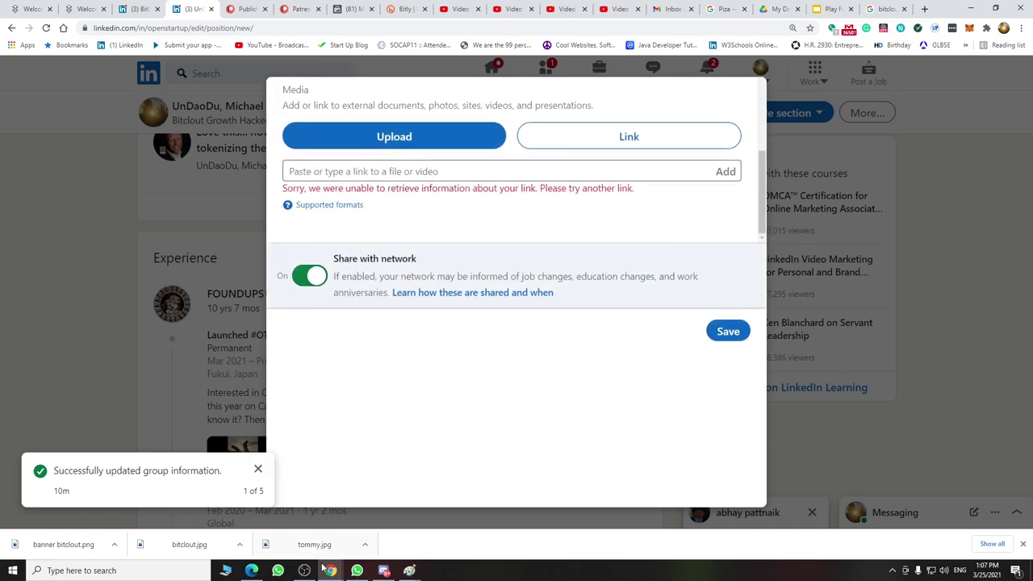
mouse_move(409, 569)
click(350, 553)
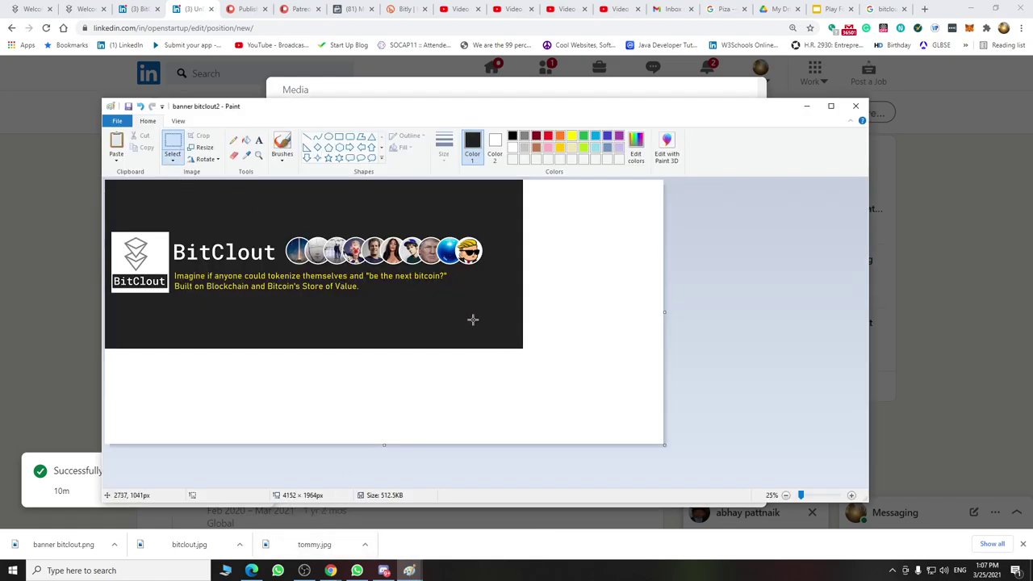
- Move the avatar row below the tagline and fill the leftover gap black
drag(284, 227, 348, 317)
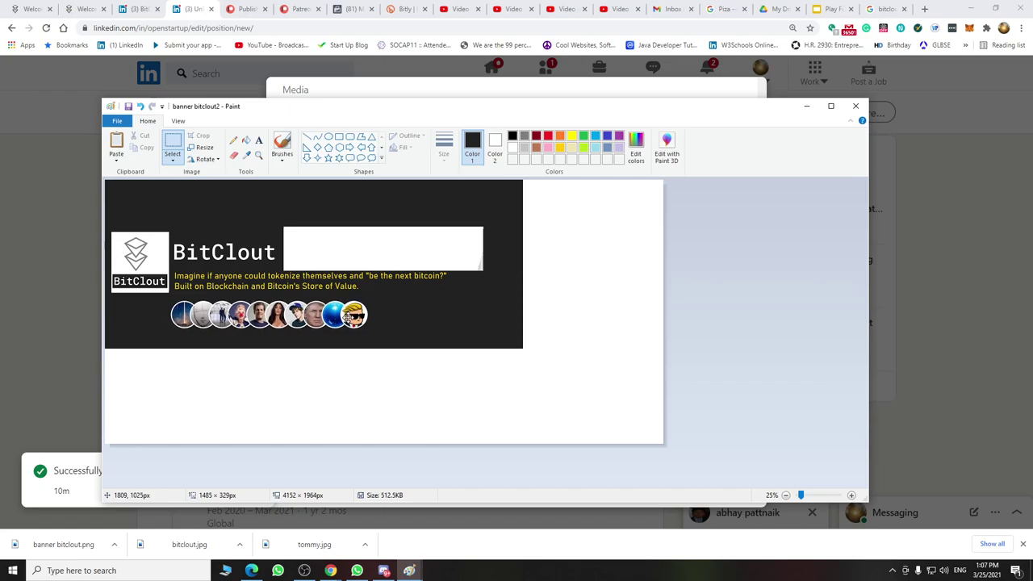
click(390, 392)
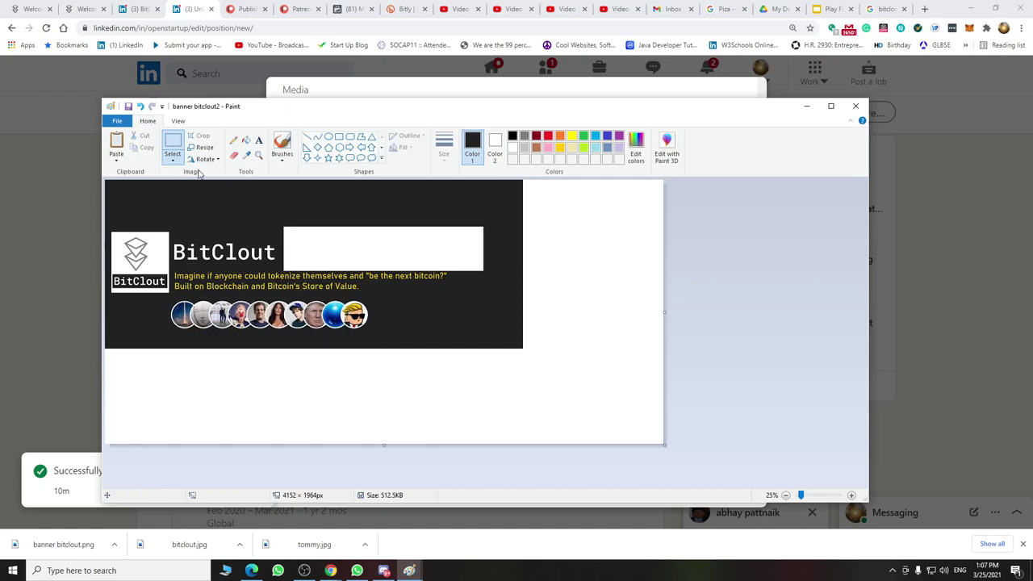
click(247, 141)
click(363, 255)
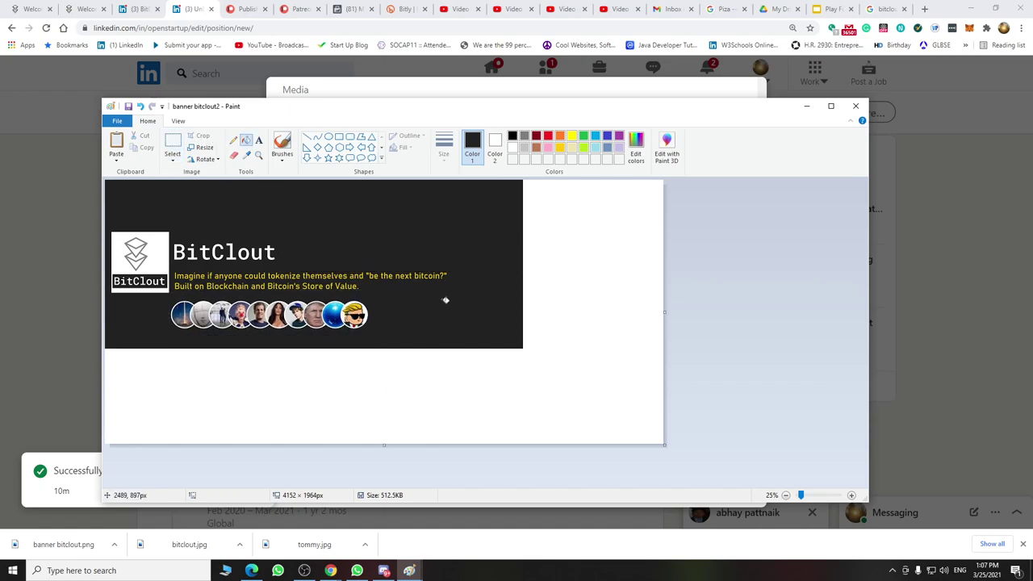
- Crop the banner to 2833 × 1777 and fill the white bottom strip black
click(172, 145)
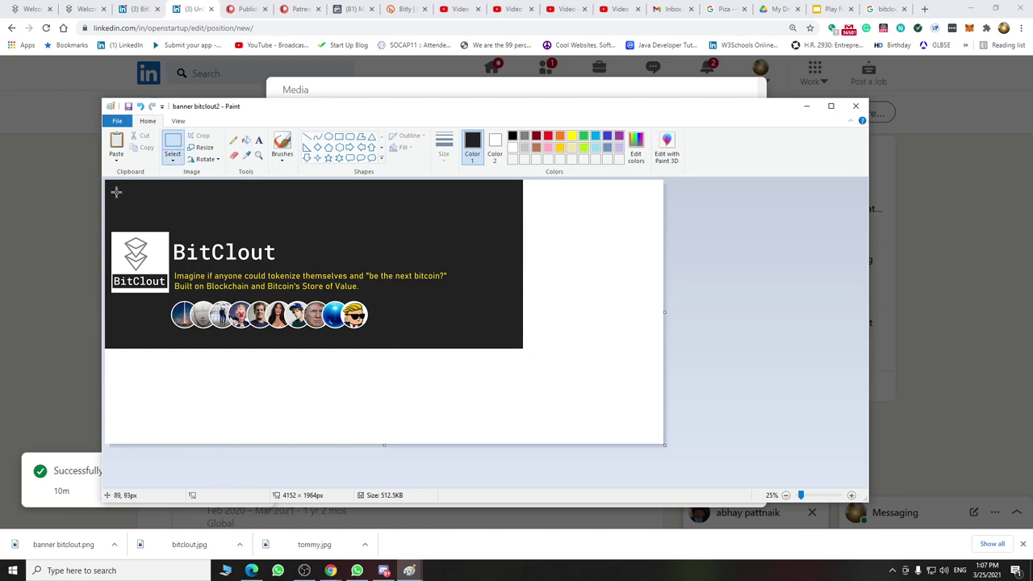
drag(109, 192, 490, 430)
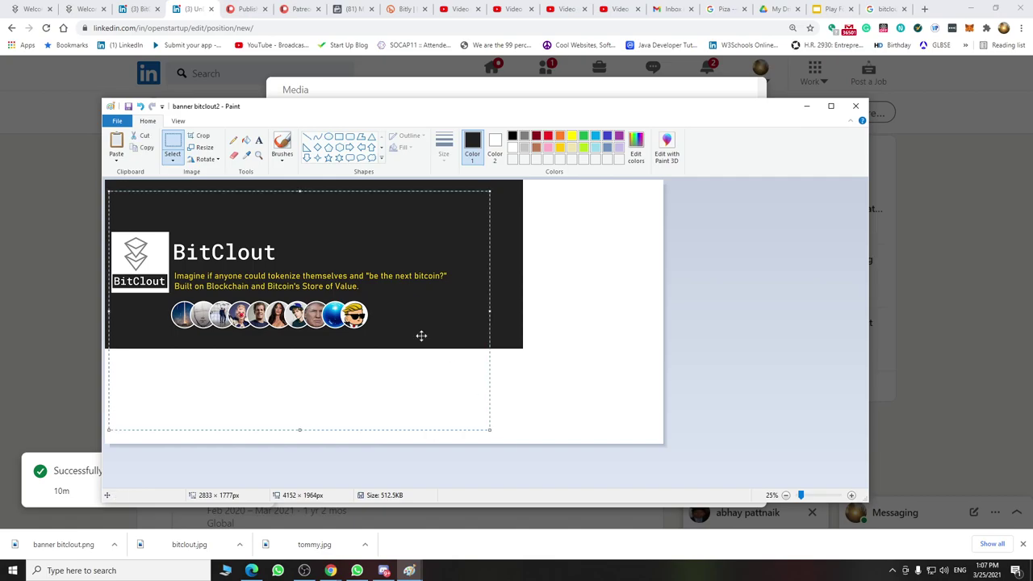
click(200, 135)
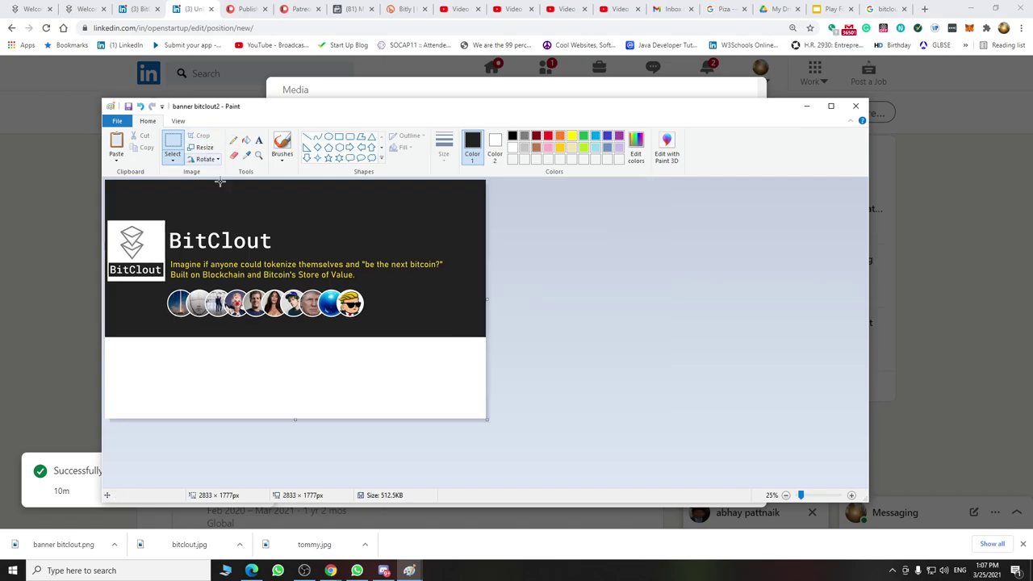
click(246, 139)
click(281, 362)
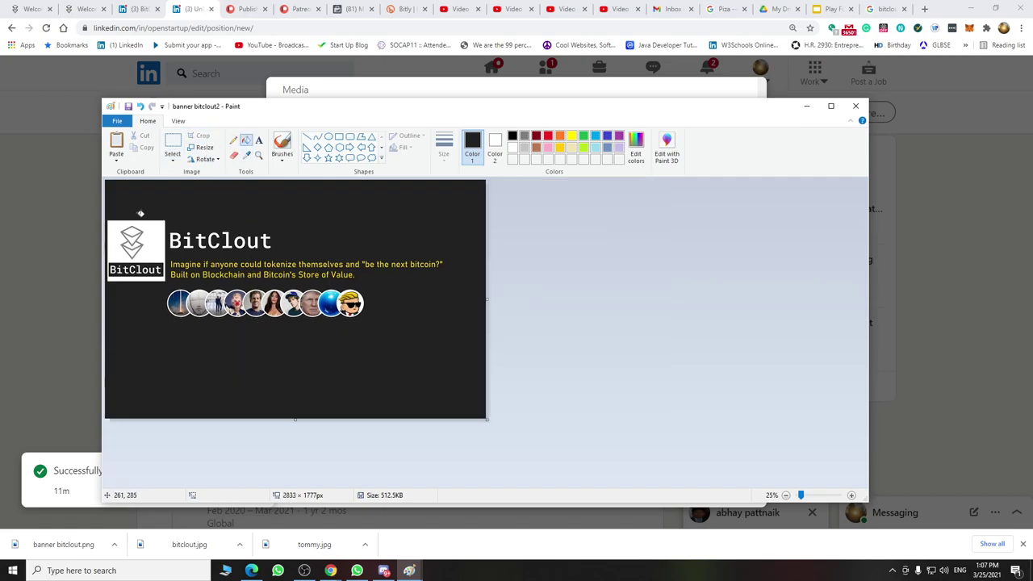
- Shift the banner content down and right, fill exposed white areas black, and save
click(172, 144)
drag(446, 353, 105, 198)
drag(221, 243, 242, 281)
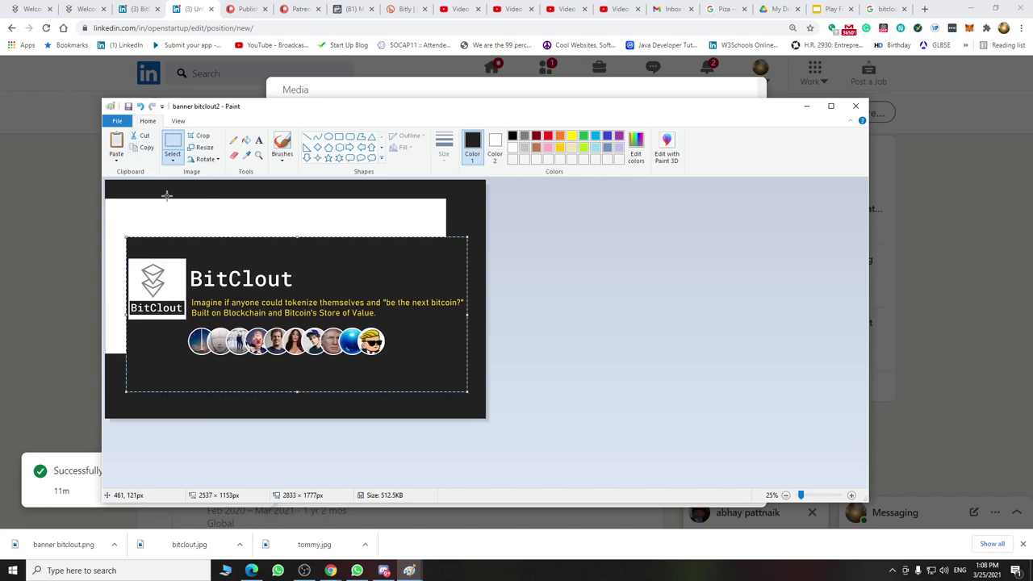
click(246, 140)
click(240, 207)
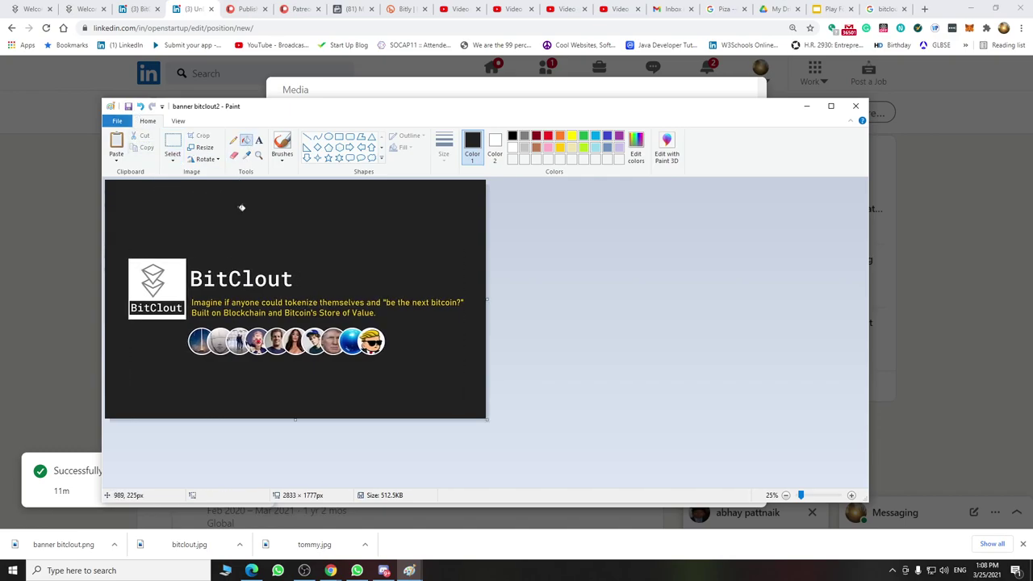
click(128, 107)
- Upload banner bitclout2.png as the new position's media, then return to Paint
click(812, 113)
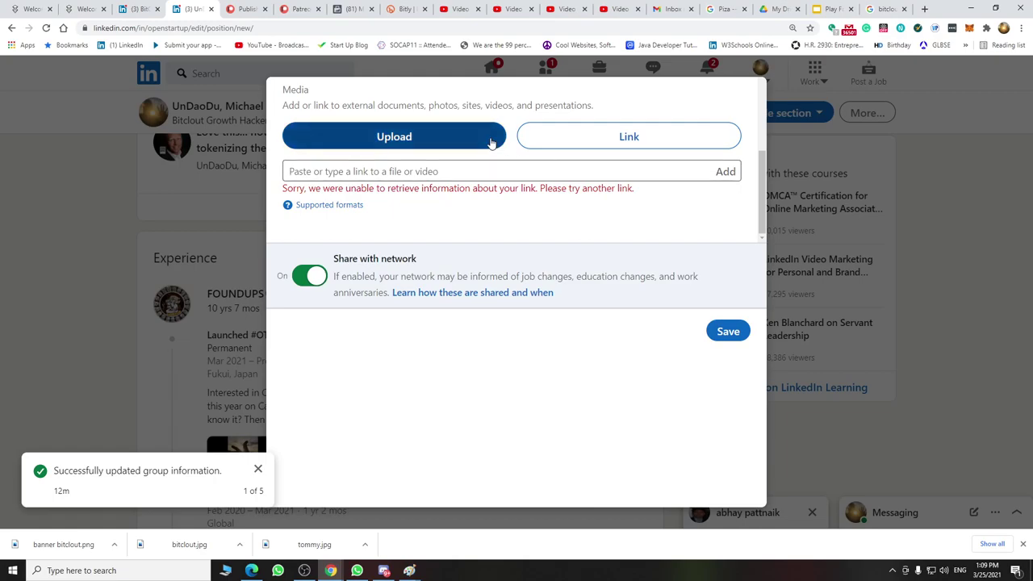
click(490, 143)
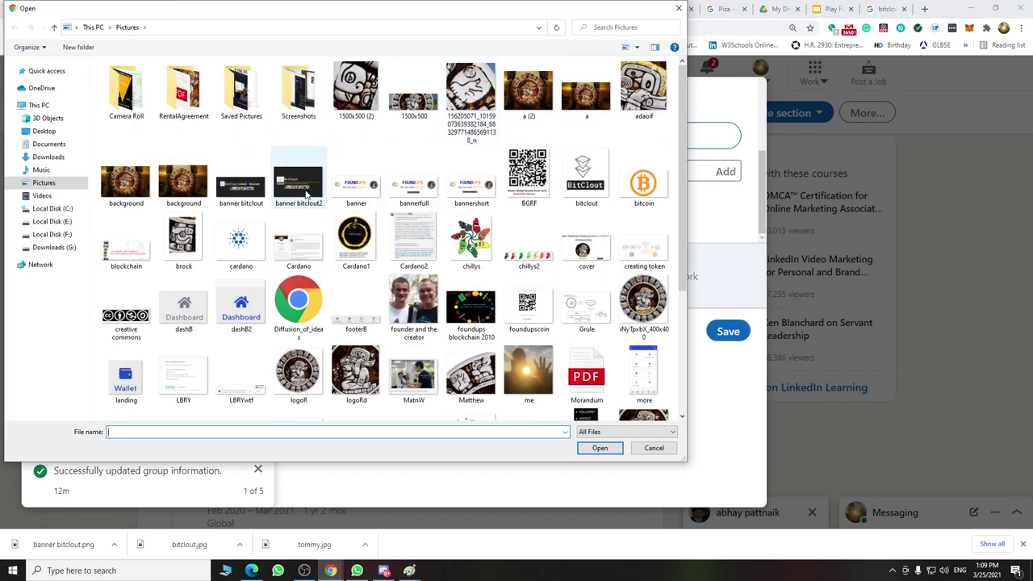
double_click(304, 194)
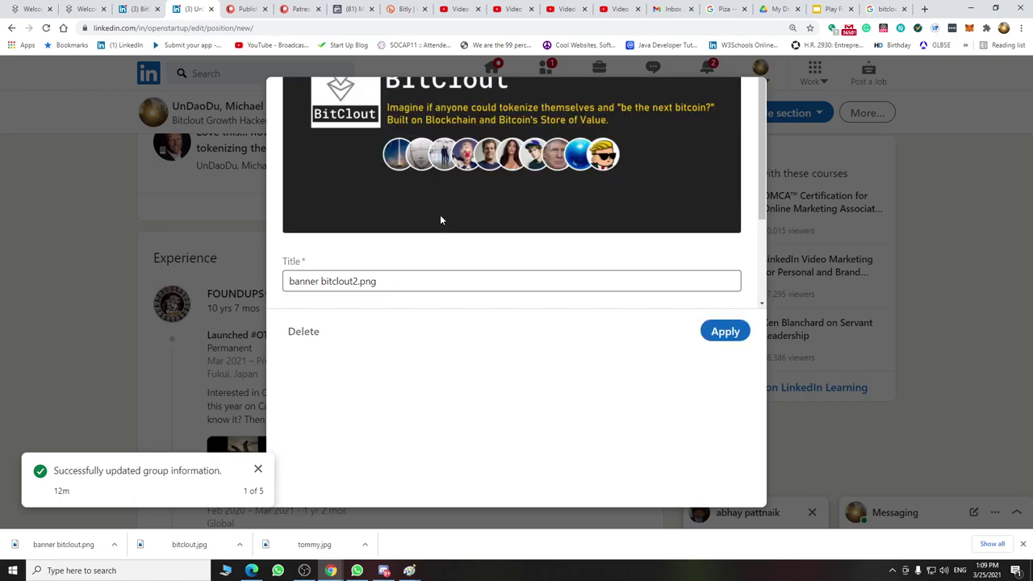
click(411, 570)
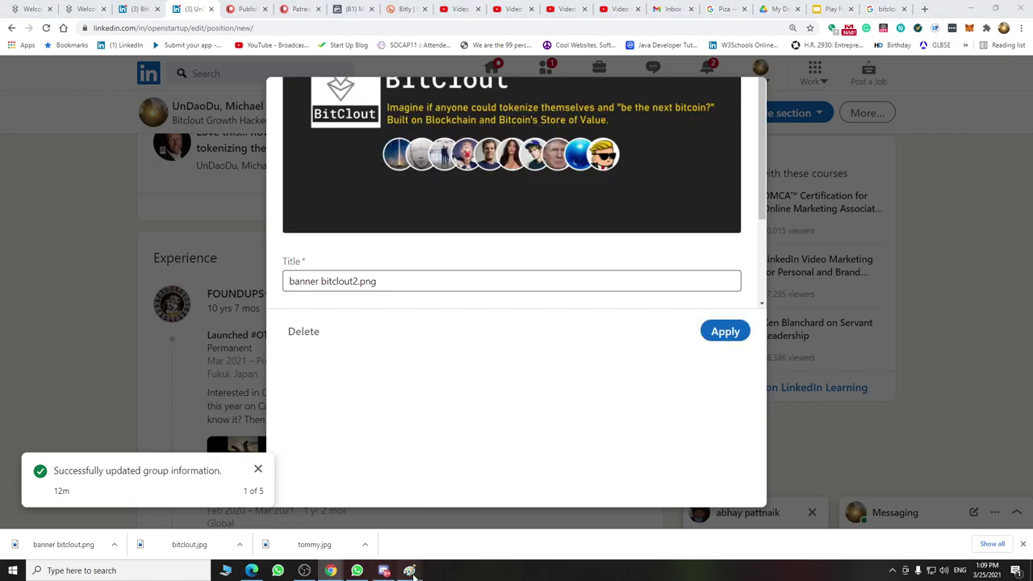
- Enlarge the banner canvas to 2756 × 2244px and fill the added strip dark
click(367, 547)
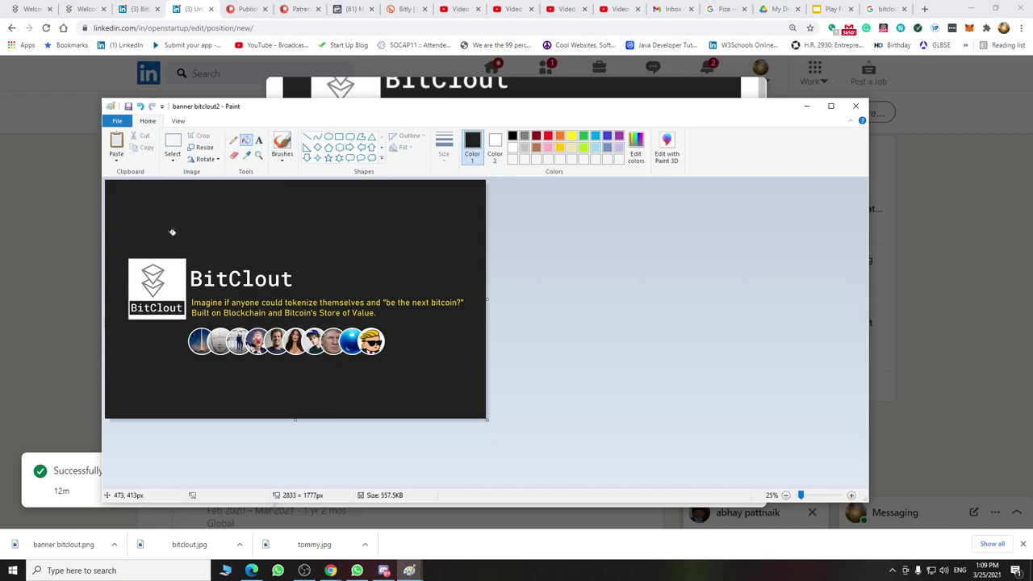
drag(486, 419, 476, 481)
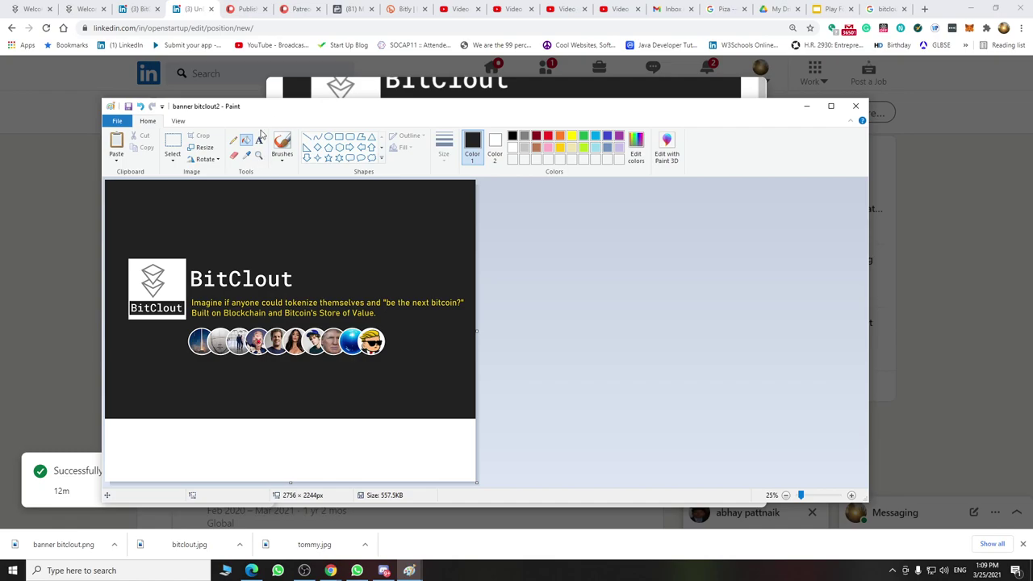
click(247, 437)
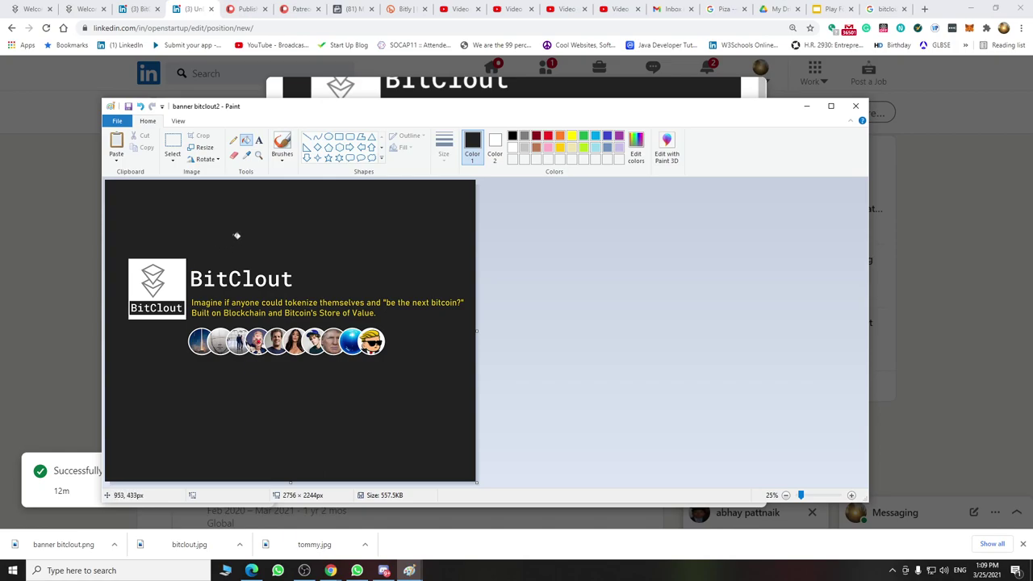
- Move the BitClout design lower on the canvas and fill the exposed white border dark
click(171, 141)
drag(131, 242, 424, 368)
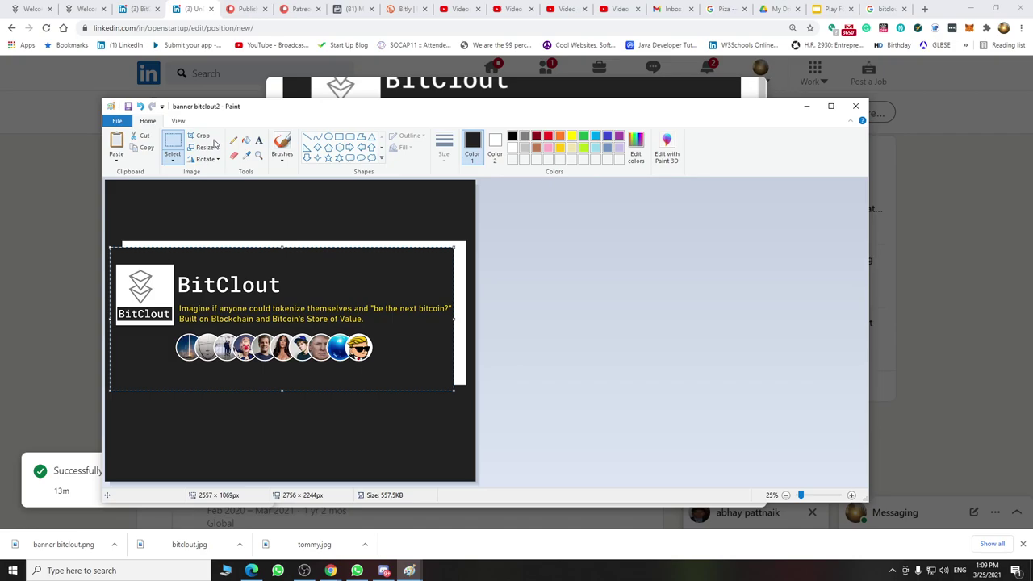
click(252, 202)
click(246, 140)
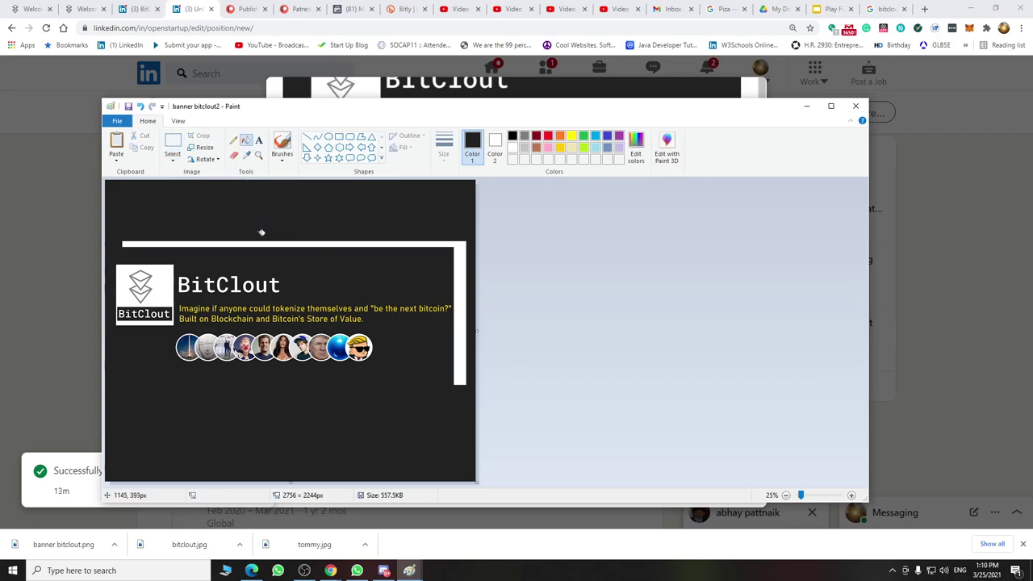
click(261, 242)
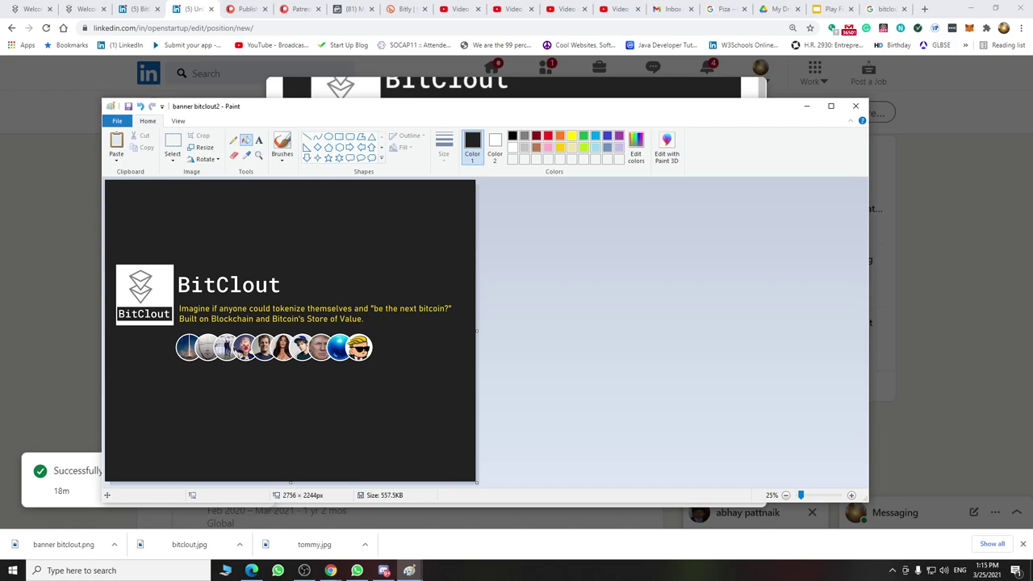
- Leave Paint and bring the LinkedIn position editor forward, showing the Discard changes prompt
key(alt+Tab)
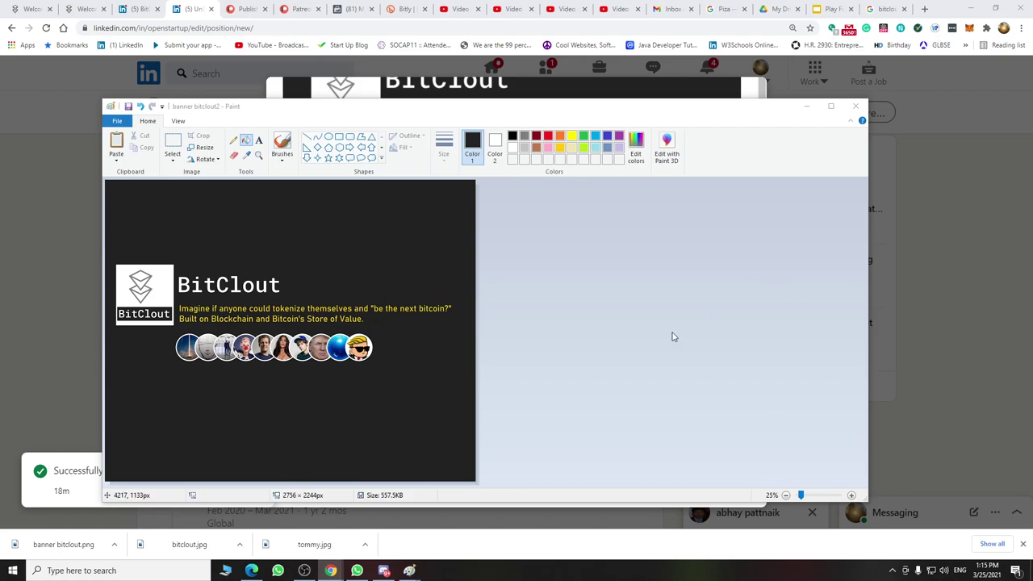
click(930, 225)
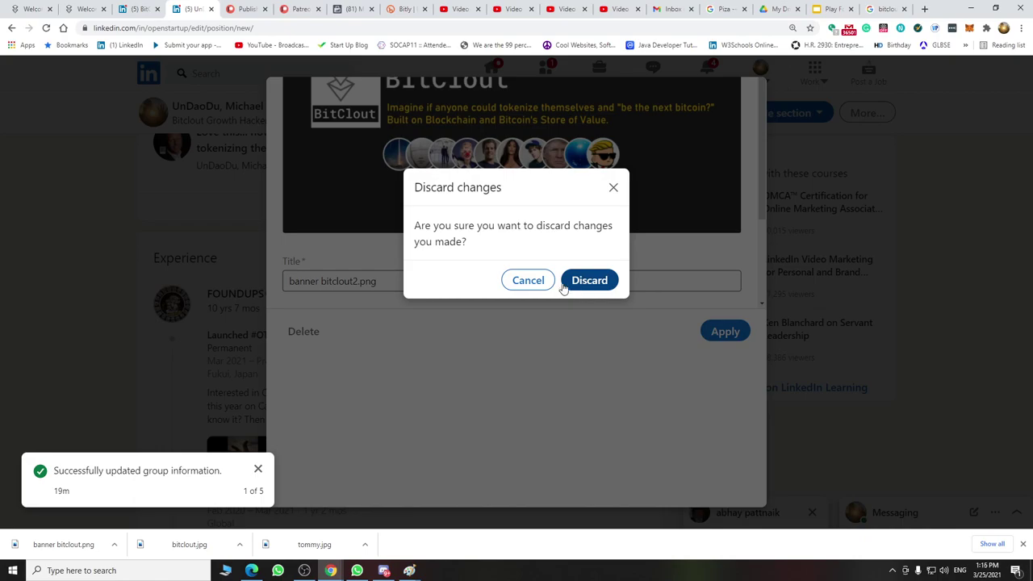
- Keep editing, delete the old media, and attach banner bitclout2.png in its place
click(613, 187)
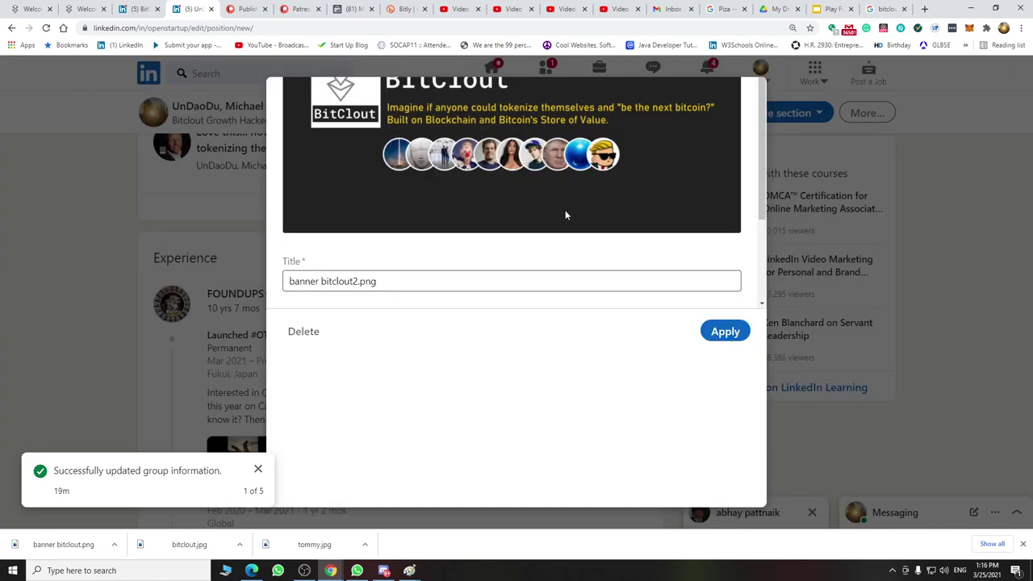
click(310, 333)
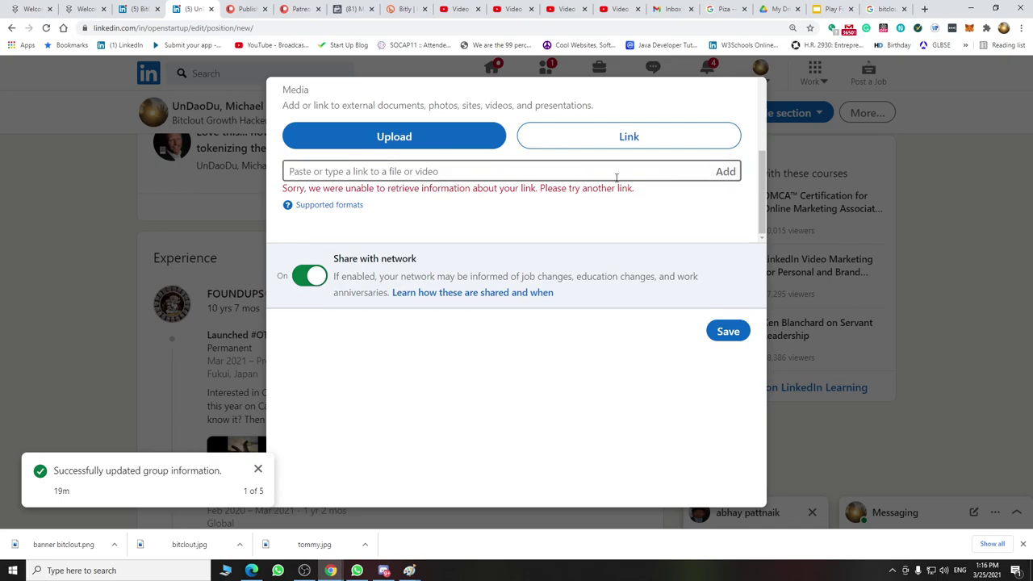
click(432, 144)
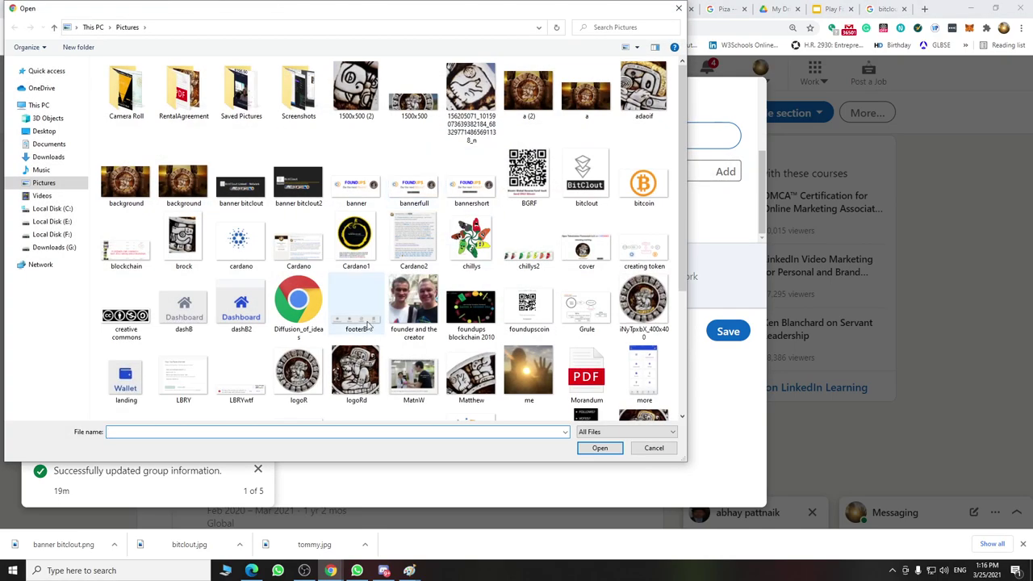
double_click(298, 184)
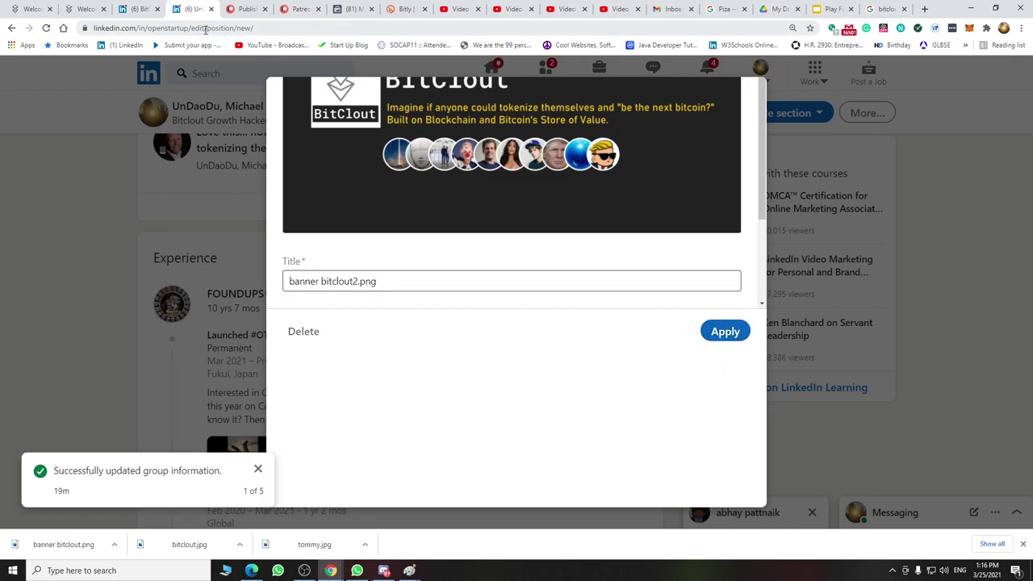
click(205, 30)
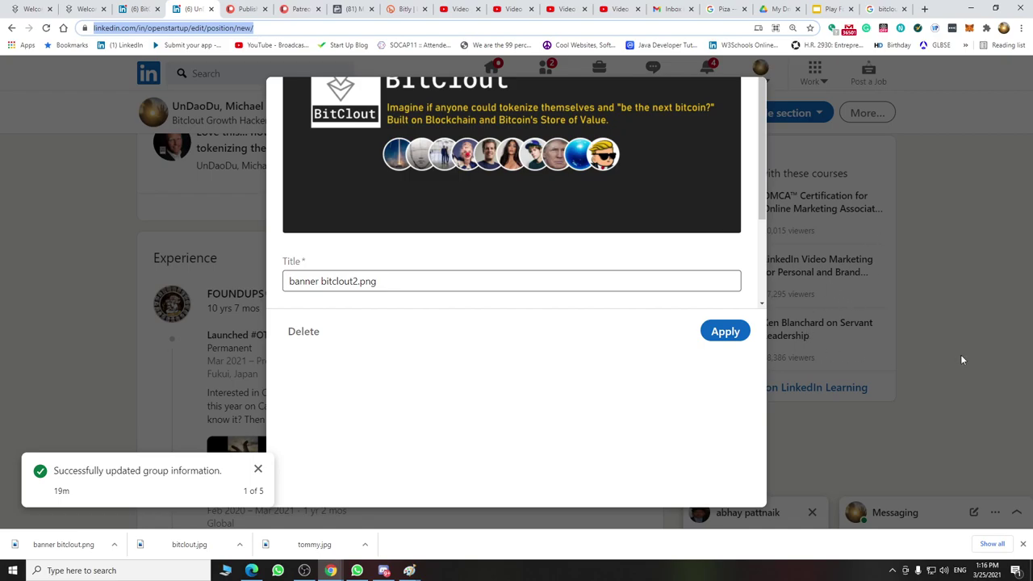
click(960, 359)
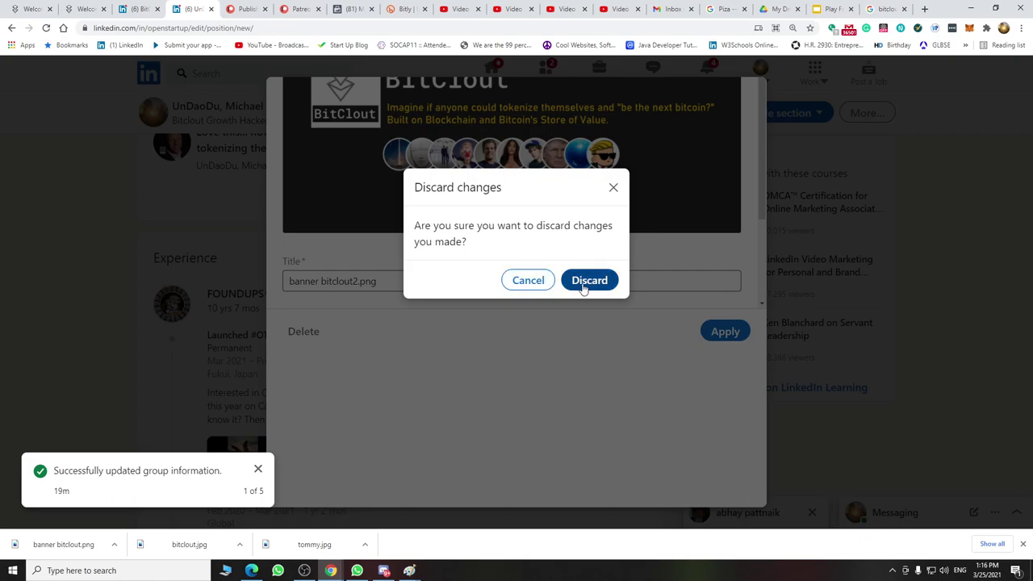
click(37, 270)
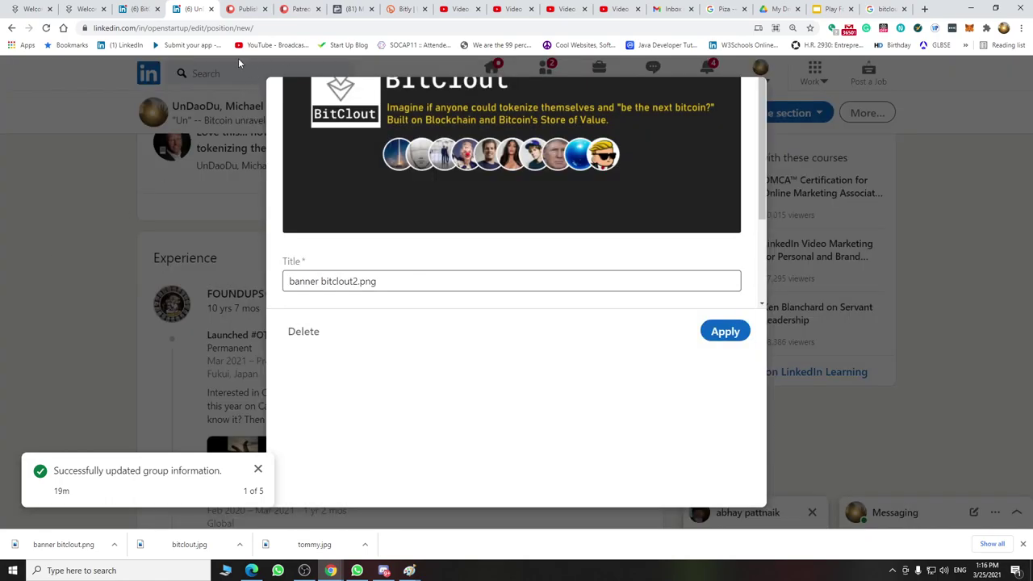
click(139, 9)
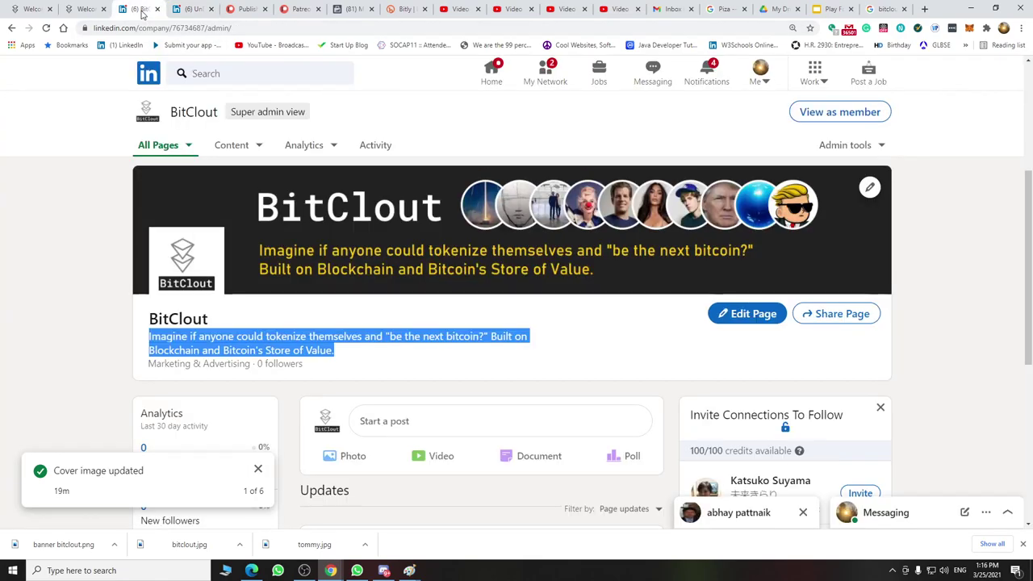
click(164, 31)
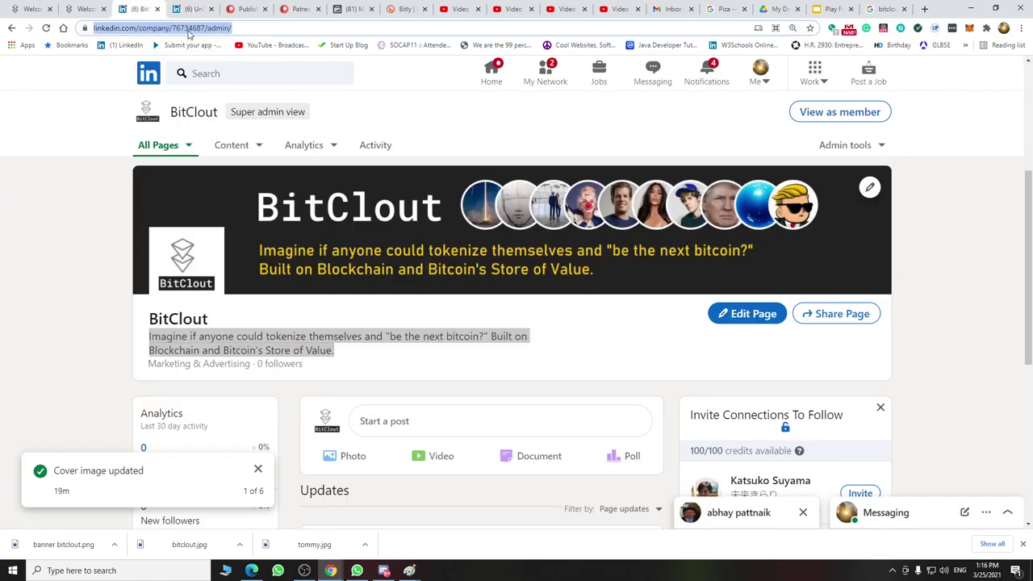
click(191, 29)
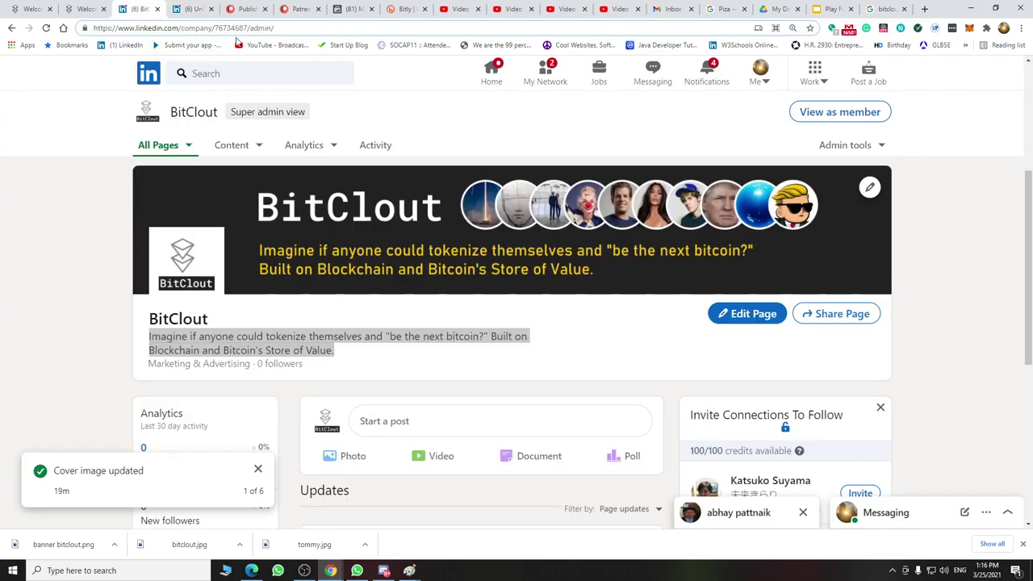
click(193, 12)
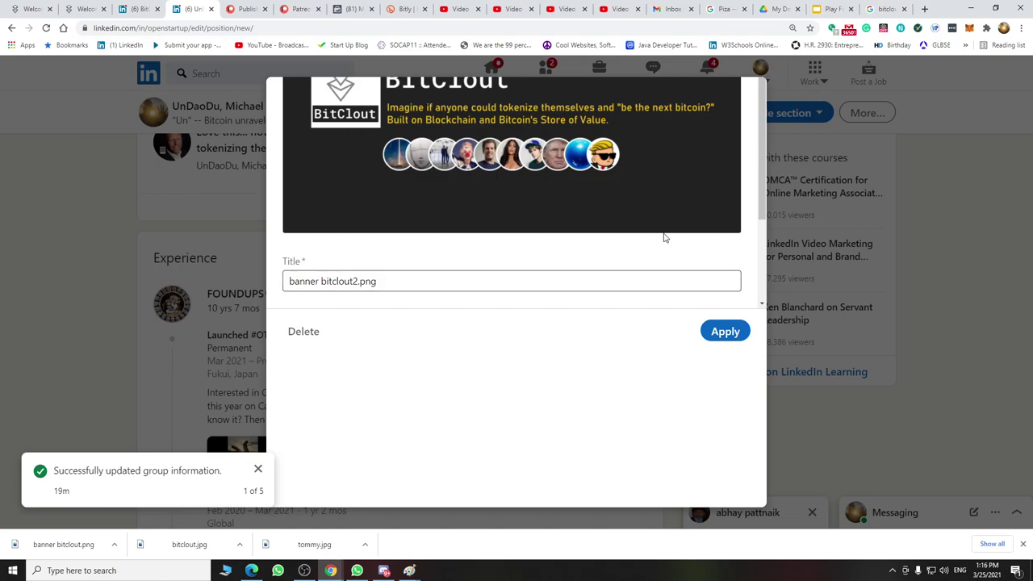
- Apply the attached banner media and return to the position form
click(303, 331)
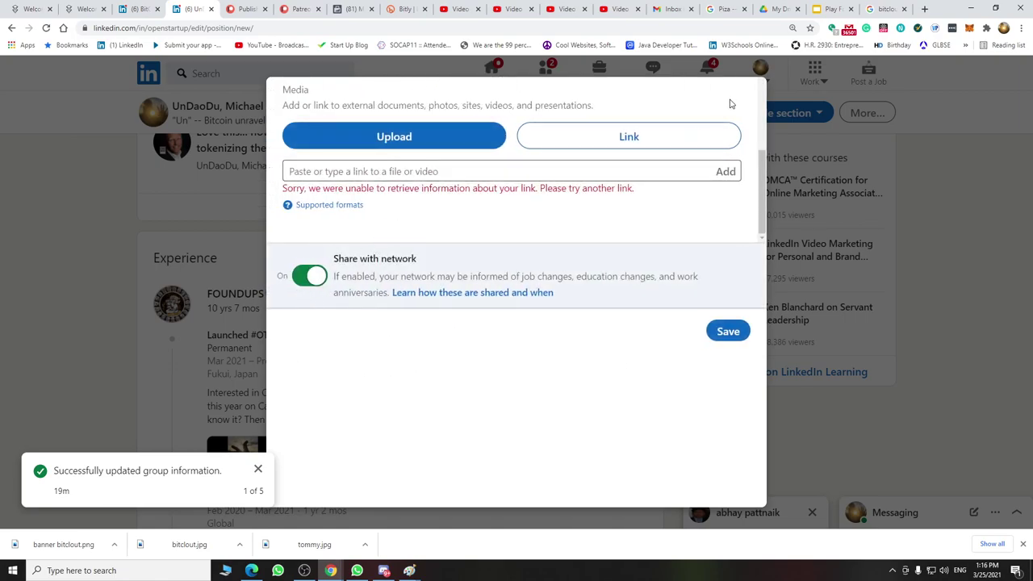
scroll(452, 241, up, 10)
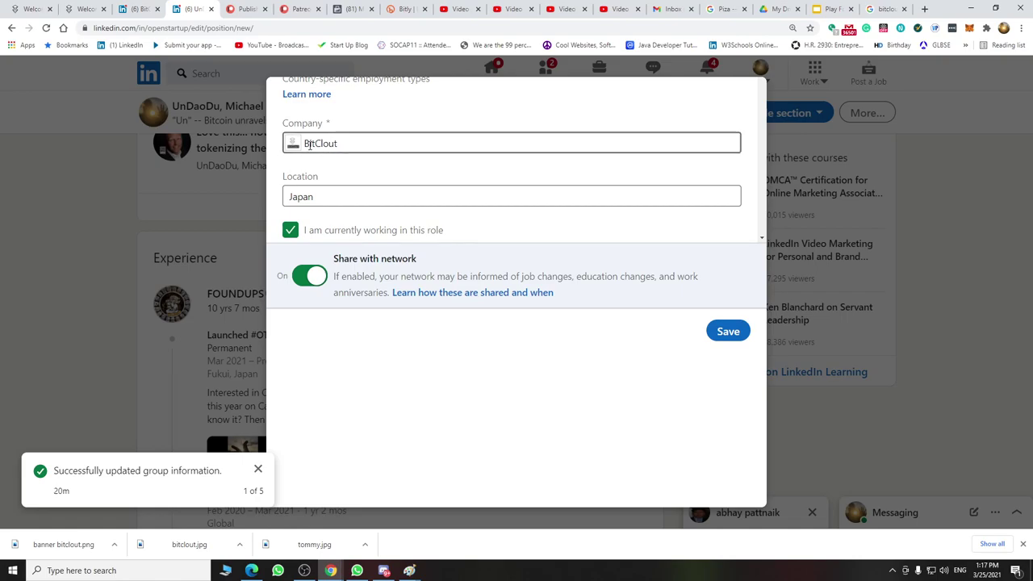
scroll(320, 150, down, 2)
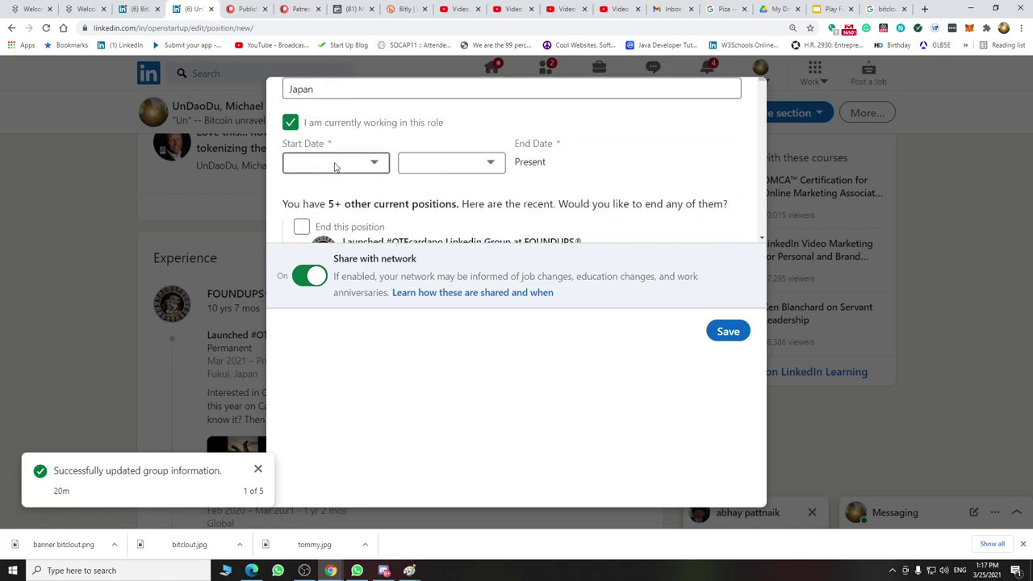
- Set the position's start date to March 2021
click(341, 164)
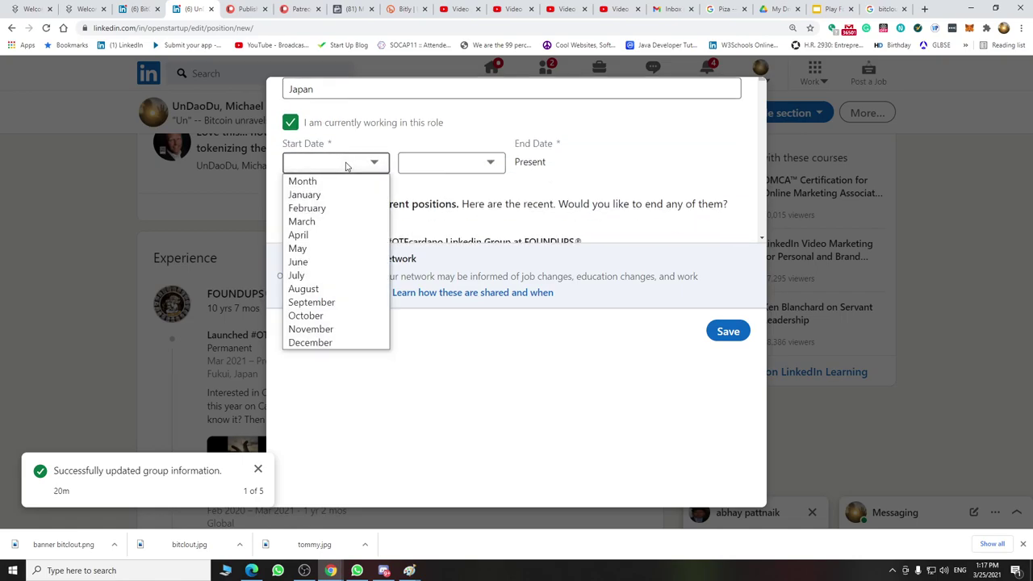
click(340, 222)
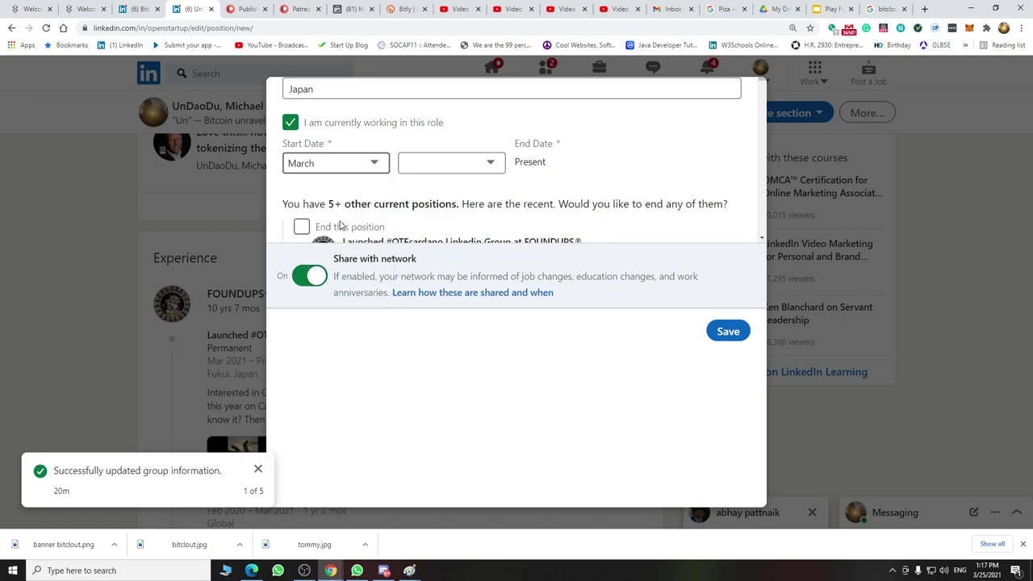
click(459, 170)
click(431, 196)
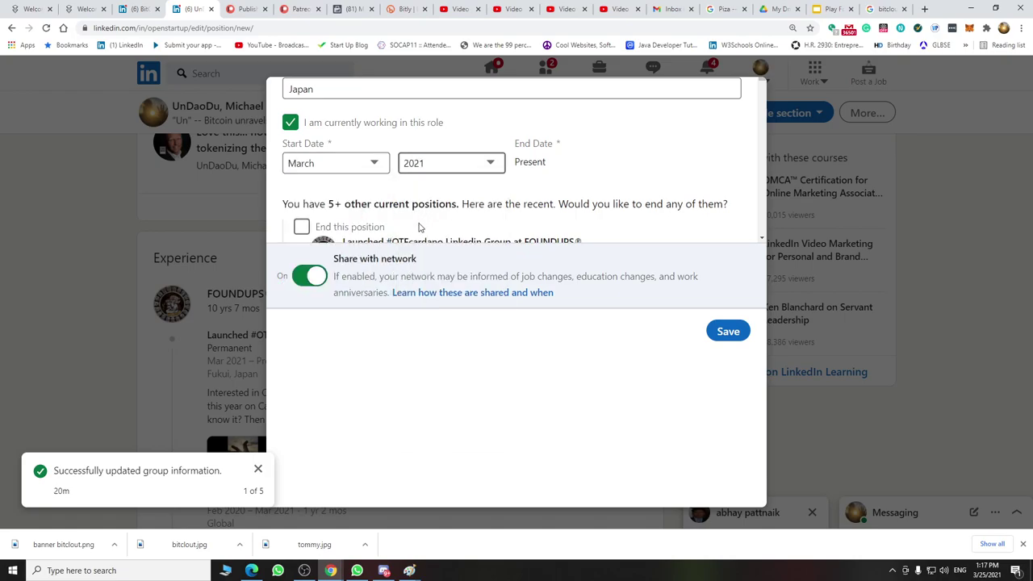
scroll(418, 228, down, 2)
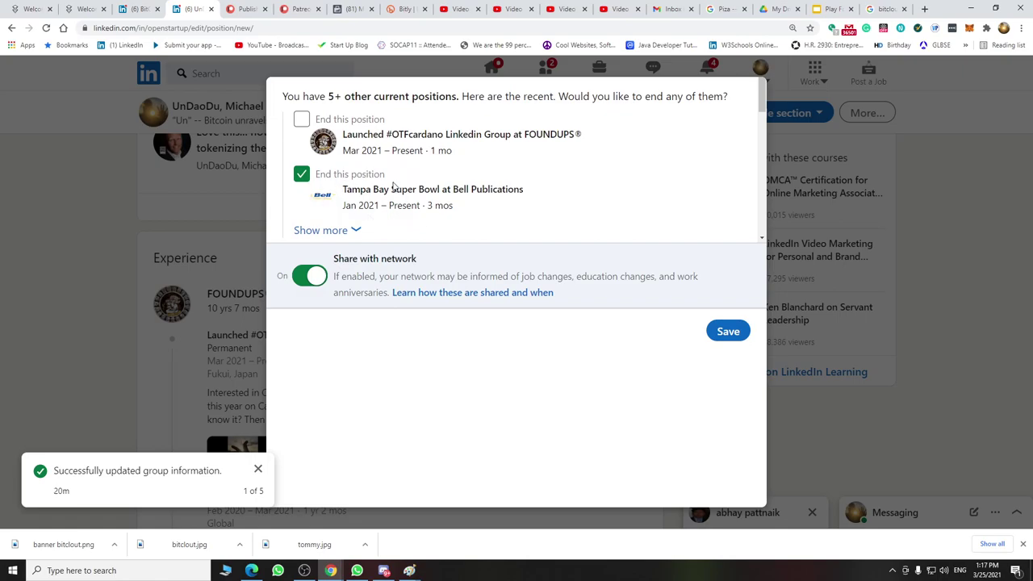
scroll(443, 204, down, 4)
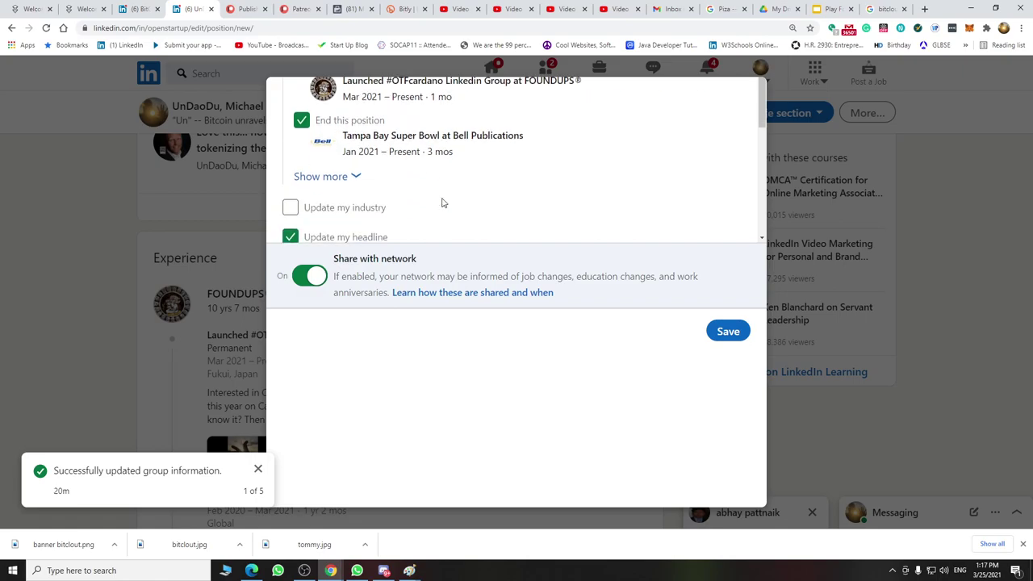
scroll(442, 203, down, 2)
scroll(358, 166, up, 2)
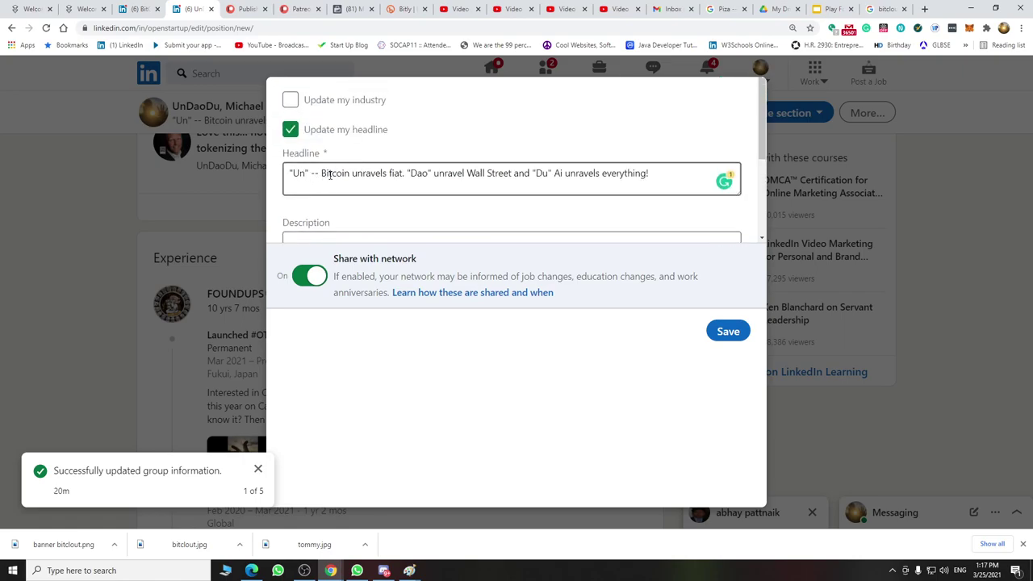
scroll(331, 178, up, 6)
scroll(331, 178, down, 6)
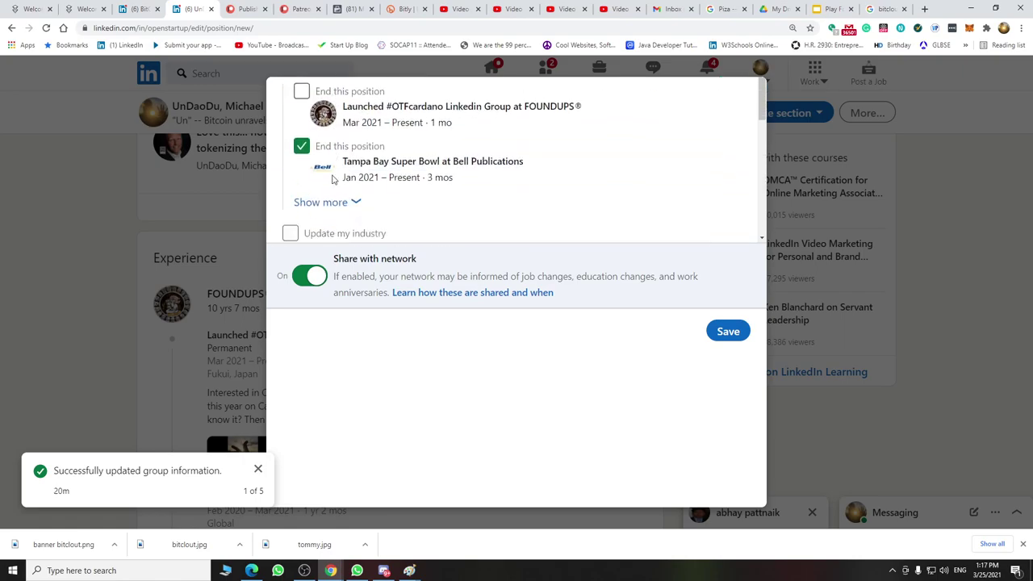
- Replace the old headline with 'Growth Hacking Bitclout -', then switch to the BitClout company page
drag(295, 177, 681, 210)
text(Gwo)
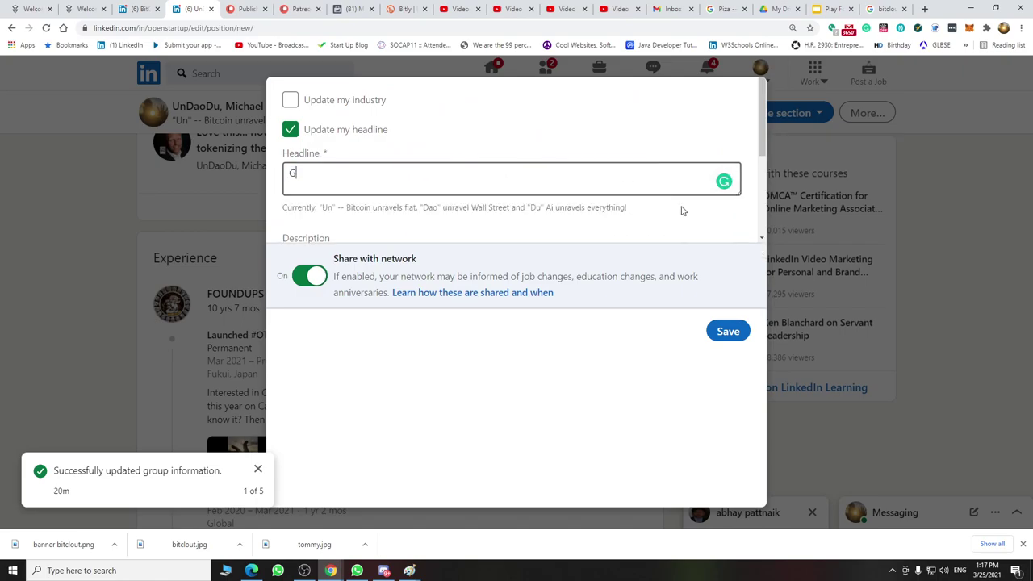
key(BackSpace)
text(oth)
key(BackSpace)
key(BackSpace)
key(BackSpace)
key(BackSpace)
text(woth)
key(BackSpace)
key(BackSpace)
key(BackSpace)
key(BackSpace)
text(row)
text(th H)
text(acking )
text(B)
text(itCount)
key(BackSpace)
key(BackSpace)
key(BackSpace)
key(BackSpace)
key(BackSpace)
key(BackSpace)
key(BackSpace)
key(BackSpace)
text(Bitclout -)
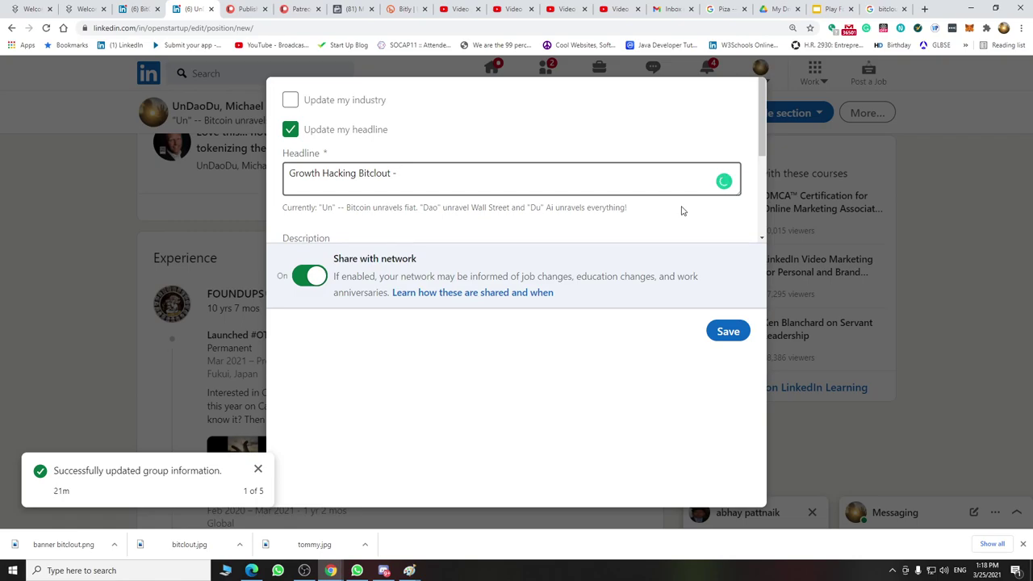
click(143, 10)
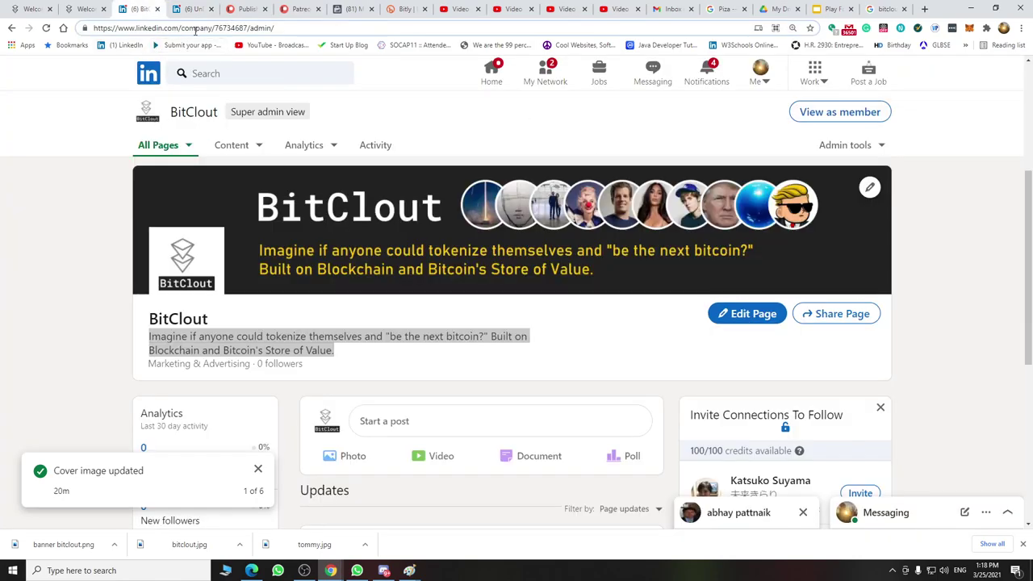
- Copy the BitClout tagline from its company page and go back to the position editor
scroll(244, 237, down, 2)
scroll(160, 283, up, 1)
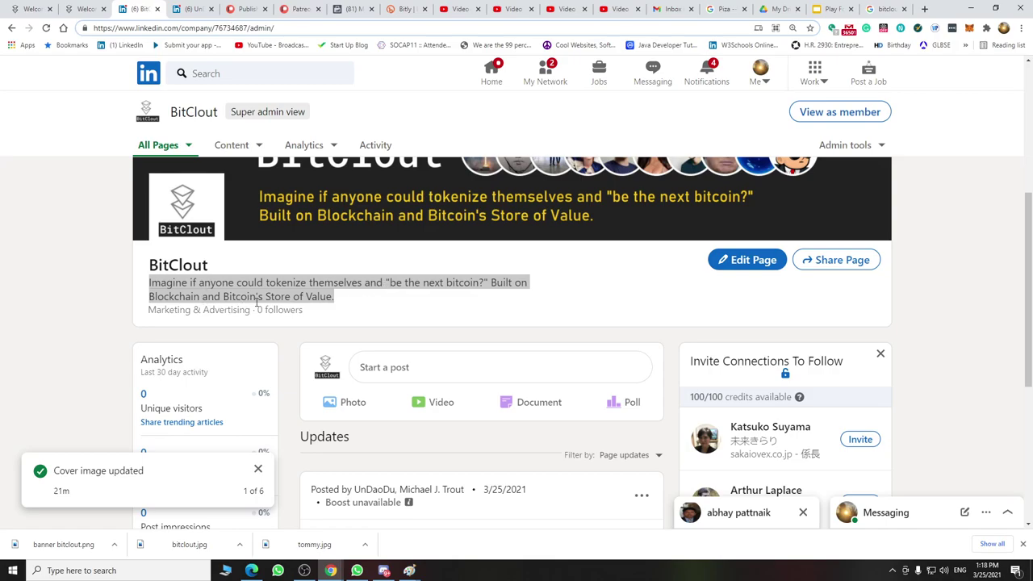
click(150, 283)
drag(334, 299, 149, 282)
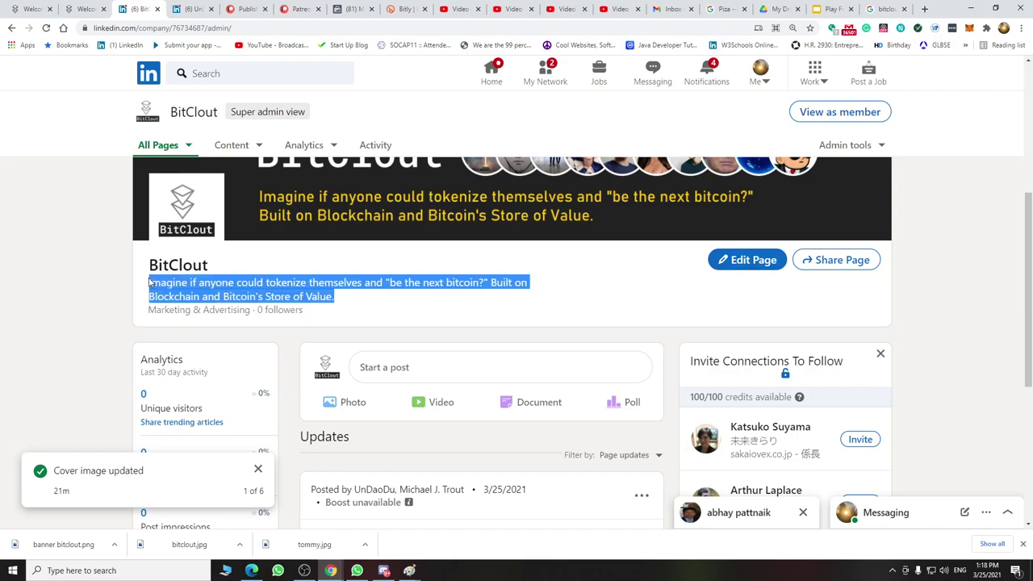
right_click(191, 282)
click(229, 294)
click(194, 16)
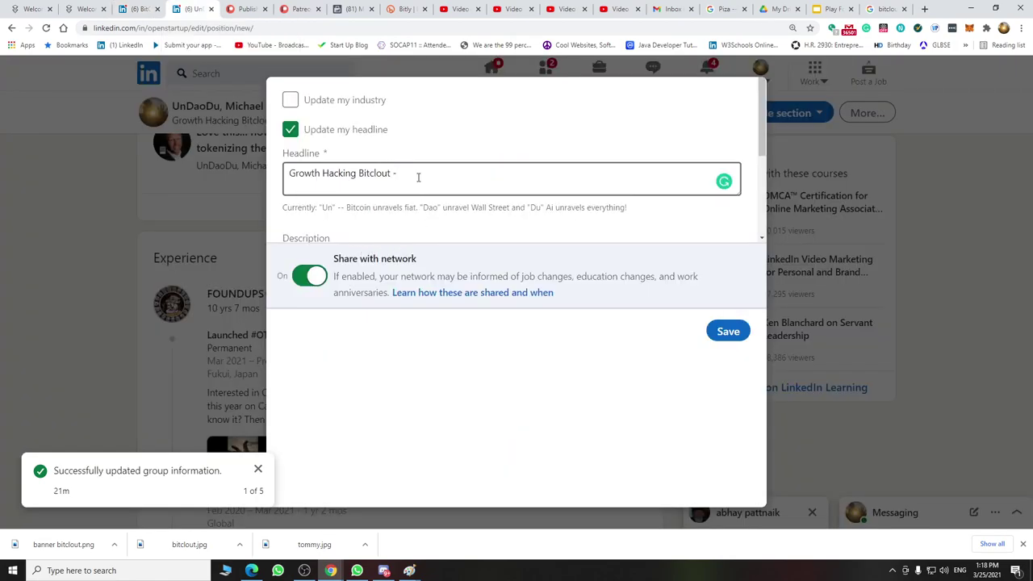
- Paste the BitClout tagline into the headline after 'Growth Hacking Bitclout -'
key(ctrl+v)
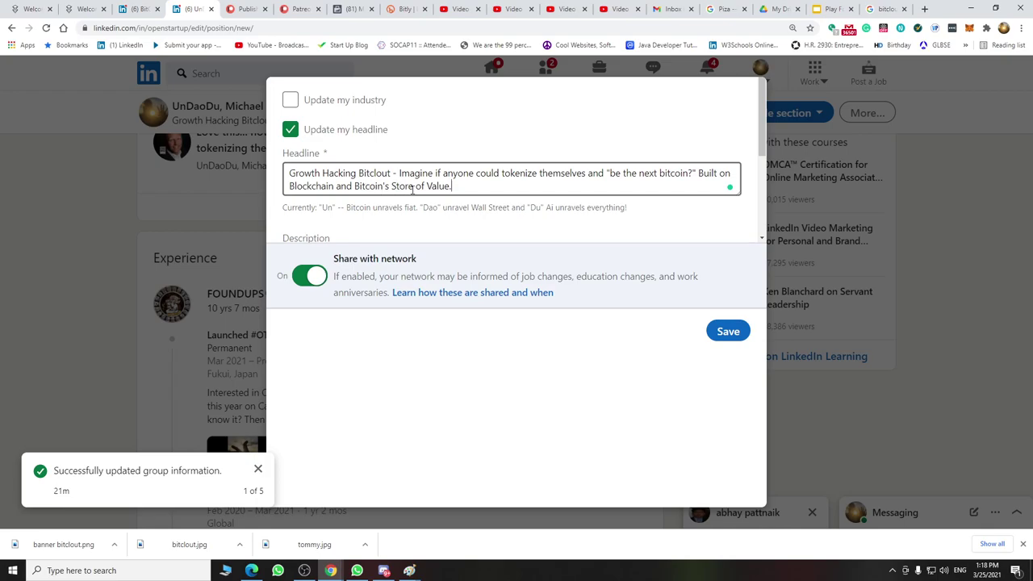
scroll(413, 214, down, 1)
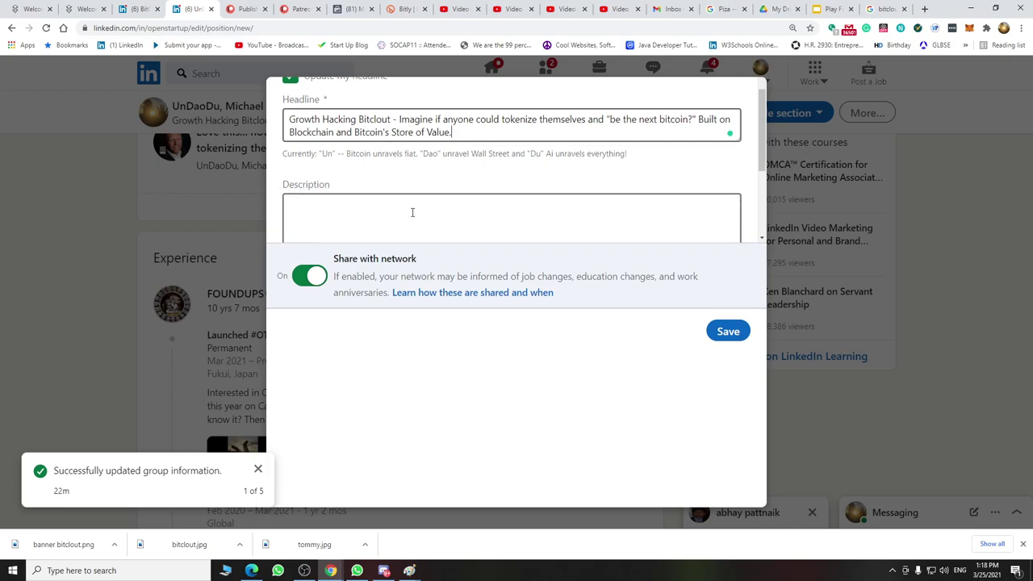
click(374, 213)
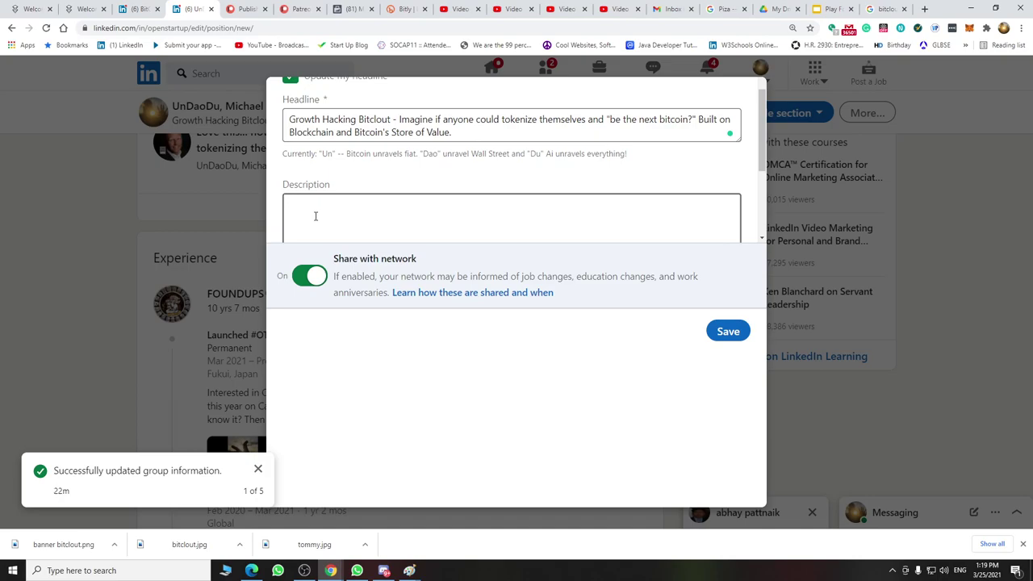
scroll(500, 214, down, 5)
scroll(500, 215, up, 3)
scroll(500, 218, up, 2)
scroll(498, 217, down, 5)
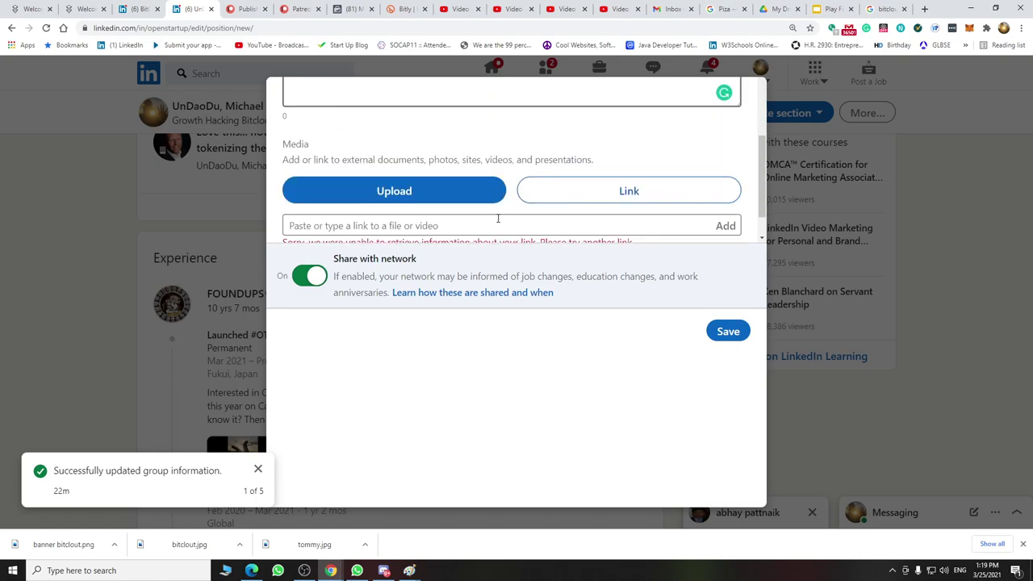
scroll(346, 148, up, 2)
scroll(347, 196, down, 1)
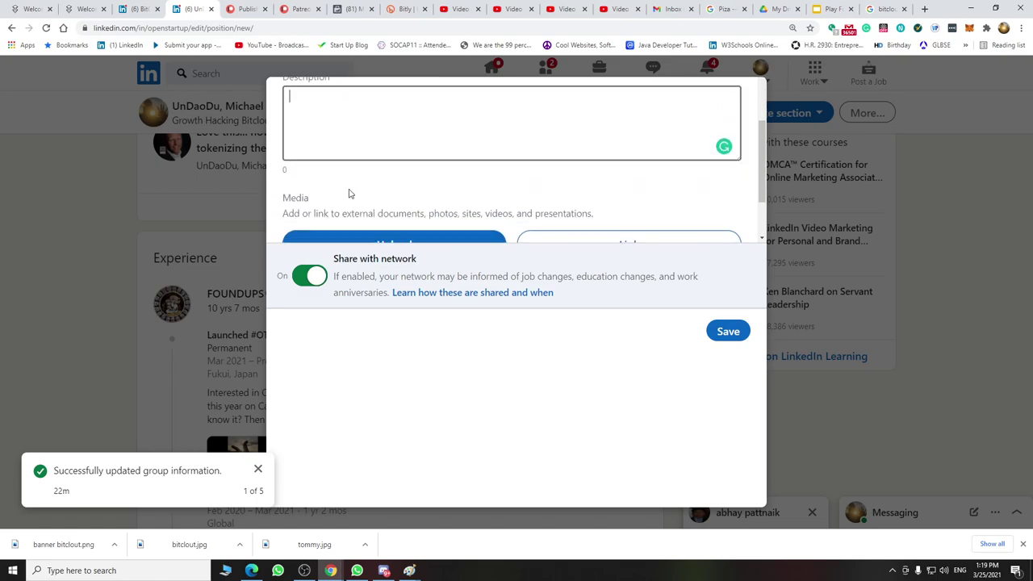
scroll(363, 137, down, 1)
scroll(362, 139, up, 2)
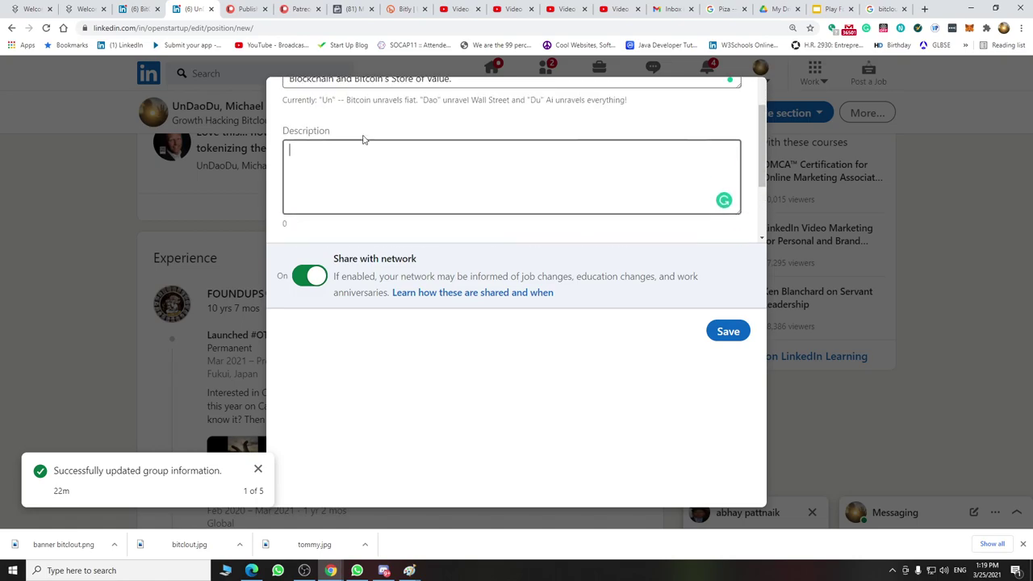
scroll(363, 140, down, 2)
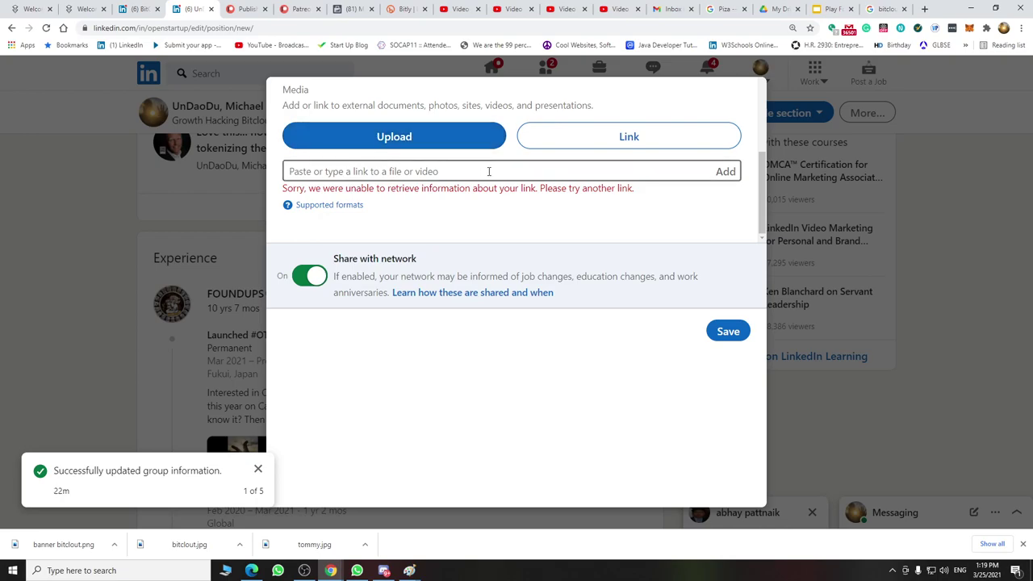
scroll(488, 174, up, 1)
scroll(487, 173, up, 3)
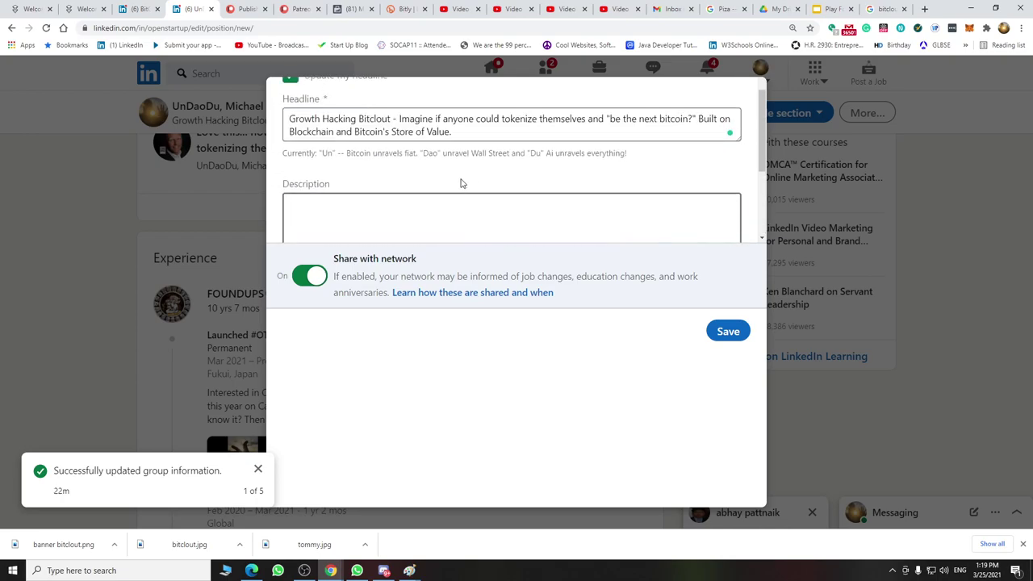
scroll(420, 173, down, 1)
- Leave the description empty and save the new position
click(371, 165)
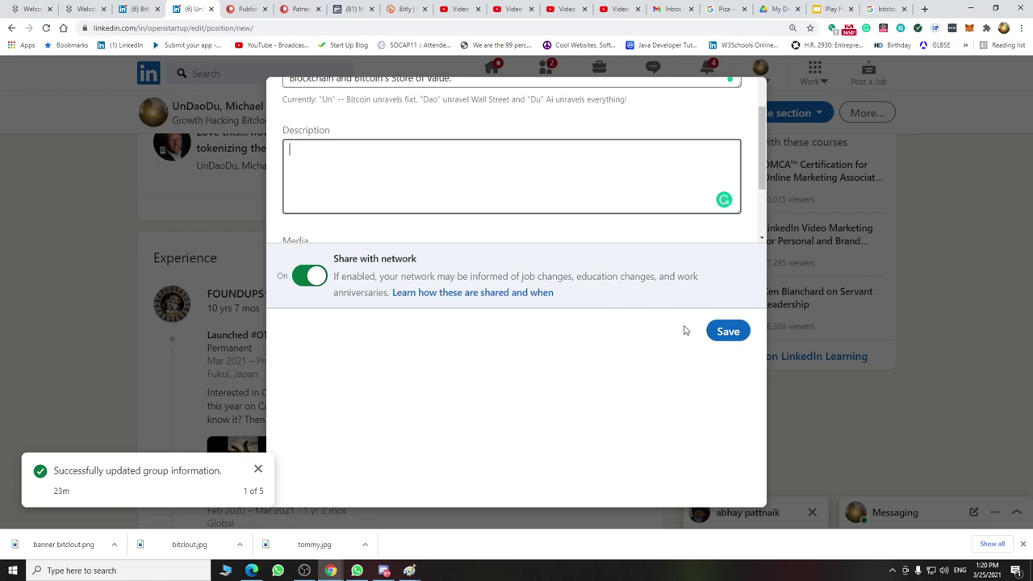
click(719, 334)
scroll(350, 157, up, 2)
scroll(350, 160, down, 1)
click(345, 172)
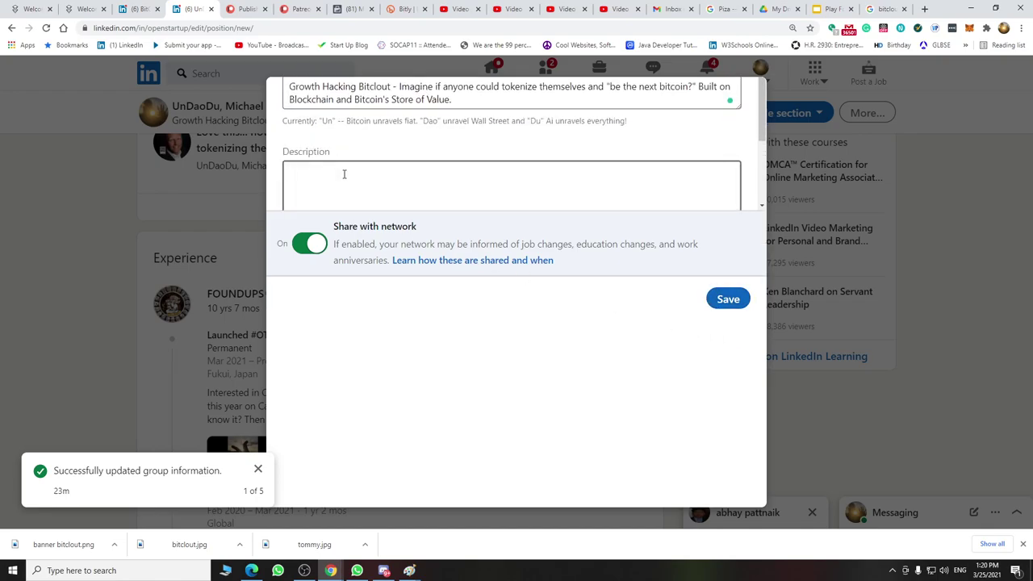
scroll(340, 185, down, 2)
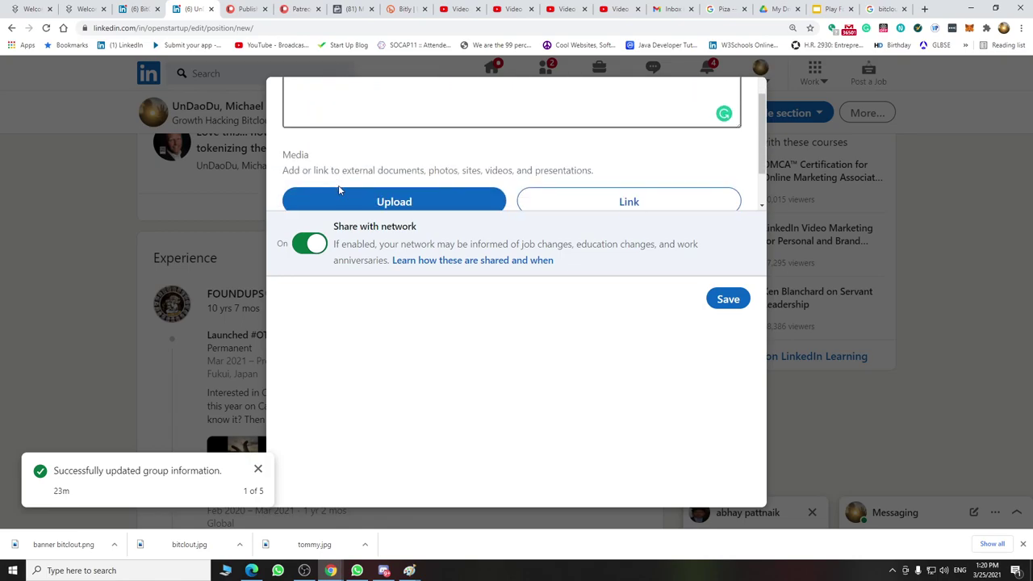
scroll(339, 190, down, 2)
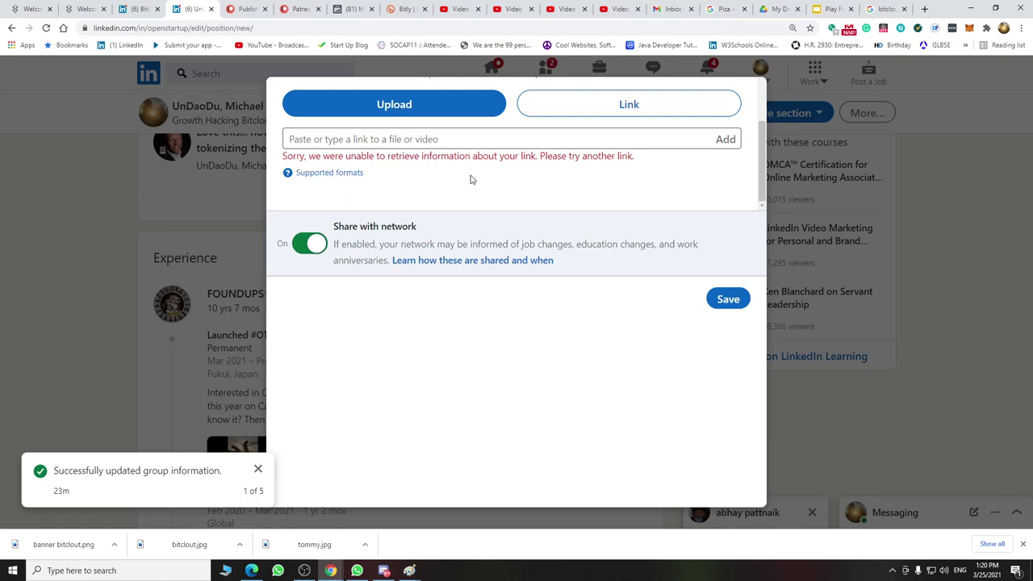
scroll(473, 187, down, 3)
scroll(473, 187, up, 5)
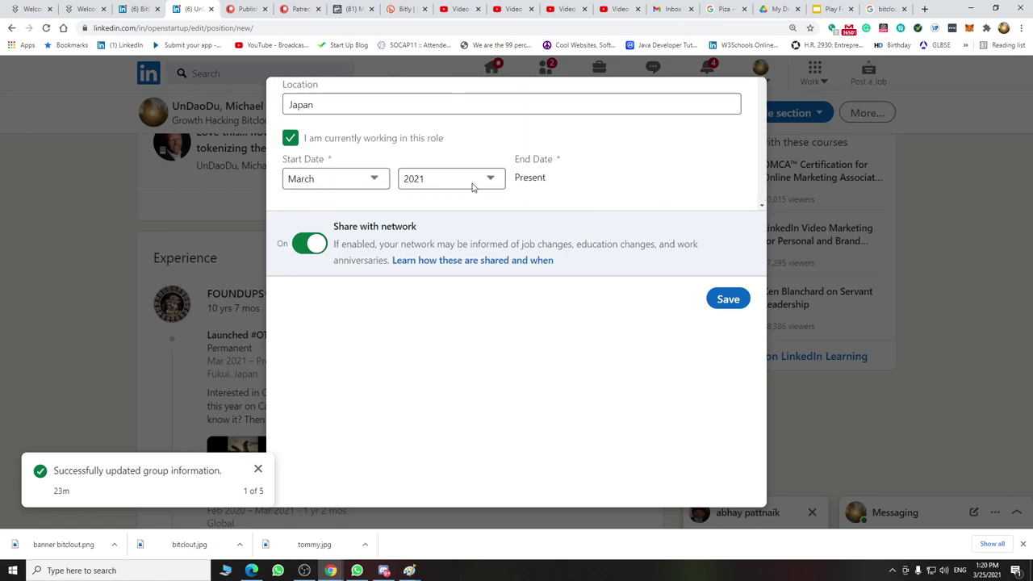
scroll(474, 187, down, 5)
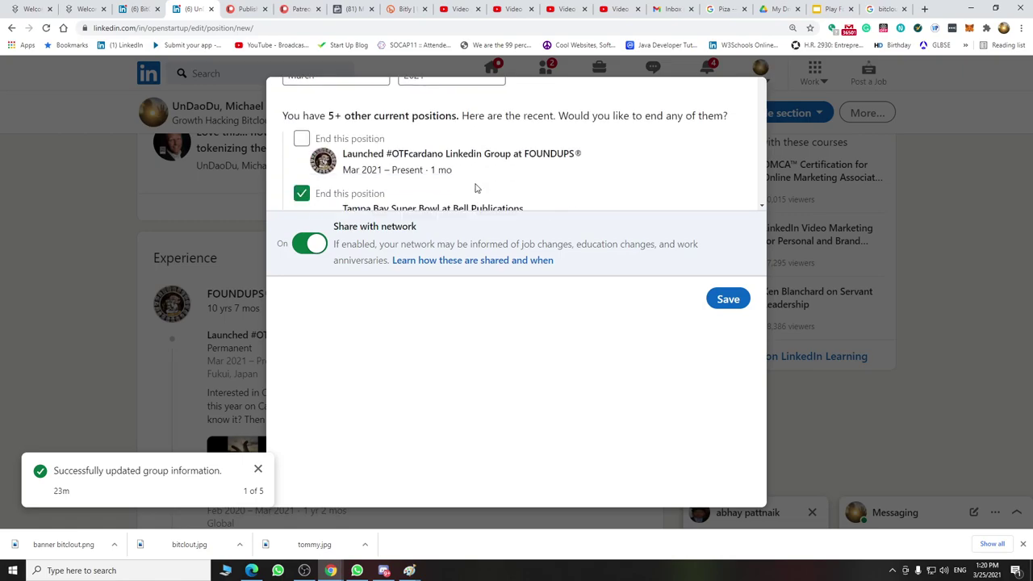
scroll(476, 184, down, 2)
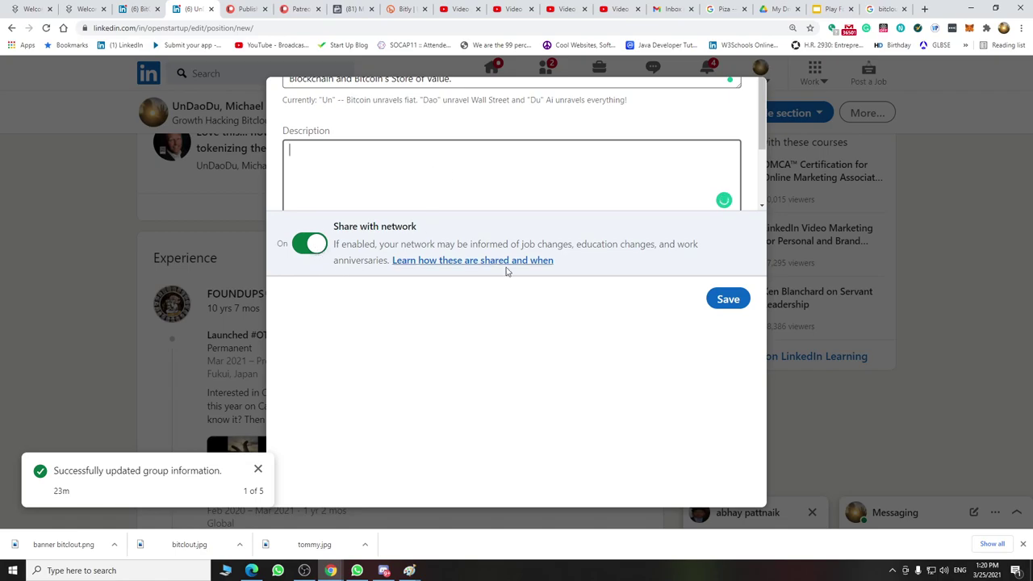
click(731, 301)
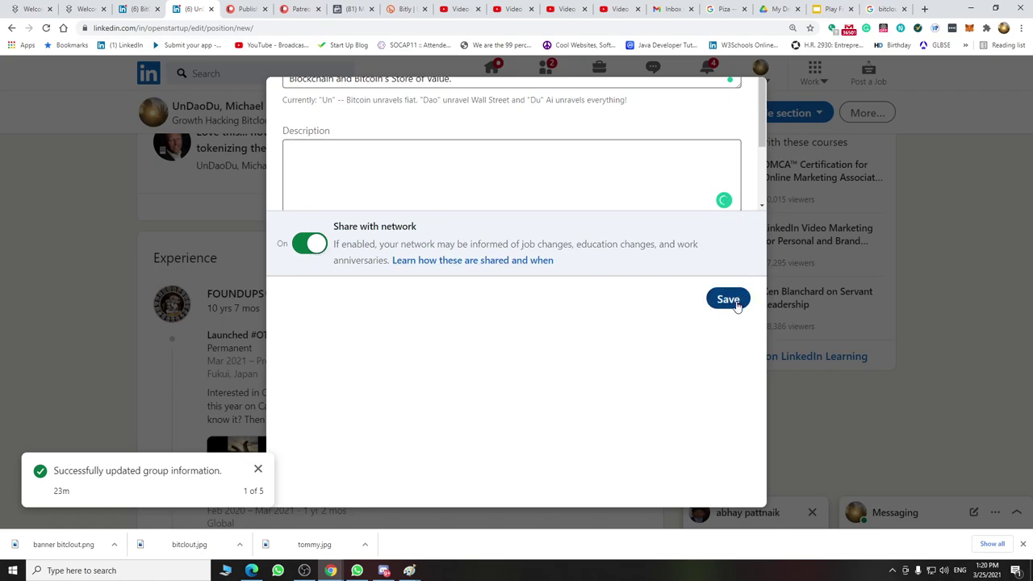
drag(763, 125, 754, 18)
scroll(648, 81, up, 2)
scroll(649, 81, up, 1)
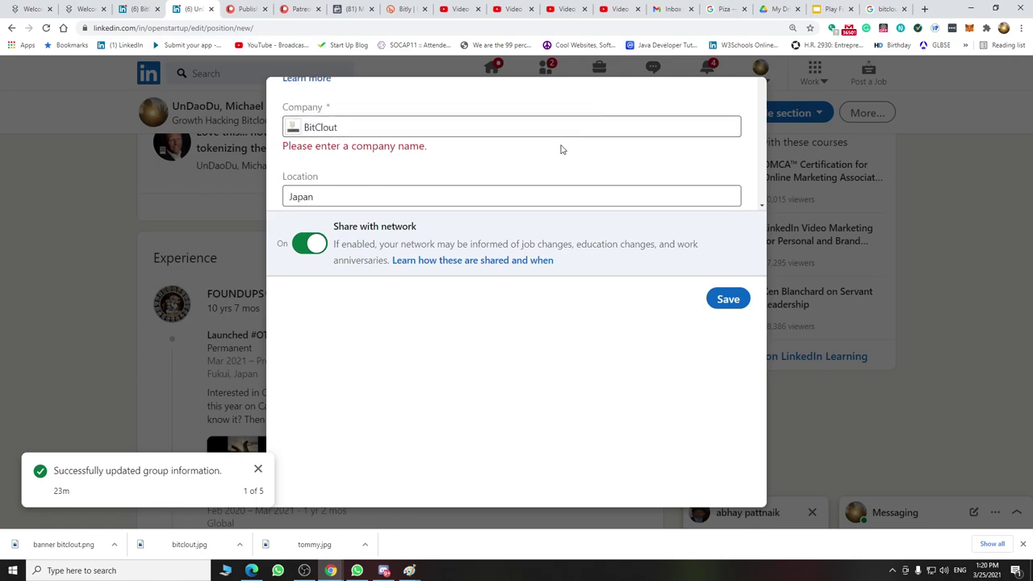
click(374, 129)
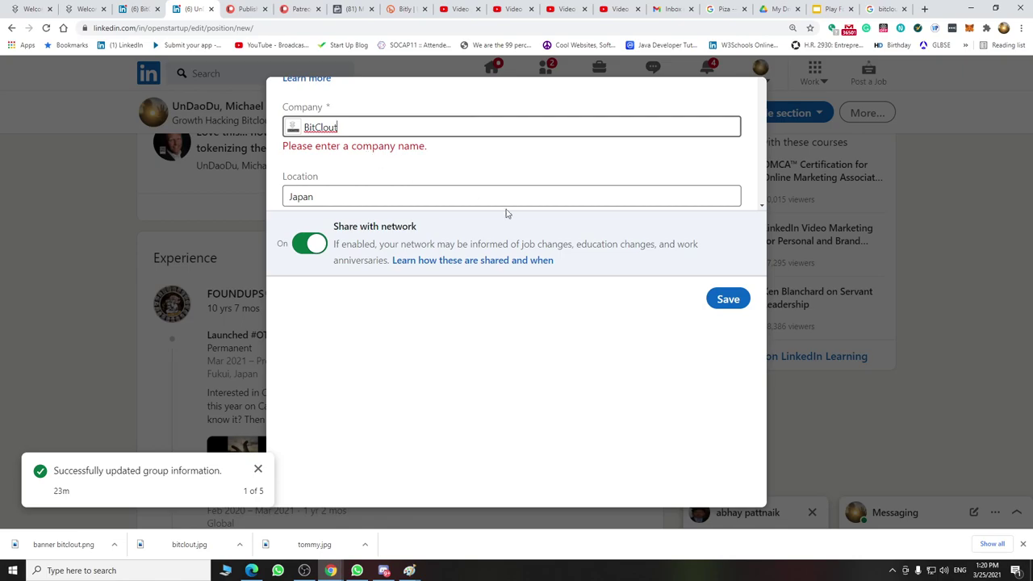
click(725, 302)
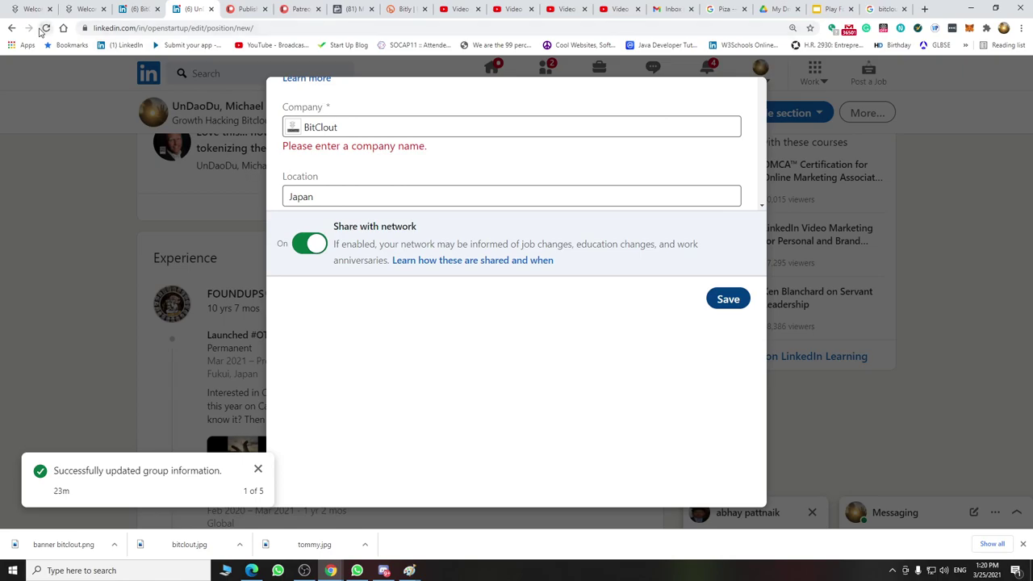
- Reload the form and set the company to BitClout from the suggestions
click(46, 27)
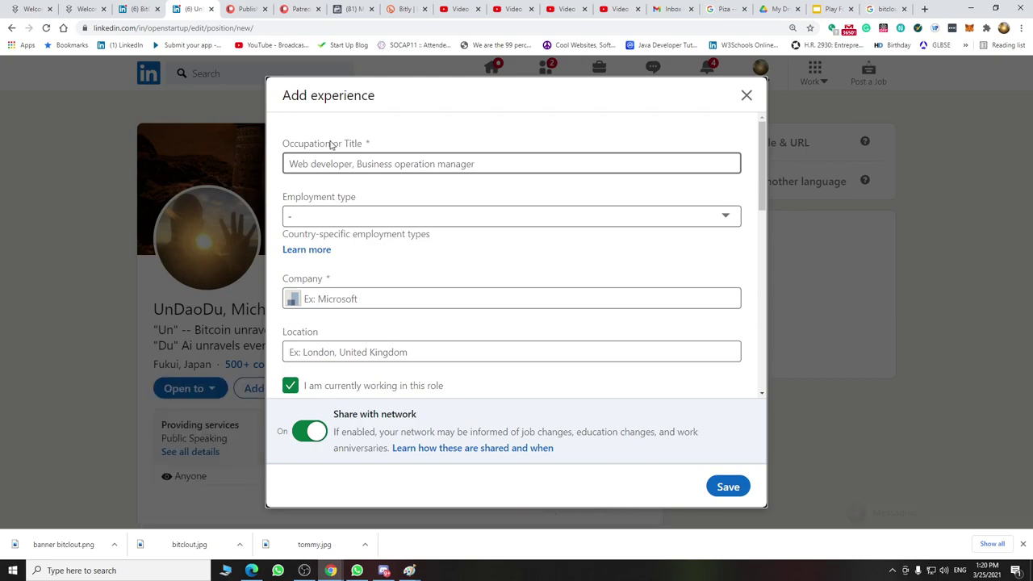
click(367, 299)
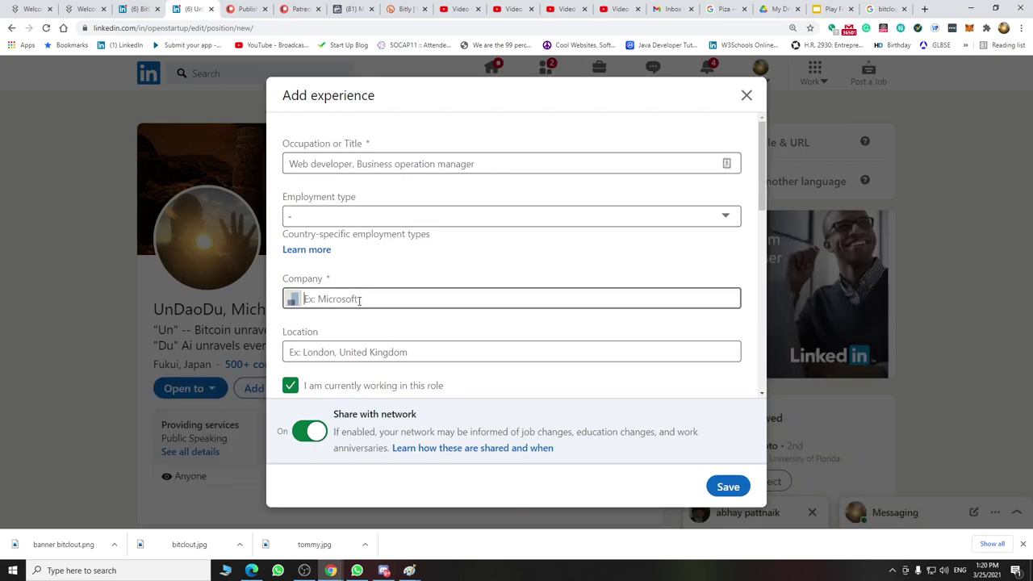
text(Bi)
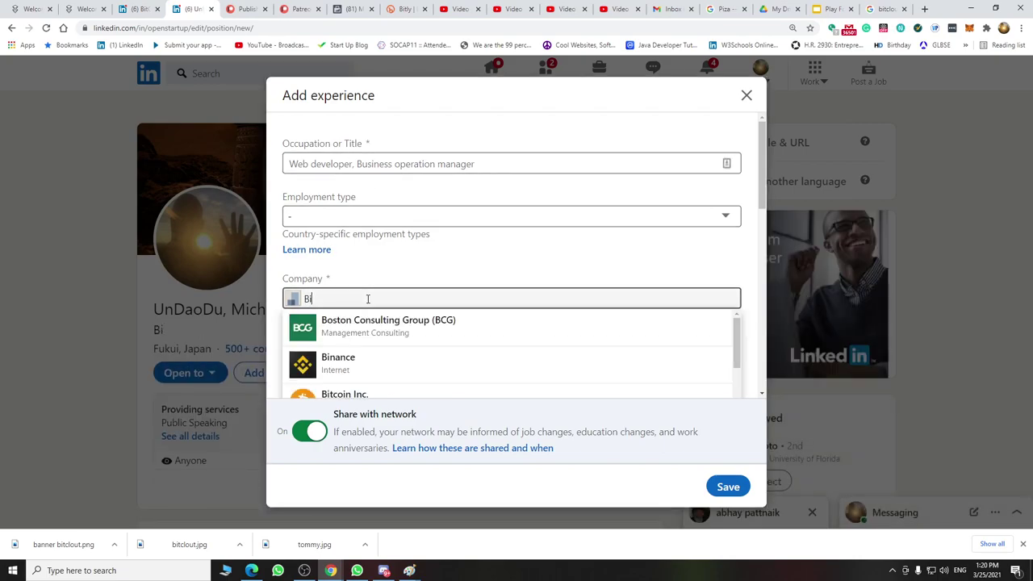
text(tclout)
double_click(367, 299)
click(369, 324)
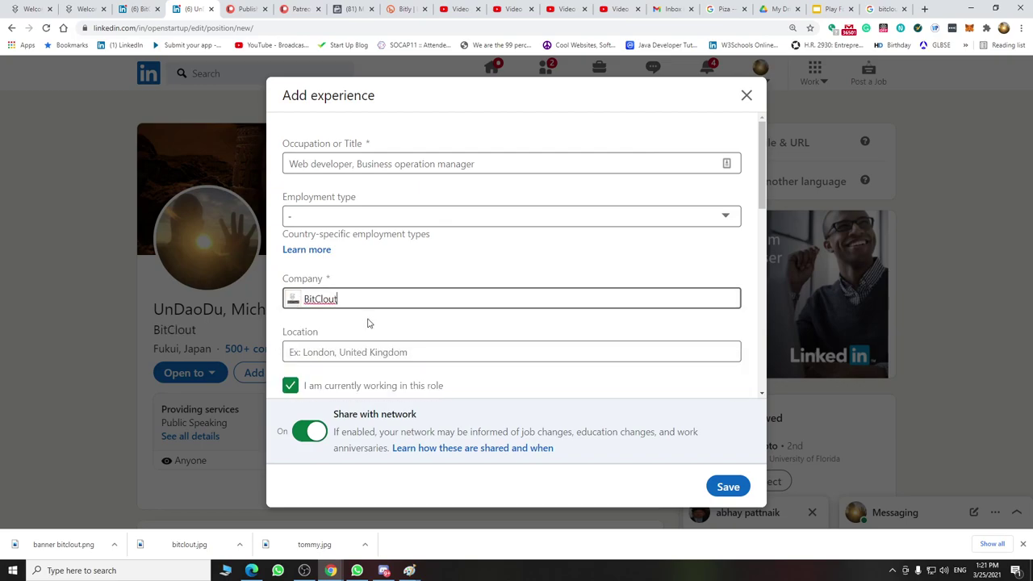
- Enter Japan in the Location field
click(336, 353)
scroll(337, 358, down, 1)
text(Japan)
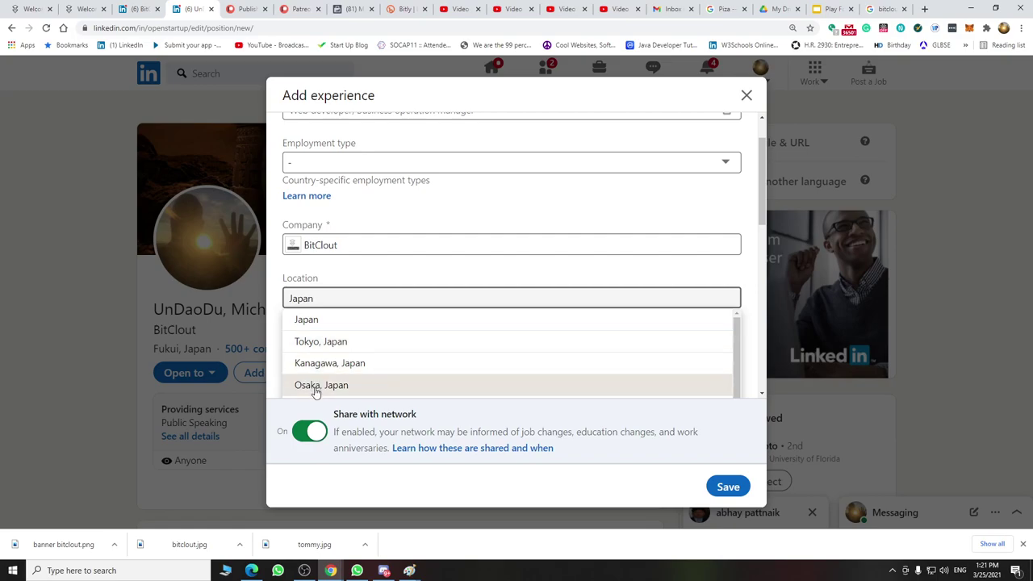
- Pick 'Osaka, Japan' from the location suggestions
click(315, 387)
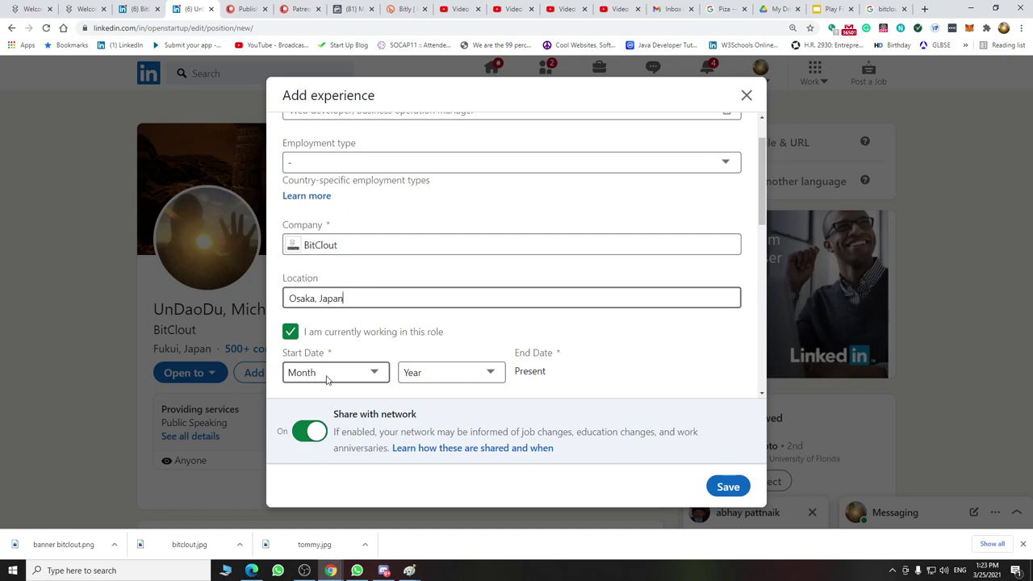
- Choose March as the start month and 2021 as the start year for the BitClout role
click(326, 376)
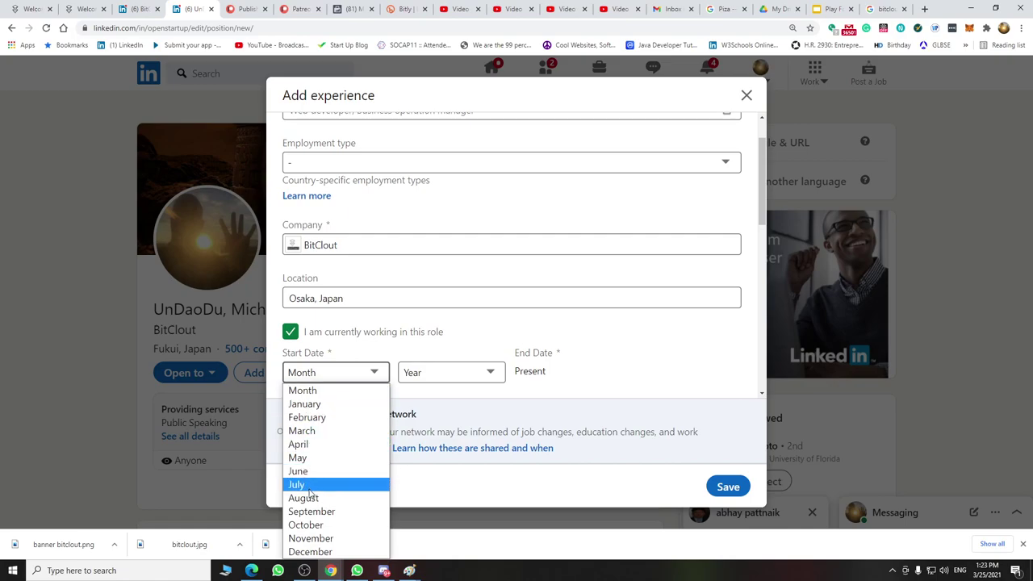
click(301, 430)
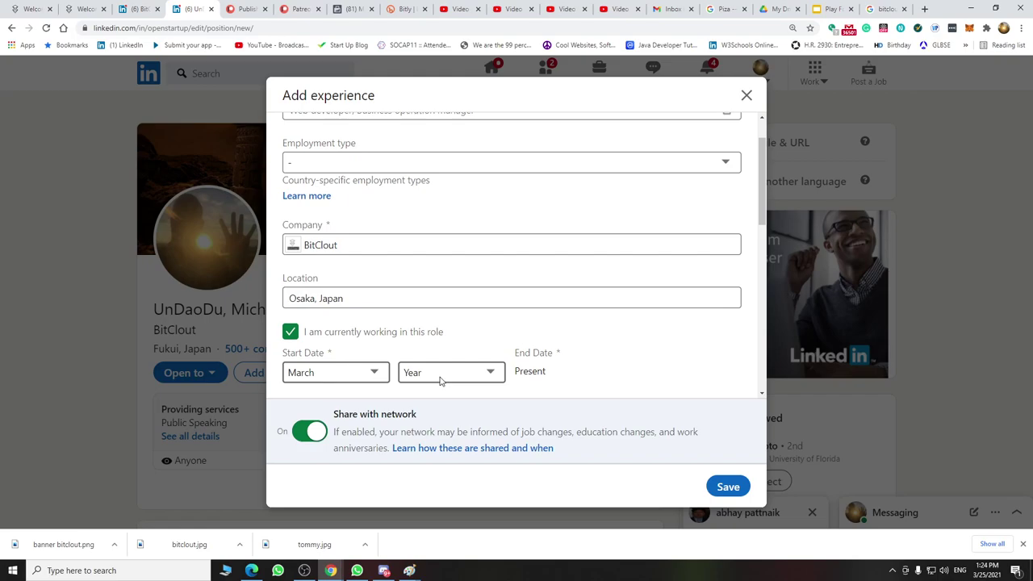
click(440, 377)
scroll(436, 266, down, 1)
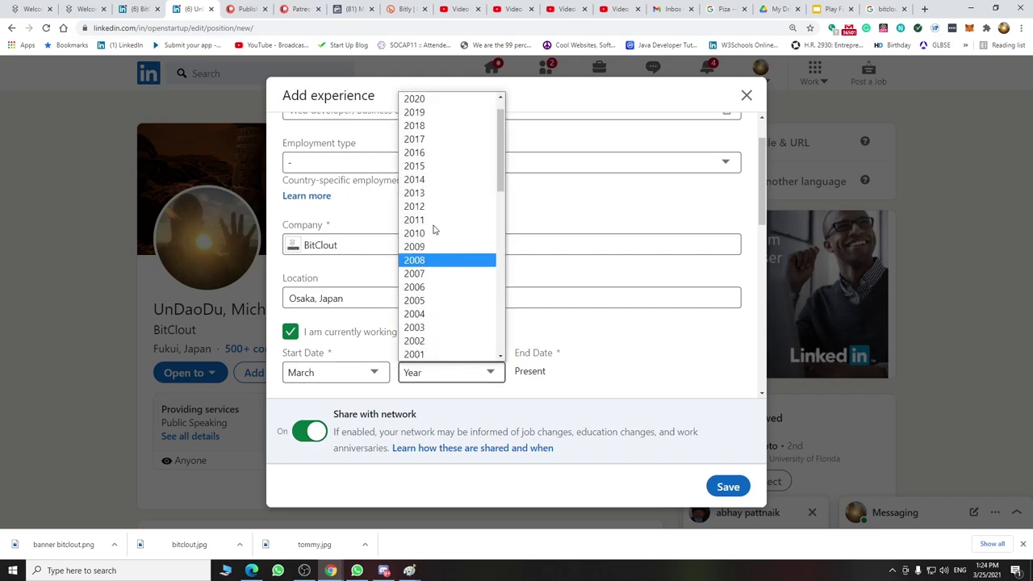
scroll(472, 162, up, 1)
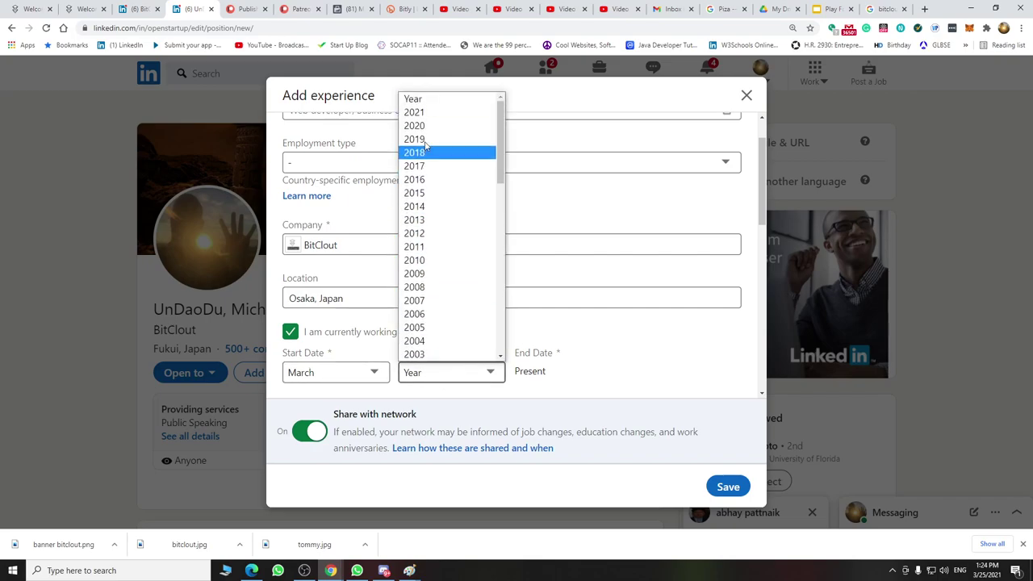
click(428, 110)
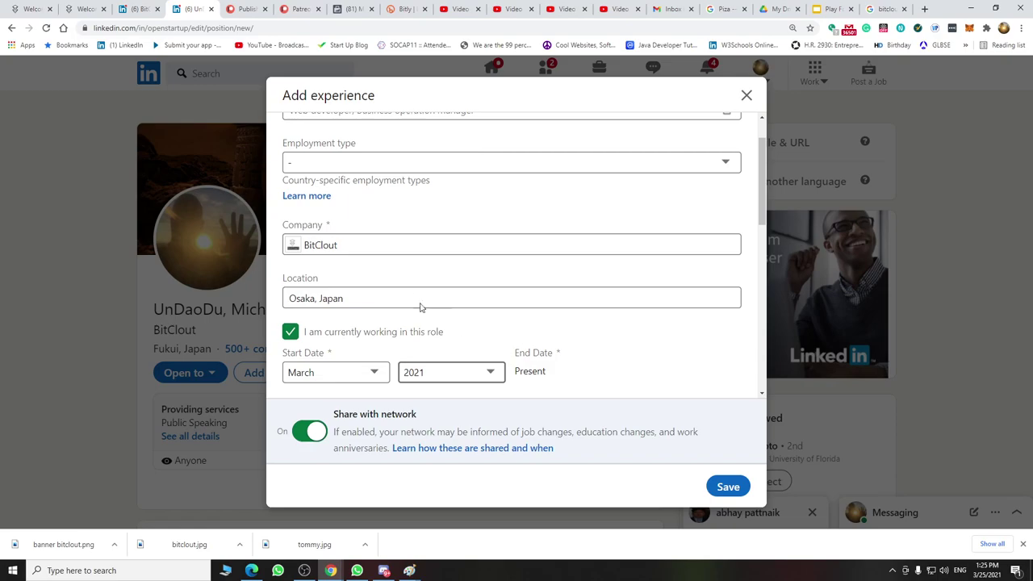
scroll(403, 299, up, 1)
- Enter the title 'Growth Hacker', fixing the typo, and set employment type to Permanent
click(353, 166)
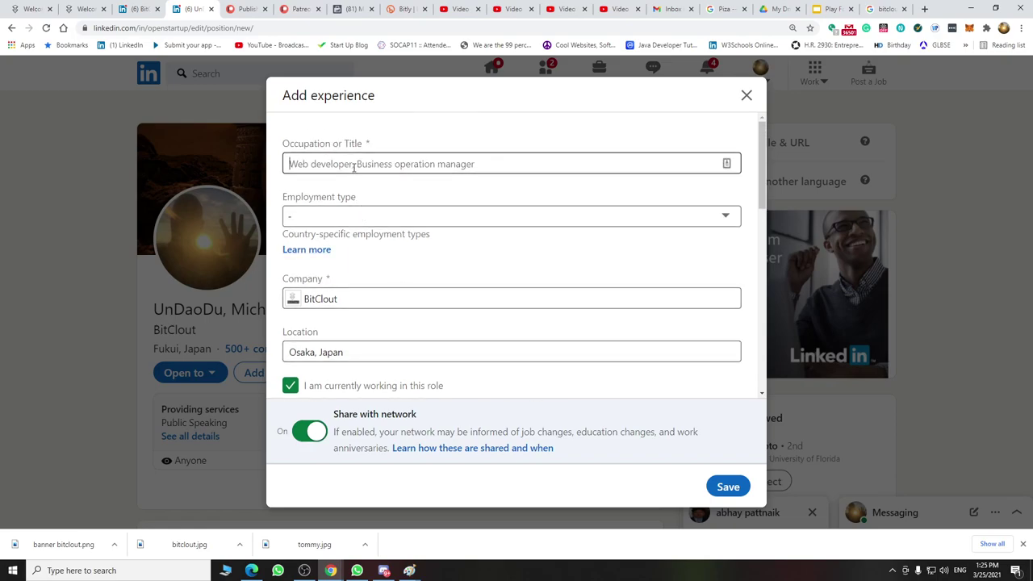
text(G)
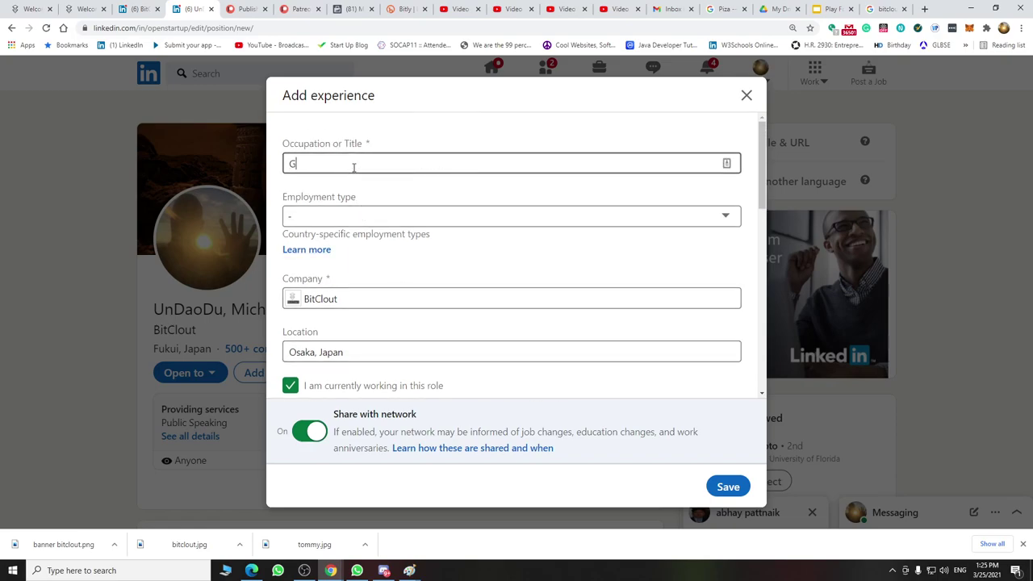
text(owth Hacker)
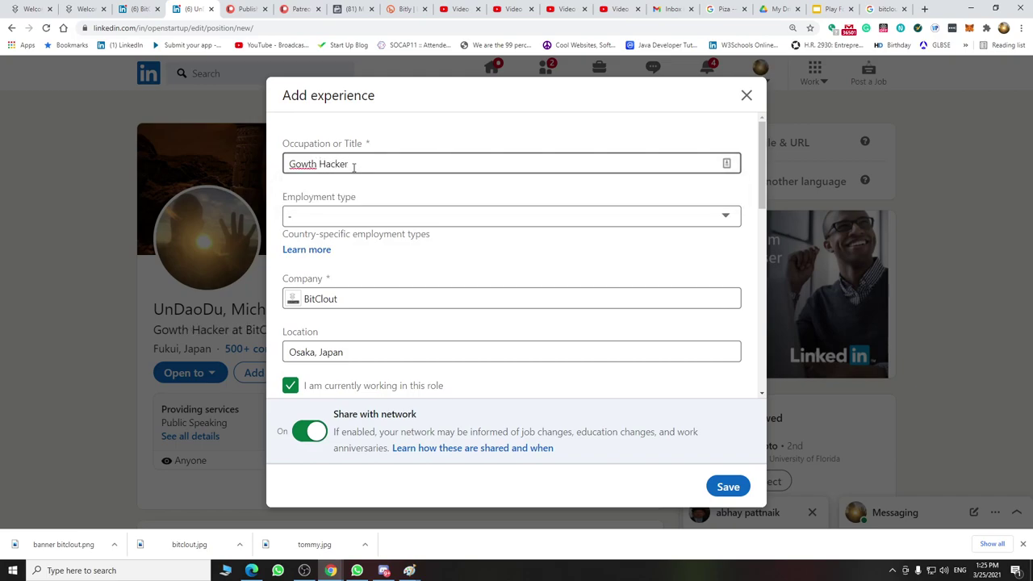
click(296, 165)
text(r)
click(334, 223)
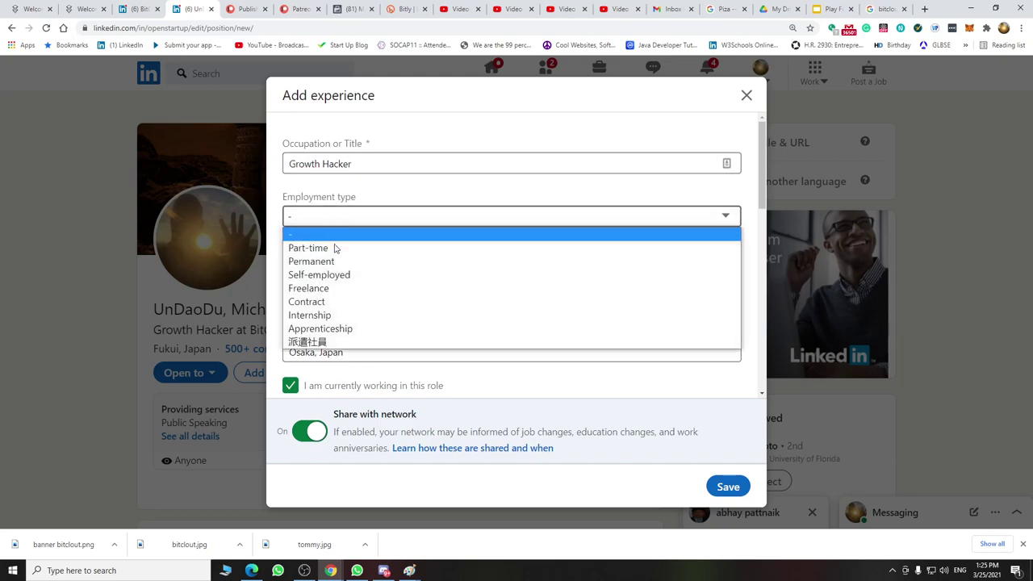
click(338, 262)
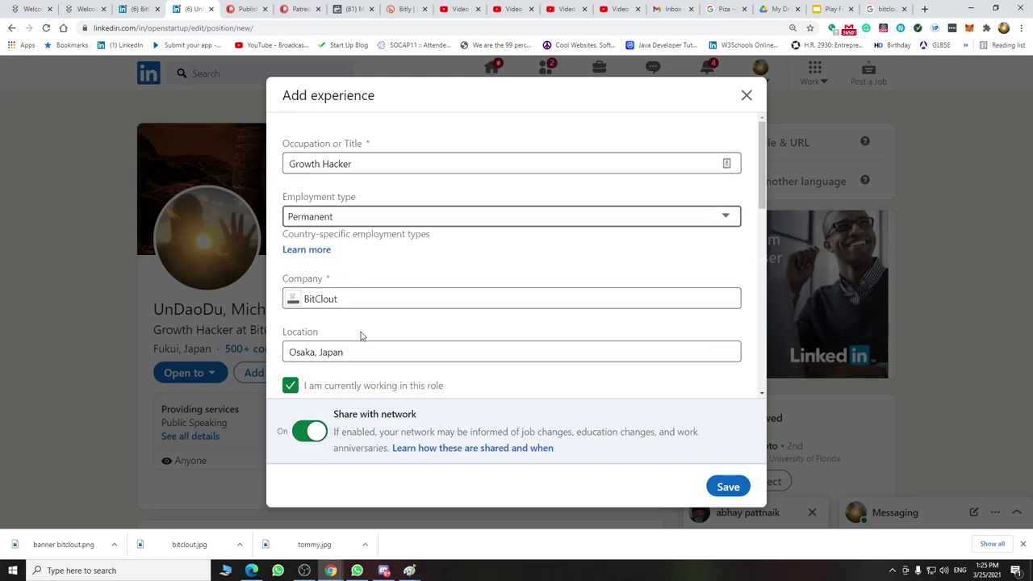
- Keep the 'Growth Hacker at BitClout' headline update, save, then skip the survey and teammates prompt
scroll(362, 336, down, 5)
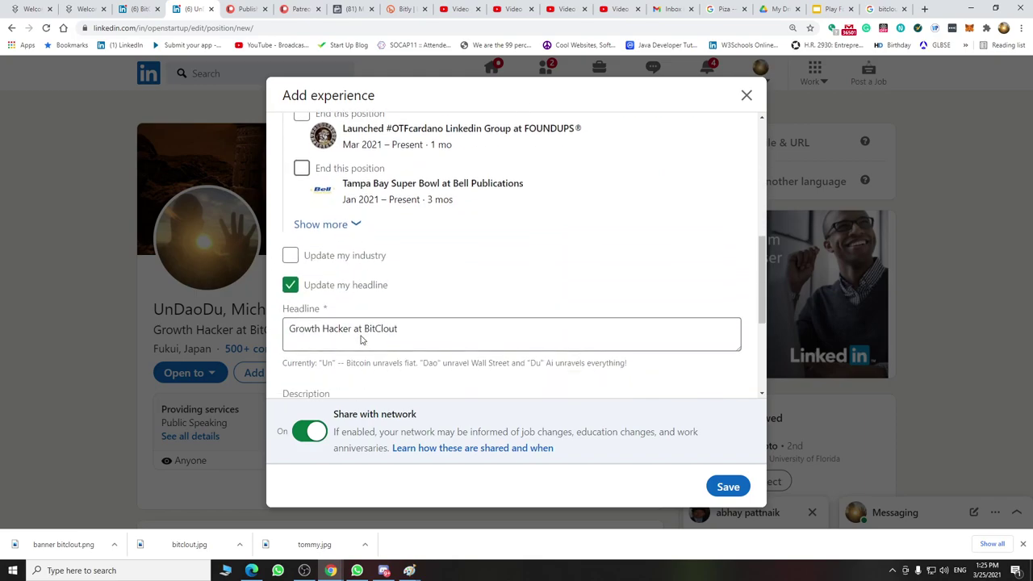
scroll(314, 208, down, 2)
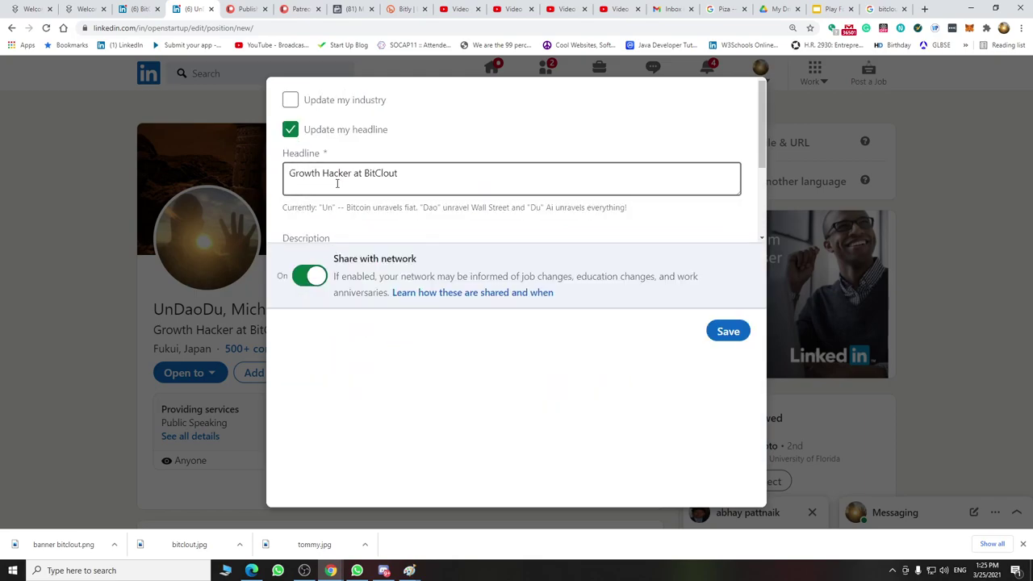
click(405, 179)
click(731, 332)
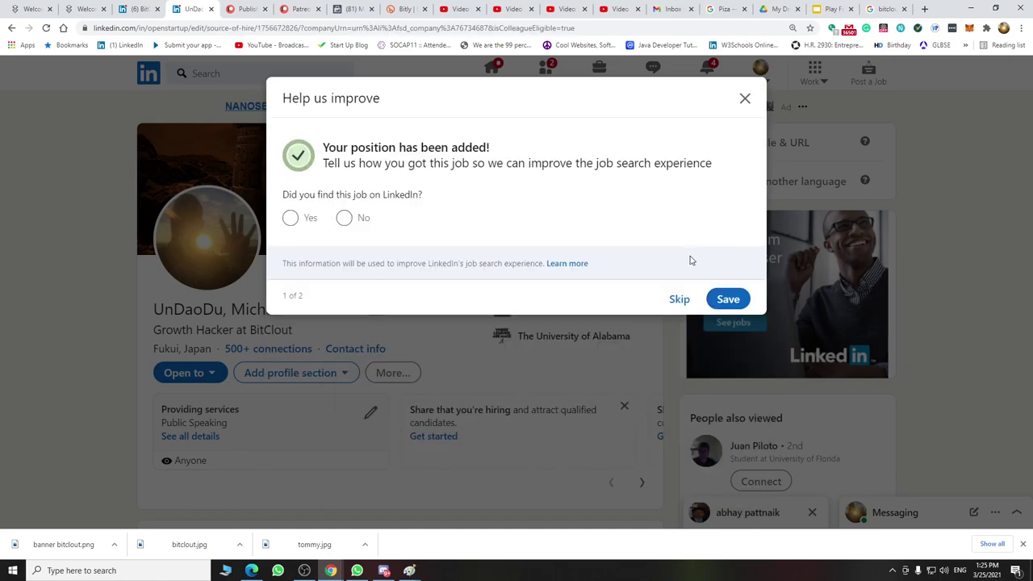
click(678, 299)
click(743, 98)
scroll(441, 258, down, 4)
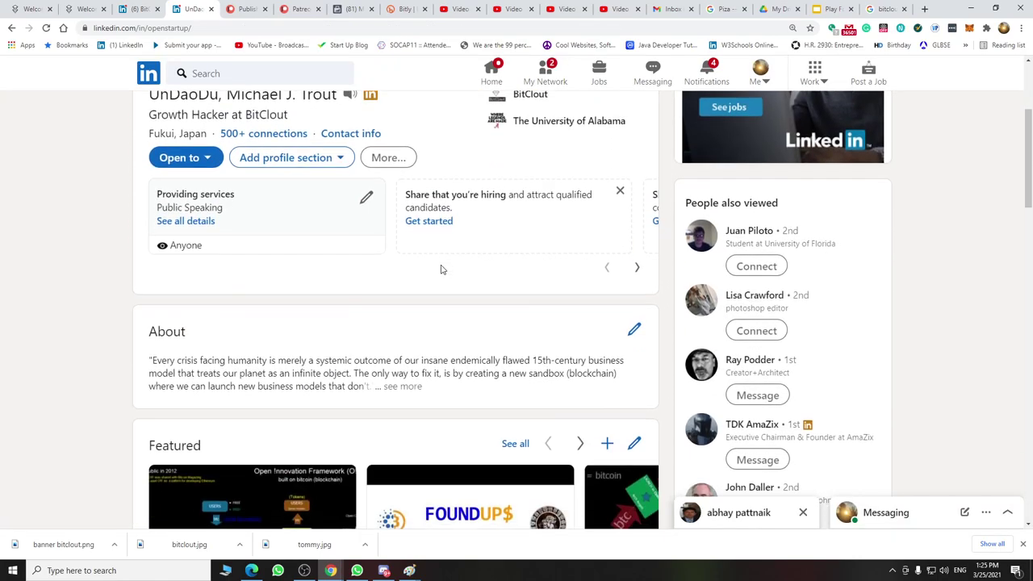
scroll(443, 267, up, 3)
scroll(367, 320, down, 1)
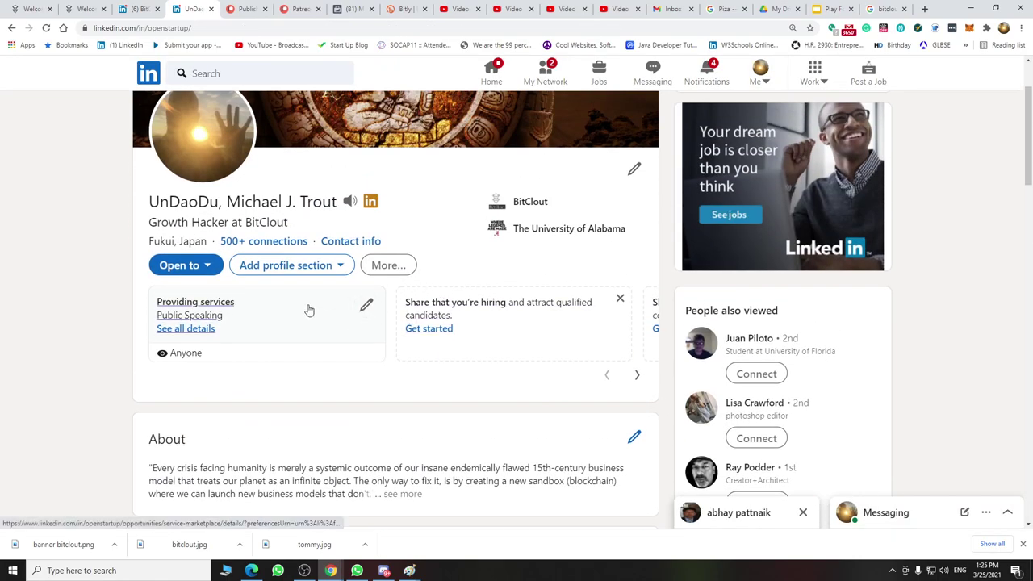
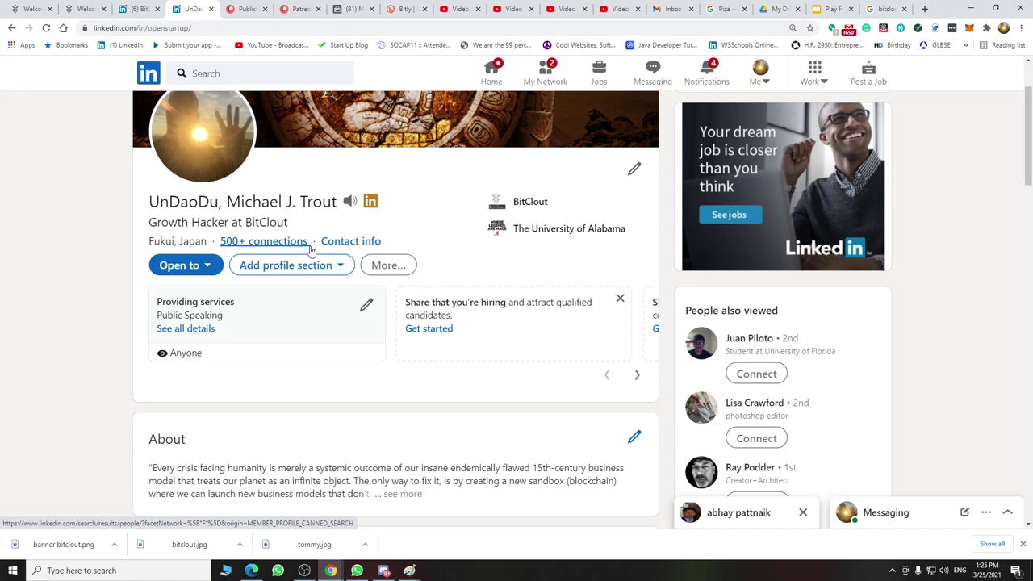
- Look through the profile's connections list, then go back to the profile page
click(260, 244)
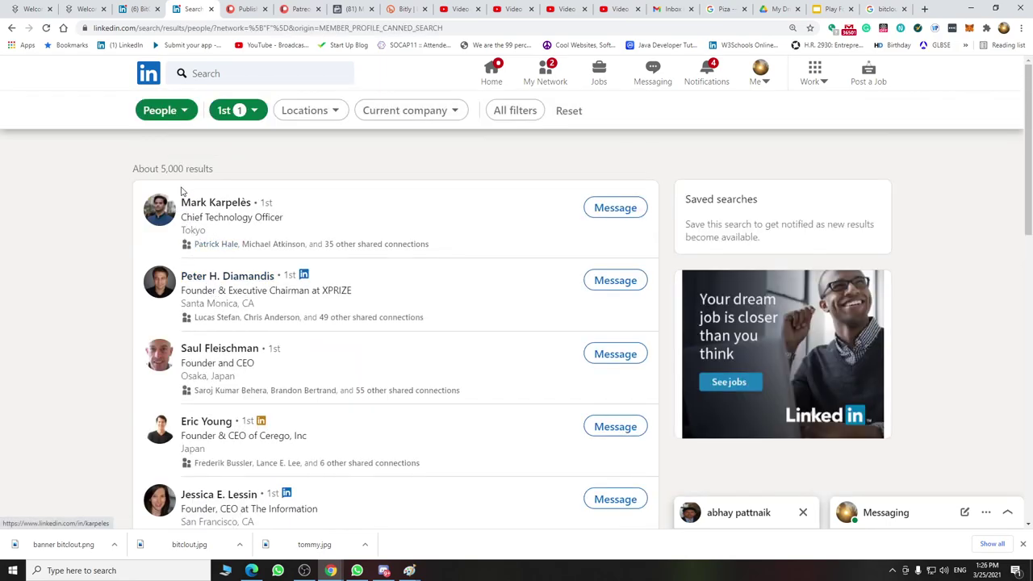
scroll(198, 183, down, 2)
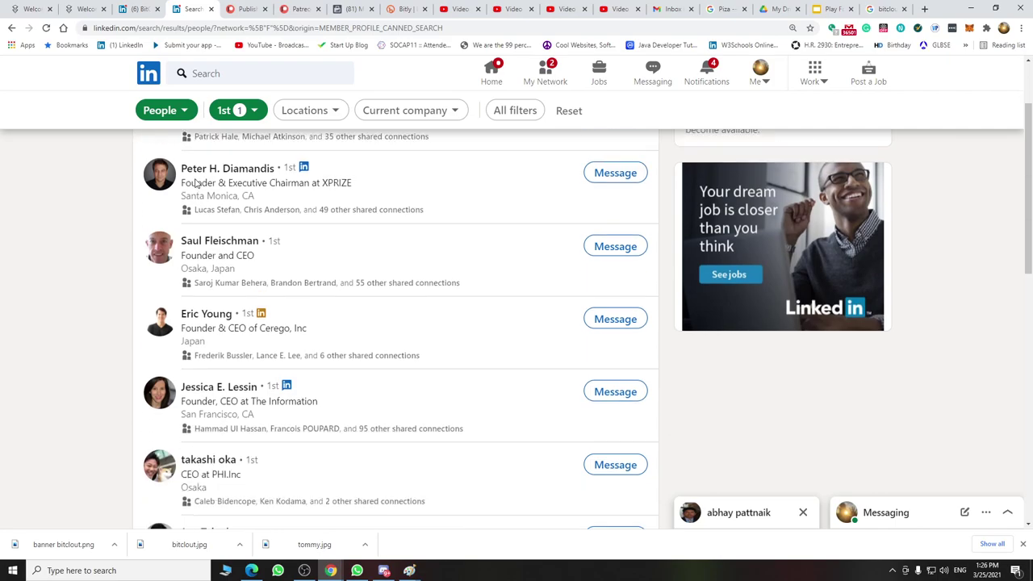
scroll(209, 214, down, 1)
scroll(211, 217, up, 3)
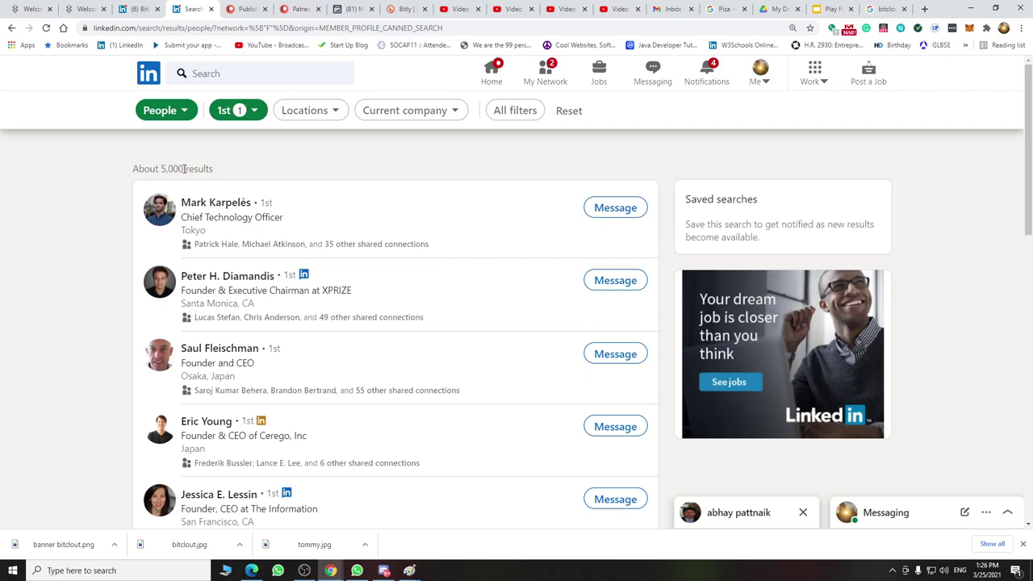
click(12, 29)
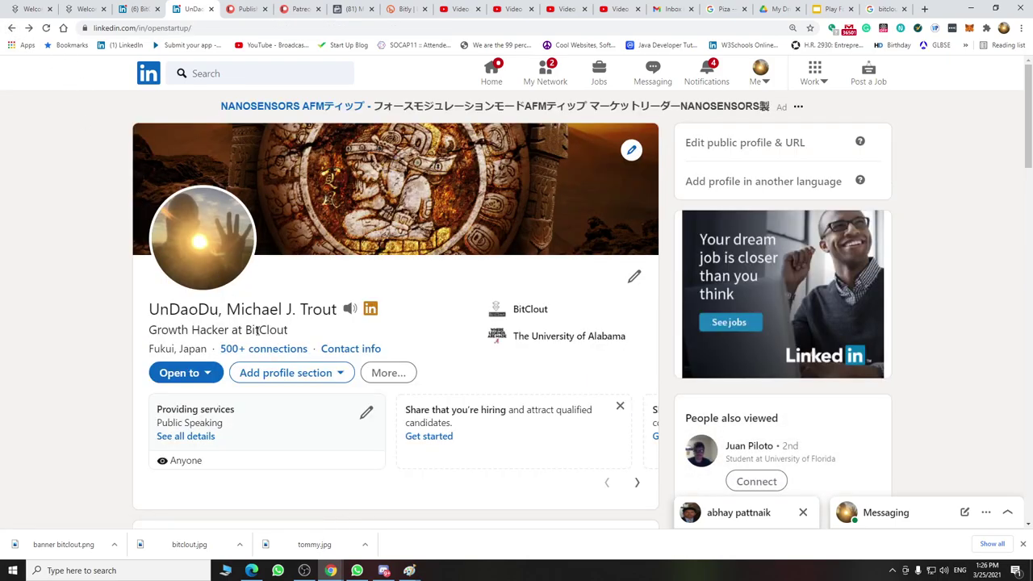
scroll(257, 330, down, 1)
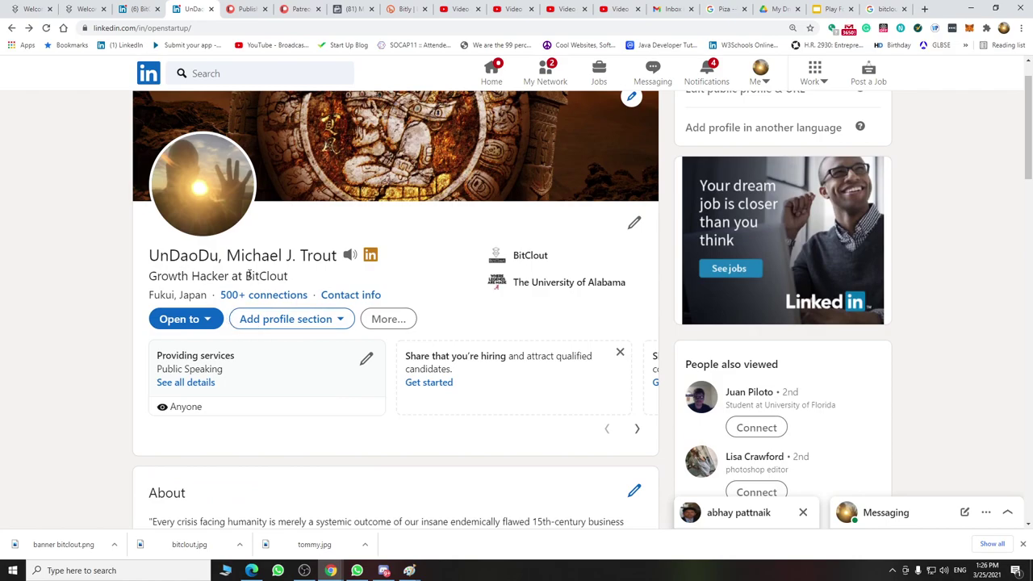
scroll(253, 275, down, 4)
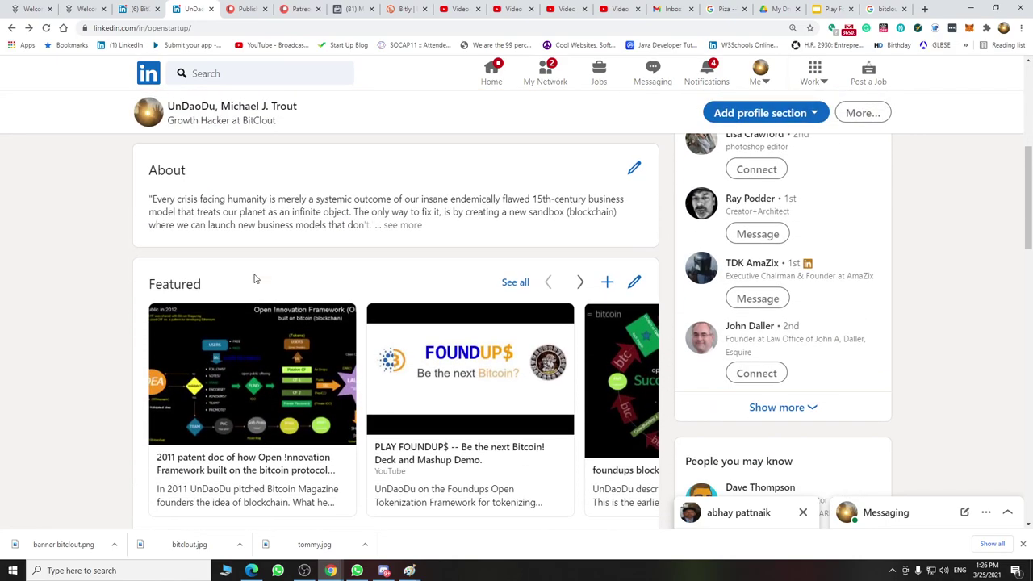
scroll(253, 279, down, 2)
scroll(253, 281, up, 7)
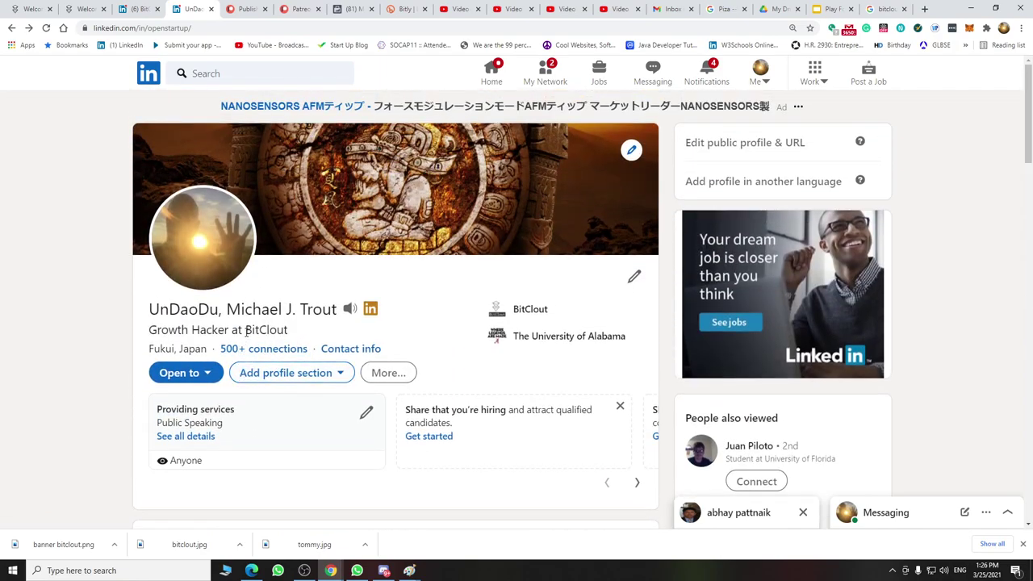
scroll(247, 336, down, 3)
scroll(247, 336, up, 3)
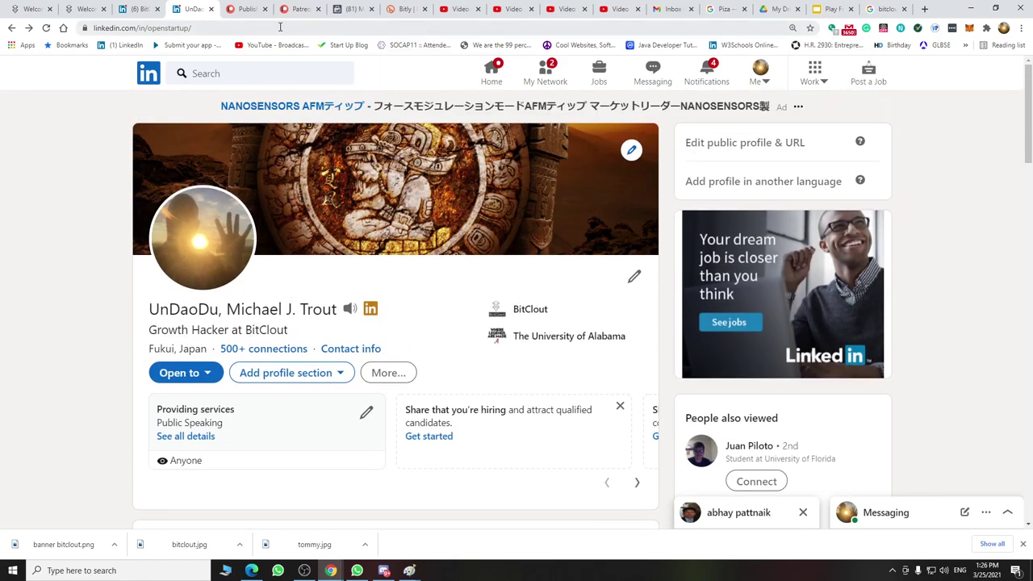
- Open the Bitclout group from My Groups, copy its web address and review its feed
click(813, 71)
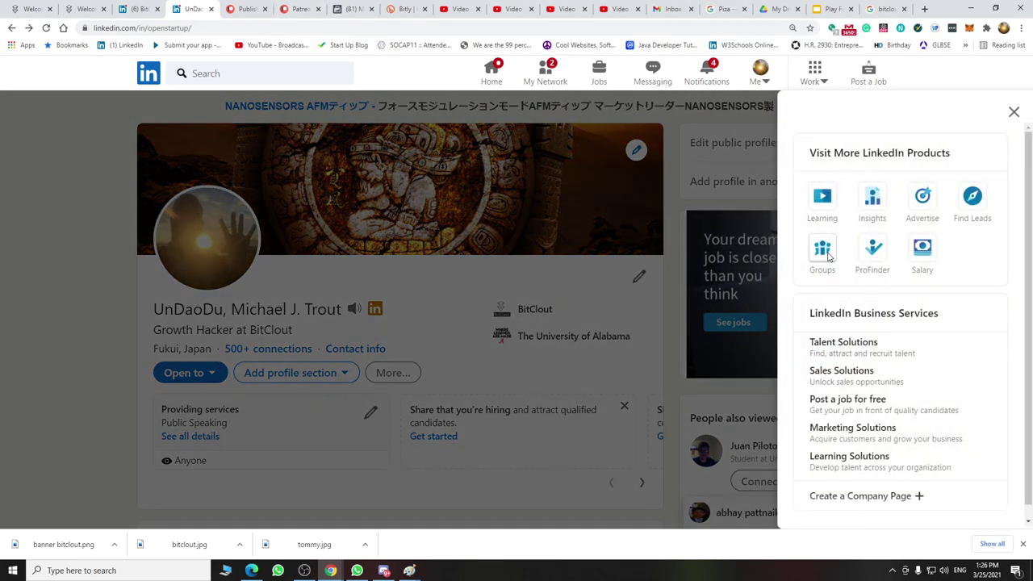
click(825, 255)
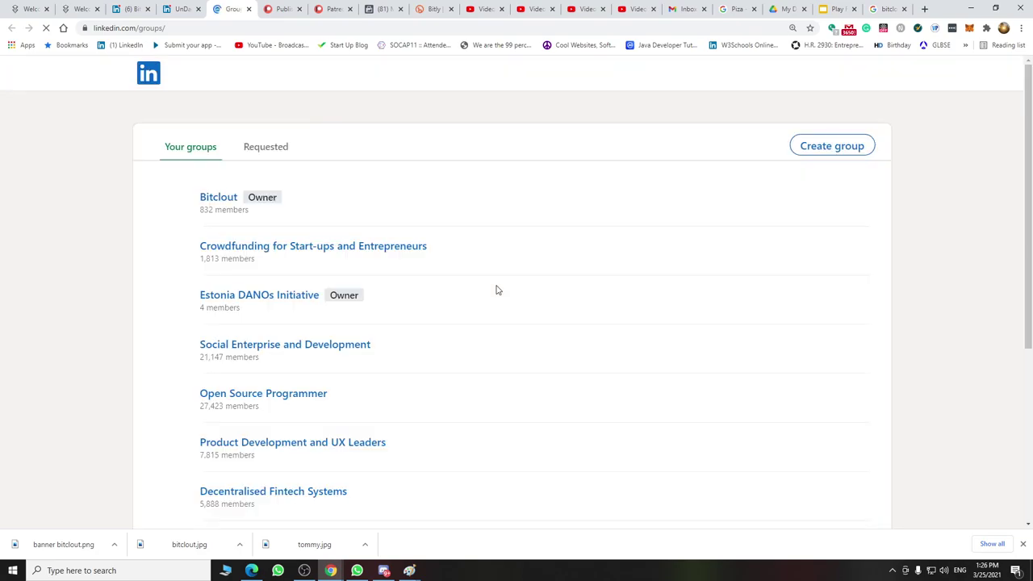
click(216, 199)
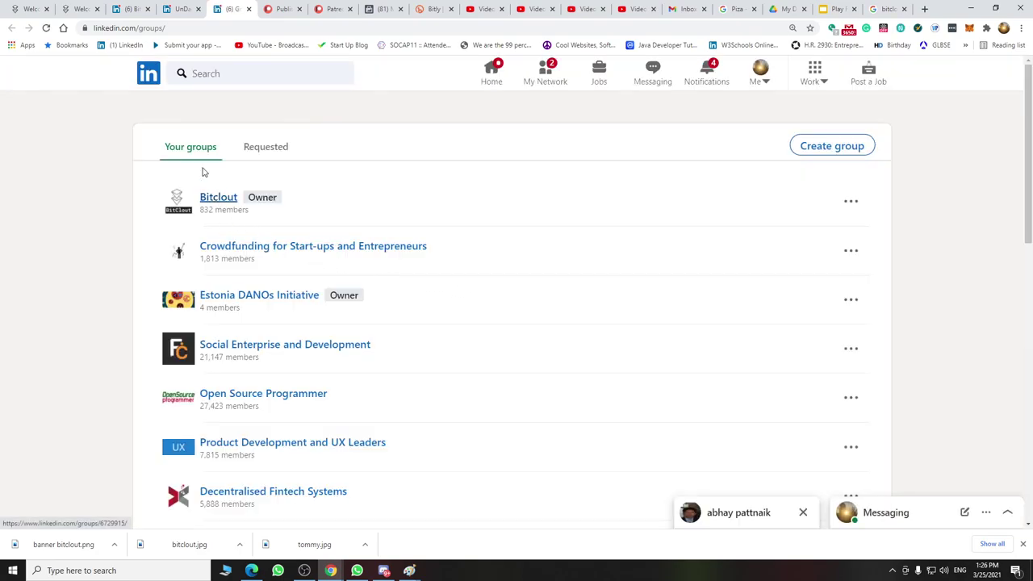
click(140, 28)
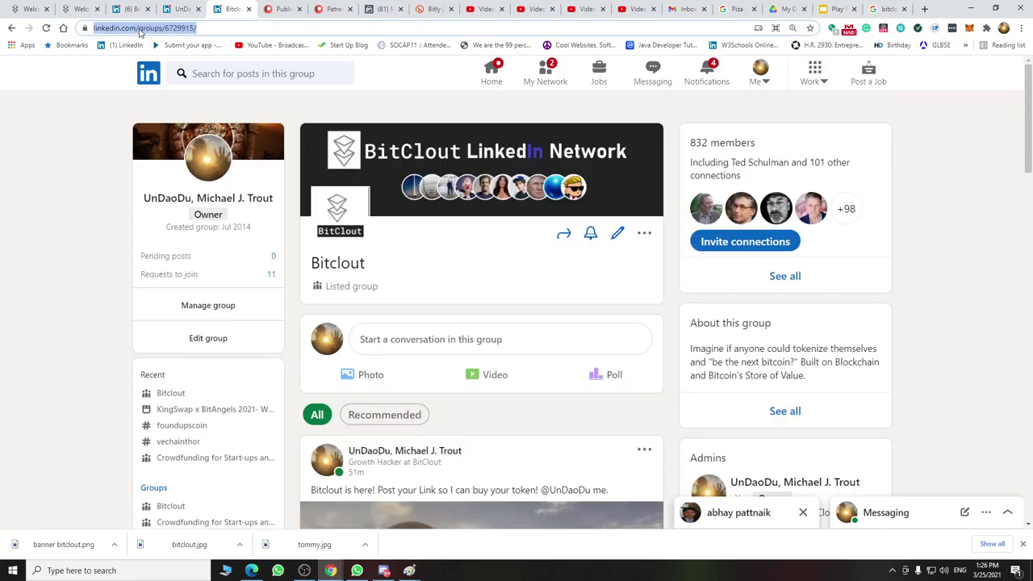
right_click(140, 28)
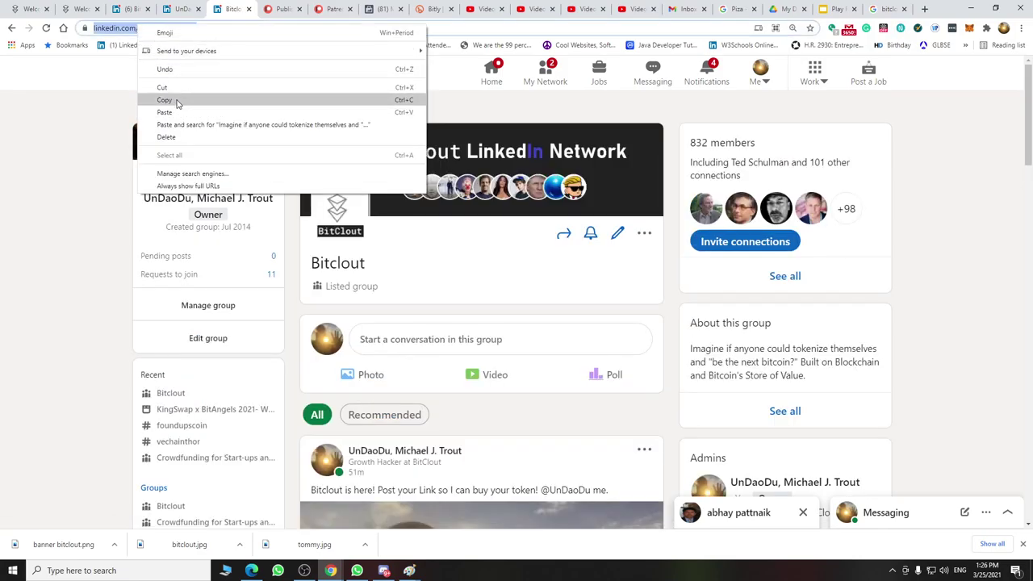
click(178, 102)
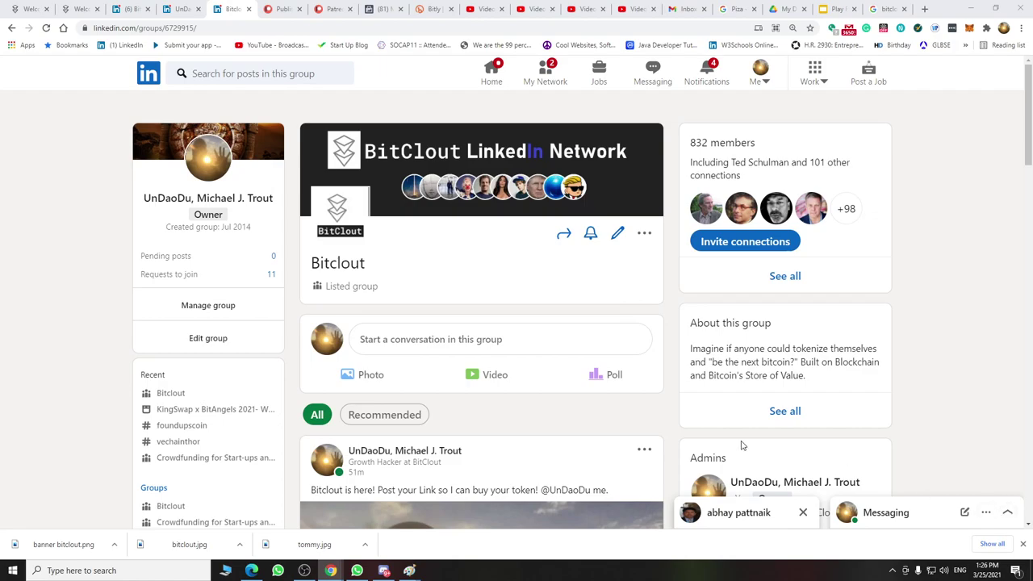
scroll(488, 358, down, 3)
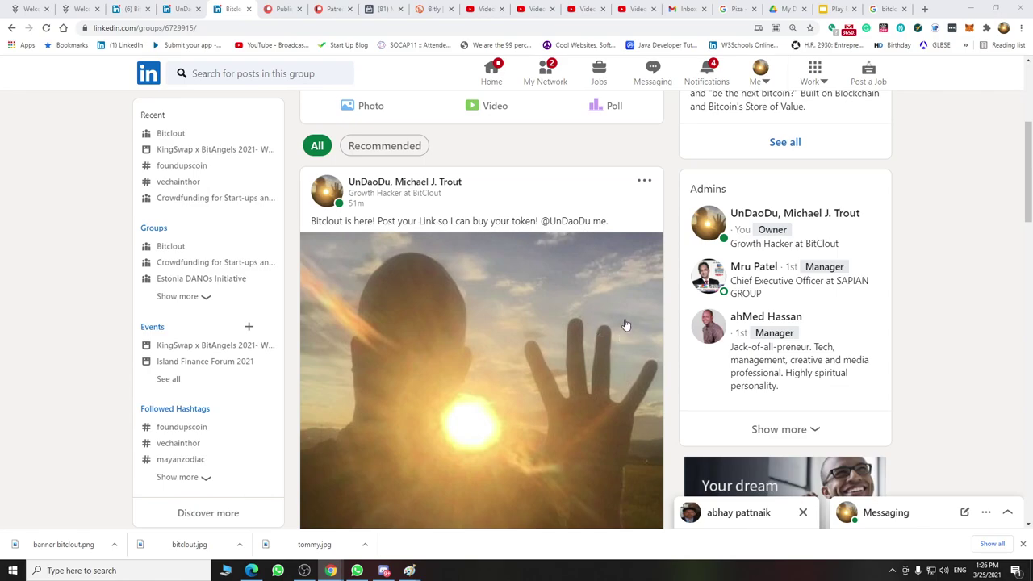
scroll(578, 299, up, 1)
scroll(582, 296, down, 3)
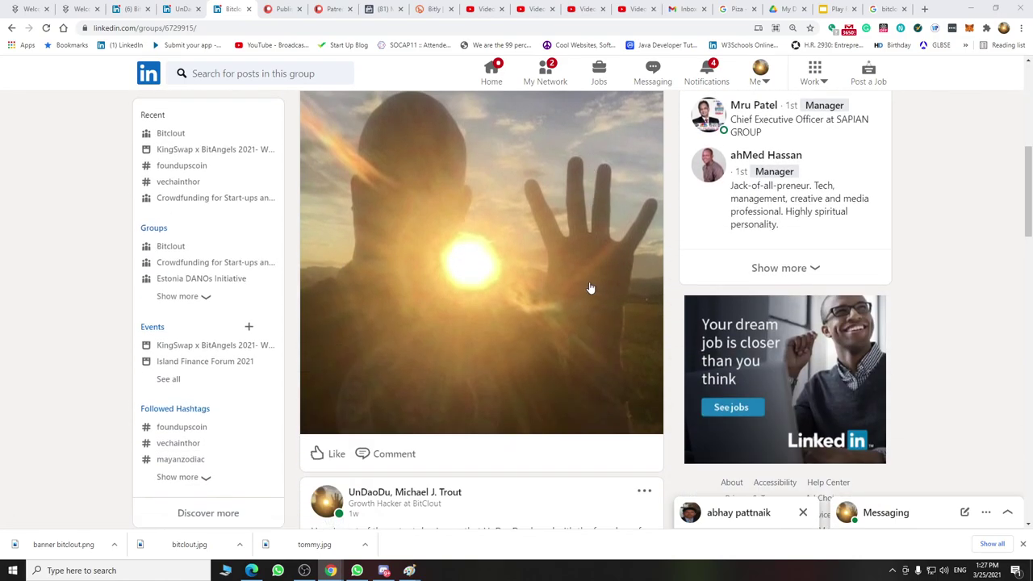
scroll(590, 291, up, 2)
scroll(589, 288, down, 1)
scroll(589, 288, down, 1)
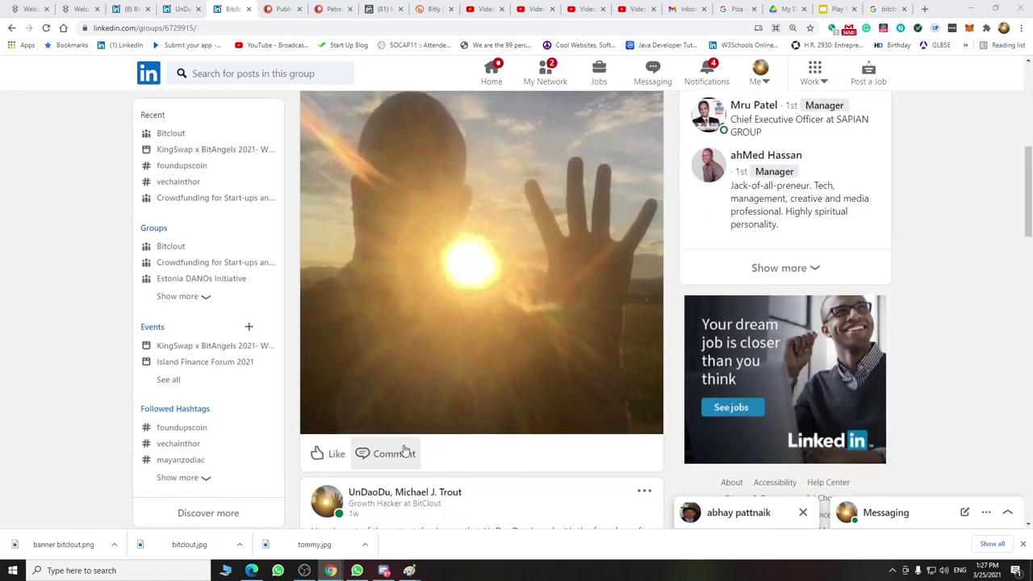
scroll(396, 449, down, 2)
scroll(424, 322, down, 2)
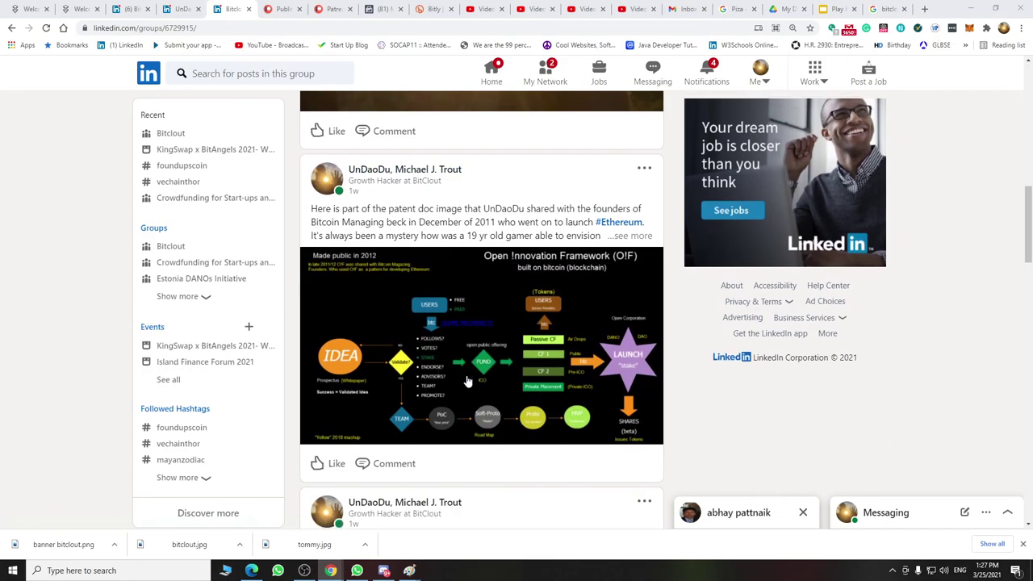
scroll(468, 379, down, 2)
scroll(498, 280, up, 2)
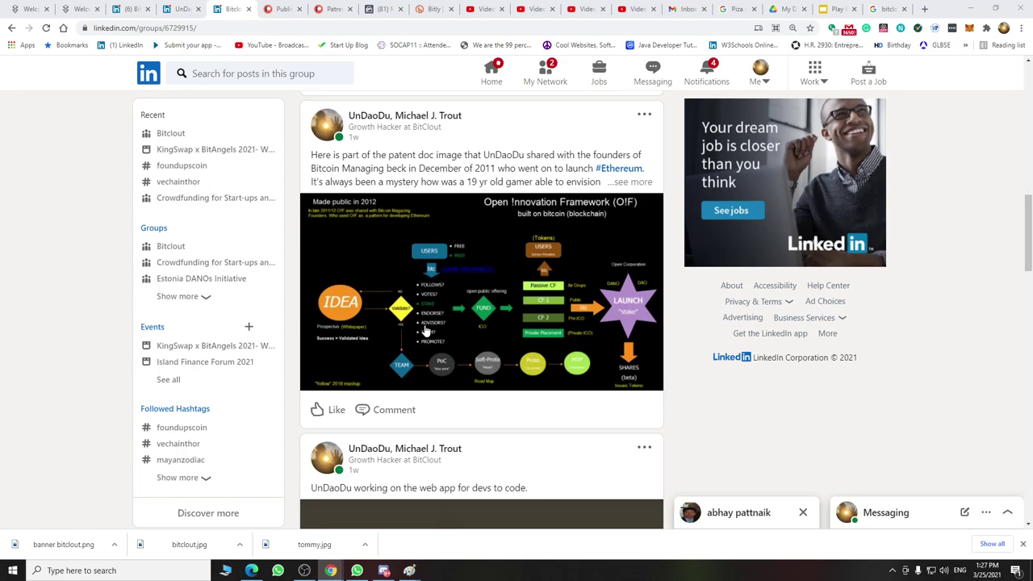
scroll(414, 278, up, 7)
scroll(410, 292, down, 3)
scroll(410, 292, down, 5)
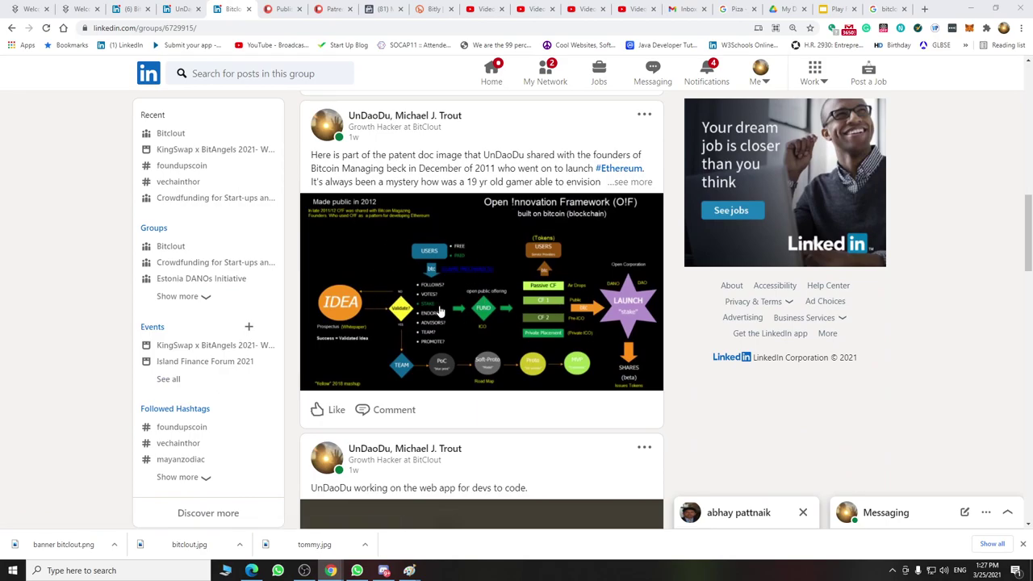
scroll(439, 311, up, 1)
scroll(440, 311, up, 2)
scroll(440, 311, down, 4)
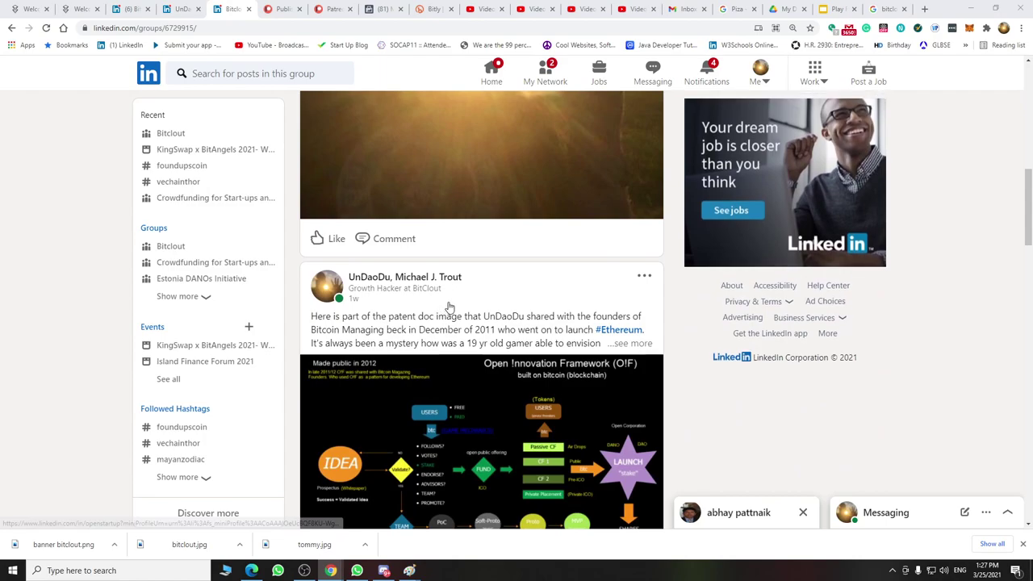
scroll(382, 310, up, 5)
scroll(382, 310, up, 6)
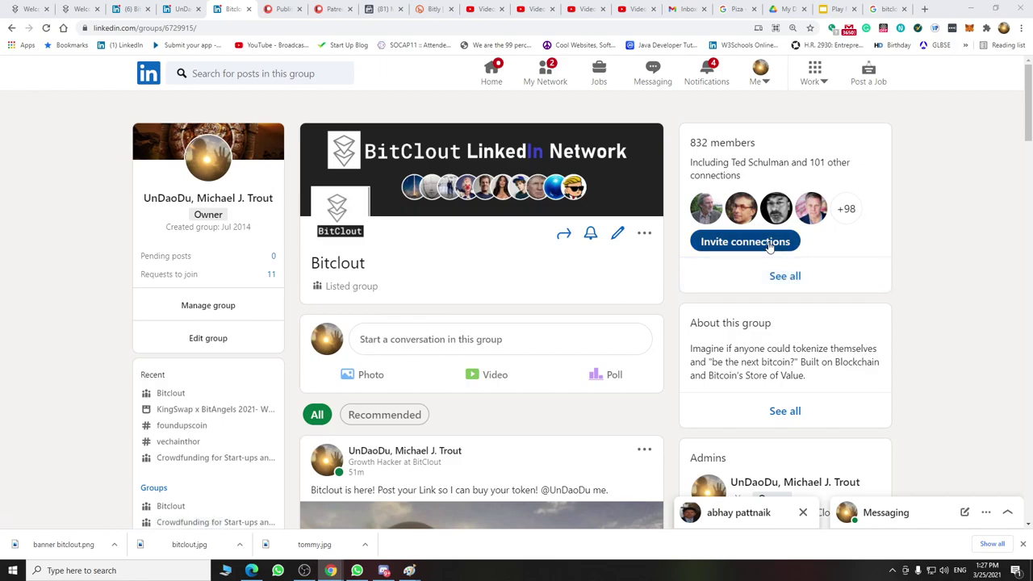
- Select 11 connections in the invite dialog and send them invitations to the Bitclout group
click(769, 247)
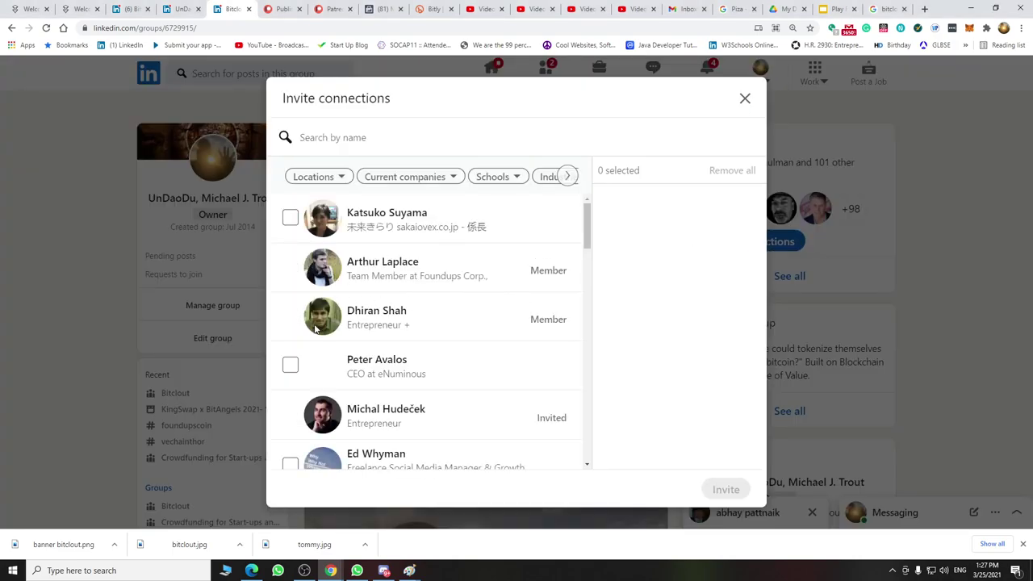
scroll(315, 325, down, 1)
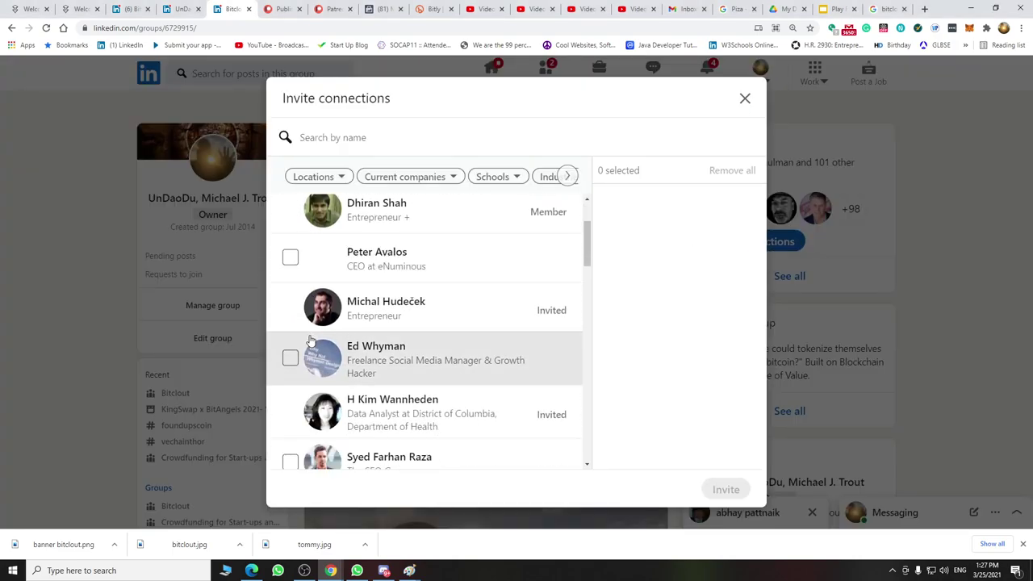
click(290, 257)
click(290, 358)
scroll(291, 367, down, 1)
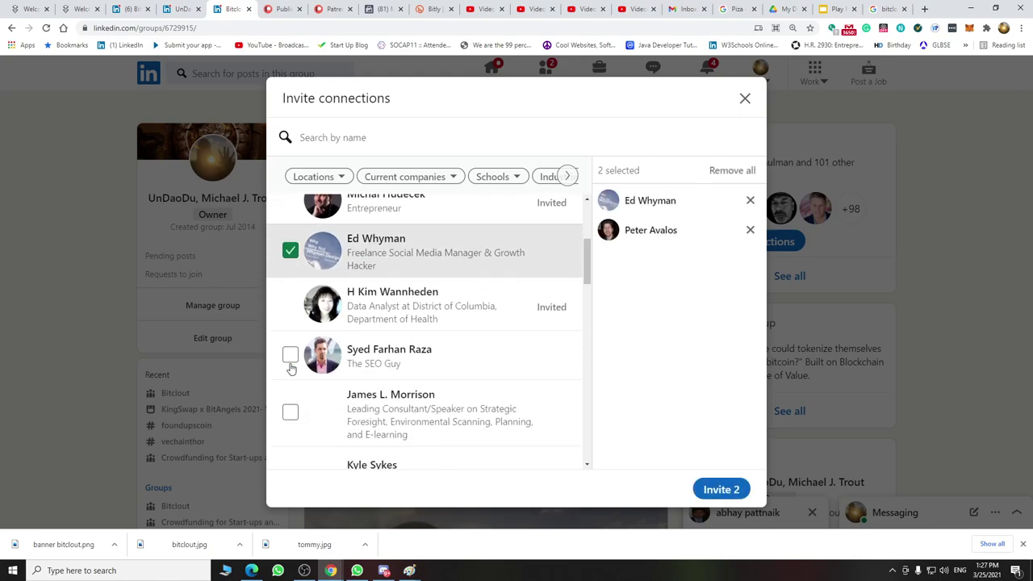
click(290, 358)
scroll(296, 301, down, 2)
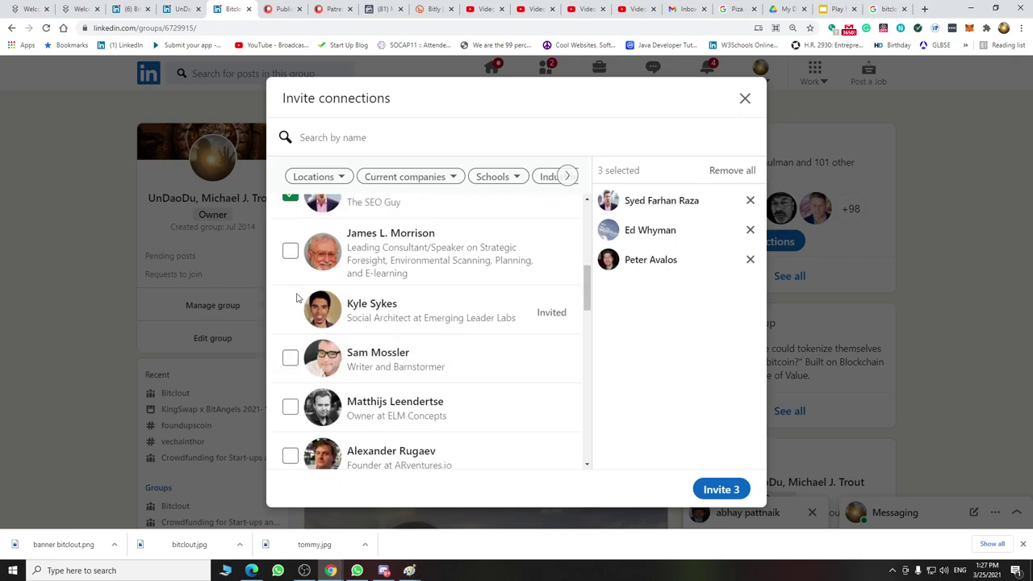
click(291, 254)
click(290, 357)
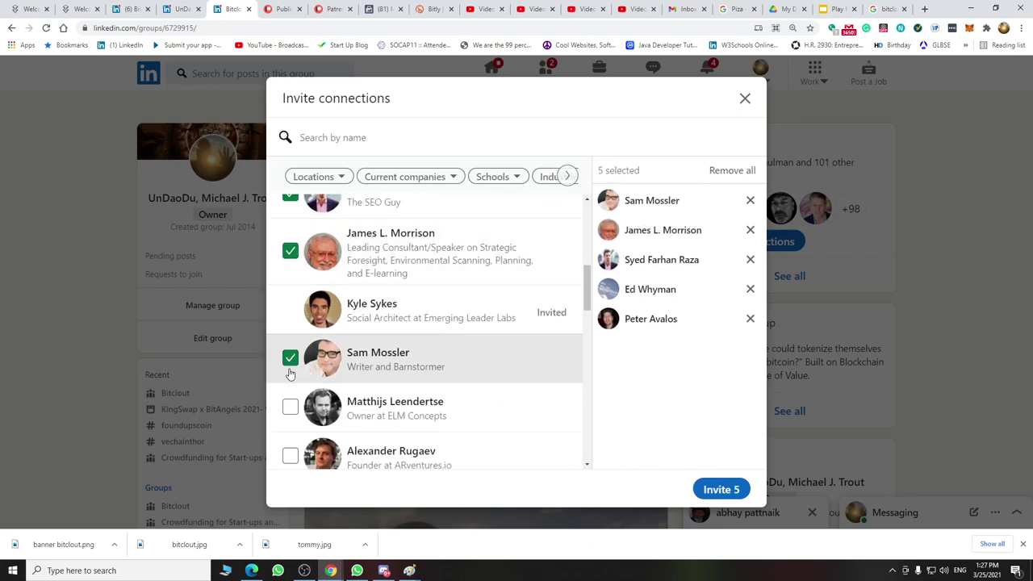
click(291, 407)
click(290, 455)
scroll(294, 380, down, 3)
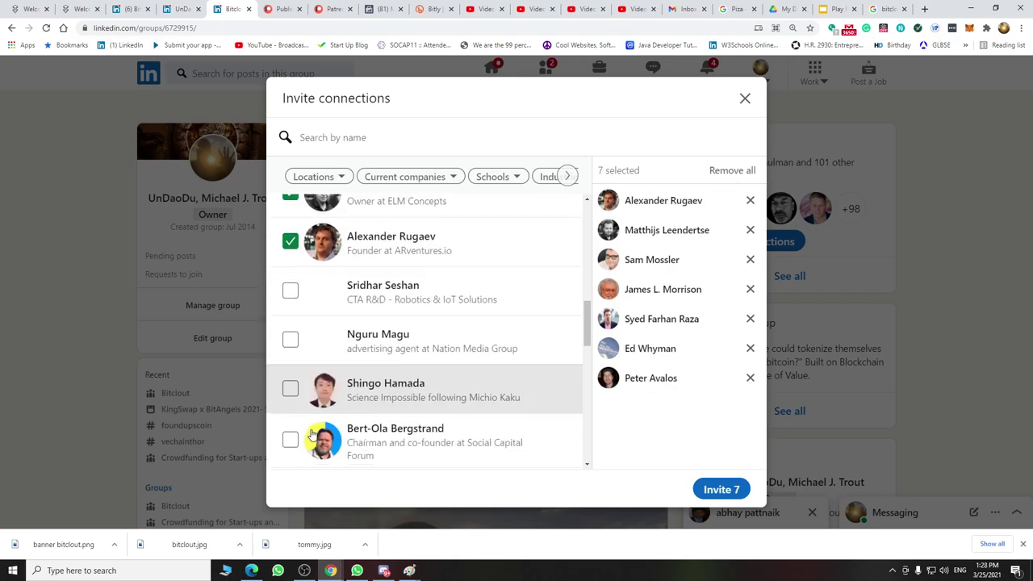
click(290, 292)
click(290, 340)
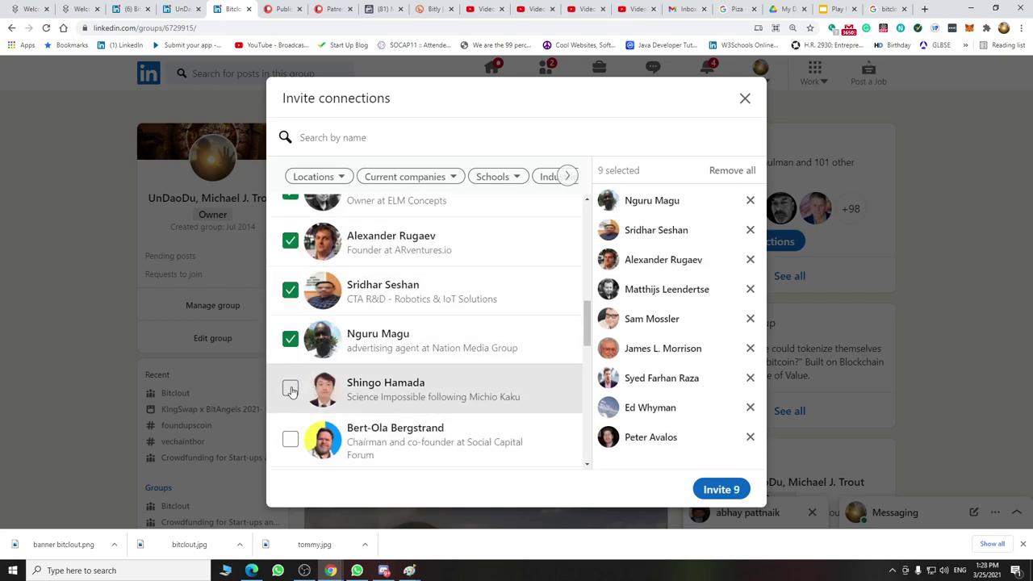
click(290, 389)
click(290, 439)
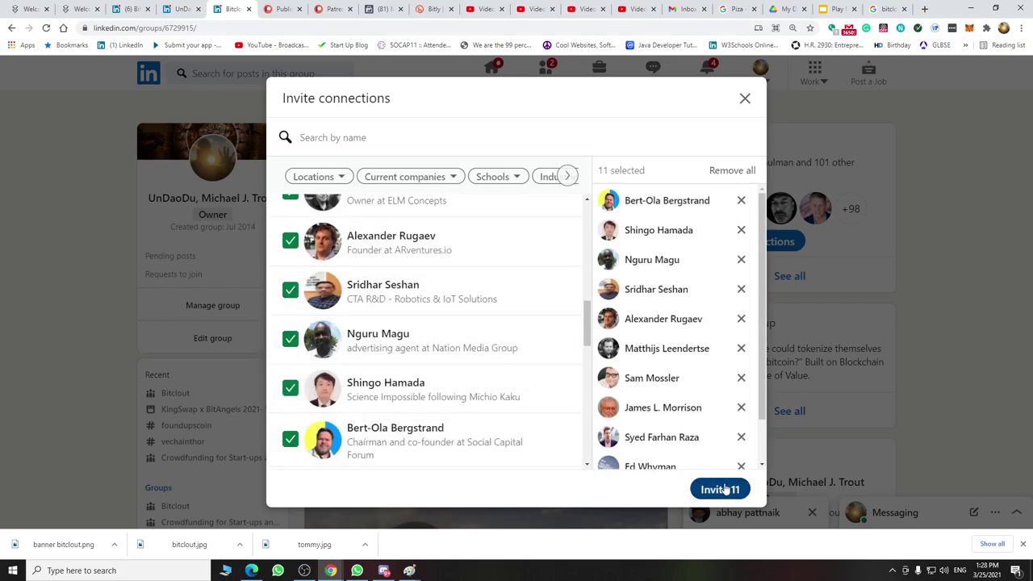
click(724, 489)
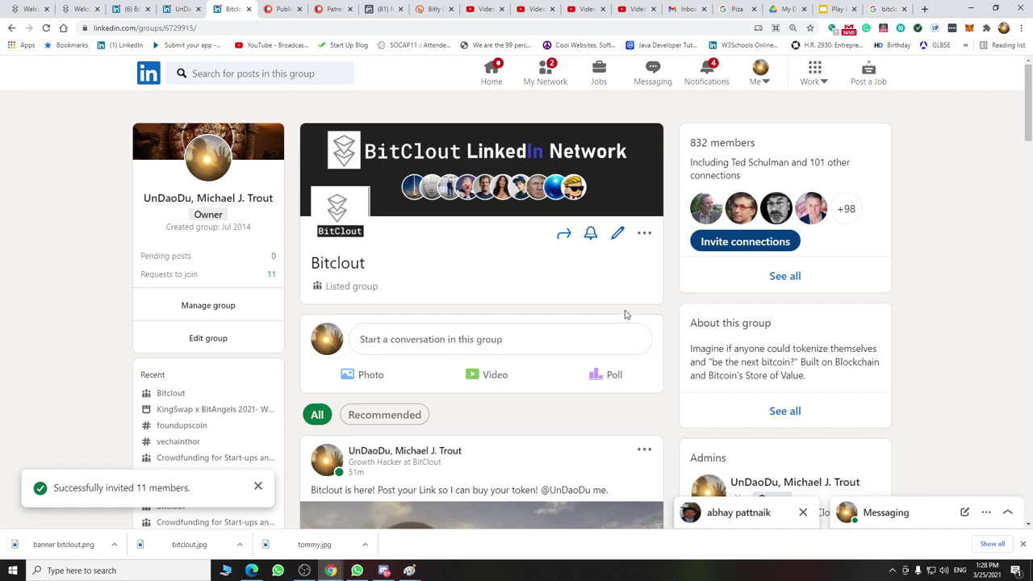
- Accept the pending connection invitation from the My Network page
scroll(544, 260, down, 4)
scroll(547, 273, up, 4)
click(546, 79)
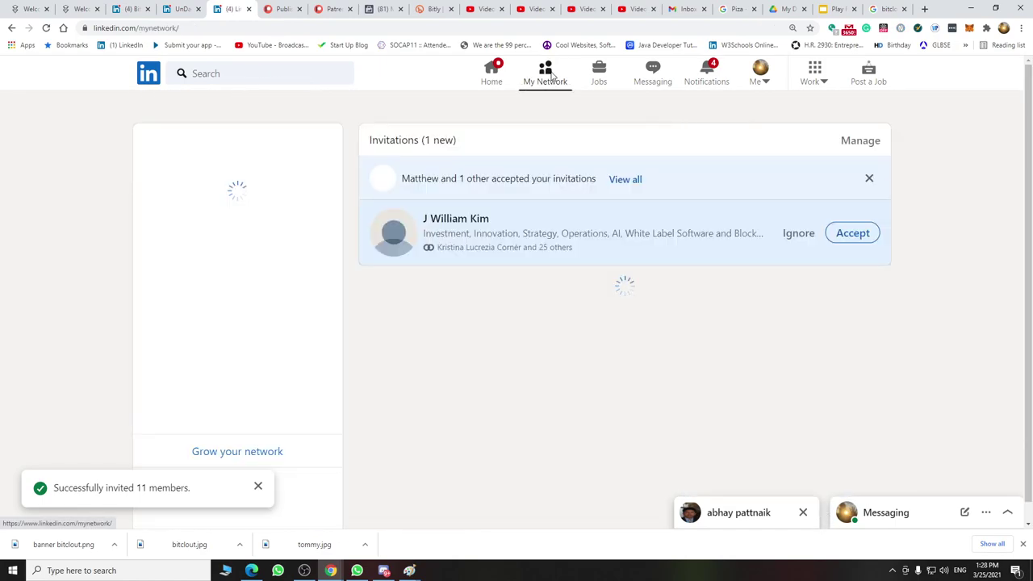
click(852, 232)
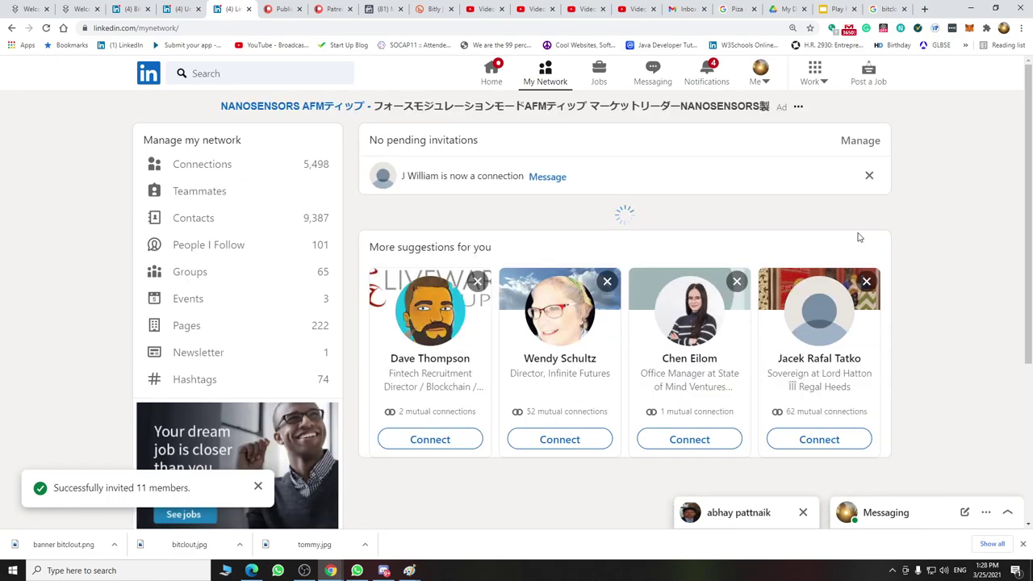
- Message 'hey man' to the new connection, close the chat, and view Notifications
click(547, 178)
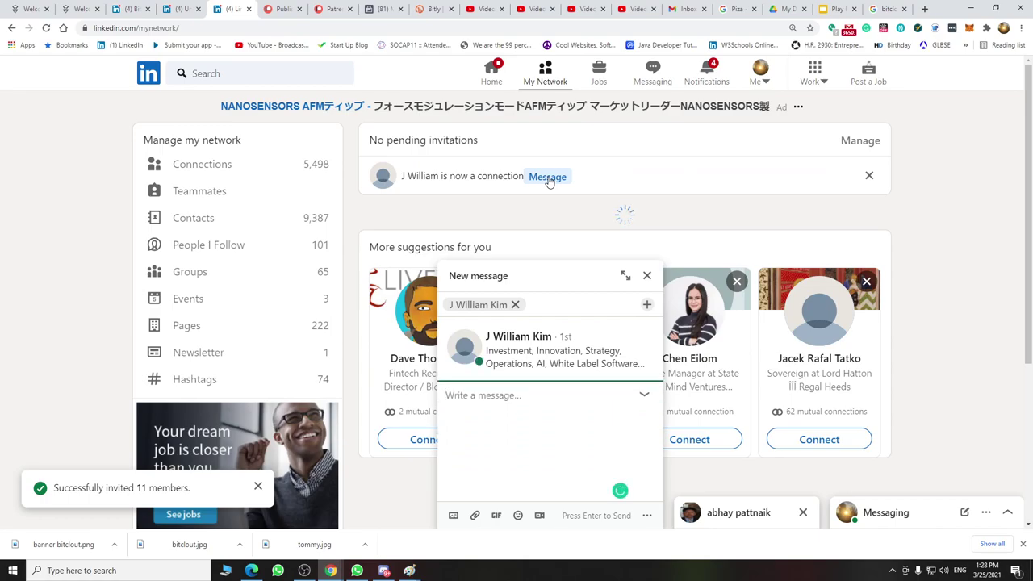
text(hey man)
key(Return)
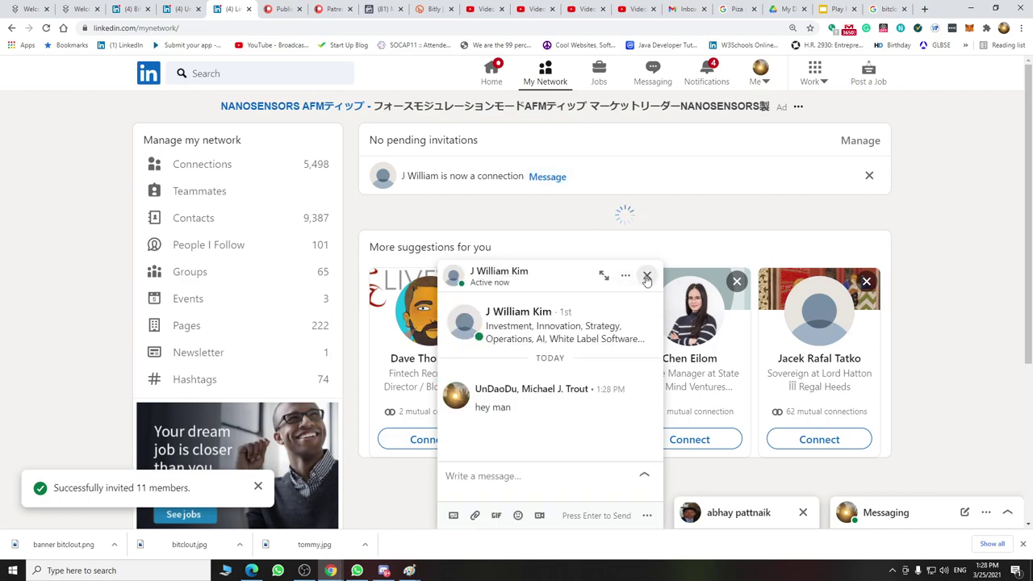
click(473, 475)
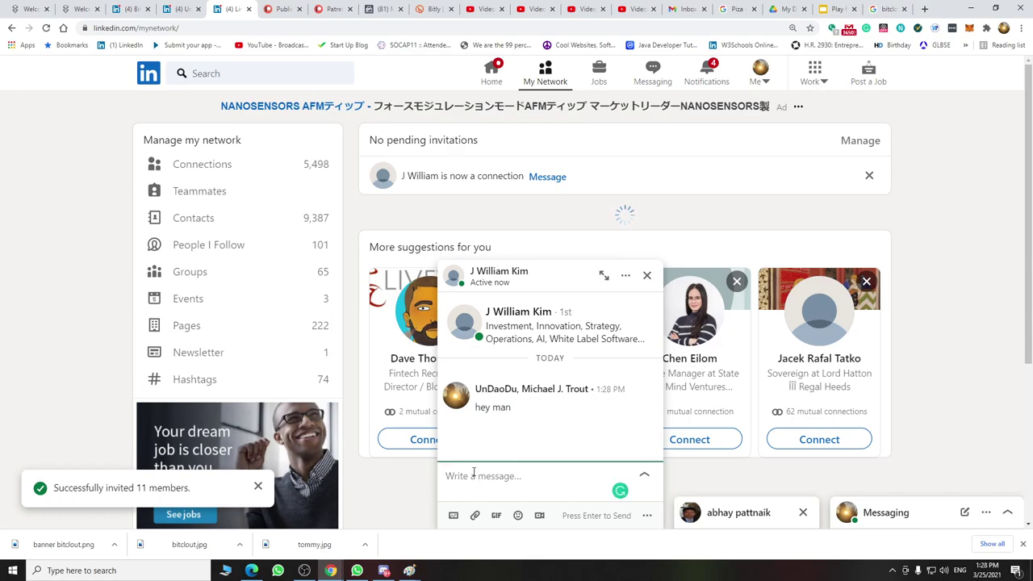
click(646, 276)
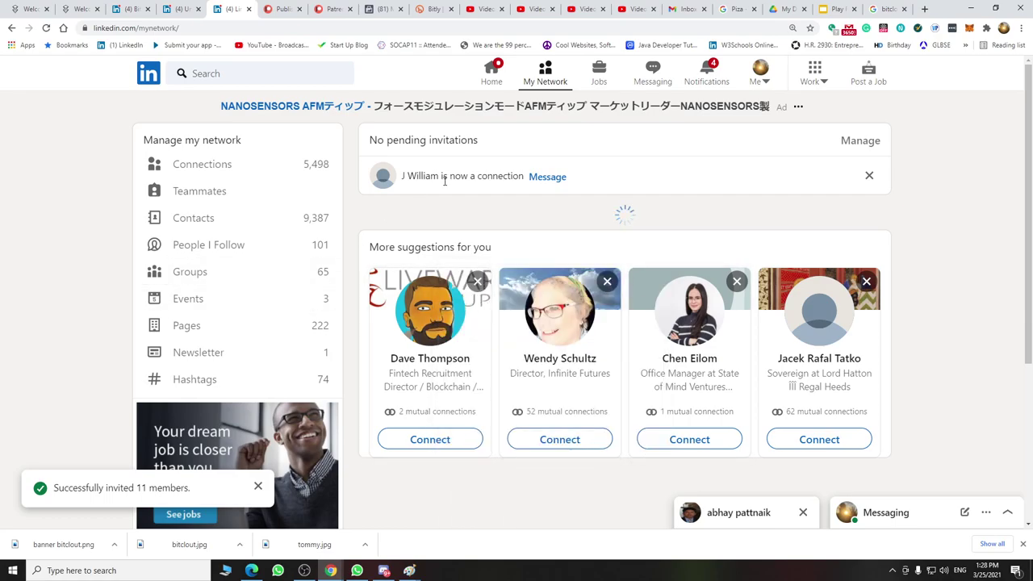
click(705, 81)
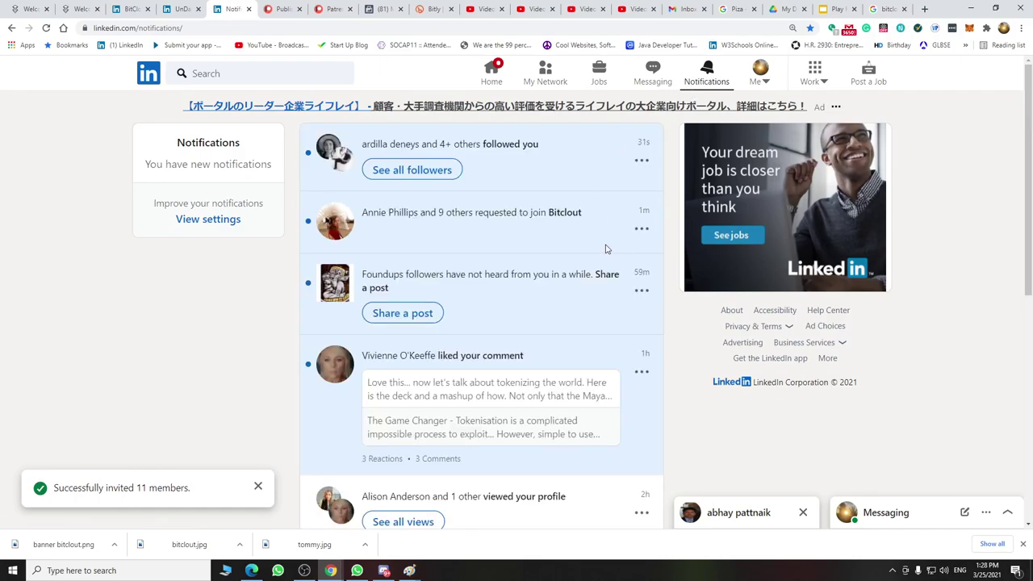
- Open the 'The Game Changer - Tokenisation' post from the liked-comment notification, then switch to BitClout
click(490, 400)
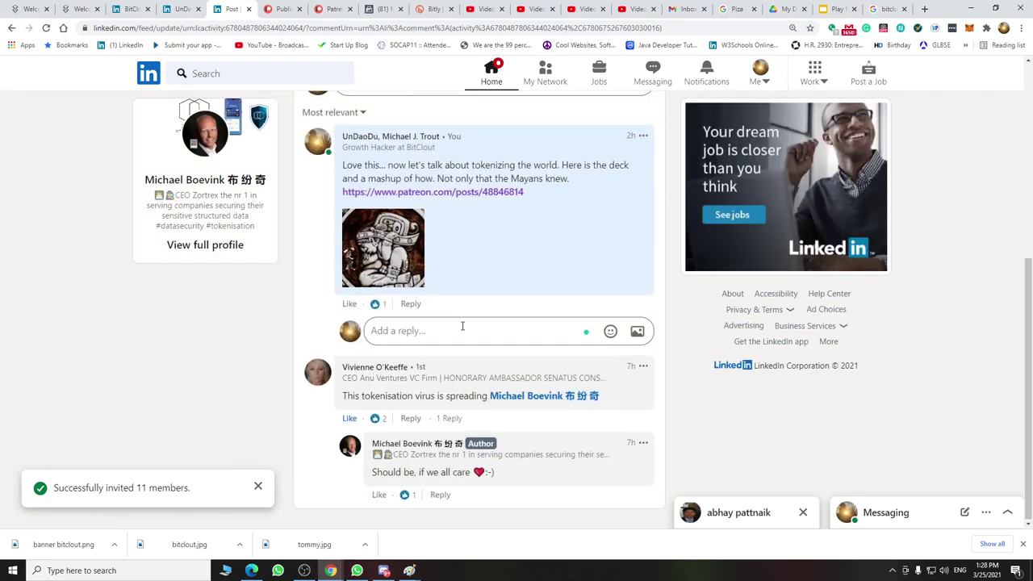
scroll(462, 326, up, 5)
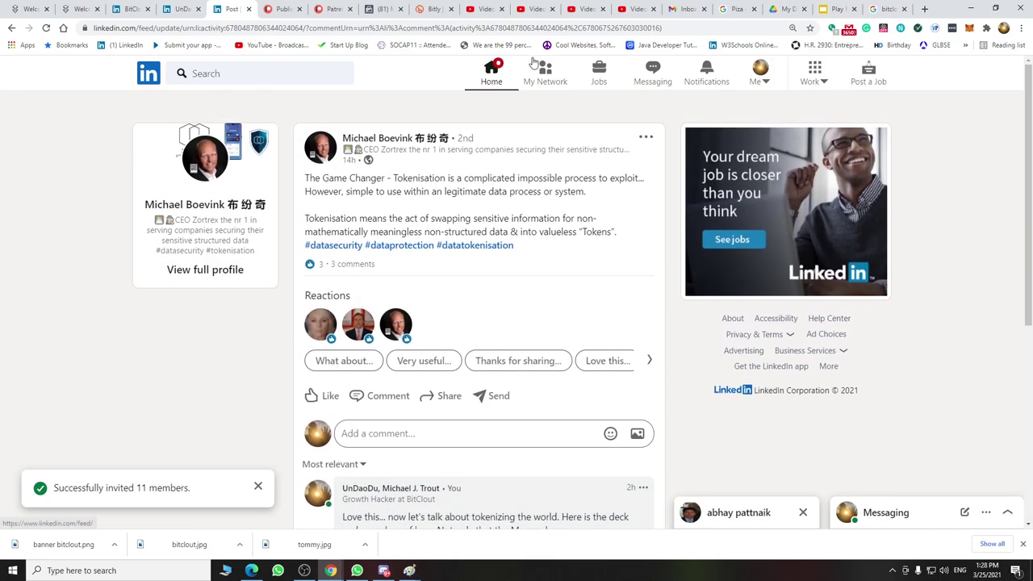
click(81, 9)
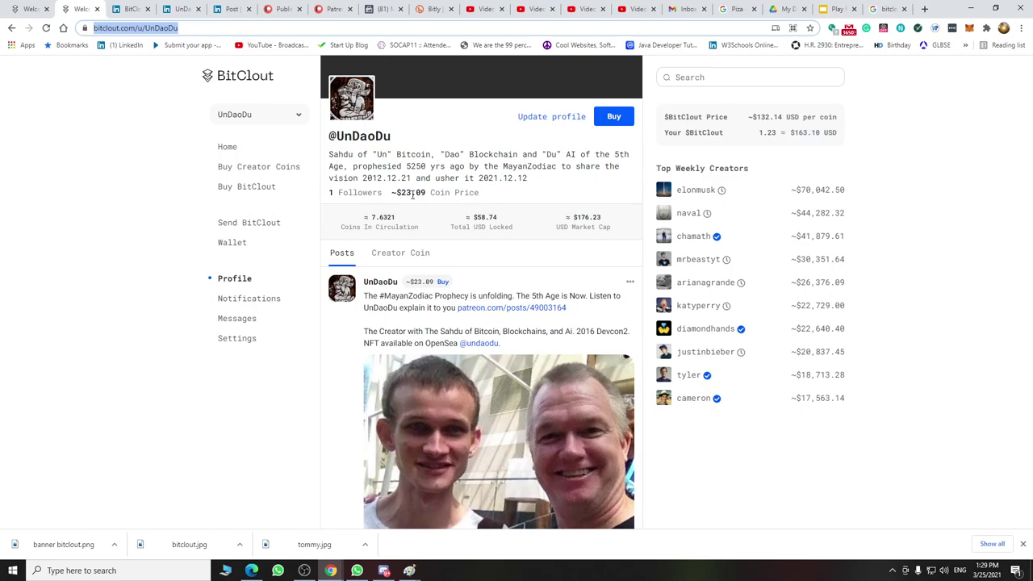
- Go to the Buy Creator Coins list and follow the first verified creator found
click(181, 10)
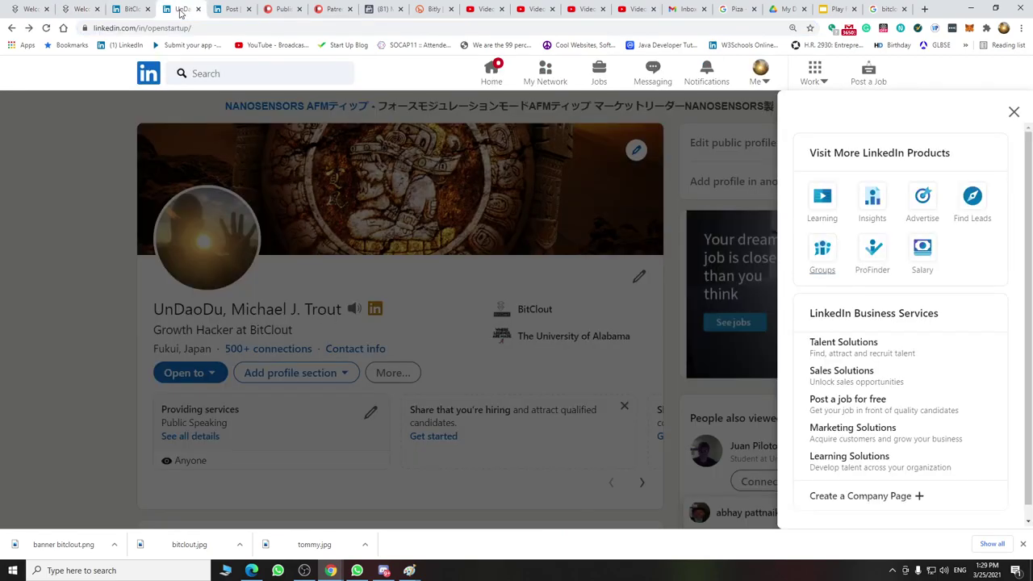
click(80, 10)
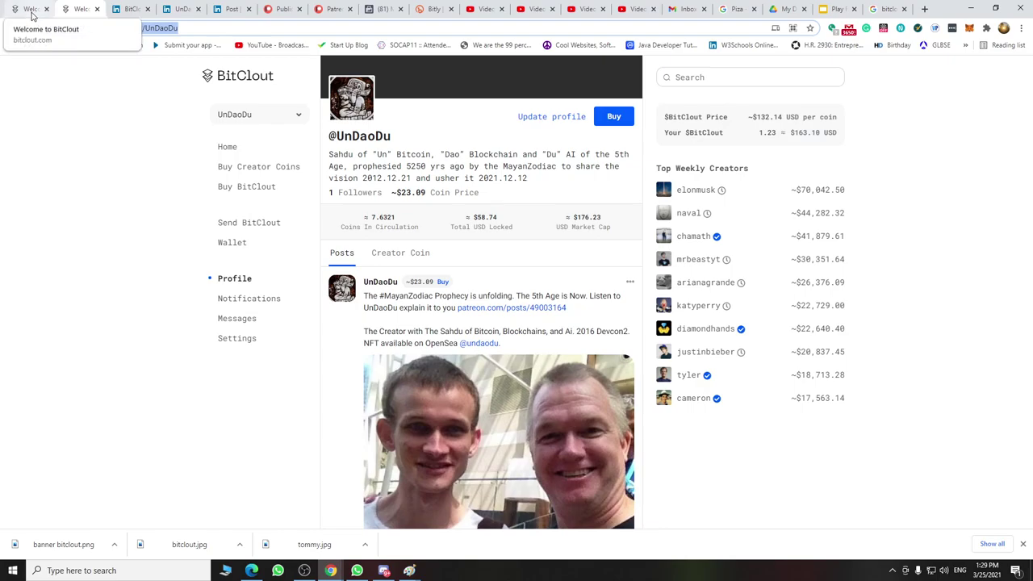
click(32, 14)
scroll(393, 233, down, 5)
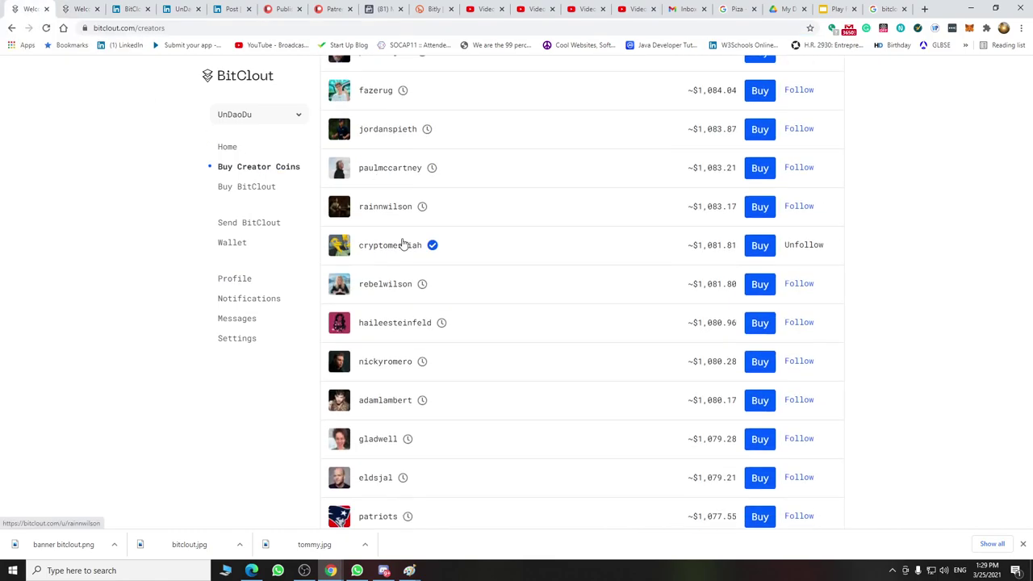
scroll(502, 283, up, 4)
scroll(516, 316, down, 8)
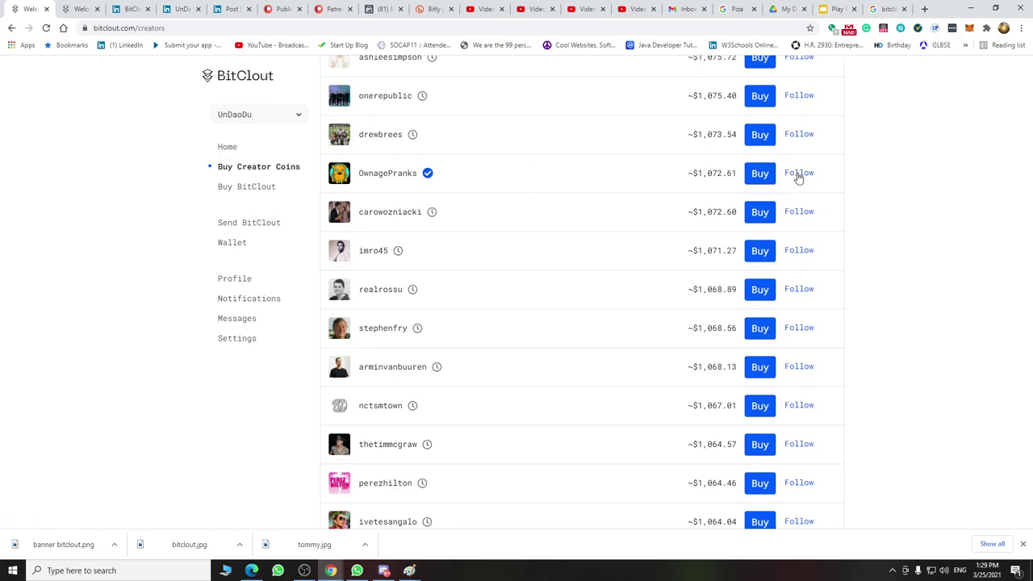
scroll(581, 267, down, 2)
scroll(561, 279, down, 2)
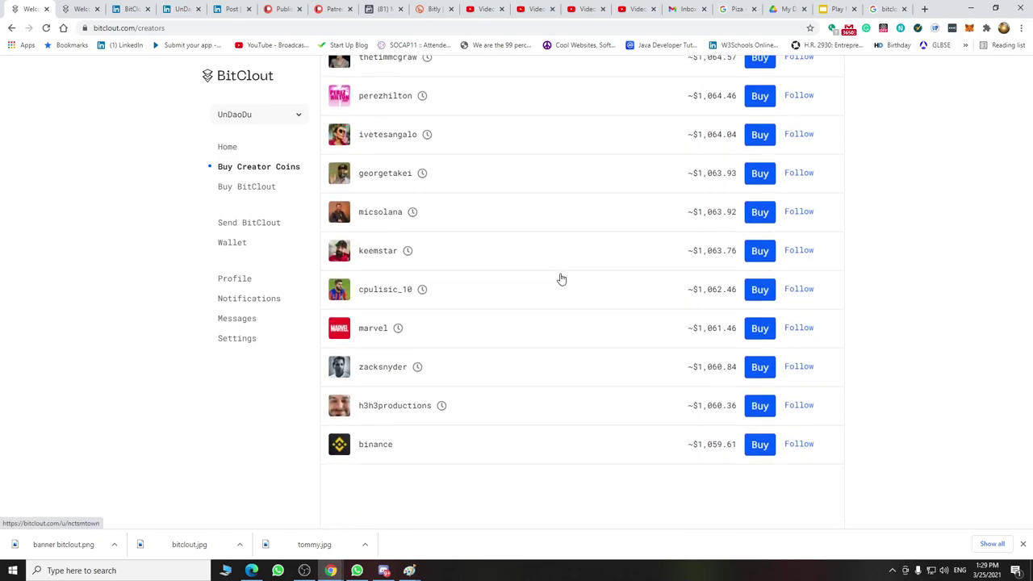
scroll(576, 295, down, 3)
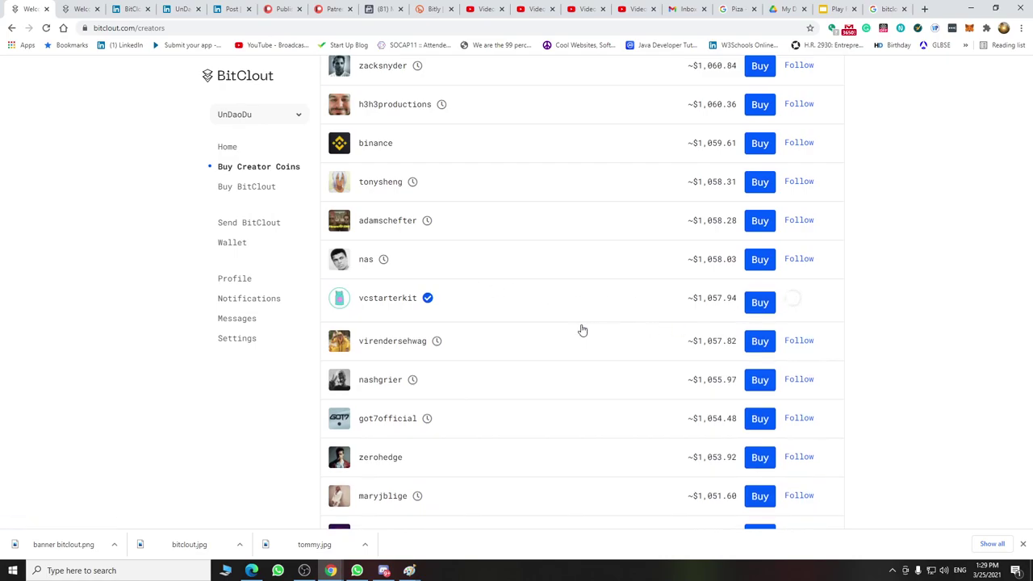
scroll(570, 327, down, 5)
scroll(571, 329, down, 15)
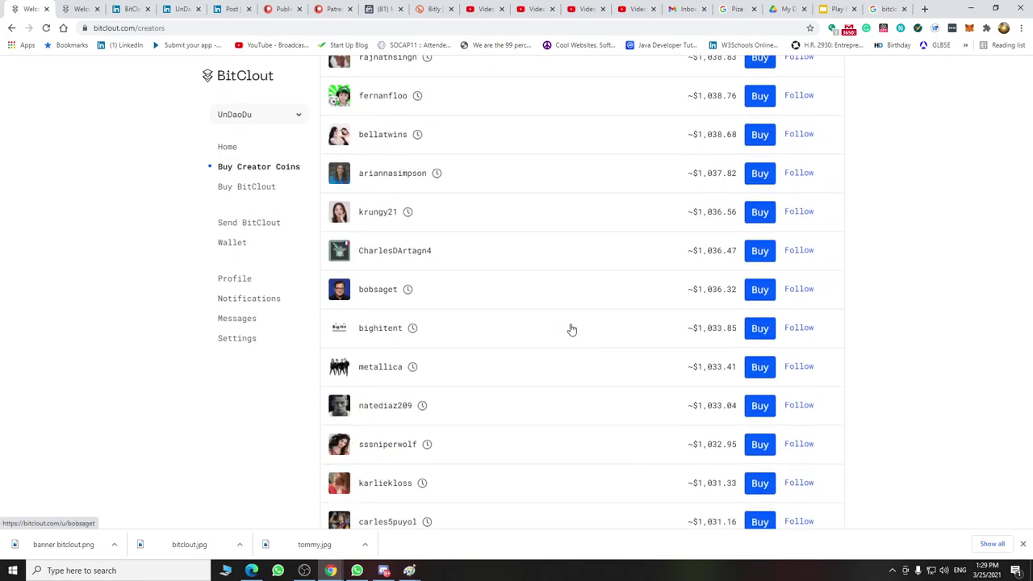
scroll(571, 329, down, 15)
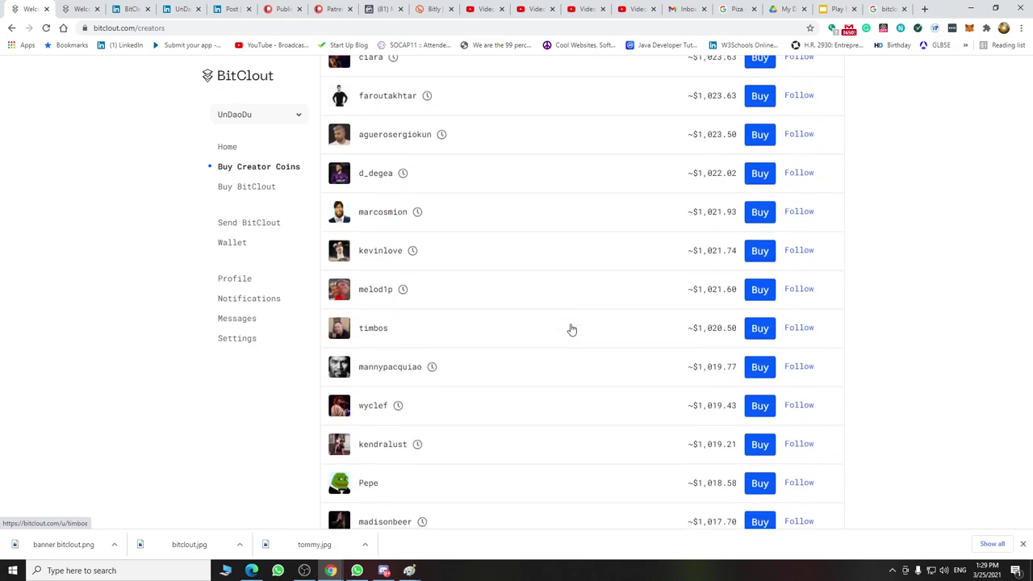
scroll(571, 329, down, 8)
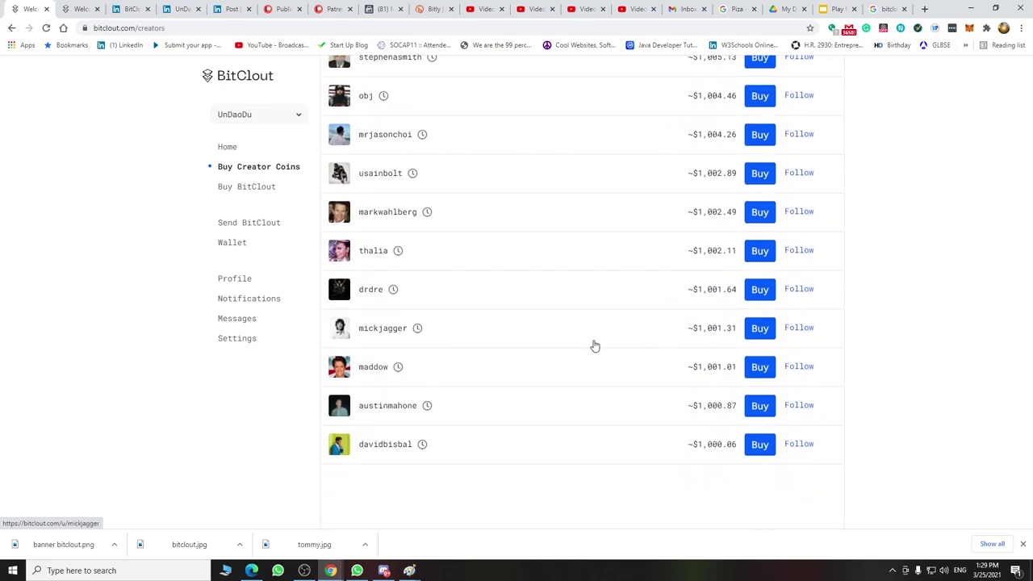
scroll(594, 346, down, 10)
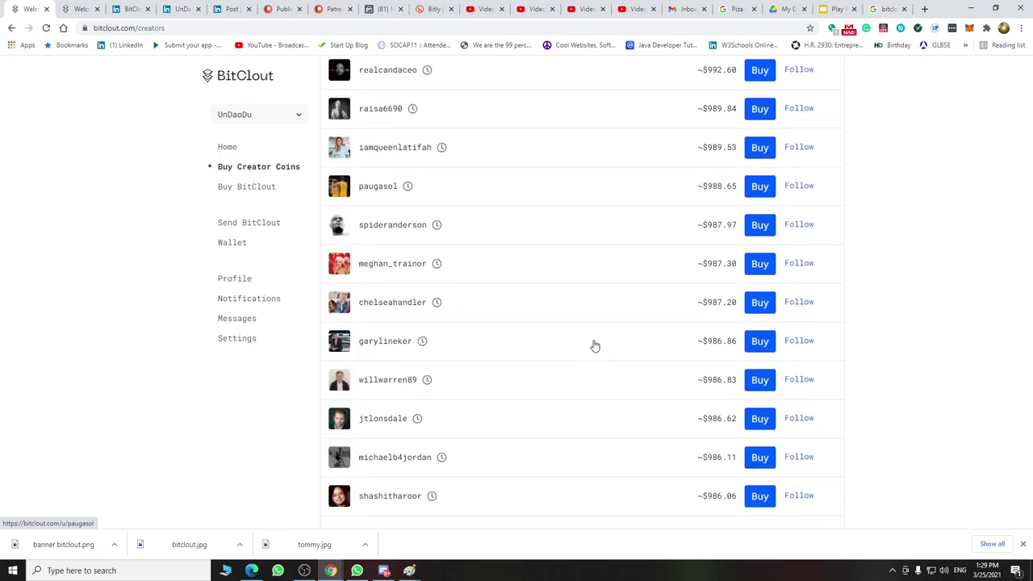
scroll(593, 345, down, 9)
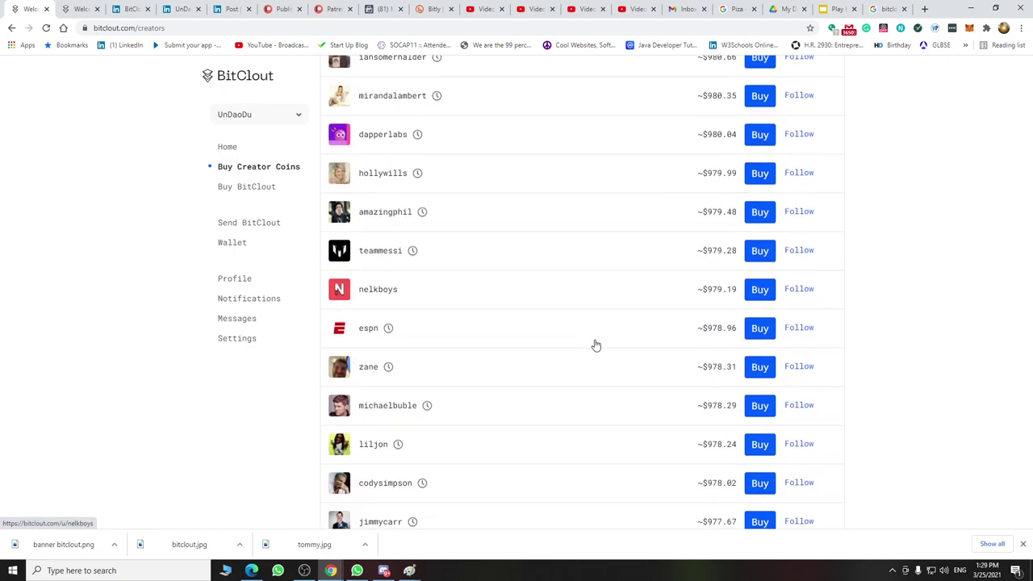
scroll(595, 346, down, 9)
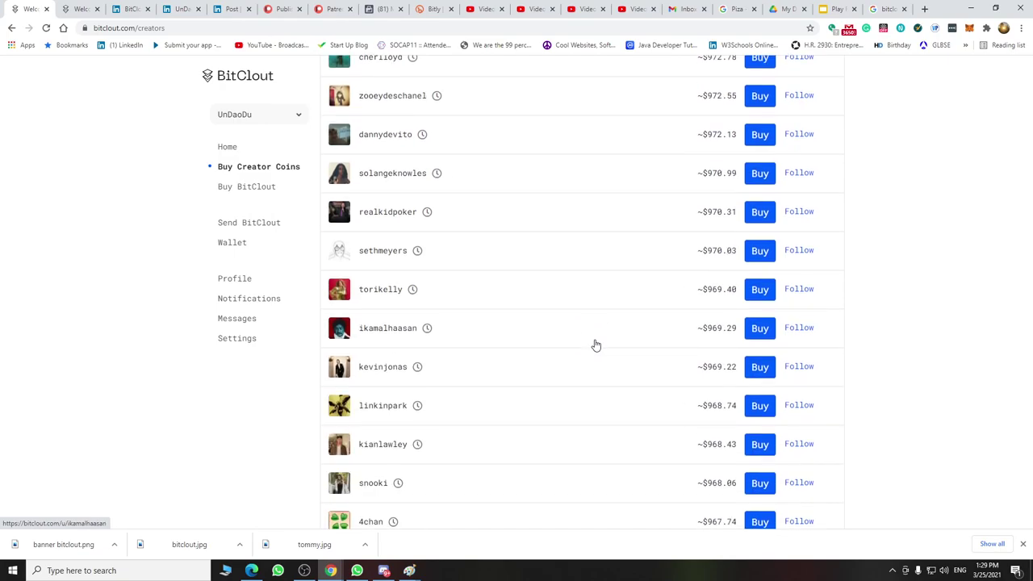
scroll(595, 345, down, 9)
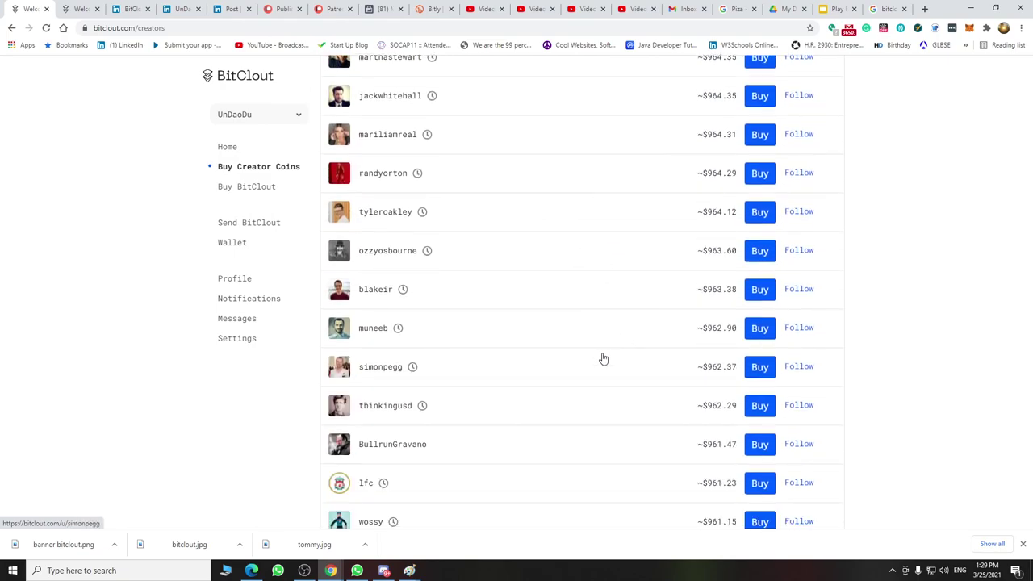
scroll(602, 358, down, 7)
scroll(603, 358, down, 7)
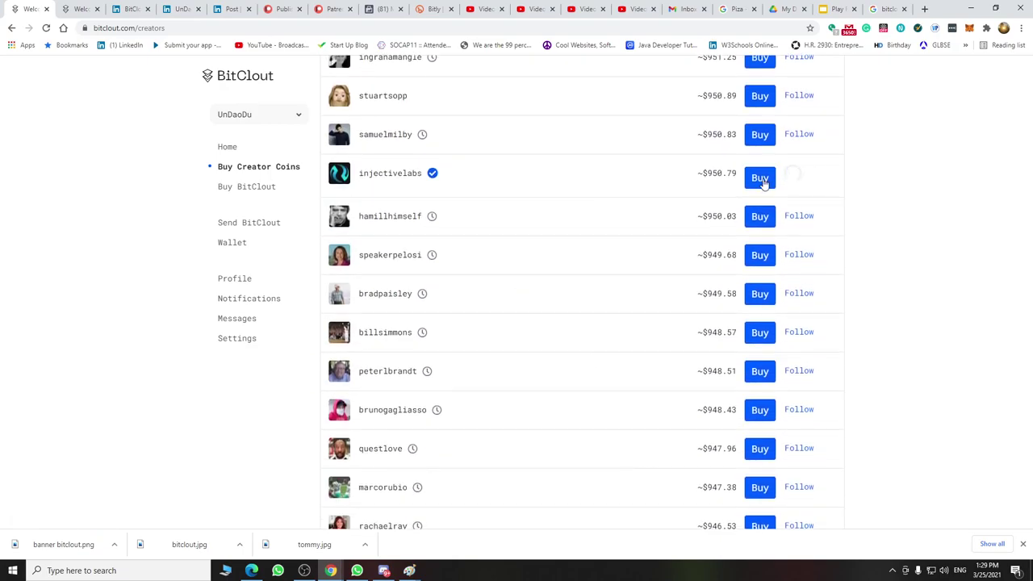
scroll(539, 312, down, 3)
scroll(544, 317, down, 11)
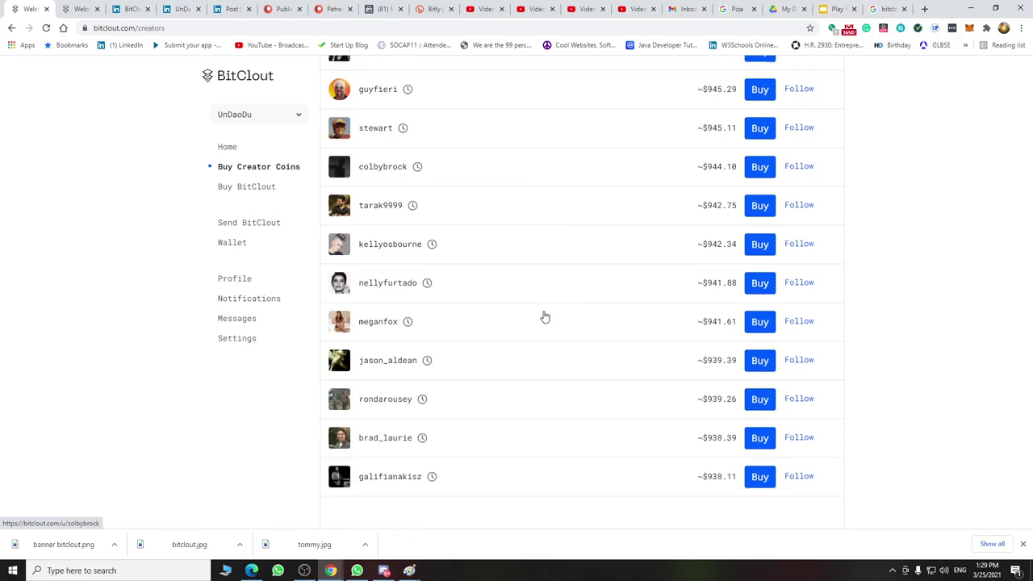
scroll(545, 317, down, 3)
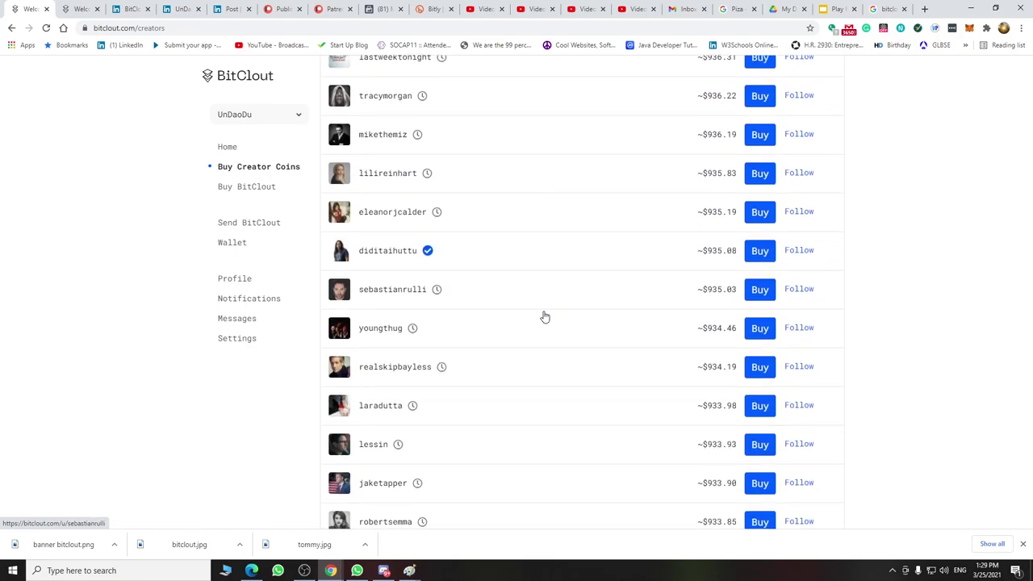
click(800, 253)
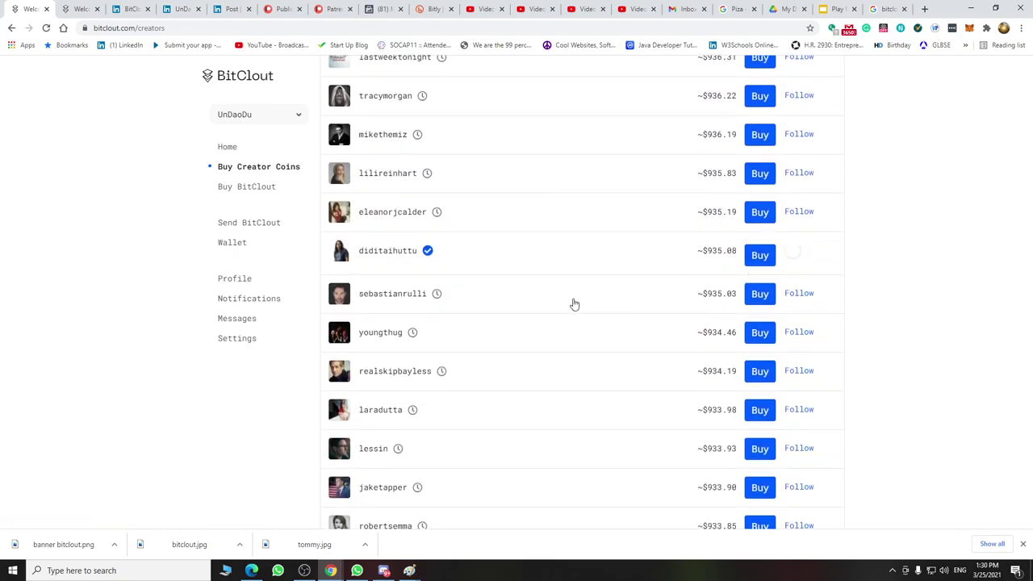
- Follow two more verified creators further down the creator coins list
scroll(572, 304, down, 3)
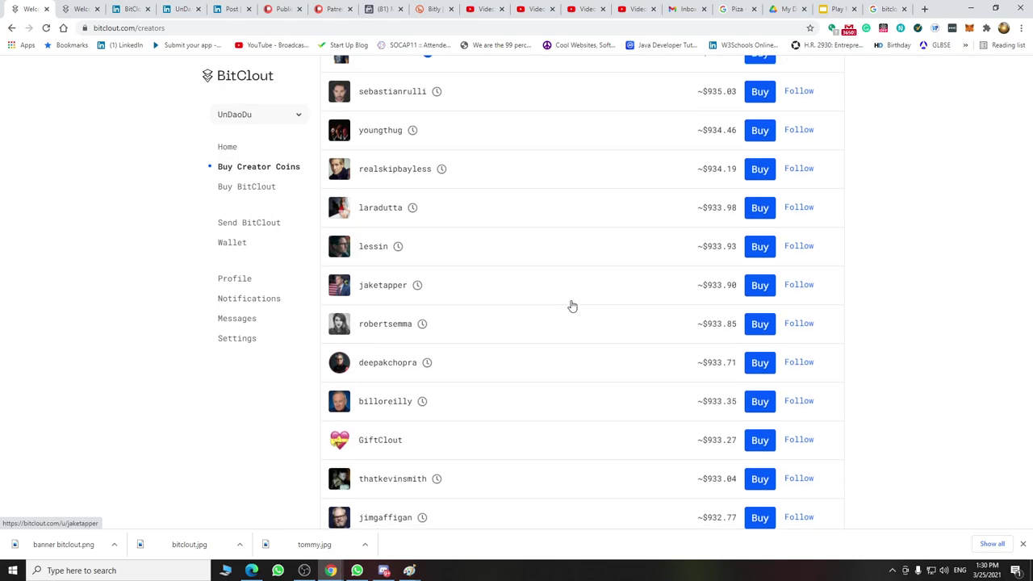
scroll(572, 306, down, 2)
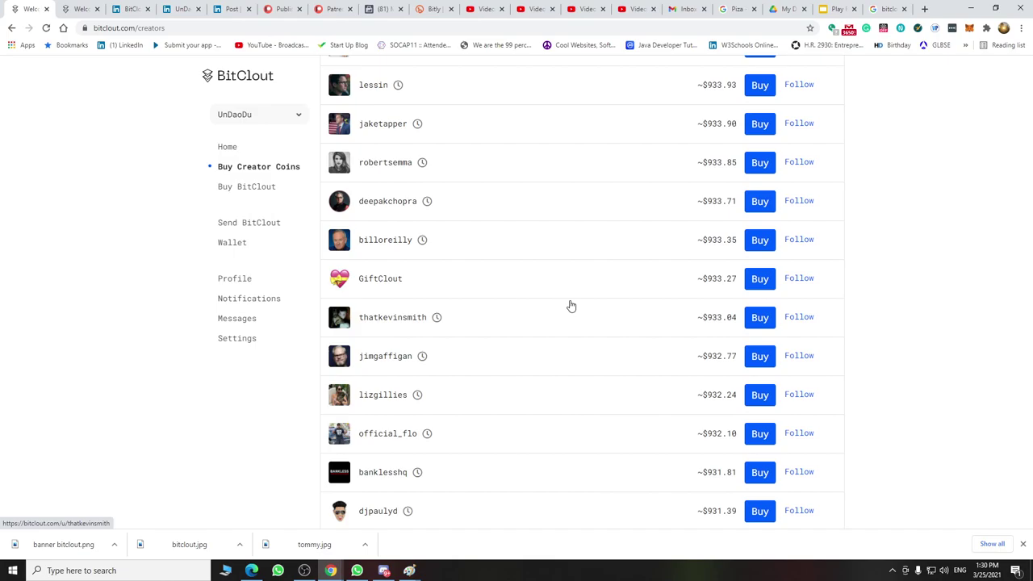
scroll(603, 330, down, 2)
scroll(602, 334, down, 6)
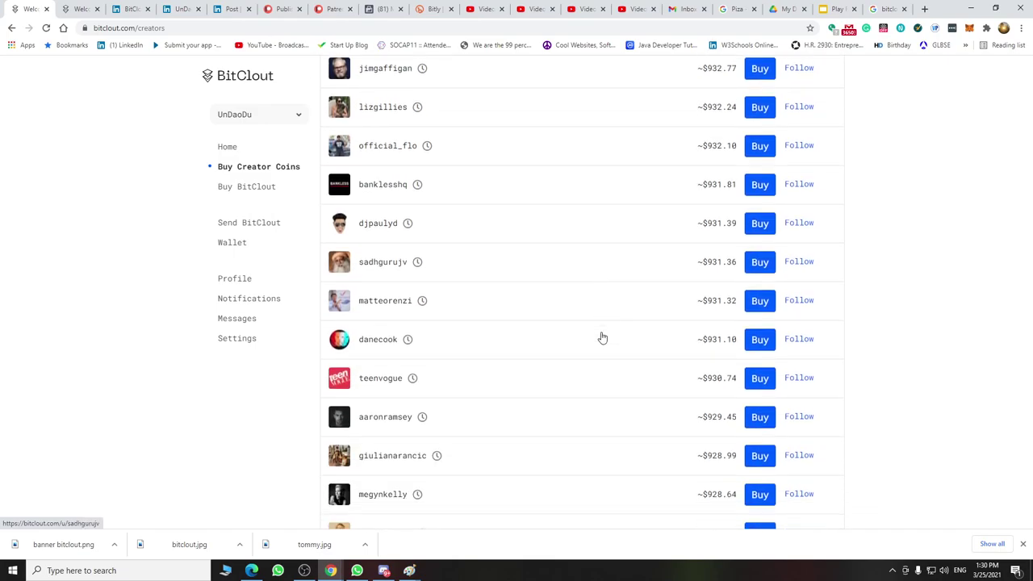
scroll(601, 337, down, 2)
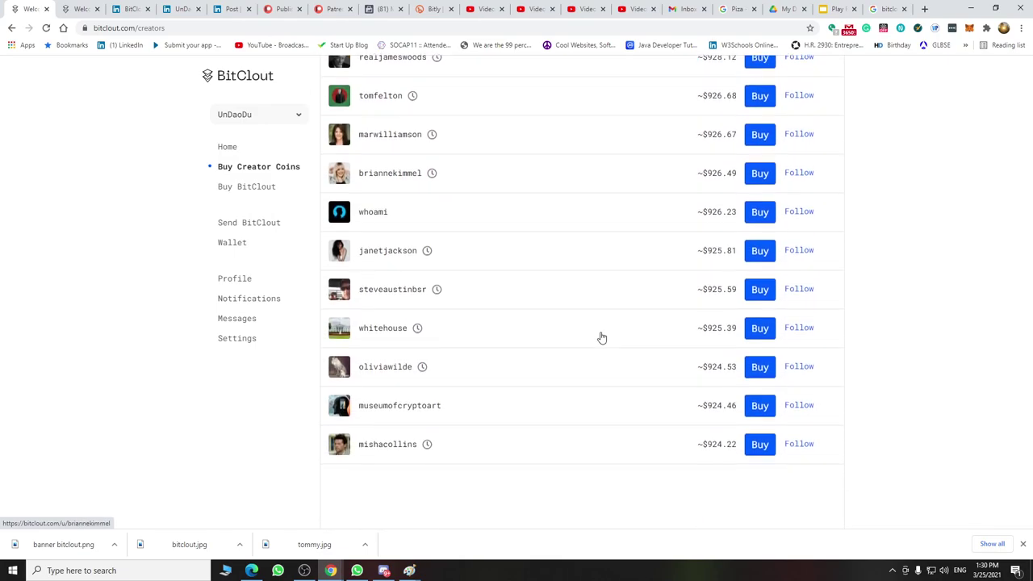
scroll(650, 364, down, 3)
scroll(652, 366, down, 12)
scroll(652, 366, down, 12)
scroll(652, 366, down, 2)
click(809, 292)
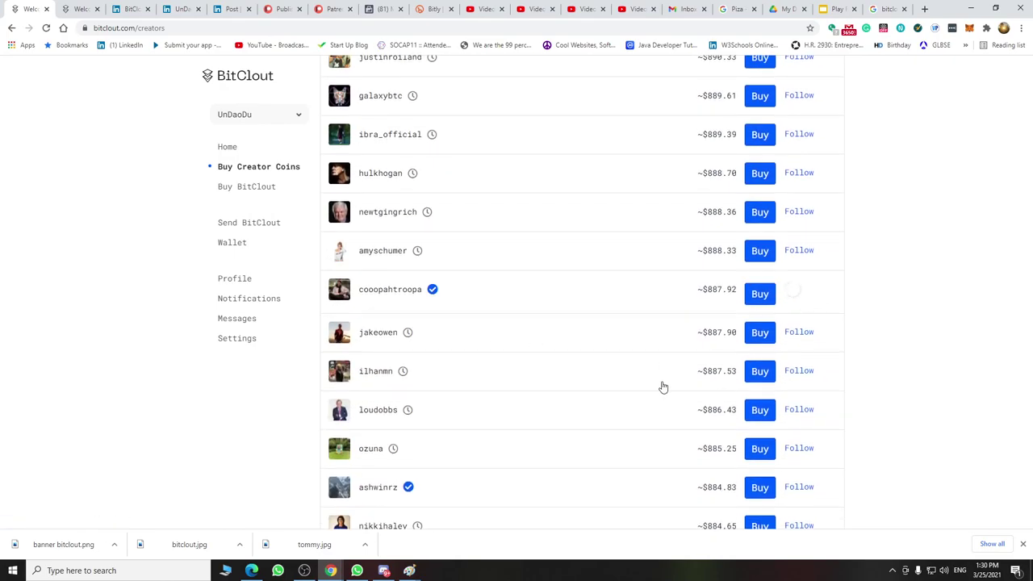
scroll(505, 373, down, 2)
click(800, 324)
scroll(611, 356, down, 1)
scroll(611, 356, down, 15)
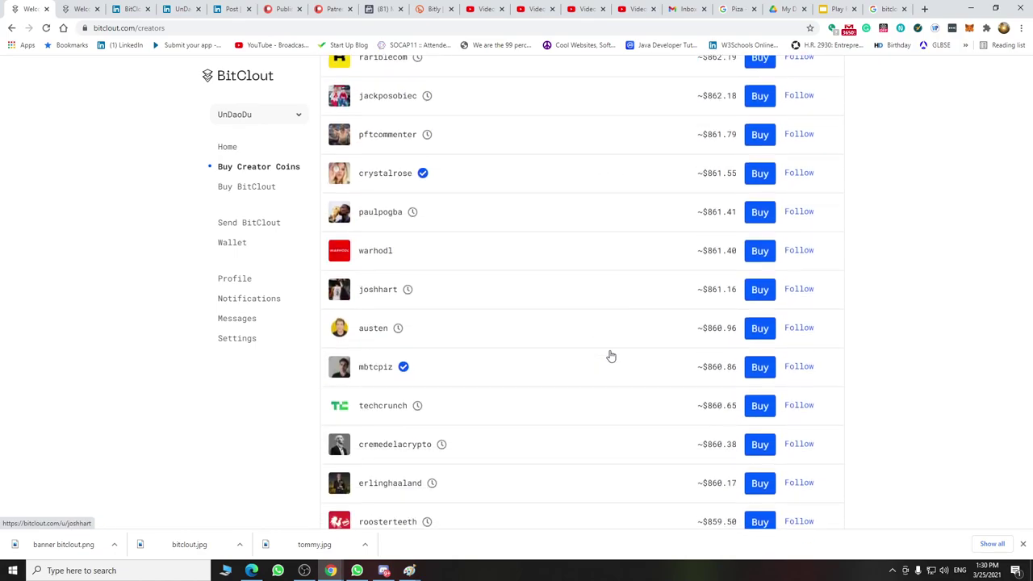
- Follow creators crystalrose, mbtcpiz, drew and niraj in the list
click(808, 176)
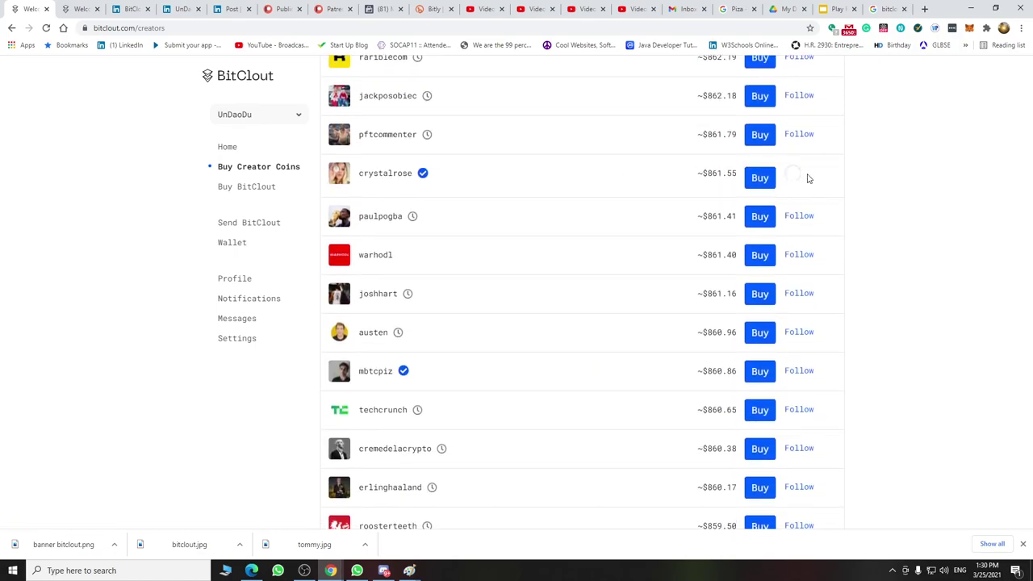
click(793, 371)
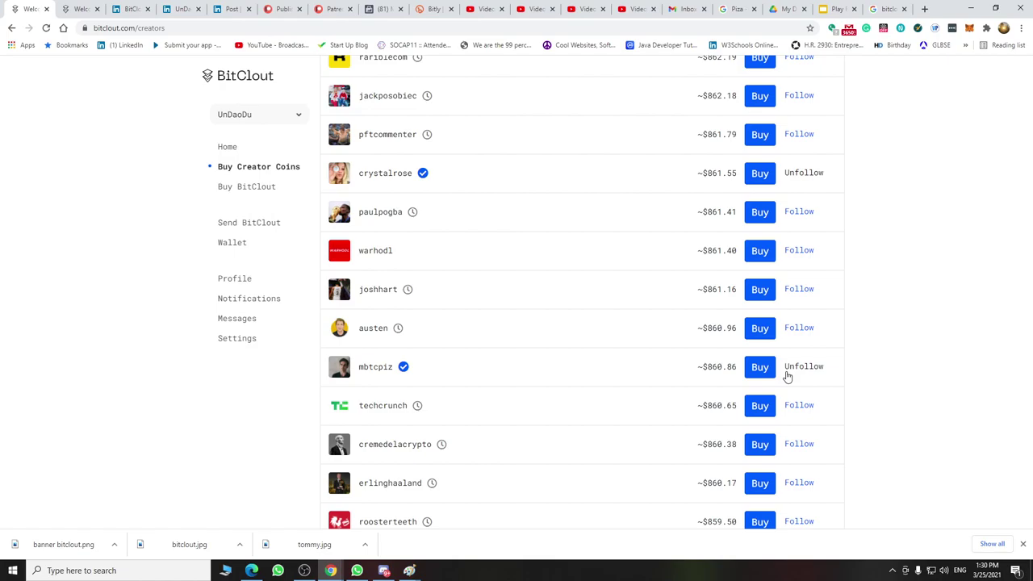
scroll(787, 376, down, 2)
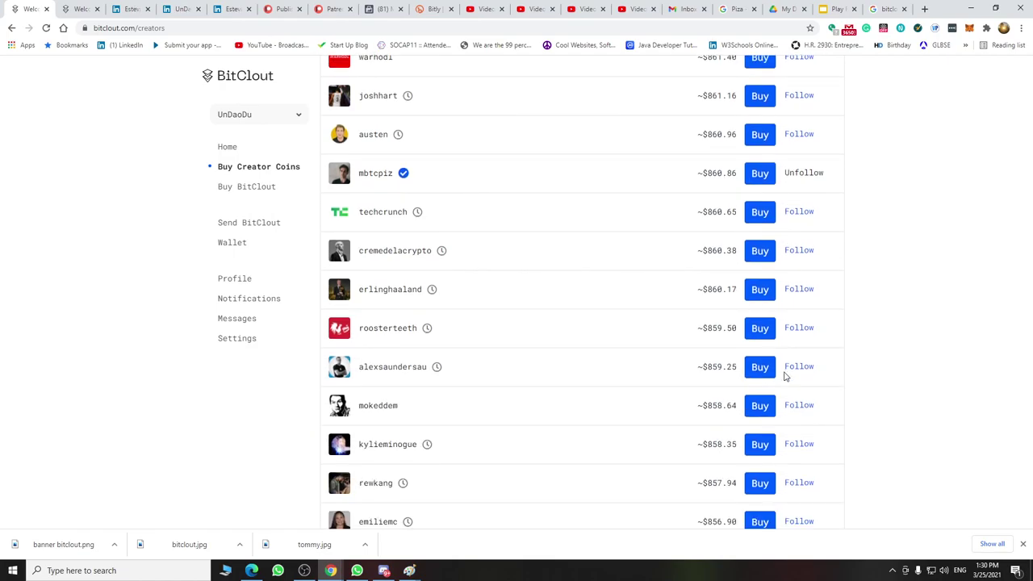
scroll(783, 376, down, 4)
scroll(782, 378, down, 4)
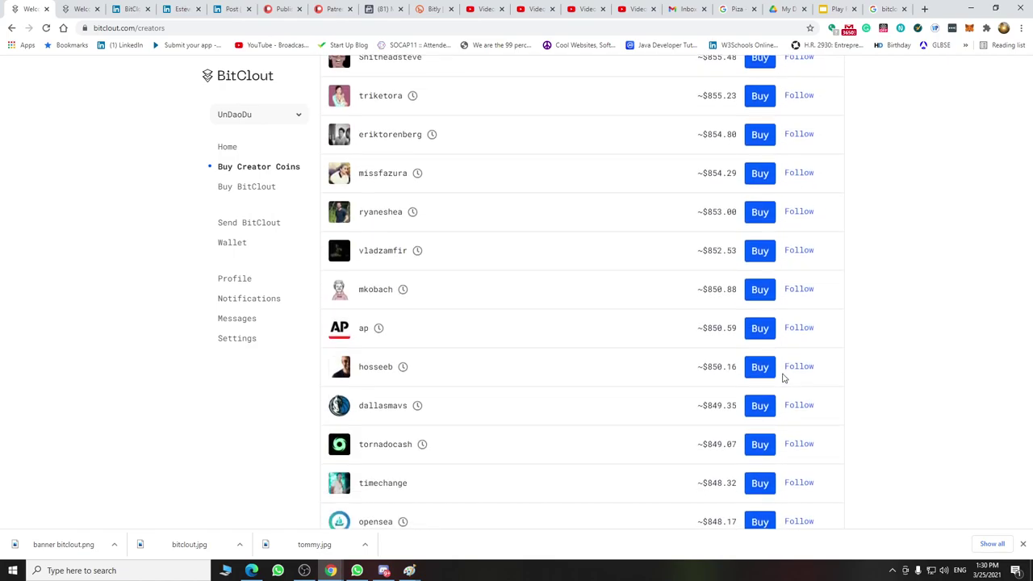
click(801, 407)
scroll(687, 395, down, 4)
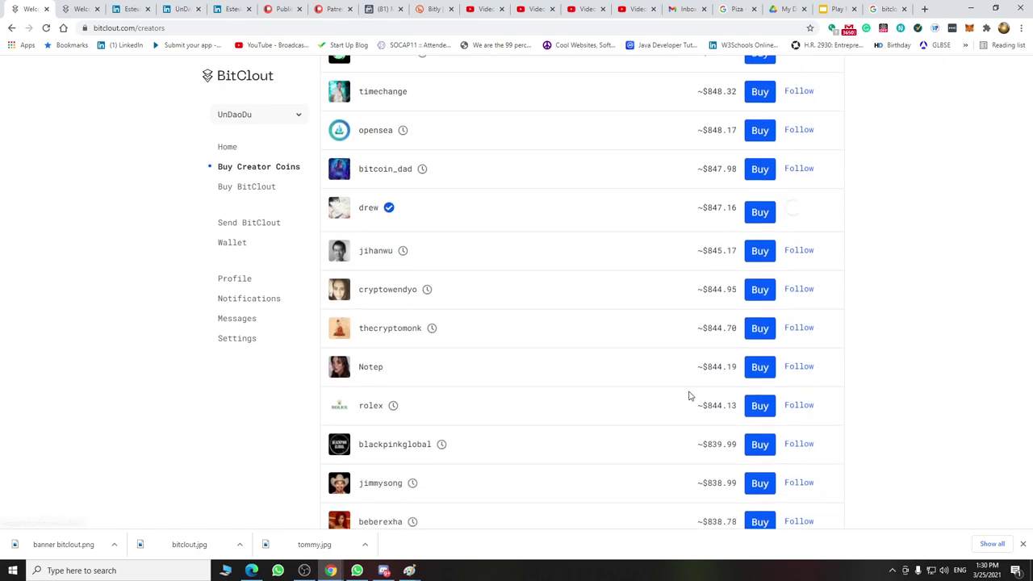
click(797, 361)
- Follow seyitaylor, DonCryptoDraper and matigreenspan, triggering an 'Oops...' follow error
scroll(604, 357, down, 5)
scroll(604, 357, down, 5)
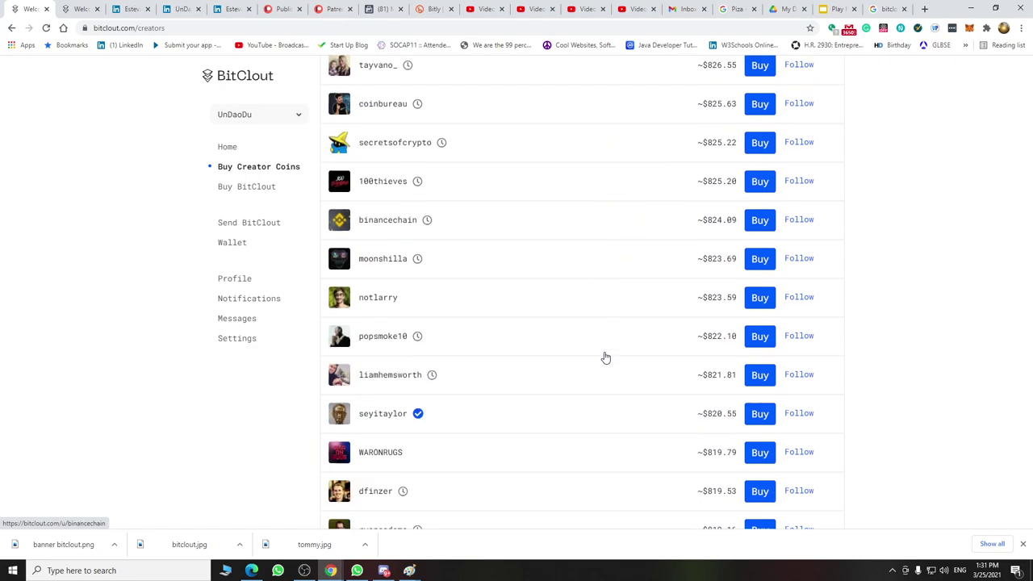
click(795, 291)
scroll(639, 321, down, 9)
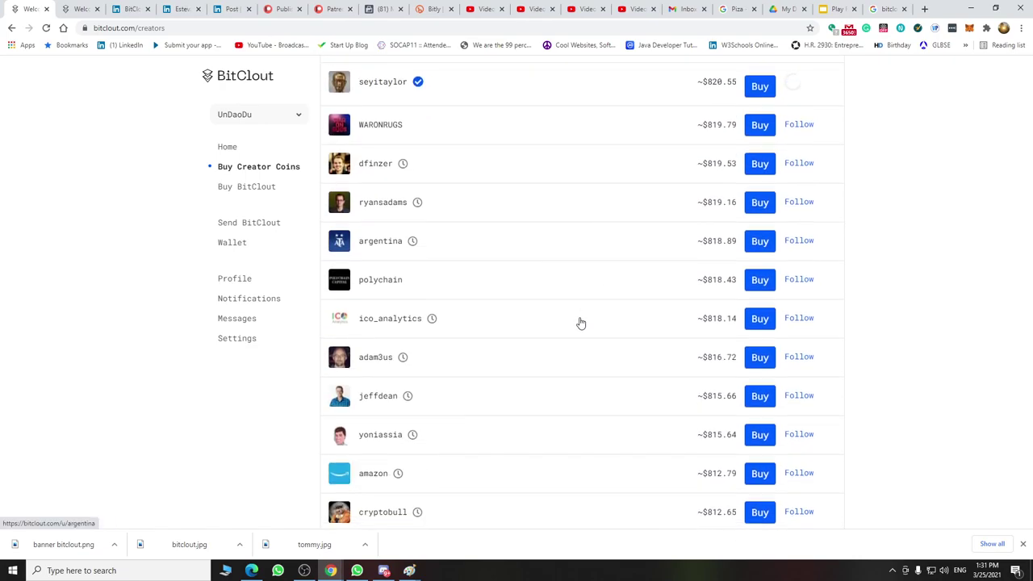
click(799, 212)
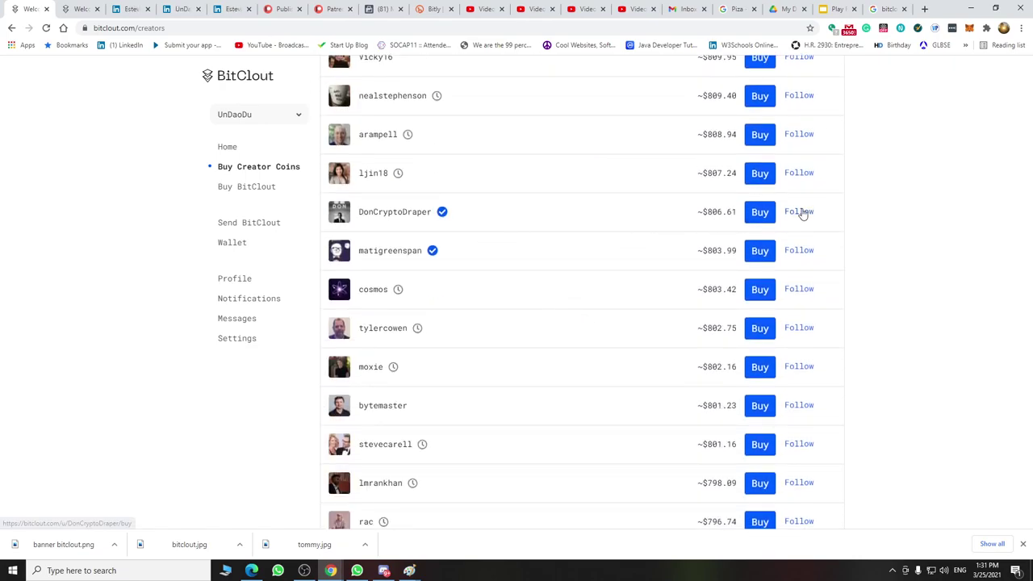
click(797, 252)
scroll(772, 265, down, 2)
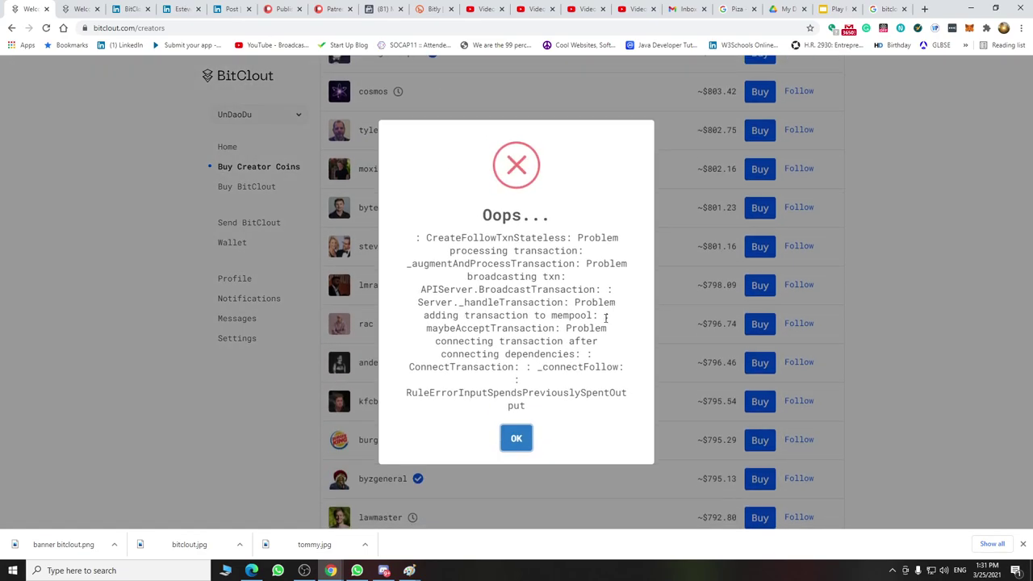
- Dismiss the error, follow byzgeneral, and retry following matigreenspan
click(521, 441)
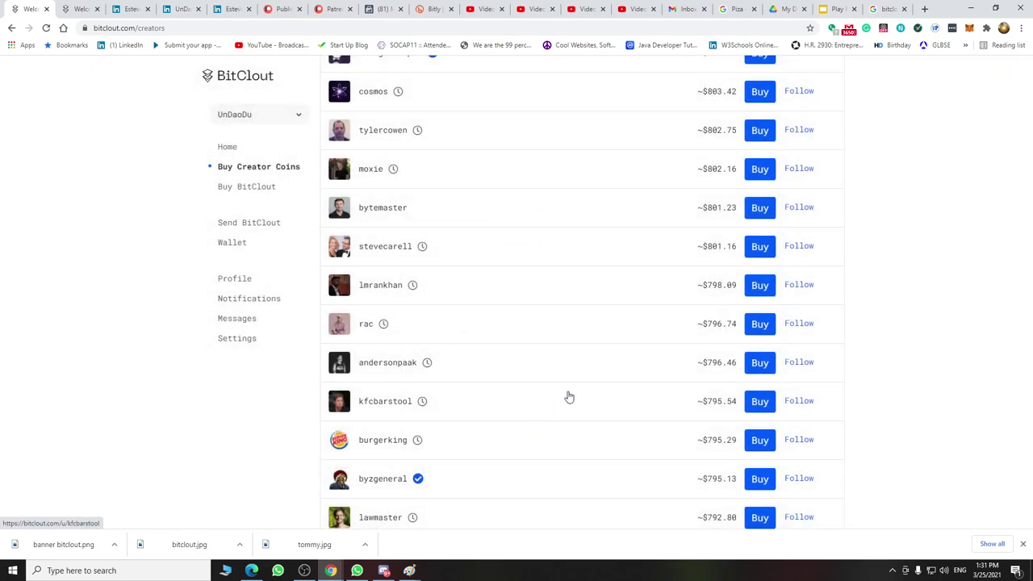
click(796, 478)
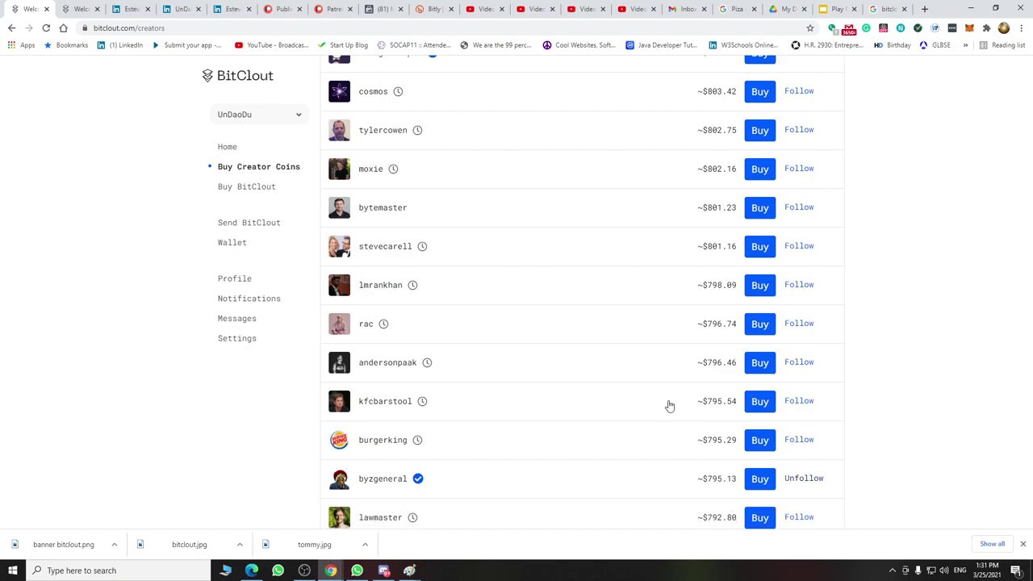
scroll(668, 406, up, 2)
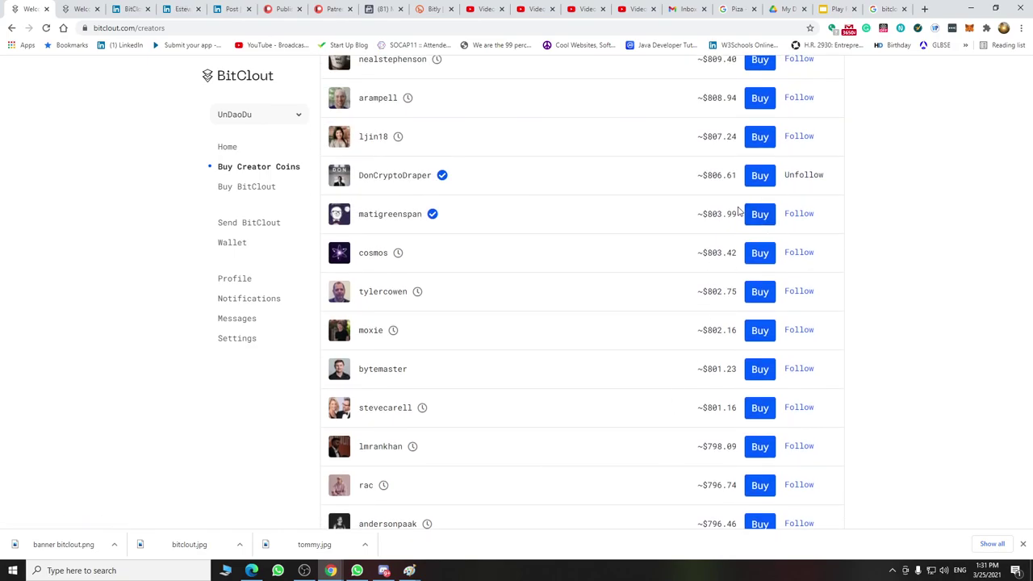
click(799, 215)
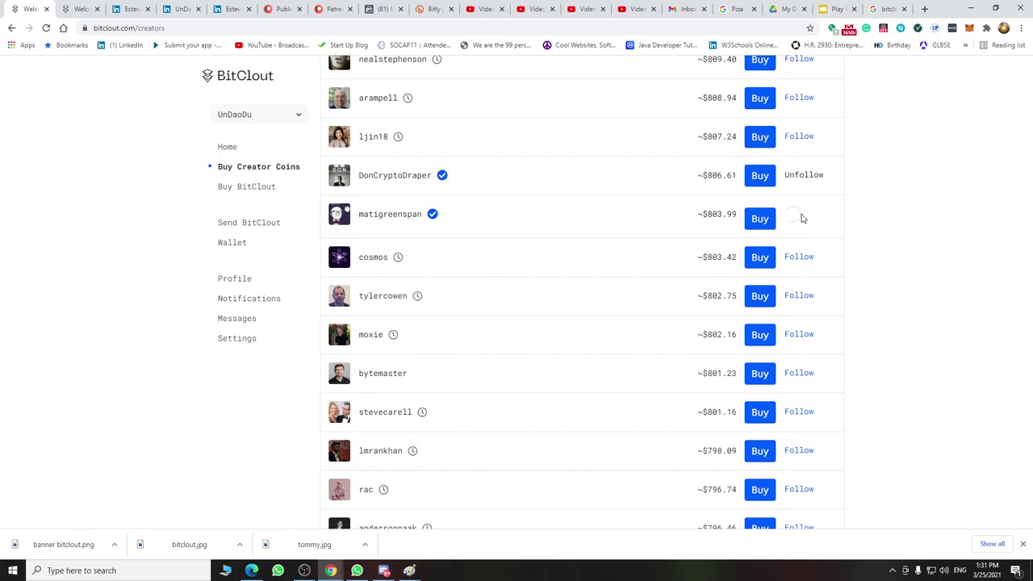
scroll(664, 305, down, 5)
scroll(664, 307, down, 3)
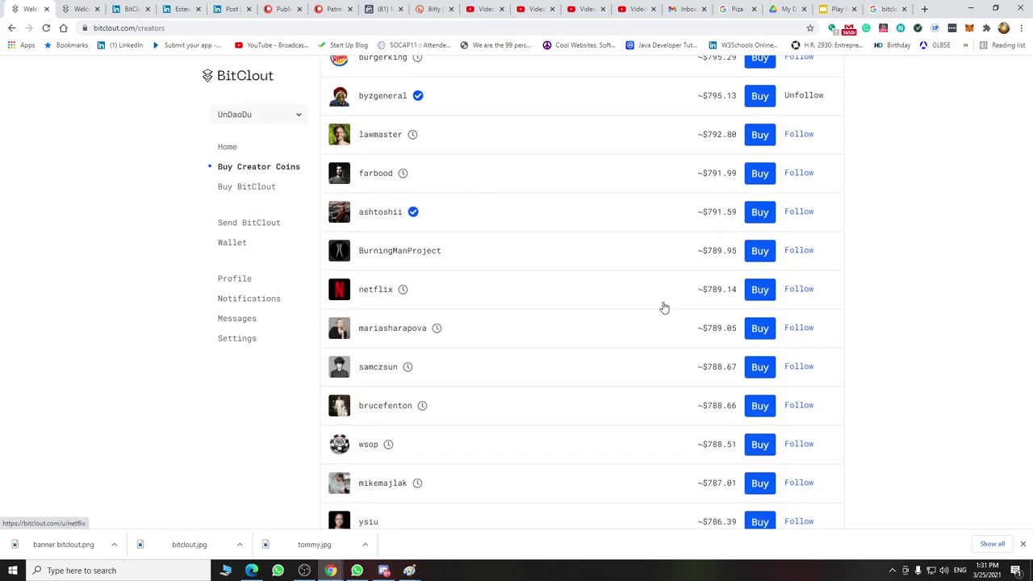
scroll(719, 302, up, 1)
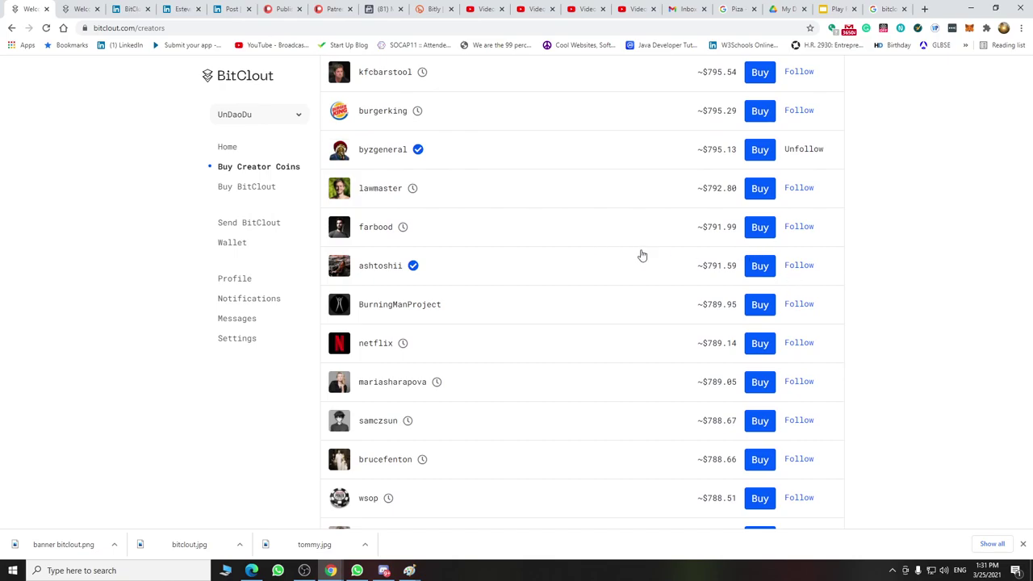
- Follow verified creators ashtoshii, edwardmorra_btc, krugermacro and realiceposeidon
click(803, 270)
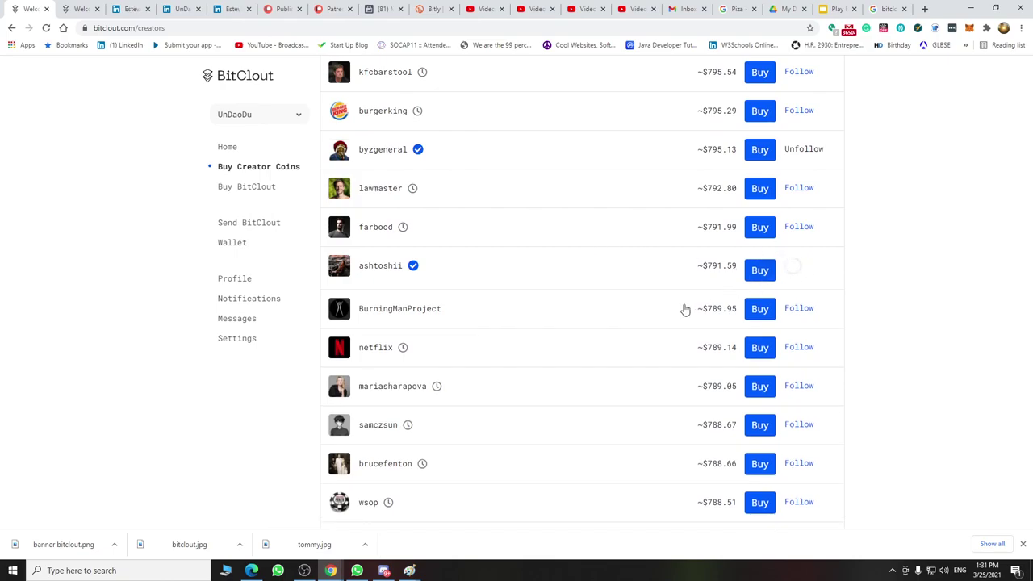
scroll(682, 311, down, 2)
scroll(682, 311, down, 4)
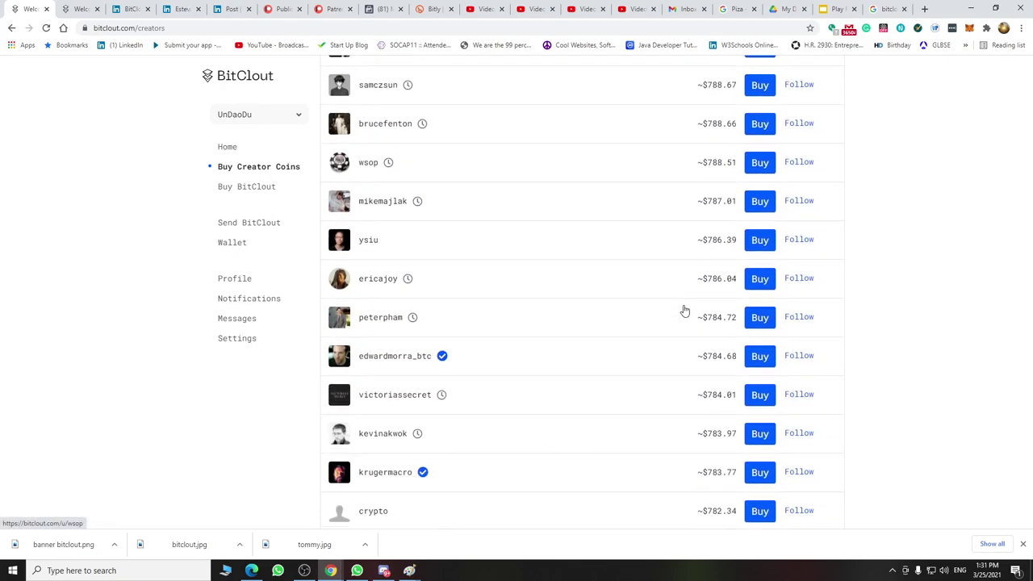
click(809, 287)
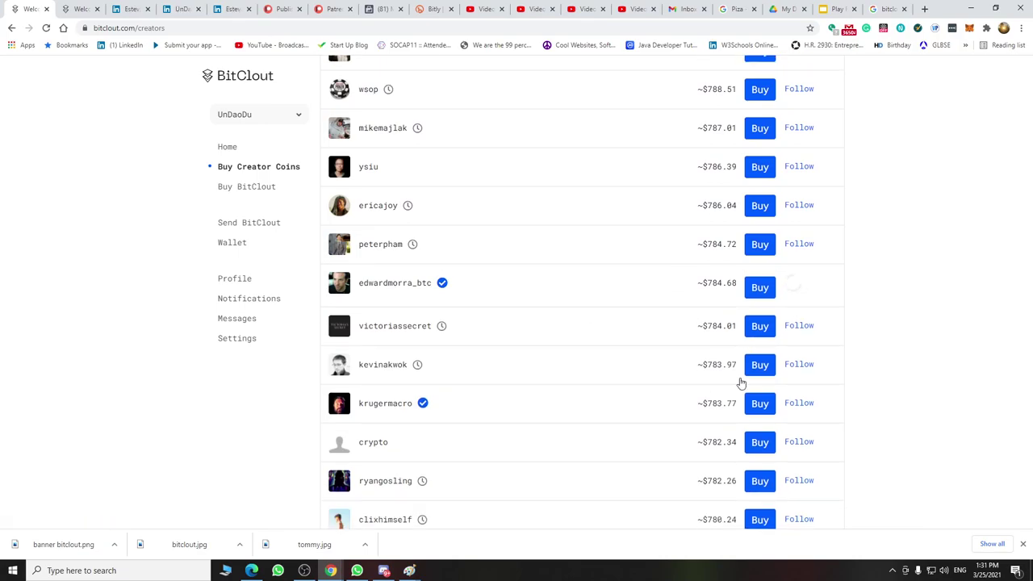
click(798, 400)
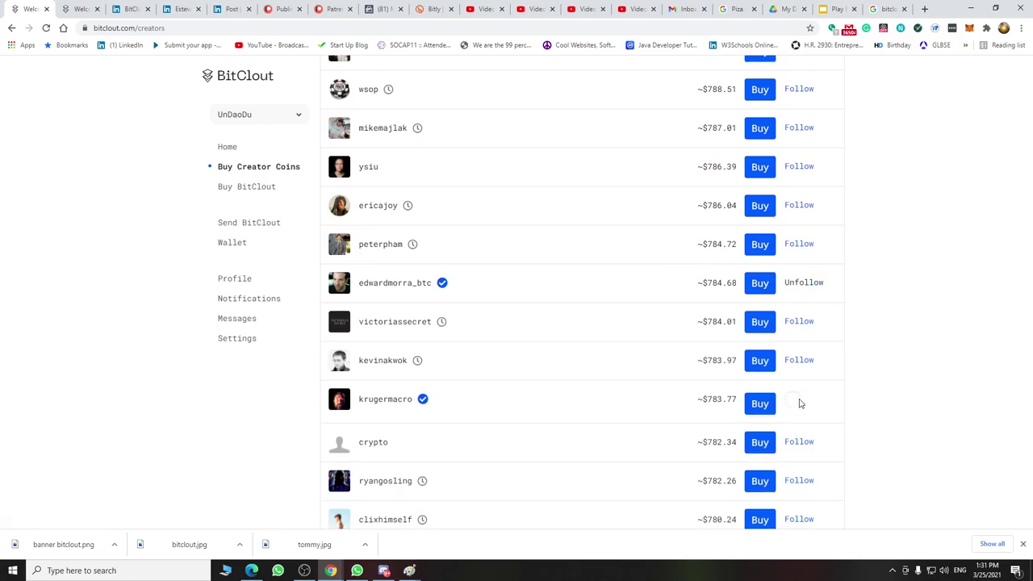
scroll(699, 408, down, 3)
scroll(700, 407, down, 15)
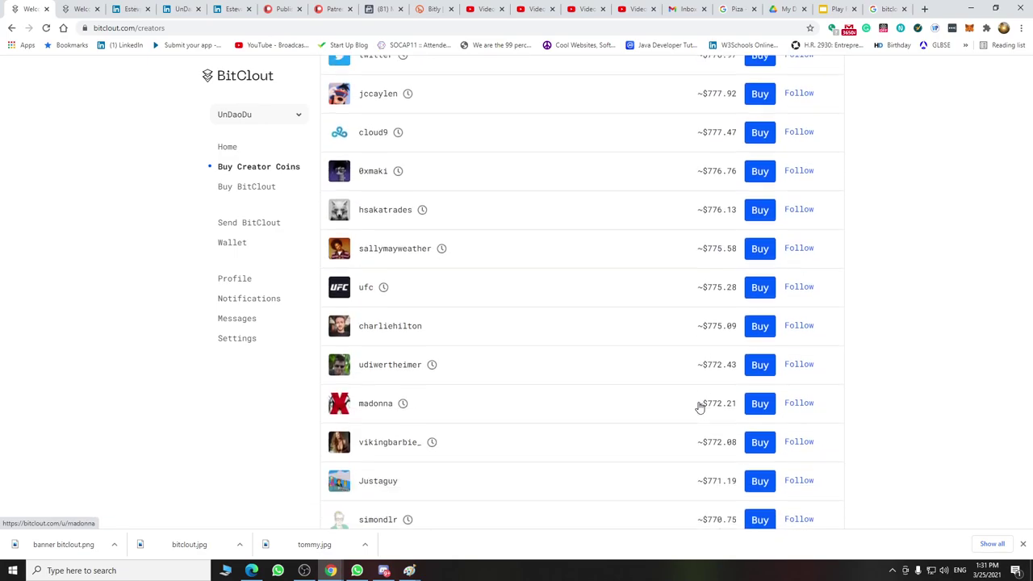
scroll(699, 407, down, 2)
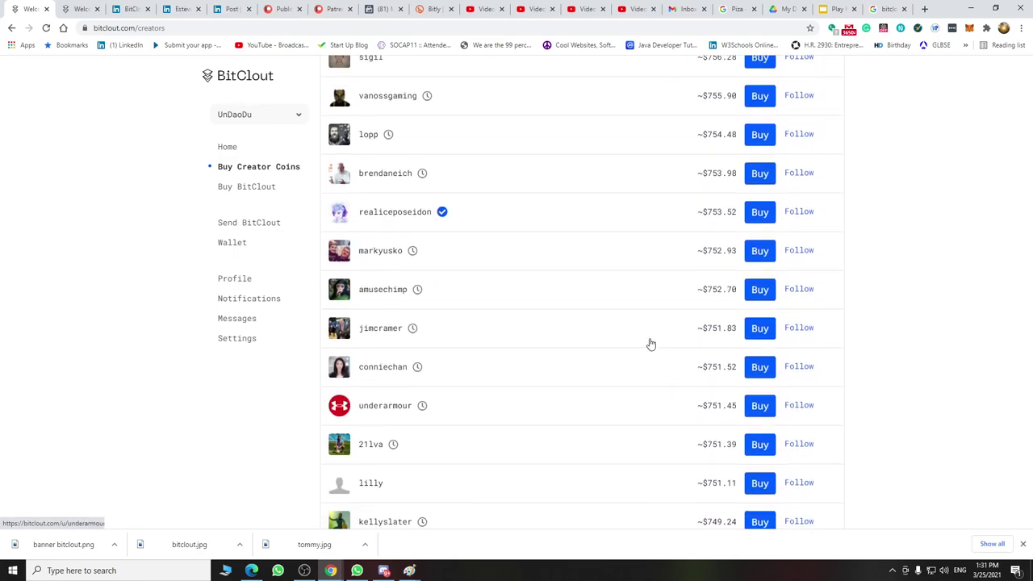
click(799, 212)
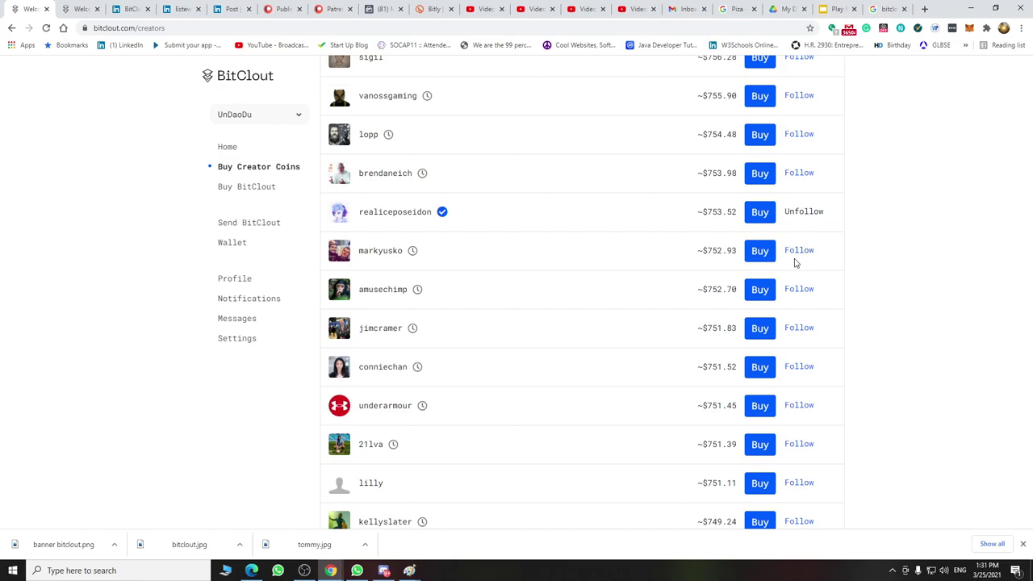
scroll(796, 260, down, 4)
scroll(794, 263, down, 11)
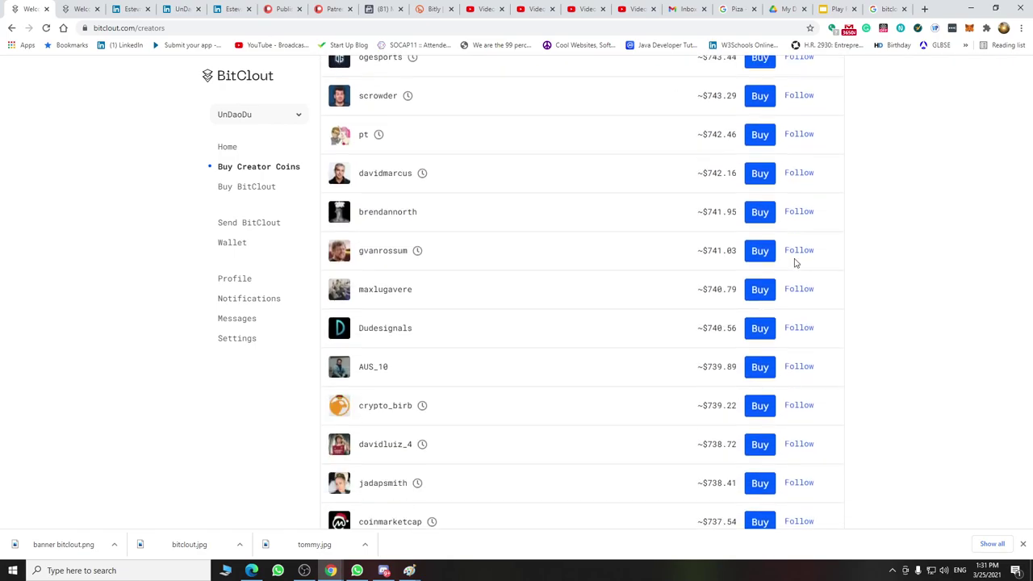
scroll(794, 262, down, 7)
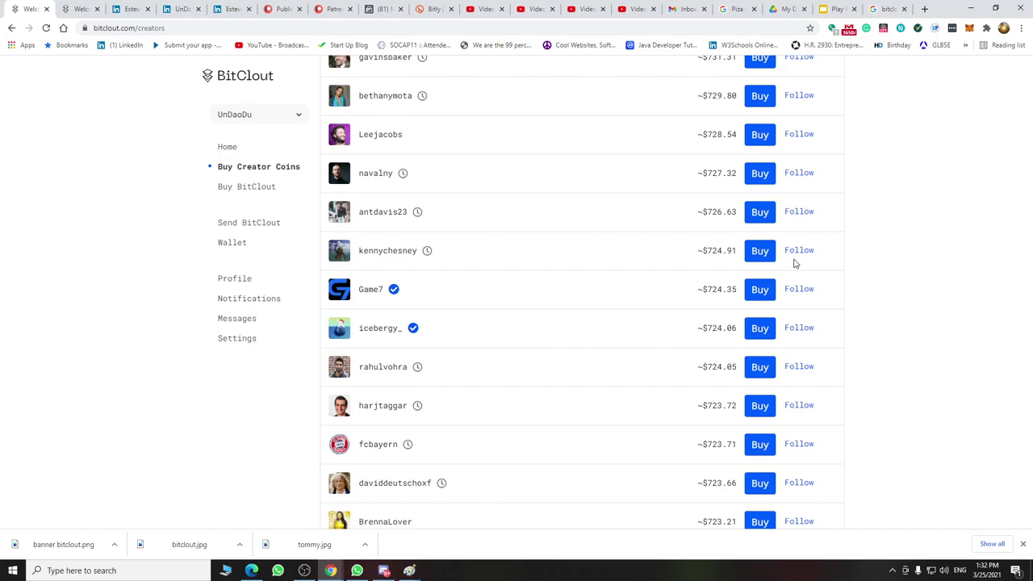
- Follow the verified creators Game7, icebergy_, yungjake and gaby_goldberg
click(805, 296)
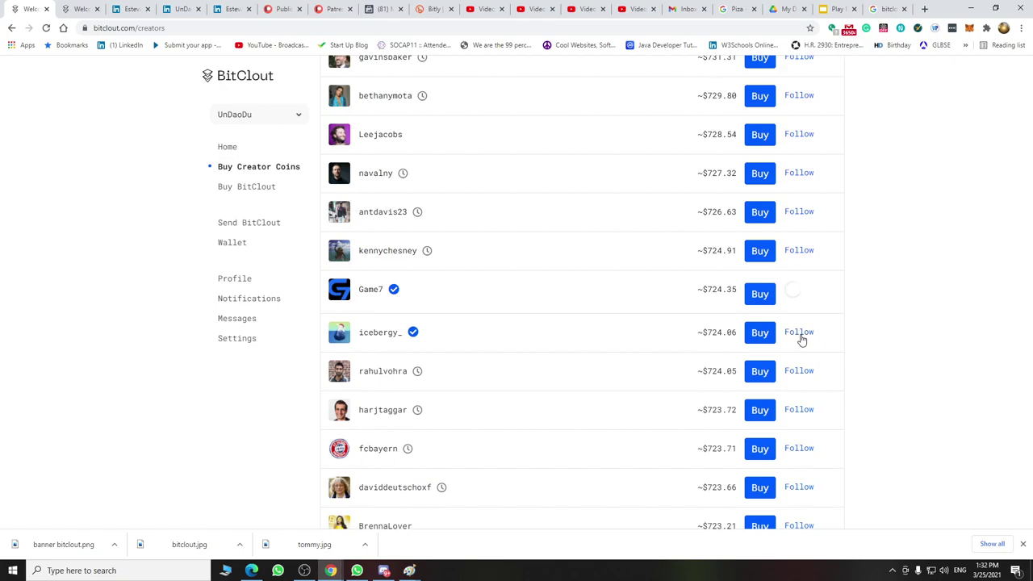
click(801, 332)
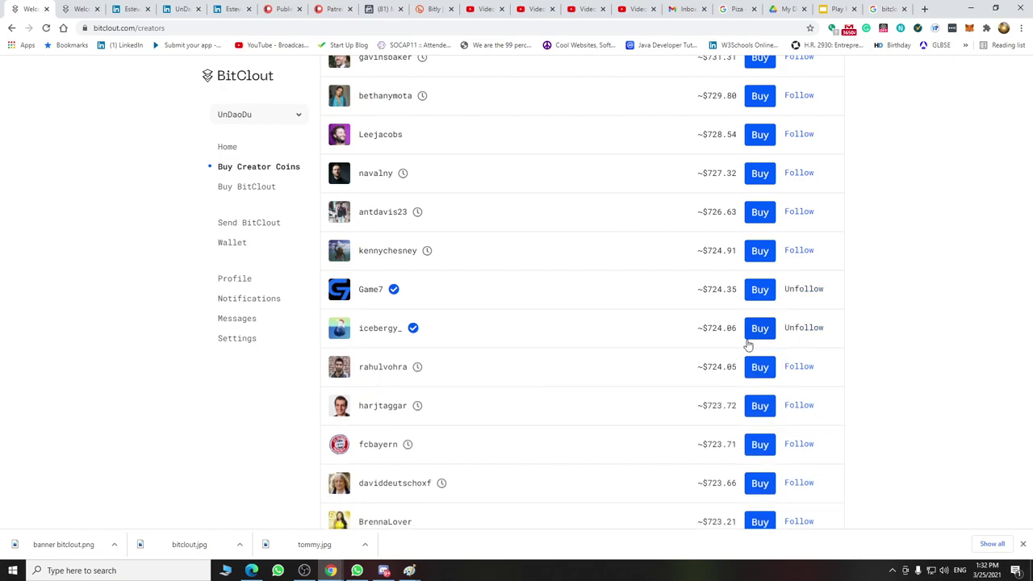
scroll(726, 345, down, 5)
scroll(740, 344, down, 3)
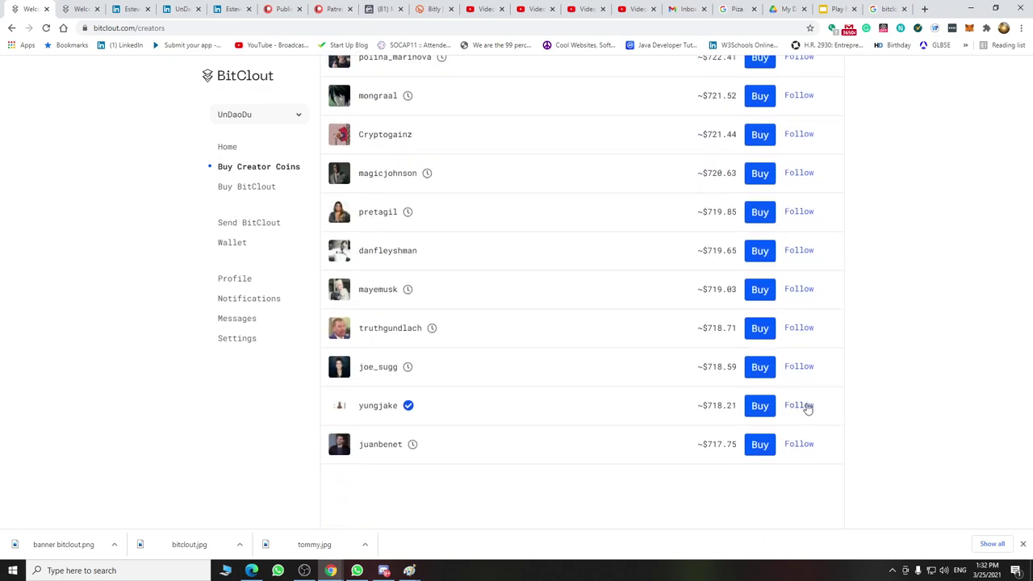
click(807, 407)
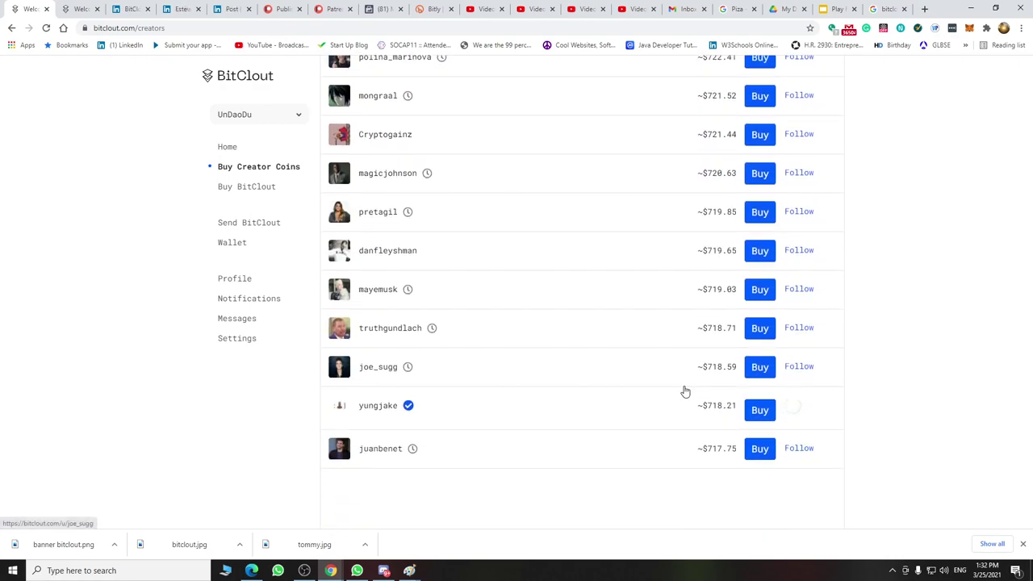
scroll(685, 391, down, 2)
scroll(684, 391, down, 5)
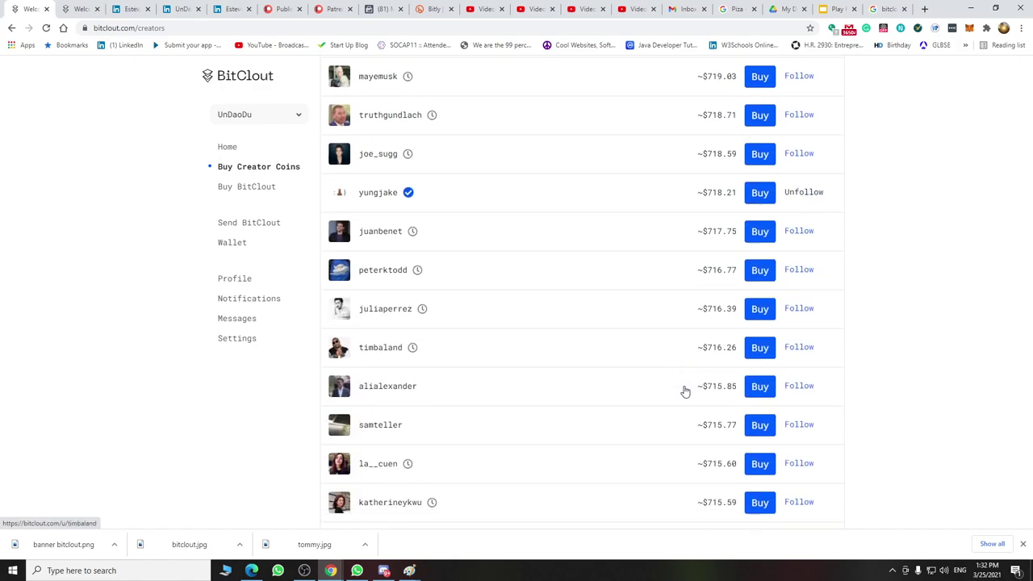
scroll(700, 395, down, 2)
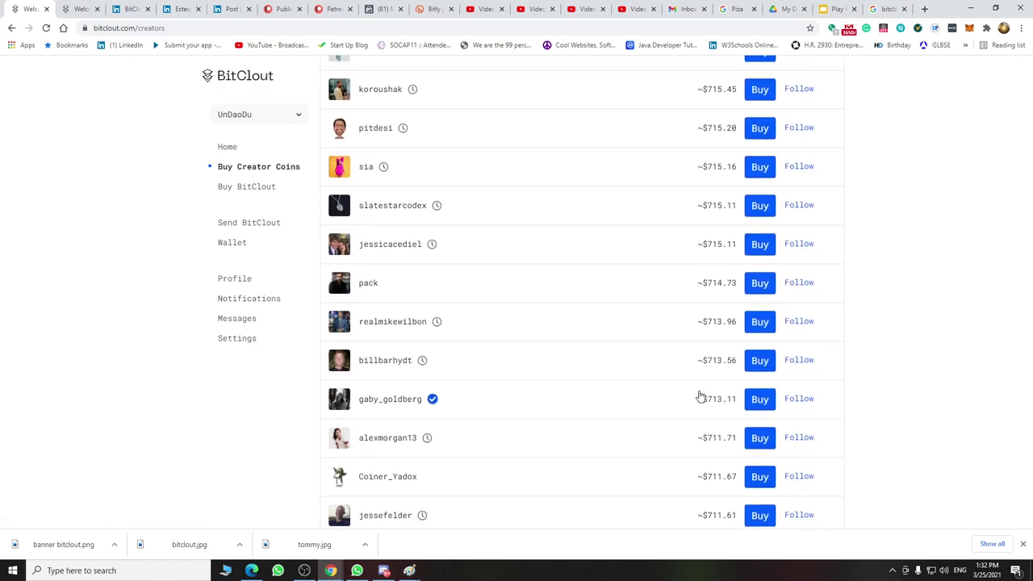
click(799, 400)
- Further down, follow the verified creators priced about $680.83, $679.25 and $670.13
scroll(767, 367, down, 1)
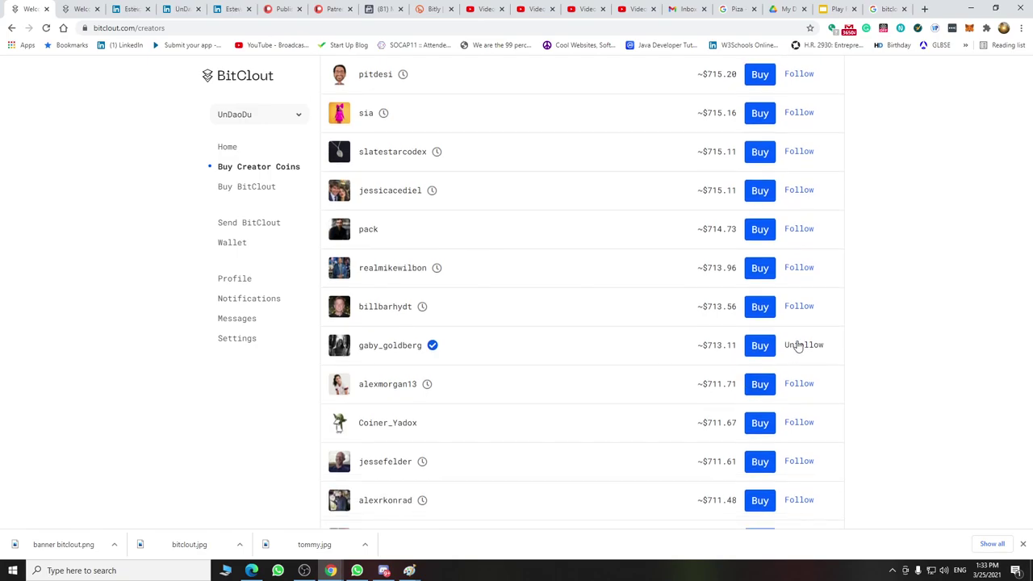
scroll(668, 368, down, 4)
scroll(662, 369, down, 8)
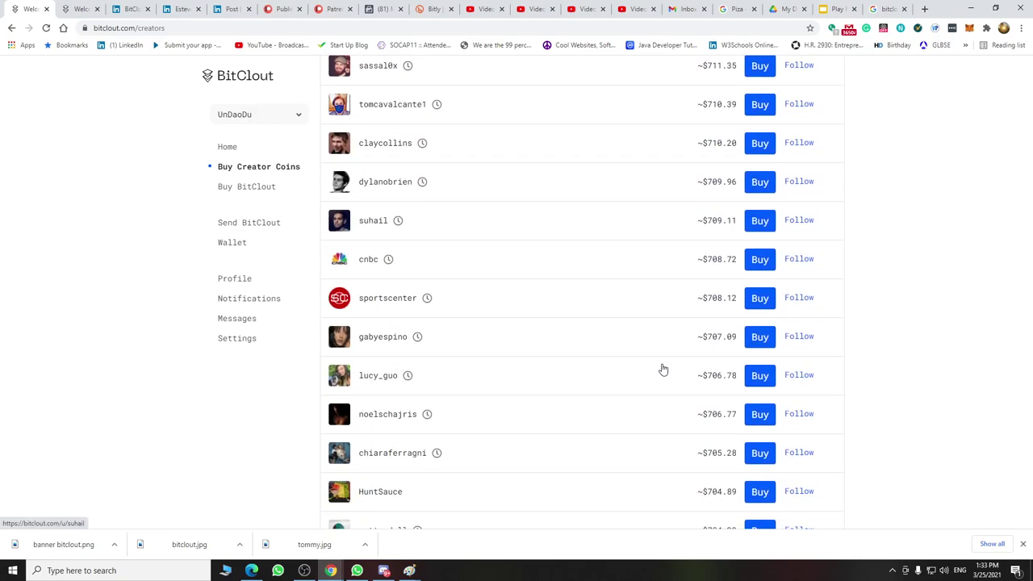
scroll(663, 369, down, 9)
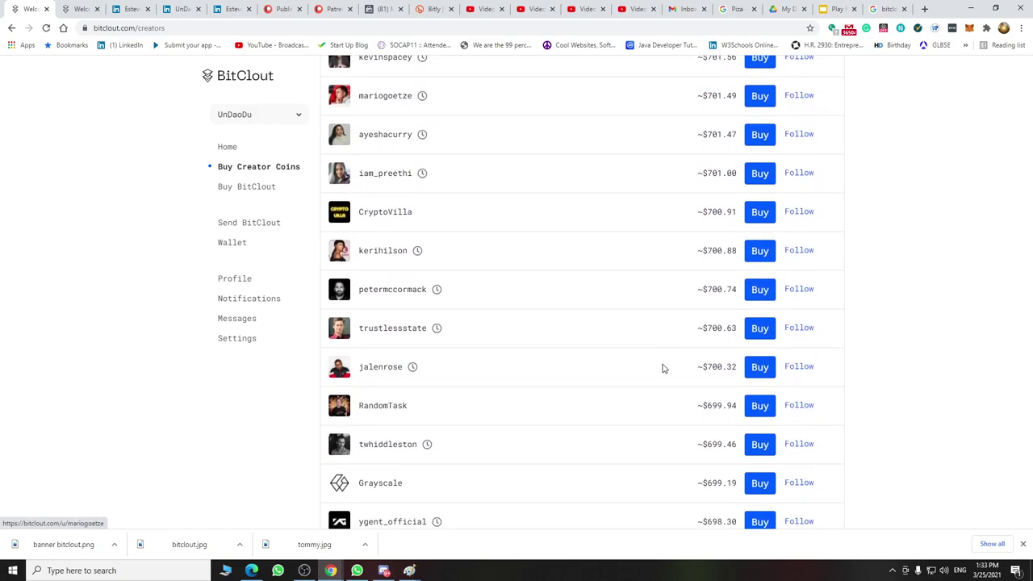
scroll(663, 369, down, 10)
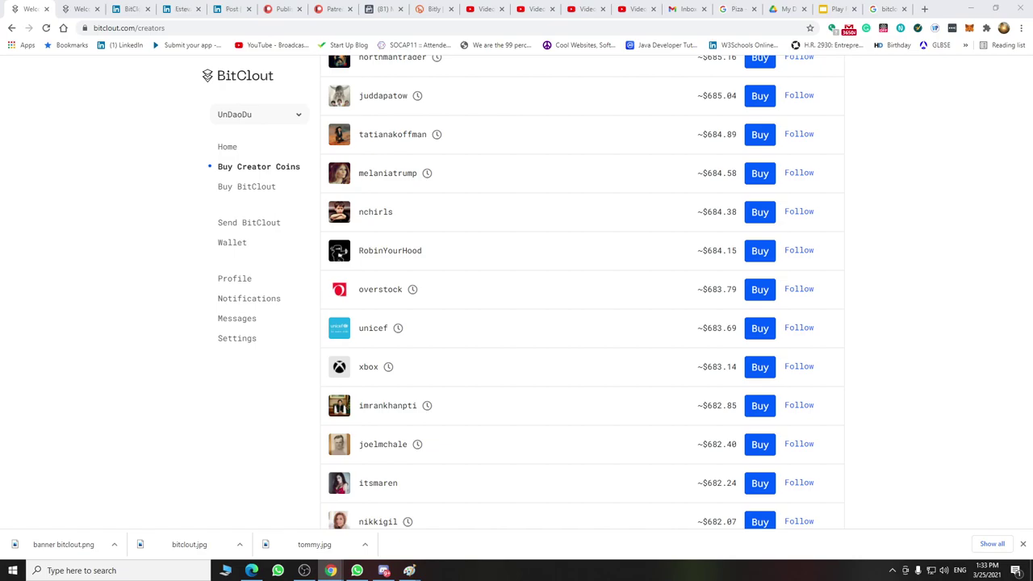
scroll(711, 415, down, 3)
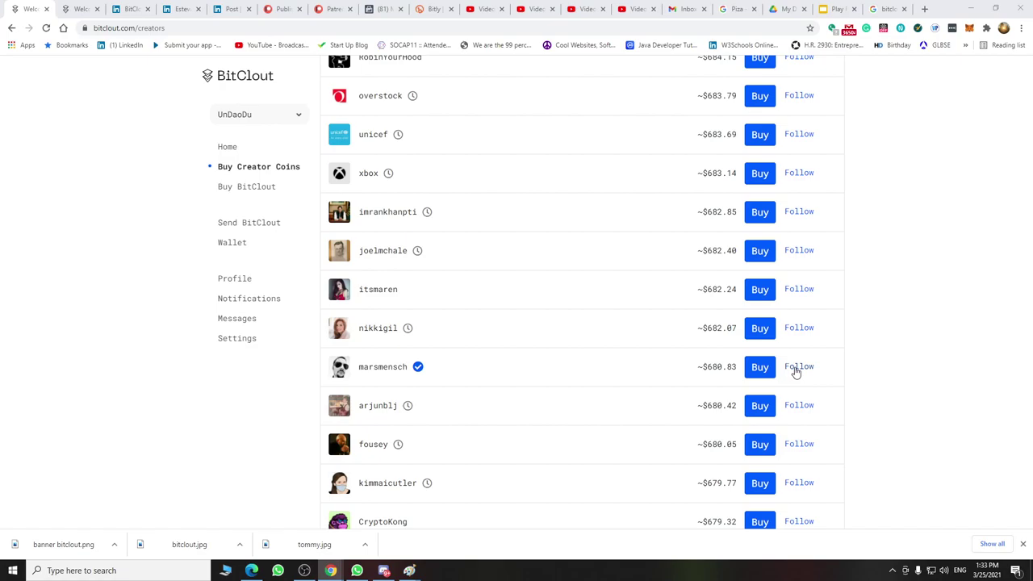
click(795, 368)
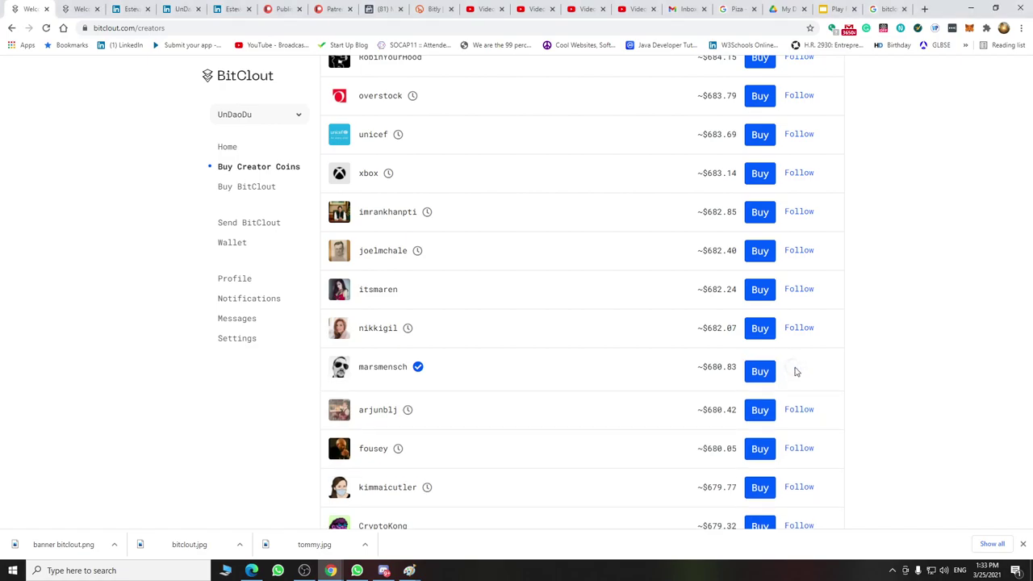
scroll(718, 384, down, 2)
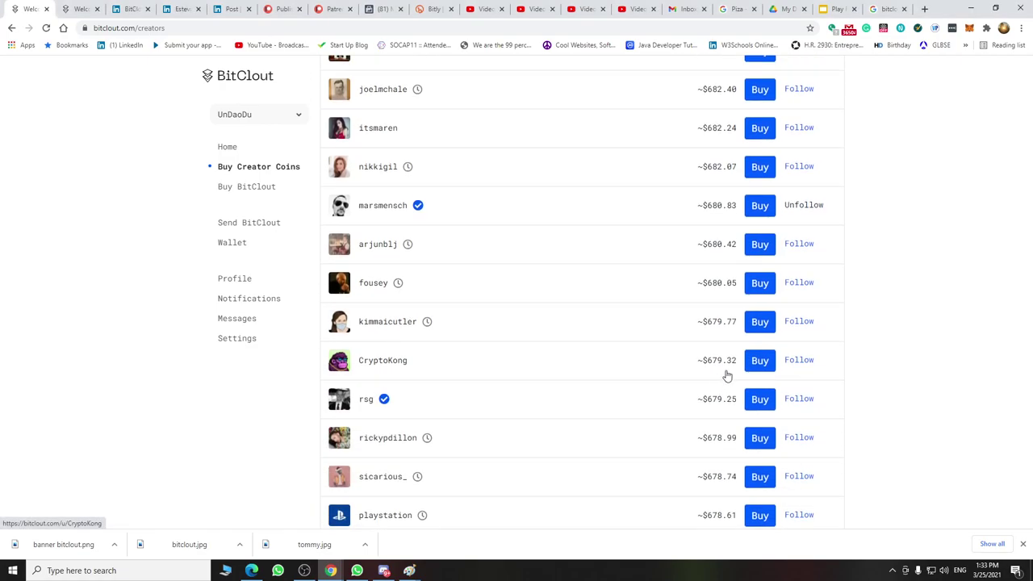
click(798, 399)
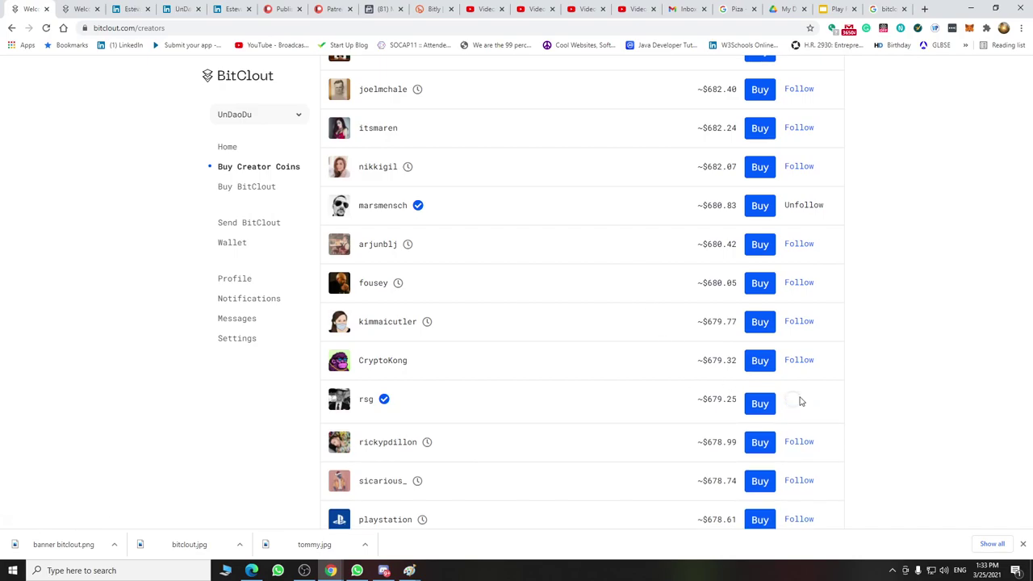
scroll(673, 396, down, 3)
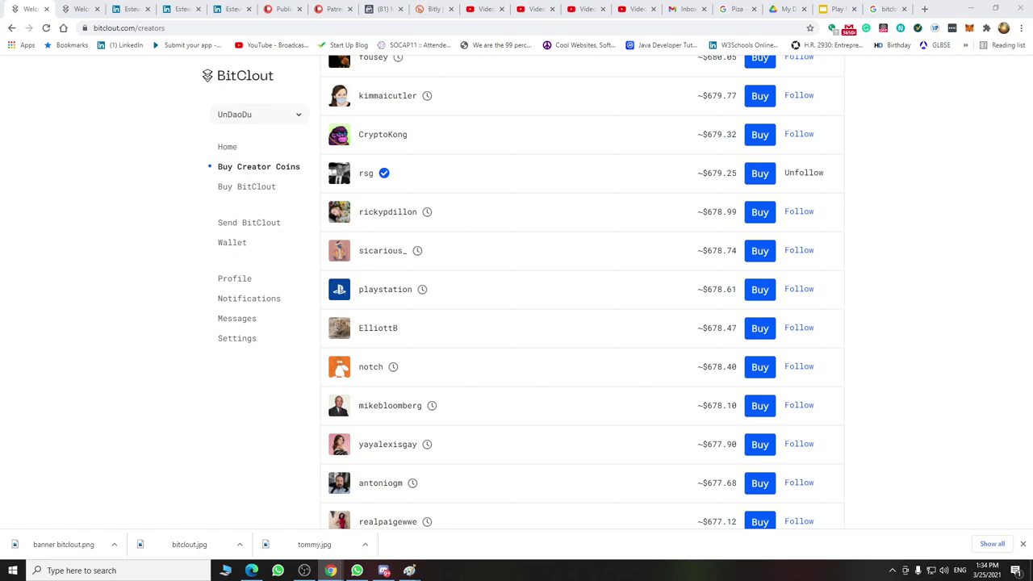
scroll(691, 351, down, 11)
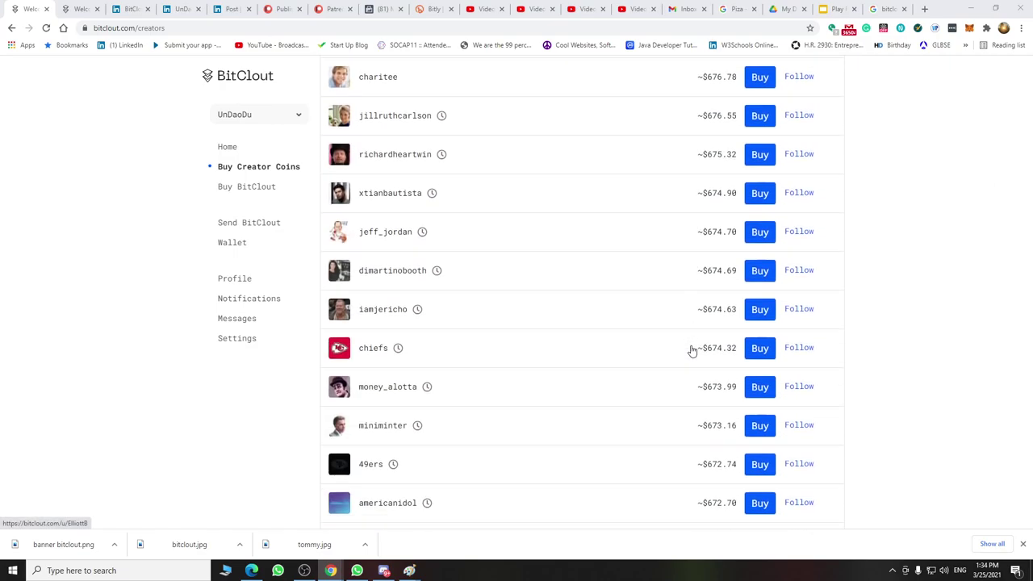
scroll(691, 351, down, 5)
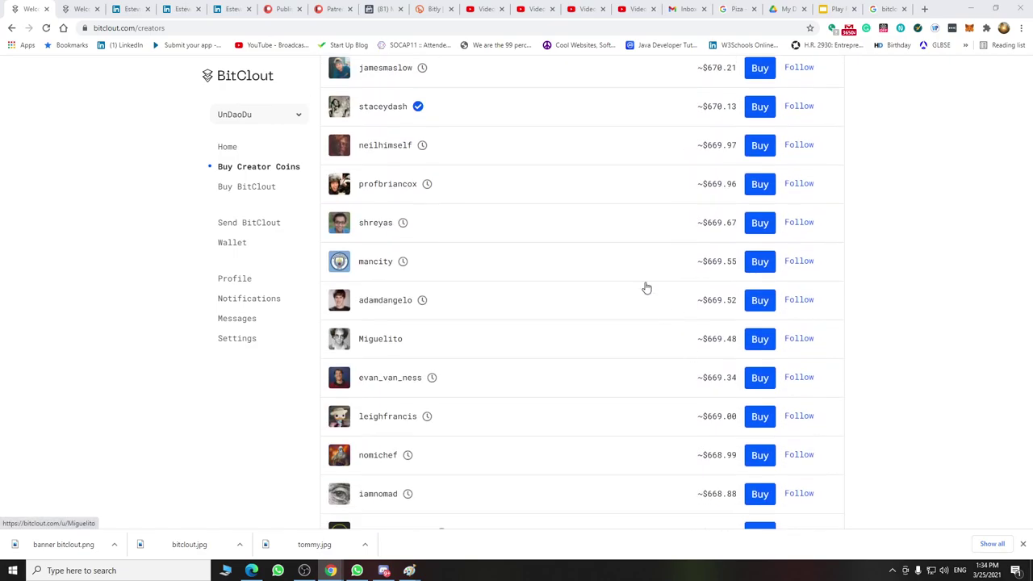
click(800, 107)
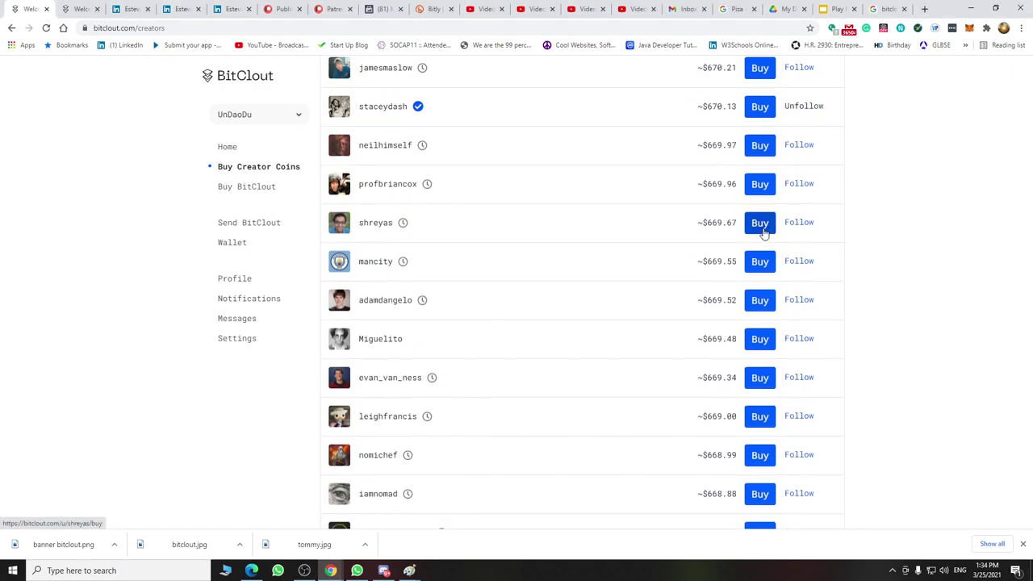
- Scroll further down the creator list, then return to the LinkedIn personal profile
scroll(764, 232, down, 10)
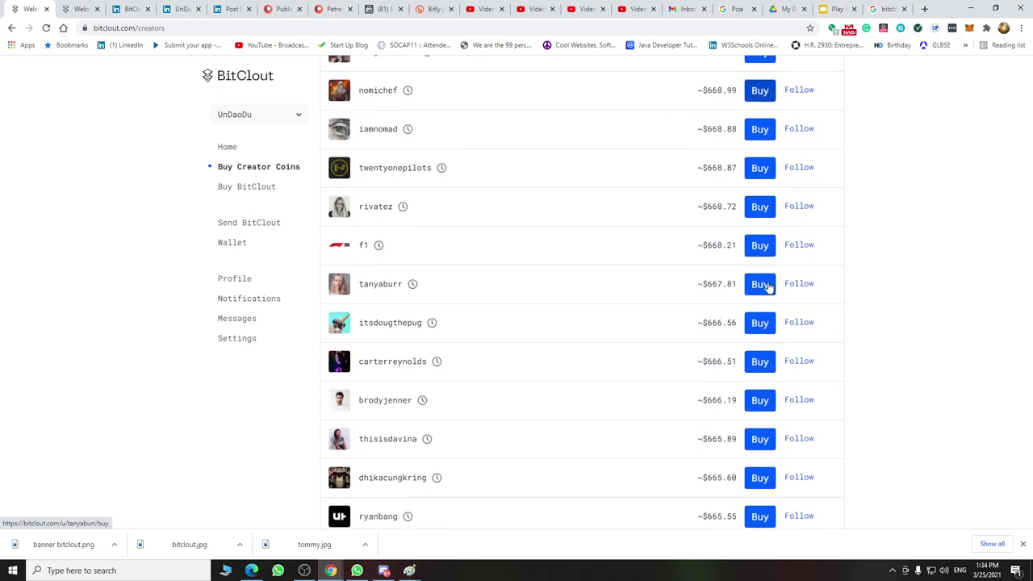
scroll(768, 288, down, 10)
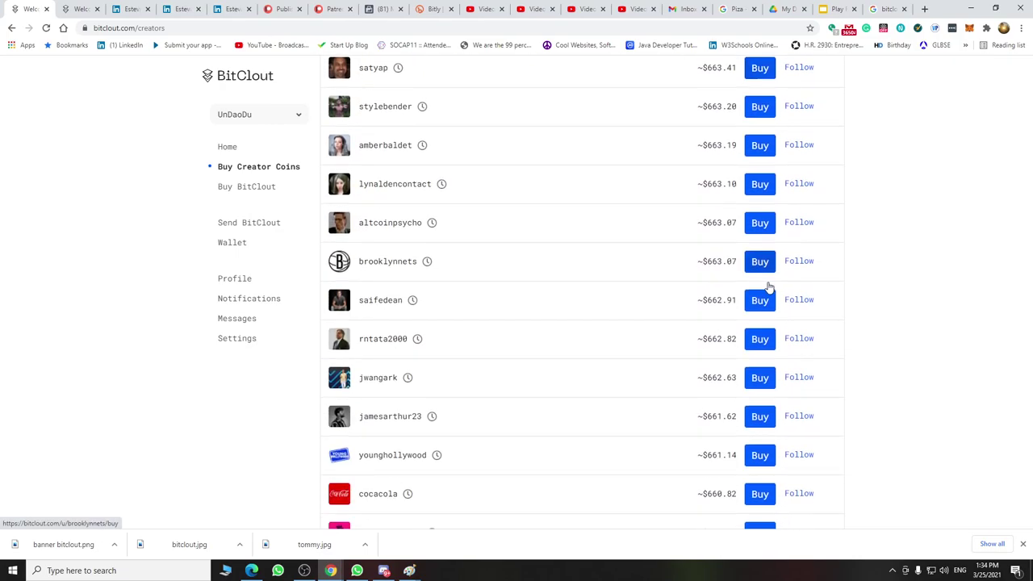
scroll(769, 288, down, 10)
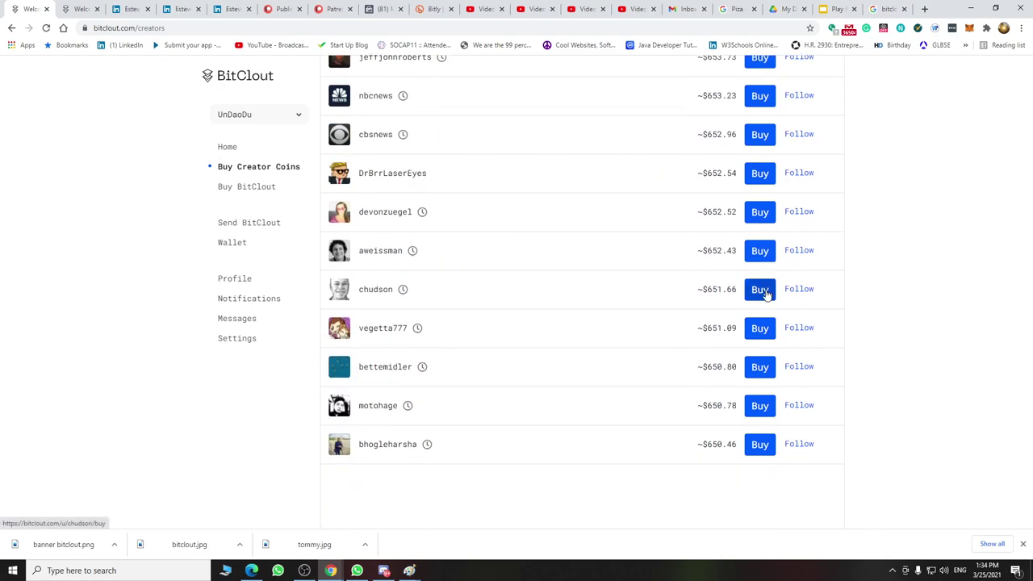
scroll(757, 318, down, 7)
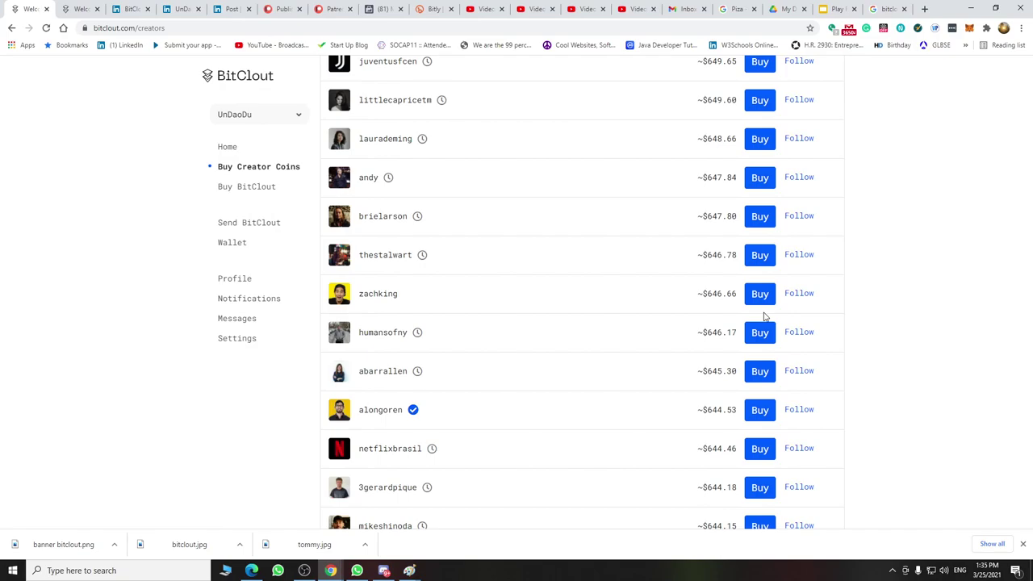
click(181, 10)
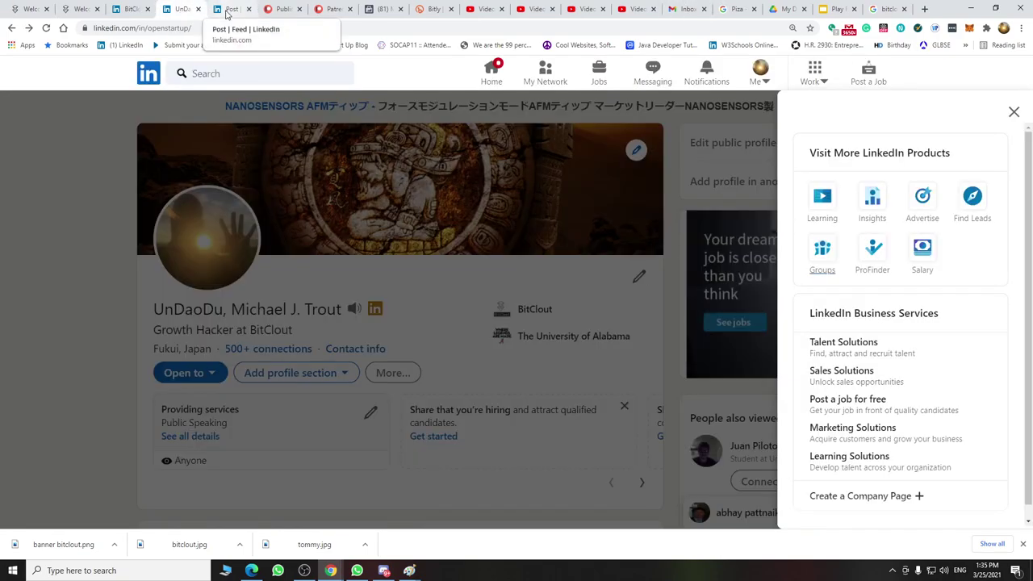
- Glance at the LinkedIn feed post, then bring up the BitClout company admin page
click(228, 10)
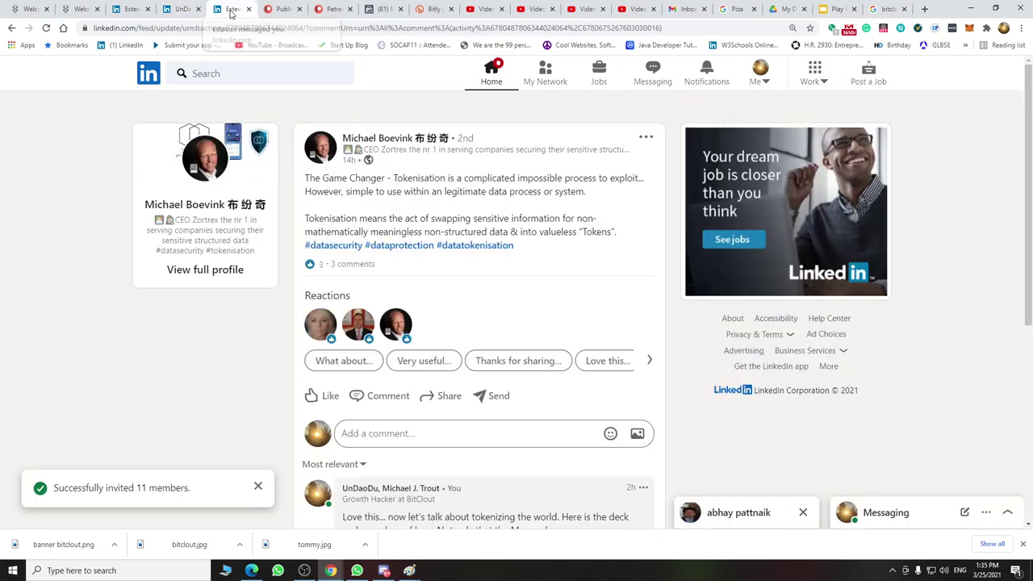
click(133, 11)
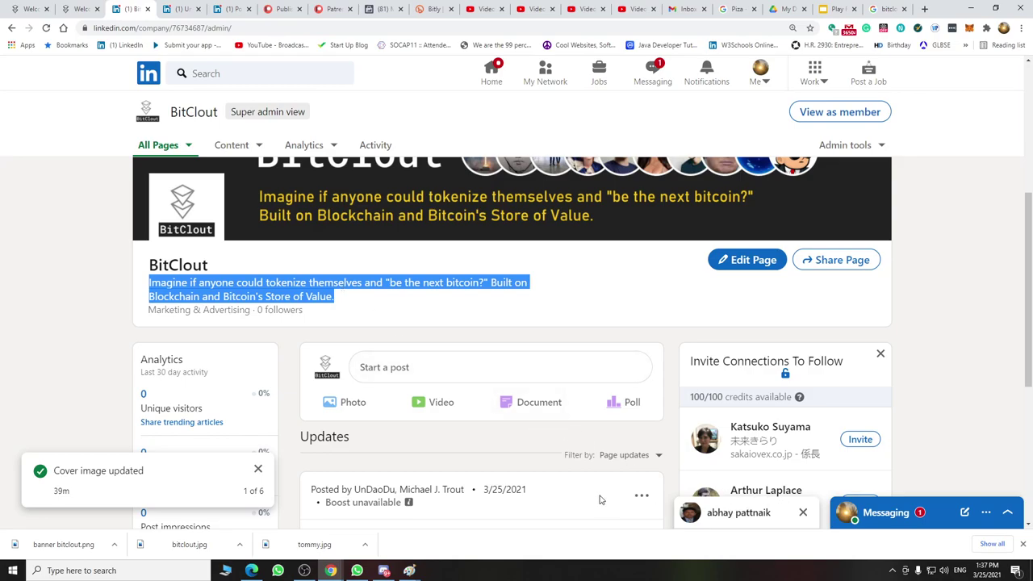
- Glance at the LinkedIn profile and BitClout profile, then close the LinkedIn feed post
click(185, 12)
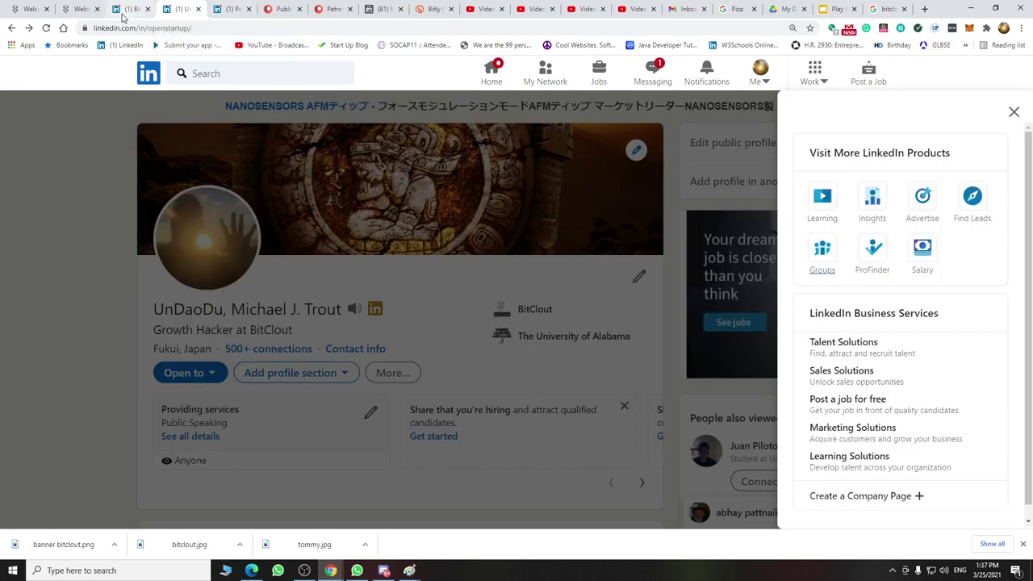
click(83, 13)
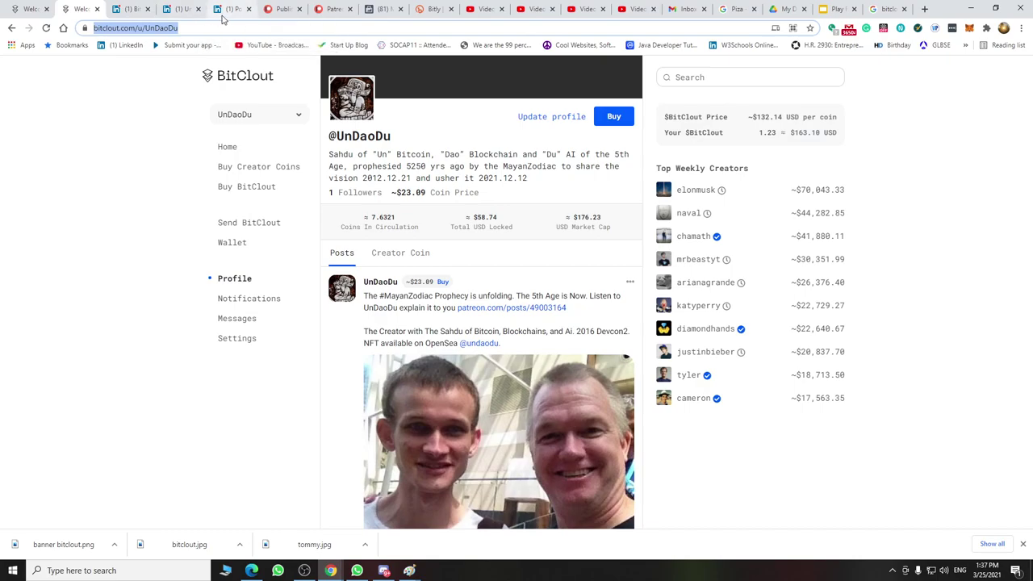
click(224, 13)
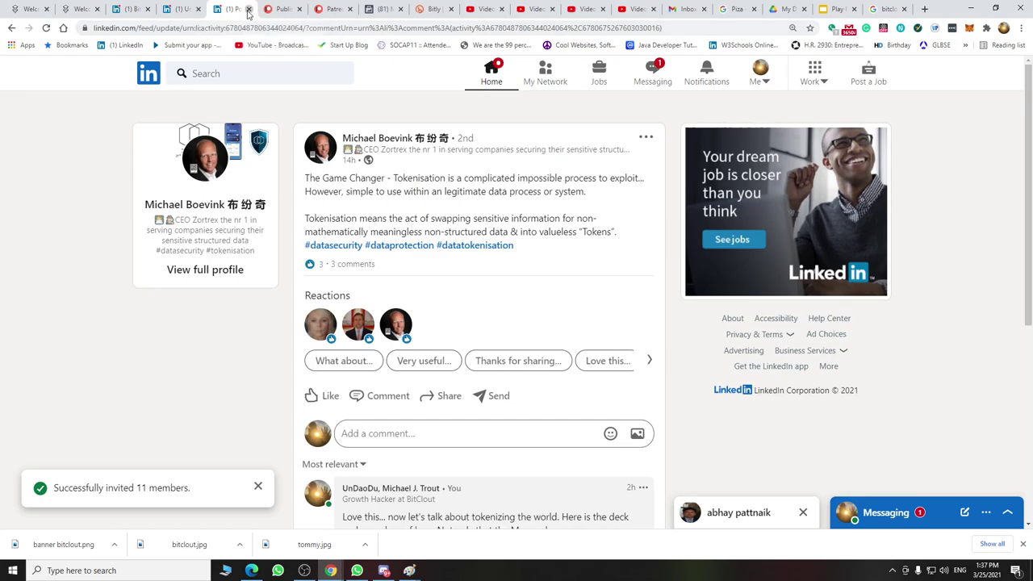
click(248, 9)
- Check that the BitClout company admin page shows its updated cover image
click(179, 9)
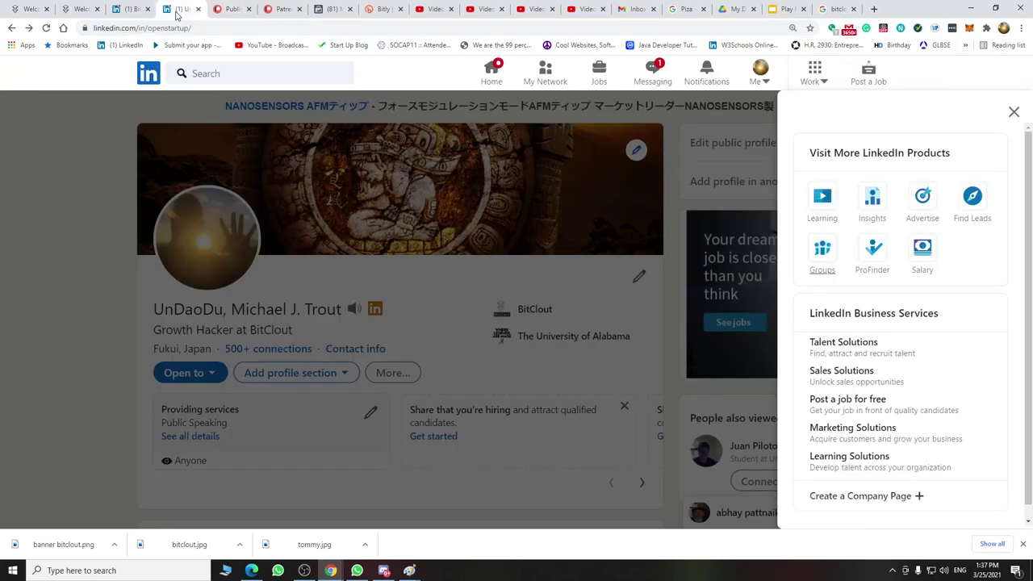
click(130, 13)
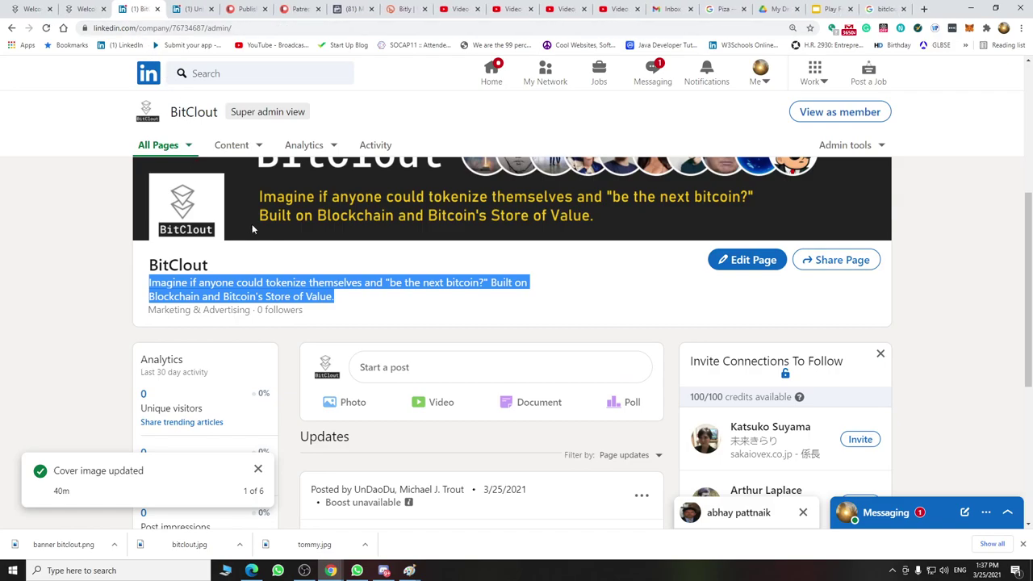
scroll(514, 288, down, 1)
scroll(516, 288, up, 3)
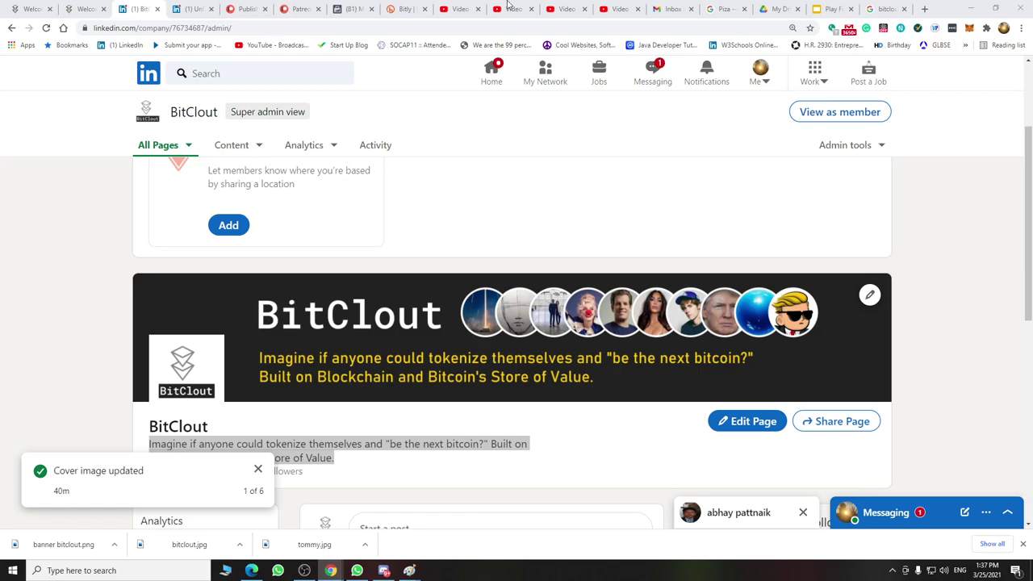
- After checking the Patreon posts page, start a new blank browser tab
click(246, 11)
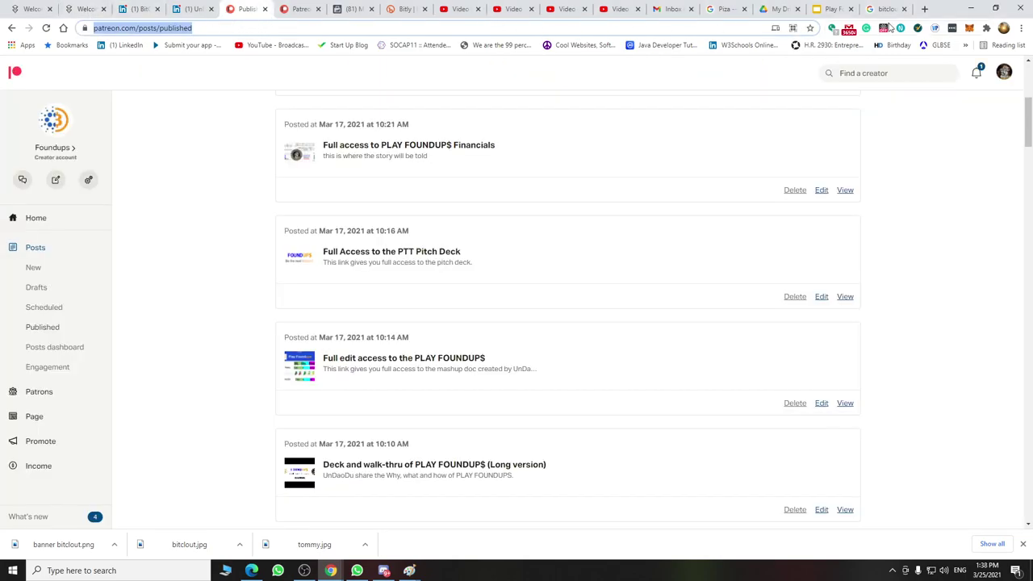
click(924, 9)
click(636, 31)
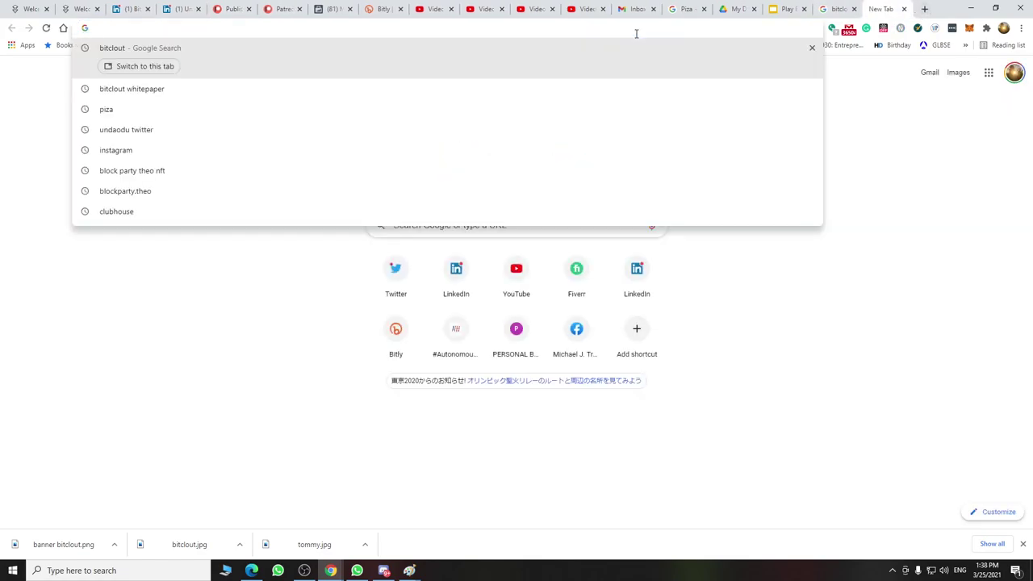
- Load the BitClout LinkedIn group from the pasted address and open its 11 pending join requests
text(https://www.linkedin.com/groups/6729915/)
key(Return)
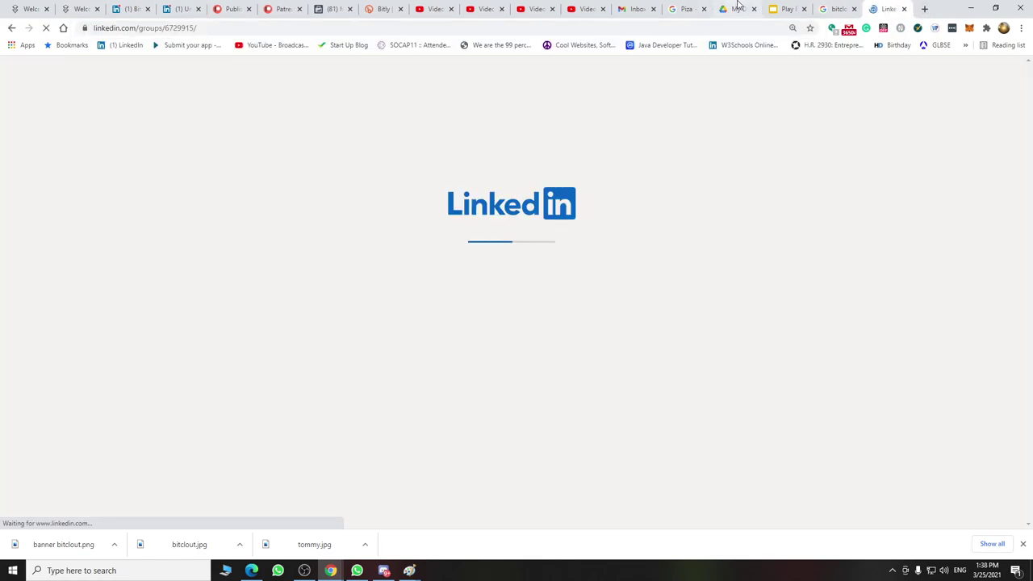
drag(880, 9, 222, 8)
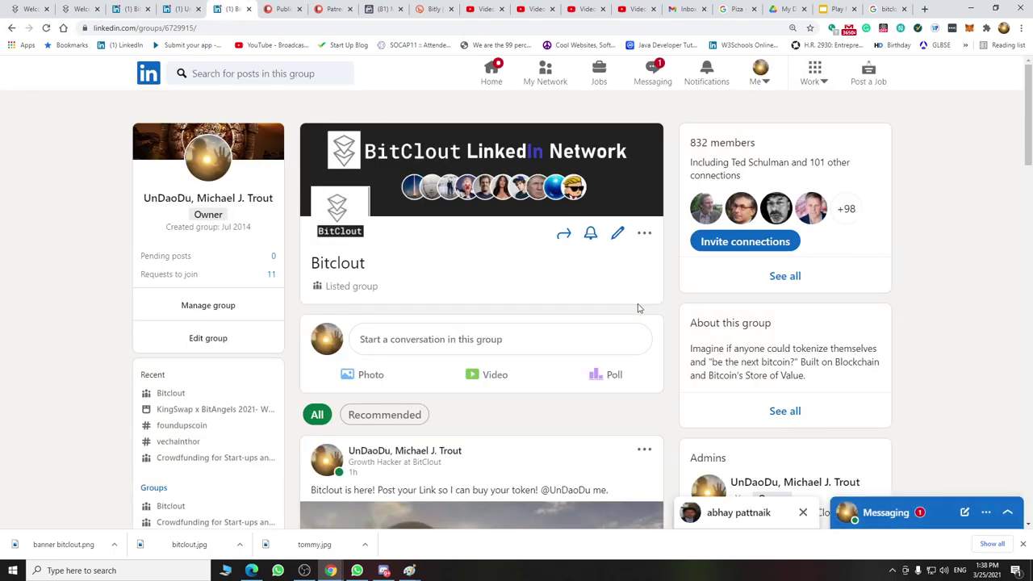
click(181, 277)
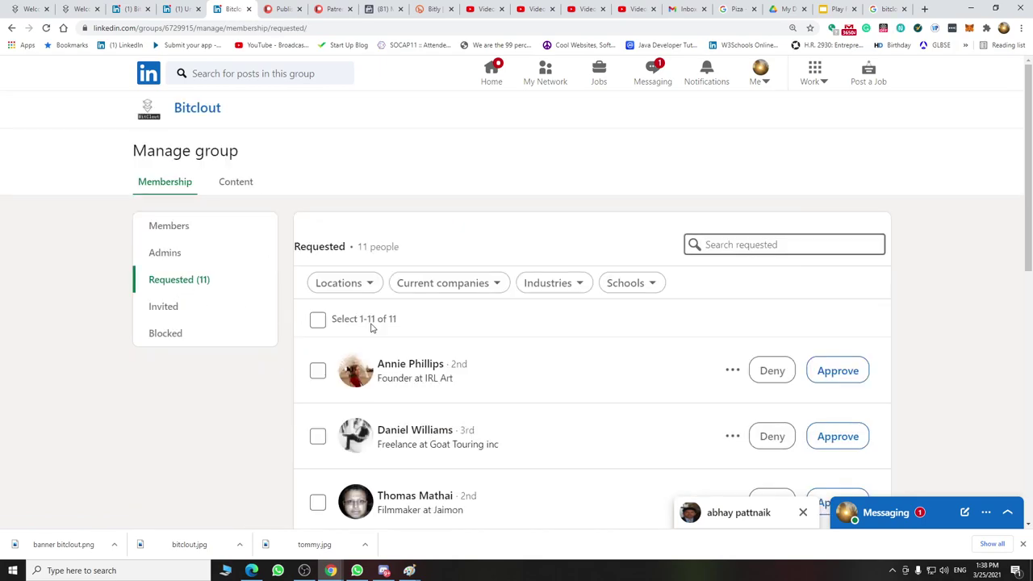
- Approve the first five join requests and send one requester a connection invitation
scroll(694, 362, down, 1)
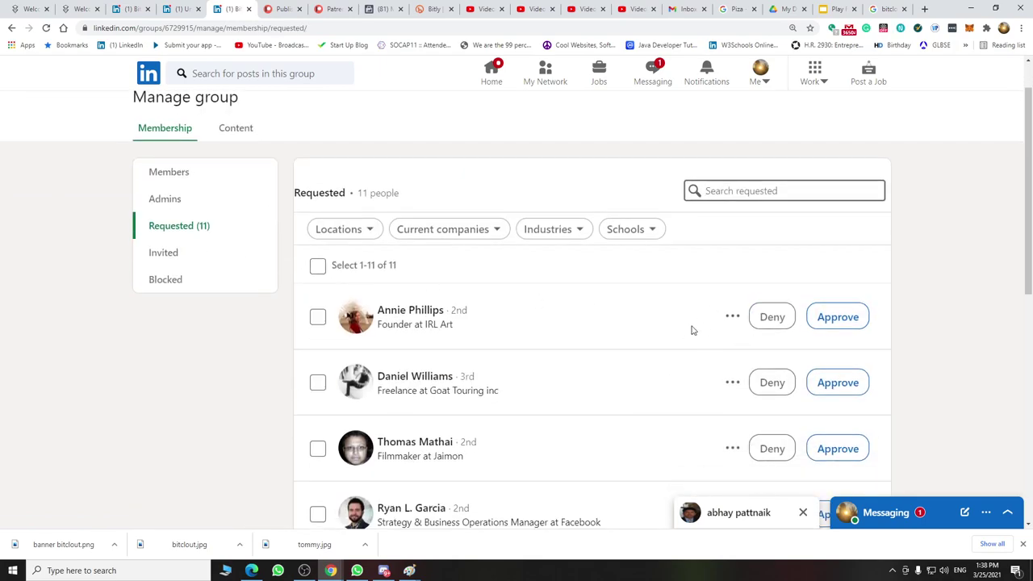
click(841, 323)
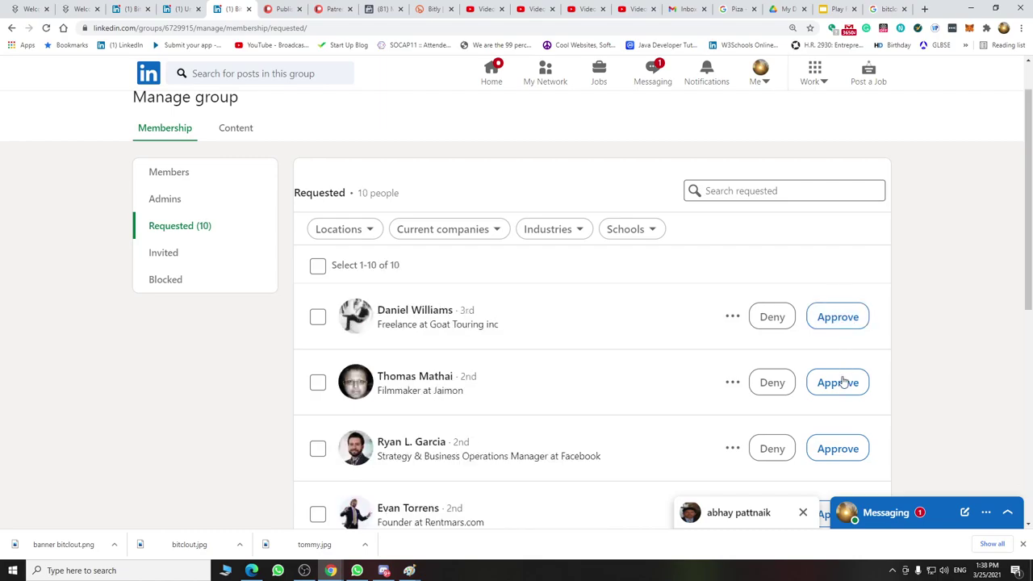
click(837, 316)
click(838, 317)
click(837, 317)
click(837, 317)
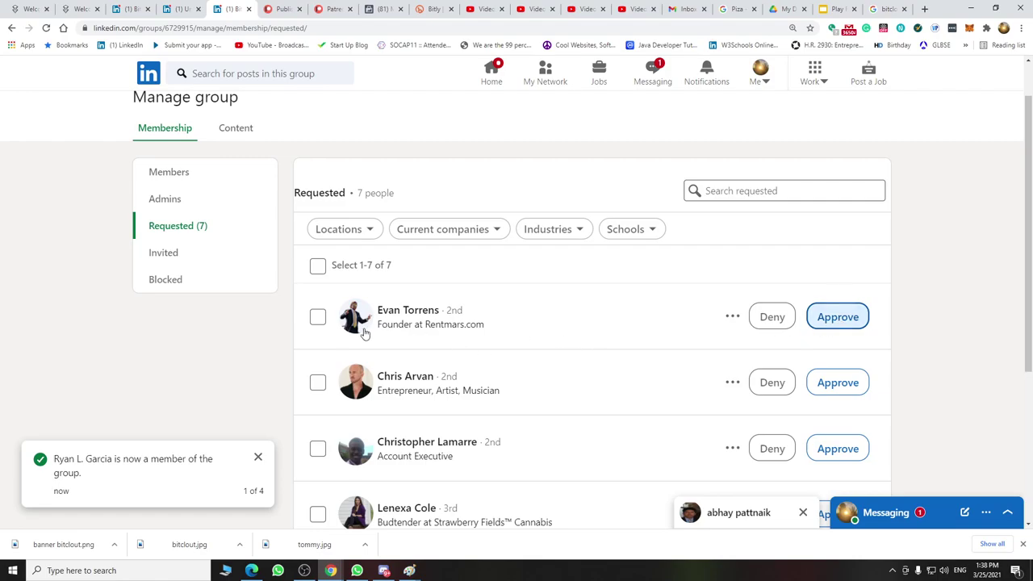
click(732, 316)
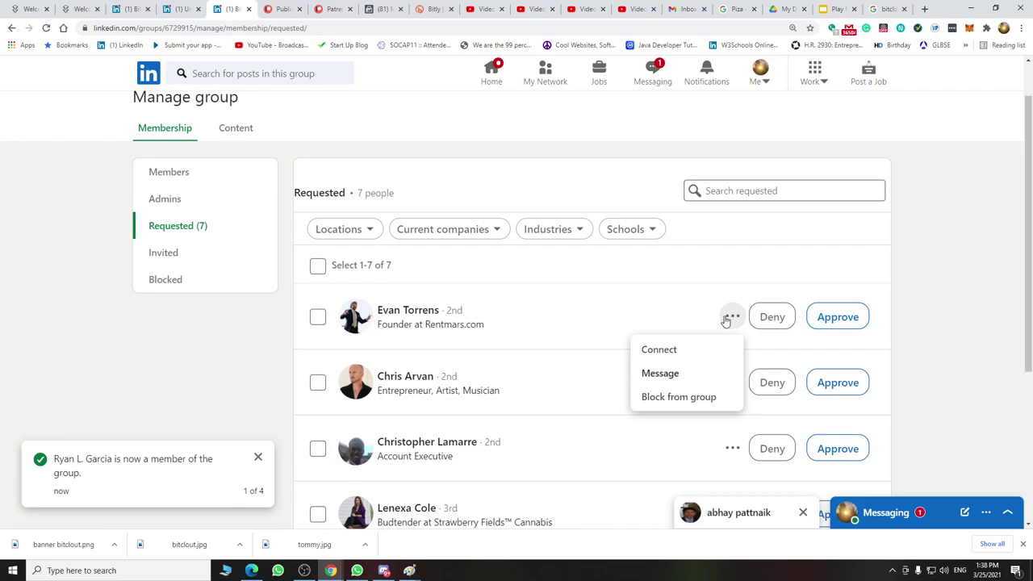
click(699, 349)
click(846, 319)
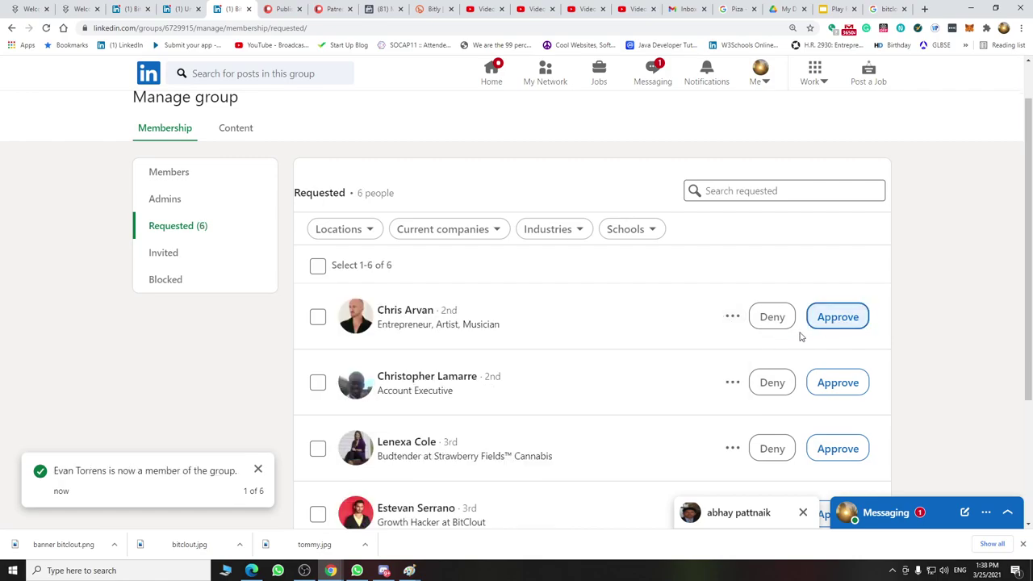
- Approve three more requesters, invite another to connect, and open a chat with them
click(732, 316)
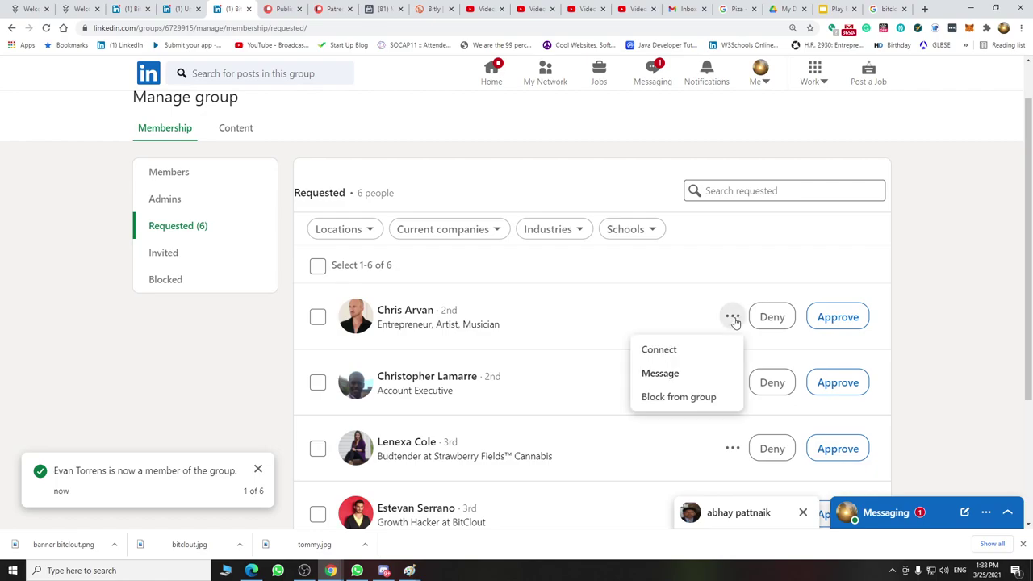
click(844, 321)
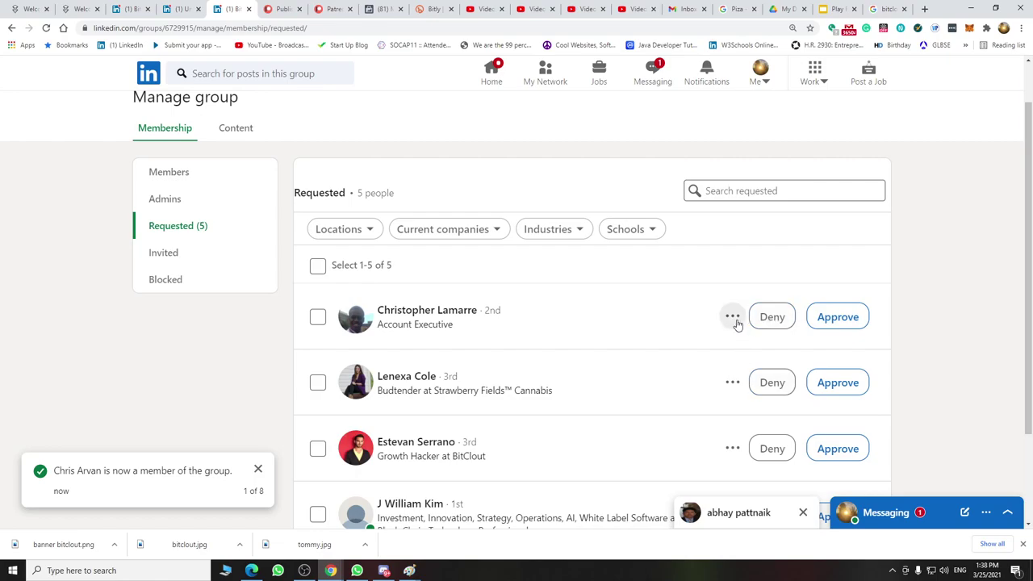
click(831, 320)
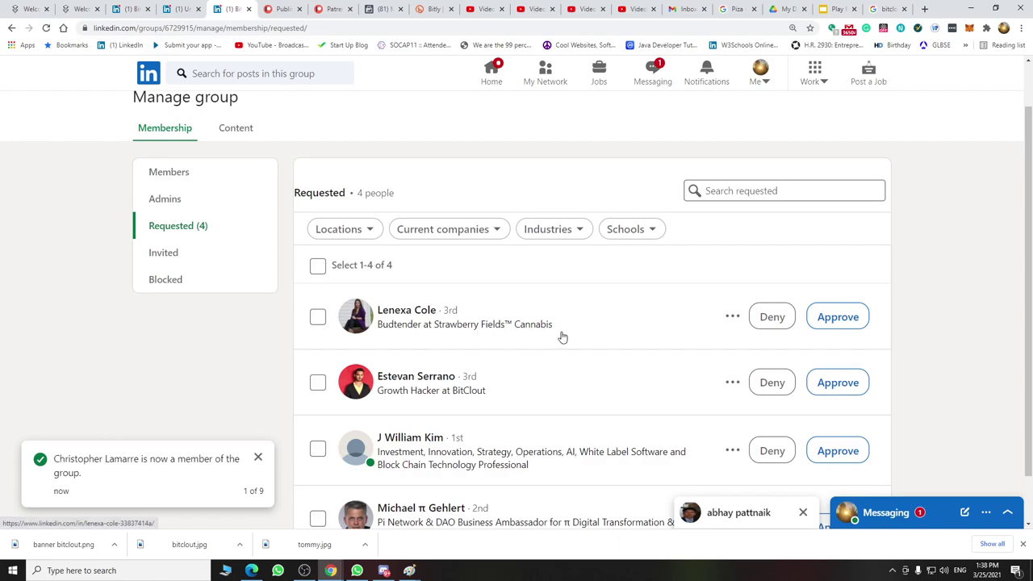
click(849, 327)
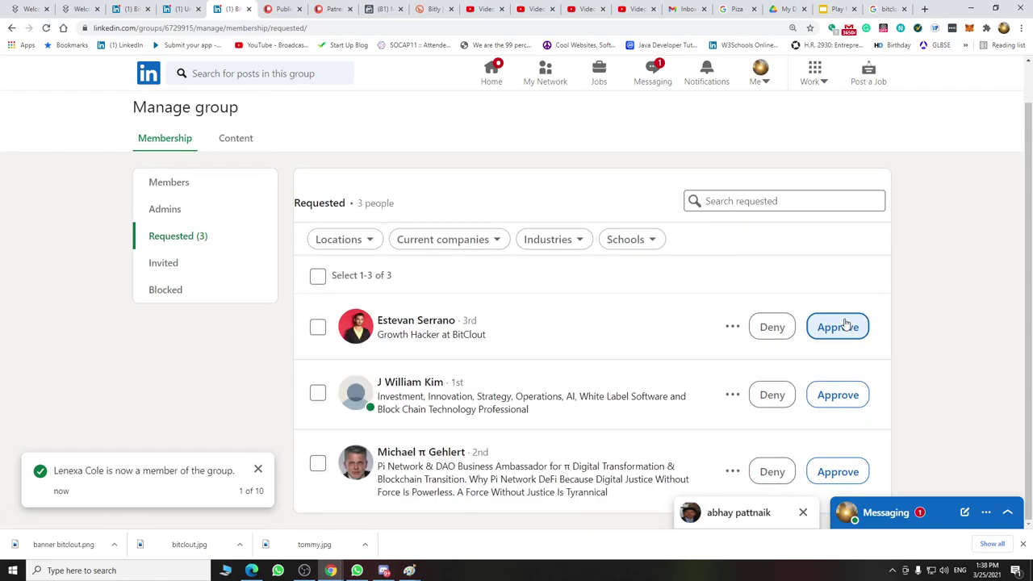
click(731, 329)
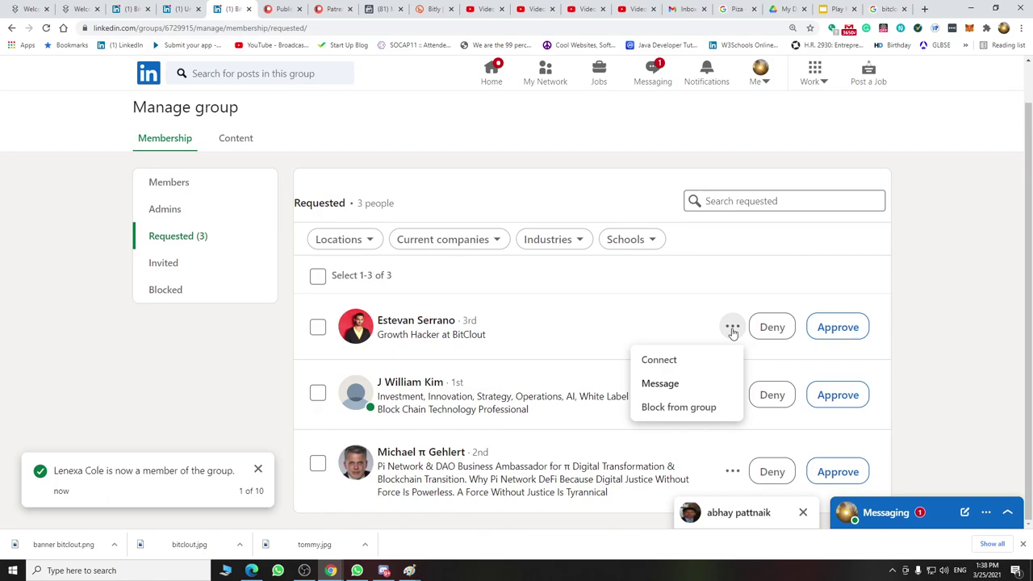
click(672, 365)
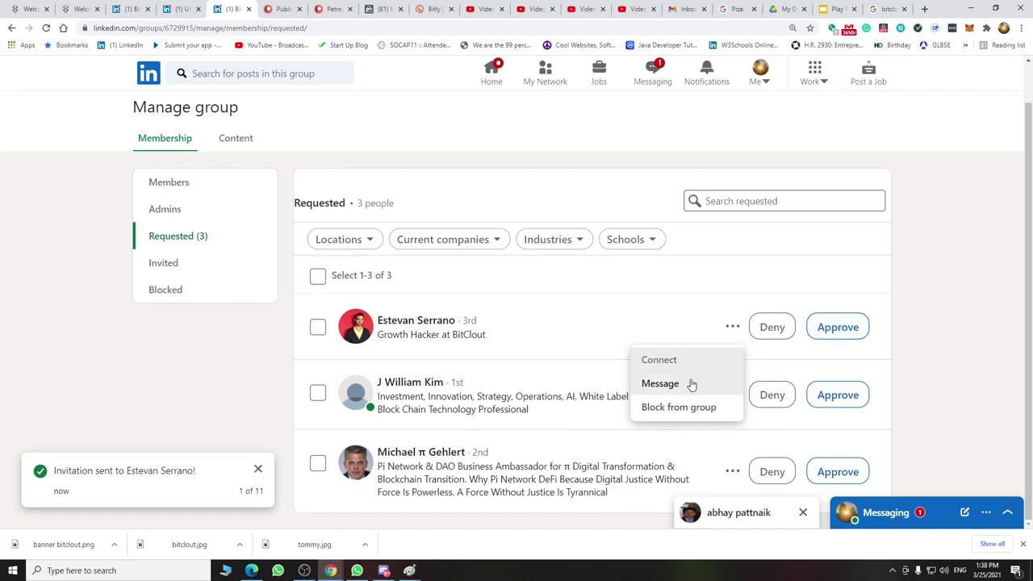
click(675, 388)
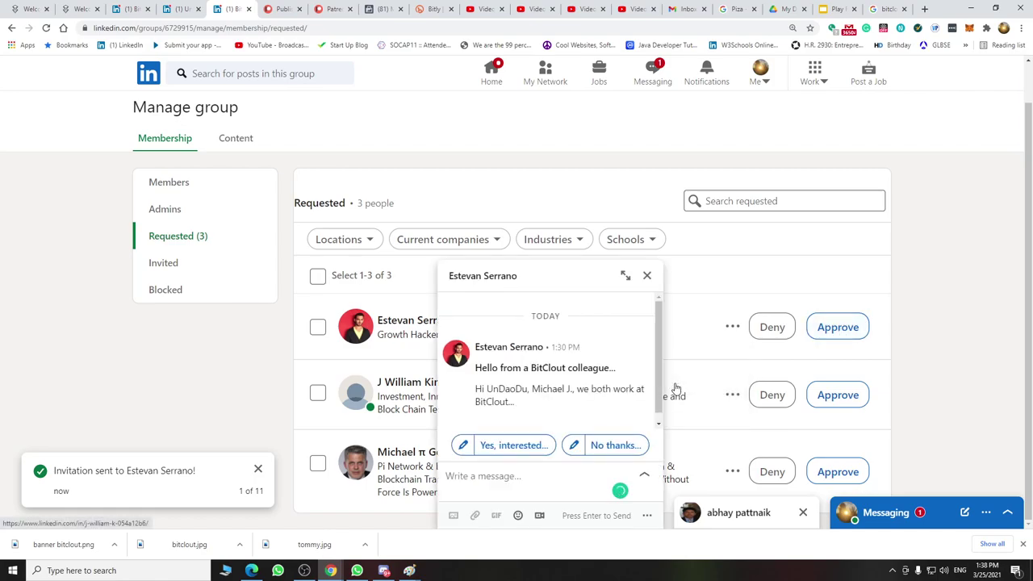
- Send the suggested reply 'Thanks for reaching out. I'd like to learn more.'
click(532, 445)
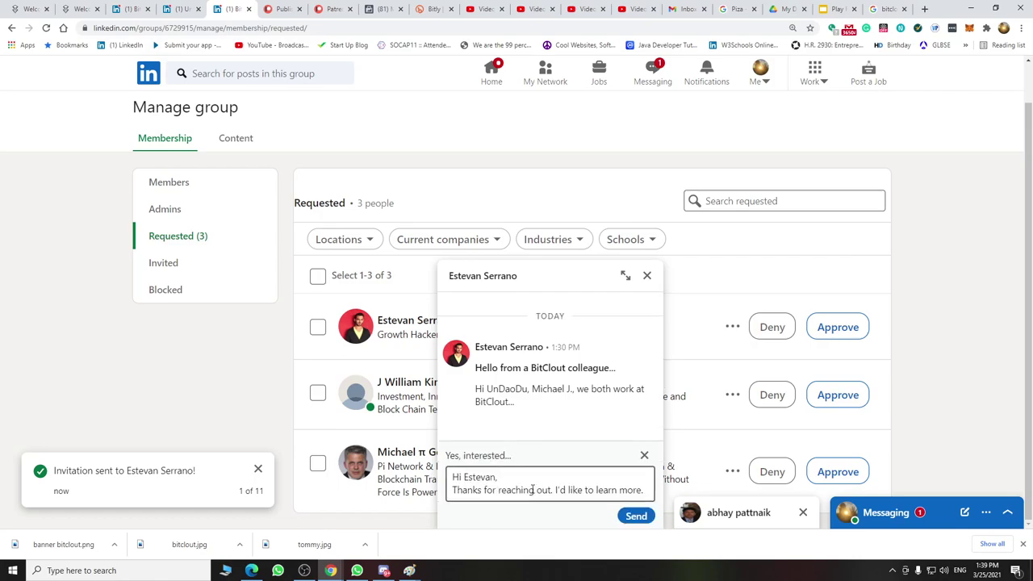
click(636, 516)
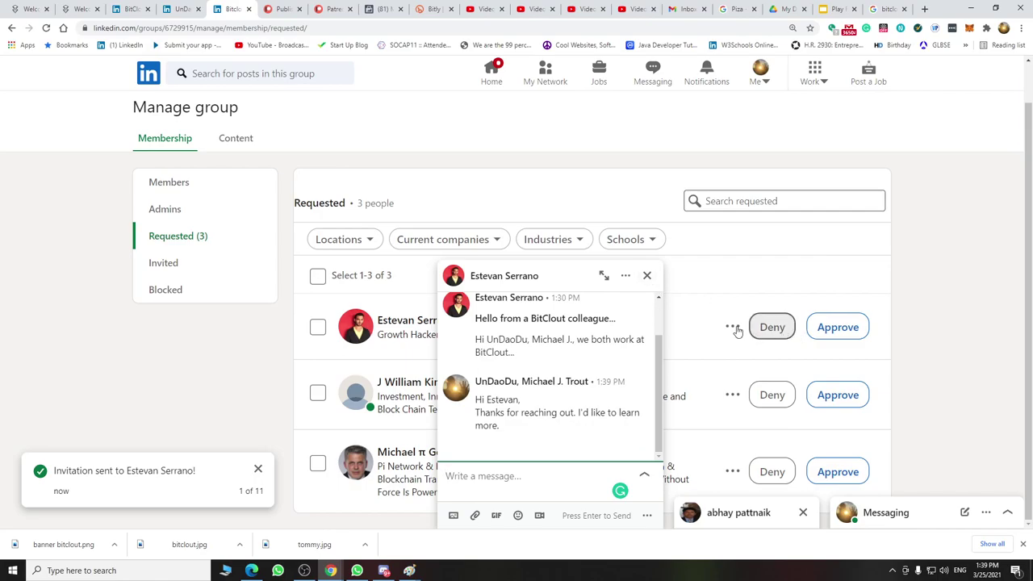
- Close the chat, approve the next requester, and dismiss an accidentally opened message window
click(647, 276)
click(837, 326)
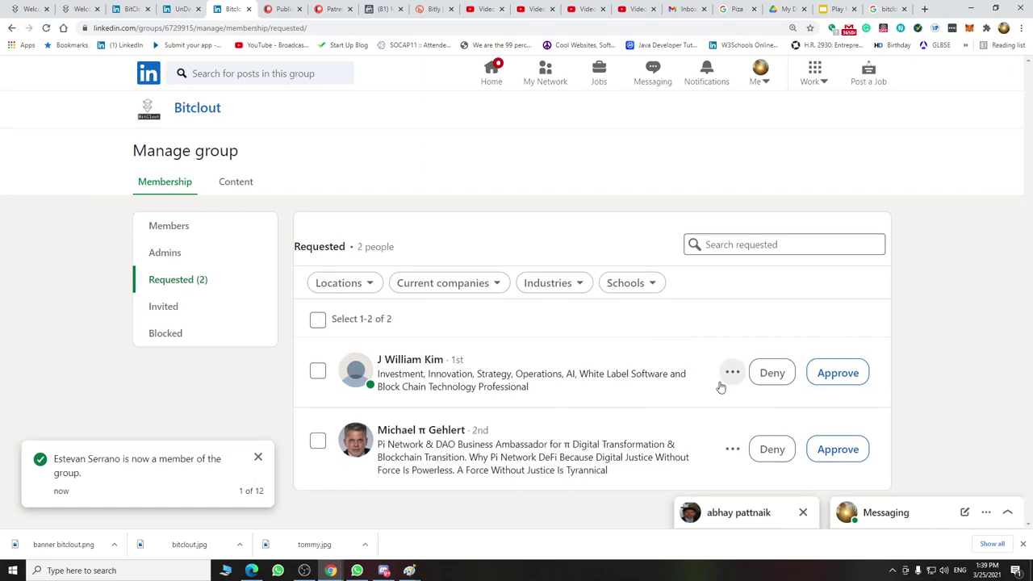
click(731, 373)
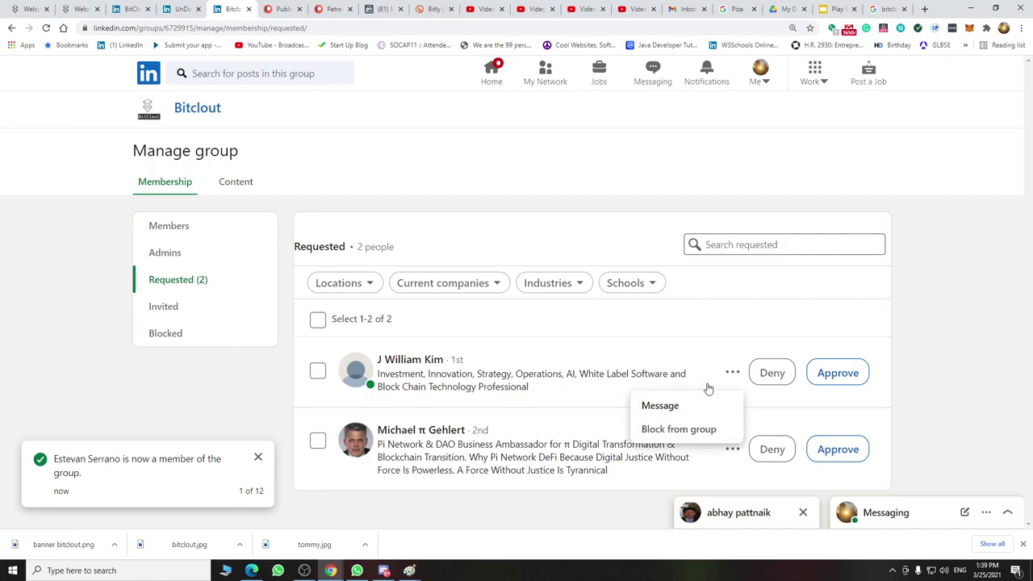
click(660, 405)
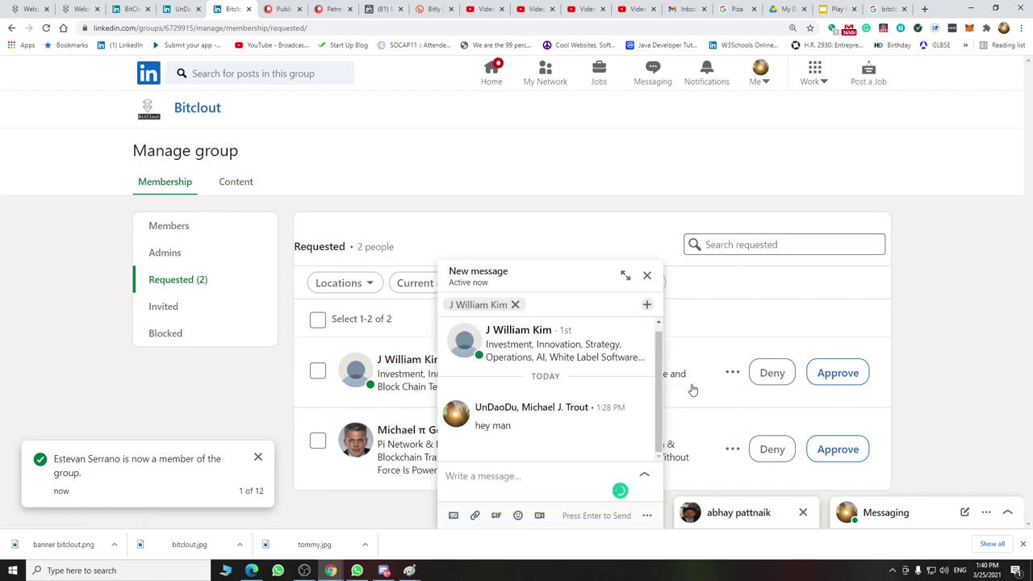
click(646, 275)
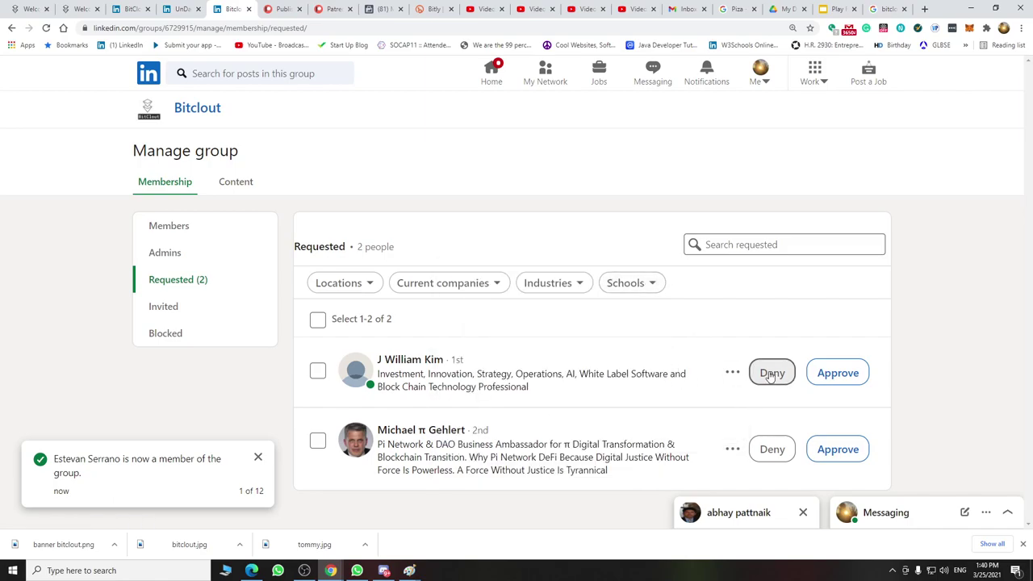
- Approve another requester, invite the last one to connect, and retry their failing approval
click(837, 373)
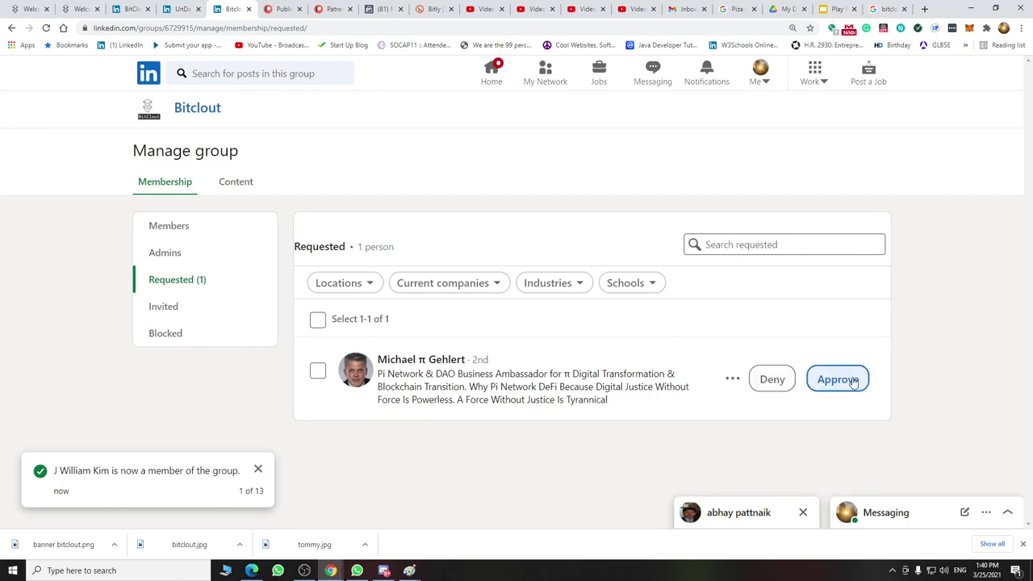
click(843, 385)
click(732, 379)
click(694, 413)
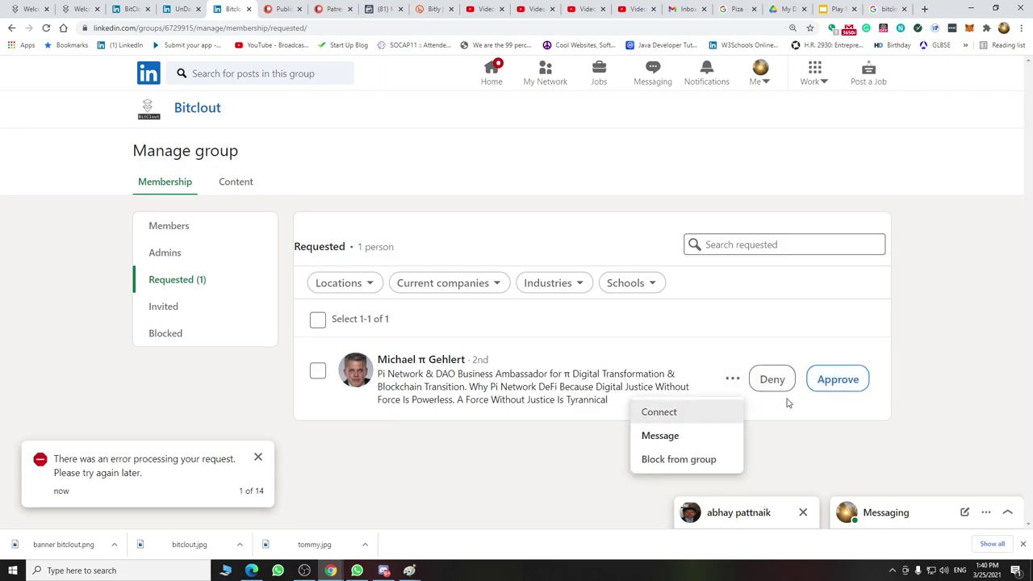
click(851, 384)
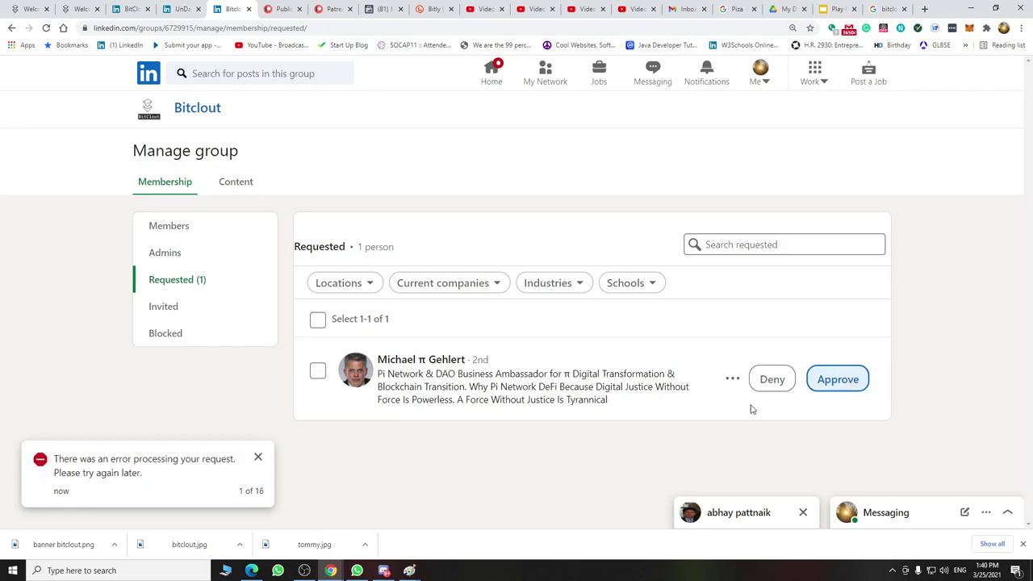
- Scroll through the BitClout company admin page, then return to the BitClout profile (1 follower, ~$23.09)
click(179, 284)
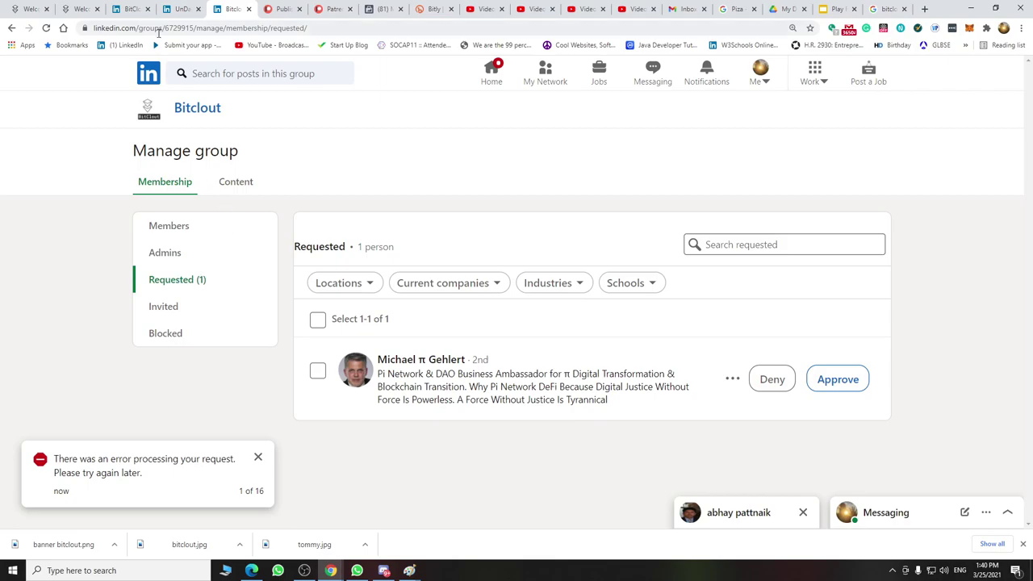
click(178, 17)
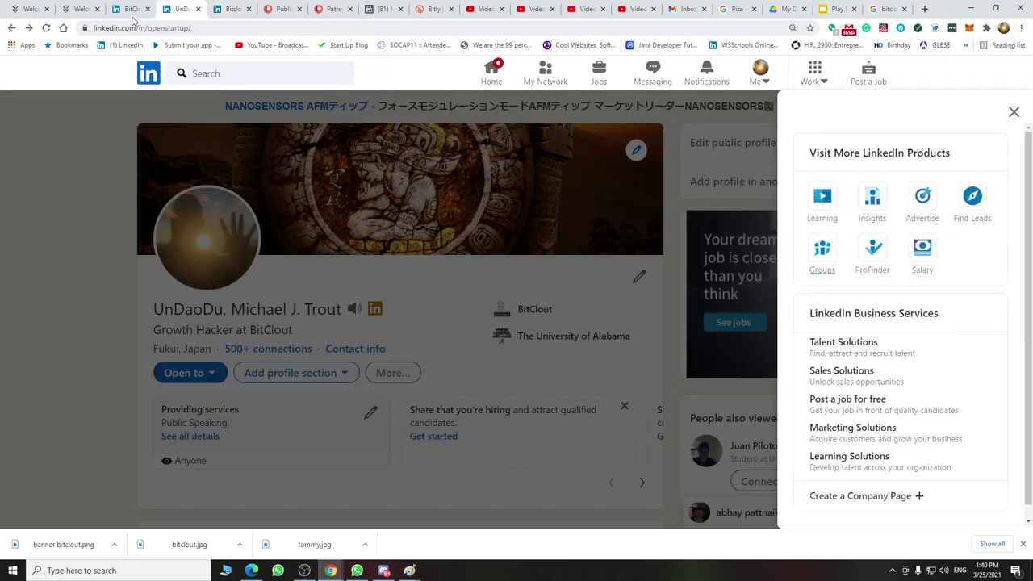
click(129, 10)
scroll(337, 228, down, 2)
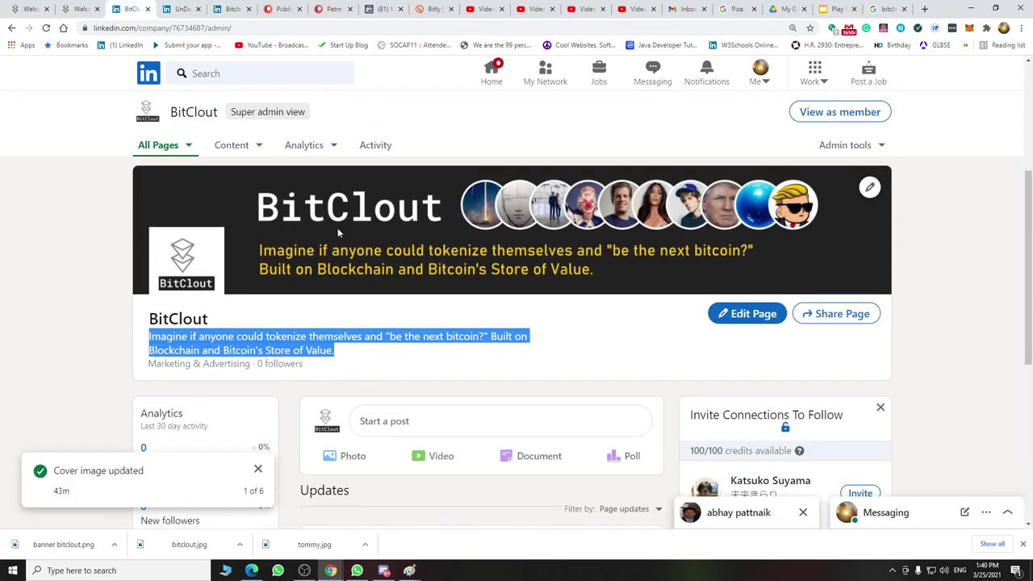
scroll(337, 227, down, 1)
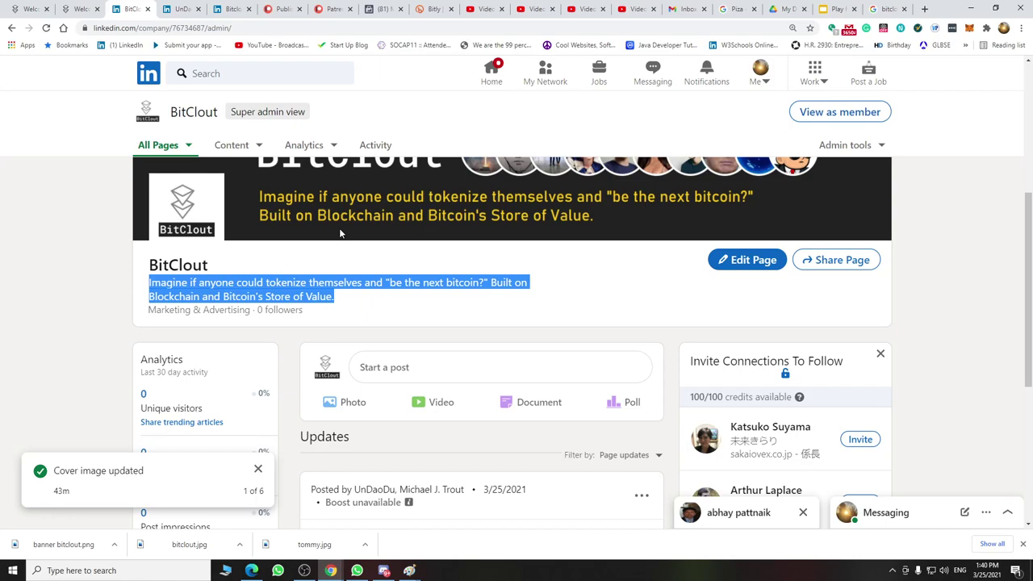
click(79, 10)
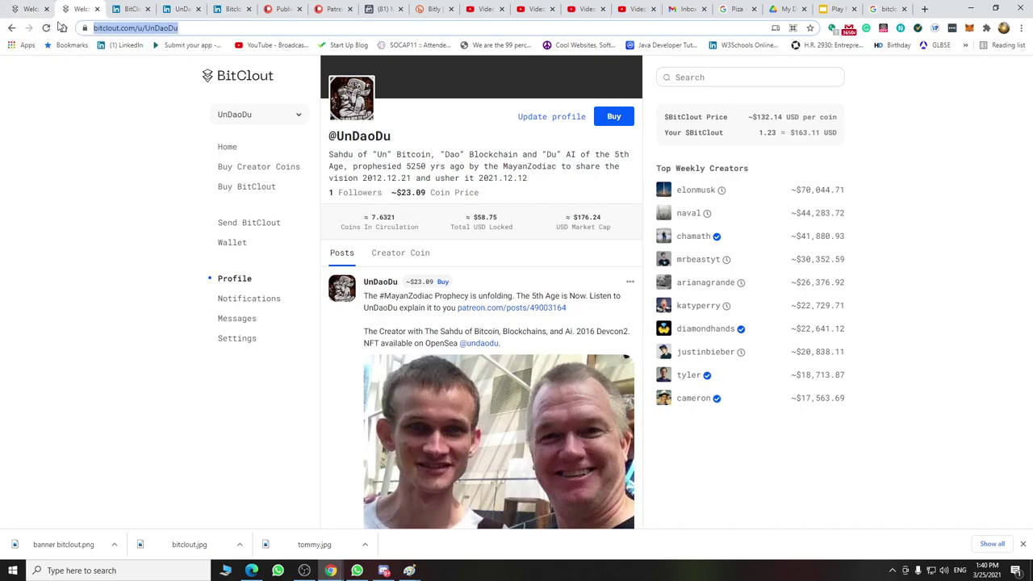
- Follow two more verified creators in Buy Creator Coins, scrolling down to the ~$613–$618 range
click(29, 11)
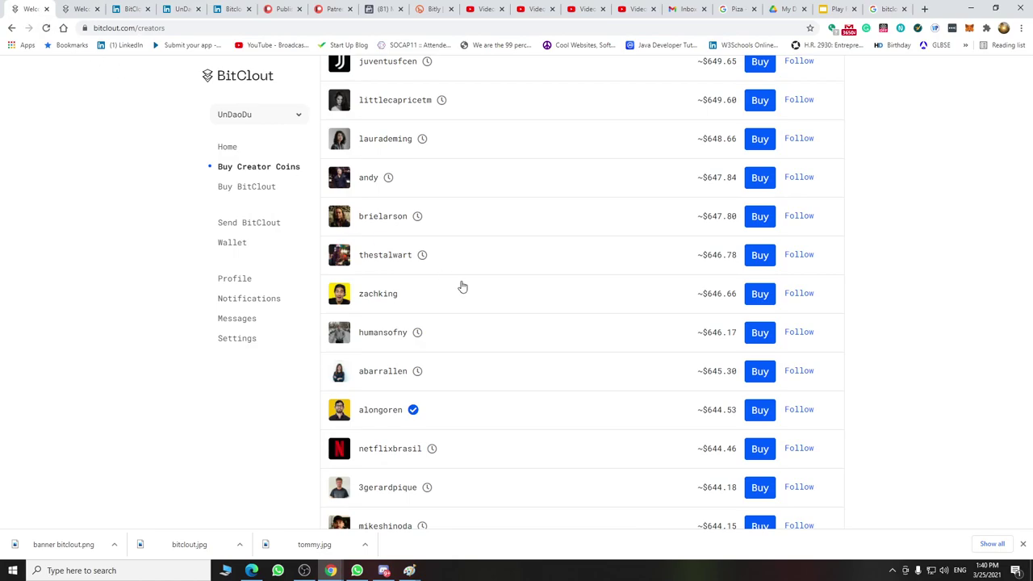
click(803, 411)
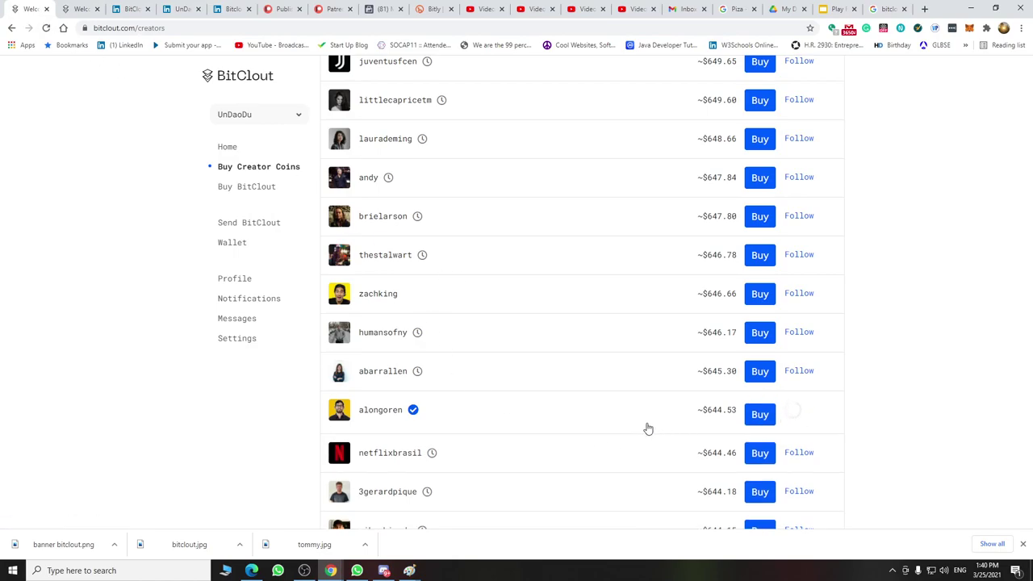
scroll(648, 426, down, 3)
scroll(660, 414, down, 7)
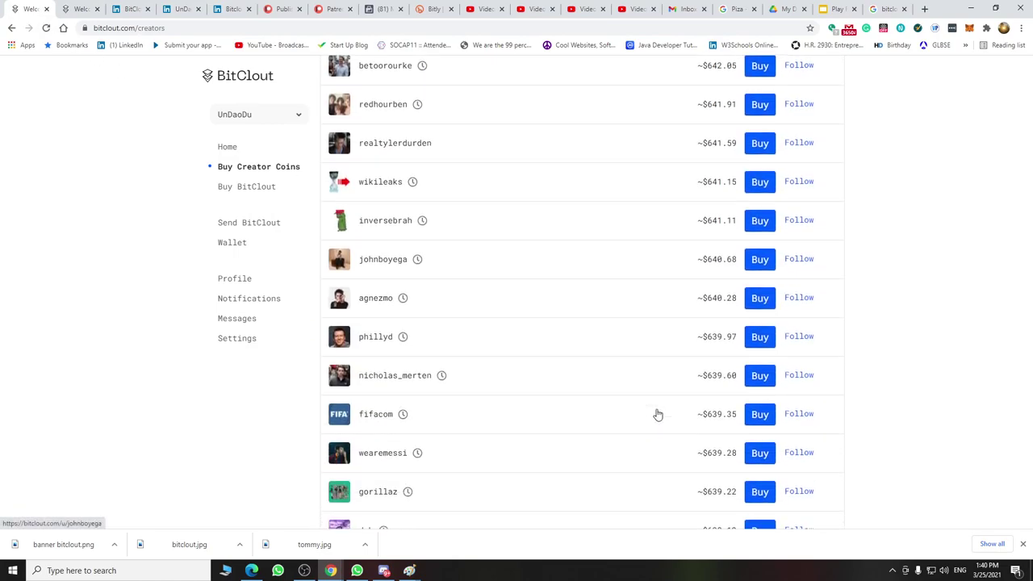
scroll(656, 413, down, 5)
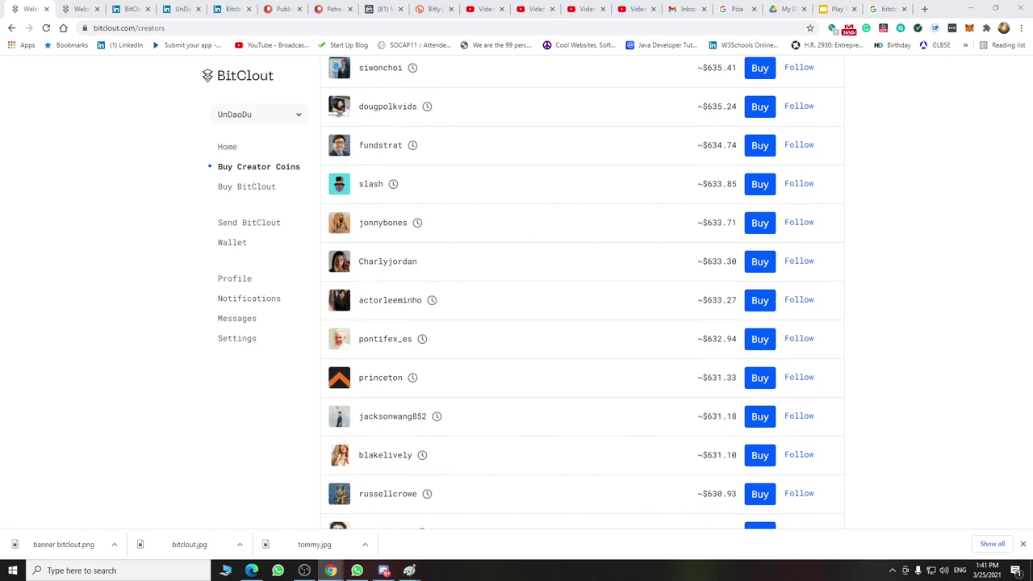
scroll(546, 413, down, 6)
scroll(546, 410, down, 3)
scroll(546, 413, down, 1)
scroll(546, 413, down, 5)
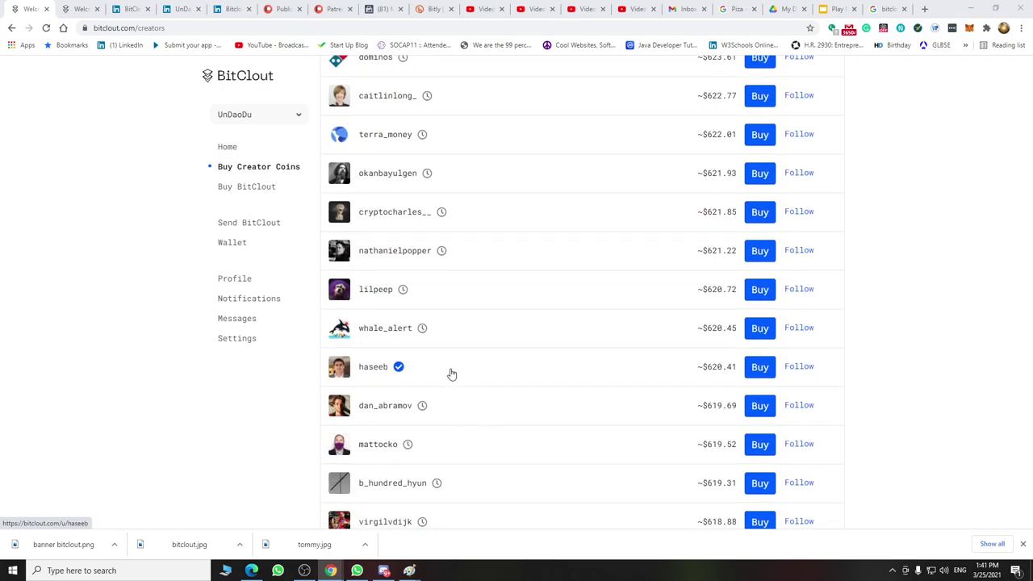
click(799, 366)
scroll(605, 392, down, 3)
scroll(606, 393, down, 5)
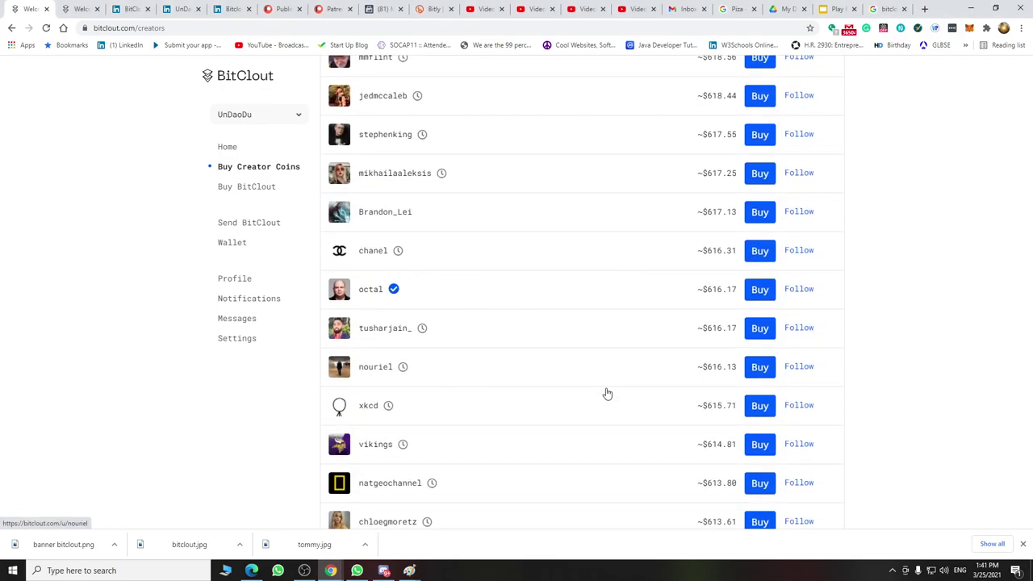
- Follow verified creators including mg (~$607.68) and paranoidbull (~$598.14), scrolling toward ~$590
click(799, 289)
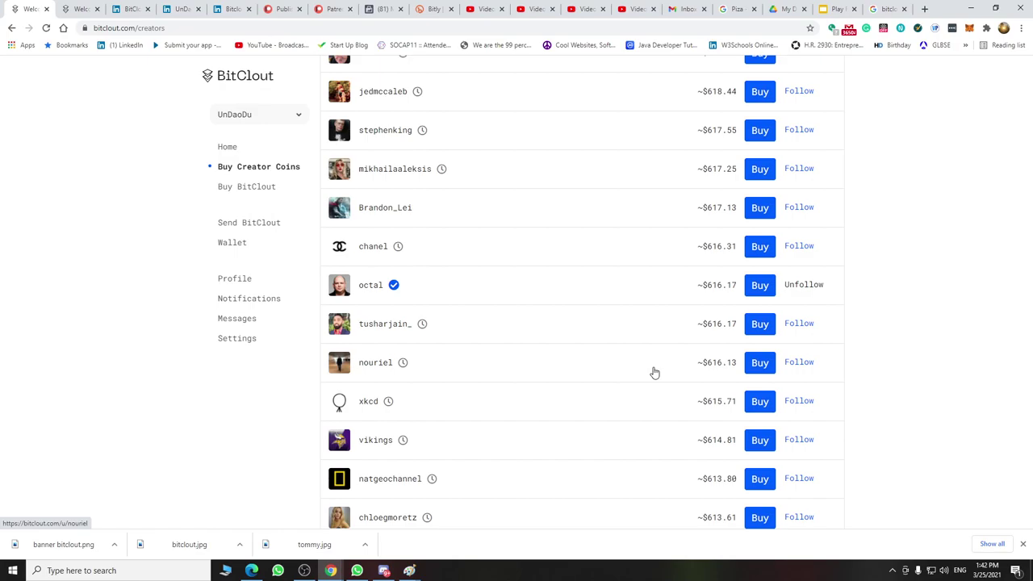
scroll(654, 372, down, 3)
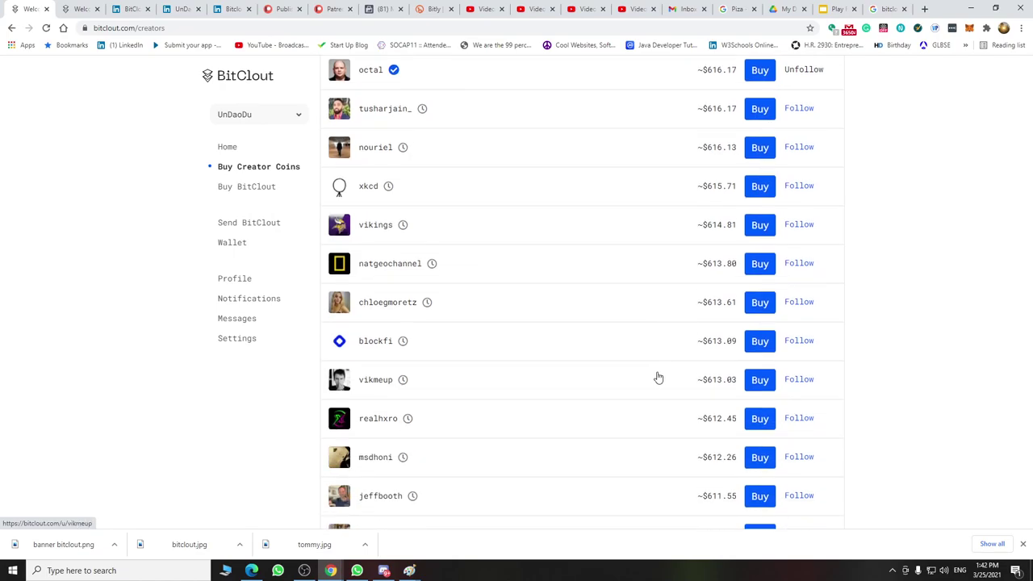
scroll(658, 377, down, 2)
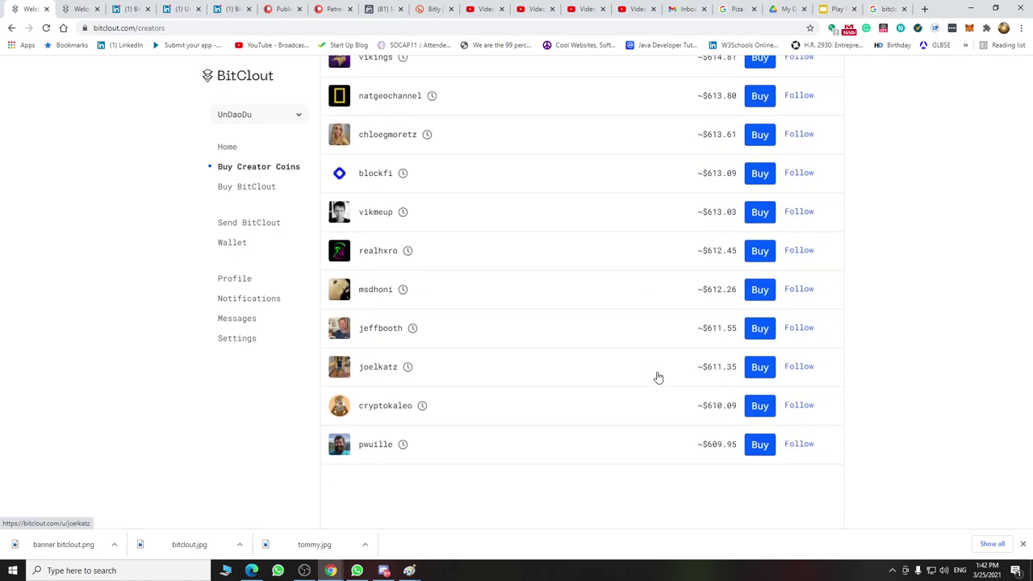
scroll(657, 377, down, 4)
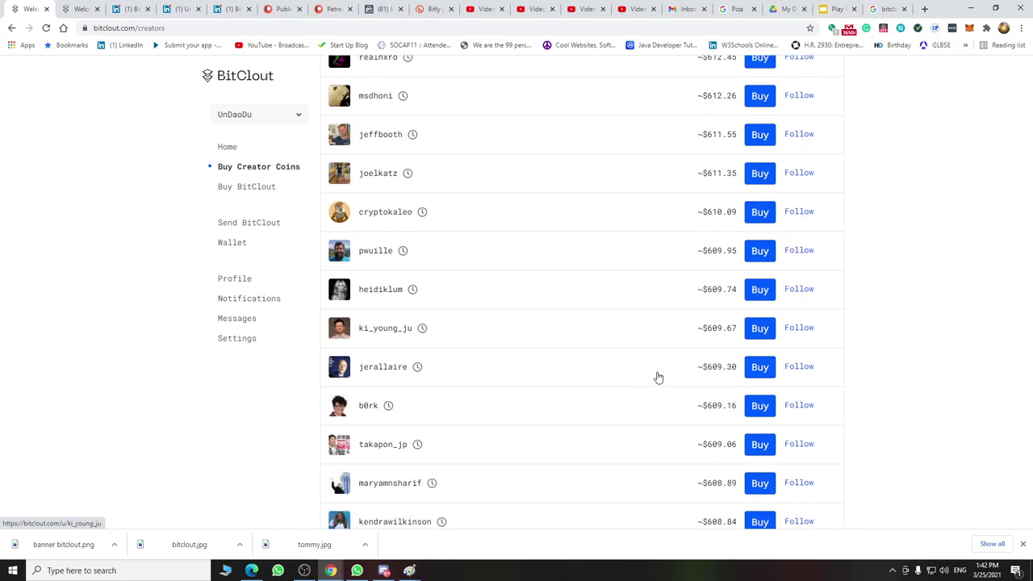
scroll(657, 377, down, 4)
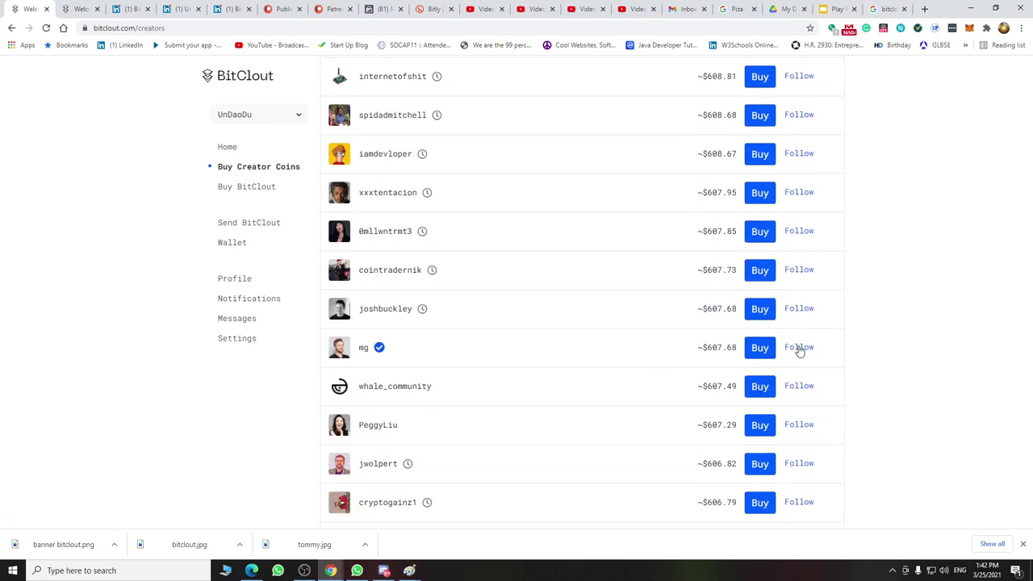
click(799, 347)
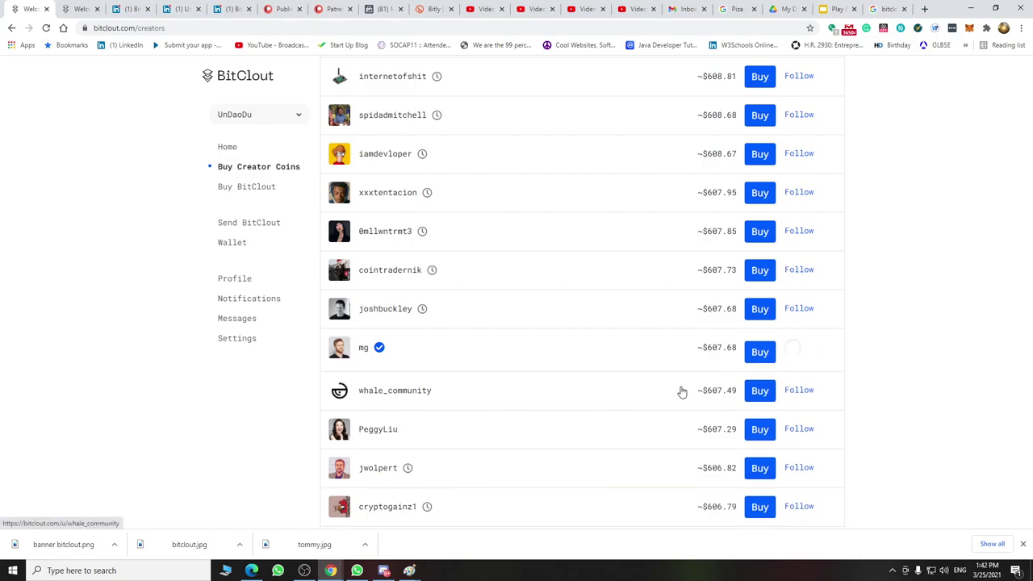
scroll(655, 414, down, 2)
scroll(654, 416, down, 9)
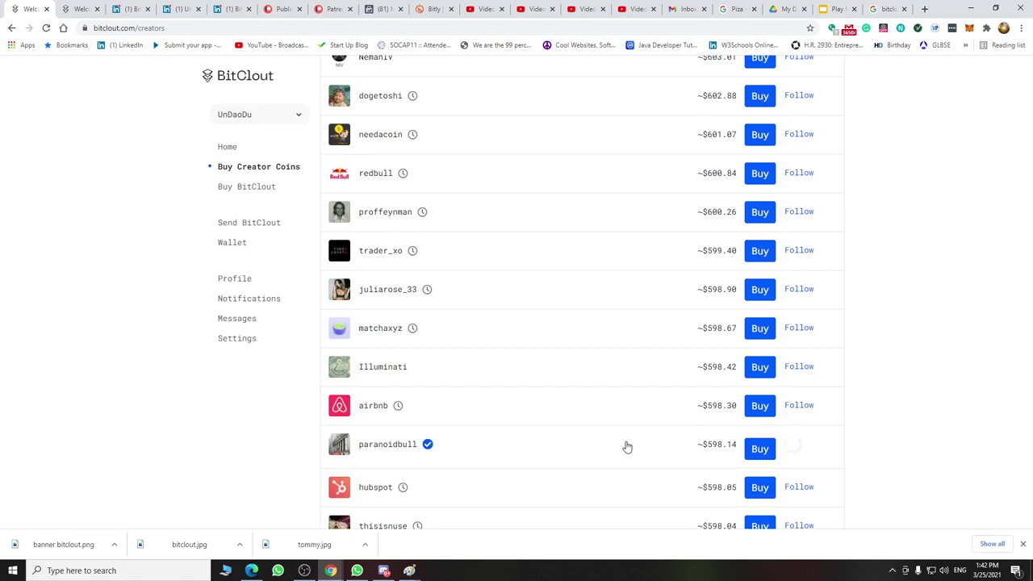
scroll(625, 447, down, 5)
scroll(627, 446, down, 9)
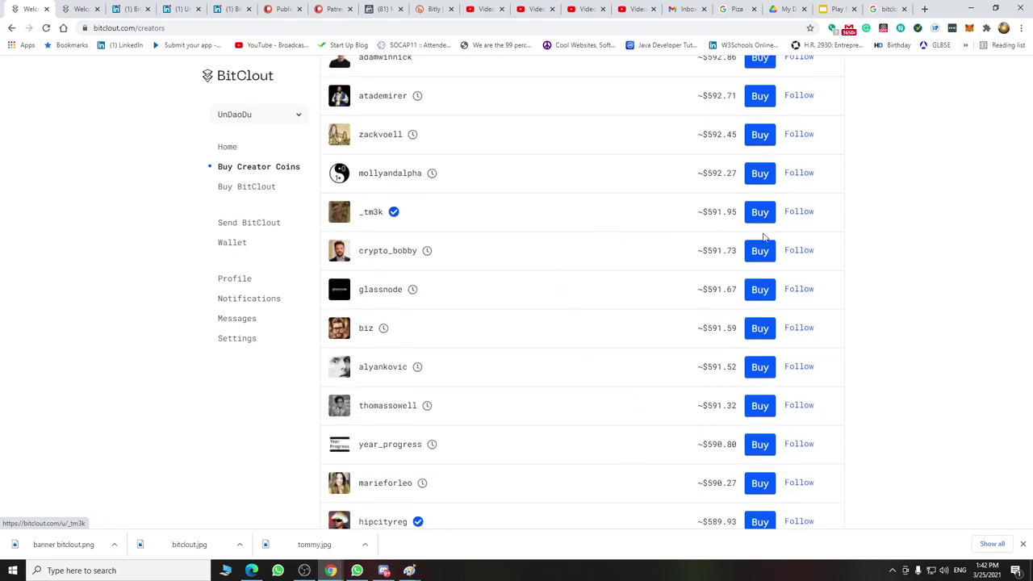
- Follow the verified creators _tm3k, hipcityreg, XenBH, cjliu49 and avifelman
click(808, 213)
scroll(691, 350, down, 3)
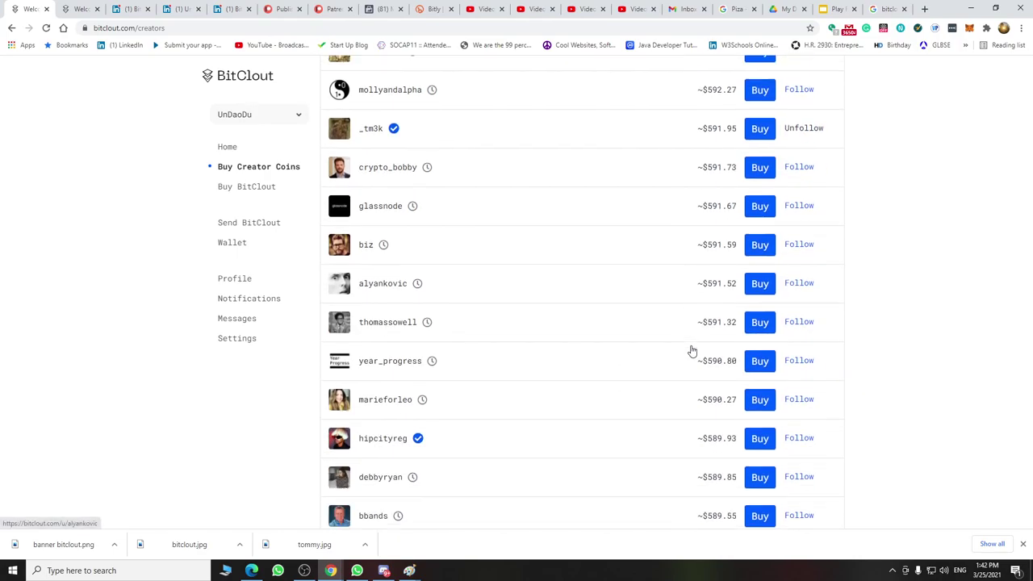
click(801, 327)
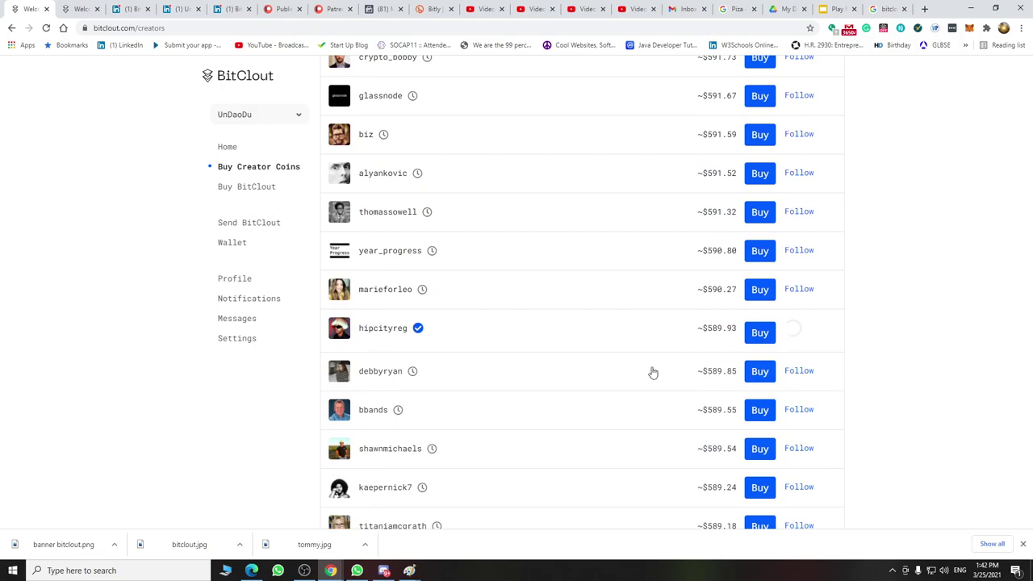
scroll(613, 382, down, 5)
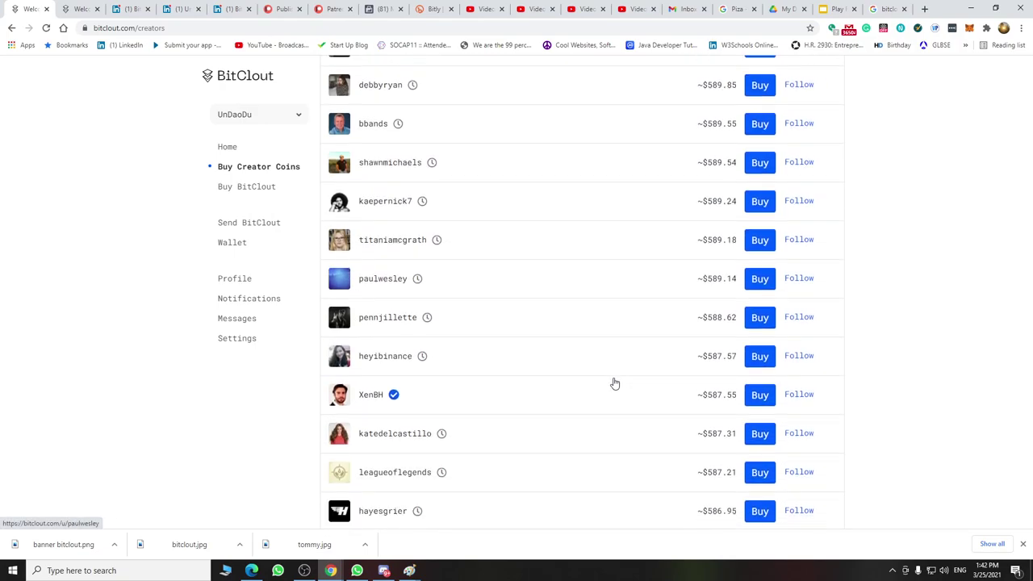
click(799, 376)
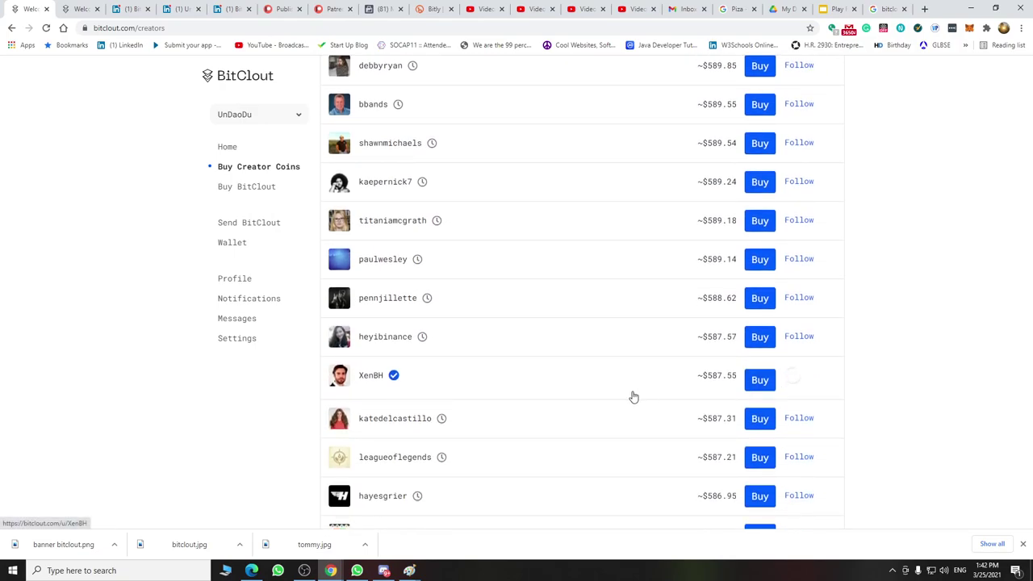
scroll(632, 394, down, 7)
scroll(633, 397, down, 3)
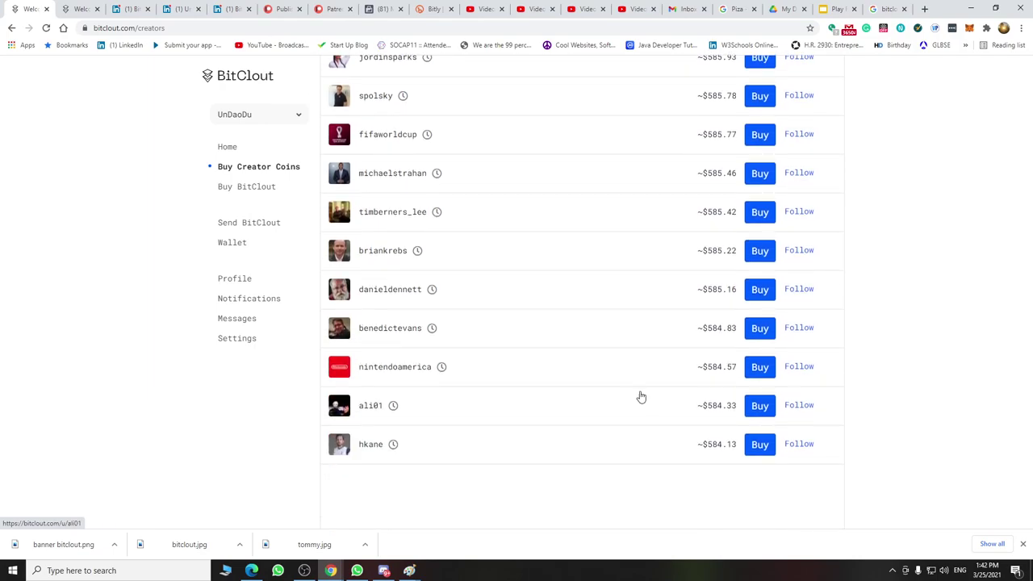
scroll(640, 397, down, 4)
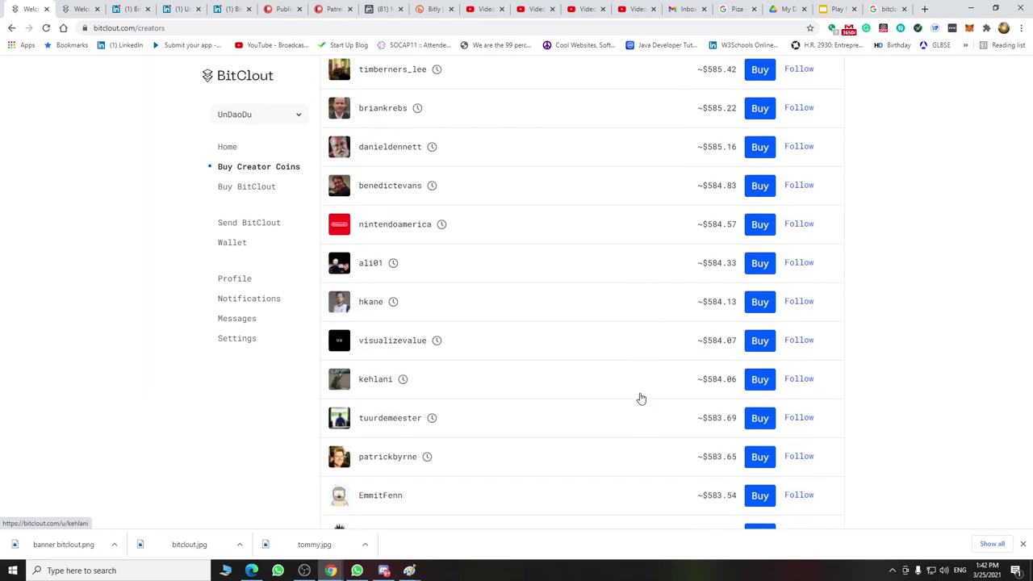
scroll(641, 397, down, 4)
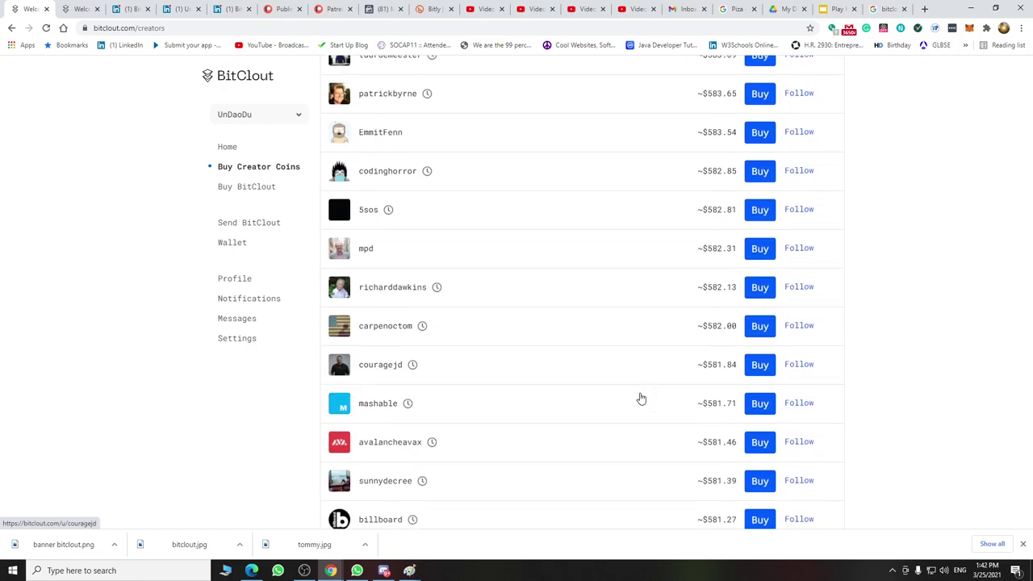
click(799, 467)
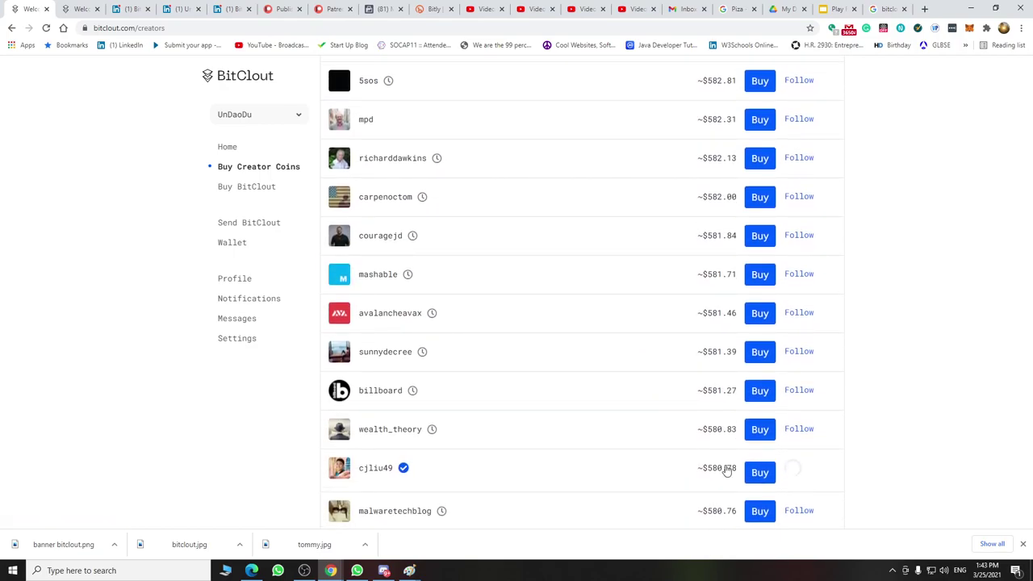
scroll(589, 452, down, 2)
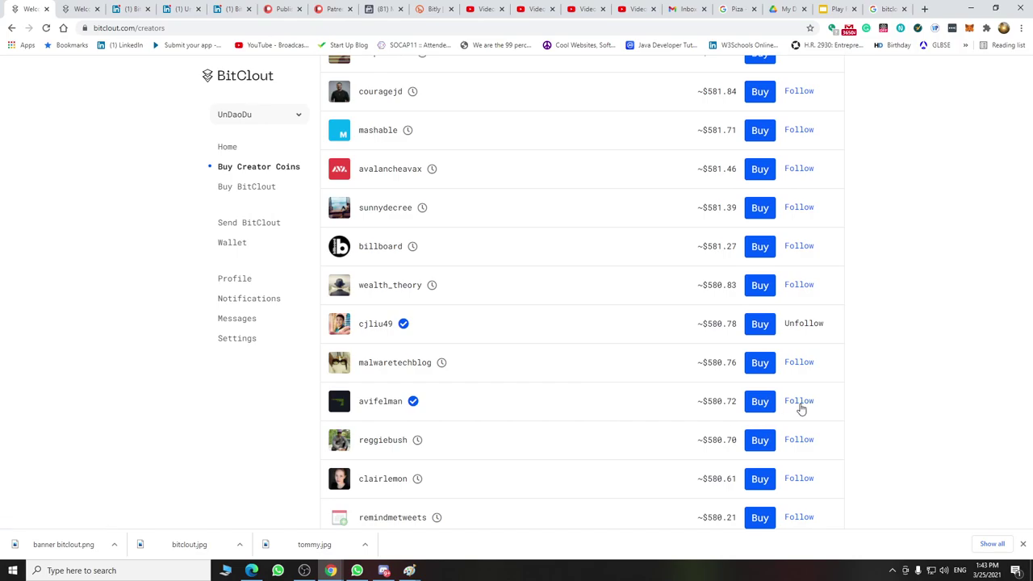
click(799, 405)
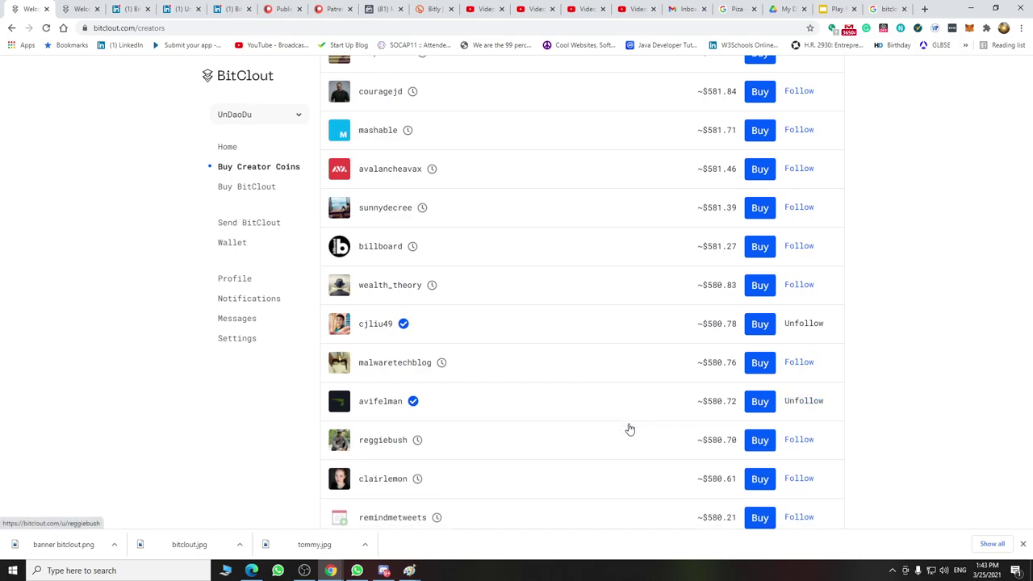
- Scroll to the end of the creator list near $547, then return to UnDaoDu's profile page
scroll(630, 430, down, 2)
scroll(630, 429, down, 2)
scroll(630, 429, down, 7)
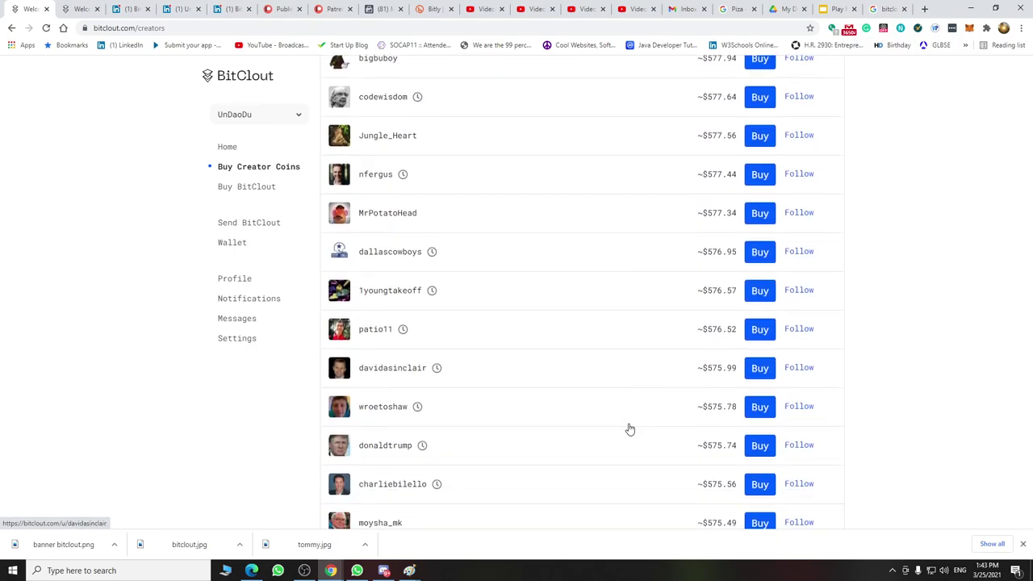
scroll(630, 429, down, 6)
scroll(630, 429, down, 9)
scroll(630, 429, down, 4)
scroll(630, 429, down, 7)
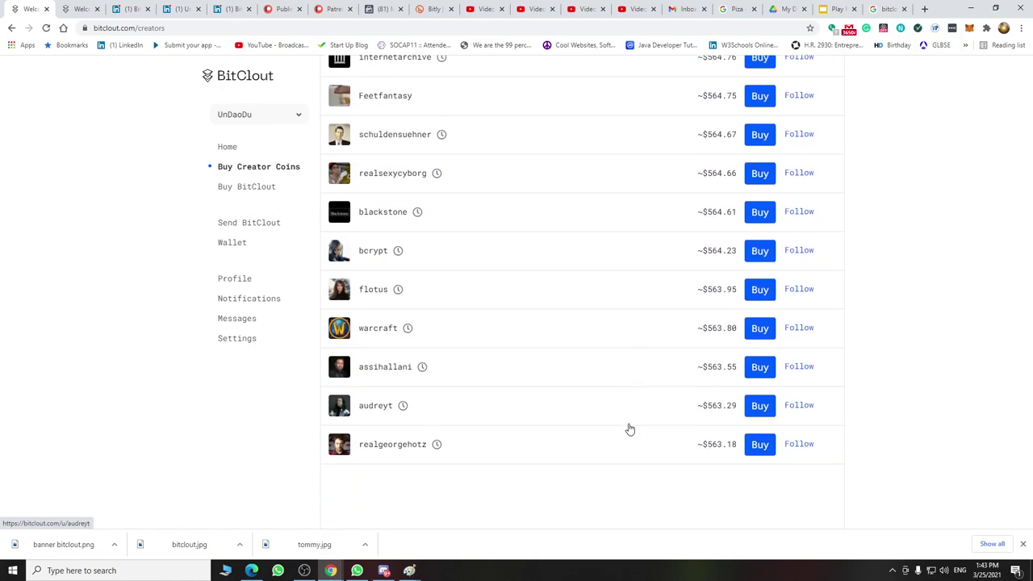
scroll(638, 405, down, 4)
scroll(638, 405, down, 10)
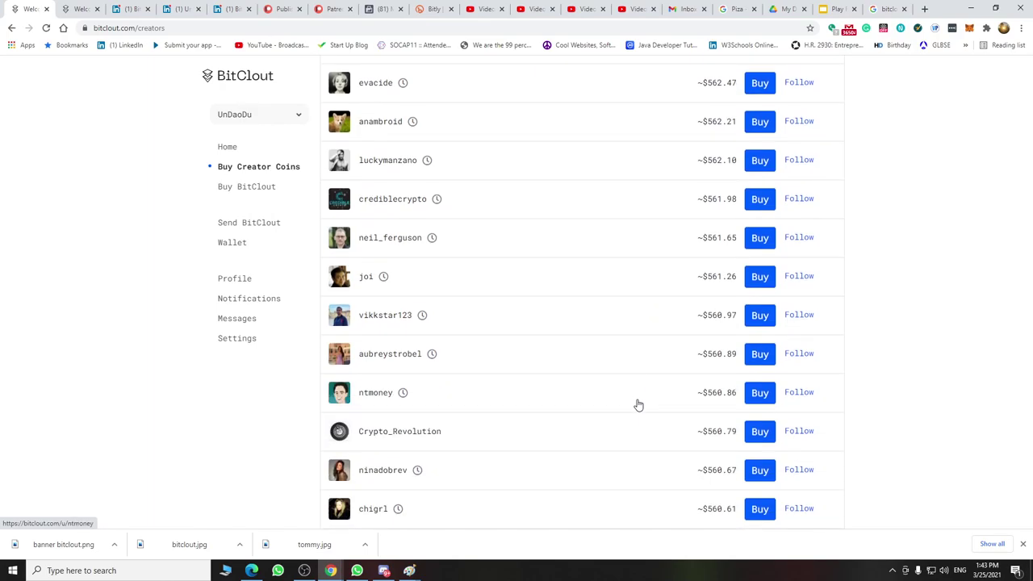
scroll(638, 405, down, 11)
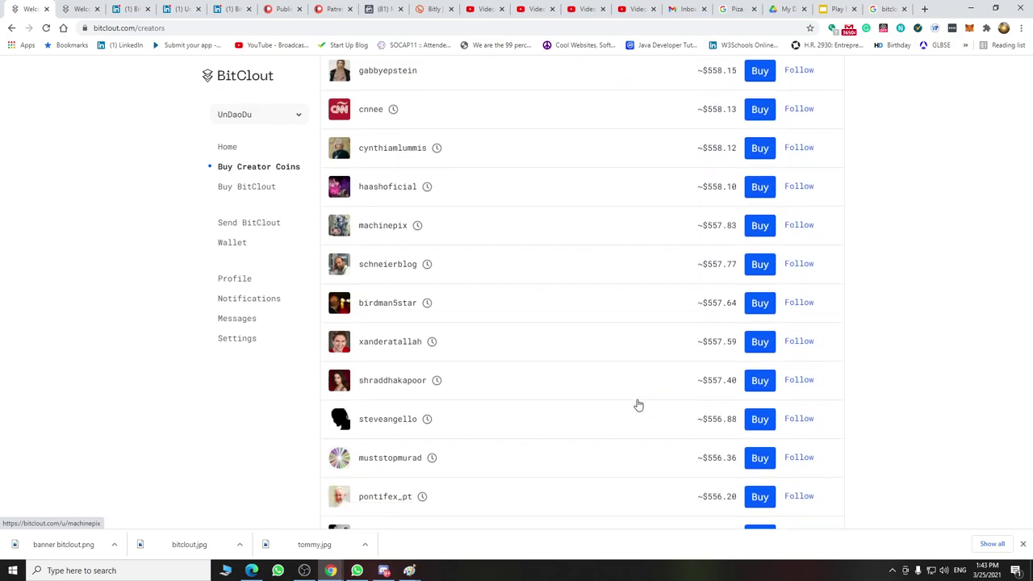
scroll(638, 405, down, 11)
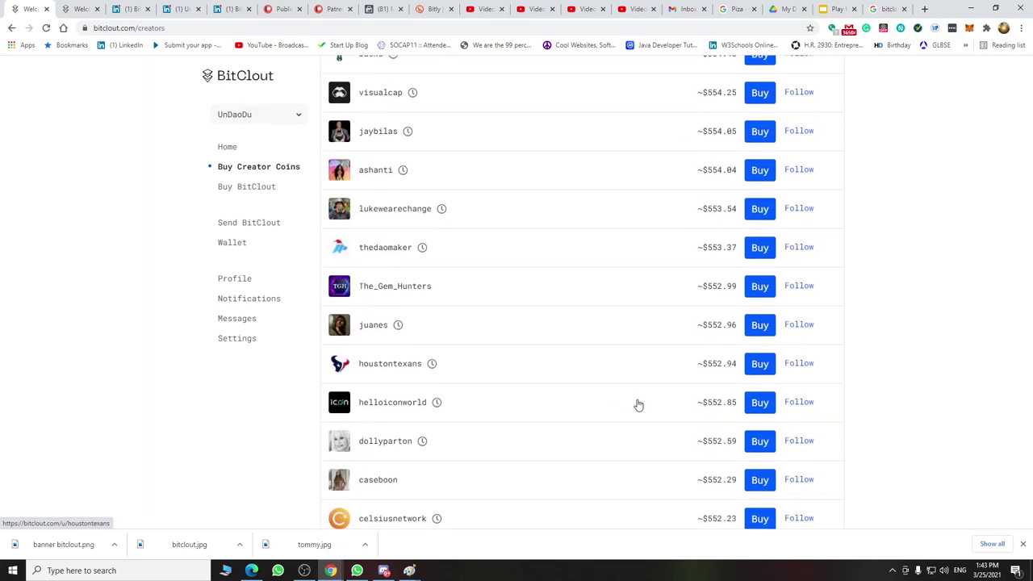
scroll(638, 405, down, 5)
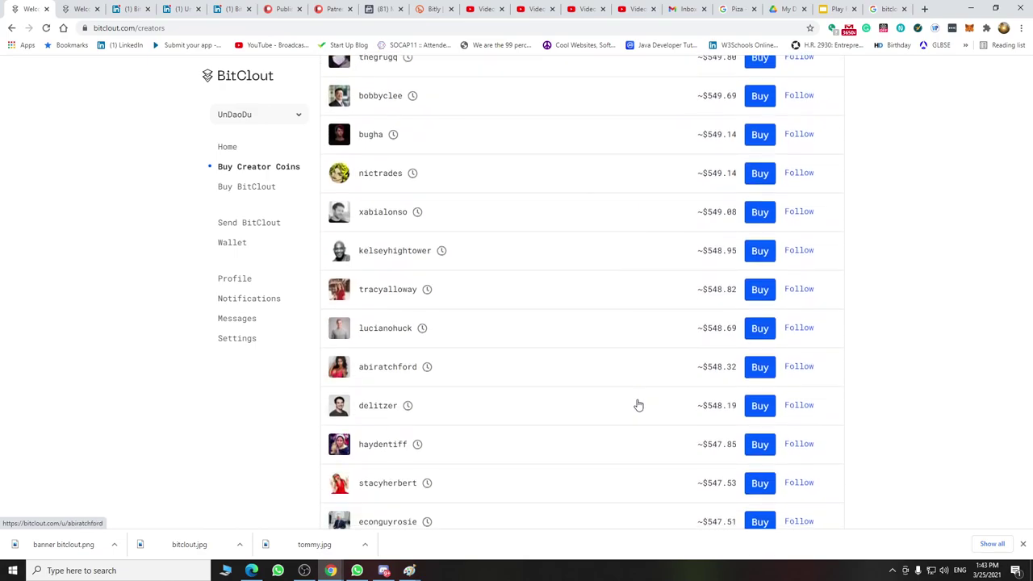
click(81, 9)
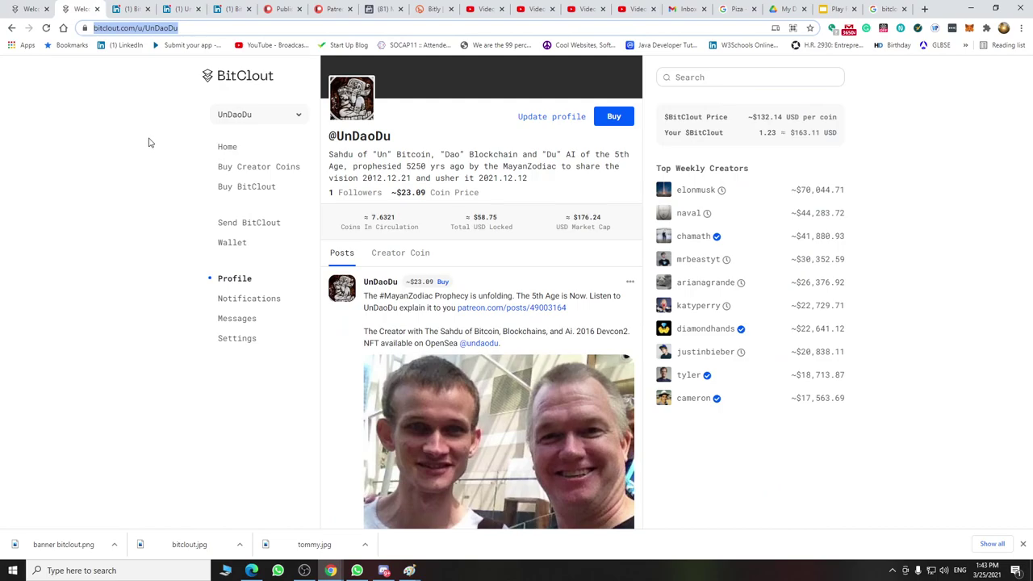
- Reload UnDaoDu's profile page so it shows 13 followers
click(47, 28)
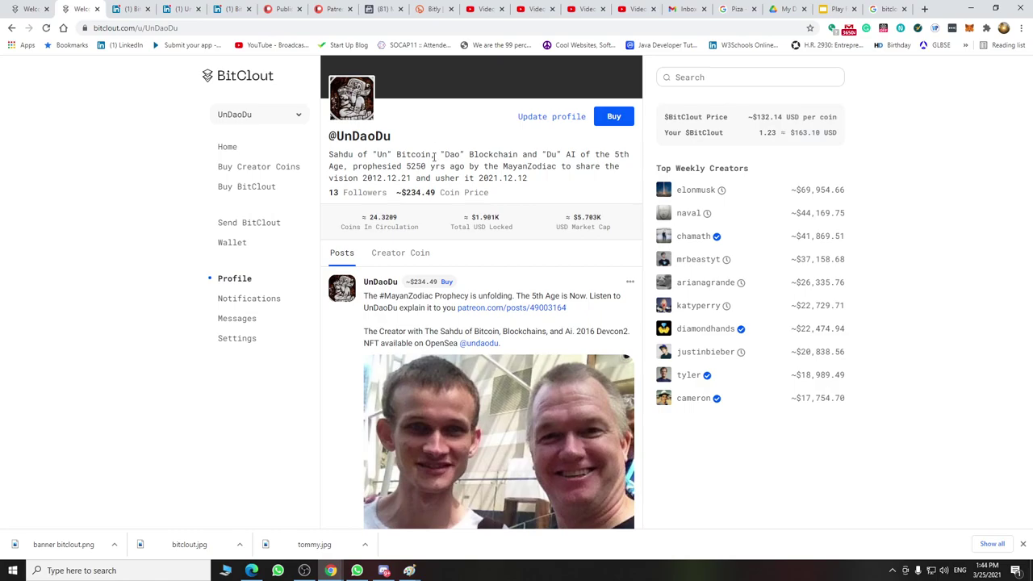
- Return to the Buy Creator Coins list and follow verified creators bryanbrinkman and candace
click(27, 12)
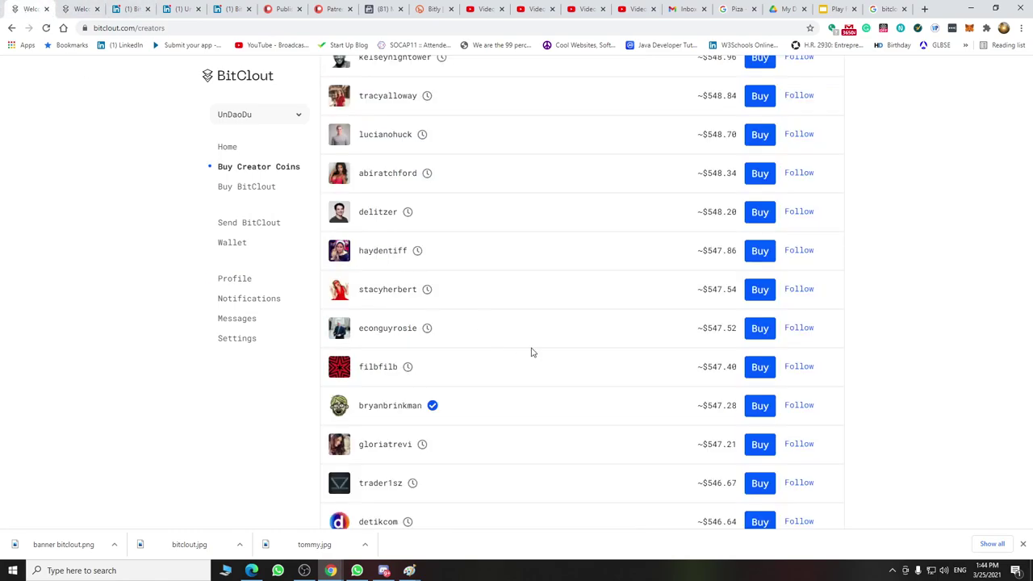
scroll(530, 350, down, 2)
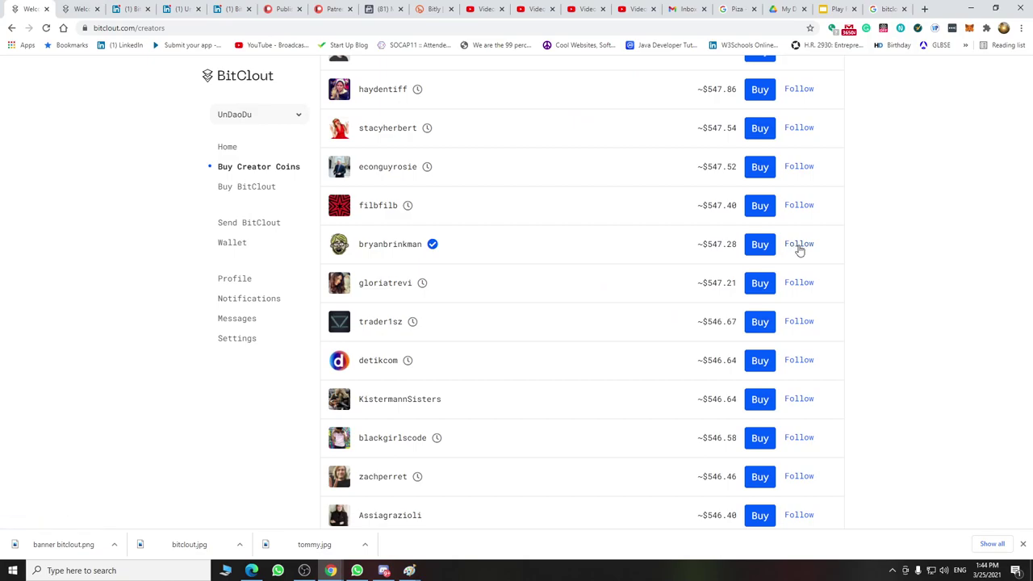
click(799, 245)
scroll(607, 330, down, 3)
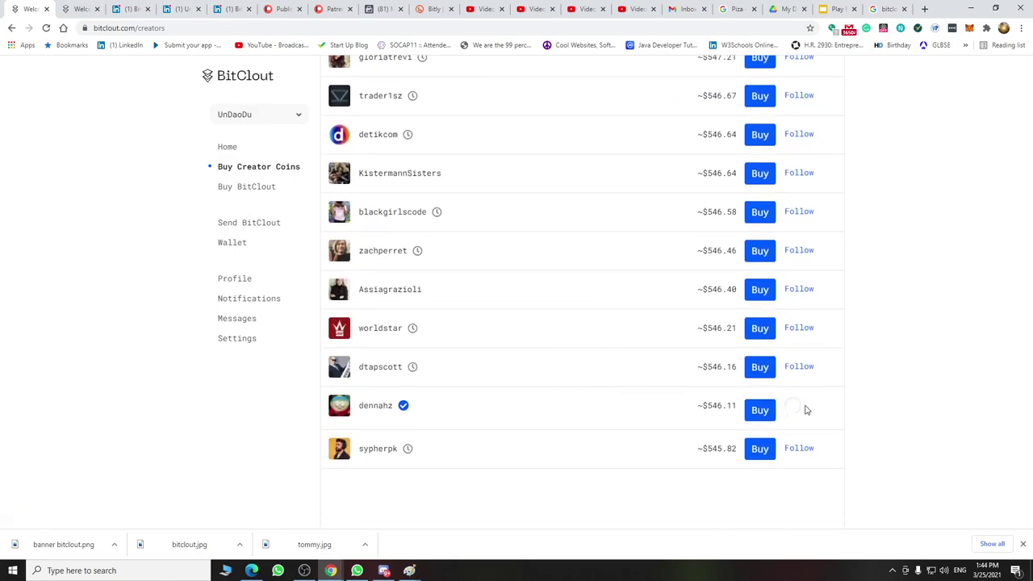
scroll(627, 395, down, 5)
scroll(626, 395, down, 7)
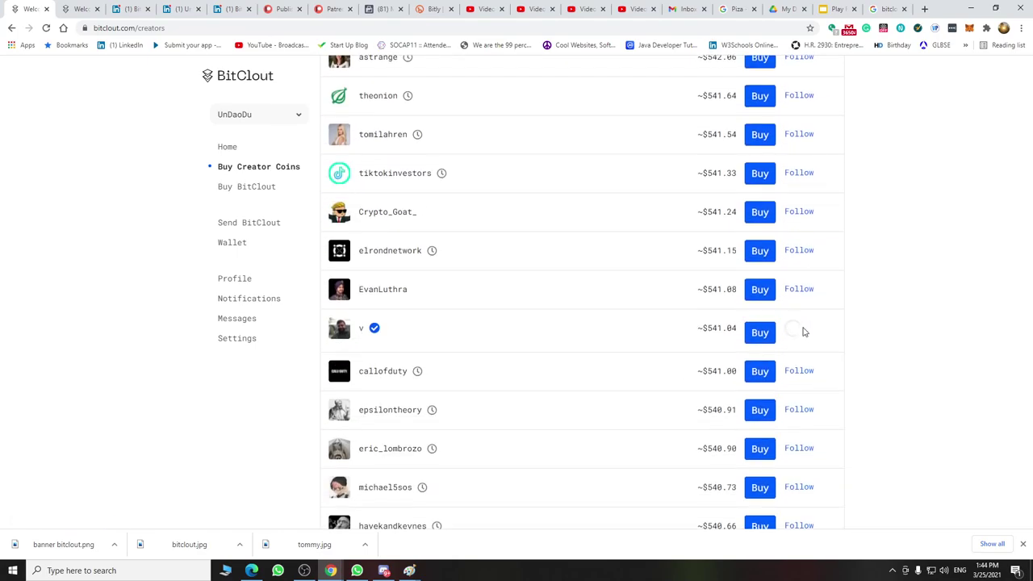
scroll(618, 390, down, 5)
scroll(618, 390, down, 7)
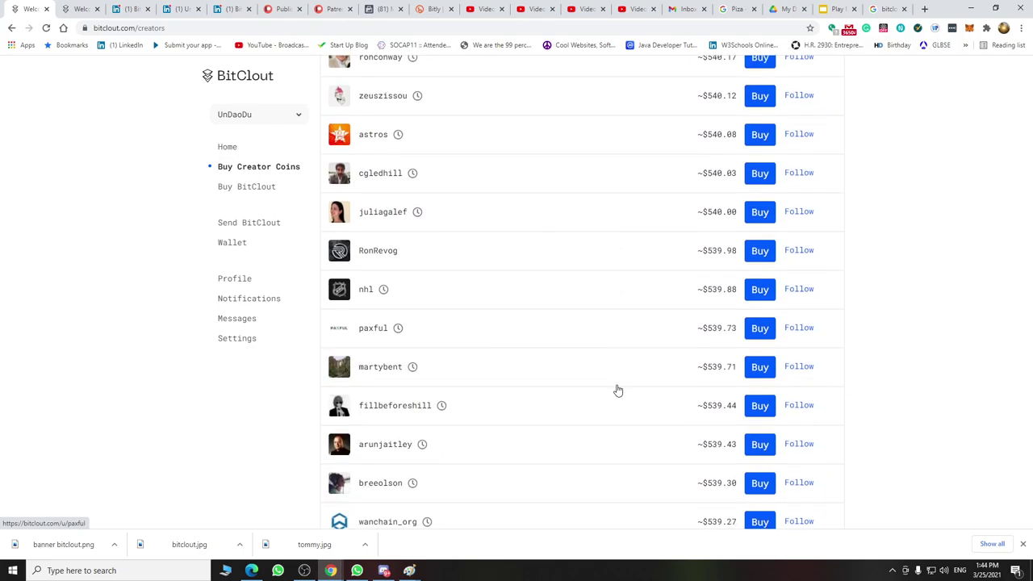
scroll(618, 389, down, 2)
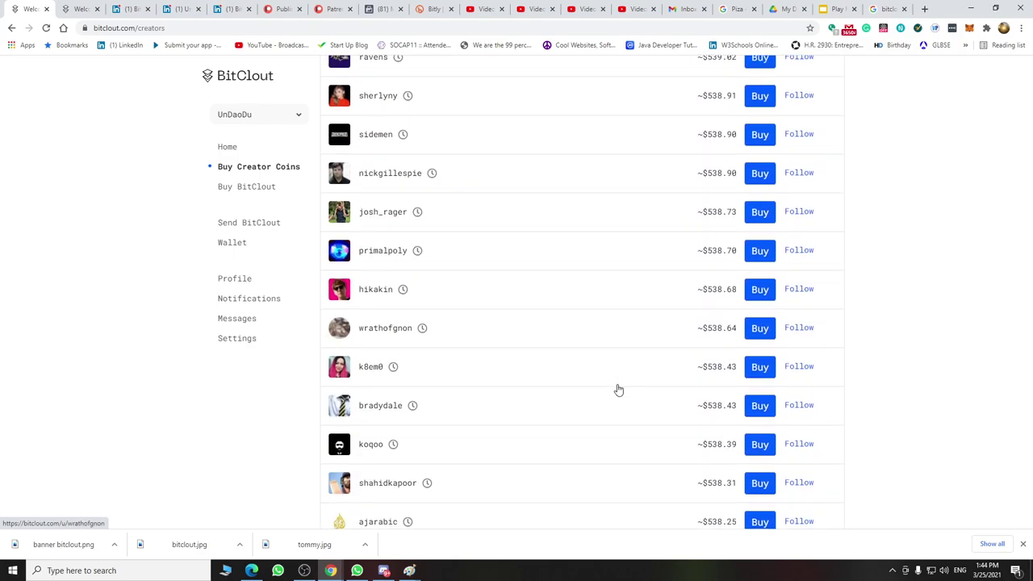
scroll(618, 389, down, 2)
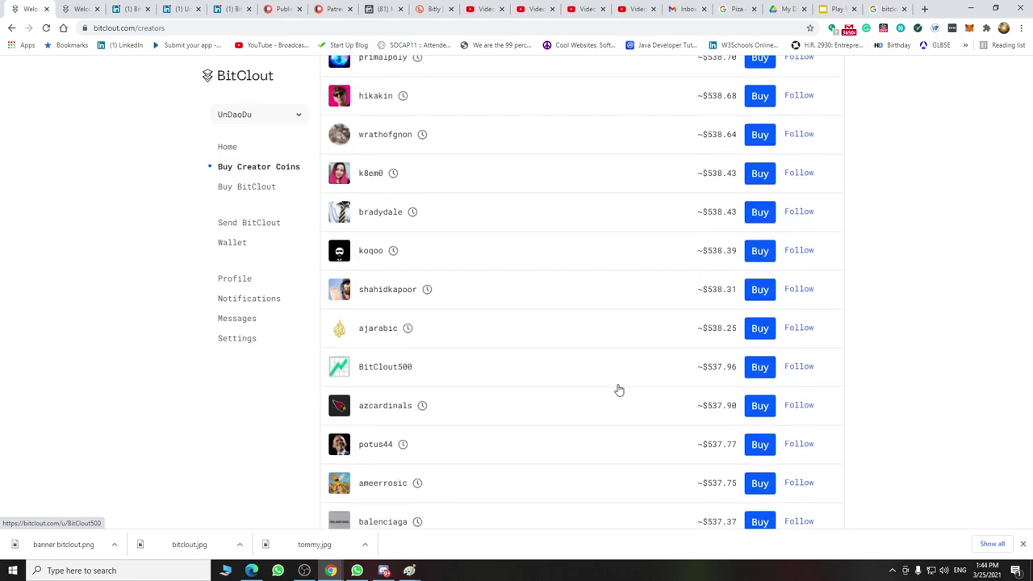
scroll(617, 389, down, 2)
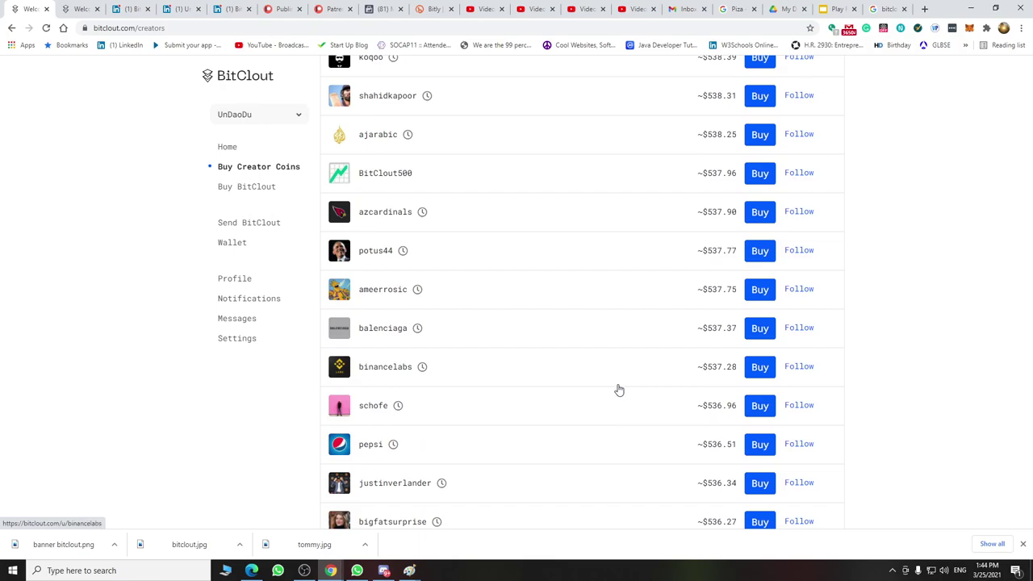
scroll(618, 390, down, 3)
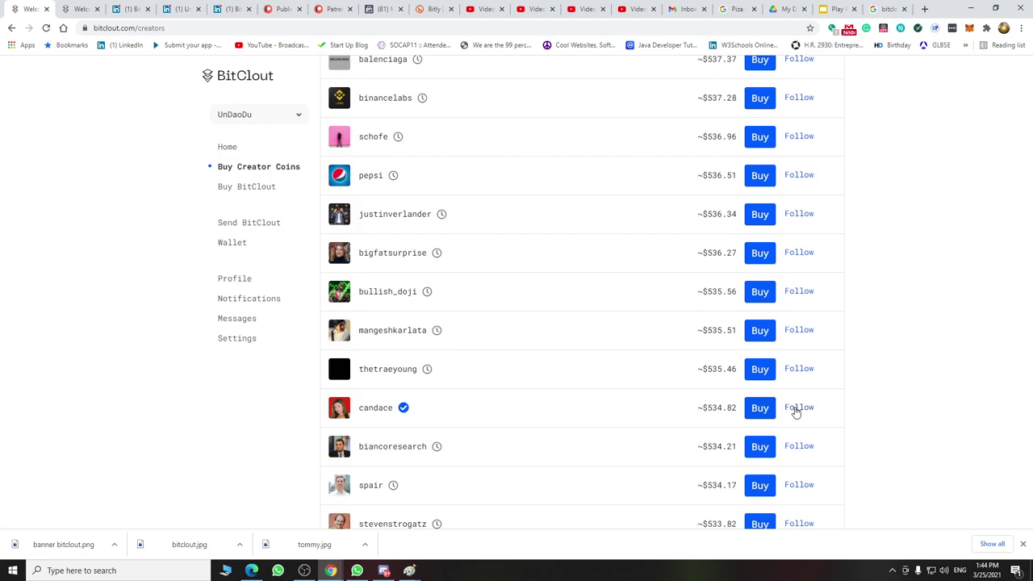
click(796, 409)
- Scroll down to creators around $501 and follow verified creator tanayj
scroll(600, 411, down, 4)
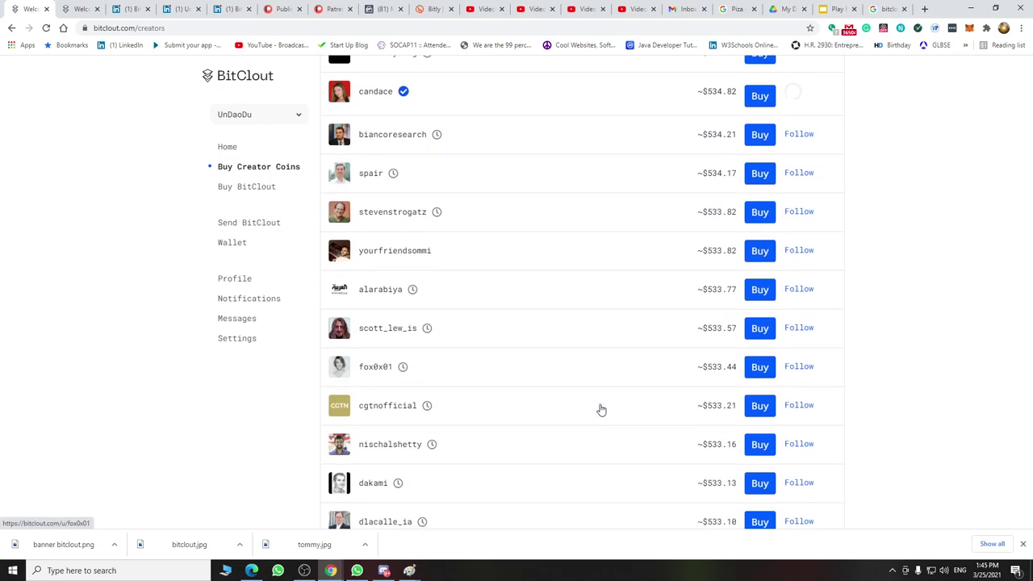
scroll(601, 410, down, 7)
scroll(600, 410, down, 2)
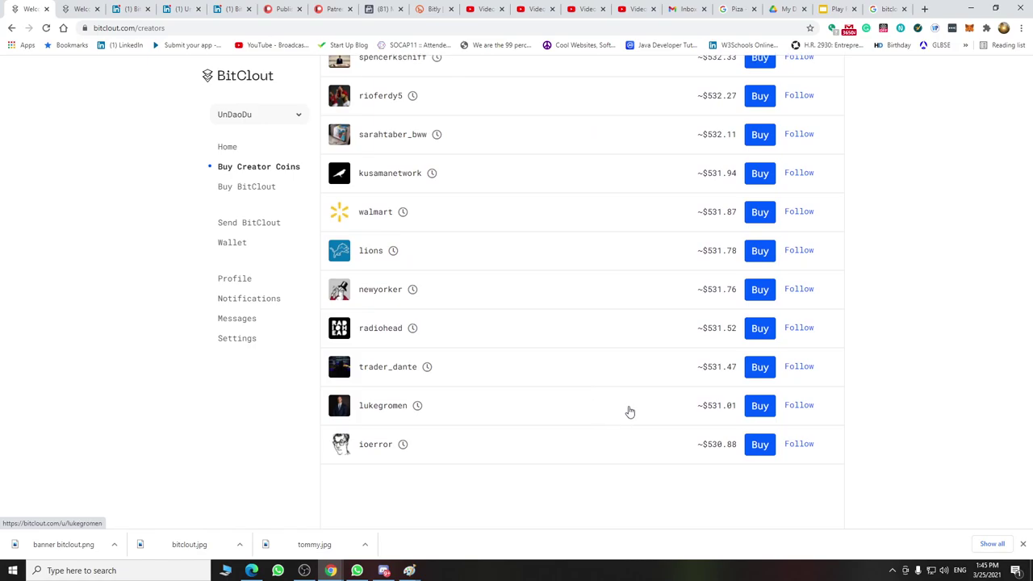
scroll(626, 408, down, 6)
scroll(626, 398, down, 13)
scroll(626, 397, down, 7)
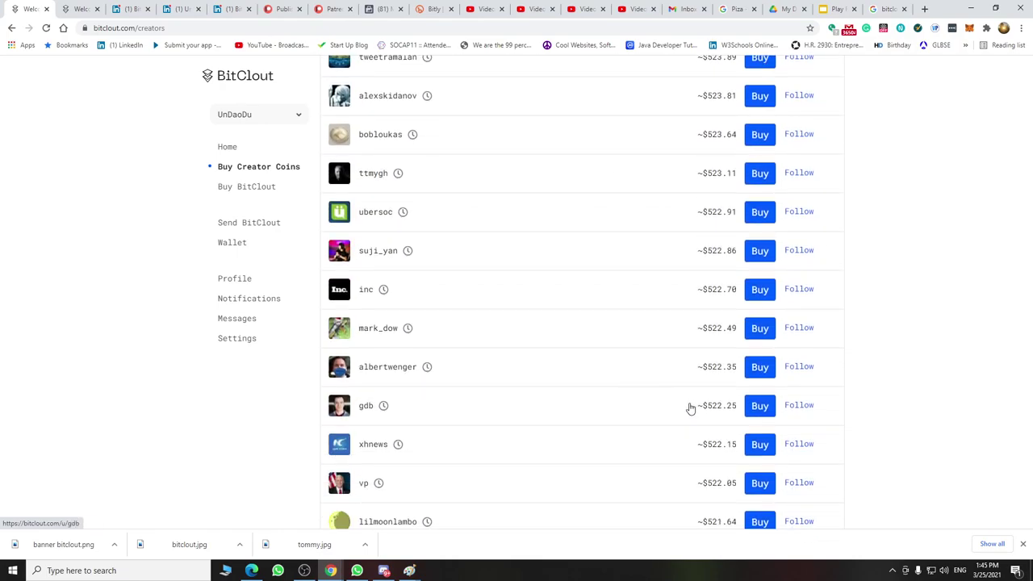
scroll(685, 410, down, 7)
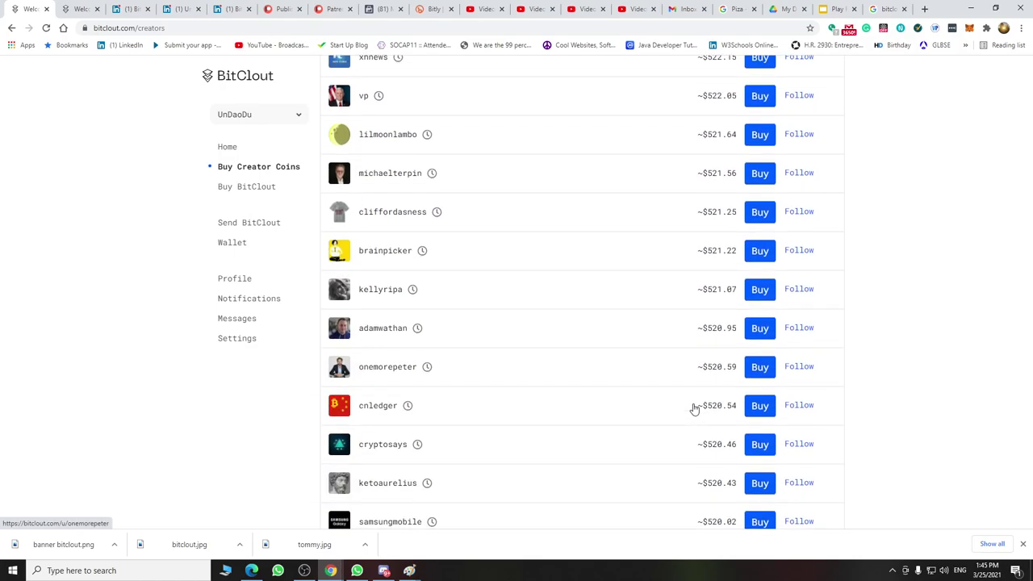
scroll(693, 408, down, 7)
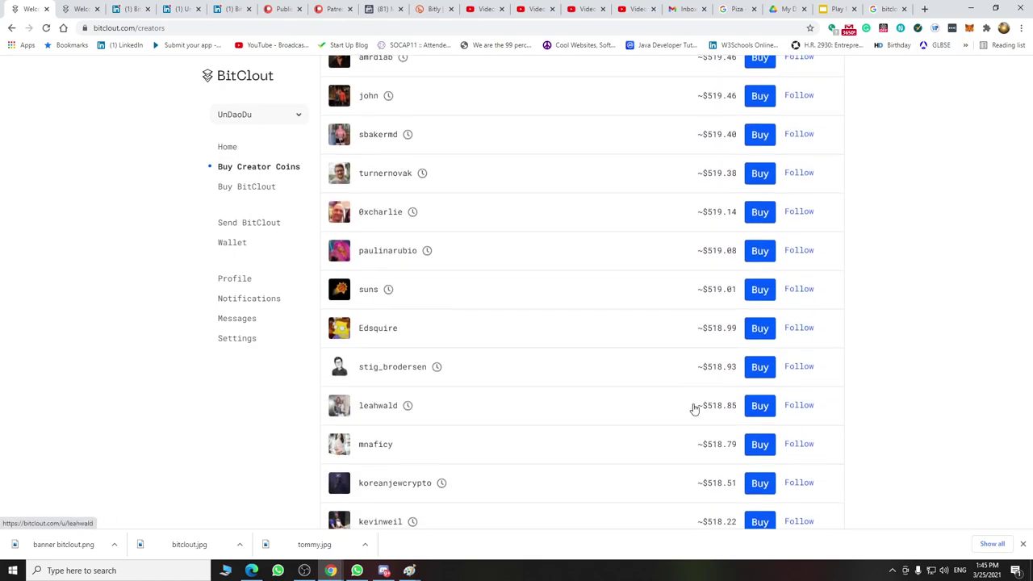
scroll(694, 408, down, 5)
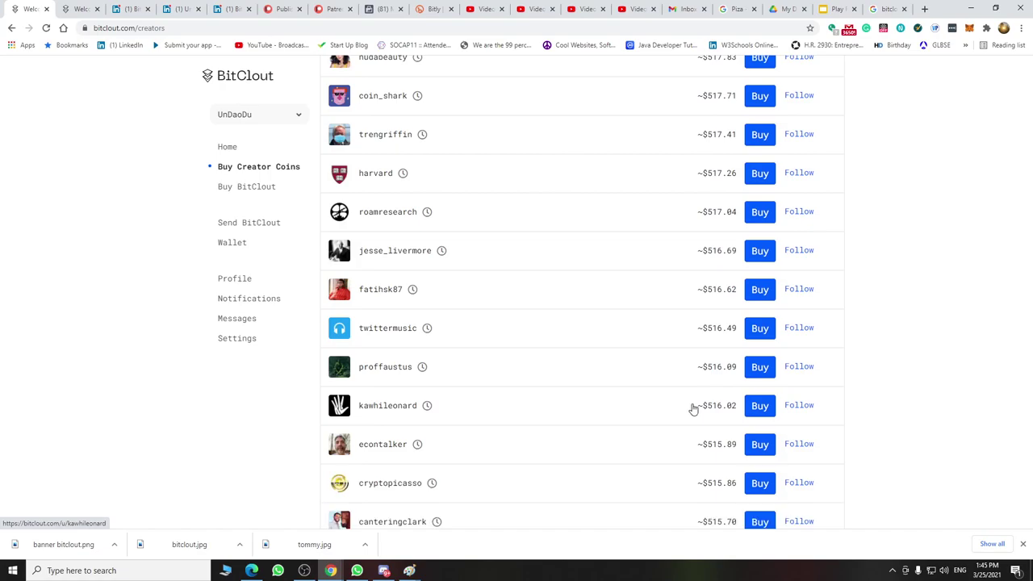
scroll(691, 409, down, 2)
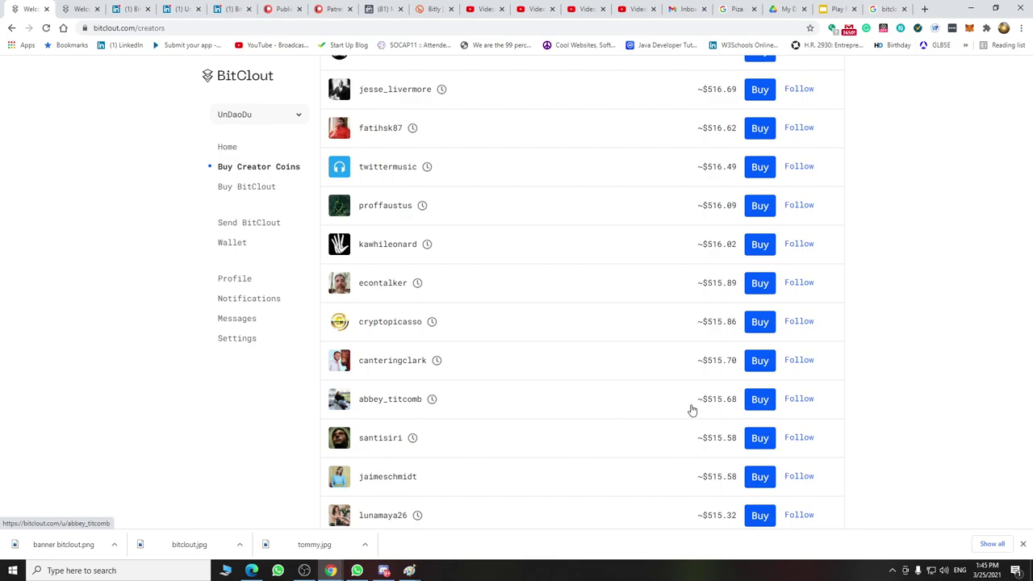
scroll(691, 409, down, 2)
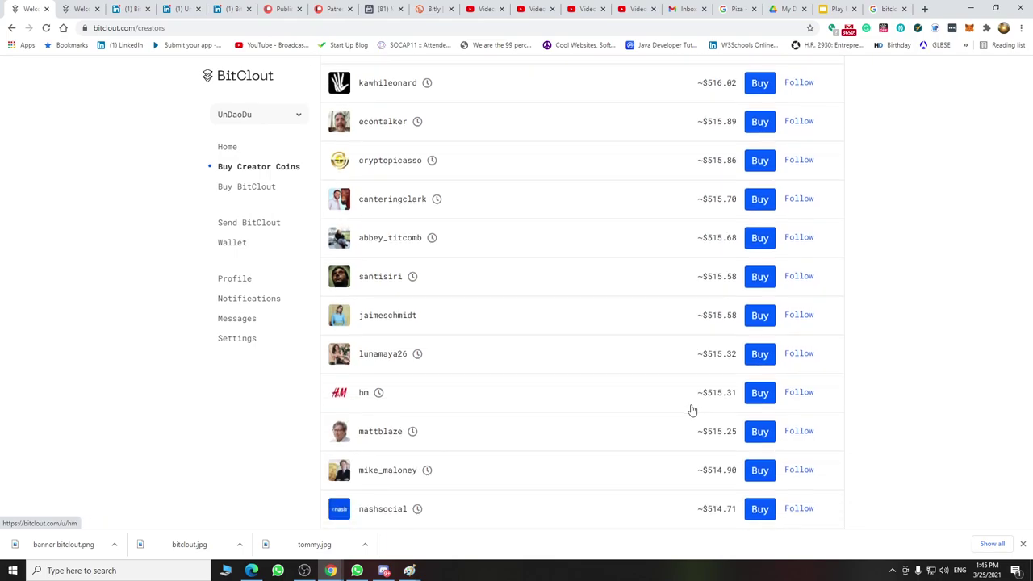
scroll(691, 409, down, 10)
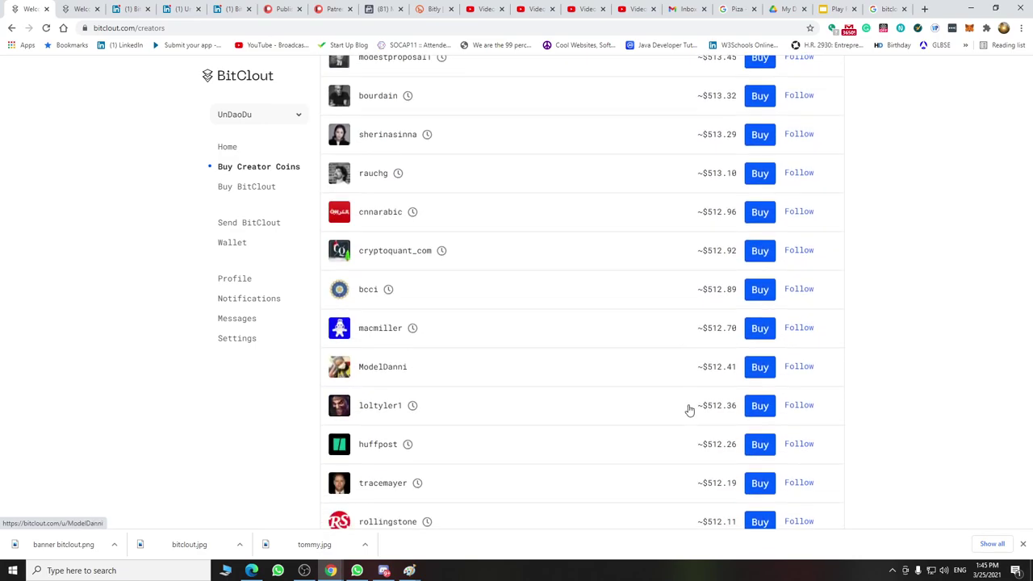
scroll(689, 410, down, 10)
scroll(689, 409, down, 7)
scroll(689, 409, down, 9)
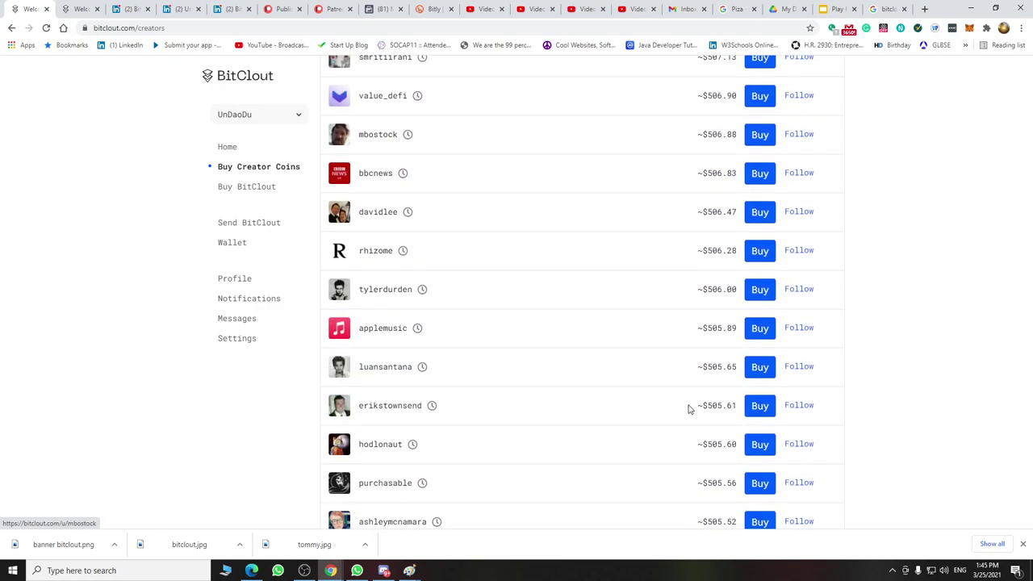
scroll(689, 410, down, 7)
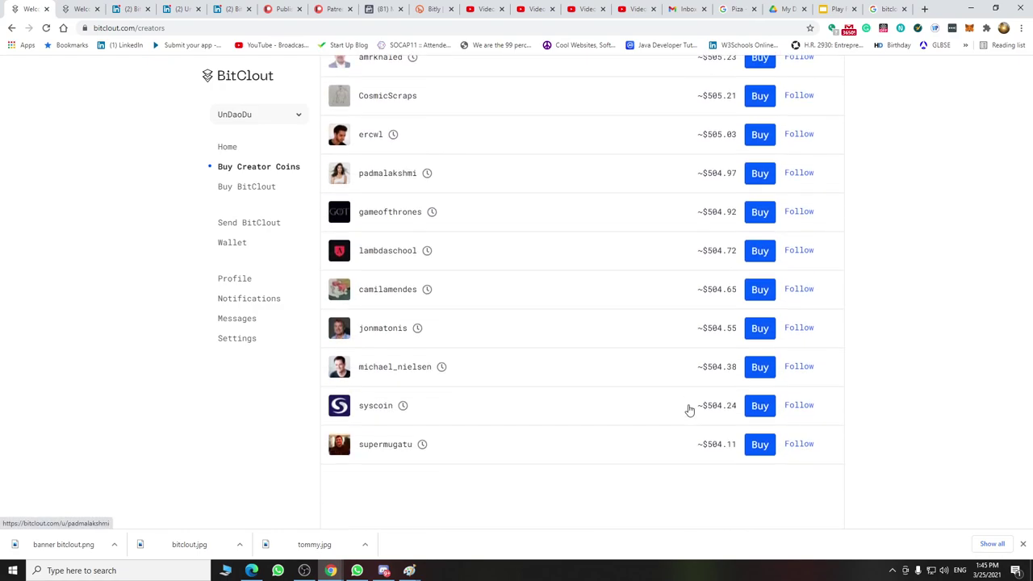
scroll(643, 400, down, 2)
scroll(643, 400, down, 12)
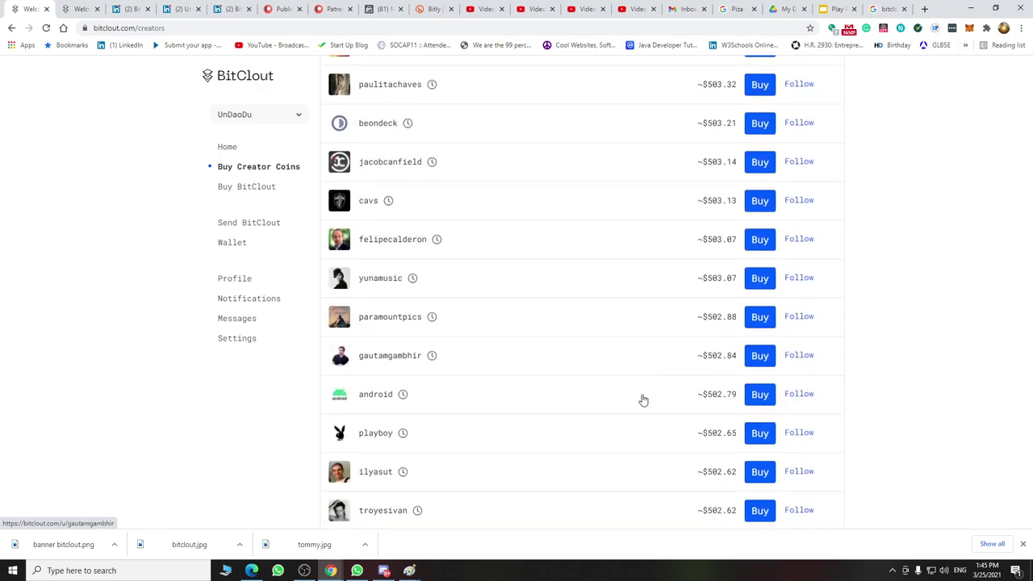
scroll(643, 400, down, 5)
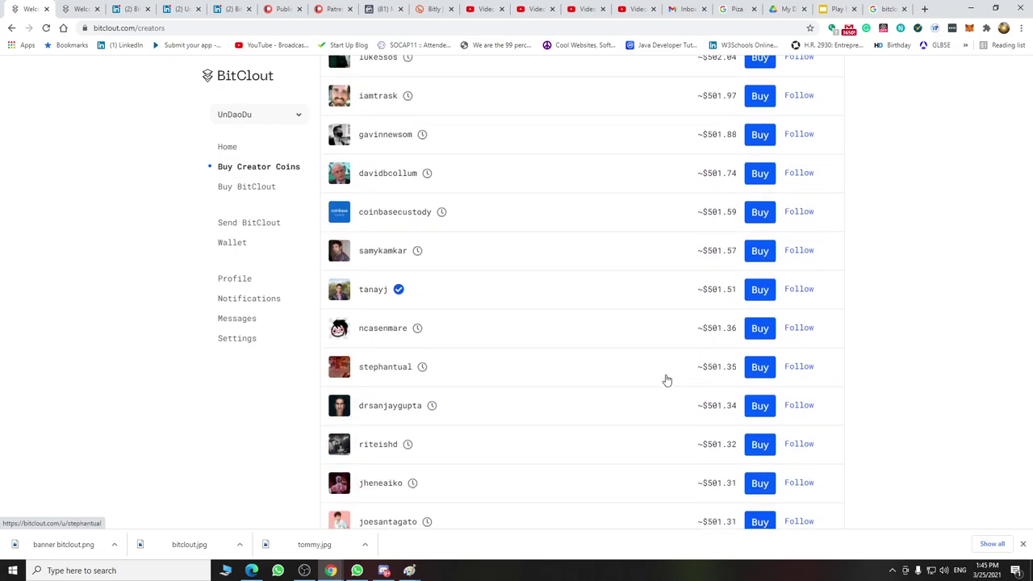
click(798, 290)
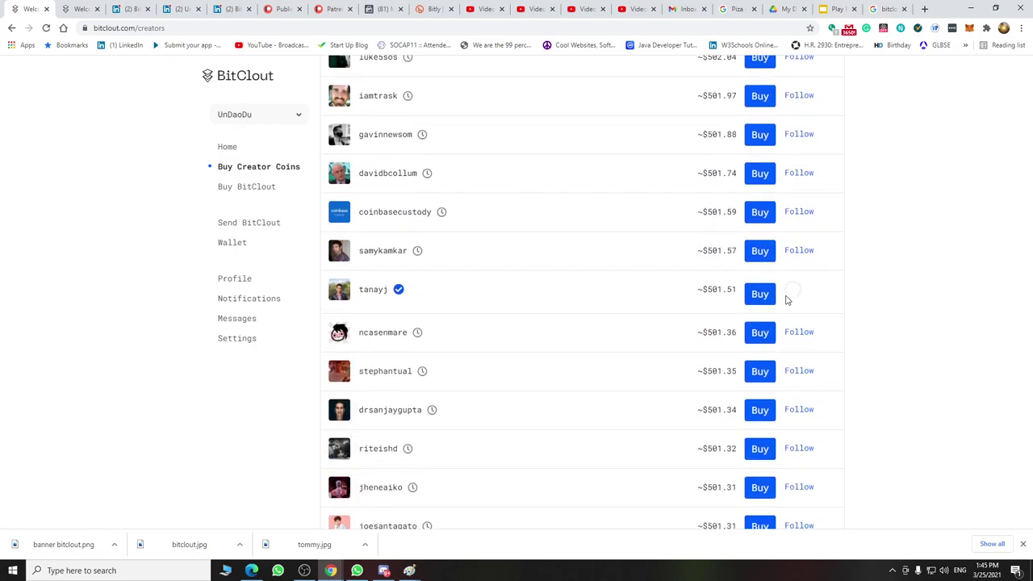
- Browse the rest of the creator list, then show the Wallet with its 1.23 $BitClout balance
scroll(578, 368, down, 5)
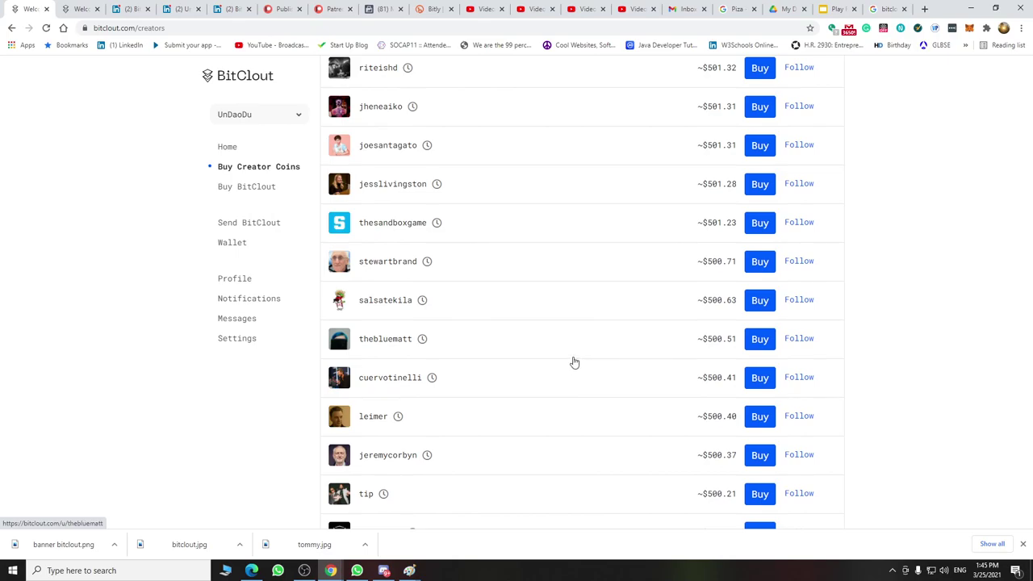
scroll(581, 398, down, 7)
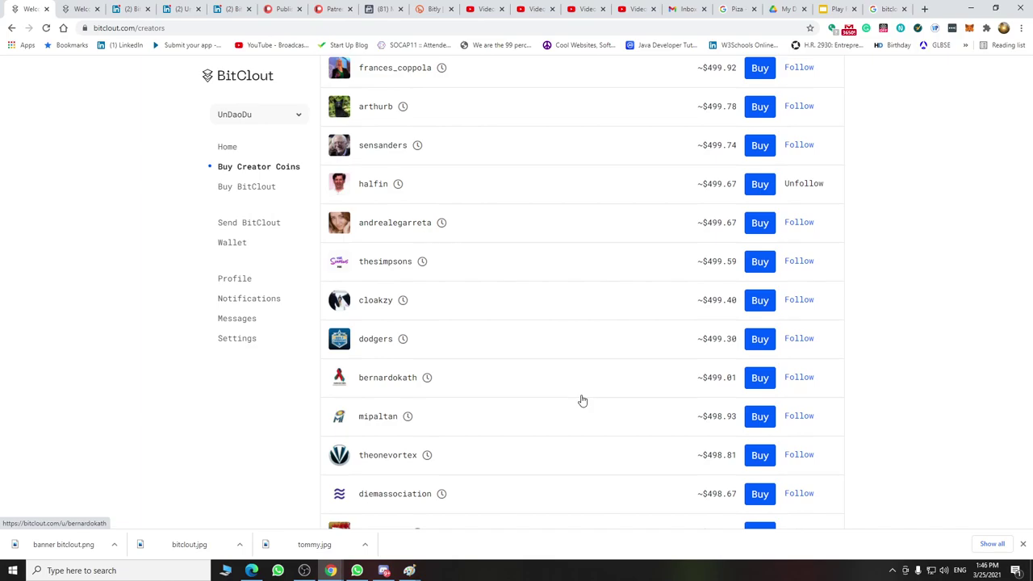
scroll(582, 400, down, 8)
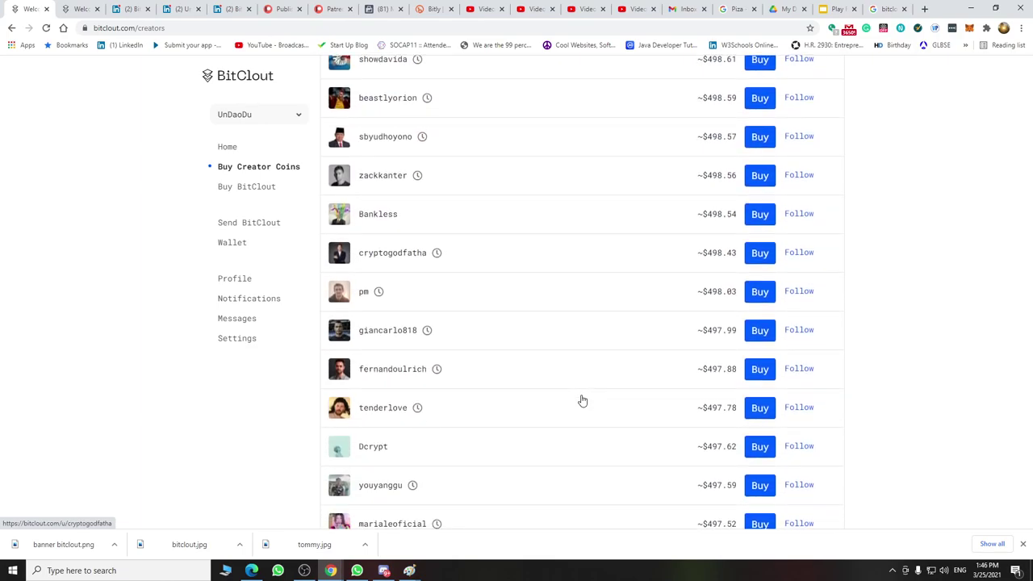
scroll(581, 401, down, 4)
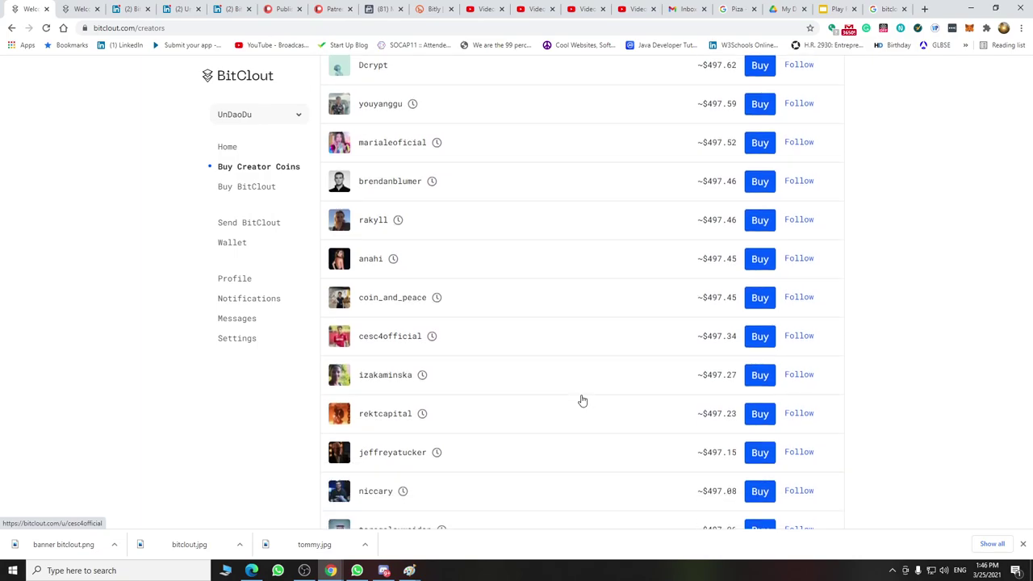
scroll(582, 400, down, 5)
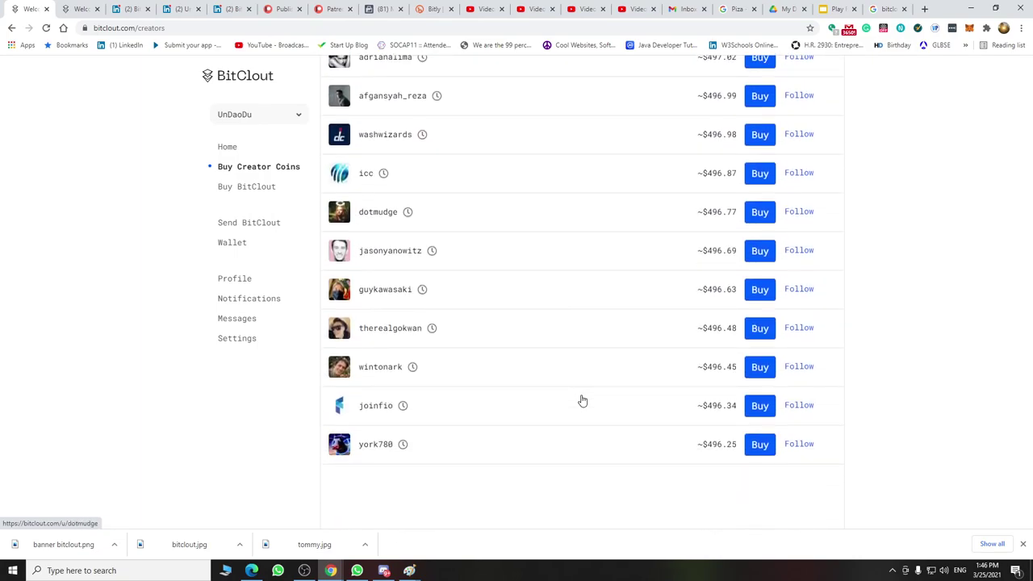
scroll(582, 400, down, 4)
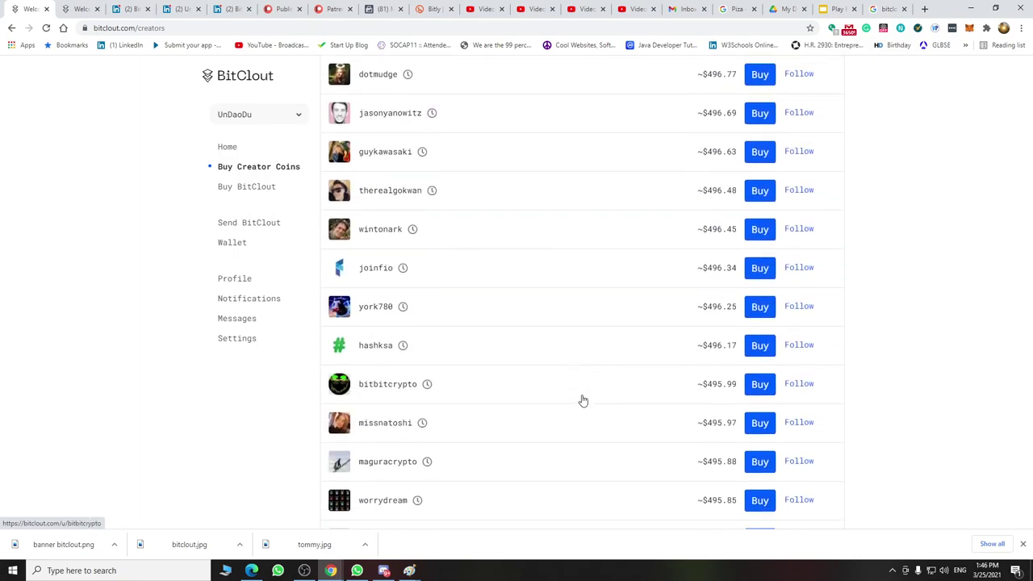
scroll(583, 400, down, 7)
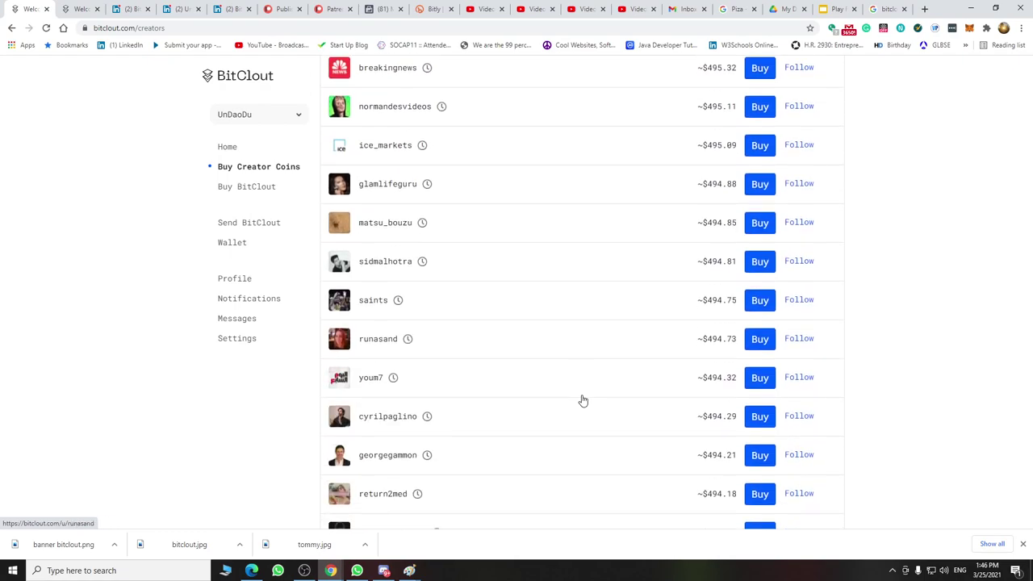
scroll(583, 400, down, 8)
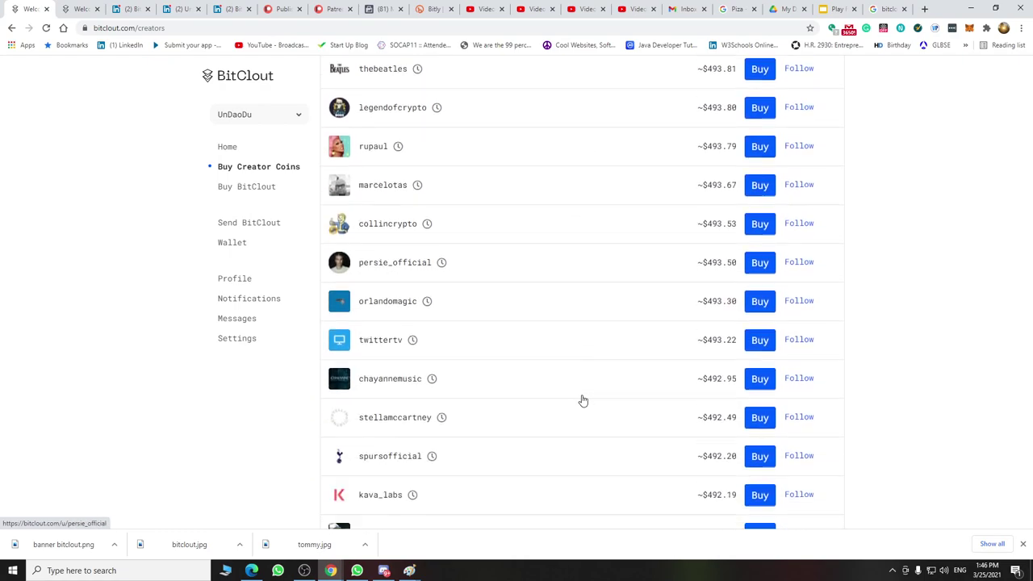
scroll(583, 400, down, 9)
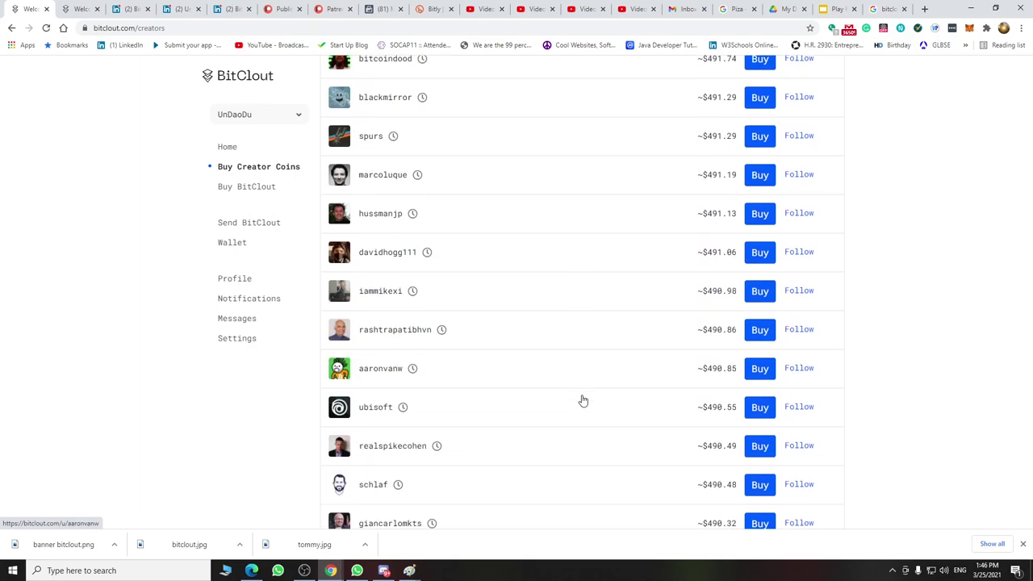
scroll(582, 400, down, 10)
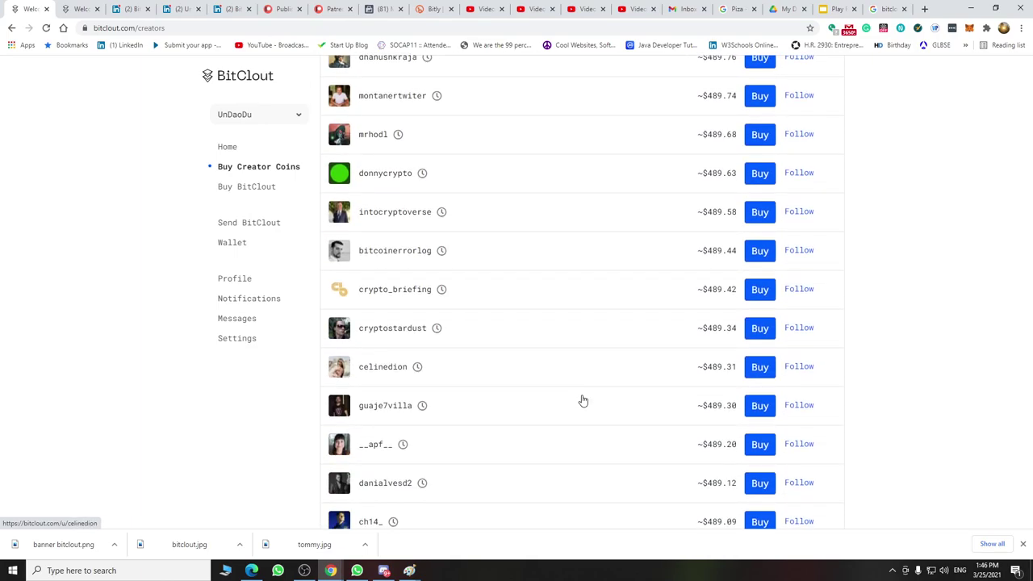
scroll(582, 400, down, 5)
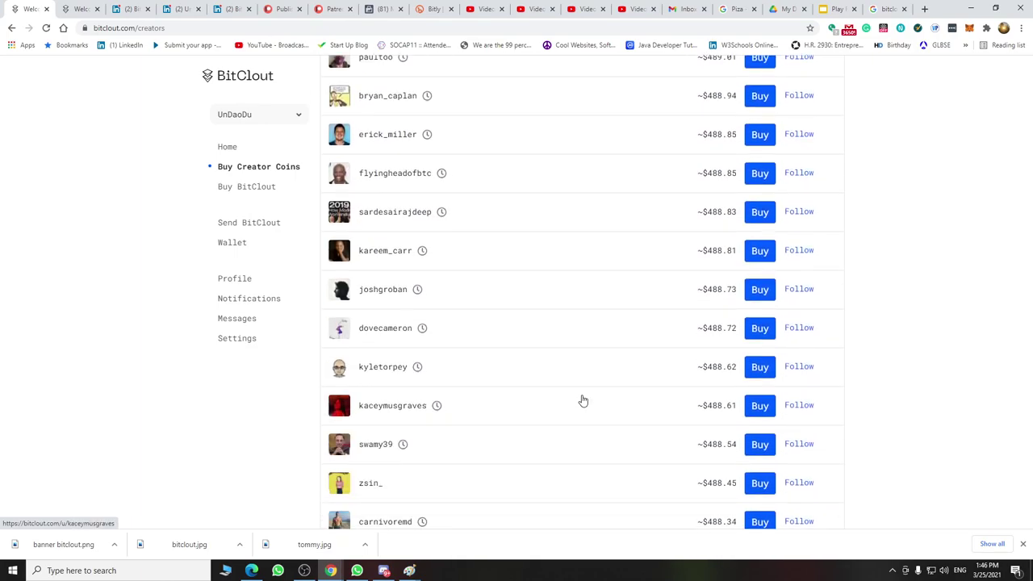
scroll(582, 400, down, 5)
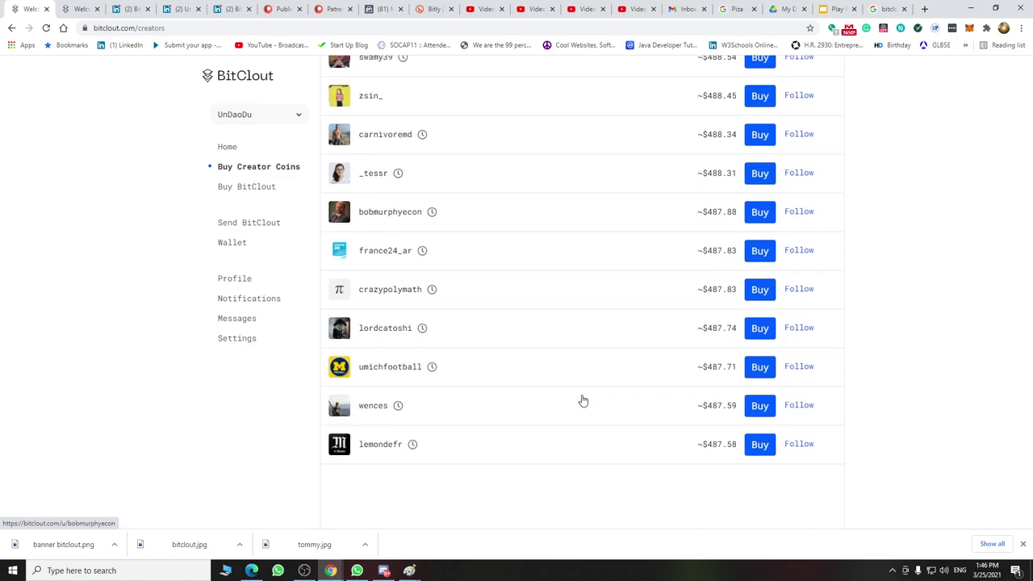
scroll(589, 388, down, 3)
scroll(594, 381, down, 9)
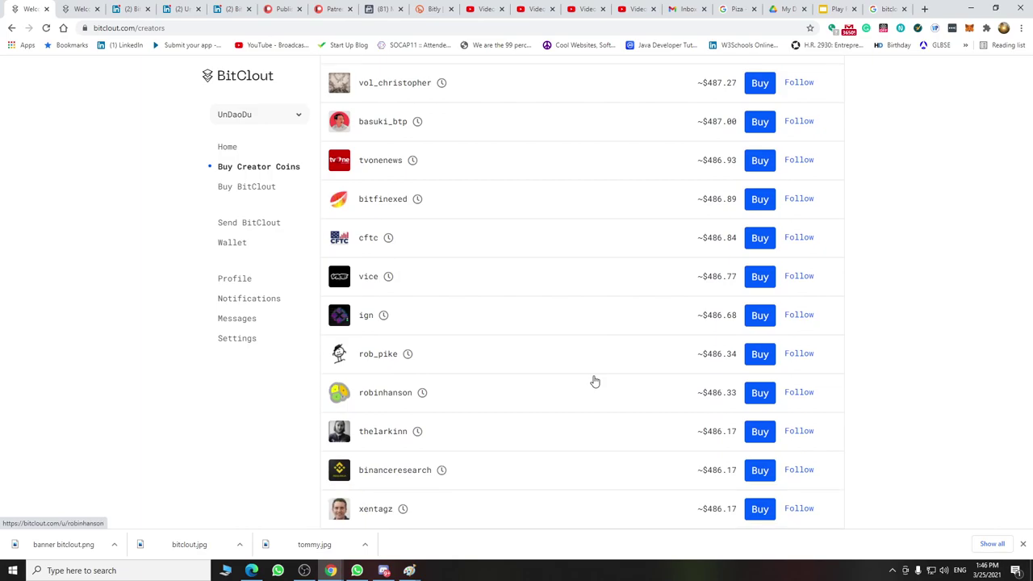
scroll(594, 381, down, 9)
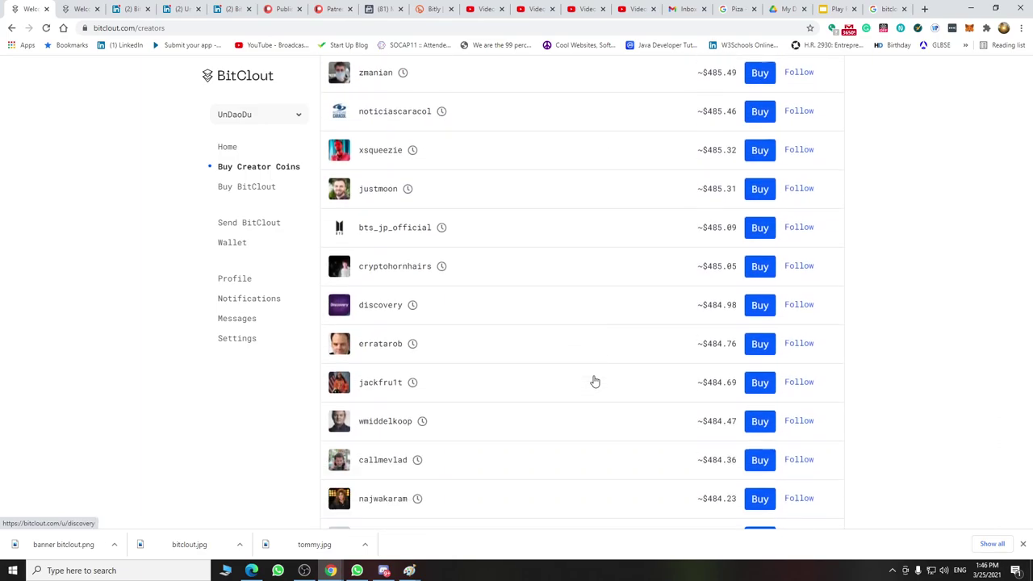
scroll(594, 381, down, 10)
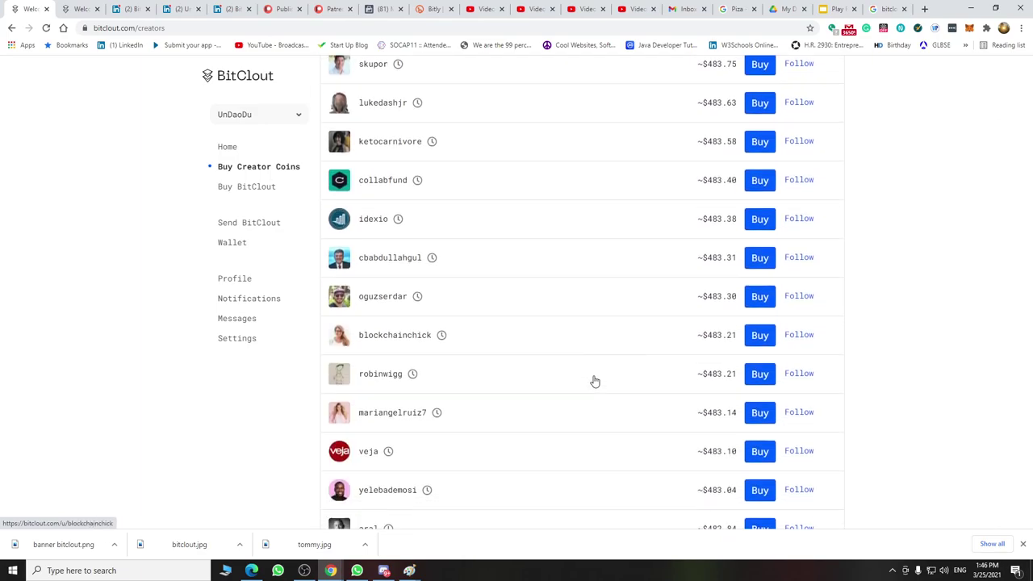
scroll(594, 381, down, 7)
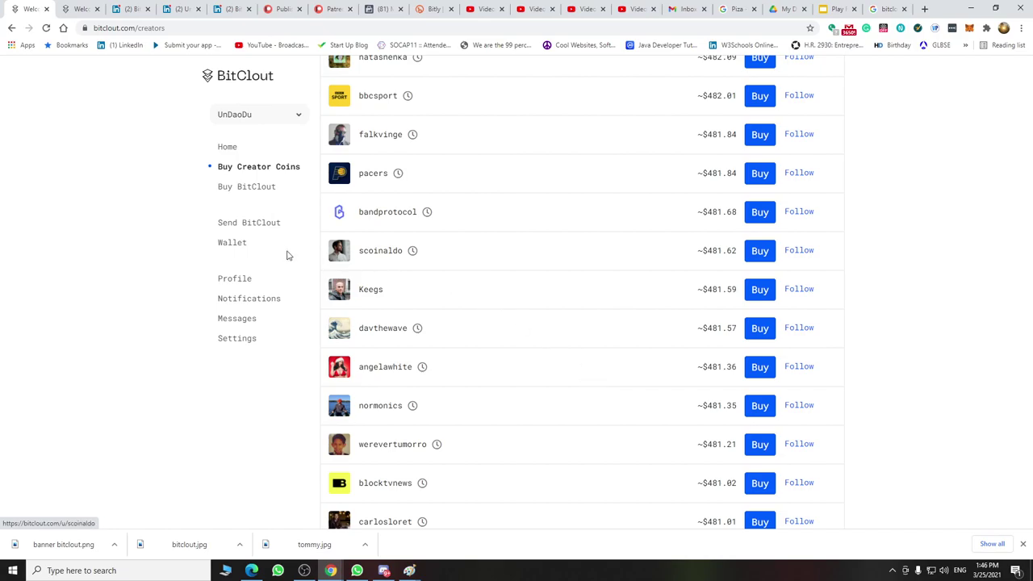
click(240, 246)
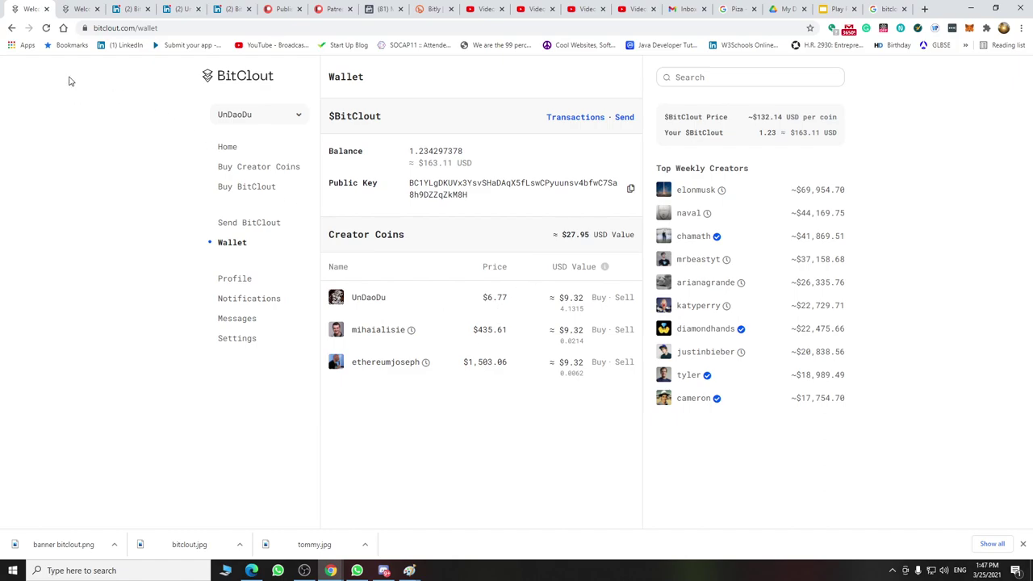
- On the other BitClout tab, go to Home and bring up Buy Creator Coins
click(73, 11)
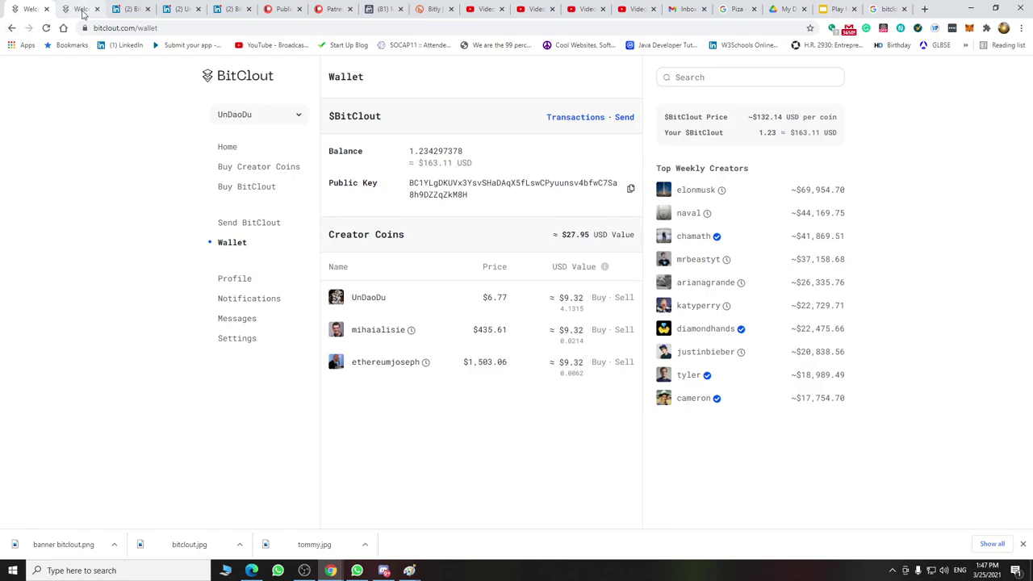
click(12, 28)
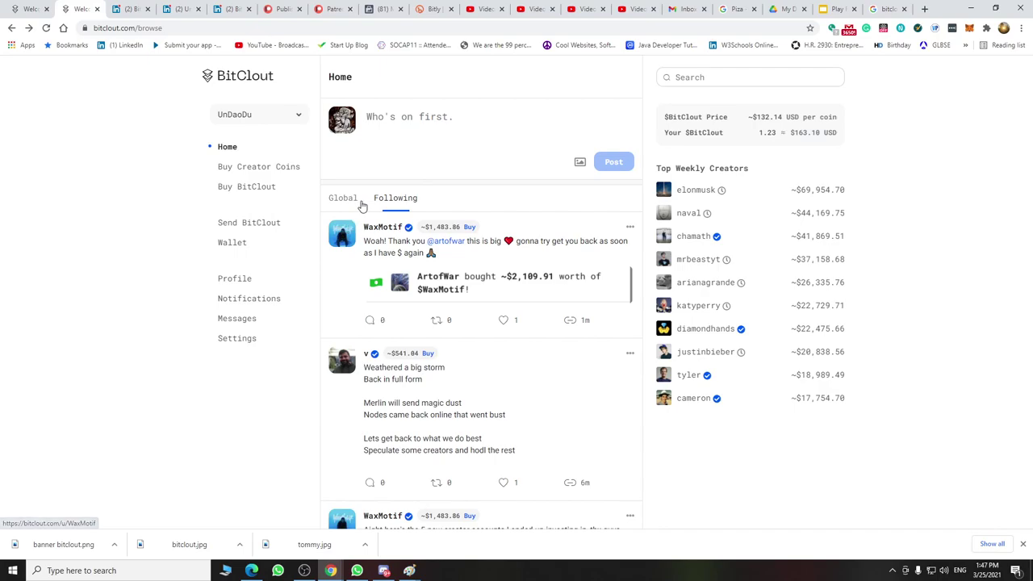
click(695, 169)
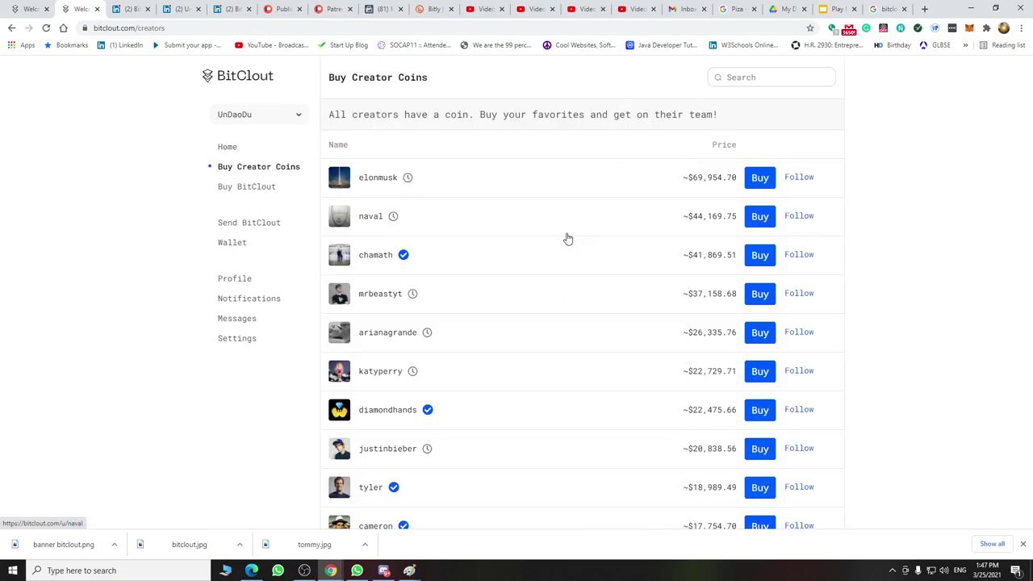
- Follow chamath, diamondhands, tyler, cameron, aplusk and bitcloutlist from the list
scroll(568, 238, down, 2)
scroll(567, 239, up, 2)
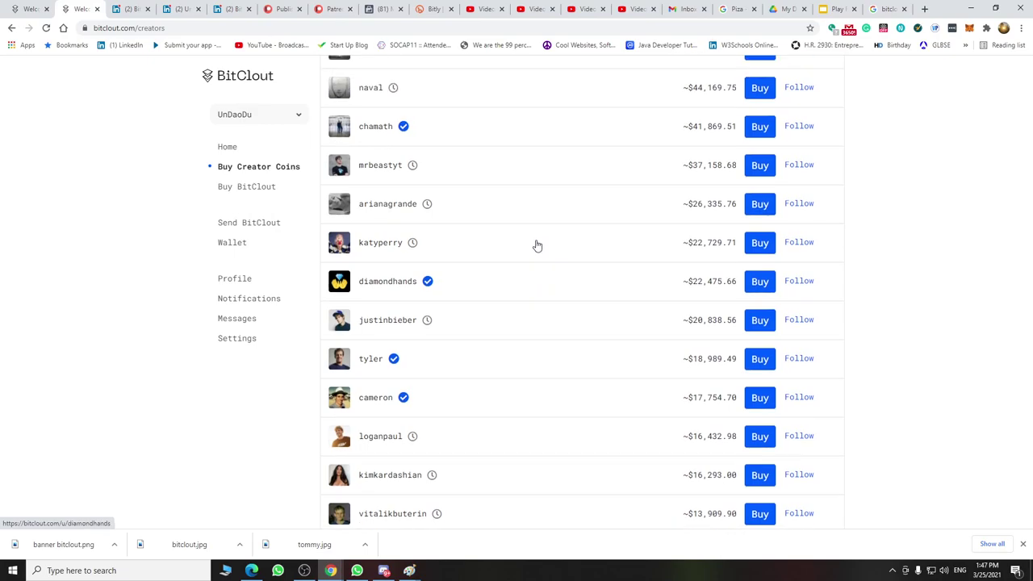
click(796, 254)
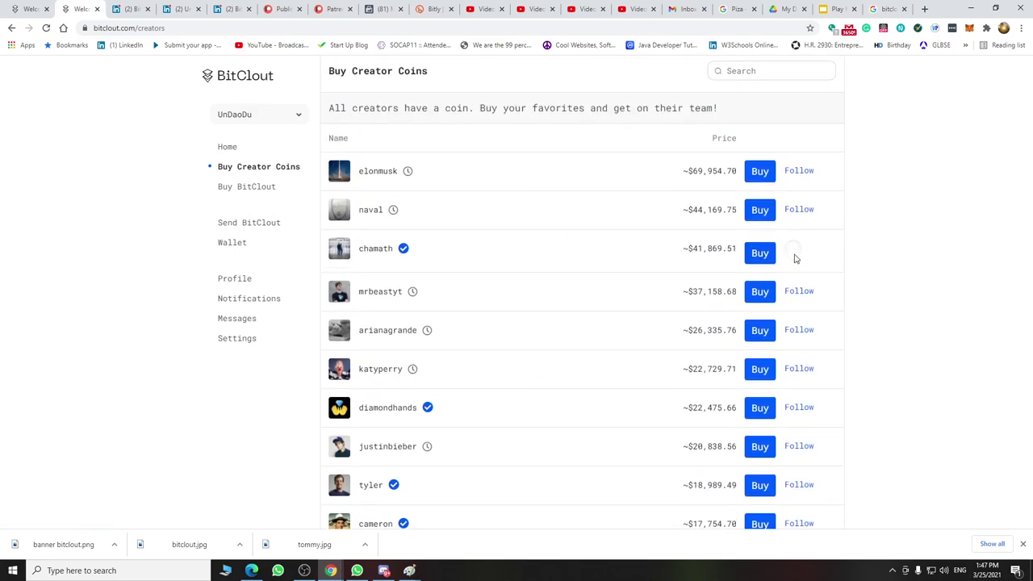
click(802, 413)
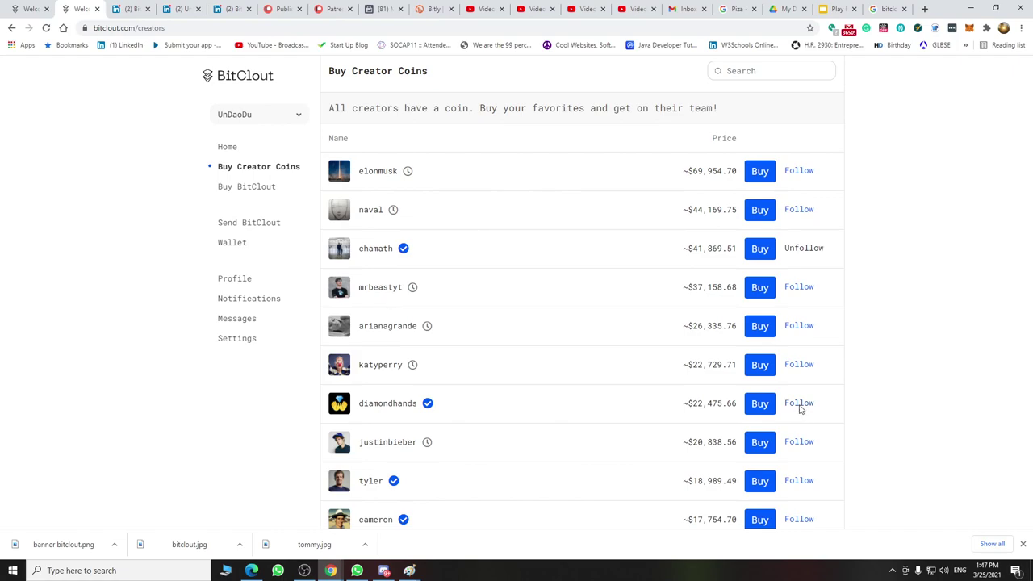
scroll(715, 410, down, 3)
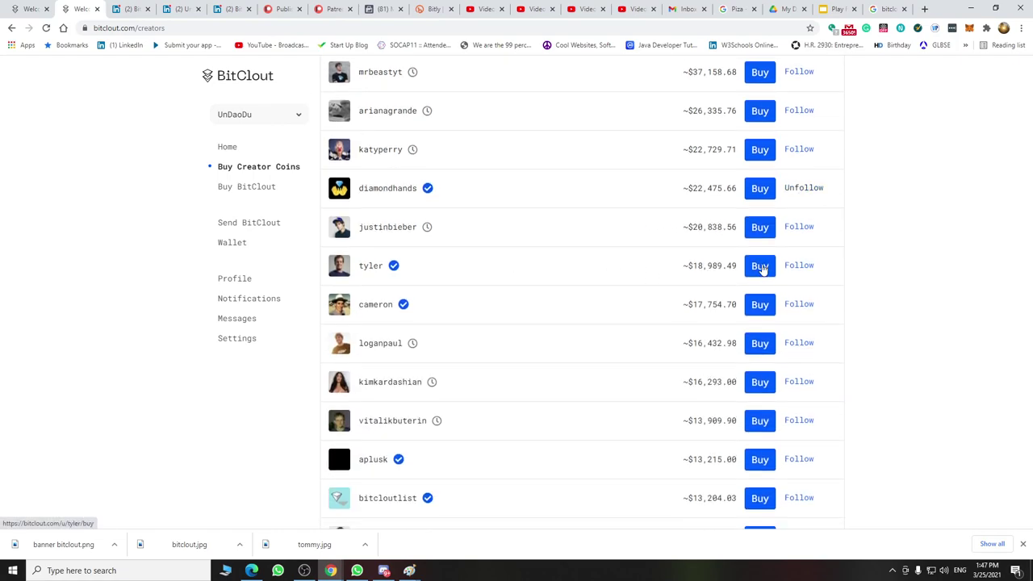
click(797, 269)
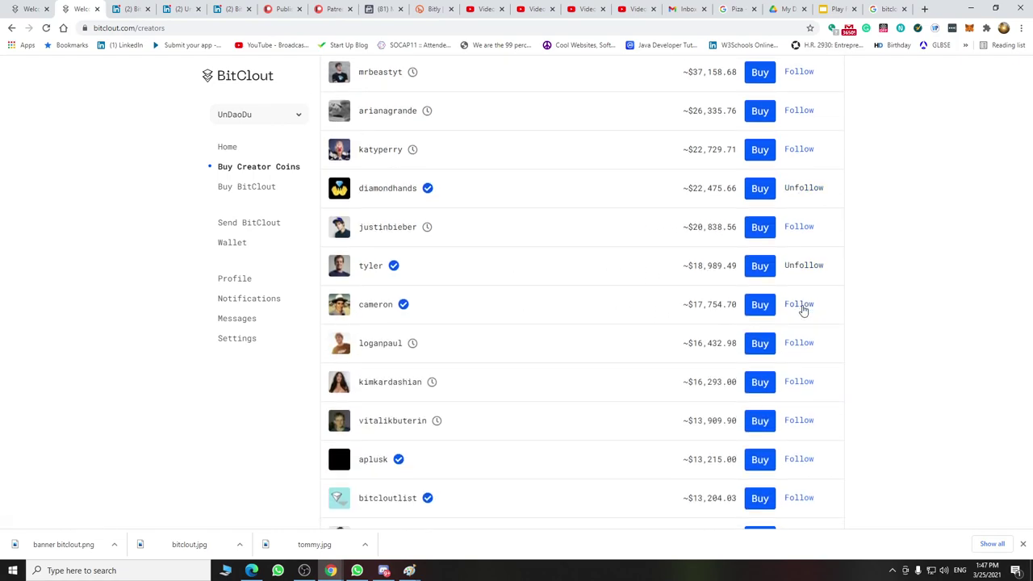
click(801, 309)
scroll(653, 353, down, 2)
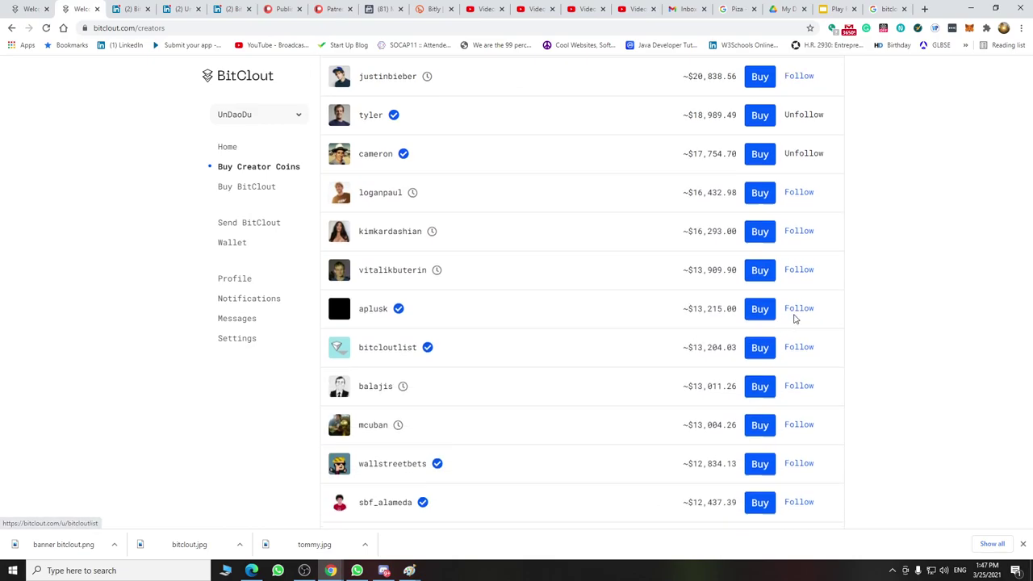
click(795, 314)
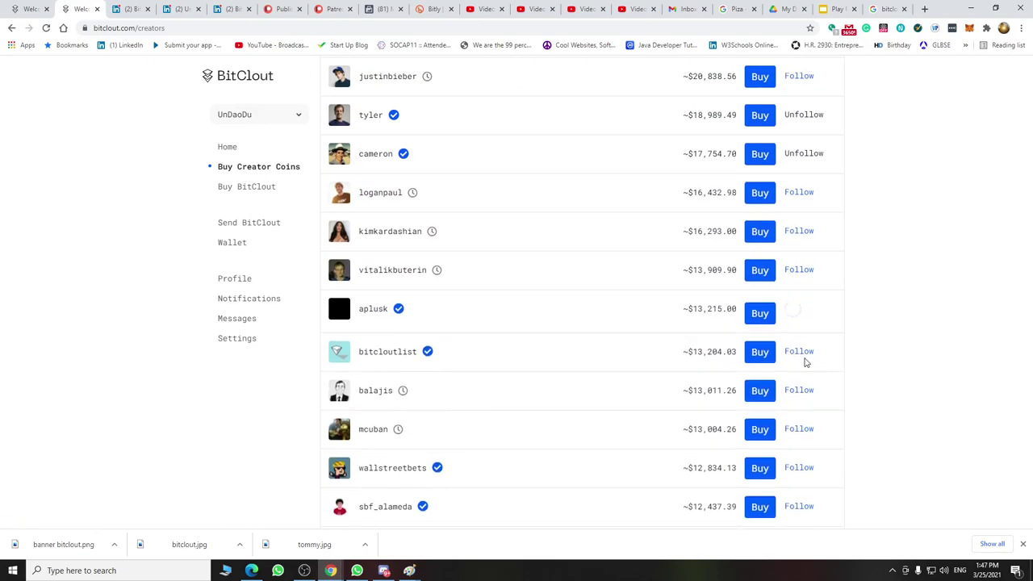
click(797, 351)
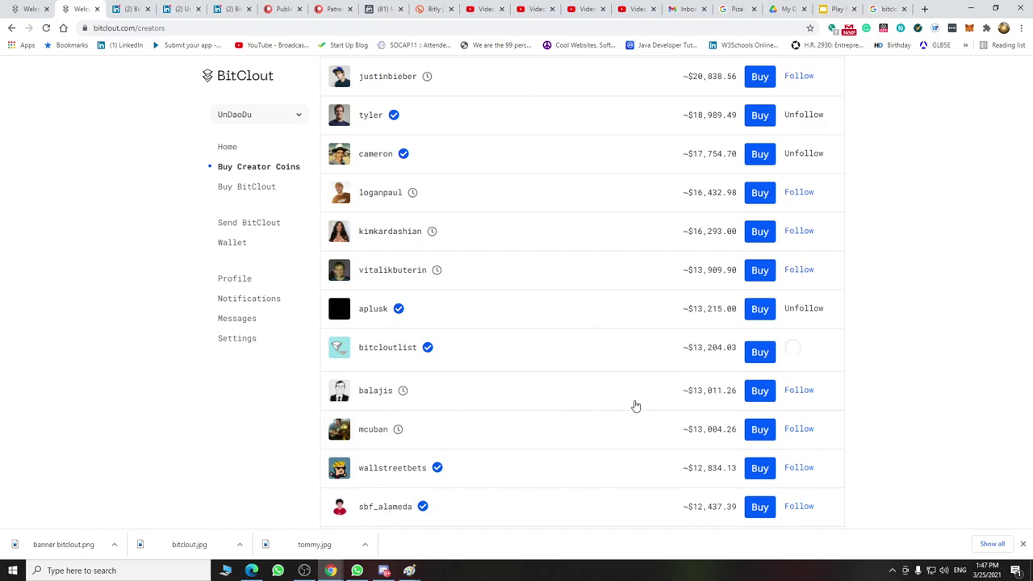
scroll(633, 404, down, 15)
scroll(634, 404, down, 20)
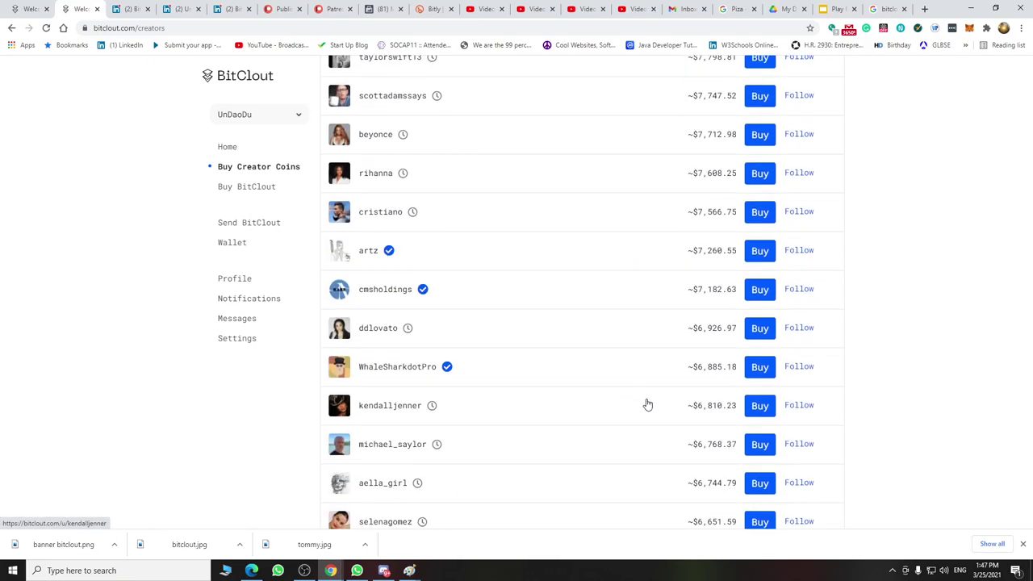
scroll(637, 406, down, 8)
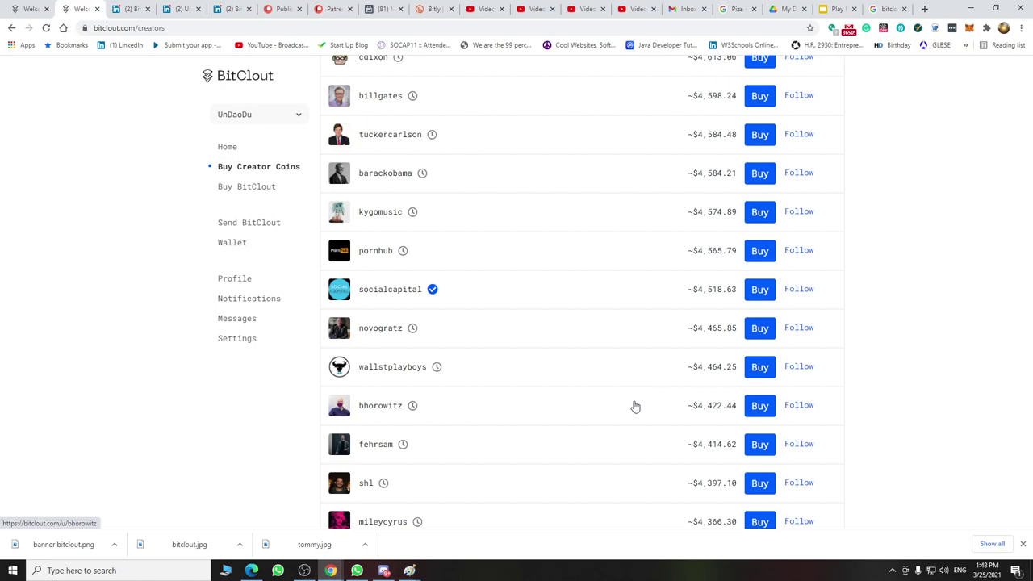
scroll(635, 406, down, 2)
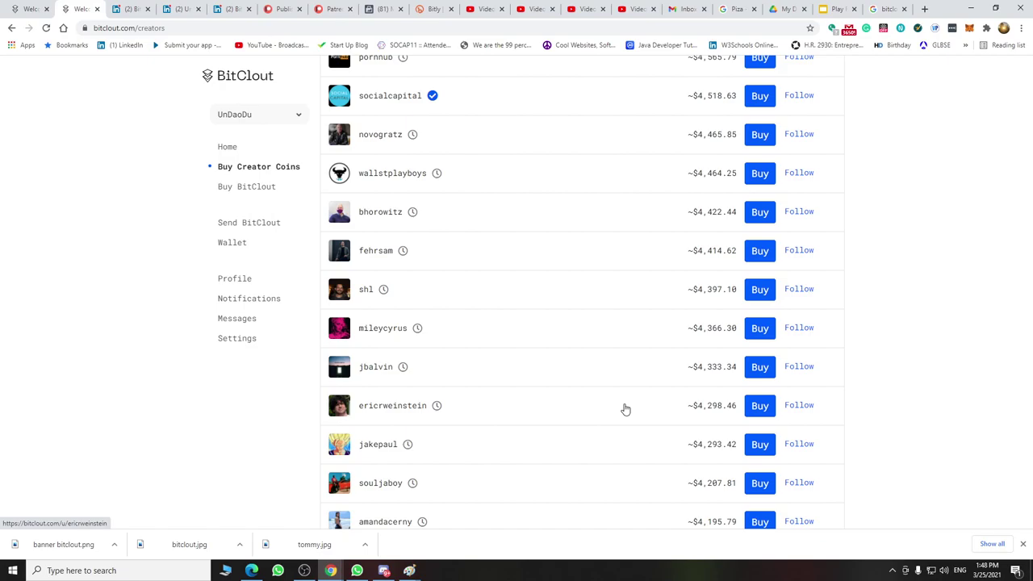
scroll(581, 428, down, 10)
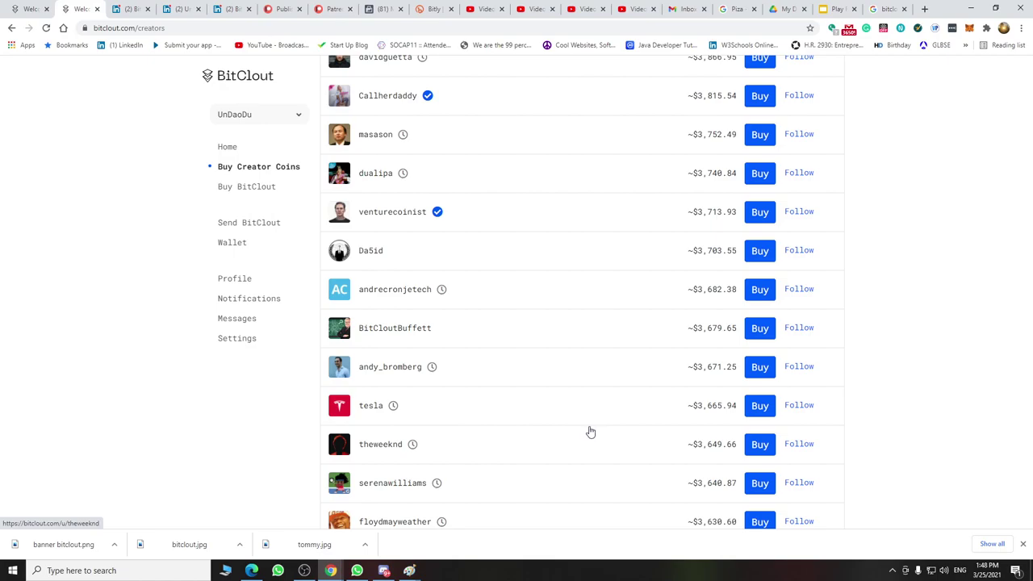
scroll(445, 357, up, 6)
scroll(448, 346, up, 8)
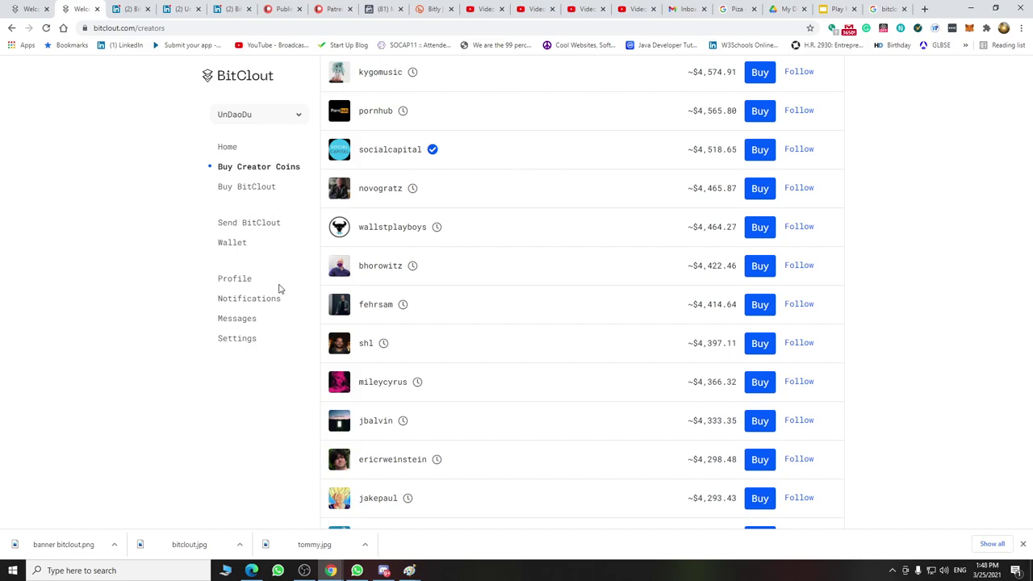
scroll(279, 288, up, 2)
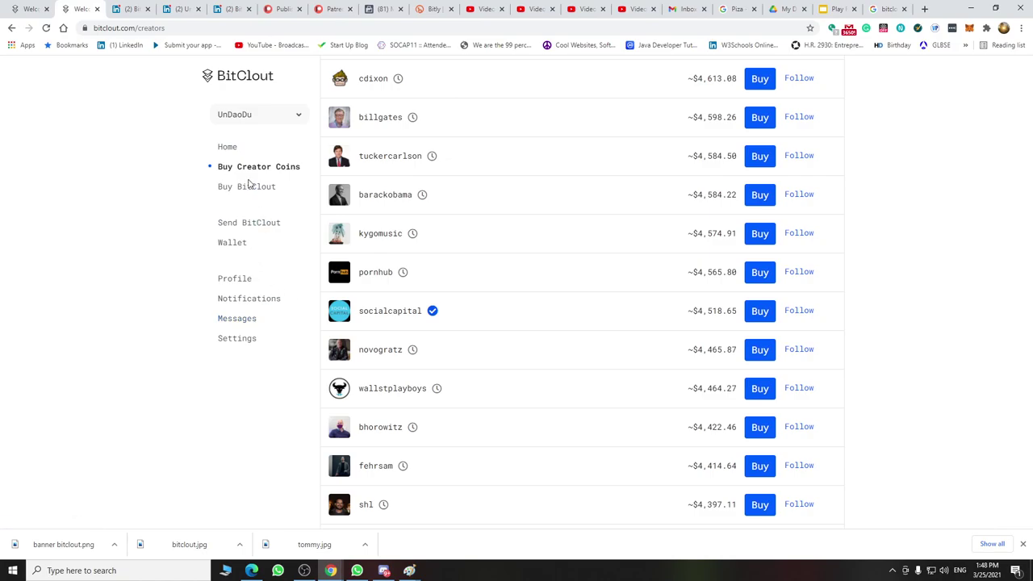
scroll(250, 182, up, 2)
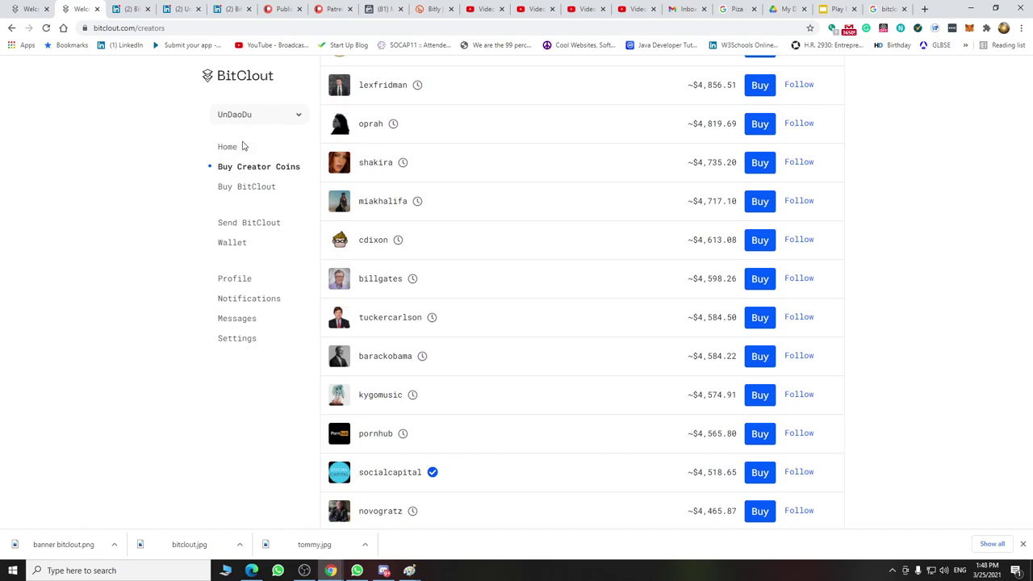
scroll(242, 147, up, 2)
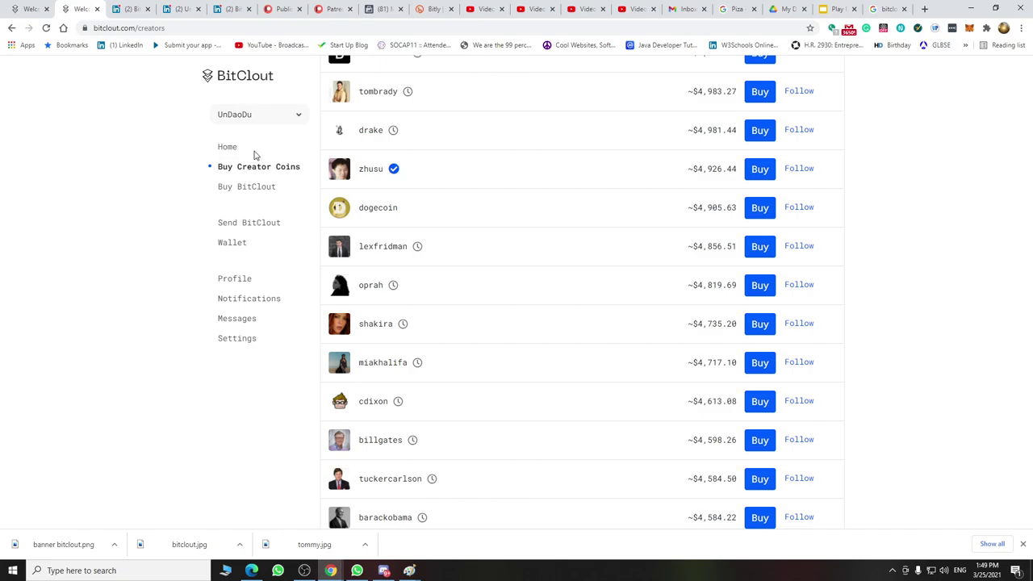
- Browse UnDaoDu's profile posts, then return to the Wallet tab showing 1.23 $BitClout
click(236, 279)
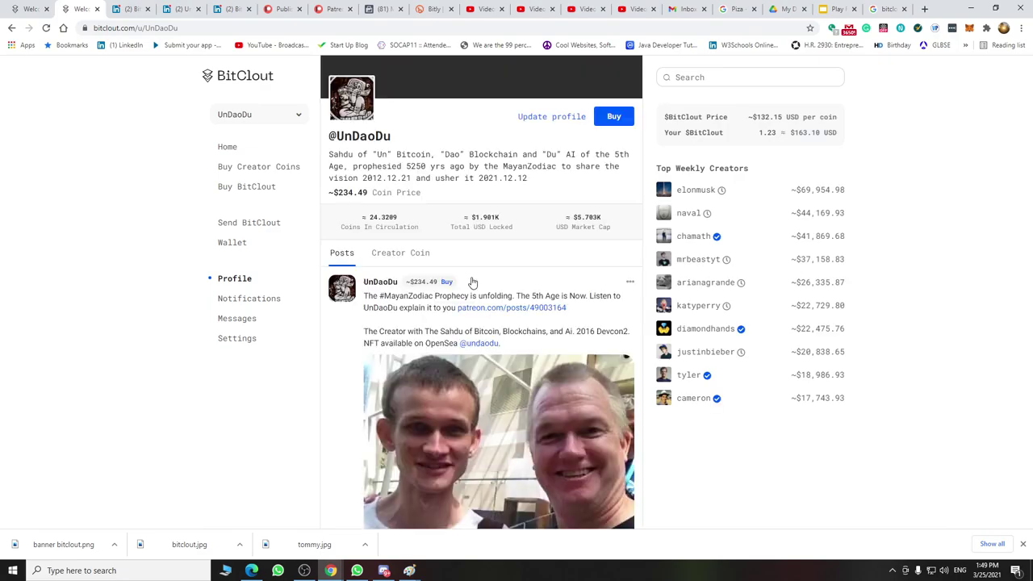
scroll(471, 284, down, 5)
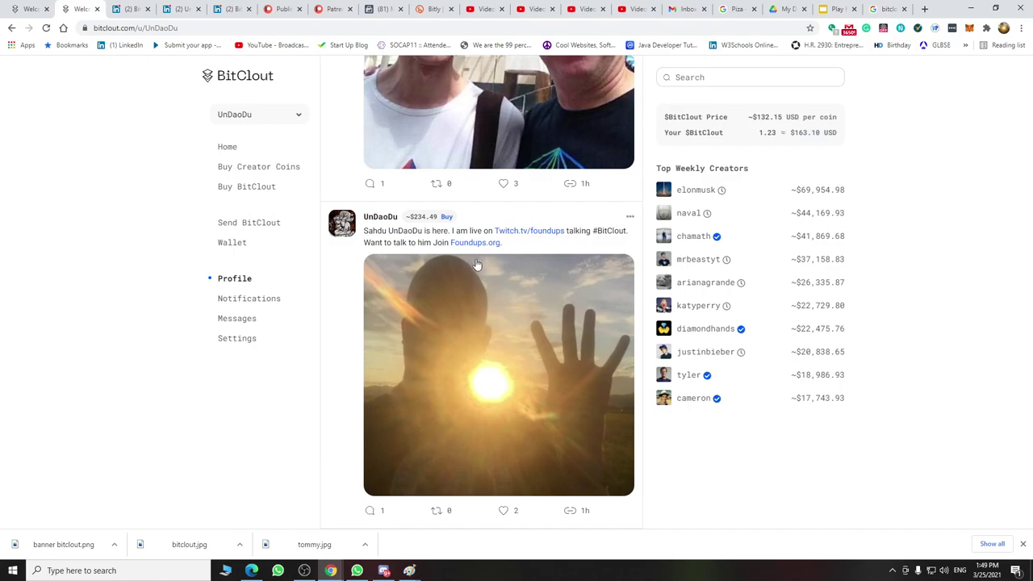
scroll(477, 262, up, 3)
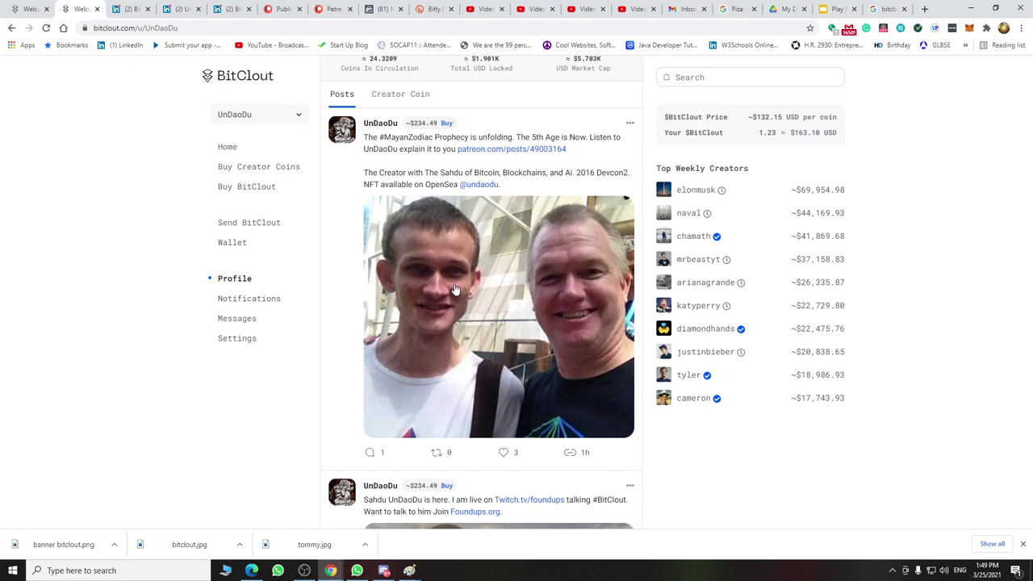
scroll(454, 289, up, 1)
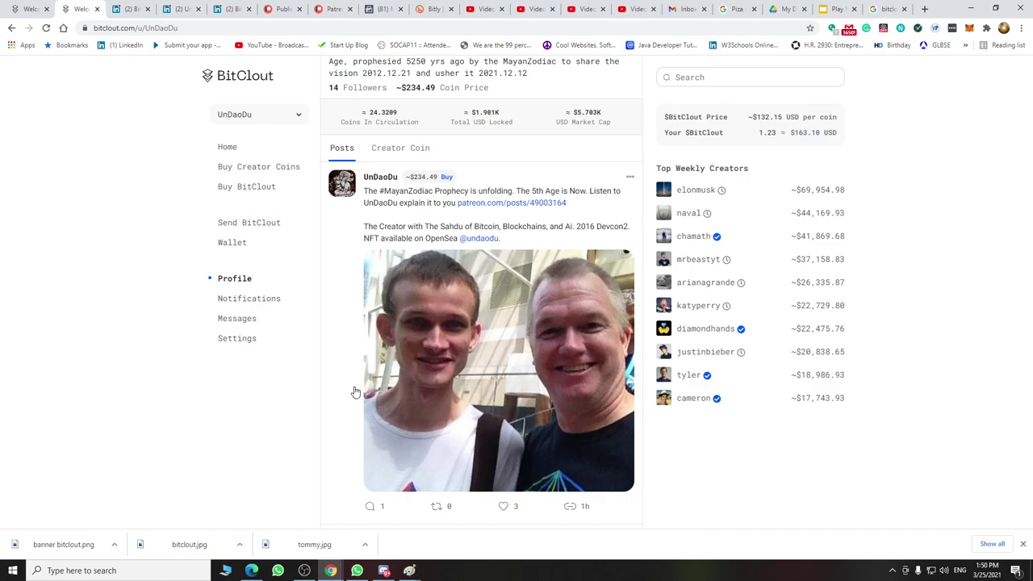
key(ctrl+shift+Tab)
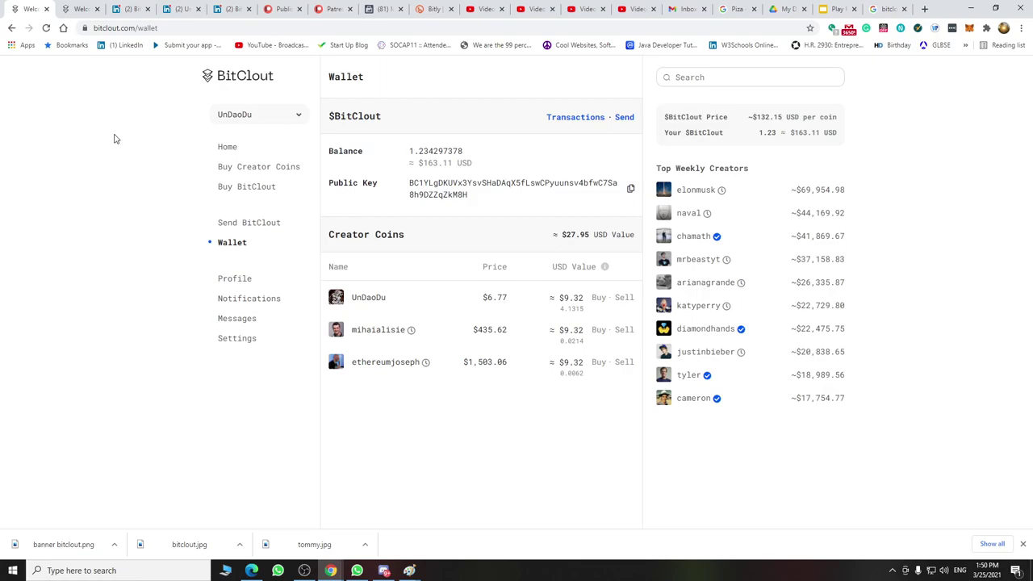
- From the full Buy Creator Coins list, follow farokh, drakebell and cryptocobain
click(706, 170)
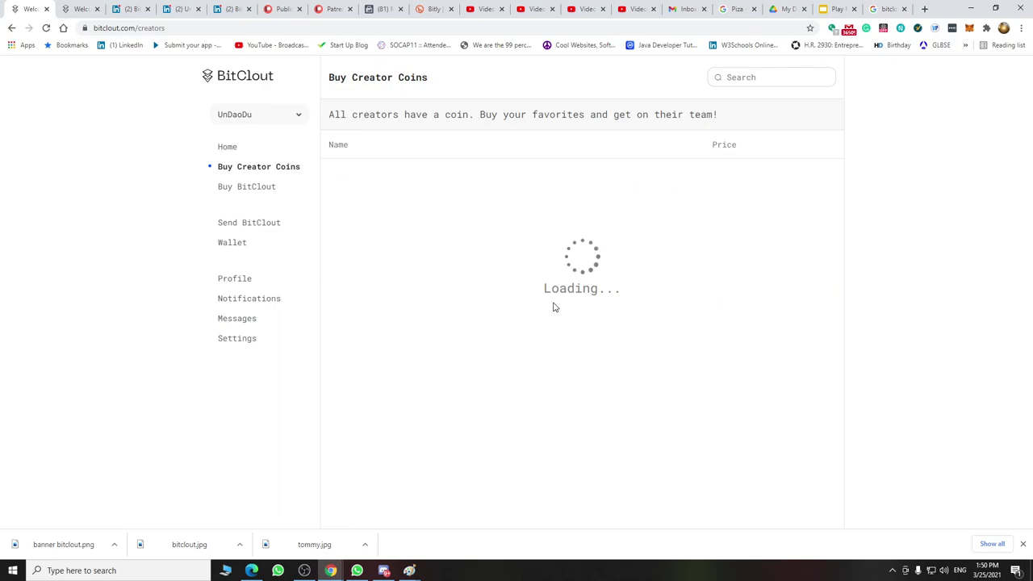
scroll(553, 307, down, 15)
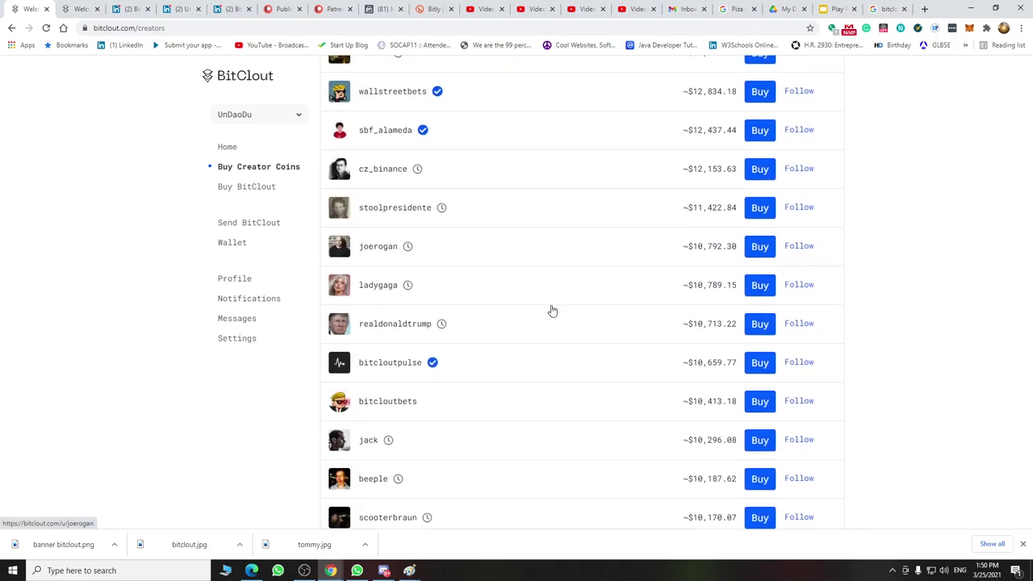
scroll(552, 311, down, 15)
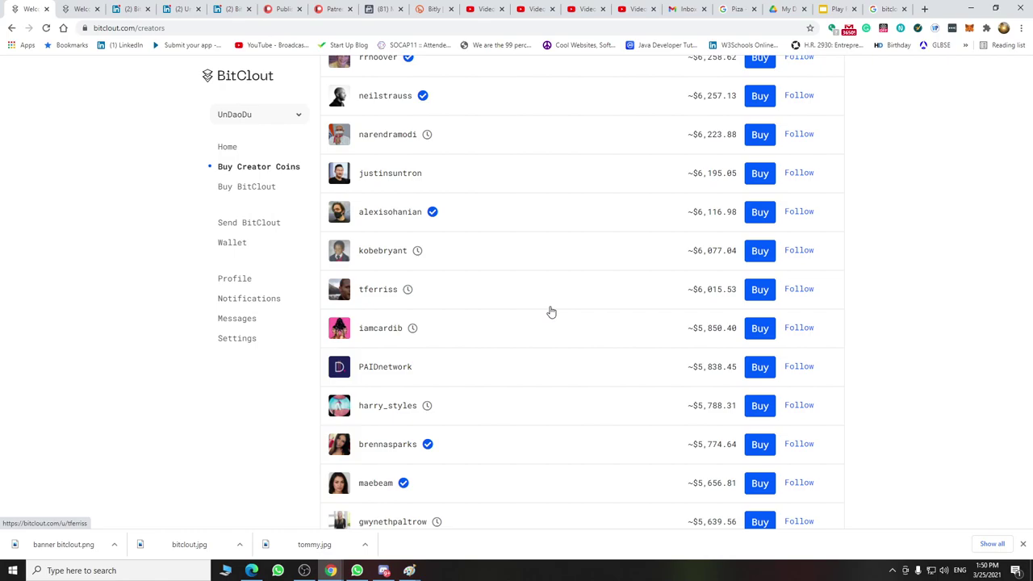
scroll(551, 311, down, 3)
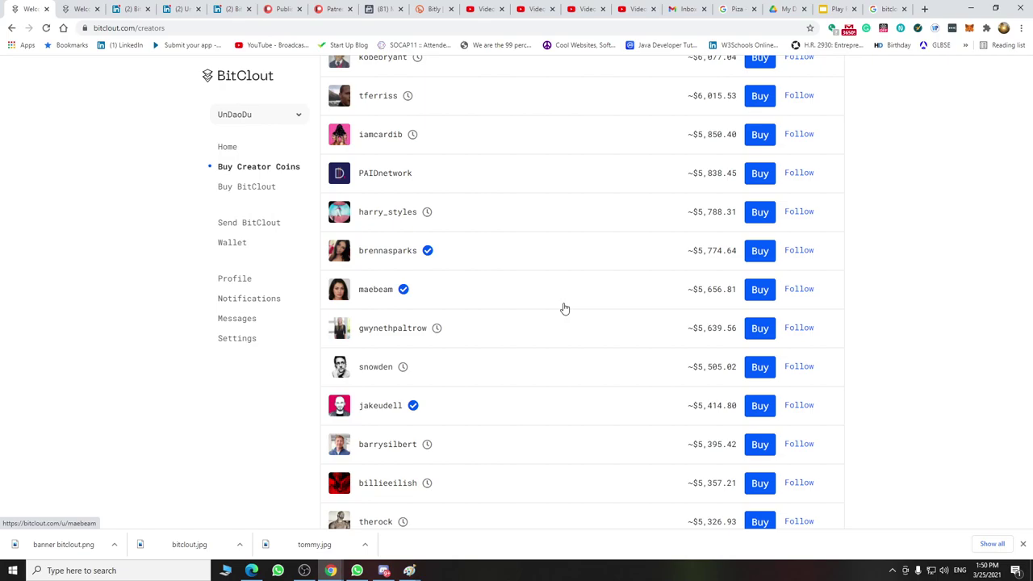
scroll(565, 309, down, 10)
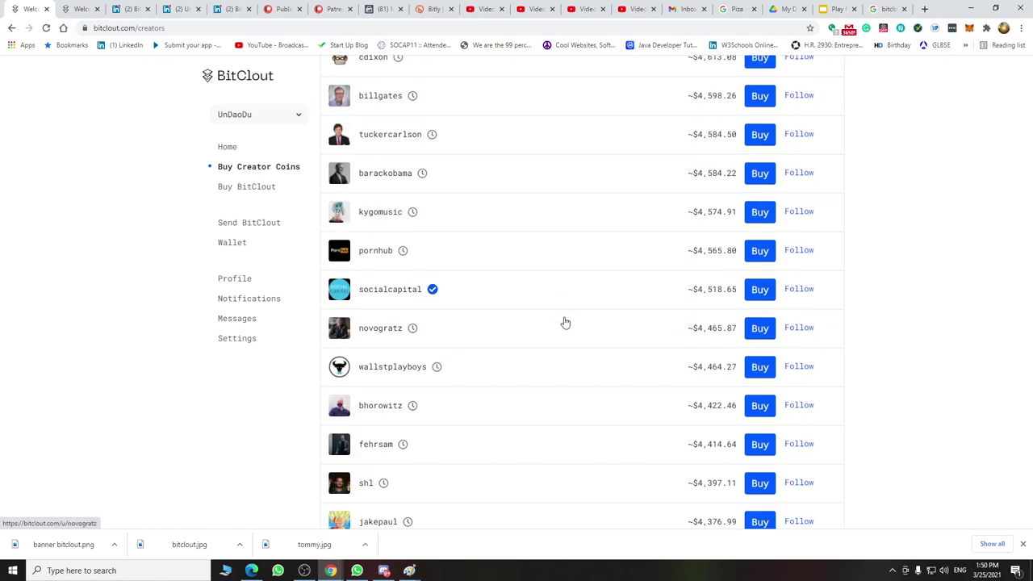
scroll(565, 322, down, 2)
scroll(564, 323, down, 12)
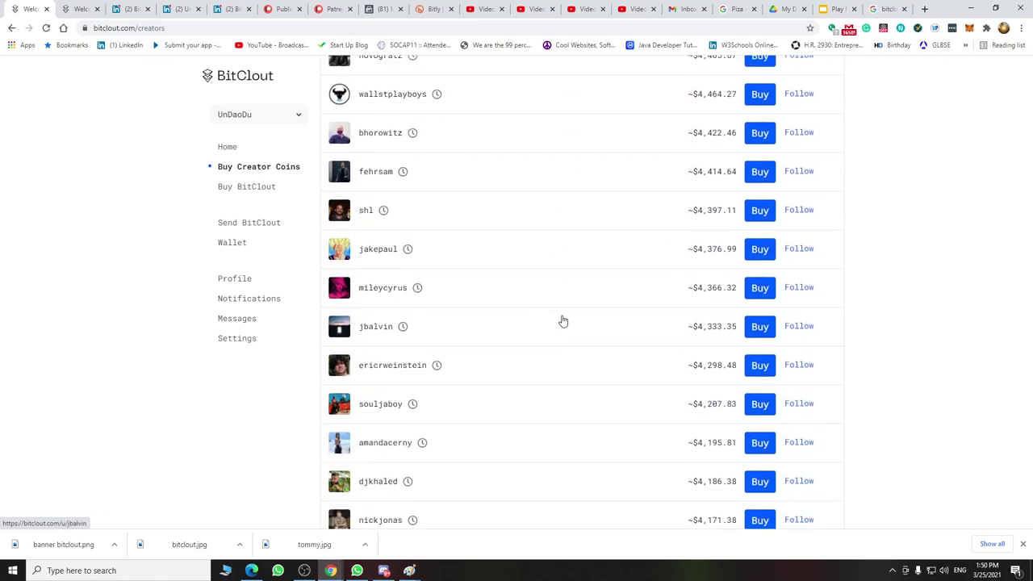
scroll(564, 322, down, 20)
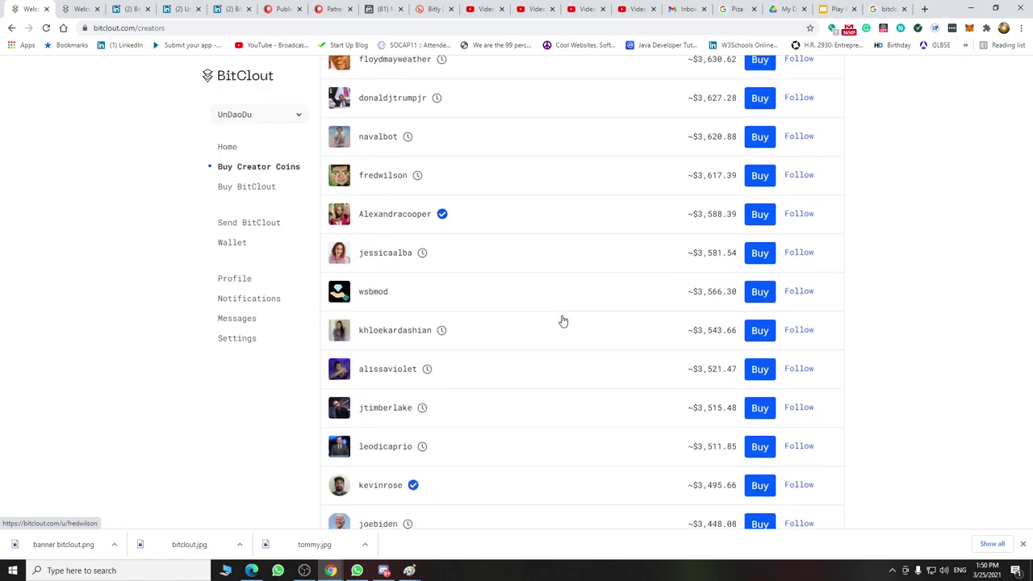
scroll(565, 326, down, 13)
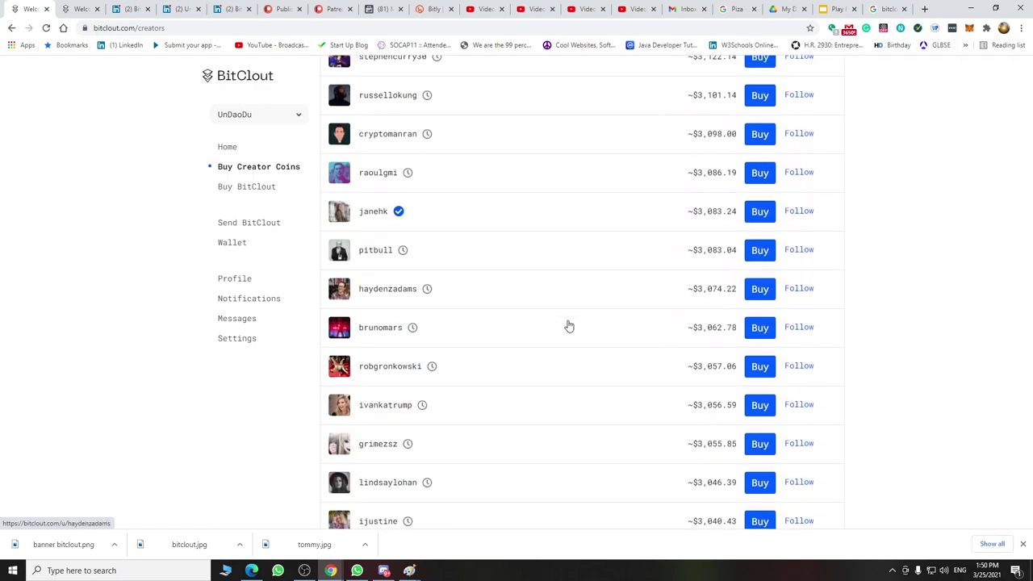
click(799, 367)
scroll(596, 399, down, 2)
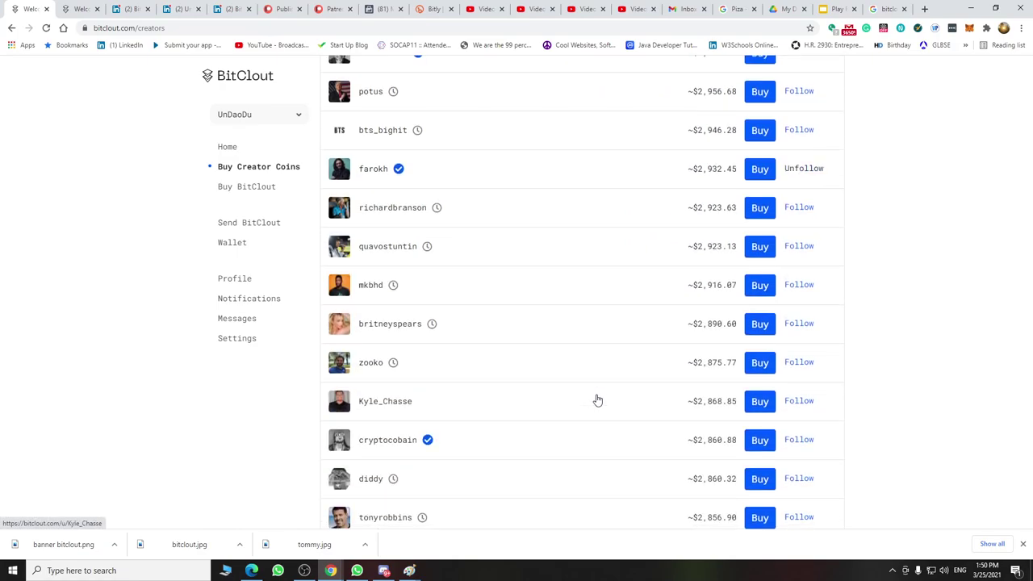
scroll(596, 395, down, 2)
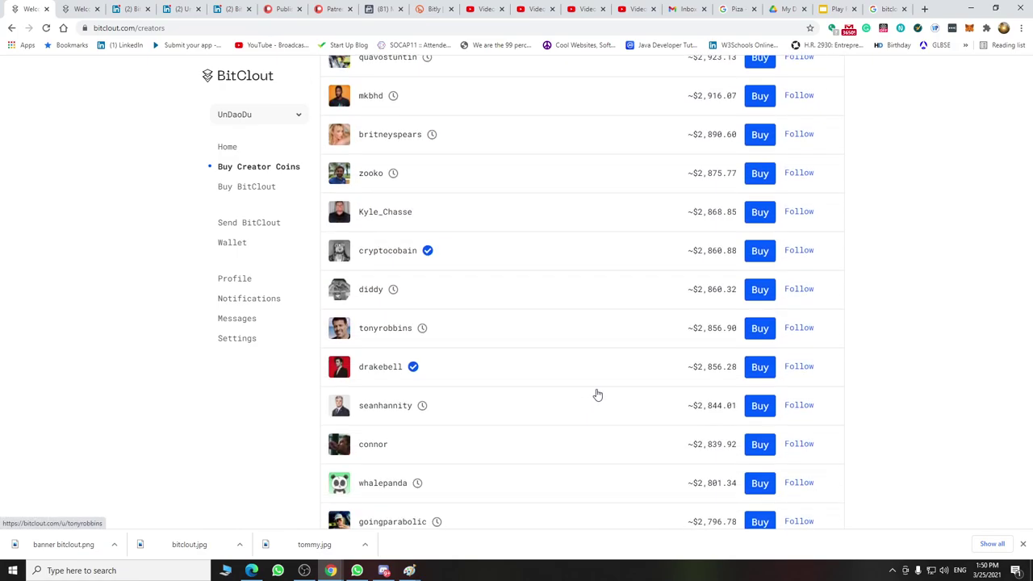
click(802, 368)
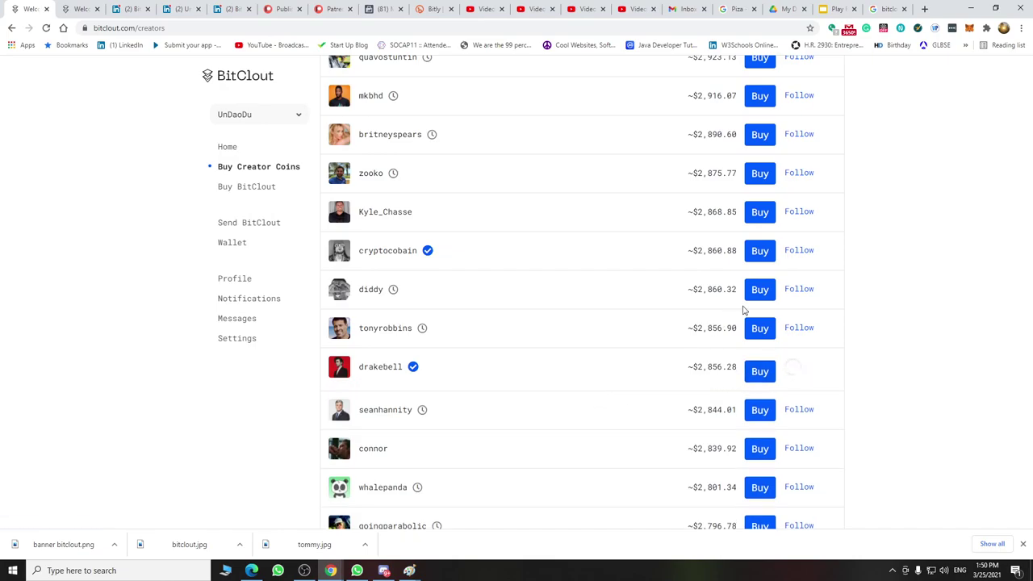
click(800, 252)
- Scroll further down to follow cyantist, then scroll back up the list
scroll(638, 337, down, 10)
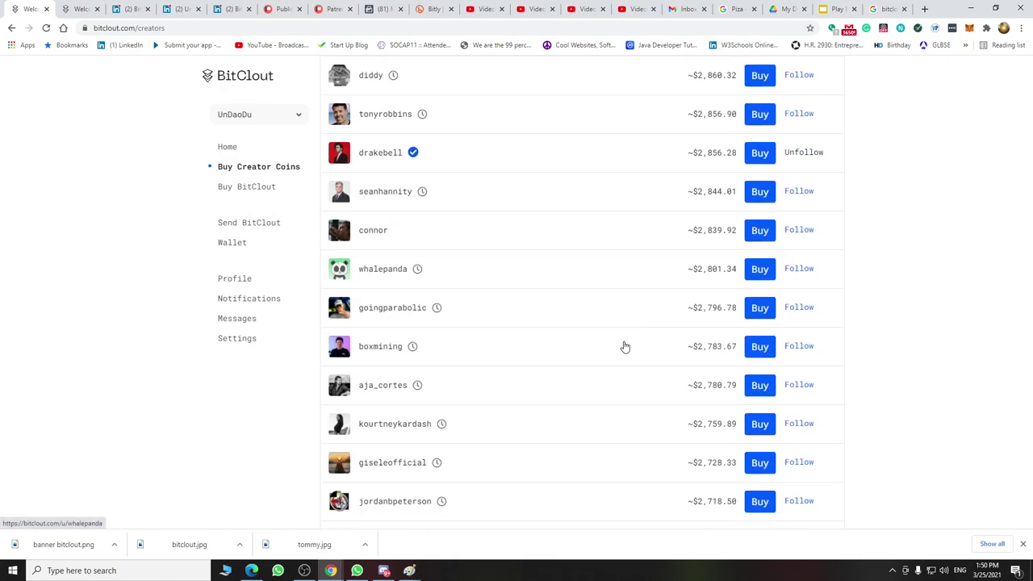
scroll(625, 347, down, 20)
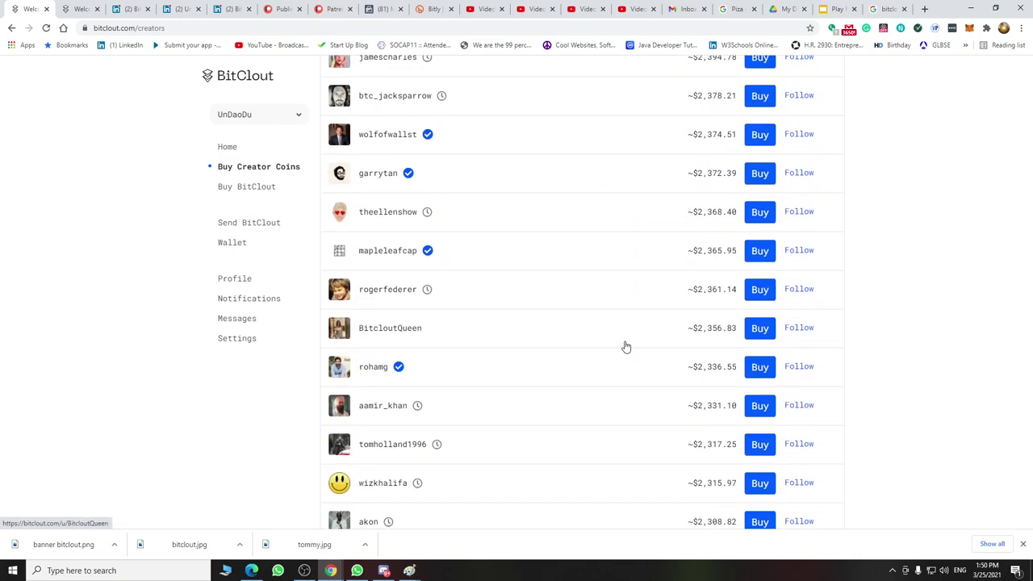
scroll(625, 346, down, 5)
scroll(625, 347, down, 5)
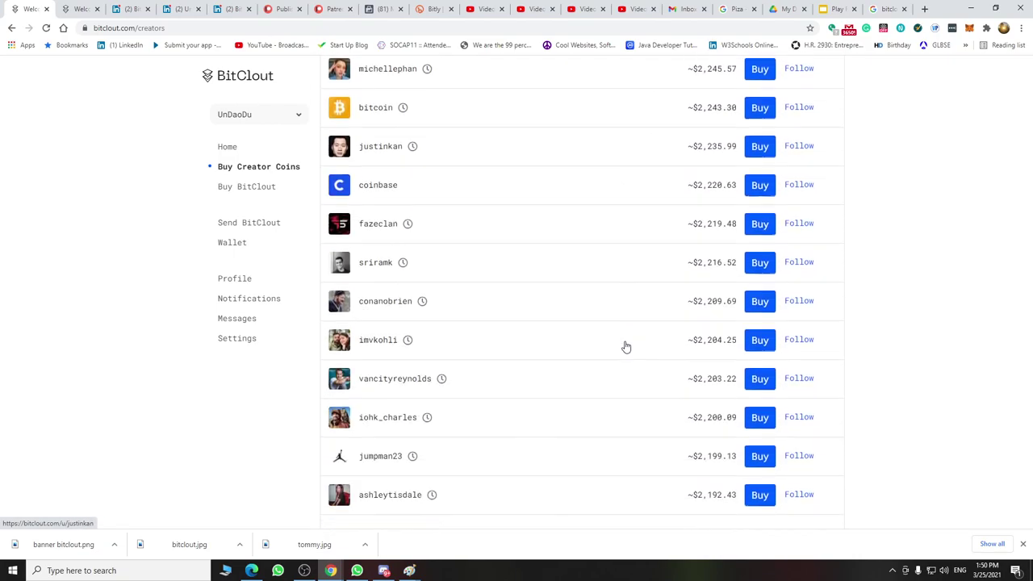
scroll(629, 379, down, 15)
scroll(621, 385, down, 2)
scroll(620, 385, down, 6)
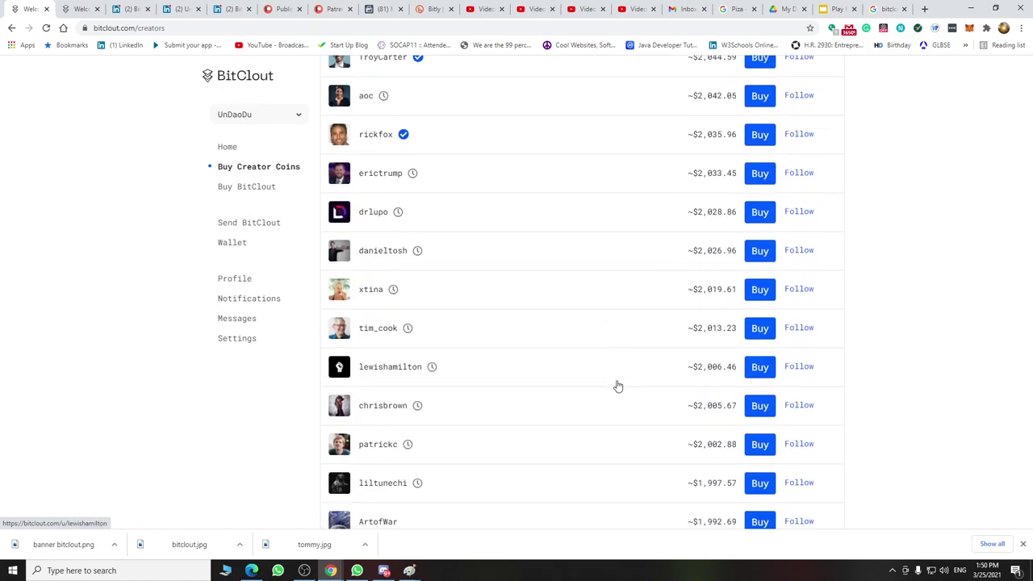
scroll(617, 386, down, 12)
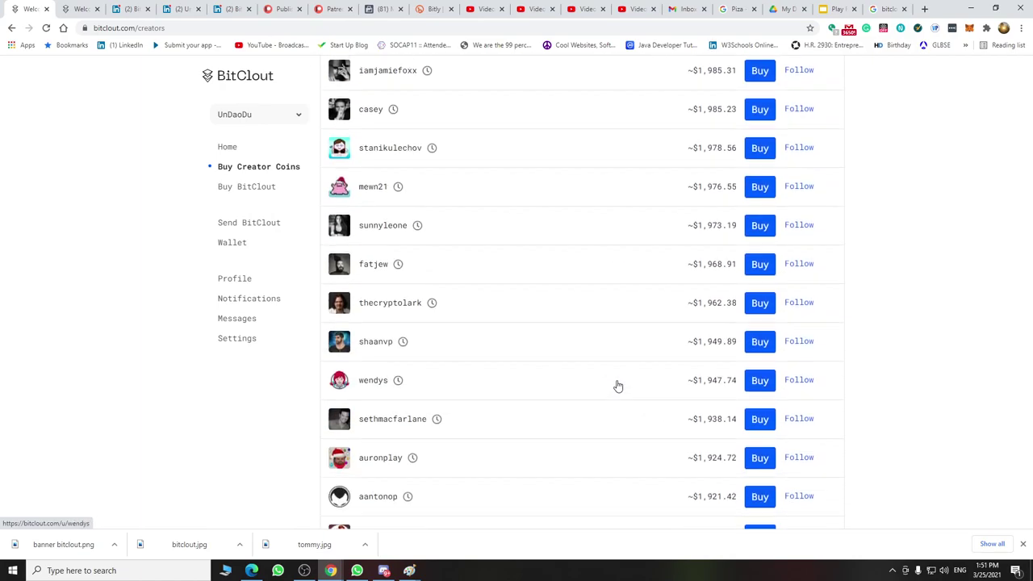
scroll(617, 387, down, 9)
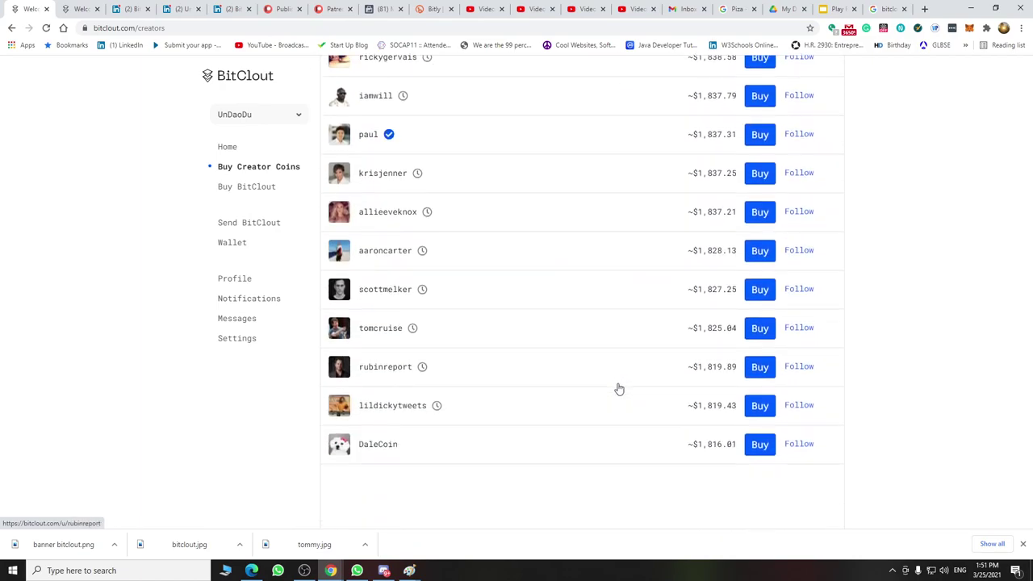
scroll(619, 388, down, 11)
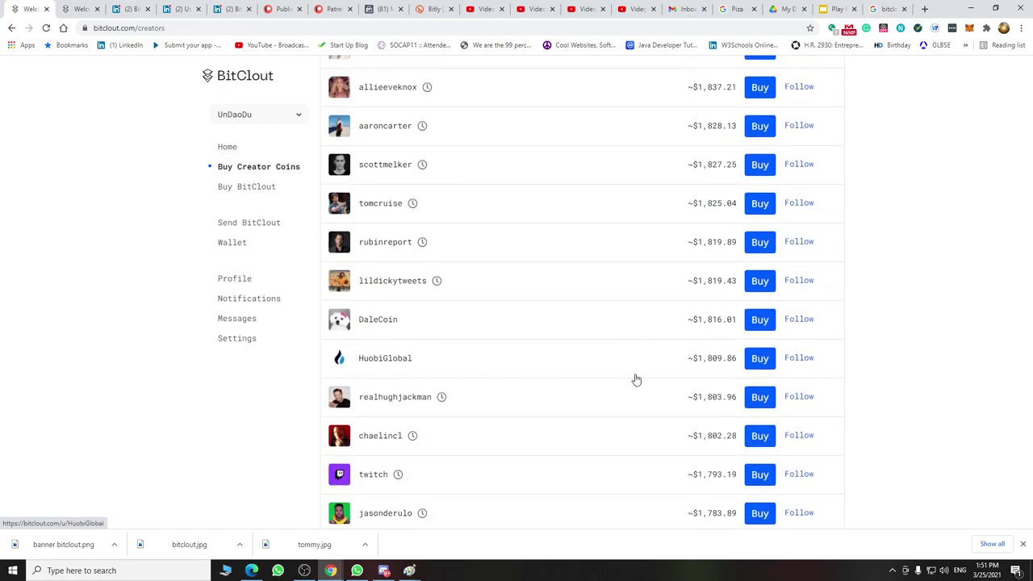
scroll(636, 379, down, 16)
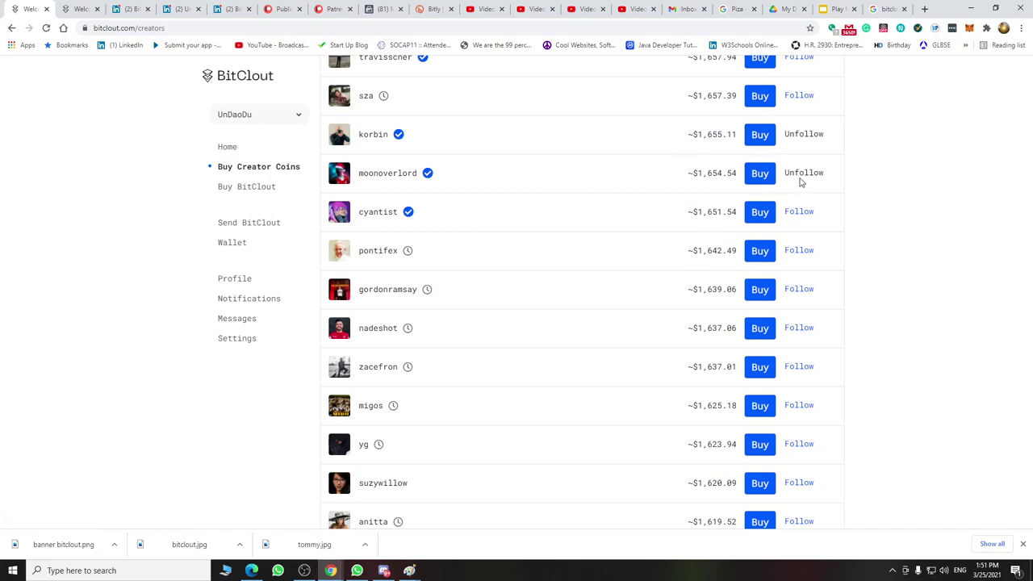
click(795, 213)
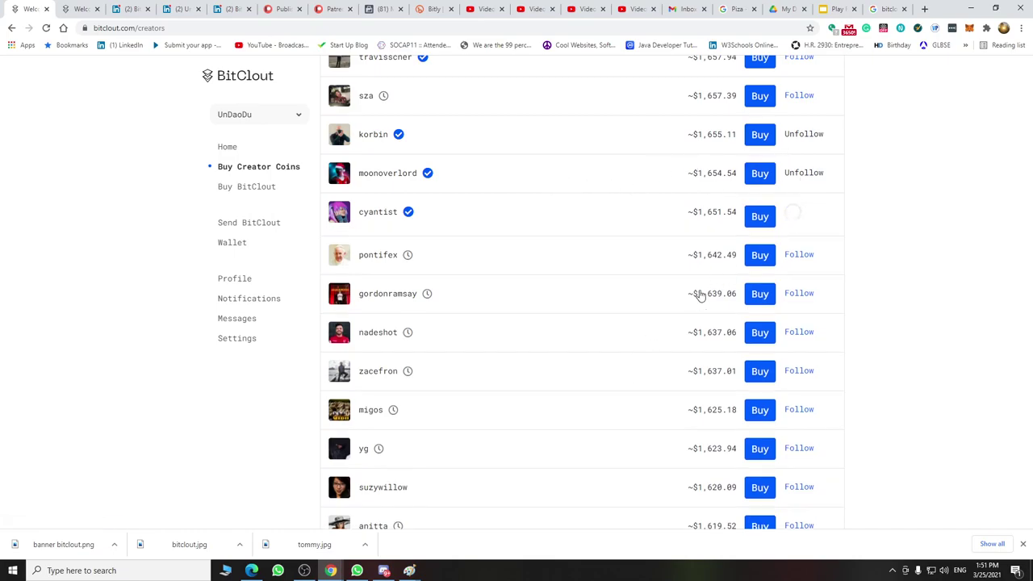
scroll(614, 362, down, 12)
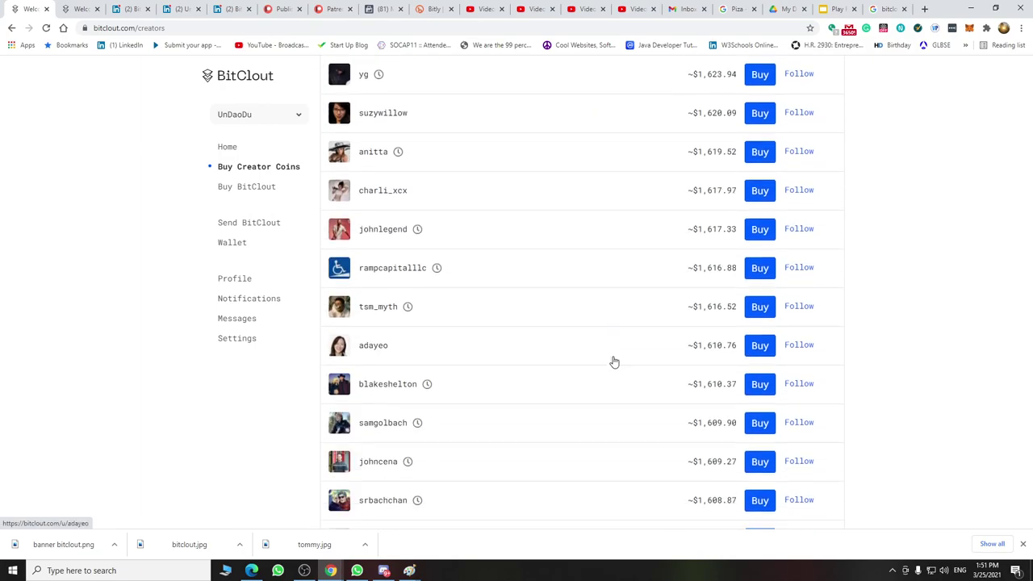
scroll(614, 362, up, 3)
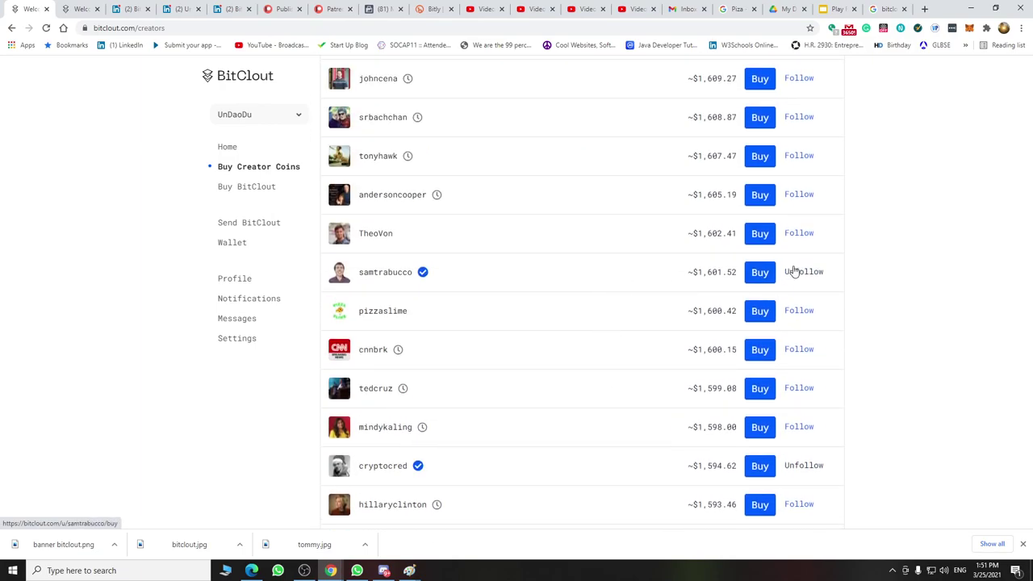
scroll(620, 320, up, 1)
scroll(620, 320, up, 5)
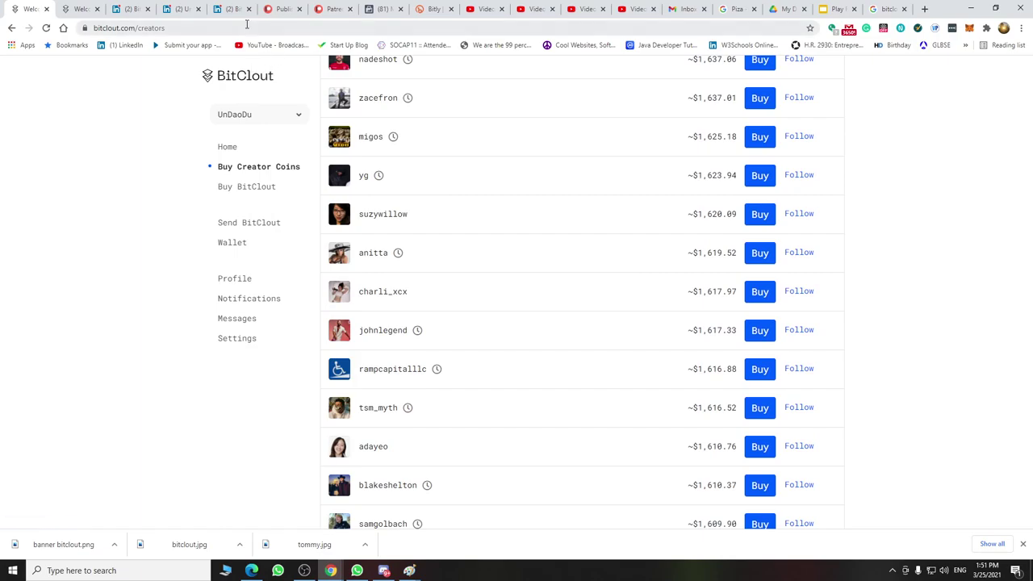
scroll(238, 117, up, 3)
scroll(238, 117, up, 3)
- Return to UnDaoDu's profile tab and reload it via Messages and Notifications, showing 16 followers
click(81, 9)
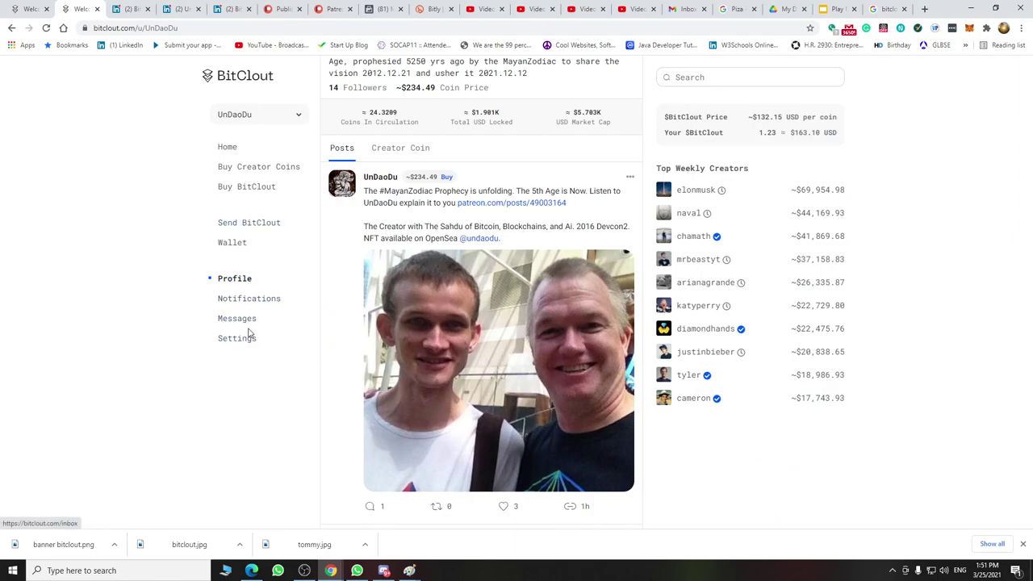
scroll(246, 286, up, 2)
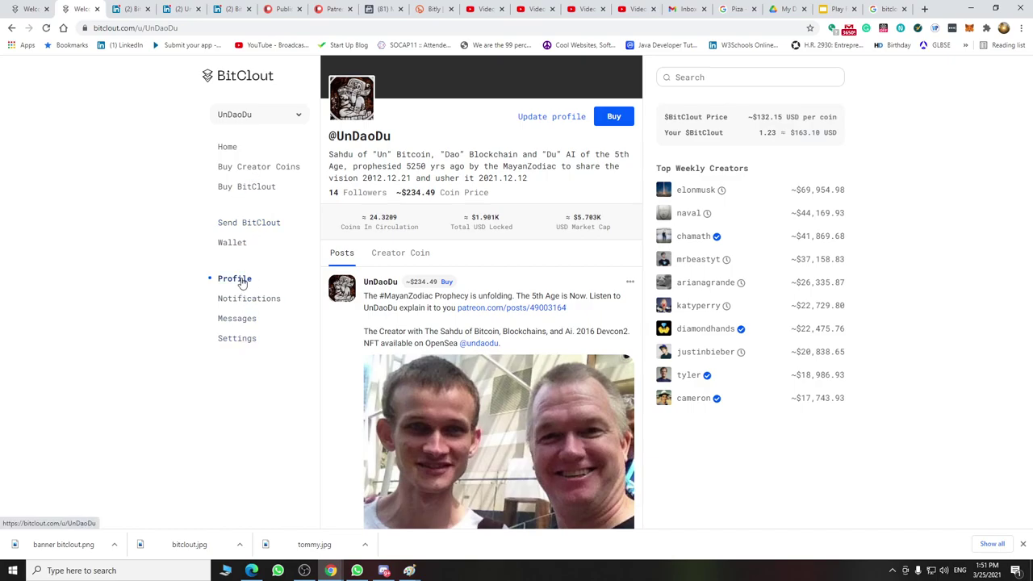
scroll(538, 196, down, 5)
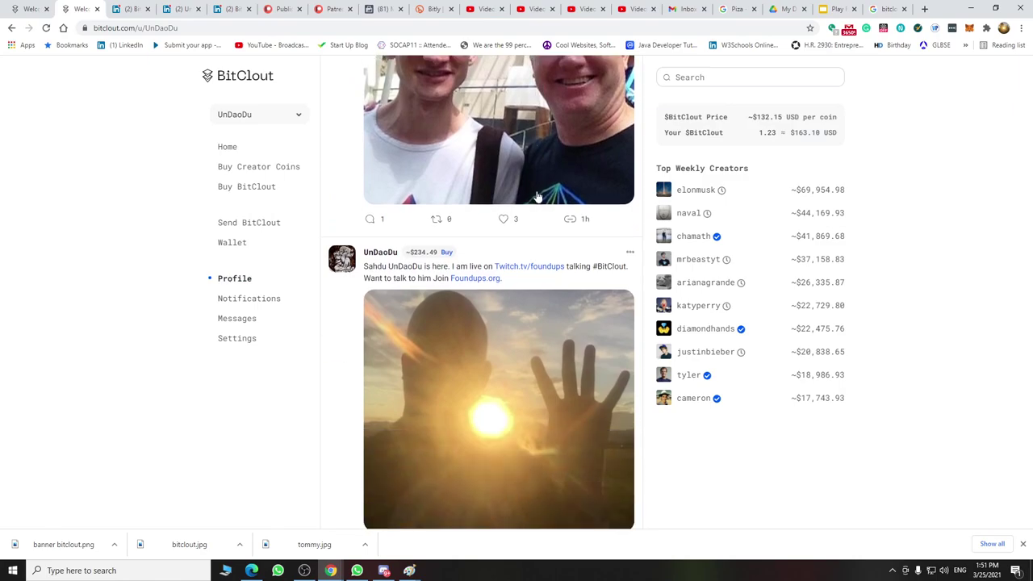
scroll(538, 196, up, 5)
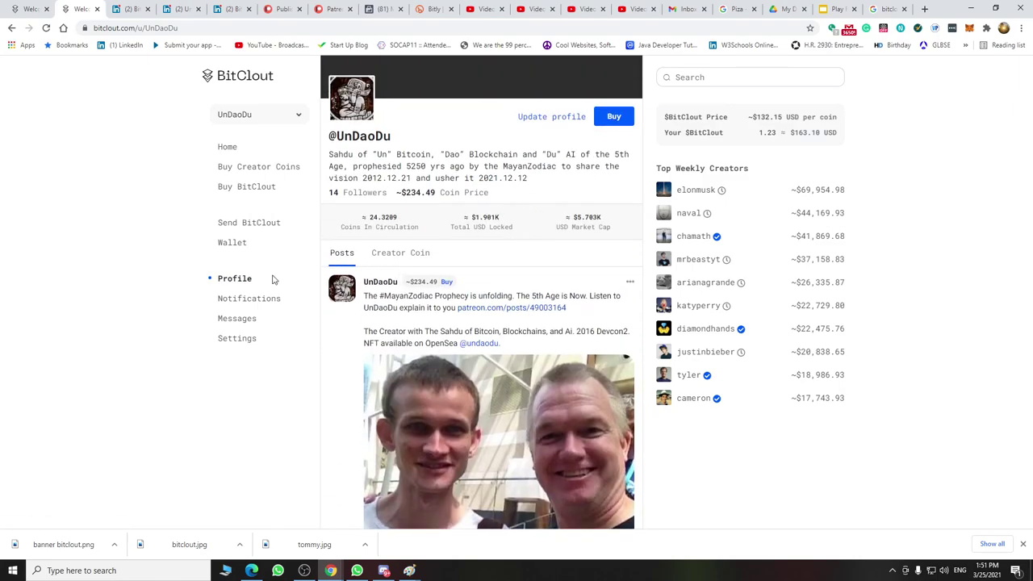
click(249, 323)
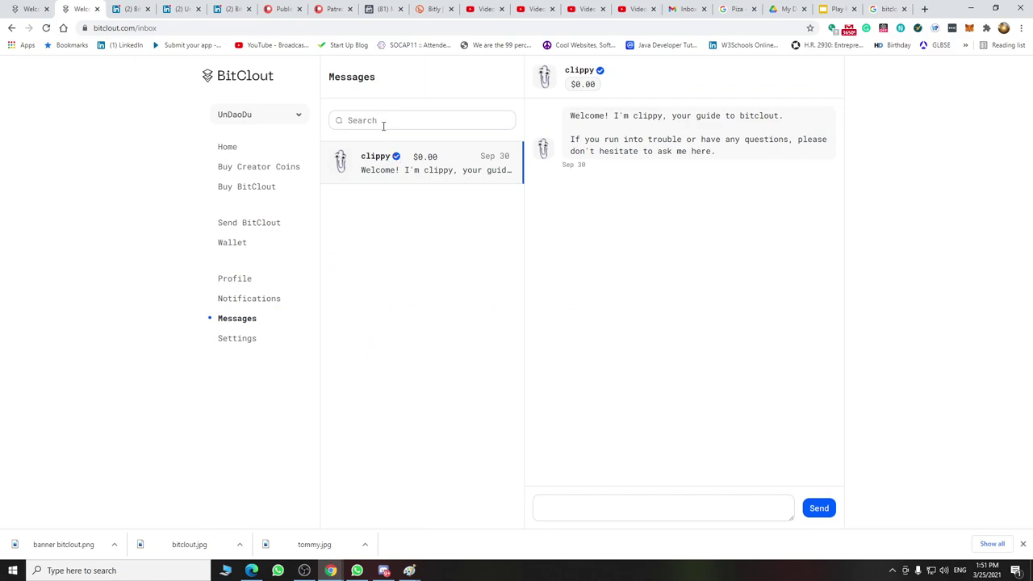
click(246, 299)
click(242, 279)
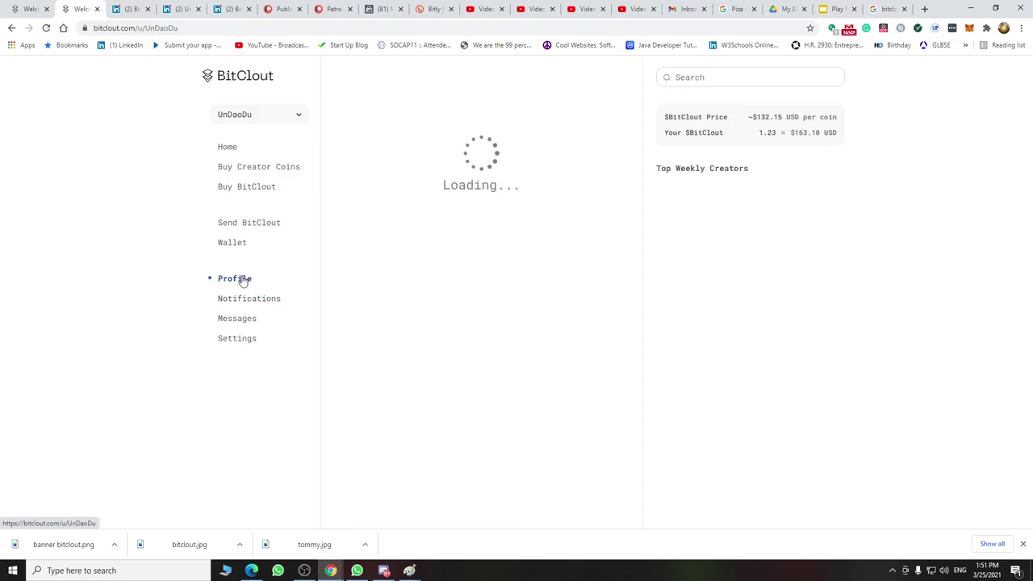
scroll(409, 284, down, 5)
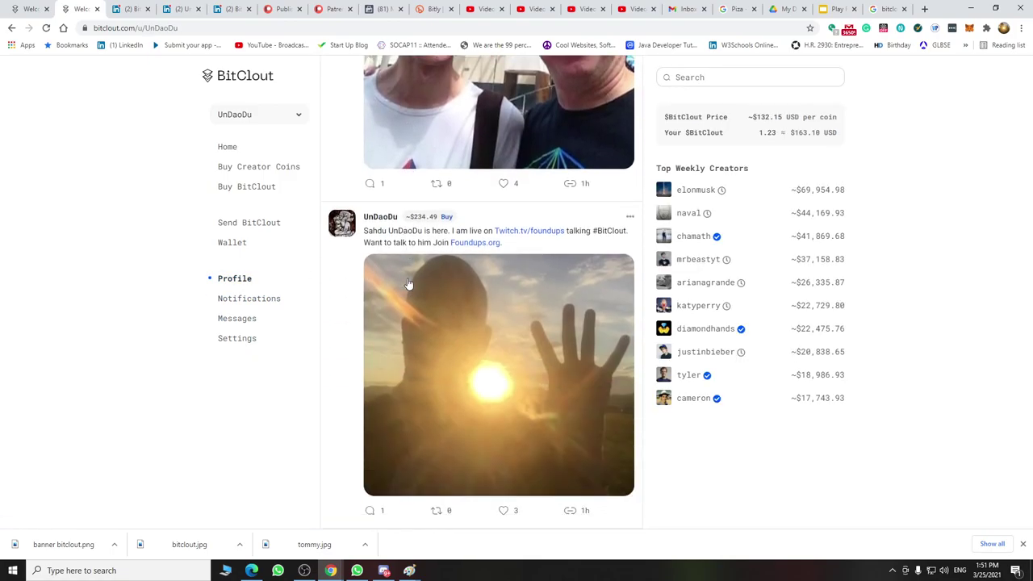
scroll(409, 284, up, 5)
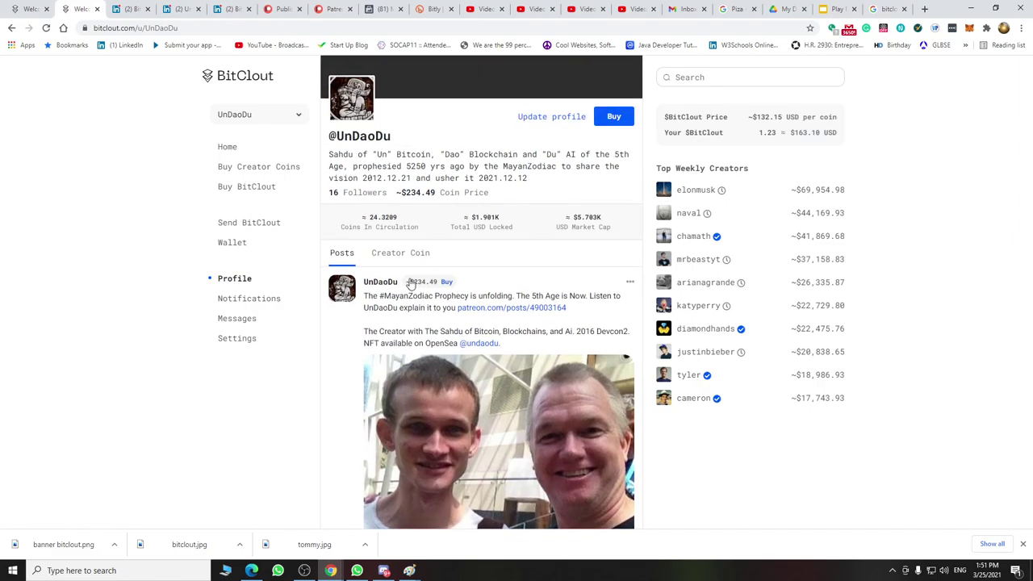
click(349, 258)
scroll(387, 274, down, 5)
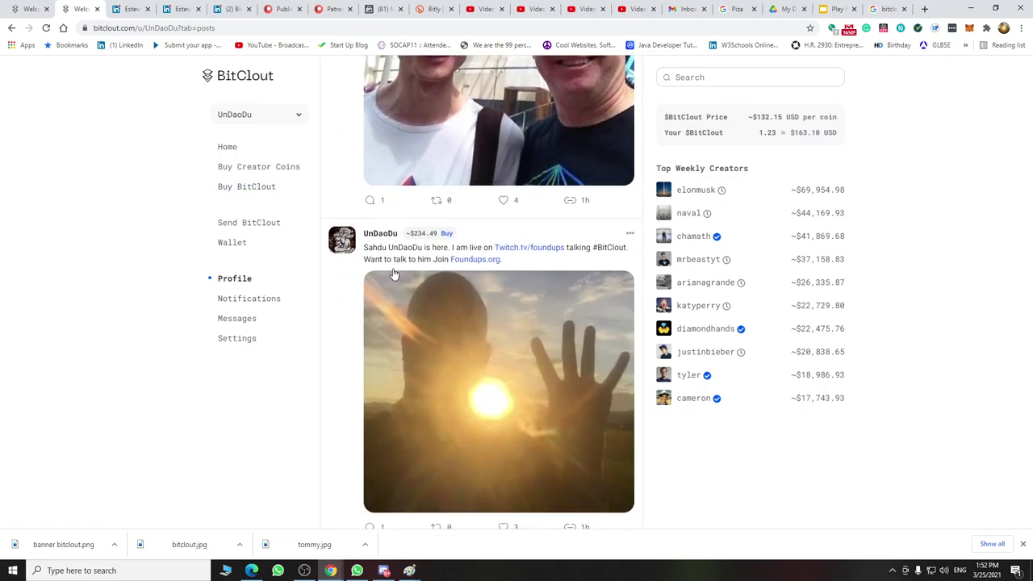
scroll(394, 274, up, 3)
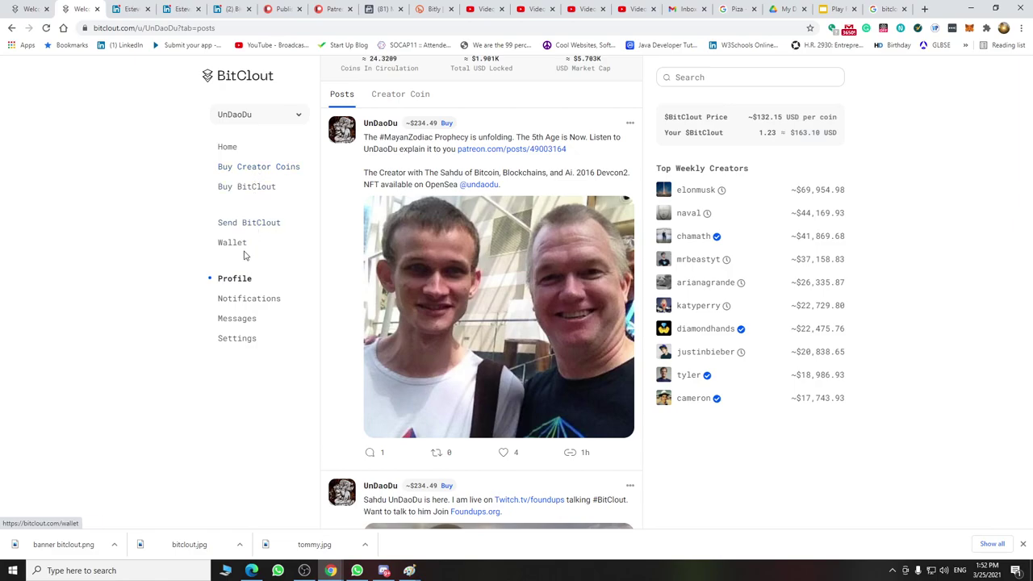
click(247, 299)
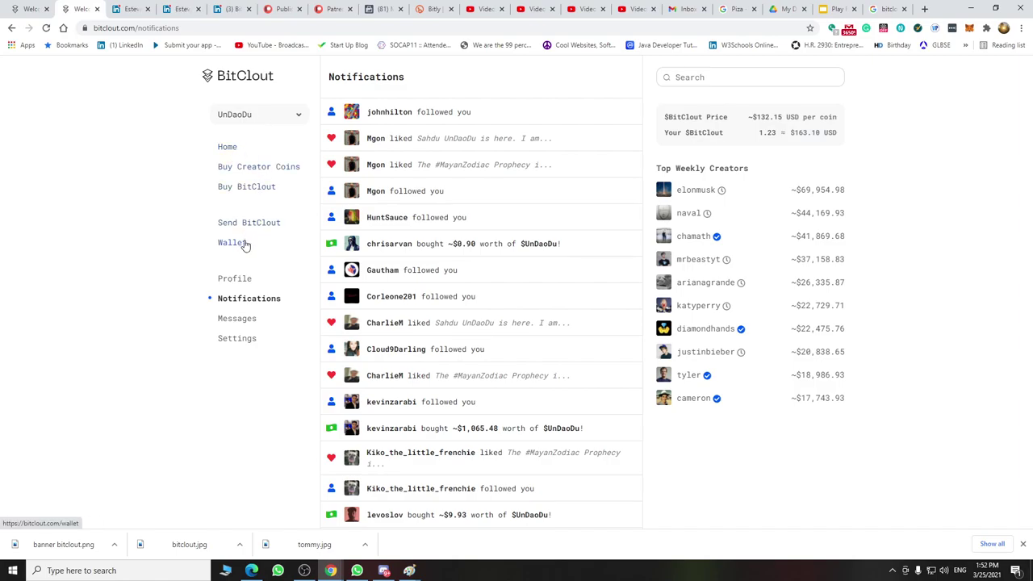
click(240, 282)
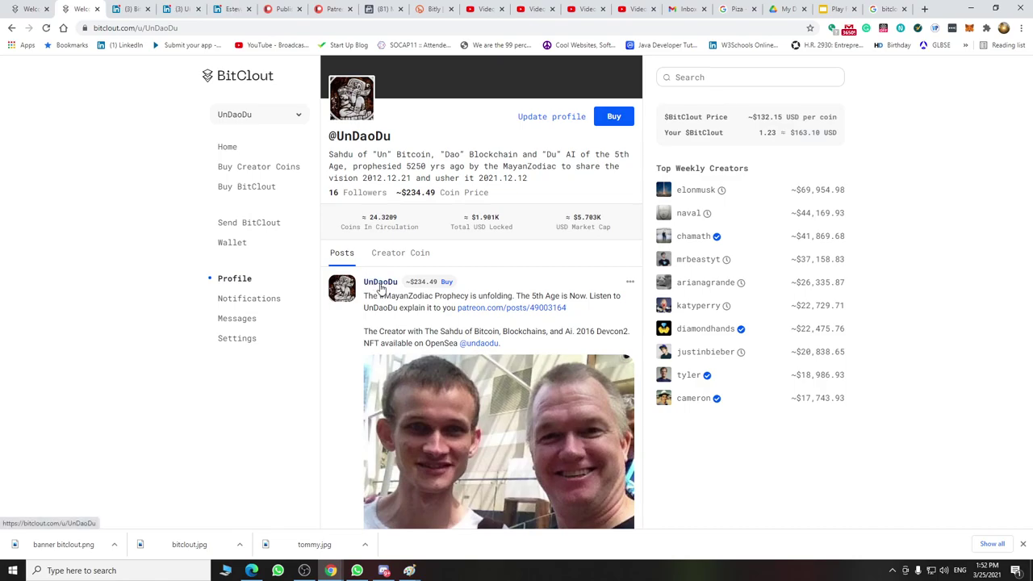
scroll(388, 291, down, 3)
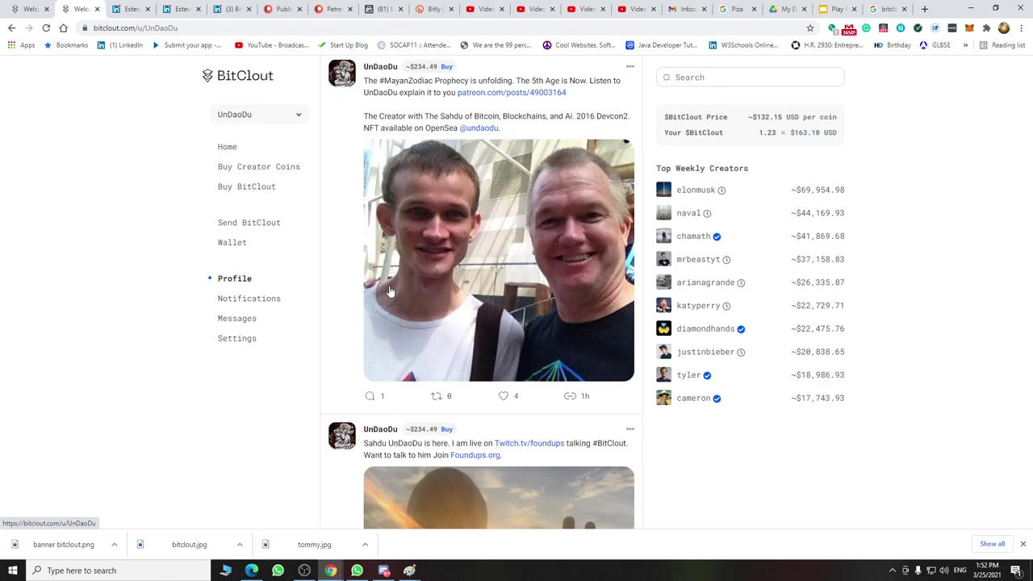
scroll(389, 290, down, 3)
scroll(388, 290, up, 6)
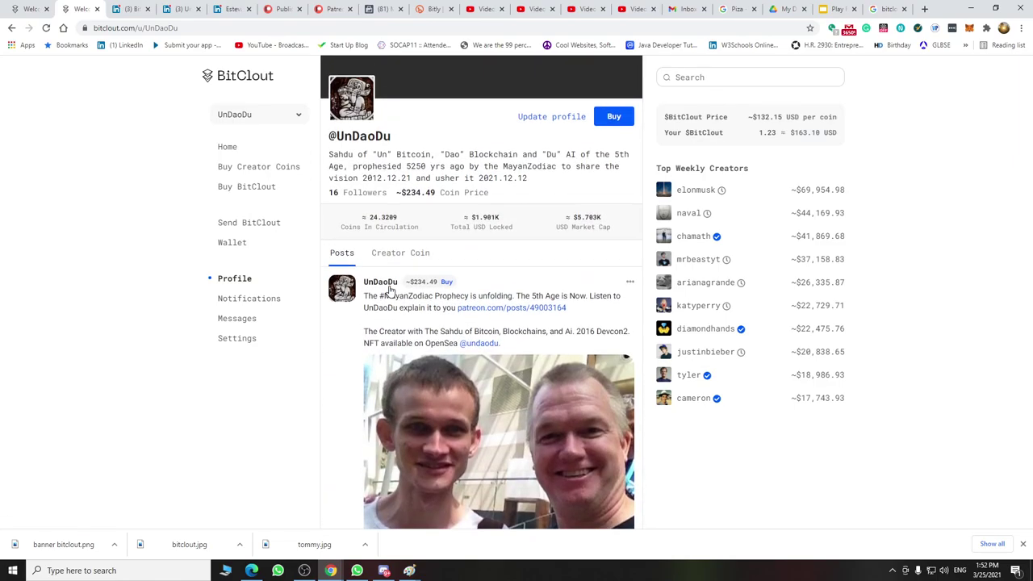
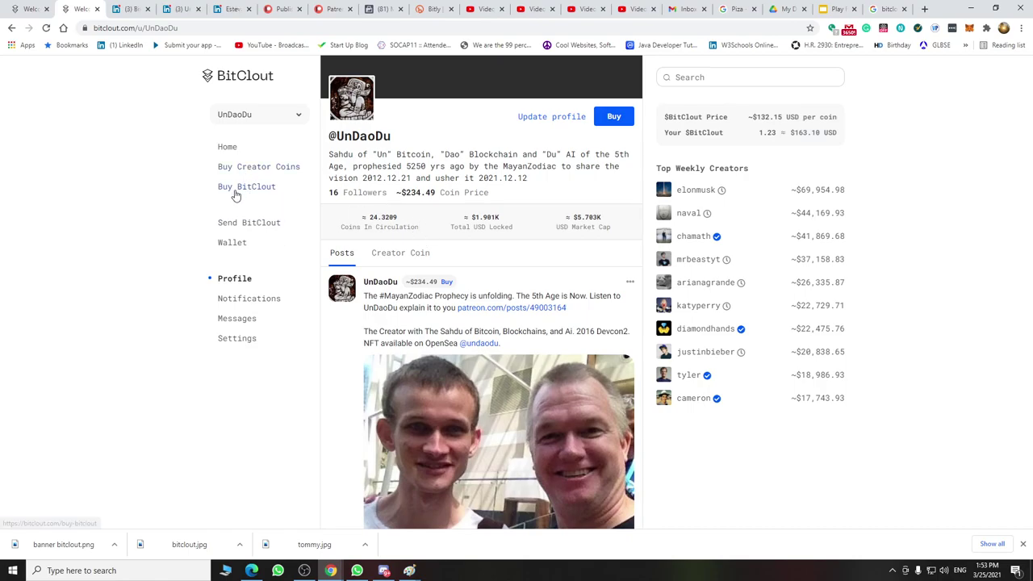
- Start a Home-feed post with the pasted LinkedIn group link and attach banner bitclout2
click(231, 150)
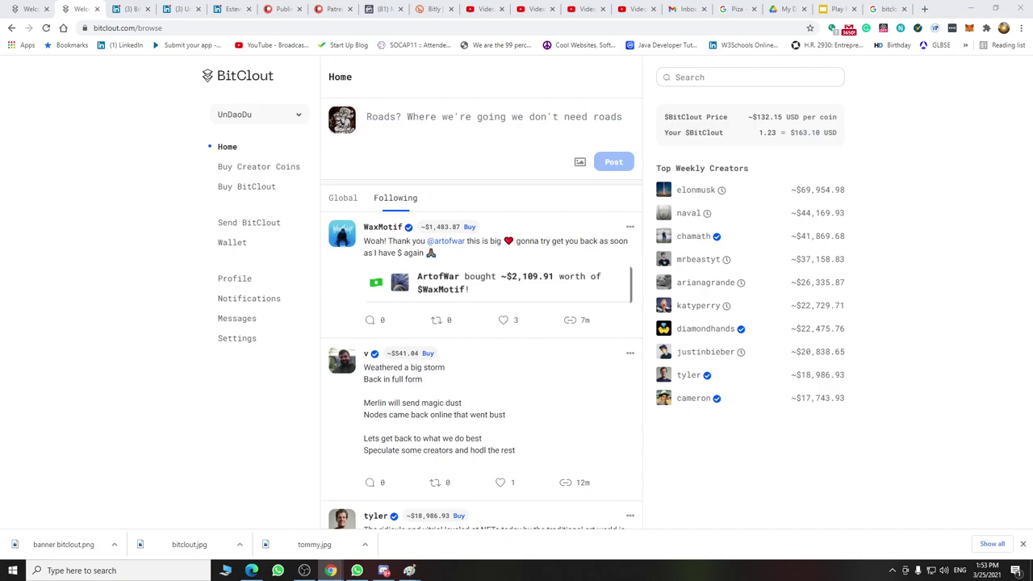
click(380, 119)
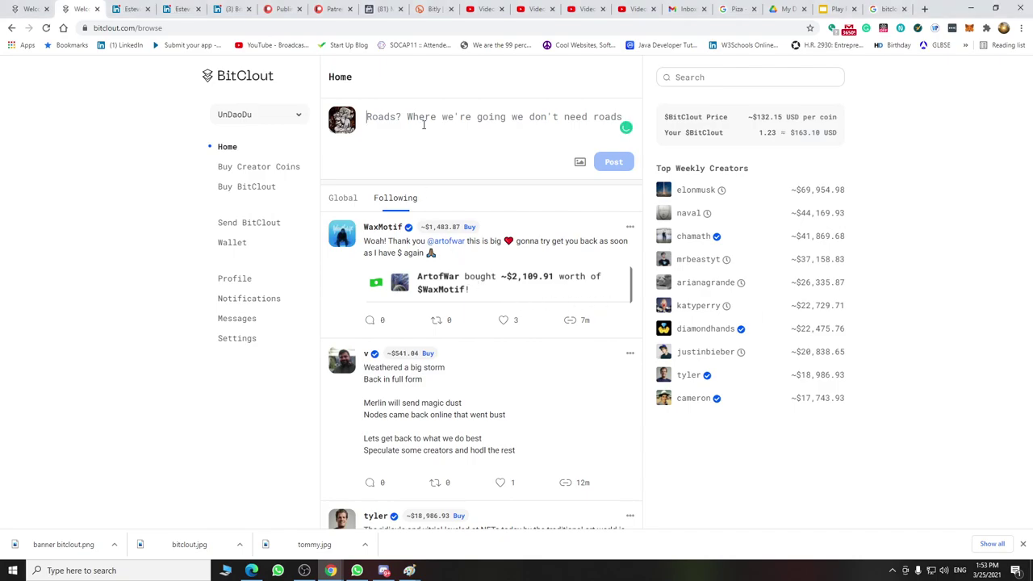
text(https://www.linkedin.com/groups/6729915/)
click(578, 163)
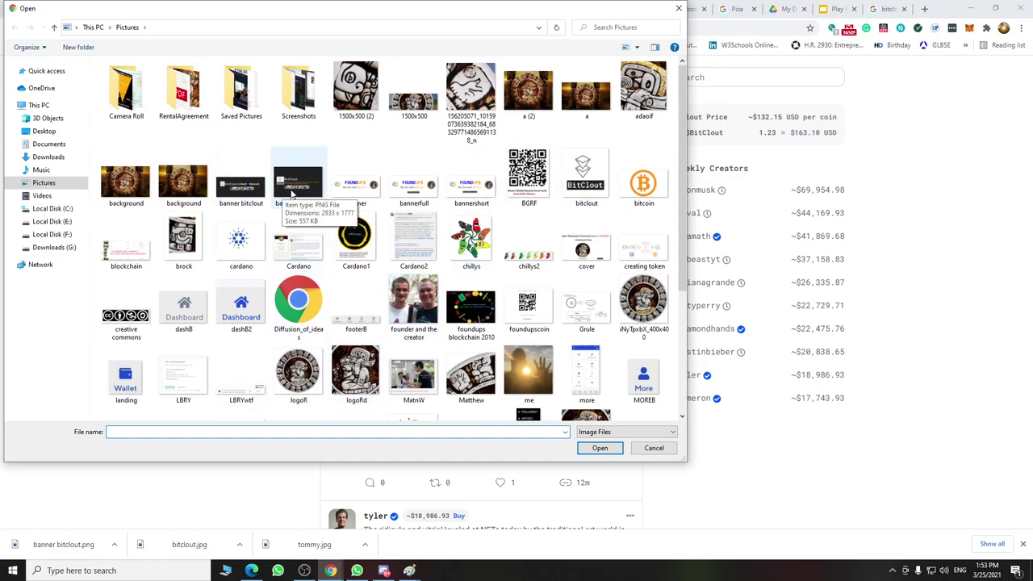
double_click(294, 194)
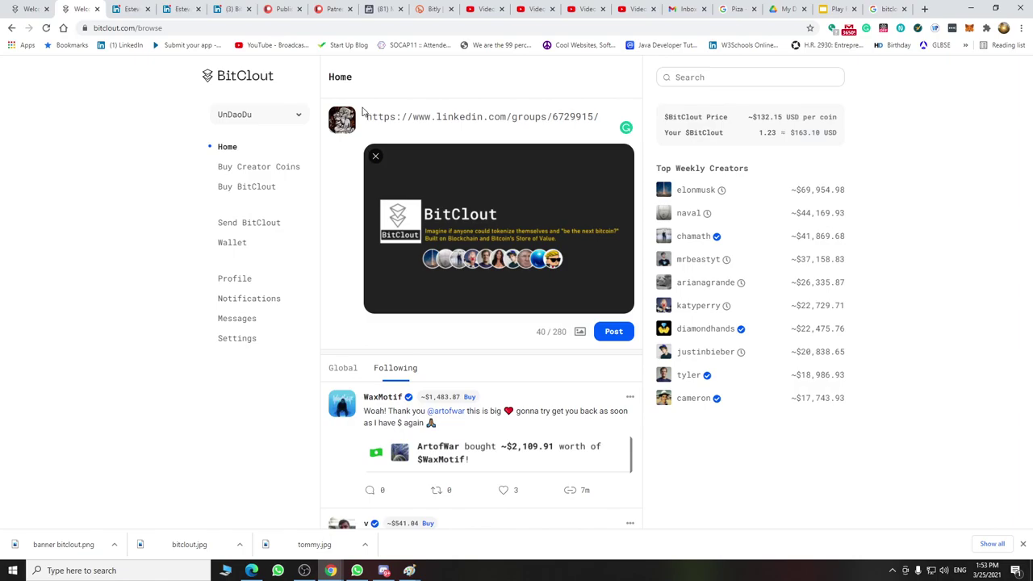
- Type a first caption draft, 'Launched the LinkedIn', ahead of the group link
text(Launched trhe)
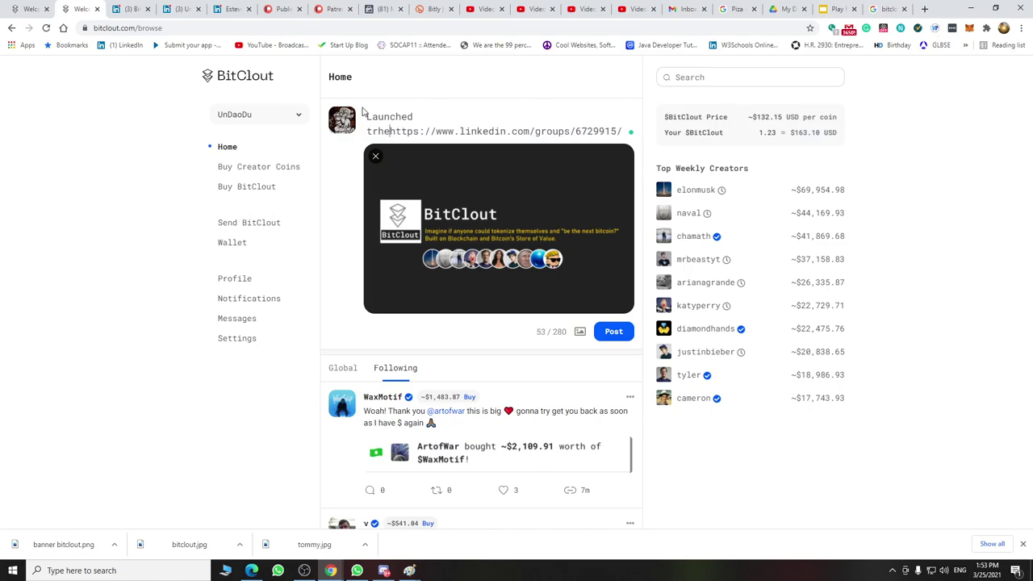
key(BackSpace)
key(BackSpace)
key(BackSpace)
key(BackSpace)
key(BackSpace)
text(the )
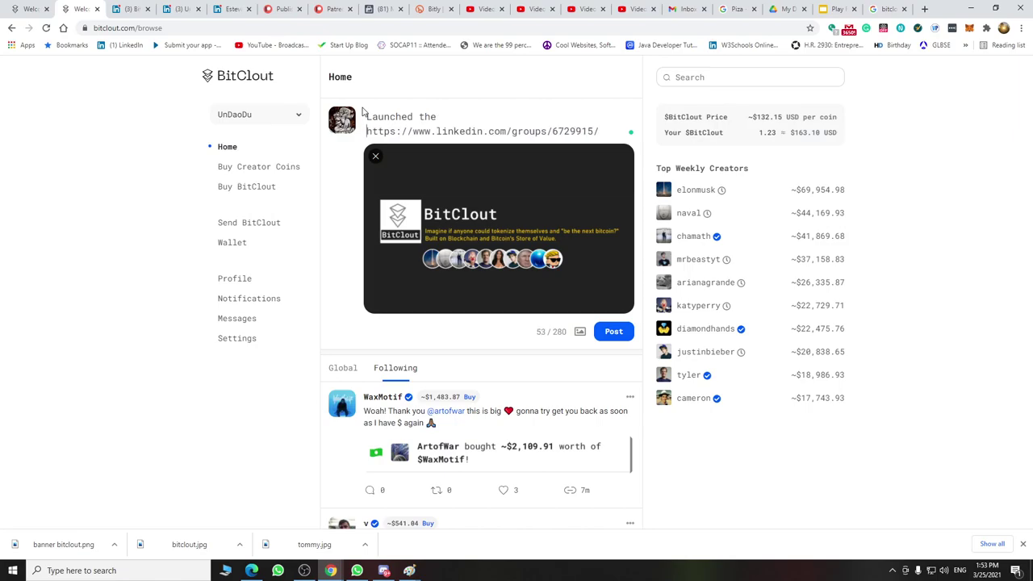
text(Link)
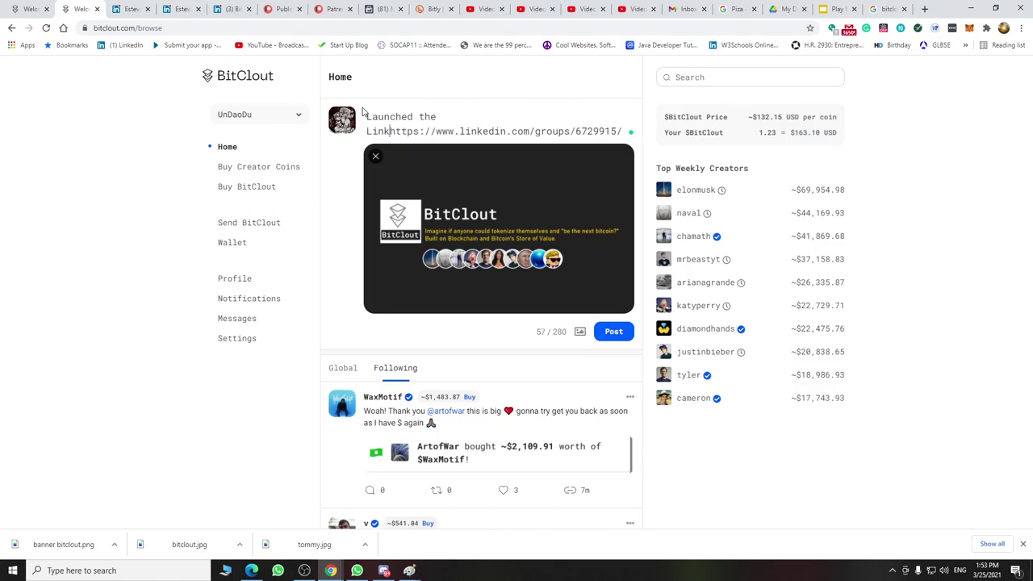
text(edIn)
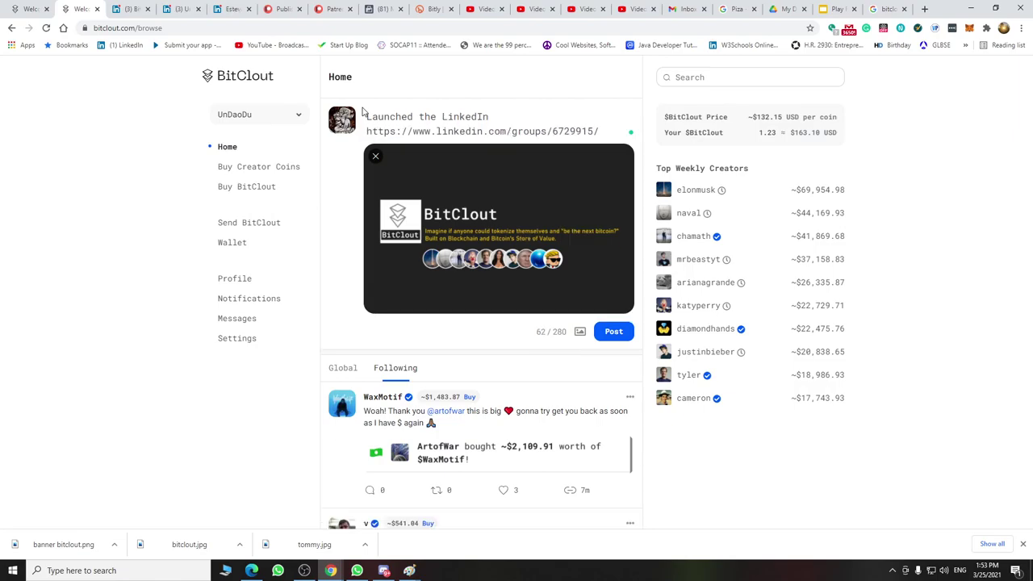
click(487, 117)
- Rework the caption so it reads 'Join the BitClout LinkedIn Group.'
drag(367, 117, 414, 117)
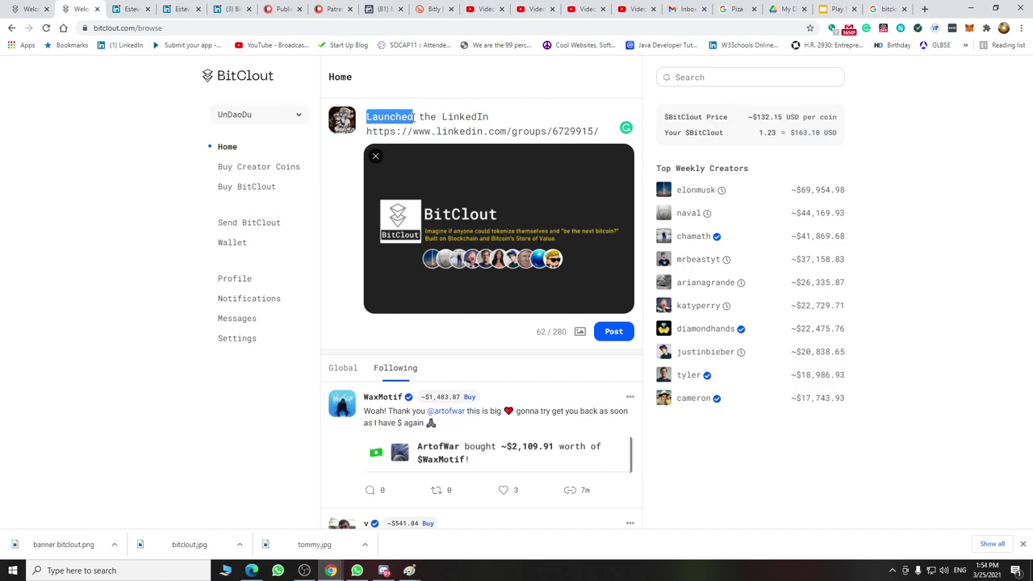
text(Join the)
key(BackSpace)
key(BackSpace)
key(BackSpace)
key(BackSpace)
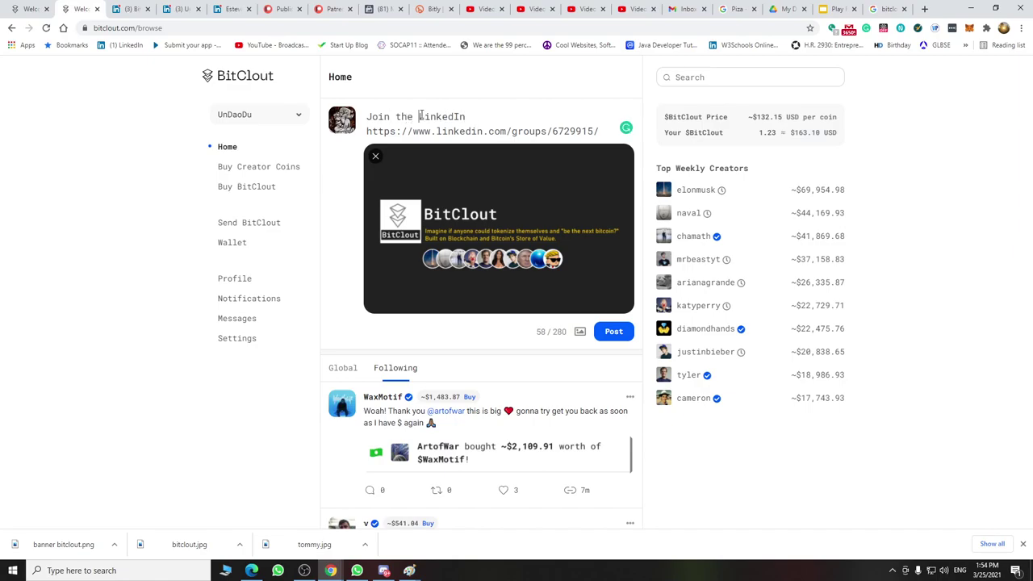
text(BitClout LinkedIn G)
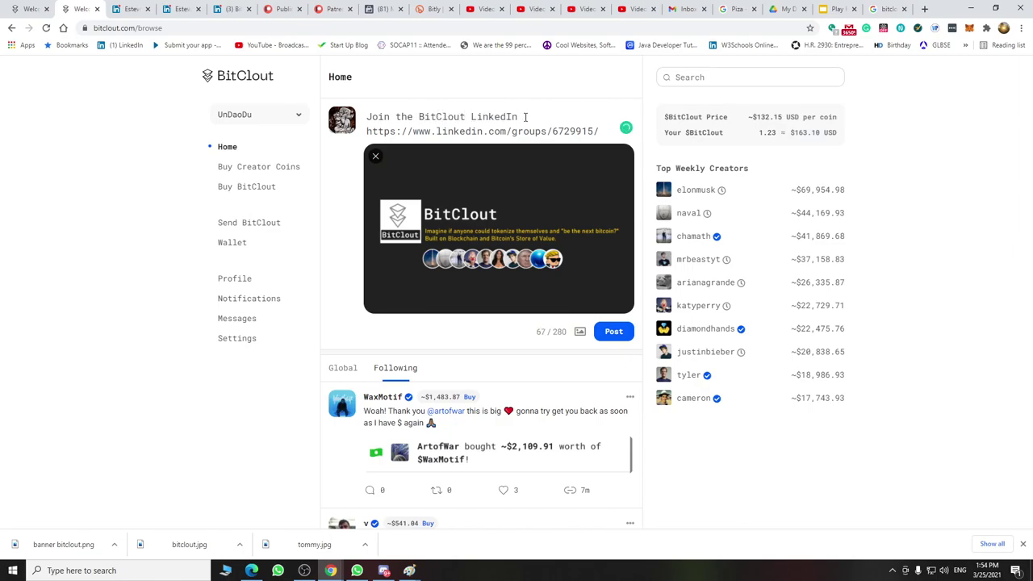
text(roup.)
mouse_move(374, 118)
mouse_down()
mouse_move(415, 118)
mouse_move(368, 118)
mouse_up()
click(415, 118)
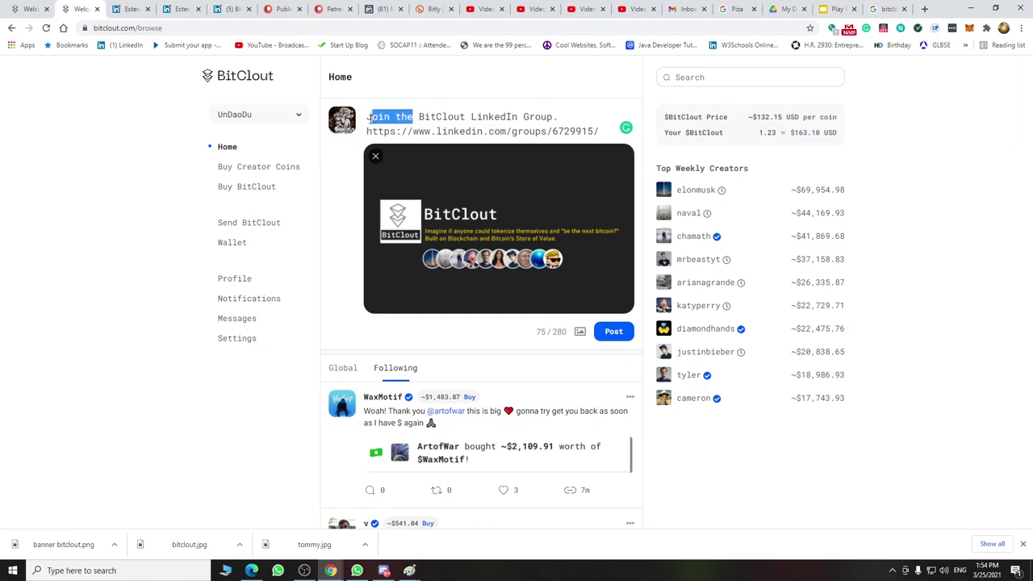
click(556, 117)
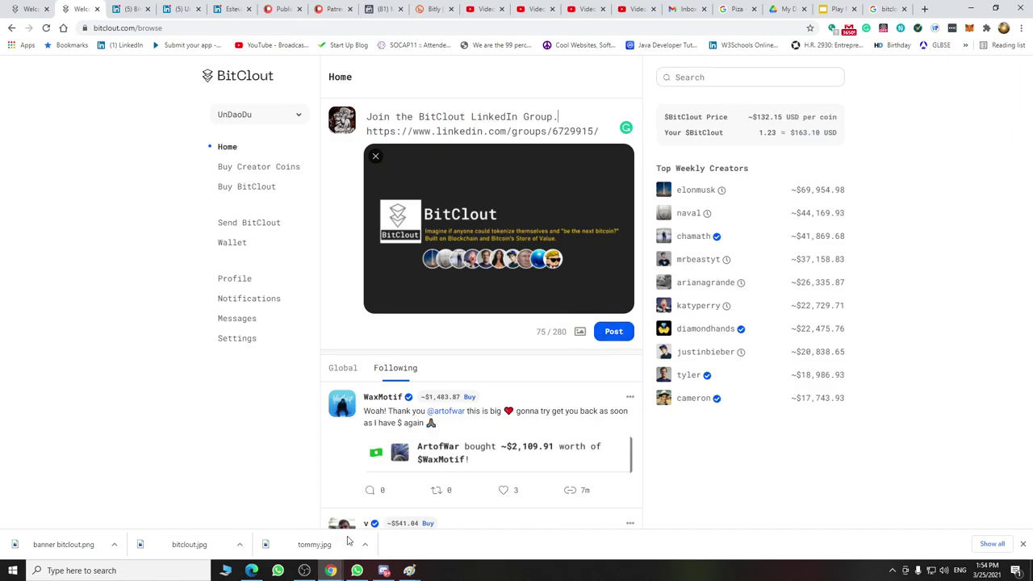
click(885, 9)
- Replace the bitclout search with a Google Images search for linkedin
double_click(207, 67)
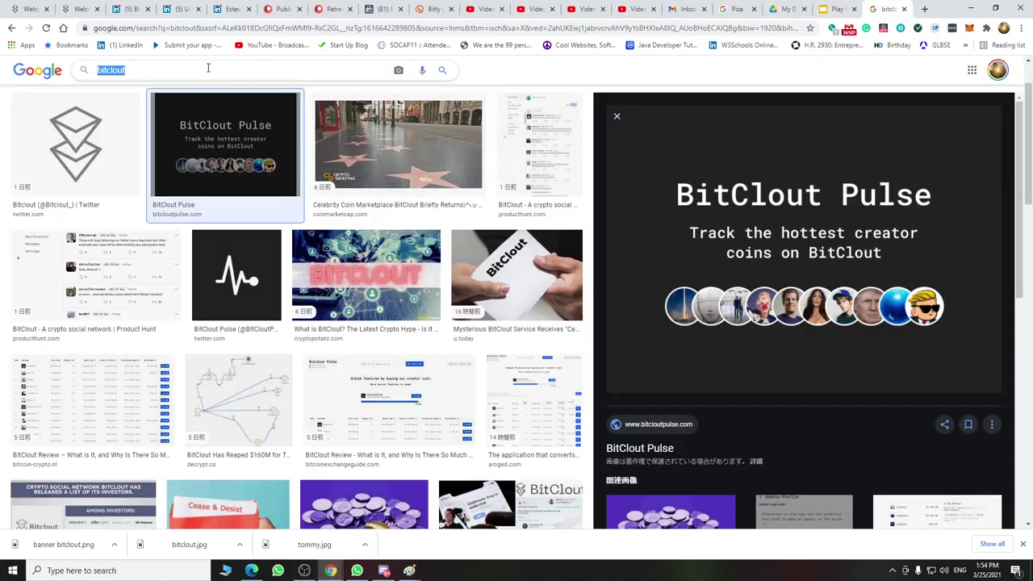
text(Link)
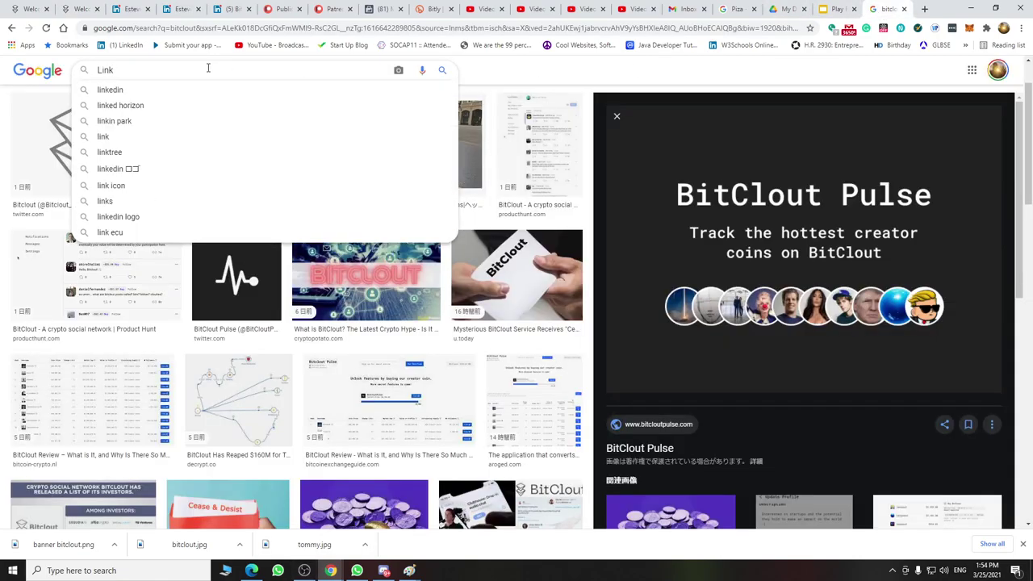
click(100, 89)
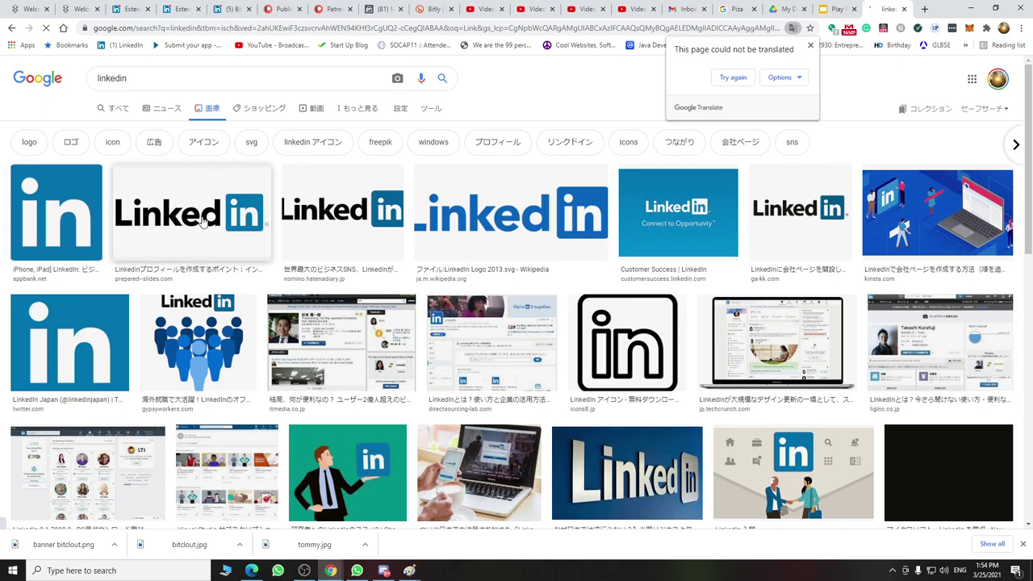
- Save the first LinkedIn logo result to the computer as IN.png
right_click(87, 226)
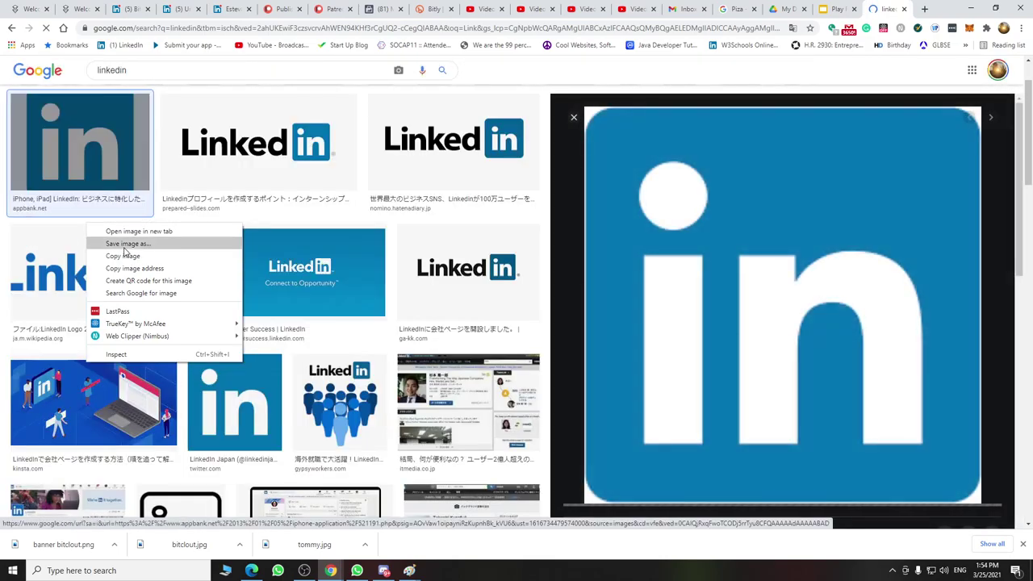
click(127, 244)
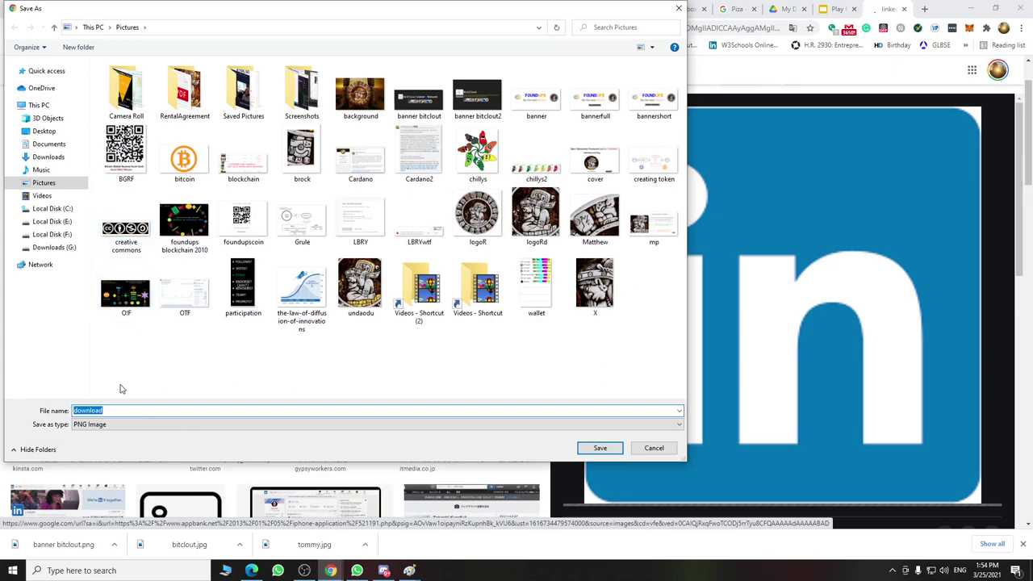
text(IN)
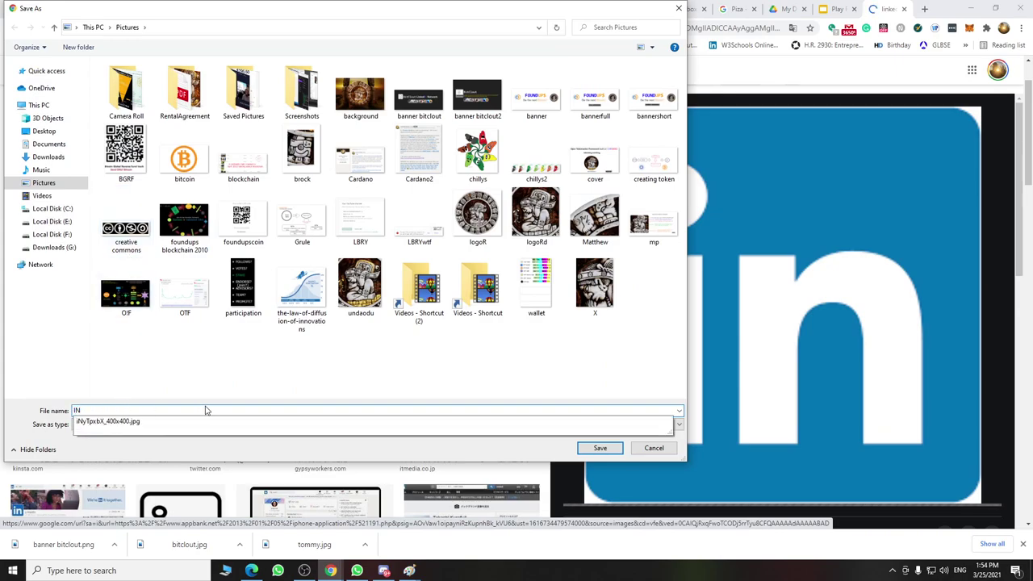
click(598, 448)
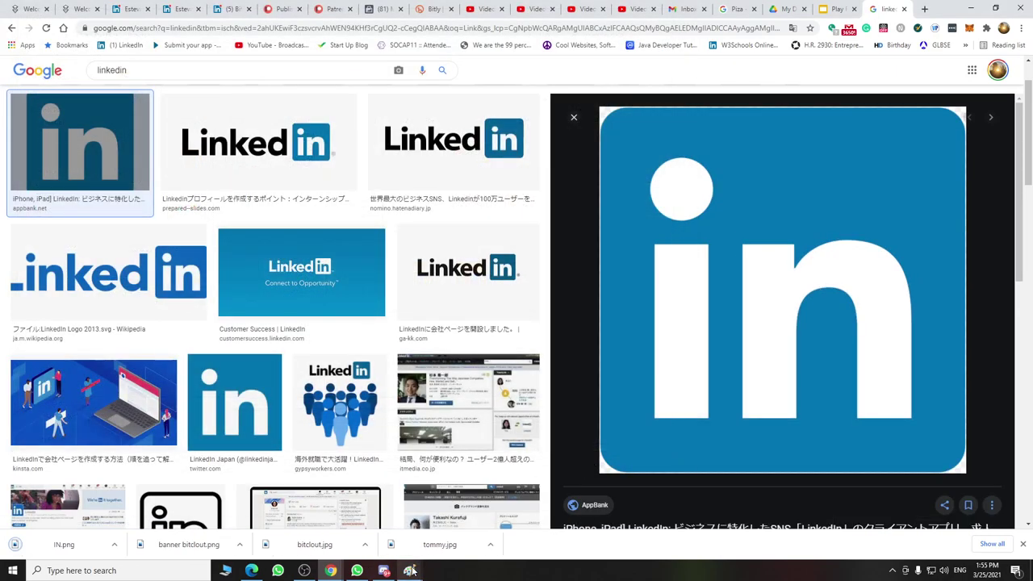
- Start a new Paint picture, discarding unsaved changes to bitclout.jpg
mouse_move(410, 571)
click(348, 526)
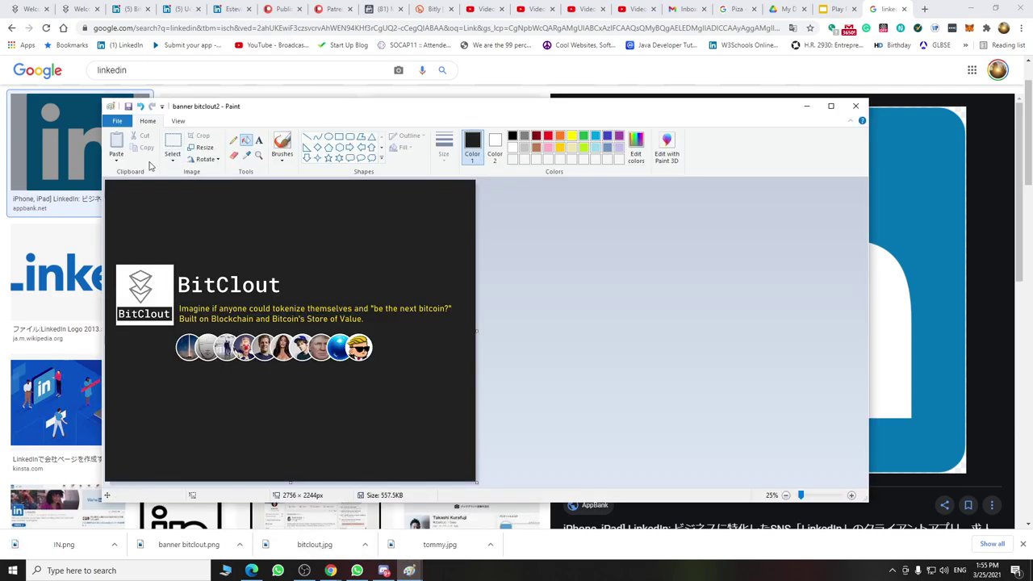
click(410, 570)
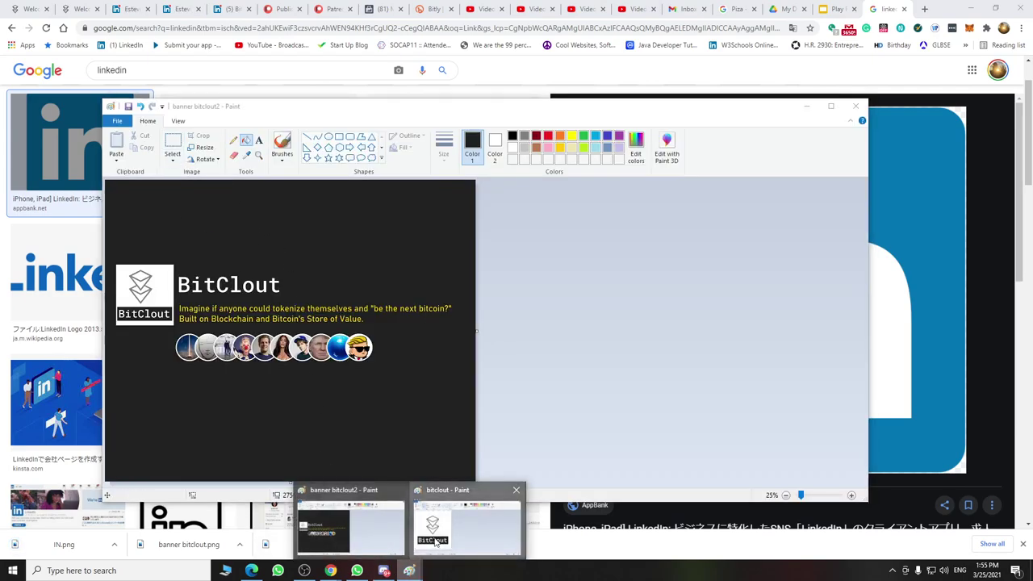
click(434, 533)
click(117, 121)
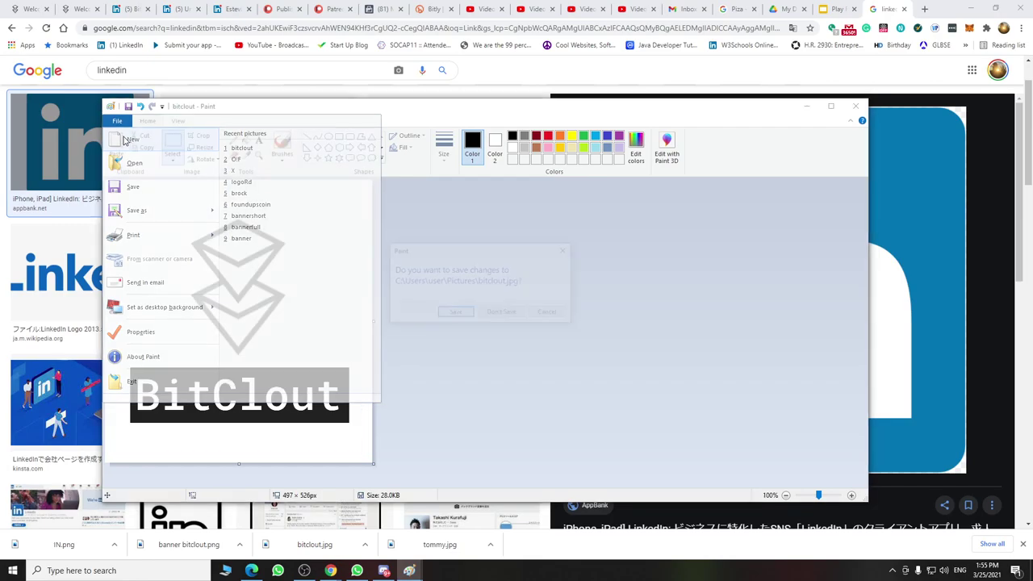
click(128, 140)
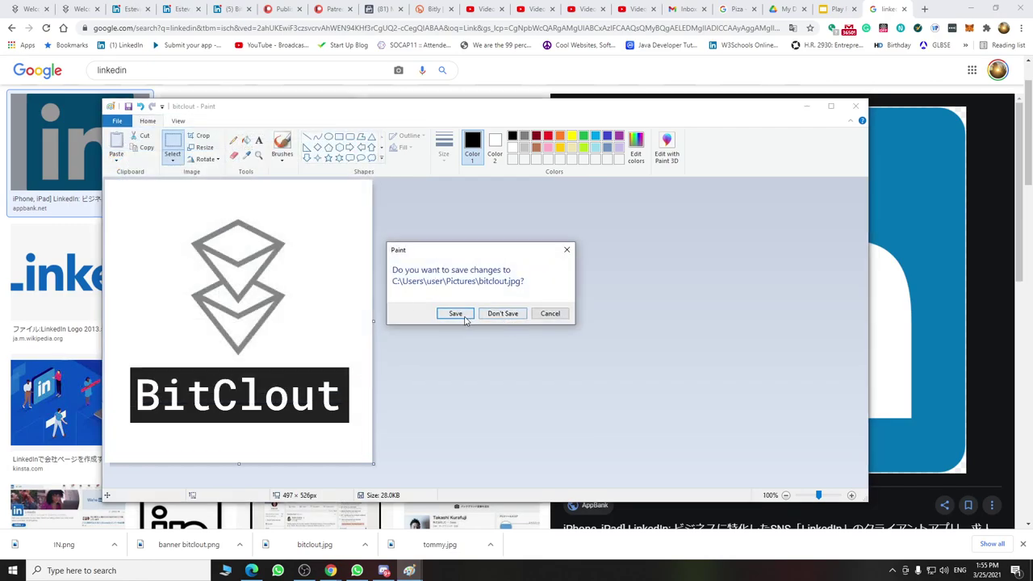
click(502, 314)
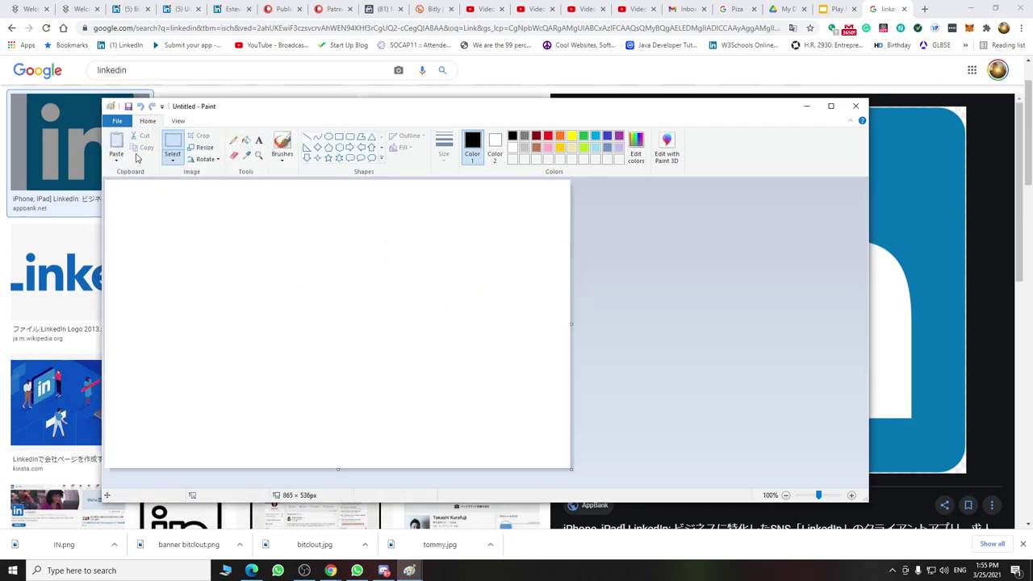
- Open the downloaded IN.png LinkedIn logo in Paint
click(119, 123)
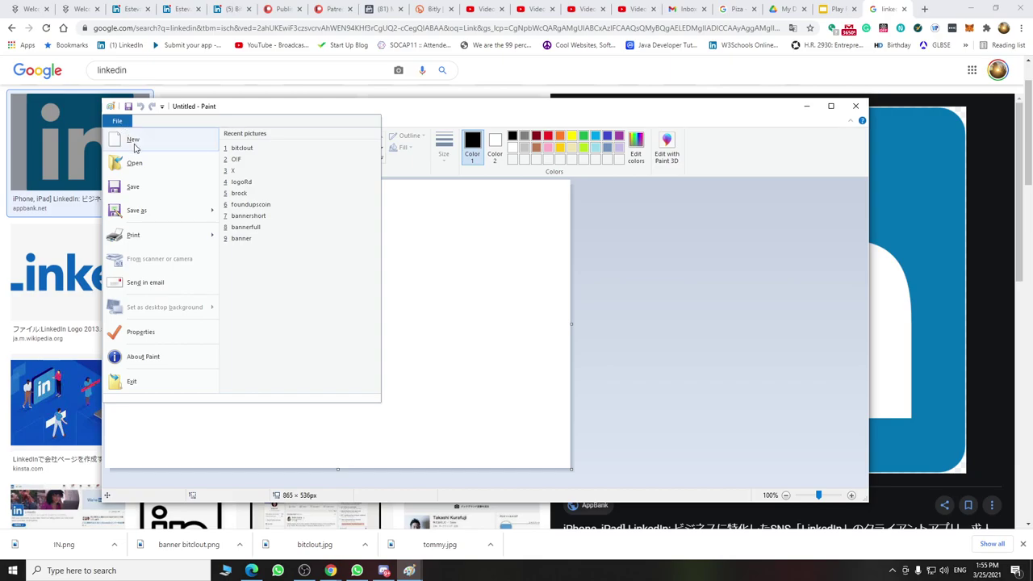
click(119, 123)
click(123, 123)
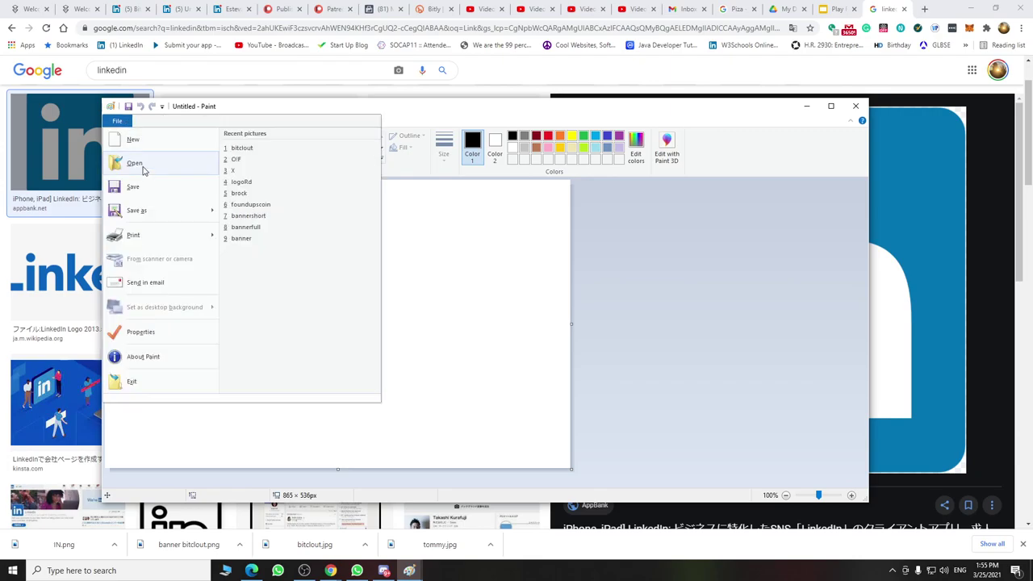
click(132, 164)
drag(813, 246, 798, 299)
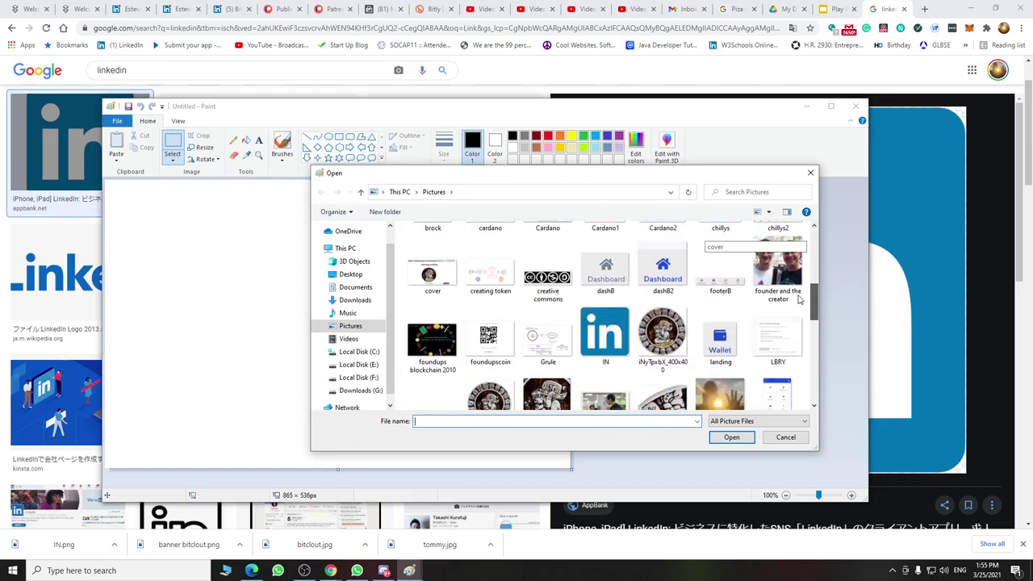
double_click(597, 327)
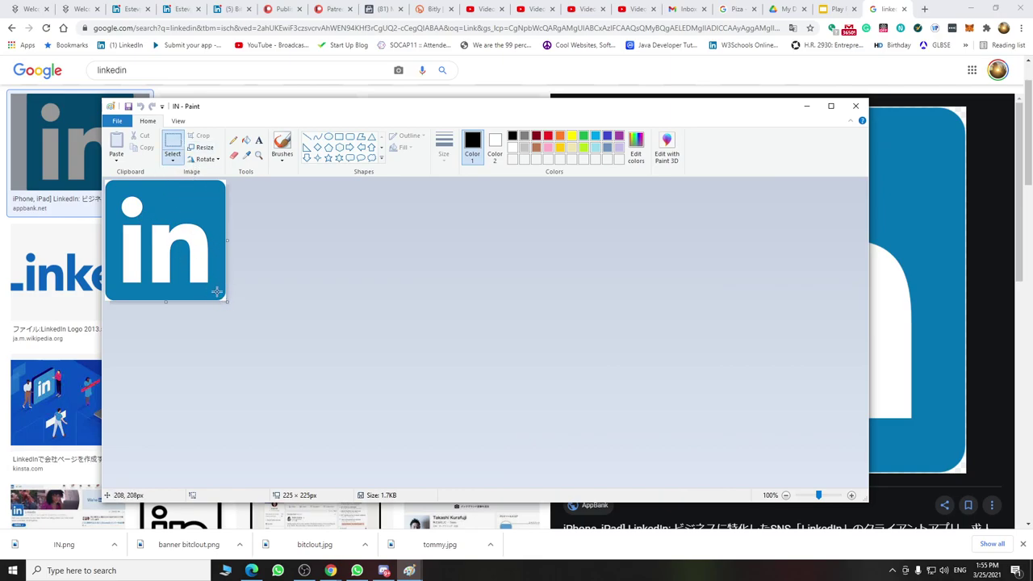
- Crop IN.png down to the LinkedIn logo and copy the logo
drag(218, 294, 109, 188)
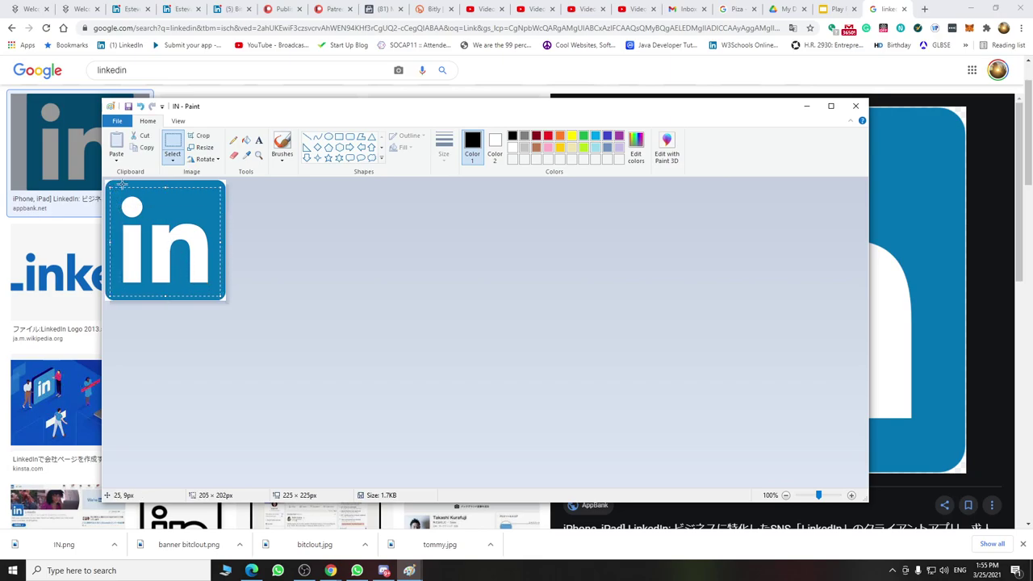
click(200, 136)
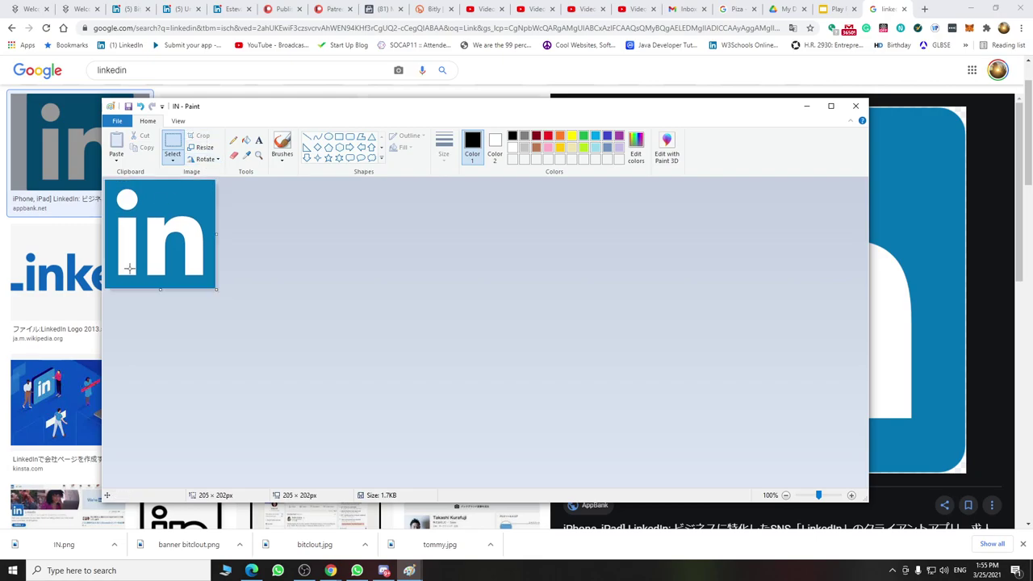
mouse_move(409, 570)
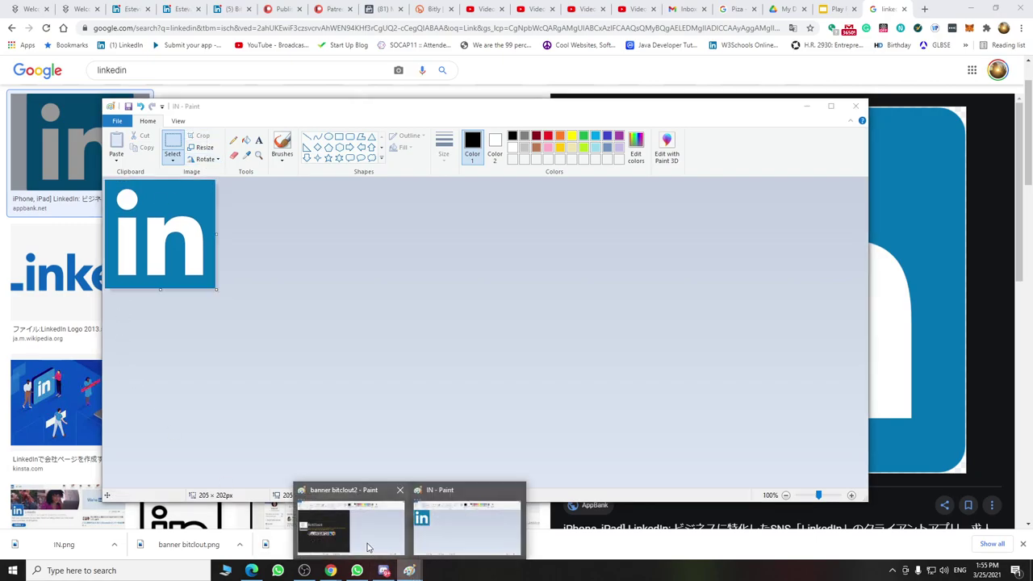
click(369, 541)
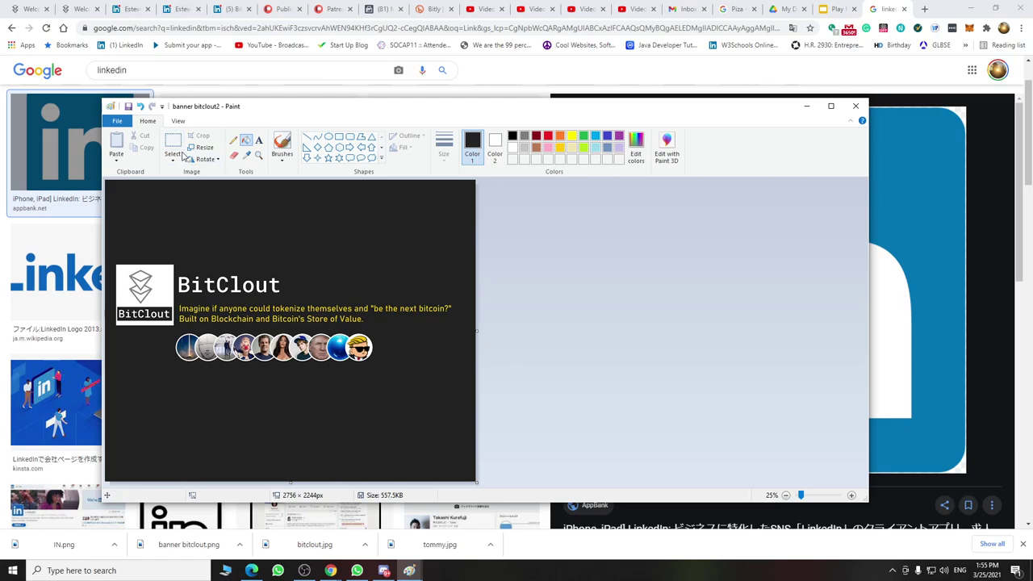
click(173, 144)
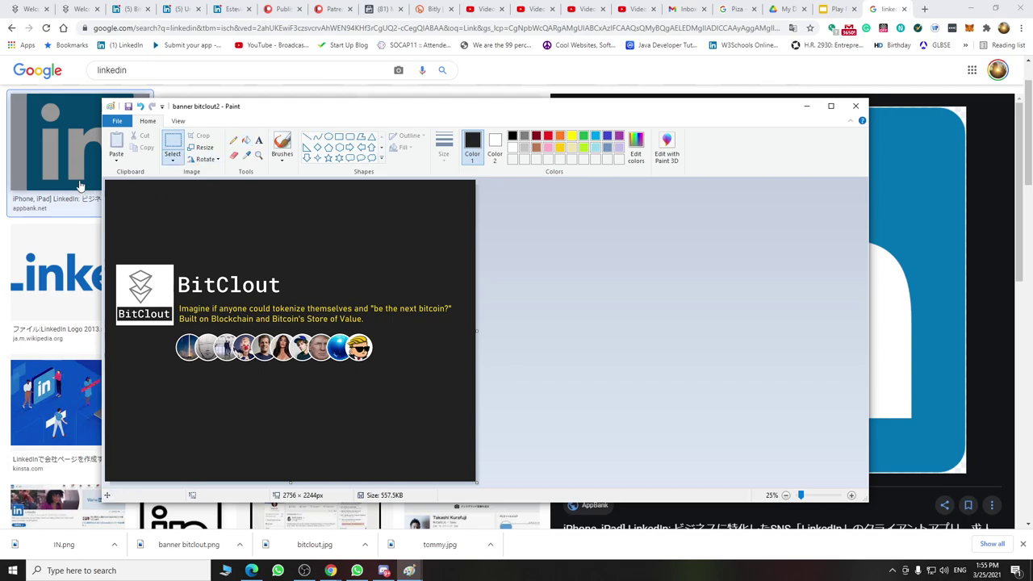
click(386, 571)
key(Escape)
mouse_move(385, 571)
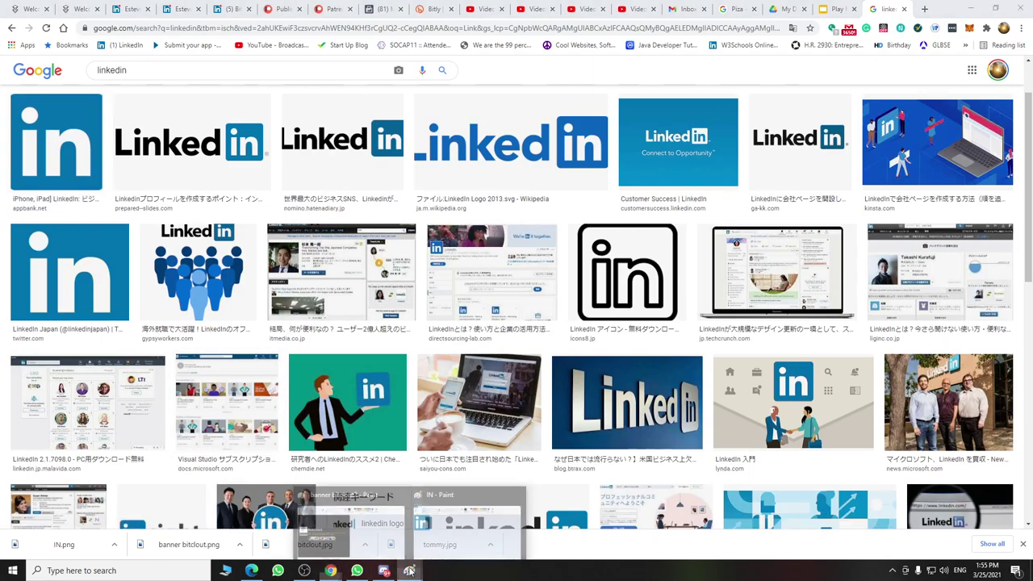
click(351, 516)
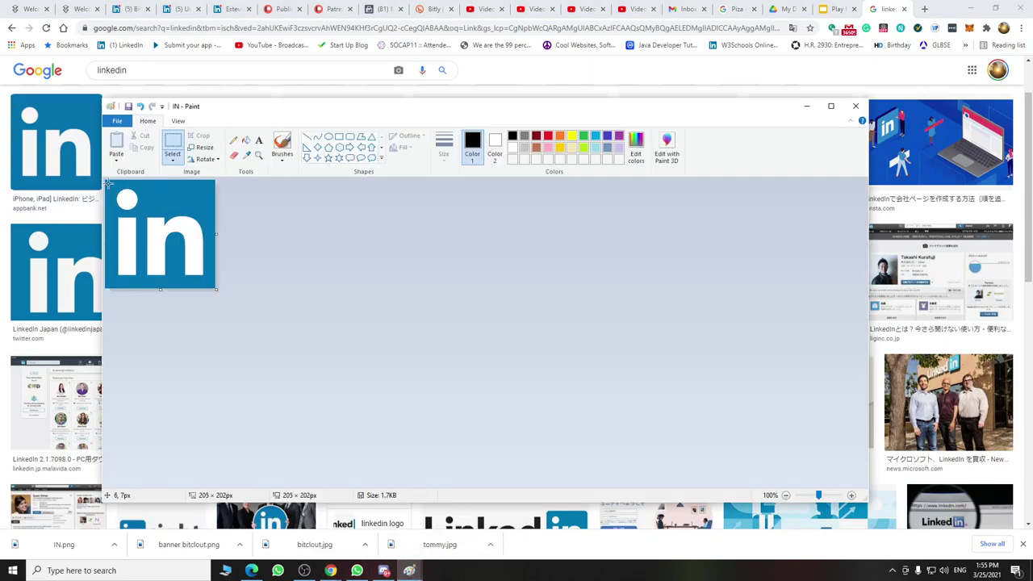
drag(107, 183, 209, 284)
key(ctrl+c)
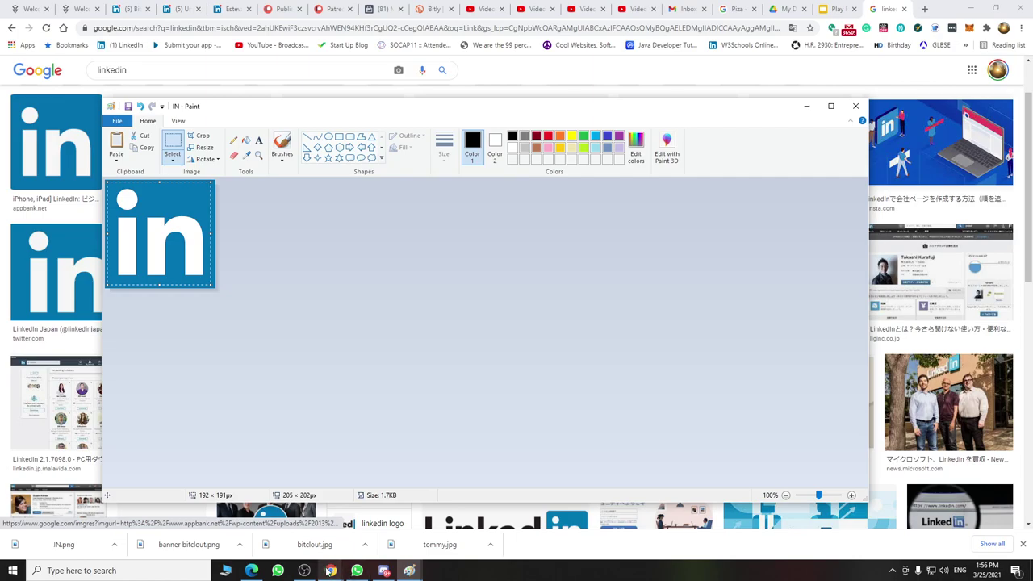
- Paste the logo into banner bitclout2 beside the BitClout title and save
click(401, 568)
click(350, 526)
key(ctrl+v)
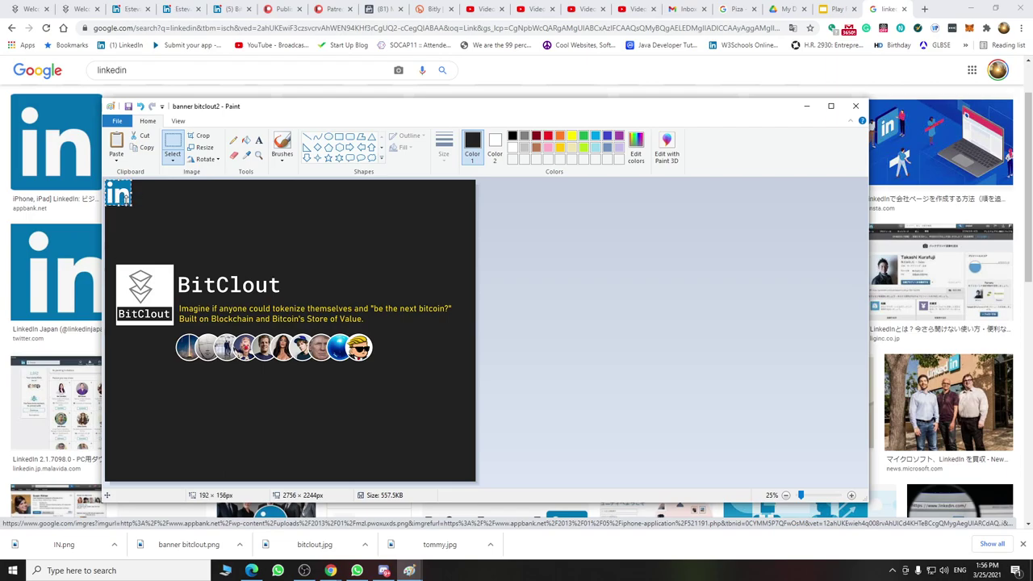
click(135, 202)
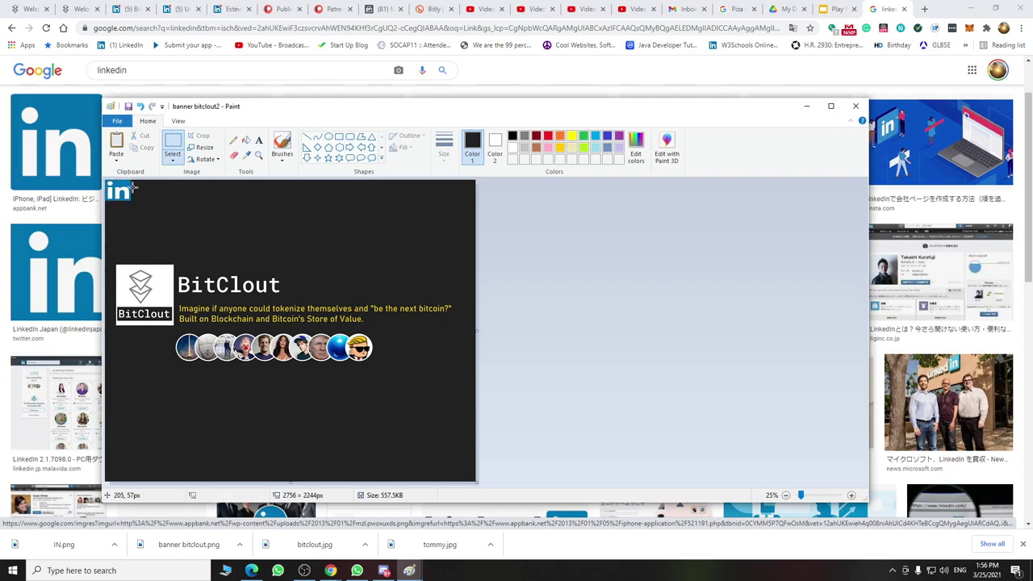
click(141, 108)
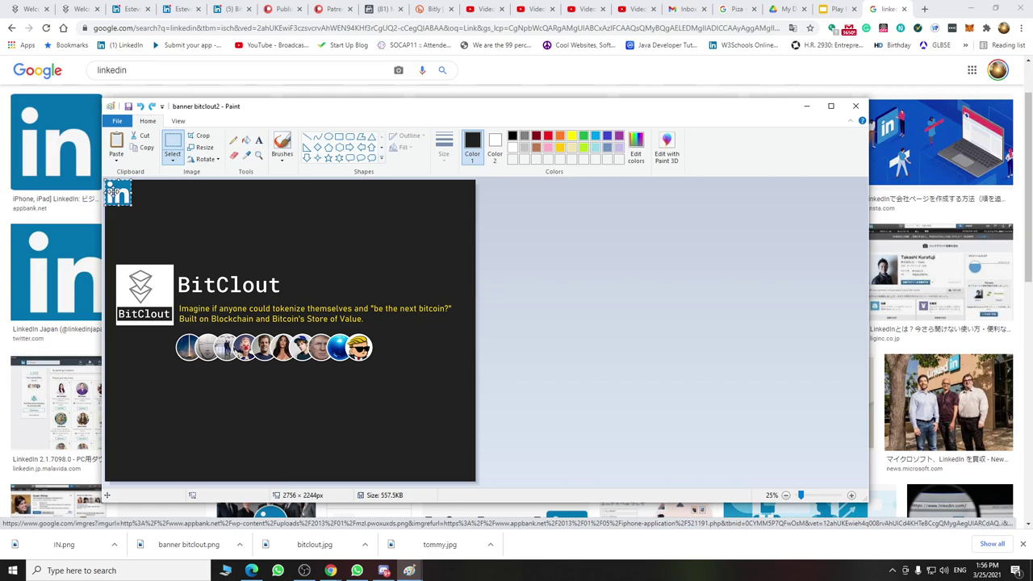
drag(118, 193, 300, 286)
click(372, 266)
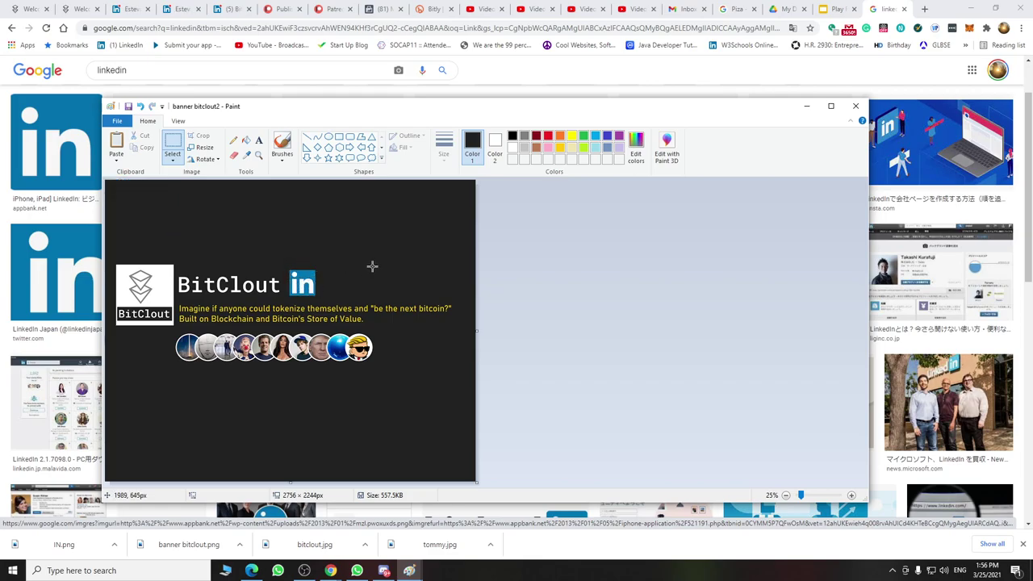
click(128, 107)
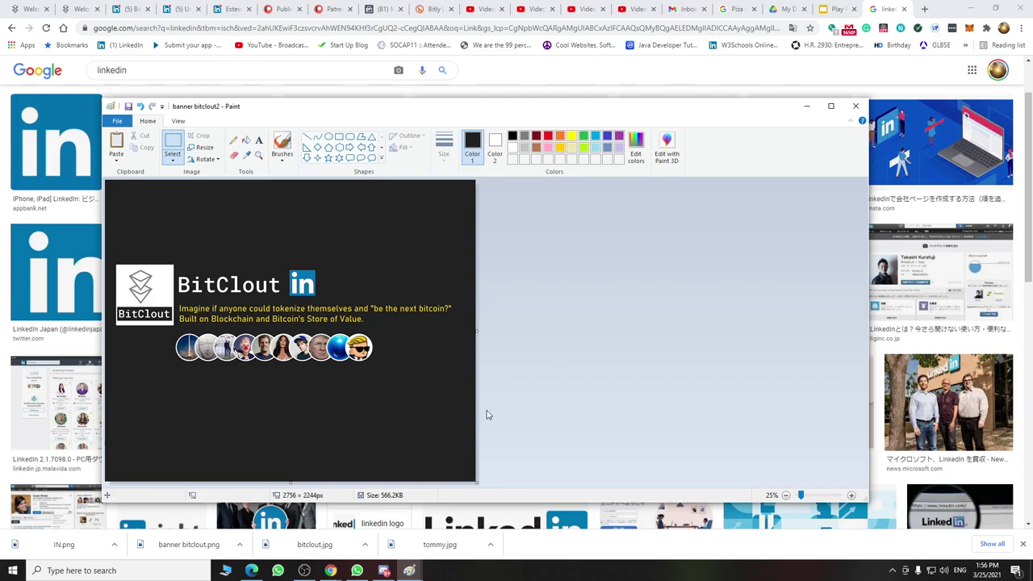
- Remove the attached banner image from the BitClout draft and try picking another file
click(81, 13)
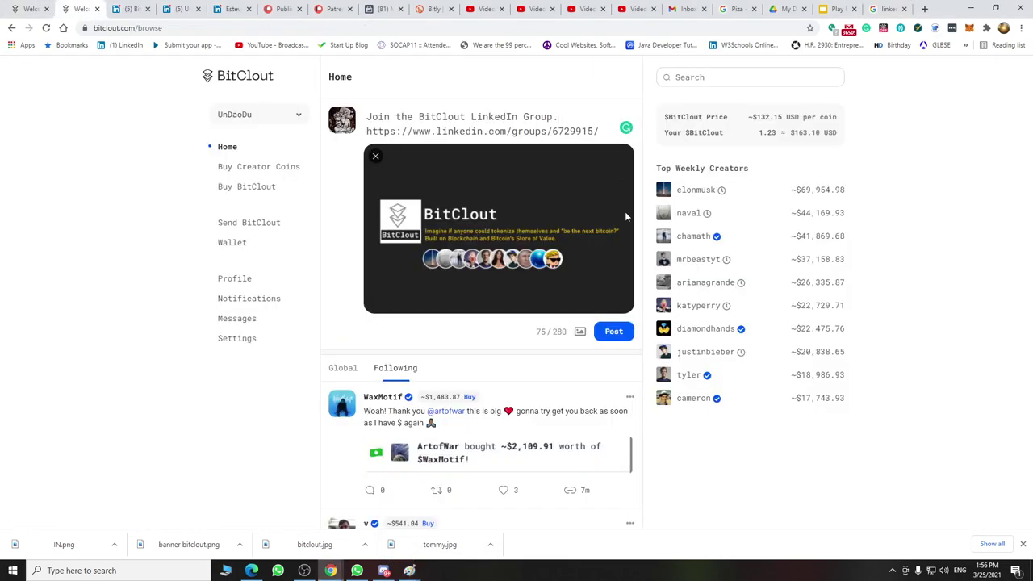
click(376, 158)
click(577, 167)
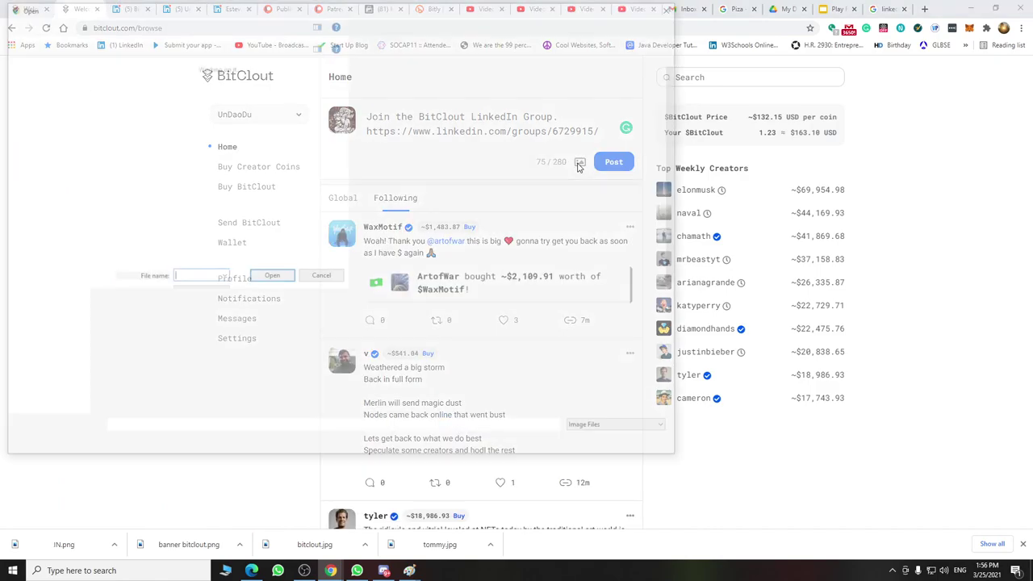
double_click(298, 179)
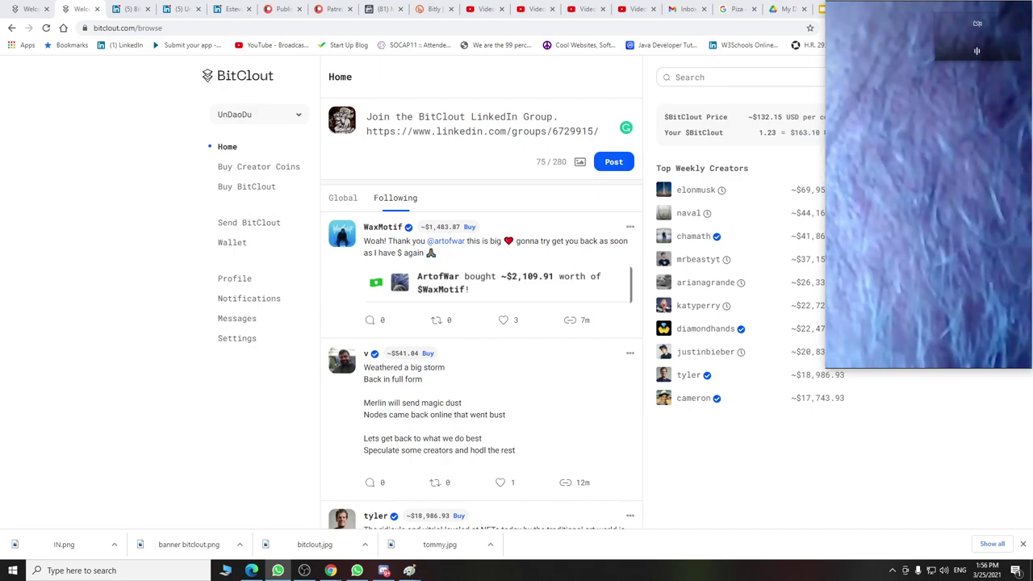
- Shrink the video call window into the lower left and bring up the image-attach dialog
mouse_move(970, 222)
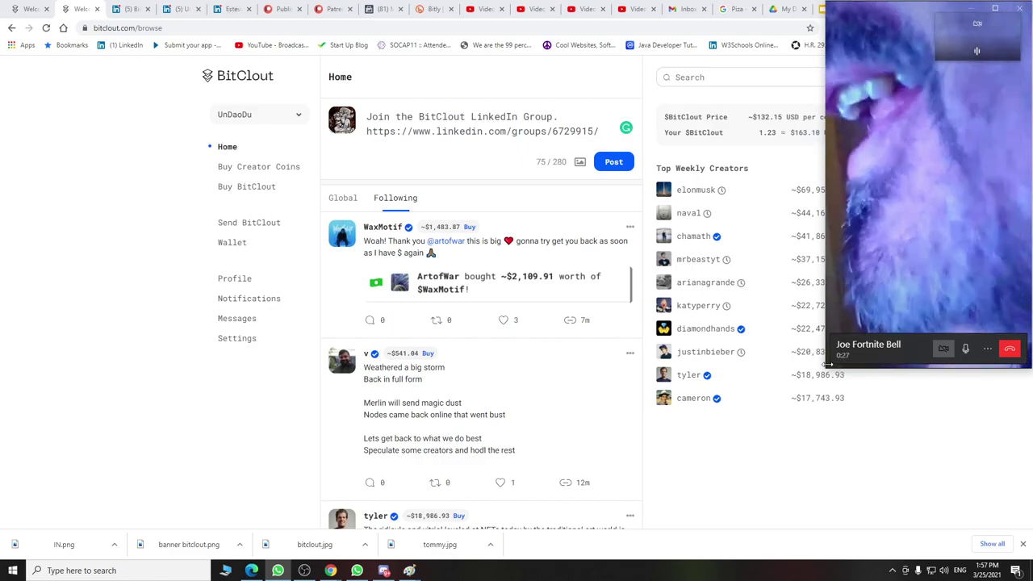
drag(827, 365, 903, 150)
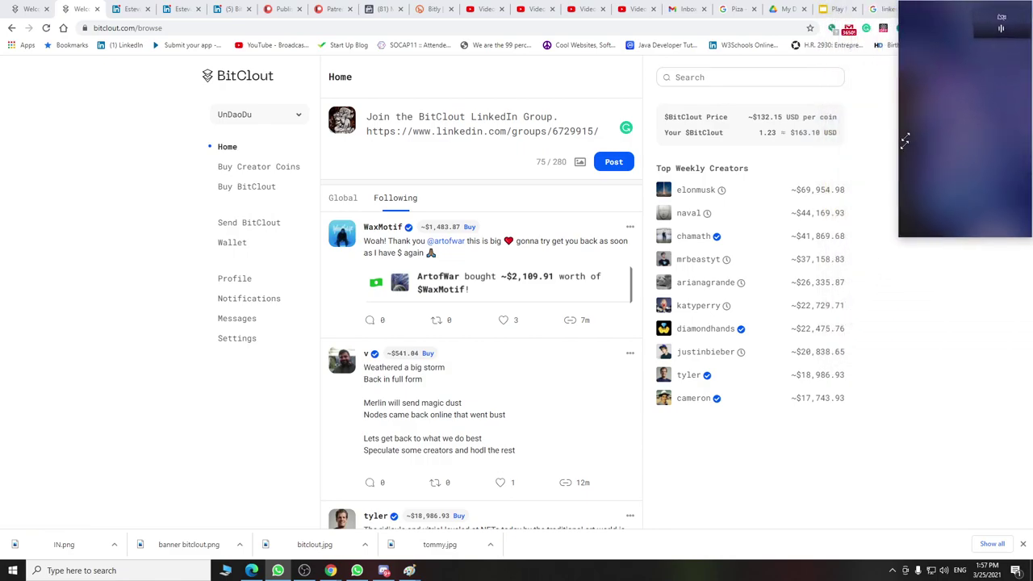
drag(960, 82, 96, 170)
drag(40, 290, 54, 266)
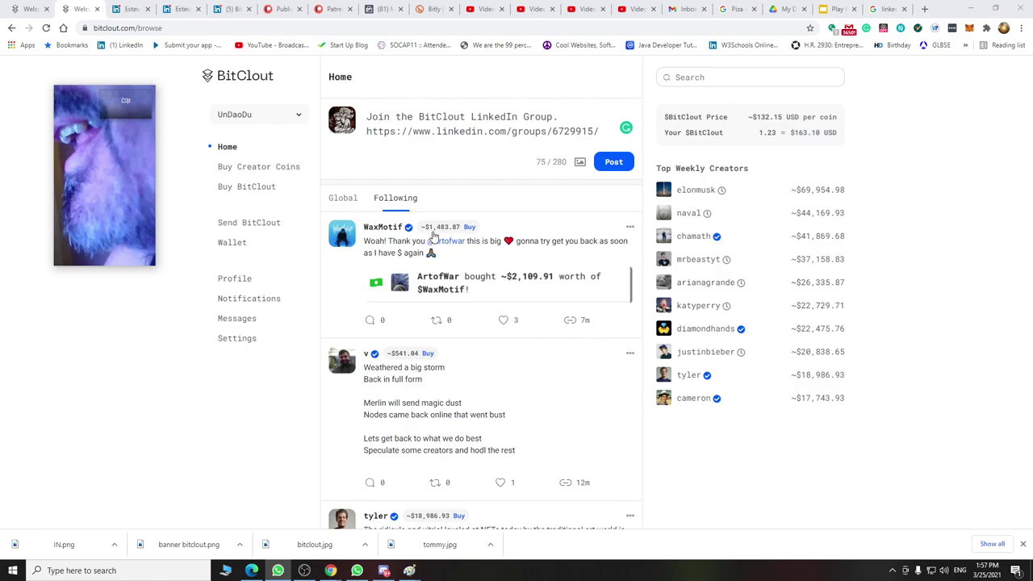
drag(115, 191, 75, 419)
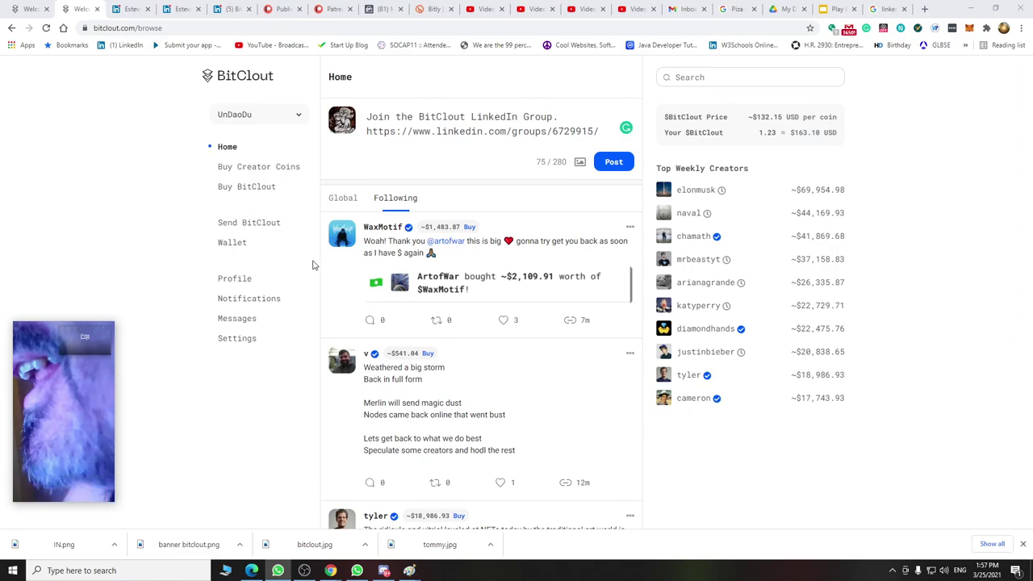
click(580, 164)
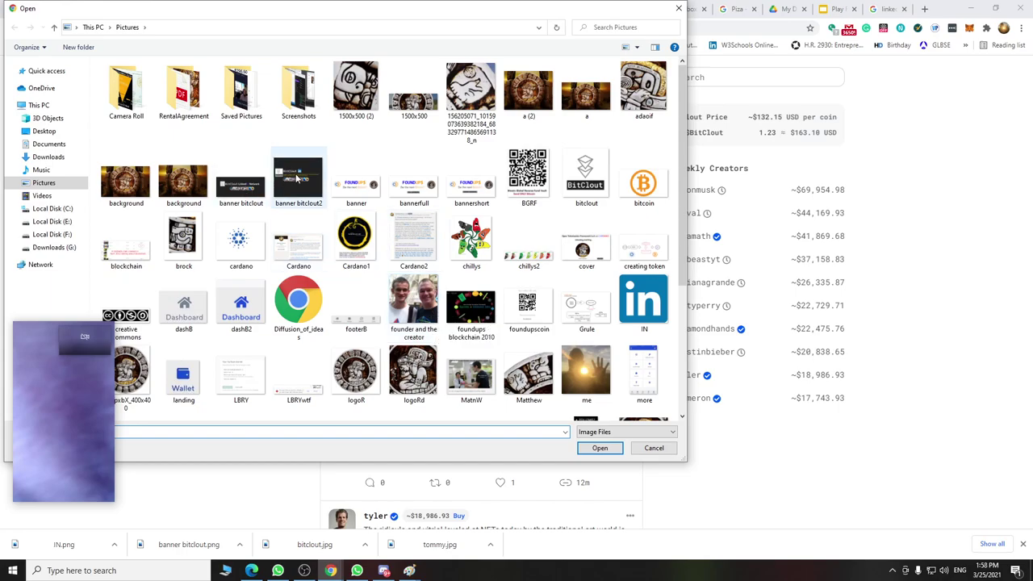
- Try attaching banner bitclout2 from Pictures to the draft post
double_click(297, 179)
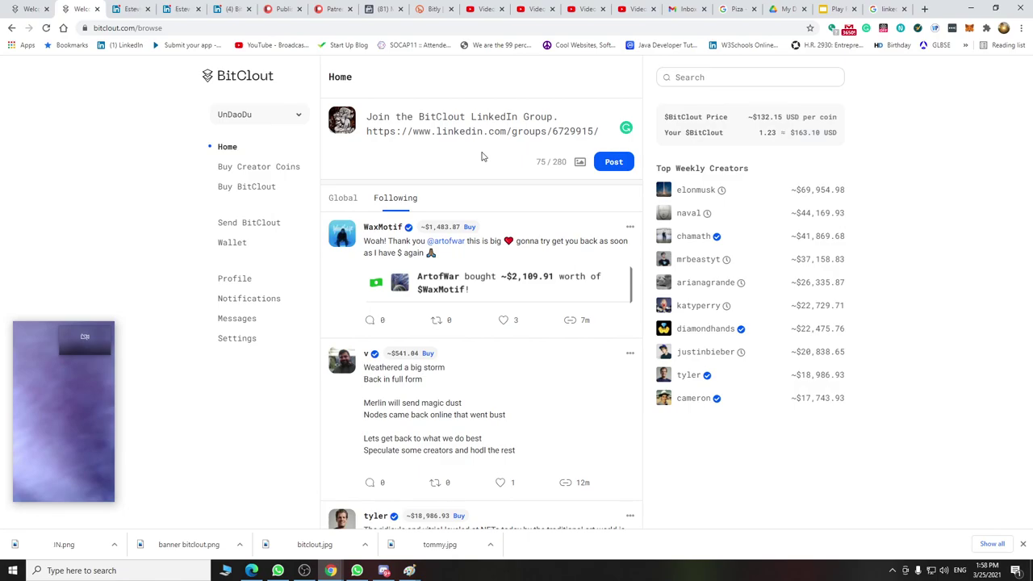
click(579, 166)
click(293, 185)
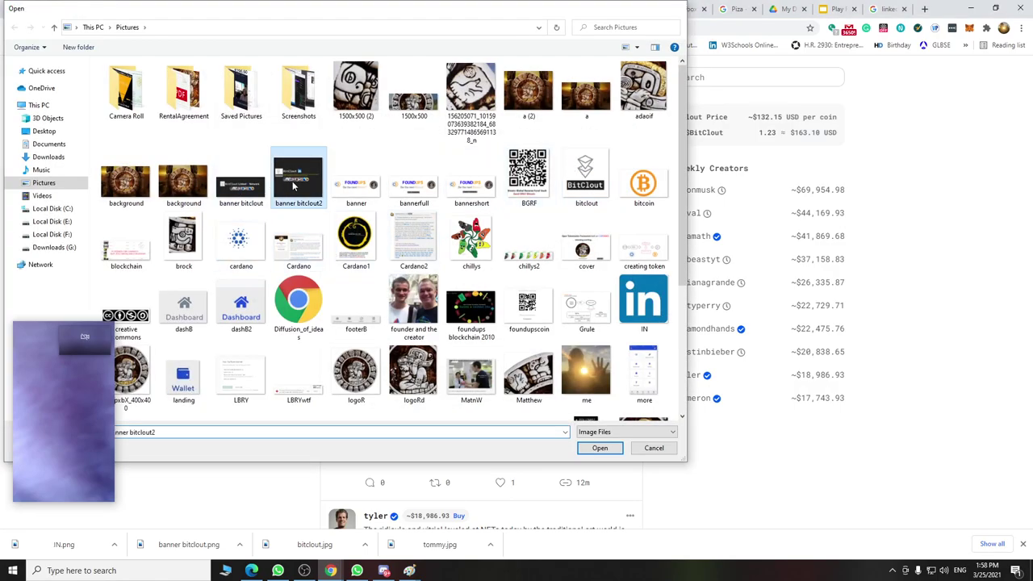
double_click(293, 185)
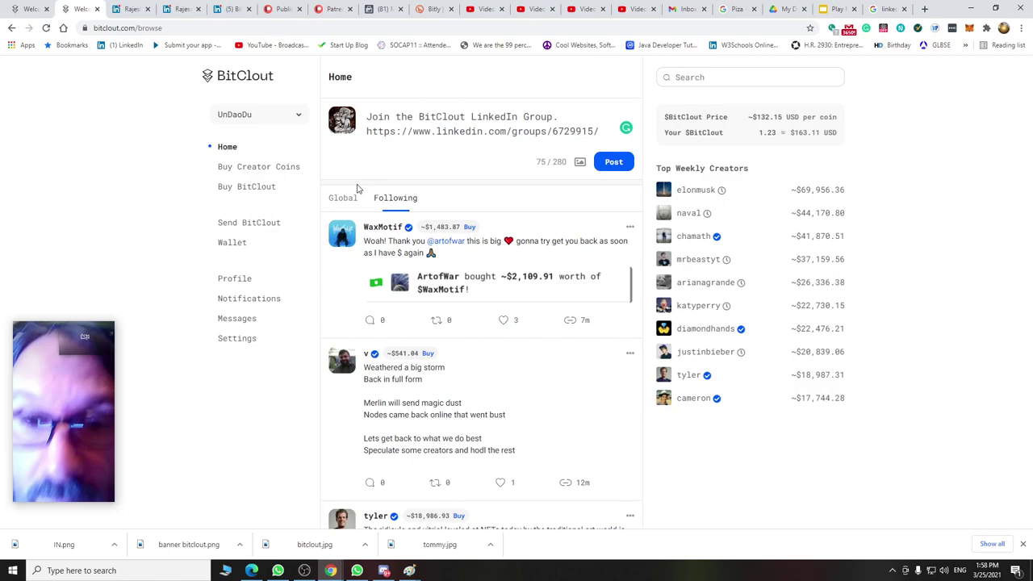
- Open the Profile link in a new tab and attach banner bitclout to the post
click(32, 12)
click(83, 11)
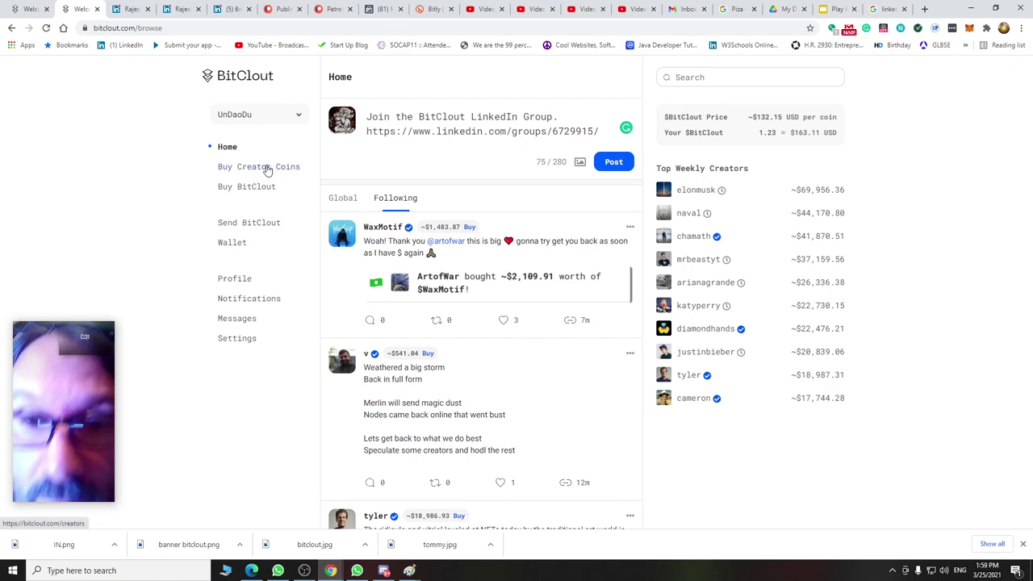
right_click(246, 281)
click(274, 290)
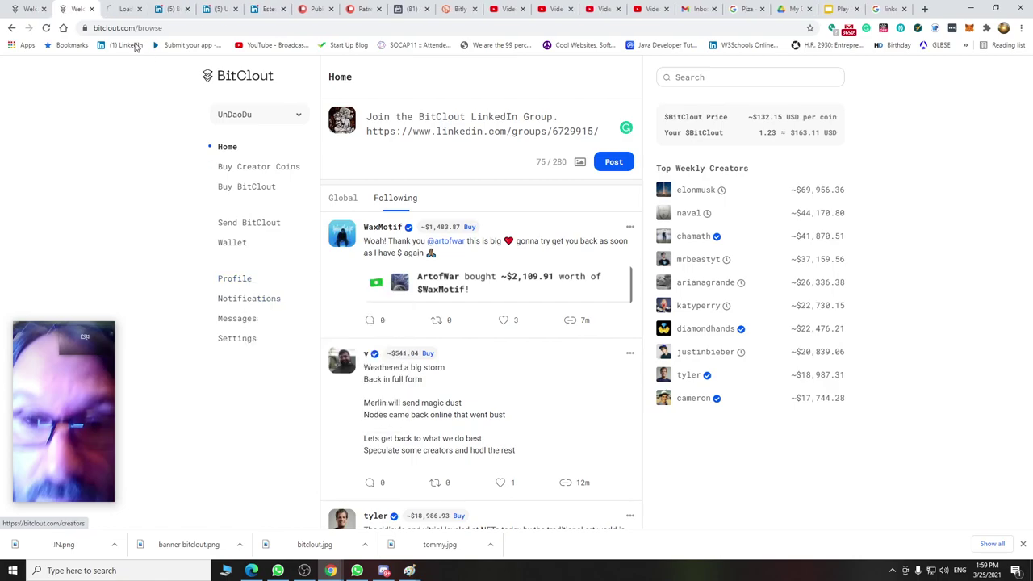
click(579, 161)
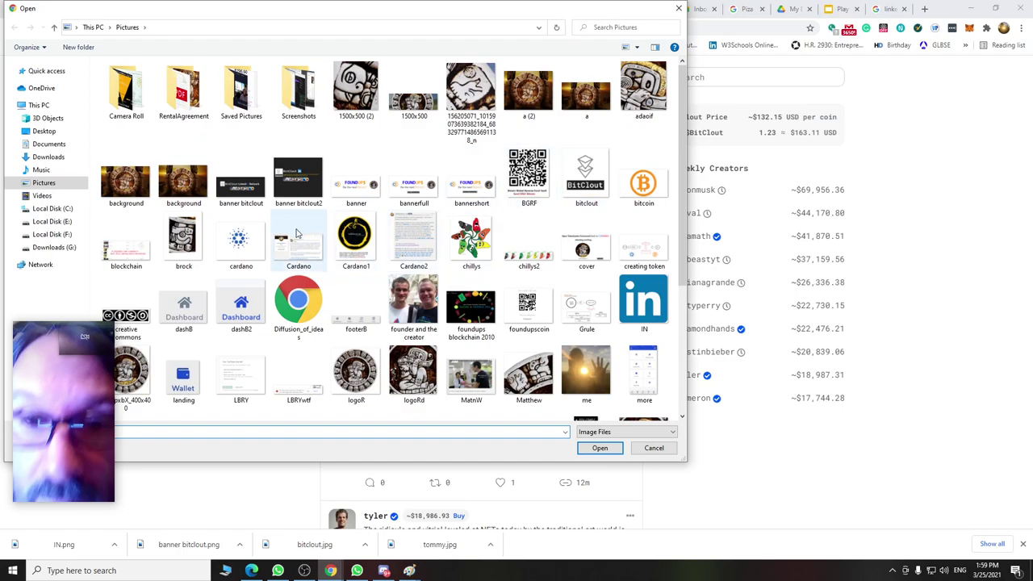
double_click(247, 196)
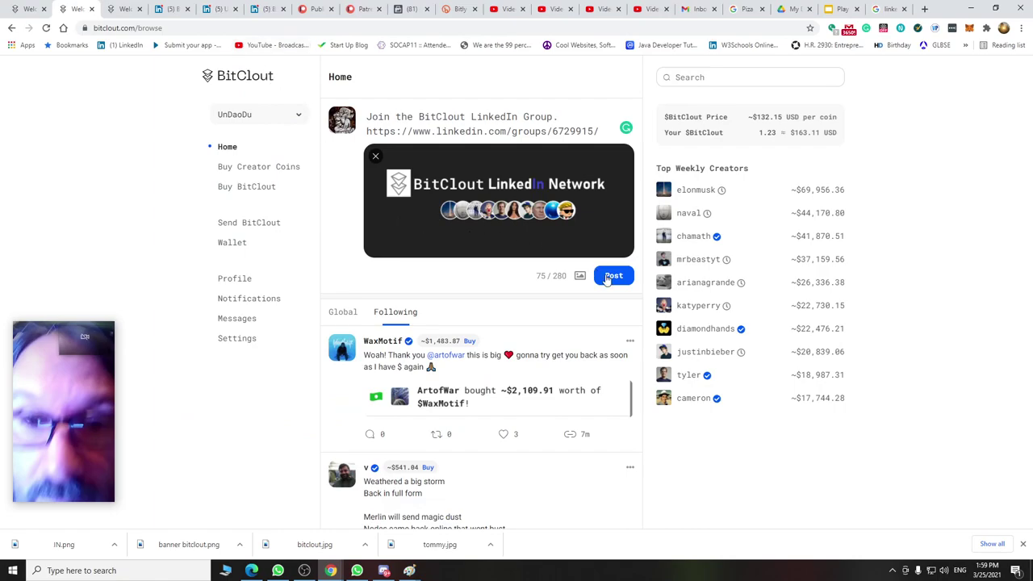
- Add # before LinkedIn and publish 'Join the BitClout #LinkedIn Group.' with its banner
scroll(440, 261, down, 2)
scroll(438, 266, up, 2)
text(#)
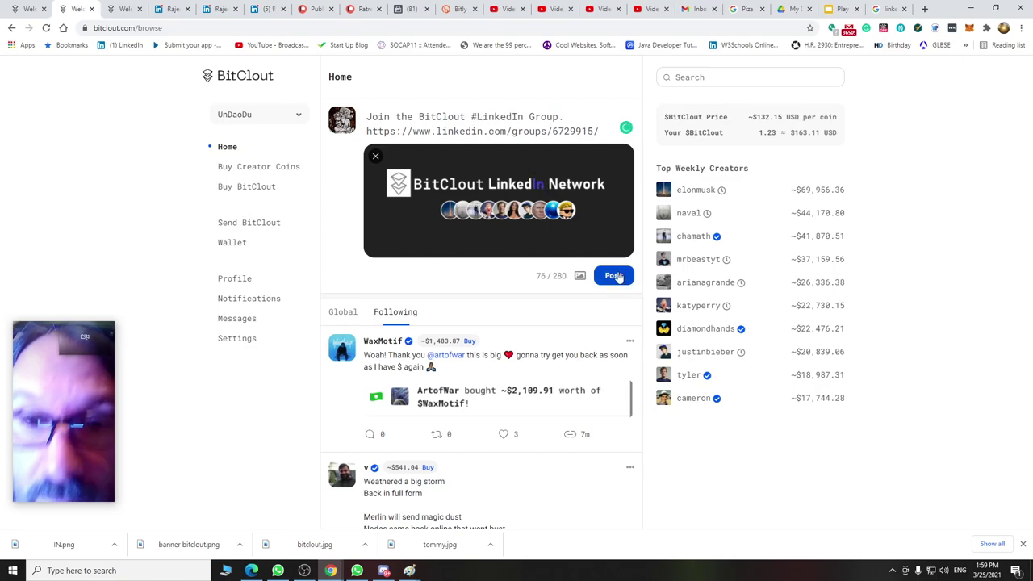
click(616, 276)
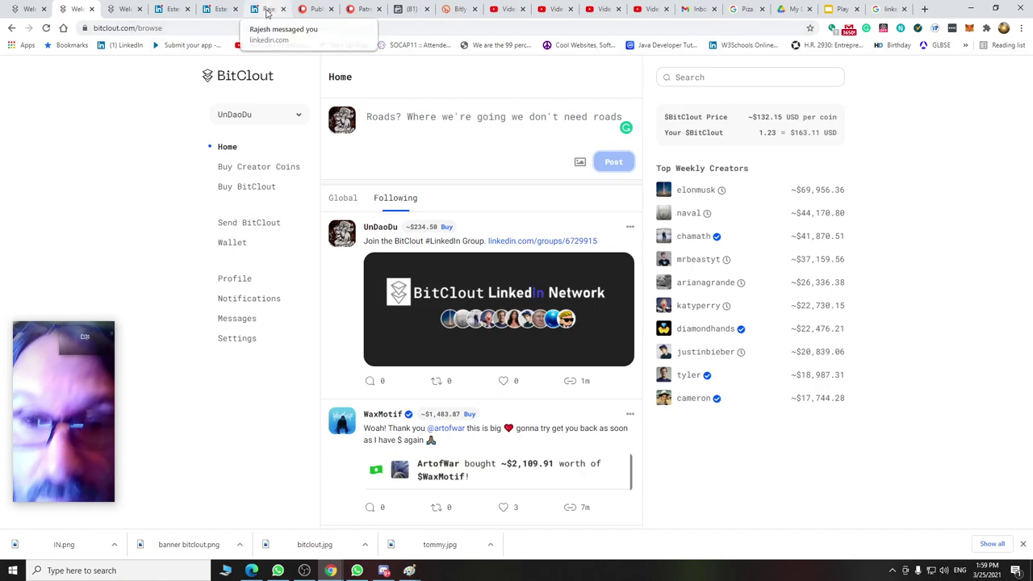
click(267, 12)
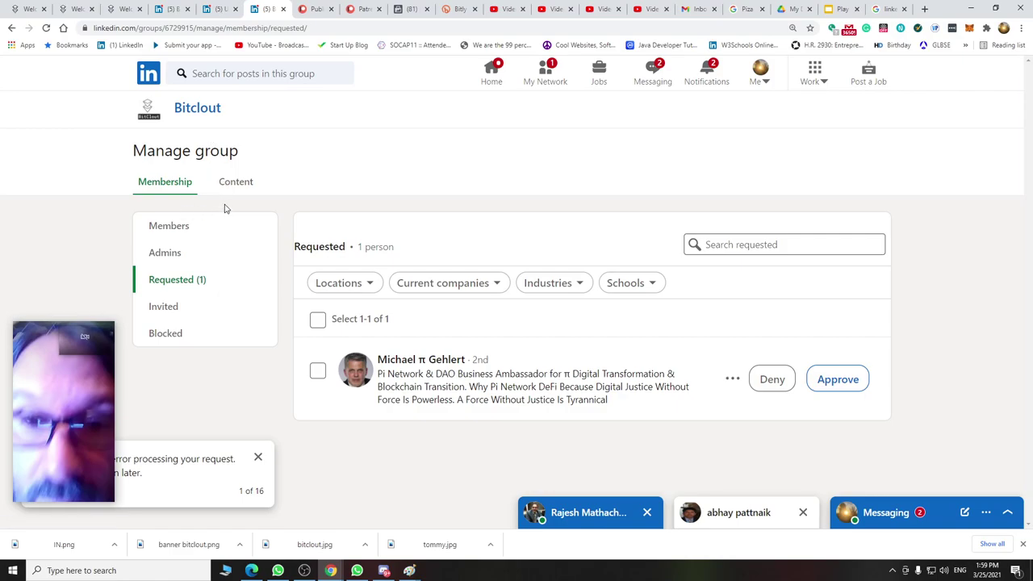
- Open the group's pending join request and send the requester a connection invitation
click(170, 10)
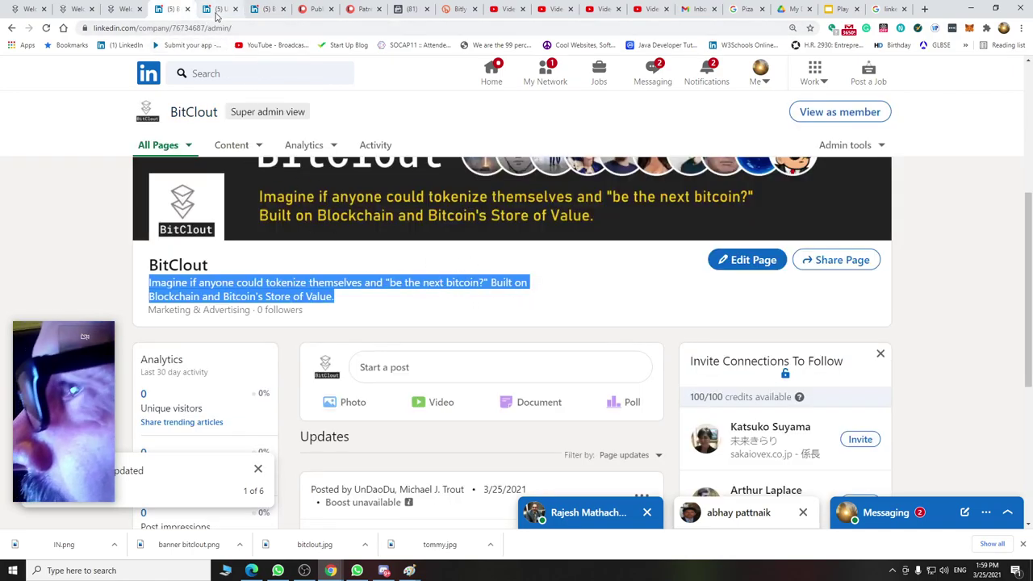
click(216, 12)
click(161, 27)
right_click(166, 31)
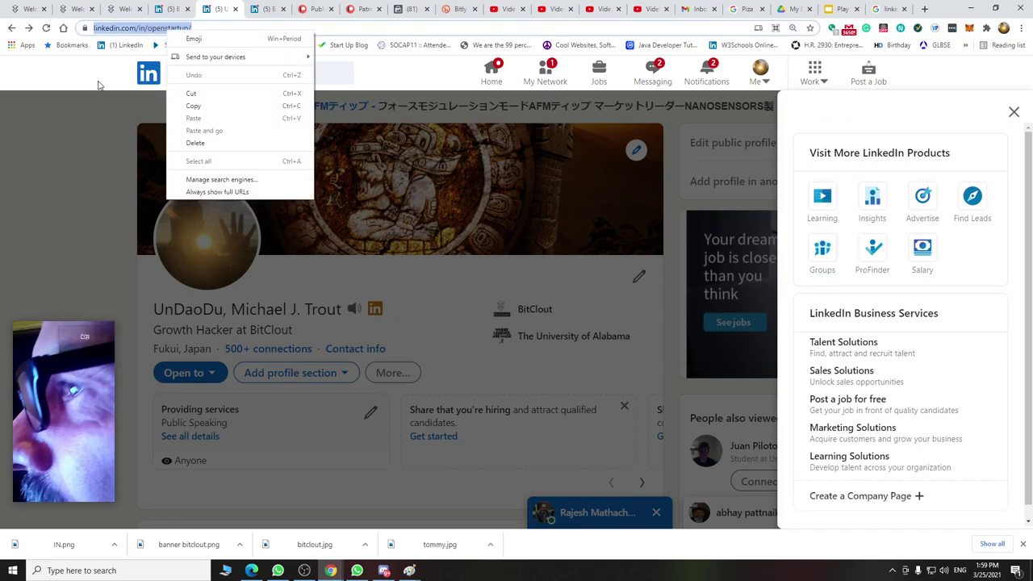
click(266, 10)
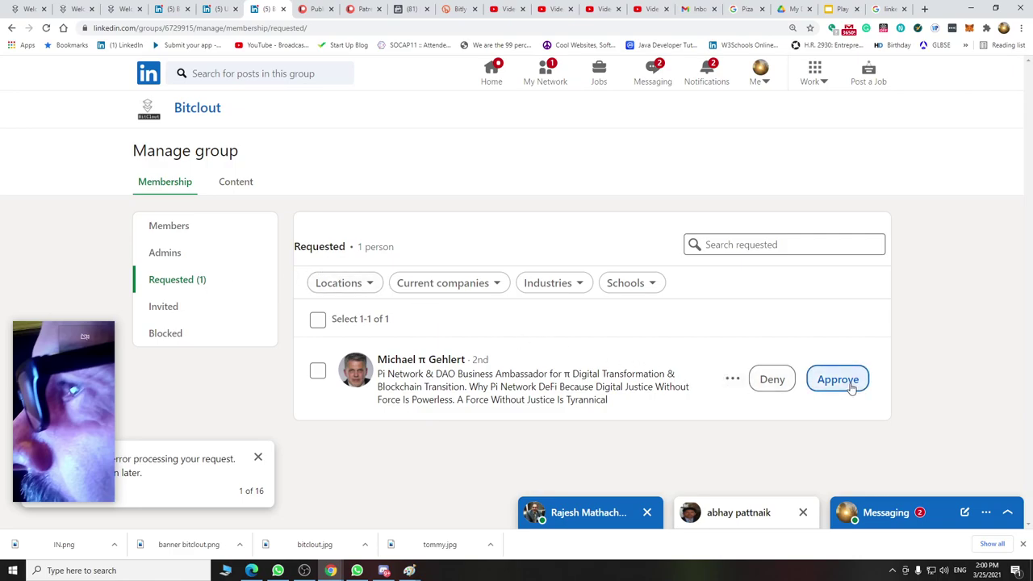
click(317, 372)
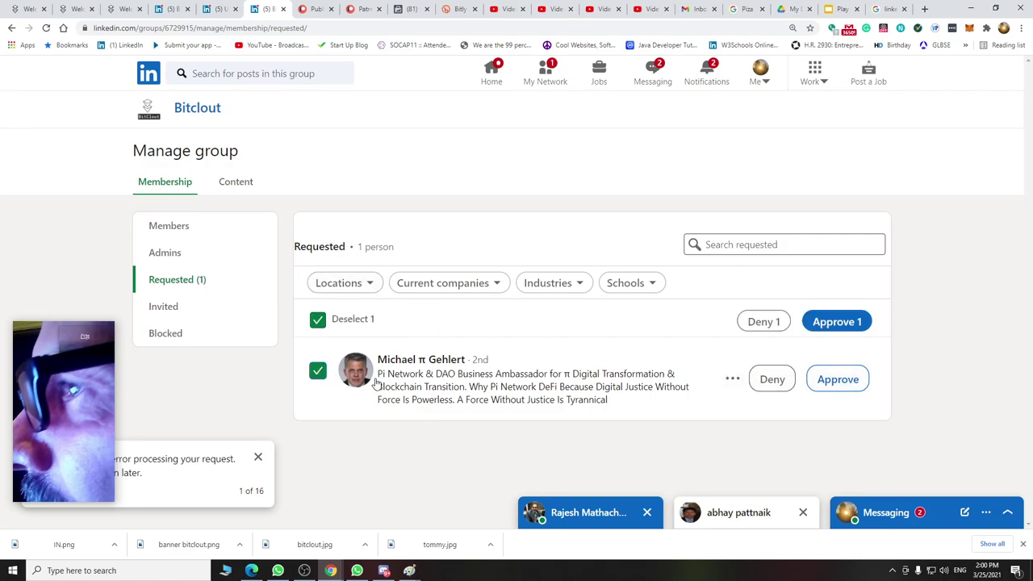
click(314, 372)
click(732, 378)
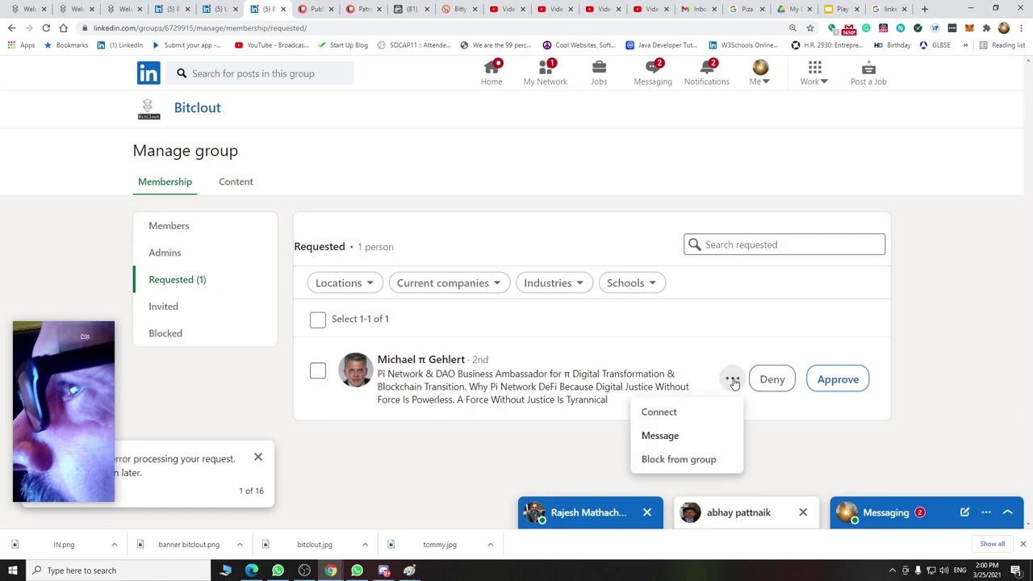
click(670, 413)
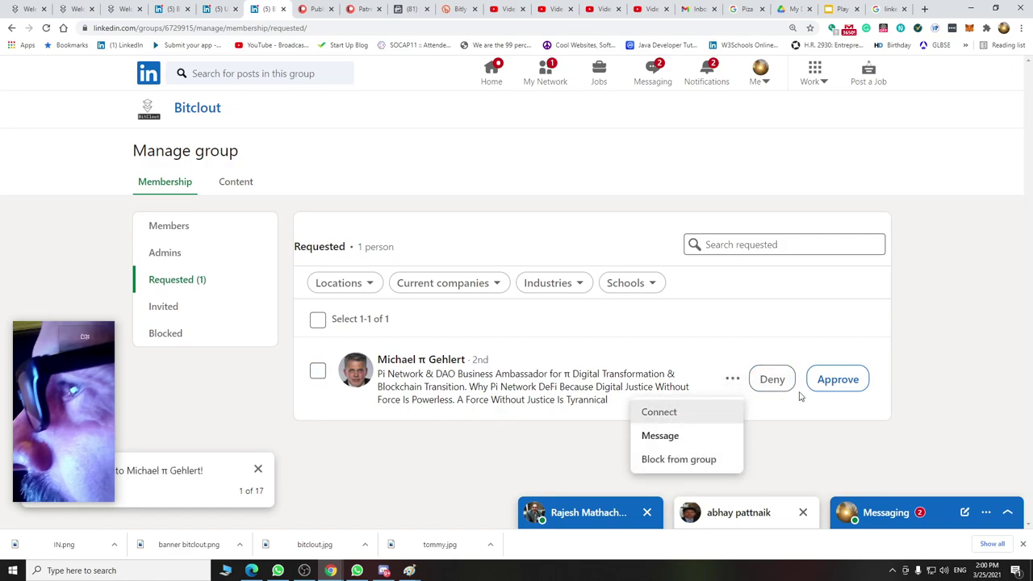
click(837, 381)
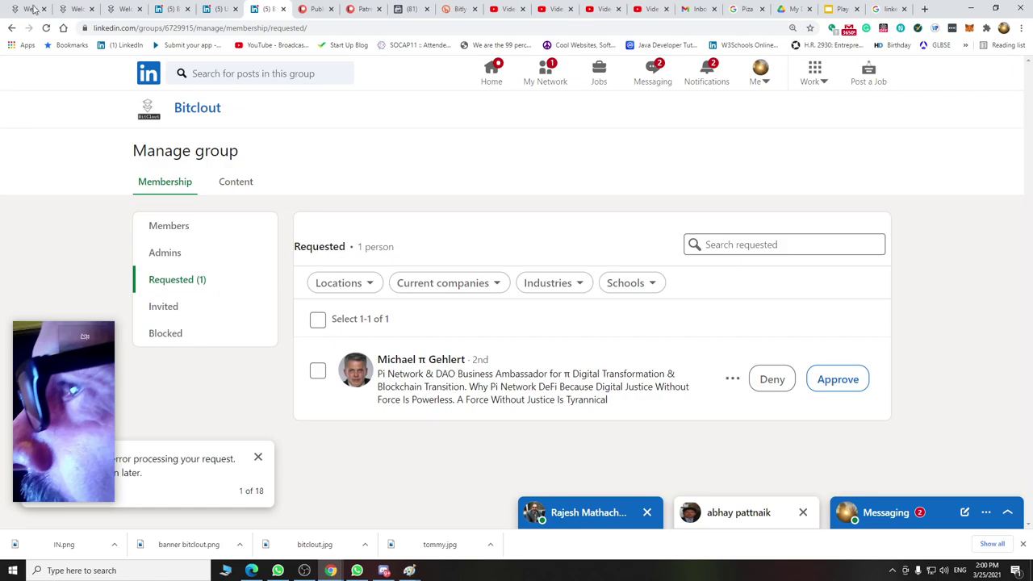
click(47, 27)
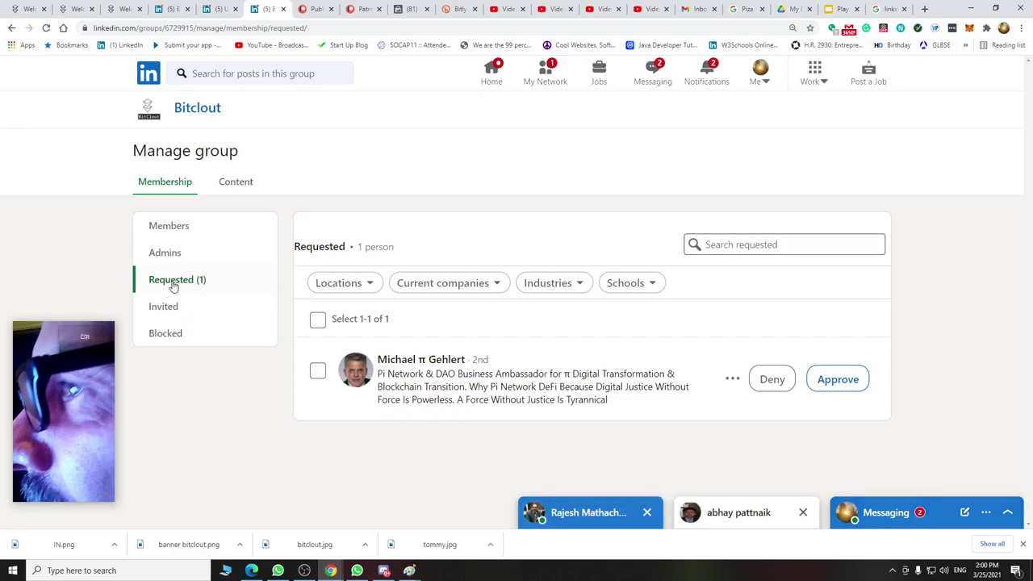
- Deny the pending join request, then view the Bitclout group's 844-member main page
click(317, 370)
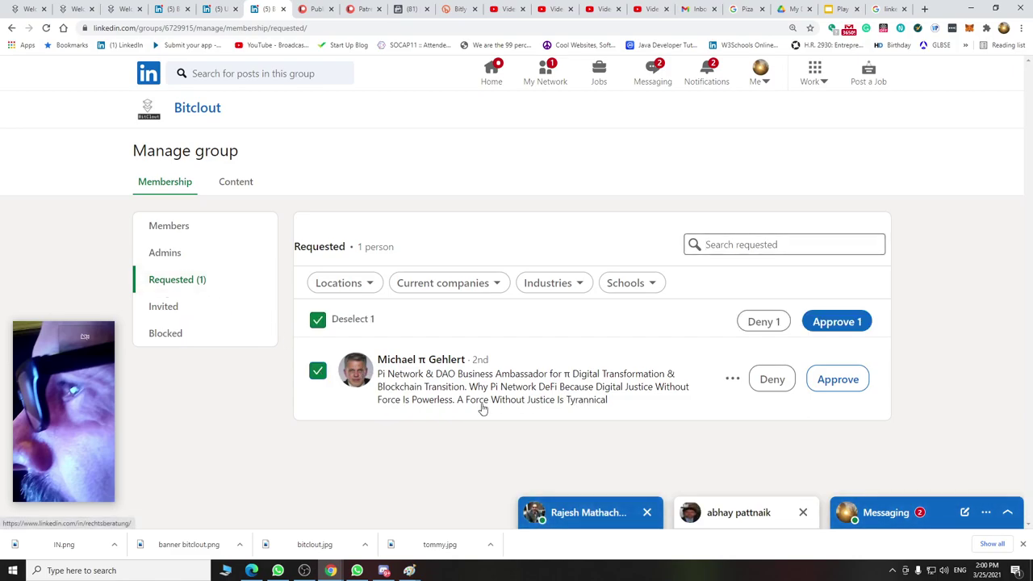
click(834, 383)
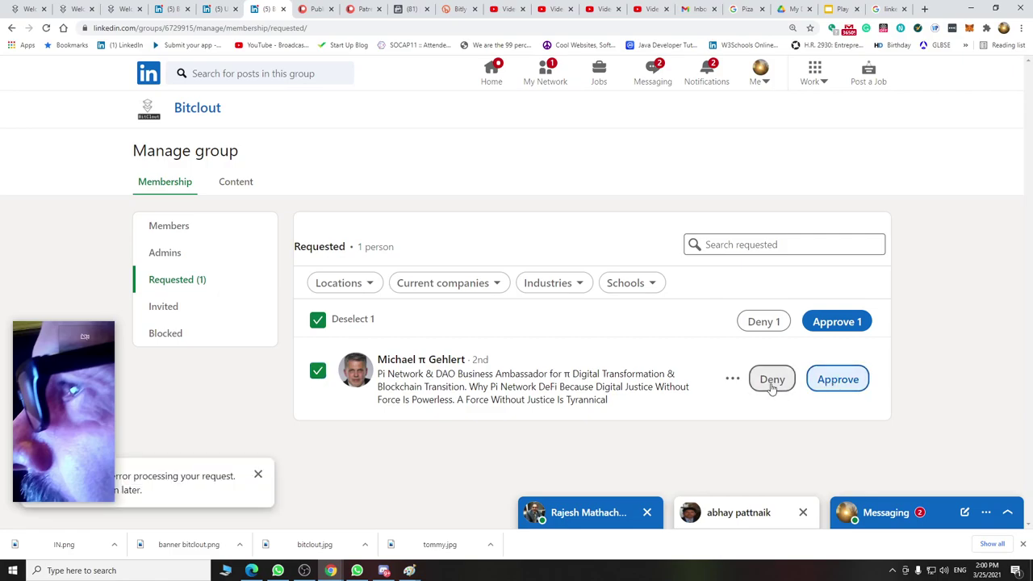
click(320, 374)
click(321, 376)
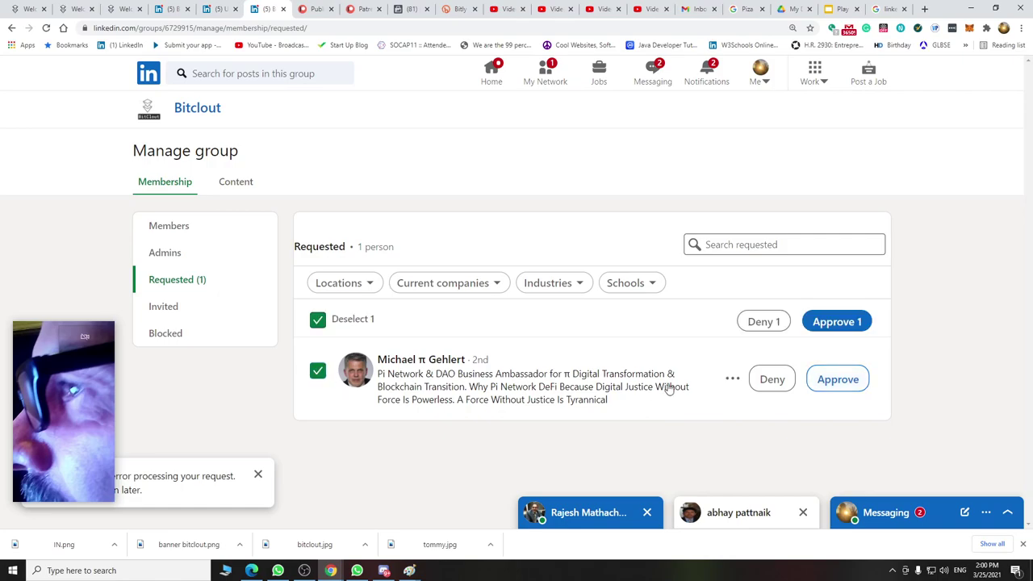
click(771, 379)
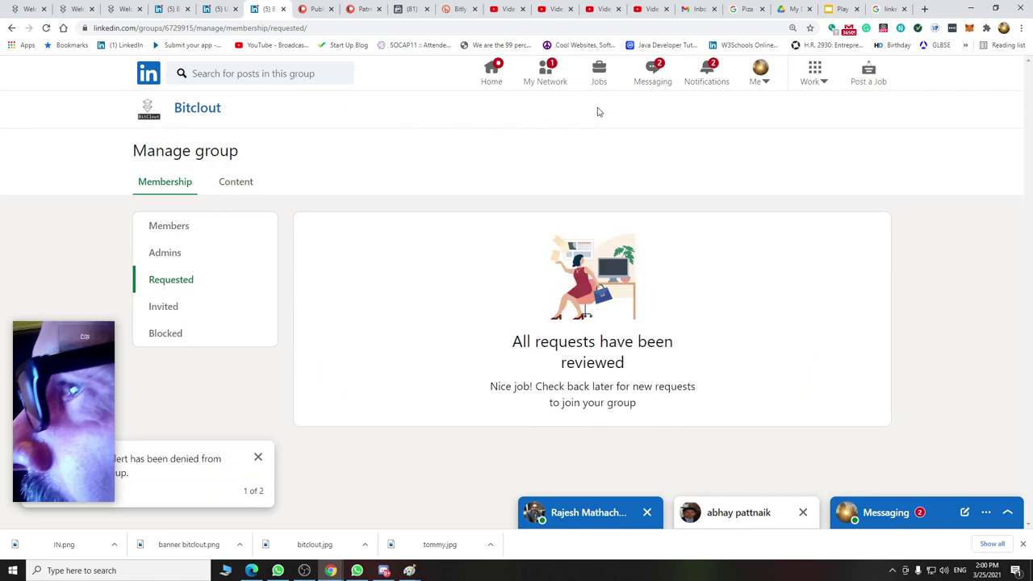
click(189, 108)
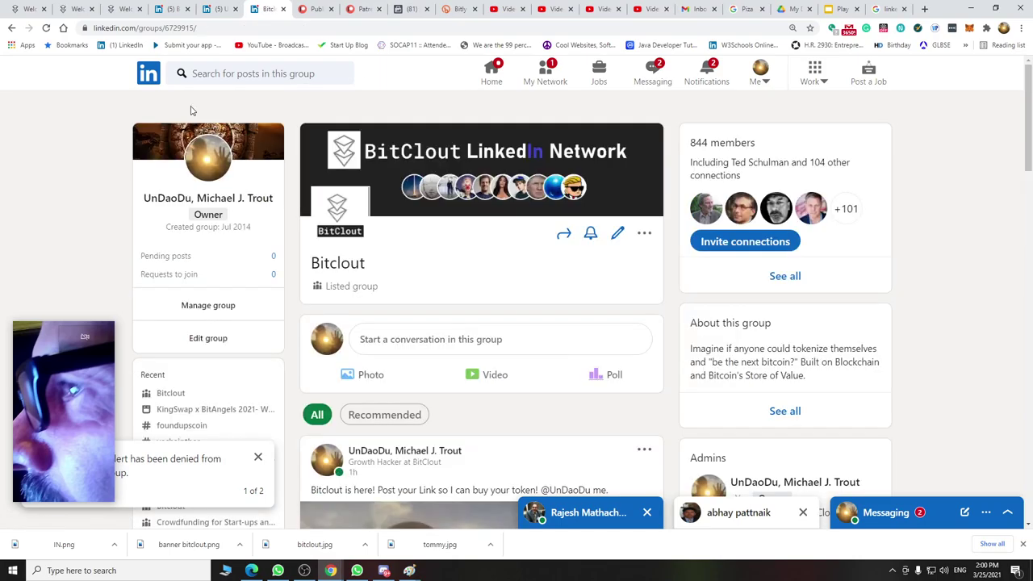
- Copy the LinkedIn profile's web address from the address bar
click(171, 31)
right_click(172, 34)
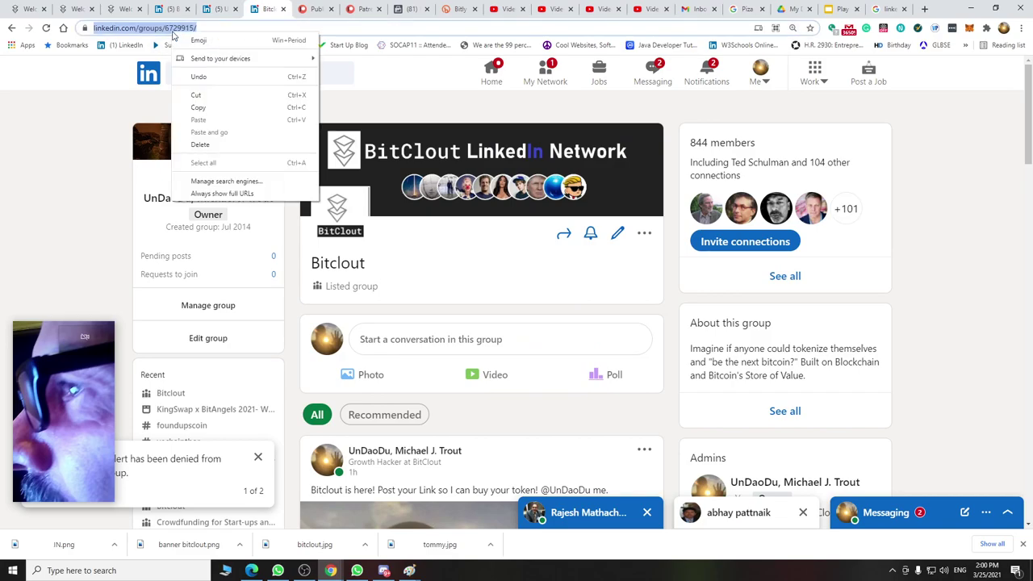
click(221, 10)
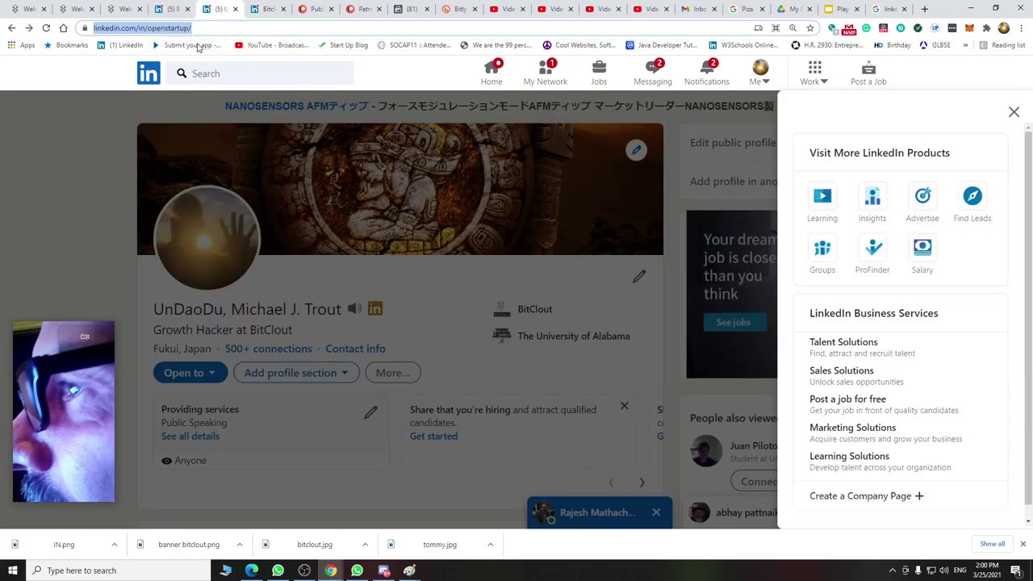
right_click(166, 31)
click(151, 30)
click(150, 31)
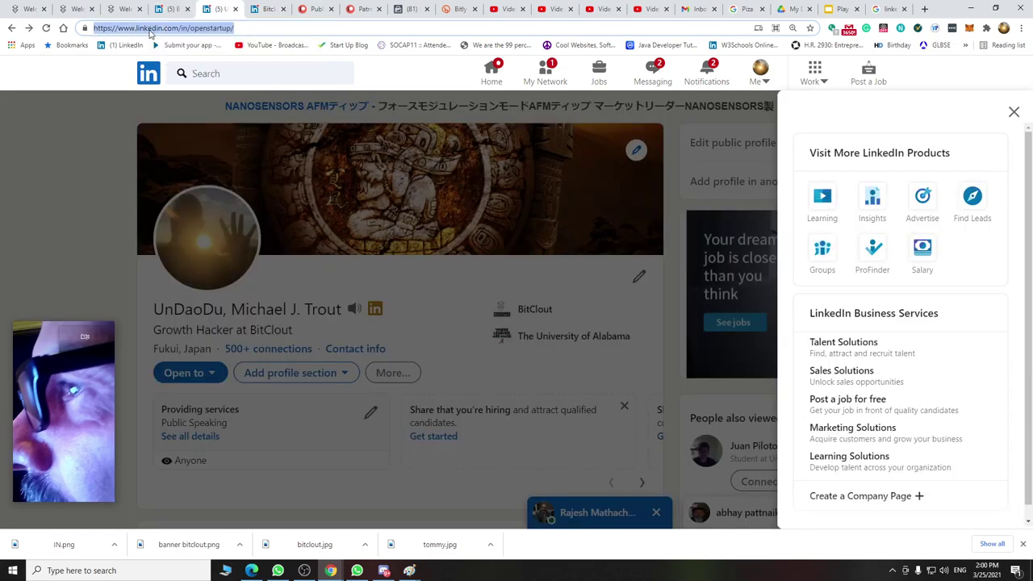
right_click(150, 30)
click(202, 113)
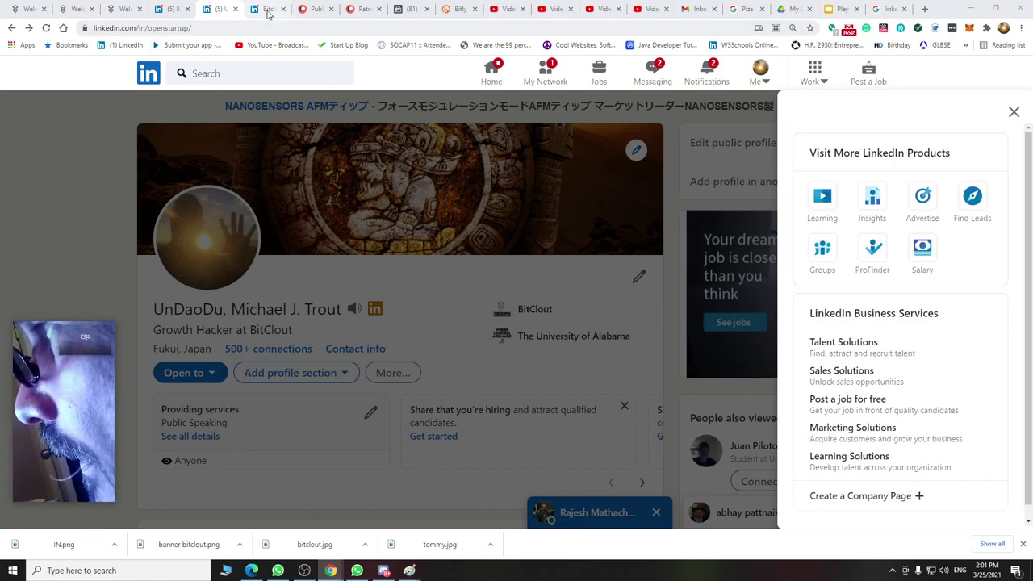
- Go back to the Bitclout group tab and search the group for Bitclout
click(266, 9)
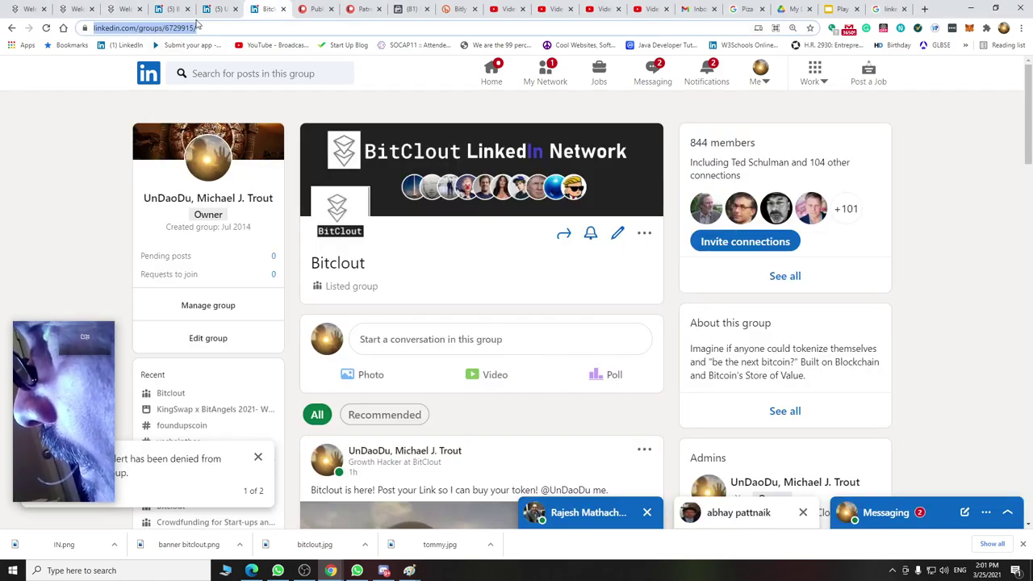
click(173, 10)
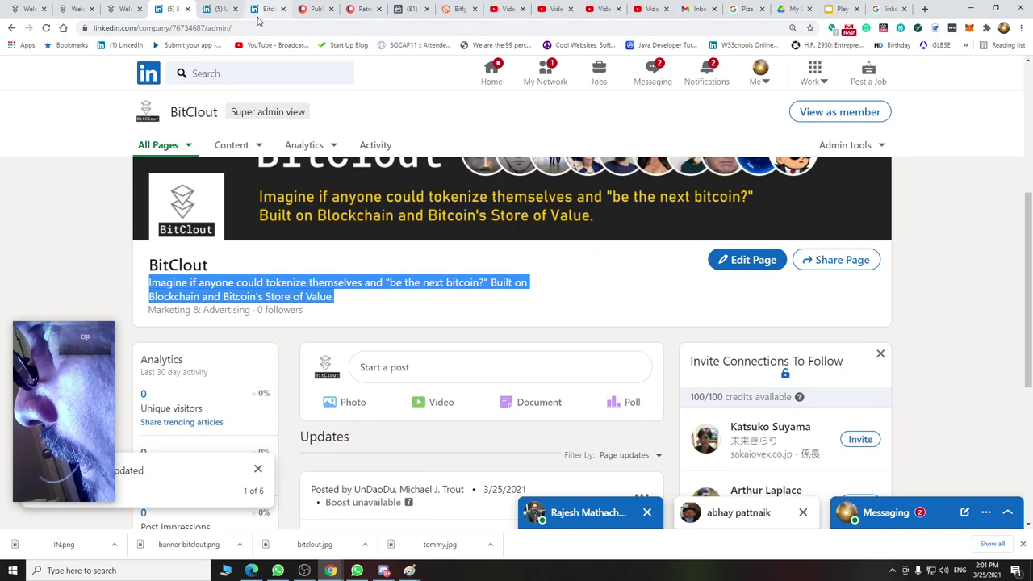
click(259, 11)
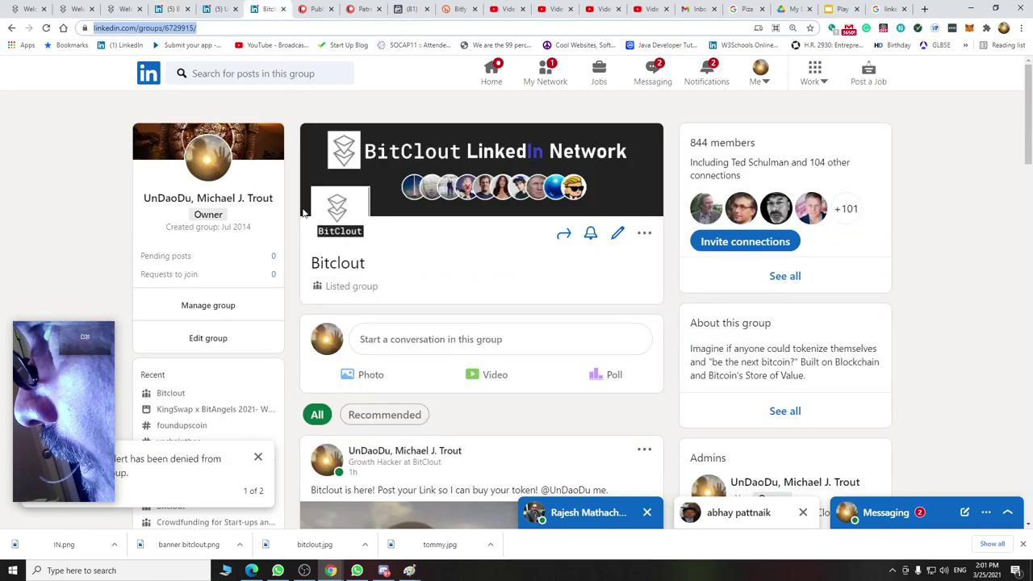
scroll(351, 246, down, 2)
scroll(351, 246, up, 2)
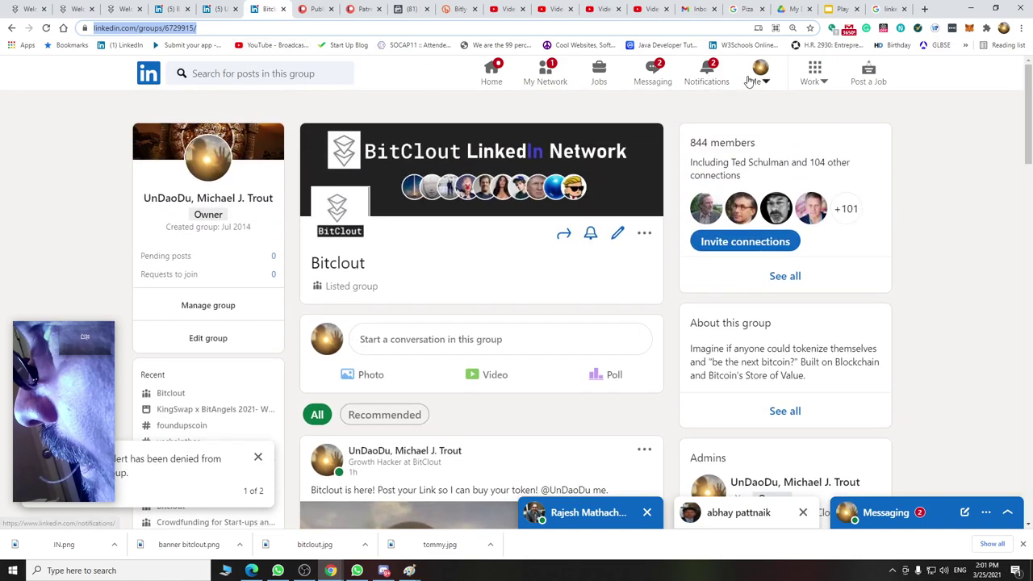
click(223, 68)
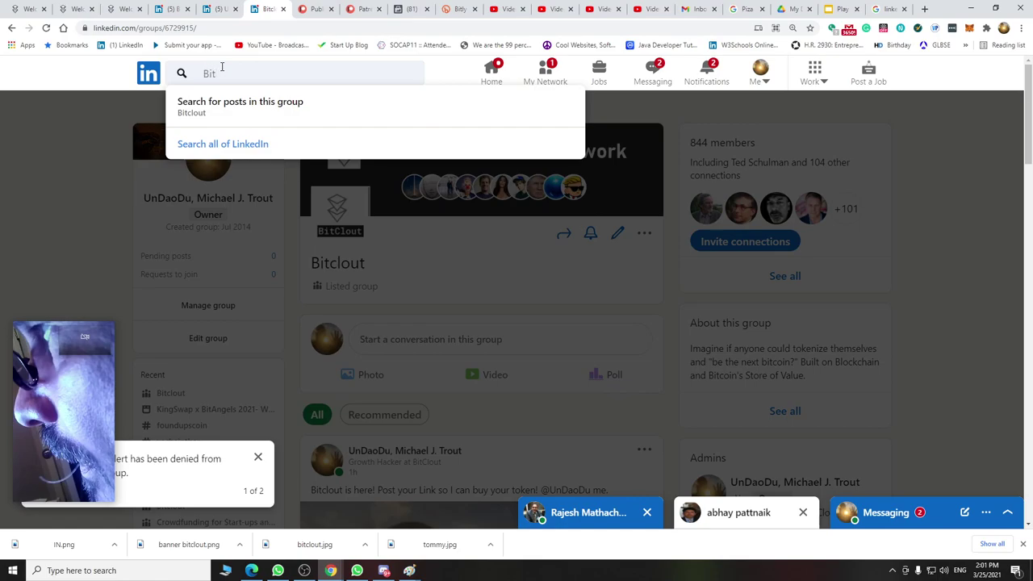
text(Bitclout)
key(Return)
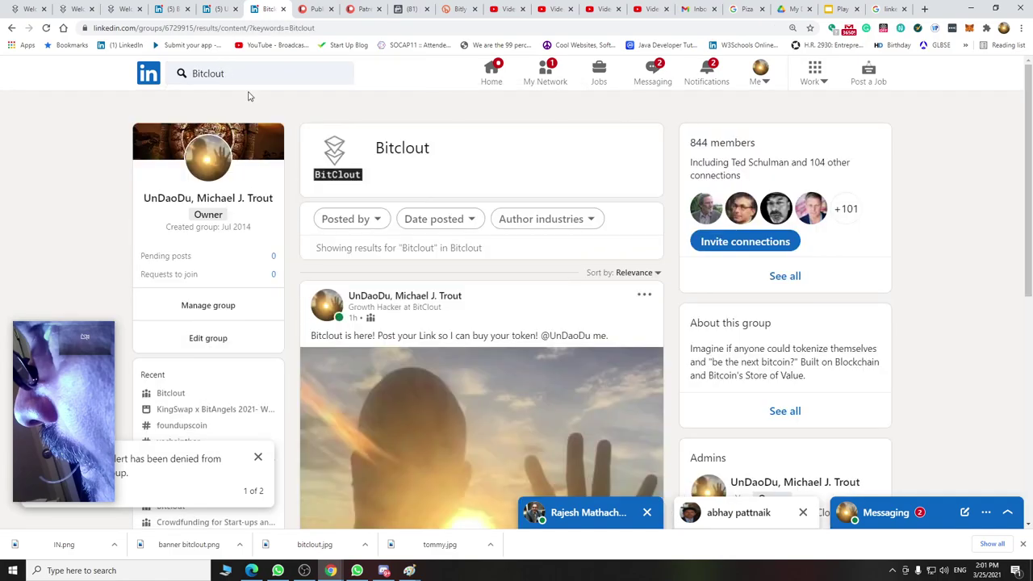
- Return to the Bitclout group's home page and glance at the LinkedIn products panel
click(335, 150)
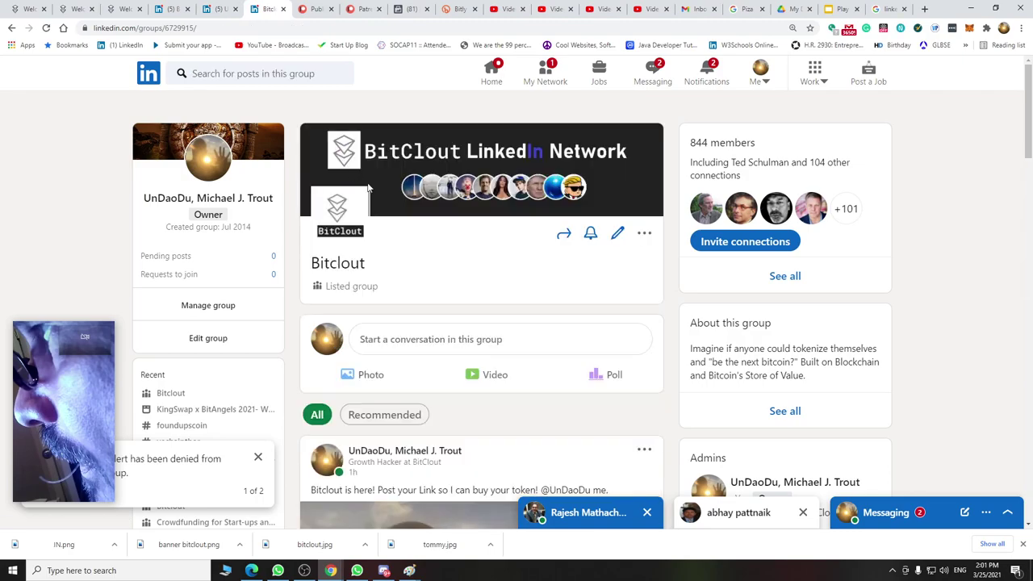
click(815, 77)
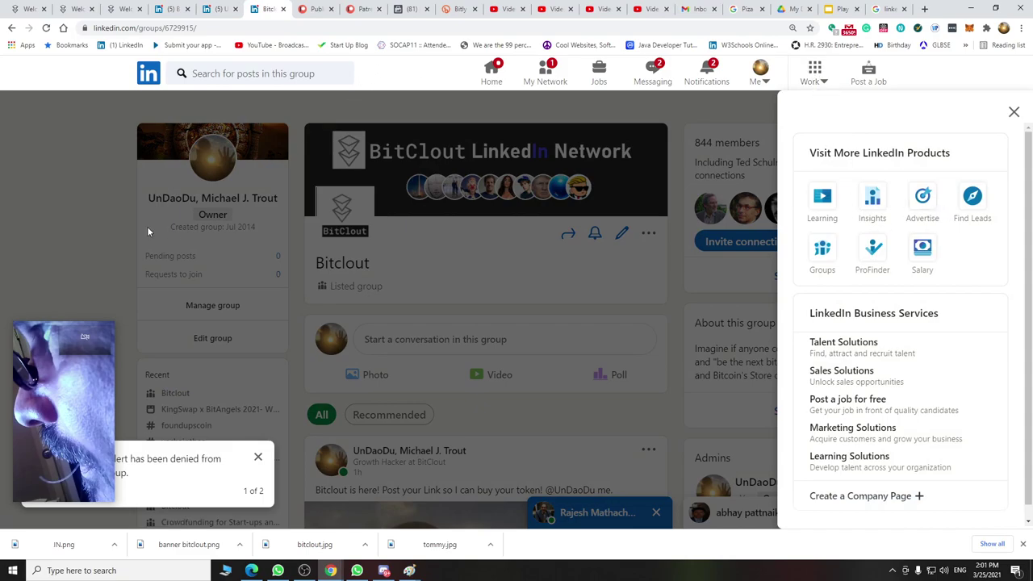
click(105, 201)
- Open the group owner's profile and scroll to the Growth Hacker at BitClout experience
click(214, 172)
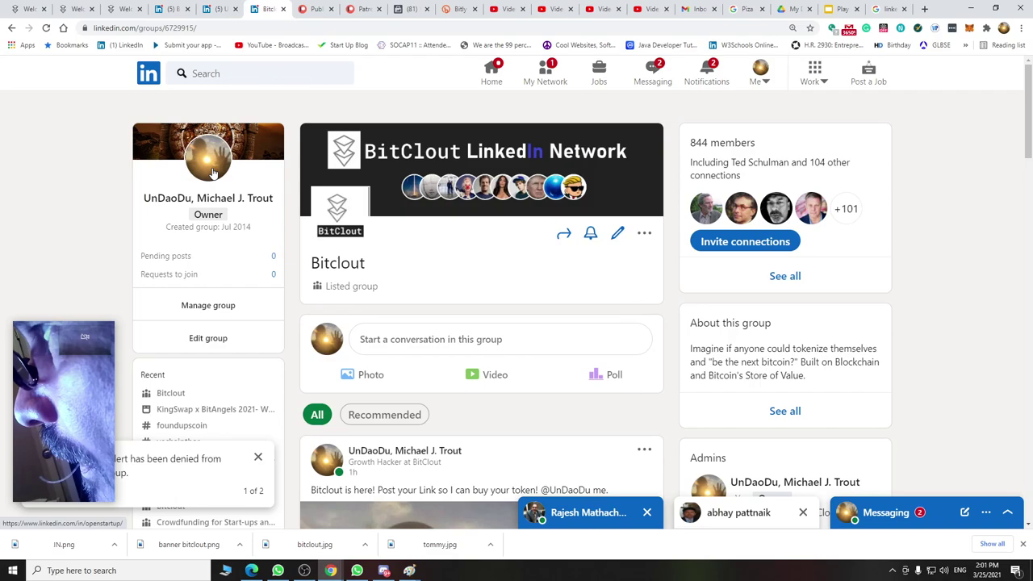
scroll(239, 166, down, 9)
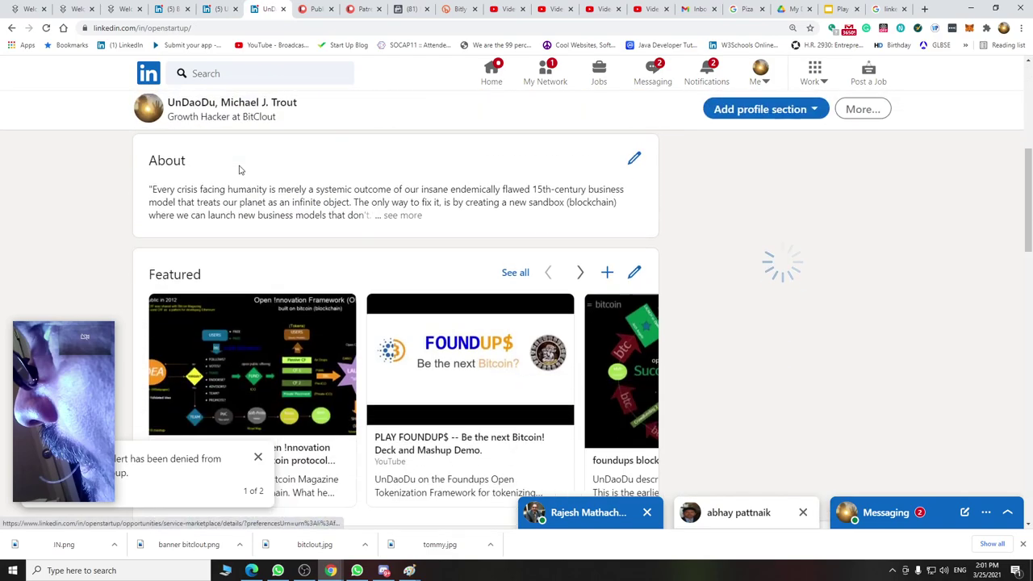
scroll(239, 170, down, 6)
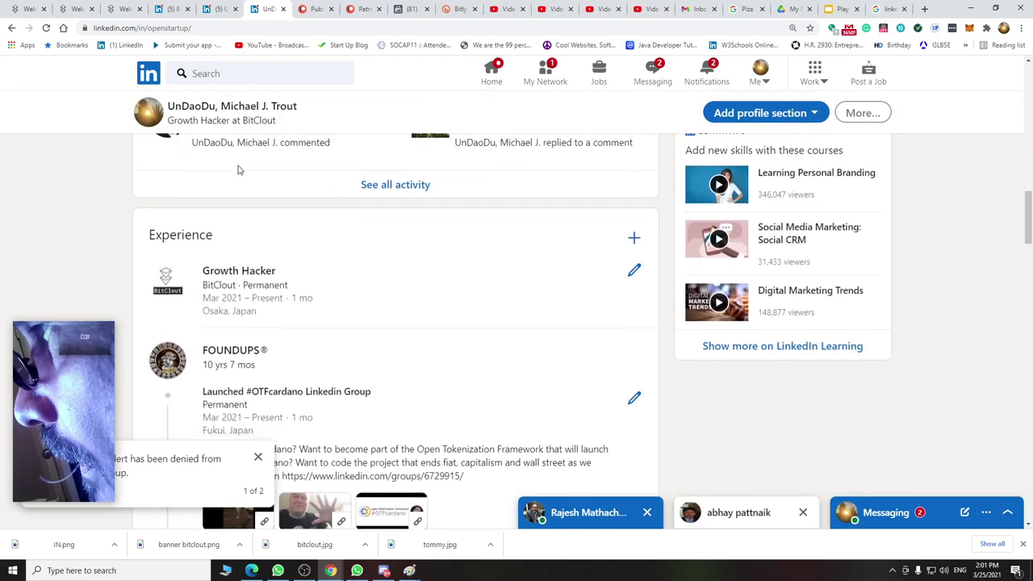
scroll(252, 234, up, 3)
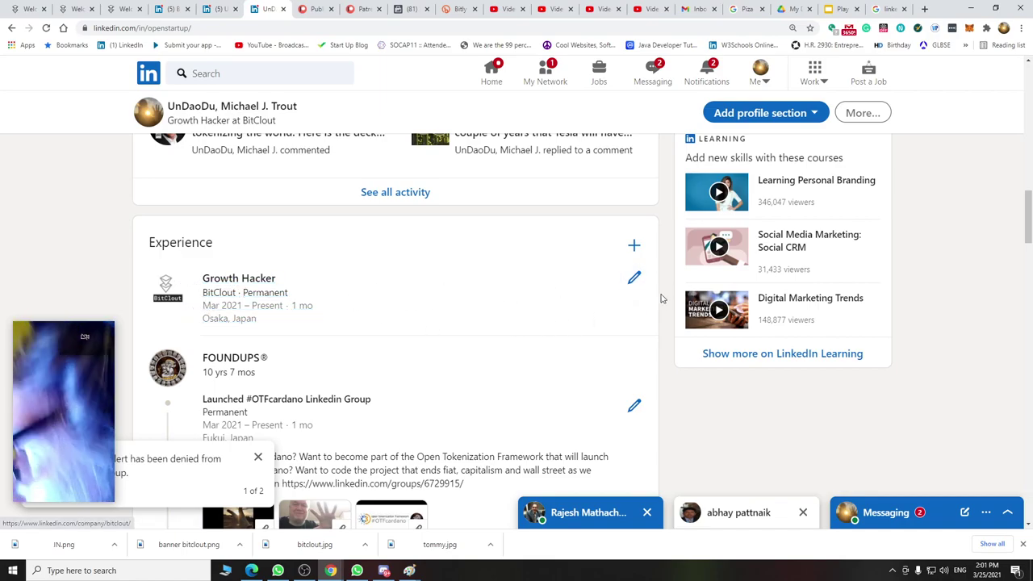
- Edit the Growth Hacker entry and paste the BitClout admin page tagline into Description
click(635, 279)
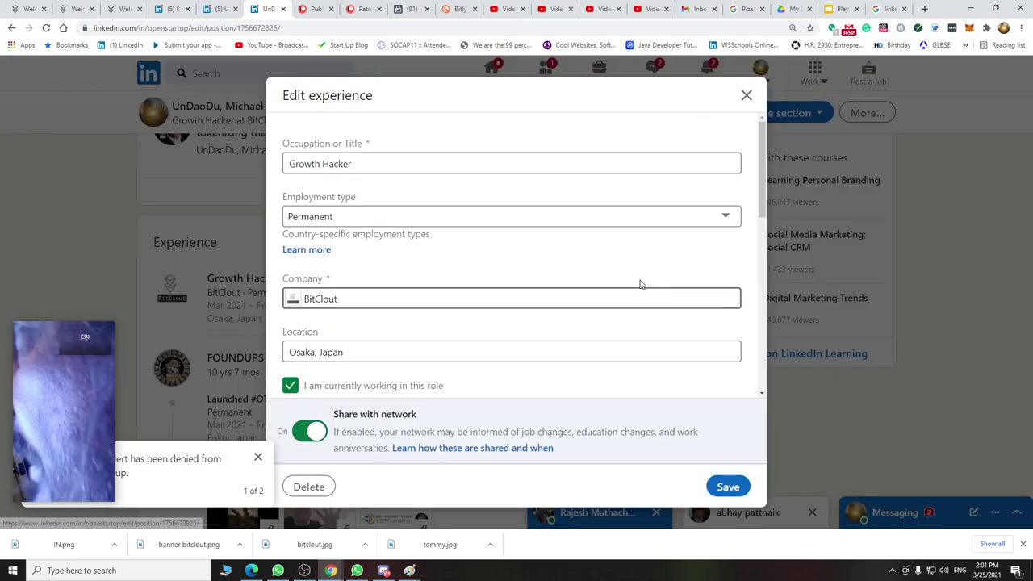
scroll(403, 391, down, 5)
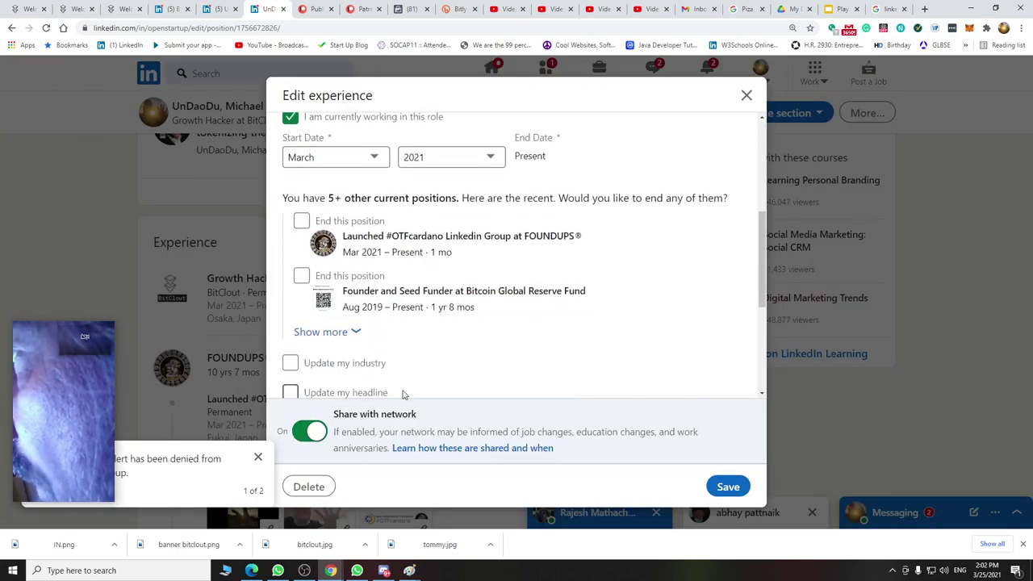
click(322, 274)
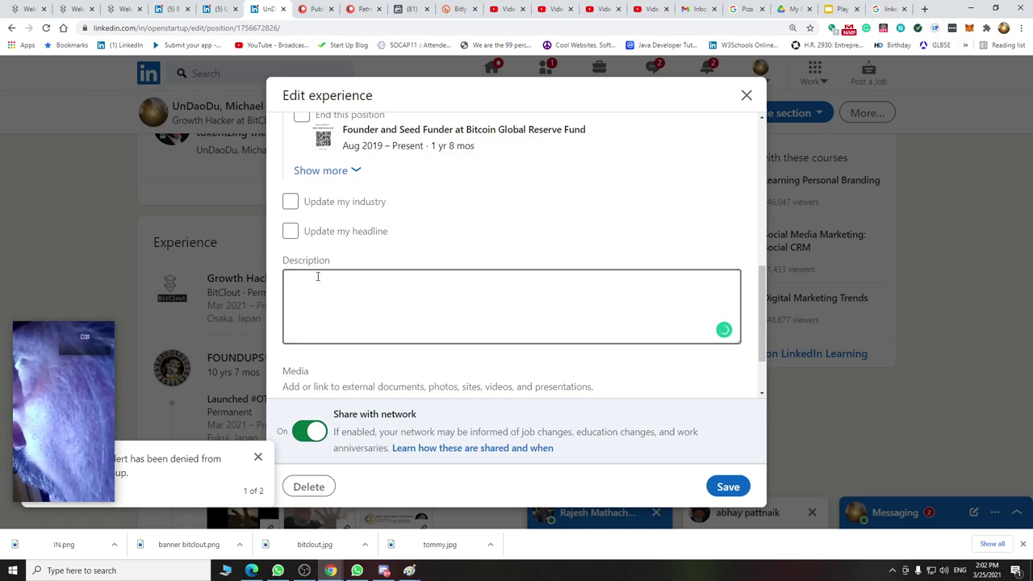
click(220, 10)
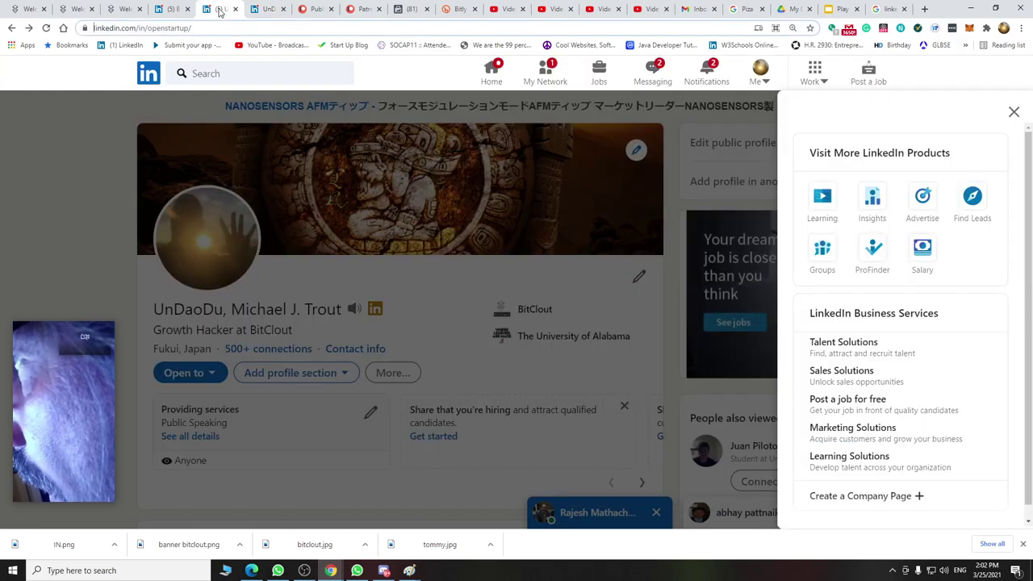
click(266, 11)
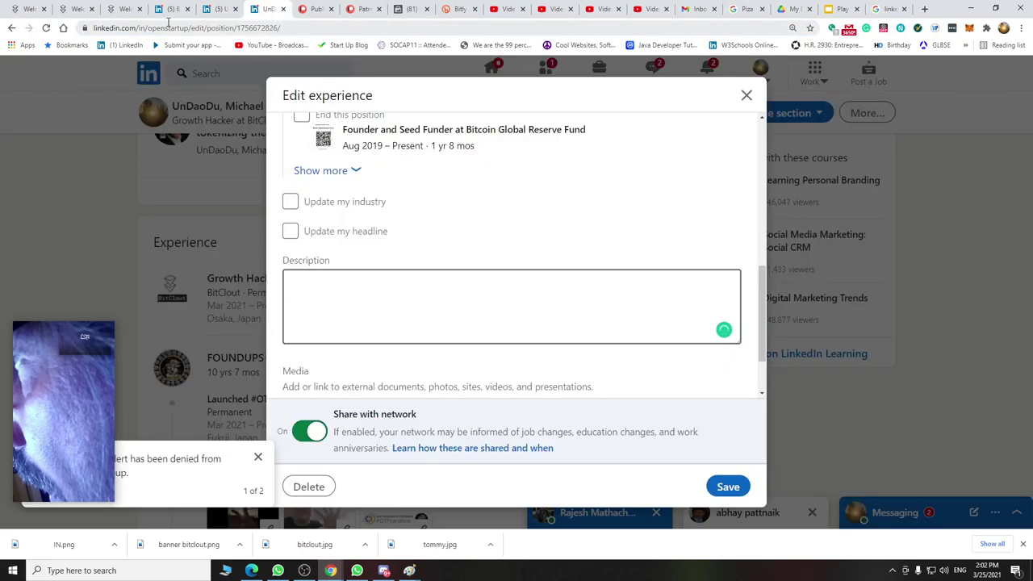
click(171, 9)
right_click(203, 286)
click(229, 297)
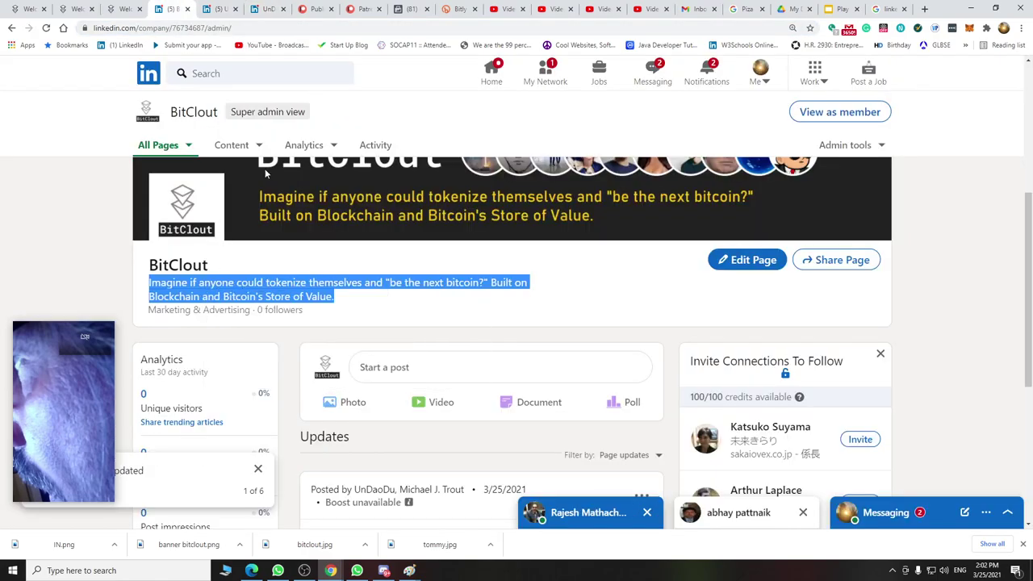
click(263, 18)
key(ctrl+v)
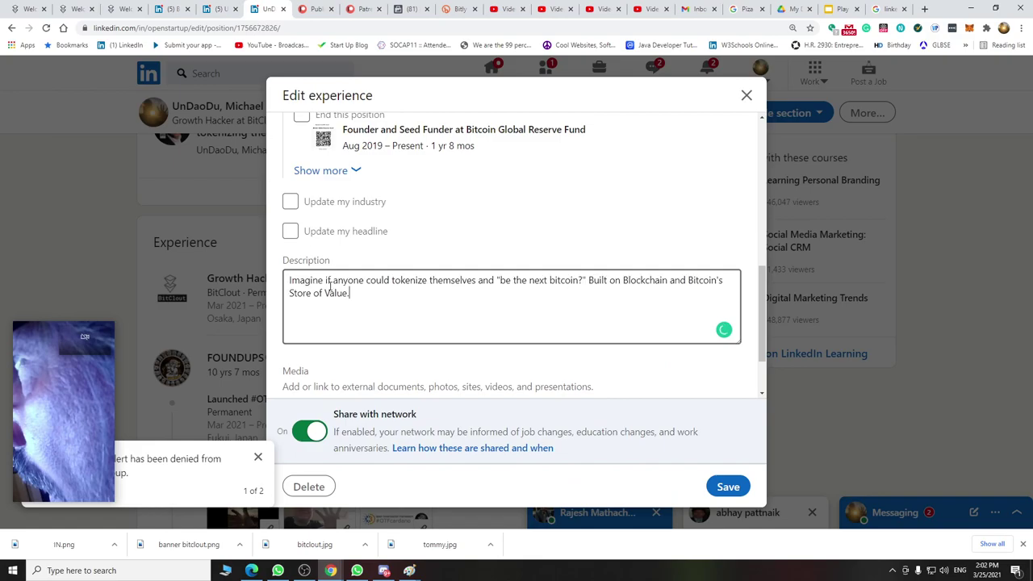
- Insert 'This is BitClout!' before 'Built on Blockchain' in the description
click(288, 279)
click(587, 280)
text(This is BitC)
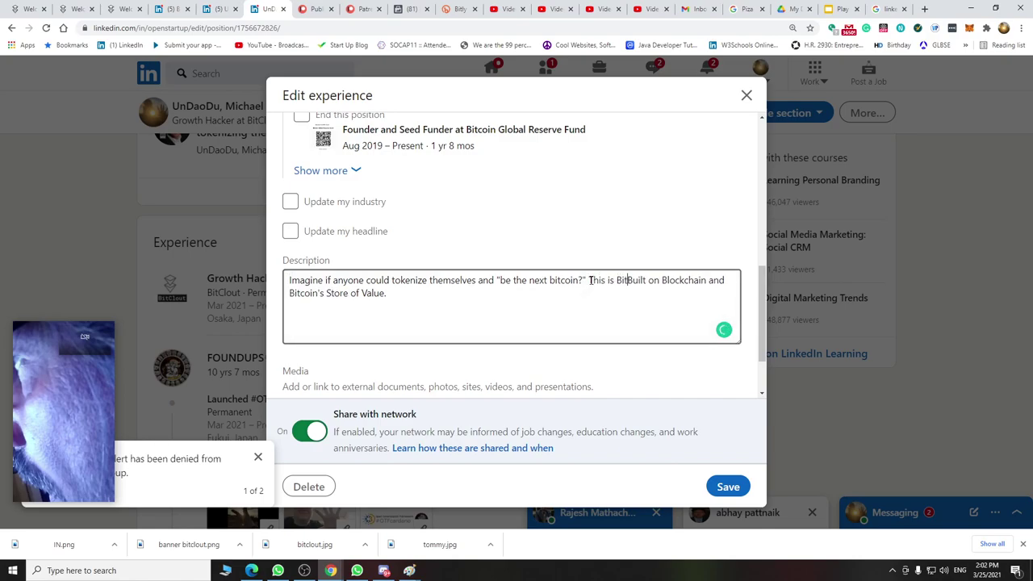
text(lout!)
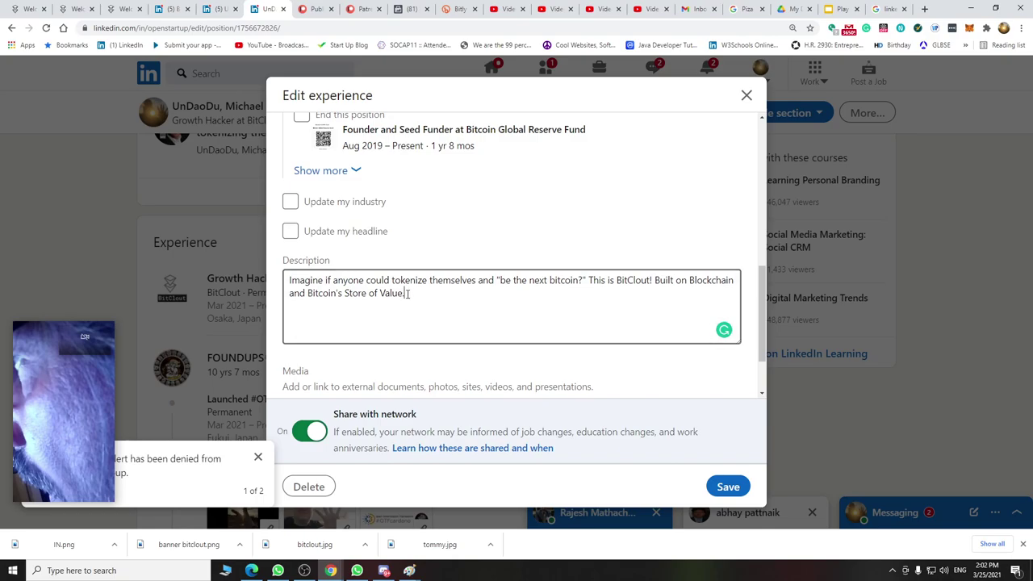
mouse_move(77, 385)
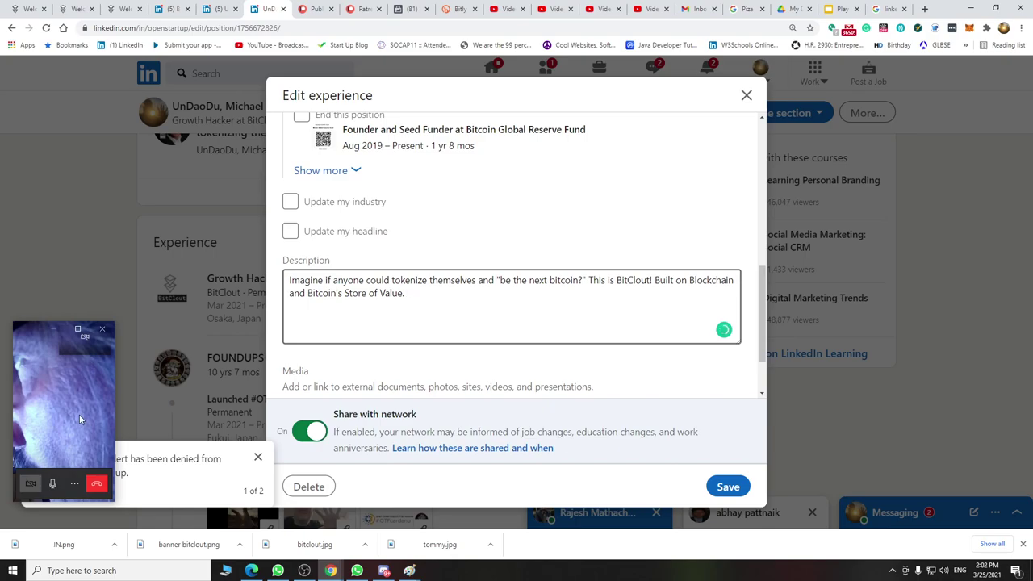
click(53, 482)
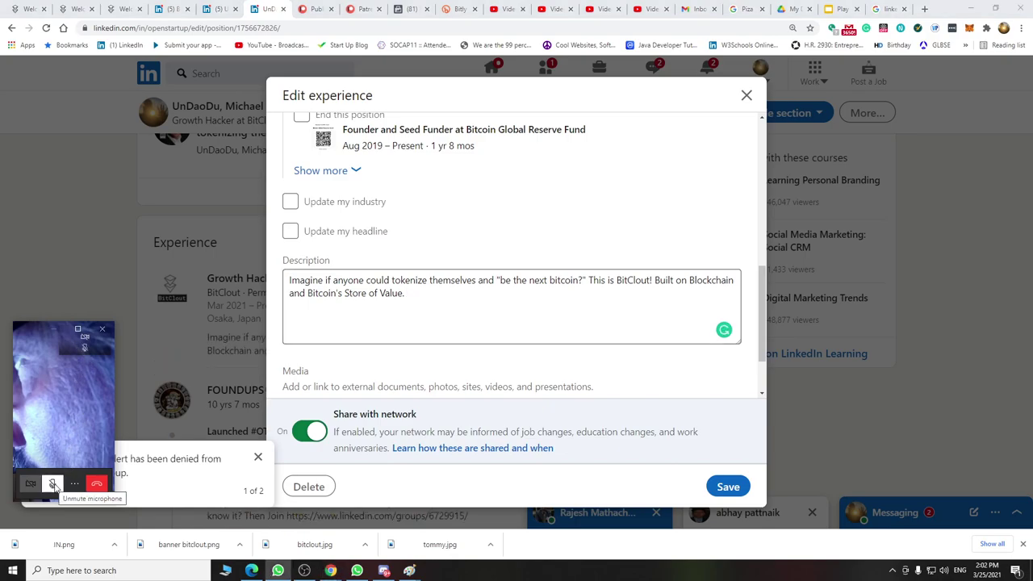
click(401, 307)
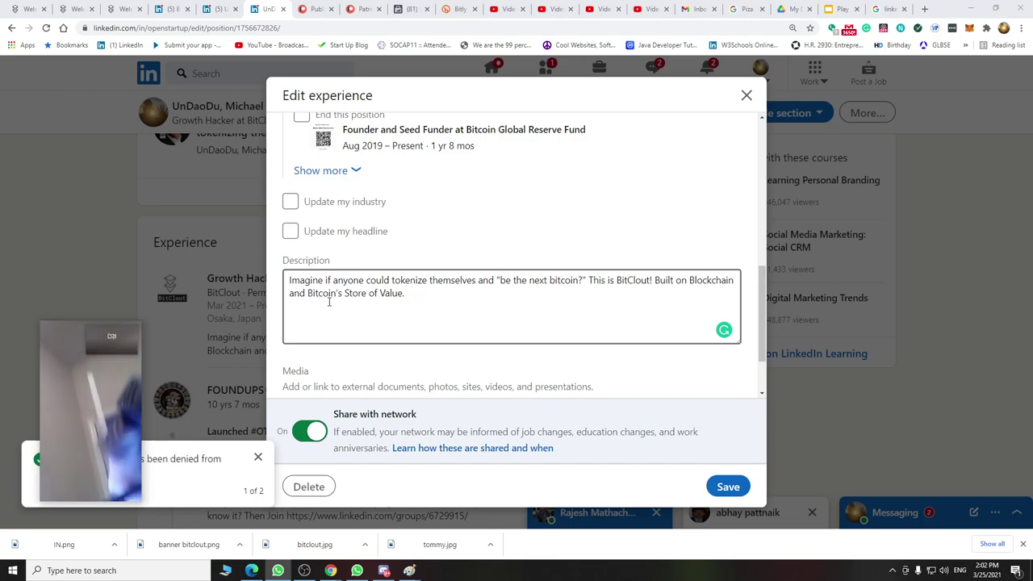
click(412, 294)
- Add 'It kind of like a social media bitcoin.' and paste the BitClout profile URL after it
text(It )
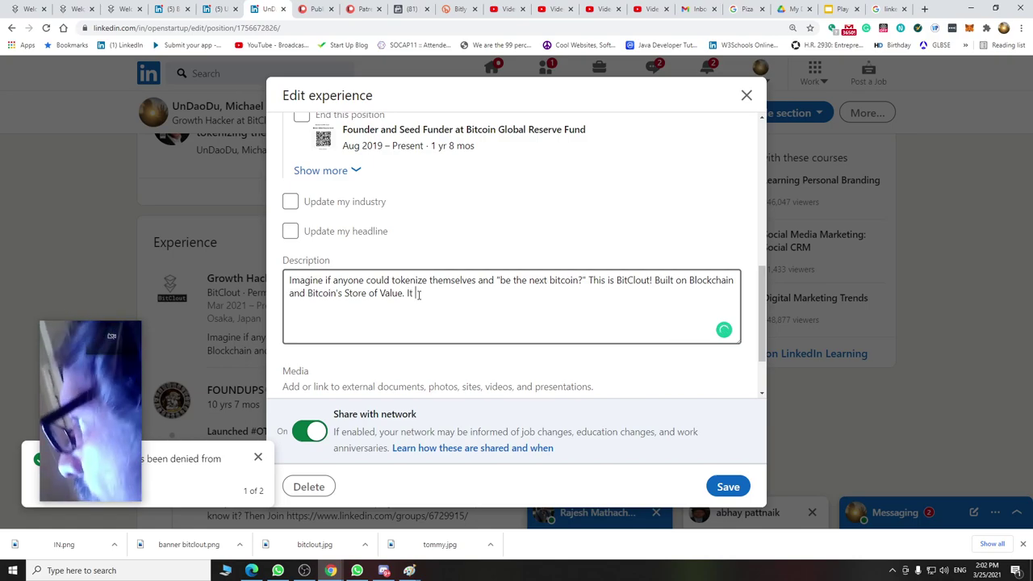
text(kind of like a social media bitcoin)
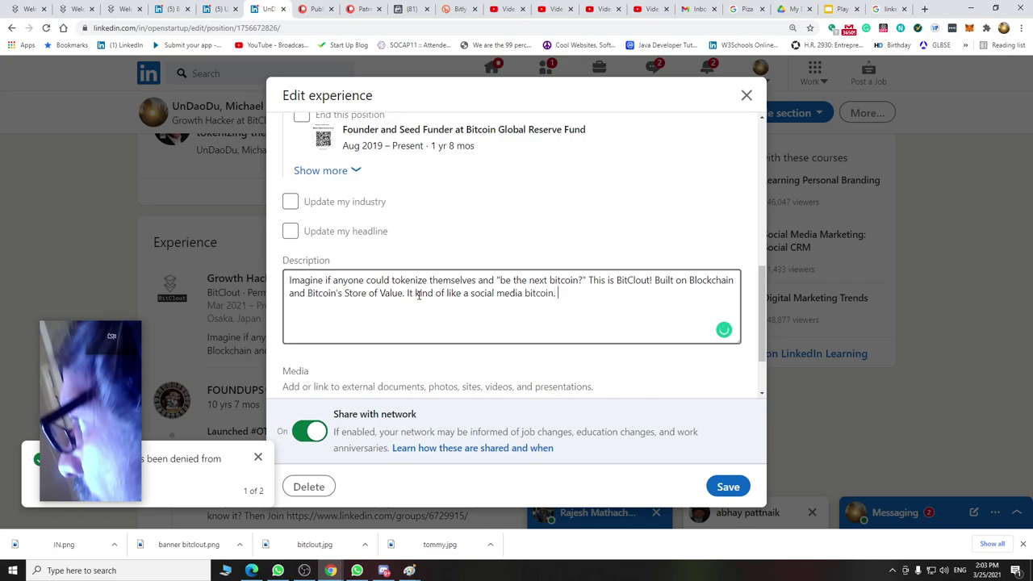
text(.)
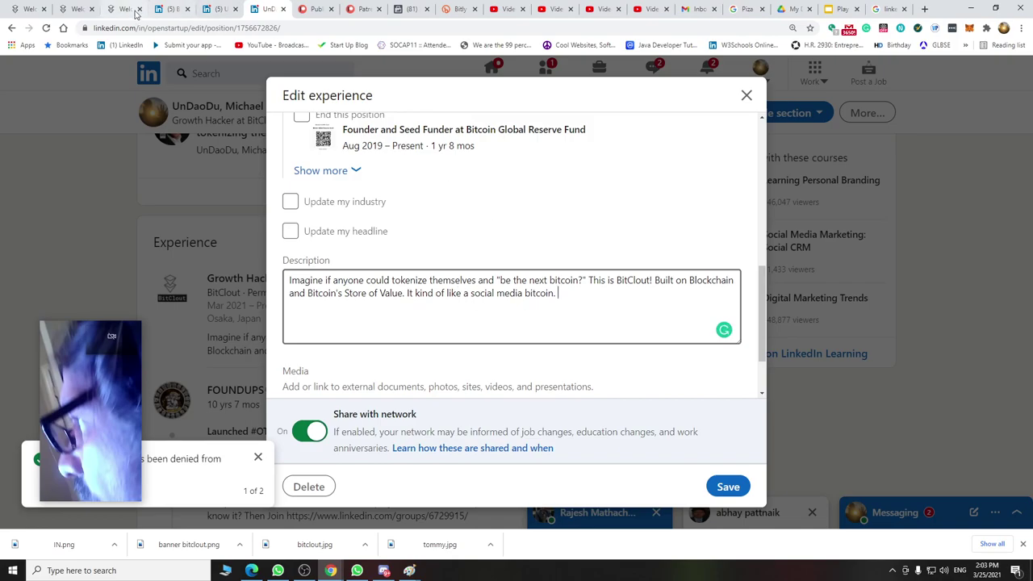
click(123, 11)
click(142, 29)
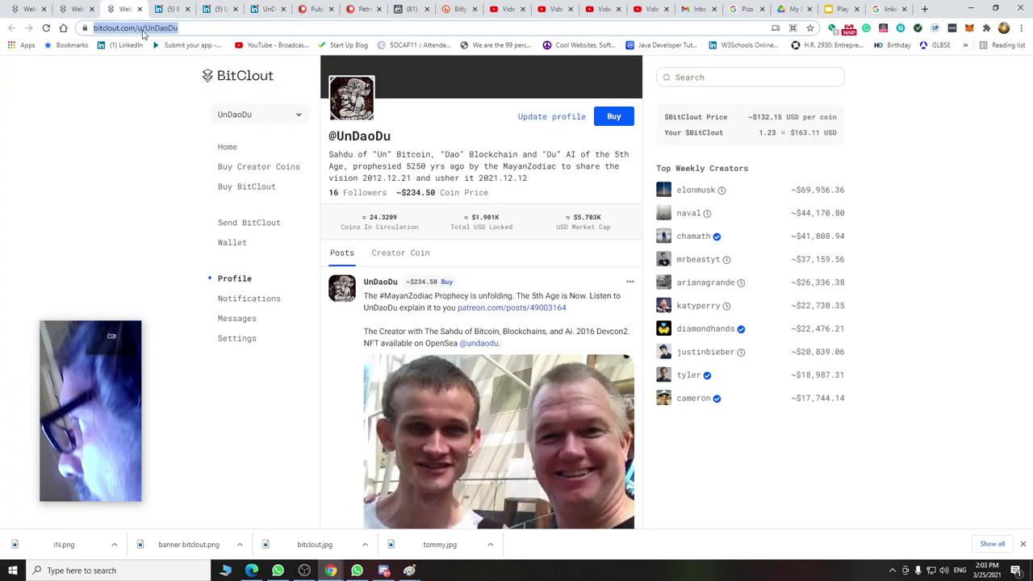
right_click(142, 30)
click(180, 108)
click(171, 9)
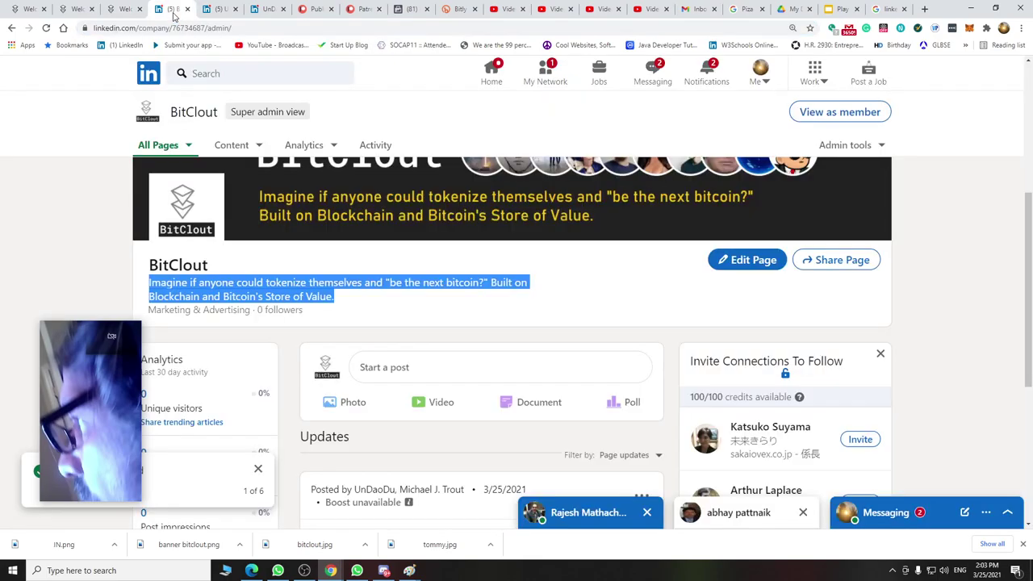
click(214, 14)
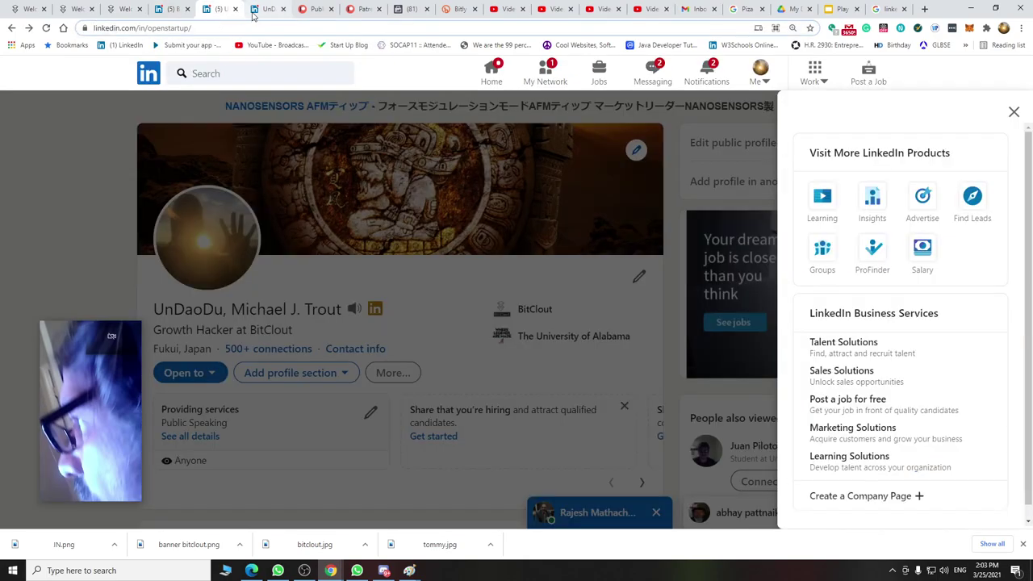
click(263, 13)
key(ctrl+v)
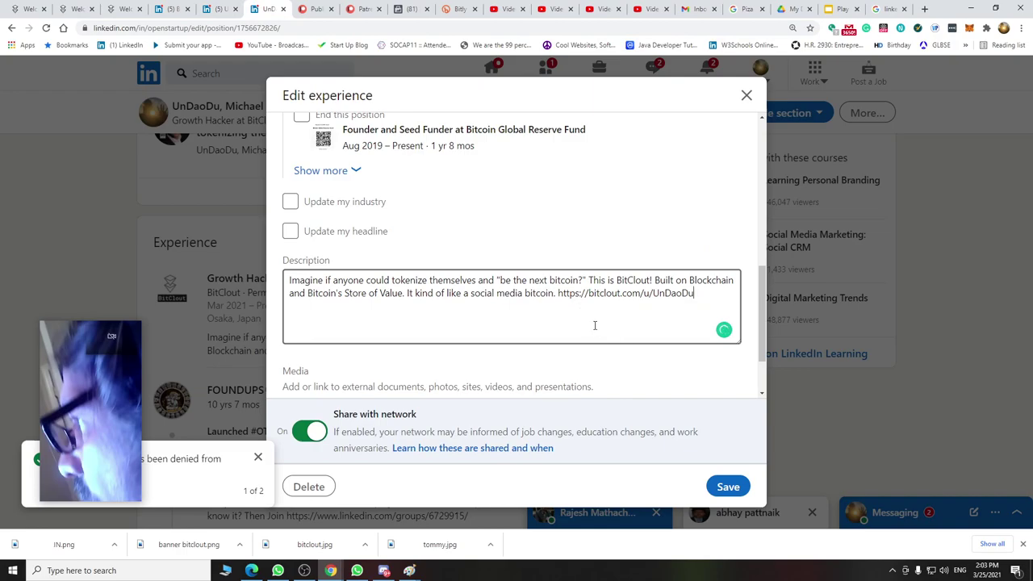
- Label the profile link 'Join me Here' and add a 'Join Bitclout Linkedin Group' line
click(559, 293)
text(Join )
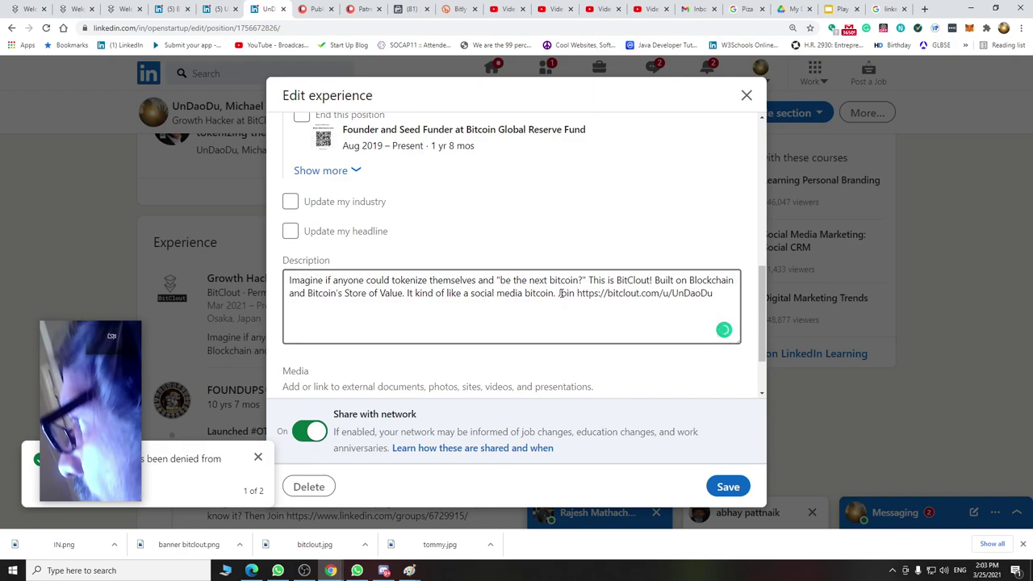
text(me)
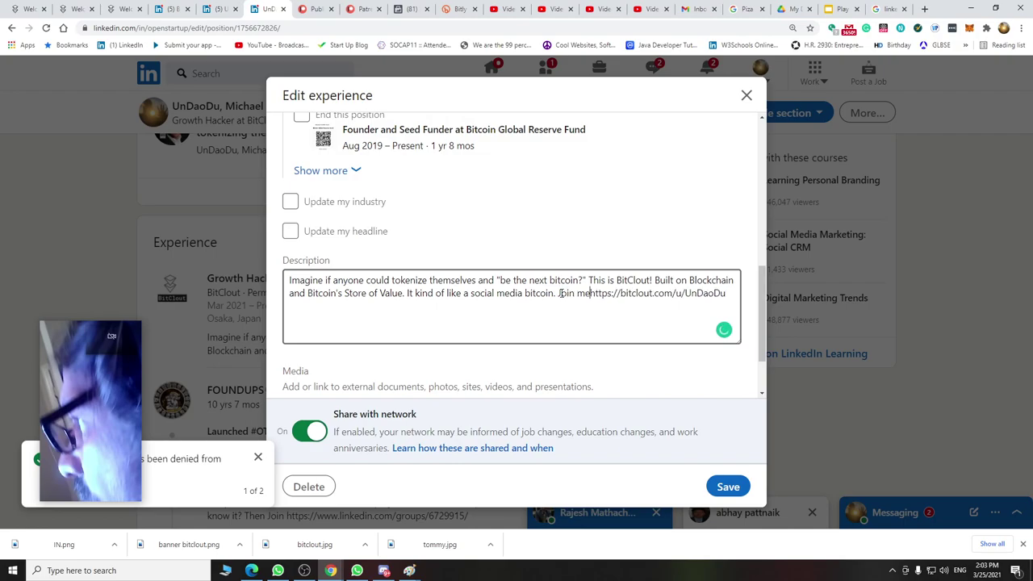
key(Return)
text(Here)
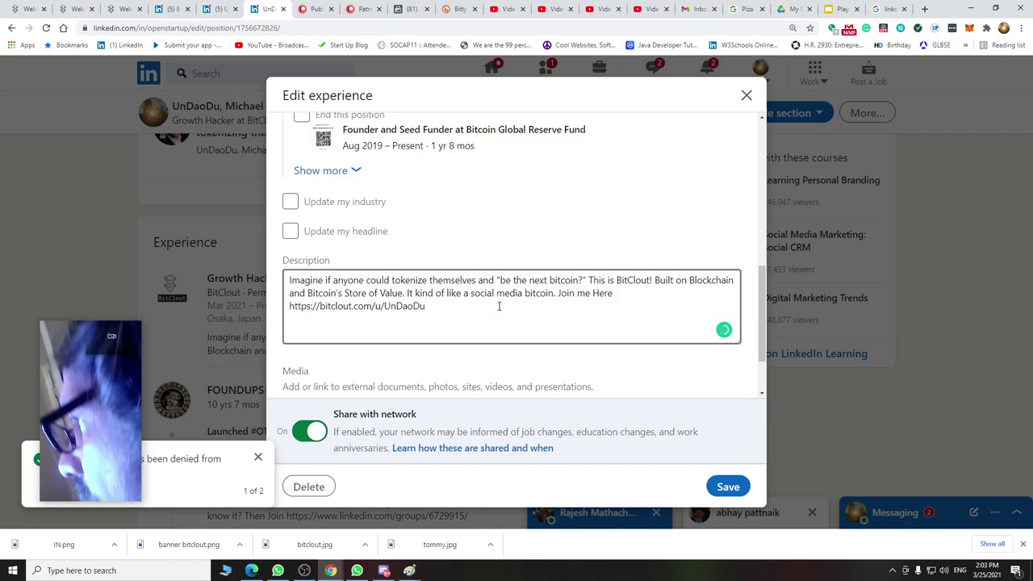
text(Join )
text(Bitclout )
text(Linkedin)
text( Groups)
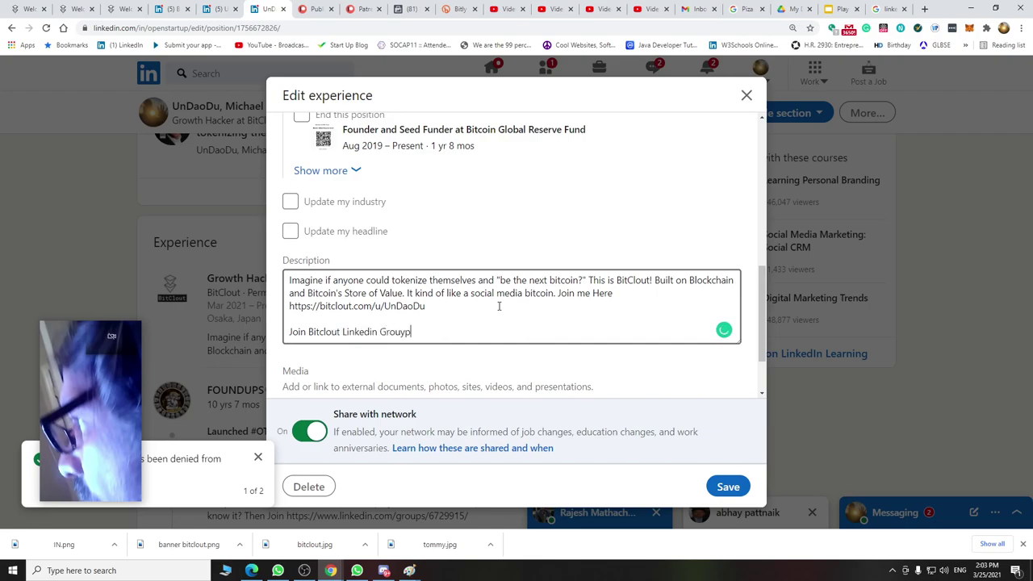
key(BackSpace)
key(BackSpace)
text(p)
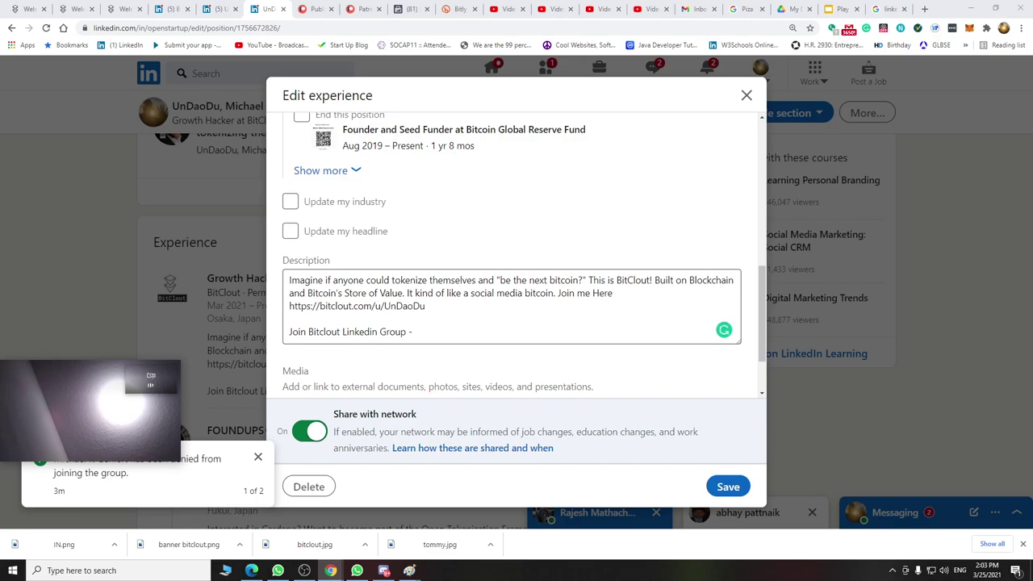
- Paste the BitClout LinkedIn group URL after the group line and lowercase 'Here'
click(424, 331)
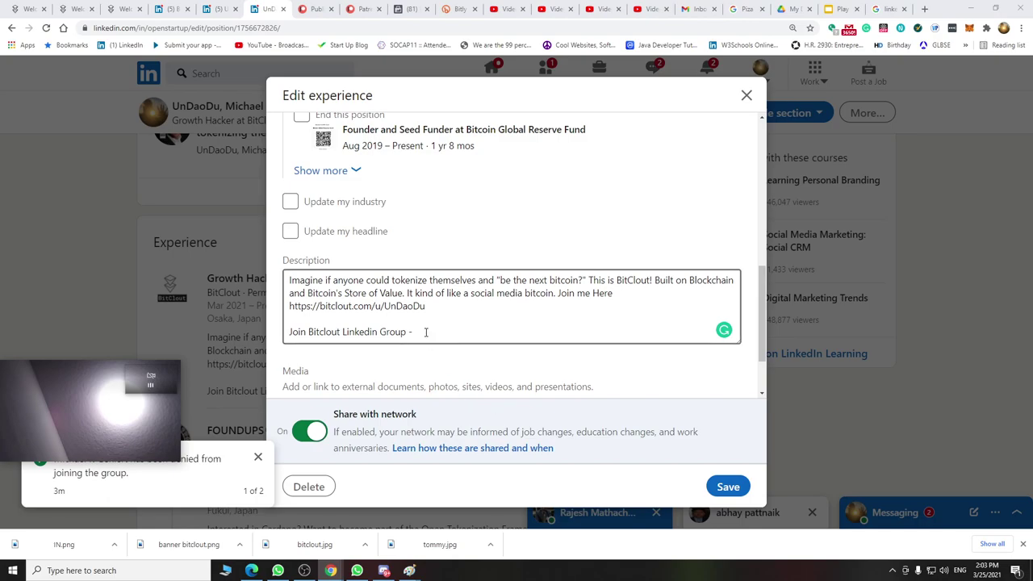
key(ctrl+v)
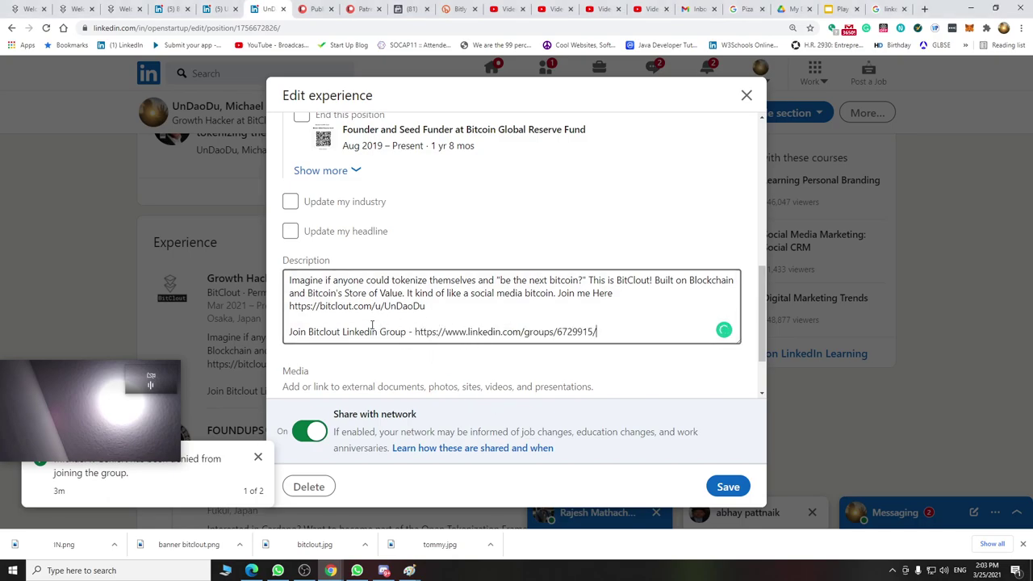
drag(593, 294, 599, 294)
text(h)
scroll(509, 376, down, 1)
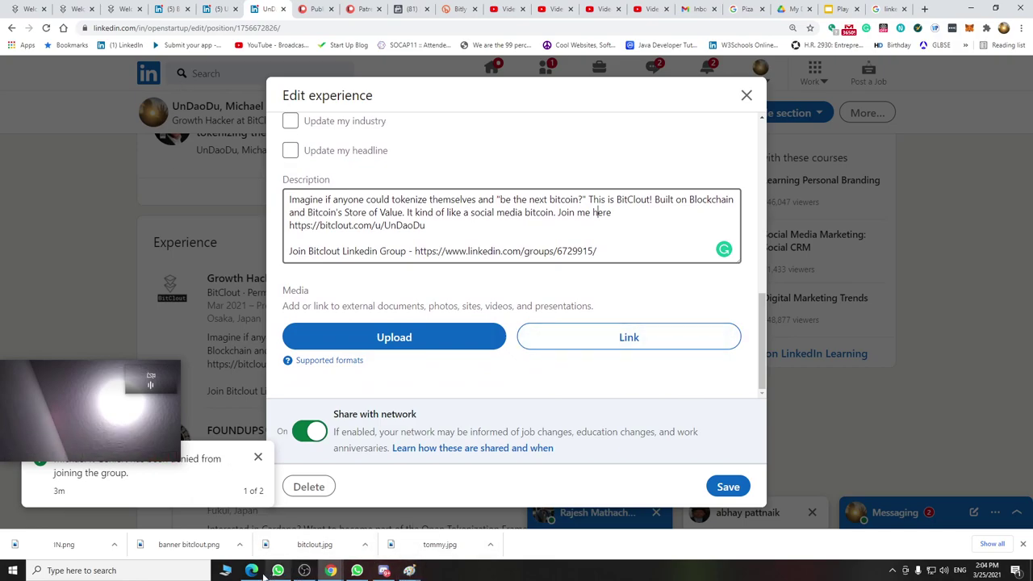
click(262, 572)
- Copy the one_pager.pdf web address in Edge and scroll back to its first page
right_click(211, 30)
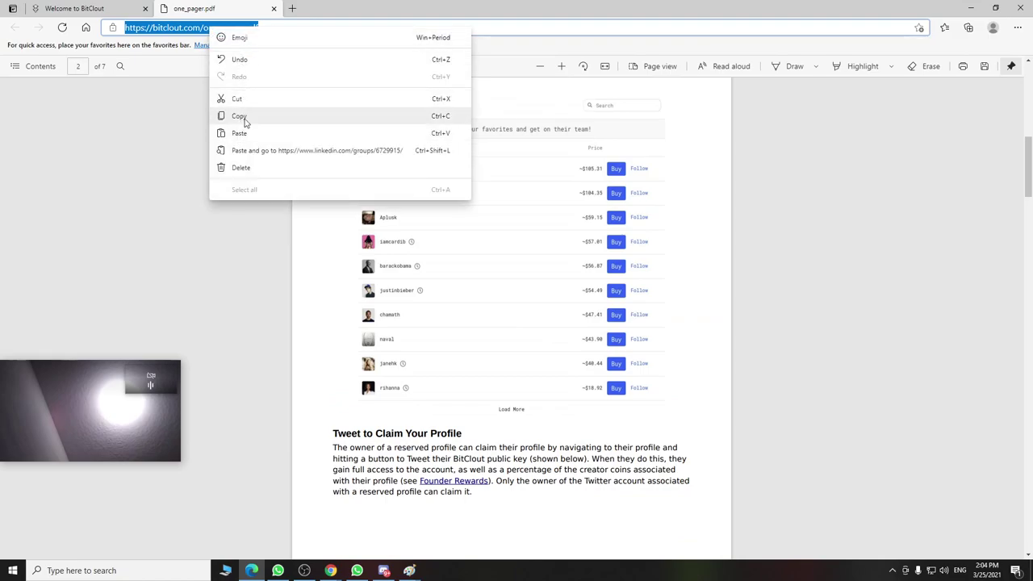
click(194, 179)
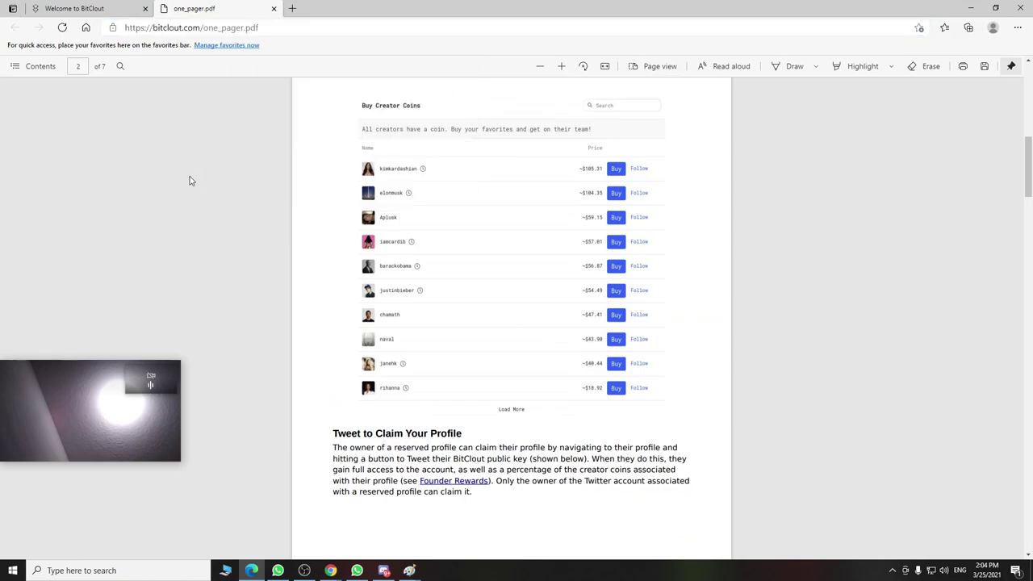
scroll(427, 245, up, 5)
scroll(430, 245, up, 3)
scroll(430, 244, down, 1)
scroll(430, 245, up, 1)
scroll(430, 244, down, 1)
scroll(430, 245, up, 1)
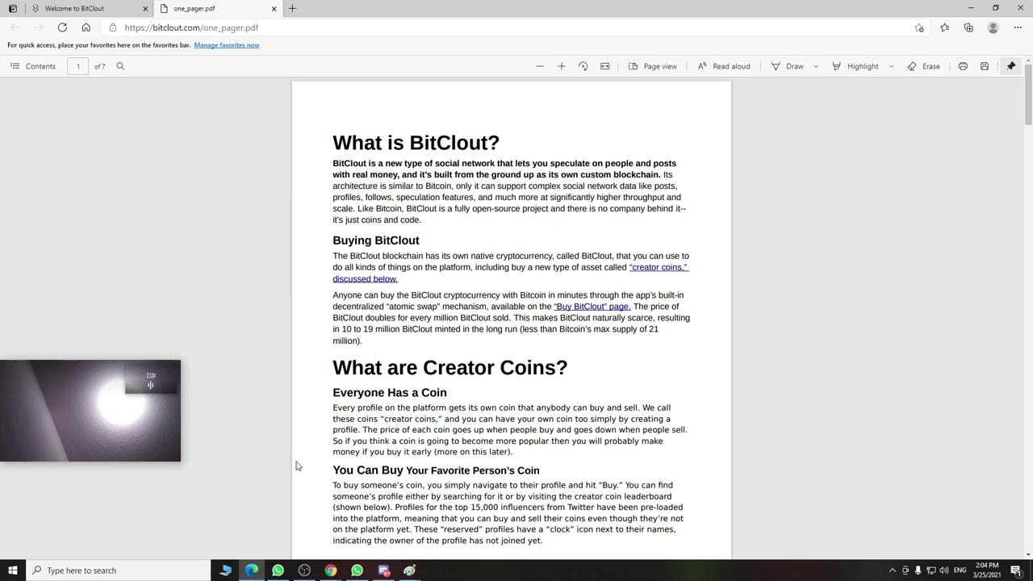
click(409, 570)
- Start a new Paint picture, discarding IN.png changes, and paste the browser page screenshot
click(414, 539)
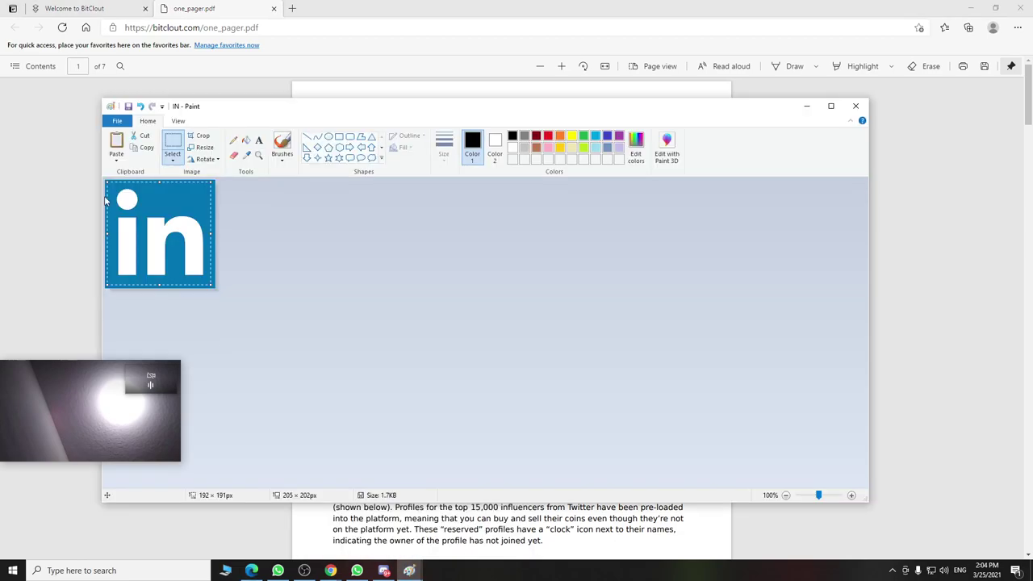
click(117, 120)
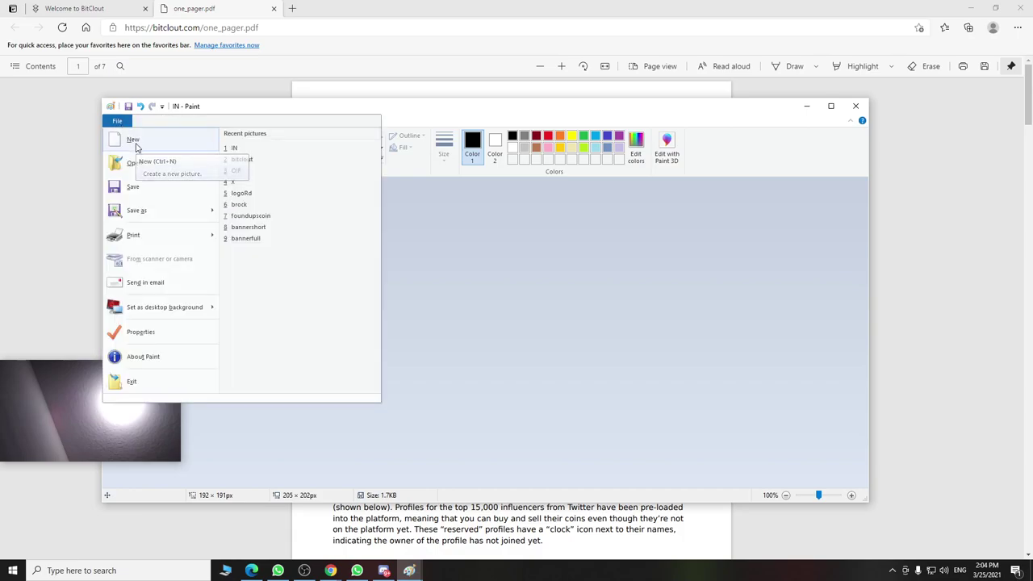
click(134, 143)
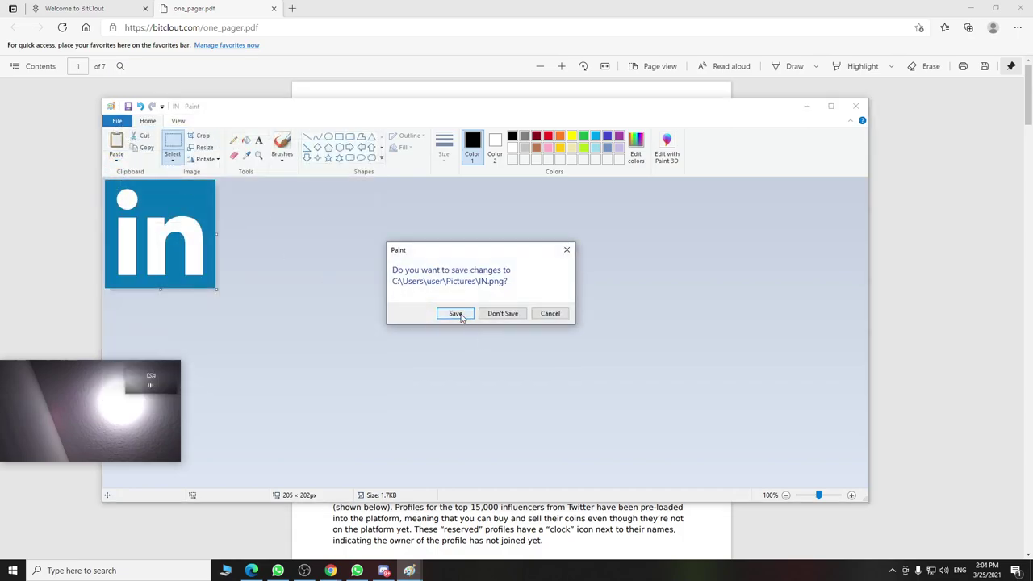
click(502, 313)
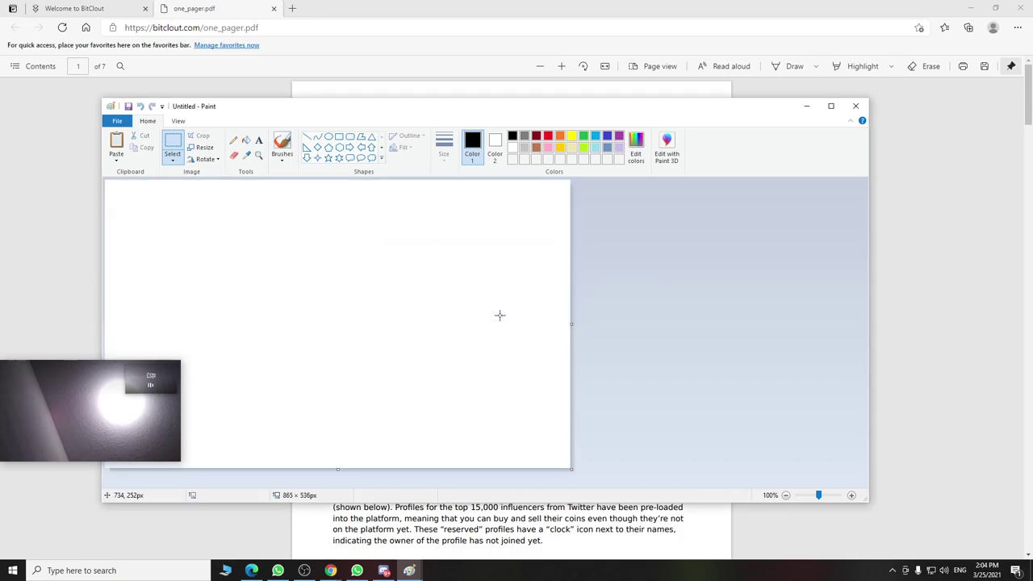
key(ctrl+v)
scroll(461, 314, down, 2)
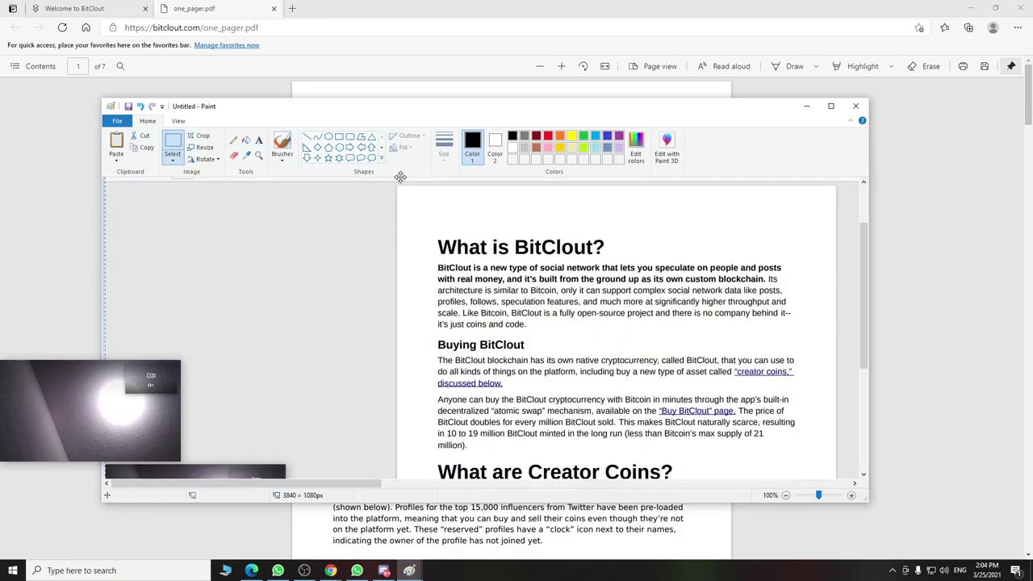
click(172, 144)
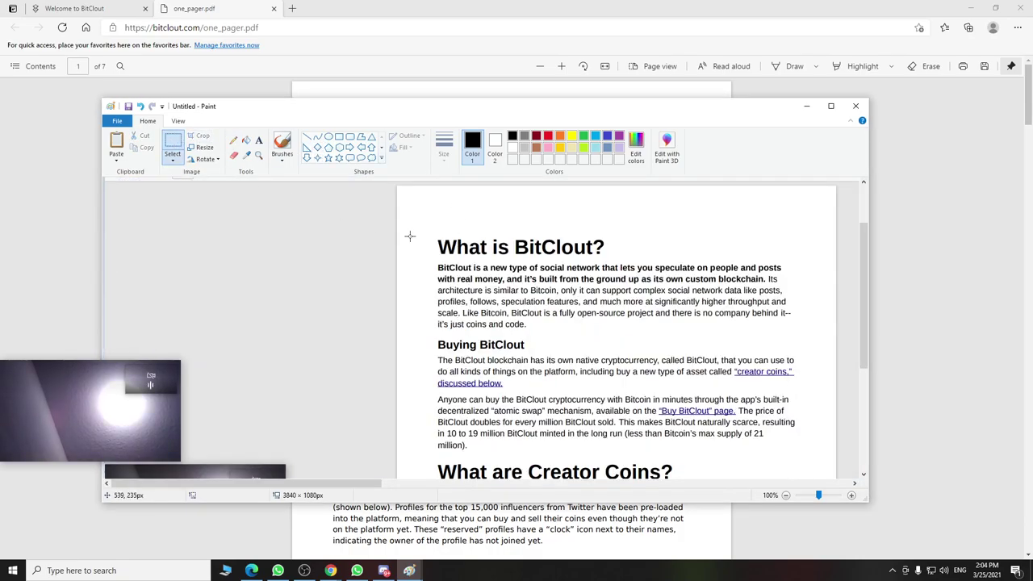
- Crop to the 'What is BitClout?' heading and first paragraph, 731 × 202px
mouse_move(425, 232)
mouse_down()
mouse_move(688, 331)
mouse_move(814, 337)
mouse_up()
click(198, 136)
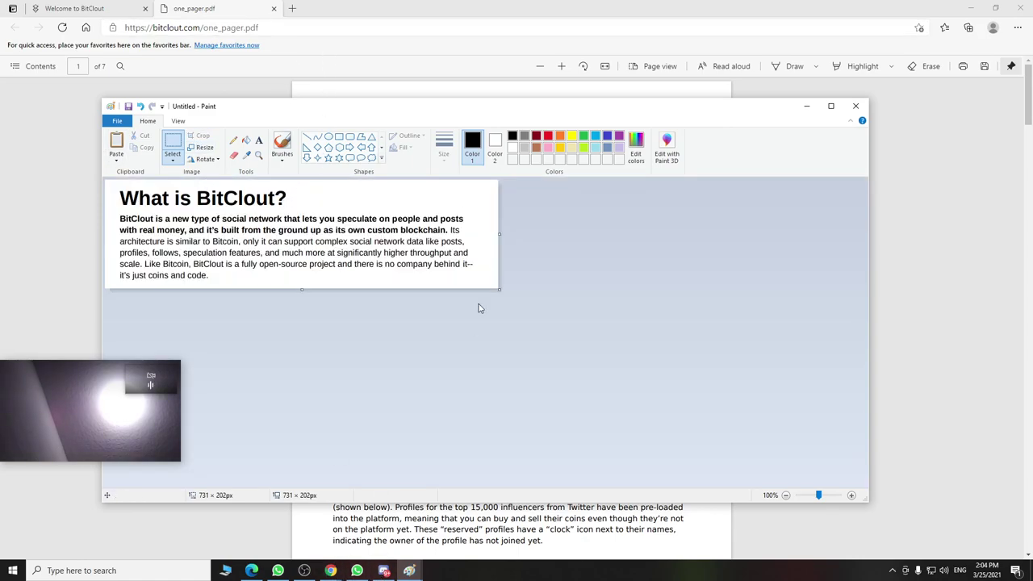
click(970, 12)
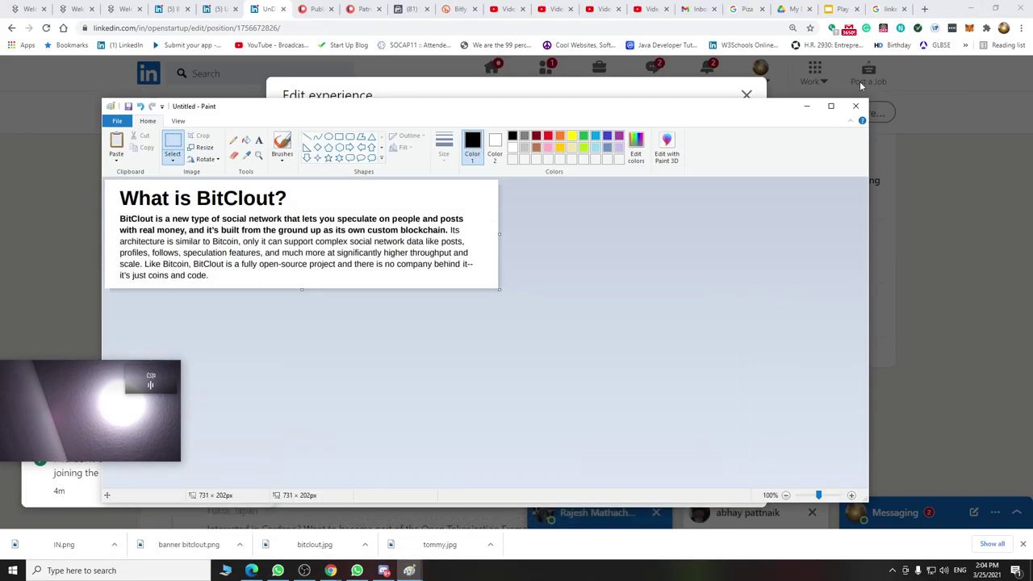
- Try prefixing the Bitclout back-half with 'Join', then close the editor unsaved
click(456, 9)
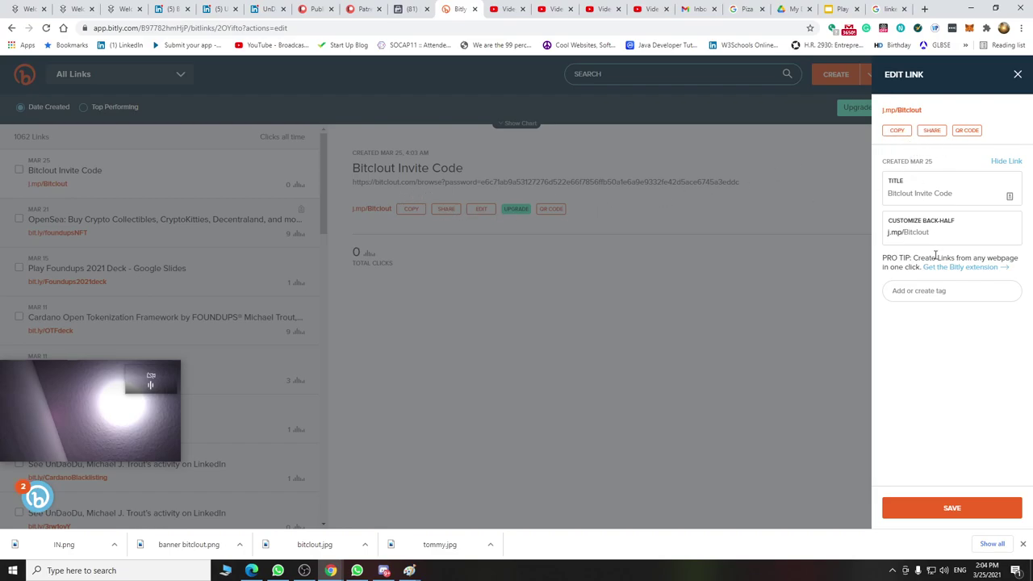
double_click(907, 233)
key(Left)
text(Join)
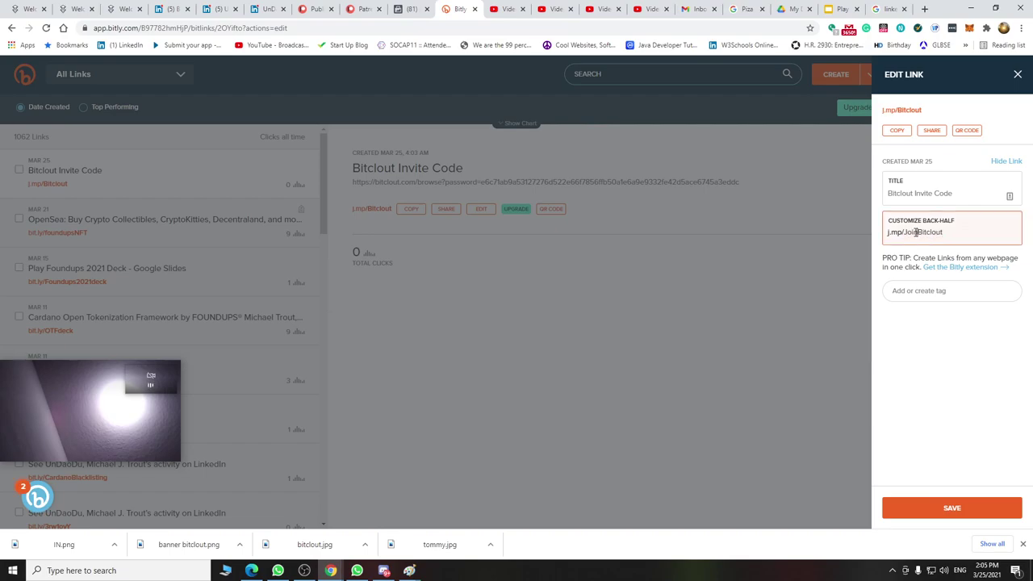
click(899, 134)
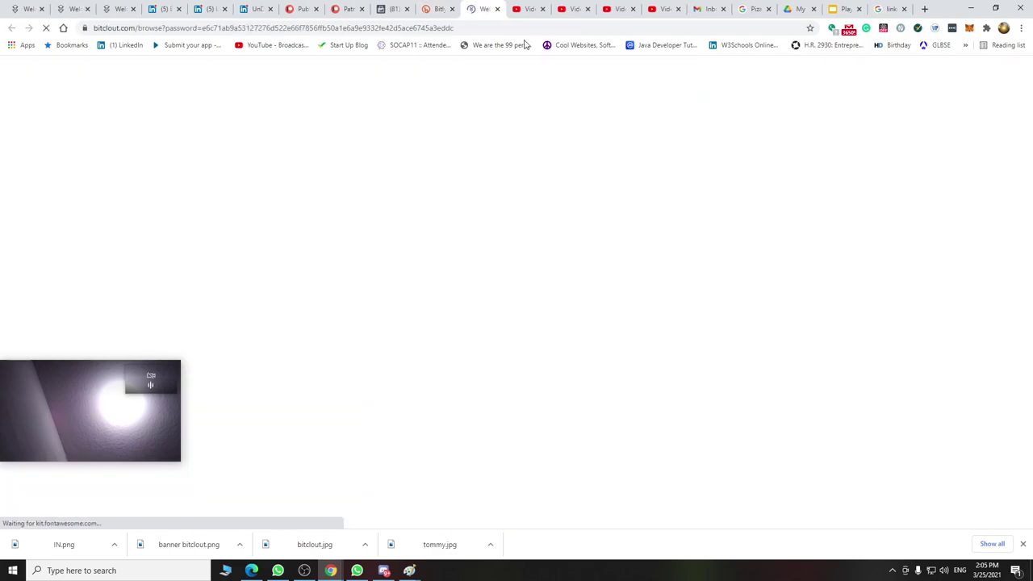
click(438, 11)
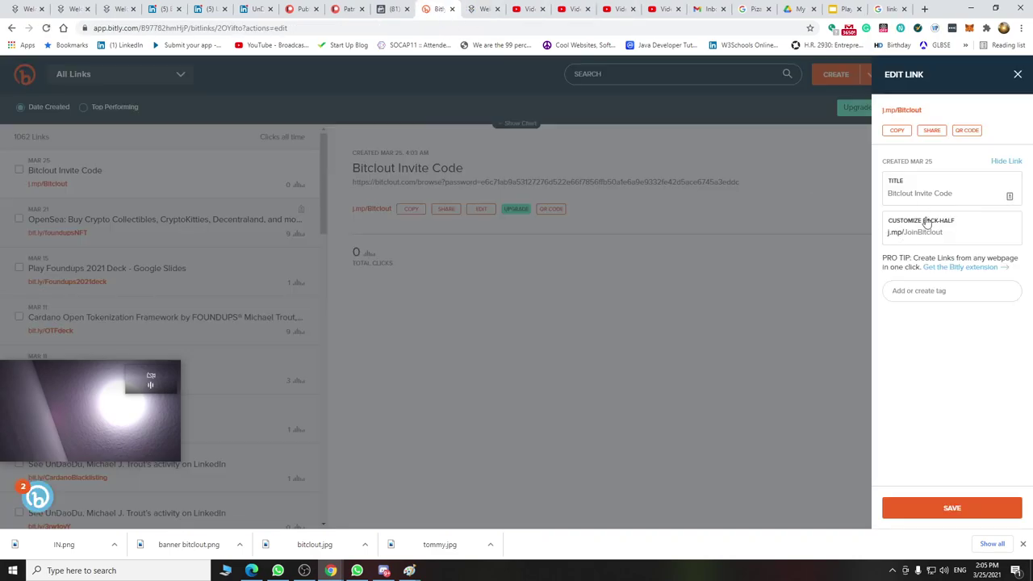
double_click(952, 232)
click(403, 226)
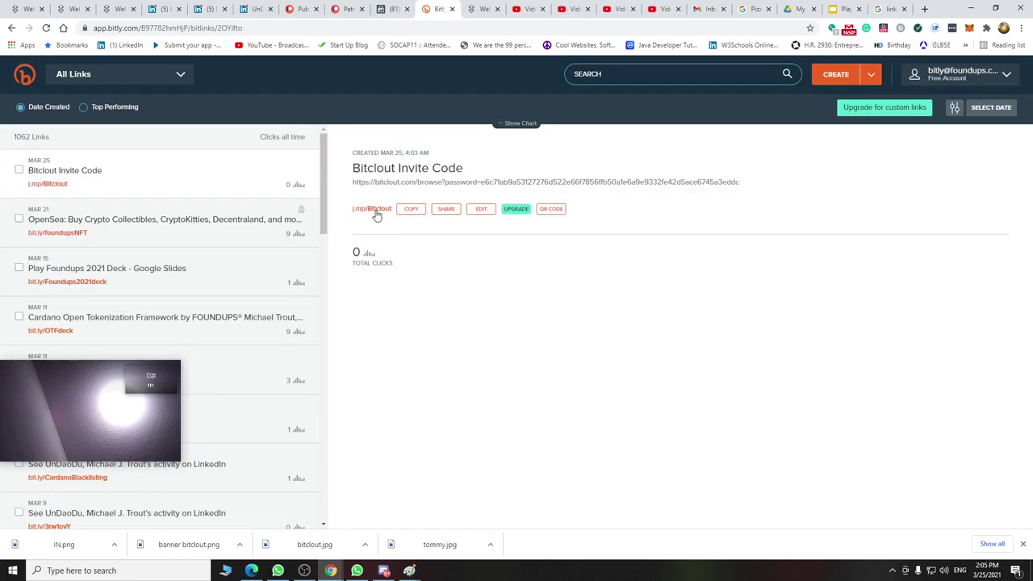
click(481, 211)
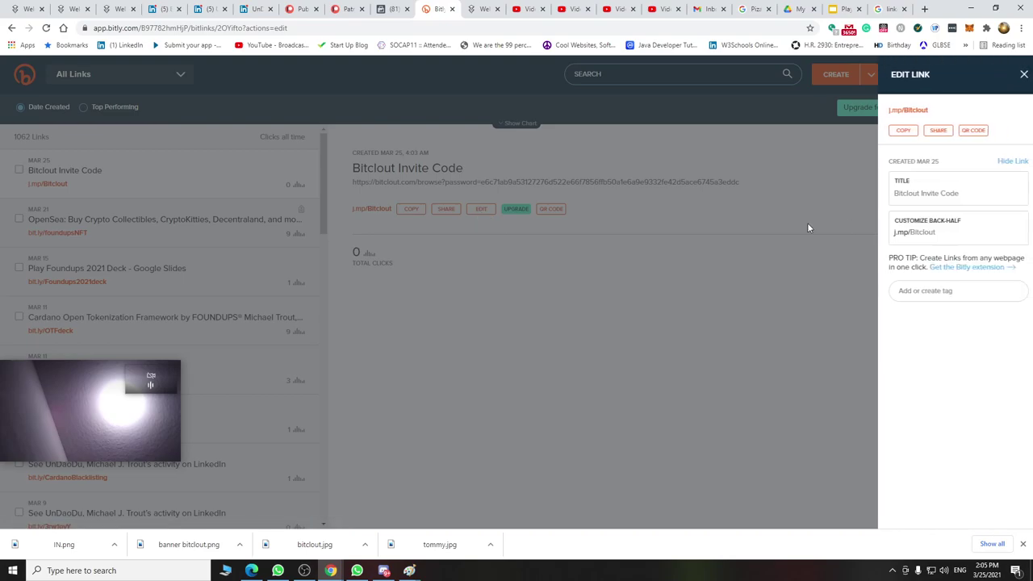
click(905, 231)
text(Join)
key(Return)
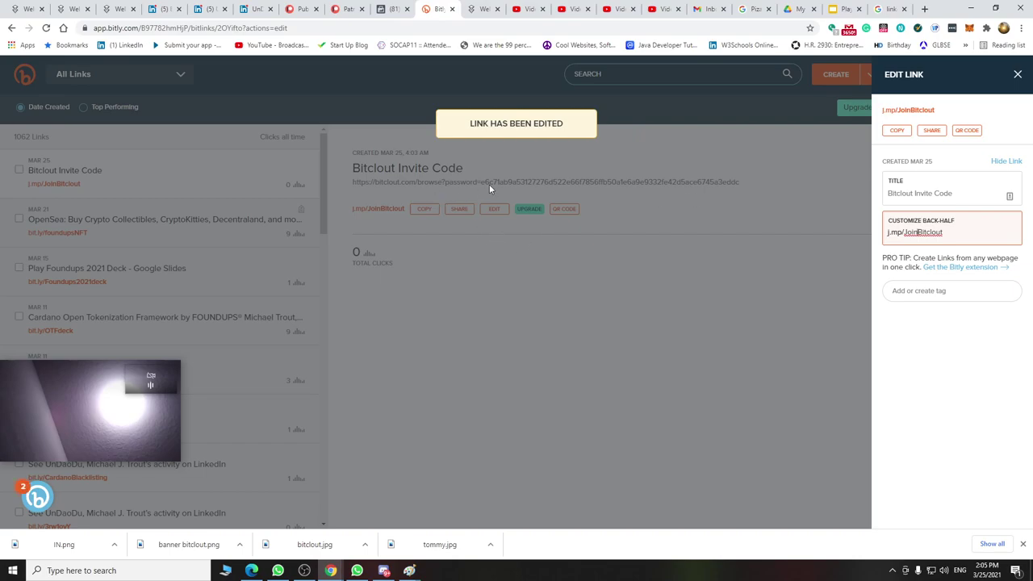
click(419, 208)
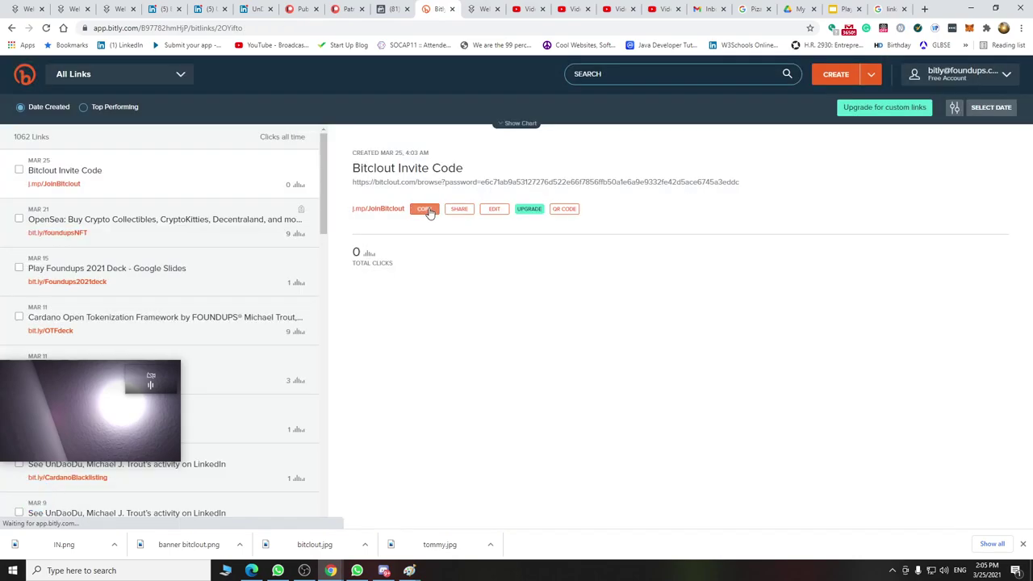
click(427, 210)
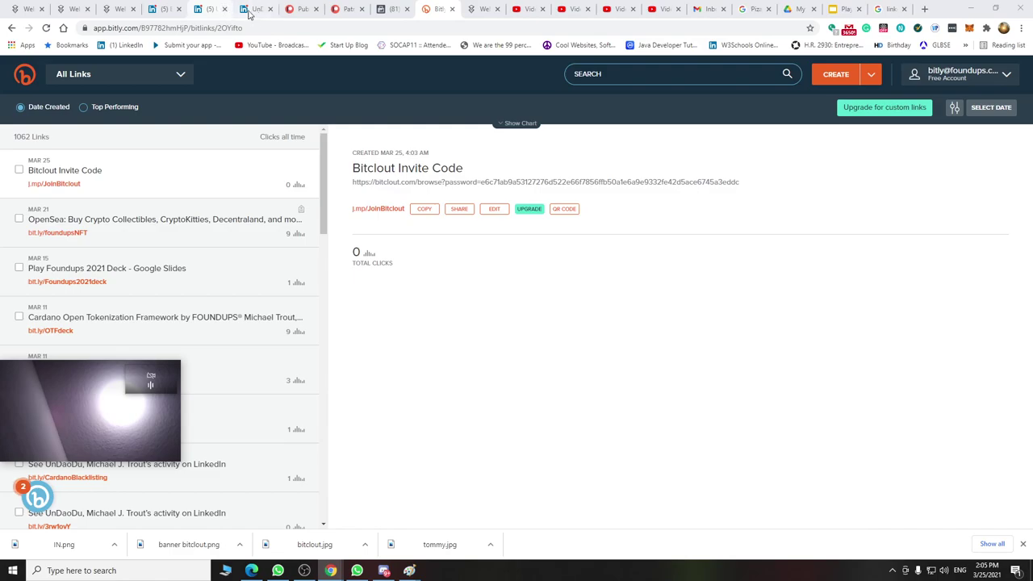
- Replace the old 'Join me here' profile link wording with 'To join' in the description
click(204, 10)
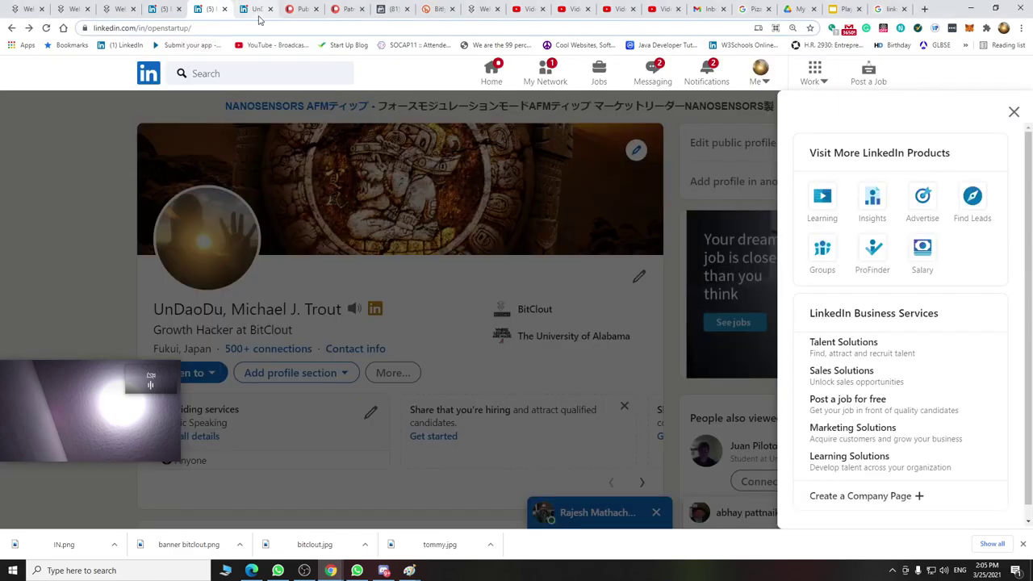
click(163, 10)
click(252, 15)
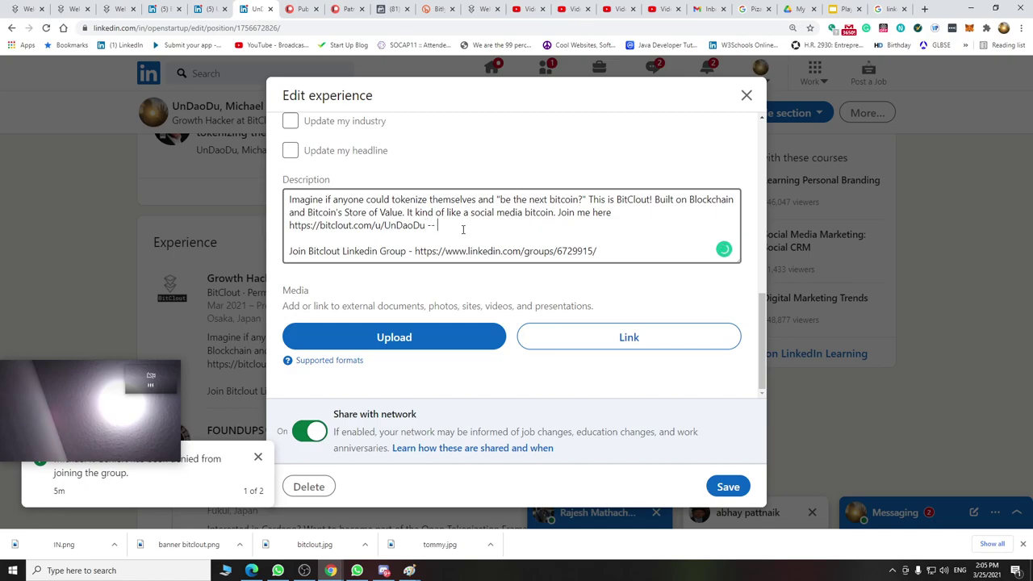
text(the limn)
text(k you need)
text( to )
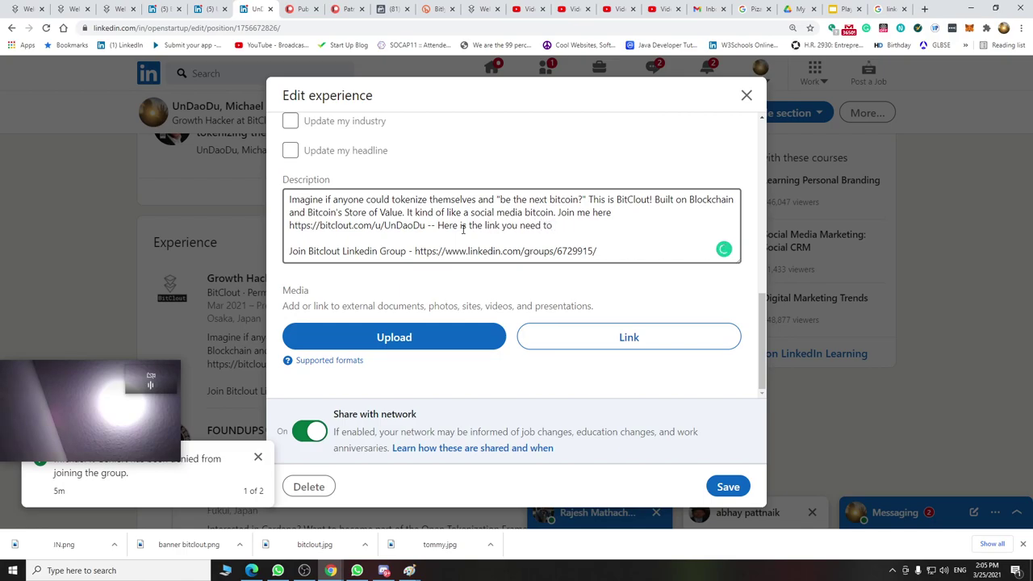
text(Join)
drag(578, 213, 321, 225)
key(BackSpace)
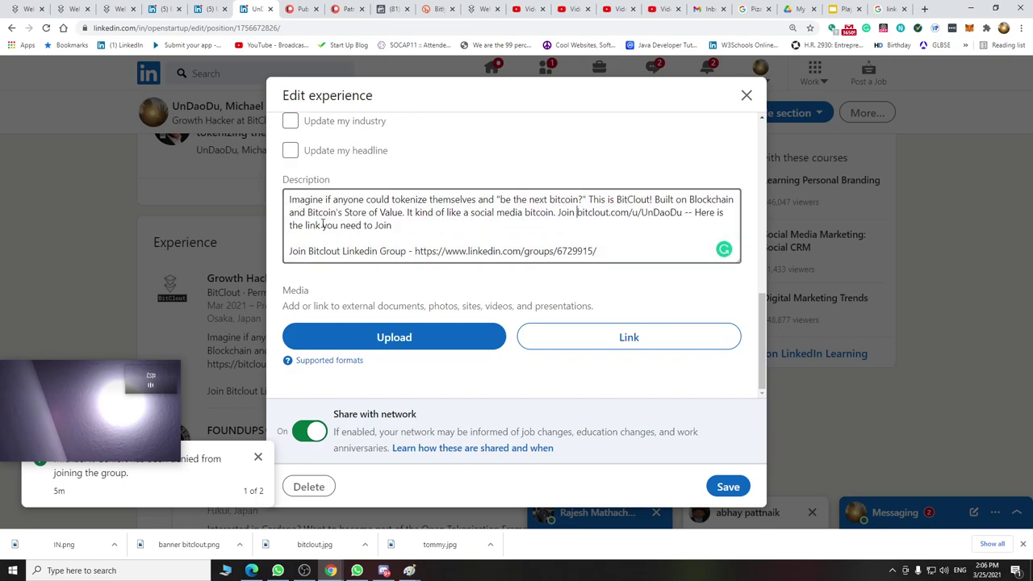
text(To)
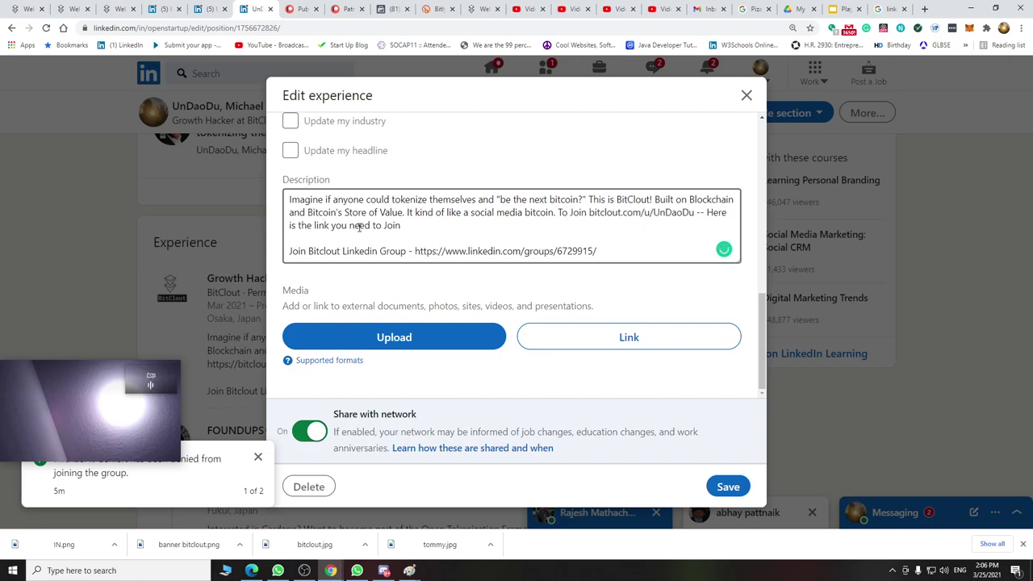
key(Delete)
text(j)
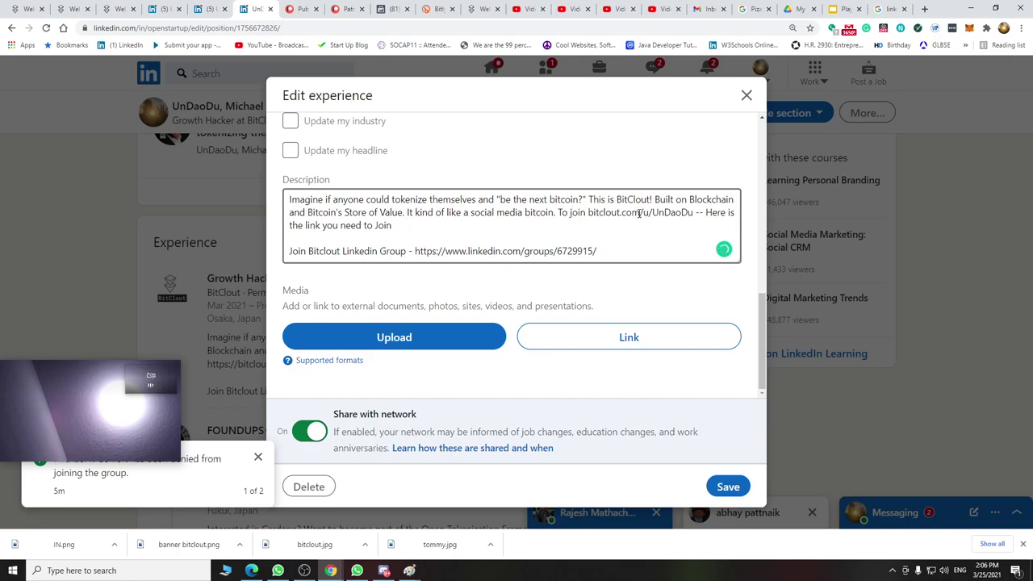
drag(642, 212, 344, 232)
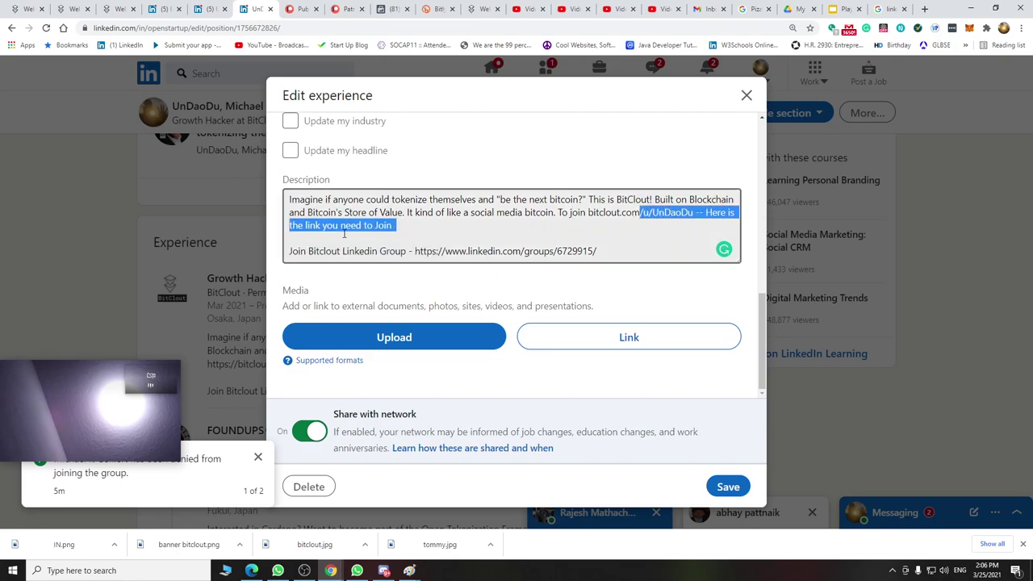
text(use)
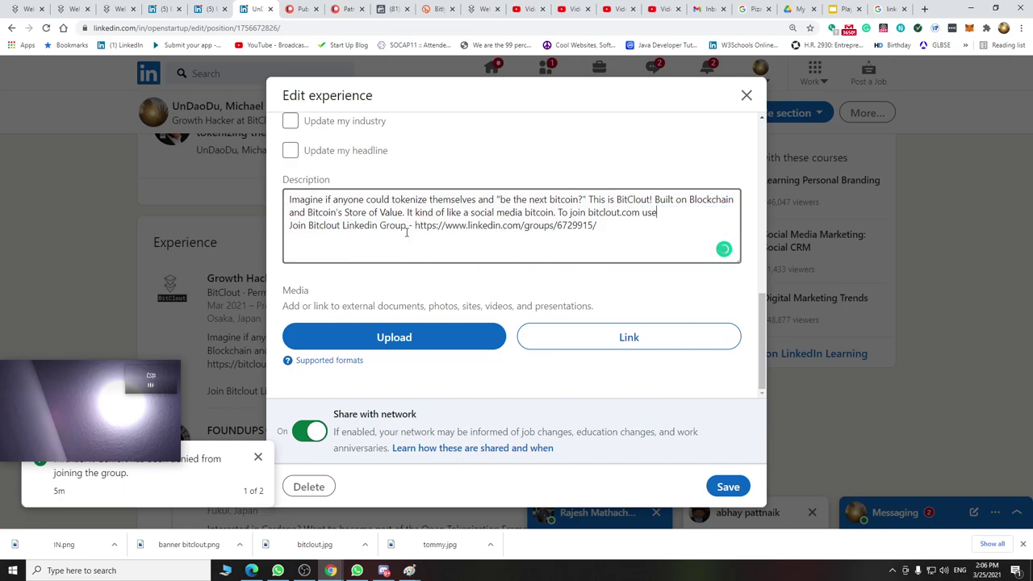
text( this link)
key(Return)
key(ctrl+v)
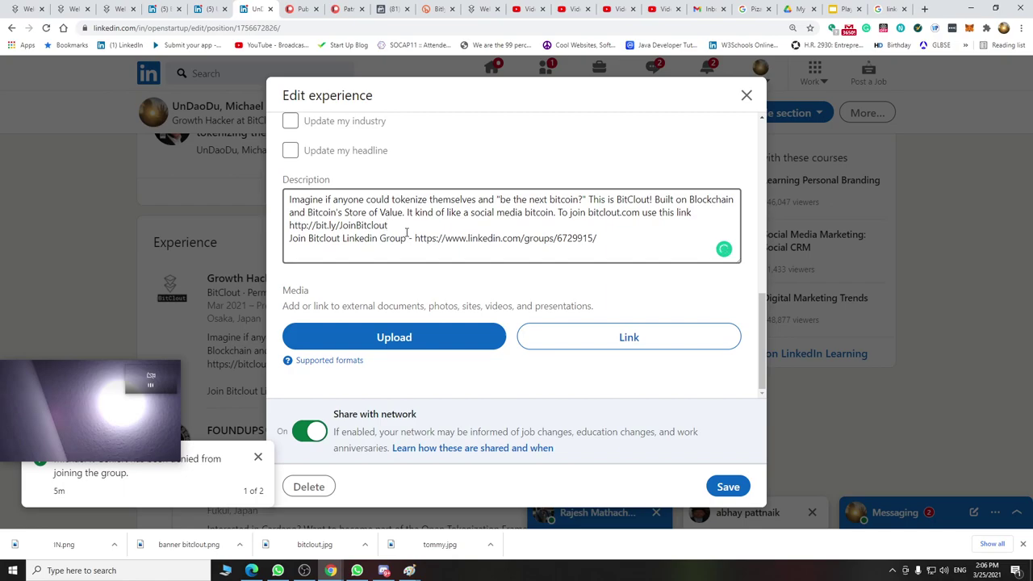
key(Return)
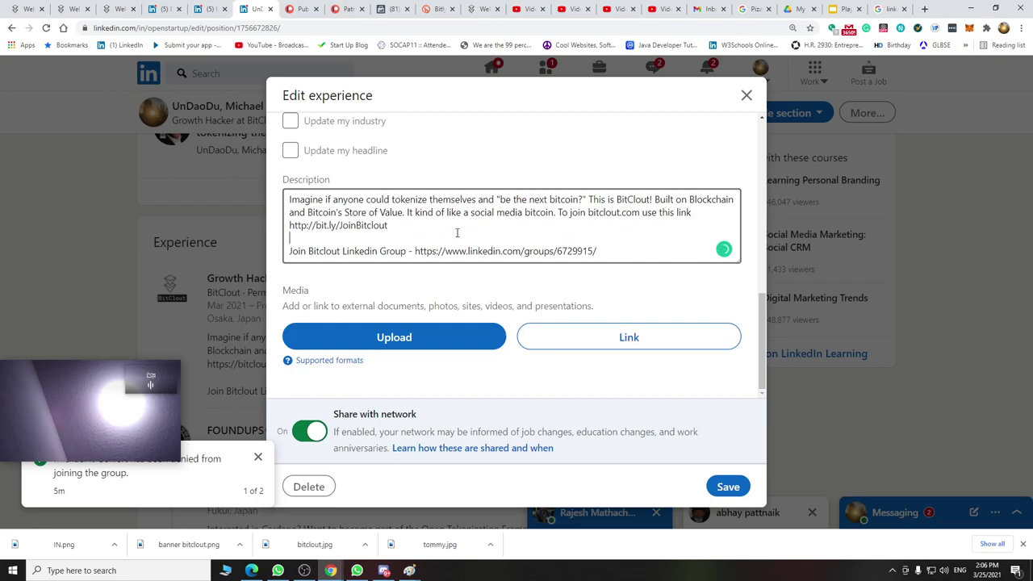
click(423, 224)
text(@UnDaoDu)
click(436, 9)
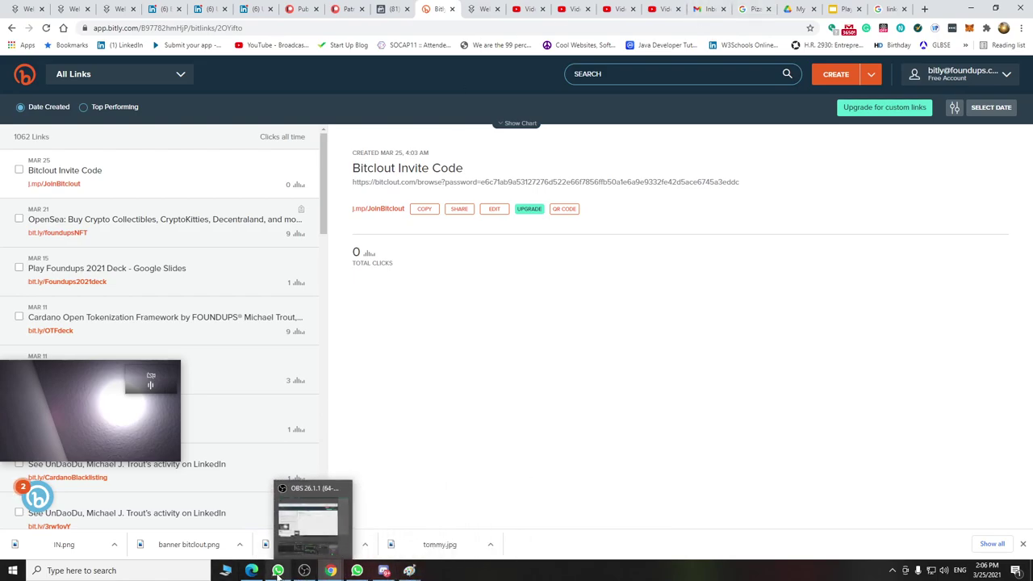
- Copy the BitClout PDF's web address and paste it into a text box in Paint
click(252, 570)
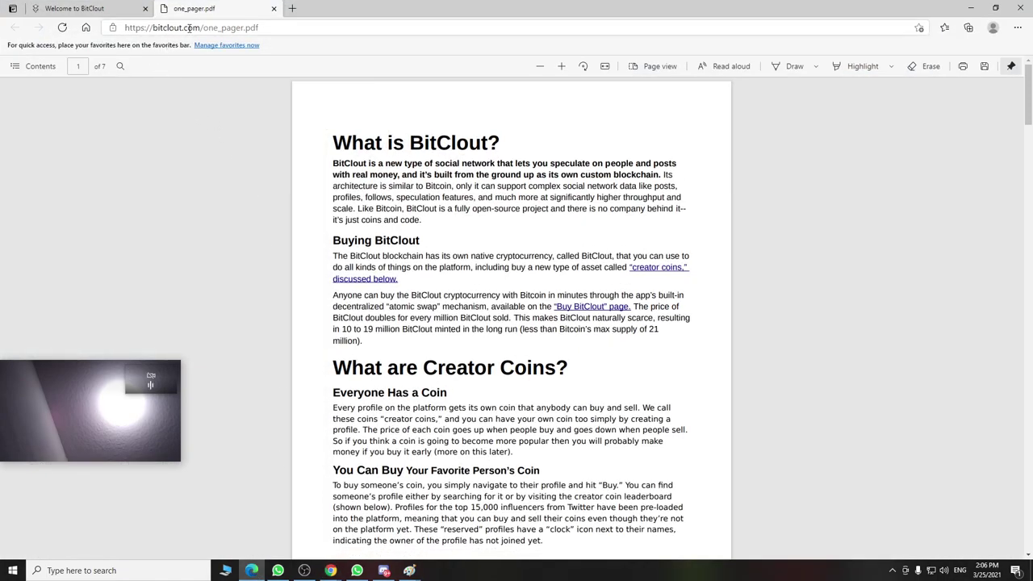
click(161, 27)
right_click(188, 28)
click(226, 117)
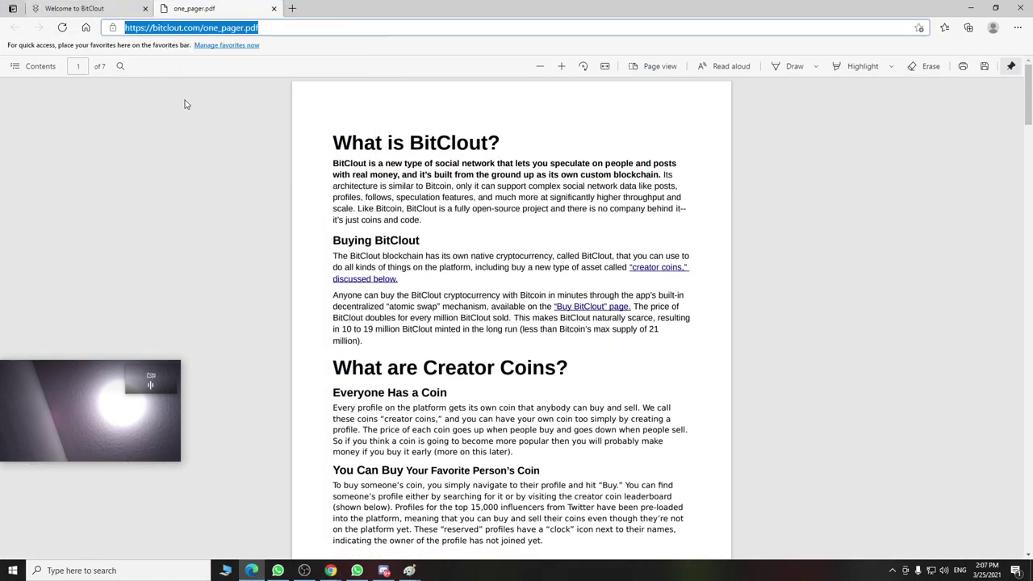
right_click(186, 31)
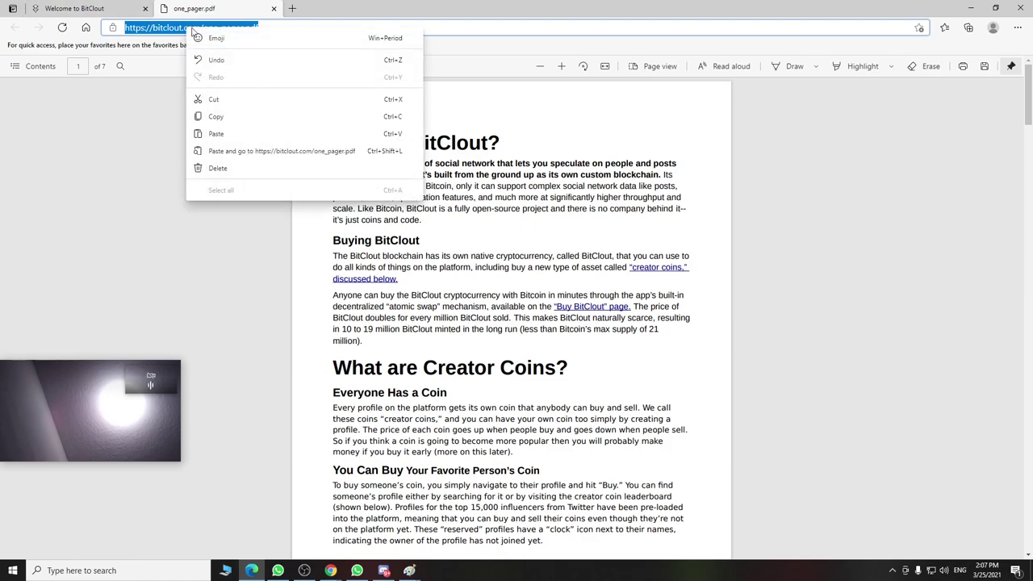
click(222, 118)
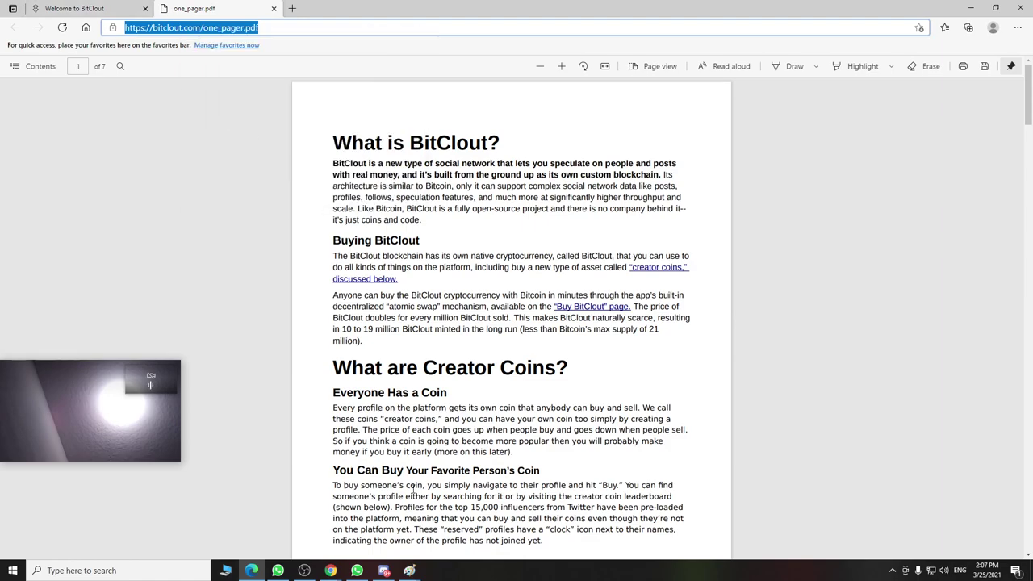
click(409, 570)
click(445, 538)
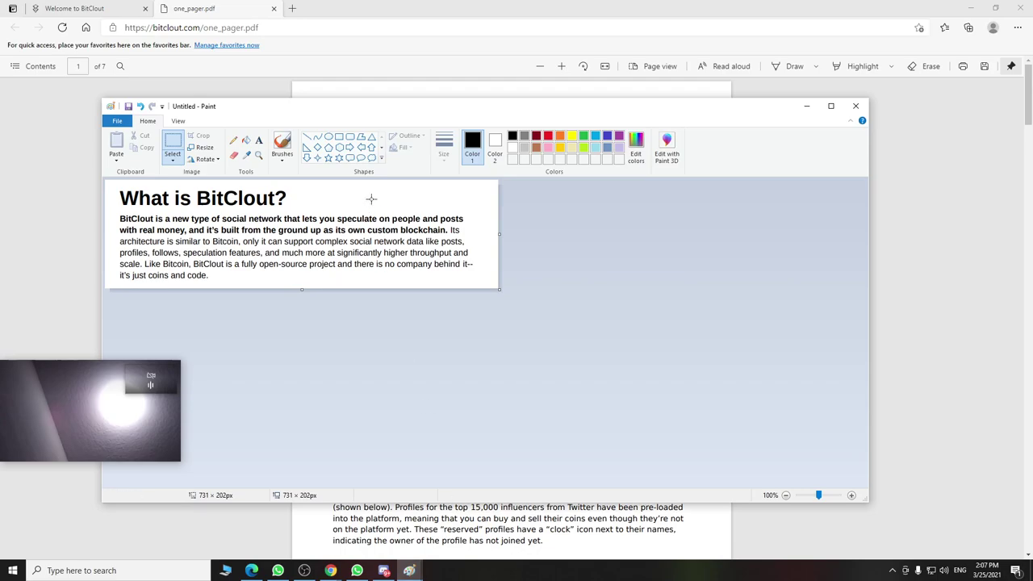
click(307, 194)
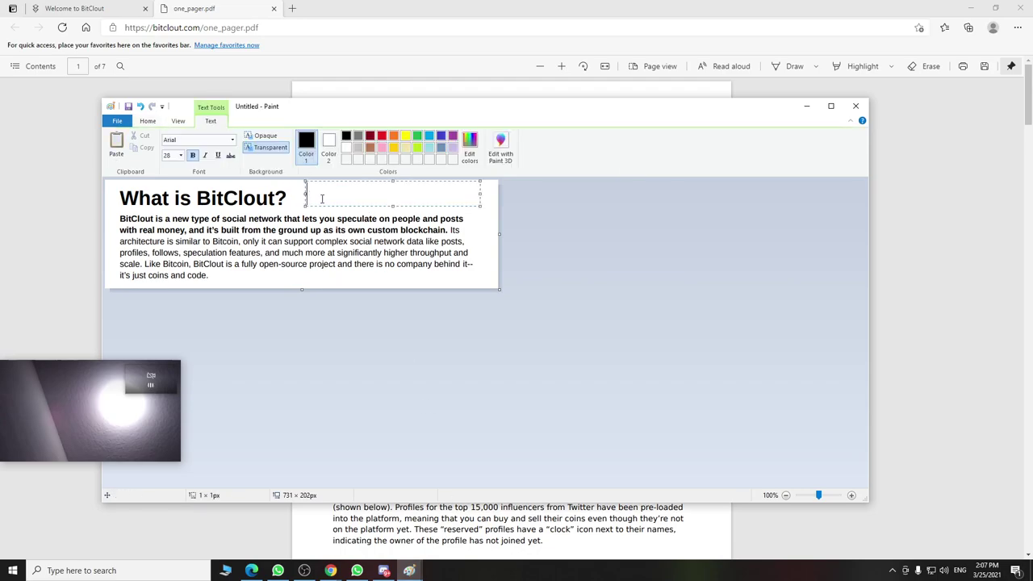
key(ctrl+v)
- Format the pasted URL as 14 pt, non-bold, light grey text
drag(480, 237, 485, 268)
drag(470, 221, 307, 193)
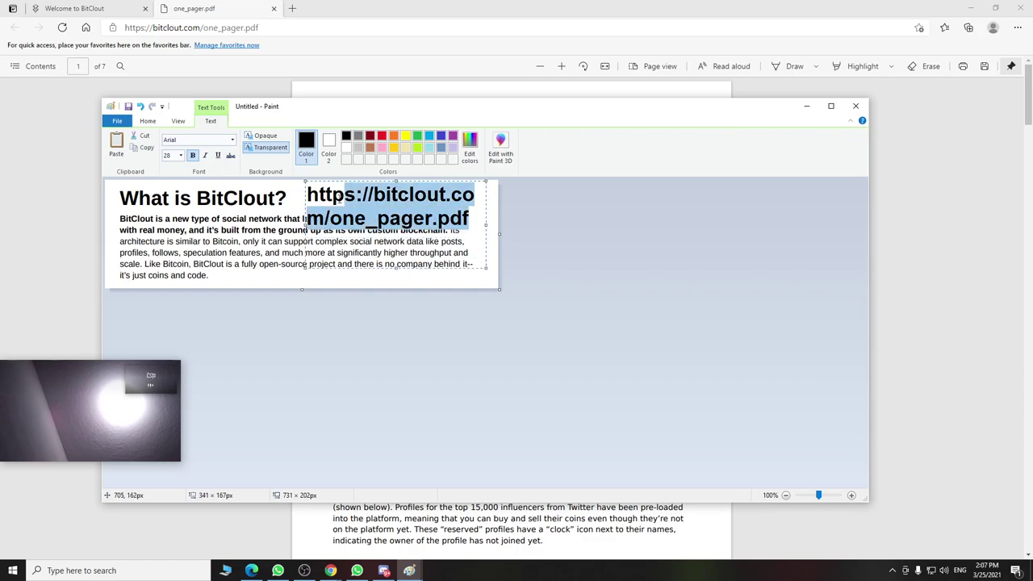
click(181, 155)
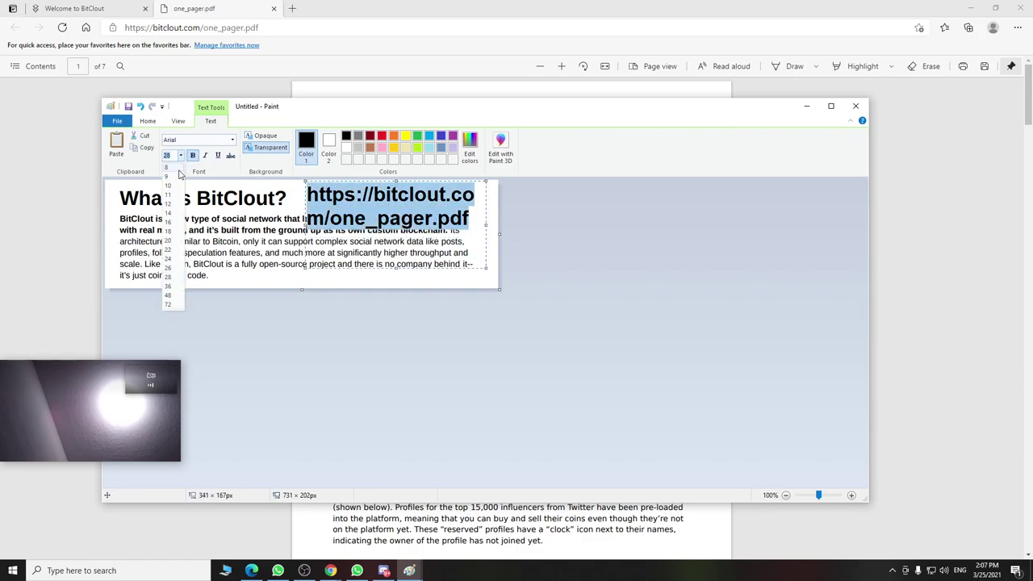
click(172, 241)
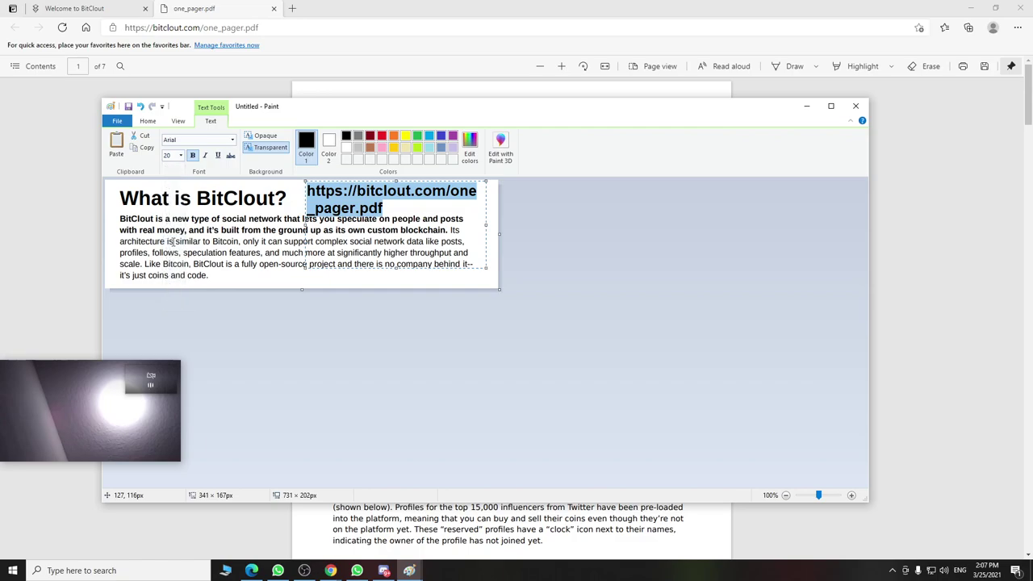
click(180, 155)
click(170, 185)
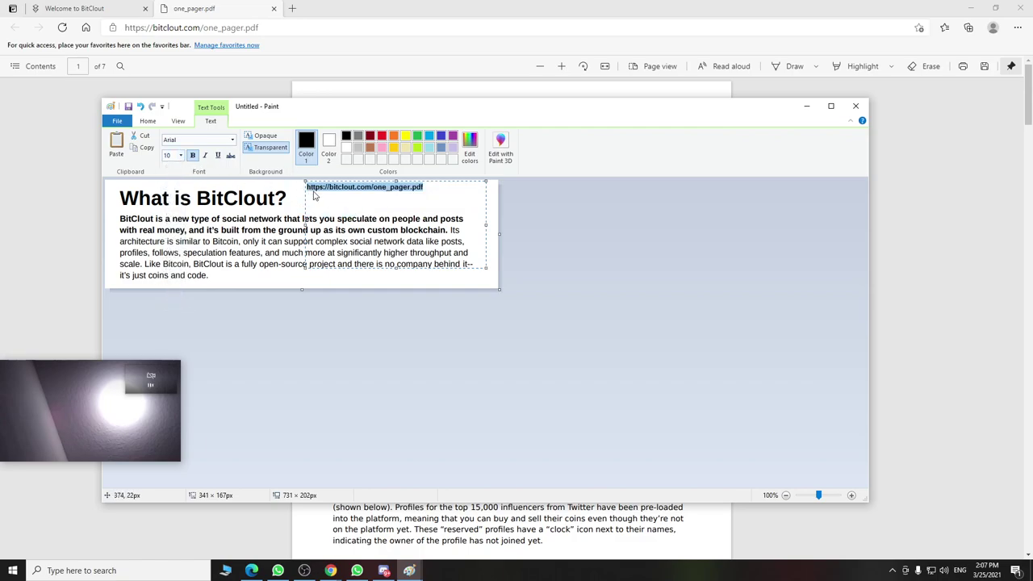
click(180, 155)
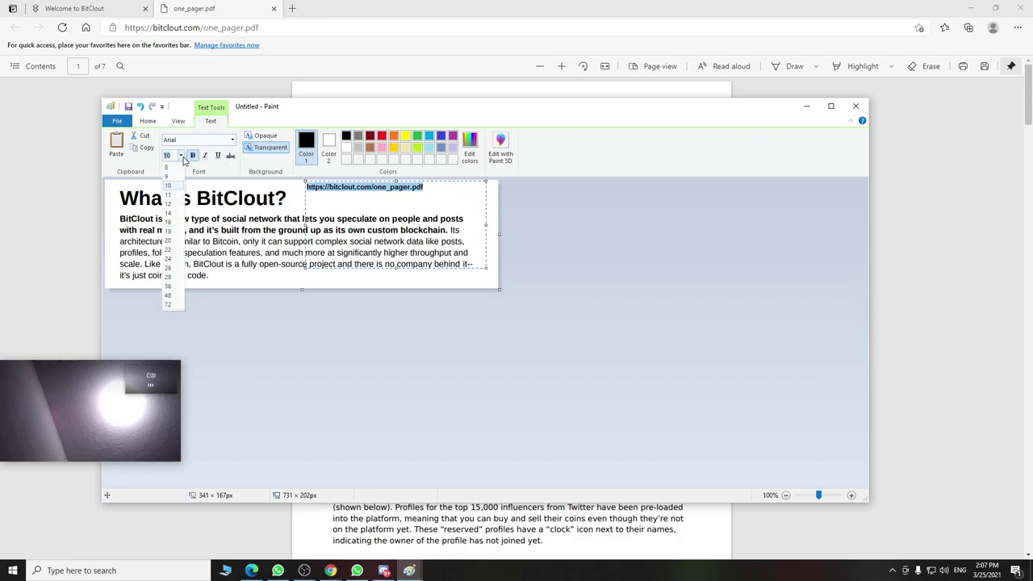
click(174, 218)
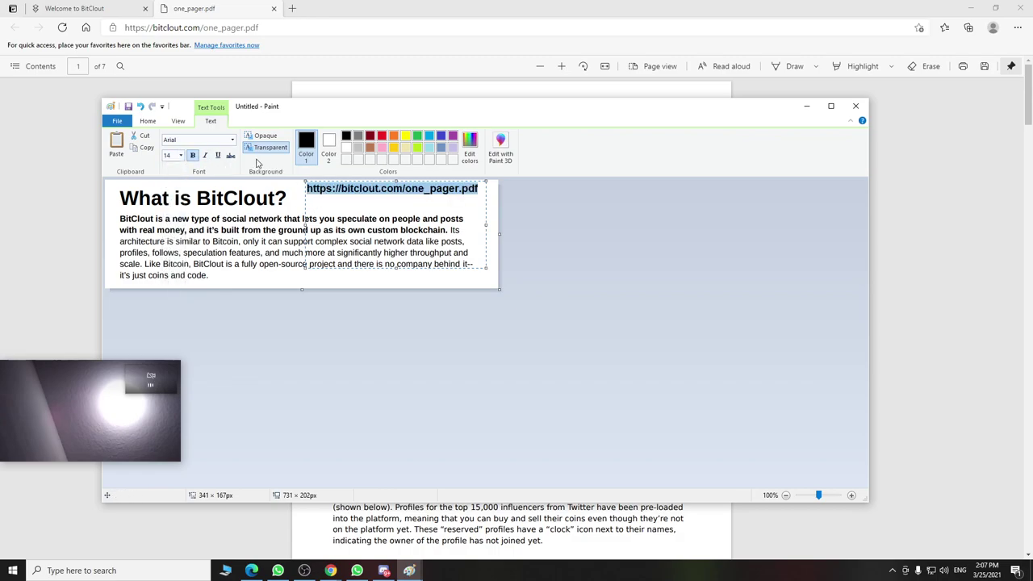
click(193, 157)
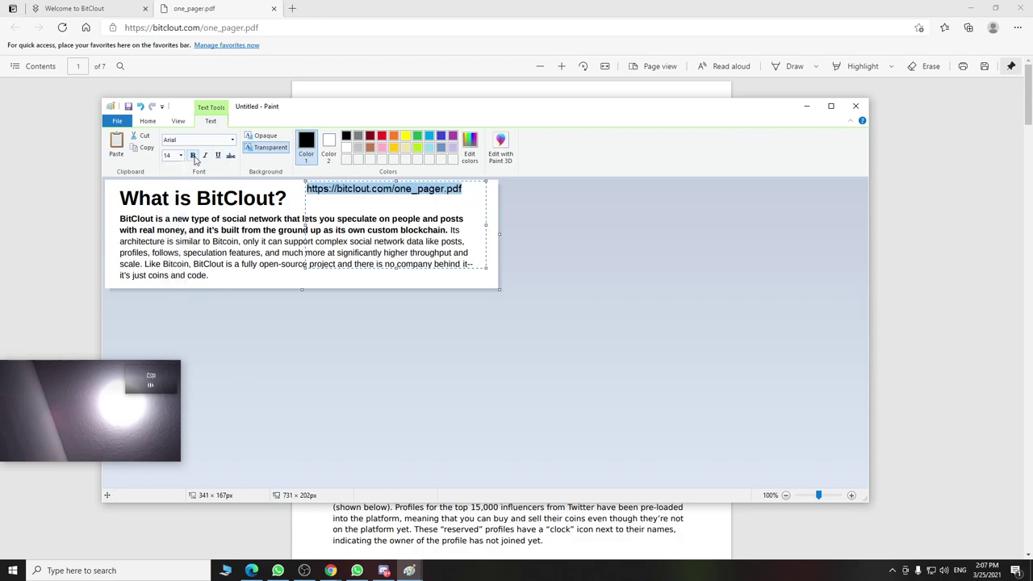
click(358, 148)
click(367, 192)
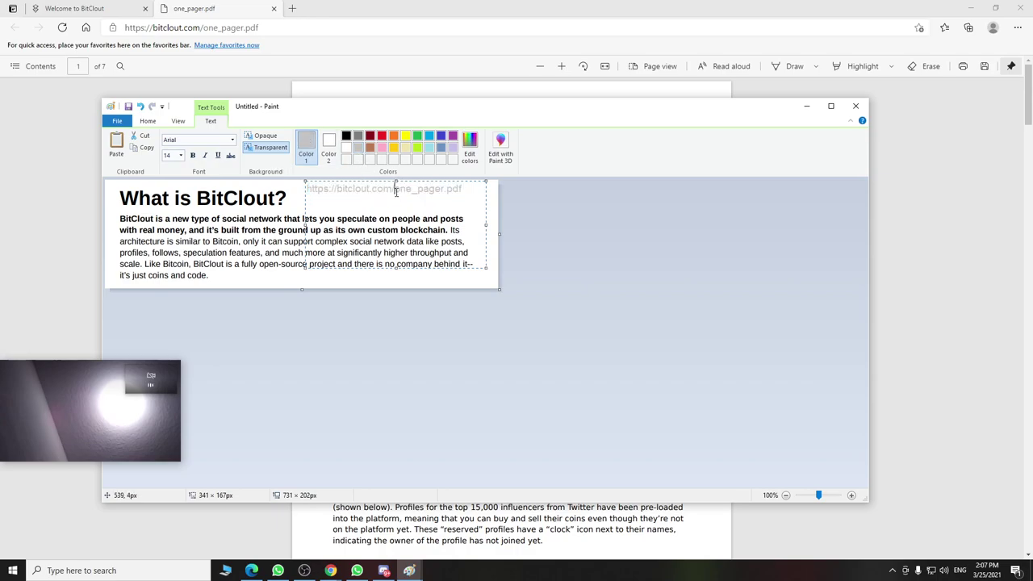
- Fit the text box to the URL, move it below the paragraph, and set 12 pt
click(396, 192)
drag(396, 268, 396, 199)
drag(305, 189, 300, 190)
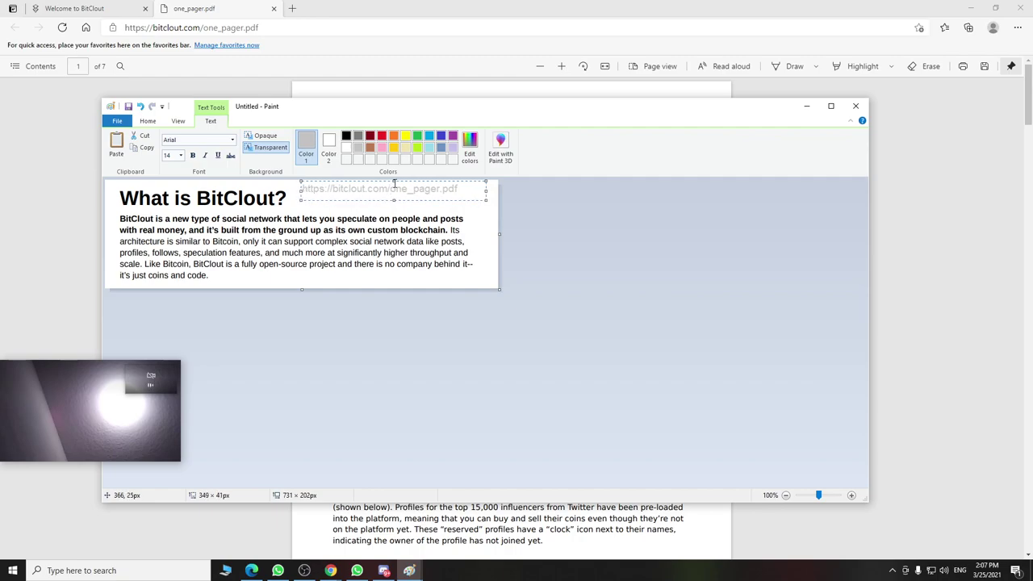
drag(392, 181, 368, 204)
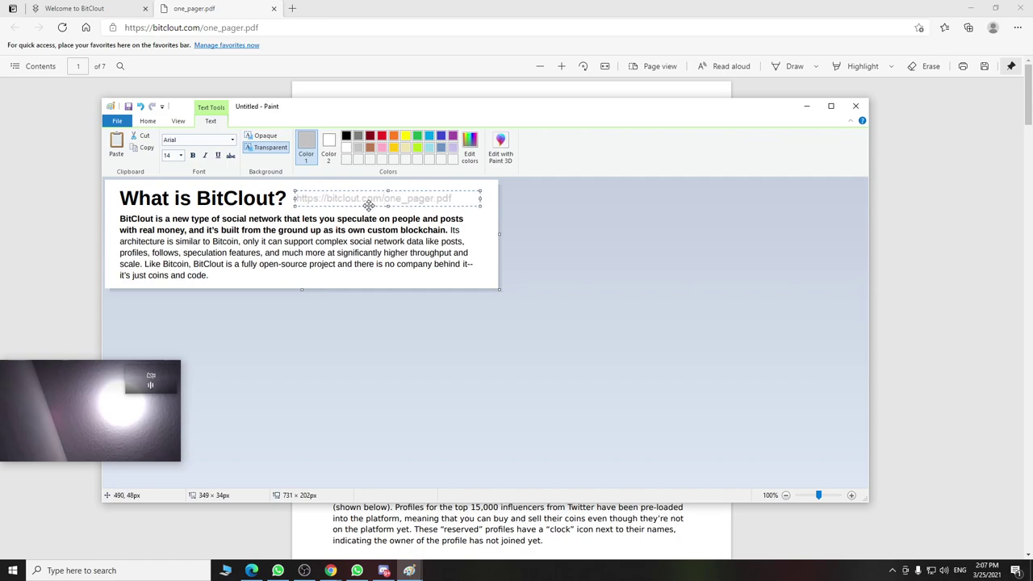
mouse_move(403, 205)
mouse_down()
mouse_move(402, 242)
mouse_move(380, 281)
mouse_up()
triple_click(380, 280)
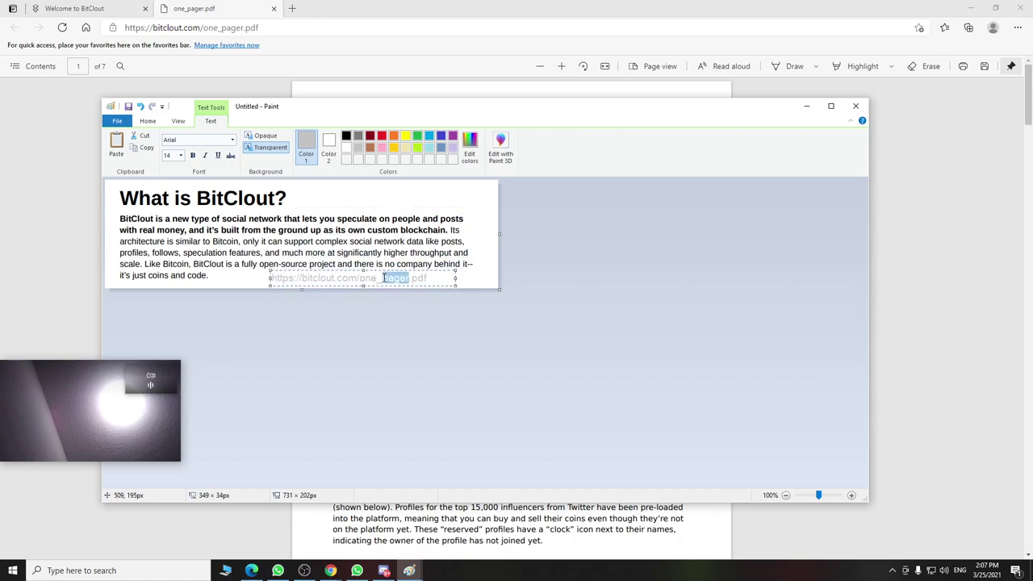
click(181, 155)
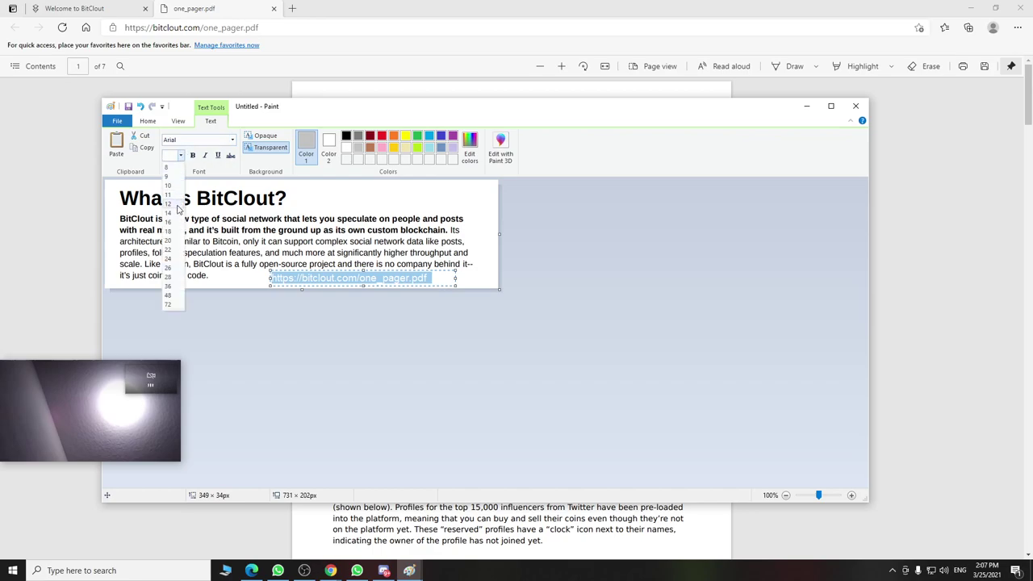
click(172, 211)
- Colour the URL dark grey, prefix it with 'Source: ', align it under the paragraph and commit
click(313, 278)
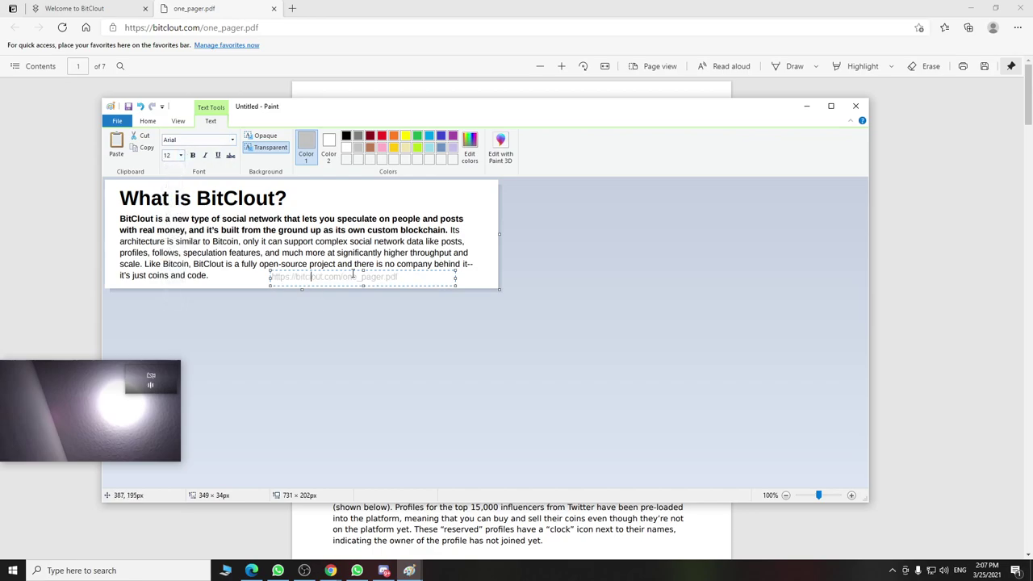
drag(351, 271, 219, 268)
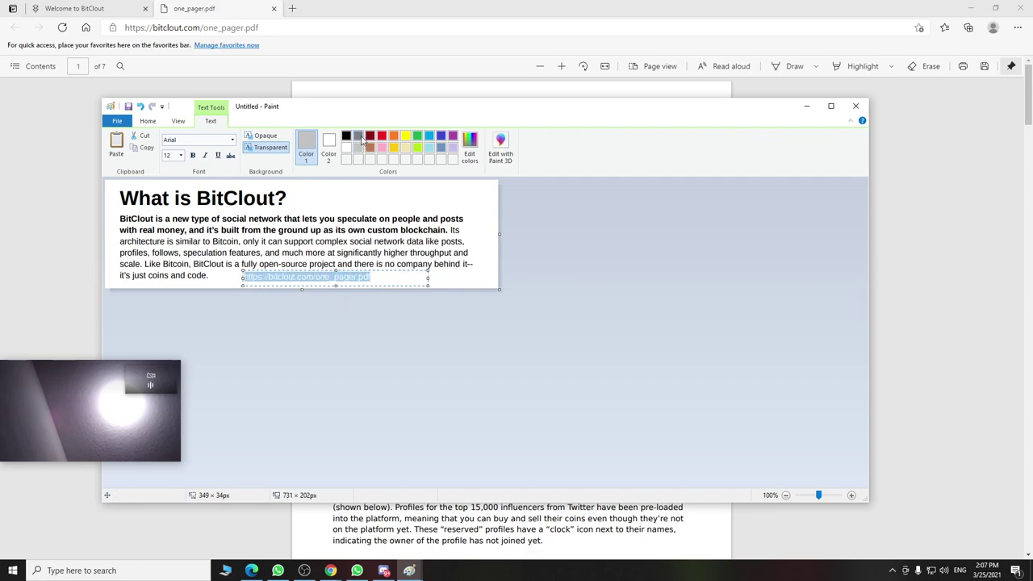
click(359, 136)
click(248, 278)
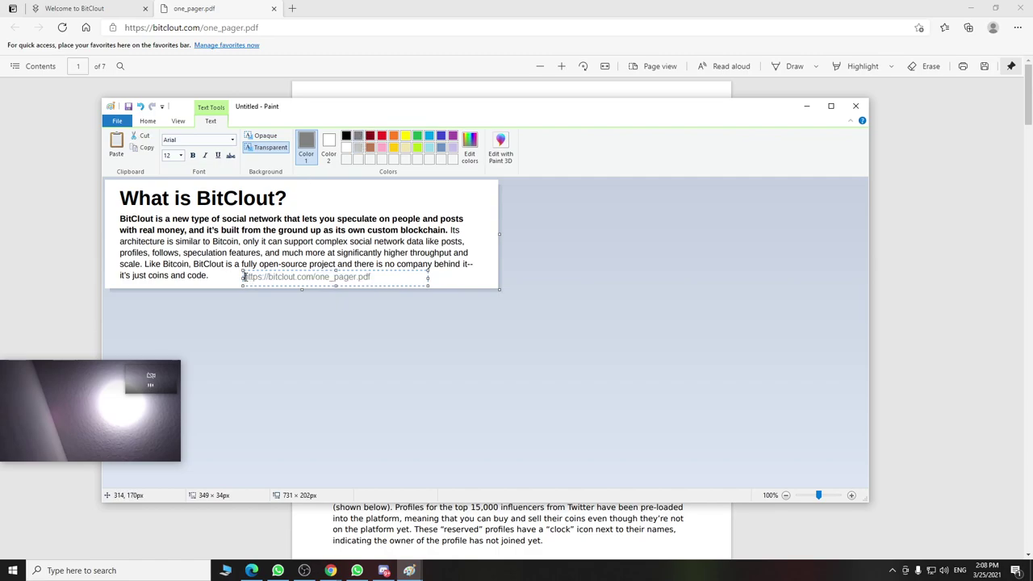
text(Source)
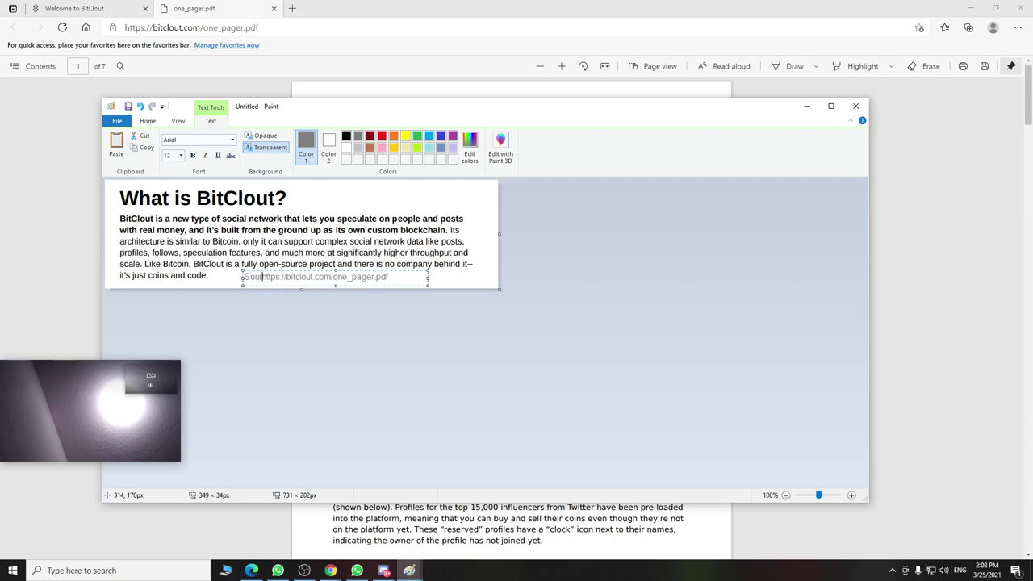
text(:)
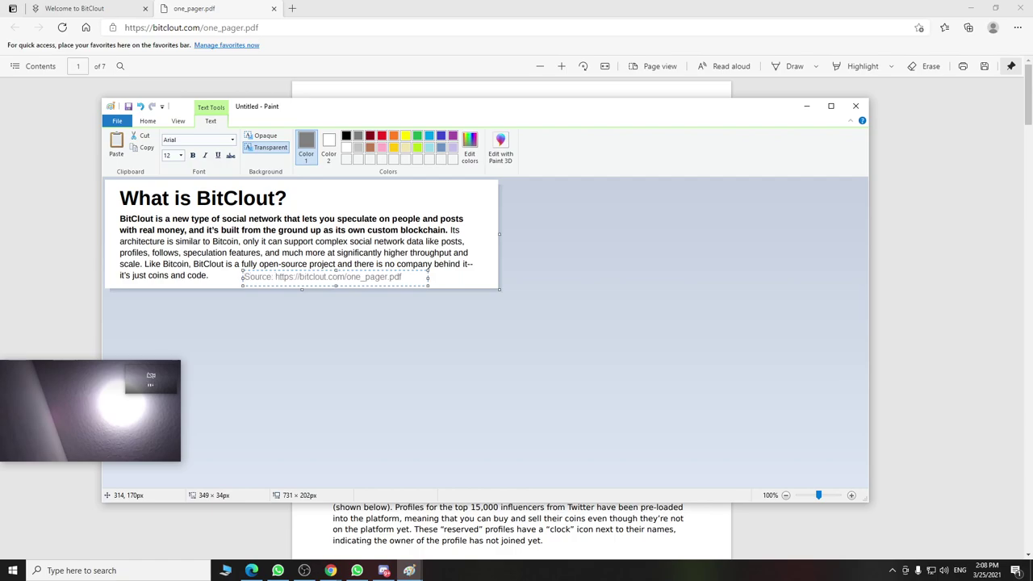
drag(315, 271, 367, 273)
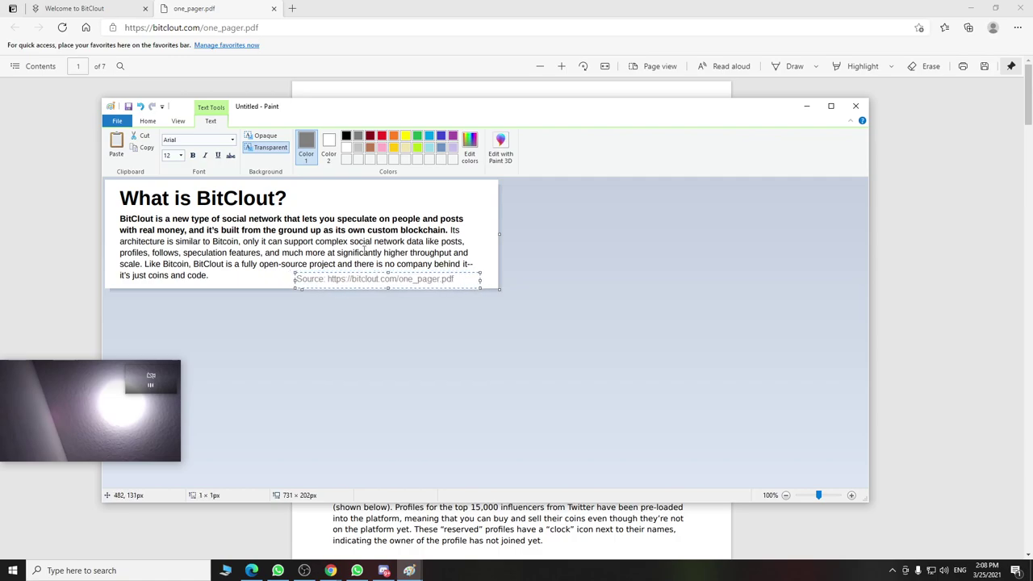
click(364, 251)
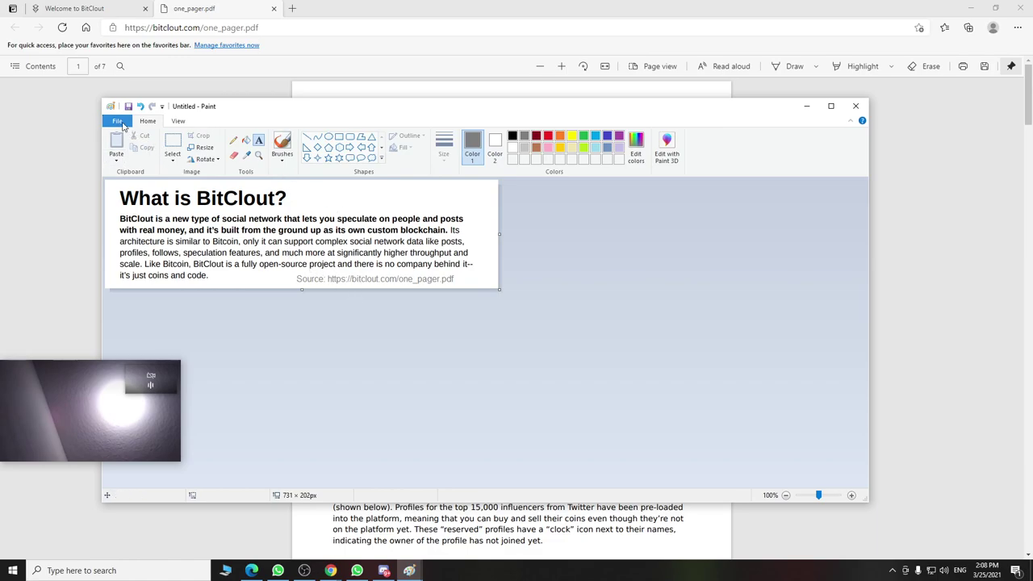
- Extend the canvas down to 734×345 px and move the source line lower and left
drag(499, 288, 501, 366)
click(172, 144)
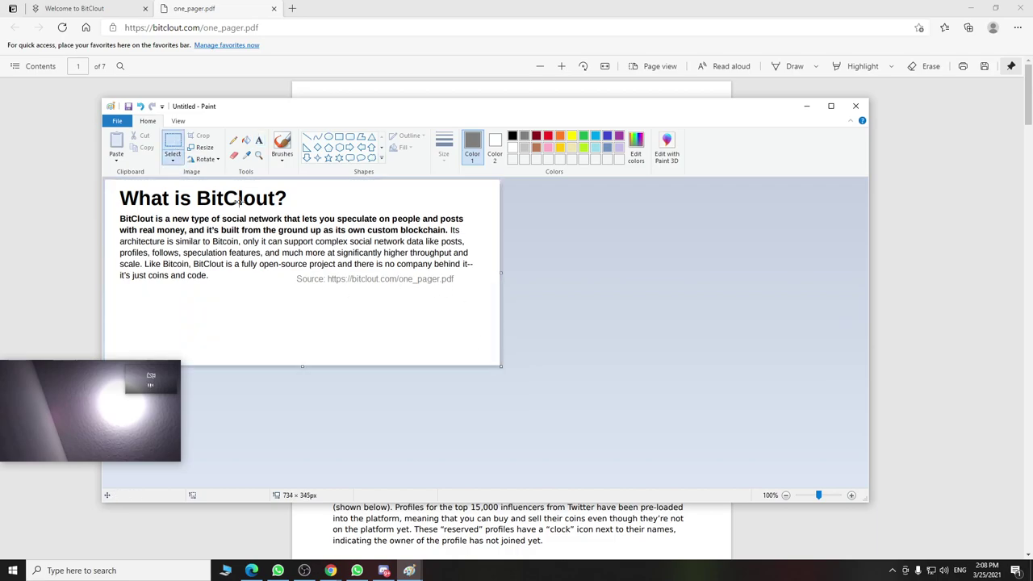
drag(288, 272, 454, 292)
drag(392, 285, 295, 327)
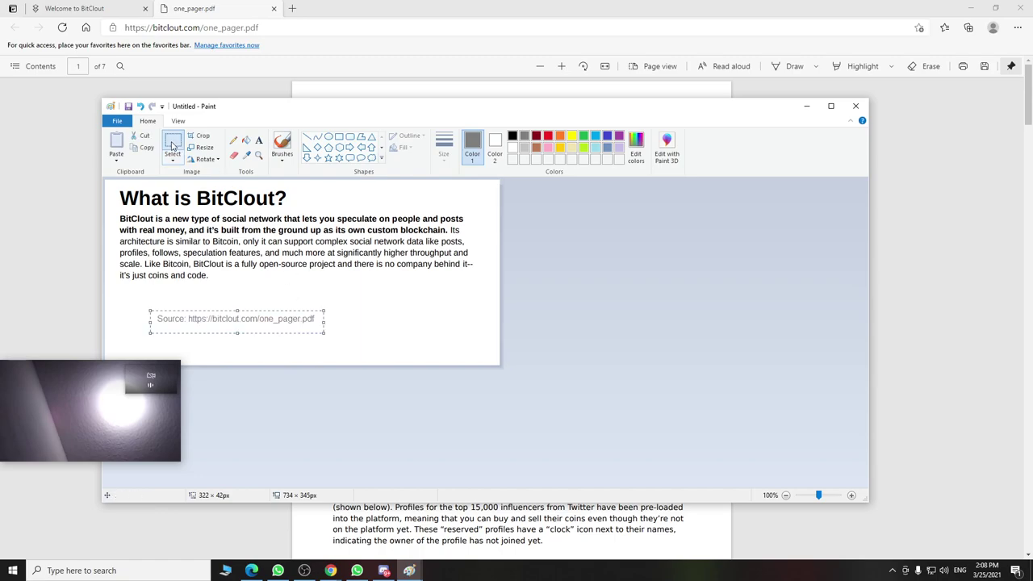
- Open Windows search to launch Paint again
mouse_move(392, 574)
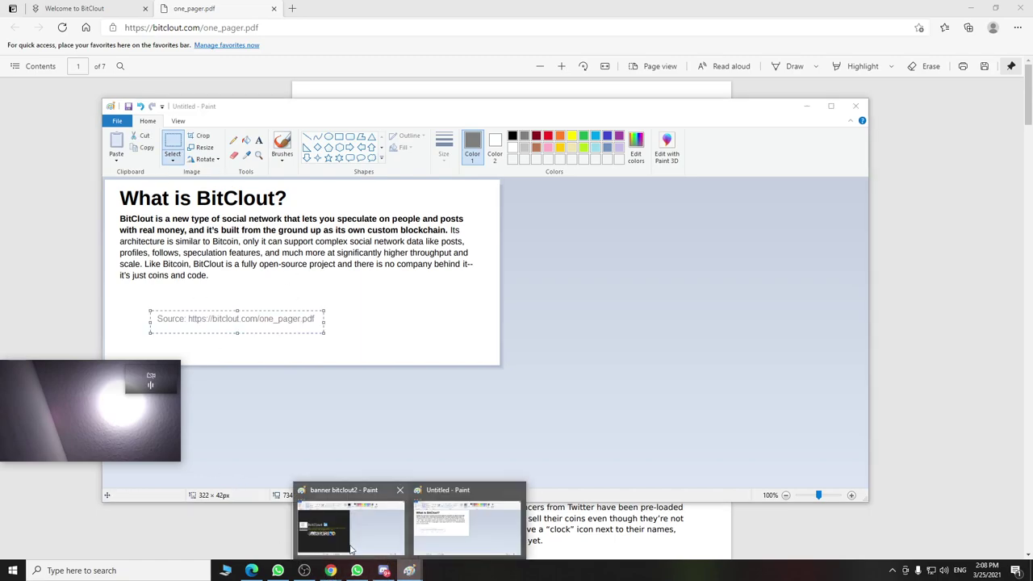
mouse_move(342, 547)
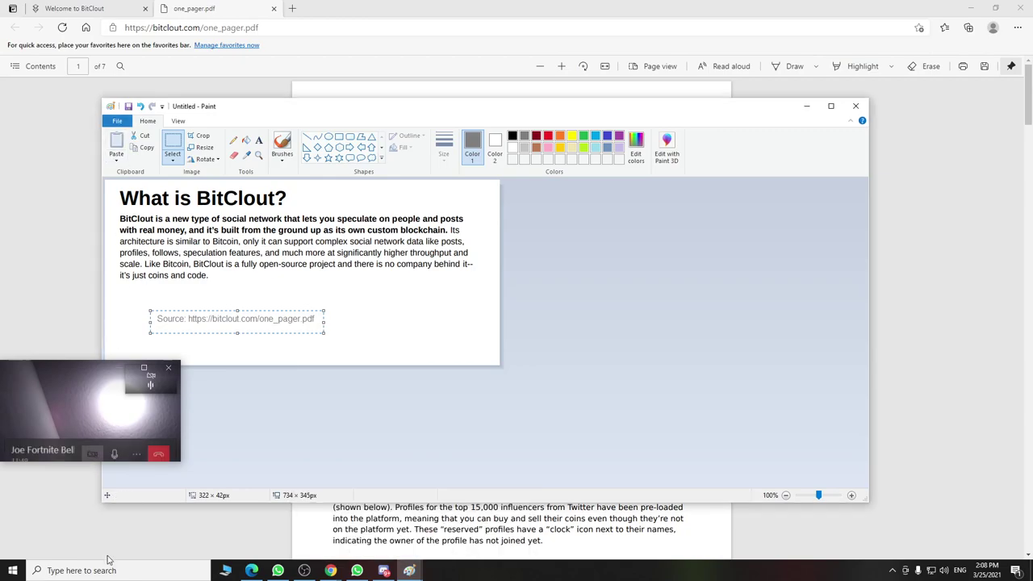
click(108, 570)
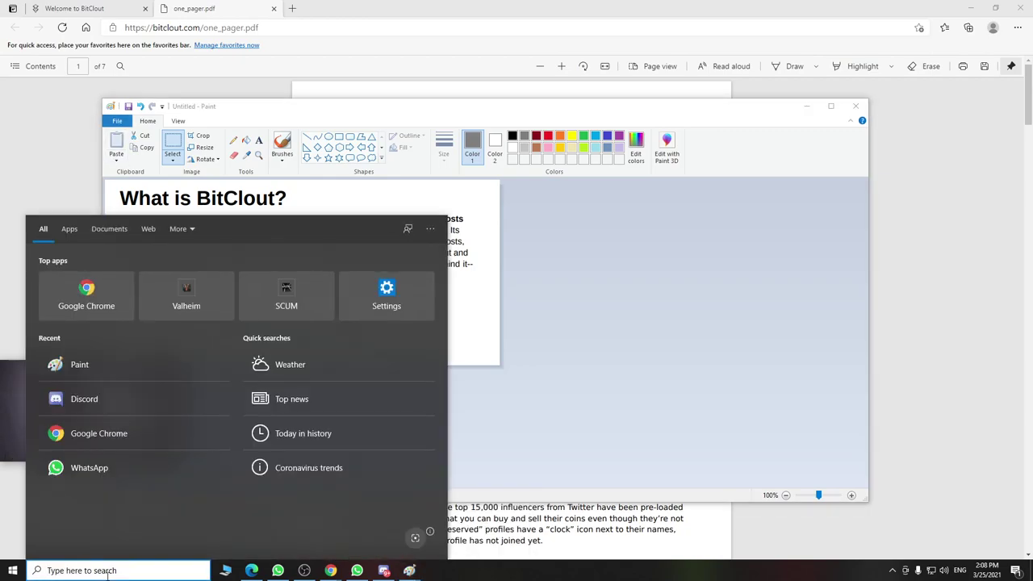
- In a new Paint window, open the bitclout logo image from the Pictures folder
click(96, 370)
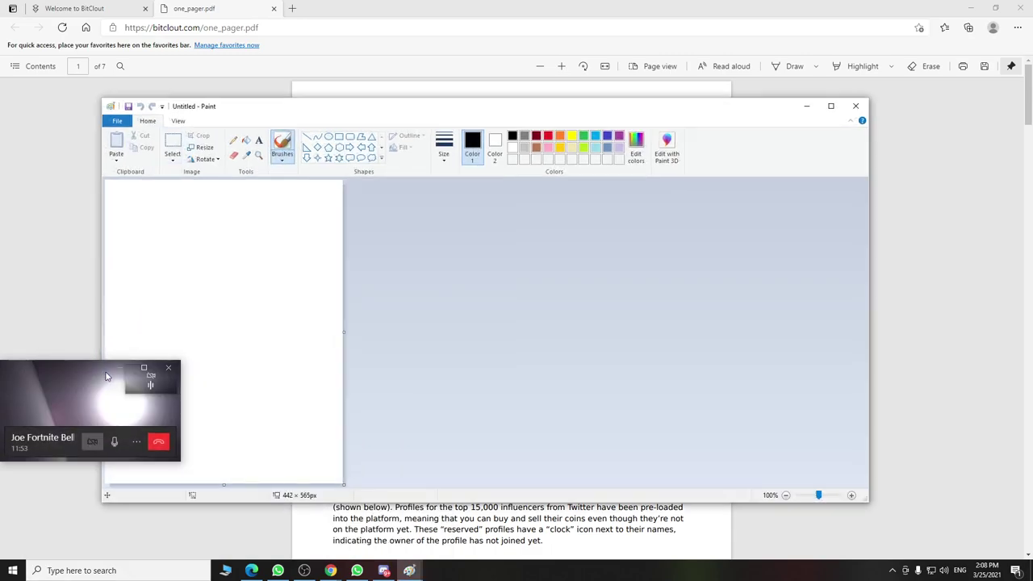
click(117, 120)
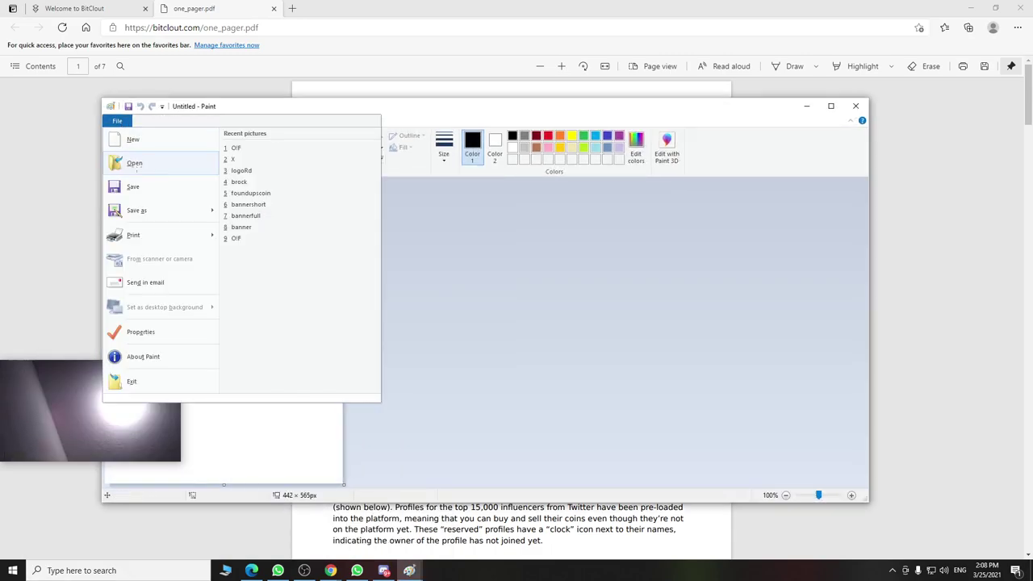
click(134, 166)
scroll(603, 349, down, 3)
scroll(602, 349, up, 1)
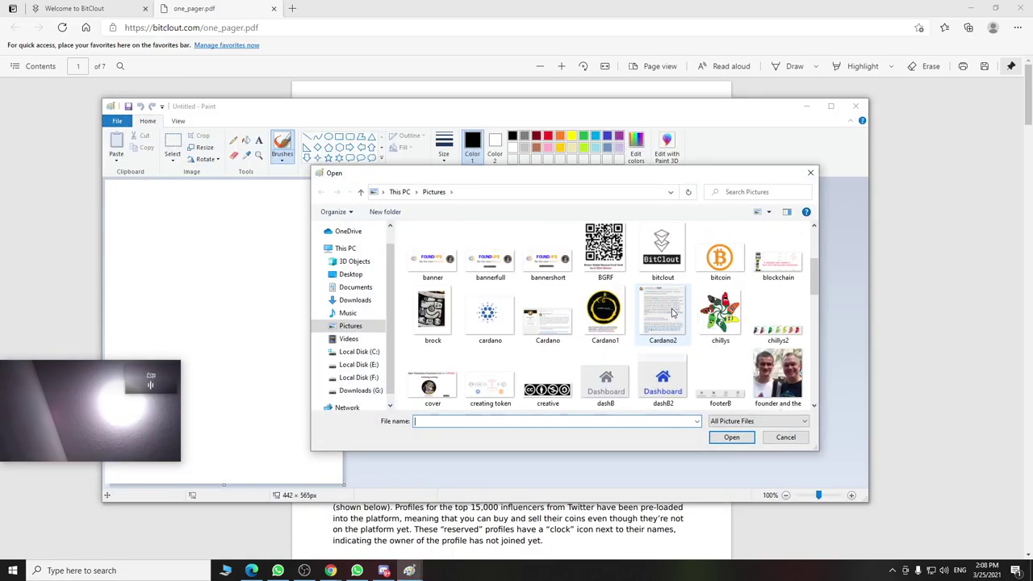
scroll(602, 348, down, 5)
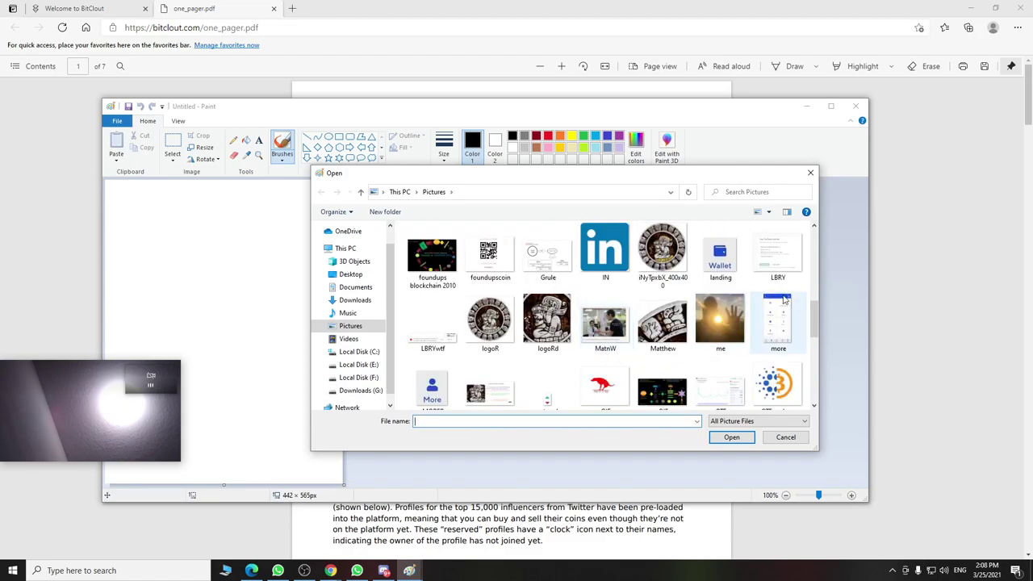
drag(813, 308, 791, 288)
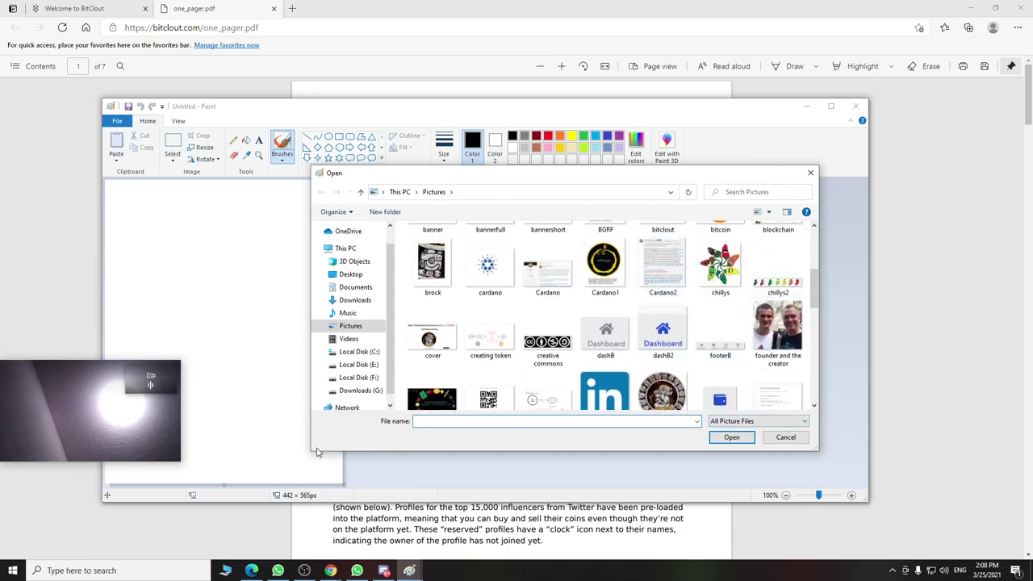
drag(815, 300, 822, 257)
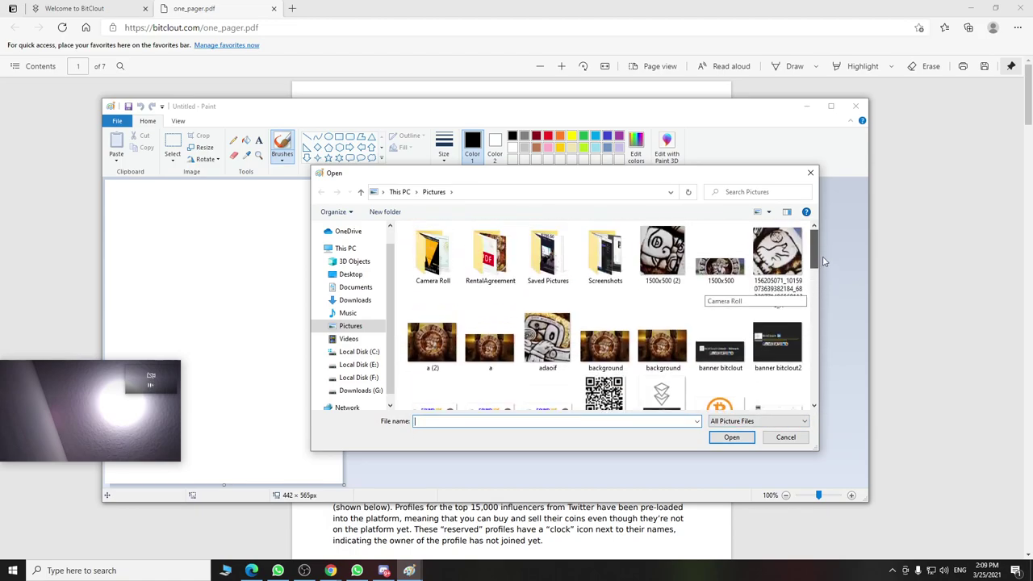
scroll(823, 261, down, 3)
double_click(670, 300)
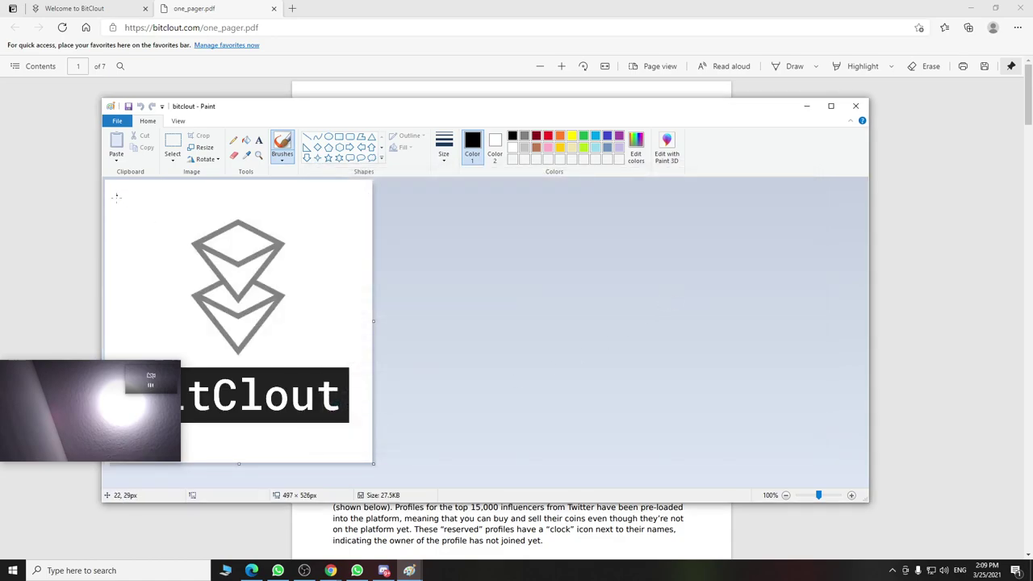
- Select most of the bitclout logo and paste it onto the Untitled page
click(173, 145)
mouse_move(116, 189)
mouse_down()
mouse_move(208, 343)
mouse_move(360, 443)
mouse_up()
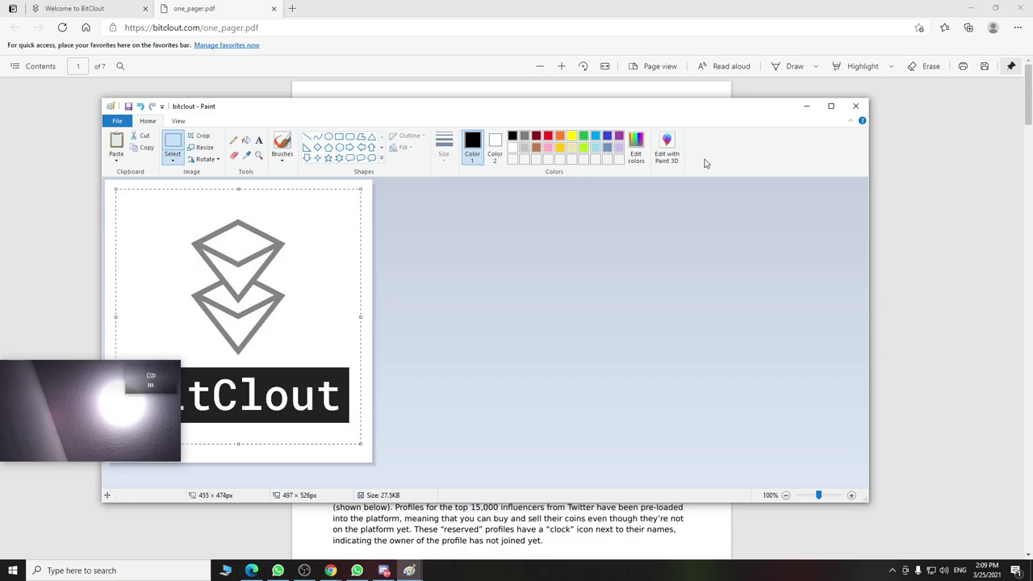
mouse_move(409, 569)
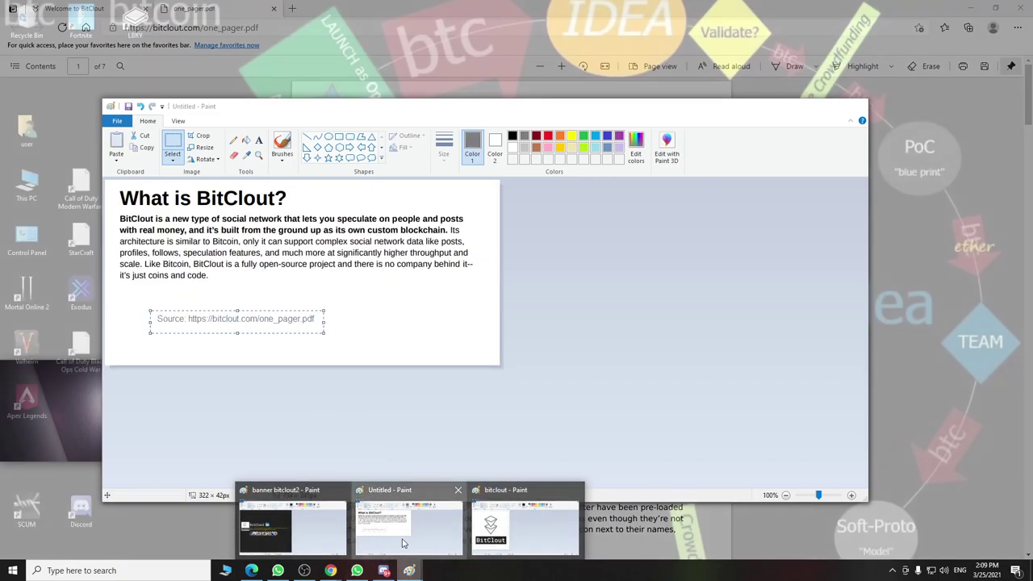
click(412, 500)
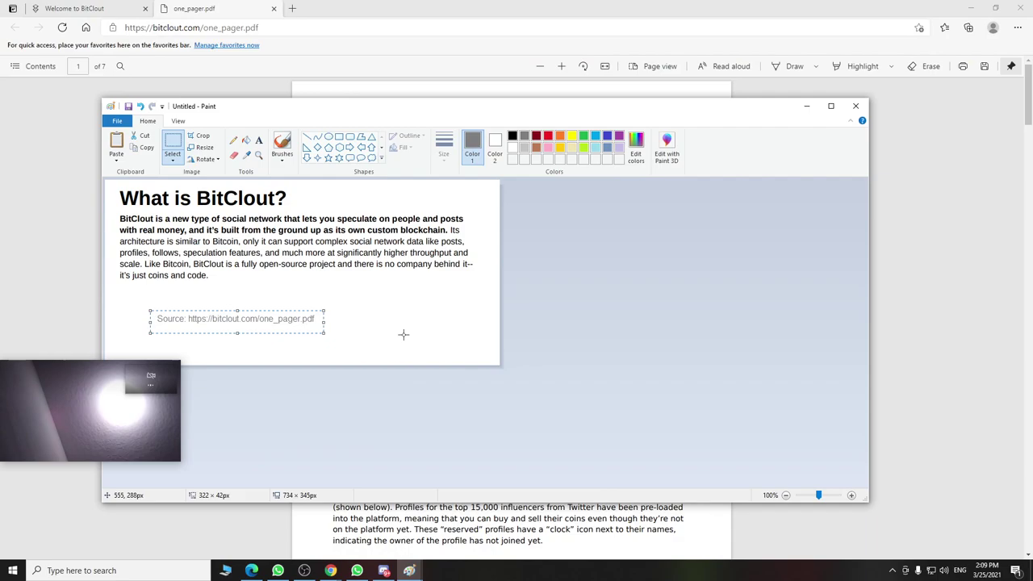
key(ctrl+v)
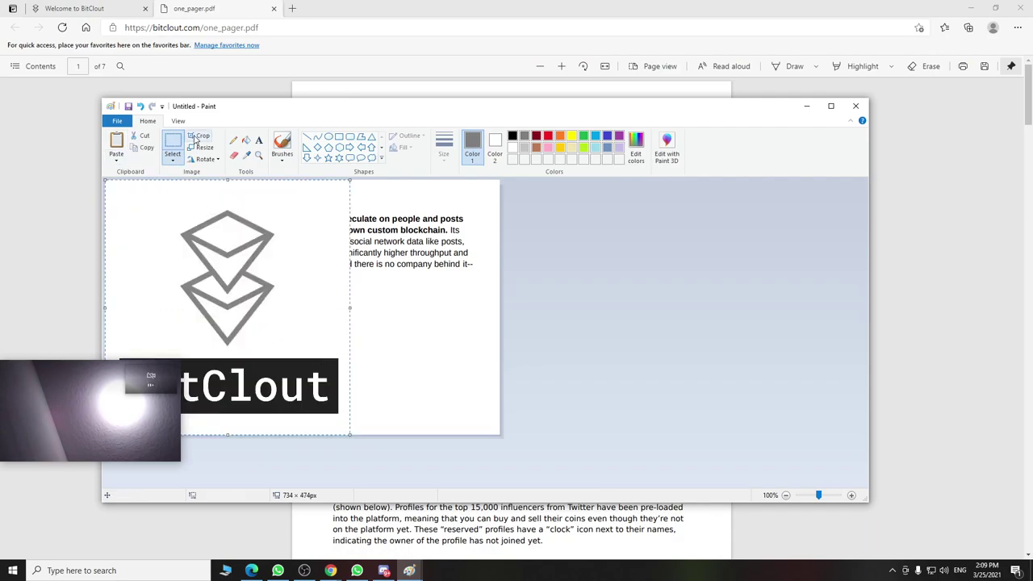
- Shrink the pasted logo to 20%, place it beside the Source line, then undo it
click(204, 148)
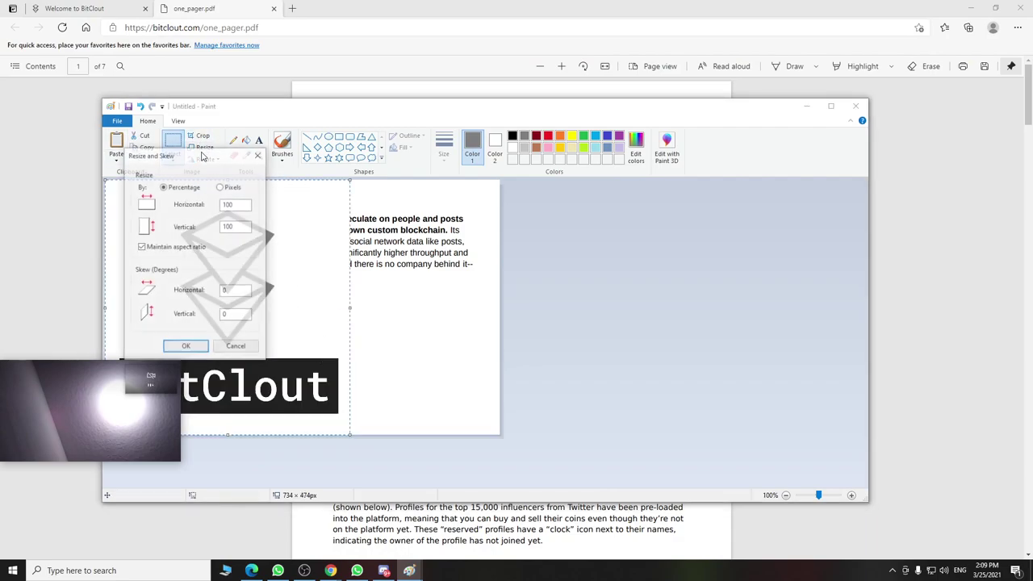
click(232, 204)
drag(233, 204, 210, 210)
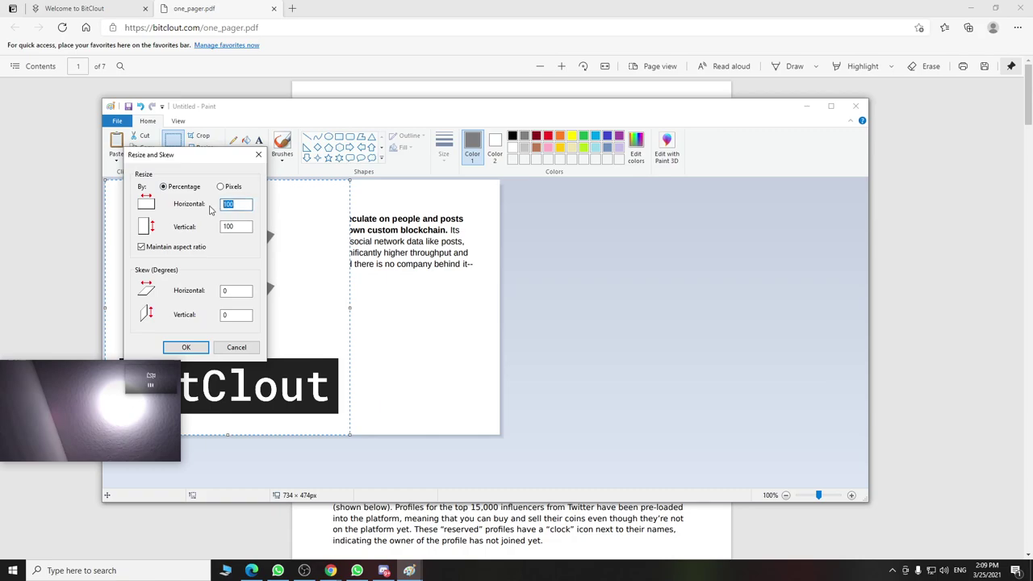
text(20)
key(Return)
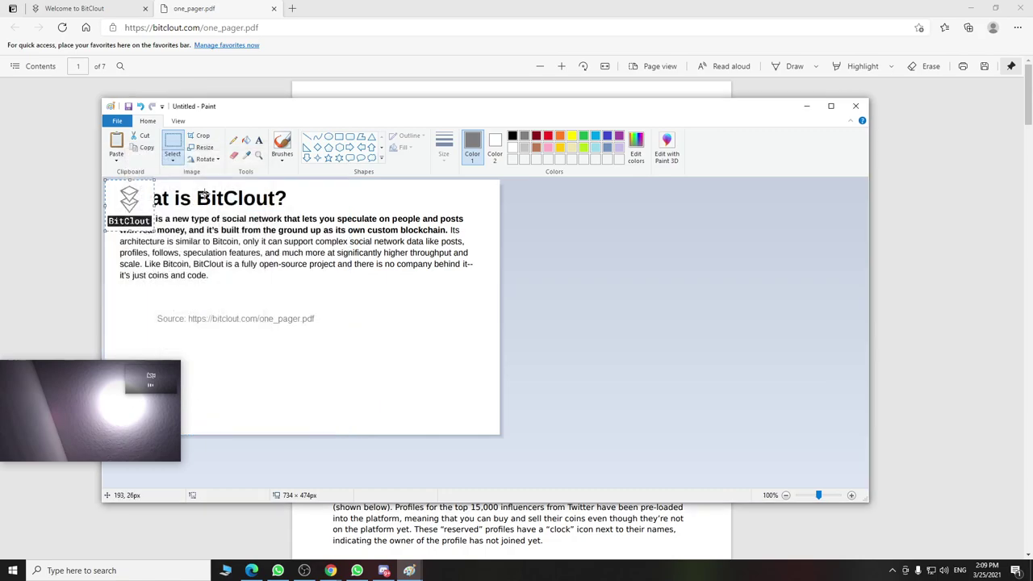
drag(123, 200, 378, 299)
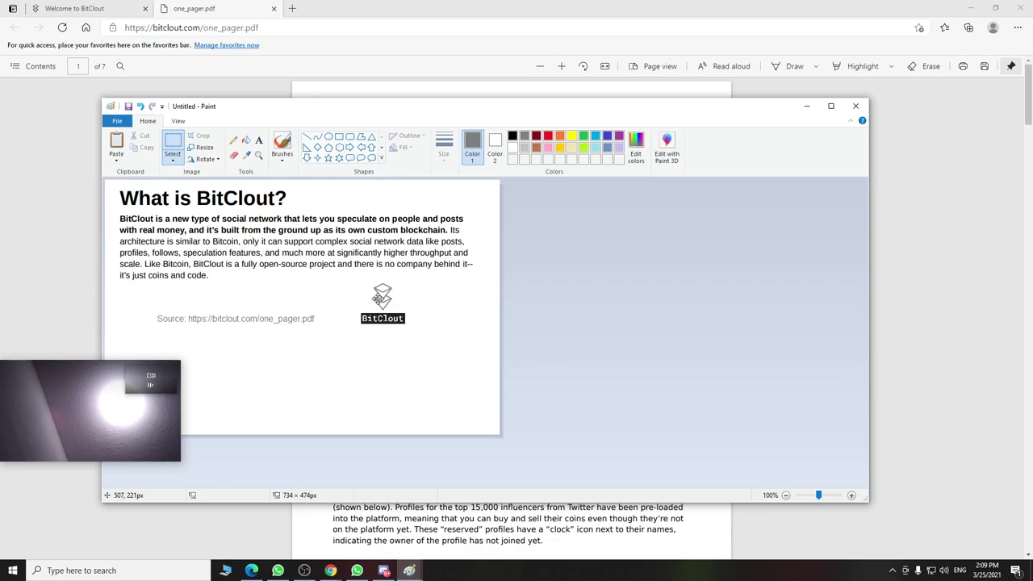
drag(377, 299, 376, 299)
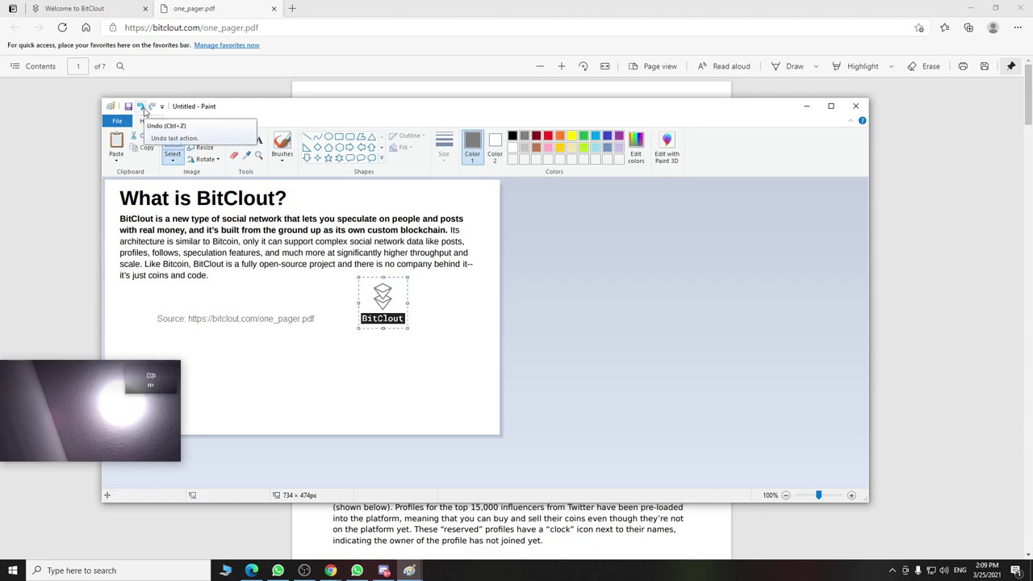
click(142, 108)
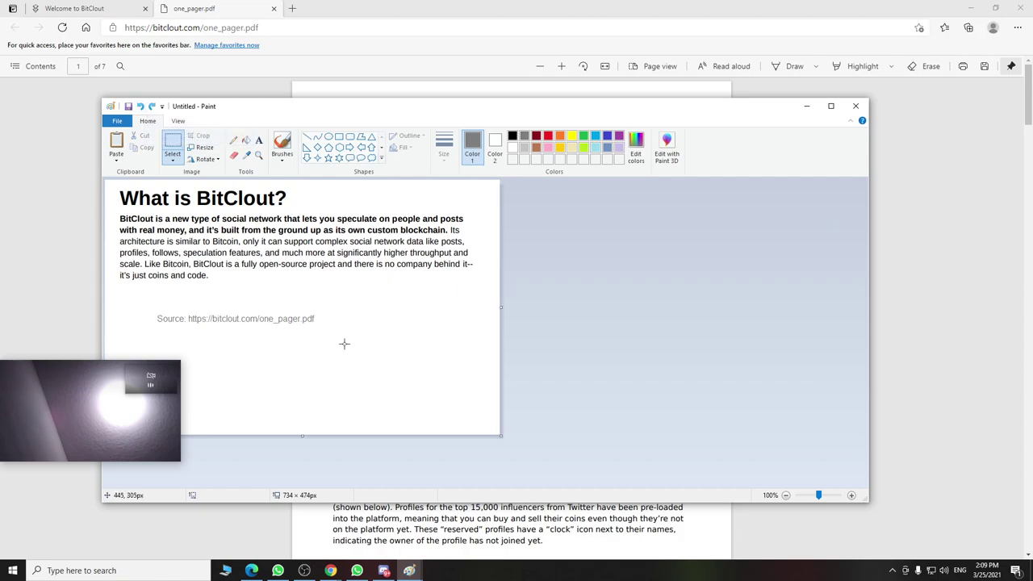
- Paste the logo again at the page's bottom-right, undo it, and return to the bitclout window
key(ctrl+v)
mouse_move(314, 322)
mouse_down()
mouse_move(477, 378)
mouse_move(486, 448)
mouse_move(482, 386)
mouse_move(480, 401)
mouse_up()
click(451, 416)
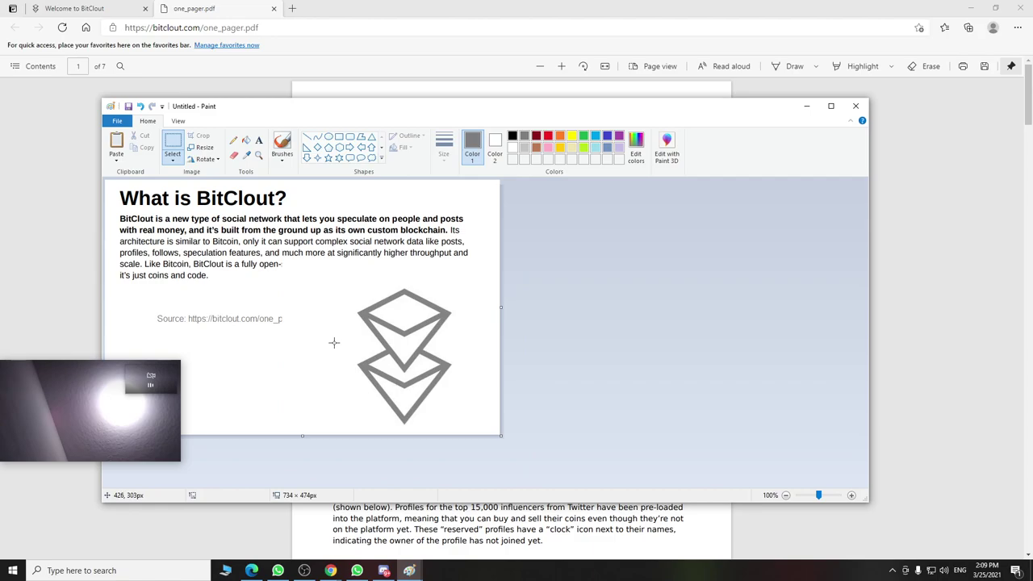
click(139, 106)
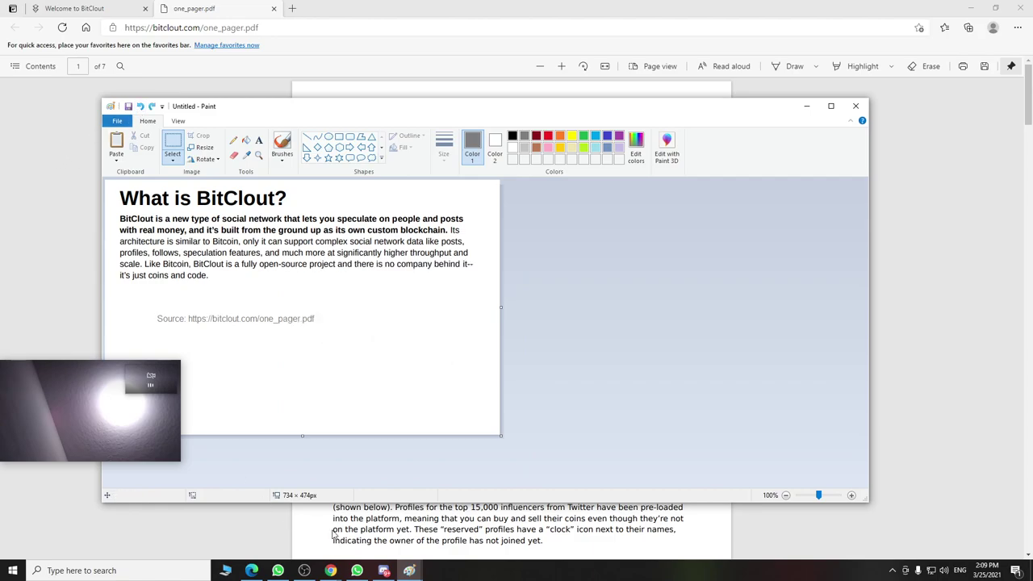
click(413, 571)
click(491, 532)
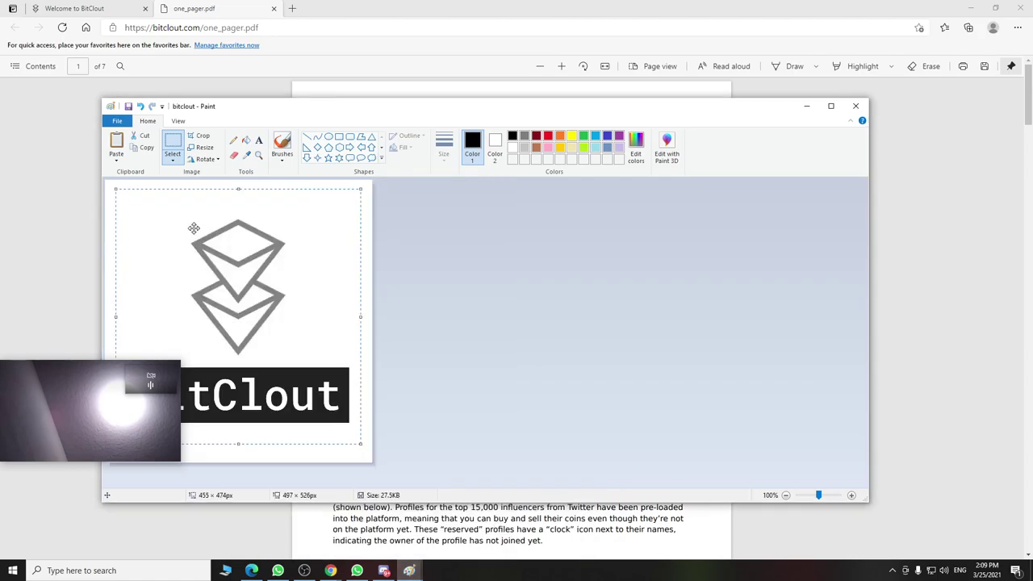
- Copy just the grey diamond from the bitclout logo and paste it beside the Source line
click(171, 141)
drag(164, 203, 296, 315)
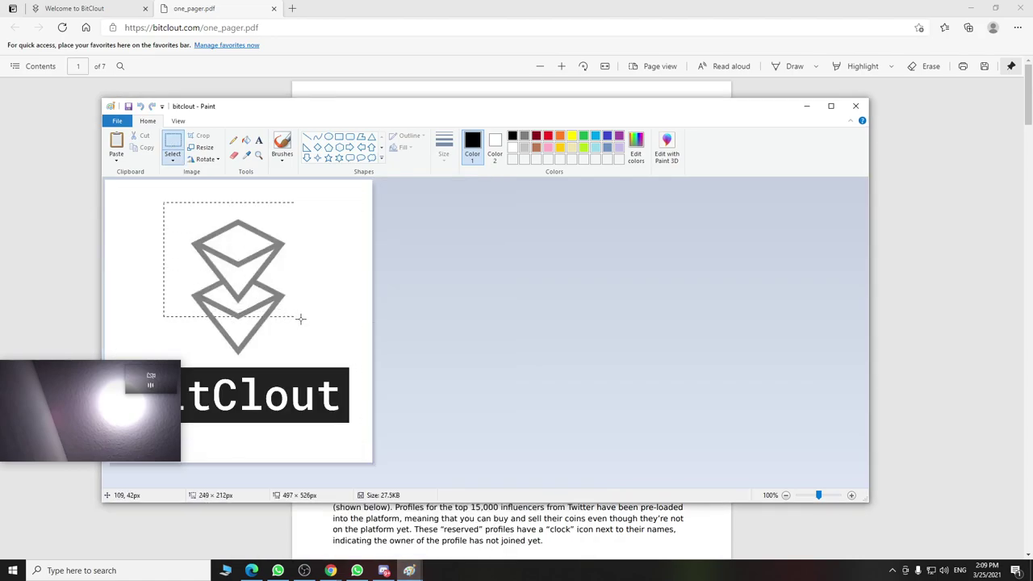
drag(315, 361, 313, 359)
click(409, 570)
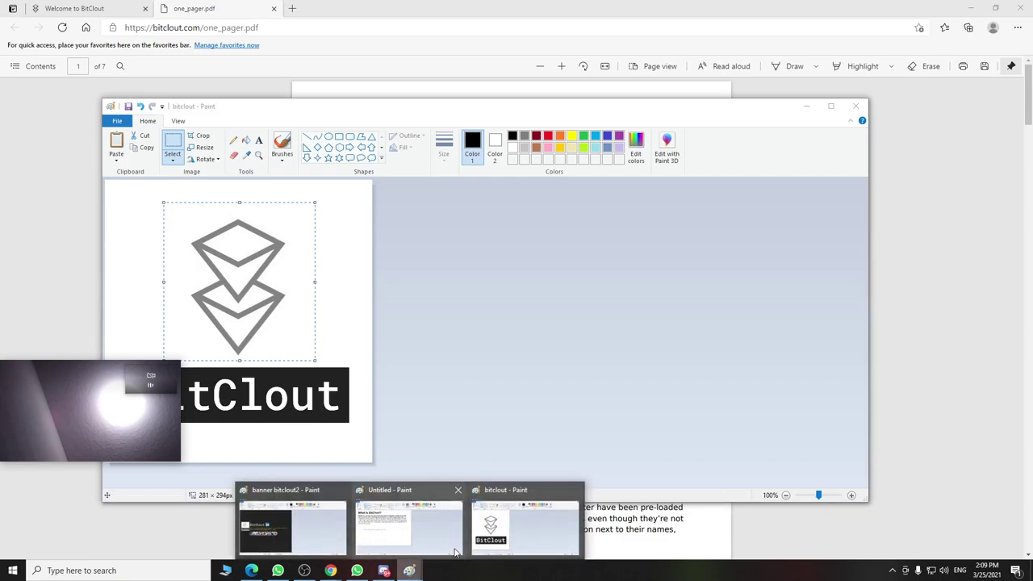
click(404, 540)
key(ctrl+v)
mouse_move(240, 304)
mouse_down()
mouse_move(419, 362)
mouse_move(444, 384)
mouse_up()
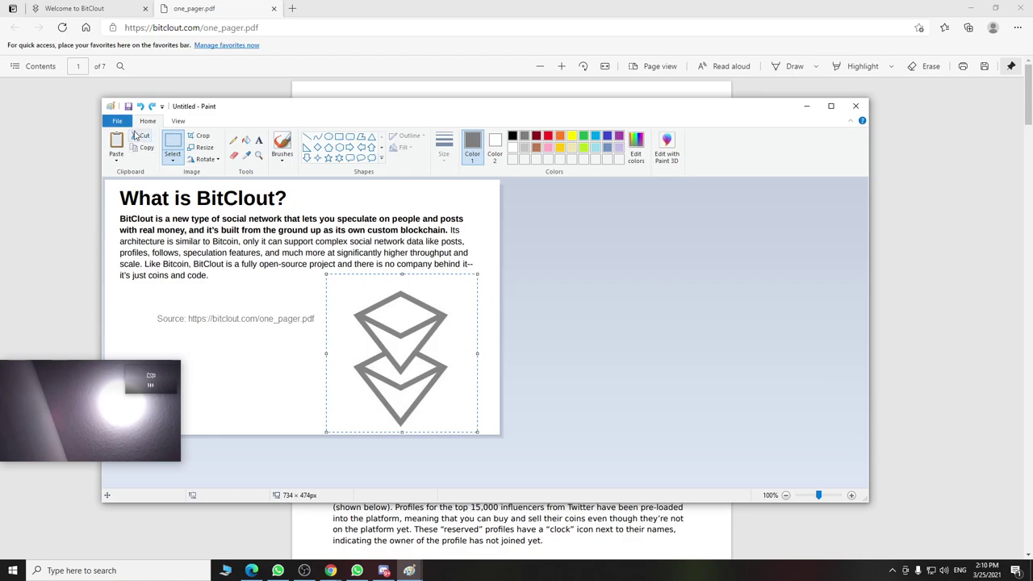
- Save the page as a PNG named 'what Bitclout' through File > Save as
key(ctrl+s)
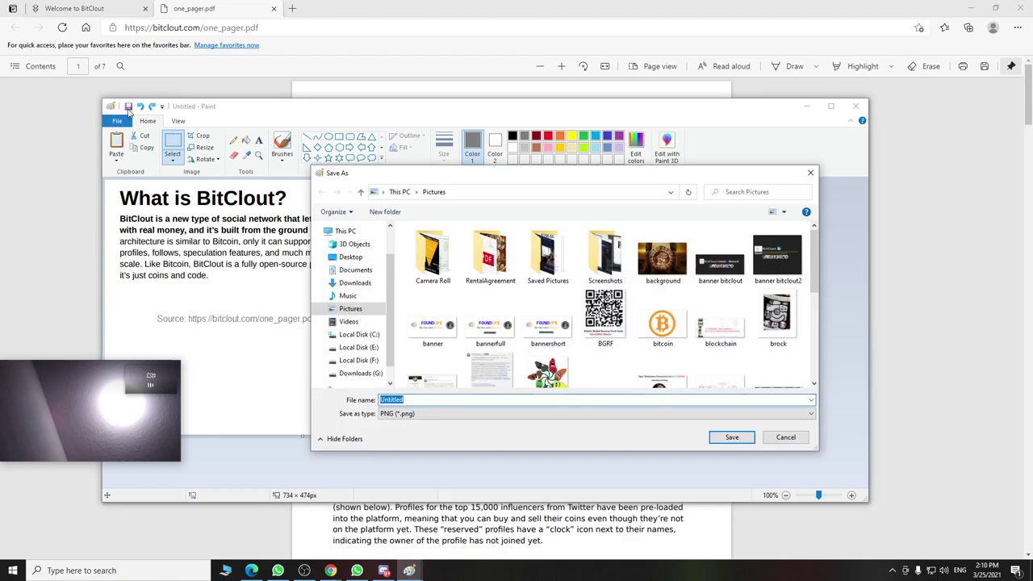
click(784, 438)
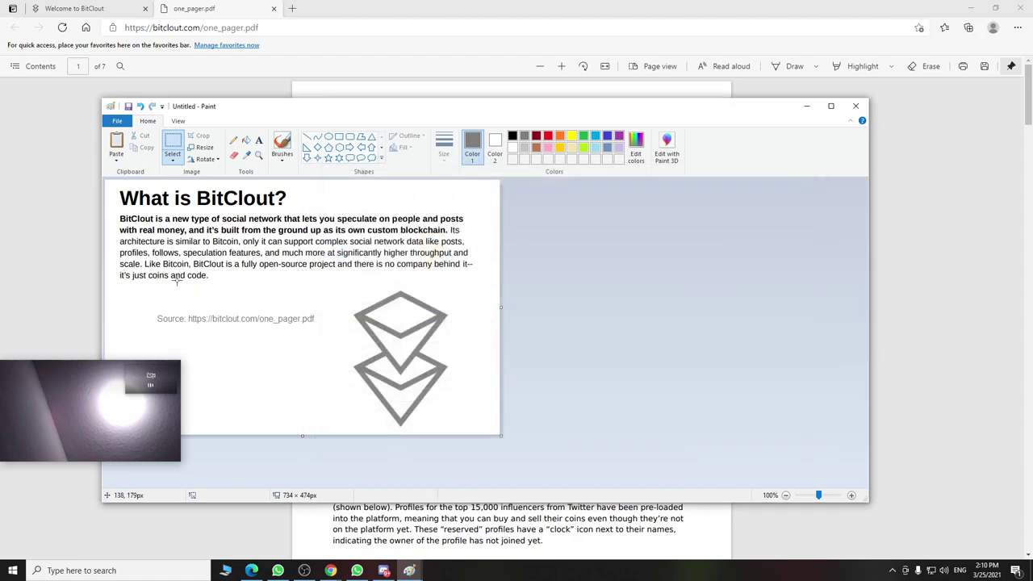
click(127, 127)
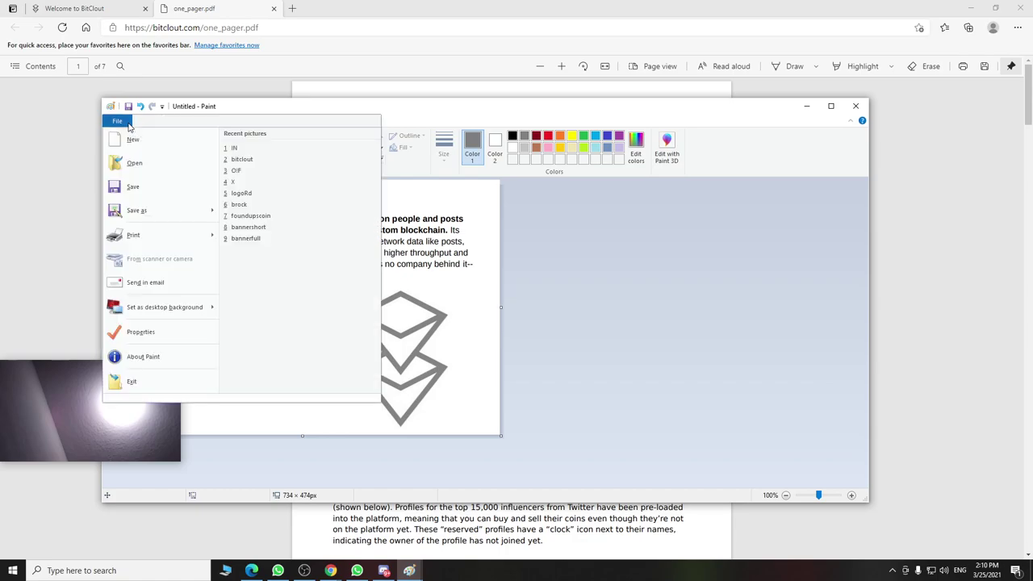
click(142, 215)
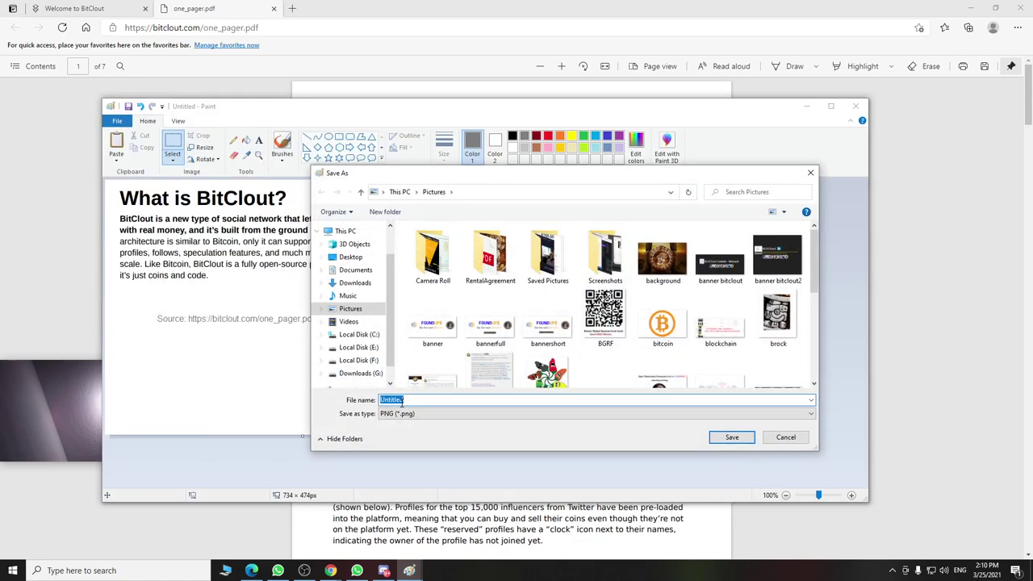
text(what Bitclout)
key(Return)
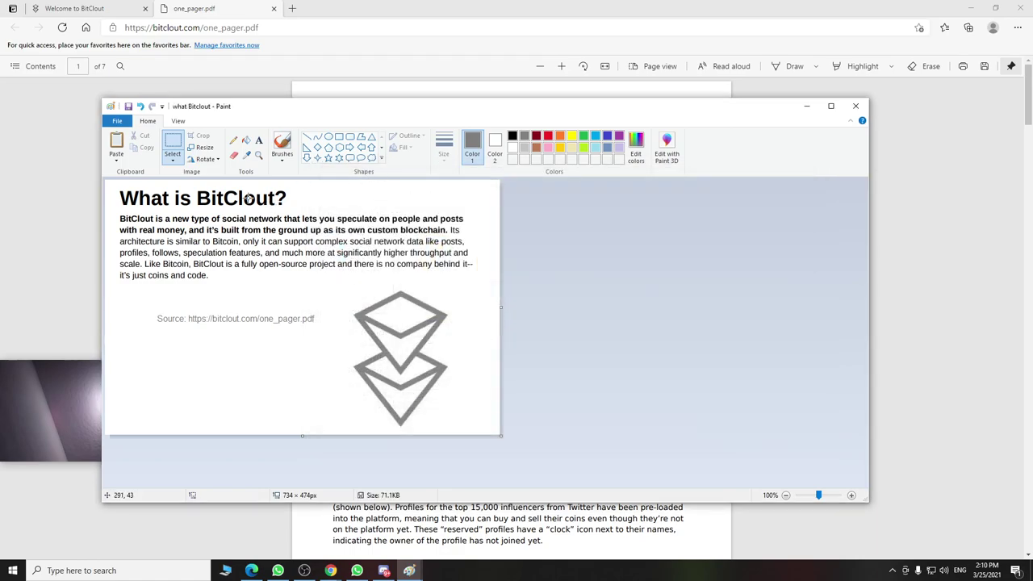
click(971, 10)
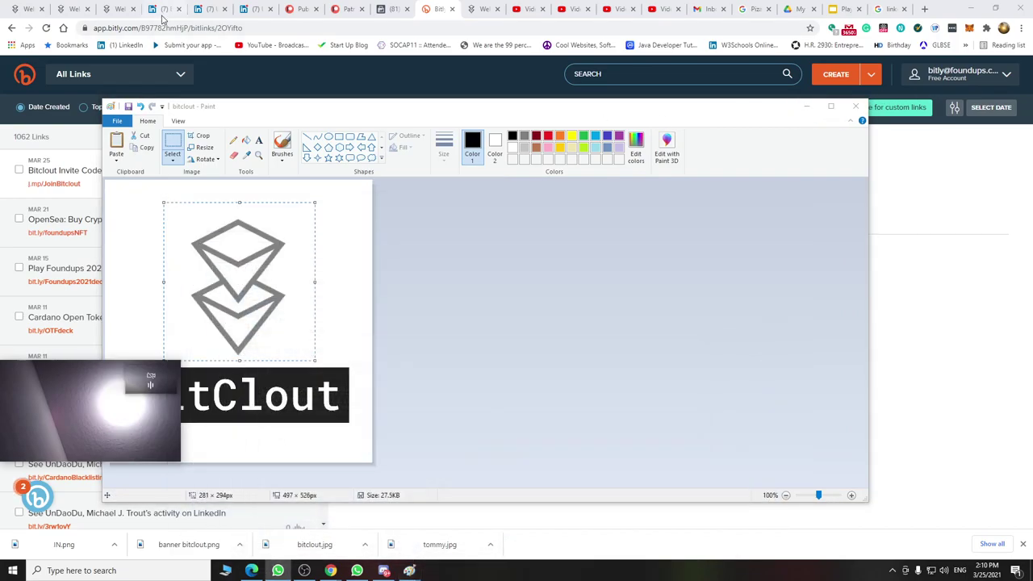
- Upload 'banner bitclout' from Pictures to the LinkedIn experience entry, then bring up banner bitclout2 in Paint
click(211, 11)
click(253, 10)
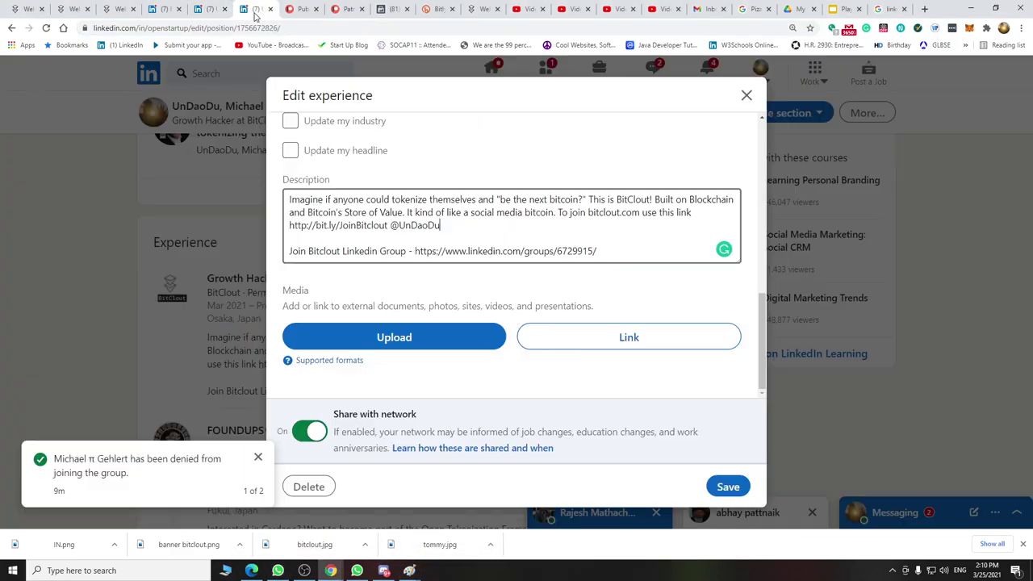
click(452, 339)
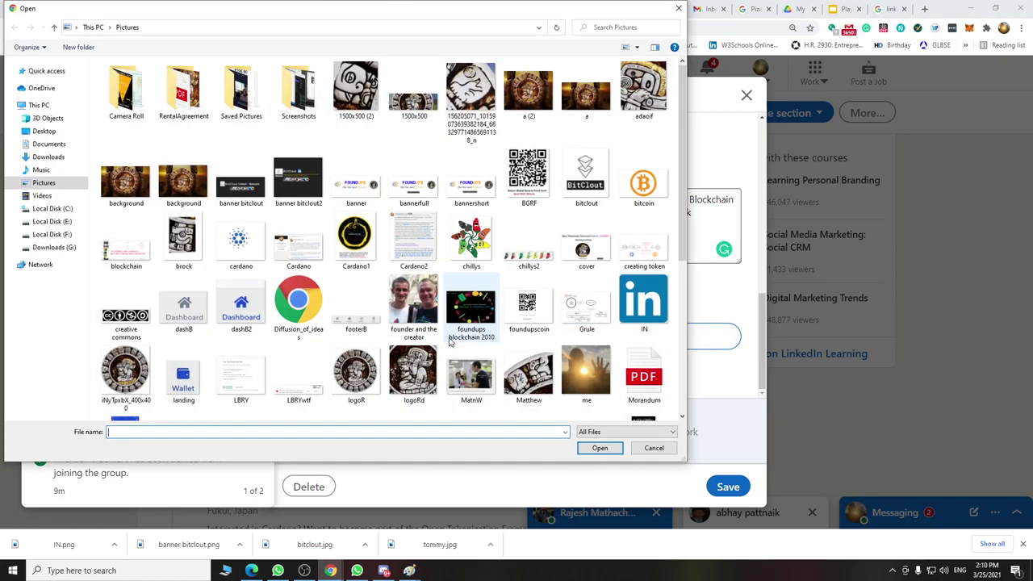
double_click(239, 187)
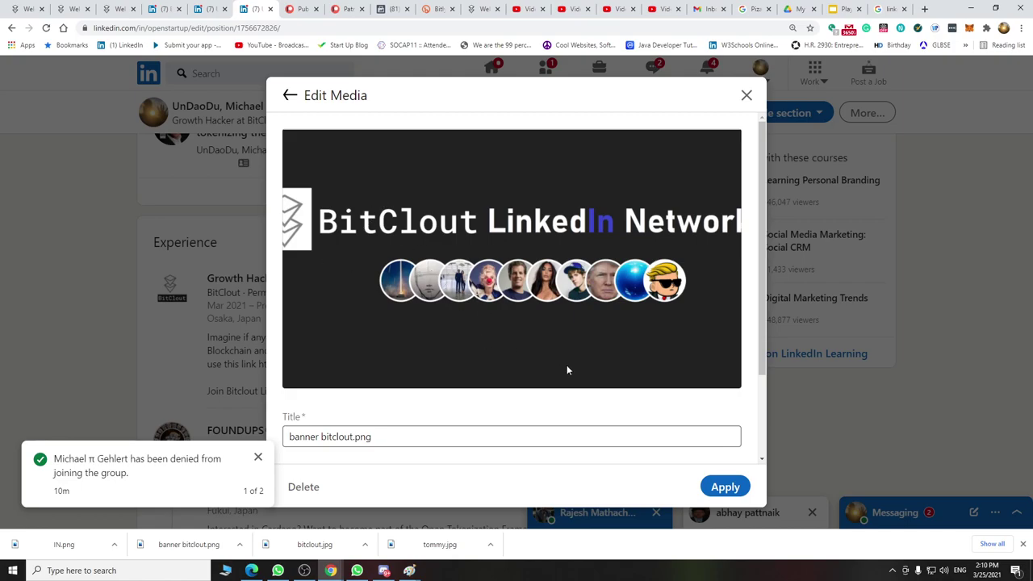
mouse_move(409, 570)
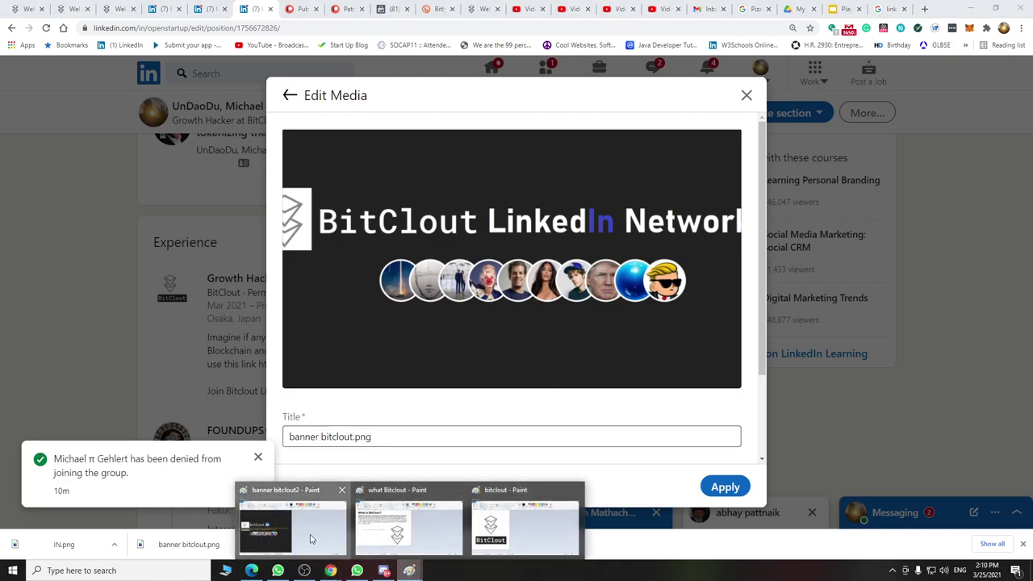
click(311, 539)
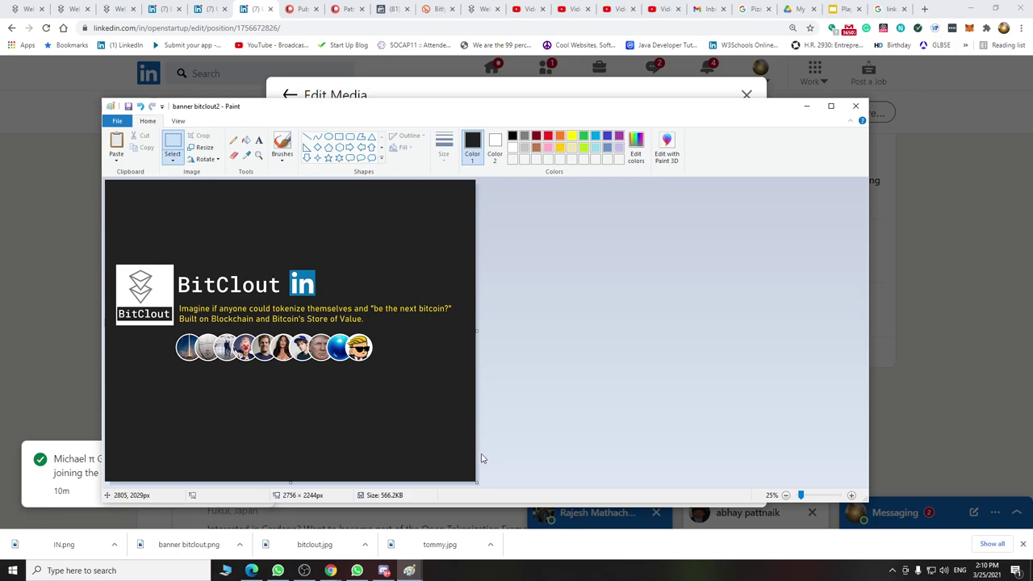
- Shift the banner content down-right and fill the surrounding white area dark
drag(476, 481, 498, 517)
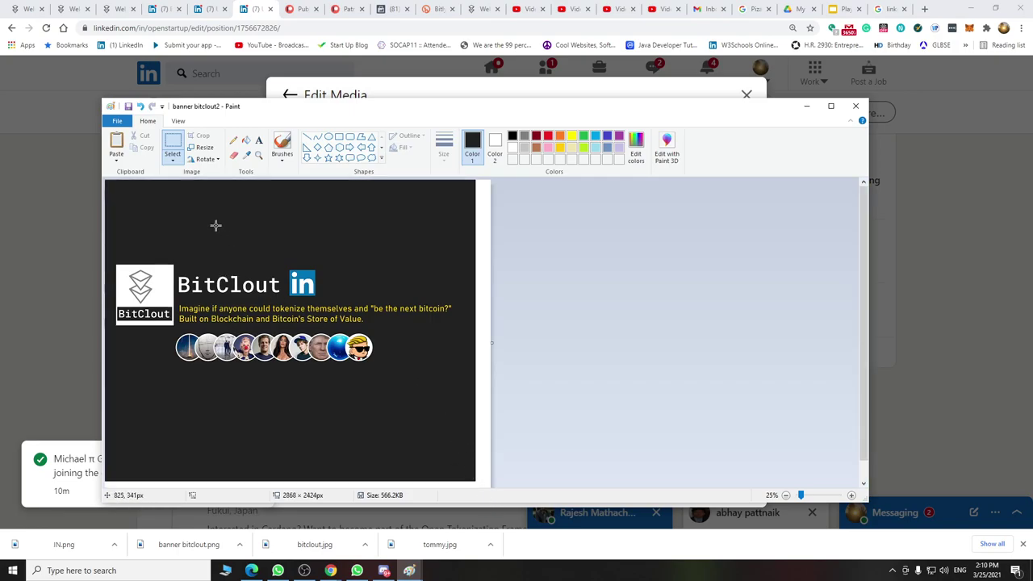
drag(111, 246, 454, 378)
drag(402, 339, 418, 379)
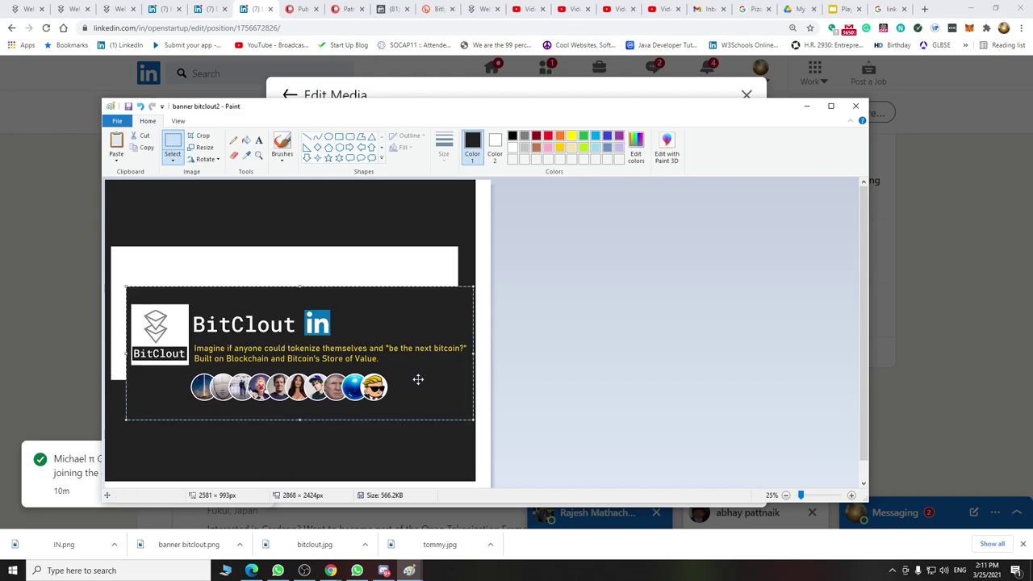
click(210, 212)
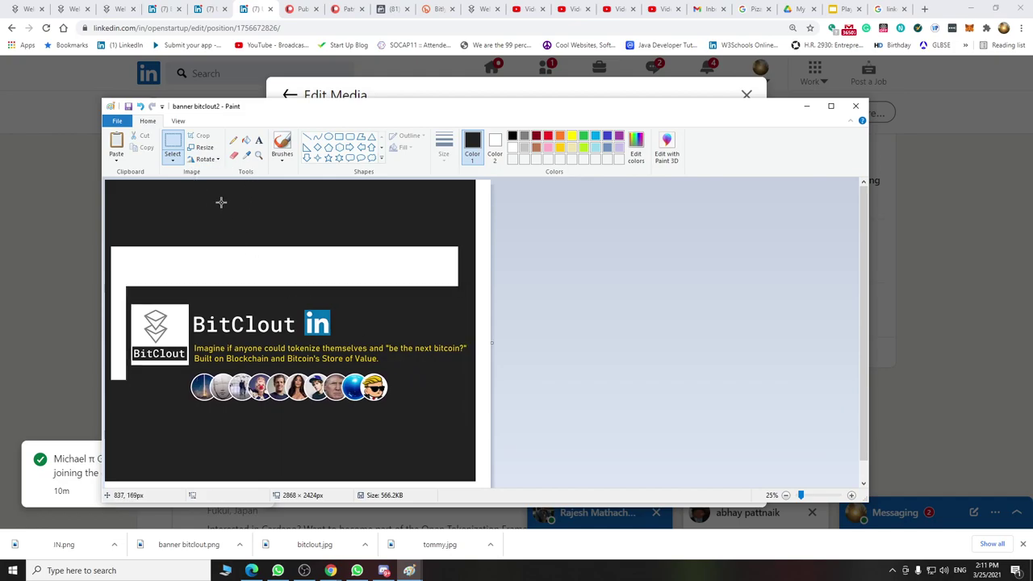
click(246, 139)
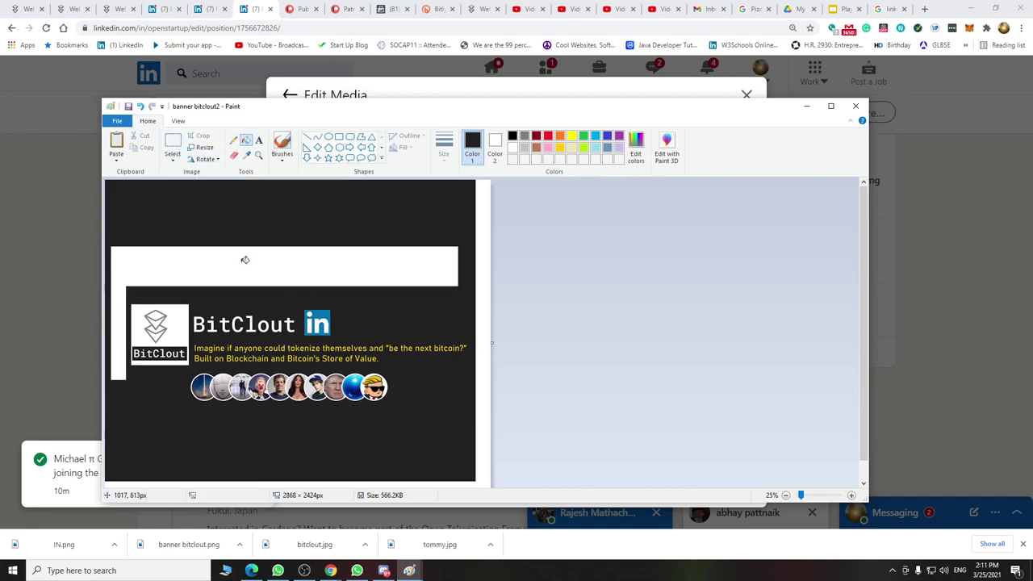
click(245, 260)
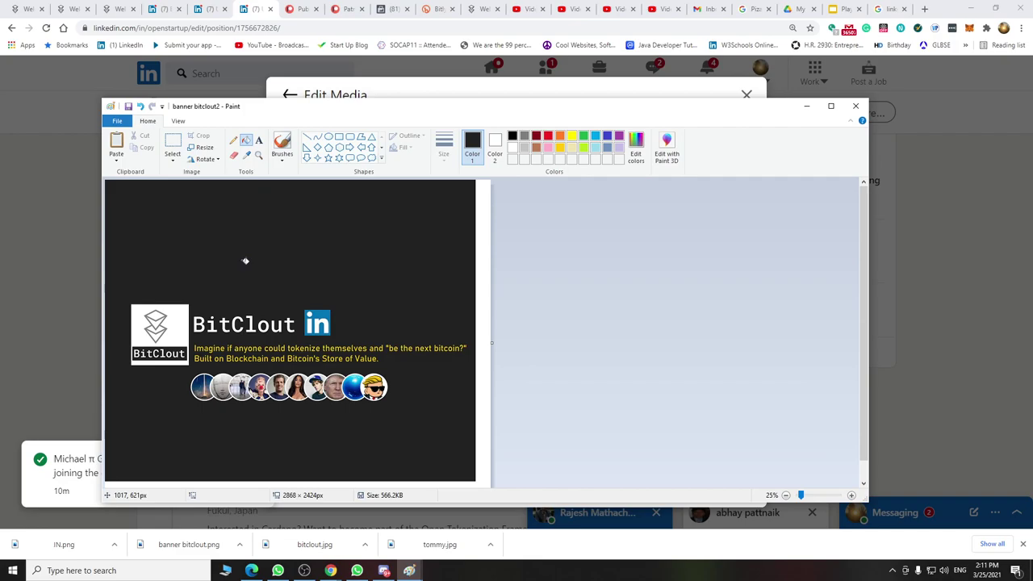
- Reposition the banner region, fill the remaining white frame black, and save the image
click(172, 143)
drag(119, 280, 442, 390)
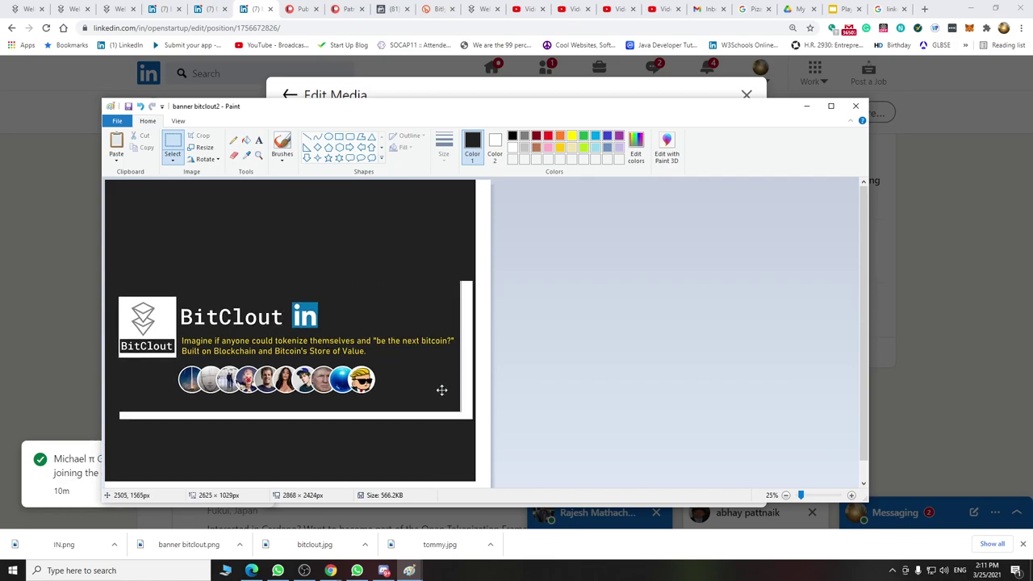
click(347, 238)
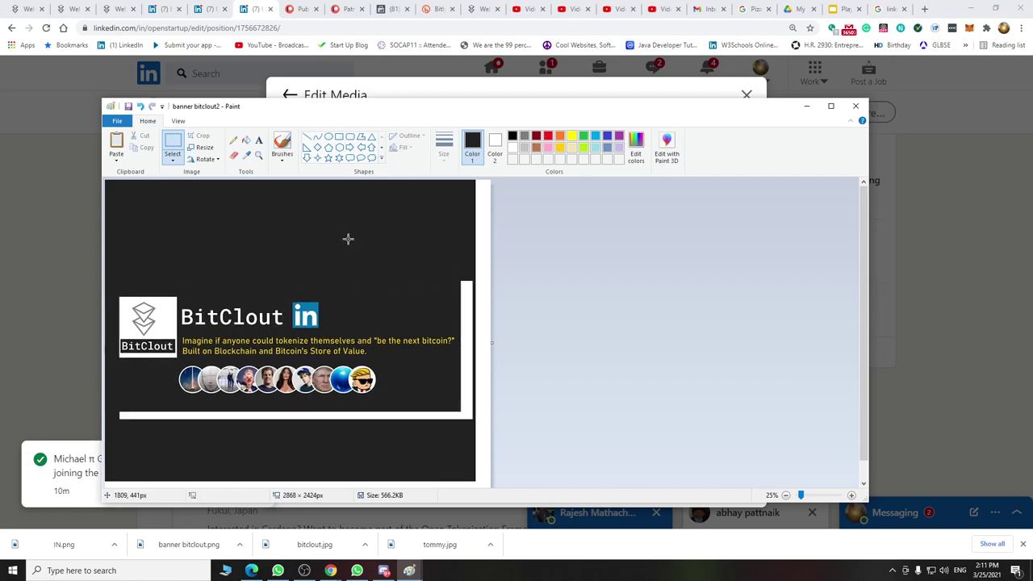
click(246, 142)
click(472, 304)
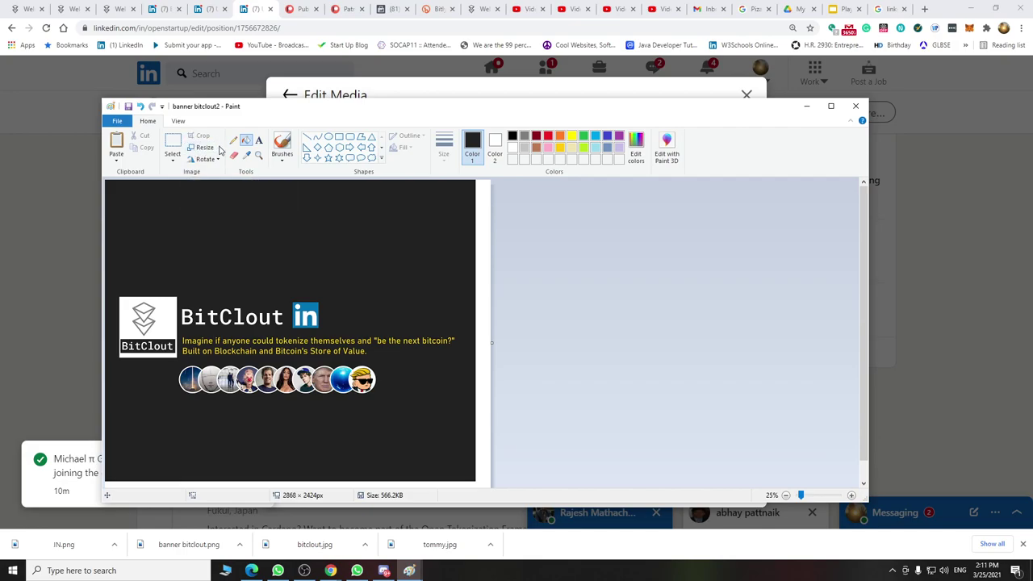
click(245, 142)
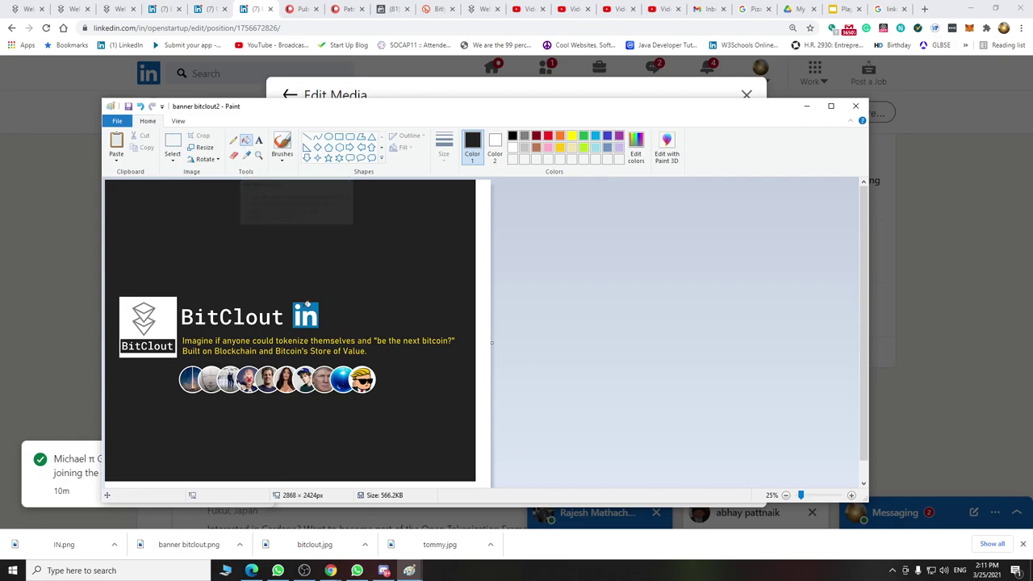
click(127, 105)
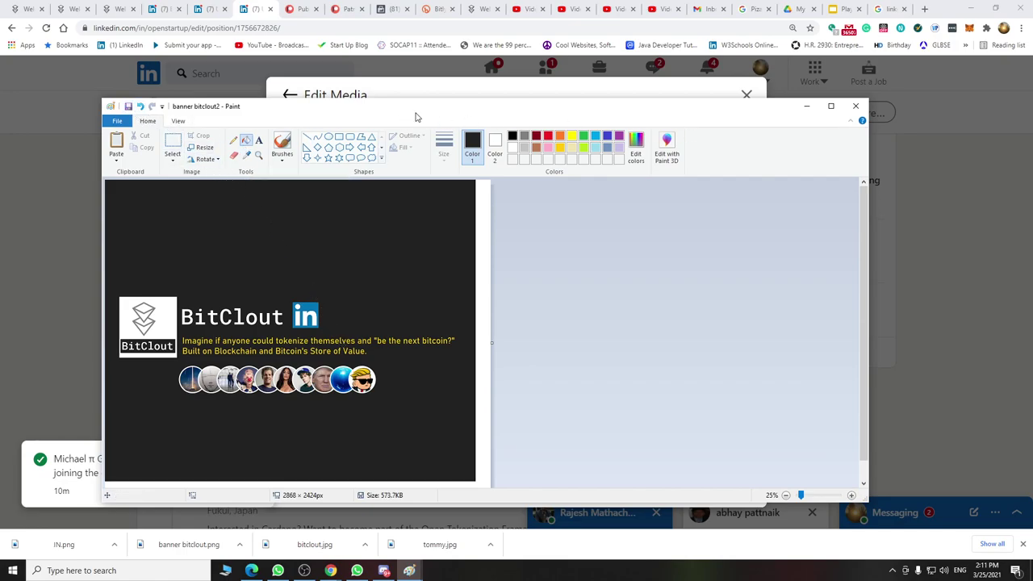
- Delete the experience's current media, upload banner bitclout2.png instead, and return to Paint
click(211, 15)
click(155, 11)
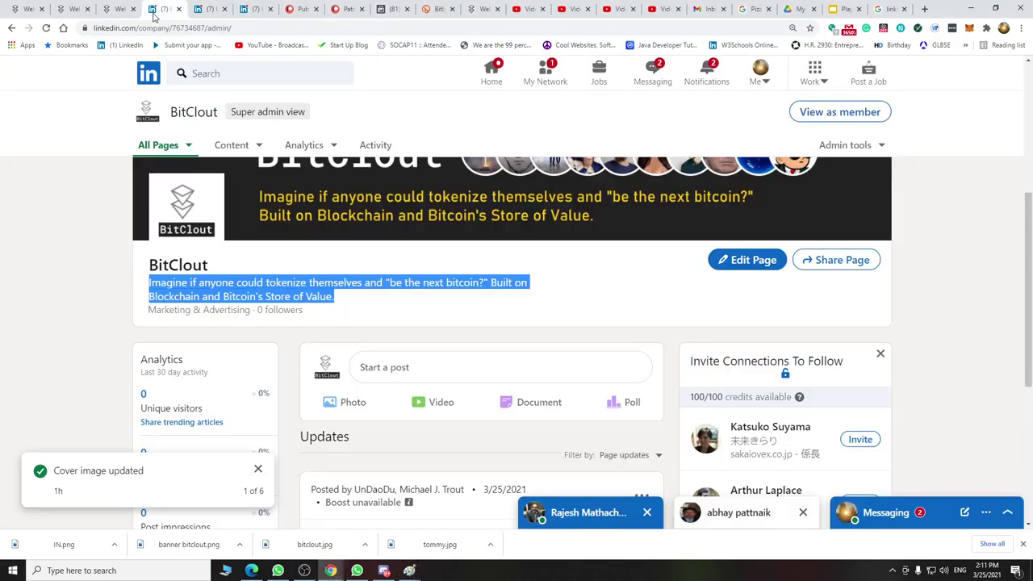
click(240, 15)
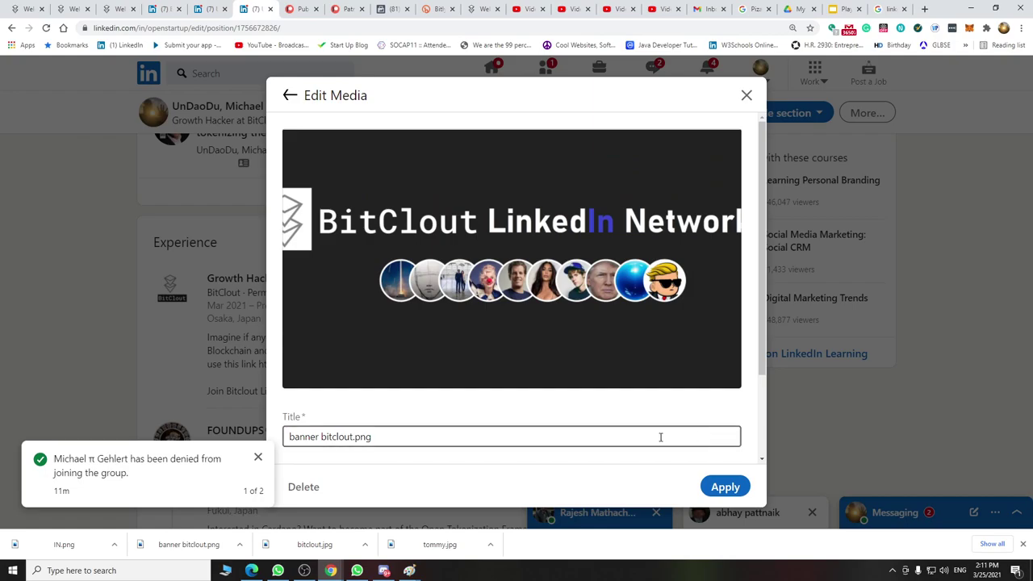
click(303, 487)
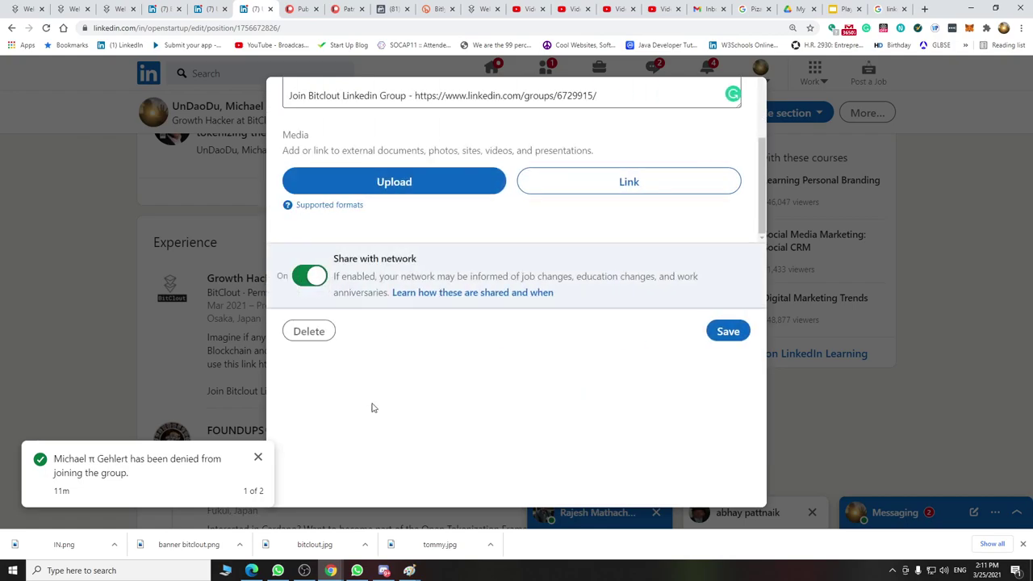
click(424, 191)
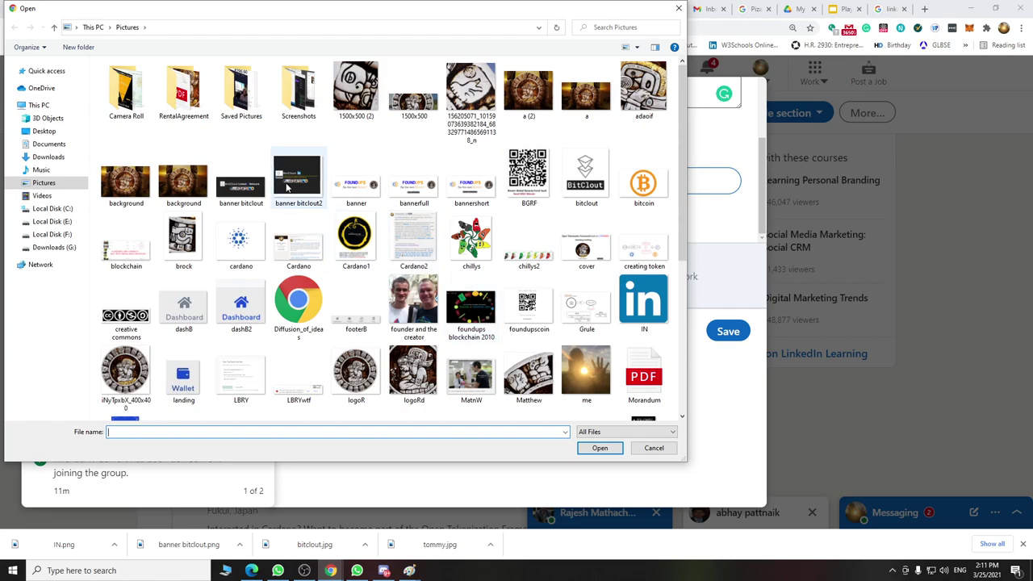
double_click(297, 185)
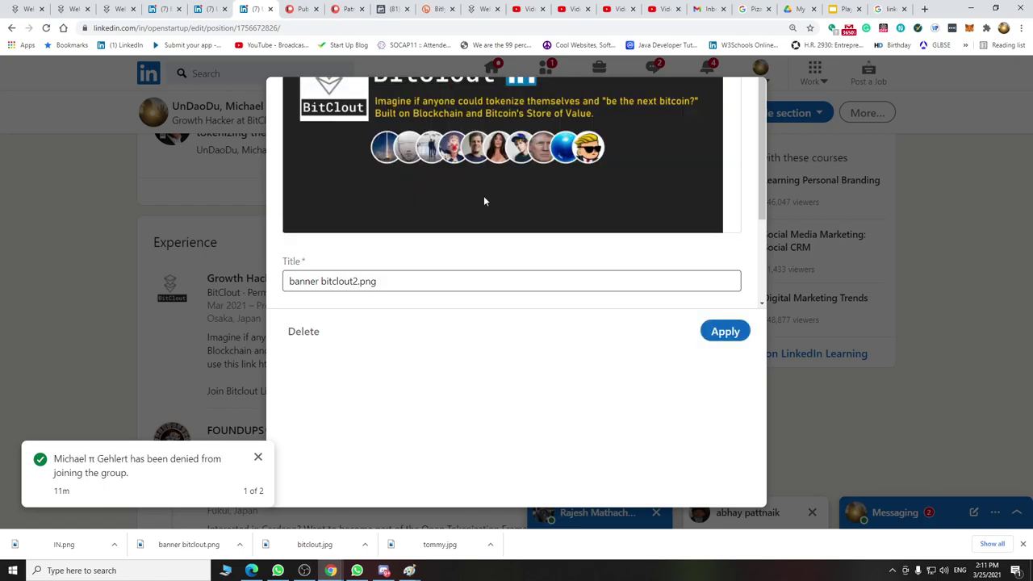
mouse_move(409, 571)
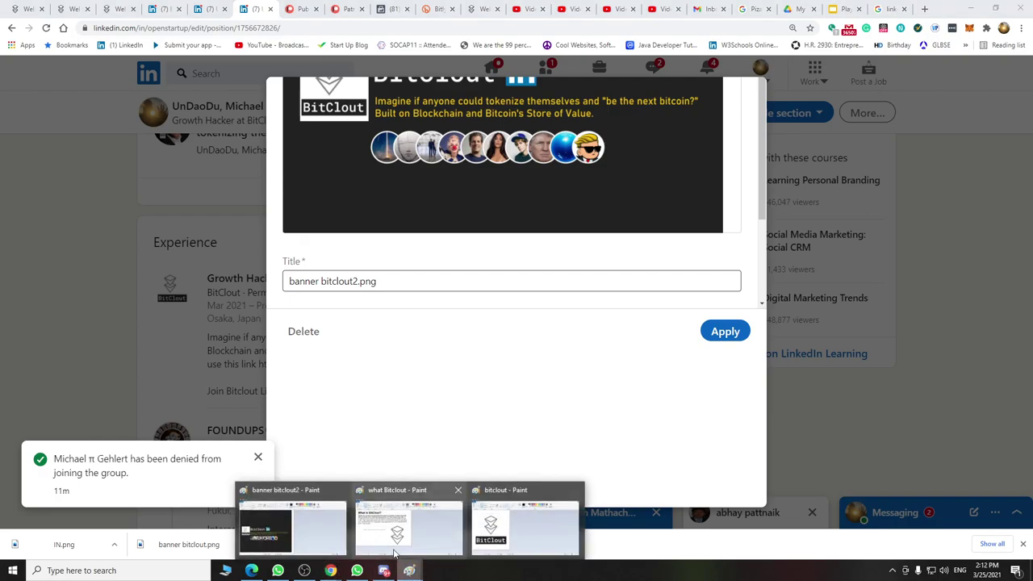
click(290, 529)
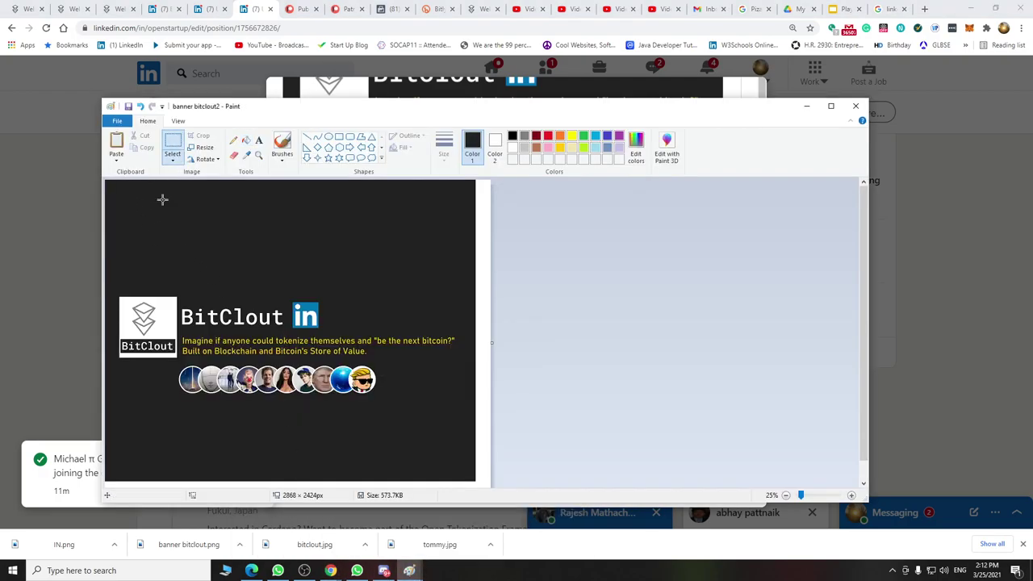
- Crop banner bitclout2 to the banner area (2677 × 1277px) and save it
drag(109, 268, 468, 440)
click(202, 136)
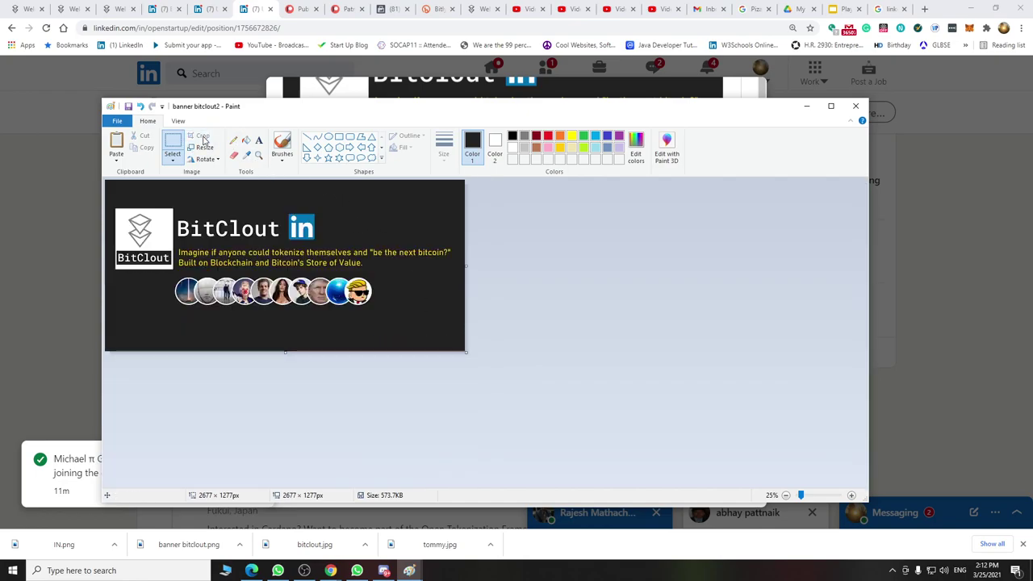
click(129, 106)
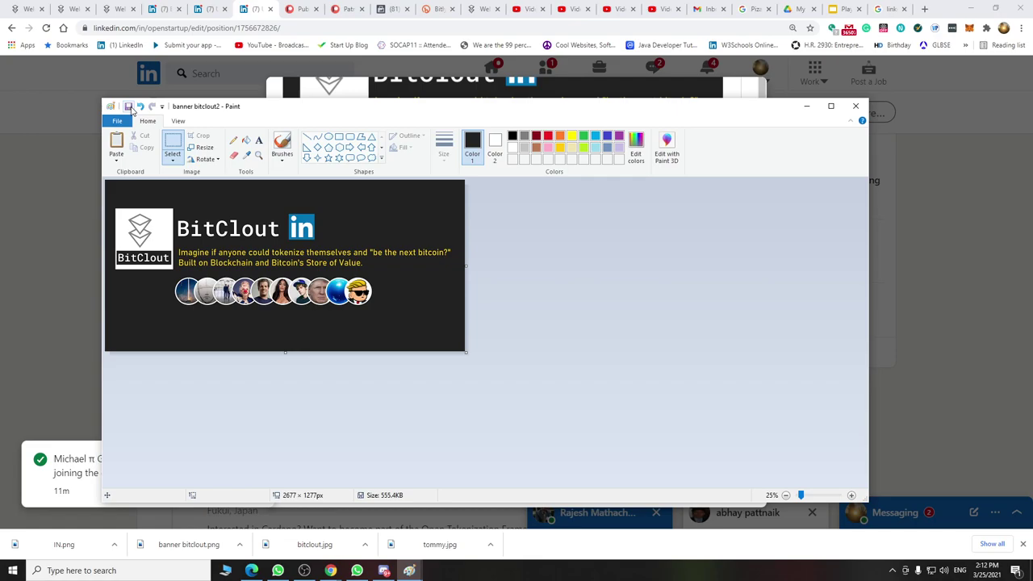
- Go back to the LinkedIn experience entry's media editor and delete the previously uploaded banner
click(210, 11)
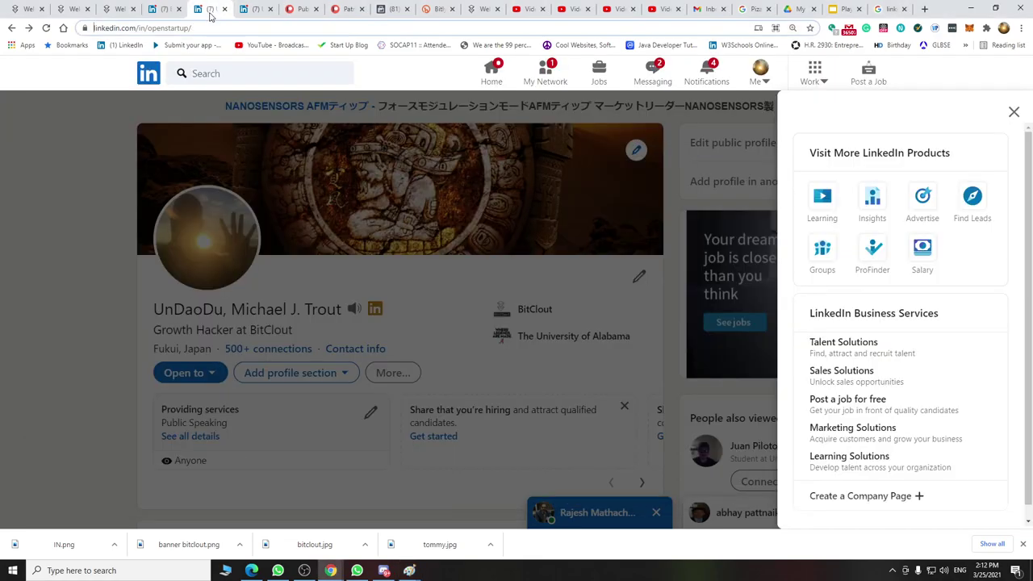
click(162, 14)
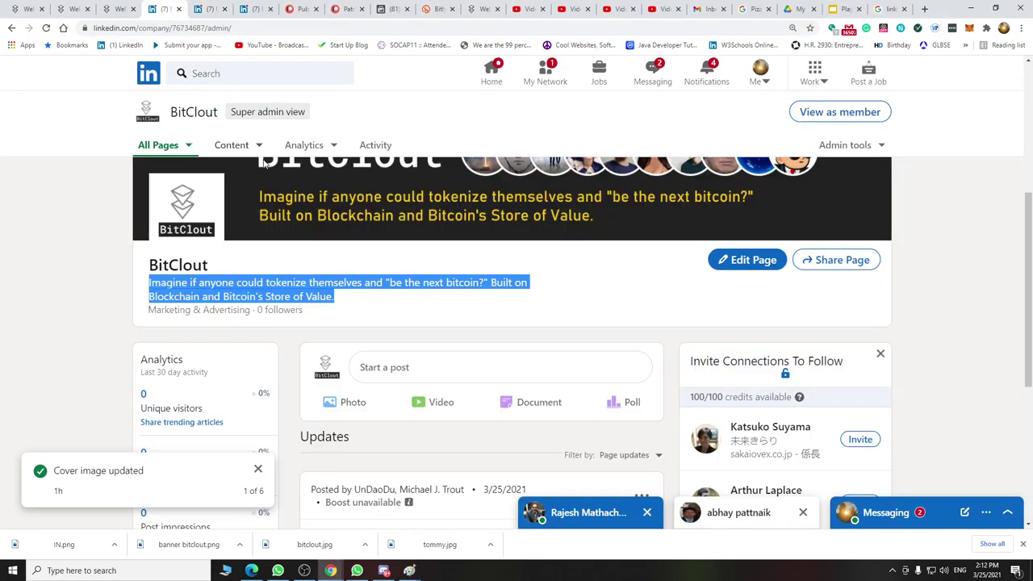
click(255, 11)
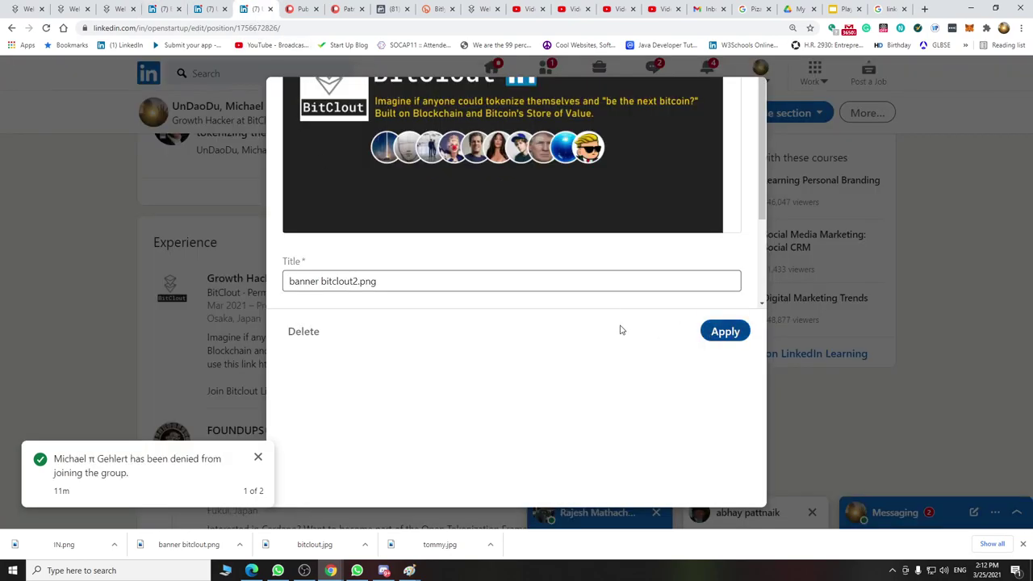
click(308, 335)
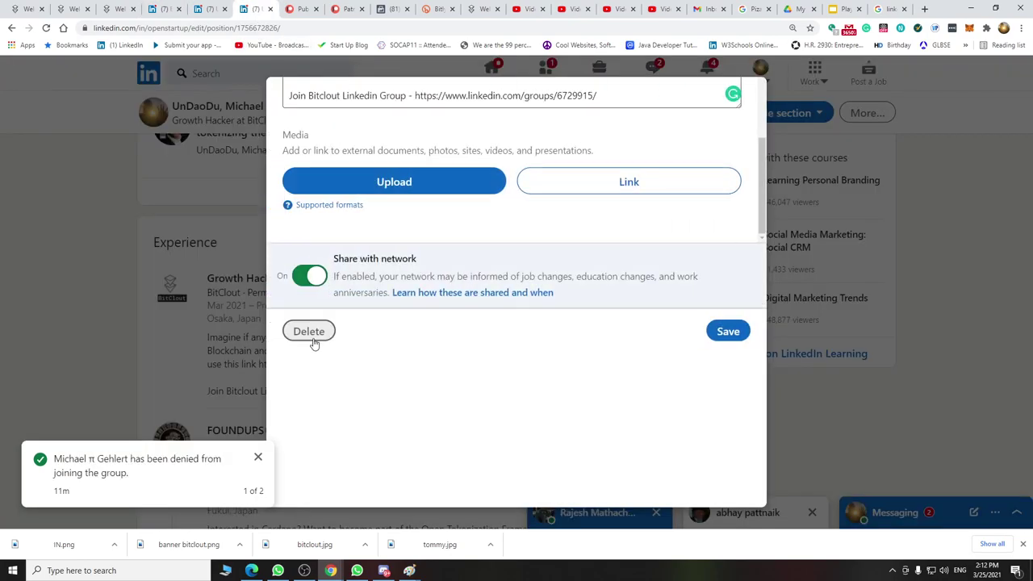
- Upload the cropped banner bitclout2.png as the new media, then return to Paint
click(447, 186)
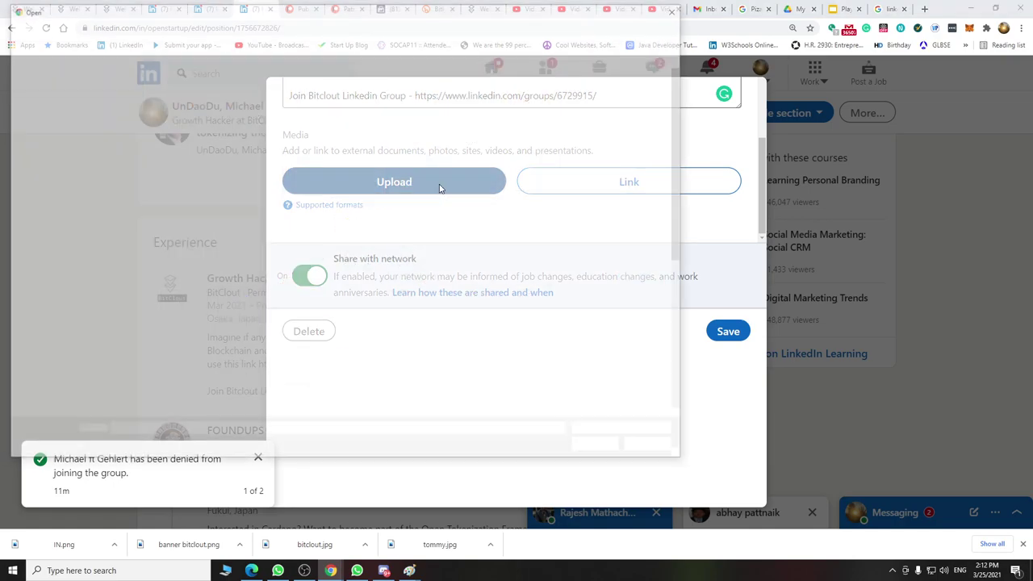
double_click(298, 185)
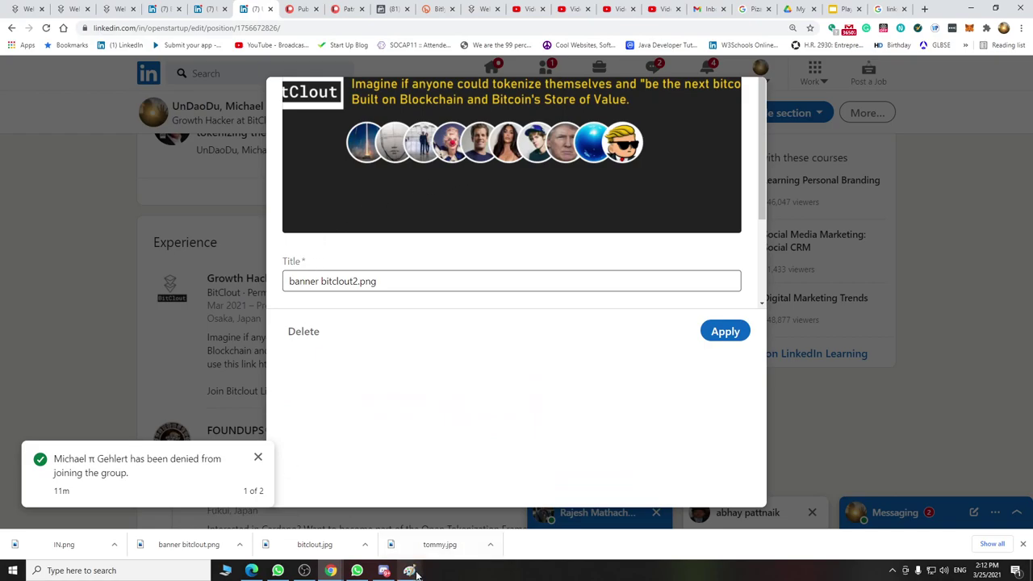
mouse_move(409, 570)
click(280, 534)
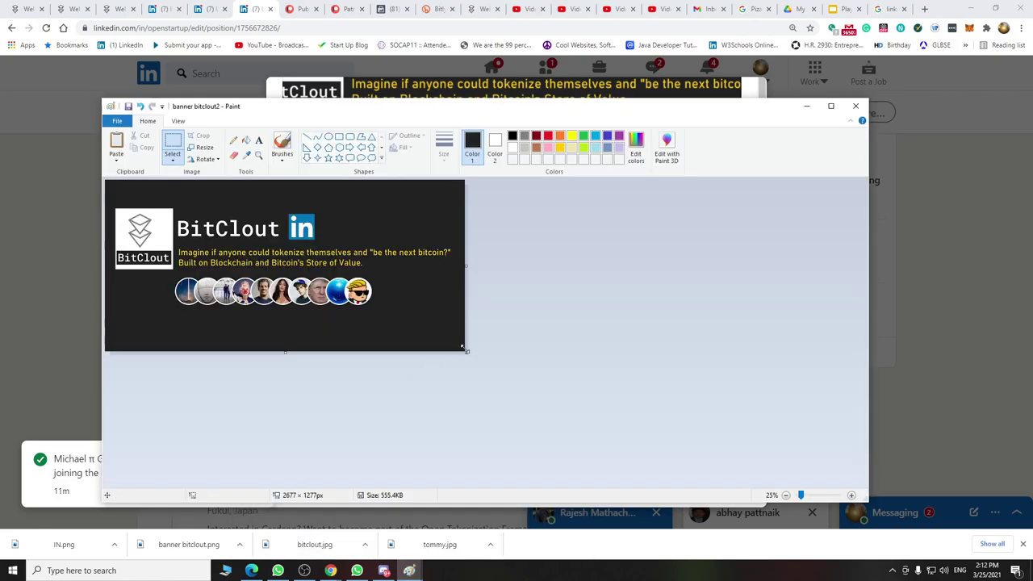
- Enlarge the canvas to 3692 × 2356 px and move the whole banner toward its centre
drag(464, 353, 601, 496)
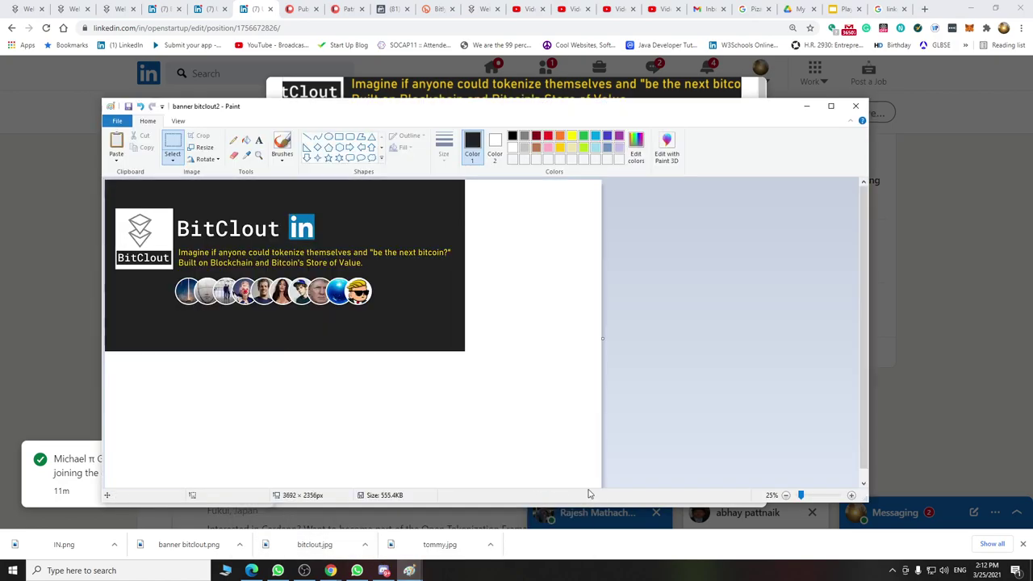
click(171, 144)
drag(108, 197, 453, 339)
drag(410, 311, 491, 413)
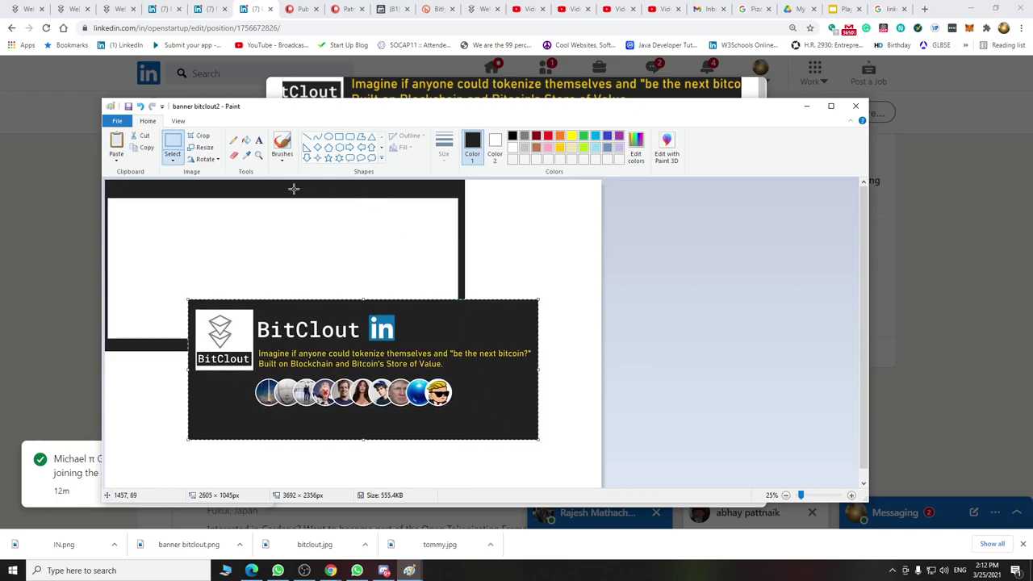
- Fill the white right strip and top-left area black, save the image, and return to LinkedIn
click(248, 143)
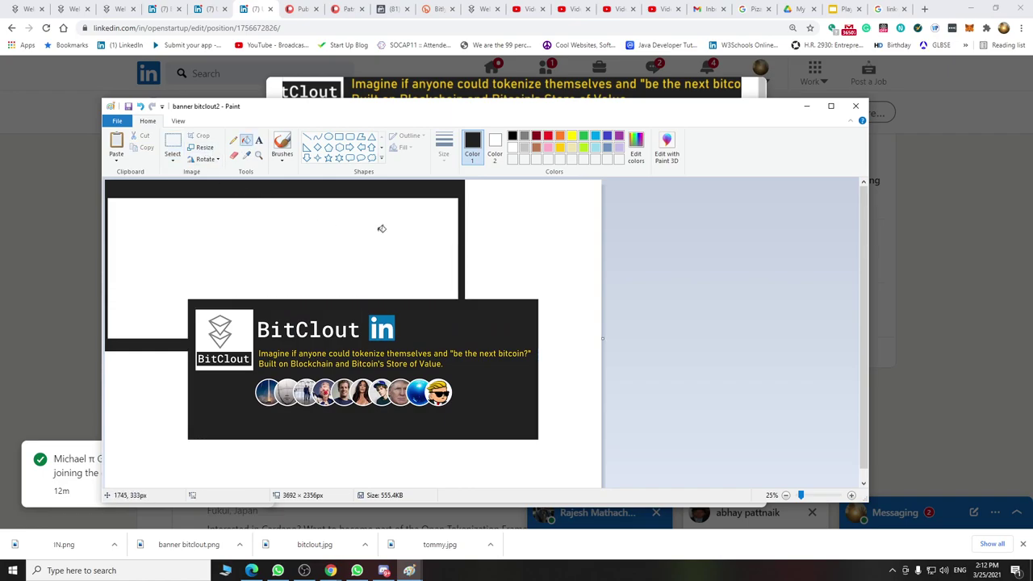
click(529, 251)
click(388, 239)
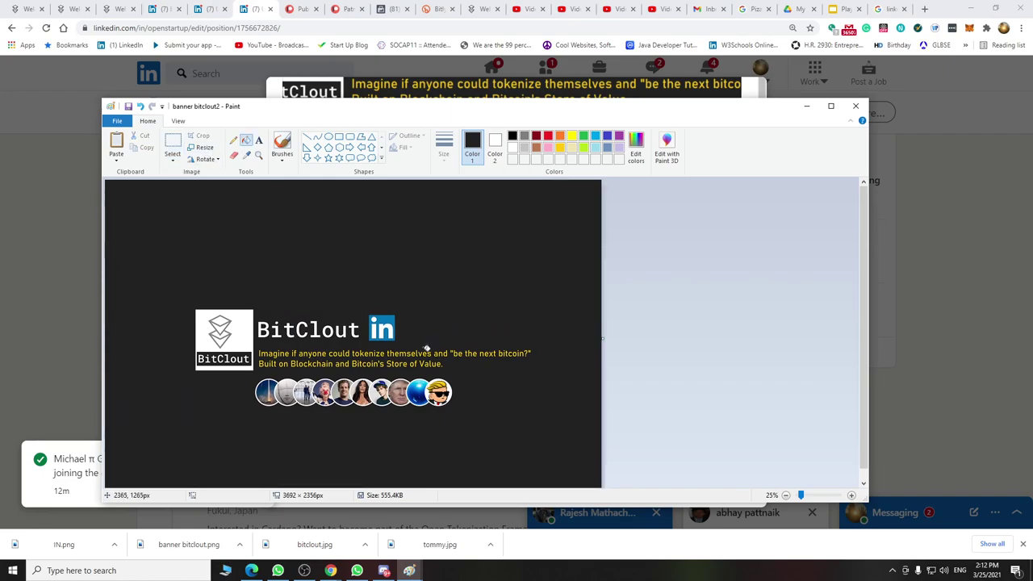
click(127, 106)
click(210, 11)
- Delete the old banner from the experience entry's media, then switch to the BitClout profile tab
click(161, 13)
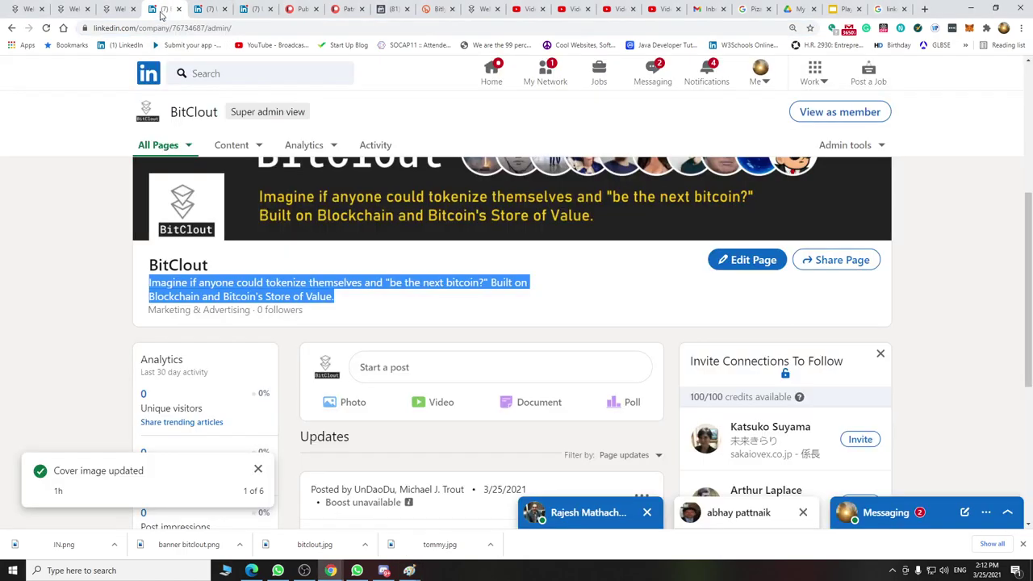
click(255, 9)
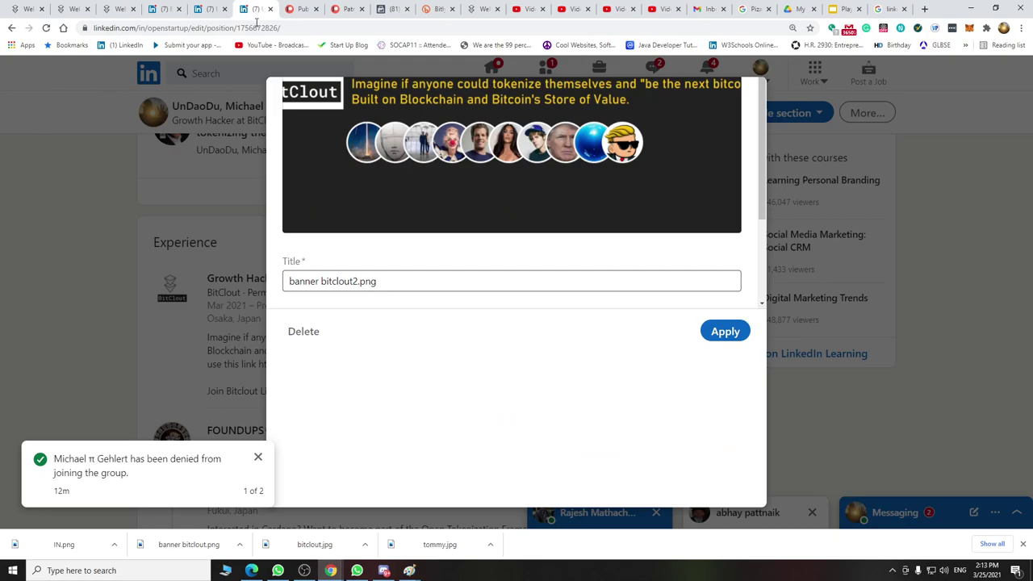
click(314, 334)
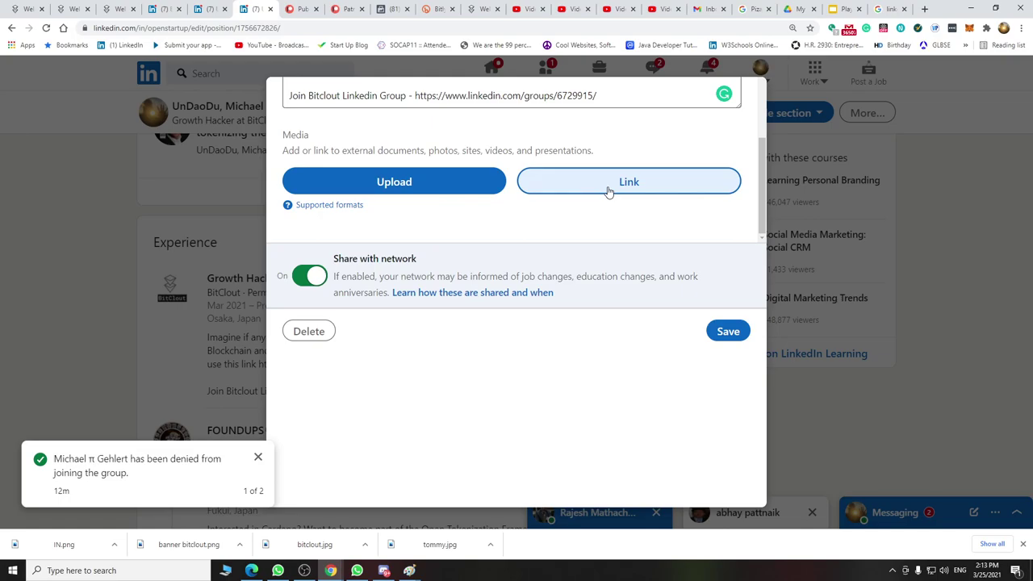
click(115, 10)
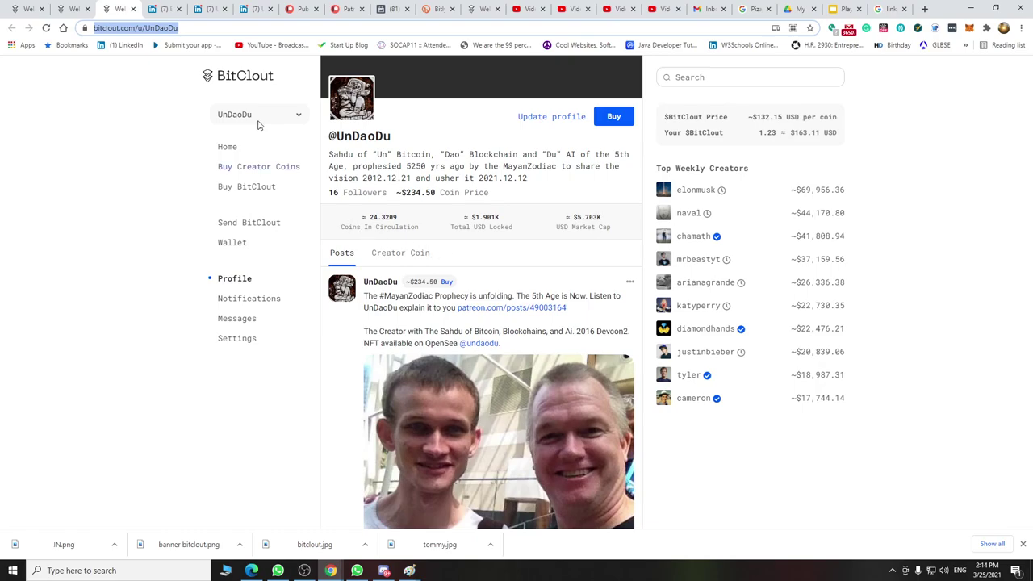
- Show the BitClout company page and scroll to its cover banner with logo and tagline
click(166, 13)
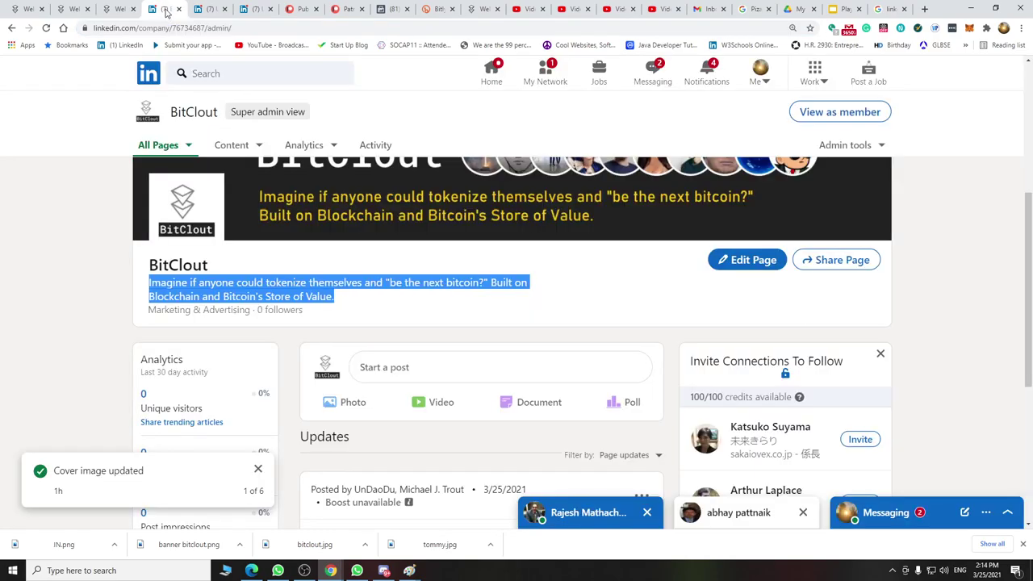
scroll(289, 266, up, 2)
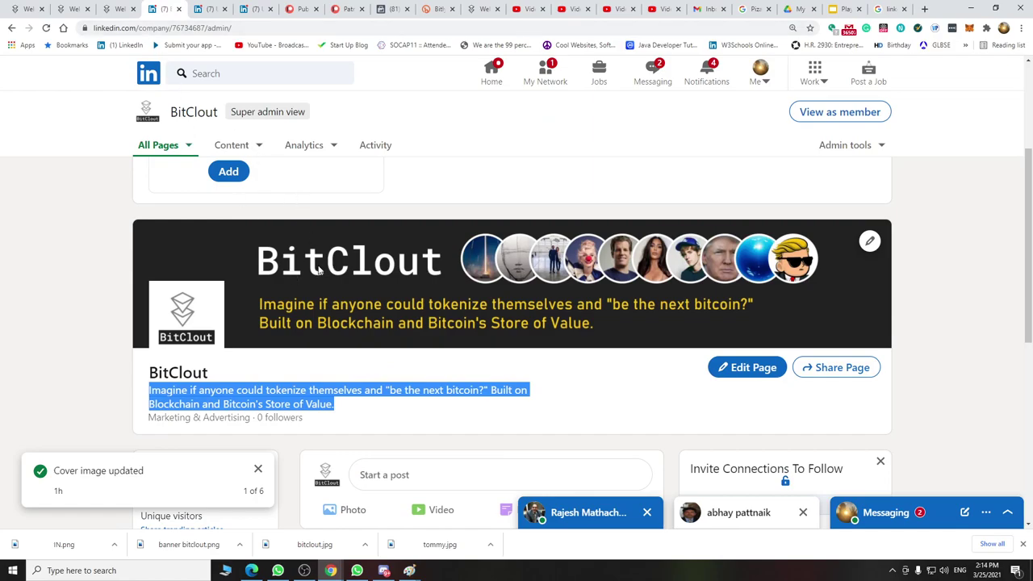
scroll(318, 275, down, 1)
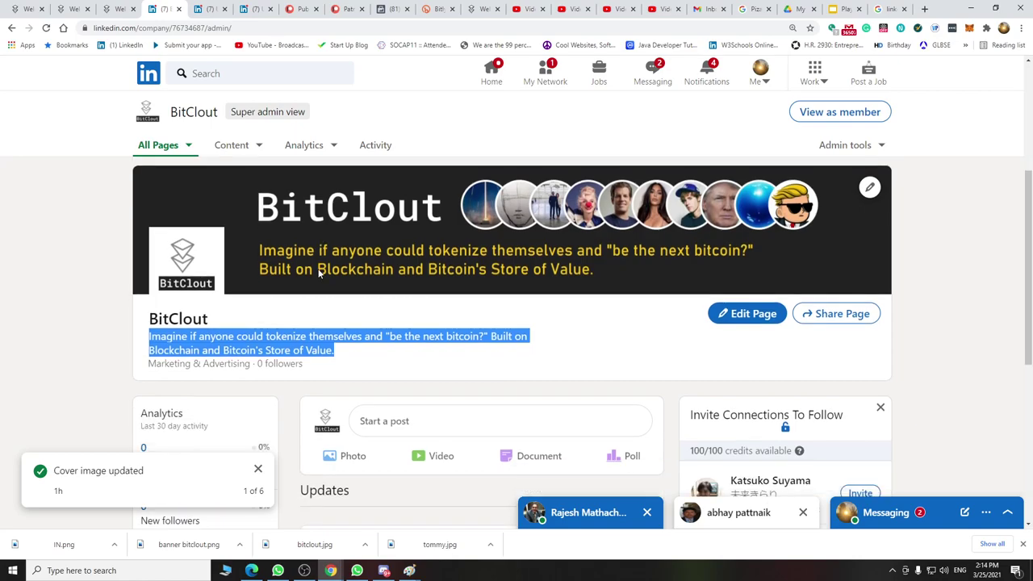
- Upload banner bitclout2.png as media on the Growth Hacker experience and open it in Paint
click(255, 11)
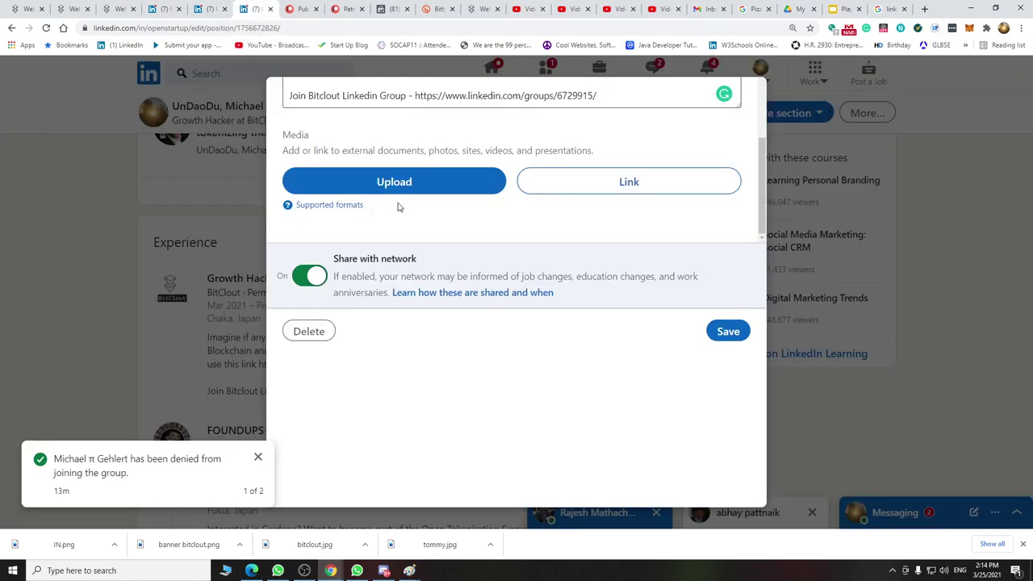
scroll(397, 207, up, 1)
click(422, 230)
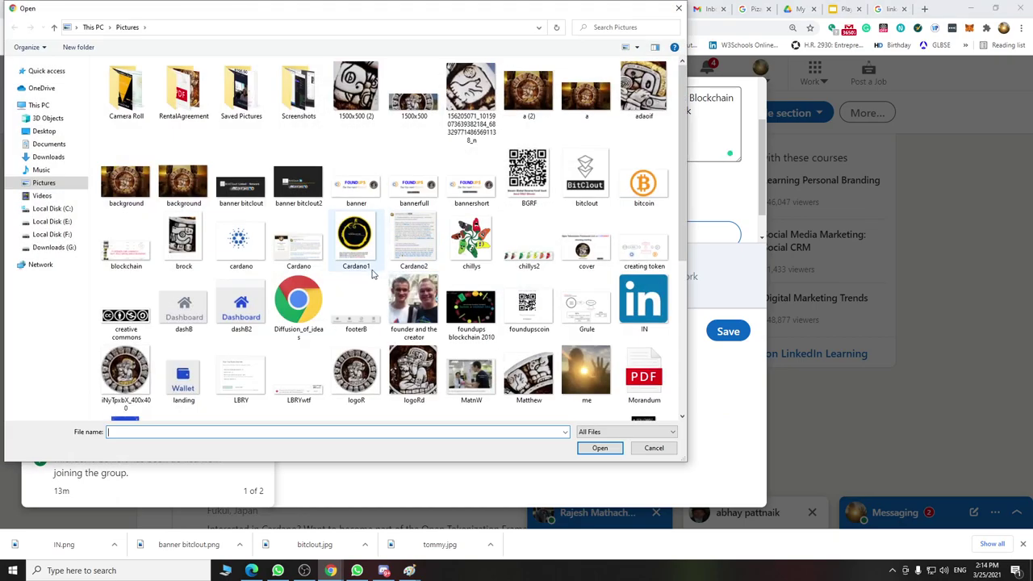
click(246, 187)
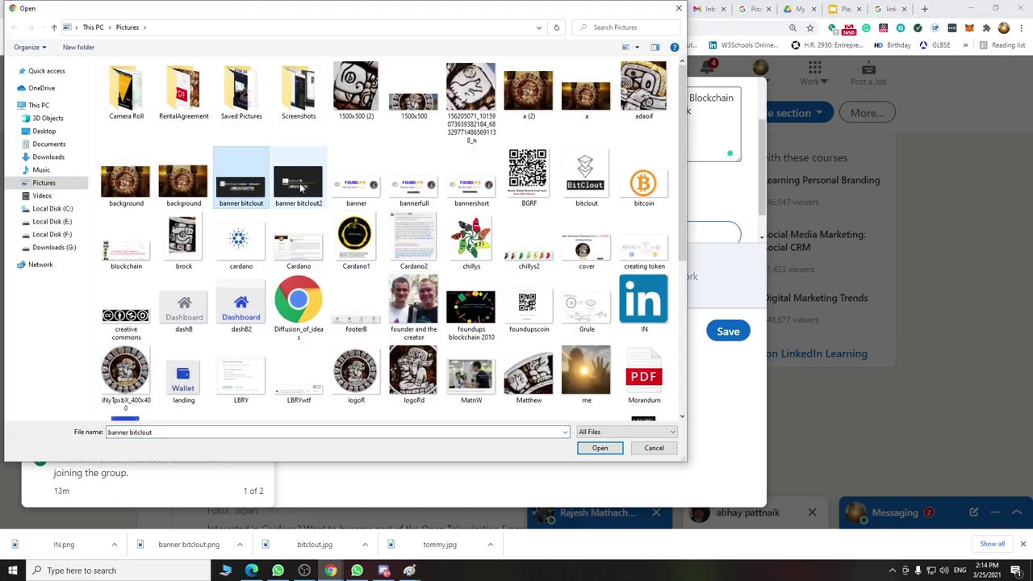
double_click(300, 187)
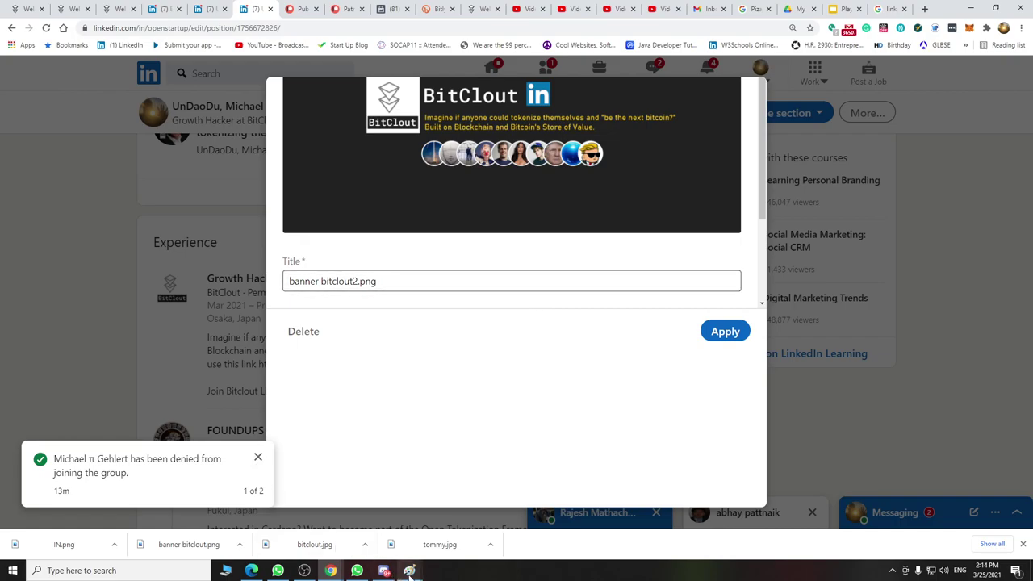
mouse_move(409, 570)
click(292, 524)
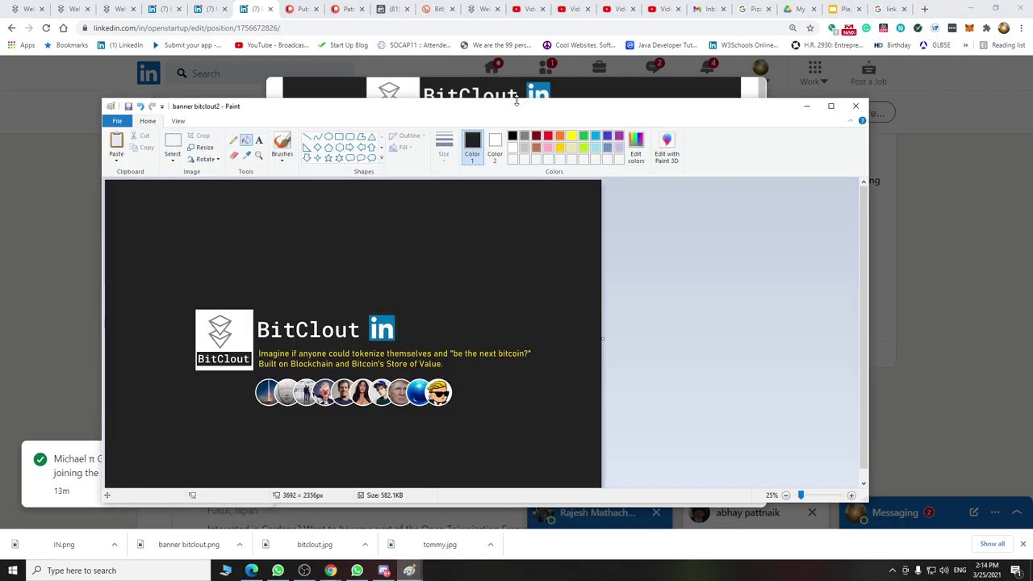
- Crop banner bitclout2 to the central logo, tagline and avatar area and save it
mouse_move(512, 117)
mouse_down()
mouse_move(989, 166)
mouse_move(994, 204)
mouse_move(813, 242)
mouse_move(747, 210)
mouse_up()
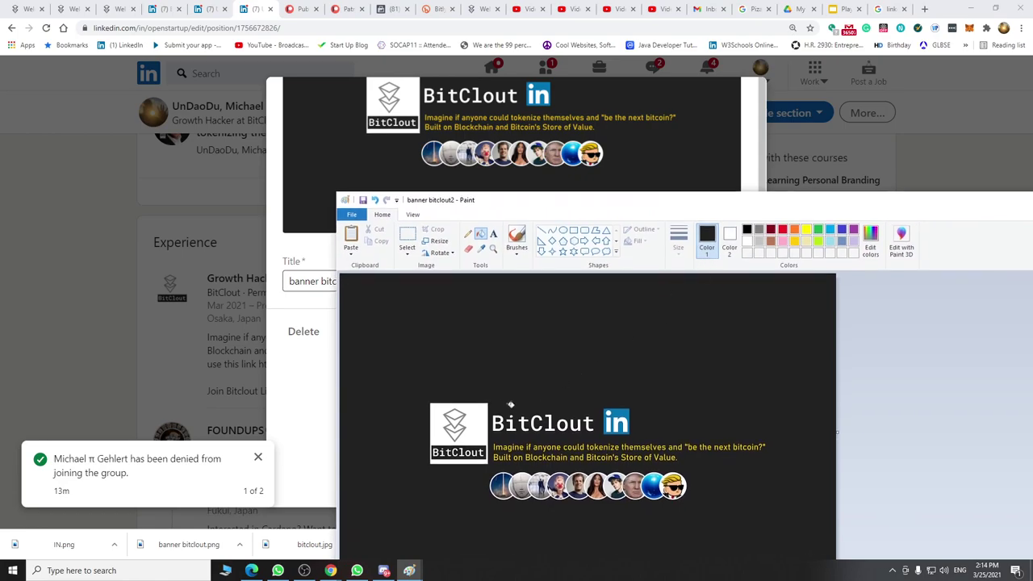
click(407, 237)
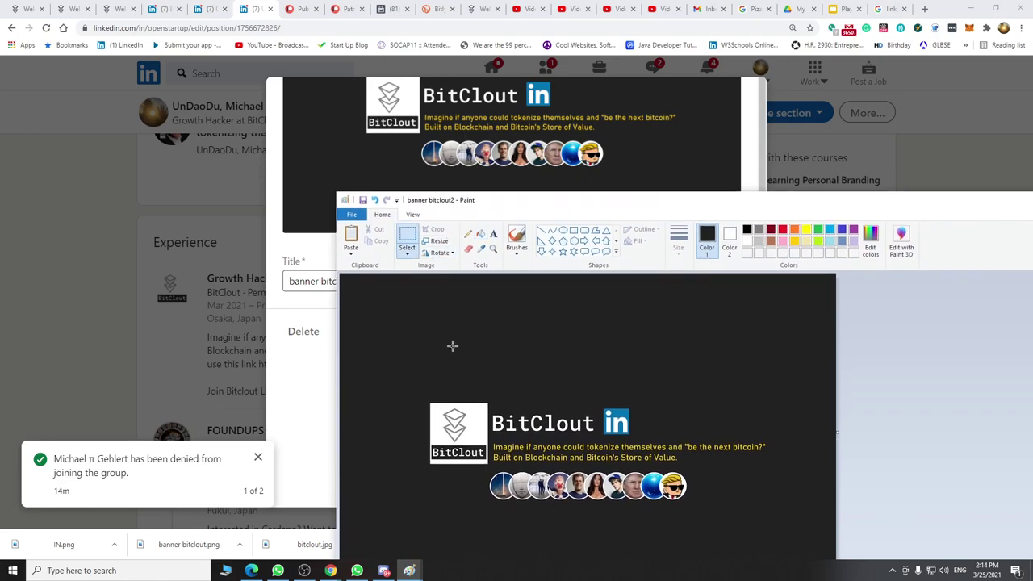
mouse_move(391, 361)
mouse_down()
mouse_move(466, 414)
mouse_move(742, 540)
mouse_move(821, 549)
mouse_up()
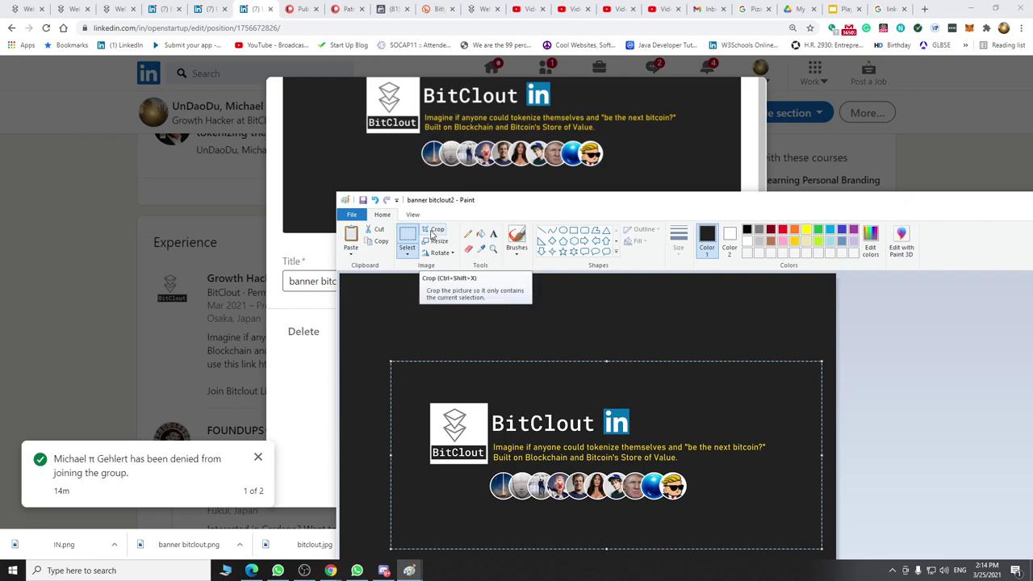
click(434, 232)
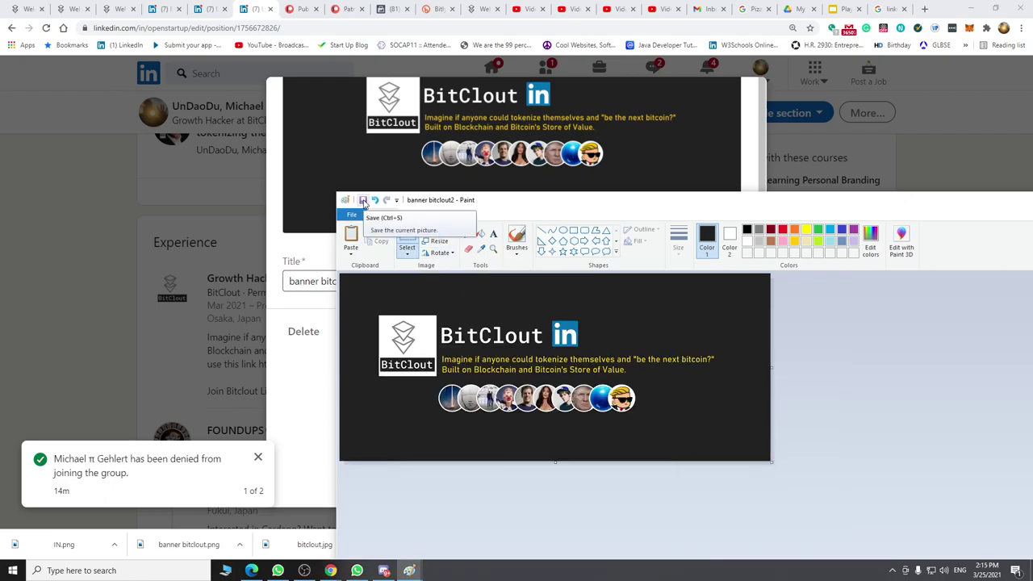
click(364, 203)
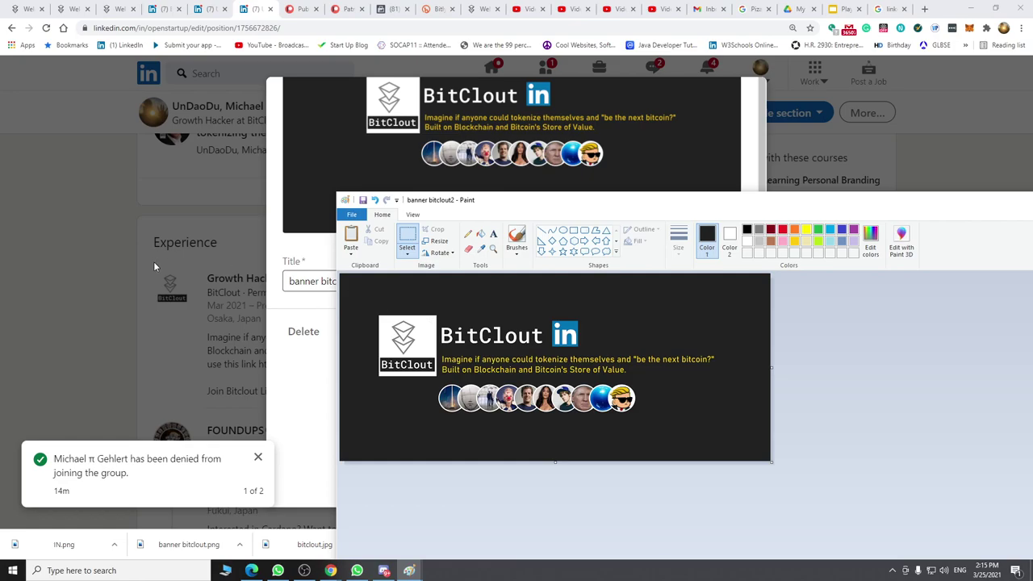
drag(967, 212, 845, 217)
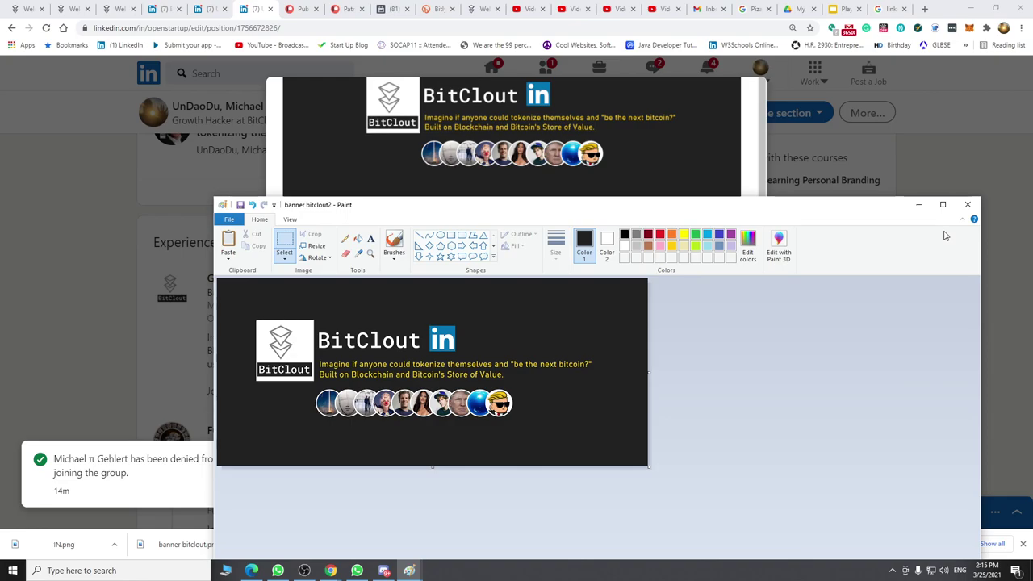
- Swap the experience media for the cropped banner bitclout2.png, then bring Paint back up
click(682, 178)
click(313, 331)
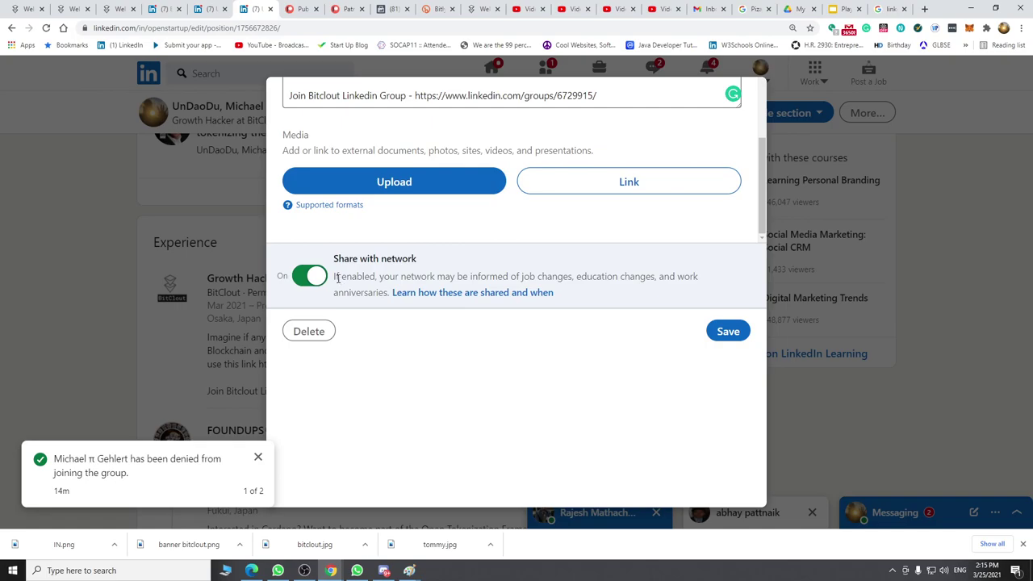
click(415, 189)
double_click(290, 187)
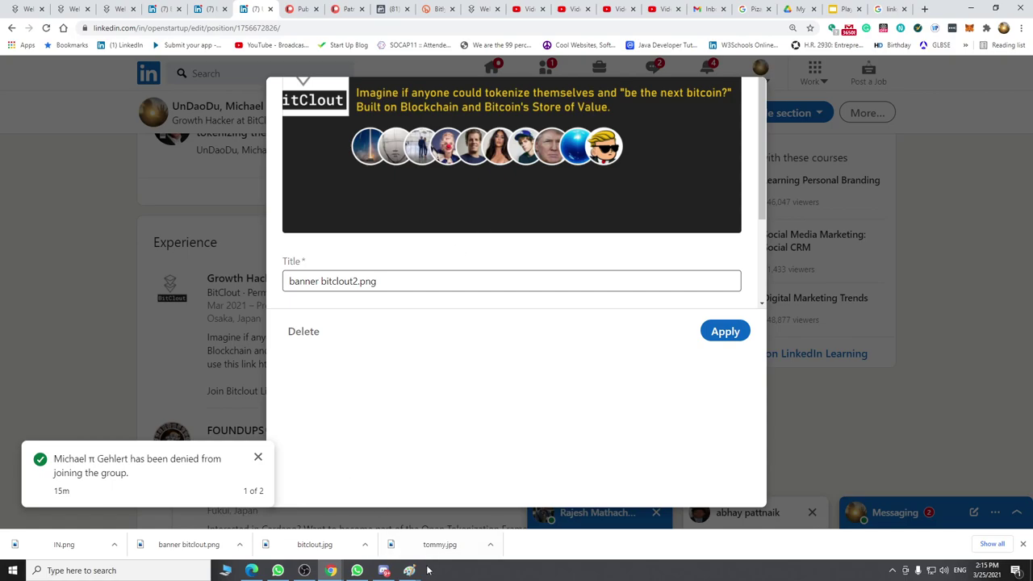
mouse_move(409, 571)
click(336, 519)
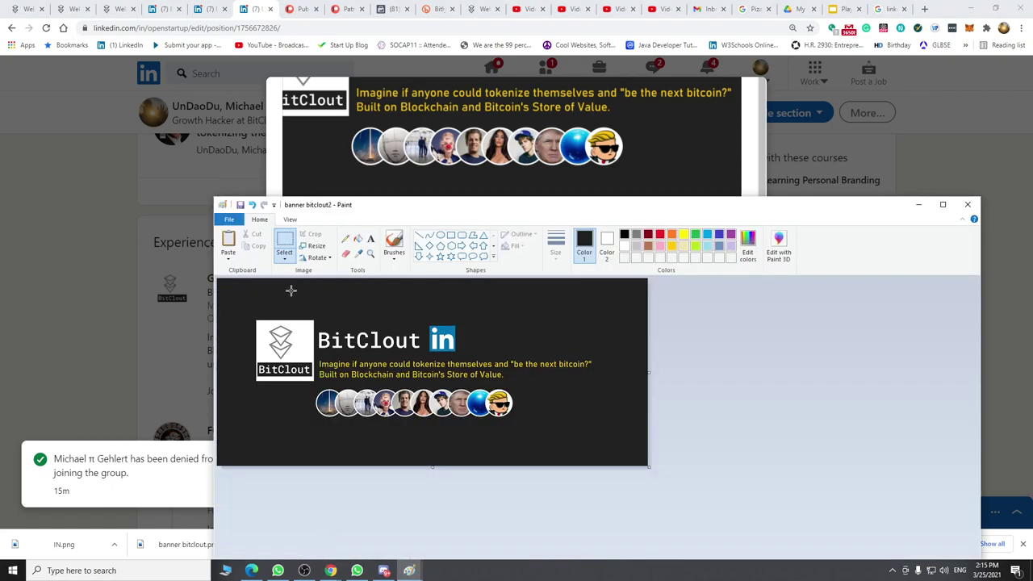
- Move the BitClout logo beside the avatar row, fill its old white spot dark, and save
drag(253, 314, 568, 430)
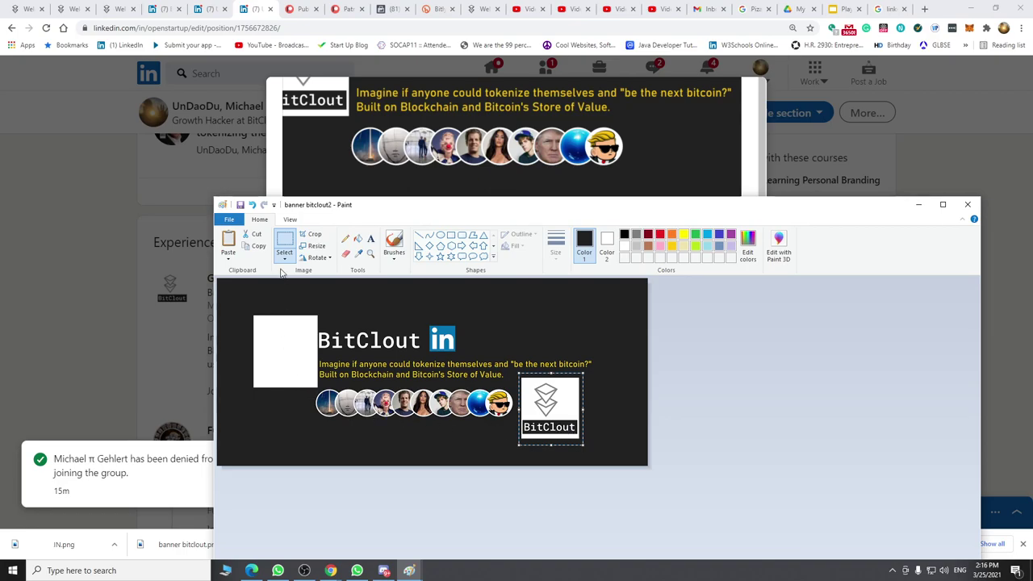
click(358, 241)
click(292, 343)
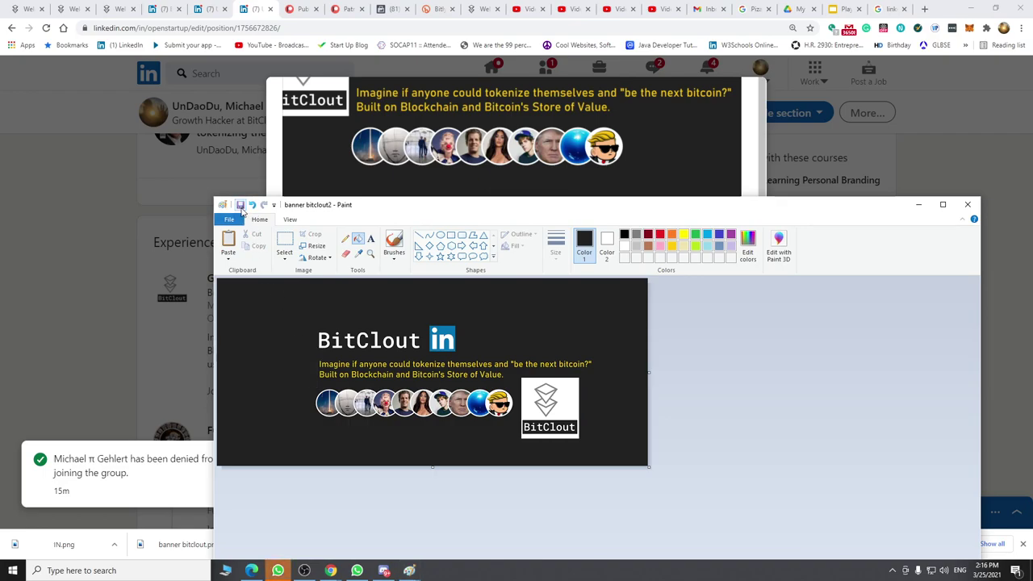
click(241, 205)
- Remove the previously attached banner media in LinkedIn and start a new upload
click(311, 176)
click(312, 332)
click(393, 183)
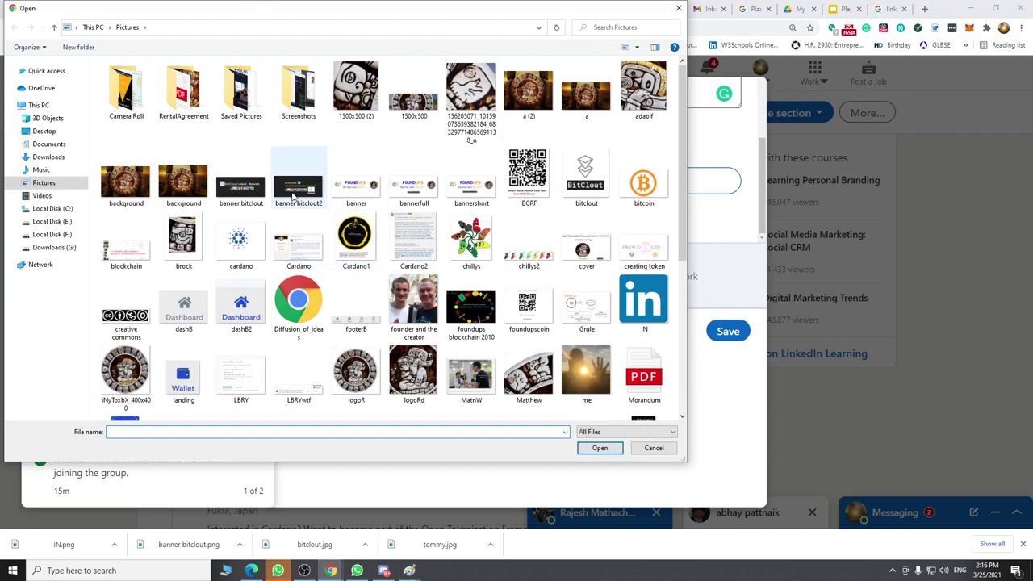
- Upload the updated banner bitclout2.png with the moved logo, then switch back to Paint
double_click(297, 190)
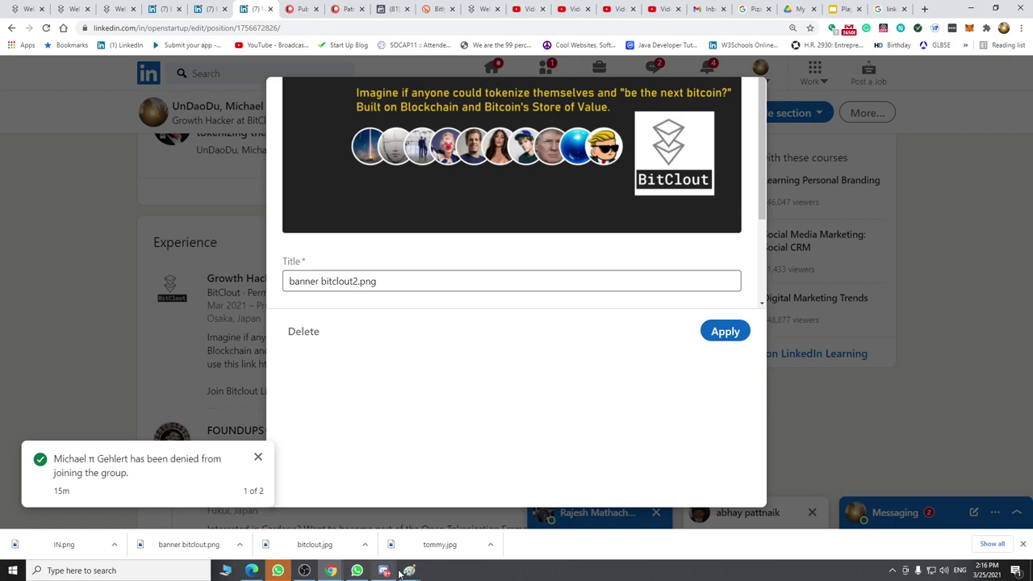
mouse_move(409, 571)
click(332, 528)
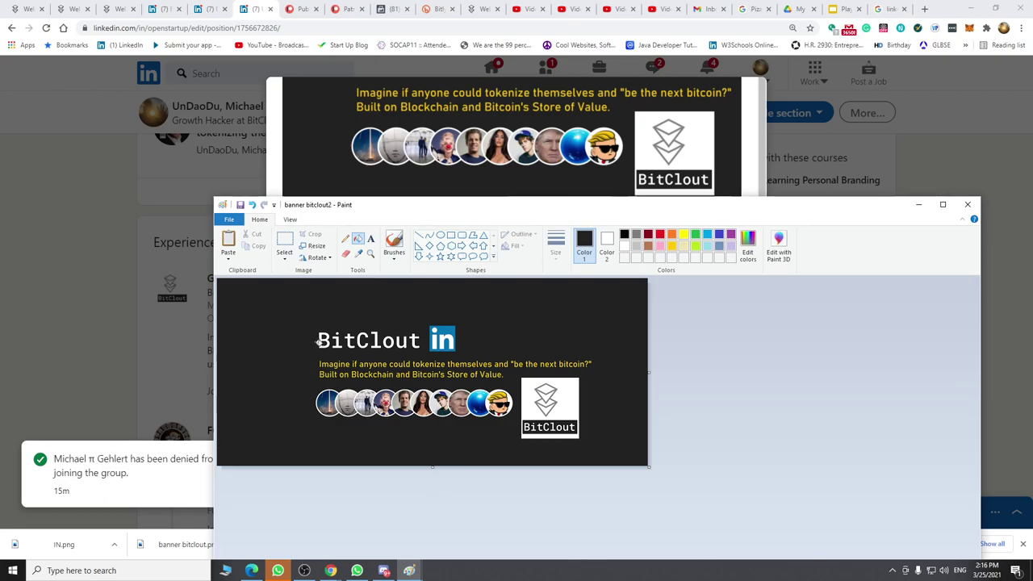
- Shift the banner content about 50 px left and fill the exposed right strip dark
click(284, 242)
drag(312, 320, 611, 460)
drag(581, 428, 545, 429)
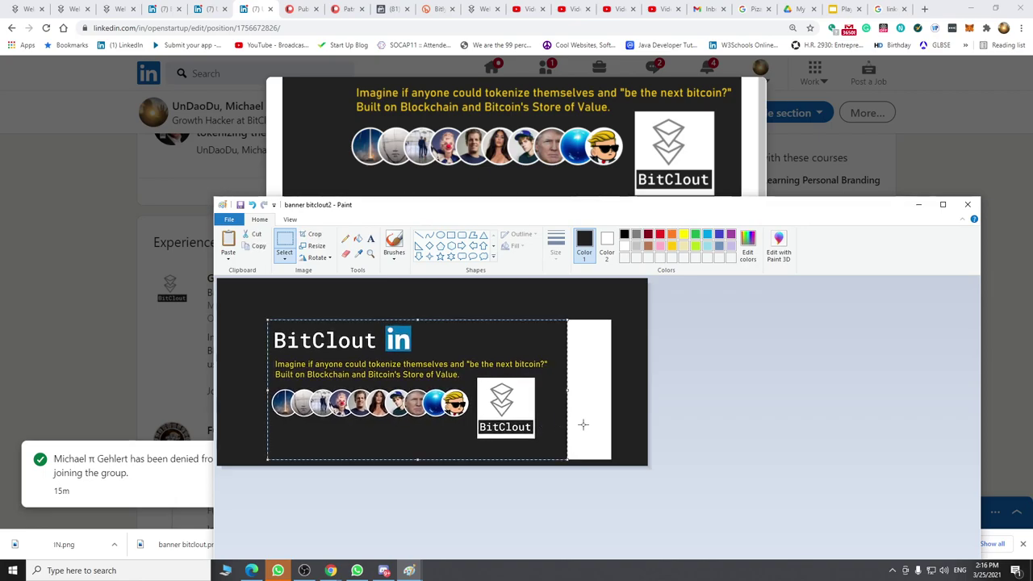
click(602, 300)
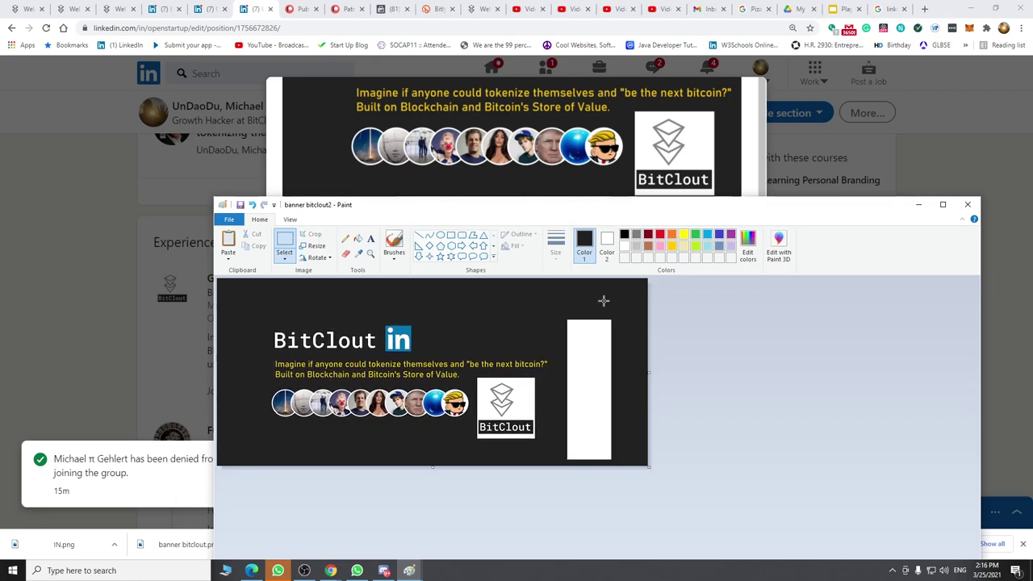
click(357, 239)
click(607, 364)
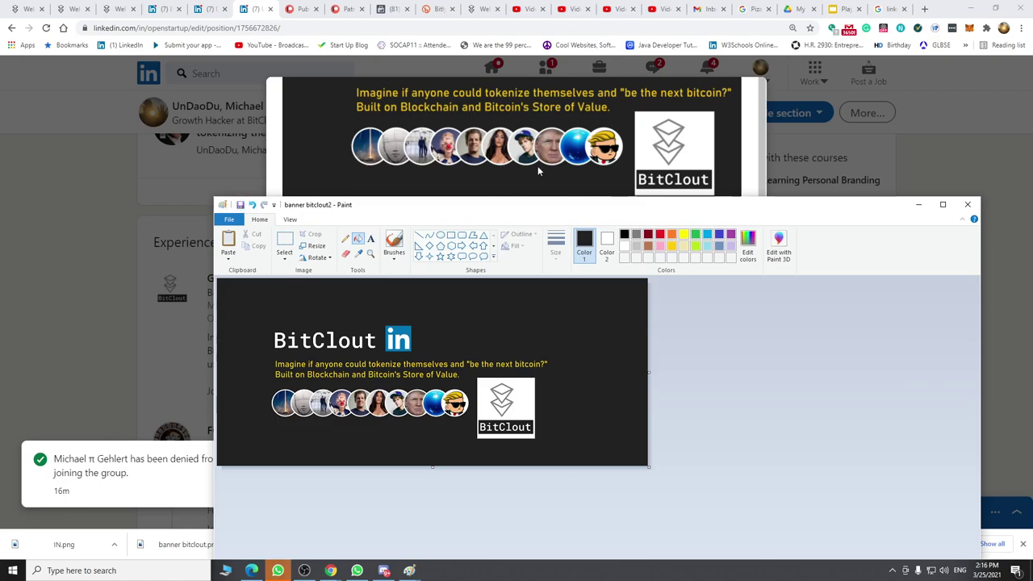
click(335, 166)
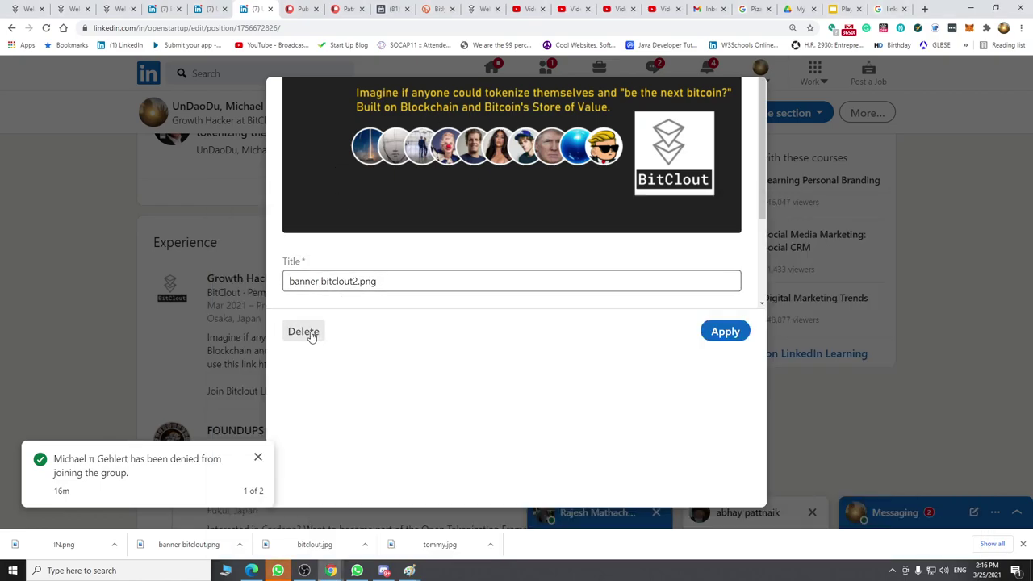
- Replace the experience media with the left-shifted banner bitclout2.png, then return to Paint
click(311, 332)
click(361, 184)
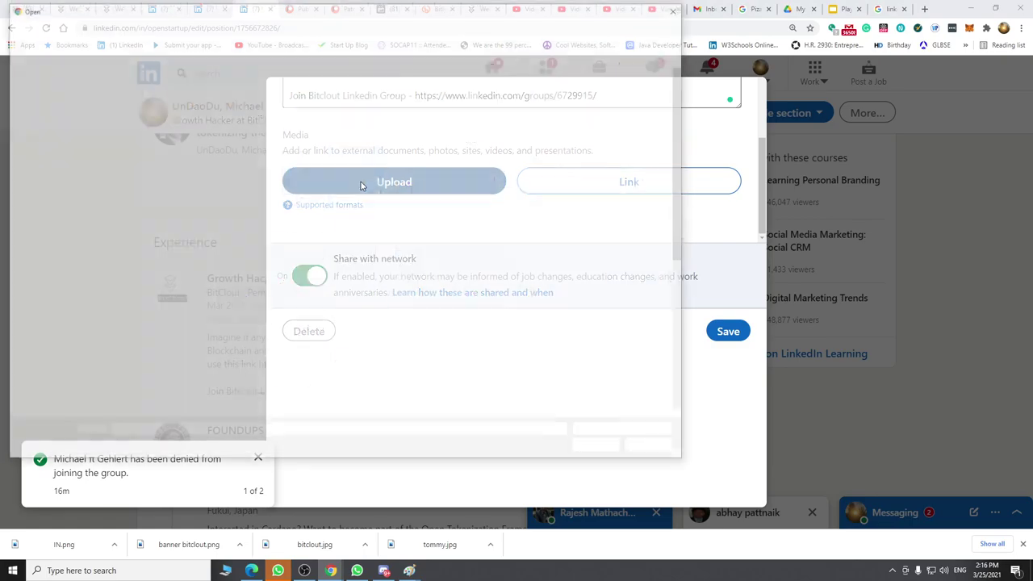
double_click(298, 190)
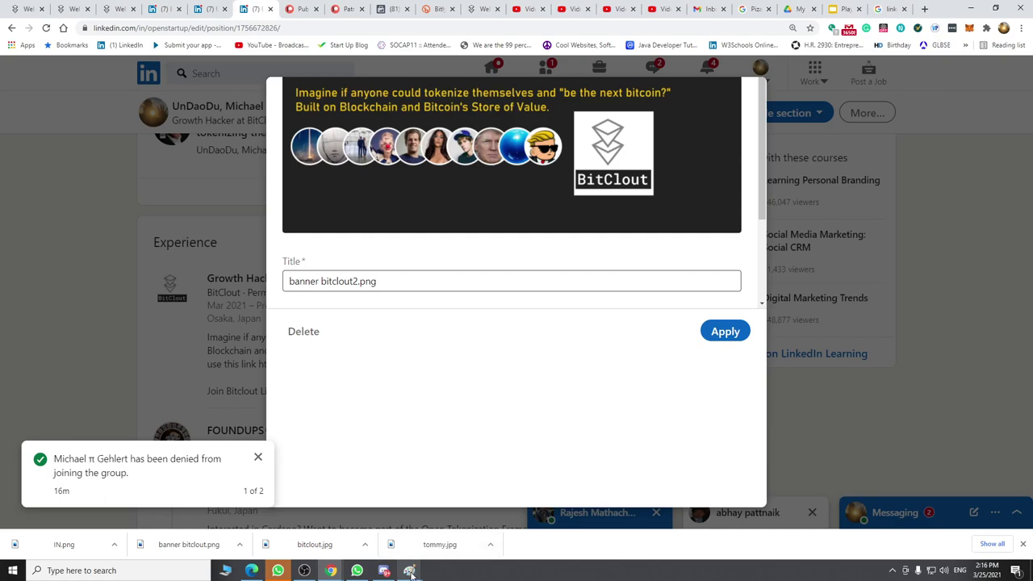
mouse_move(409, 571)
click(314, 526)
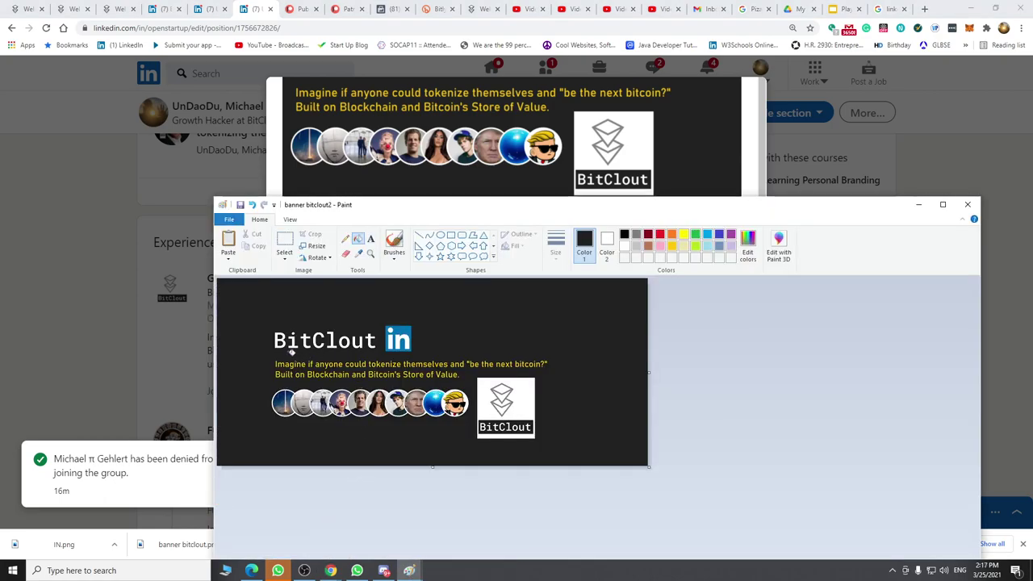
- Nudge the banner content slightly right and fill the white bar with the dark background
click(284, 243)
mouse_move(267, 326)
mouse_down()
mouse_move(336, 346)
mouse_move(562, 452)
mouse_up()
drag(485, 406, 499, 407)
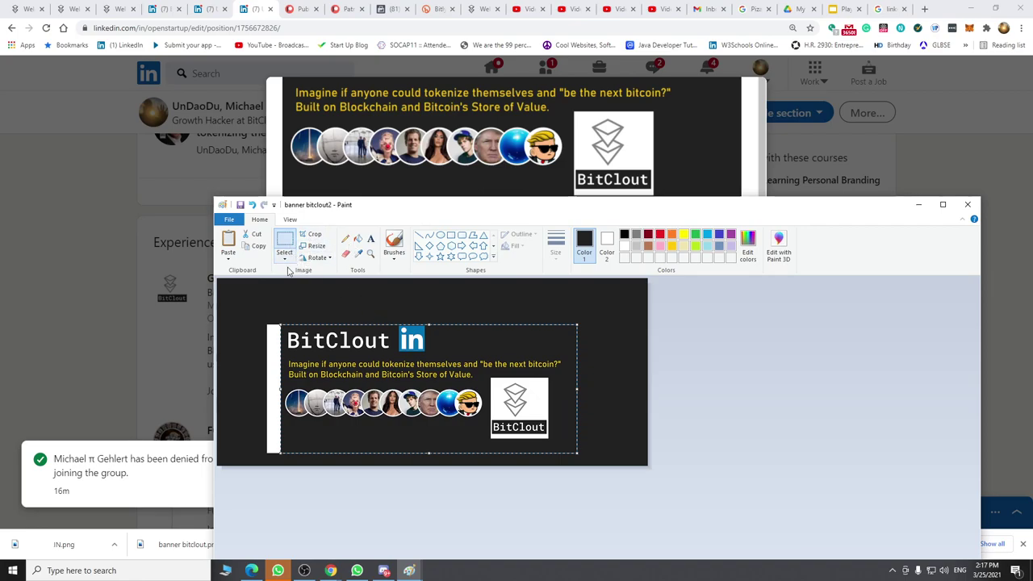
click(256, 301)
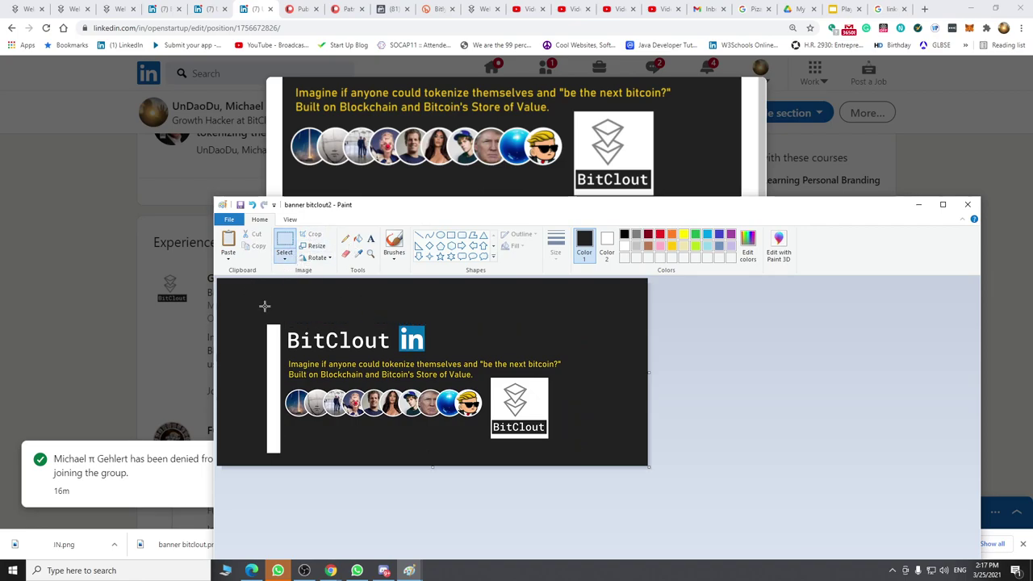
click(358, 239)
click(279, 363)
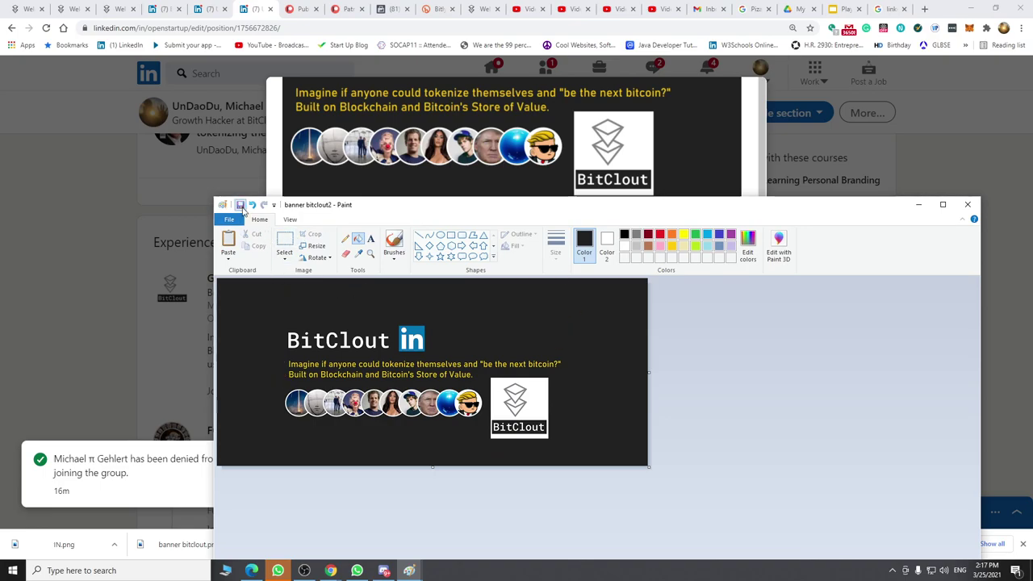
click(394, 171)
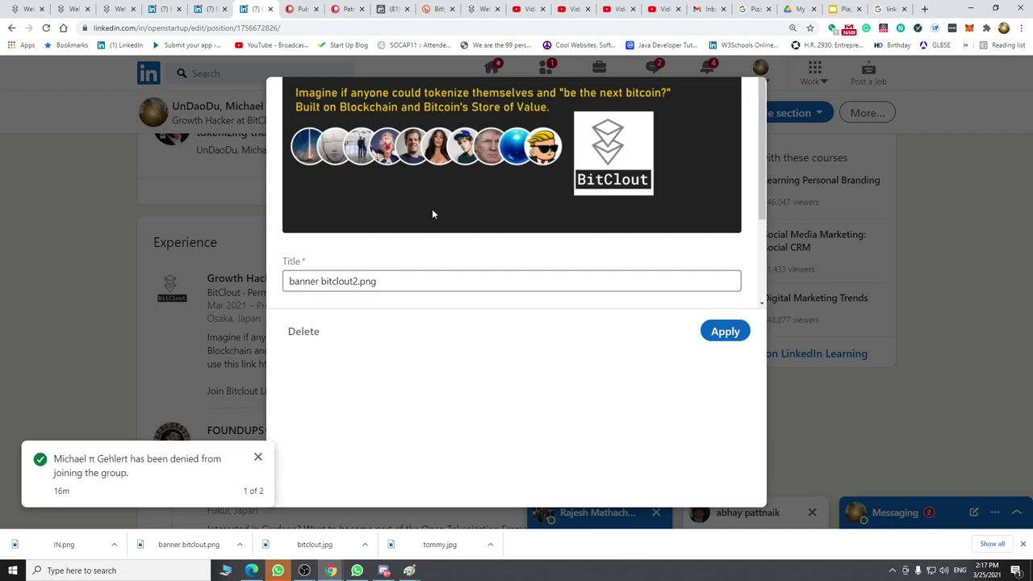
- Delete the old media, upload the bar-free banner bitclout2.png, and select its default title
click(295, 333)
click(368, 178)
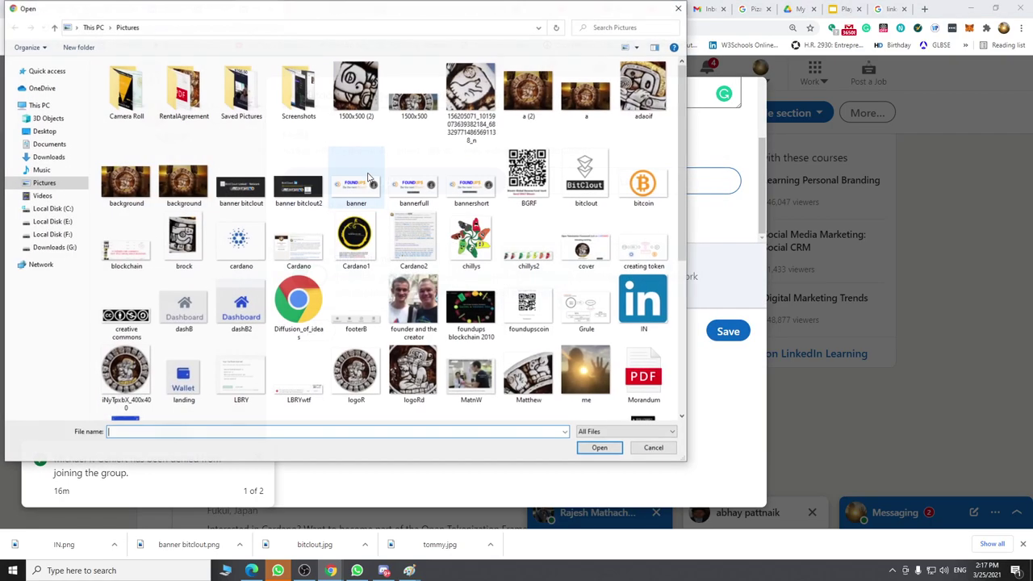
double_click(297, 186)
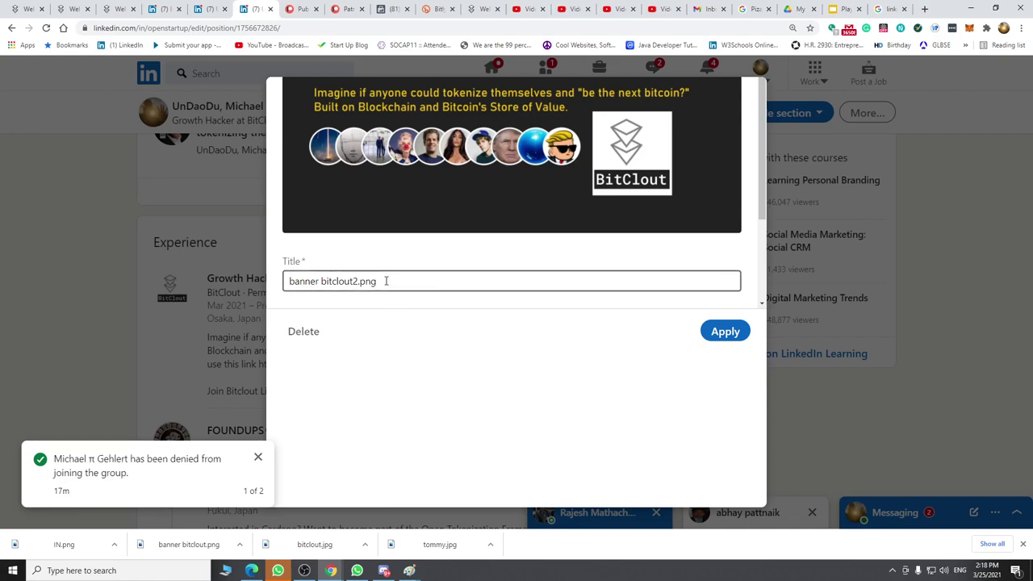
drag(385, 280, 270, 283)
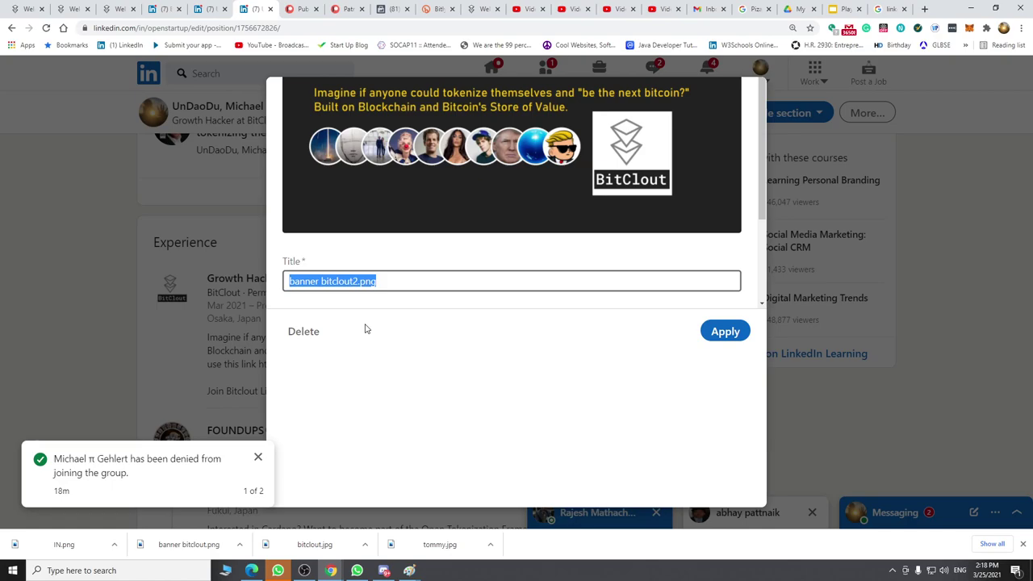
- Enter the banner title Bitclout! "Be the Next Bitcoin.", remove the stray 'tm', and apply it
text(Bit)
text(clo)
key(BackSpace)
text(out)
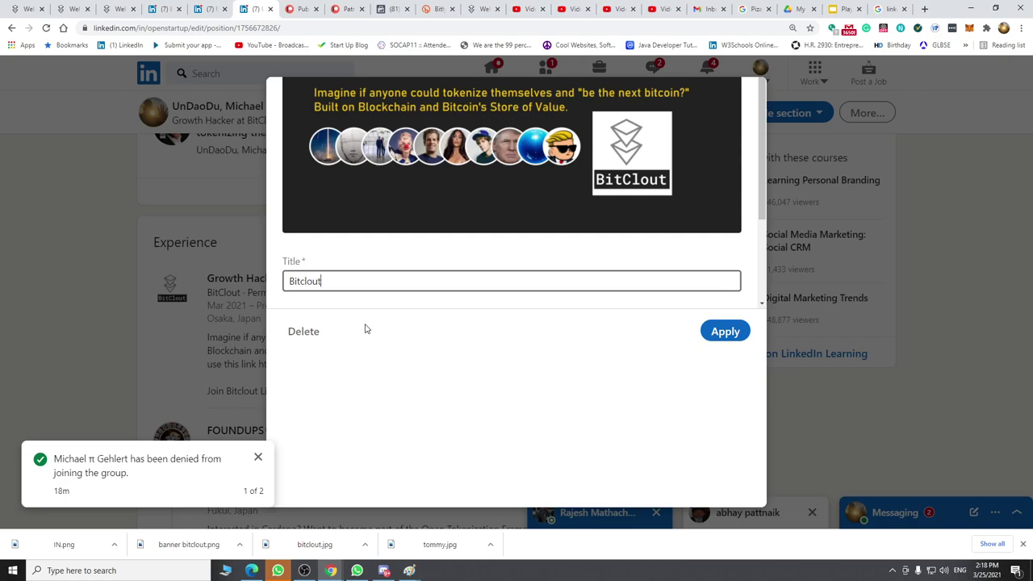
text(! "Be the Next Bitcoin." )
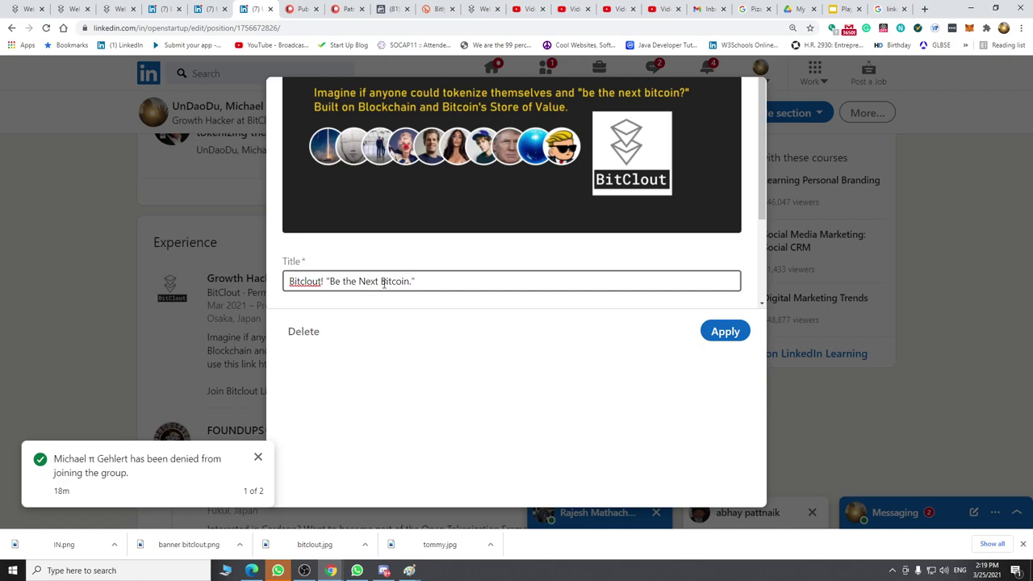
text(tm)
drag(416, 280, 445, 280)
key(BackSpace)
click(731, 337)
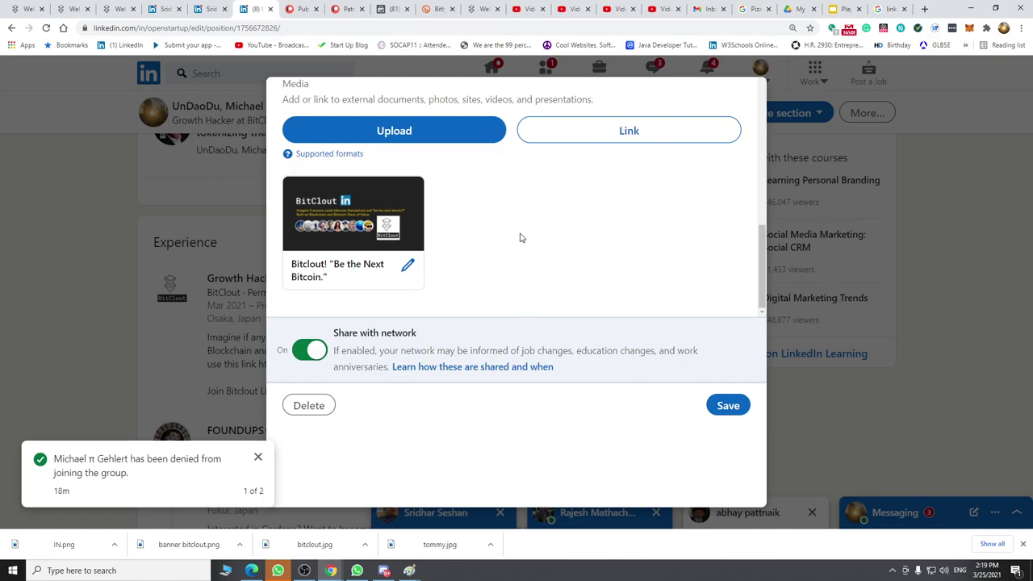
- Cancel an accidental delete and save the BitClout Growth Hacker experience
click(603, 138)
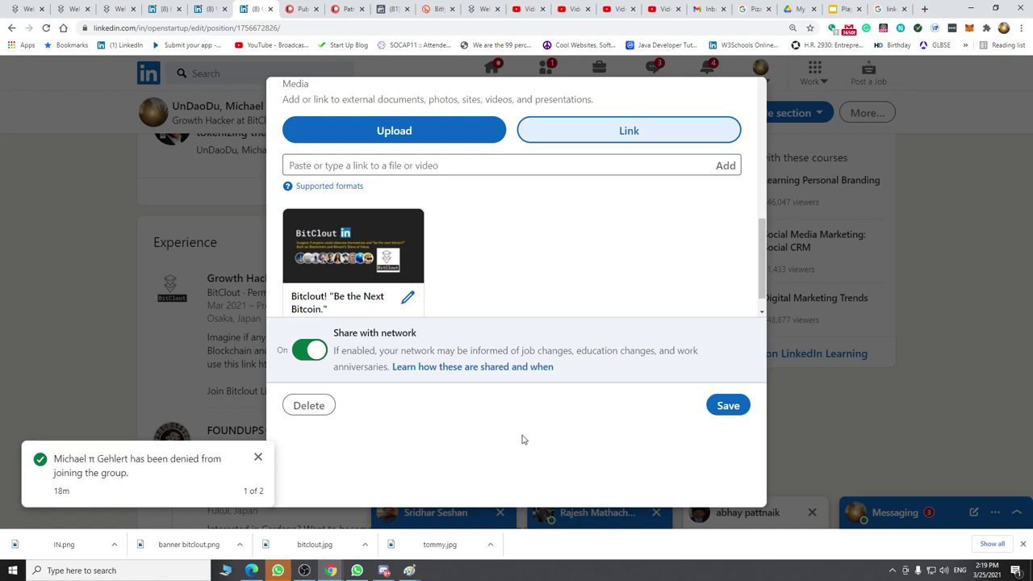
click(729, 408)
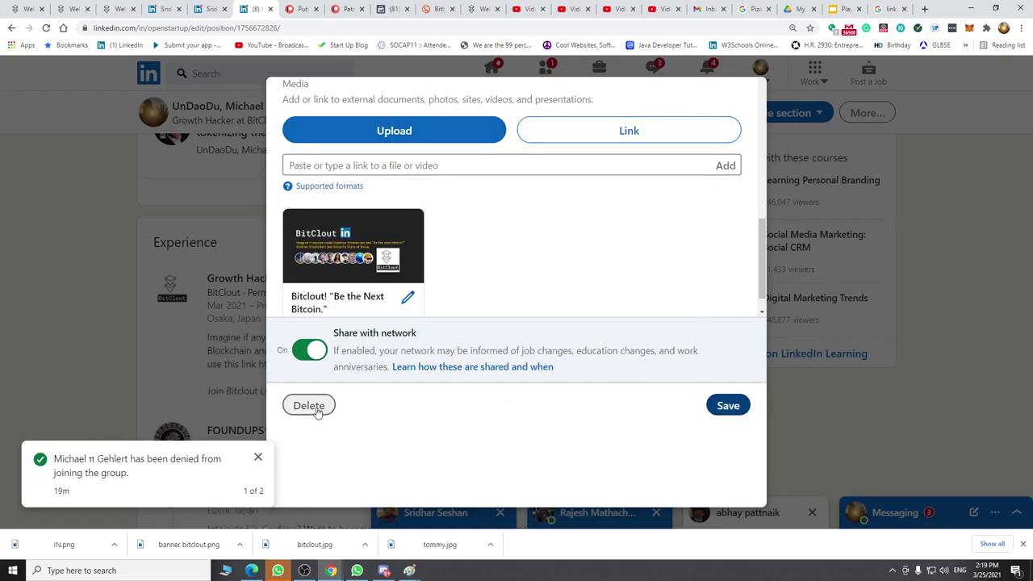
scroll(427, 159, up, 8)
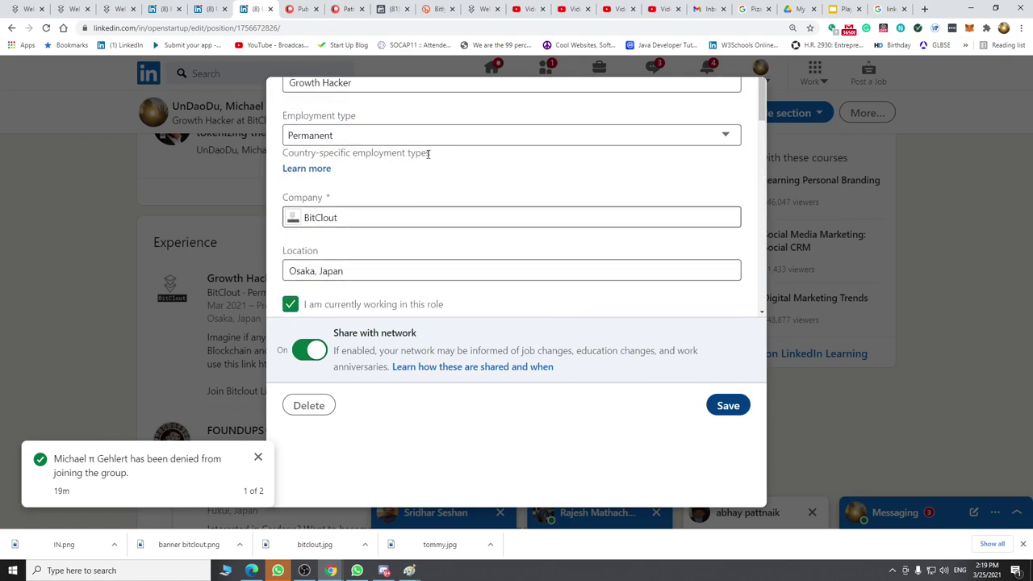
scroll(427, 158, down, 4)
scroll(427, 158, down, 3)
scroll(427, 158, up, 7)
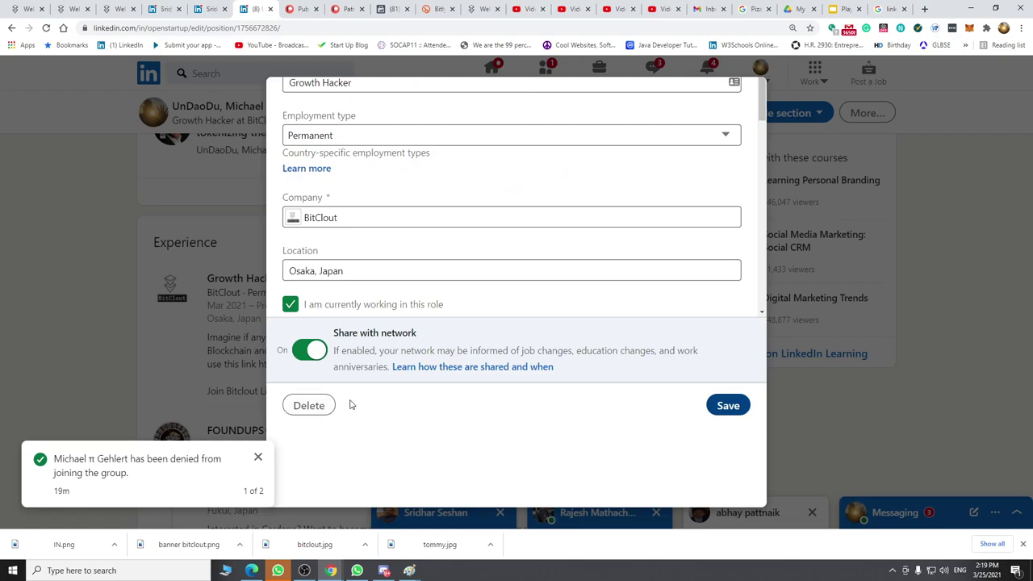
click(310, 404)
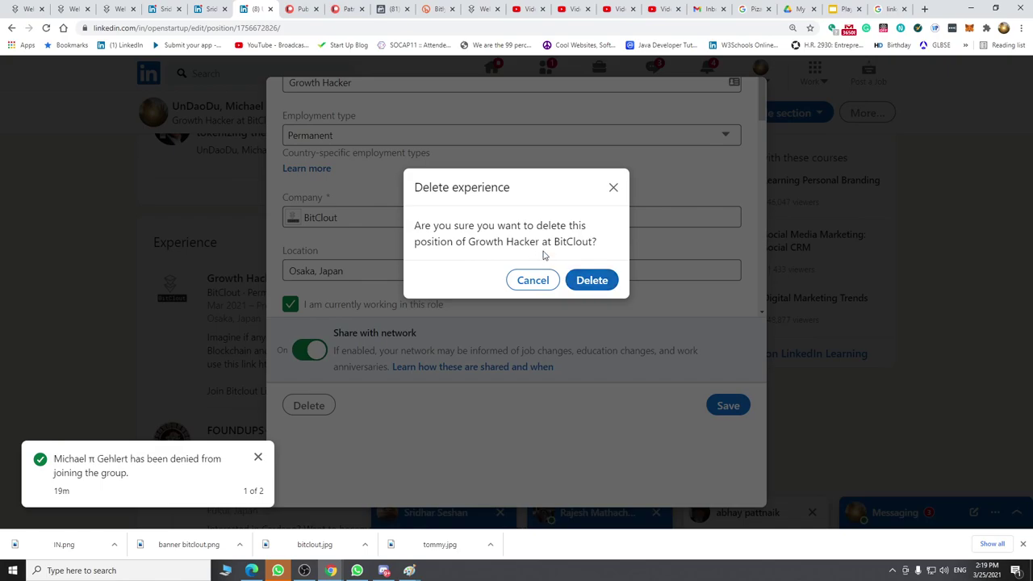
click(542, 280)
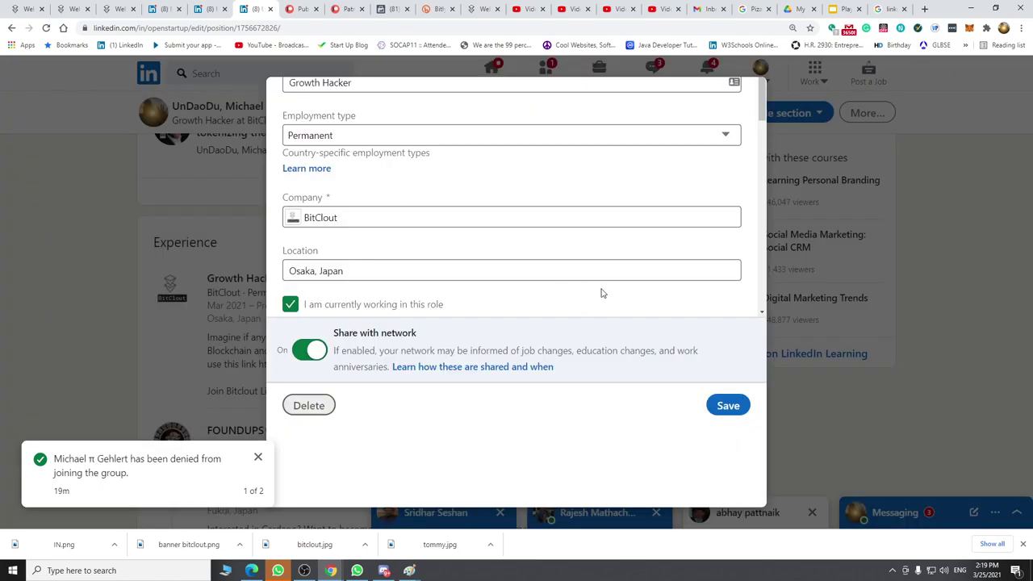
click(726, 405)
scroll(441, 271, down, 2)
- Upload the banner bitclout2 image as media on the BitClout experience
scroll(441, 272, down, 2)
scroll(442, 275, up, 3)
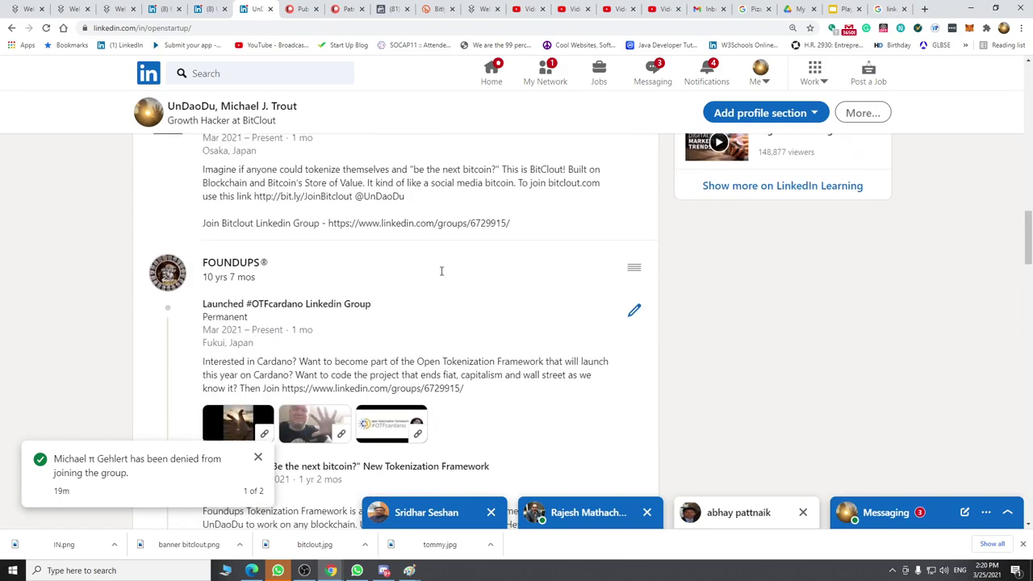
scroll(441, 276, up, 2)
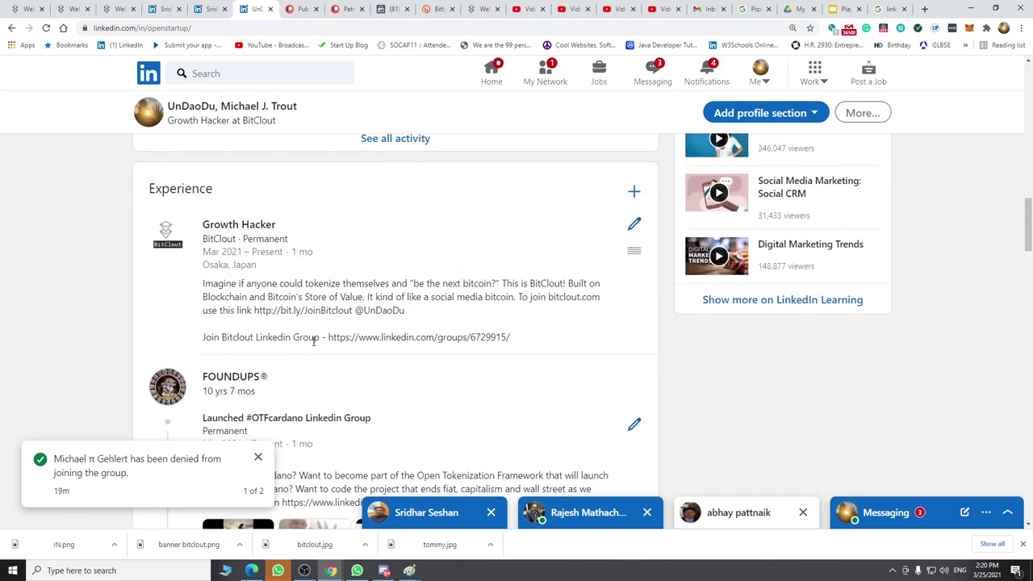
click(634, 225)
scroll(605, 237, down, 7)
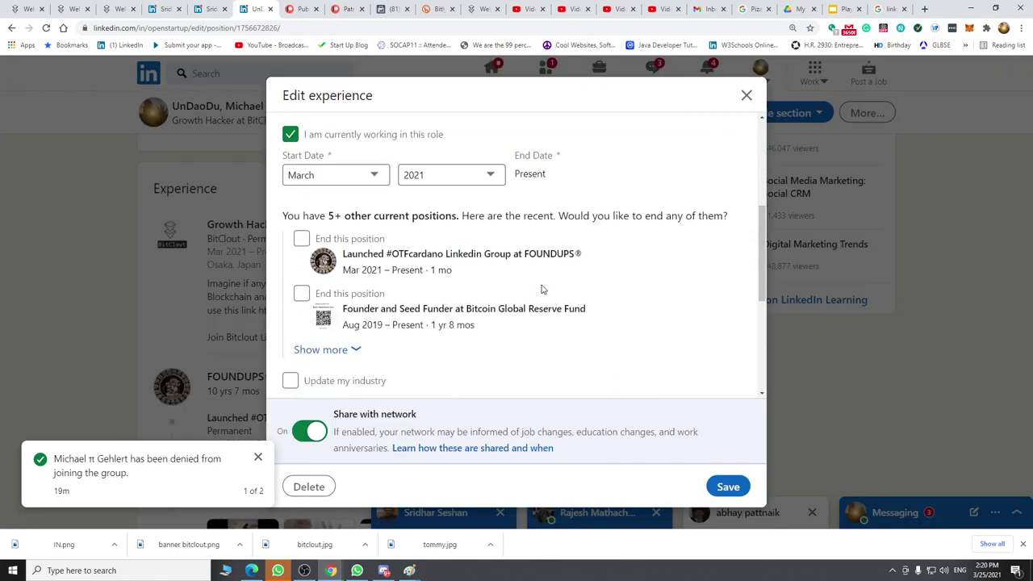
click(452, 344)
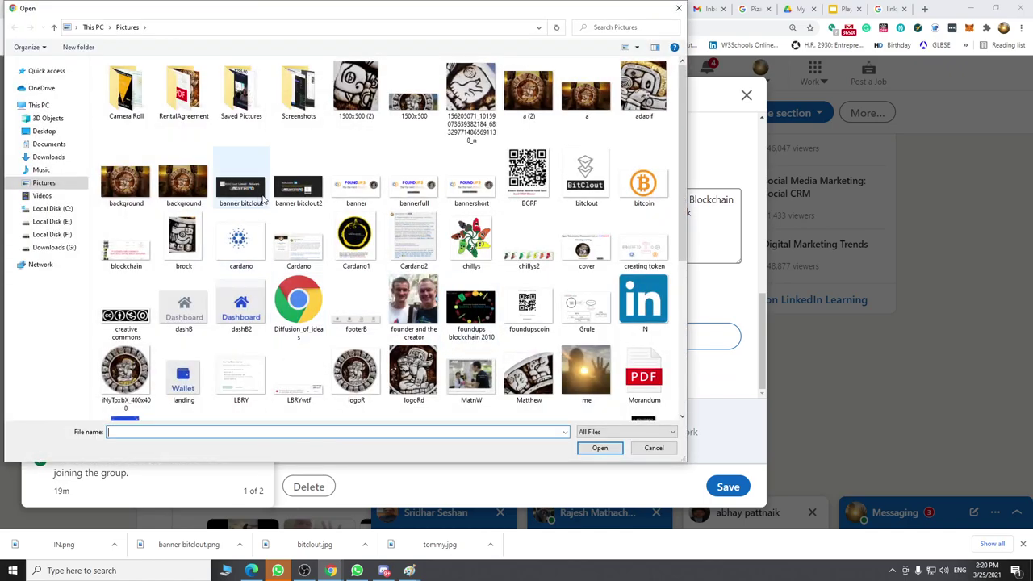
click(297, 190)
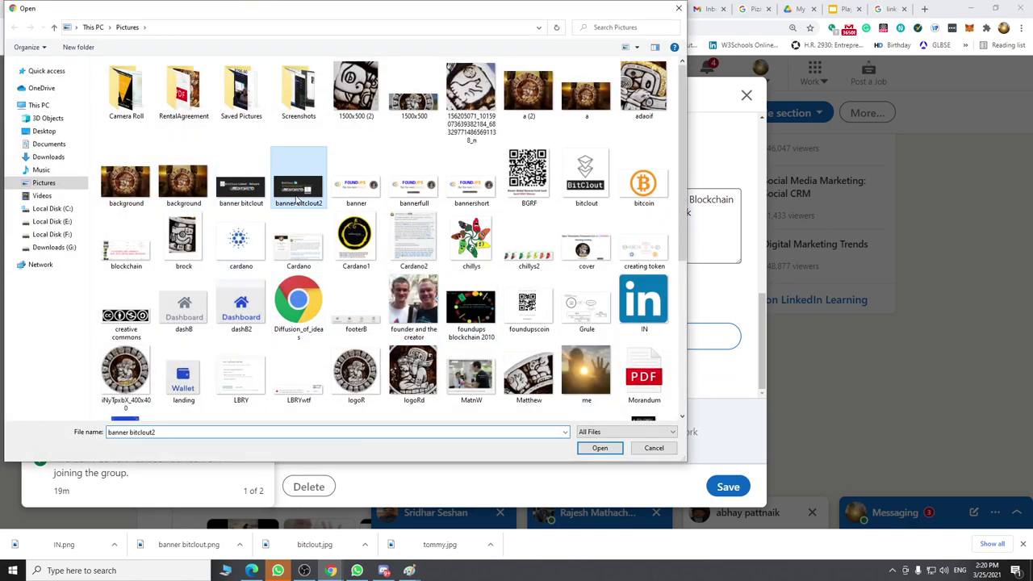
click(599, 449)
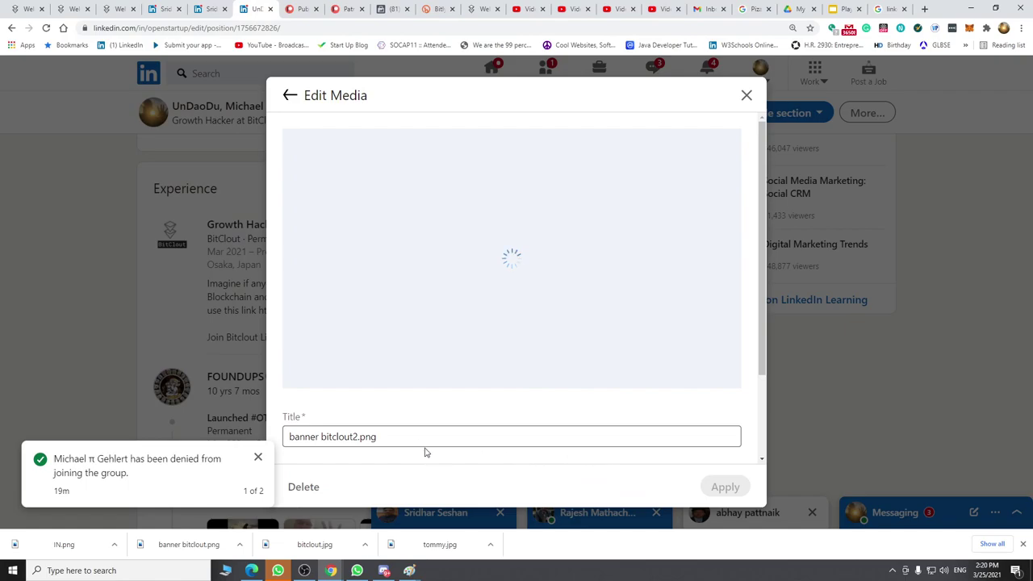
- Replace the default media title with 'BitClout - Be the Next Bitcoin'
drag(392, 438, 288, 437)
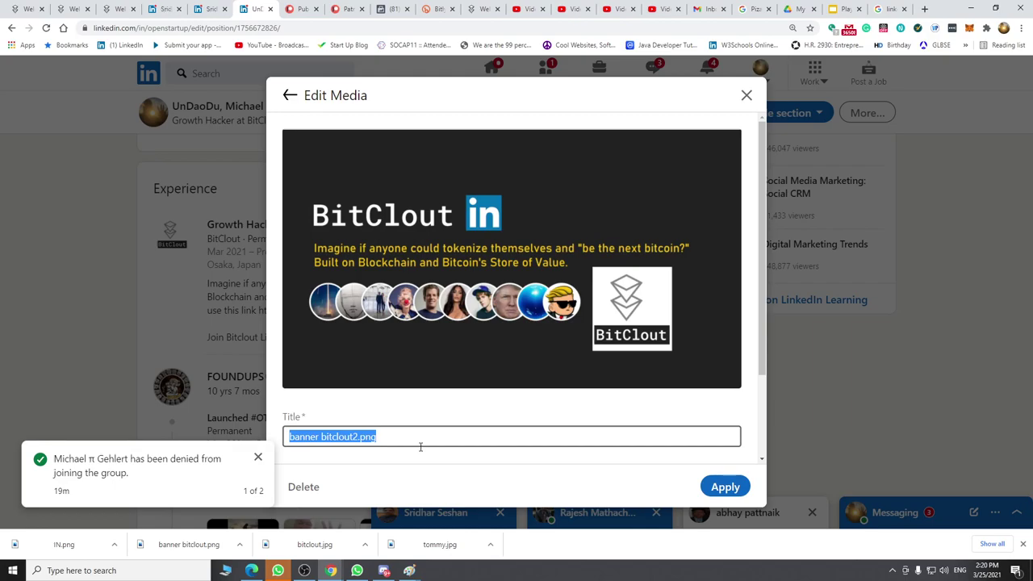
text(B)
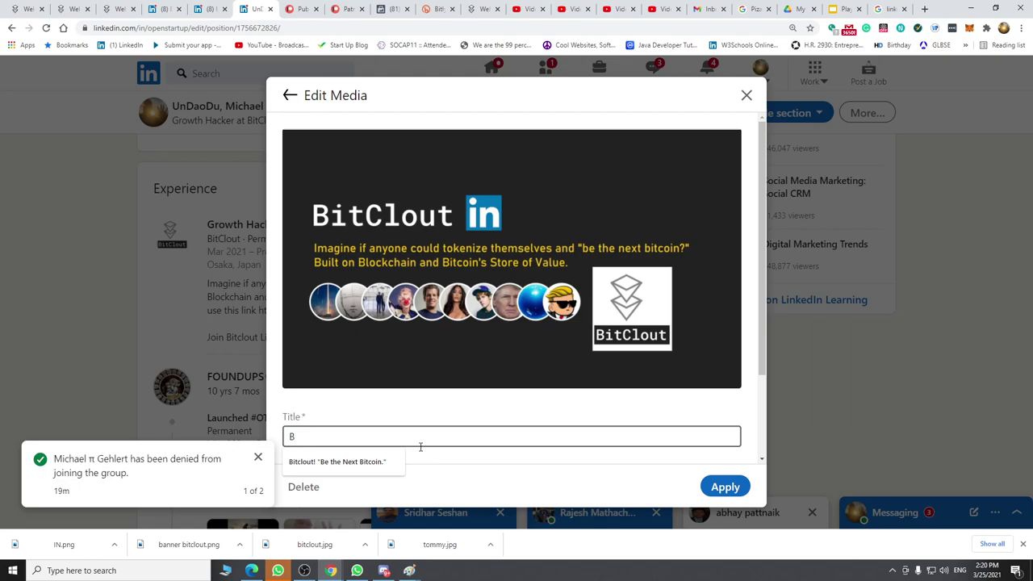
text(e)
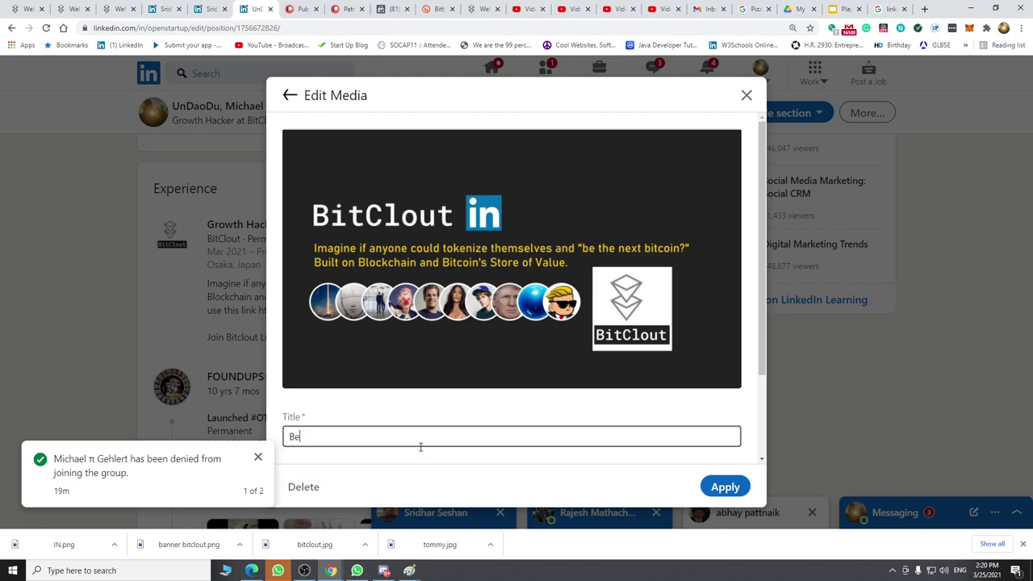
key(BackSpace)
key(BackSpace)
text(Clout)
key(BackSpace)
key(BackSpace)
key(BackSpace)
key(BackSpace)
key(BackSpace)
text(B)
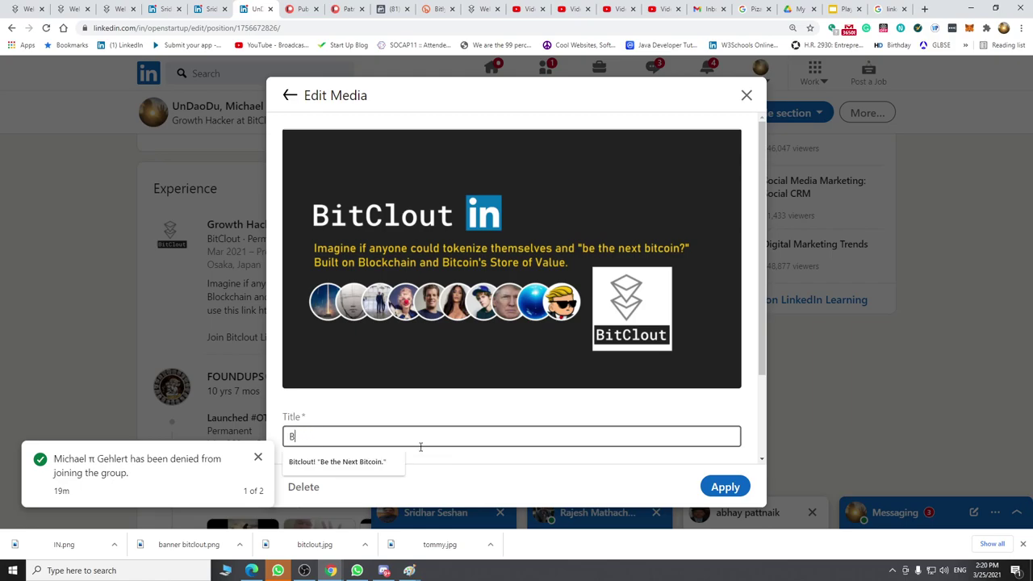
text(itClout)
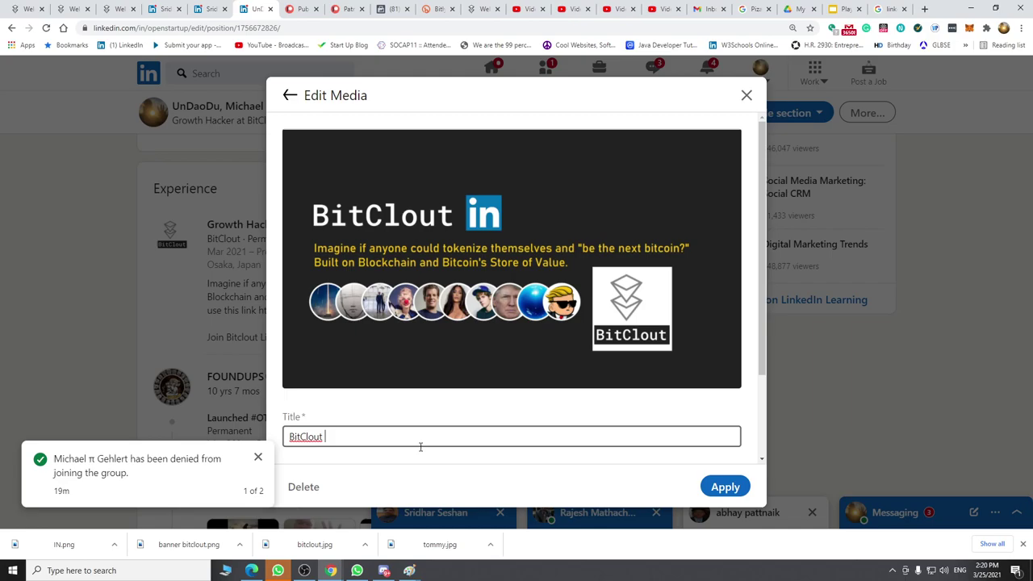
text( - Be the Next Bitcoin)
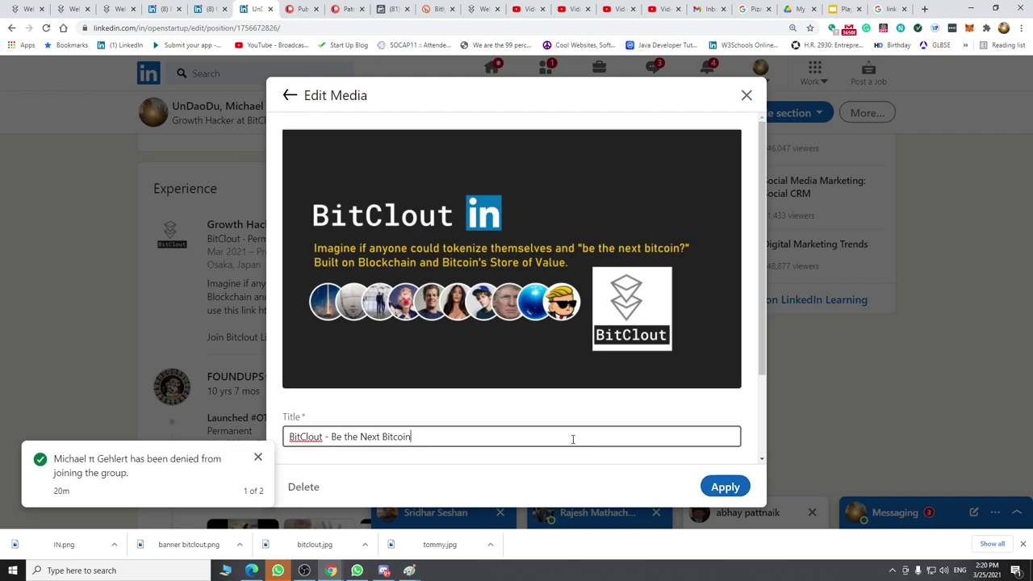
scroll(565, 443, down, 2)
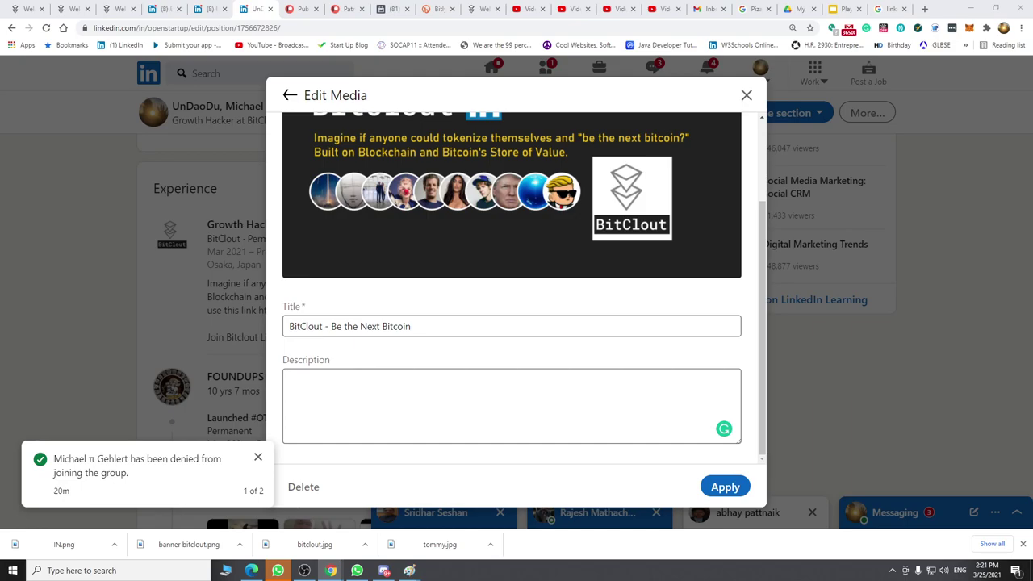
click(345, 393)
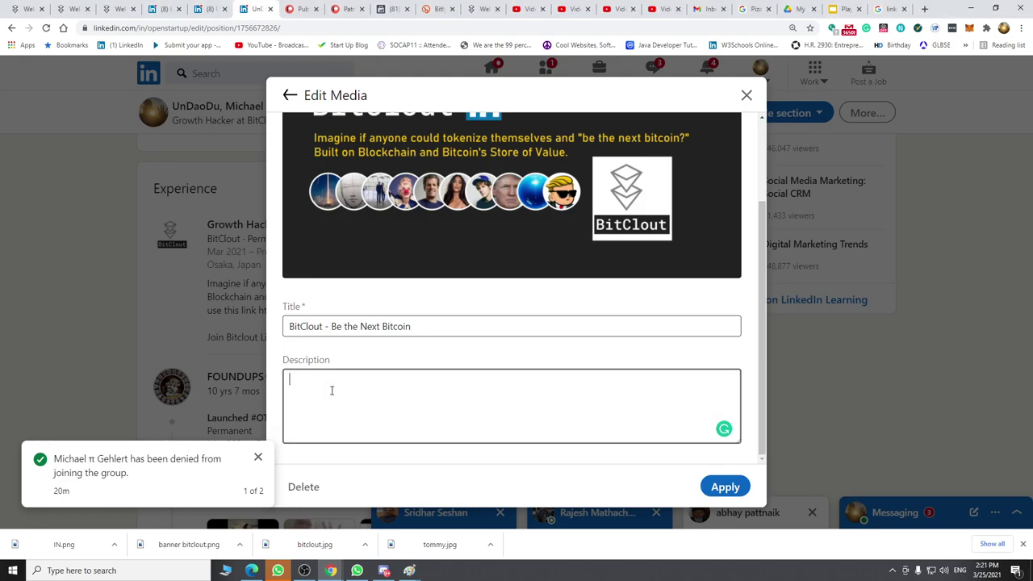
click(291, 380)
text(Invitation link )
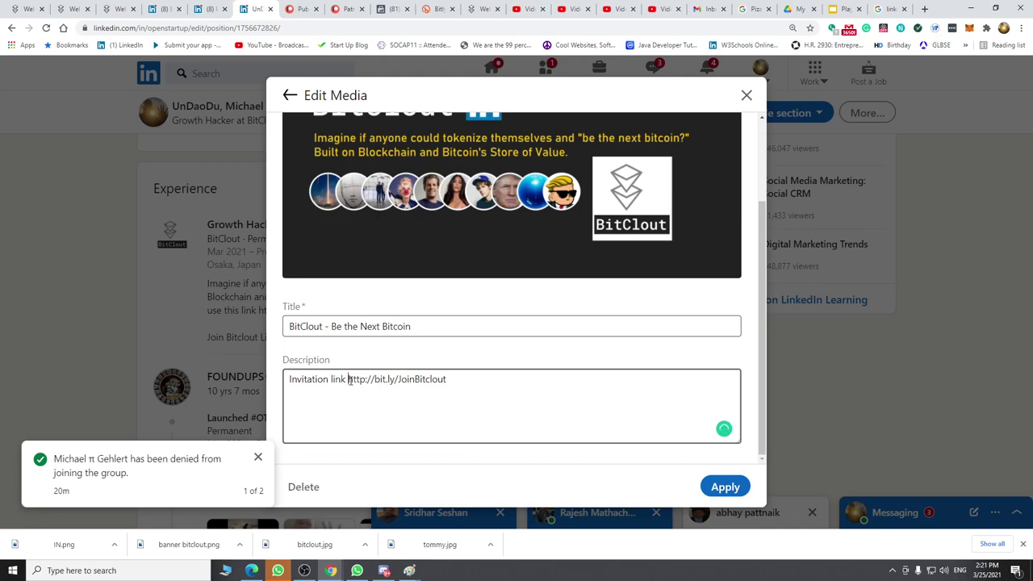
text(-)
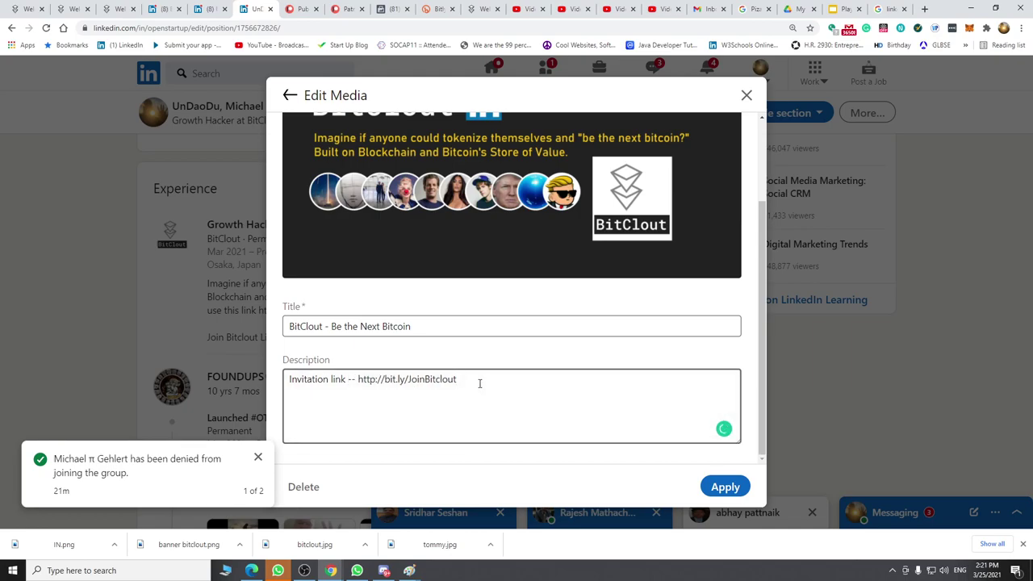
key(End)
key(Return)
text(White part)
key(BackSpace)
text(per --)
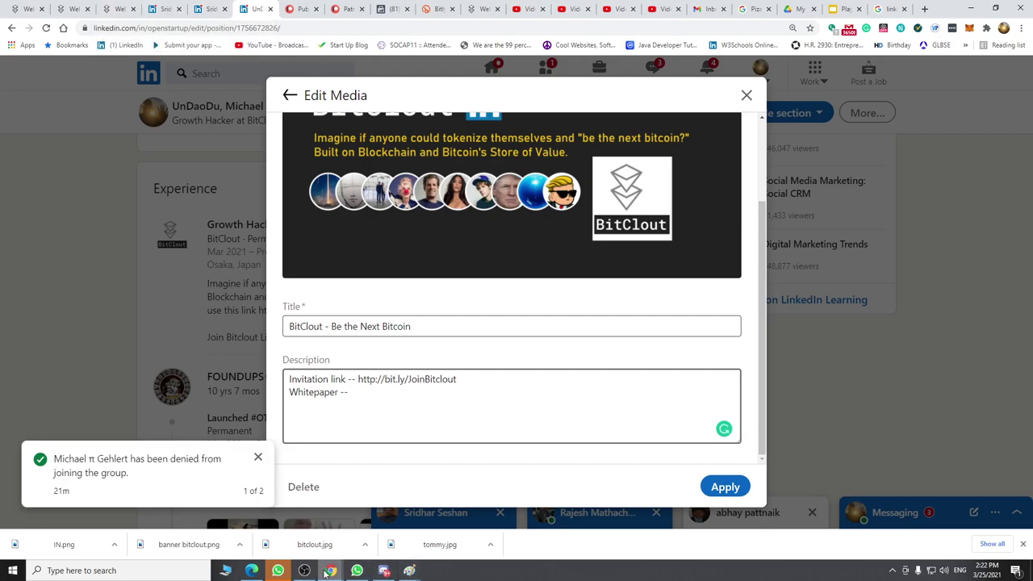
mouse_move(329, 575)
click(282, 524)
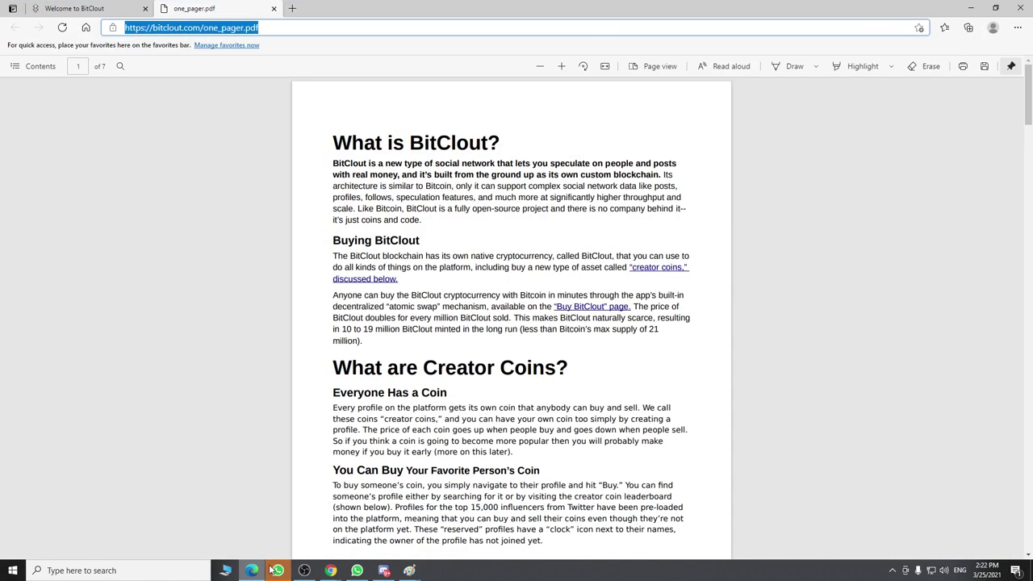
right_click(216, 30)
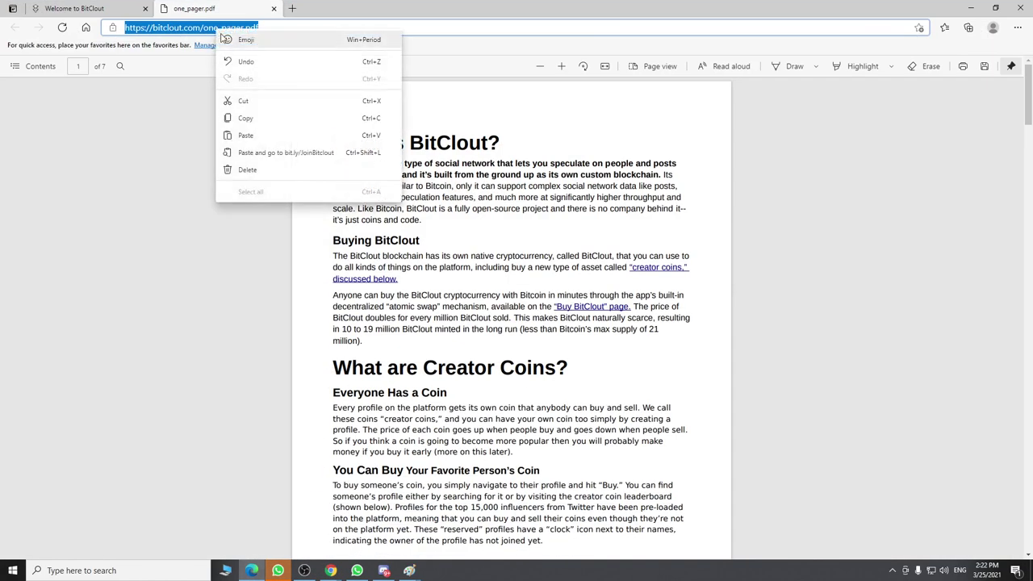
click(247, 121)
click(101, 13)
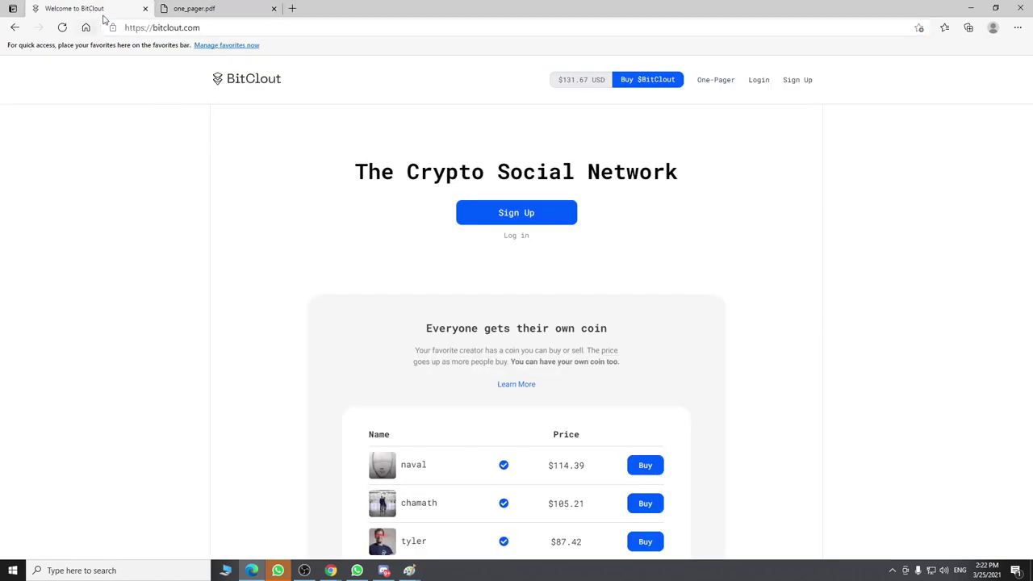
click(198, 11)
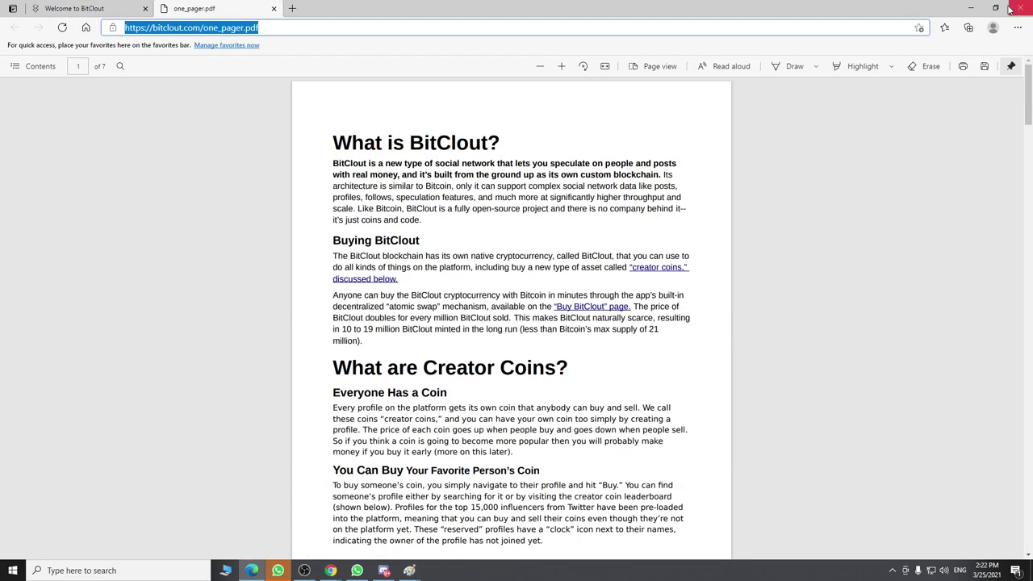
click(970, 8)
- Add the whitepaper address after 'Whitepaper --', apply the media card, and save the experience
key(ctrl+v)
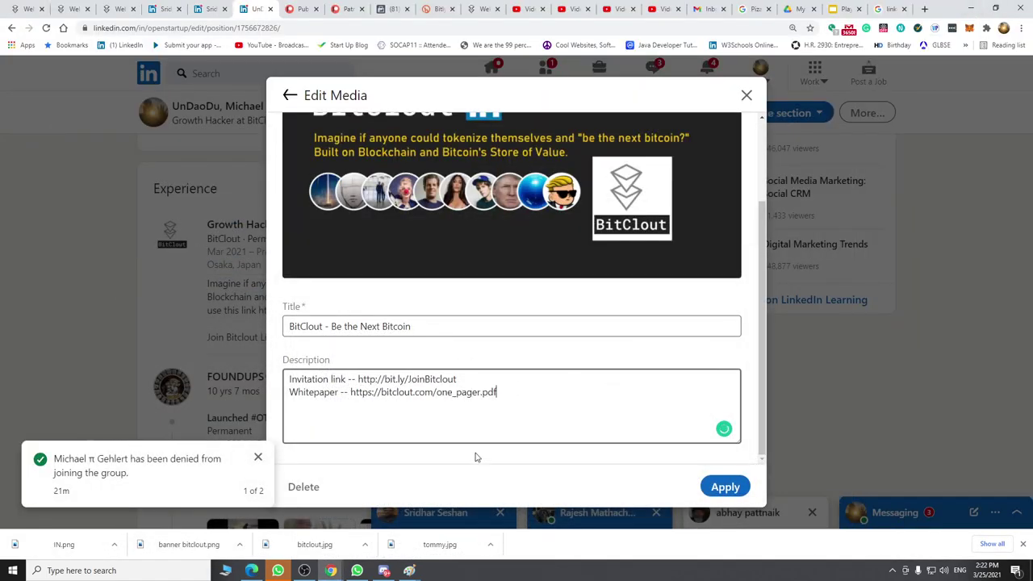
click(729, 490)
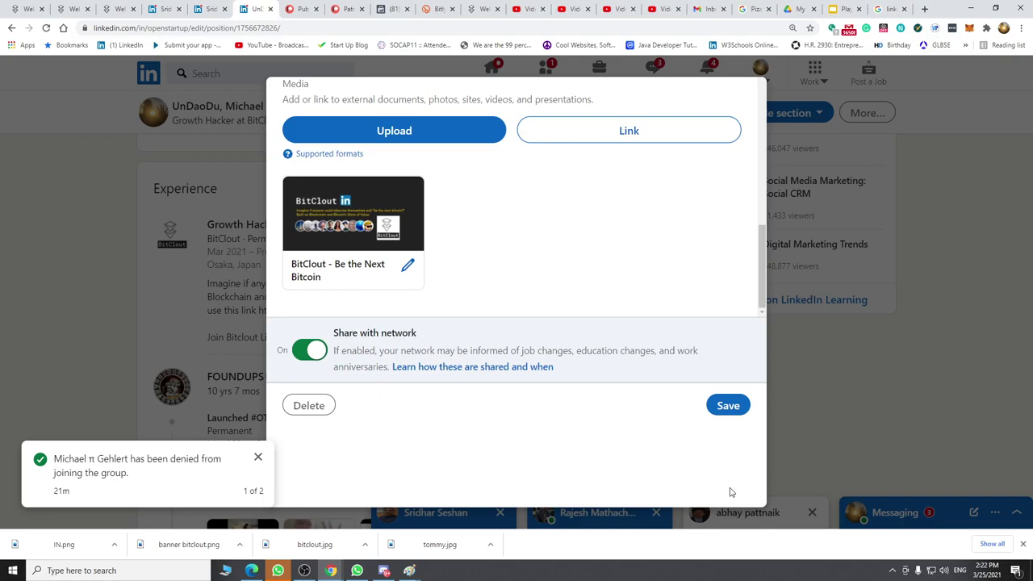
click(727, 405)
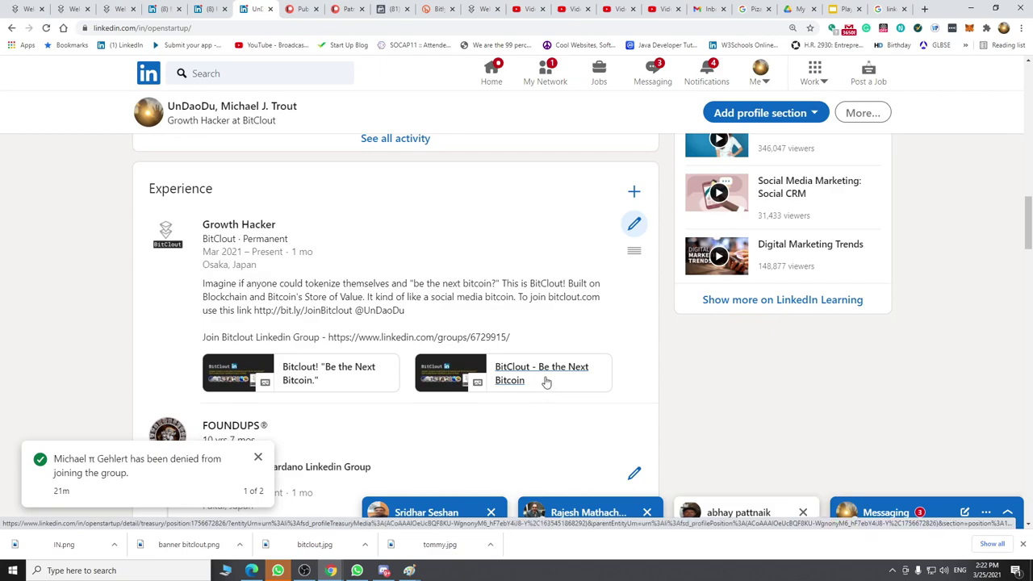
- Delete the older Bitclout! media card from the experience and save
click(634, 226)
scroll(507, 323, down, 10)
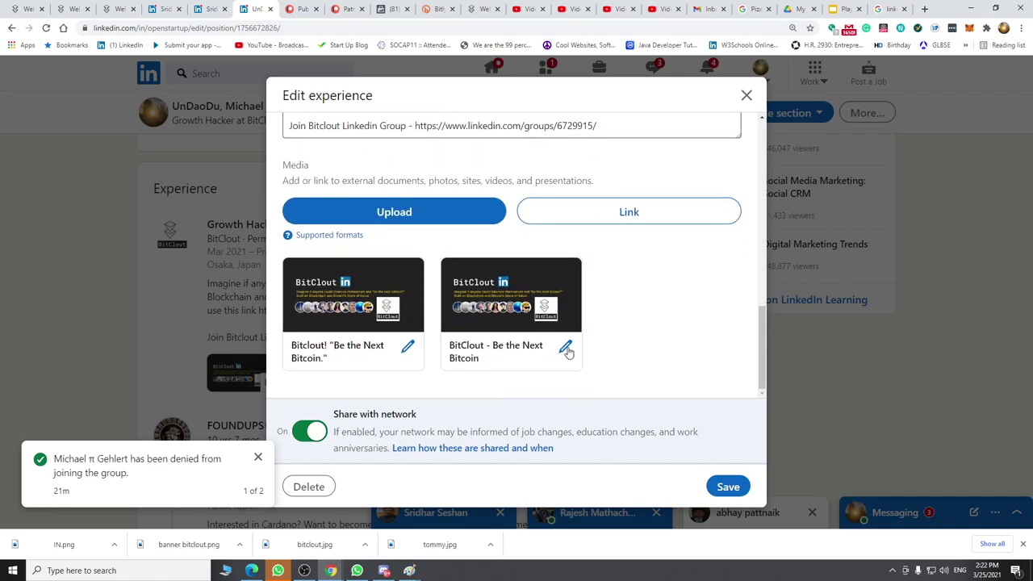
click(566, 348)
scroll(524, 399, down, 2)
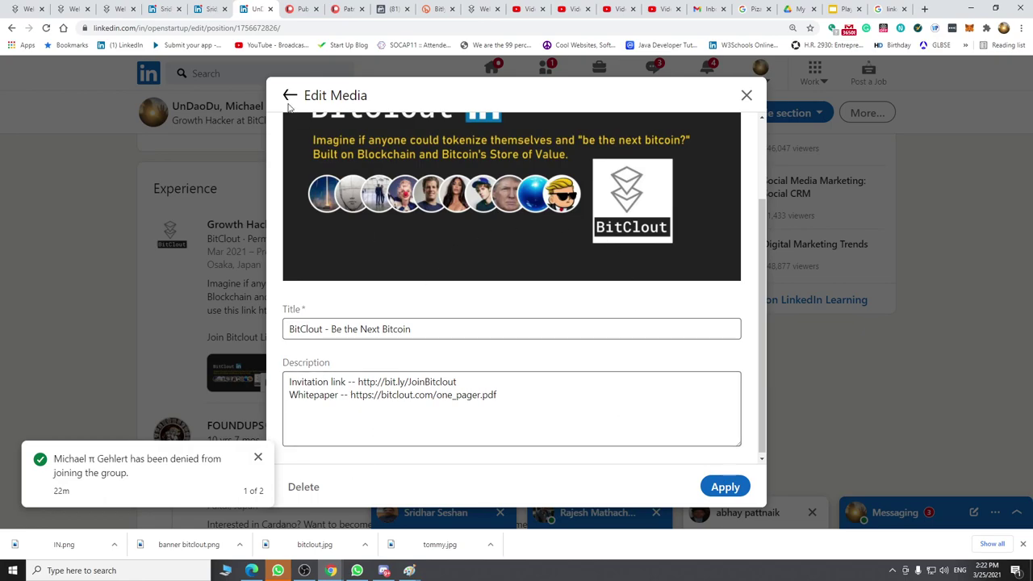
click(290, 95)
click(406, 266)
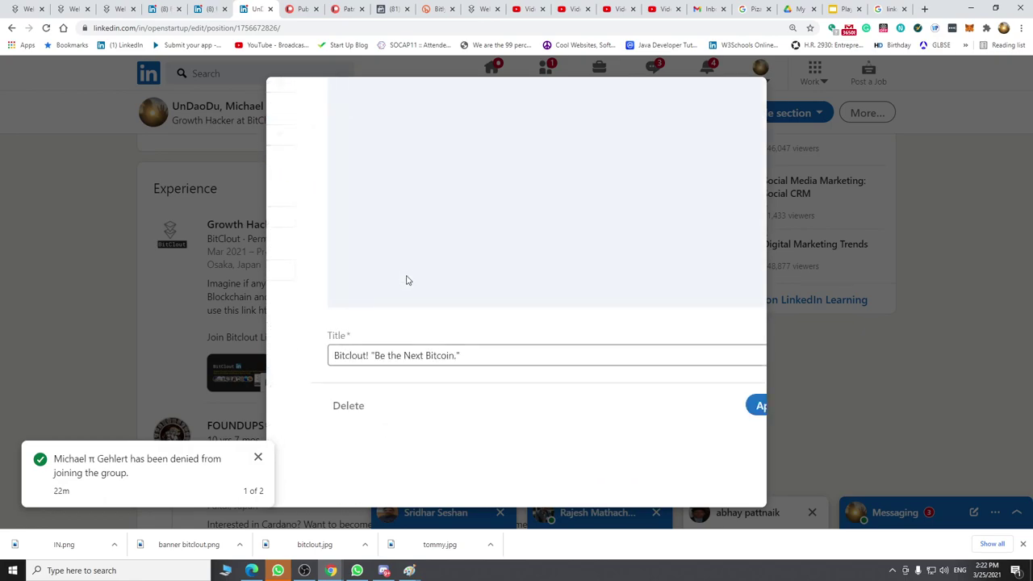
click(308, 408)
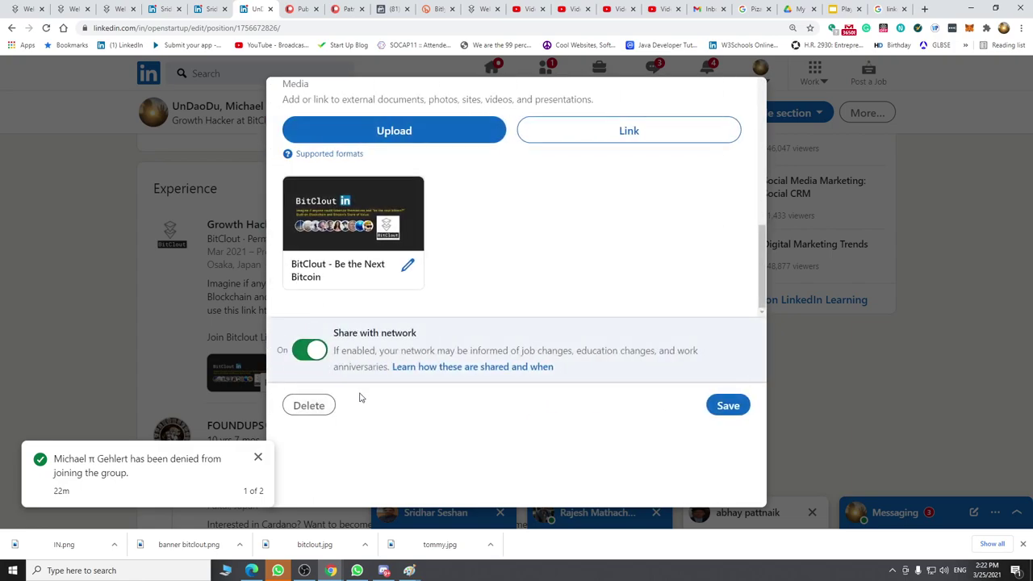
click(728, 406)
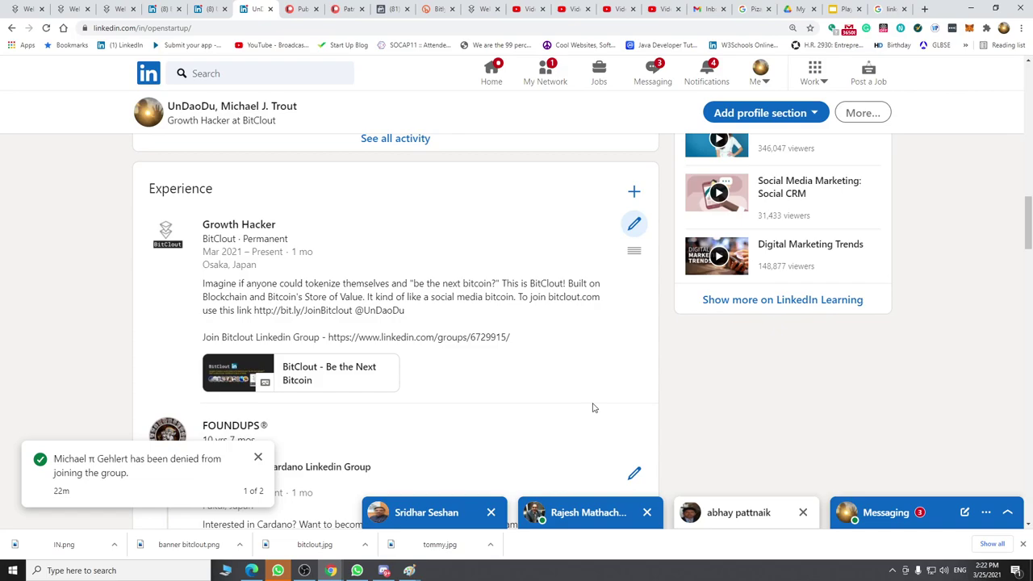
- Start a new 'Read the whitepaper' line in the BitClout experience description
click(634, 228)
scroll(410, 336, down, 2)
scroll(409, 336, down, 5)
click(453, 254)
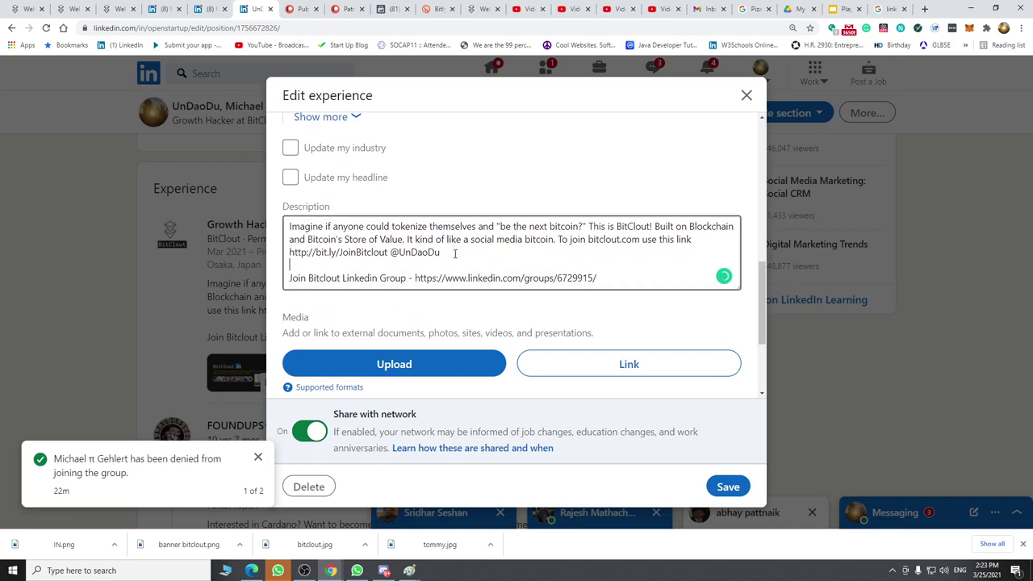
key(Return)
text(Read the whitepaper)
key(BackSpace)
key(BackSpace)
key(BackSpace)
text(te)
key(BackSpace)
key(BackSpace)
text(rer)
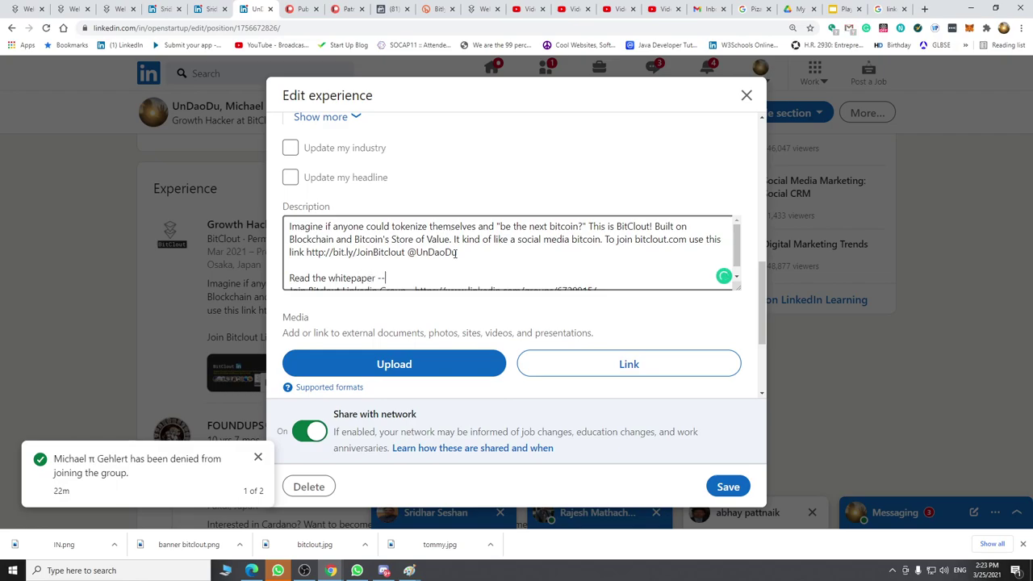
- Paste the one_pager.pdf address after the dashes, capitalize Whitepaper, and save
text(https://bitclout.com/one_pager.pdf)
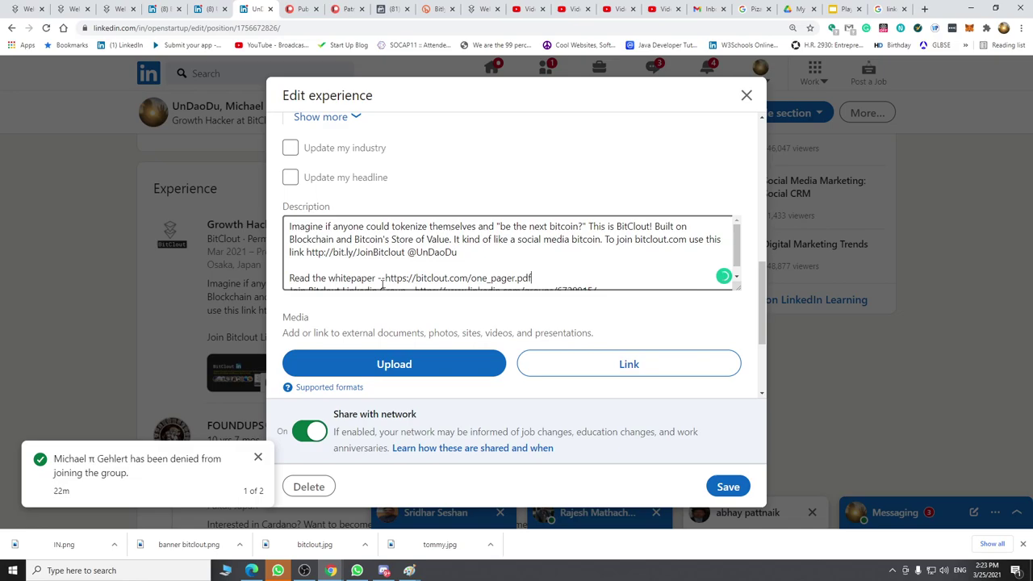
click(385, 277)
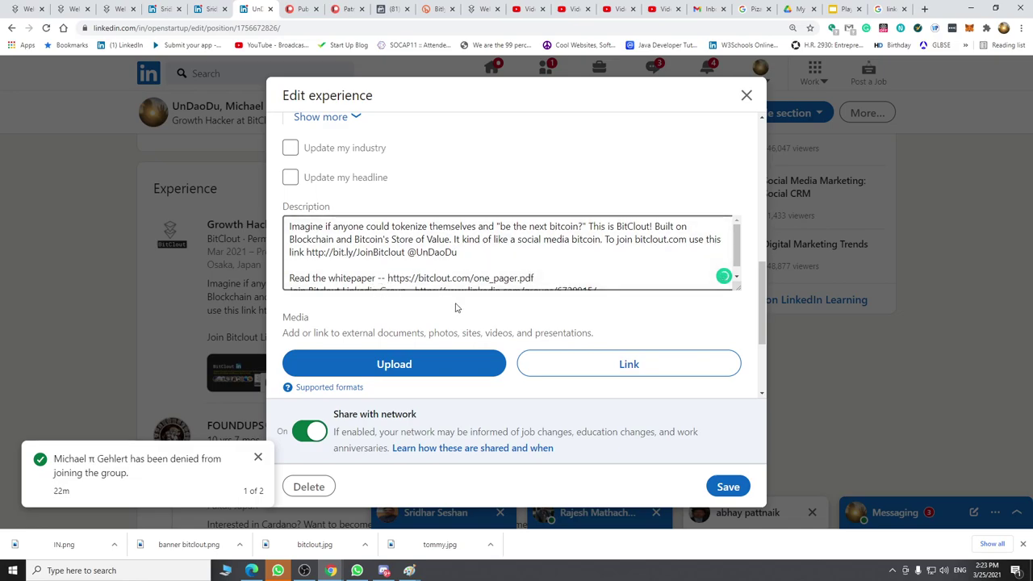
drag(329, 277, 335, 277)
text(W)
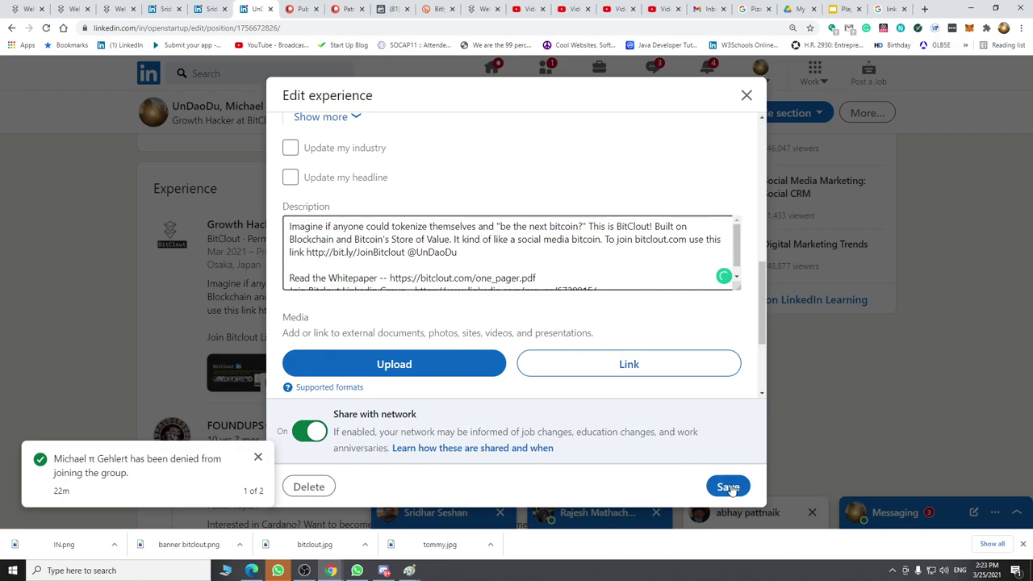
click(727, 488)
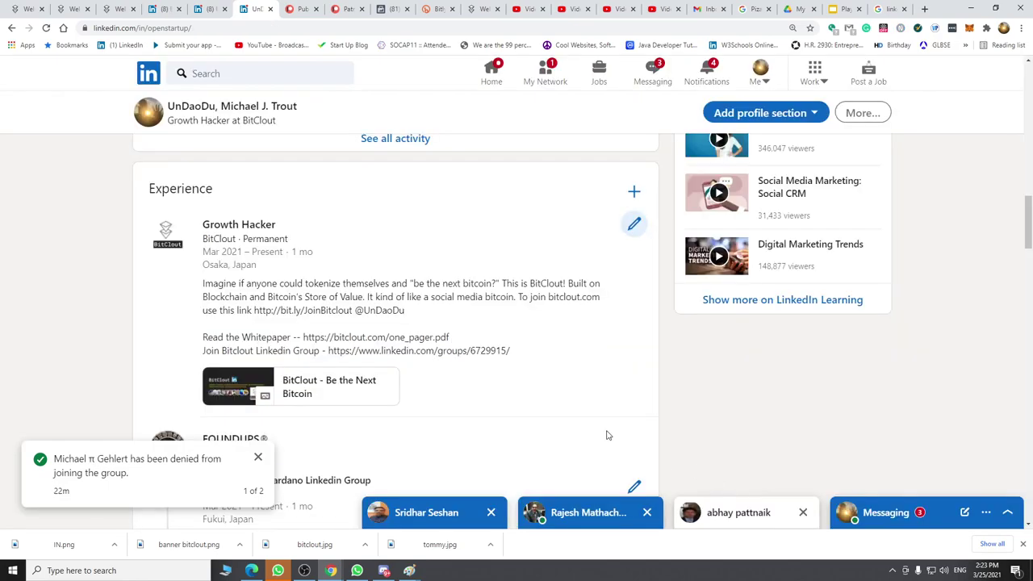
- Scroll through the LinkedIn profile to review the updated Growth Hacker entry
scroll(476, 381, down, 1)
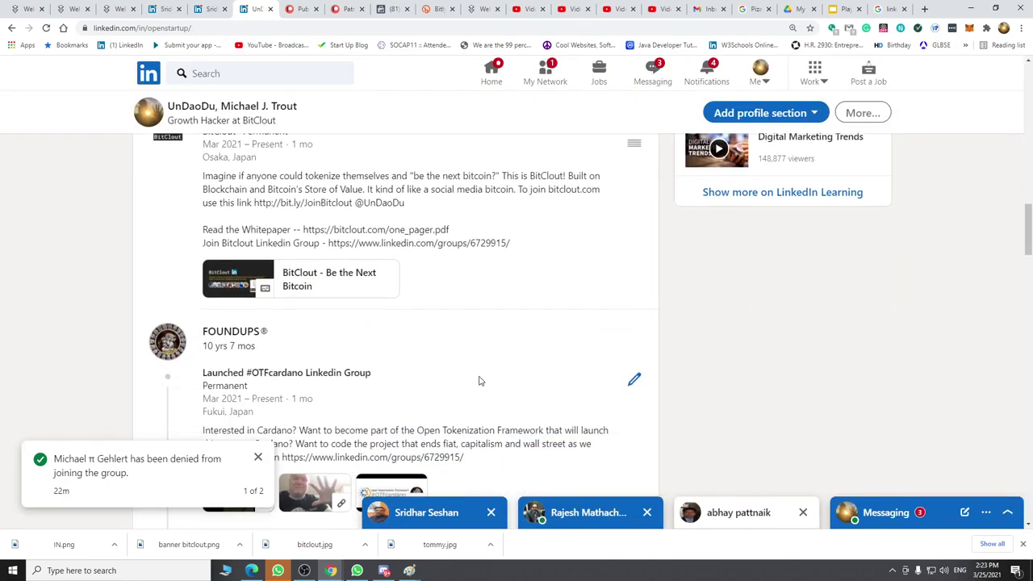
scroll(480, 379, down, 2)
scroll(484, 374, up, 3)
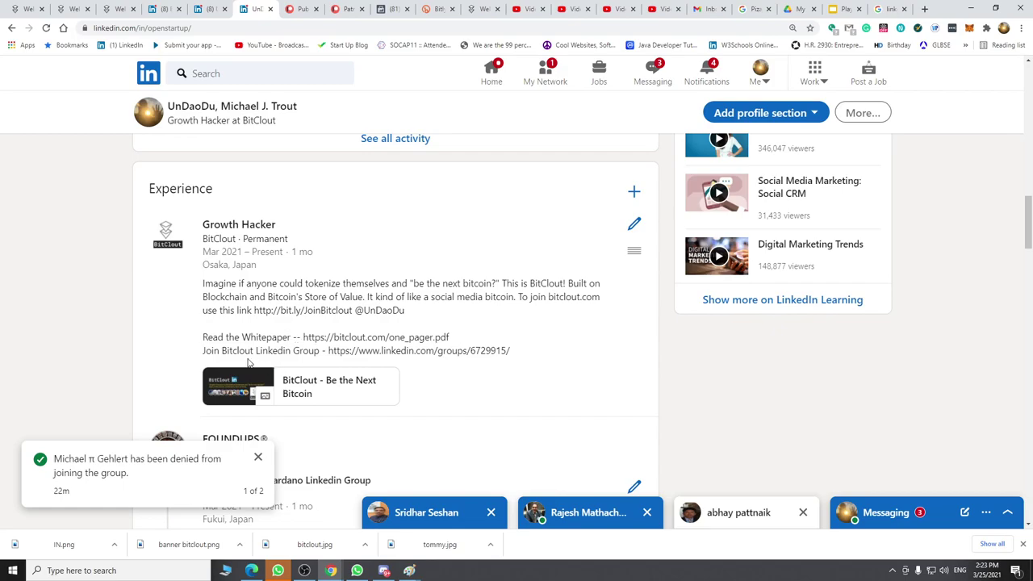
scroll(360, 339, up, 1)
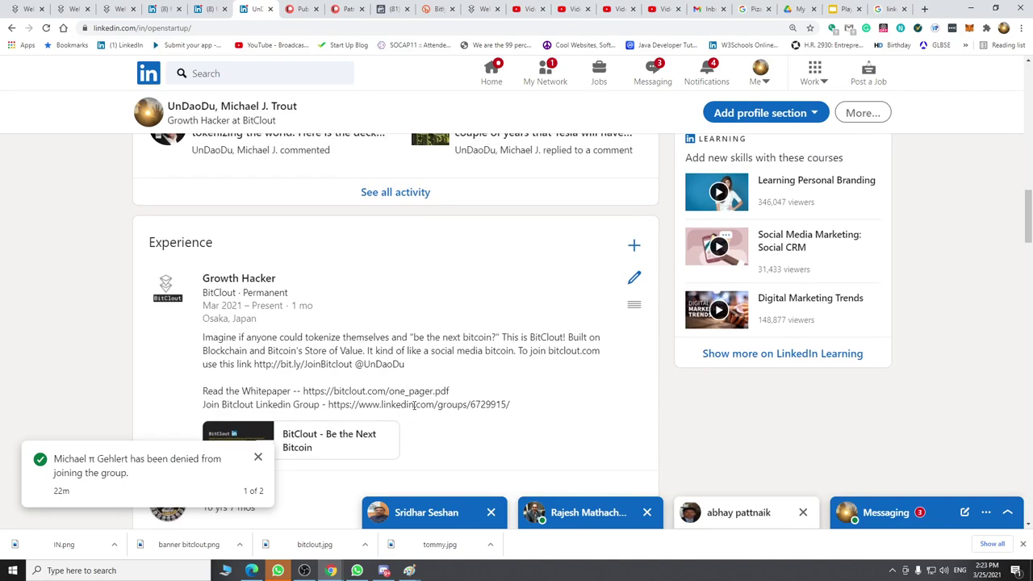
scroll(409, 414, up, 3)
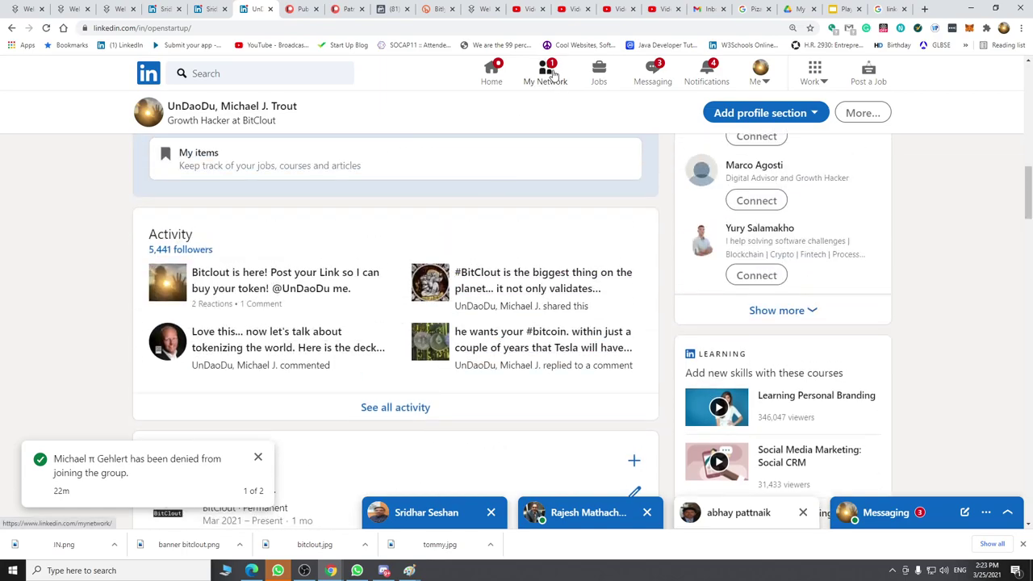
- Switch between browser tabs to reach the BitClout creator profile page
click(73, 14)
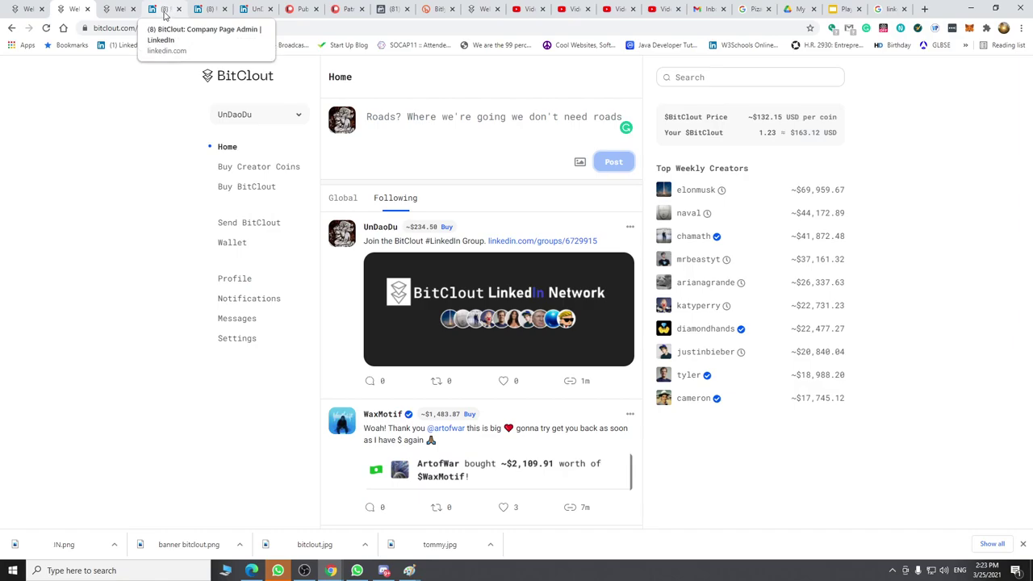
click(164, 10)
click(208, 9)
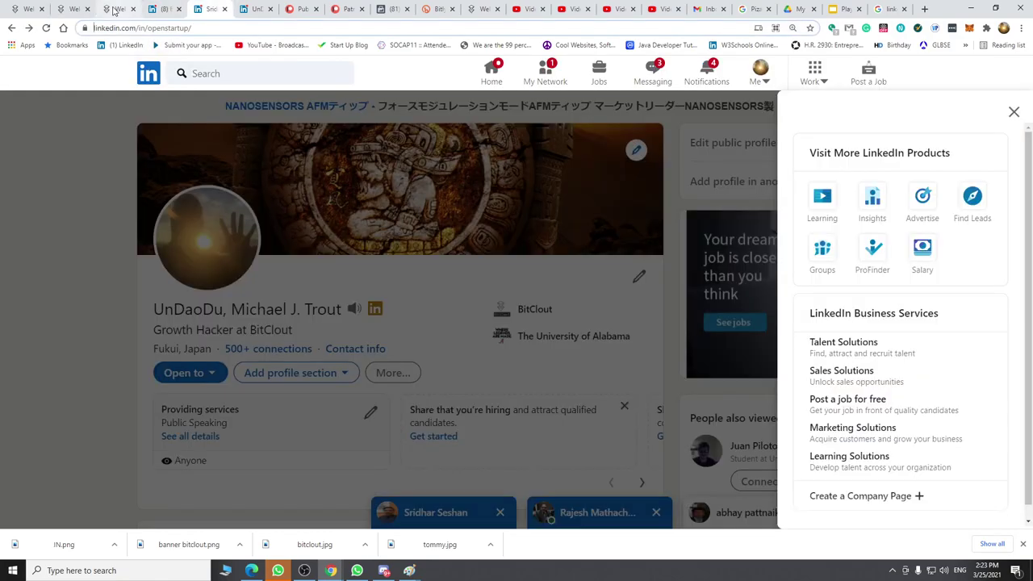
click(117, 9)
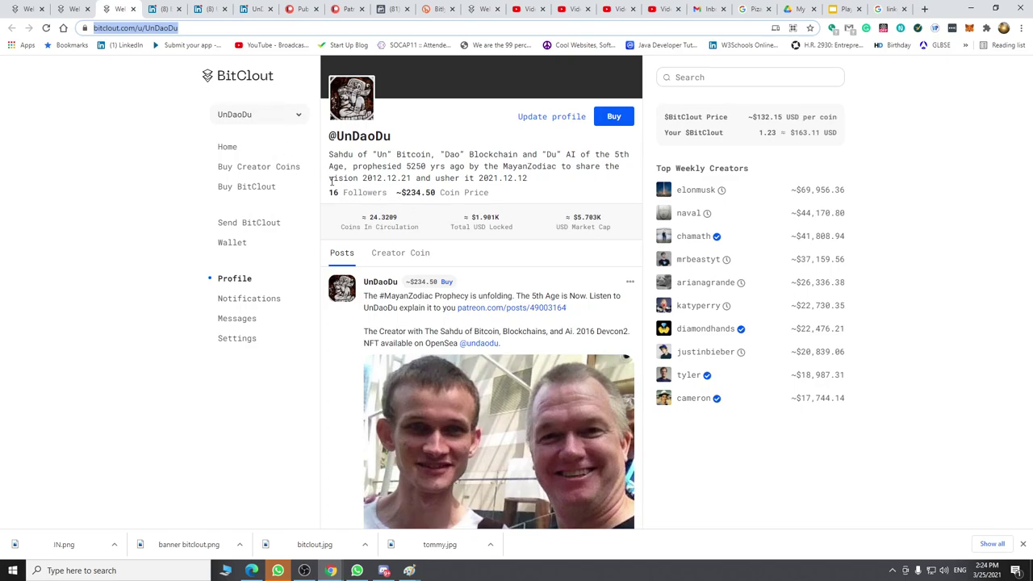
click(28, 9)
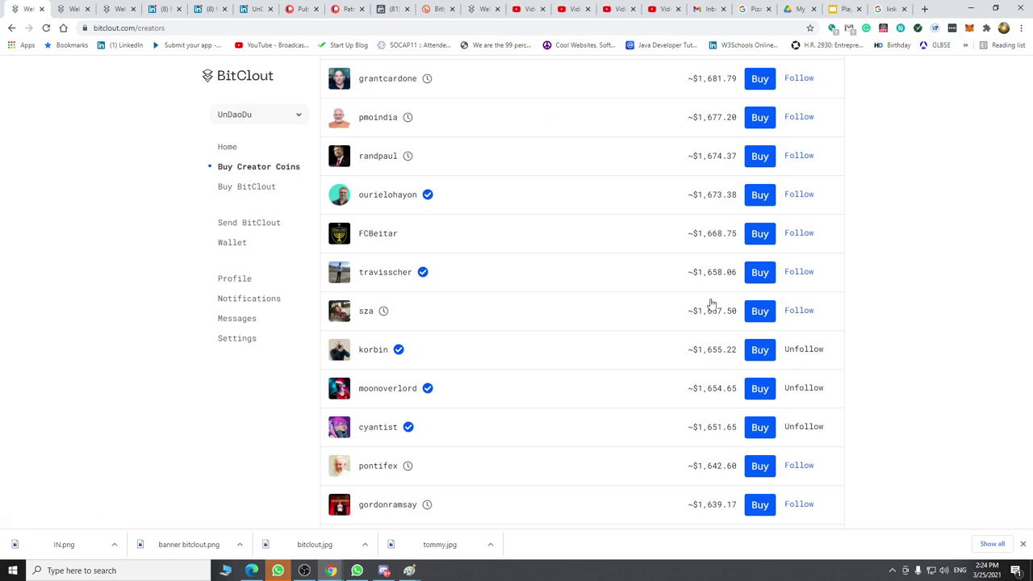
click(791, 276)
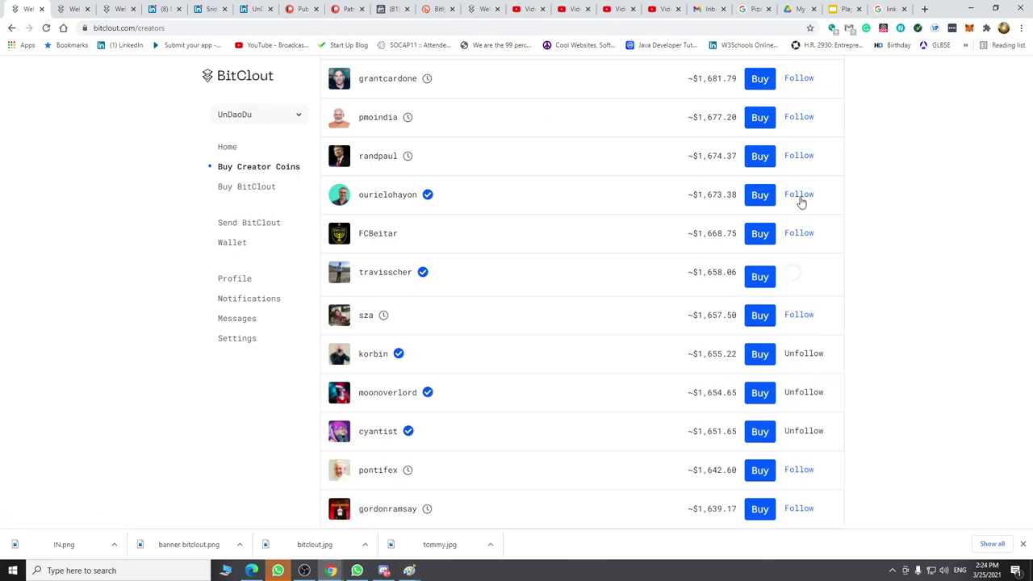
scroll(675, 333, down, 3)
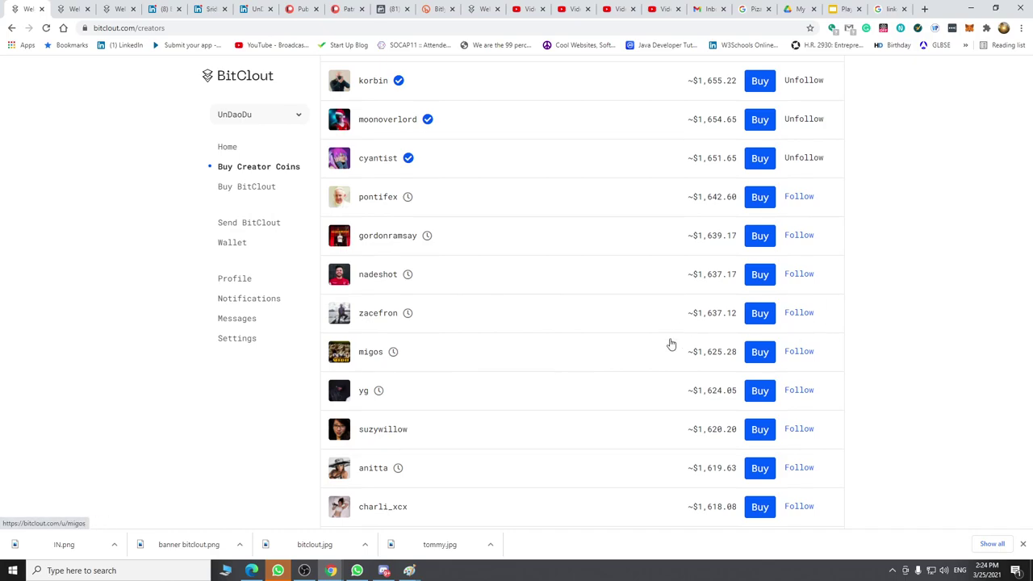
scroll(669, 346, down, 6)
scroll(670, 345, down, 2)
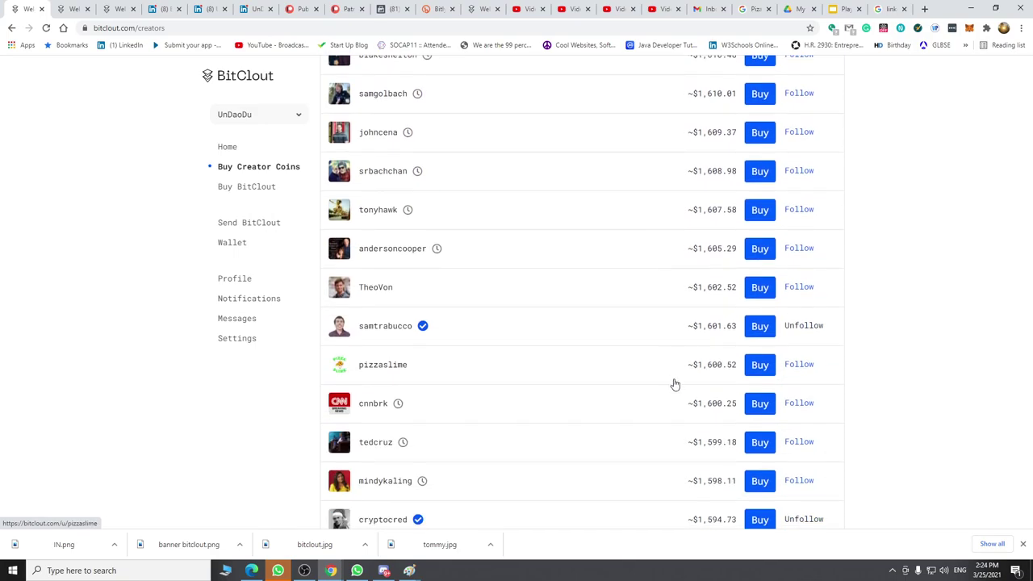
scroll(611, 374, down, 3)
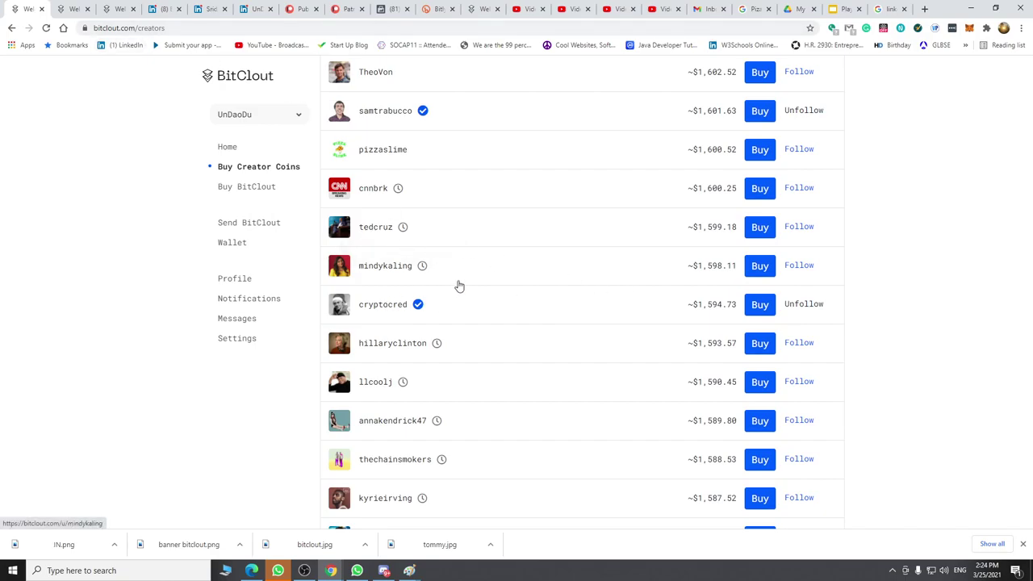
scroll(456, 286, down, 3)
scroll(458, 285, down, 4)
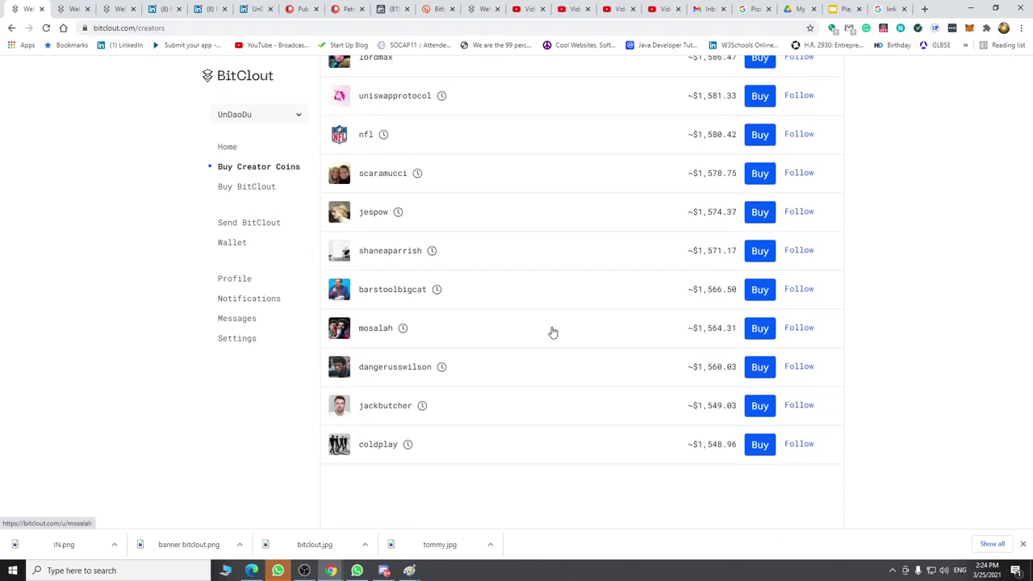
scroll(596, 323, down, 8)
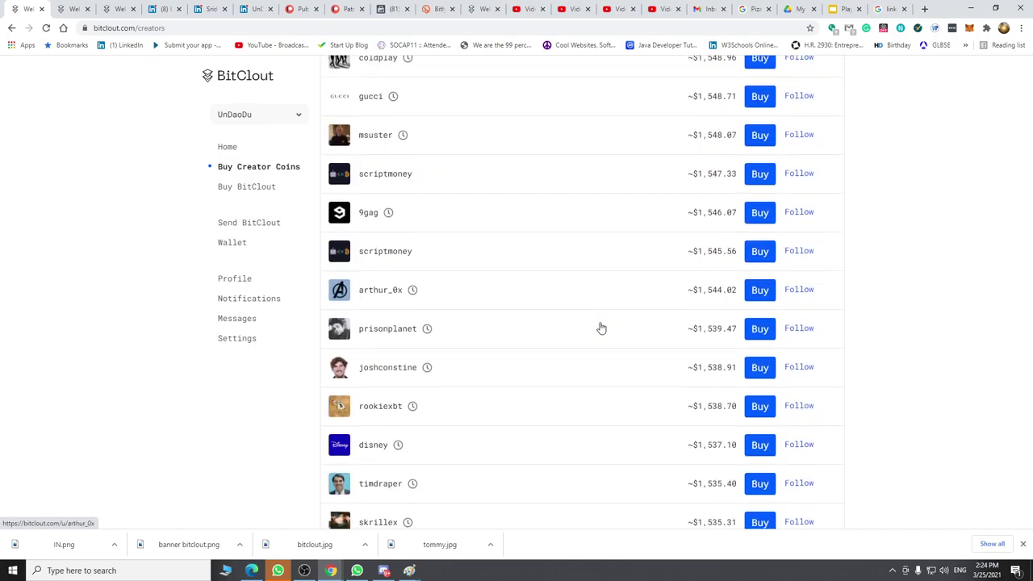
scroll(601, 328, down, 10)
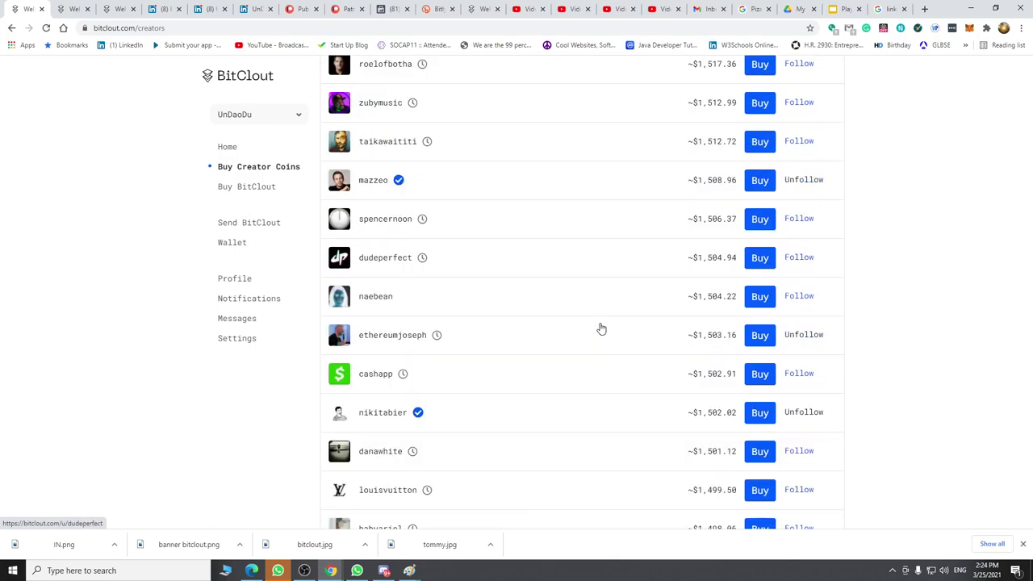
scroll(484, 395, down, 1)
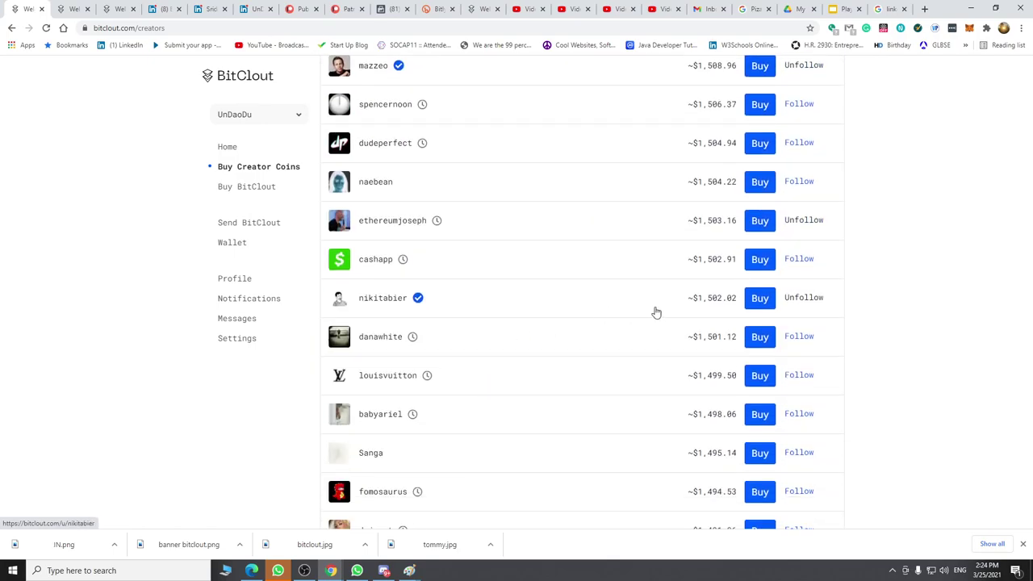
scroll(465, 331, down, 8)
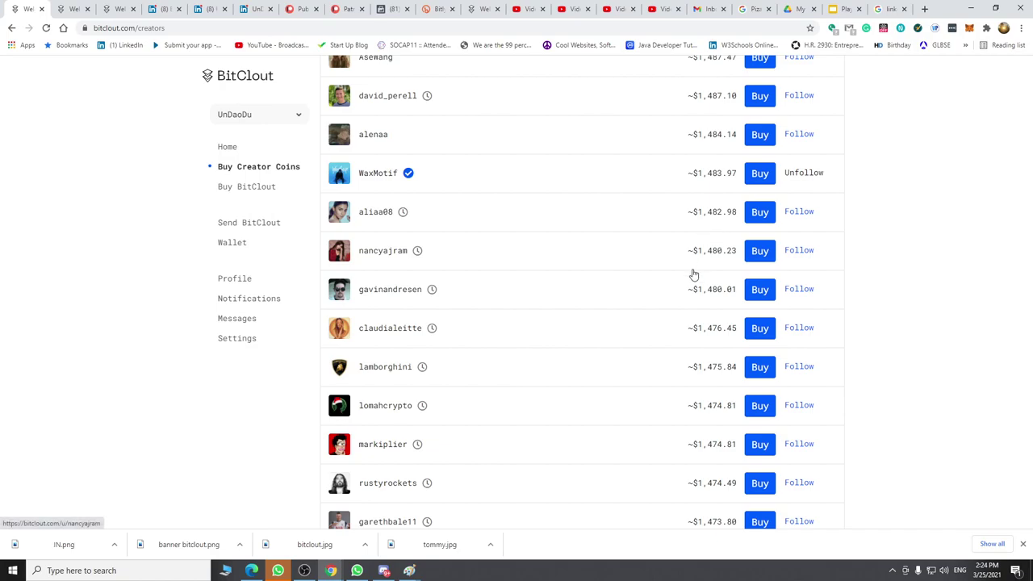
scroll(694, 258, down, 5)
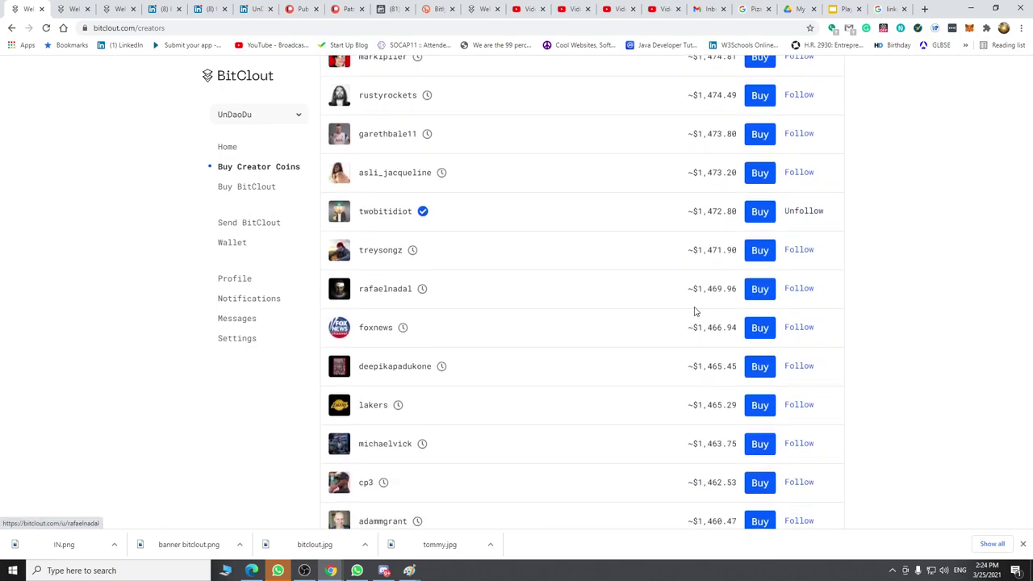
scroll(694, 311, down, 4)
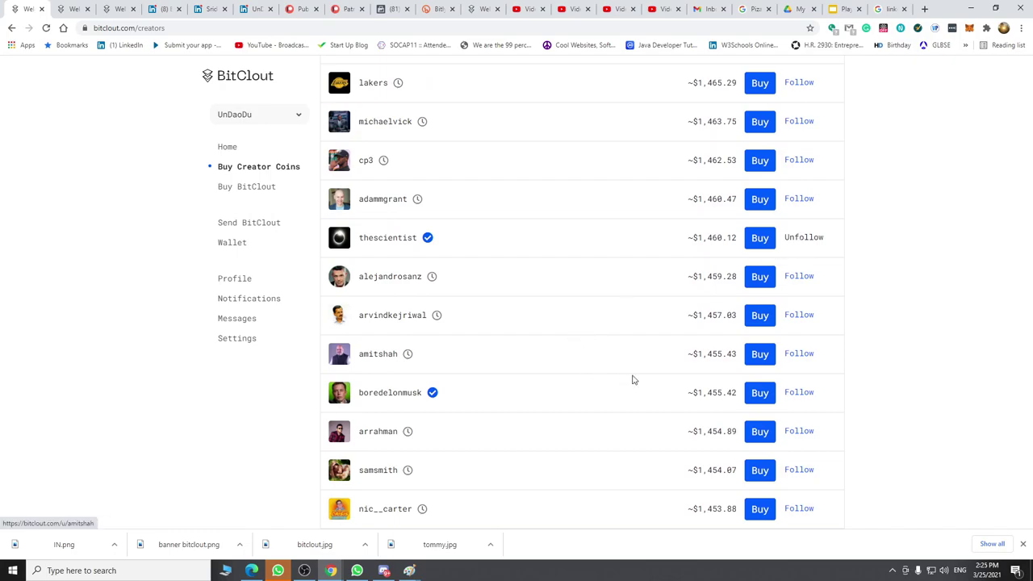
- Follow boredelonmusk and Gettelag in the creator coins list
click(801, 394)
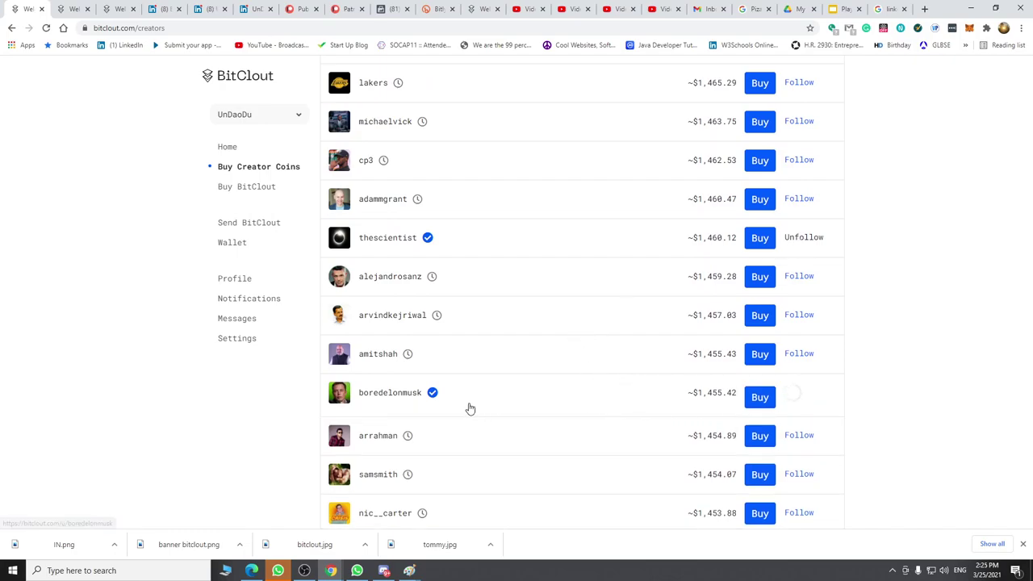
scroll(468, 409, down, 1)
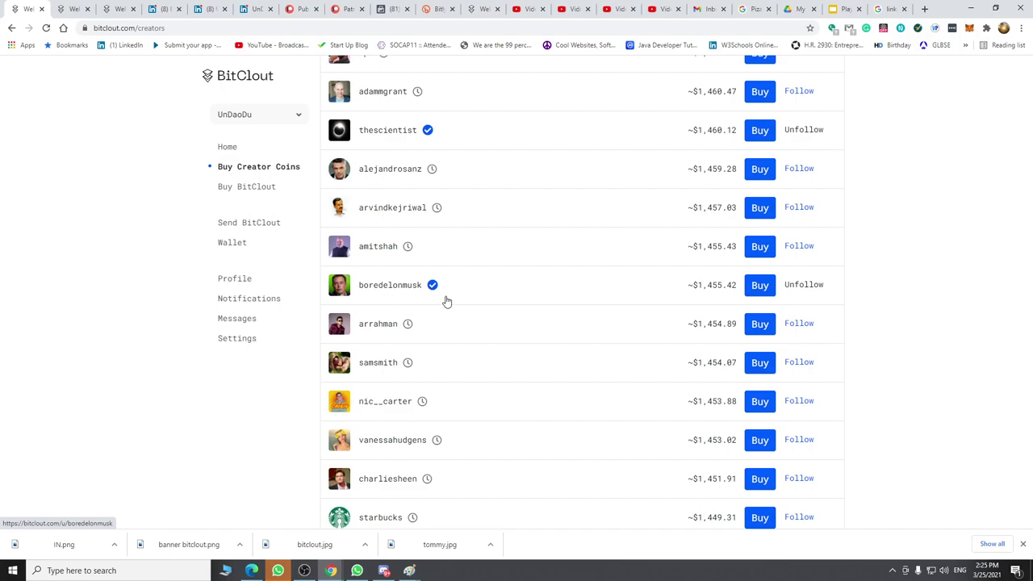
scroll(452, 300, down, 1)
scroll(456, 302, down, 5)
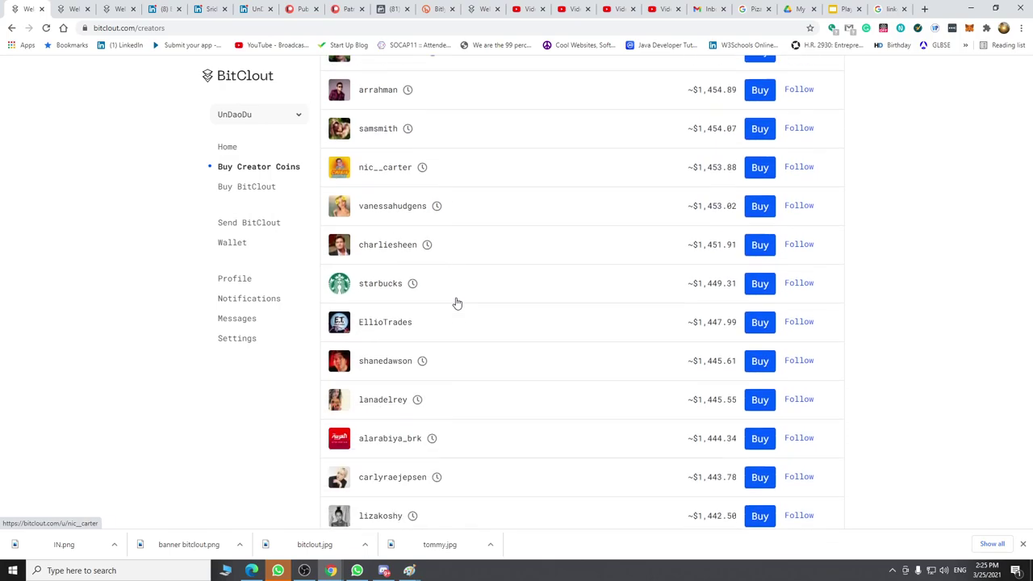
click(806, 361)
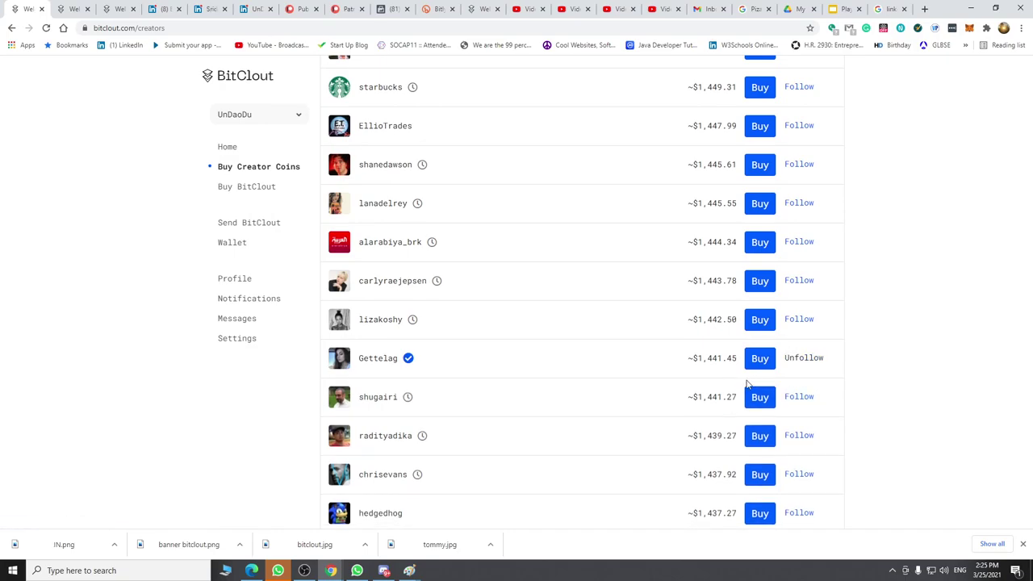
- Scroll to the end of the Buy Creator Coins list, reaching trevorjonesart at about $1,147.77
scroll(715, 398, down, 4)
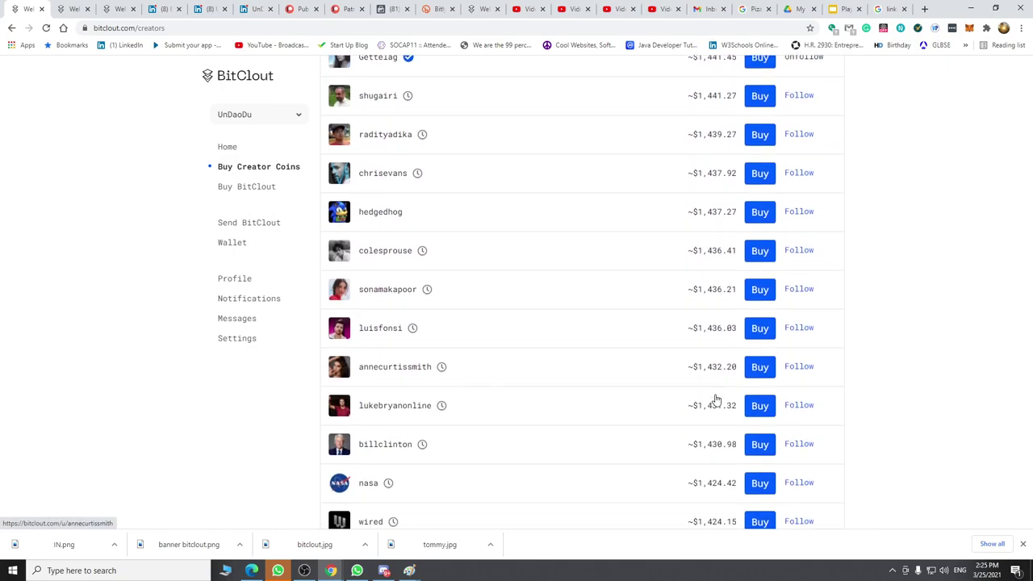
scroll(715, 399, down, 3)
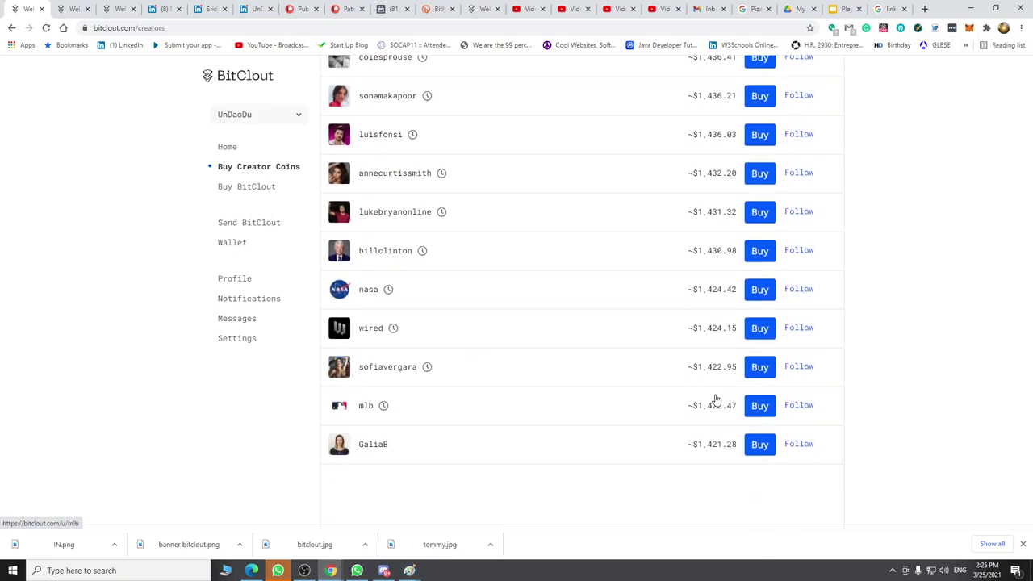
scroll(682, 380, down, 10)
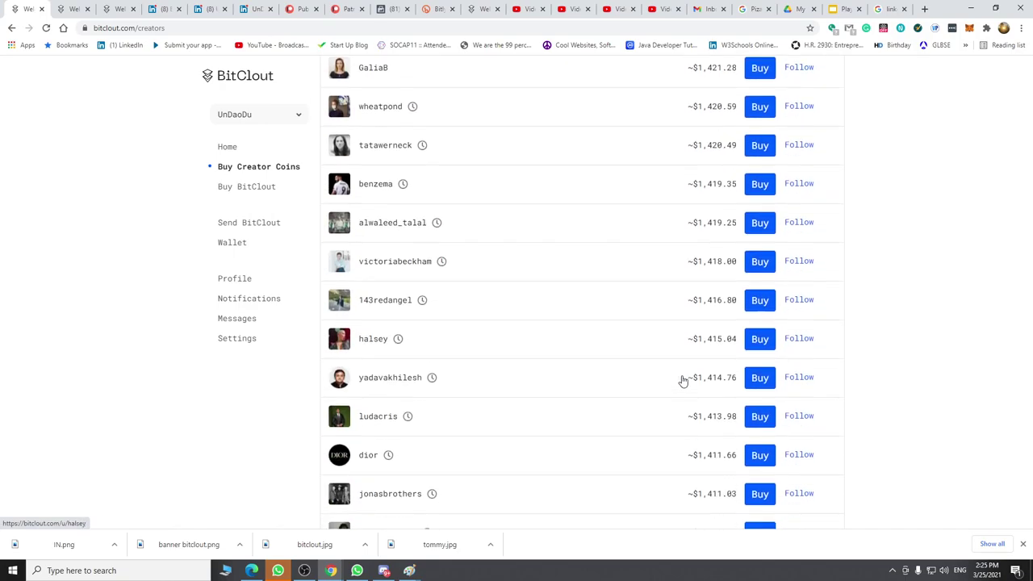
scroll(682, 380, down, 2)
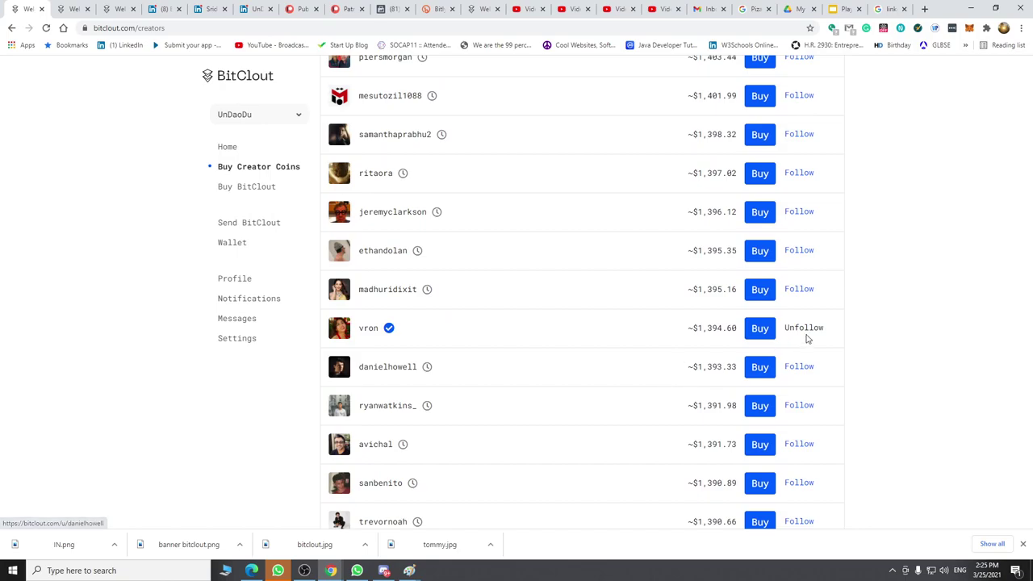
scroll(675, 385, down, 4)
scroll(675, 385, down, 3)
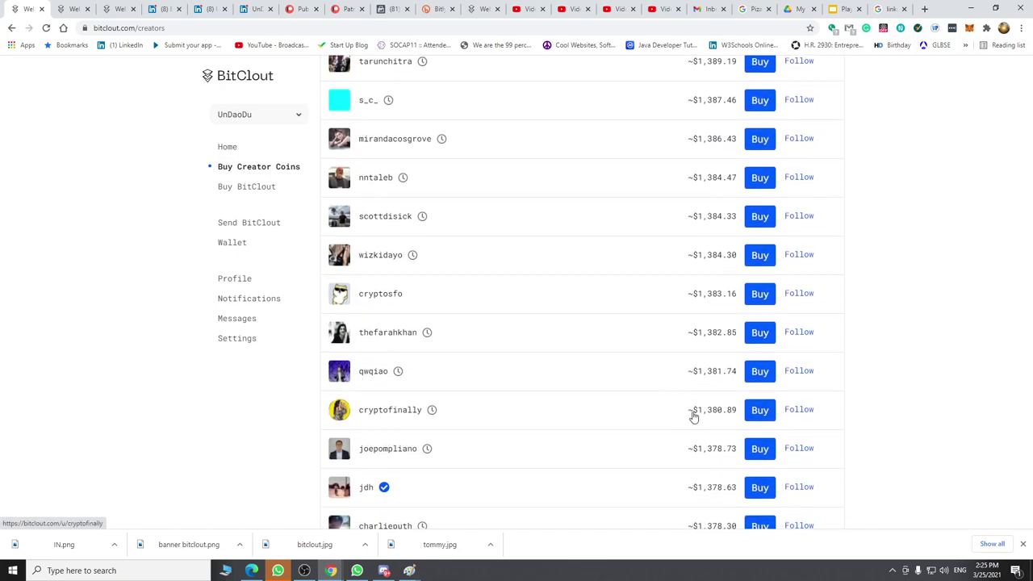
scroll(446, 373, down, 2)
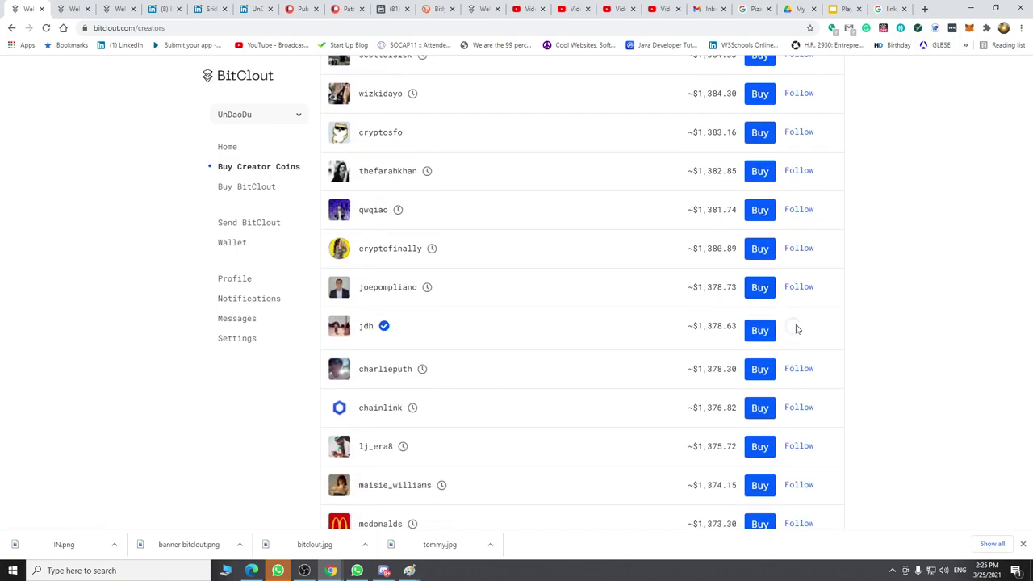
scroll(606, 363, down, 4)
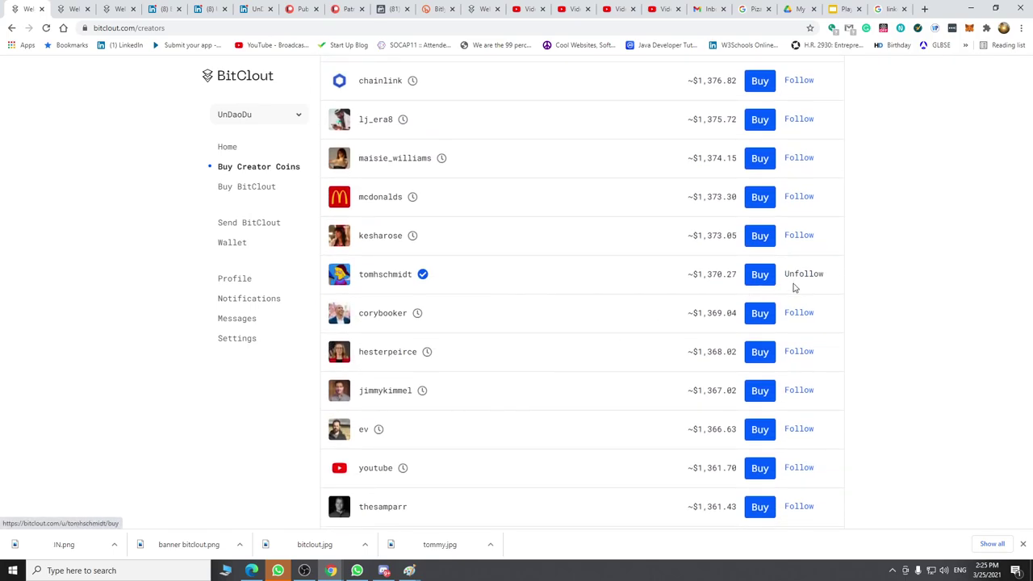
scroll(643, 344, down, 3)
scroll(643, 344, down, 3)
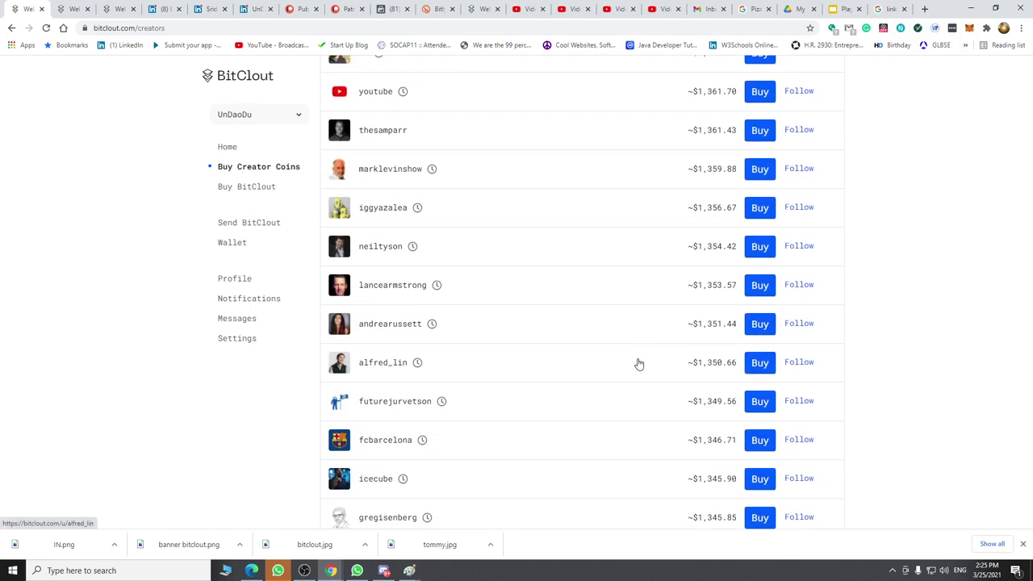
scroll(652, 395, down, 2)
scroll(652, 395, down, 2)
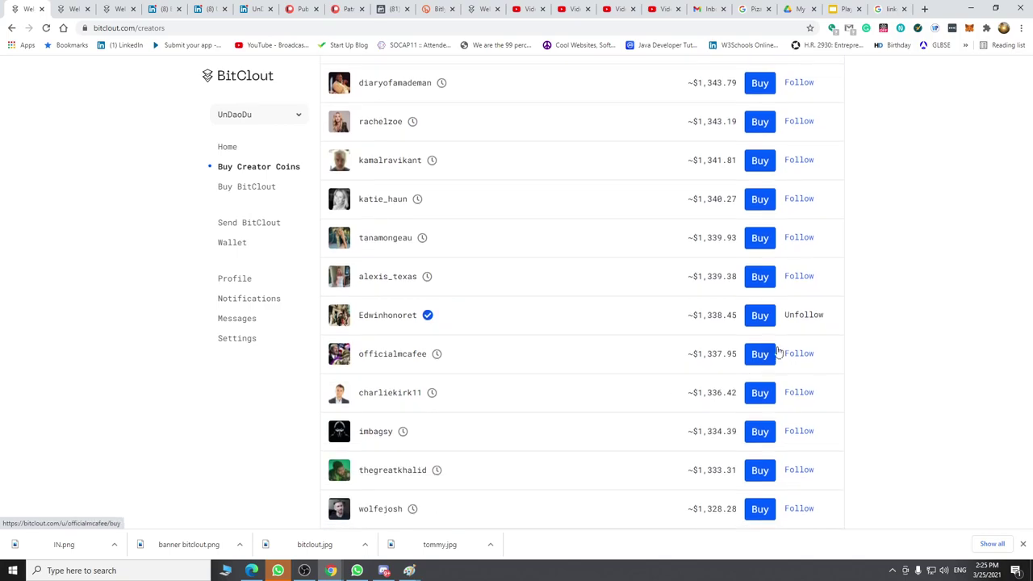
scroll(632, 355, down, 3)
scroll(632, 356, down, 2)
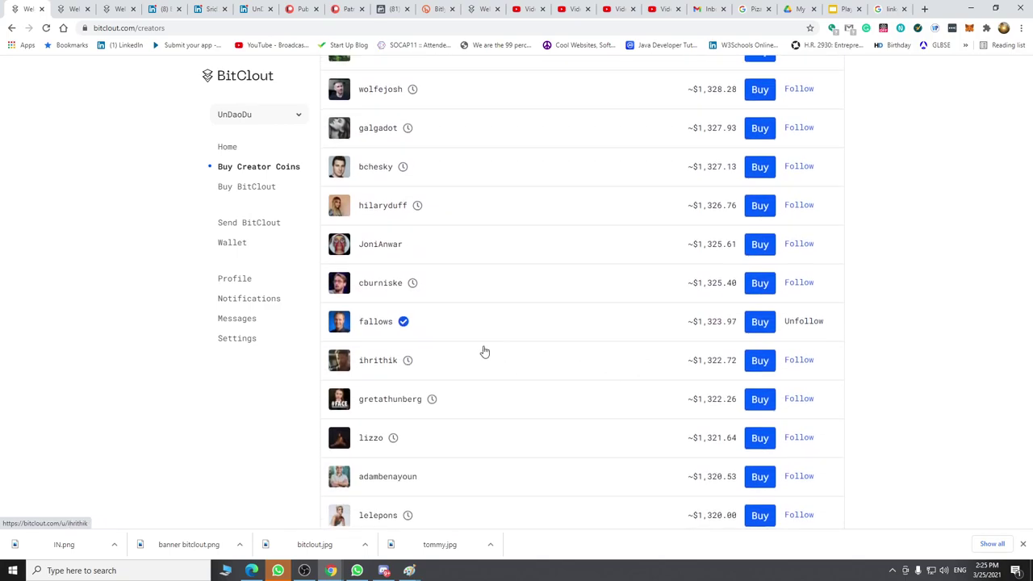
scroll(618, 369, down, 7)
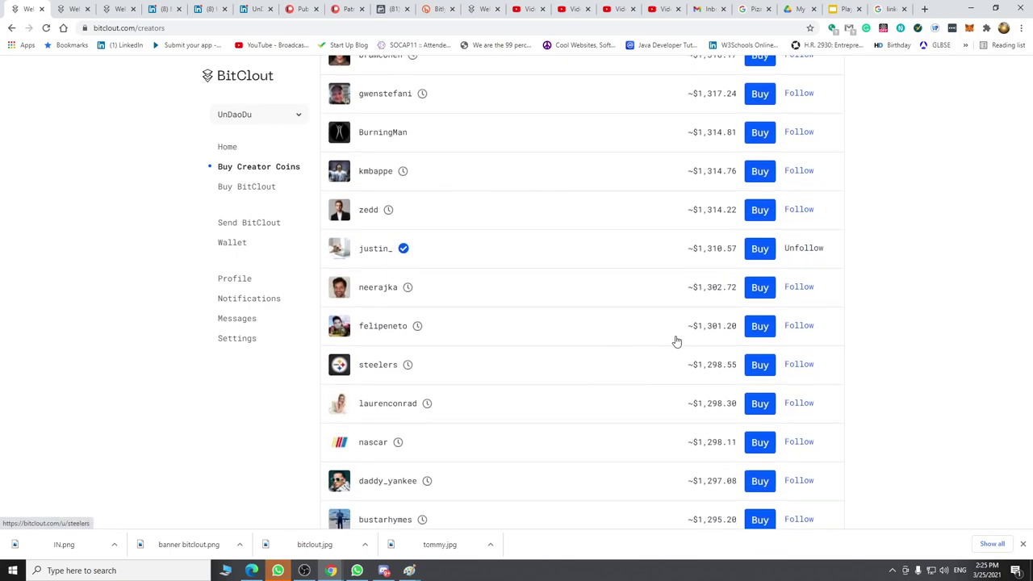
scroll(652, 330, down, 2)
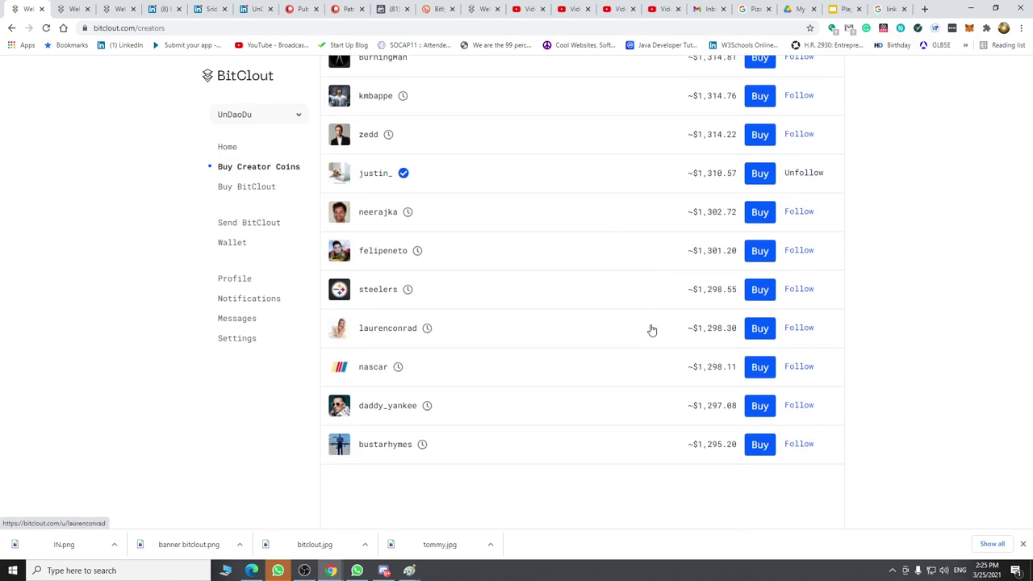
scroll(650, 330, down, 4)
scroll(468, 282, down, 4)
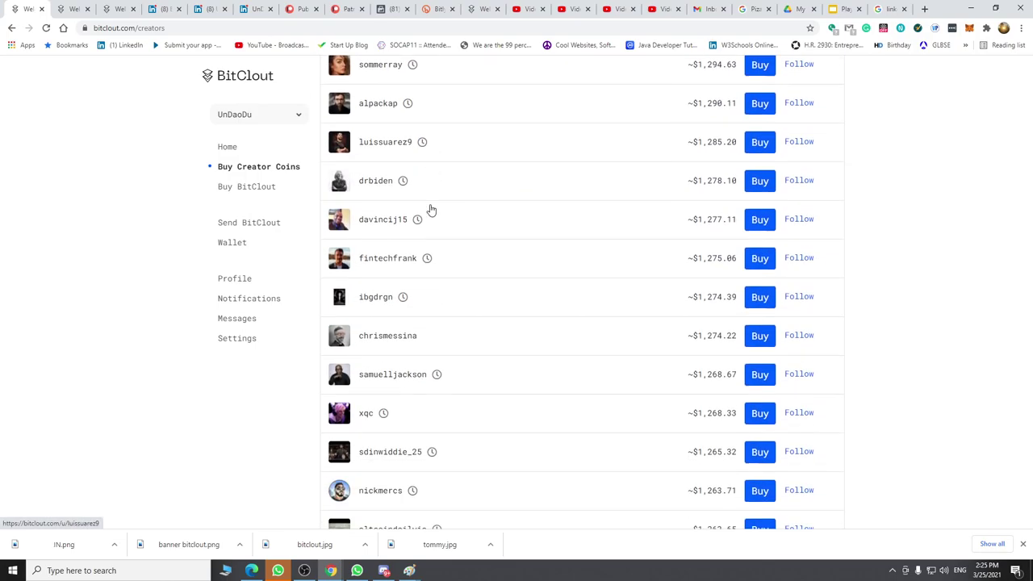
scroll(479, 261, down, 6)
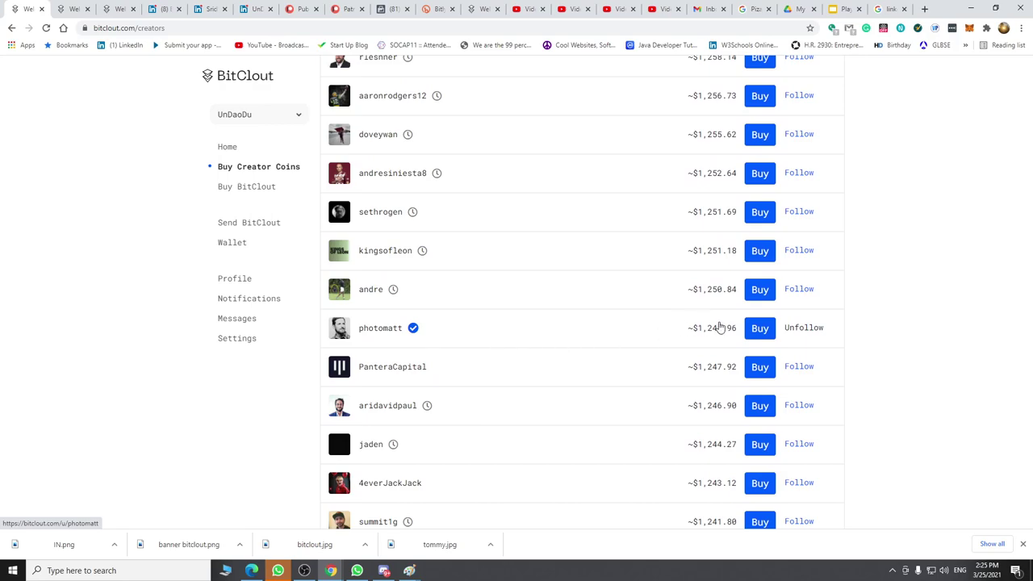
scroll(578, 347, down, 5)
scroll(586, 362, down, 5)
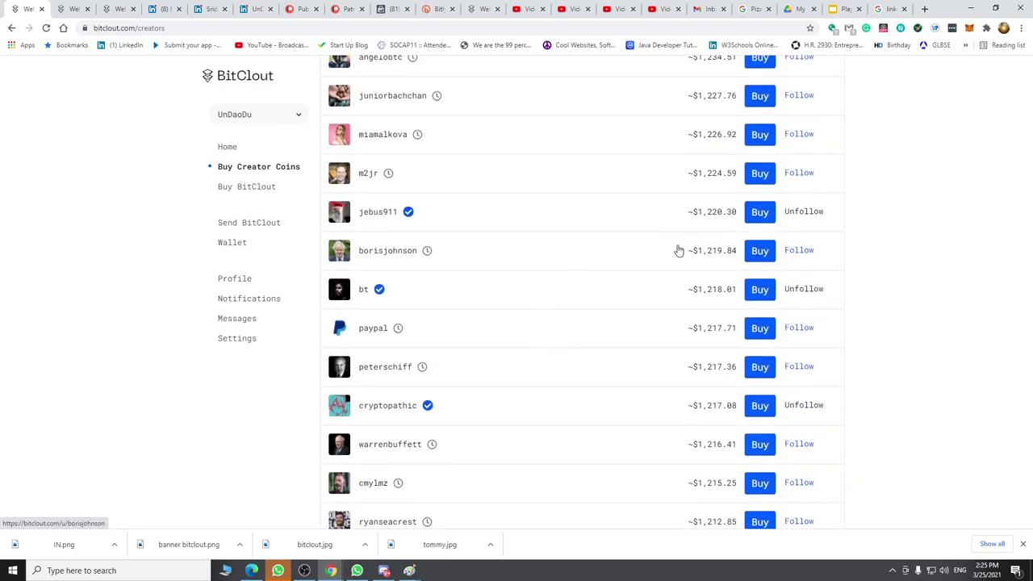
scroll(621, 425, down, 3)
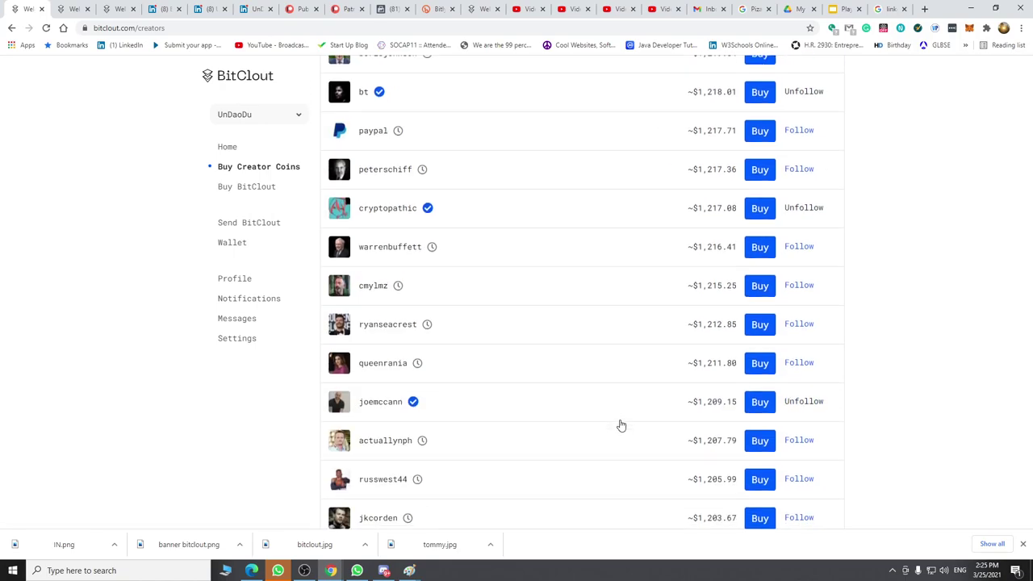
scroll(622, 426, down, 3)
scroll(621, 425, down, 3)
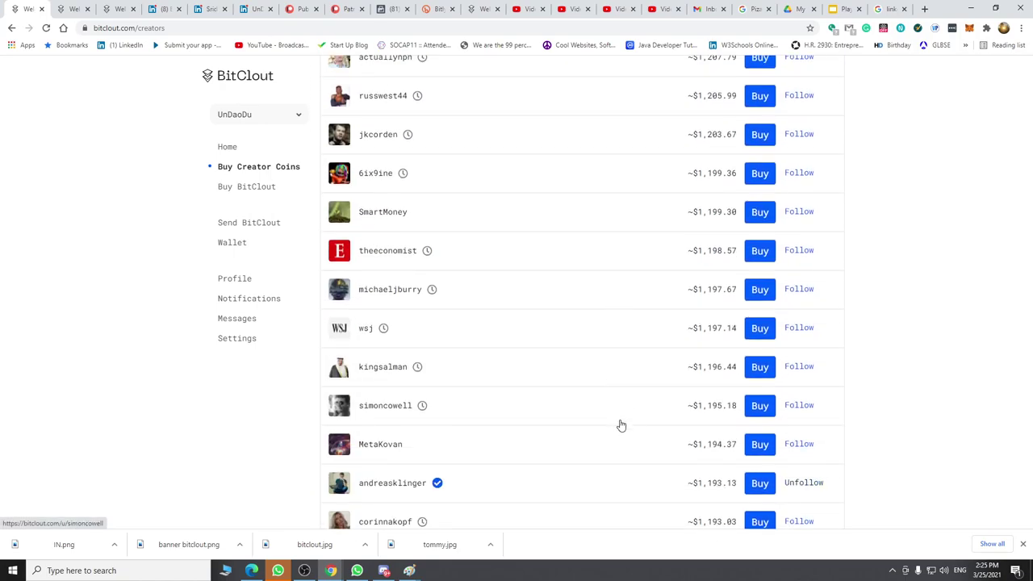
scroll(621, 425, down, 3)
scroll(621, 425, down, 10)
scroll(621, 425, down, 6)
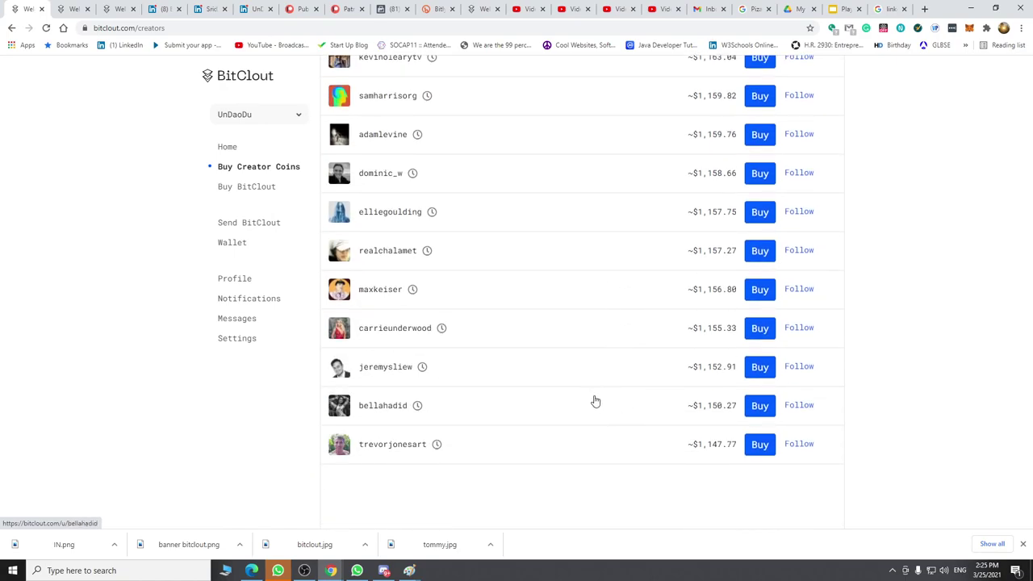
scroll(594, 401, down, 6)
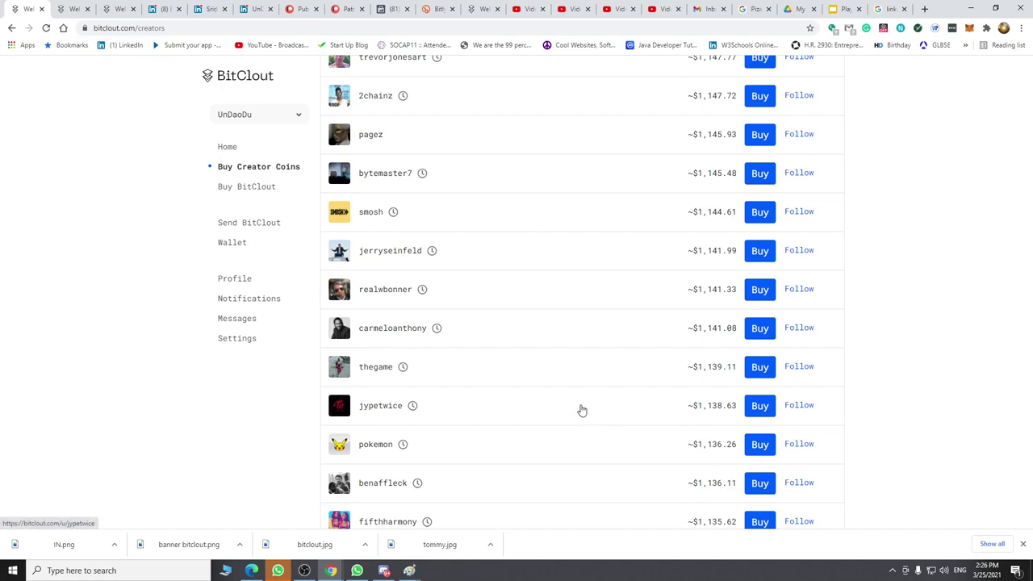
scroll(581, 410, down, 10)
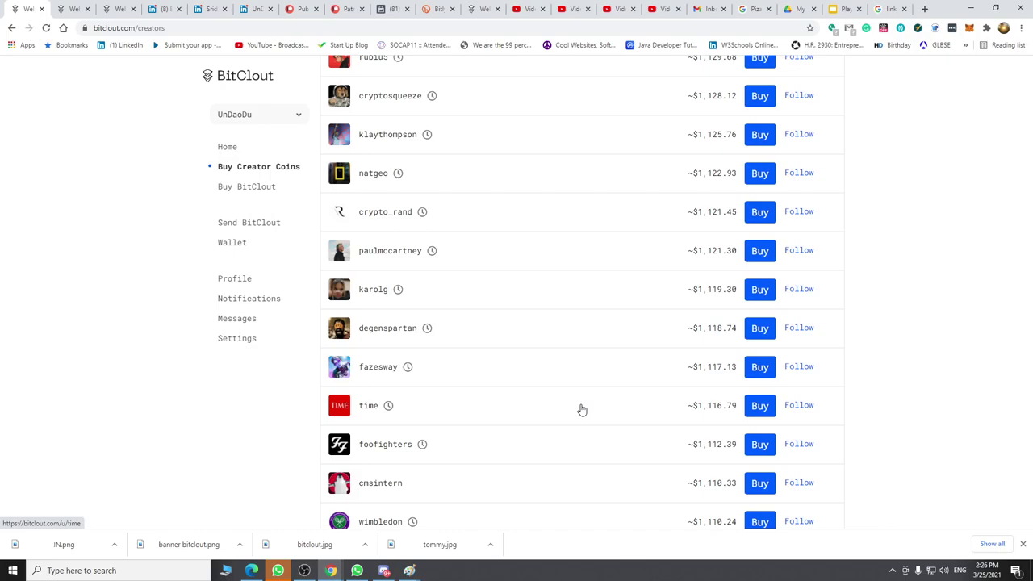
scroll(581, 410, down, 6)
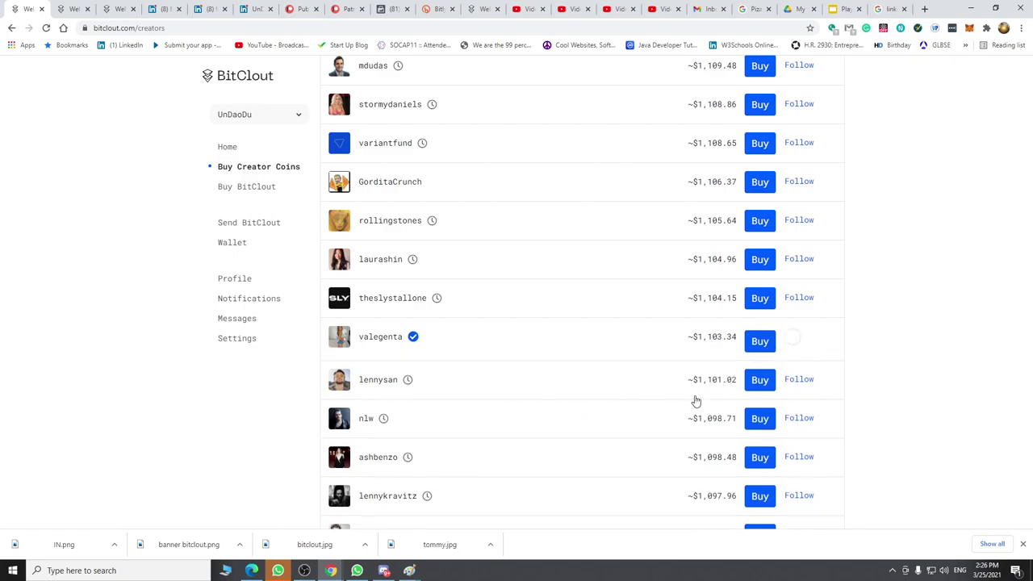
scroll(695, 396, down, 4)
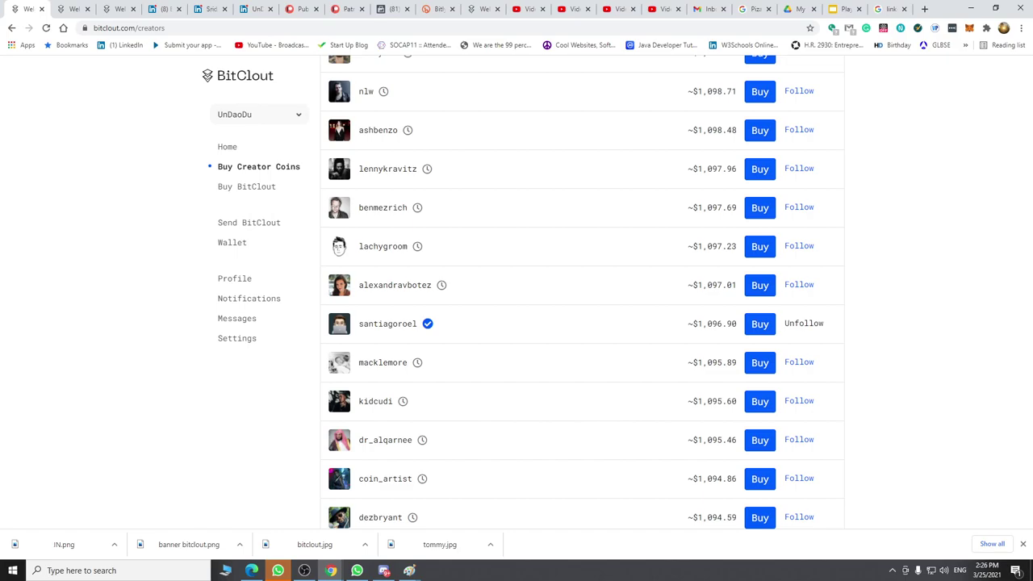
click(278, 570)
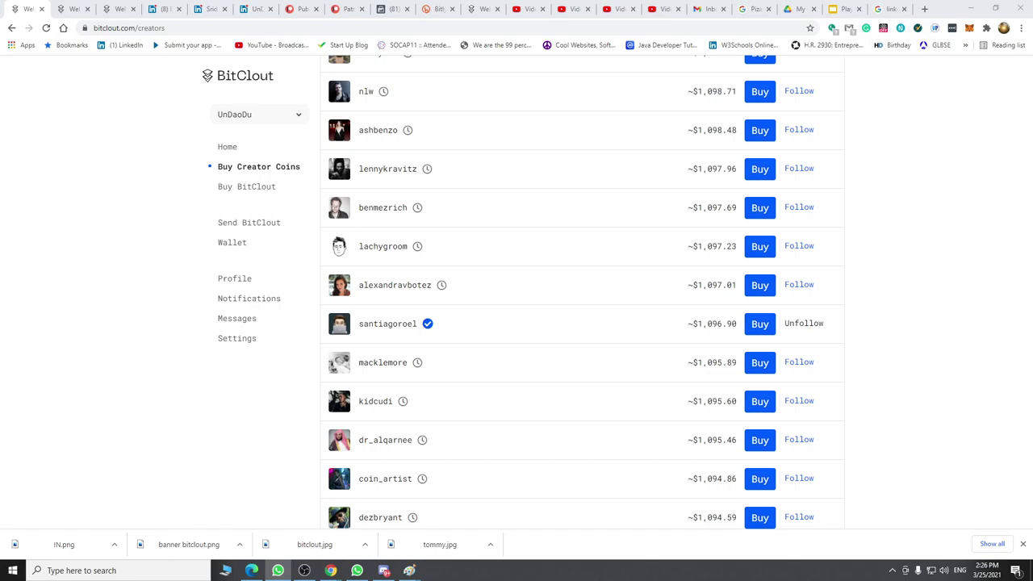
scroll(523, 331, down, 5)
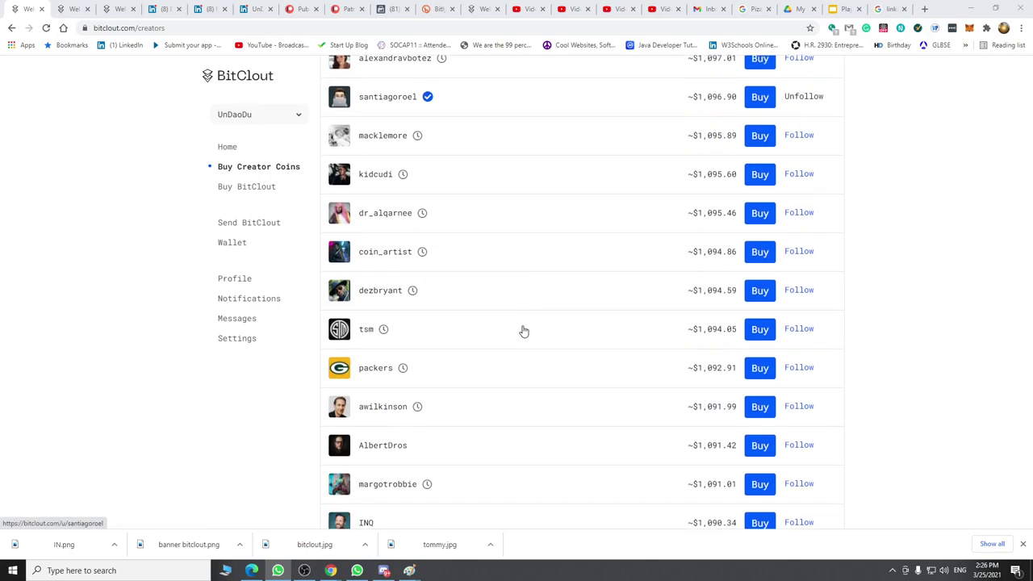
scroll(523, 331, down, 4)
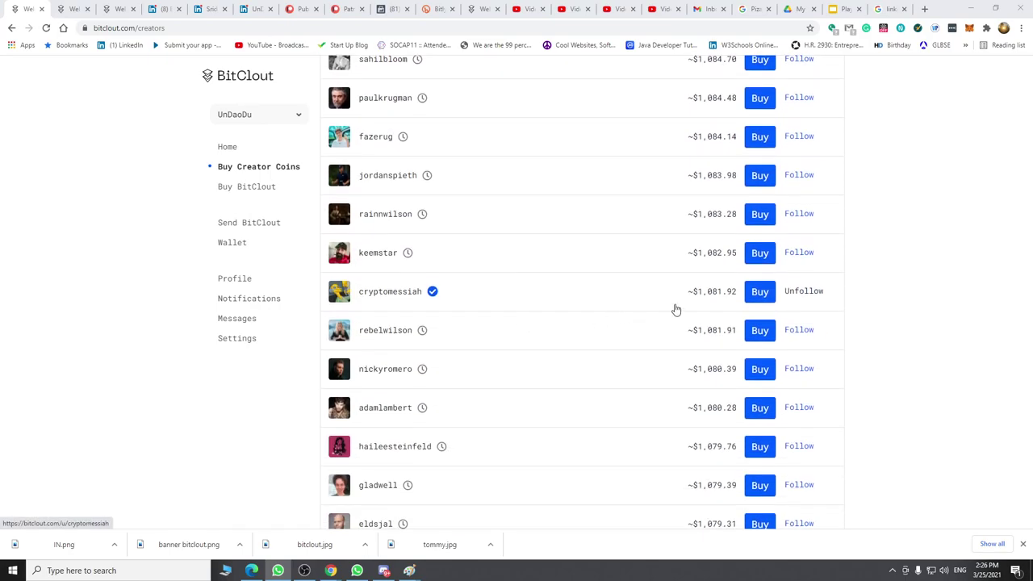
scroll(547, 329, down, 5)
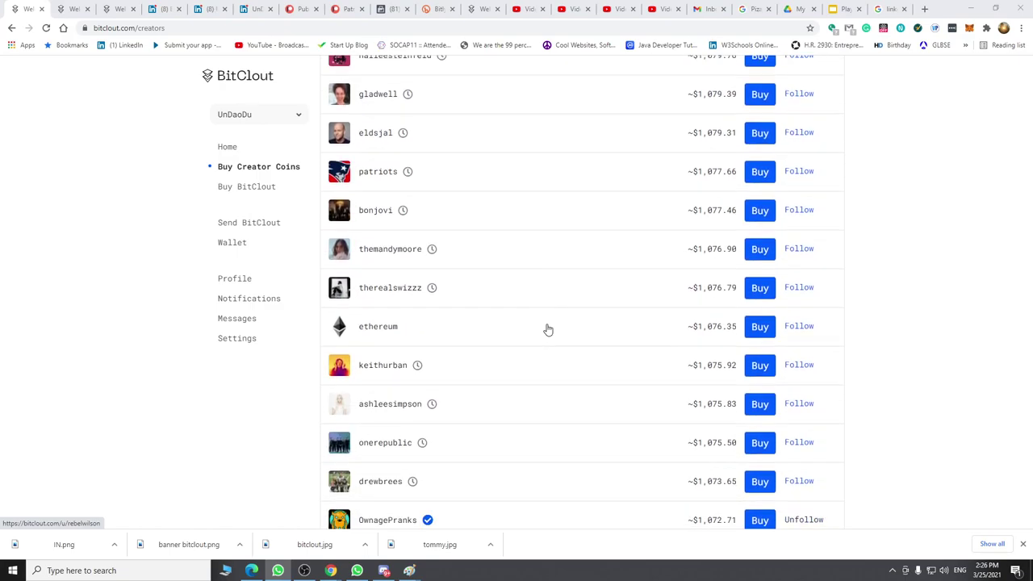
scroll(560, 422, down, 2)
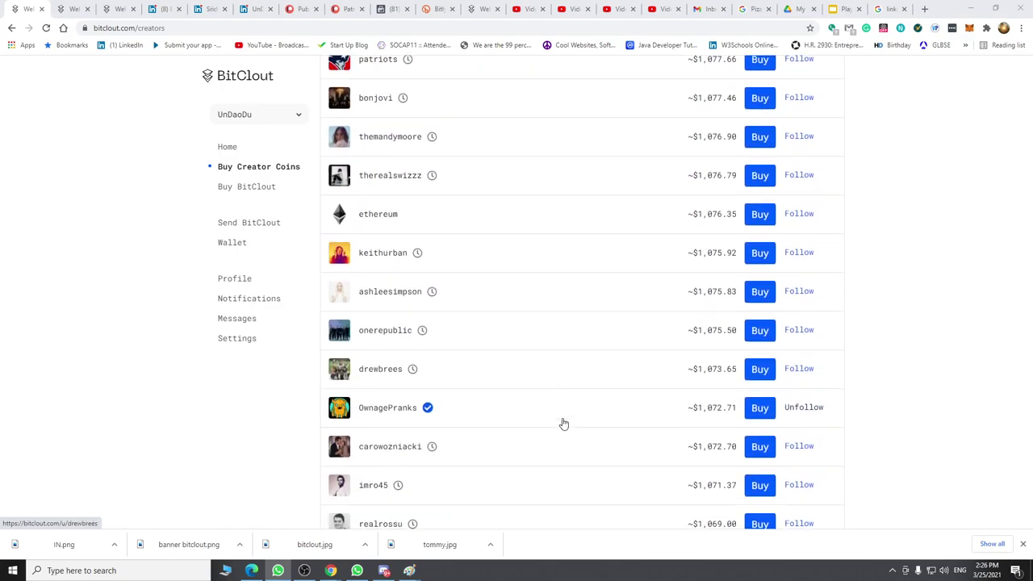
scroll(618, 368, down, 3)
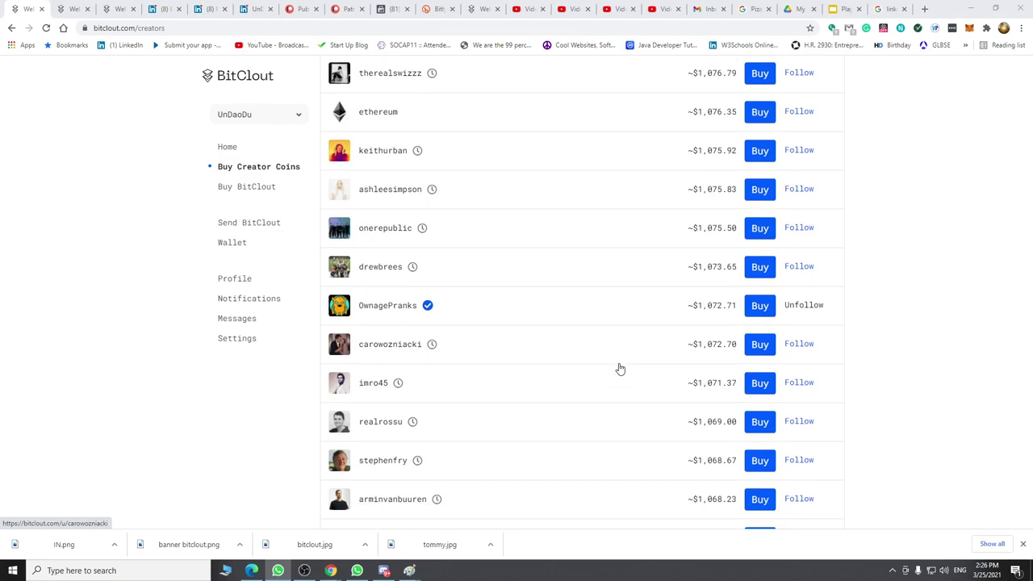
scroll(617, 376, down, 3)
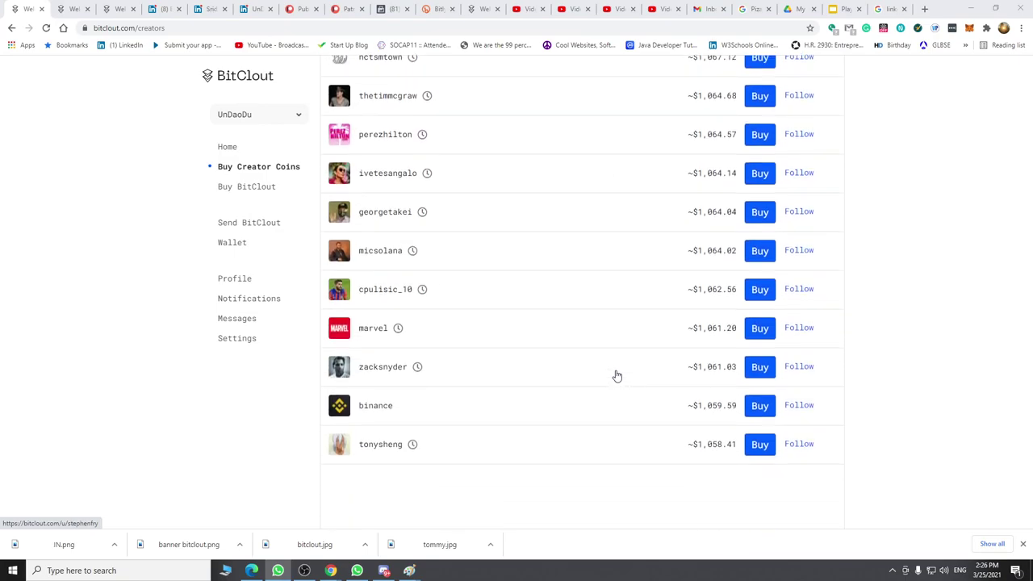
scroll(616, 376, down, 5)
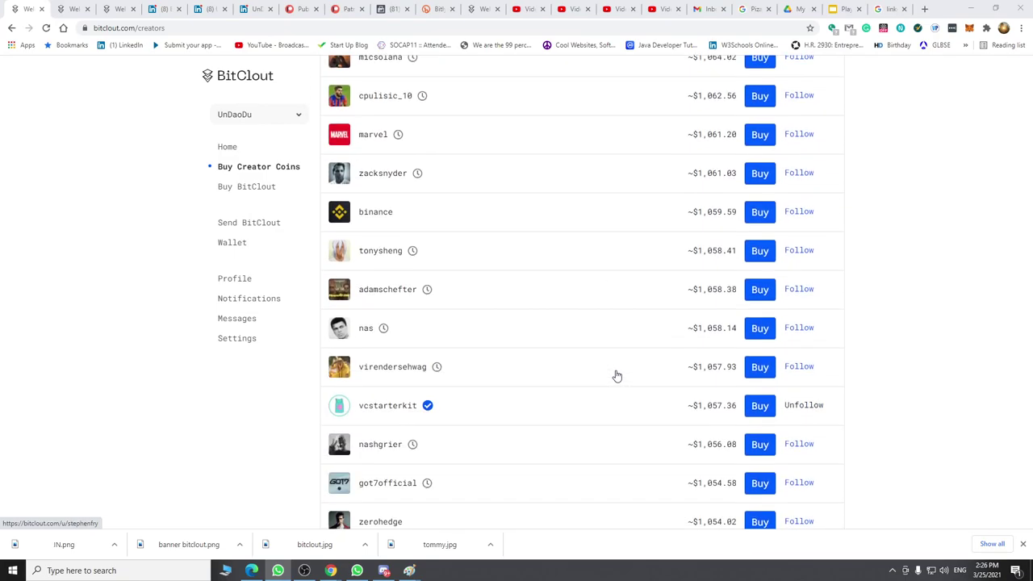
scroll(659, 284, up, 1)
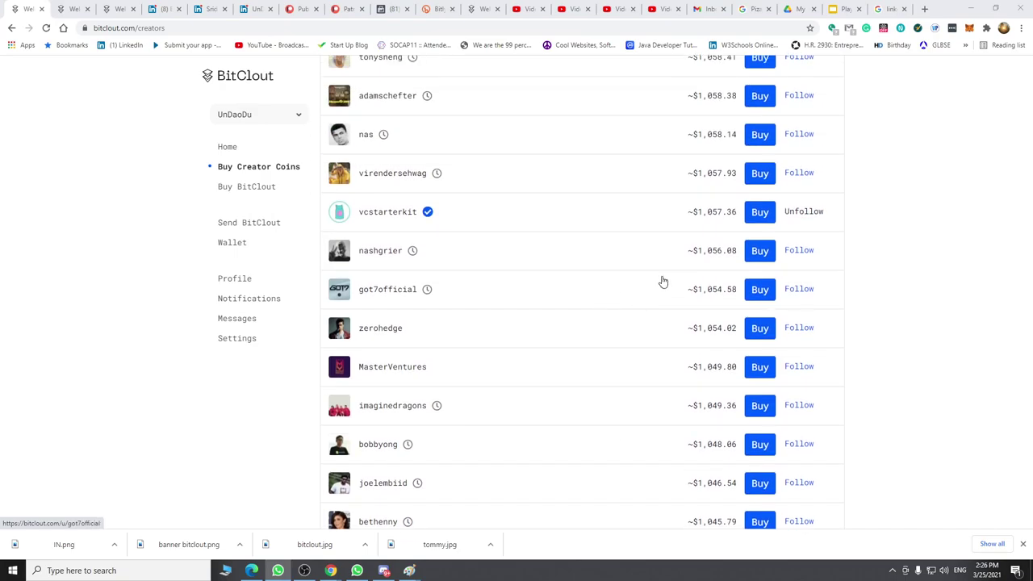
scroll(614, 340, down, 2)
scroll(614, 340, down, 7)
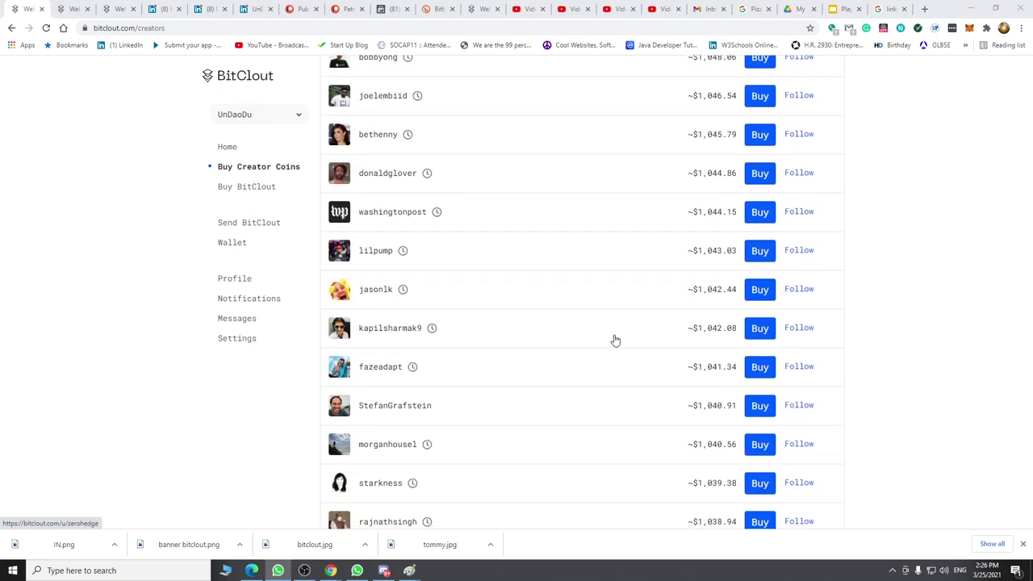
scroll(615, 339, down, 7)
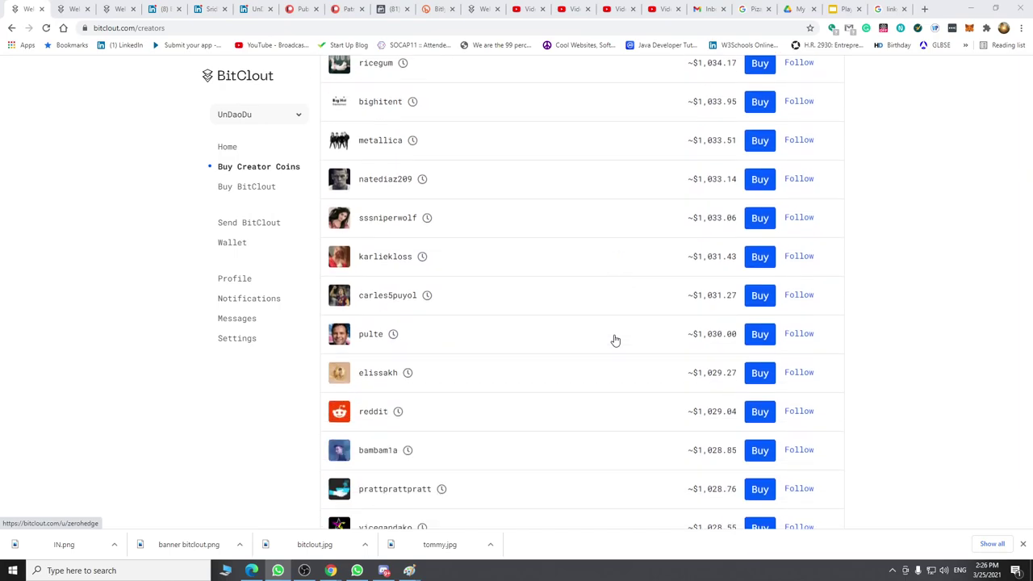
scroll(615, 340, down, 10)
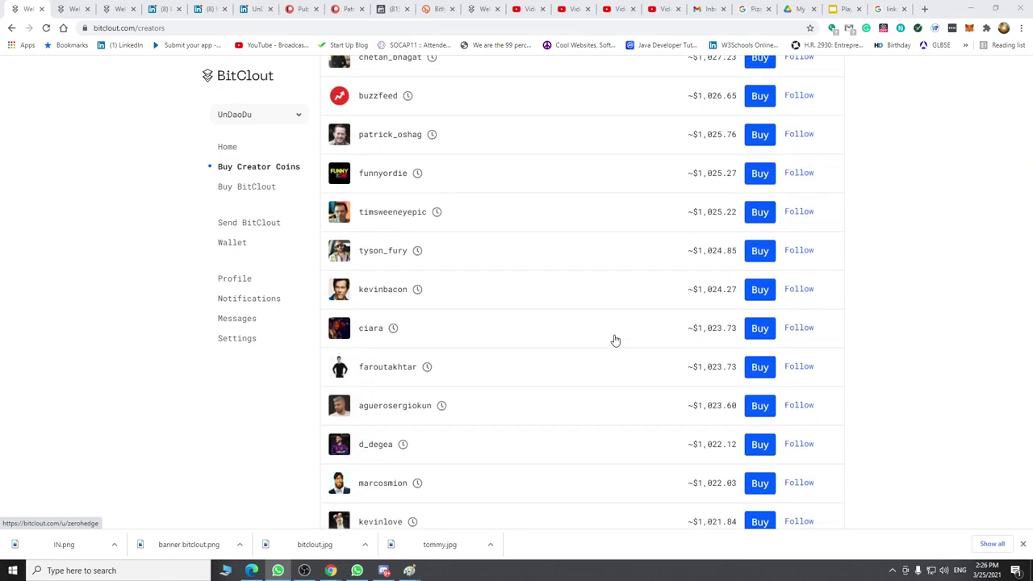
scroll(614, 340, down, 12)
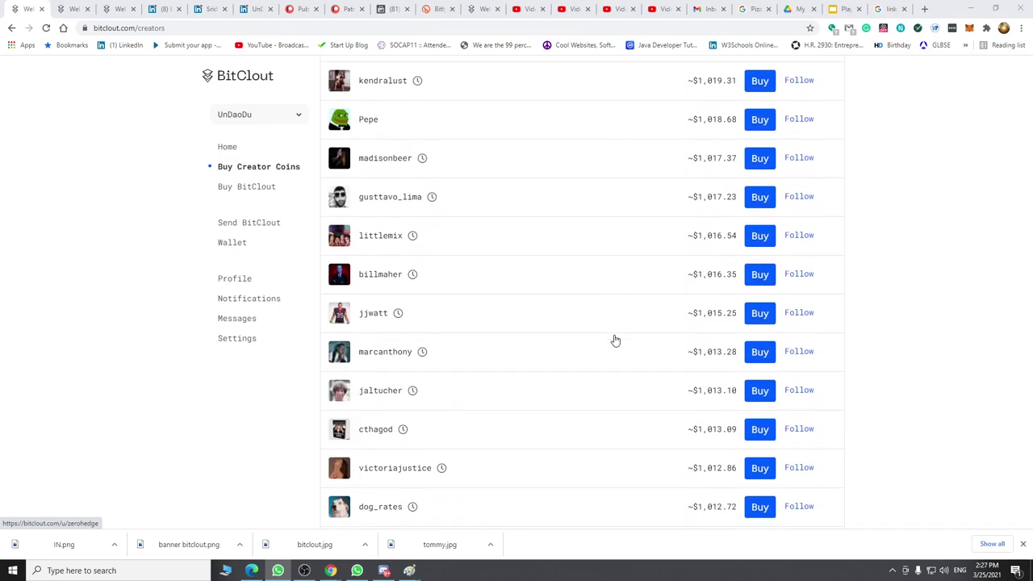
scroll(615, 340, down, 5)
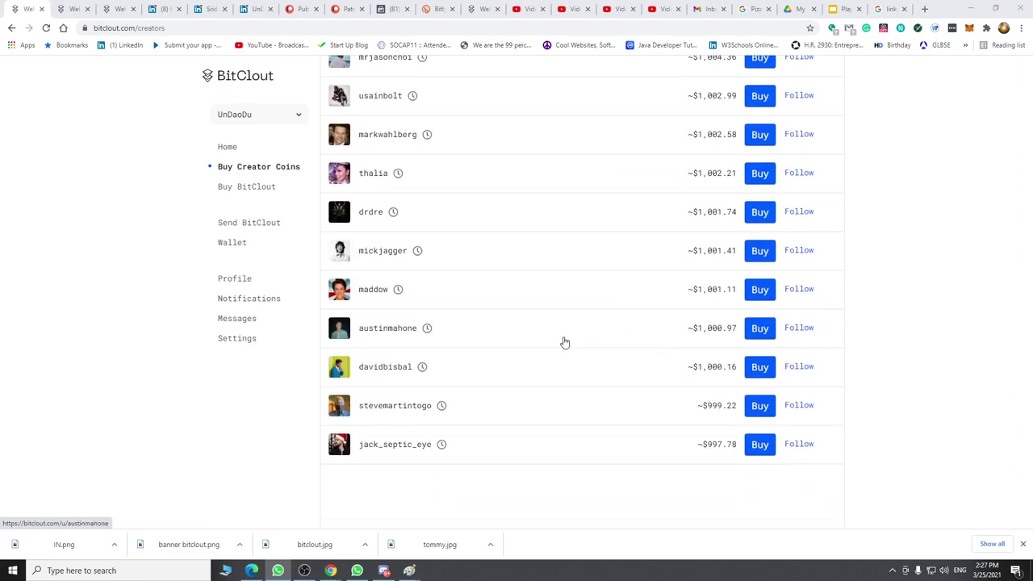
scroll(585, 407, down, 2)
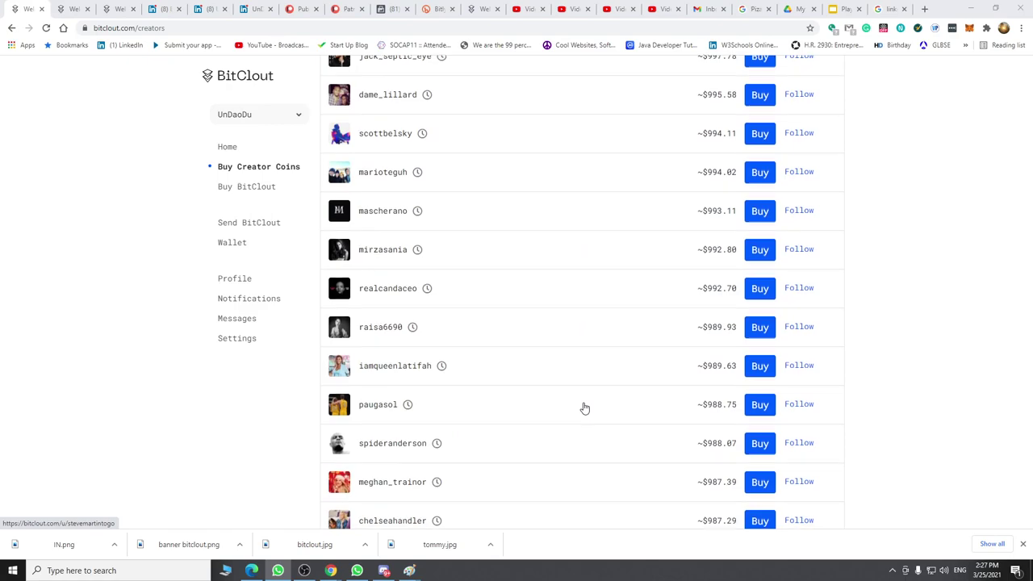
scroll(584, 408, down, 4)
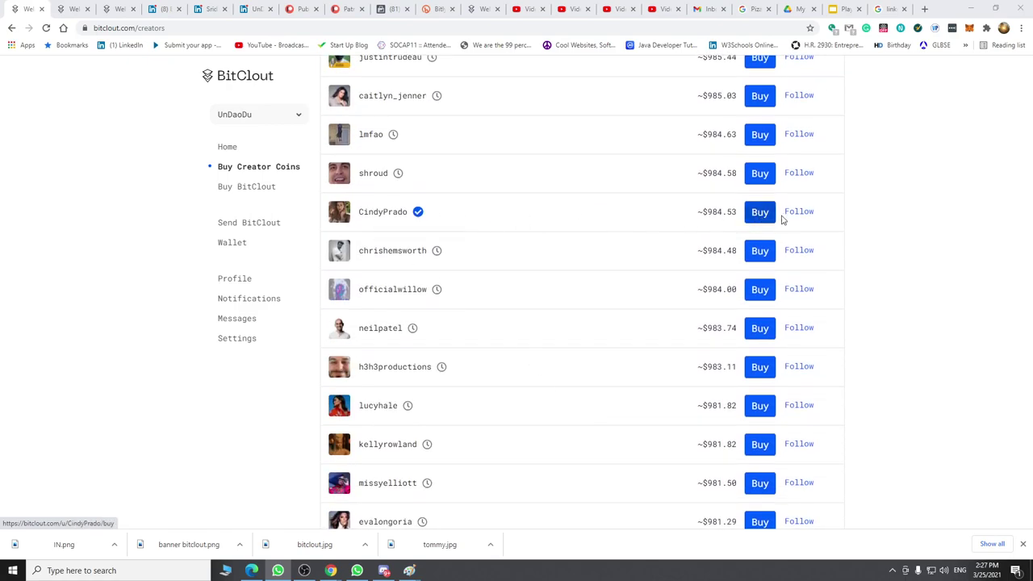
click(796, 214)
scroll(527, 297, down, 10)
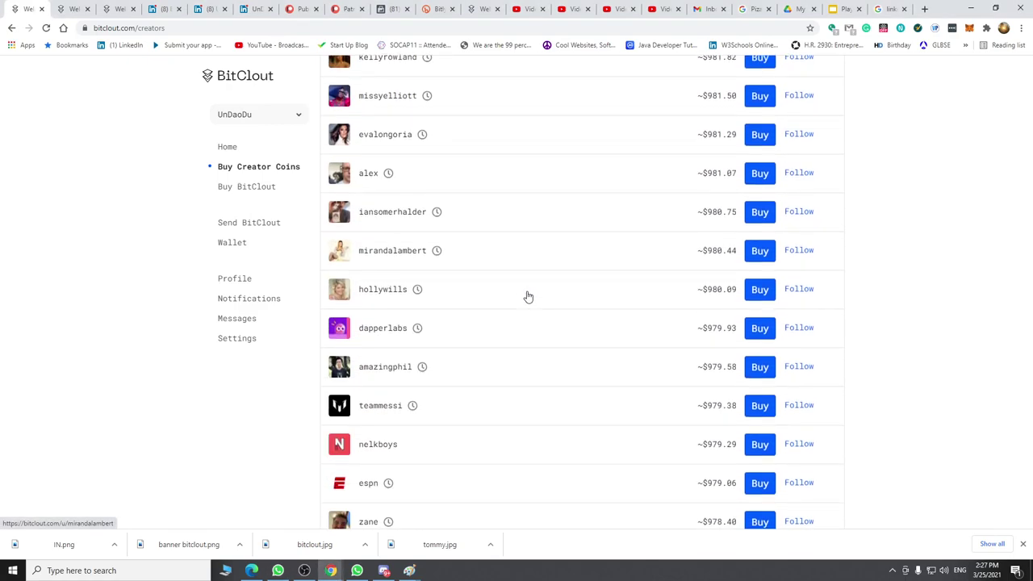
scroll(528, 297, down, 10)
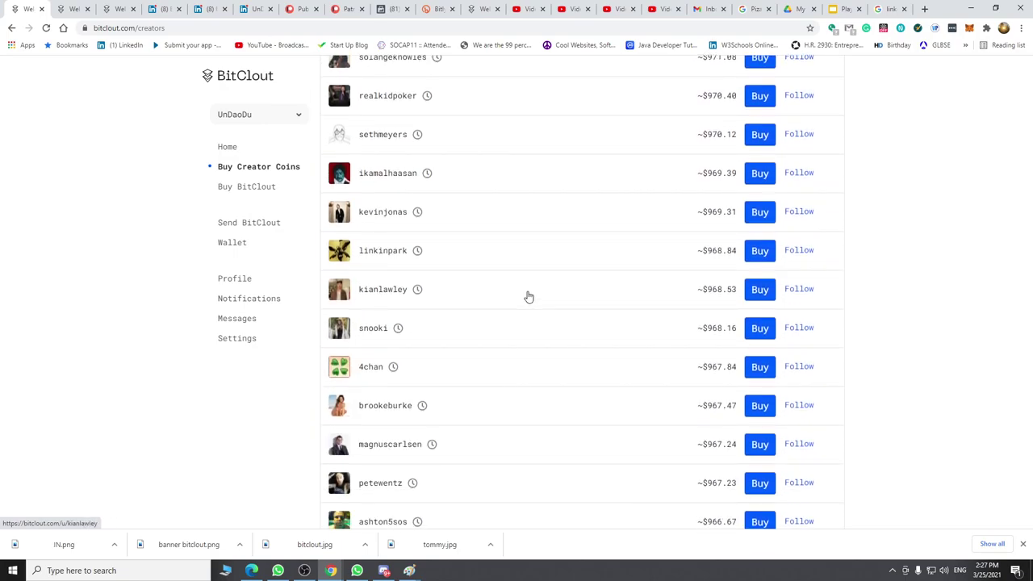
scroll(527, 297, down, 4)
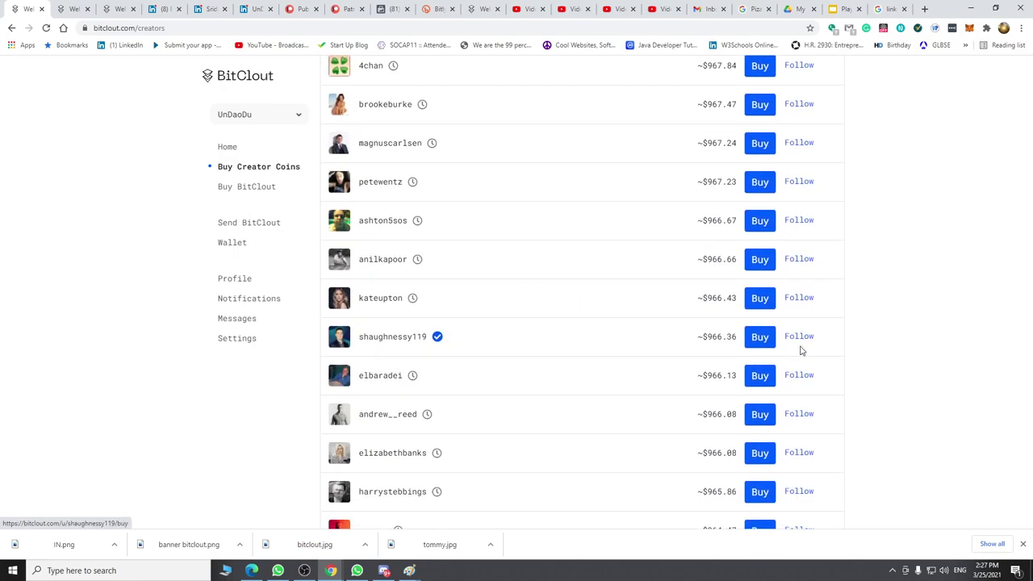
click(799, 338)
scroll(622, 373, down, 1)
scroll(621, 374, down, 7)
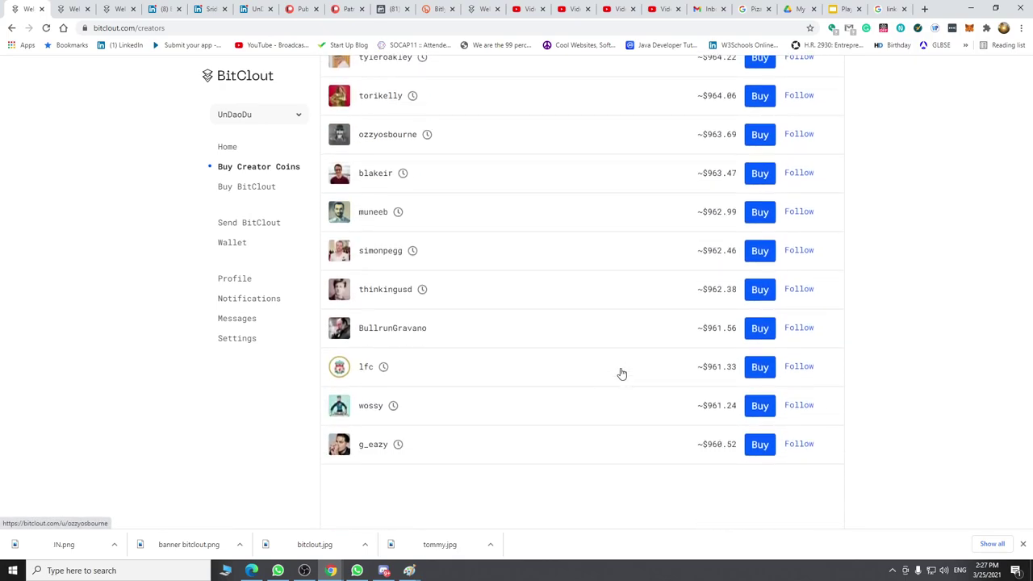
scroll(554, 363, down, 2)
scroll(554, 363, down, 12)
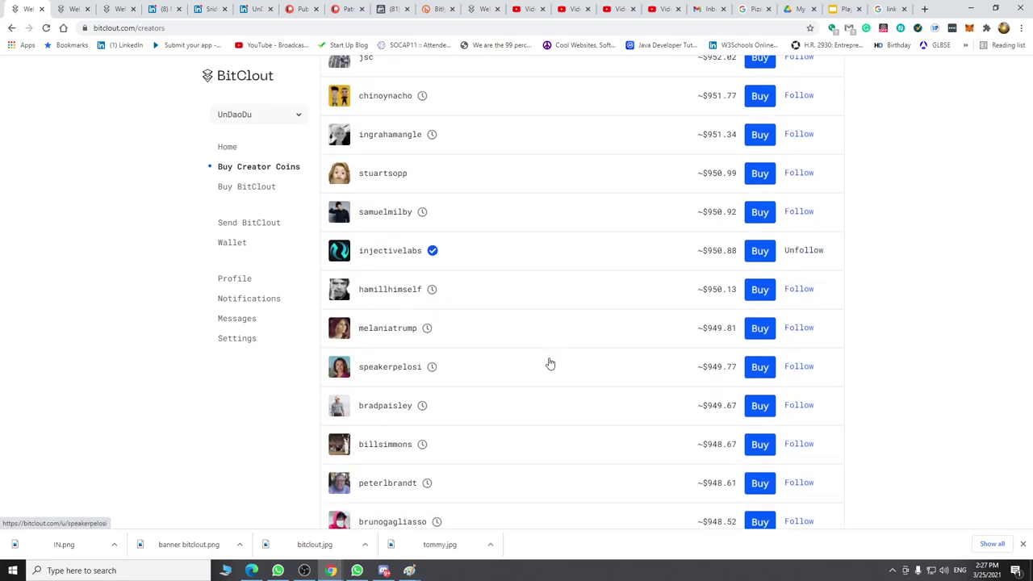
scroll(602, 348, down, 2)
scroll(604, 350, down, 7)
scroll(604, 349, down, 5)
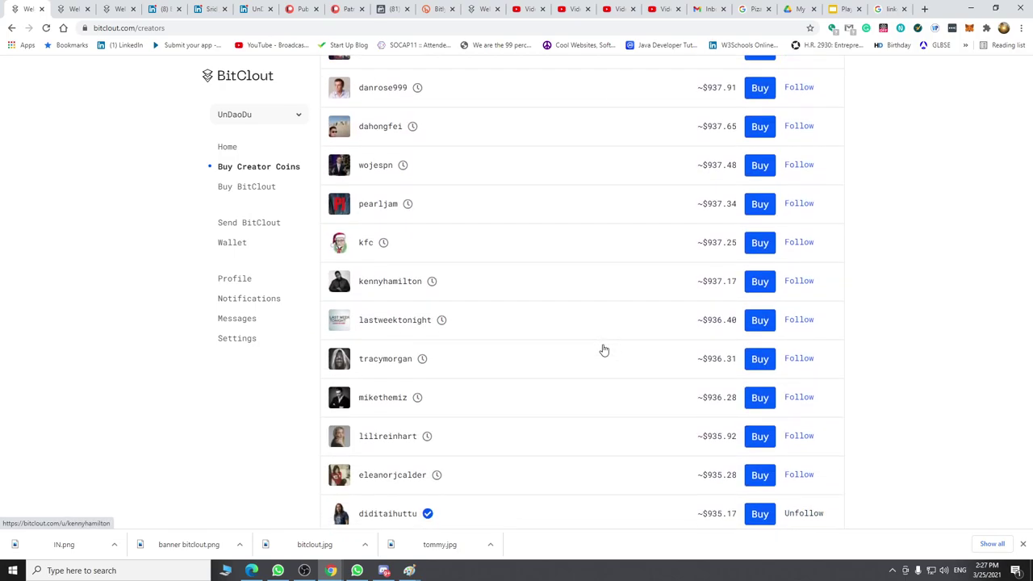
scroll(594, 366, down, 2)
scroll(594, 366, down, 15)
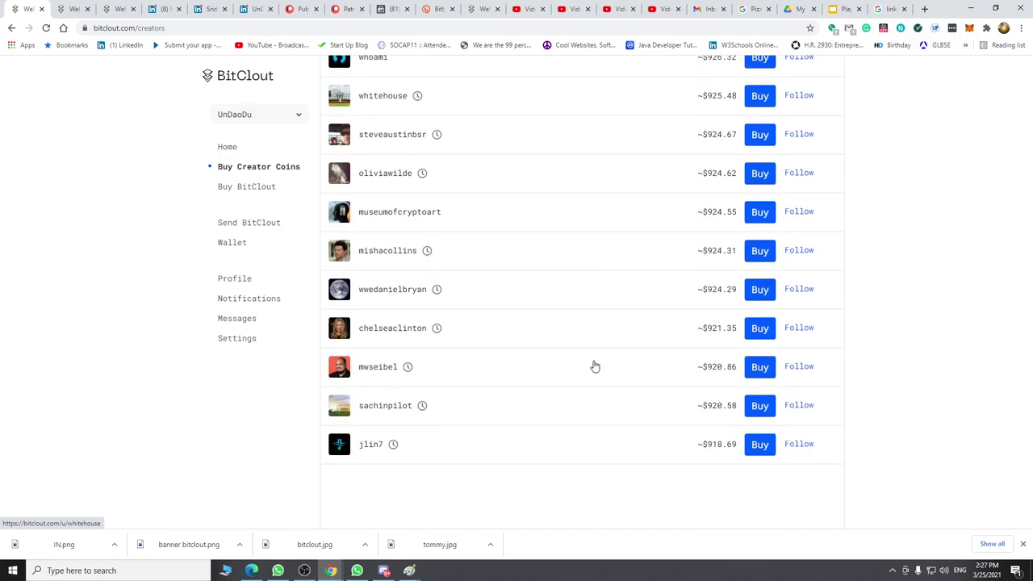
scroll(568, 350, down, 7)
scroll(568, 350, down, 19)
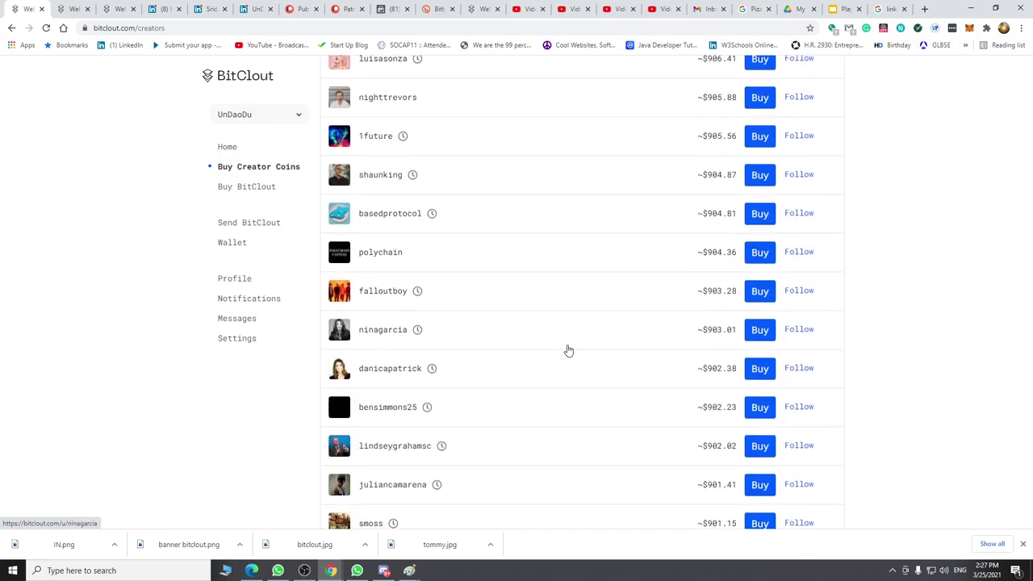
scroll(568, 350, down, 5)
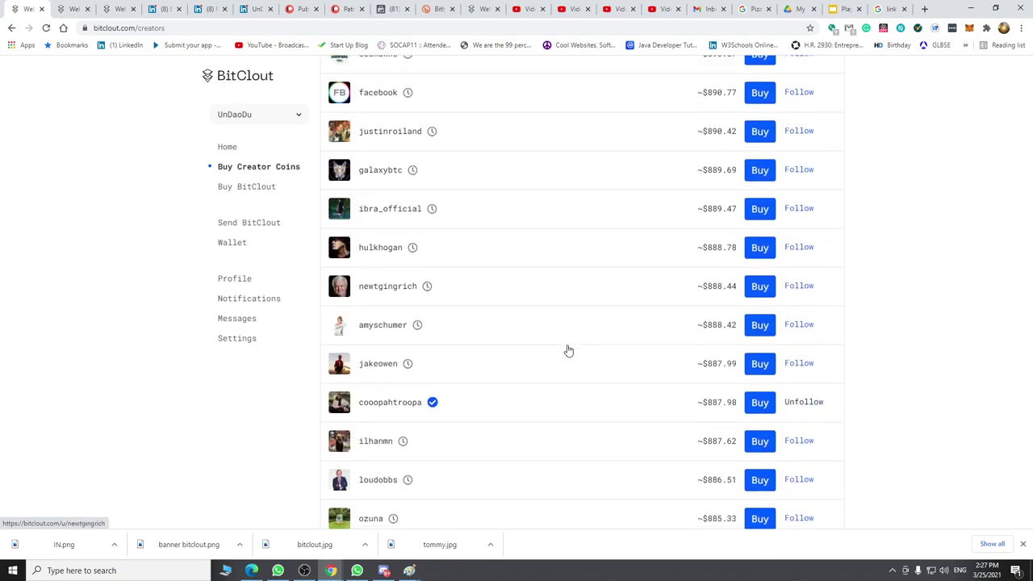
scroll(508, 404, down, 18)
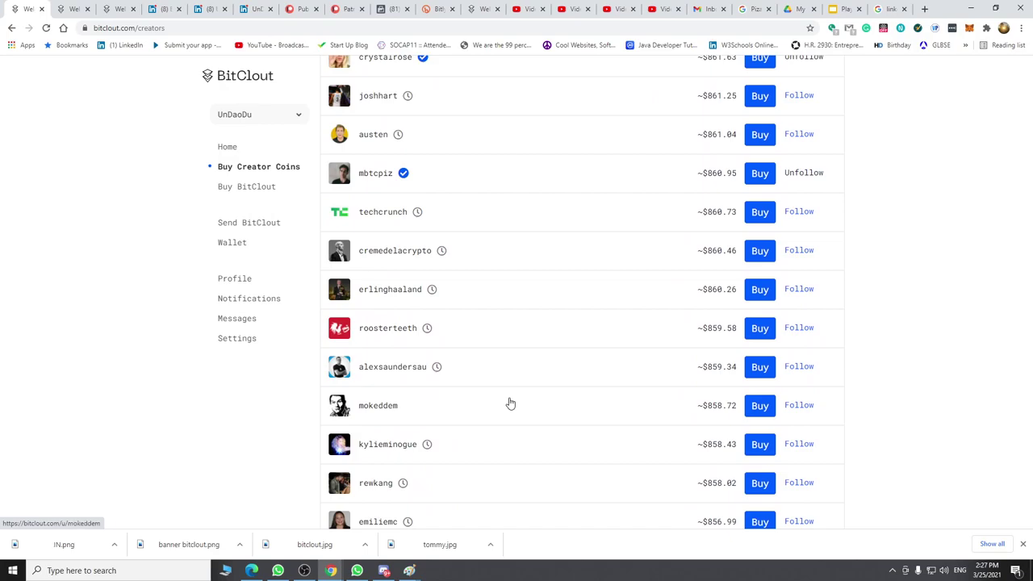
scroll(509, 404, down, 3)
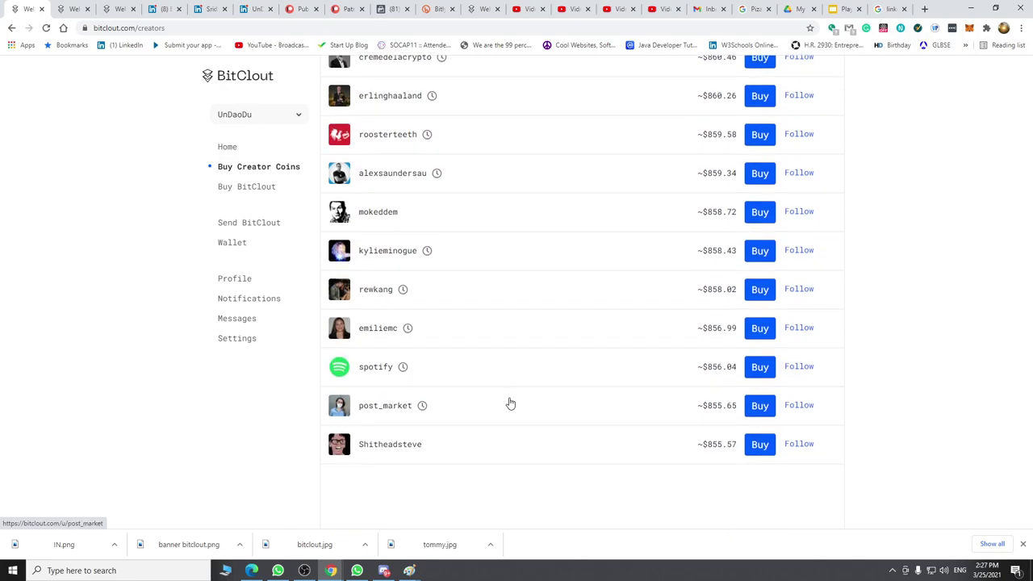
scroll(510, 403, down, 10)
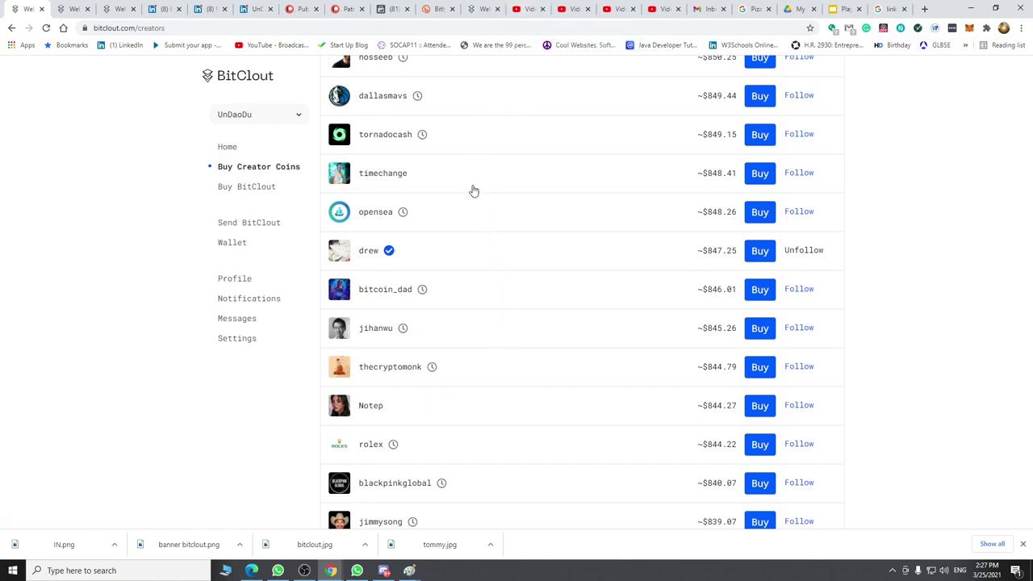
scroll(473, 190, down, 2)
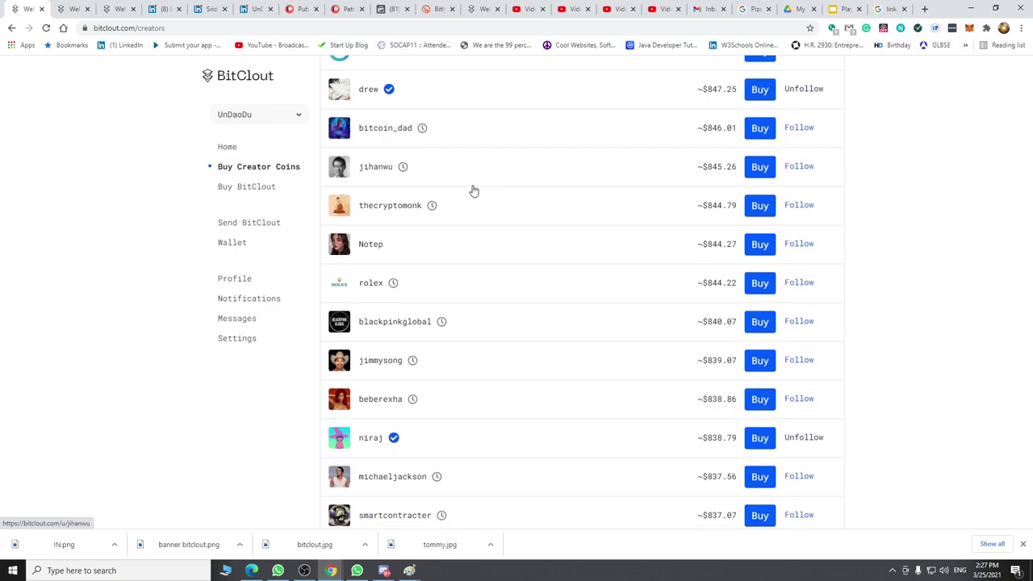
scroll(494, 242, down, 1)
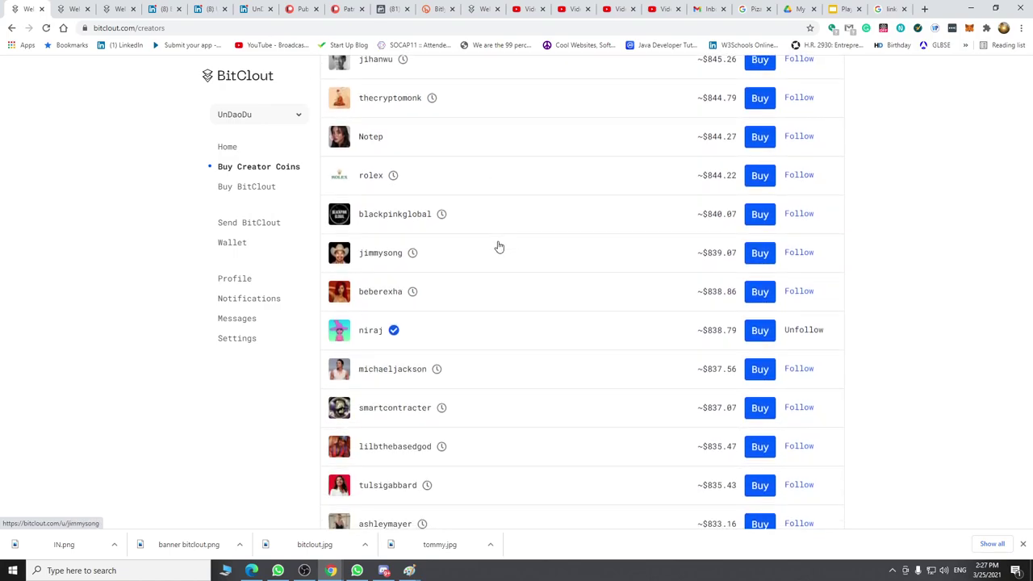
scroll(497, 246, down, 3)
scroll(498, 246, down, 5)
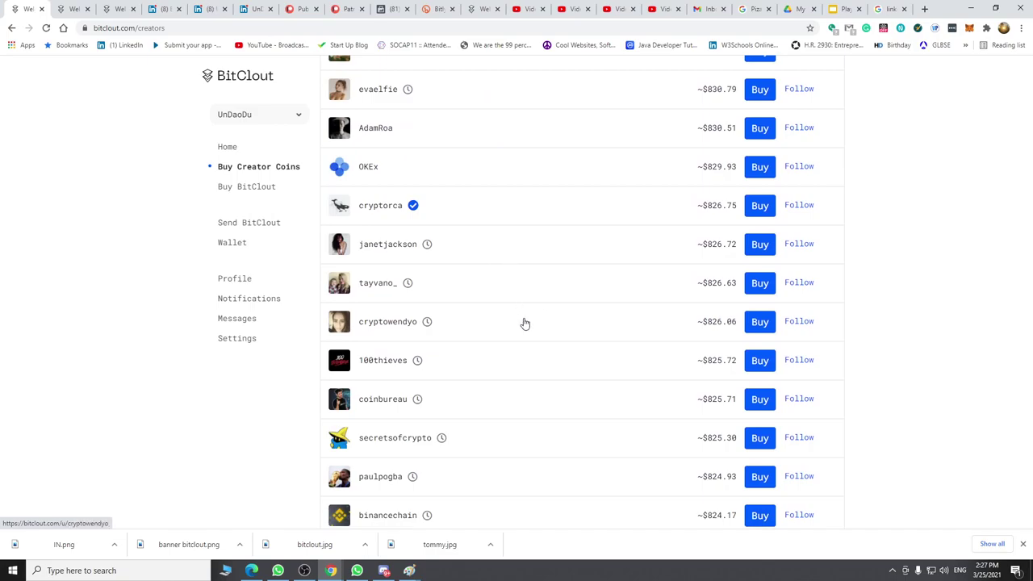
scroll(525, 349, down, 1)
scroll(524, 350, down, 9)
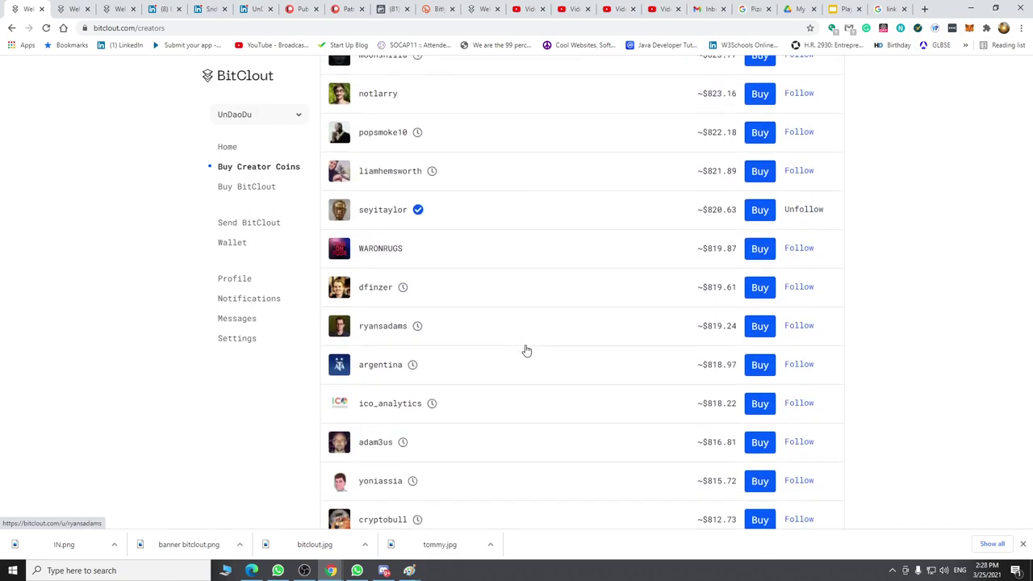
scroll(525, 350, down, 4)
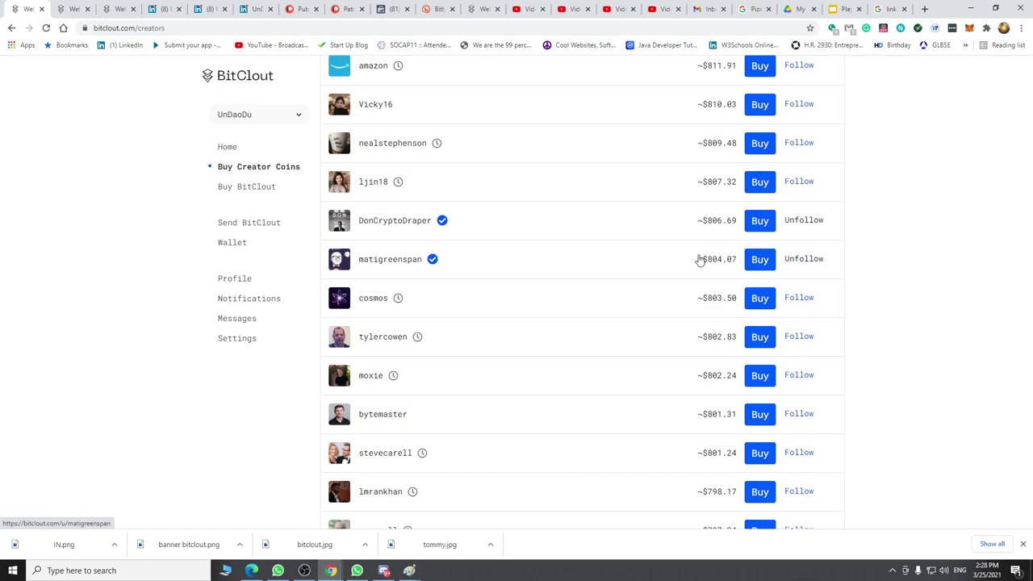
scroll(549, 327, down, 3)
scroll(550, 326, down, 4)
scroll(544, 322, up, 2)
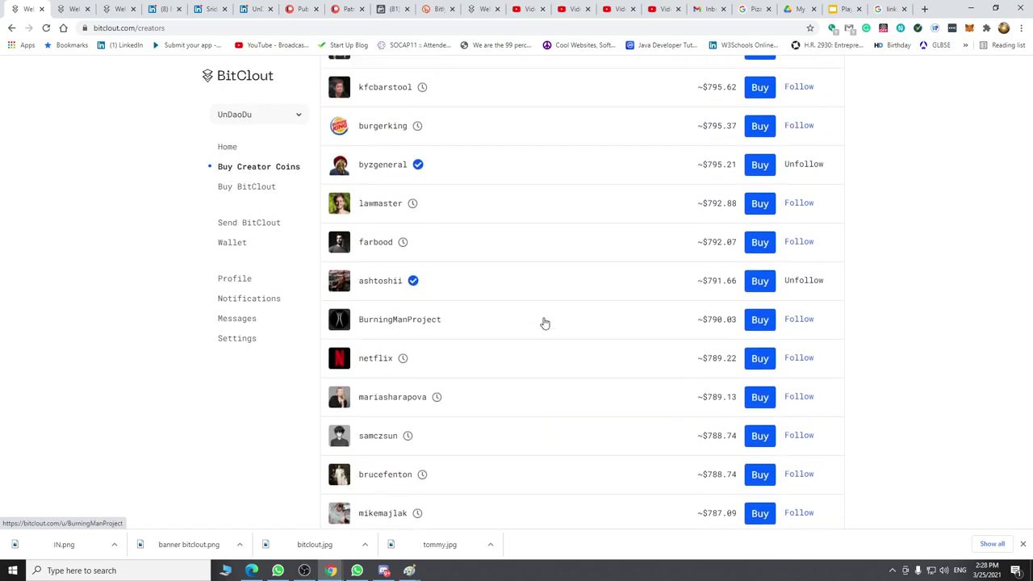
scroll(525, 329, down, 4)
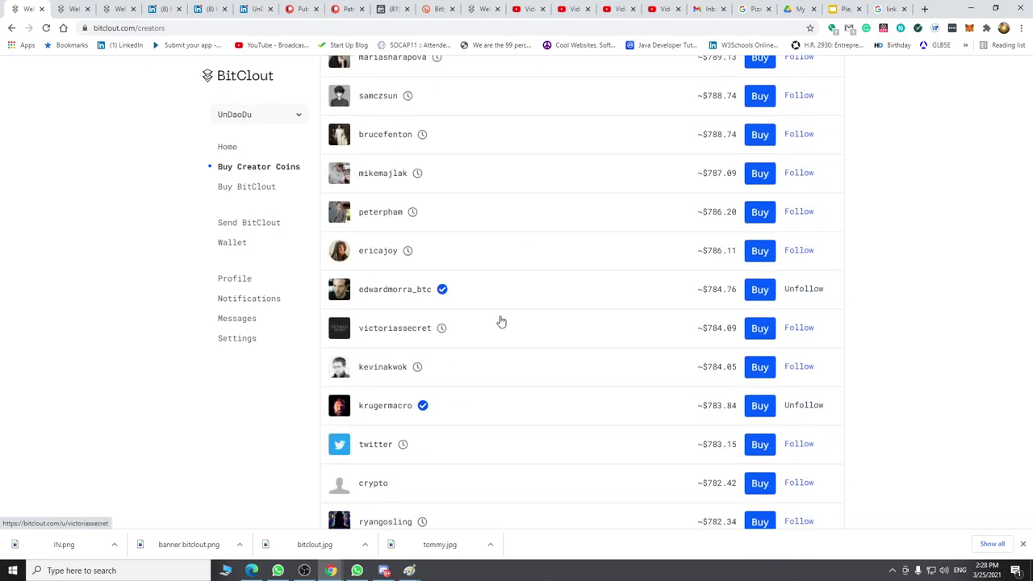
scroll(487, 323, down, 3)
scroll(464, 332, down, 1)
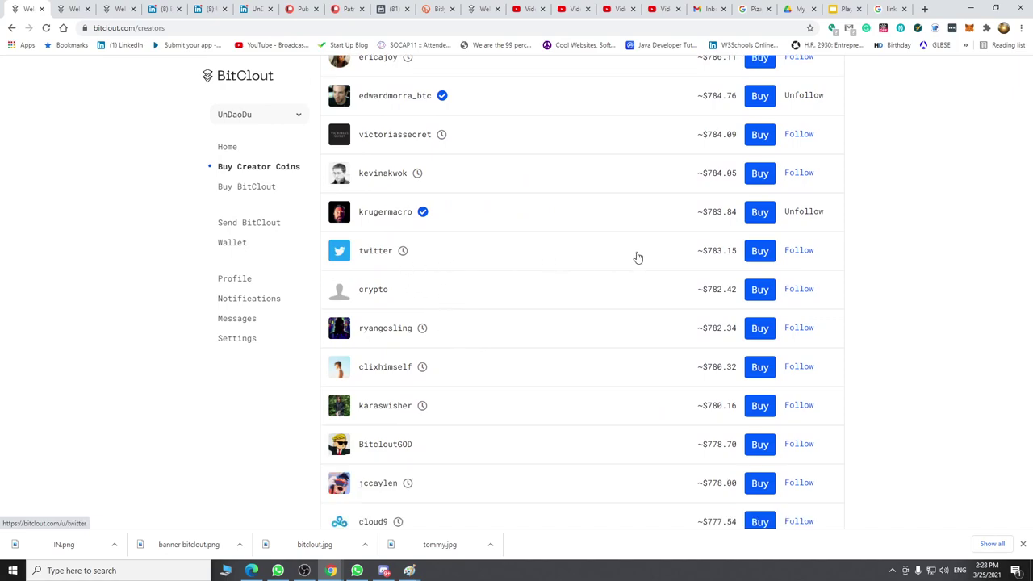
- Follow the twitter, crypto and BitcloutGOD creators, scrolling down toward charliehilton
click(797, 252)
click(801, 288)
scroll(571, 338, down, 1)
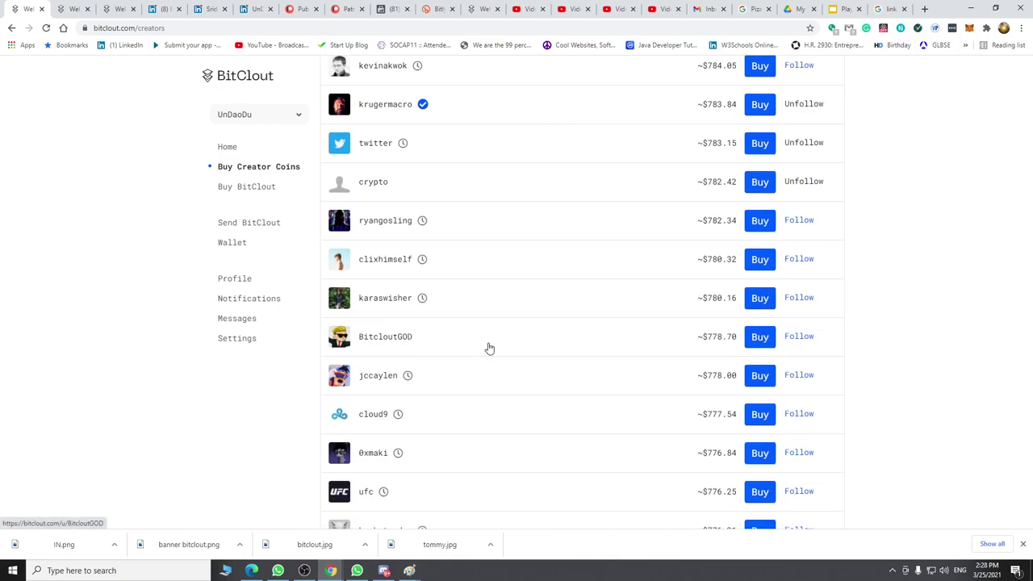
click(811, 345)
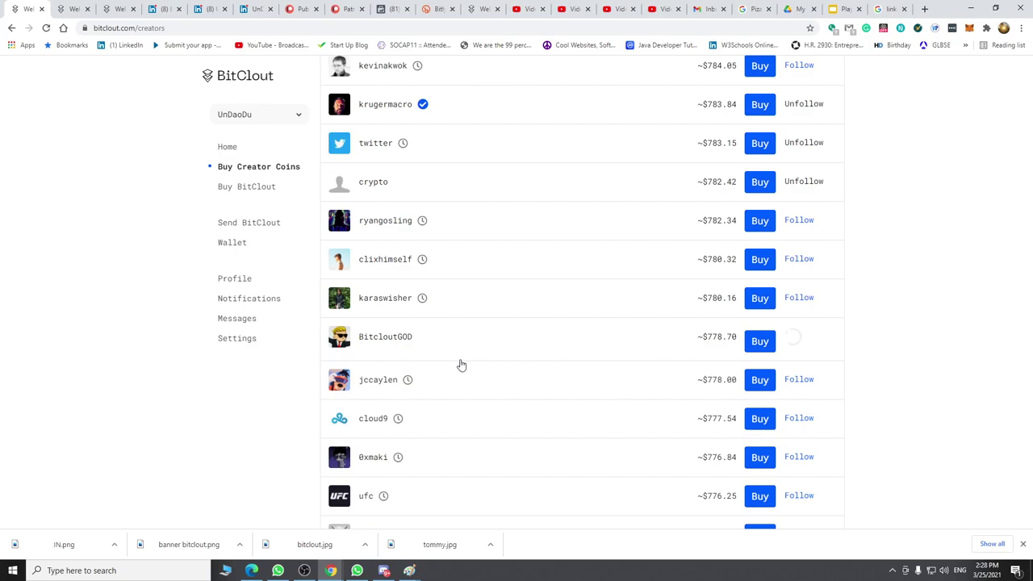
scroll(405, 355, down, 3)
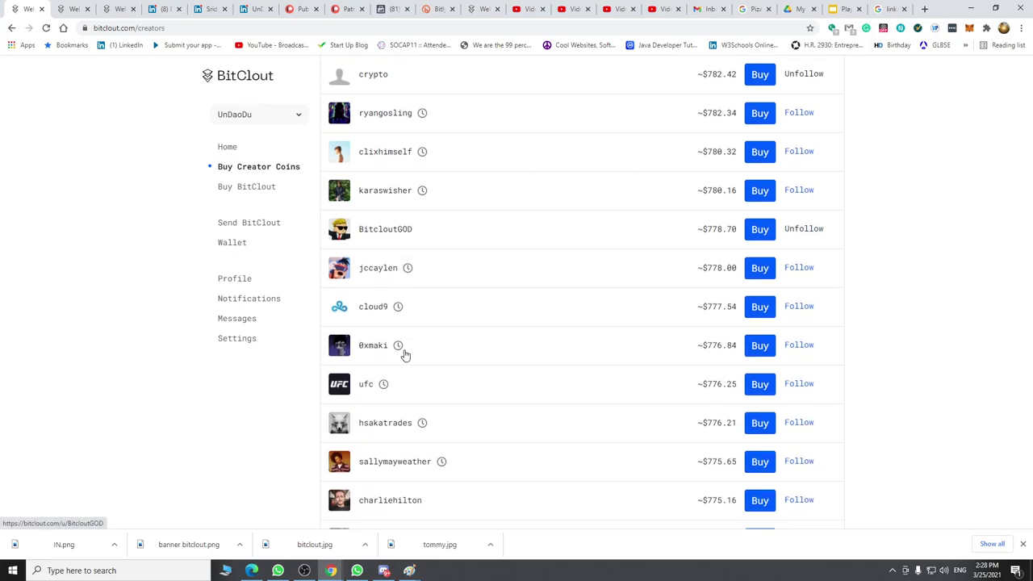
scroll(450, 331, down, 1)
scroll(450, 331, down, 1)
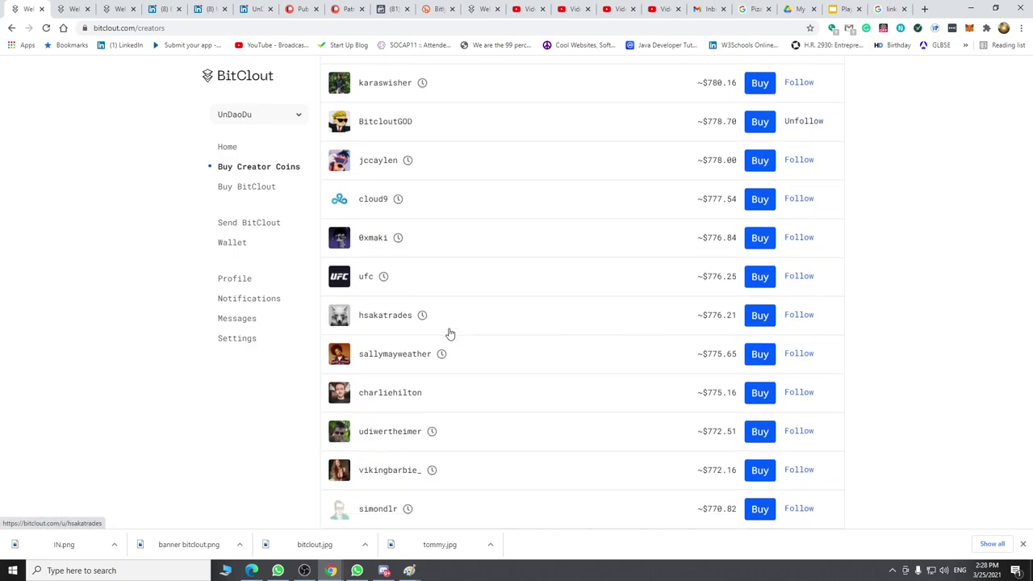
scroll(450, 333, down, 4)
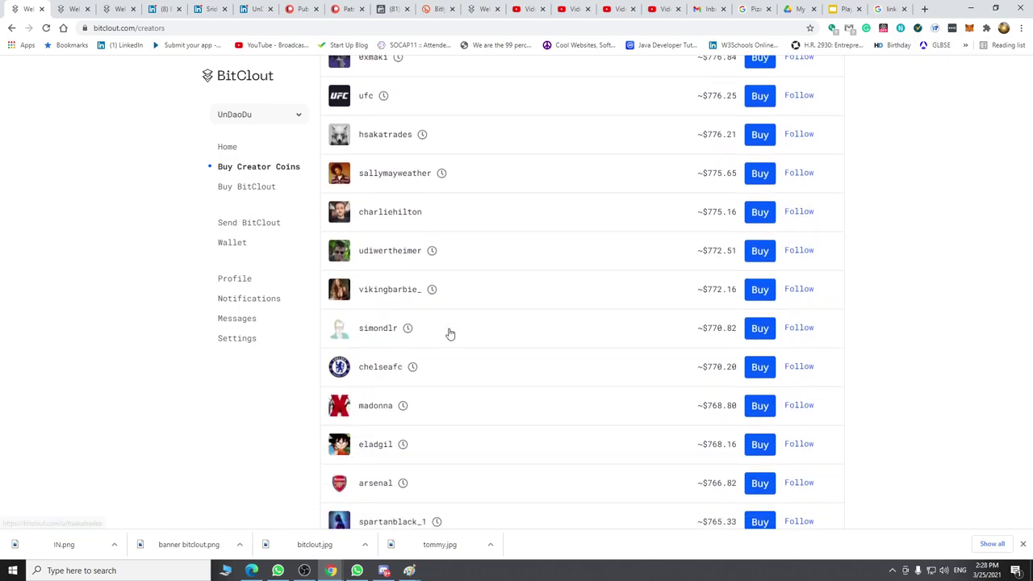
scroll(450, 333, down, 2)
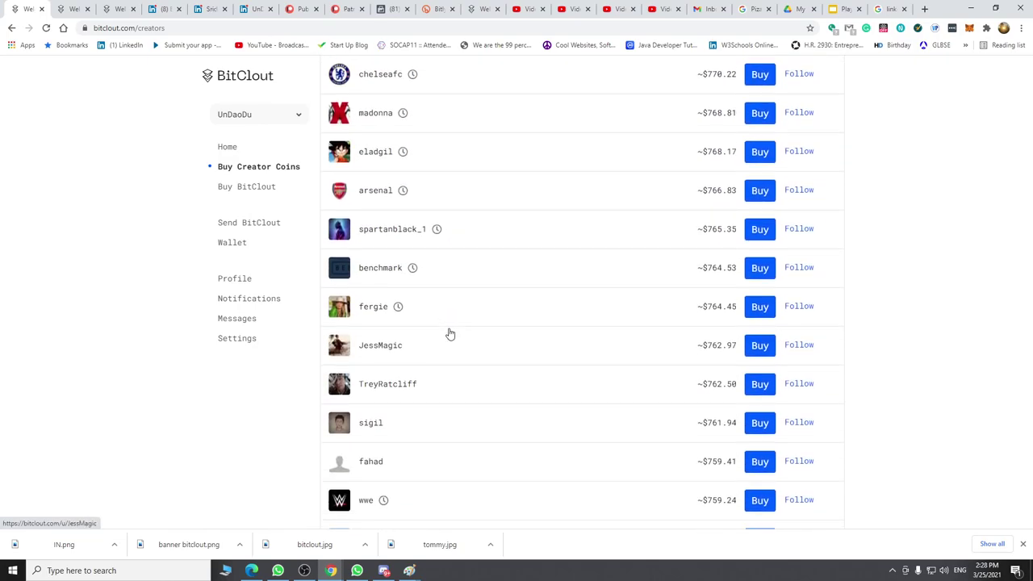
scroll(450, 334, down, 2)
scroll(450, 334, down, 3)
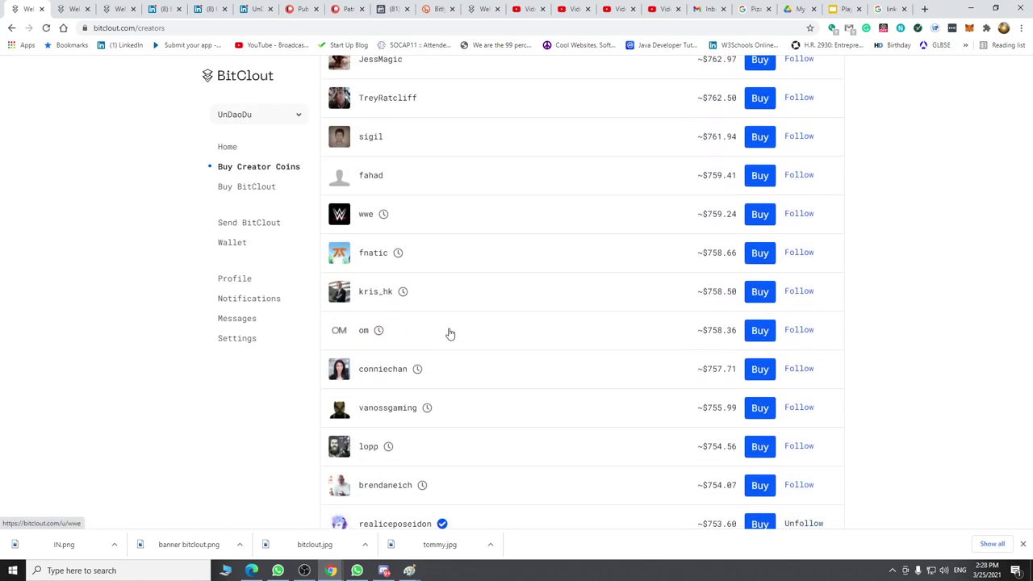
scroll(450, 334, down, 1)
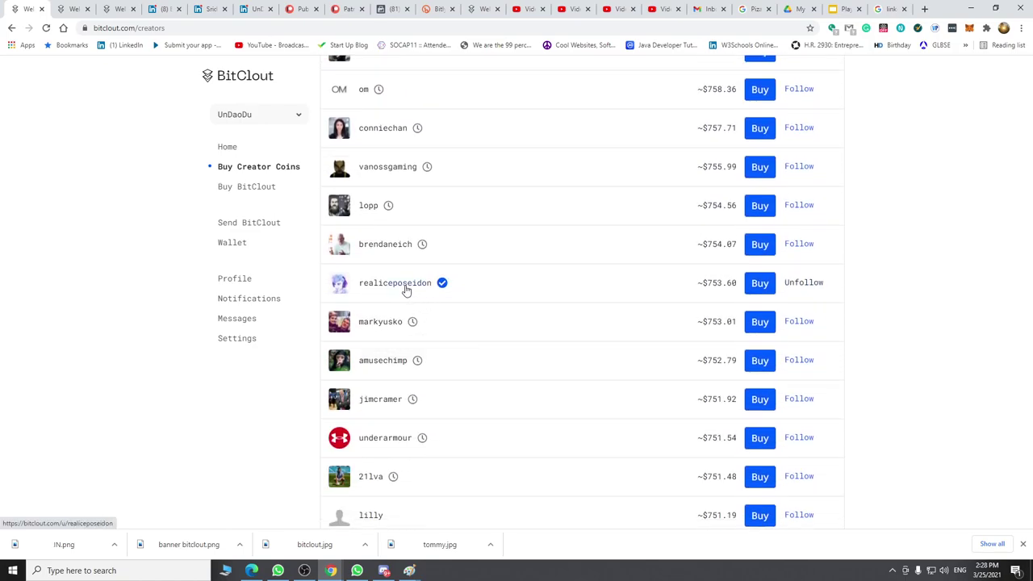
scroll(534, 341, down, 2)
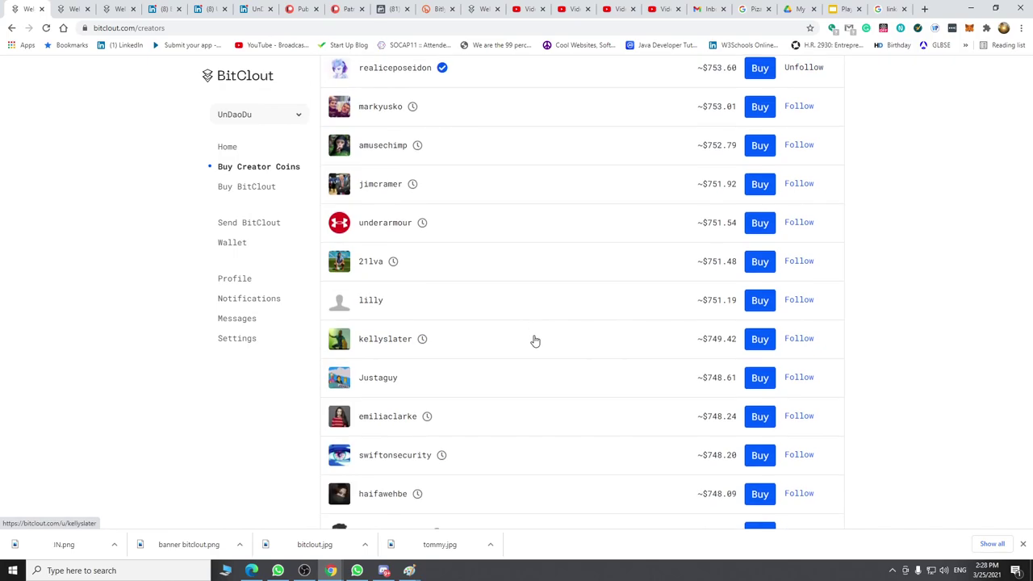
scroll(534, 342, down, 4)
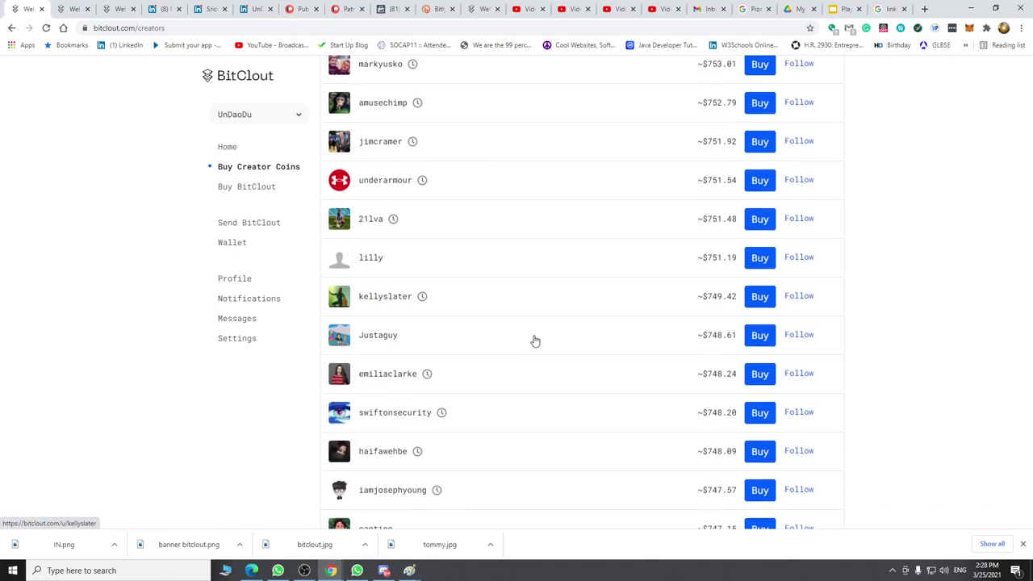
scroll(534, 342, down, 1)
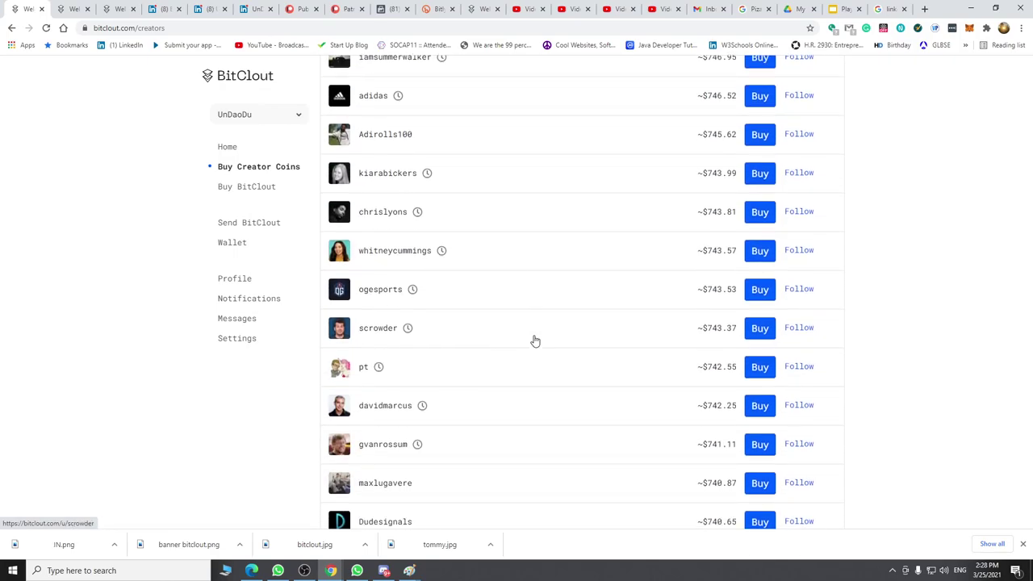
scroll(534, 341, down, 1)
scroll(534, 341, up, 1)
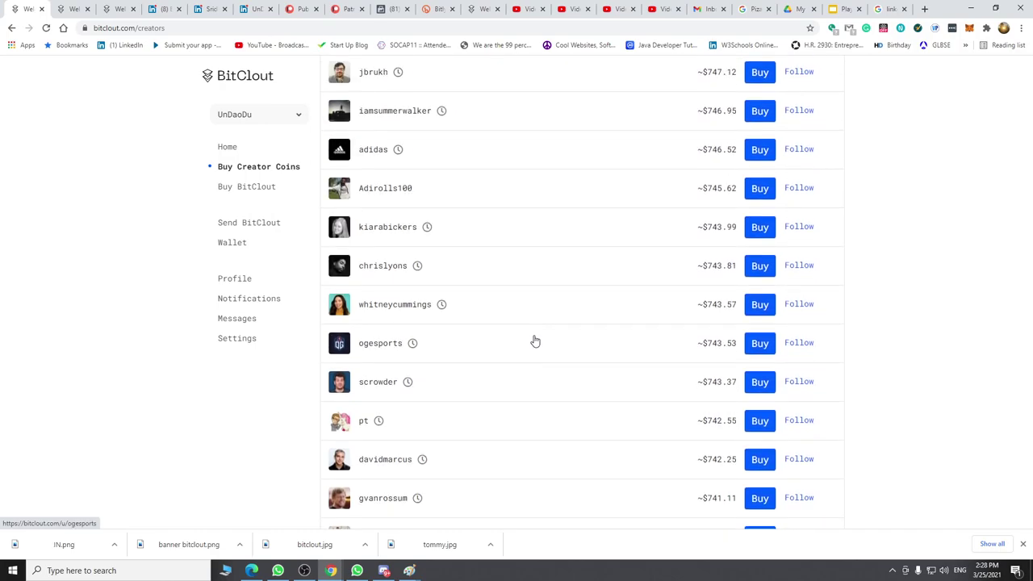
scroll(534, 341, down, 8)
scroll(534, 342, down, 2)
scroll(567, 387, down, 1)
scroll(530, 401, down, 2)
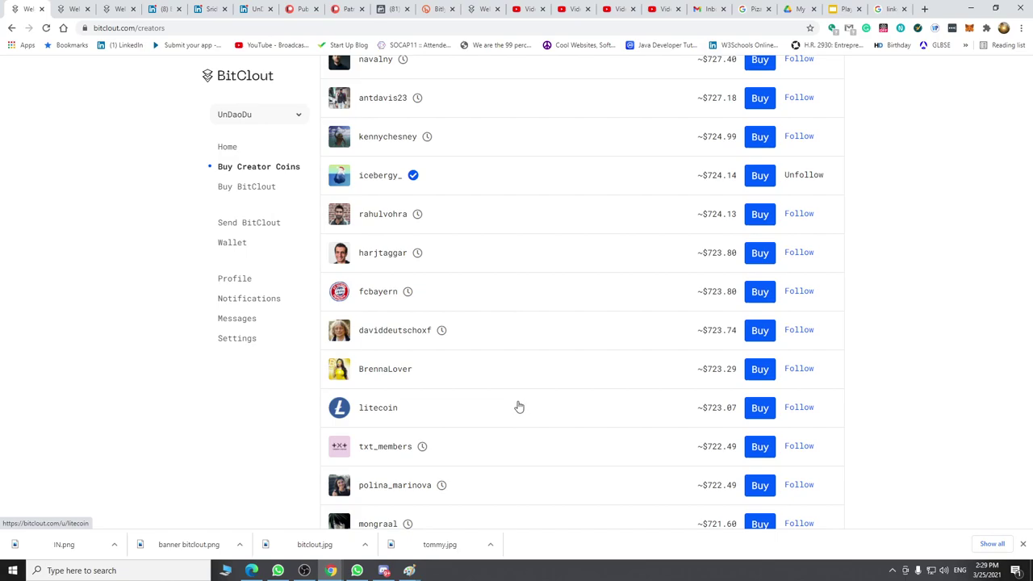
scroll(498, 431, down, 1)
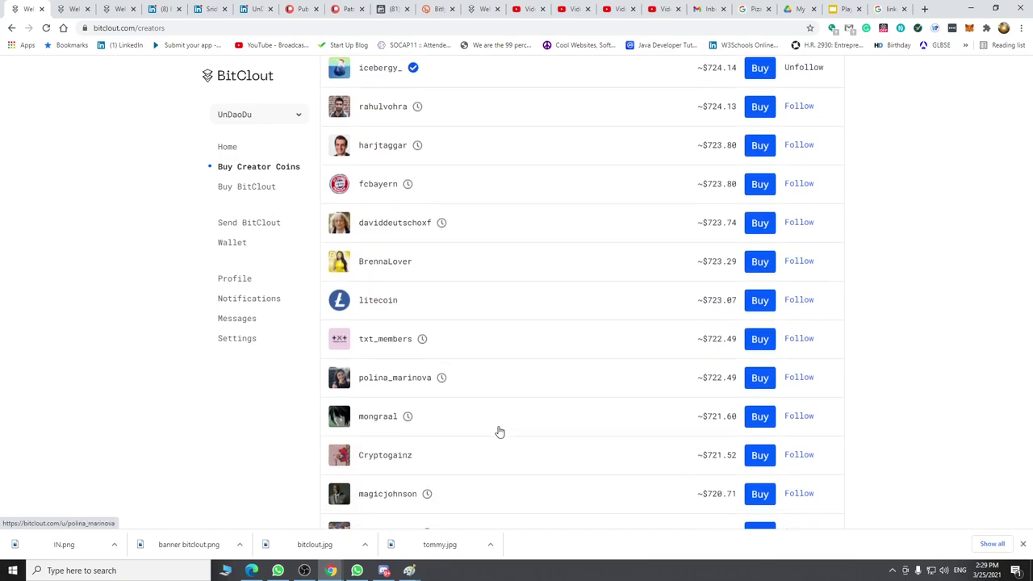
scroll(497, 393, down, 5)
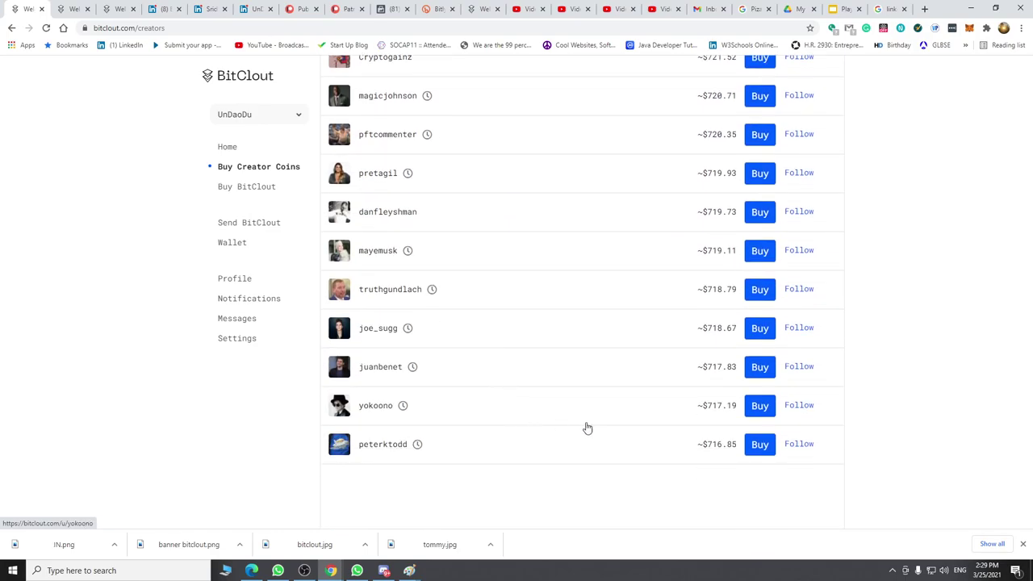
scroll(560, 440, down, 2)
scroll(561, 441, down, 5)
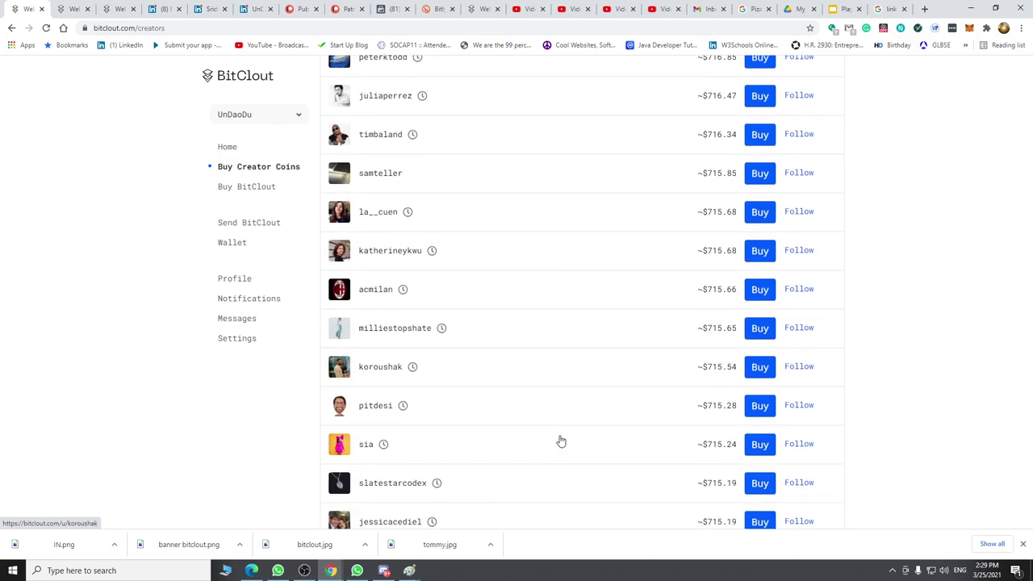
scroll(557, 468, down, 10)
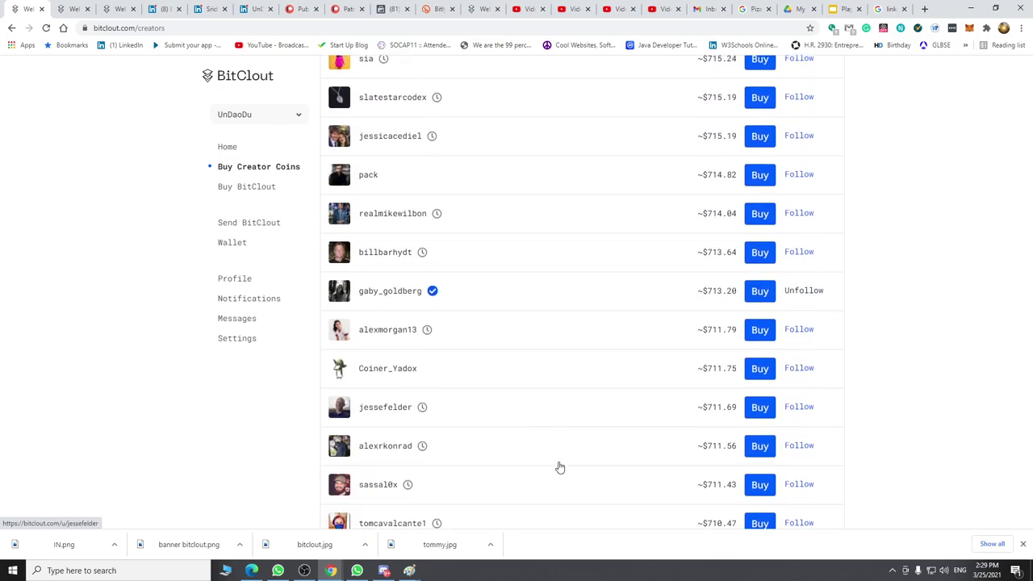
scroll(560, 468, down, 2)
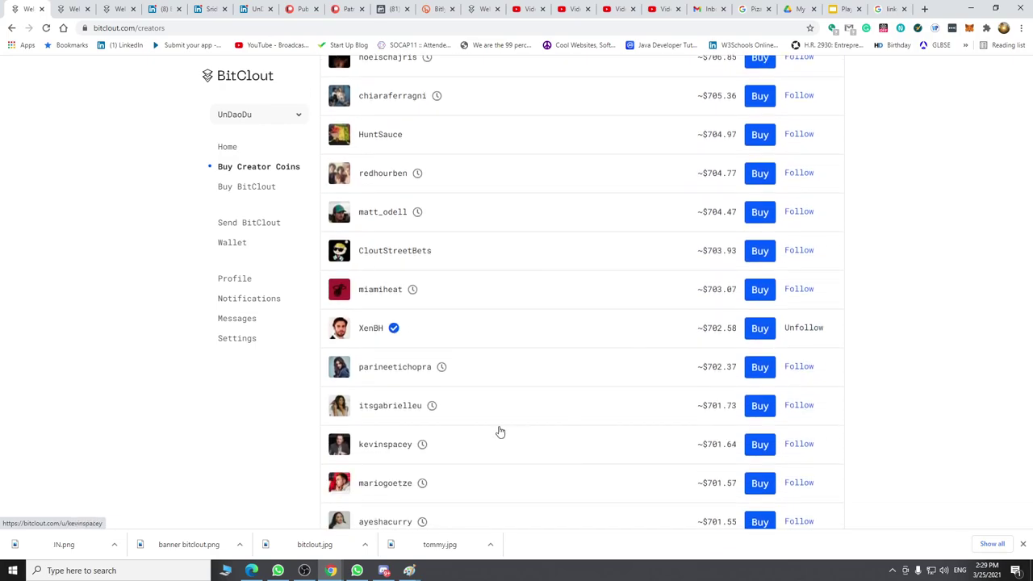
scroll(539, 398, down, 2)
scroll(539, 398, down, 9)
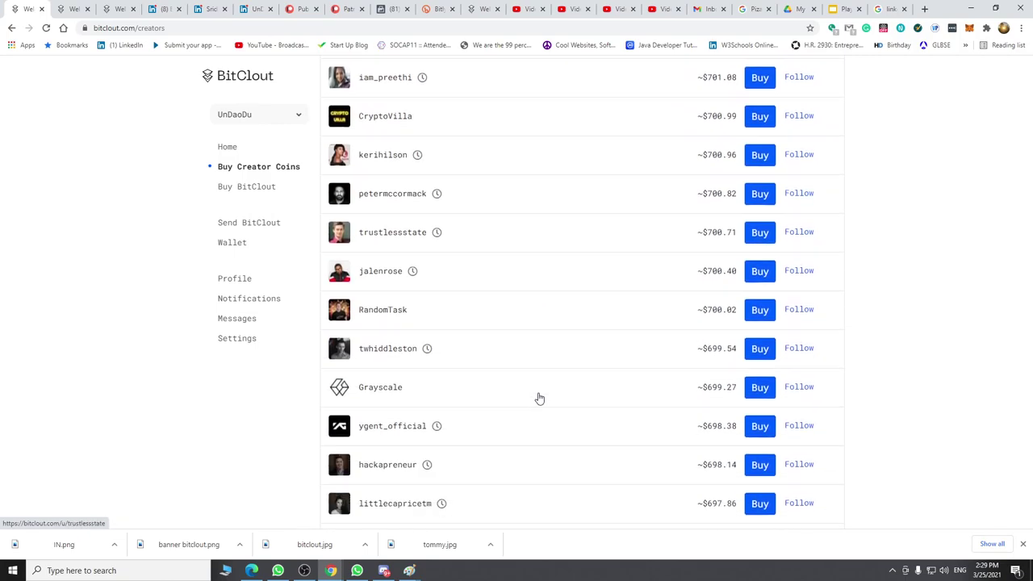
scroll(539, 398, down, 3)
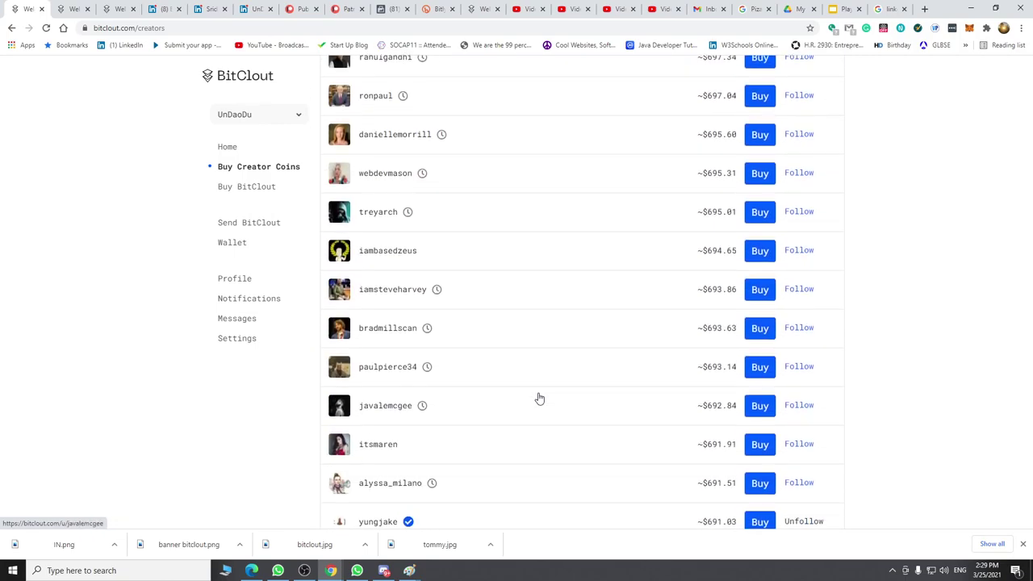
scroll(484, 404, down, 1)
scroll(472, 405, down, 7)
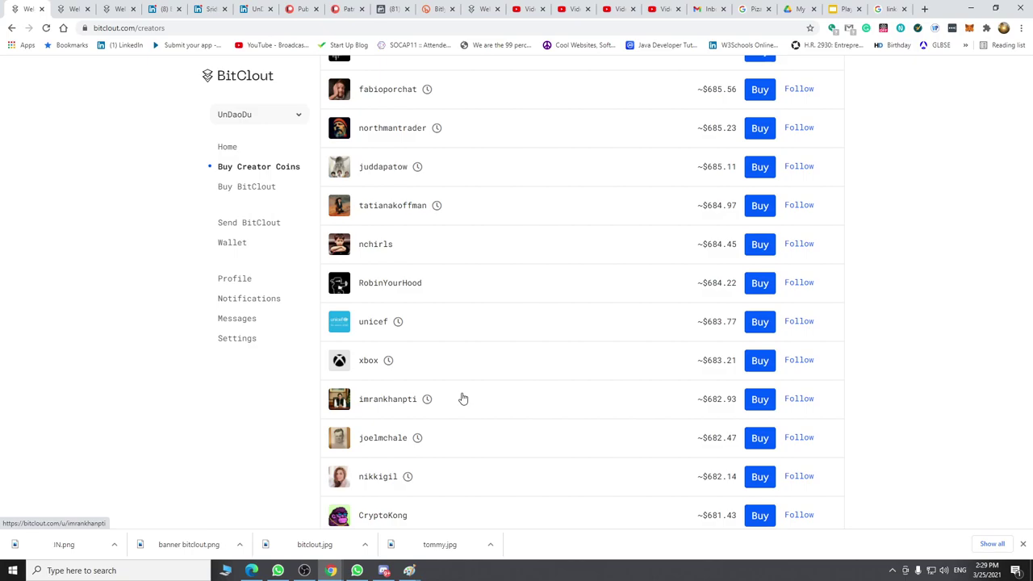
scroll(471, 413, down, 3)
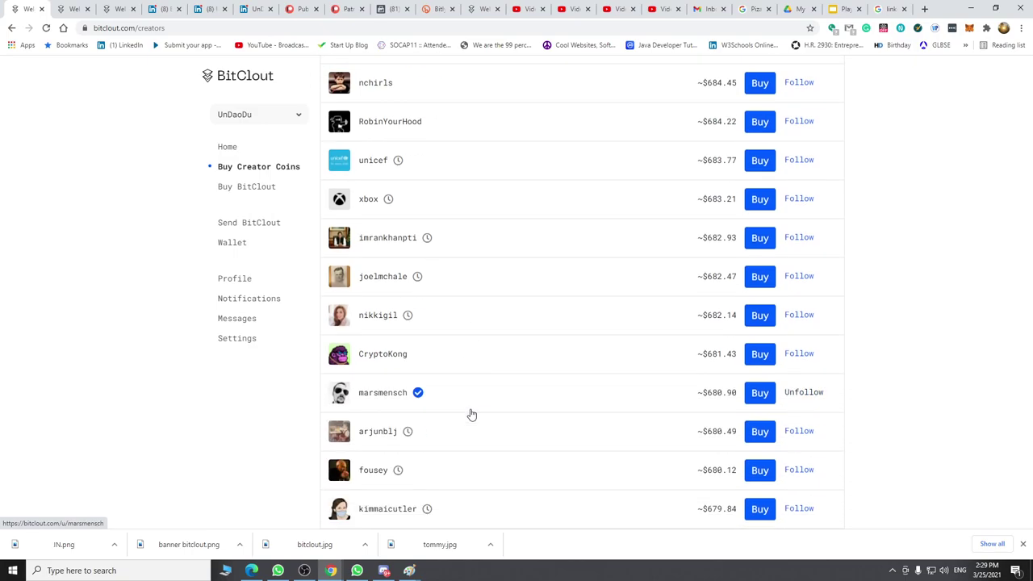
scroll(471, 413, down, 5)
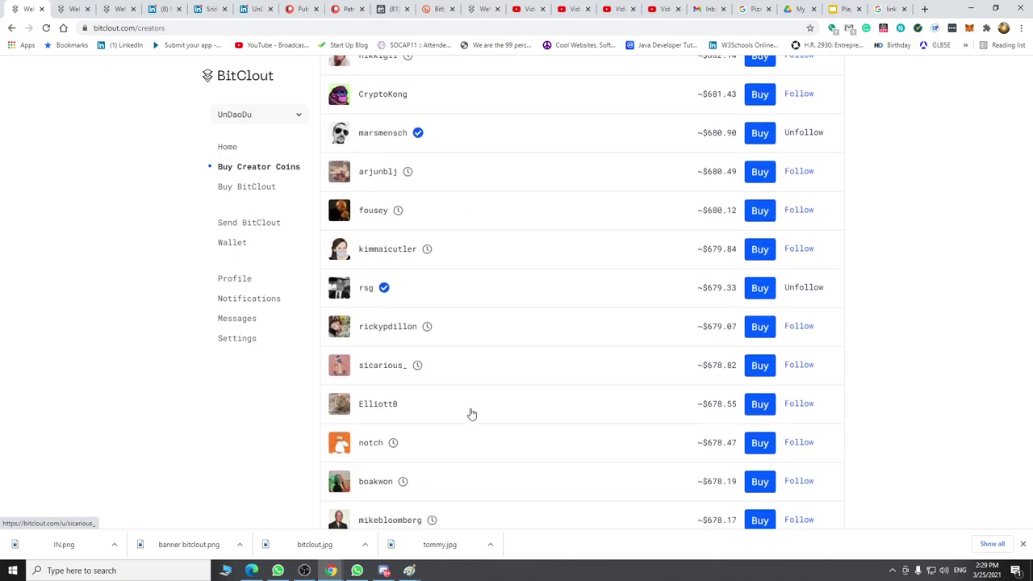
scroll(472, 413, down, 1)
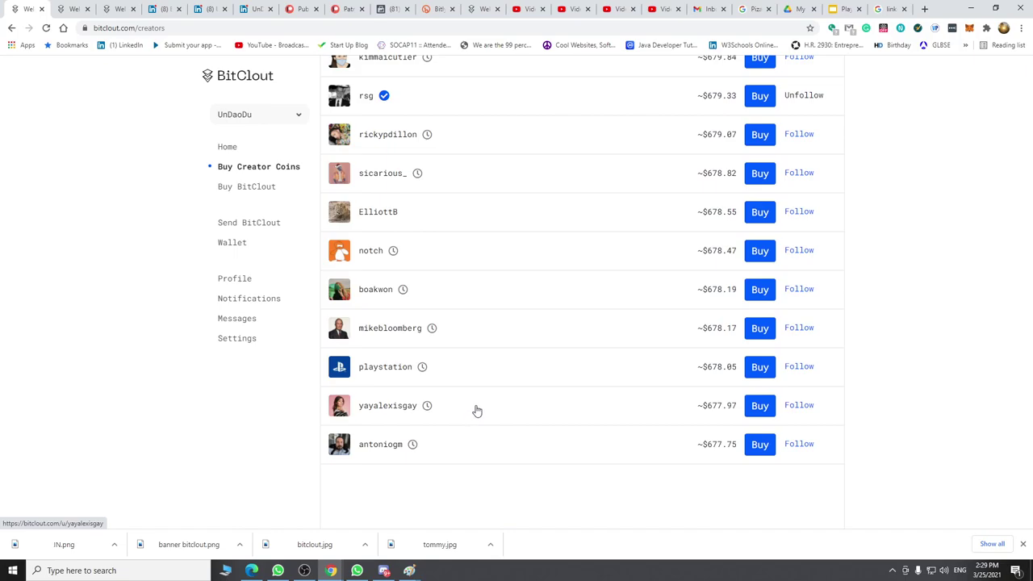
scroll(475, 411, down, 3)
scroll(477, 411, down, 6)
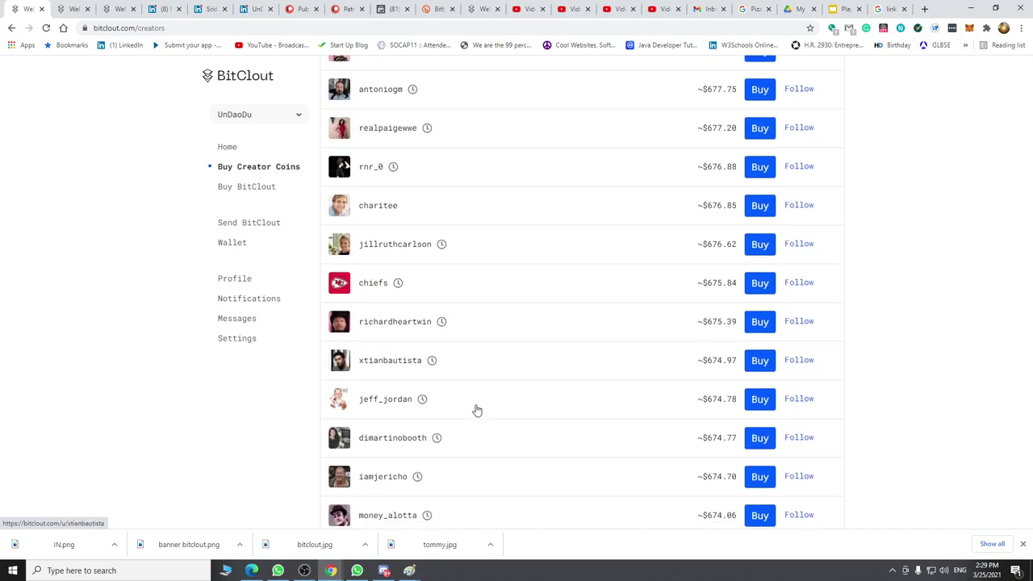
scroll(476, 410, down, 2)
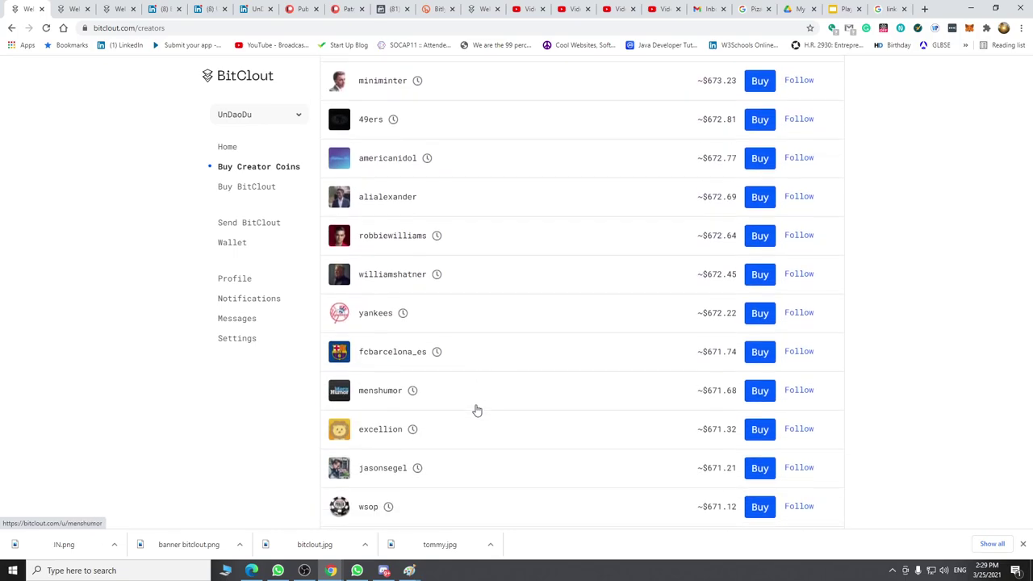
scroll(477, 411, down, 2)
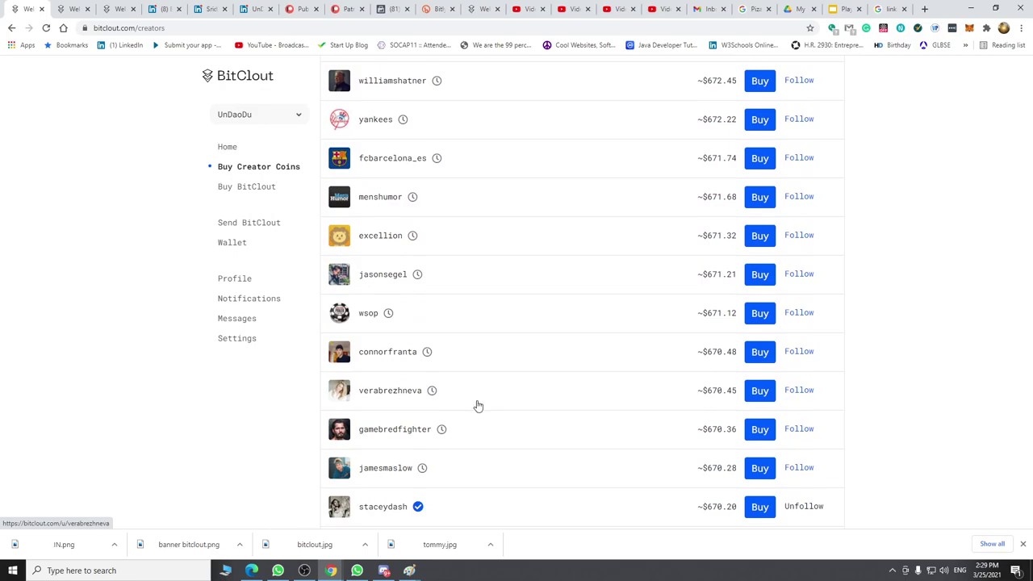
scroll(477, 406, down, 1)
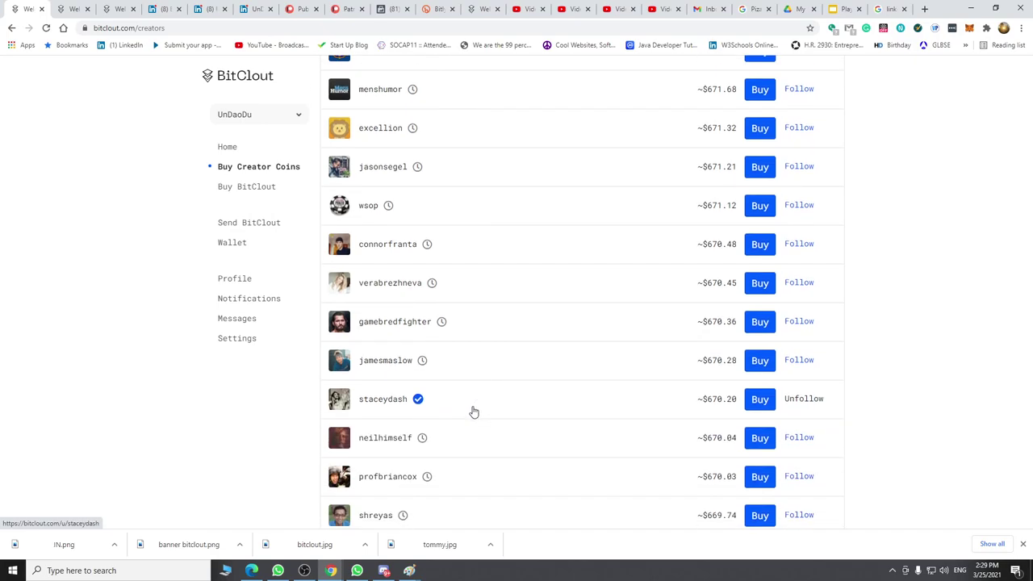
scroll(474, 412, down, 4)
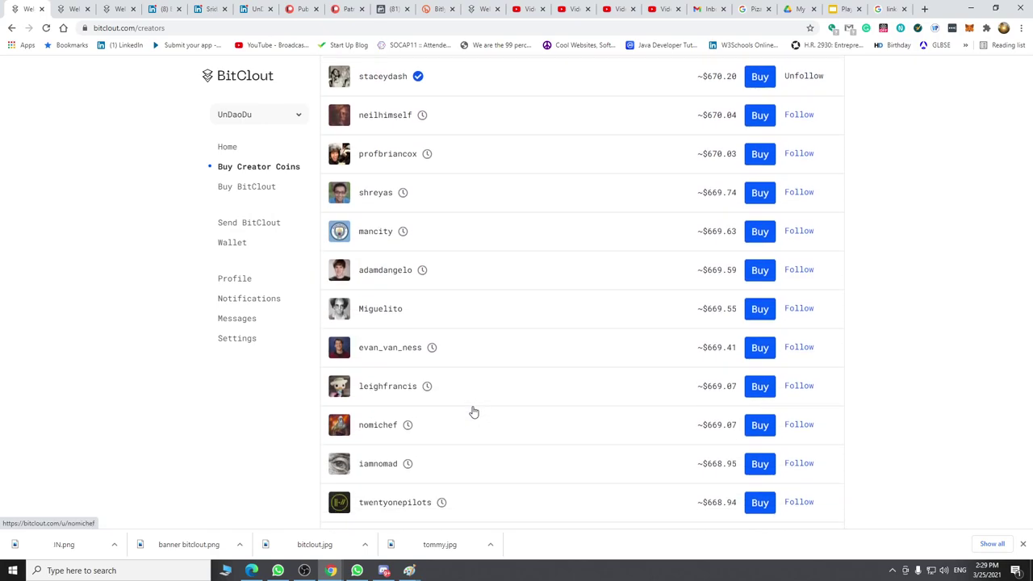
scroll(473, 413, down, 8)
scroll(474, 412, down, 5)
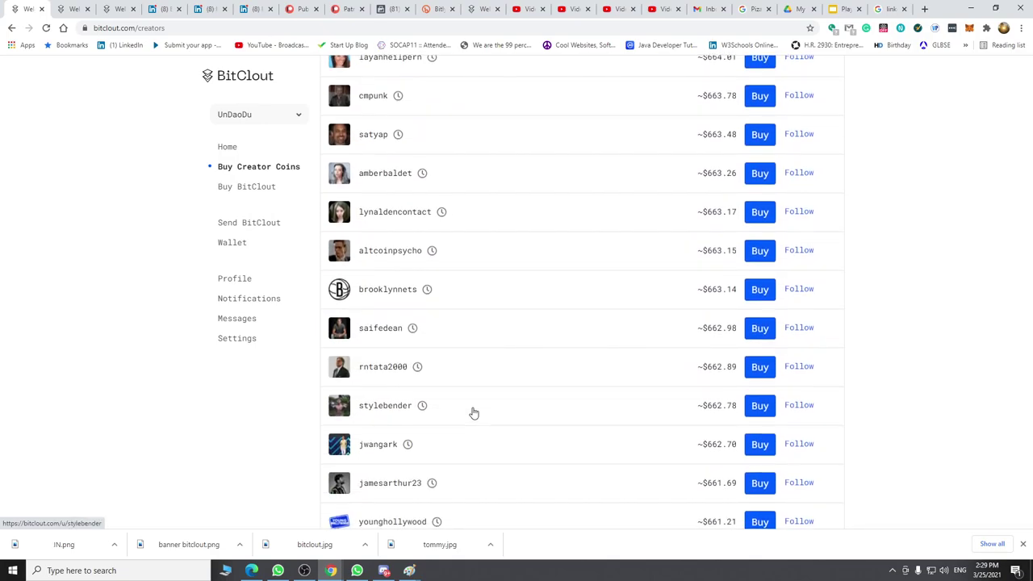
scroll(474, 412, down, 2)
scroll(473, 412, down, 3)
scroll(473, 412, down, 3)
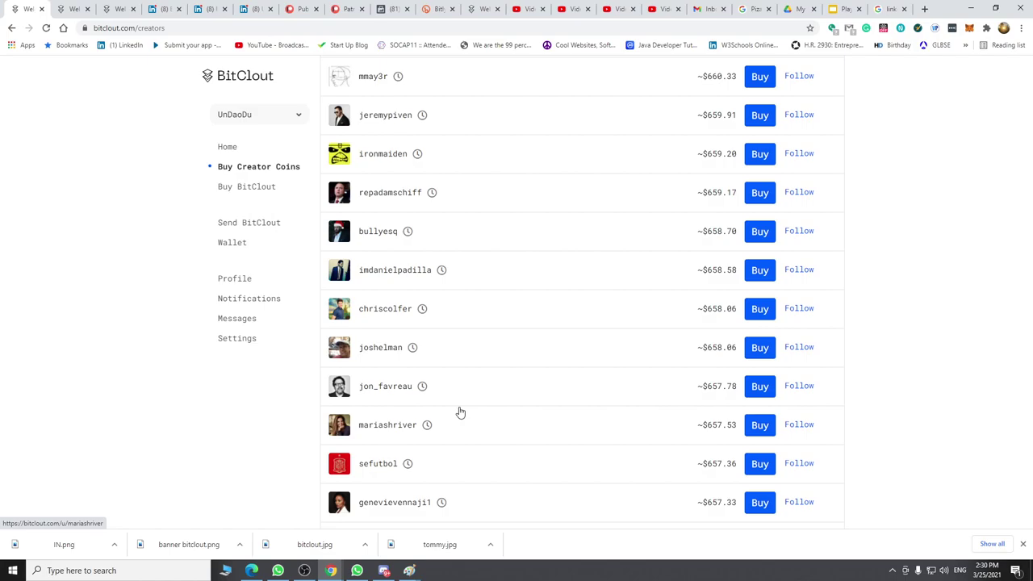
scroll(459, 412, down, 5)
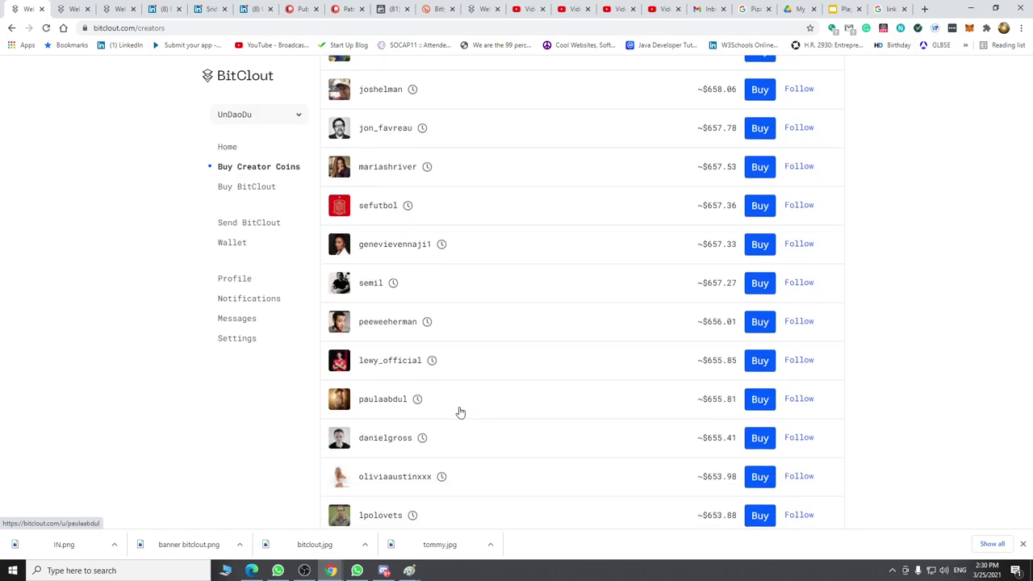
scroll(460, 412, down, 3)
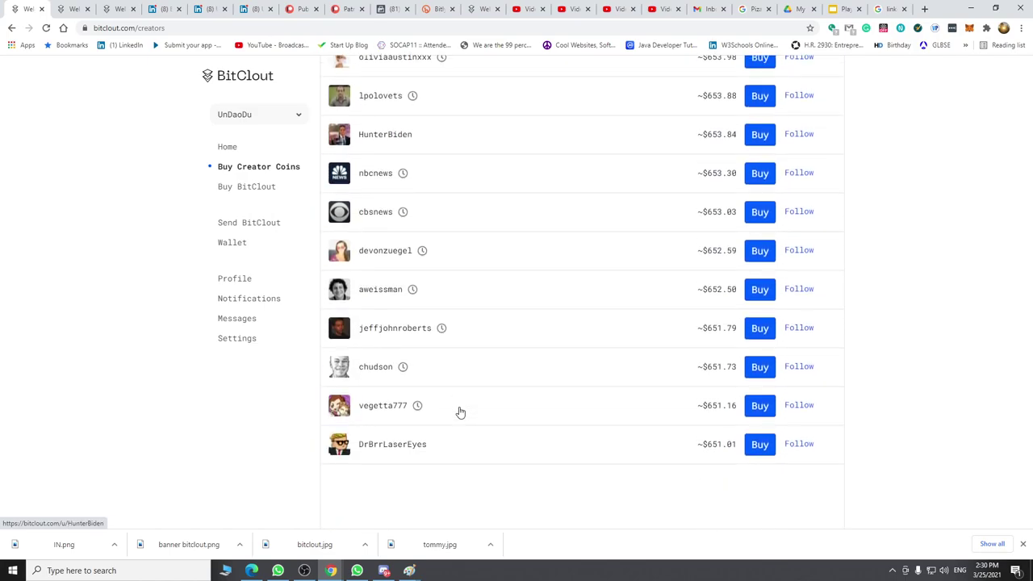
scroll(460, 413, down, 2)
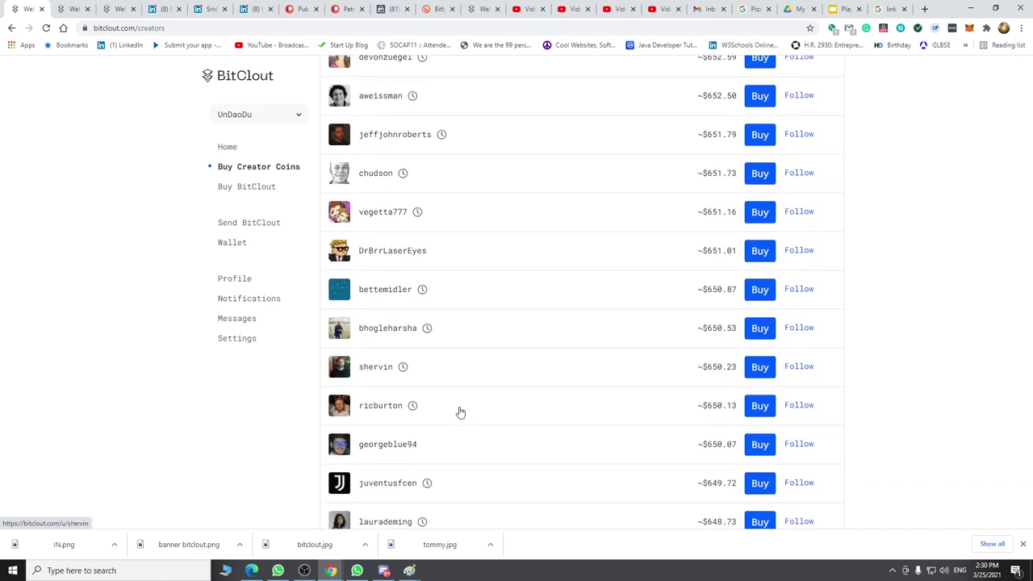
scroll(466, 411, down, 10)
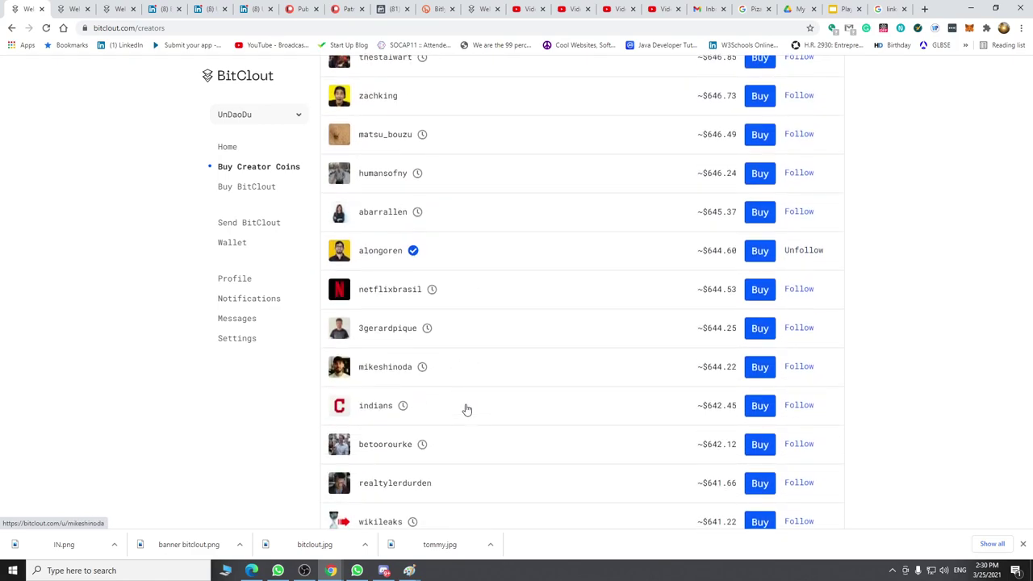
scroll(466, 410, up, 3)
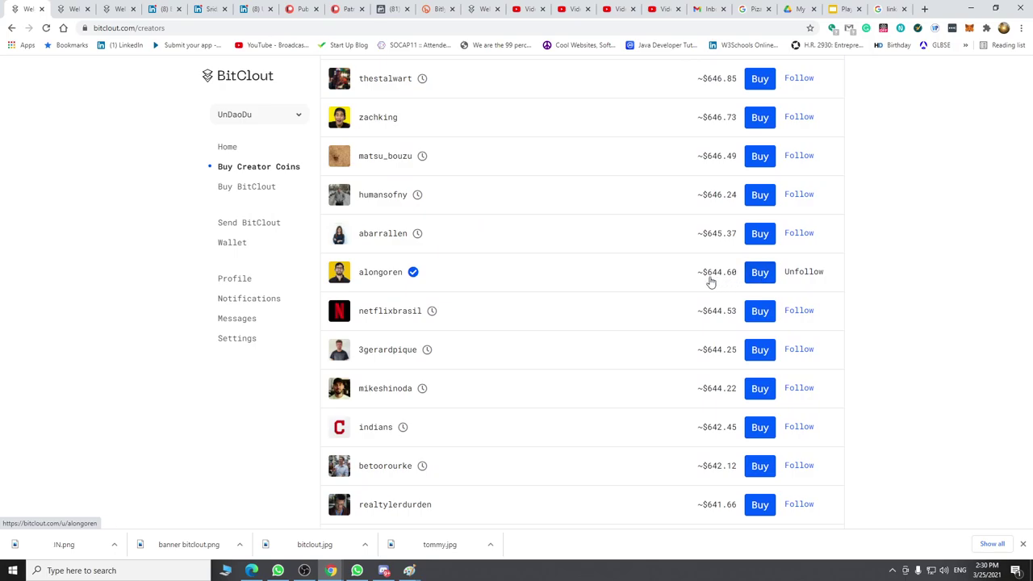
scroll(576, 340, down, 5)
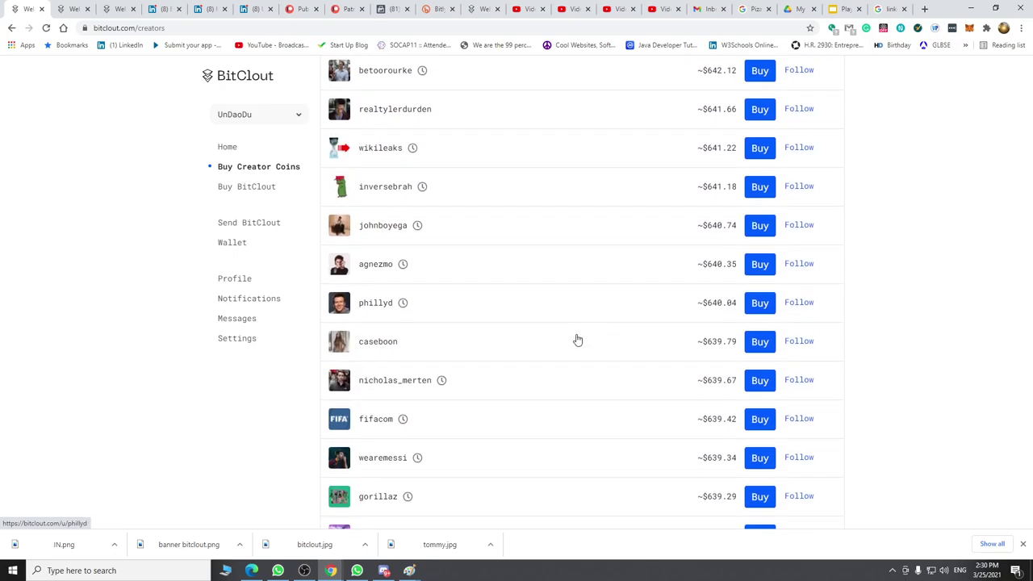
scroll(577, 339, down, 2)
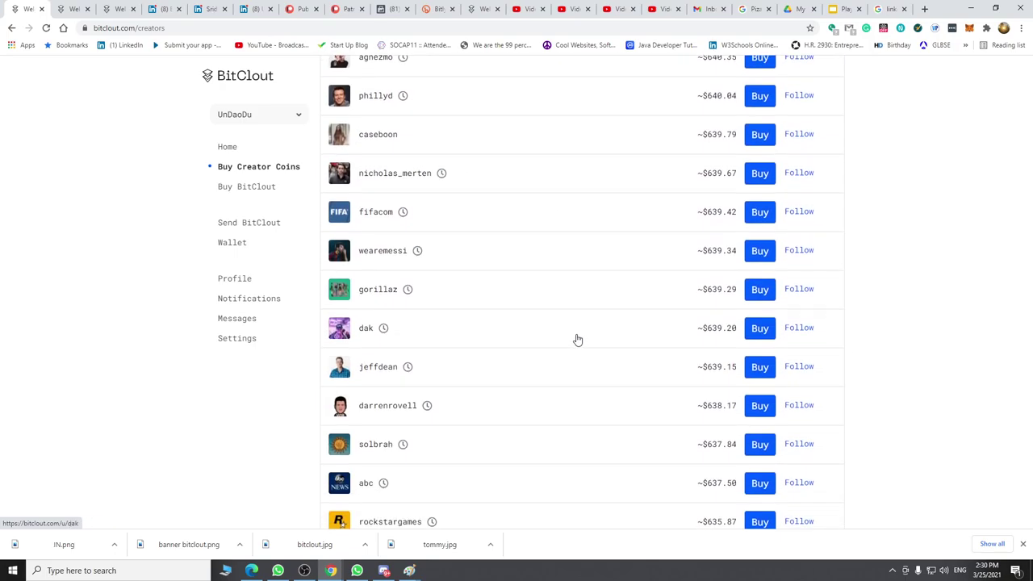
scroll(577, 339, down, 4)
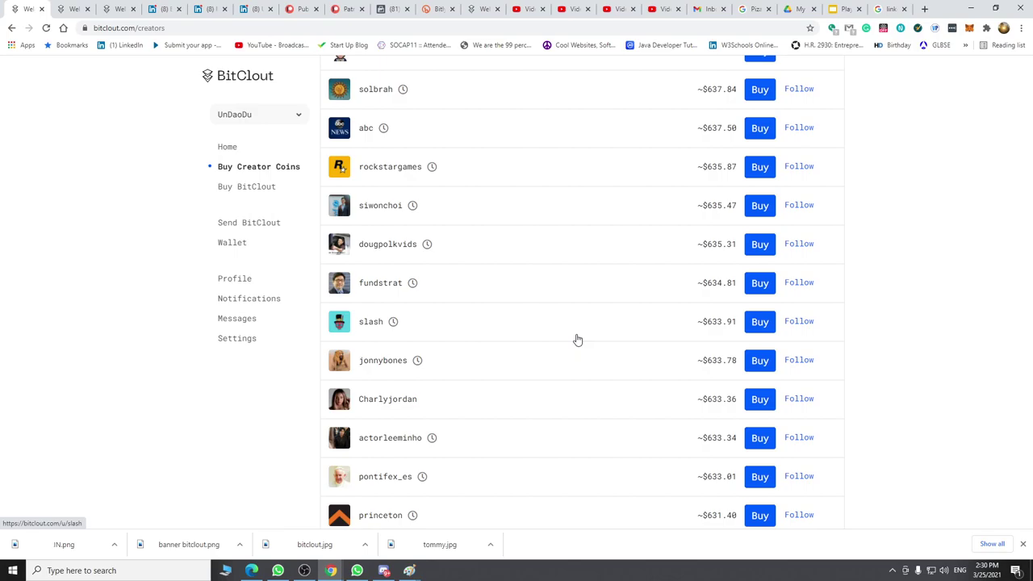
scroll(577, 339, down, 5)
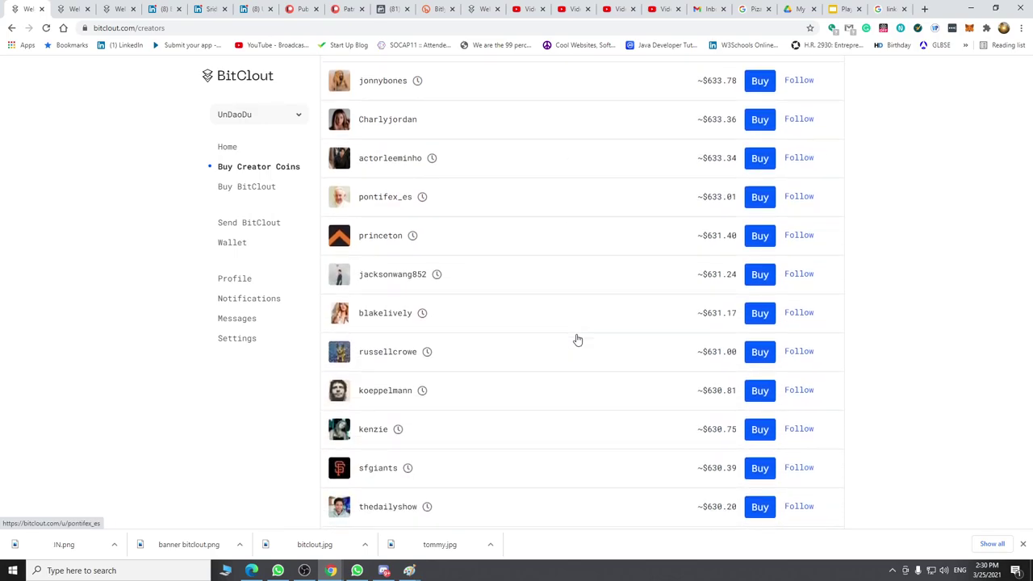
scroll(577, 339, down, 10)
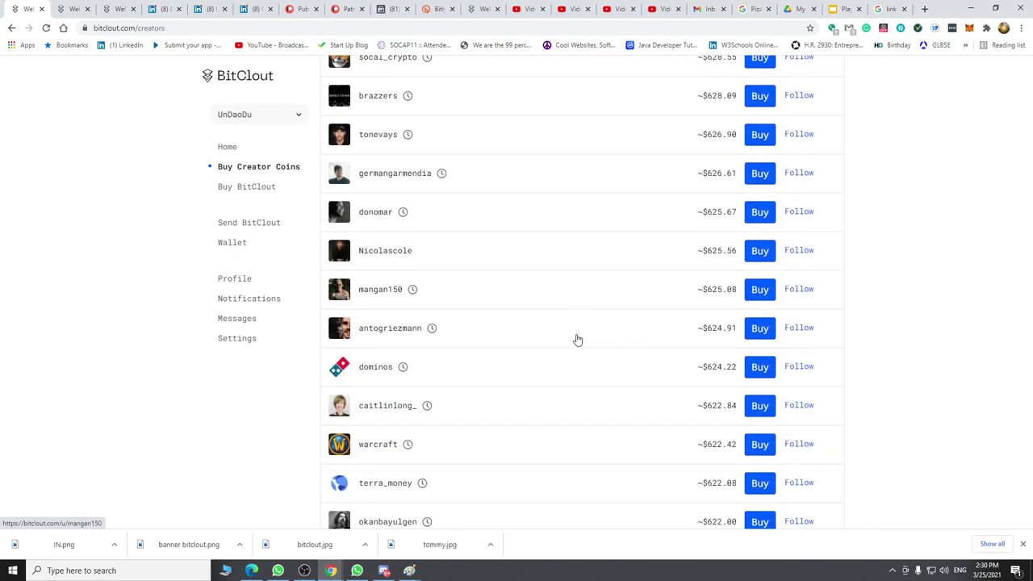
scroll(577, 339, down, 5)
scroll(581, 339, up, 1)
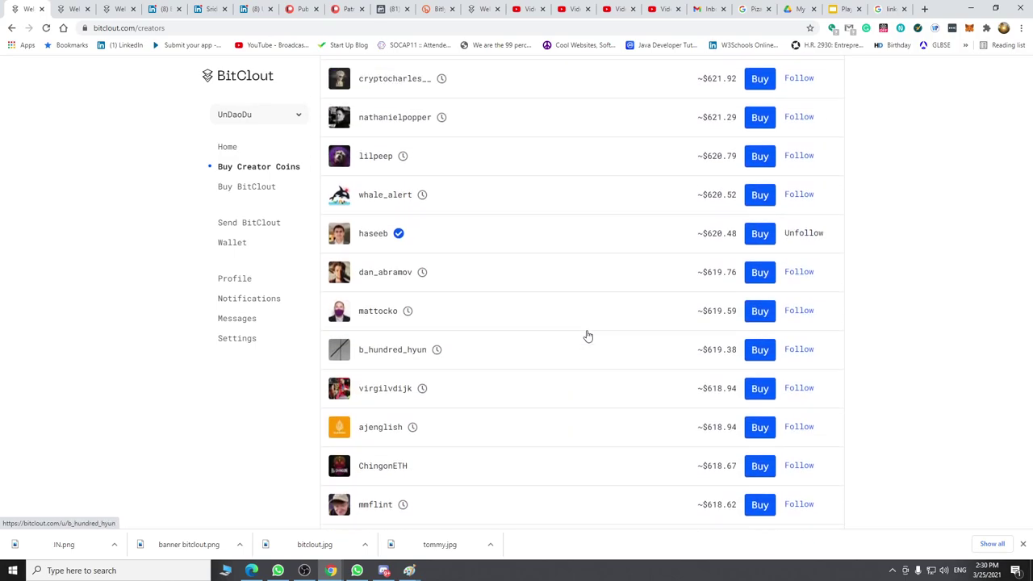
scroll(546, 342, down, 7)
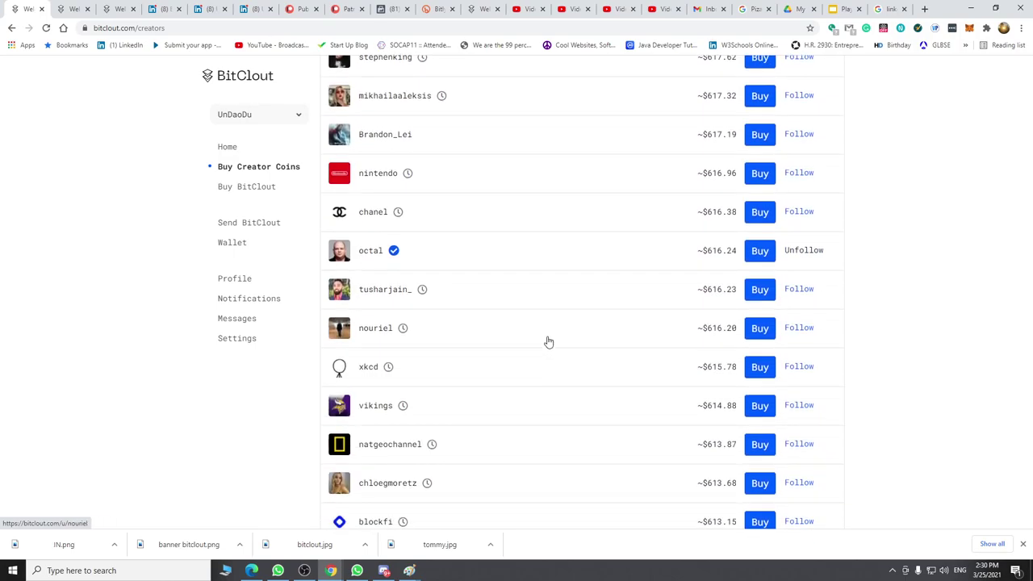
scroll(550, 355, down, 3)
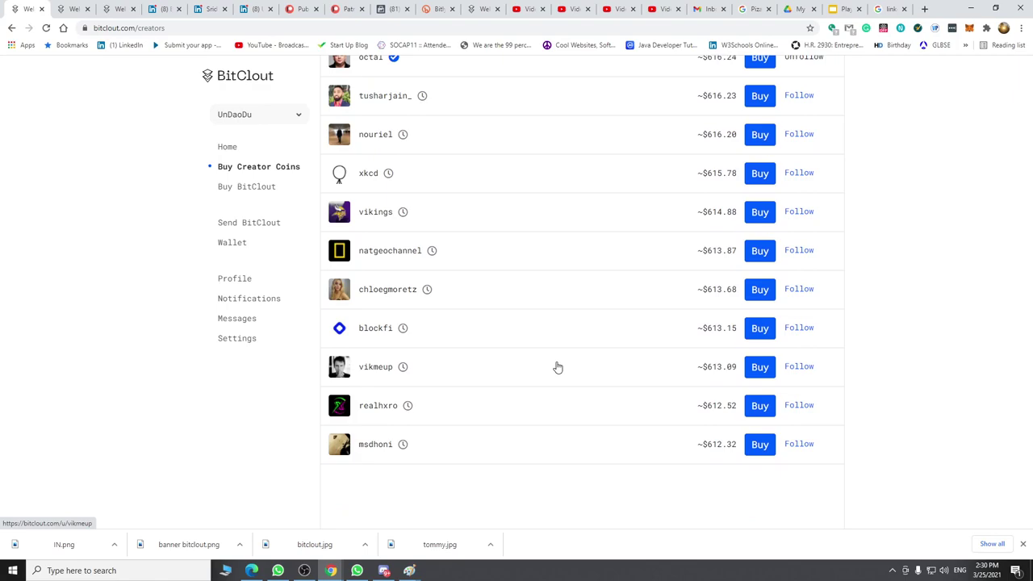
scroll(555, 367, down, 1)
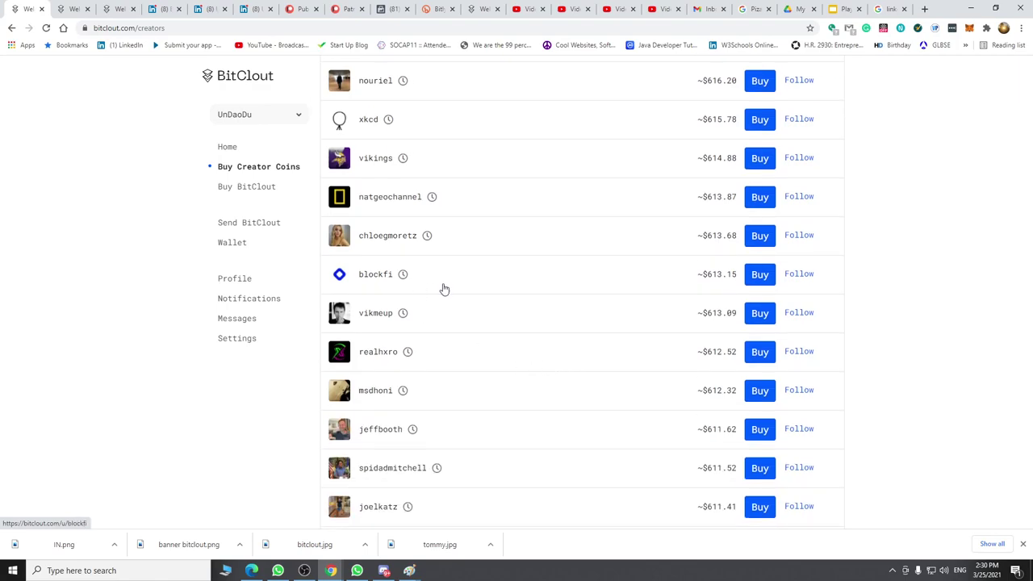
- Follow blockfi in the Buy Creator Coins list, then scroll on to nintendoamerica
click(798, 276)
scroll(537, 357, down, 3)
scroll(536, 357, down, 3)
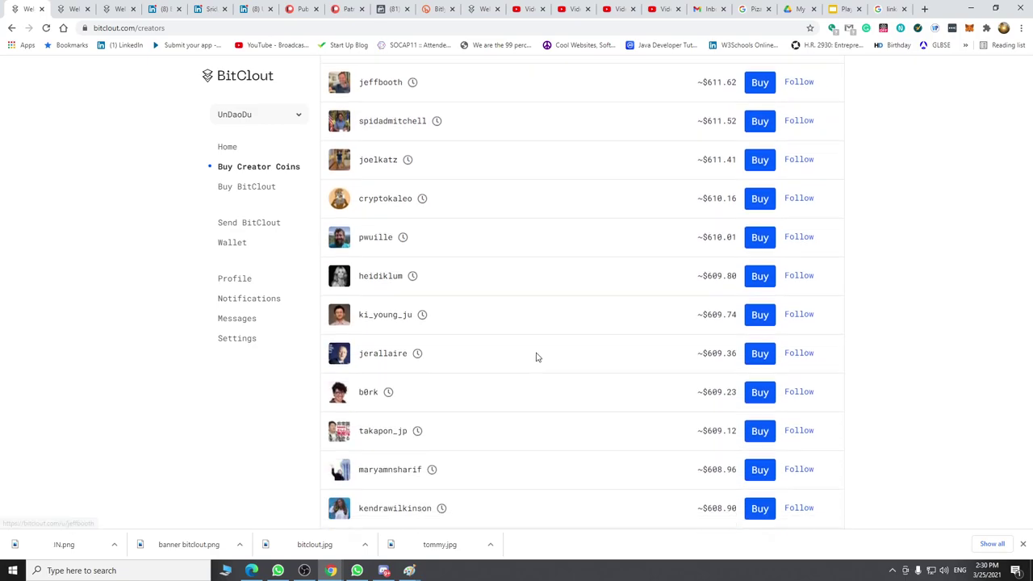
scroll(537, 357, down, 3)
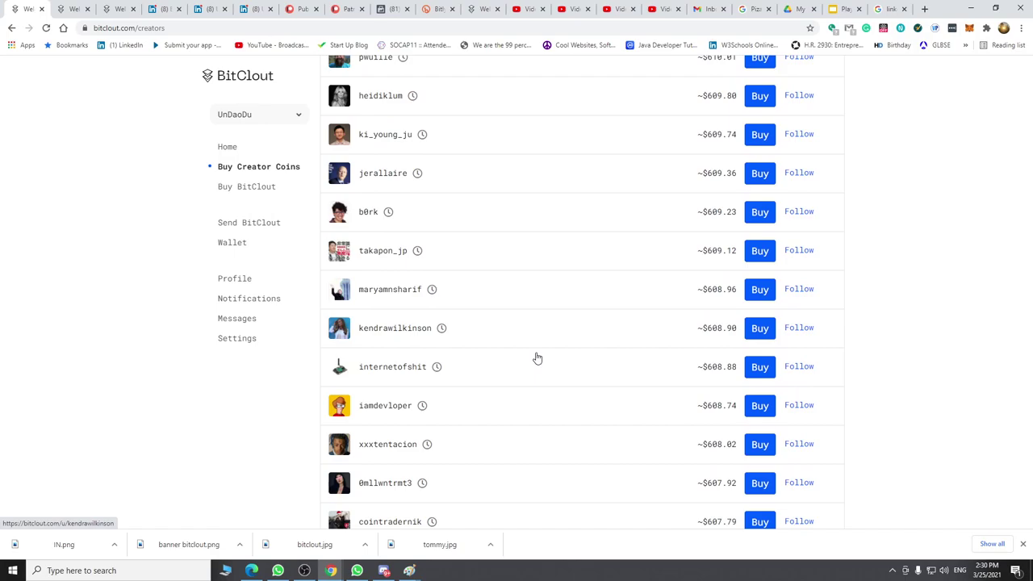
scroll(536, 358, down, 10)
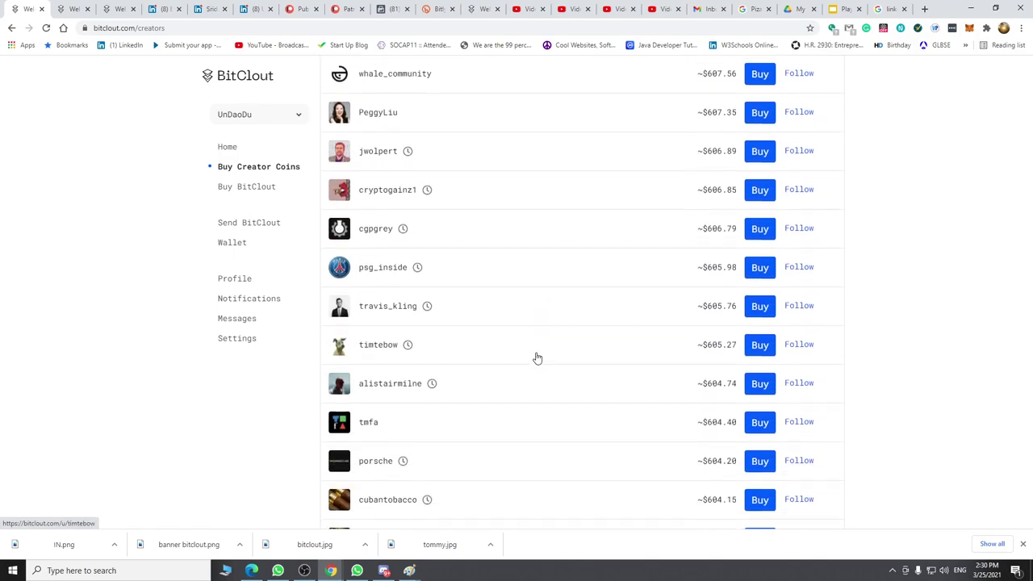
scroll(536, 357, down, 7)
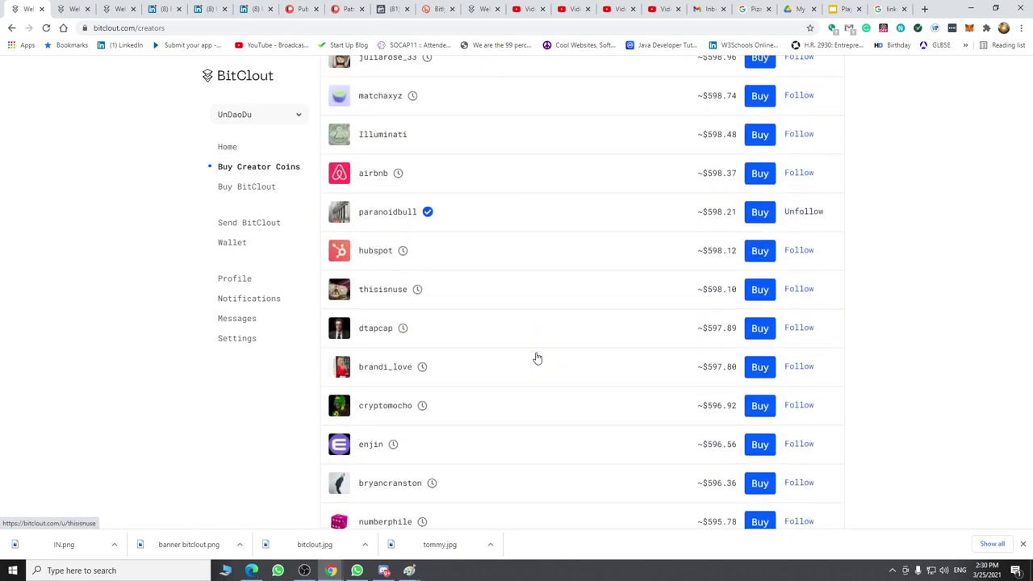
scroll(539, 357, down, 8)
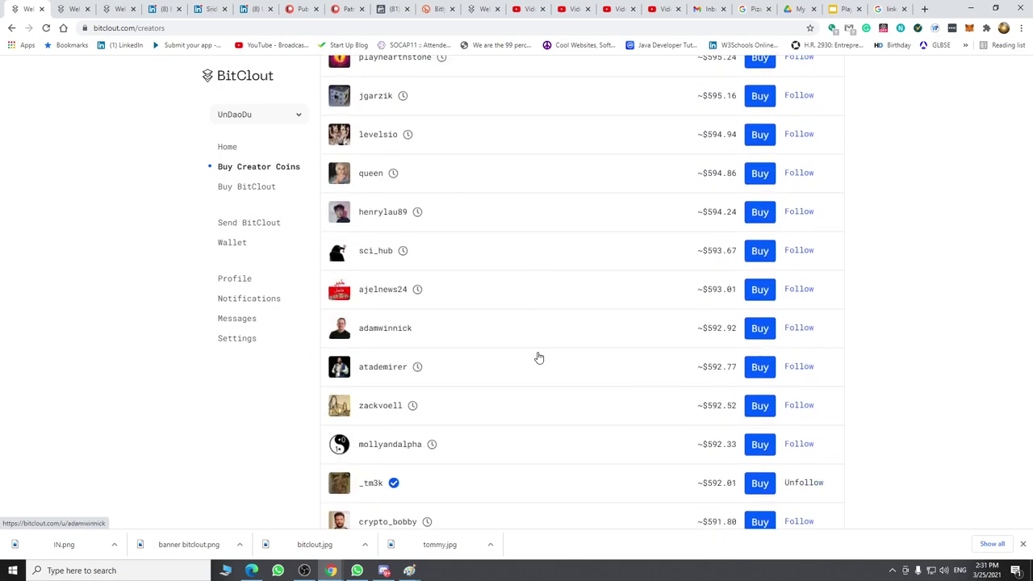
scroll(539, 358, down, 5)
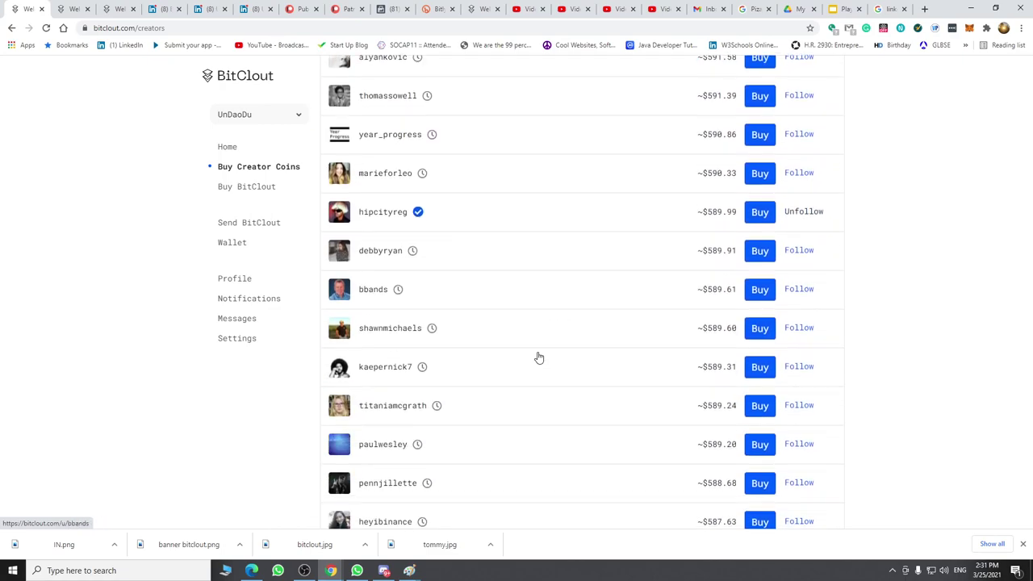
scroll(539, 358, down, 2)
scroll(539, 357, down, 6)
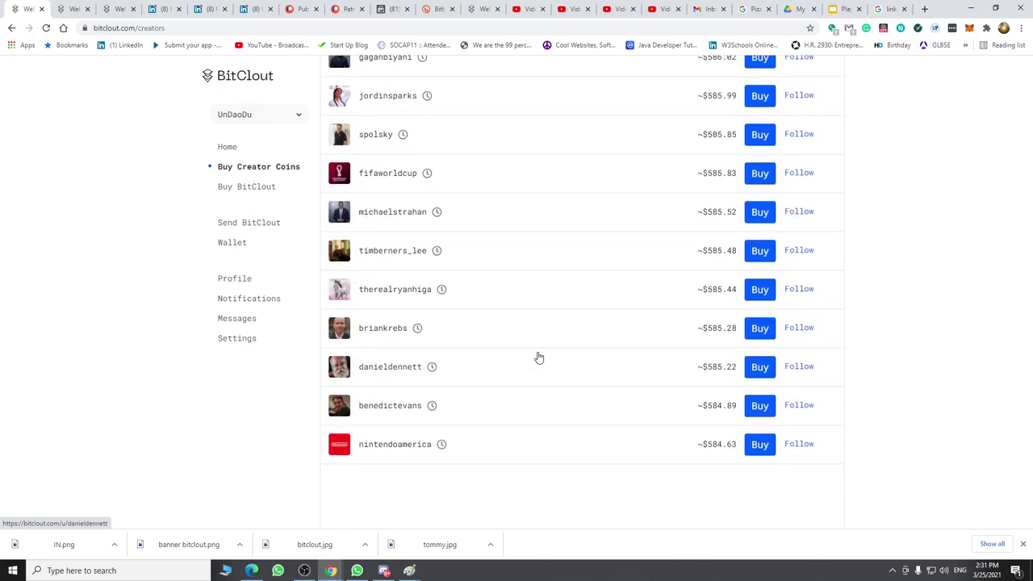
- Scroll down the creator coins list to andyk and follow that creator
scroll(539, 357, down, 4)
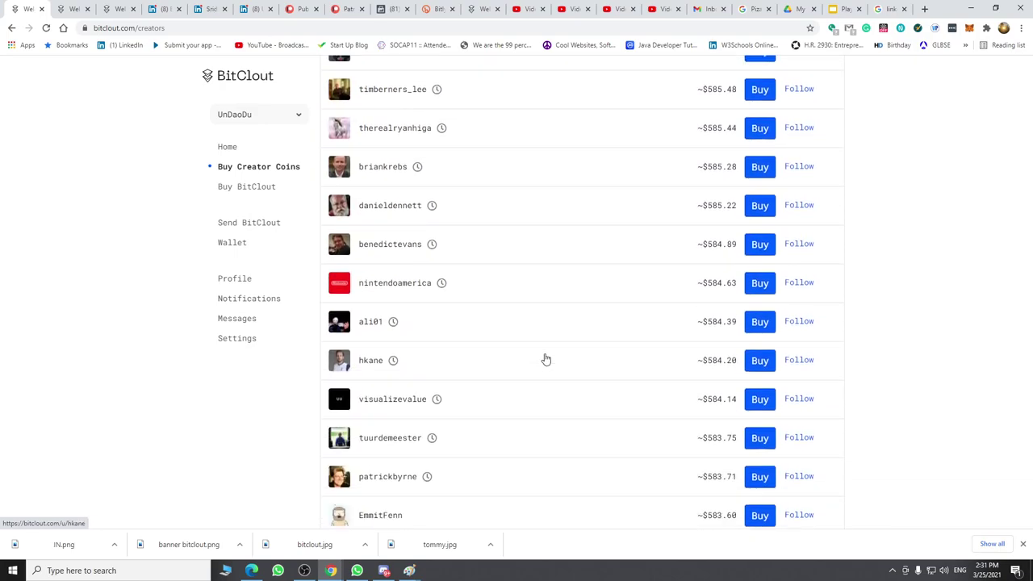
scroll(543, 360, down, 5)
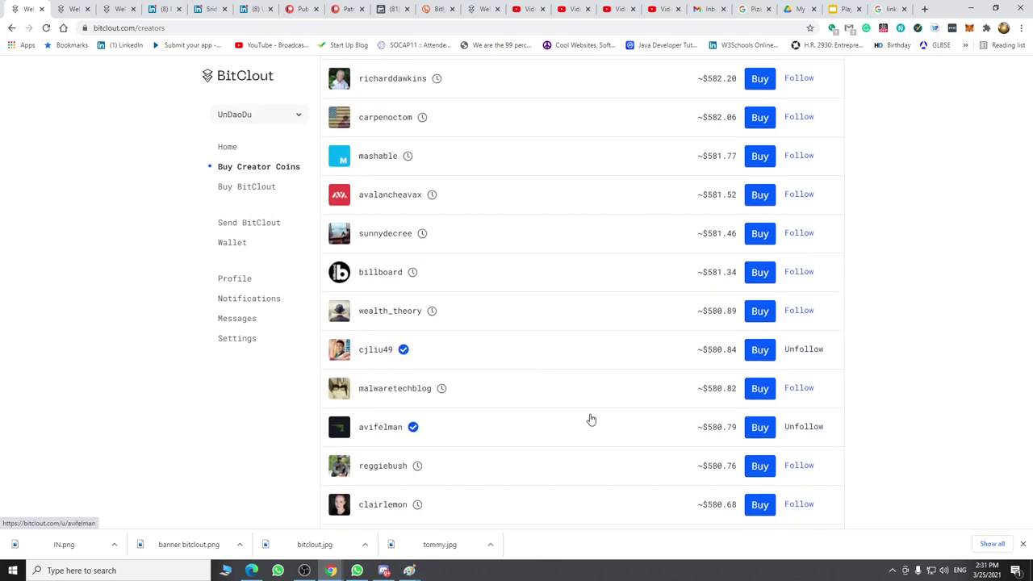
scroll(587, 404, down, 1)
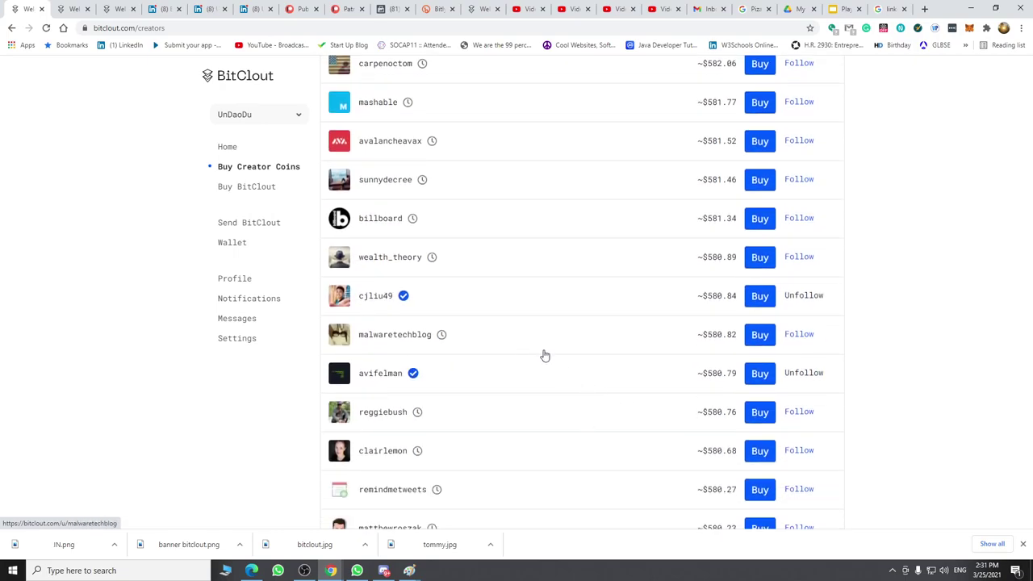
scroll(544, 355, down, 6)
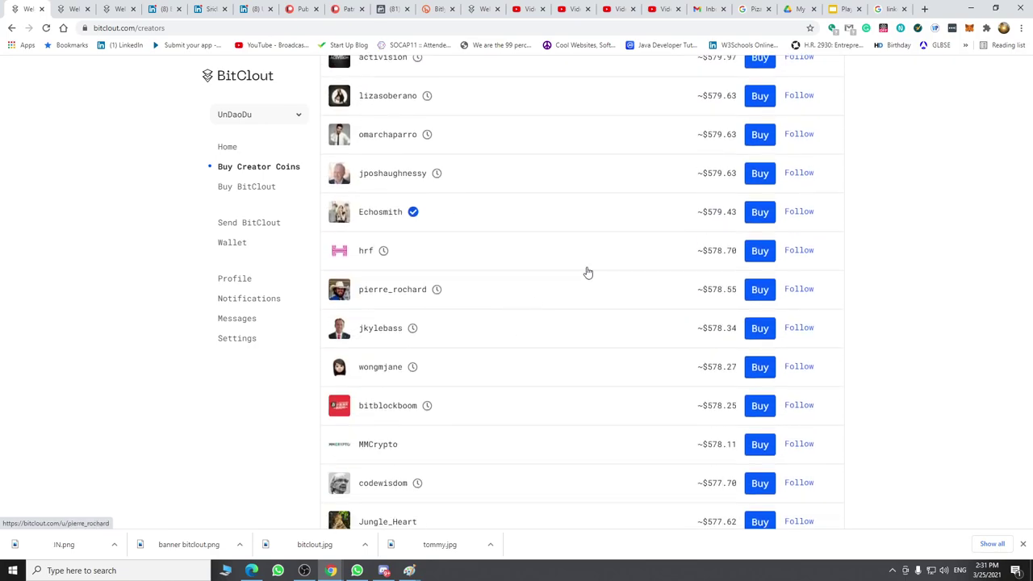
scroll(547, 340, down, 4)
scroll(546, 340, down, 12)
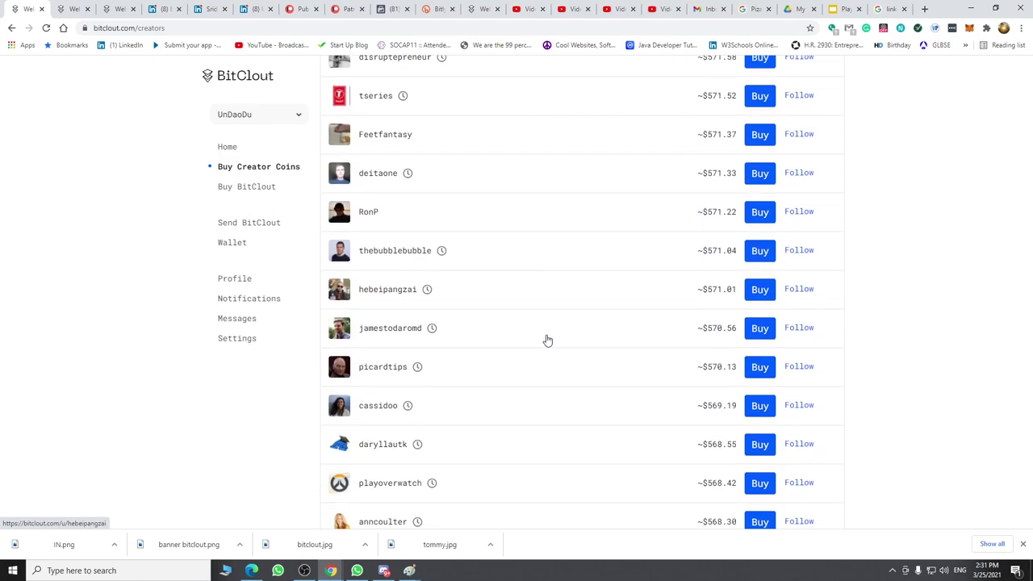
scroll(546, 340, down, 7)
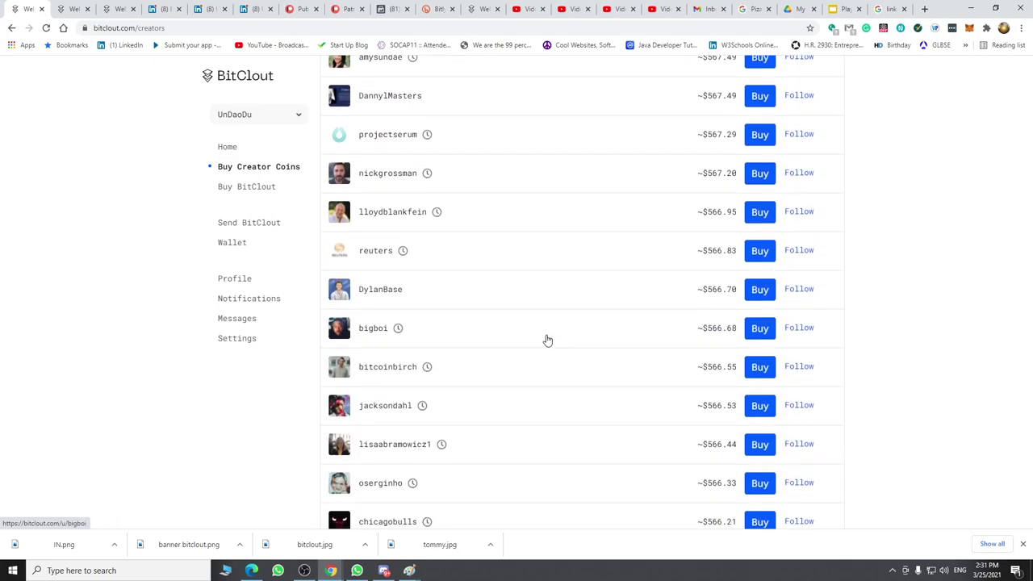
scroll(546, 340, down, 5)
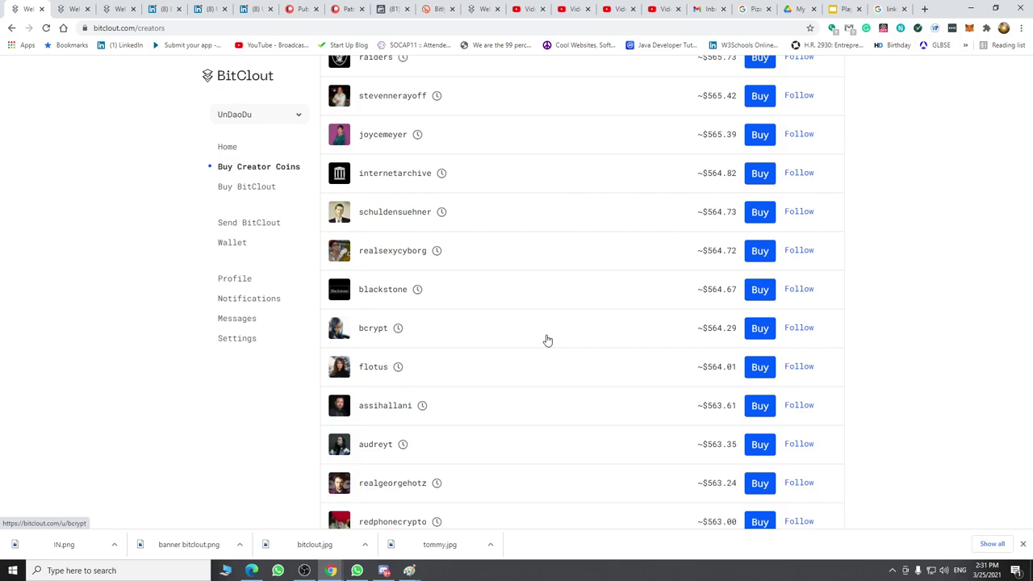
scroll(546, 340, down, 7)
scroll(546, 340, down, 10)
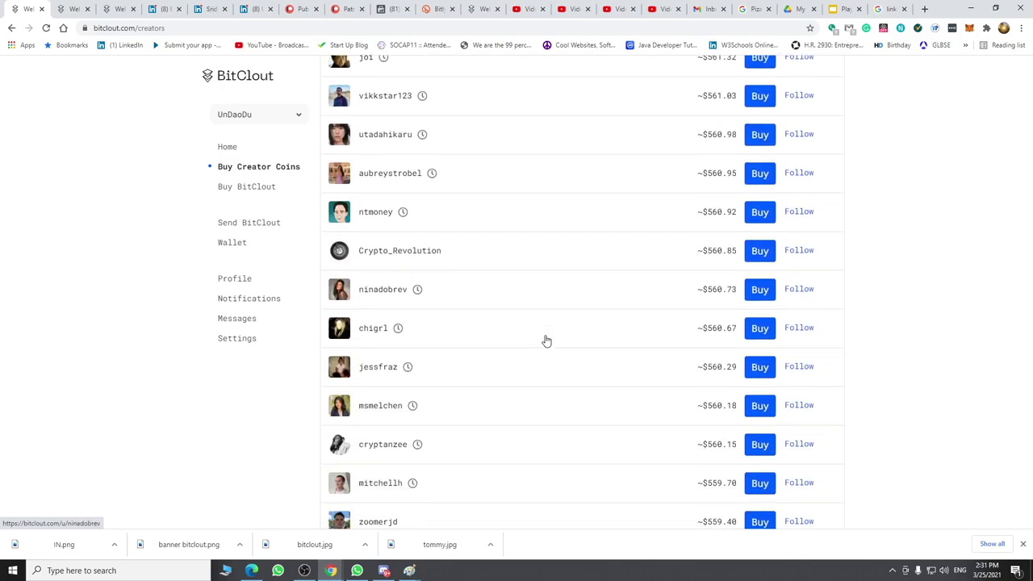
scroll(546, 339, down, 10)
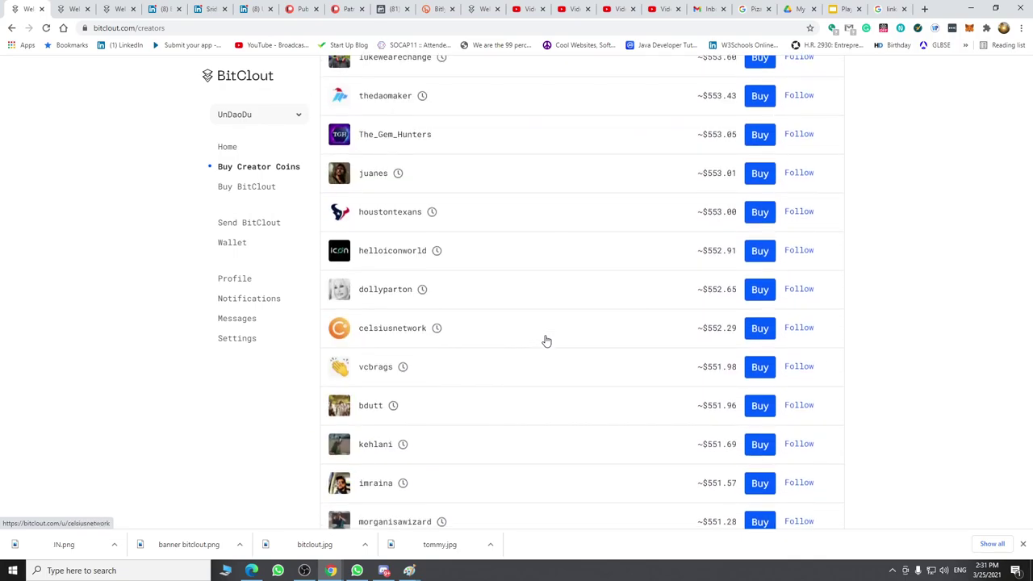
scroll(548, 346, down, 8)
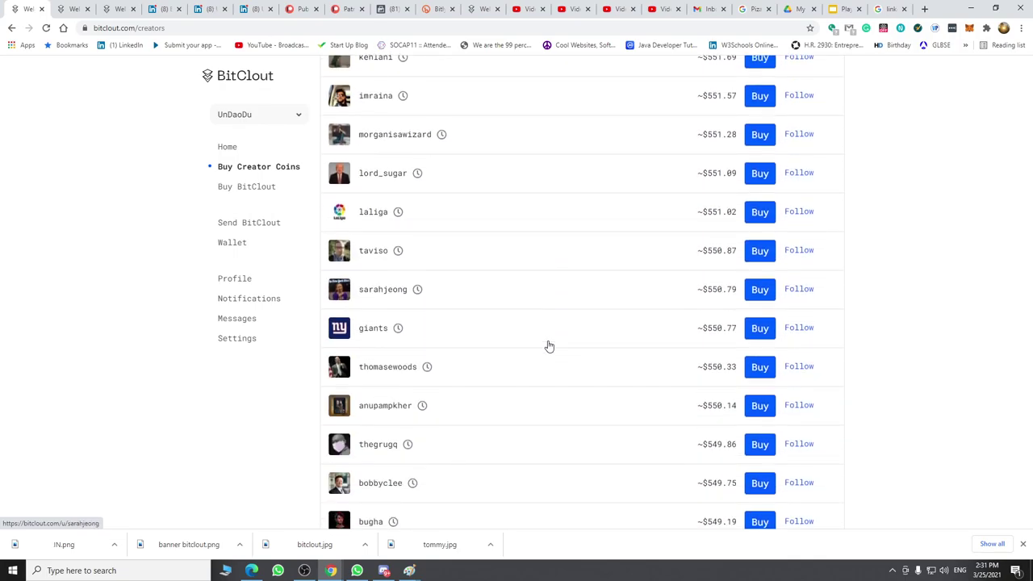
scroll(548, 346, down, 6)
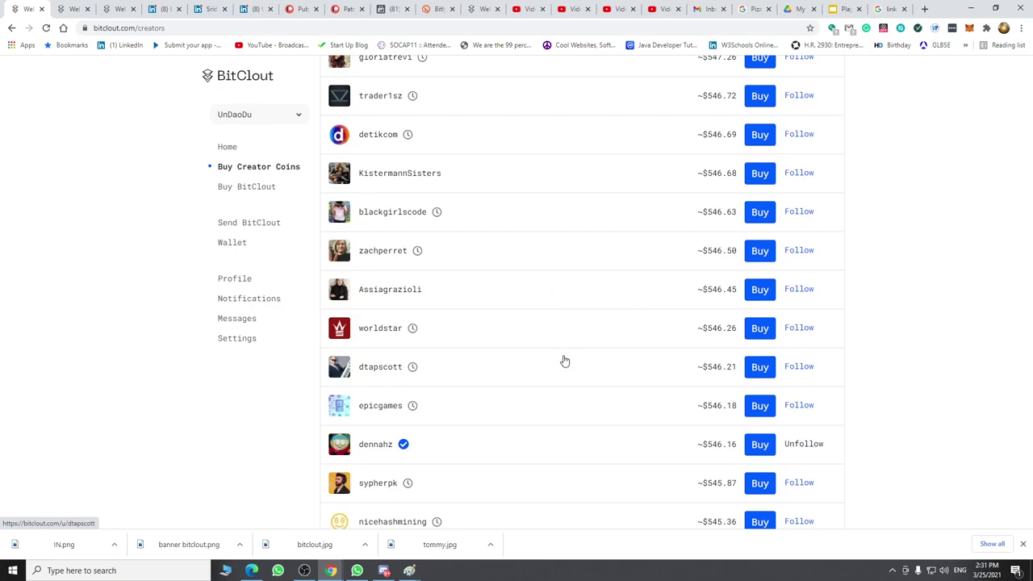
scroll(564, 357, down, 3)
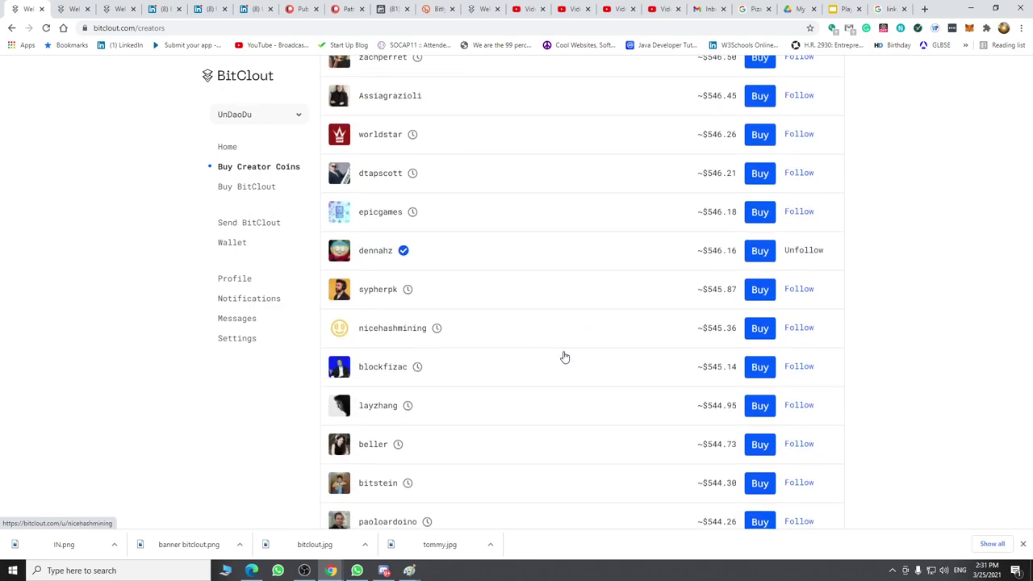
scroll(557, 356, down, 10)
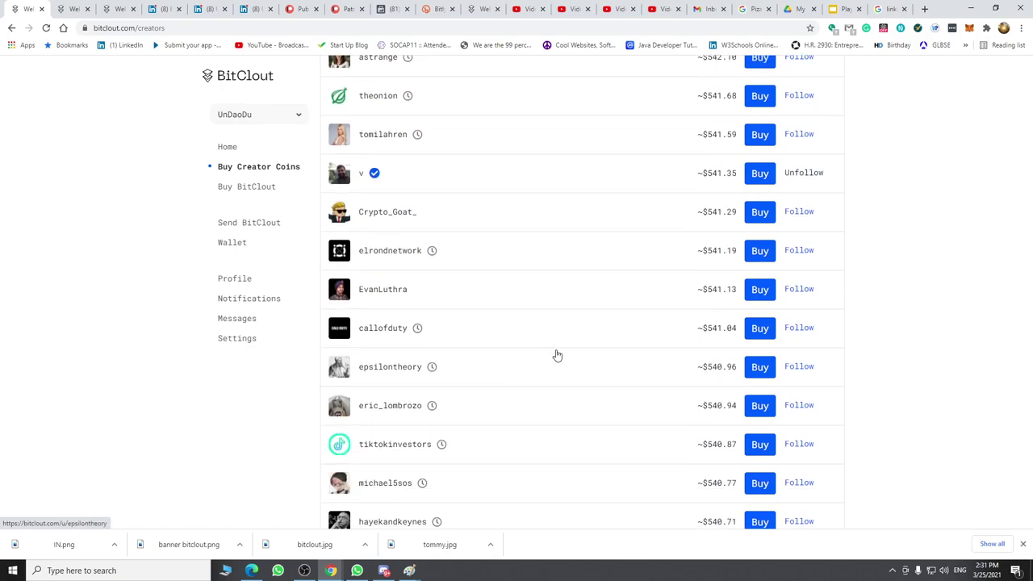
scroll(557, 356, down, 8)
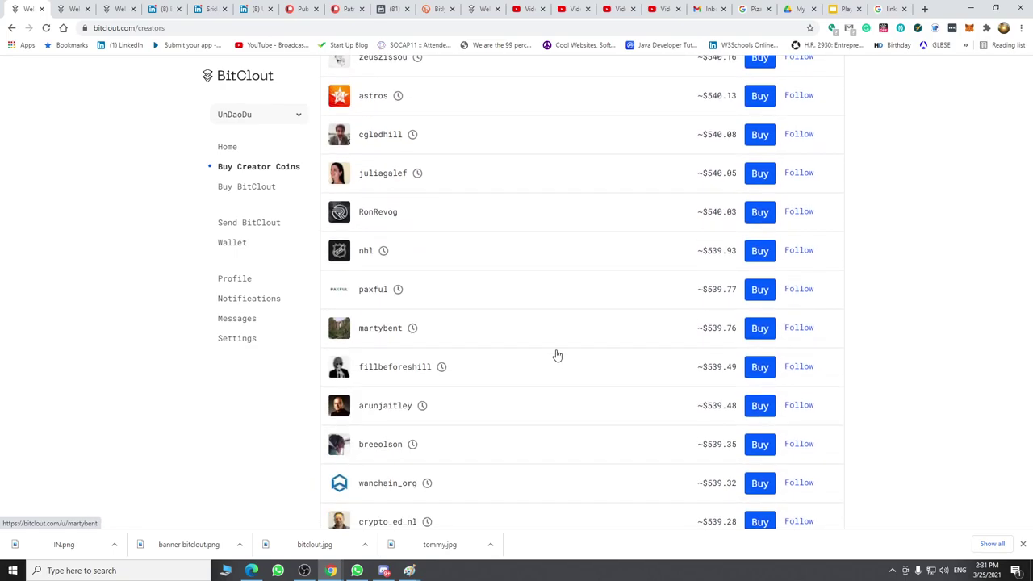
scroll(557, 355, down, 15)
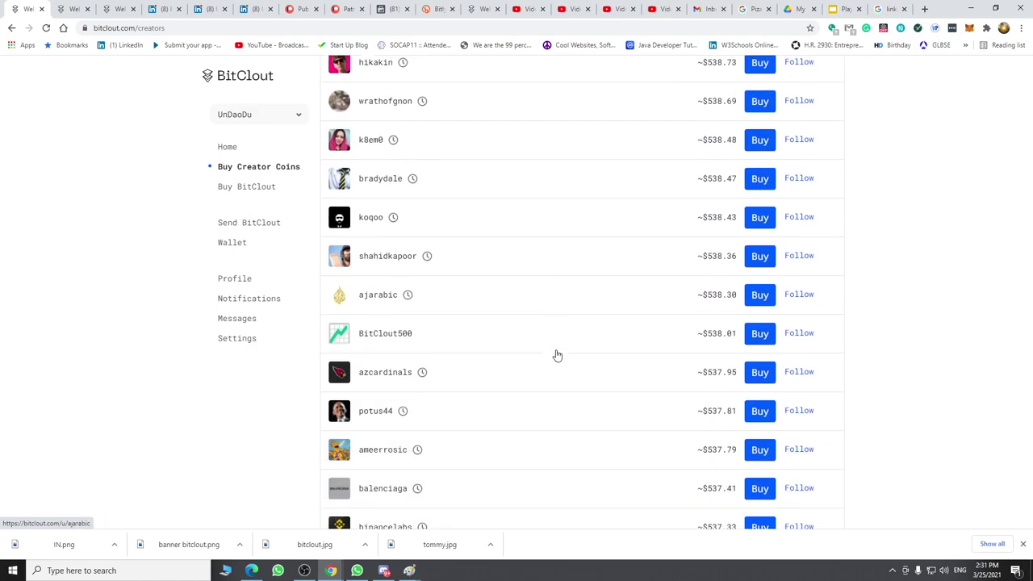
scroll(557, 355, down, 5)
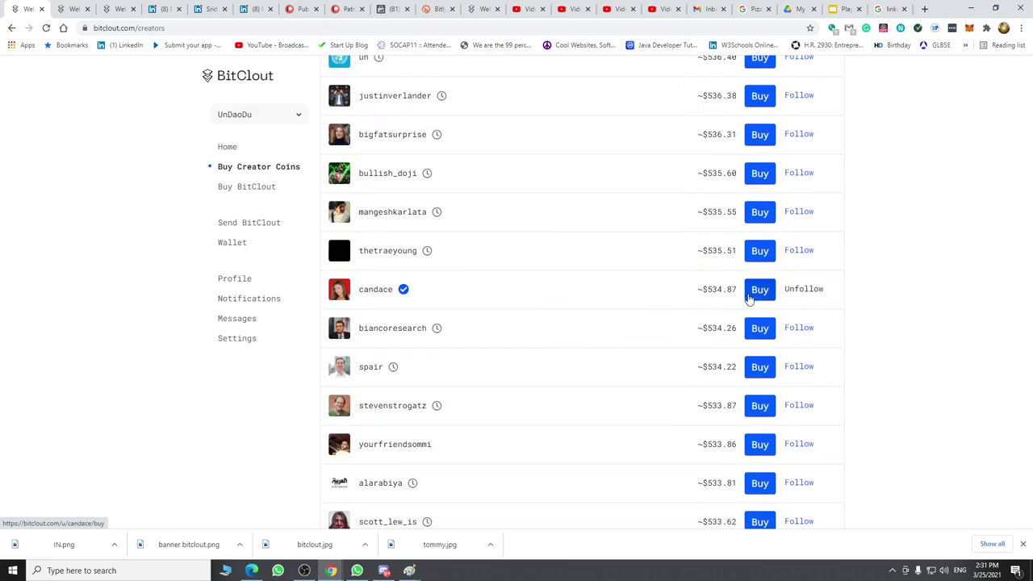
scroll(598, 362, down, 2)
scroll(597, 362, down, 10)
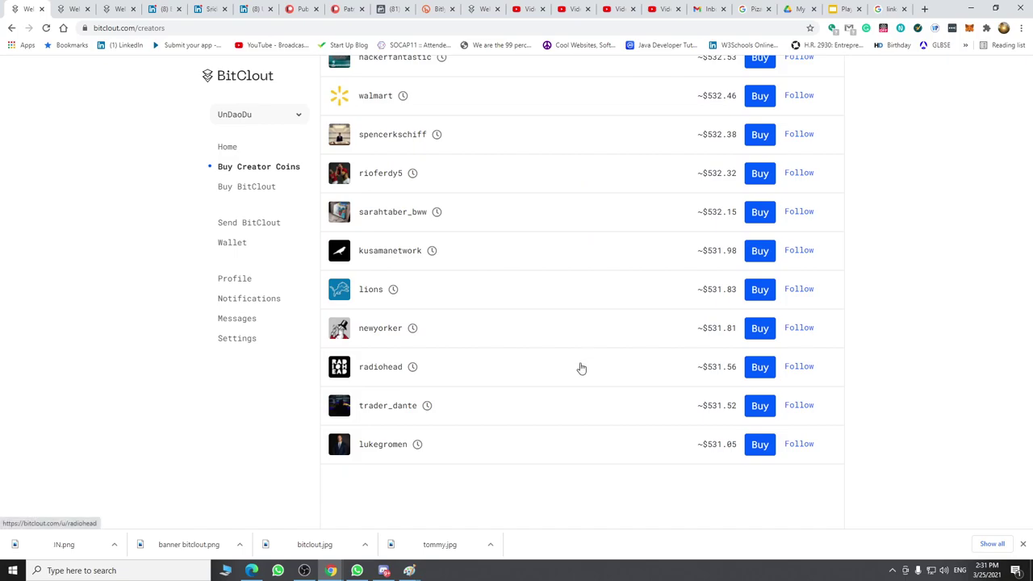
scroll(581, 368, down, 3)
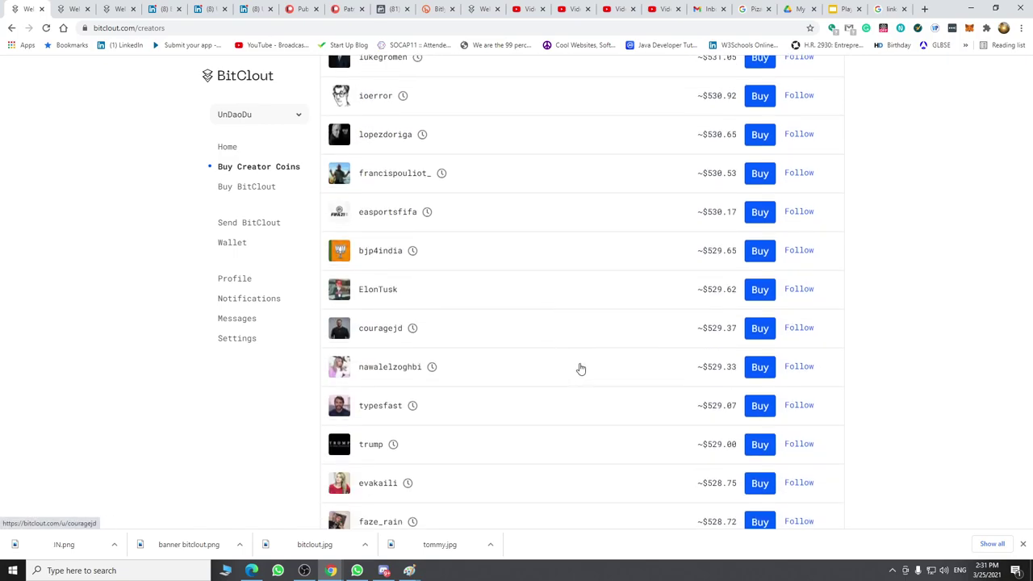
scroll(580, 368, down, 10)
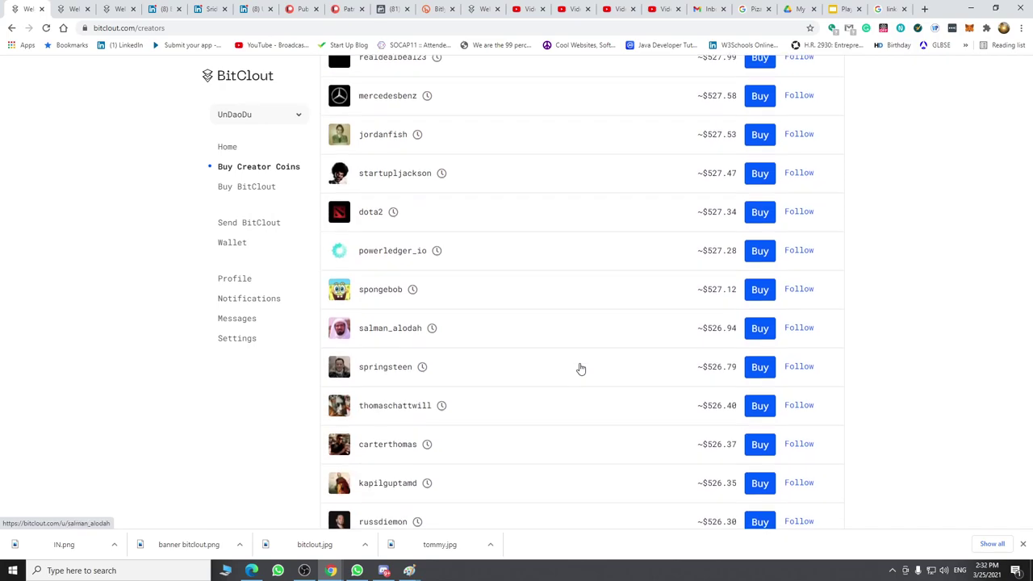
scroll(580, 368, down, 5)
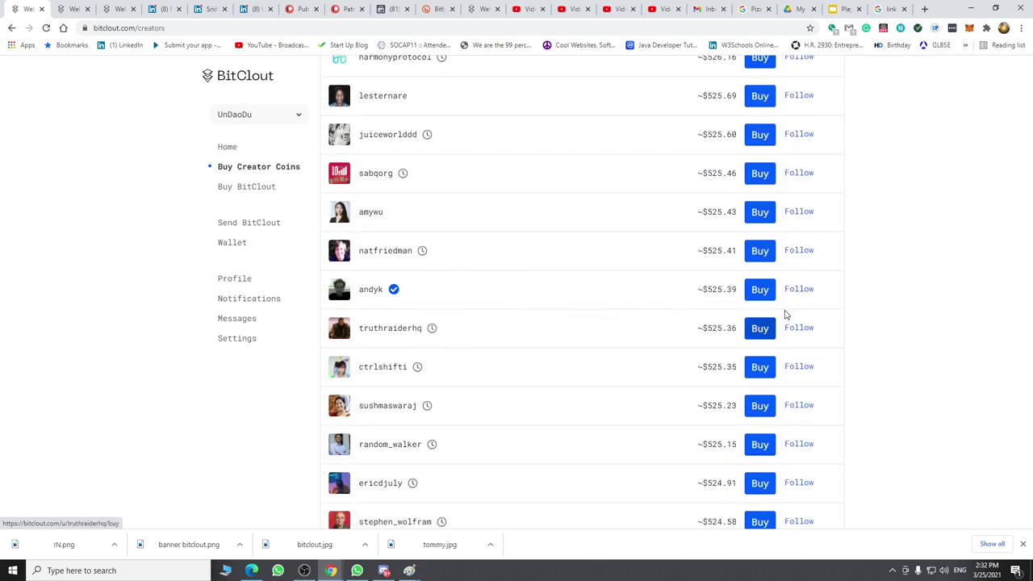
click(799, 290)
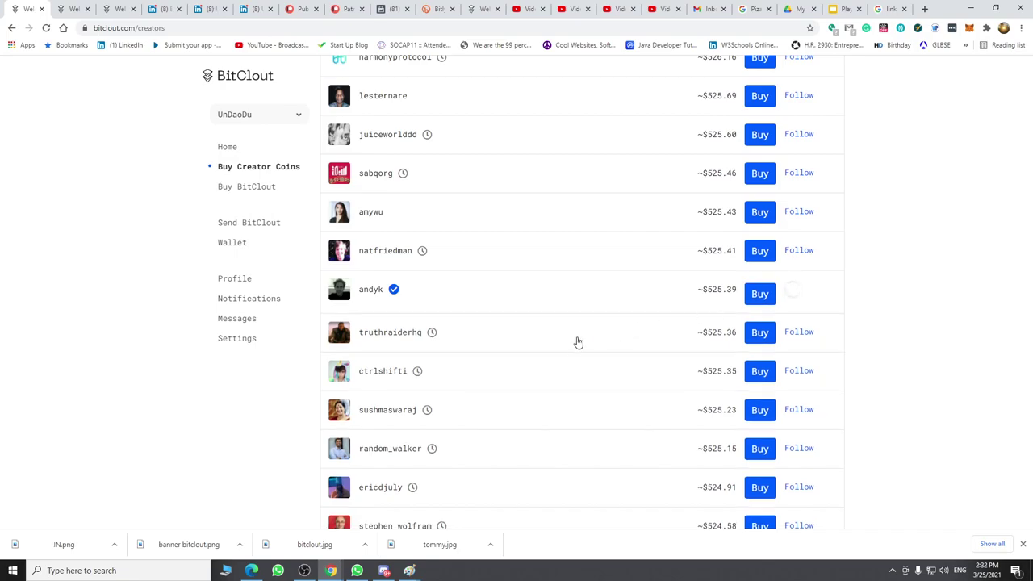
- Scroll further down the list until truthcoin and the creators after it appear
scroll(562, 344, down, 8)
scroll(563, 344, down, 12)
scroll(563, 345, down, 8)
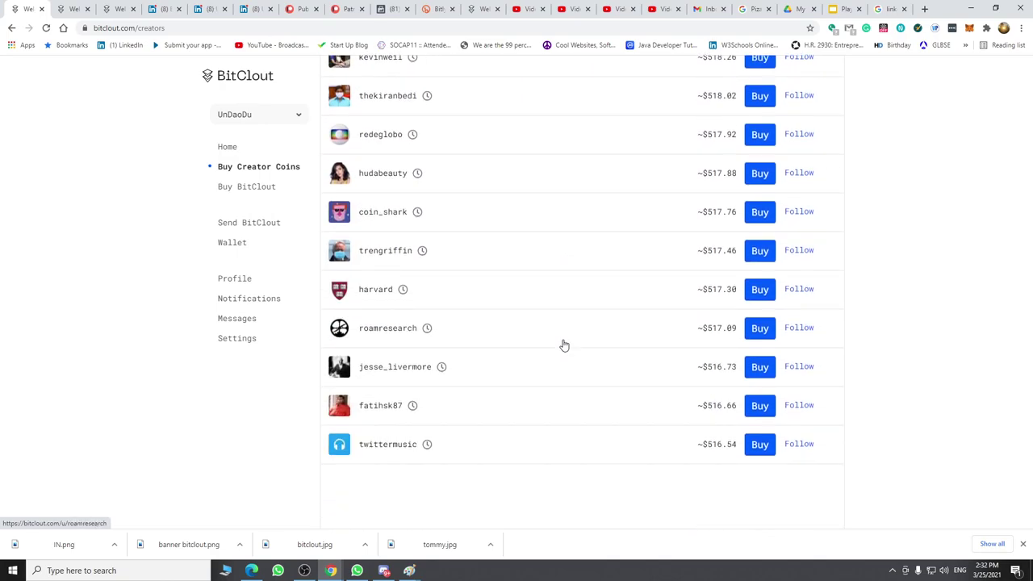
scroll(563, 344, down, 7)
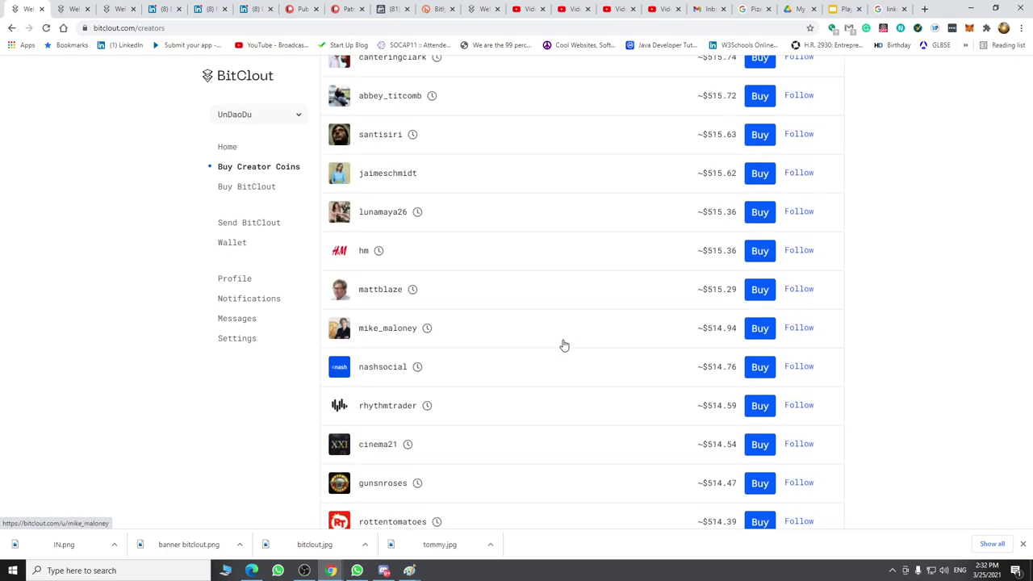
scroll(563, 344, down, 5)
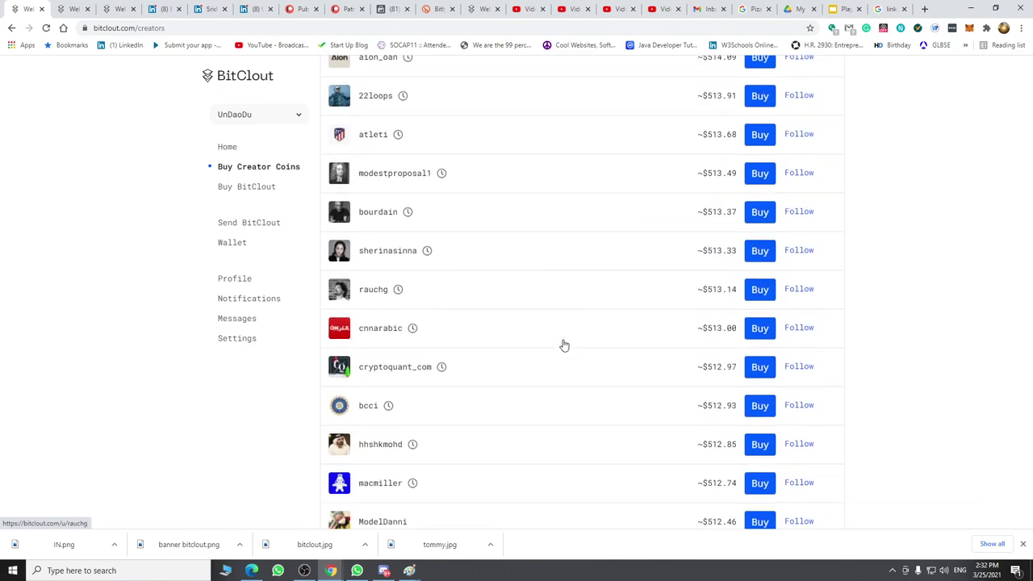
scroll(564, 345, down, 3)
scroll(563, 344, down, 7)
scroll(563, 345, down, 10)
scroll(563, 345, down, 10)
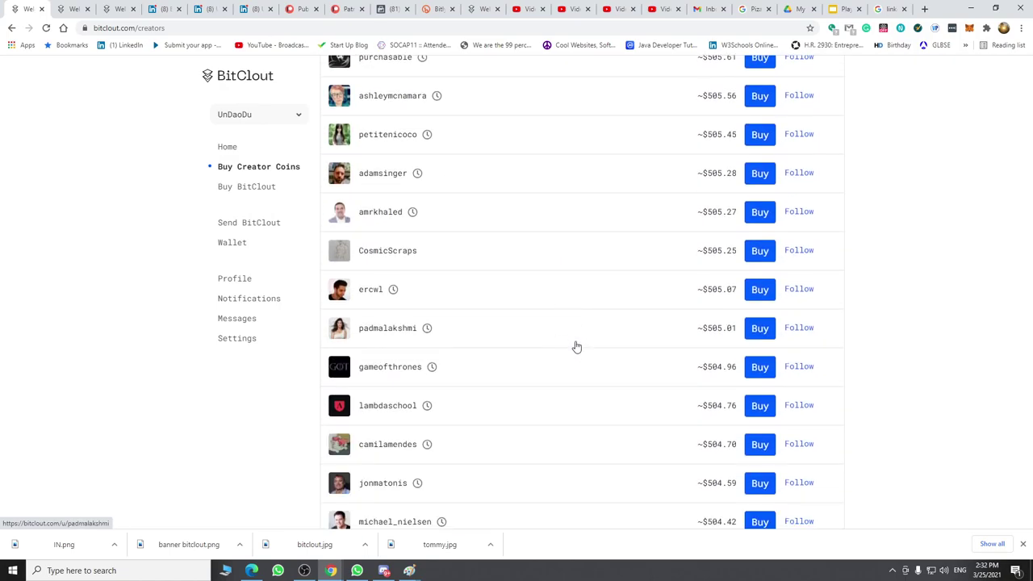
scroll(570, 357, down, 7)
scroll(571, 360, down, 3)
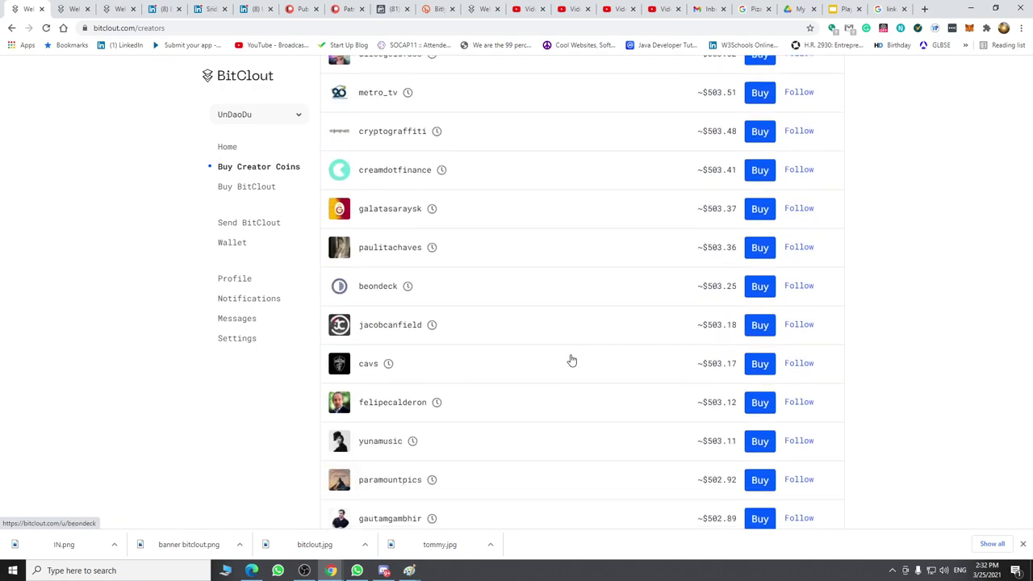
scroll(571, 360, down, 3)
scroll(571, 359, down, 3)
scroll(576, 298, down, 15)
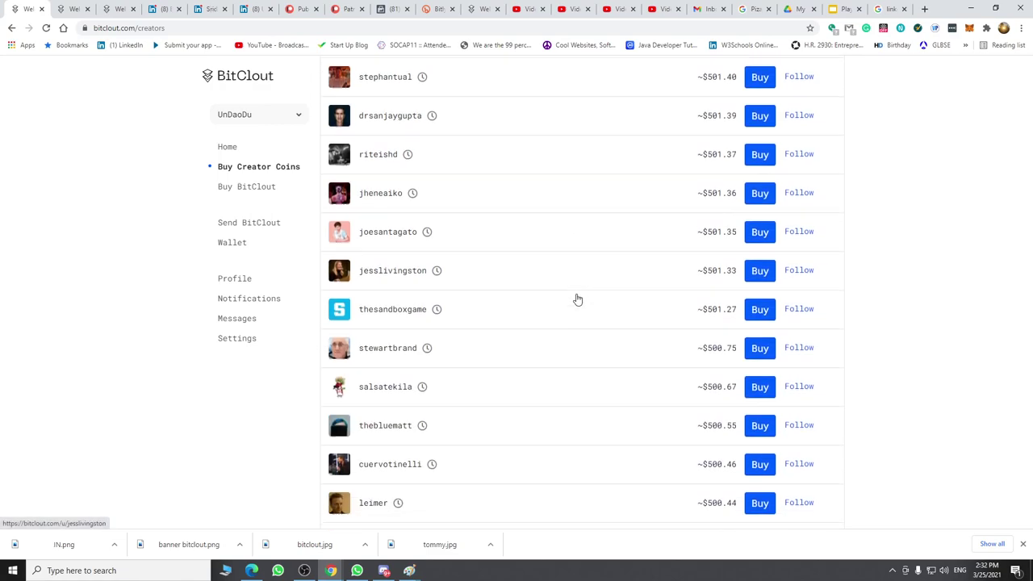
scroll(579, 300, down, 14)
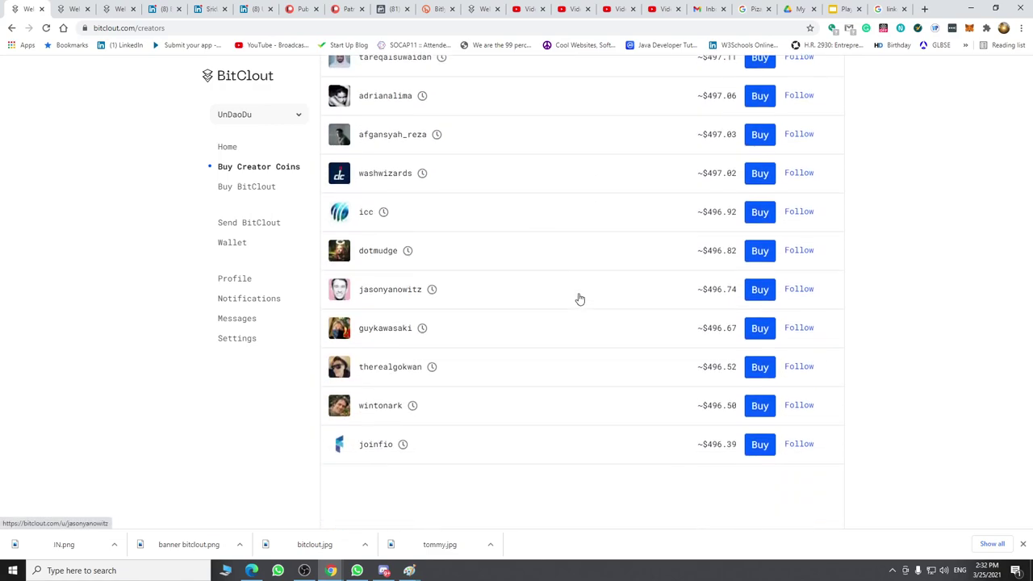
scroll(569, 305, down, 14)
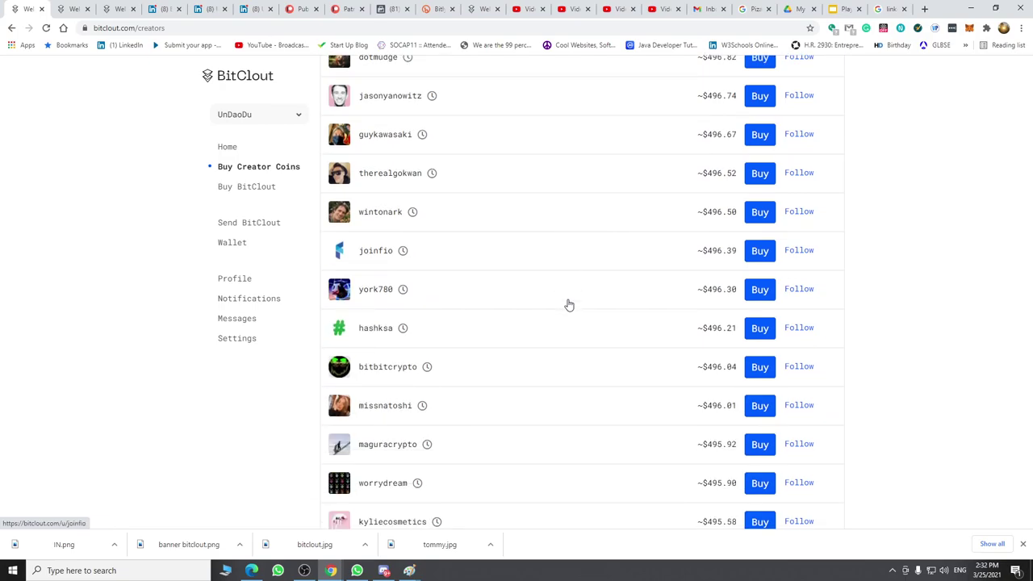
scroll(569, 305, down, 17)
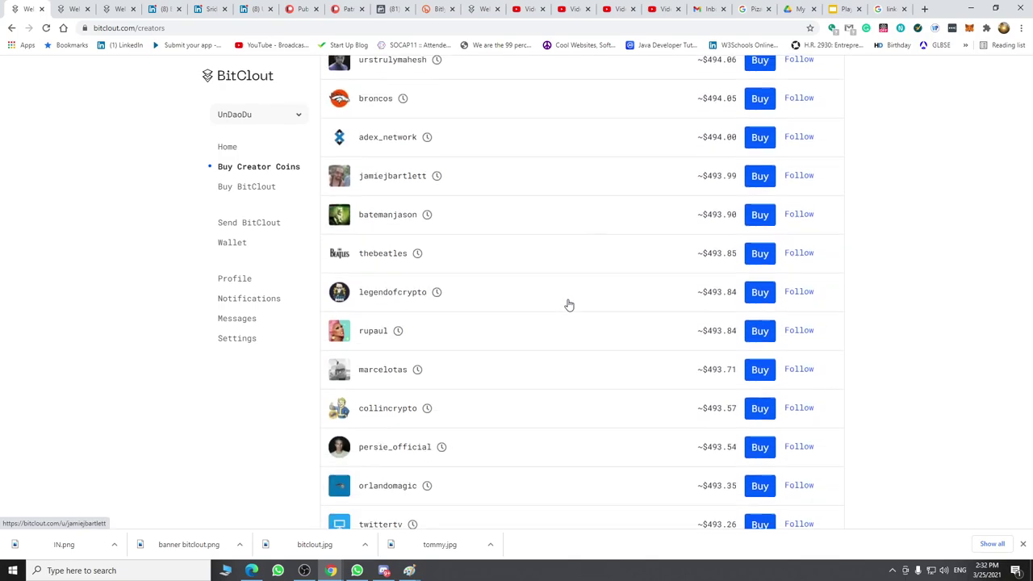
scroll(569, 305, down, 16)
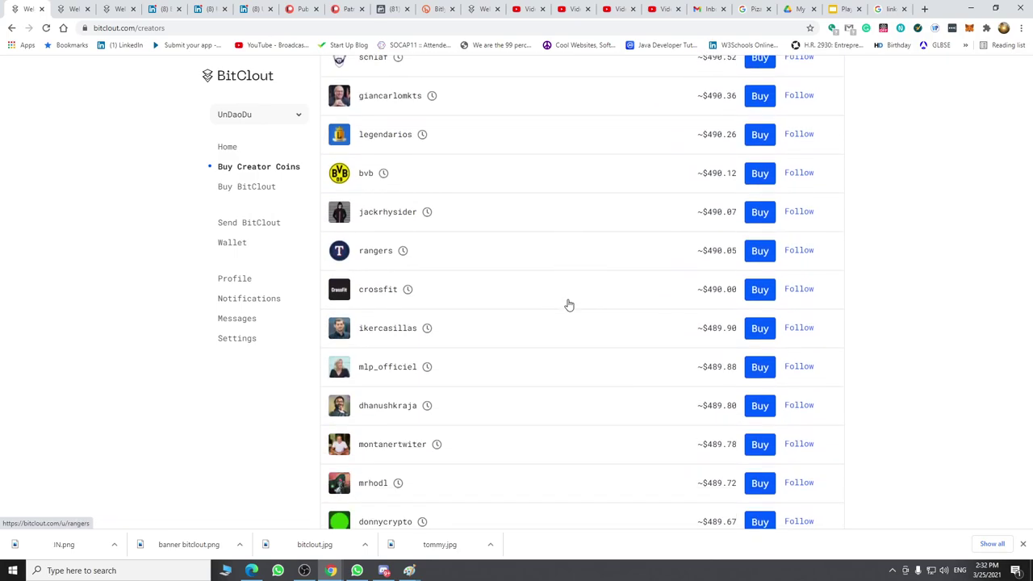
scroll(569, 305, down, 7)
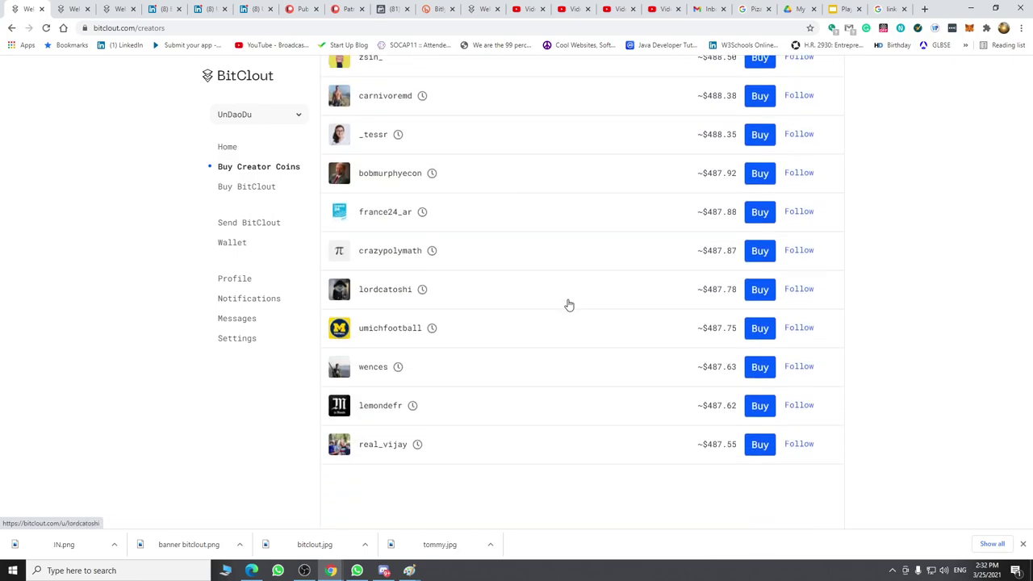
scroll(568, 305, down, 10)
scroll(569, 305, down, 19)
scroll(569, 305, down, 15)
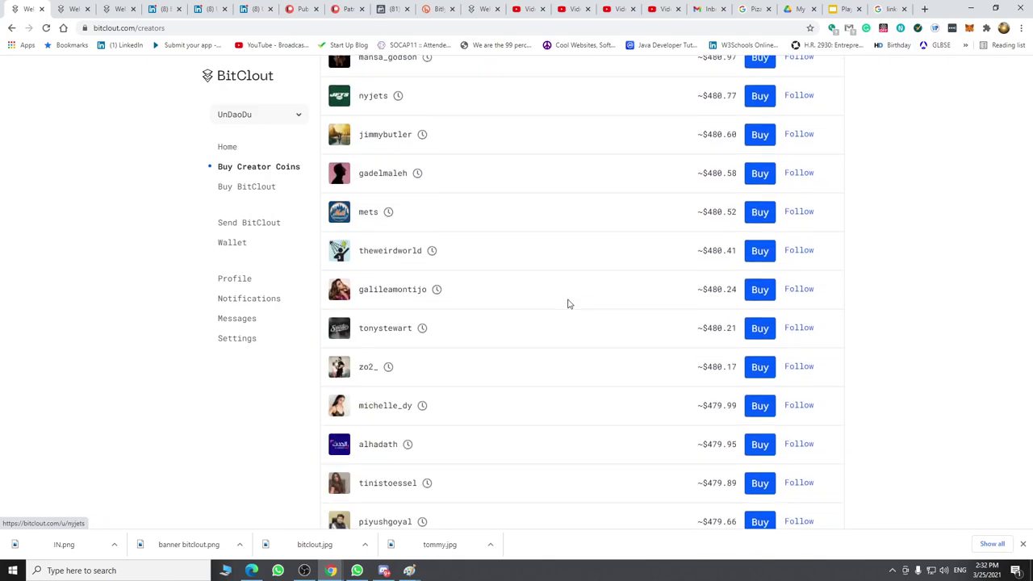
scroll(567, 303, down, 5)
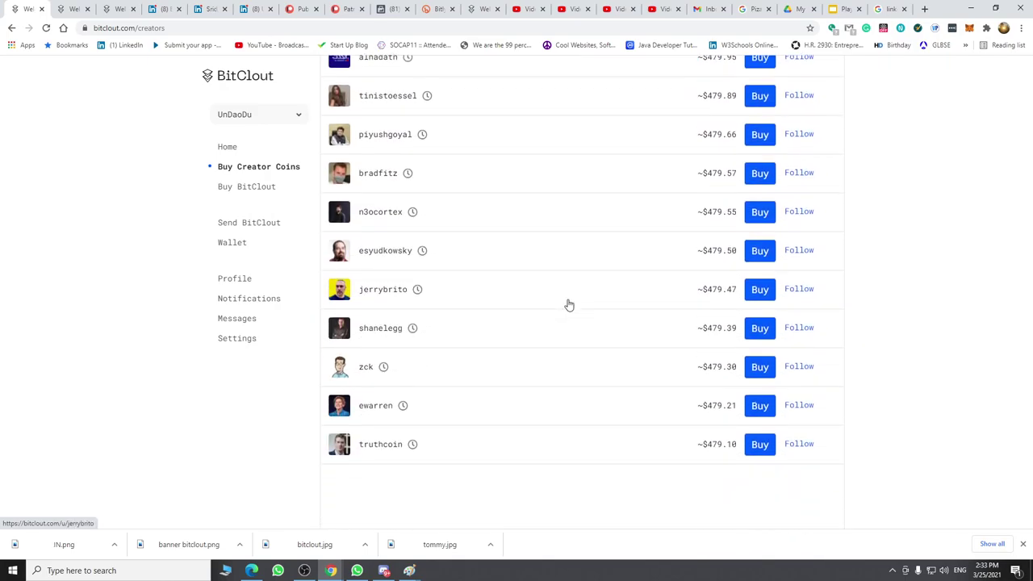
scroll(435, 304, down, 3)
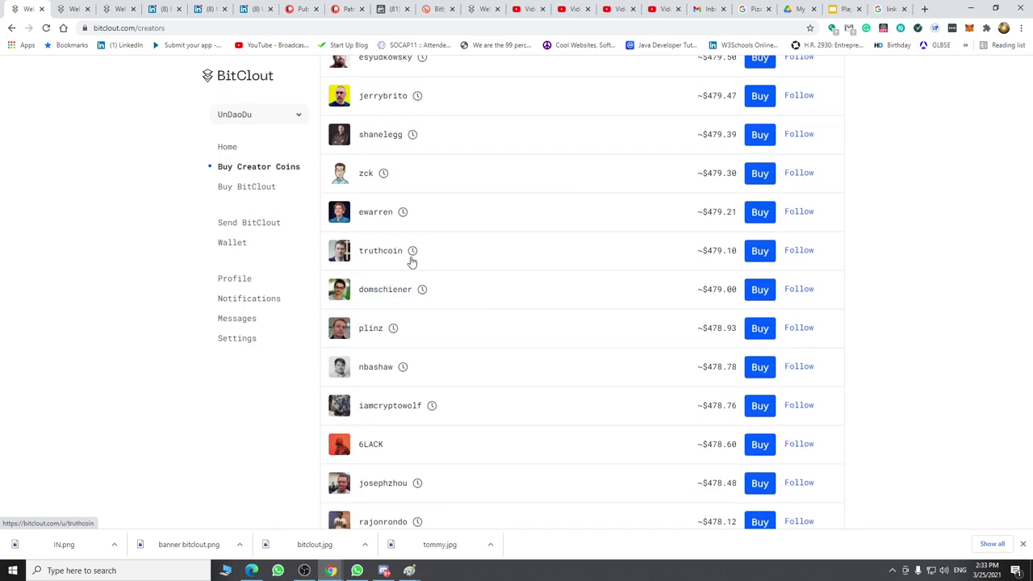
- Follow truthcoin and RobertGraham from the creator coins list
click(799, 251)
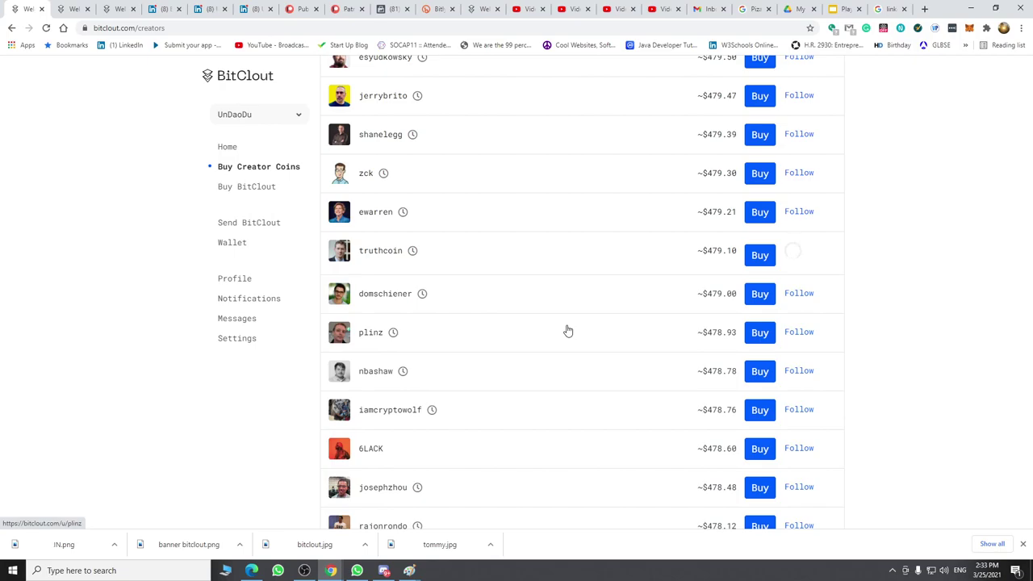
scroll(567, 330, down, 12)
scroll(567, 331, down, 14)
scroll(567, 331, down, 8)
scroll(567, 330, down, 3)
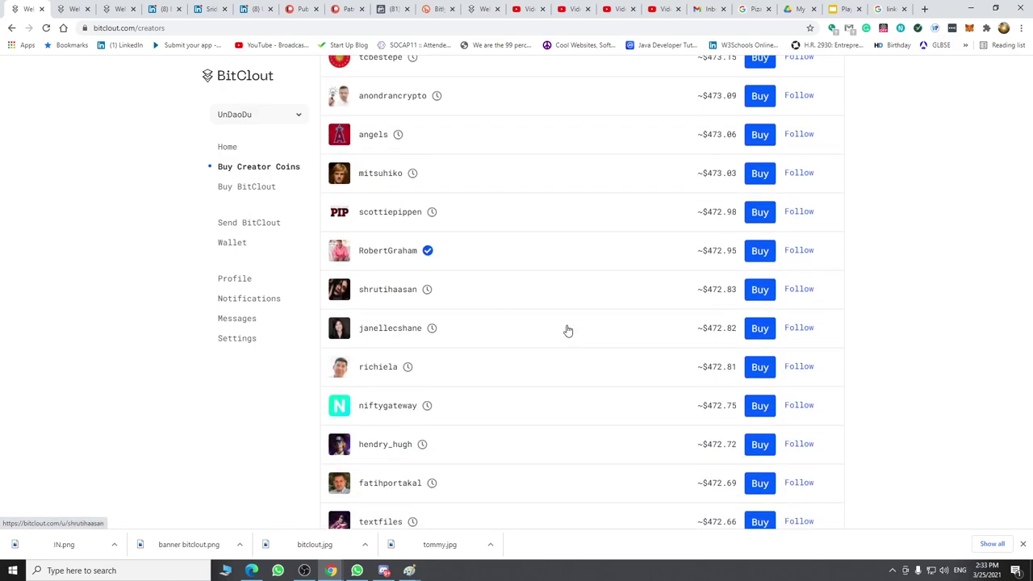
click(799, 253)
scroll(554, 318, down, 8)
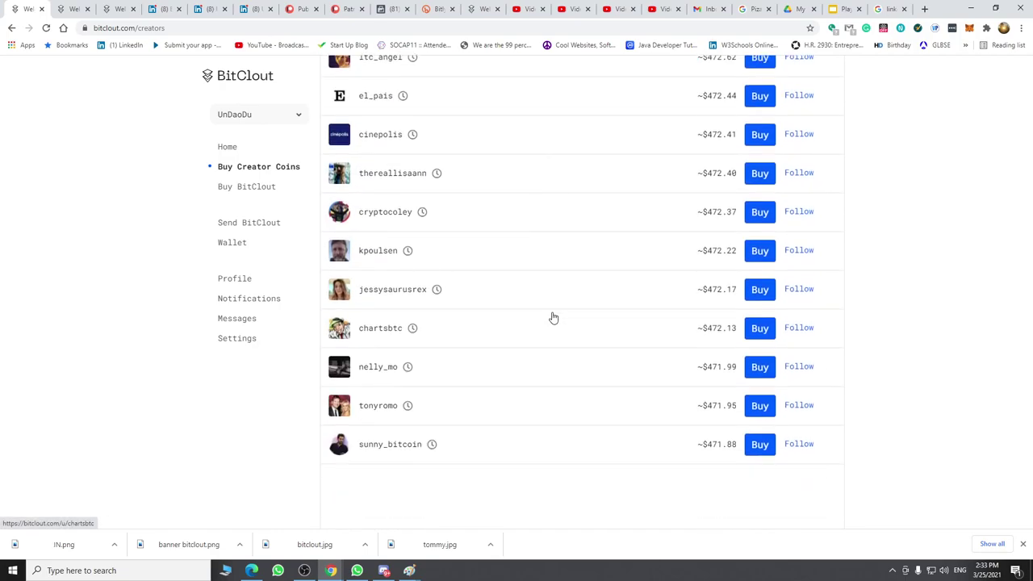
scroll(544, 325, down, 15)
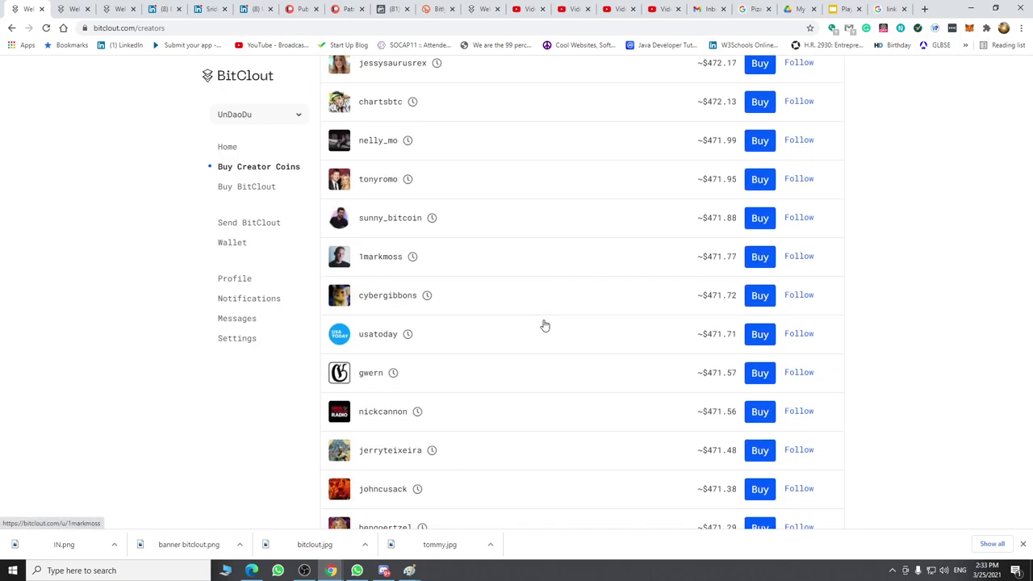
scroll(544, 326, down, 12)
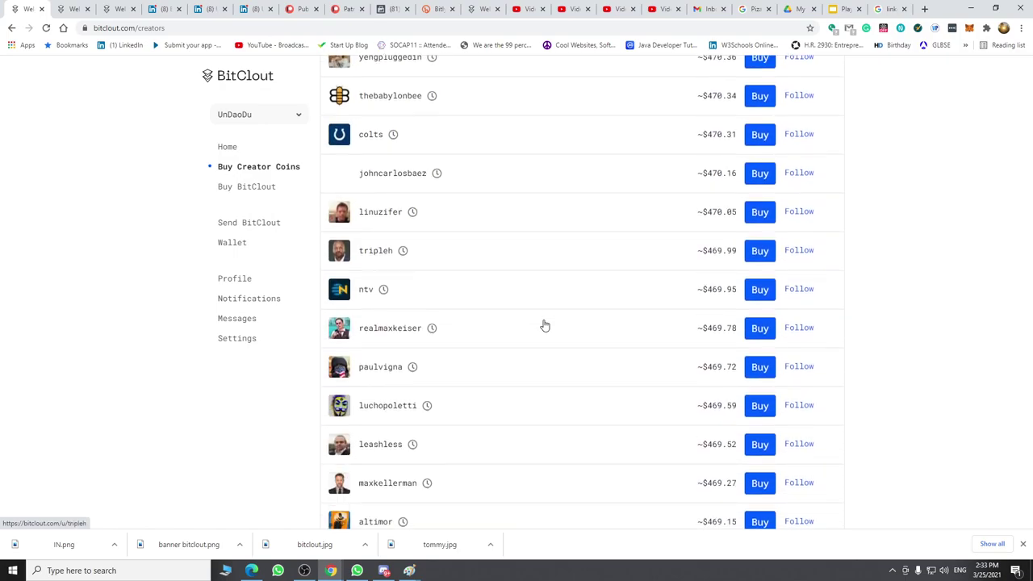
scroll(544, 325, down, 12)
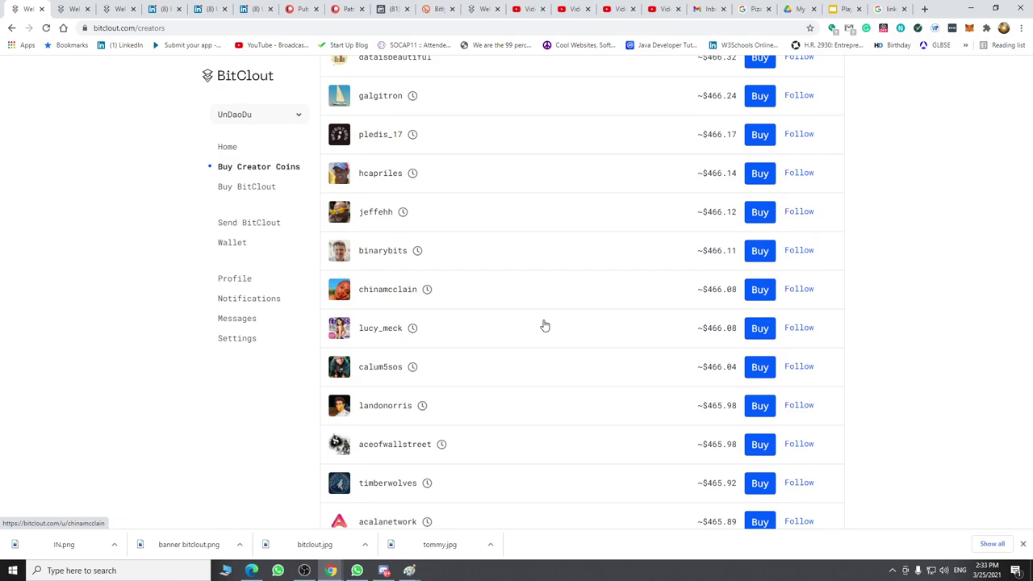
scroll(545, 325, down, 6)
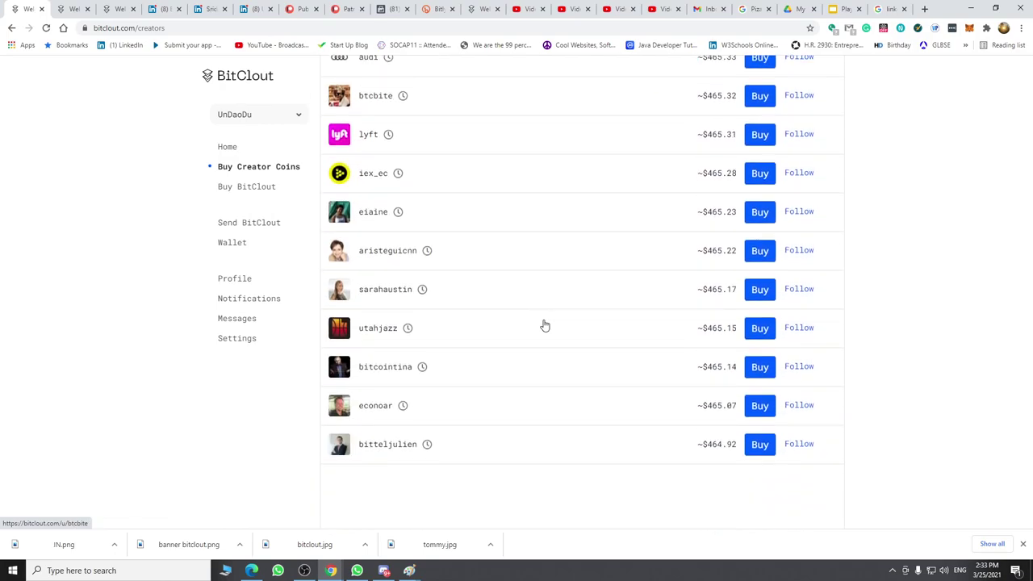
scroll(545, 325, down, 10)
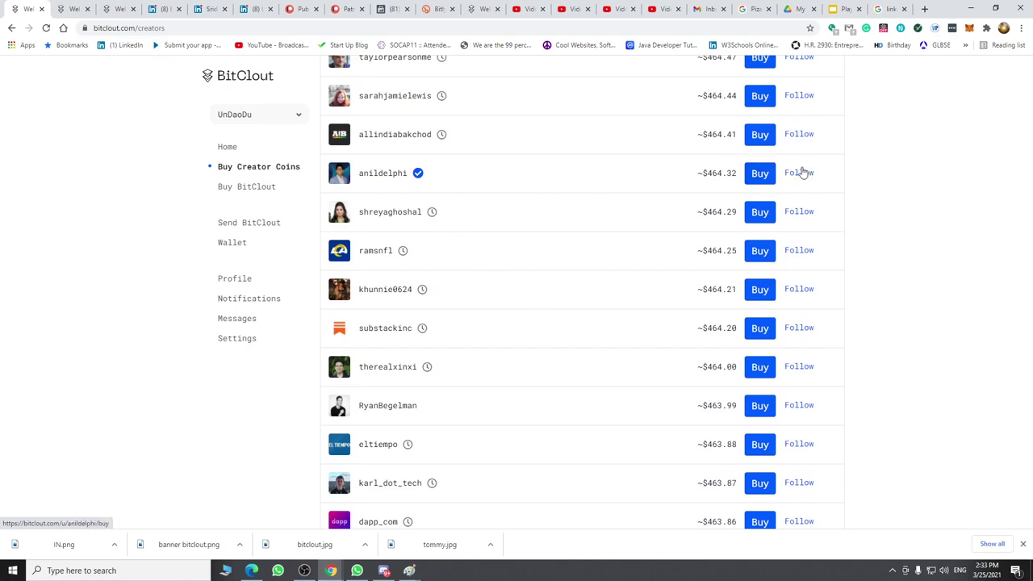
click(798, 173)
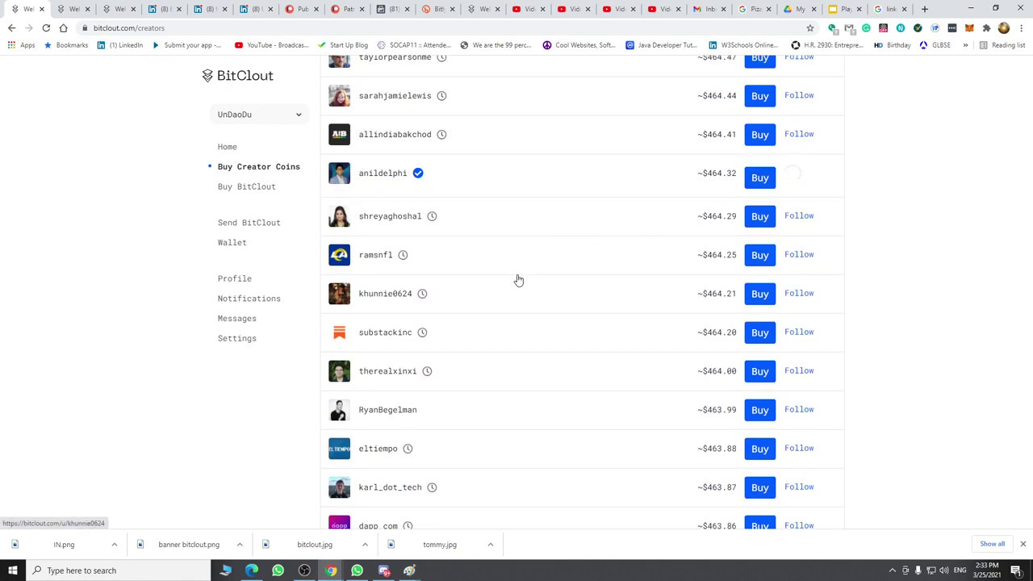
scroll(518, 279, down, 12)
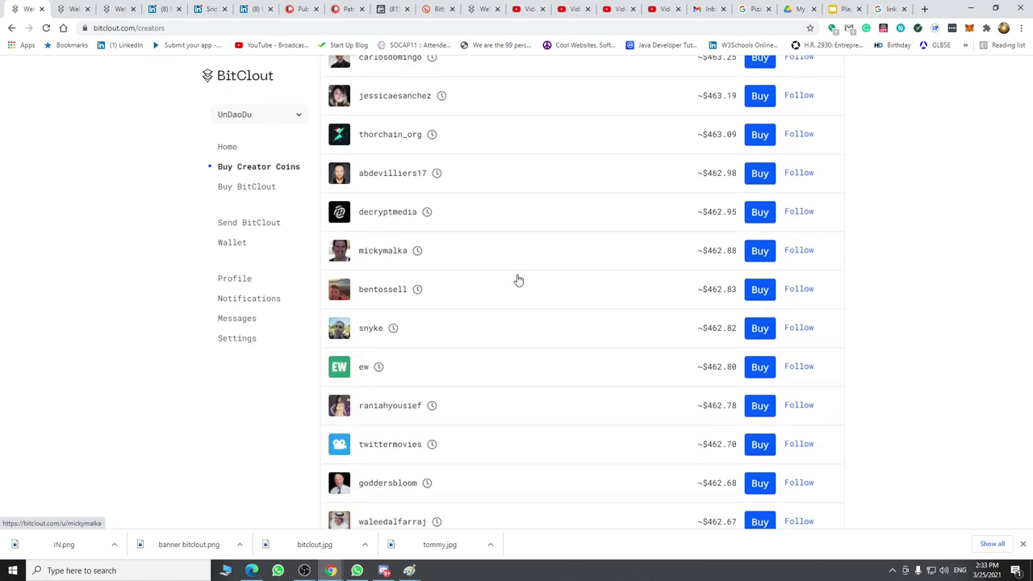
scroll(518, 280, down, 10)
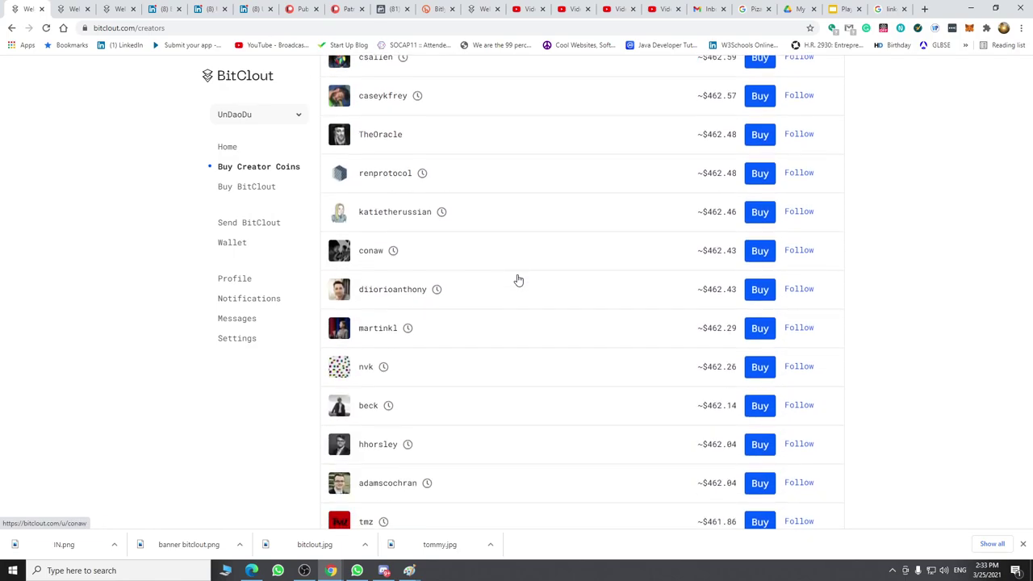
scroll(518, 280, down, 12)
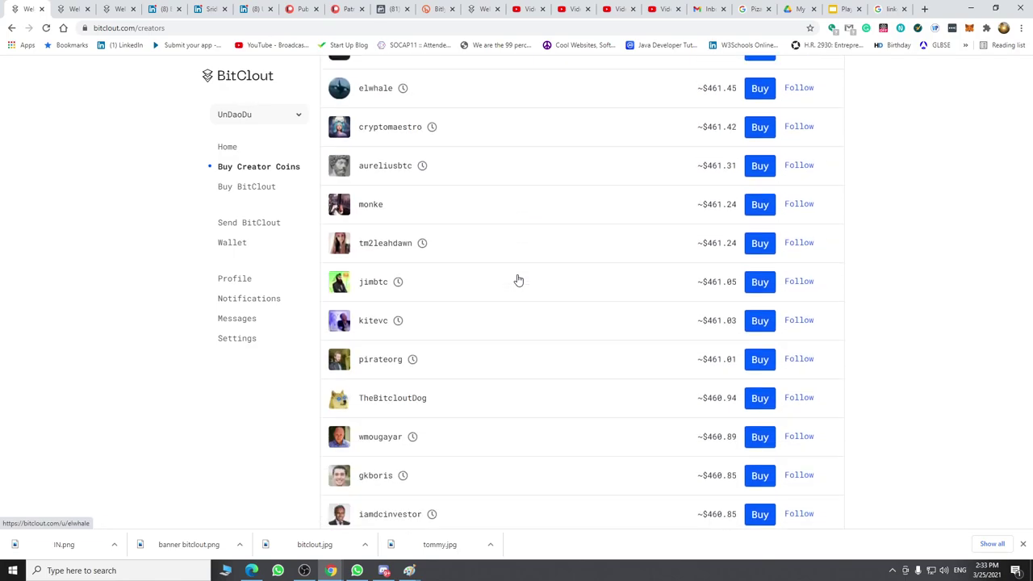
scroll(518, 280, down, 5)
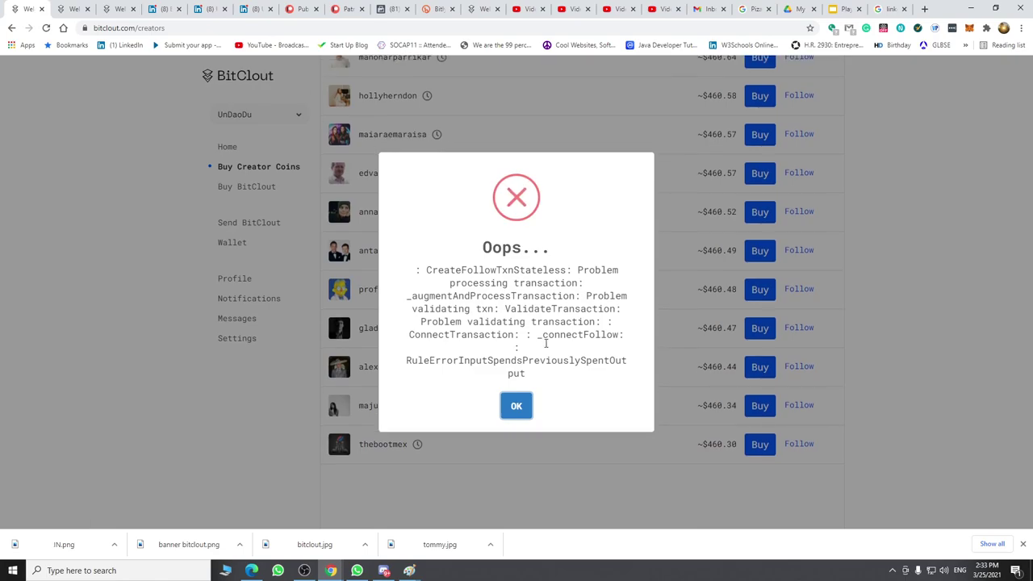
- Dismiss the Oops follow error and follow profesorcrypto
click(520, 407)
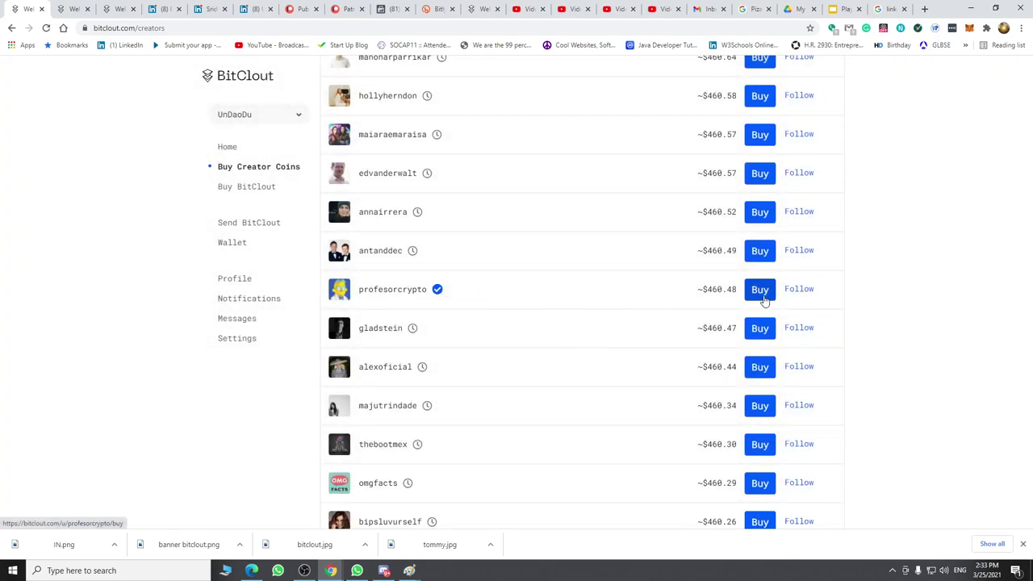
click(798, 291)
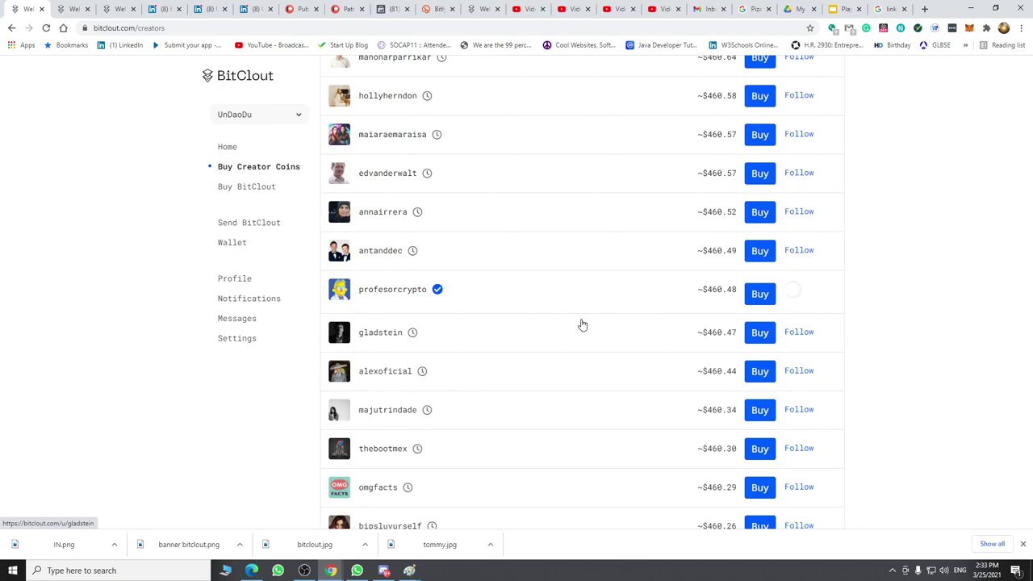
scroll(581, 325, up, 6)
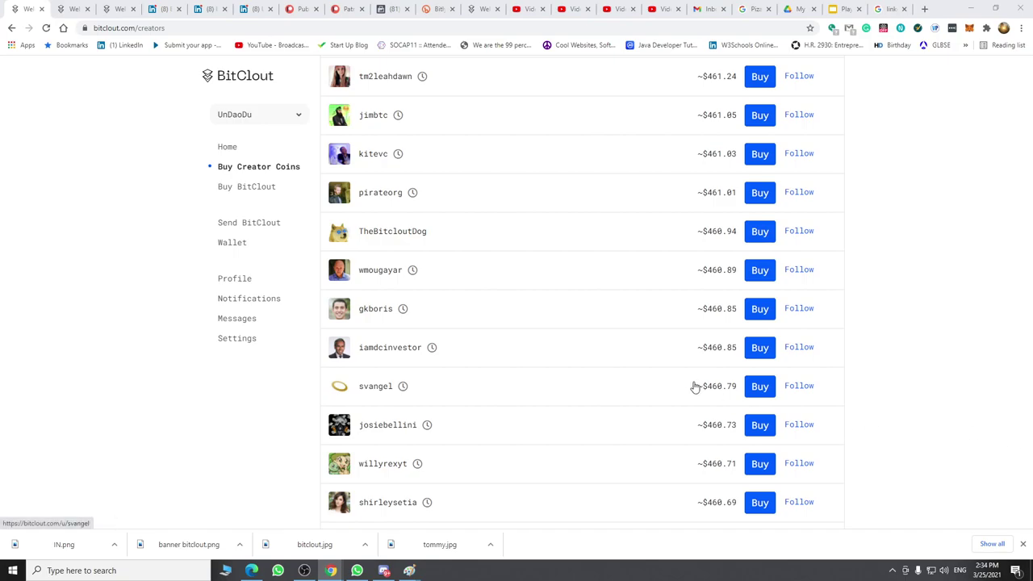
- Scroll down the creator coins list to the ~$450 creators, reaching lowstrife
scroll(690, 387, down, 11)
scroll(694, 387, up, 3)
scroll(696, 388, down, 15)
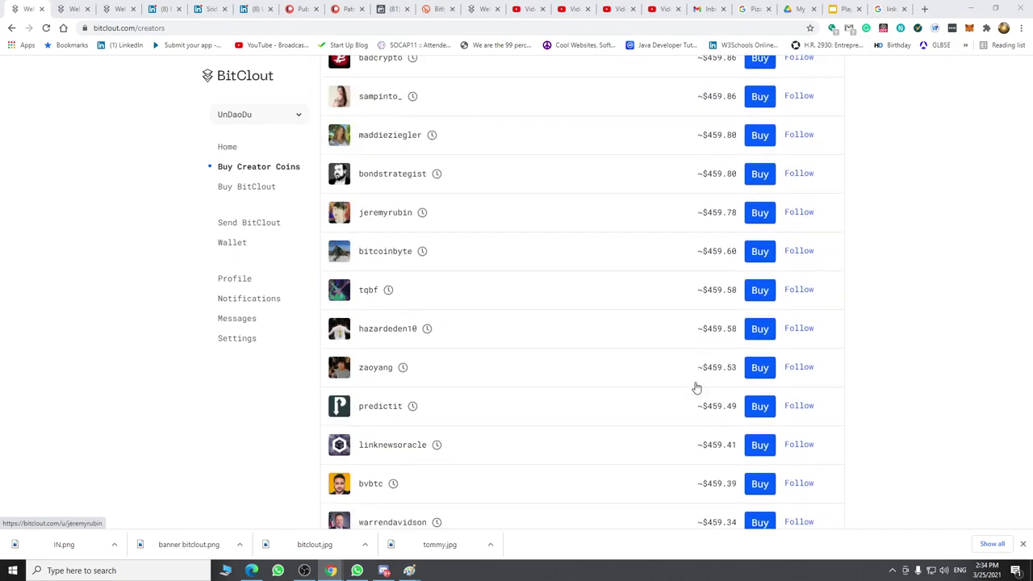
scroll(696, 388, down, 12)
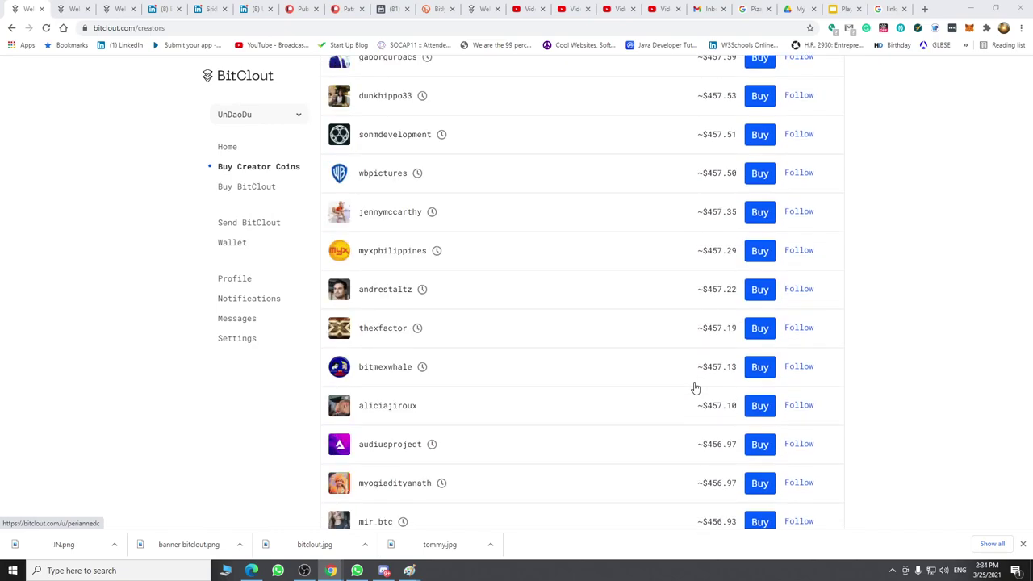
scroll(695, 388, down, 2)
scroll(695, 388, down, 10)
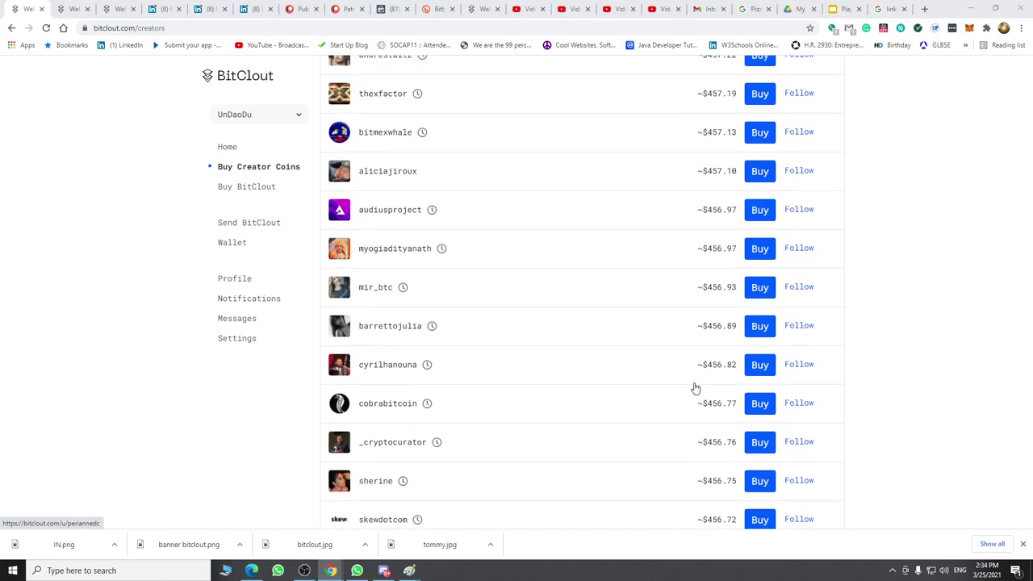
scroll(696, 388, down, 3)
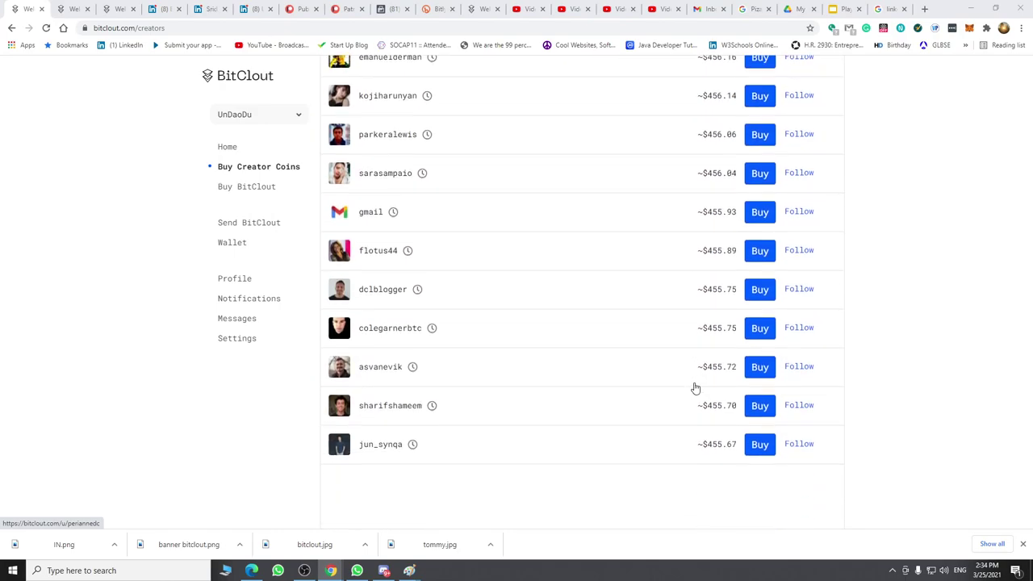
scroll(692, 389, down, 5)
scroll(686, 391, down, 10)
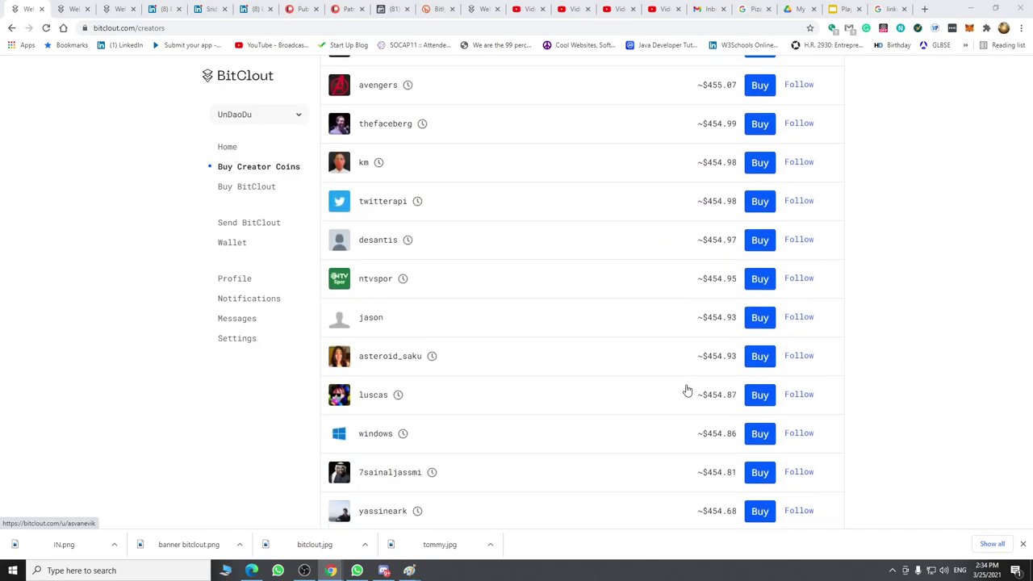
scroll(687, 390, down, 10)
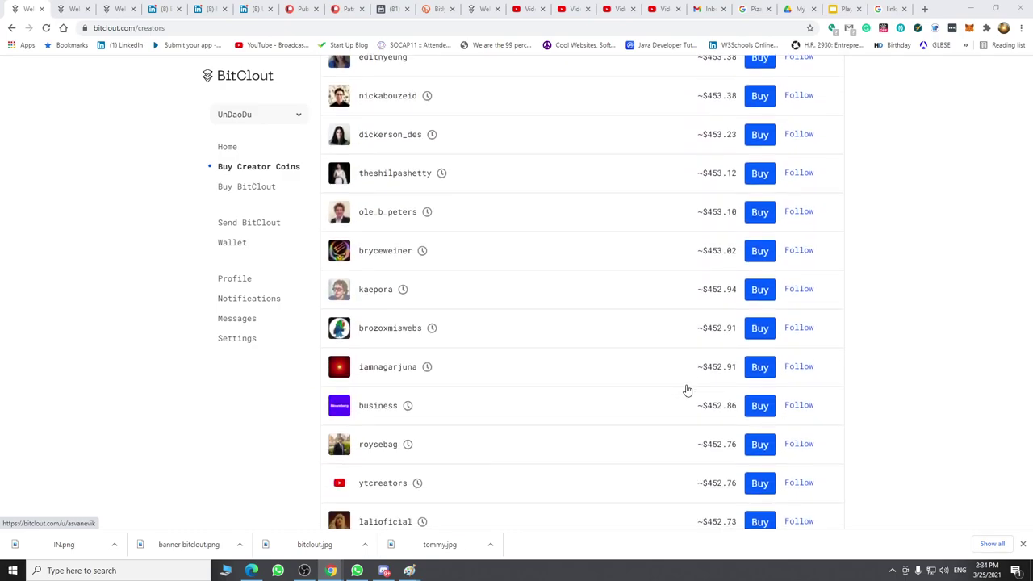
scroll(687, 391, down, 10)
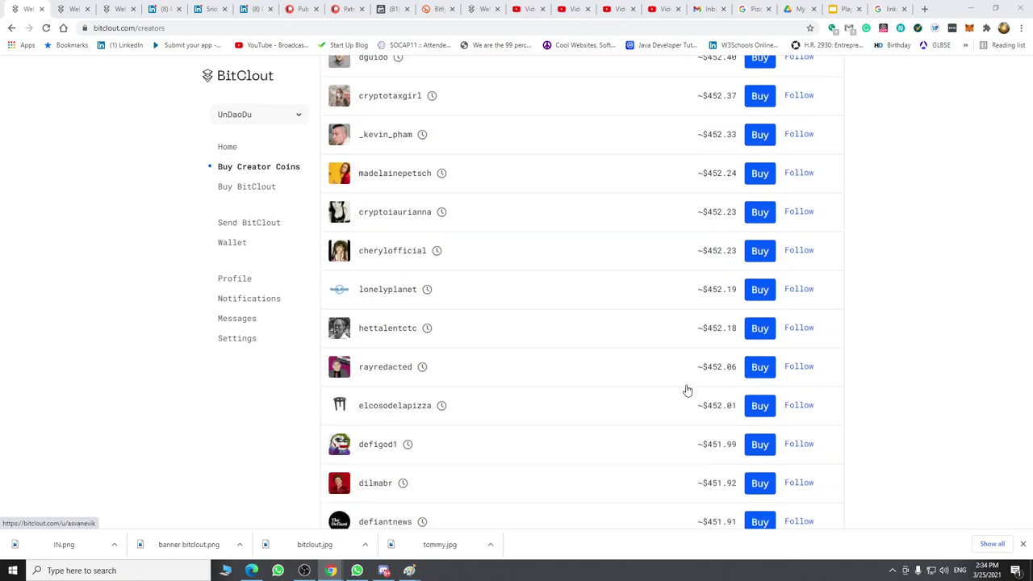
scroll(686, 390, down, 10)
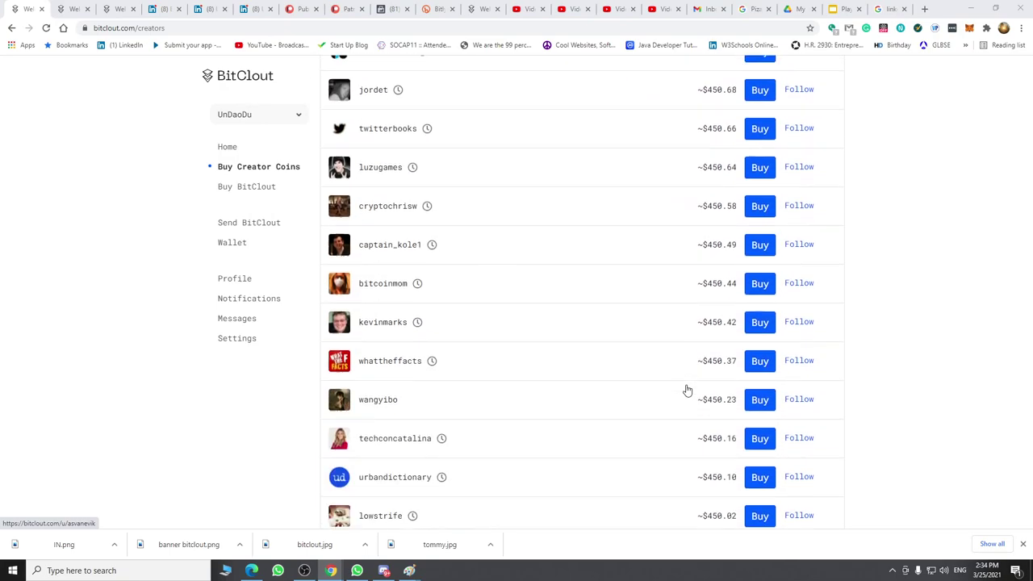
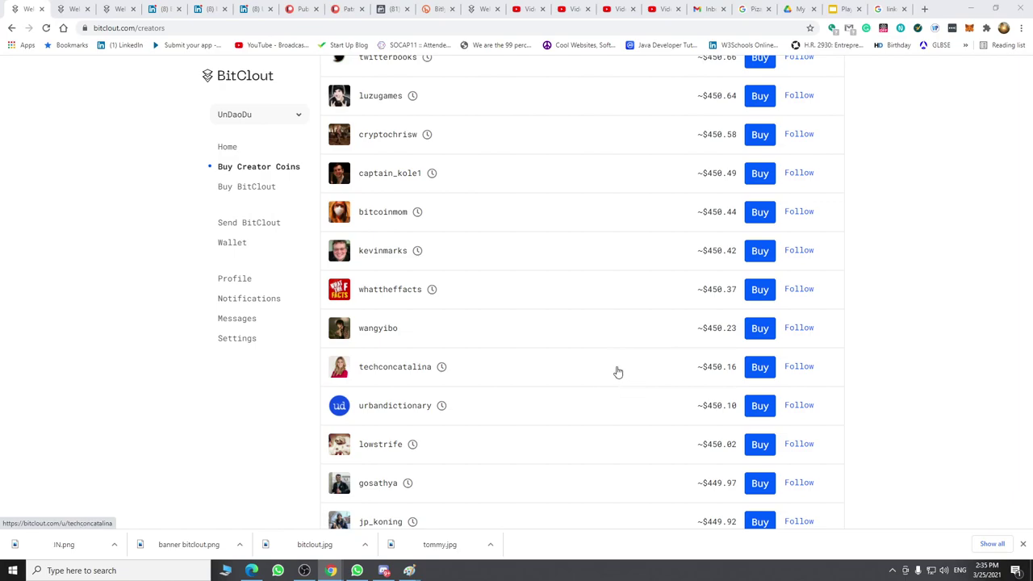
- Scroll down the Buy Creator Coins list and follow the creator pladizow
scroll(618, 372, down, 9)
scroll(617, 371, down, 2)
scroll(618, 372, down, 2)
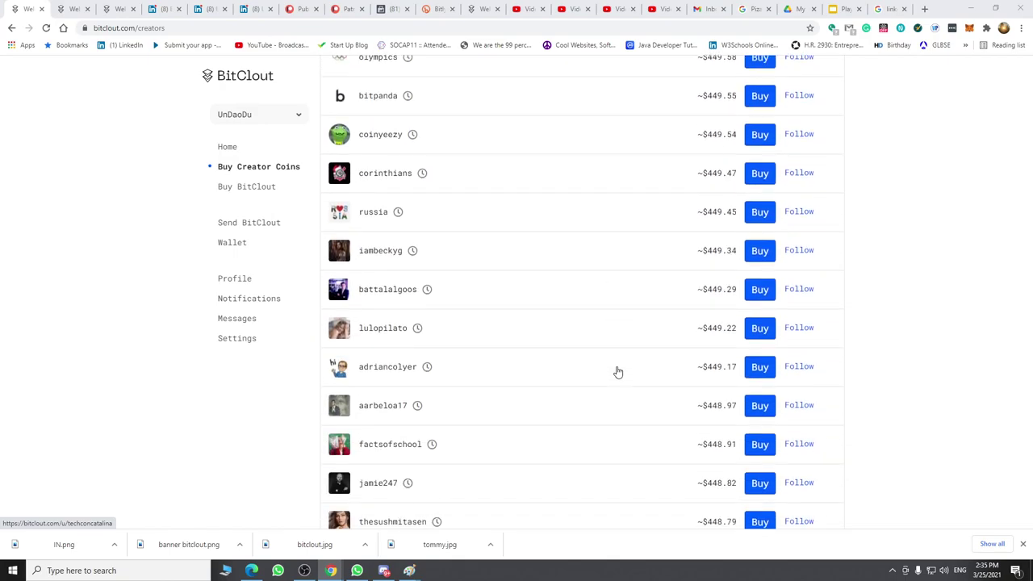
scroll(617, 372, down, 3)
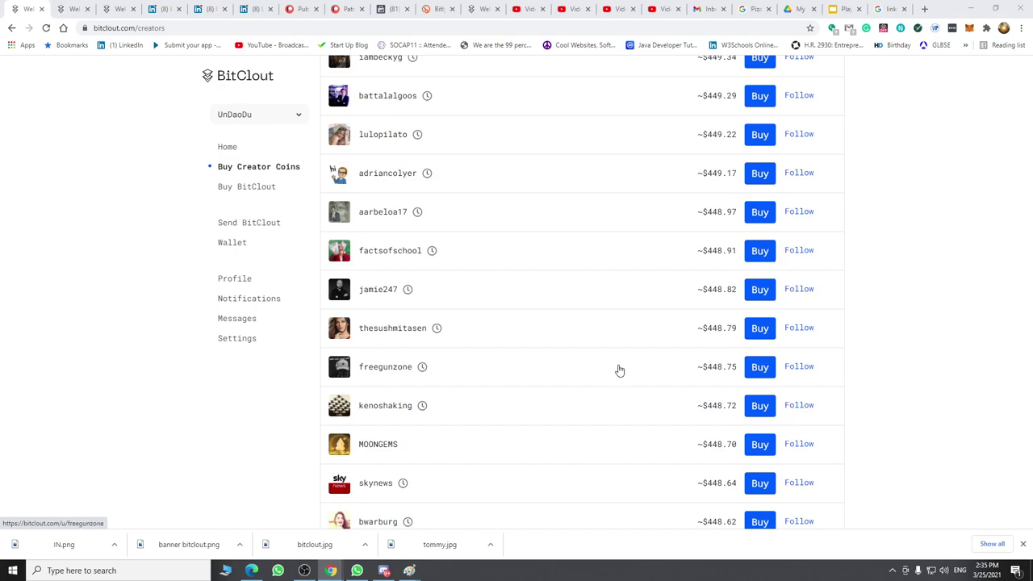
scroll(638, 371, down, 9)
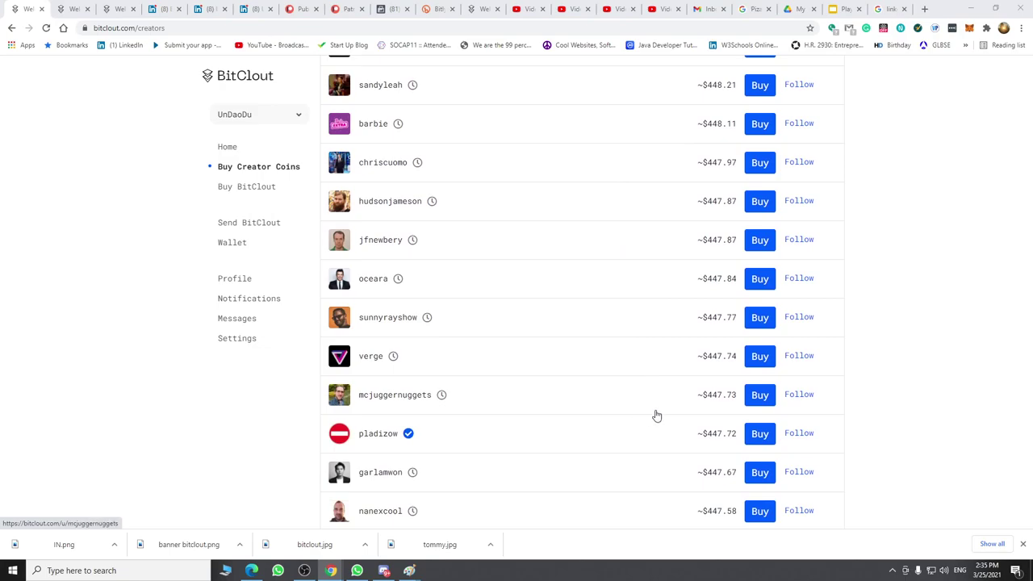
click(795, 434)
- Continue down the creator list until creators priced around $436 are showing
scroll(629, 415, down, 2)
scroll(615, 412, down, 8)
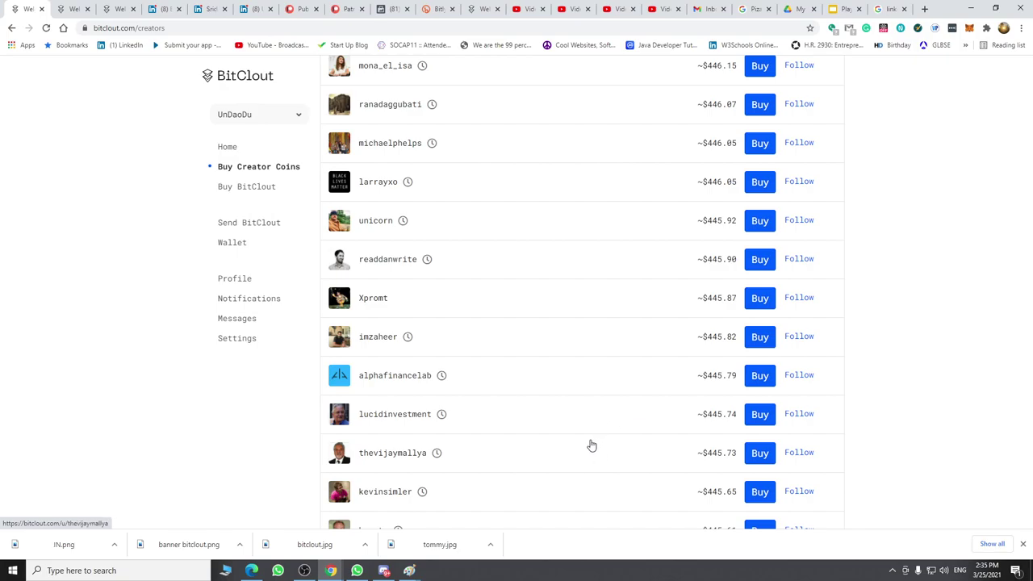
scroll(590, 445, down, 3)
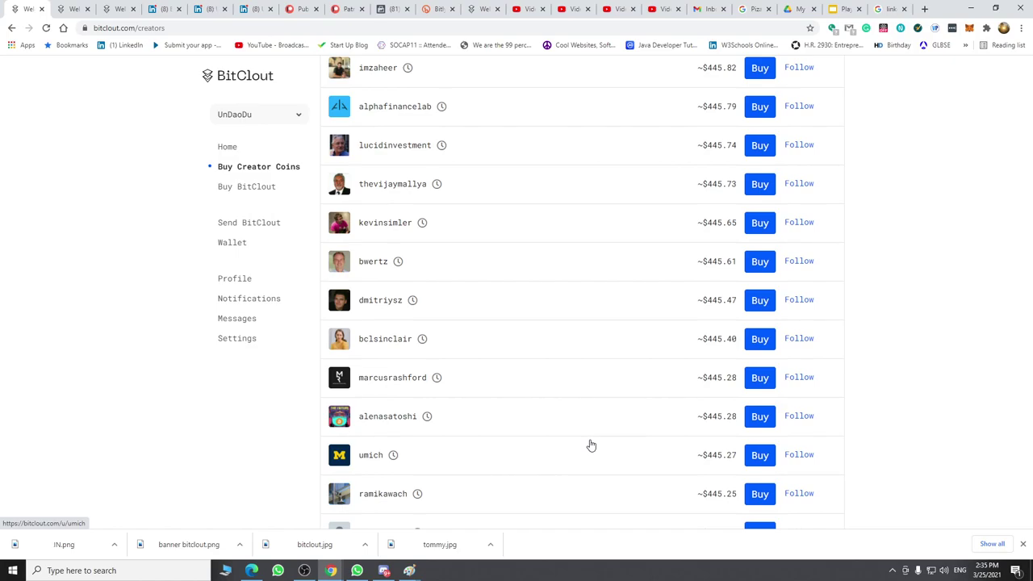
scroll(590, 445, down, 6)
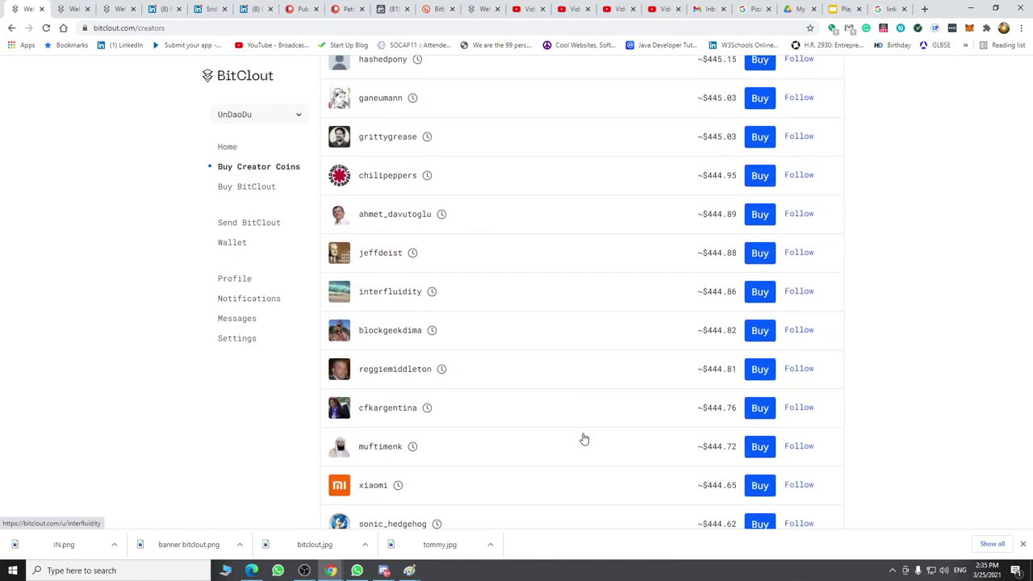
scroll(584, 438, down, 1)
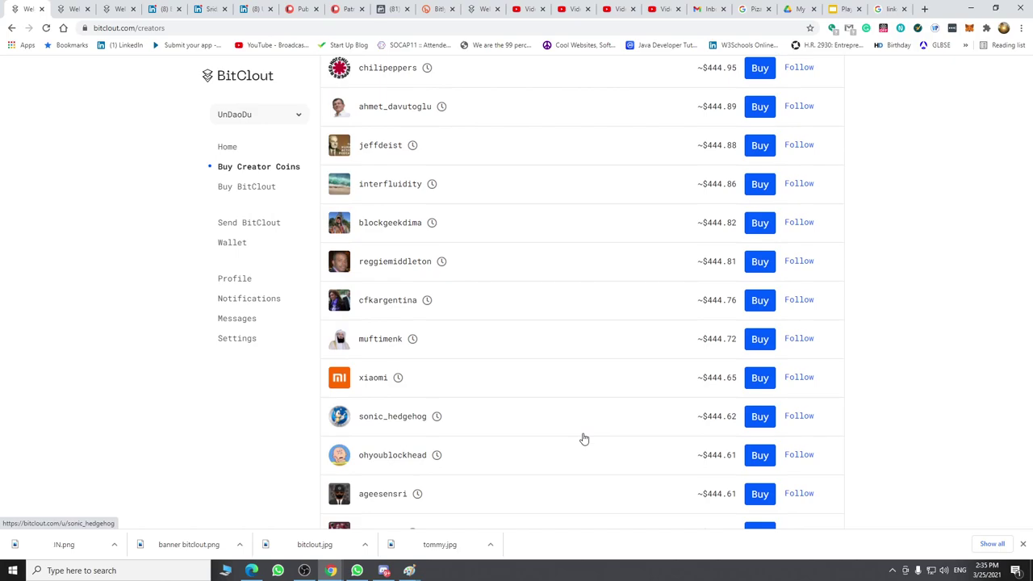
scroll(584, 438, down, 5)
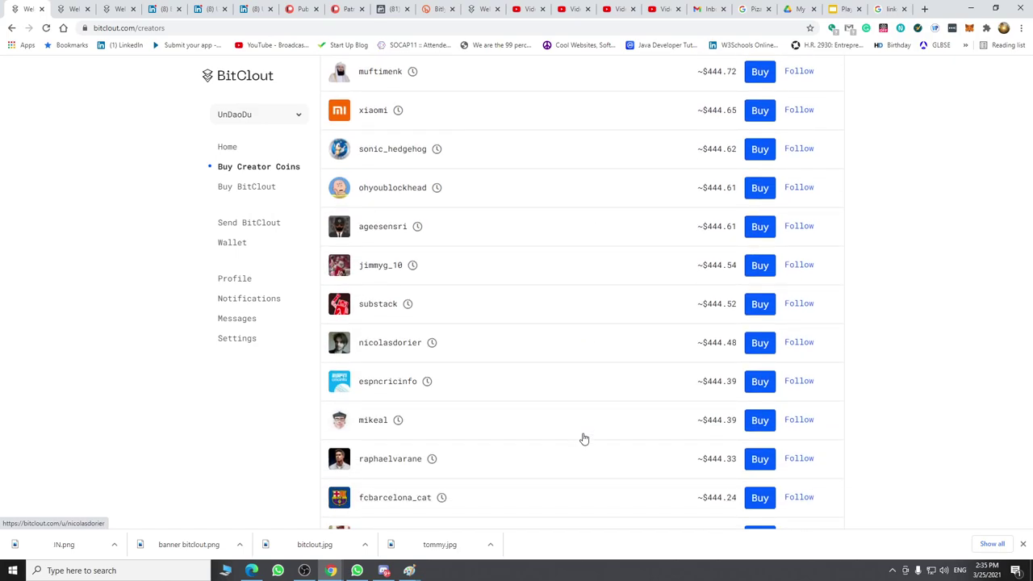
scroll(584, 438, down, 1)
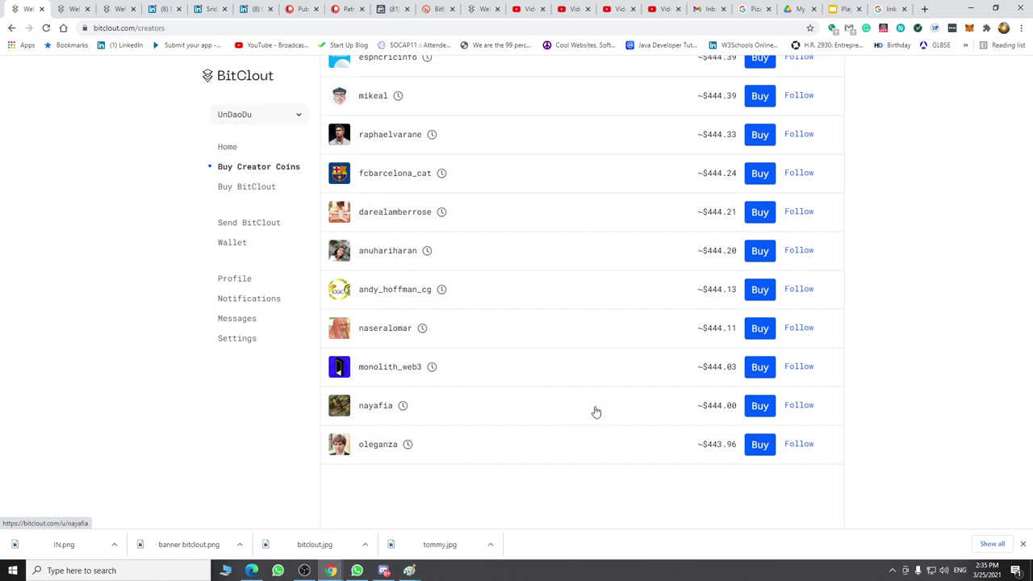
scroll(578, 404, down, 4)
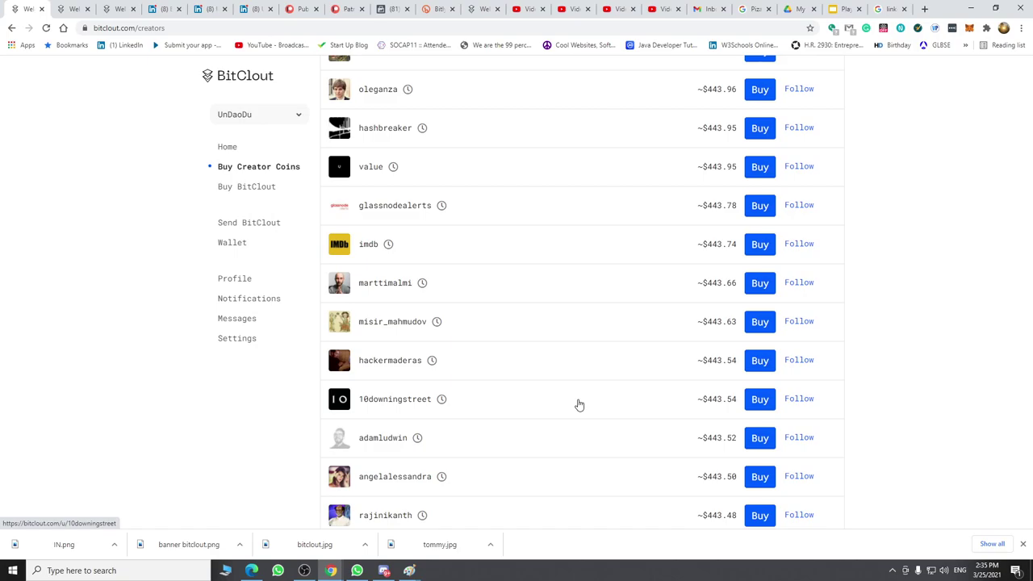
scroll(579, 404, down, 5)
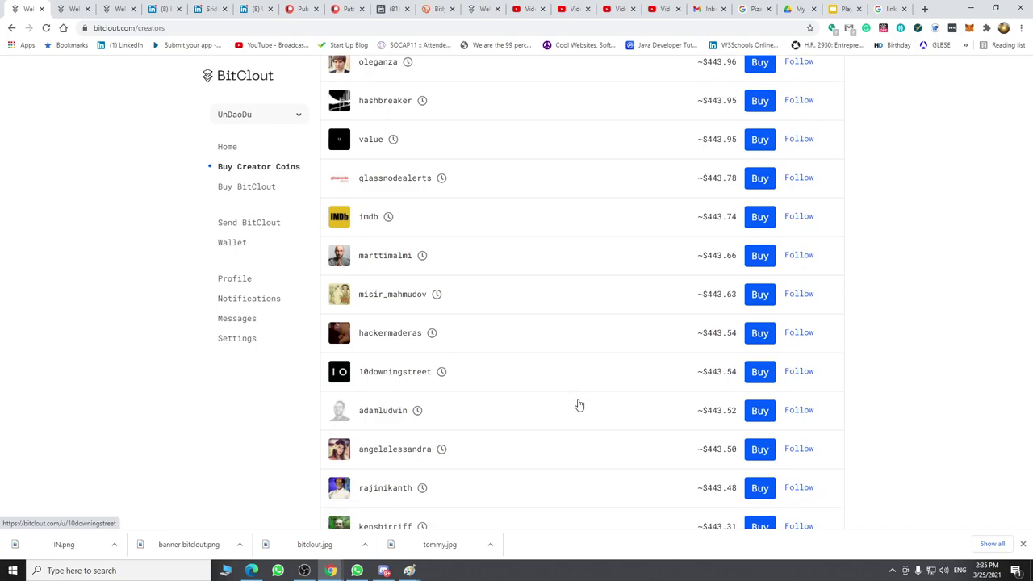
scroll(579, 404, down, 2)
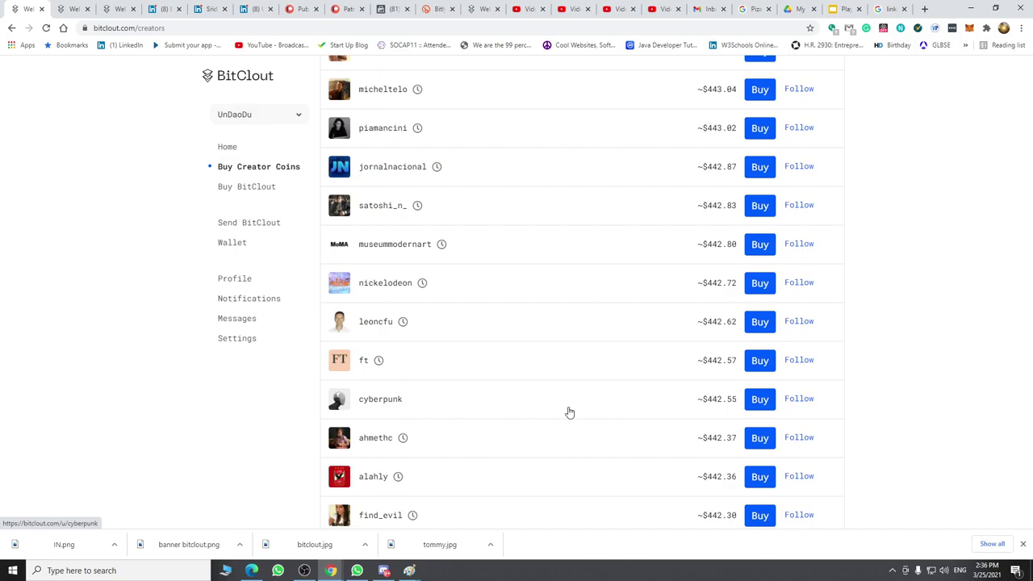
scroll(568, 412, down, 5)
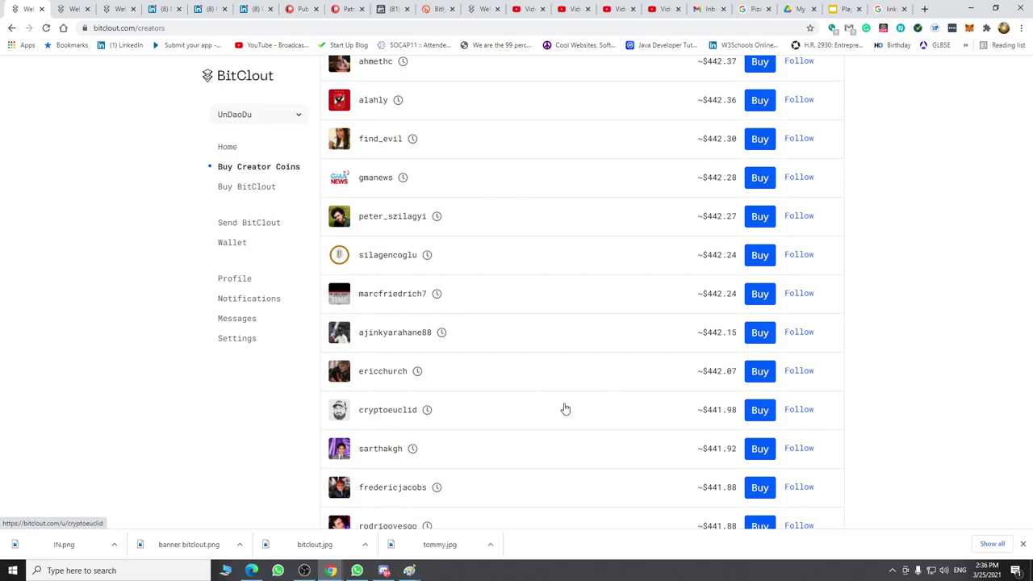
scroll(565, 409, down, 3)
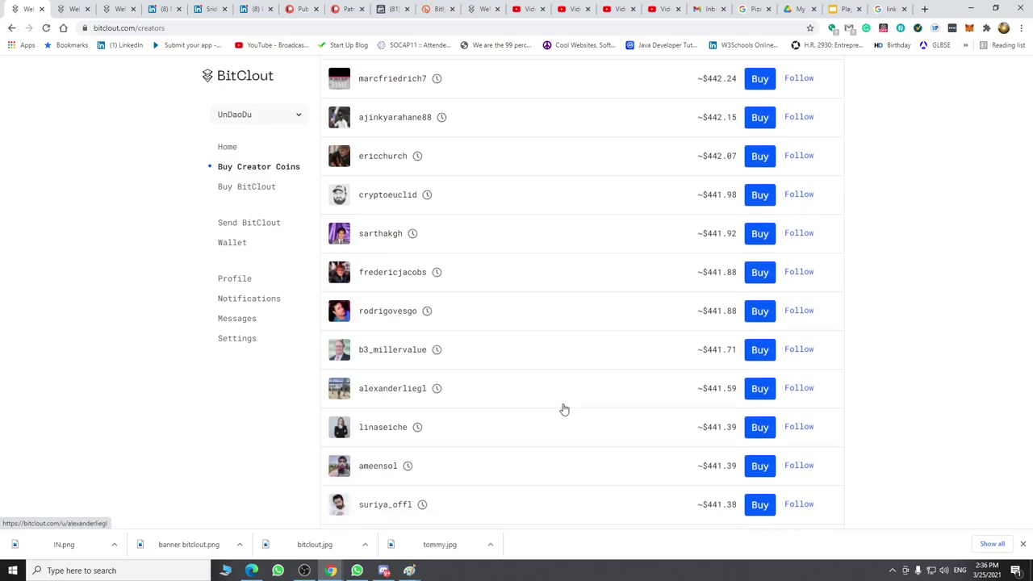
scroll(564, 409, down, 2)
scroll(564, 409, down, 2)
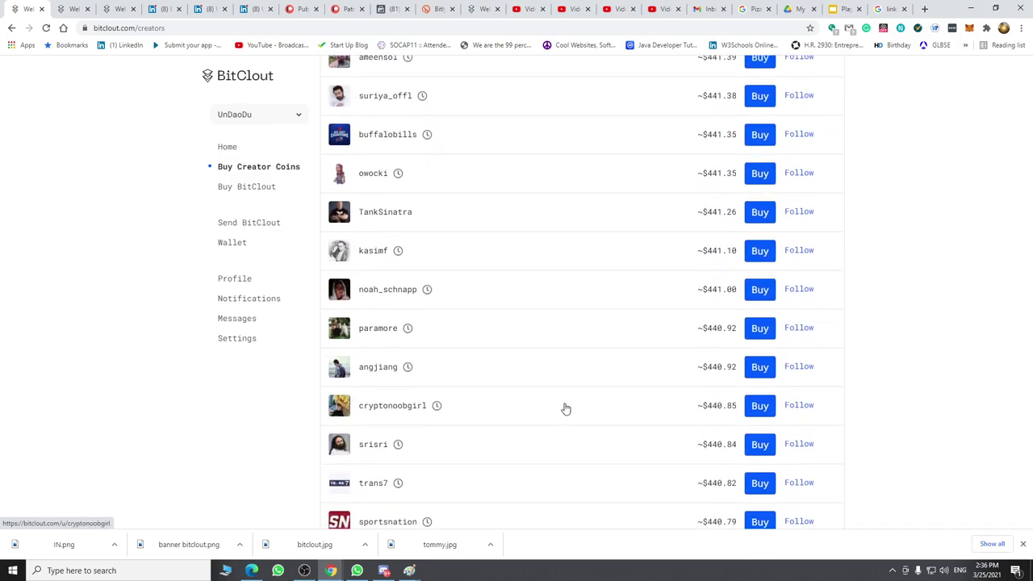
scroll(565, 409, down, 4)
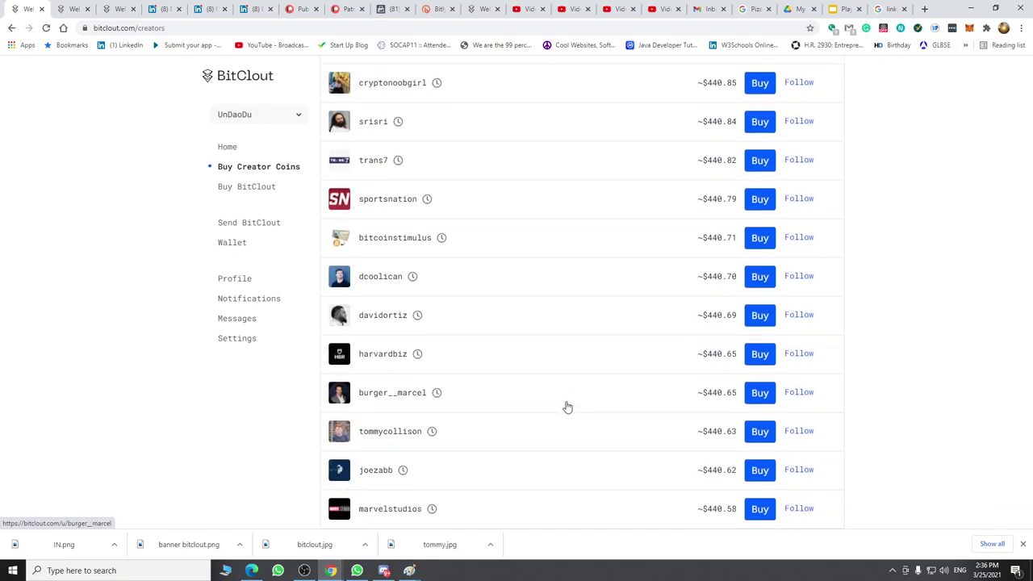
scroll(565, 409, down, 4)
scroll(567, 407, down, 3)
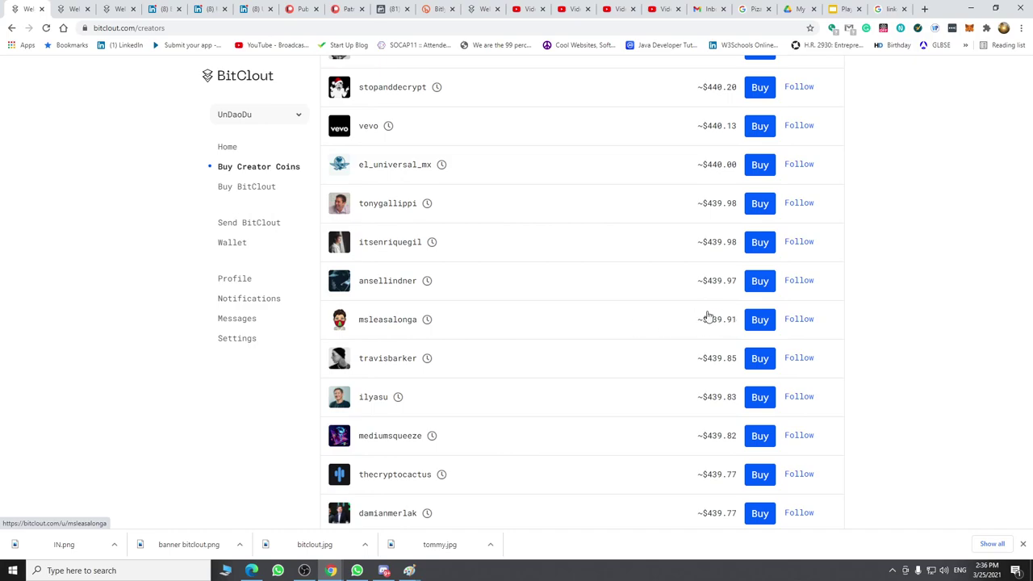
scroll(562, 358, down, 4)
scroll(562, 359, down, 10)
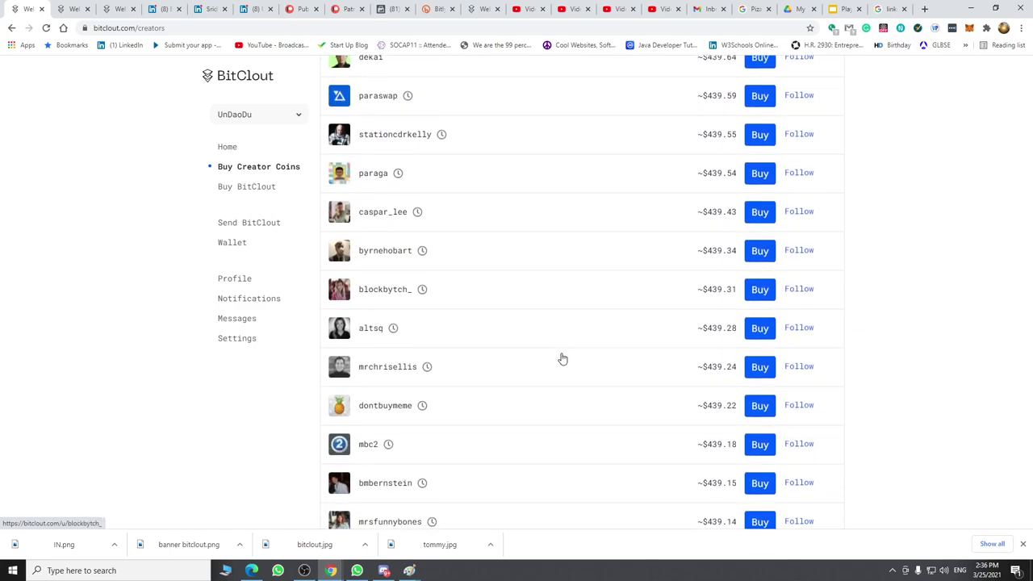
scroll(562, 358, down, 1)
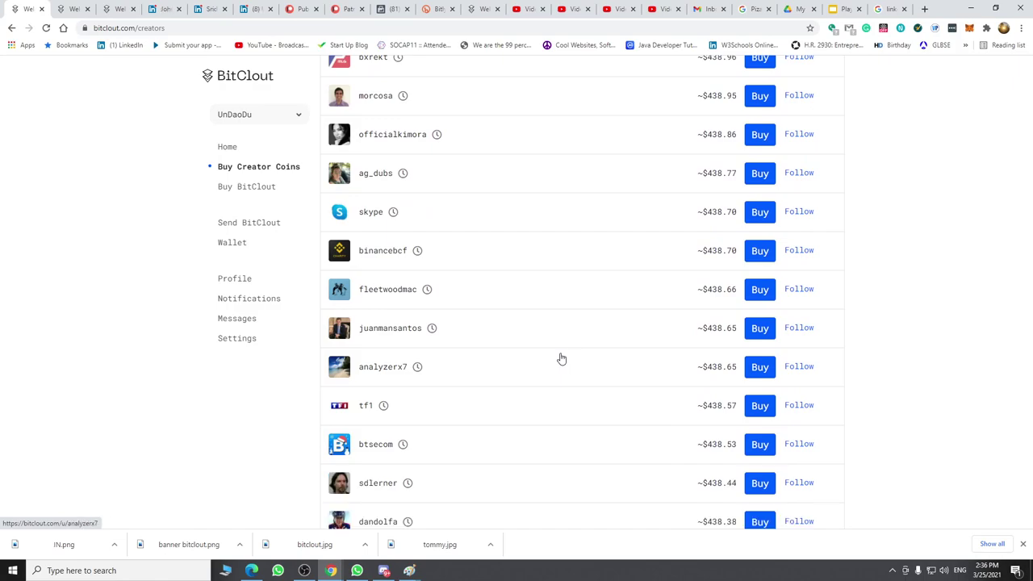
scroll(562, 358, down, 5)
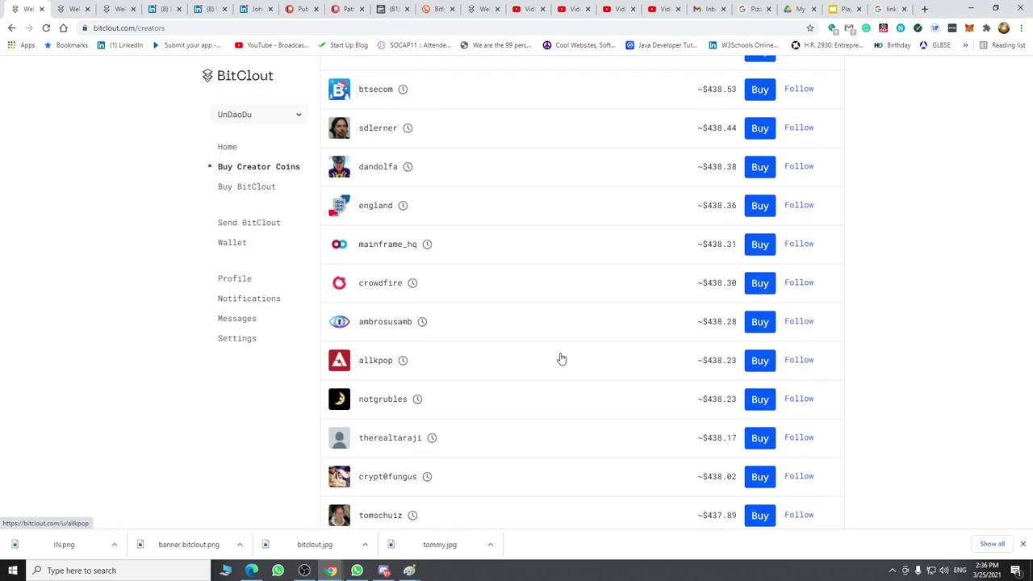
scroll(563, 359, down, 7)
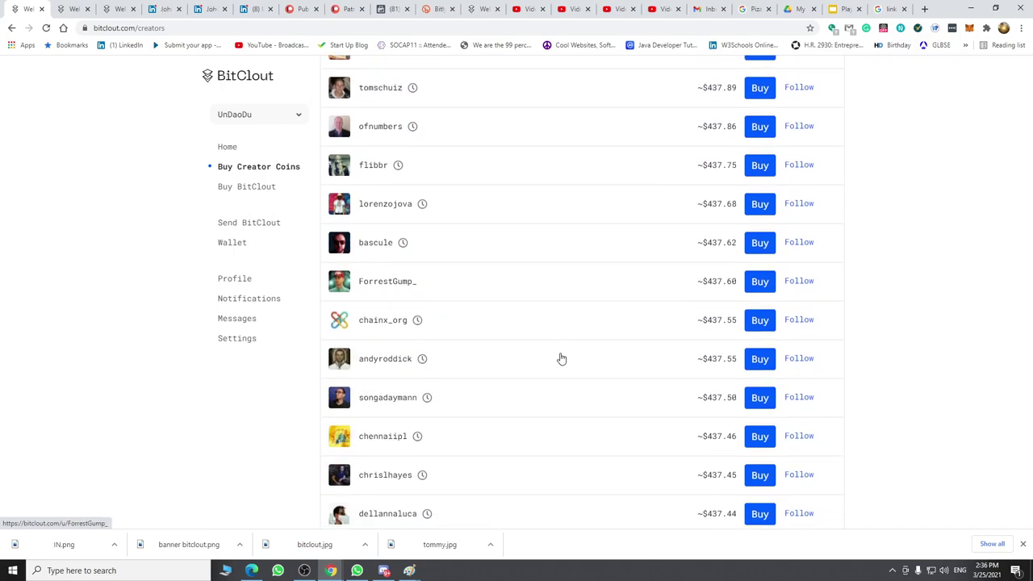
scroll(562, 359, down, 5)
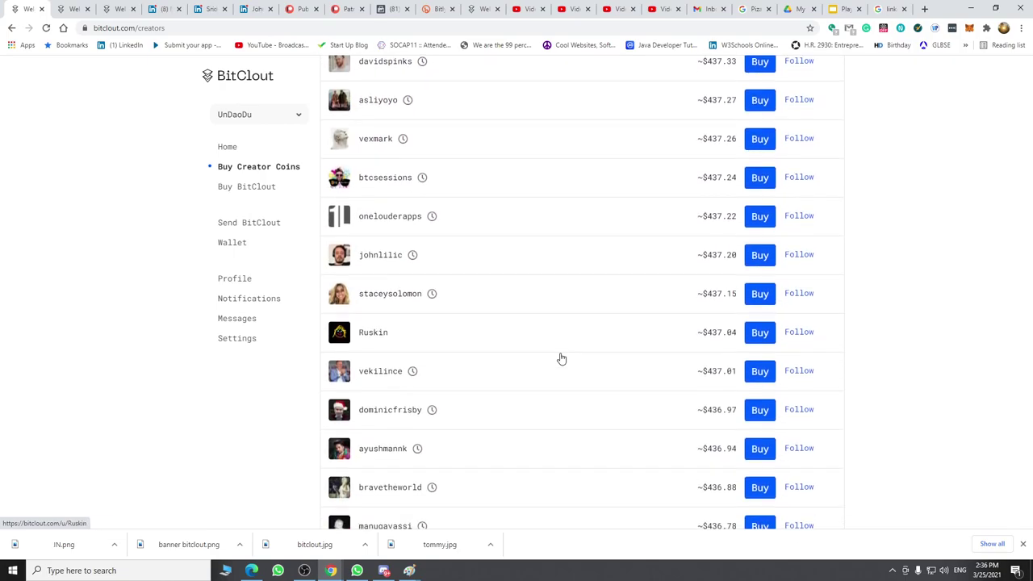
scroll(561, 358, down, 8)
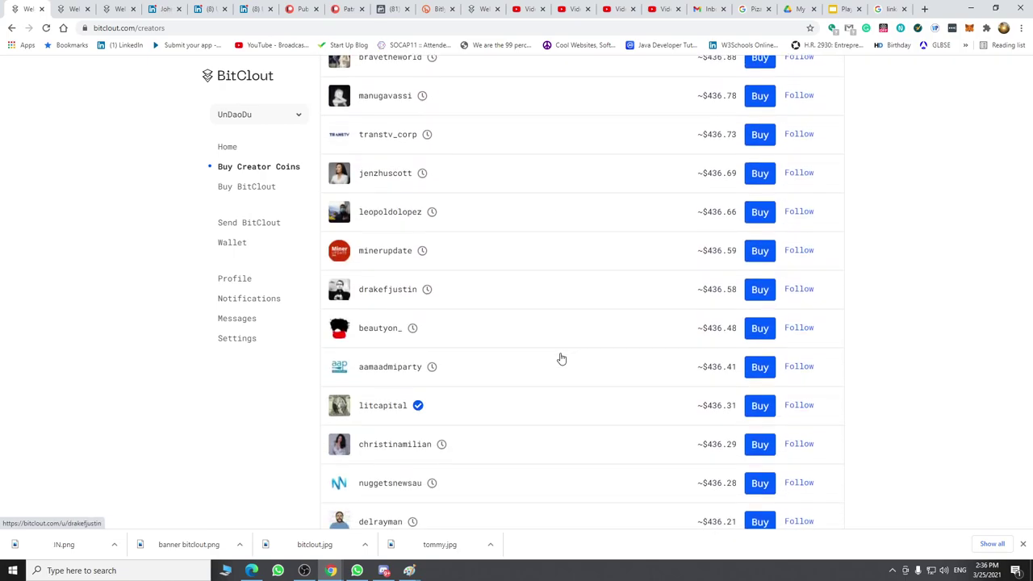
scroll(562, 358, down, 3)
scroll(558, 357, up, 4)
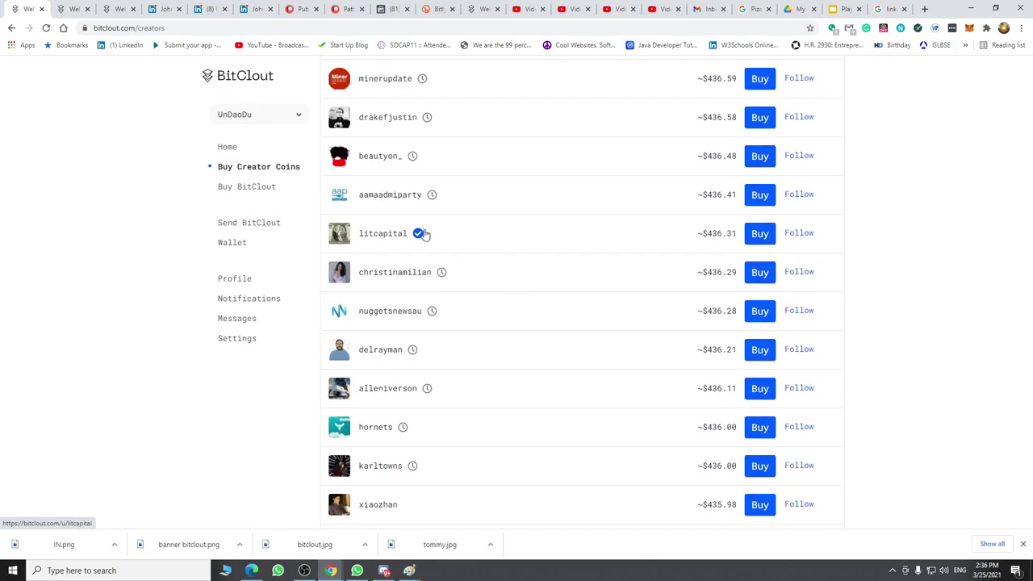
- Follow litcapital and scroll on to creators priced about $432 per coin
click(790, 234)
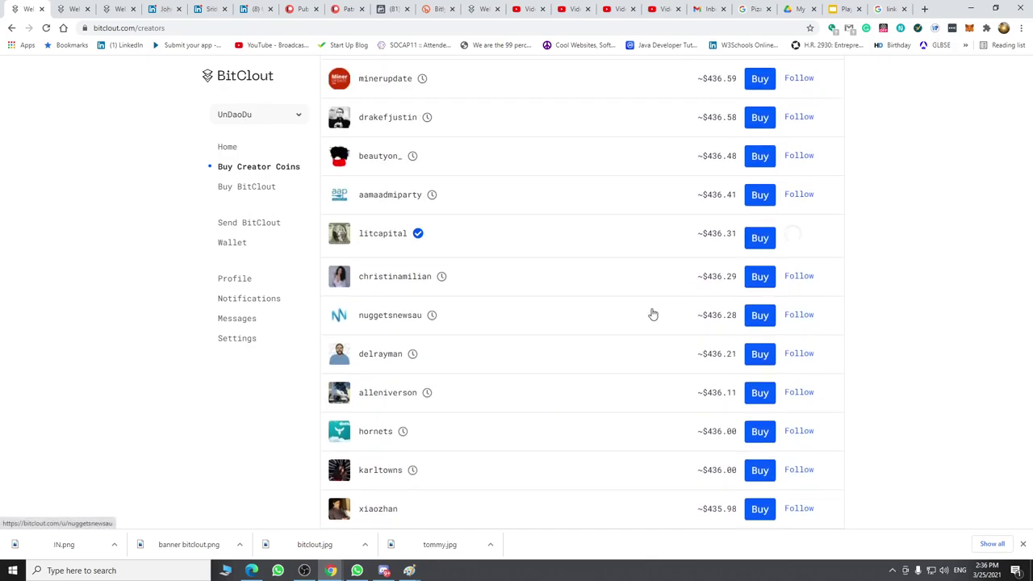
scroll(548, 316, down, 6)
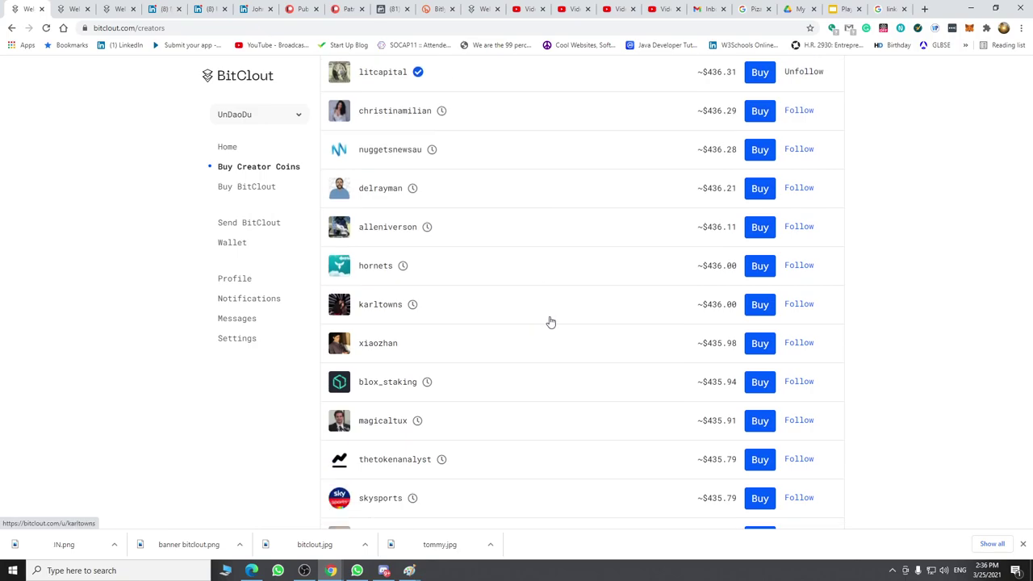
scroll(549, 323, down, 15)
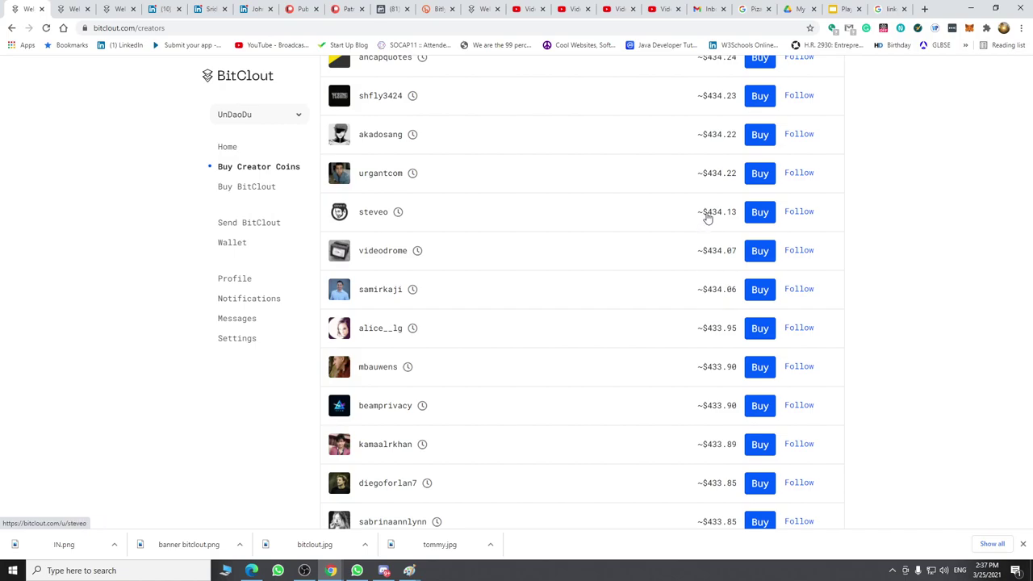
scroll(703, 318, down, 10)
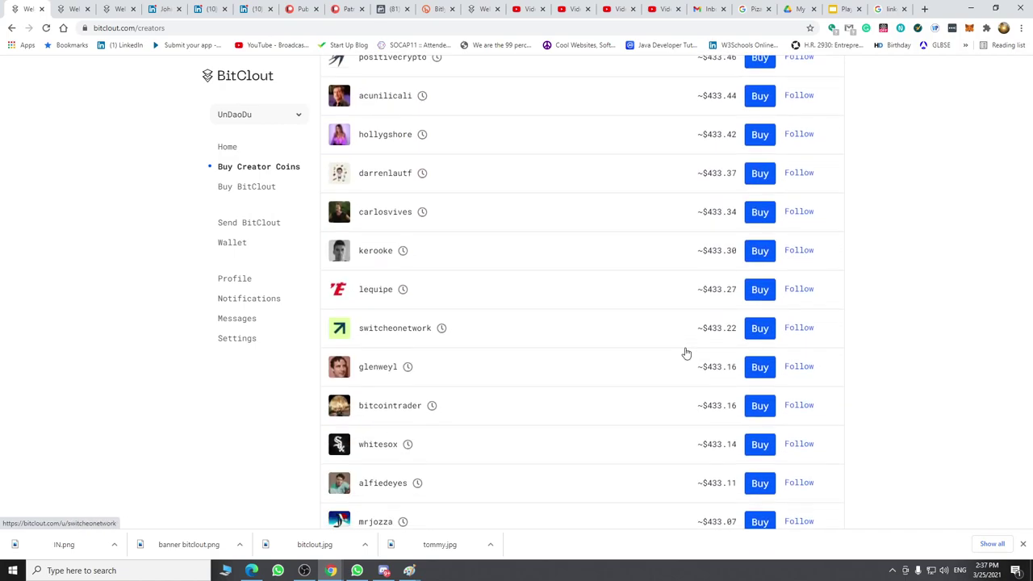
scroll(685, 353, down, 7)
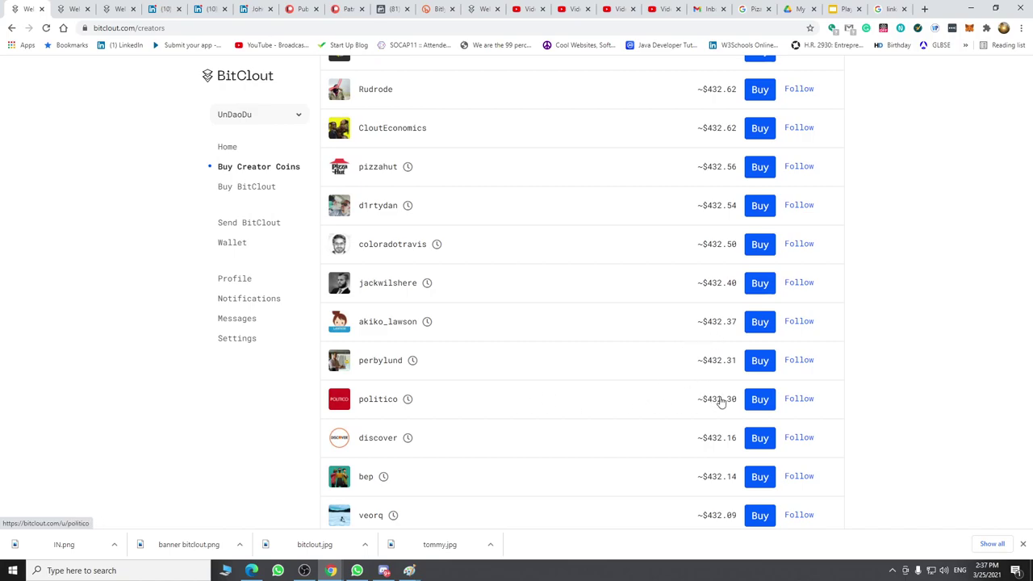
- Follow the politico and pizzahut creators
click(800, 400)
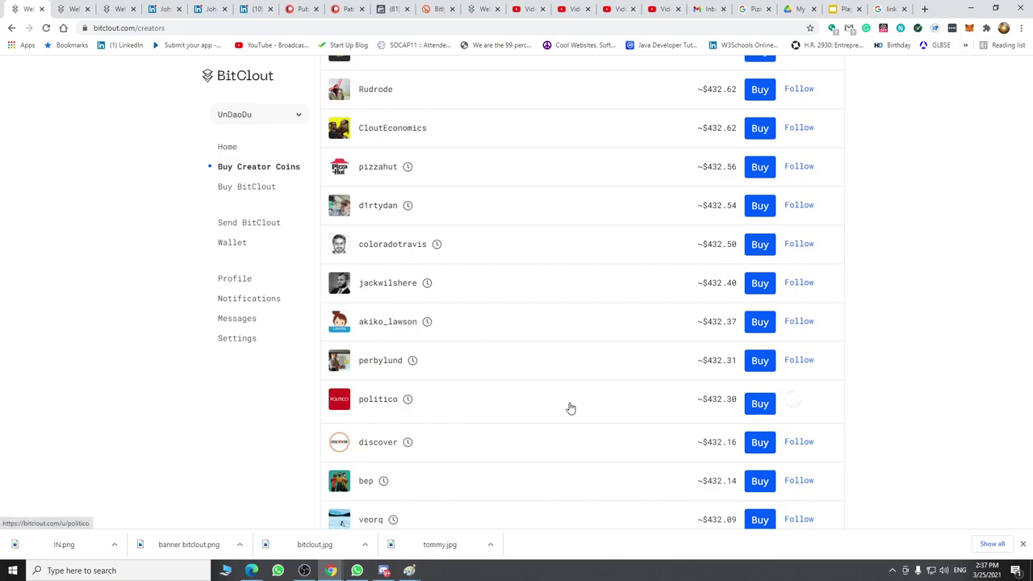
scroll(570, 408, down, 3)
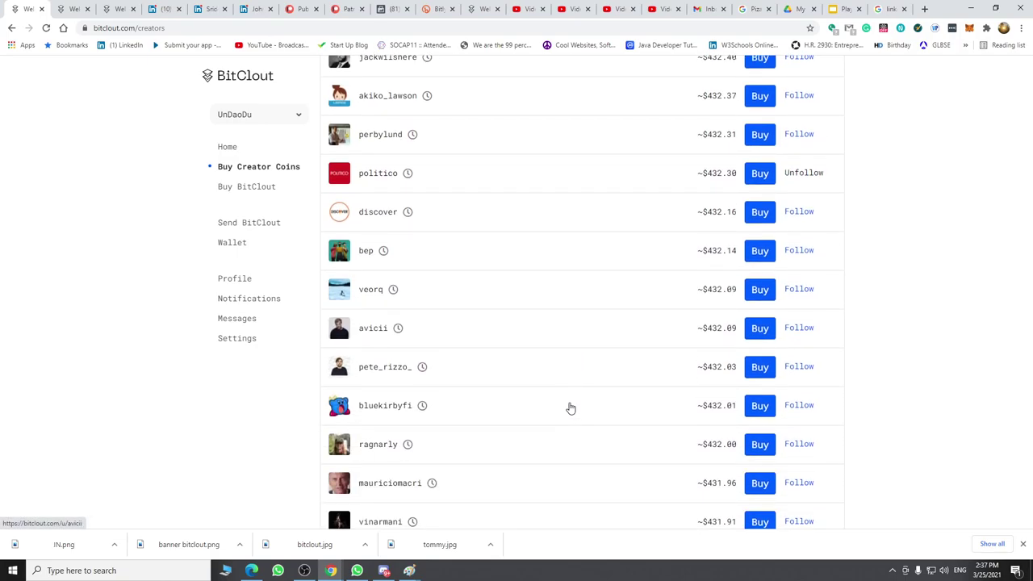
scroll(440, 200, up, 2)
click(798, 101)
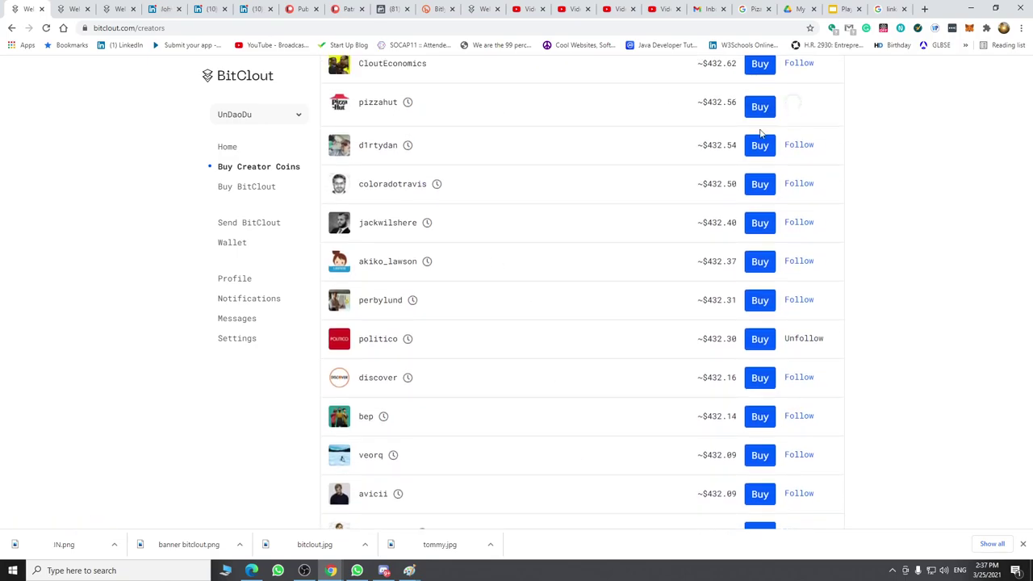
- Unfollow politico and pizzahut again
scroll(582, 268, down, 6)
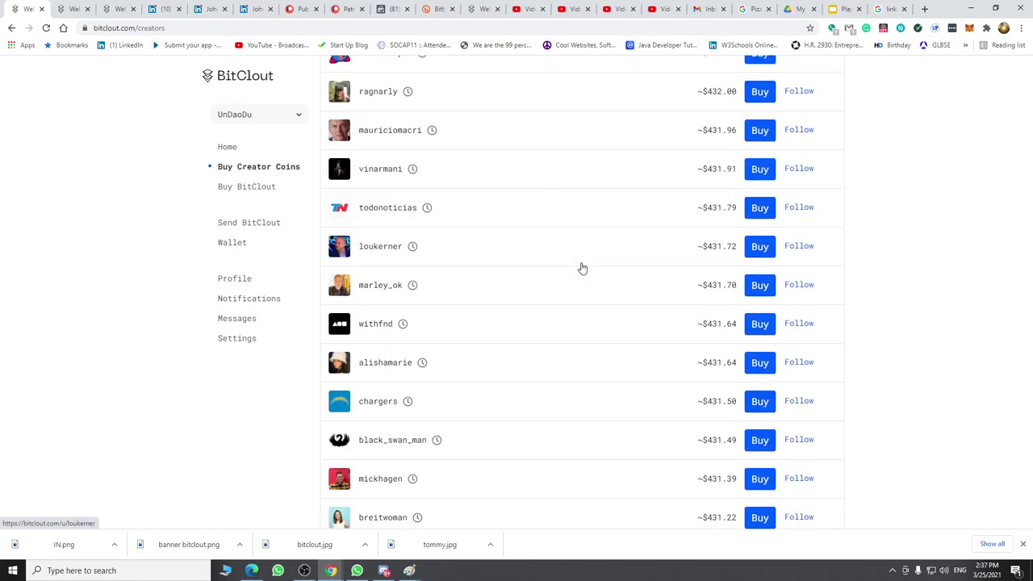
scroll(582, 268, down, 3)
scroll(582, 268, down, 5)
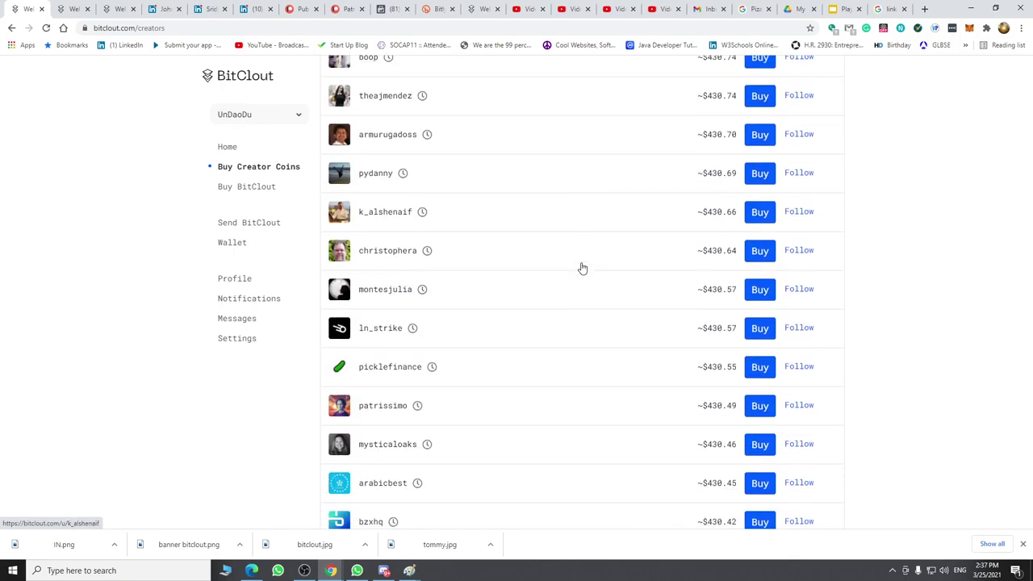
scroll(585, 271, up, 7)
scroll(587, 274, up, 10)
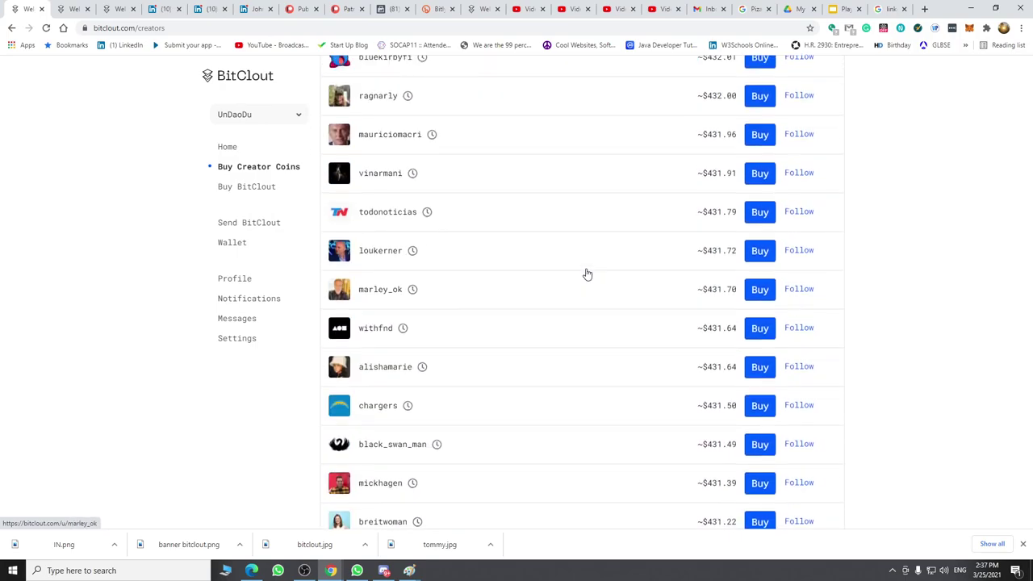
scroll(587, 274, up, 1)
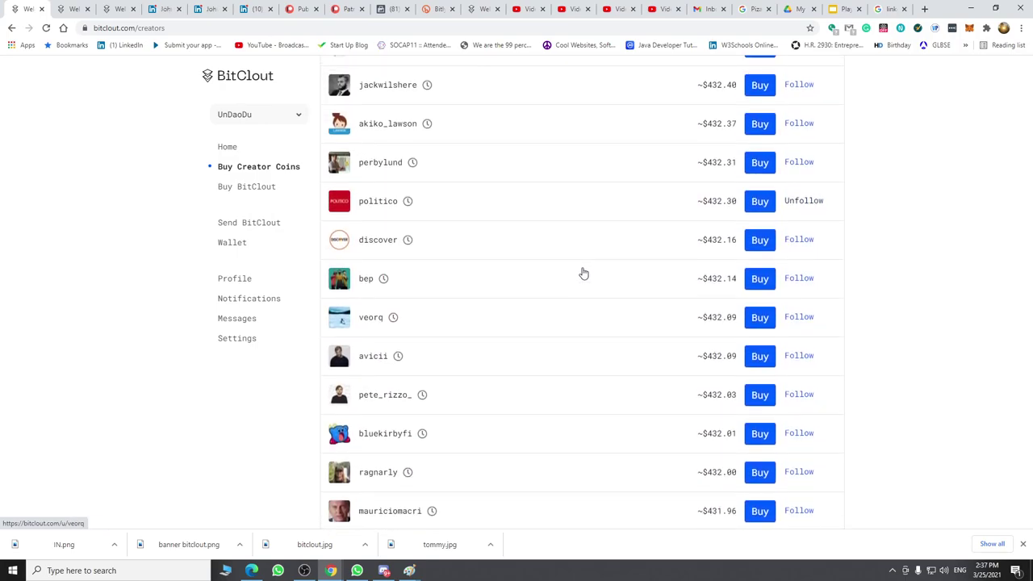
click(788, 211)
scroll(766, 205, up, 4)
click(799, 184)
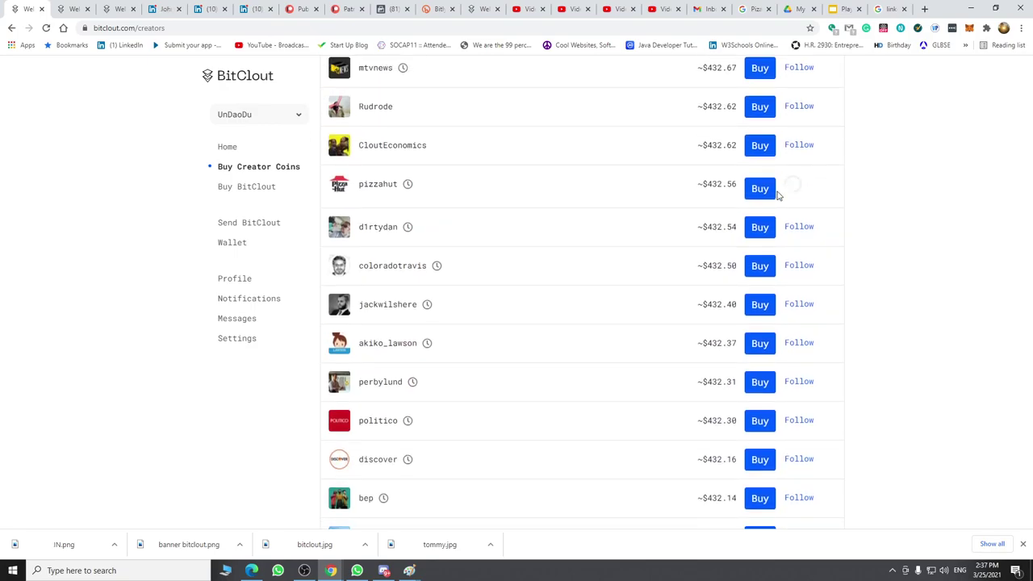
- Follow dropbox and cryptocronkite while moving down to creators priced around $422
scroll(624, 272, down, 12)
scroll(627, 273, down, 15)
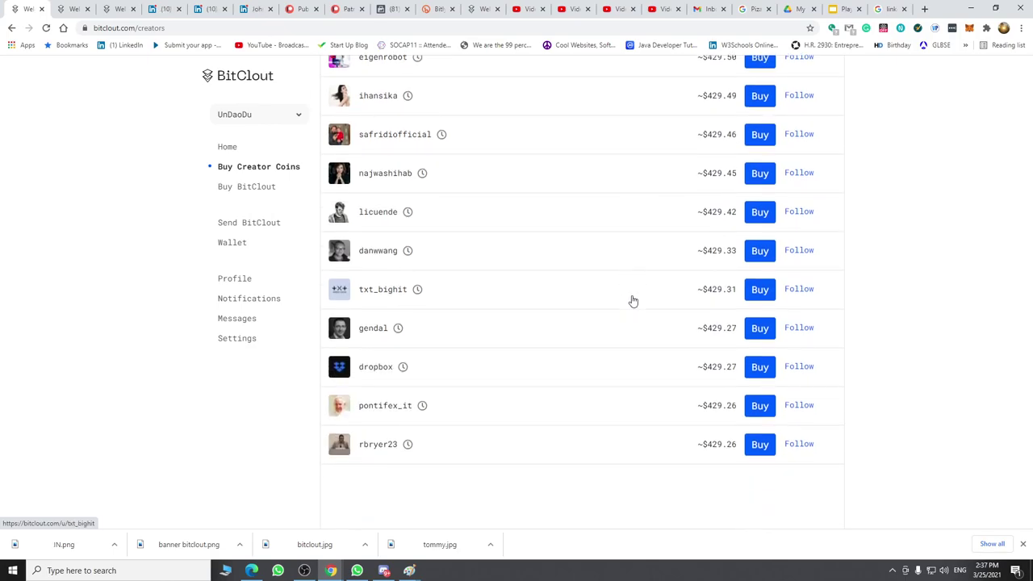
click(797, 366)
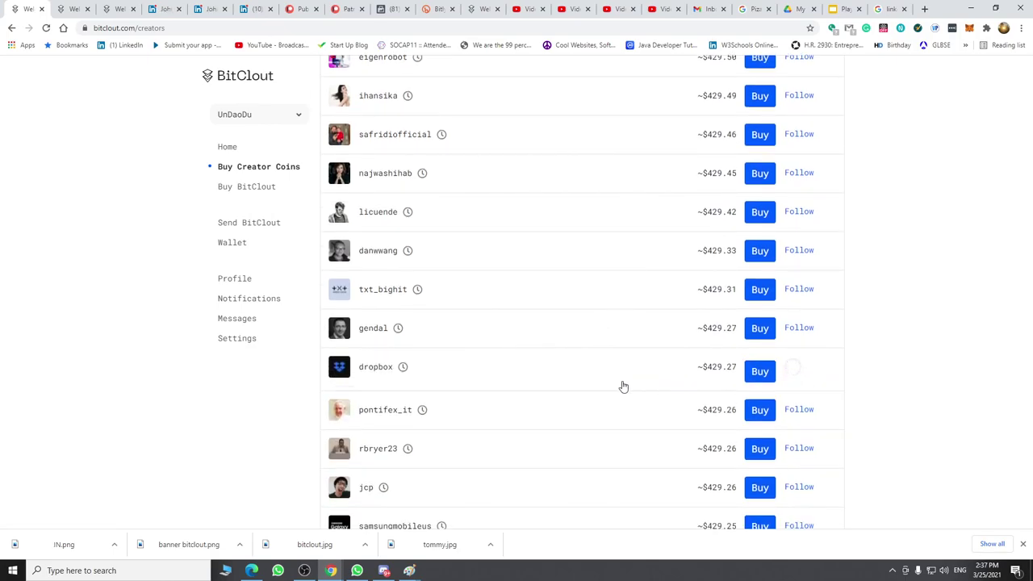
scroll(624, 387, down, 2)
scroll(621, 386, down, 8)
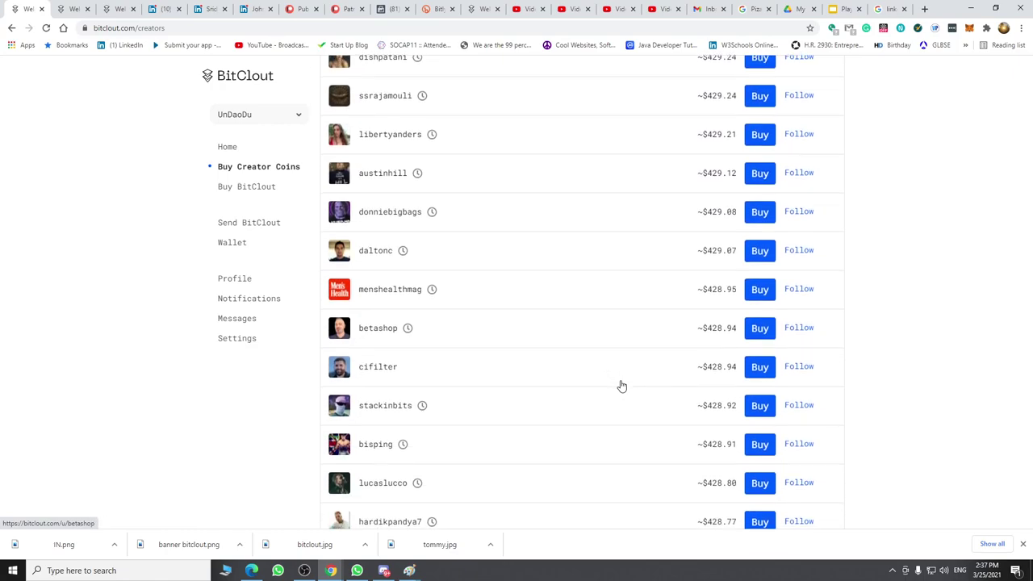
scroll(622, 387, down, 6)
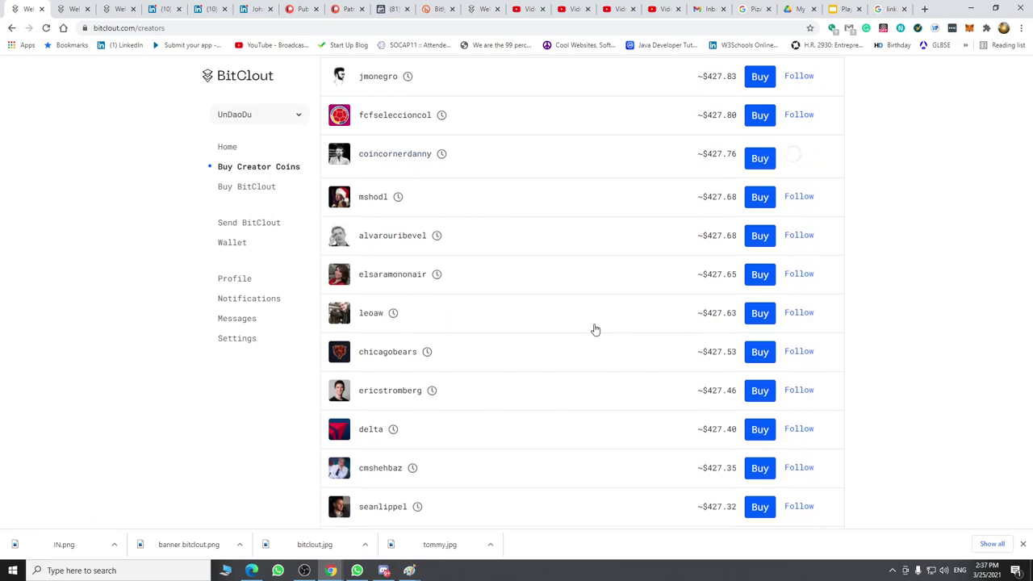
scroll(594, 329, down, 1)
scroll(594, 329, down, 6)
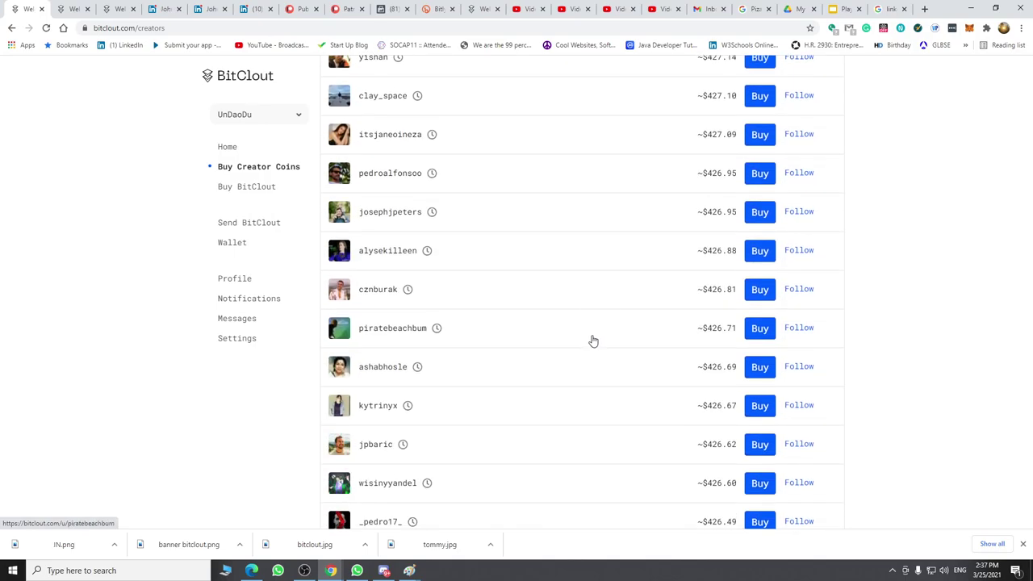
scroll(593, 342, down, 7)
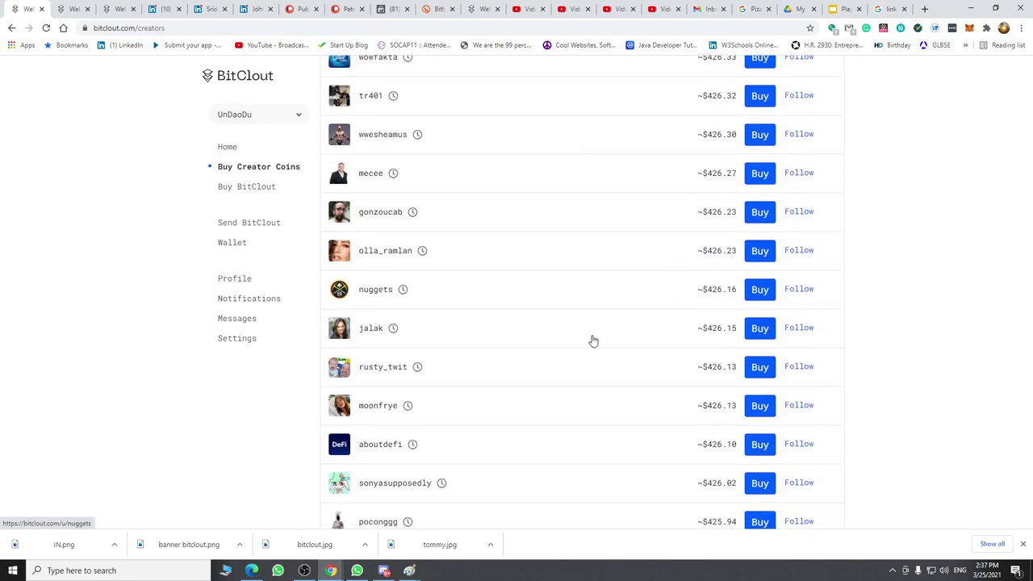
scroll(593, 341, down, 4)
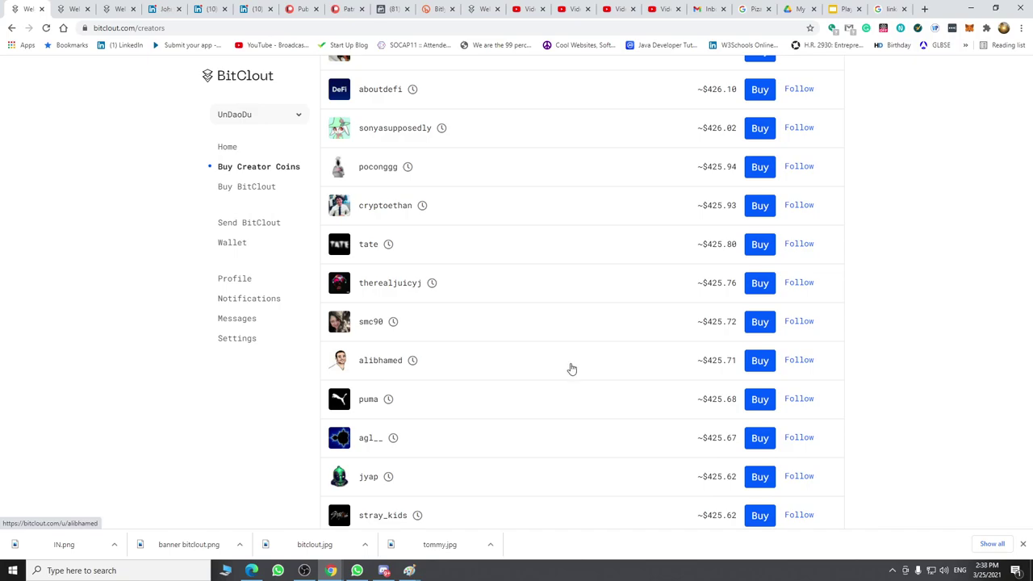
scroll(571, 369, down, 5)
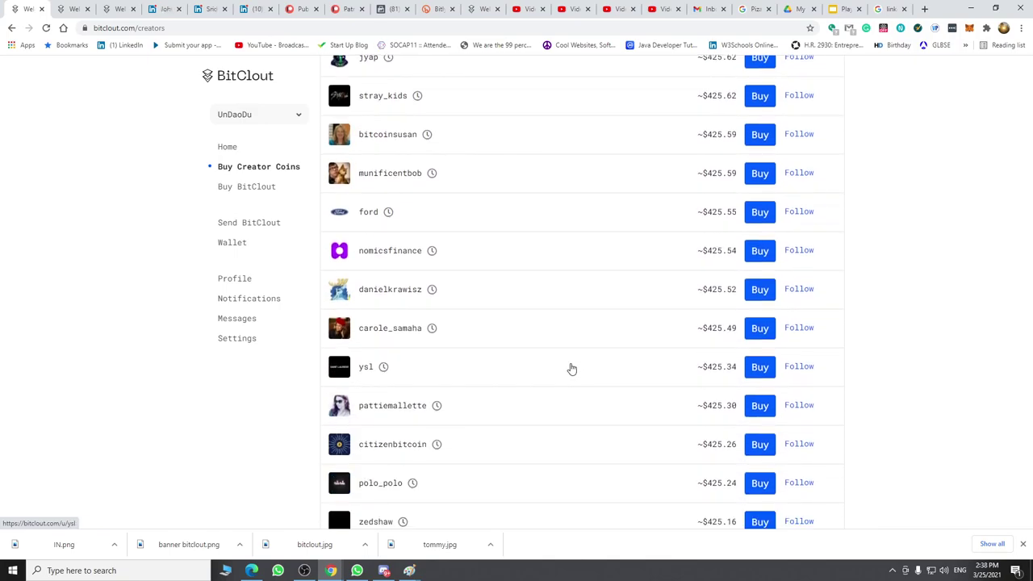
scroll(571, 369, down, 2)
scroll(571, 369, down, 6)
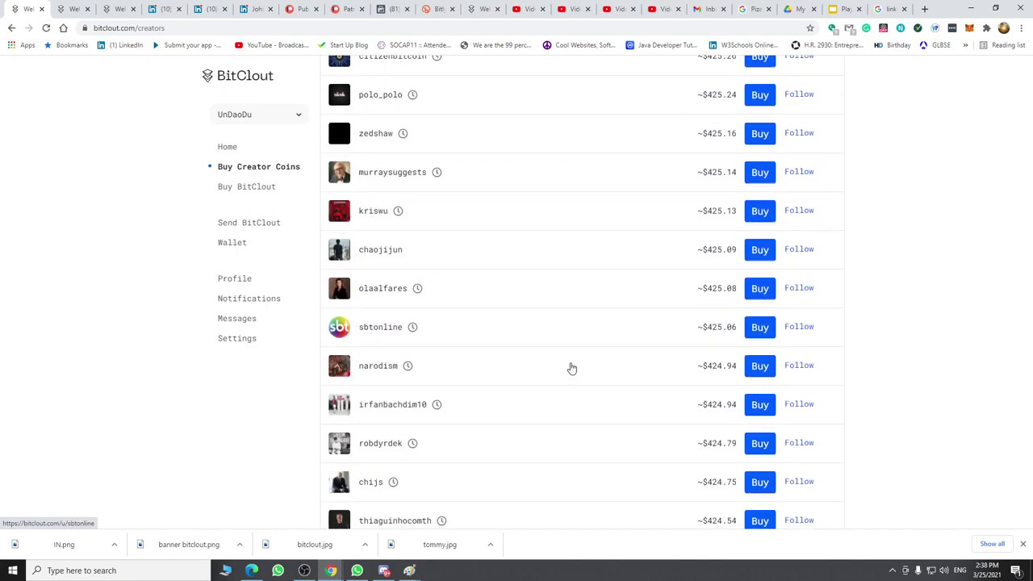
scroll(571, 369, down, 15)
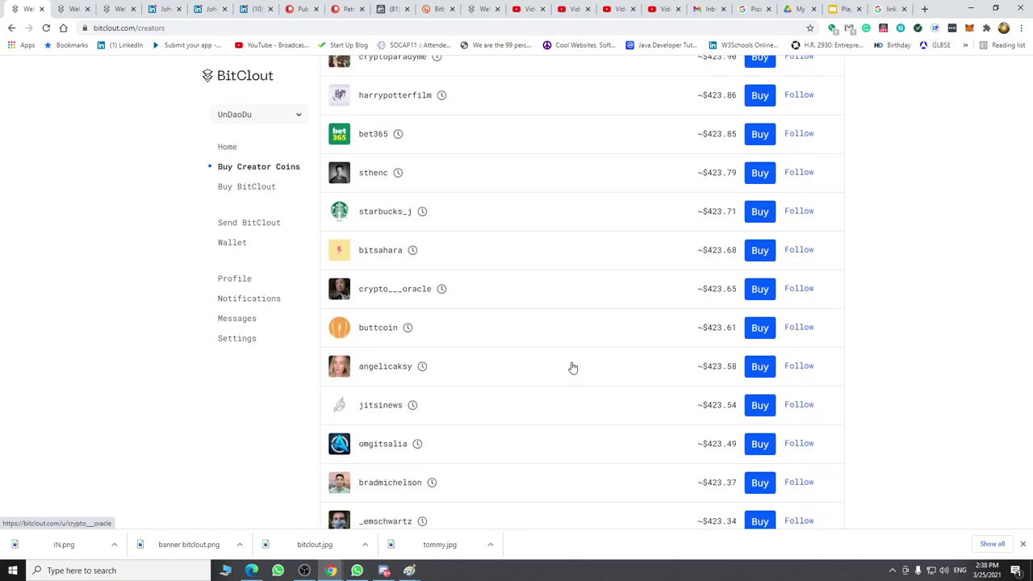
scroll(572, 367, down, 5)
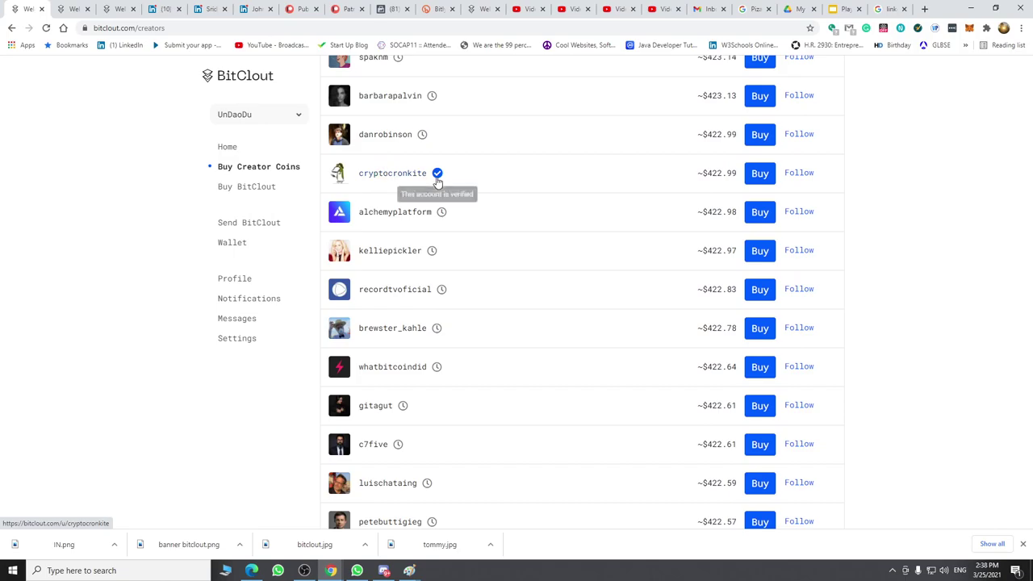
click(798, 175)
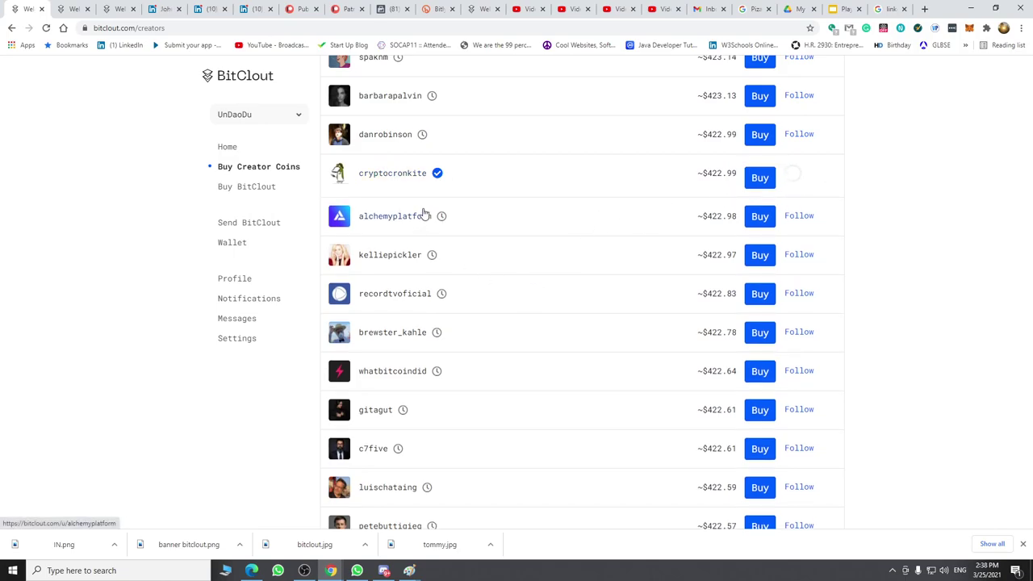
scroll(443, 247, down, 10)
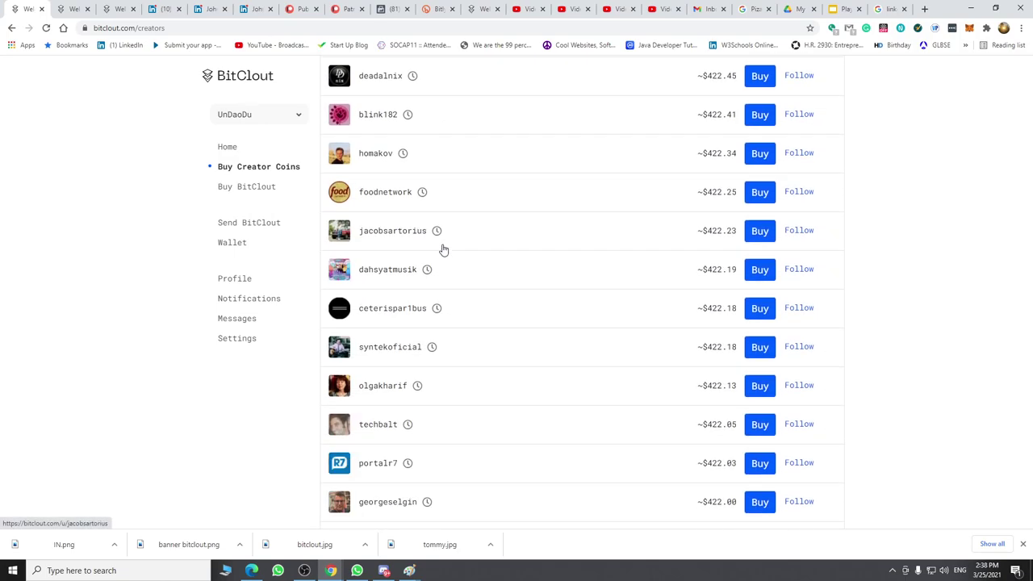
- Load more rows until nrjhitmusiconly and creators near $396.35 appear at the bottom
scroll(442, 249, down, 10)
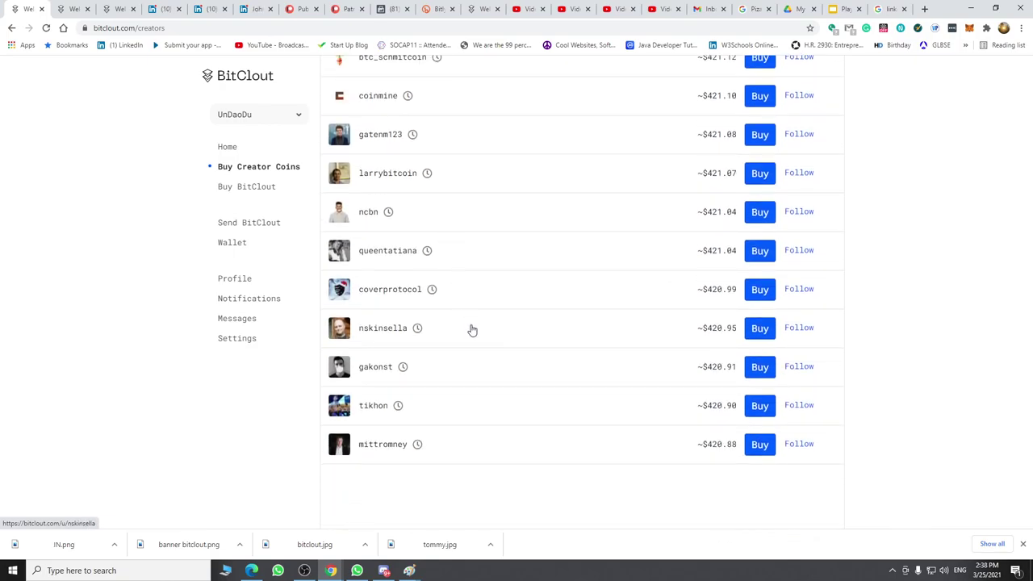
scroll(473, 330, down, 12)
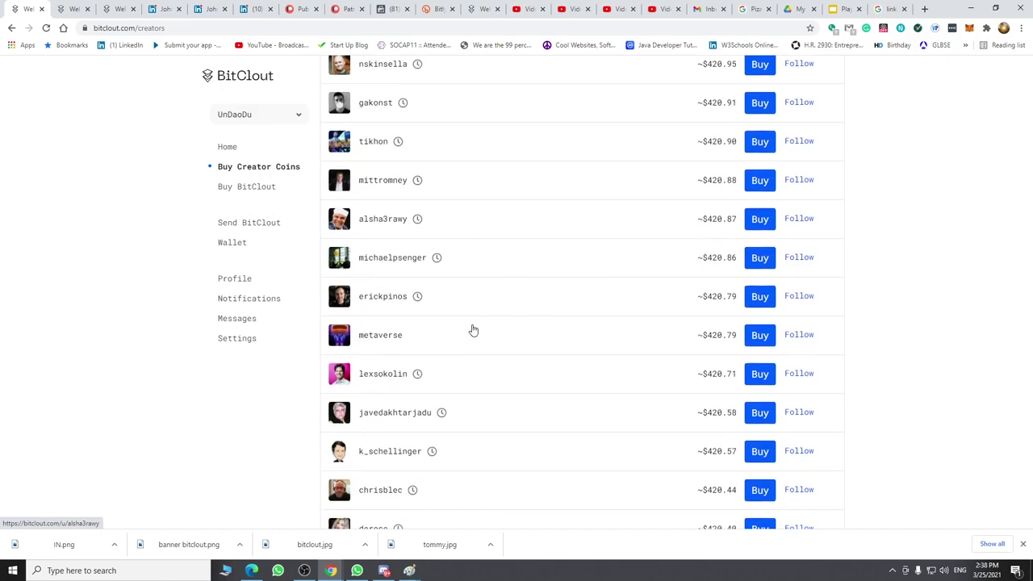
scroll(473, 330, down, 14)
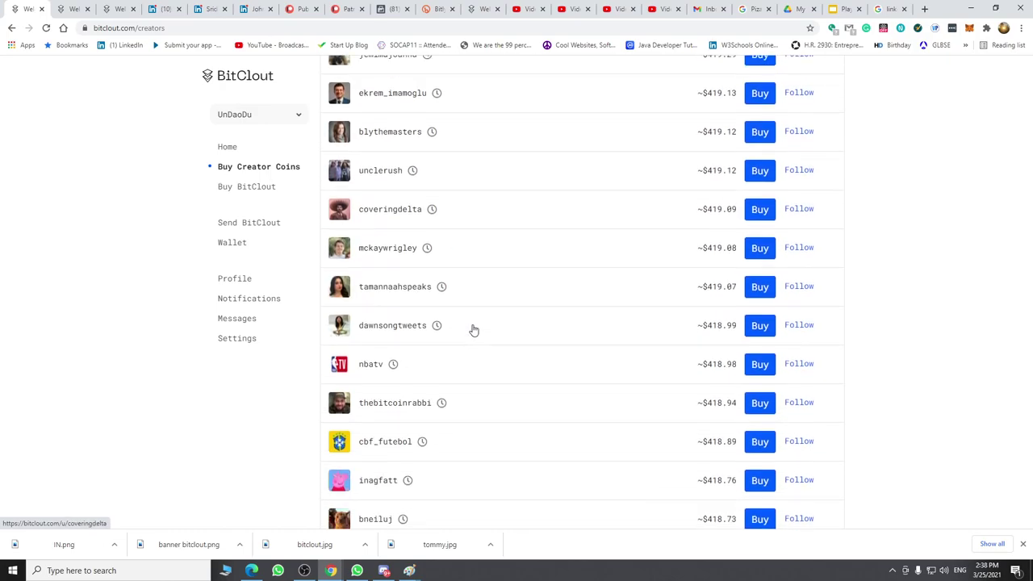
scroll(475, 330, down, 11)
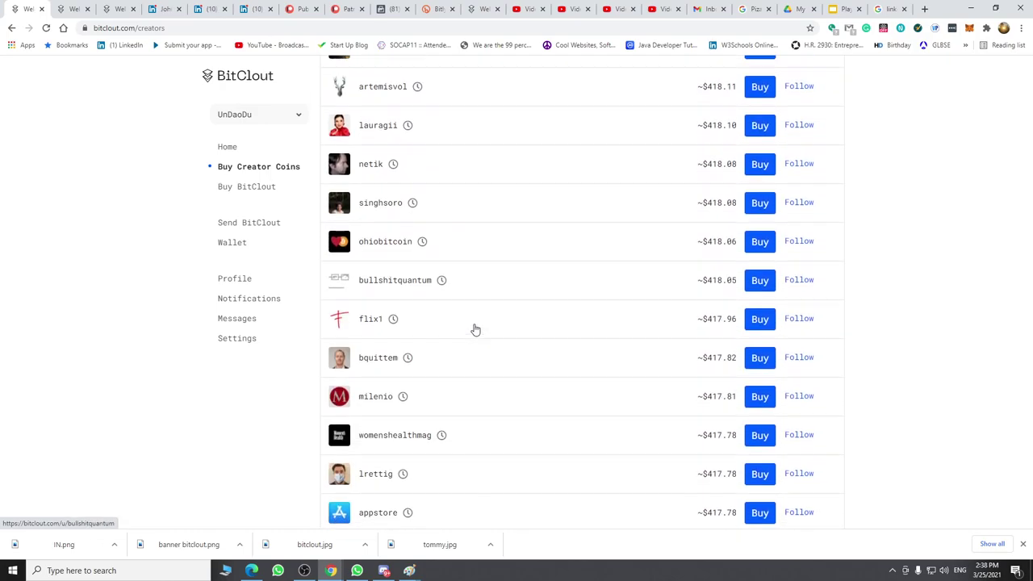
scroll(475, 330, down, 7)
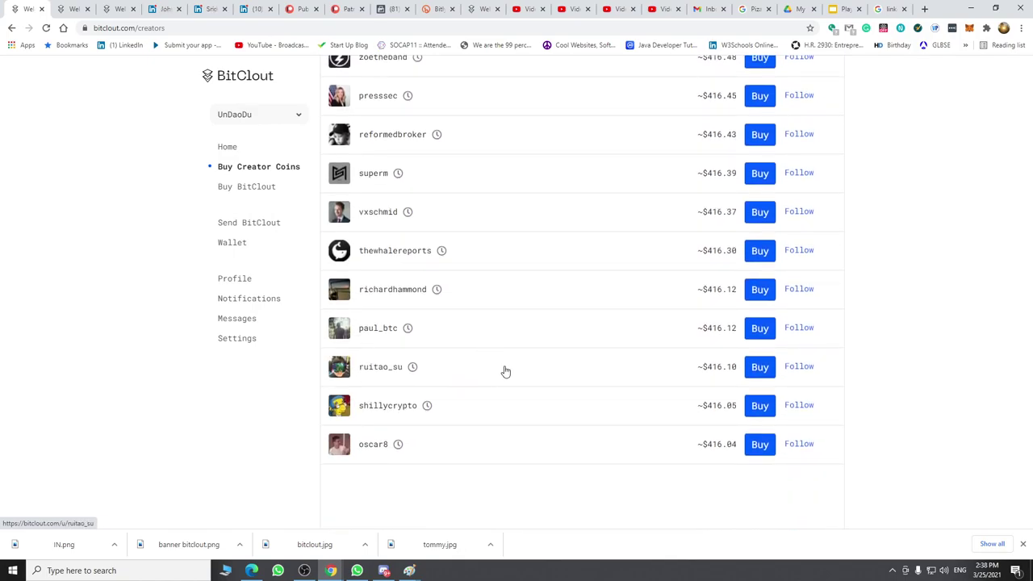
scroll(505, 370, down, 8)
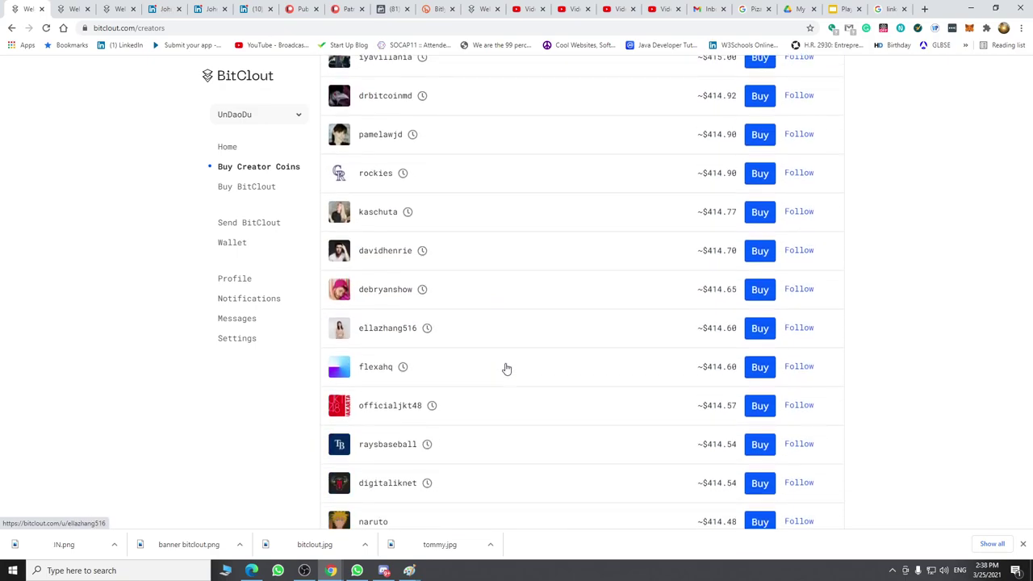
scroll(509, 368, down, 12)
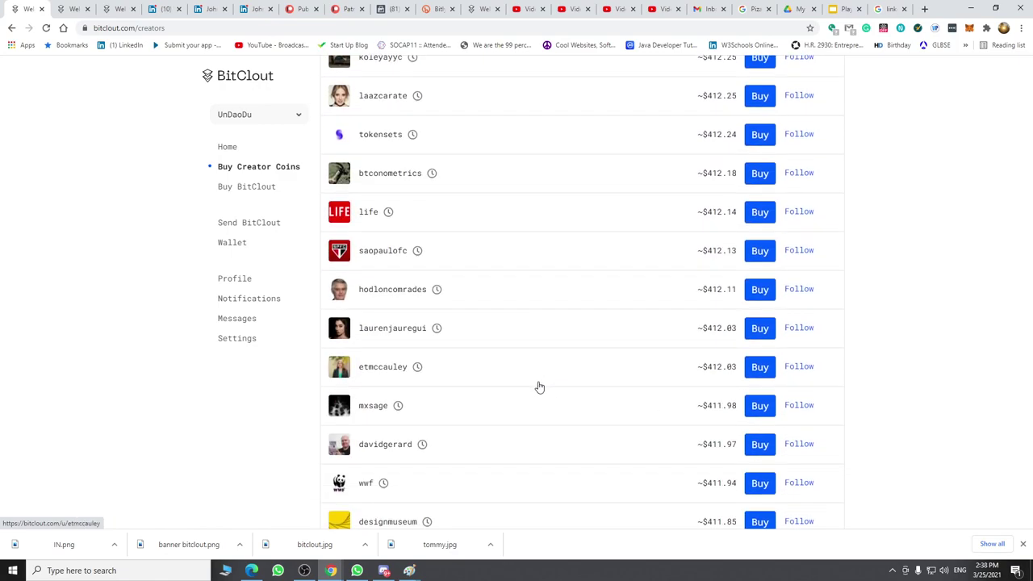
scroll(539, 387, down, 5)
scroll(613, 377, down, 12)
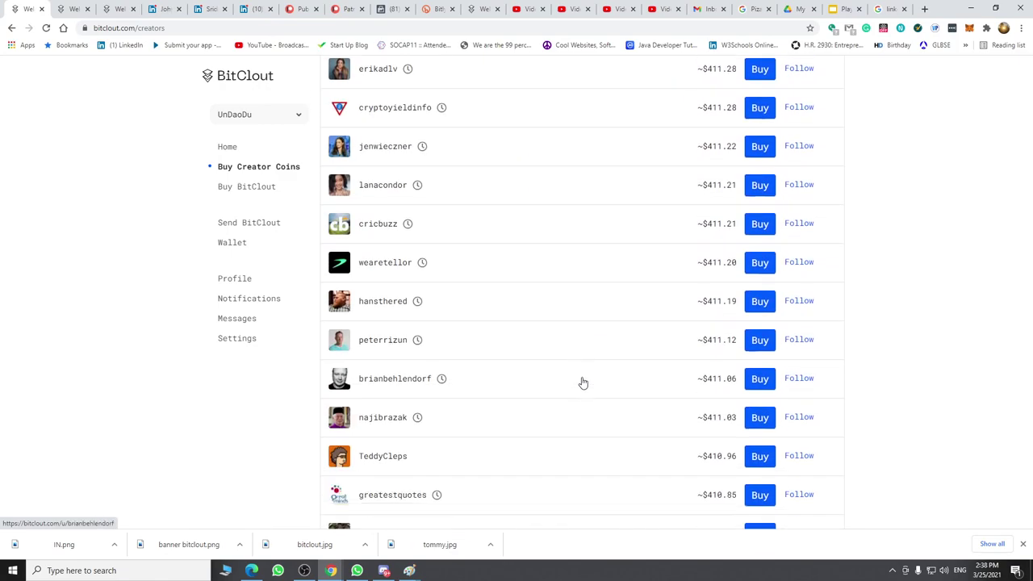
scroll(583, 382, down, 4)
scroll(583, 381, up, 6)
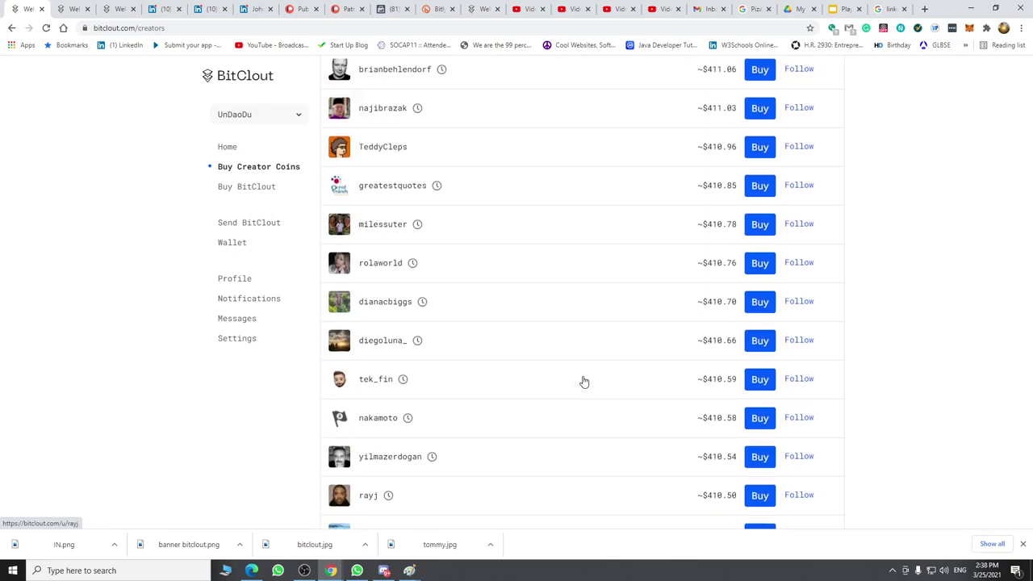
scroll(464, 306, down, 9)
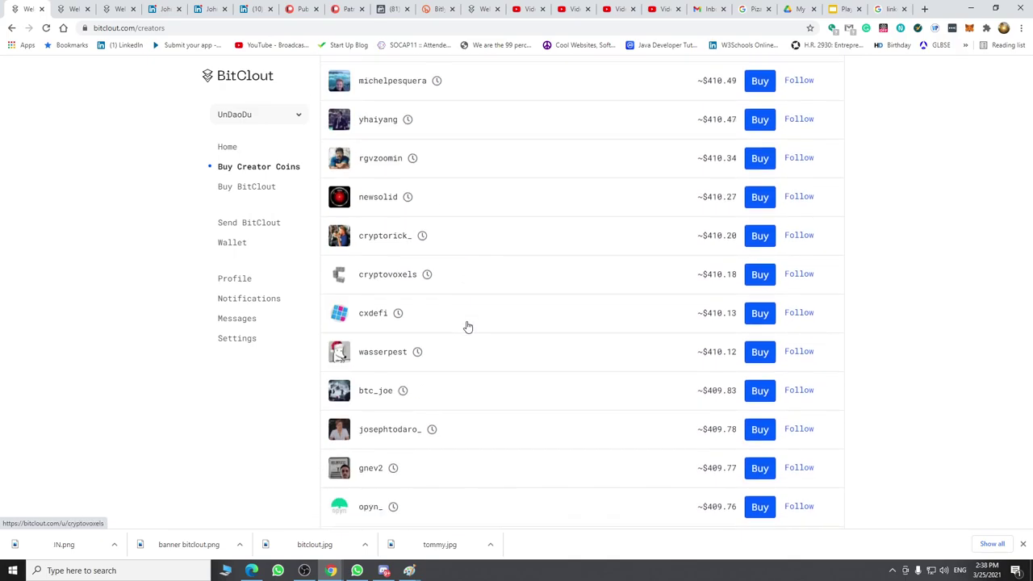
scroll(464, 339, down, 10)
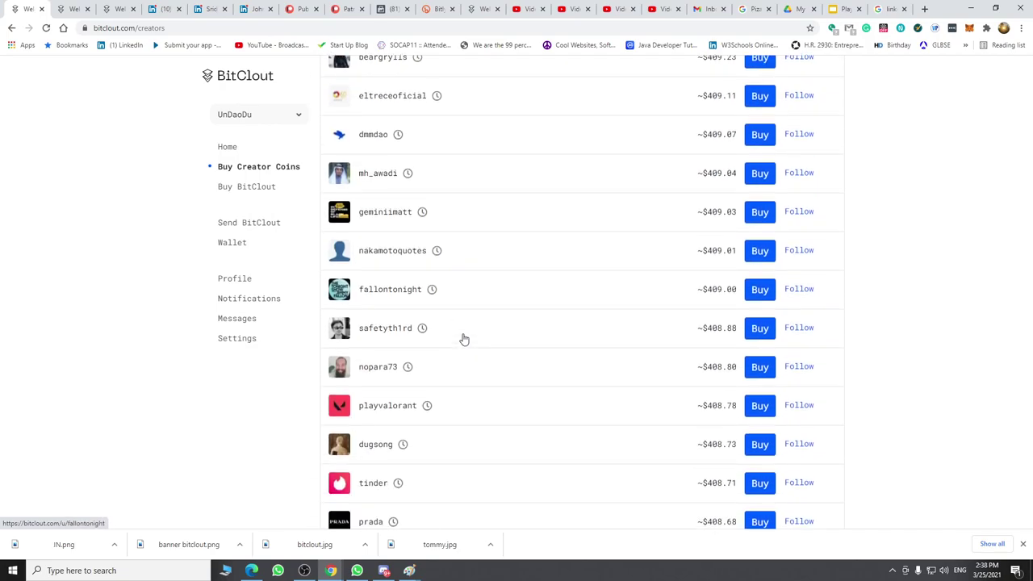
scroll(463, 339, down, 5)
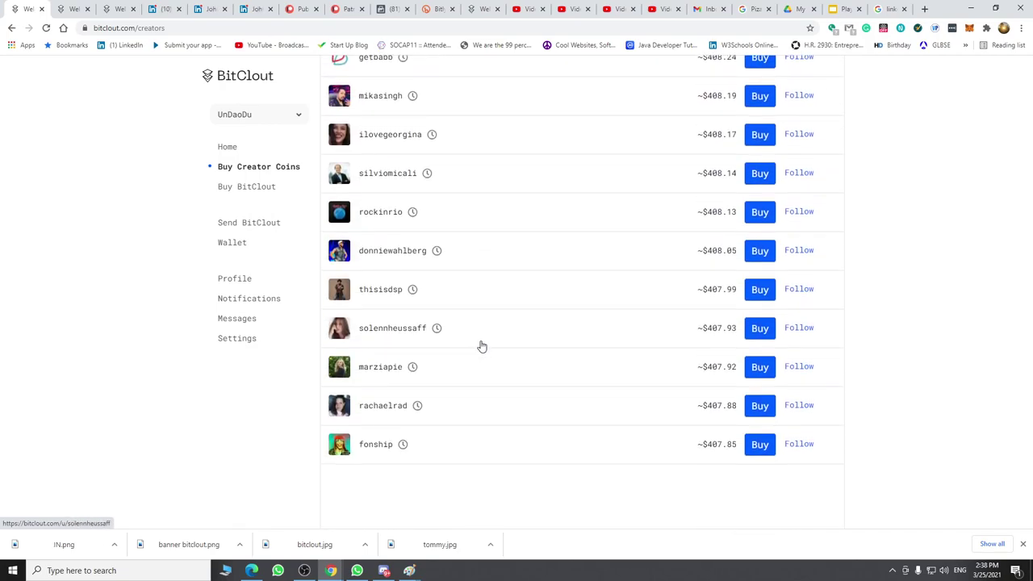
scroll(481, 346, down, 7)
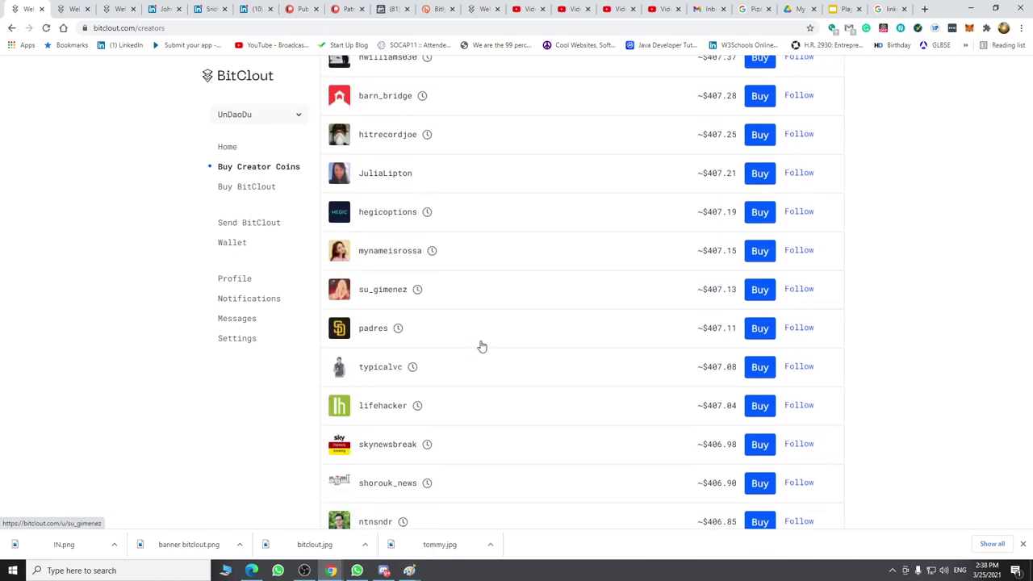
scroll(481, 346, down, 13)
scroll(481, 346, down, 7)
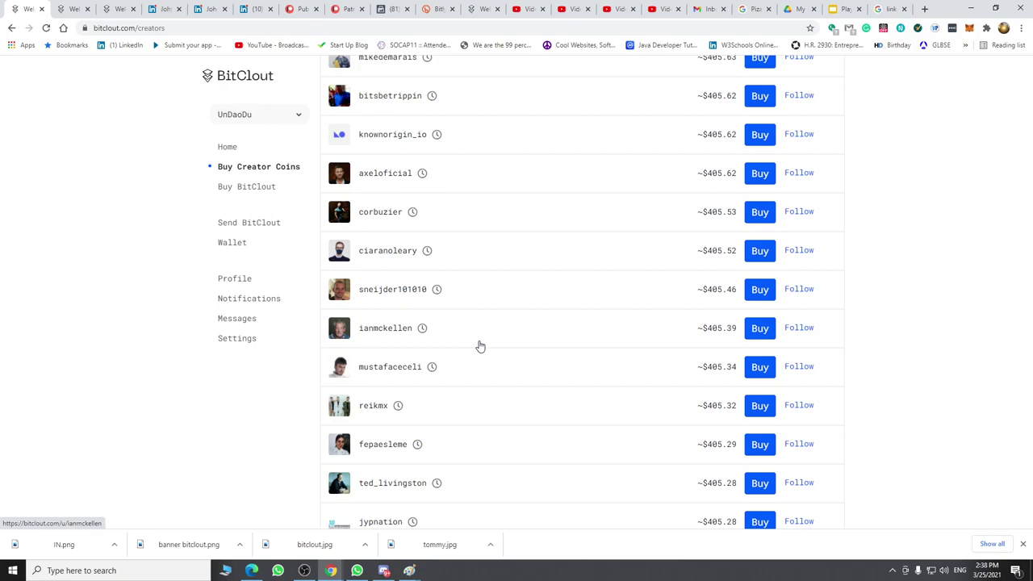
scroll(481, 346, down, 10)
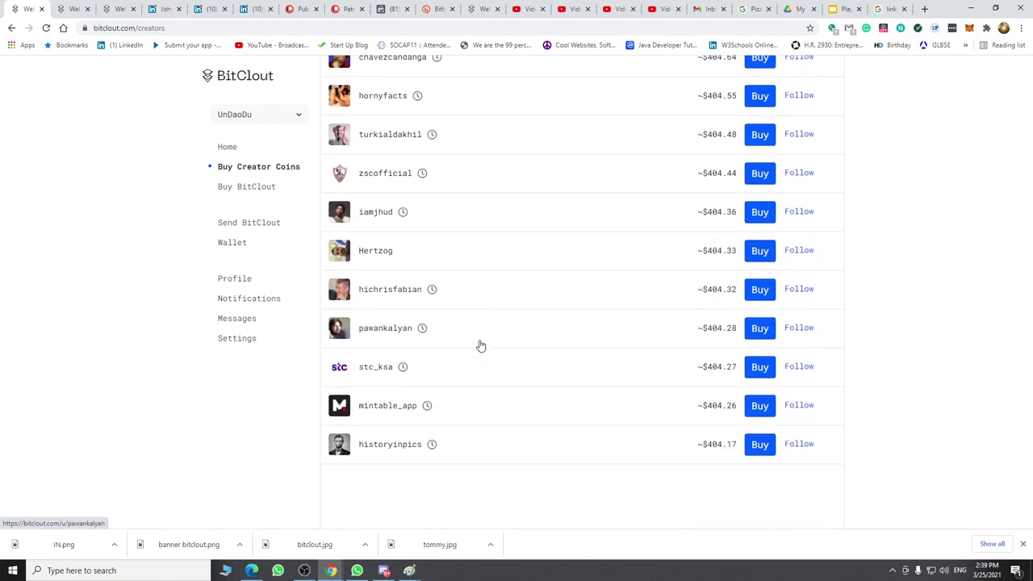
scroll(503, 375, down, 7)
scroll(503, 375, down, 10)
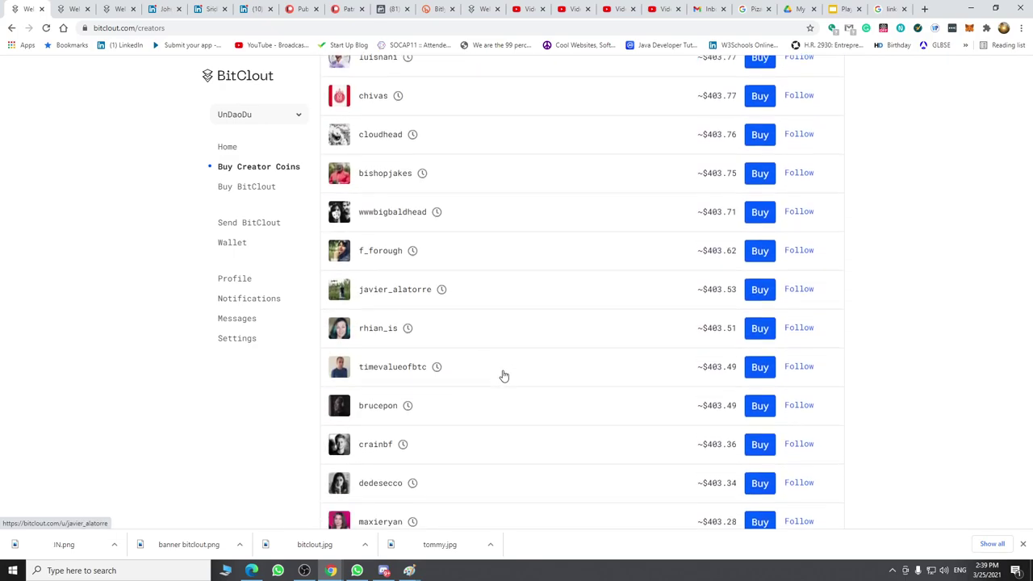
scroll(502, 375, down, 15)
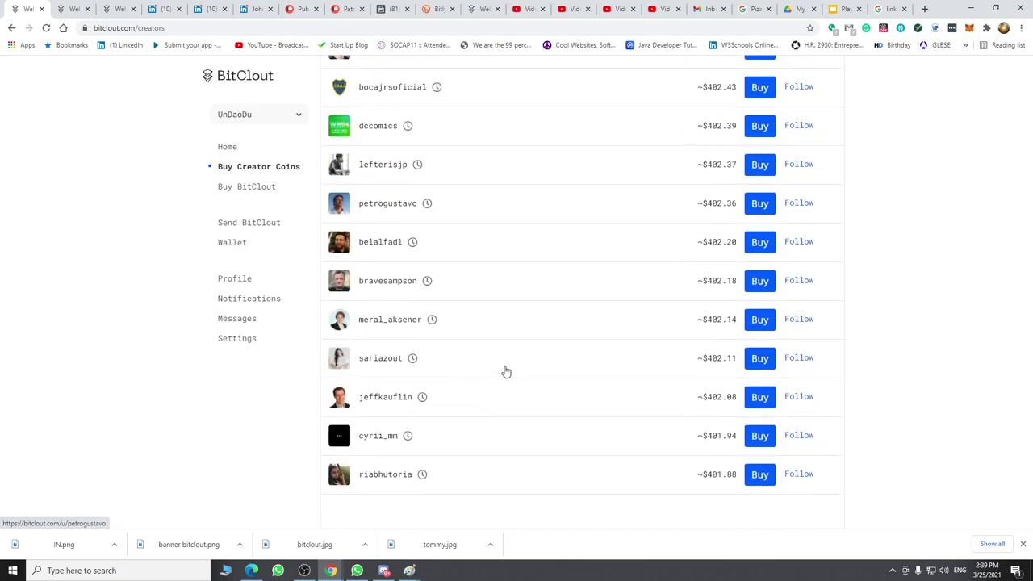
scroll(506, 371, down, 2)
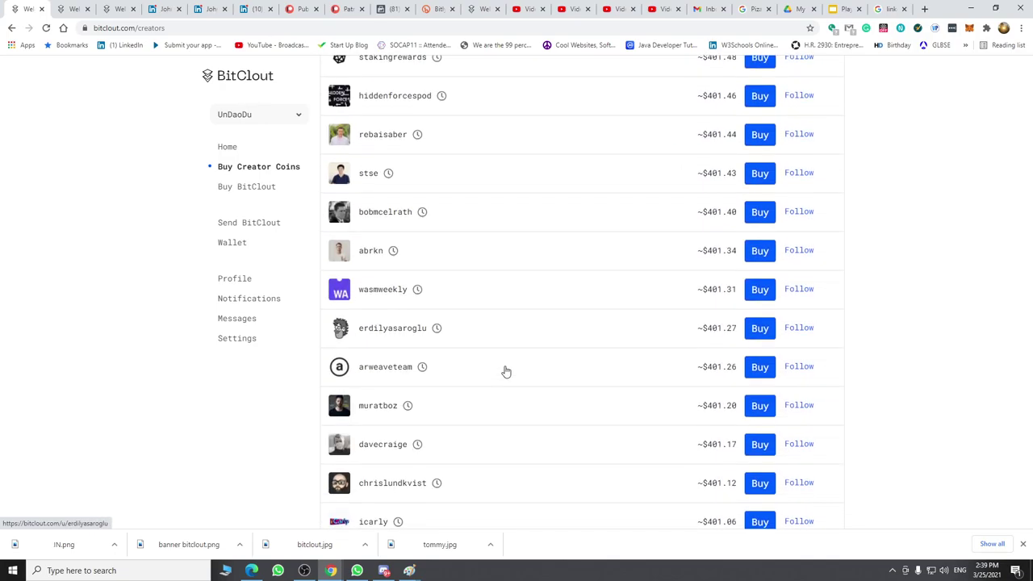
scroll(506, 371, down, 10)
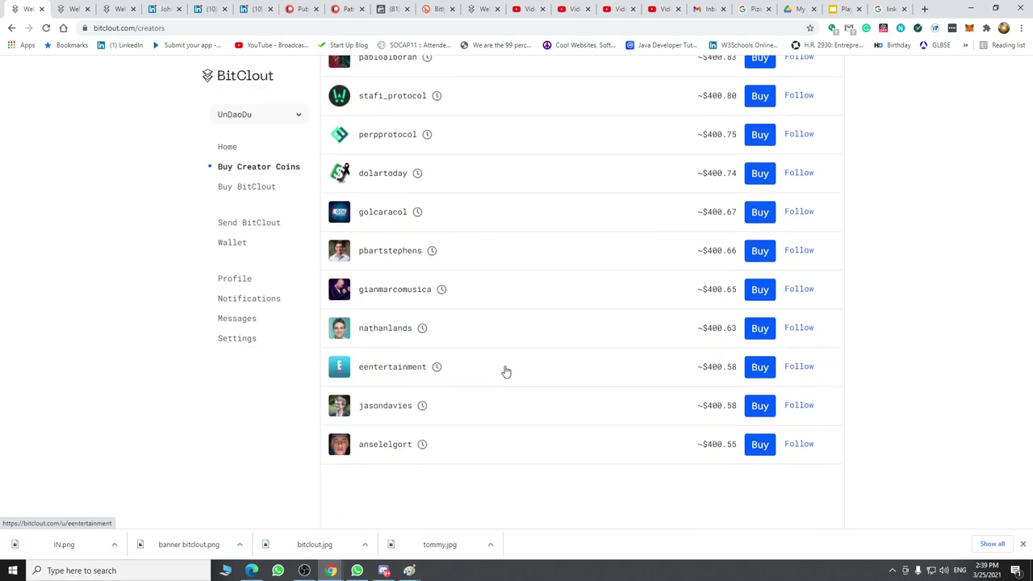
scroll(506, 370, down, 4)
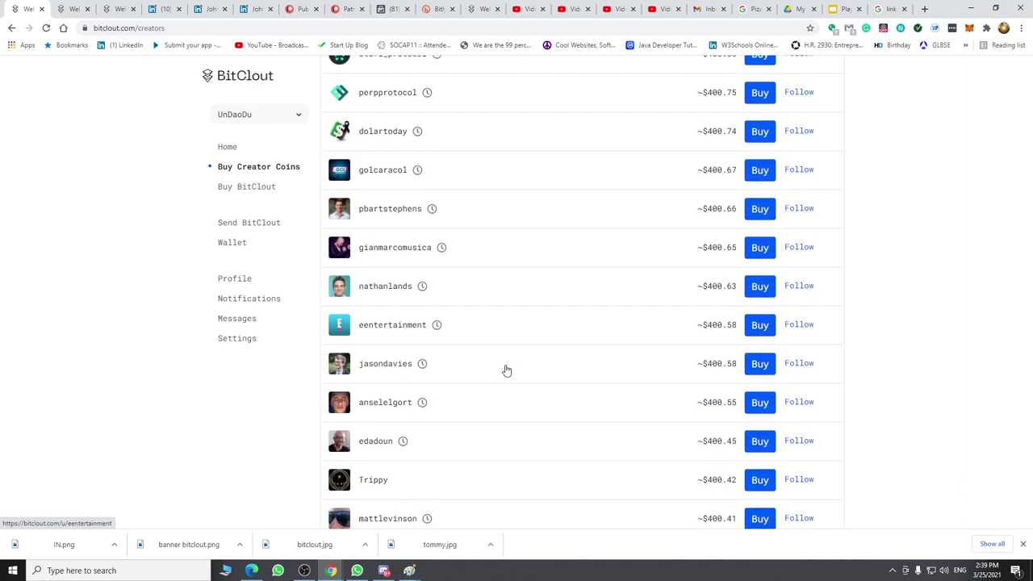
scroll(506, 371, down, 5)
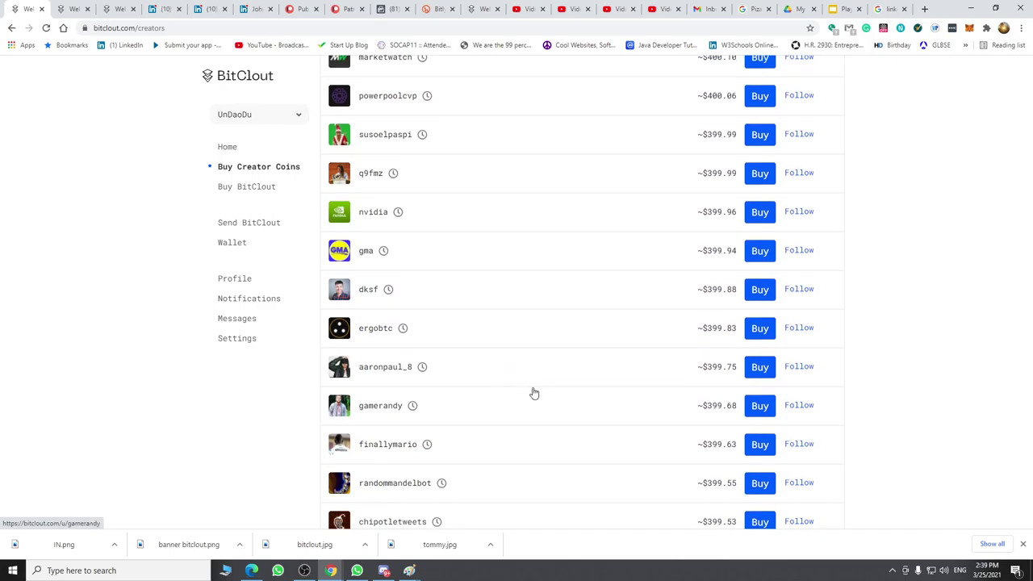
scroll(526, 385, down, 4)
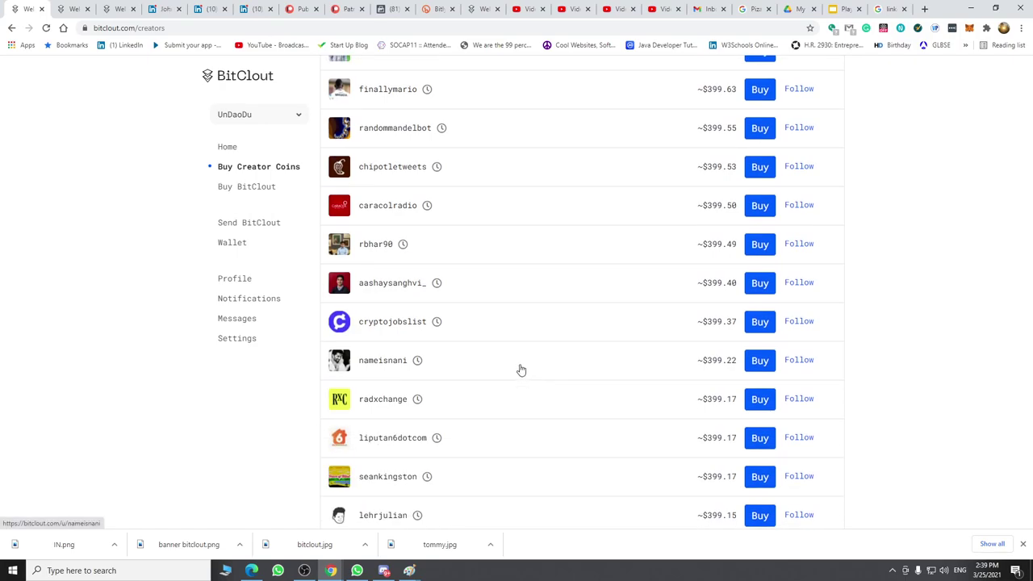
scroll(520, 370, down, 12)
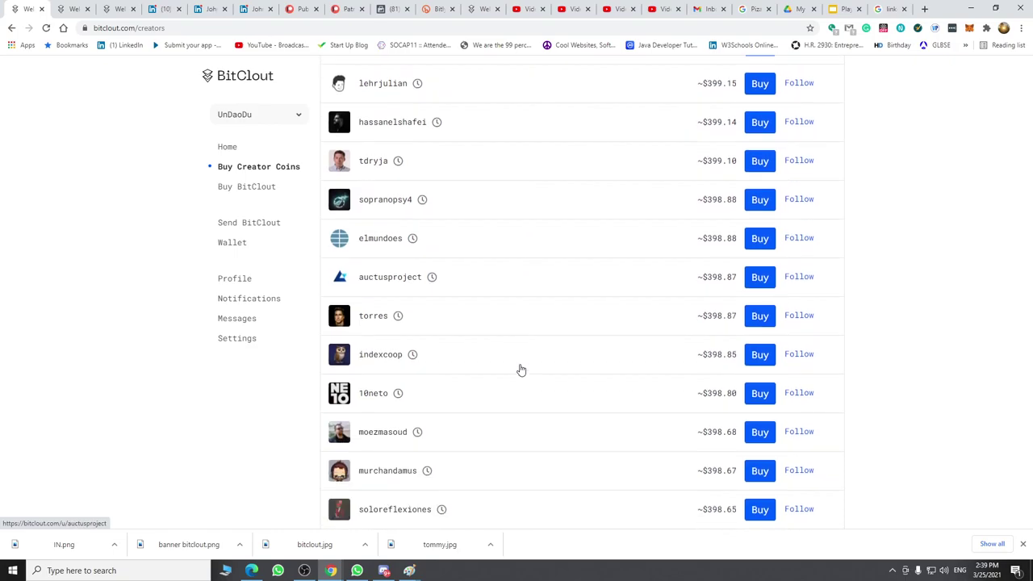
scroll(521, 369, down, 12)
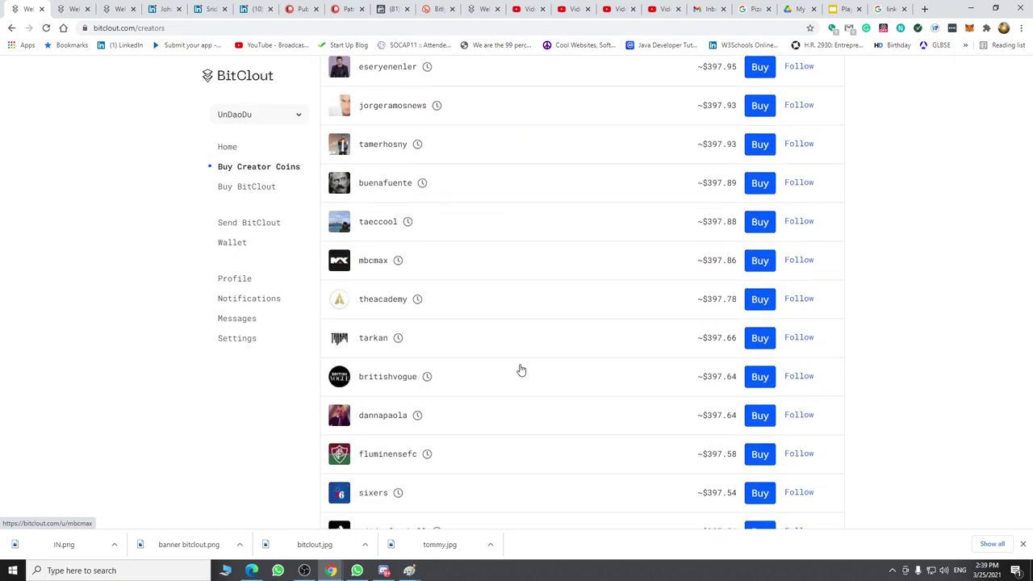
scroll(520, 369, down, 1)
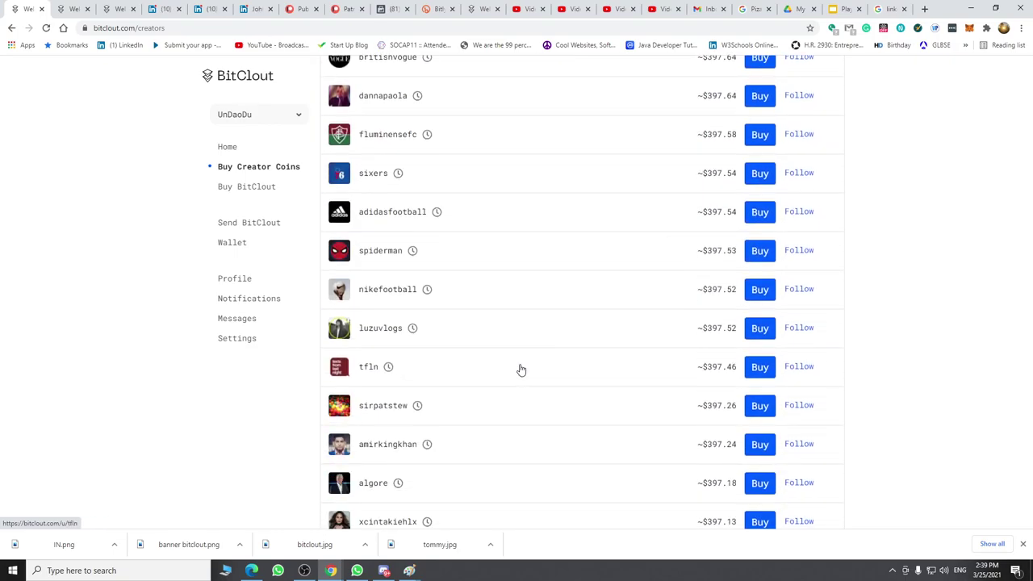
scroll(521, 370, down, 10)
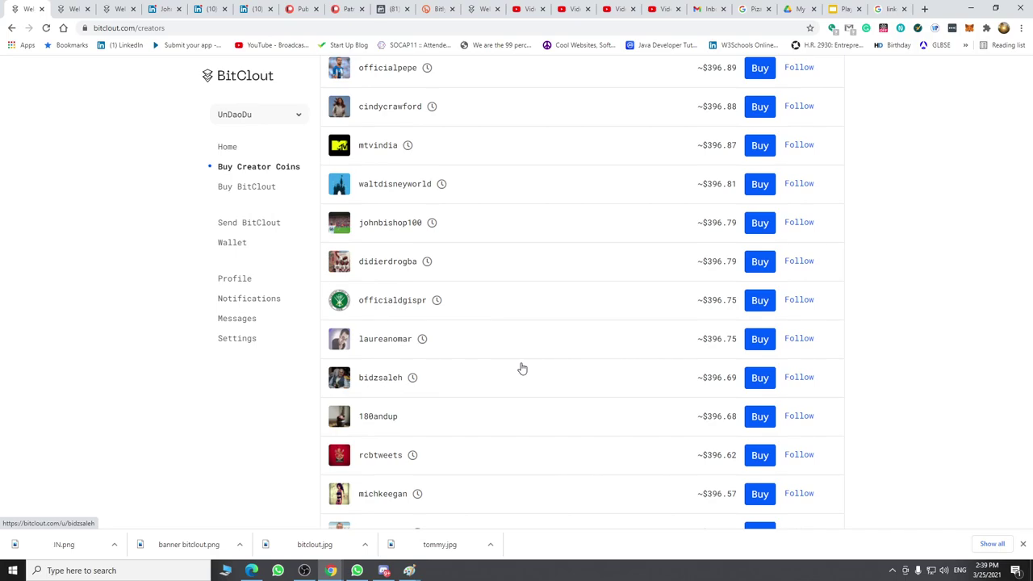
scroll(520, 369, down, 2)
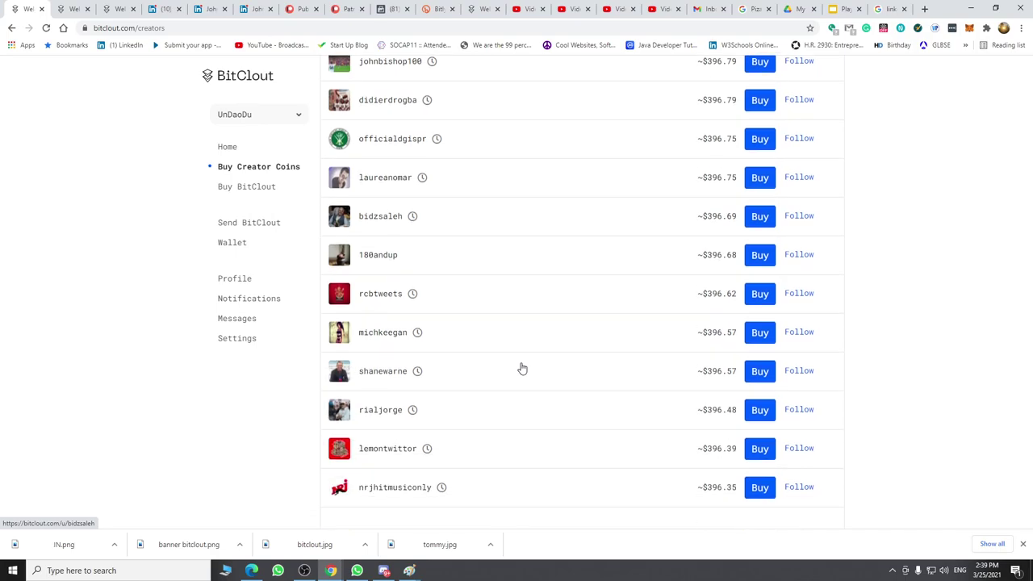
- Scroll to the end of the loaded list, ending with sf_moro at about $388.36
scroll(521, 368, down, 1)
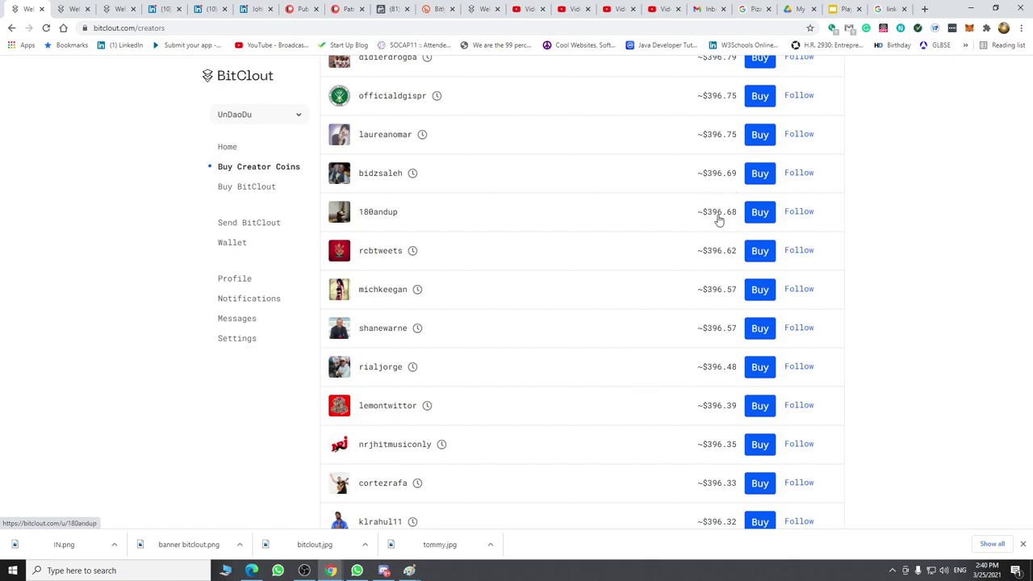
scroll(665, 307, down, 8)
scroll(665, 313, down, 9)
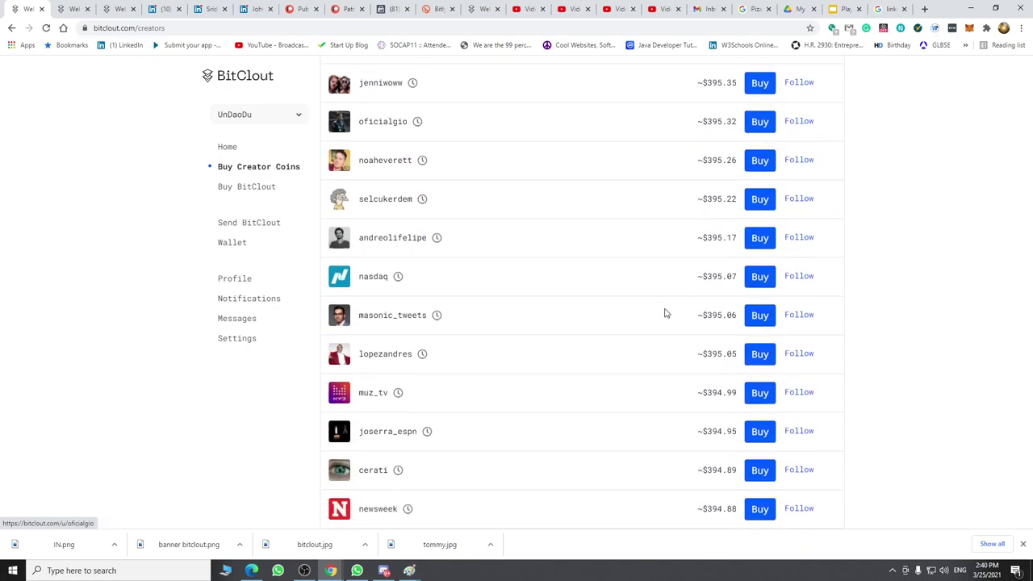
scroll(665, 313, down, 2)
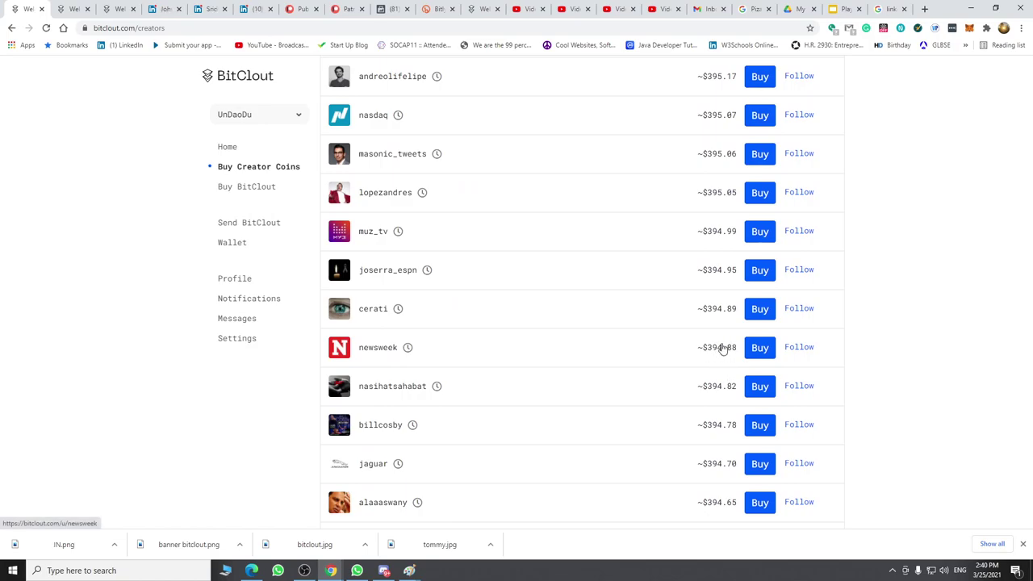
scroll(669, 371, down, 2)
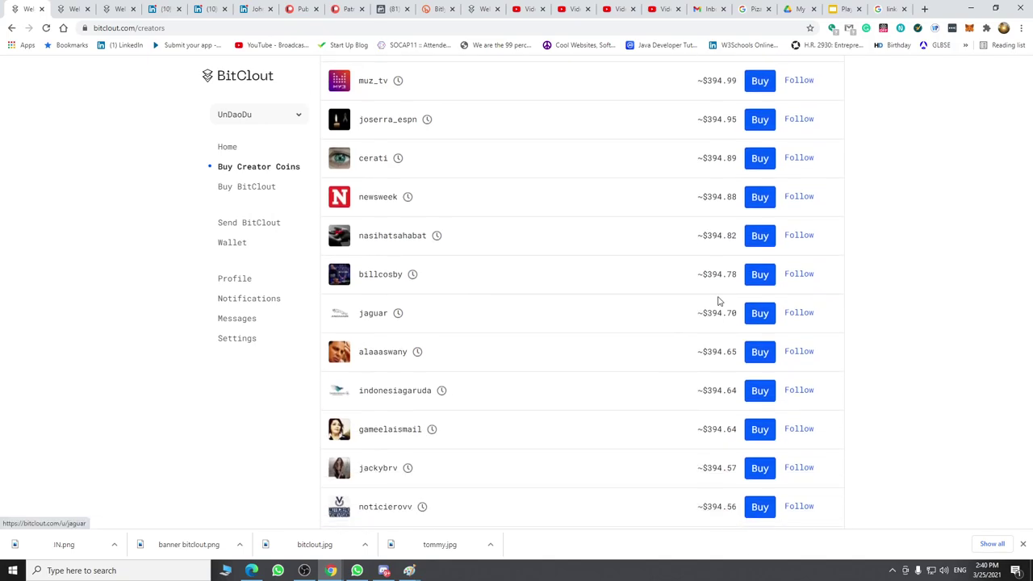
scroll(669, 357, down, 5)
scroll(669, 359, down, 8)
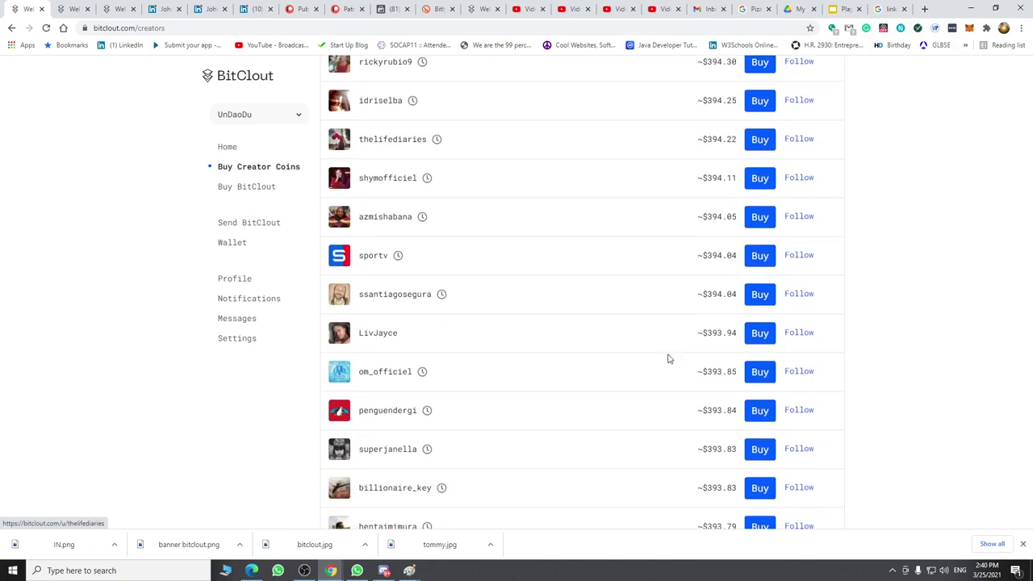
scroll(669, 359, down, 10)
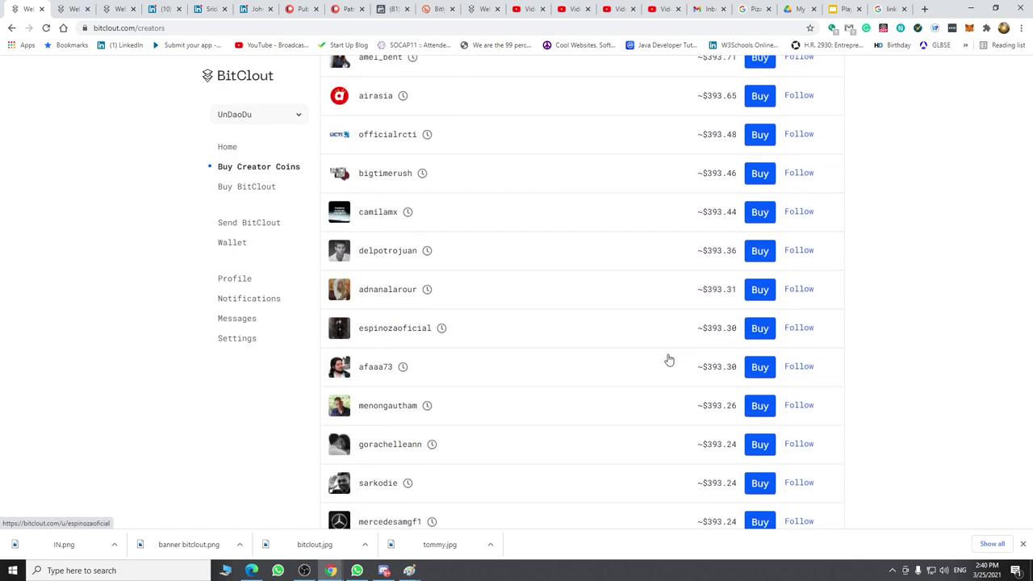
scroll(669, 359, down, 5)
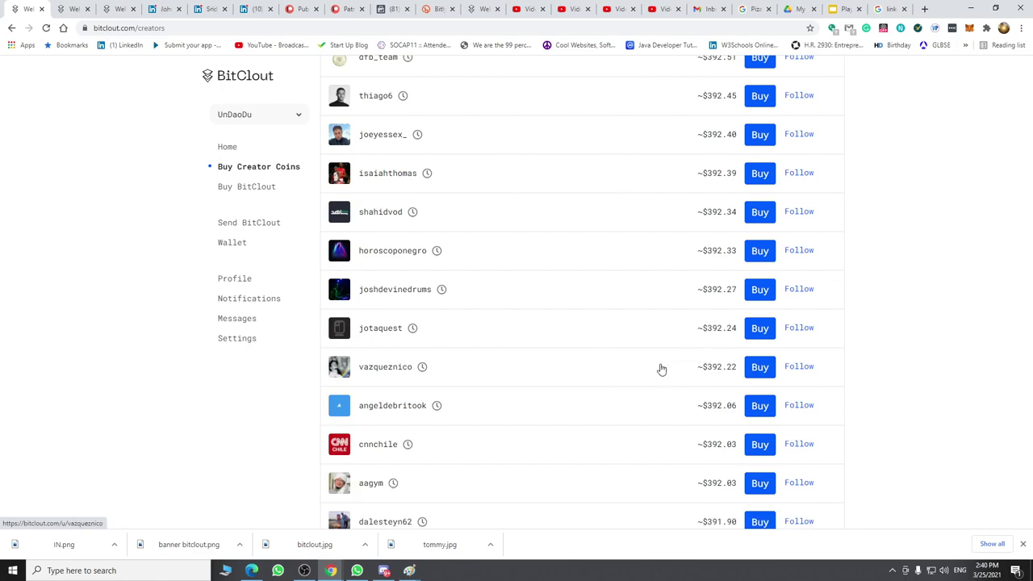
scroll(661, 369, down, 14)
scroll(659, 370, down, 10)
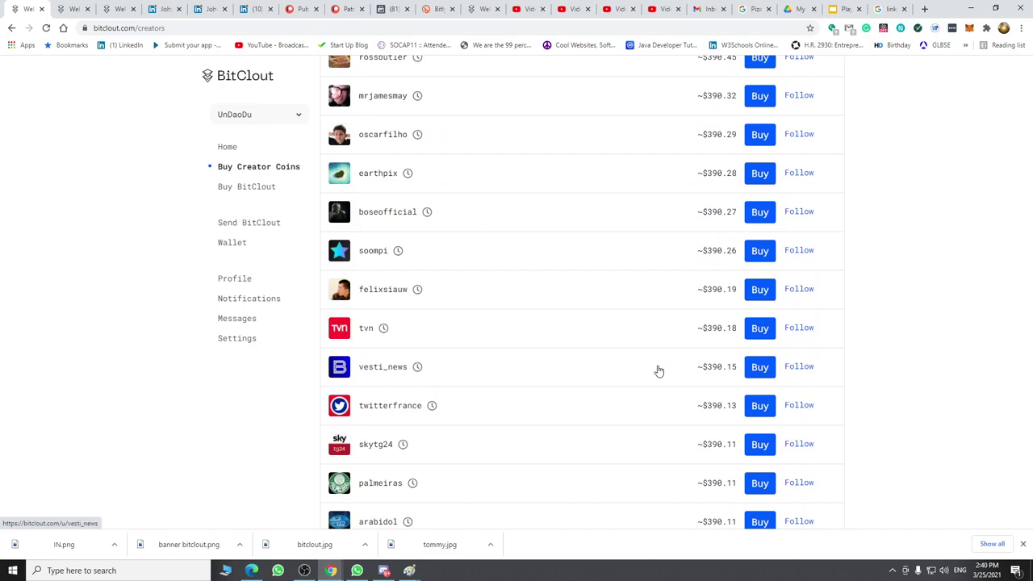
scroll(658, 370, down, 10)
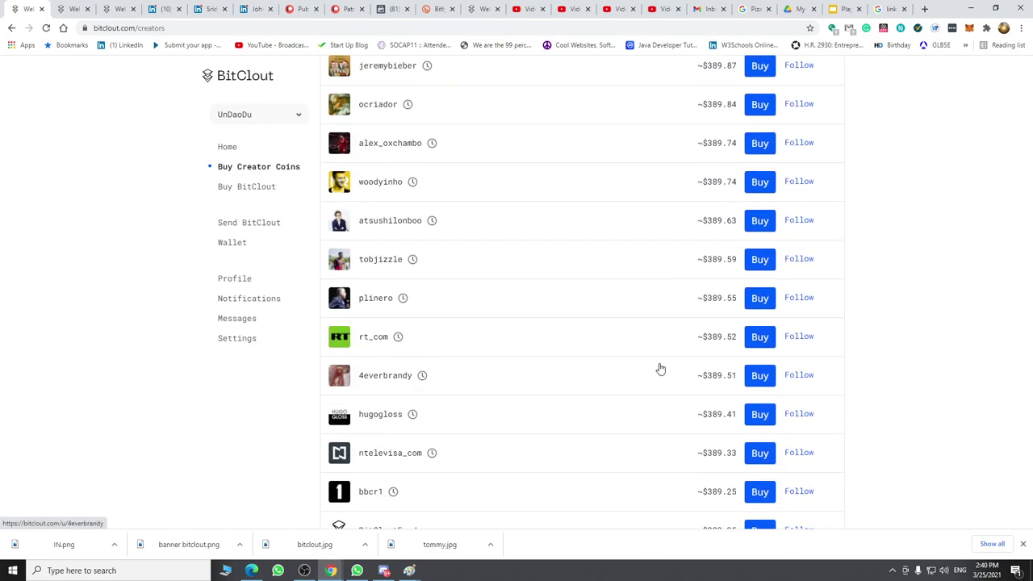
scroll(660, 368, down, 10)
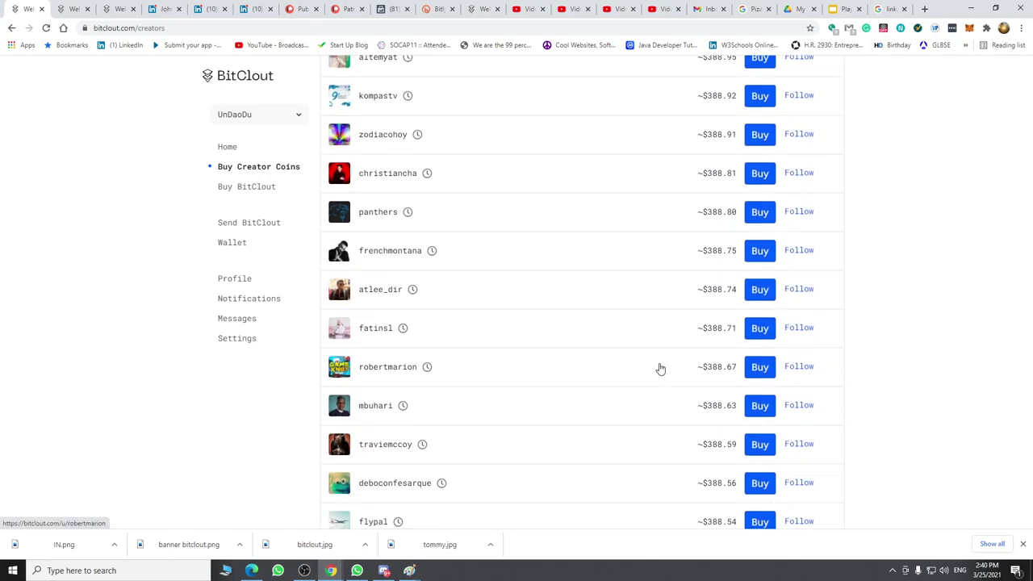
scroll(659, 369, down, 3)
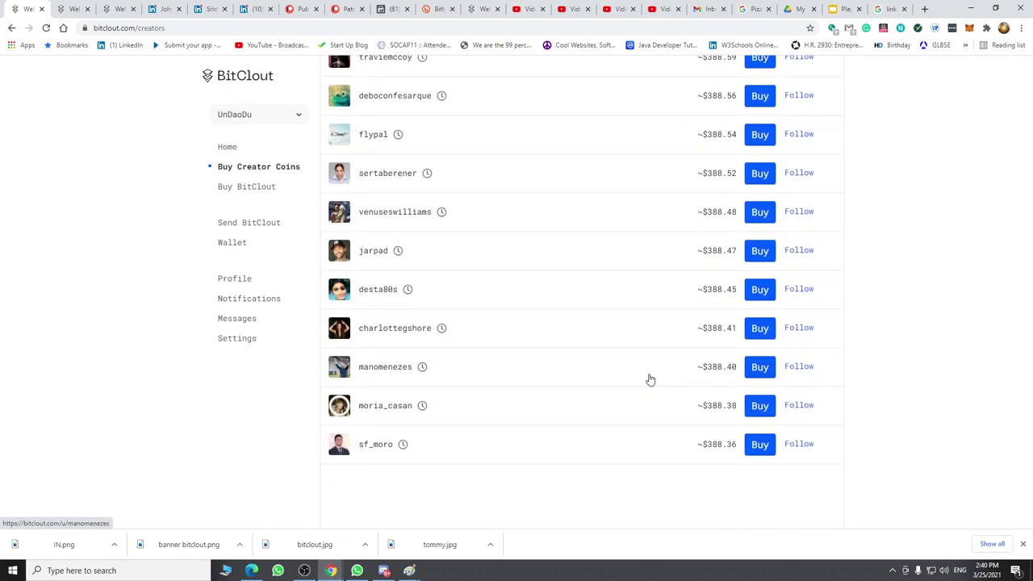
- Load the next rows until asapofficial at about $384.54 is the last entry
scroll(647, 379, down, 5)
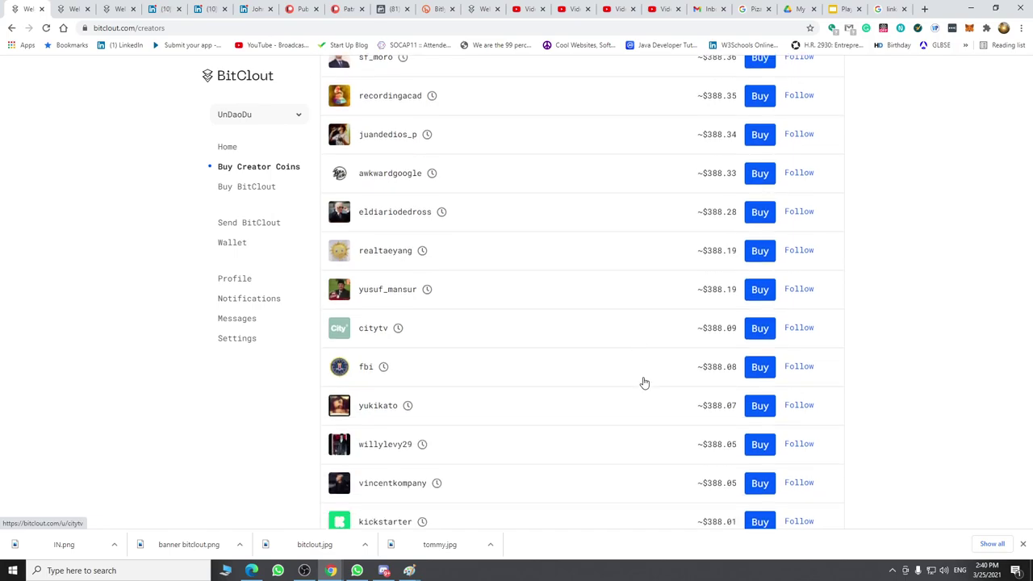
scroll(644, 382, down, 5)
scroll(644, 382, down, 2)
scroll(644, 381, down, 8)
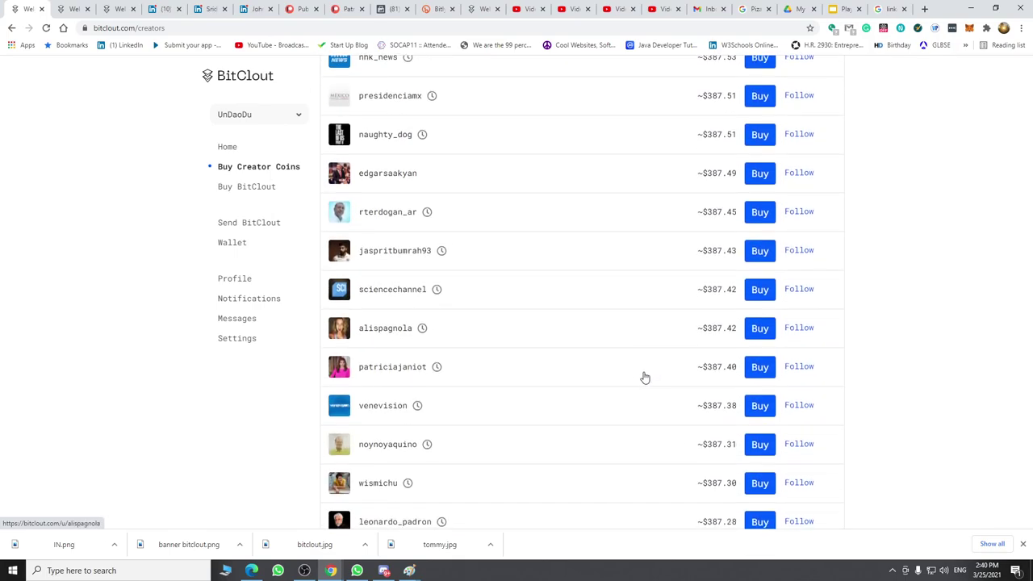
scroll(644, 377, down, 2)
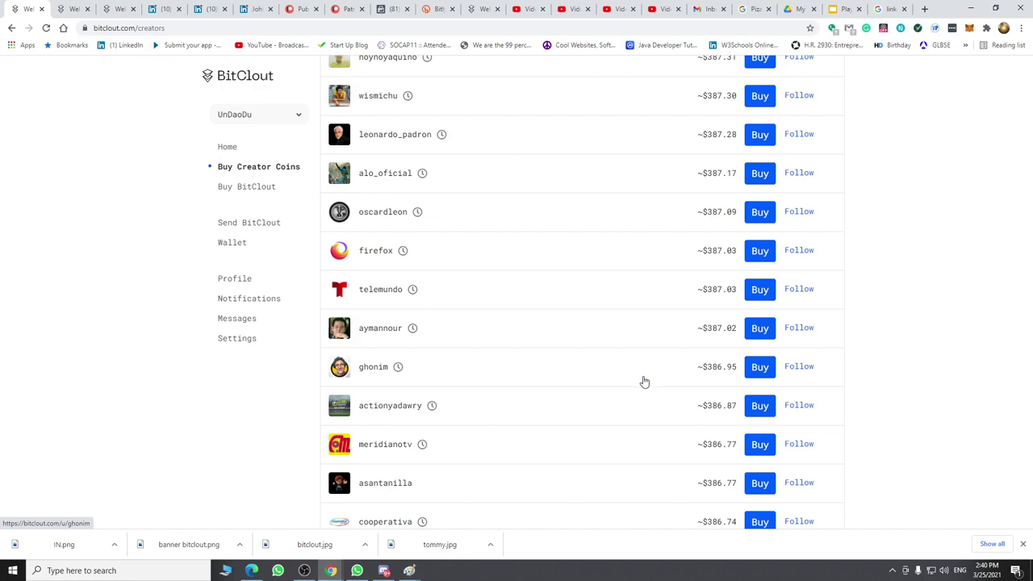
scroll(644, 381, down, 6)
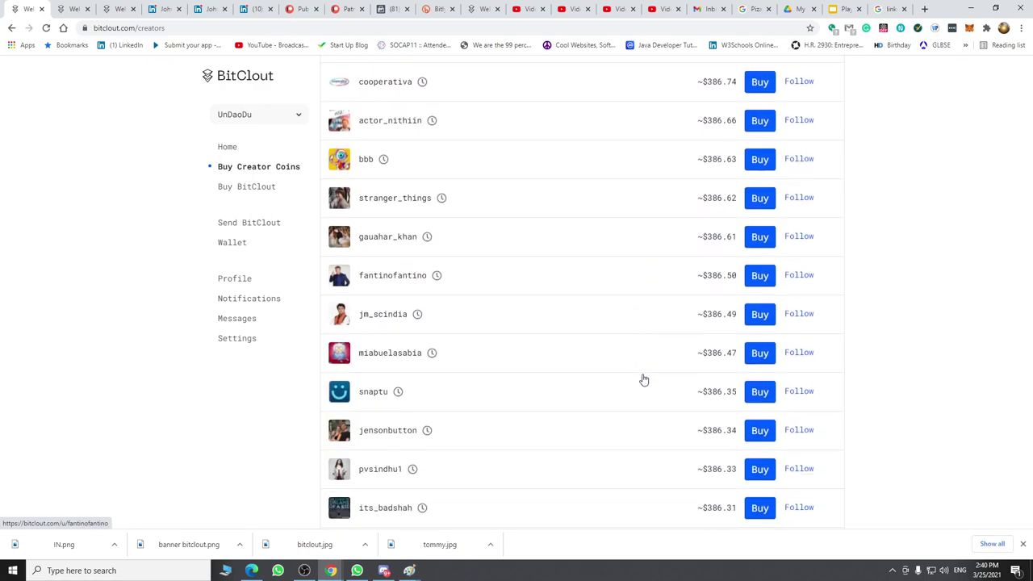
scroll(643, 381, down, 5)
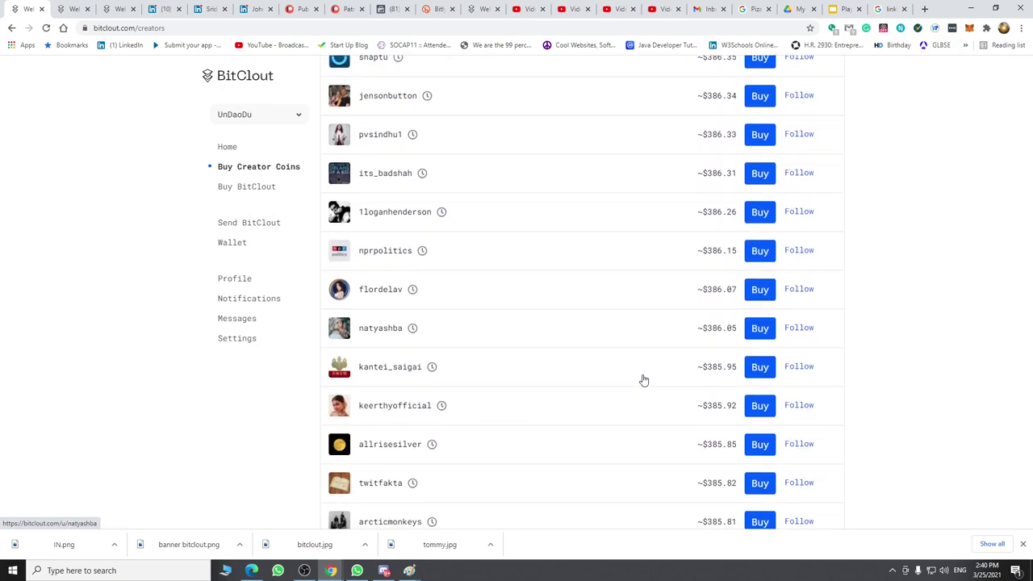
scroll(643, 381, down, 5)
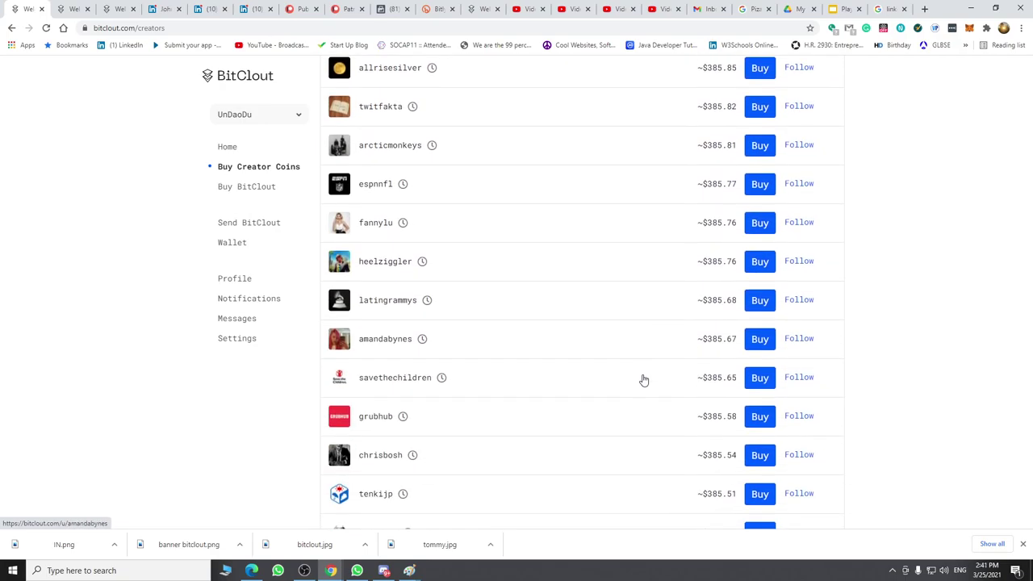
scroll(644, 380, down, 5)
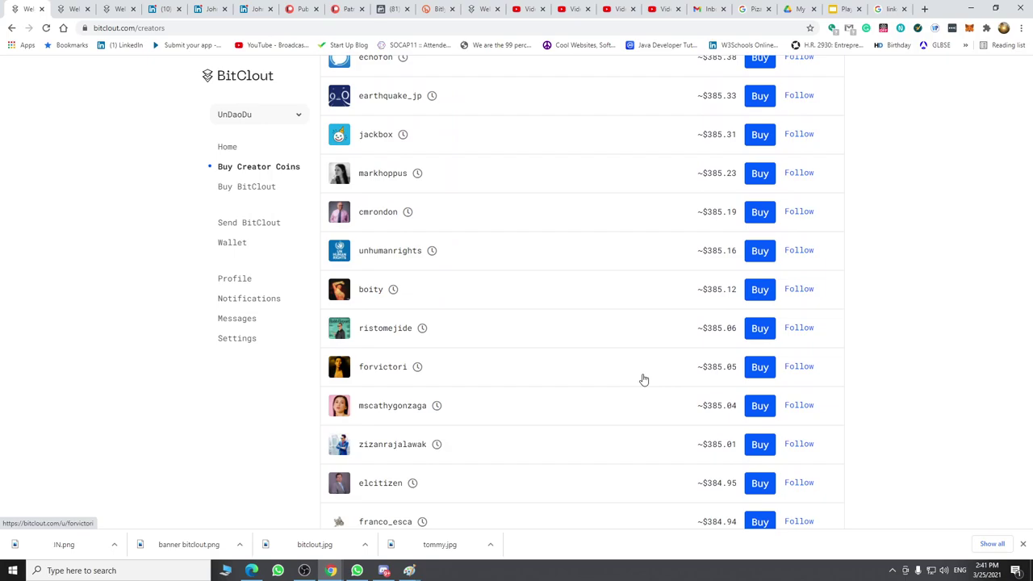
scroll(644, 379, down, 5)
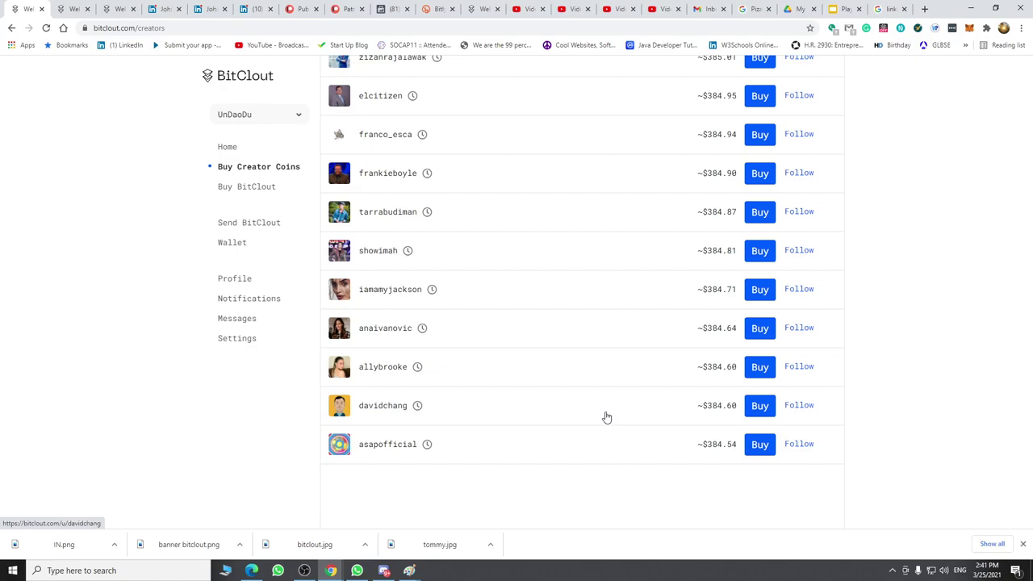
- Move through the next batch until BobRoss at about $380.46 appears at the bottom
scroll(607, 418, down, 2)
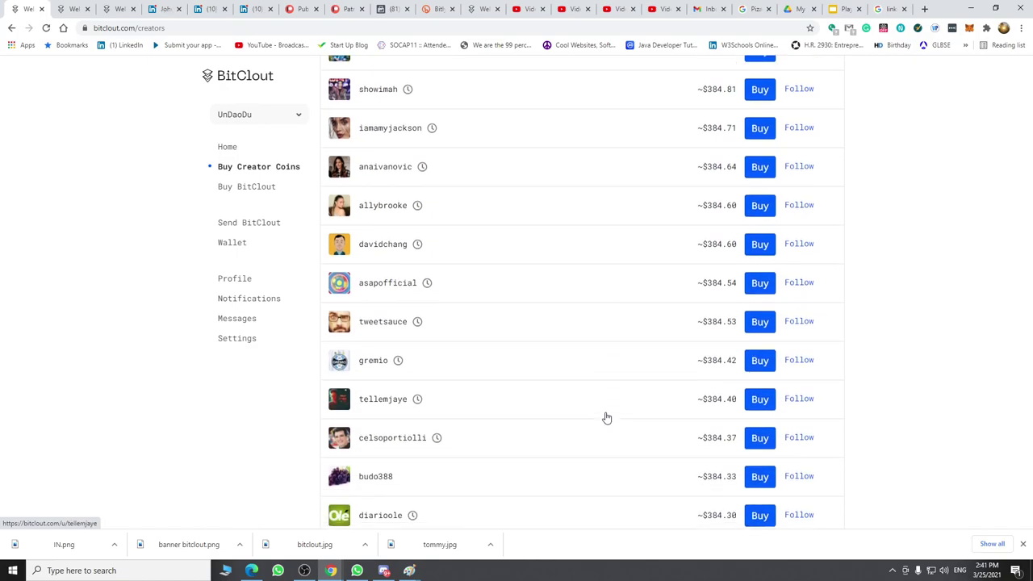
scroll(607, 417, down, 3)
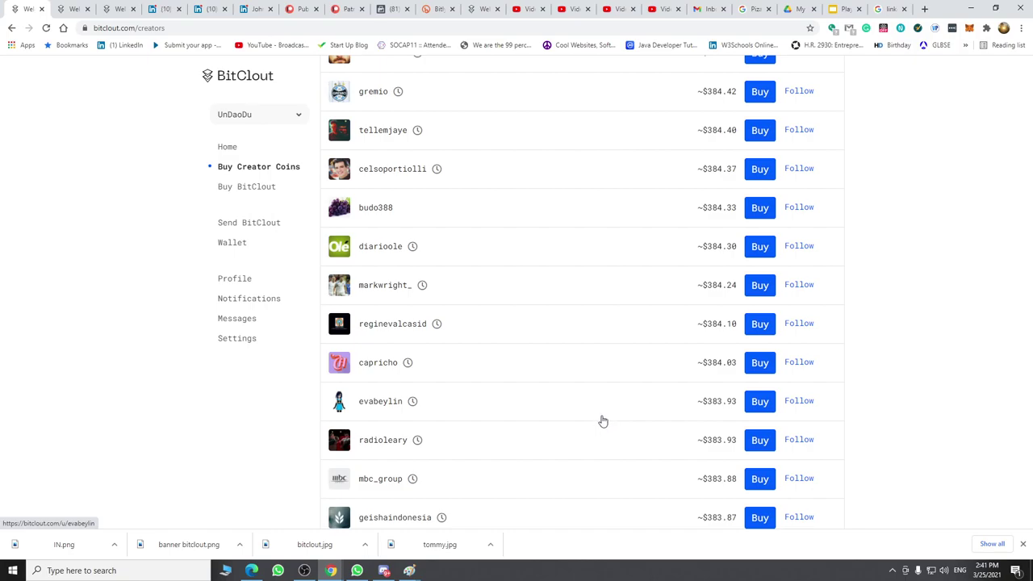
scroll(604, 421, down, 3)
scroll(602, 421, down, 3)
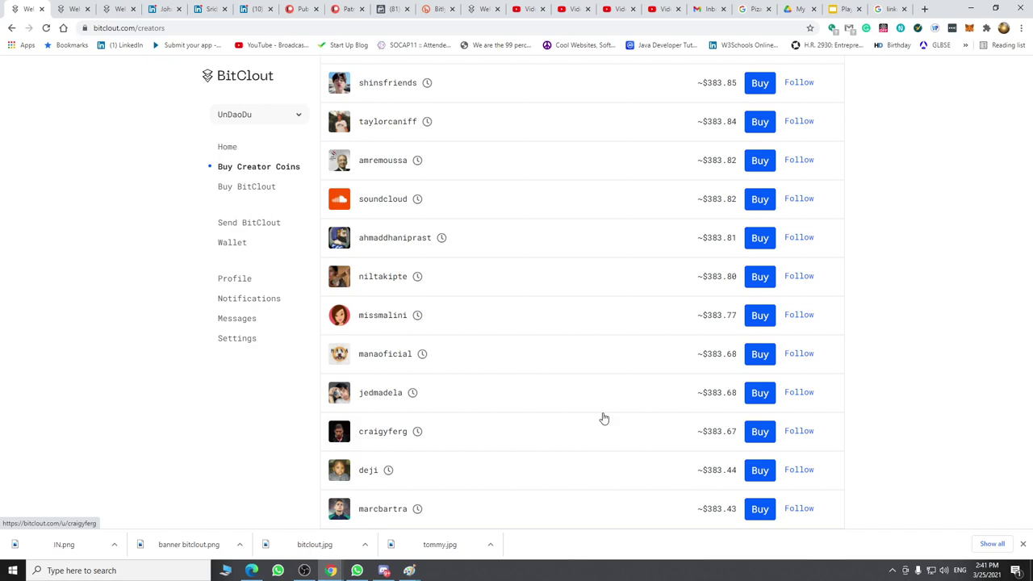
scroll(601, 420, down, 8)
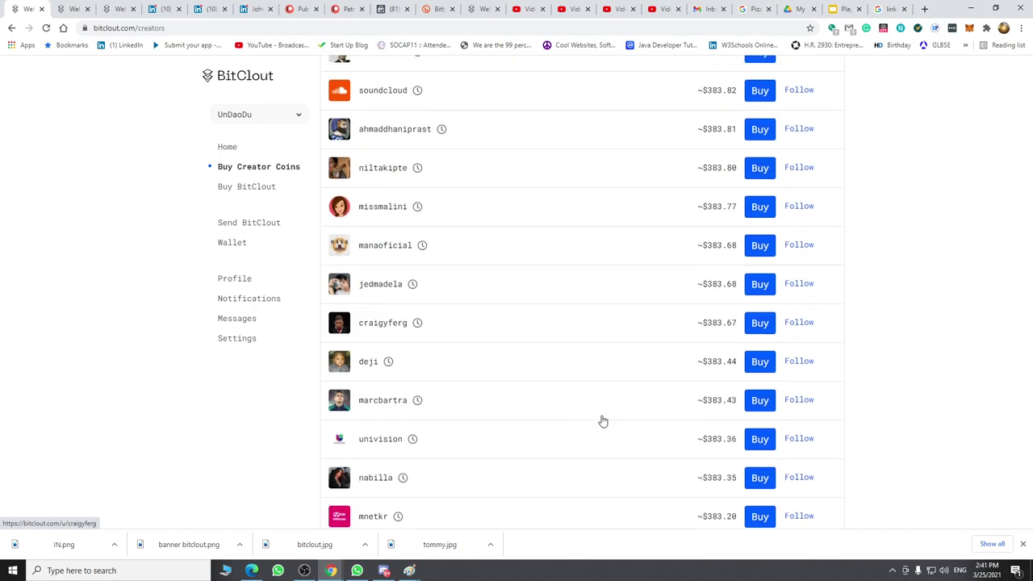
scroll(602, 420, down, 7)
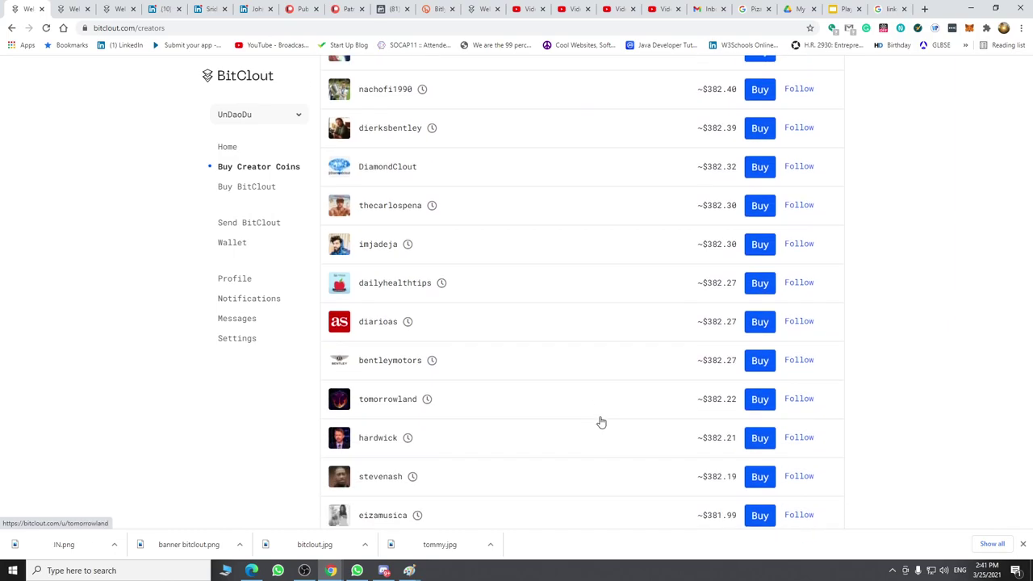
scroll(600, 422, down, 6)
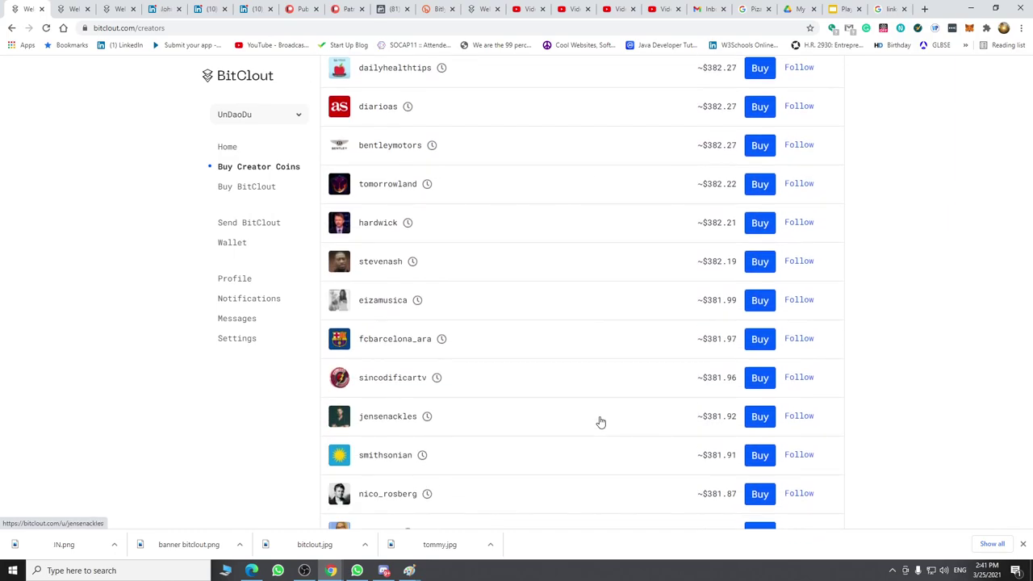
scroll(601, 419, down, 2)
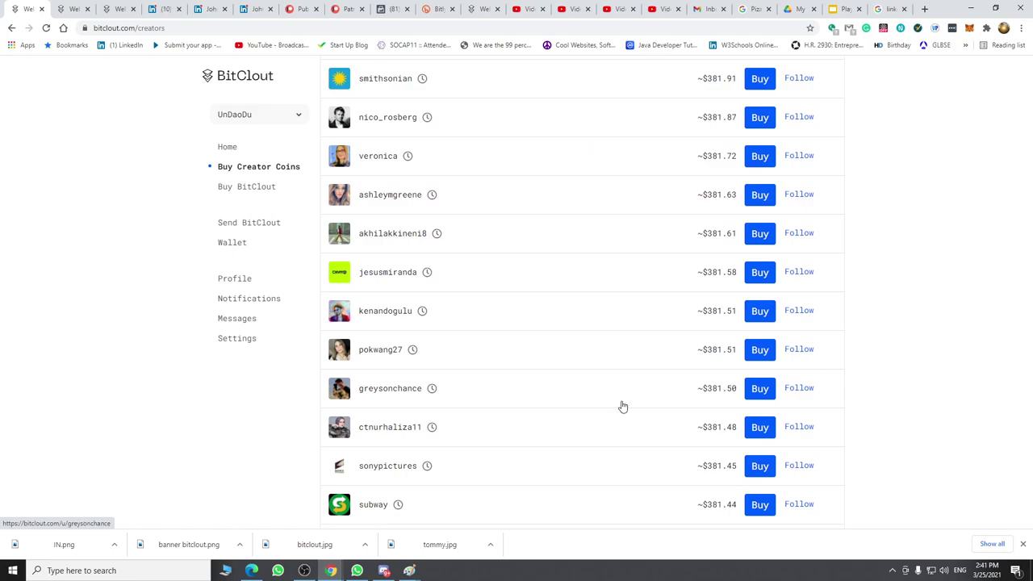
scroll(613, 407, down, 3)
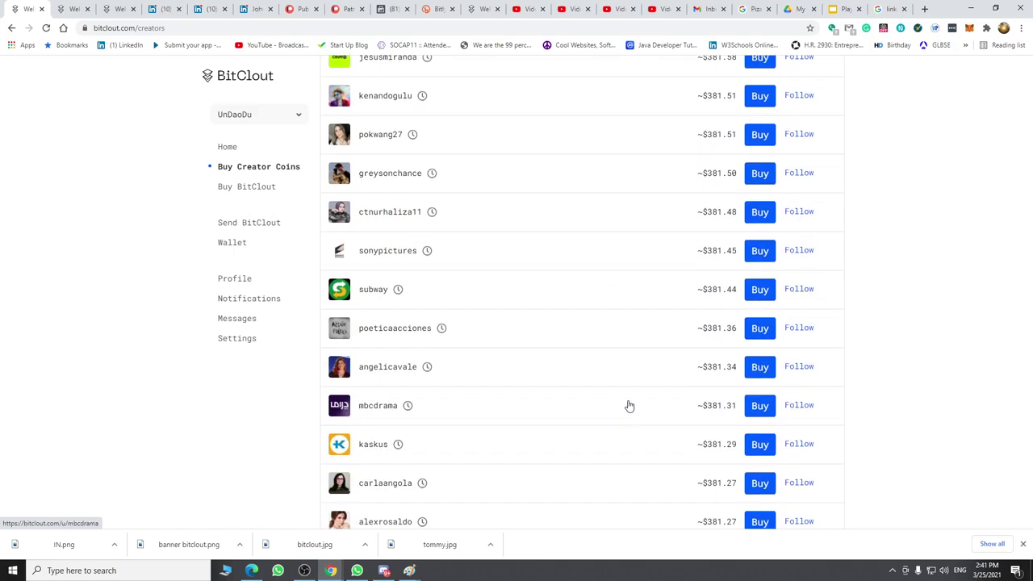
scroll(618, 430, down, 8)
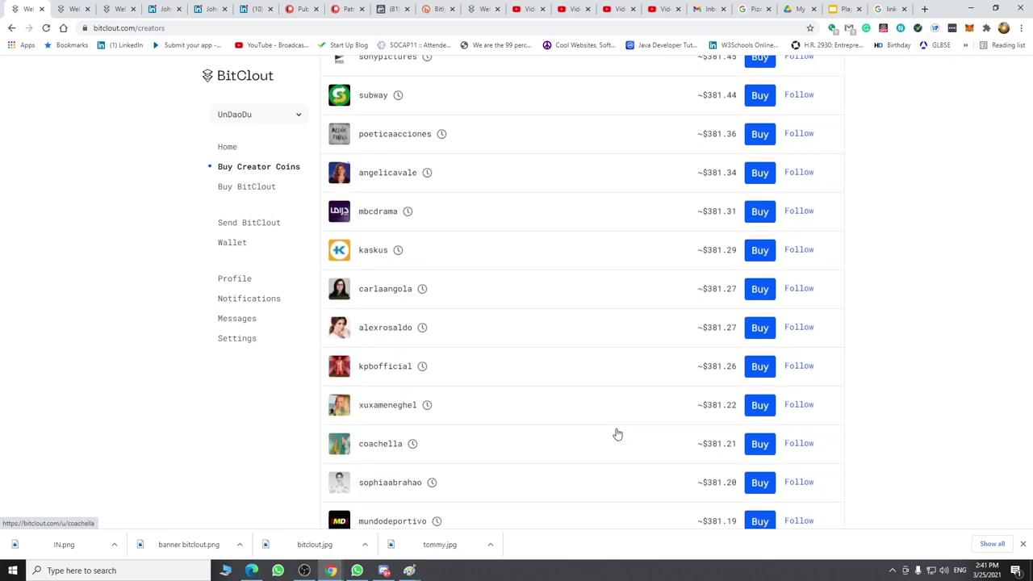
scroll(616, 434, down, 2)
scroll(617, 434, down, 2)
scroll(616, 433, down, 1)
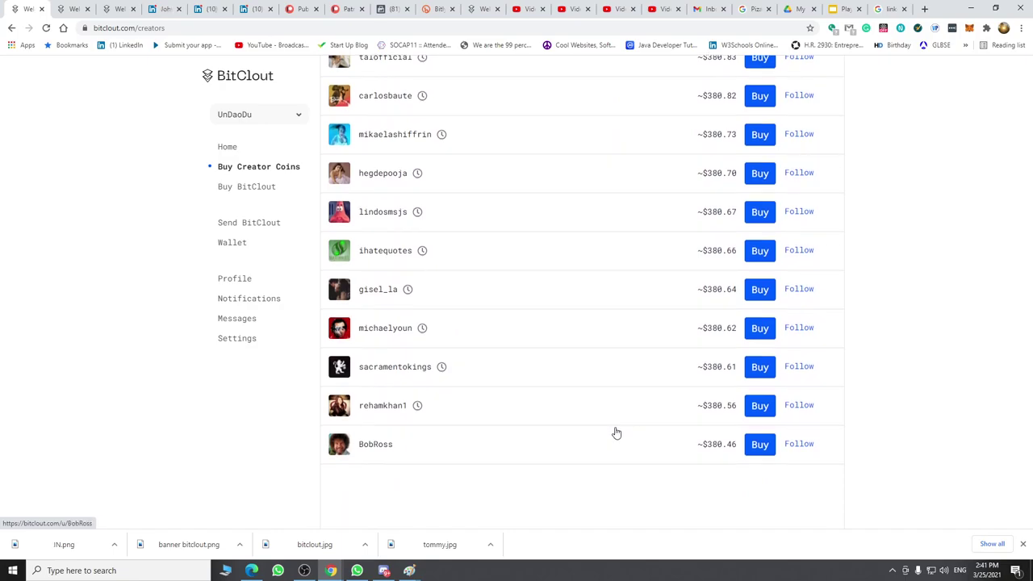
- Scroll the creator list down to coins priced near $367.90, past wallpapermag and darkcryptolord
scroll(604, 449, down, 2)
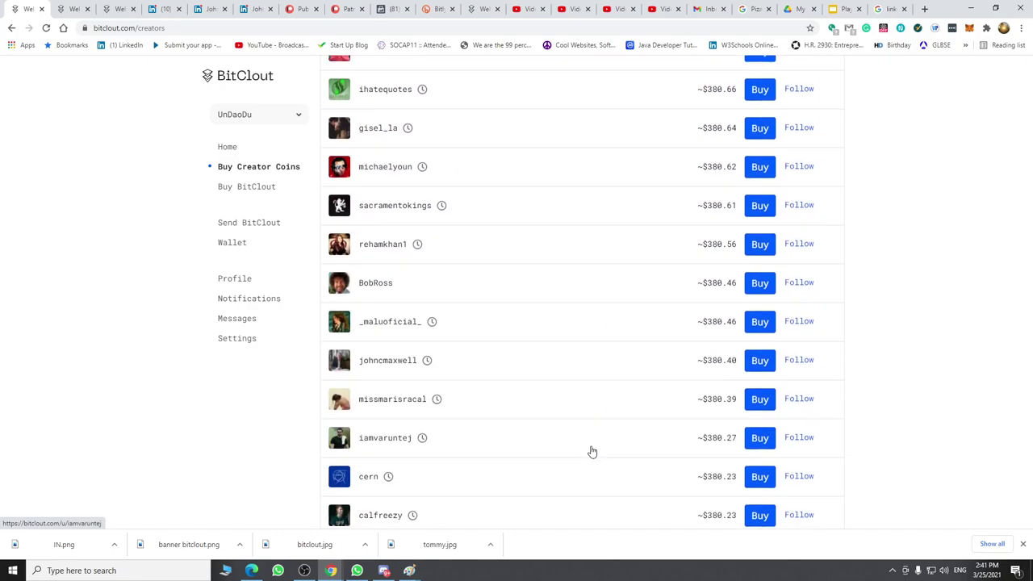
scroll(592, 446, down, 3)
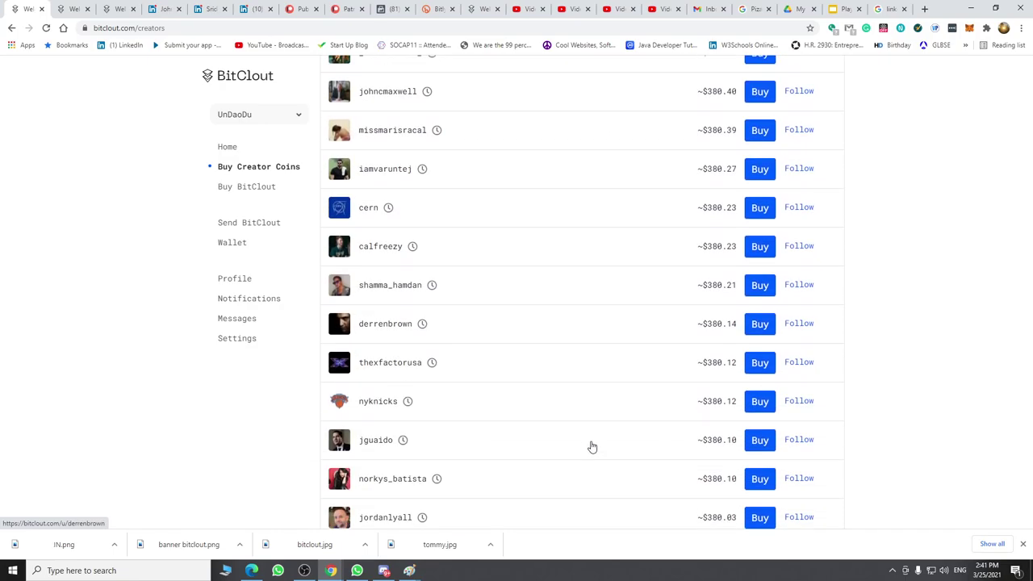
scroll(591, 446, down, 2)
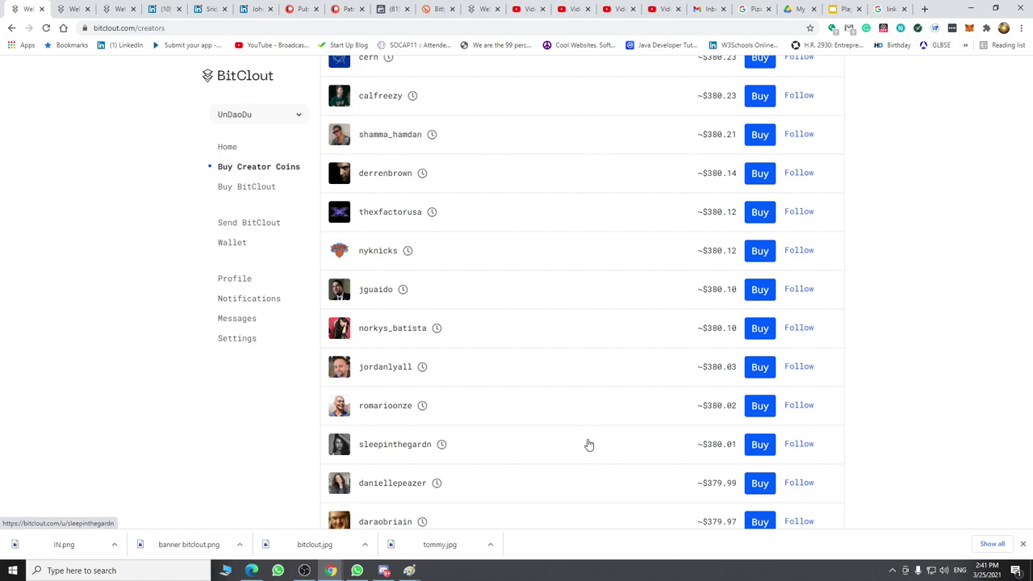
scroll(588, 445, down, 4)
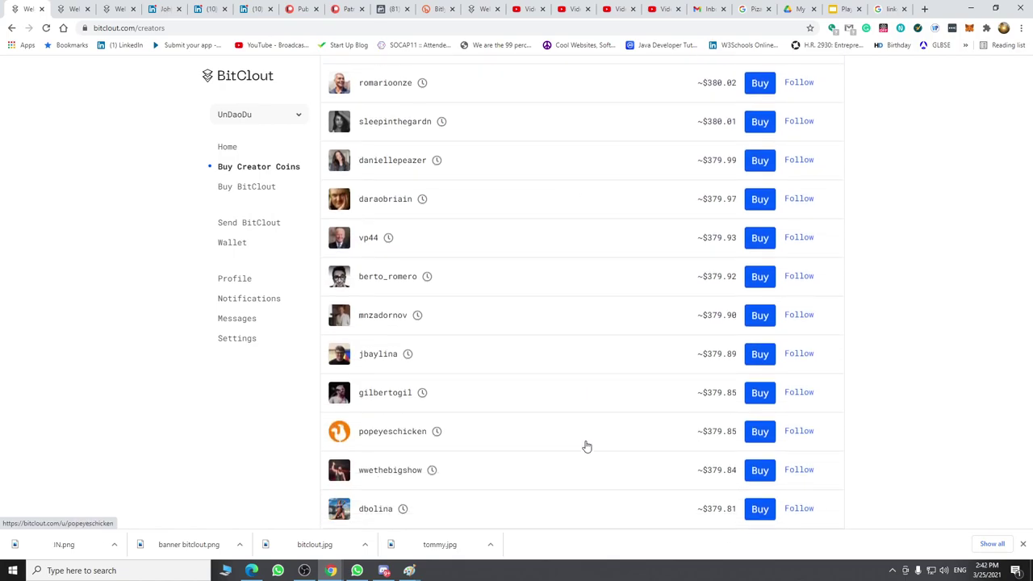
scroll(580, 441, down, 3)
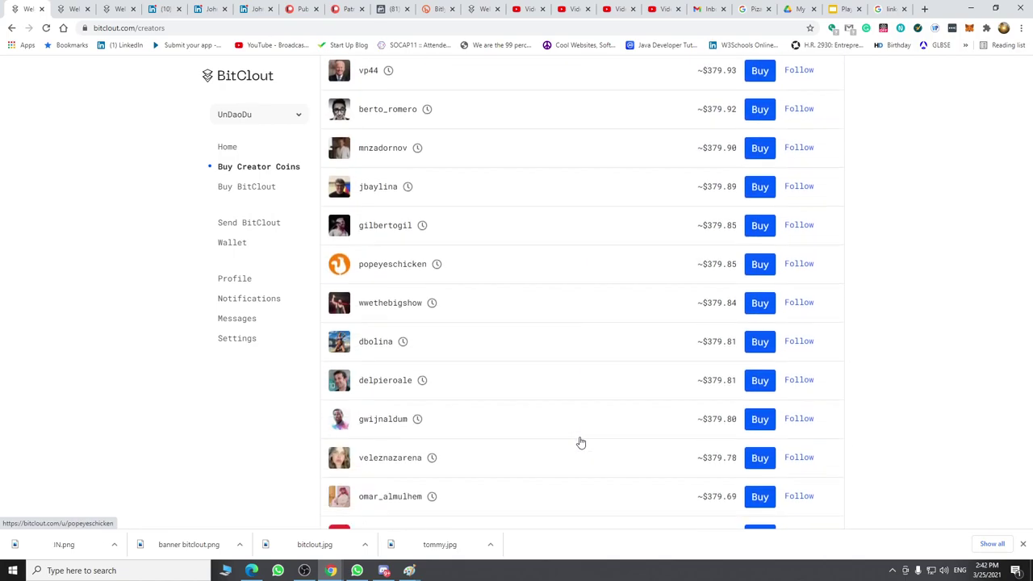
scroll(580, 438, down, 5)
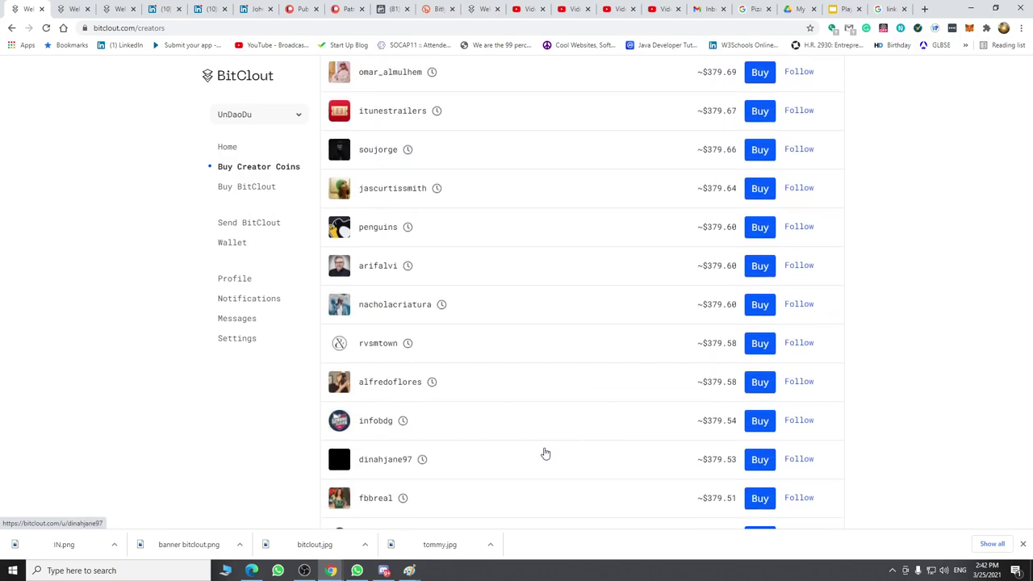
scroll(541, 457, down, 5)
scroll(542, 457, down, 4)
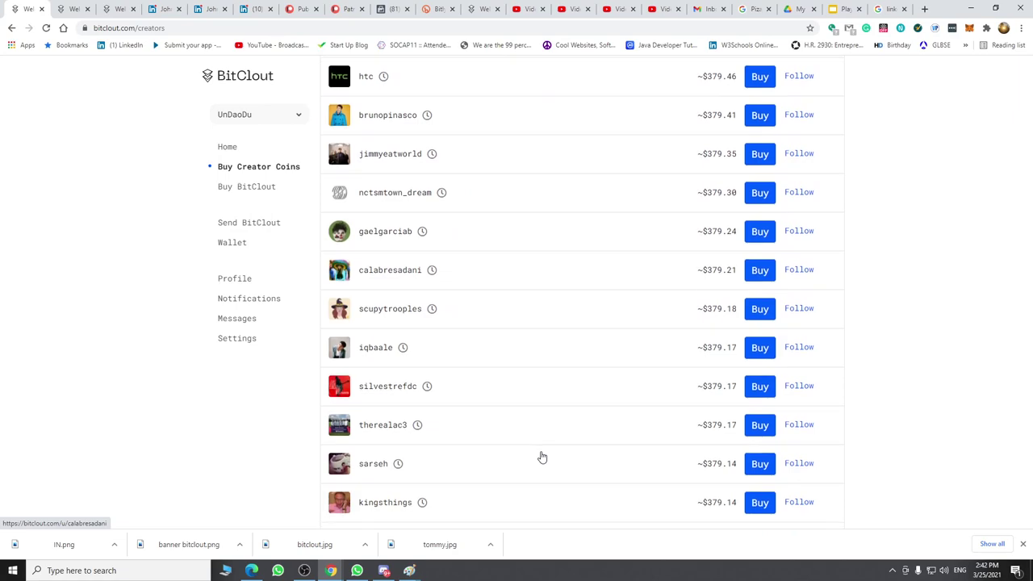
scroll(542, 457, down, 8)
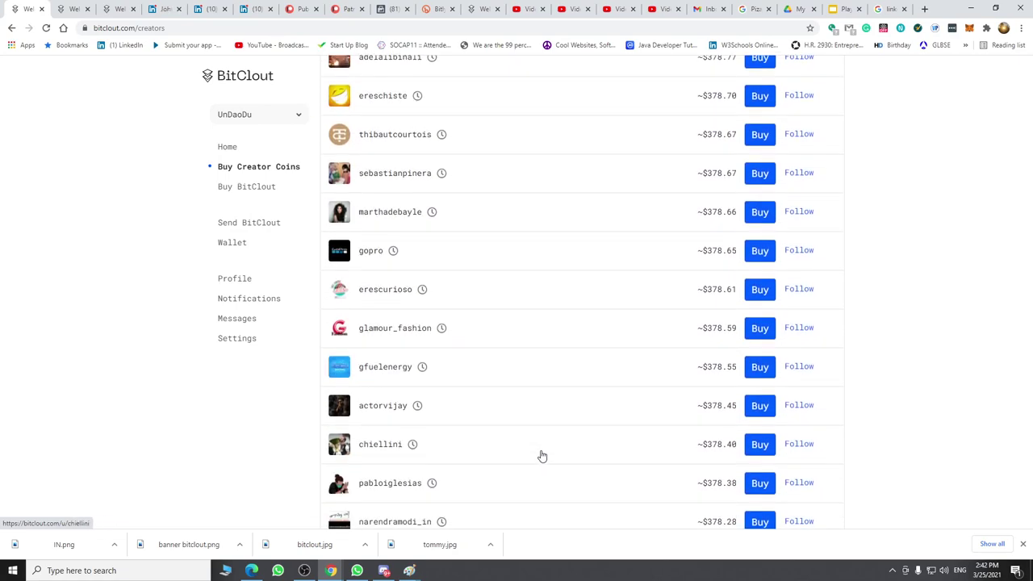
scroll(542, 457, down, 3)
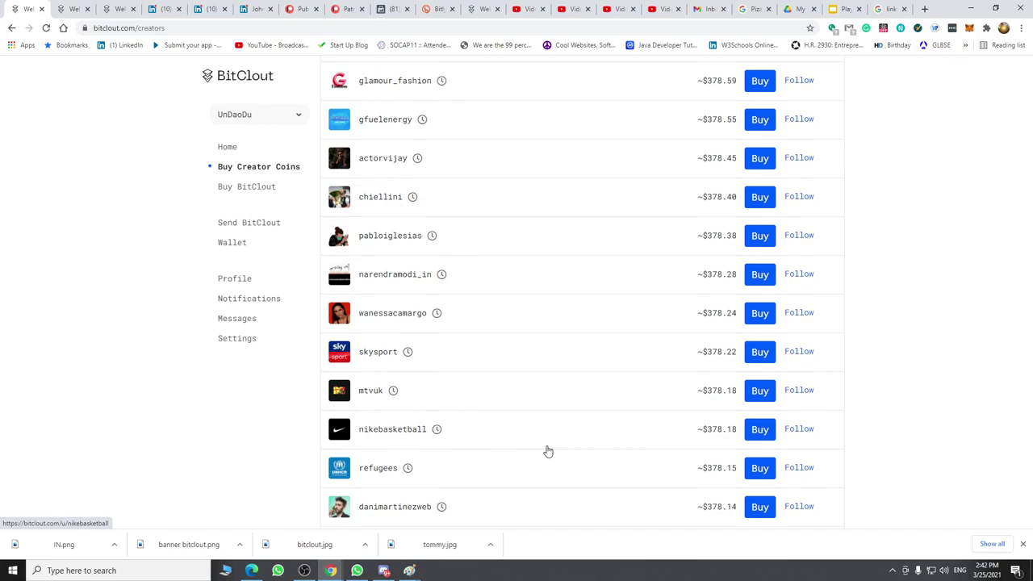
scroll(548, 451, down, 5)
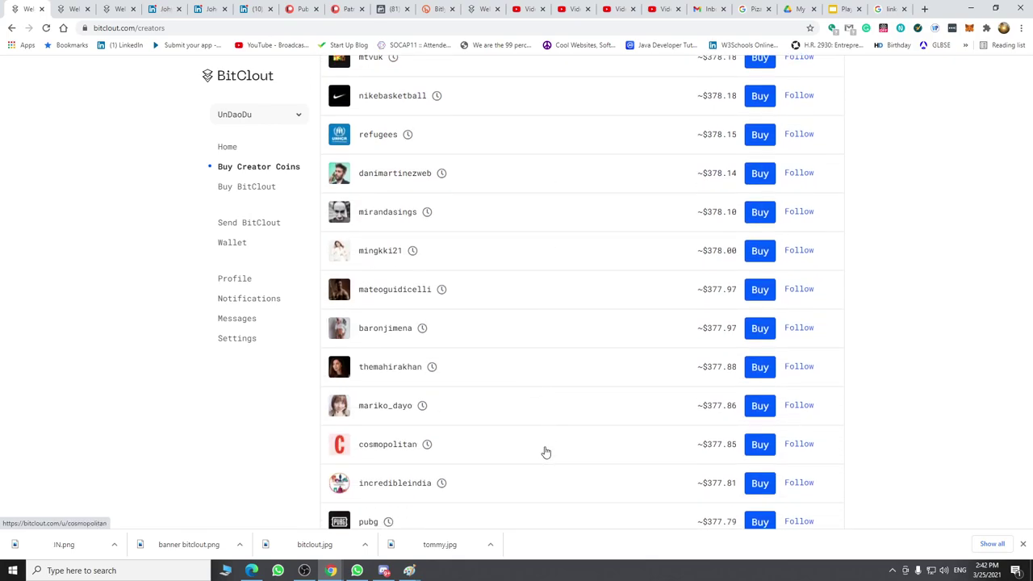
scroll(544, 452, down, 1)
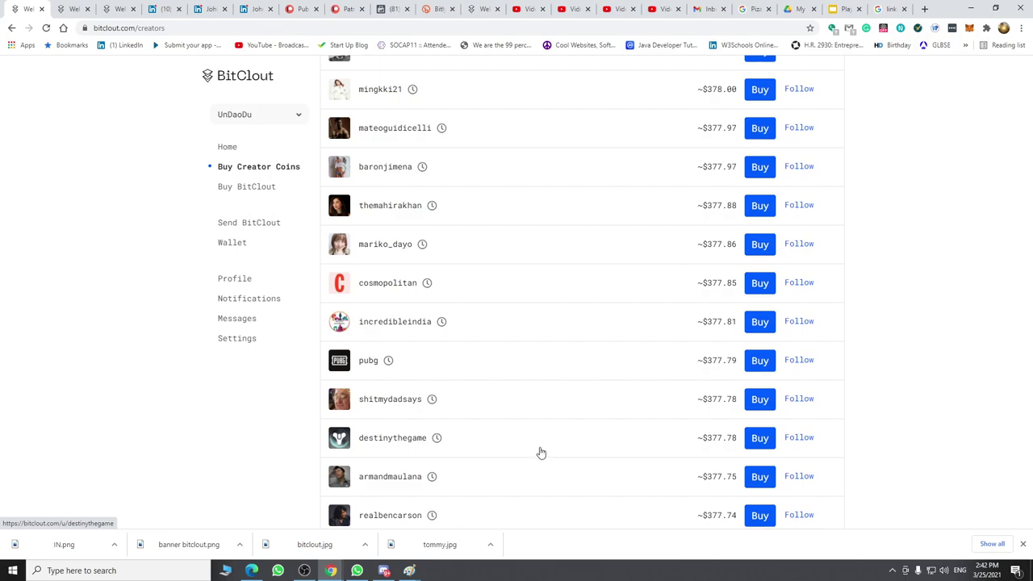
scroll(540, 454, down, 2)
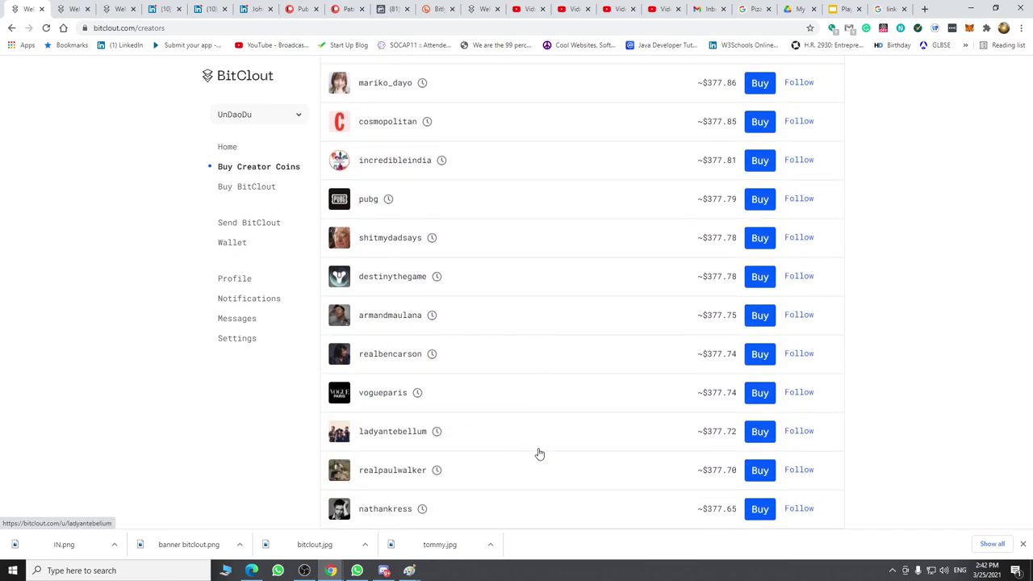
scroll(540, 454, down, 6)
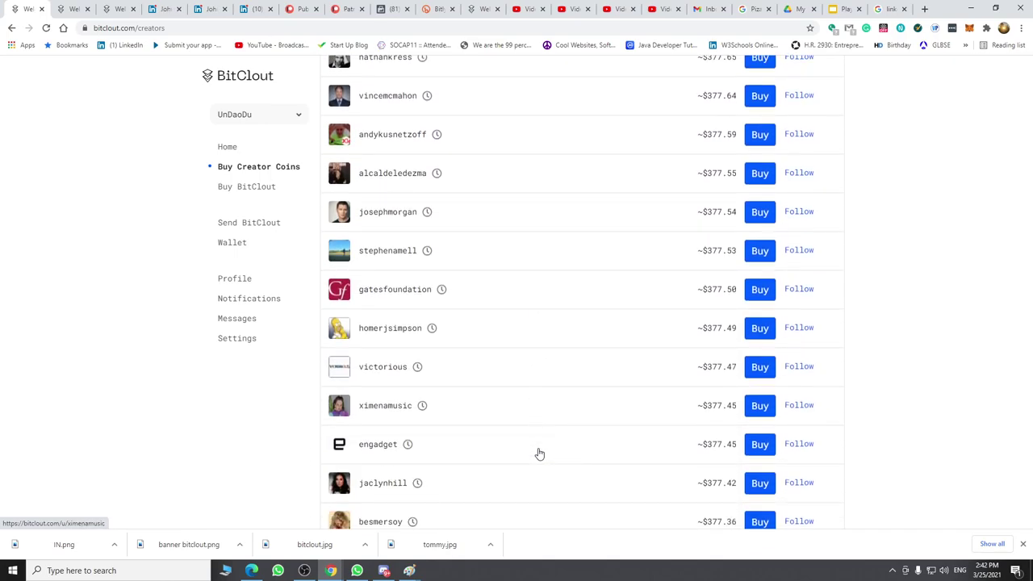
scroll(539, 454, down, 7)
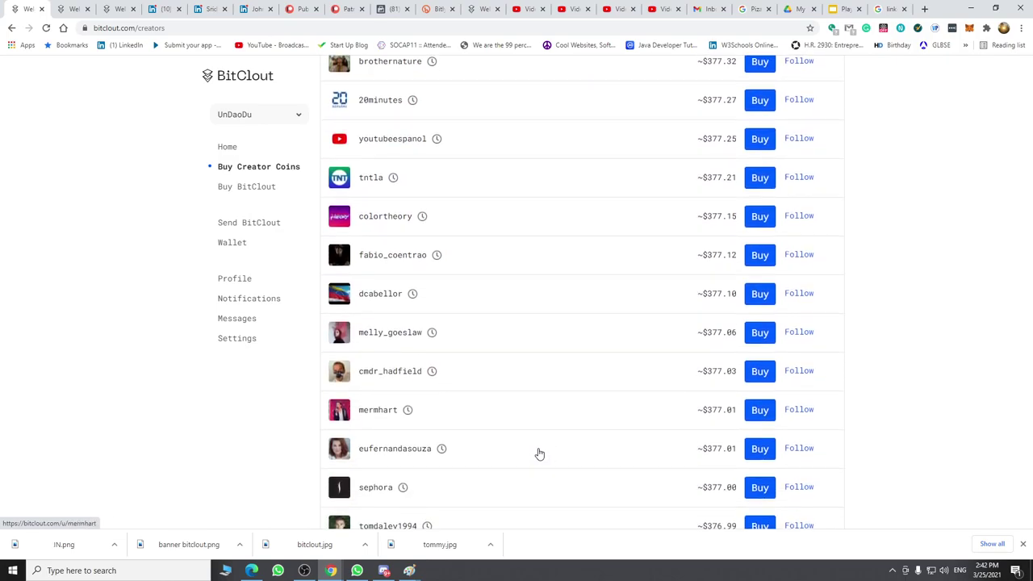
scroll(541, 451, down, 6)
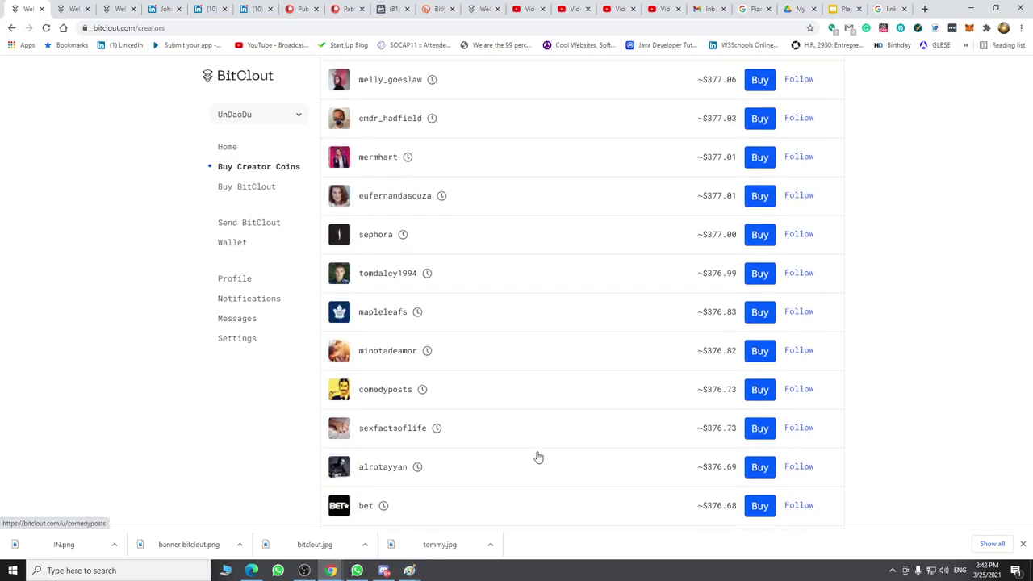
scroll(534, 470, down, 5)
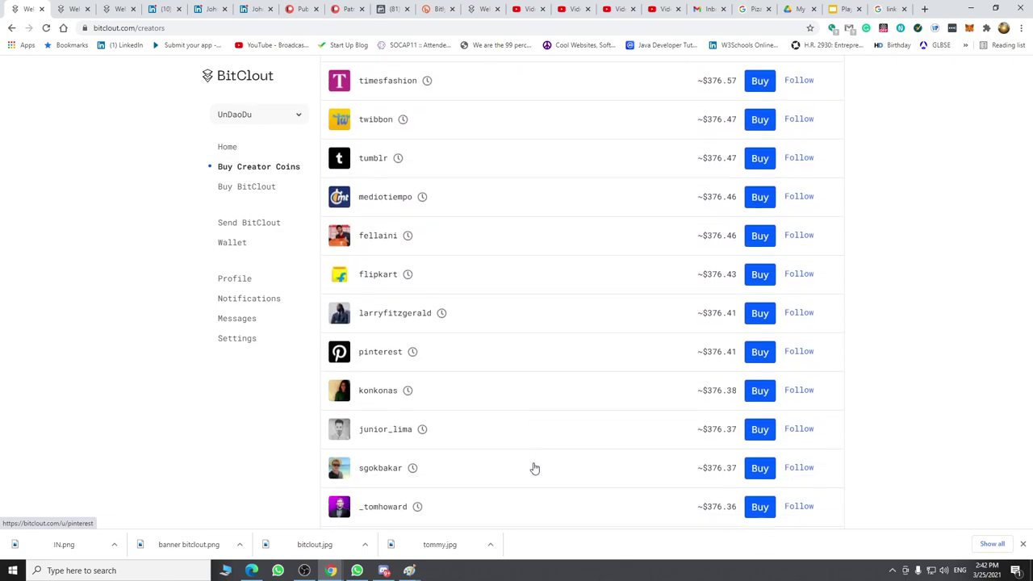
scroll(537, 461, down, 2)
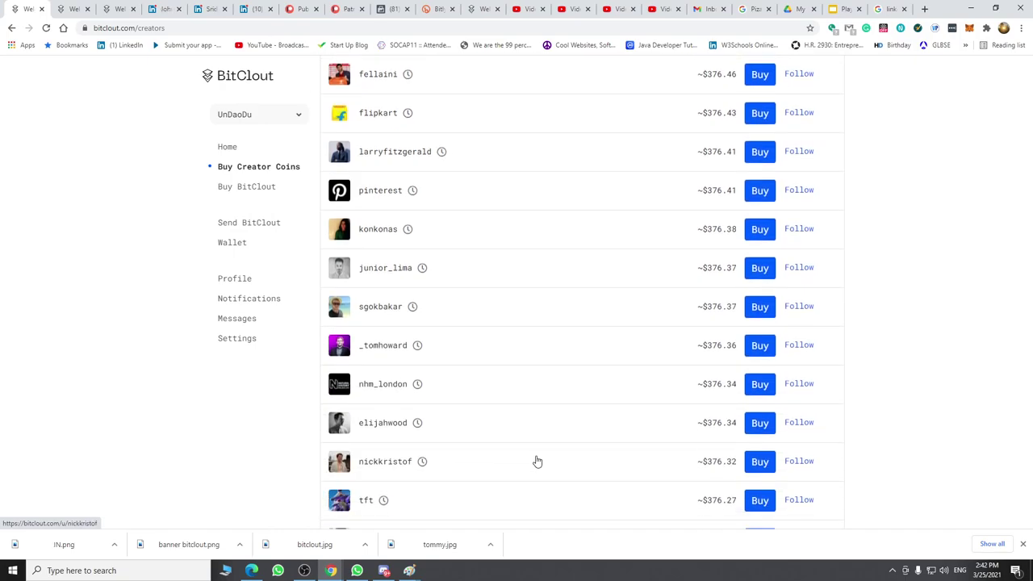
scroll(536, 462, down, 1)
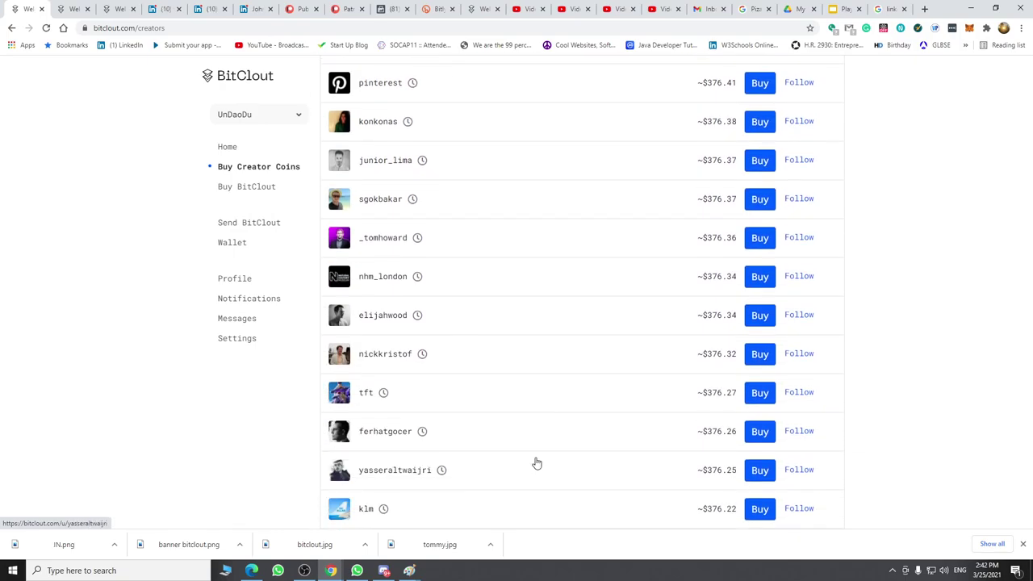
scroll(537, 462, down, 8)
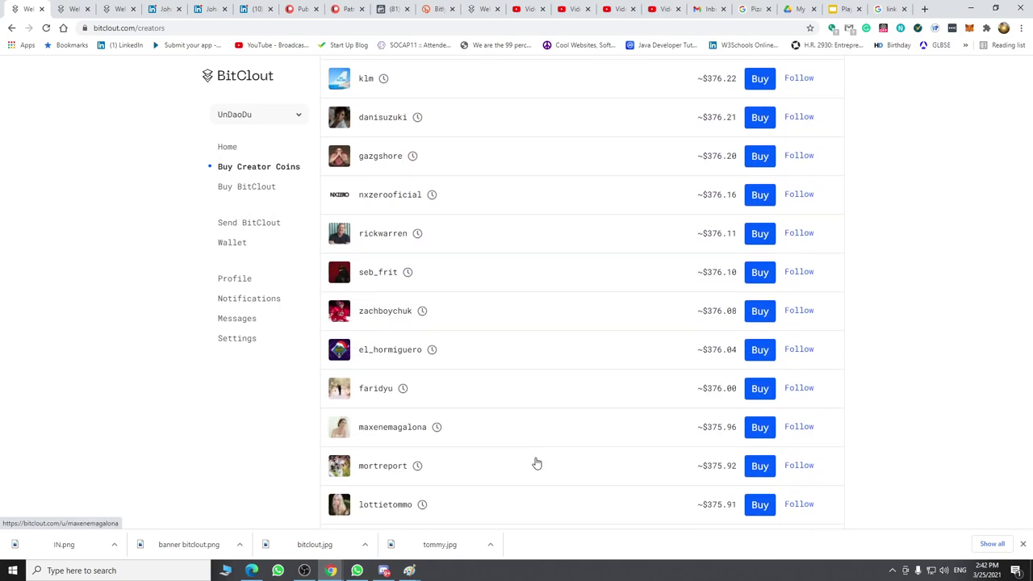
scroll(537, 462, down, 6)
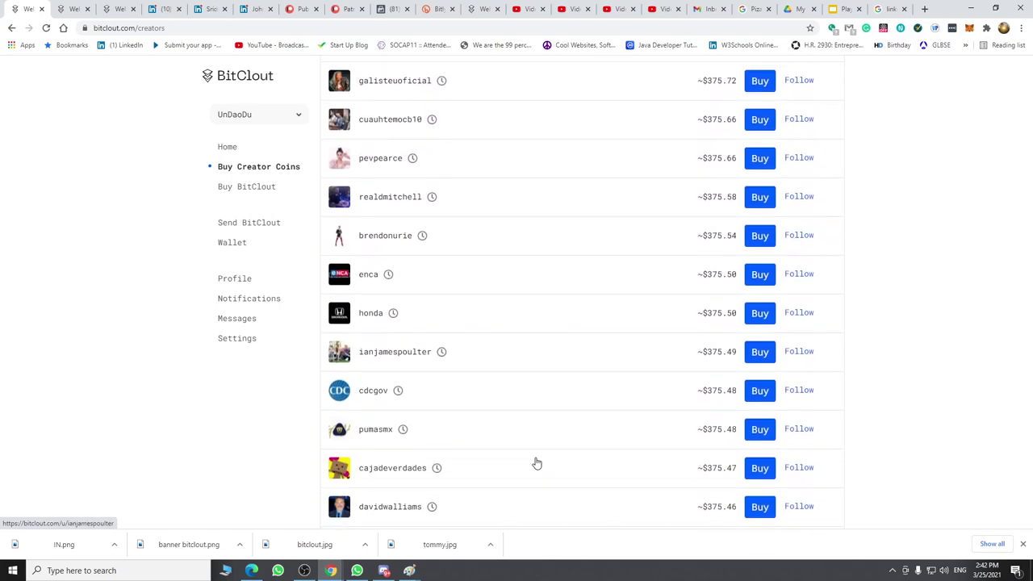
scroll(536, 462, down, 2)
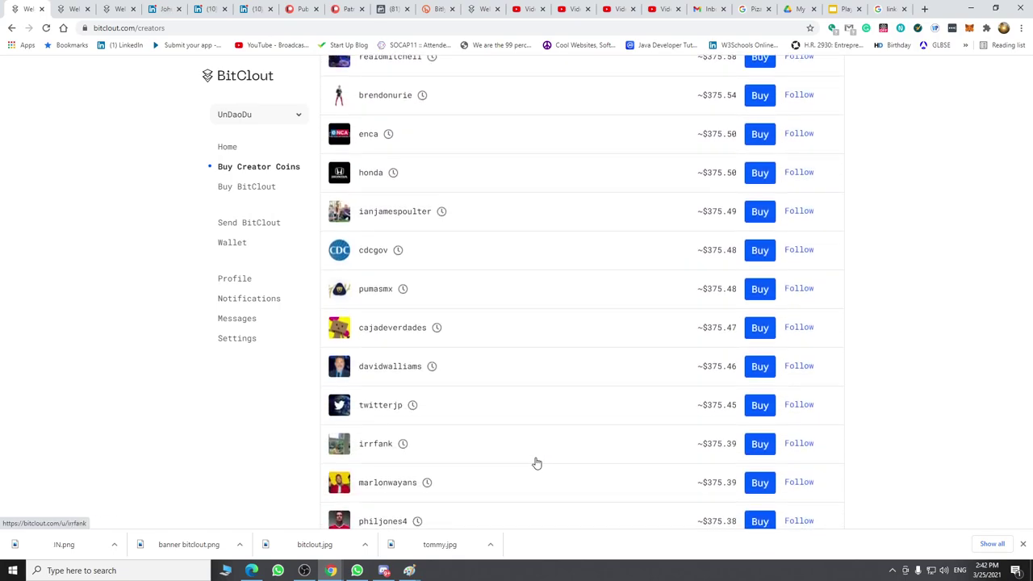
scroll(536, 463, down, 6)
scroll(537, 462, down, 1)
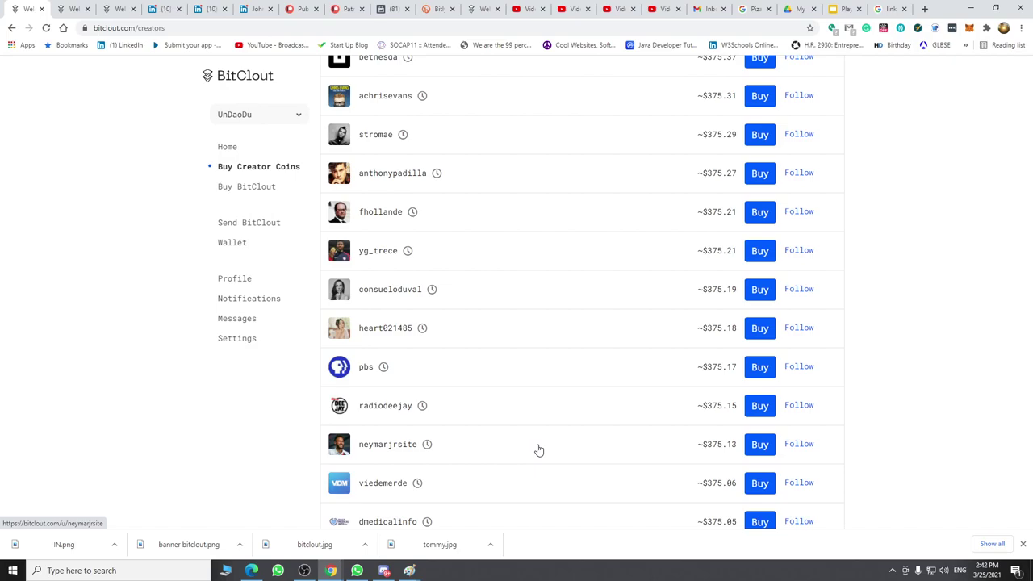
scroll(539, 449, down, 2)
scroll(539, 449, down, 4)
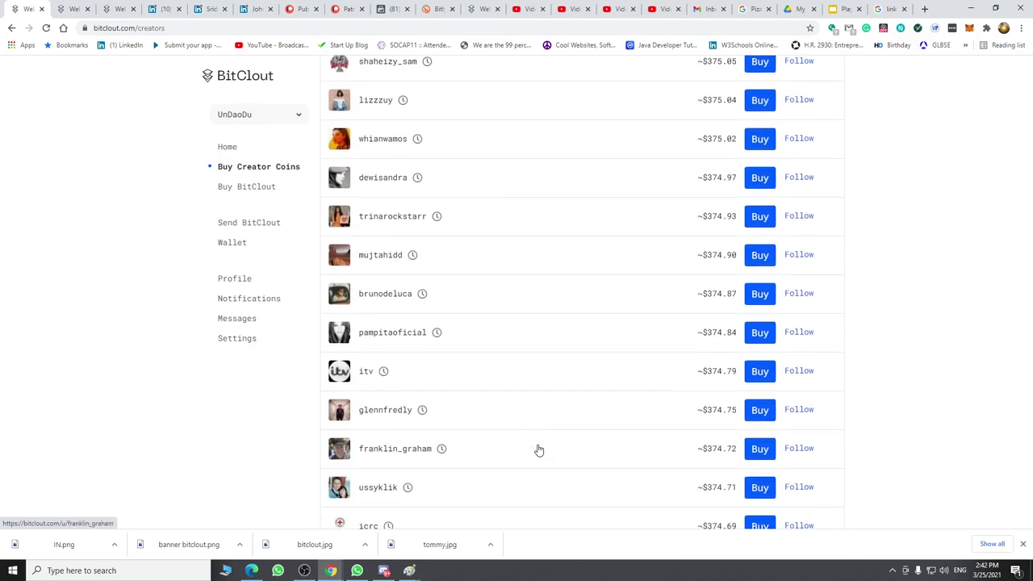
scroll(539, 449, down, 3)
scroll(539, 449, down, 3)
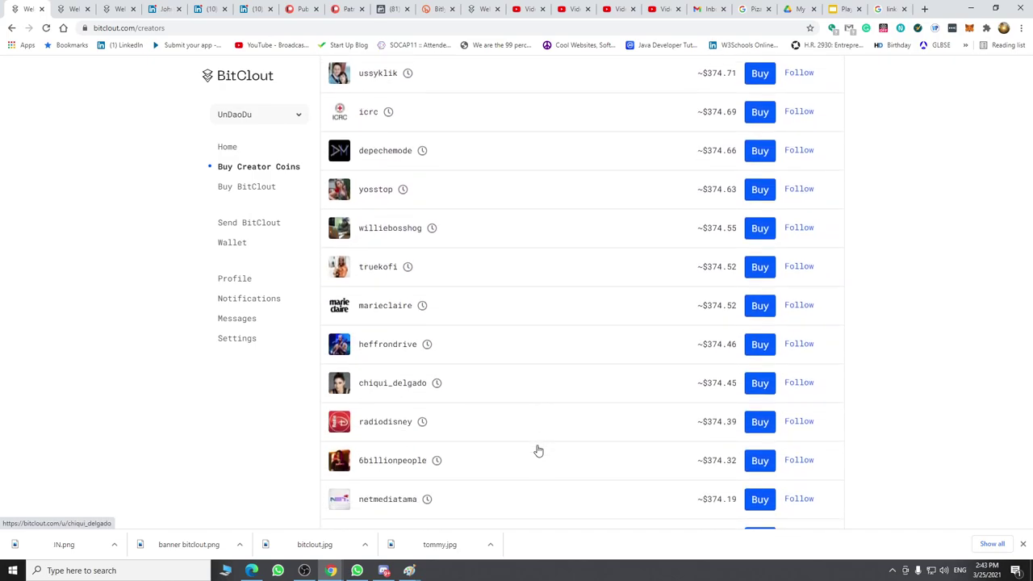
scroll(539, 449, down, 3)
scroll(539, 449, down, 7)
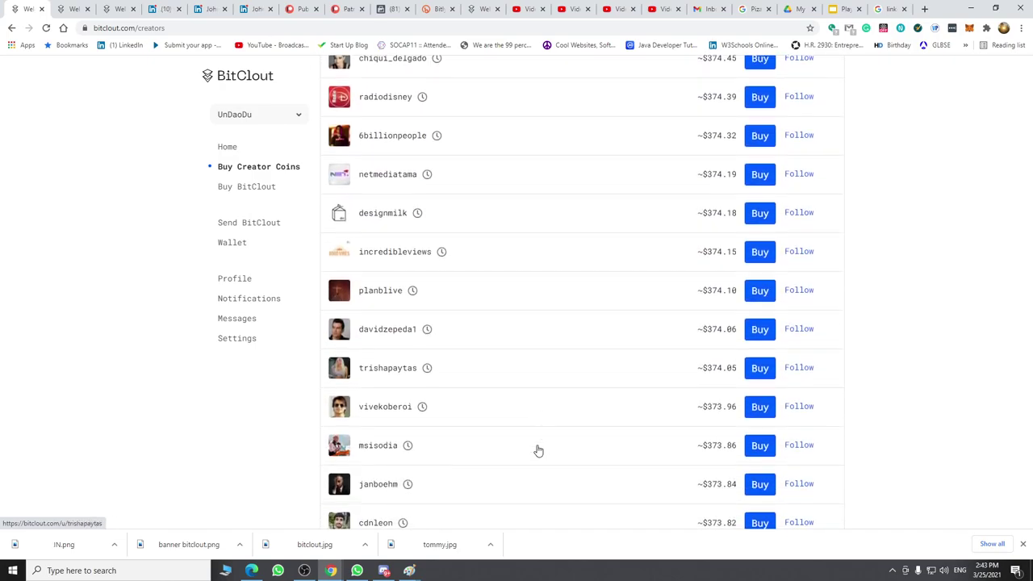
scroll(539, 450, down, 5)
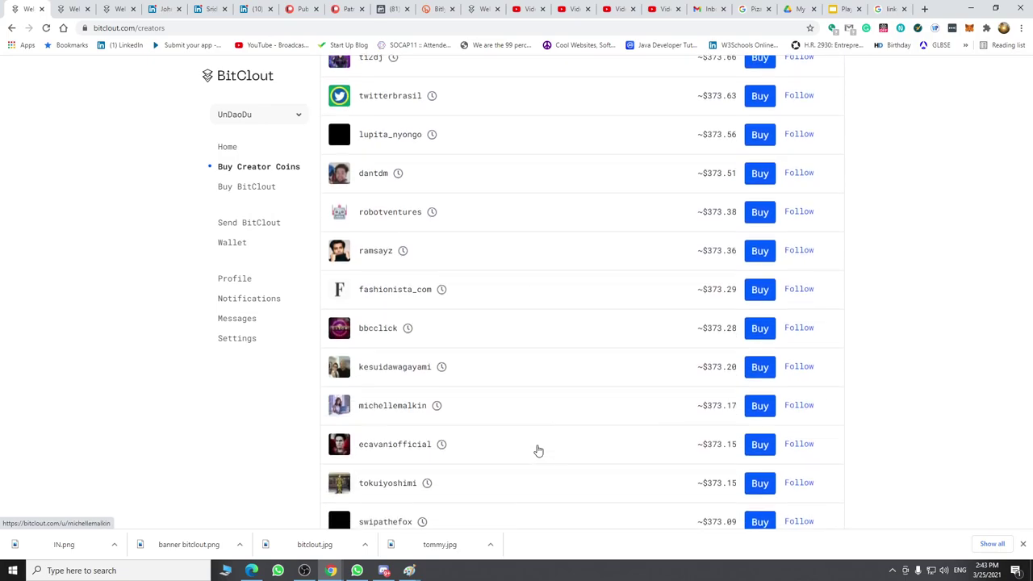
scroll(539, 450, down, 7)
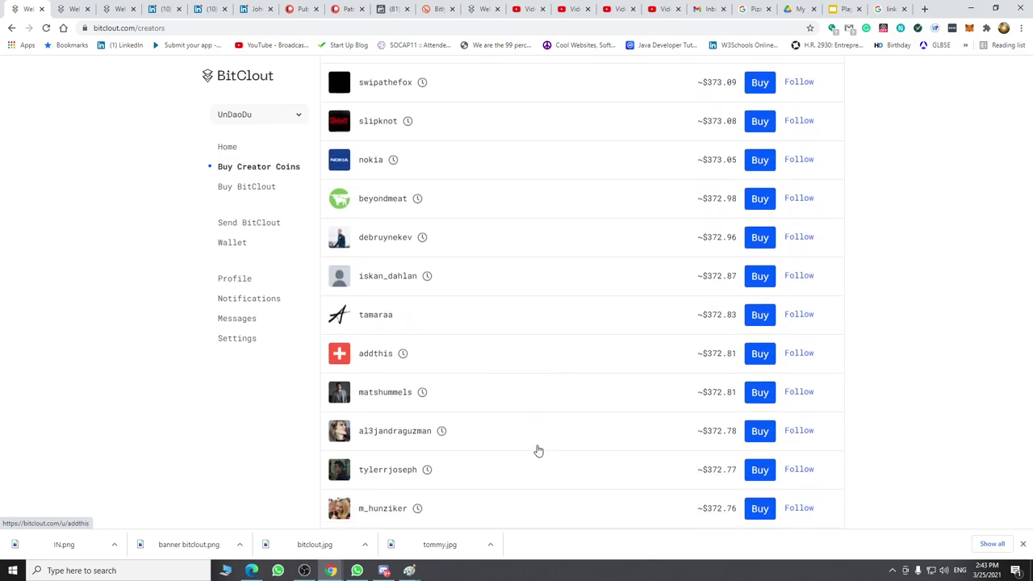
scroll(537, 449, down, 10)
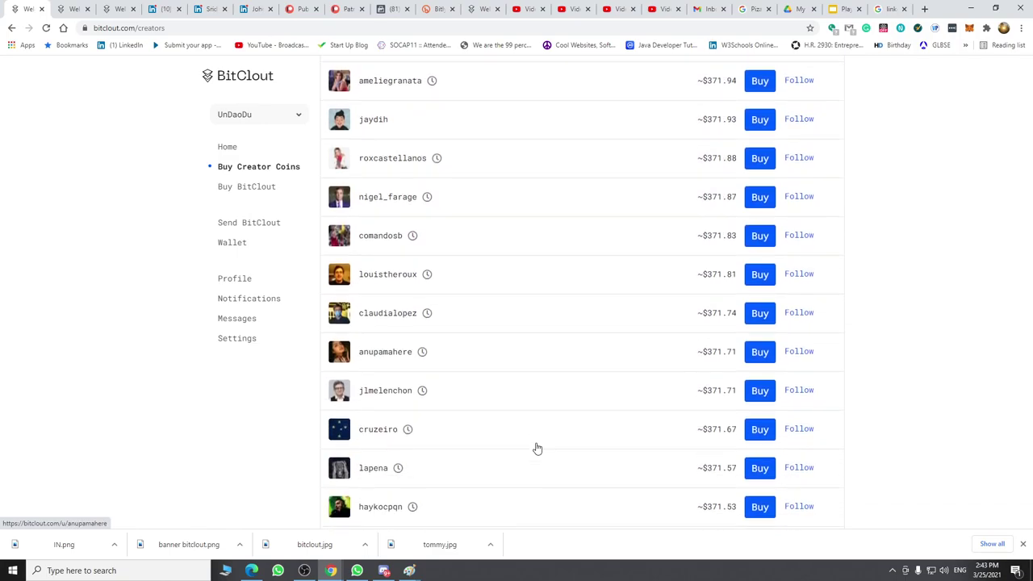
scroll(537, 448, down, 5)
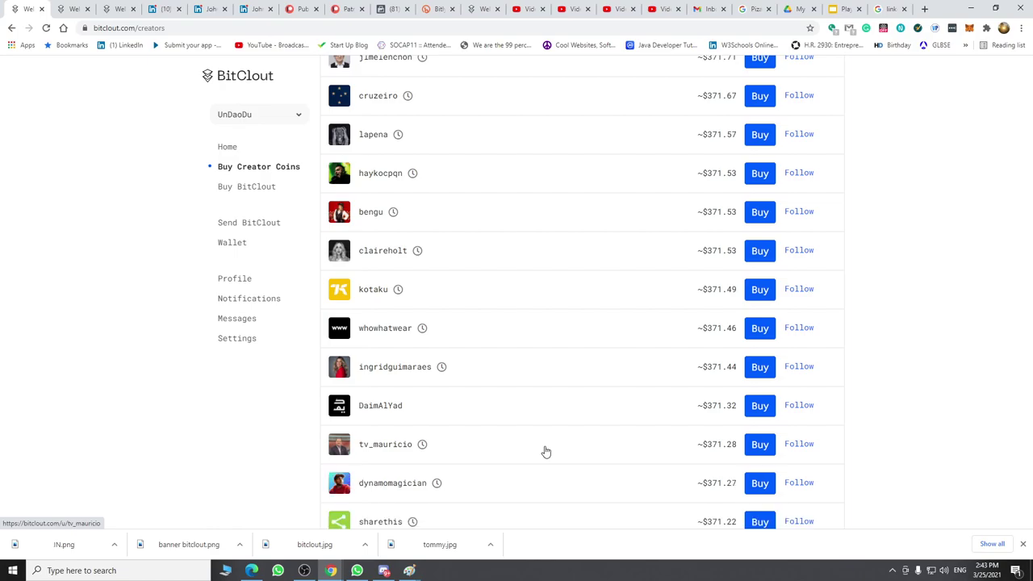
scroll(545, 452, down, 3)
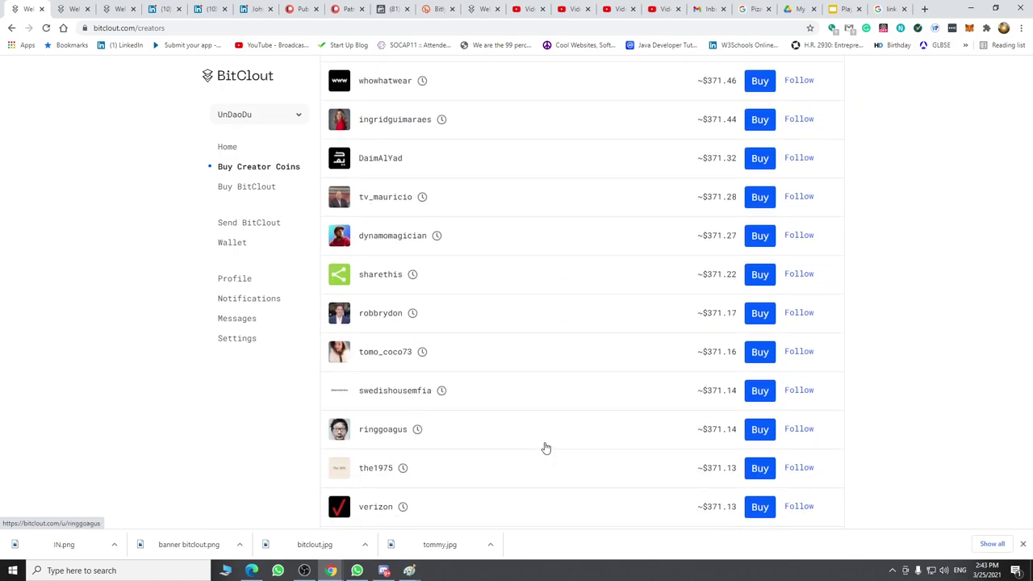
scroll(545, 445, down, 4)
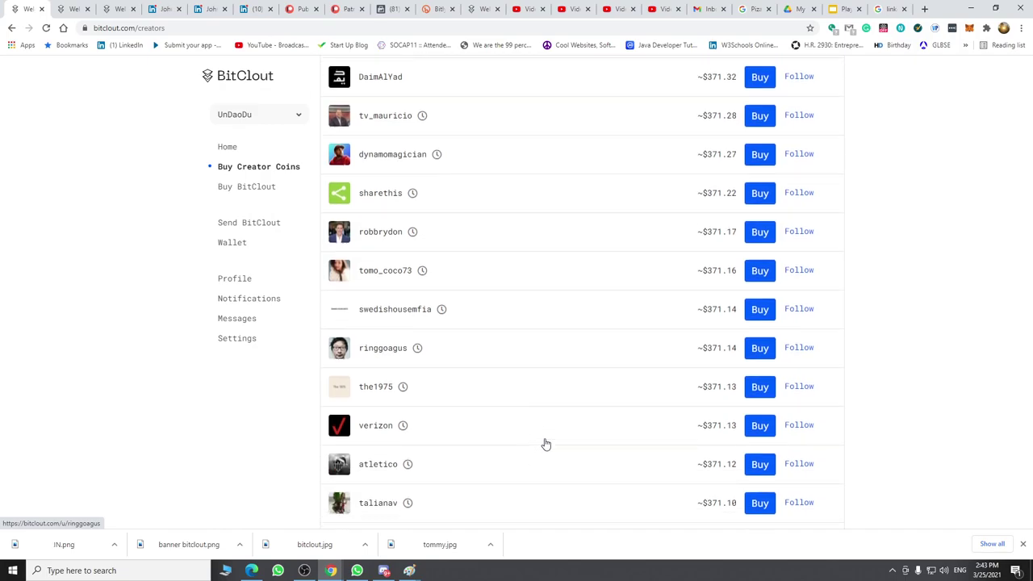
scroll(545, 444, down, 3)
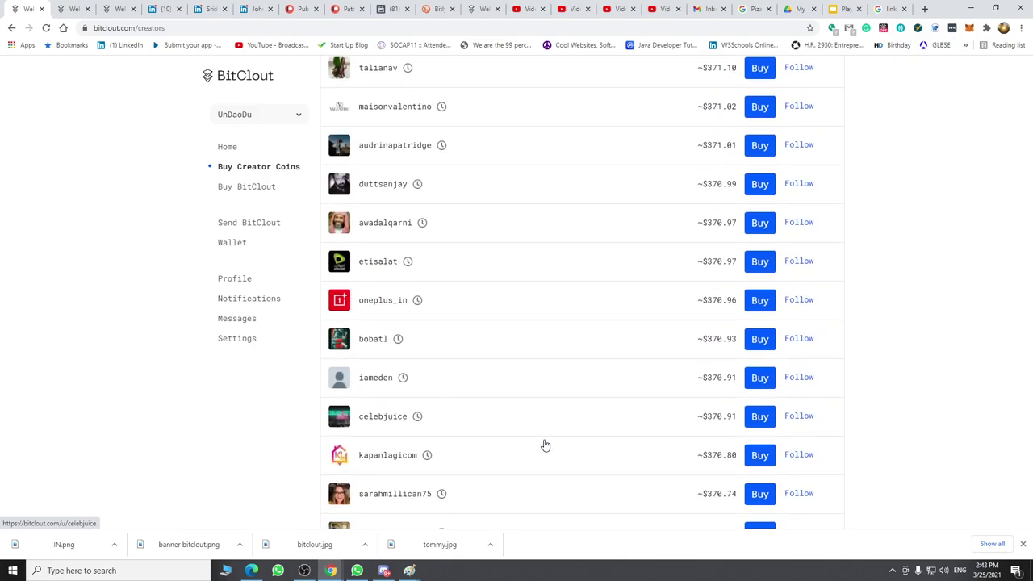
scroll(545, 445, down, 5)
scroll(544, 445, down, 9)
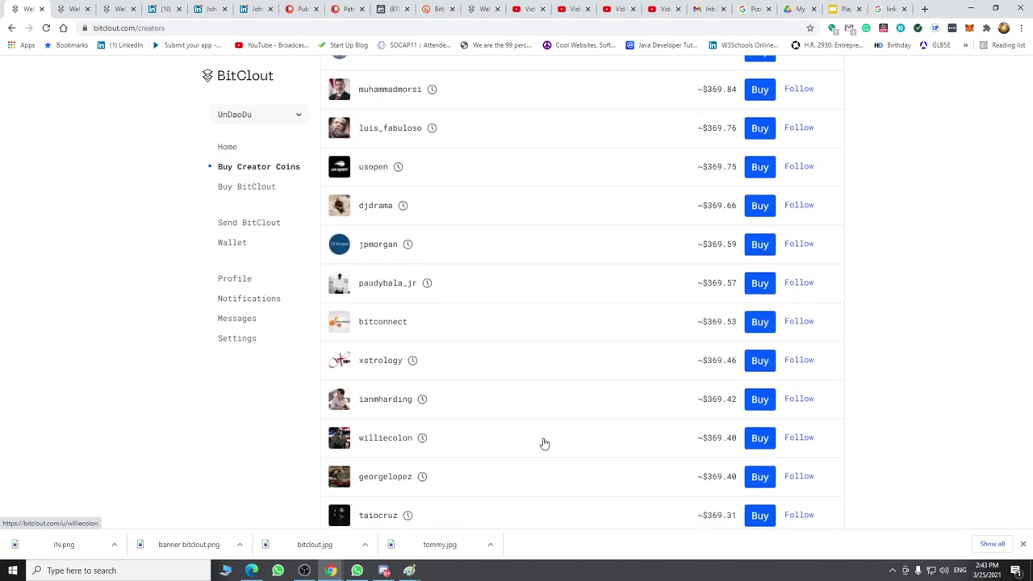
scroll(545, 443, down, 7)
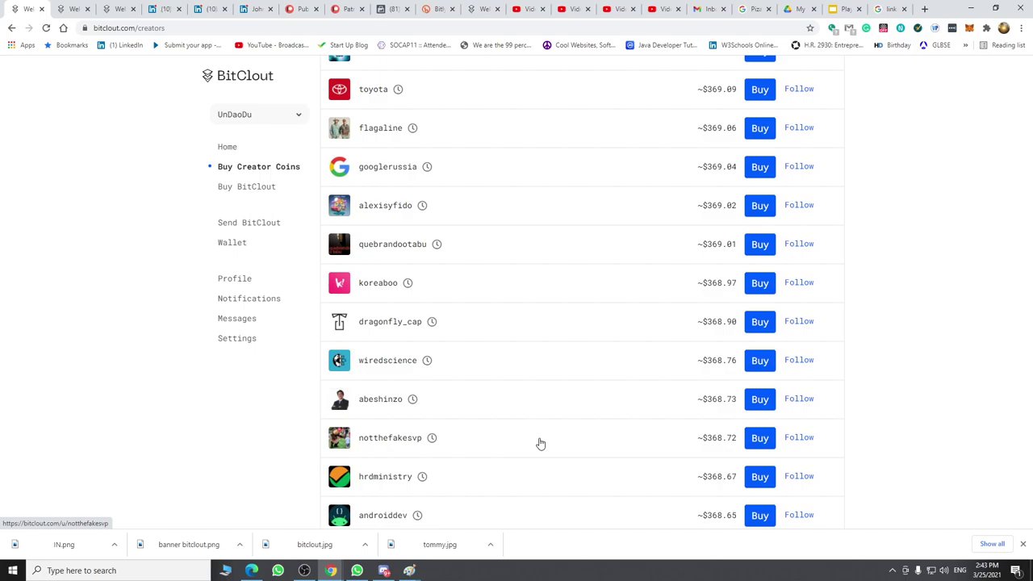
scroll(514, 428, down, 5)
scroll(516, 432, down, 4)
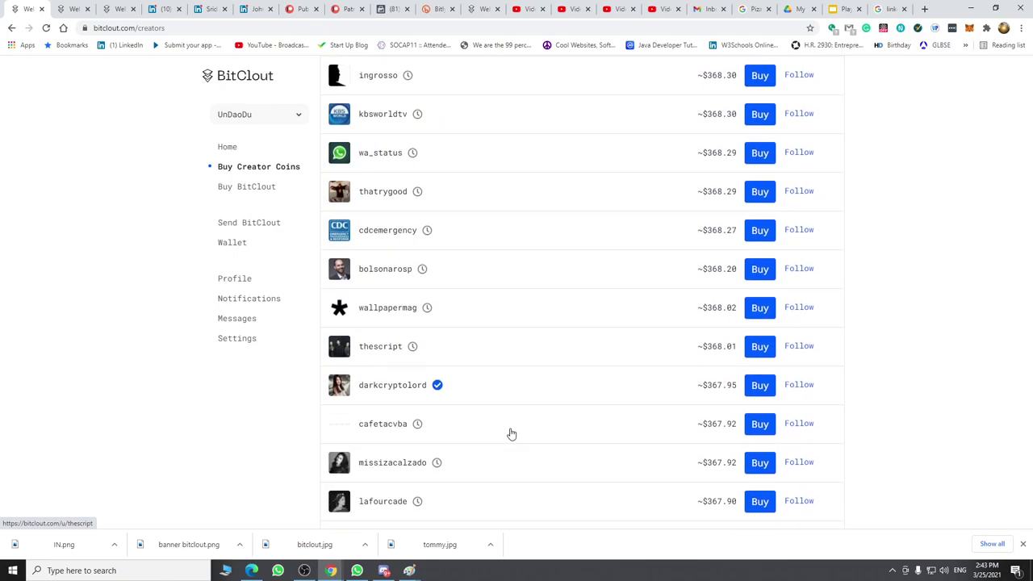
- Follow darkcryptolord, then continue down to the last loaded creators priced about $362.24
click(798, 376)
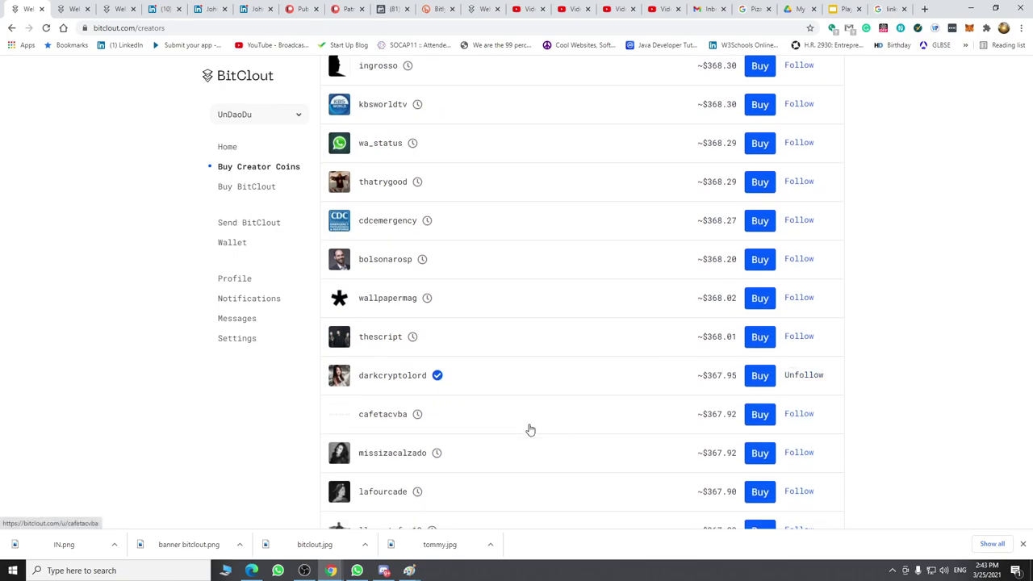
scroll(530, 430, down, 5)
scroll(530, 430, down, 3)
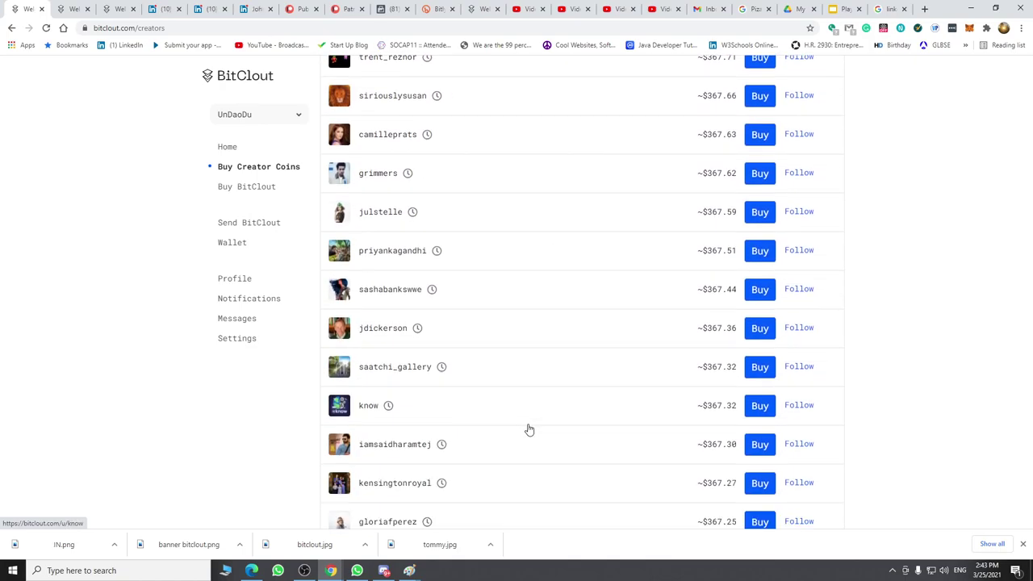
scroll(530, 430, down, 2)
scroll(528, 430, down, 7)
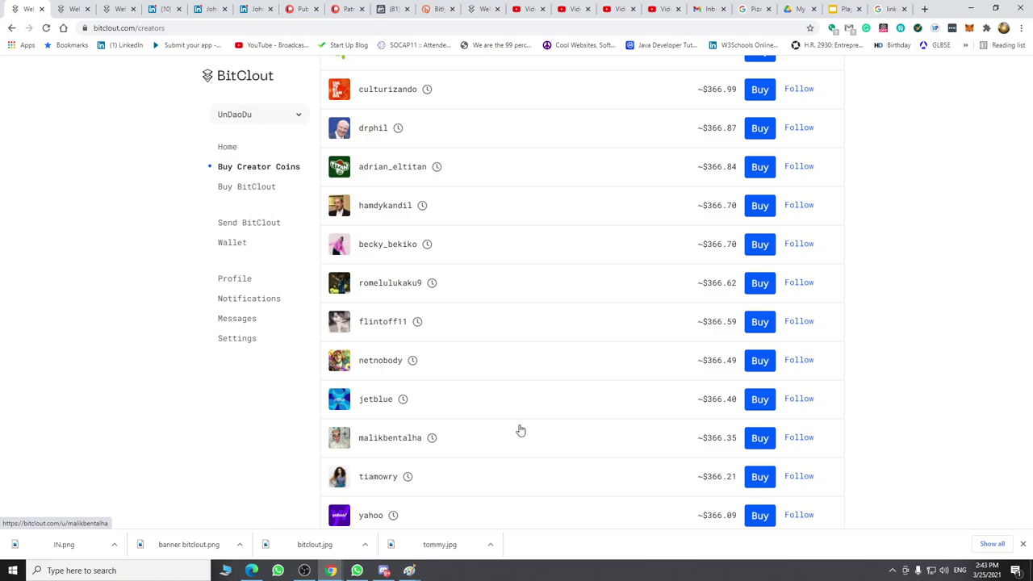
scroll(511, 443, down, 3)
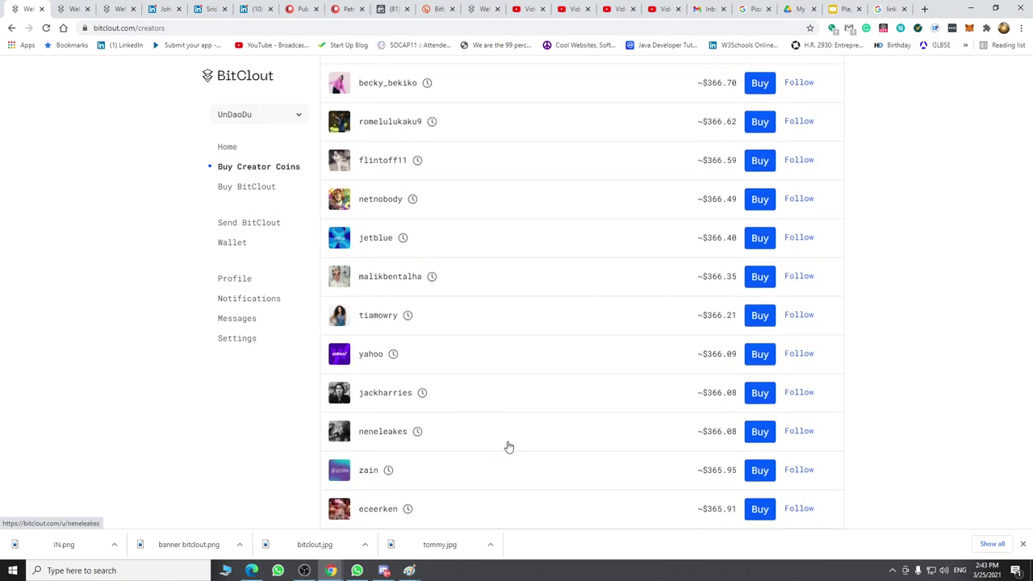
scroll(508, 447, down, 4)
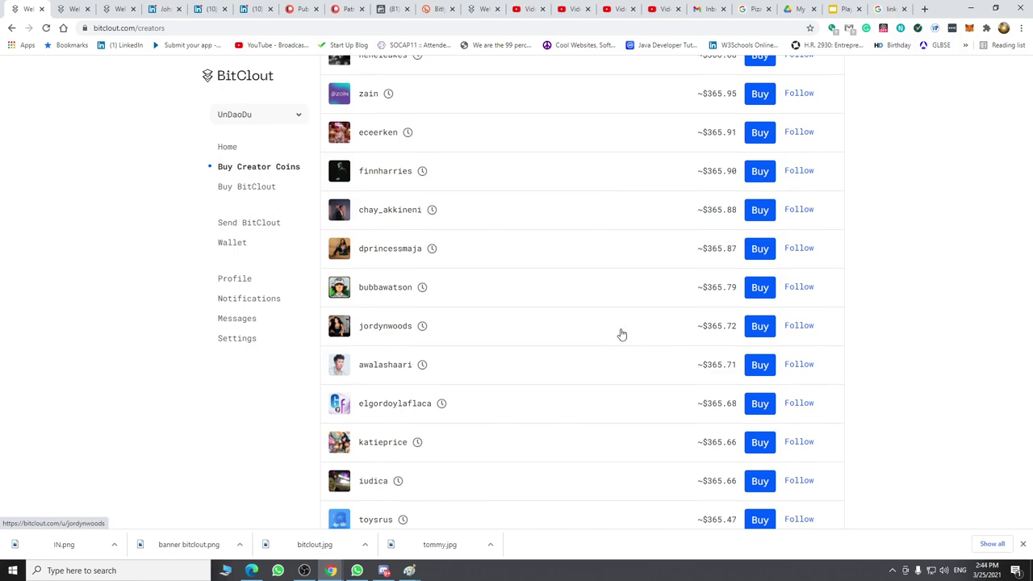
scroll(549, 370, down, 3)
scroll(548, 370, down, 5)
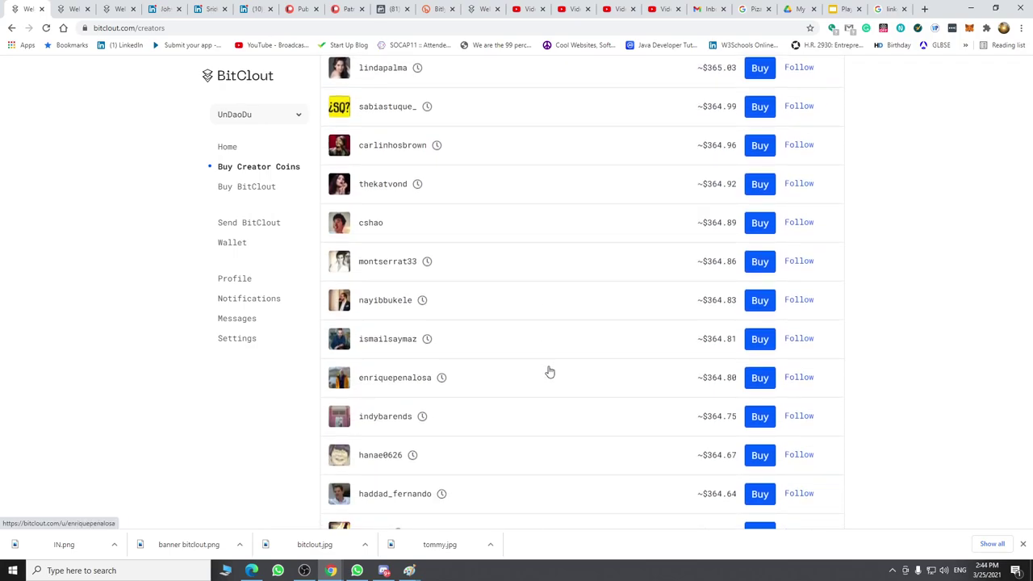
scroll(549, 373, down, 4)
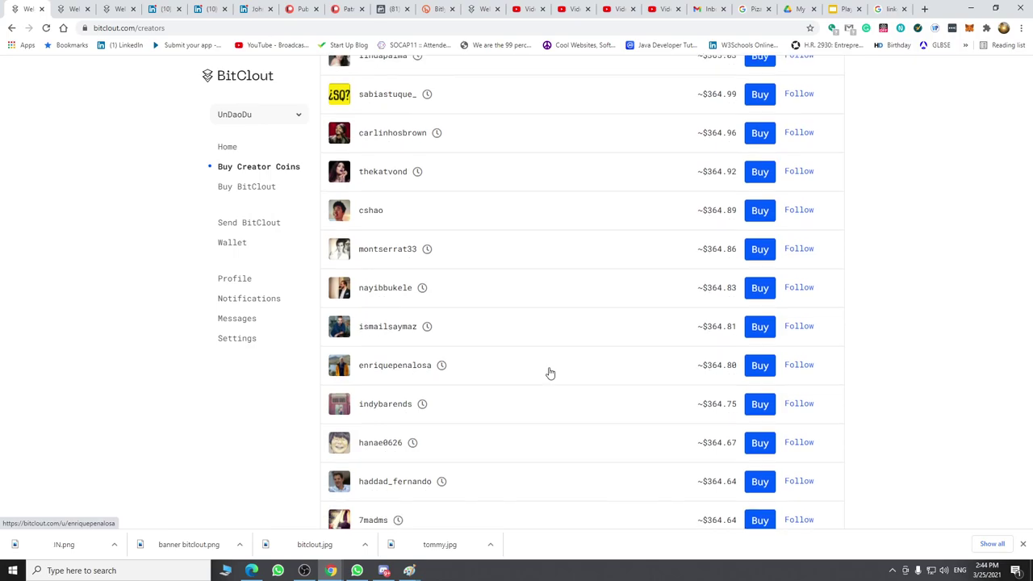
scroll(550, 373, down, 7)
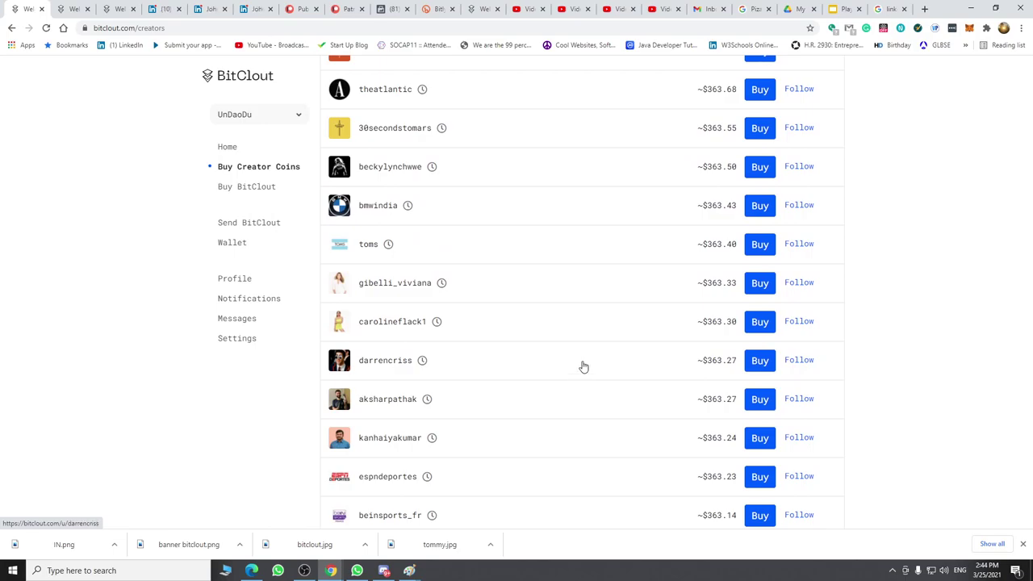
scroll(584, 366, down, 2)
scroll(584, 366, down, 3)
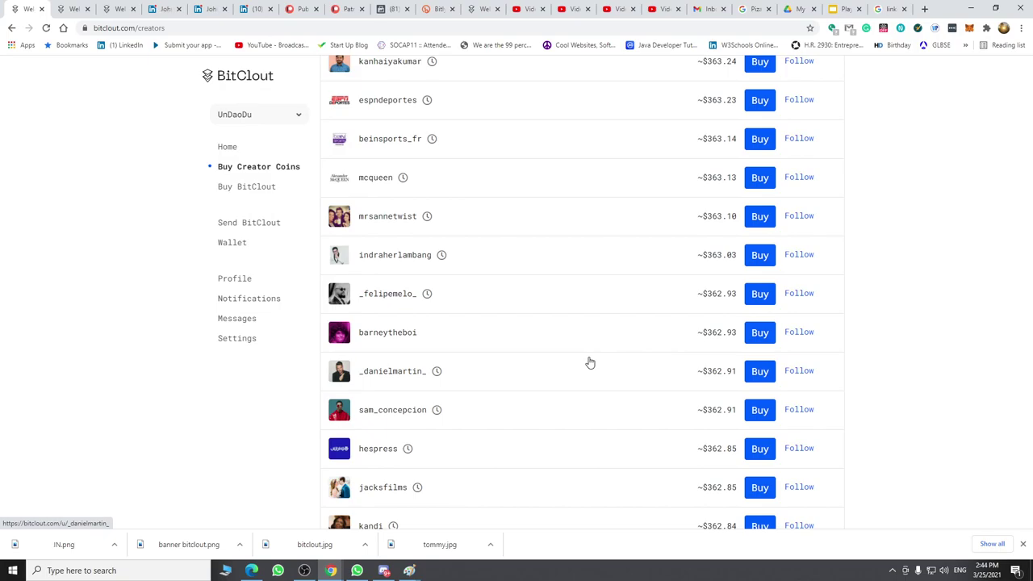
scroll(590, 361, down, 2)
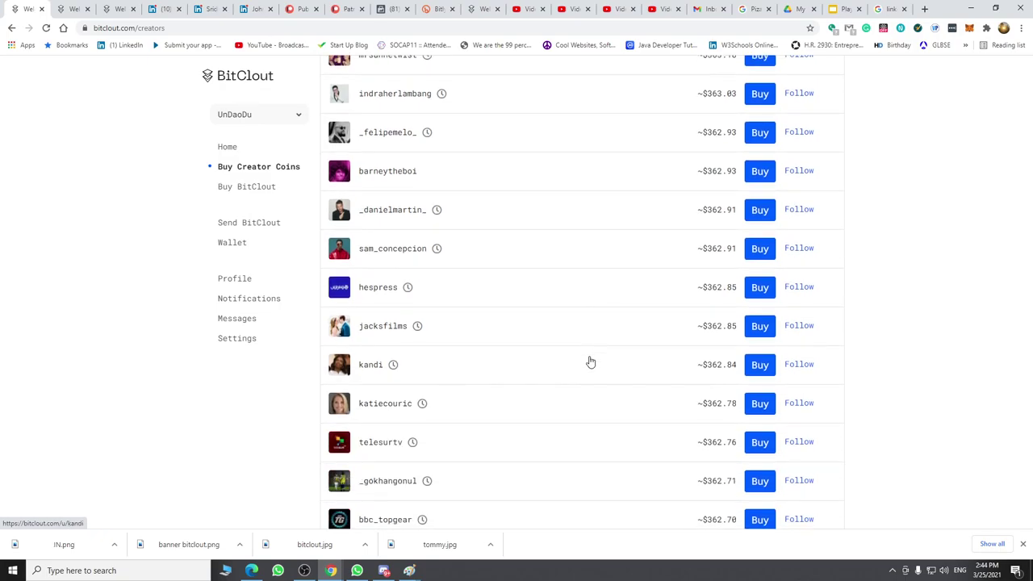
scroll(590, 362, down, 2)
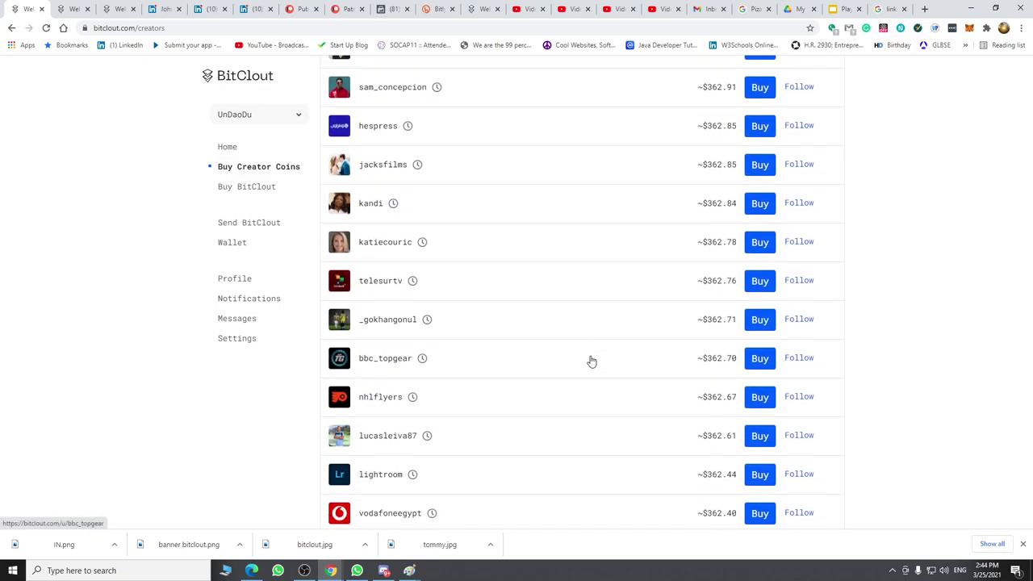
scroll(589, 361, down, 3)
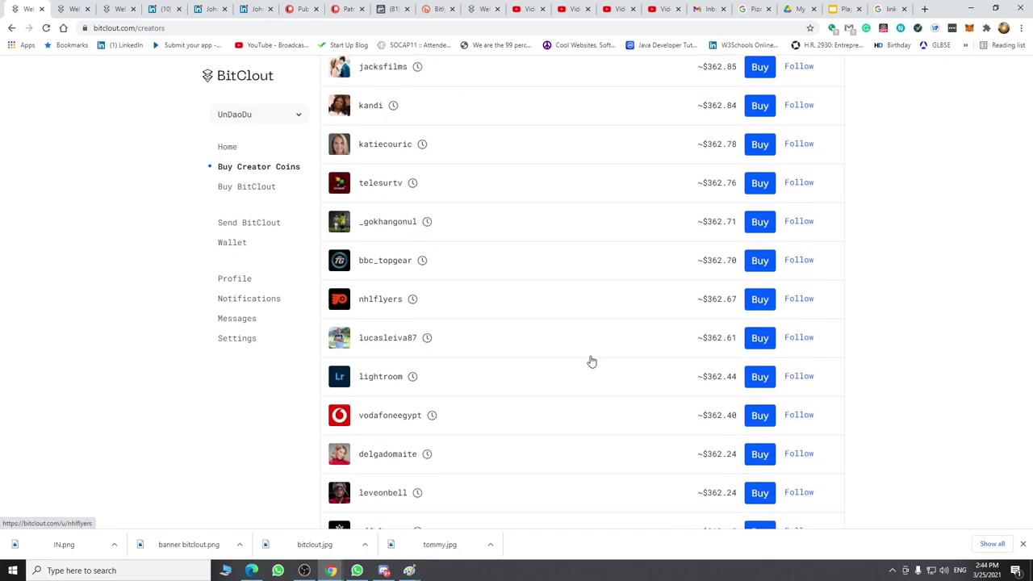
- Move down the Buy Creator Coins list until coins priced about $349.33 are showing
scroll(589, 361, down, 1)
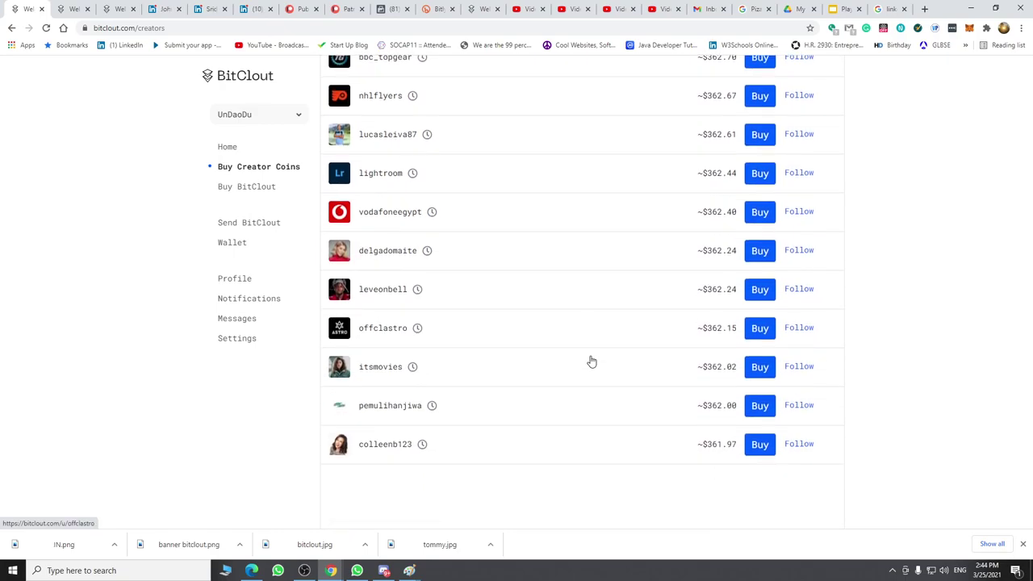
scroll(591, 362, down, 2)
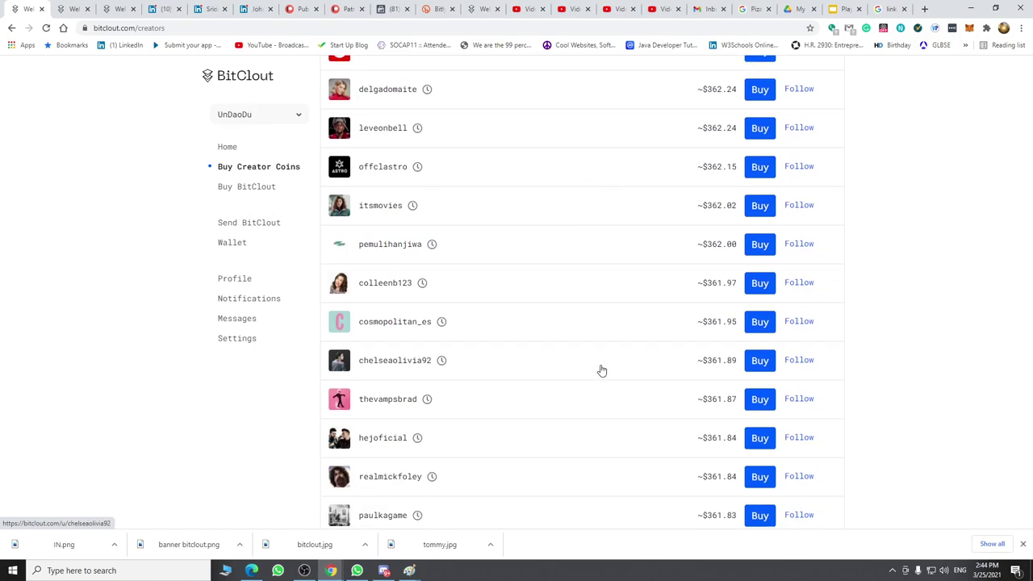
scroll(601, 371, down, 5)
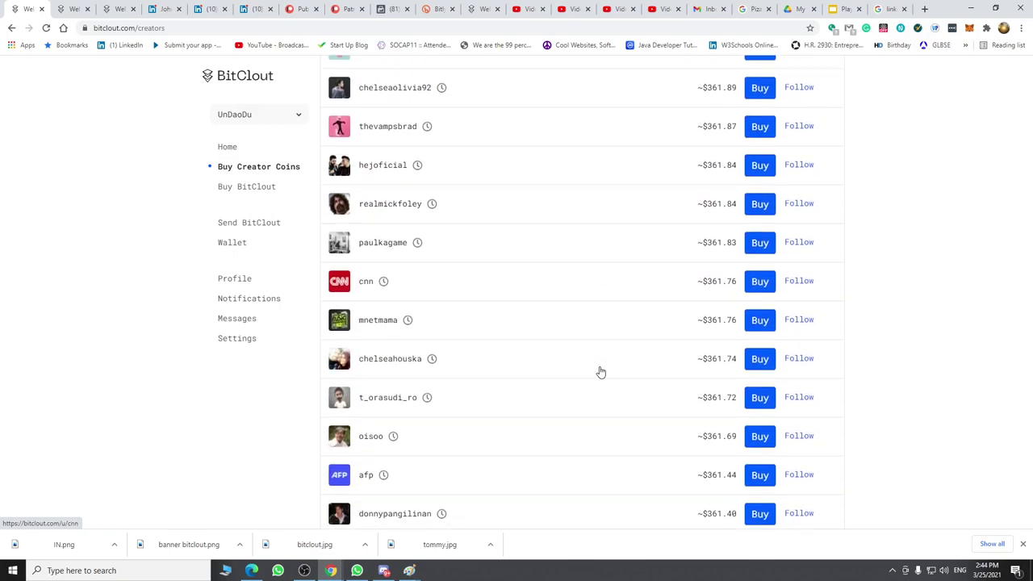
scroll(600, 371, down, 2)
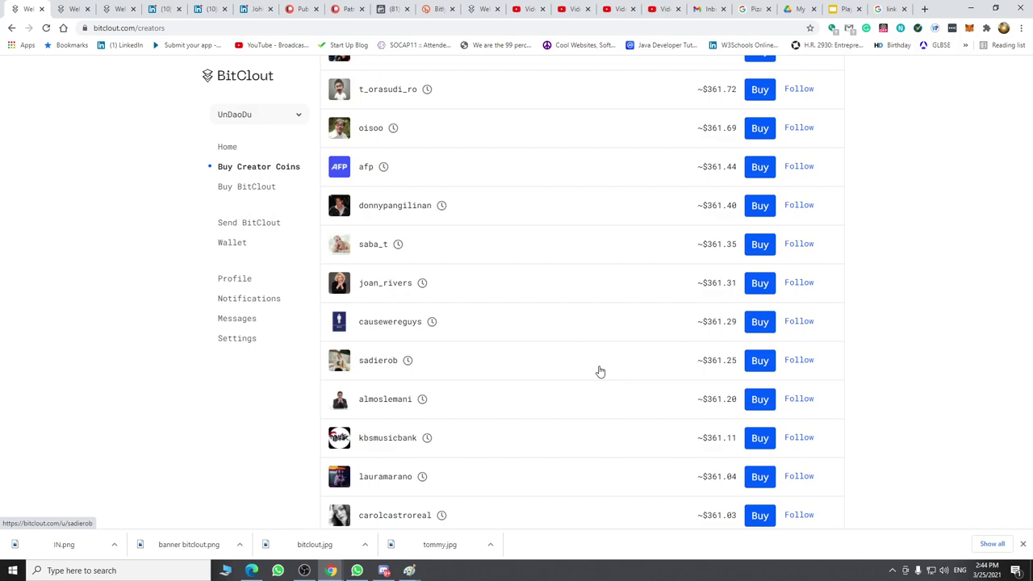
scroll(599, 371, down, 5)
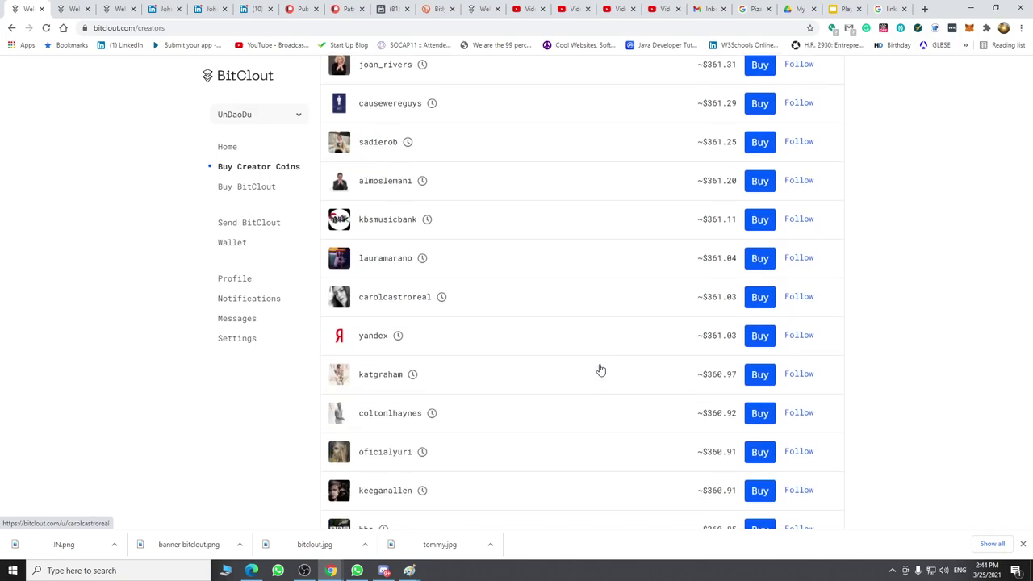
scroll(601, 369, down, 12)
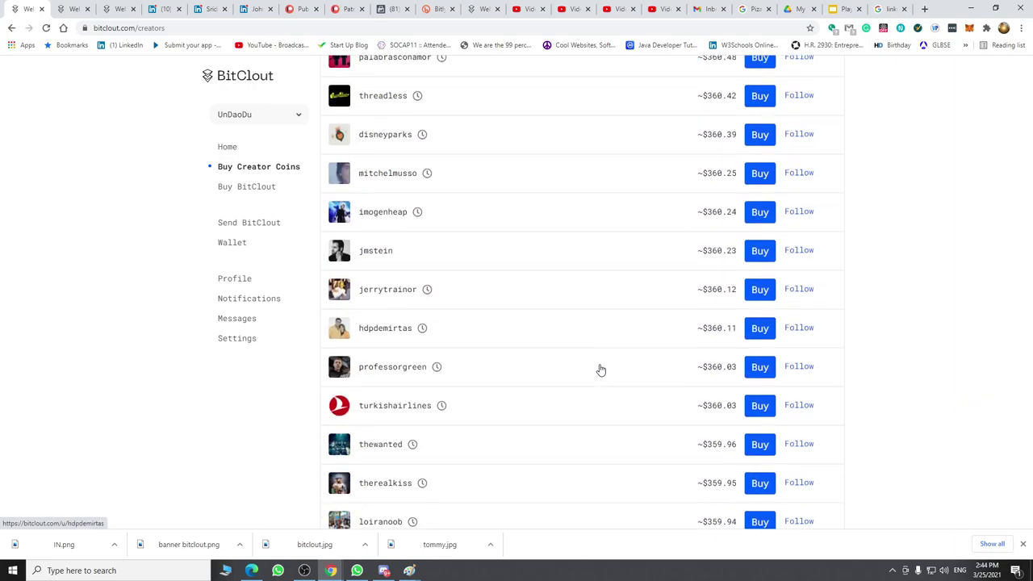
scroll(600, 370, down, 5)
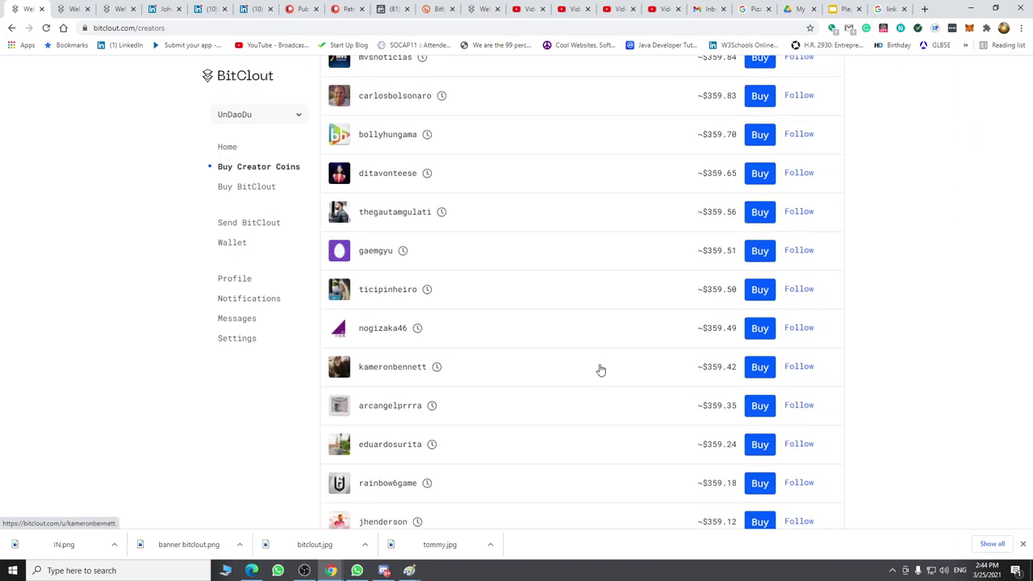
scroll(601, 370, down, 5)
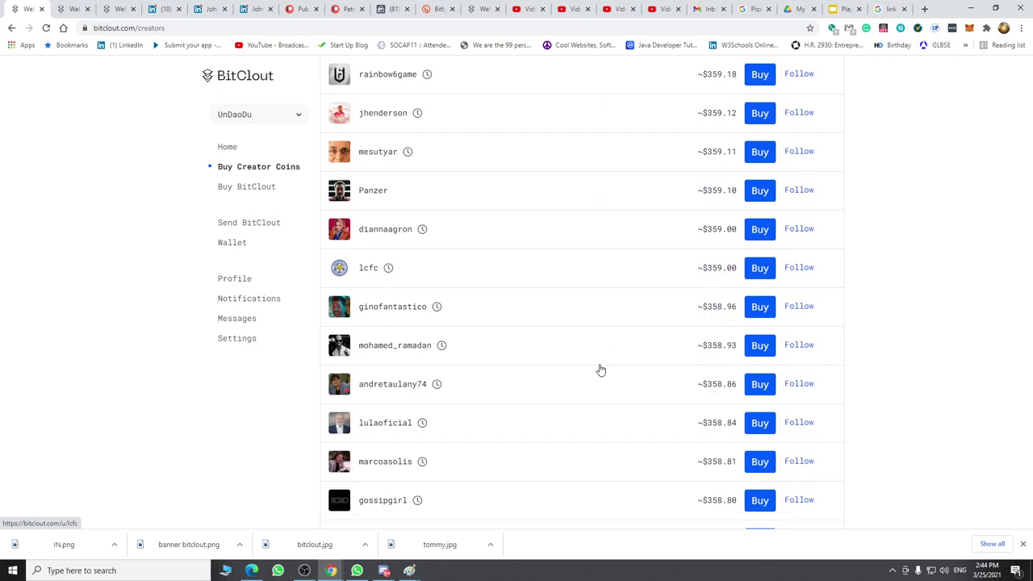
scroll(601, 370, down, 5)
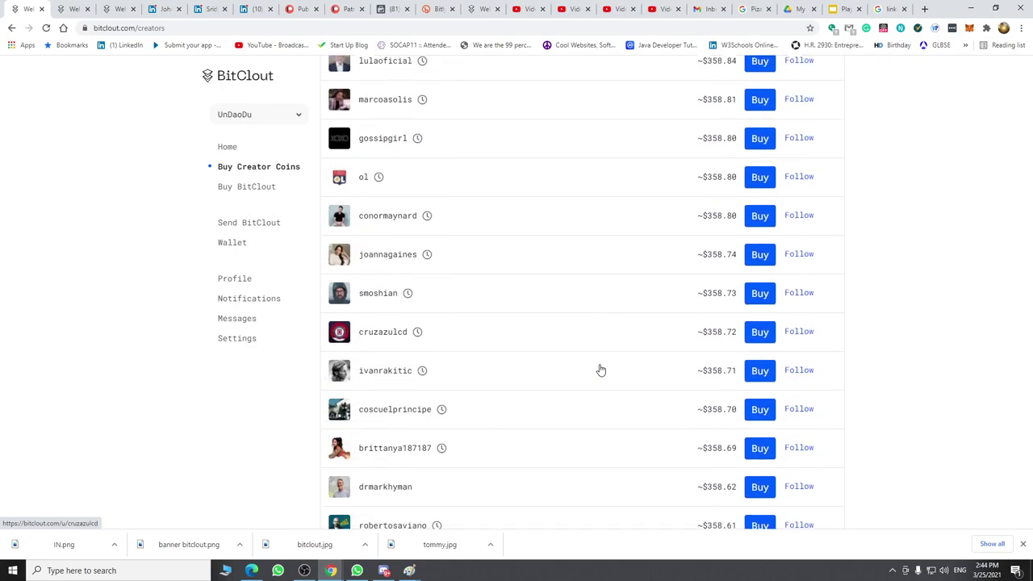
scroll(600, 370, down, 2)
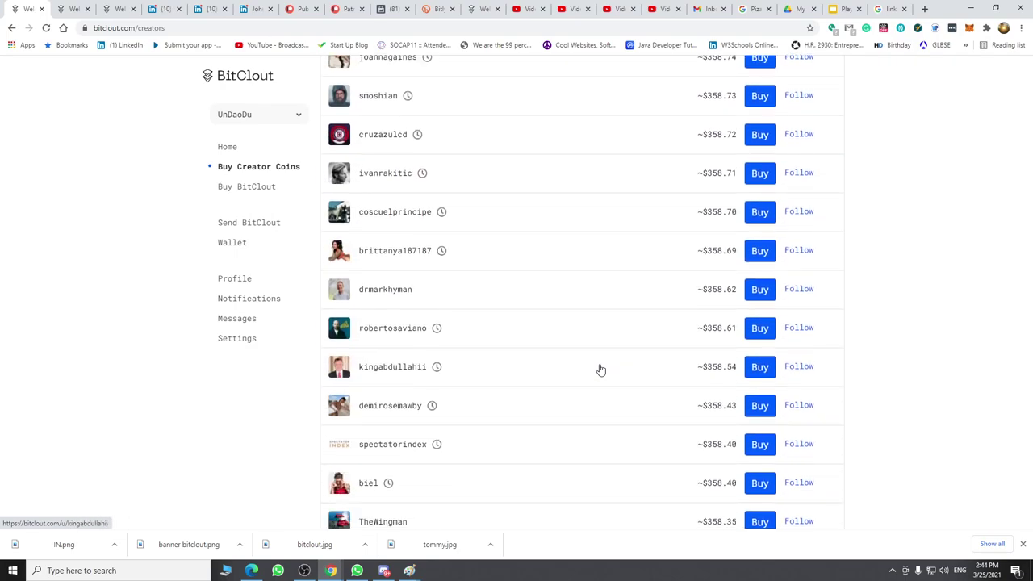
scroll(601, 370, down, 5)
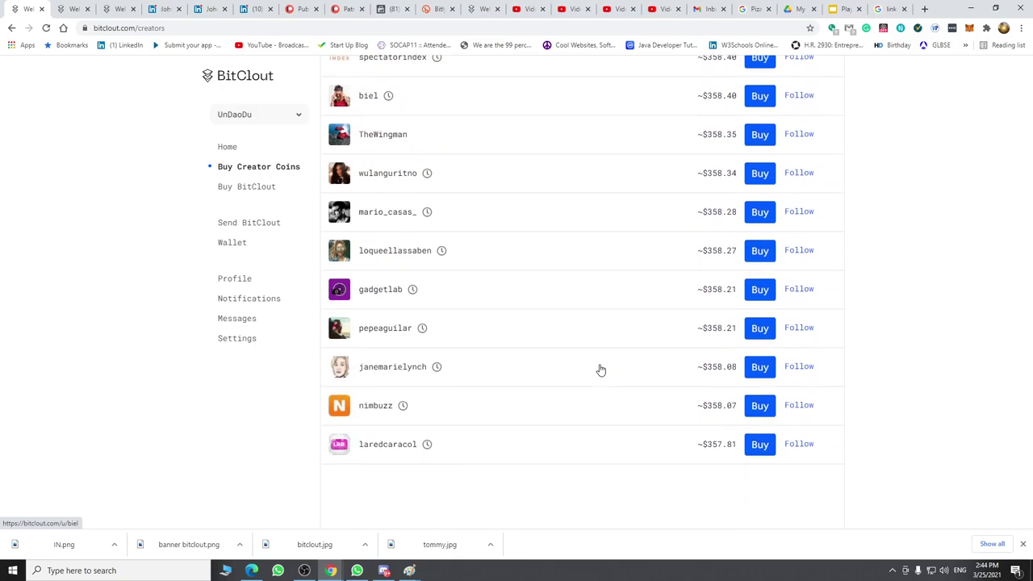
scroll(600, 370, down, 3)
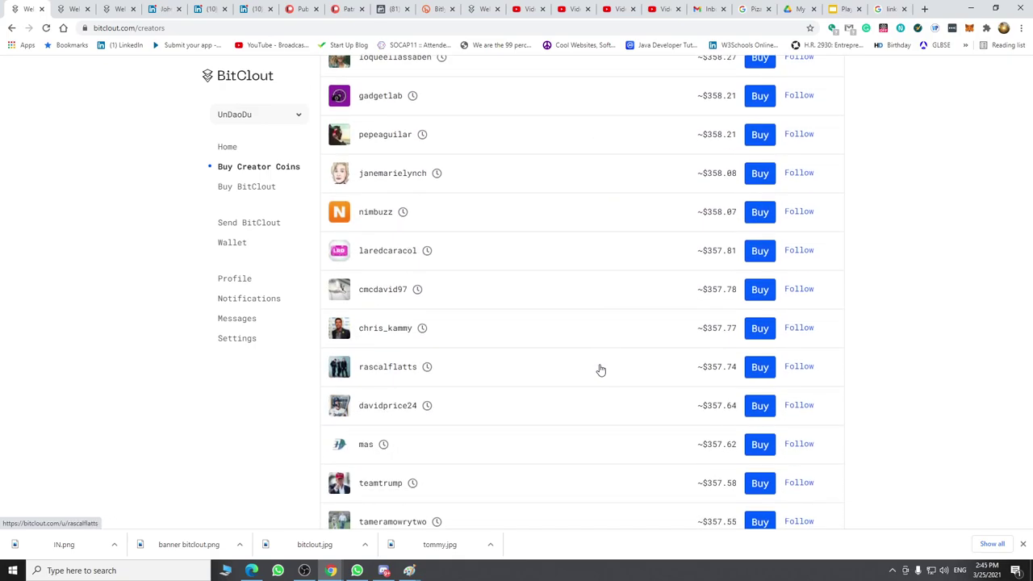
scroll(600, 370, down, 5)
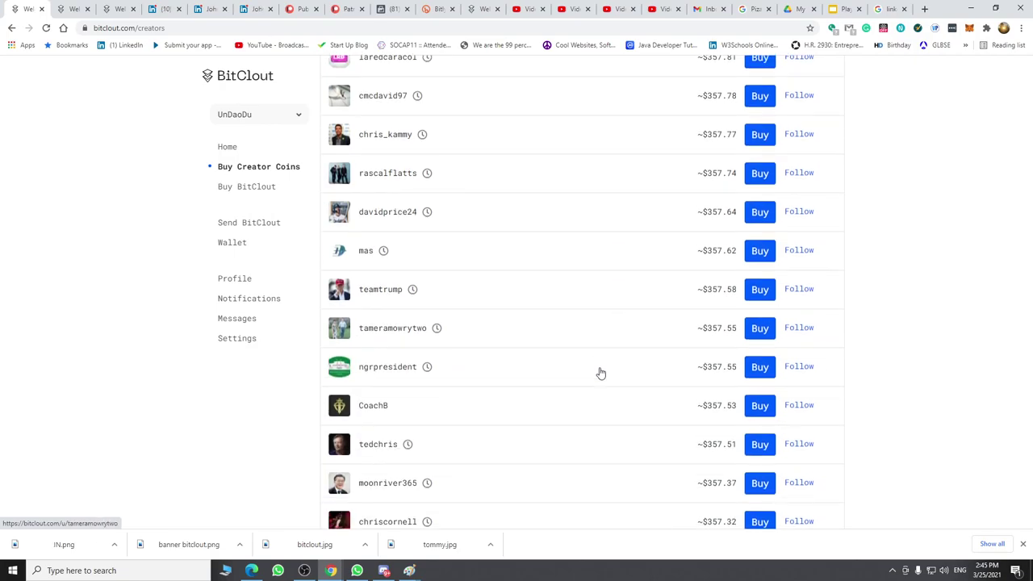
scroll(600, 373, down, 4)
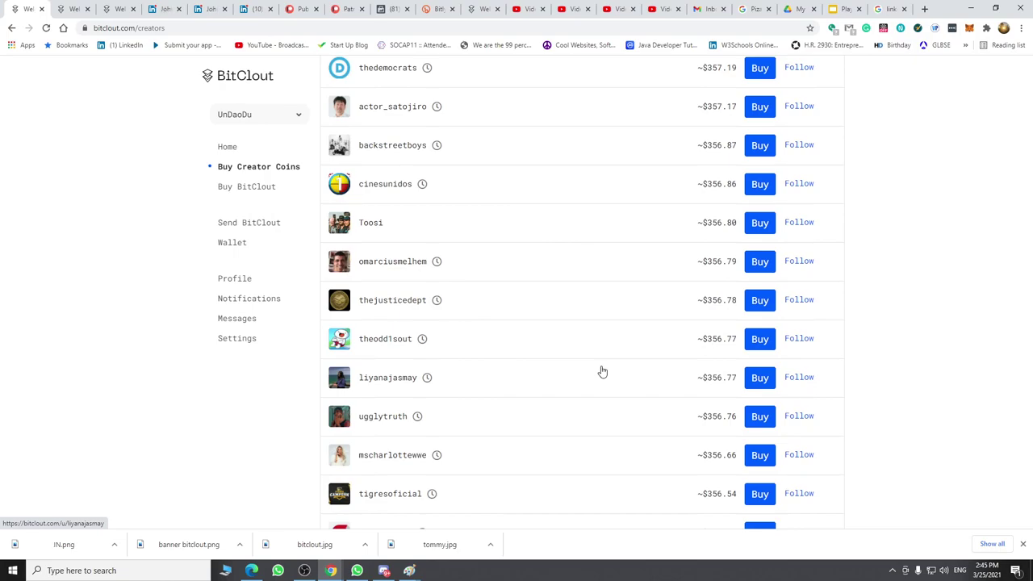
scroll(601, 371, down, 7)
scroll(601, 371, down, 4)
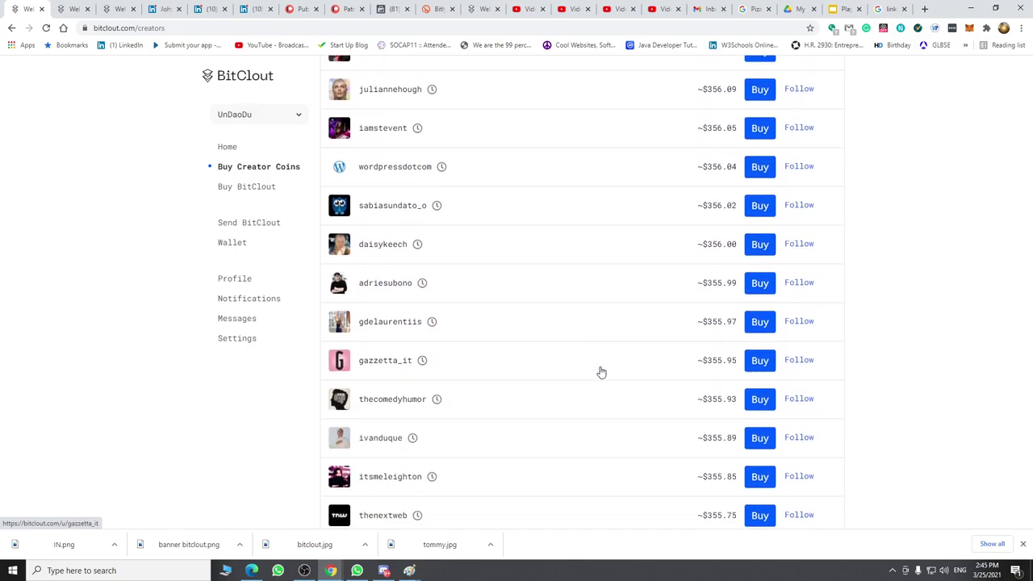
scroll(601, 371, down, 5)
scroll(598, 368, down, 10)
scroll(598, 368, down, 6)
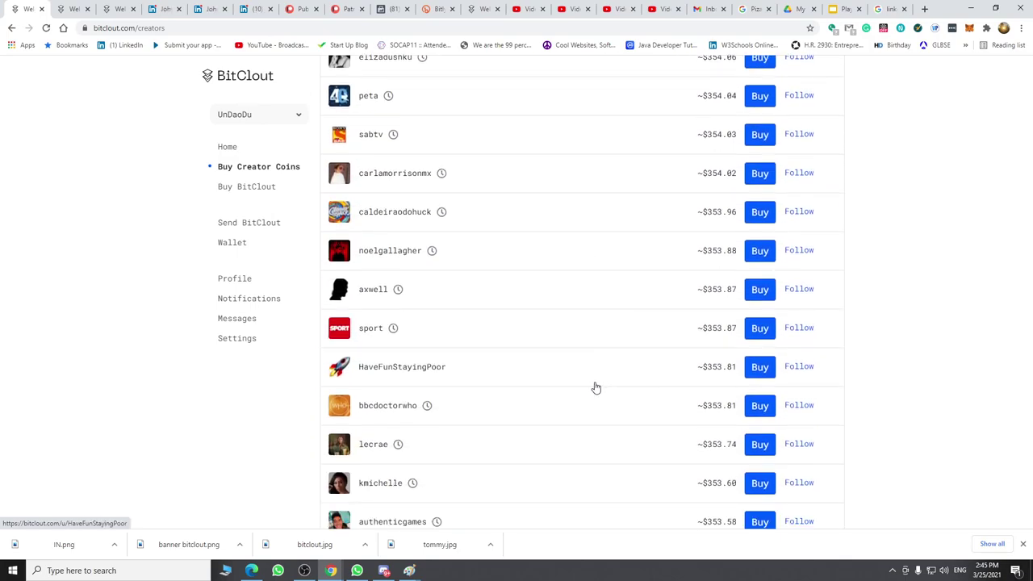
scroll(595, 388, down, 5)
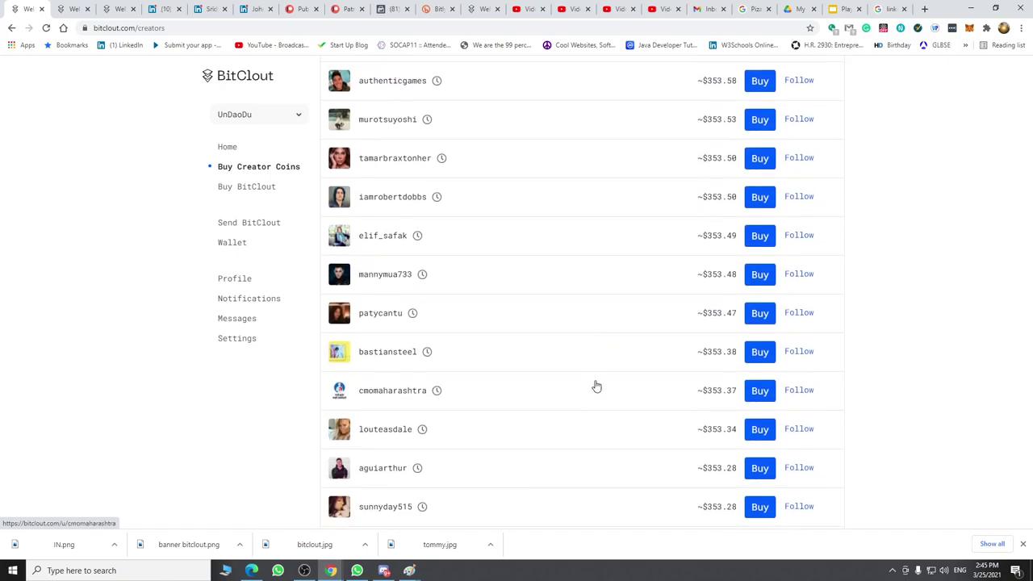
scroll(596, 385, down, 4)
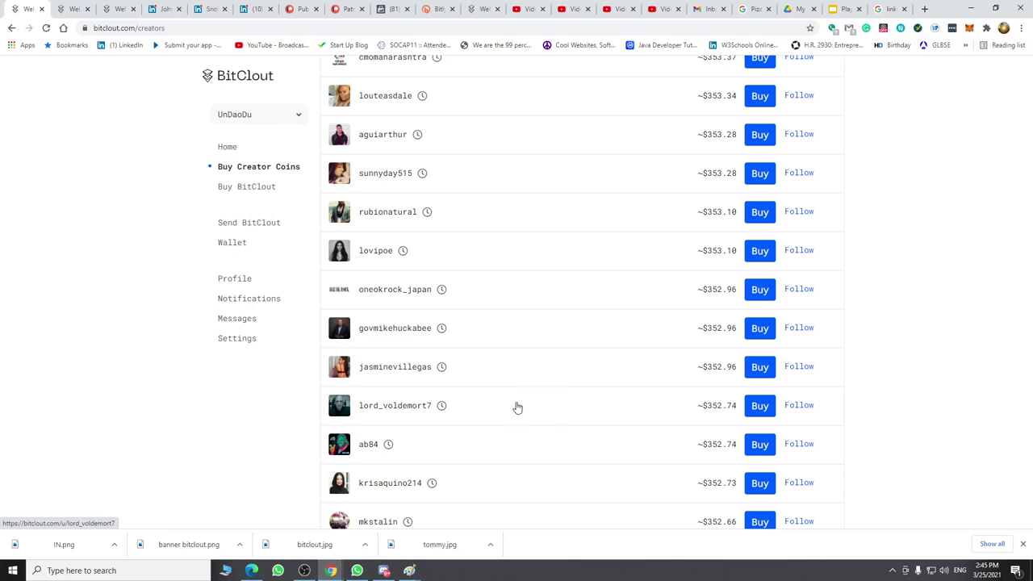
scroll(517, 407, down, 3)
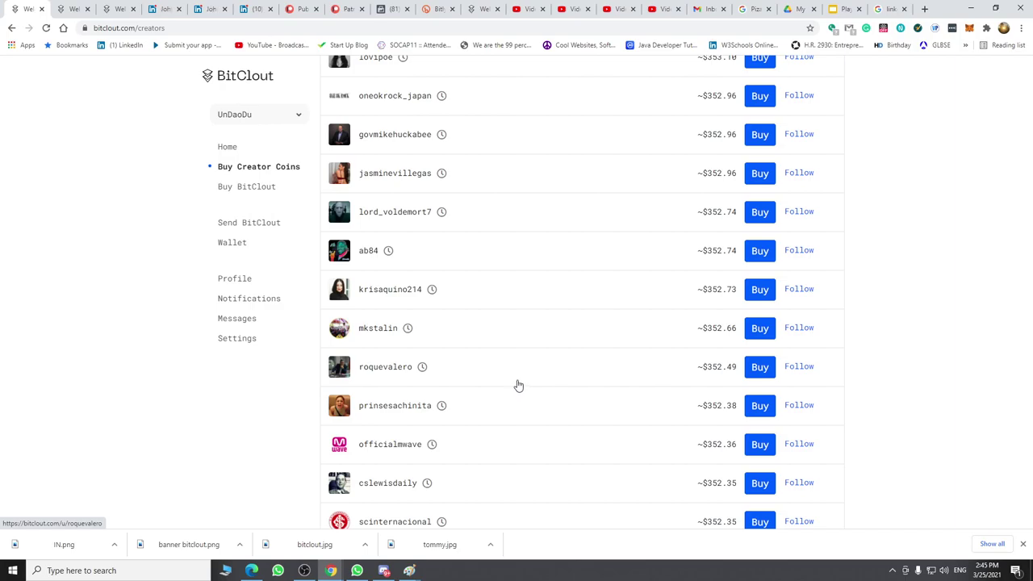
scroll(517, 384, down, 2)
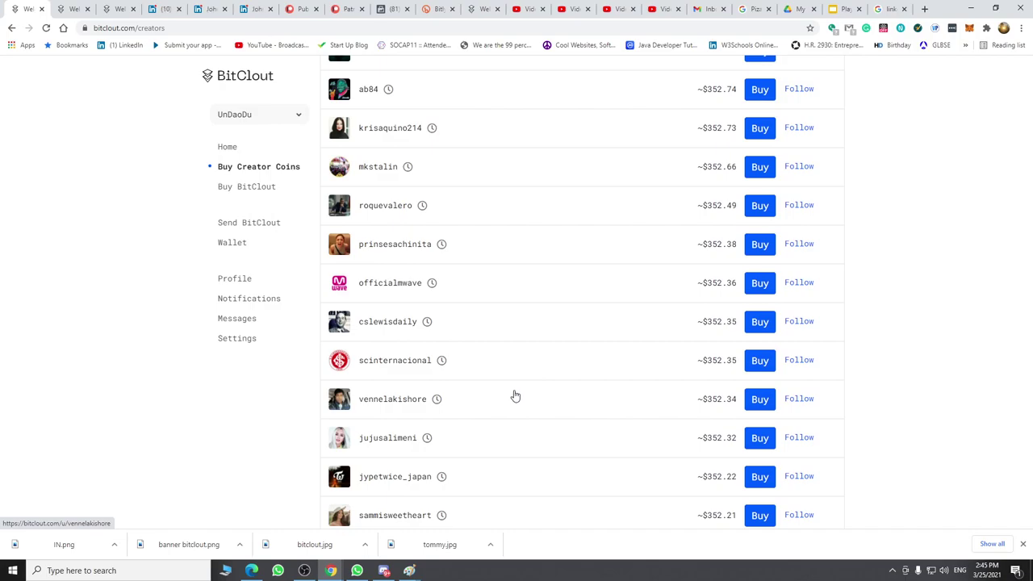
scroll(515, 395, down, 7)
scroll(514, 395, down, 5)
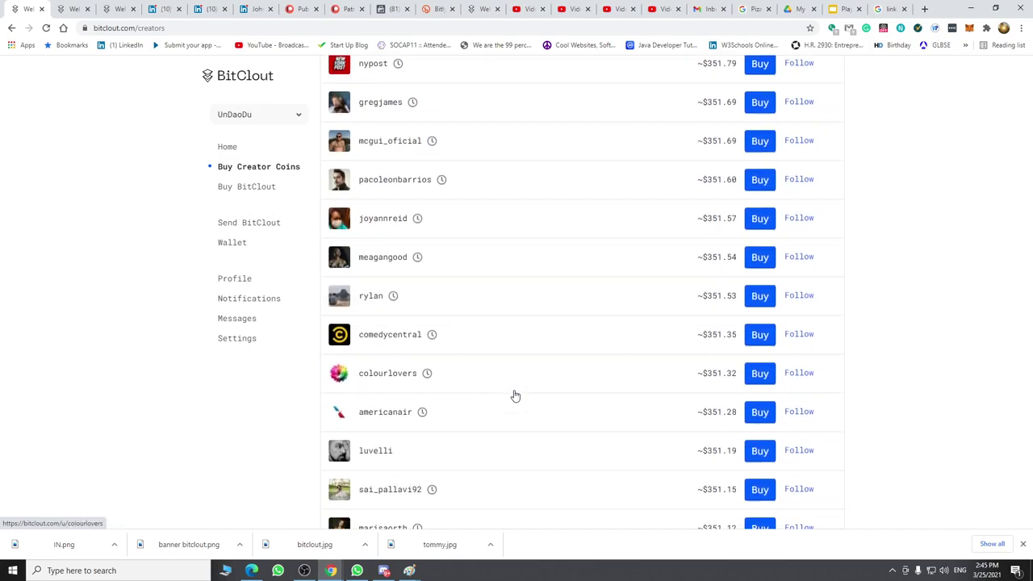
scroll(515, 396, down, 2)
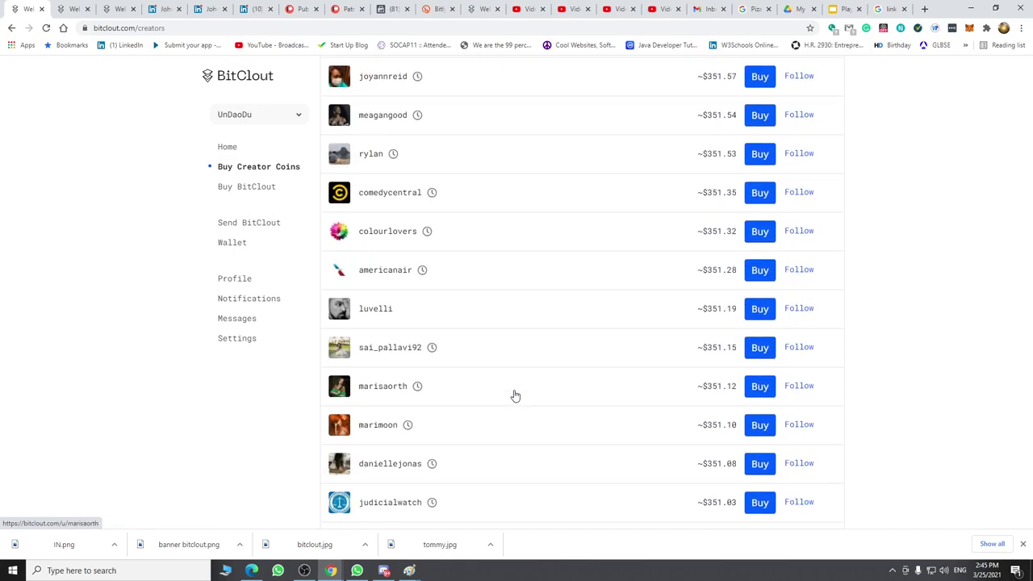
scroll(514, 395, down, 5)
scroll(514, 398, down, 4)
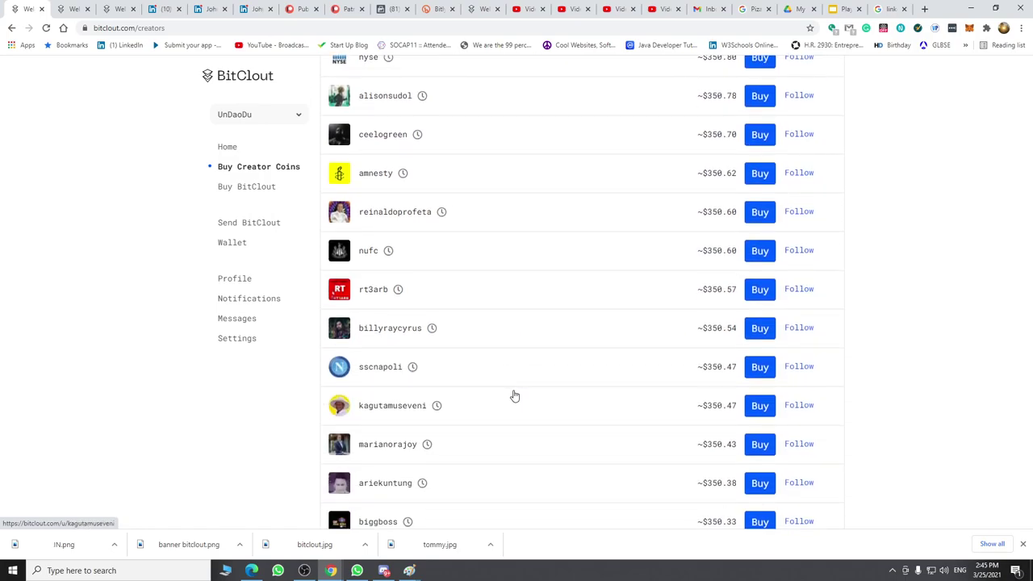
scroll(514, 394, down, 5)
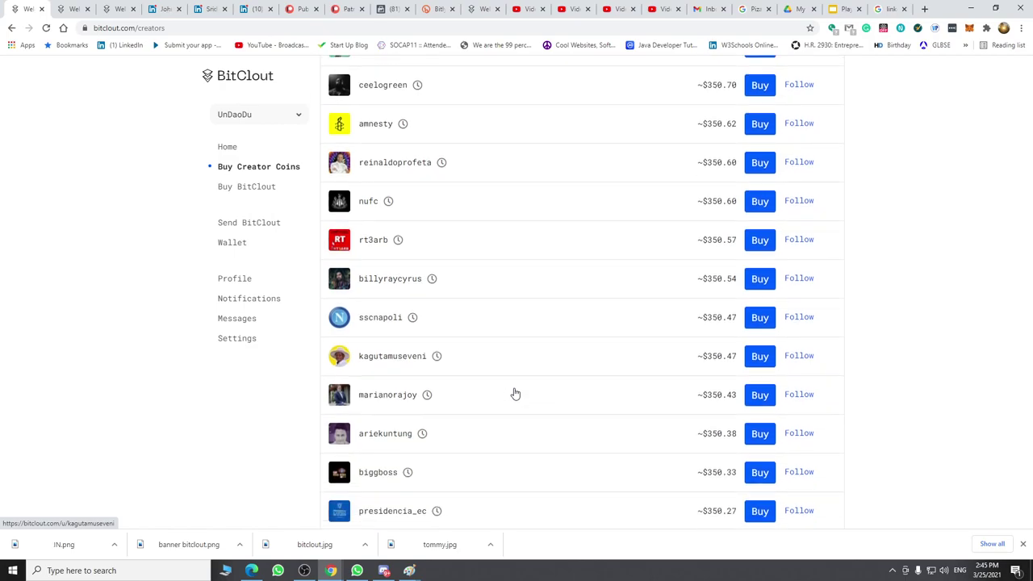
scroll(514, 396, down, 4)
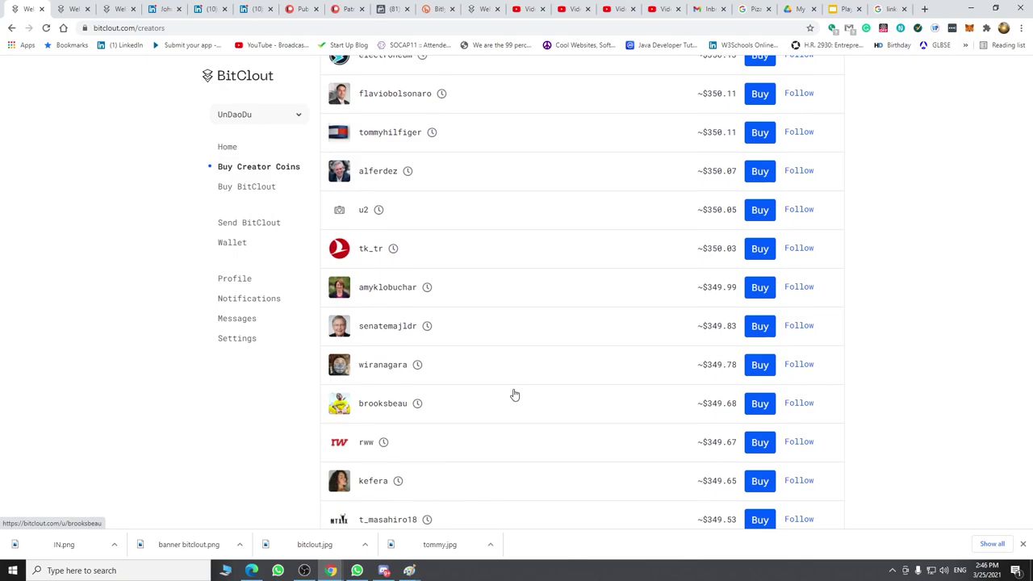
scroll(515, 393, down, 4)
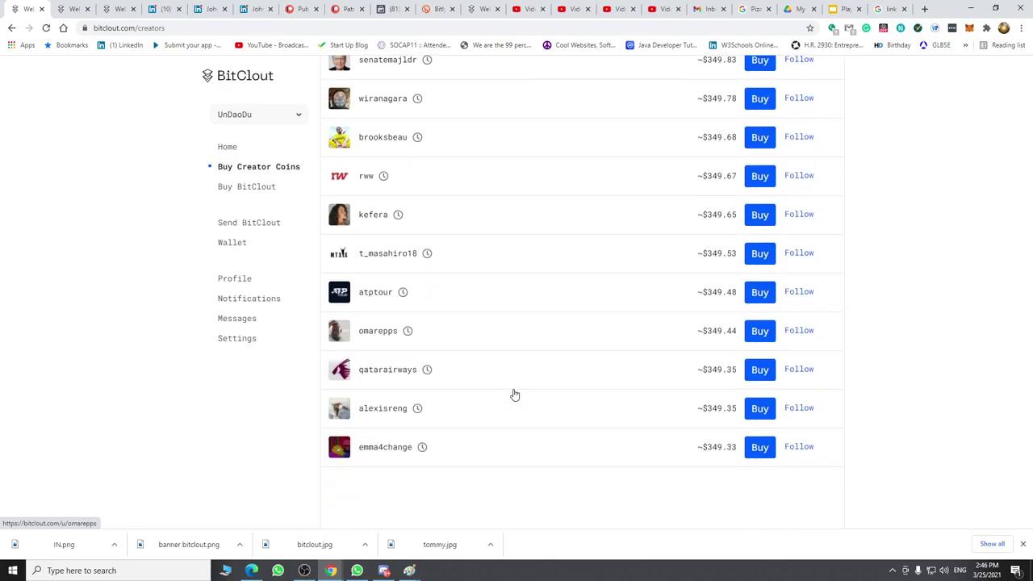
- Scroll further, letting new rows load, until creators priced about $344.59 appear
scroll(513, 396, down, 3)
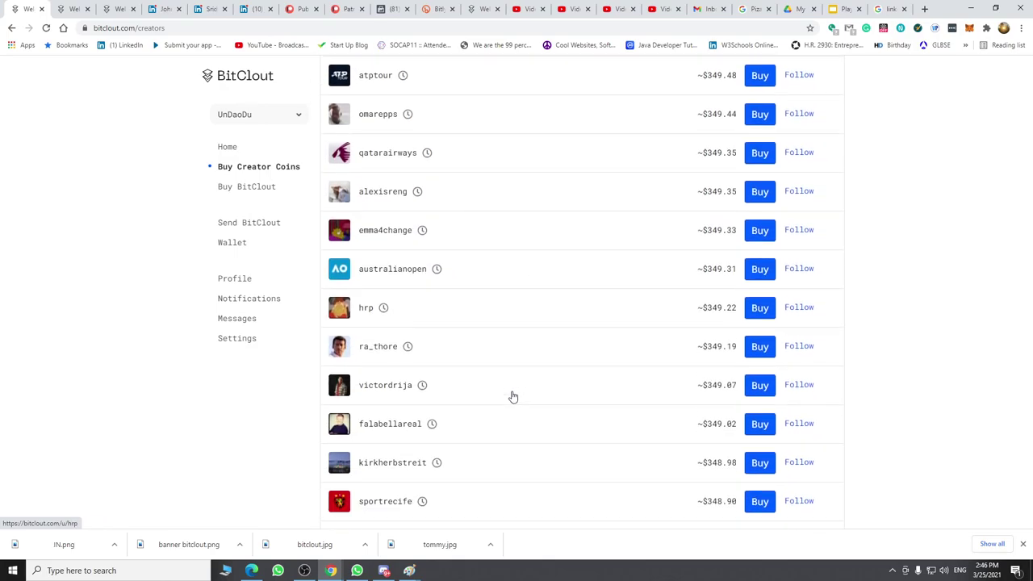
scroll(514, 397, down, 2)
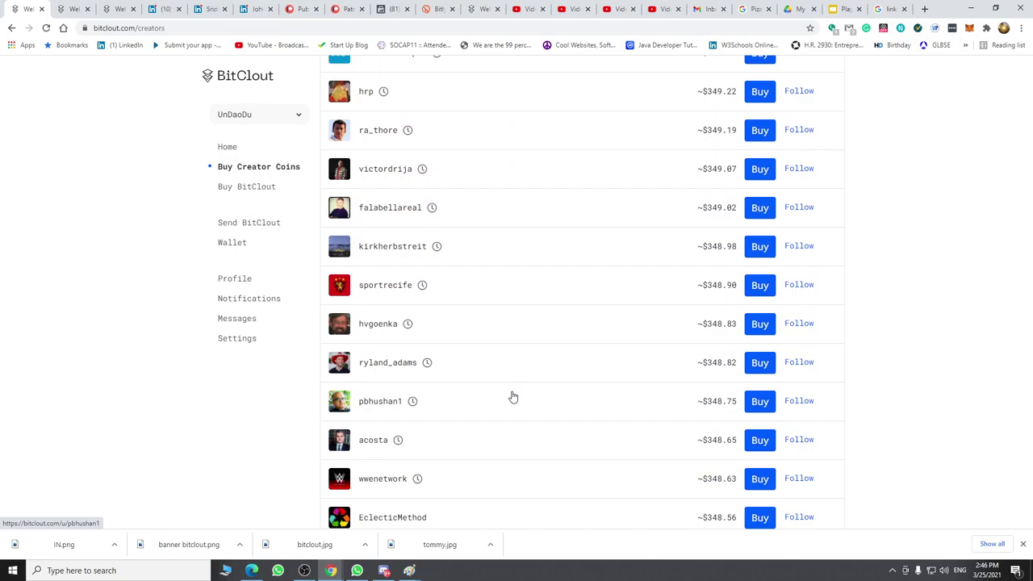
scroll(513, 396, down, 2)
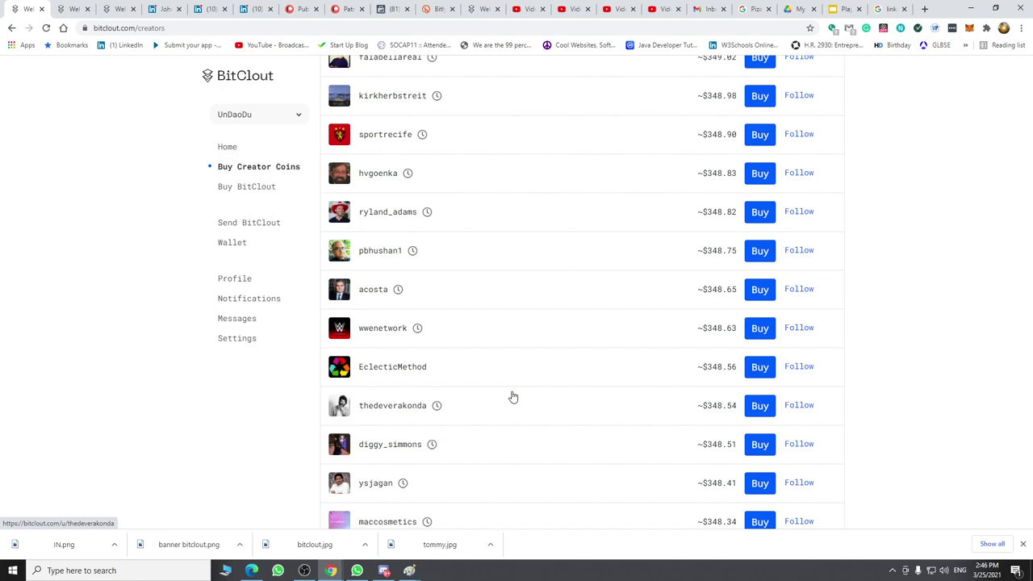
scroll(513, 396, down, 8)
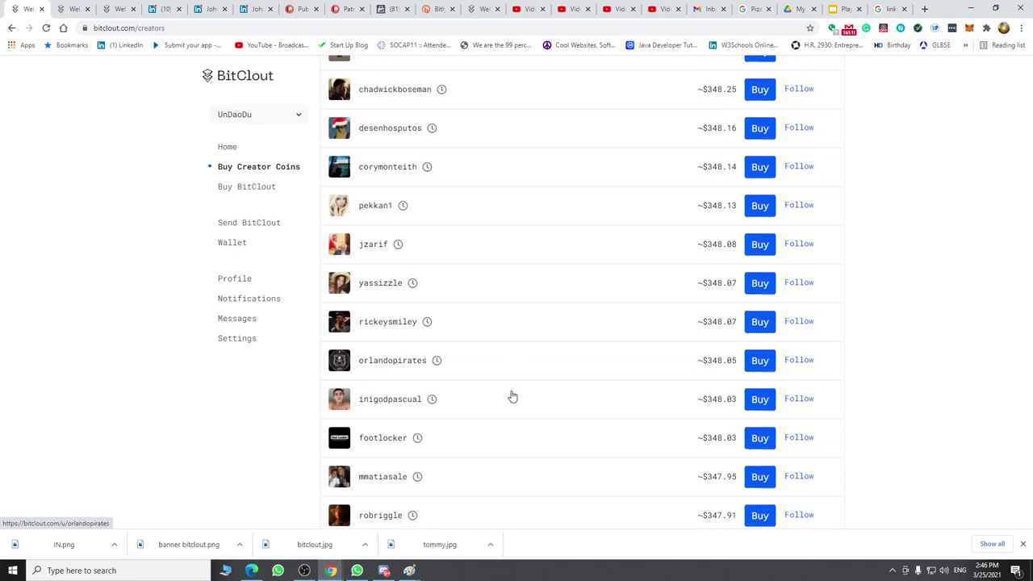
scroll(514, 395, down, 8)
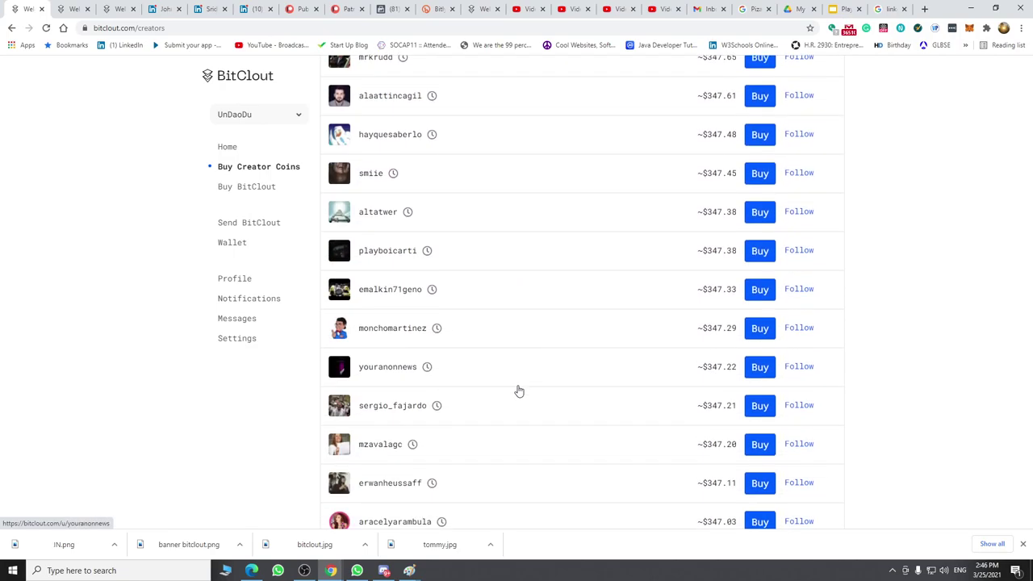
scroll(524, 389, down, 12)
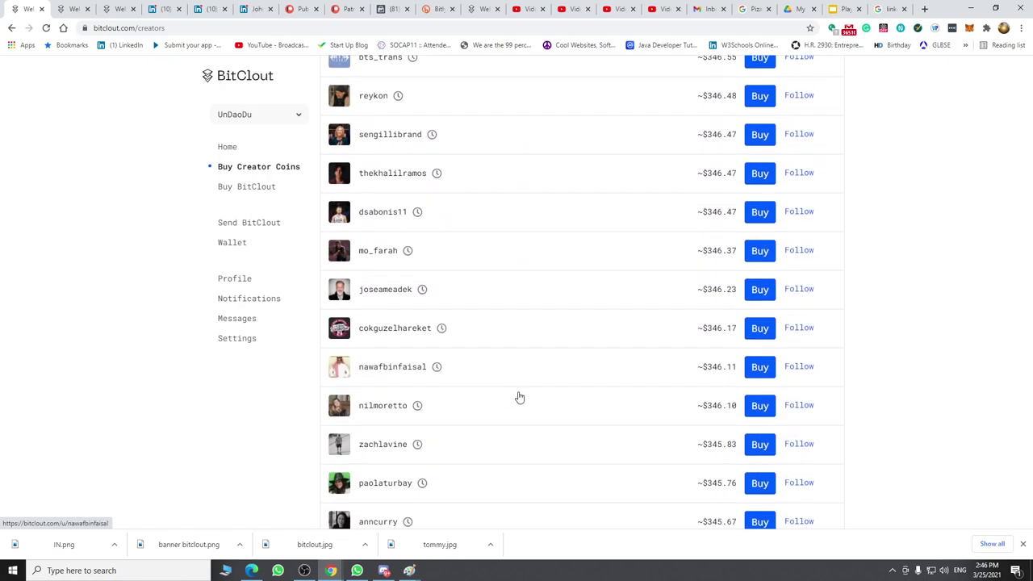
scroll(520, 396, down, 10)
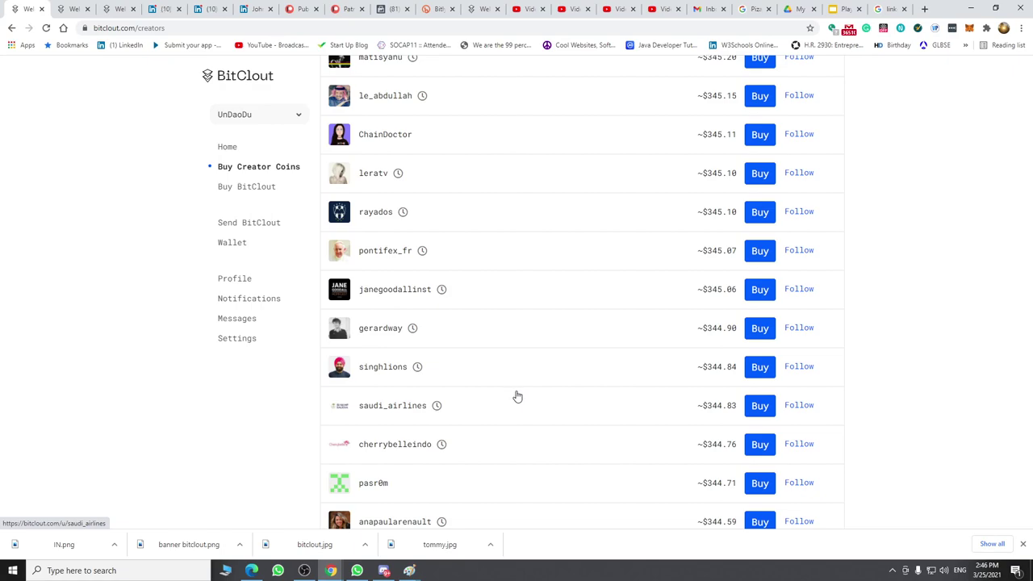
- Keep loading rows down the list until creators priced about $338.59 are visible
scroll(517, 396, down, 2)
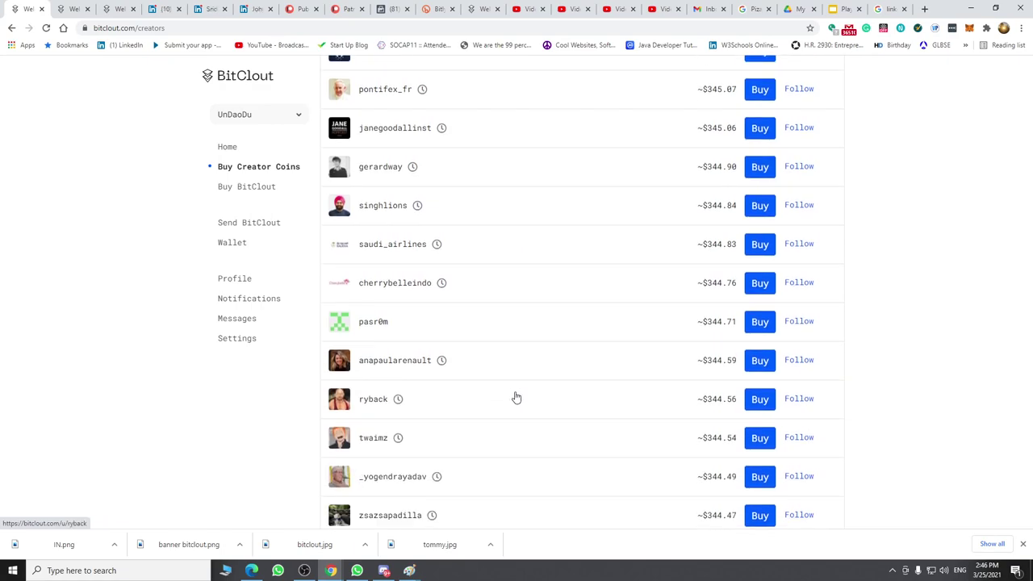
scroll(517, 398, down, 3)
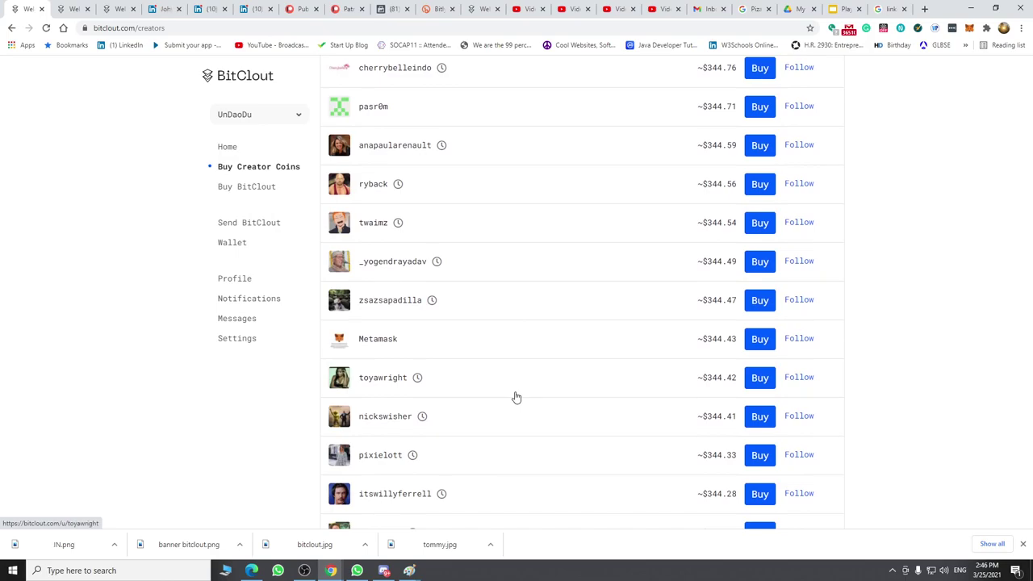
scroll(517, 398, down, 3)
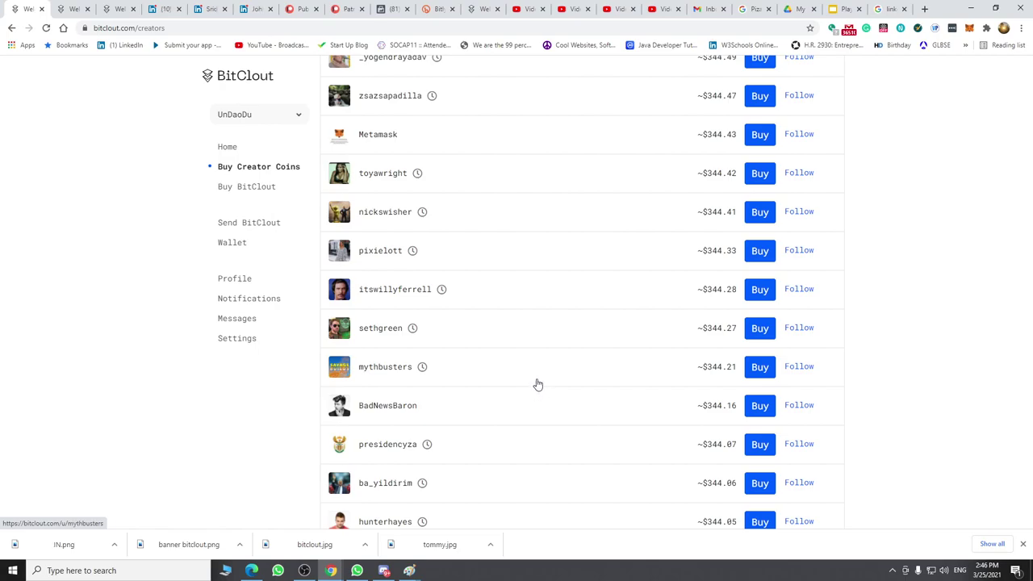
scroll(512, 402, down, 3)
scroll(515, 401, down, 2)
scroll(516, 399, down, 7)
scroll(517, 399, down, 6)
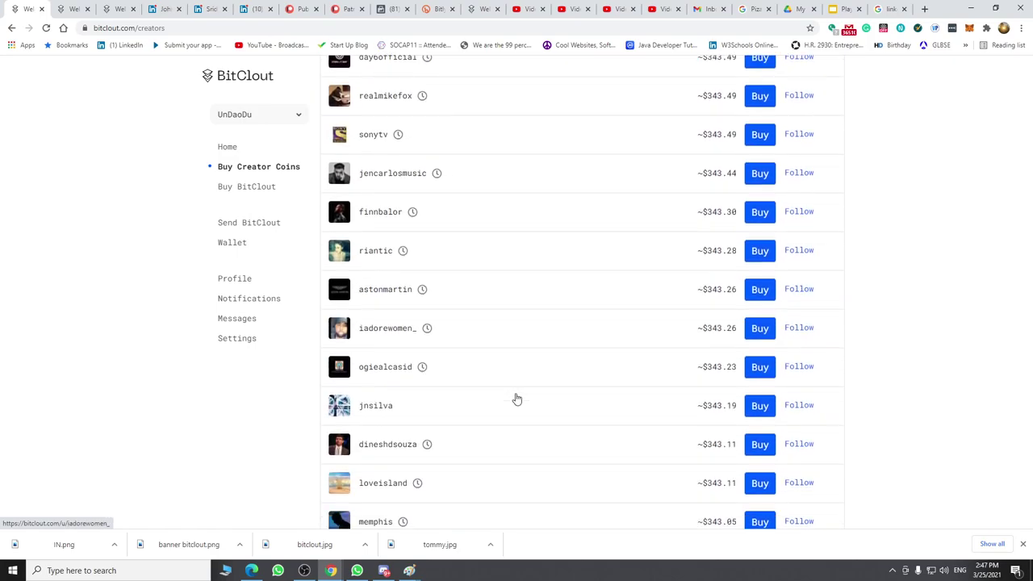
scroll(516, 399, down, 6)
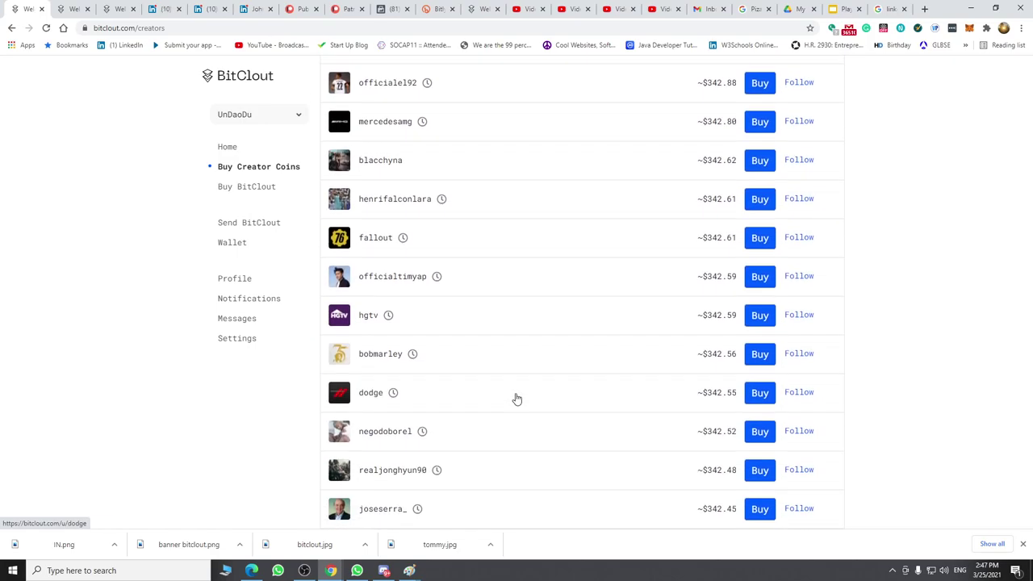
scroll(516, 398, down, 6)
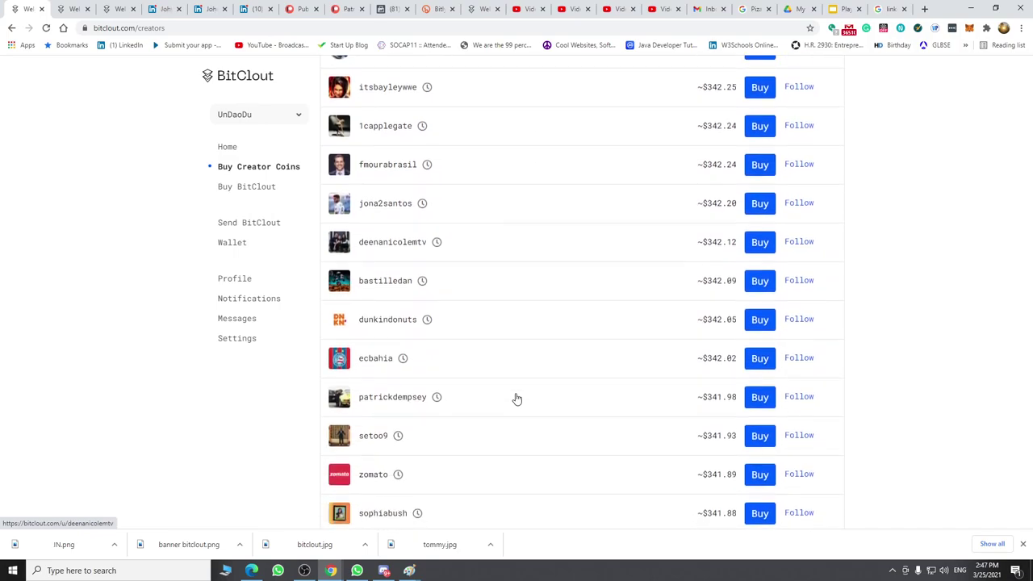
scroll(517, 399, down, 6)
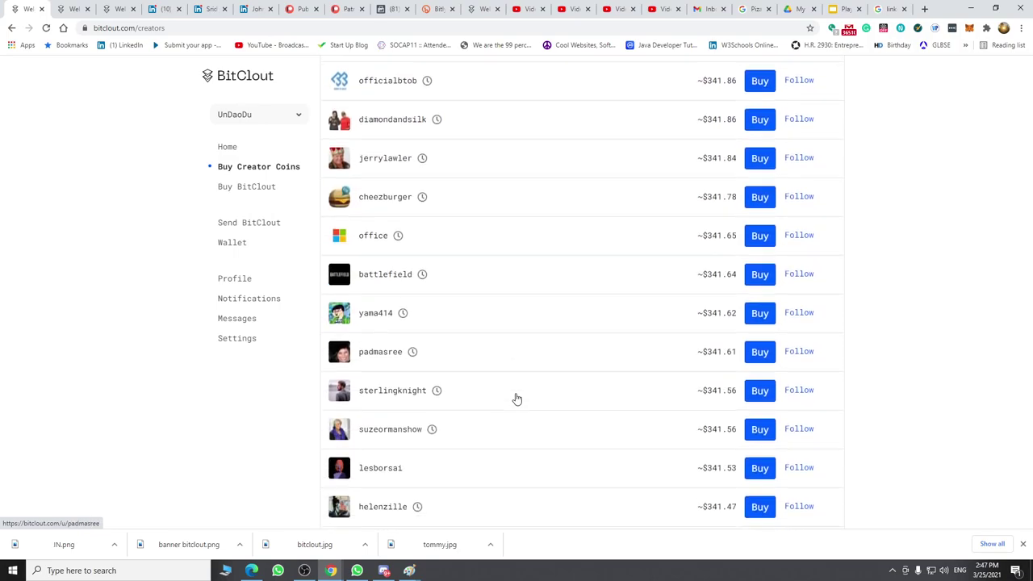
scroll(516, 399, down, 10)
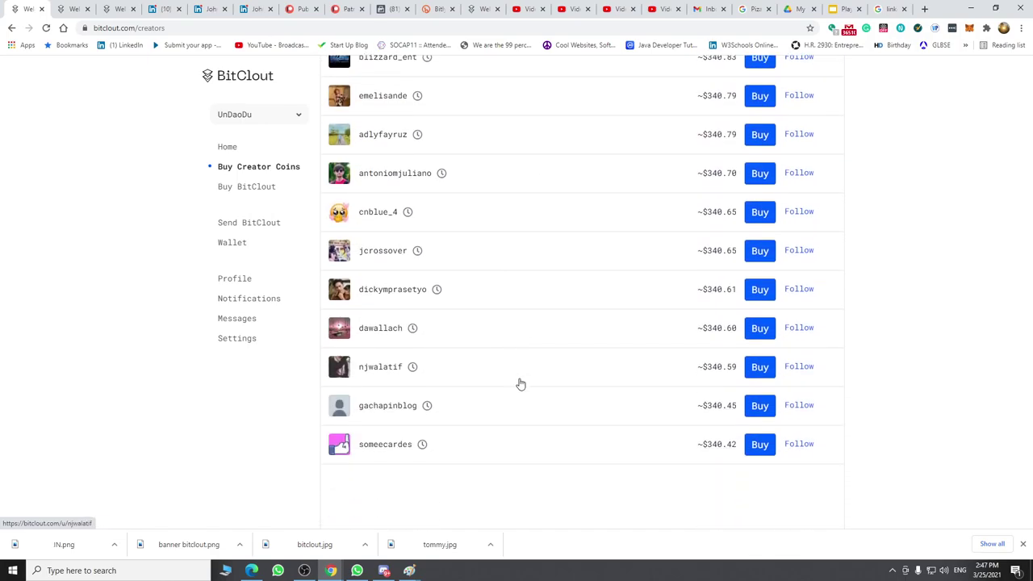
scroll(520, 385, down, 2)
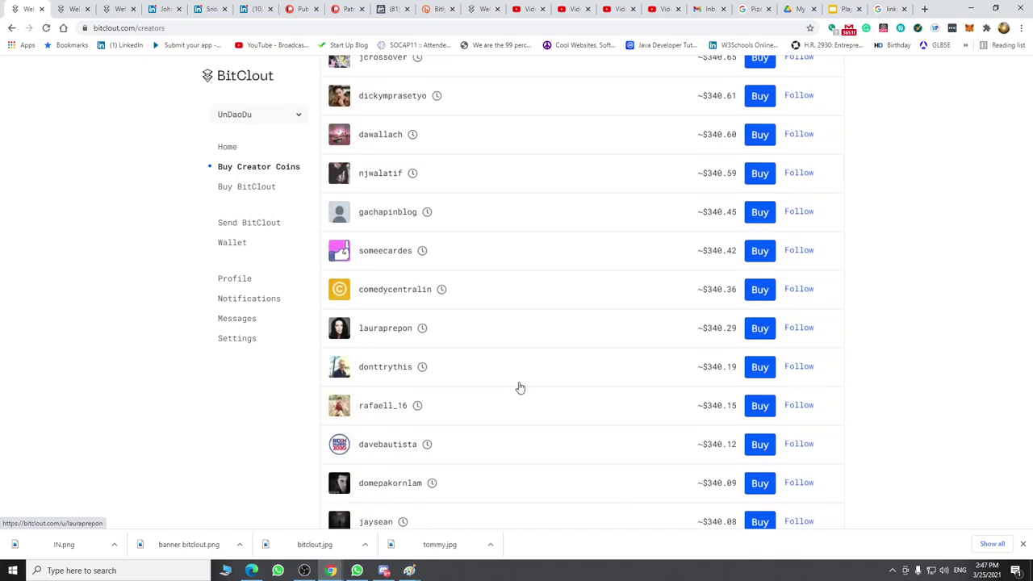
scroll(513, 392, down, 2)
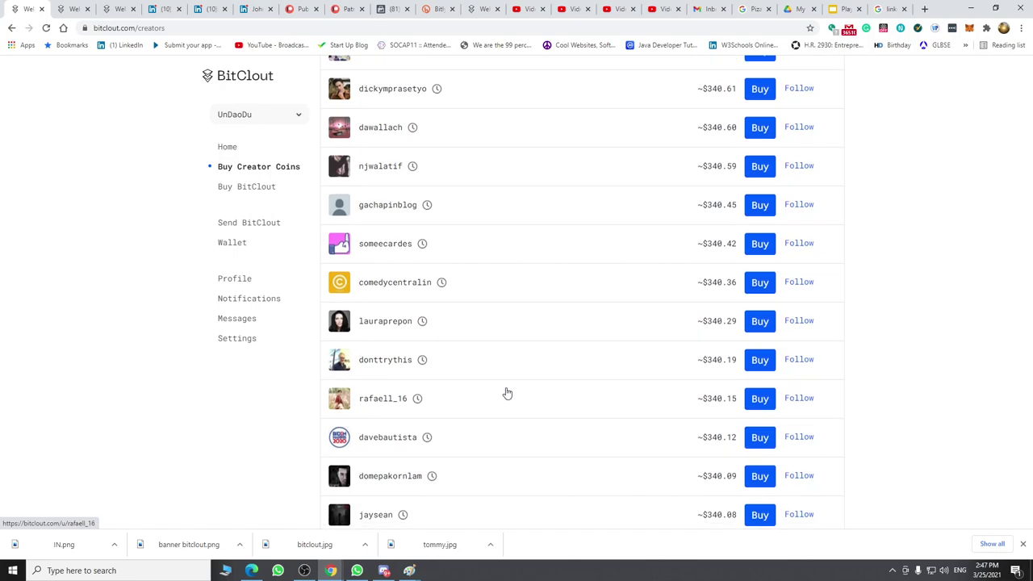
scroll(506, 399, down, 2)
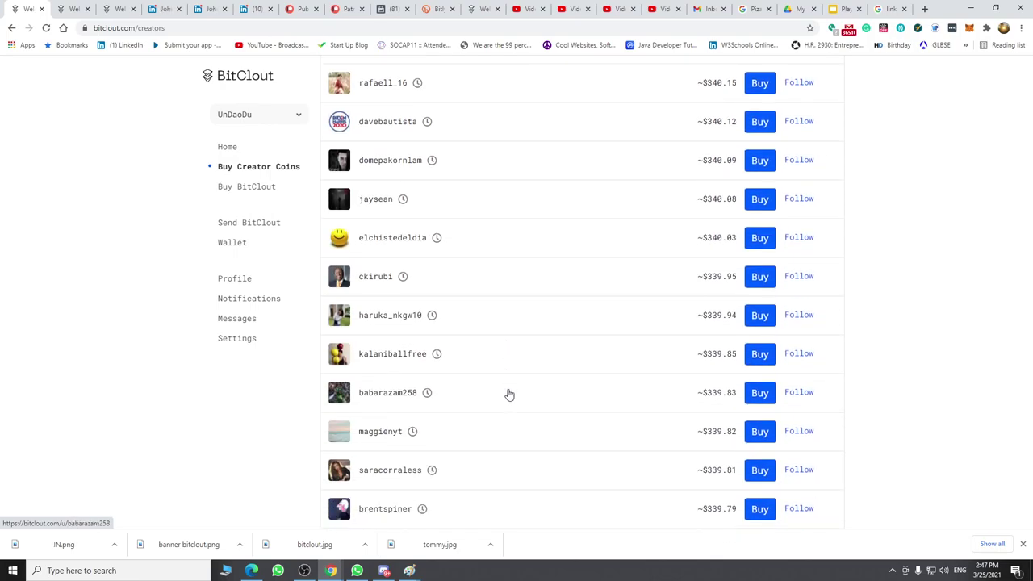
scroll(511, 392, down, 1)
scroll(512, 392, down, 14)
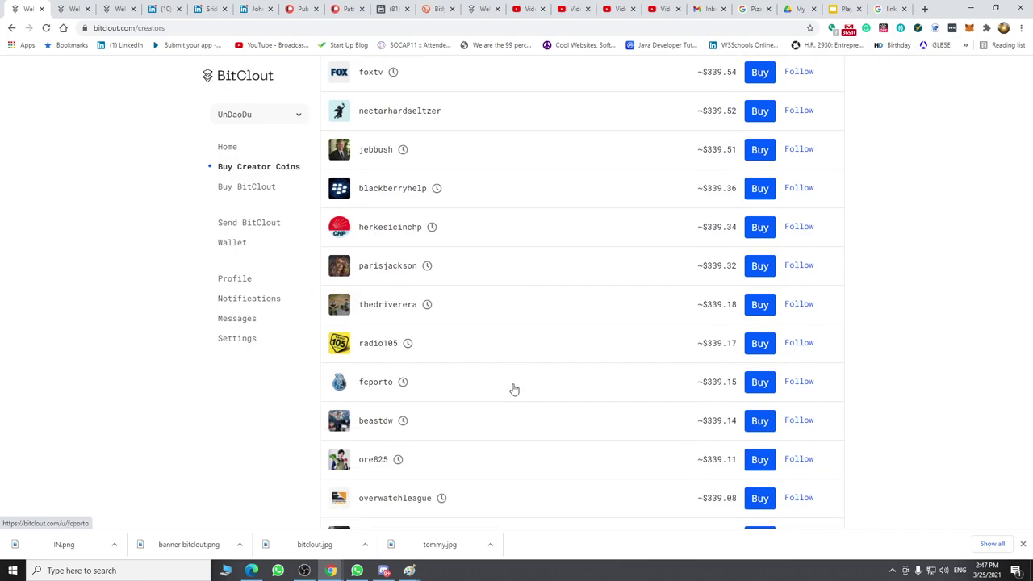
scroll(512, 389, down, 3)
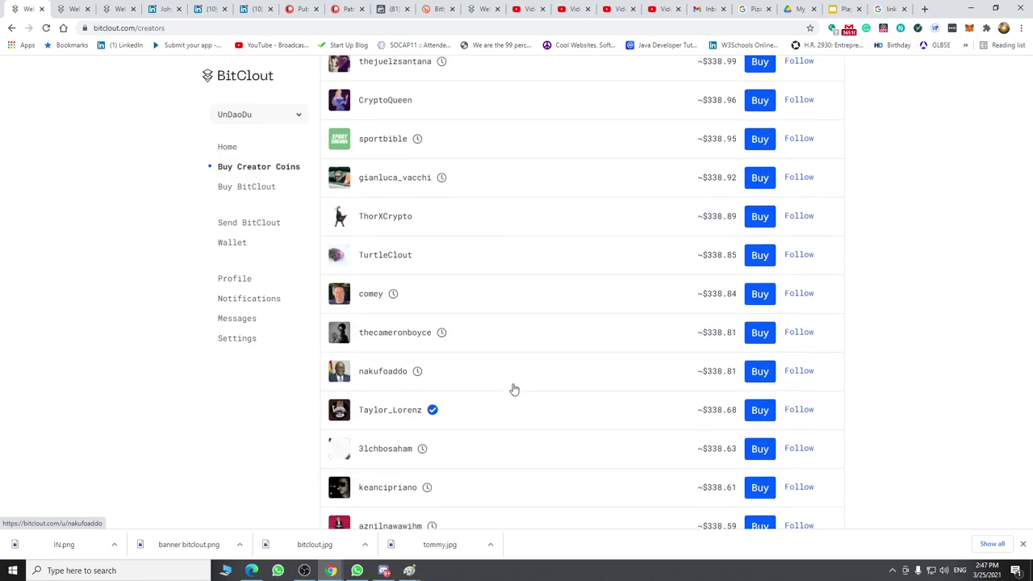
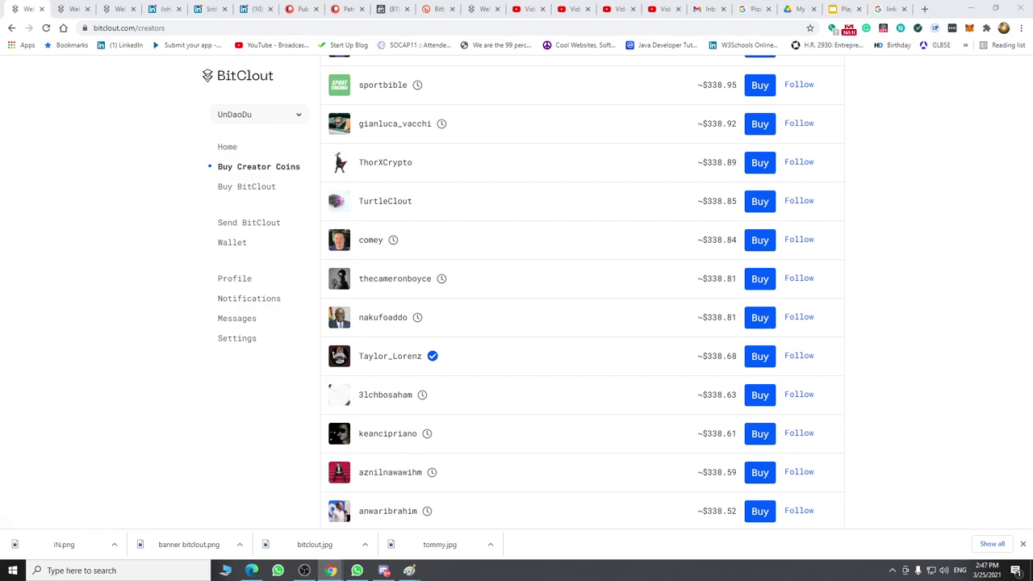
- Follow two creators from the Buy Creator Coins list
scroll(543, 443, down, 1)
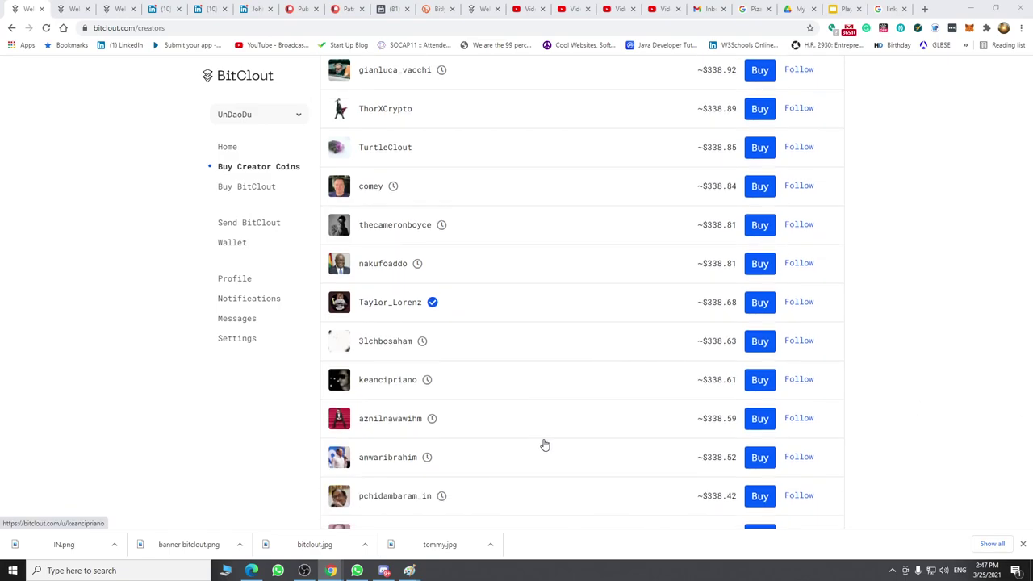
click(800, 305)
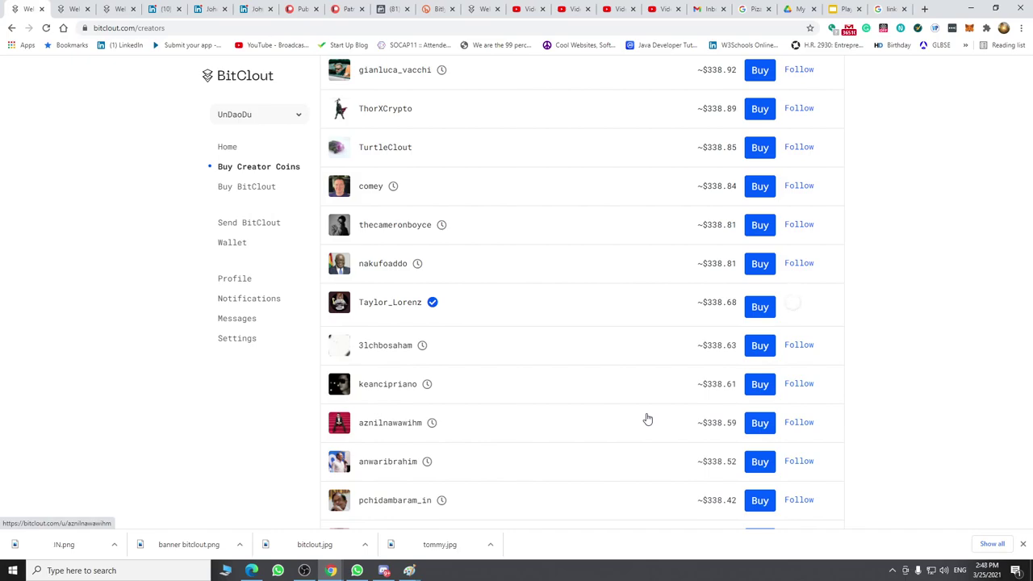
scroll(647, 418, down, 8)
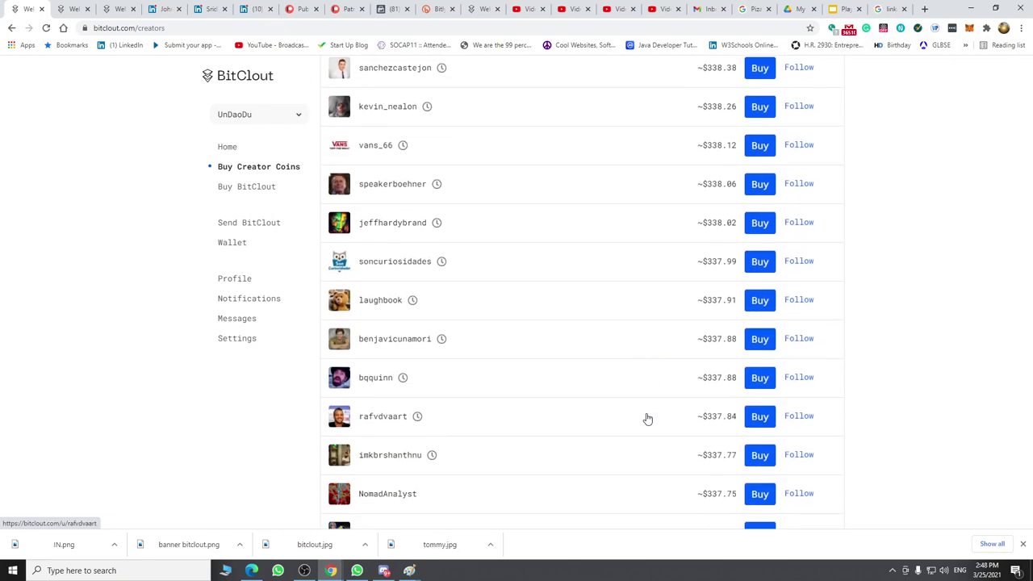
scroll(647, 418, down, 7)
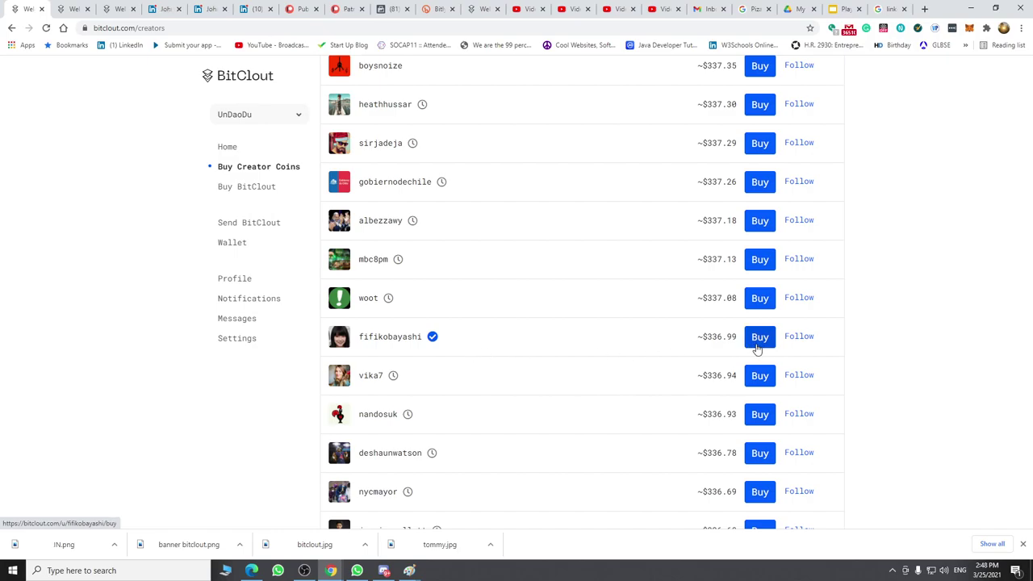
click(808, 342)
- Scroll further down the ranked list to creators priced about $329.86 per coin
scroll(598, 398, down, 3)
scroll(598, 398, down, 8)
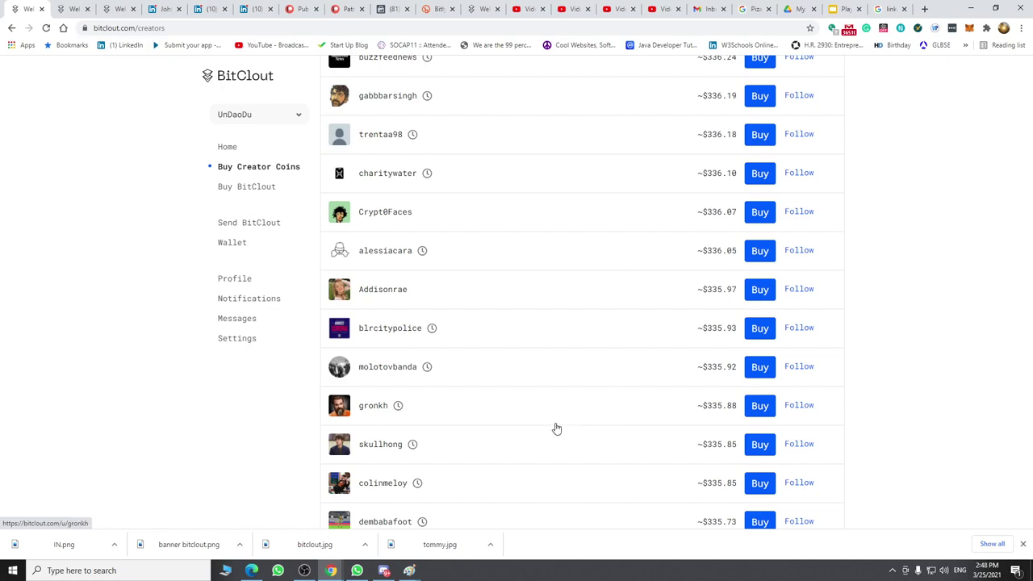
scroll(556, 429, down, 2)
scroll(556, 428, down, 8)
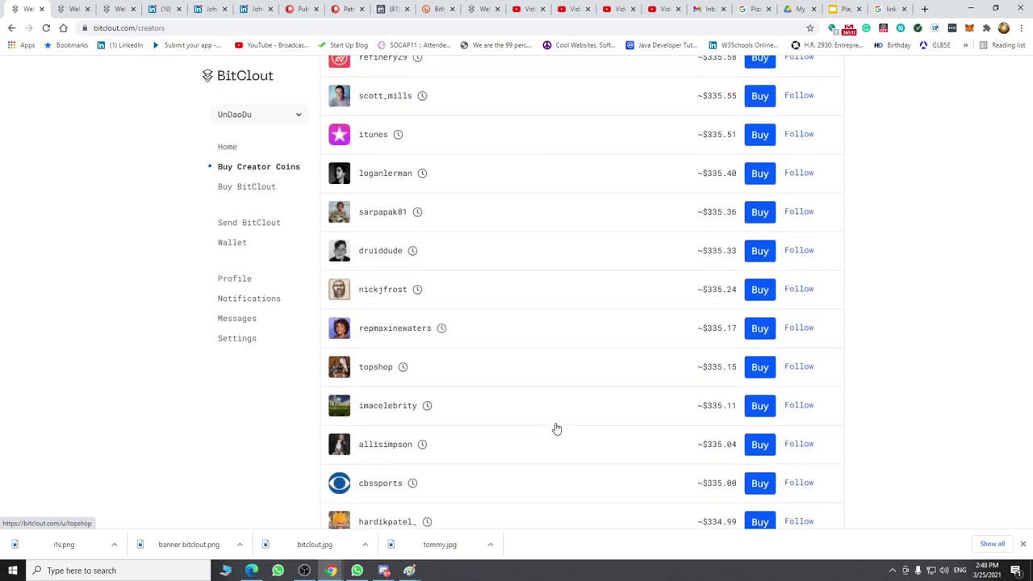
scroll(555, 428, down, 7)
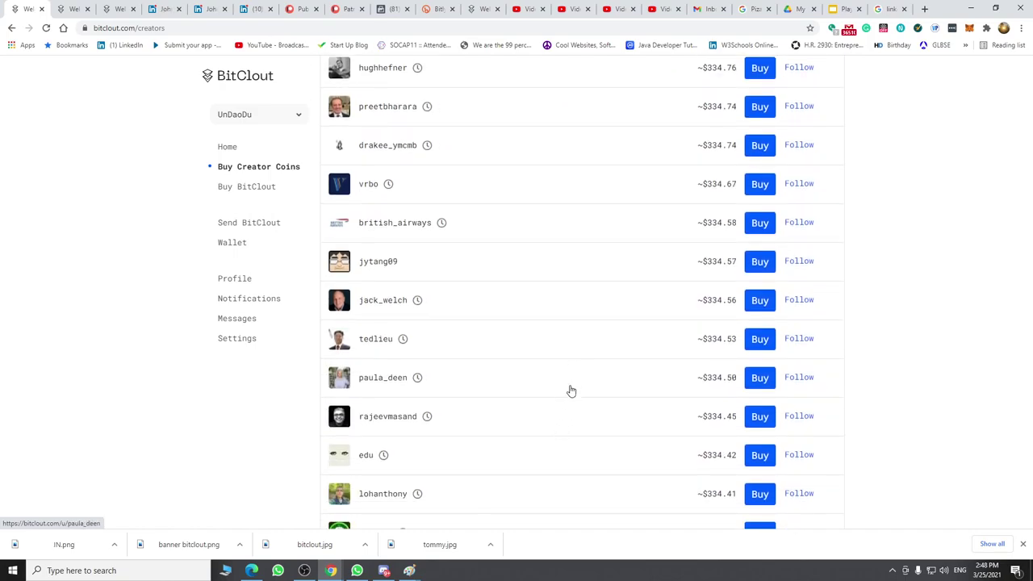
scroll(570, 394, down, 1)
scroll(569, 395, down, 7)
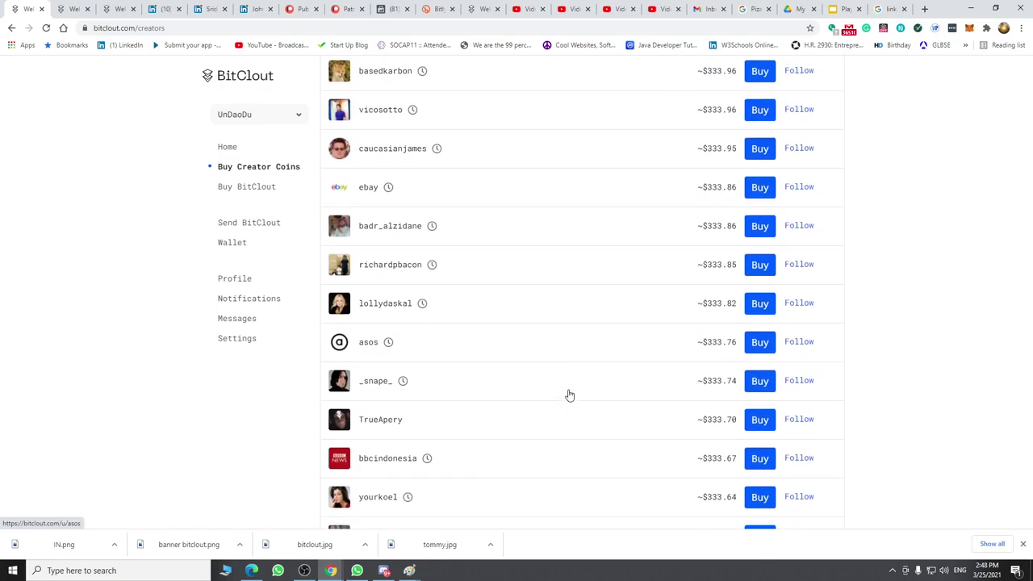
scroll(570, 395, down, 5)
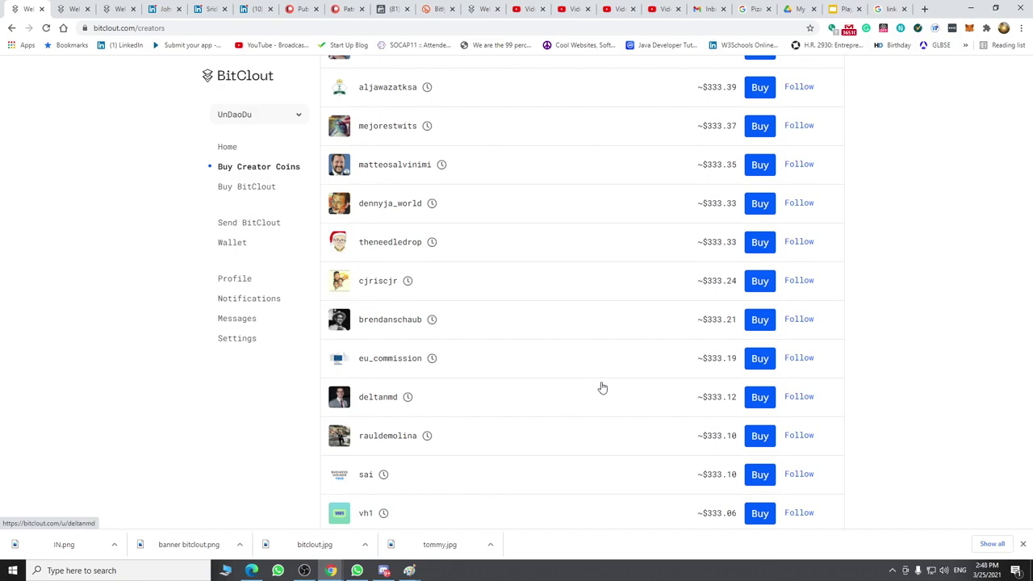
scroll(597, 391, down, 5)
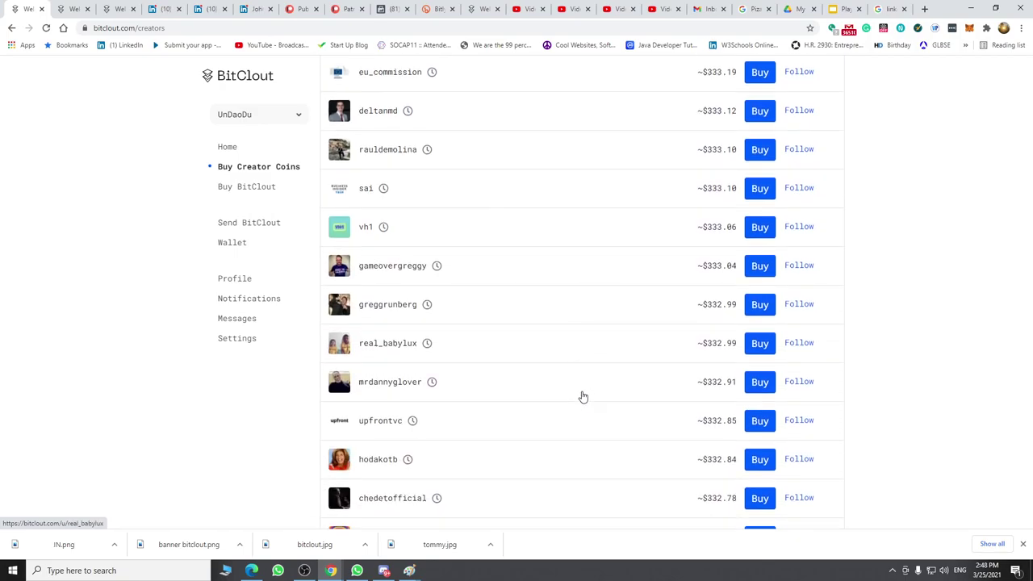
scroll(582, 397, down, 9)
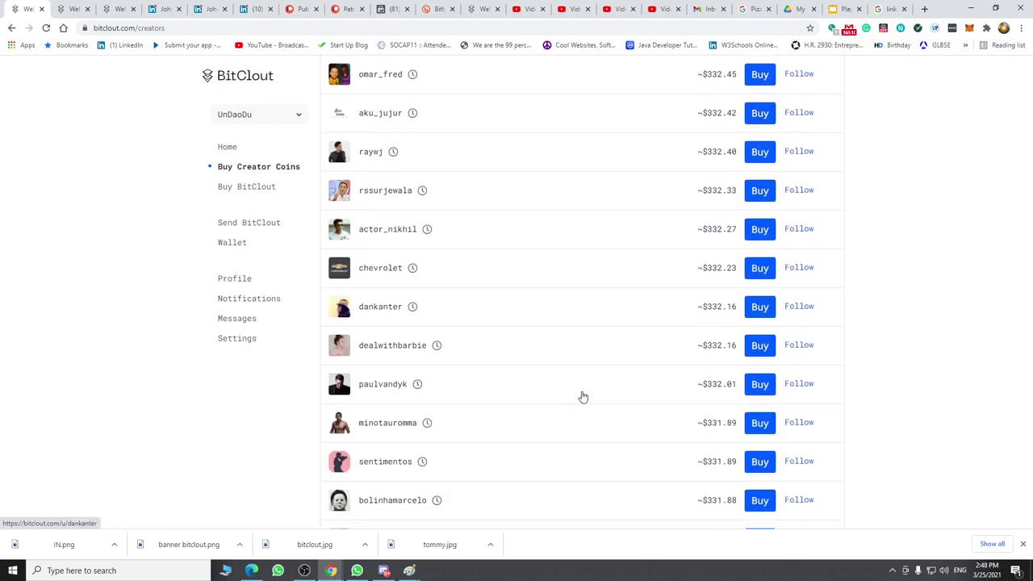
scroll(582, 397, down, 2)
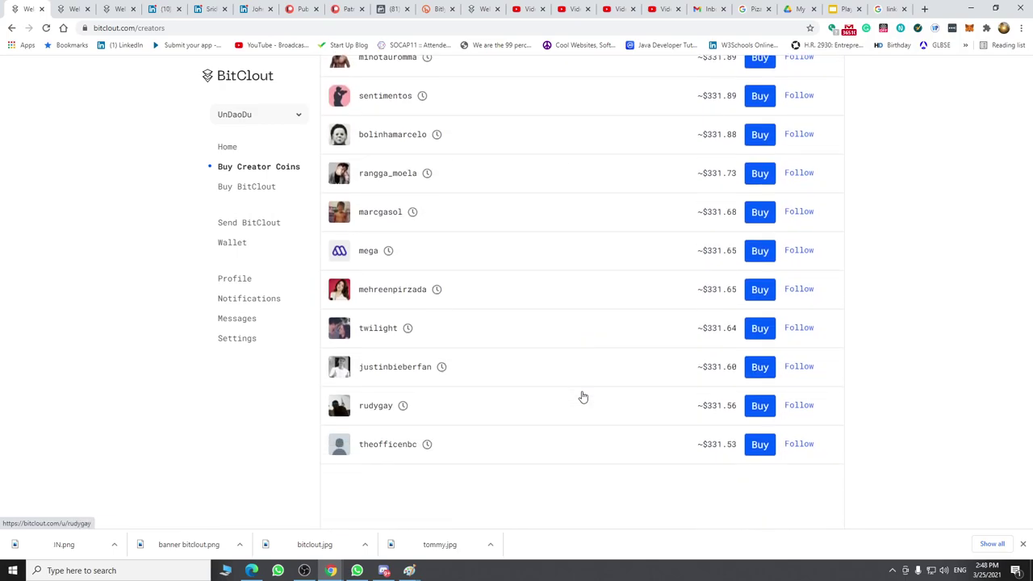
scroll(565, 403, down, 7)
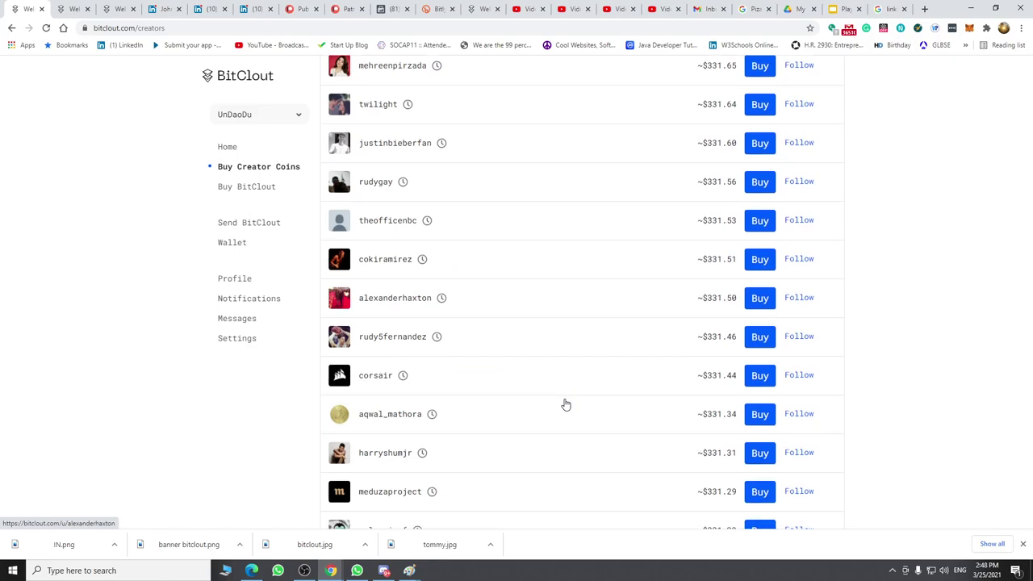
scroll(565, 405, down, 10)
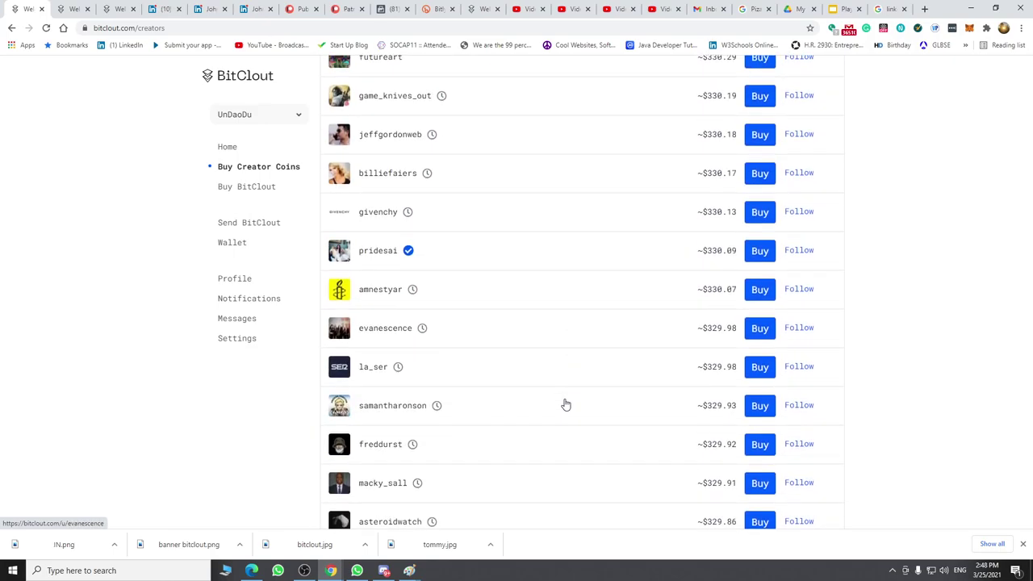
- Follow one more creator and keep browsing the creator list
click(799, 251)
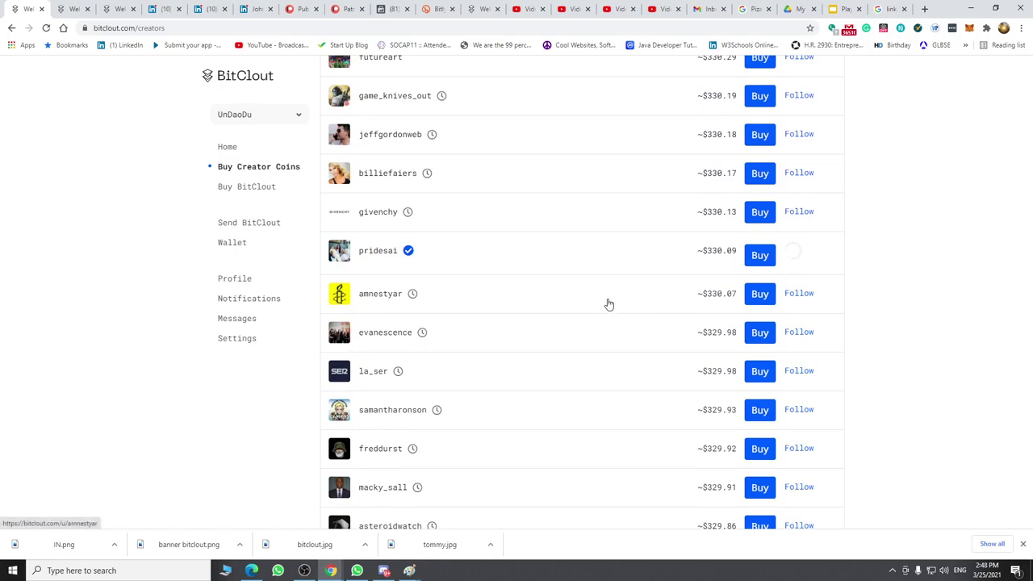
scroll(599, 312, down, 6)
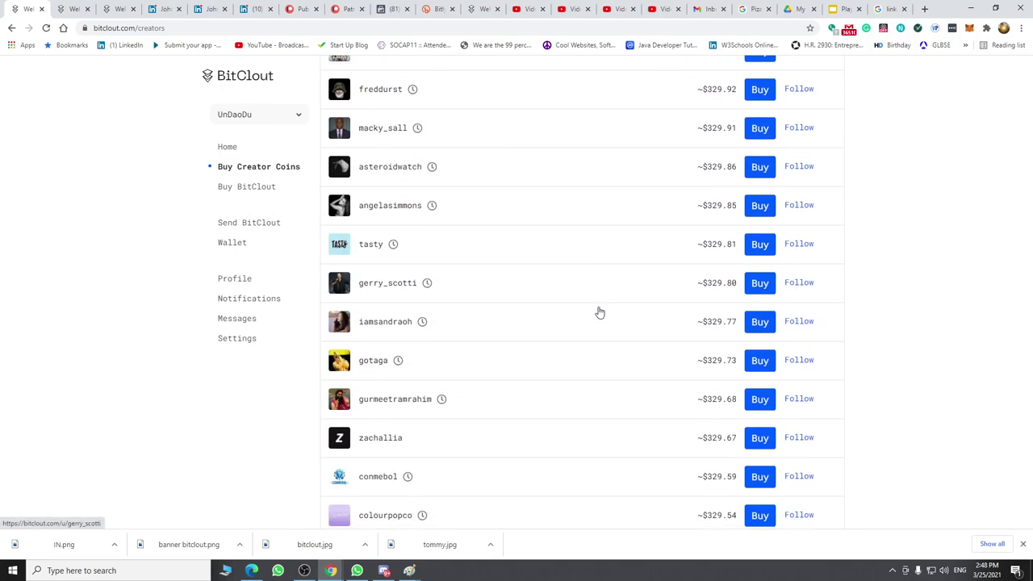
scroll(599, 312, down, 1)
scroll(600, 312, down, 2)
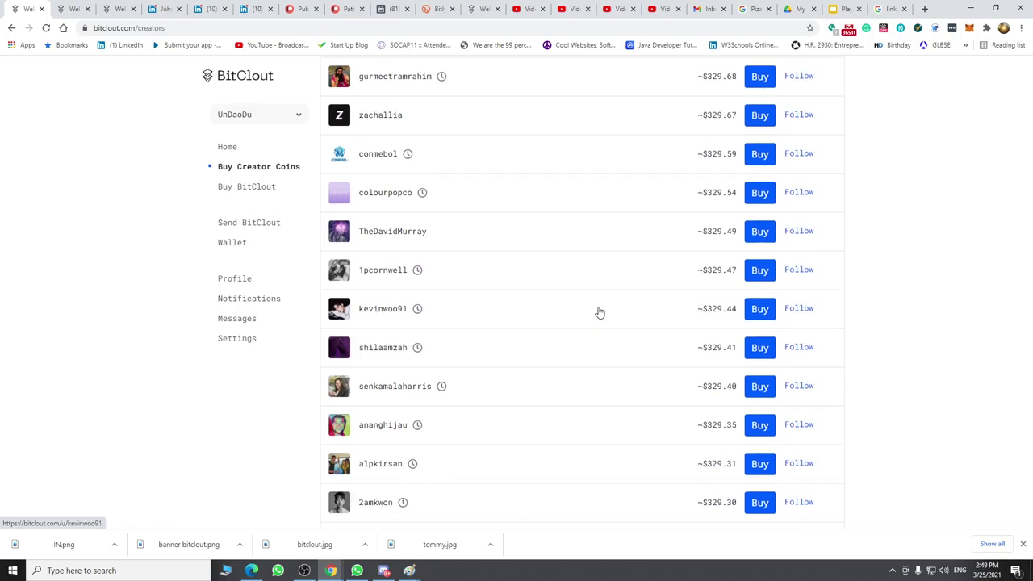
scroll(599, 312, down, 2)
scroll(599, 312, down, 1)
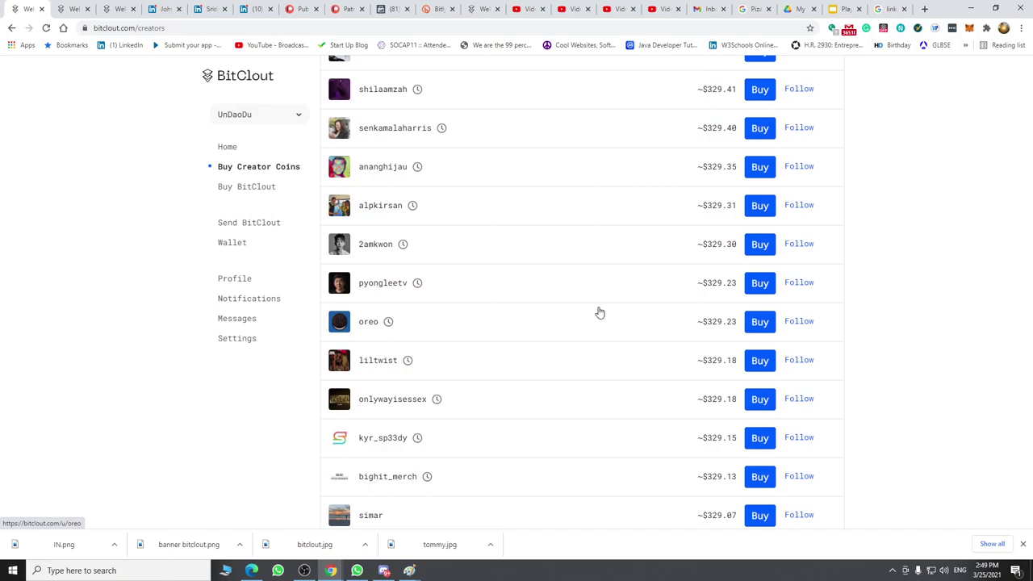
- Scroll on down the list to creators priced around $322 per coin
scroll(600, 350, down, 9)
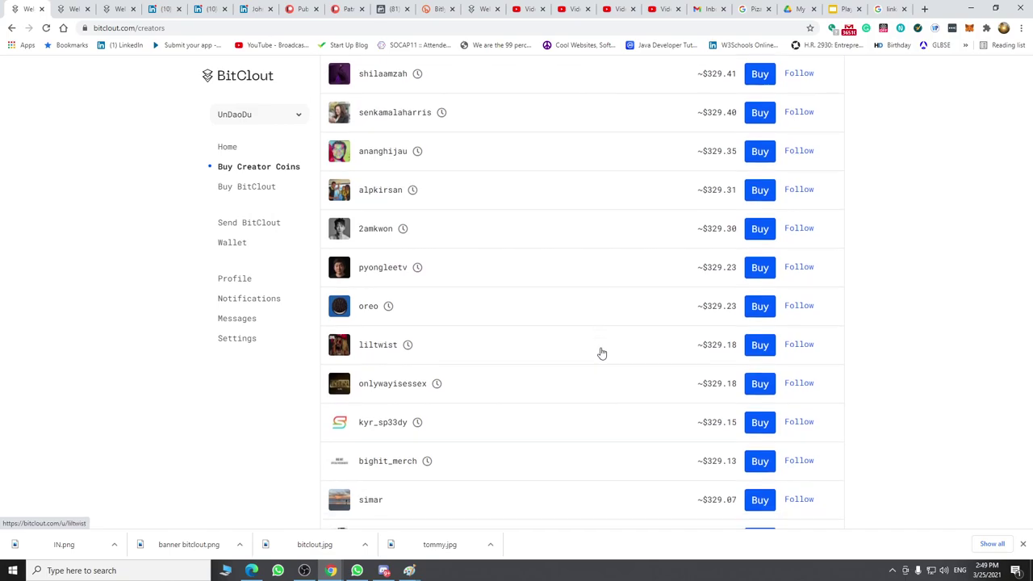
scroll(601, 352, down, 9)
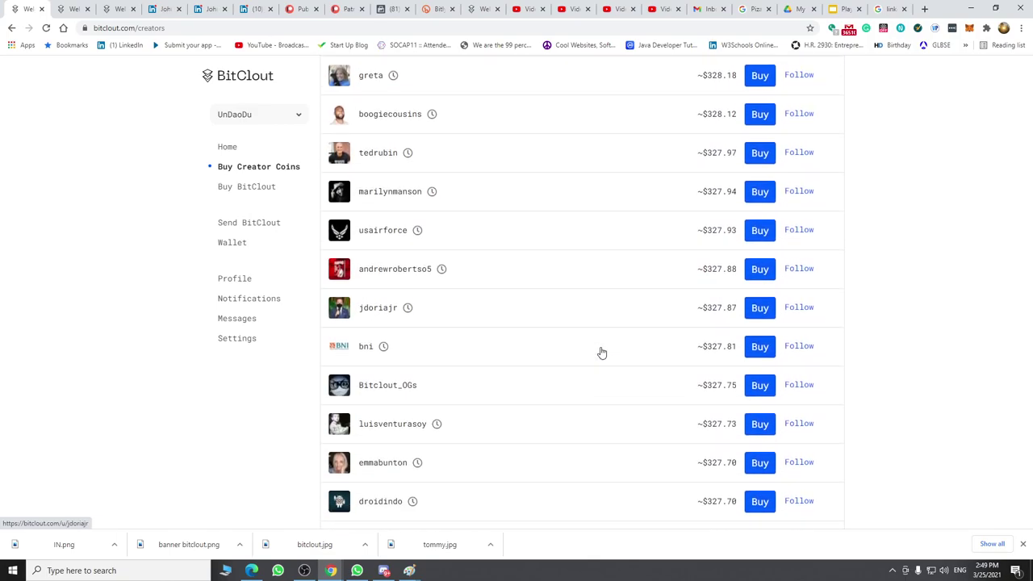
scroll(601, 353, down, 2)
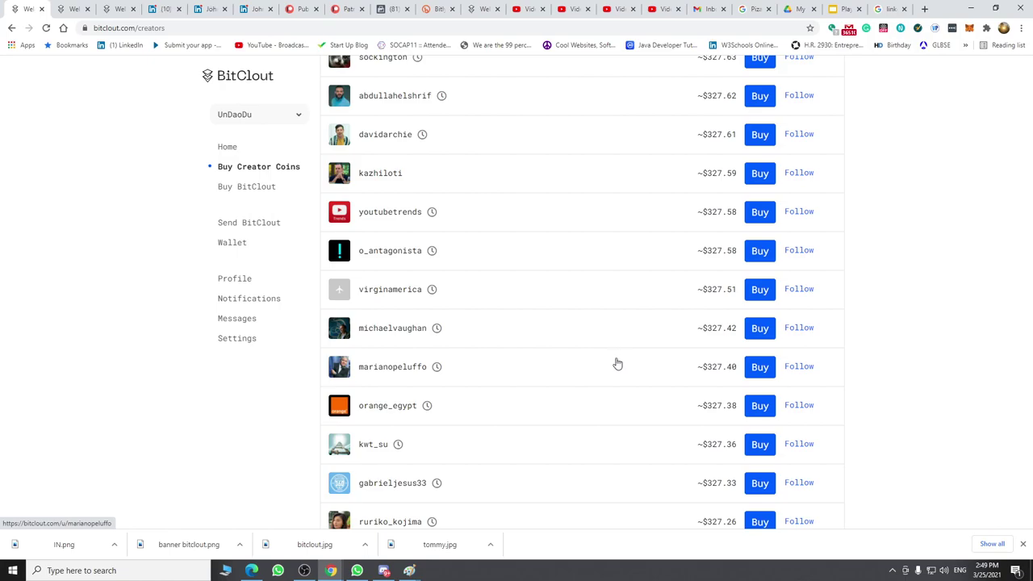
scroll(572, 366, down, 7)
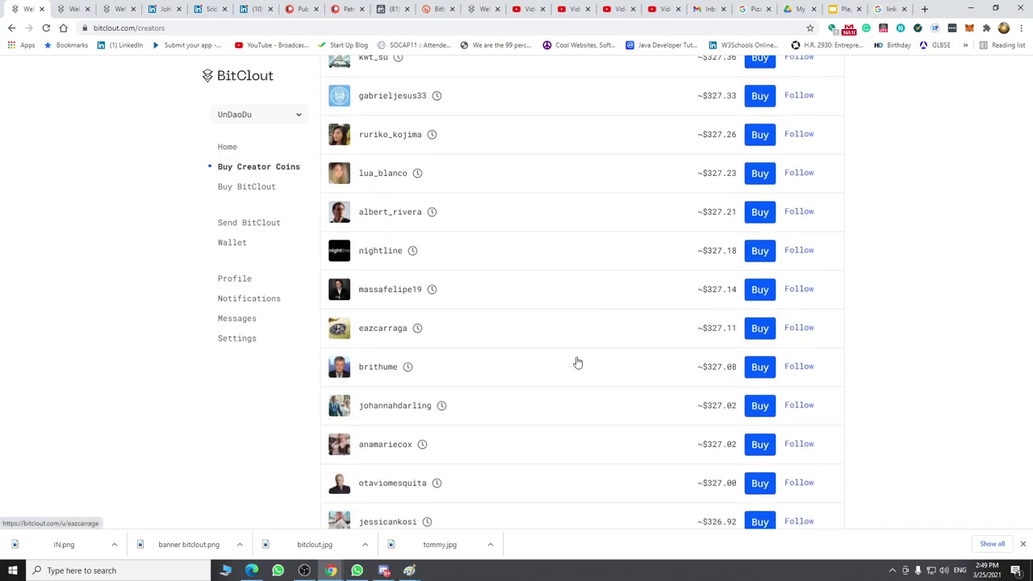
scroll(577, 362, down, 10)
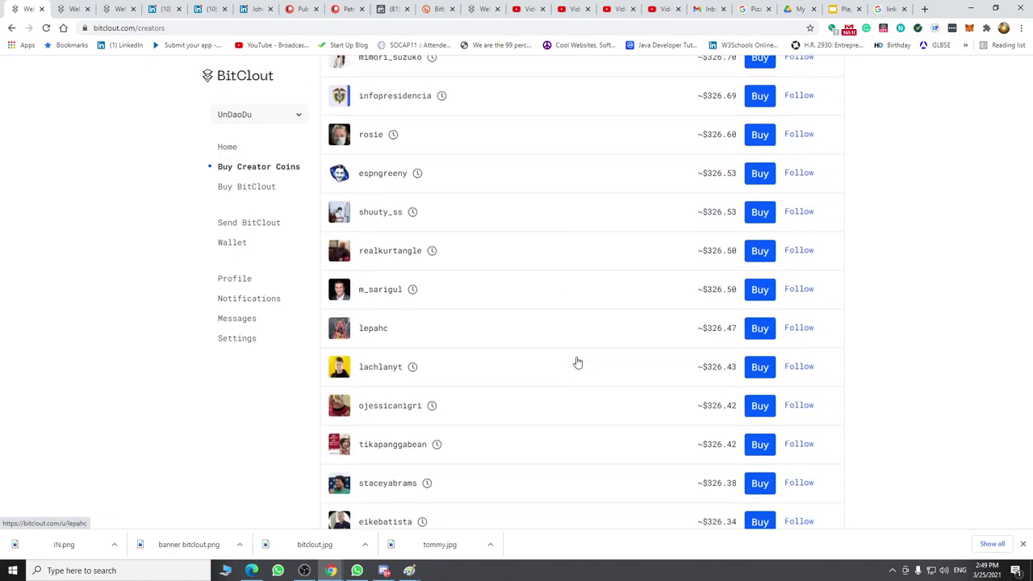
scroll(577, 362, down, 5)
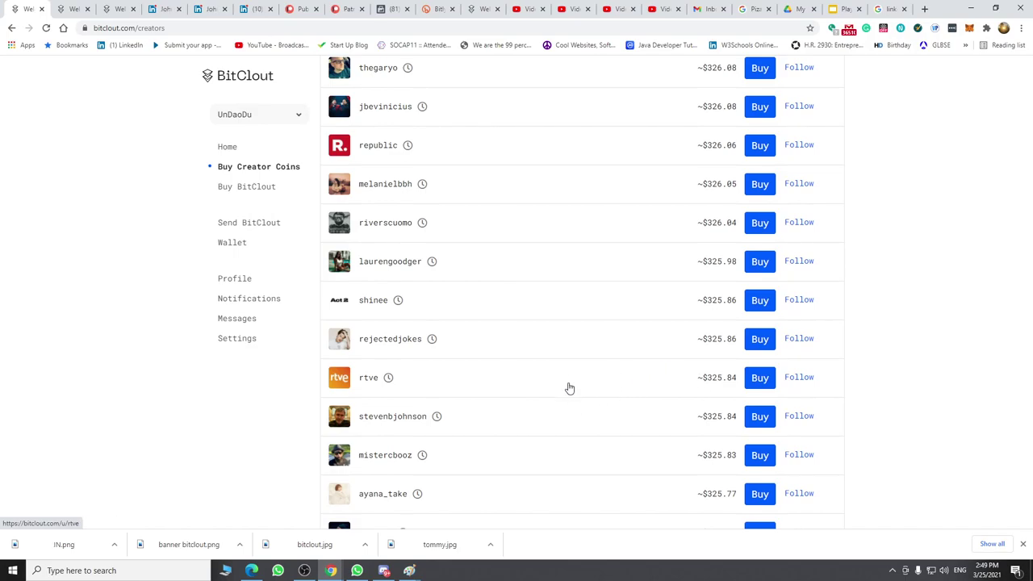
scroll(539, 388, down, 1)
scroll(540, 388, down, 7)
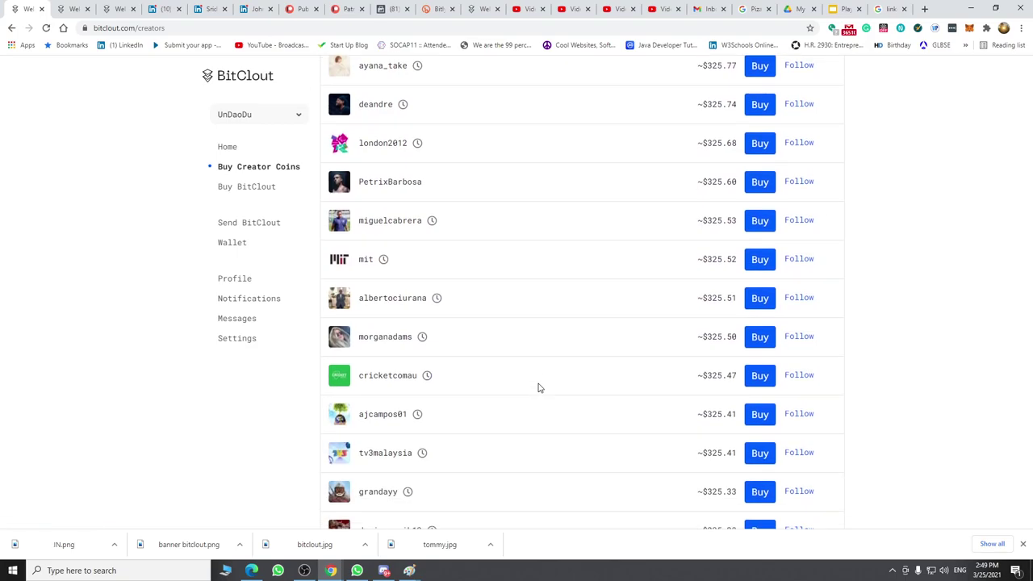
scroll(539, 389, down, 9)
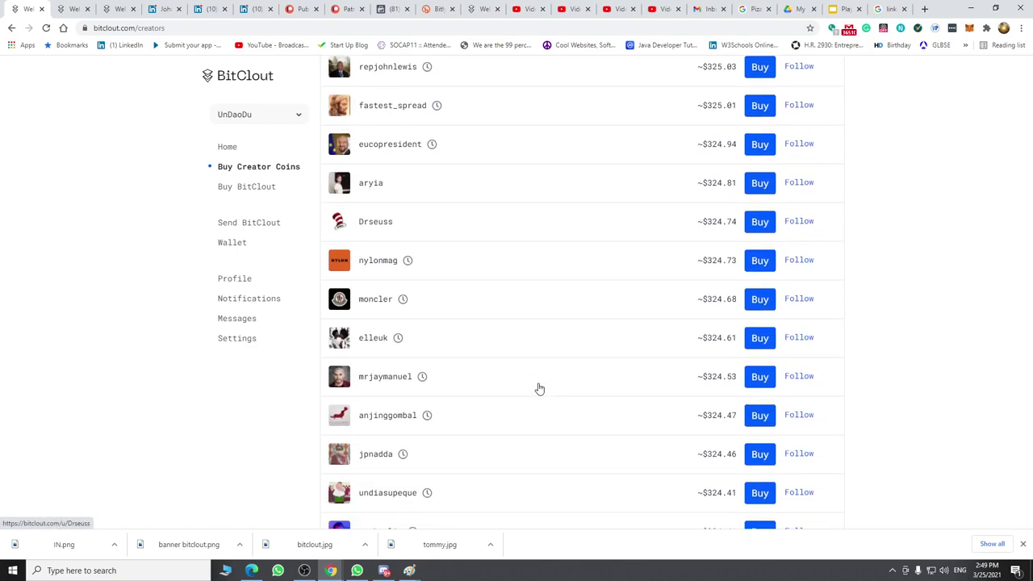
scroll(539, 389, down, 12)
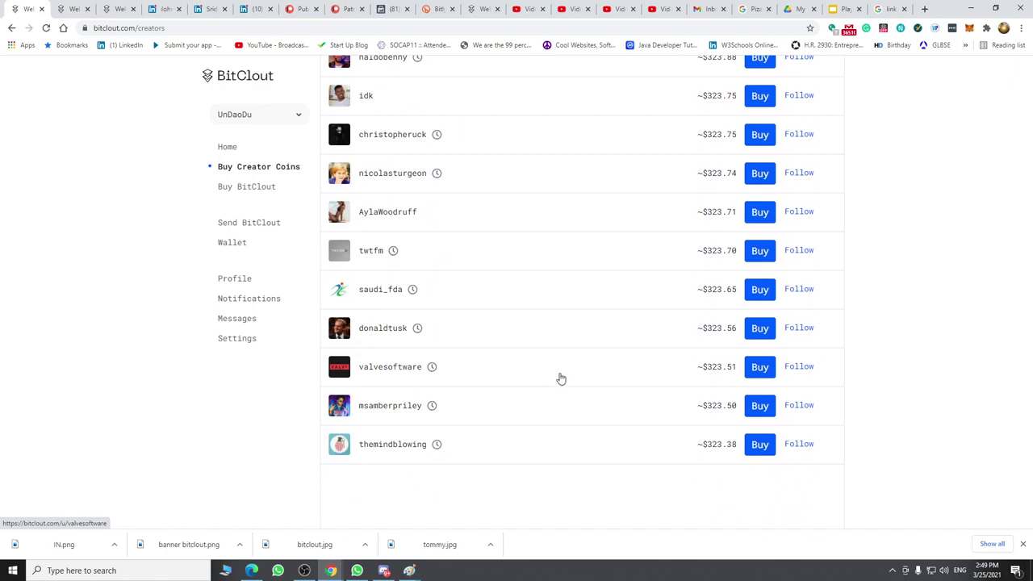
scroll(557, 378, down, 2)
scroll(561, 378, down, 15)
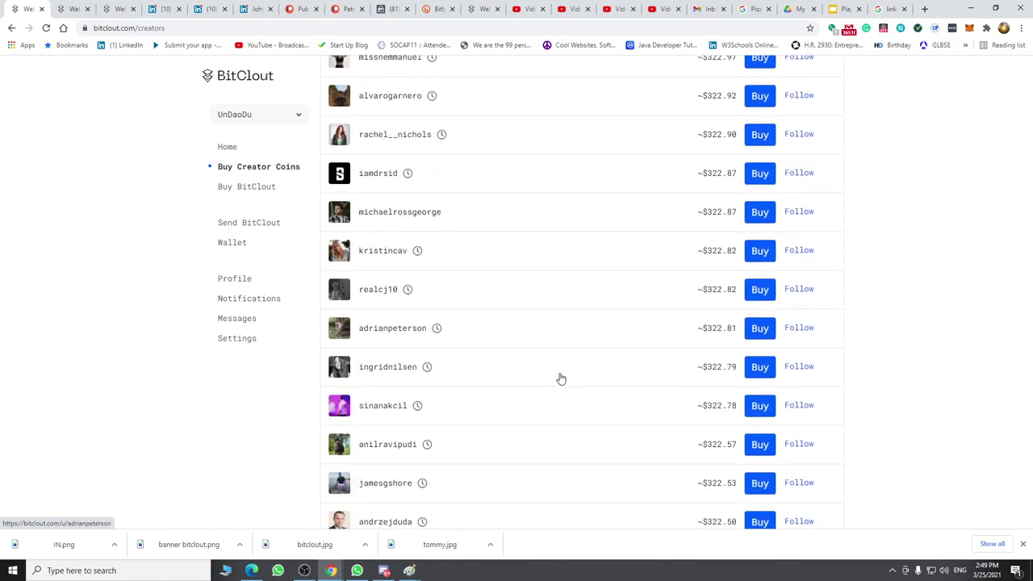
scroll(561, 378, down, 2)
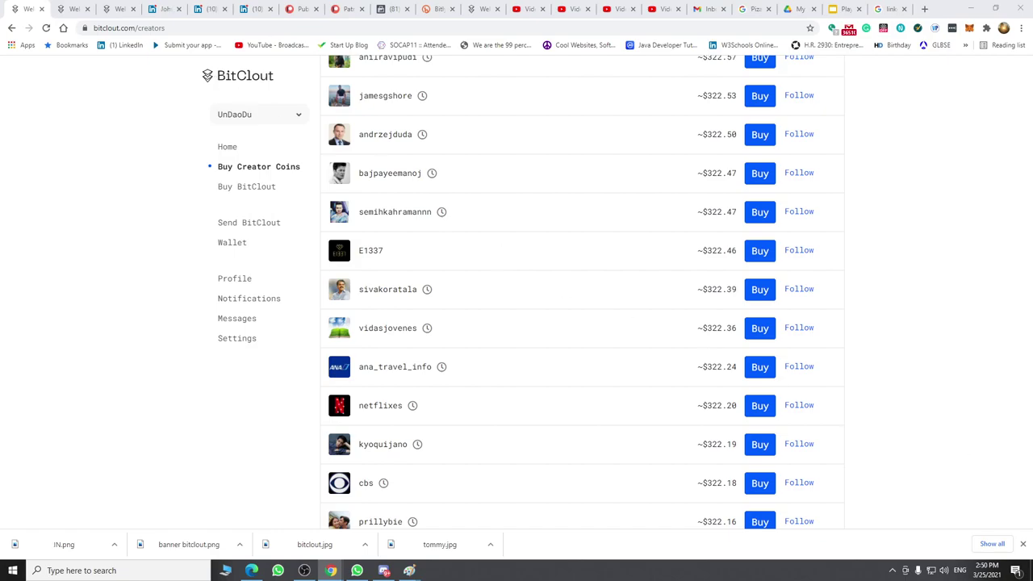
scroll(338, 200, up, 1)
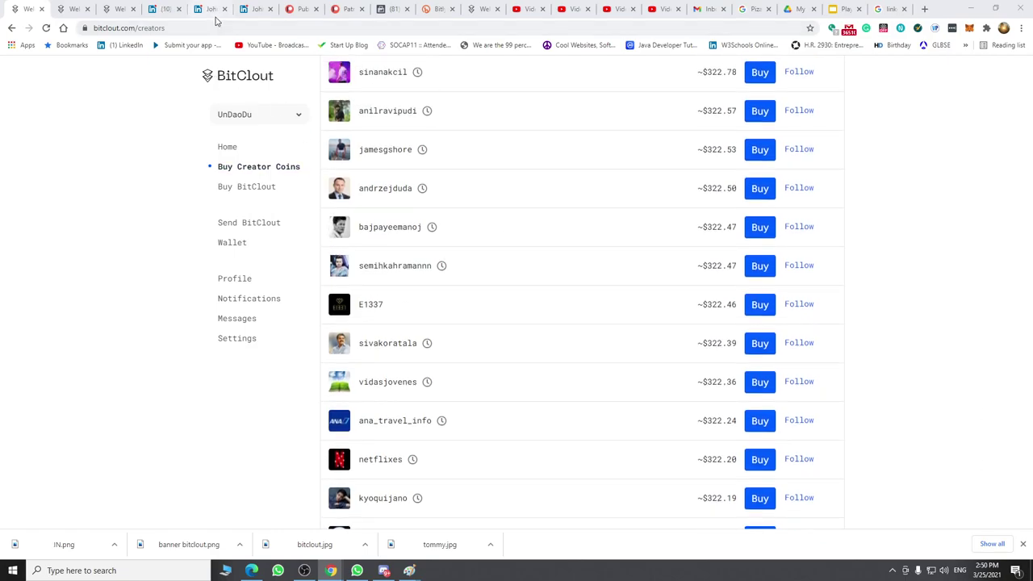
- Go to the BitClout company page admin tab and select its web address
click(214, 13)
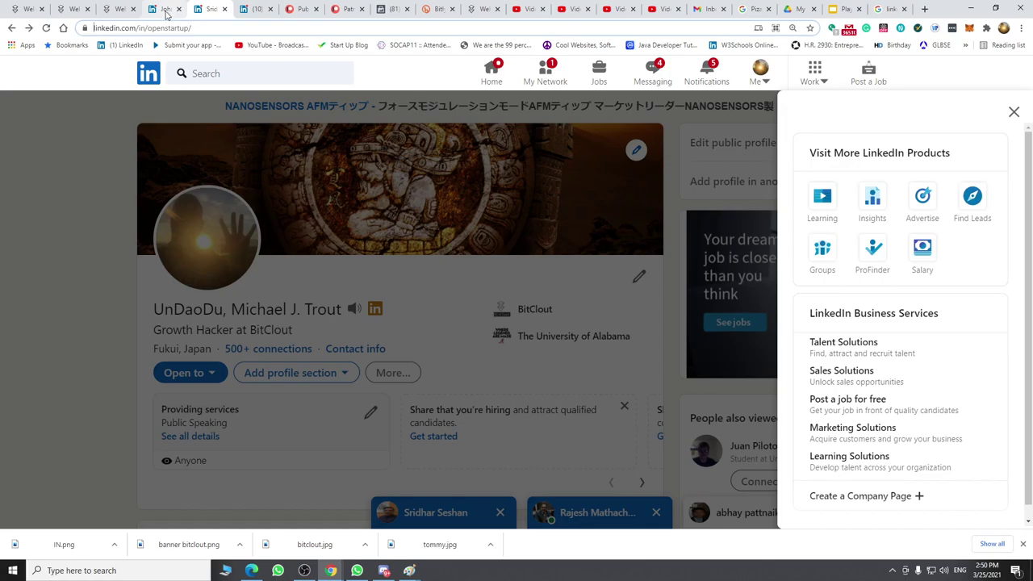
click(164, 10)
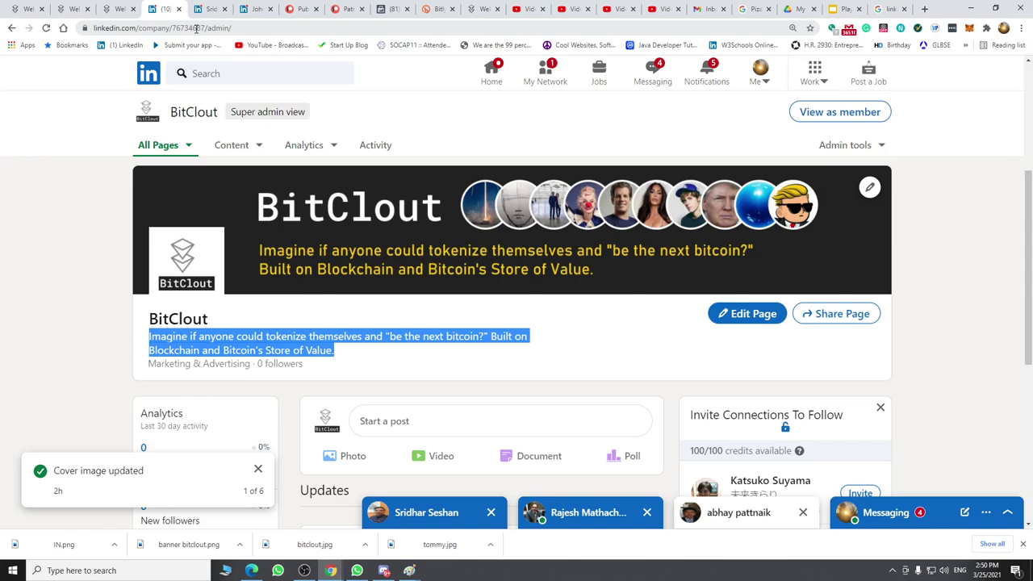
drag(205, 28, 93, 28)
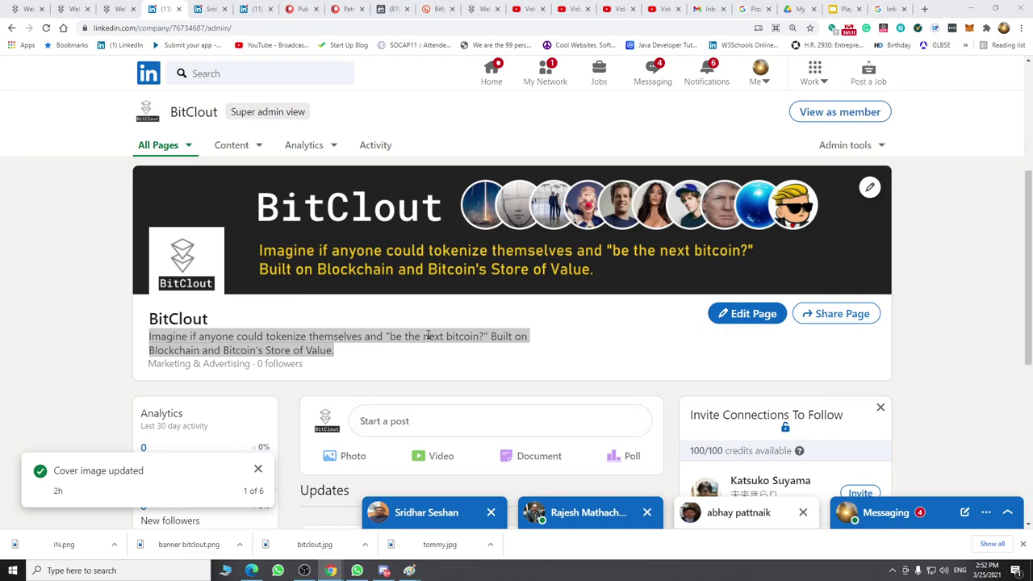
- Start sharing the BitClout company page in a new post
scroll(428, 352, down, 1)
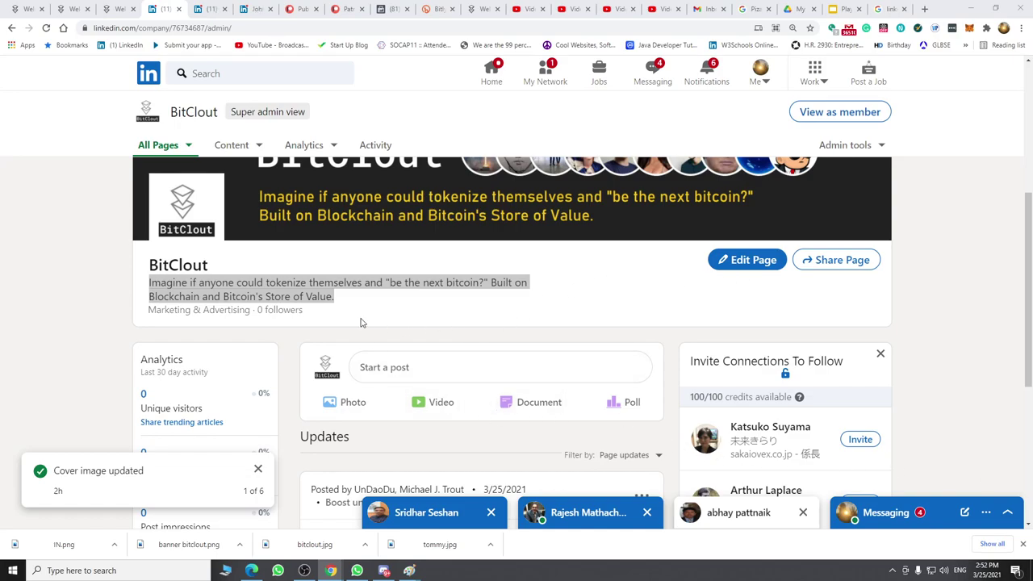
scroll(334, 329, down, 1)
scroll(274, 242, up, 3)
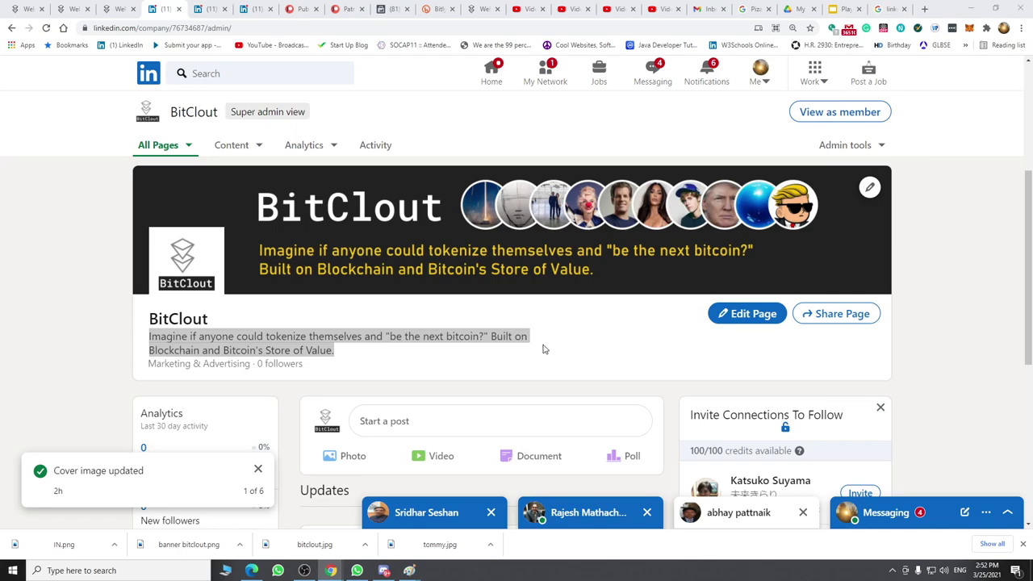
click(829, 316)
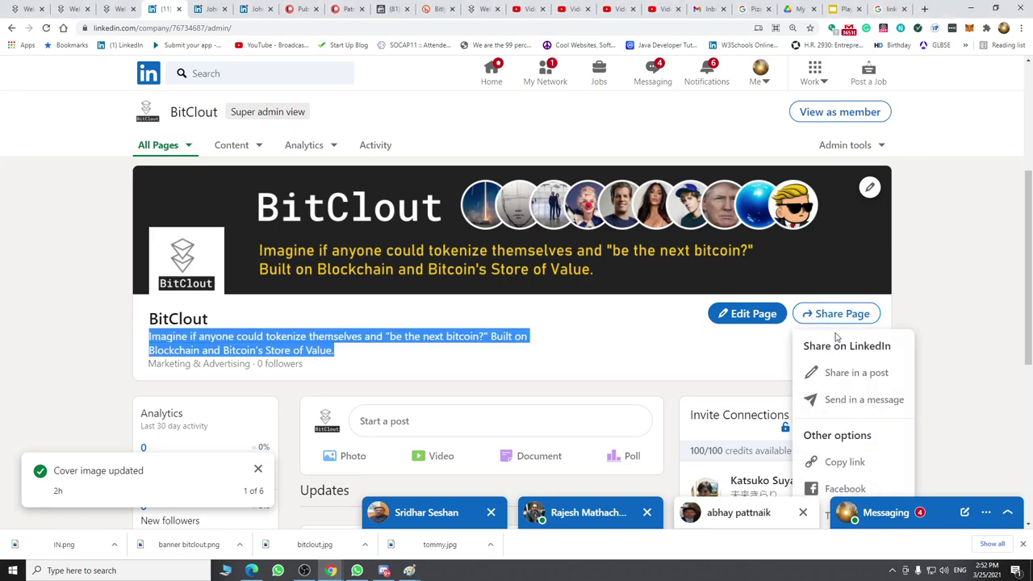
click(850, 401)
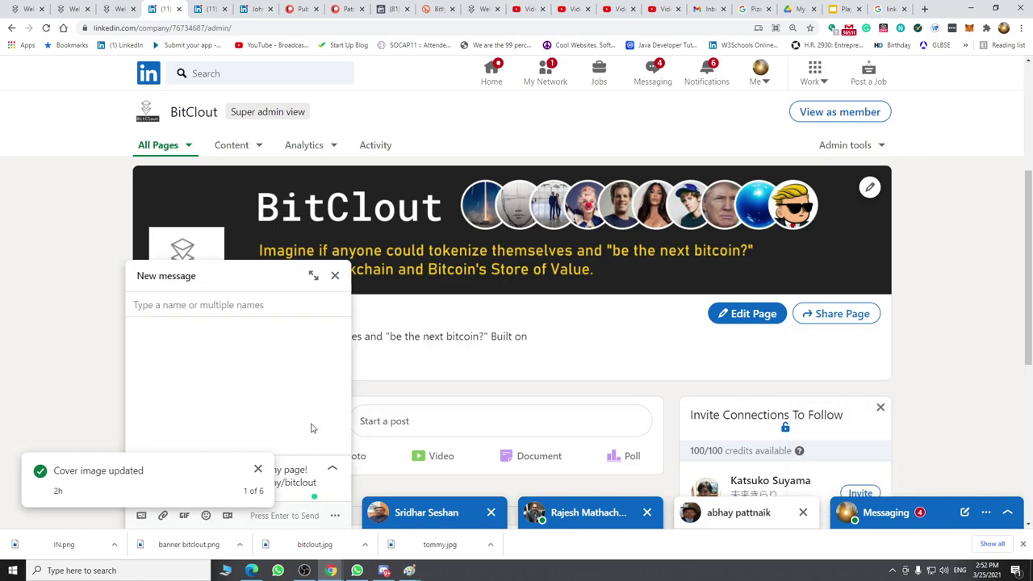
click(334, 275)
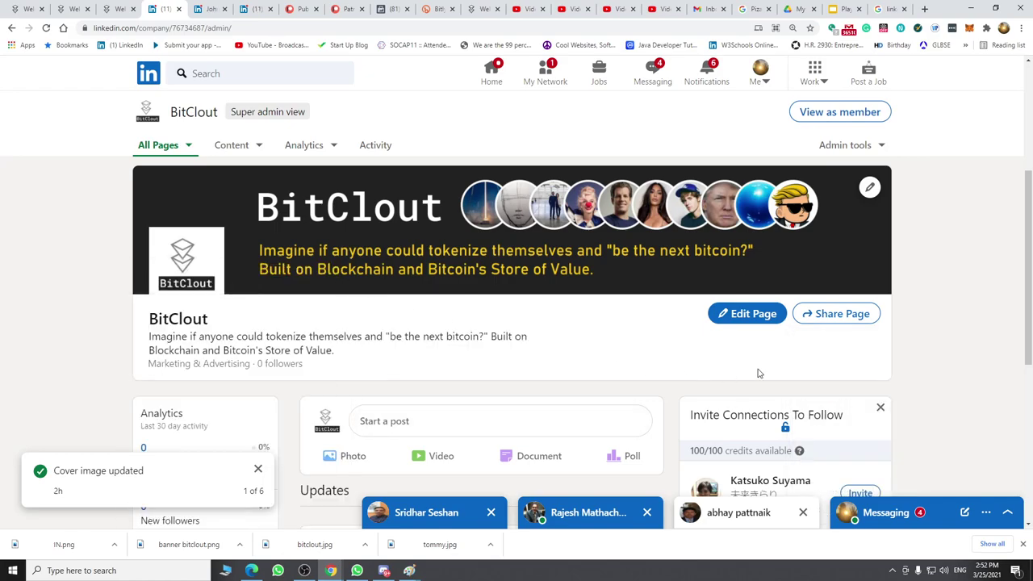
click(817, 315)
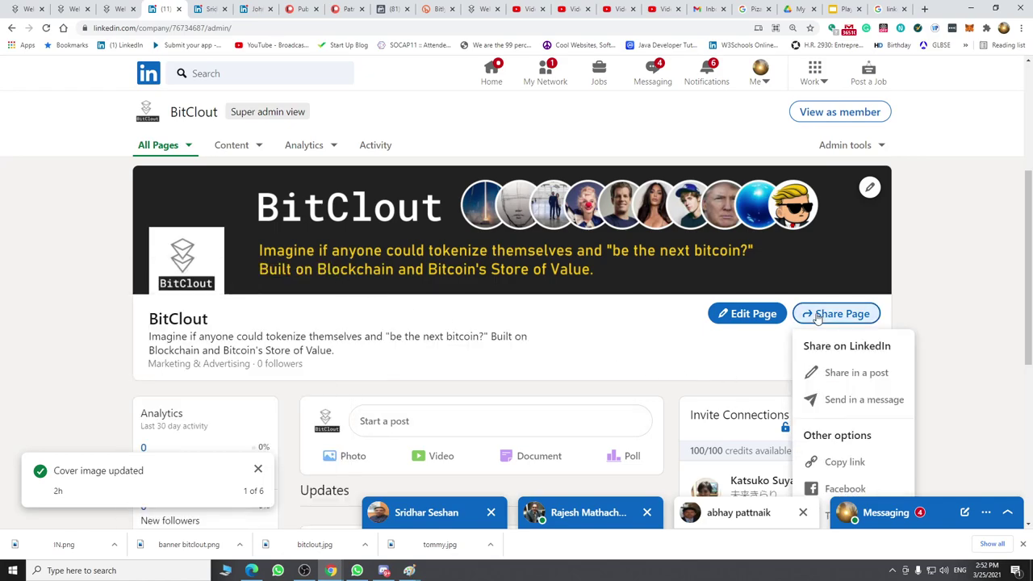
click(856, 374)
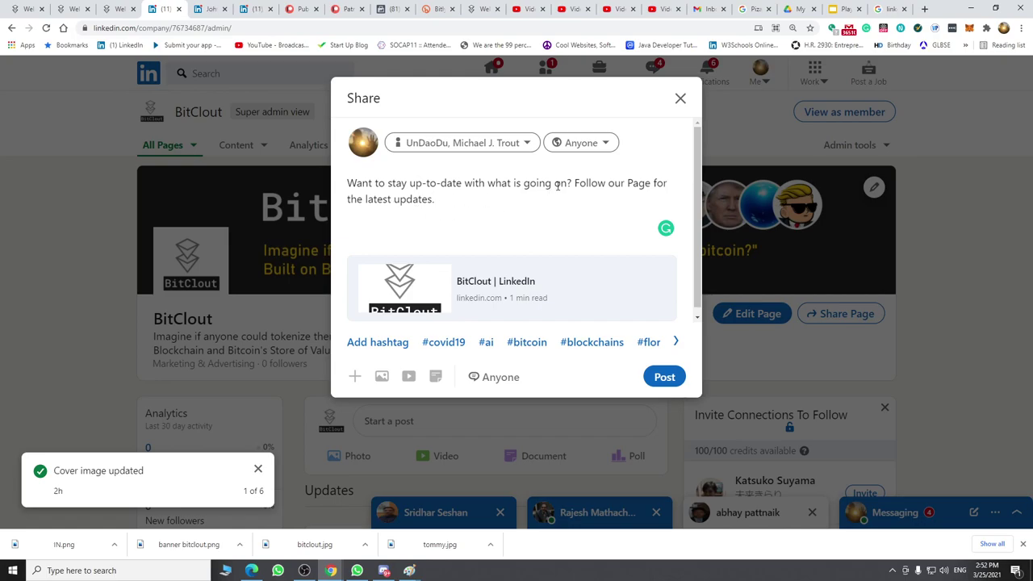
- Set the post's visibility to Anyone + Twitter
click(580, 144)
click(538, 205)
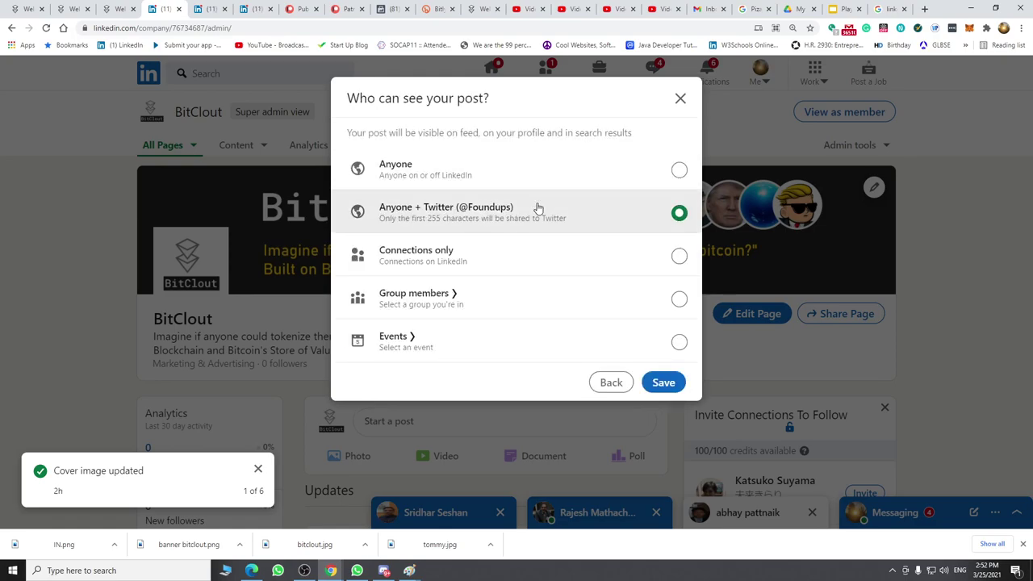
click(669, 391)
click(349, 185)
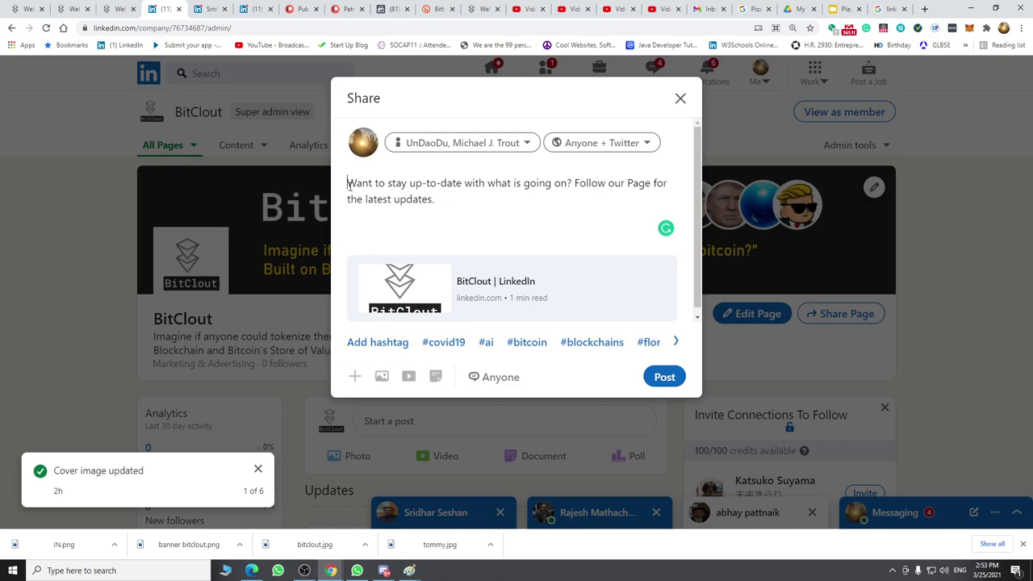
- Begin the post with 'Joining #Bitclout as a Growth Hacker? Please add yourself and share your profile.' plus an account mention
text(Joining )
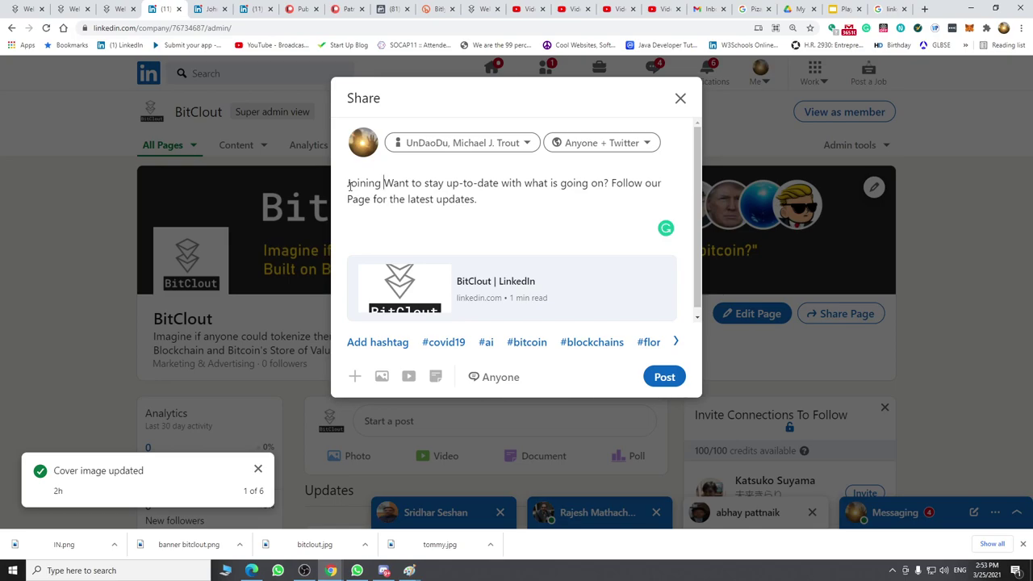
text(#Bit)
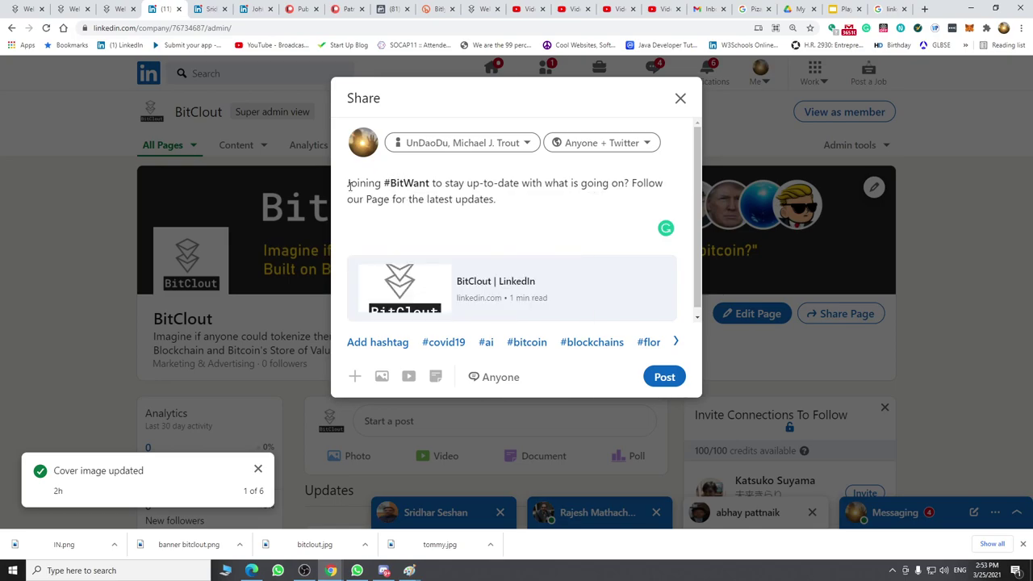
text(clout)
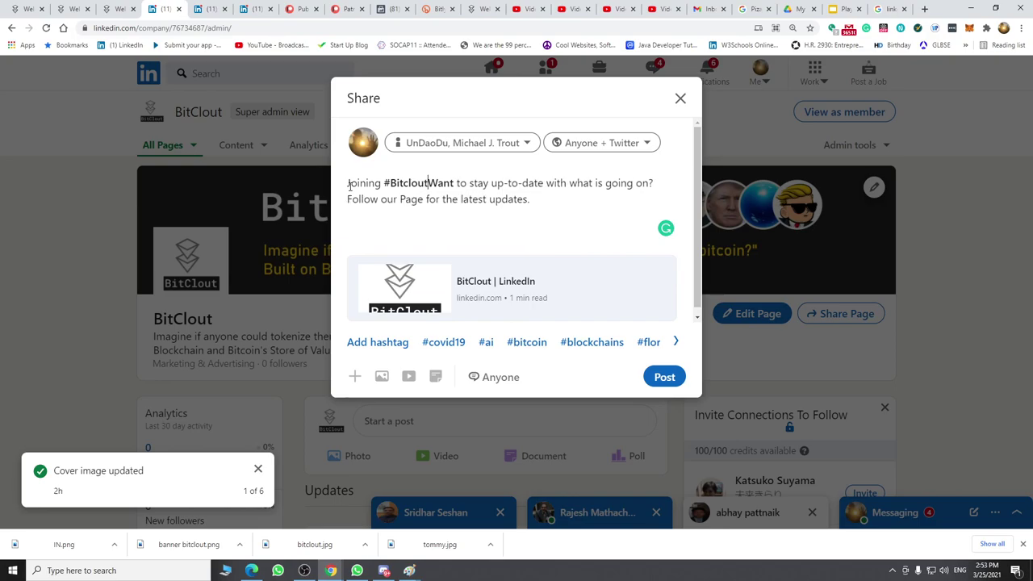
text( as a )
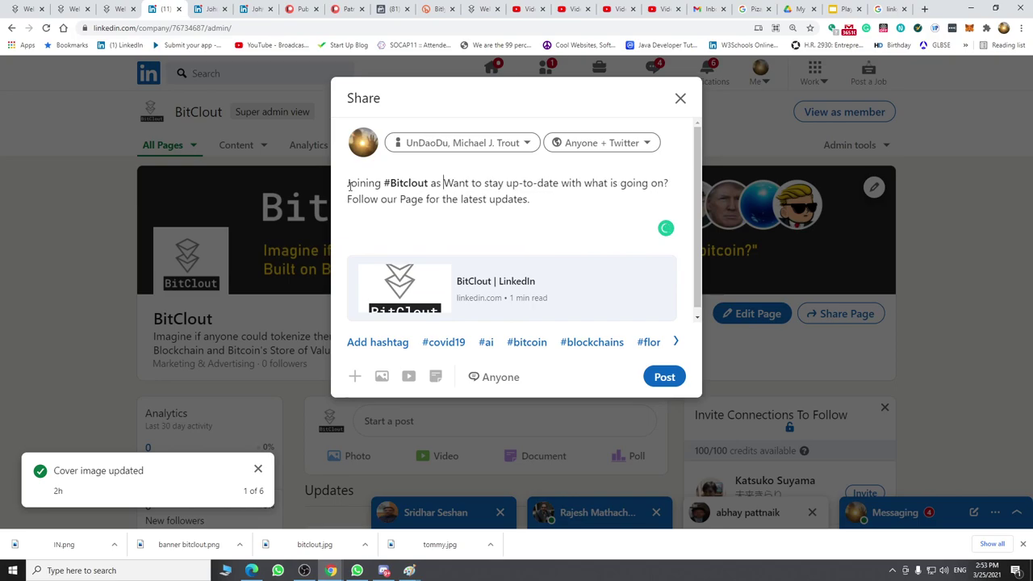
text(Growth )
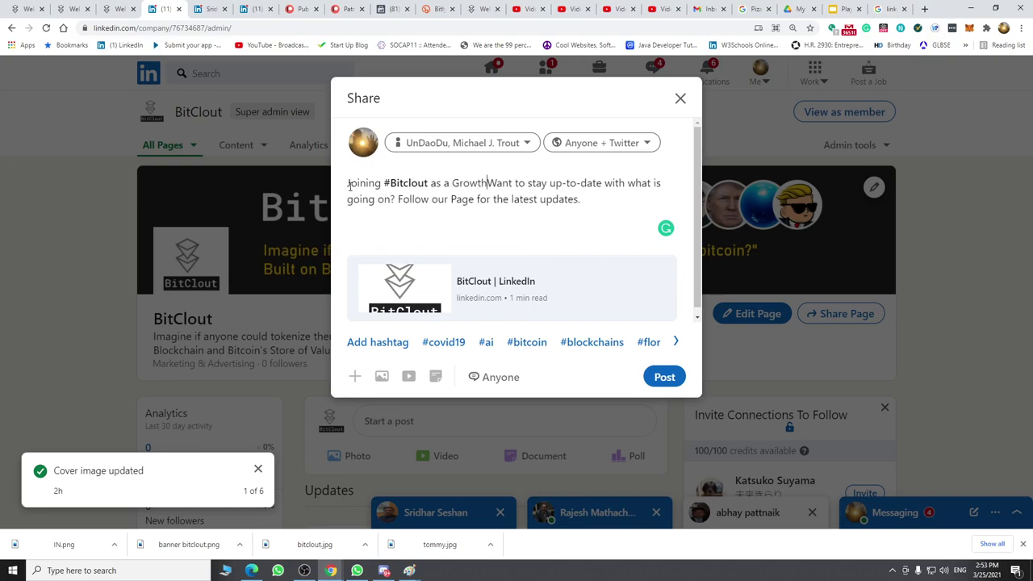
text(Hacker?)
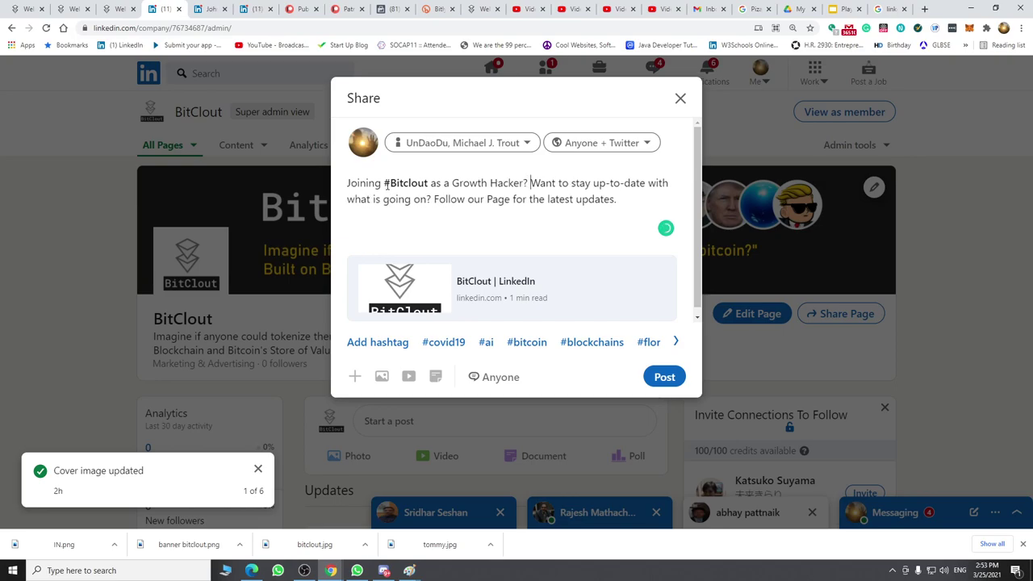
text( Please )
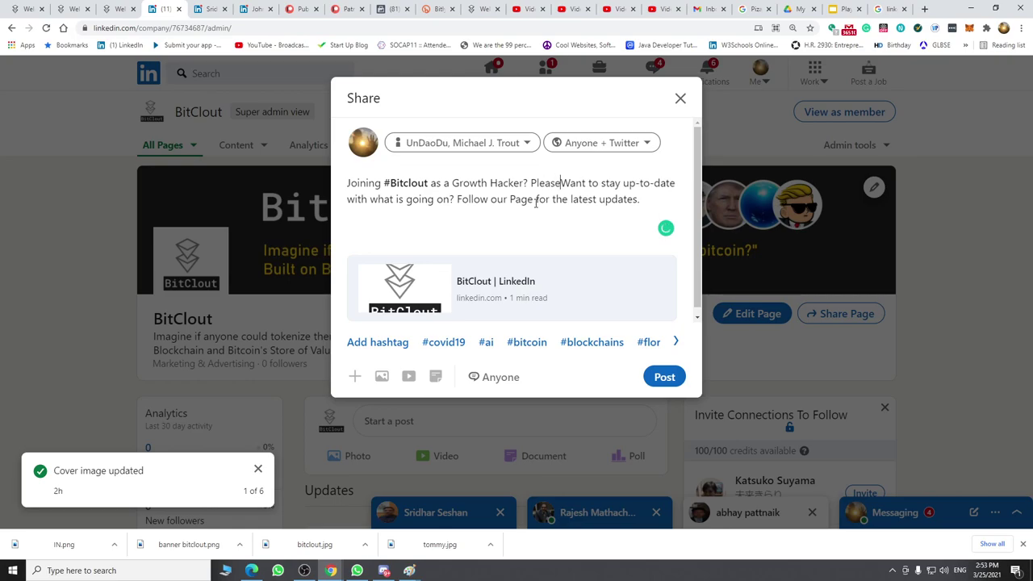
text(pos)
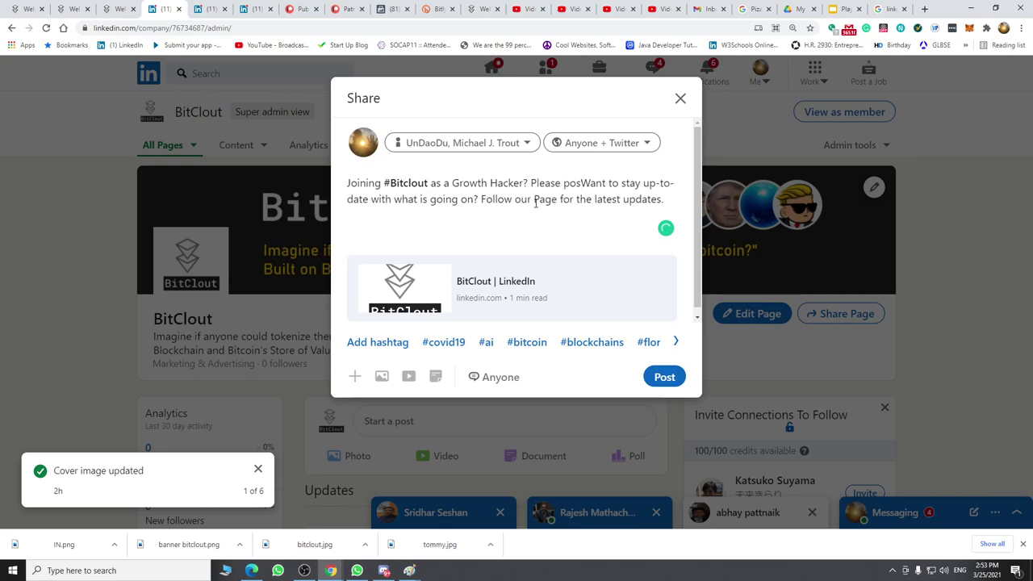
key(BackSpace)
key(BackSpace)
key(BackSpace)
text(add )
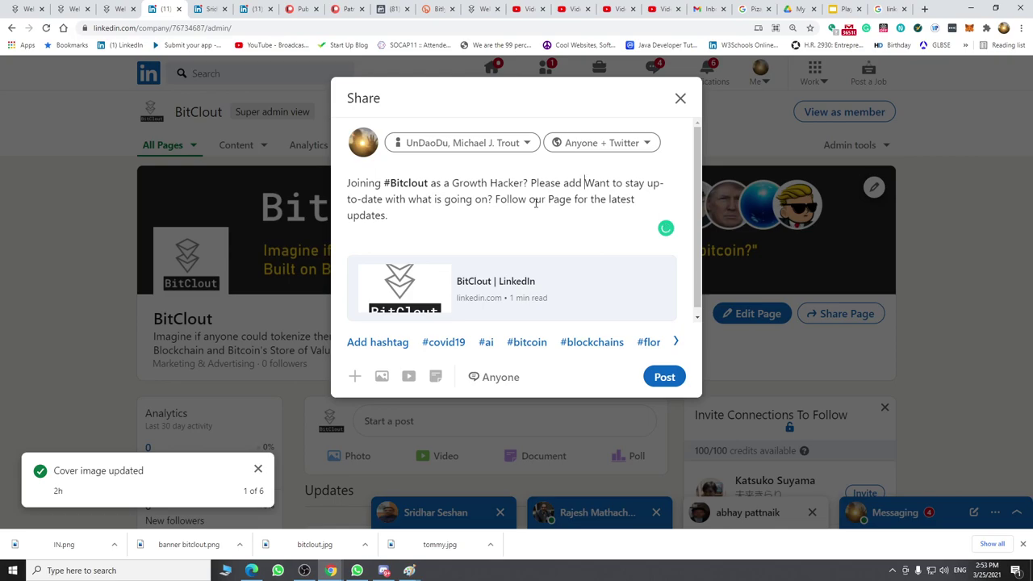
text(yourself)
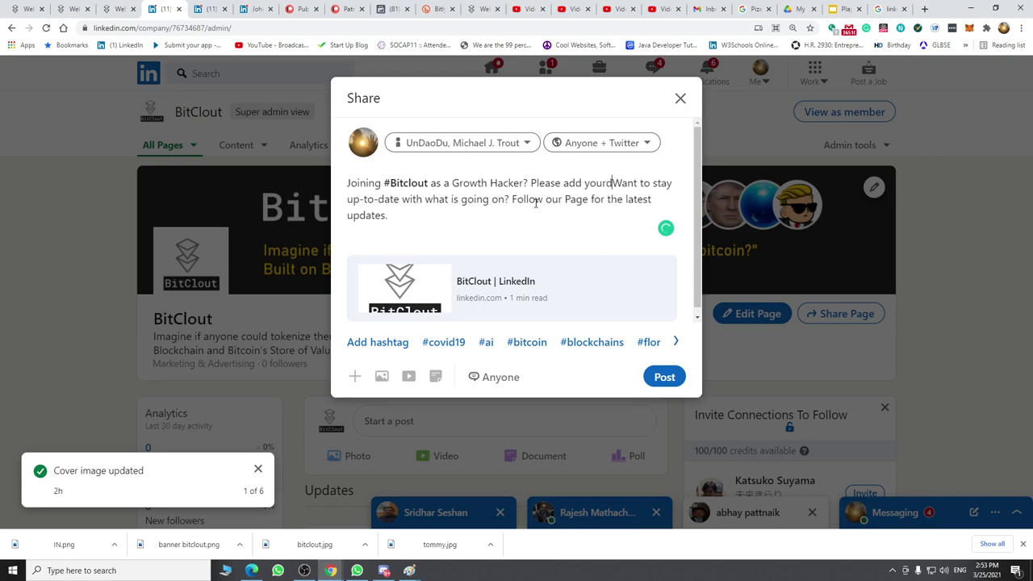
text( to)
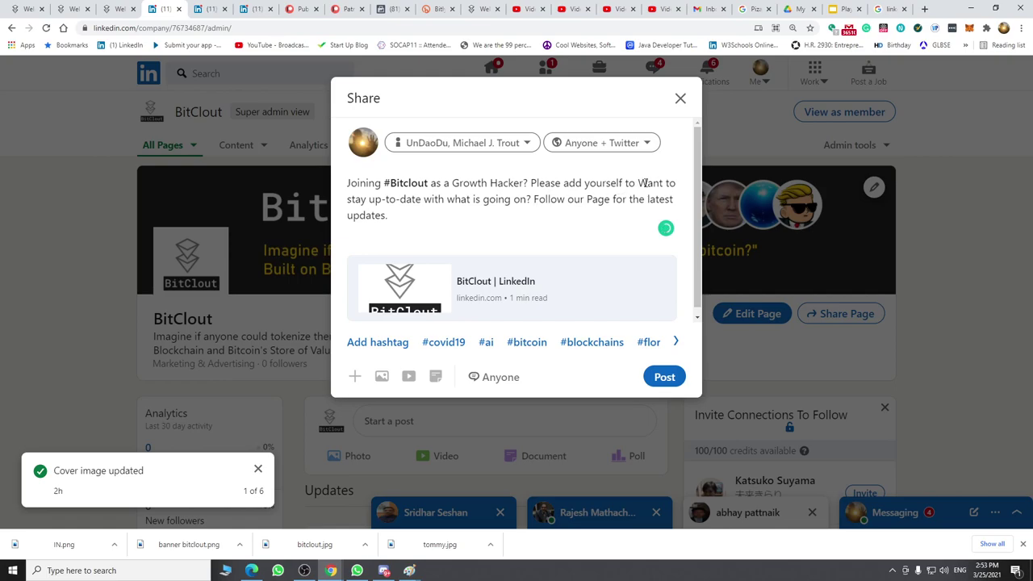
mouse_move(638, 183)
mouse_down()
mouse_move(582, 183)
mouse_move(623, 183)
mouse_up()
text(and share your )
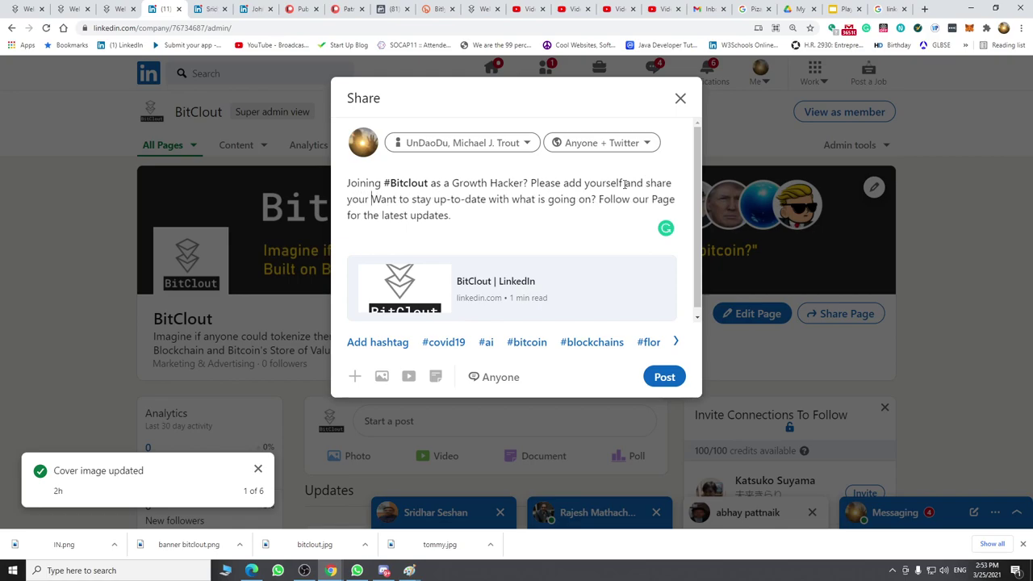
text(profile)
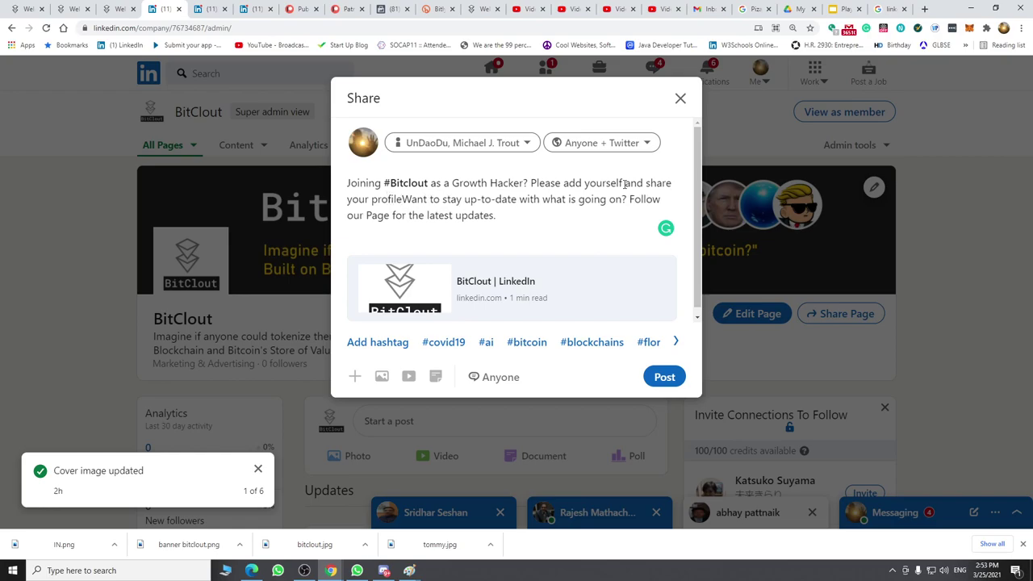
text(. @)
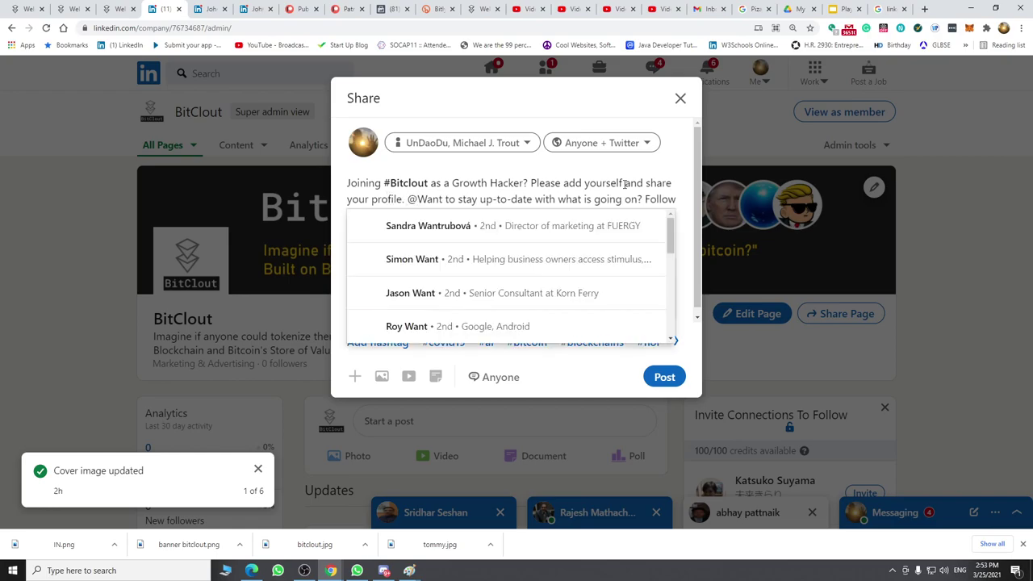
text(UnDaoD)
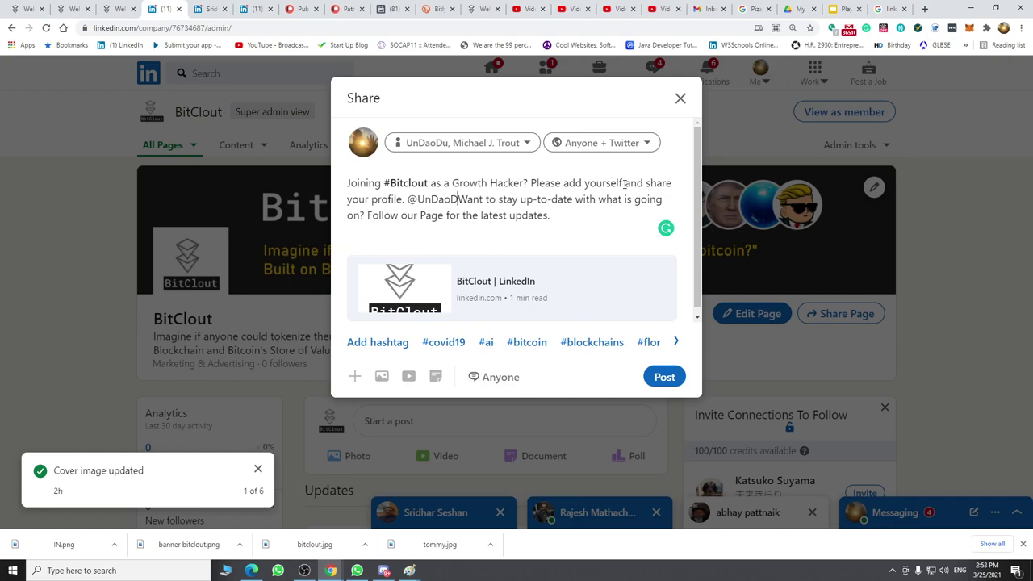
text(U)
- Correct the mention's last letter and retype the capital S of the prefilled sentence
key(BackSpace)
key(BackSpace)
text(u)
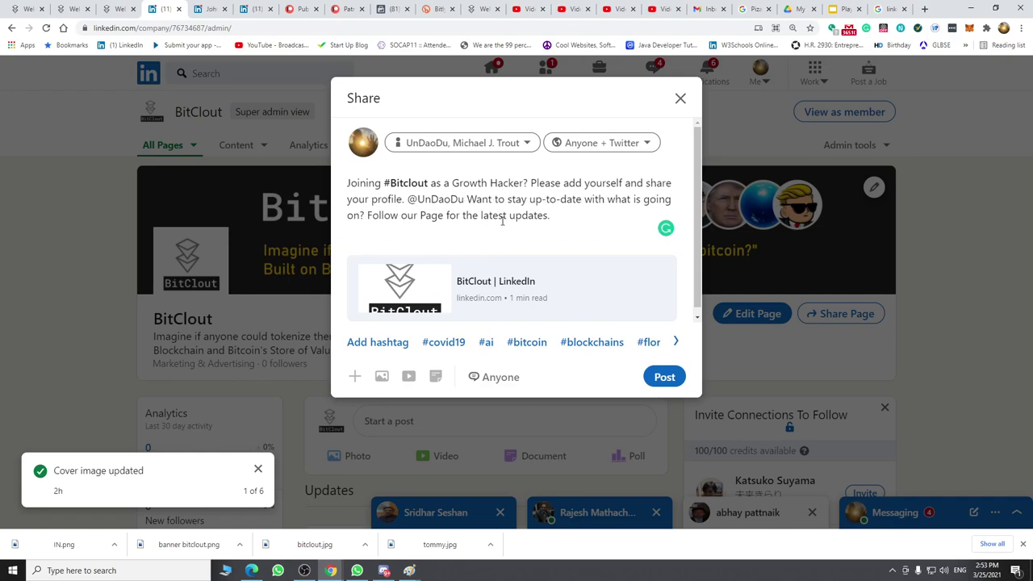
drag(510, 199, 467, 199)
text(S)
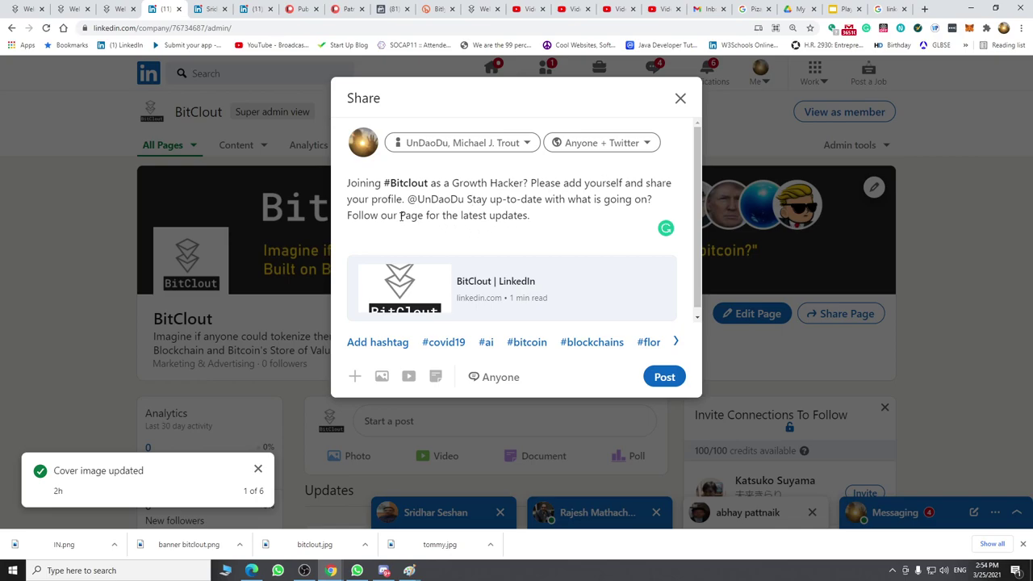
click(400, 215)
- Reword the middle sentence to 'Post what you are doing and follow Page', dropping 'our'
double_click(476, 199)
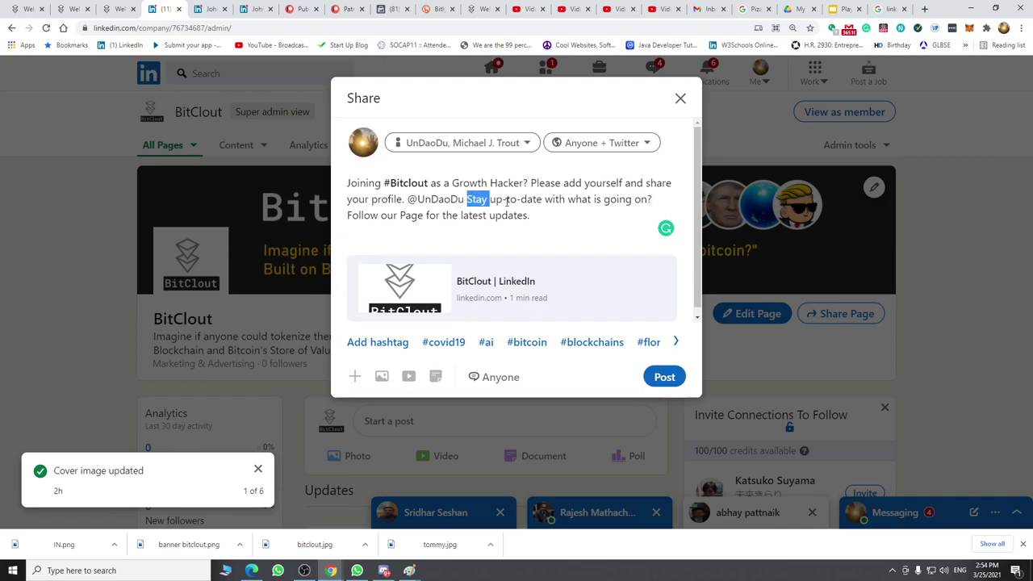
text(Post what y)
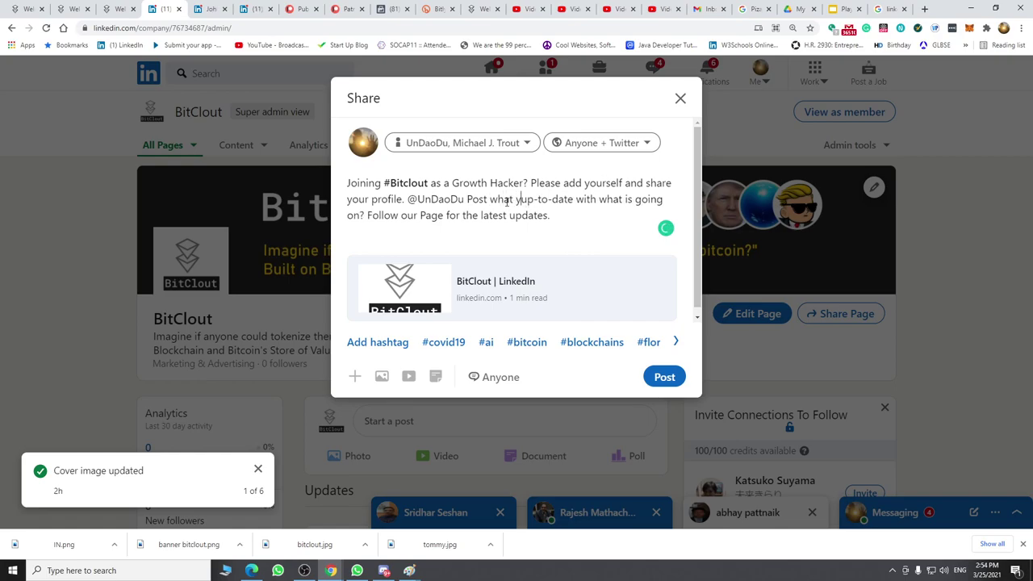
text(ou are )
text(doing)
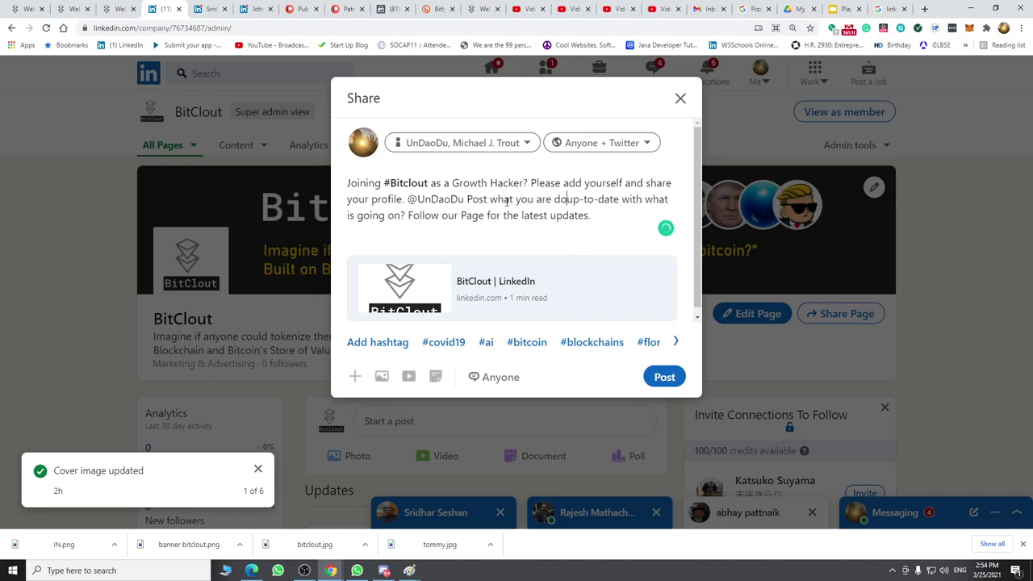
key(shift+Right)
key(shift+Right)
key(shift+Right)
key(shift+Right)
key(shift+Right)
key(shift+Right)
key(shift+Right)
key(shift+Right)
key(shift+Right)
key(shift+Right)
key(shift+Right)
key(shift+Right)
key(shift+Right)
key(shift+Right)
key(shift+Right)
key(shift+Right)
key(shift+Right)
key(shift+Right)
key(shift+Right)
key(shift+Right)
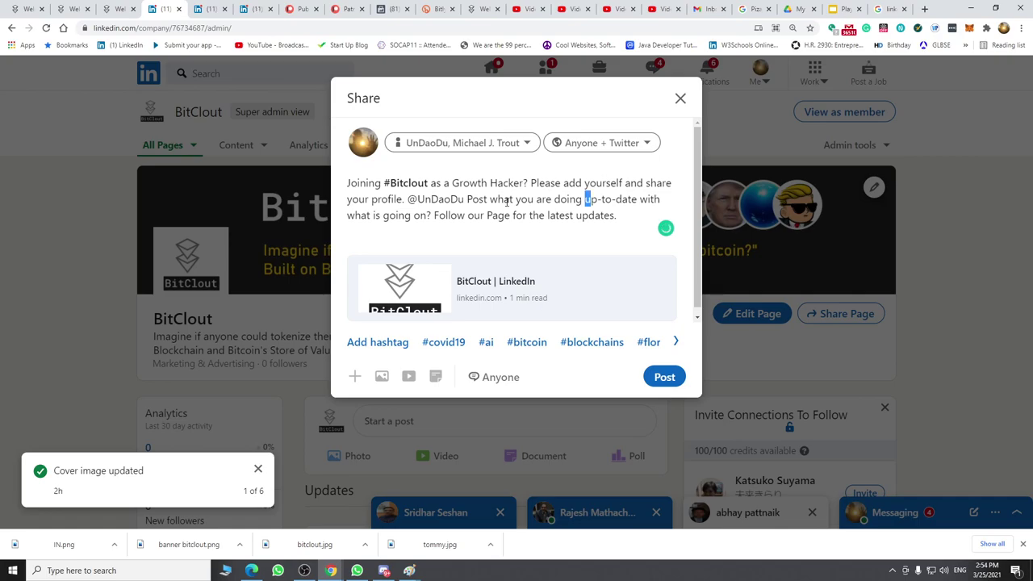
key(shift+Right)
key(shift+Right)
key(shift+Right)
key(shift+Right)
key(shift+Right)
key(shift+Right)
key(shift+Right)
key(shift+Right)
key(shift+Right)
key(shift+Right)
key(shift+Right)
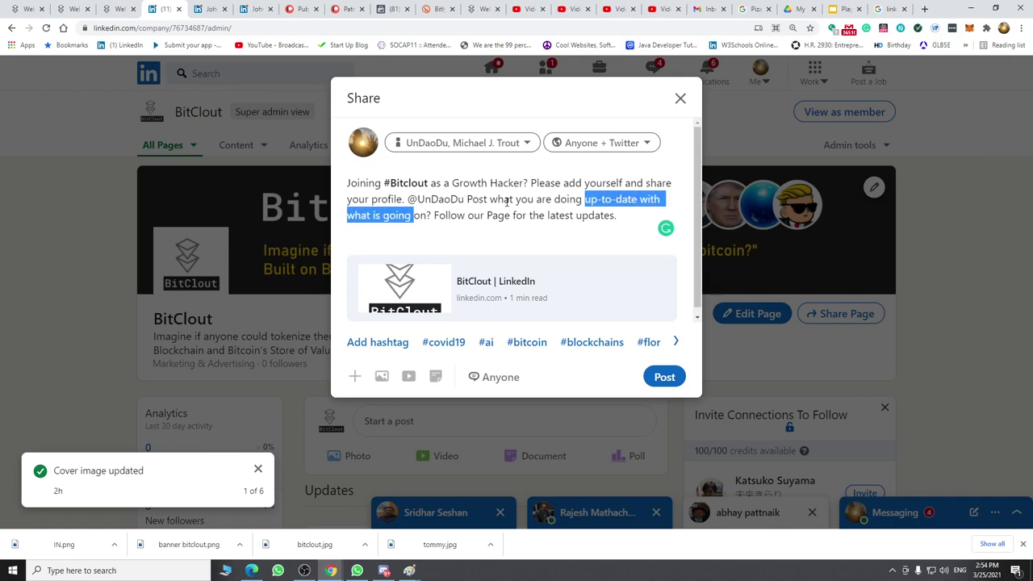
text(and)
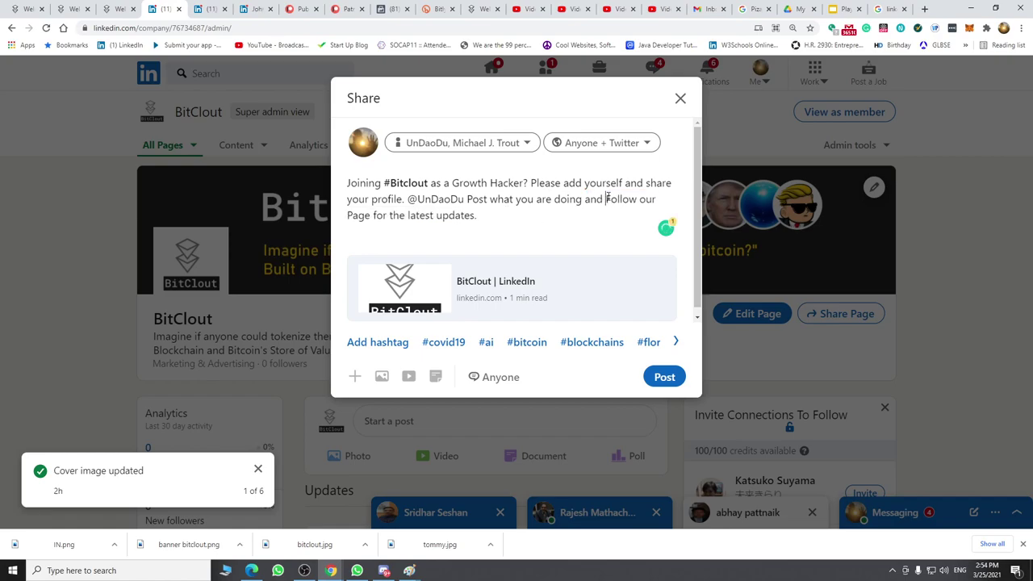
text(f)
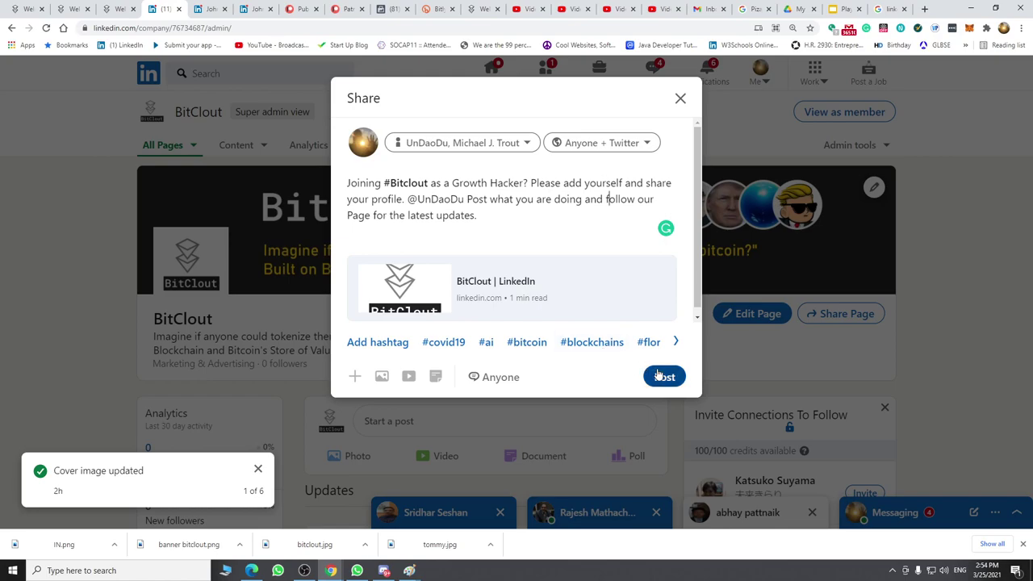
double_click(647, 200)
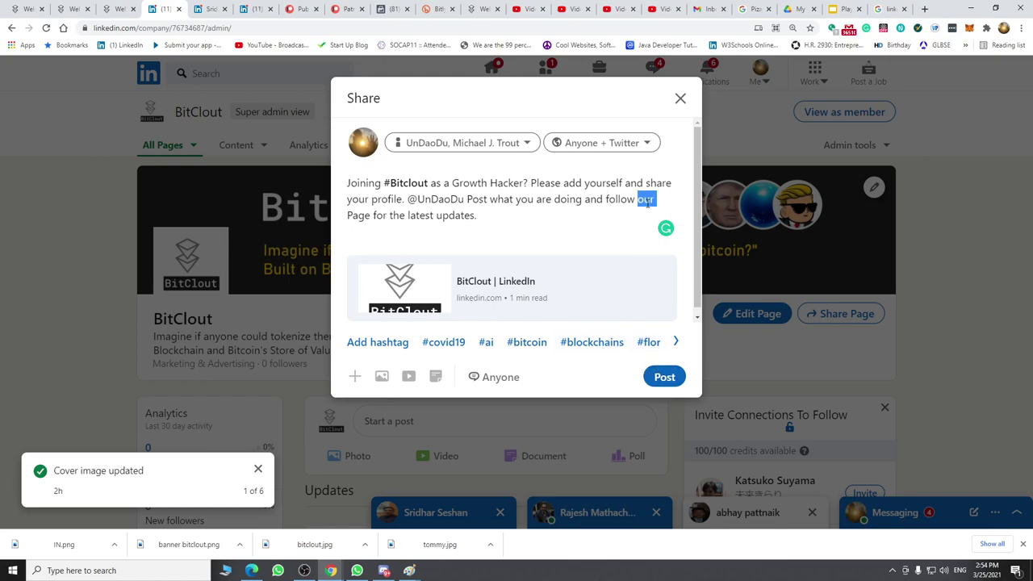
key(BackSpace)
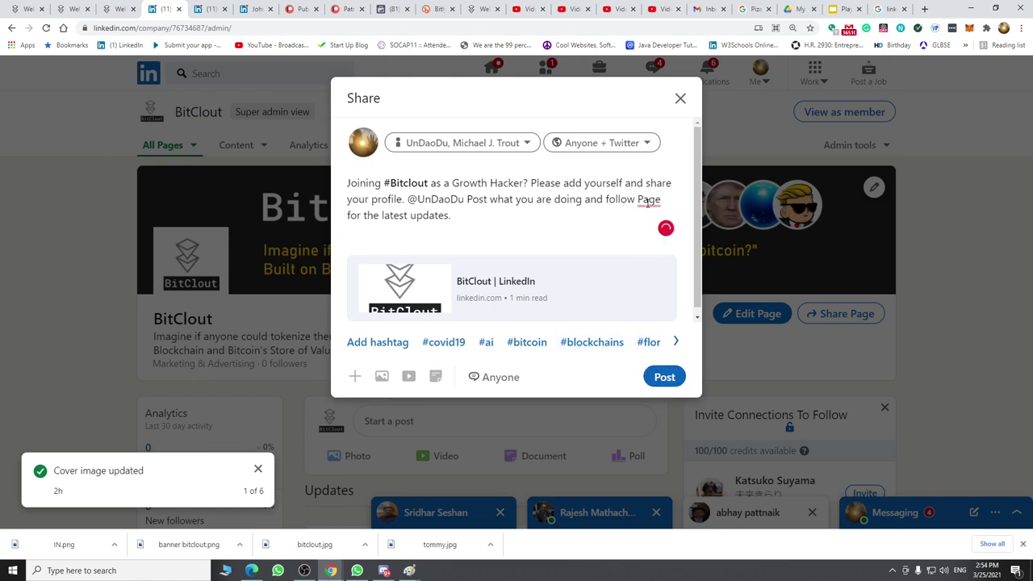
- Accept the 'the Page' fix, remove the mid-text mention, and add 'Add Bitclout to your profile.'
mouse_move(649, 200)
click(655, 235)
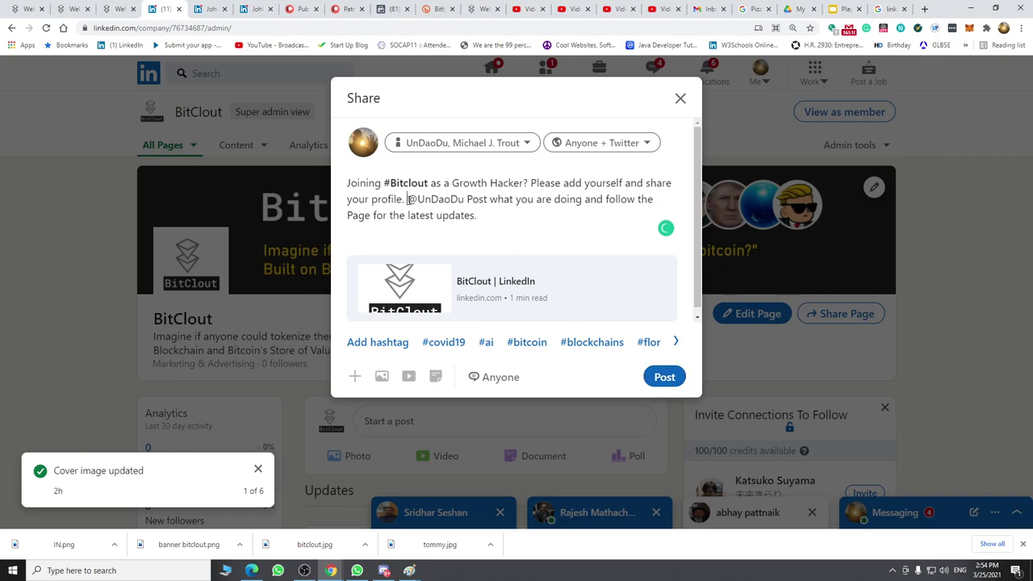
drag(407, 200, 466, 202)
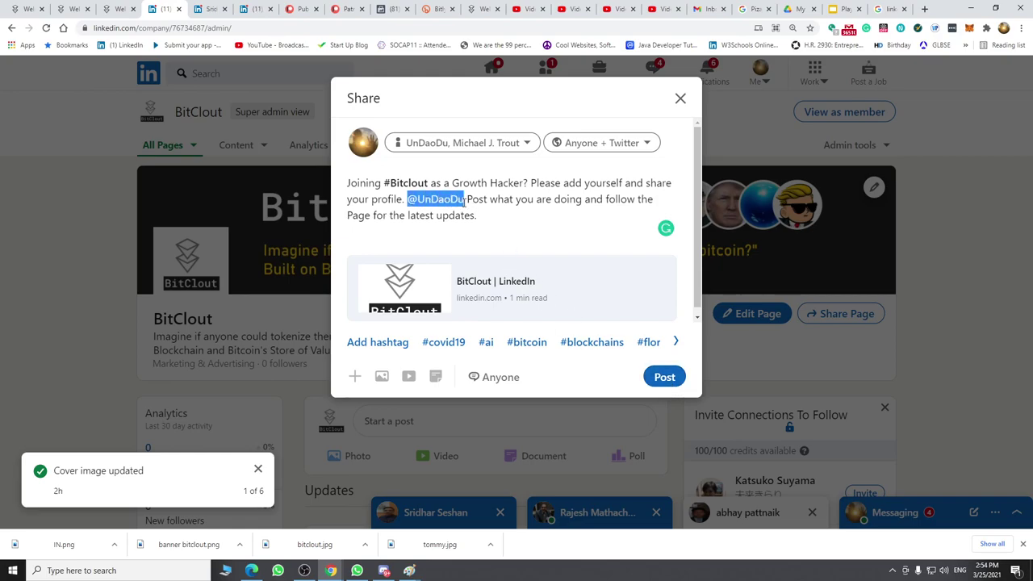
key(BackSpace)
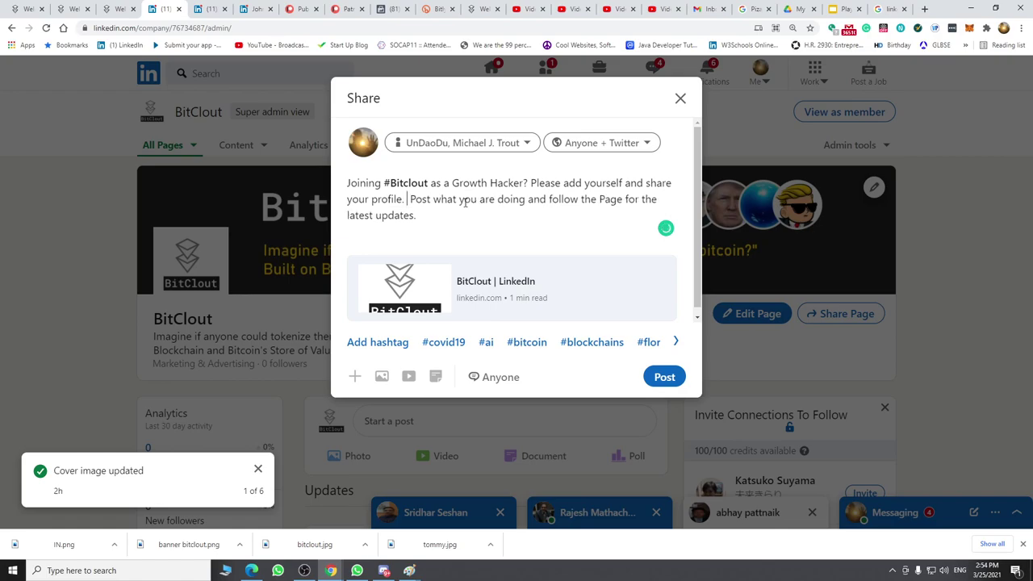
key(BackSpace)
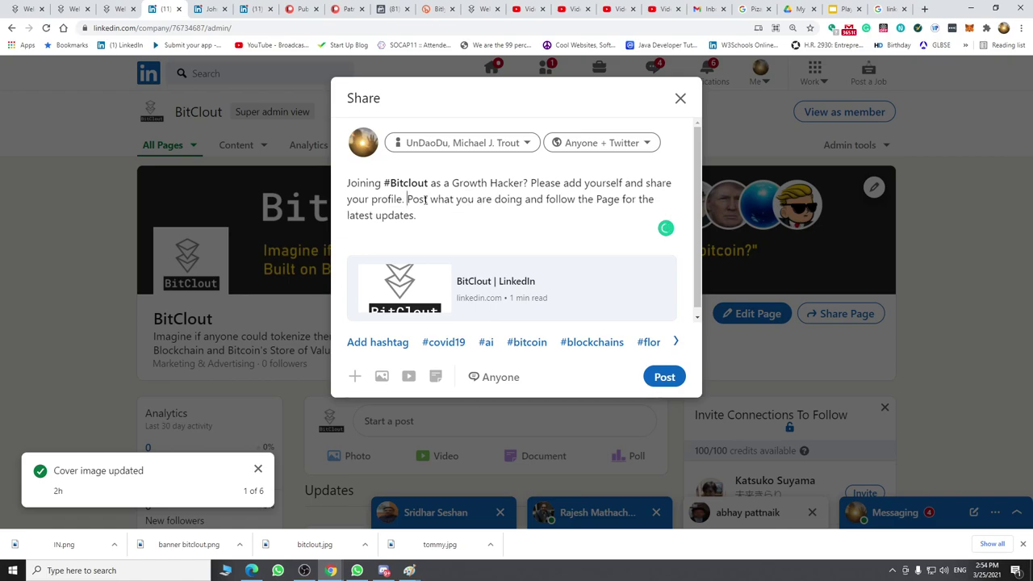
text(Add th)
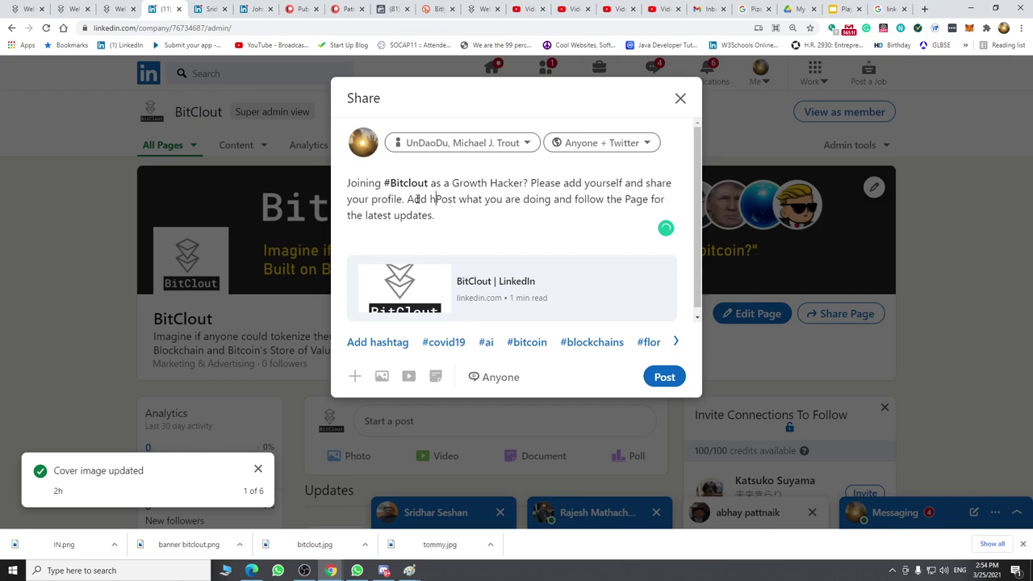
text(e con)
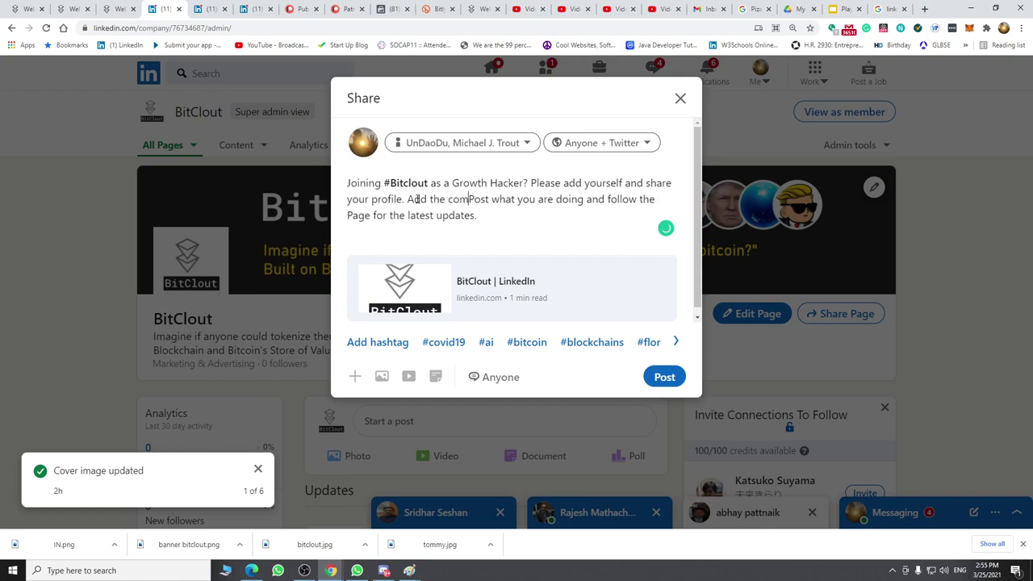
key(BackSpace)
key(BackSpace)
key(BackSpace)
key(BackSpace)
key(BackSpace)
key(BackSpace)
key(BackSpace)
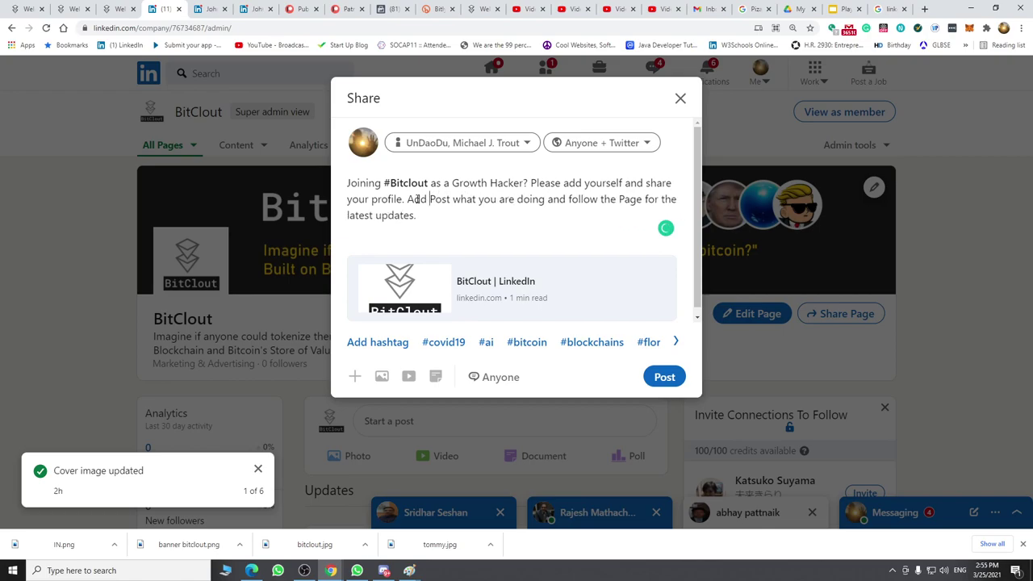
text(a)
key(BackSpace)
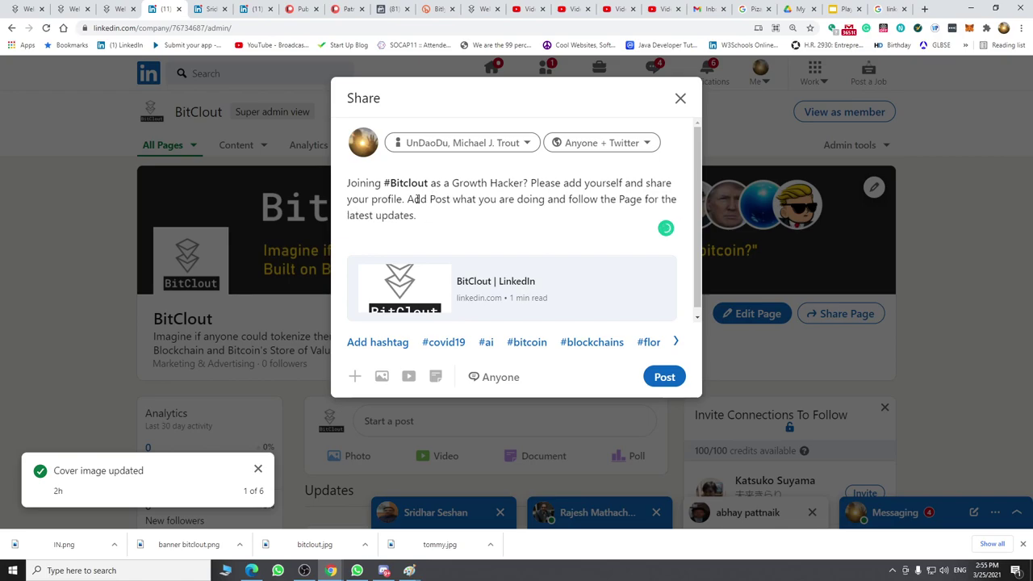
text(Bitclo)
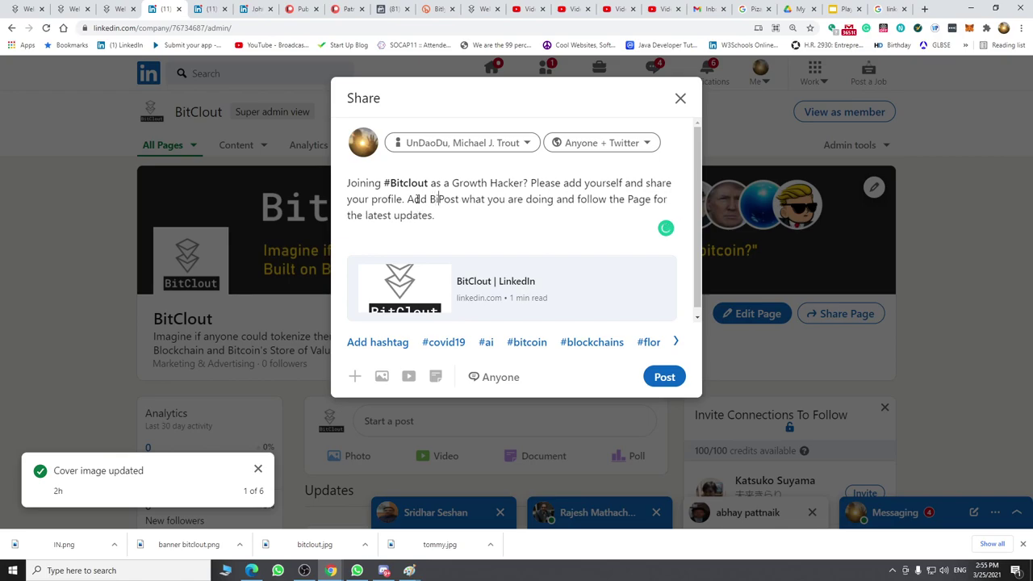
text(ut to your )
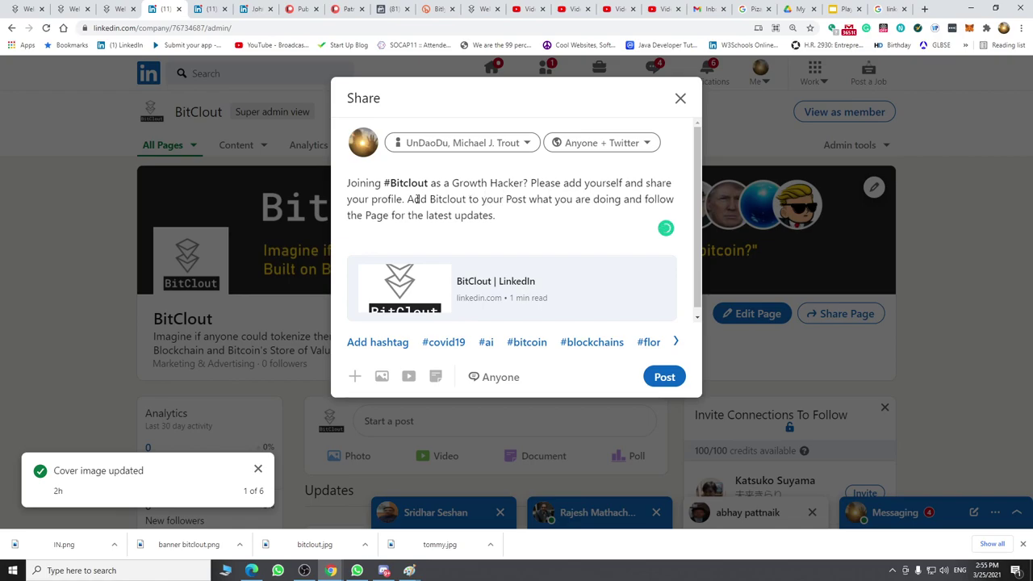
text(profile.)
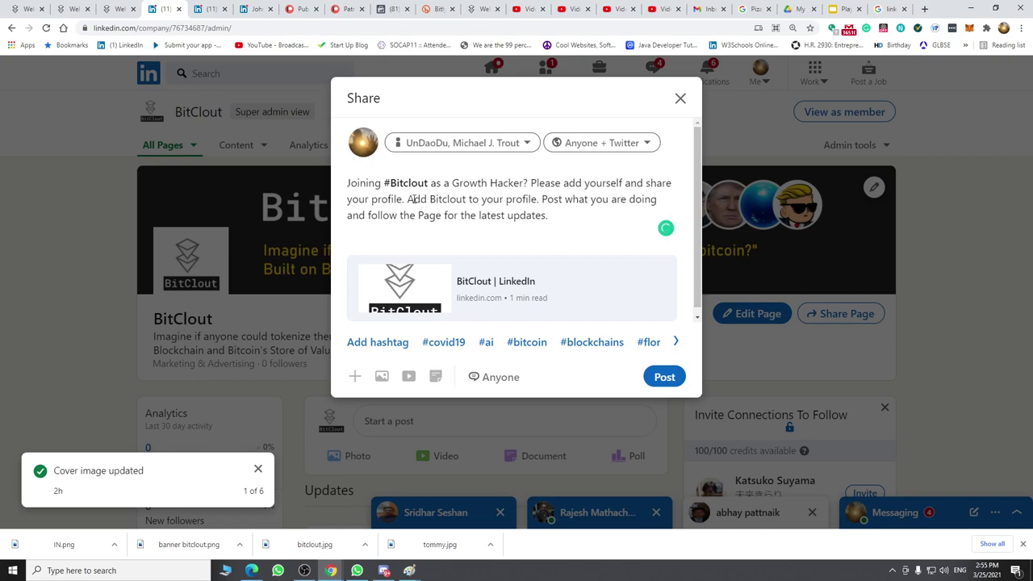
- Replace 'Add Bitclout to your profile.' with the account mention and publish the post
drag(408, 199, 428, 199)
click(438, 199)
double_click(419, 199)
click(399, 199)
drag(409, 200, 543, 198)
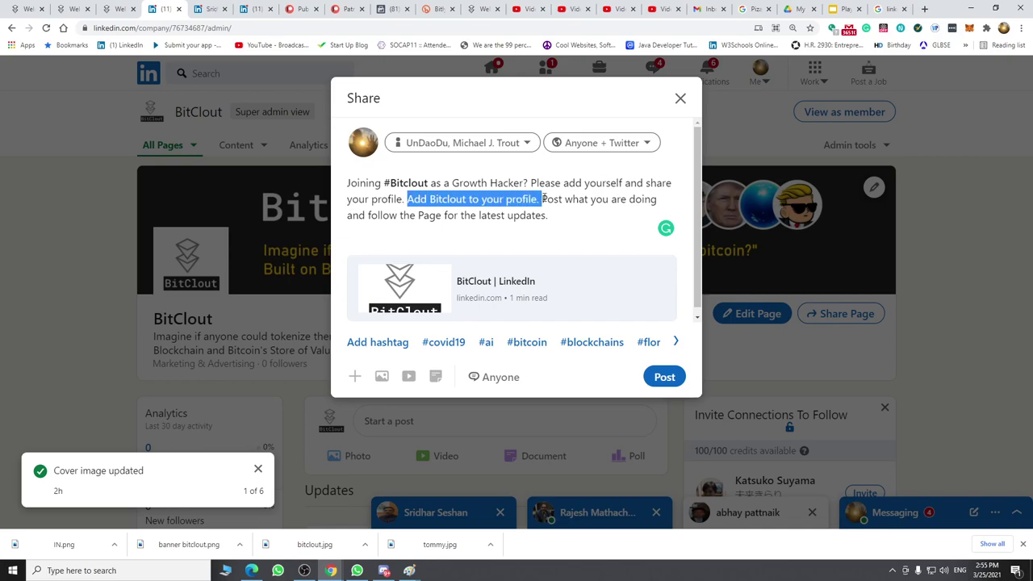
key(BackSpace)
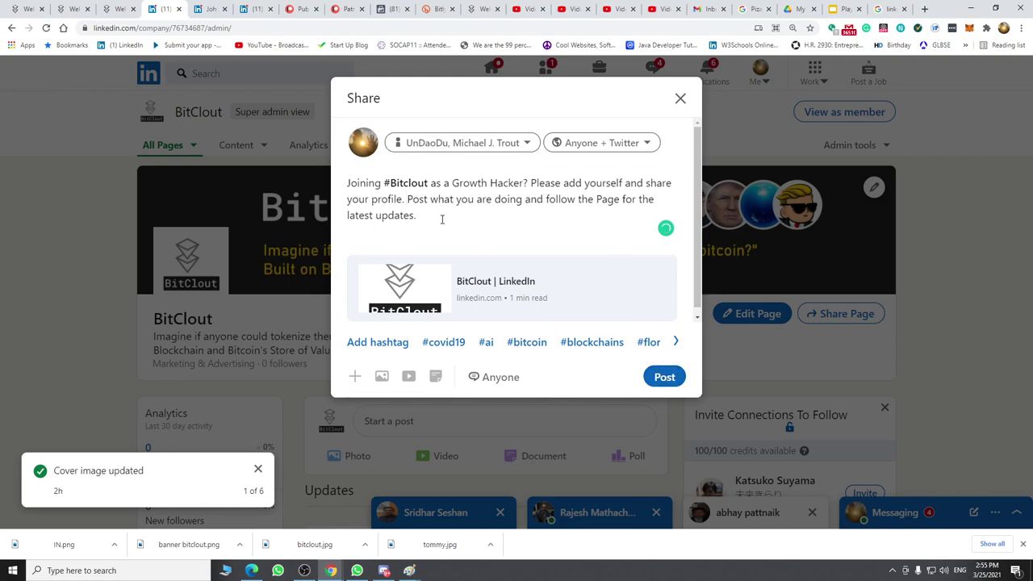
text(@Un)
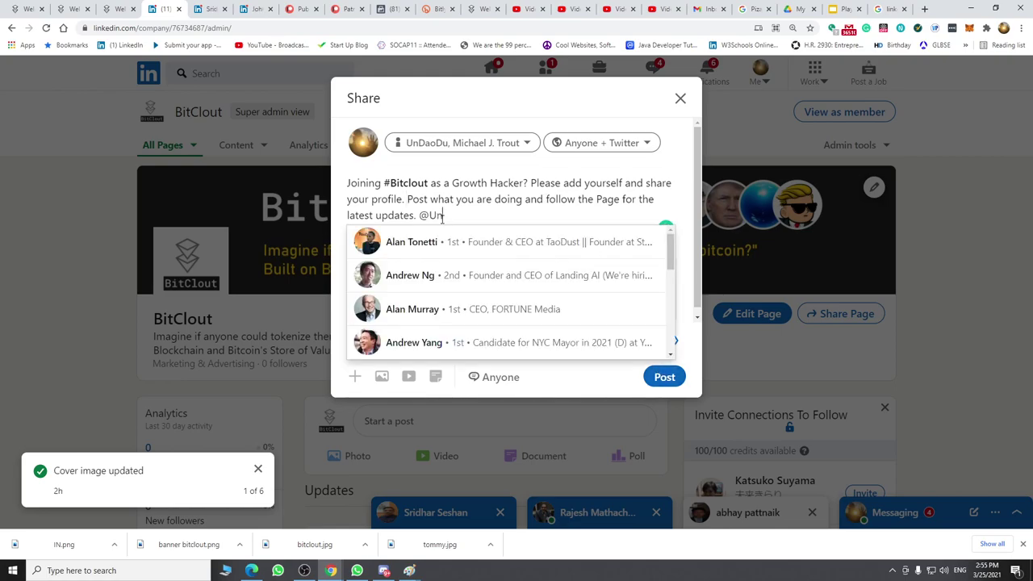
text(DaoDu)
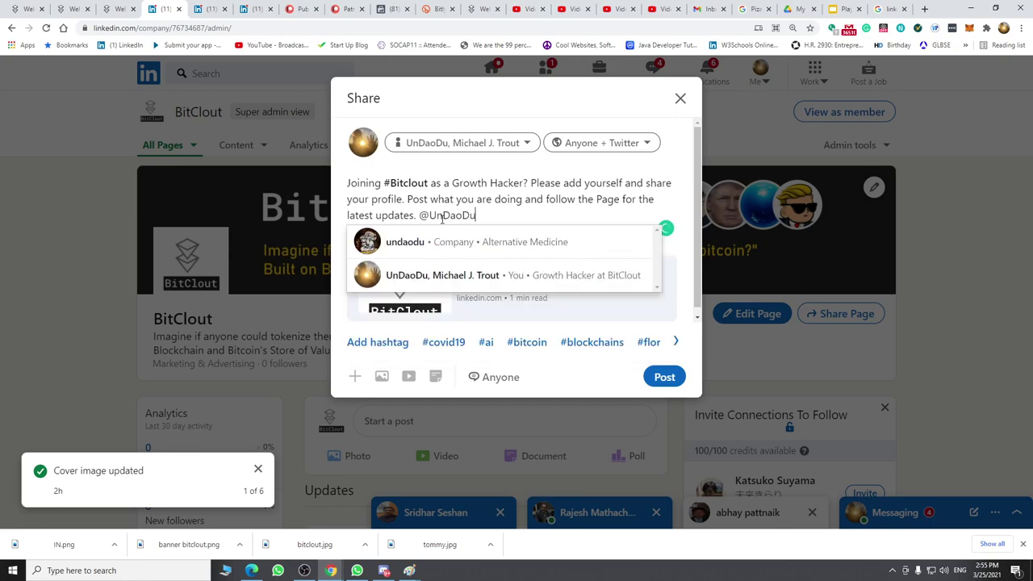
click(664, 377)
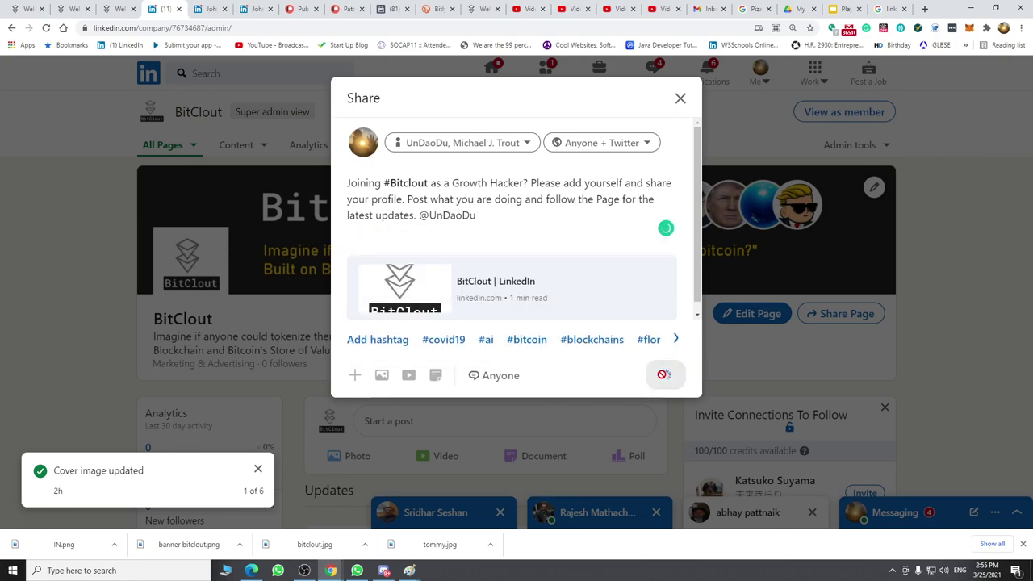
- Switch the BitClout page to member view and scroll up to the 'viewing as a member' bar
scroll(484, 329, down, 4)
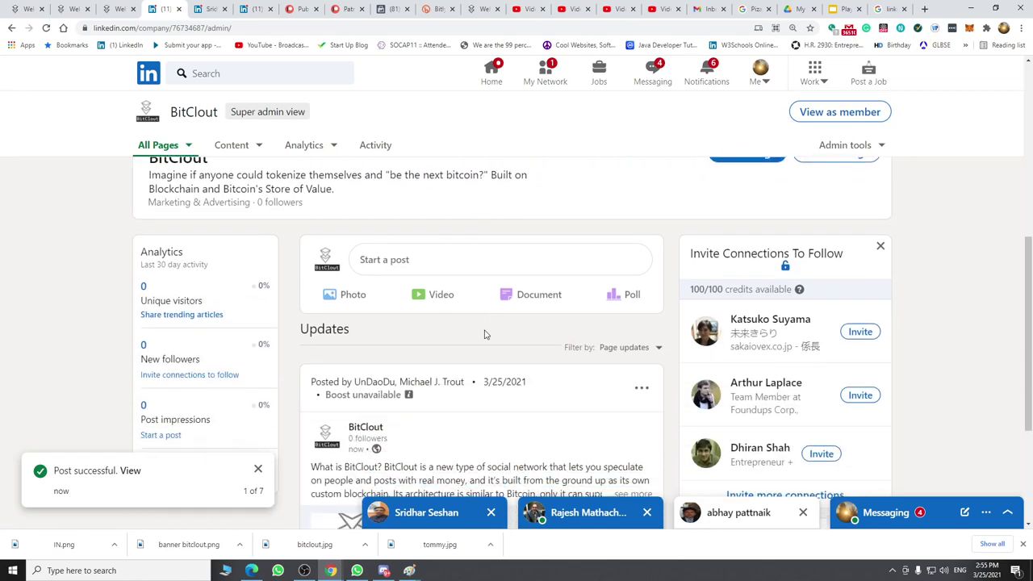
scroll(484, 329, up, 3)
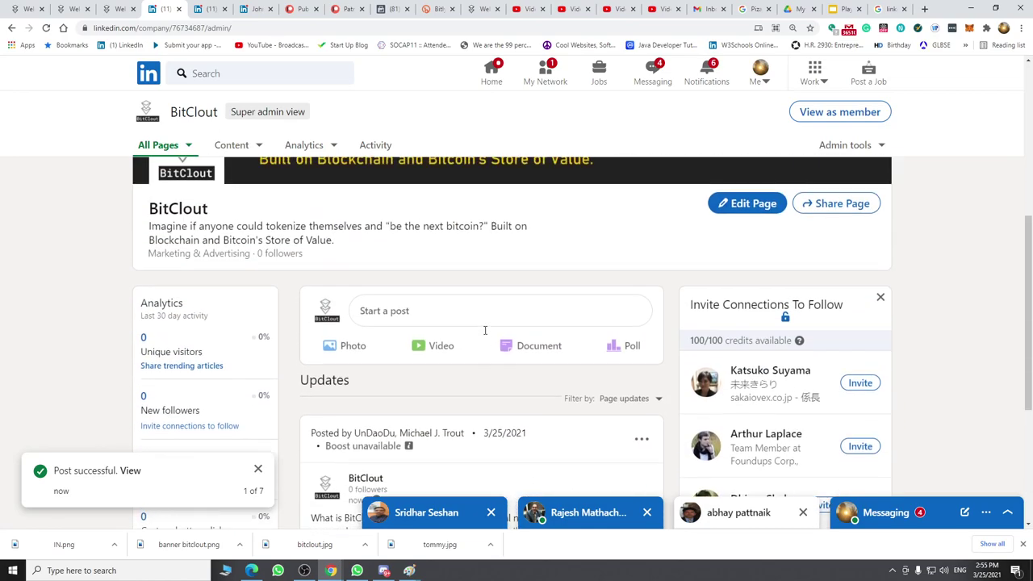
scroll(432, 281, up, 1)
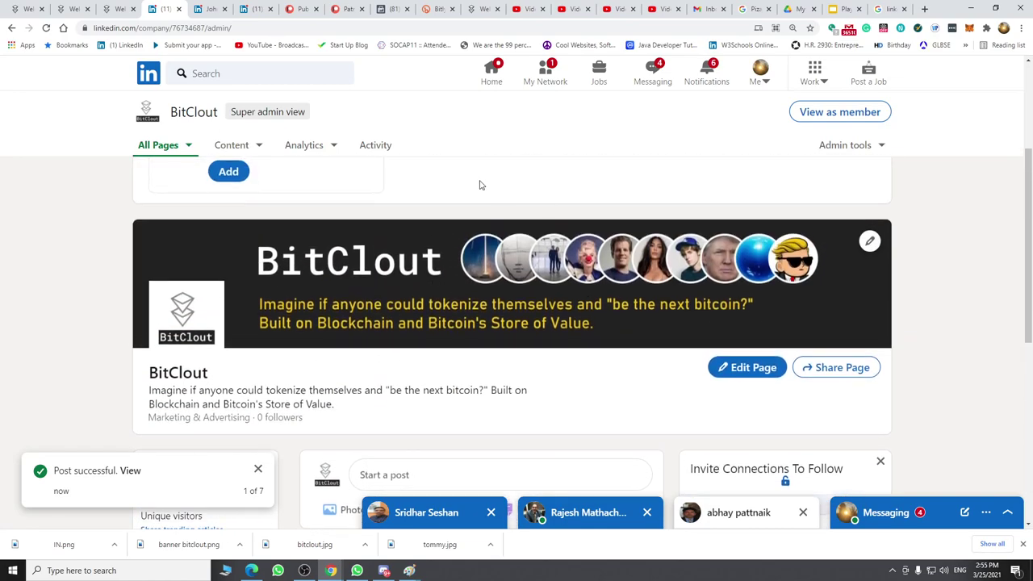
scroll(790, 178, up, 2)
click(815, 114)
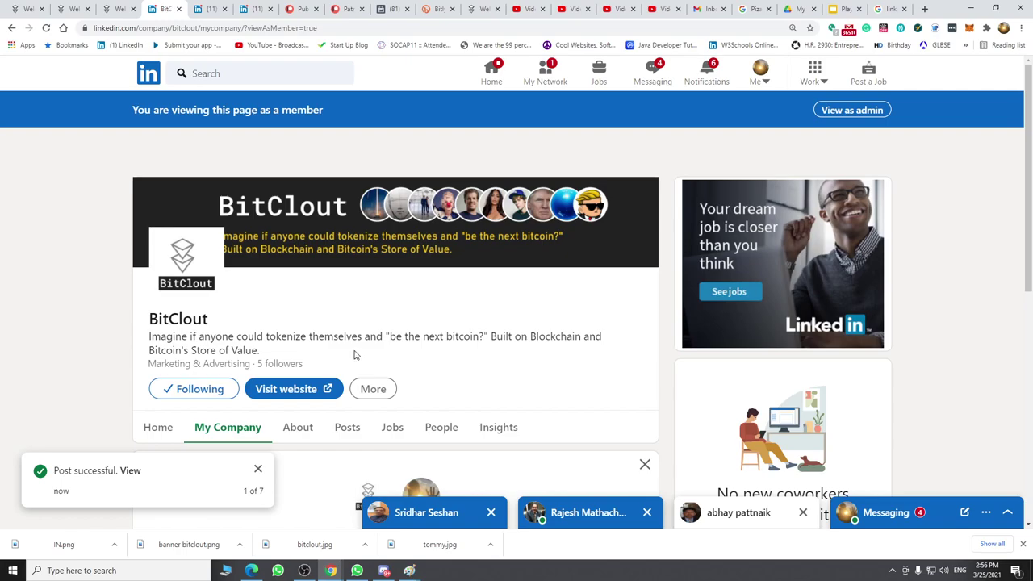
scroll(247, 367, down, 2)
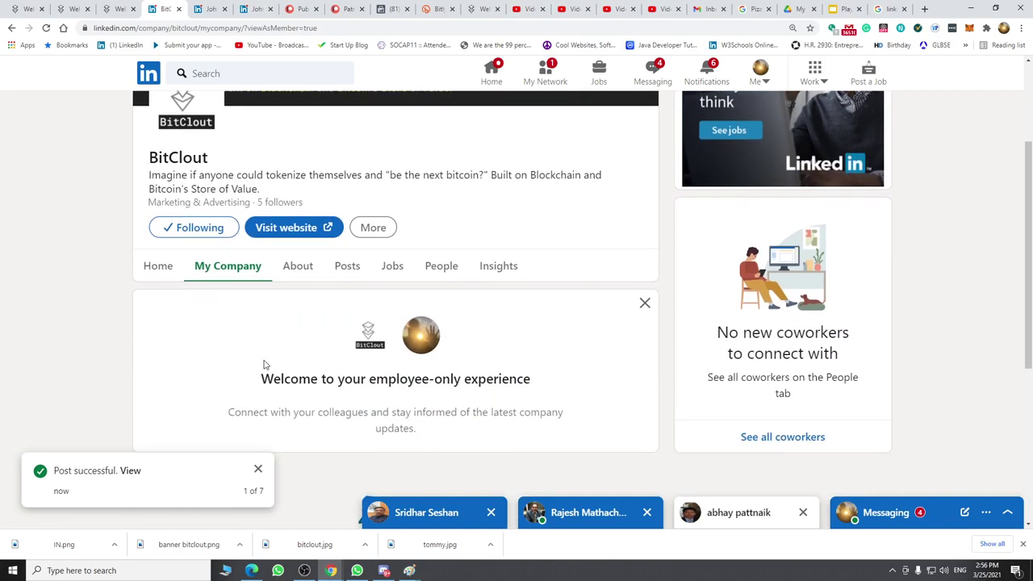
scroll(275, 363, down, 3)
scroll(276, 365, up, 2)
scroll(277, 364, up, 1)
scroll(262, 234, up, 1)
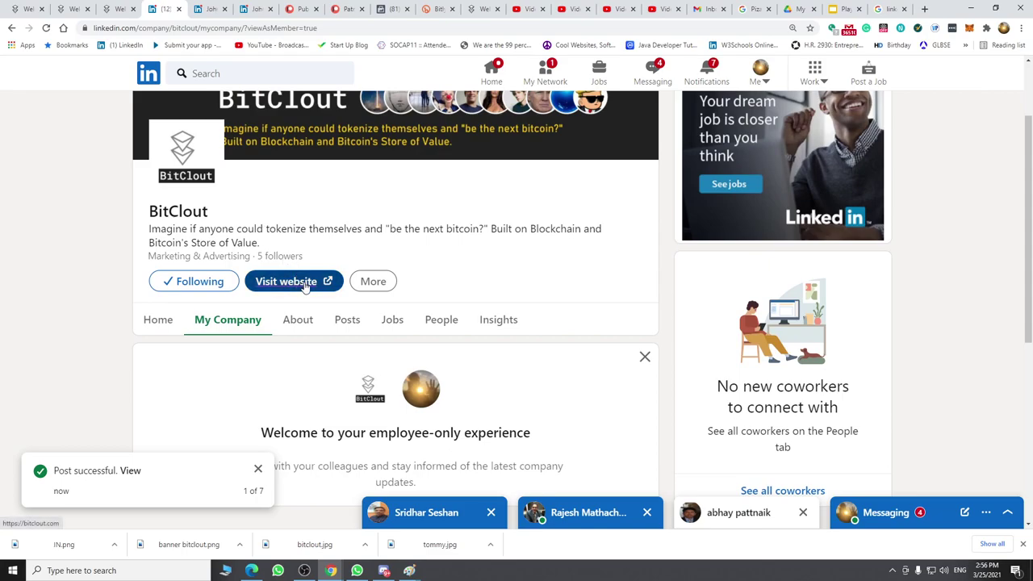
scroll(464, 282, up, 1)
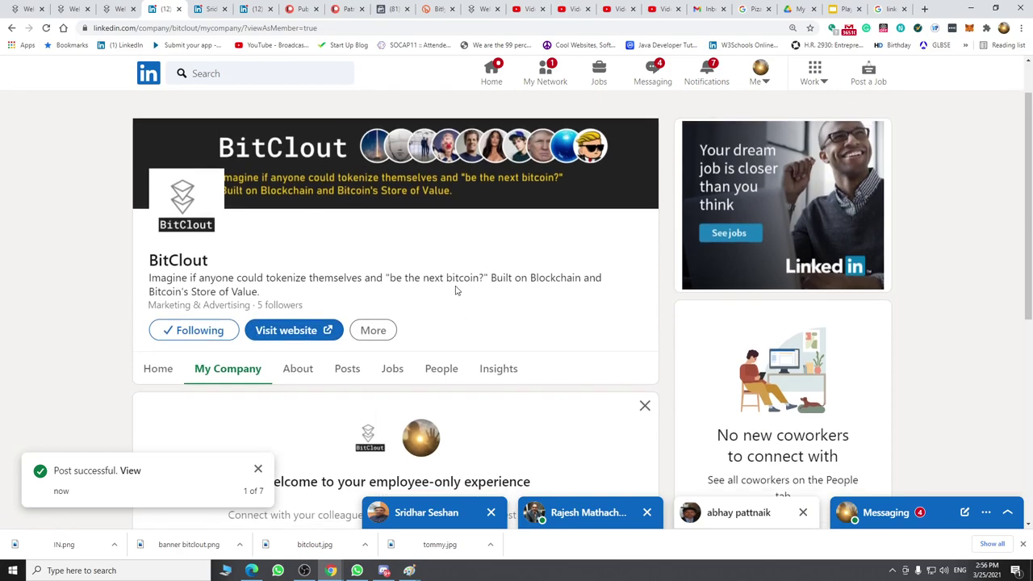
scroll(351, 365, down, 1)
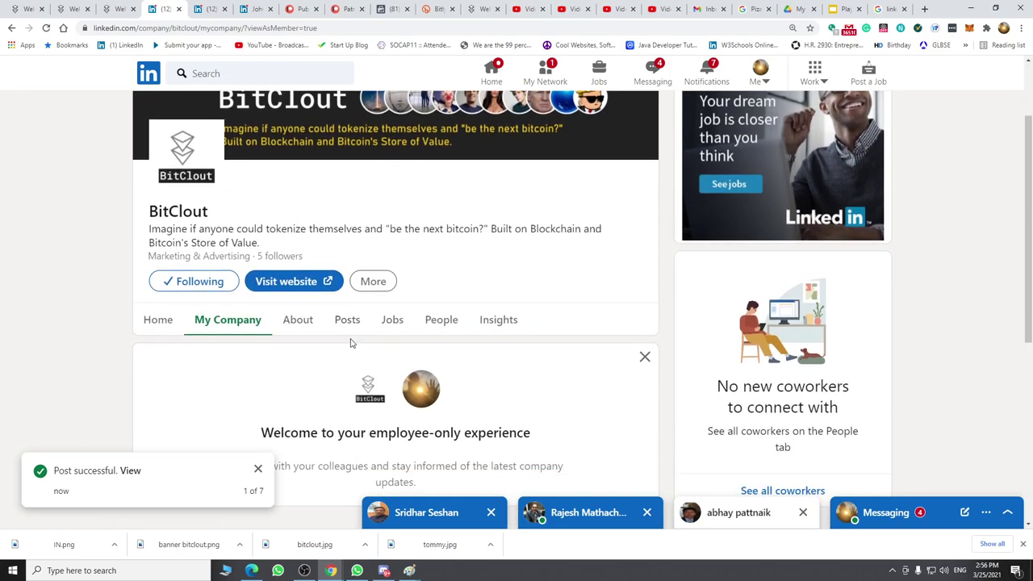
scroll(353, 337, up, 2)
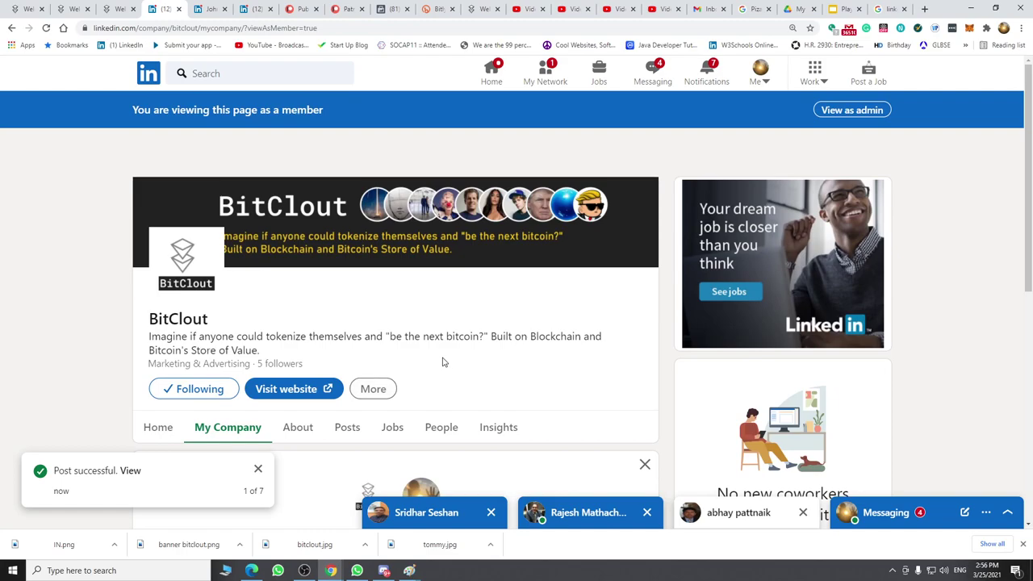
click(852, 109)
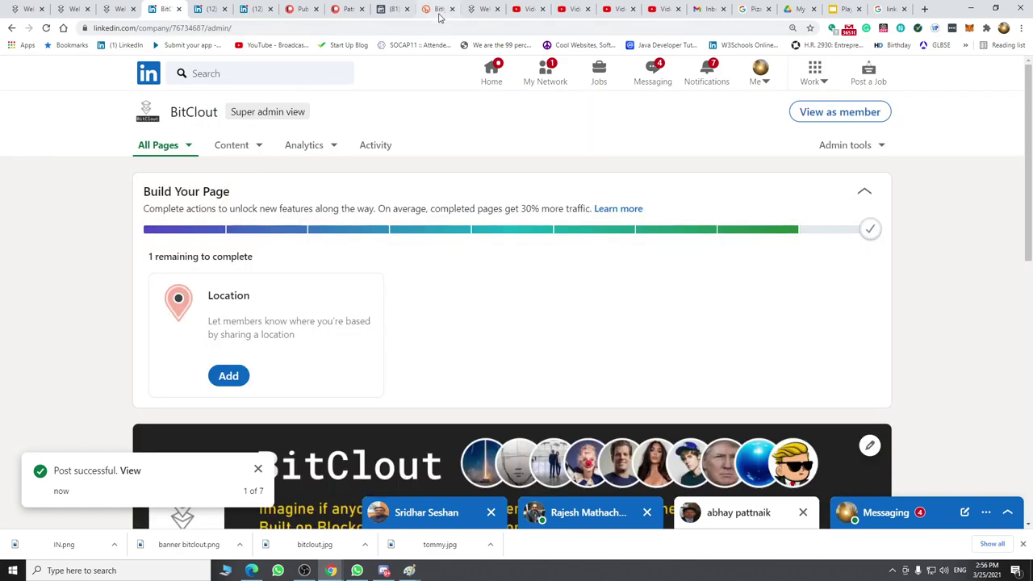
click(439, 10)
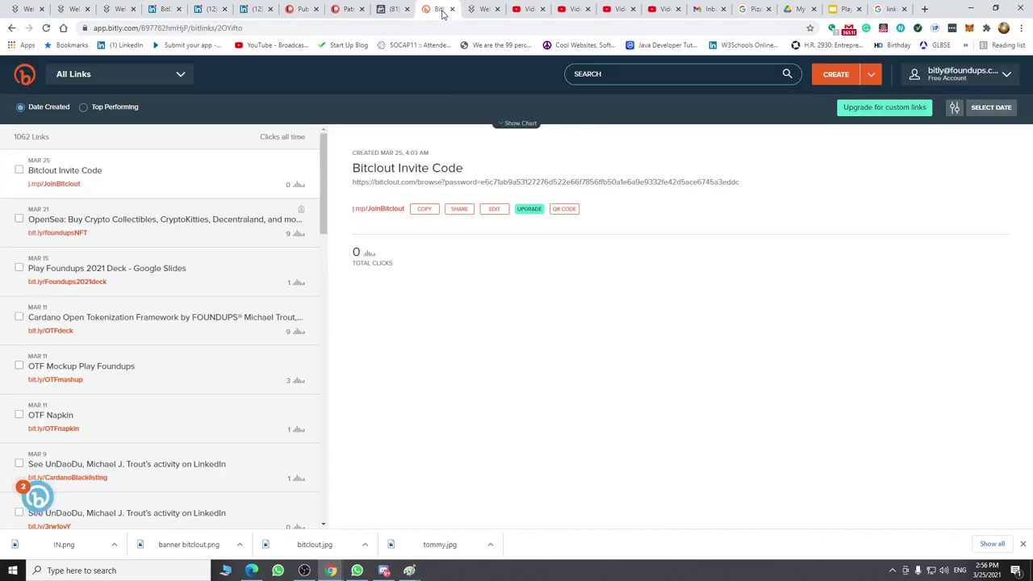
click(425, 212)
- Return to the BitClout admin tab showing the remaining Location setup step
click(208, 10)
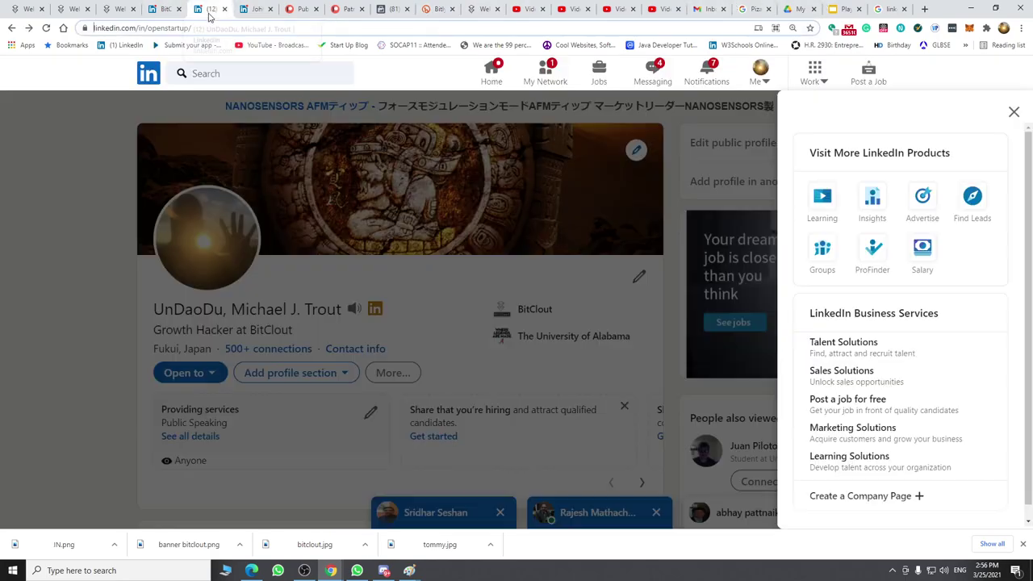
click(255, 9)
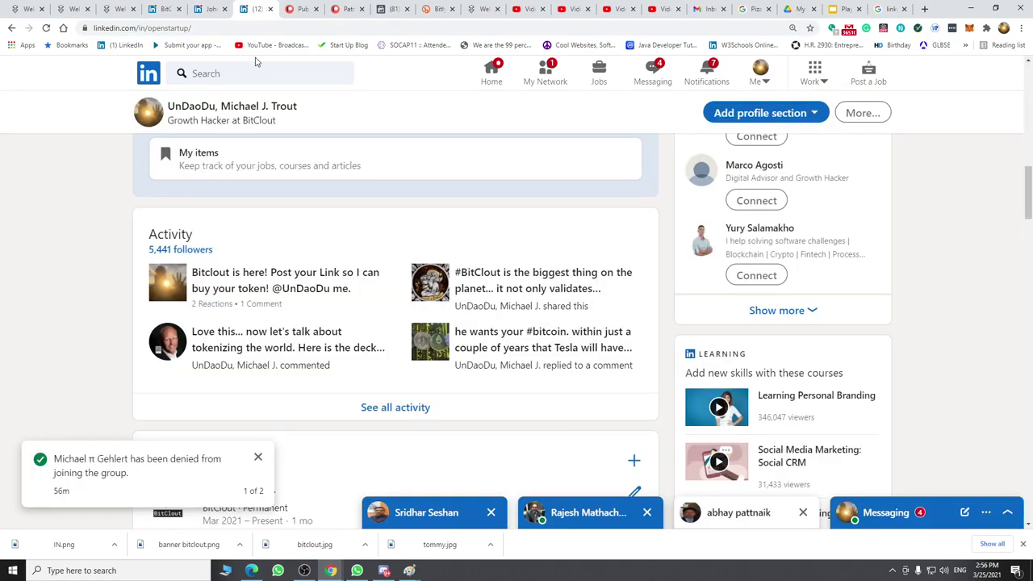
click(201, 10)
click(168, 10)
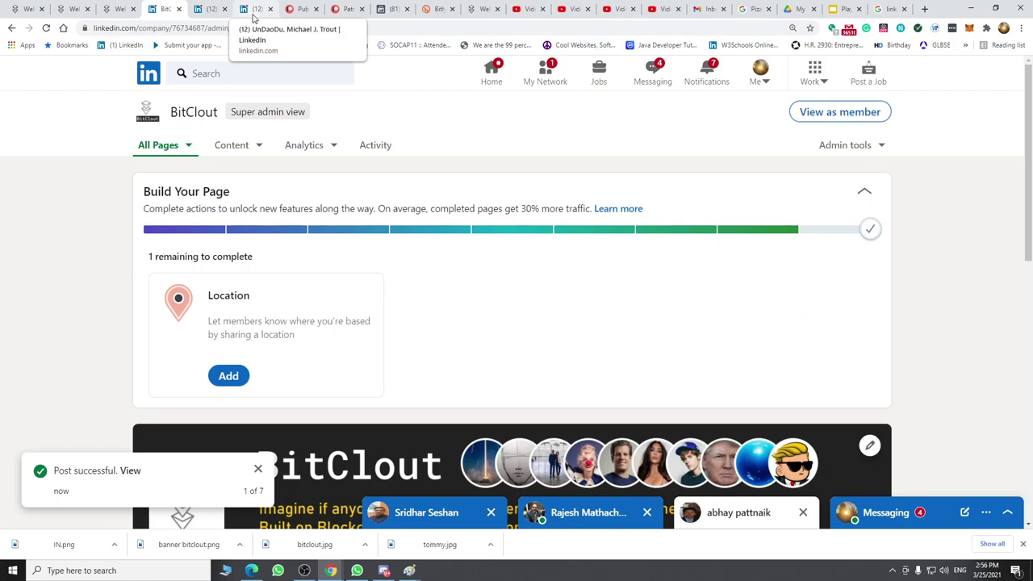
scroll(250, 149, down, 4)
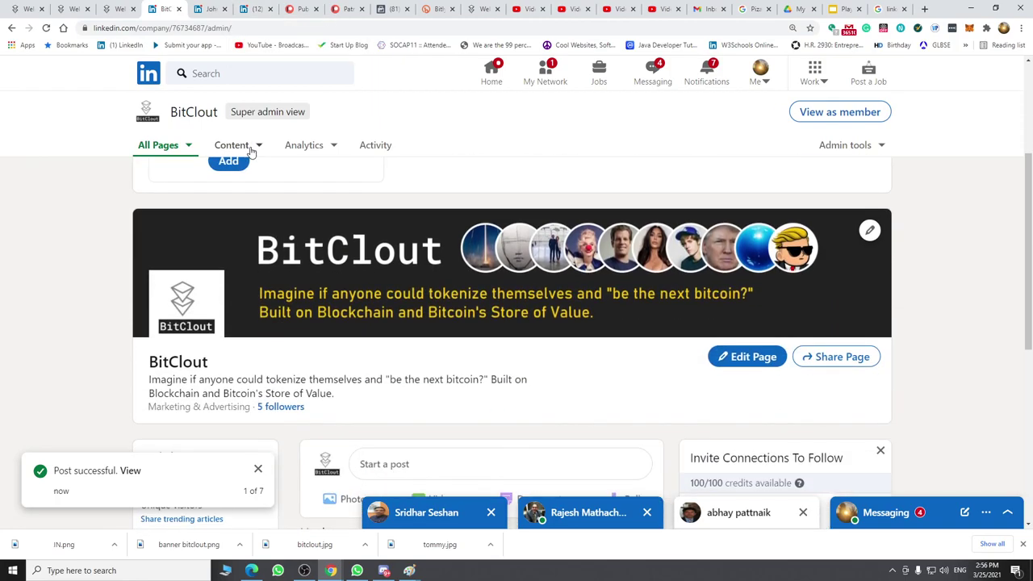
scroll(251, 150, up, 2)
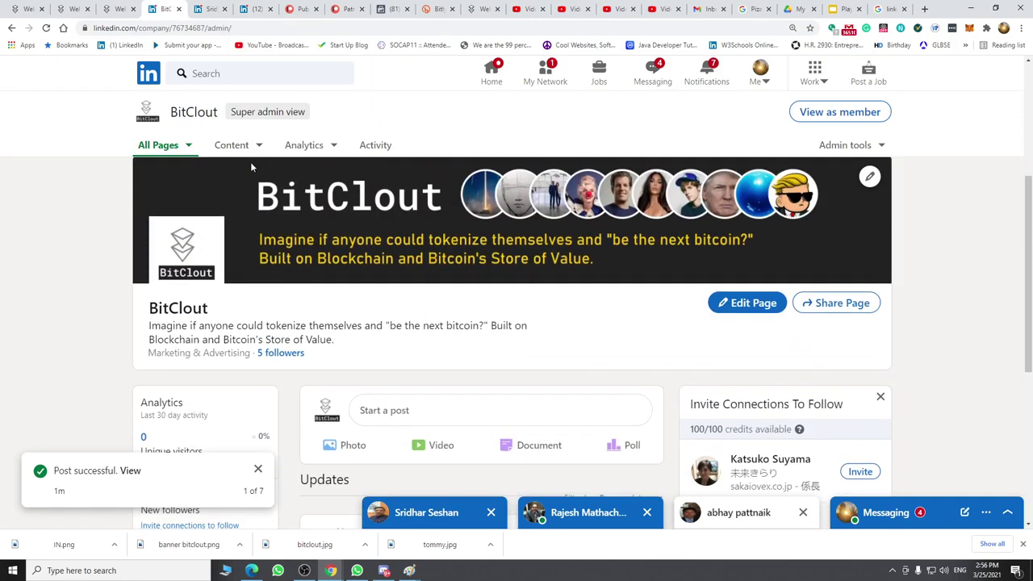
scroll(252, 169, up, 2)
scroll(290, 241, up, 1)
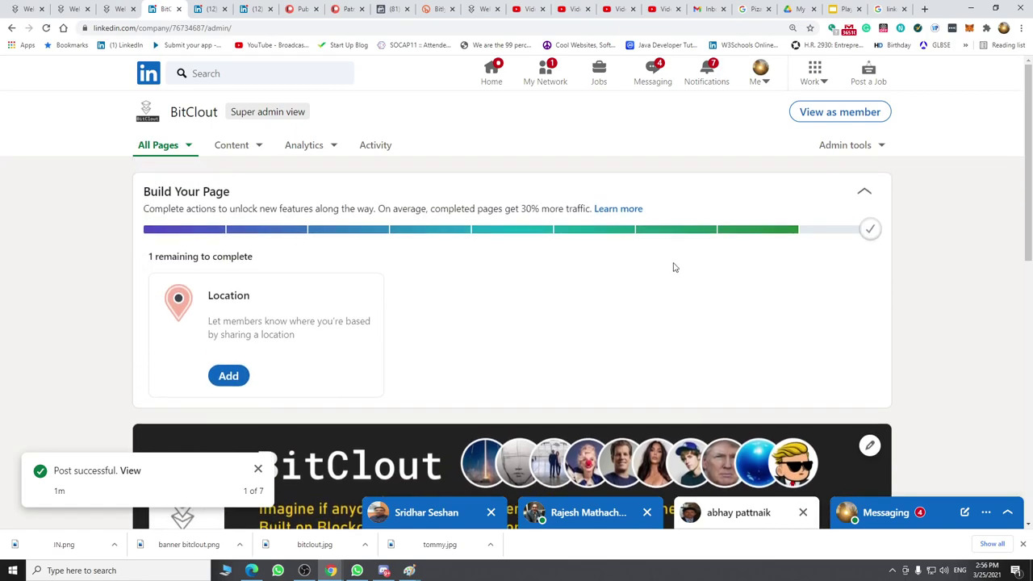
- Start a new page location with country Japan and no street address
click(238, 379)
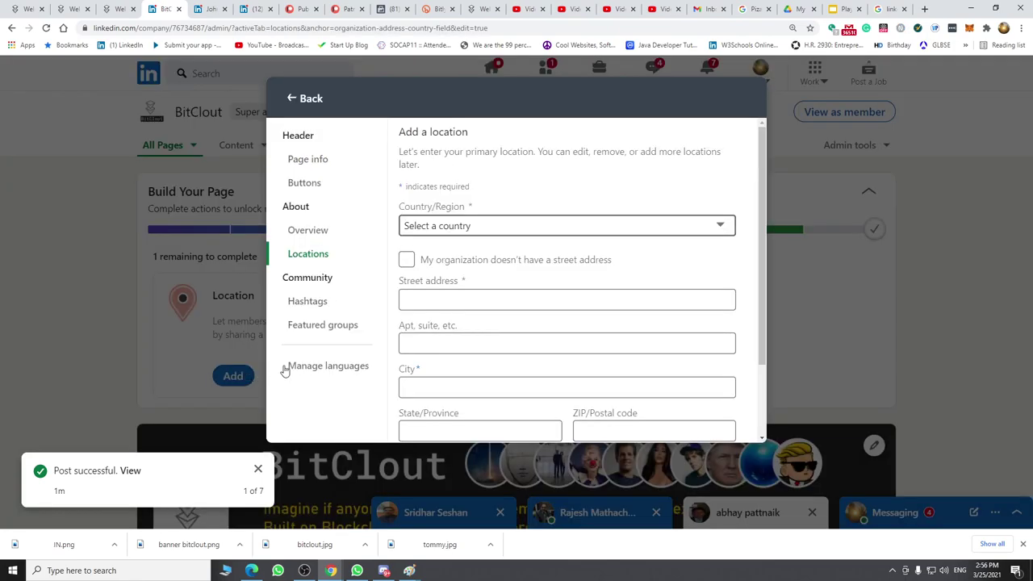
click(460, 227)
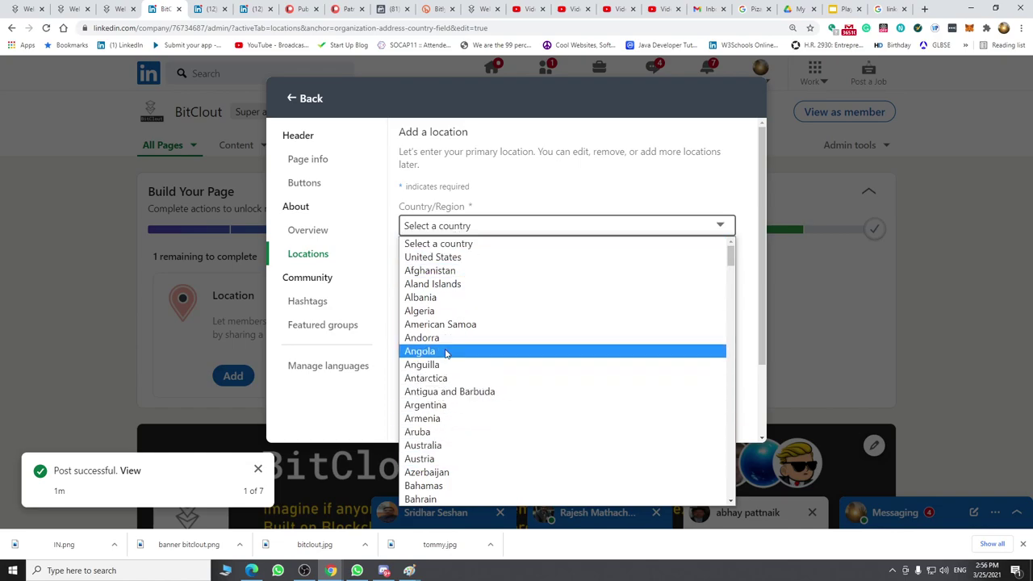
scroll(447, 387, down, 20)
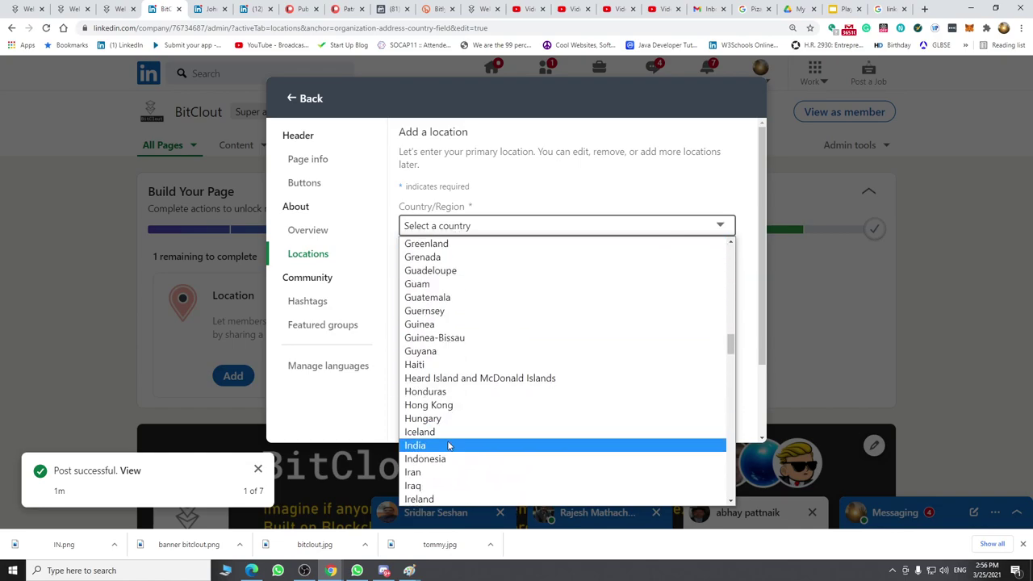
scroll(450, 452, up, 10)
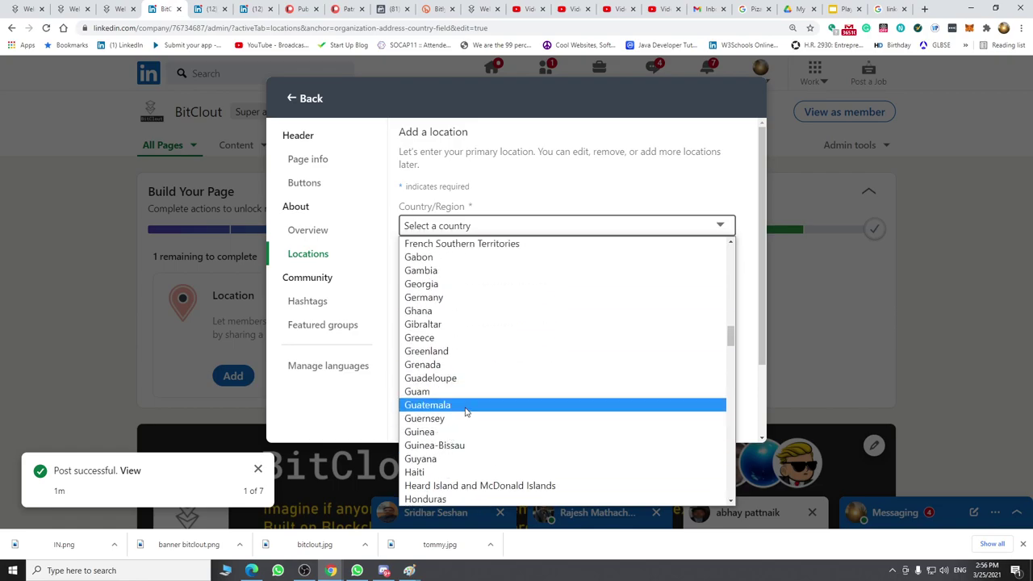
scroll(465, 411, down, 6)
scroll(465, 412, down, 4)
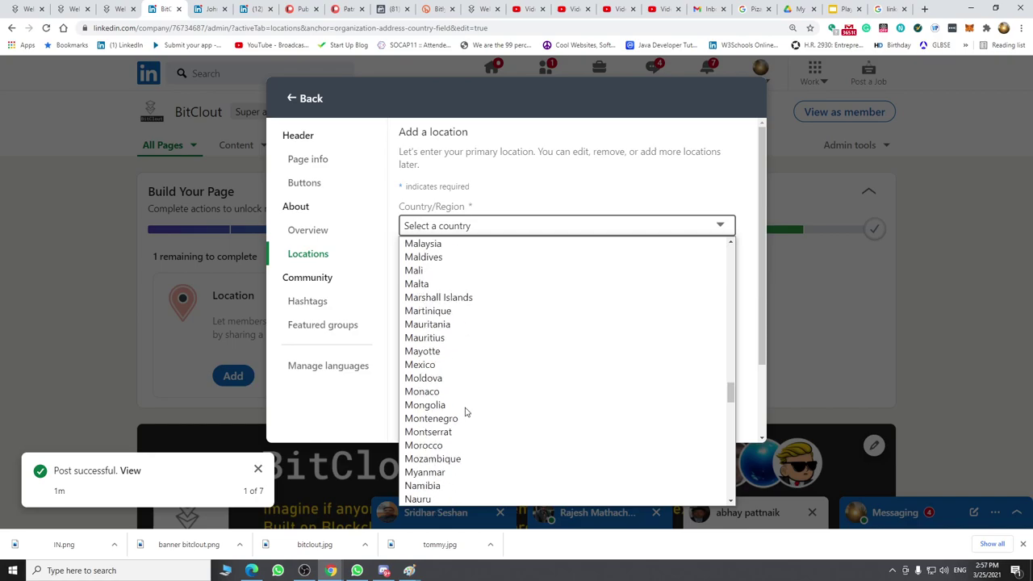
scroll(465, 411, up, 6)
click(456, 352)
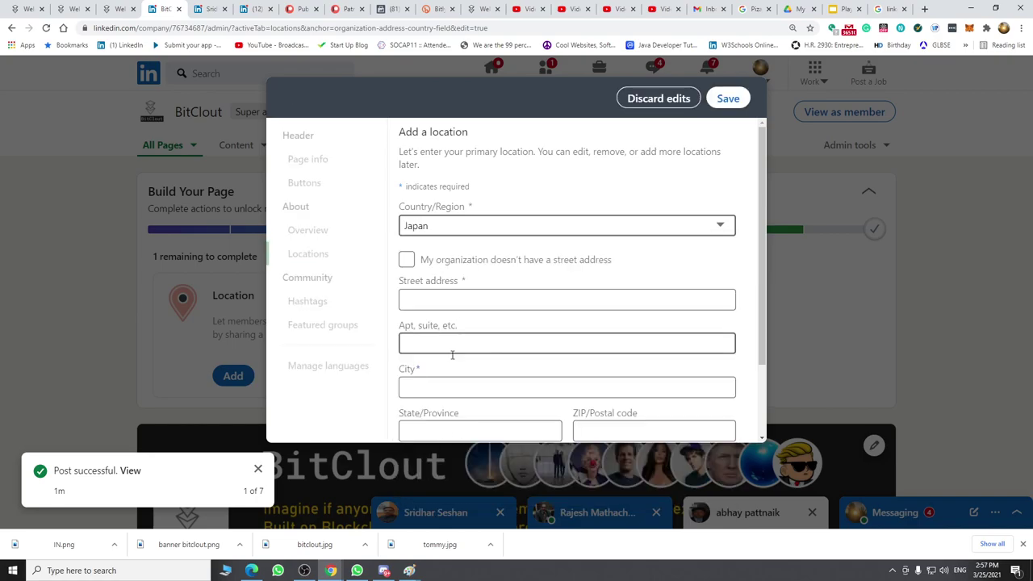
click(405, 259)
- Enter city Osaka, state Osaka and location name node, then save the location
scroll(613, 269, down, 2)
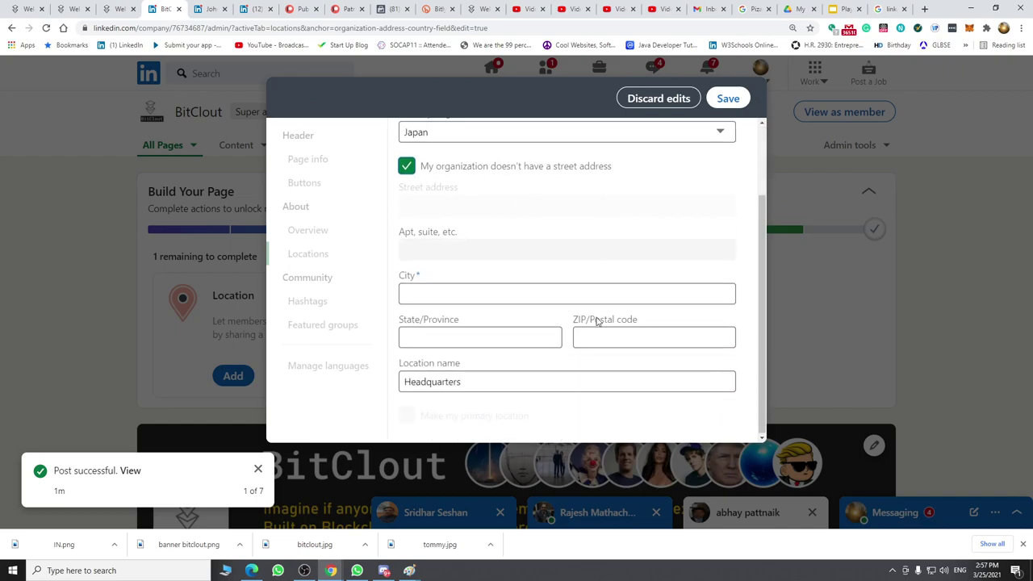
click(425, 294)
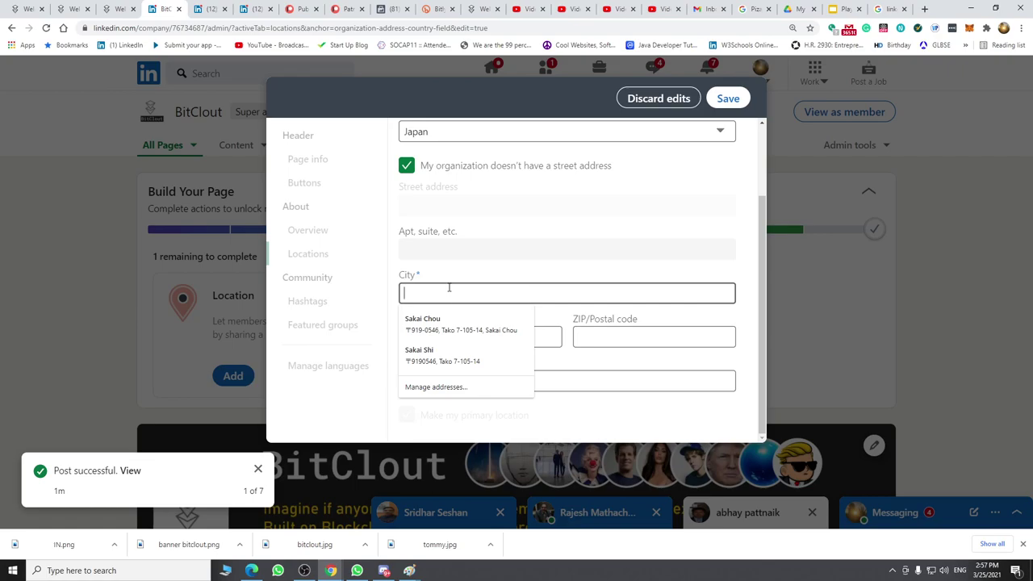
text(Osa)
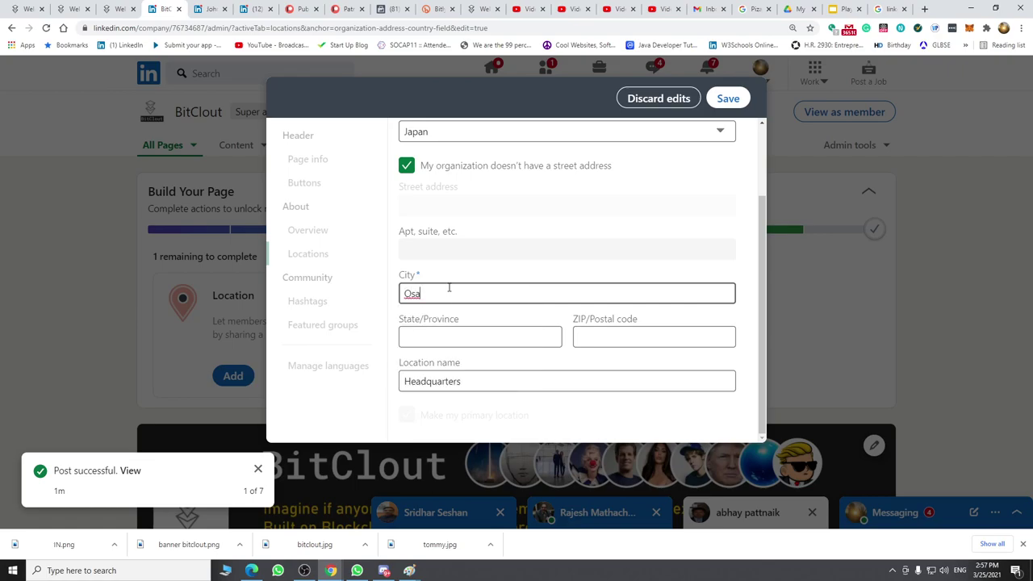
text(ka)
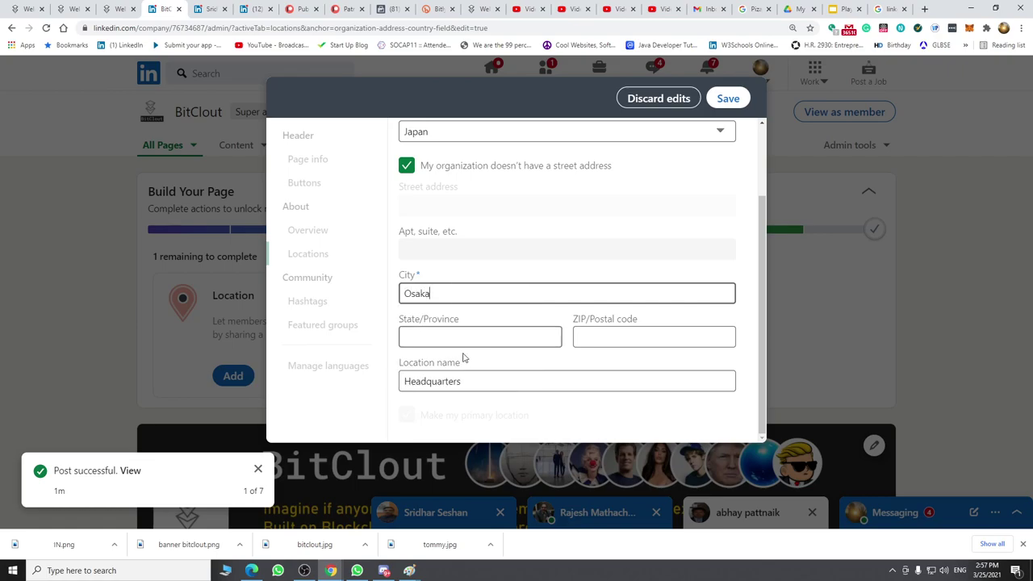
drag(461, 381, 395, 389)
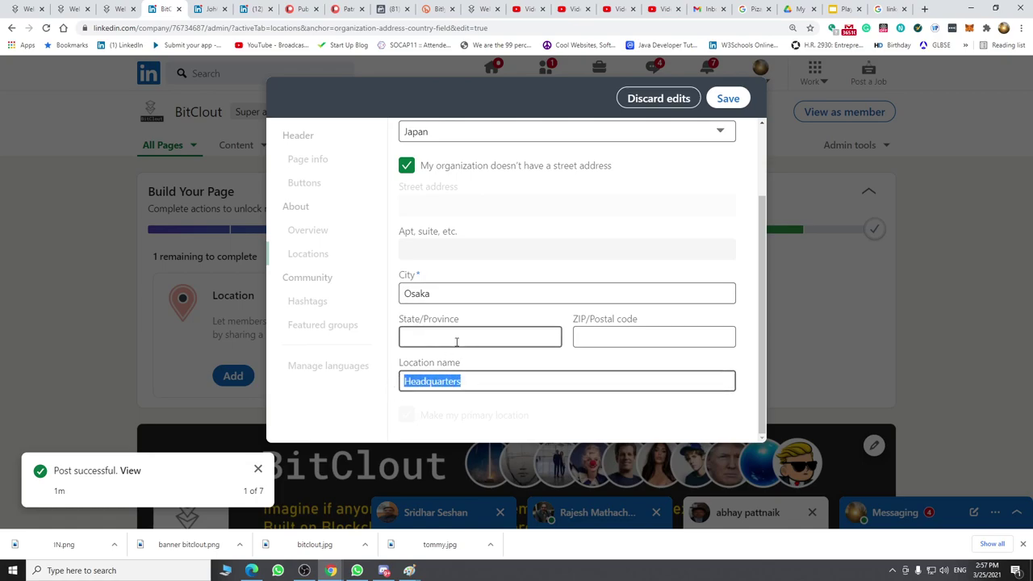
text(noo)
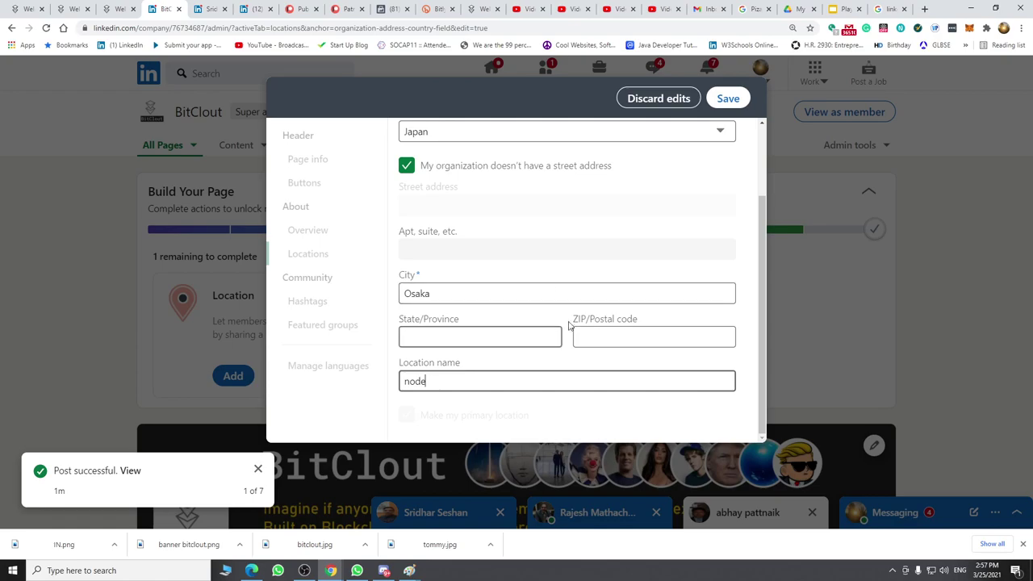
click(503, 339)
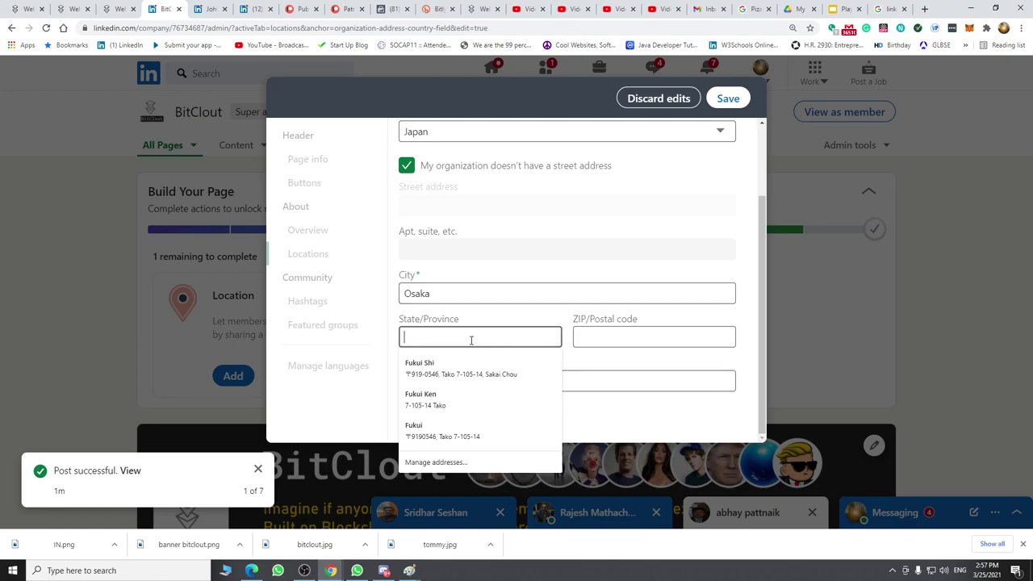
text(Osaka)
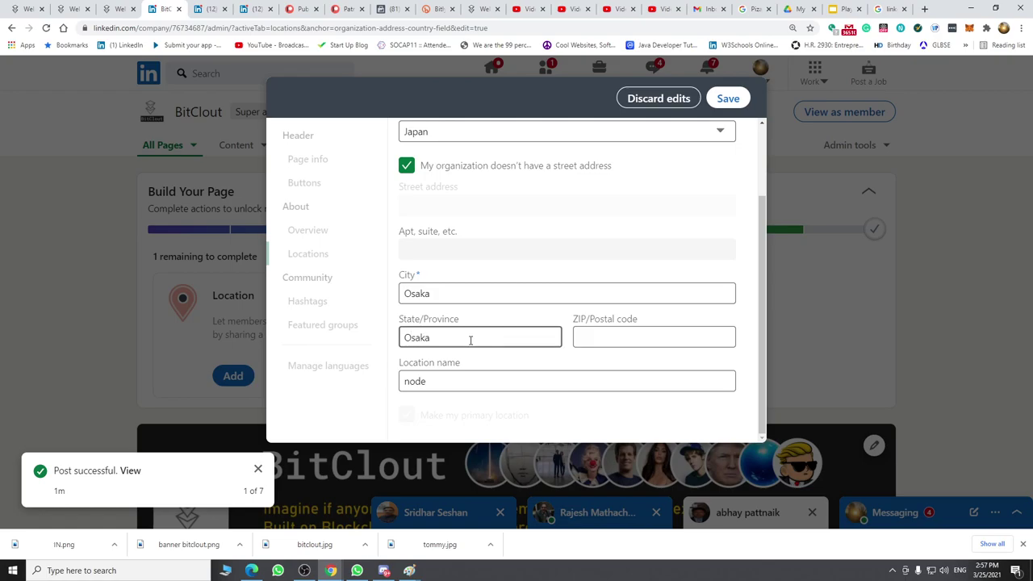
click(601, 331)
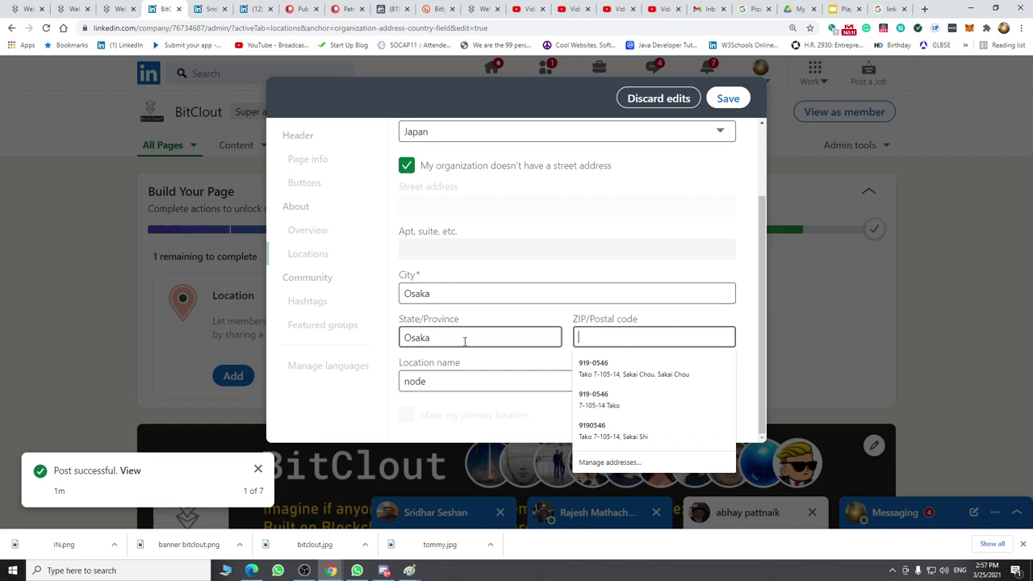
click(593, 280)
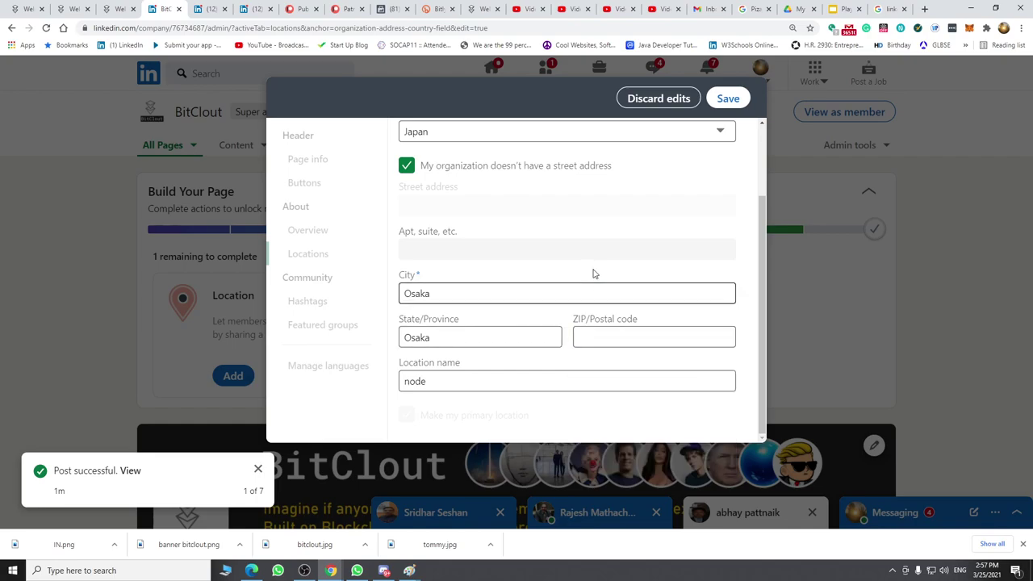
click(729, 98)
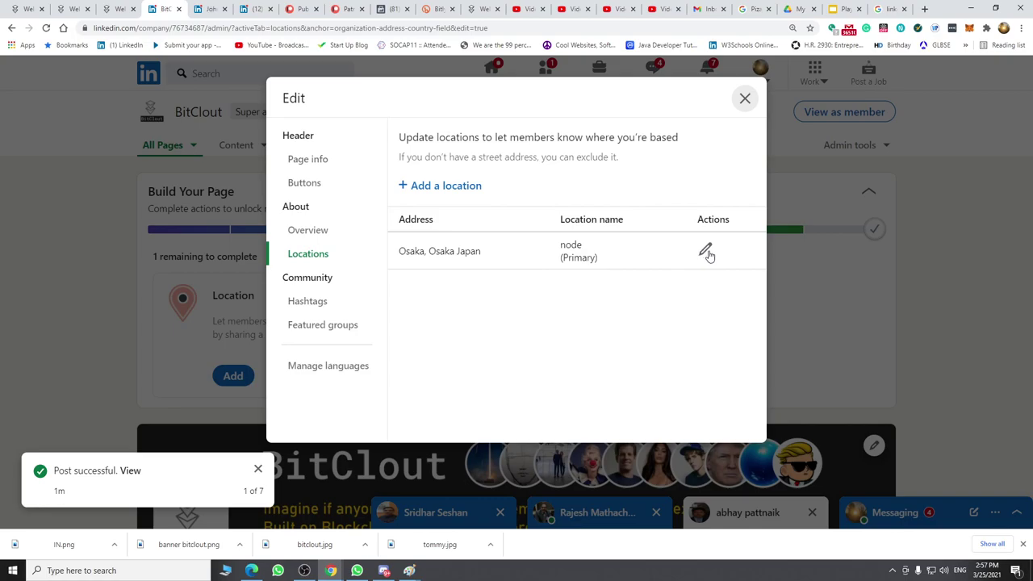
- Revisit the BitClout page's hashtag and overview details, selecting the website address field
click(315, 303)
click(316, 232)
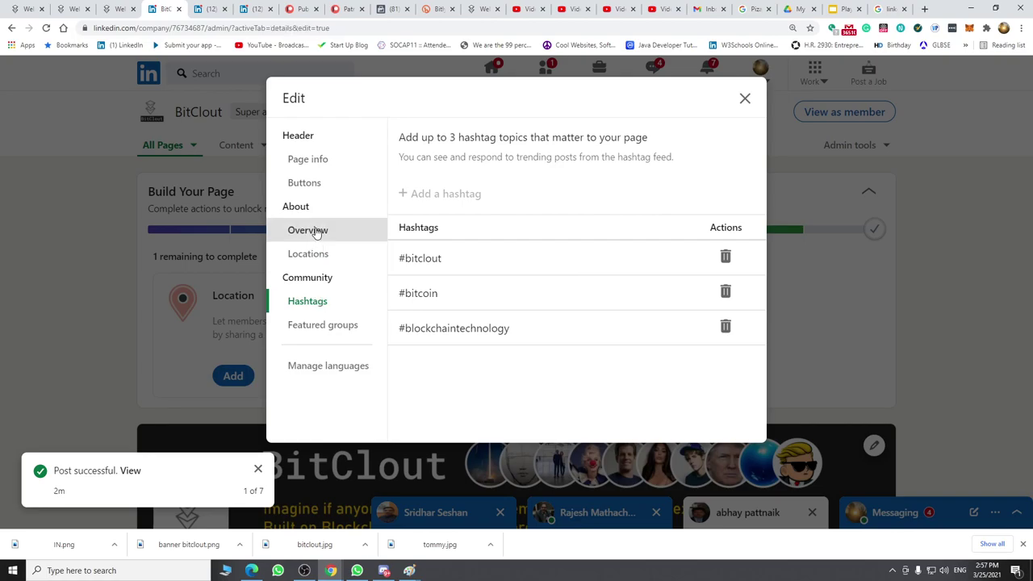
drag(487, 311, 373, 315)
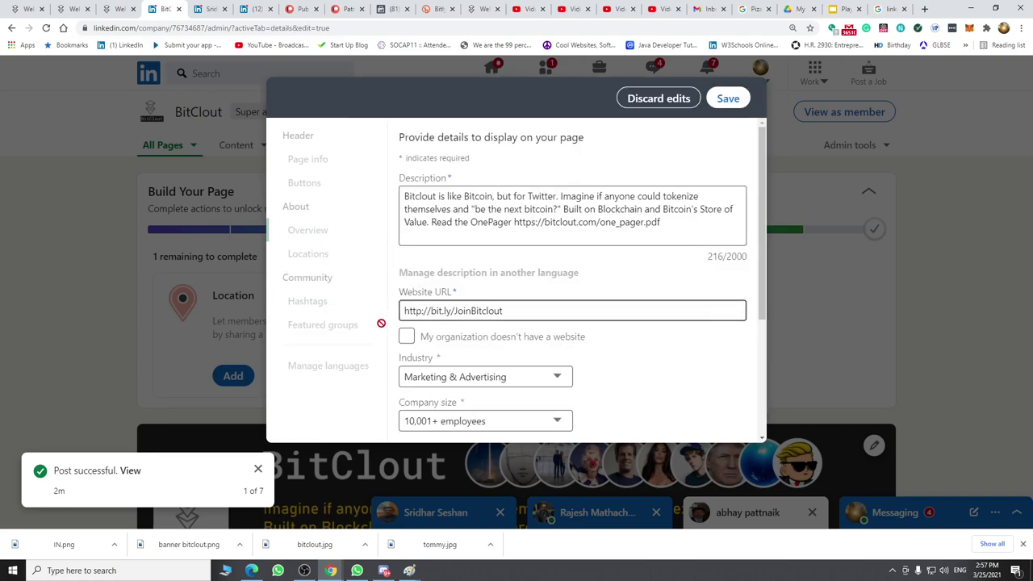
- Save the page edits, decline sharing them in a post, and preview the page as a member
click(728, 98)
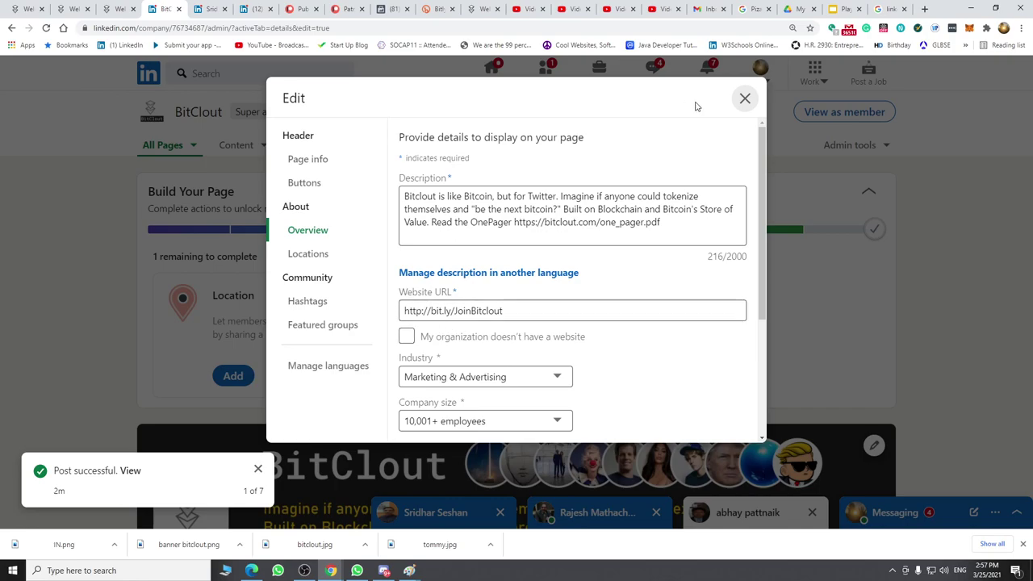
click(744, 99)
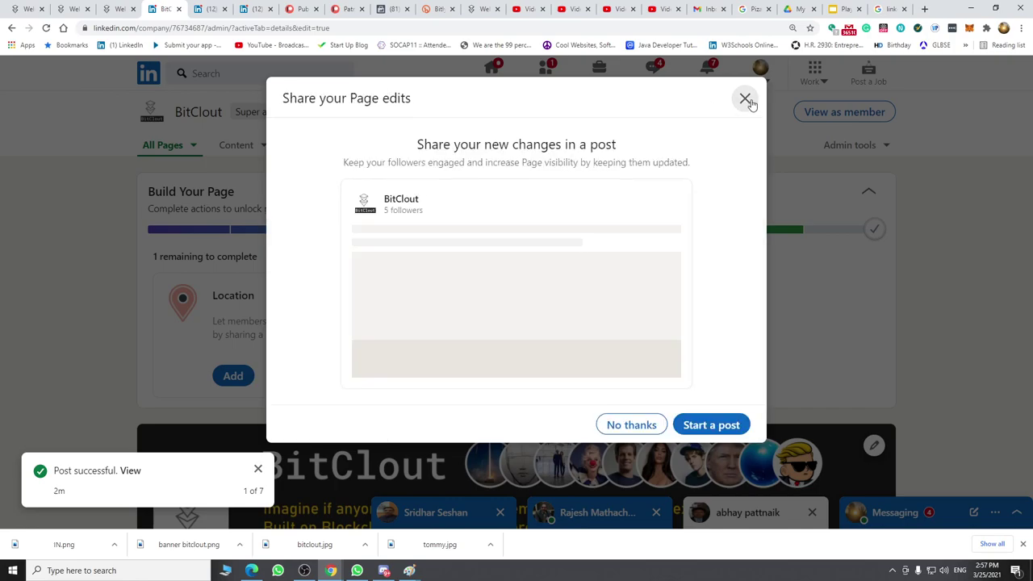
click(638, 425)
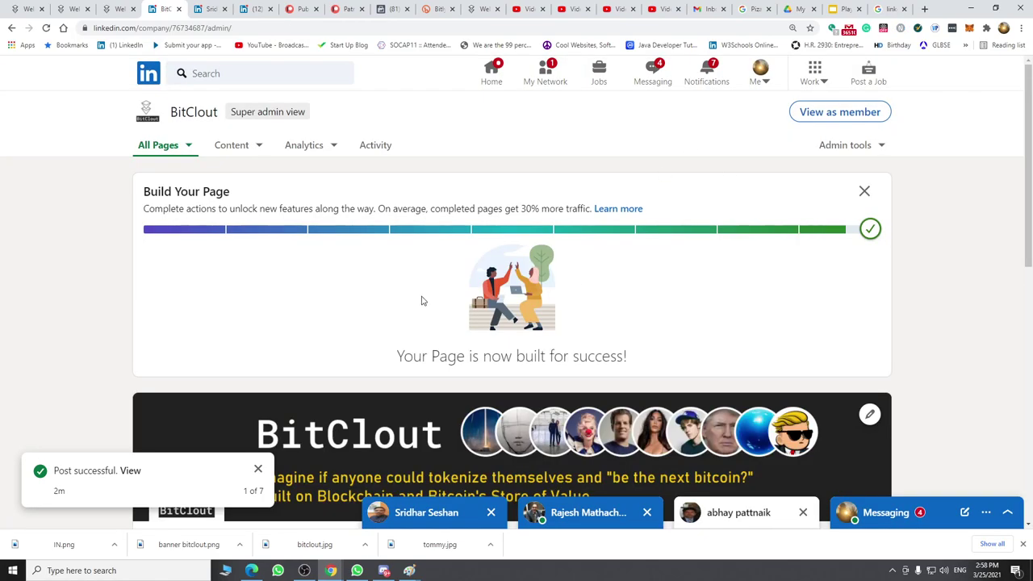
click(823, 114)
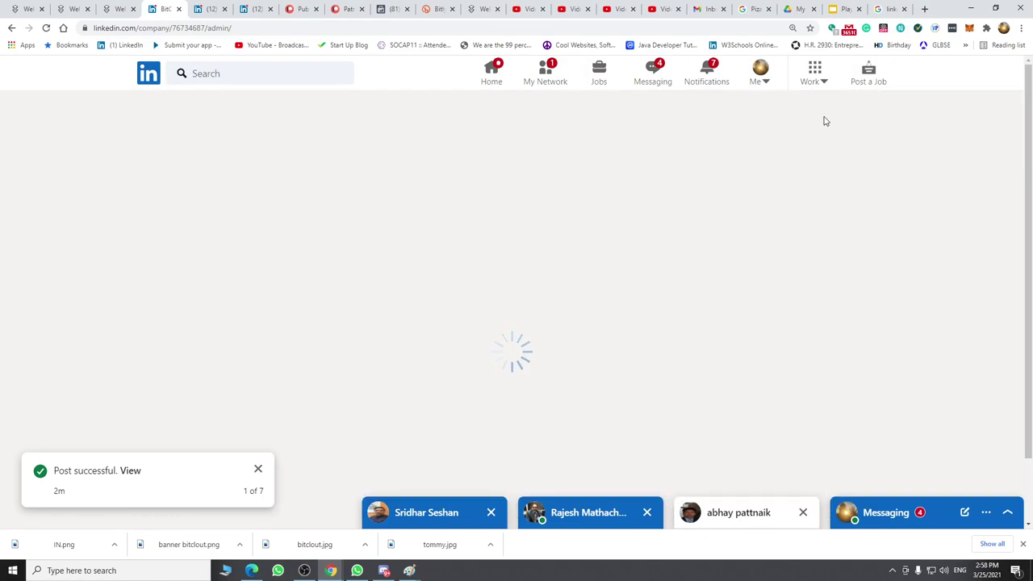
- Browse the BitClout company page's member view and switch to its People tab
scroll(479, 315, down, 2)
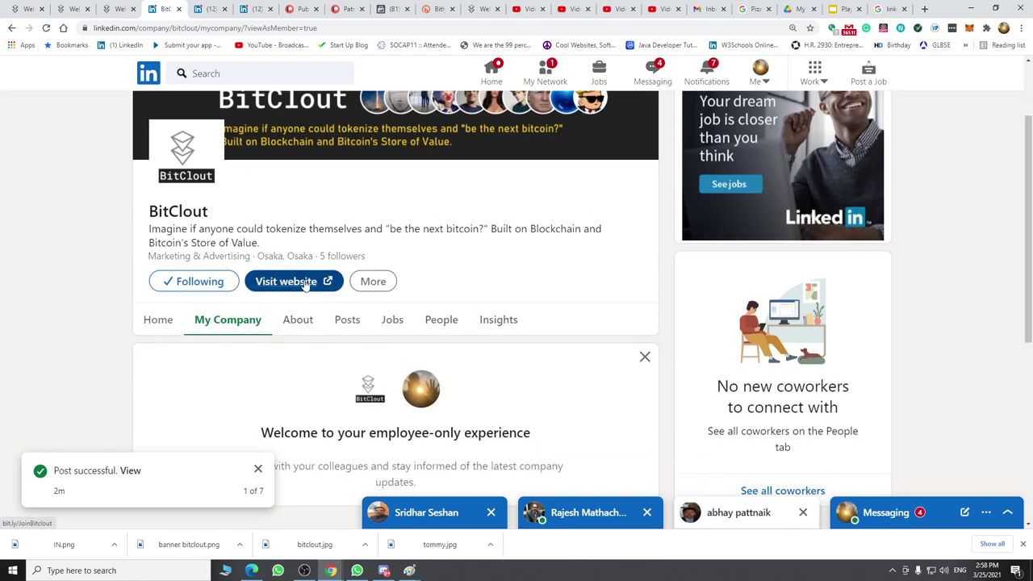
scroll(292, 289, up, 2)
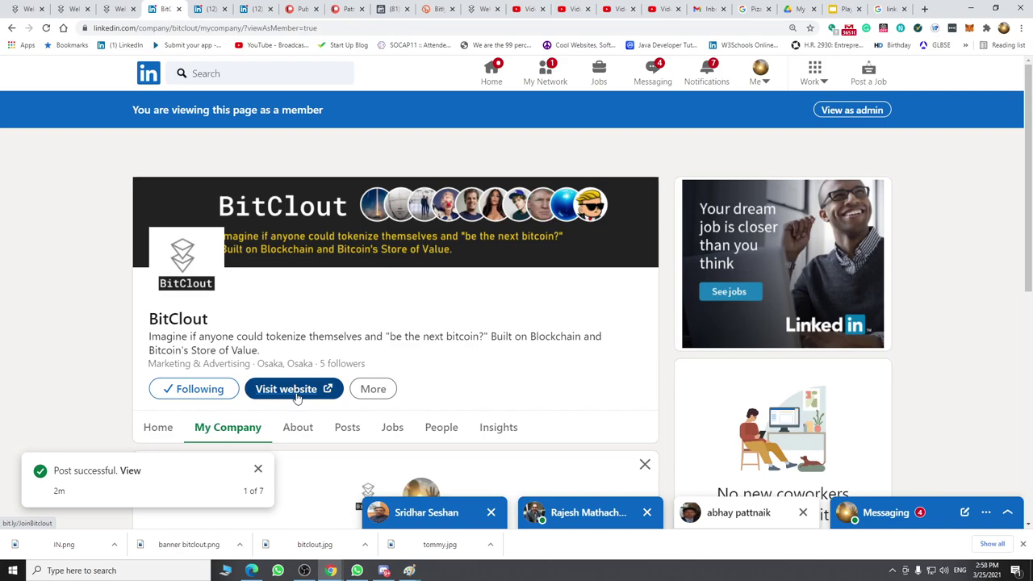
scroll(300, 397, down, 1)
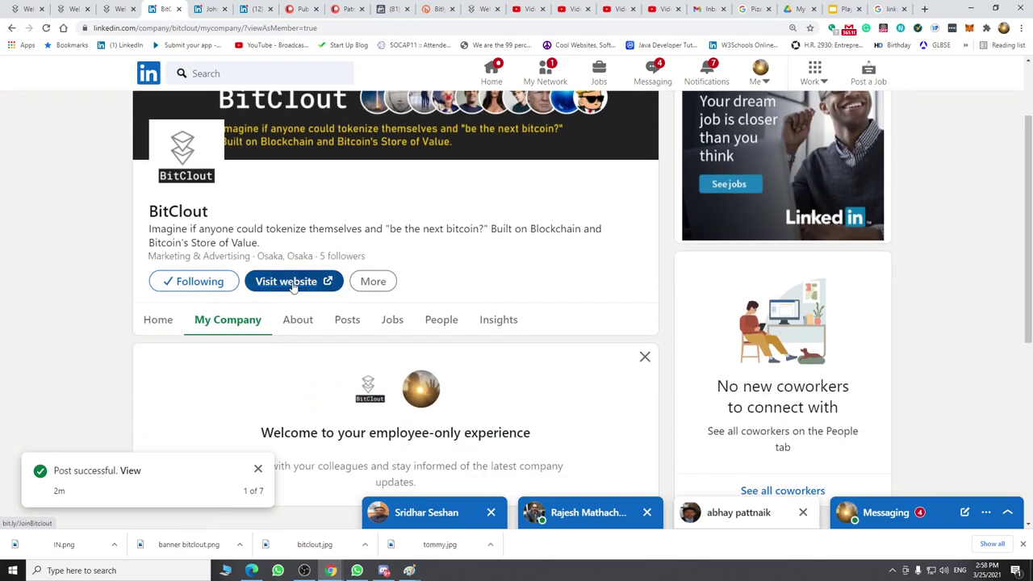
scroll(304, 327, down, 2)
scroll(304, 327, up, 2)
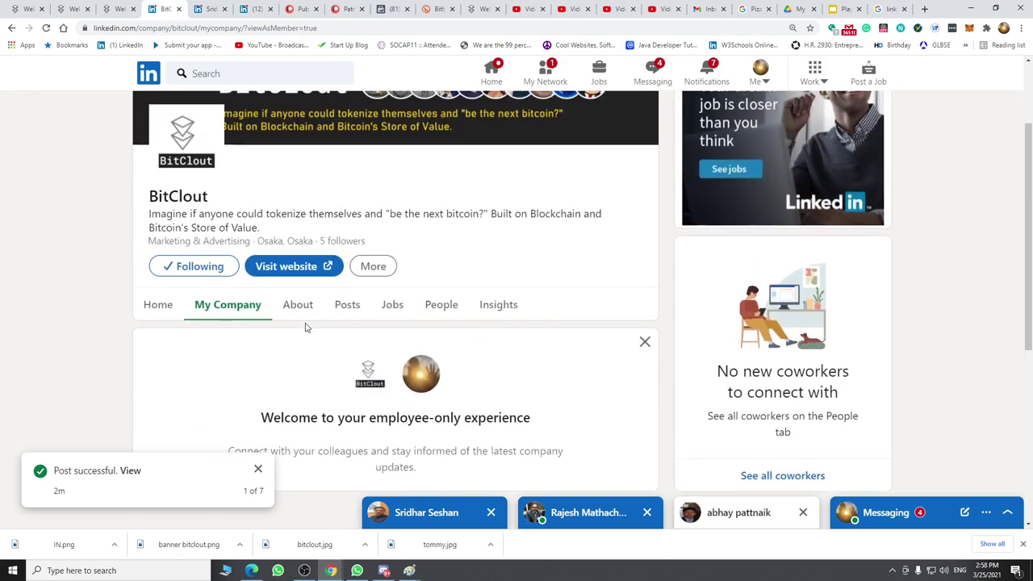
scroll(305, 327, down, 2)
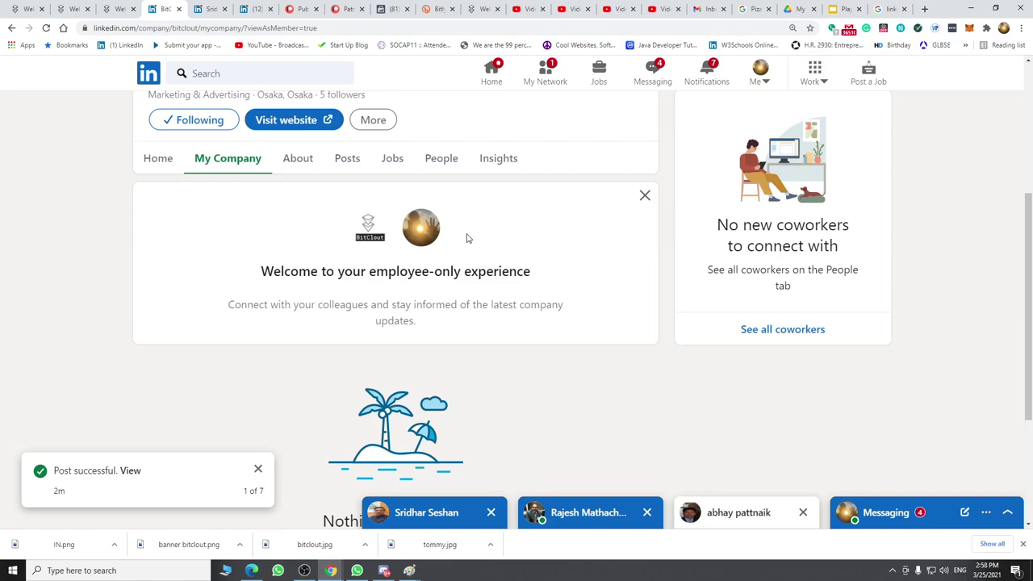
scroll(469, 256, up, 1)
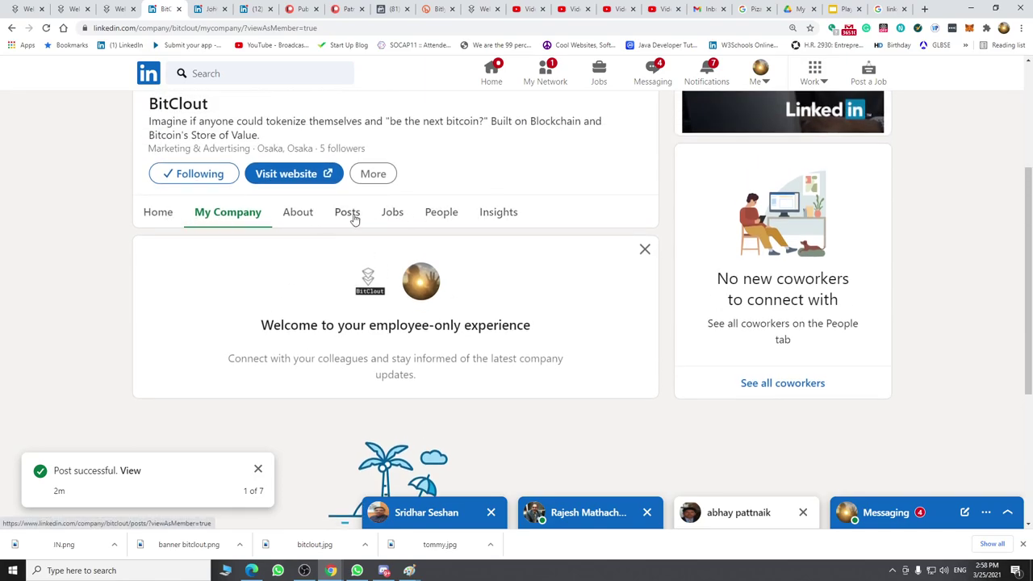
click(435, 218)
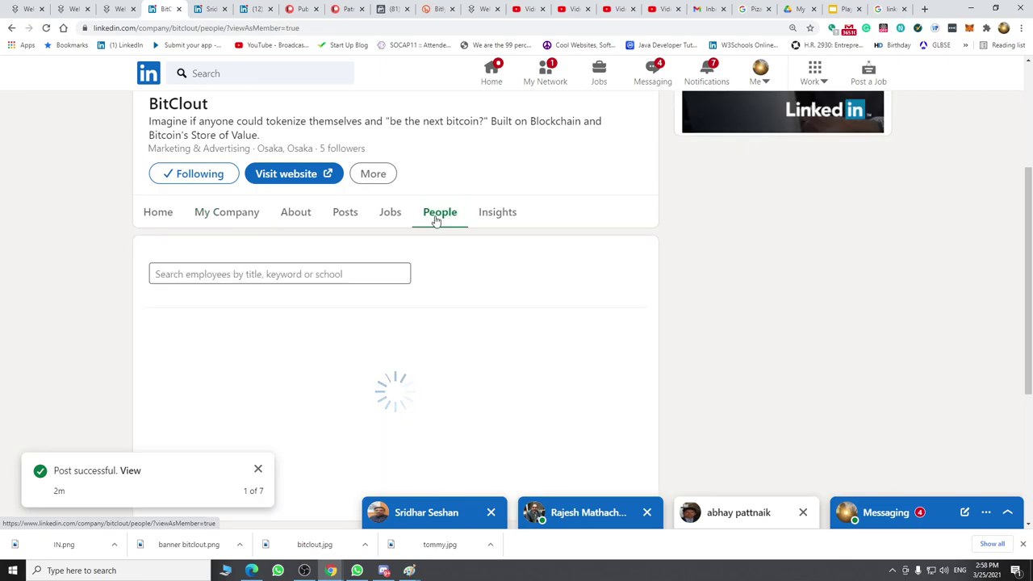
- Start a message to the suggested BitClout growth hacker and dismiss the pending notifications
scroll(452, 249, down, 5)
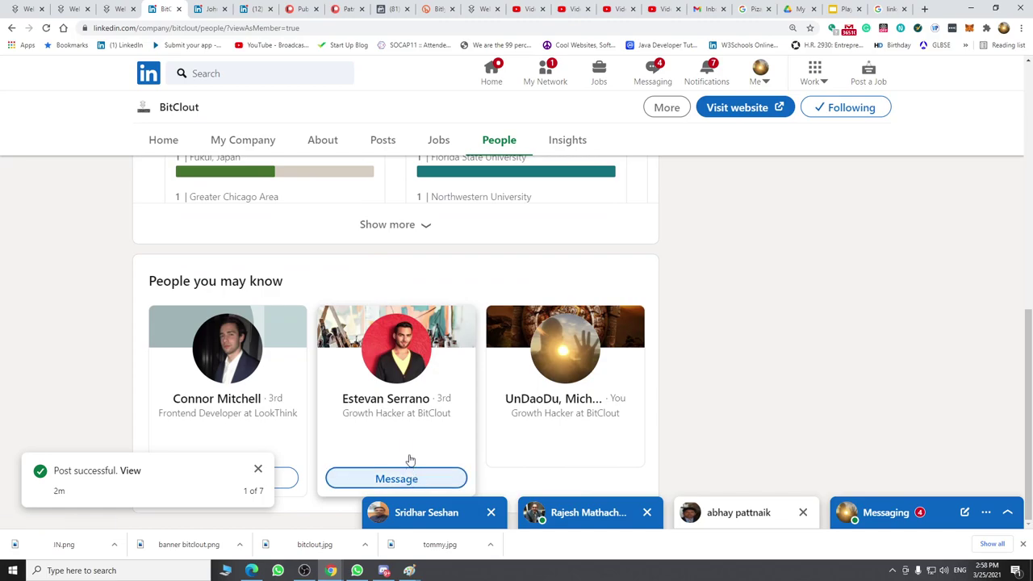
click(396, 480)
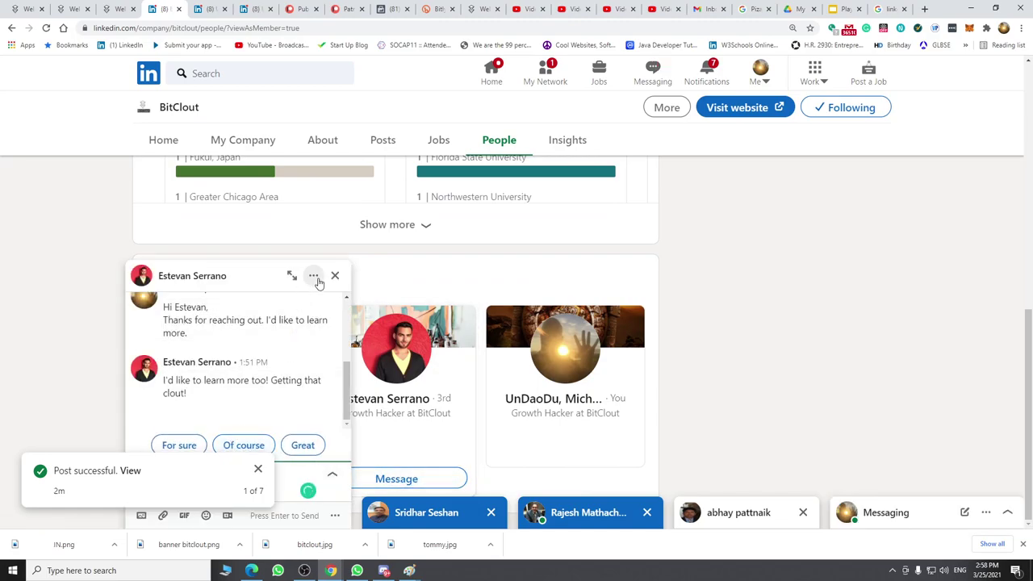
click(259, 470)
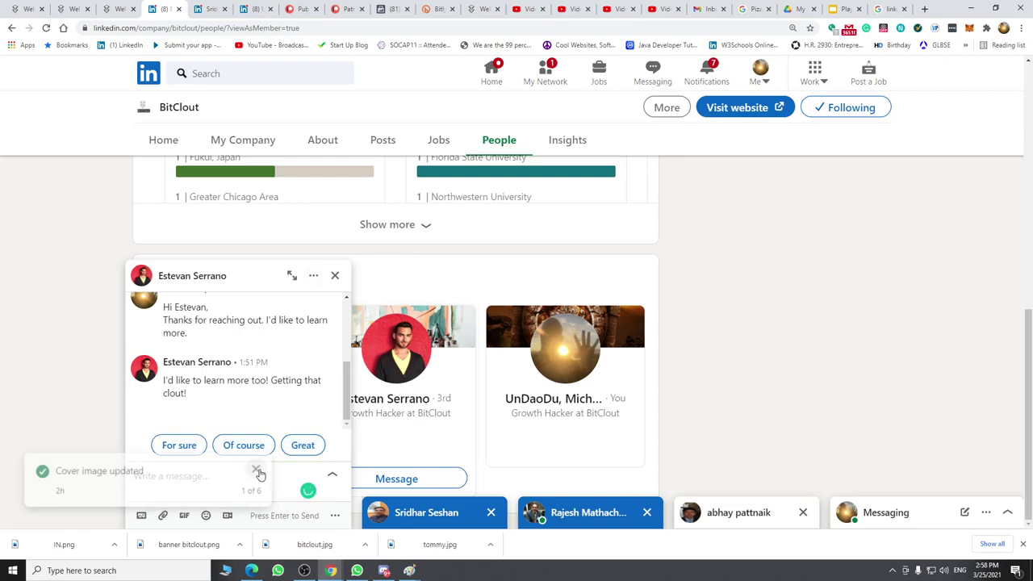
click(258, 470)
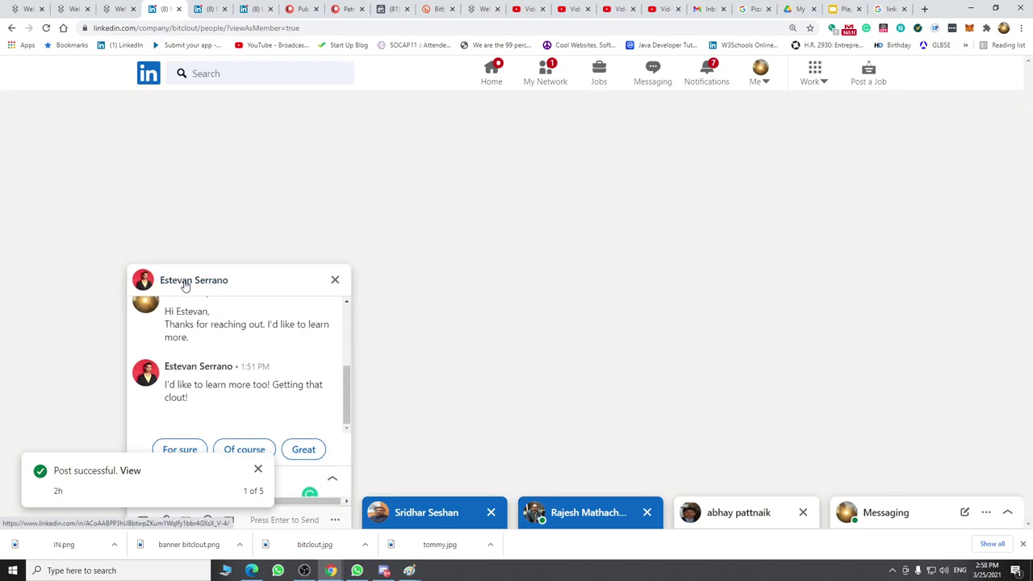
- View the growth hacker's full profile, then go back to the People page
click(186, 280)
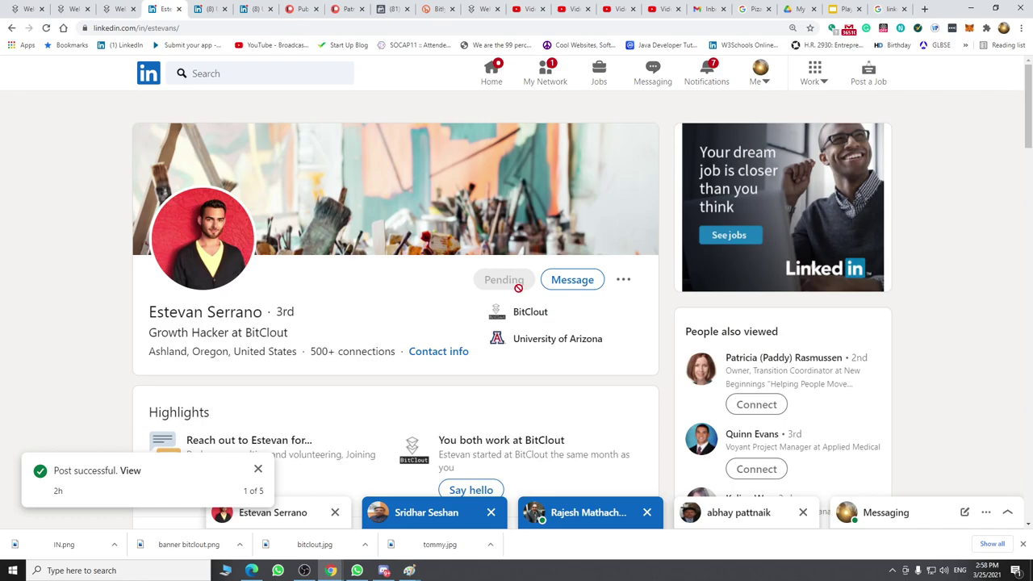
scroll(524, 286, down, 2)
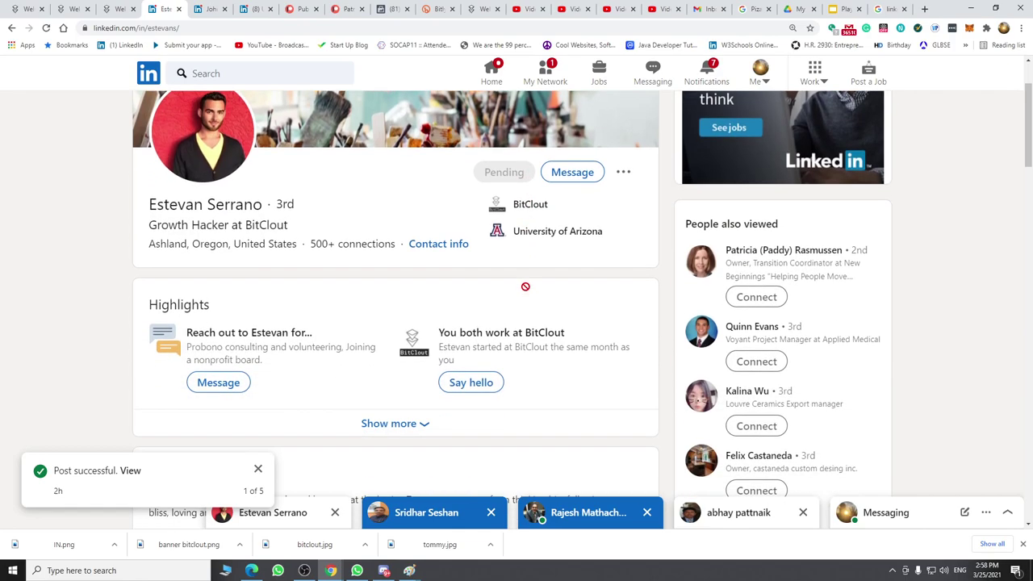
scroll(525, 291, up, 2)
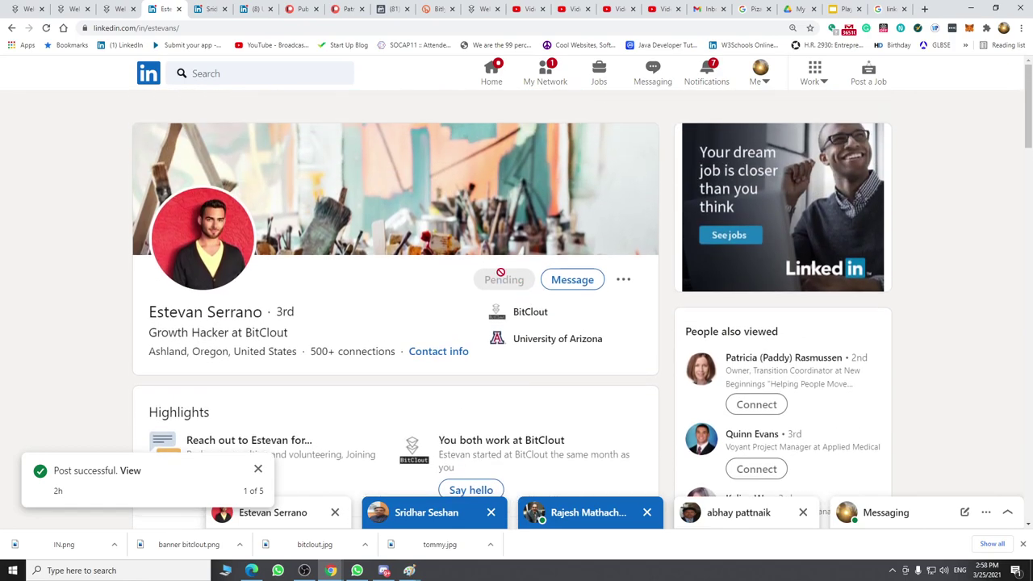
click(11, 27)
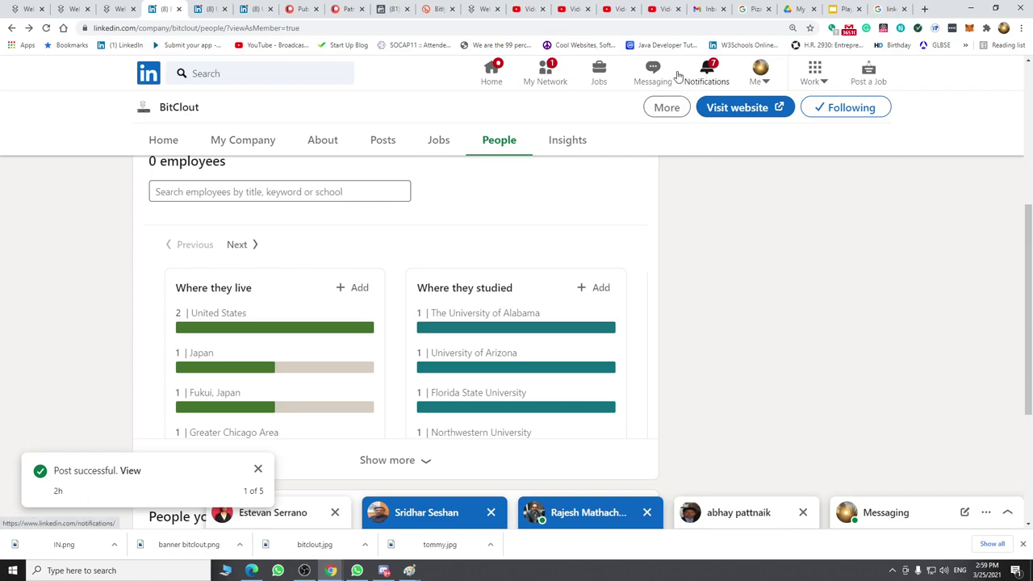
- Go back to the BitClout company view and reopen its People section
click(11, 28)
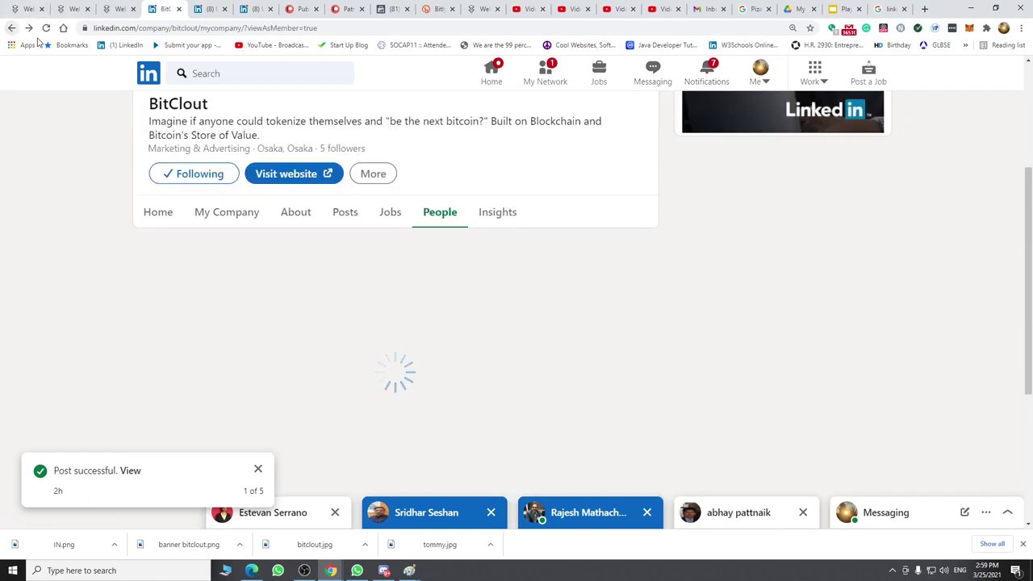
scroll(281, 240, up, 1)
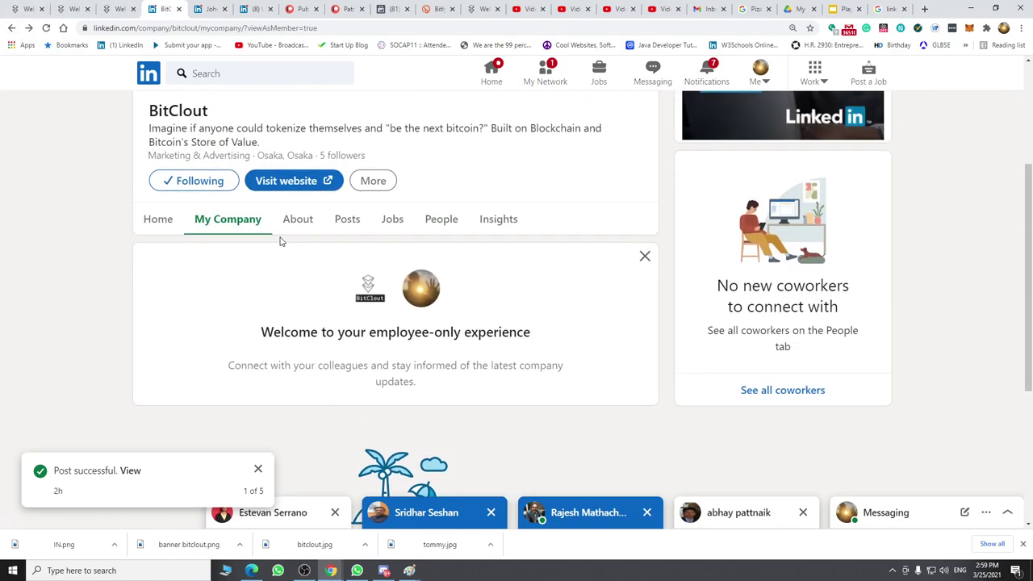
scroll(281, 239, down, 1)
scroll(281, 239, up, 2)
scroll(242, 258, down, 3)
scroll(223, 266, up, 1)
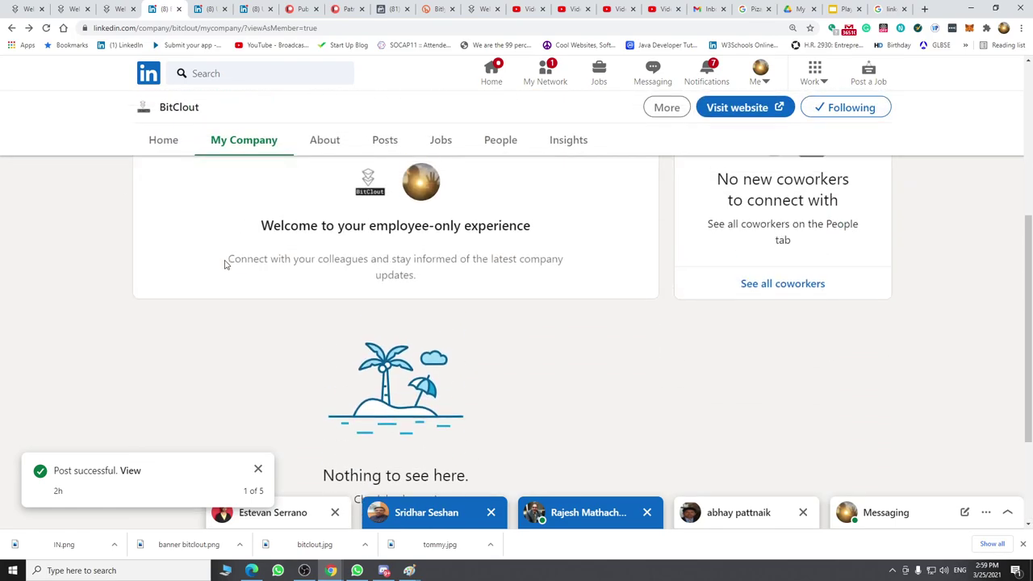
scroll(402, 246, up, 2)
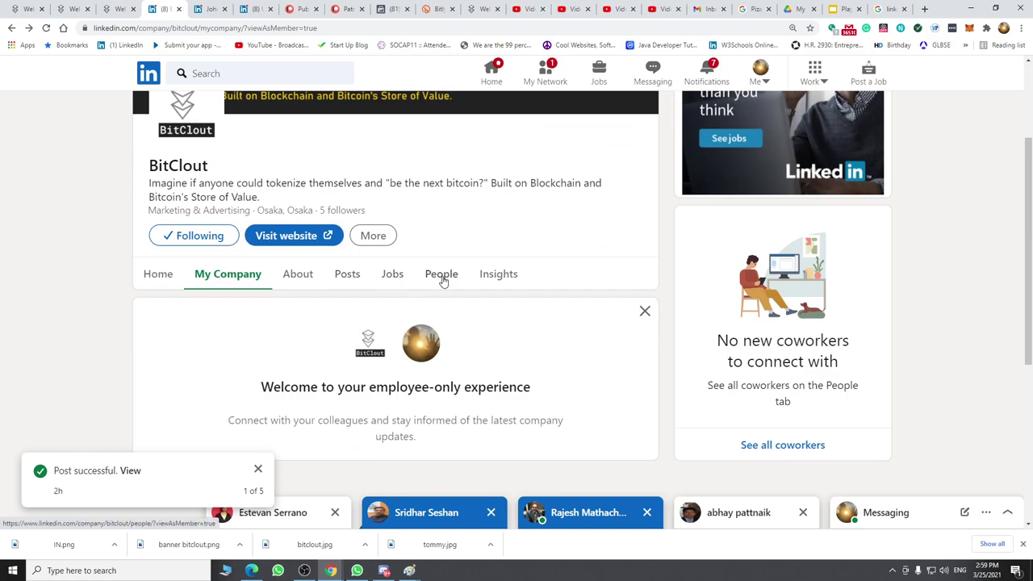
click(442, 274)
- Close the four stacked notifications and open the suggested LookThink frontend developer's profile
scroll(451, 281, down, 3)
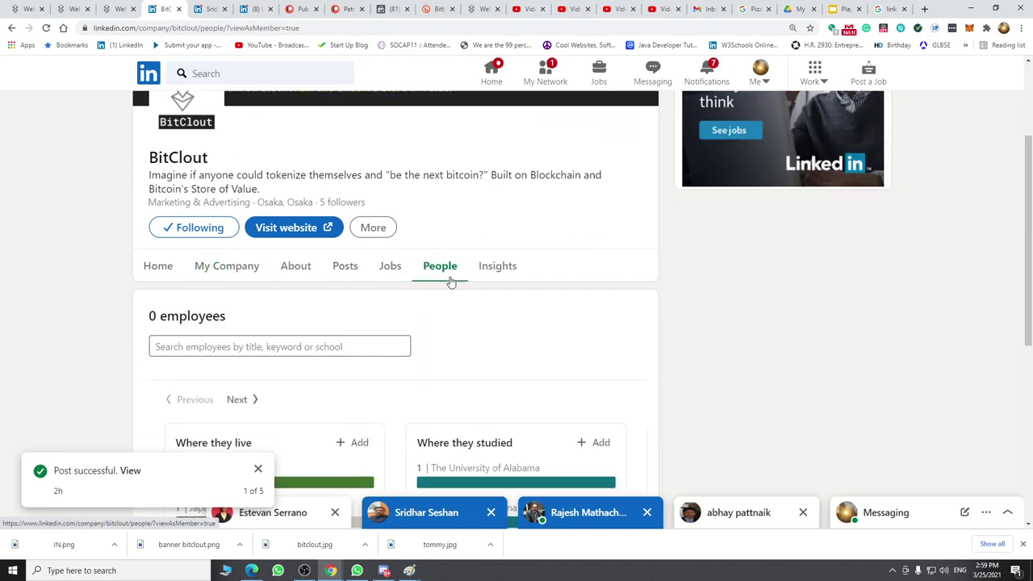
scroll(451, 280, down, 2)
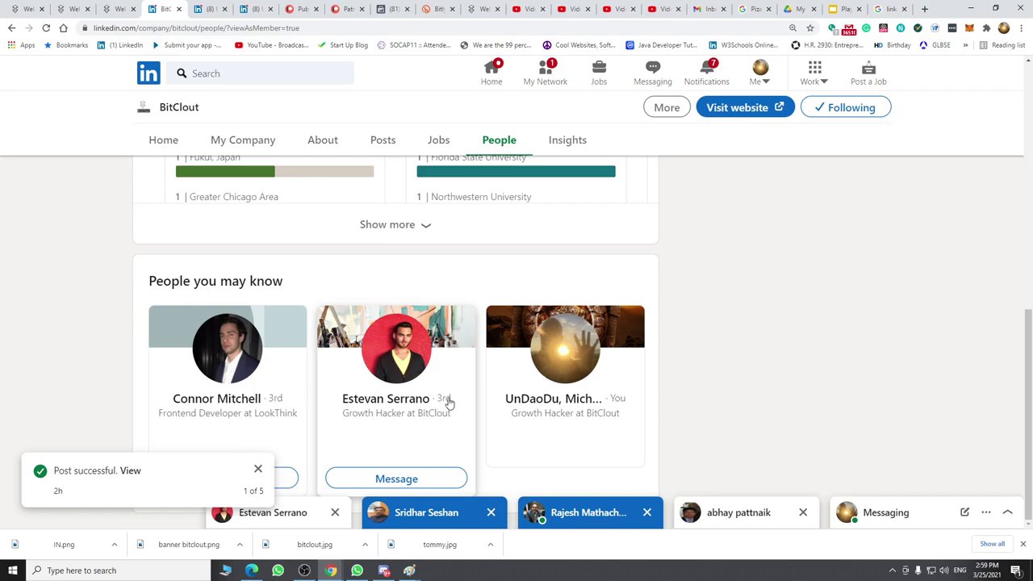
click(258, 470)
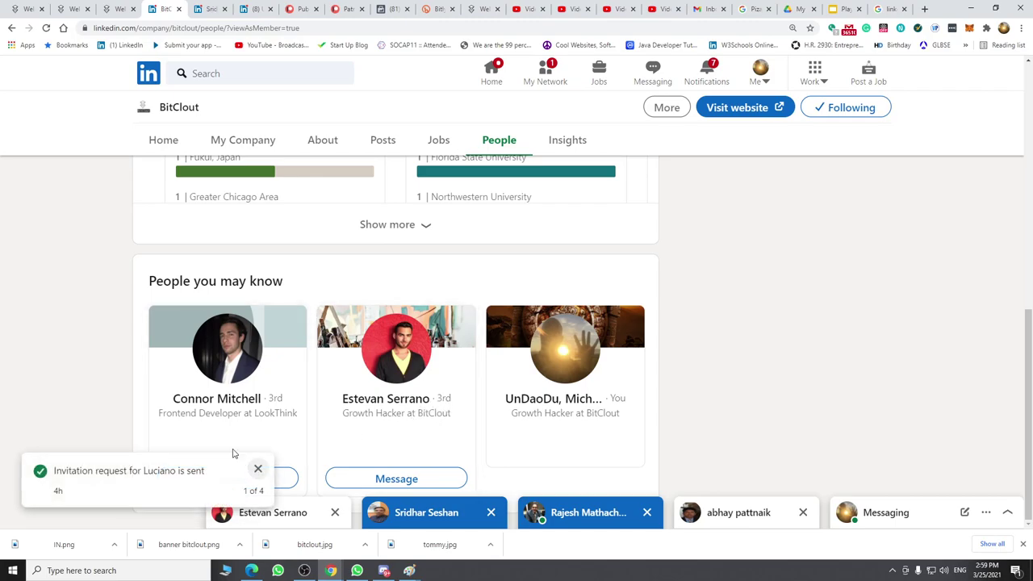
click(259, 467)
click(257, 469)
click(256, 470)
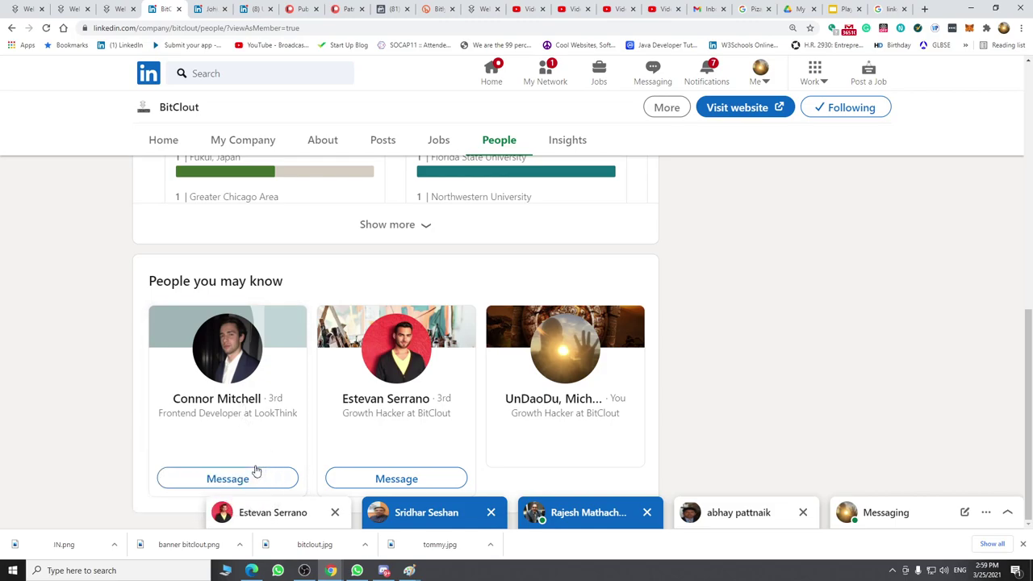
click(245, 404)
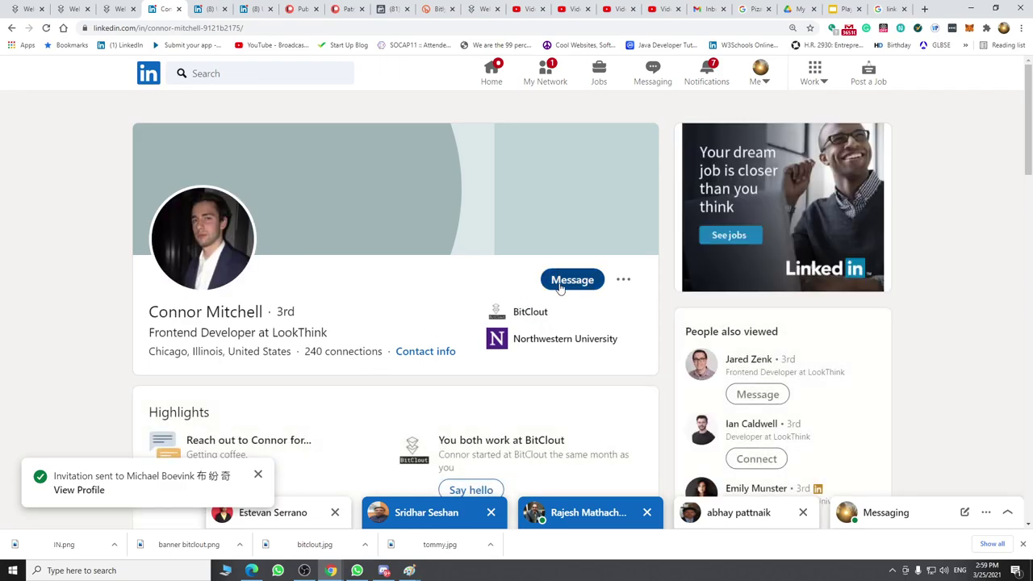
- Begin a connection invite to the LookThink developer with note 'love bitclout ill make you admin'
click(623, 280)
click(650, 393)
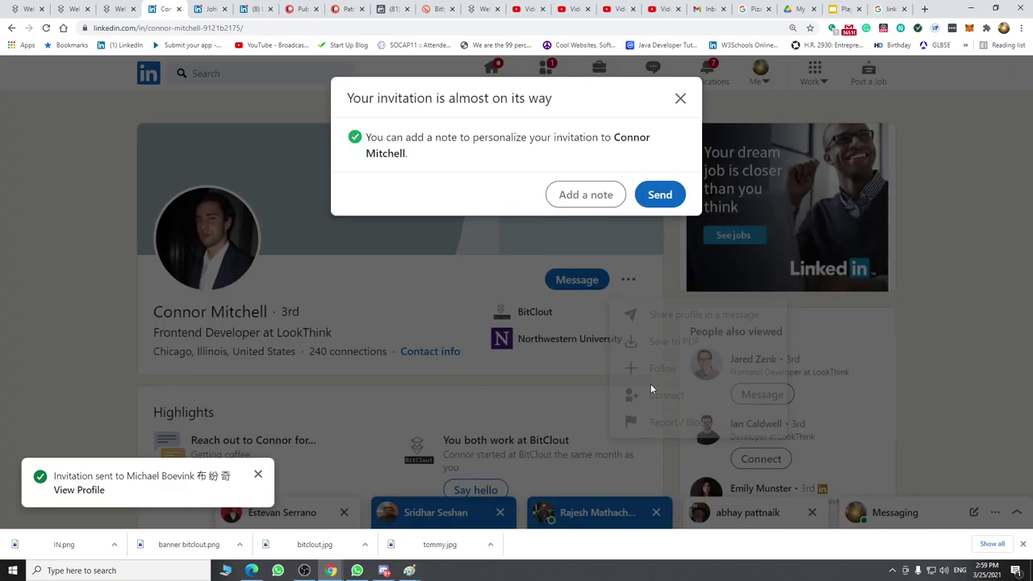
click(584, 197)
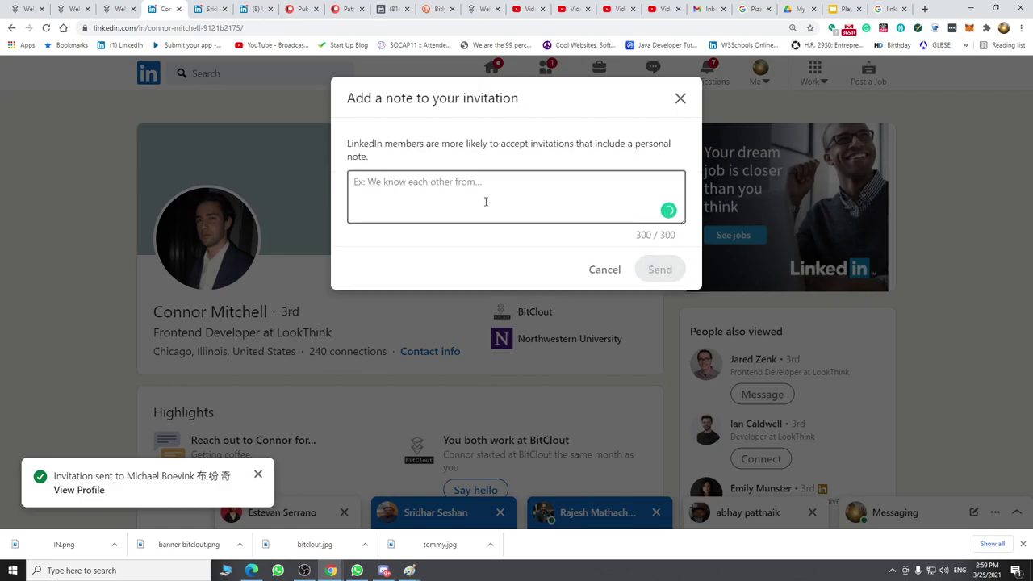
text(love)
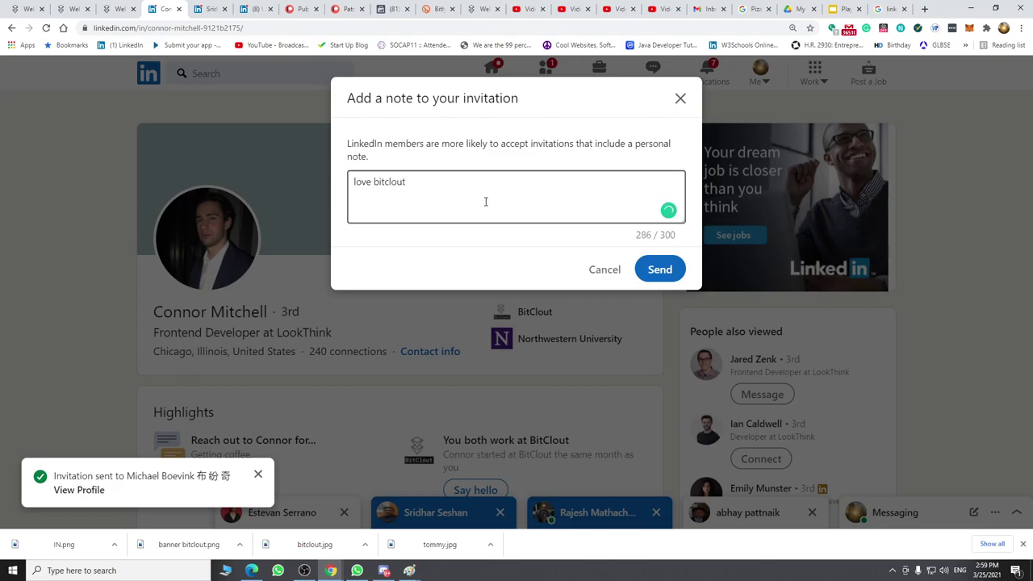
text(bitclout ill make you)
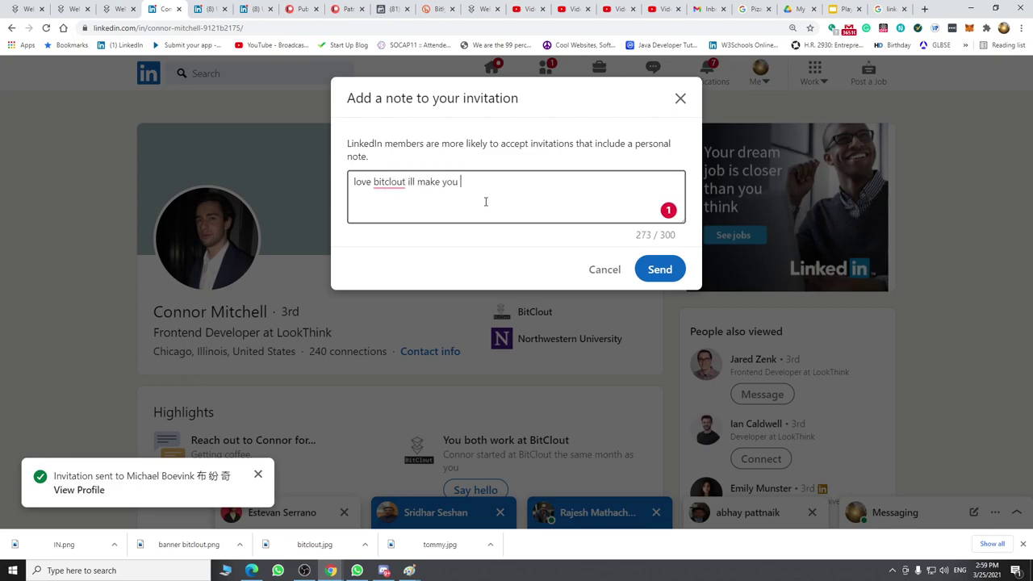
text( admin on group)
click(207, 12)
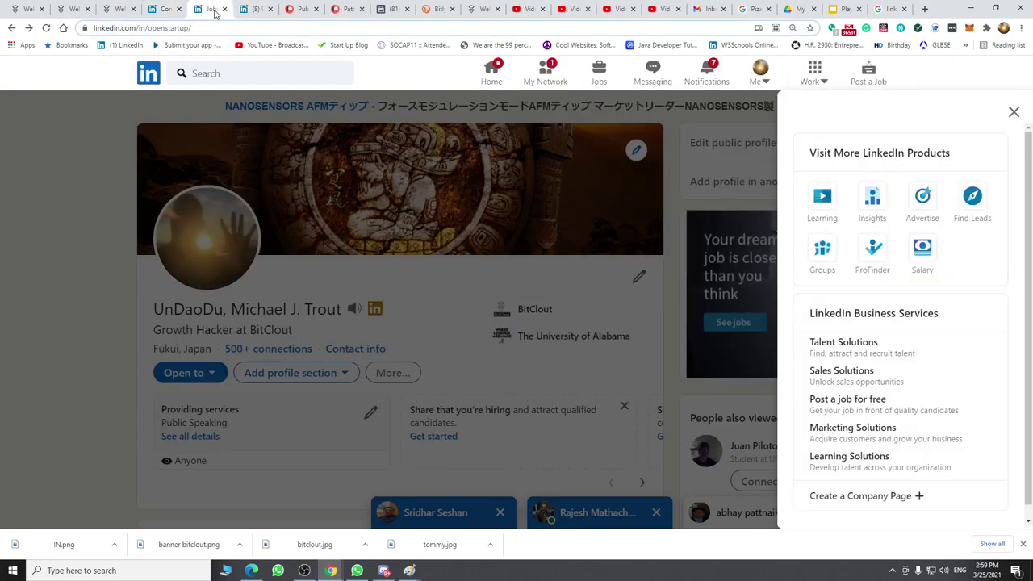
- Copy the Bitclout LinkedIn group's web address from Work > Groups
click(251, 11)
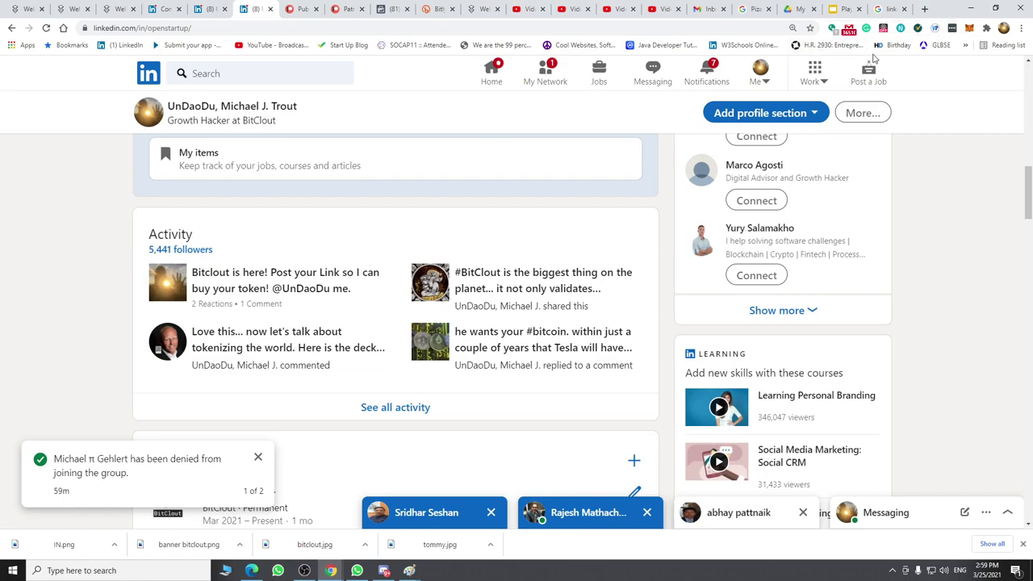
click(814, 78)
click(828, 243)
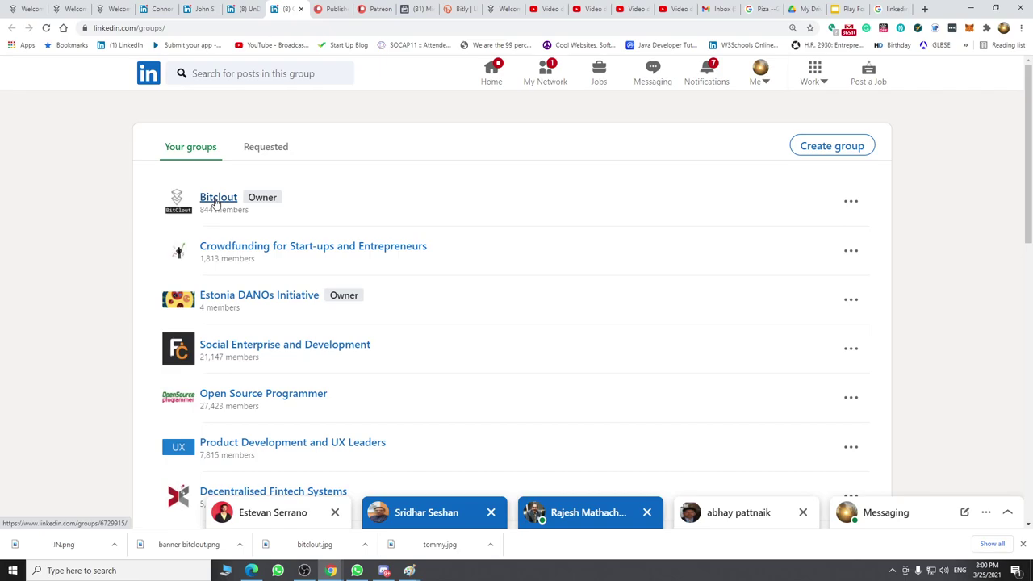
click(216, 202)
click(185, 31)
right_click(185, 31)
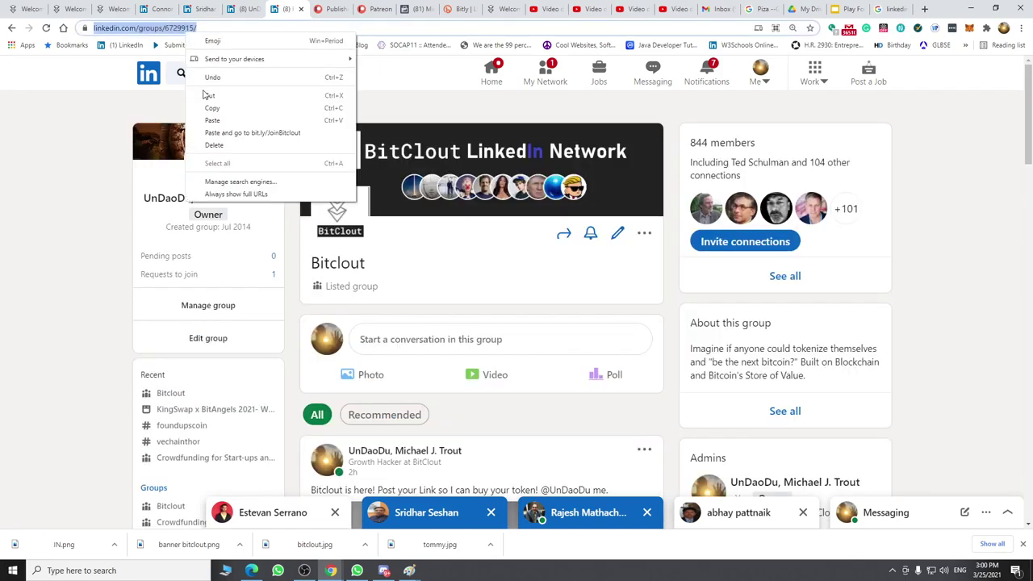
click(208, 109)
- Return to the invitation tab and paste the group link into the note
click(206, 14)
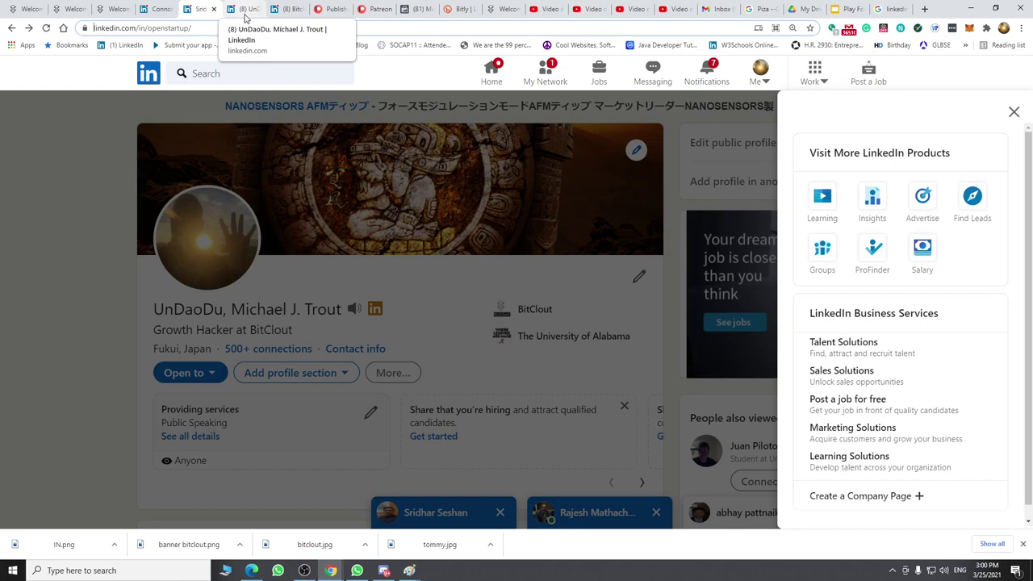
click(246, 12)
click(158, 9)
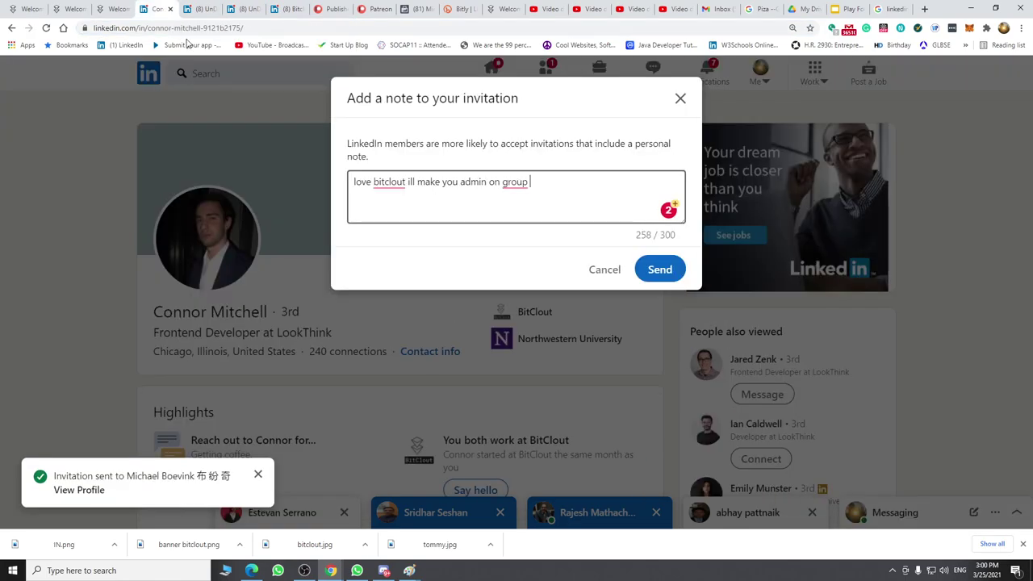
key(ctrl+v)
- Reword the note to 'love bitclout :) Here the group' ahead of the link
mouse_move(402, 185)
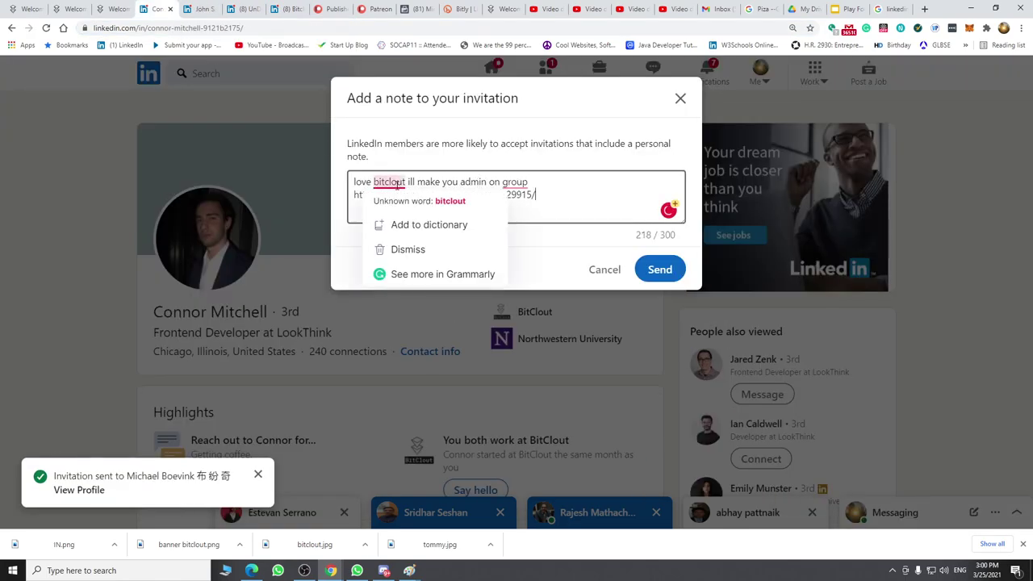
click(409, 181)
text(')
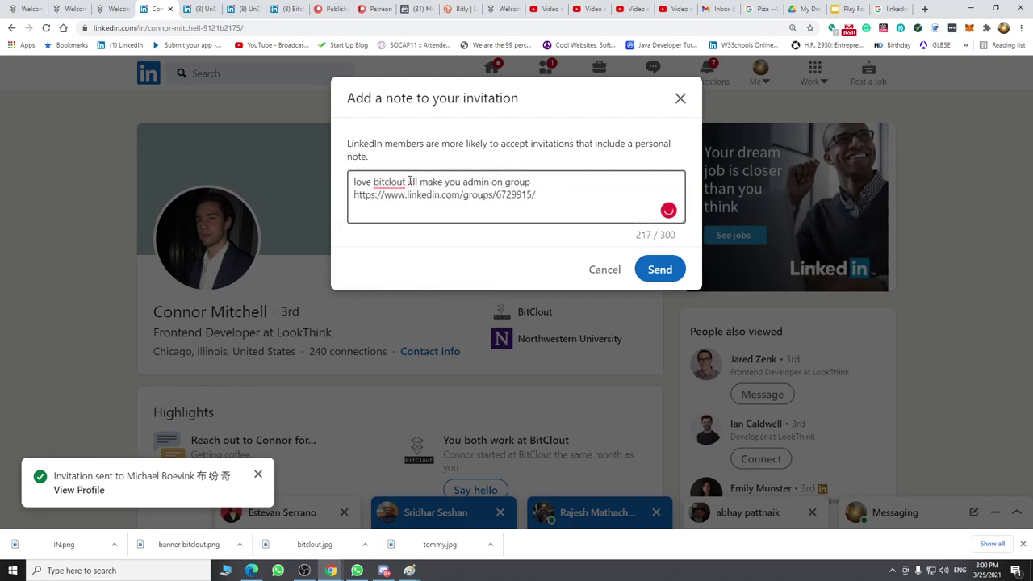
text(I)
key(BackSpace)
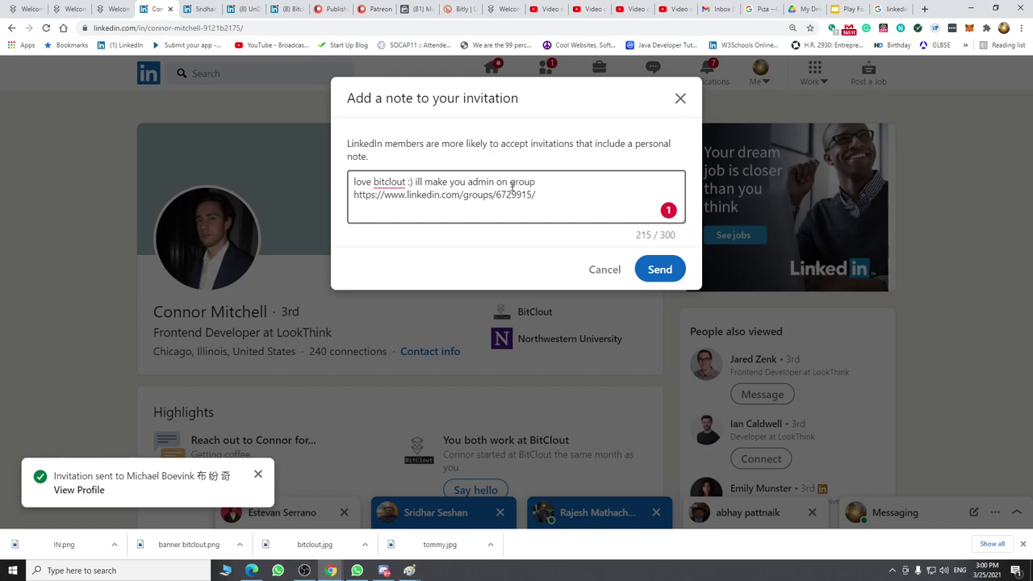
drag(418, 182, 555, 185)
text(here https://www.lin)
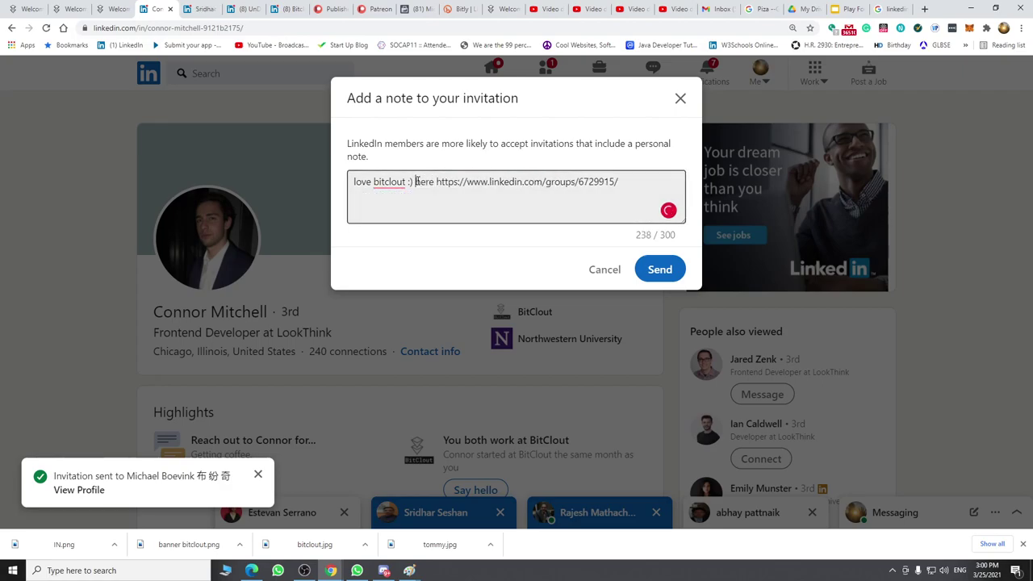
drag(415, 182, 420, 182)
text(Here)
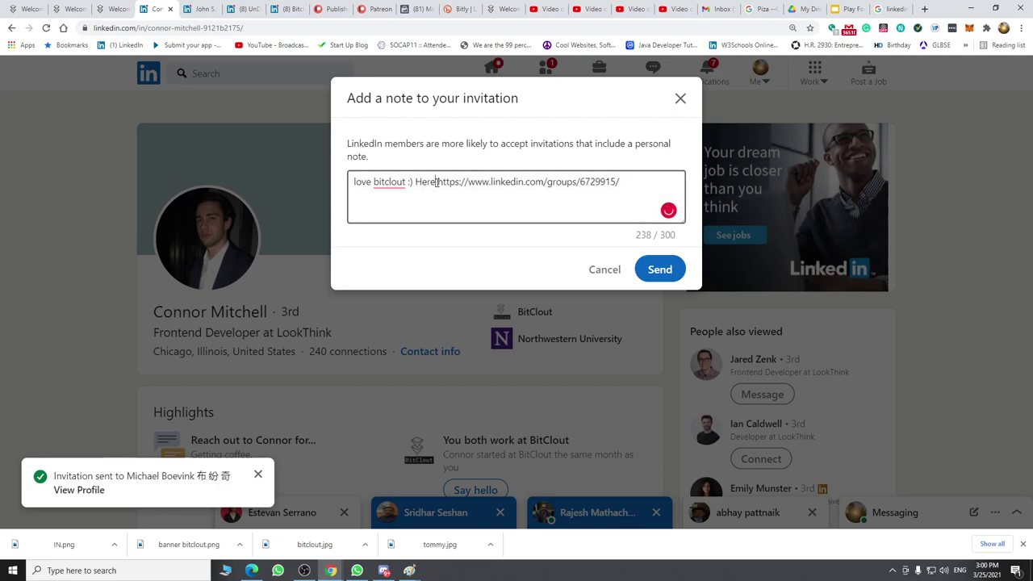
text( the group)
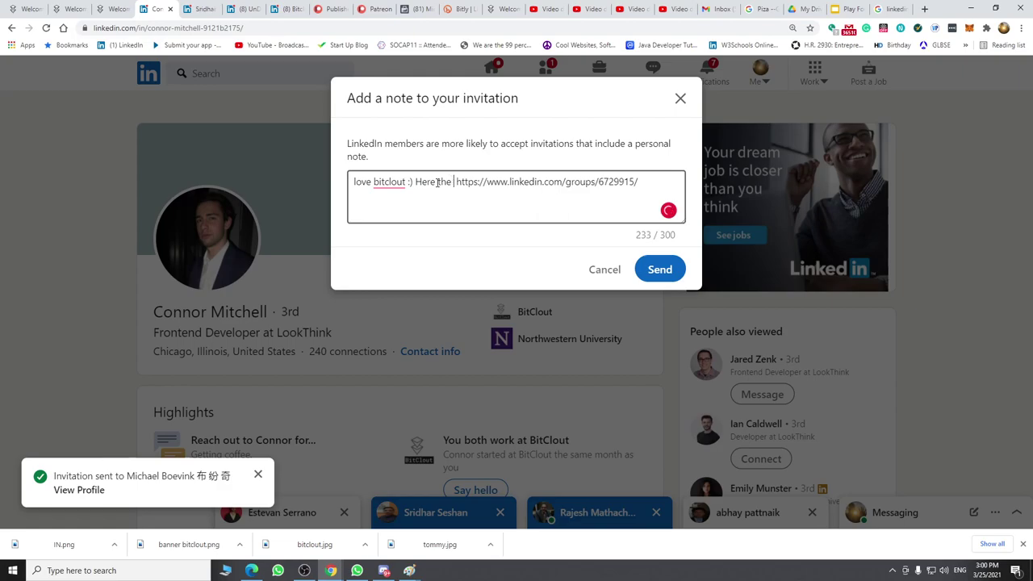
key(BackSpace)
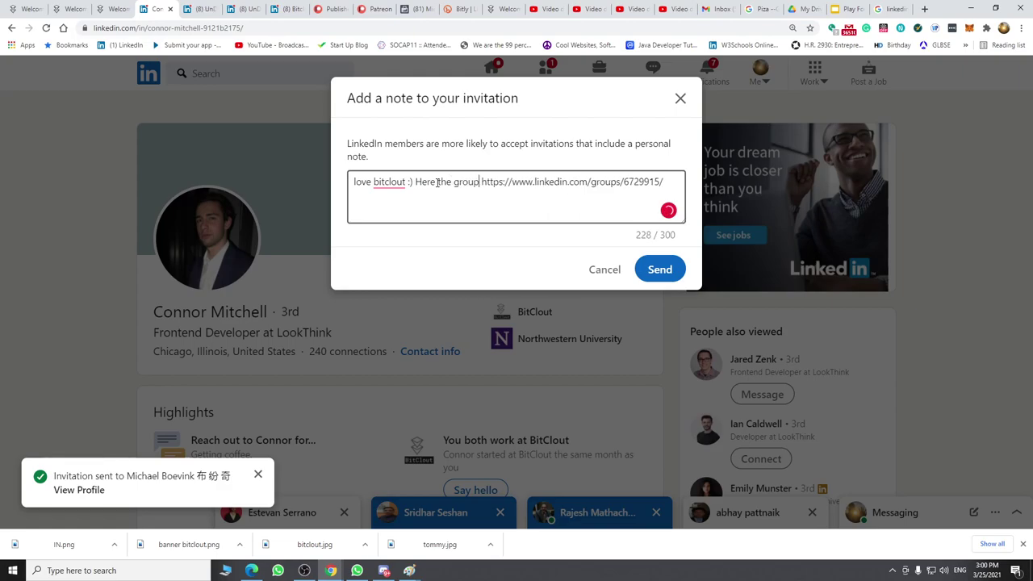
- Send the noted invitation to the LookThink developer and go to My Network
click(650, 271)
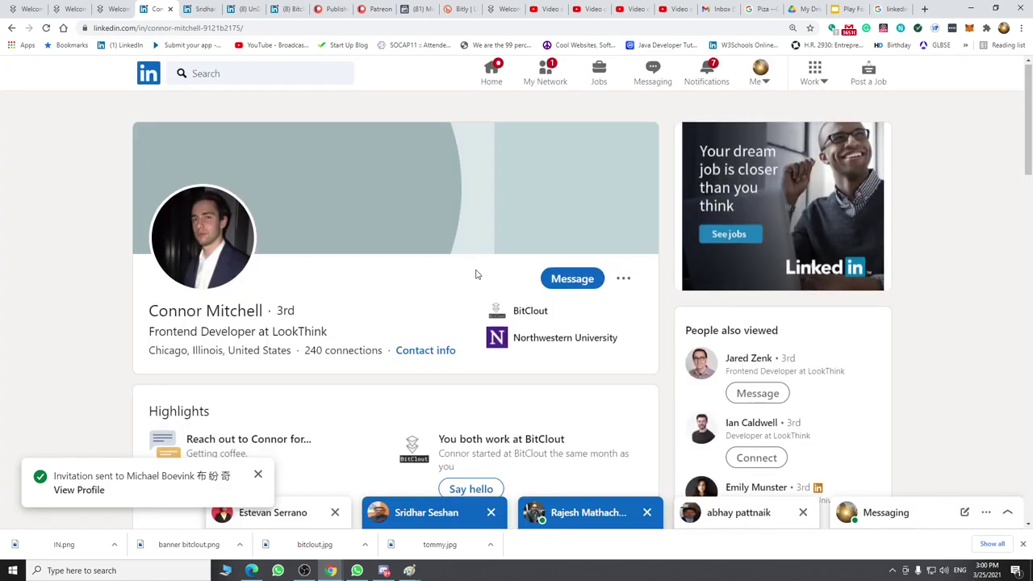
scroll(477, 274, down, 2)
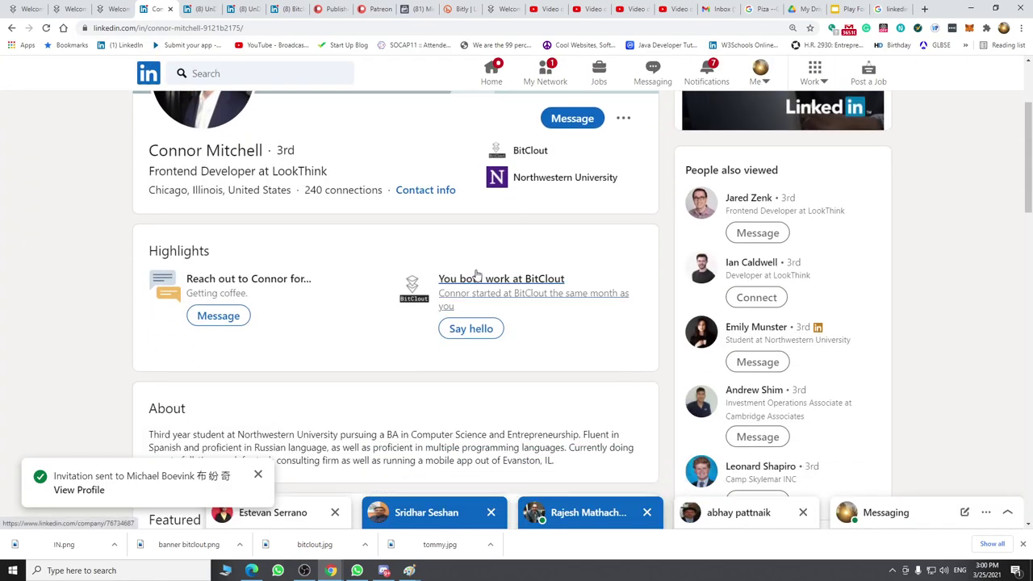
scroll(476, 274, up, 1)
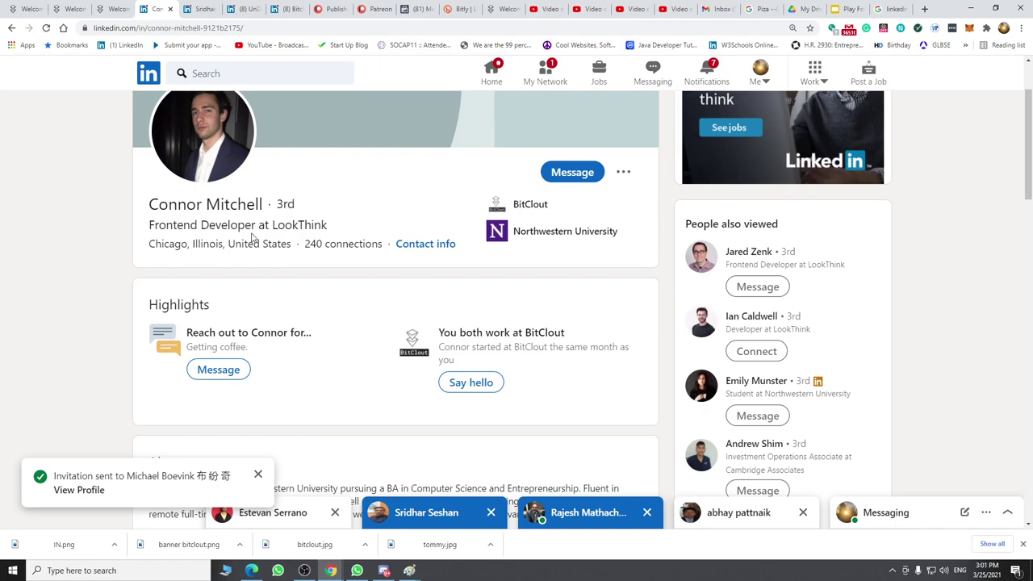
scroll(251, 236, up, 1)
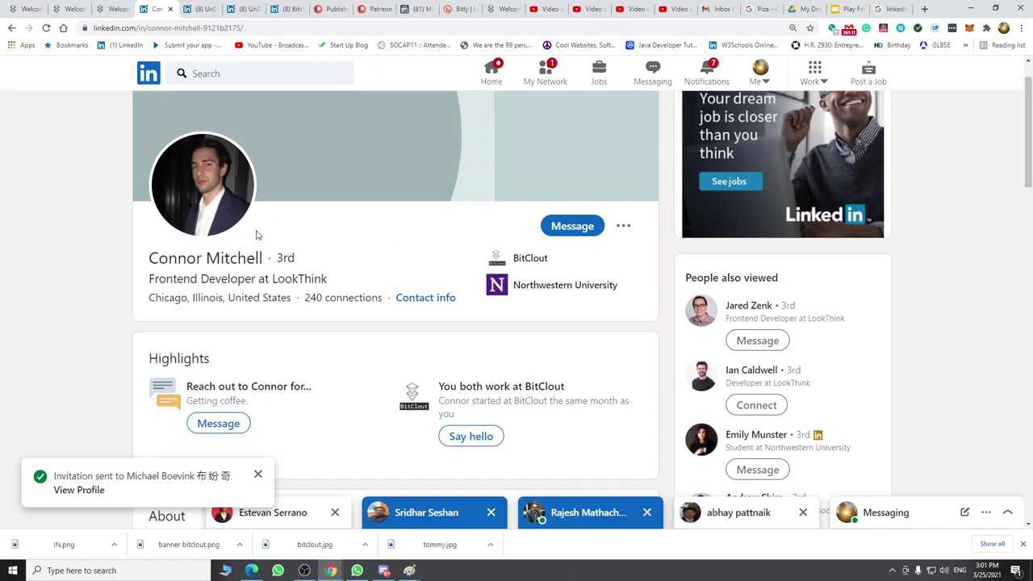
scroll(258, 234, down, 2)
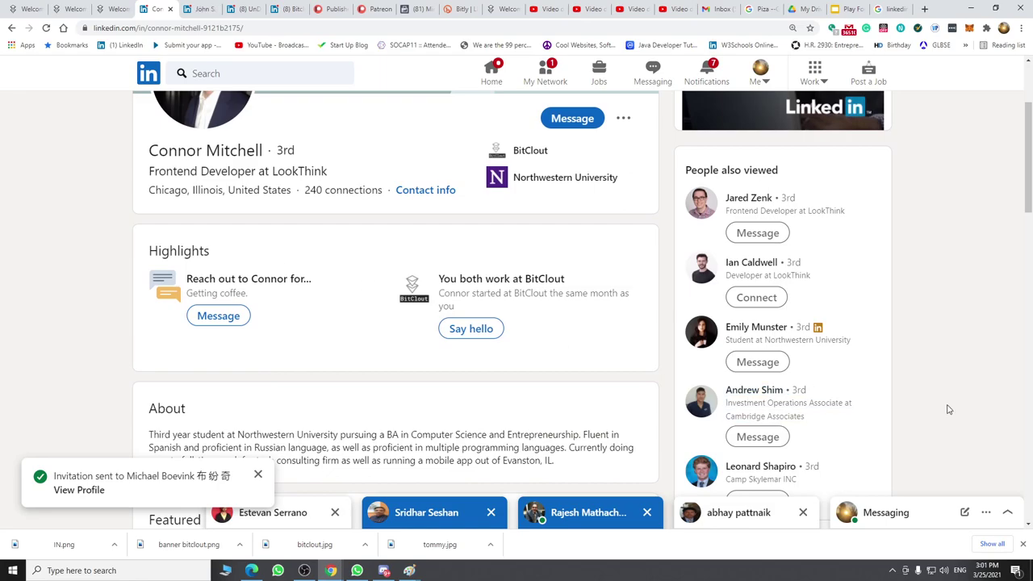
scroll(525, 302, up, 3)
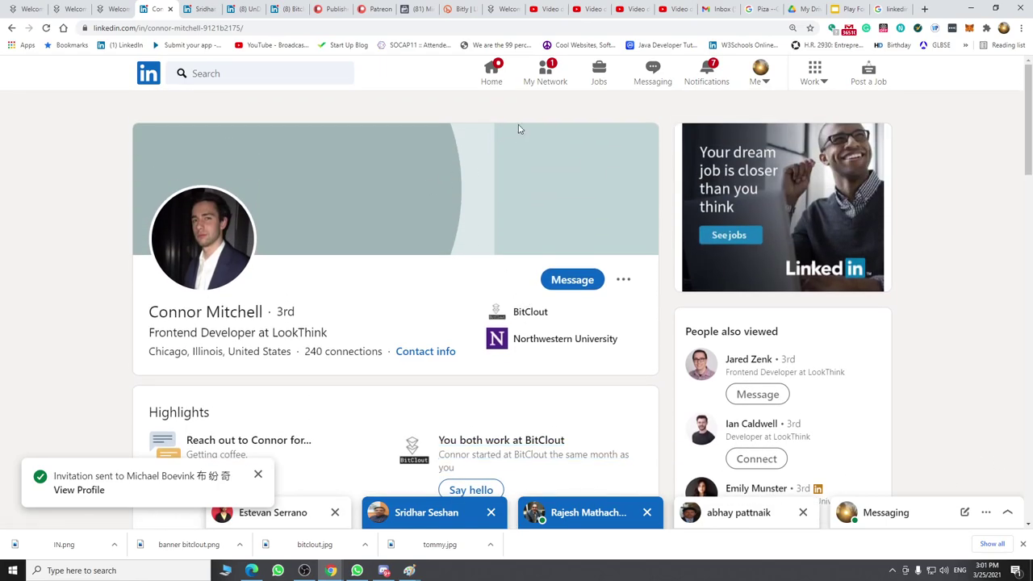
click(555, 75)
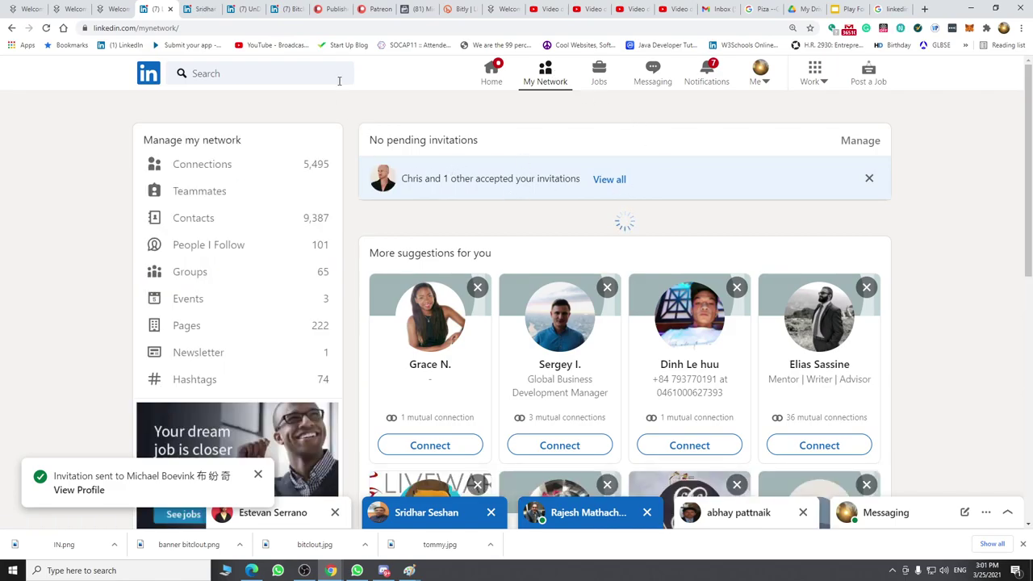
- Cycle through the profile, Bitclout group and My Network tabs, ending on the BitClout creator profile
click(243, 9)
click(293, 10)
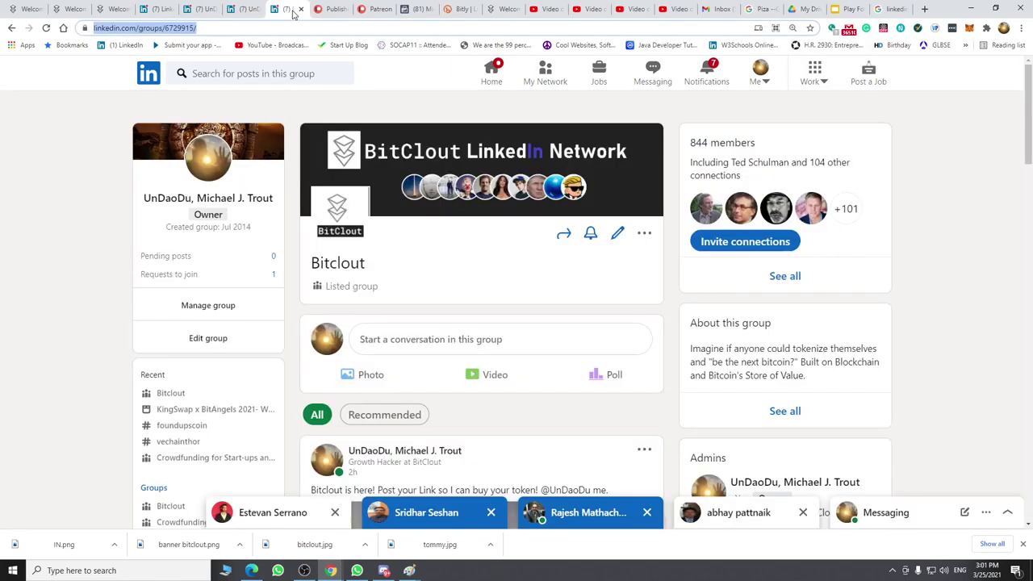
click(200, 15)
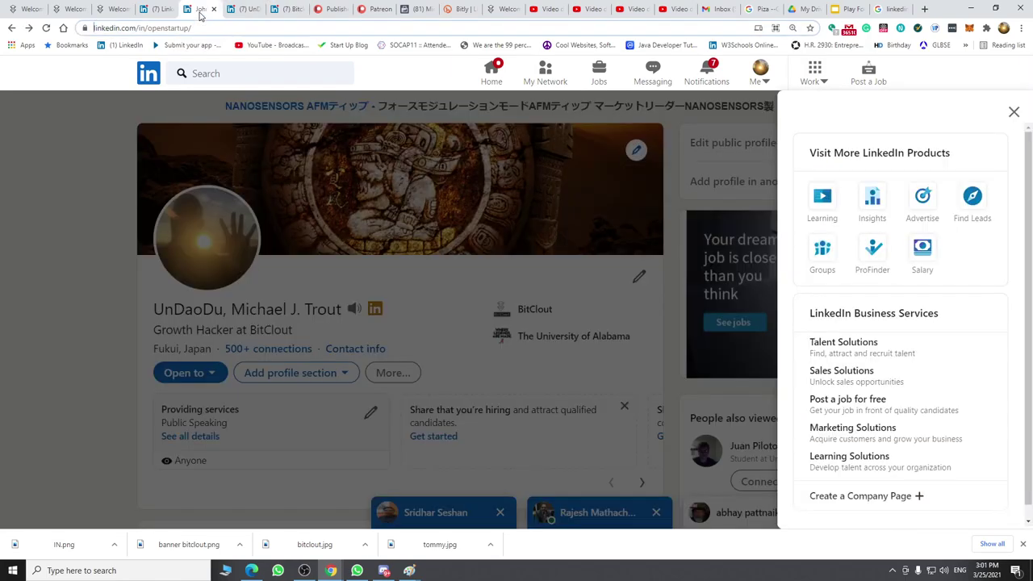
click(158, 13)
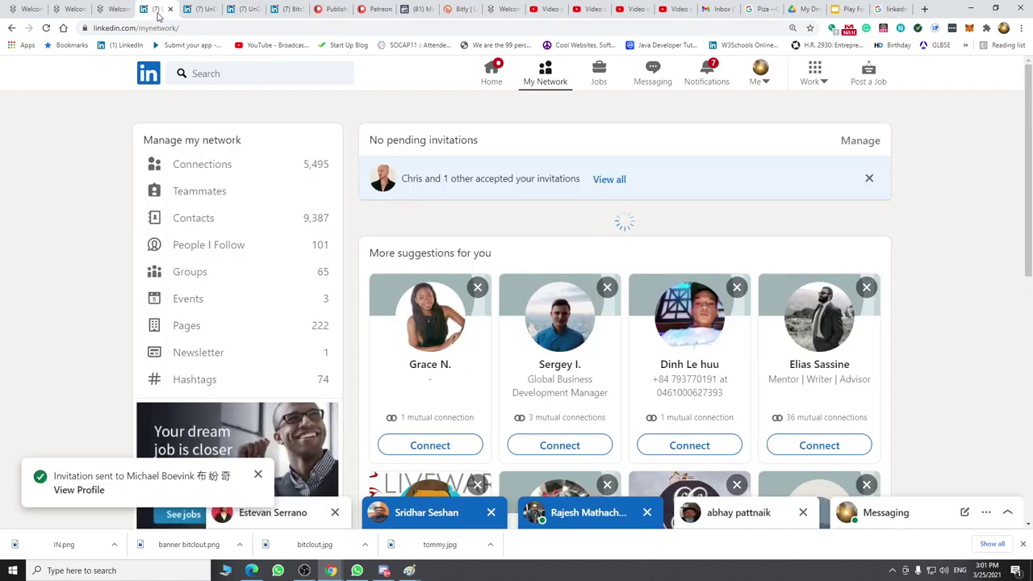
click(284, 13)
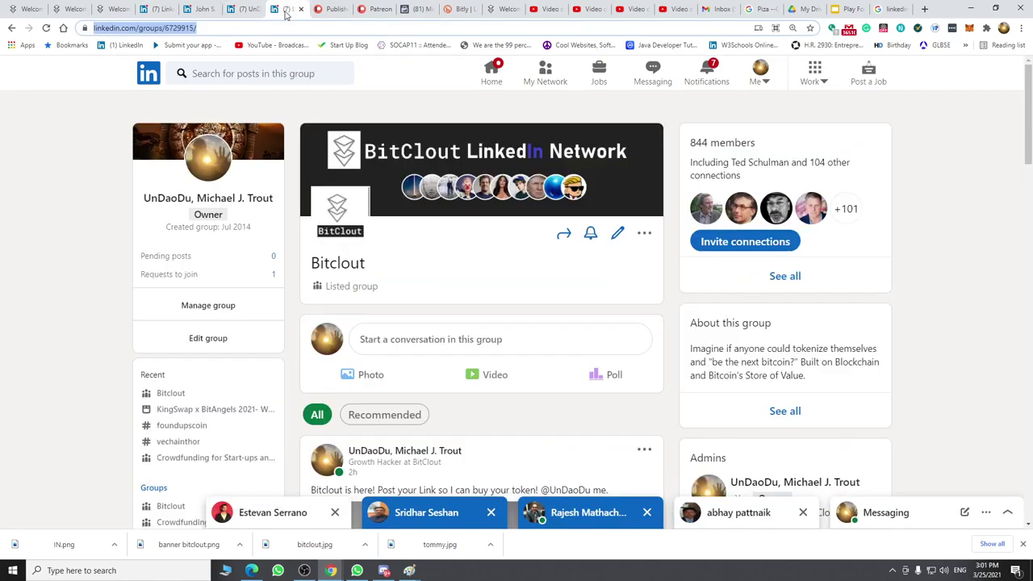
click(115, 11)
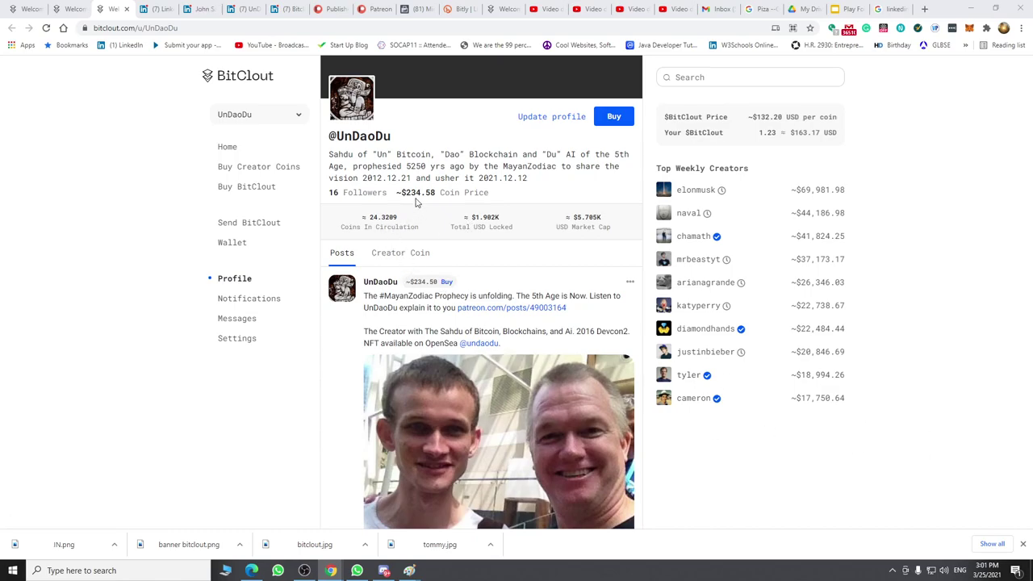
- Select the creator coin price, reload the profile, and return to the Home feed's group post
drag(401, 192, 424, 193)
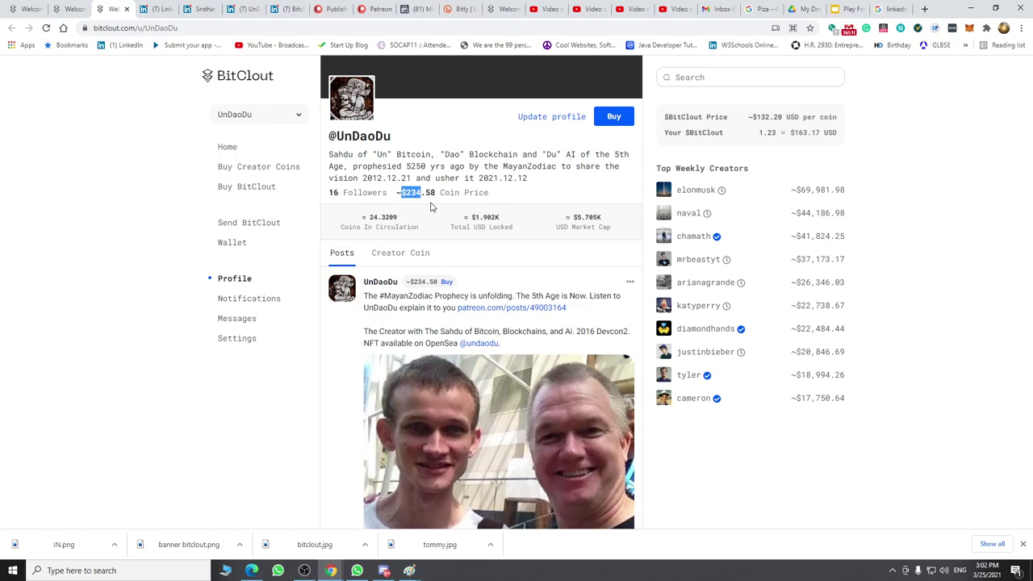
click(412, 192)
drag(398, 192, 437, 192)
click(46, 28)
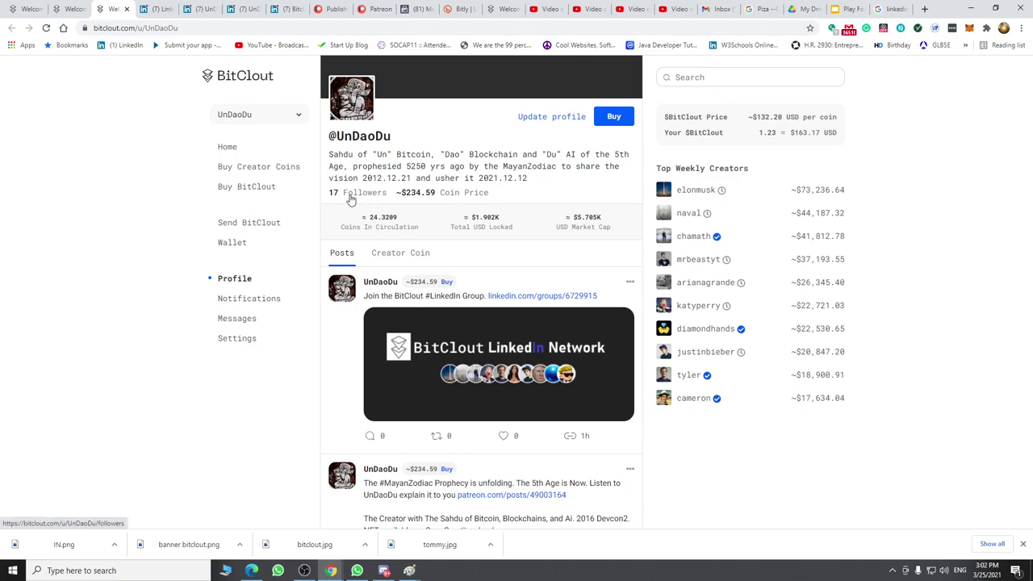
click(70, 9)
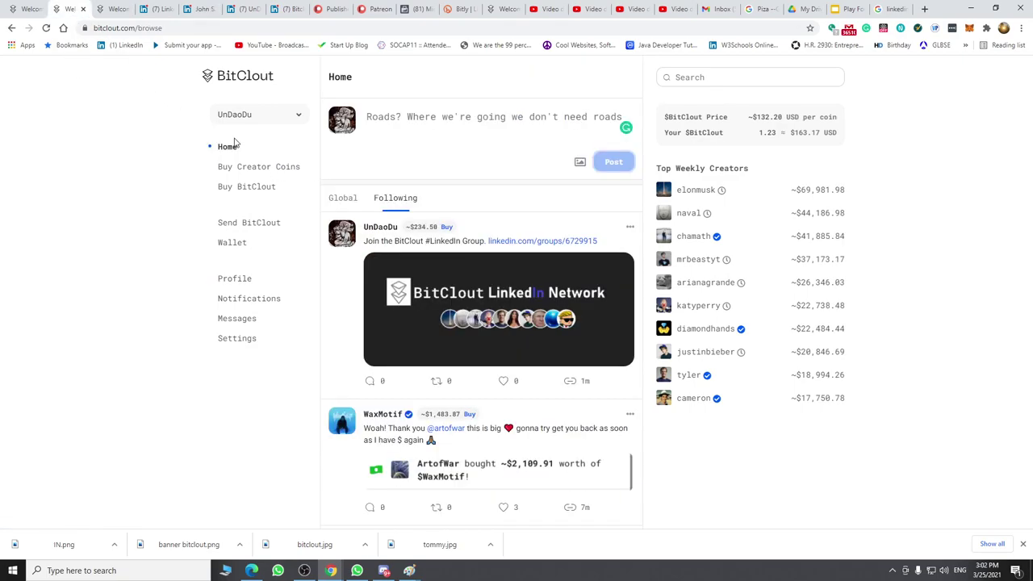
- Scroll the Buy Creator Coins list and follow the creator Fullbeerbottle
click(35, 10)
scroll(520, 316, down, 10)
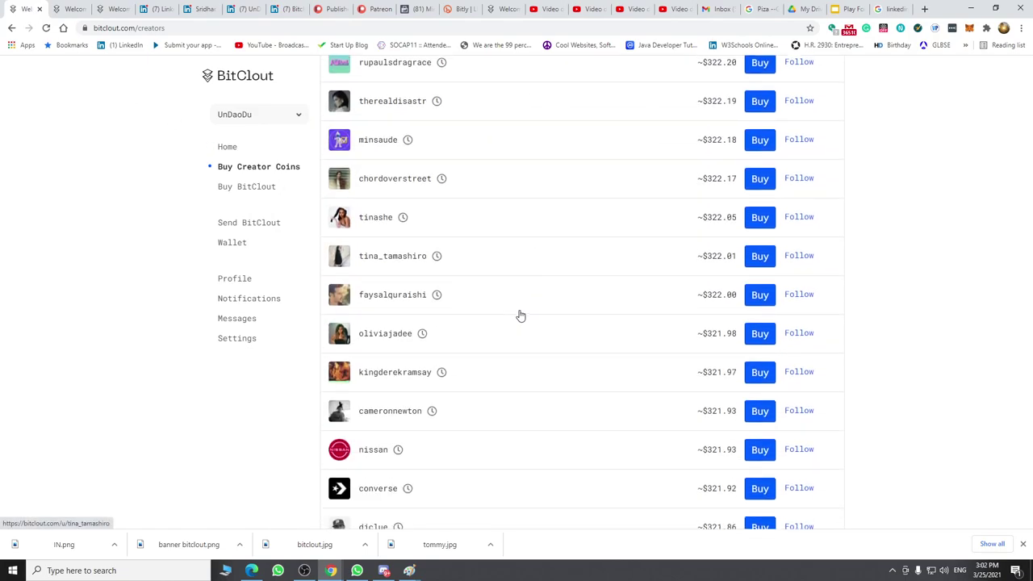
scroll(523, 317, down, 8)
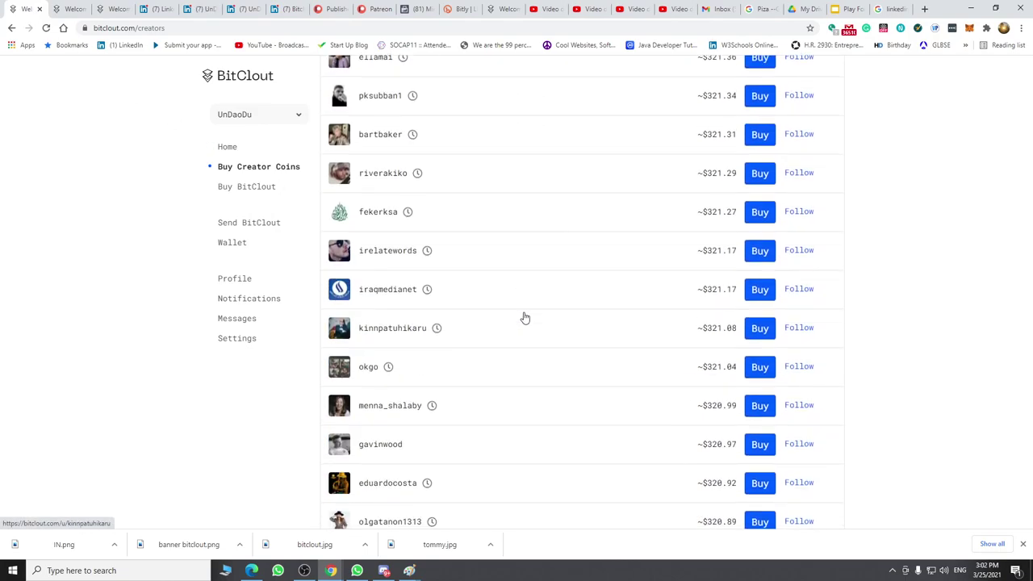
scroll(545, 326, down, 7)
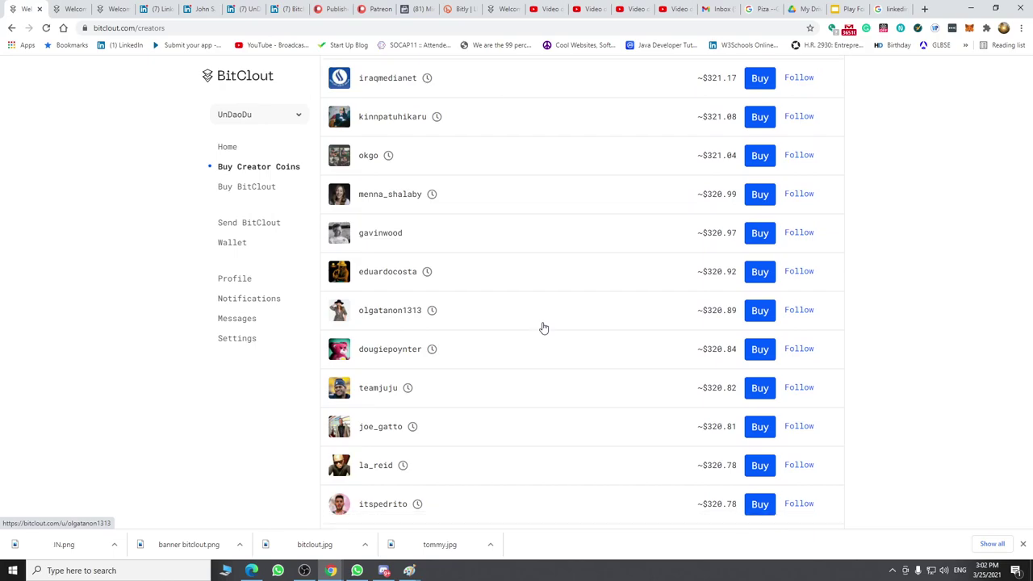
scroll(543, 328, down, 5)
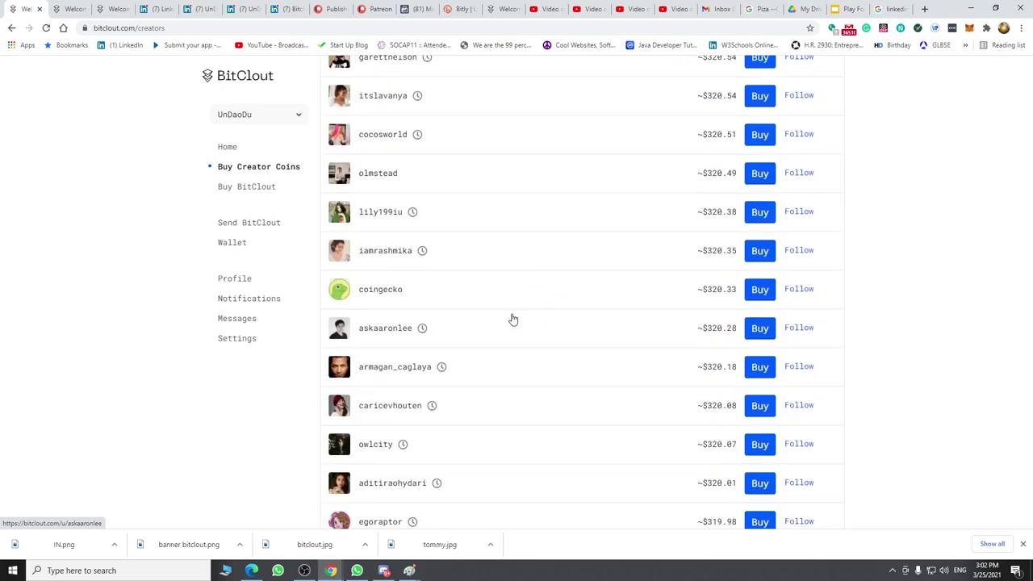
scroll(513, 319, down, 8)
scroll(512, 318, down, 15)
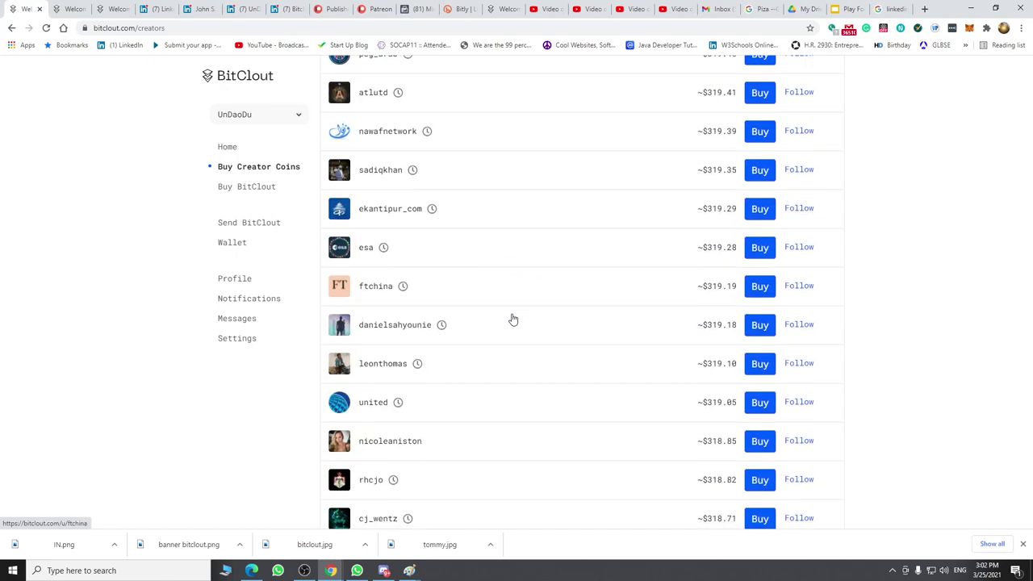
scroll(512, 319, down, 10)
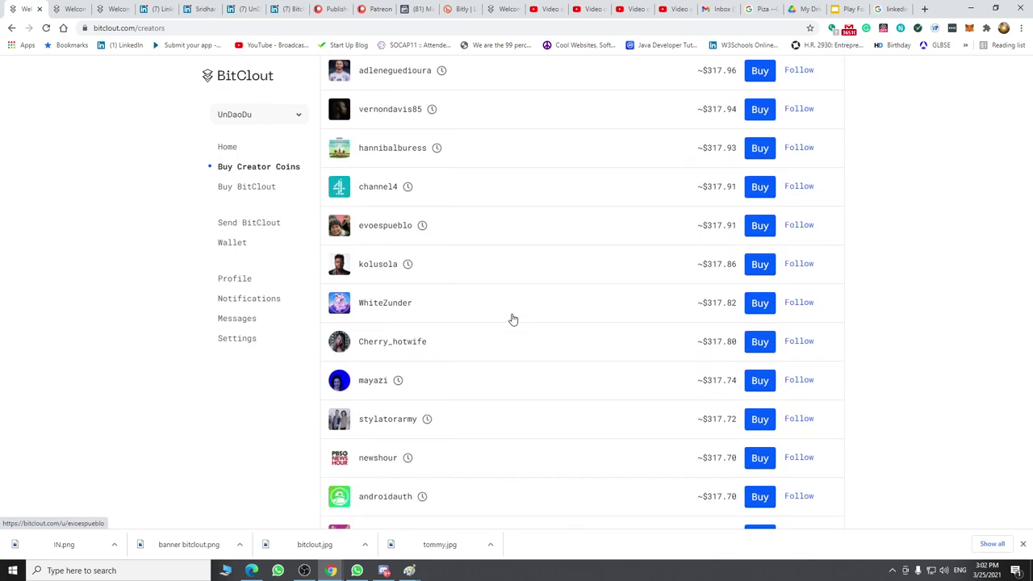
scroll(512, 320, down, 2)
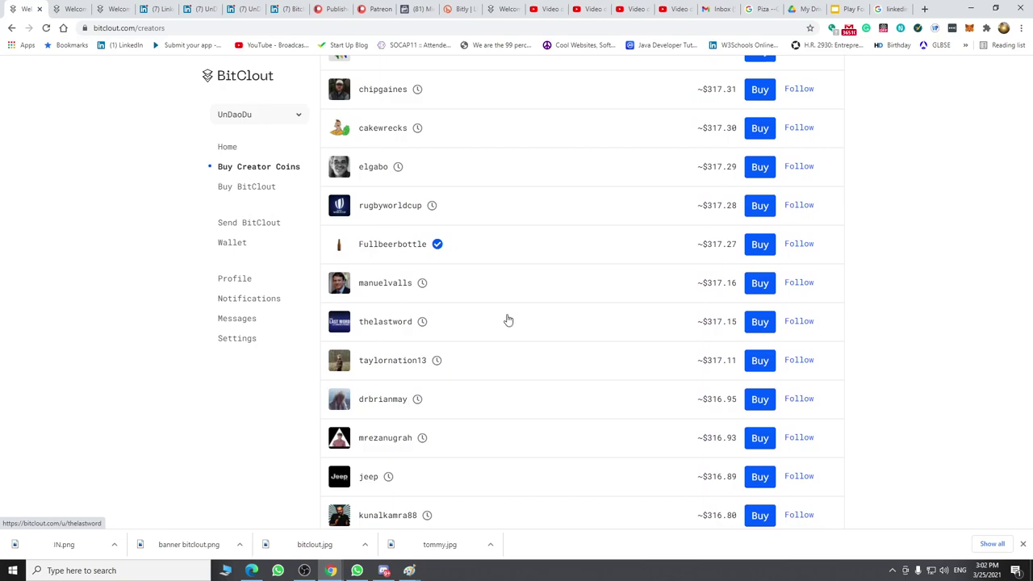
click(799, 244)
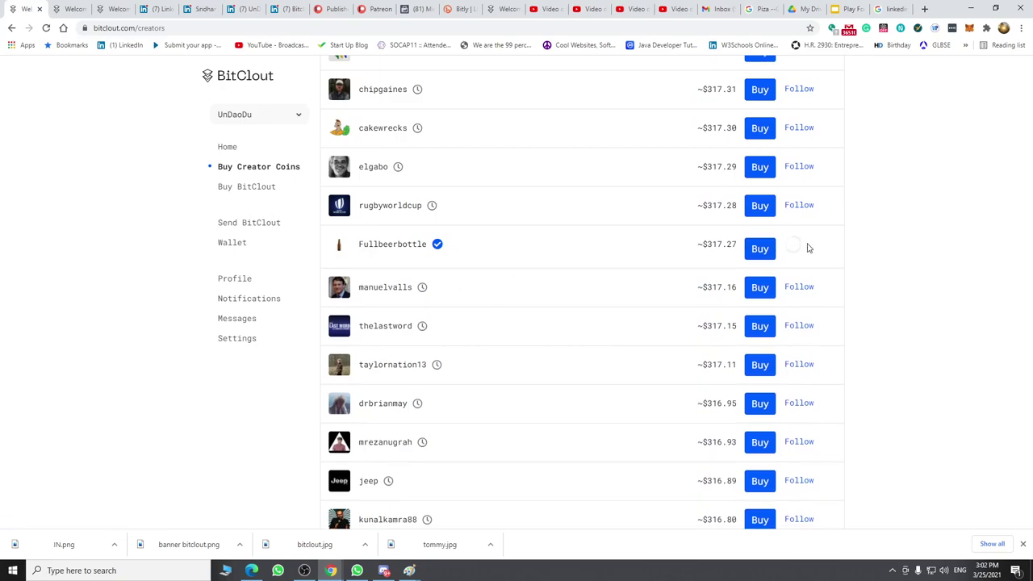
- Scroll further down the creators list to coins priced around $300.18
scroll(562, 323, down, 10)
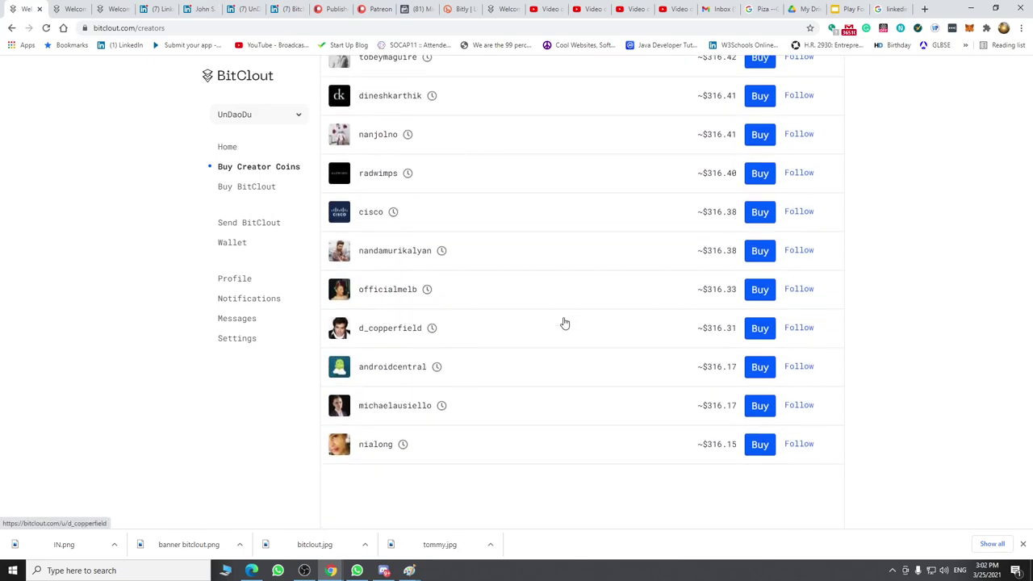
scroll(564, 323, down, 1)
scroll(565, 322, down, 18)
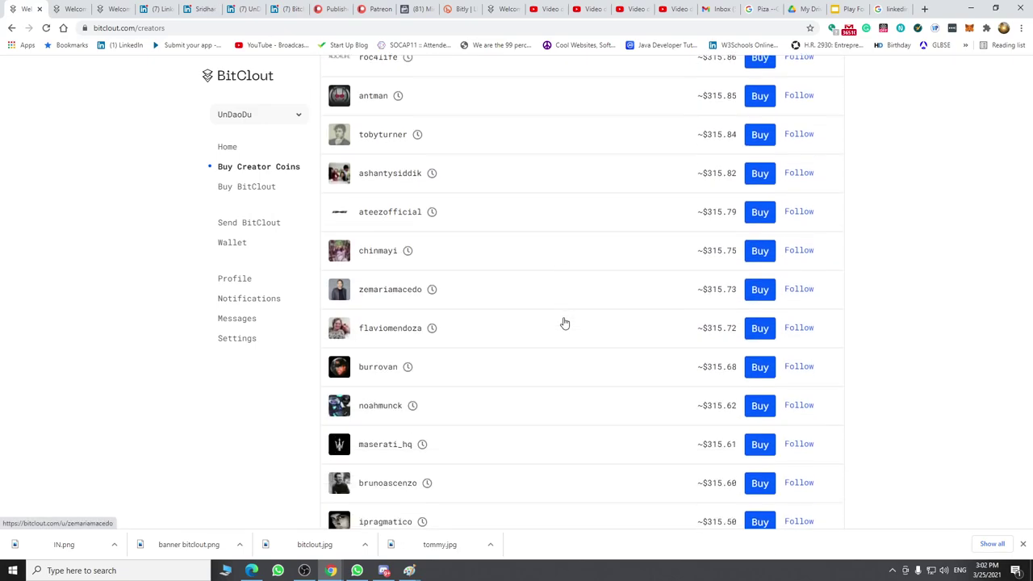
scroll(564, 323, down, 17)
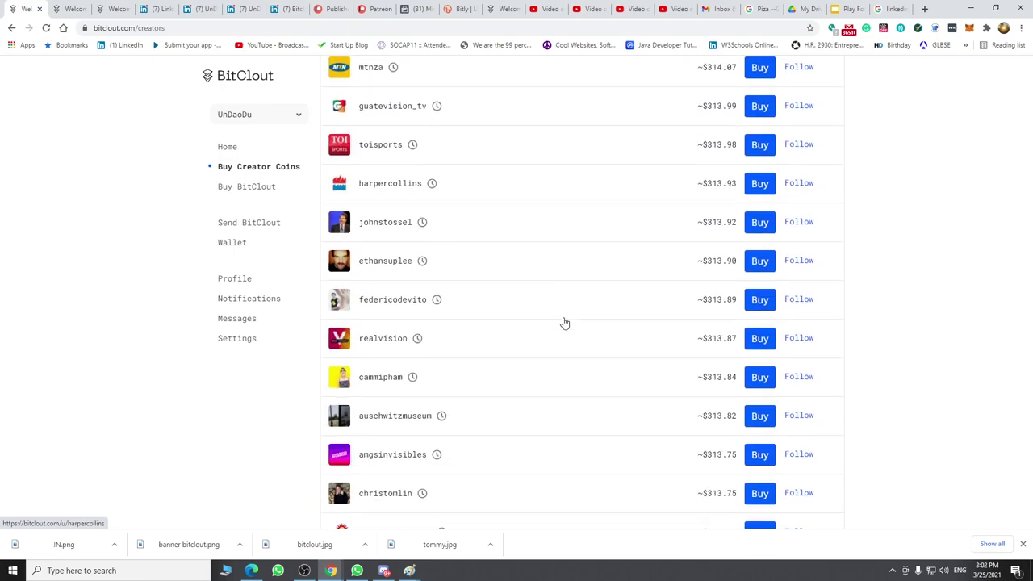
scroll(564, 323, down, 15)
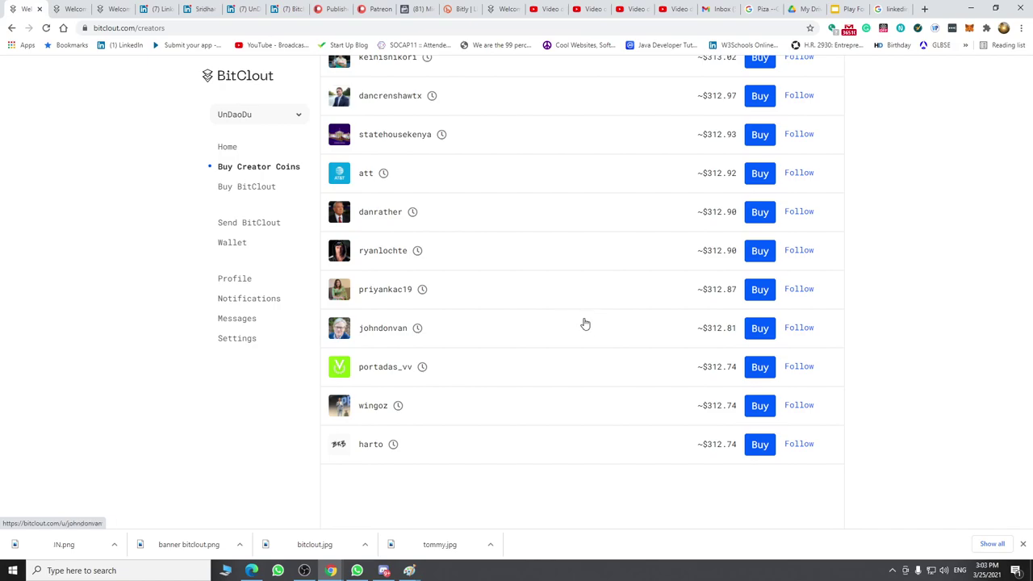
scroll(585, 324, down, 10)
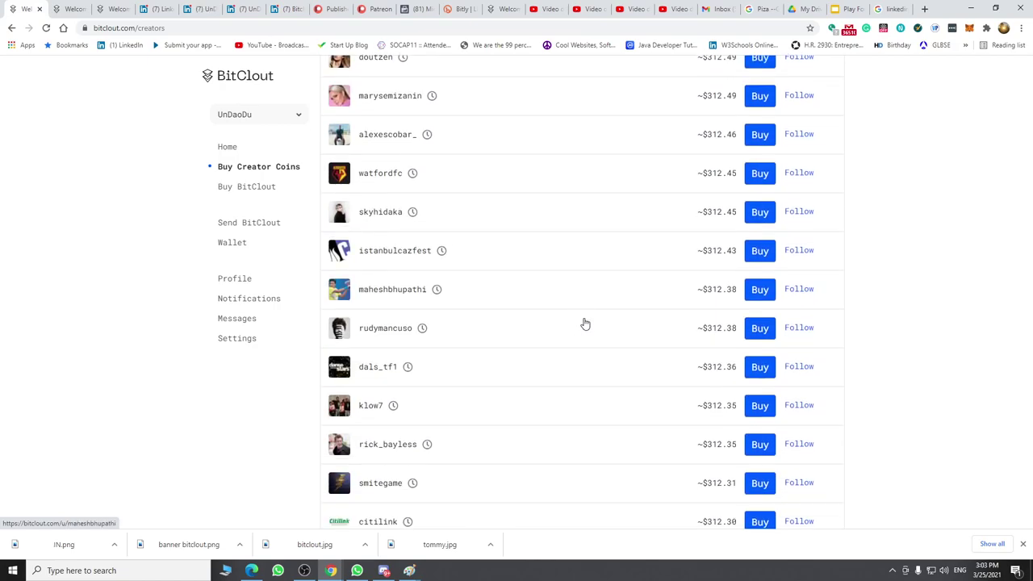
scroll(584, 323, down, 13)
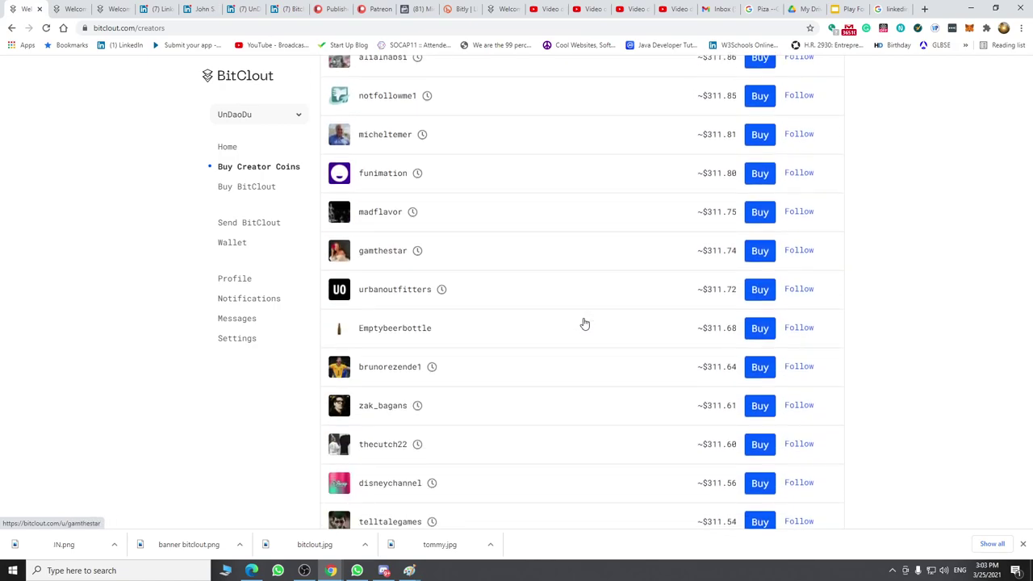
scroll(584, 324, down, 2)
scroll(585, 324, down, 13)
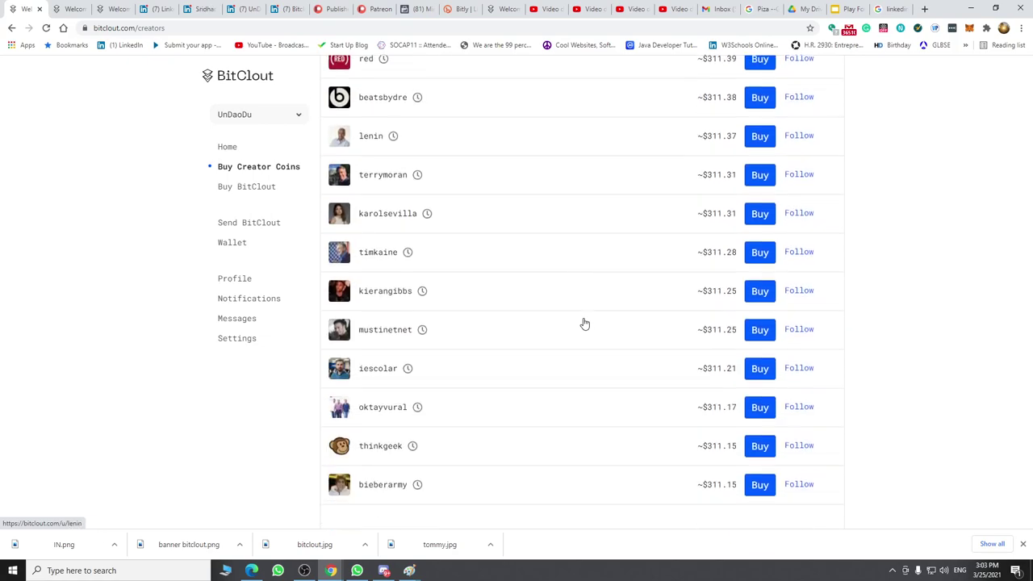
scroll(584, 323, down, 7)
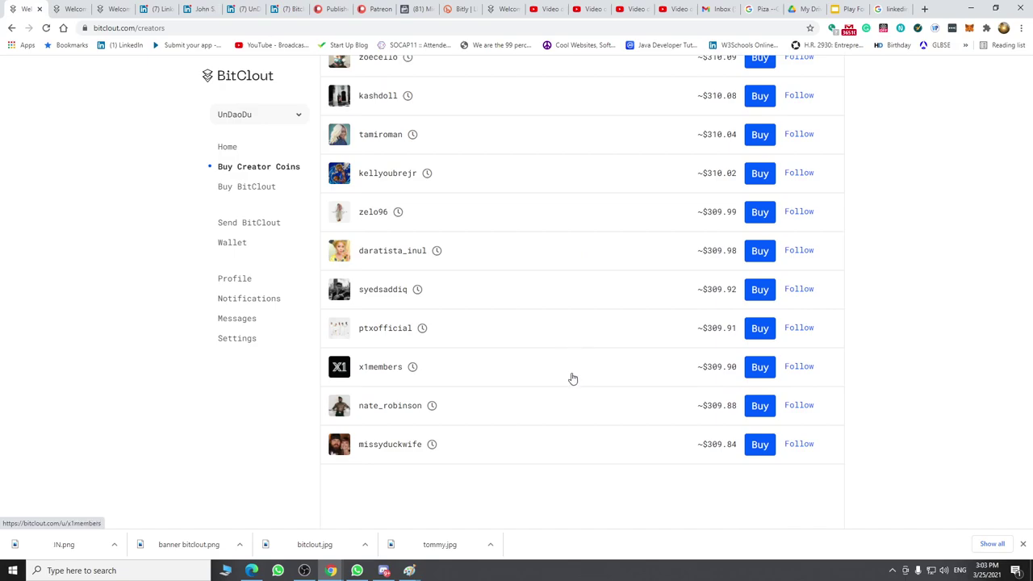
scroll(572, 378, down, 4)
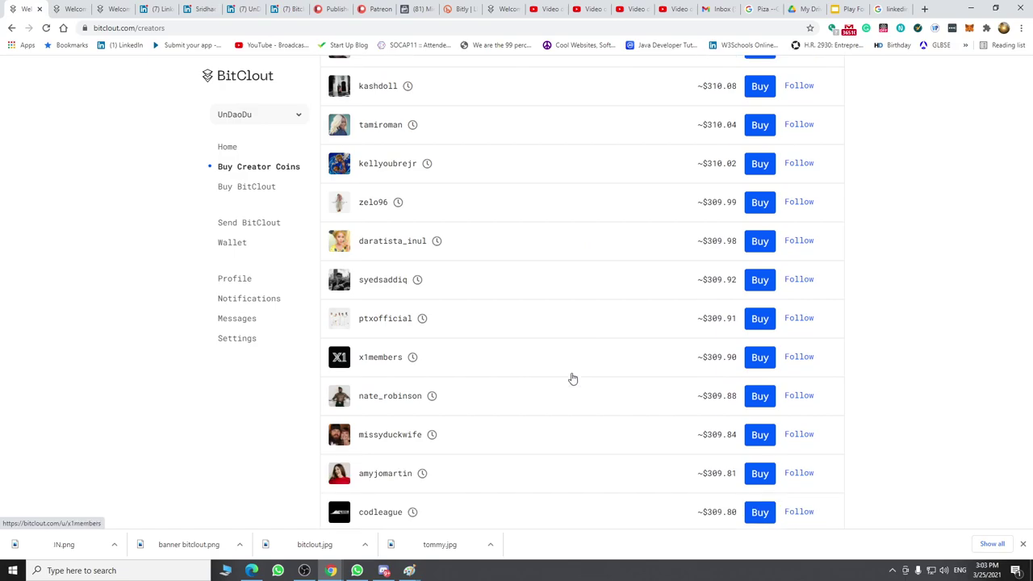
scroll(571, 378, down, 9)
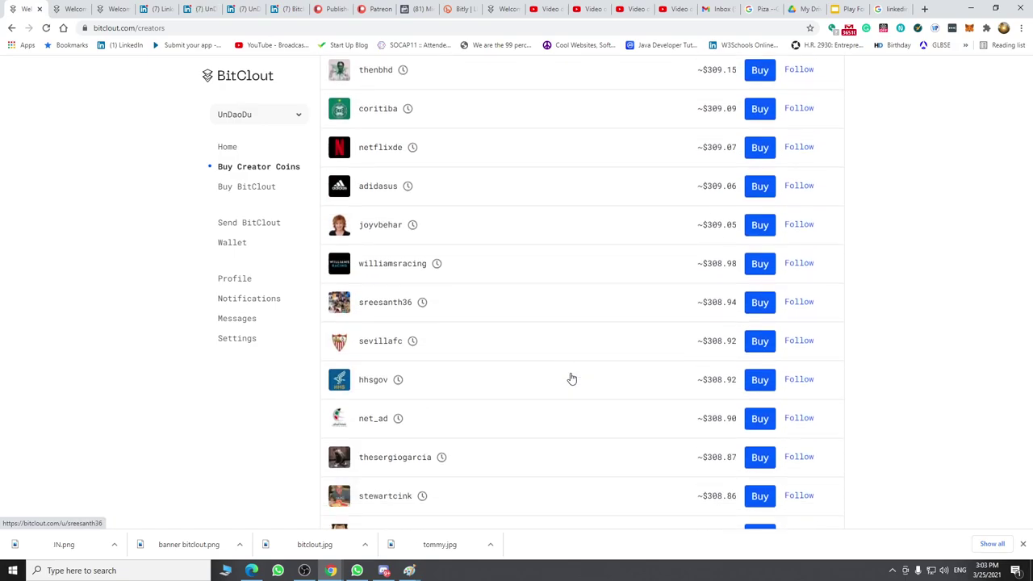
scroll(571, 377, down, 16)
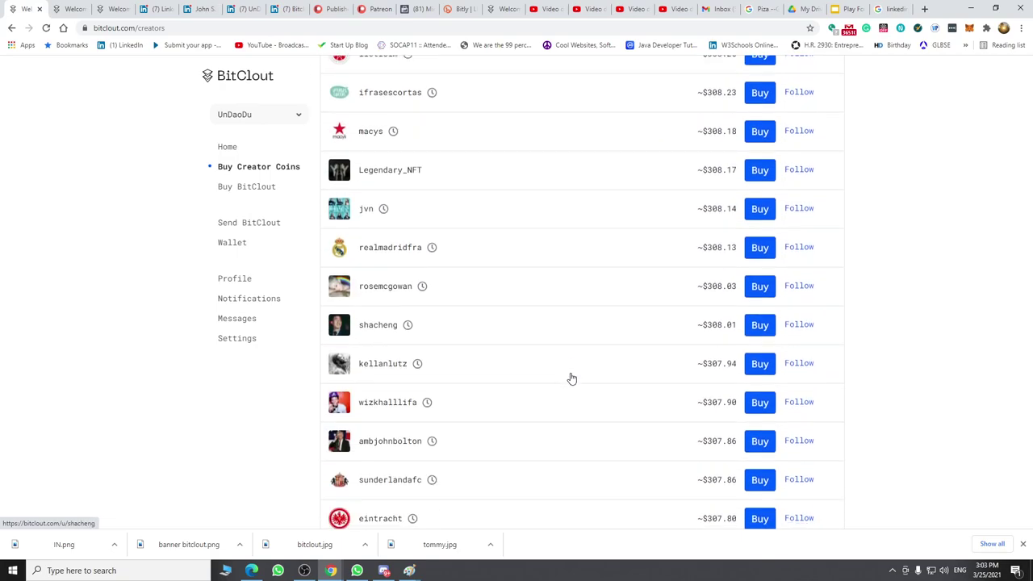
scroll(571, 378, down, 9)
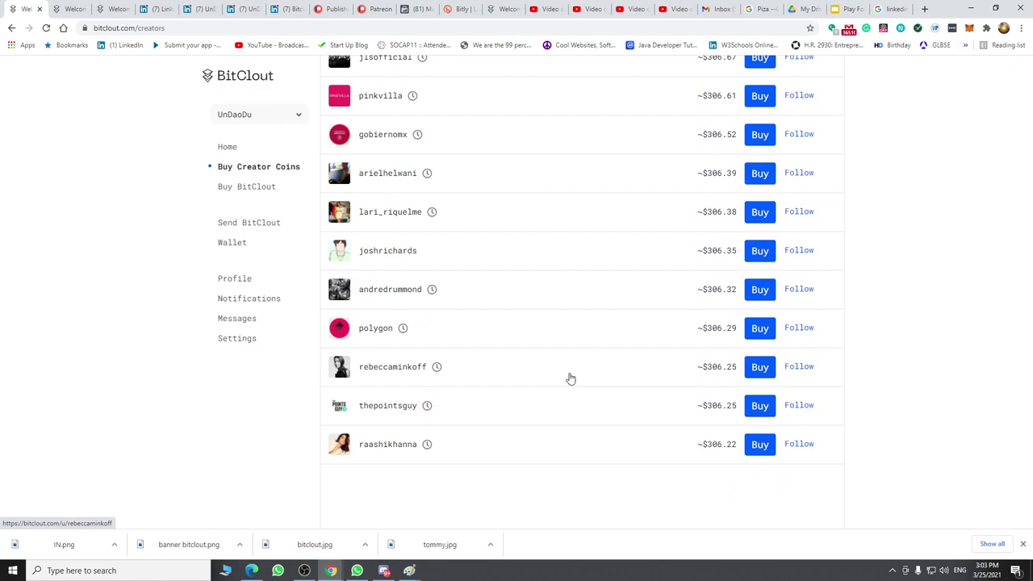
scroll(547, 310, down, 2)
scroll(547, 309, down, 14)
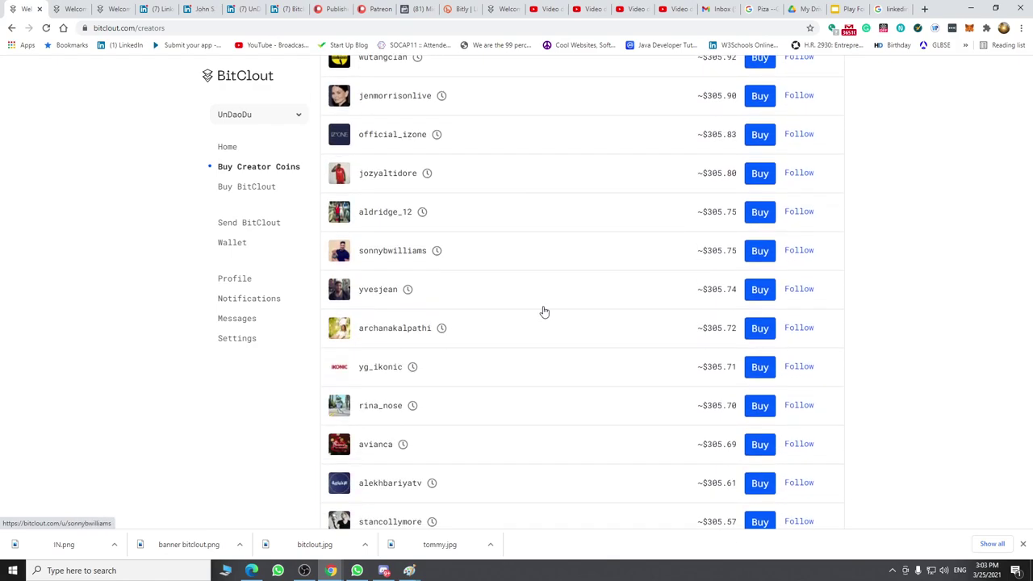
scroll(541, 313, down, 5)
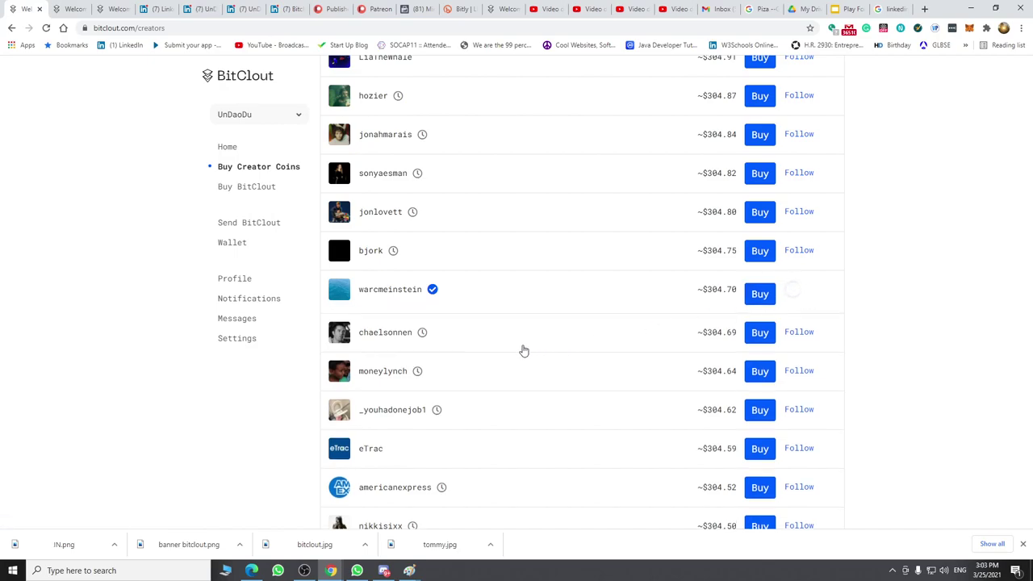
scroll(522, 350, down, 9)
scroll(523, 350, down, 16)
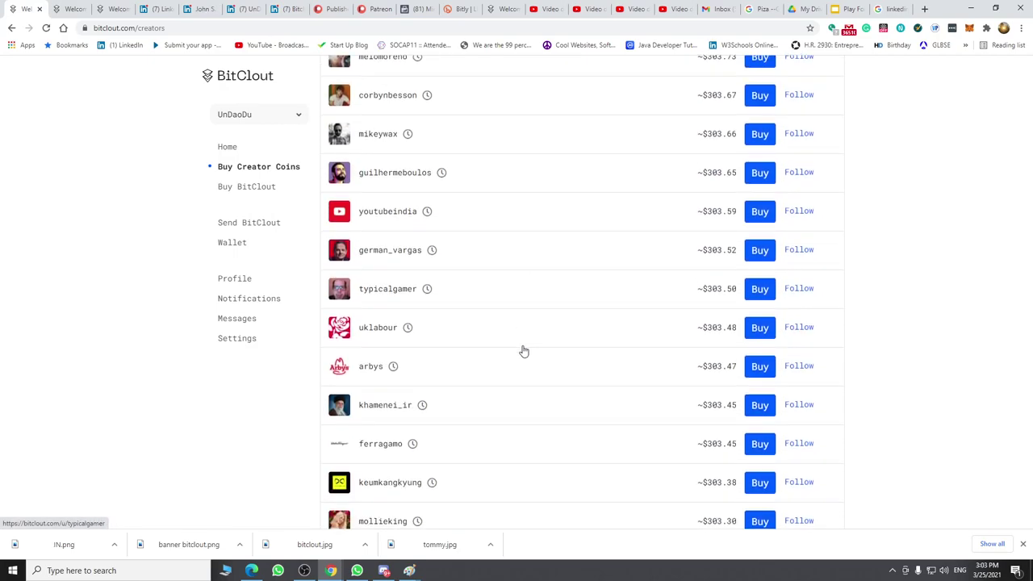
scroll(523, 350, down, 3)
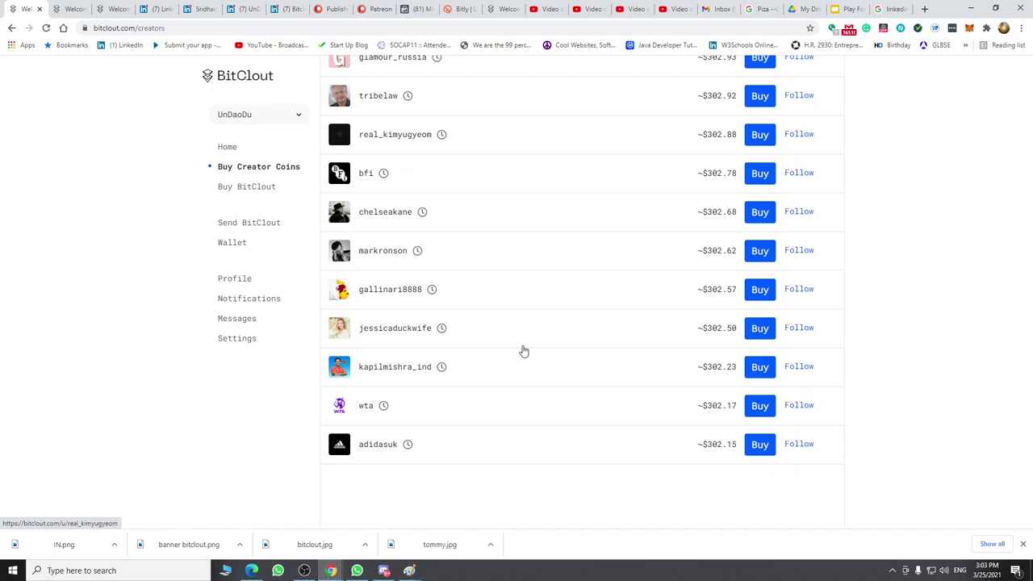
scroll(573, 348, down, 10)
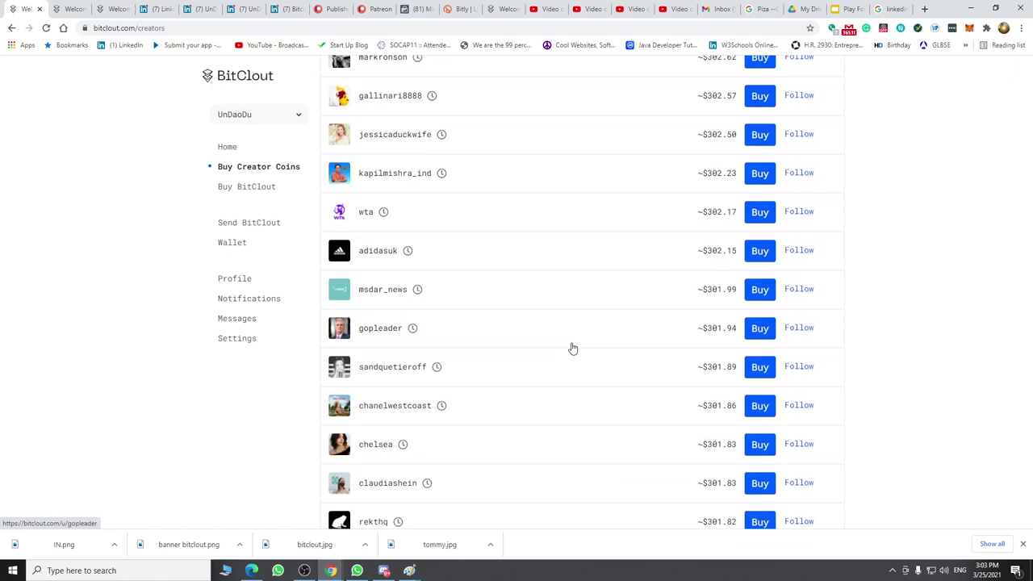
scroll(573, 349, down, 5)
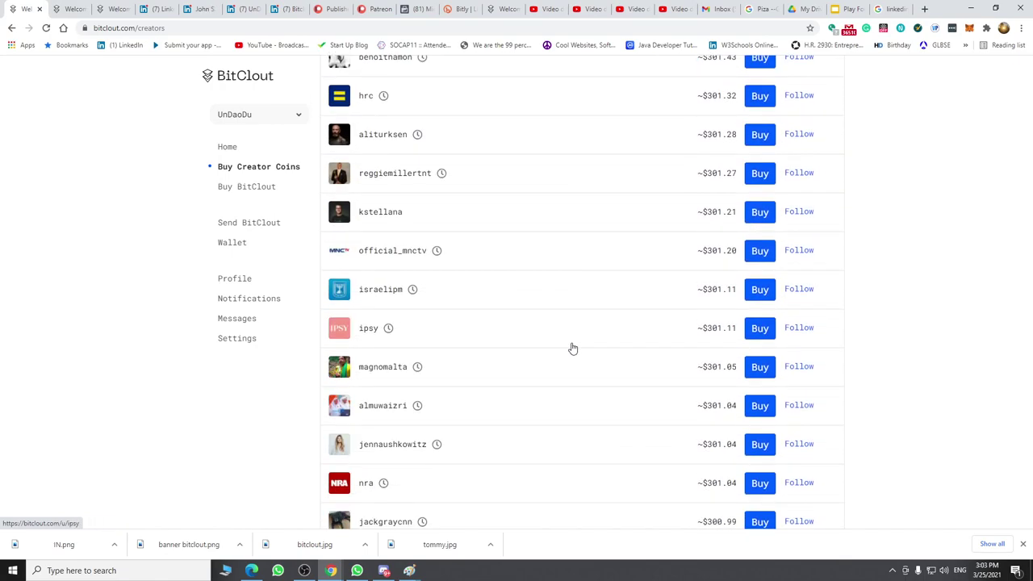
scroll(573, 349, down, 3)
scroll(573, 349, down, 5)
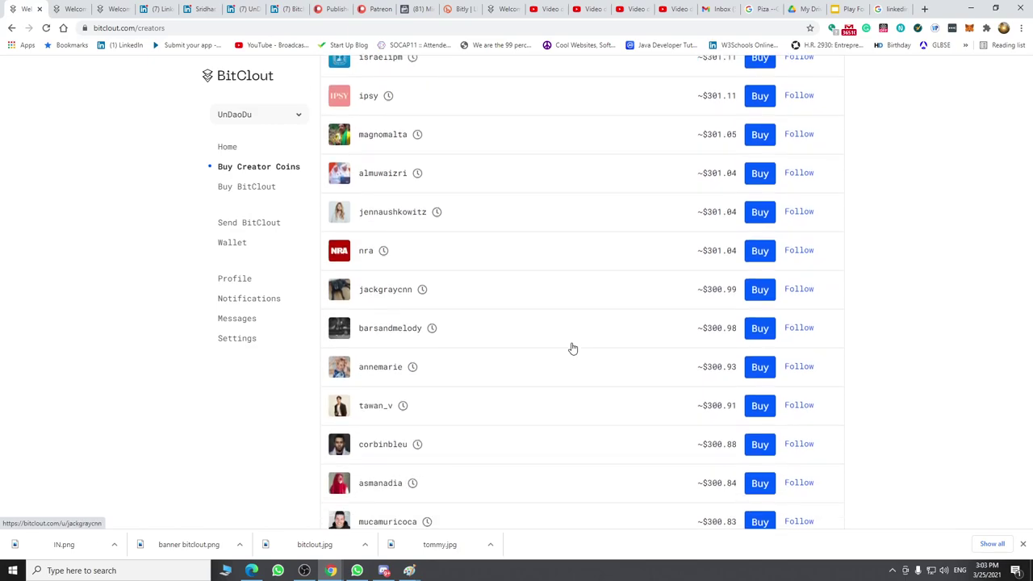
scroll(573, 349, down, 10)
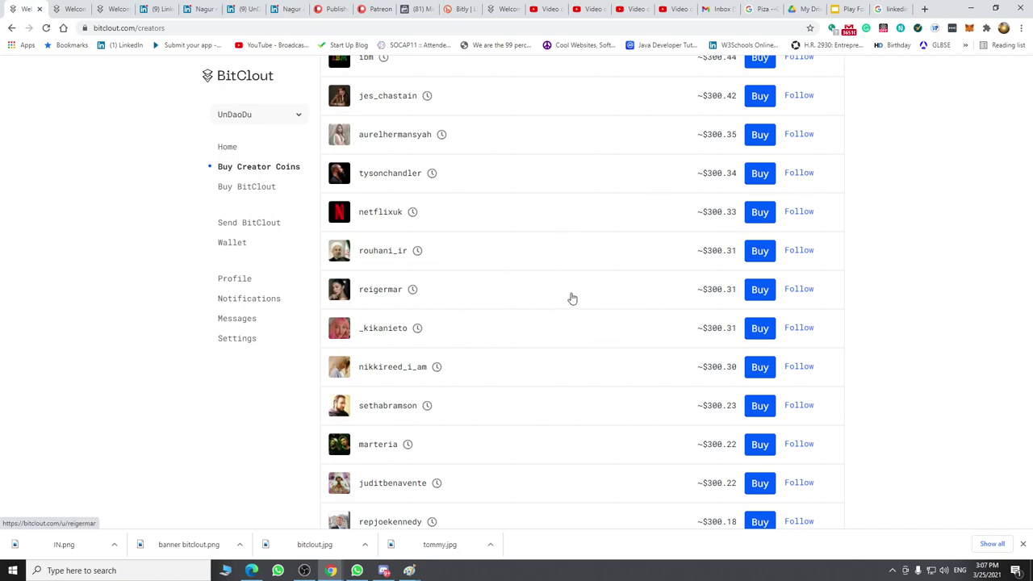
- Go far down the Buy Creator Coins list to wuki's row and follow wuki
scroll(565, 323, down, 5)
scroll(564, 328, down, 5)
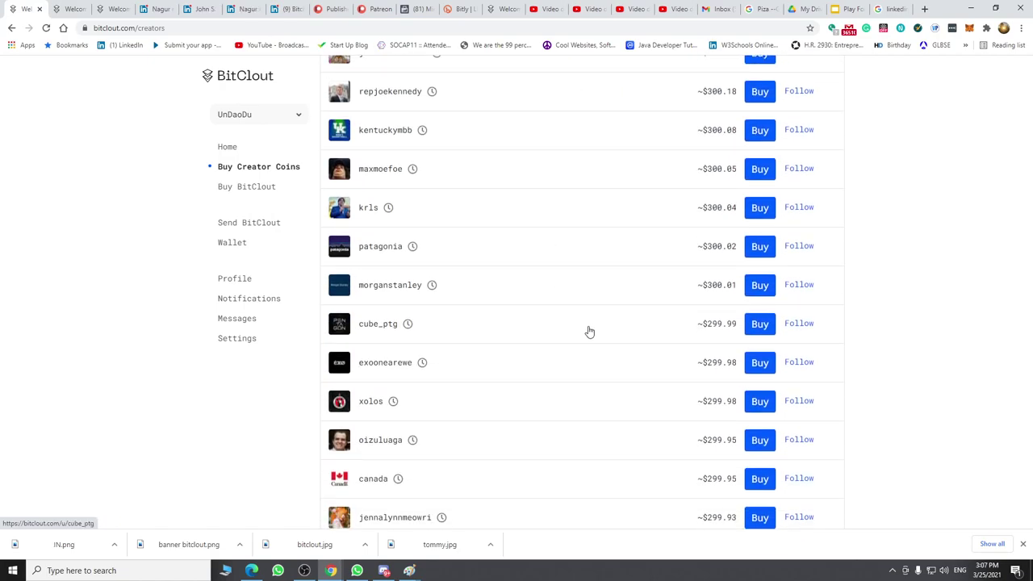
scroll(591, 332, down, 10)
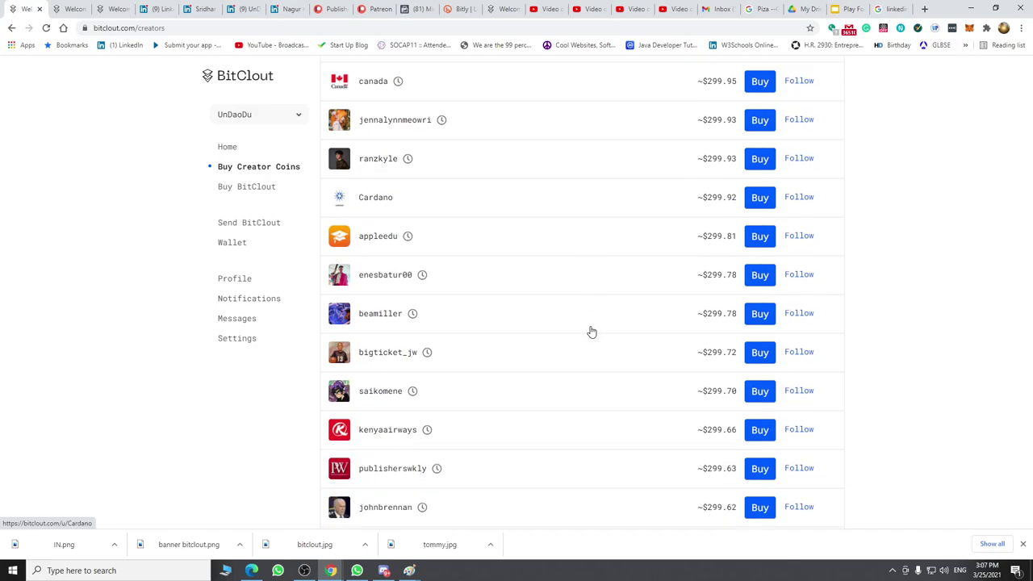
scroll(591, 331, down, 2)
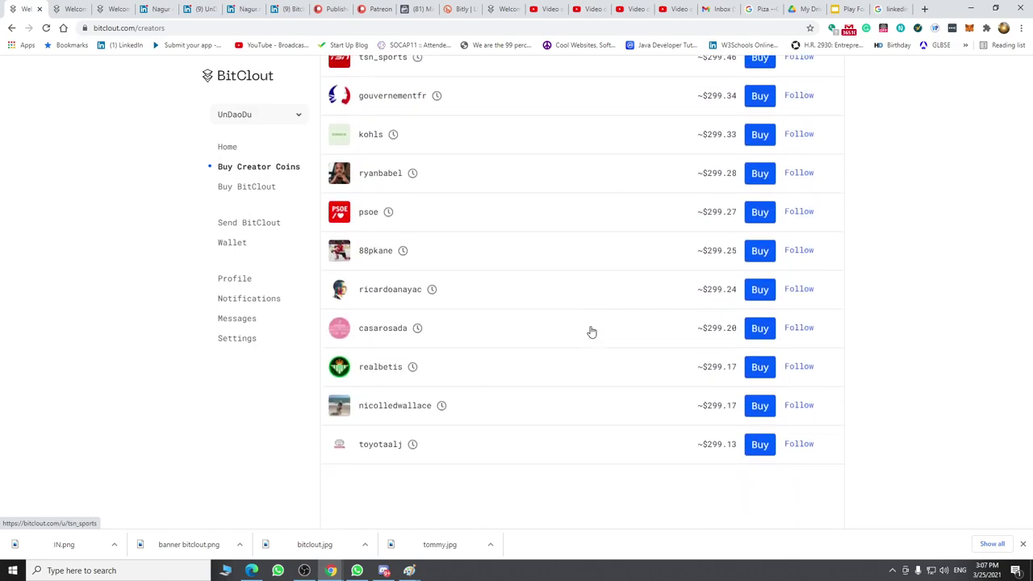
scroll(609, 355, down, 8)
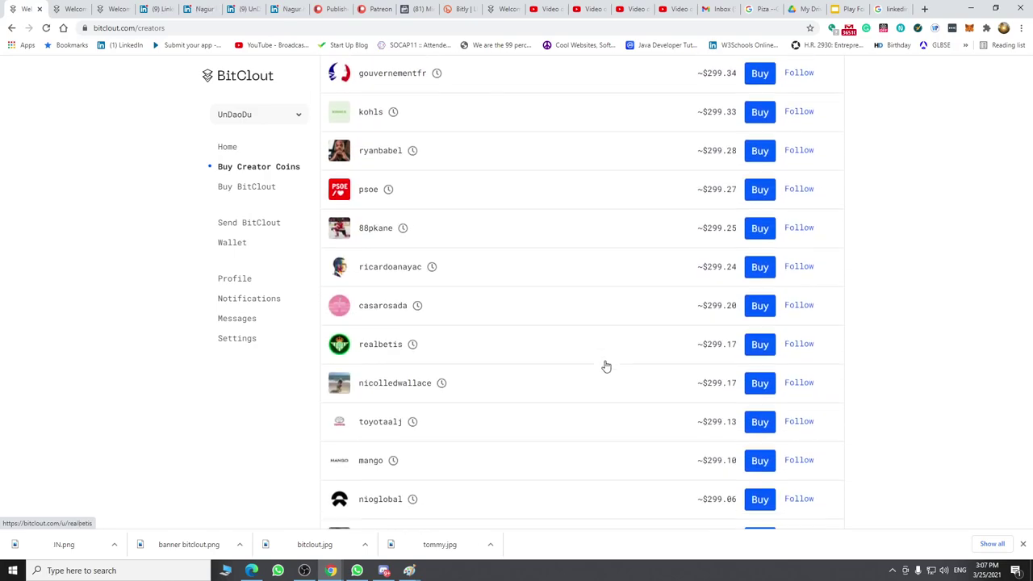
scroll(605, 367, down, 3)
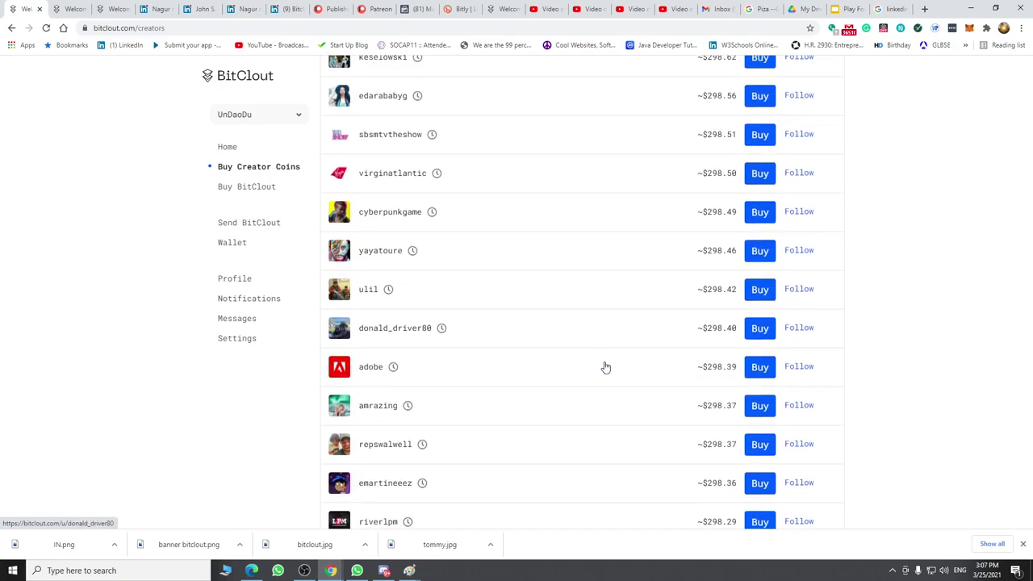
scroll(605, 367, down, 2)
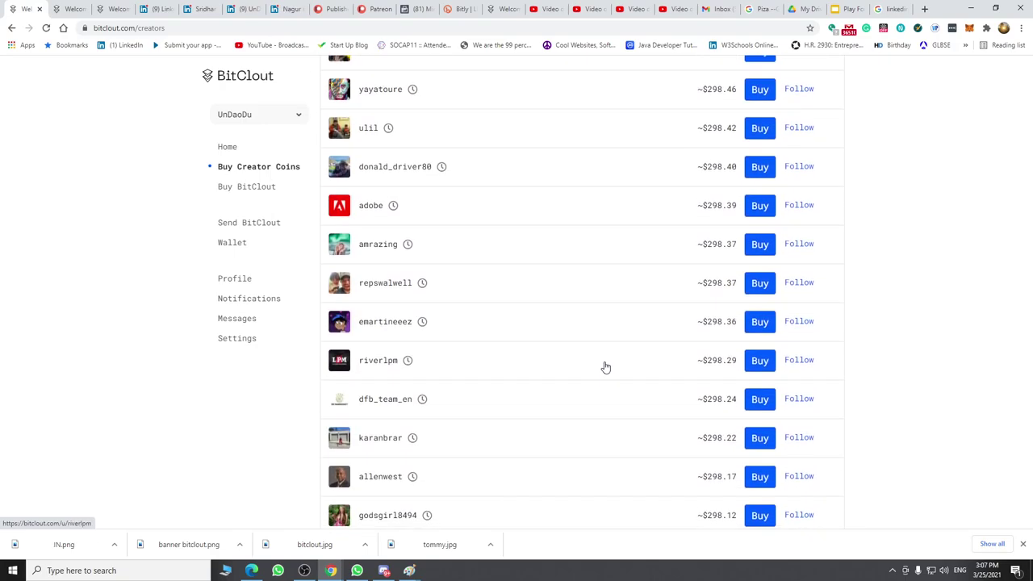
scroll(605, 367, down, 2)
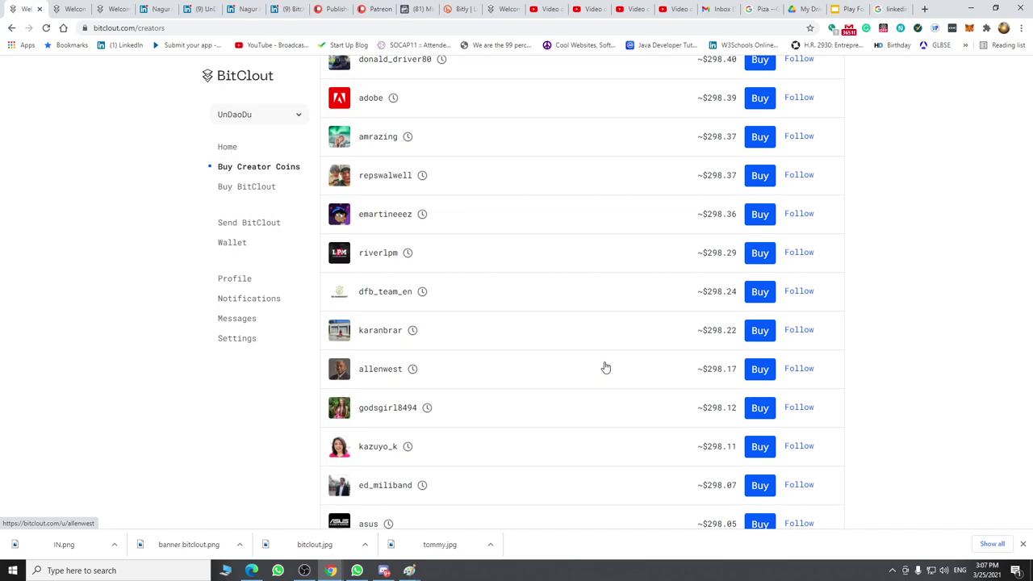
scroll(606, 367, down, 5)
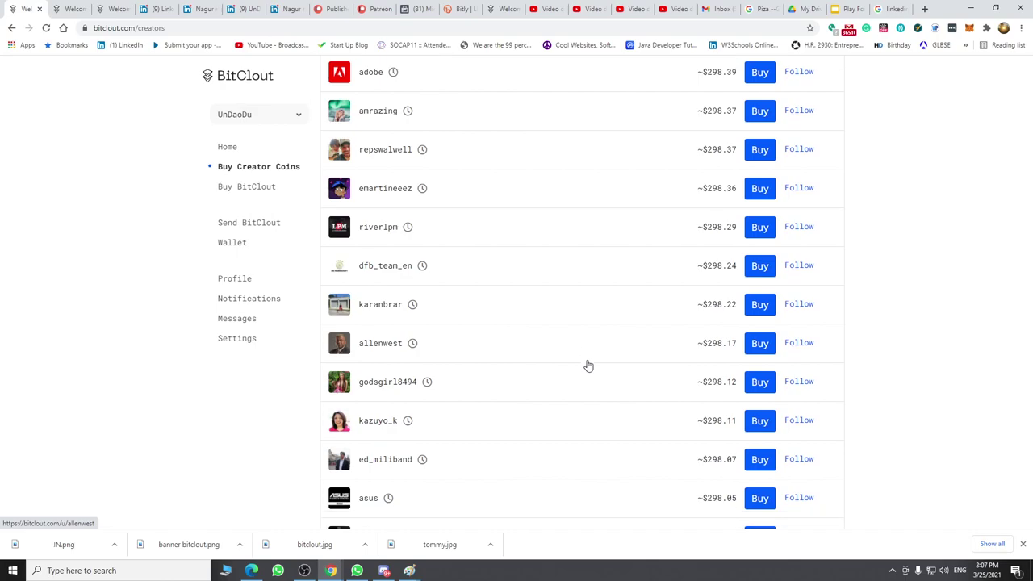
scroll(588, 367, down, 2)
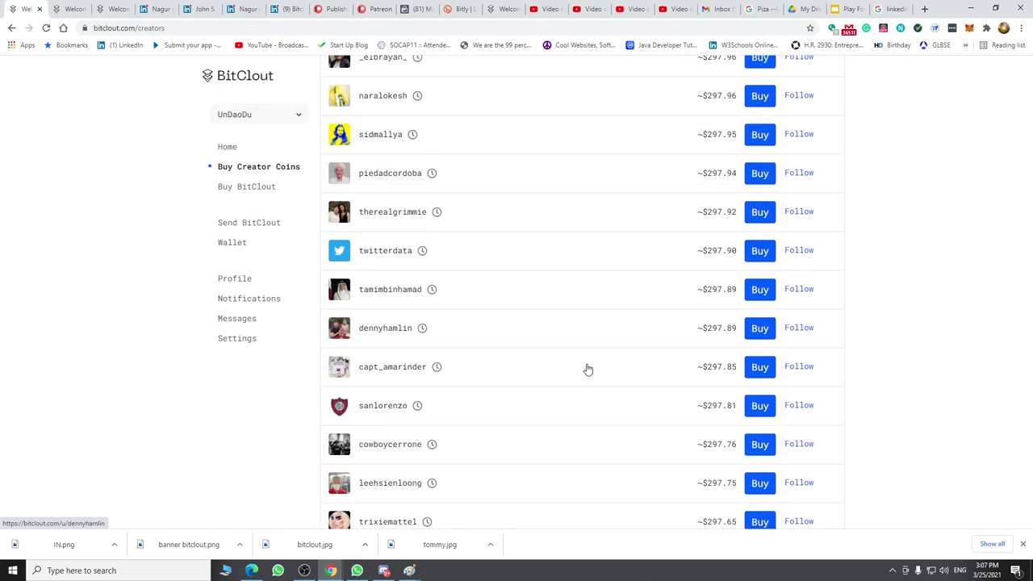
scroll(587, 339, down, 2)
scroll(588, 339, down, 5)
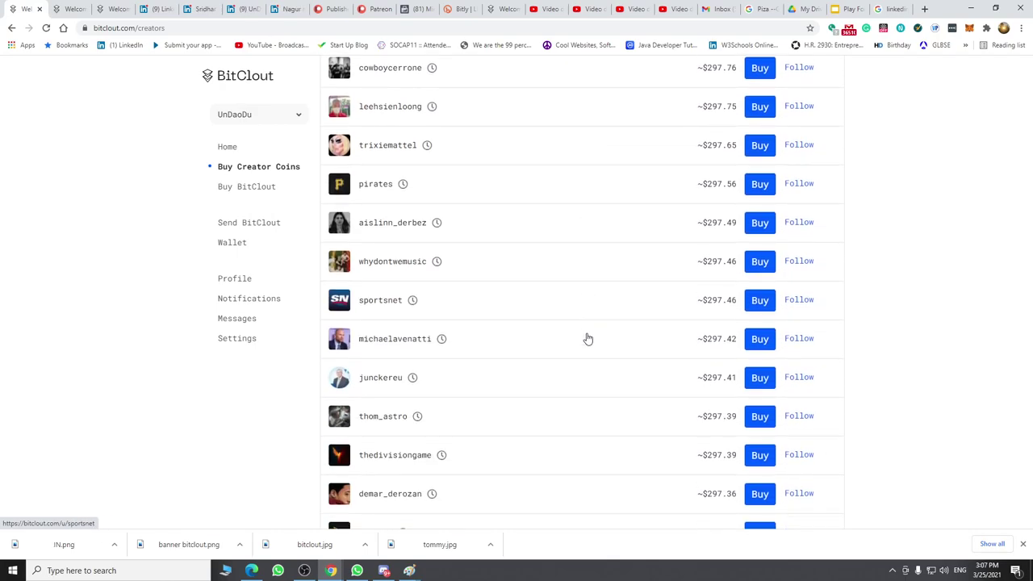
scroll(587, 339, down, 2)
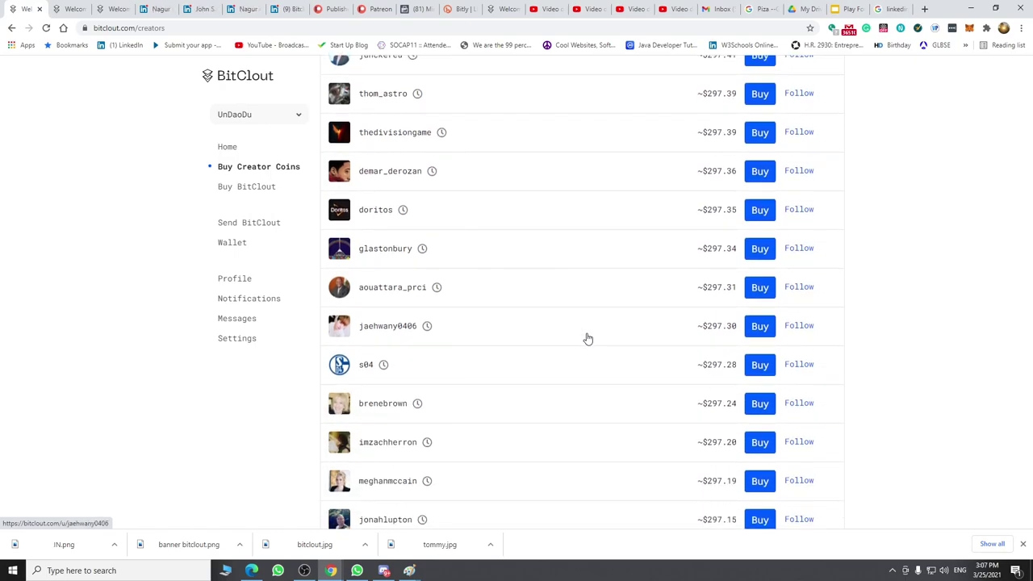
scroll(587, 339, down, 10)
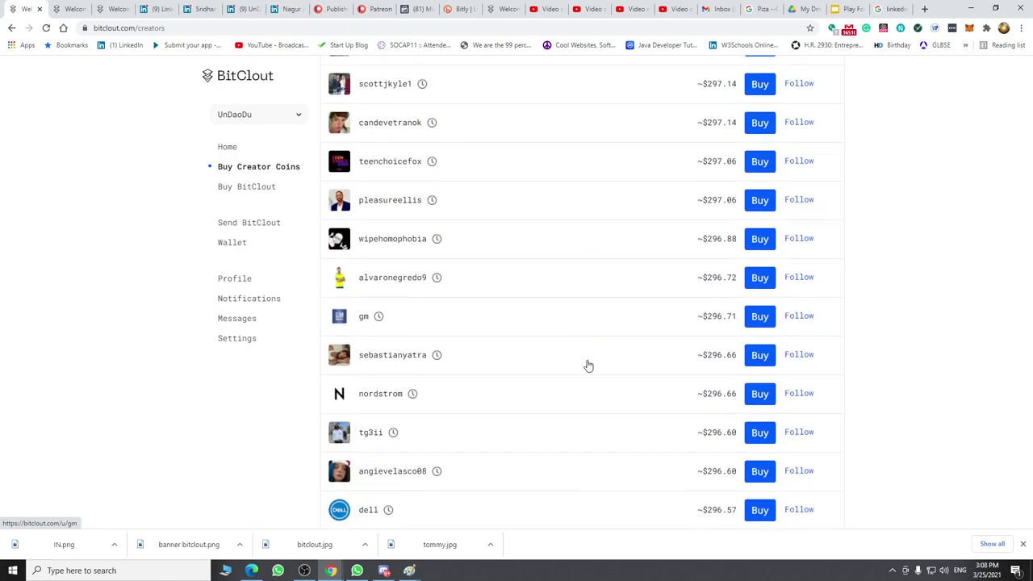
scroll(588, 366, down, 9)
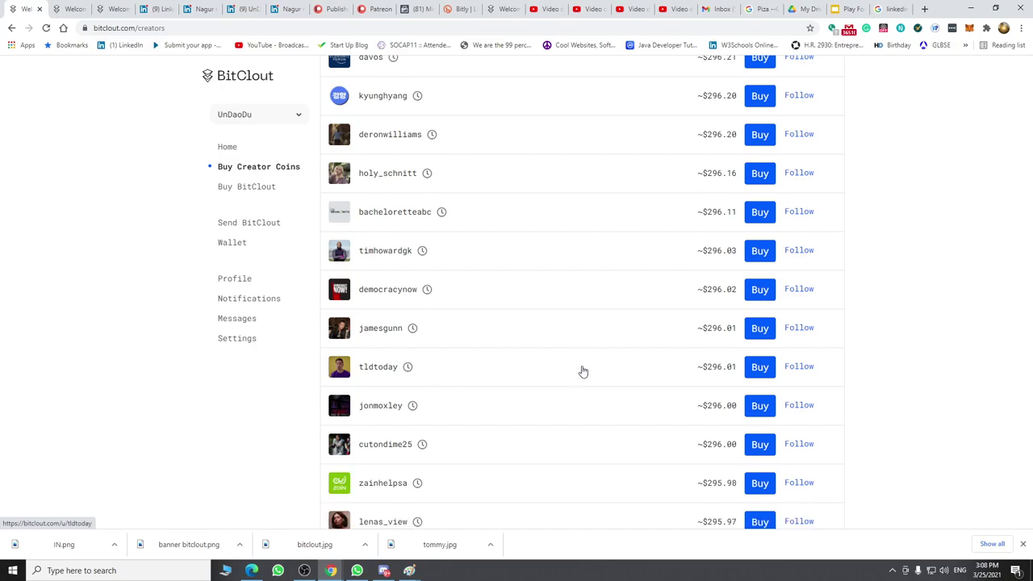
scroll(585, 369, down, 2)
scroll(583, 372, down, 12)
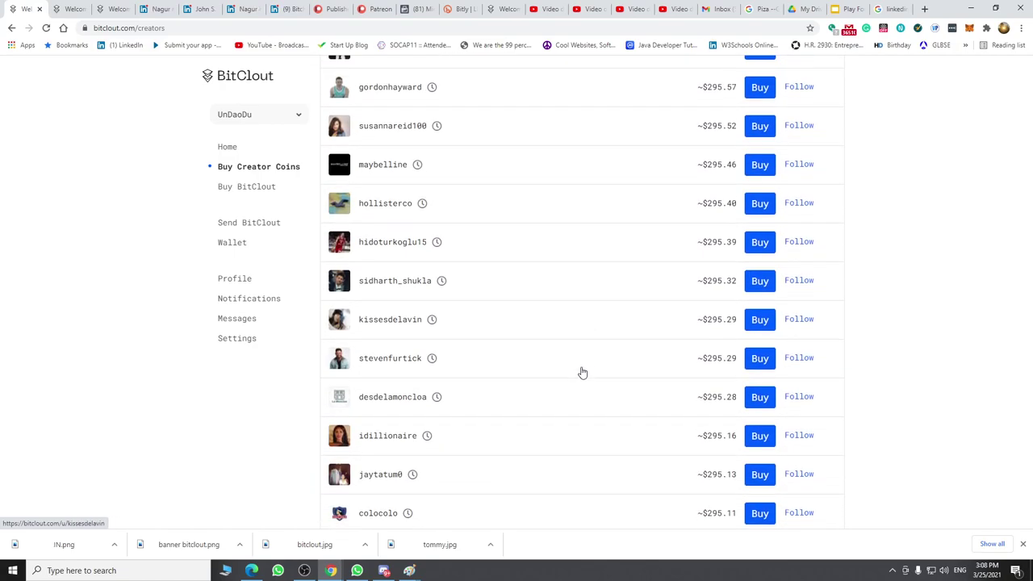
scroll(582, 372, down, 12)
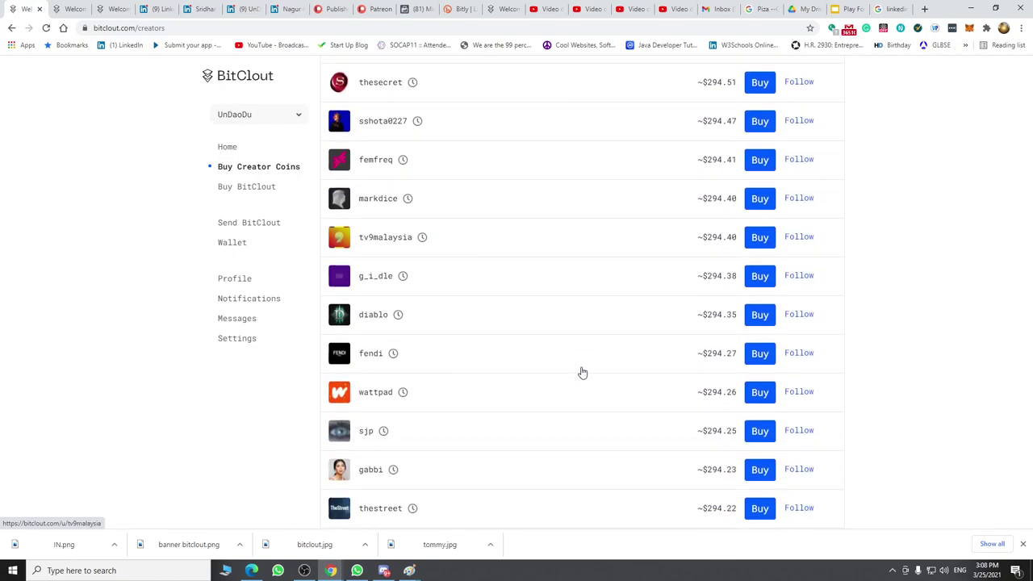
scroll(582, 372, down, 14)
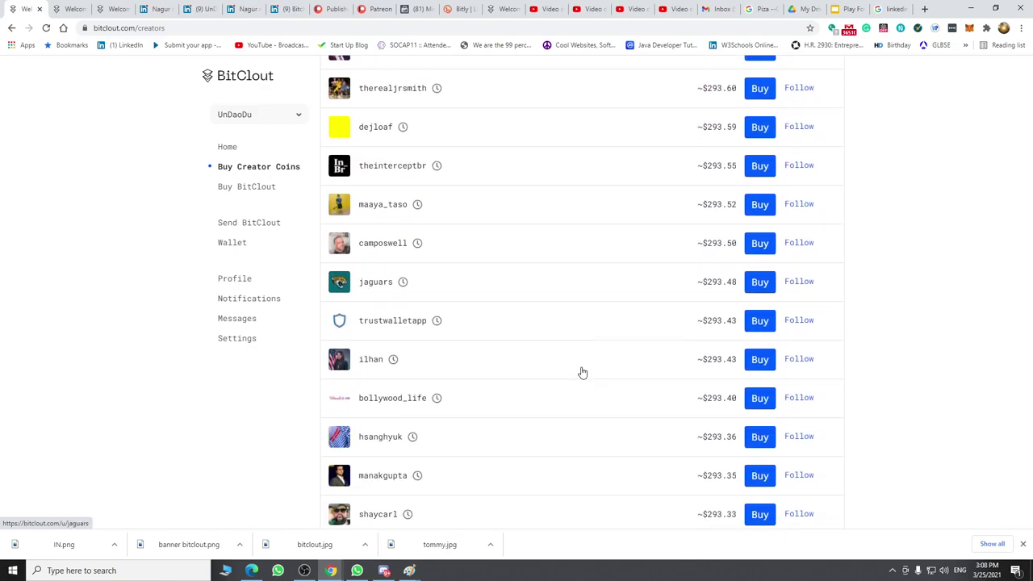
scroll(583, 372, down, 2)
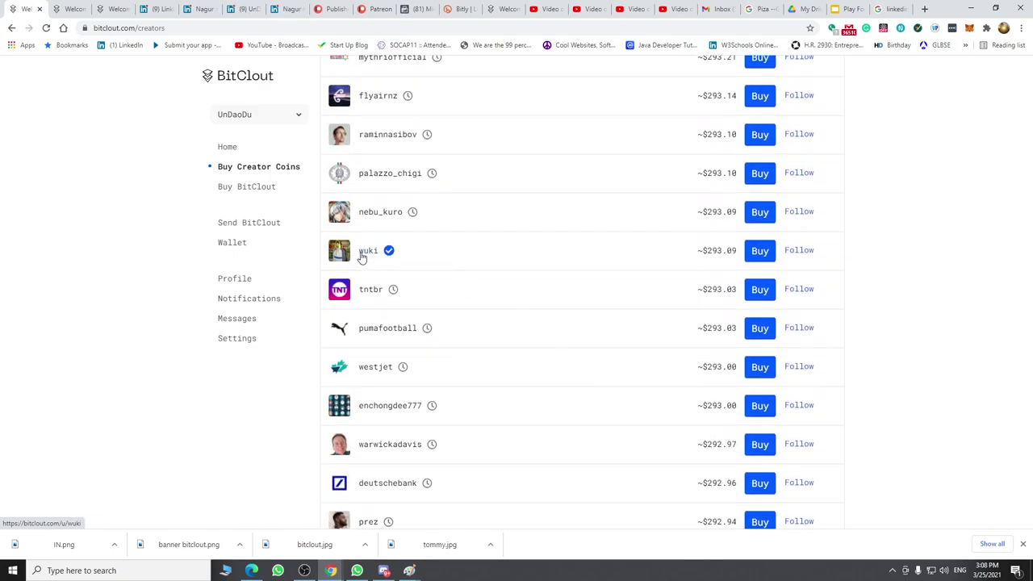
click(799, 252)
- Purchase $1.00 of wuki's creator coin, receiving 0.00341115 wuki coin
click(762, 263)
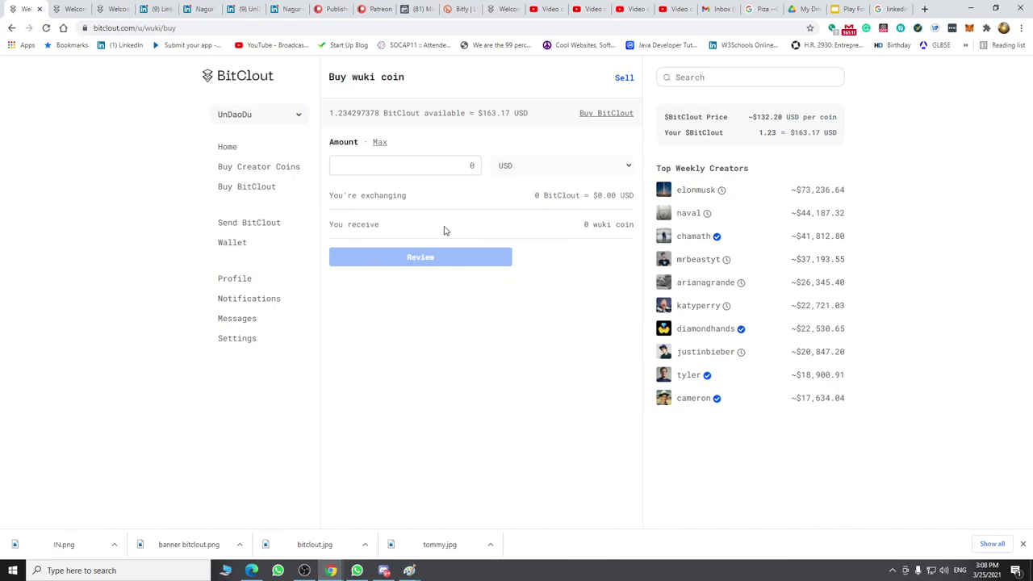
click(471, 166)
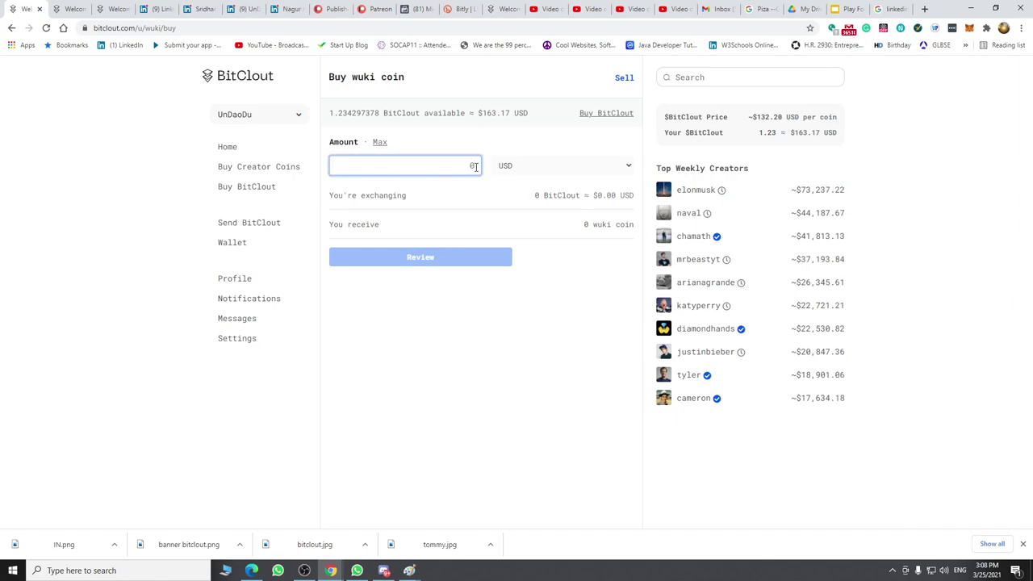
text(1)
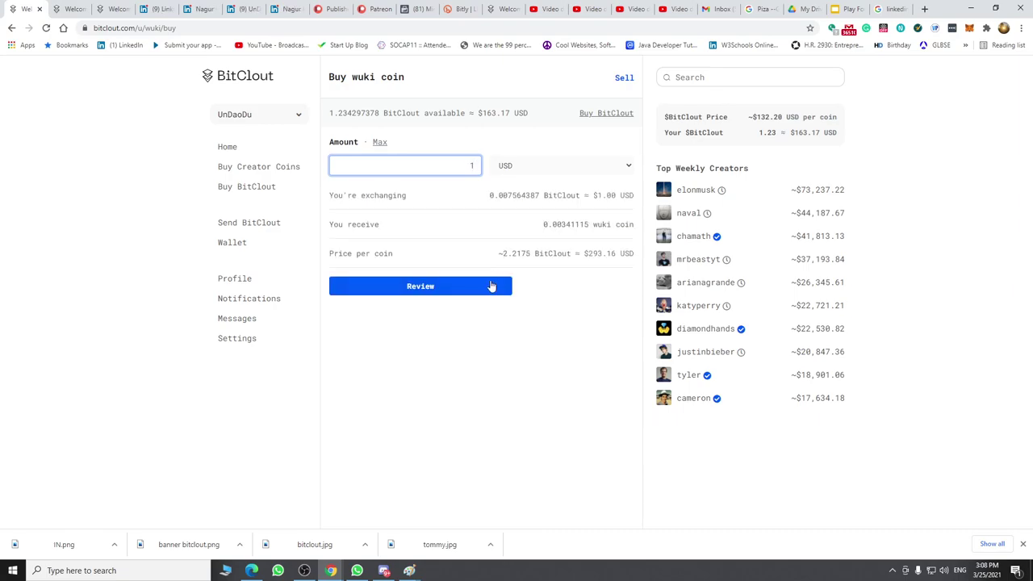
click(444, 288)
click(480, 210)
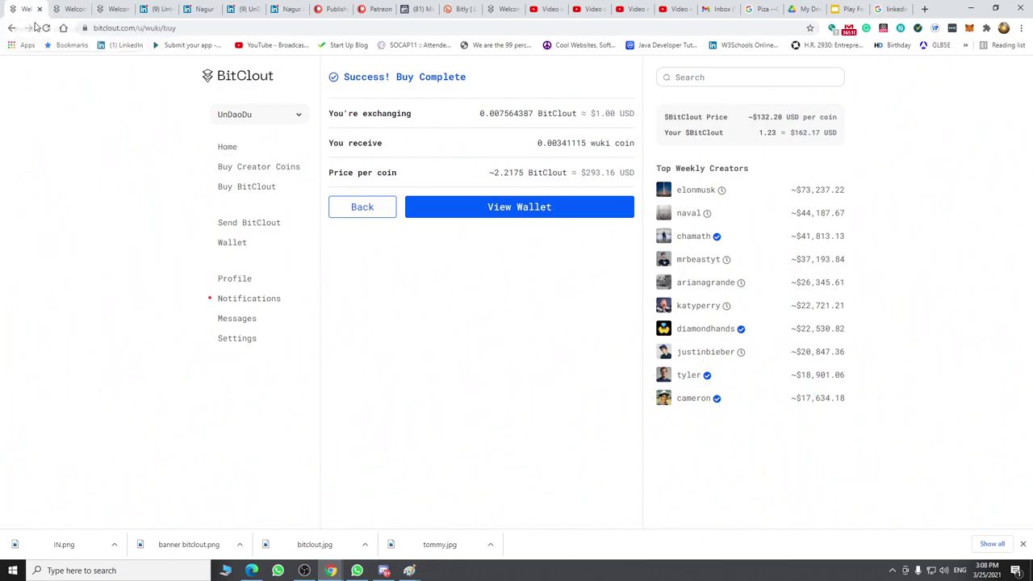
- Return to the Buy Creator Coins list and browse further down the creators
click(11, 28)
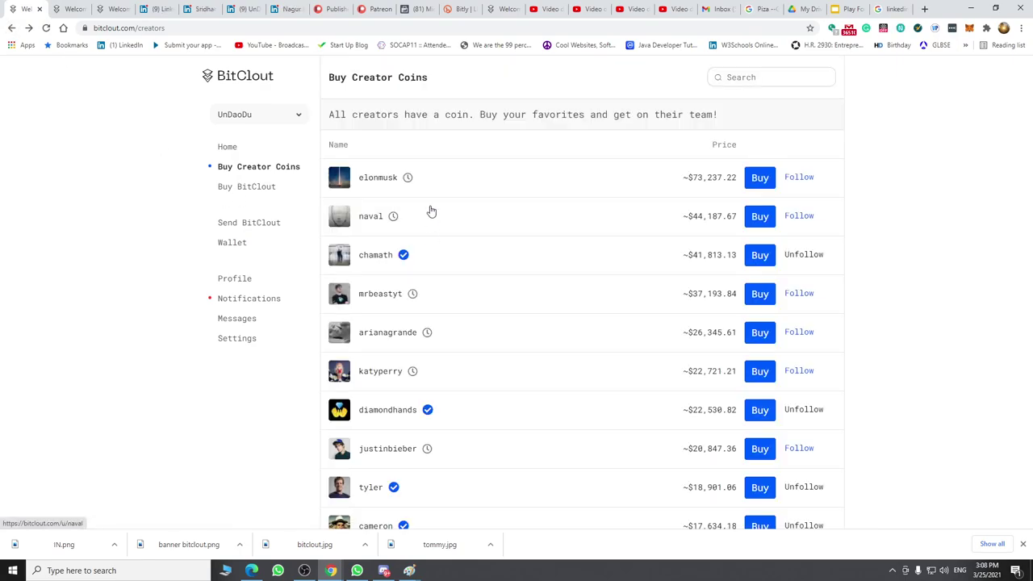
scroll(568, 323, down, 20)
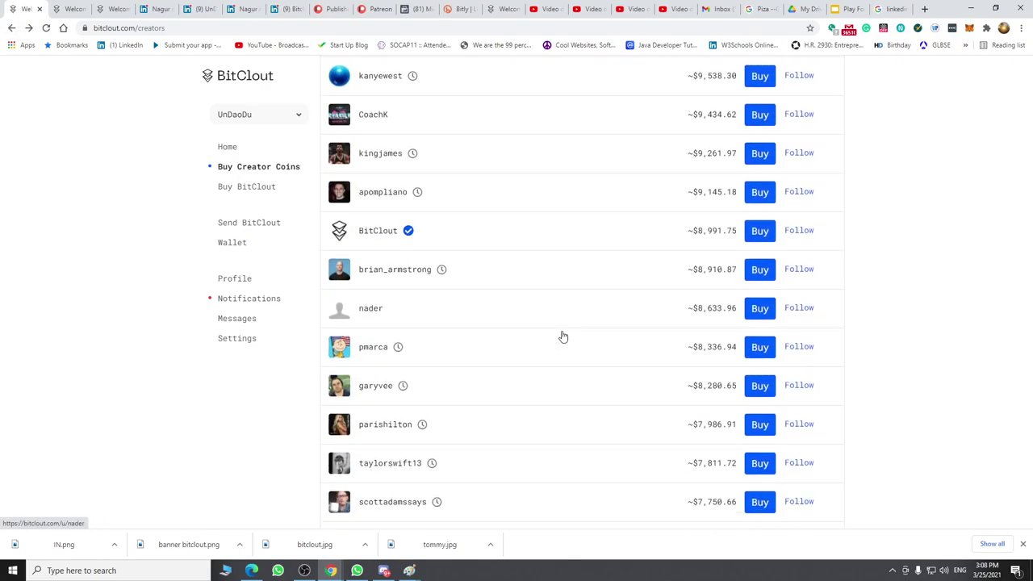
scroll(561, 338, down, 20)
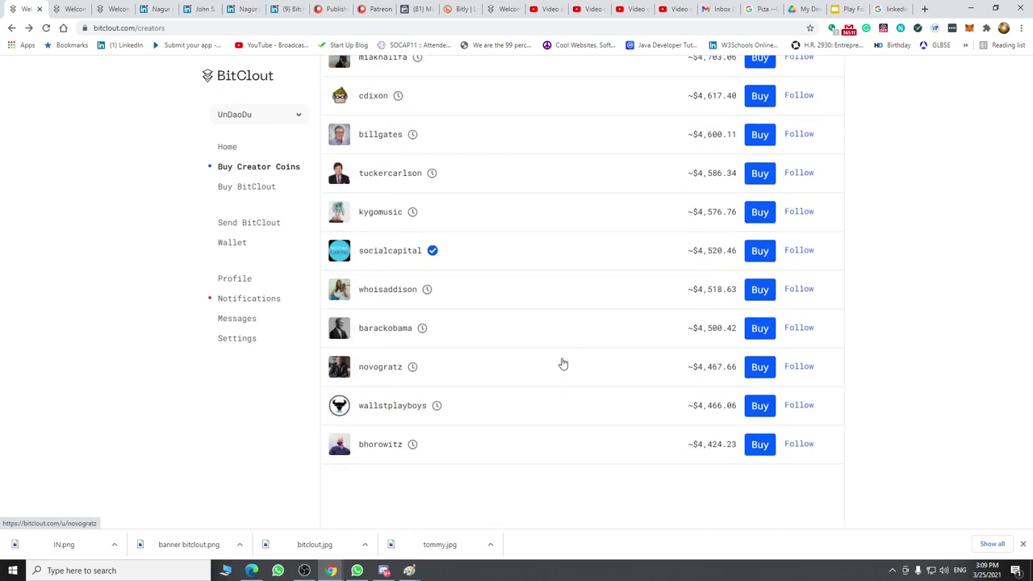
scroll(555, 356, down, 15)
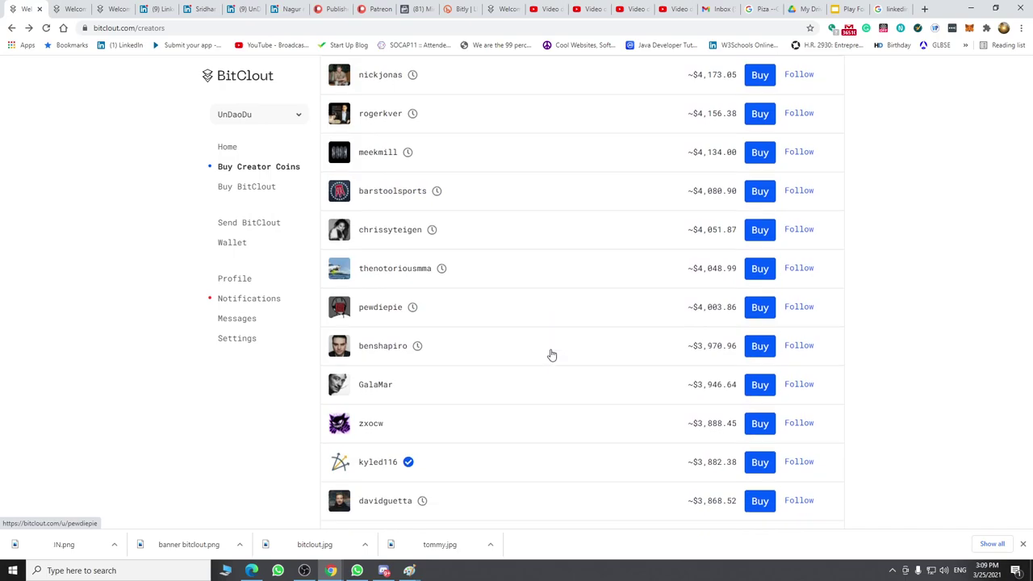
scroll(555, 355, down, 20)
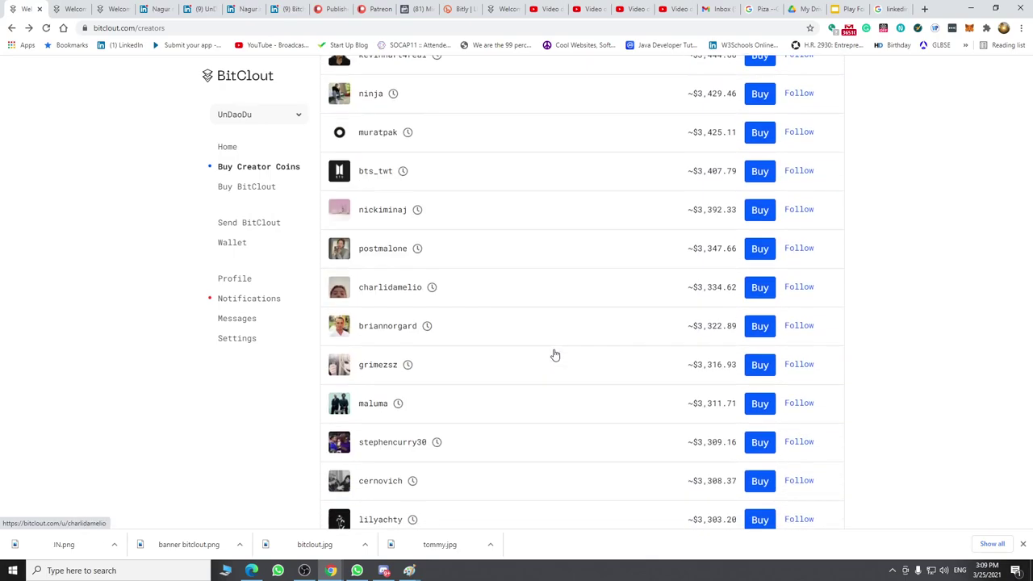
scroll(555, 355, down, 17)
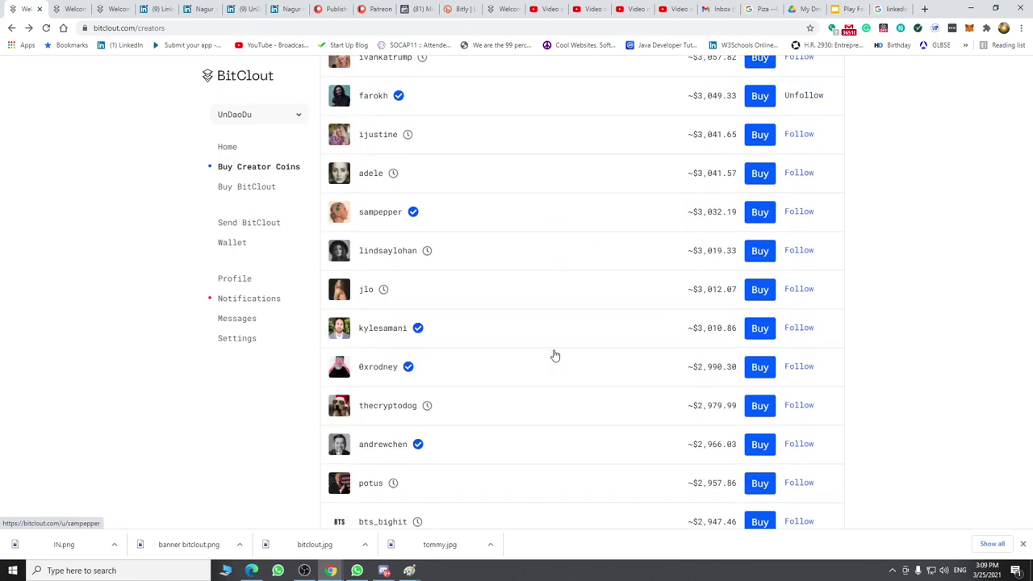
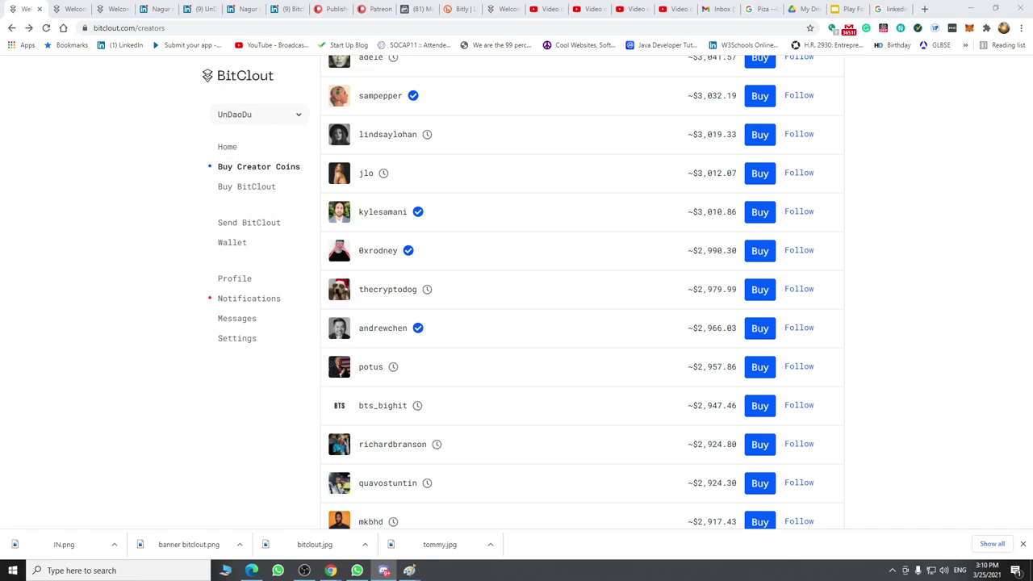
- Switch from the BitClout creators page in the browser to the Discord window
key(alt+Tab)
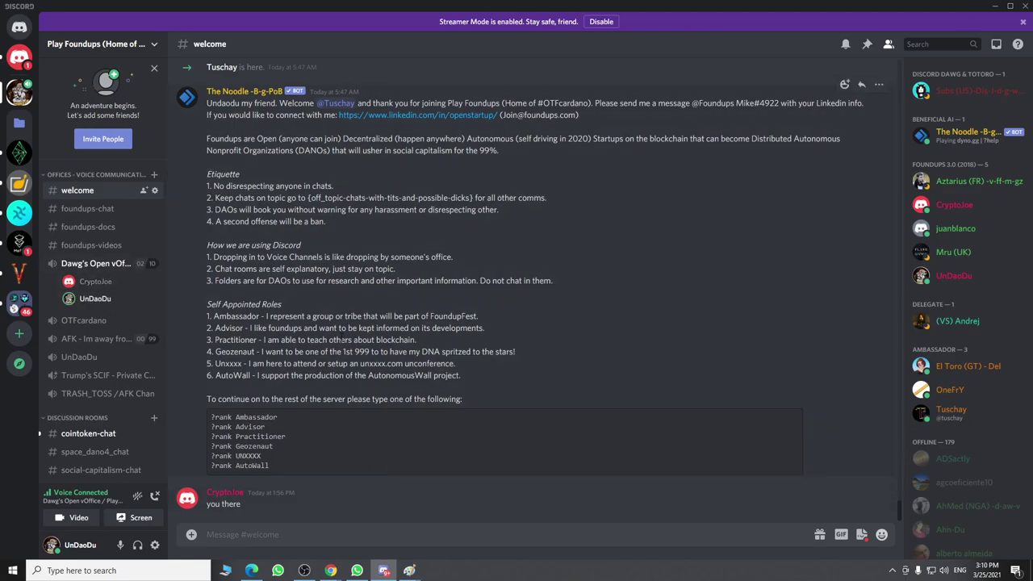
- Remove the 'Who Are YOu? :)' role from the new member, keeping Ambassador, then go to foundups-chat
scroll(343, 334, up, 3)
scroll(343, 334, down, 2)
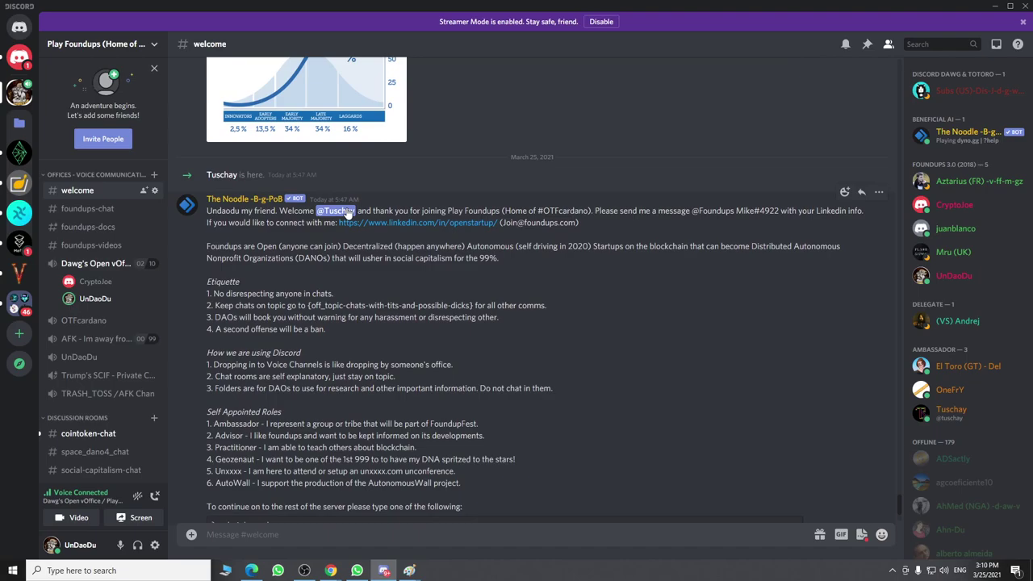
click(347, 211)
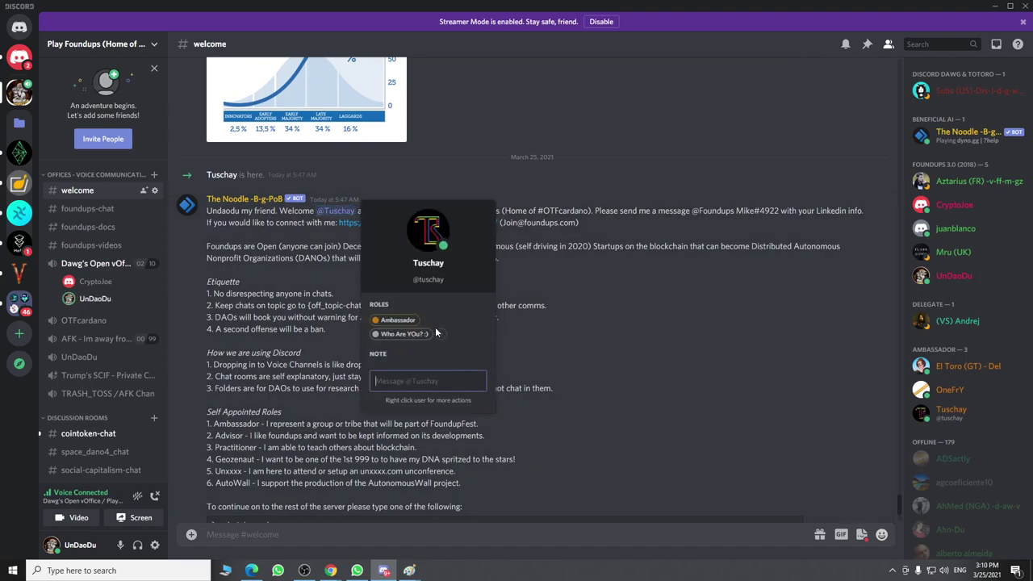
click(375, 333)
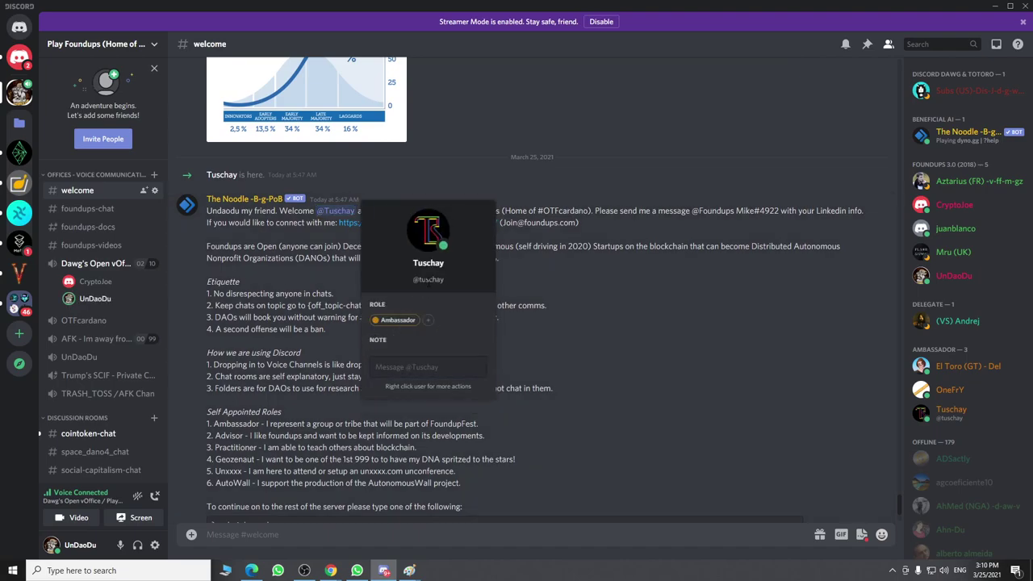
click(626, 398)
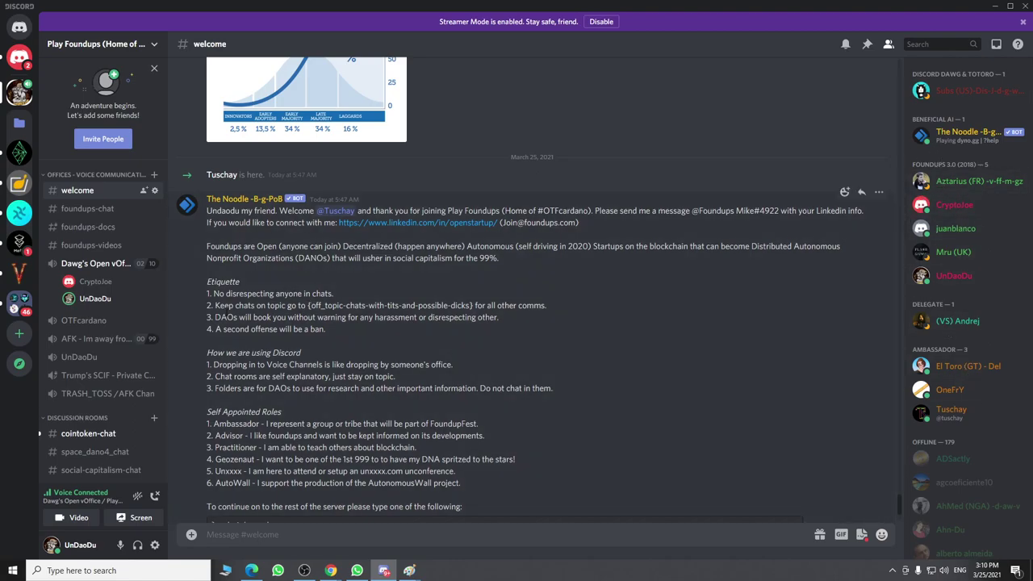
click(98, 213)
- Rename the foundups-chat channel to bitclout-chat in its channel settings
right_click(87, 208)
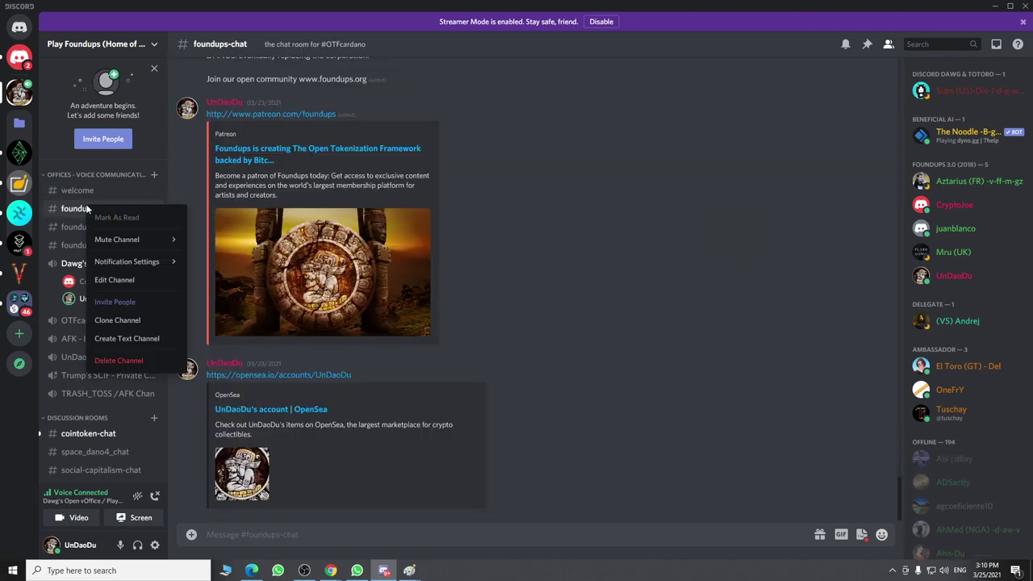
click(114, 280)
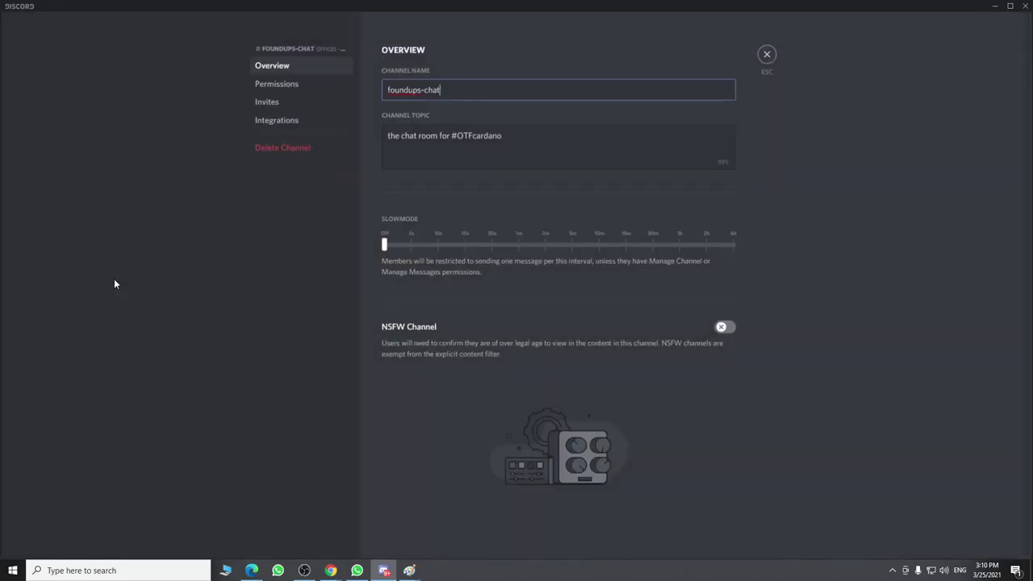
double_click(403, 89)
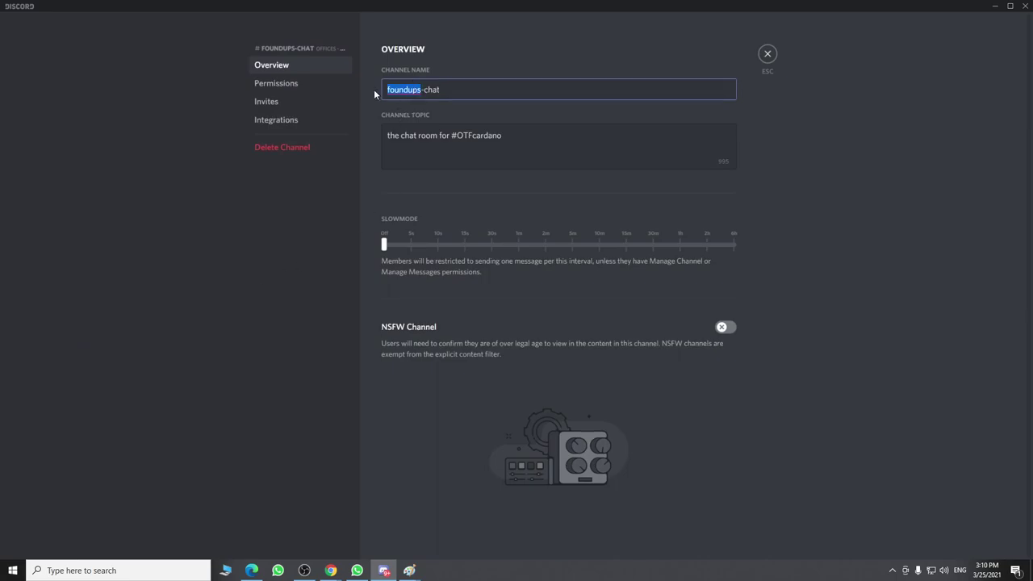
text(b-chati)
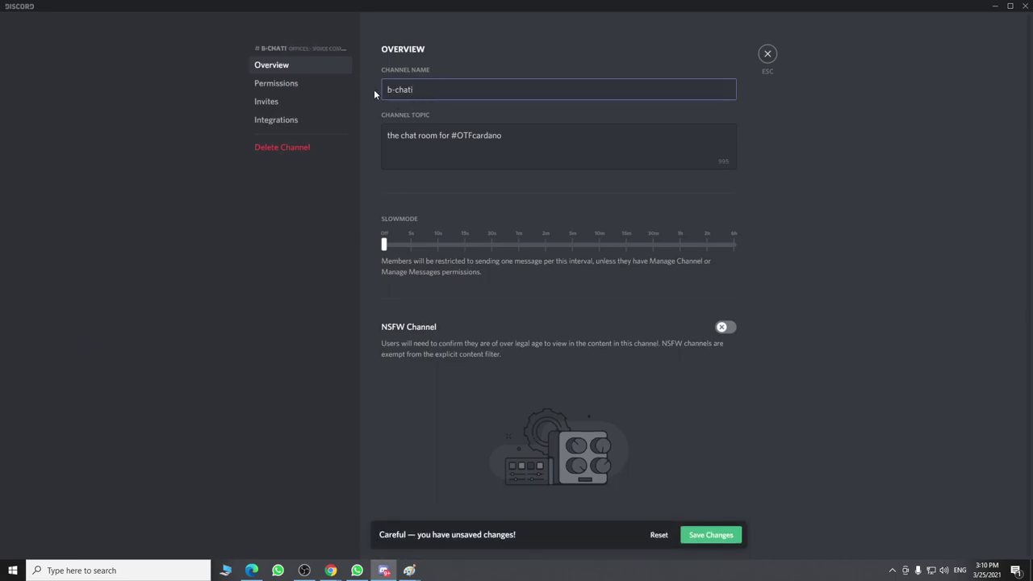
key(End)
key(BackSpace)
key(BackSpace)
key(BackSpace)
key(BackSpace)
key(BackSpace)
key(BackSpace)
text(bnit)
key(BackSpace)
key(BackSpace)
key(BackSpace)
key(BackSpace)
text(b)
key(BackSpace)
text(bitclout-chat)
- Change the channel topic to 'the chat room for #Bitclout' and save the changes
drag(501, 135, 457, 136)
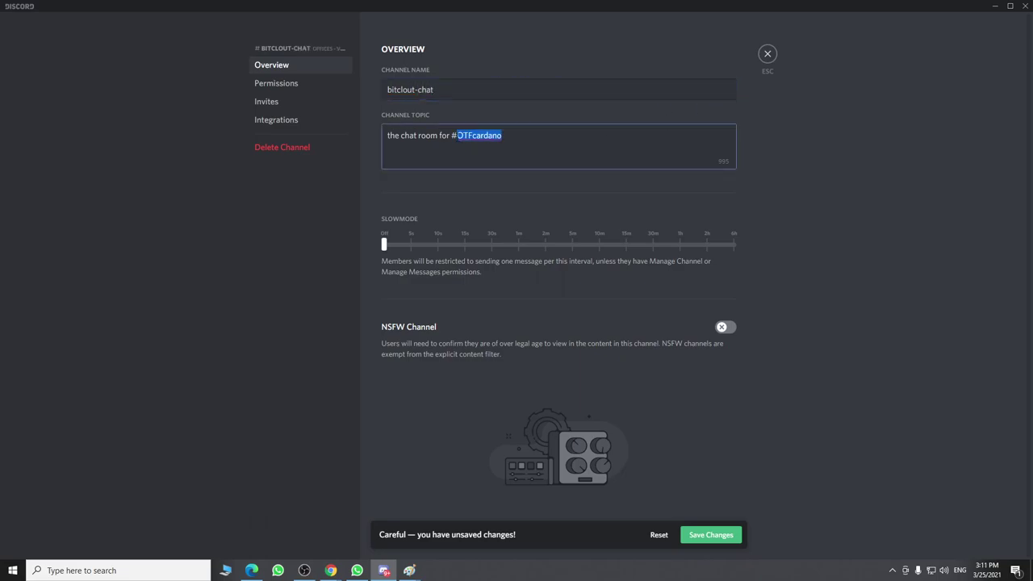
text(B)
text(ITCL)
text(IY)
key(BackSpace)
key(BackSpace)
key(BackSpace)
text(clout)
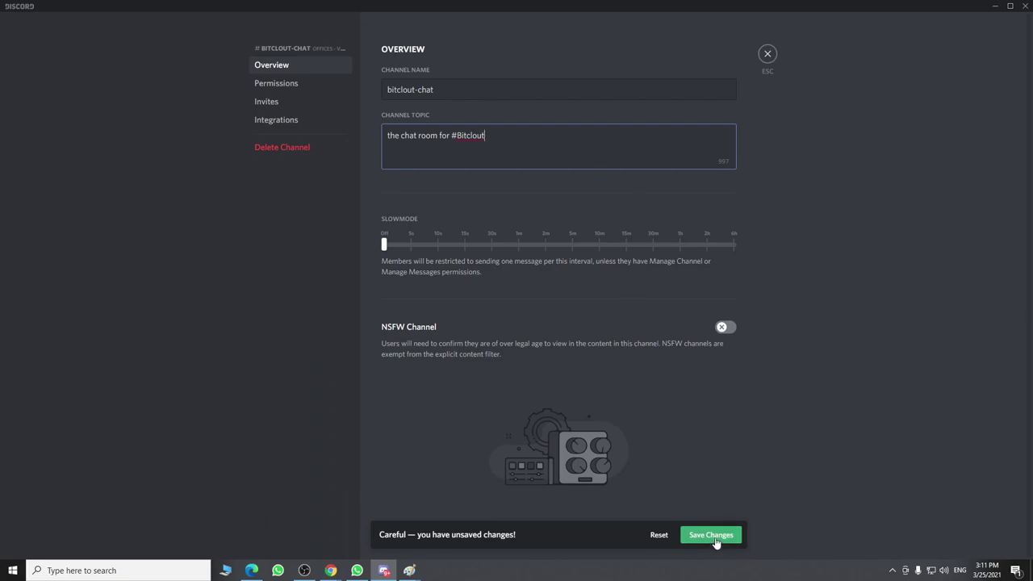
click(713, 539)
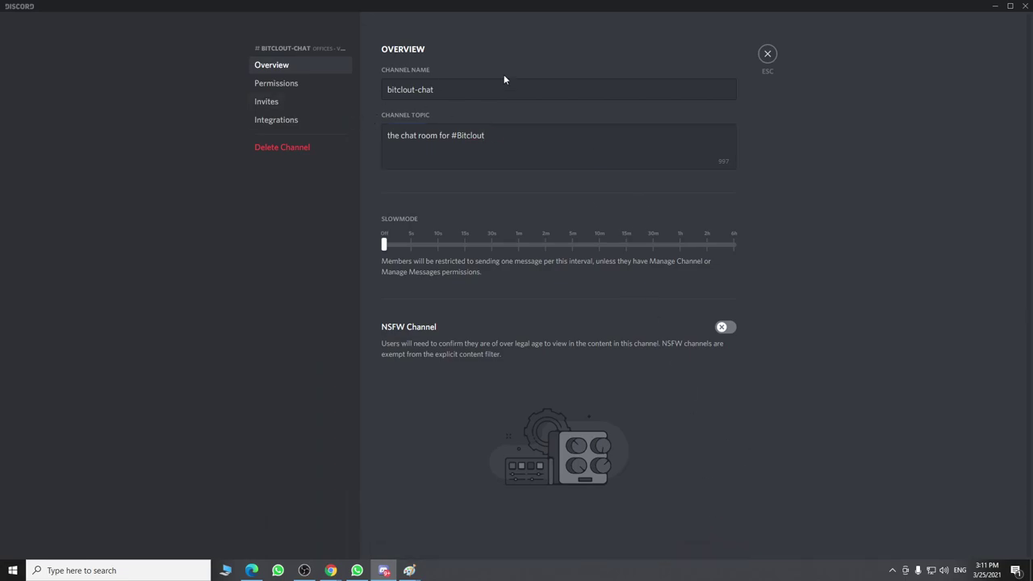
click(769, 58)
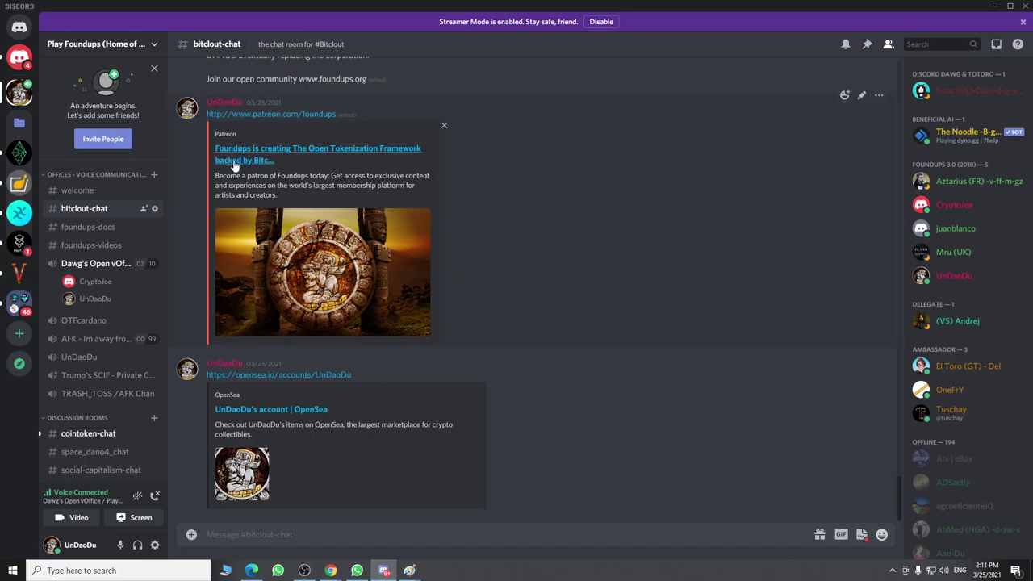
- Look over the server menu and foundups-docs settings without changes, then return to welcome
click(112, 44)
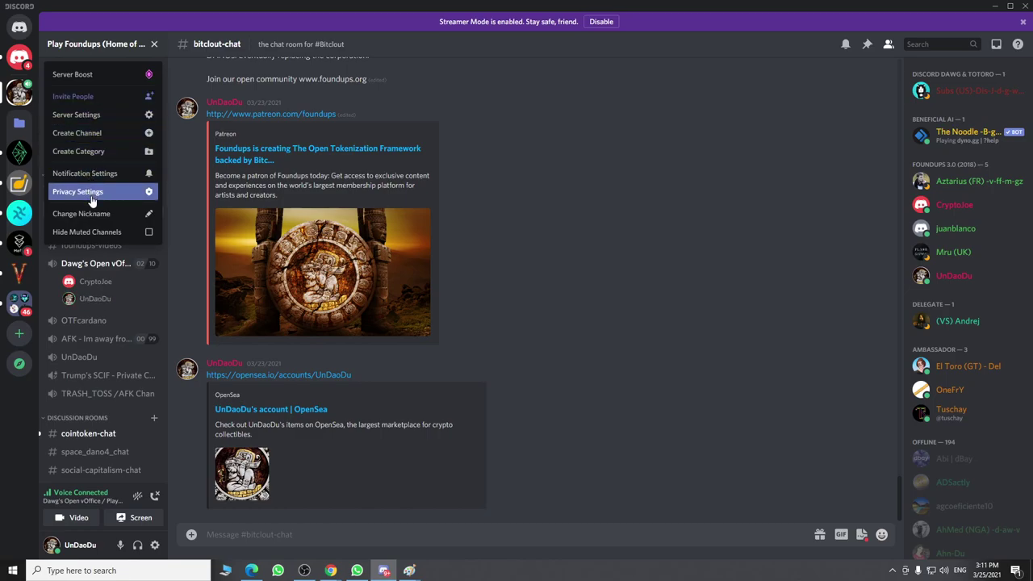
click(208, 272)
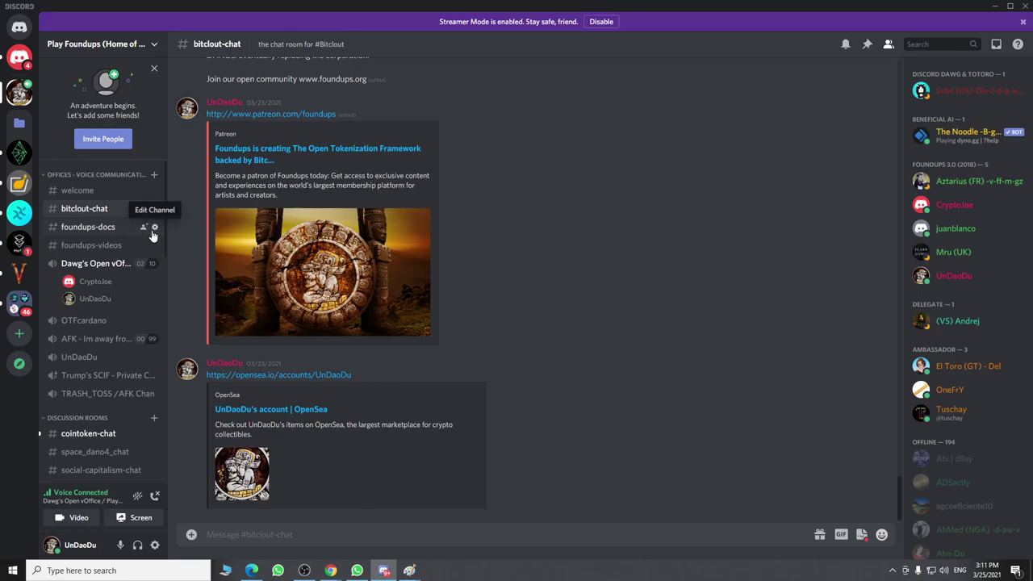
click(154, 227)
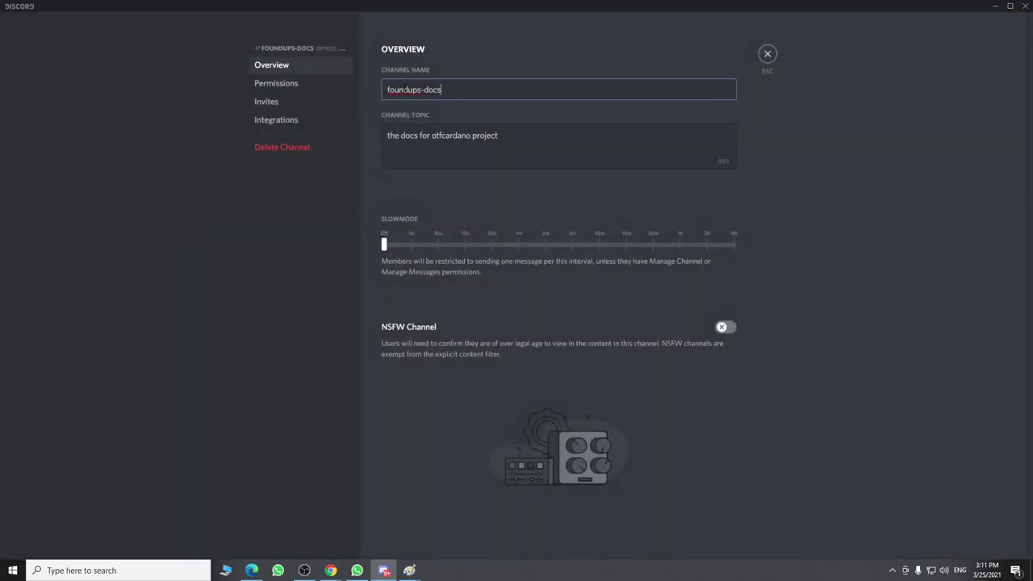
double_click(419, 90)
click(767, 55)
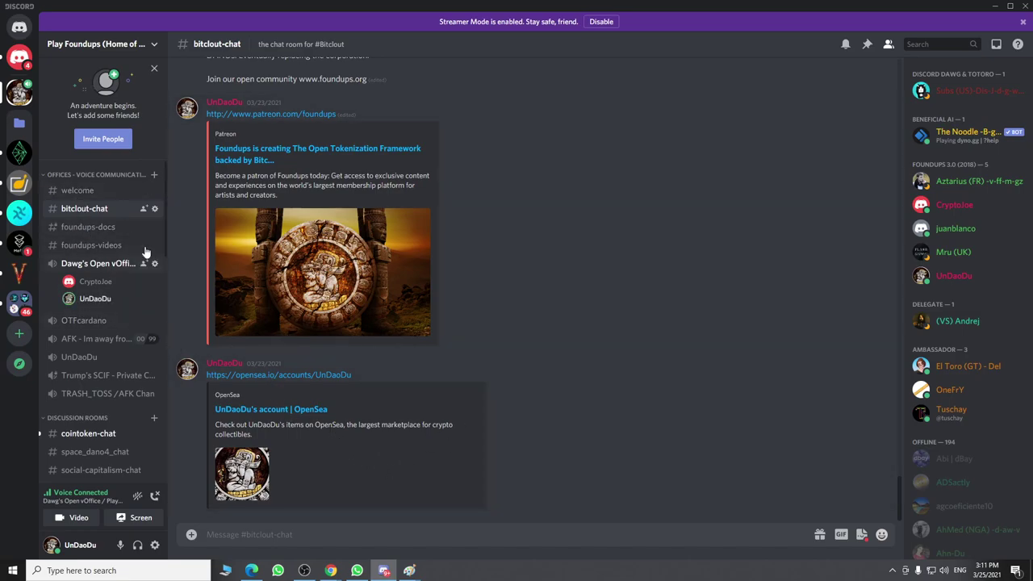
click(102, 193)
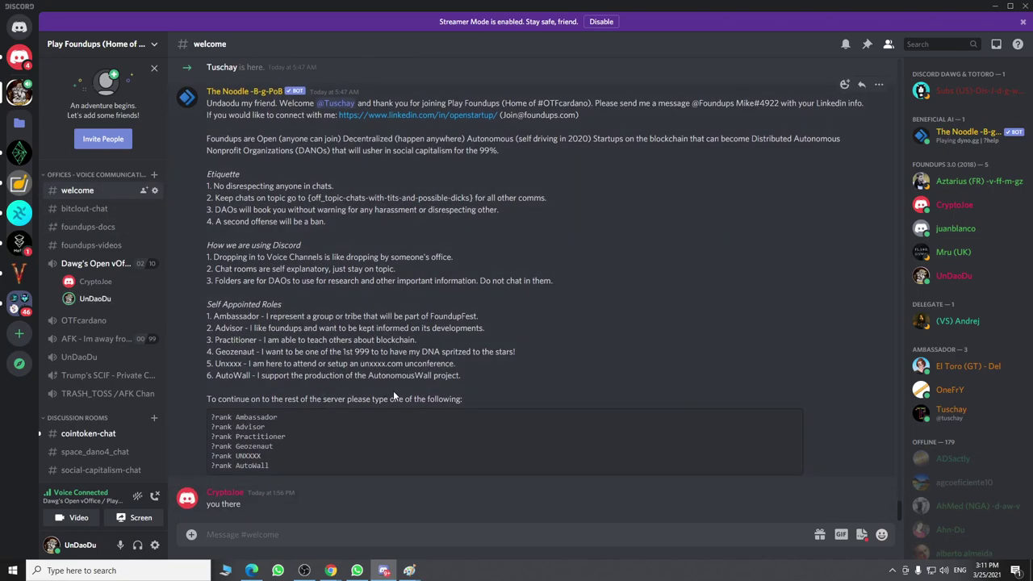
text(He)
key(BackSpace)
key(BackSpace)
text(@)
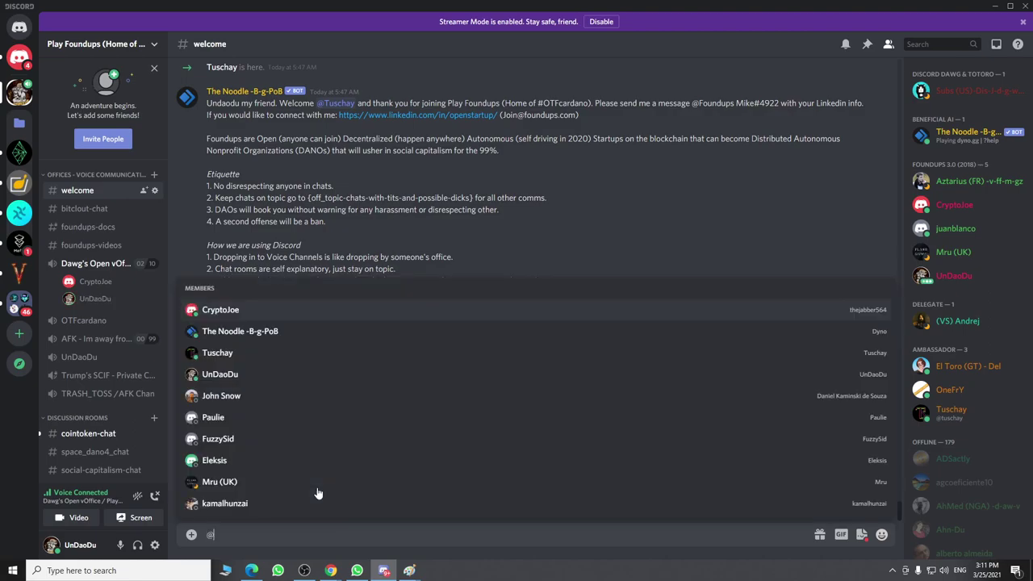
text(Everyon)
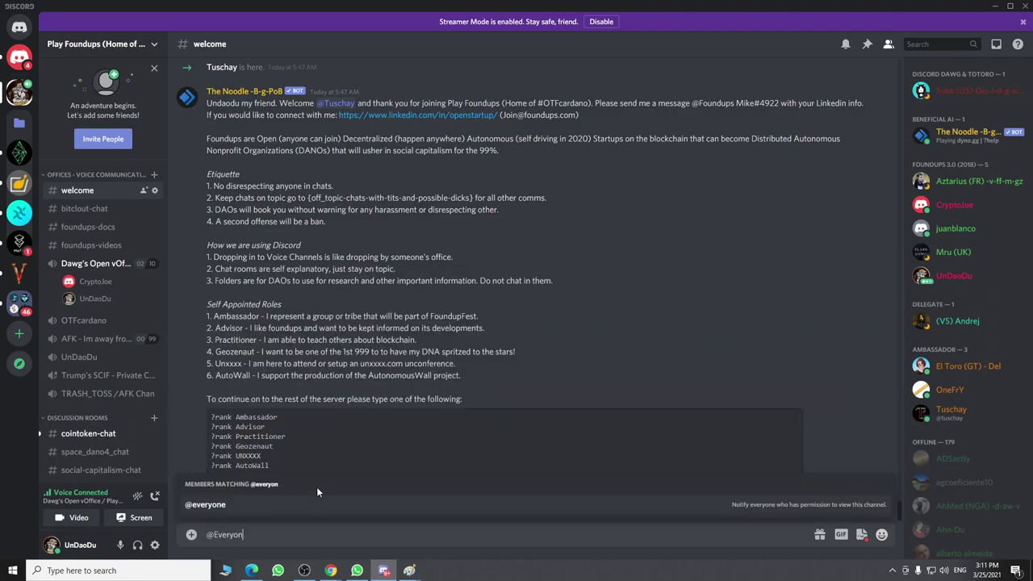
text(e)
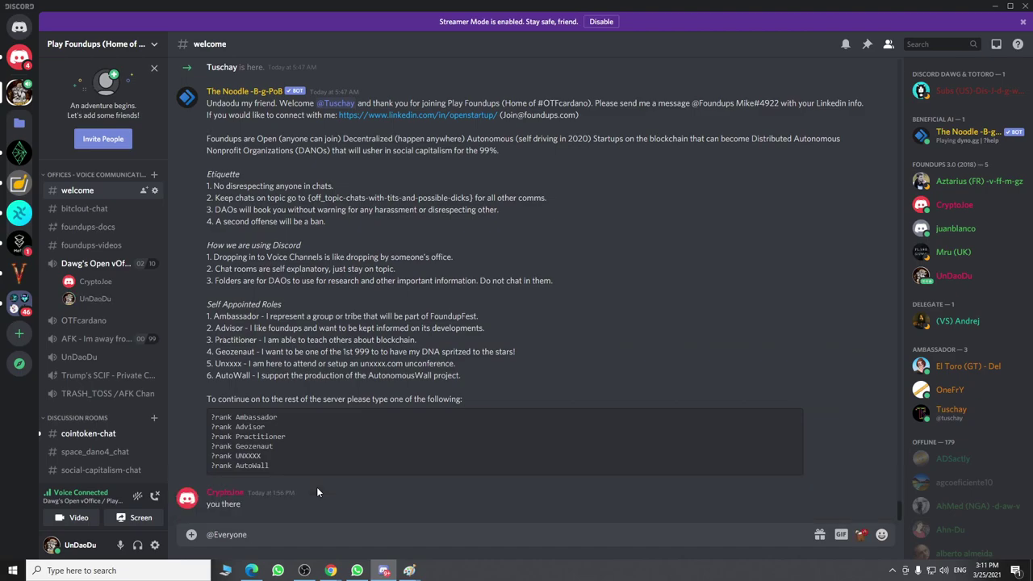
text( I am live on Bitclout.)
key(BackSpace)
text(launch)
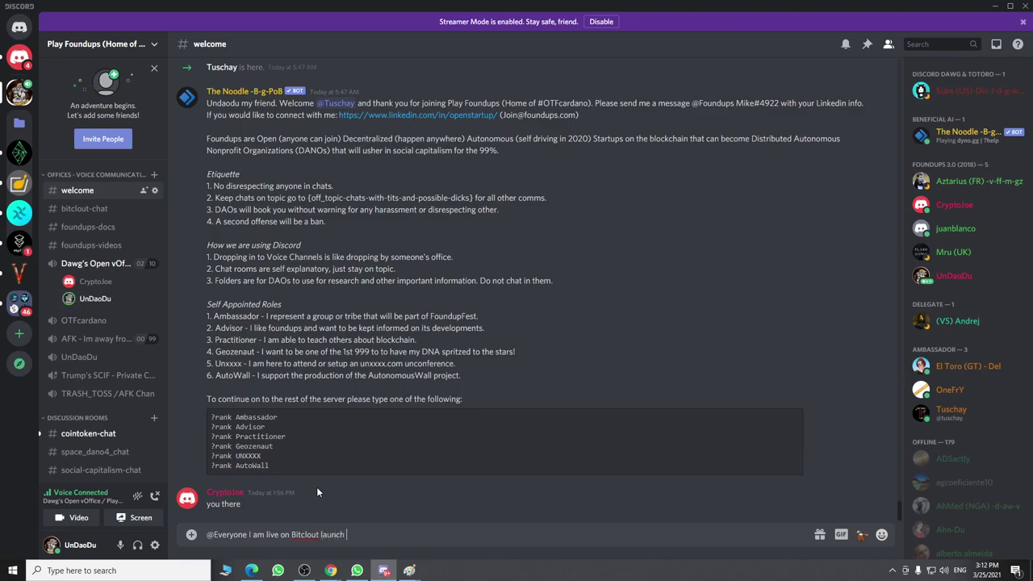
text(. It)
key(BackSpace)
drag(661, 6, 1032, 123)
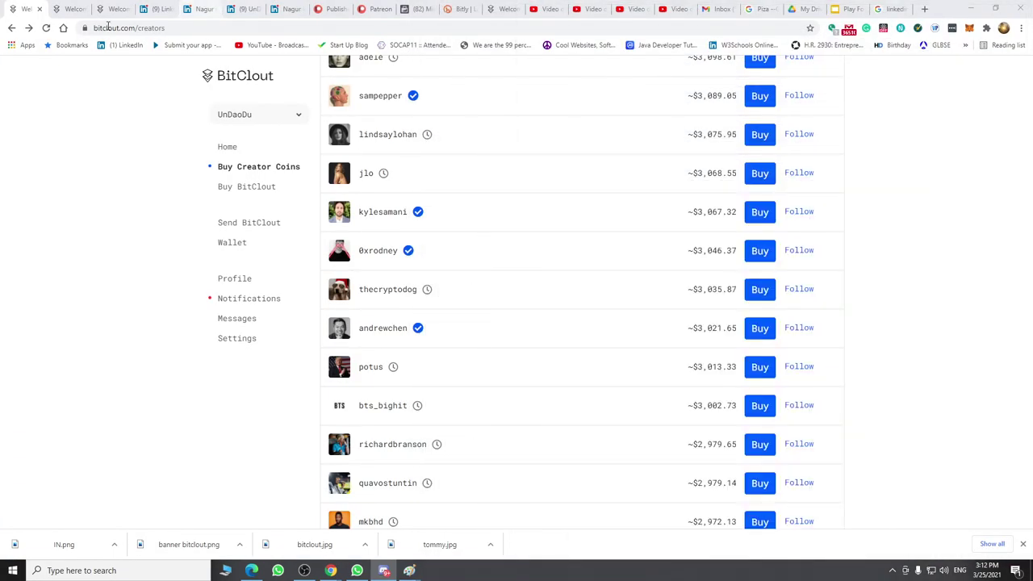
- Look through the open LinkedIn tabs: My Network, profile pages and the Bitclout group
click(156, 10)
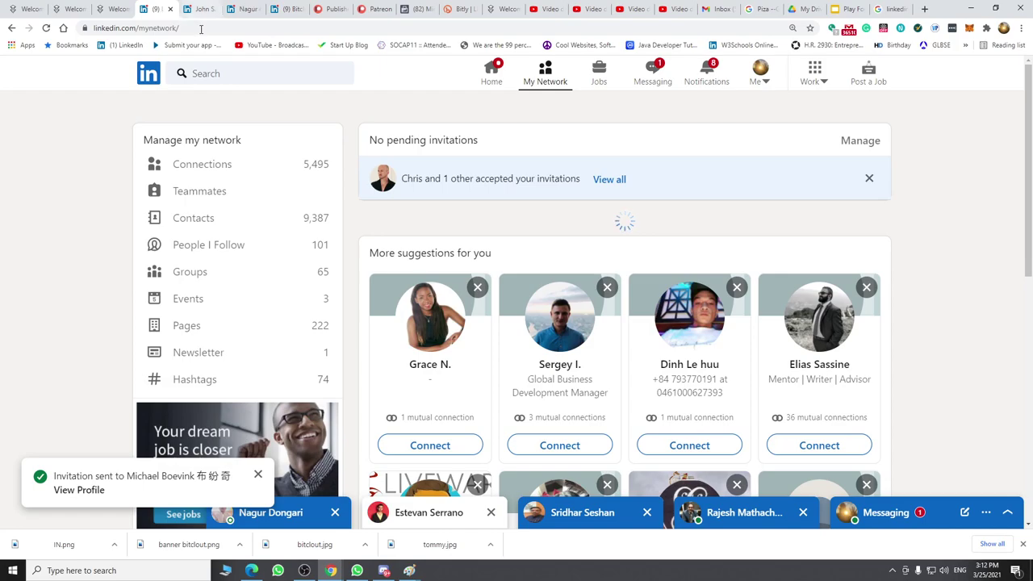
click(198, 10)
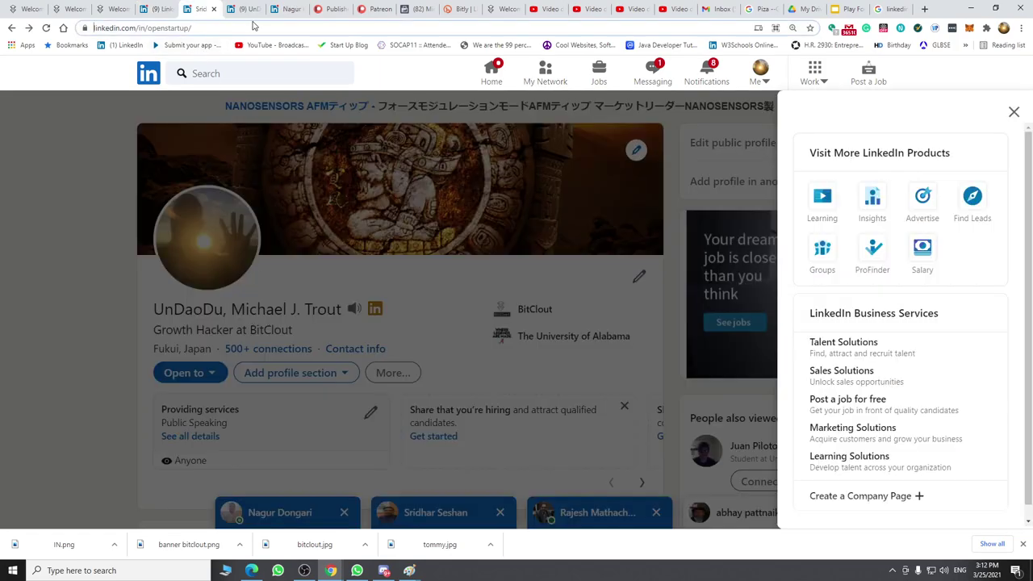
click(250, 10)
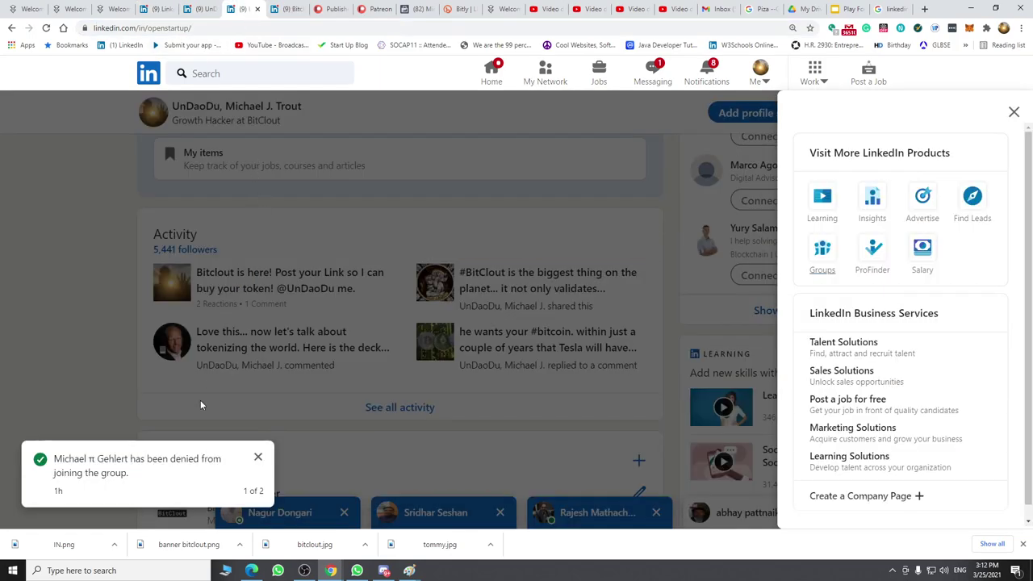
click(257, 459)
scroll(266, 387, up, 10)
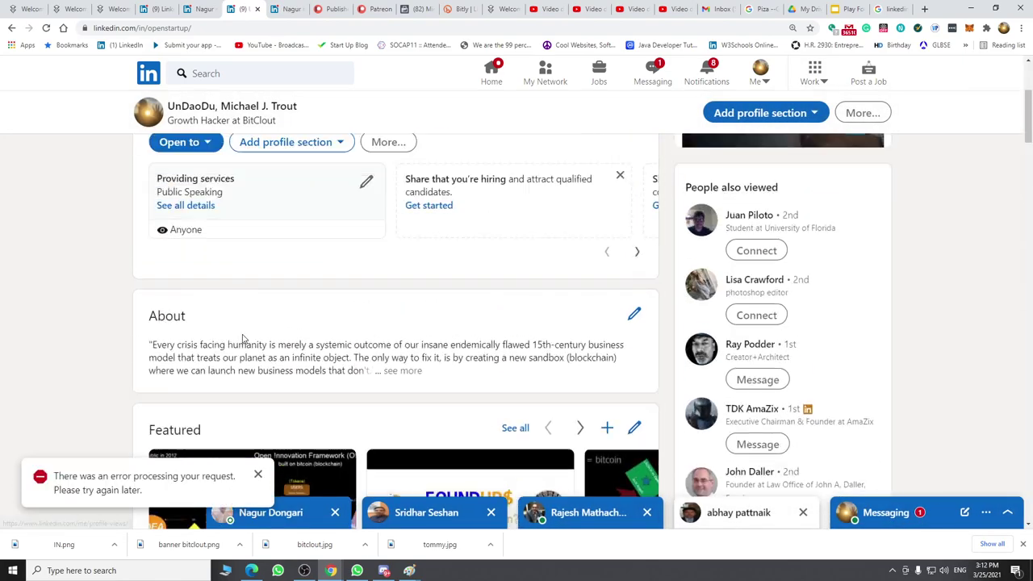
scroll(242, 338, up, 3)
click(257, 9)
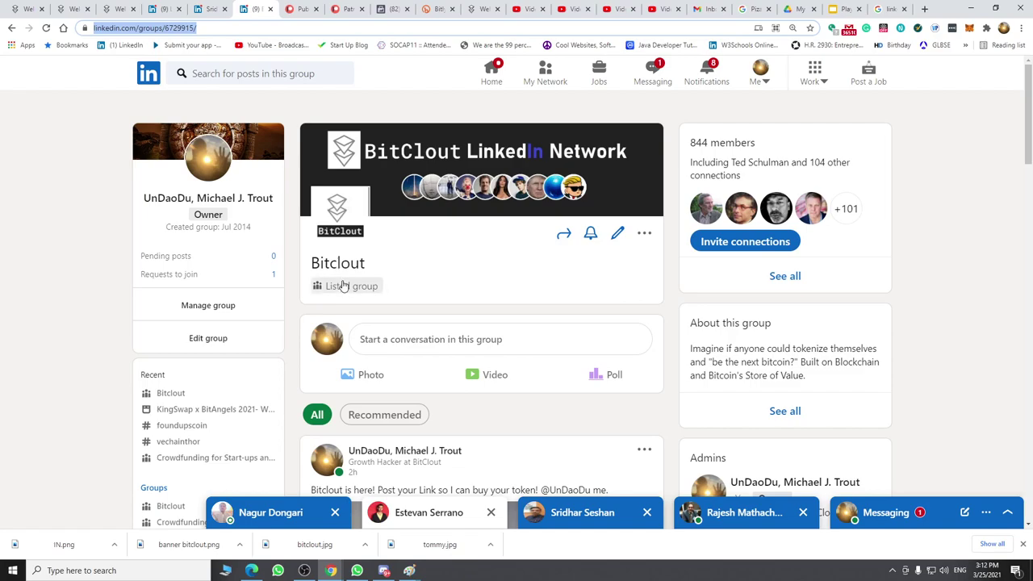
scroll(342, 285, down, 2)
scroll(342, 286, up, 2)
scroll(342, 286, down, 8)
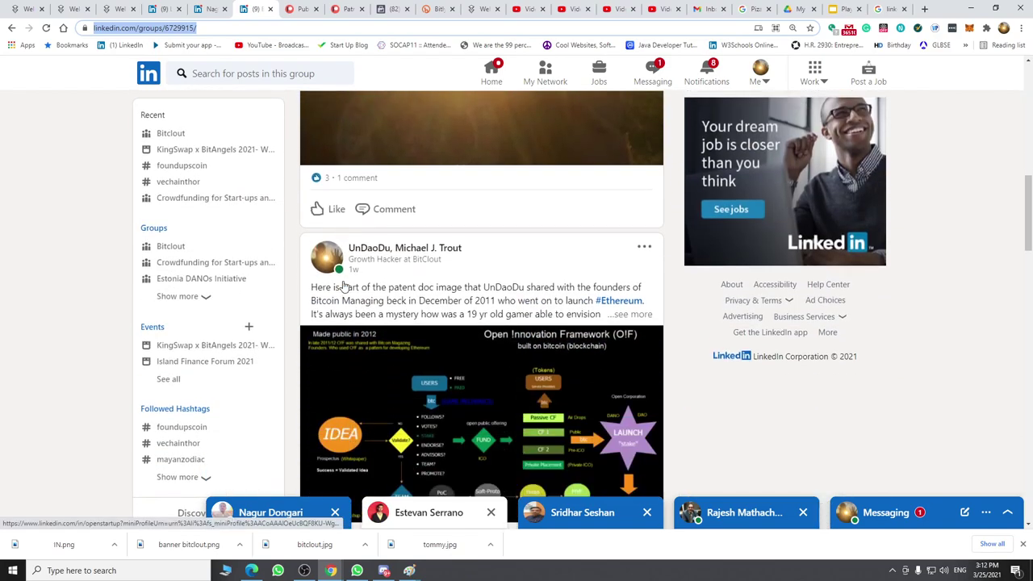
scroll(342, 285, up, 3)
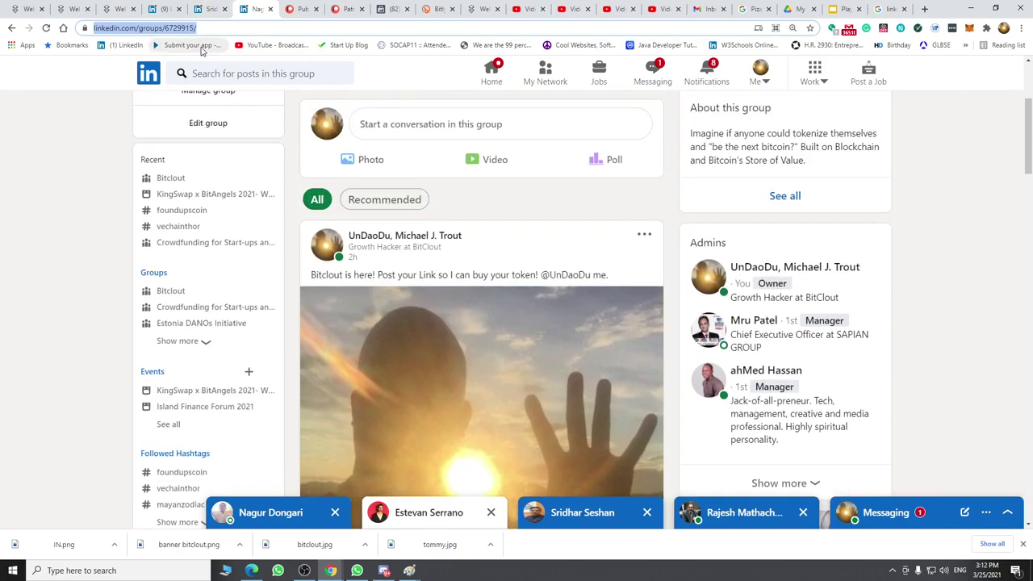
click(202, 14)
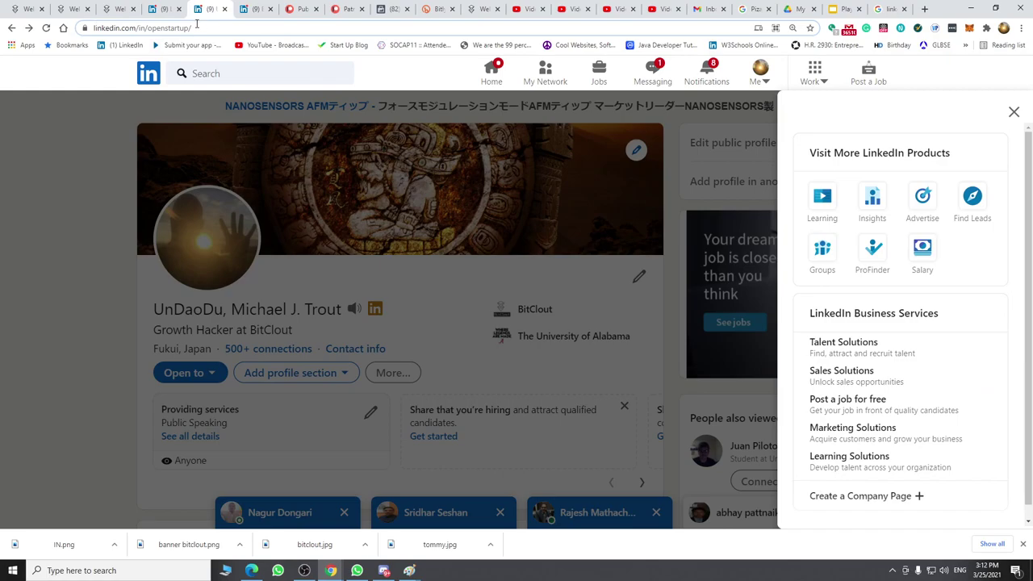
click(162, 11)
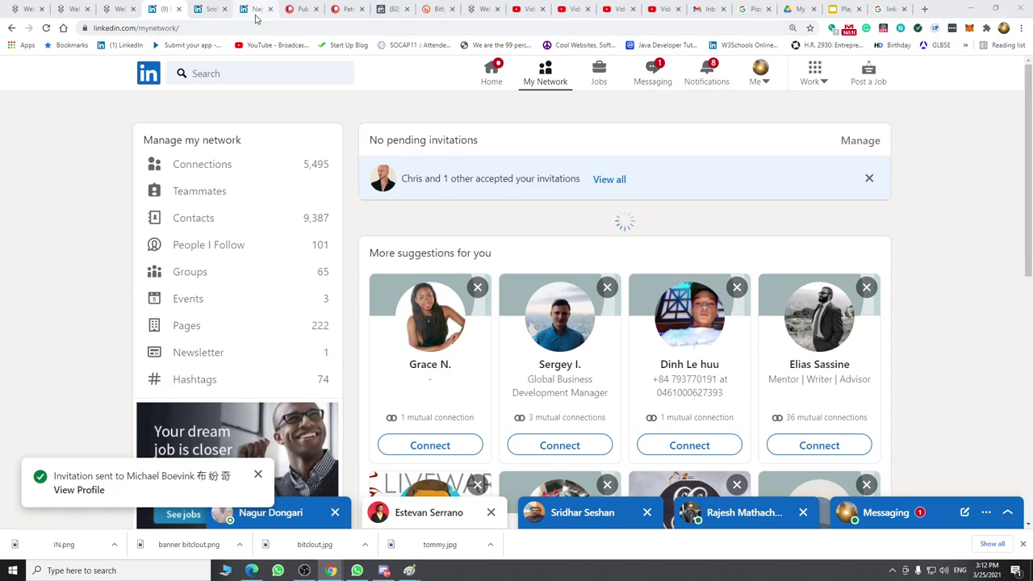
click(255, 12)
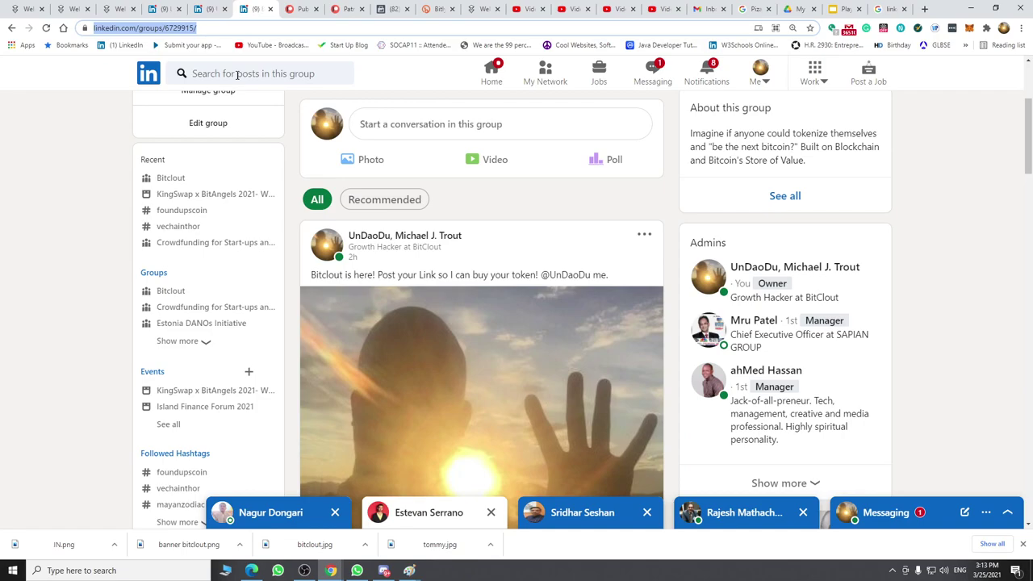
- Go to the BitClout company admin page at linkedin.com/company/76734687/admin
click(236, 27)
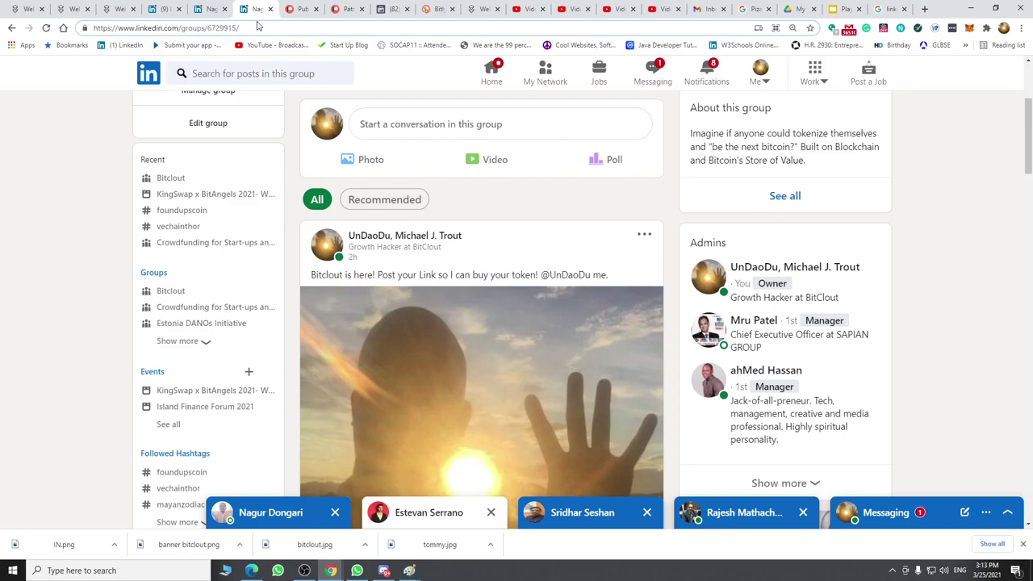
click(212, 9)
click(204, 28)
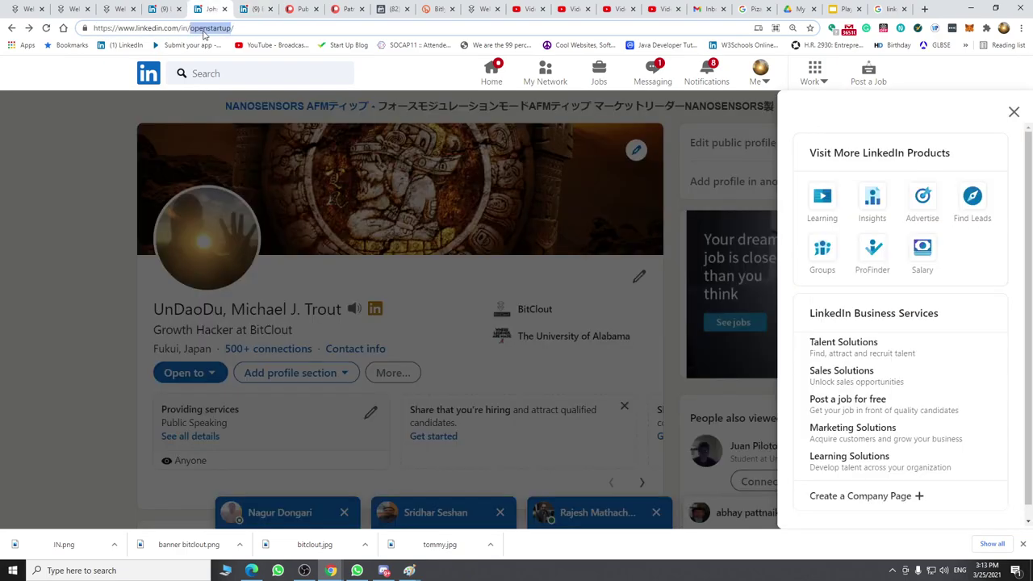
text(linkedin.com/company/76734687)
click(250, 48)
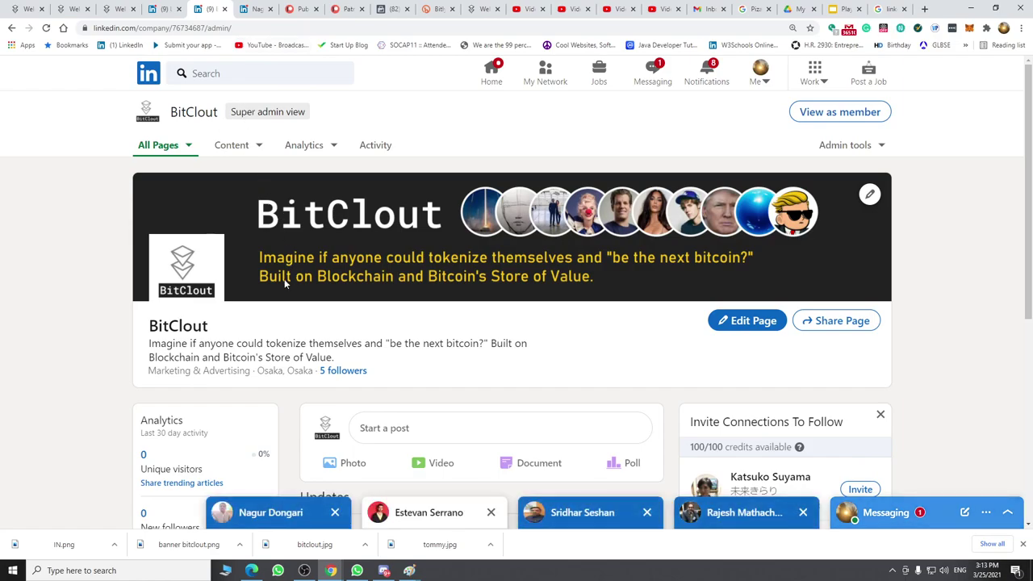
- Copy the BitClout company description and paste it into a new Bitclout group post
drag(149, 344, 351, 359)
right_click(351, 360)
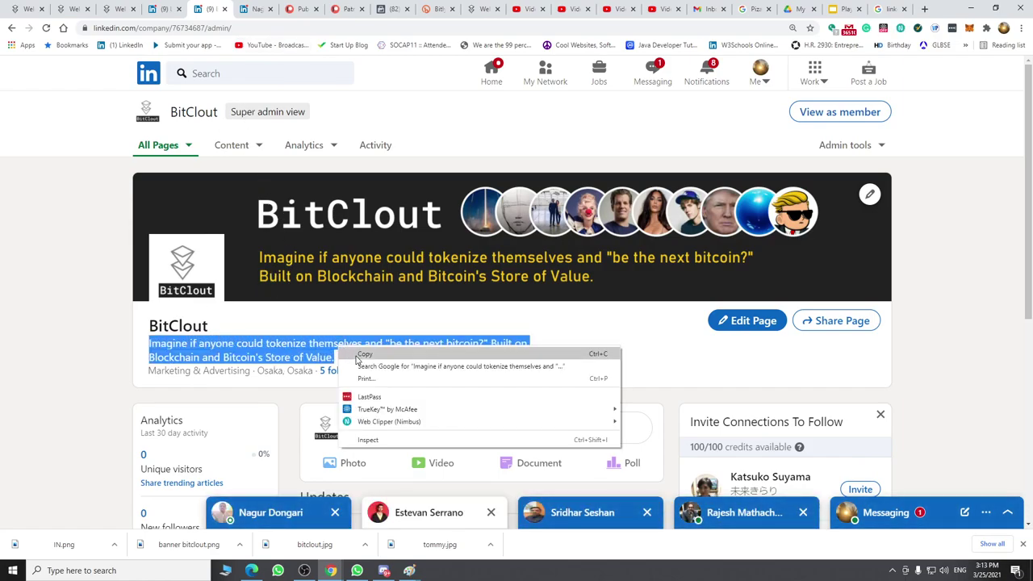
click(356, 353)
click(161, 9)
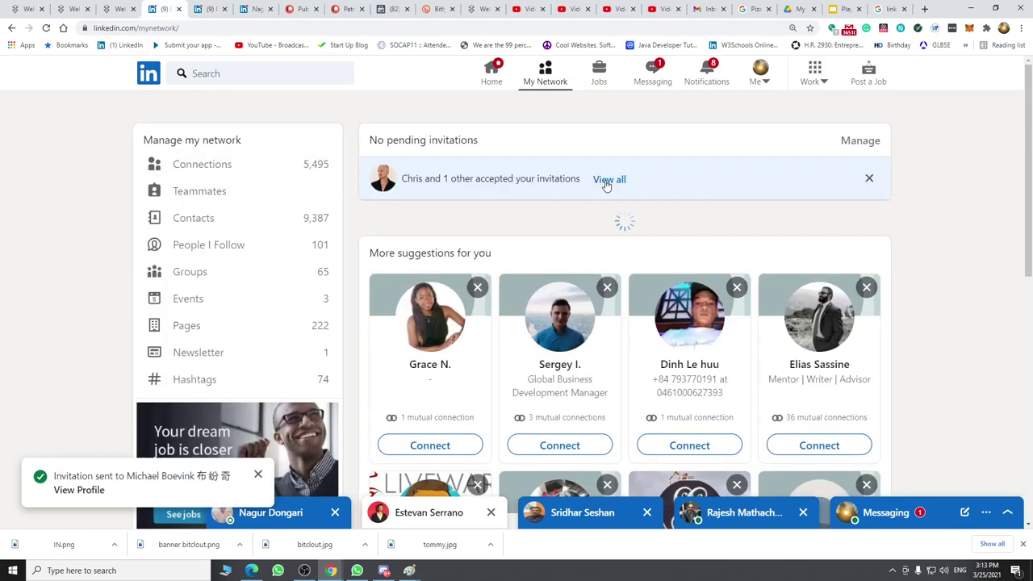
click(179, 9)
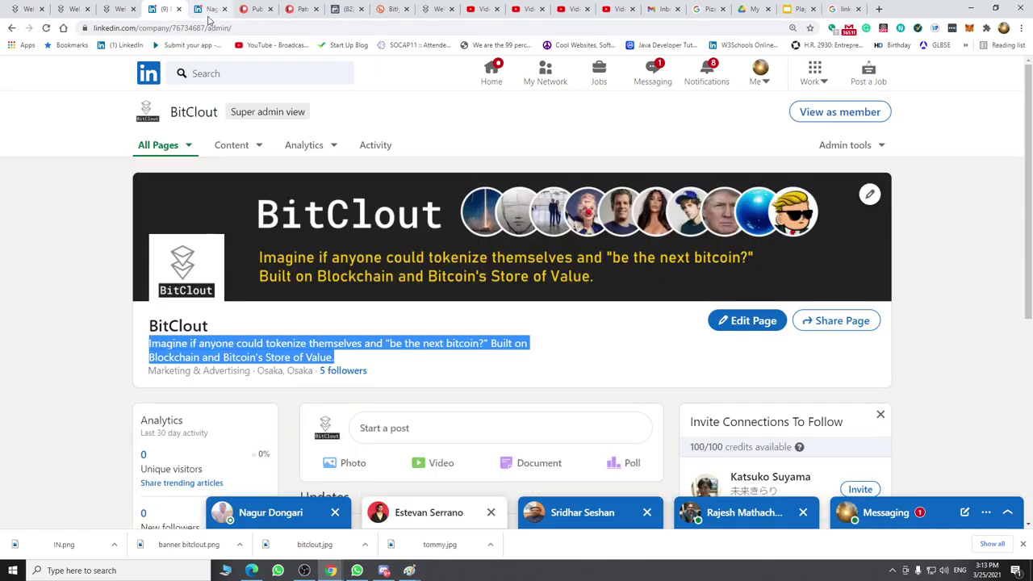
click(211, 12)
scroll(398, 209, up, 3)
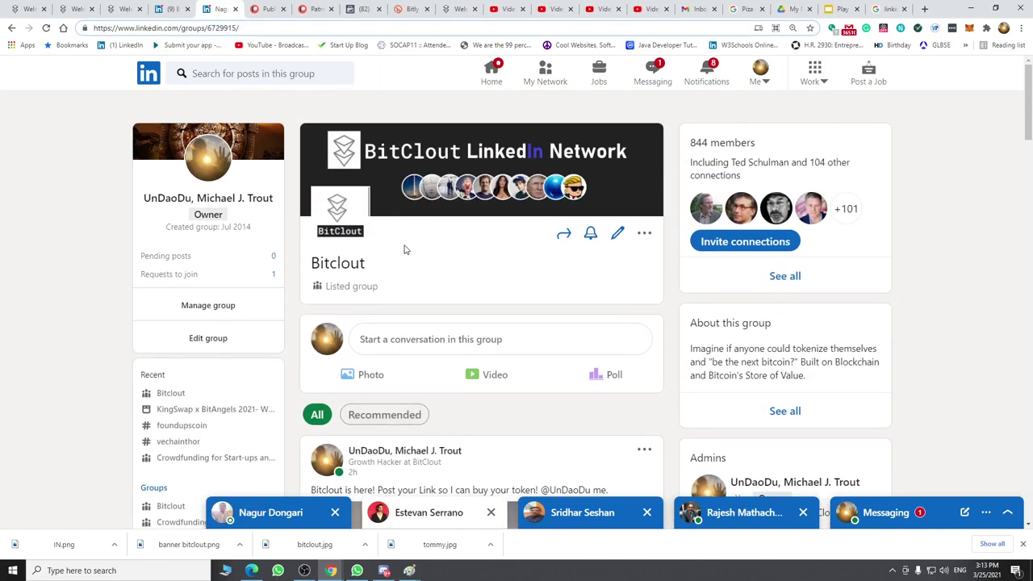
click(401, 339)
key(ctrl+v)
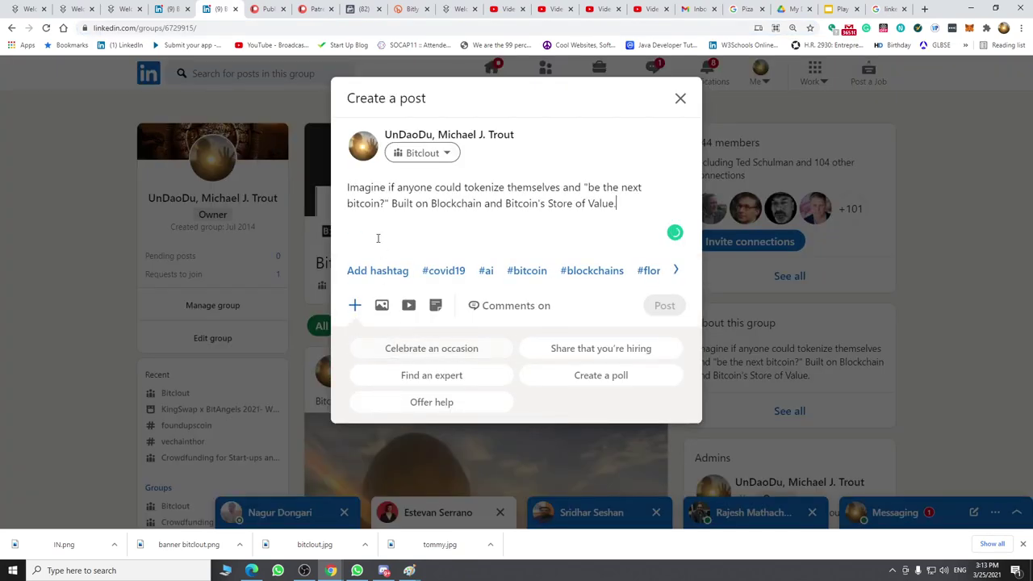
text(What)
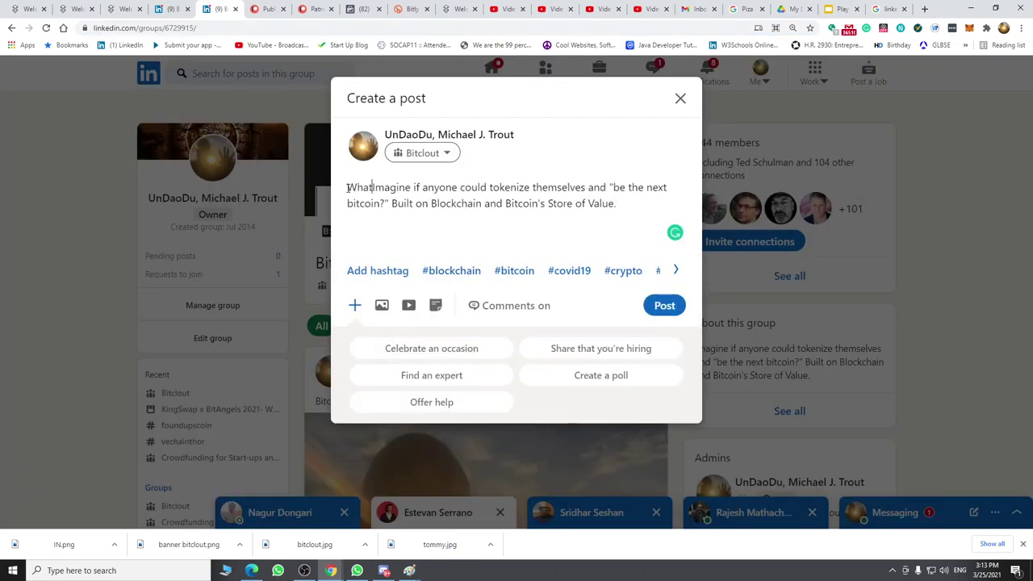
text('s )
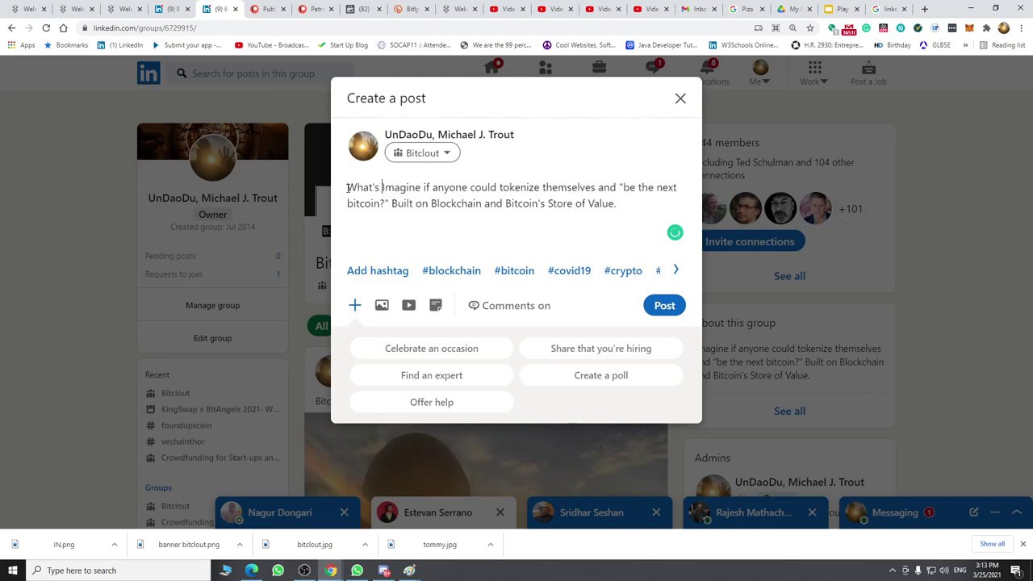
text(Bitclo)
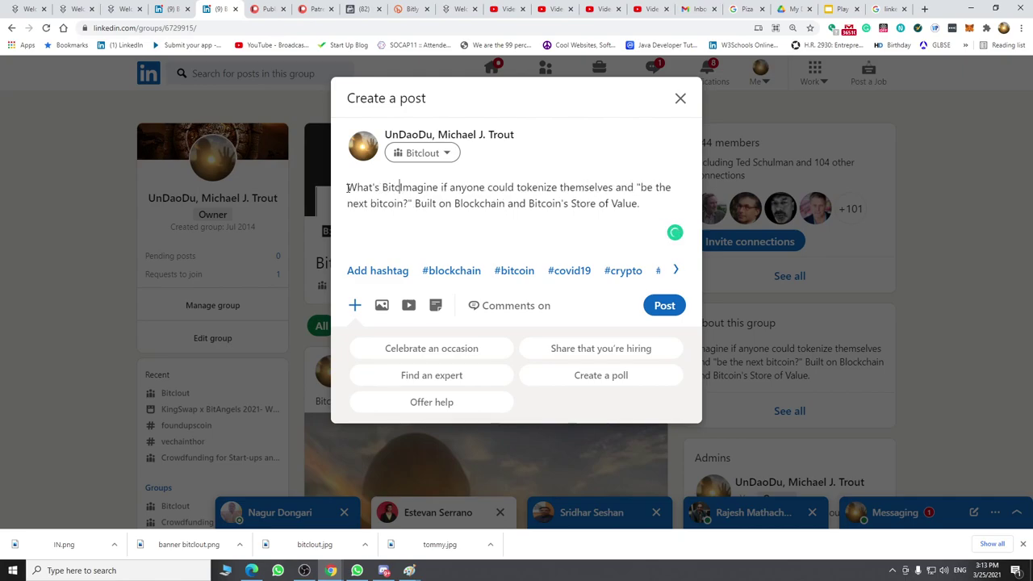
text(u)
key(BackSpace)
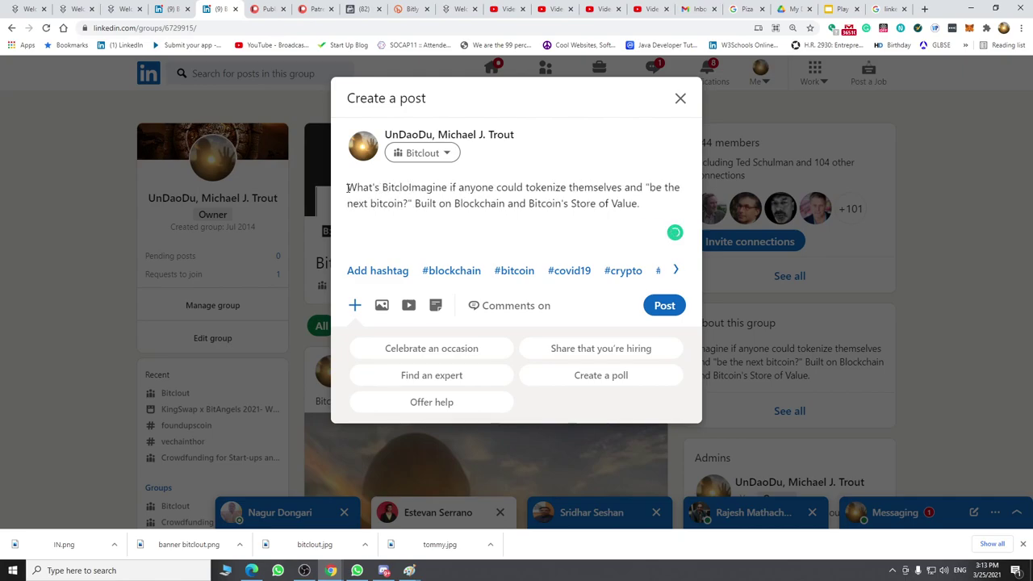
text(ut? )
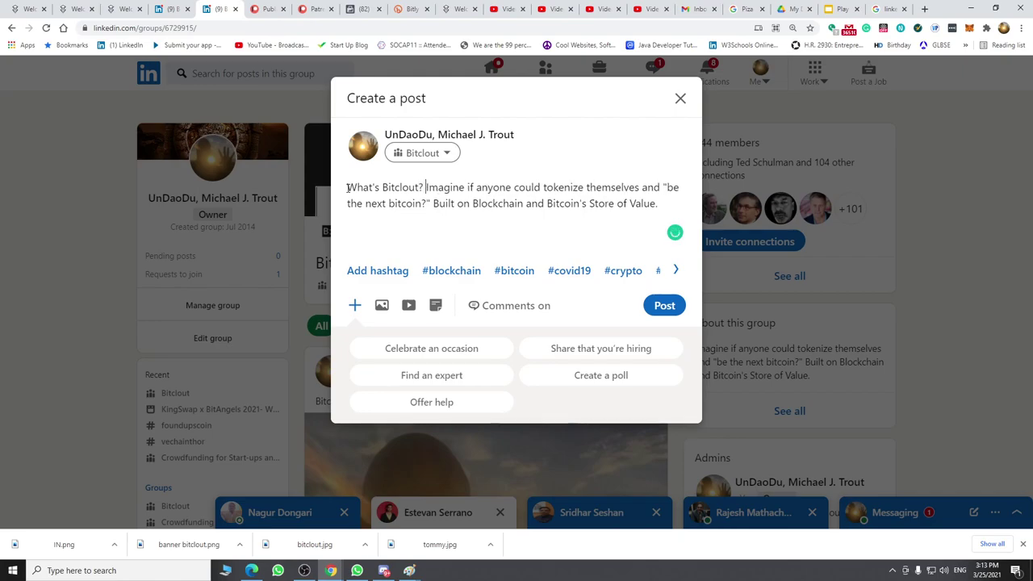
text(Well...)
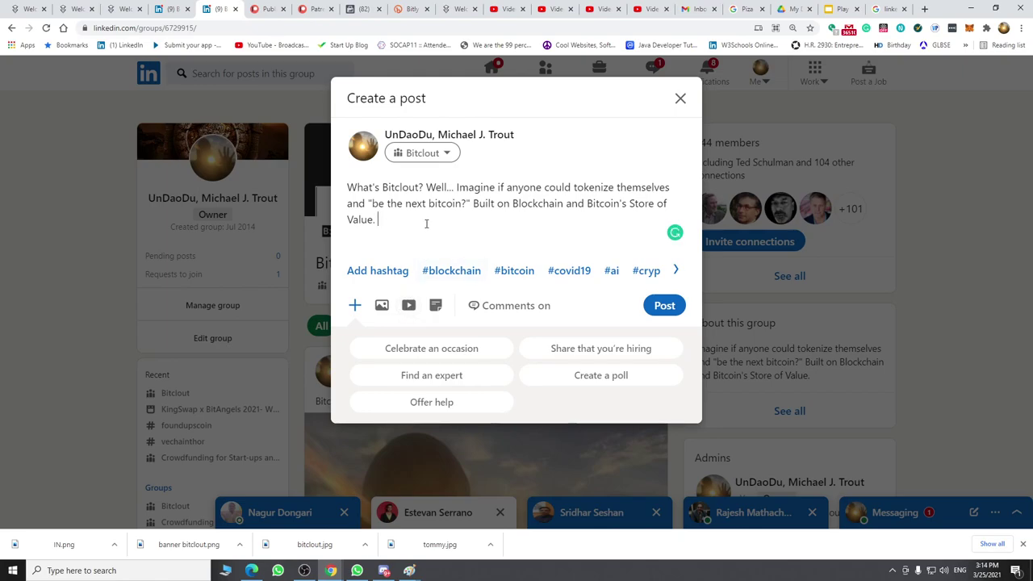
text(I am @UnD)
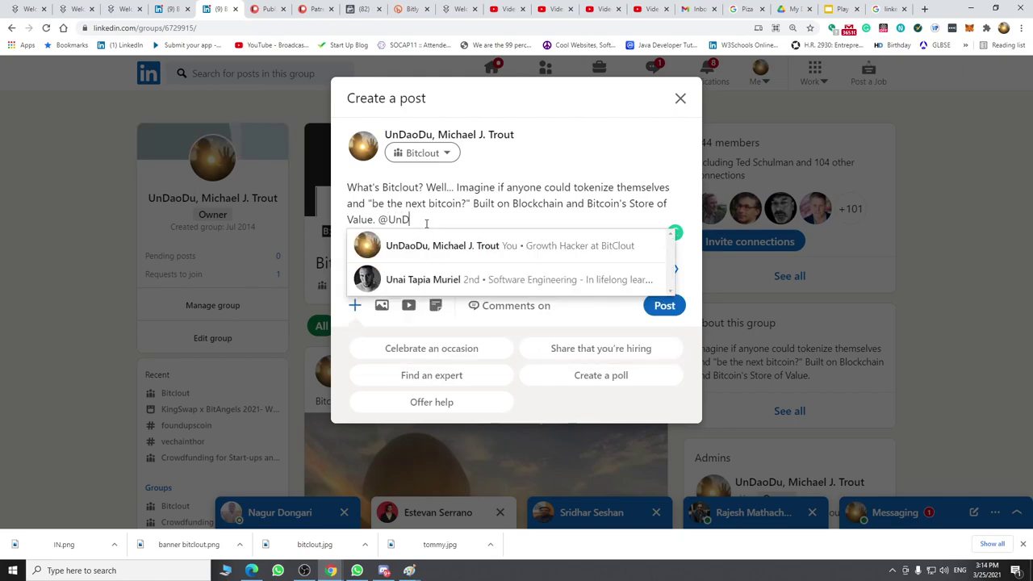
text(aoDu is)
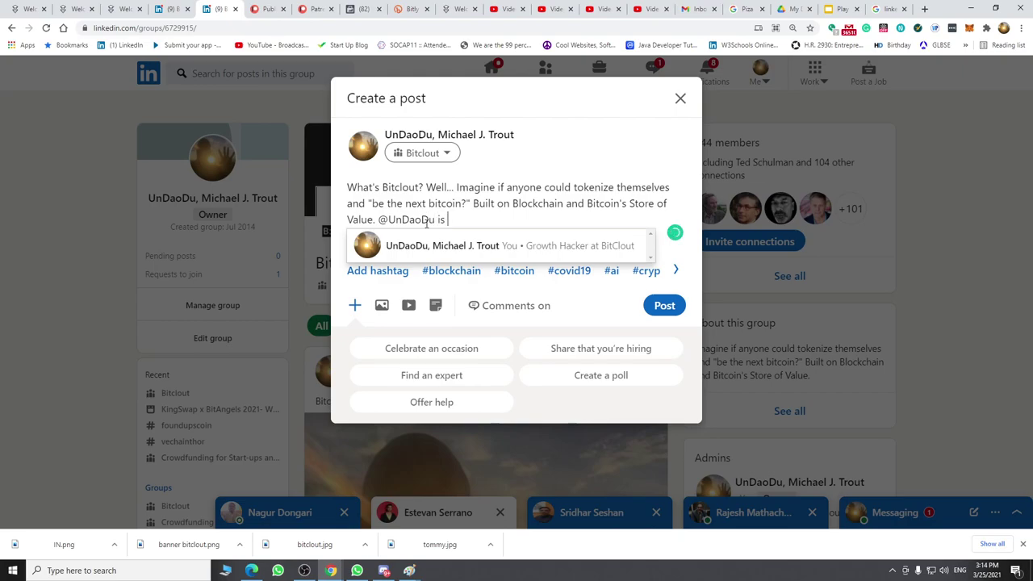
text( live on )
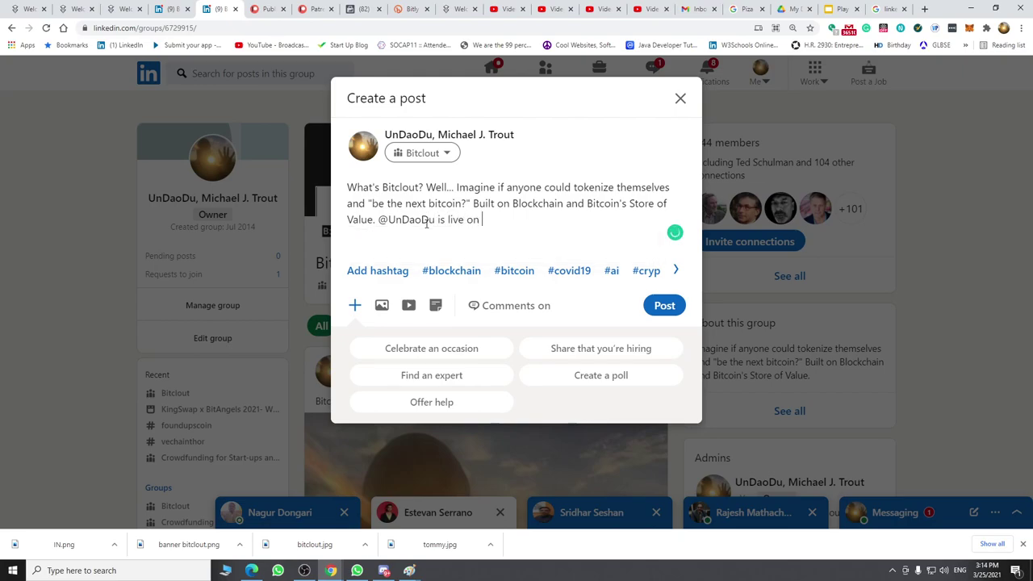
text(@)
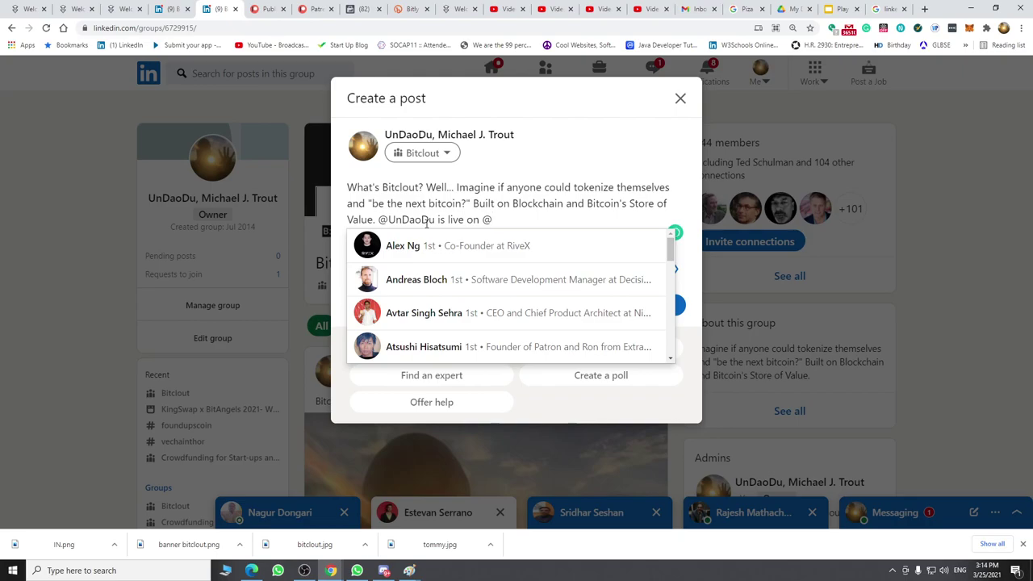
key(BackSpace)
text(www.)
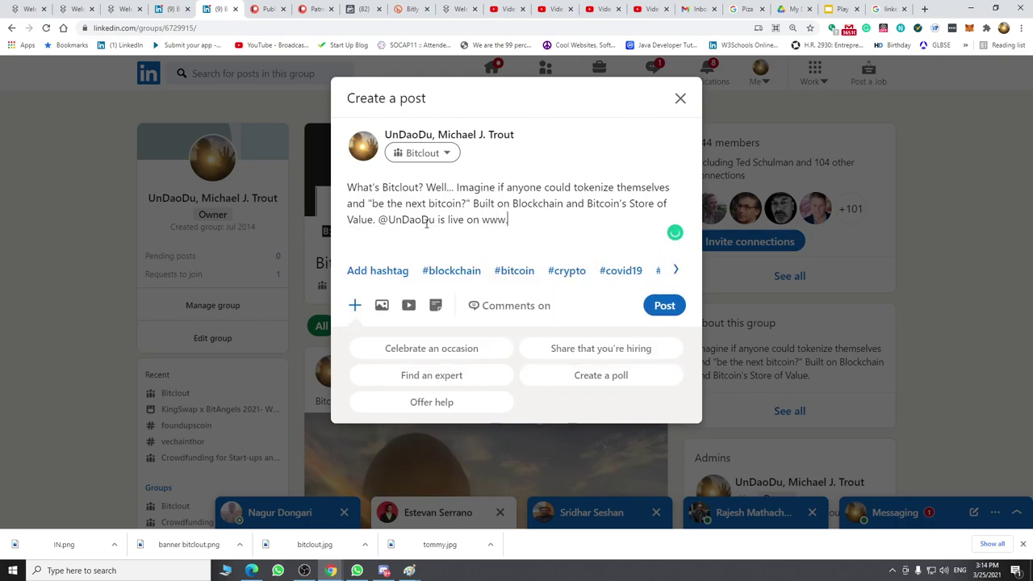
text(Twi)
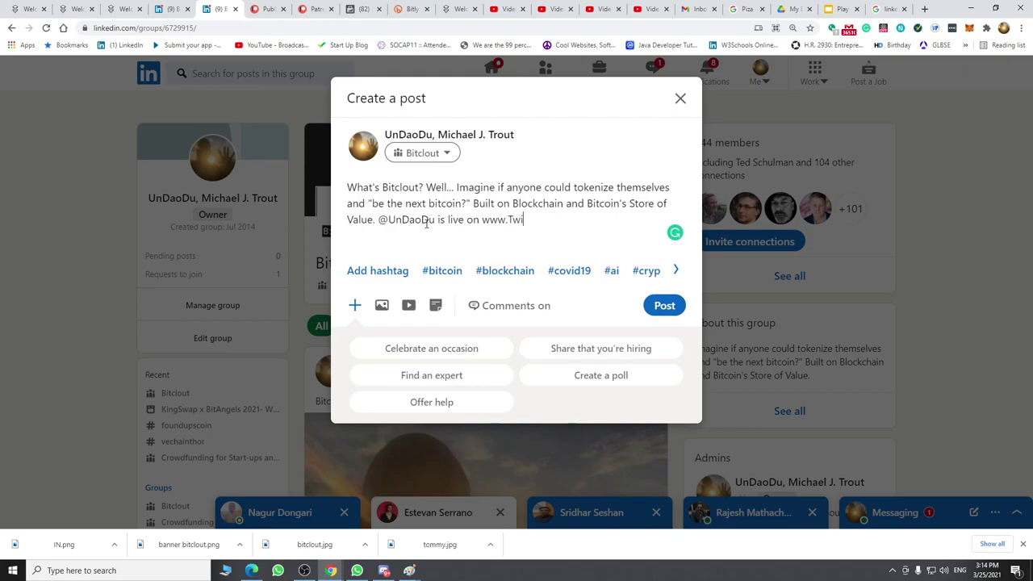
text(tv)
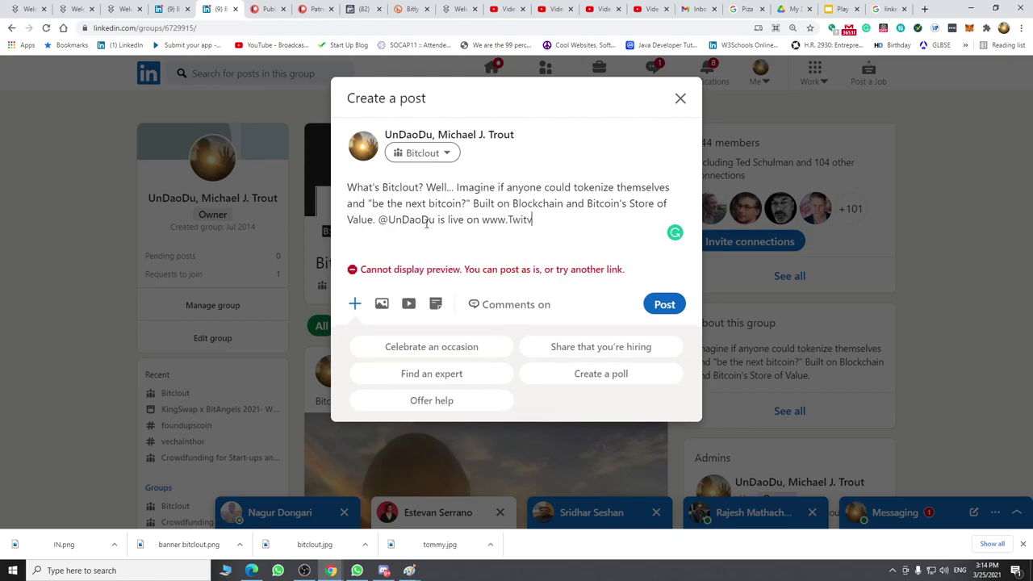
key(BackSpace)
text(ch.tv/FOunder)
key(BackSpace)
key(BackSpace)
key(BackSpace)
key(BackSpace)
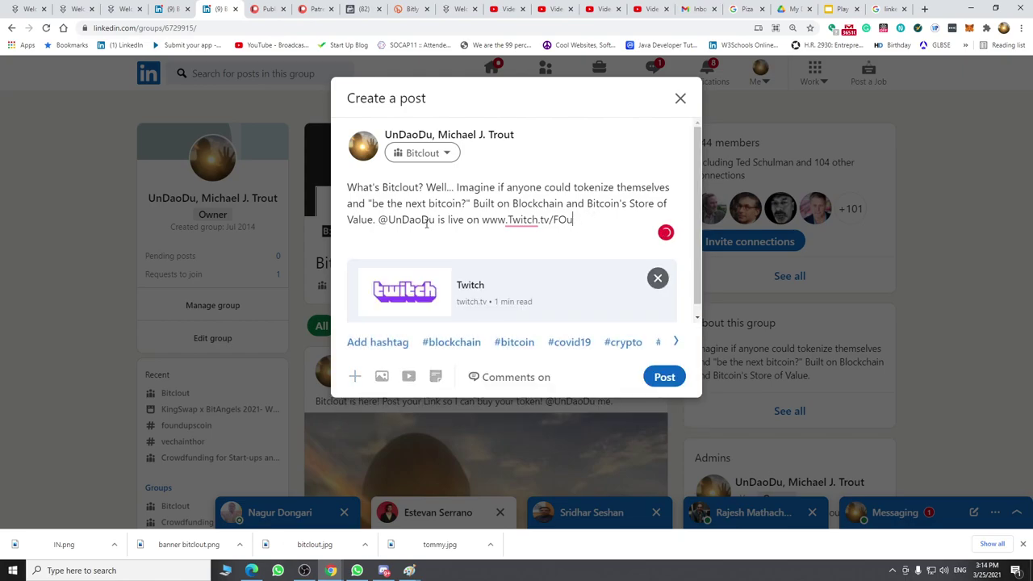
- Correct the link to twitch.tv/foundups and insert 'Want to check it out f' before the mention
key(BackSpace)
key(BackSpace)
text(ounsup)
text(ups)
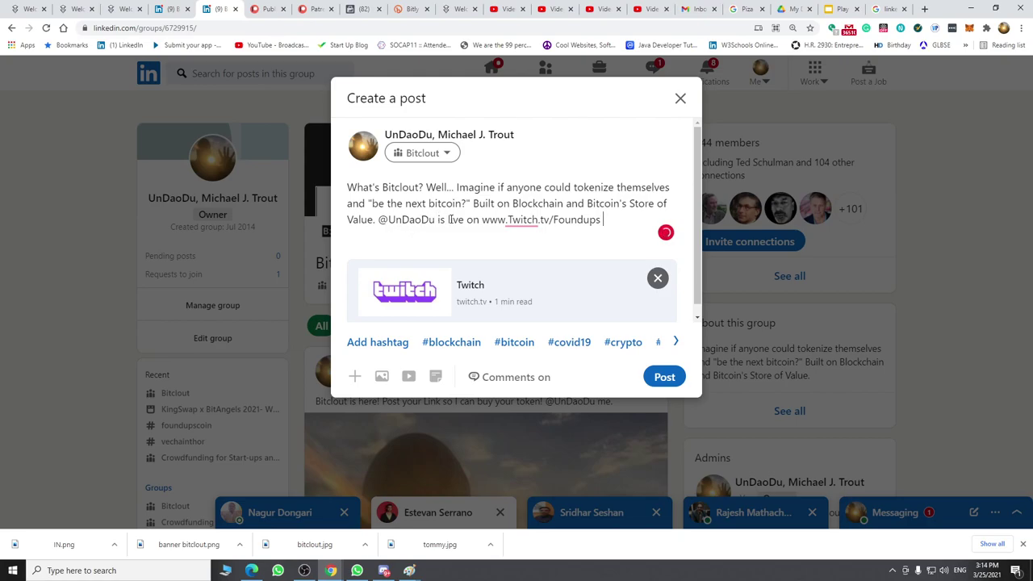
mouse_move(523, 224)
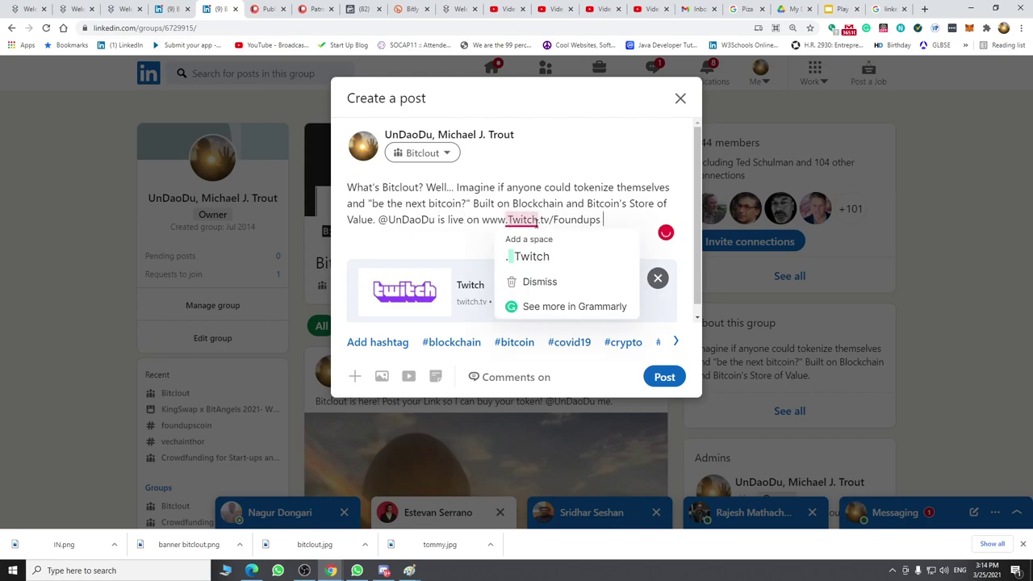
drag(514, 219, 507, 218)
text(t)
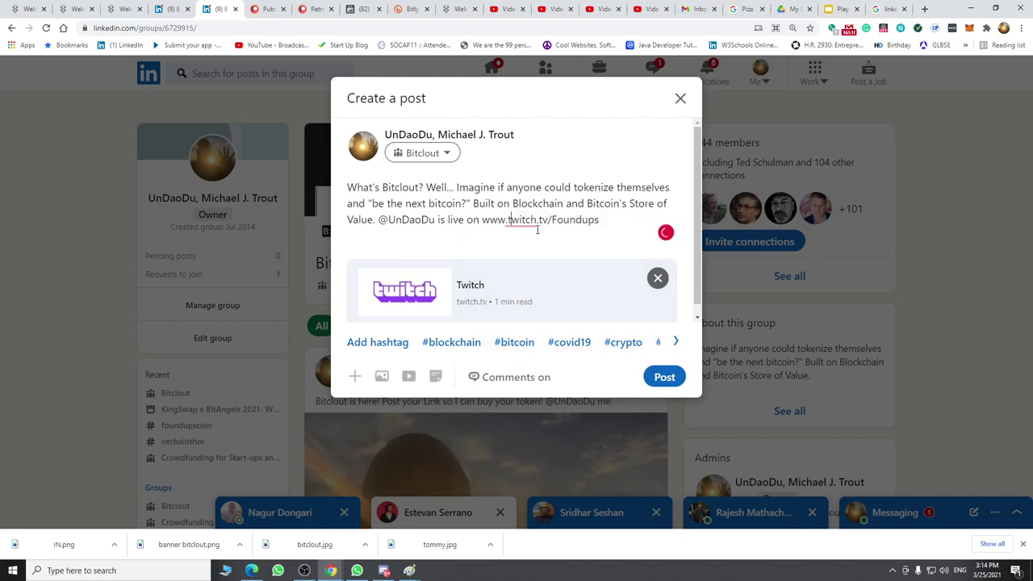
click(381, 220)
text(Want to )
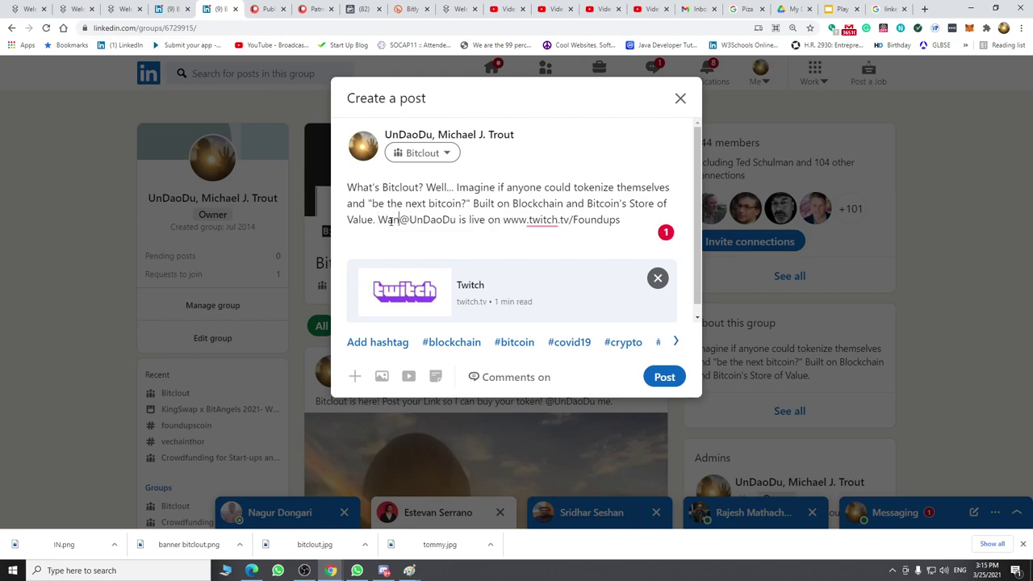
text(chec)
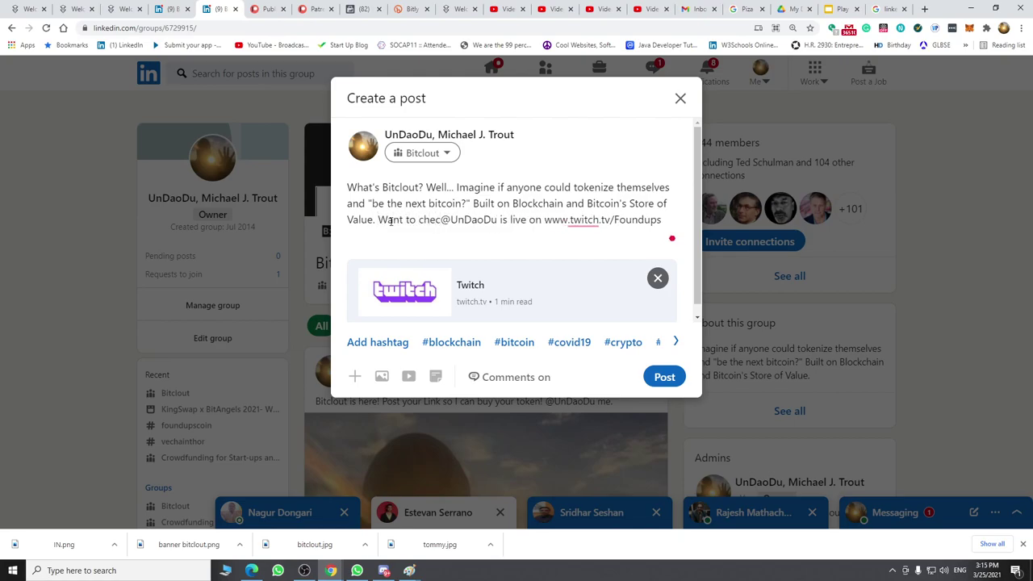
text(k it out )
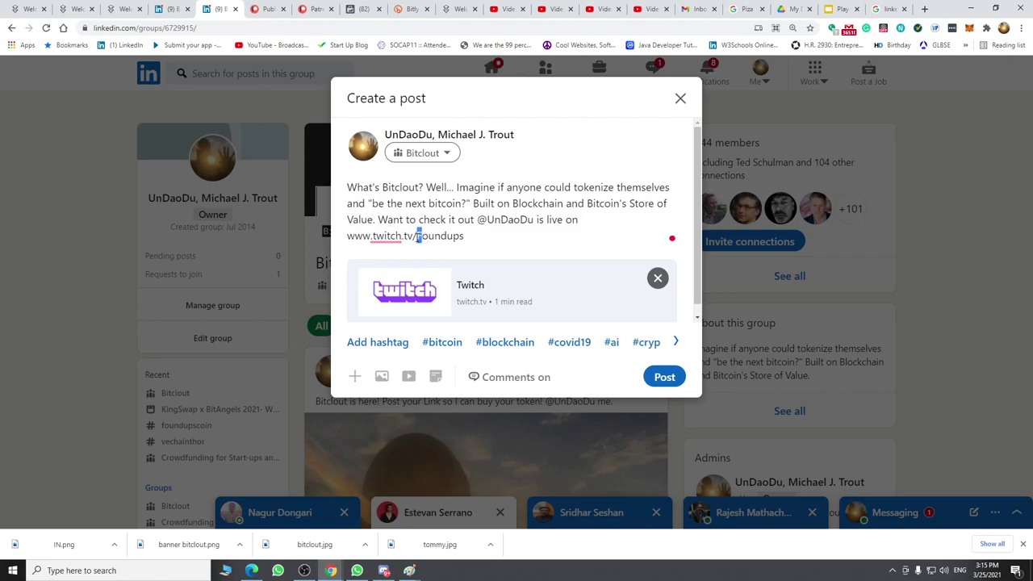
text(f)
- Remove the Twitch preview, join the link to 'live on', and add a blank line between paragraphs
click(353, 236)
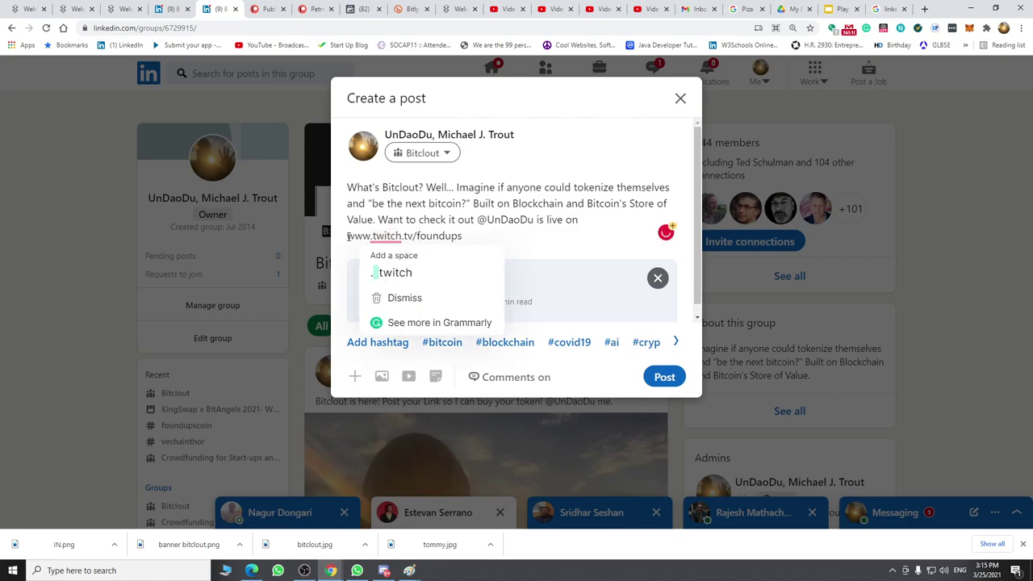
key(Return)
key(Return)
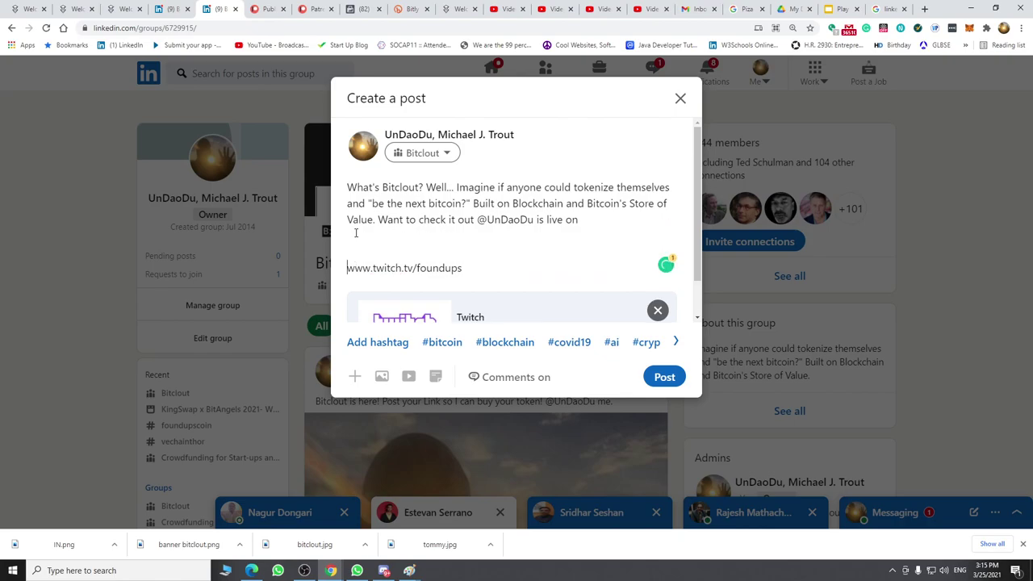
click(658, 310)
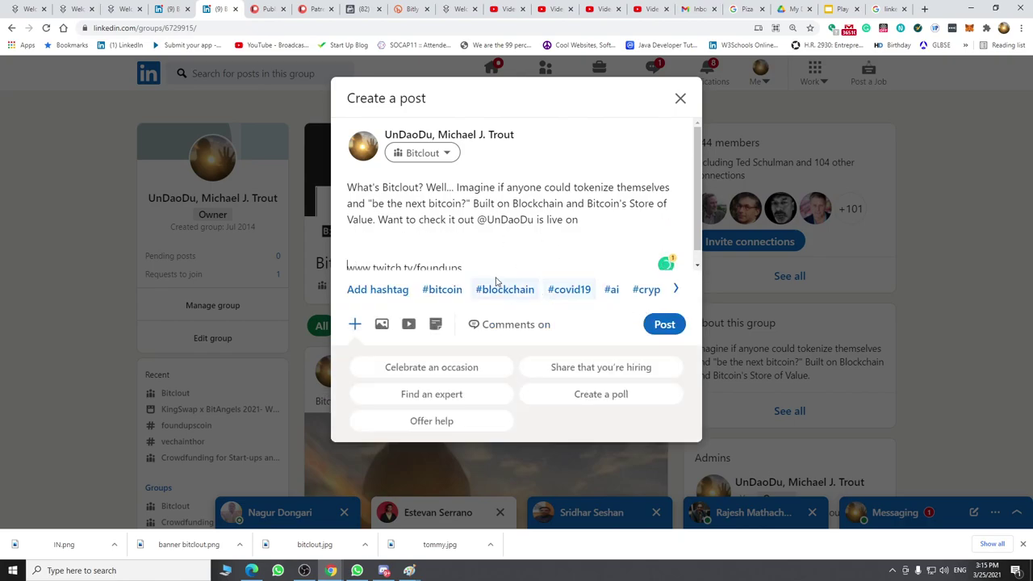
click(407, 236)
key(BackSpace)
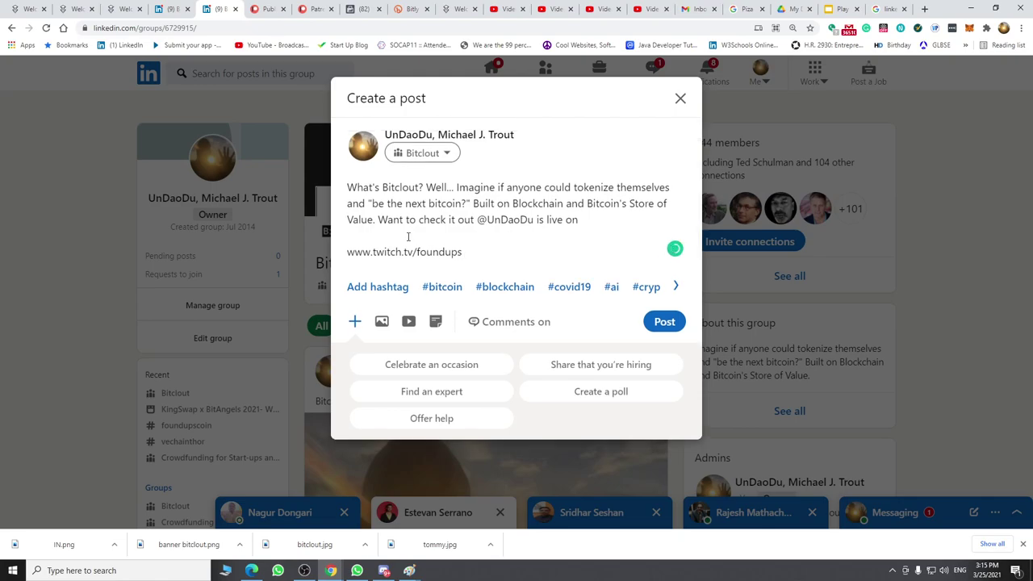
click(378, 220)
key(Return)
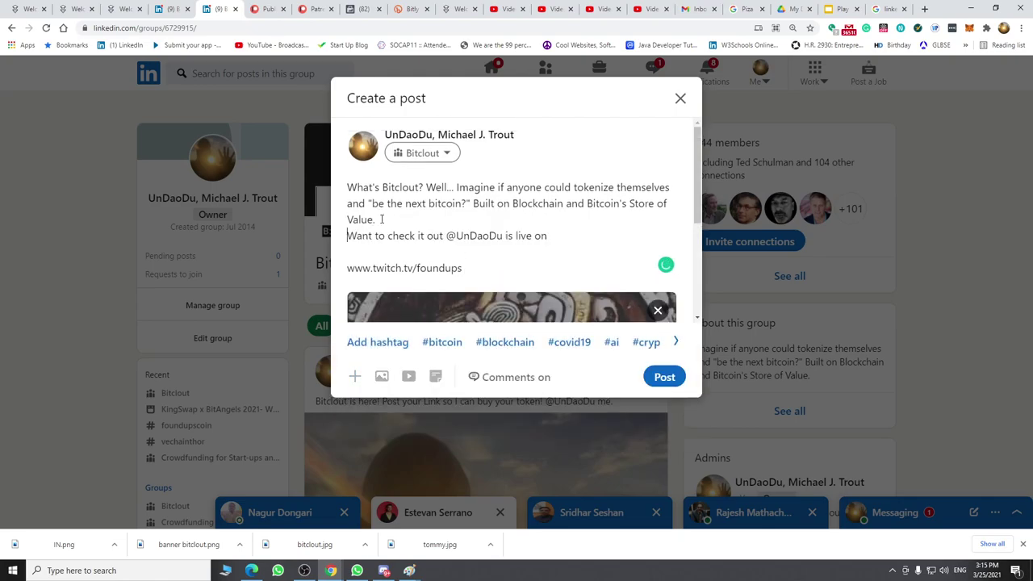
key(Return)
key(BackSpace)
key(BackSpace)
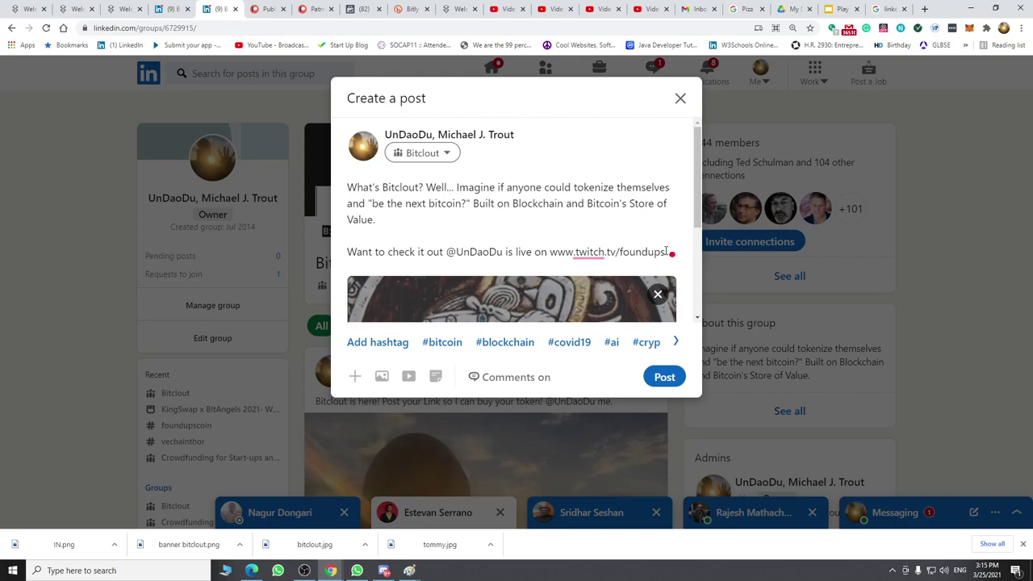
key(Return)
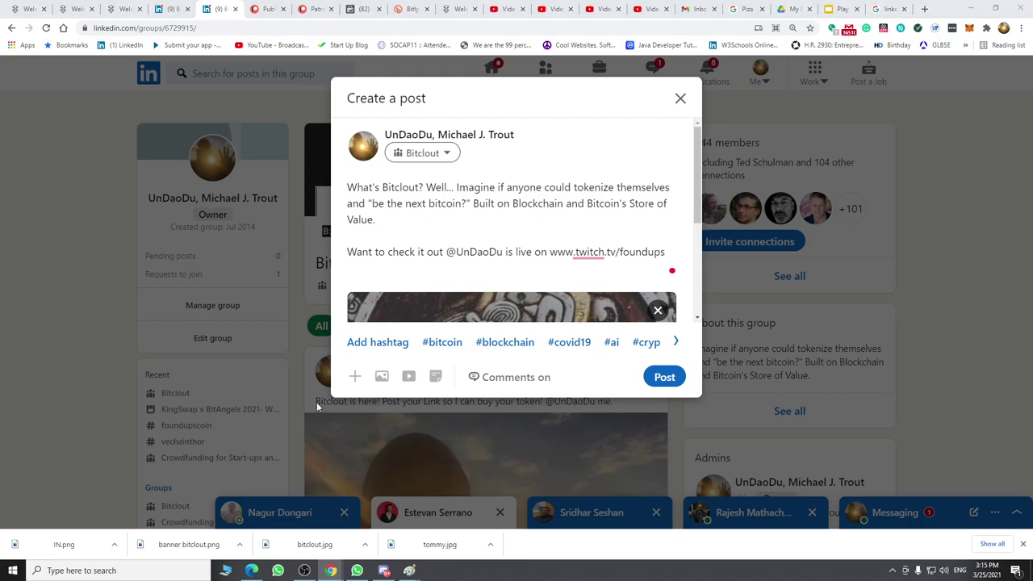
- Below the Twitch link, add 'Want to add BitClout to your profile here is the link' and the company URL
click(670, 253)
key(Return)
text(Wan)
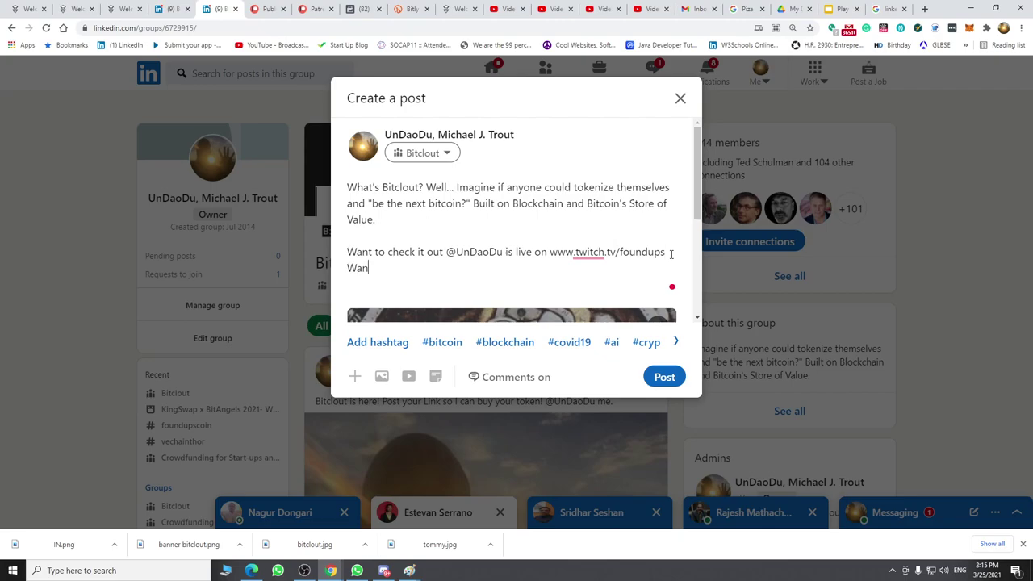
text(t to add BitClout to )
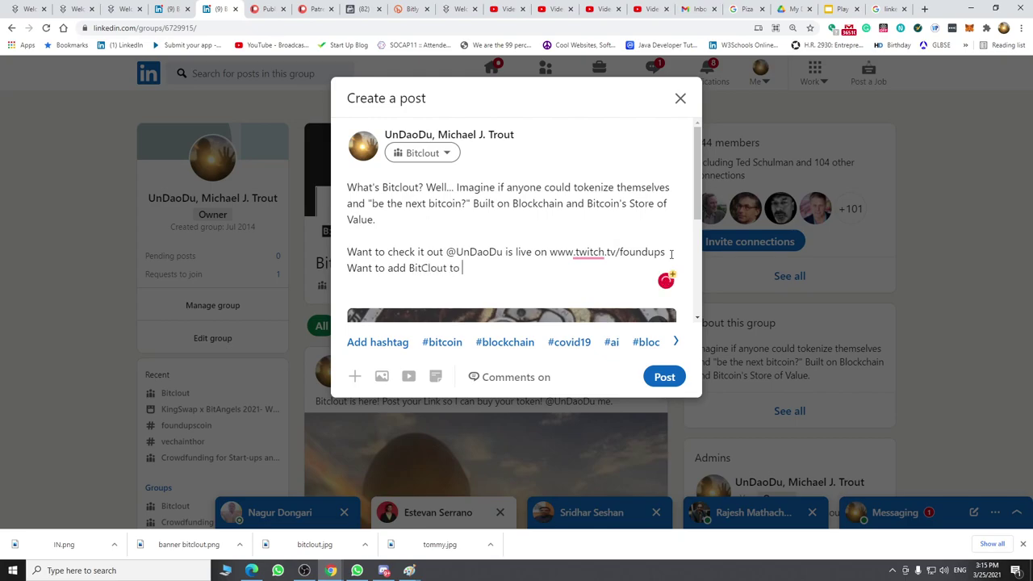
text(your provui)
key(BackSpace)
text(file here is the link)
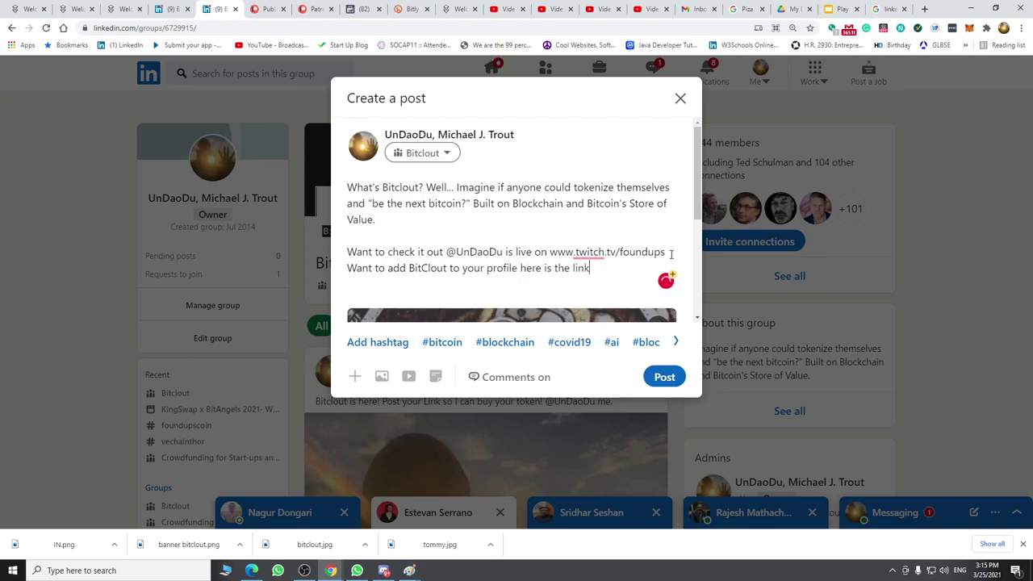
text(linkedin.com/company/76734687)
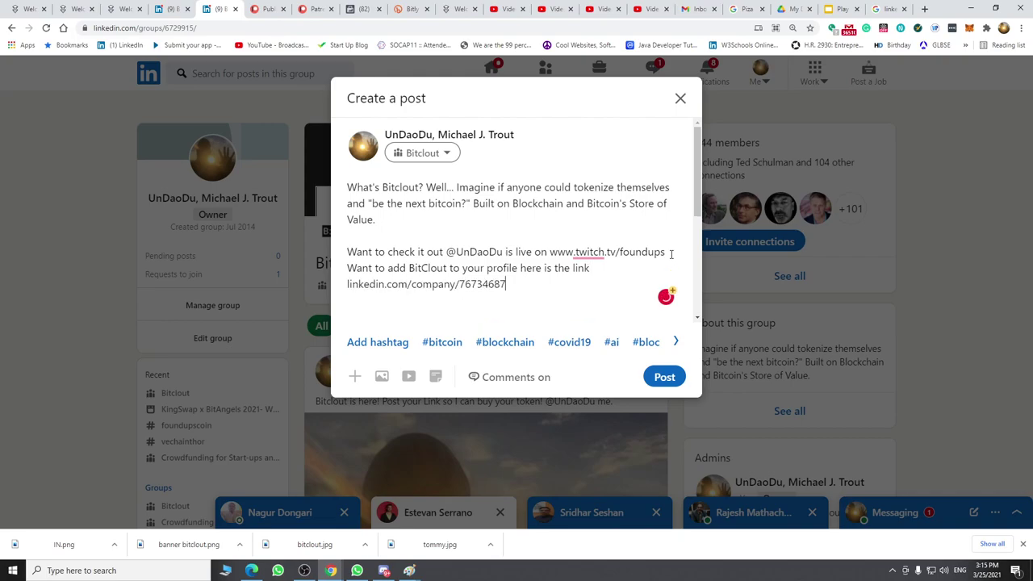
- Add 'LN' and the sentence 'Bitclout is like Bitcoin. There is no entity behind it. So if you'
click(486, 268)
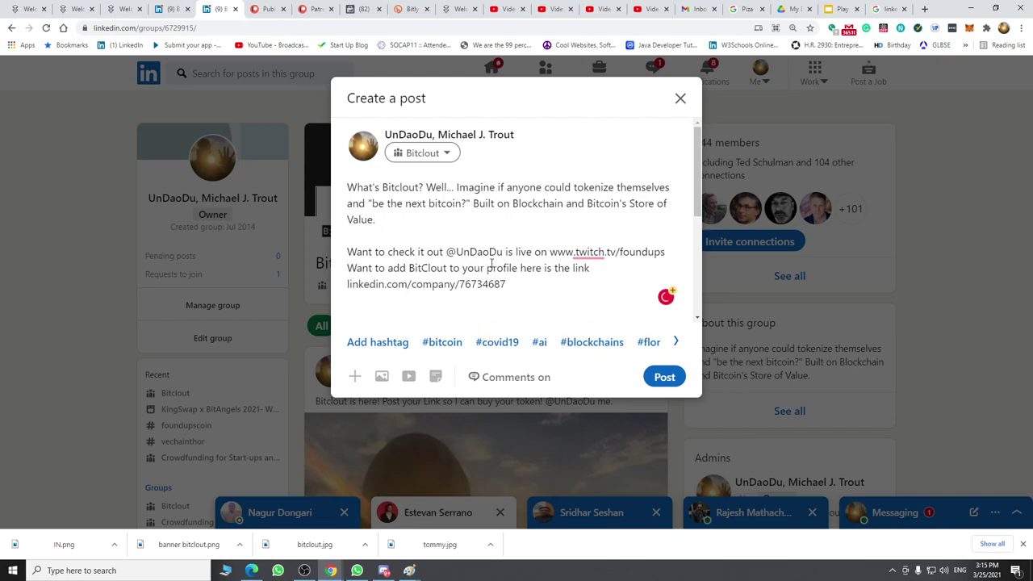
text(LN)
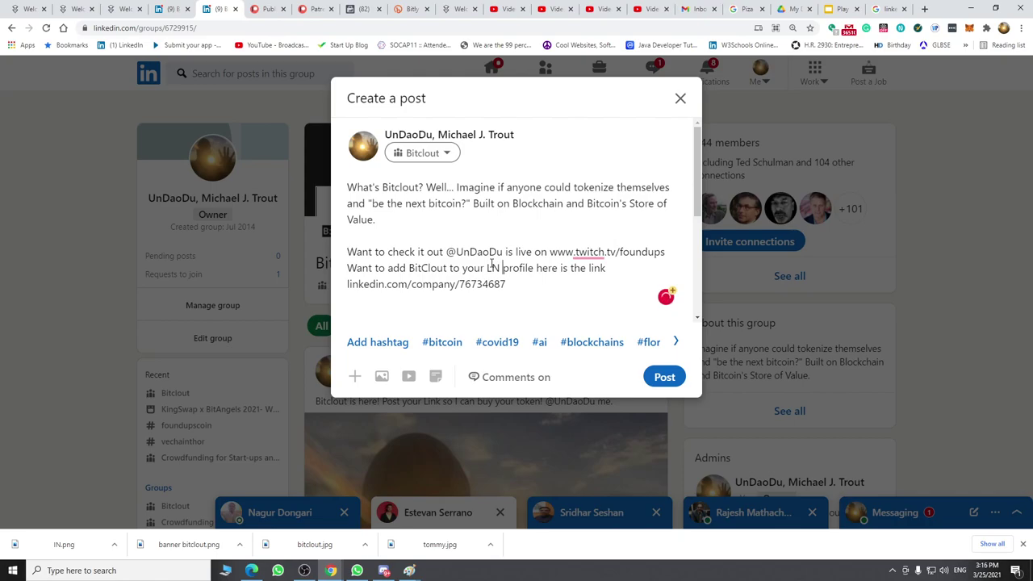
click(350, 269)
text(There)
key(BackSpace)
key(BackSpace)
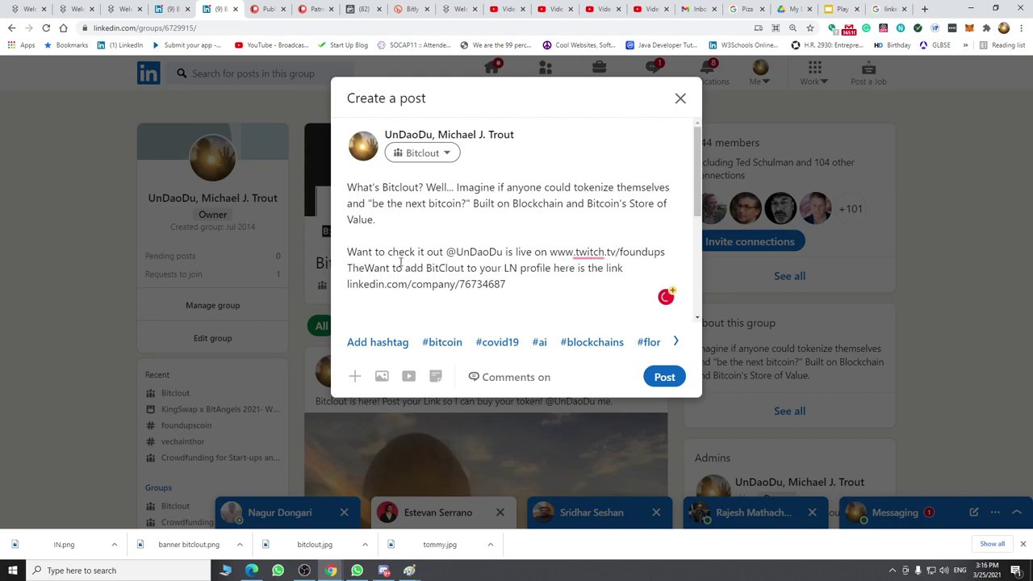
key(BackSpace)
key(BackSpace)
key(BackSpace)
text(Bit)
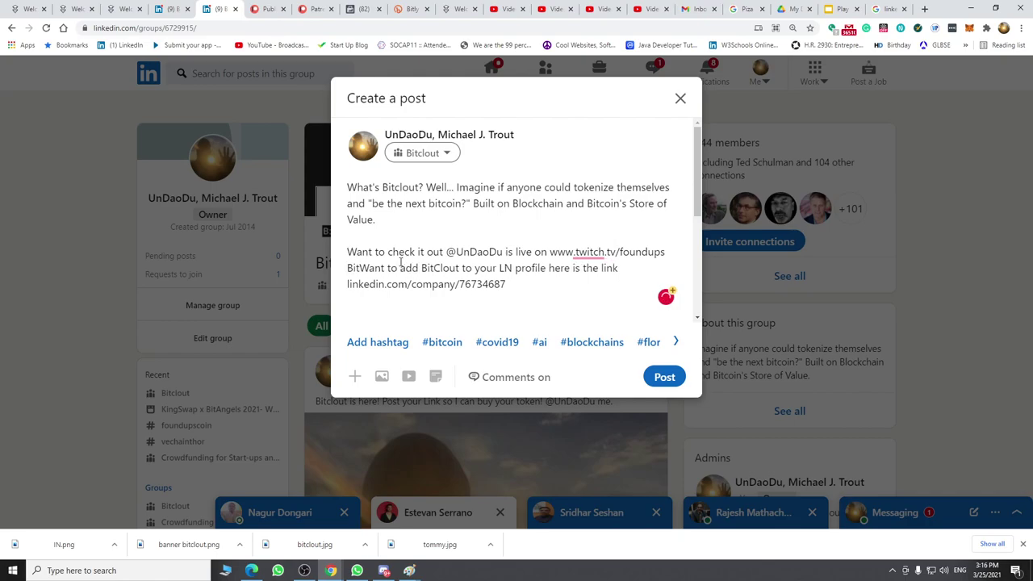
text(clout is )
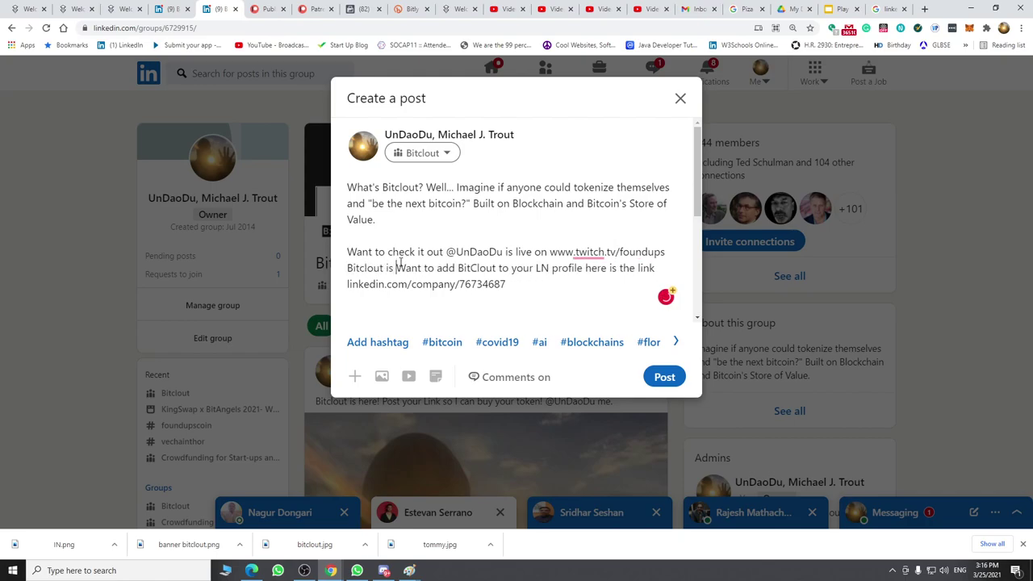
text(like Bitc)
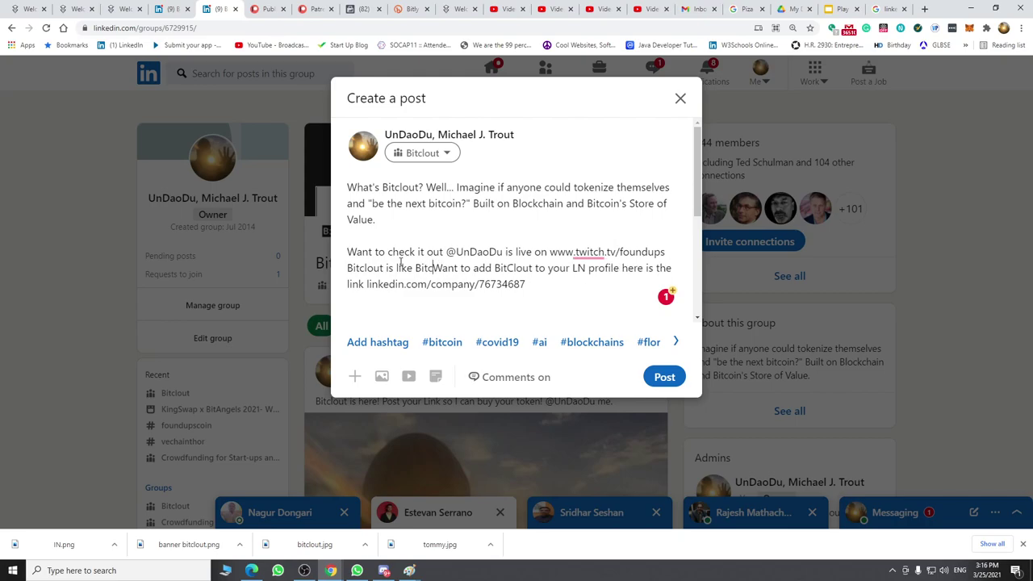
text(oin)
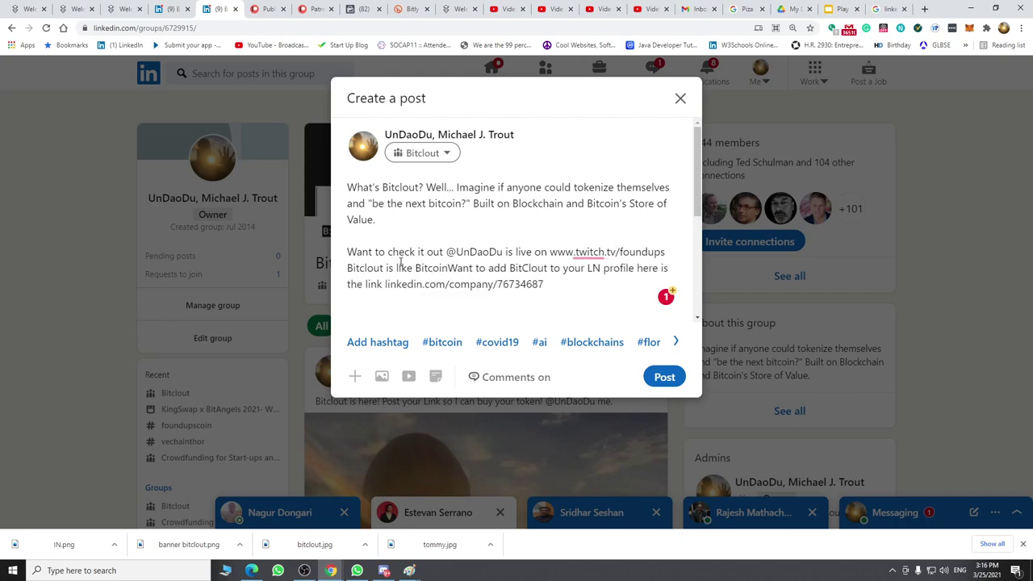
text(. There)
text( is no entit)
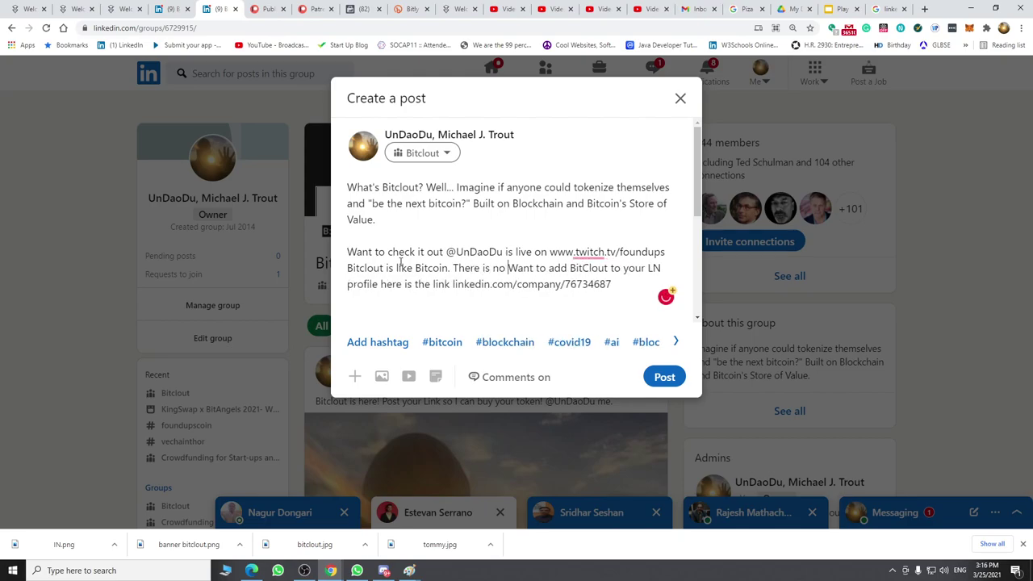
text(y behind )
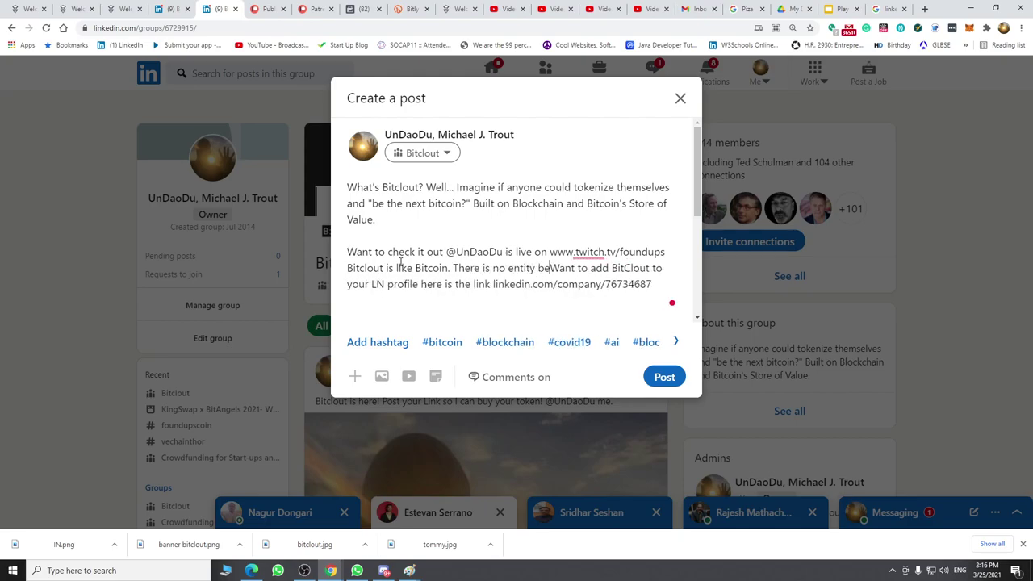
text(it. )
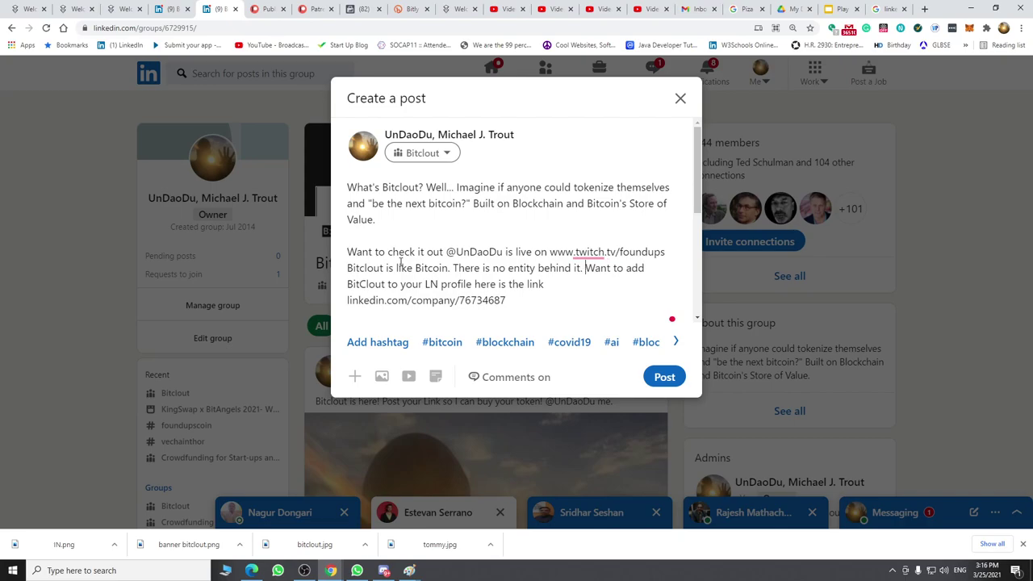
text(So i)
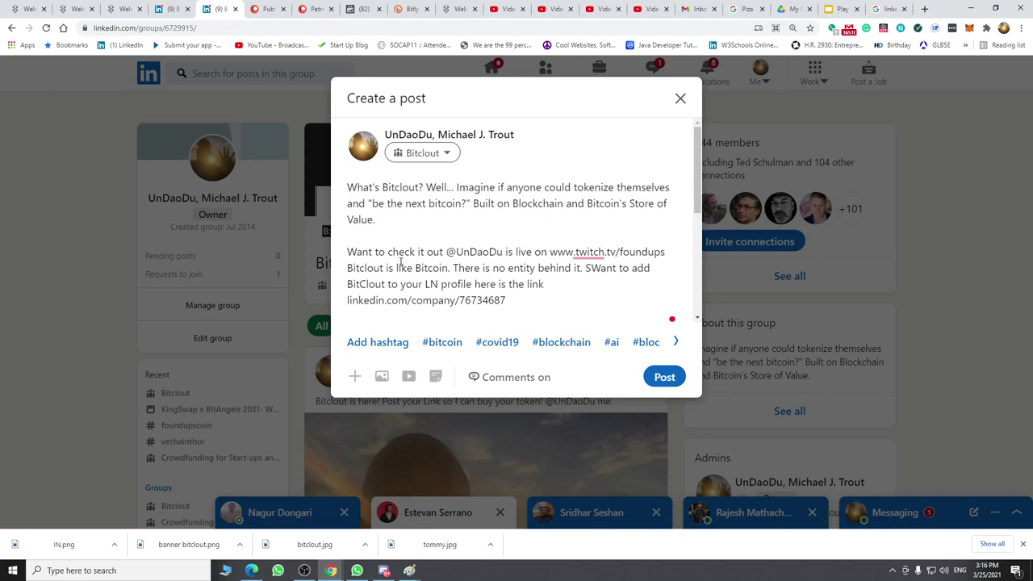
text(f you)
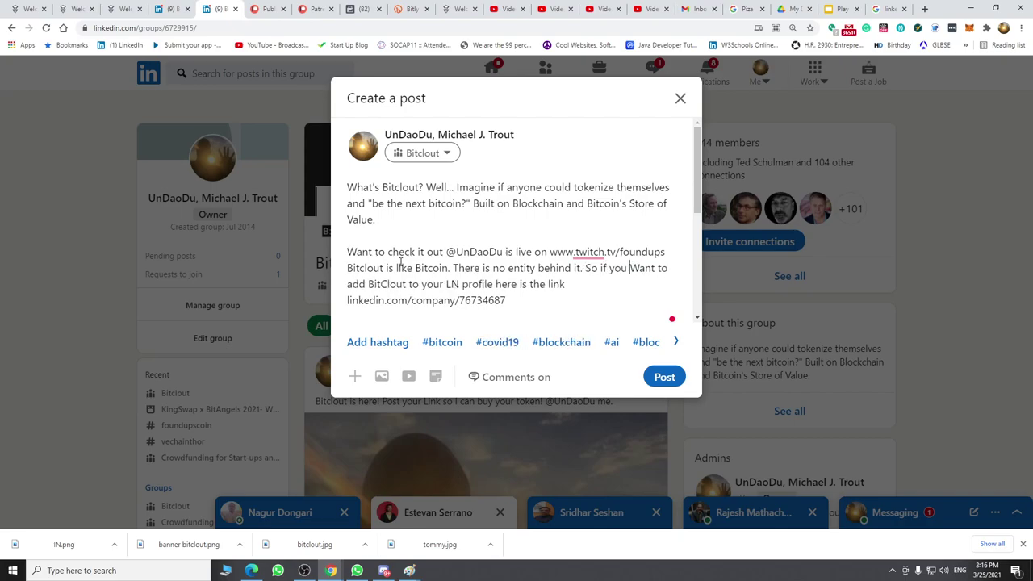
key(shift+Right)
text(s)
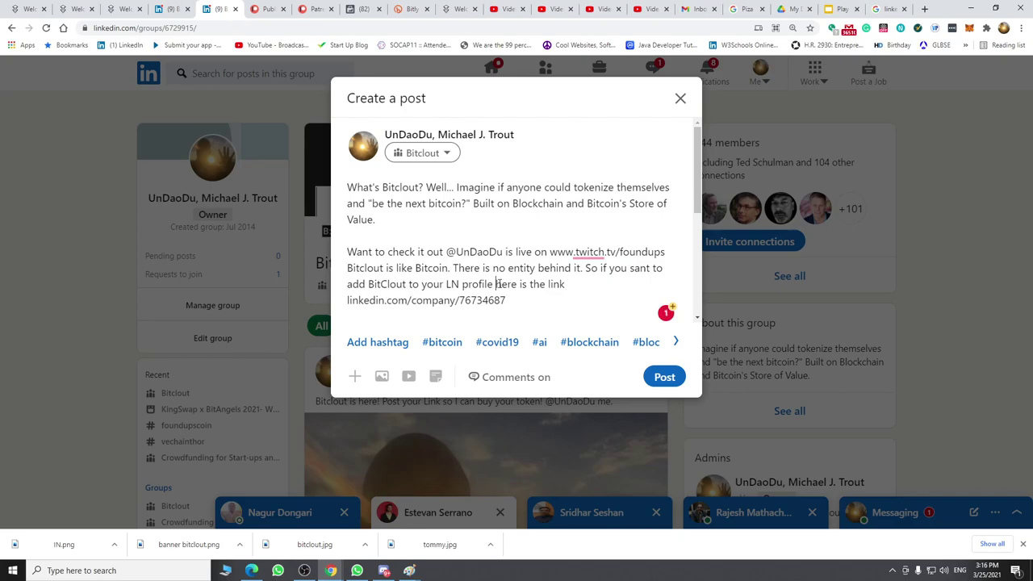
- Add a closing period, accept the 'want' spelling fix, publish to the group, and edit the group
click(565, 287)
text(.)
mouse_move(640, 270)
click(645, 292)
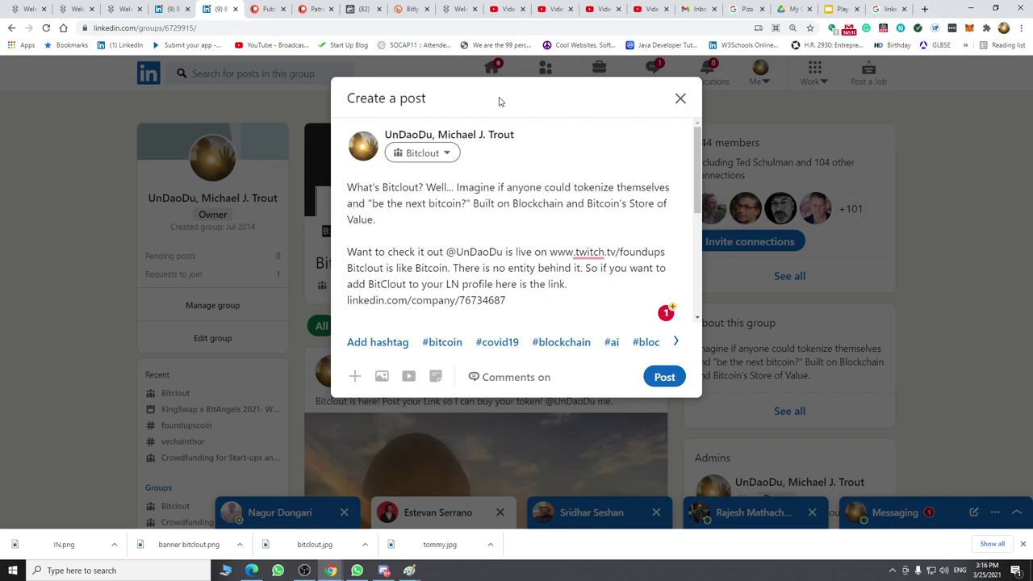
click(664, 377)
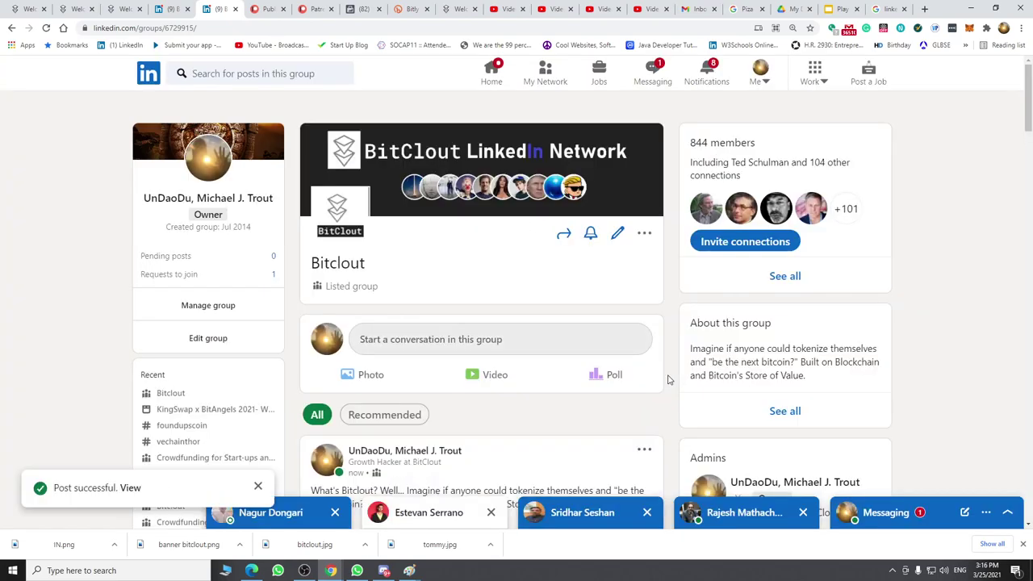
click(617, 232)
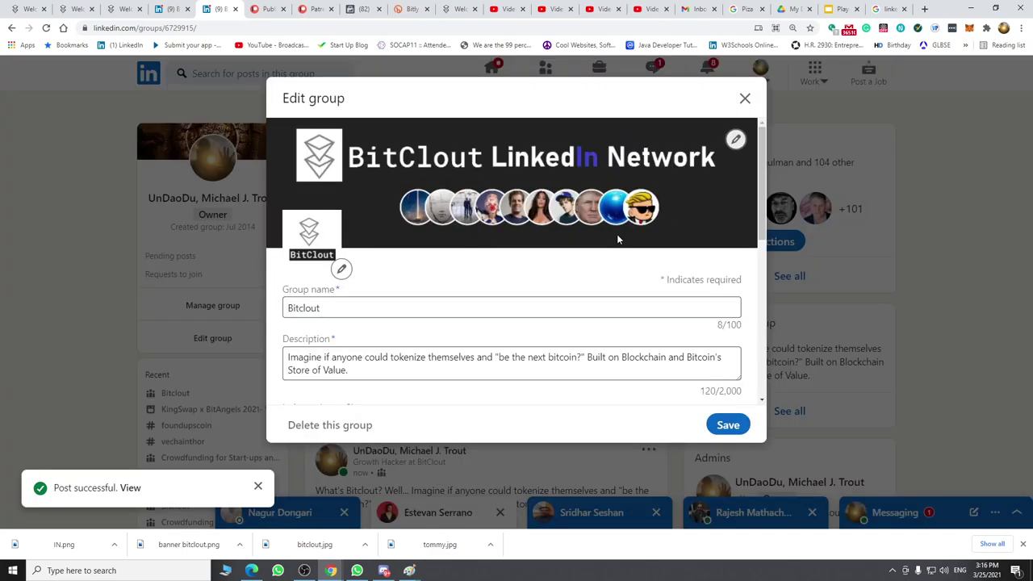
- Upload banner bitclout2 as the Bitclout group cover, nudge it in the crop, apply and save
click(734, 139)
click(685, 183)
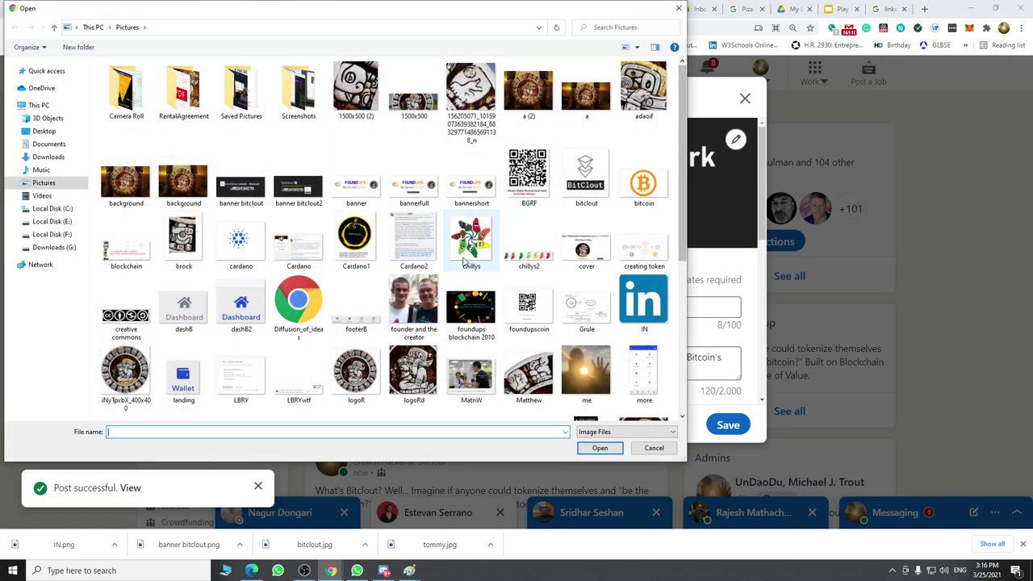
double_click(297, 190)
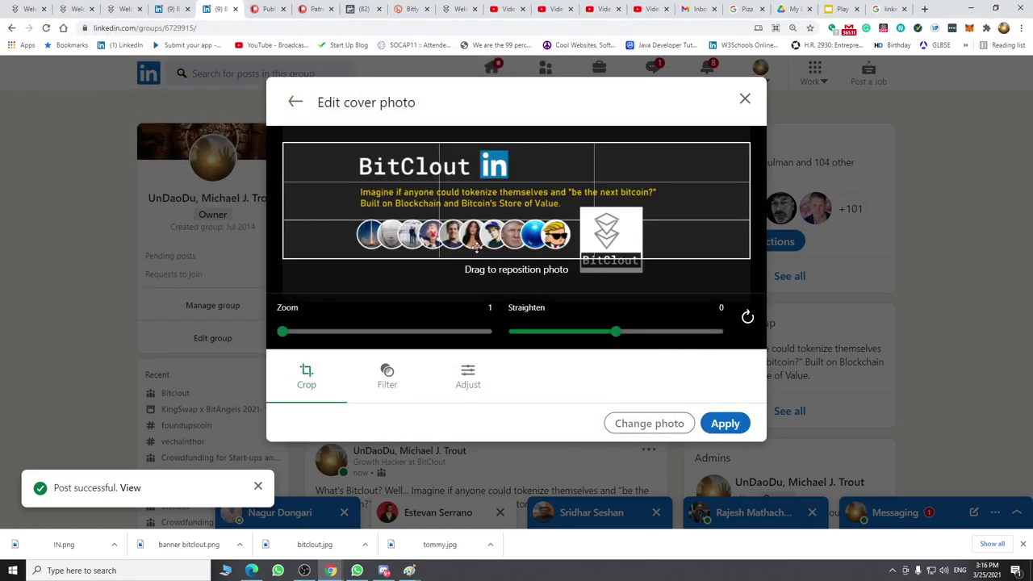
drag(479, 219, 516, 216)
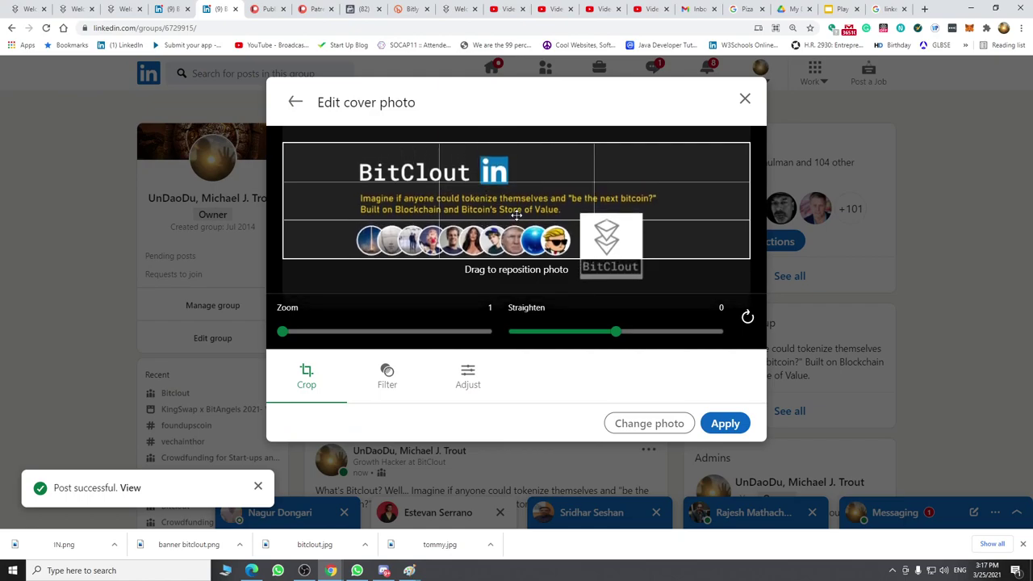
click(725, 424)
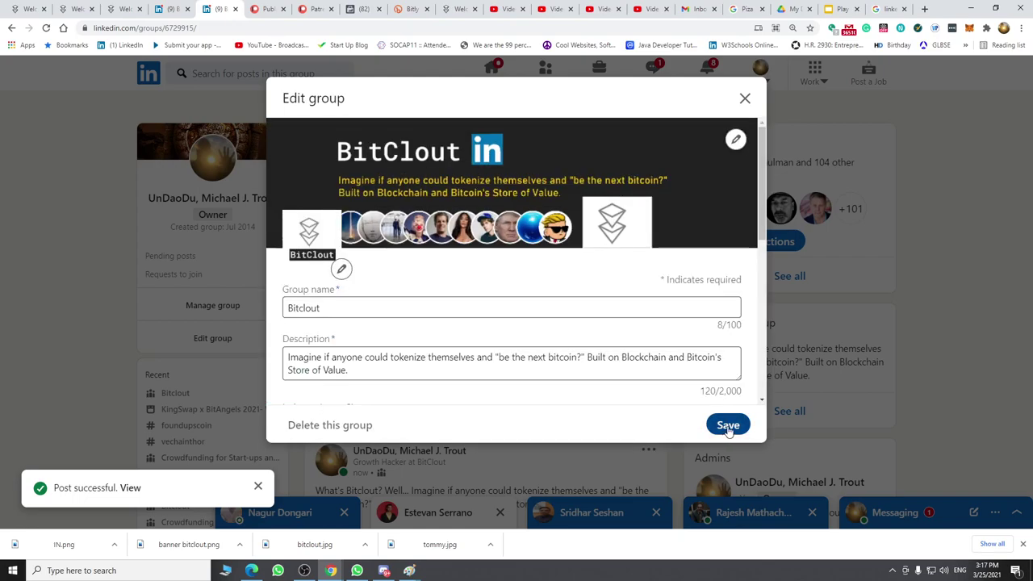
click(739, 428)
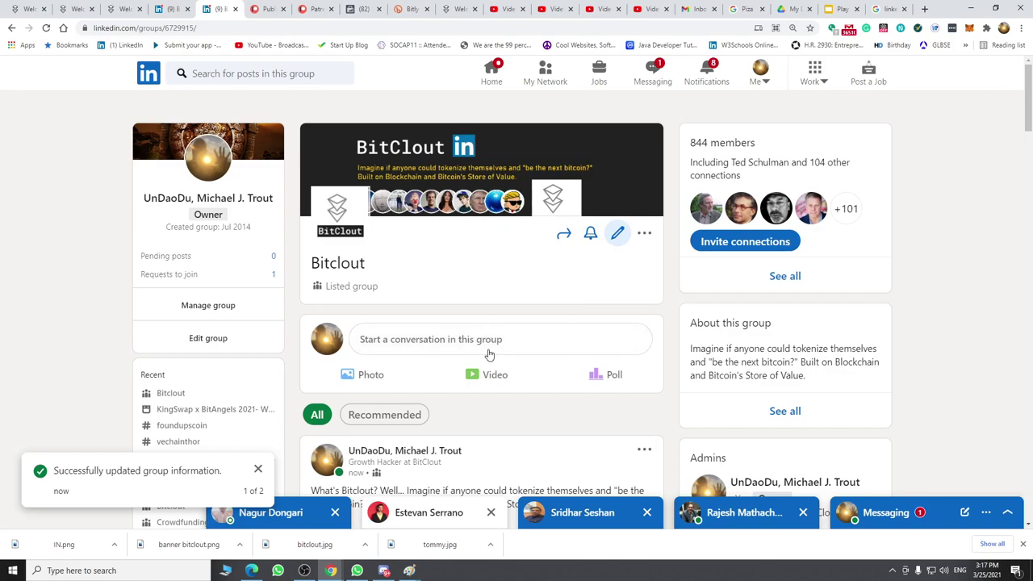
mouse_move(411, 571)
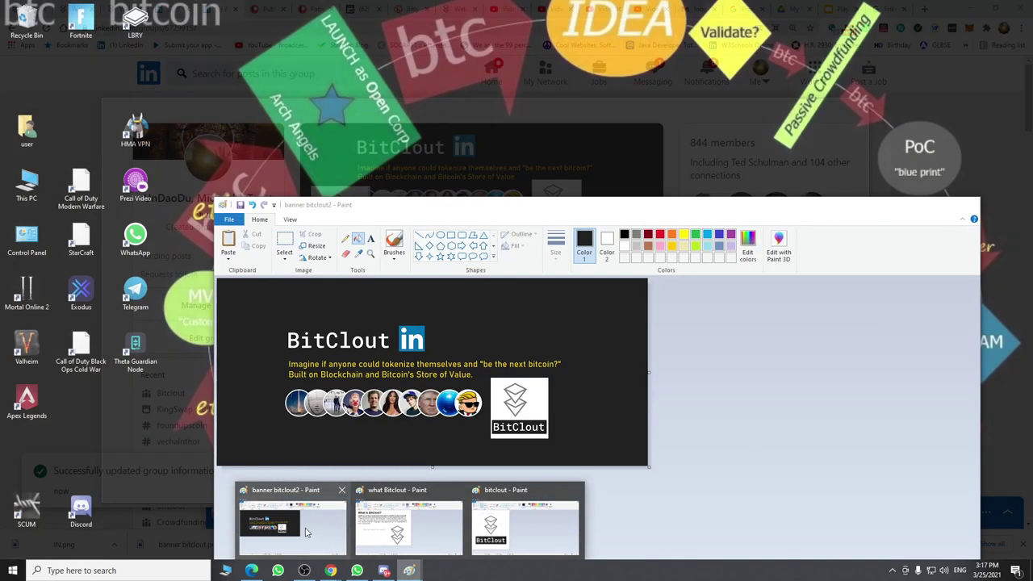
- In banner bitclout2, delete the BitClout logo on the right and fill the gap dark
click(298, 530)
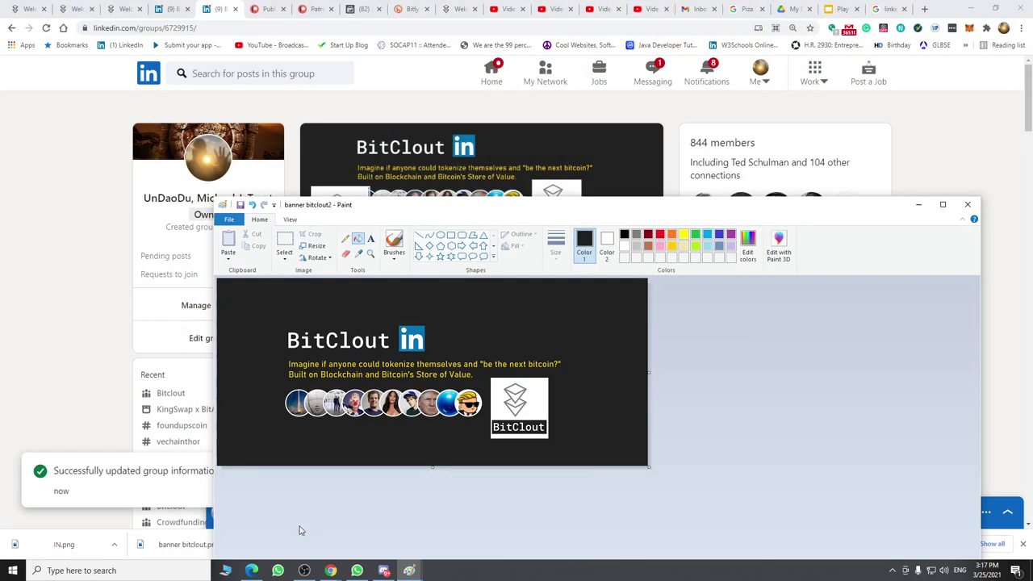
click(284, 245)
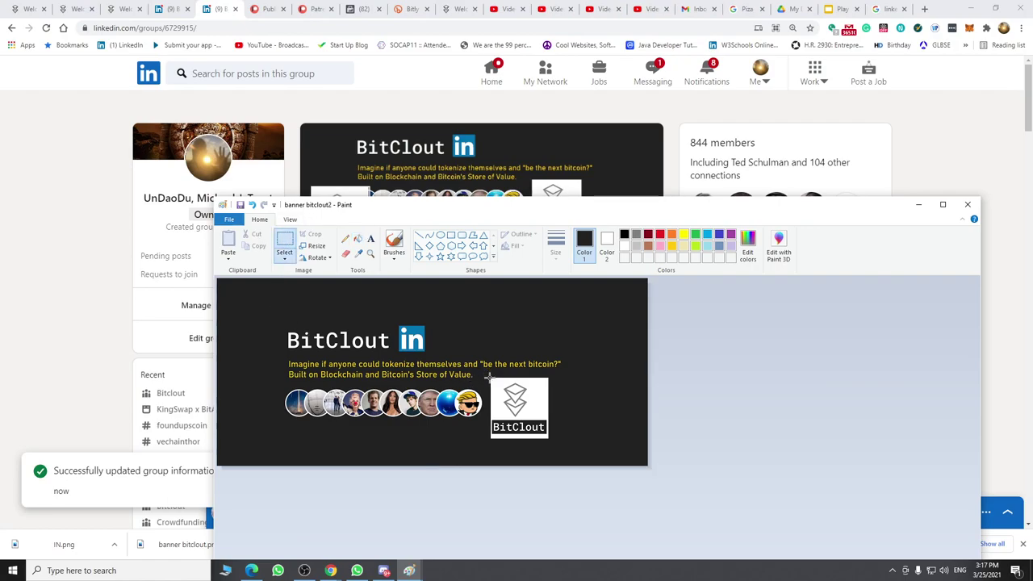
drag(485, 373, 573, 445)
key(Delete)
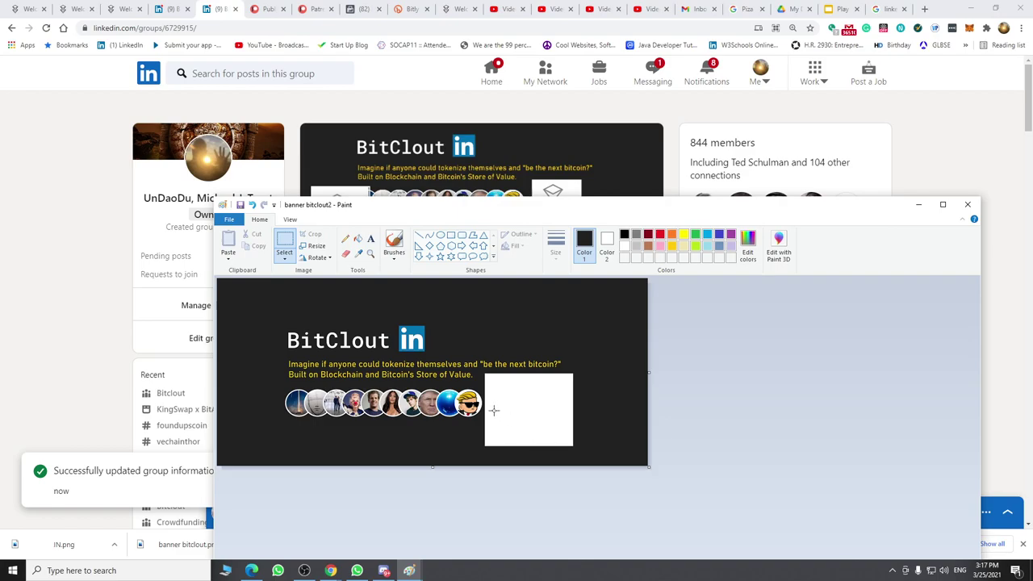
click(358, 238)
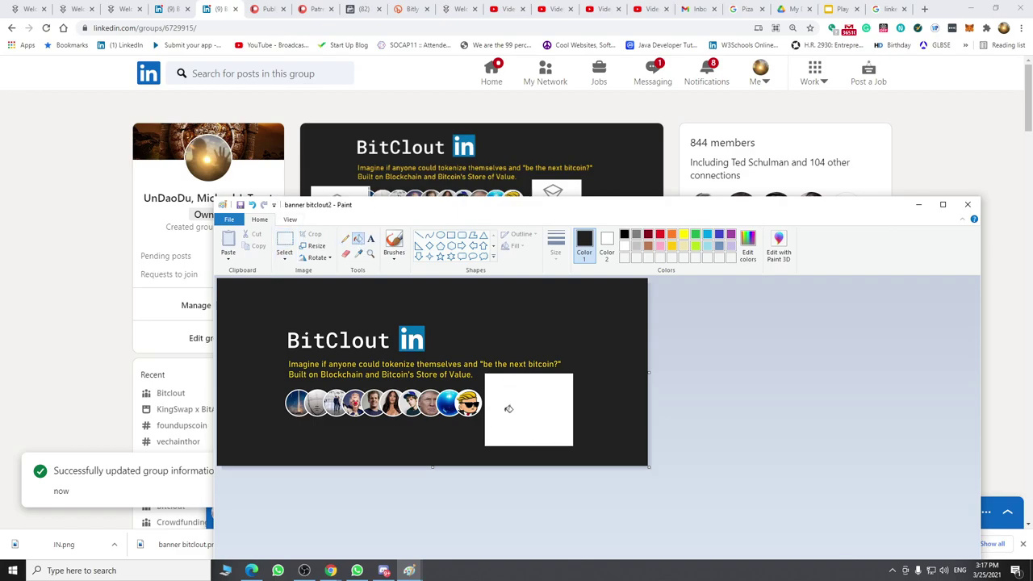
click(528, 411)
- Move the banner's text and avatars about 48 px right, fill the left strip black, and save
click(289, 239)
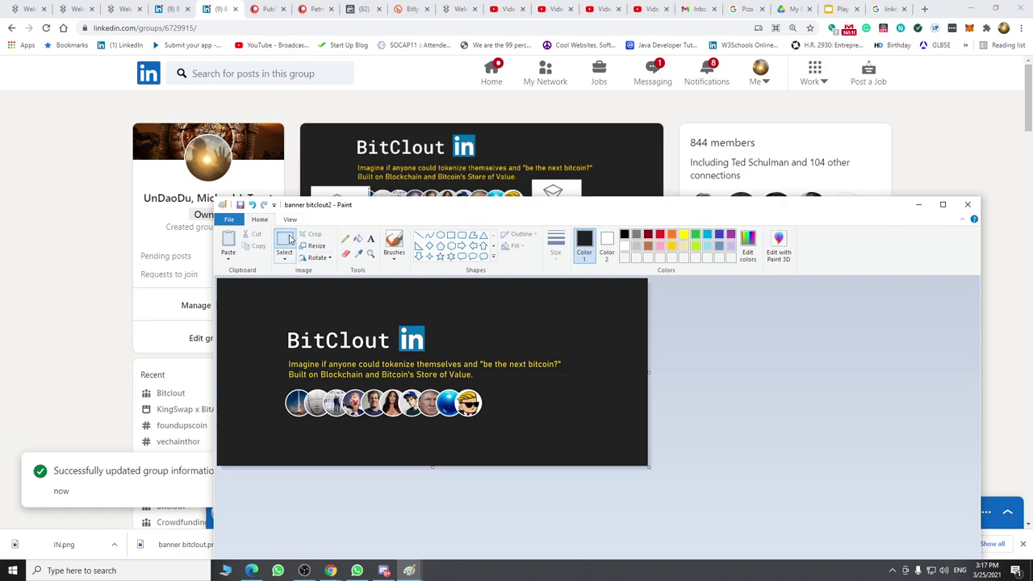
mouse_move(264, 319)
mouse_down()
mouse_move(361, 368)
mouse_move(583, 440)
mouse_up()
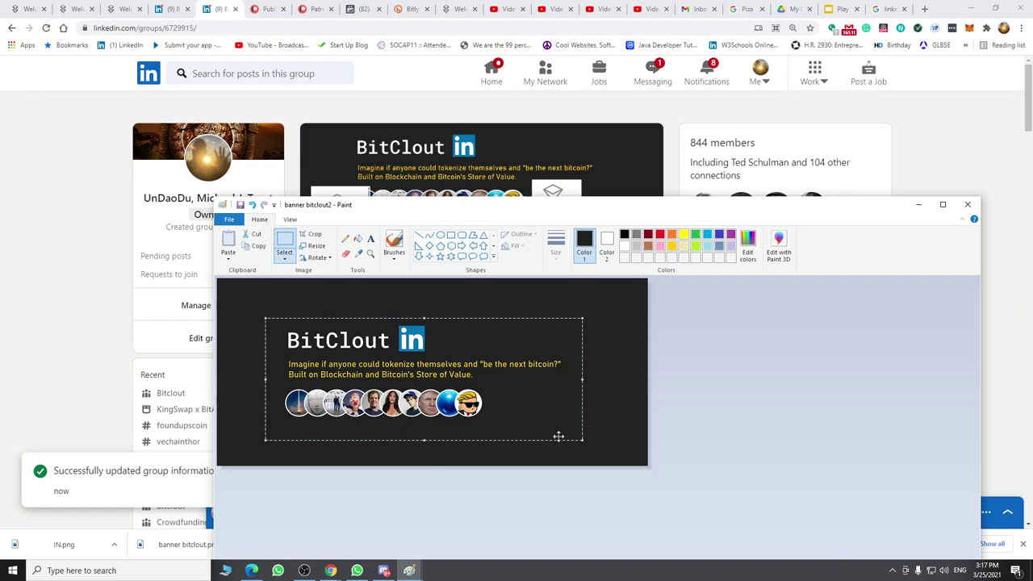
drag(508, 412, 547, 412)
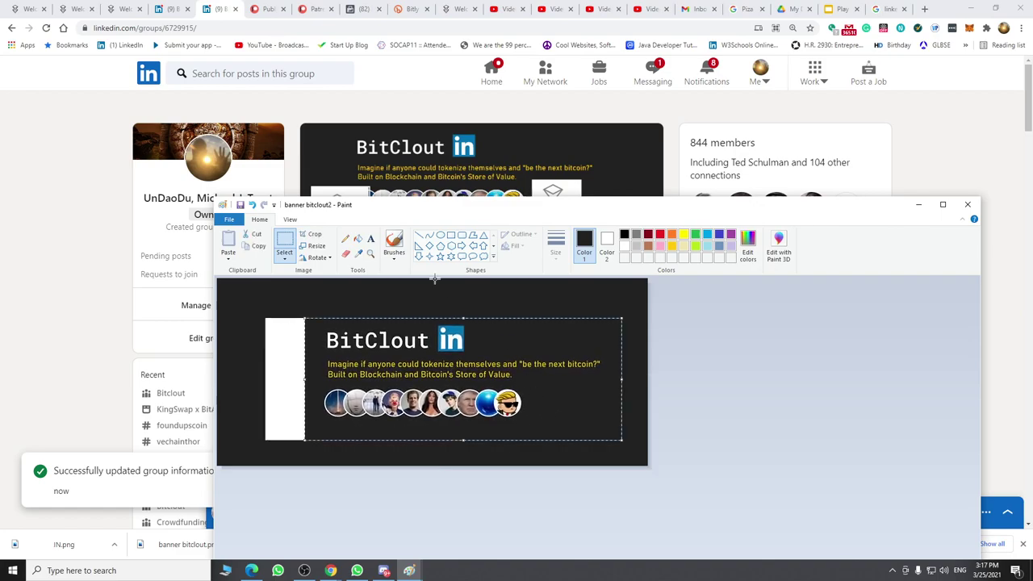
click(358, 241)
click(299, 334)
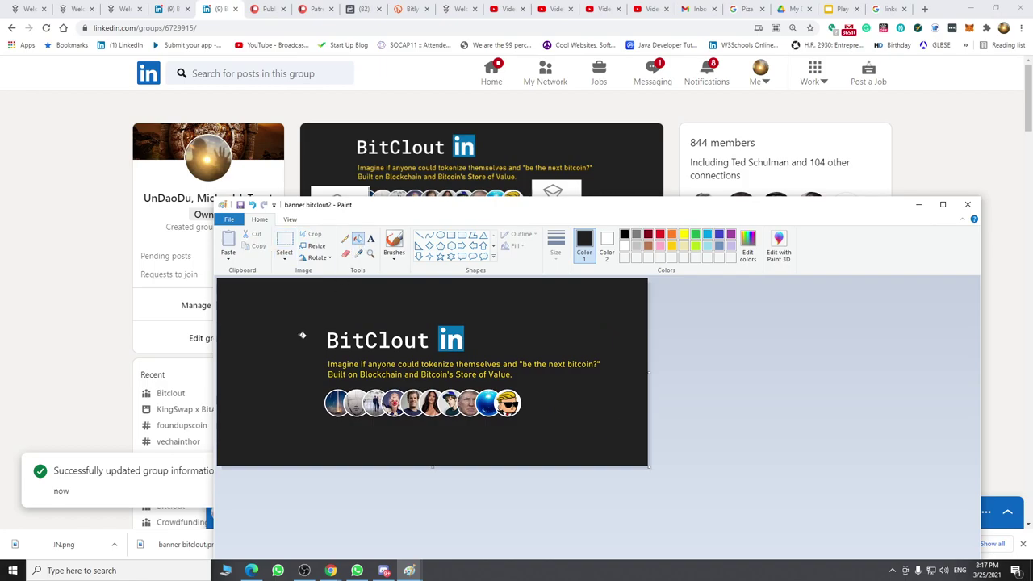
click(240, 206)
- Re-upload the revised banner bitclout2 as the Bitclout group cover, apply it and save the group
click(633, 174)
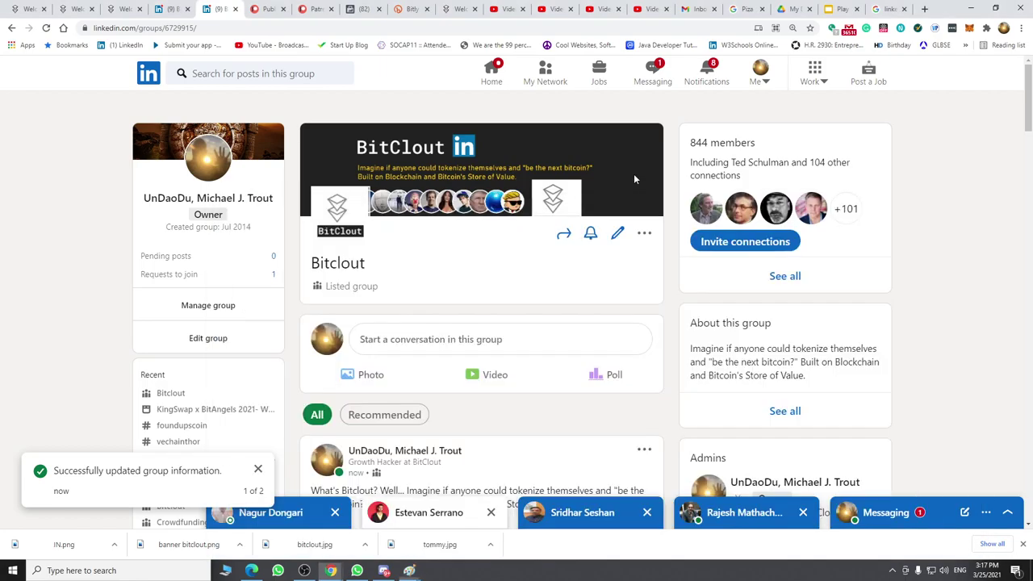
click(622, 240)
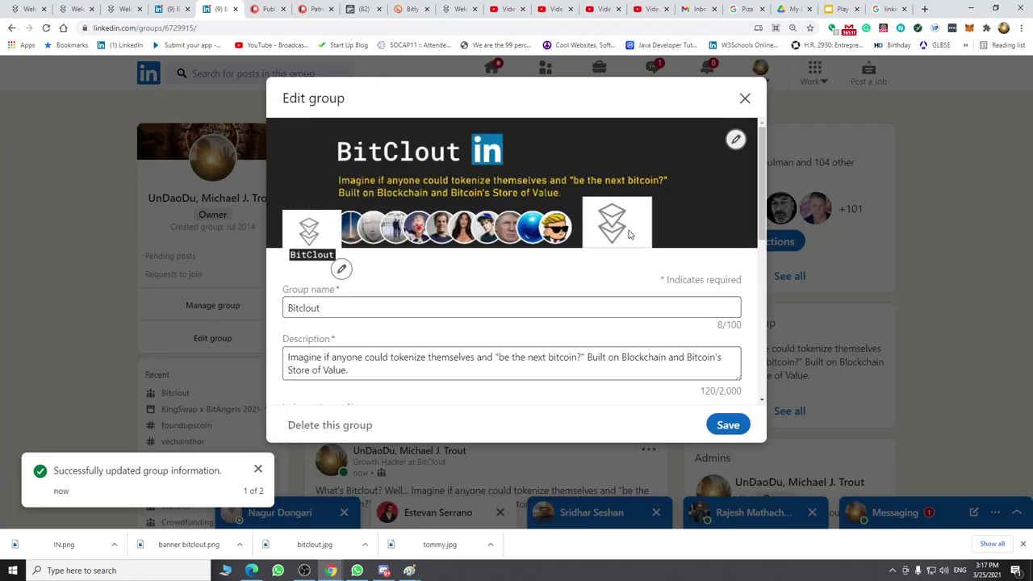
click(734, 140)
click(662, 187)
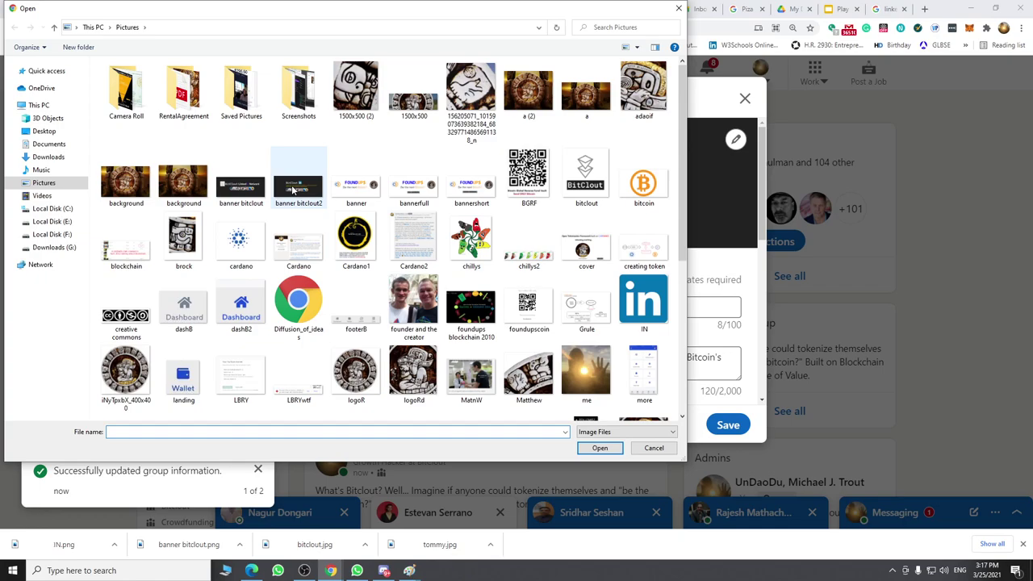
double_click(294, 188)
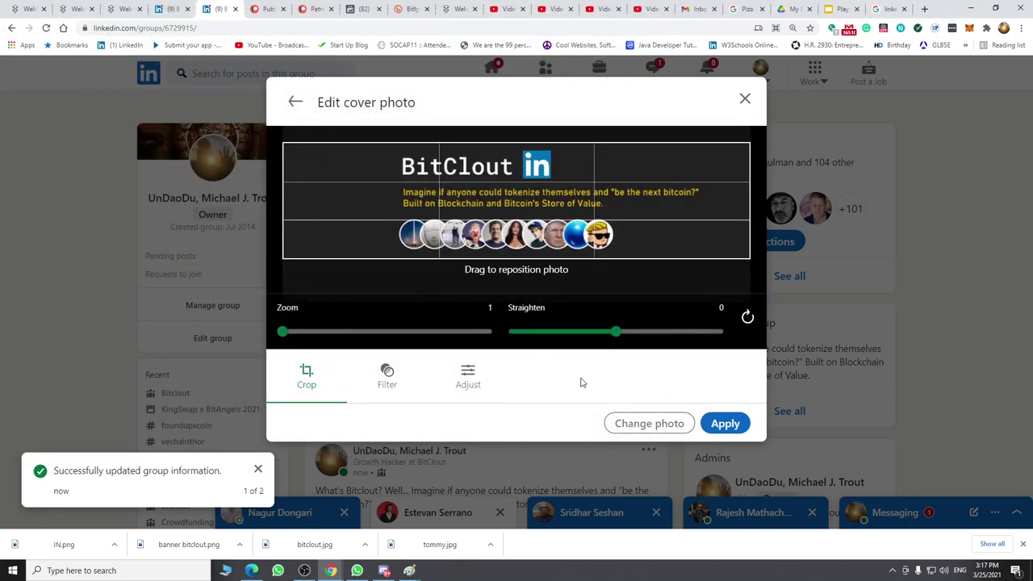
drag(626, 233, 650, 230)
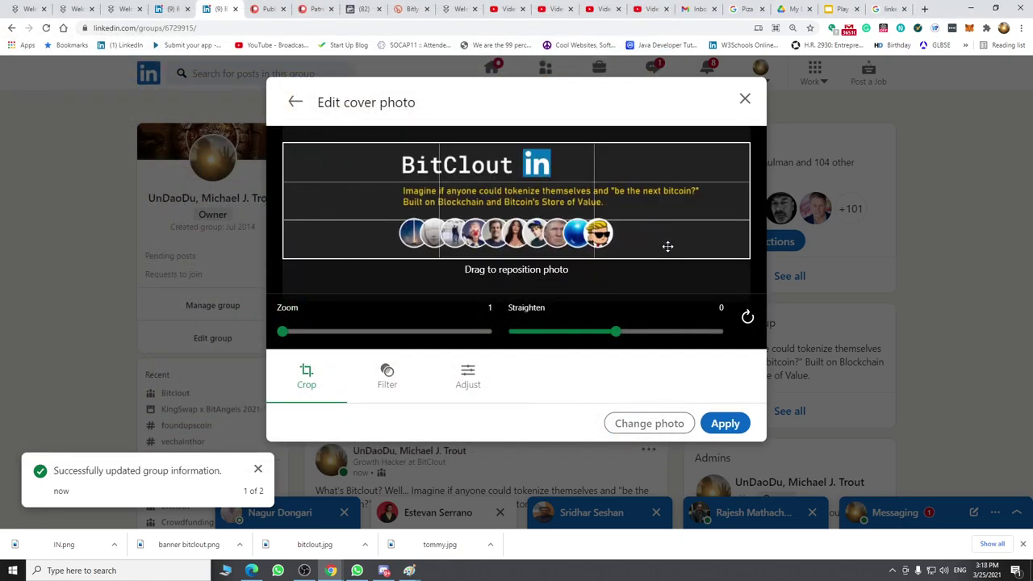
click(725, 423)
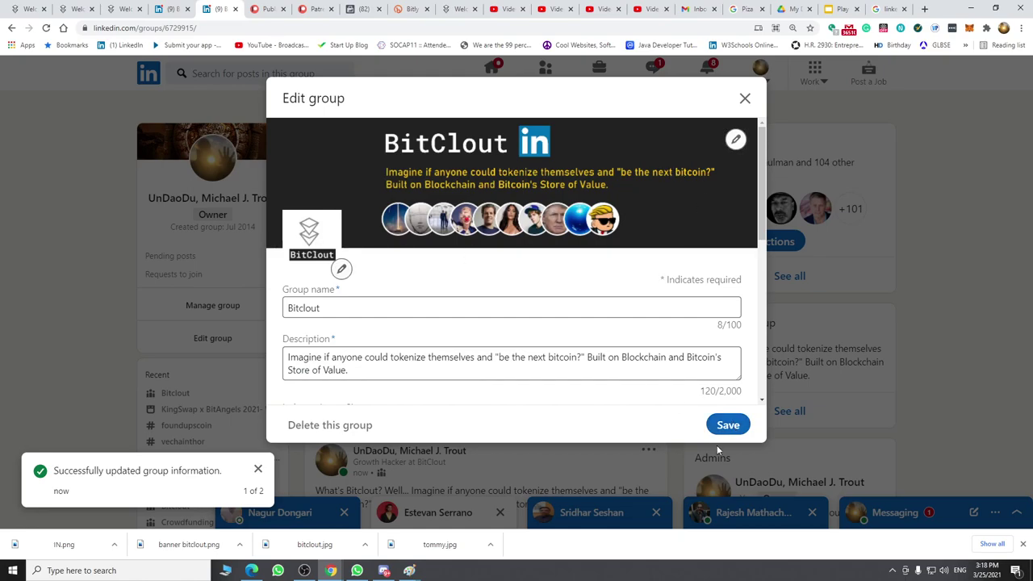
click(729, 425)
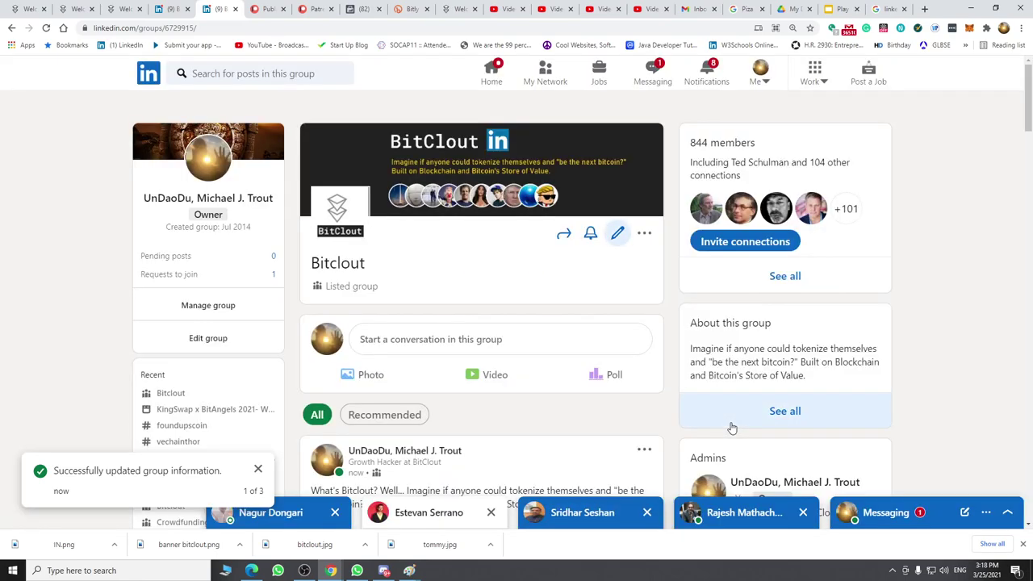
scroll(511, 354, down, 1)
scroll(511, 355, down, 3)
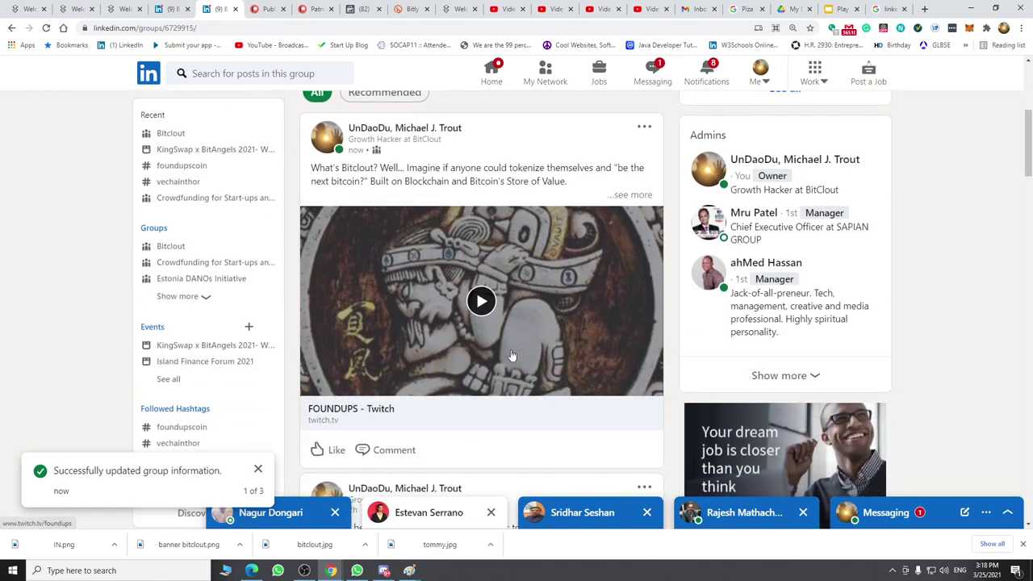
click(632, 195)
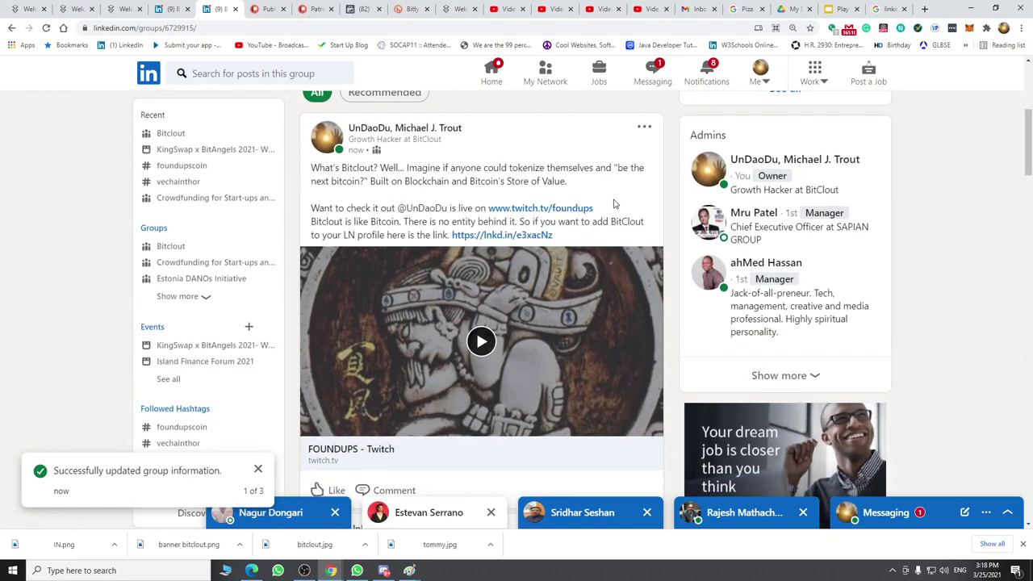
scroll(519, 303, down, 2)
scroll(519, 303, up, 3)
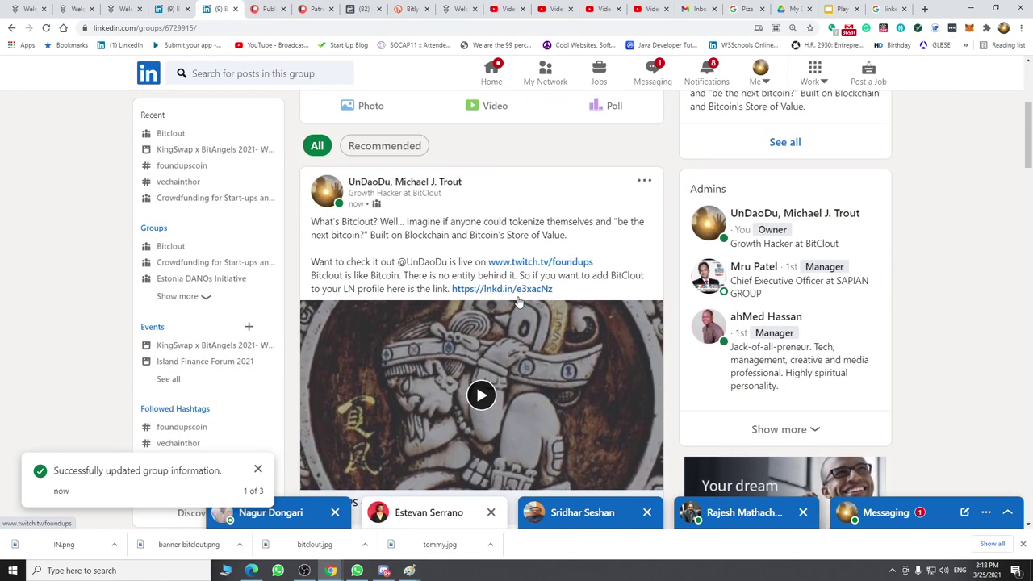
scroll(520, 302, up, 2)
scroll(521, 302, up, 1)
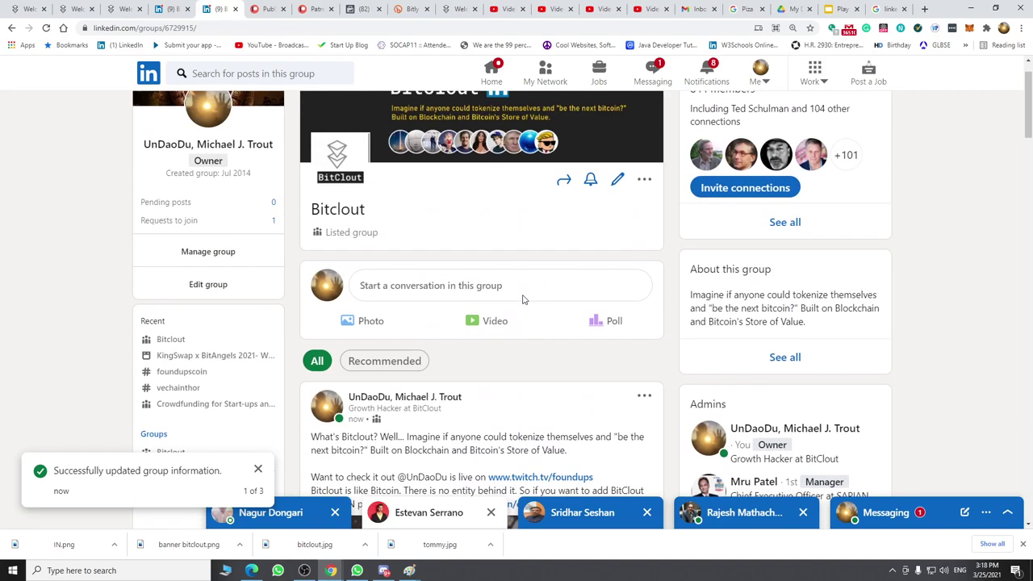
scroll(524, 303, up, 1)
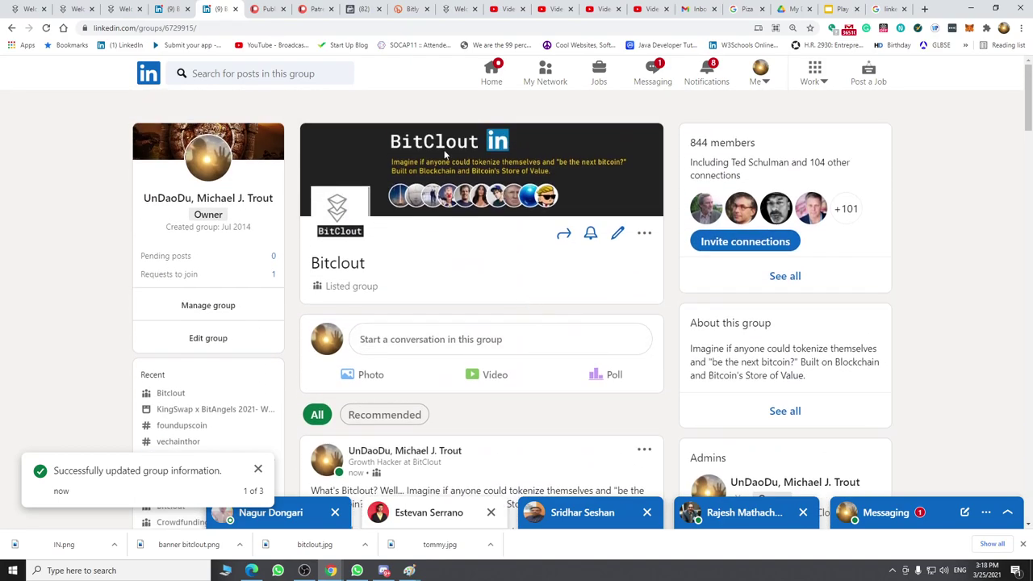
click(174, 9)
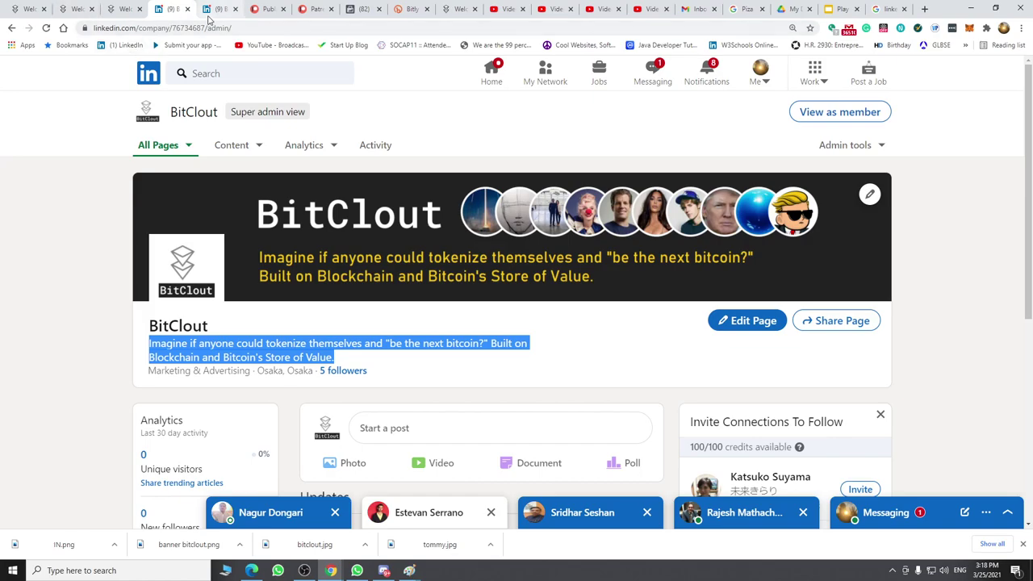
click(209, 10)
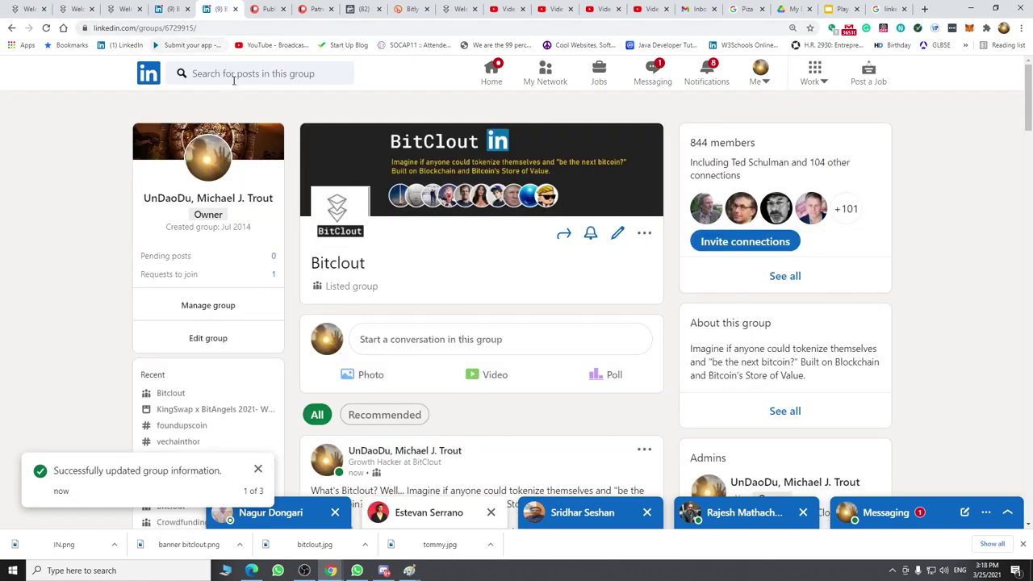
- Send the connection 'im on twitch.tv/foundups growth hacking' in chat
click(426, 514)
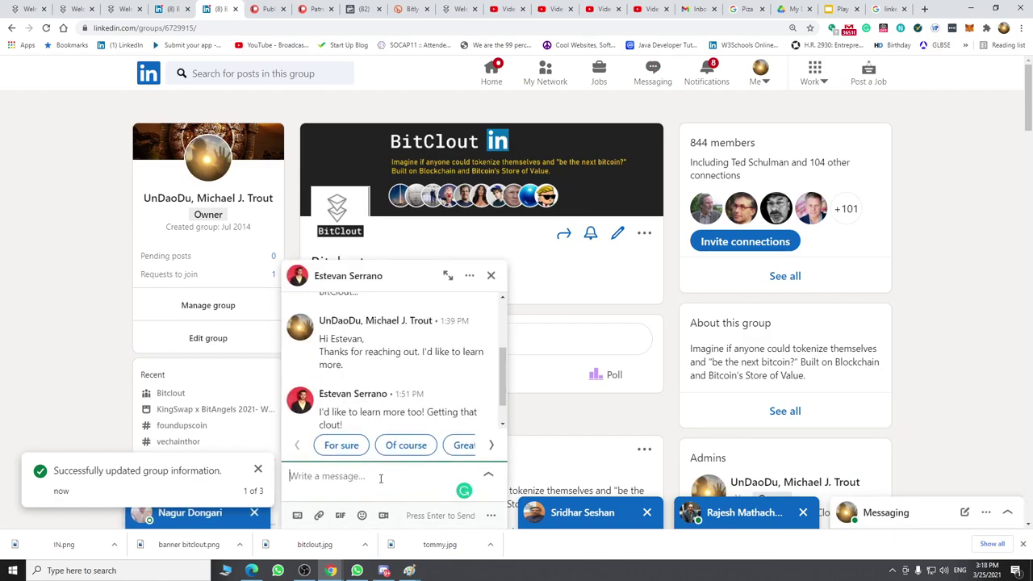
text(im on)
text( www.)
text(bitc)
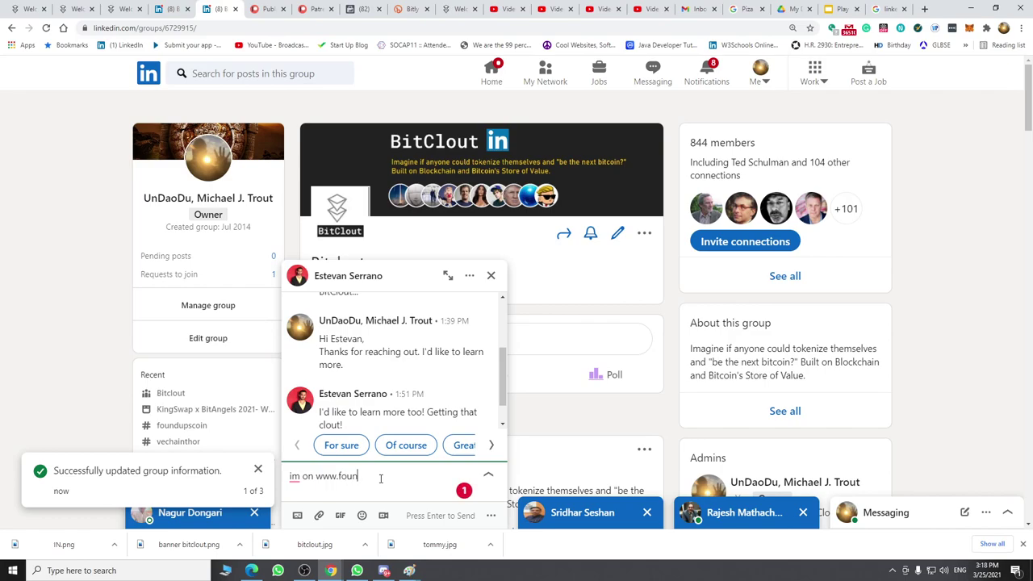
key(BackSpace)
key(BackSpace)
key(BackSpace)
key(BackSpace)
key(BackSpace)
key(BackSpace)
key(BackSpace)
key(BackSpace)
text(twitch.tv/foundups growth hackng)
key(BackSpace)
key(BackSpace)
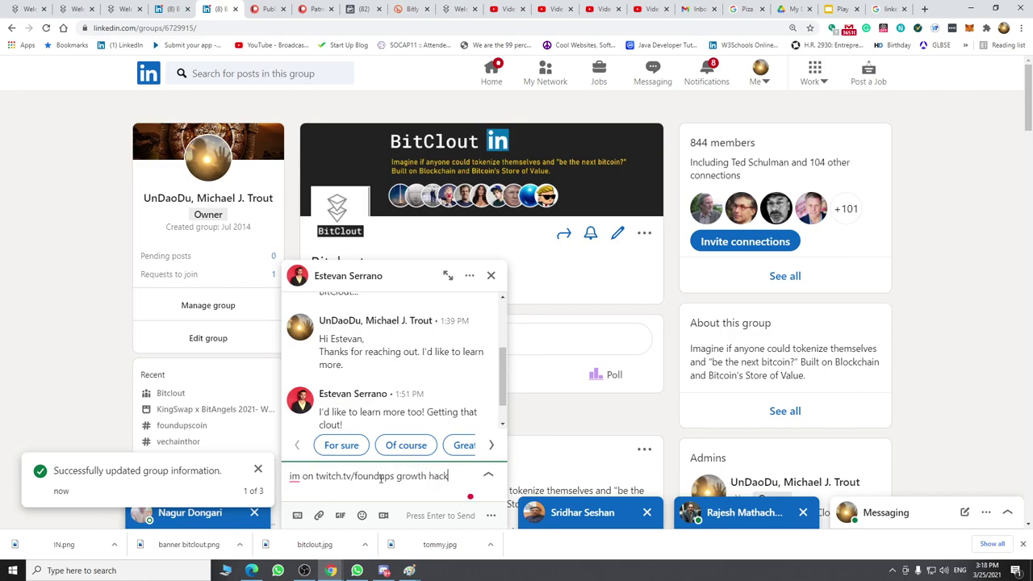
text(ing)
key(BackSpace)
key(BackSpace)
text(og)
key(Return)
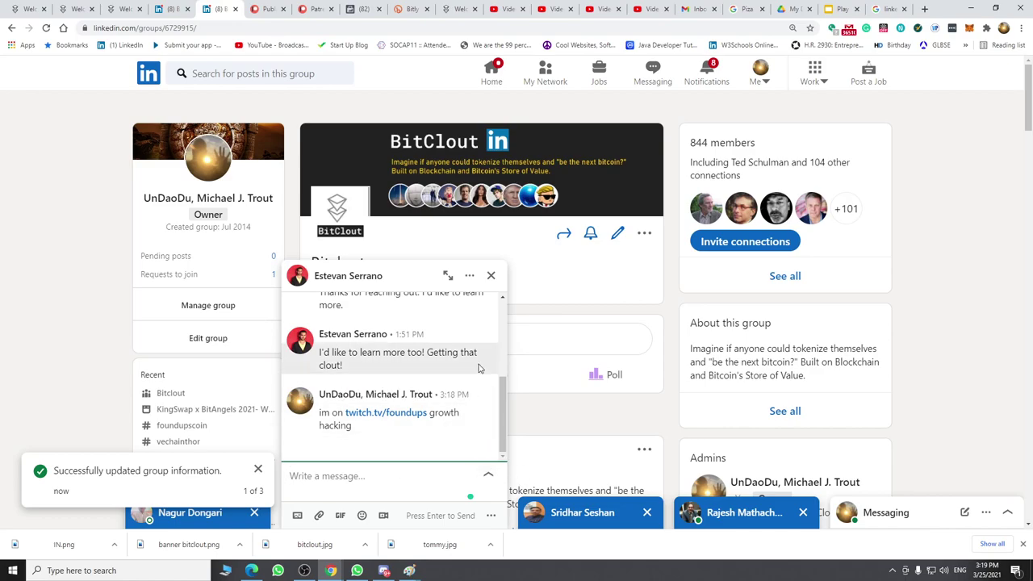
- Copy the sent message's text and return to the message box
drag(318, 415, 353, 430)
key(ctrl+c)
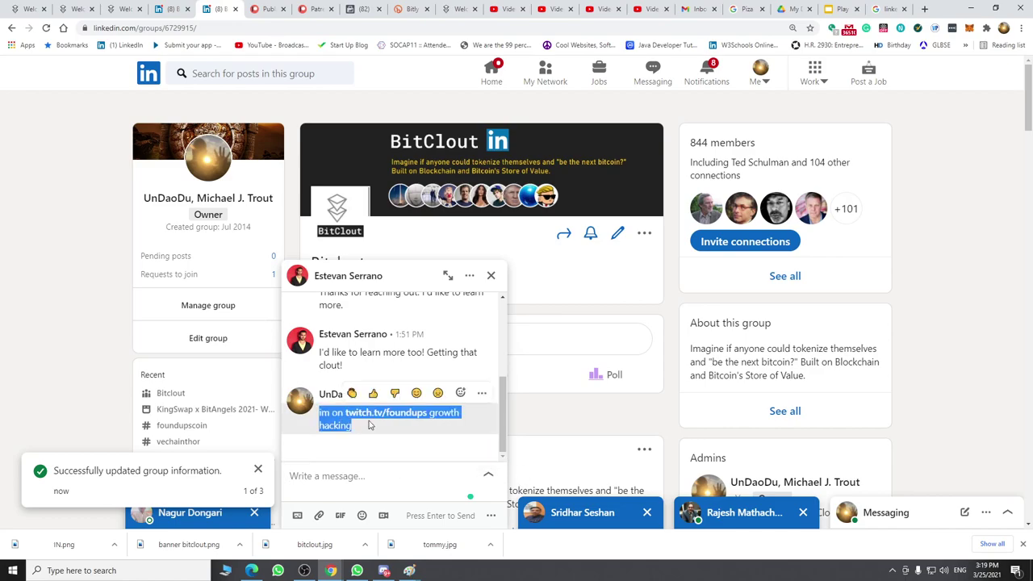
right_click(376, 412)
click(419, 318)
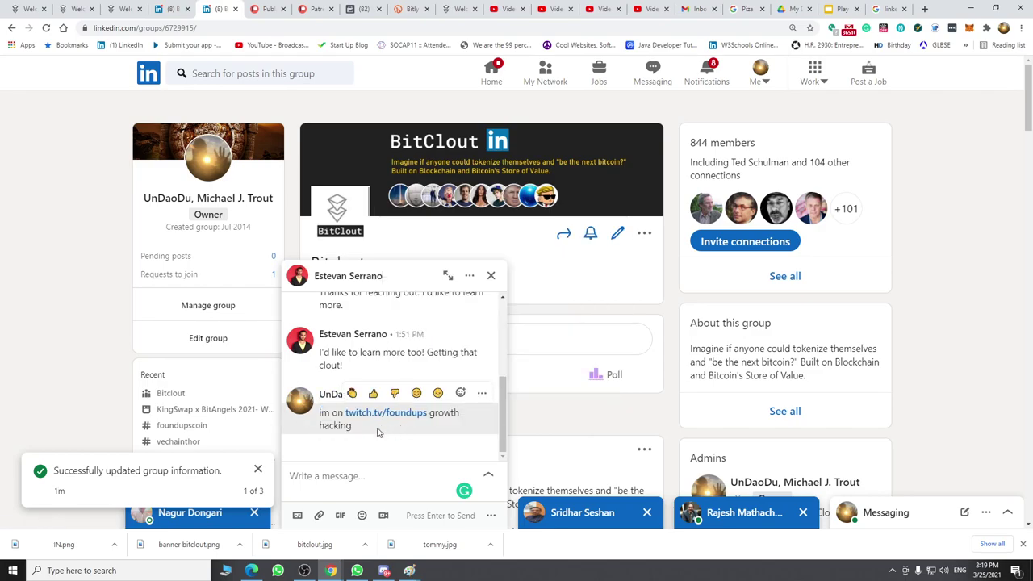
click(366, 474)
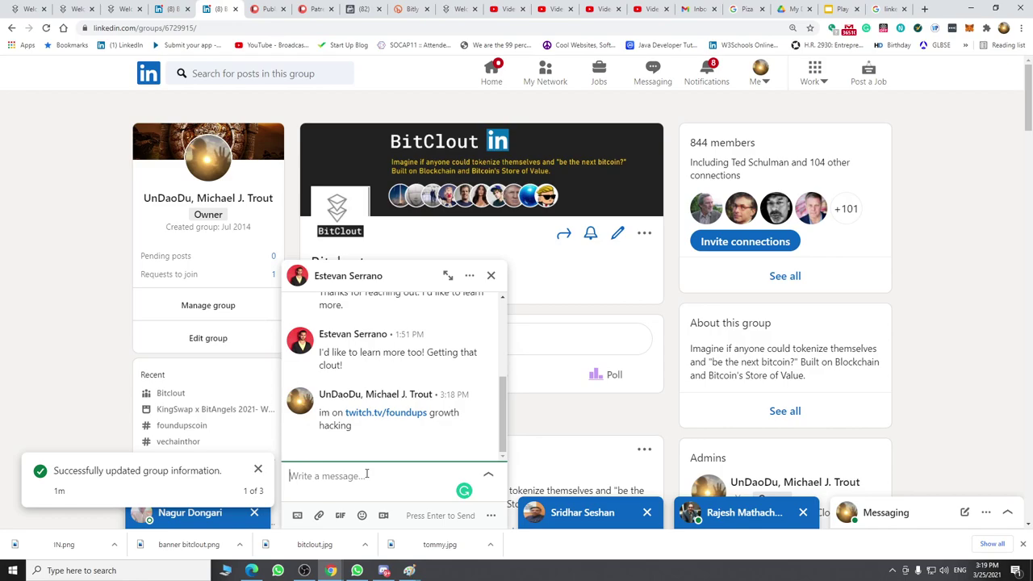
- Send 'if you want to talk about it join foundups.org discord' and close that chat
text(if you want t5o o talk join foundup)
key(BackSpace)
key(BackSpace)
key(BackSpace)
text(oundups.org)
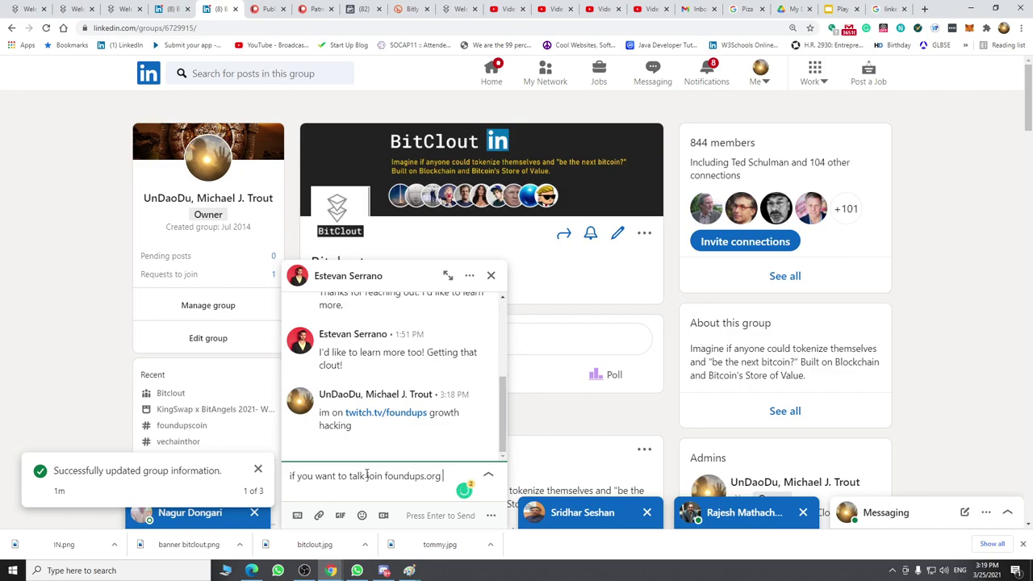
text( discord.)
click(367, 476)
text(abouy t)
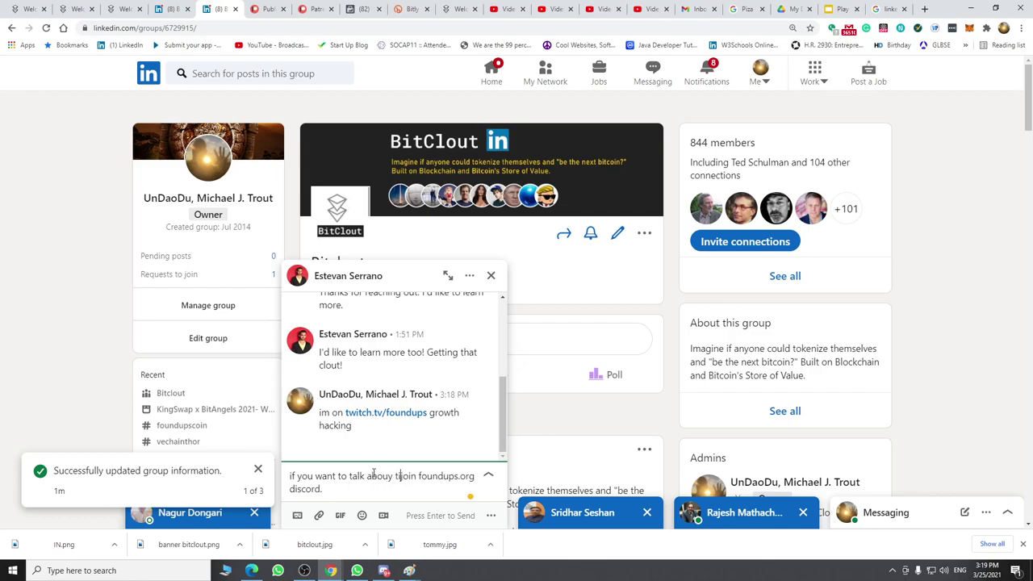
key(BackSpace)
key(BackSpace)
key(BackSpace)
text(t it)
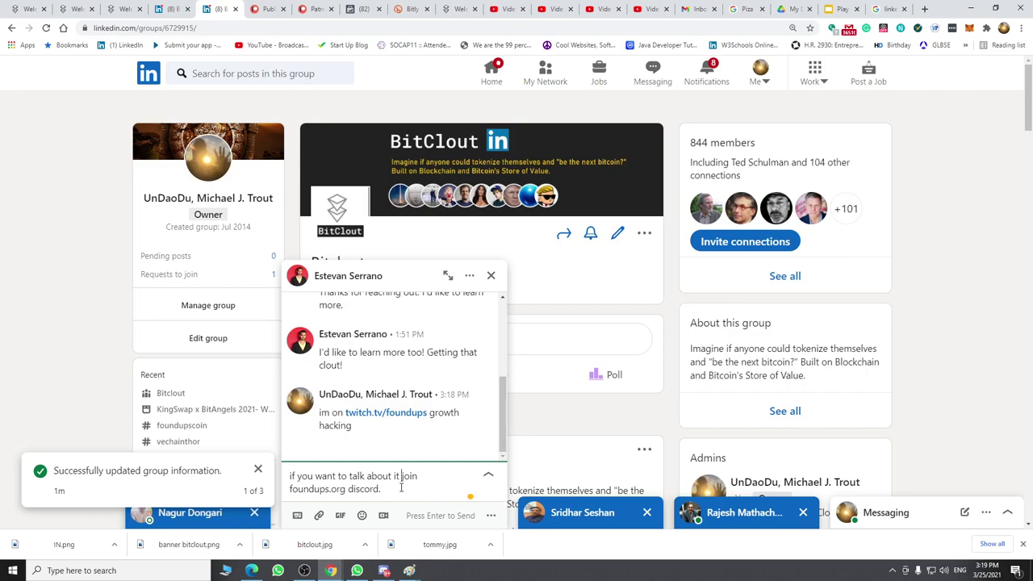
key(Return)
drag(318, 382, 420, 432)
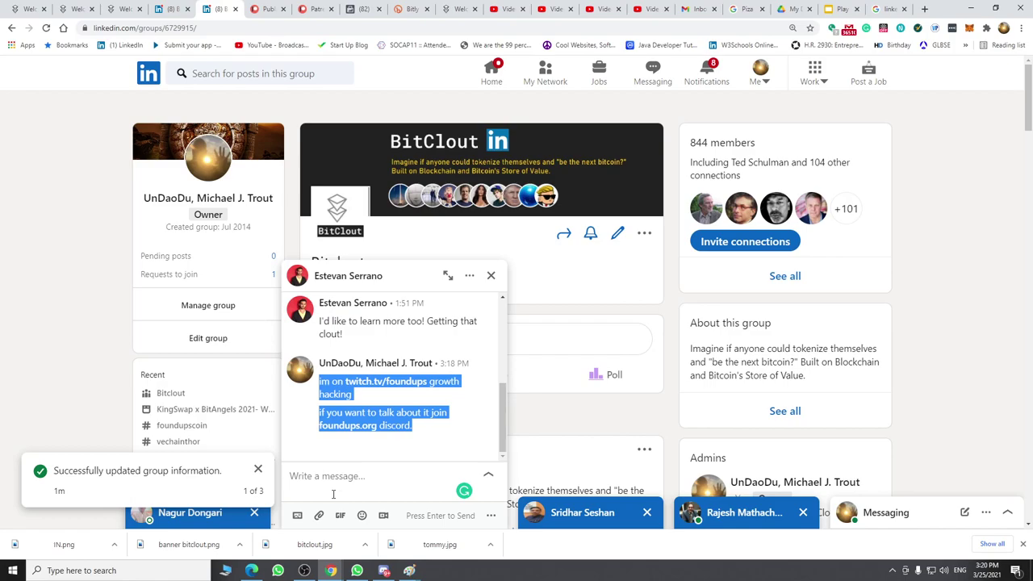
click(492, 277)
- In the next connection's chat, paste the promo message and delete its emoji lines
click(455, 513)
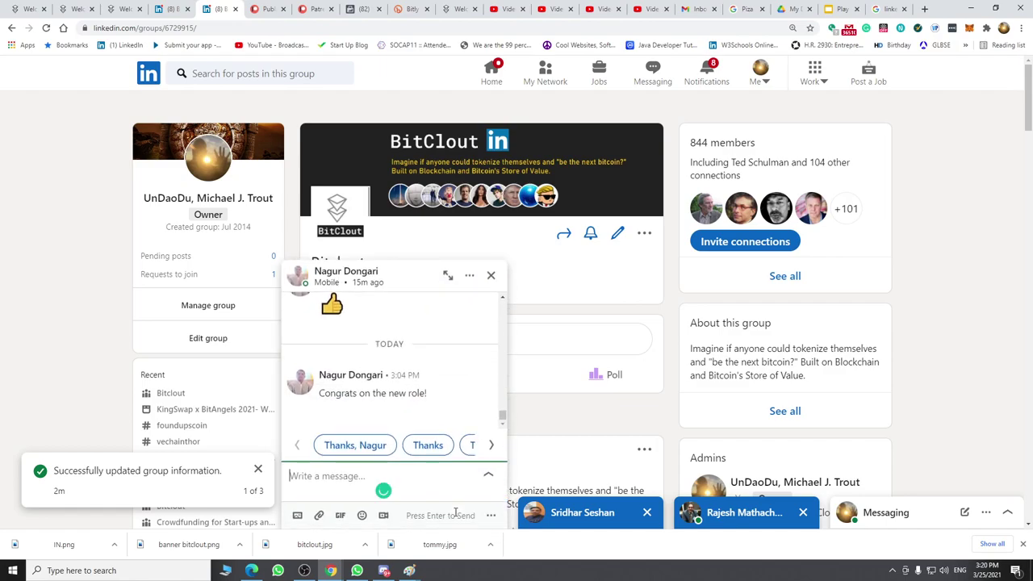
key(ctrl+v)
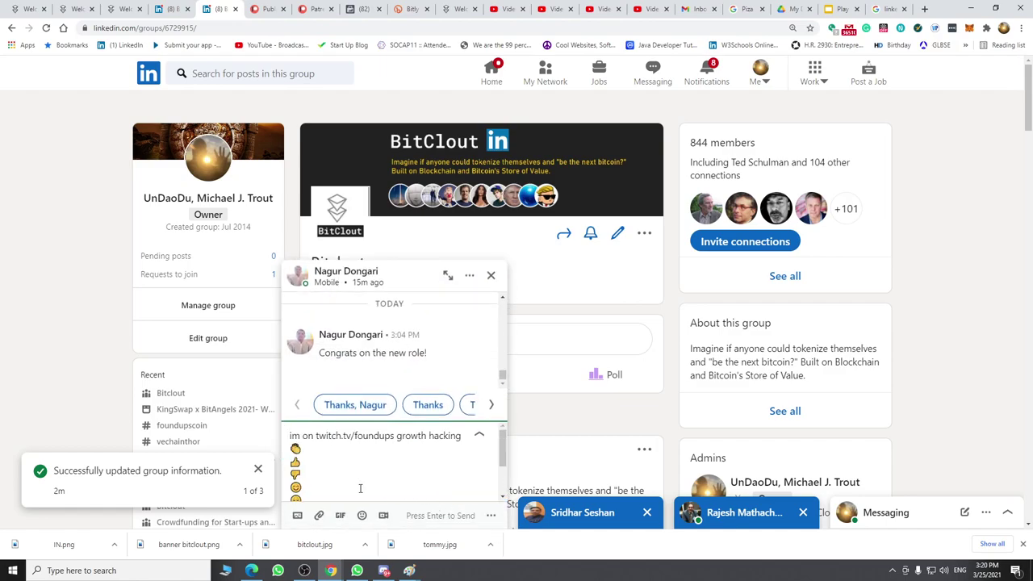
scroll(440, 461, down, 3)
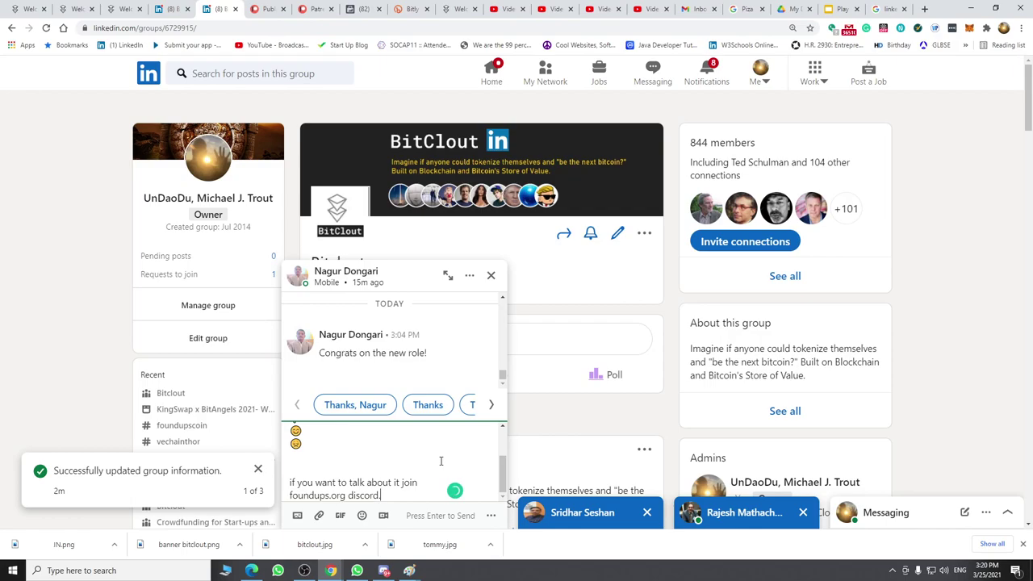
scroll(438, 457, up, 3)
scroll(398, 468, down, 3)
drag(289, 481, 291, 436)
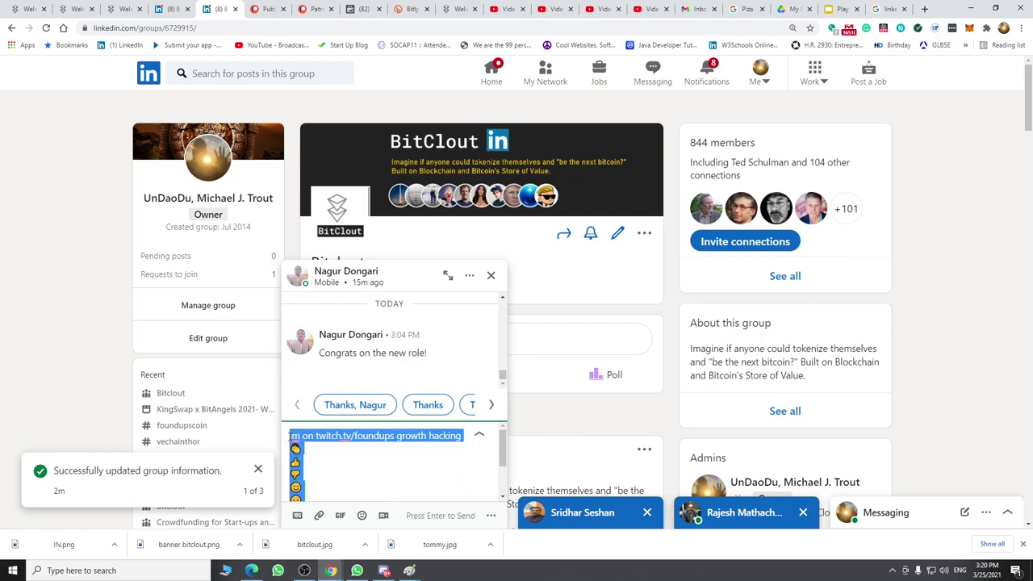
click(289, 437)
key(BackSpace)
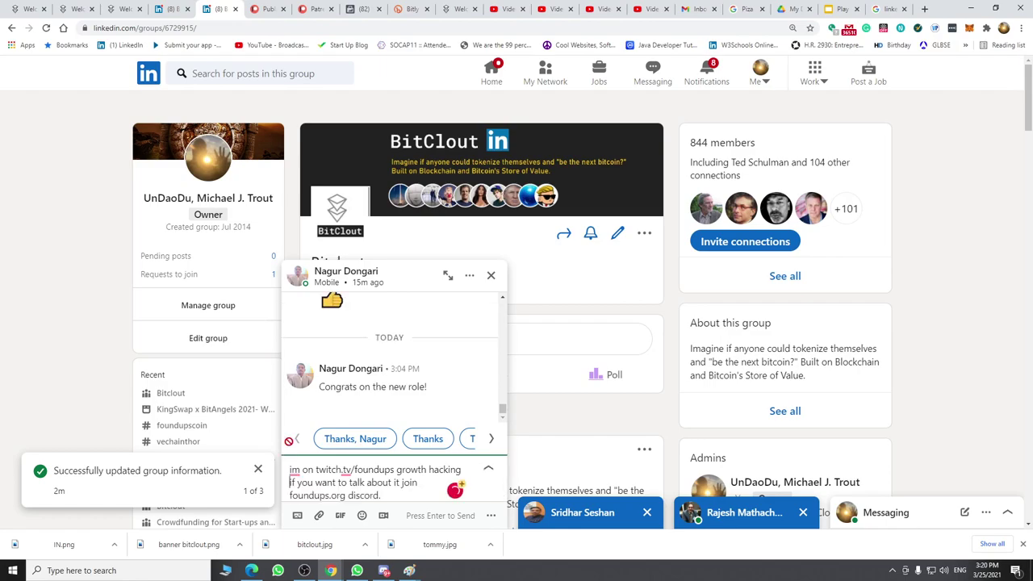
- Redo the emoji-line cleanup in the draft so only the promo text remains
mouse_move(291, 470)
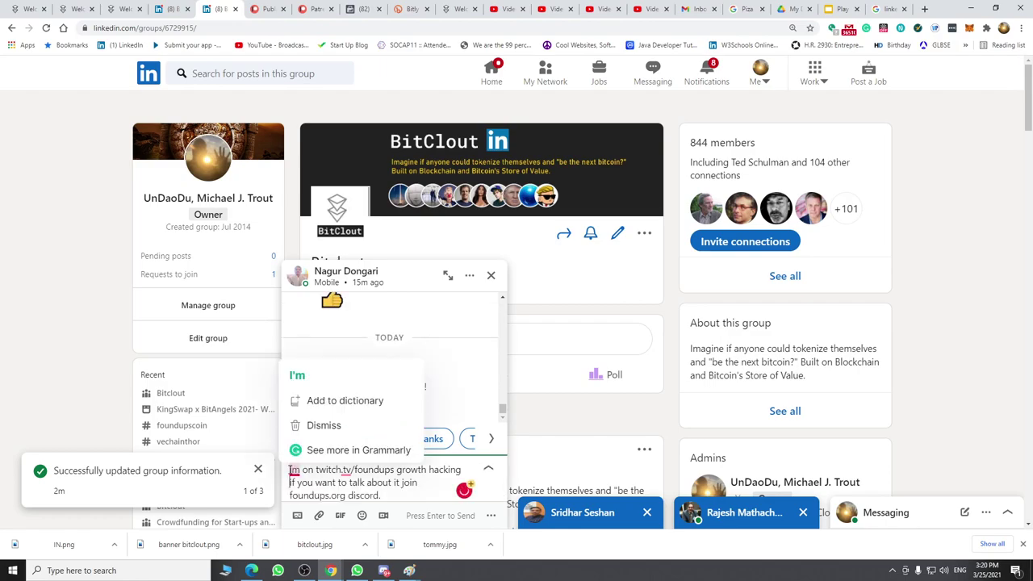
drag(390, 495, 289, 469)
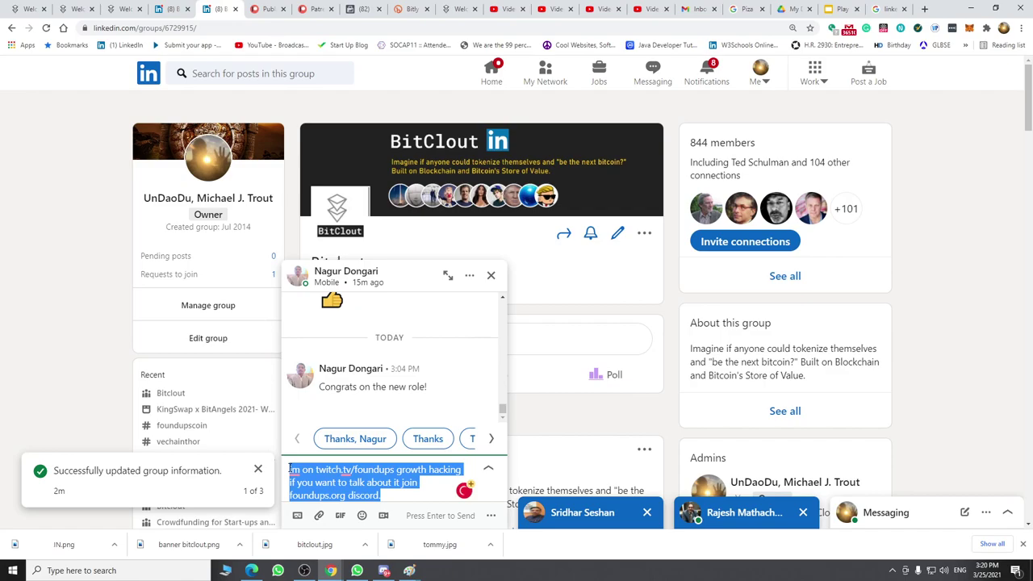
key(ctrl+z)
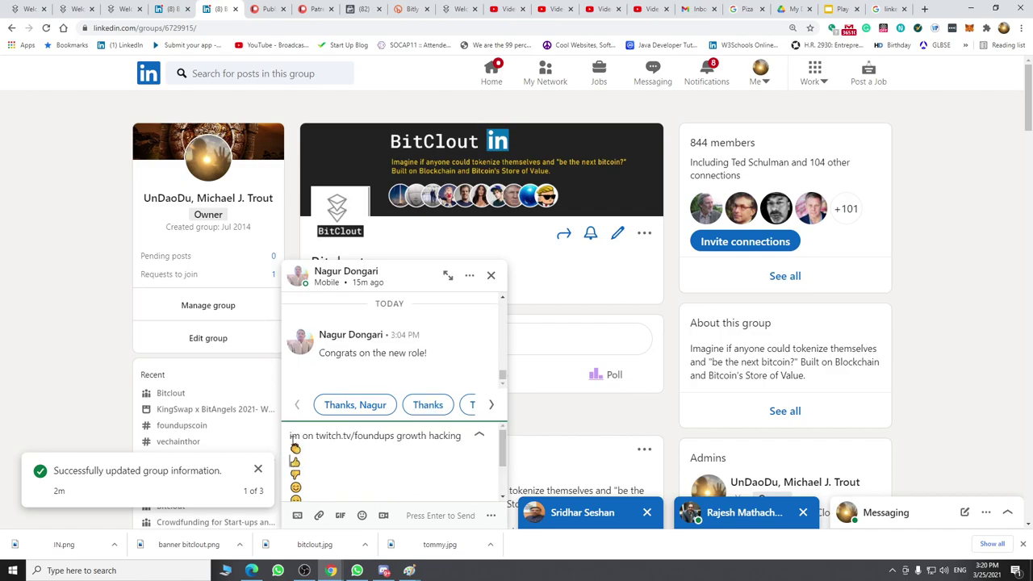
key(ctrl+z)
key(ctrl+z)
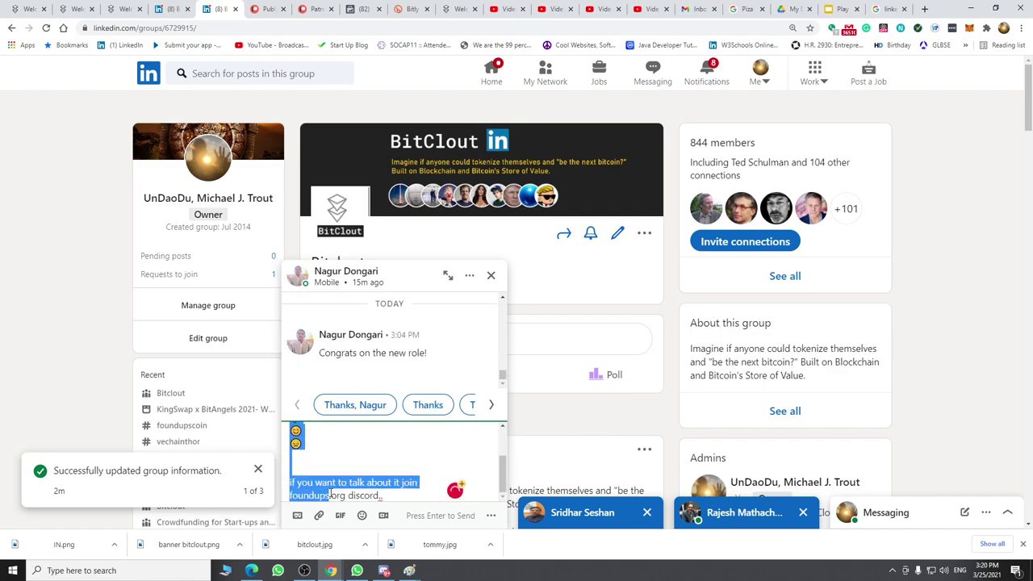
key(BackSpace)
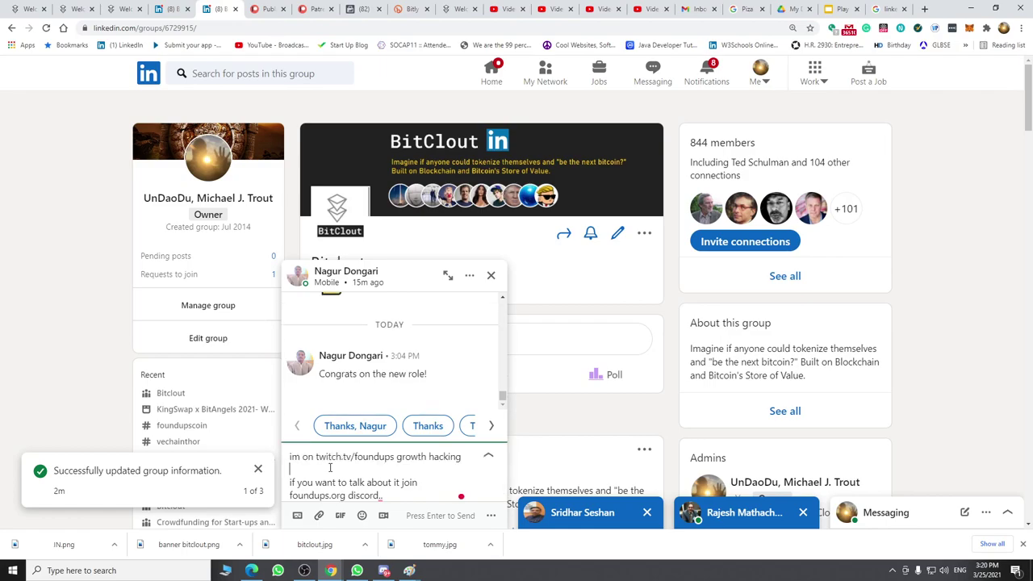
key(shift+Left)
key(shift+Left)
key(shift+Left)
key(shift+Left)
key(shift+Left)
key(shift+Left)
key(shift+Left)
key(shift+Up)
key(shift+Up)
key(shift+Home)
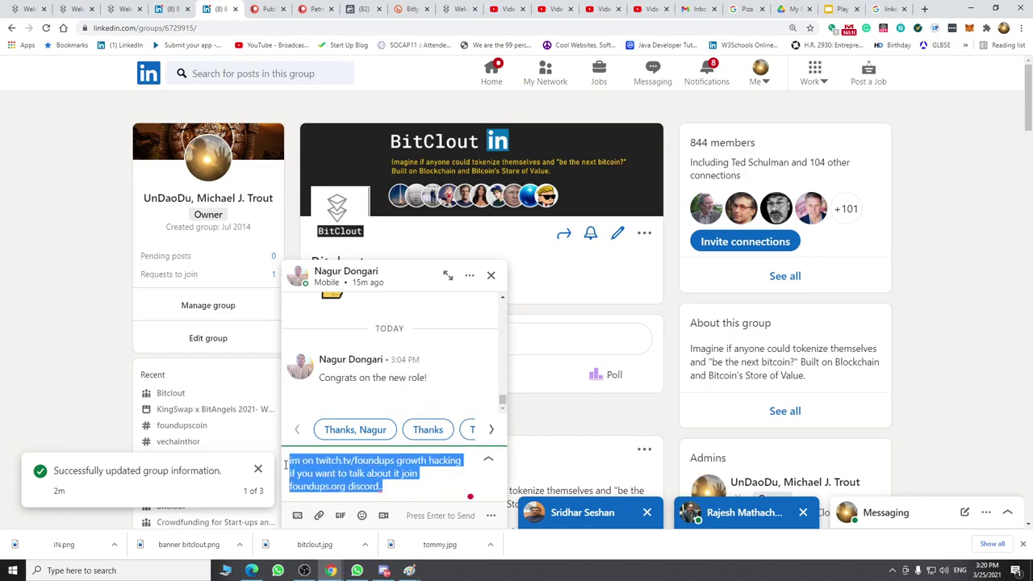
key(Left)
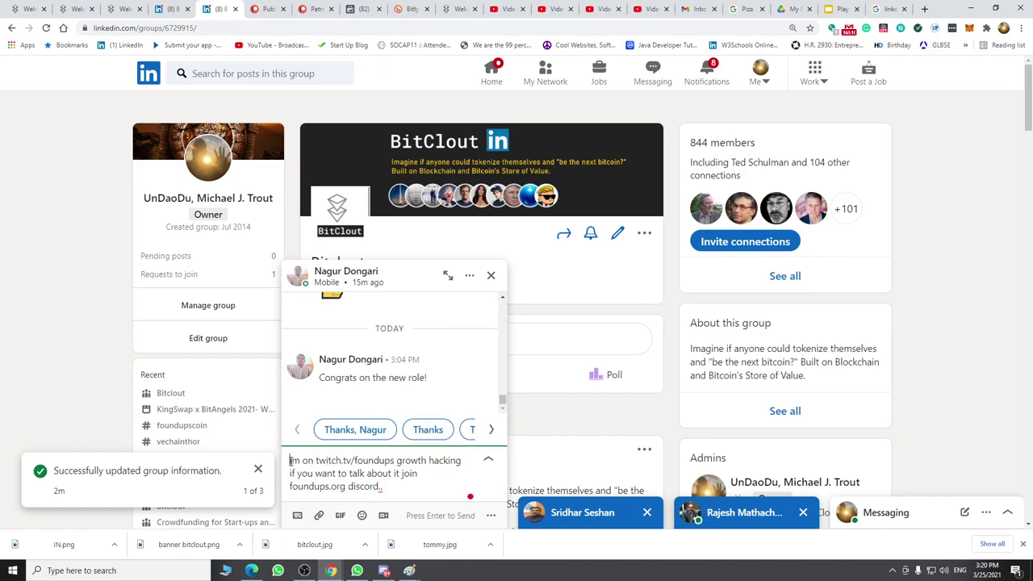
- Send a thank-you reply, then the twitch.tv/foundups and foundups.org discord promo, and close the chat
click(322, 429)
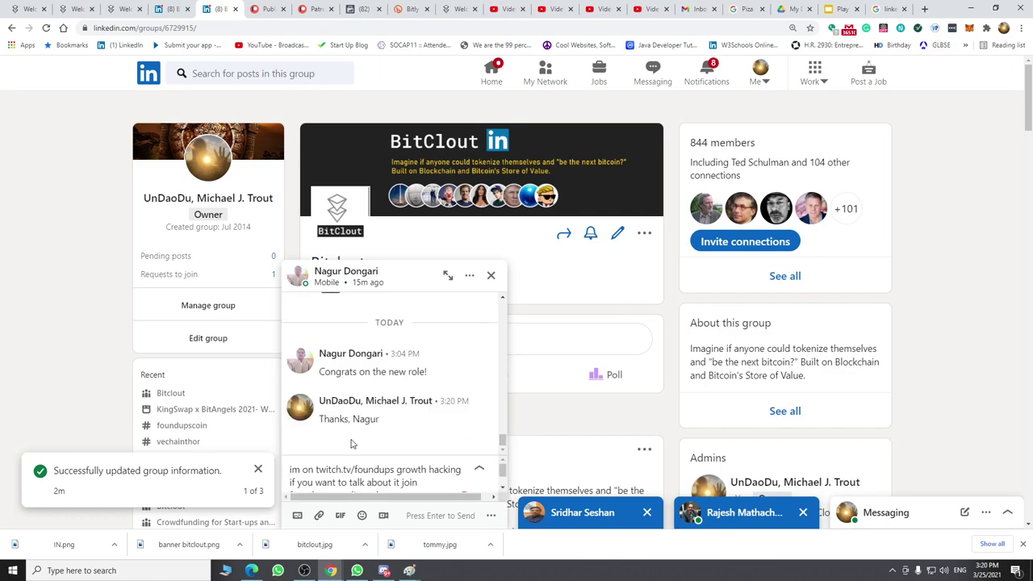
click(388, 496)
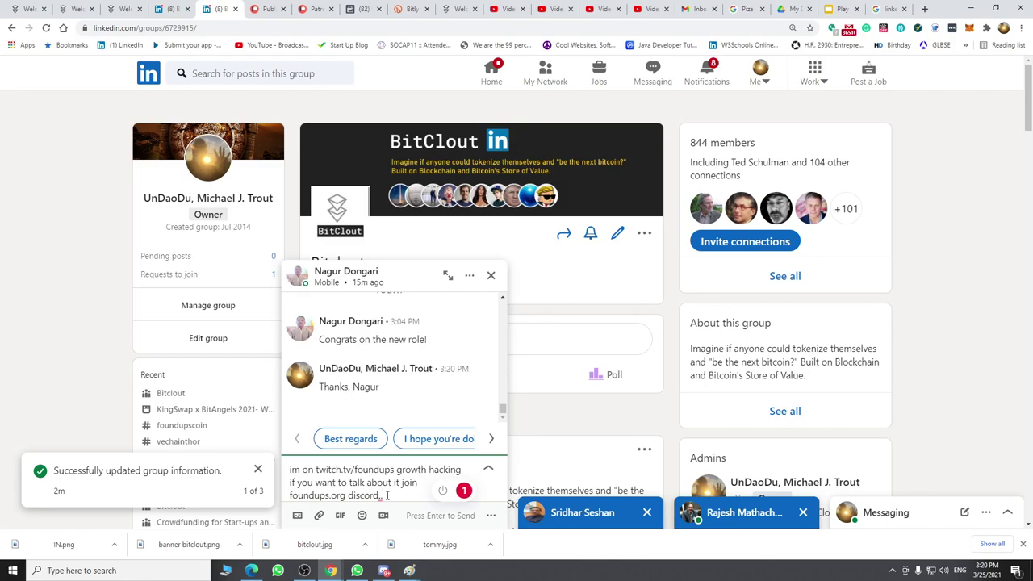
drag(388, 495, 277, 476)
key(ctrl+c)
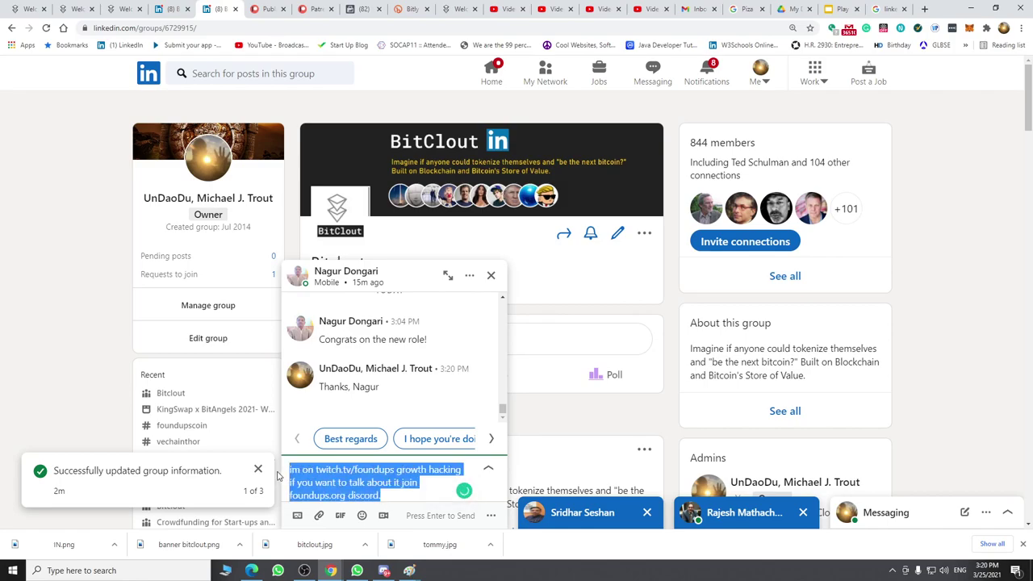
click(393, 496)
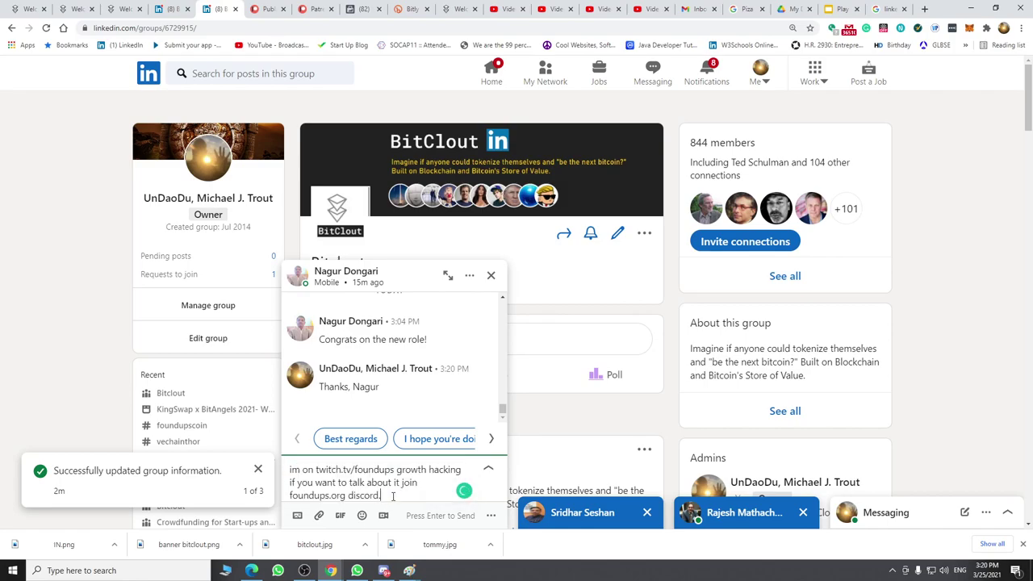
key(Return)
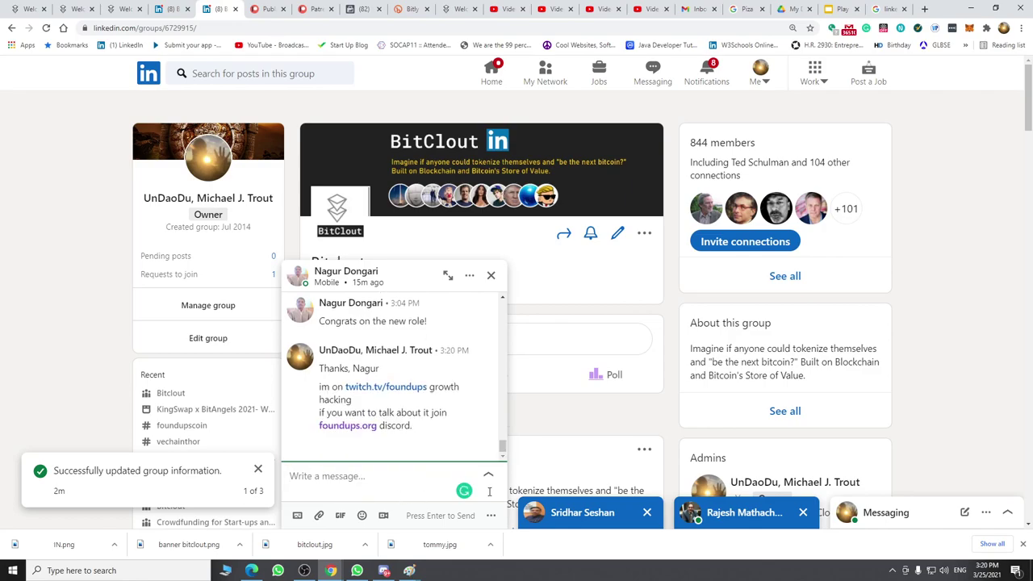
click(490, 275)
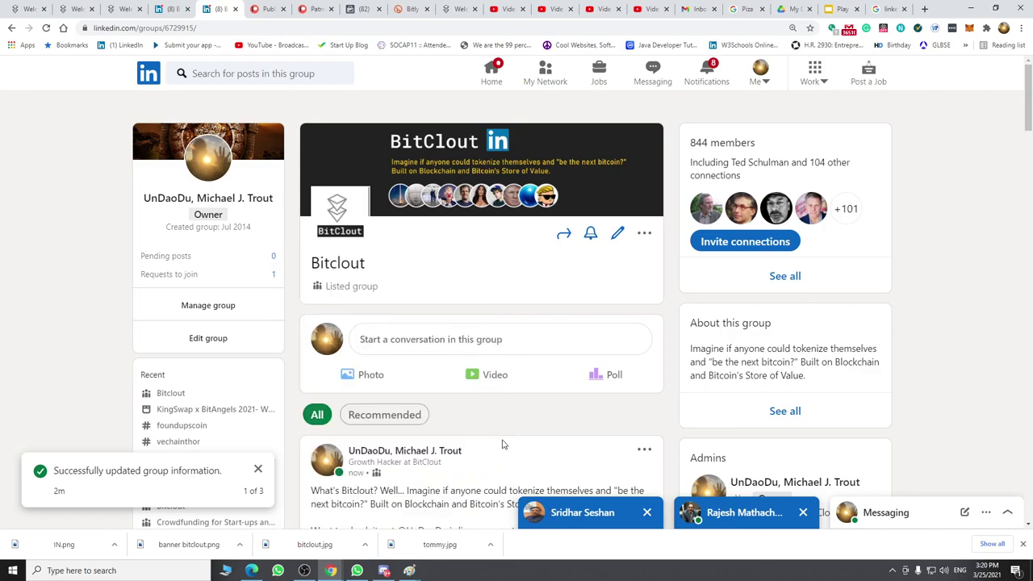
- Send a third contact a thank-you, 'hope you're doing well' and the twitch.tv/foundups promo, then close it
click(570, 514)
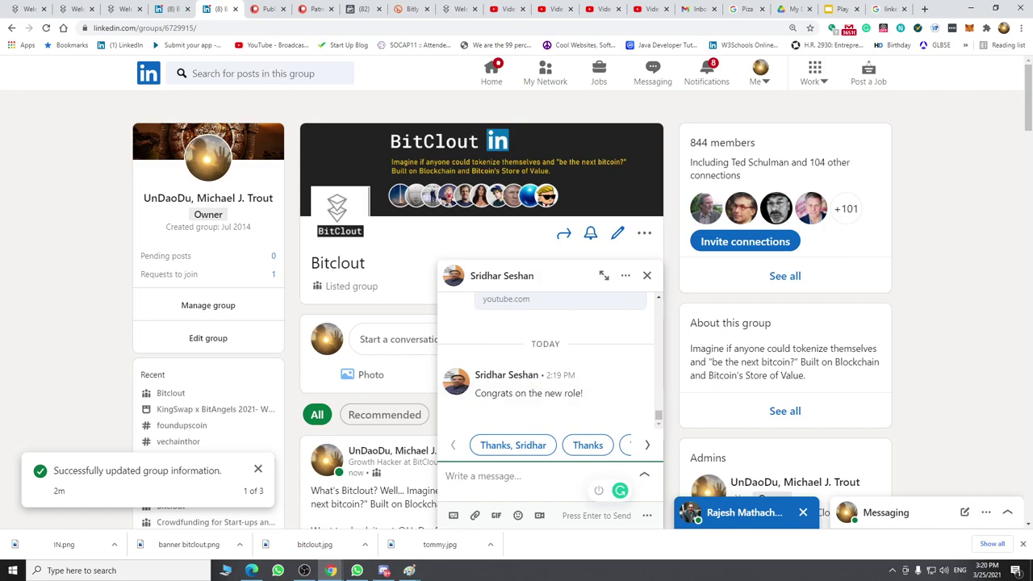
click(530, 445)
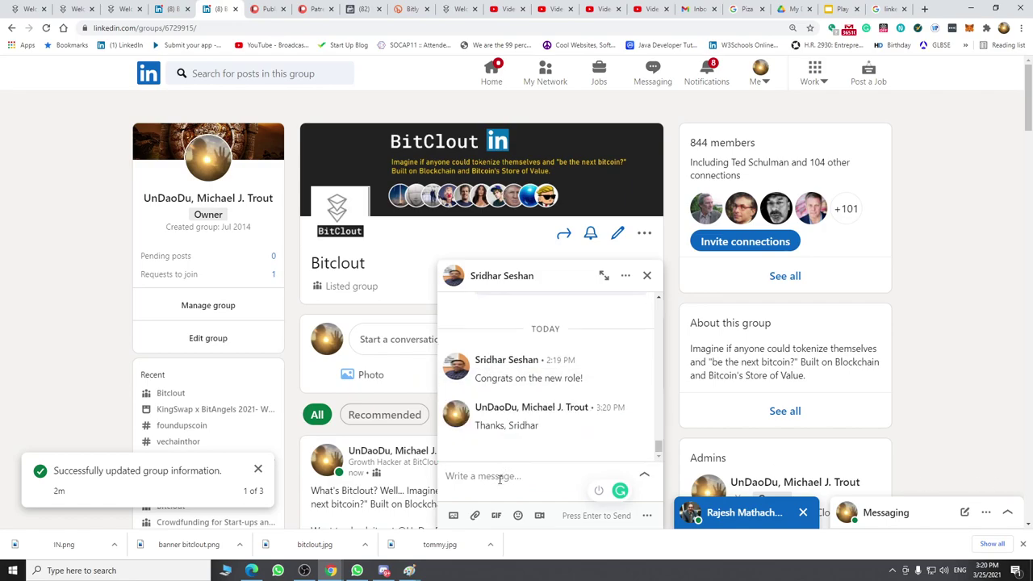
key(ctrl+v)
click(509, 425)
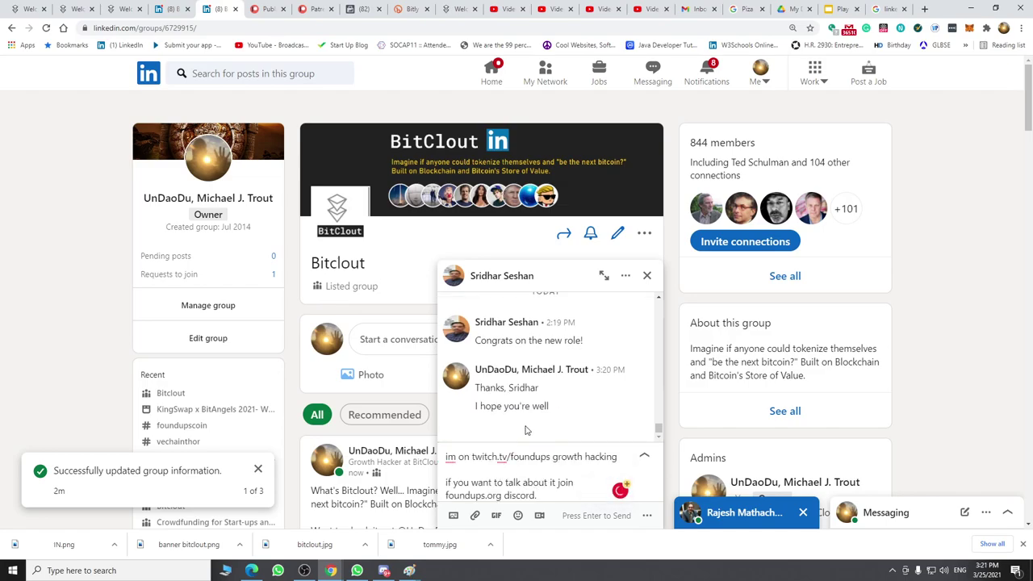
click(445, 481)
key(BackSpace)
key(BackSpace)
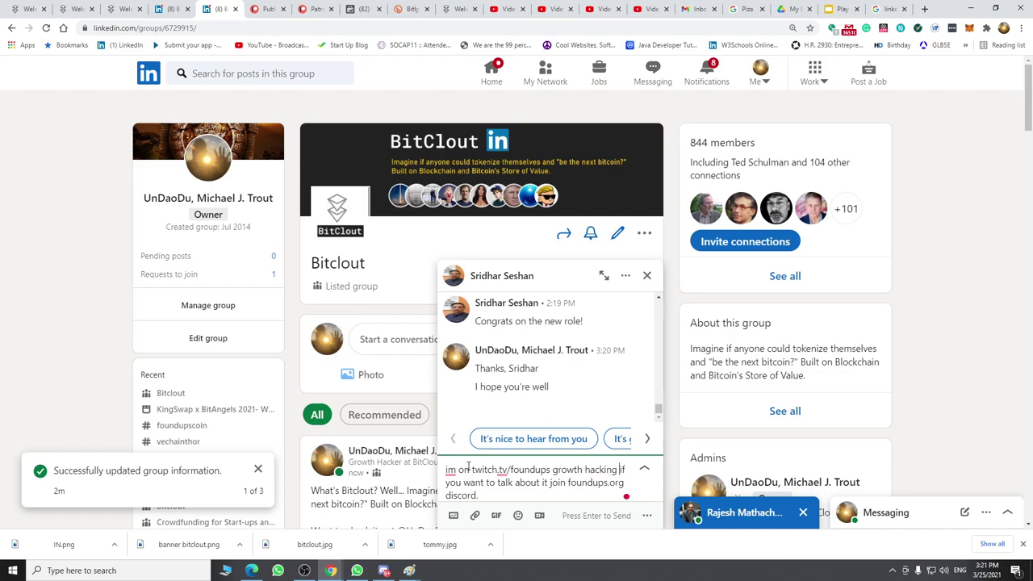
click(621, 469)
text(.)
key(ctrl+a)
key(ctrl+c)
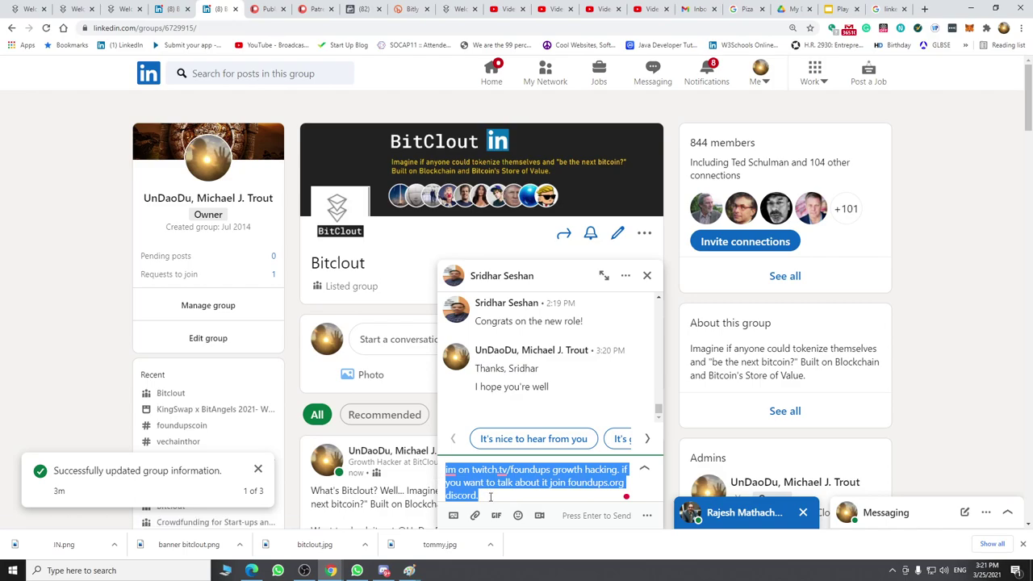
click(483, 496)
key(Return)
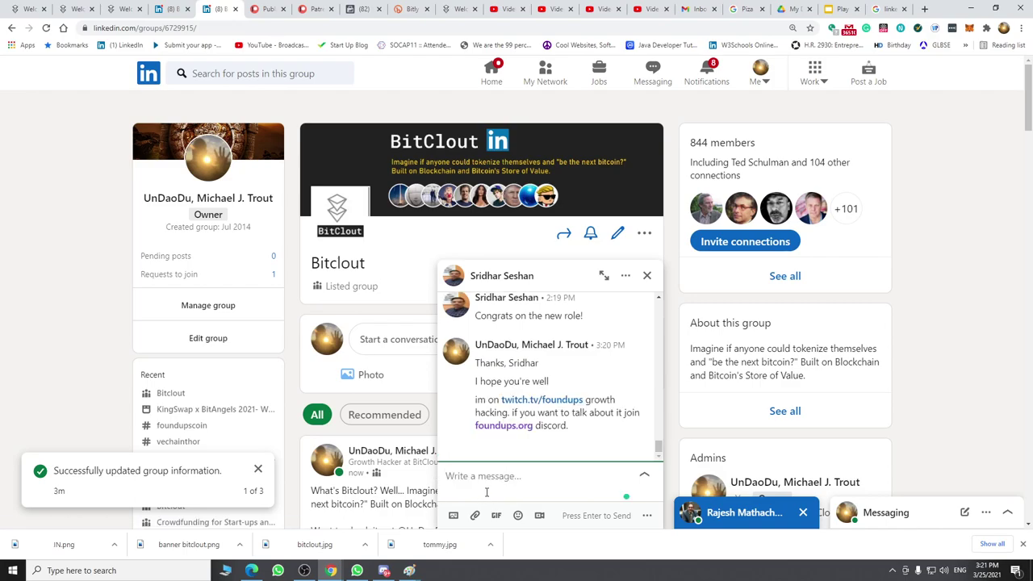
click(646, 275)
- Send a fourth contact thanks, a greeting and the pasted promo, close it, and expand Messaging
click(715, 514)
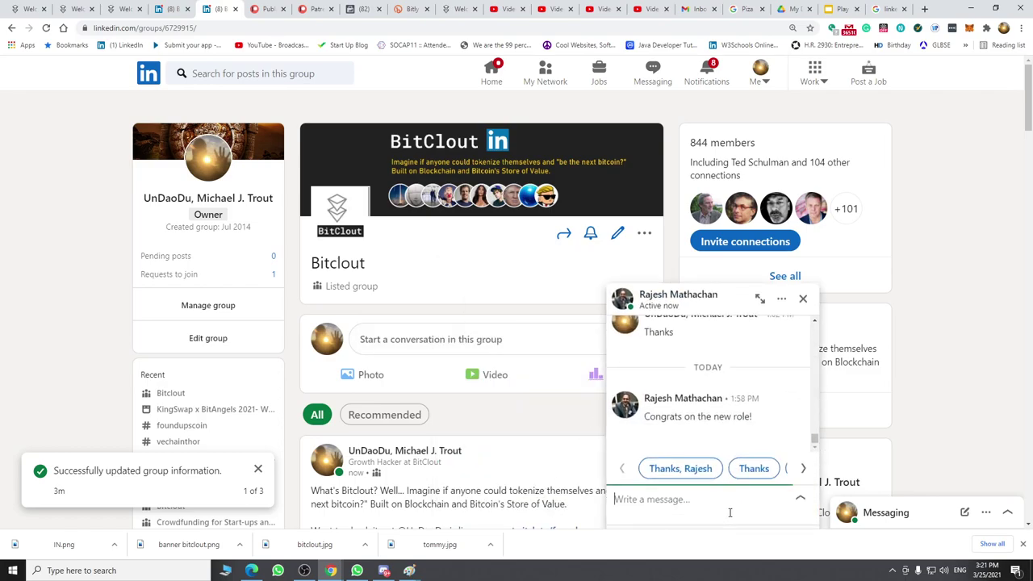
click(668, 445)
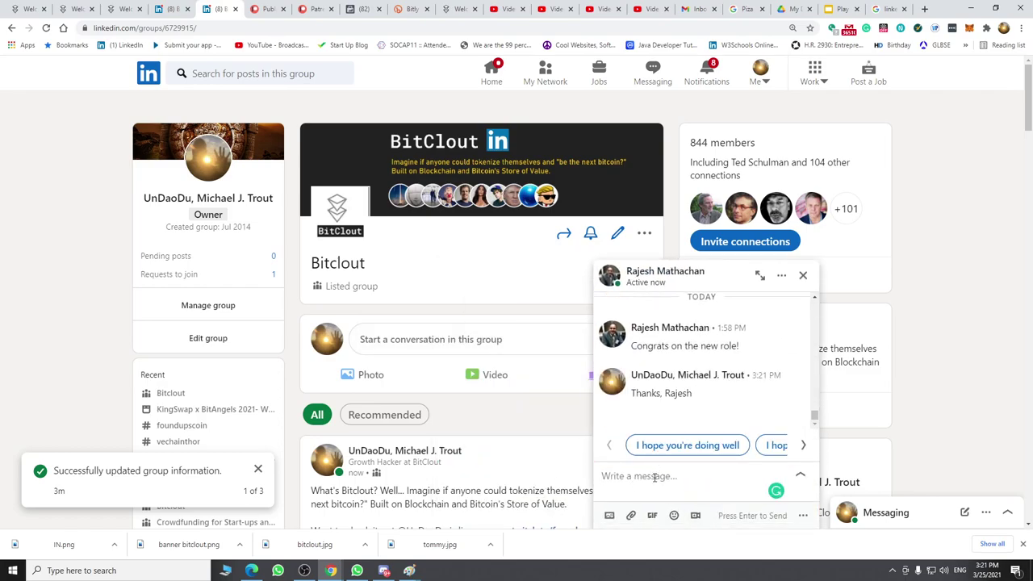
click(682, 448)
click(682, 476)
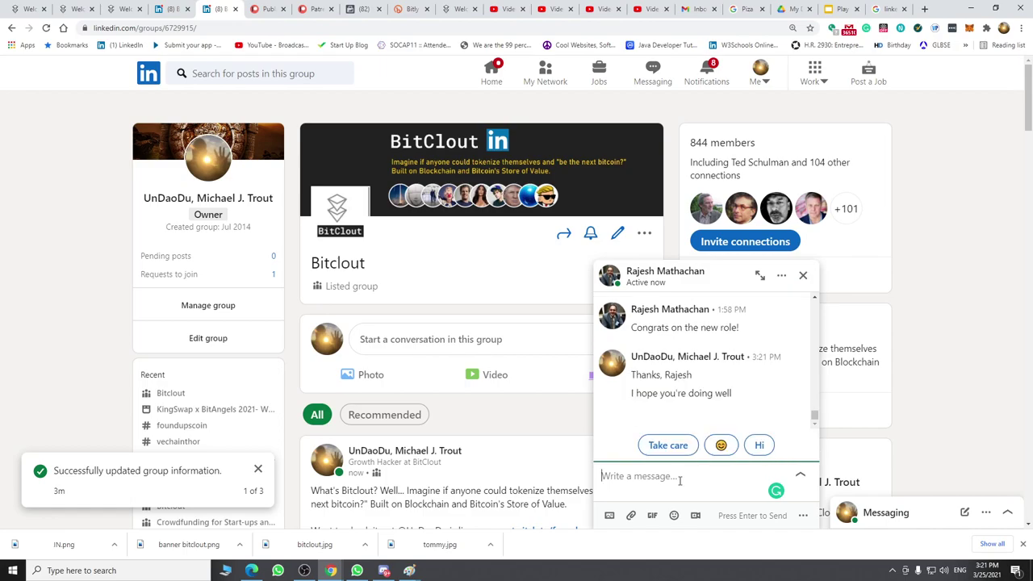
key(ctrl+v)
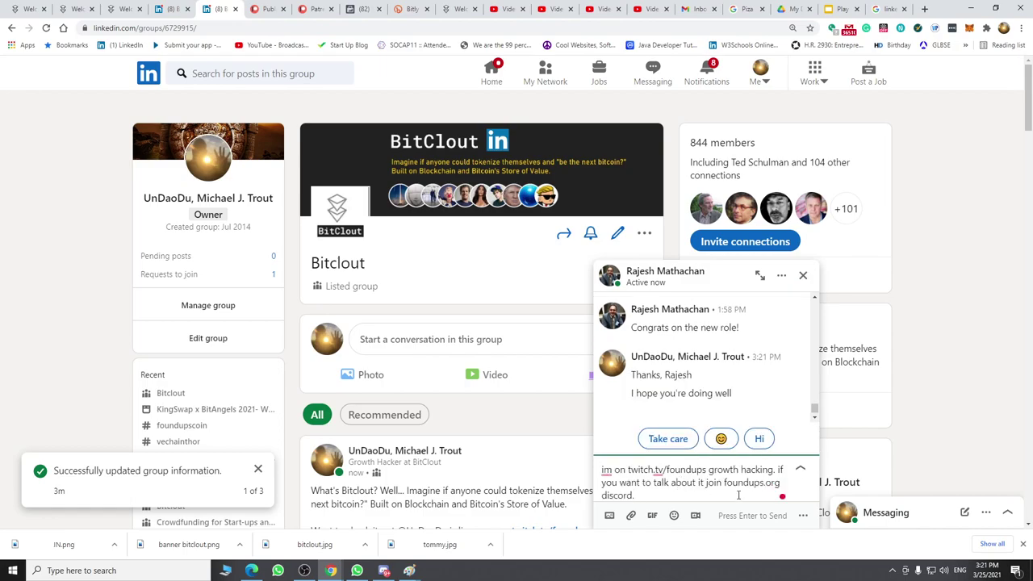
key(Return)
click(803, 275)
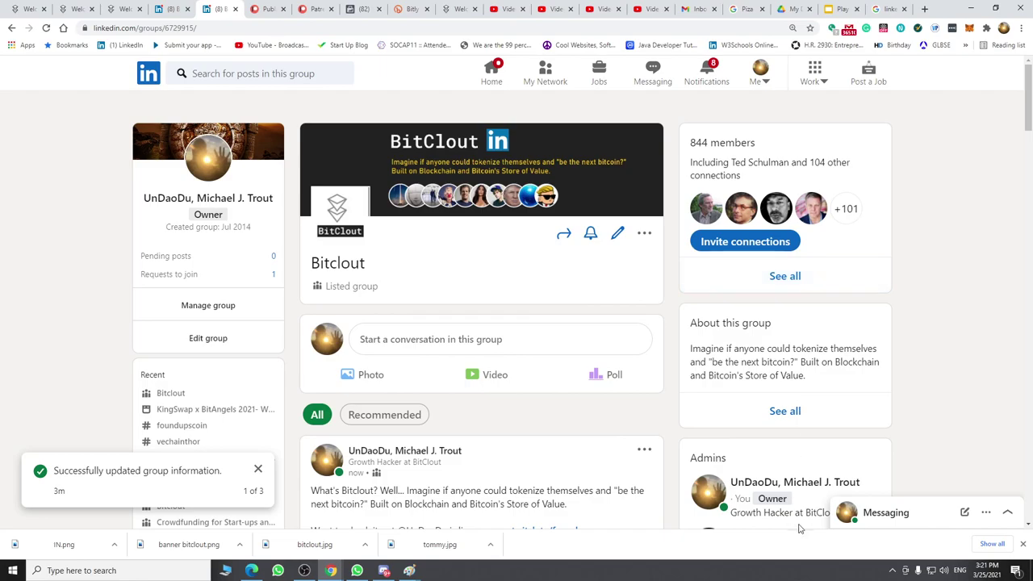
click(887, 521)
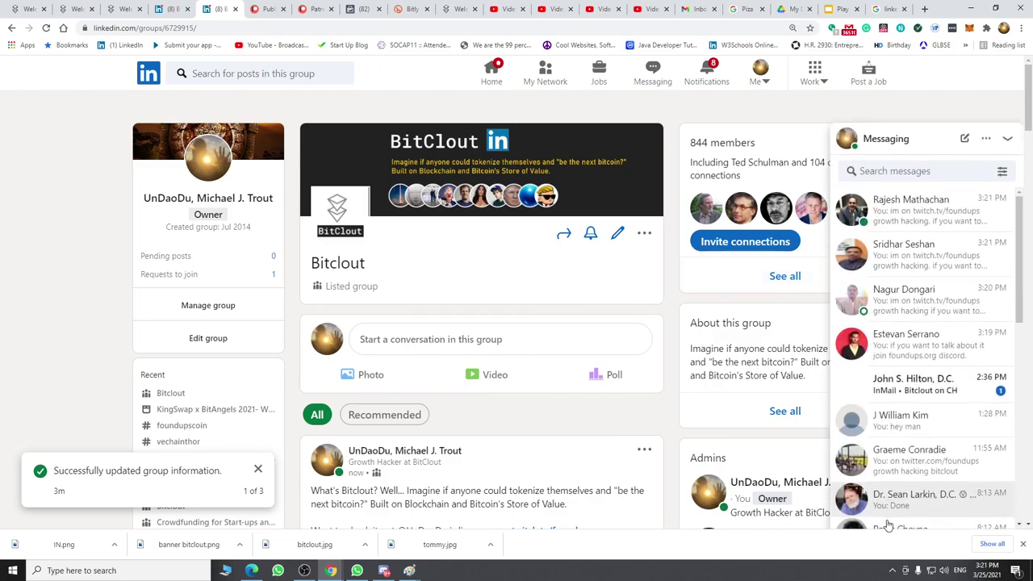
- Reply 'Yes, interested' plus the twitch.tv/foundups and foundups.org discord promo to the Bitclout-on-CH message
click(924, 385)
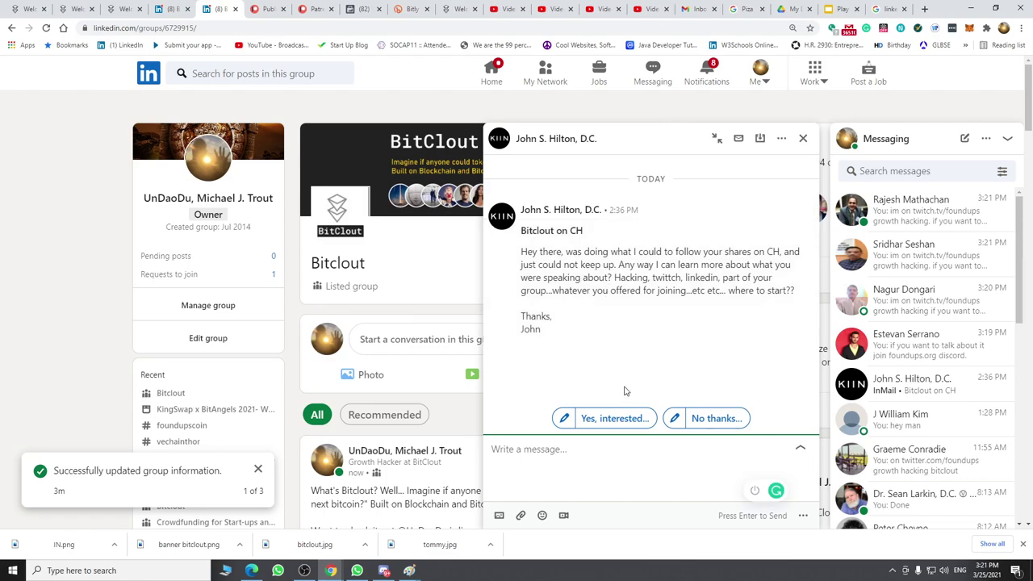
click(621, 420)
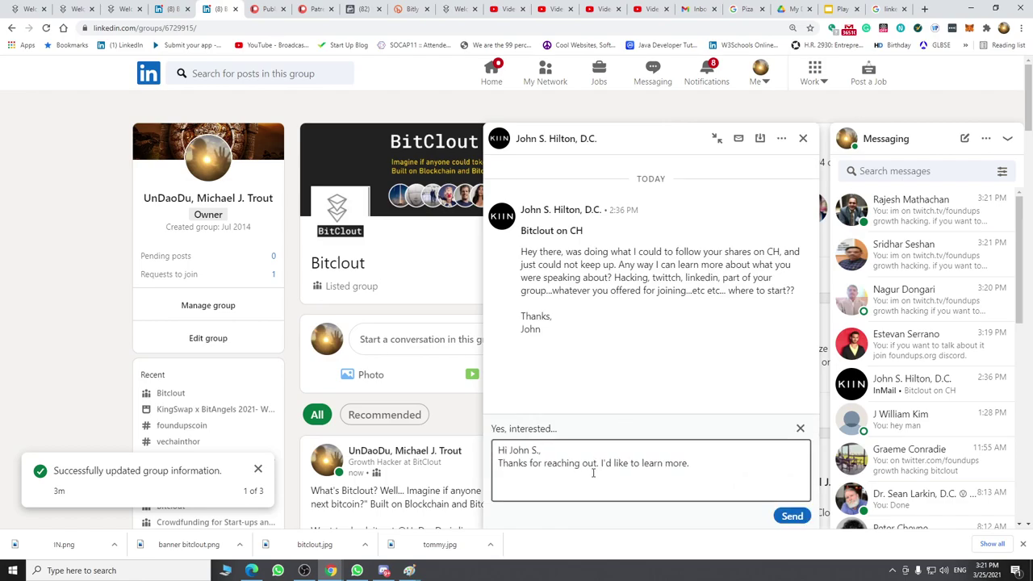
click(693, 463)
key(ctrl+v)
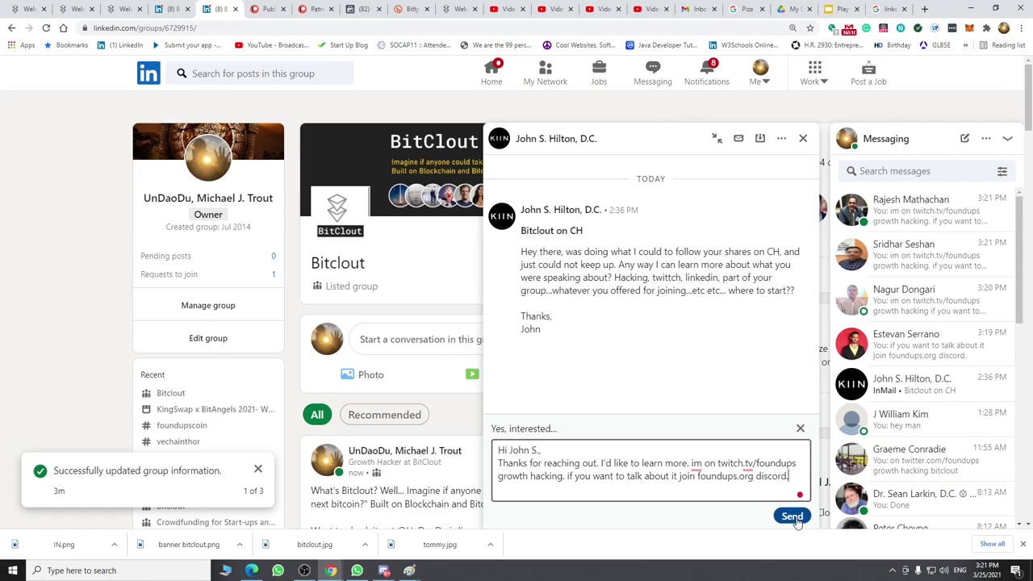
click(792, 516)
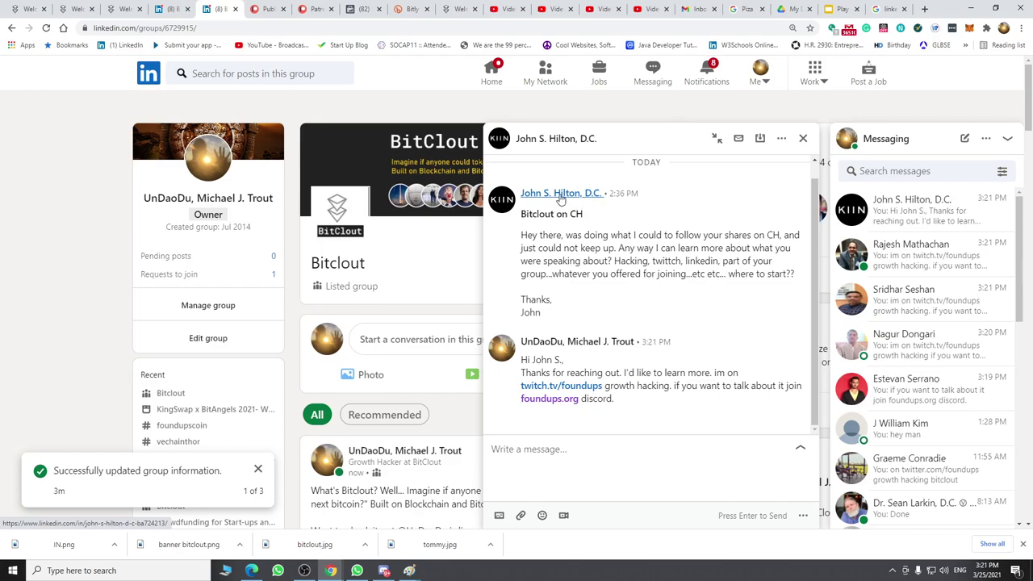
- Send the InMail contact a connection invitation without a note, then go back to the group page
click(559, 196)
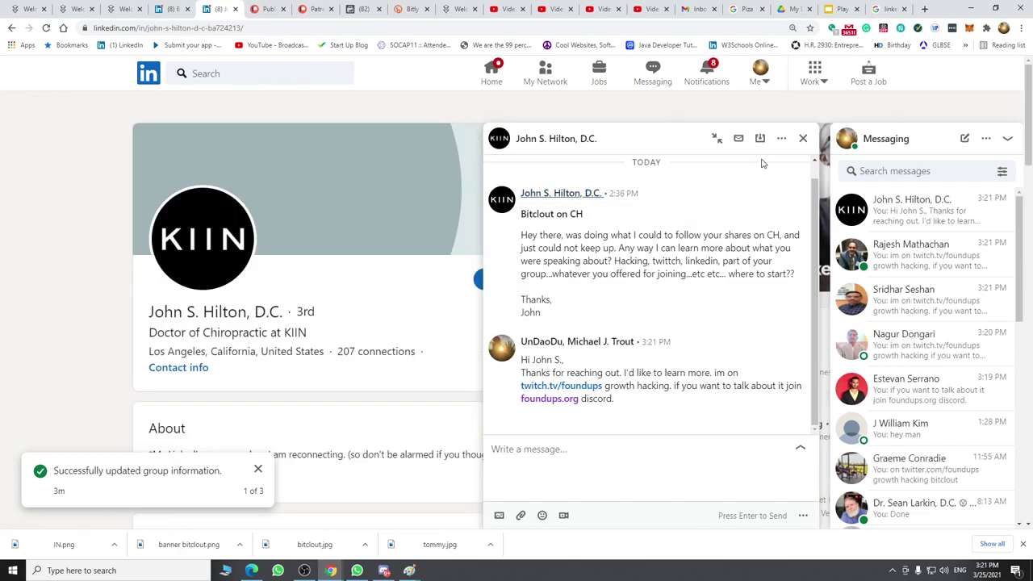
click(803, 140)
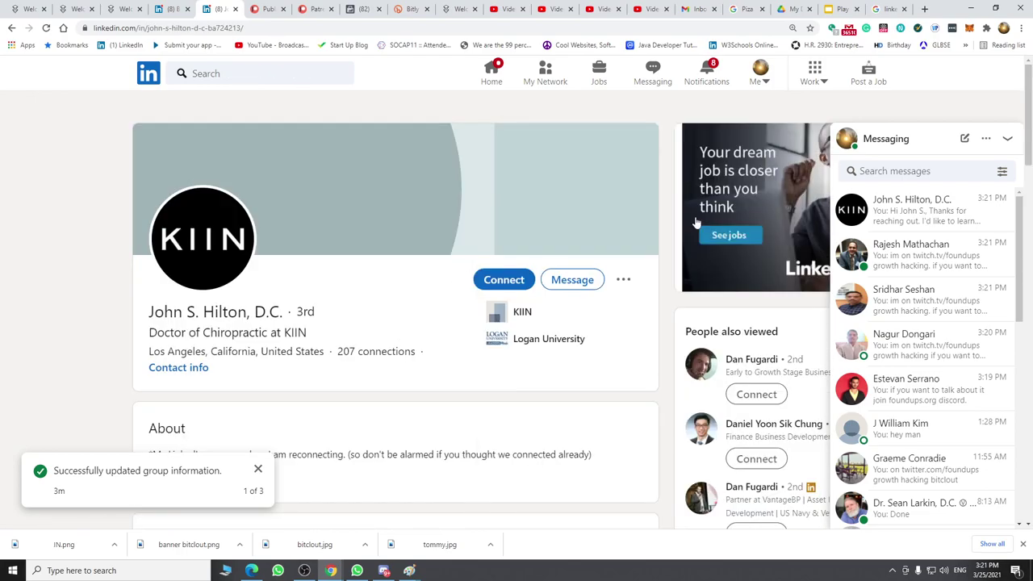
click(518, 280)
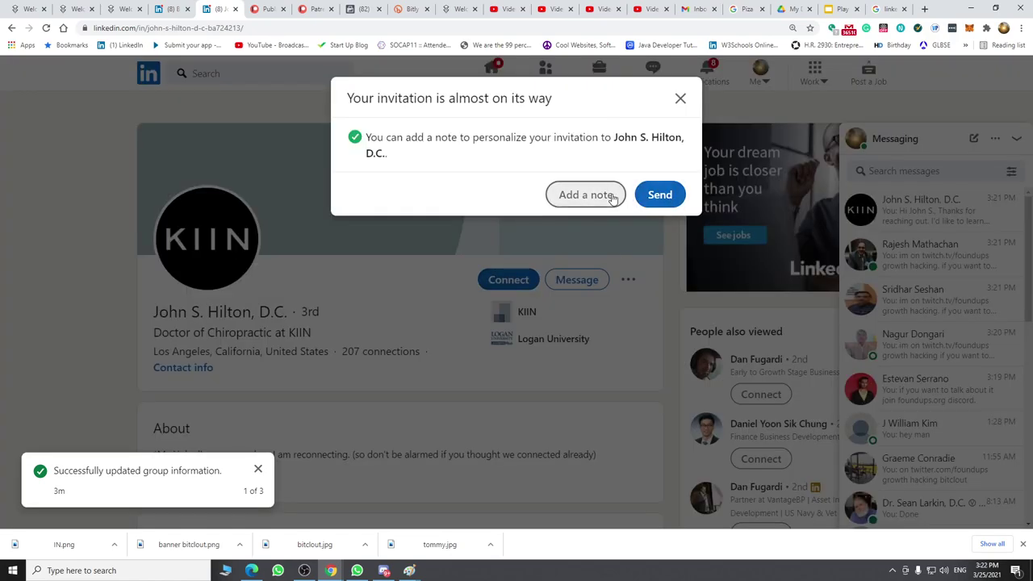
click(660, 196)
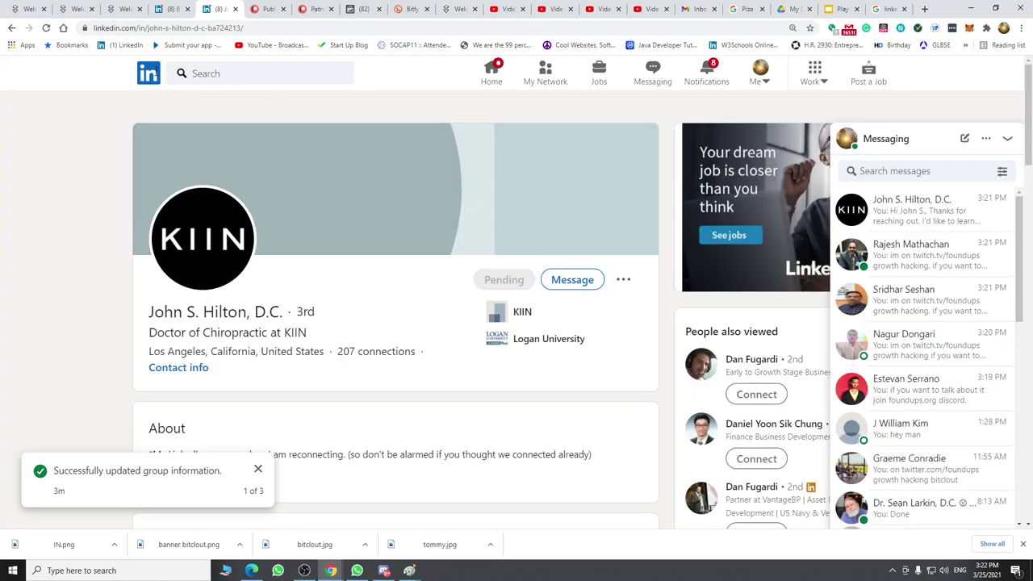
click(11, 27)
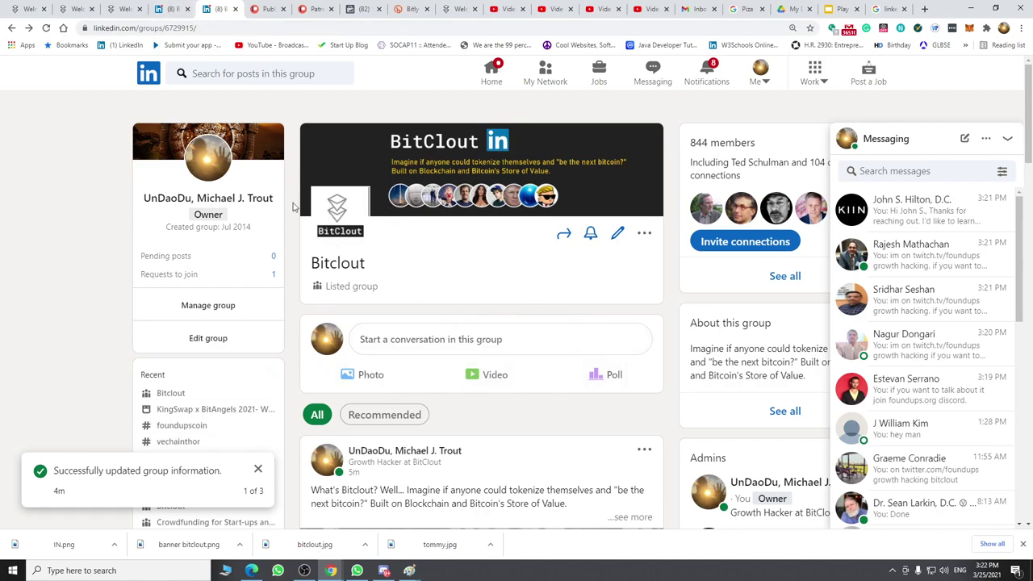
- Switch between the BitClout admin, bitclout.com profile and Bitclout group tabs
click(170, 11)
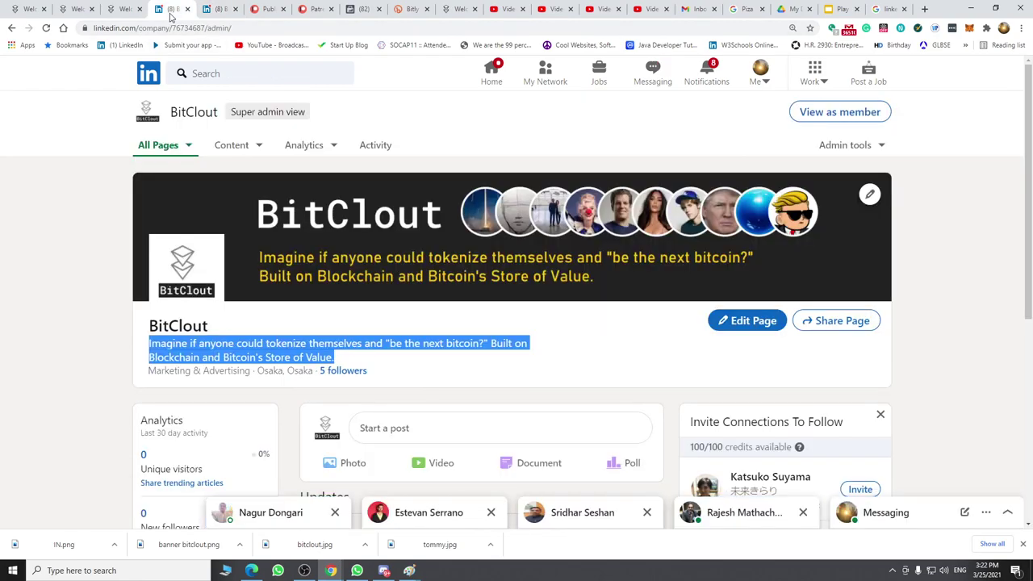
click(128, 12)
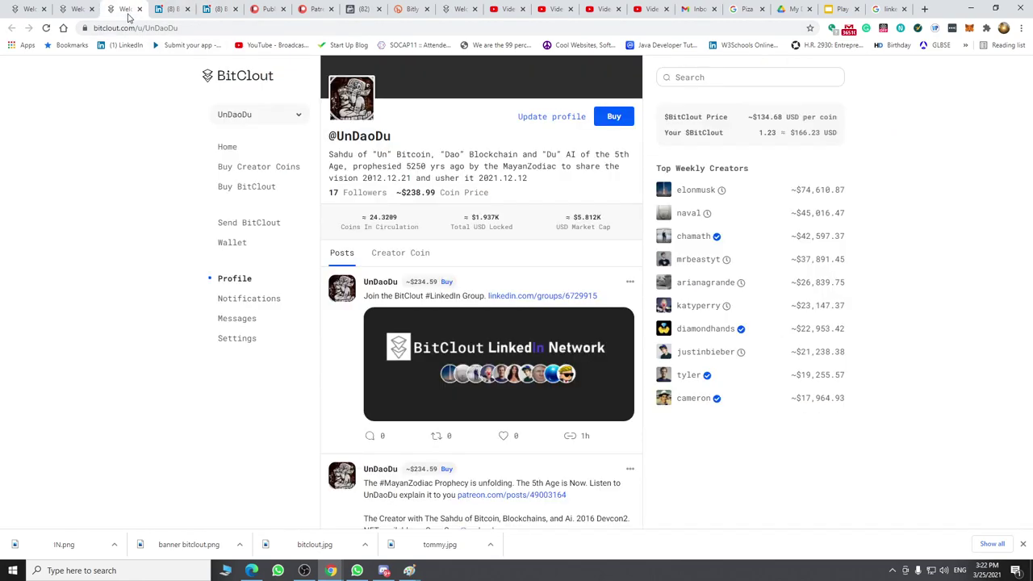
click(174, 11)
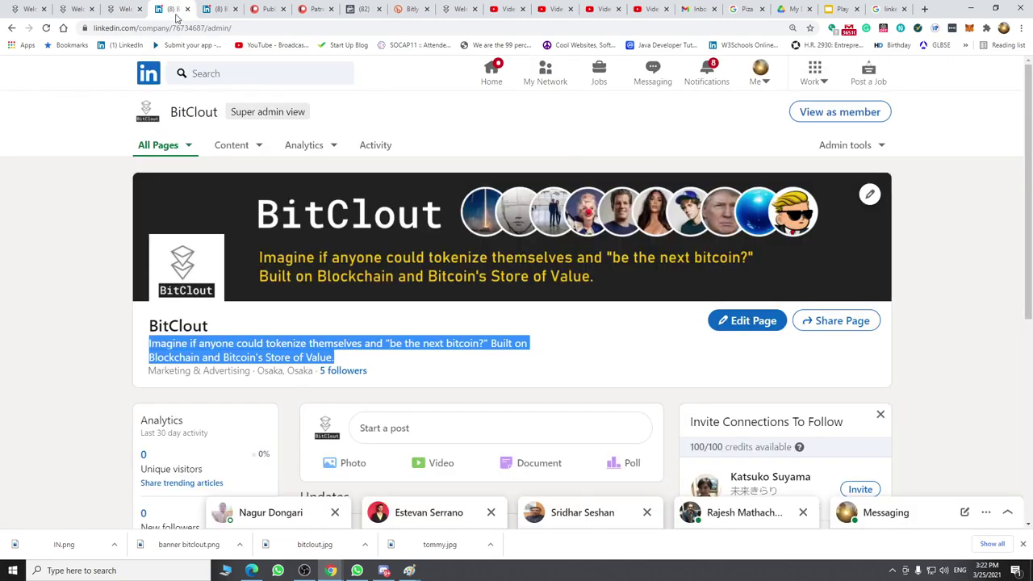
click(121, 14)
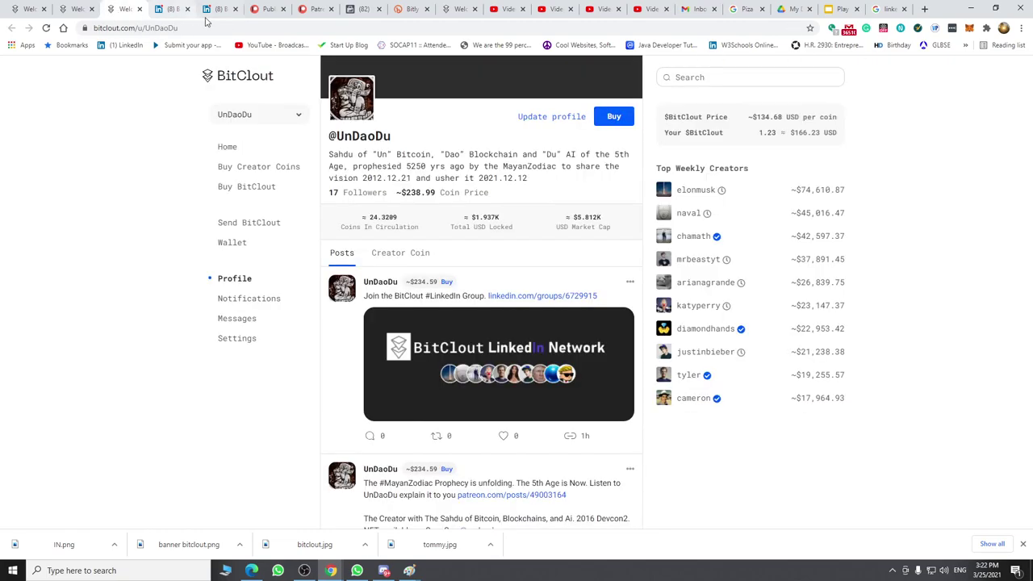
click(209, 18)
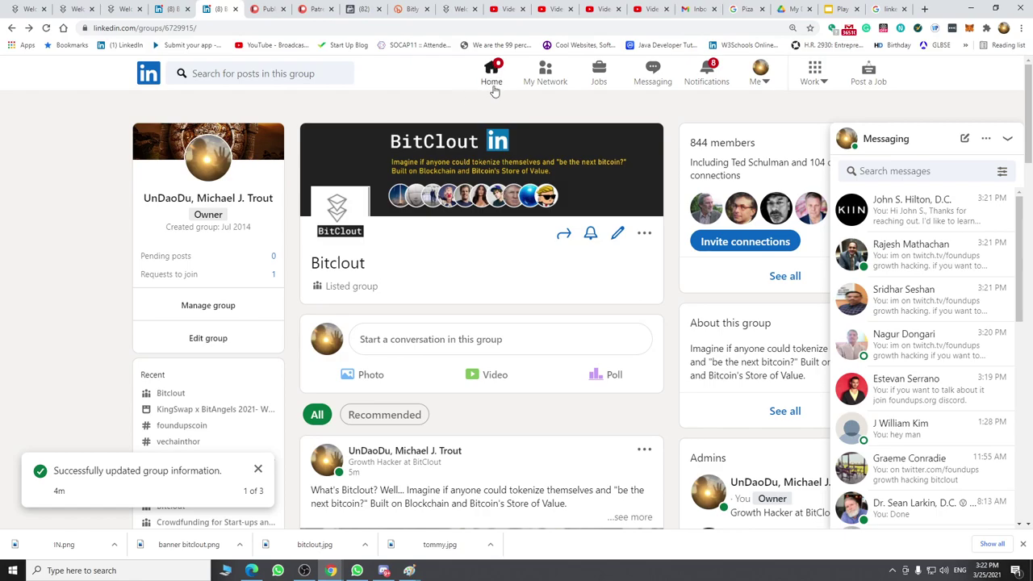
- Check Notifications and My Network, close that tab, and end on the bitclout.com profile
click(704, 82)
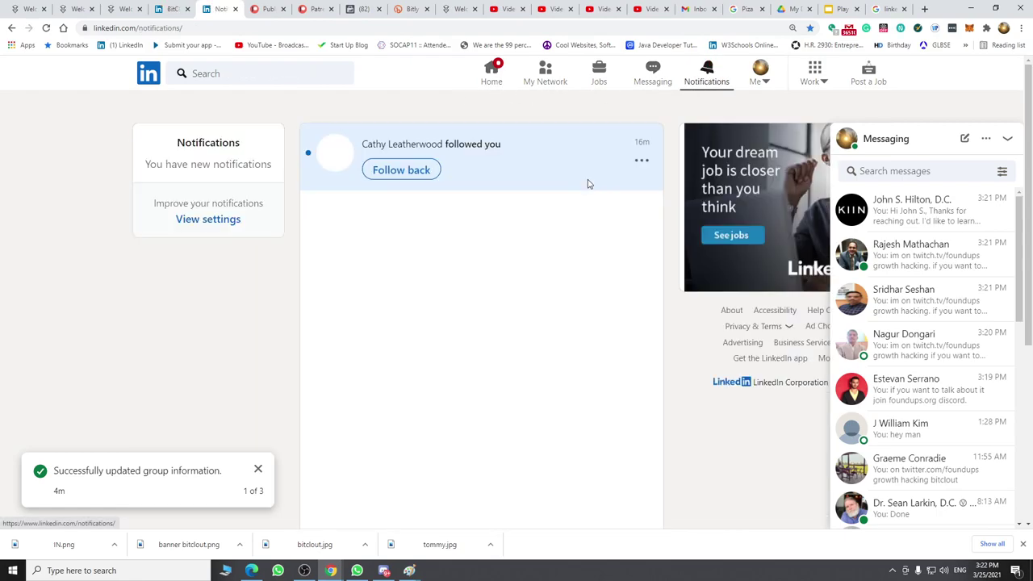
click(401, 170)
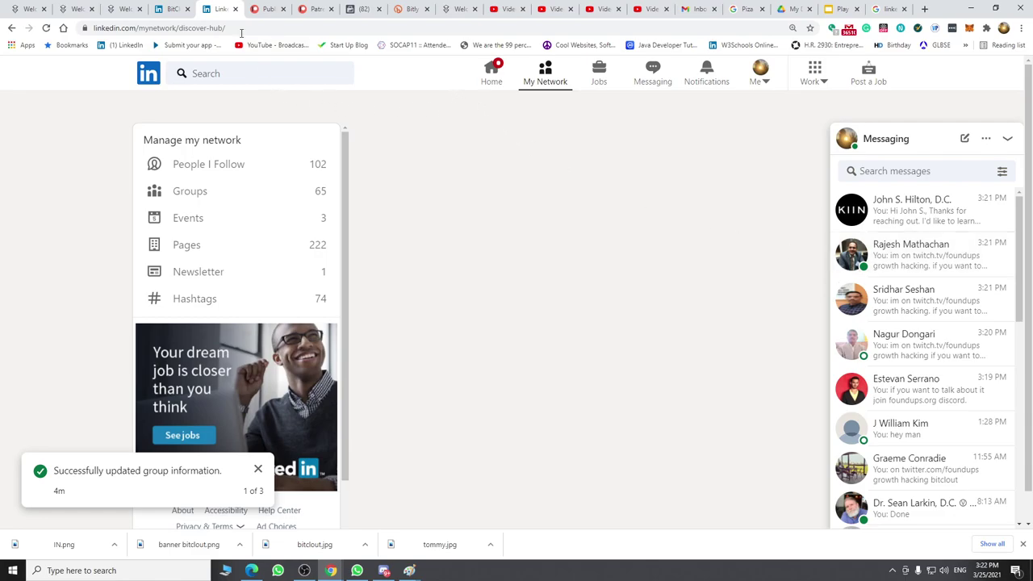
click(232, 10)
click(169, 10)
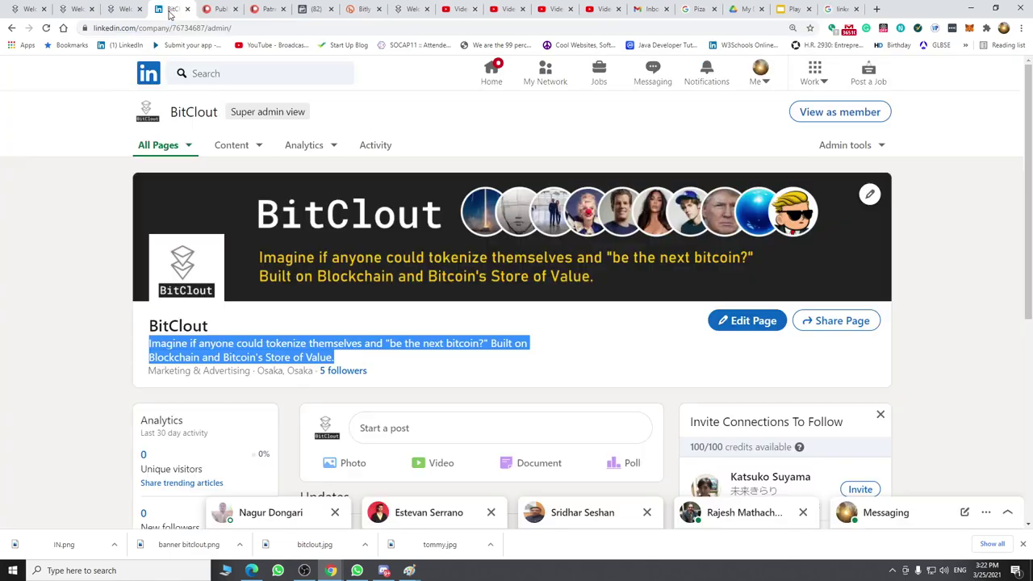
scroll(246, 141, down, 2)
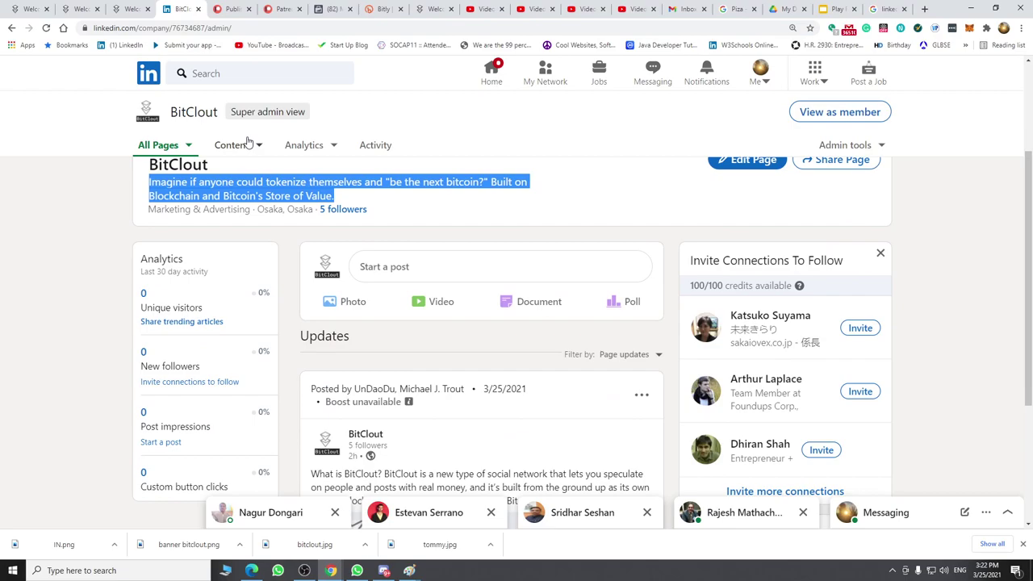
scroll(238, 135, up, 1)
click(126, 10)
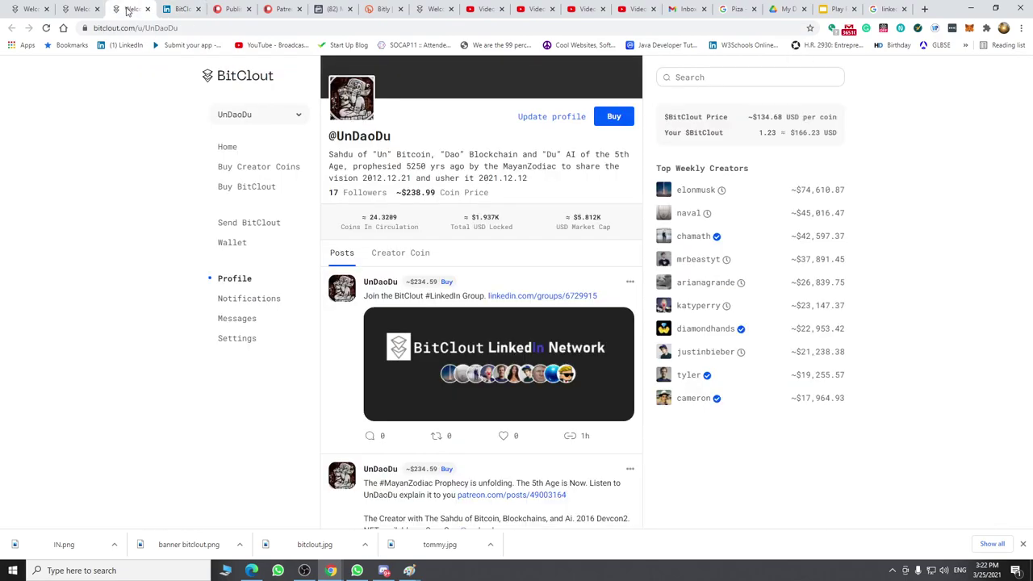
- Go to the BitClout creators page and scroll Buy Creator Coins down to coins priced around $2,200
click(81, 10)
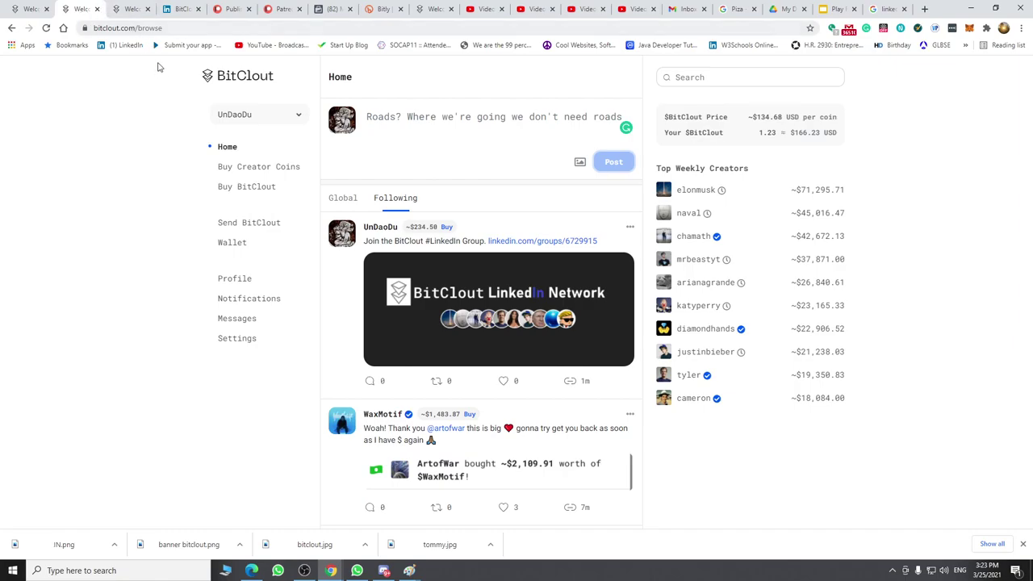
click(130, 8)
click(31, 8)
scroll(480, 272, down, 10)
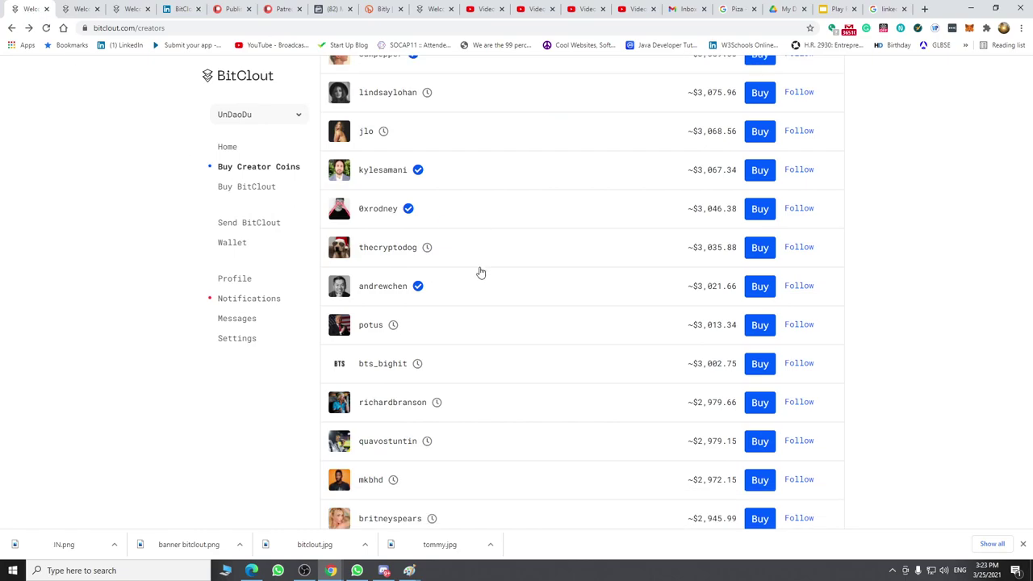
scroll(495, 278, down, 20)
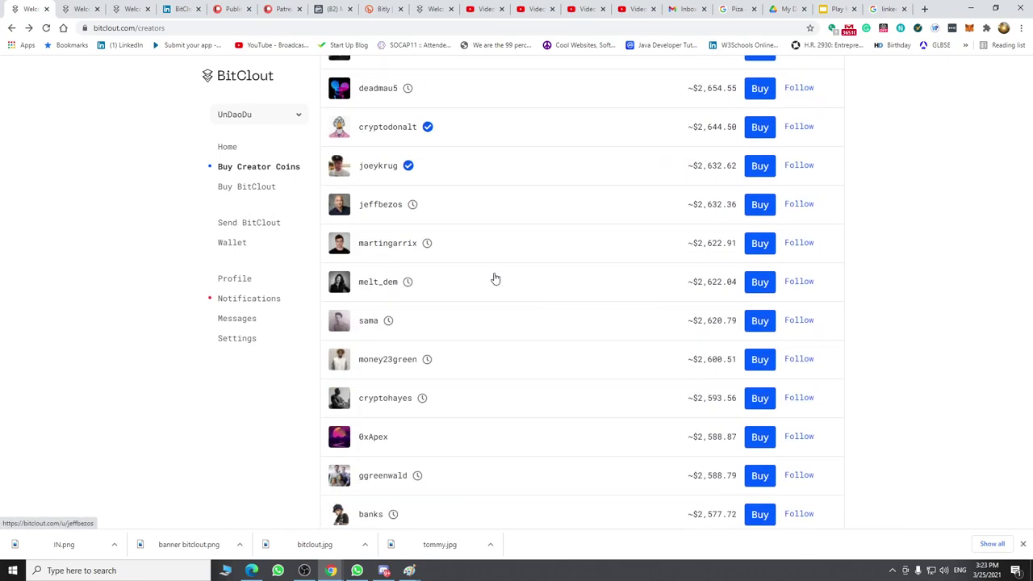
scroll(495, 278, down, 15)
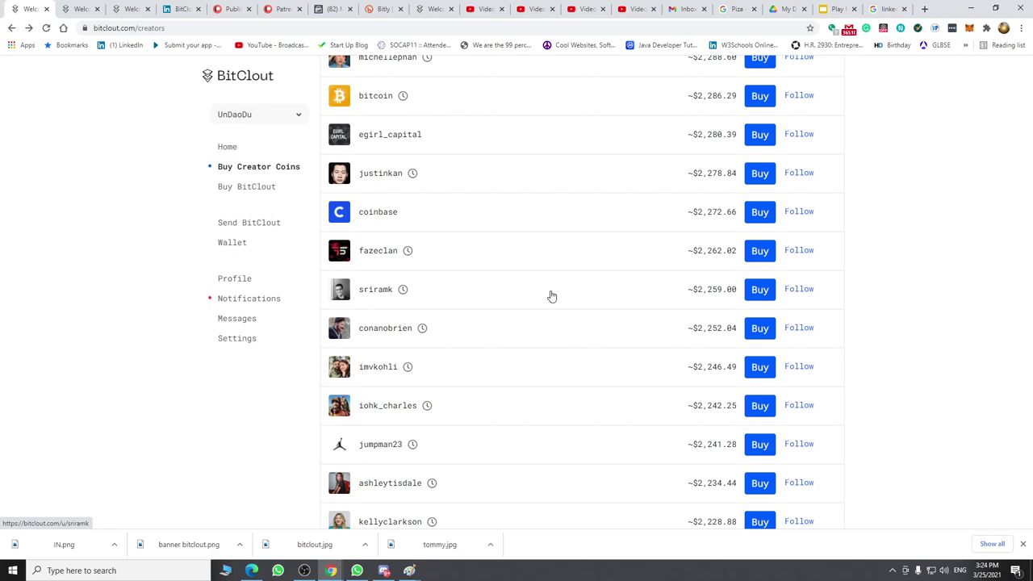
scroll(552, 296, down, 5)
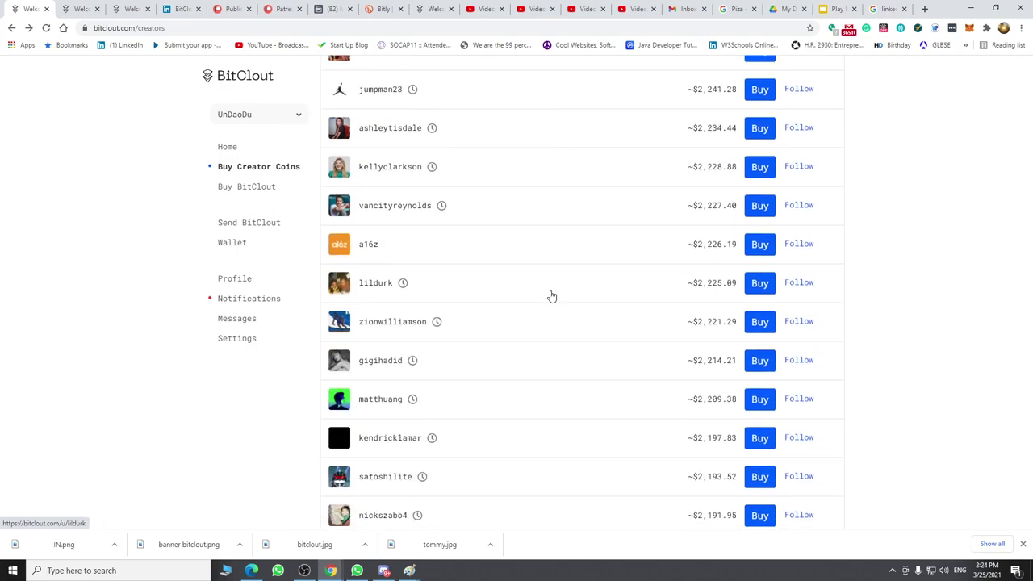
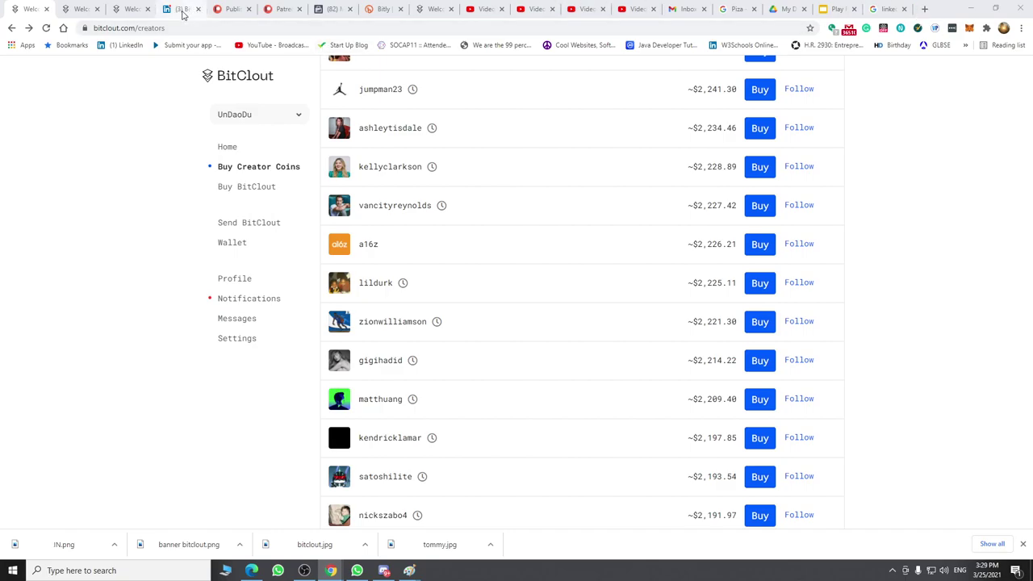
- Switch to the LinkedIn BitClout admin page and close the three minimized chat windows
click(183, 9)
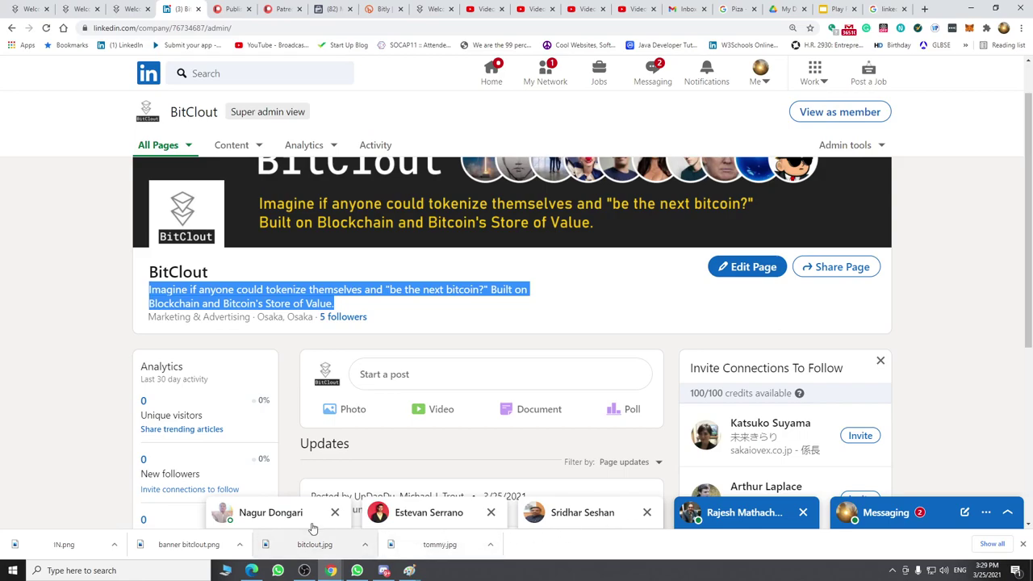
click(335, 512)
click(491, 512)
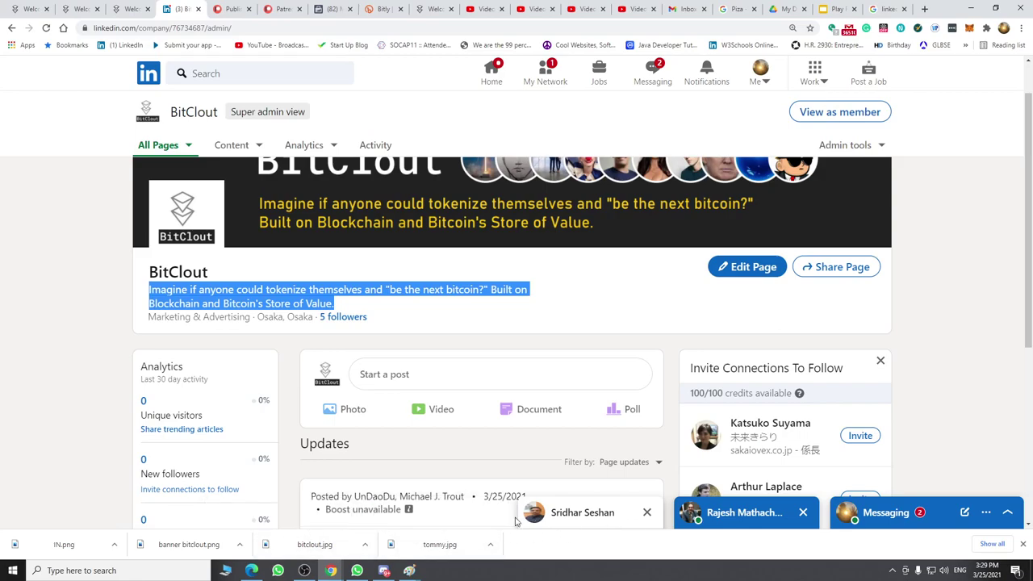
click(646, 511)
click(703, 512)
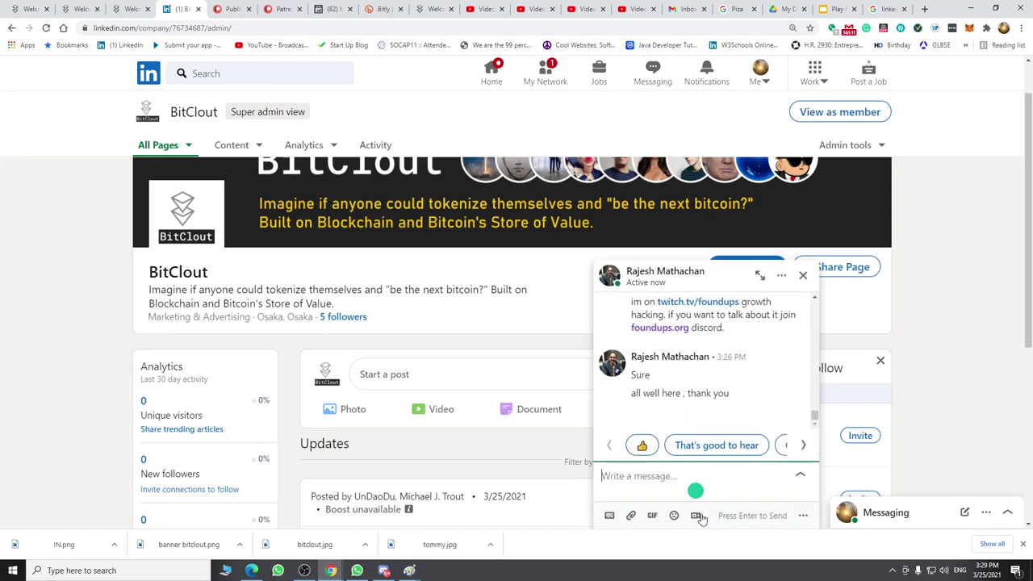
scroll(645, 347, up, 1)
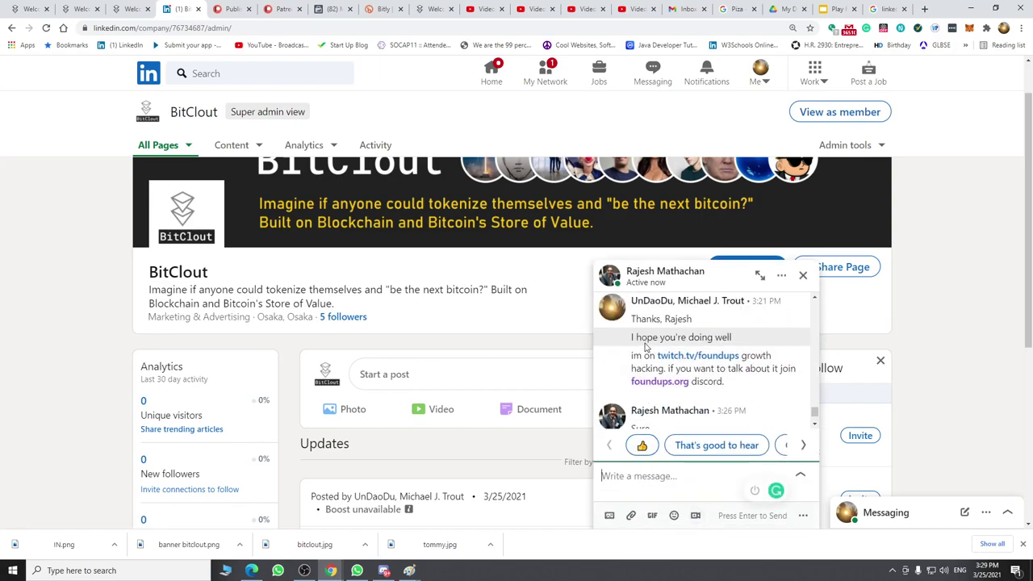
scroll(646, 347, up, 1)
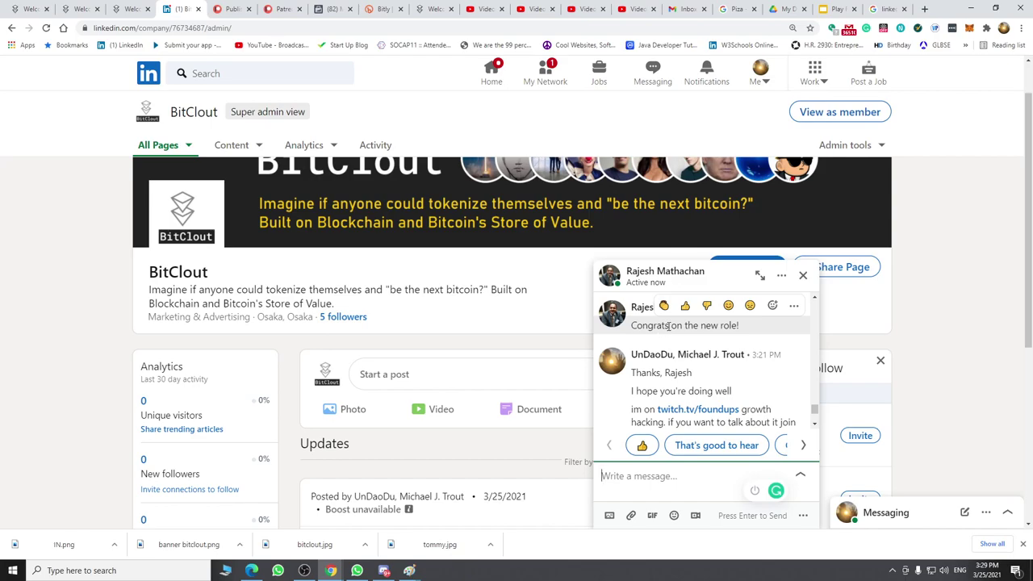
mouse_move(670, 415)
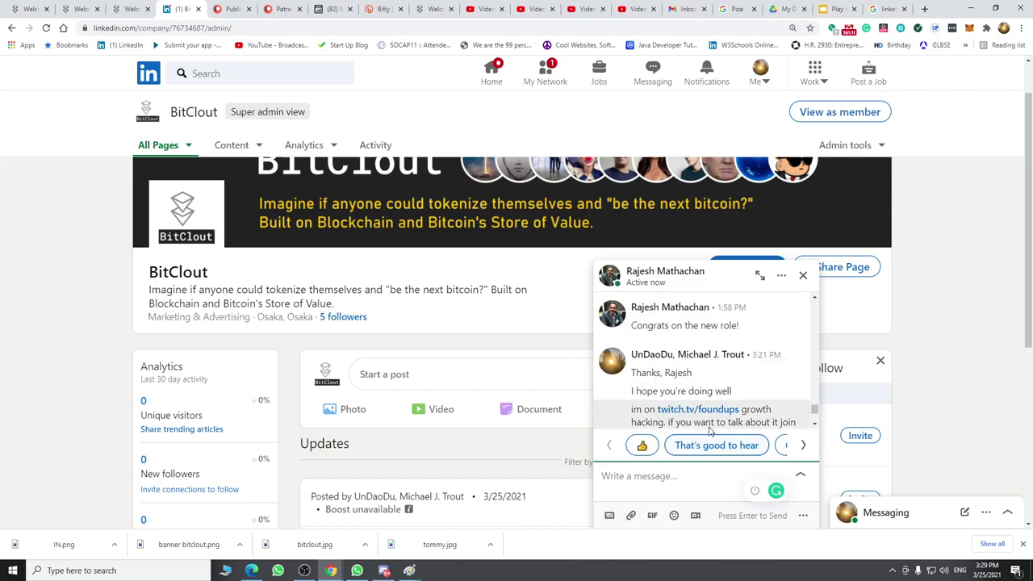
scroll(714, 419, down, 2)
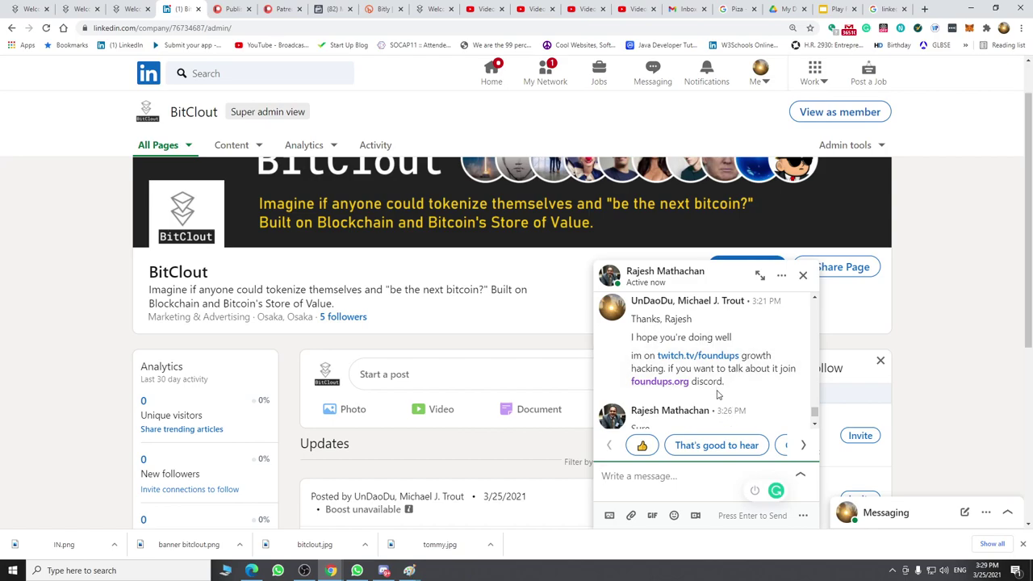
mouse_move(705, 384)
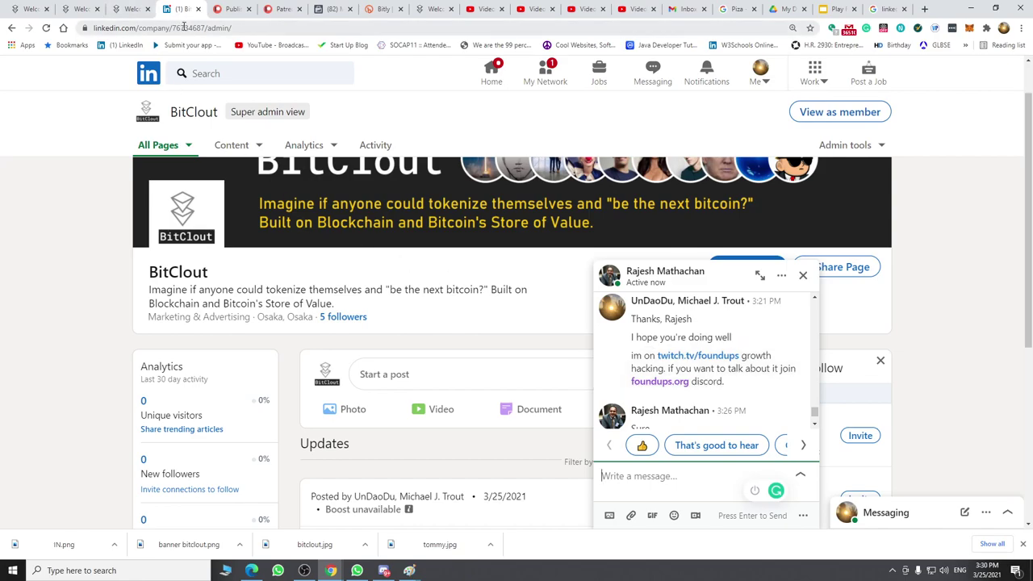
- Accept the pending invitation on My Network, reaching 5,500 connections, and expand the message list
click(546, 76)
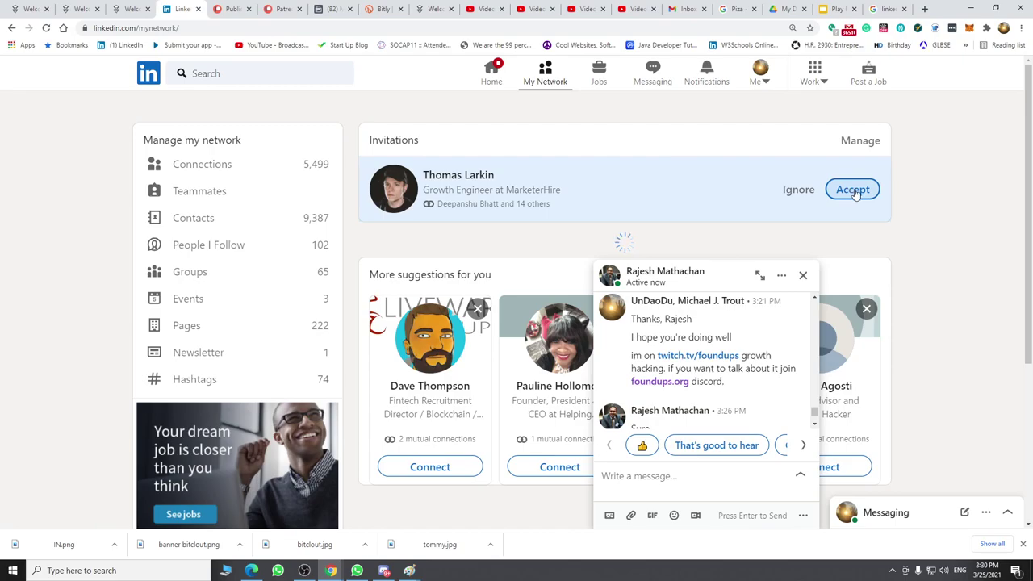
click(853, 192)
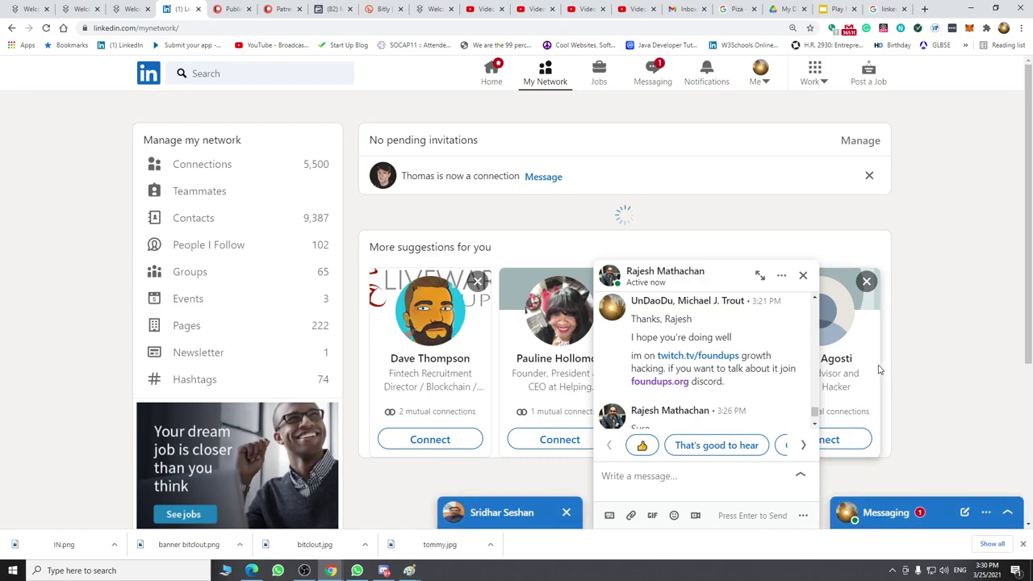
click(873, 519)
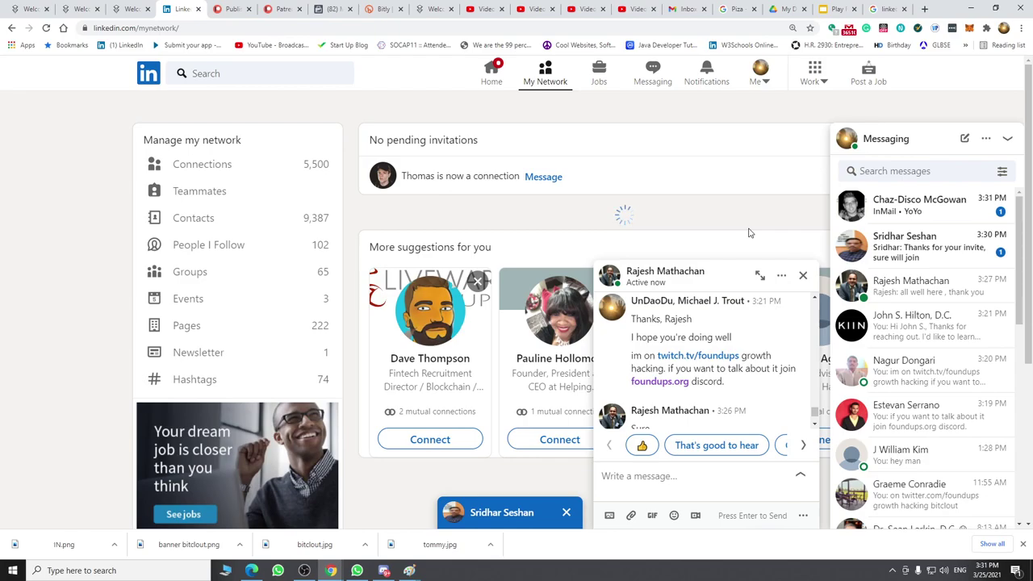
- Close the open chat conversations, glance at the Patreon published posts, then return to LinkedIn
click(803, 275)
click(913, 255)
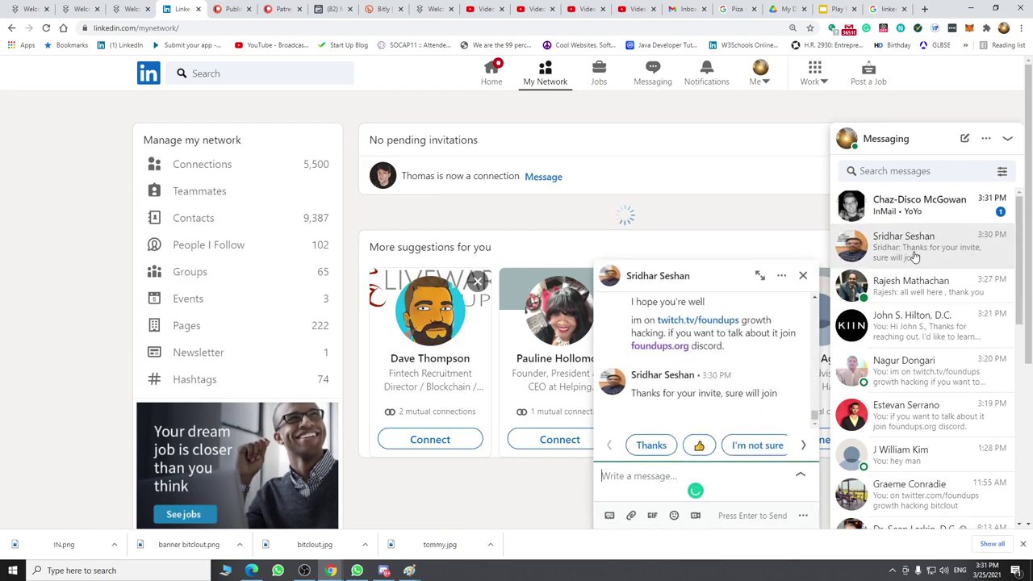
click(802, 276)
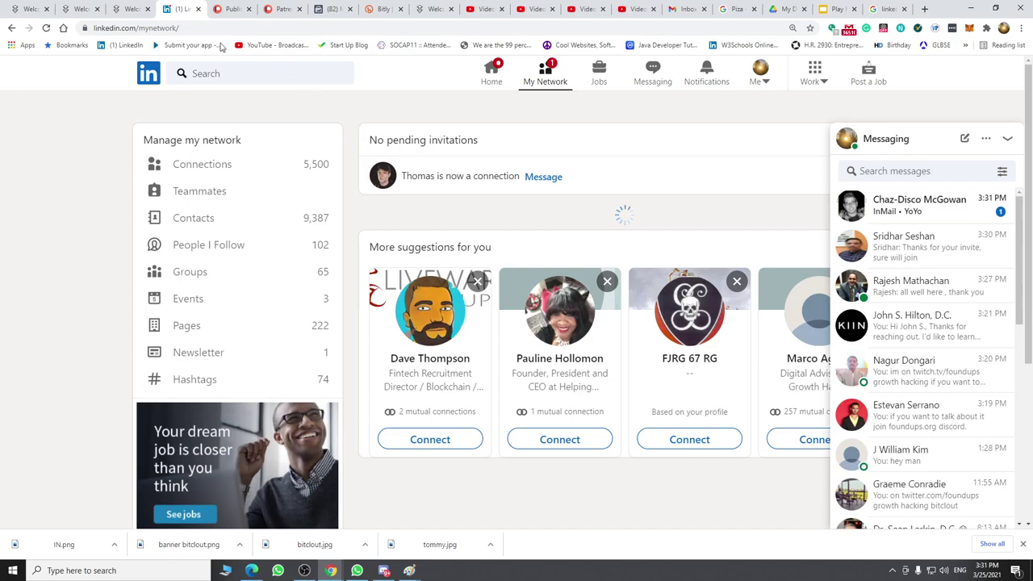
click(231, 9)
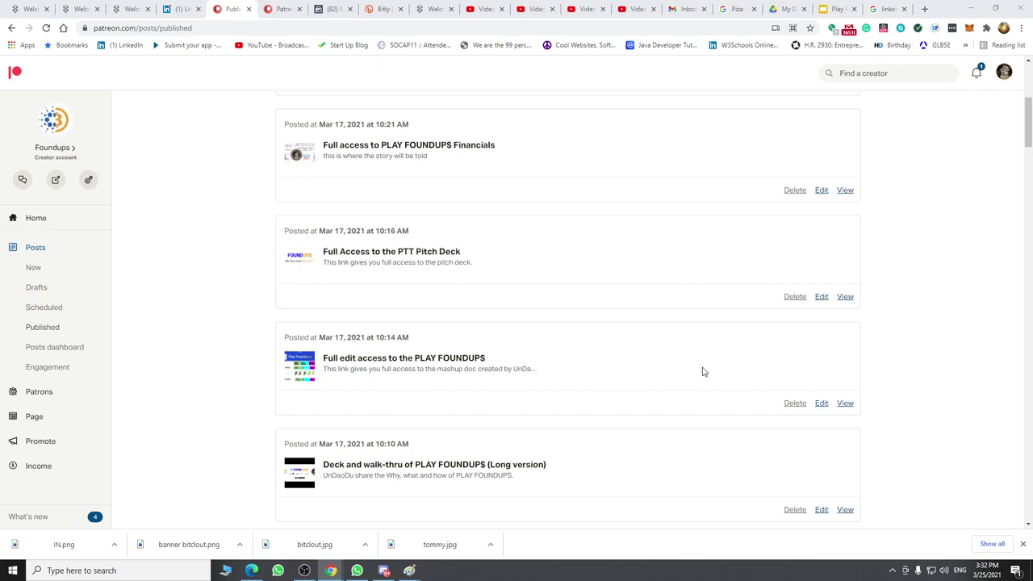
click(184, 9)
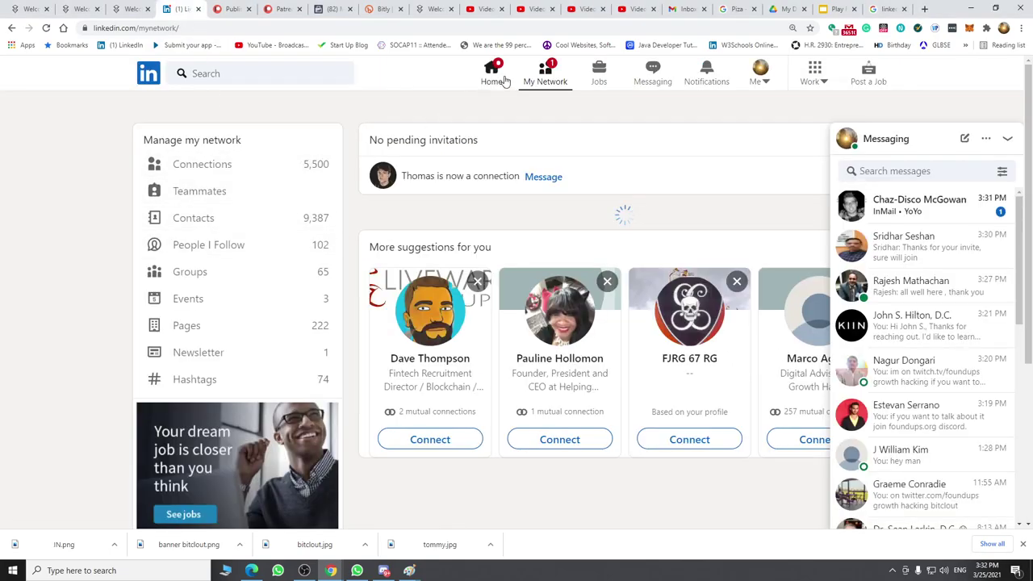
- Refresh My Network, collapse Messaging, accept the new invitation for 5,501 connections, and go Home
click(545, 78)
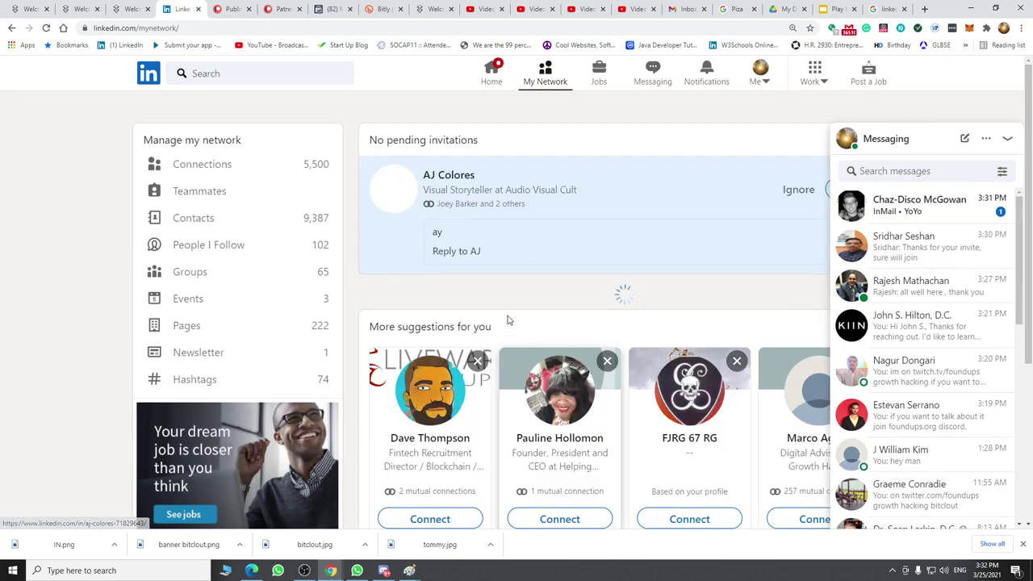
click(1007, 137)
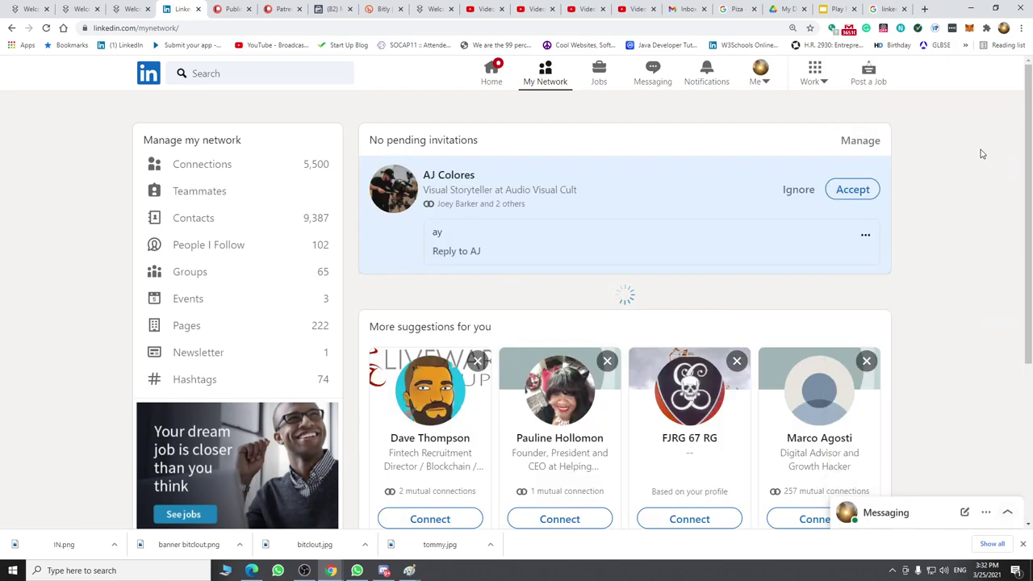
click(863, 192)
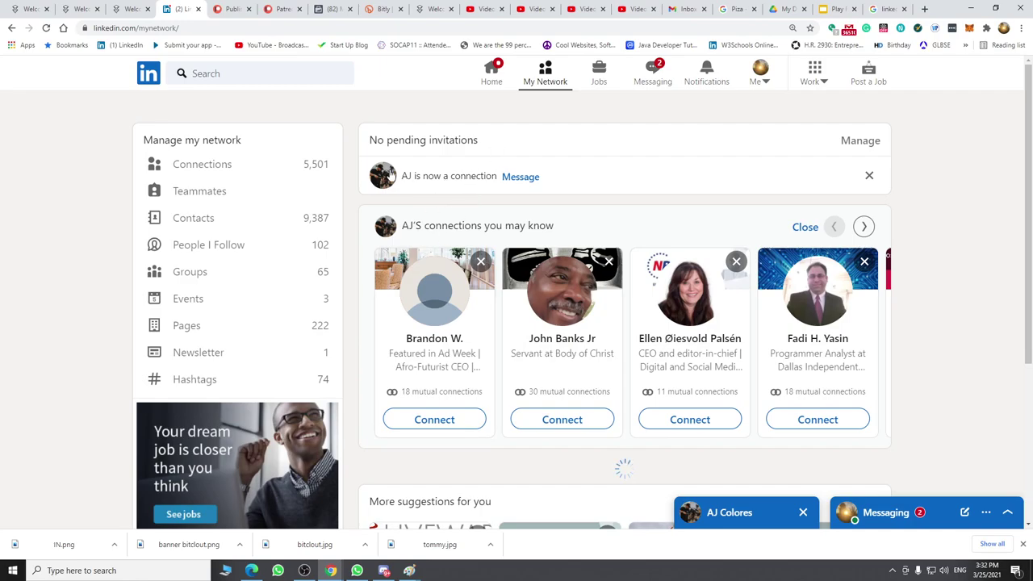
click(497, 78)
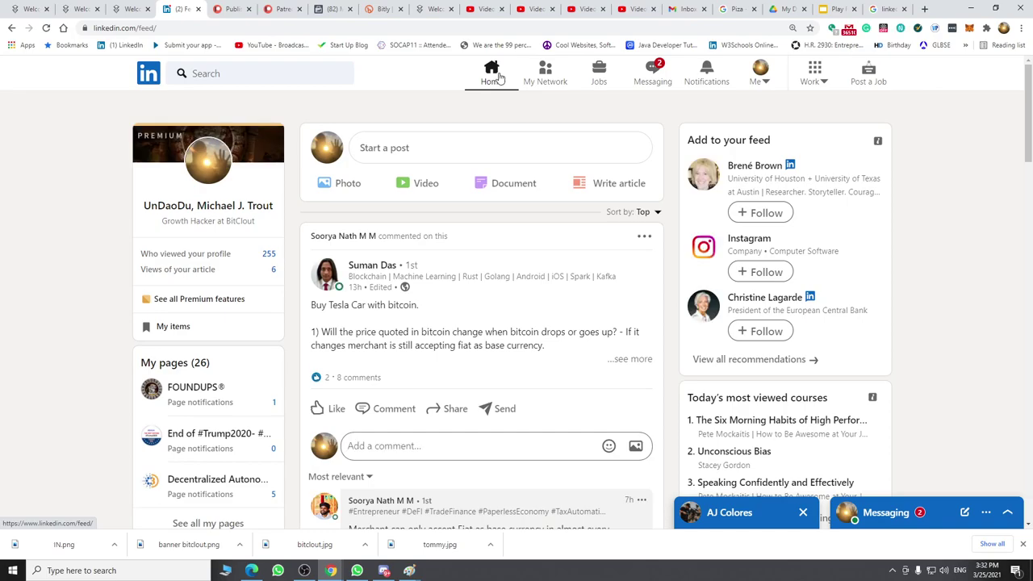
- Open your own profile and scroll down to the Experience section
click(226, 165)
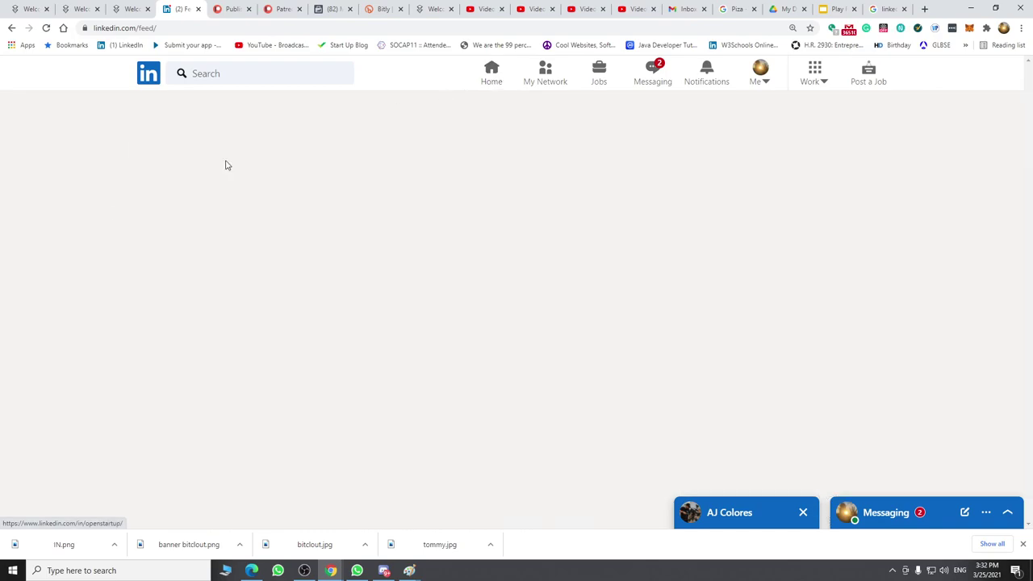
scroll(290, 250, down, 2)
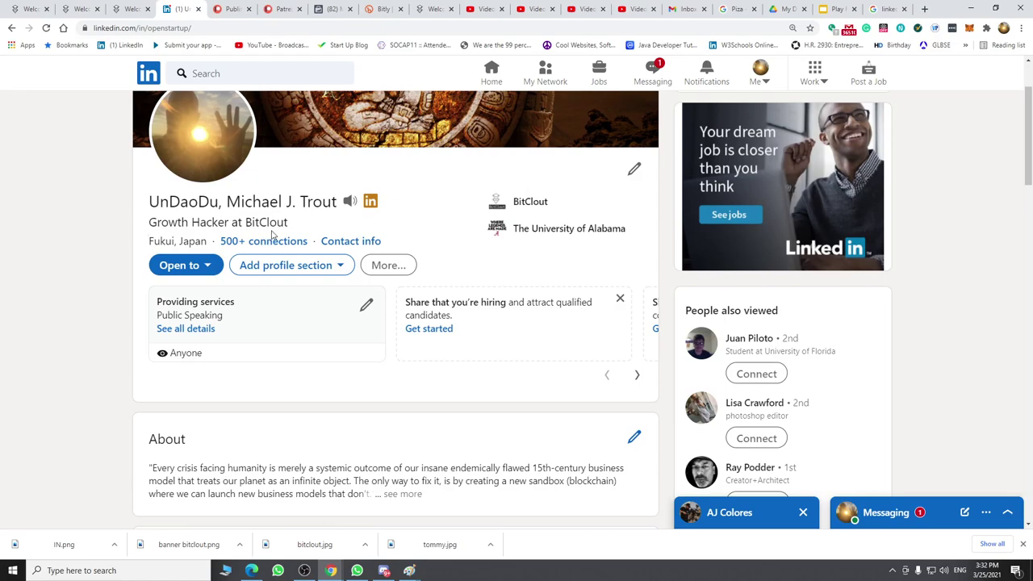
scroll(265, 239, down, 7)
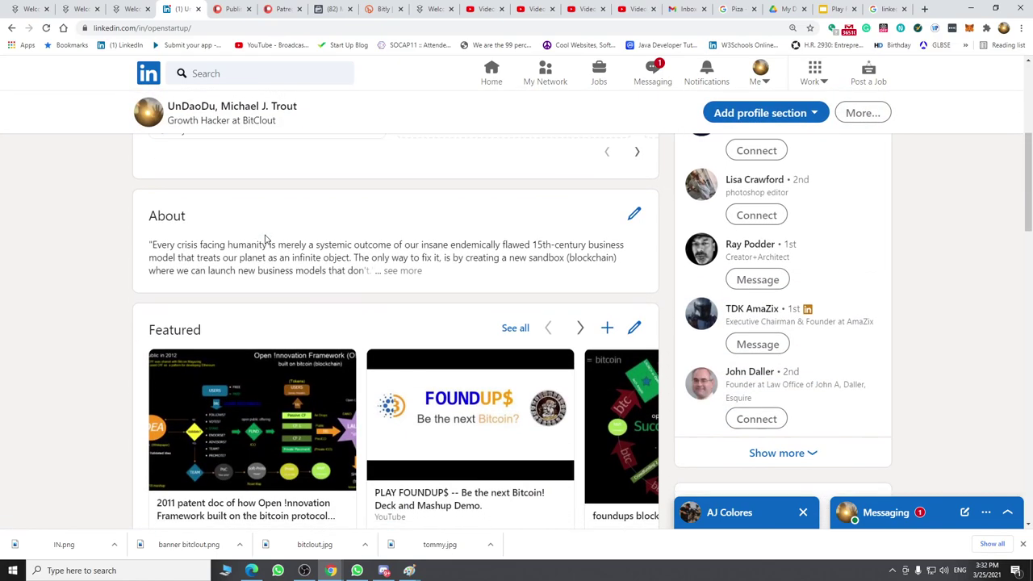
scroll(264, 239, down, 4)
scroll(264, 239, up, 2)
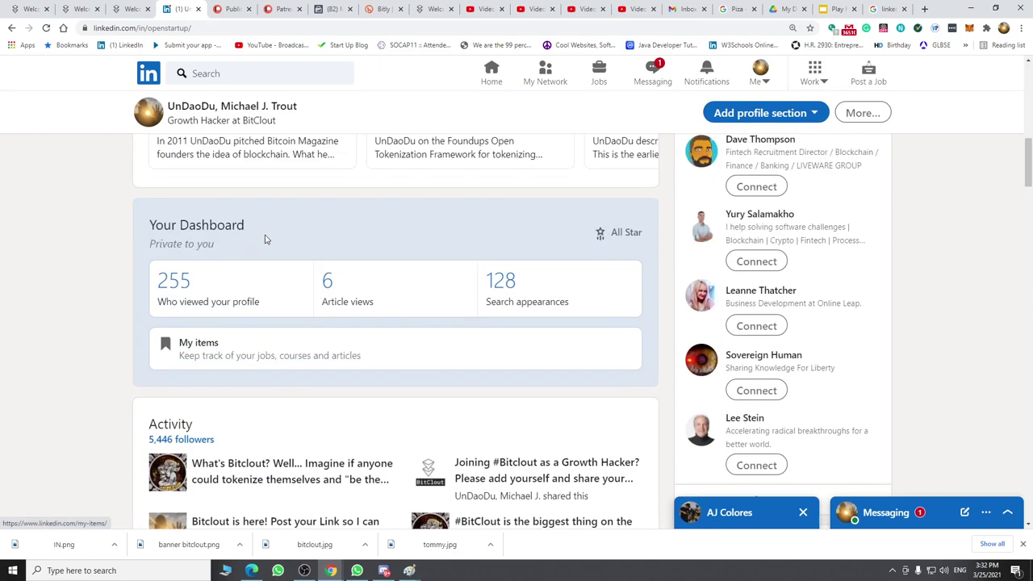
scroll(266, 239, down, 7)
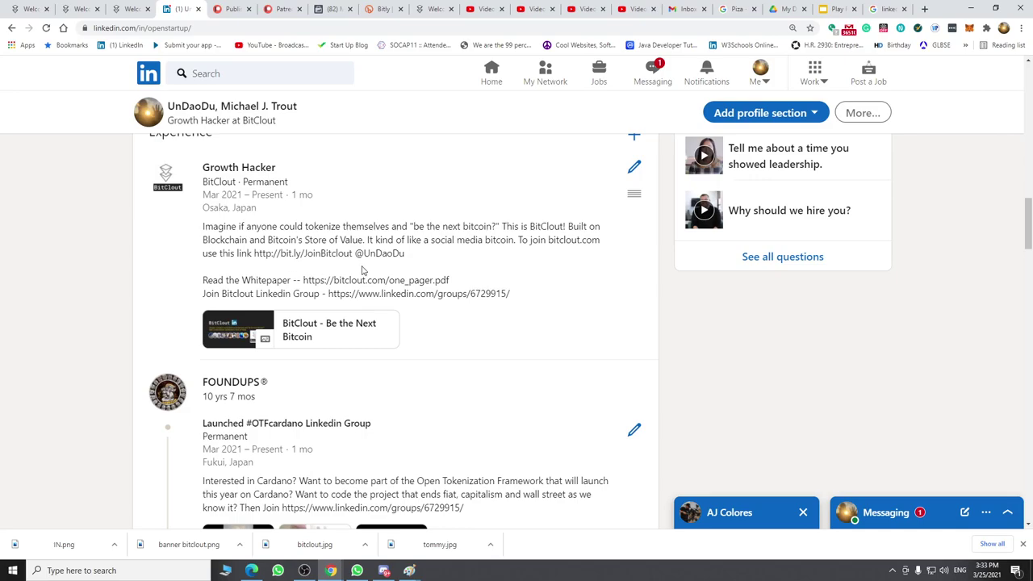
- Open the BitClout company page from the Growth Hacker experience entry
click(170, 176)
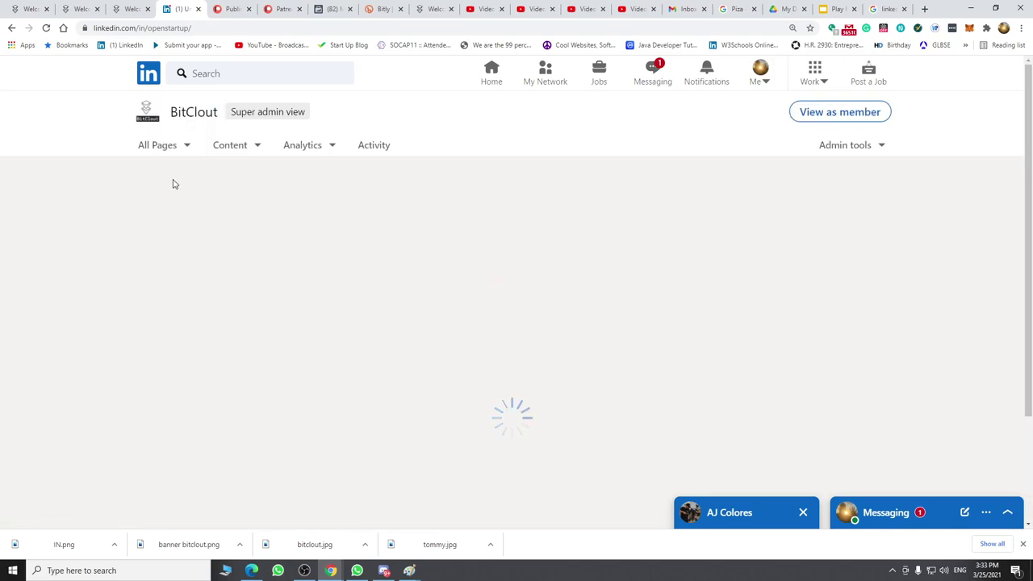
scroll(250, 239, down, 1)
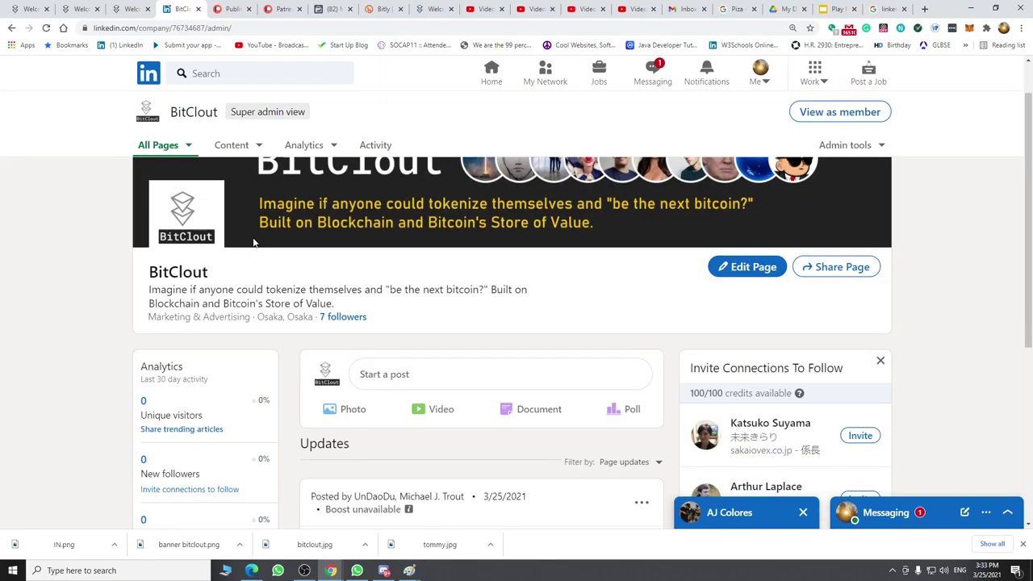
scroll(254, 238, down, 2)
scroll(254, 238, up, 3)
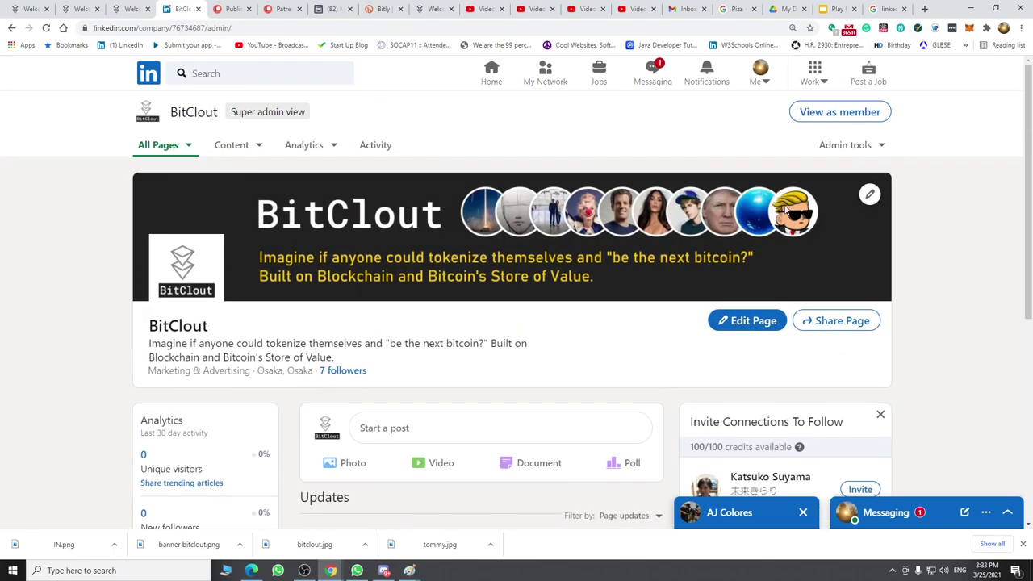
- View the BitClout page as a member and open its People tab
click(839, 112)
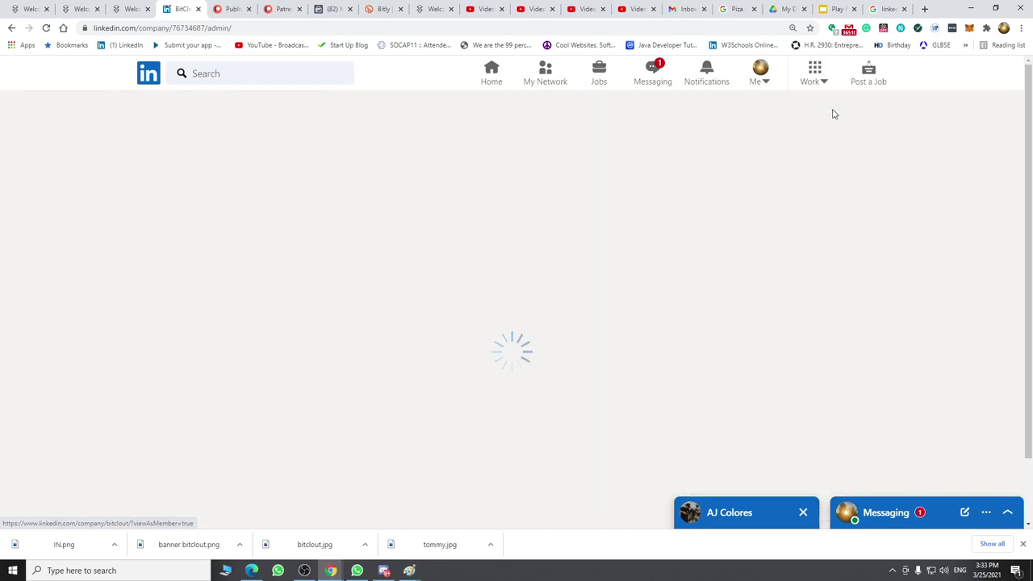
scroll(411, 282, down, 1)
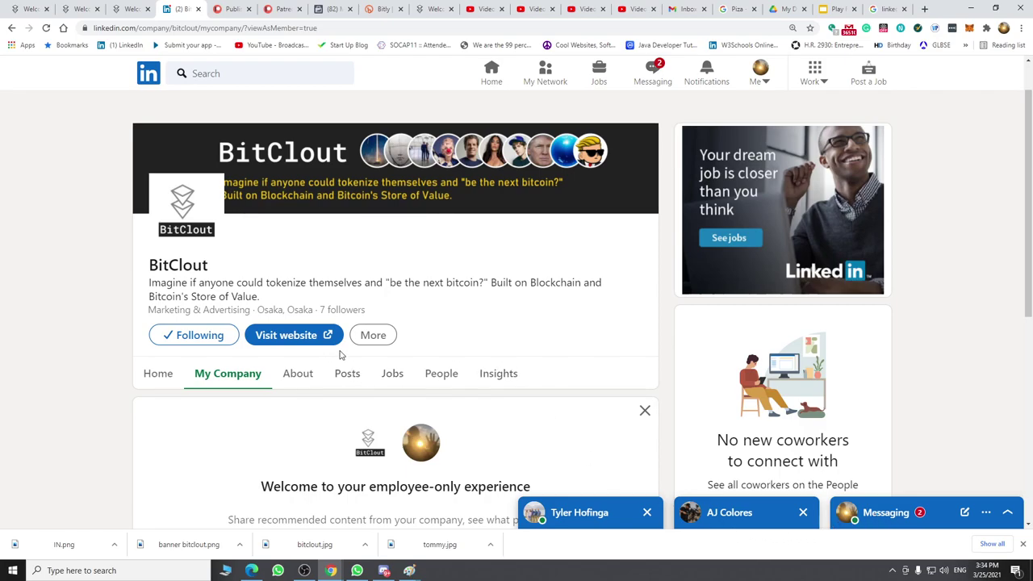
scroll(407, 354, down, 1)
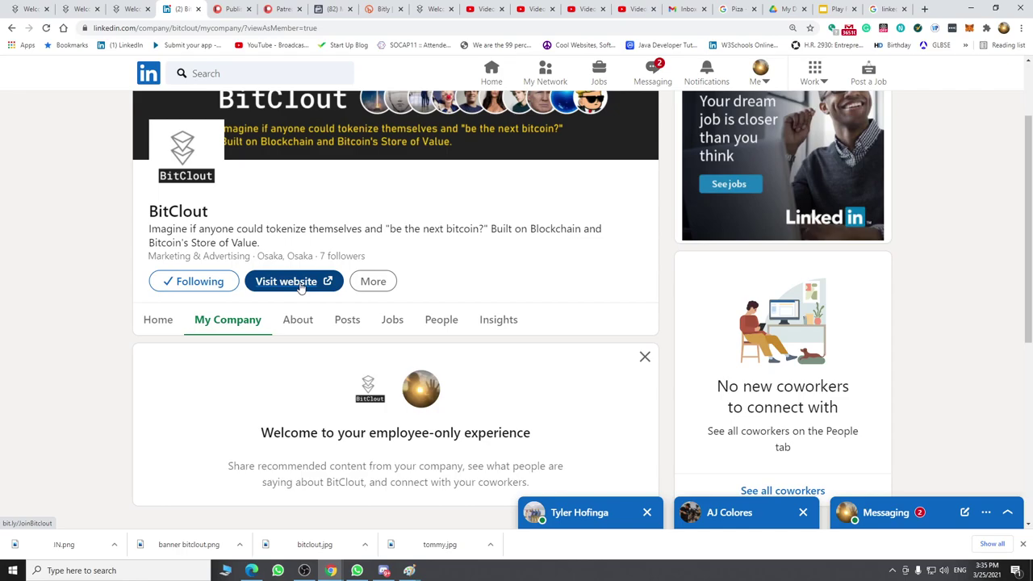
scroll(300, 288, down, 2)
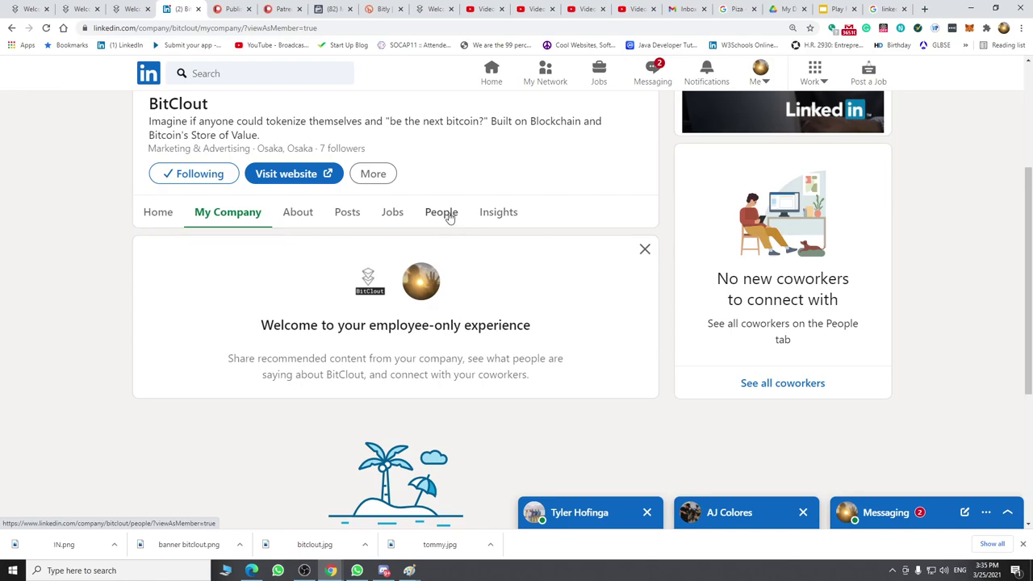
click(449, 217)
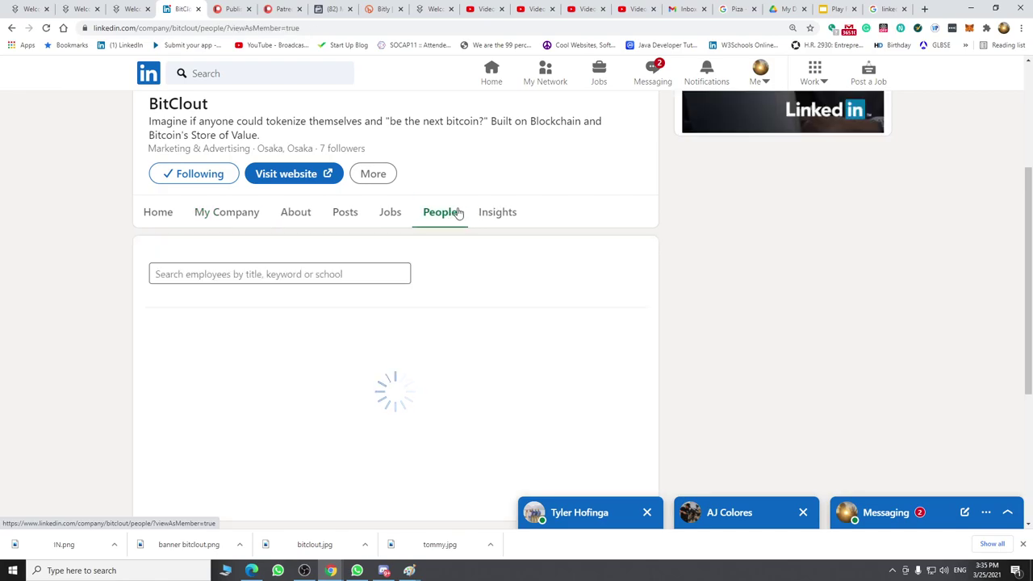
- Scroll down BitClout's People tab to the People you may know cards
scroll(457, 238, down, 3)
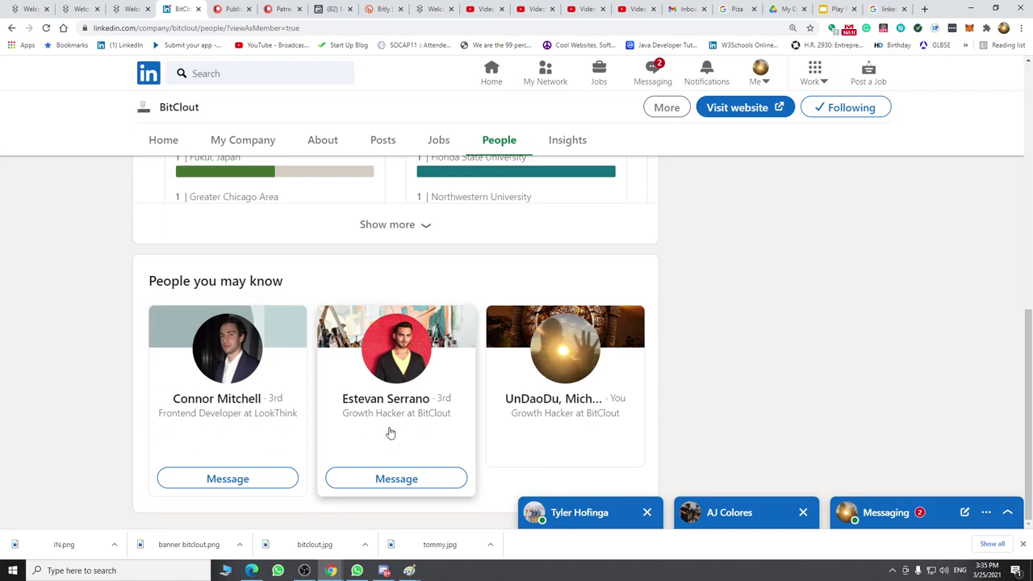
- Open the second suggested BitClout growth hacker's profile and browse his Activity and Experience
click(395, 397)
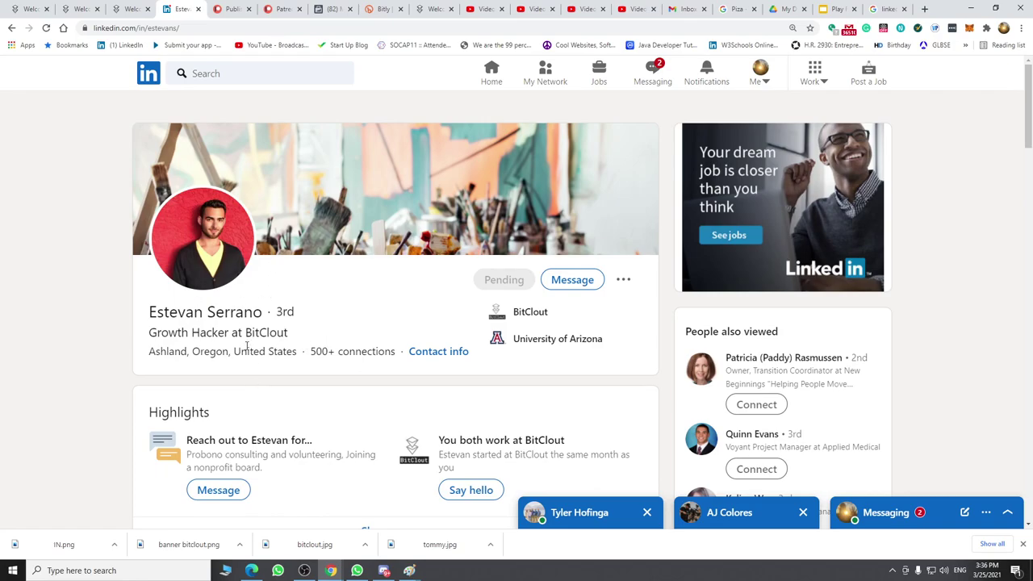
scroll(272, 394, down, 6)
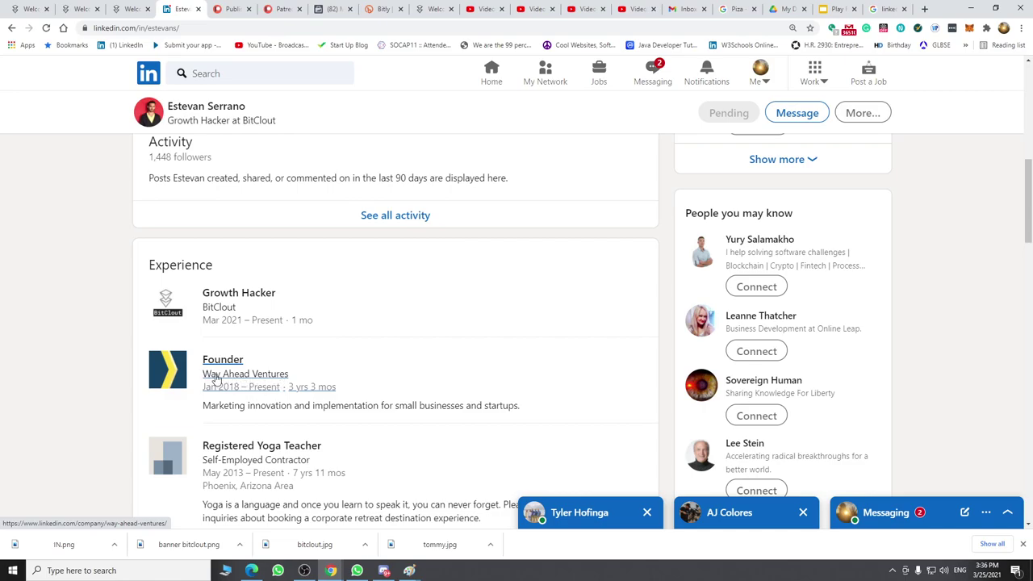
scroll(279, 387, down, 2)
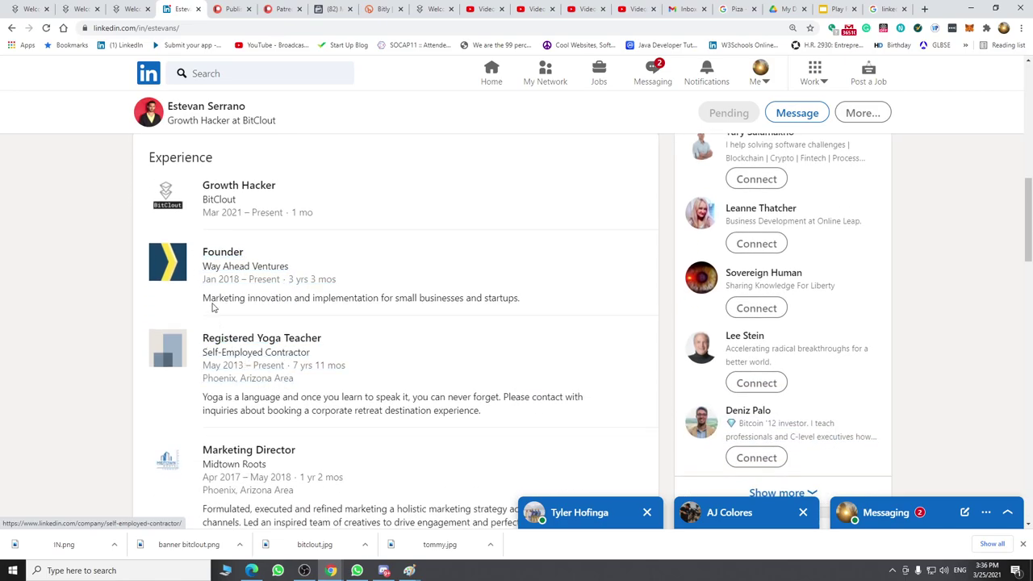
scroll(265, 301, up, 3)
scroll(271, 363, down, 2)
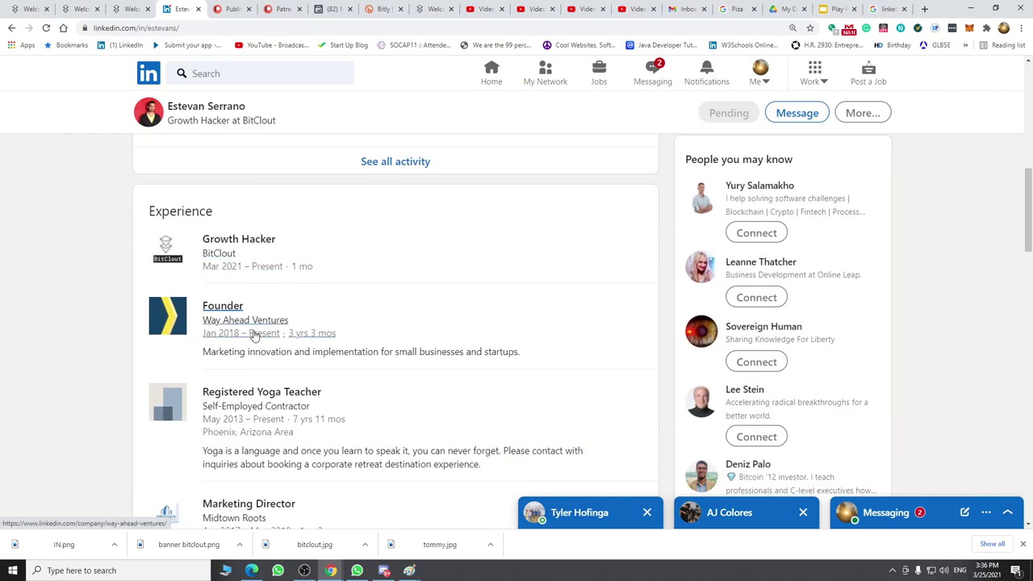
scroll(254, 335, up, 3)
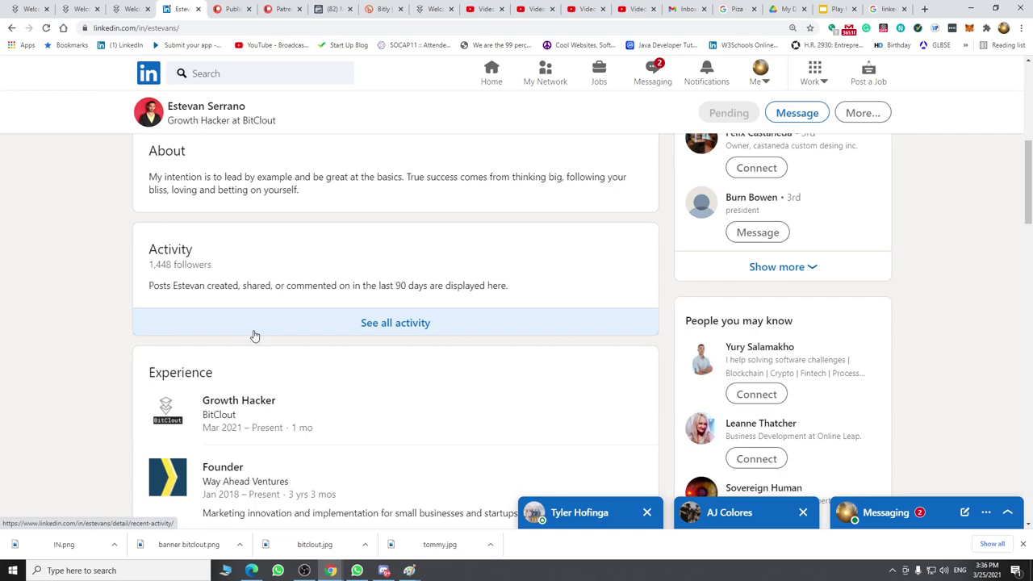
scroll(254, 335, up, 3)
scroll(254, 335, down, 5)
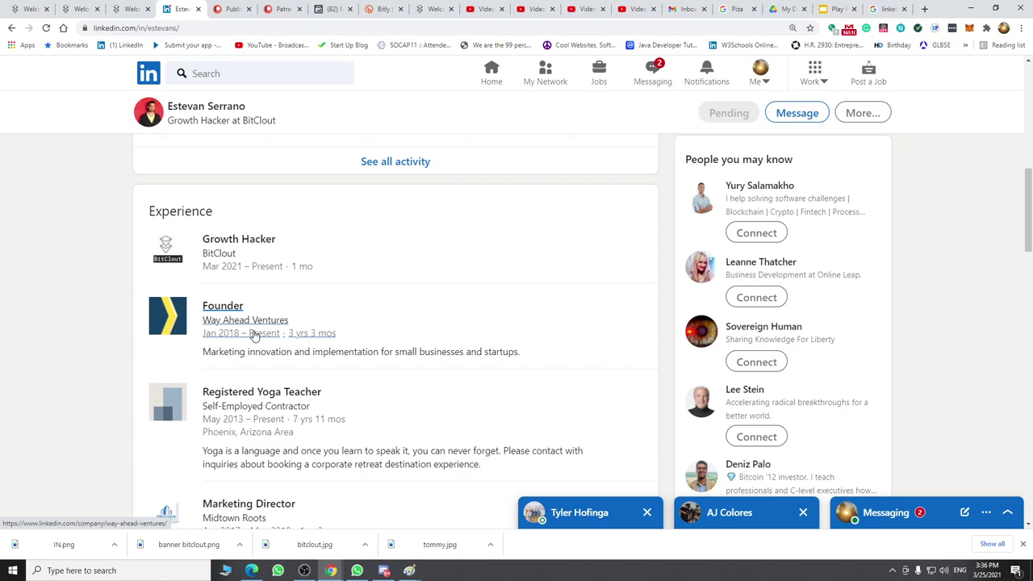
scroll(254, 335, up, 4)
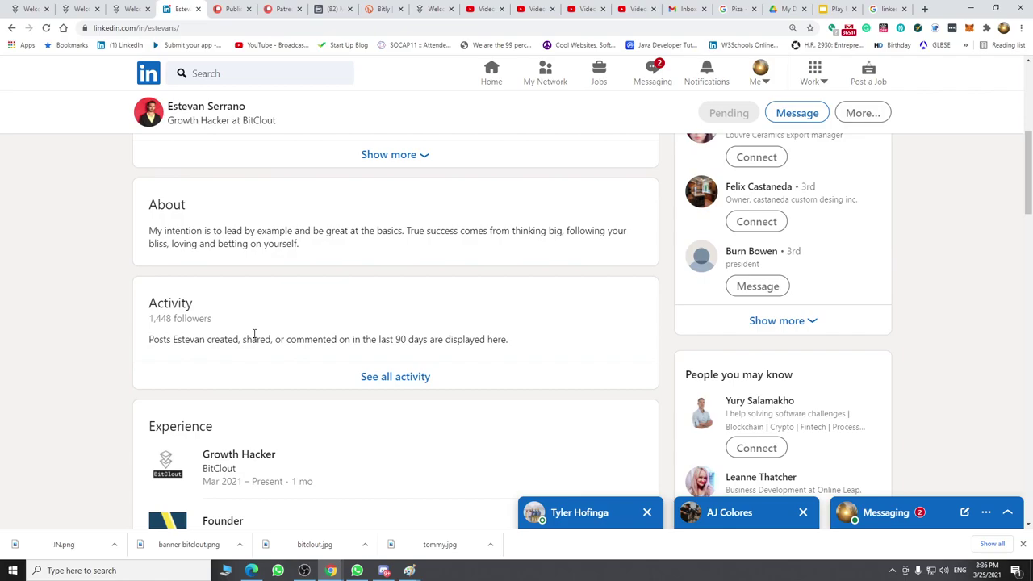
scroll(254, 335, up, 4)
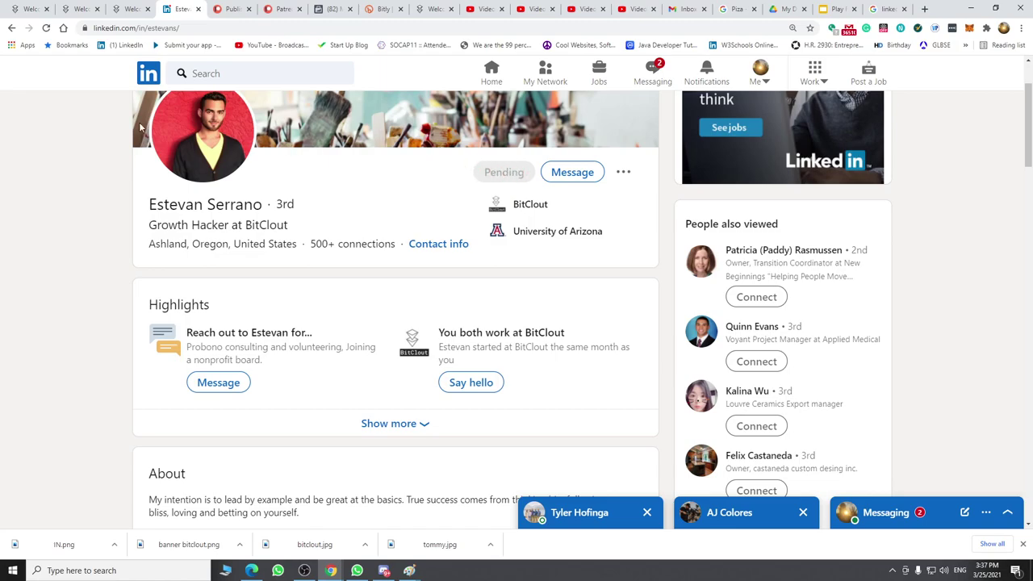
- Go back to BitClout's People tab and scroll to People you may know
click(11, 27)
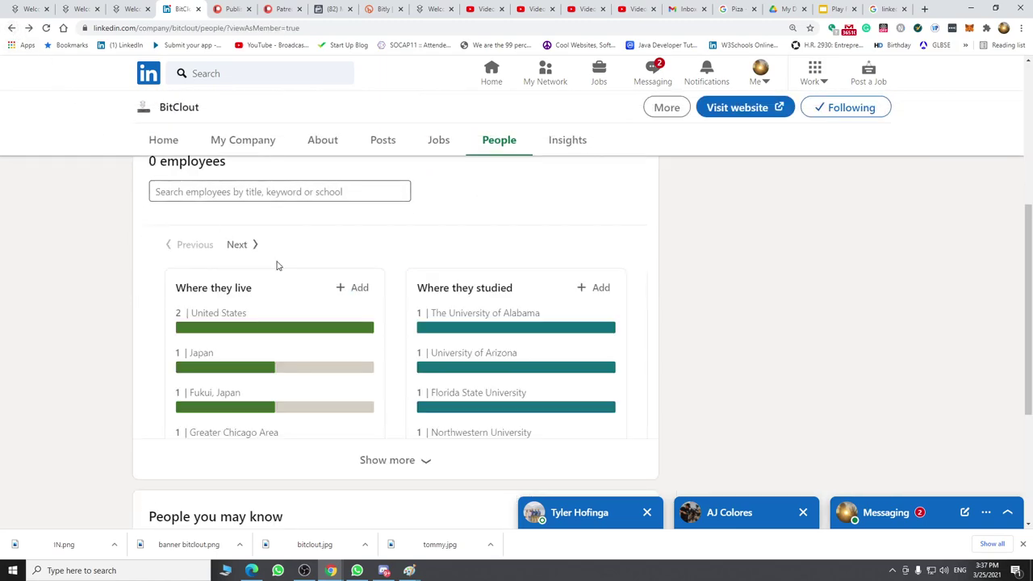
scroll(334, 307, down, 3)
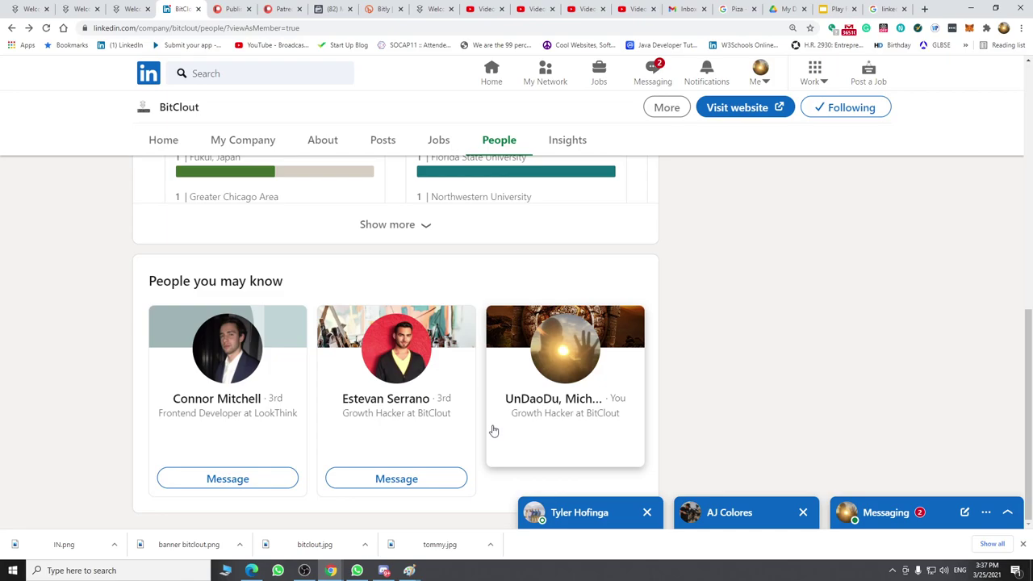
- Search LinkedIn for your own handle, fixing the misspelled letter and rerunning the search
scroll(410, 391, up, 2)
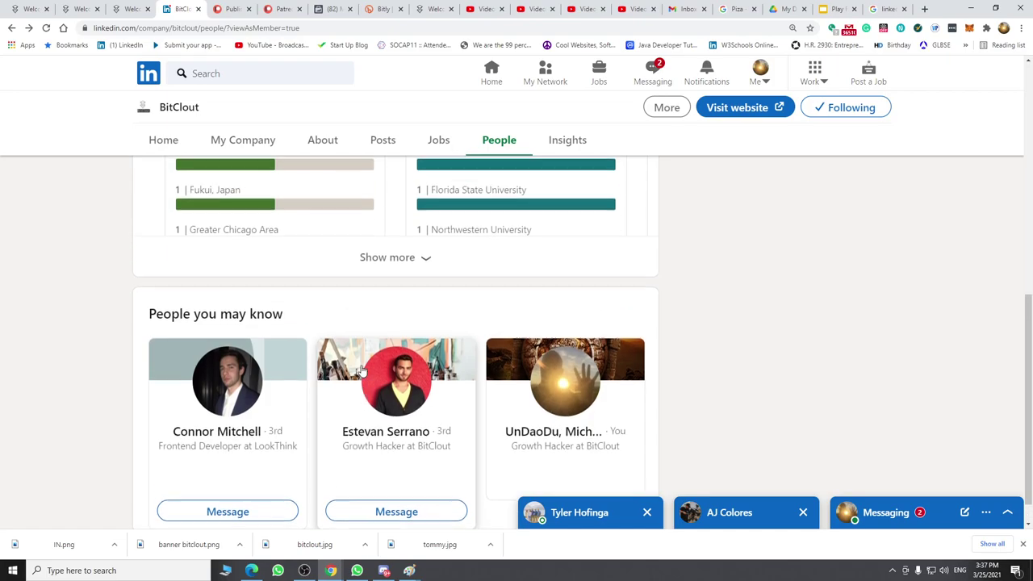
click(212, 74)
text(Un)
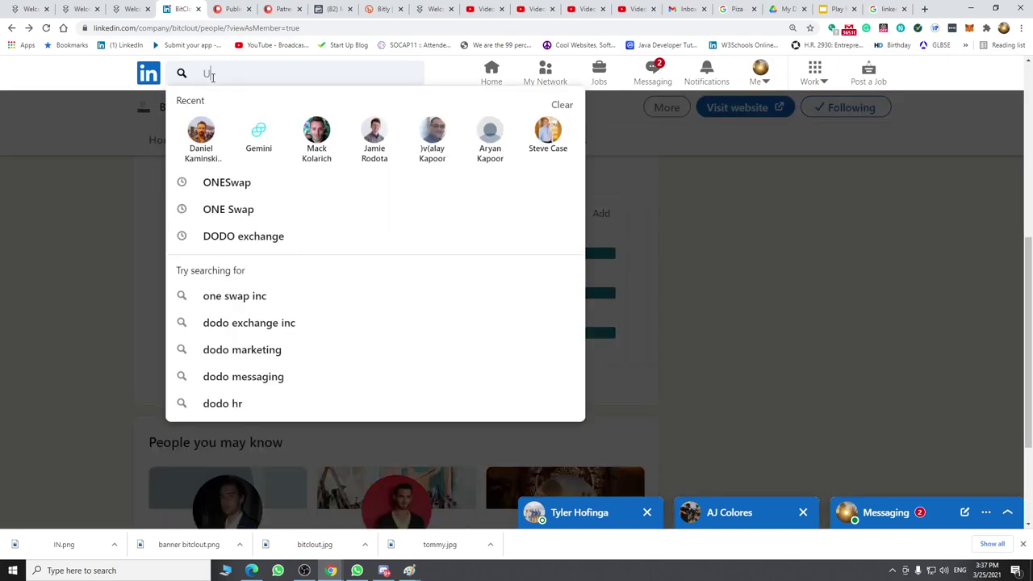
text(DaoDu)
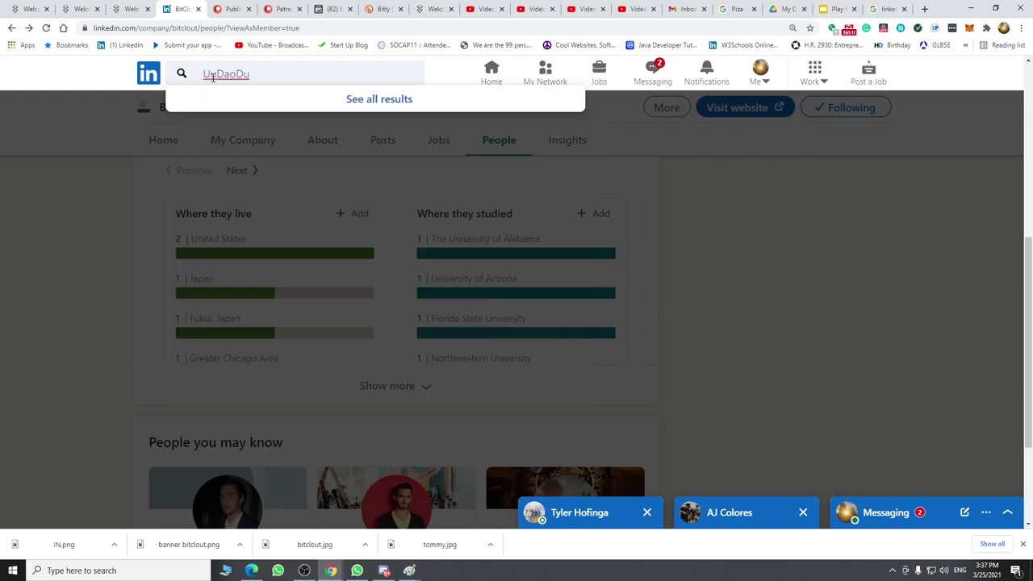
key(Return)
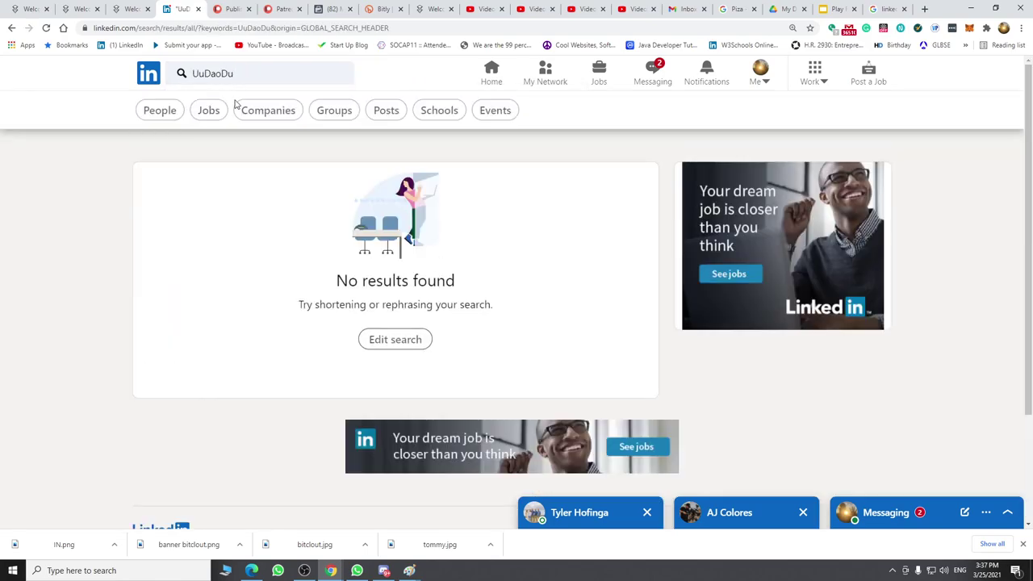
click(204, 75)
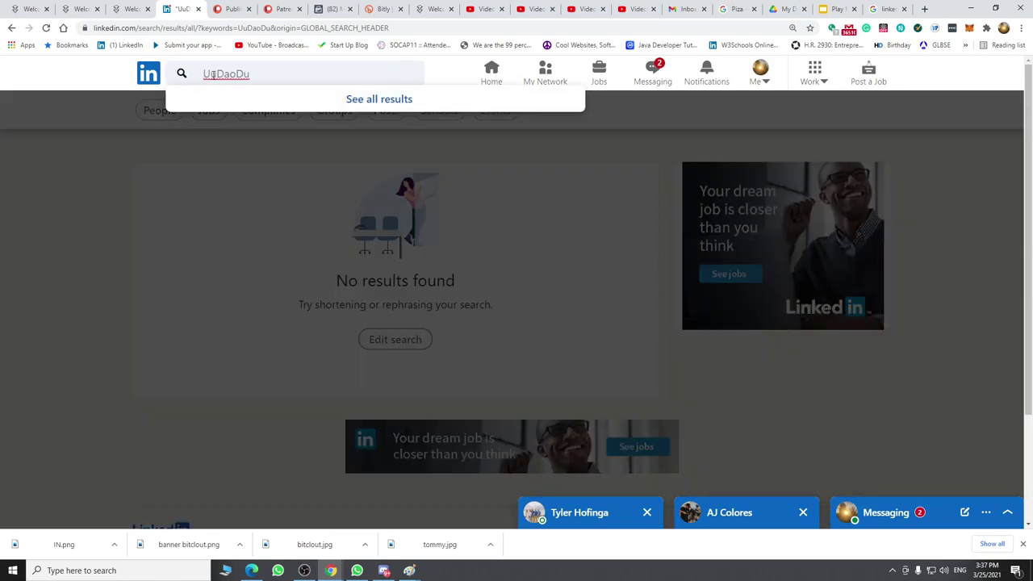
drag(208, 74, 214, 73)
text(n)
key(Return)
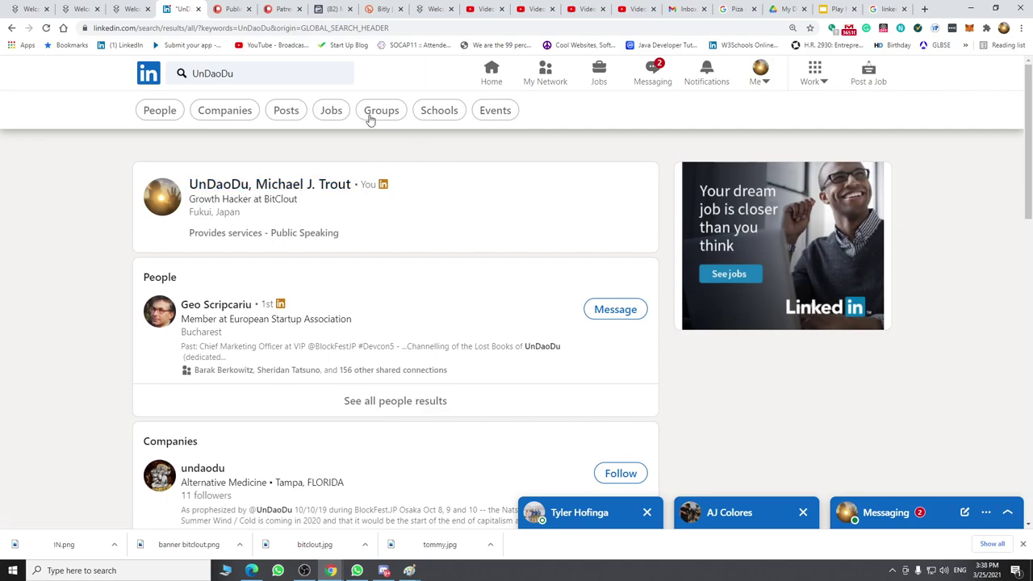
- Look over the handle's search results, including its company page, then clear the search box
scroll(250, 353, down, 3)
scroll(250, 353, up, 3)
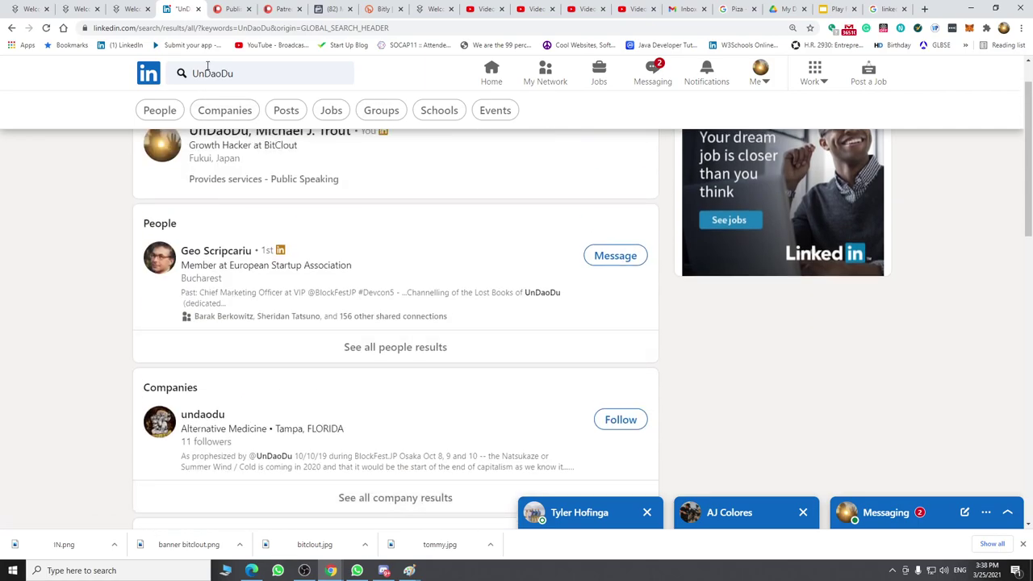
click(235, 73)
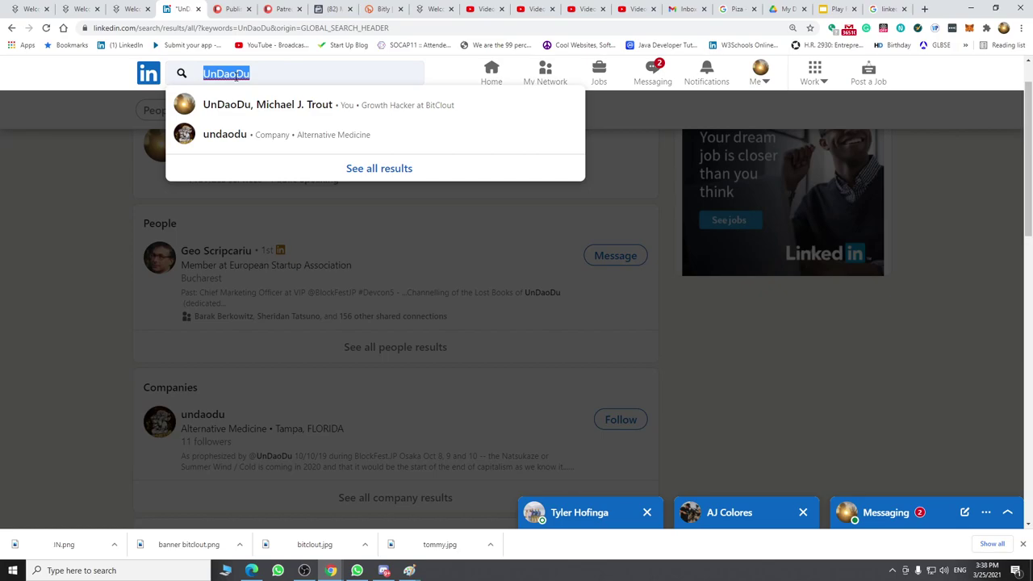
text(t)
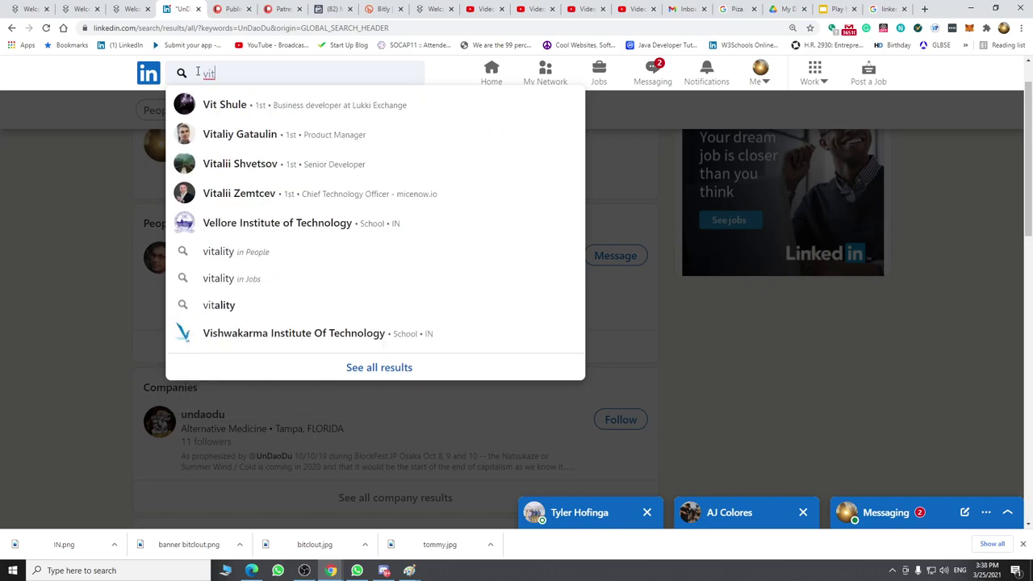
key(BackSpace)
key(BackSpace)
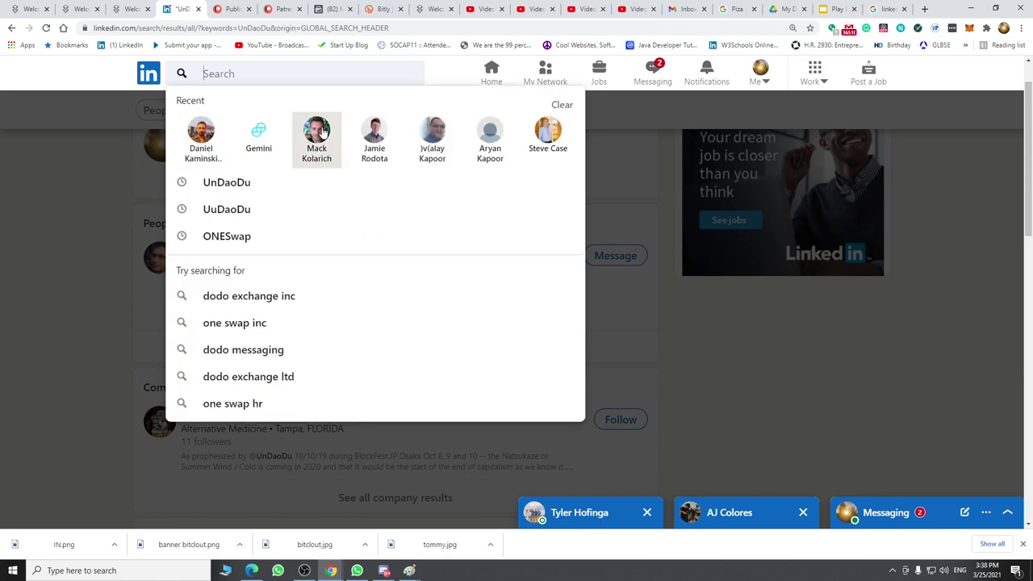
- Open the Revolution chairman's profile from Recent searches and scroll through it
click(542, 141)
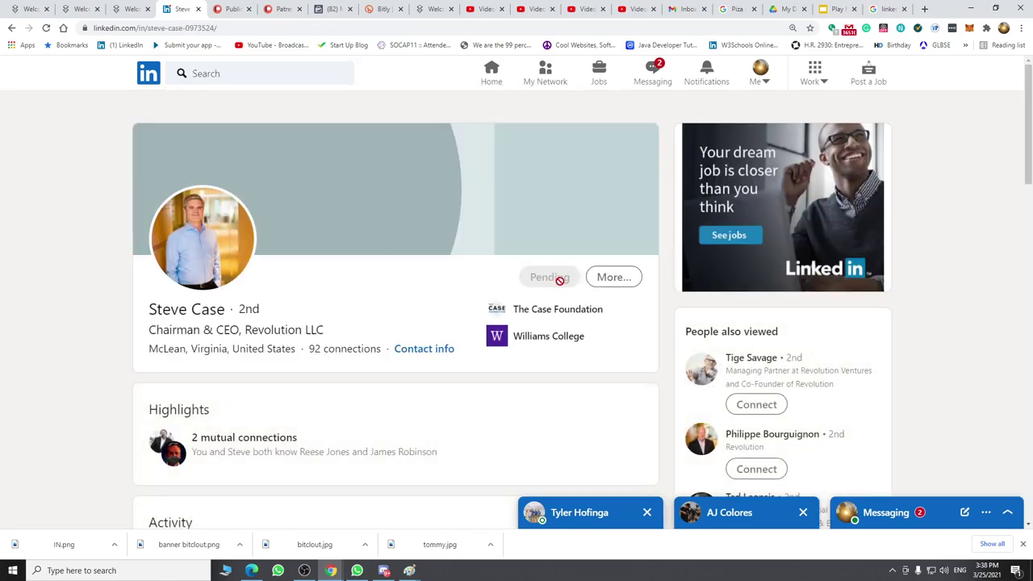
scroll(357, 309, down, 2)
scroll(357, 309, up, 2)
scroll(545, 263, down, 2)
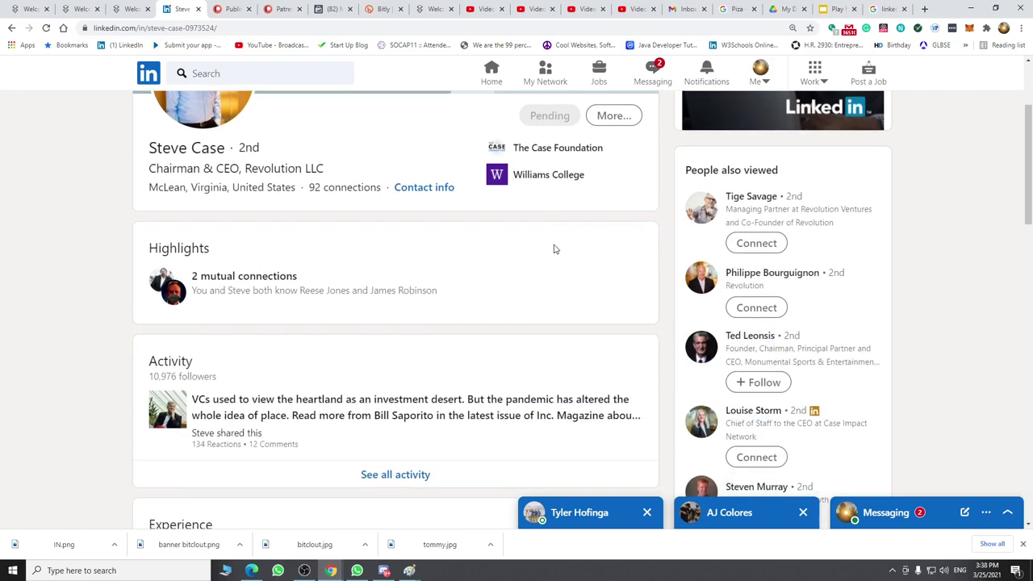
scroll(530, 168, up, 1)
scroll(321, 307, down, 3)
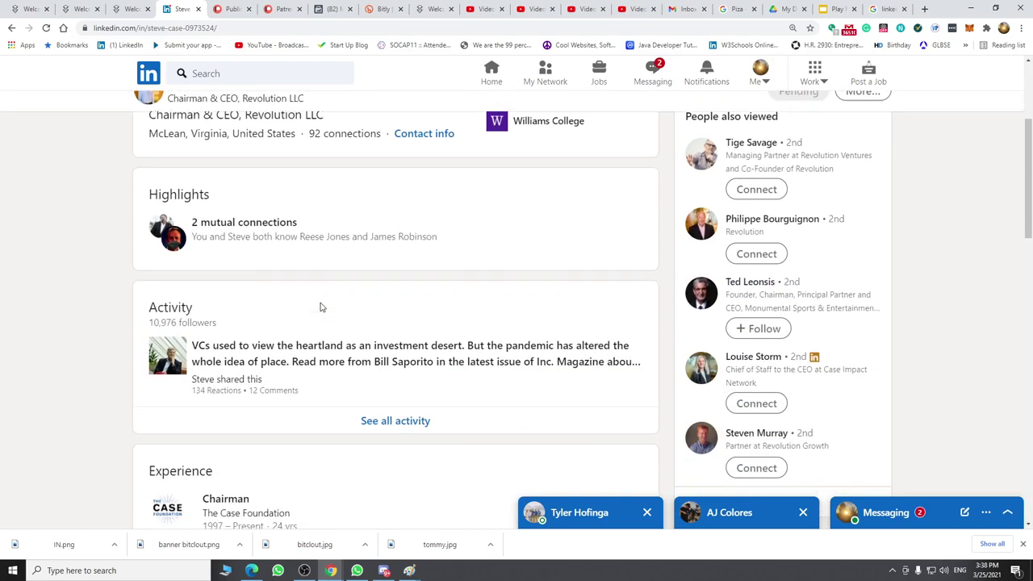
scroll(258, 271, up, 2)
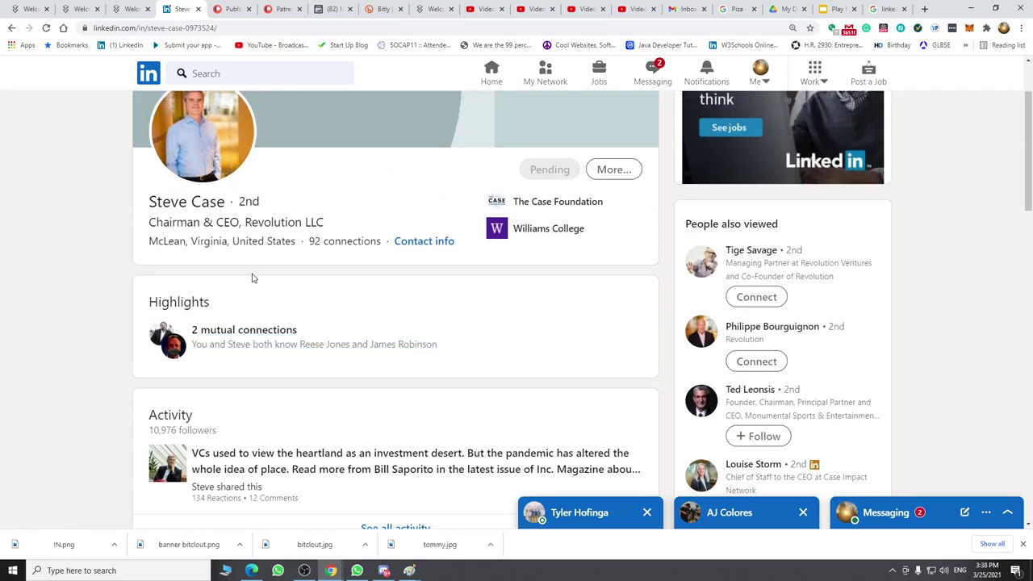
scroll(242, 277, down, 2)
scroll(202, 355, down, 1)
scroll(203, 276, up, 3)
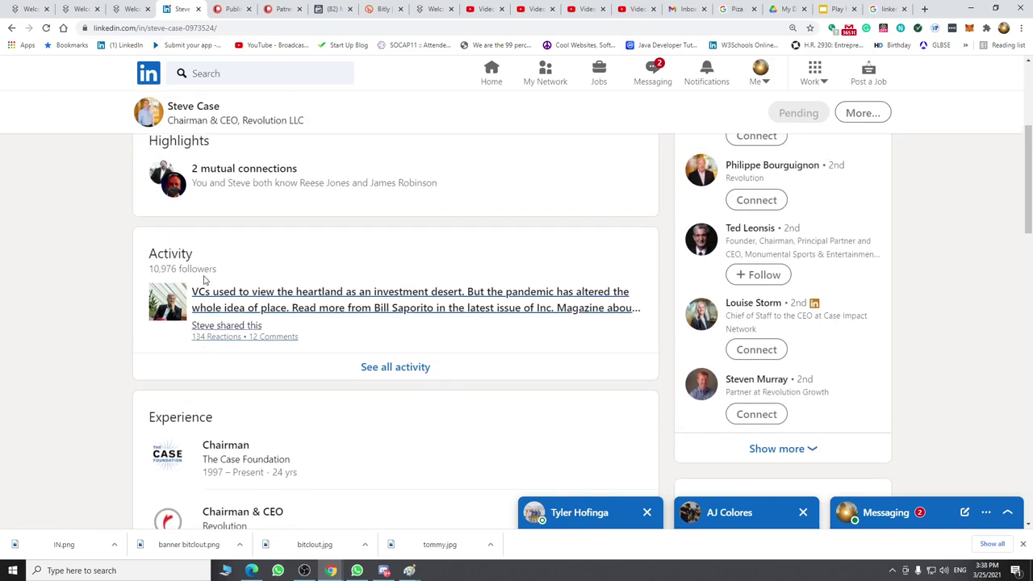
- Check his 2 mutual connections, enlarge and close his photo, then open Revolution from his experience
click(237, 280)
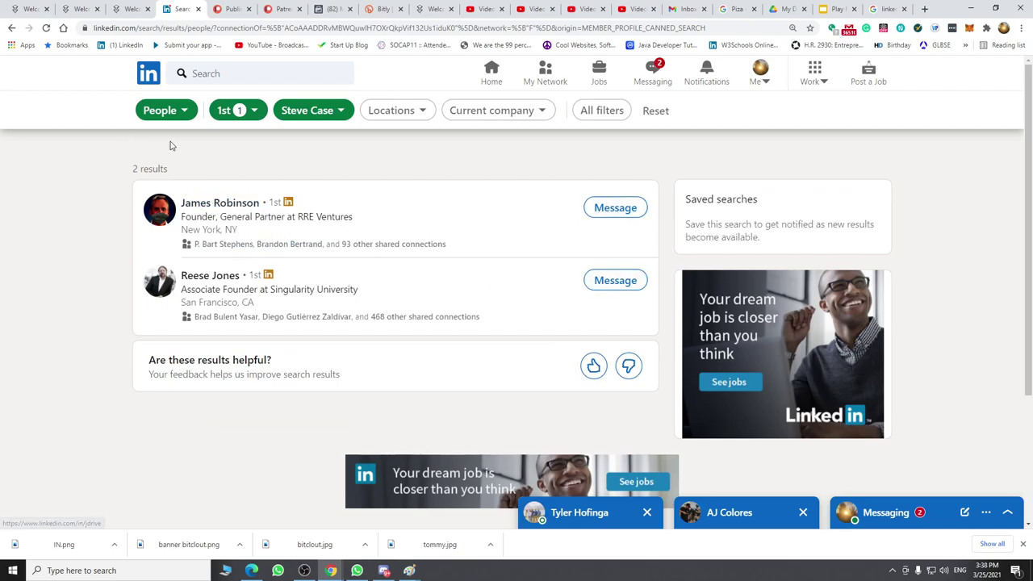
click(11, 27)
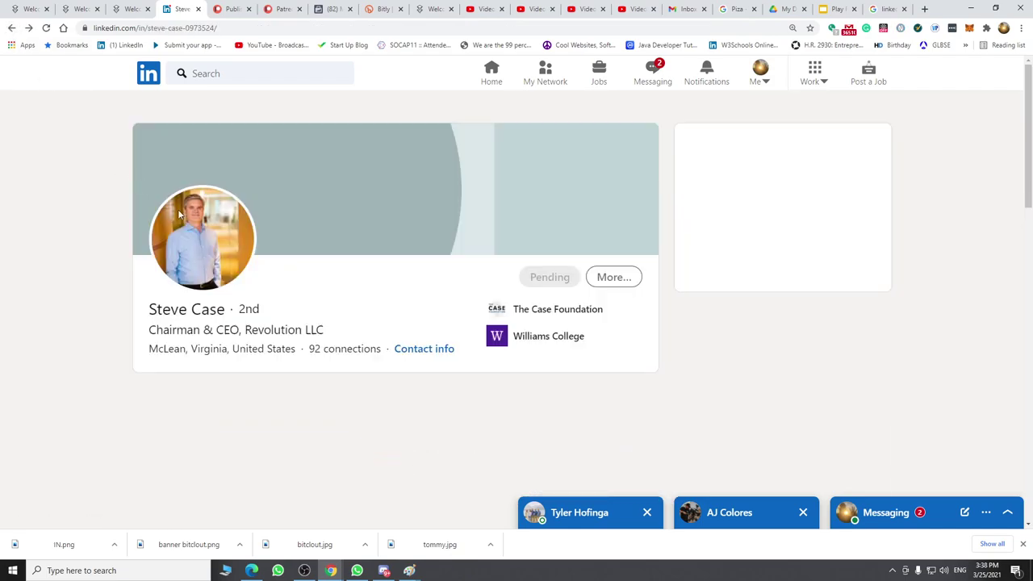
click(214, 251)
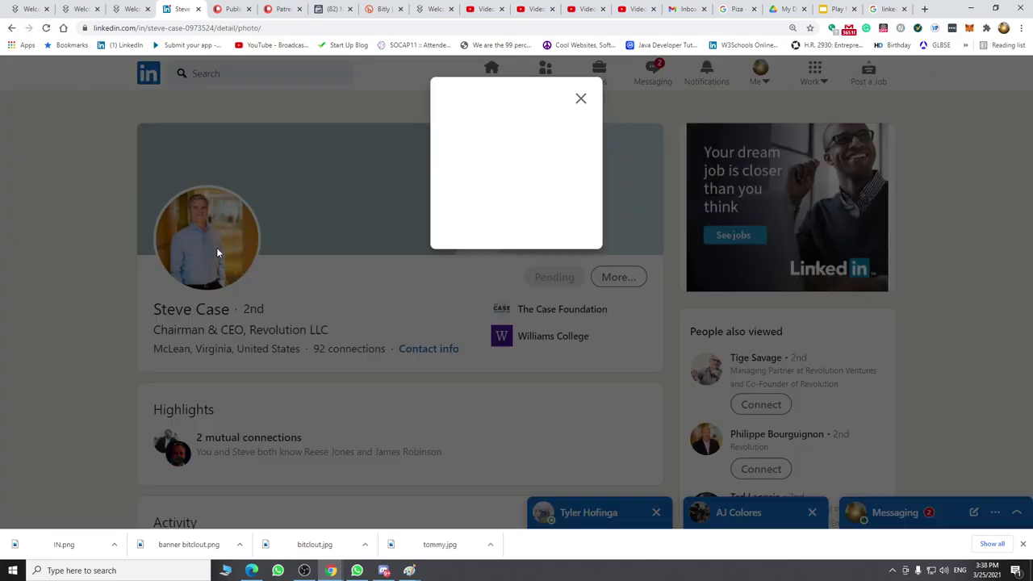
click(304, 233)
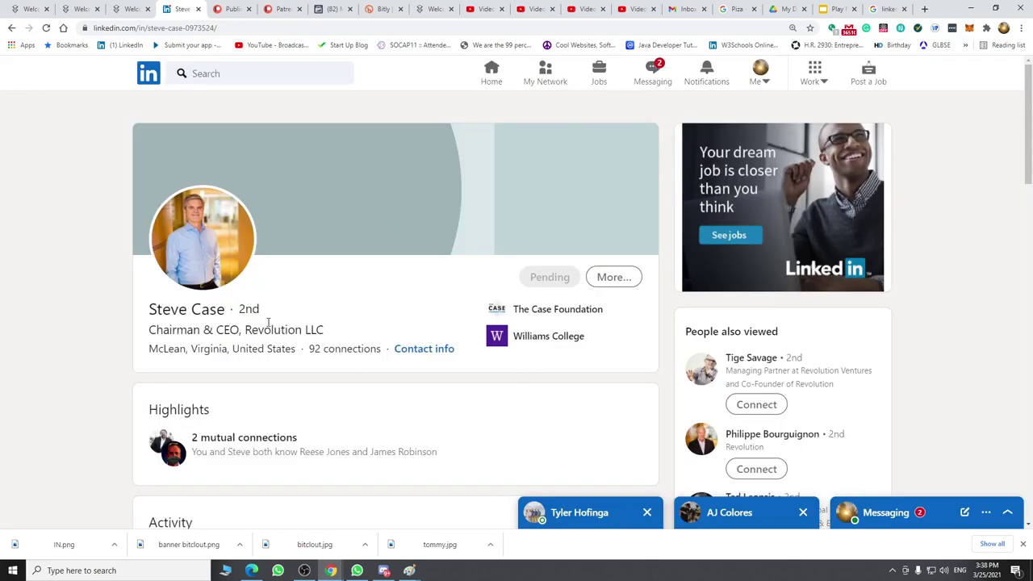
scroll(266, 327, down, 5)
scroll(223, 330, down, 1)
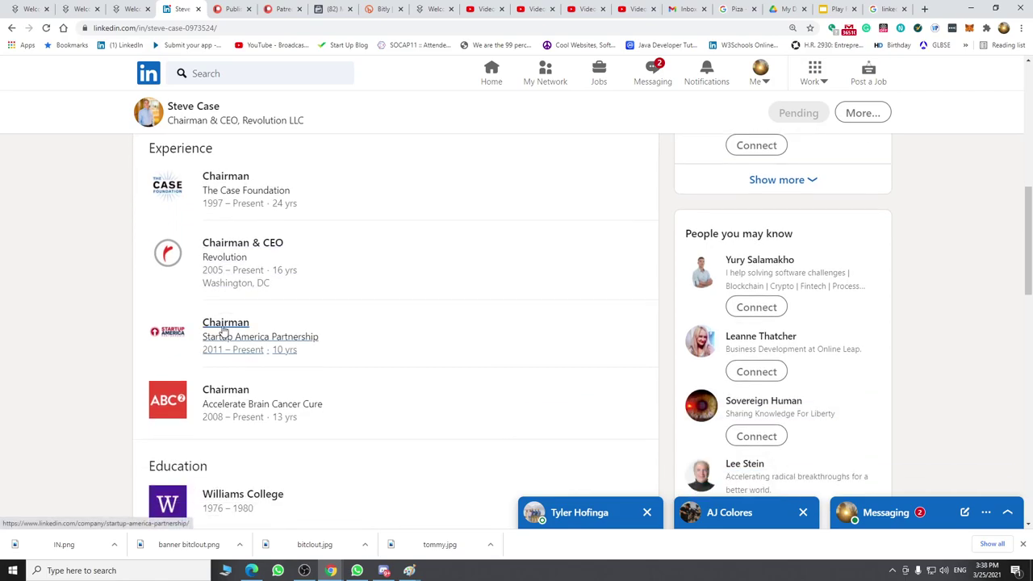
click(169, 254)
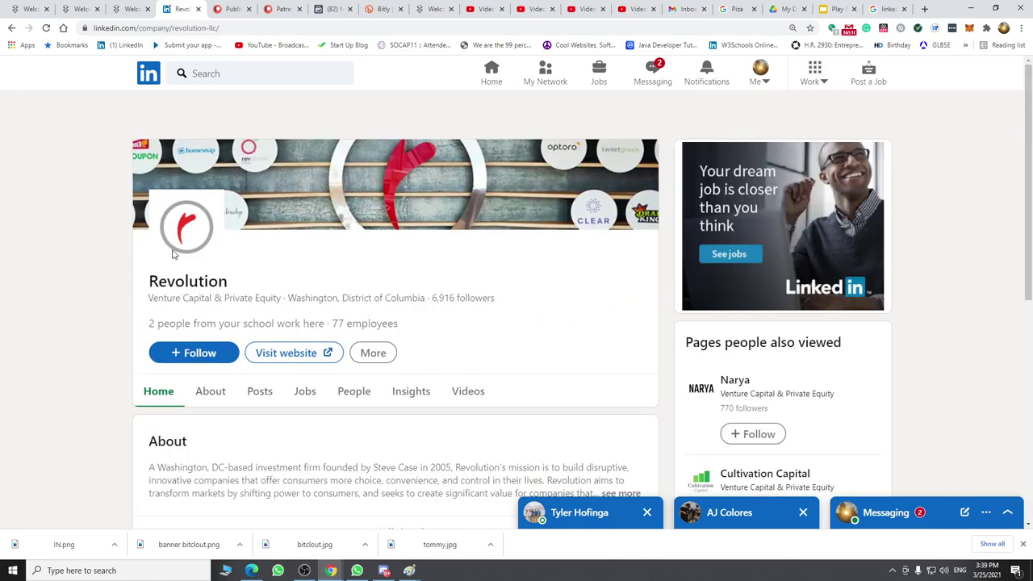
- Show Revolution's People tab and follow the Monumental founder and chairman
scroll(187, 250, down, 1)
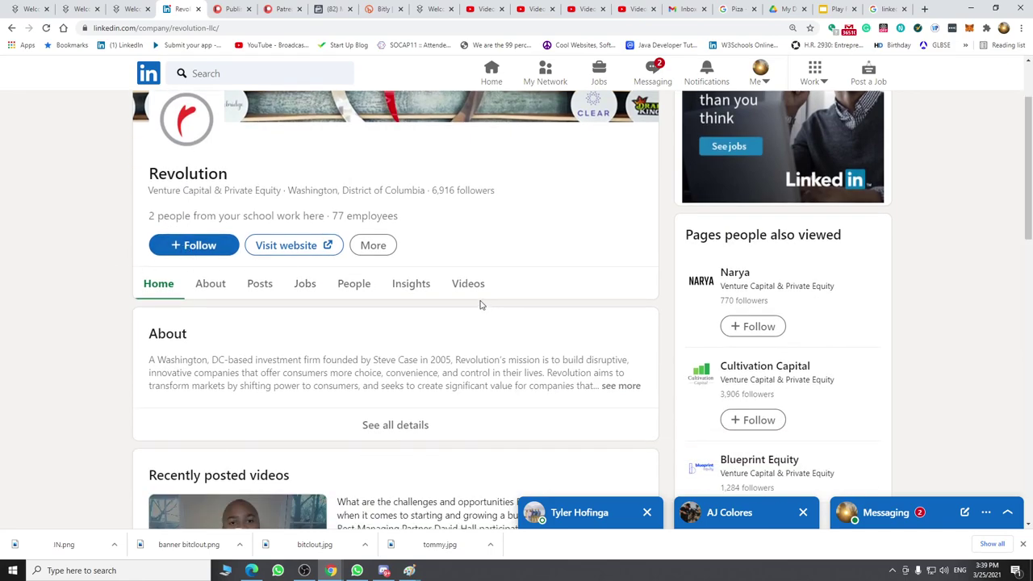
click(357, 286)
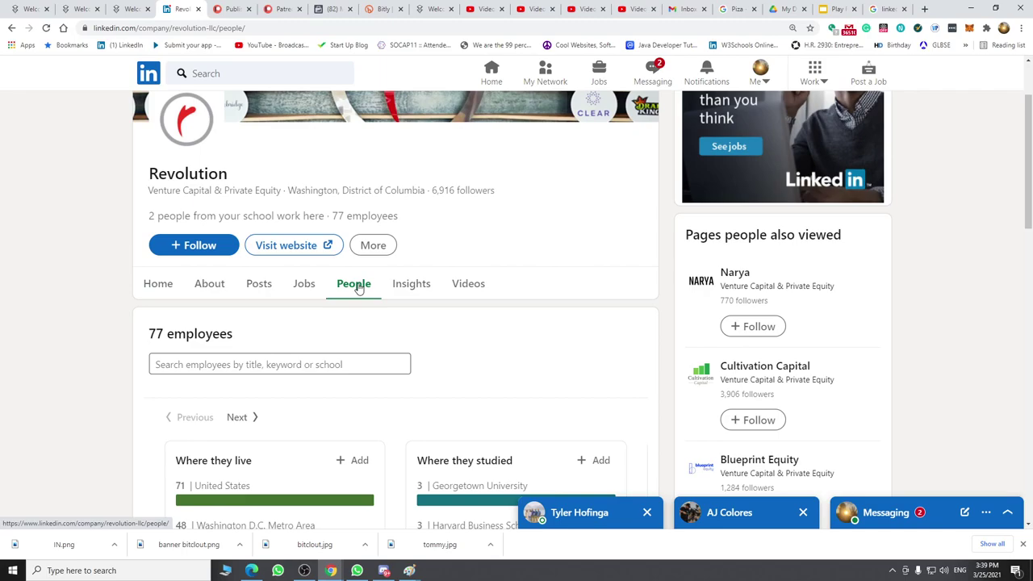
scroll(359, 289, down, 6)
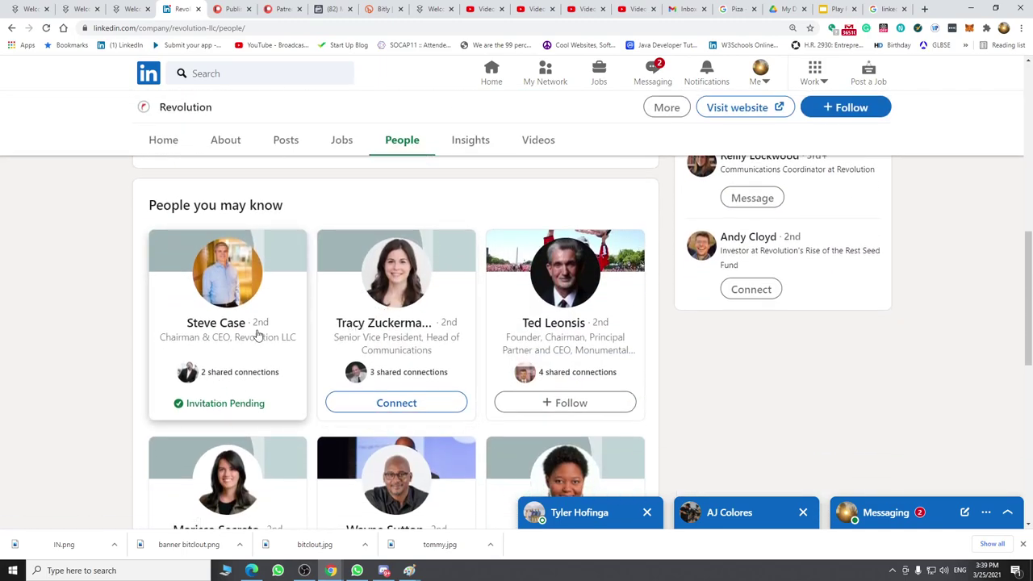
scroll(484, 347, down, 1)
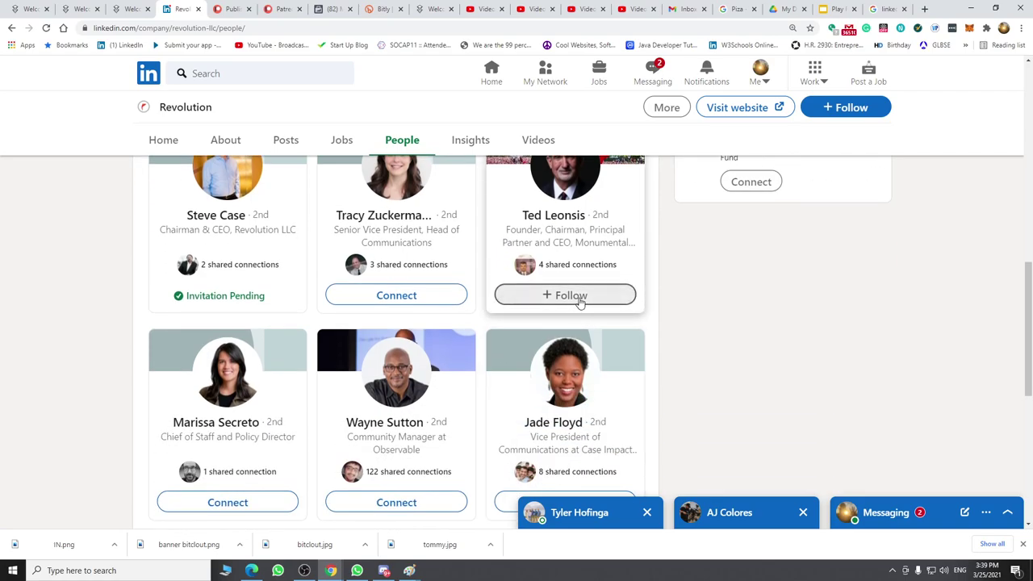
click(571, 295)
- Start a connection invitation to the Narya co-founder further down the list
scroll(484, 363, down, 1)
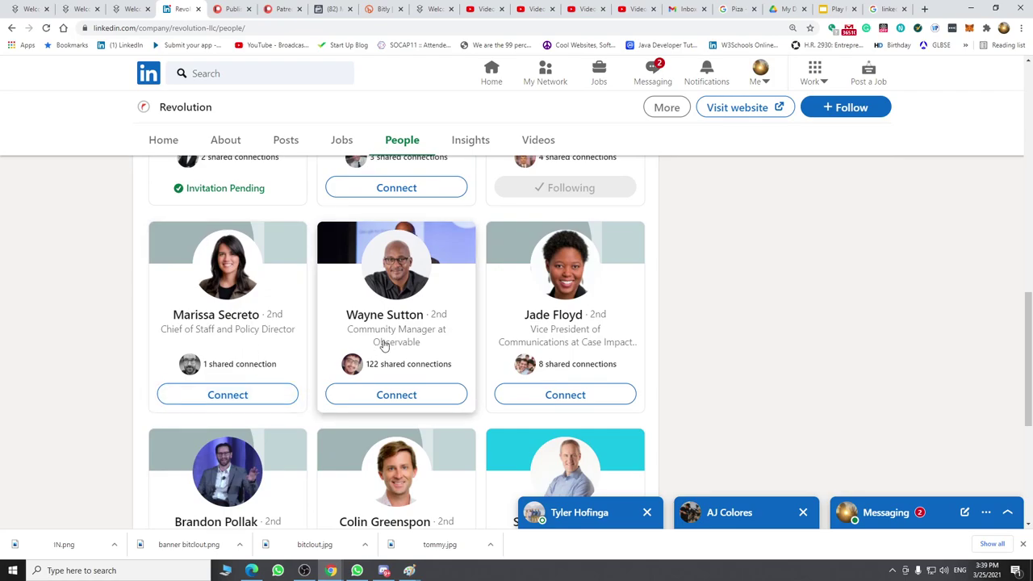
scroll(382, 344, down, 1)
scroll(411, 233, down, 1)
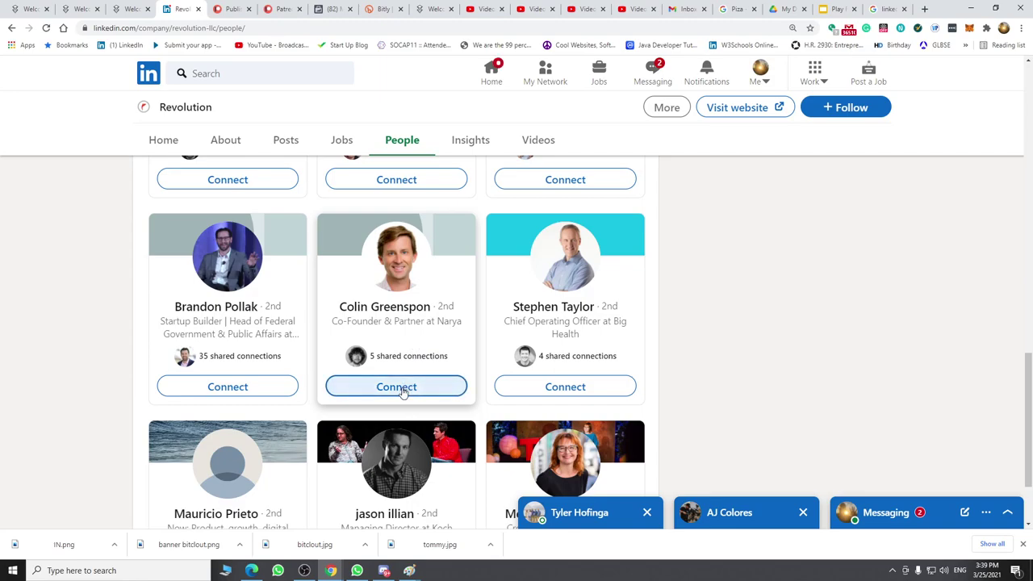
click(402, 387)
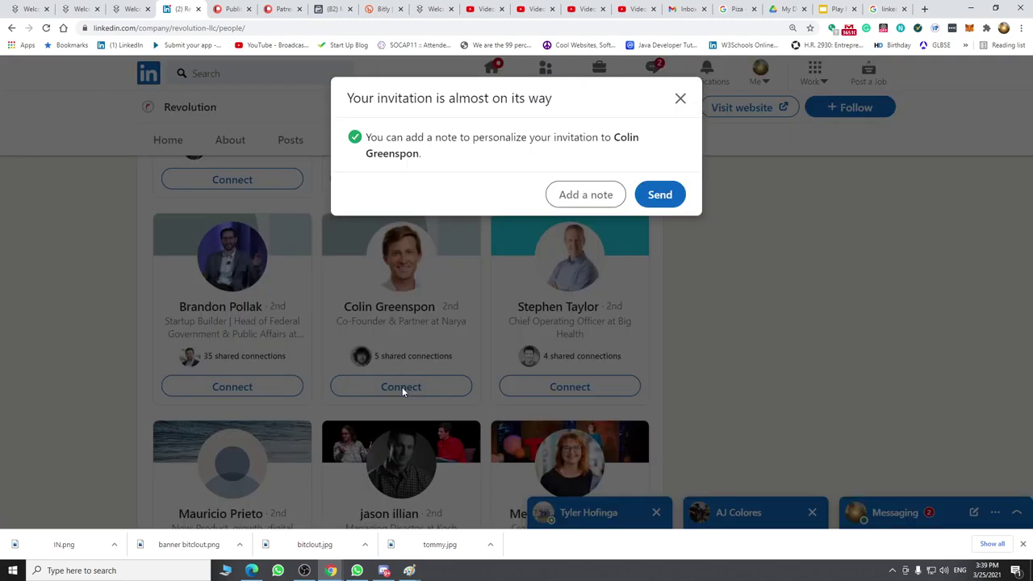
- Add the note 'Have you seen Bitclout?' and send the Narya co-founder's invitation
click(580, 200)
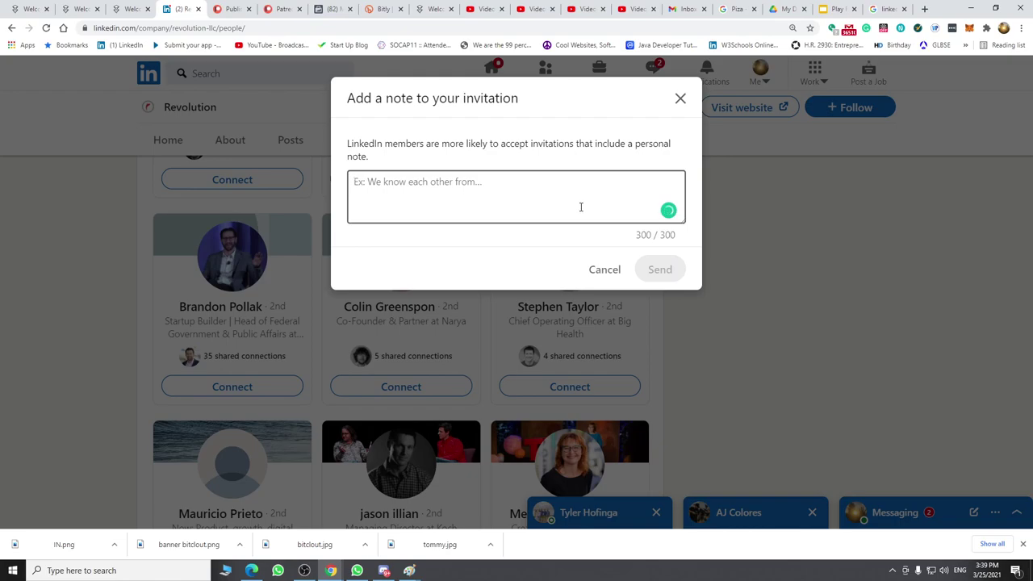
text(Ha)
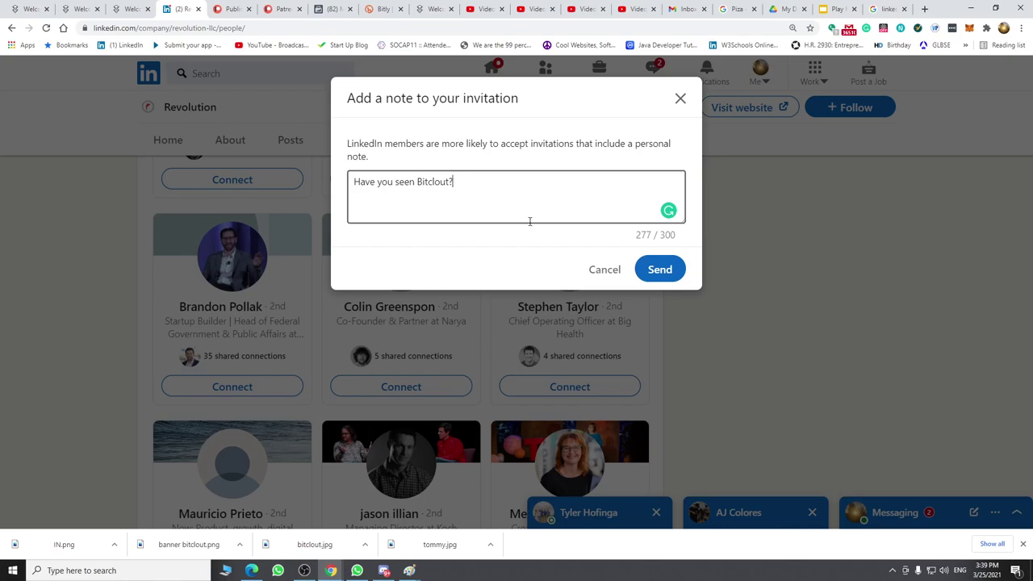
click(664, 274)
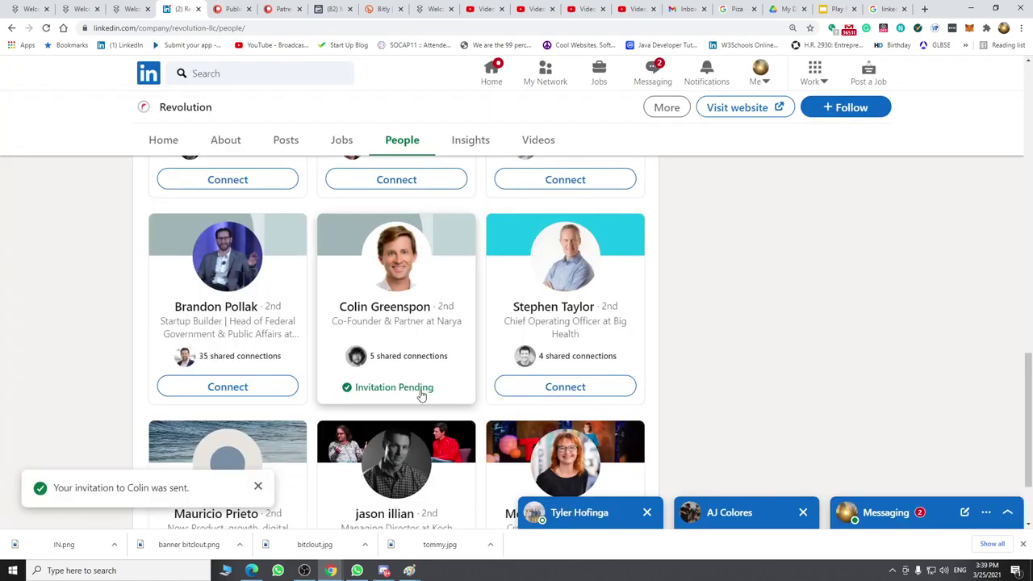
- Browse Revolution's People you may know cards and open the Case Impact Network communications VP's profile
scroll(397, 387, down, 2)
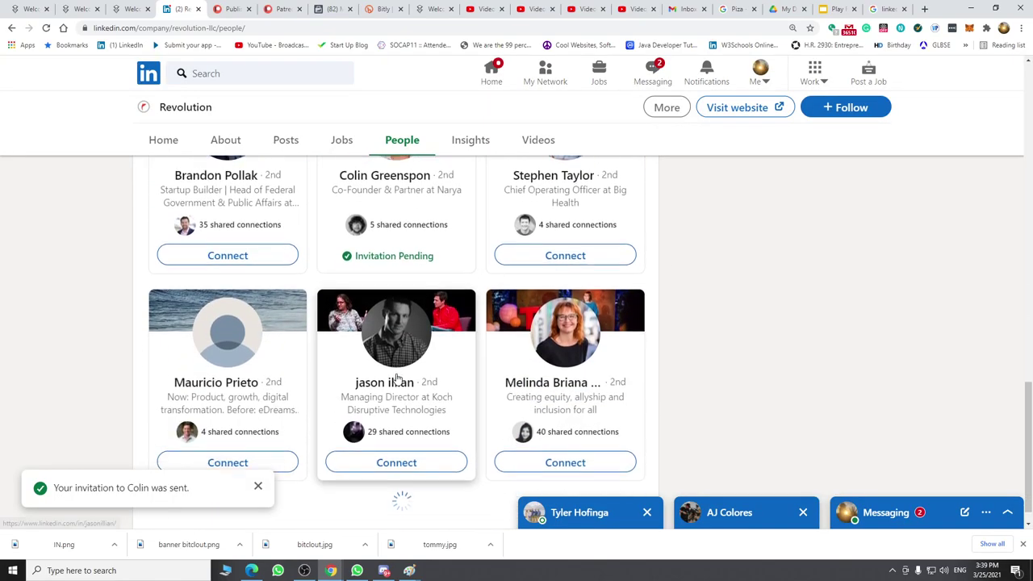
scroll(396, 379, up, 7)
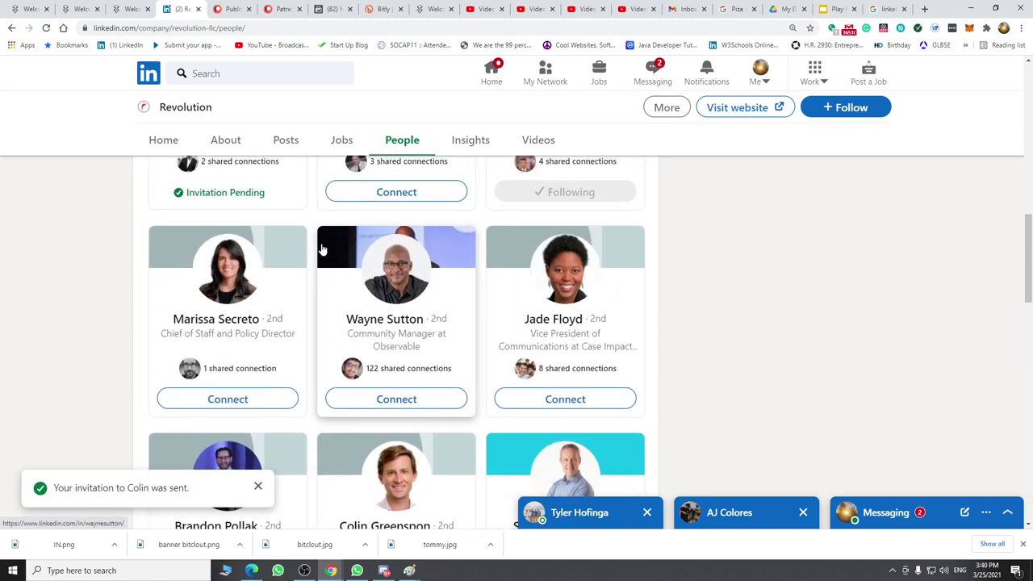
scroll(353, 287, up, 4)
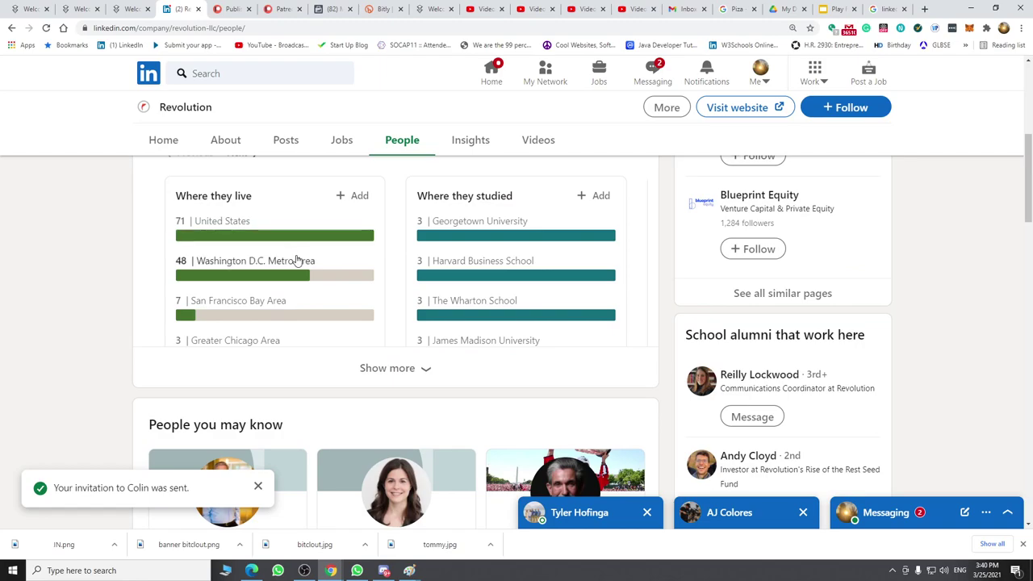
scroll(350, 264, down, 8)
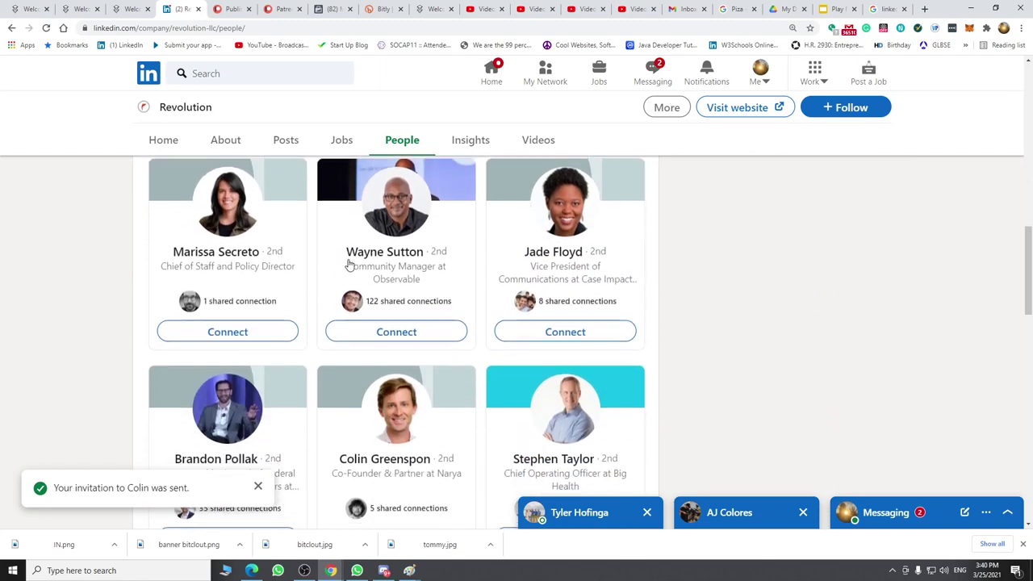
scroll(349, 265, down, 2)
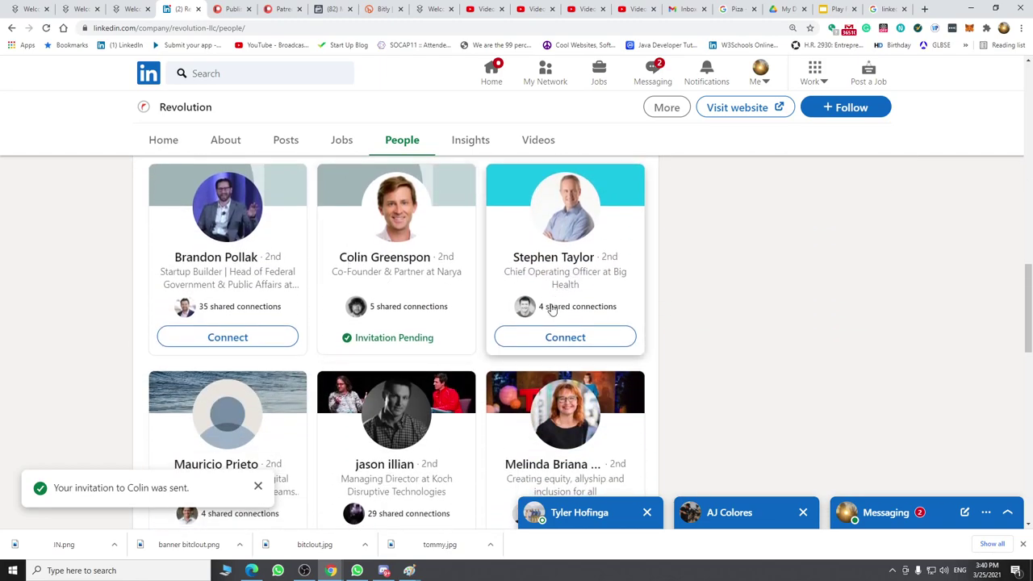
scroll(387, 284, up, 2)
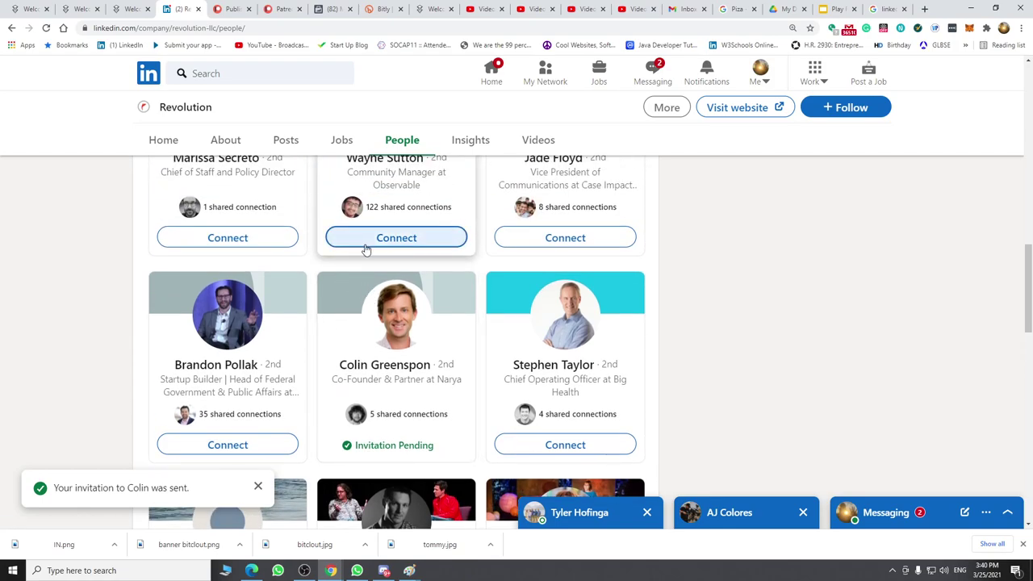
scroll(505, 298, up, 2)
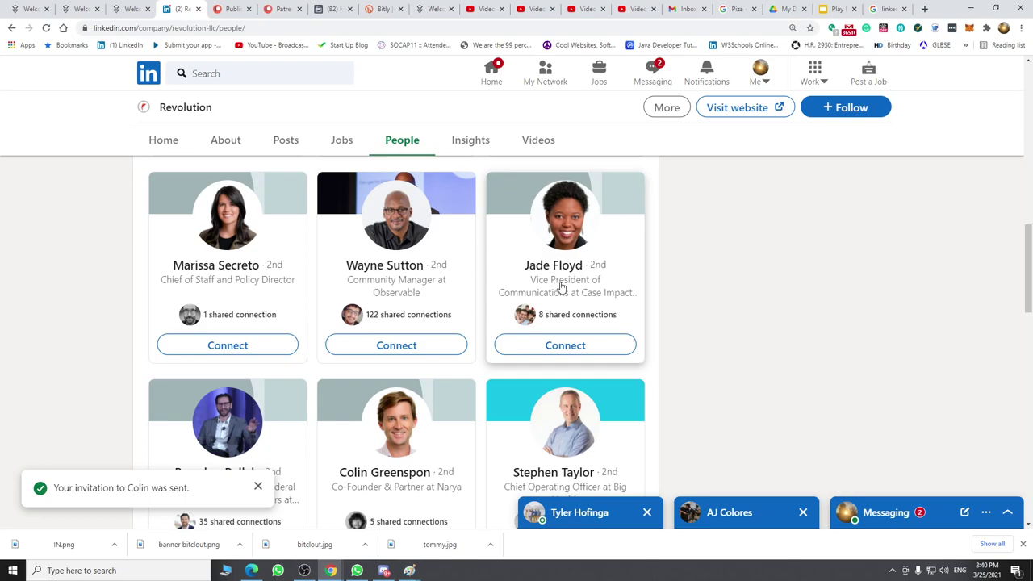
scroll(562, 287, down, 3)
scroll(562, 288, up, 2)
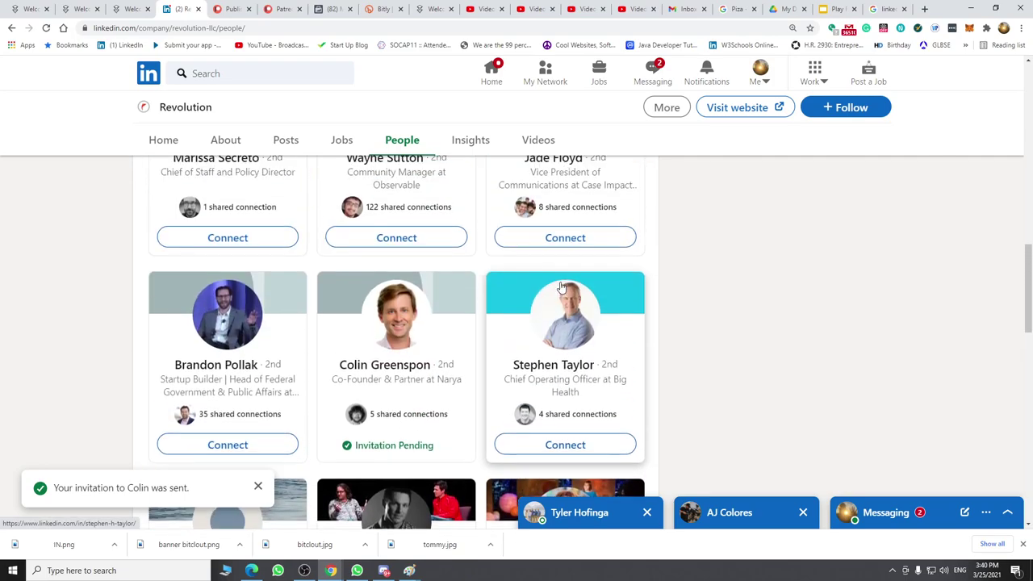
scroll(562, 266, up, 1)
click(572, 231)
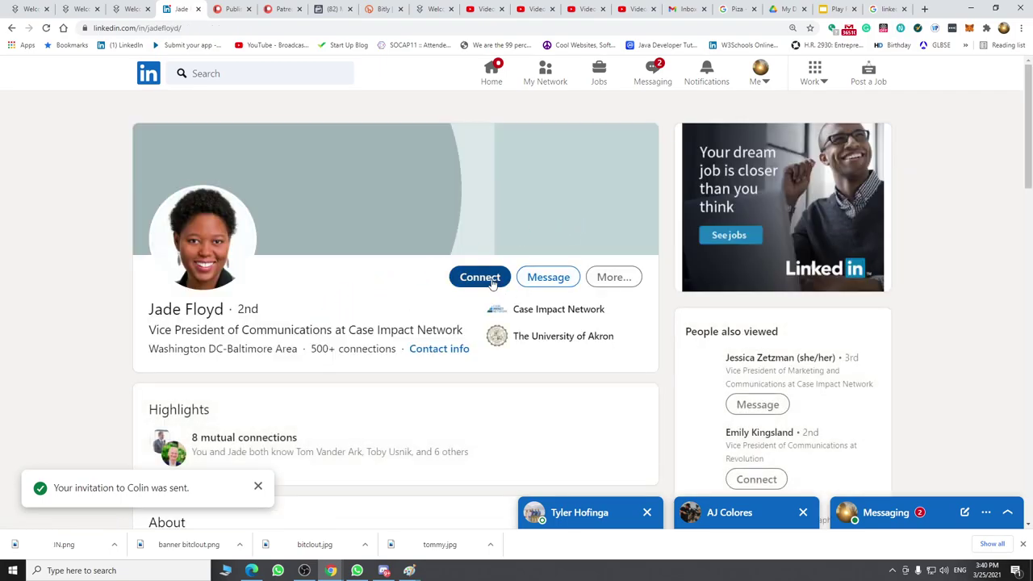
click(491, 282)
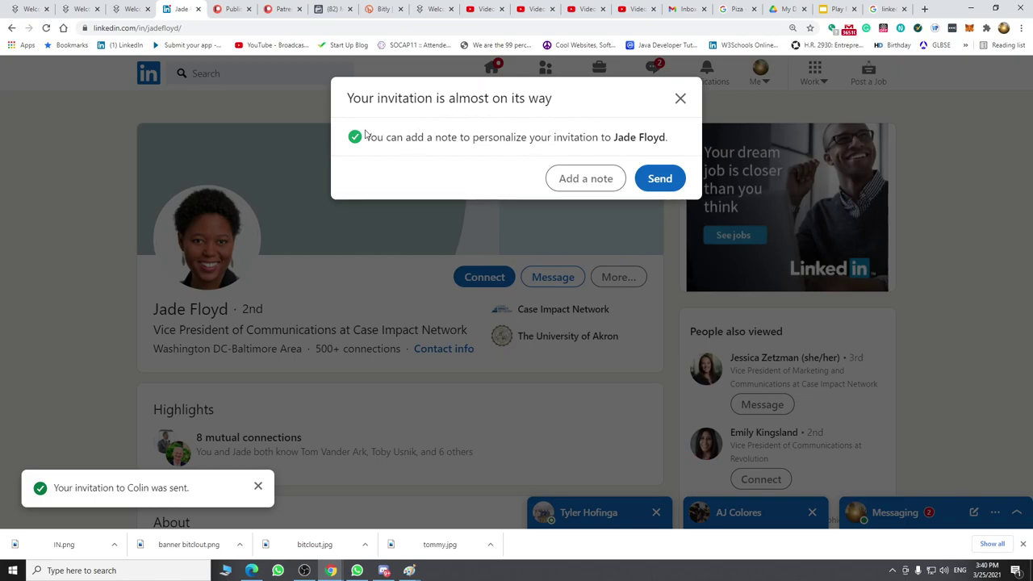
click(670, 102)
scroll(294, 239, down, 10)
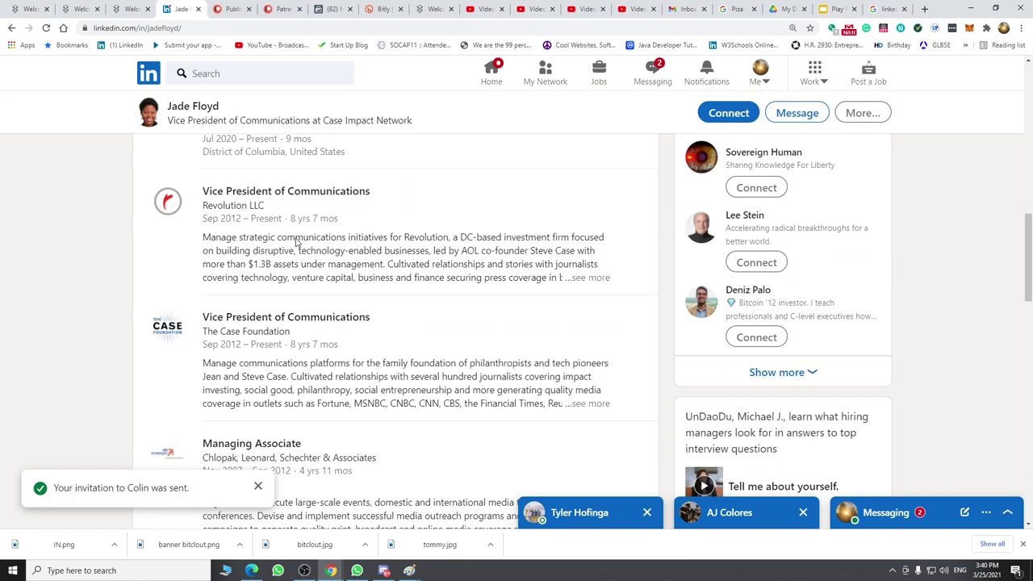
scroll(296, 240, down, 10)
scroll(296, 240, up, 1)
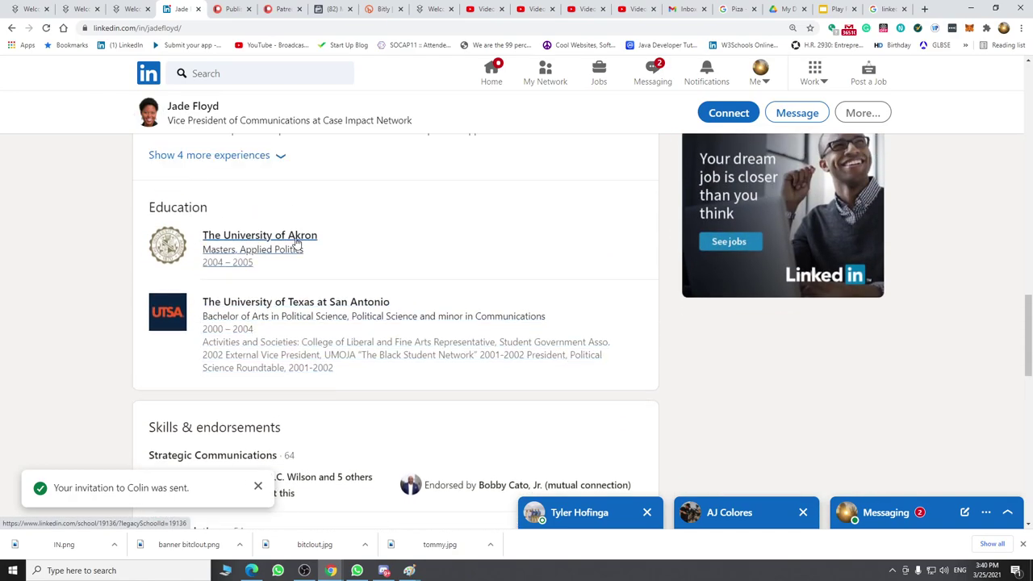
scroll(296, 240, down, 15)
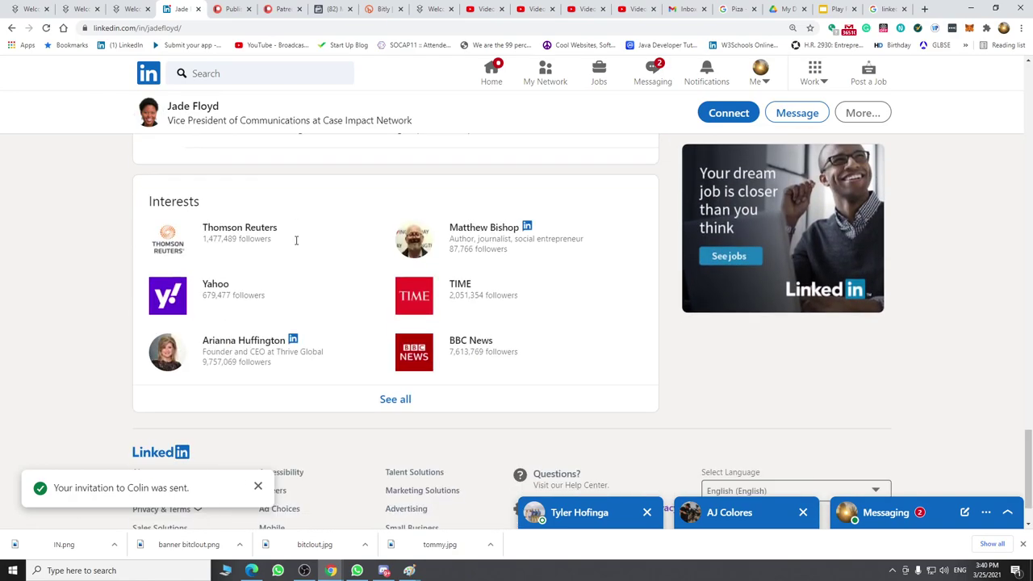
scroll(262, 287, down, 1)
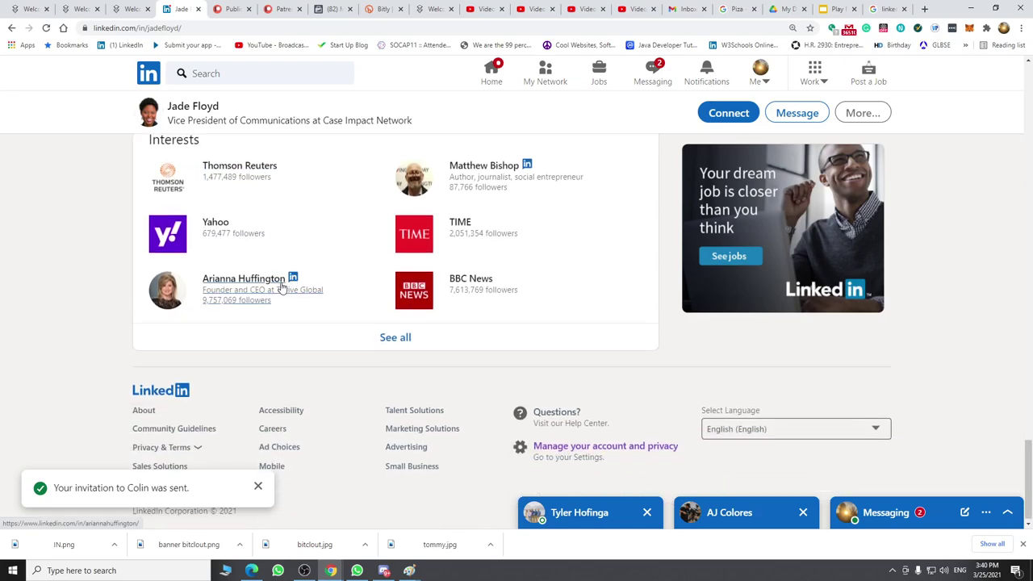
scroll(281, 288, up, 1)
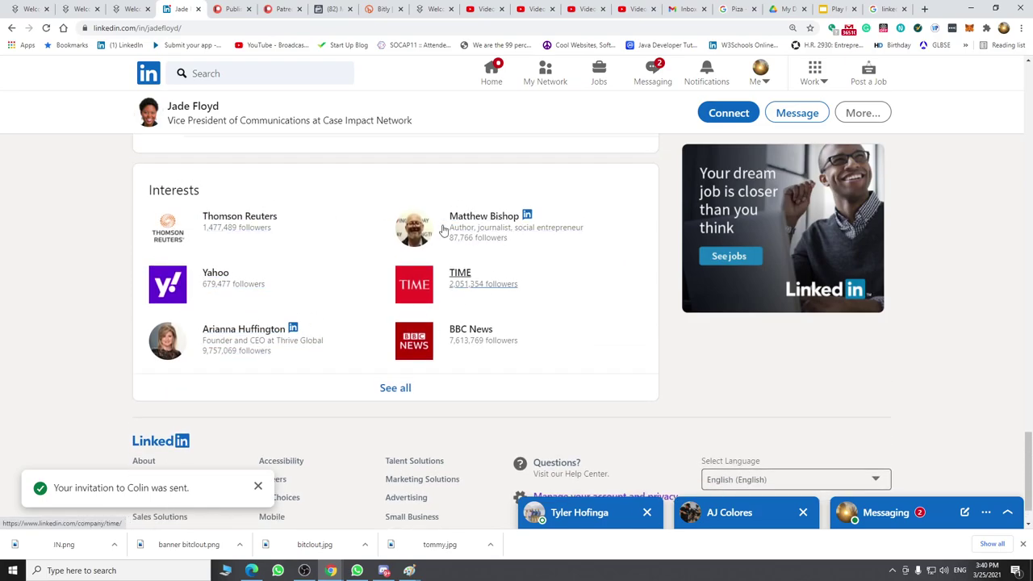
click(311, 335)
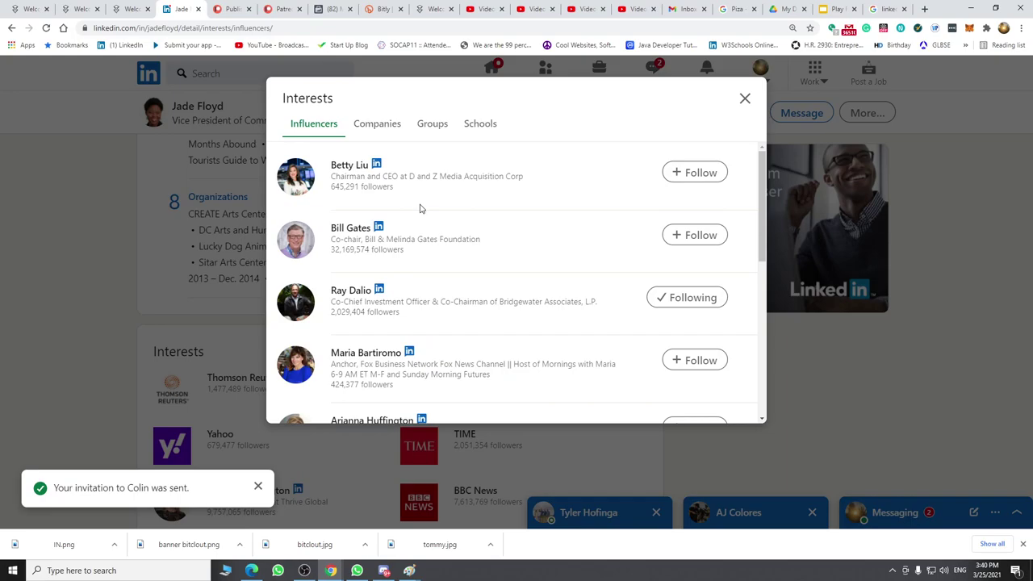
click(744, 99)
scroll(233, 275, down, 1)
scroll(233, 274, up, 4)
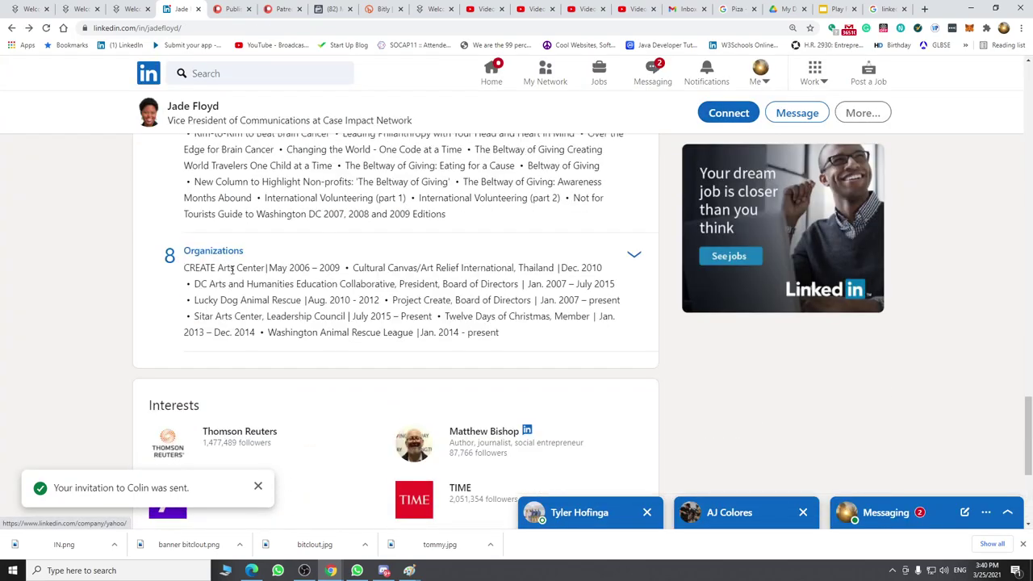
scroll(233, 272, up, 5)
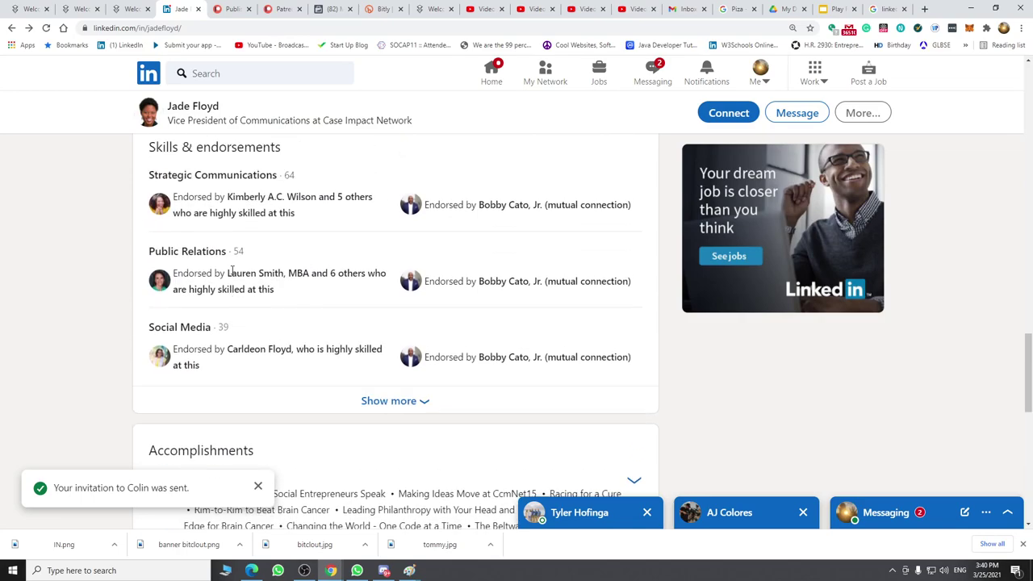
scroll(233, 274, up, 2)
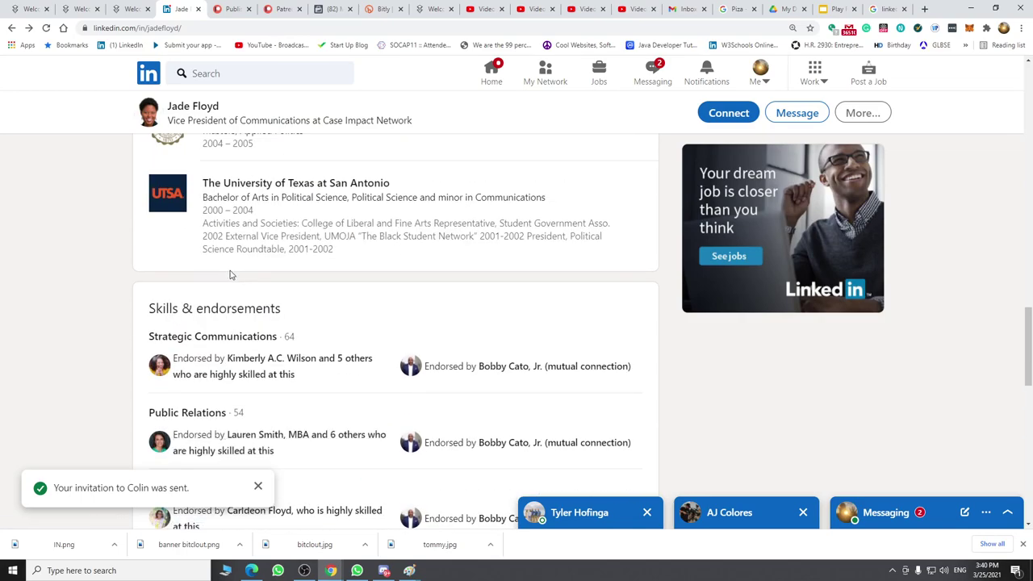
scroll(229, 275, up, 3)
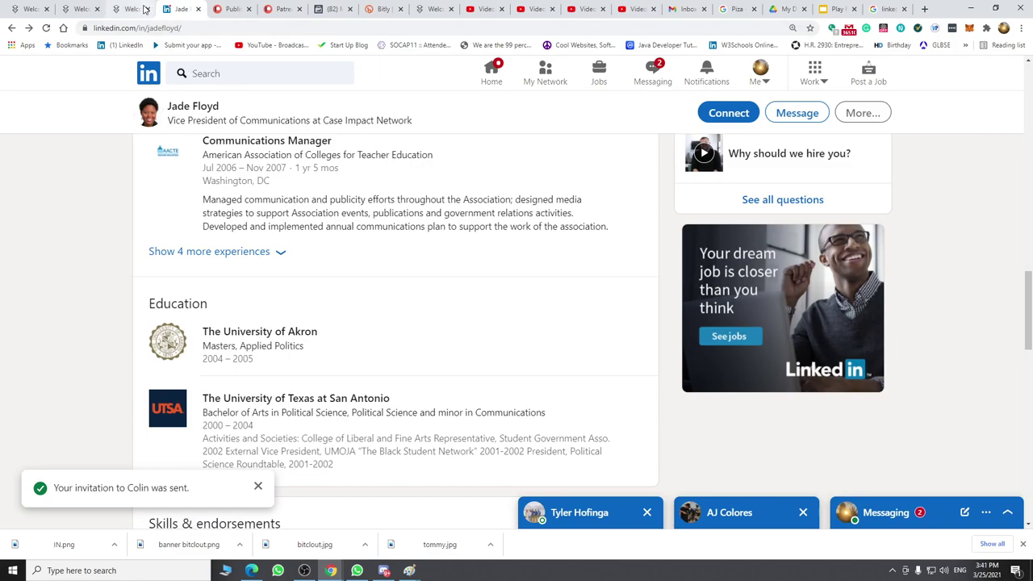
scroll(142, 154, up, 10)
scroll(142, 155, up, 7)
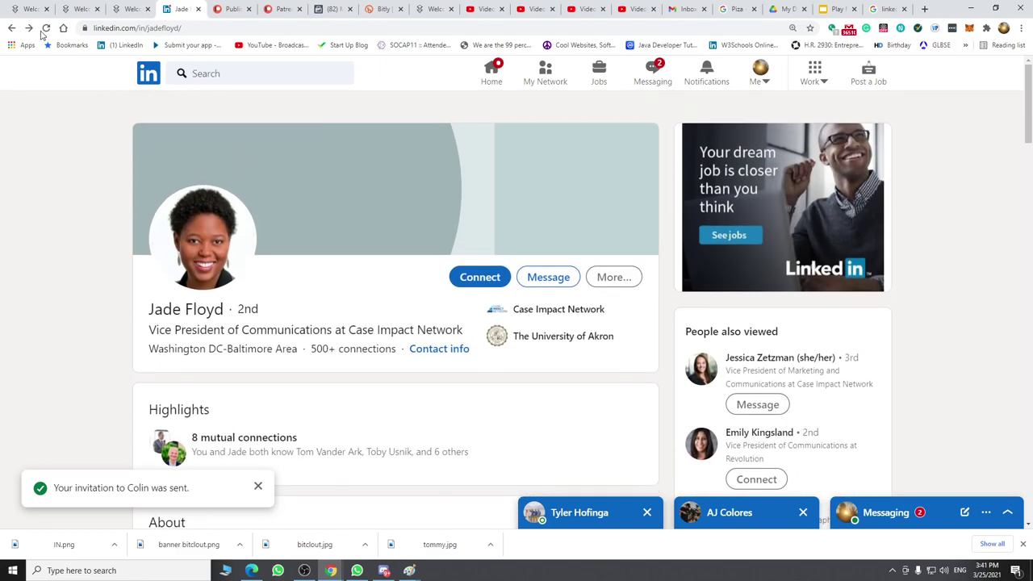
- Go to your own profile via the home feed and scroll to Experience
click(149, 78)
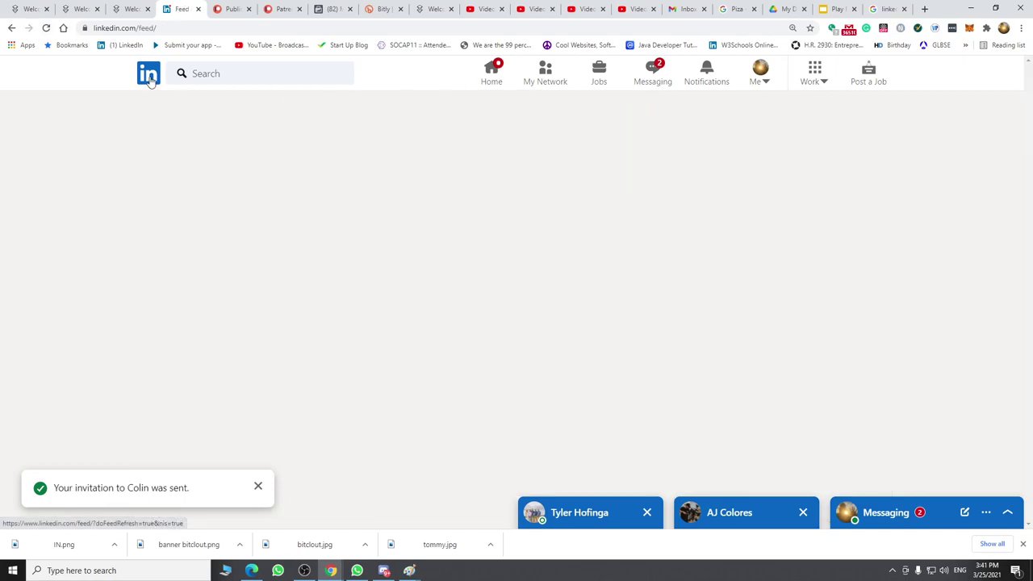
click(210, 179)
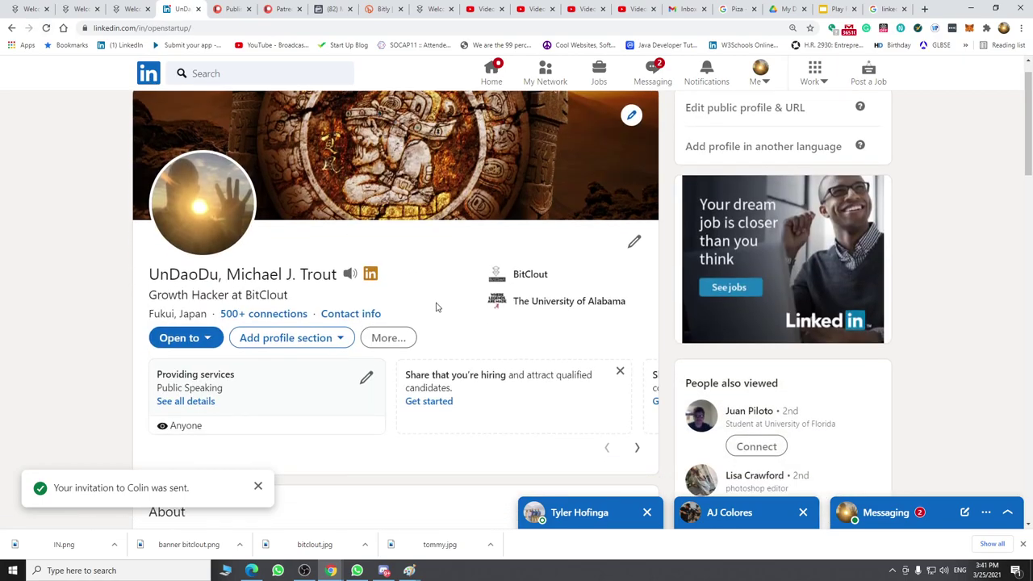
scroll(438, 305, down, 6)
scroll(577, 229, down, 7)
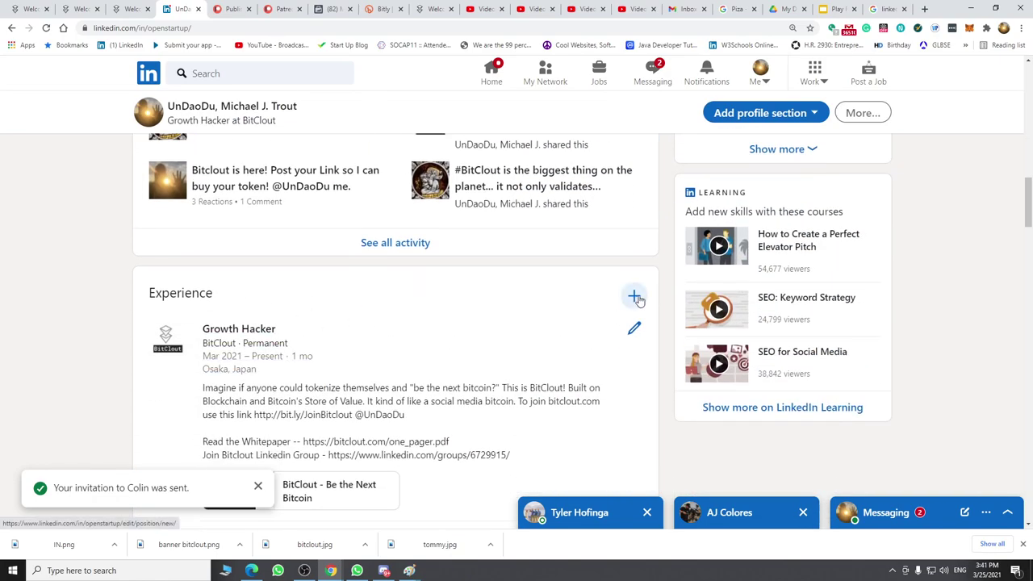
- Start a new experience with company 'Bitclout', then close and discard it
click(634, 297)
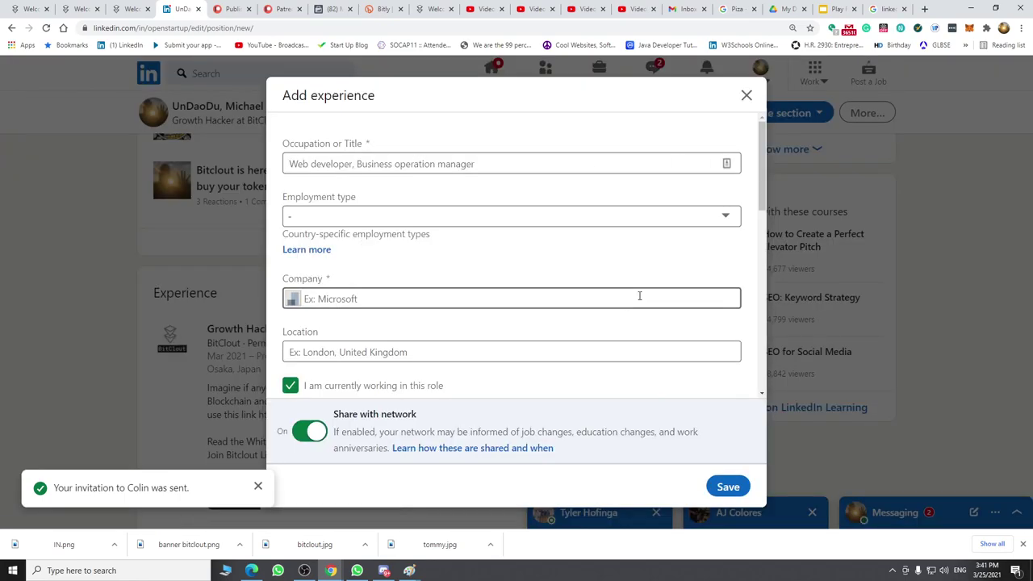
click(323, 297)
text(Bit)
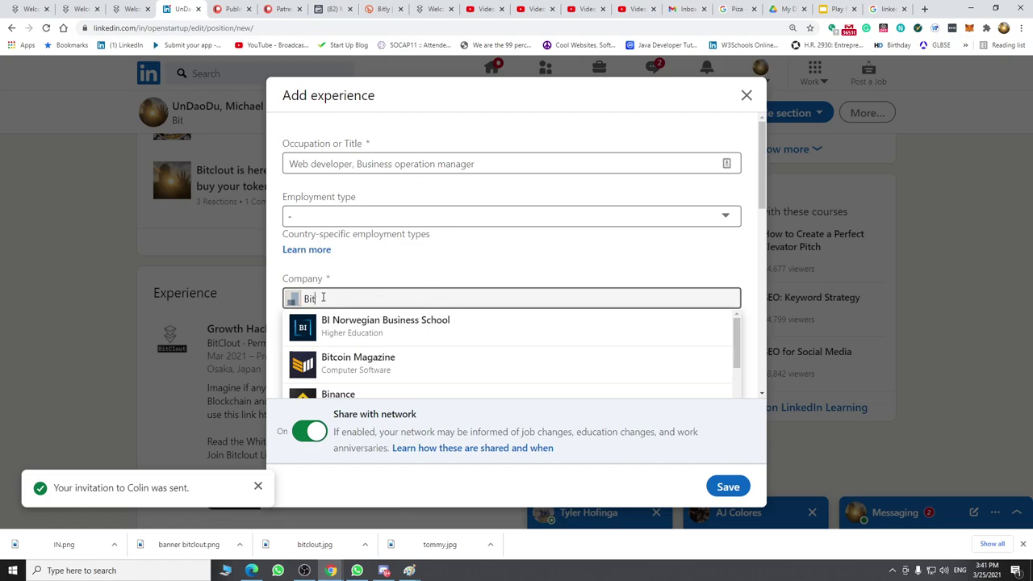
text(c)
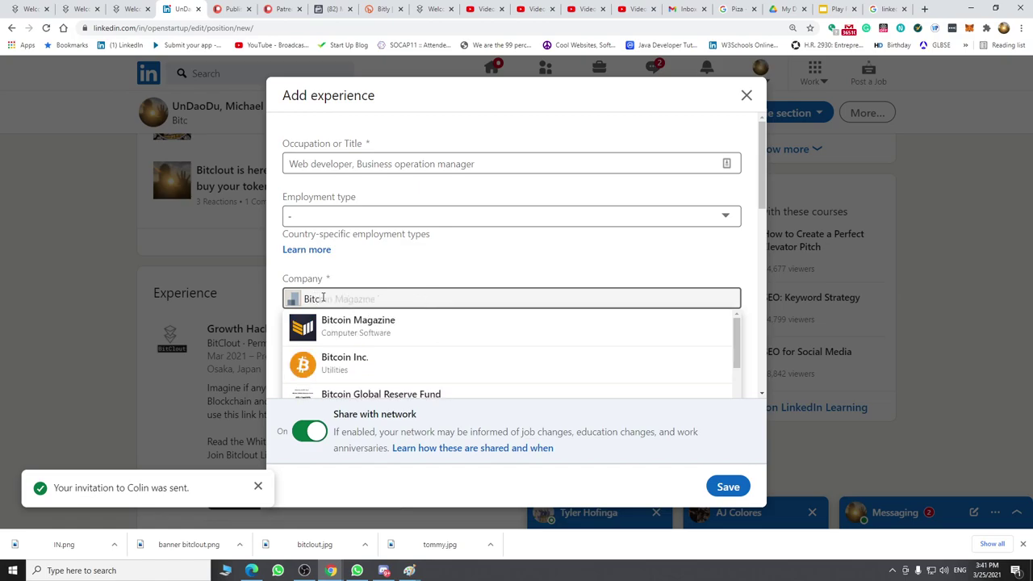
text(lout)
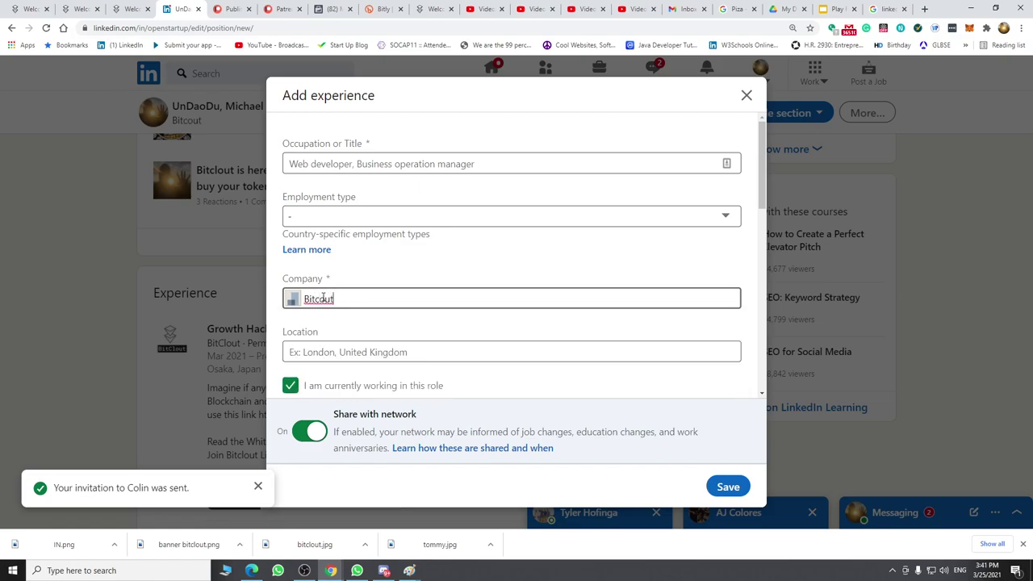
click(747, 97)
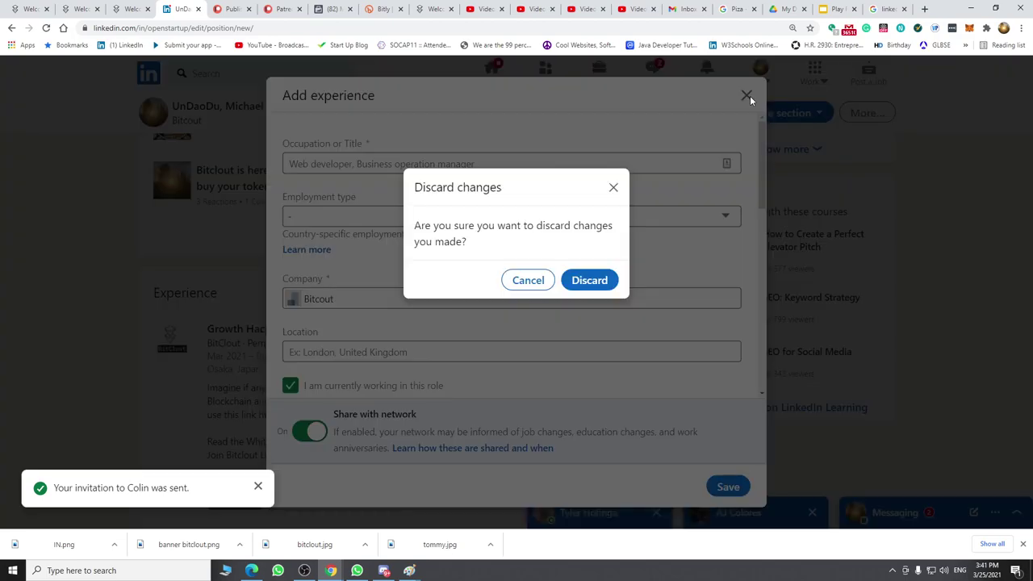
click(597, 281)
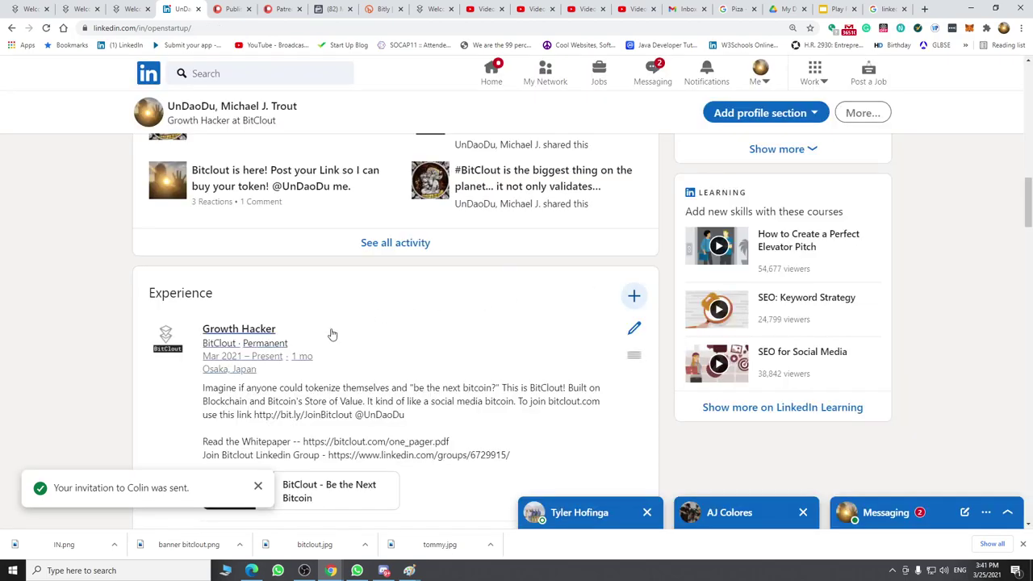
scroll(275, 314, down, 2)
scroll(219, 247, down, 1)
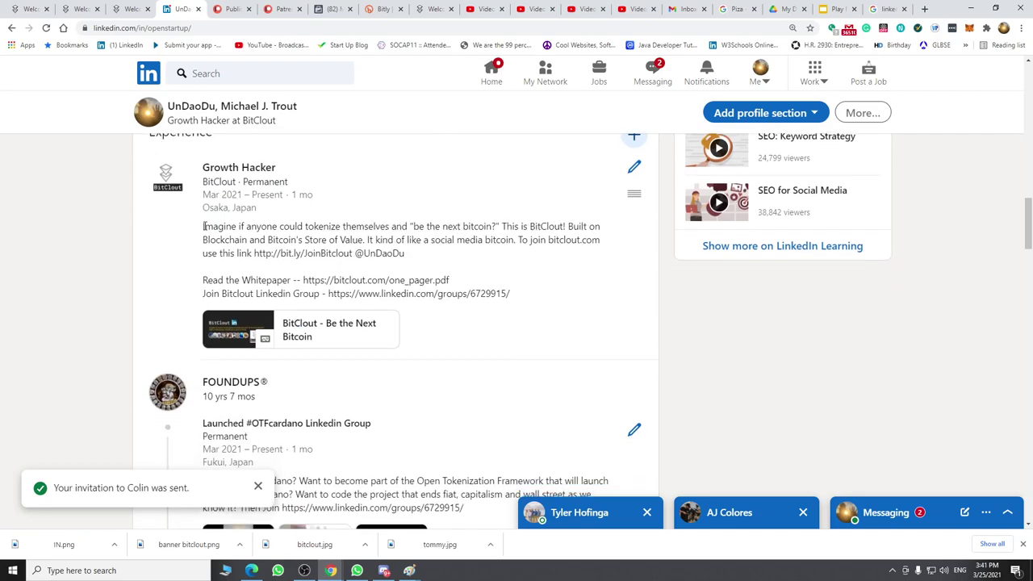
drag(204, 226, 406, 242)
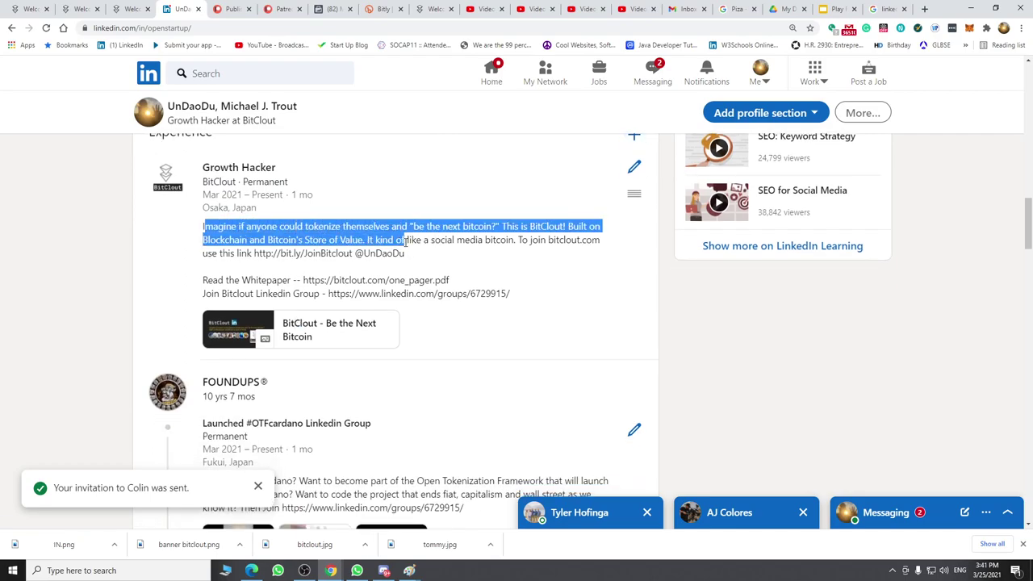
click(222, 235)
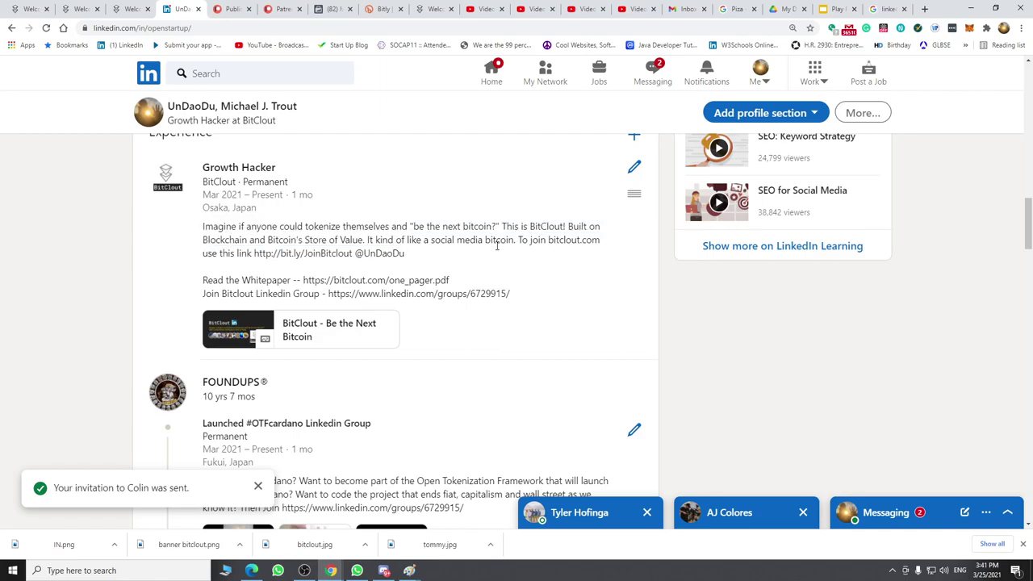
drag(202, 280, 501, 278)
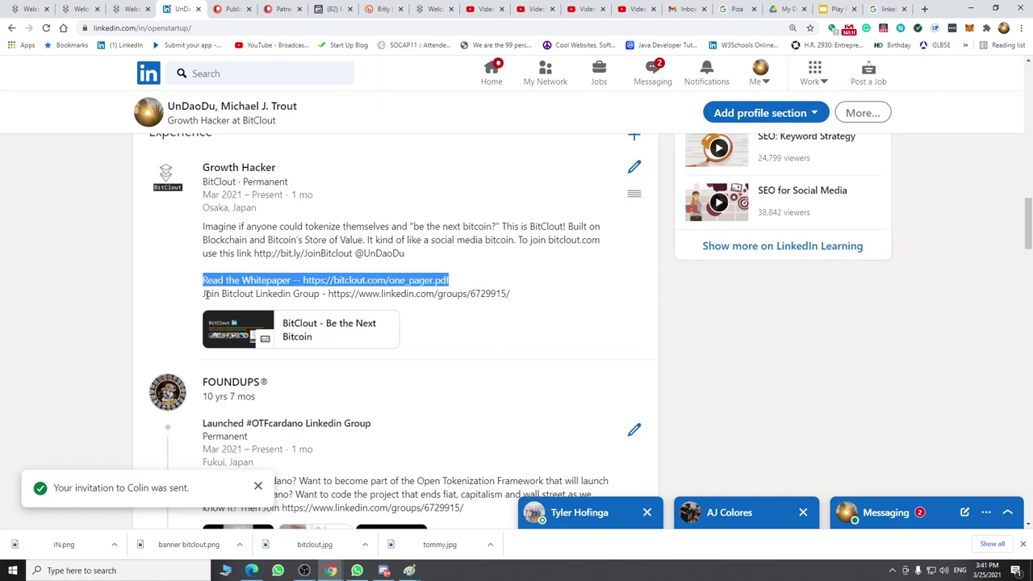
drag(203, 294, 515, 295)
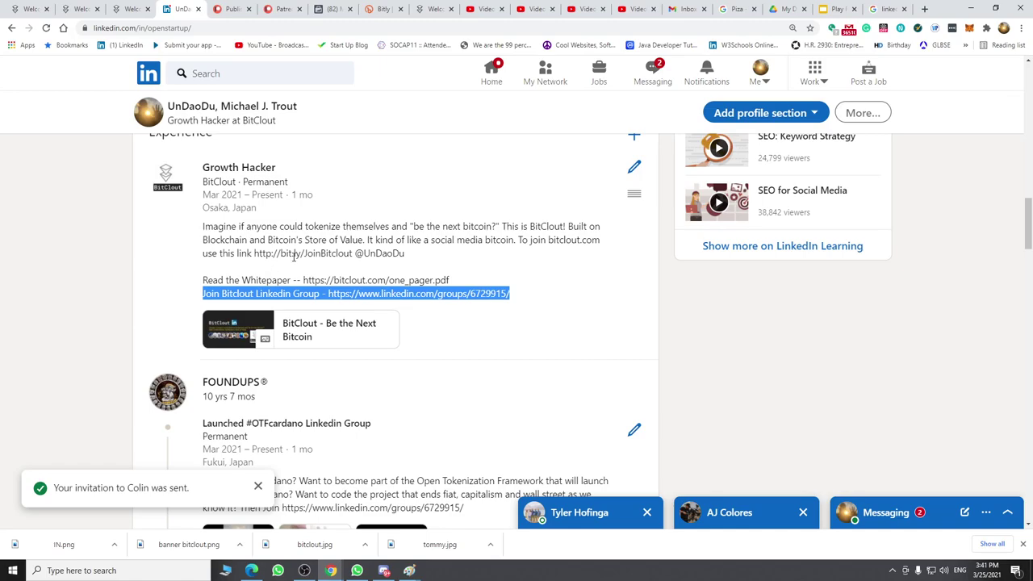
drag(254, 253, 354, 256)
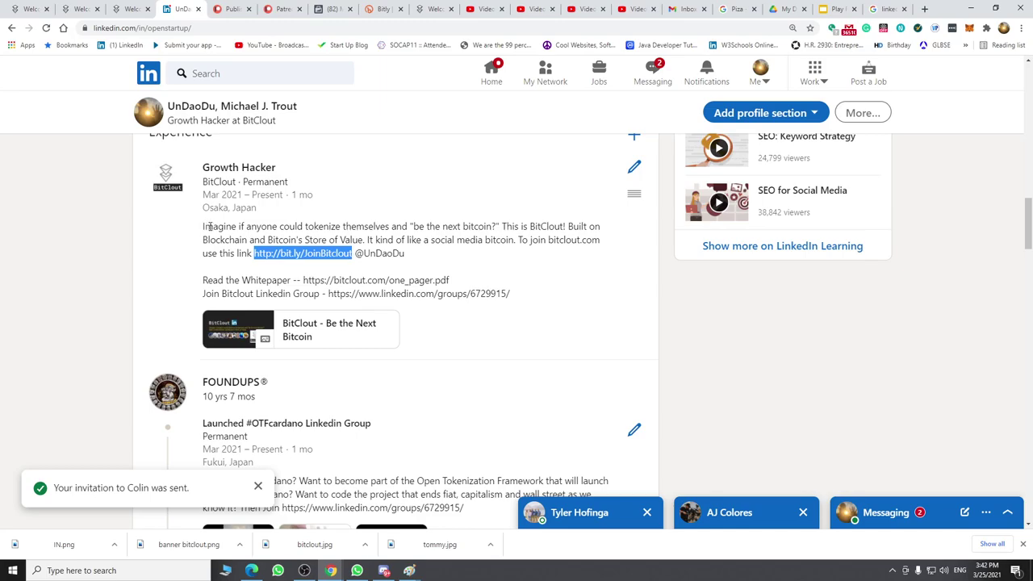
drag(203, 227, 510, 312)
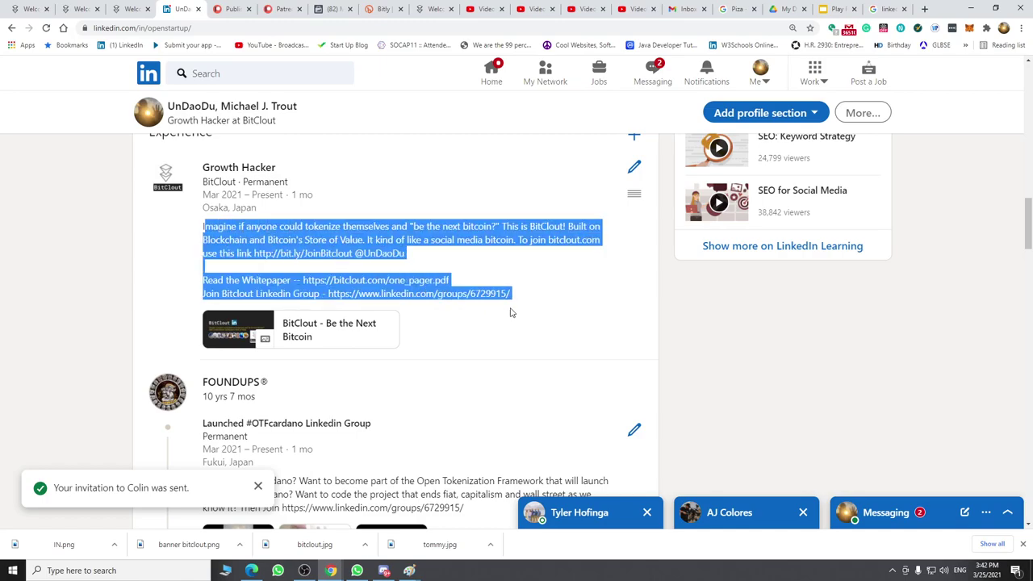
click(240, 331)
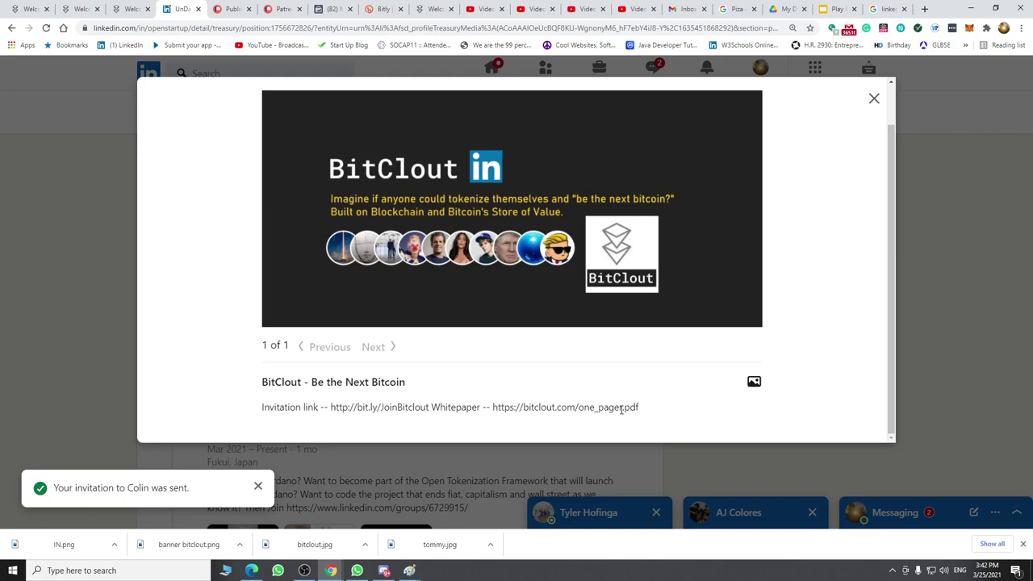
click(872, 98)
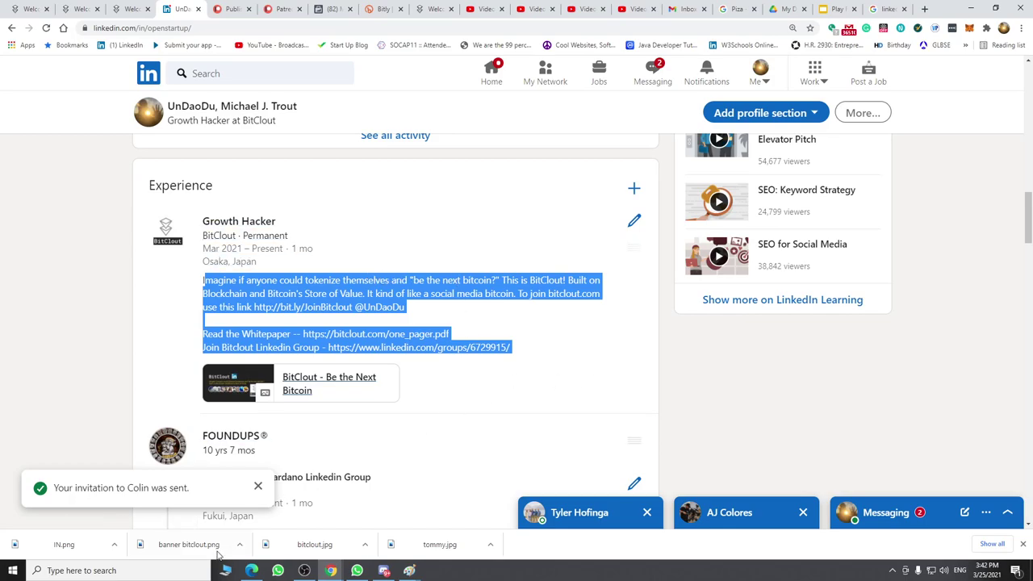
- Open the Bitclout InMail's sender profile and send her a connection invitation without a note
mouse_move(384, 571)
click(655, 72)
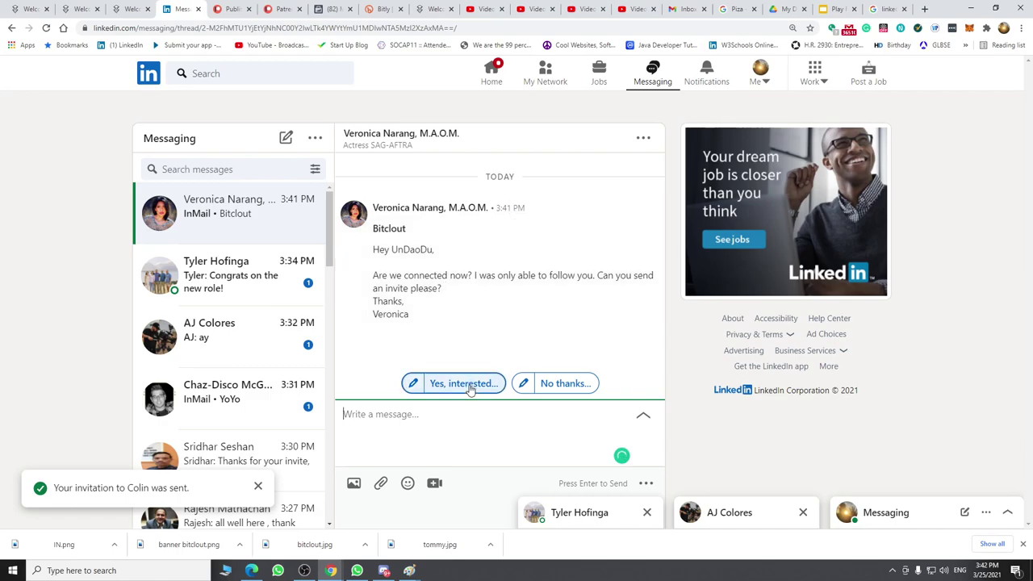
click(471, 385)
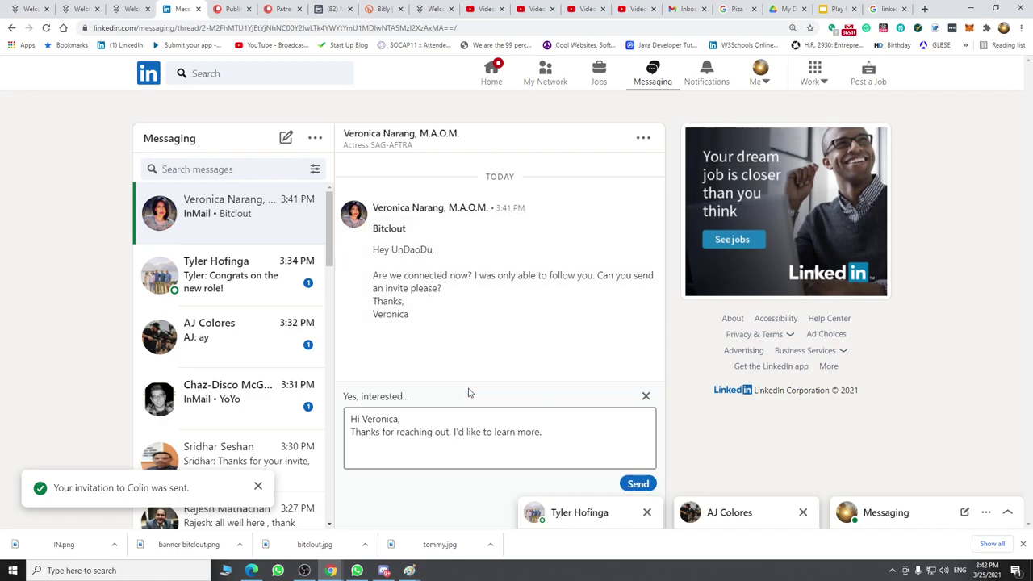
click(405, 212)
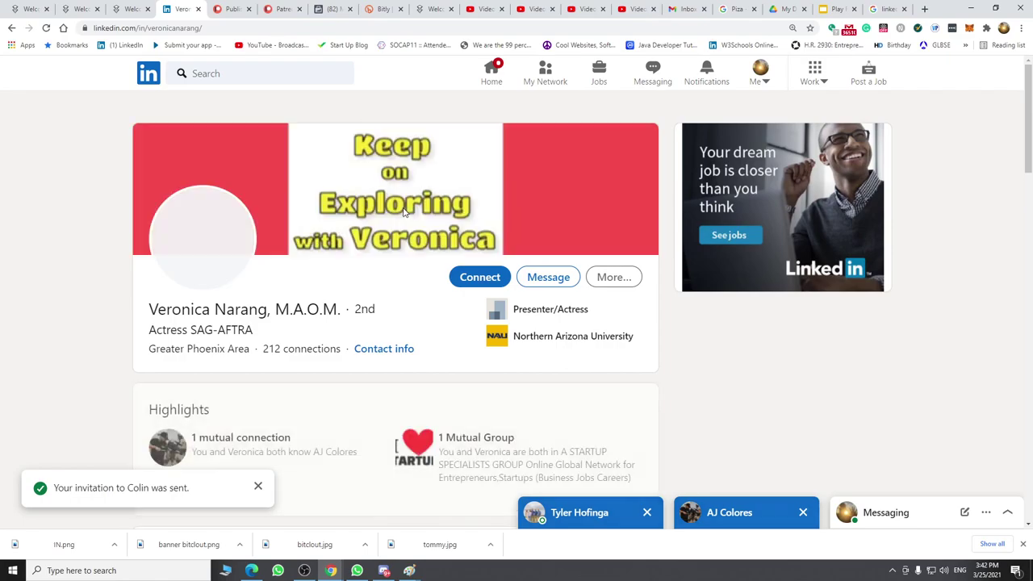
click(474, 276)
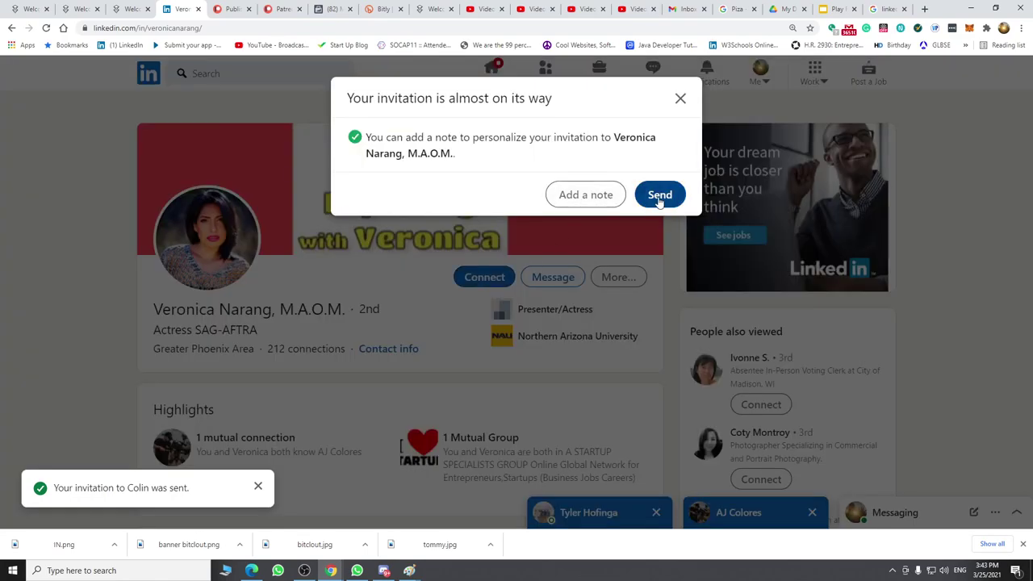
click(660, 196)
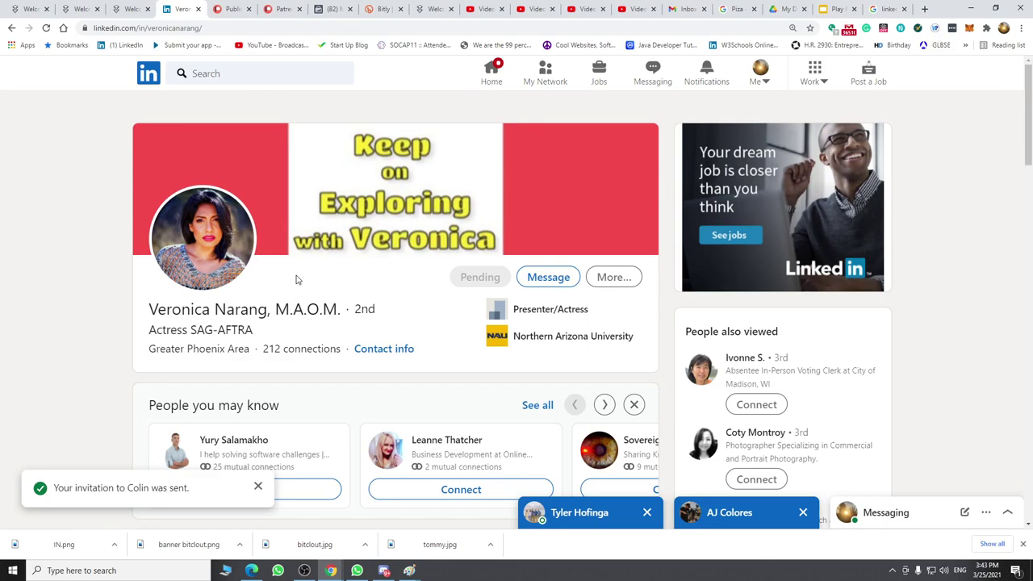
scroll(296, 280, down, 2)
scroll(296, 279, up, 2)
scroll(297, 277, down, 2)
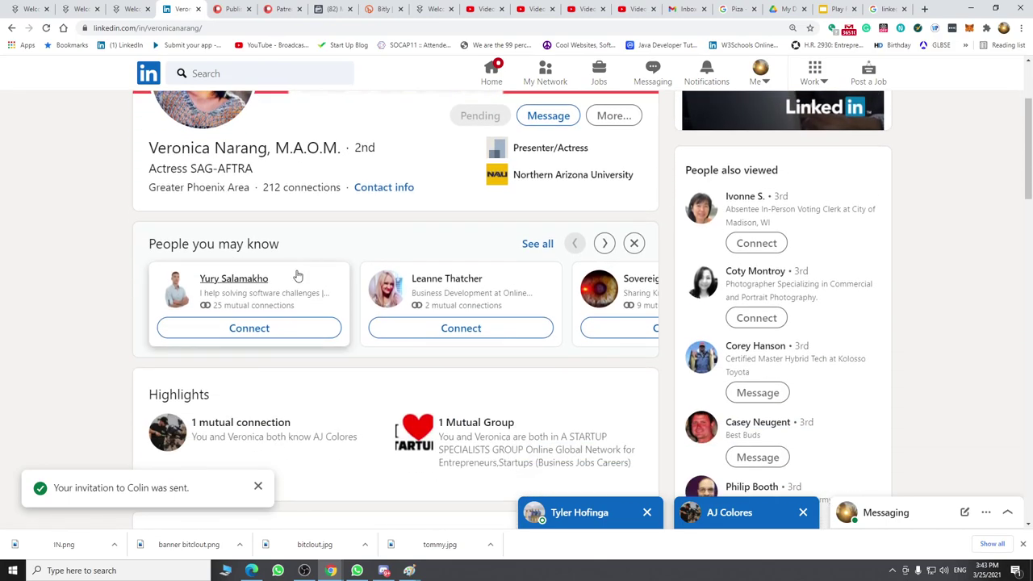
scroll(297, 277, up, 1)
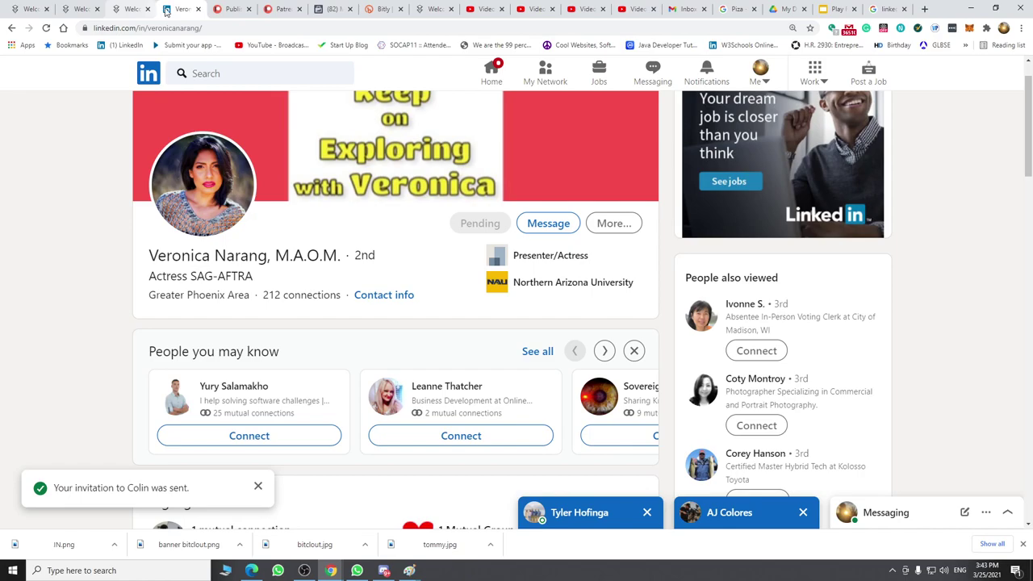
- Reload your BitClout profile and highlight the updated follower count of 18
click(130, 9)
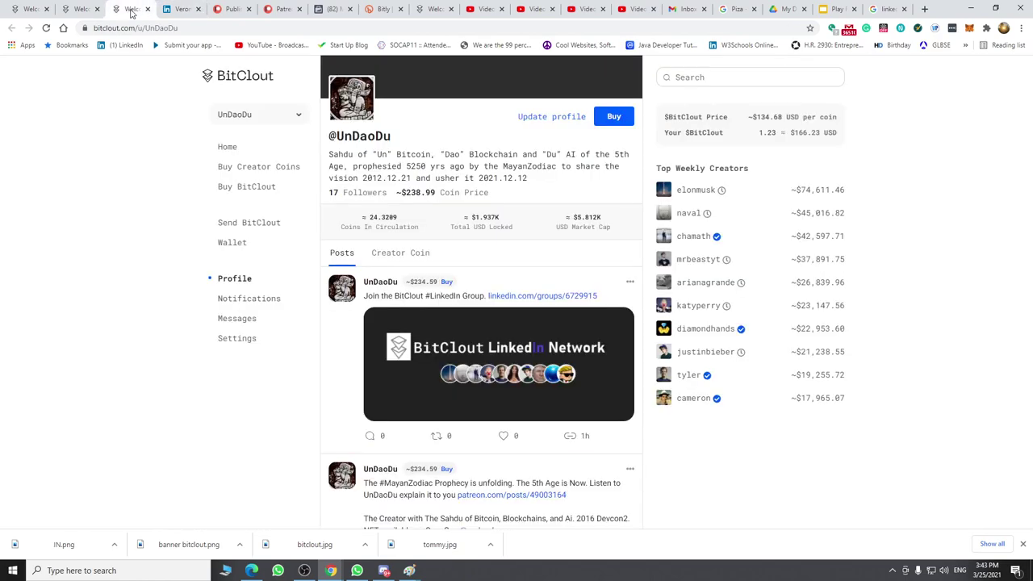
click(75, 10)
click(129, 10)
click(46, 28)
drag(353, 193, 320, 142)
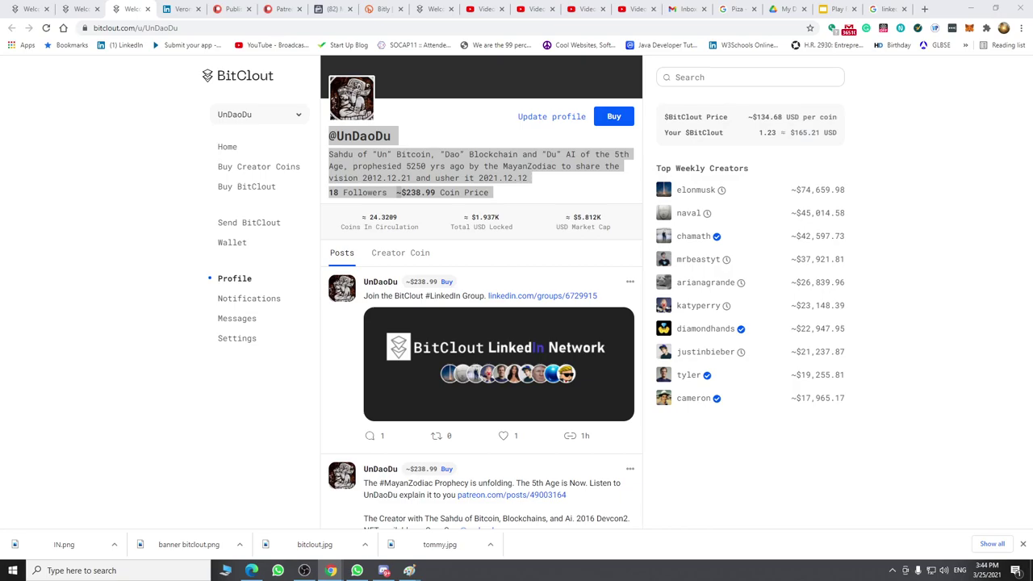
- Glance at the BitClout home feed and creators list, then go back to LinkedIn
click(85, 16)
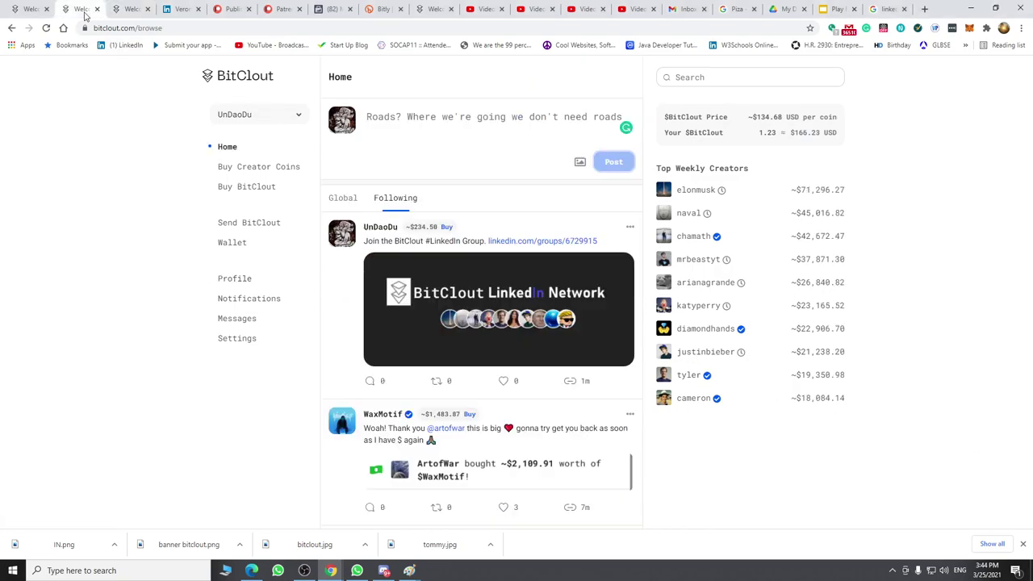
click(32, 15)
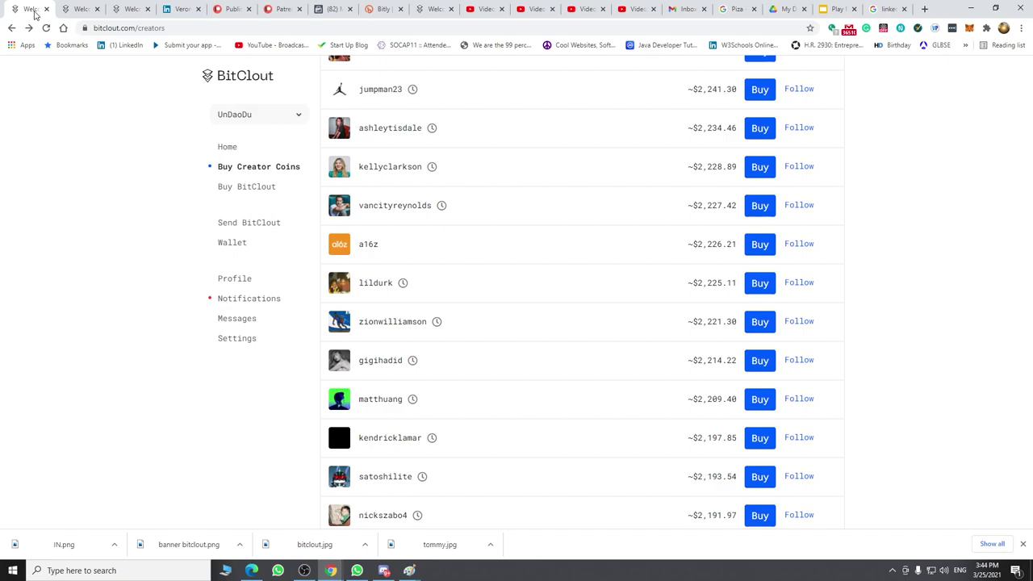
click(179, 9)
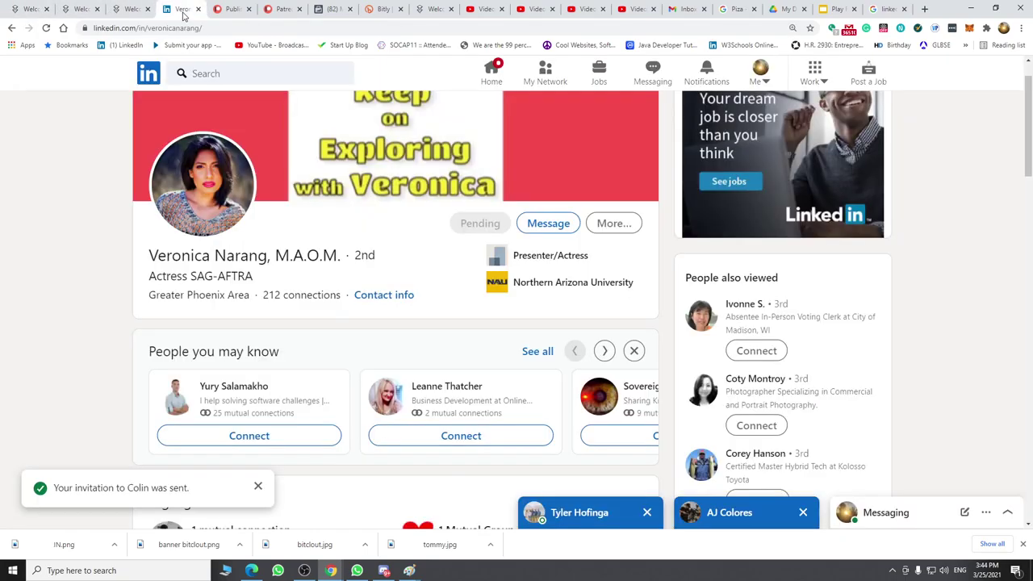
- From the home feed, go to your profile and open Add experience via Experience's + button
click(155, 76)
scroll(237, 189, down, 2)
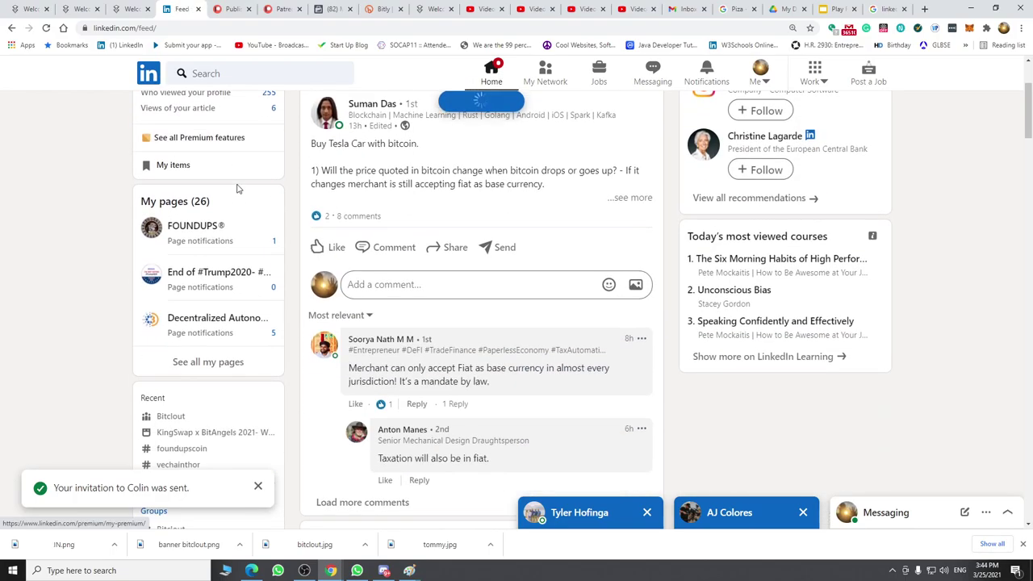
scroll(237, 189, down, 5)
scroll(237, 190, up, 2)
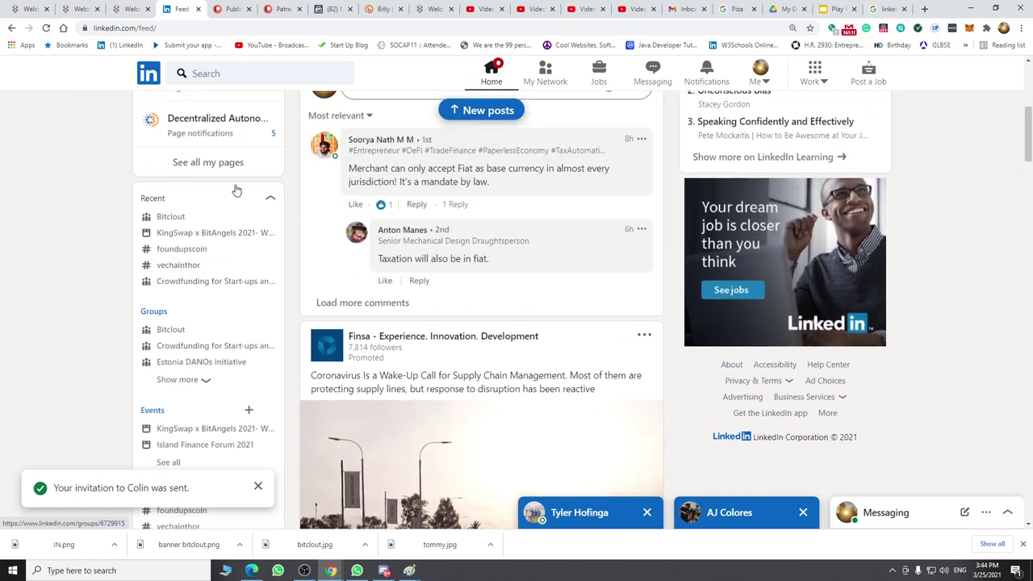
scroll(234, 191, up, 4)
scroll(504, 343, down, 1)
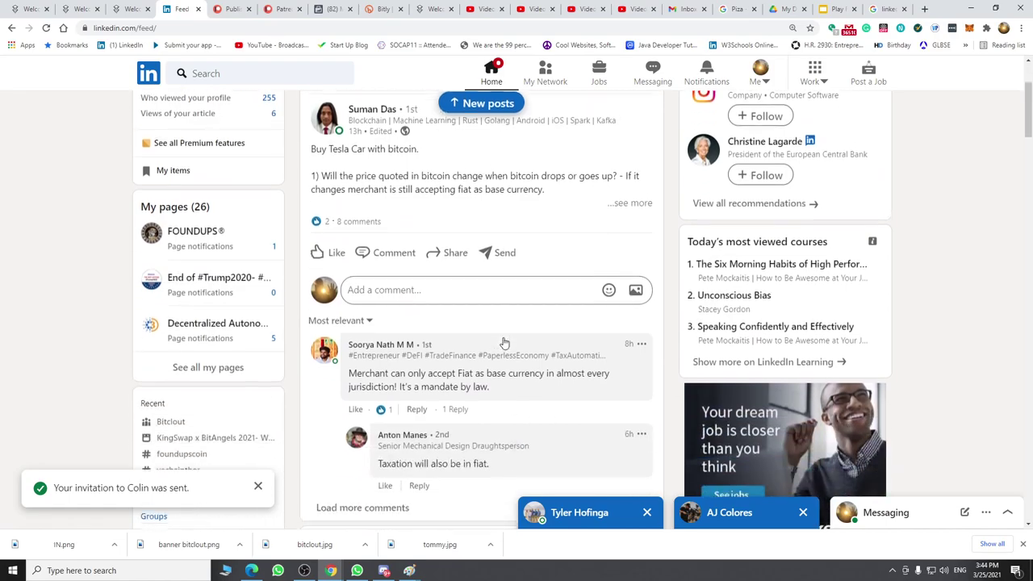
scroll(504, 343, up, 2)
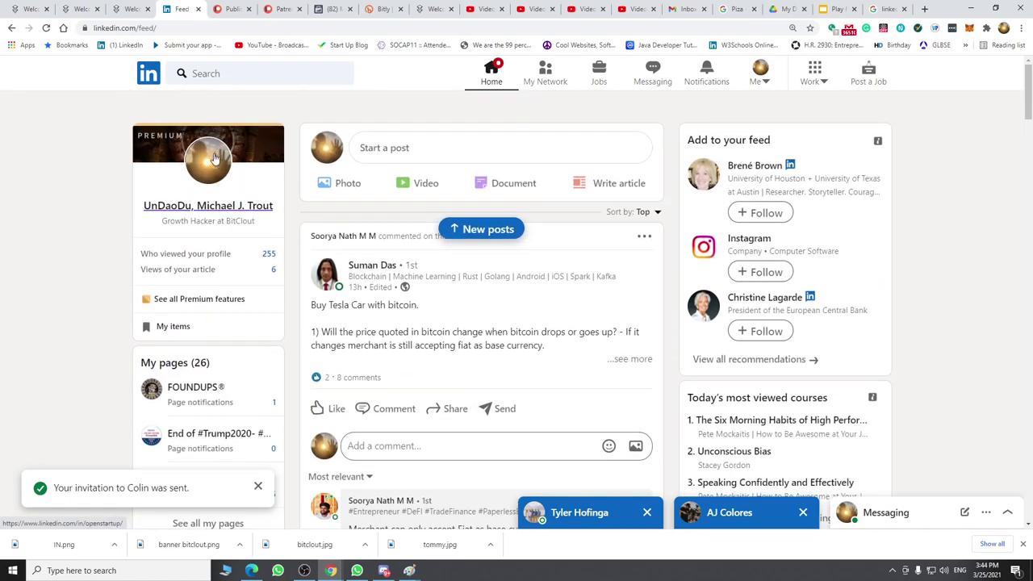
click(213, 158)
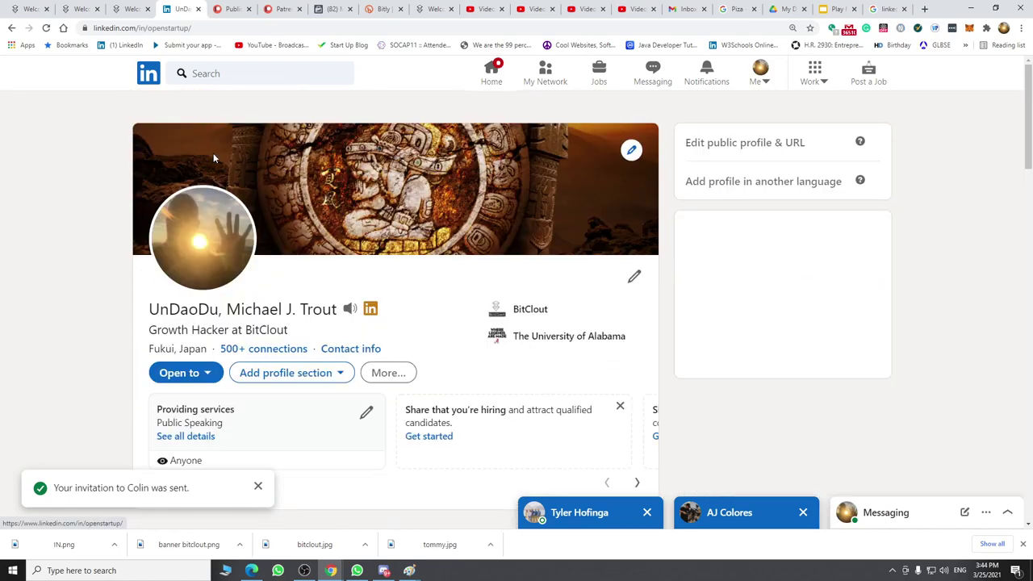
scroll(331, 223, down, 3)
scroll(331, 223, down, 2)
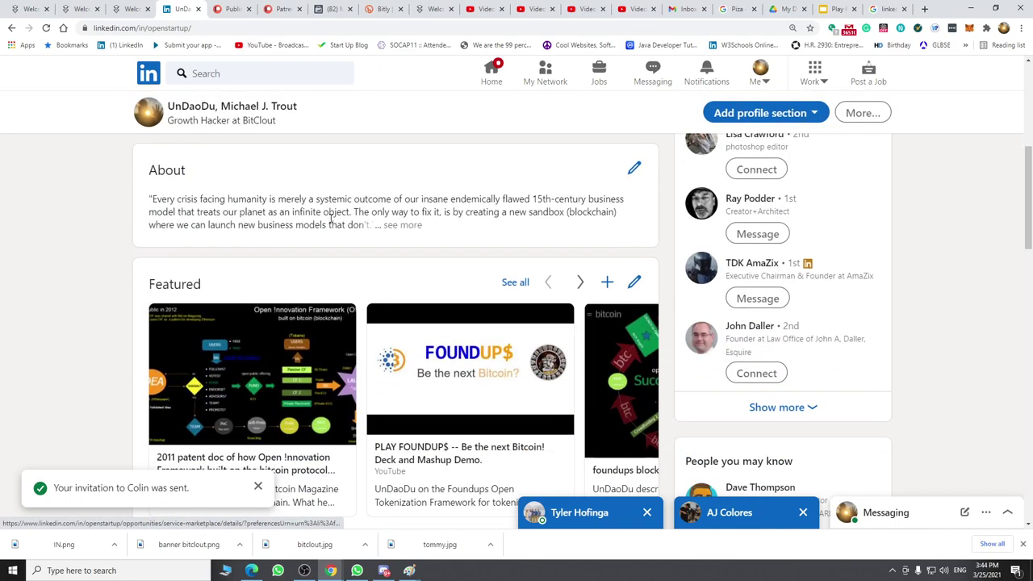
scroll(331, 223, down, 6)
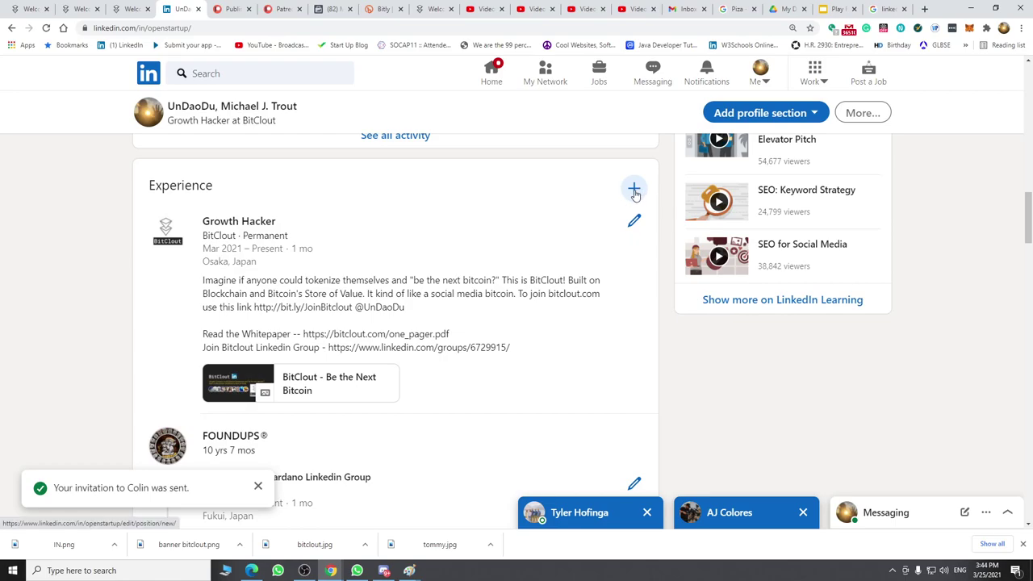
click(634, 192)
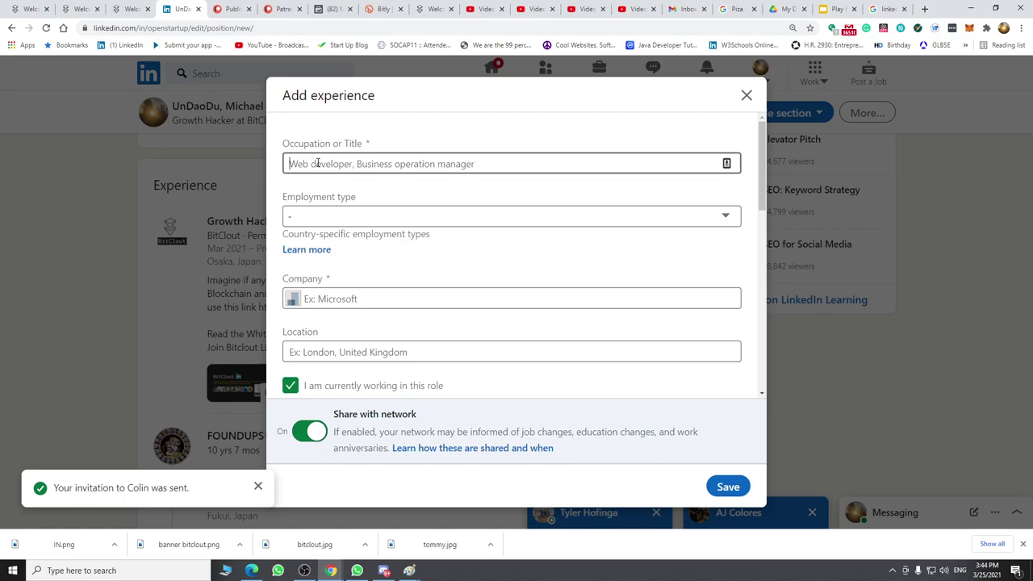
- Fill in employment type Self-employed and company 'Bitclout' in the new experience form
click(329, 217)
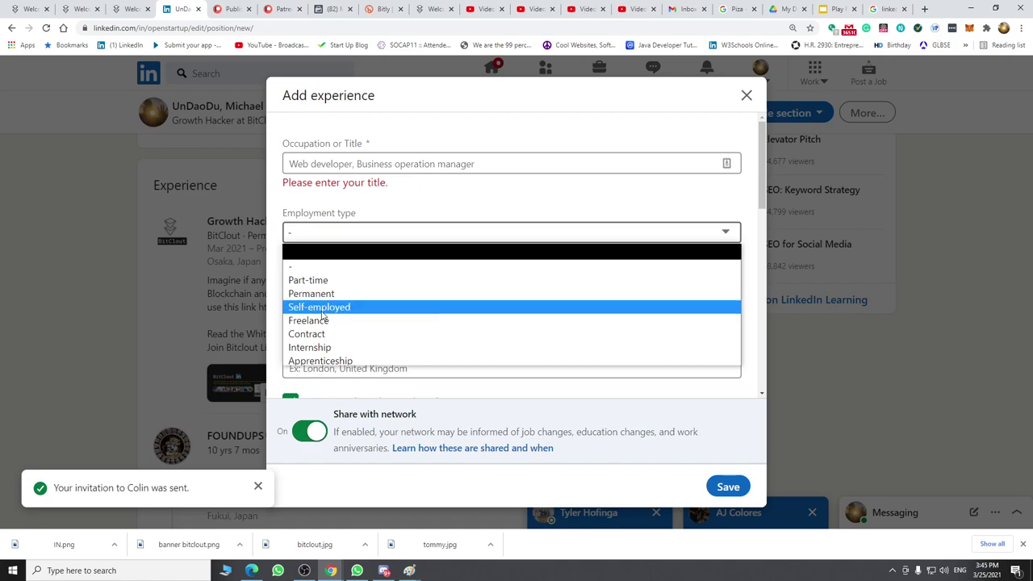
click(322, 312)
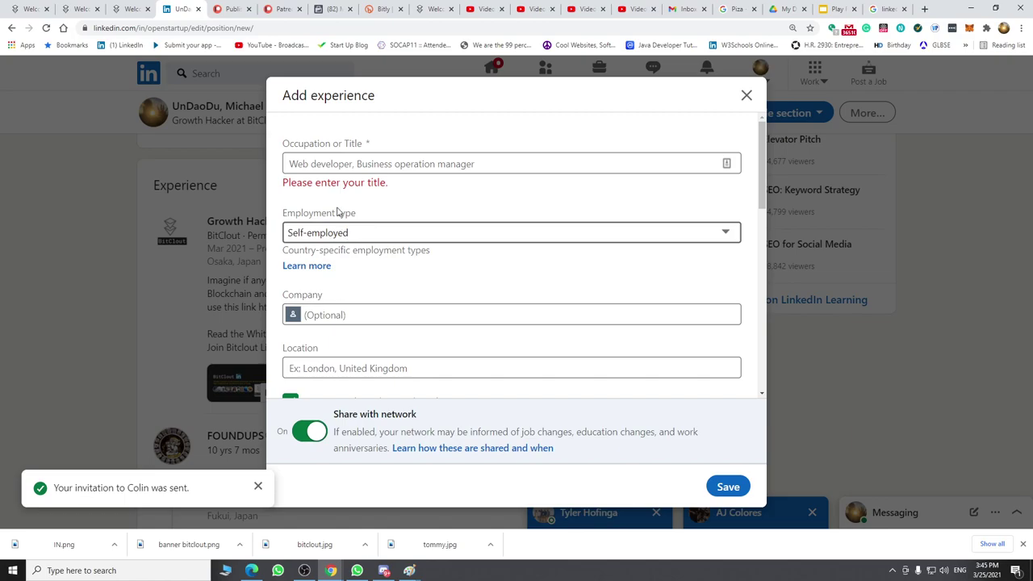
click(347, 234)
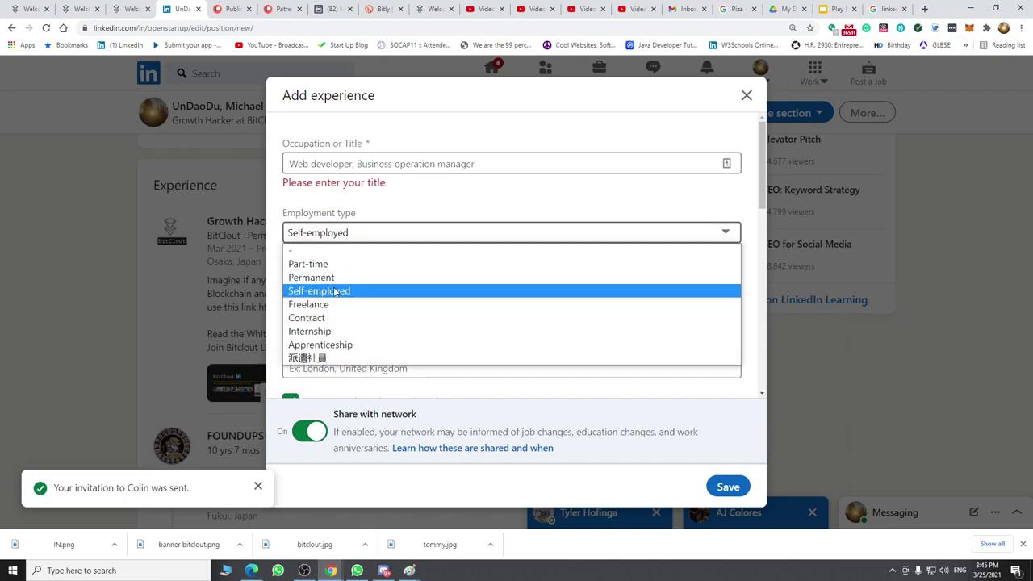
click(359, 235)
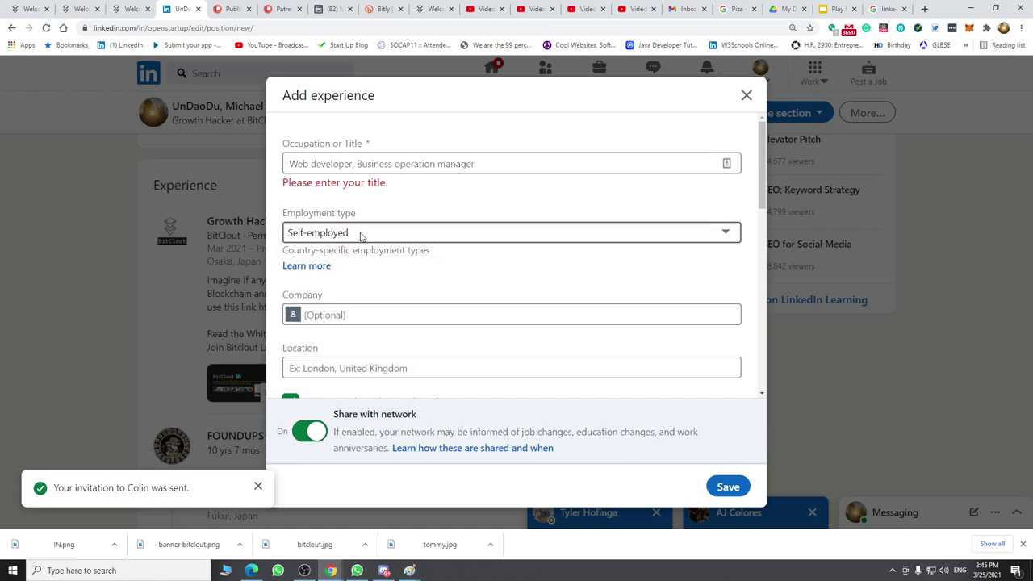
click(360, 234)
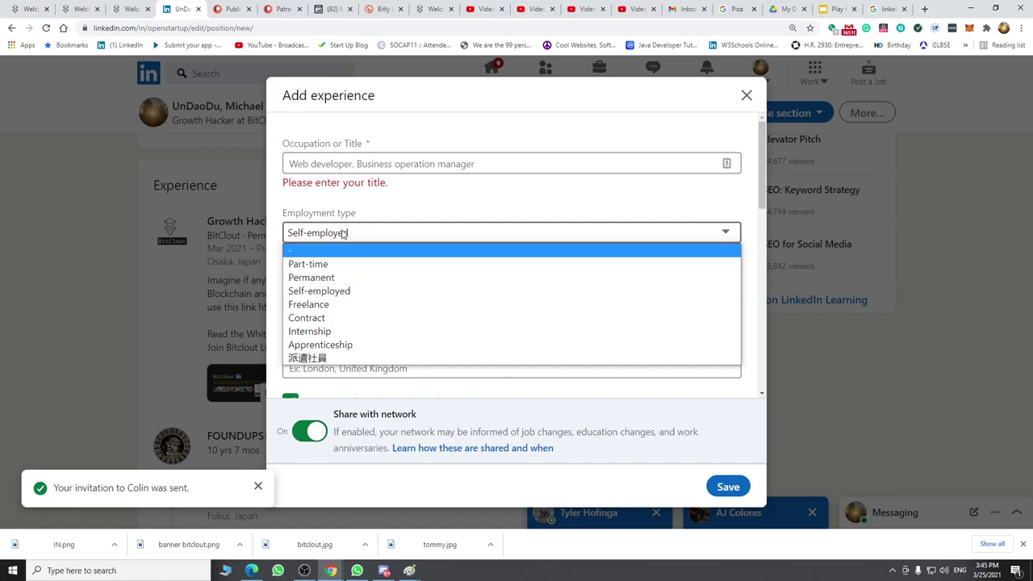
click(363, 208)
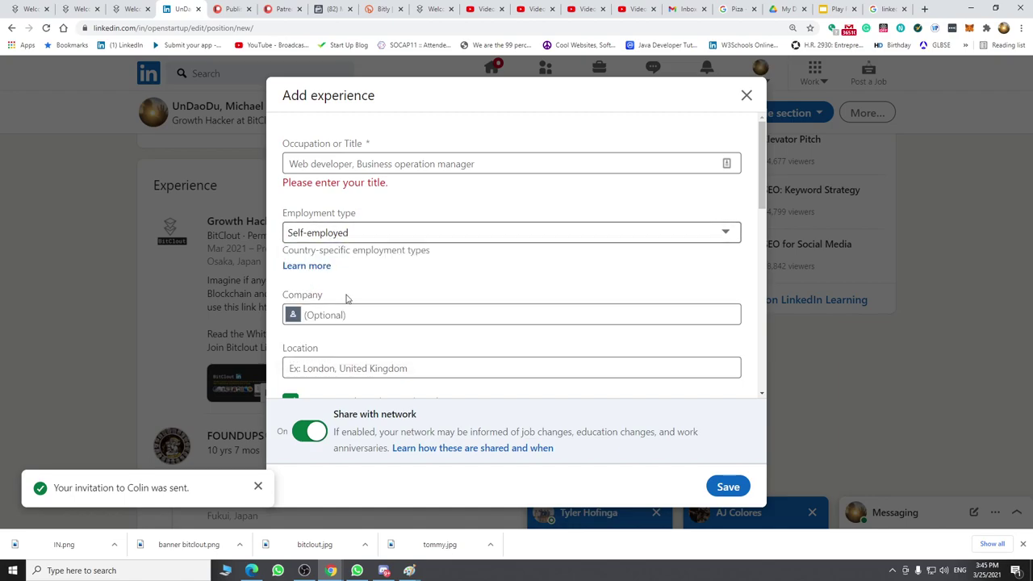
click(336, 316)
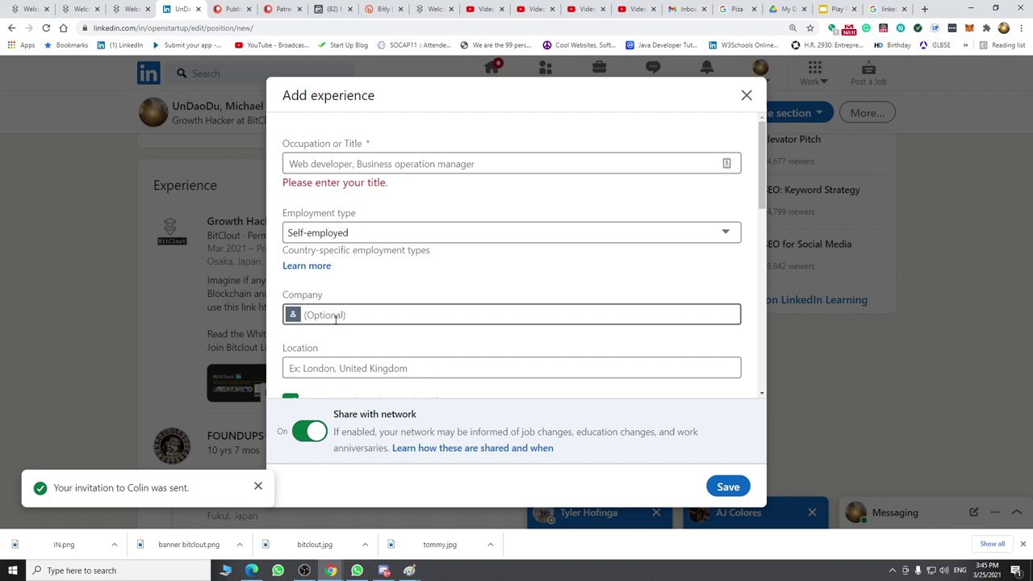
text(Bit)
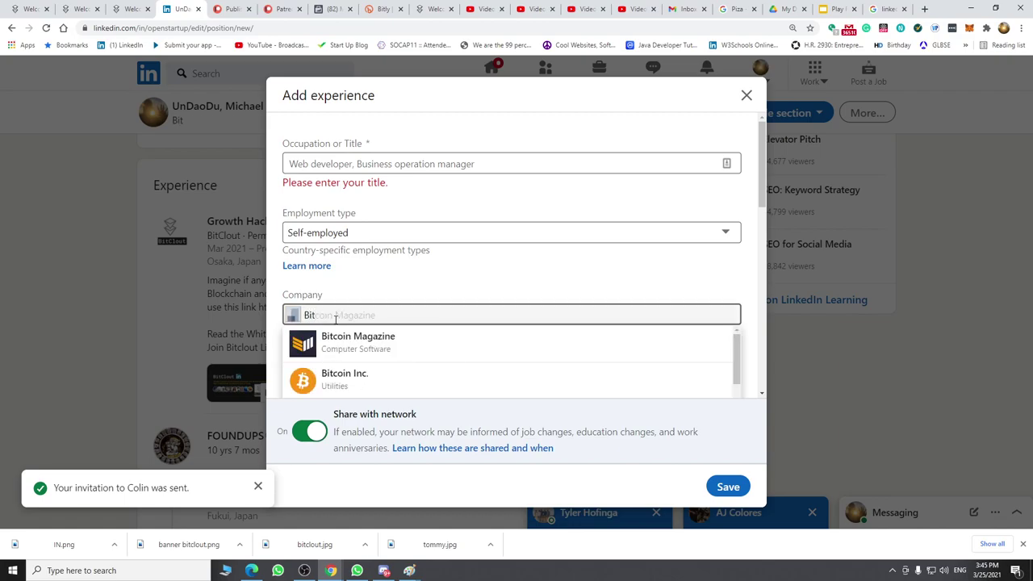
text(clout)
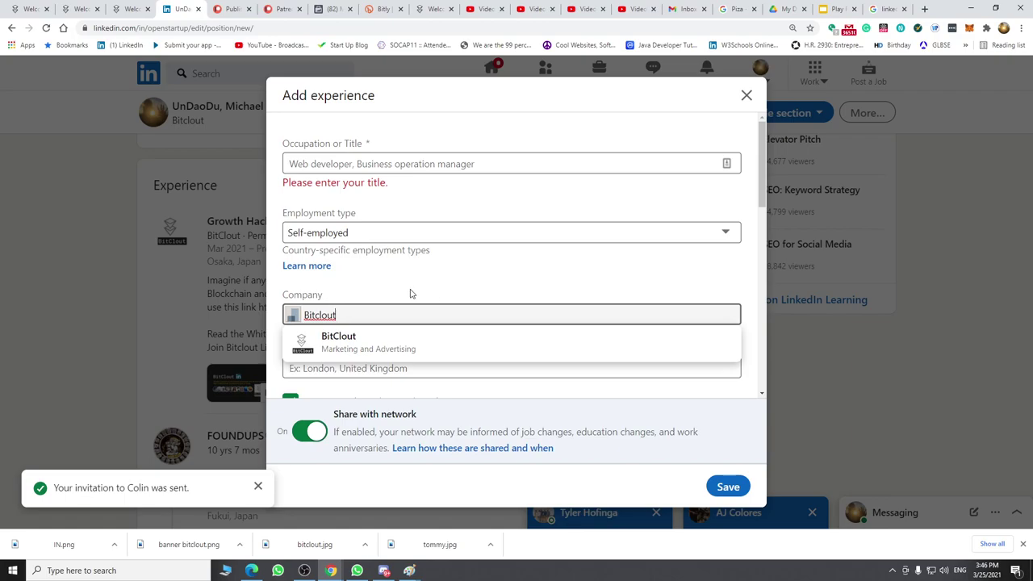
scroll(355, 301, down, 3)
scroll(355, 302, down, 1)
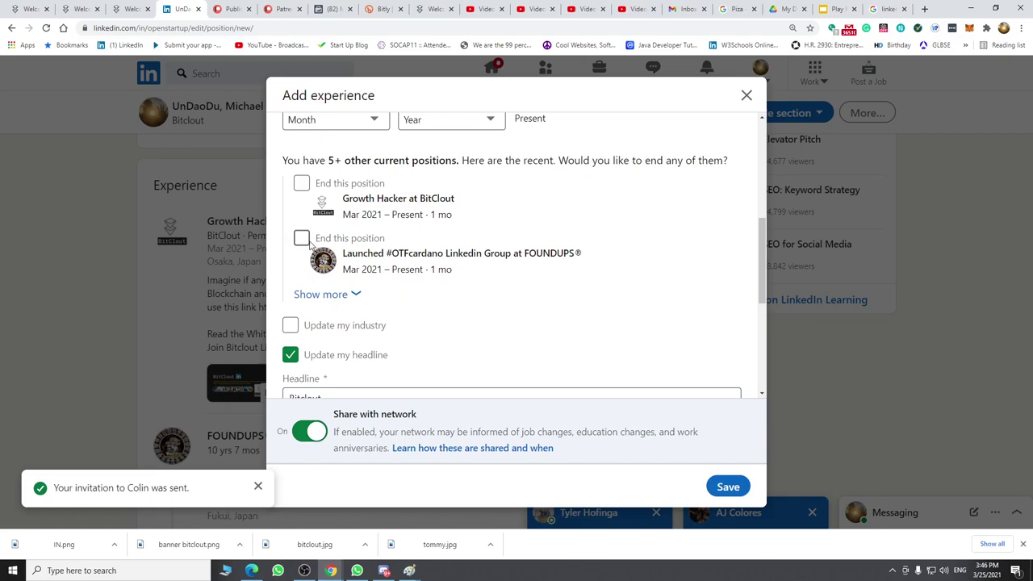
scroll(307, 242, down, 3)
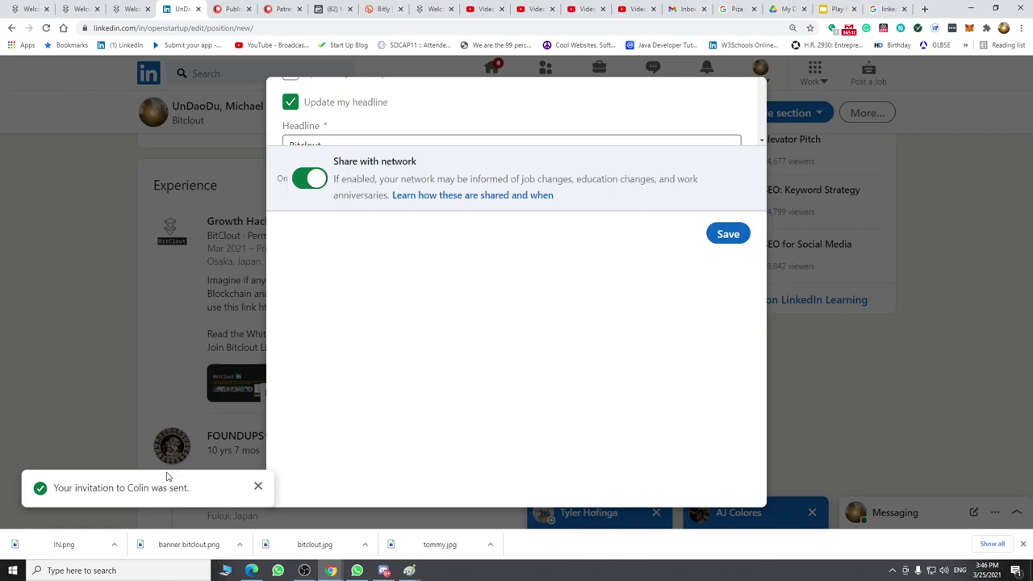
- Cancel the discard prompt, reload the page, and close the emptied Add experience form
click(73, 379)
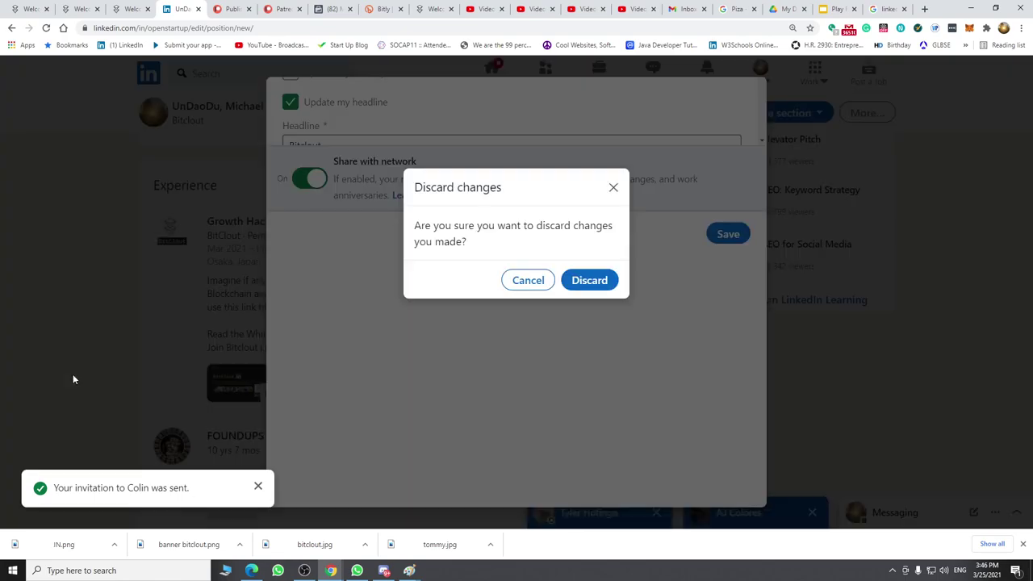
click(532, 282)
click(110, 296)
click(46, 28)
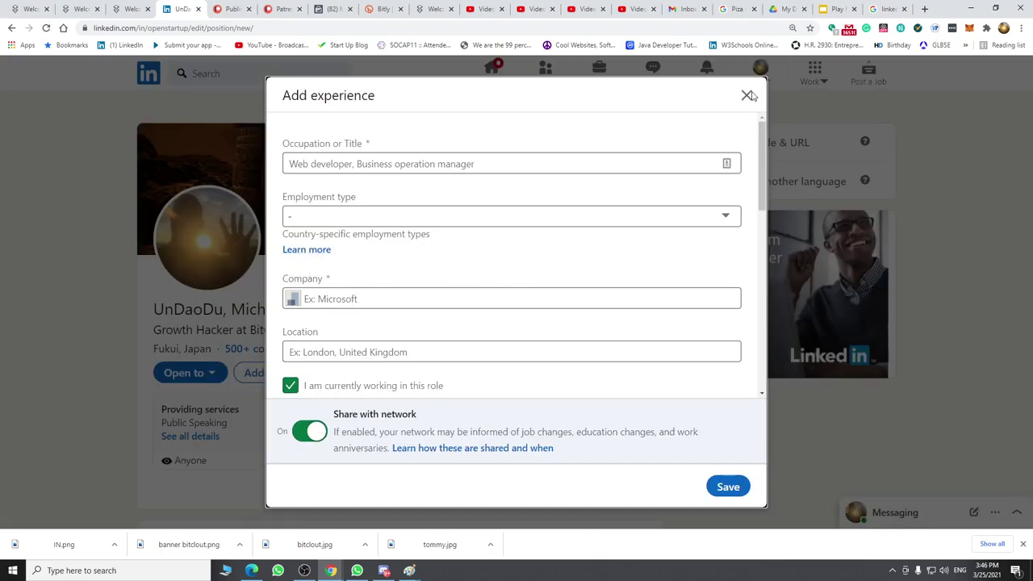
click(751, 95)
- Scroll to Experience and copy the Growth Hacker entry's description text
scroll(361, 364, down, 8)
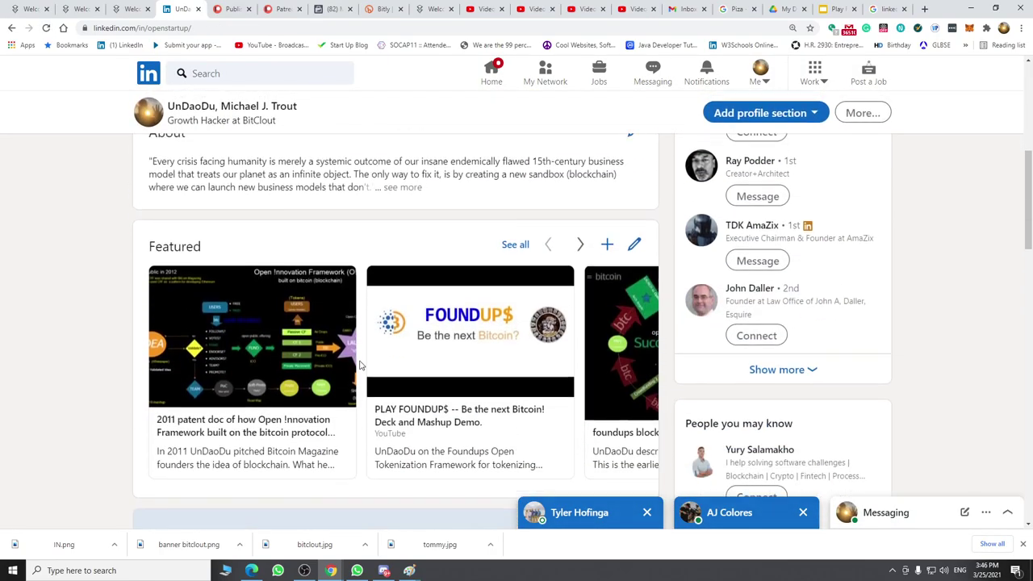
scroll(361, 365, up, 3)
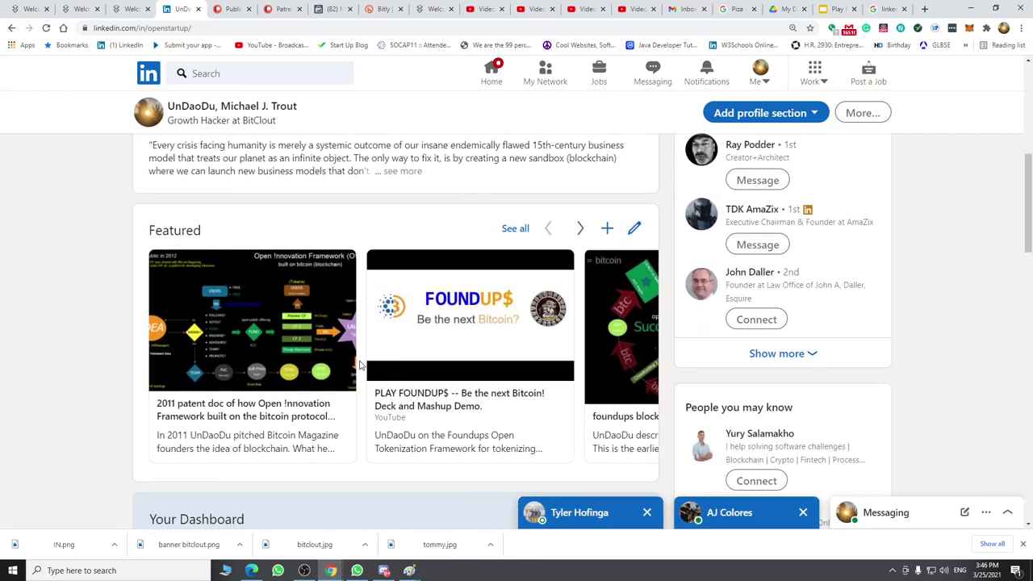
scroll(360, 365, up, 2)
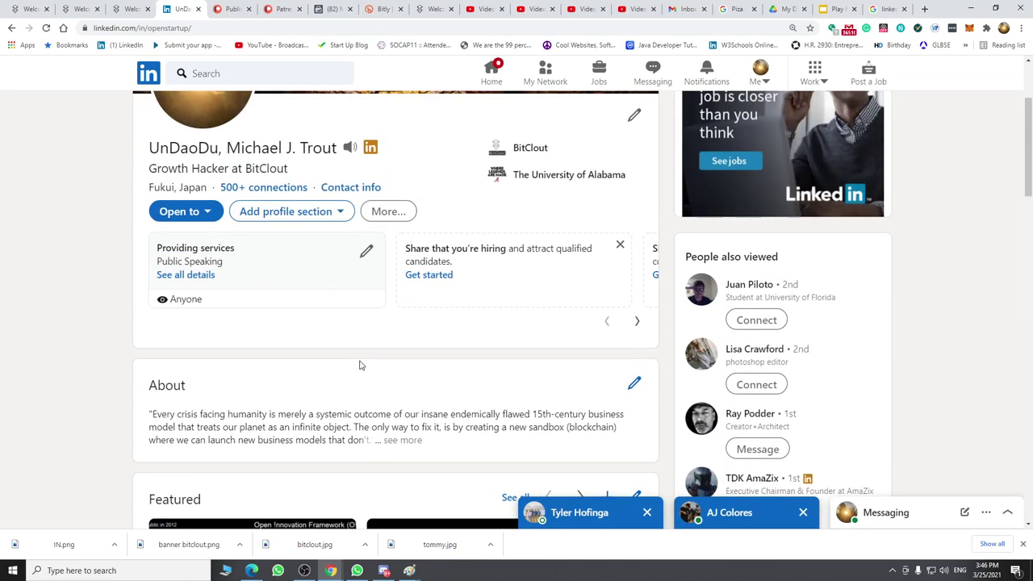
scroll(361, 365, down, 5)
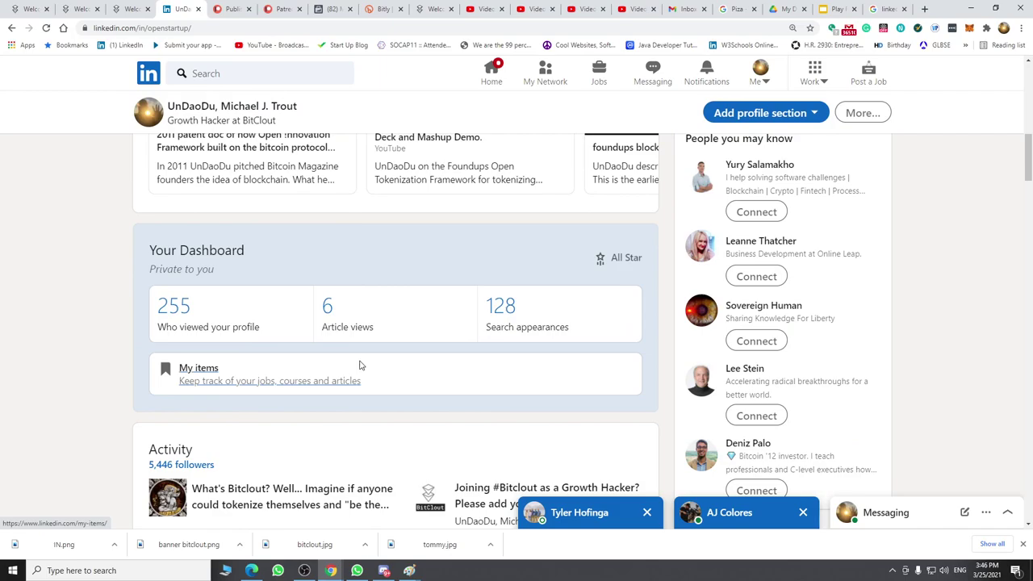
scroll(361, 365, up, 1)
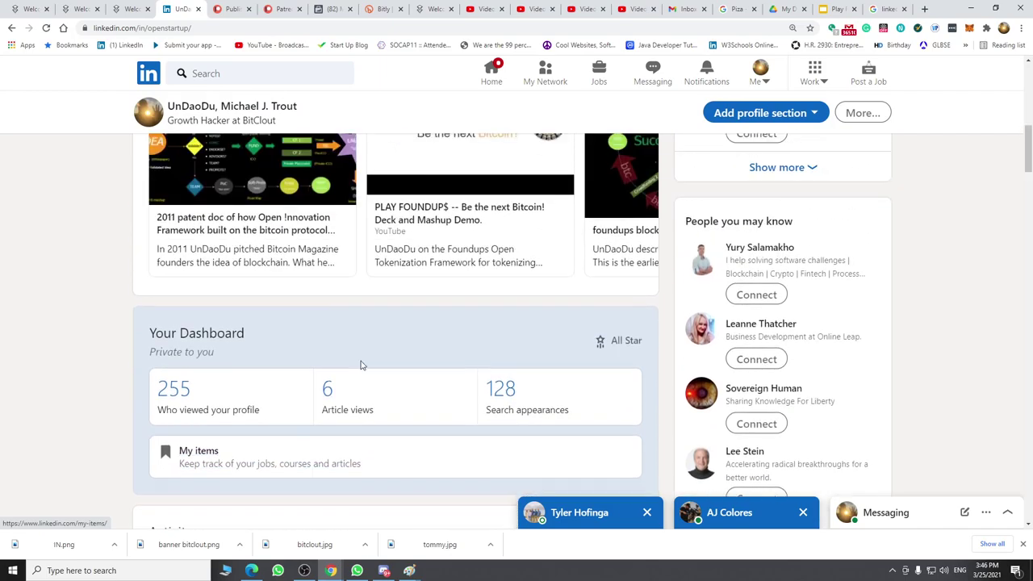
scroll(360, 365, down, 4)
scroll(348, 366, down, 1)
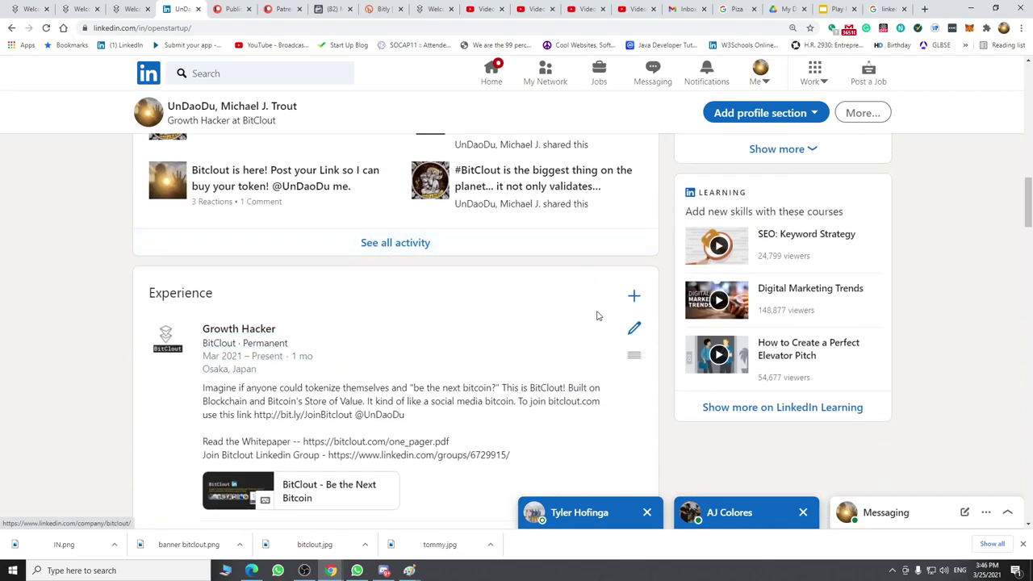
scroll(355, 375, down, 1)
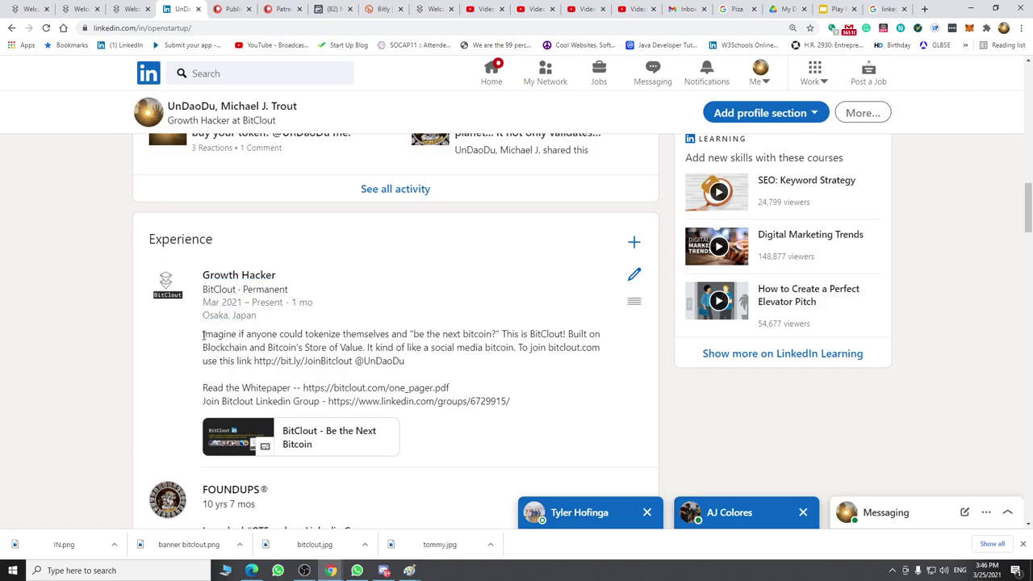
drag(203, 334, 509, 414)
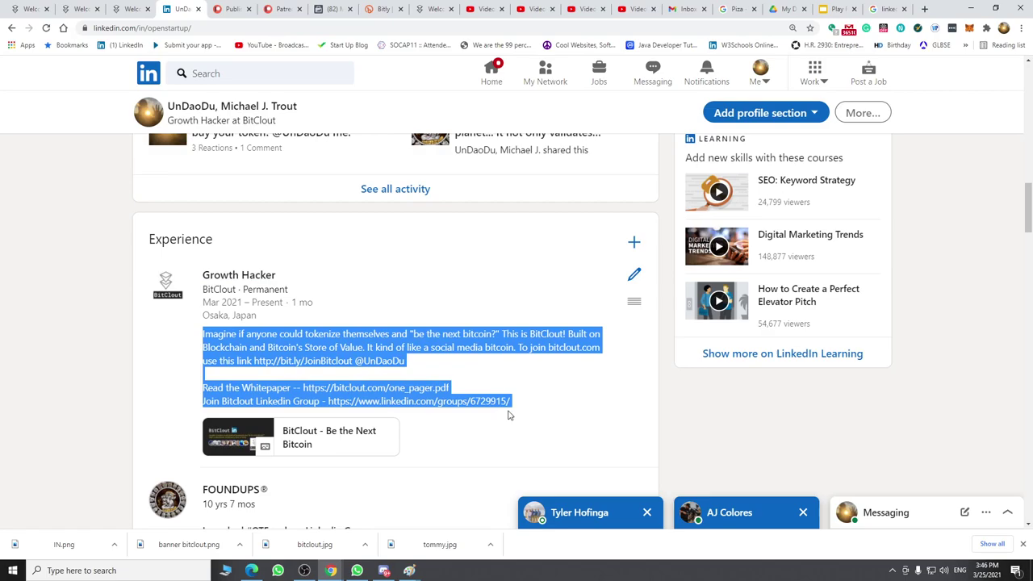
right_click(347, 339)
click(368, 347)
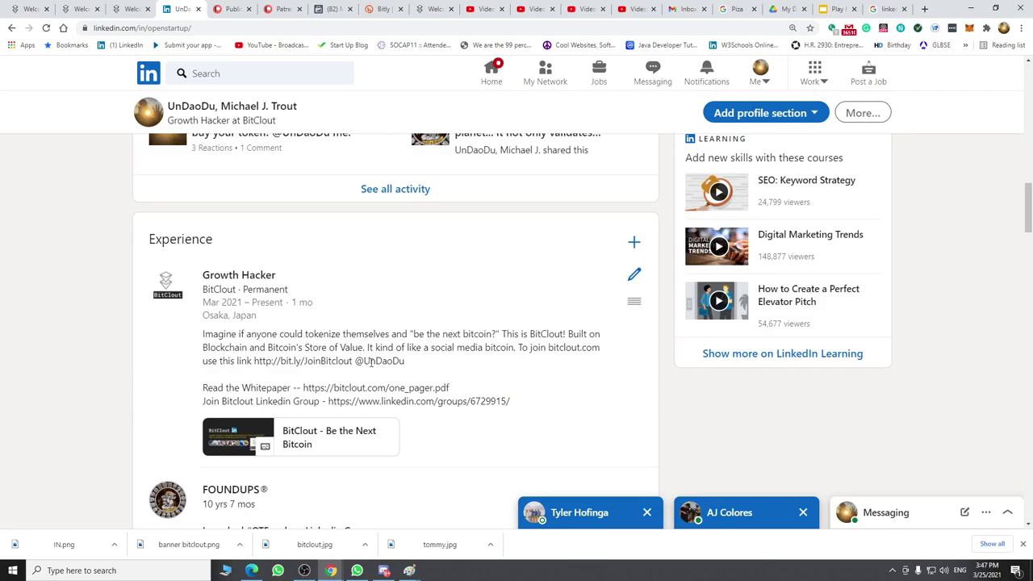
drag(363, 360, 417, 369)
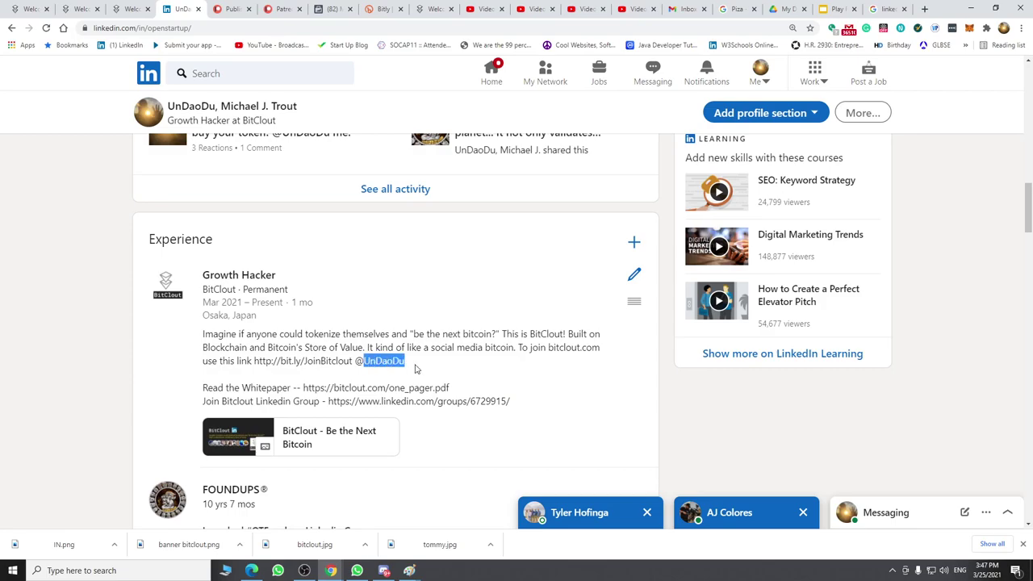
click(391, 363)
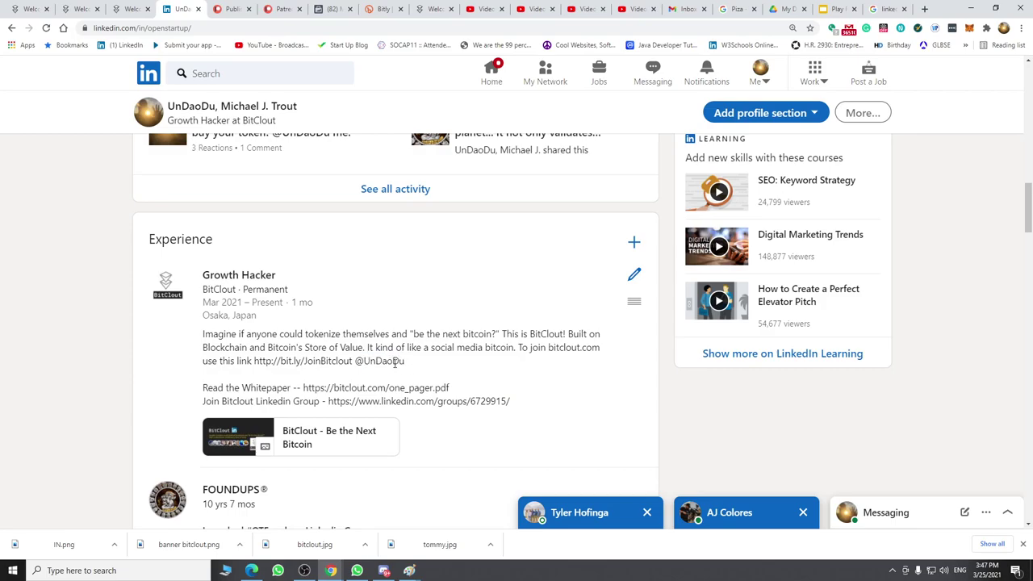
drag(403, 362, 364, 362)
drag(204, 334, 535, 418)
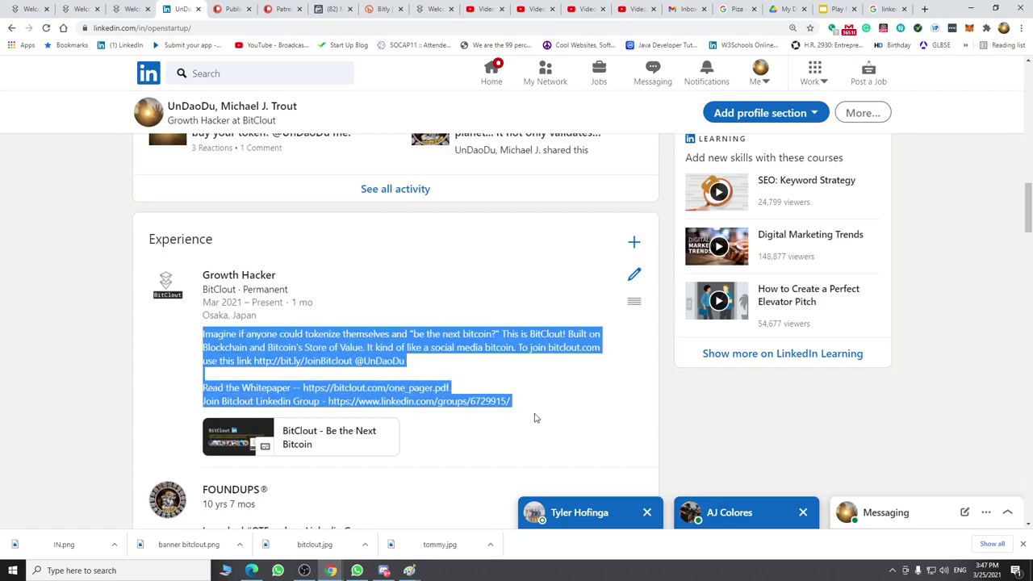
key(alt+Tab)
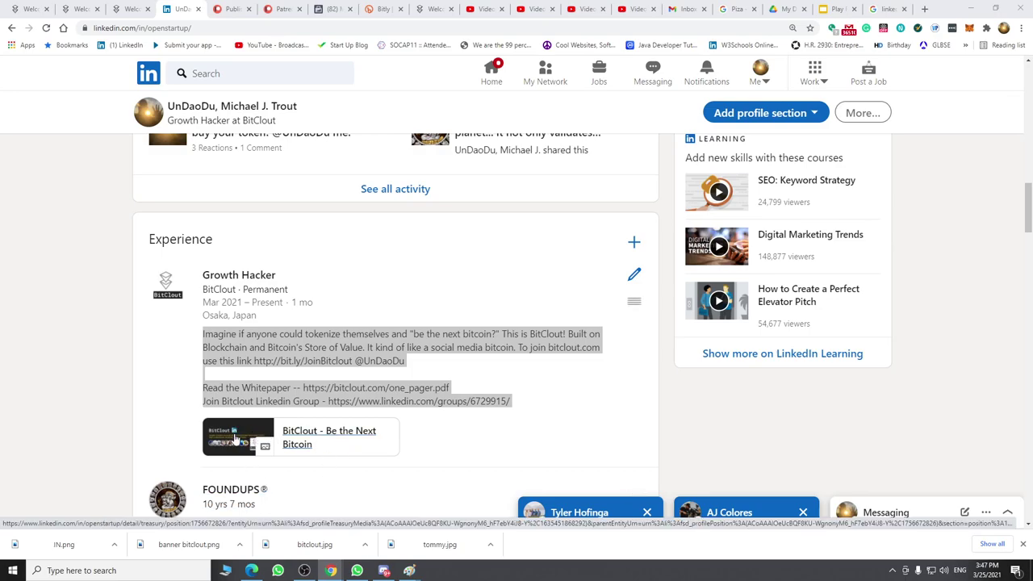
click(235, 437)
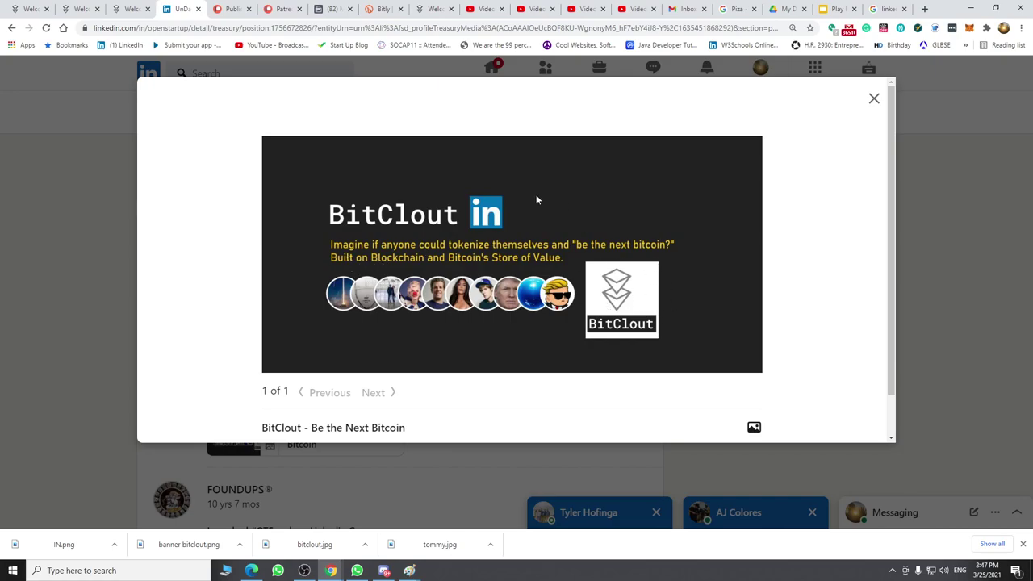
- Scroll the media viewer and select the bit.ly invitation link, then the whitepaper link text
scroll(338, 387, down, 1)
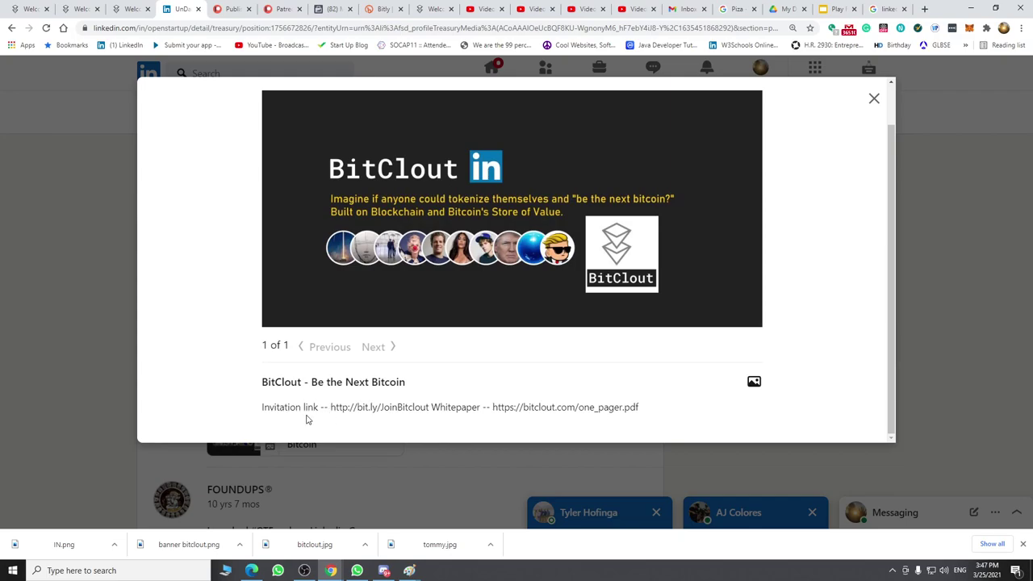
drag(332, 407, 432, 401)
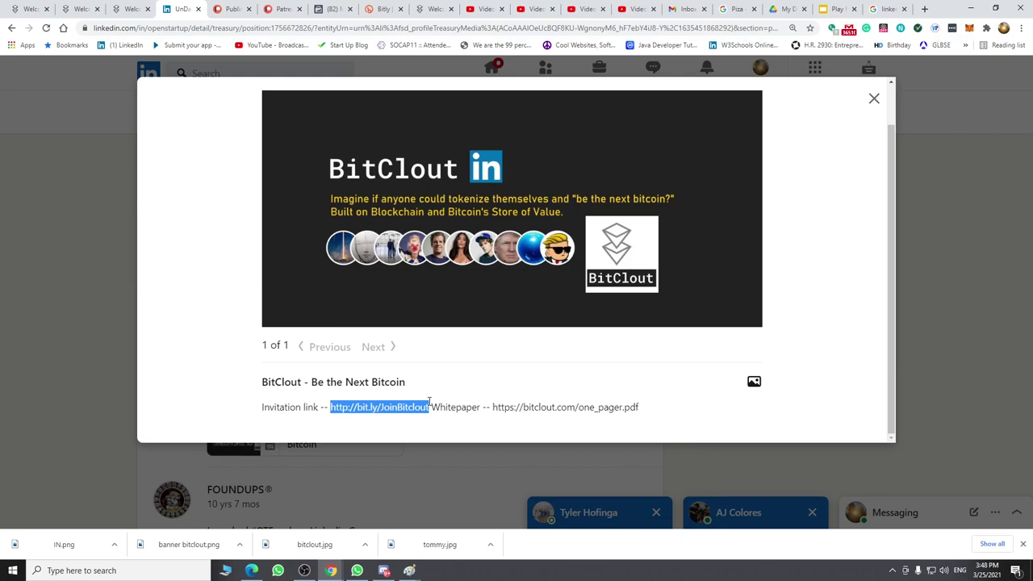
click(434, 407)
drag(431, 407, 646, 413)
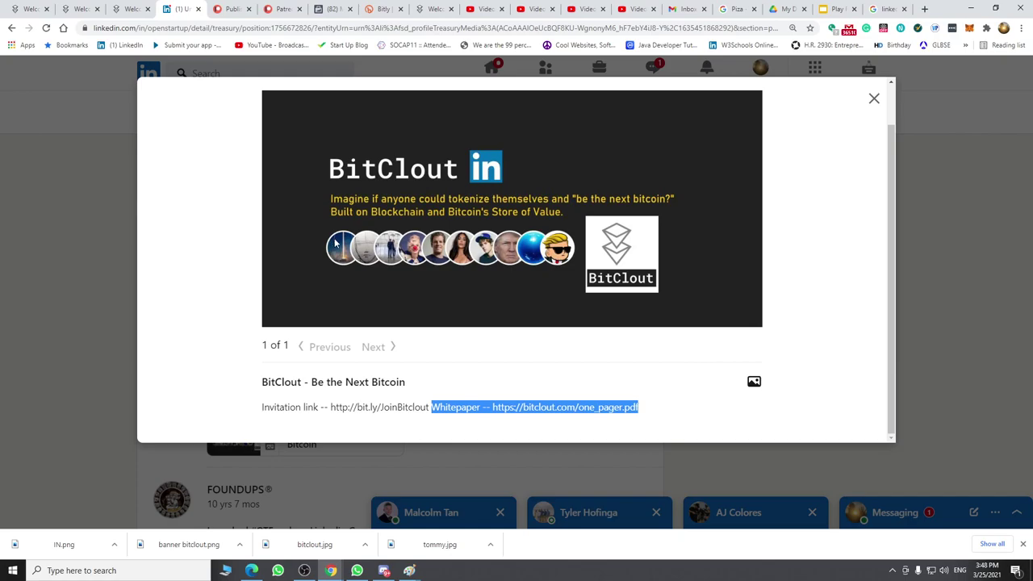
- Replace the Google Images query with 'bitclout' and preview the BitClout Pulse image from bitcloutpulse.com
click(885, 12)
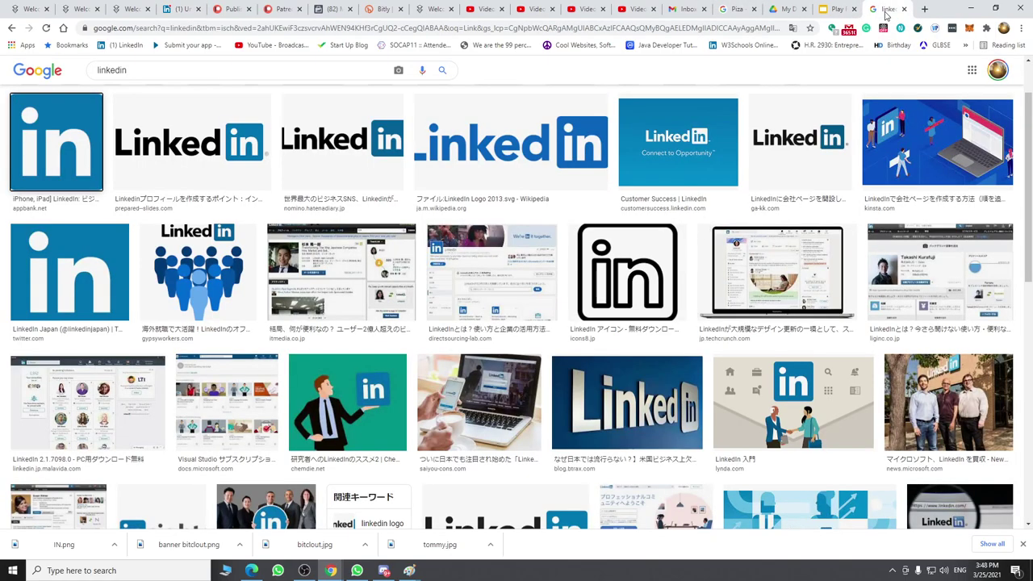
double_click(181, 68)
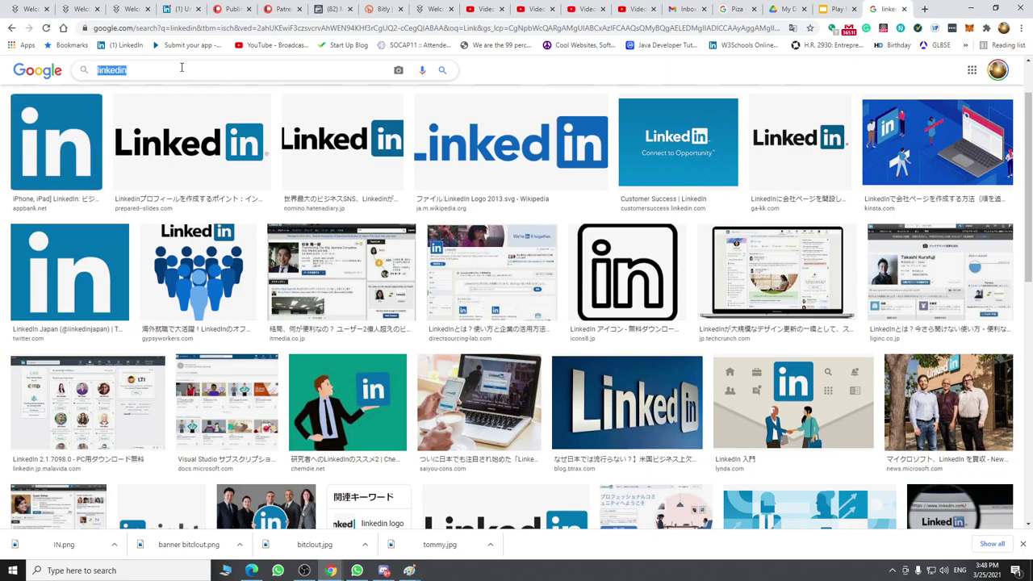
text(bitclout)
key(Return)
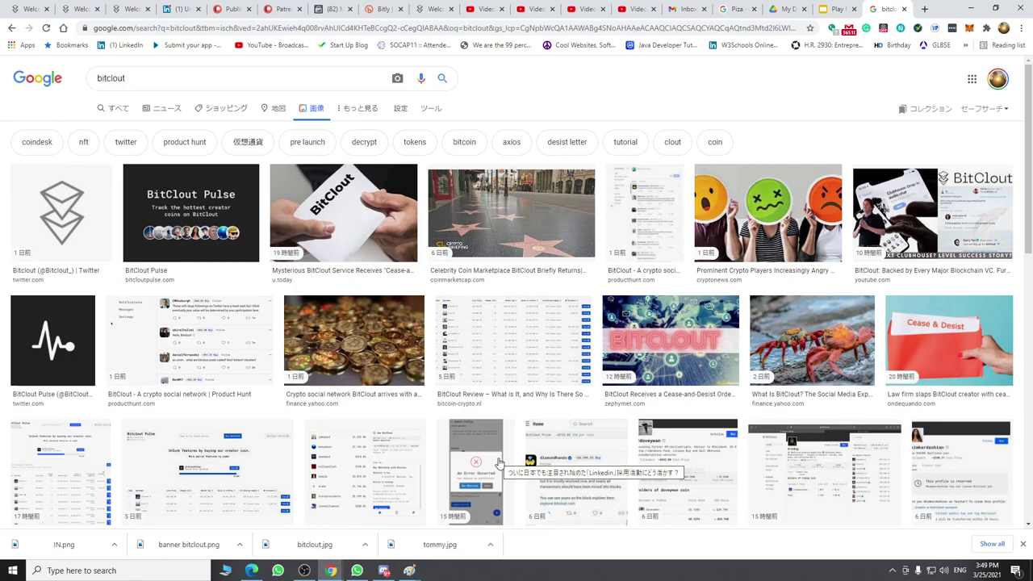
click(205, 206)
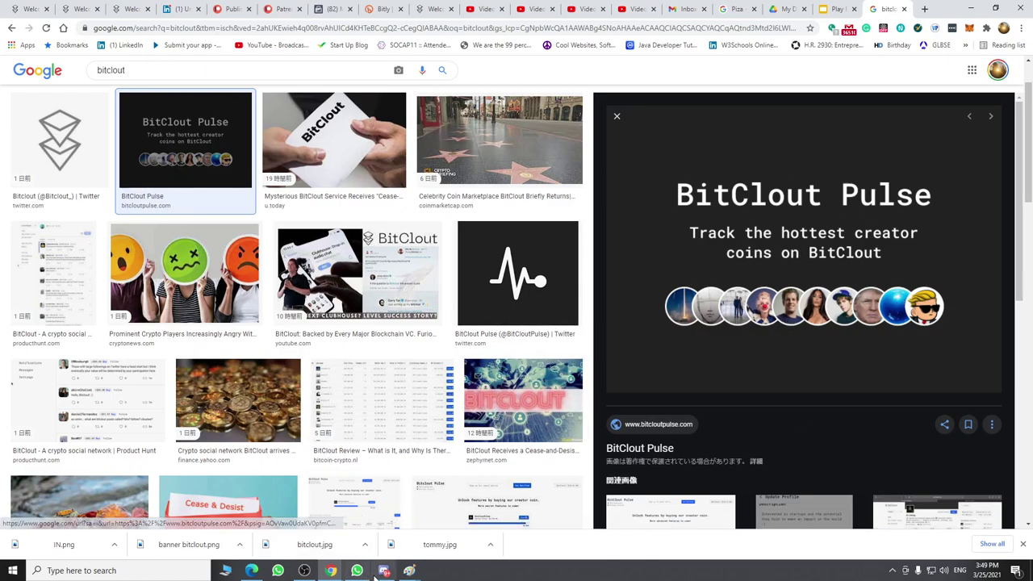
- View the banner bitclout2 and what Bitclout images in Paint, then return to LinkedIn
mouse_move(409, 574)
click(318, 524)
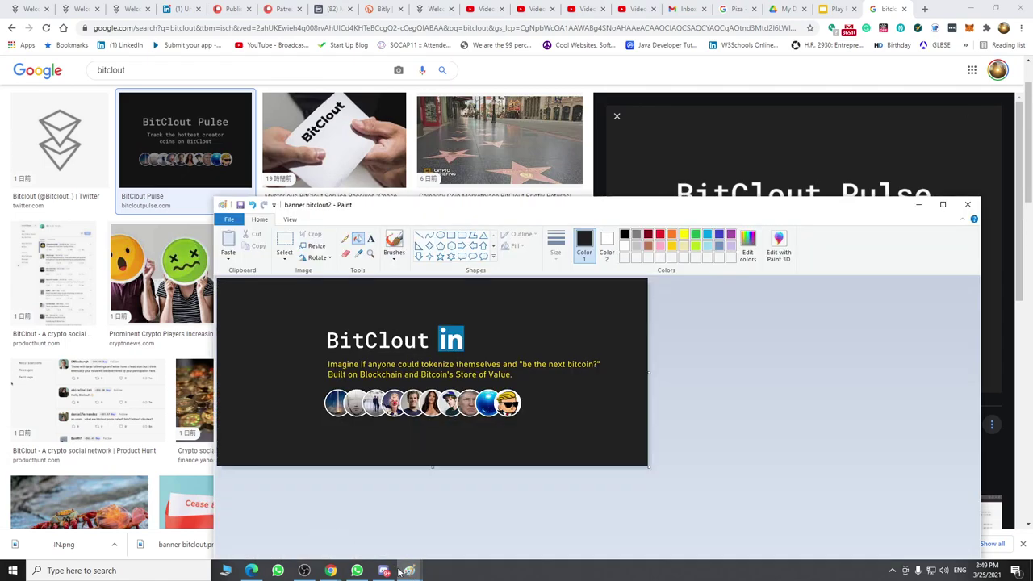
click(428, 537)
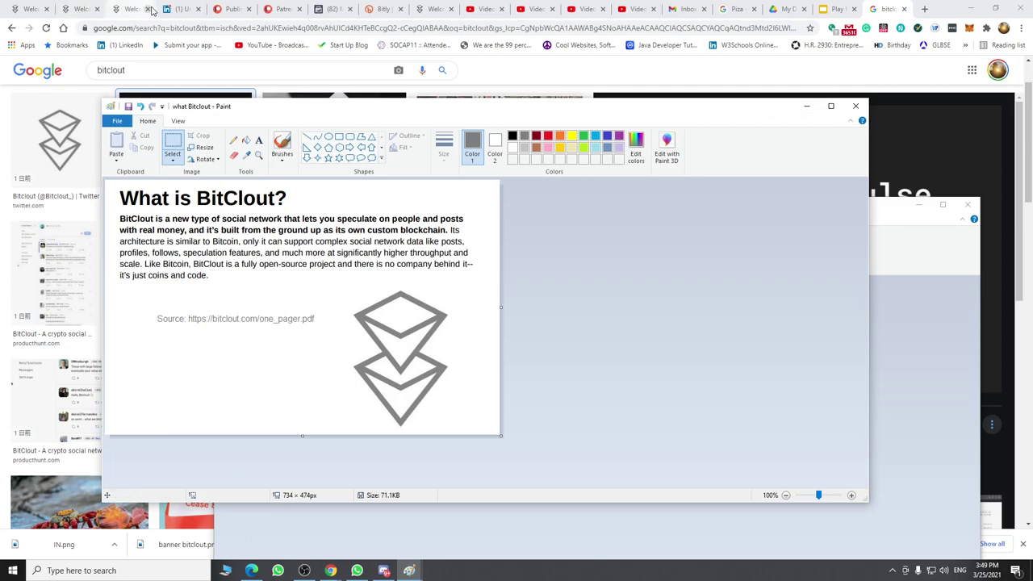
click(178, 8)
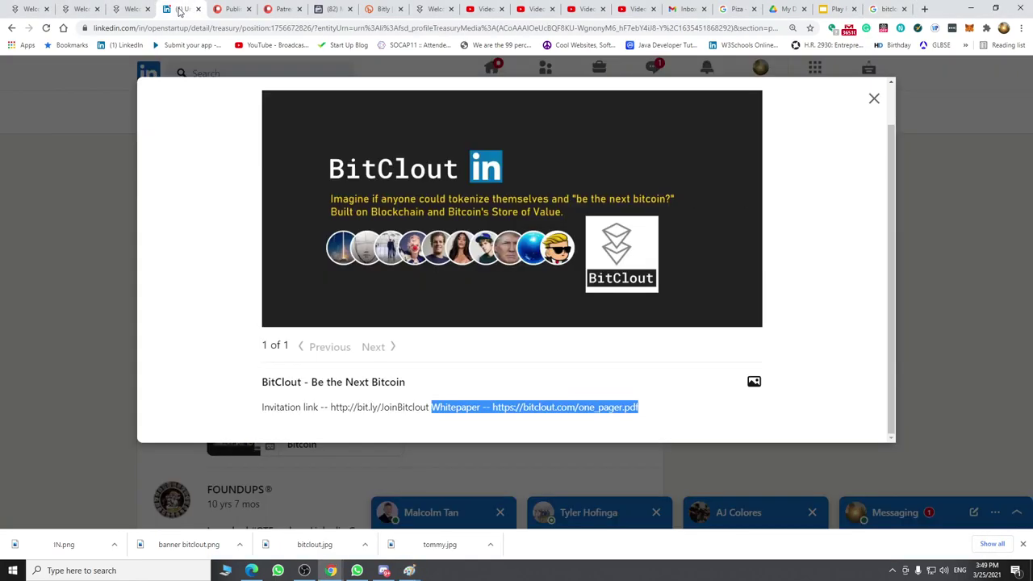
- Close the media viewer and start a media upload on the BitClout Growth Hacker experience
click(873, 100)
scroll(553, 288, down, 1)
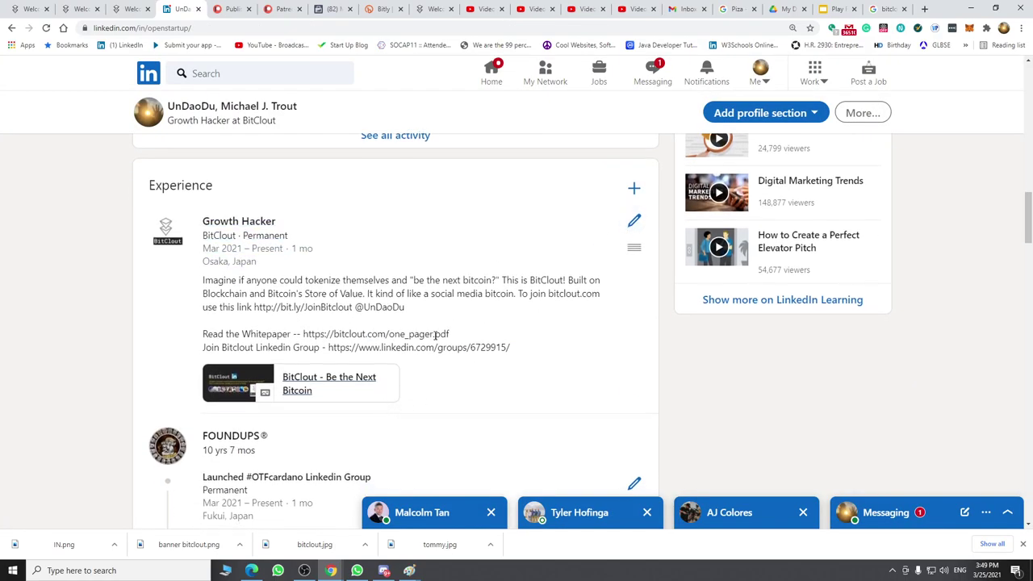
click(634, 222)
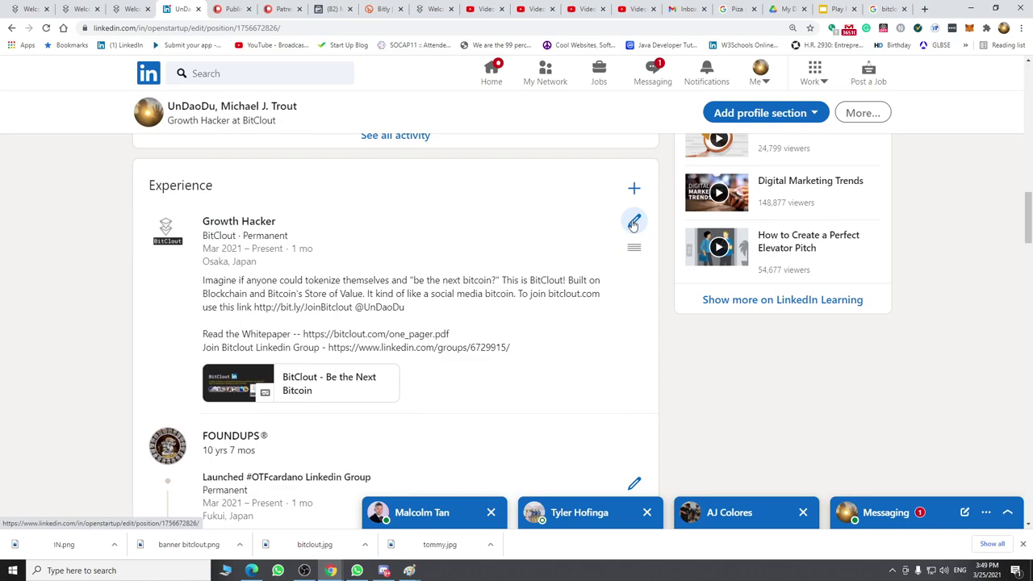
scroll(632, 224, down, 8)
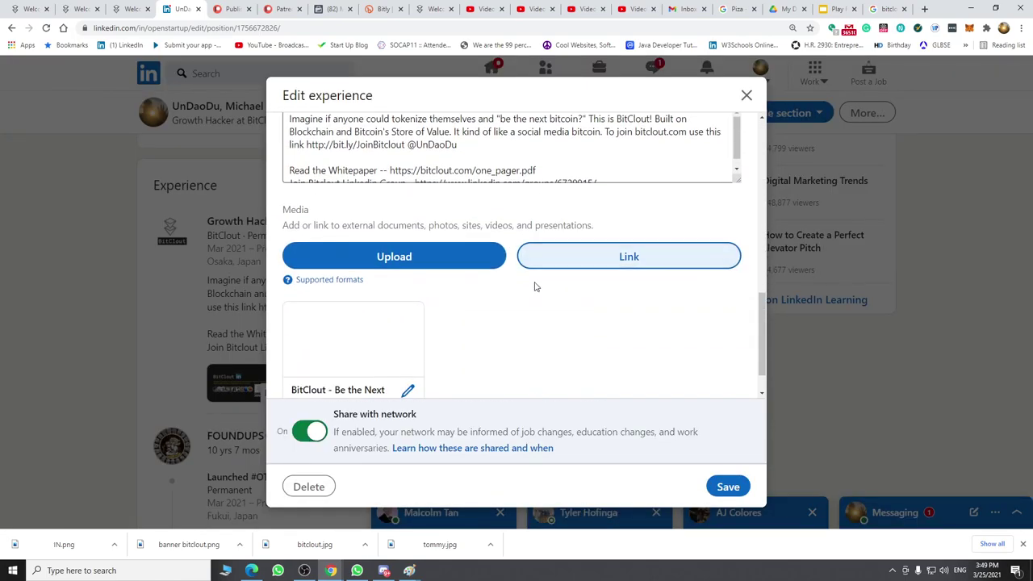
click(459, 257)
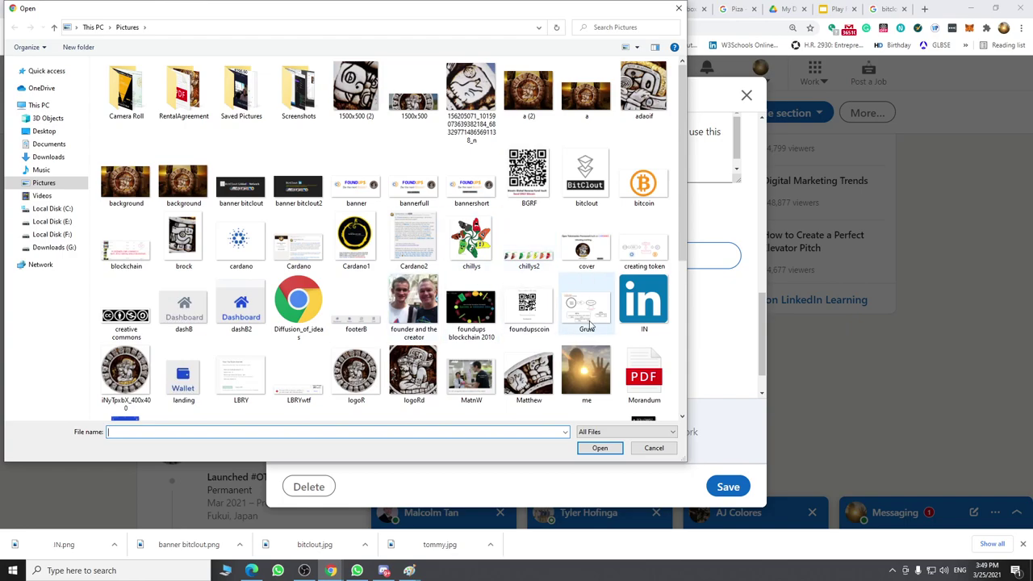
- Choose what Bitclout.png from the Pictures folder as the experience's new media
drag(680, 214, 674, 354)
double_click(645, 340)
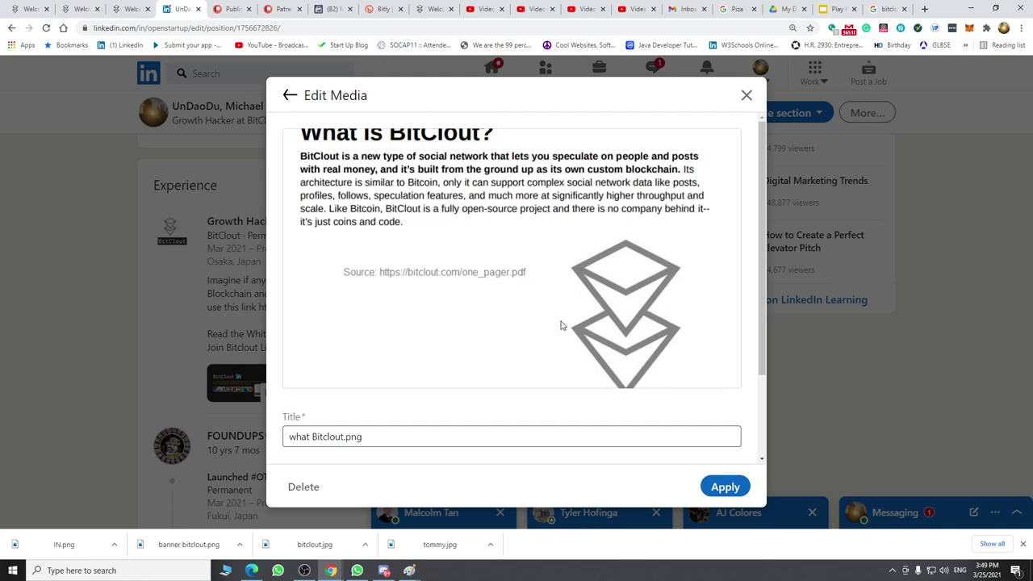
- Enlarge the what Bitclout canvas to 835×571 and shift its content inward as a margin
mouse_move(410, 571)
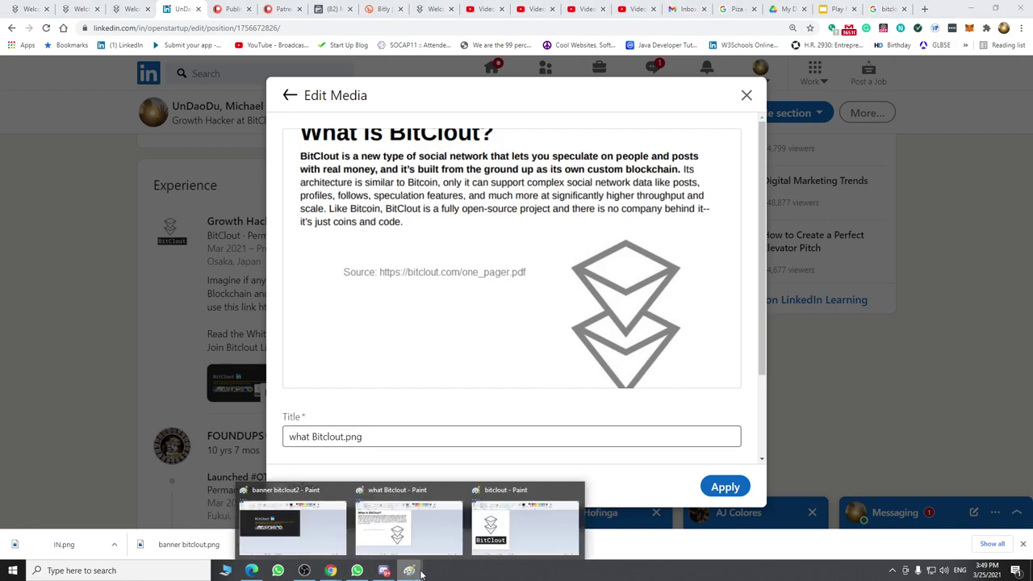
click(395, 528)
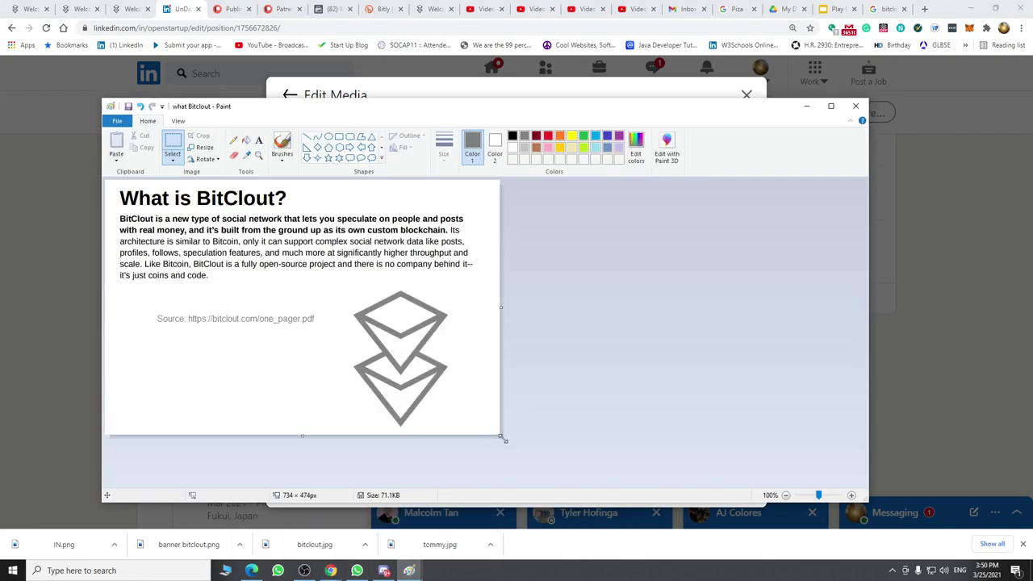
drag(500, 436, 555, 487)
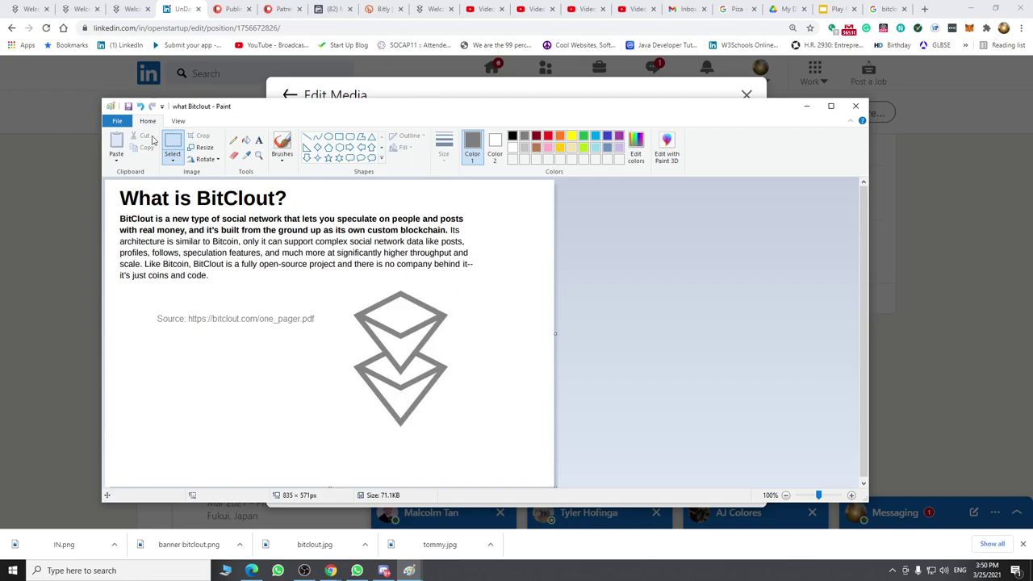
mouse_move(511, 455)
mouse_down()
mouse_move(161, 202)
mouse_move(228, 263)
mouse_up()
key(ctrl+a)
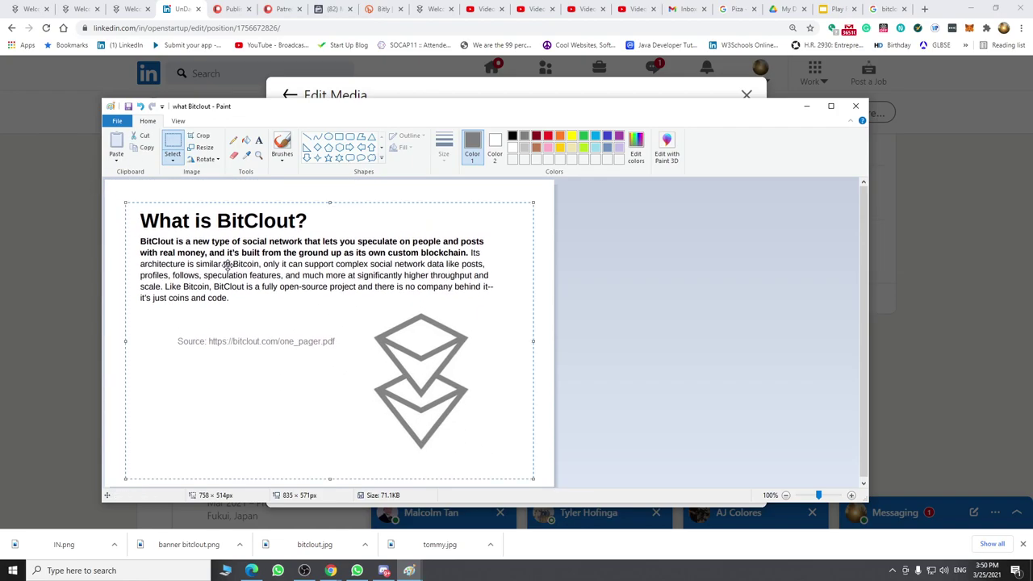
click(621, 327)
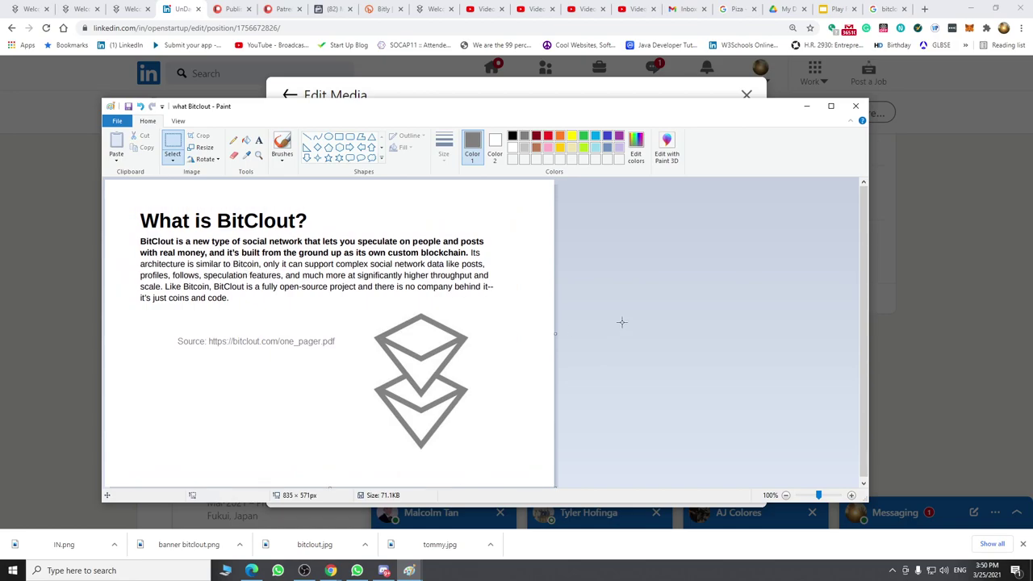
- Save the edited what Bitclout picture in Paint
click(128, 113)
click(128, 107)
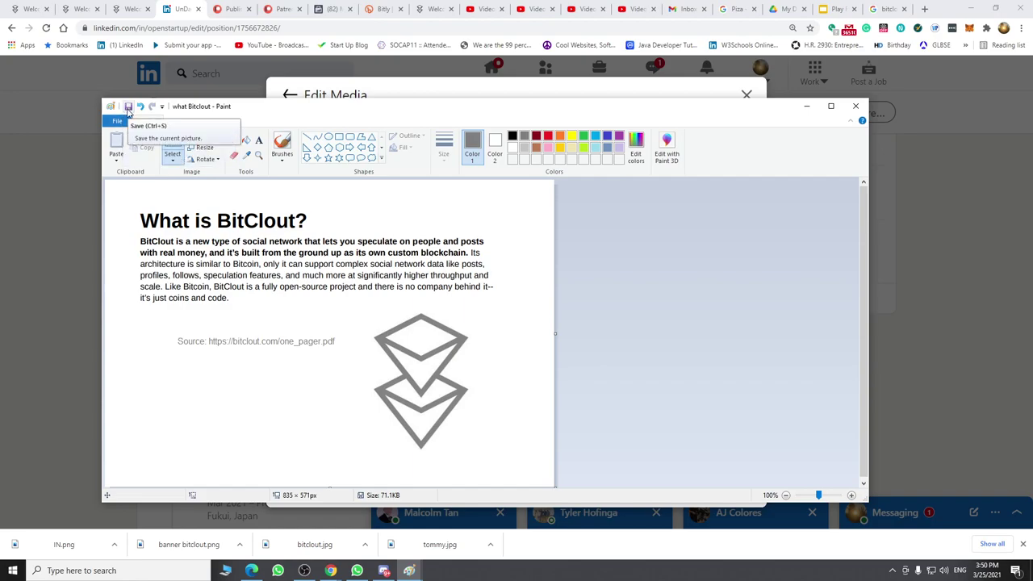
click(127, 112)
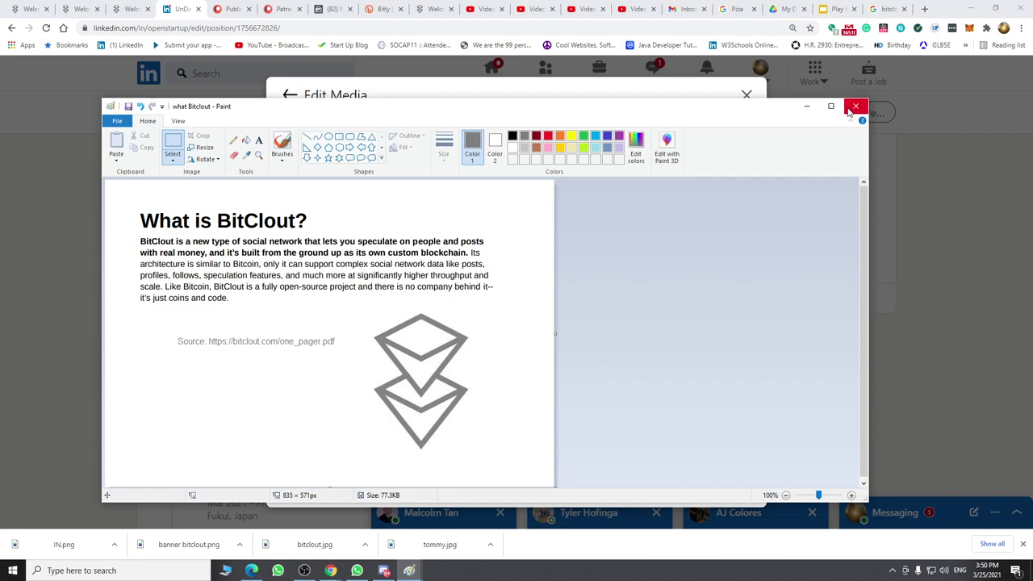
- Minimize Paint and discard the pending what Bitclout media upload in LinkedIn
click(809, 108)
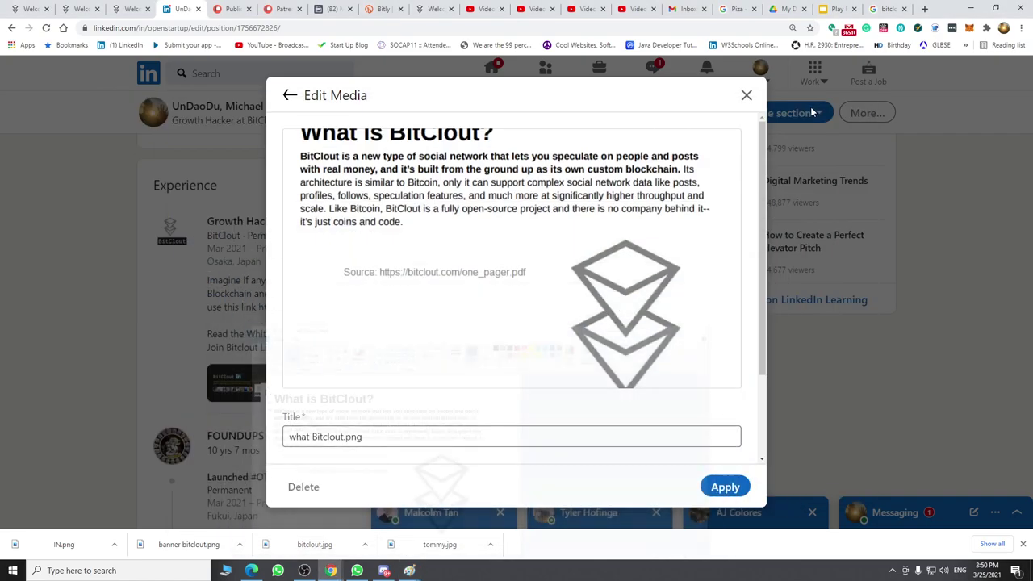
click(746, 97)
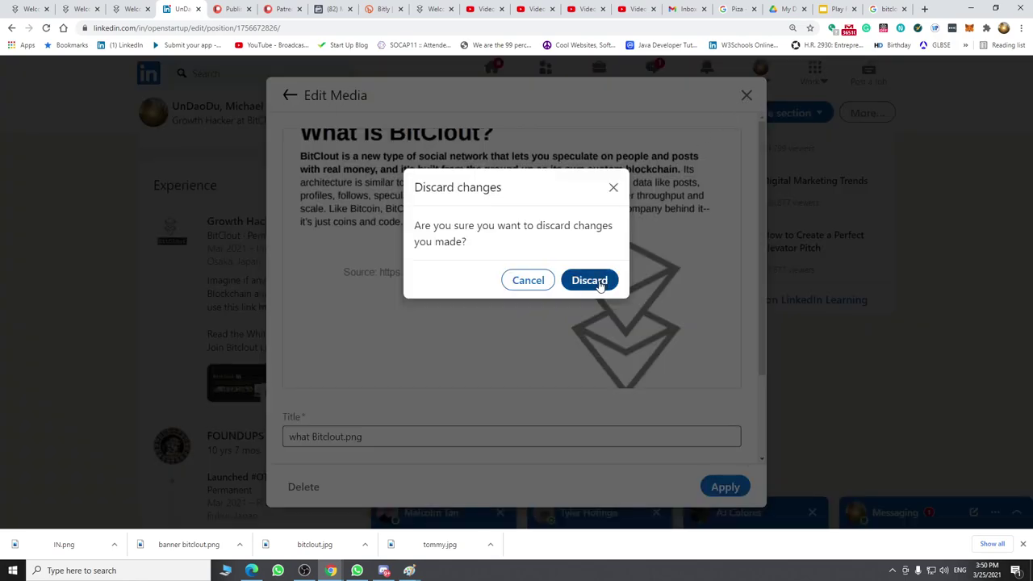
click(599, 286)
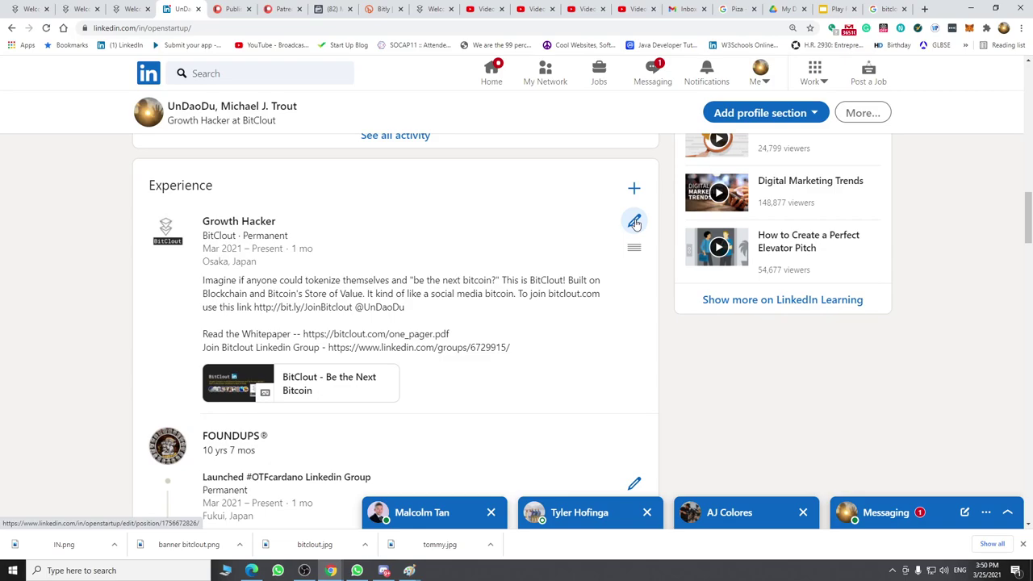
- Reopen the Growth Hacker experience editor and scroll down to its Media section
click(634, 222)
scroll(538, 328, down, 3)
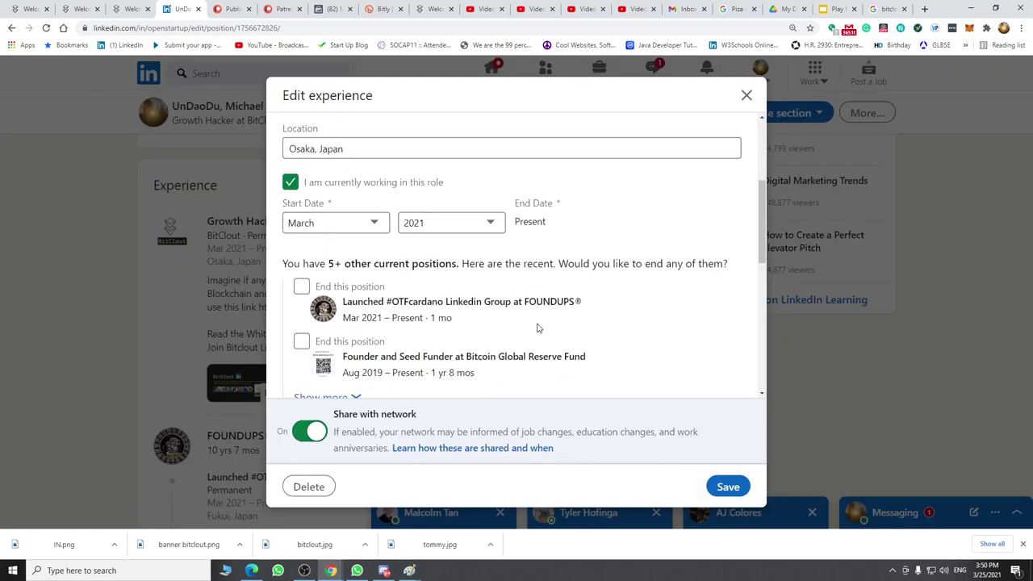
scroll(538, 328, down, 10)
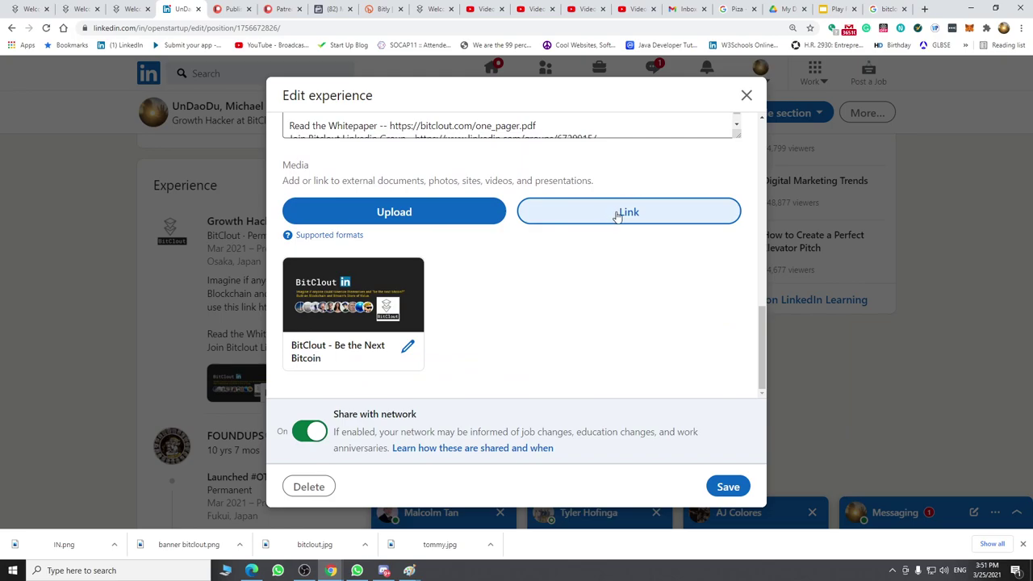
- Upload the what Bitclout image again and strip '.png' from its media title
click(470, 219)
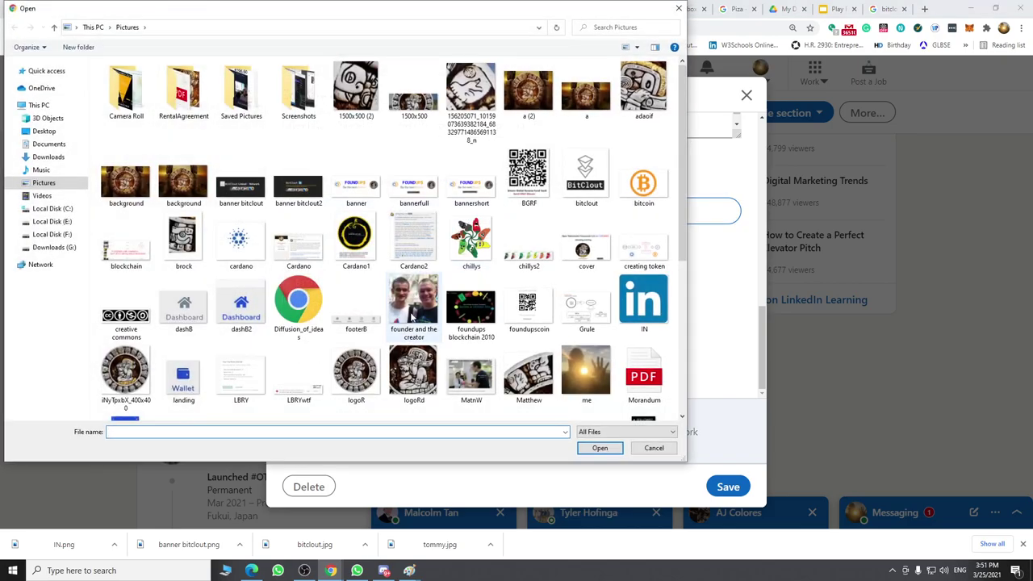
drag(682, 238, 667, 370)
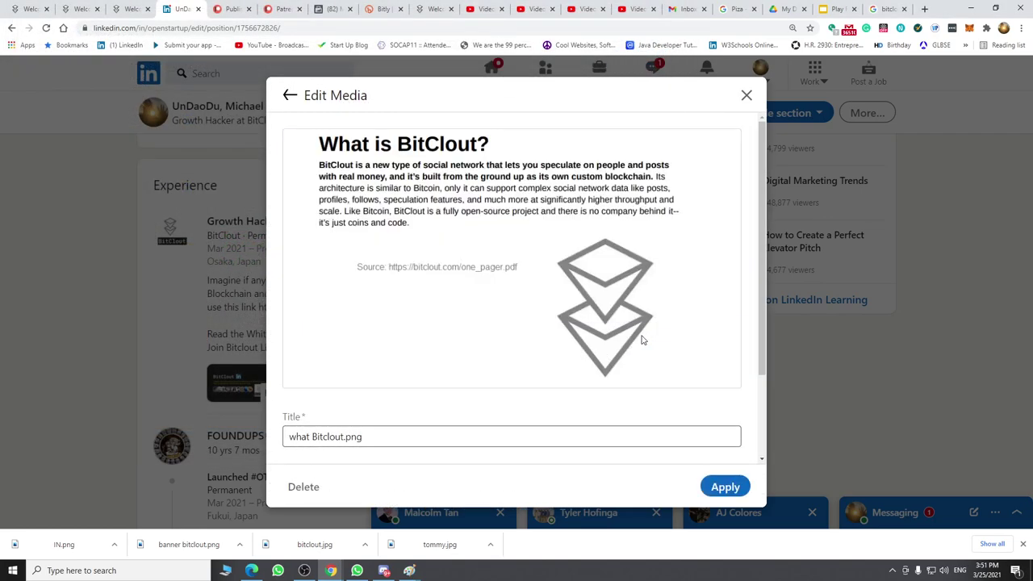
click(369, 440)
drag(369, 439, 277, 436)
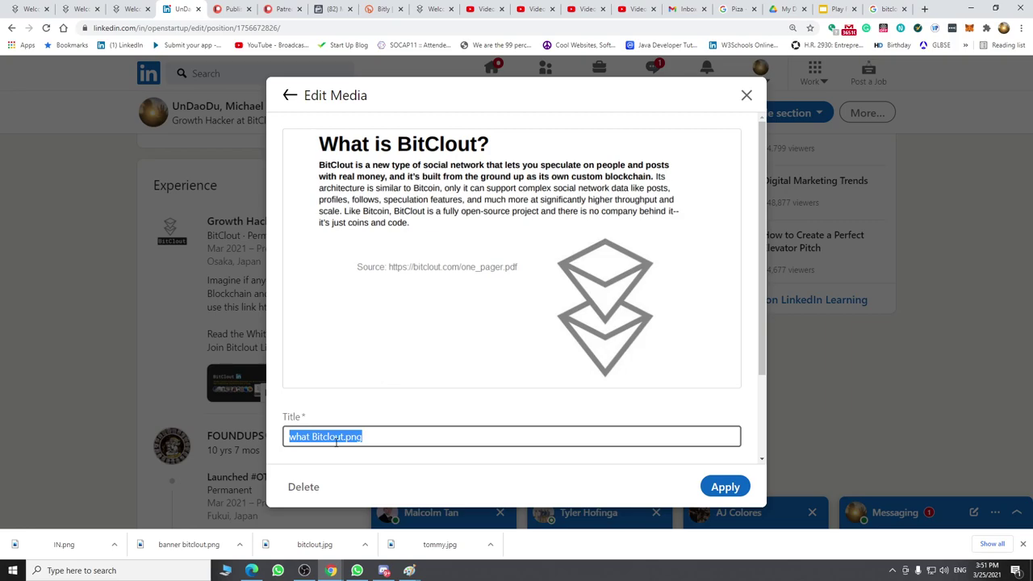
click(357, 434)
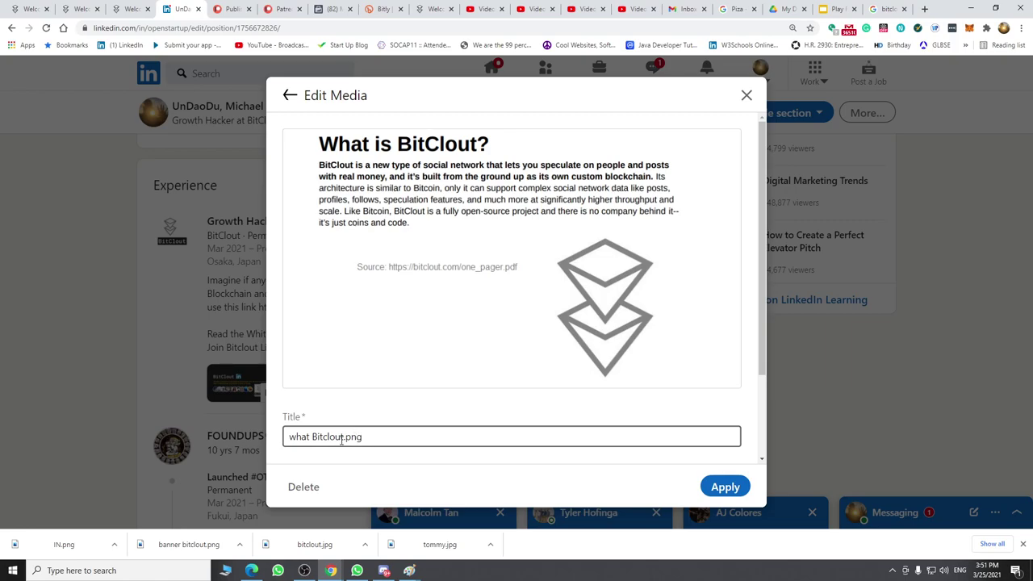
drag(341, 436, 381, 435)
text(t)
- Finish the title as 'What Bitclout?', apply it, and save the experience entry
drag(289, 437, 296, 437)
text(W)
click(359, 436)
key(BackSpace)
text(?)
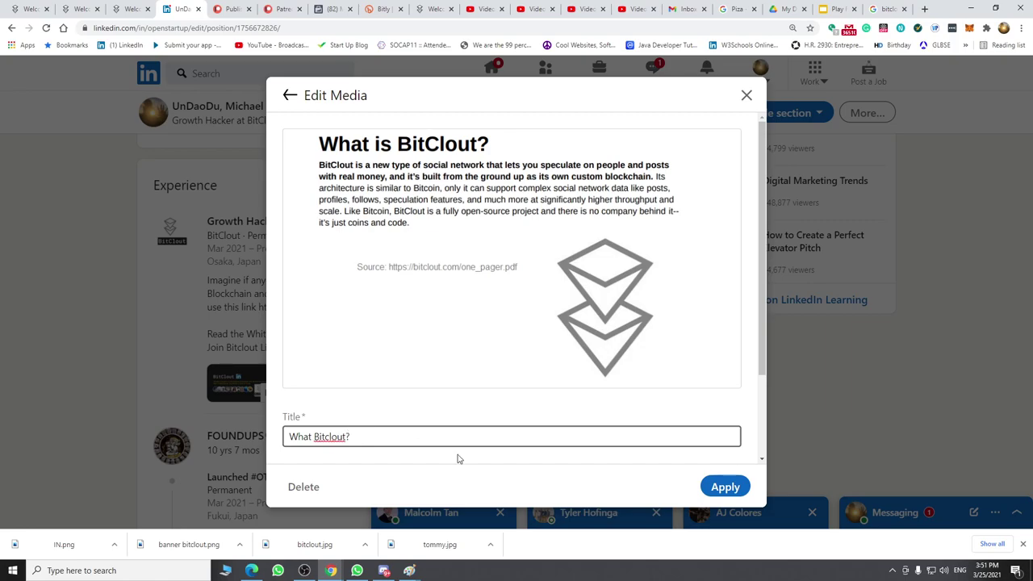
click(732, 490)
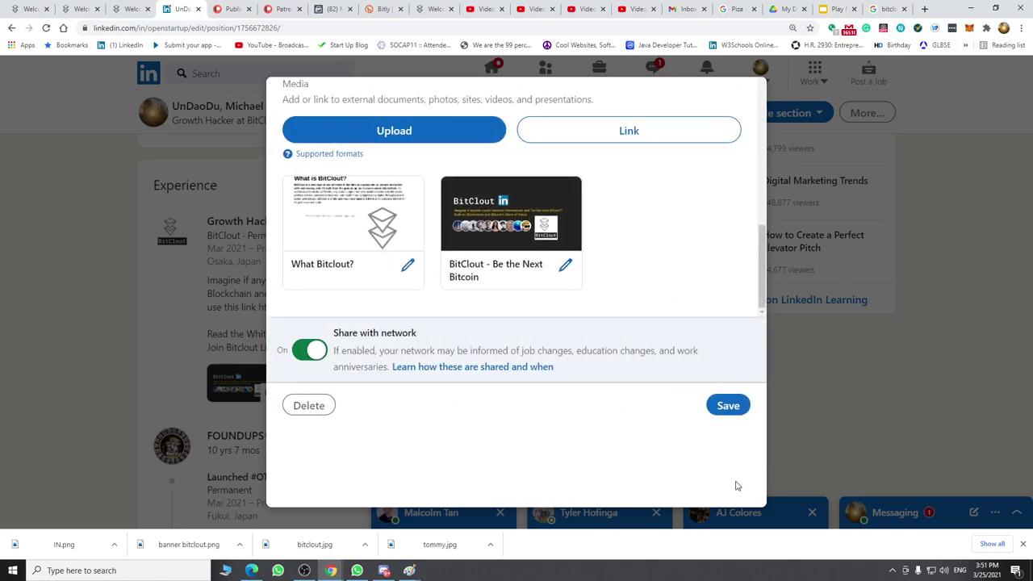
click(738, 407)
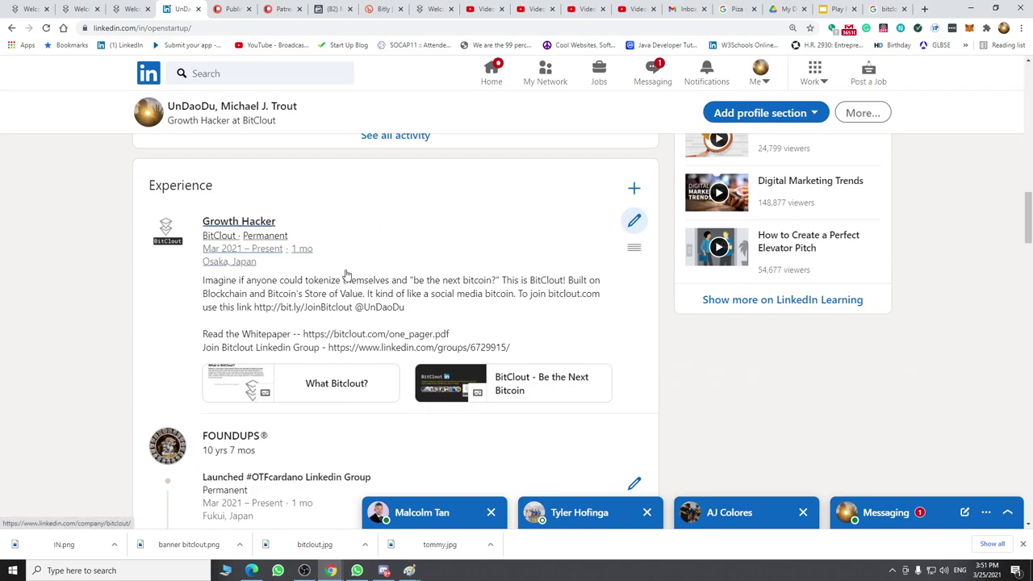
- Go to the BitClout creators list and follow the first two creators
click(75, 11)
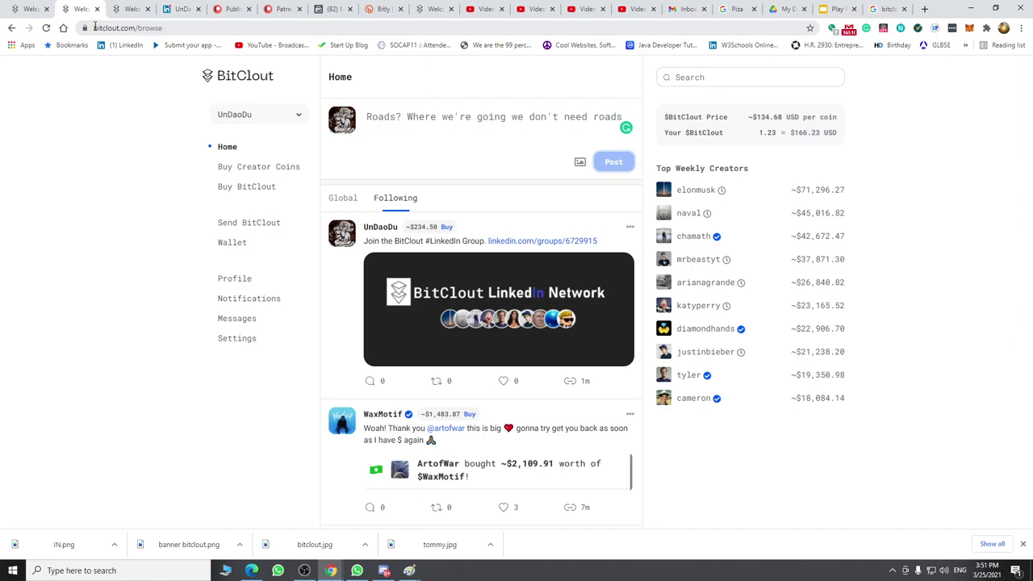
click(125, 12)
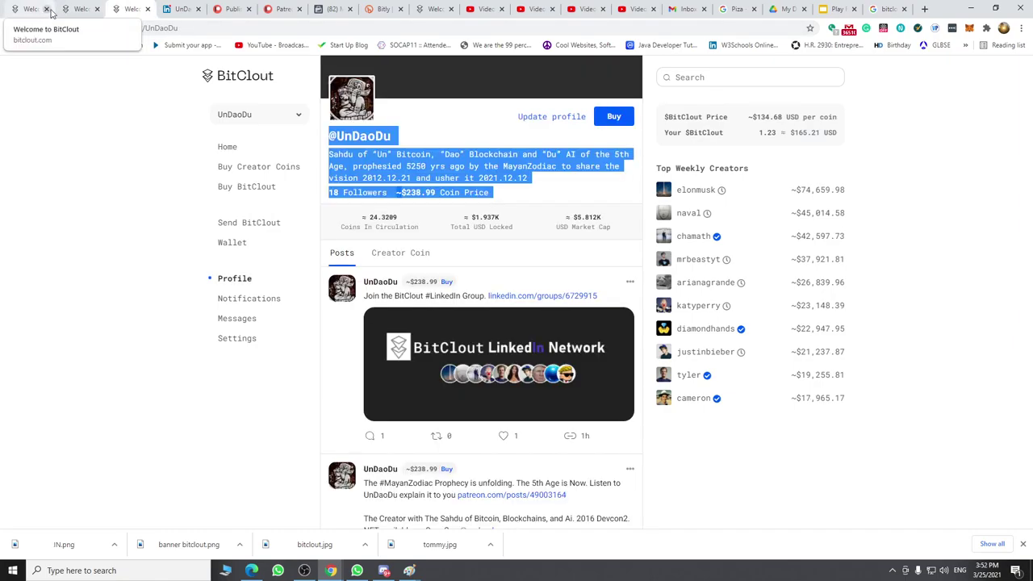
click(29, 11)
scroll(449, 334, down, 19)
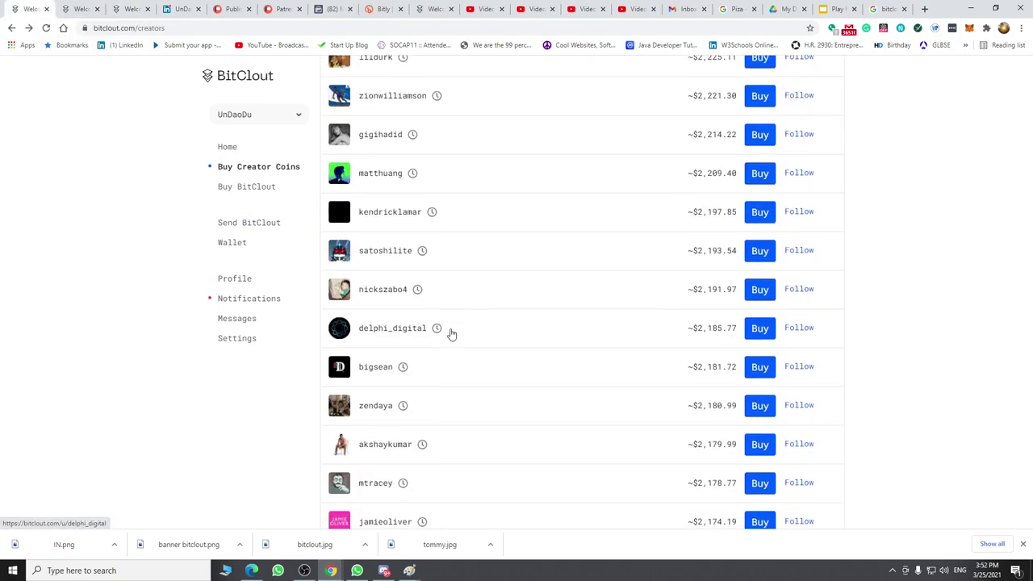
scroll(452, 334, down, 3)
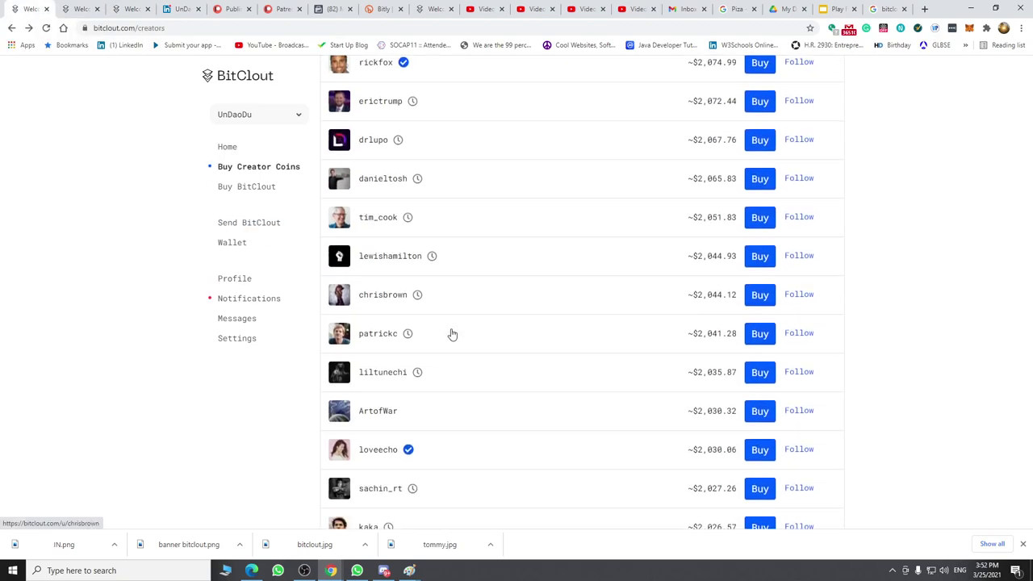
scroll(448, 306, up, 3)
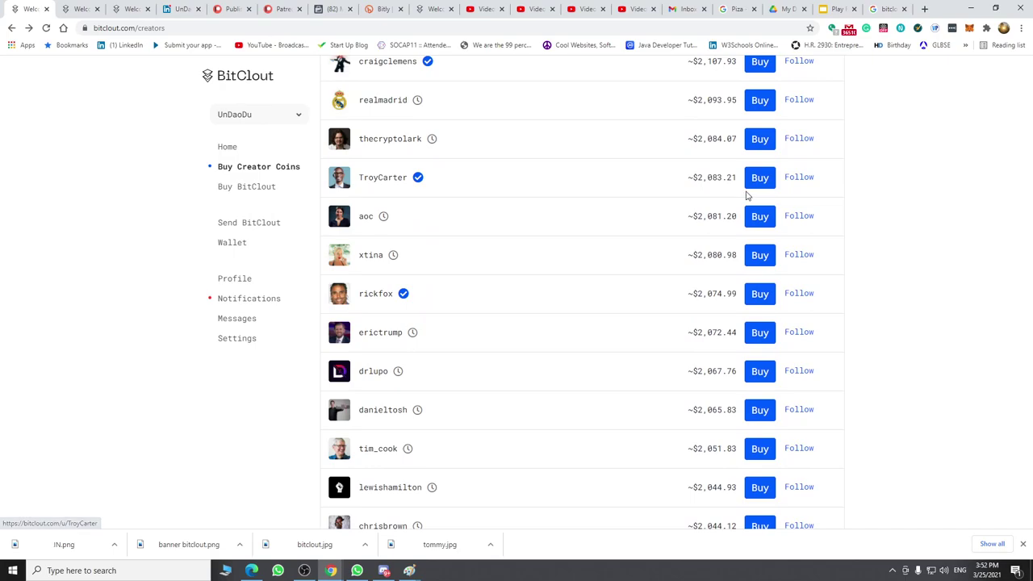
click(804, 182)
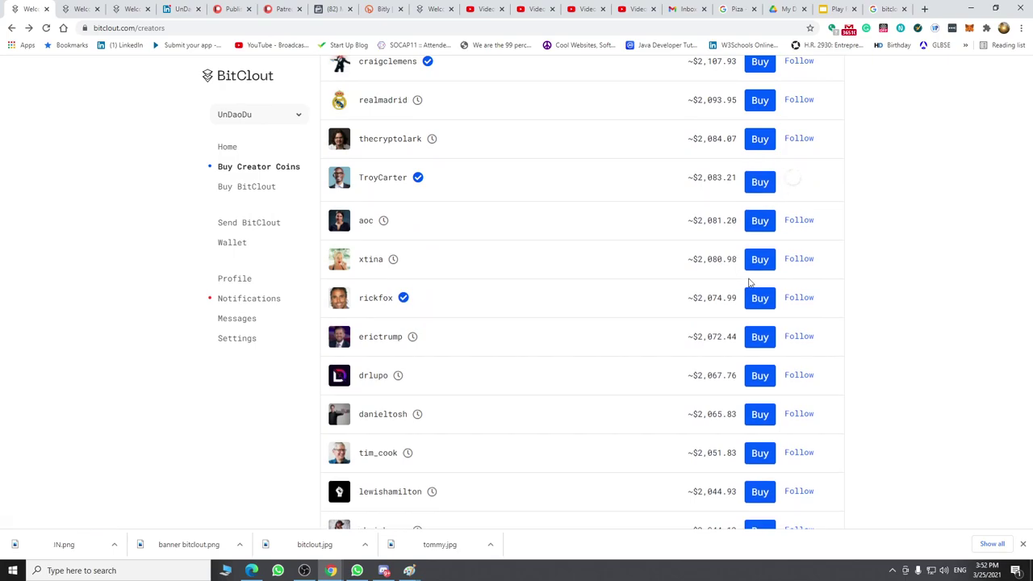
click(802, 298)
- Scroll down the creators list and follow four more creators
scroll(648, 374, down, 3)
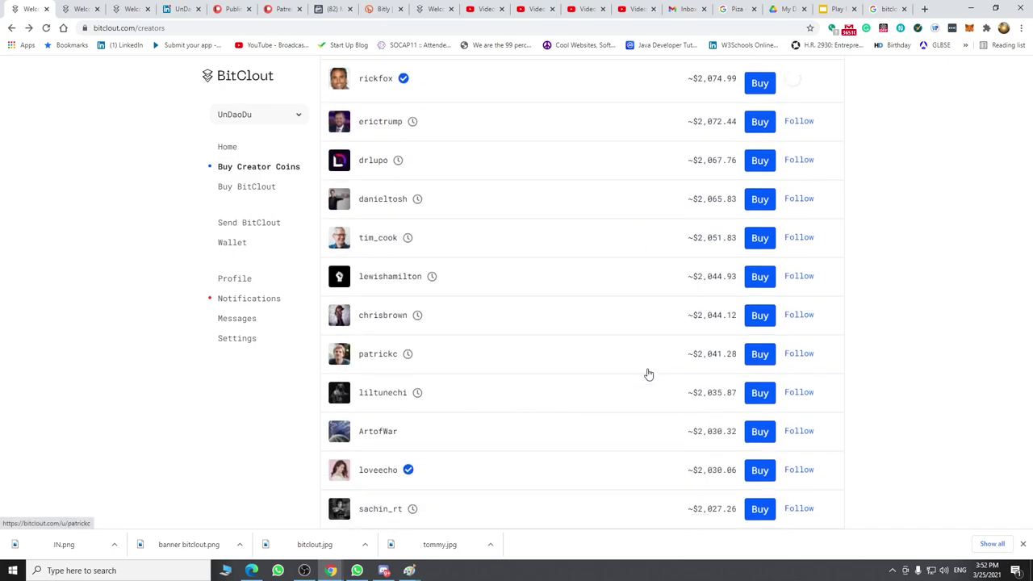
scroll(648, 374, down, 2)
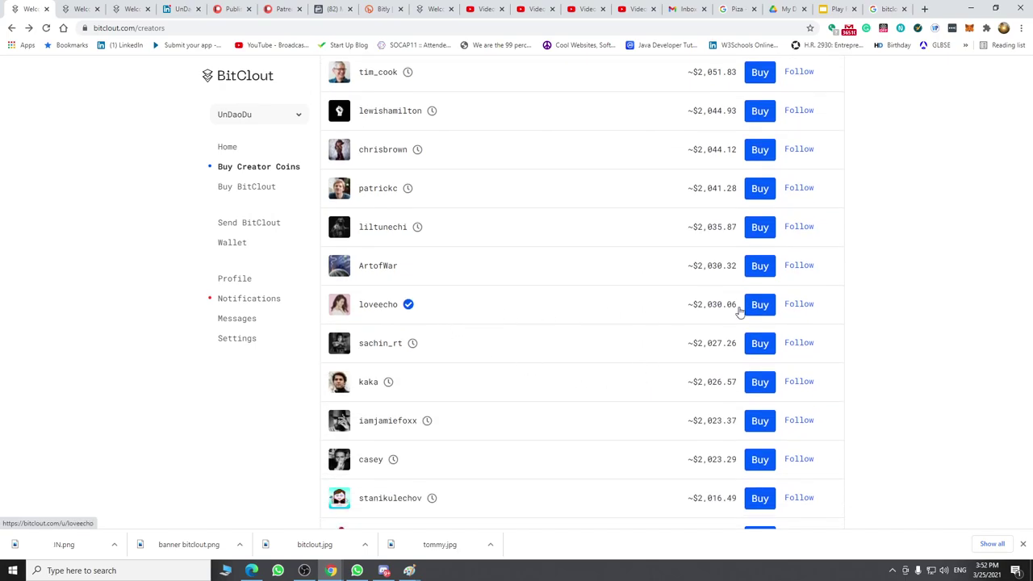
click(799, 304)
scroll(582, 369, down, 6)
scroll(582, 369, down, 1)
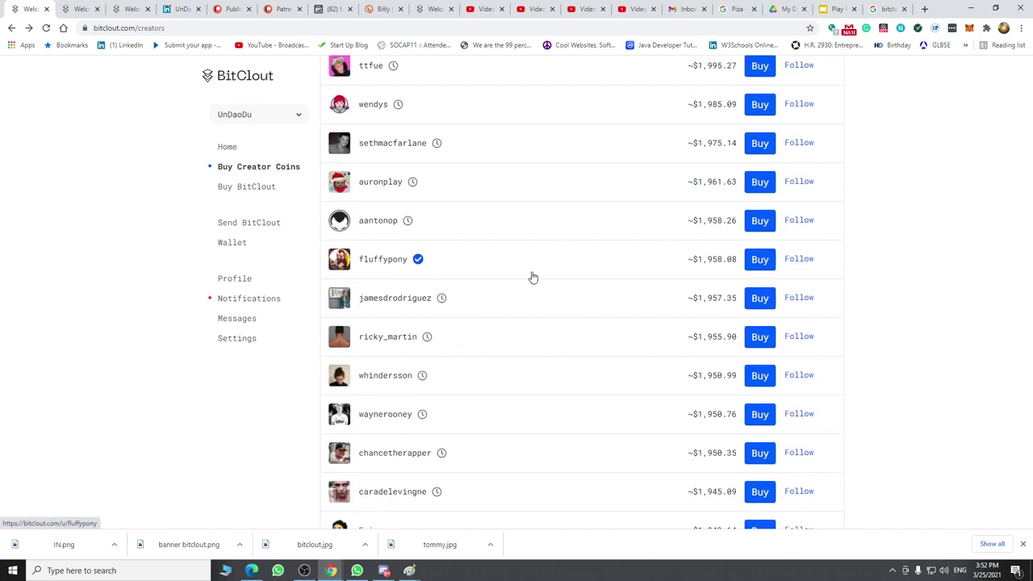
click(789, 261)
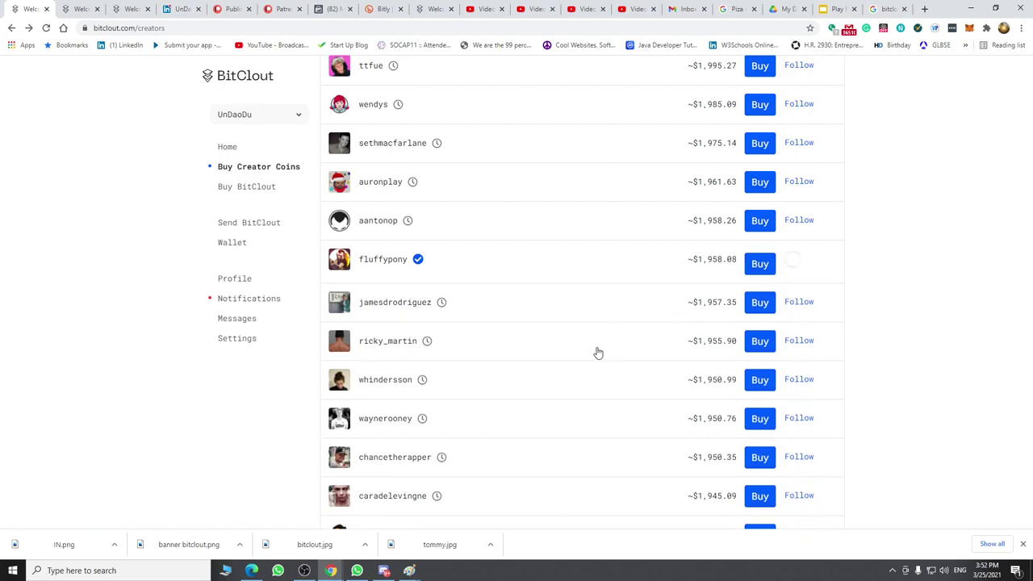
scroll(595, 353, down, 3)
scroll(594, 355, down, 3)
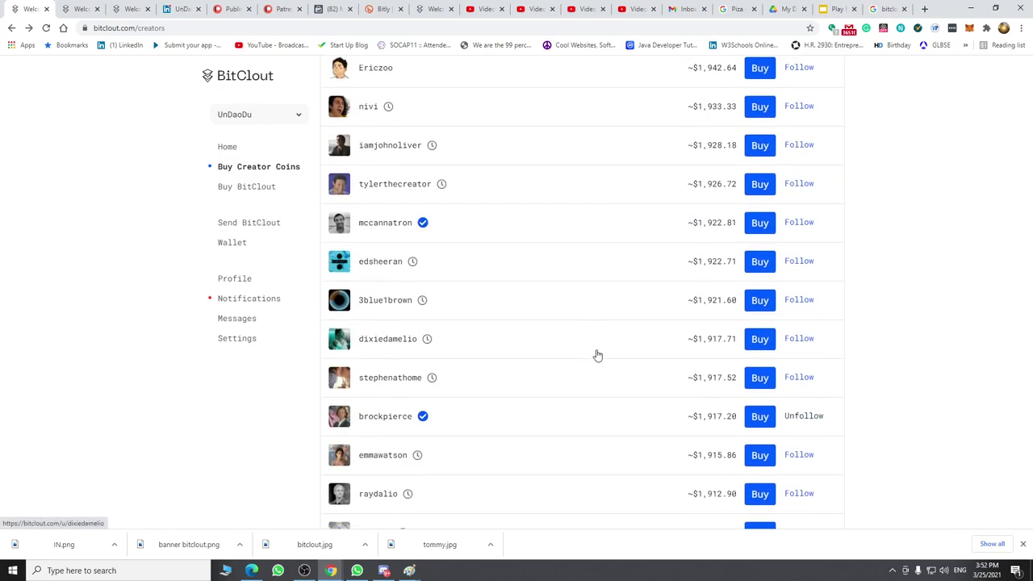
click(801, 225)
scroll(635, 484, down, 4)
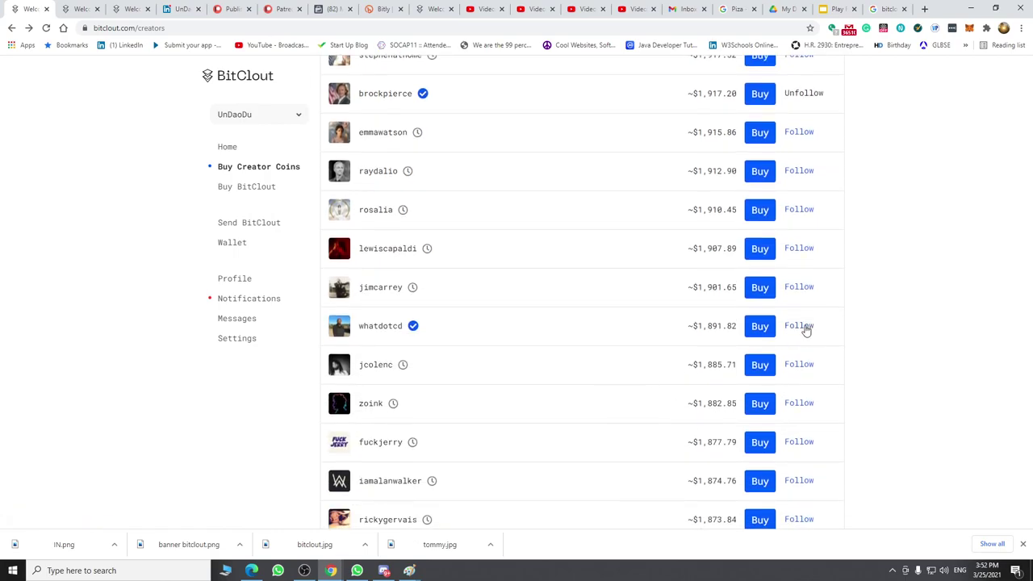
click(801, 326)
- Continue further down the creators list and follow another four creators
scroll(664, 309, down, 2)
scroll(664, 309, down, 5)
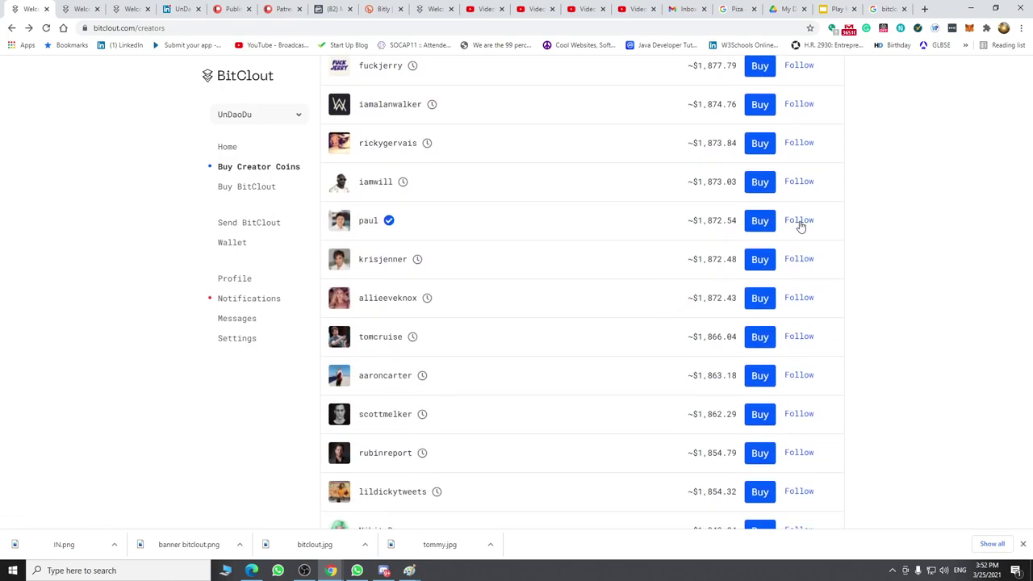
click(800, 223)
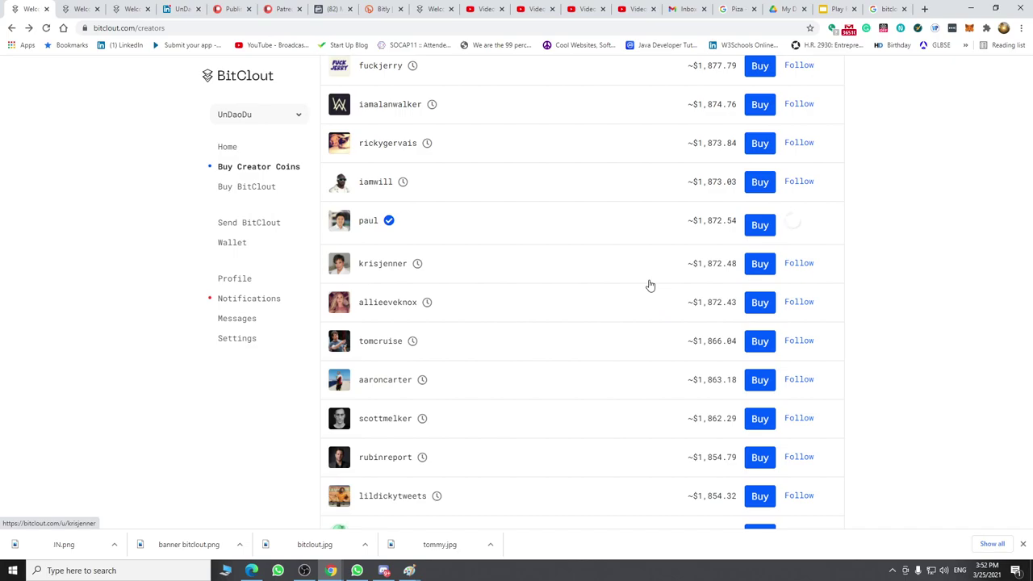
scroll(650, 286, down, 2)
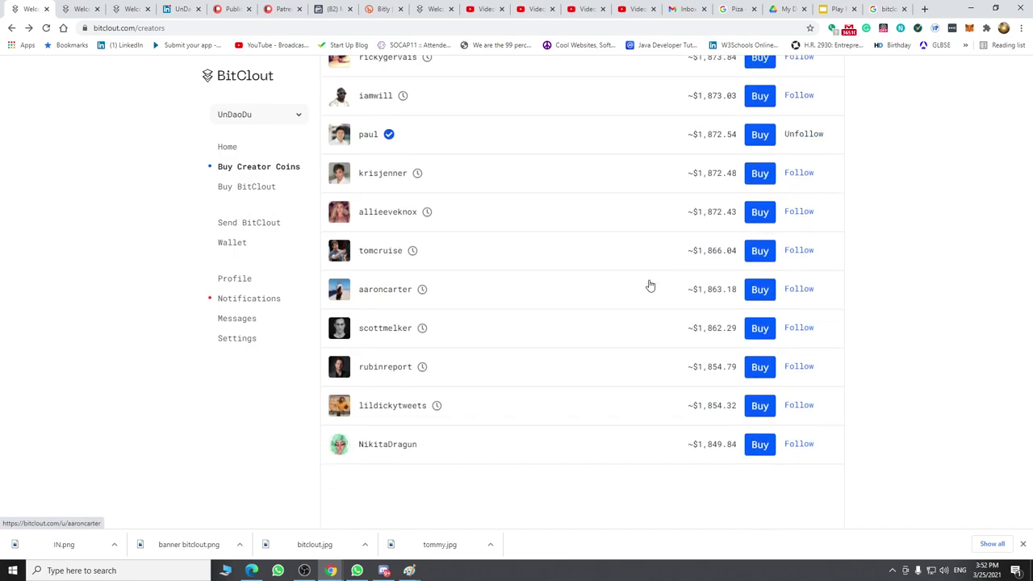
scroll(650, 286, down, 7)
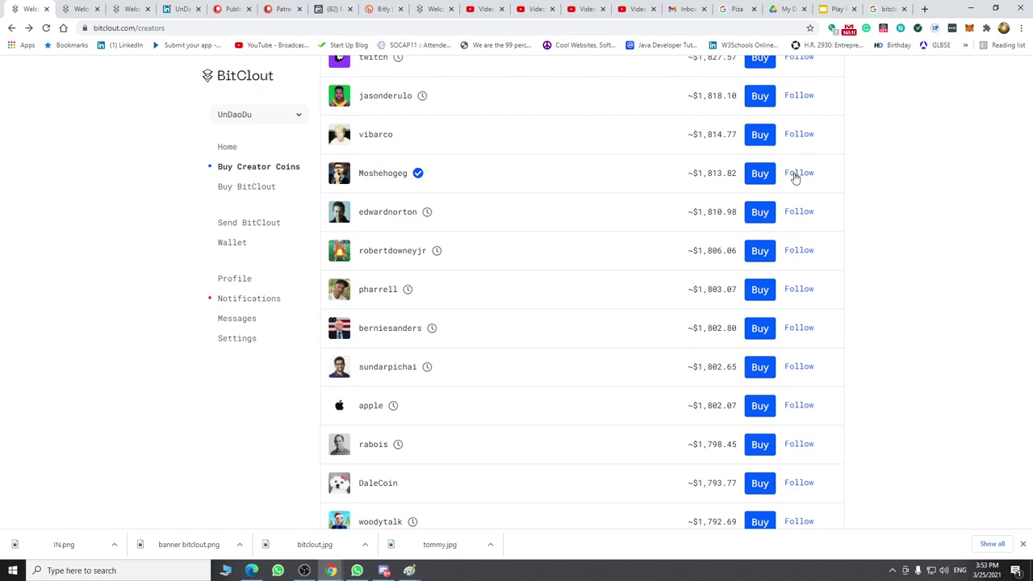
click(796, 175)
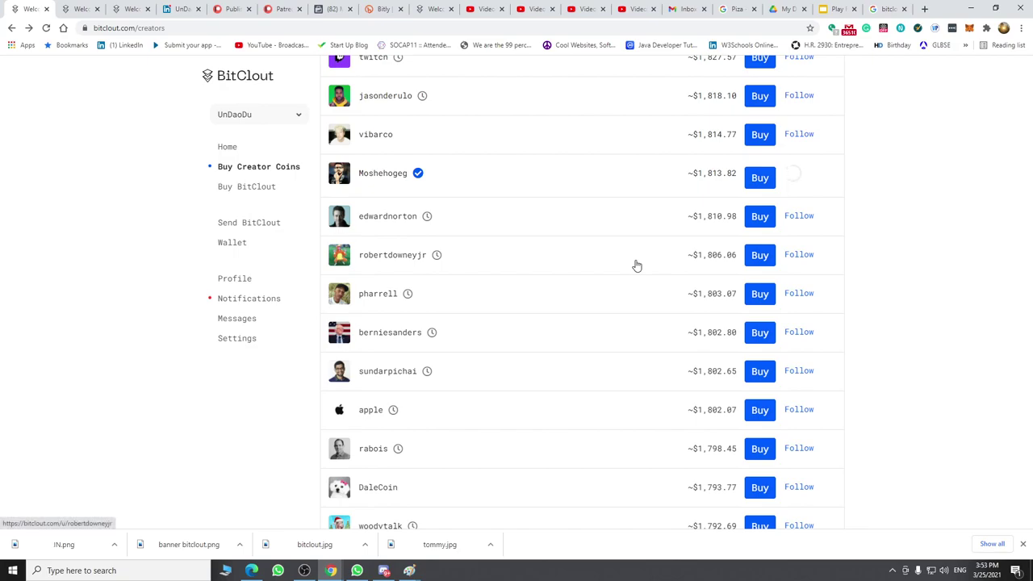
scroll(636, 265, down, 7)
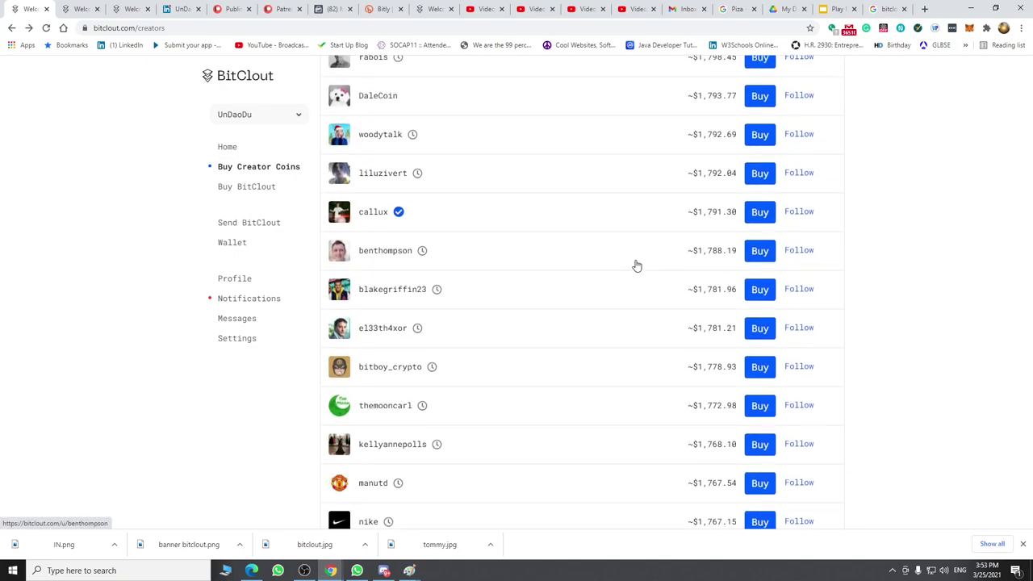
scroll(635, 266, down, 5)
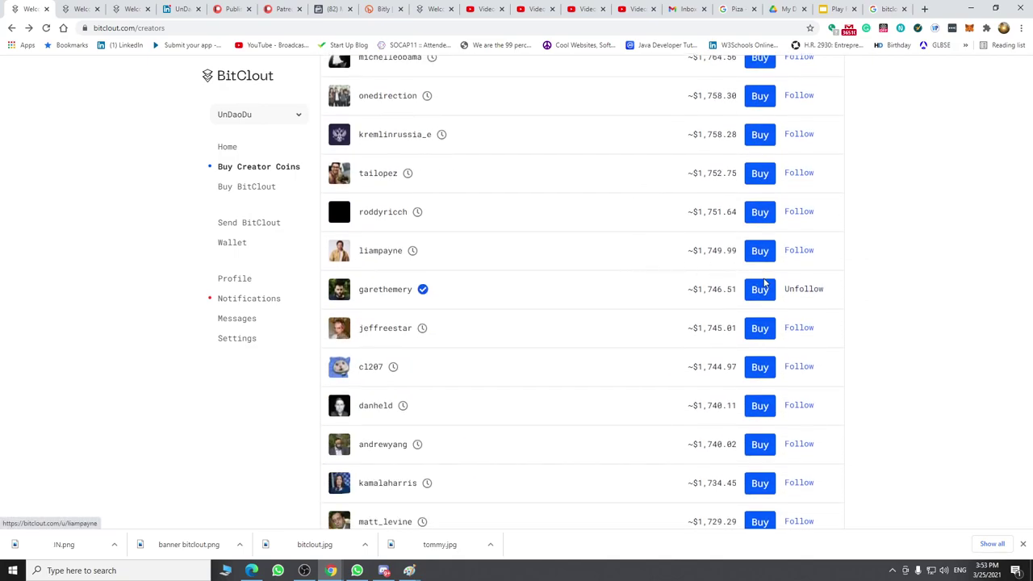
scroll(673, 338, down, 2)
scroll(673, 338, down, 10)
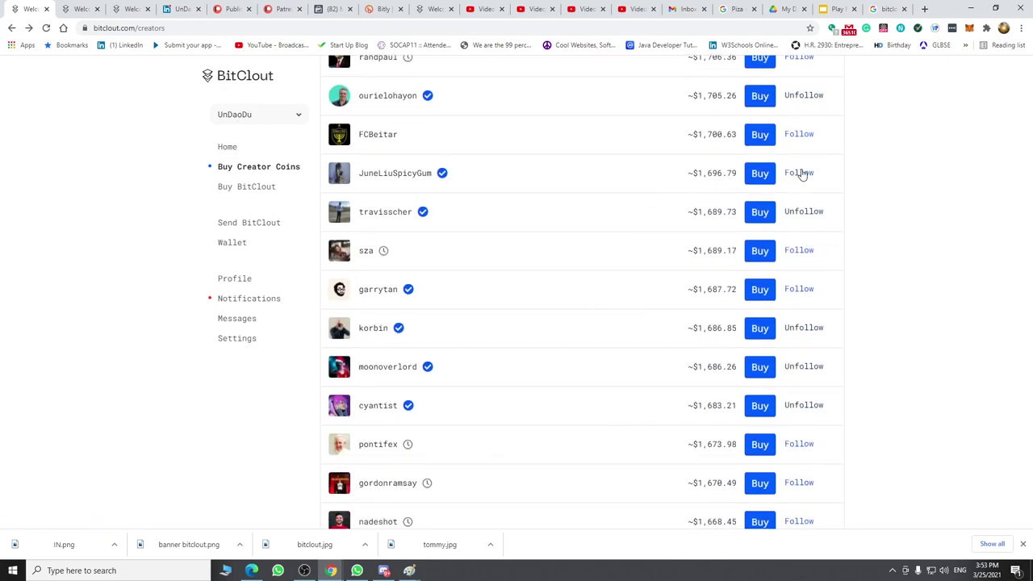
click(801, 174)
click(804, 296)
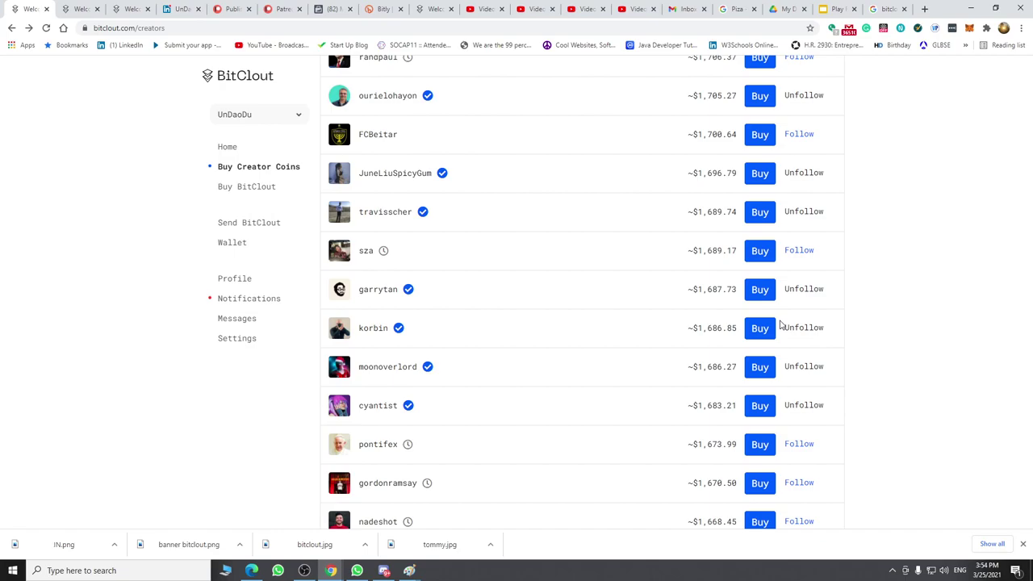
- Scroll the Buy Creator Coins list past the ~$1,600 creators to those near $1,118
scroll(775, 330, down, 2)
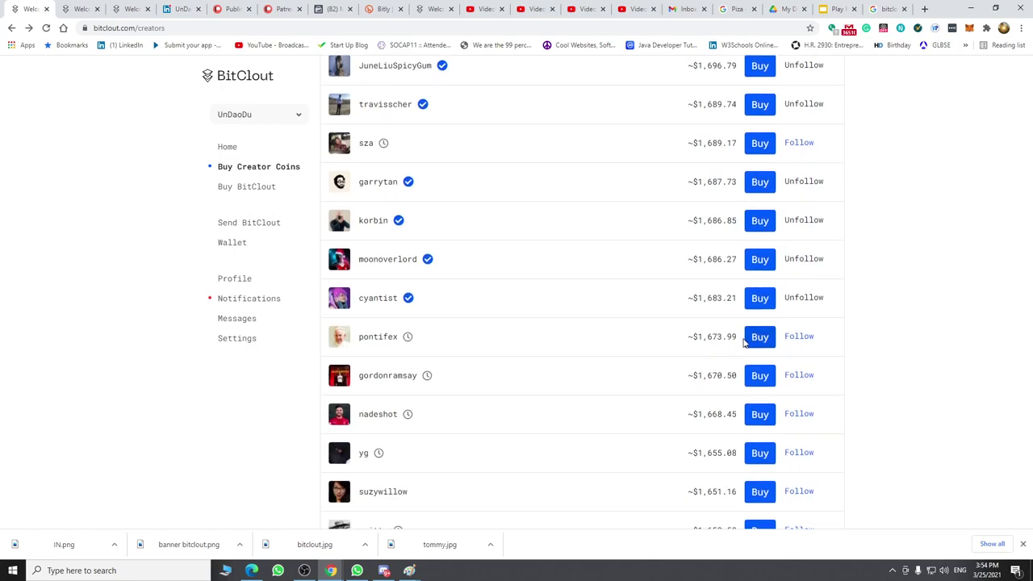
scroll(718, 397, down, 2)
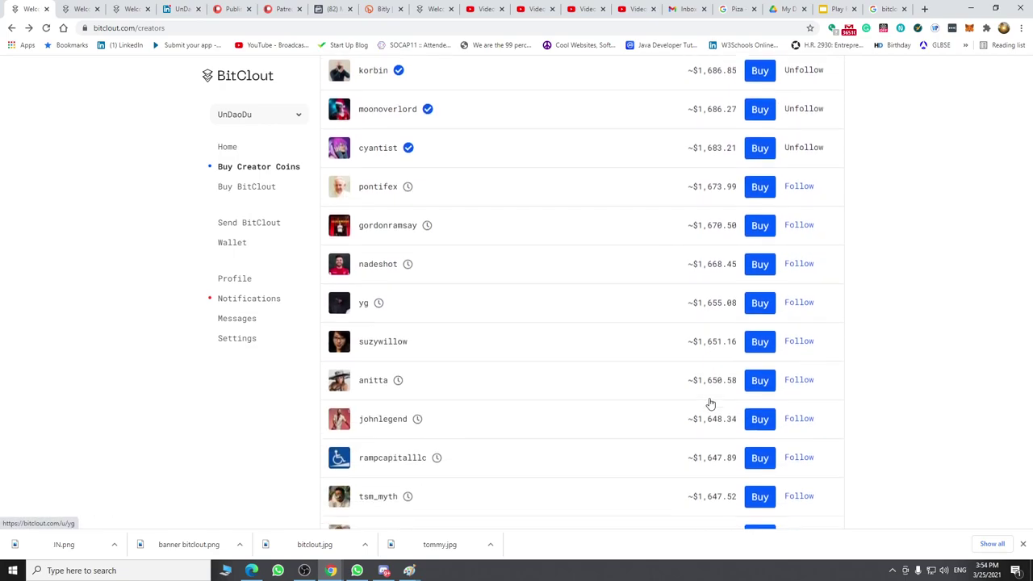
scroll(710, 403, down, 5)
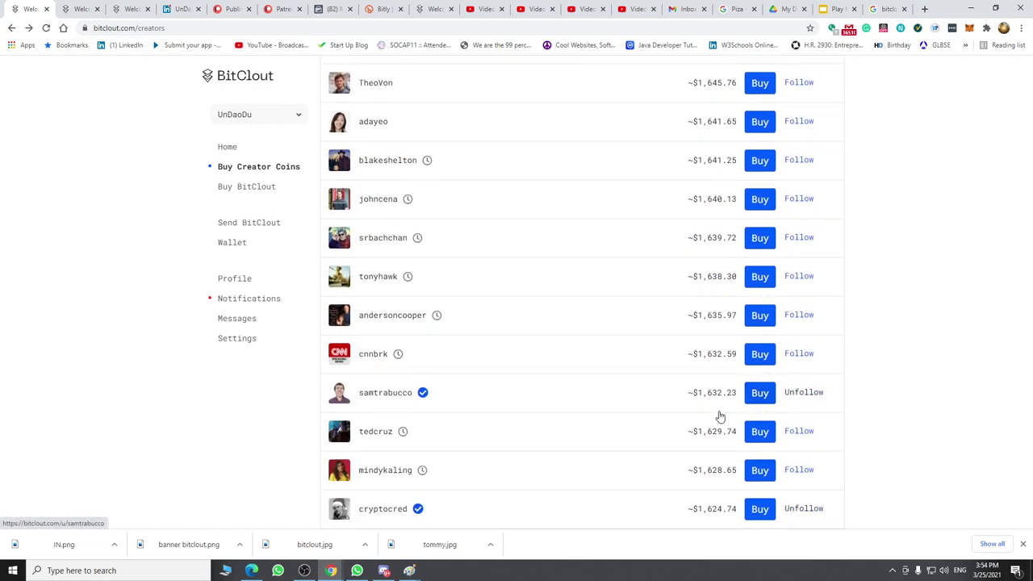
scroll(721, 410, down, 2)
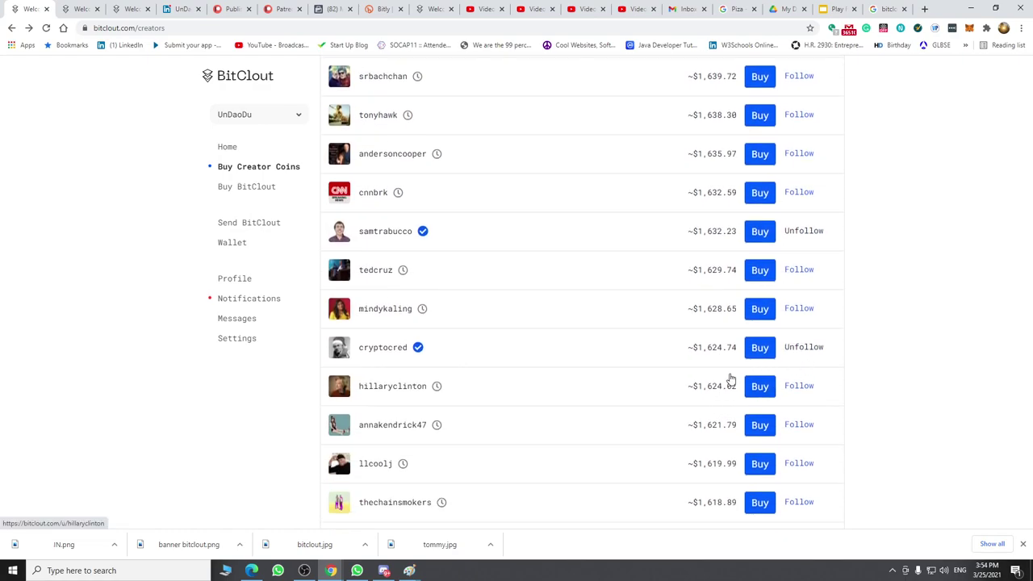
scroll(700, 383, down, 2)
scroll(701, 382, down, 4)
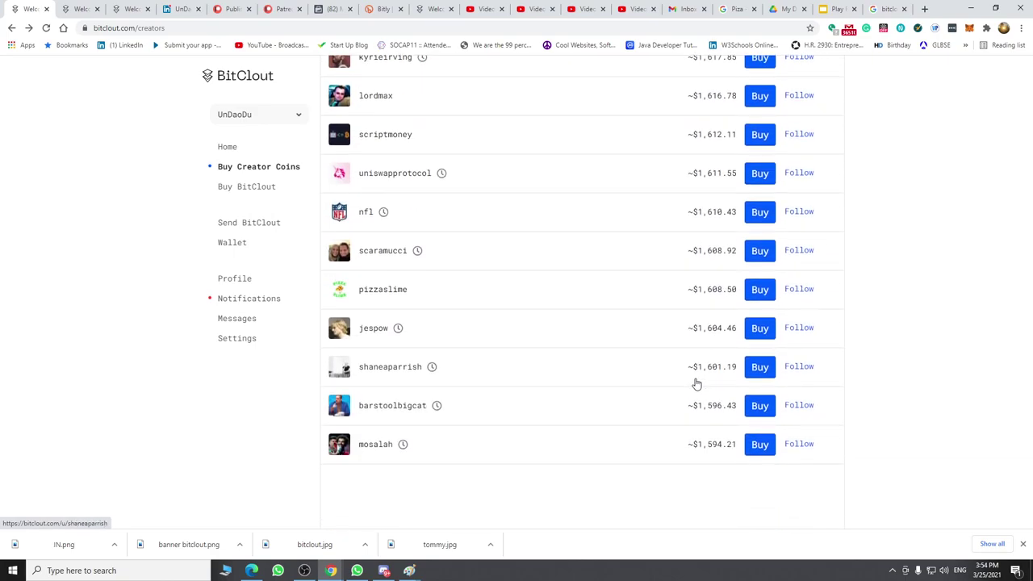
scroll(696, 383, down, 2)
scroll(696, 382, down, 3)
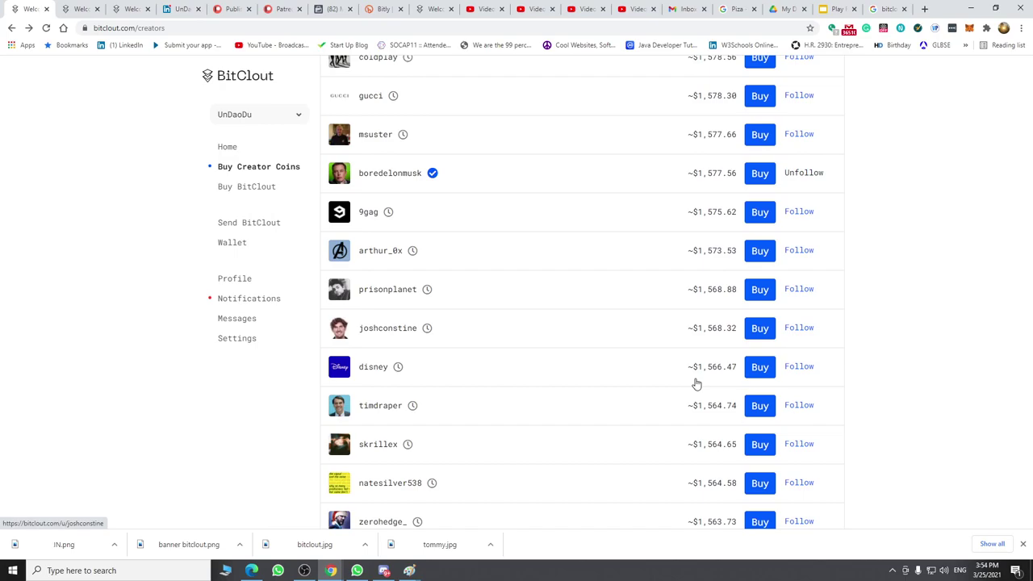
scroll(638, 341, down, 7)
scroll(640, 343, down, 7)
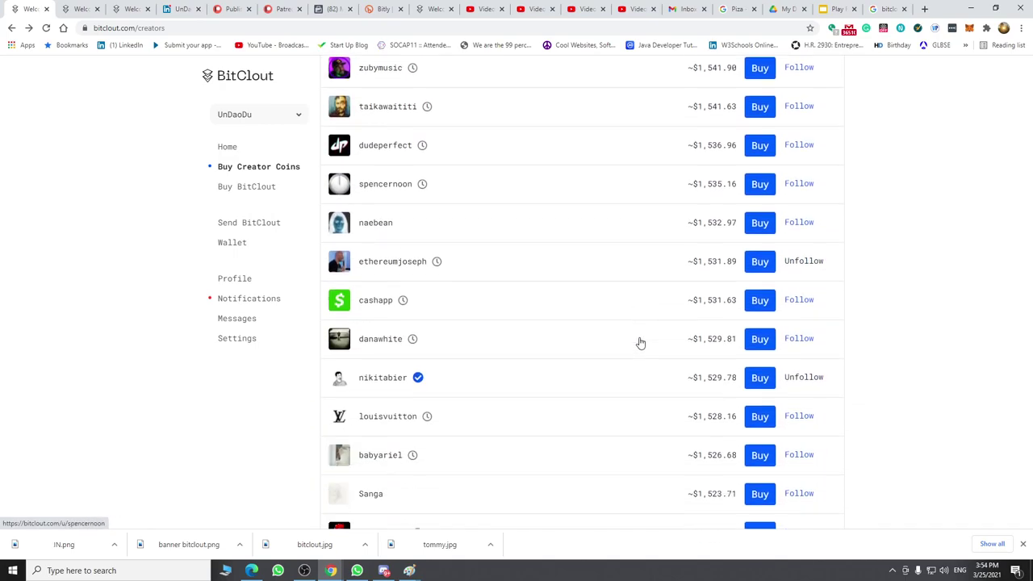
scroll(640, 342, up, 1)
scroll(640, 343, down, 10)
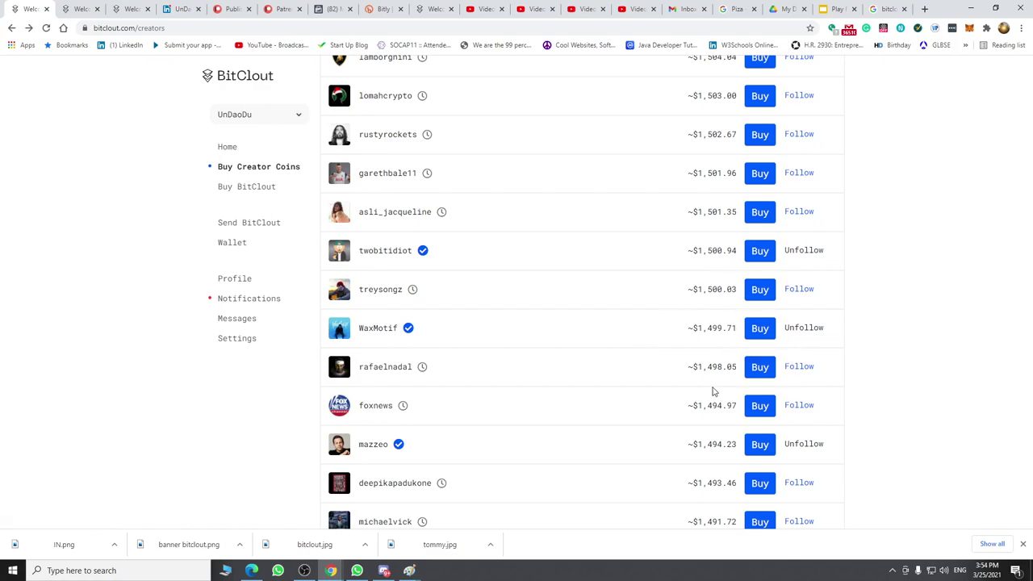
scroll(699, 428, down, 5)
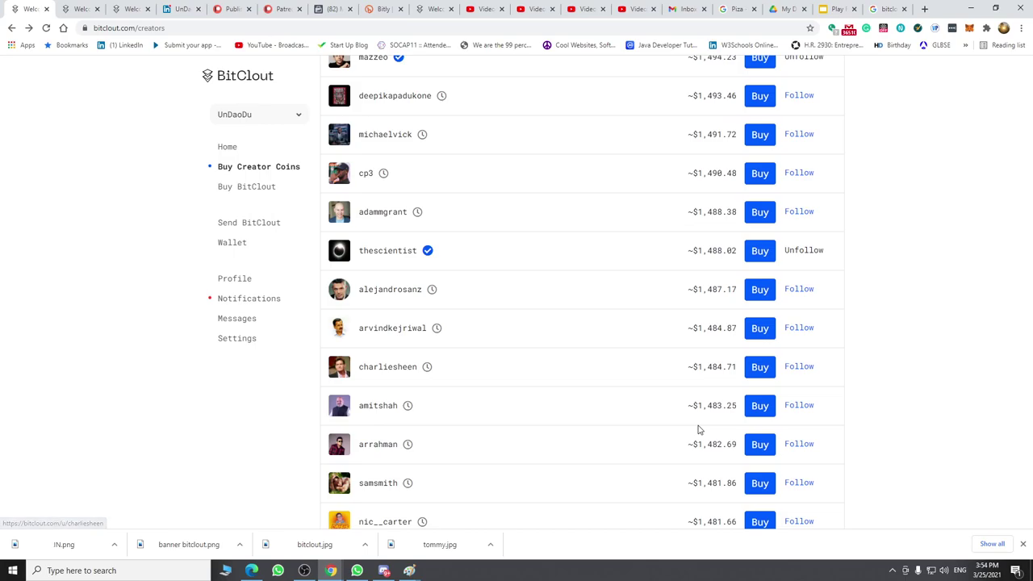
scroll(699, 428, down, 7)
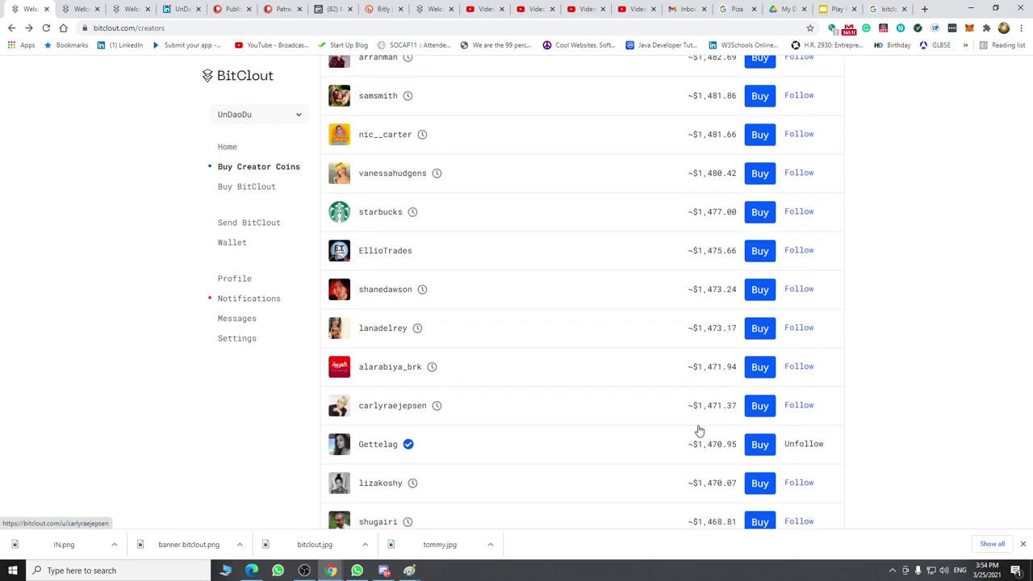
scroll(734, 355, down, 2)
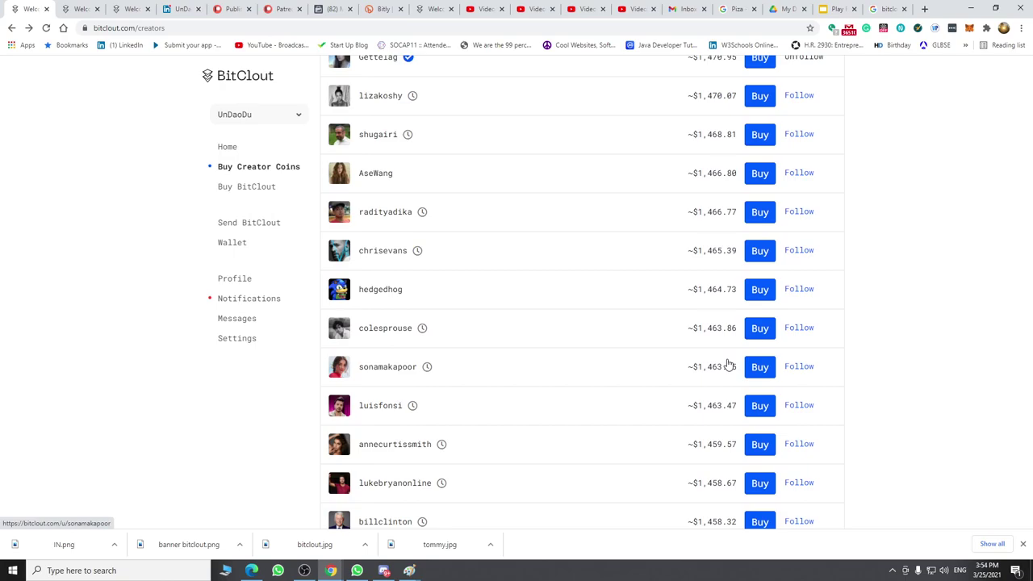
scroll(728, 365, down, 2)
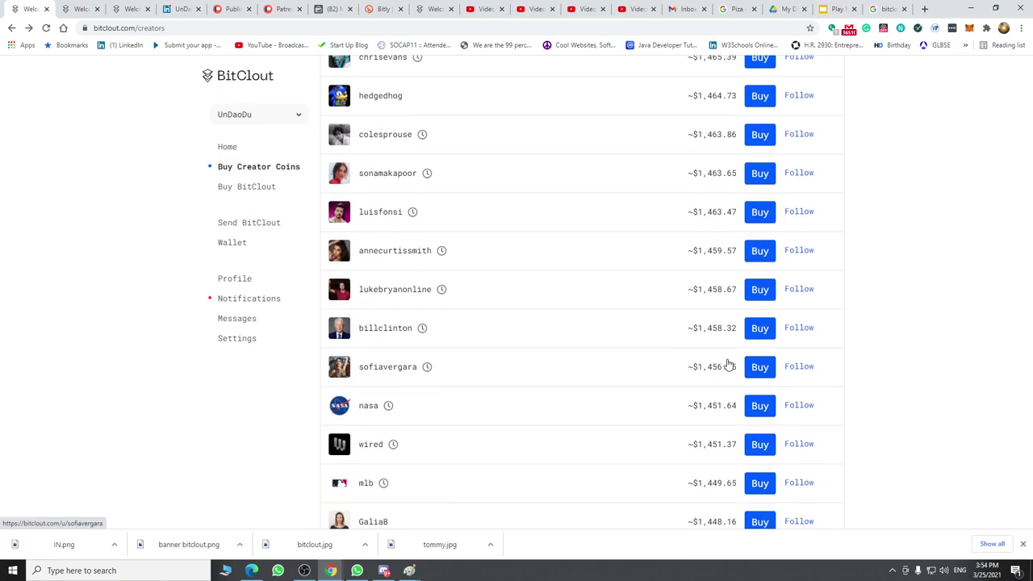
scroll(729, 364, down, 4)
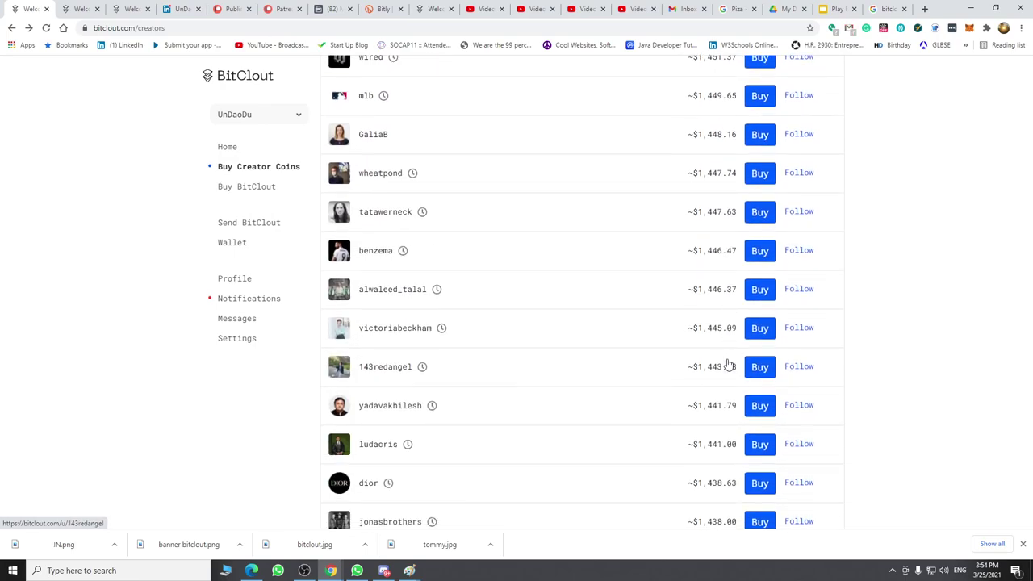
scroll(728, 365, down, 5)
scroll(729, 364, down, 3)
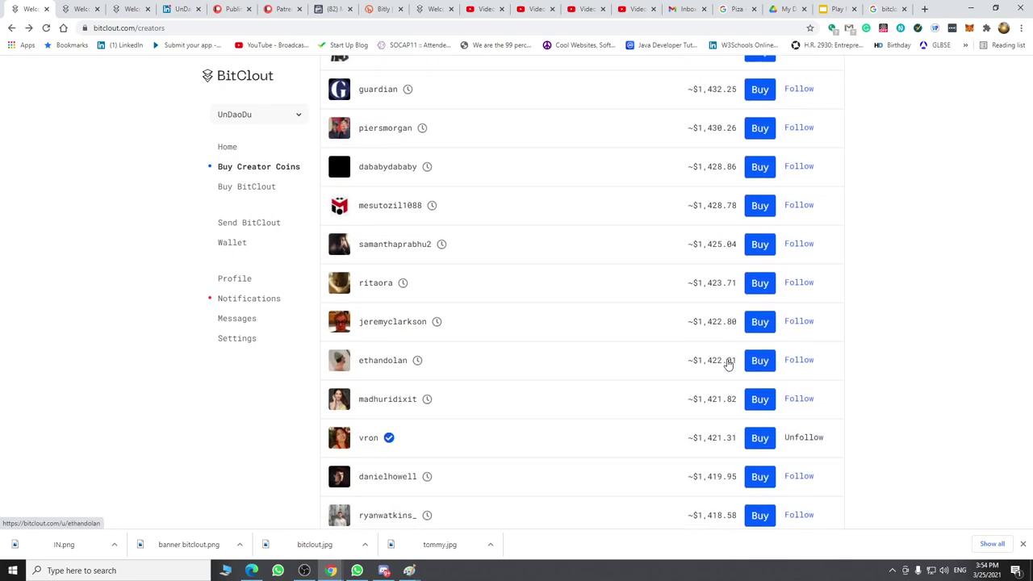
scroll(734, 380, down, 9)
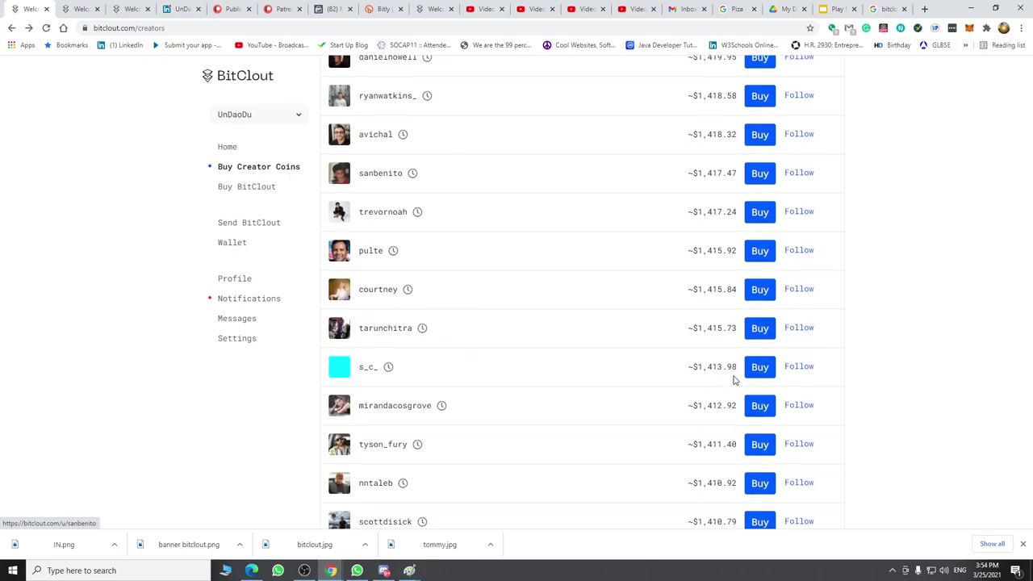
scroll(734, 380, down, 2)
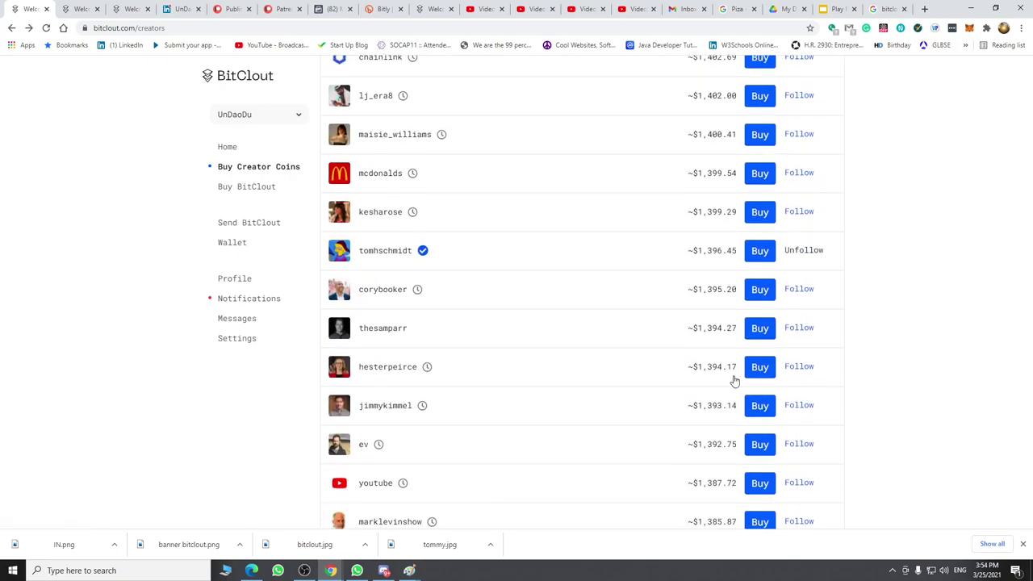
scroll(734, 380, down, 2)
scroll(734, 380, down, 6)
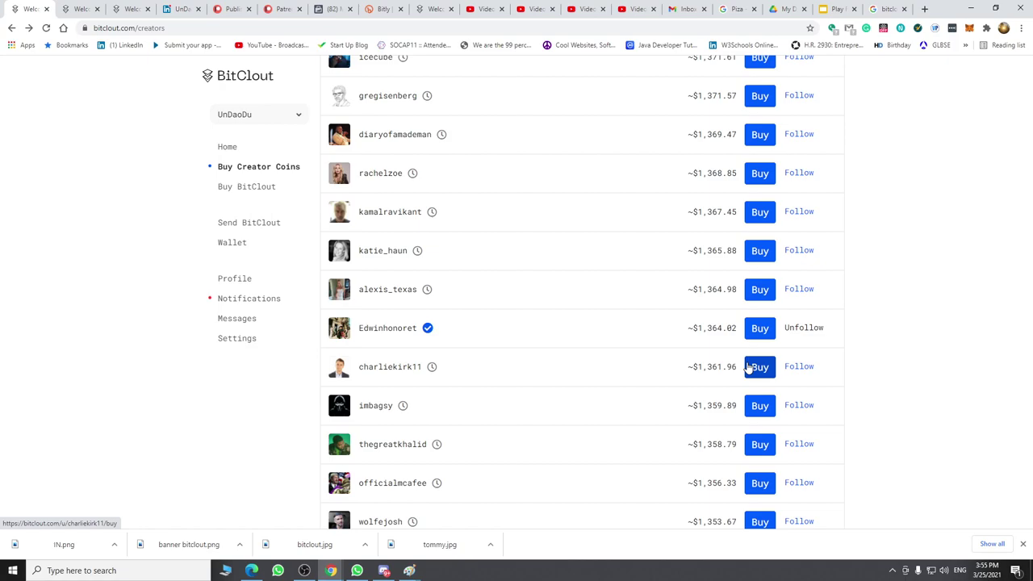
scroll(749, 367, down, 4)
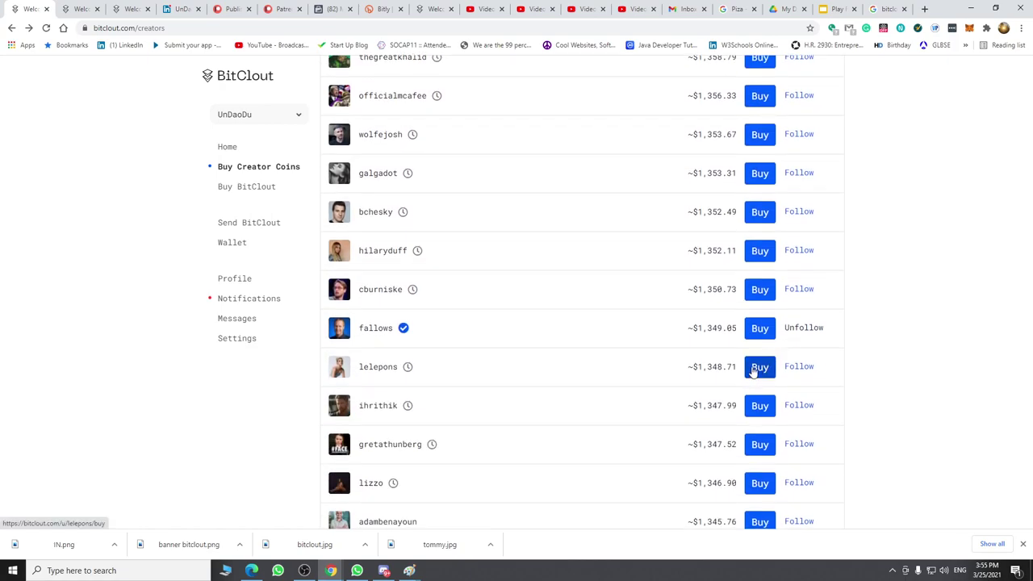
scroll(754, 368, down, 4)
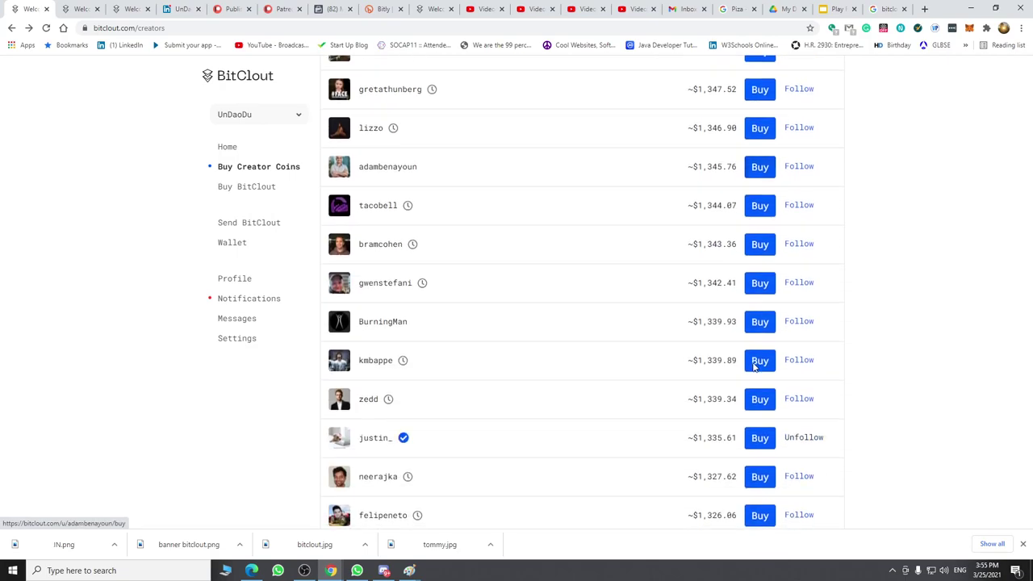
scroll(755, 367, down, 1)
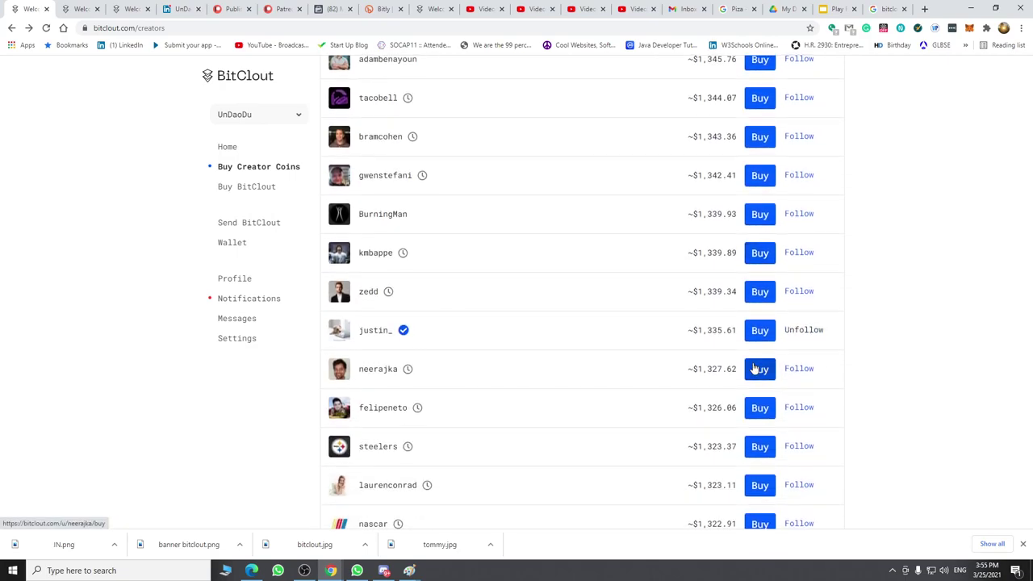
scroll(754, 368, down, 2)
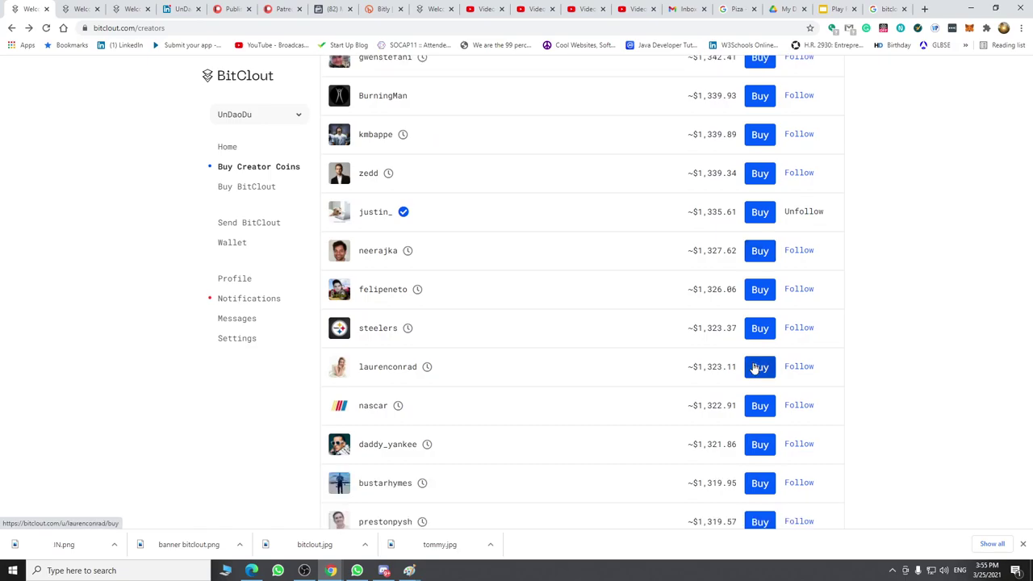
scroll(755, 368, down, 2)
scroll(754, 368, down, 4)
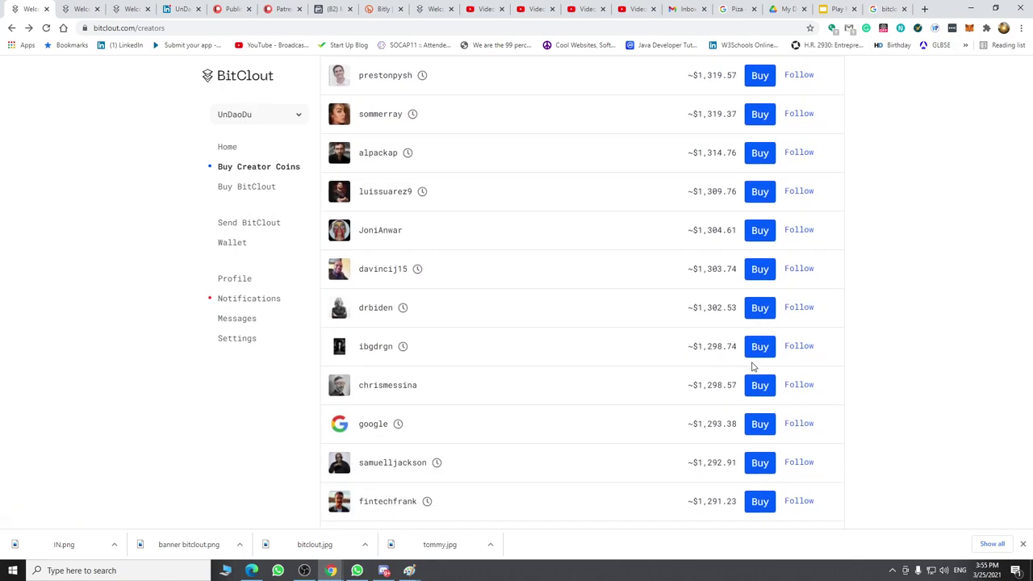
scroll(752, 367, down, 12)
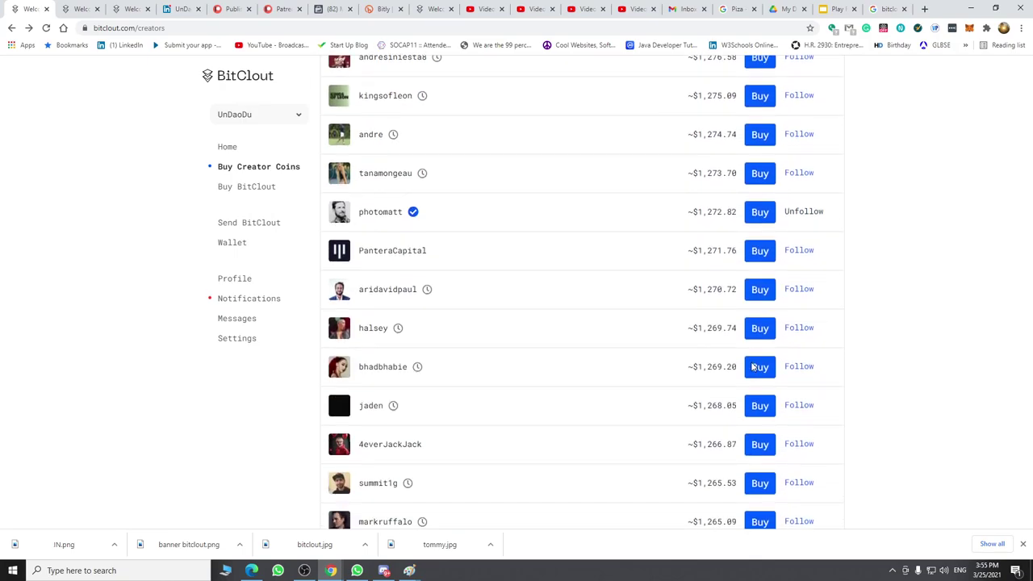
scroll(626, 358, down, 11)
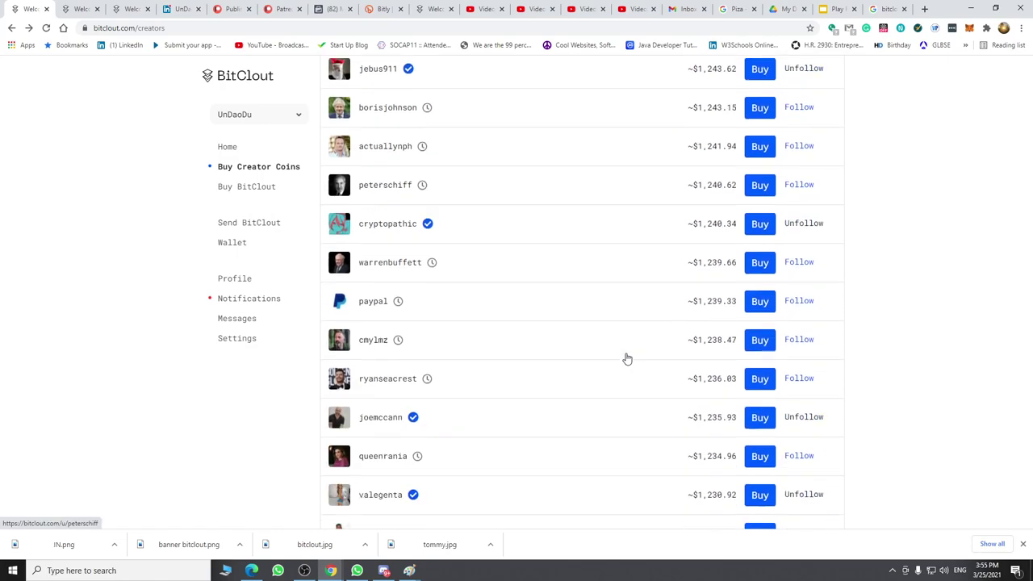
scroll(624, 357, up, 1)
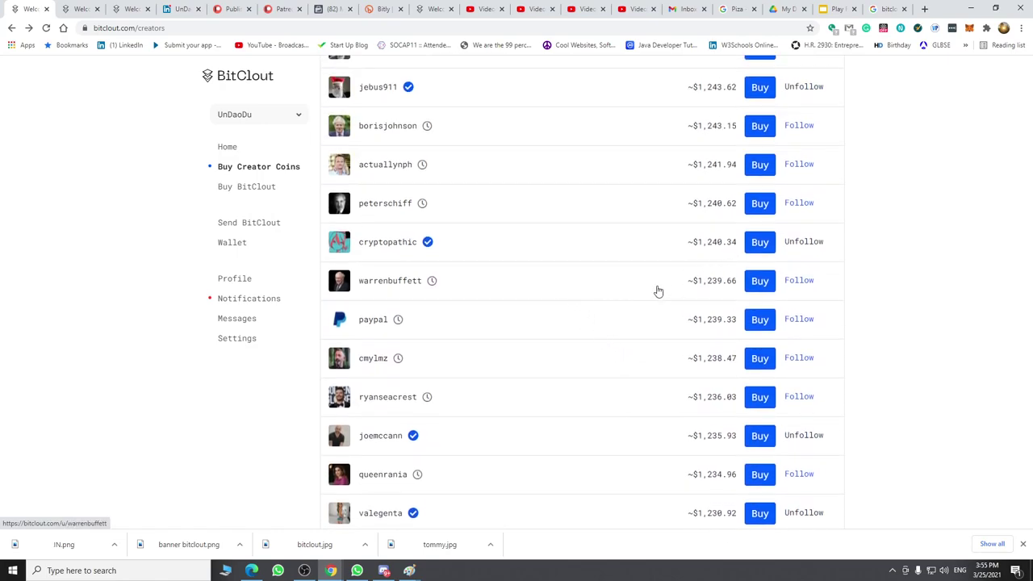
scroll(657, 292, up, 1)
scroll(653, 297, down, 5)
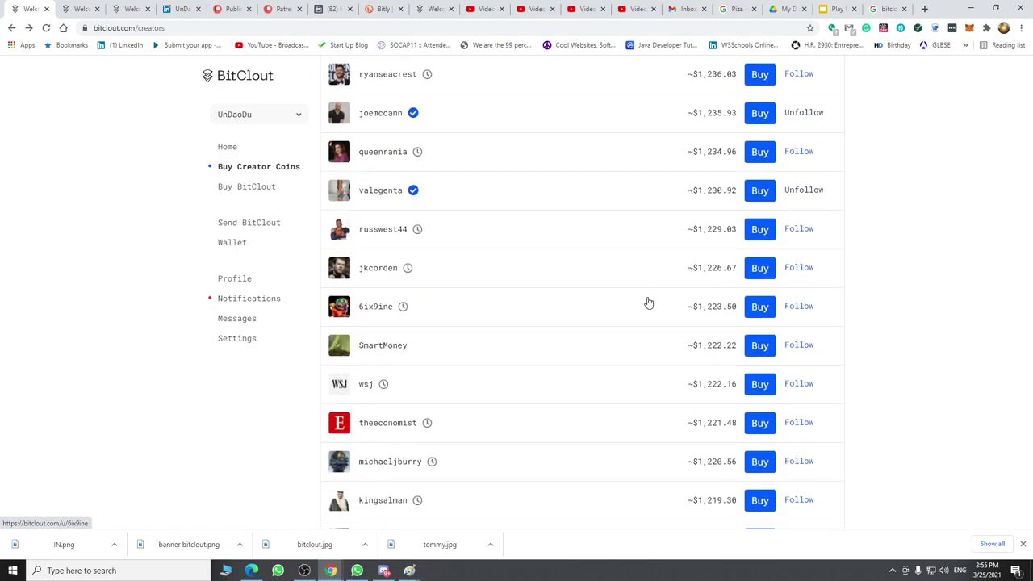
scroll(648, 302, down, 5)
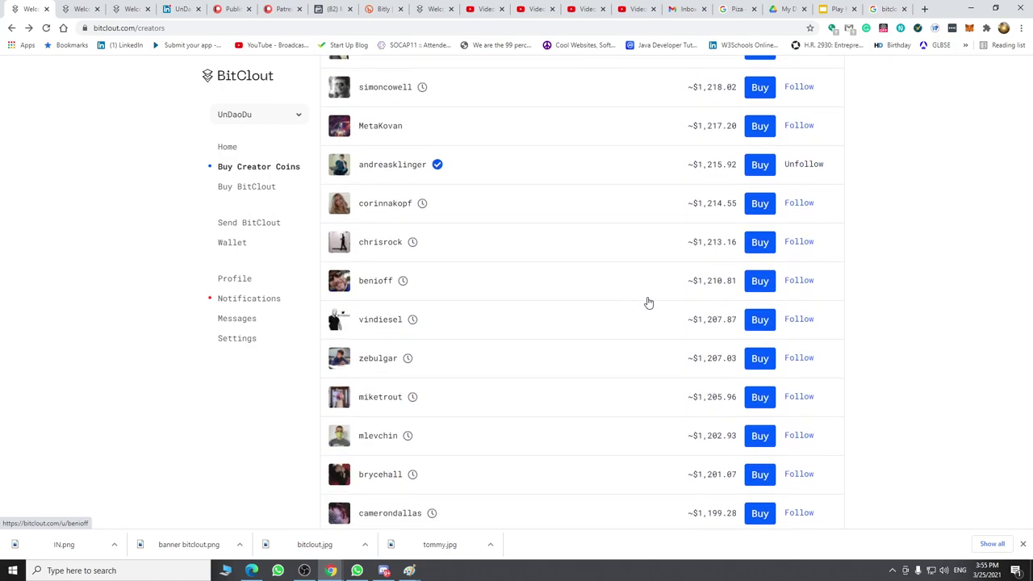
scroll(648, 302, down, 5)
scroll(647, 303, down, 7)
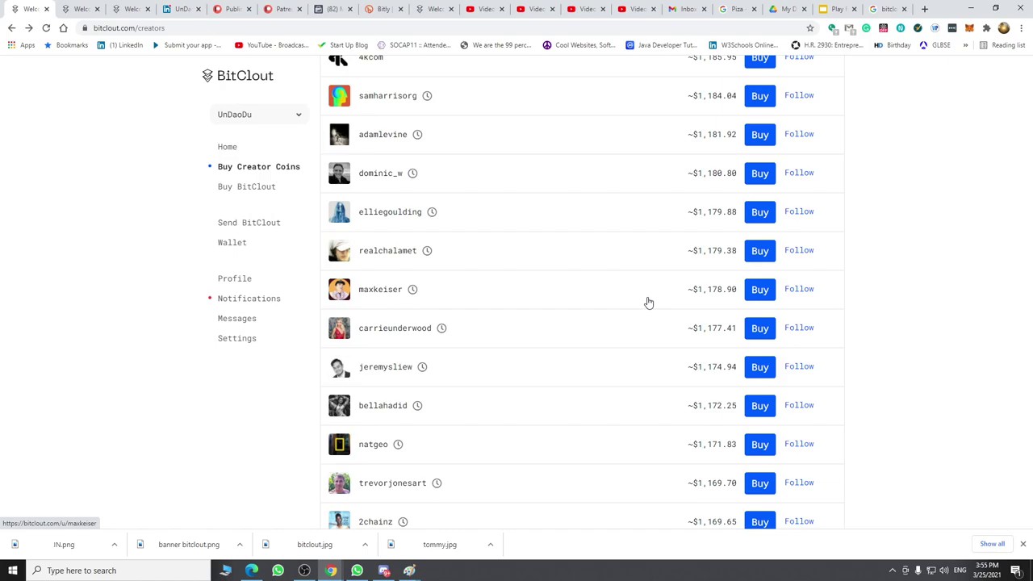
scroll(648, 302, down, 11)
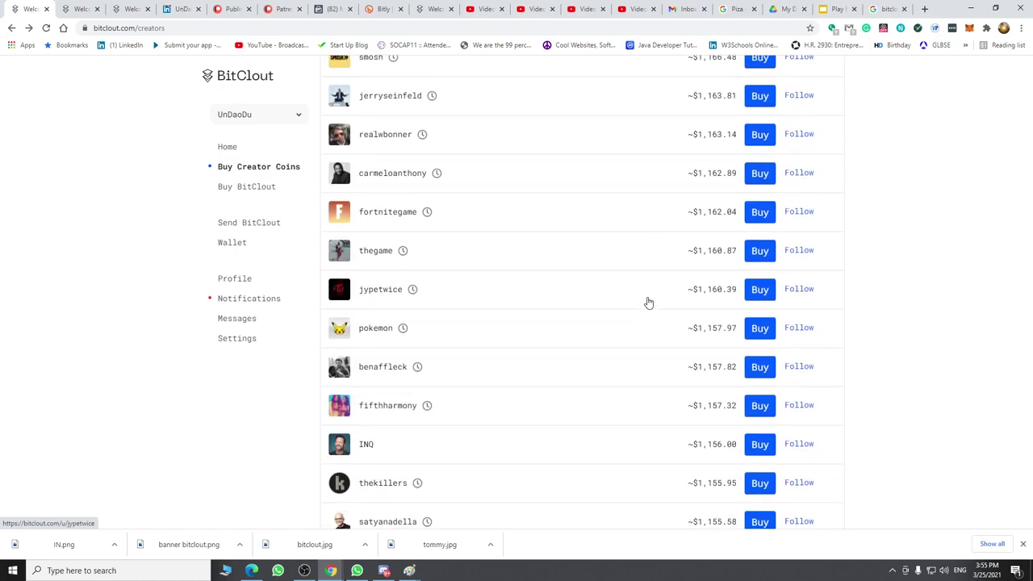
scroll(647, 303, down, 17)
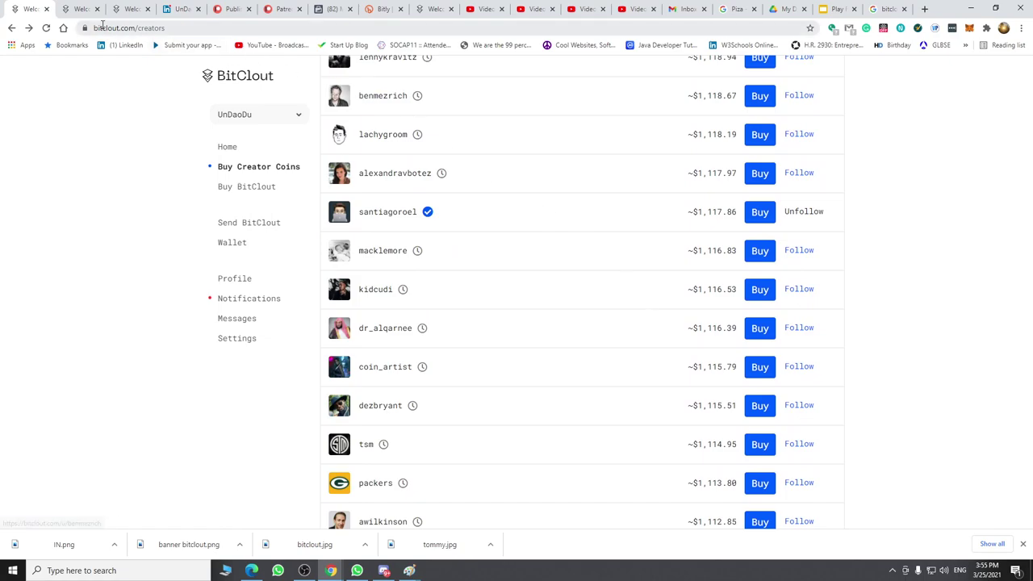
- From the other tab's Home feed, search for a creator by their username
click(82, 10)
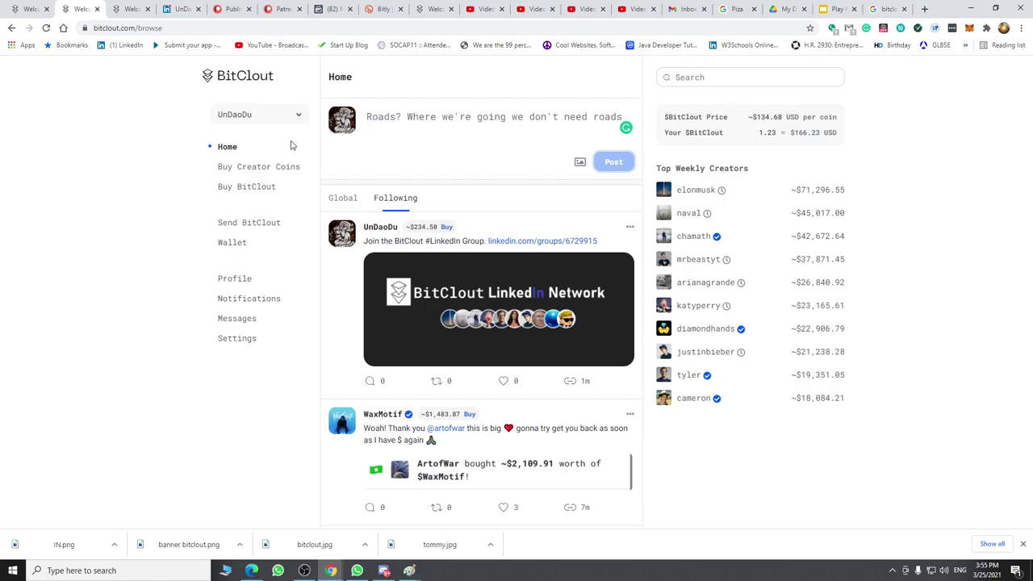
click(703, 78)
text(Veronica)
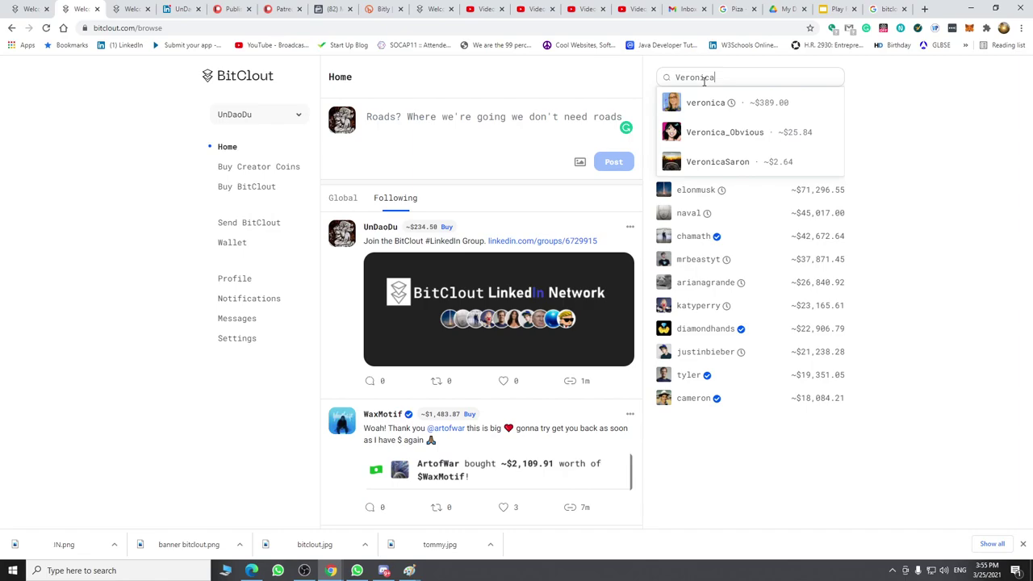
text(123)
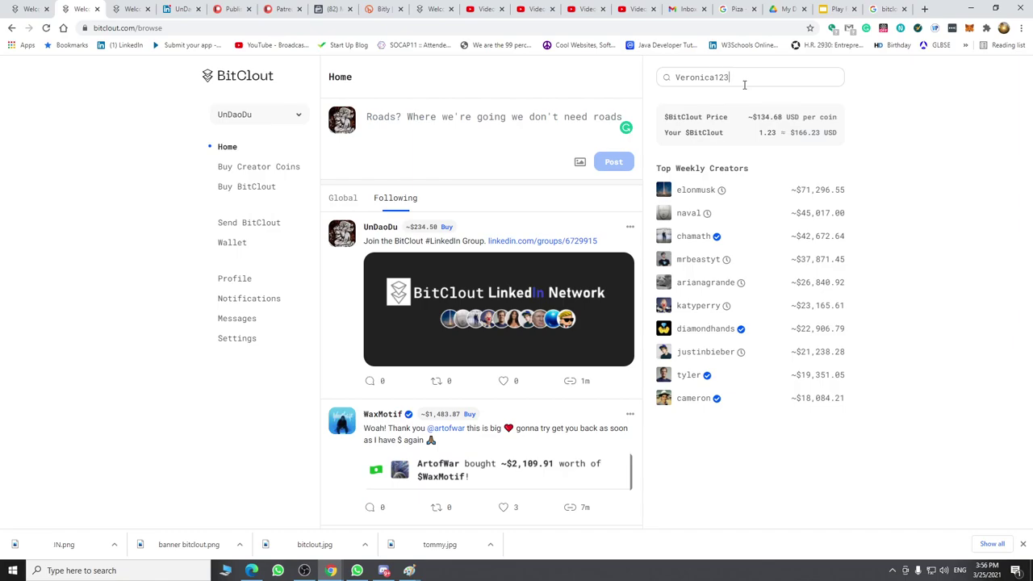
key(Return)
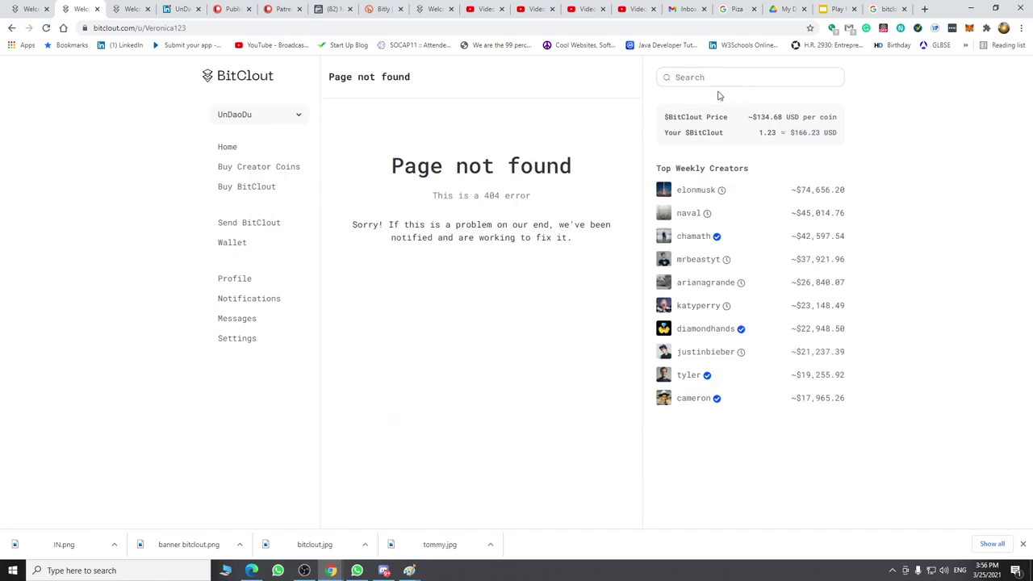
- Return to the creators list tab and scroll down a little
click(32, 9)
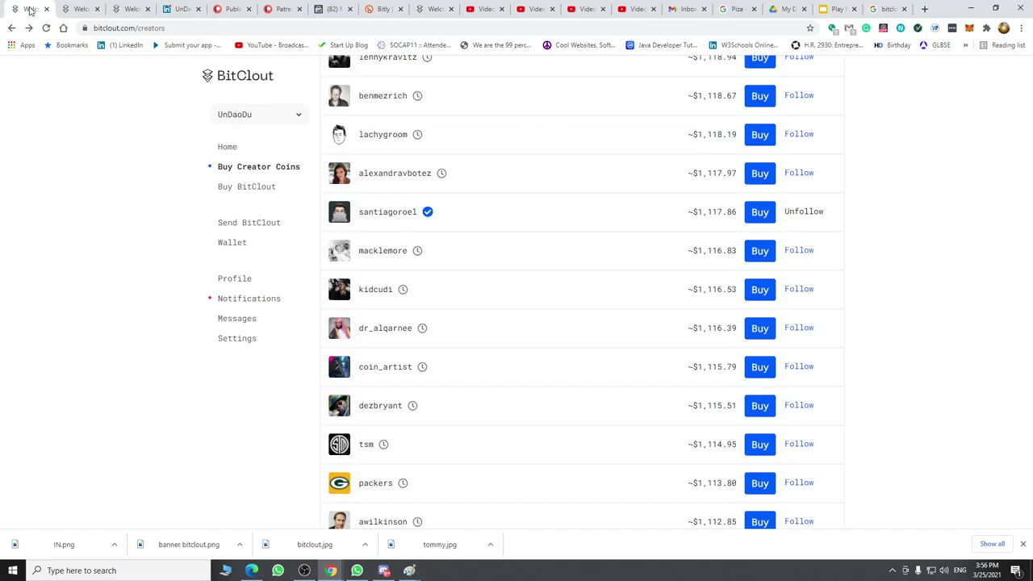
scroll(581, 302, down, 8)
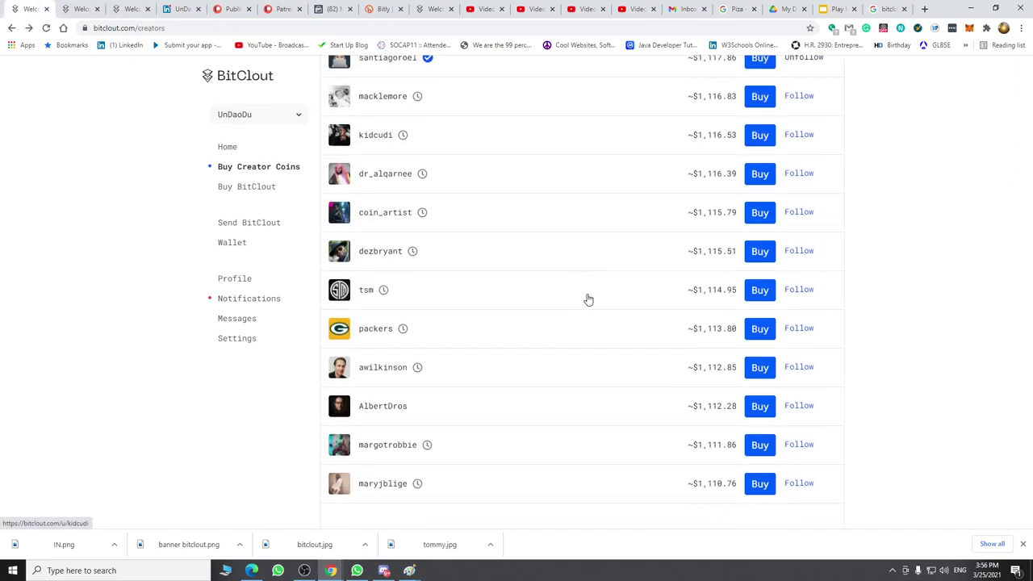
scroll(588, 299, down, 7)
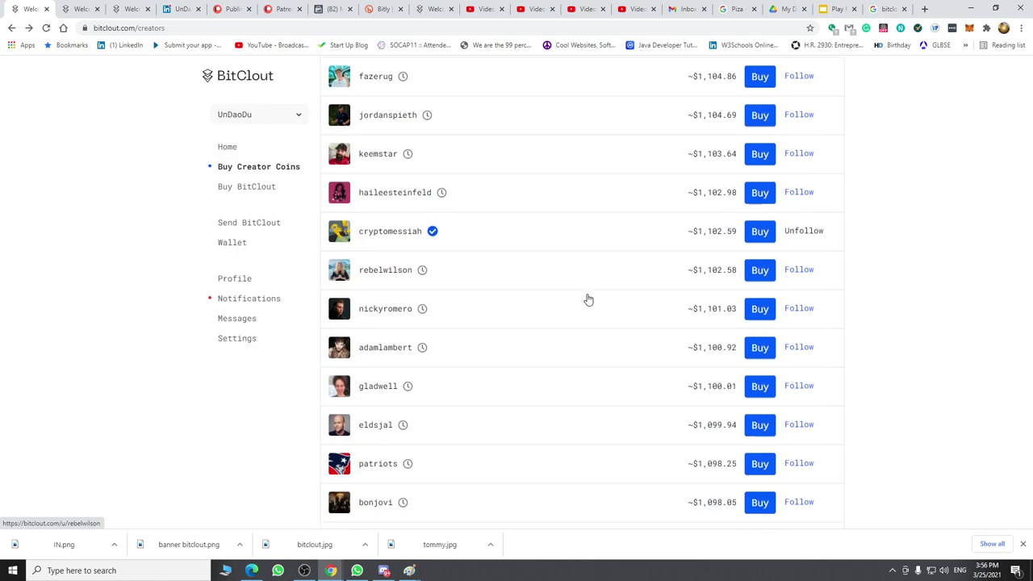
scroll(588, 299, down, 3)
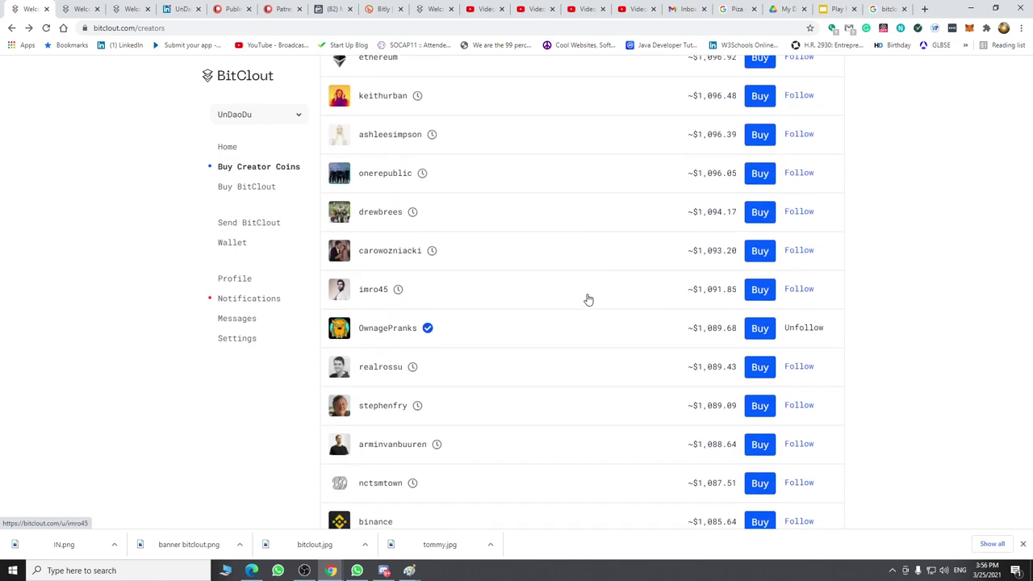
- Check the account's own profile page and the Home feed in the other tabs
click(128, 9)
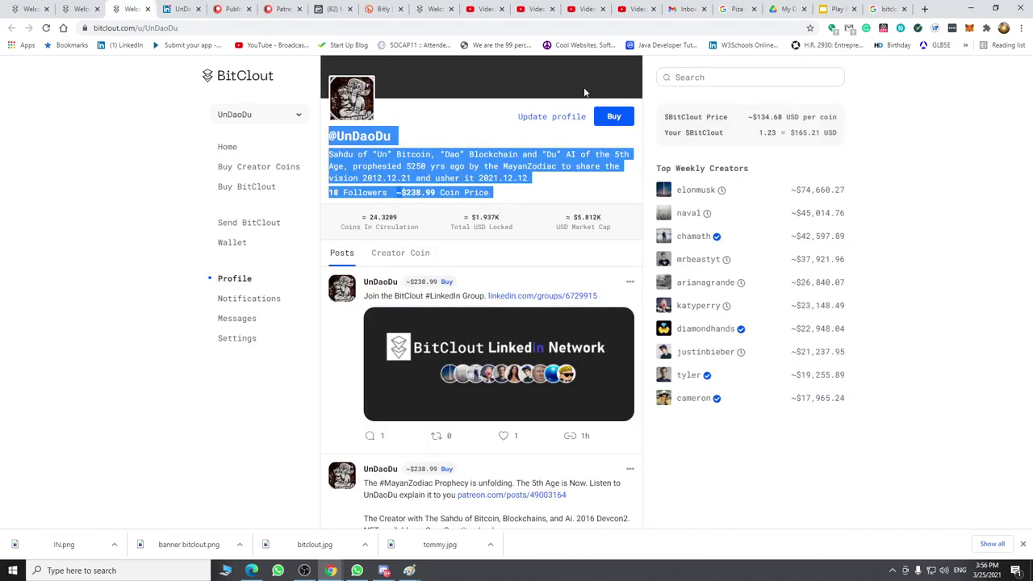
click(78, 11)
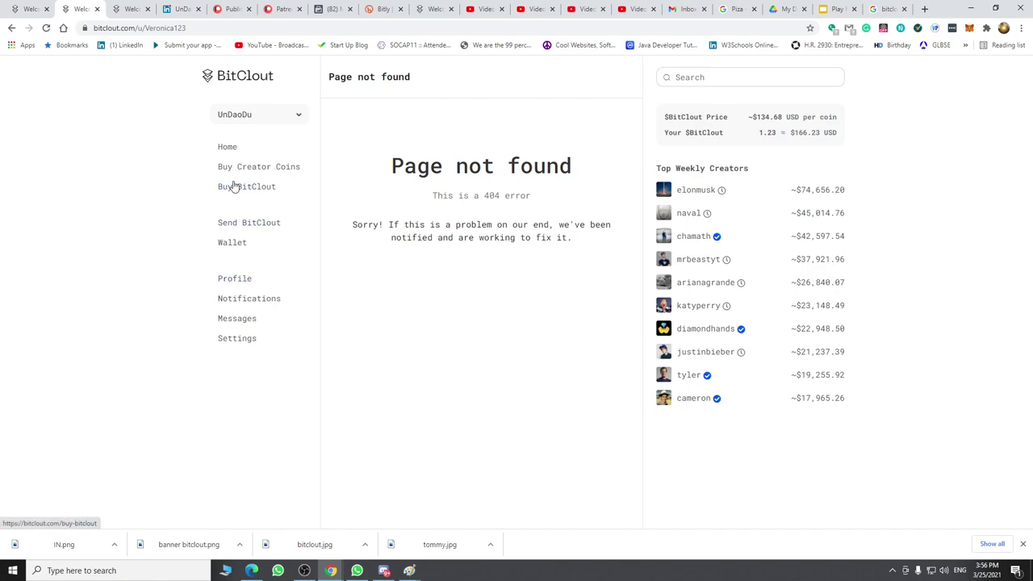
click(229, 147)
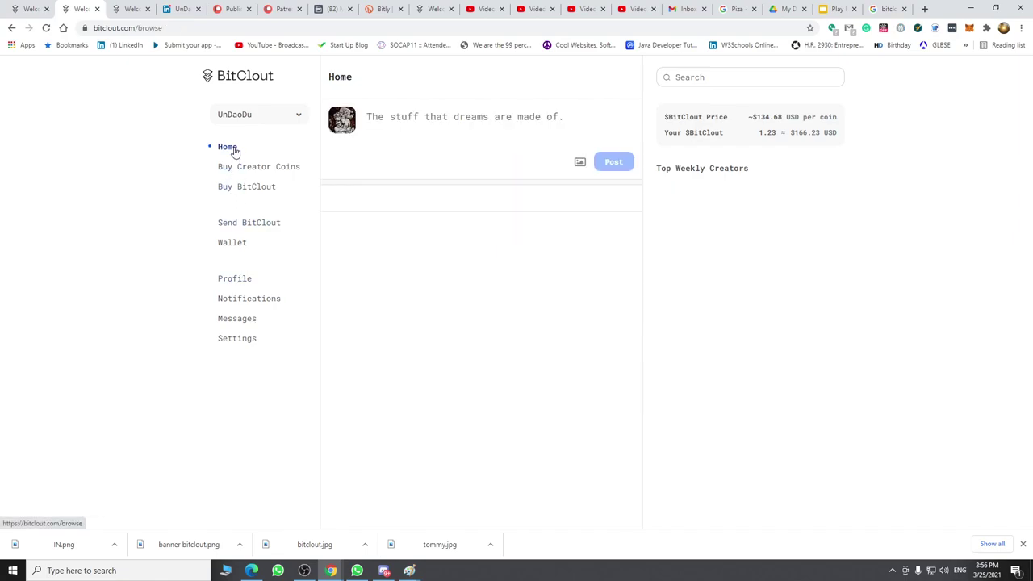
click(242, 282)
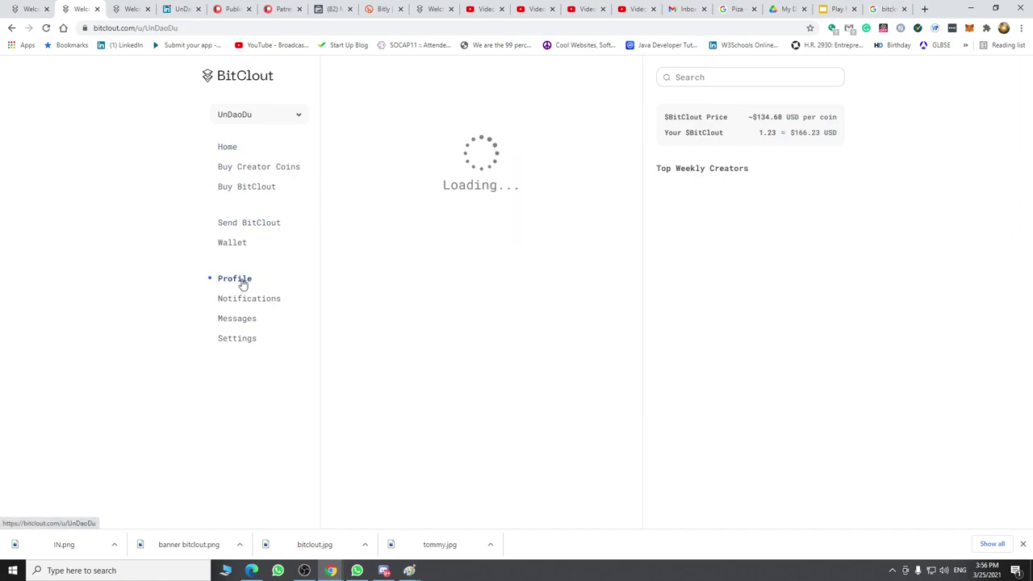
- Back on the creators list, scroll far down to creators priced around $876 to $871.91
click(32, 14)
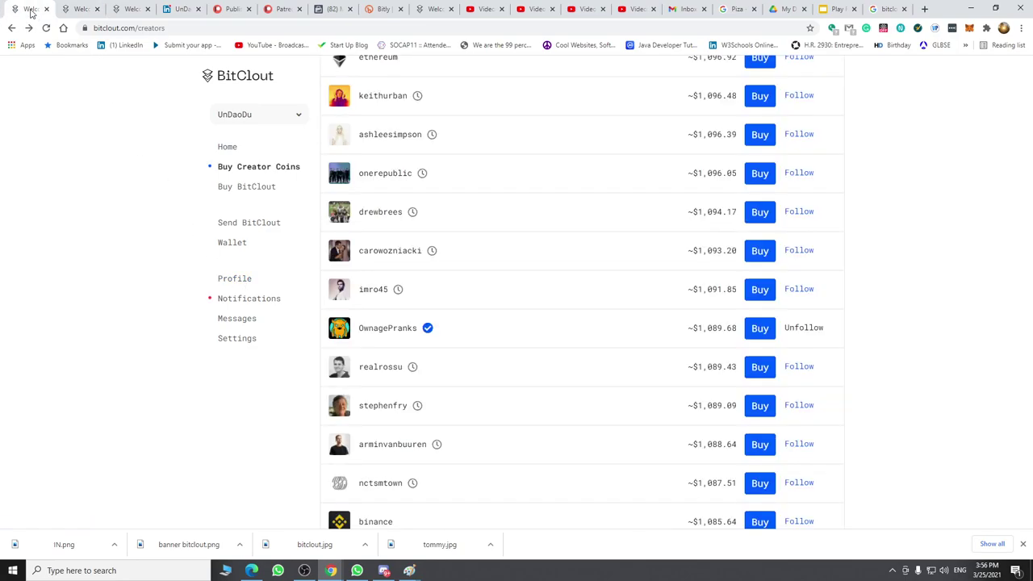
scroll(520, 382, down, 5)
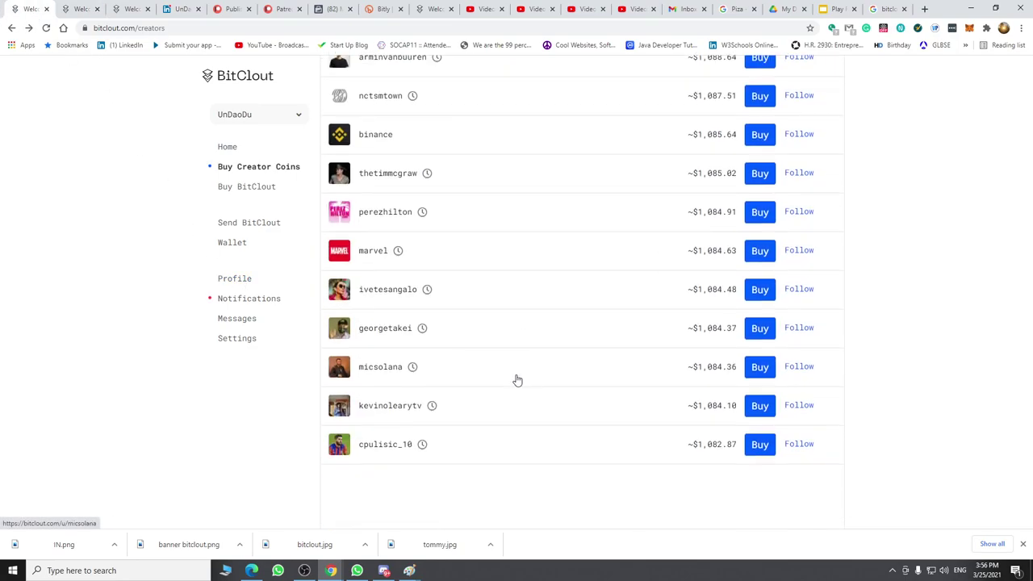
scroll(529, 367, down, 3)
scroll(528, 366, down, 10)
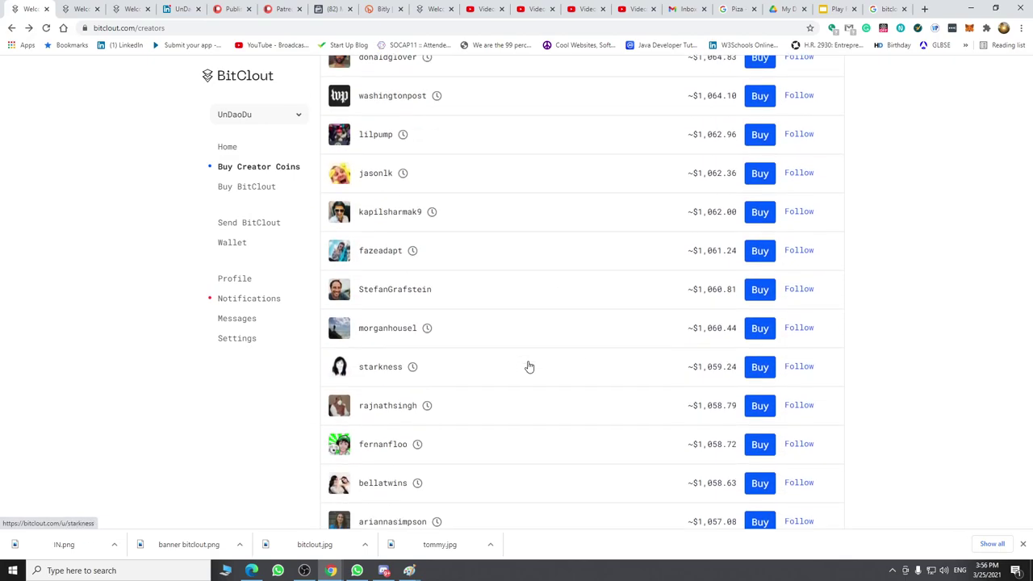
scroll(529, 366, down, 15)
scroll(528, 367, down, 15)
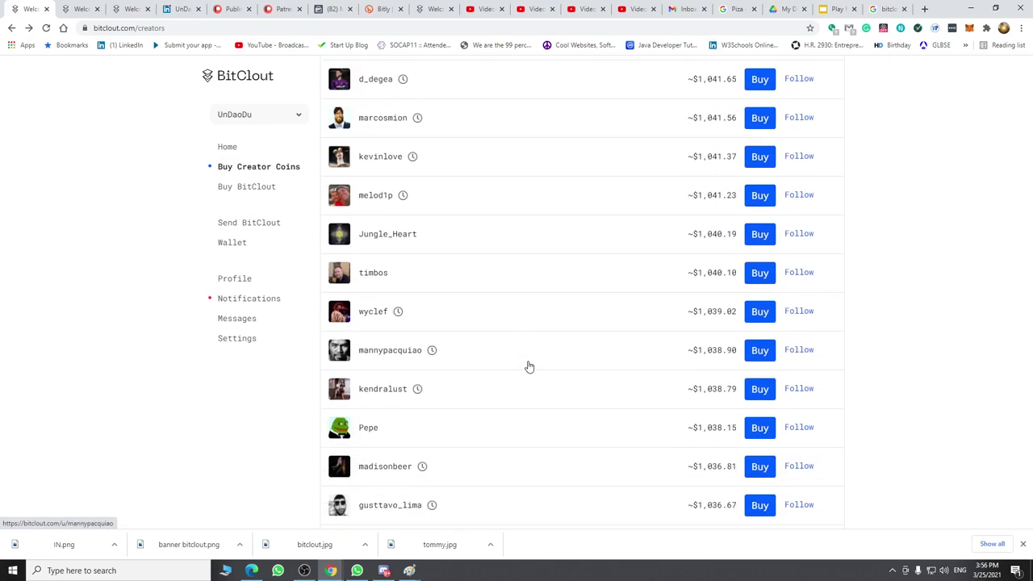
scroll(532, 364, down, 5)
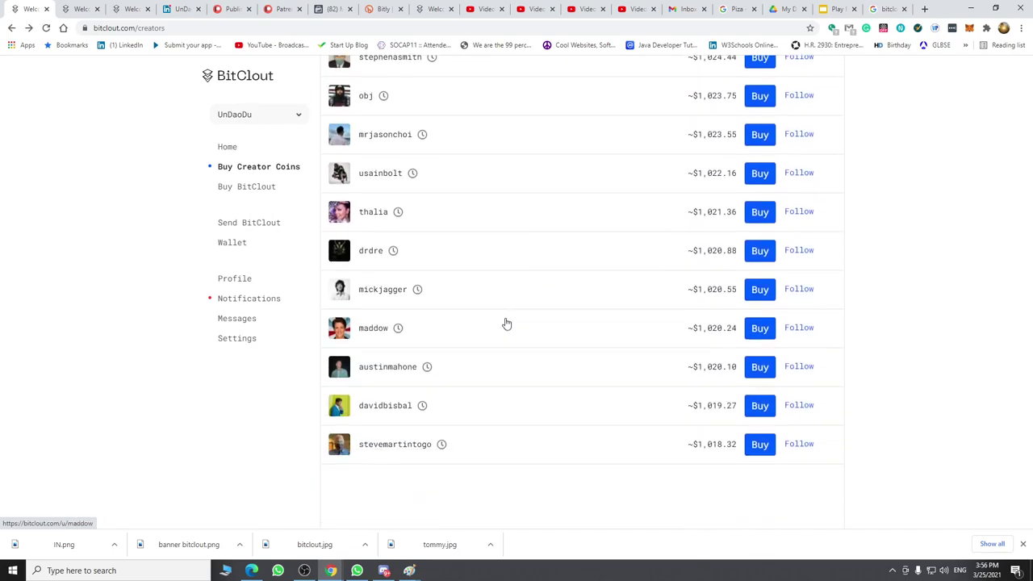
scroll(506, 324, down, 11)
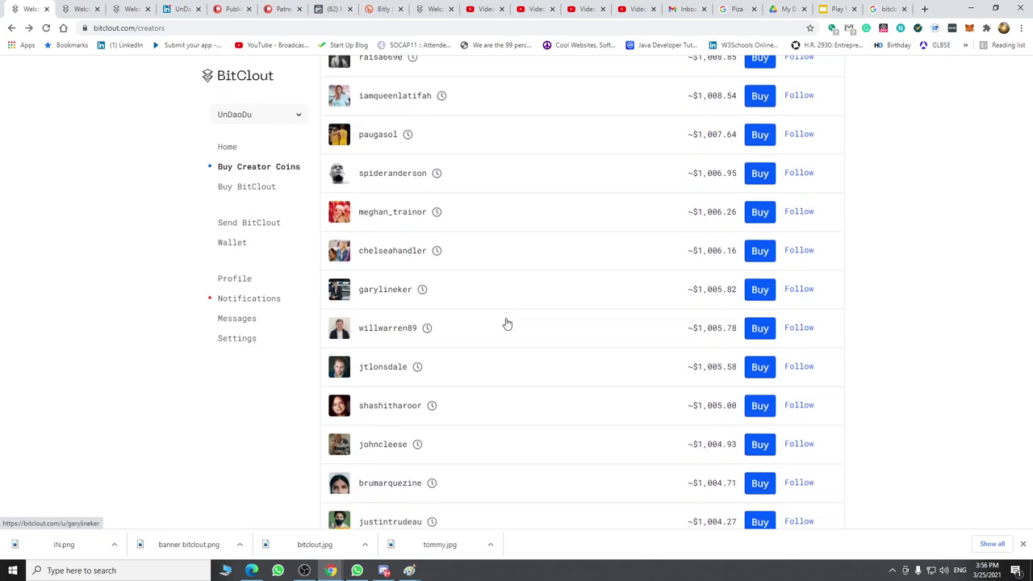
scroll(505, 323, down, 17)
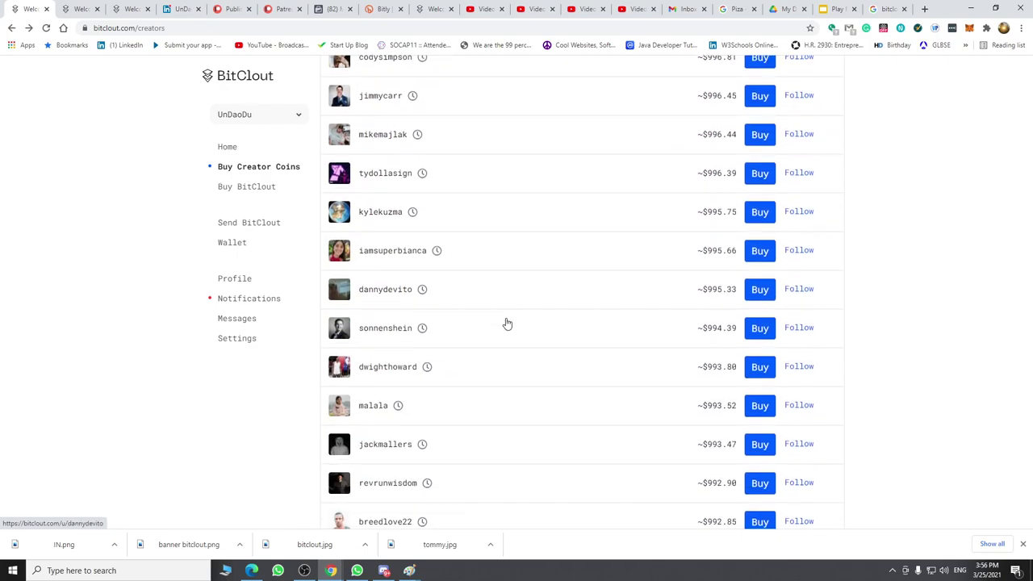
scroll(506, 323, down, 17)
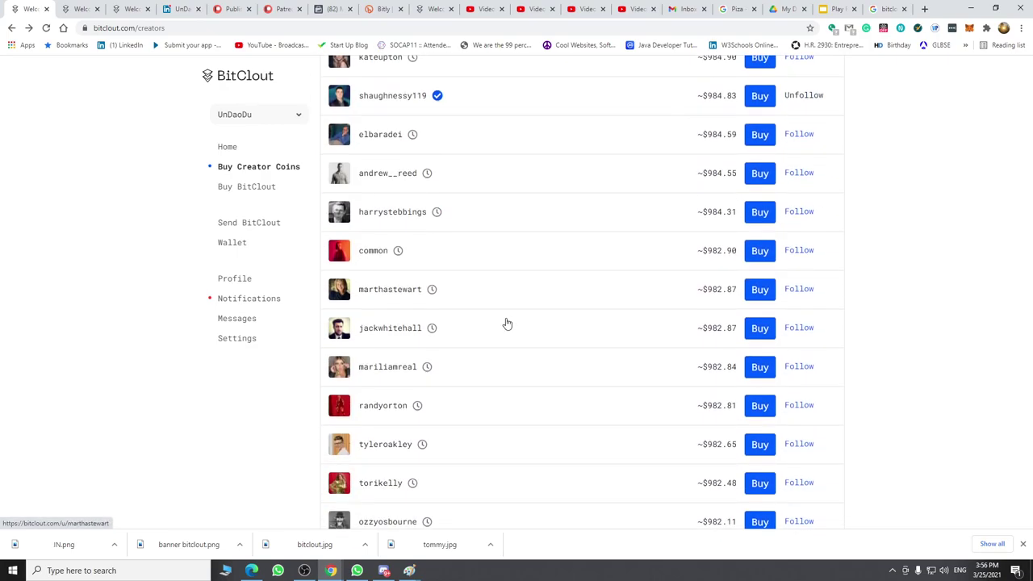
scroll(506, 323, down, 3)
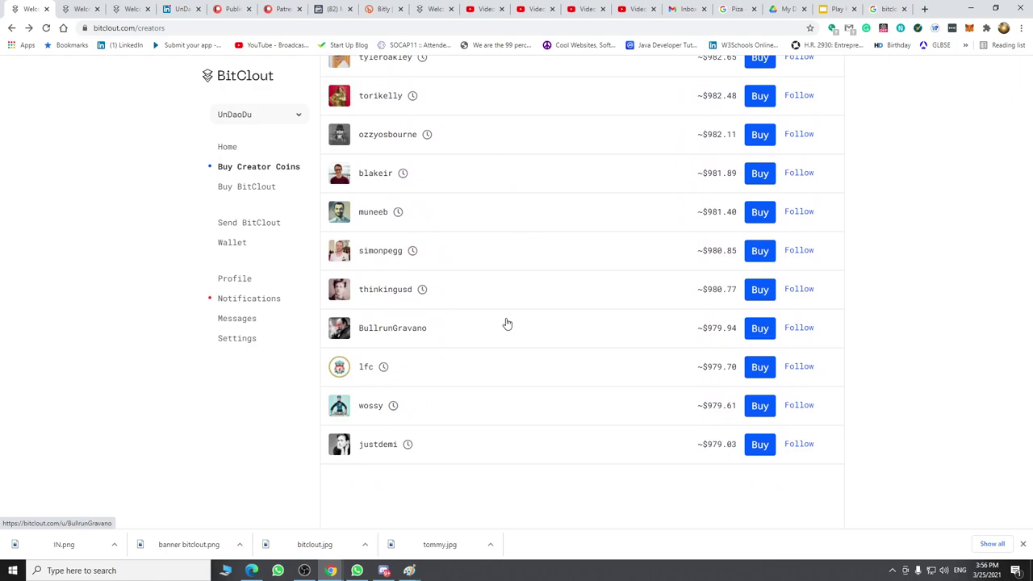
scroll(506, 324, down, 12)
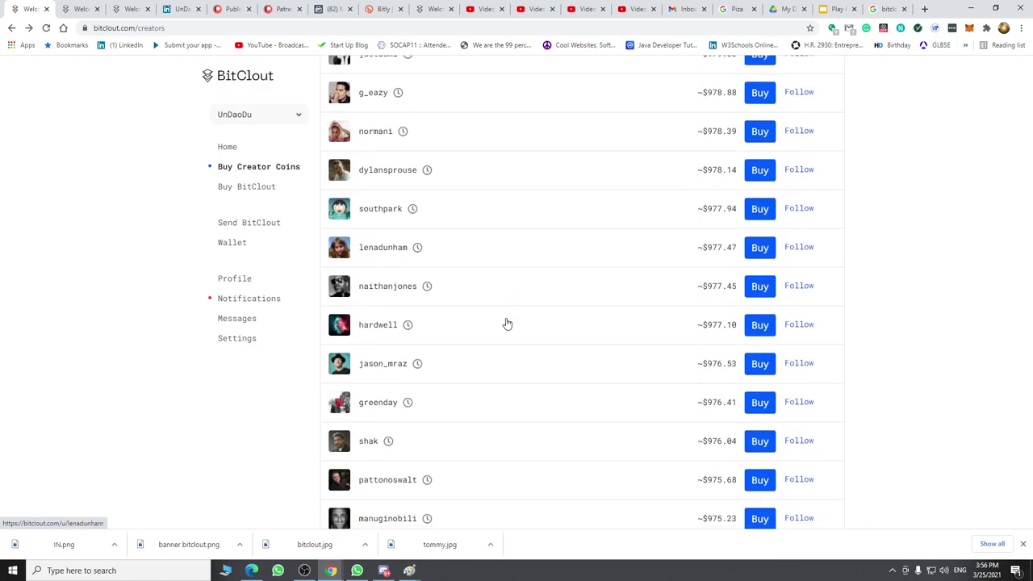
scroll(484, 310, down, 3)
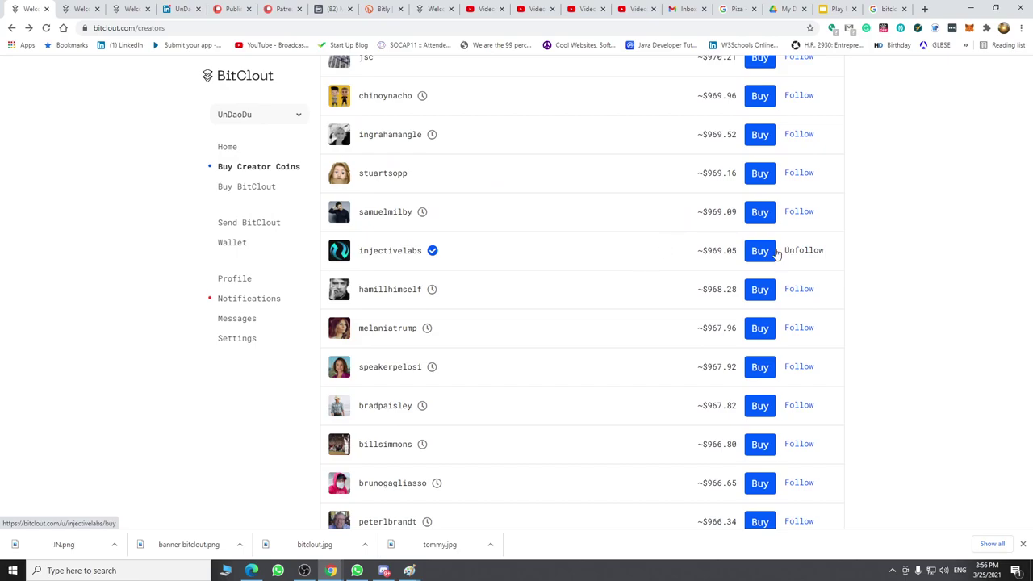
scroll(551, 338, down, 7)
scroll(552, 338, down, 12)
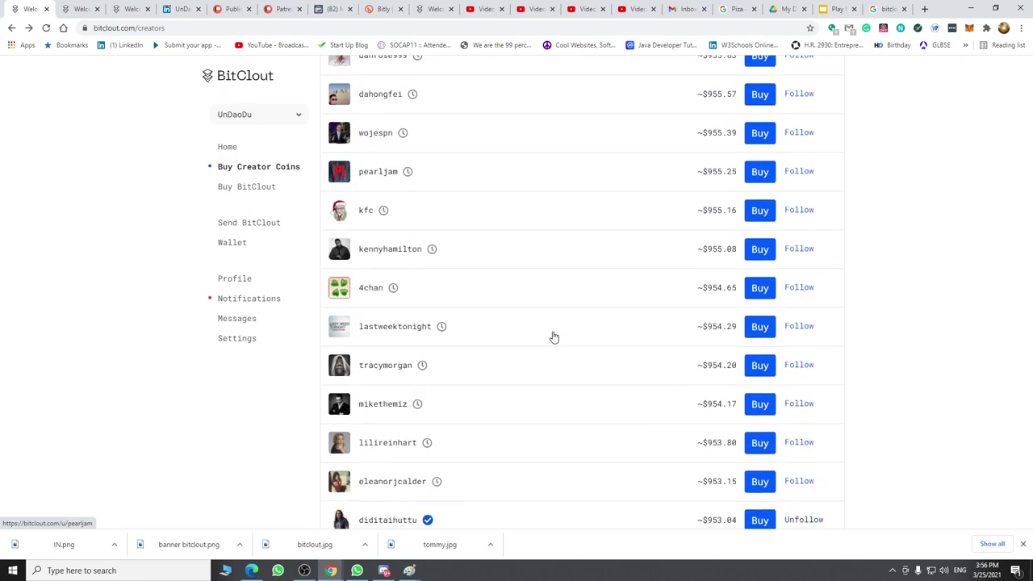
scroll(553, 337, up, 1)
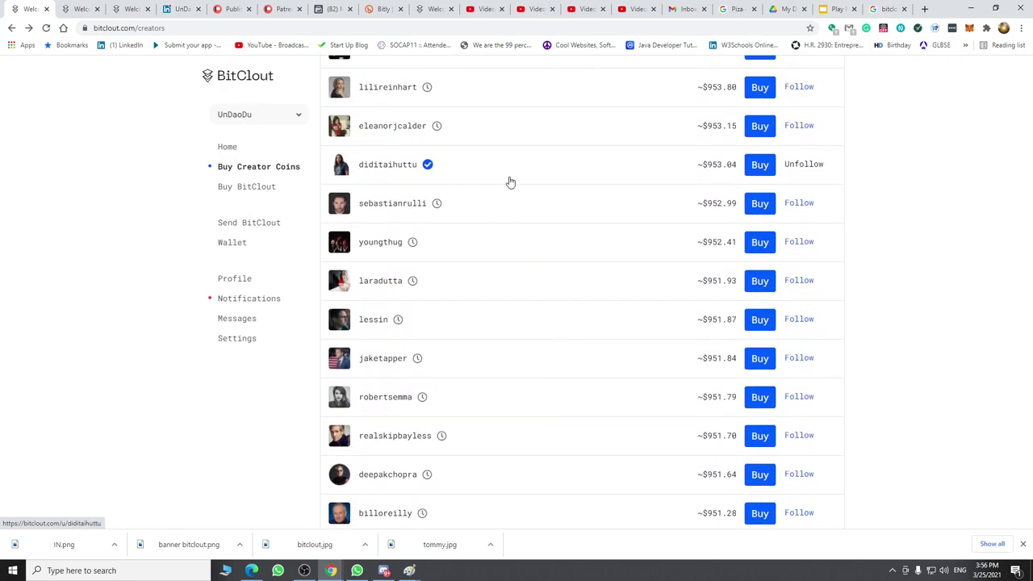
scroll(569, 362, down, 5)
scroll(570, 362, down, 8)
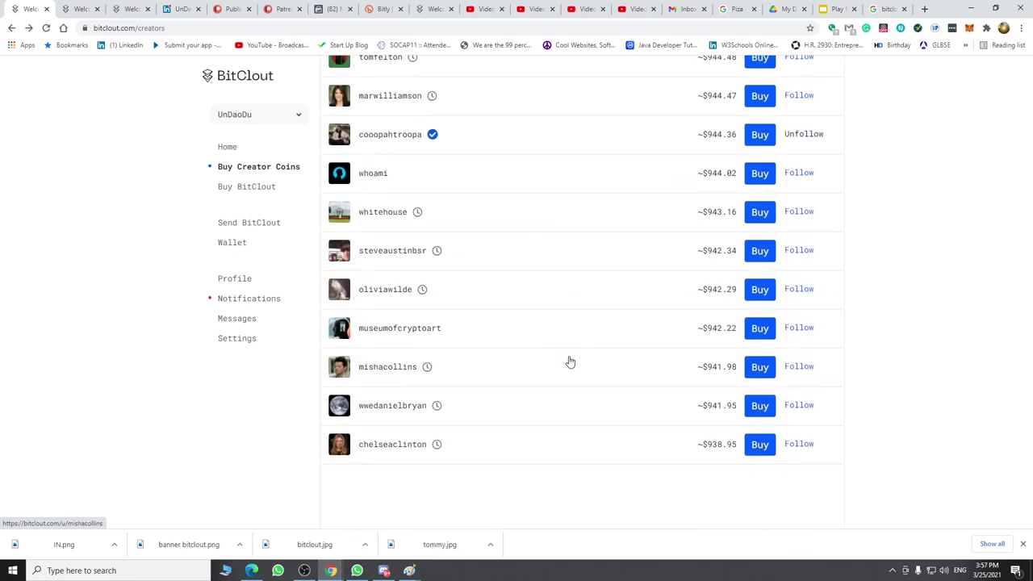
scroll(572, 365, down, 12)
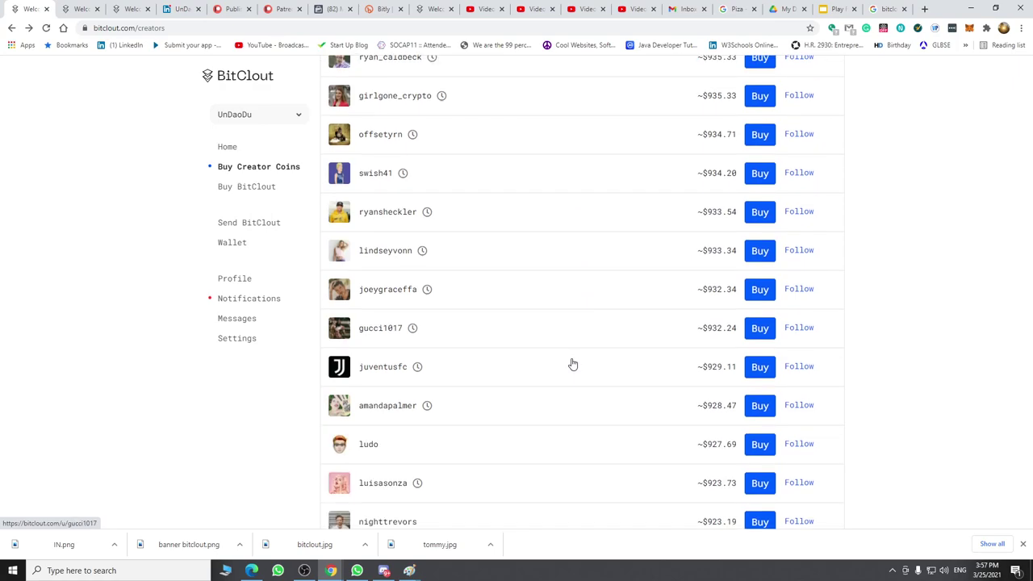
scroll(572, 365, down, 11)
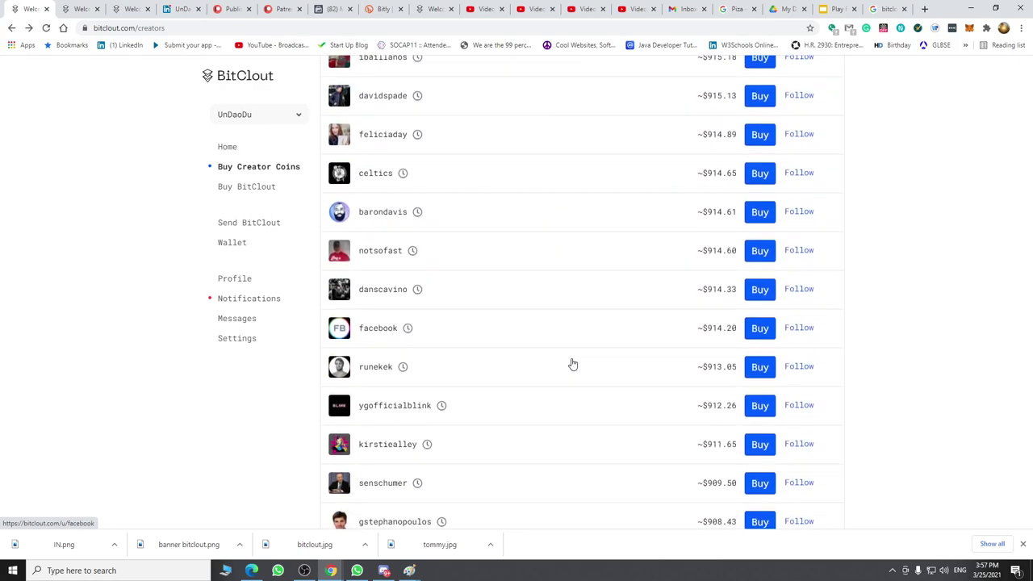
scroll(572, 364, down, 5)
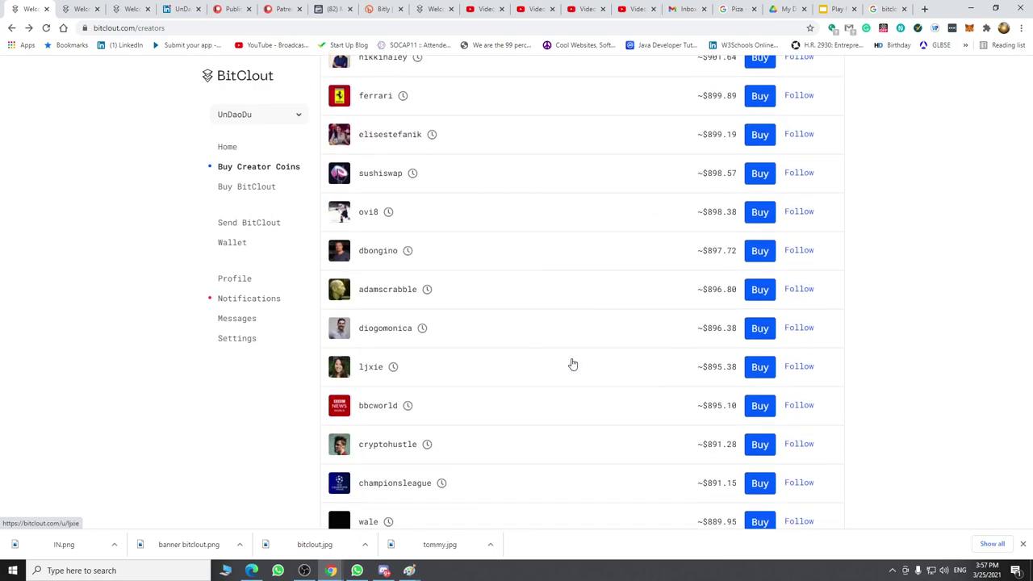
scroll(572, 364, up, 2)
scroll(572, 365, down, 14)
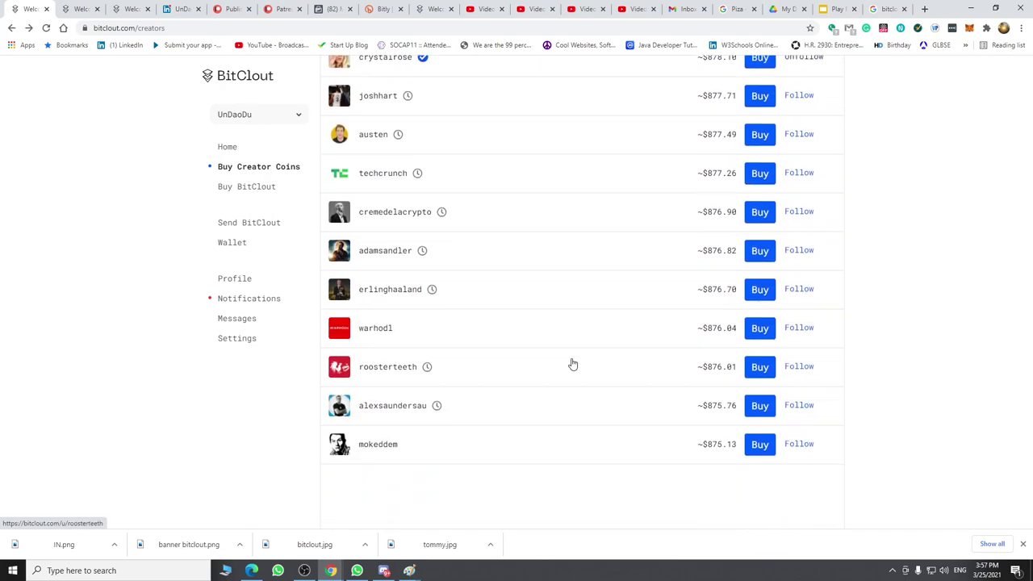
scroll(572, 364, down, 2)
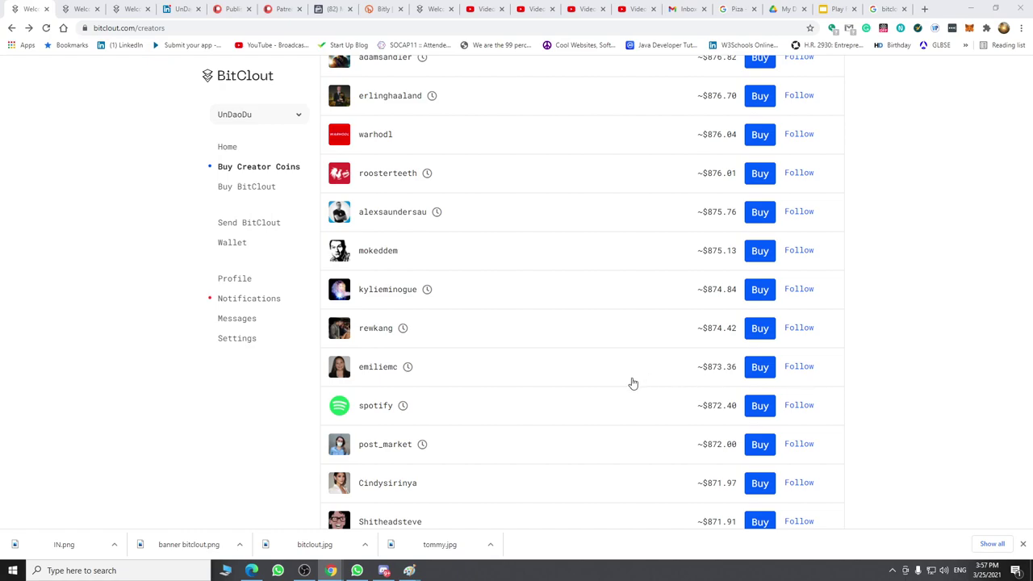
- Scroll further down the creator rankings to entries just under $800, about $795.23
scroll(595, 380, down, 14)
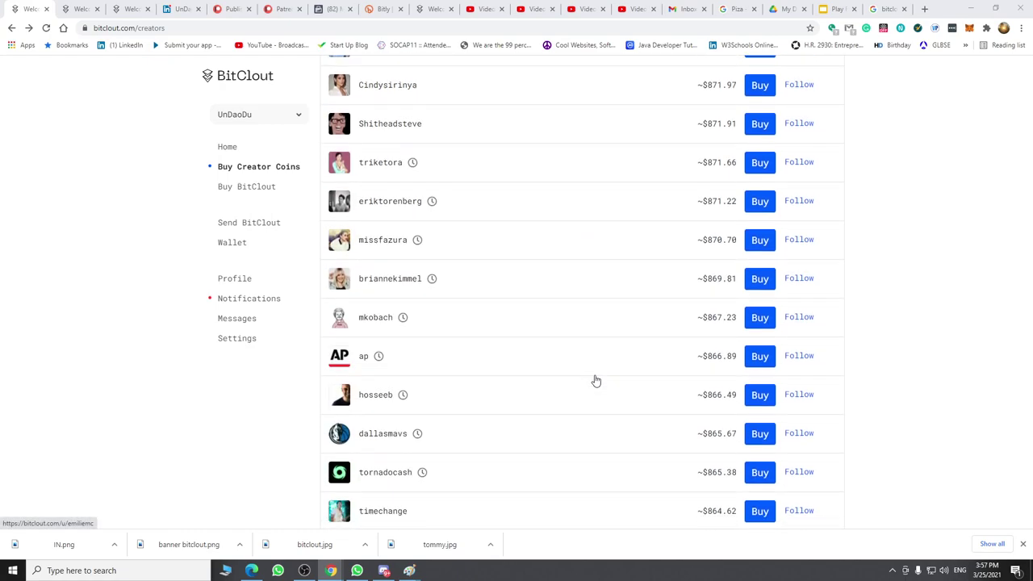
scroll(596, 381, up, 1)
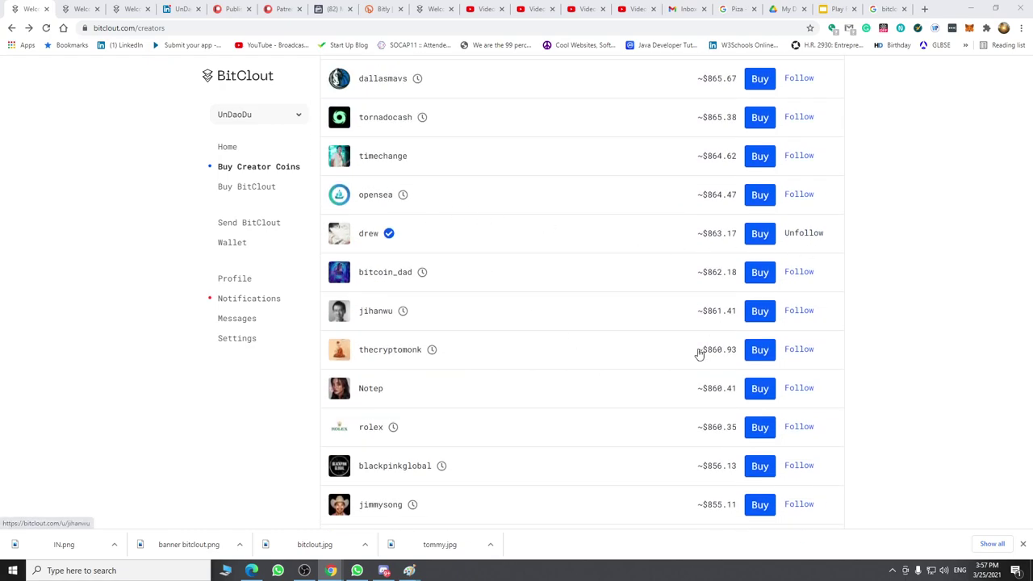
scroll(519, 406, down, 2)
scroll(520, 406, down, 2)
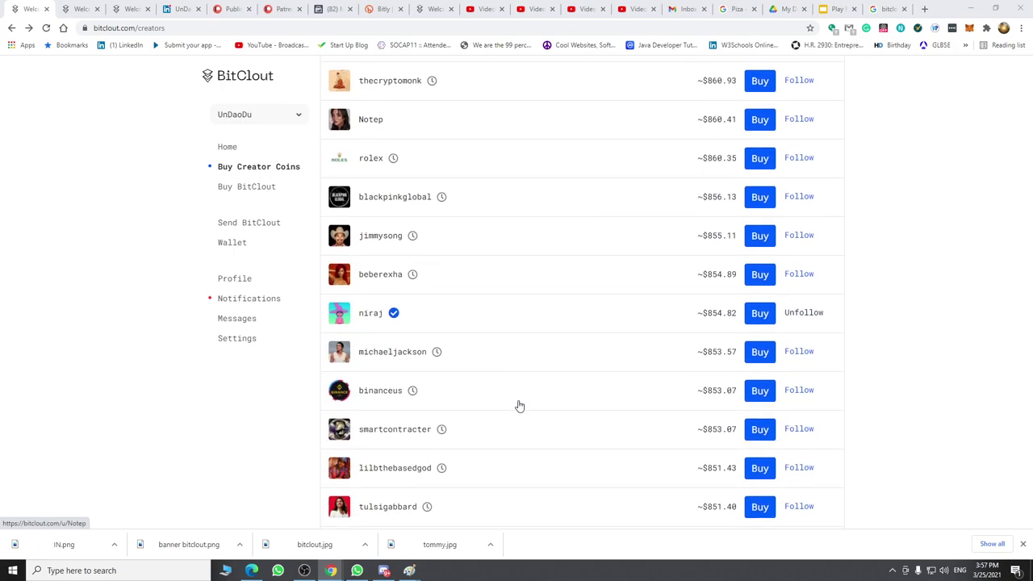
scroll(519, 406, down, 10)
scroll(520, 406, down, 3)
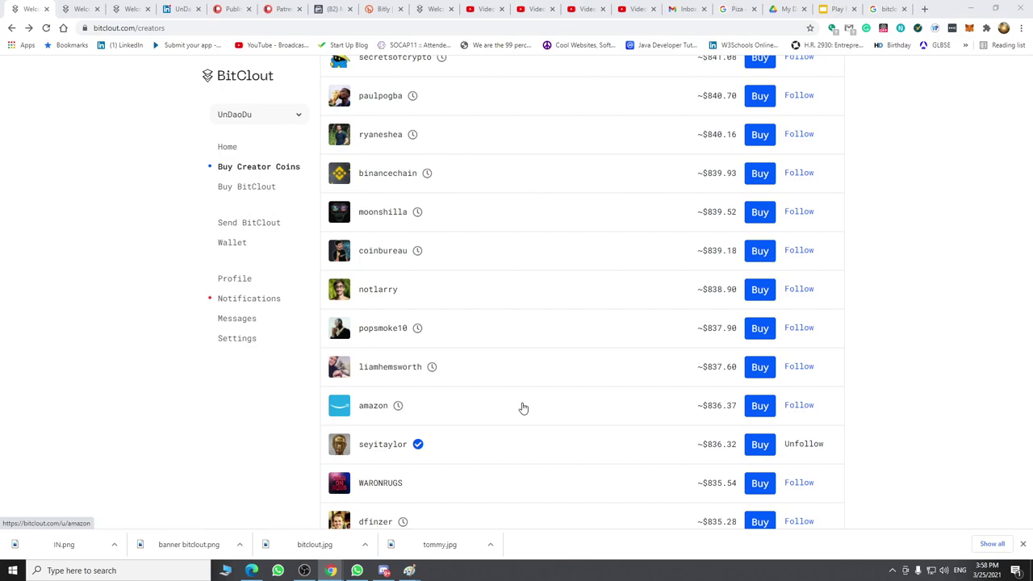
scroll(516, 412, down, 4)
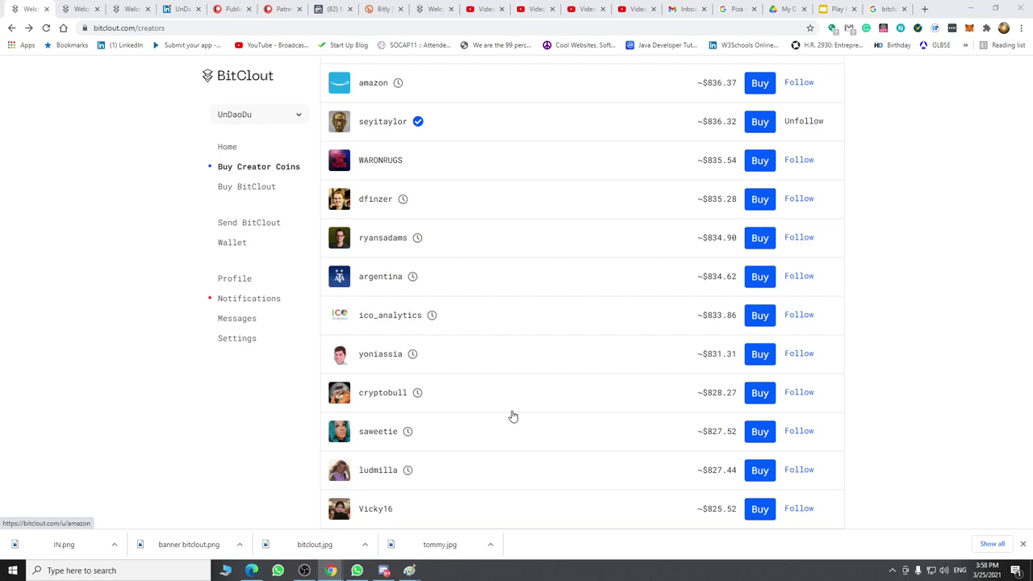
scroll(512, 415, down, 8)
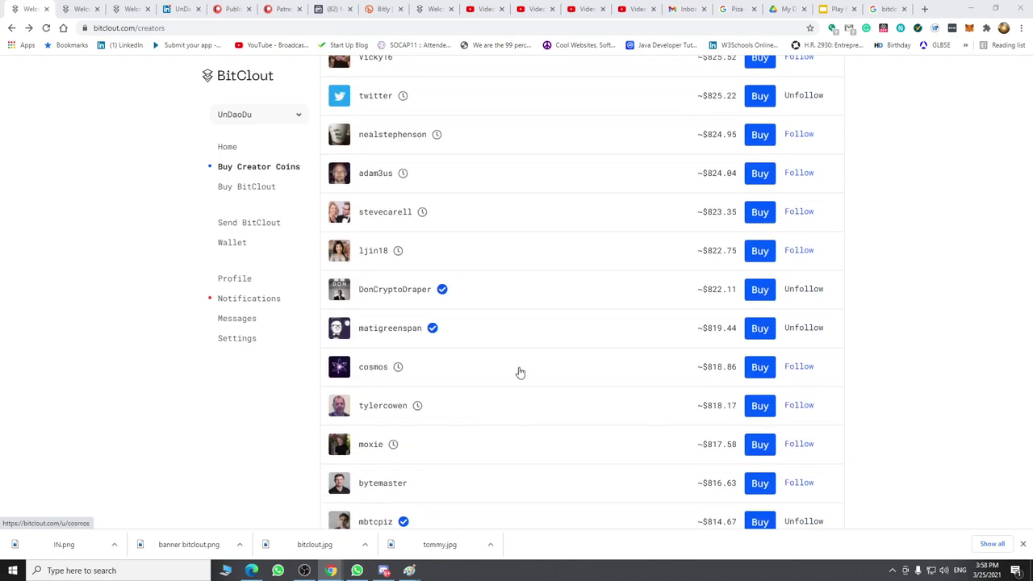
scroll(510, 390, down, 5)
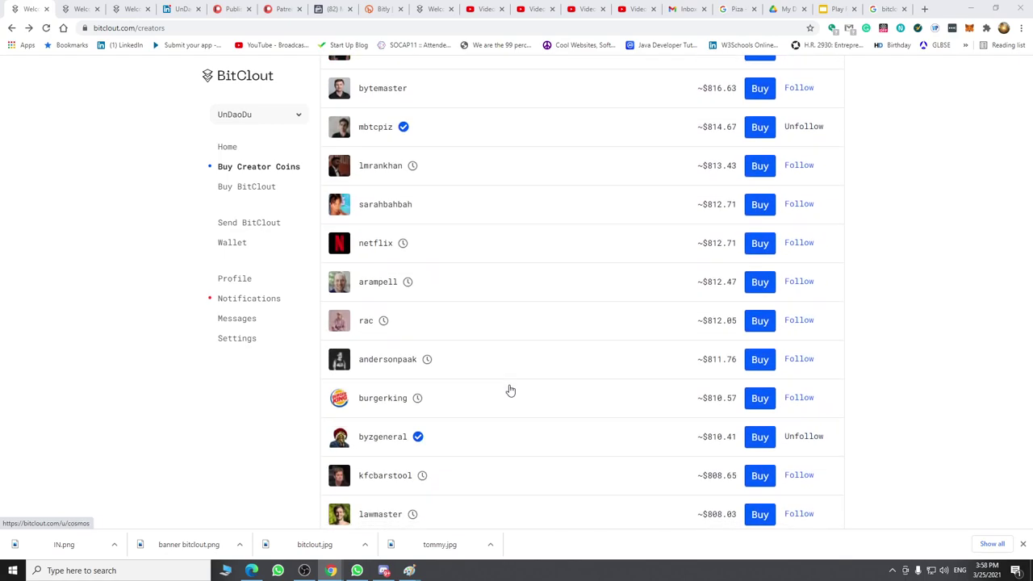
scroll(510, 390, down, 2)
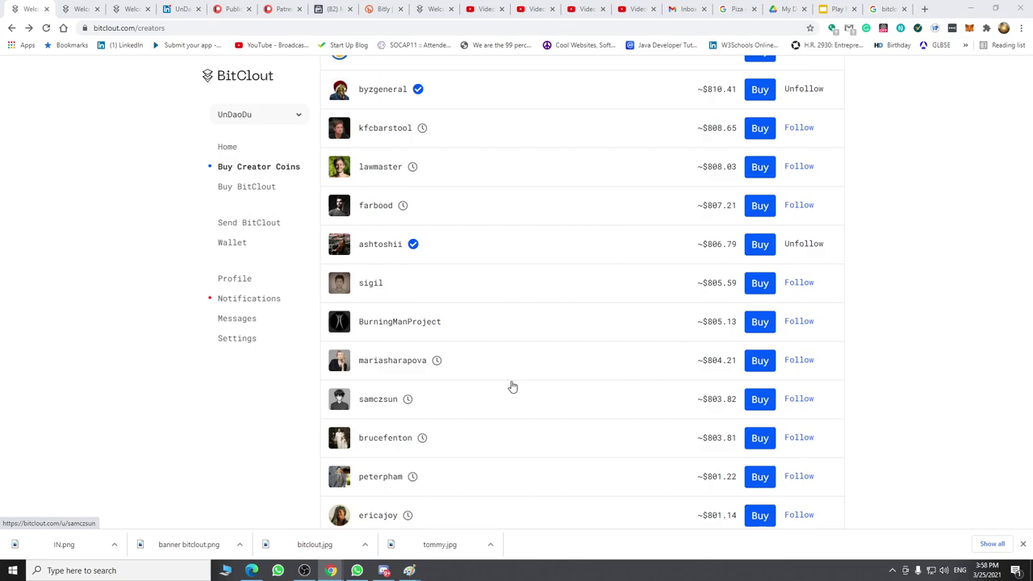
scroll(511, 387, down, 3)
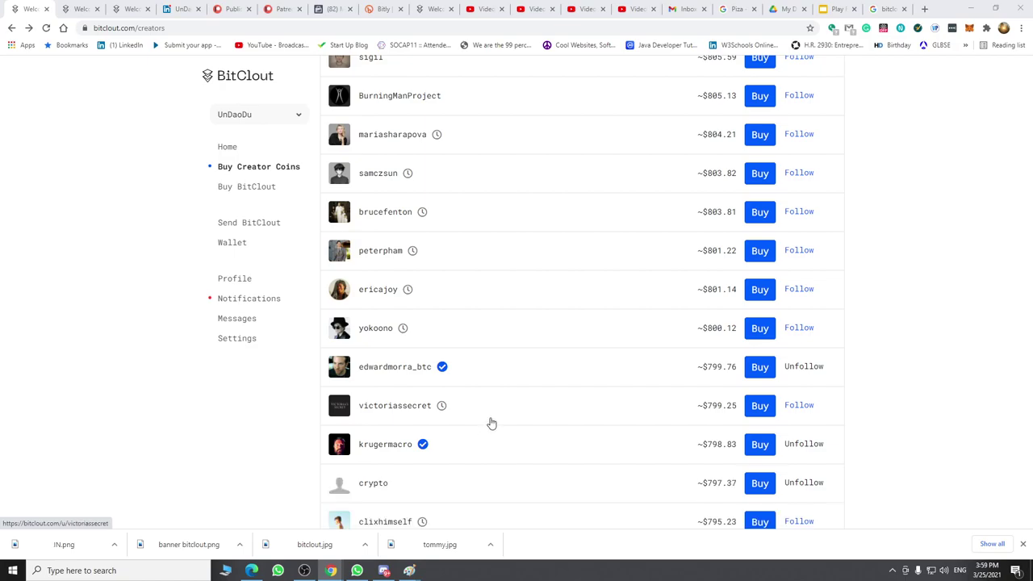
scroll(491, 423, down, 2)
- Keep scrolling as rows load until creators near $660 appear, down to about $659.20
scroll(492, 424, down, 3)
scroll(492, 424, down, 7)
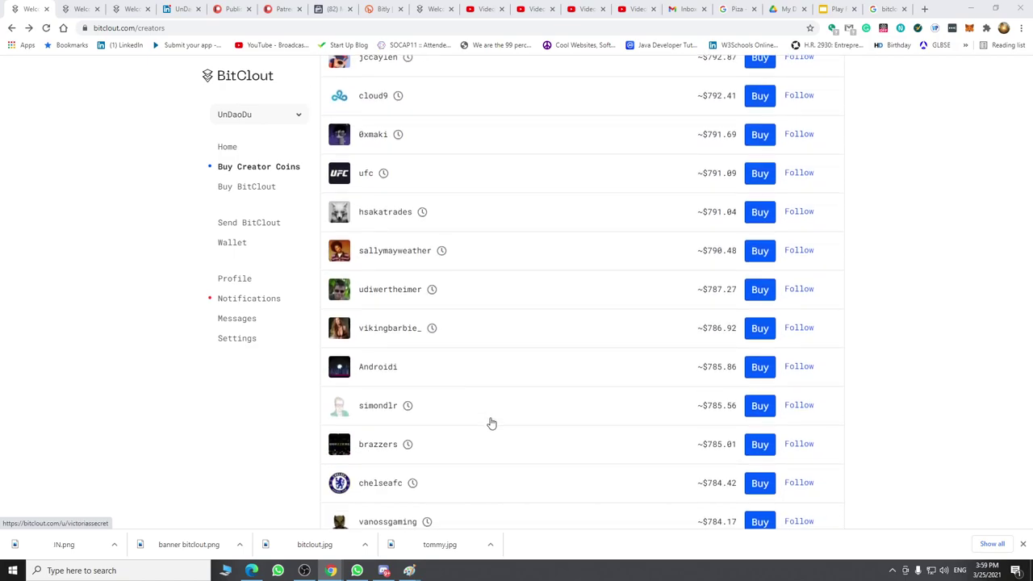
scroll(492, 424, down, 7)
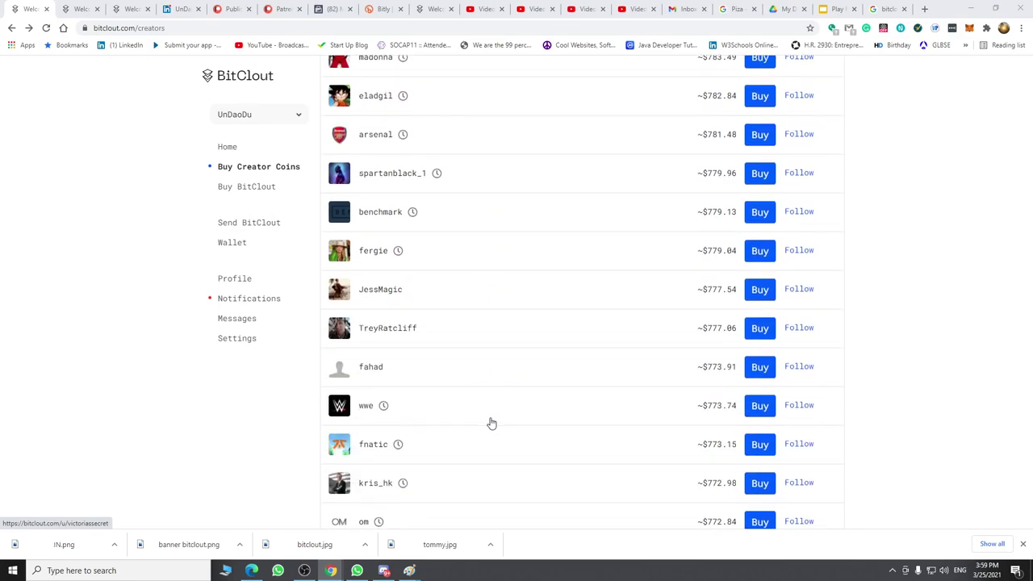
scroll(491, 424, down, 8)
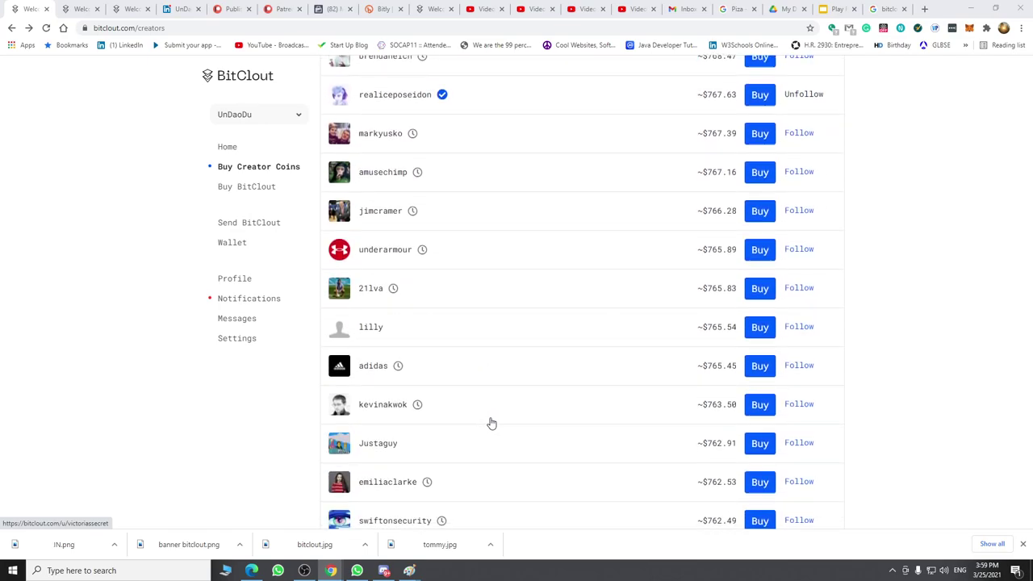
scroll(491, 424, down, 10)
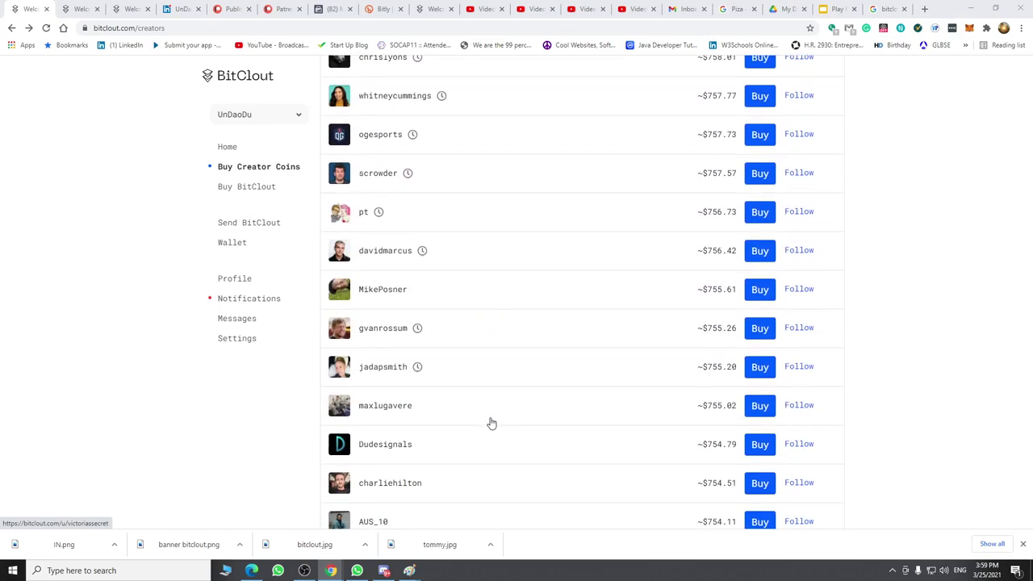
scroll(491, 424, down, 7)
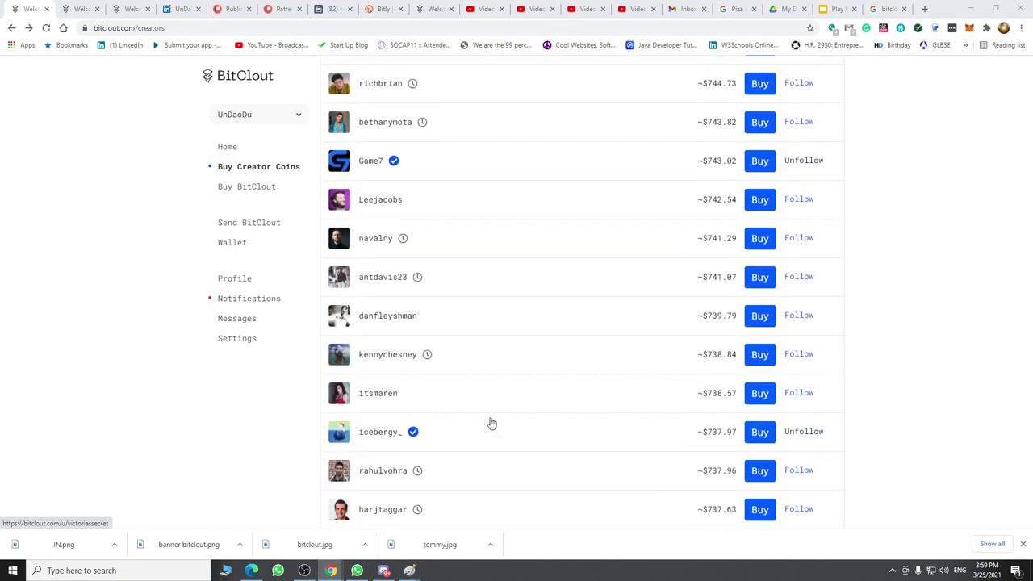
scroll(491, 424, down, 3)
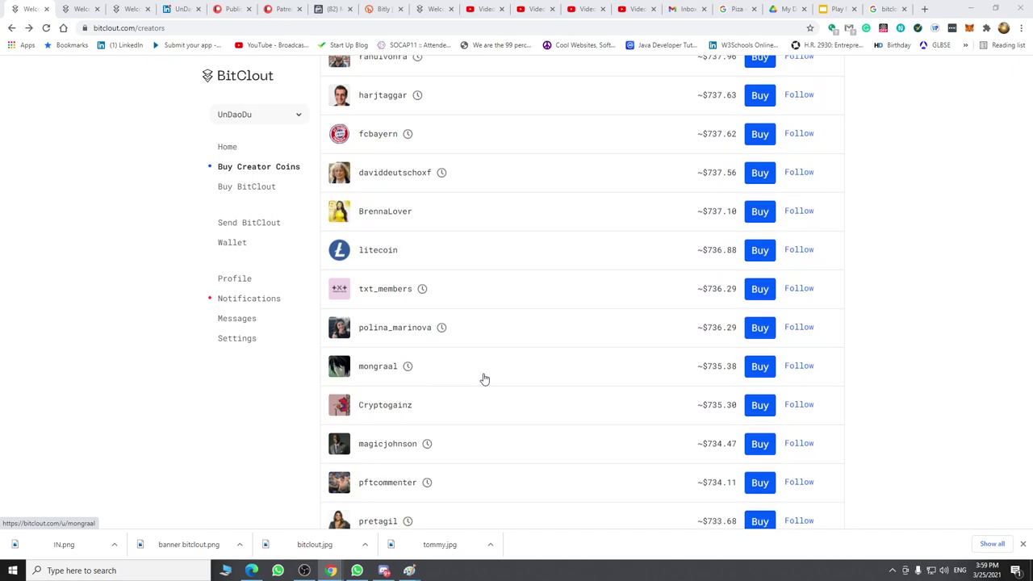
scroll(484, 379, down, 5)
scroll(484, 379, down, 10)
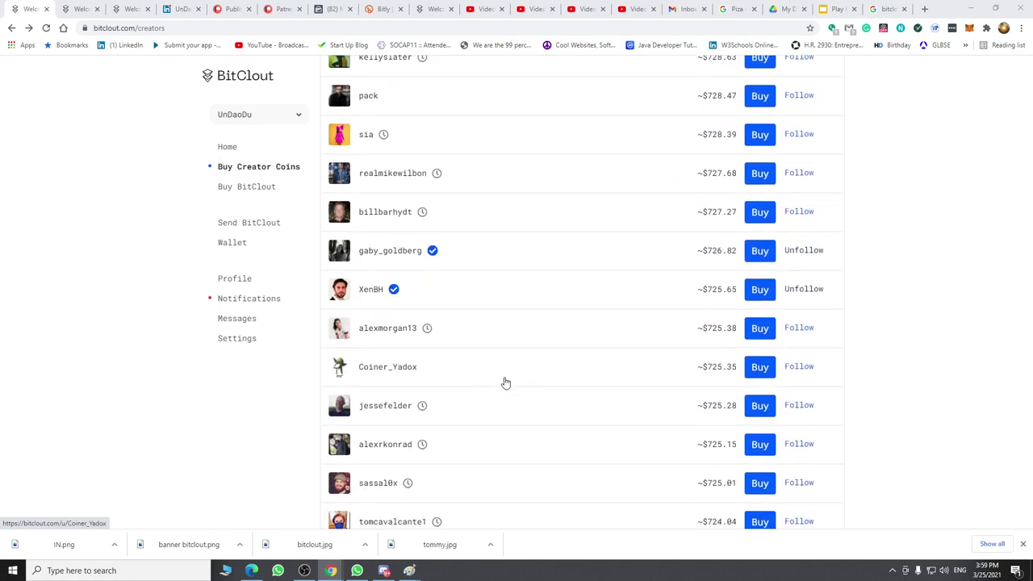
scroll(492, 379, down, 10)
scroll(501, 384, down, 10)
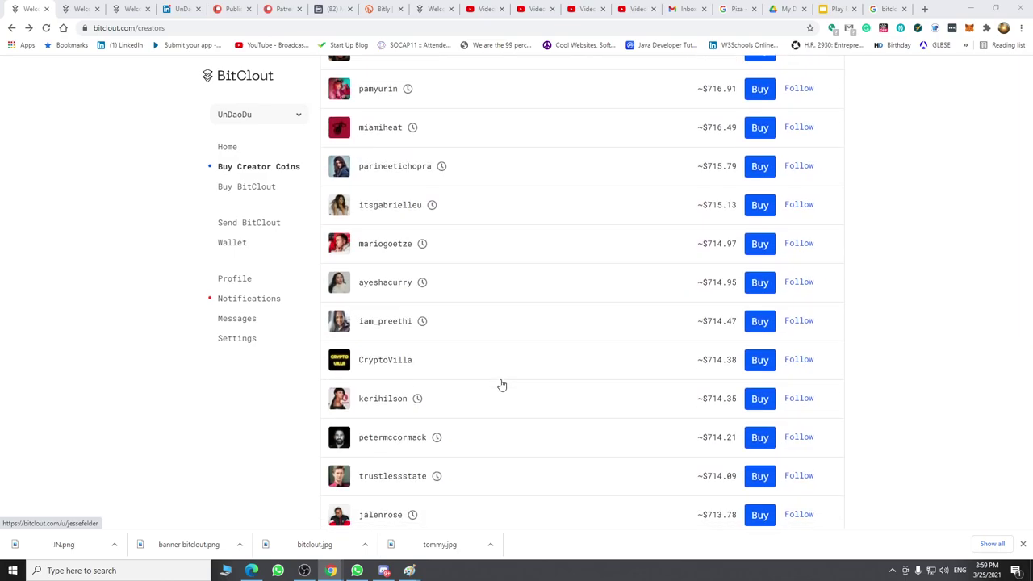
scroll(500, 385, down, 12)
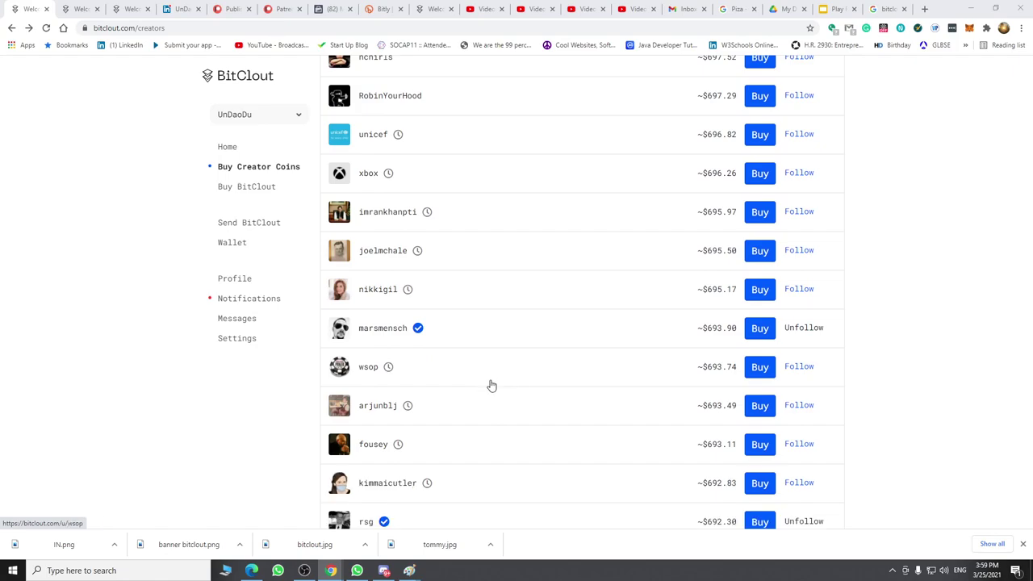
scroll(492, 386, down, 2)
scroll(491, 385, down, 12)
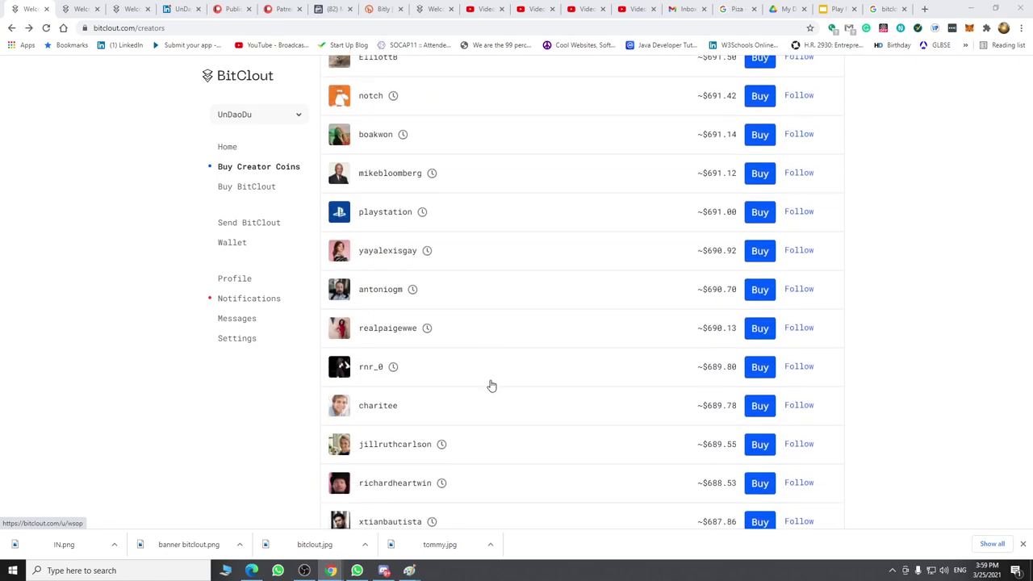
scroll(491, 386, down, 7)
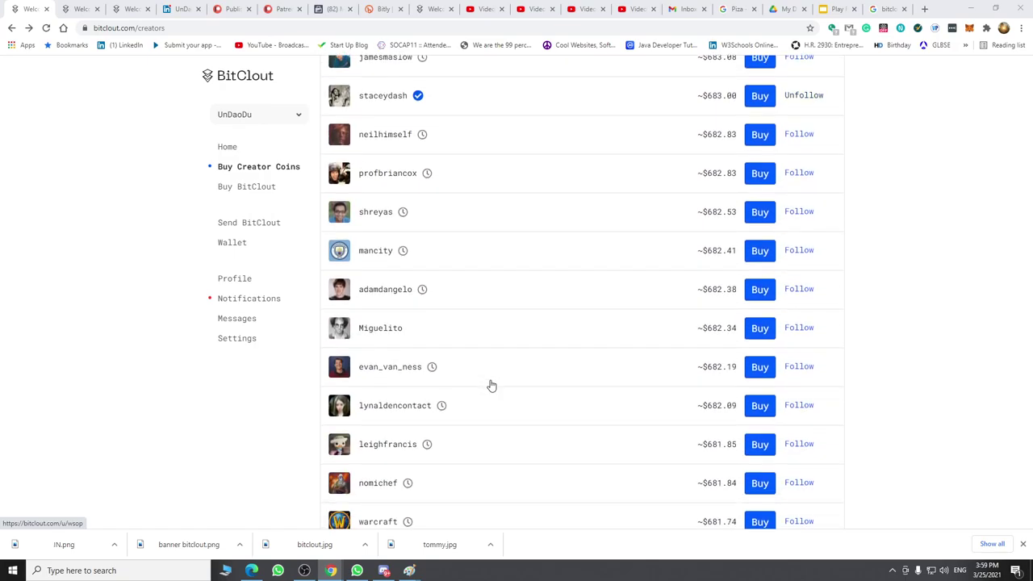
scroll(491, 386, down, 15)
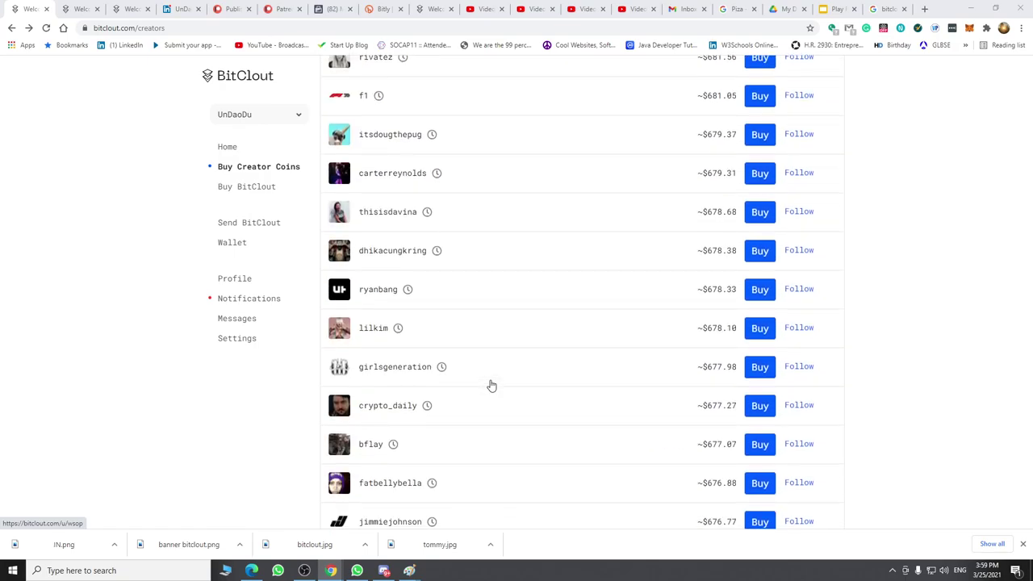
scroll(491, 386, down, 15)
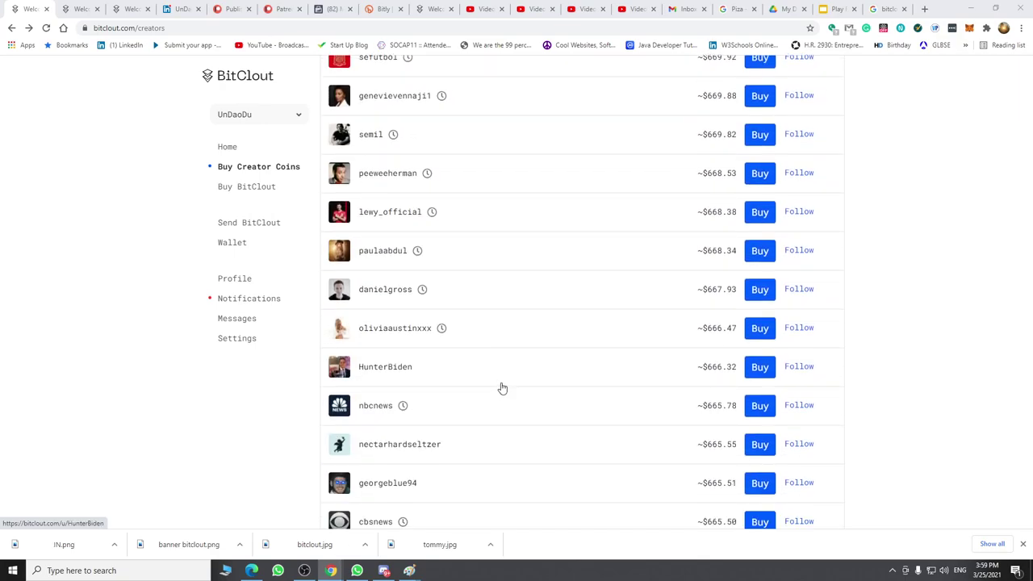
scroll(501, 389, down, 4)
scroll(501, 389, down, 3)
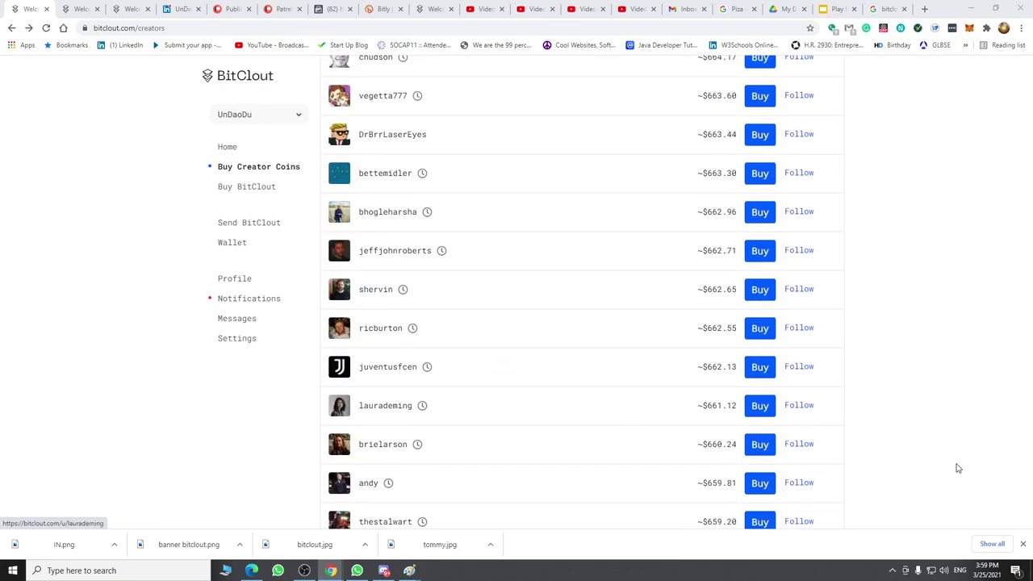
- Switch to the tab showing the account's own profile page
click(78, 11)
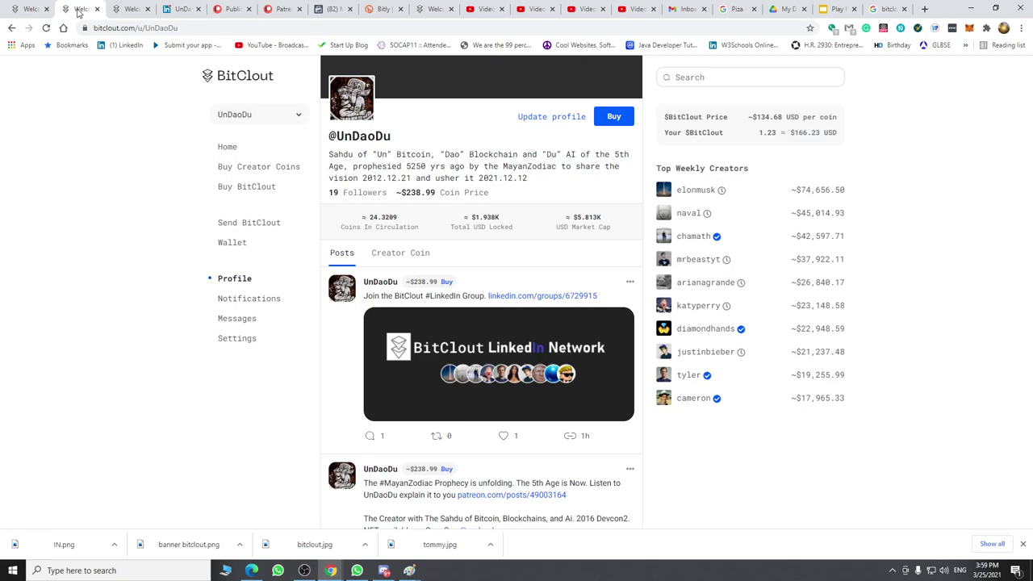
click(129, 10)
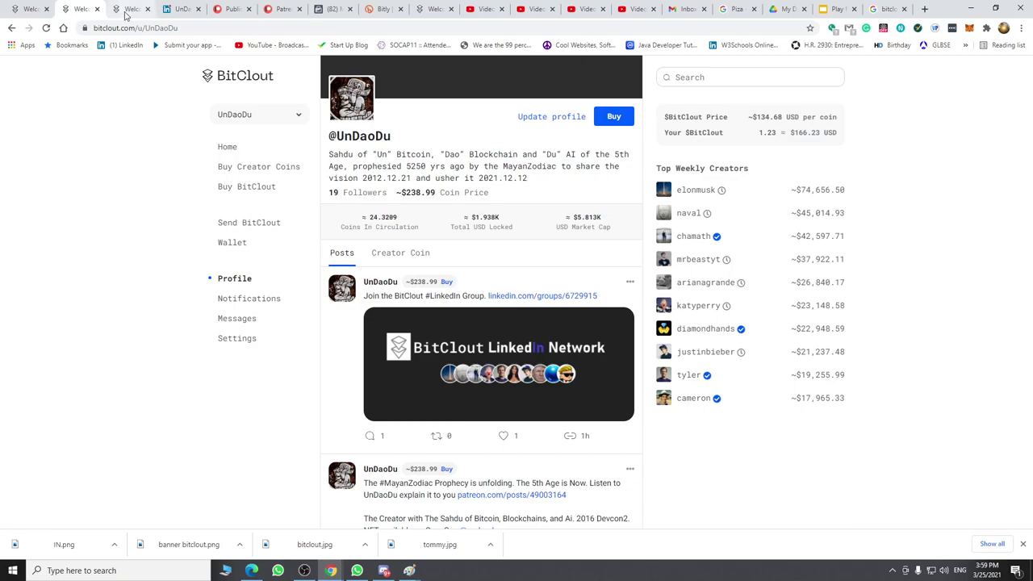
click(81, 10)
click(129, 10)
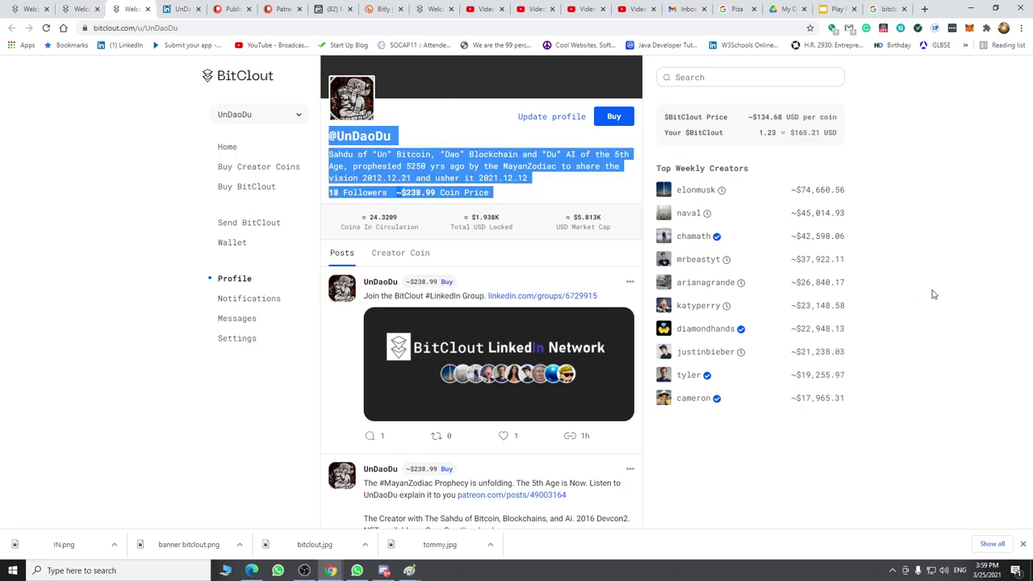
- Search for the creator 'DiscoGroup'
click(704, 75)
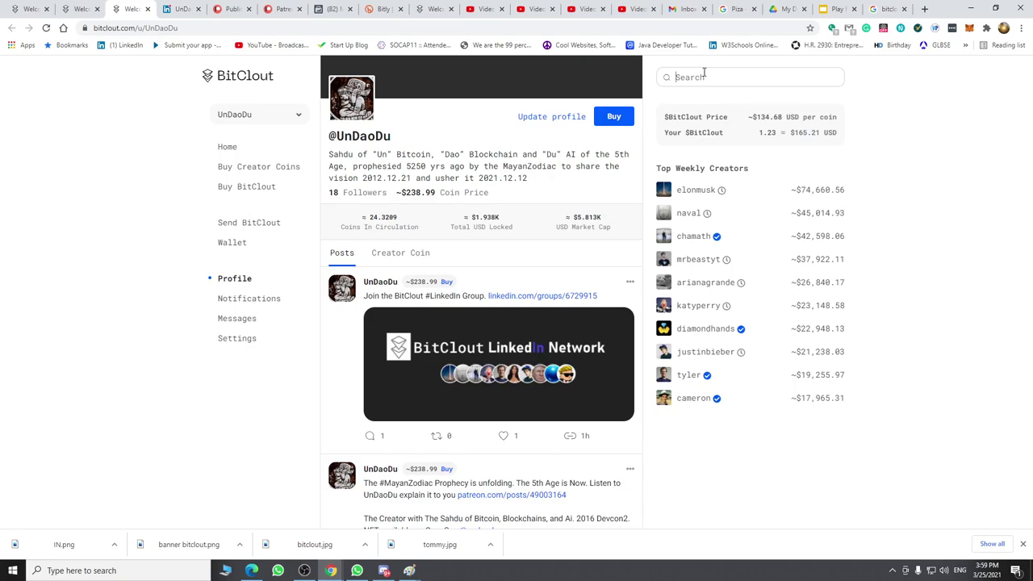
text(Disco)
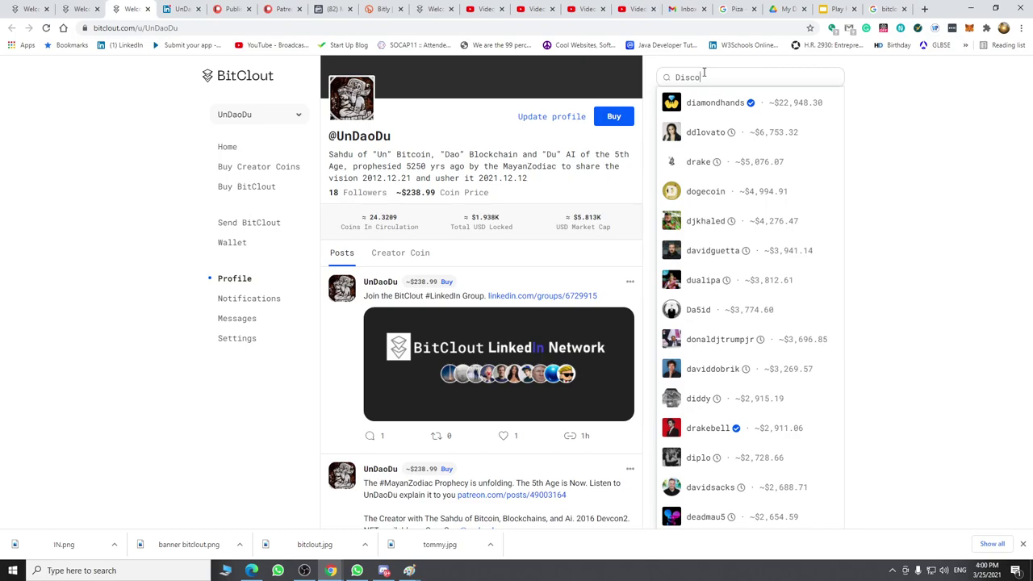
text(Group)
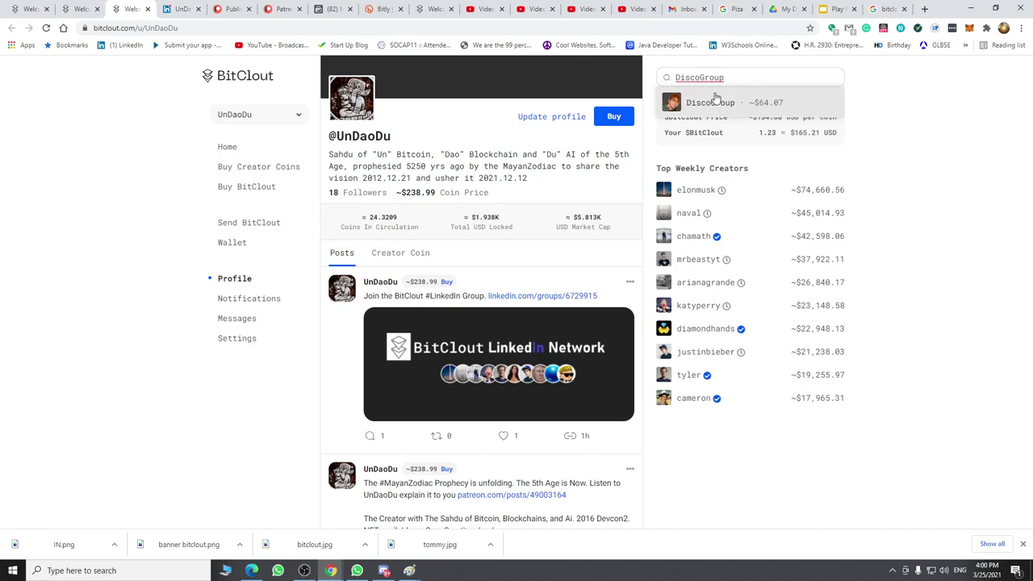
- Open DiscoGroup's profile from the search results, showing its ~$64.07 coin price
click(710, 102)
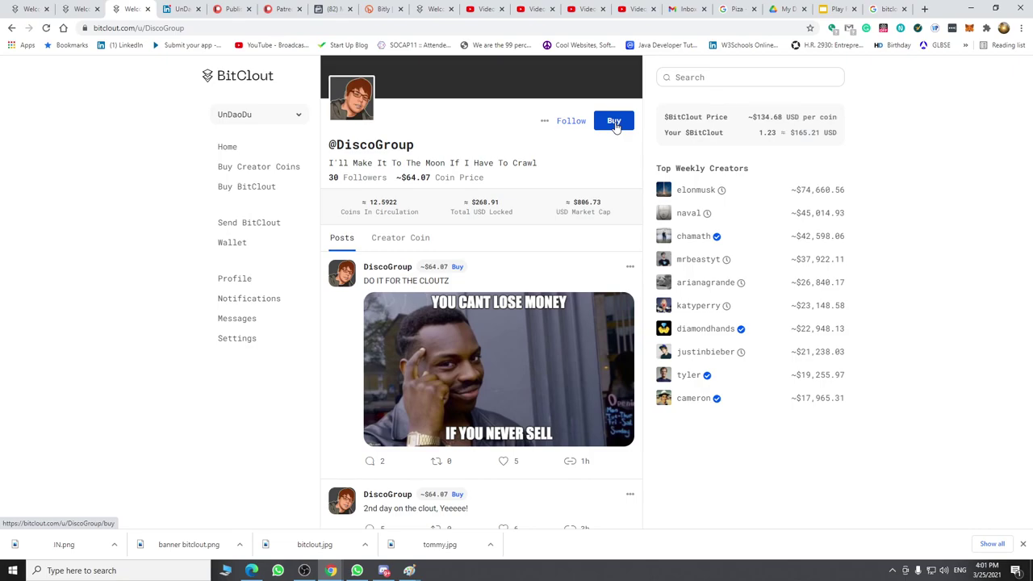
- Buy $1.00 of DiscoGroup coin, receiving 0.0140292 coins at about $71.28 each
click(614, 122)
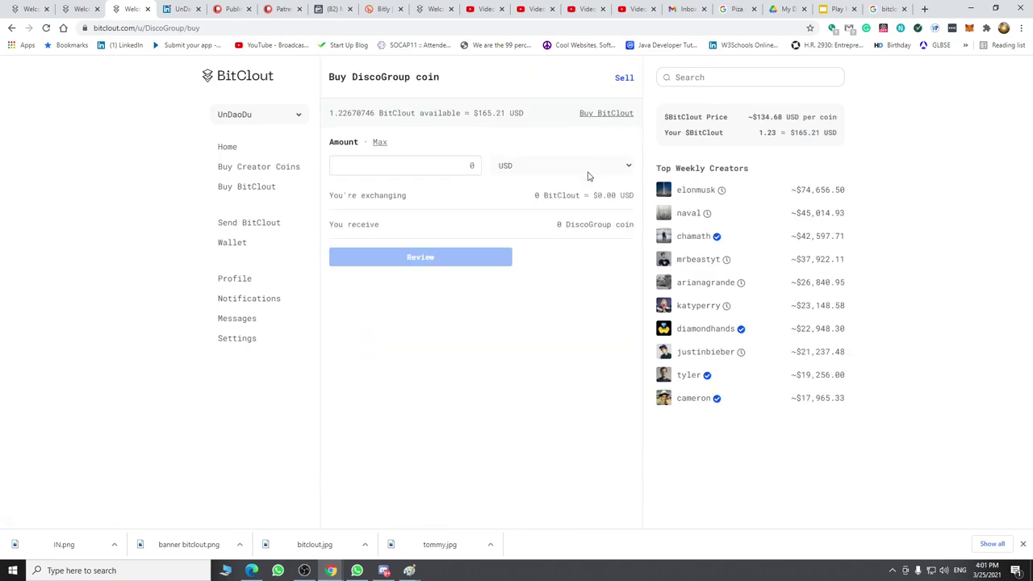
click(183, 29)
triple_click(183, 29)
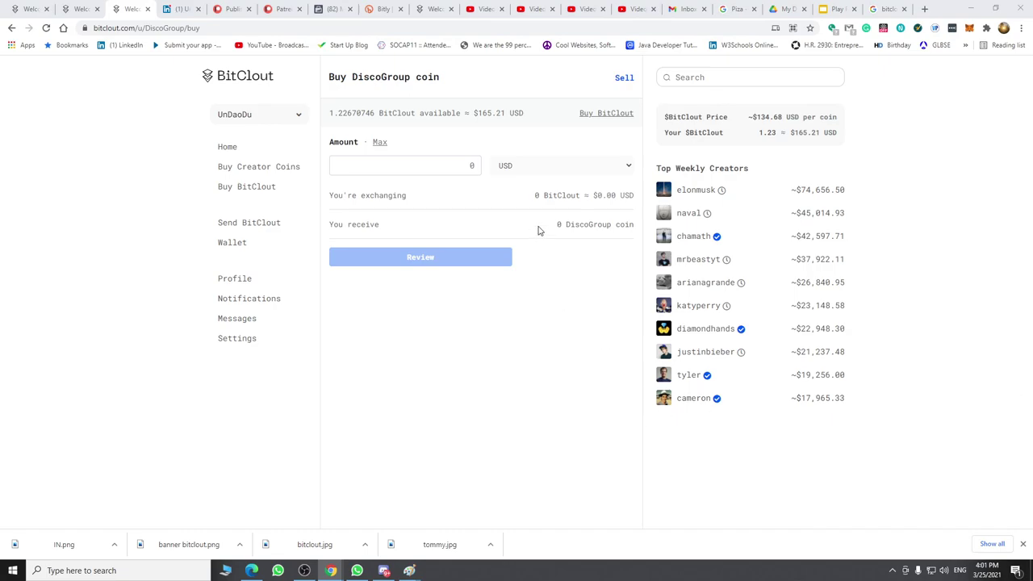
click(427, 169)
text(1)
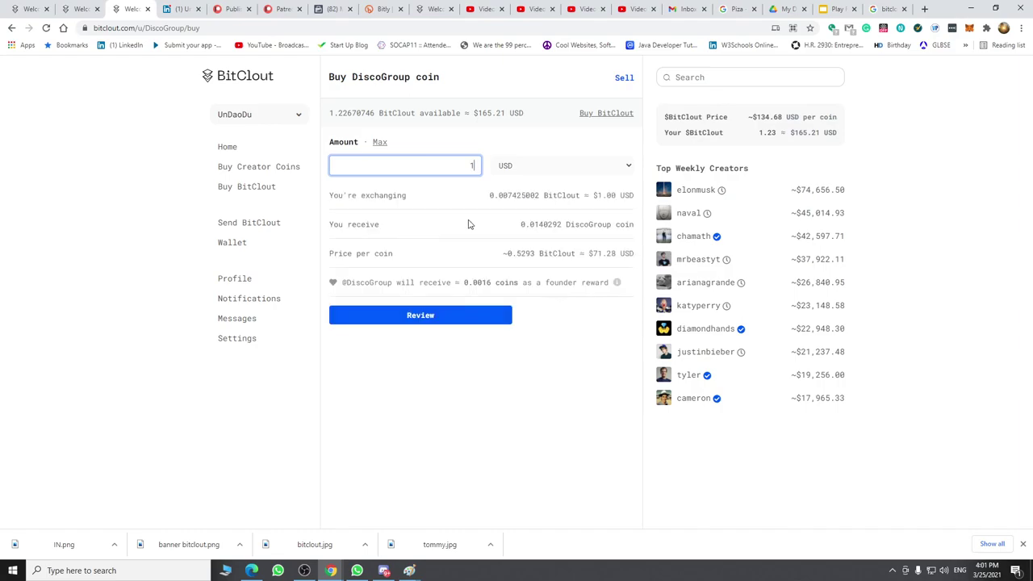
click(476, 320)
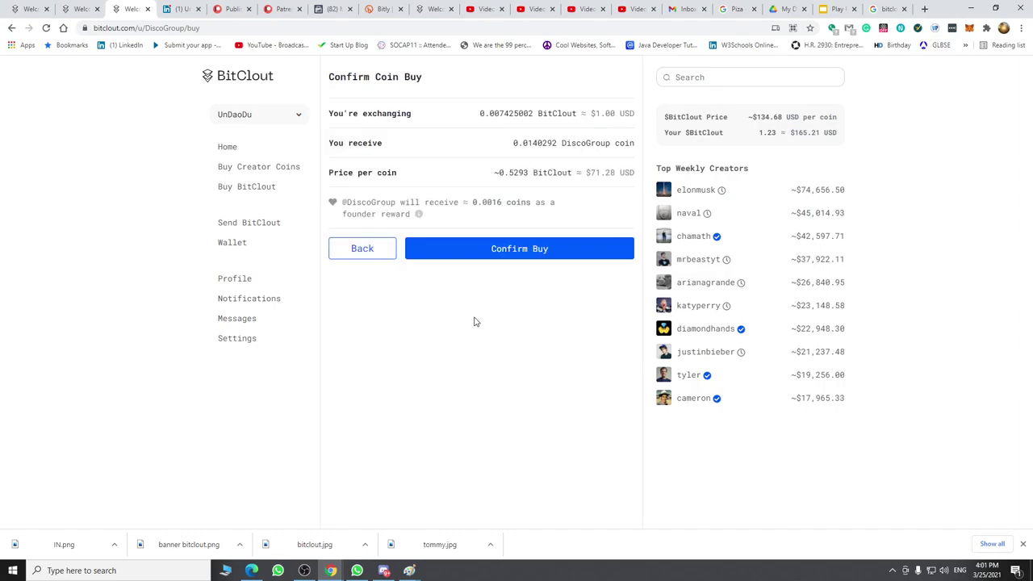
click(519, 253)
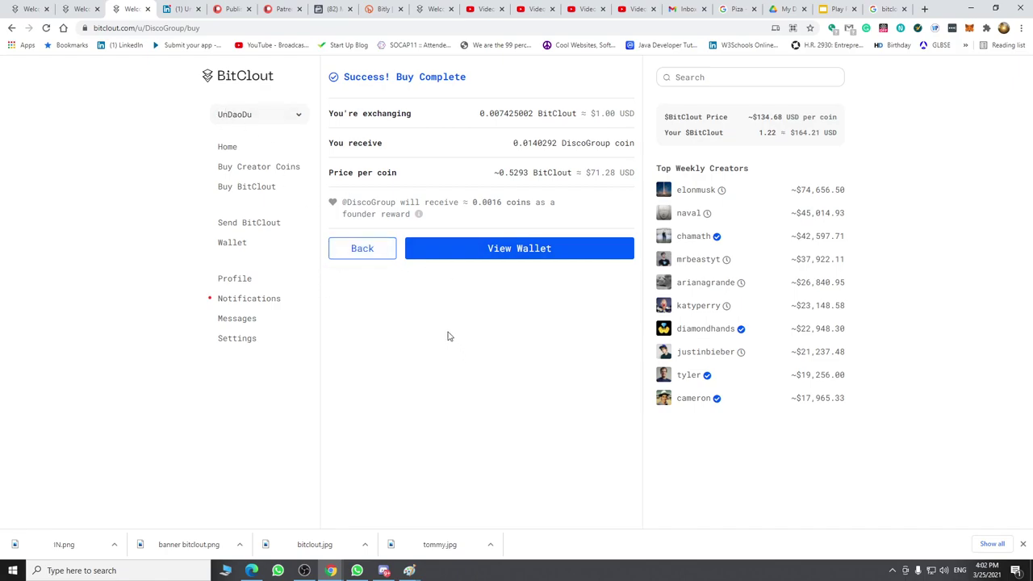
- Replace DiscoGroup with UnDaoDu in the buy-page address and select the full edited URL
double_click(186, 28)
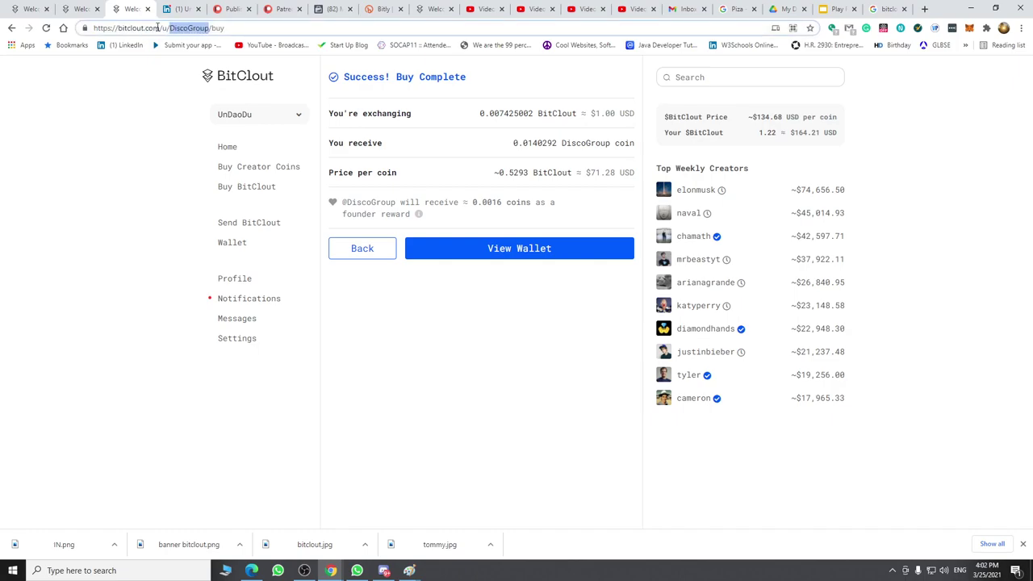
text(UnDao)
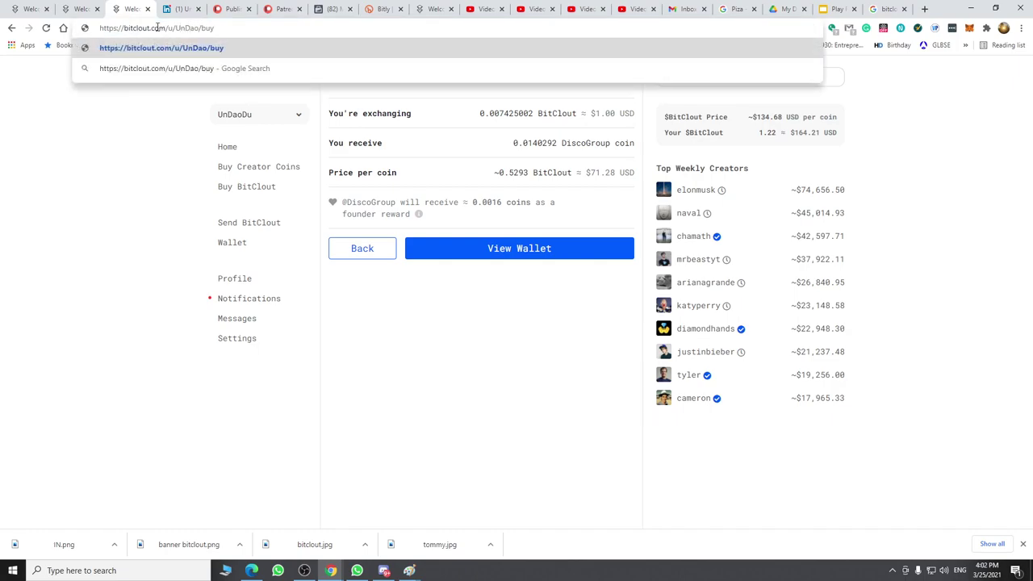
text(Du)
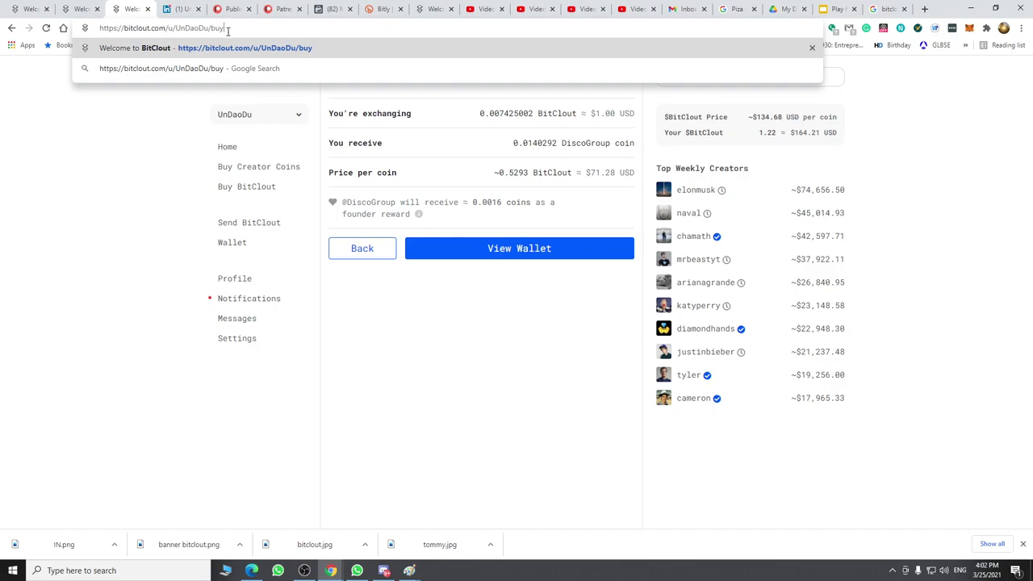
triple_click(227, 30)
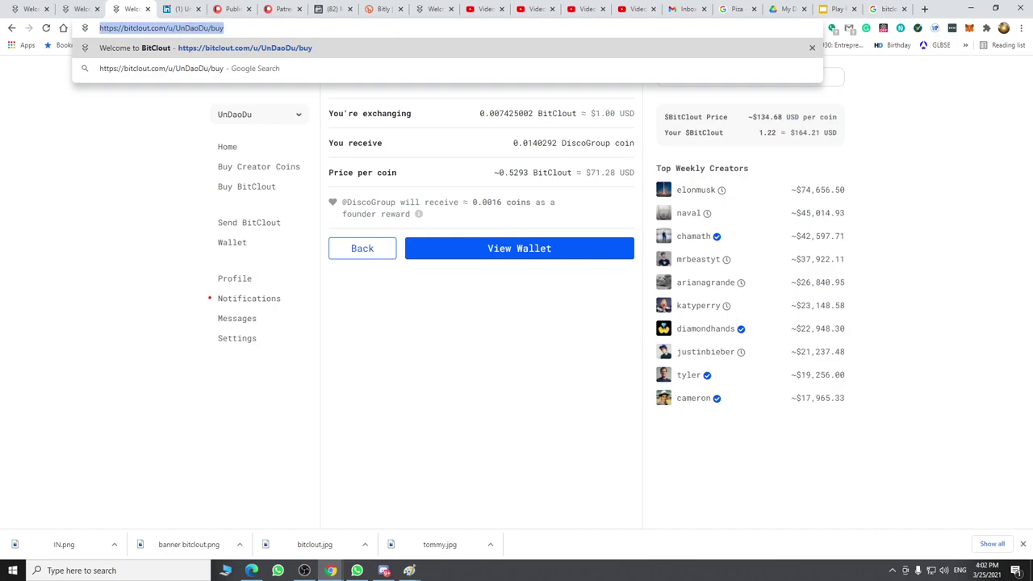
key(alt+Tab)
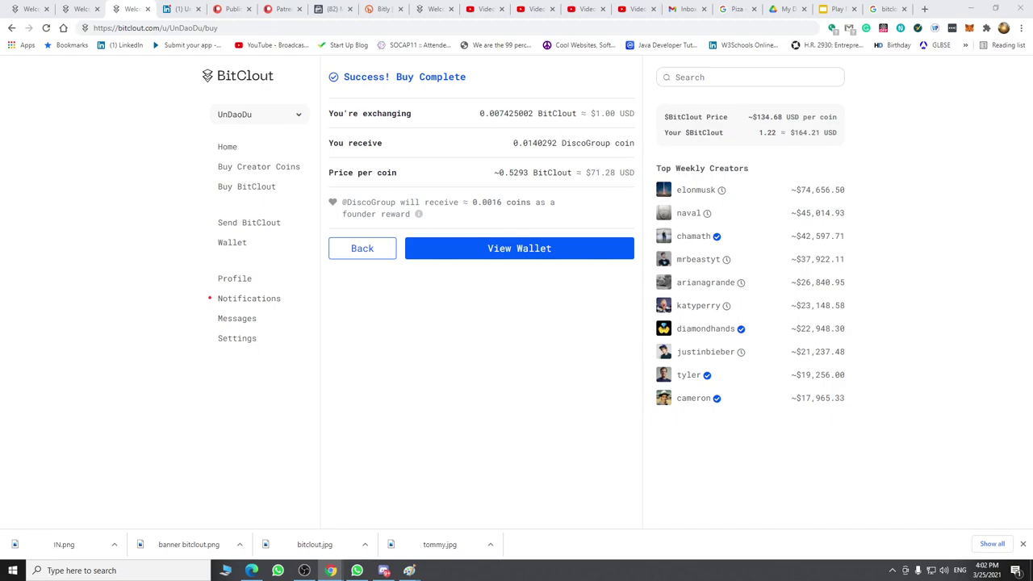
- Switch back to the bitclout.com/creators tab and scroll until creators priced about $599 to $597.18 load
click(21, 8)
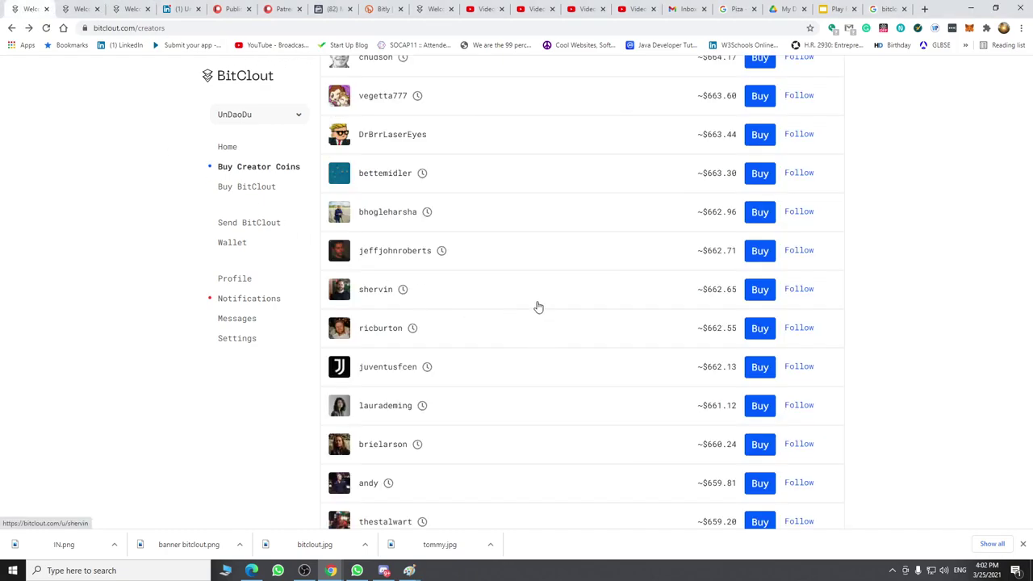
scroll(538, 307, down, 5)
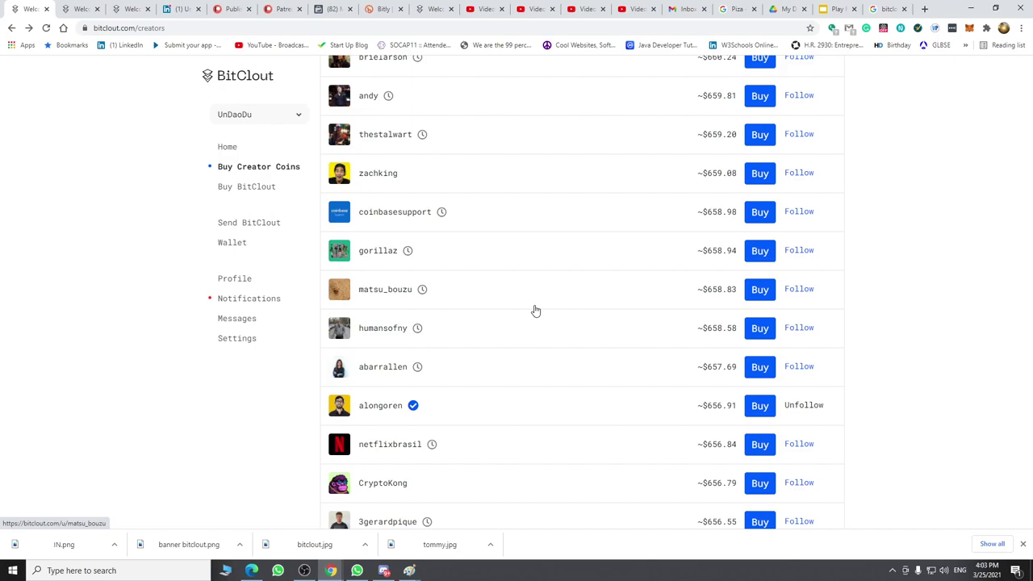
scroll(535, 311, down, 12)
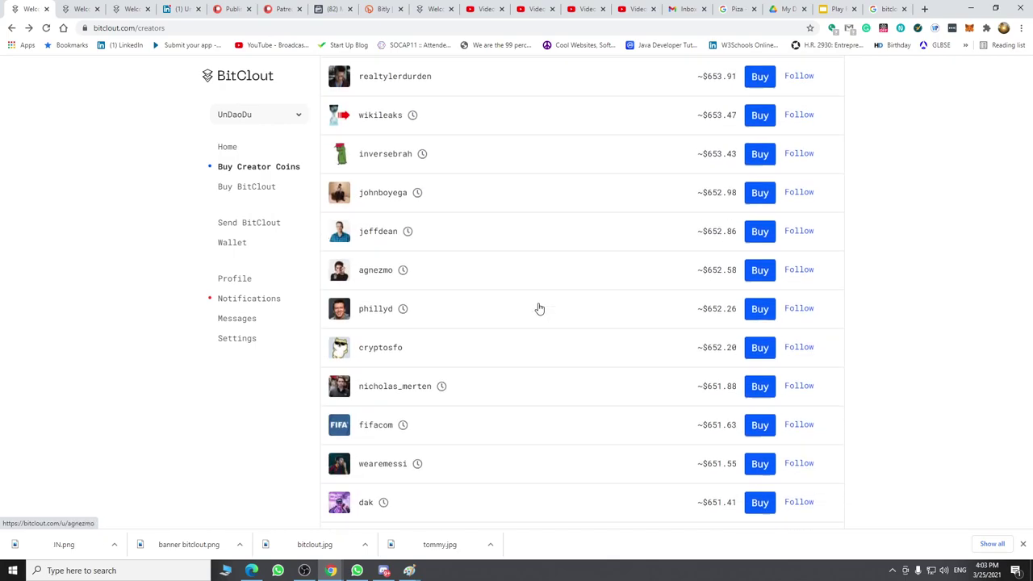
scroll(543, 307, down, 20)
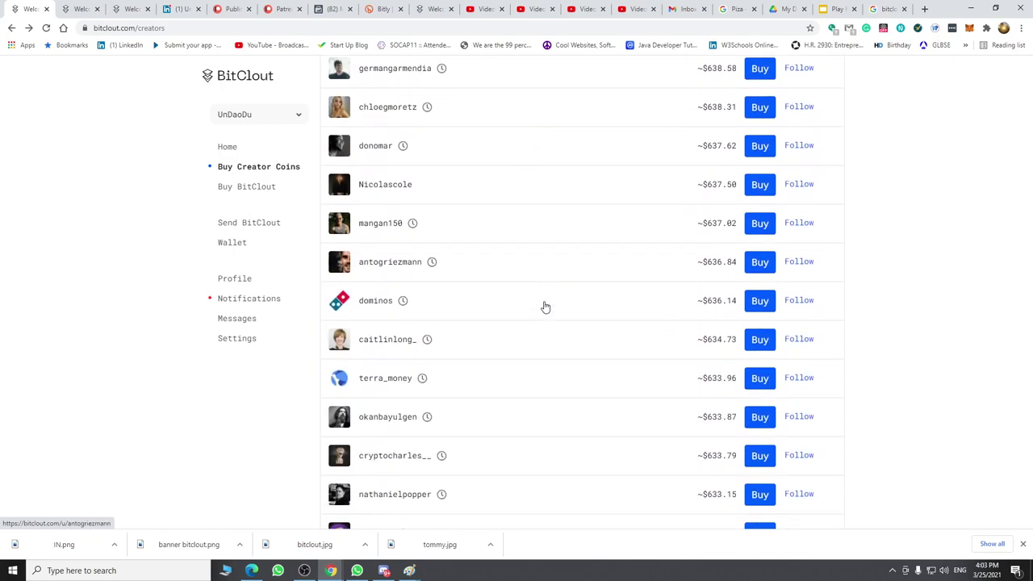
scroll(542, 307, down, 2)
scroll(554, 267, up, 1)
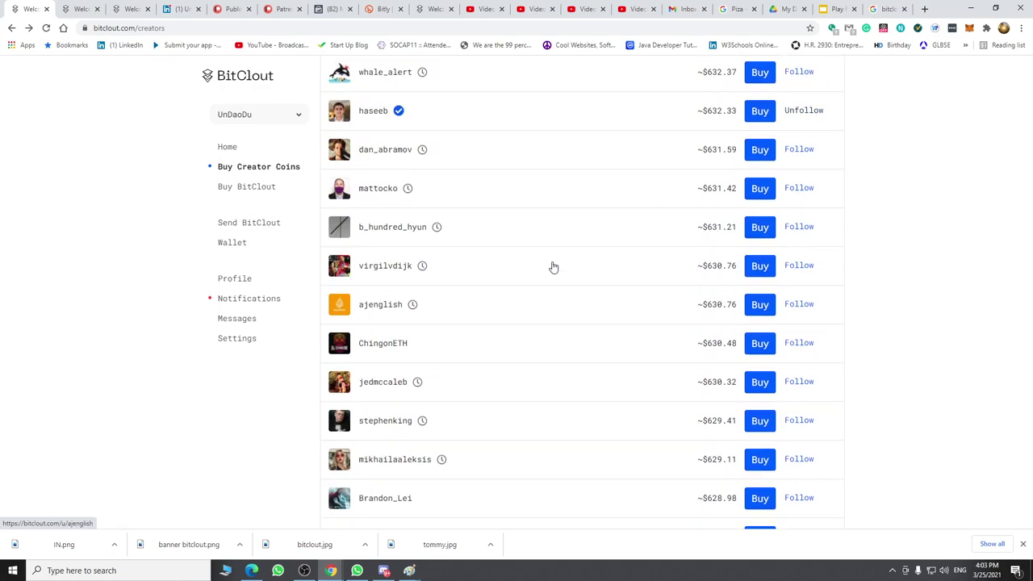
scroll(554, 267, down, 4)
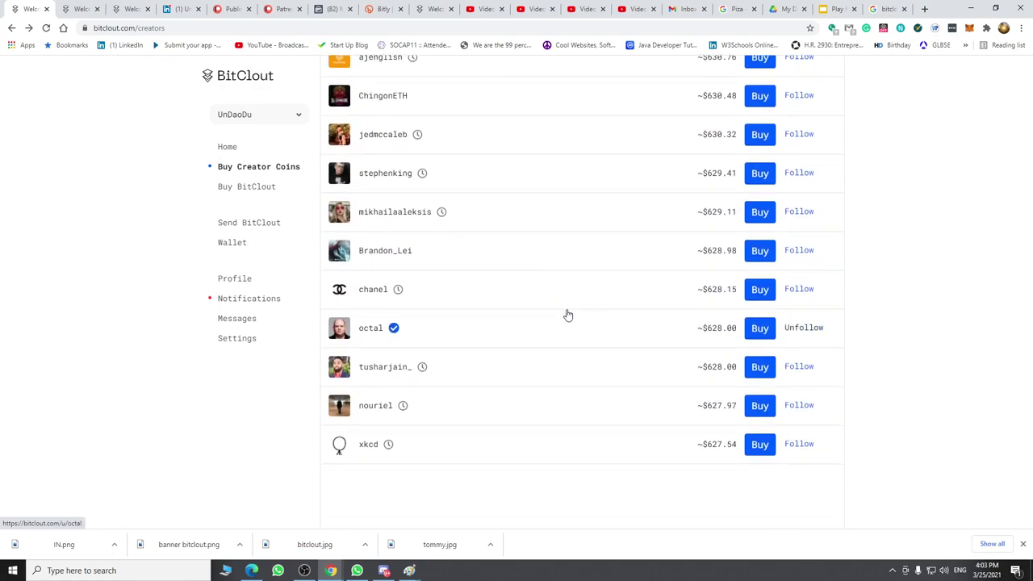
scroll(611, 339, down, 7)
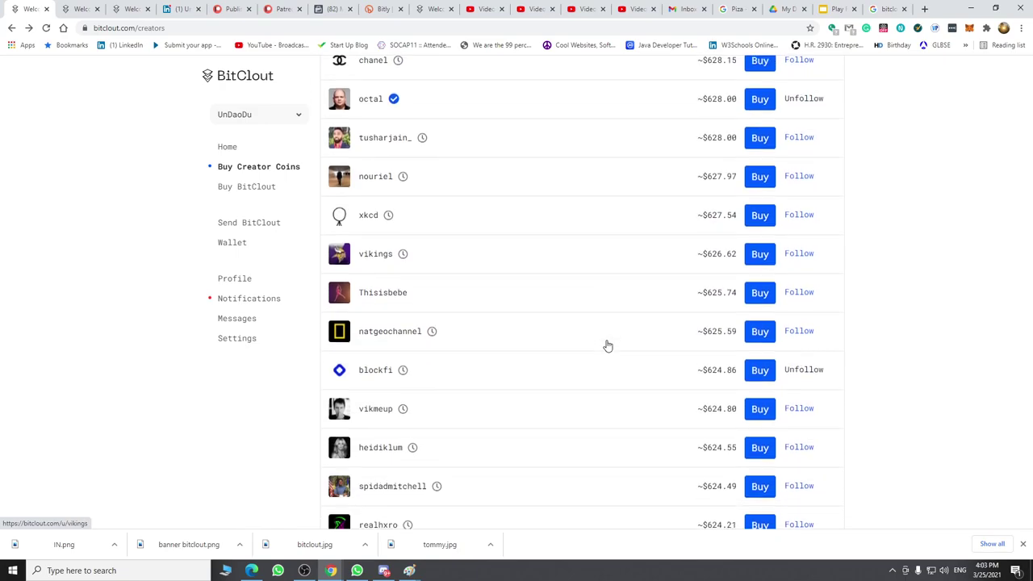
scroll(607, 346, down, 10)
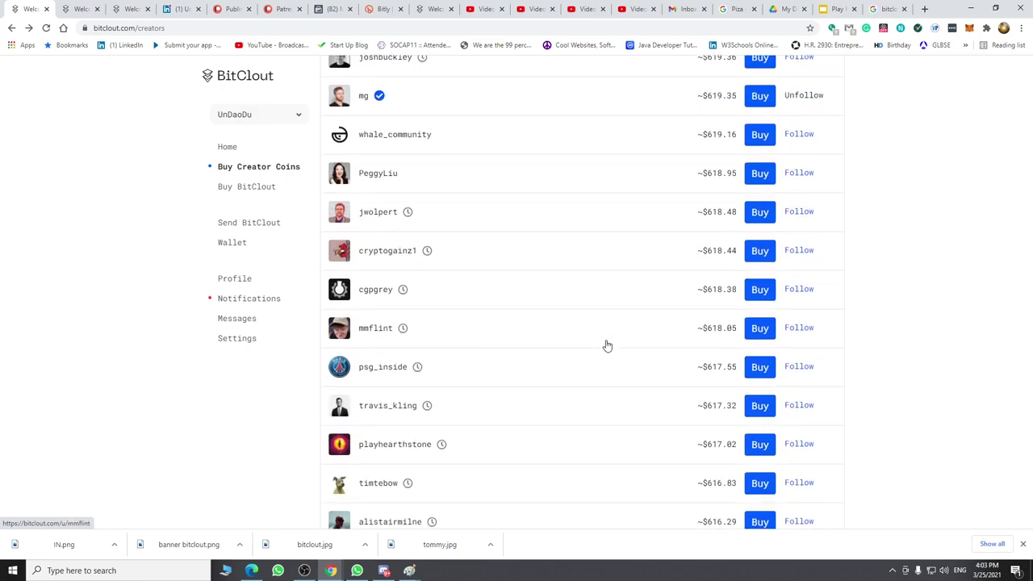
scroll(607, 345, down, 10)
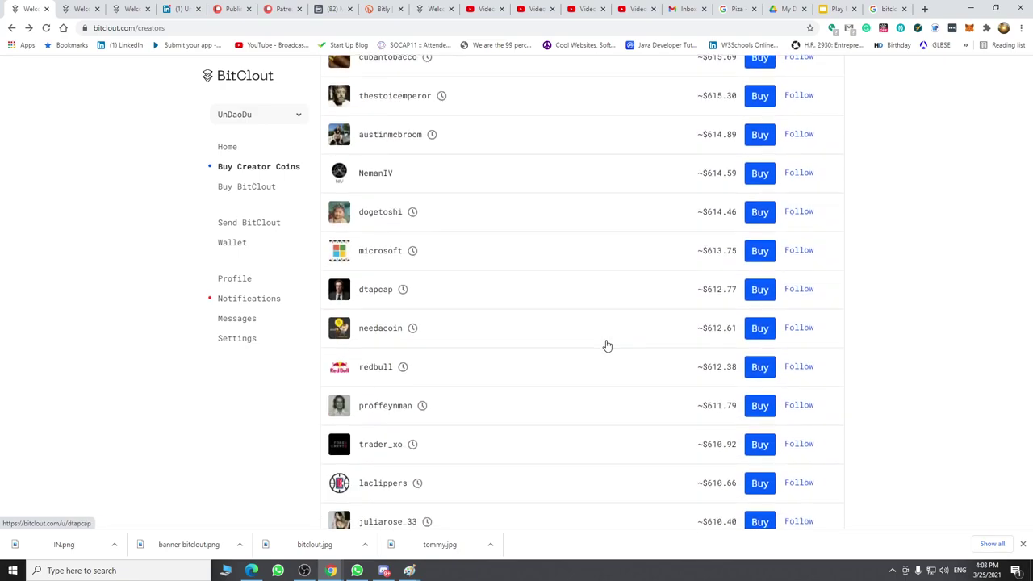
scroll(607, 345, down, 3)
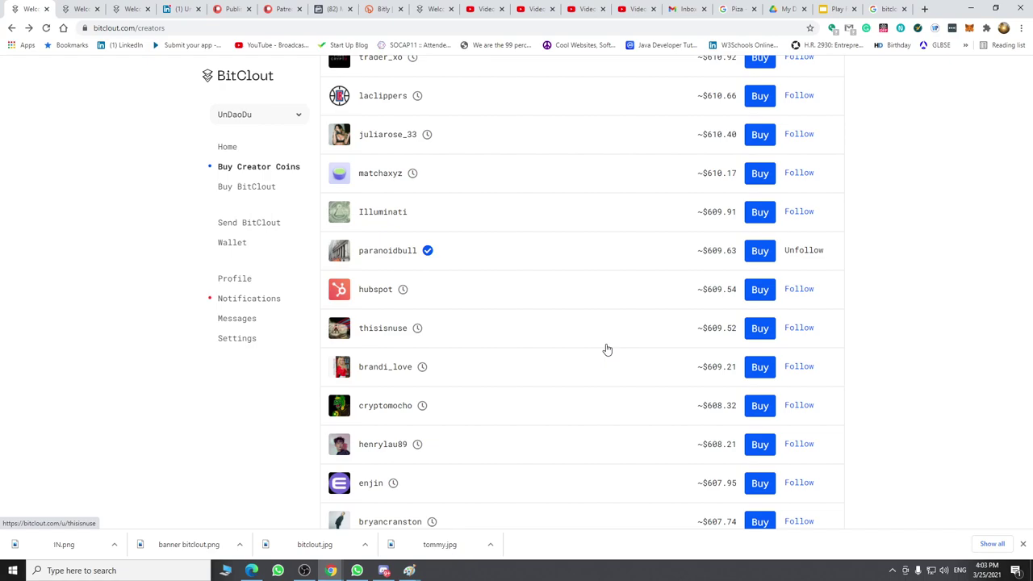
scroll(607, 351, down, 7)
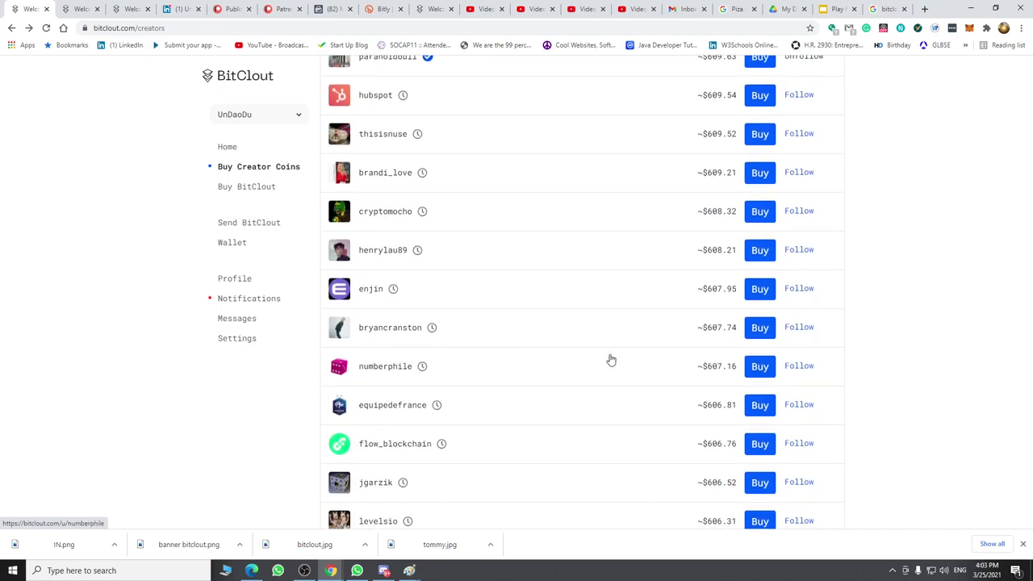
scroll(609, 361, down, 5)
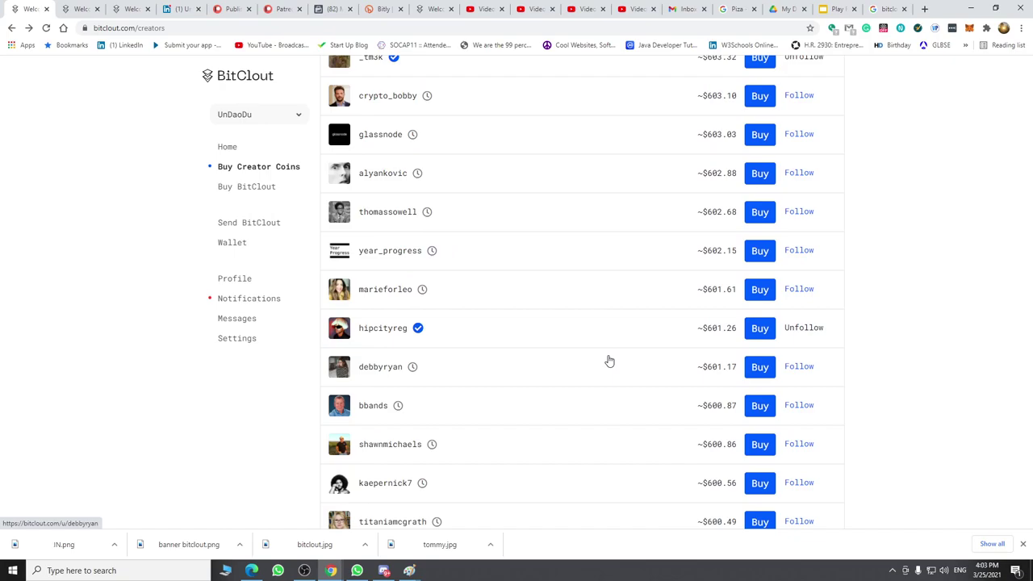
scroll(609, 361, down, 3)
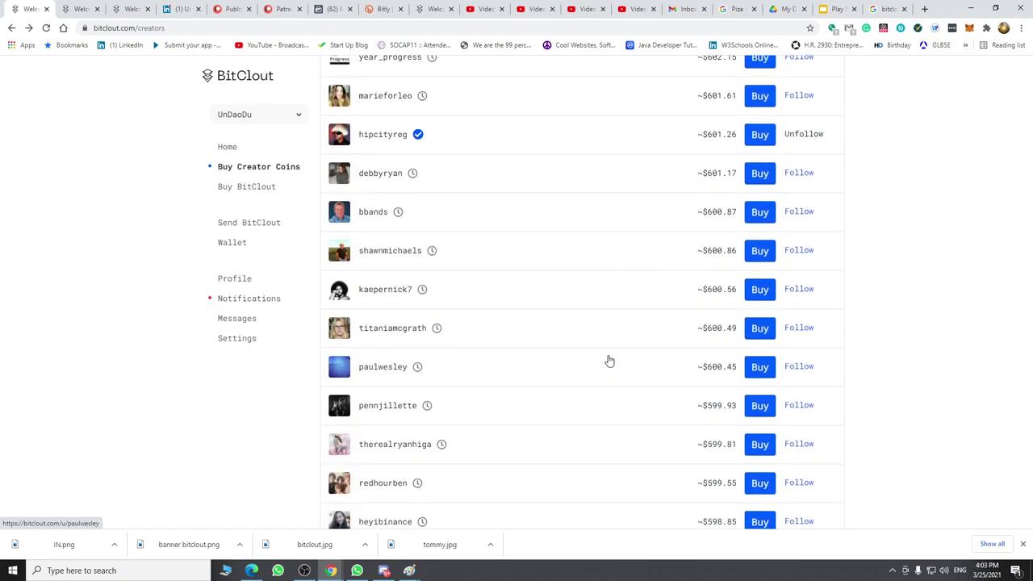
scroll(609, 362, down, 2)
scroll(609, 361, down, 3)
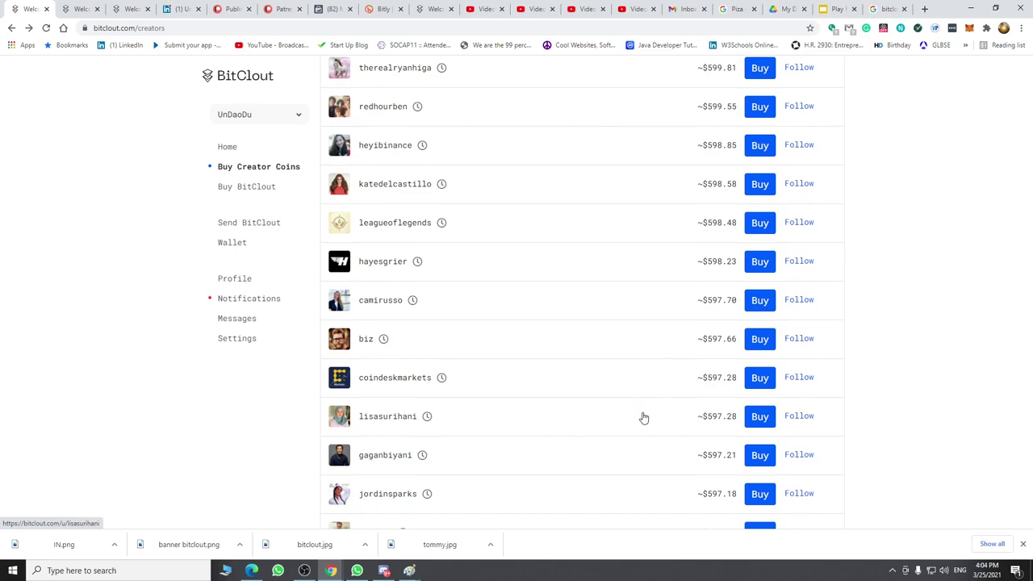
- Scroll down the creators list and follow the verified creator priced $529.30
scroll(651, 404, down, 10)
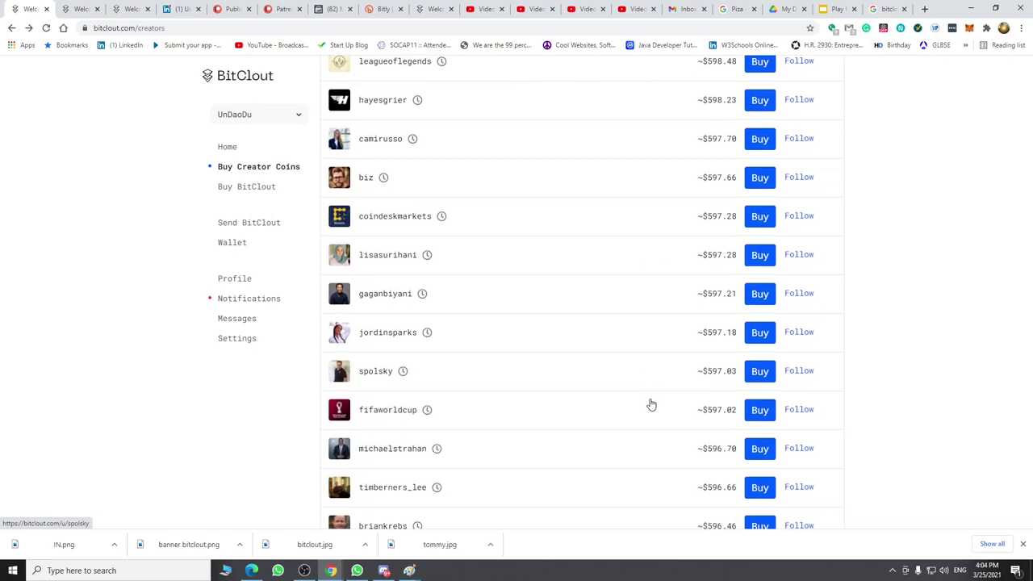
scroll(651, 403, down, 7)
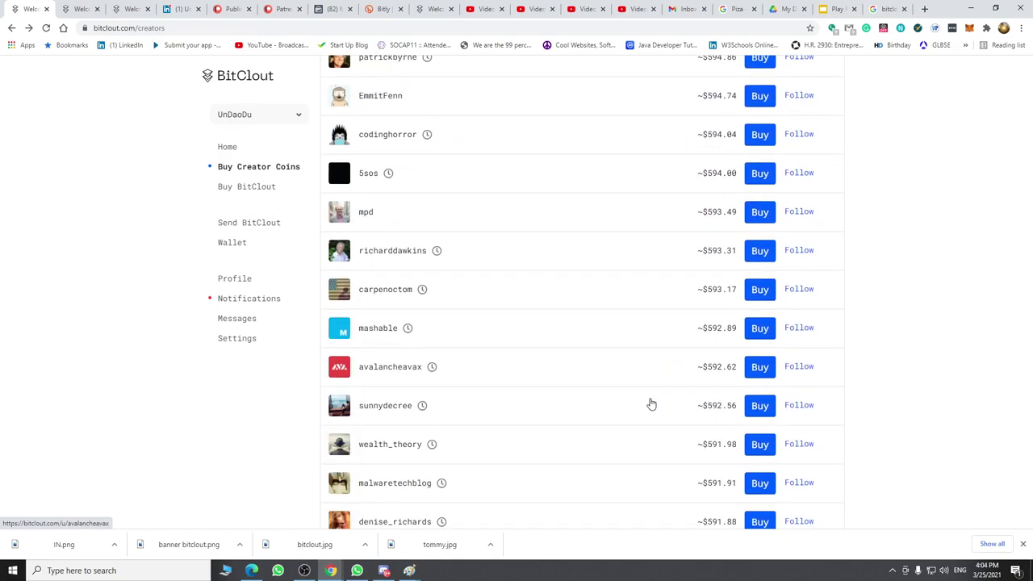
scroll(651, 404, down, 2)
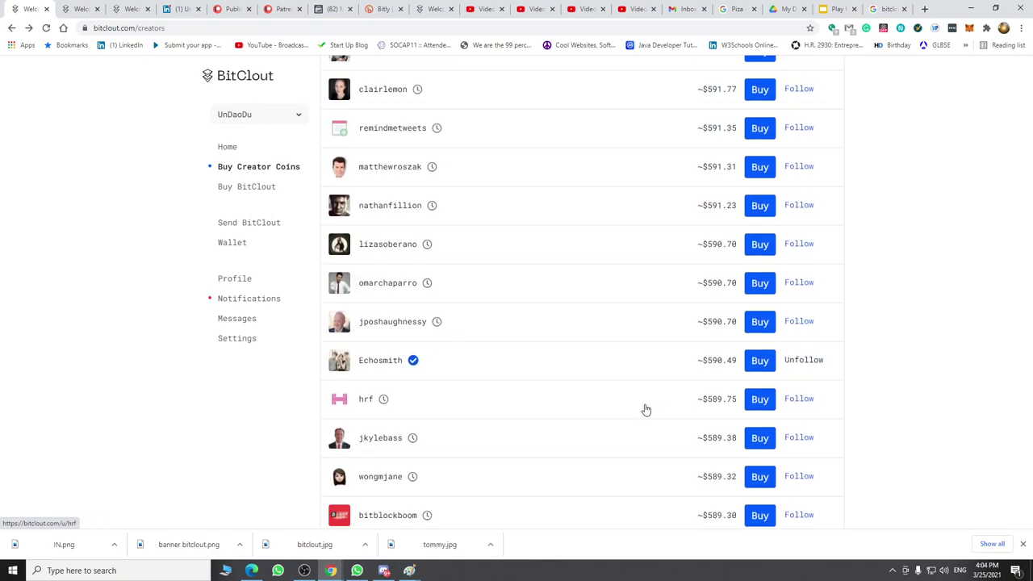
scroll(553, 419, down, 10)
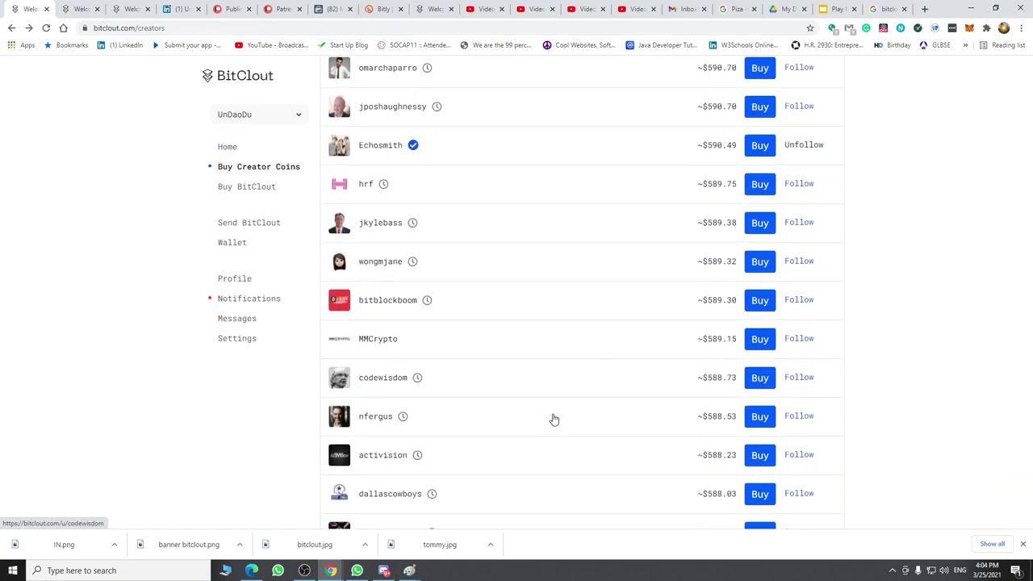
scroll(554, 418, down, 7)
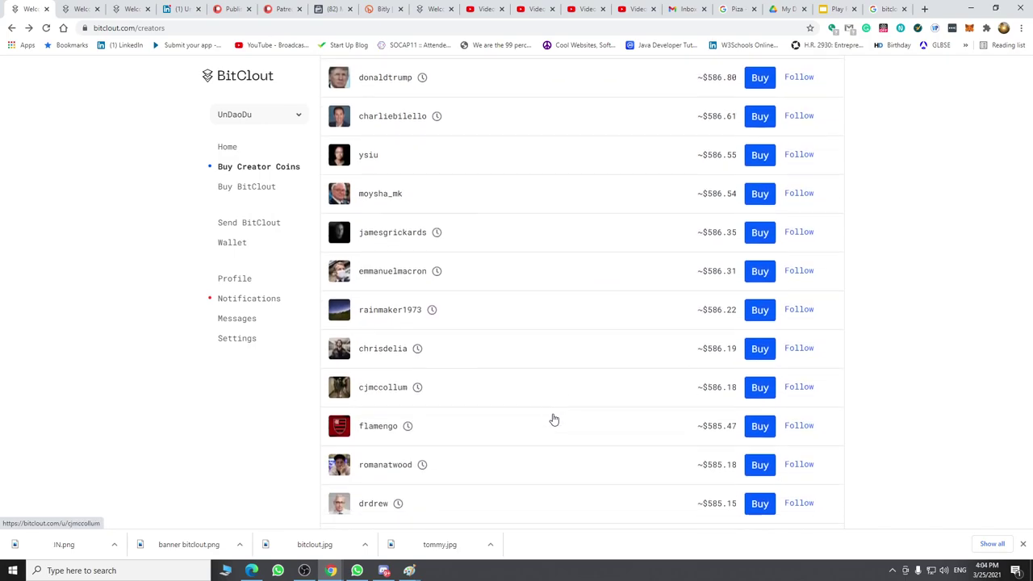
scroll(553, 418, down, 9)
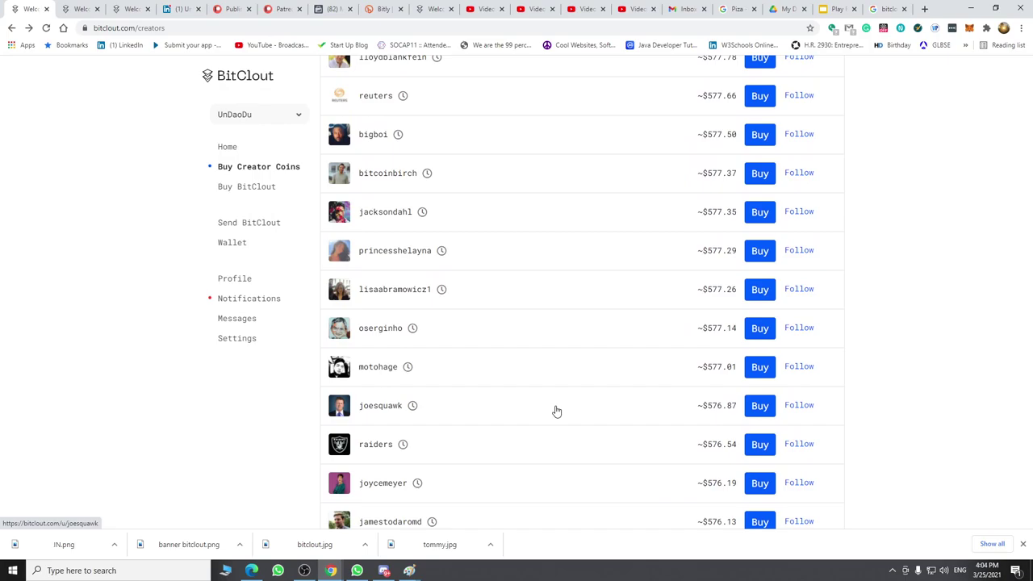
scroll(555, 411, down, 3)
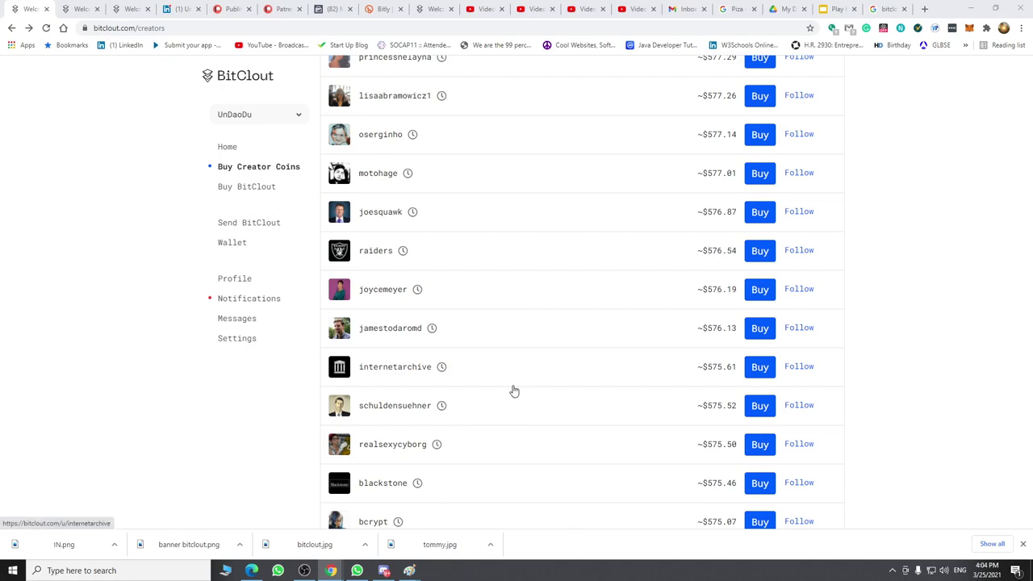
scroll(475, 370, down, 10)
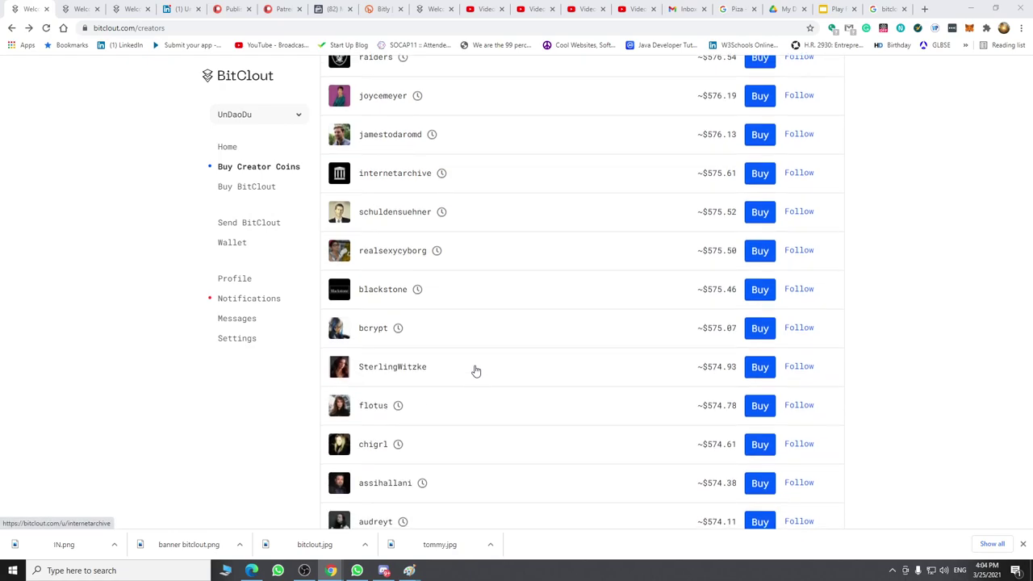
scroll(475, 370, down, 9)
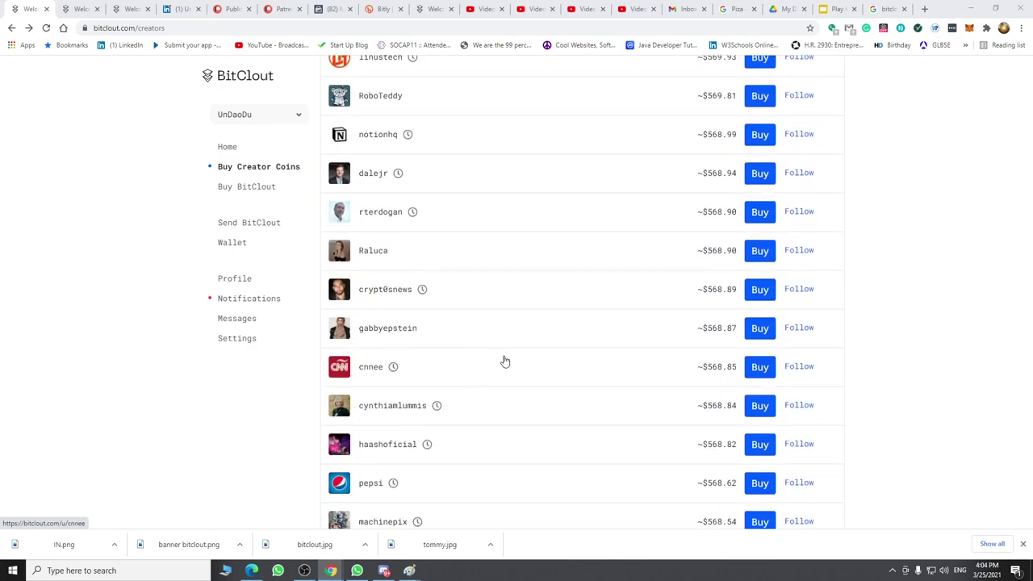
scroll(503, 373, down, 10)
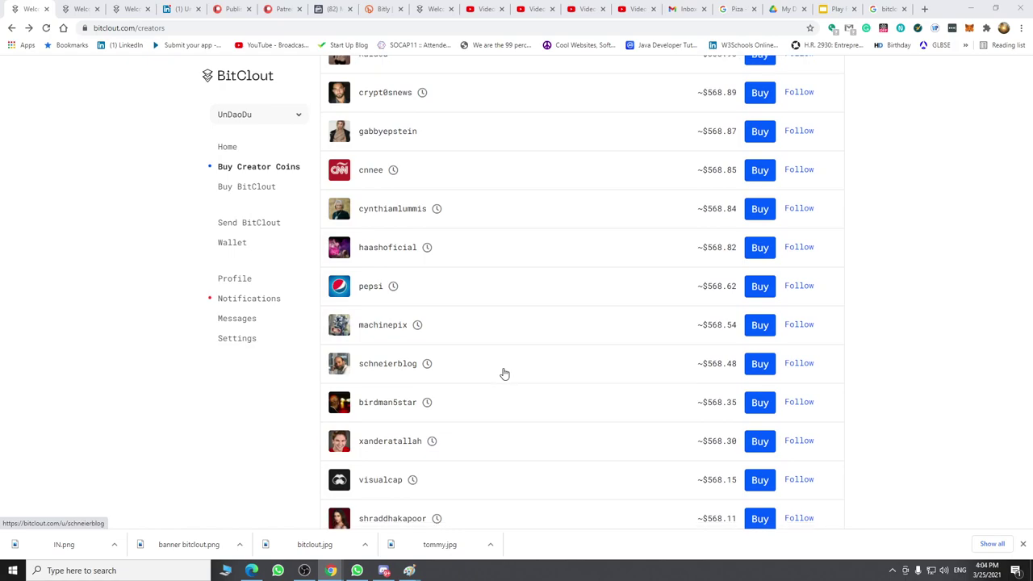
scroll(503, 374, down, 12)
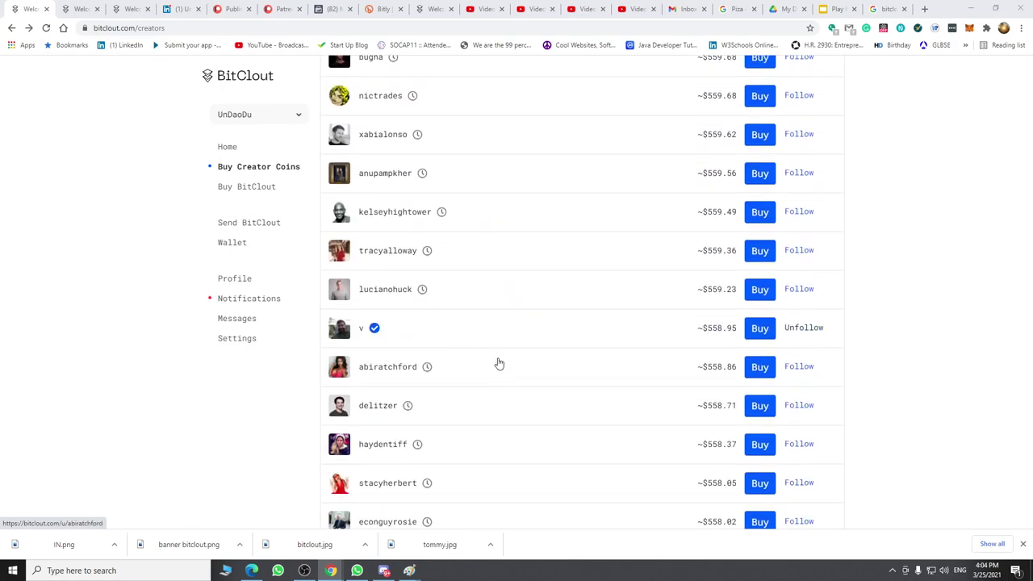
scroll(448, 350, down, 3)
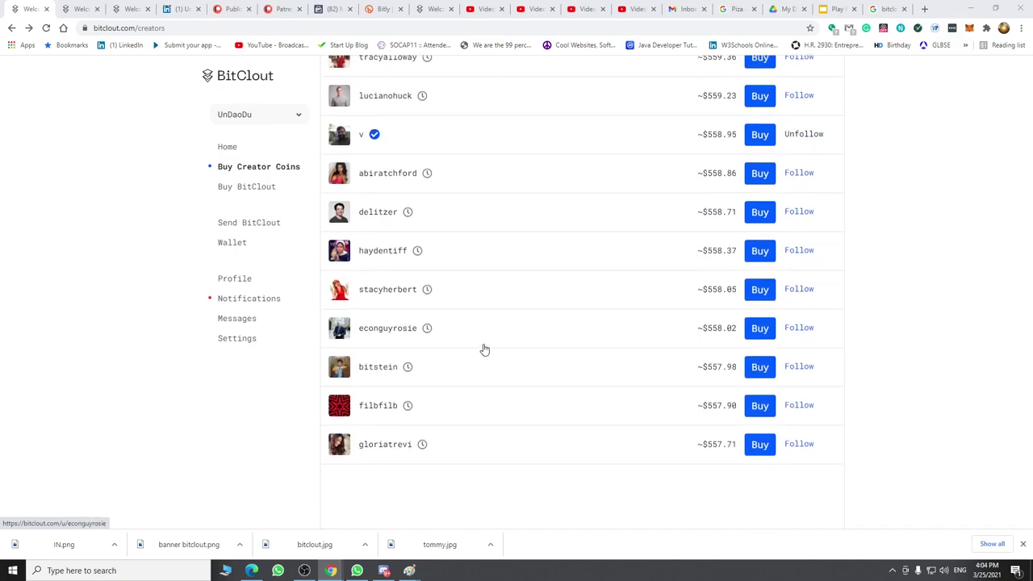
scroll(484, 350, down, 2)
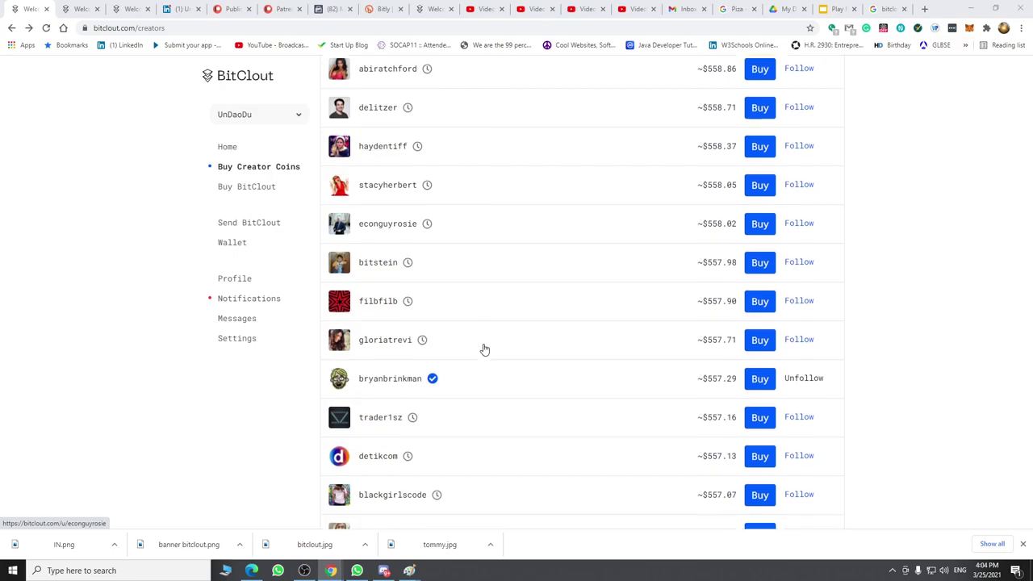
scroll(516, 367, down, 2)
scroll(506, 372, down, 10)
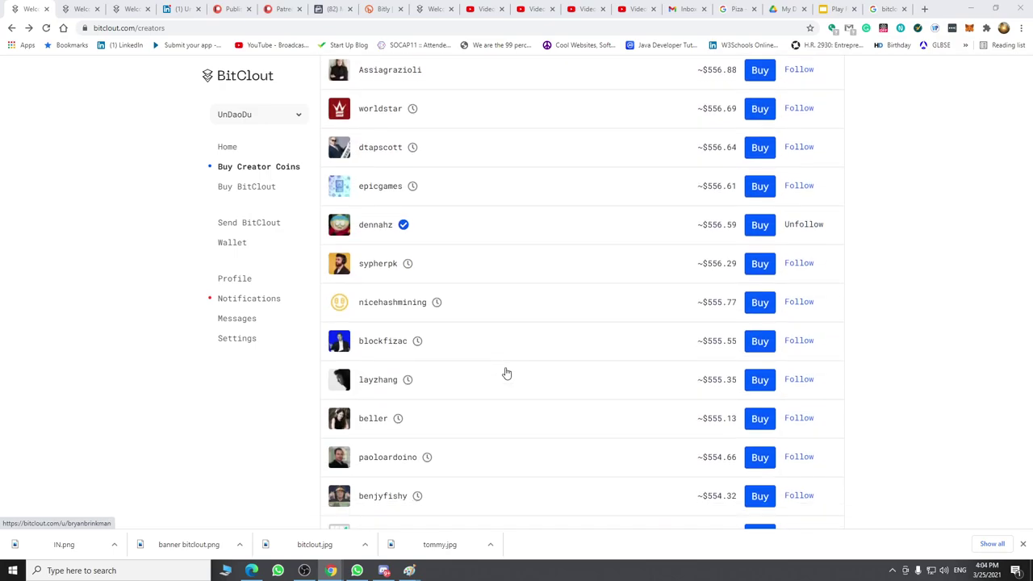
scroll(506, 373, down, 6)
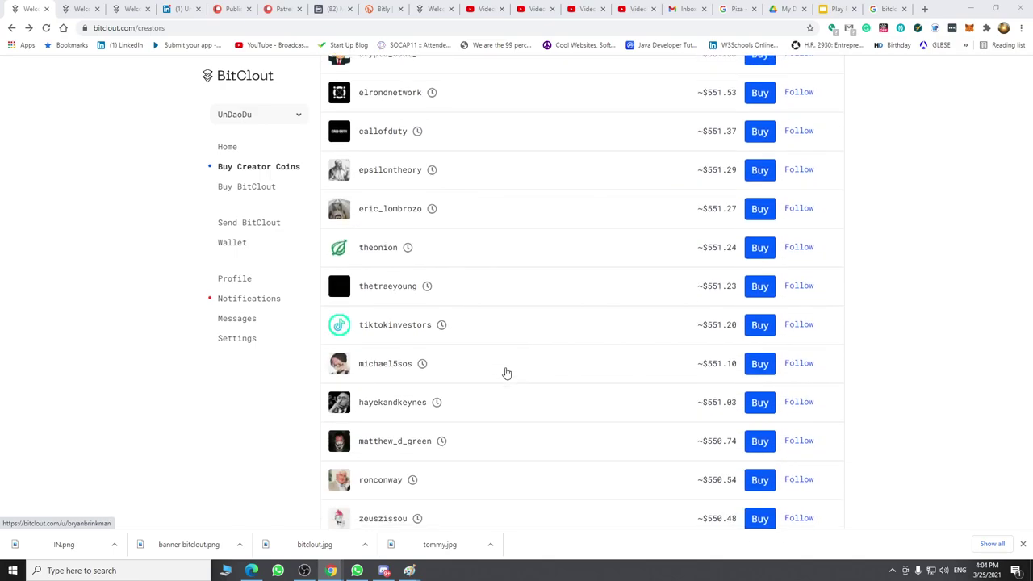
scroll(510, 386, down, 12)
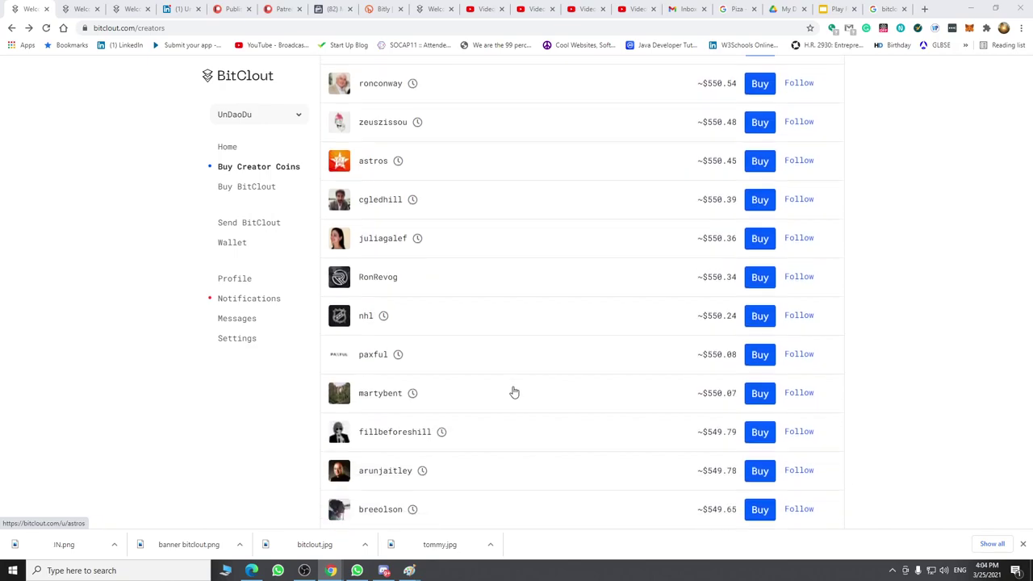
scroll(514, 391, down, 10)
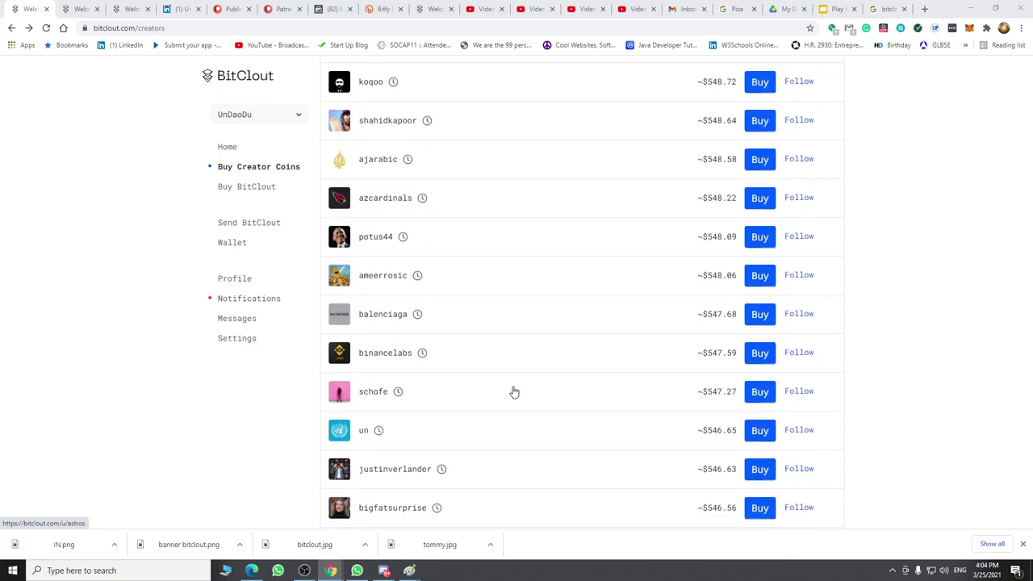
scroll(514, 392, down, 7)
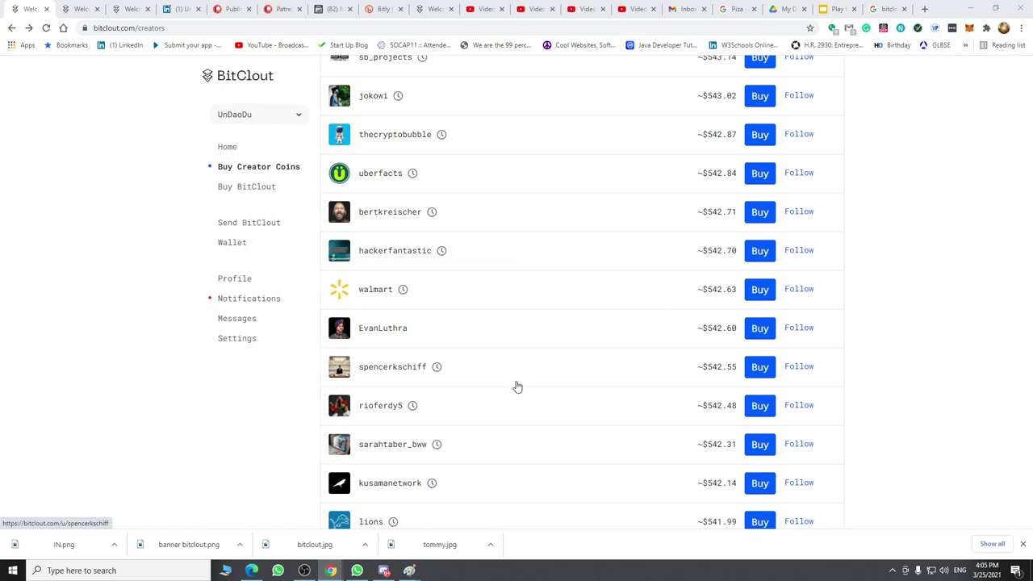
scroll(517, 386, down, 5)
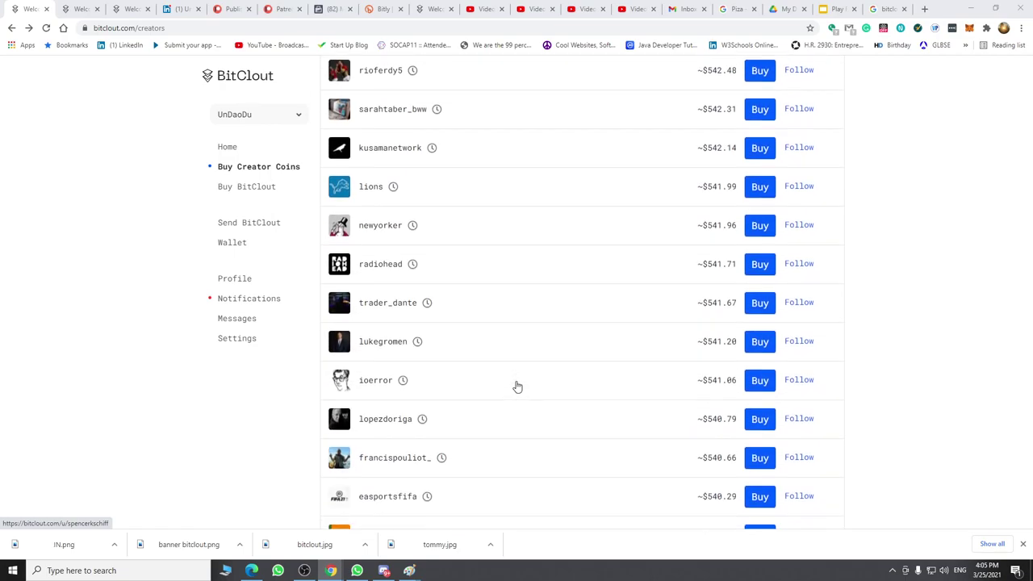
scroll(517, 387, down, 10)
scroll(517, 386, down, 8)
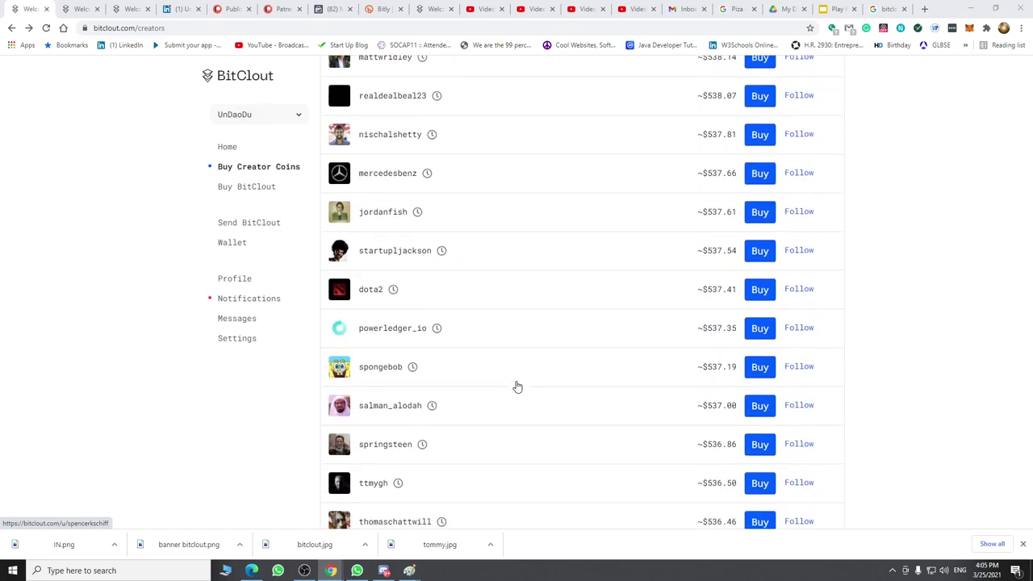
scroll(517, 386, down, 12)
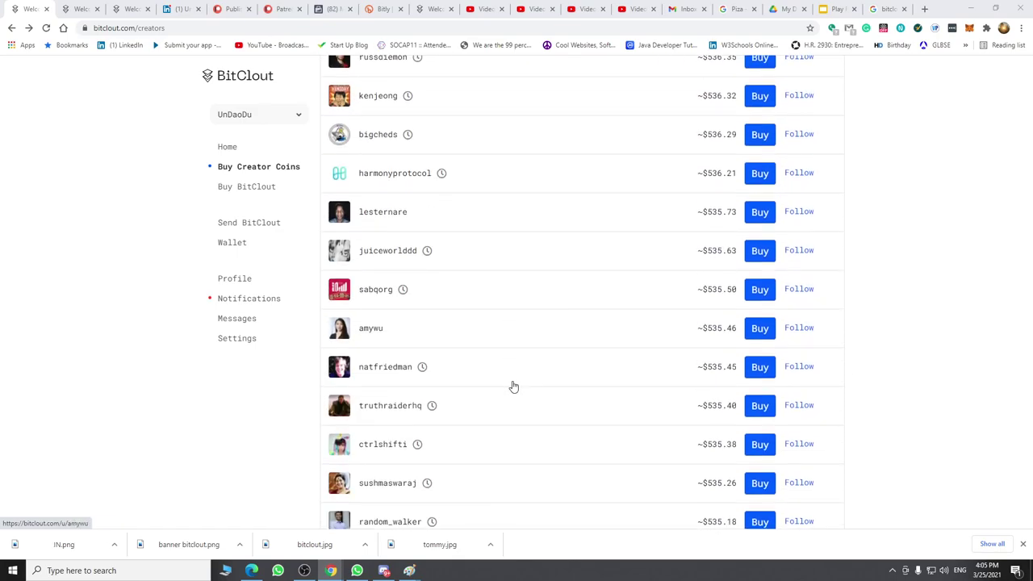
scroll(513, 387, down, 14)
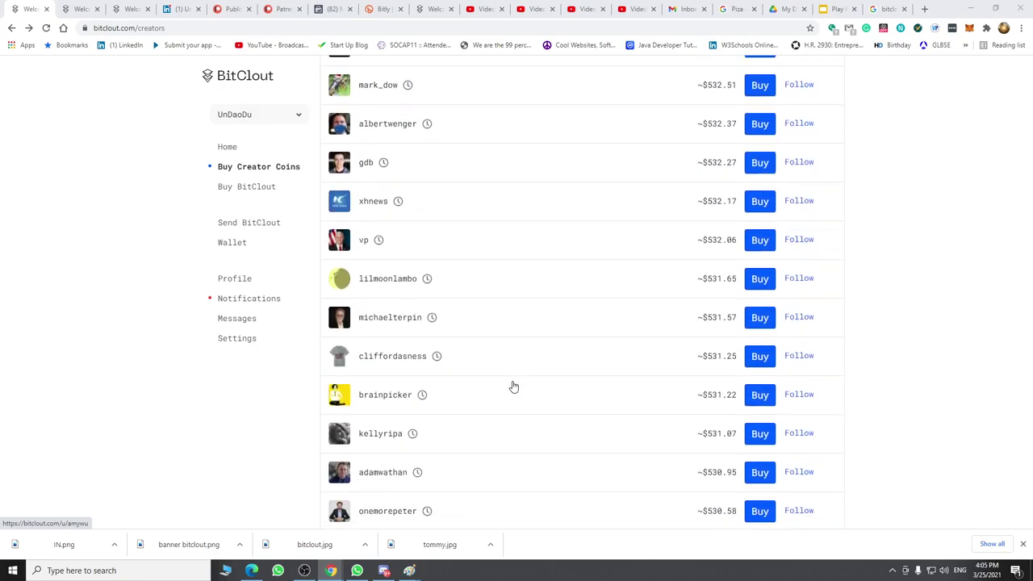
scroll(513, 386, up, 1)
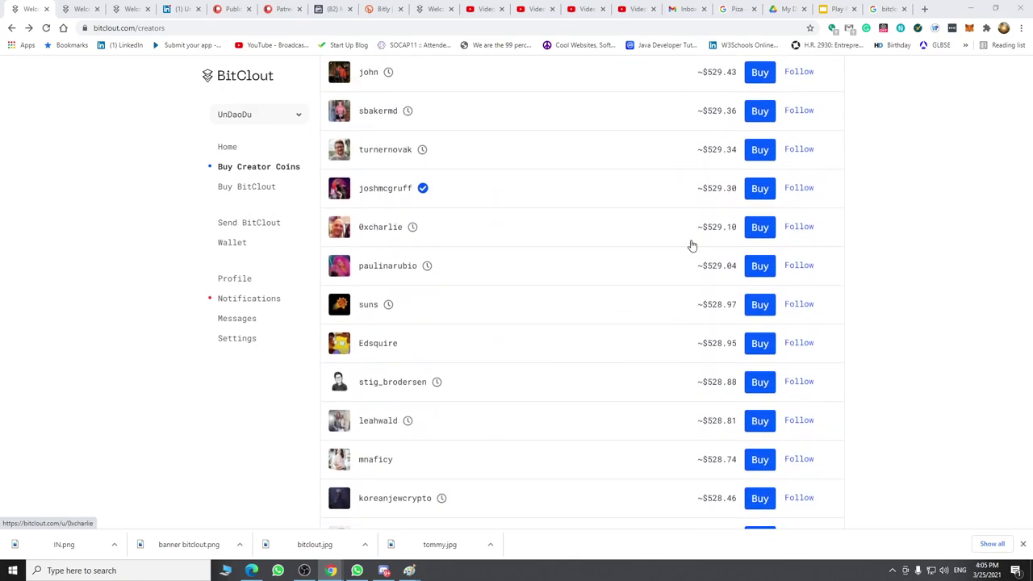
click(801, 193)
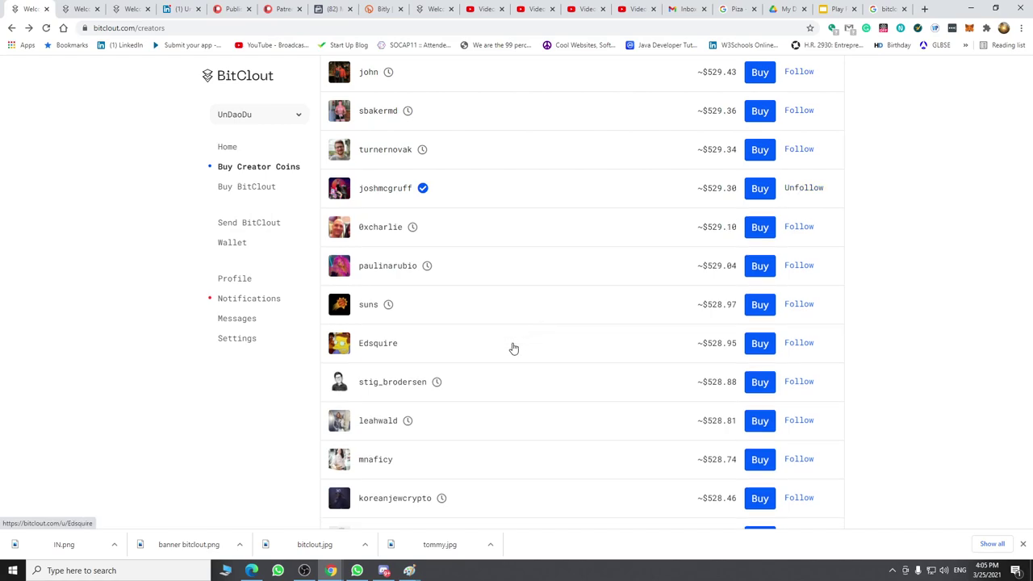
- Scroll further to creators around $522 to $521.05 and check the current date and time
scroll(511, 348, down, 3)
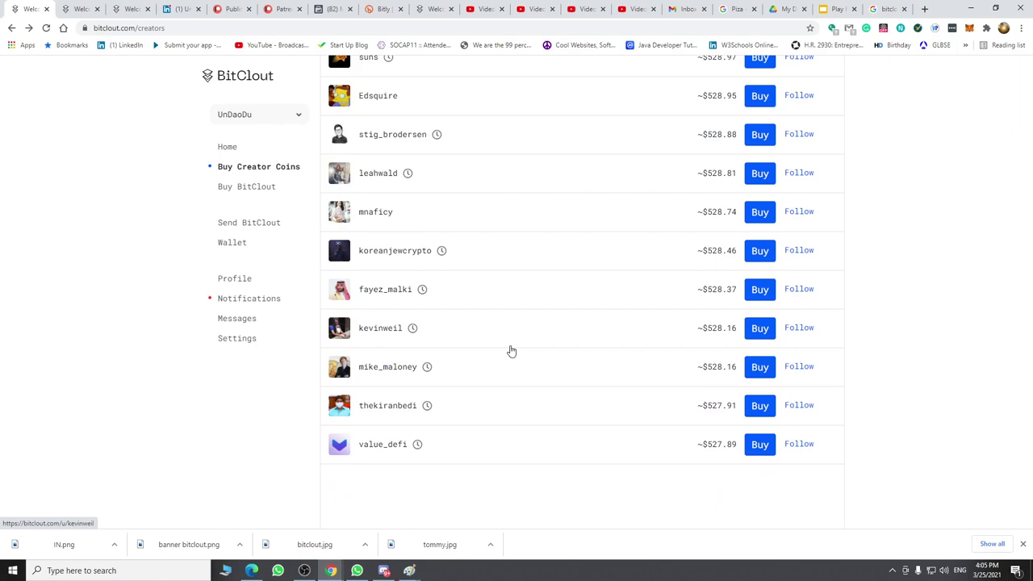
scroll(511, 351, down, 6)
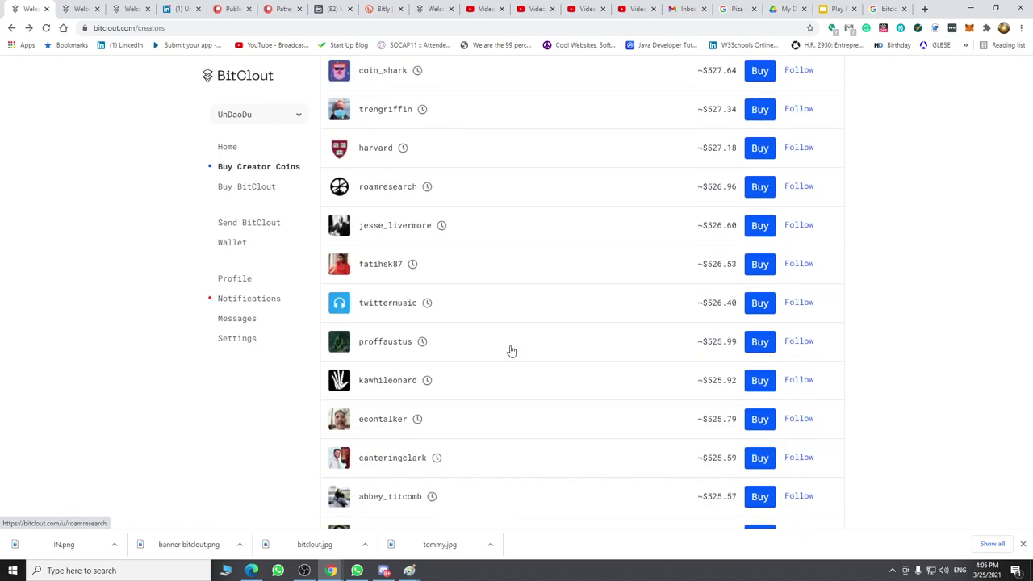
scroll(510, 351, down, 10)
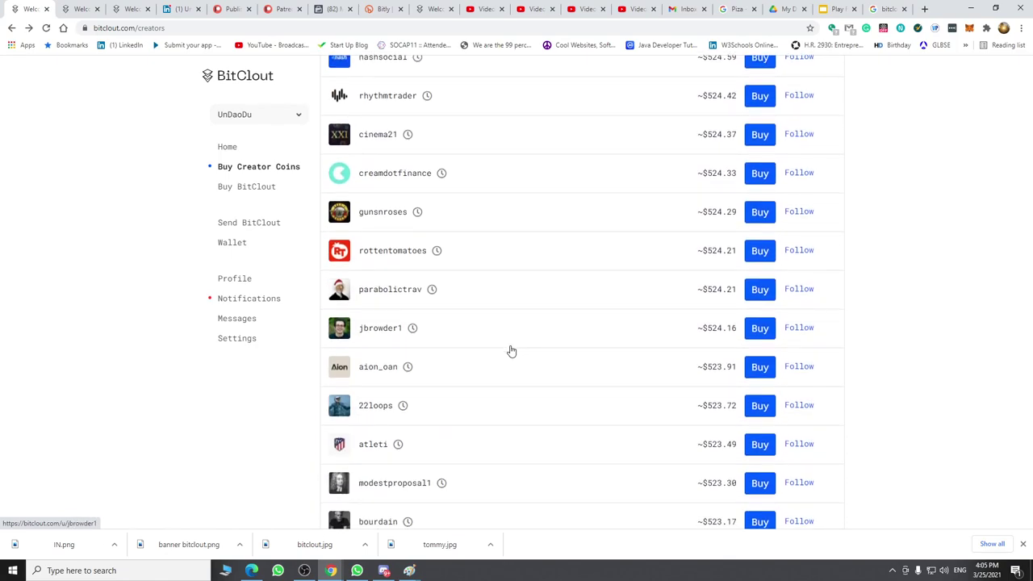
scroll(511, 351, down, 8)
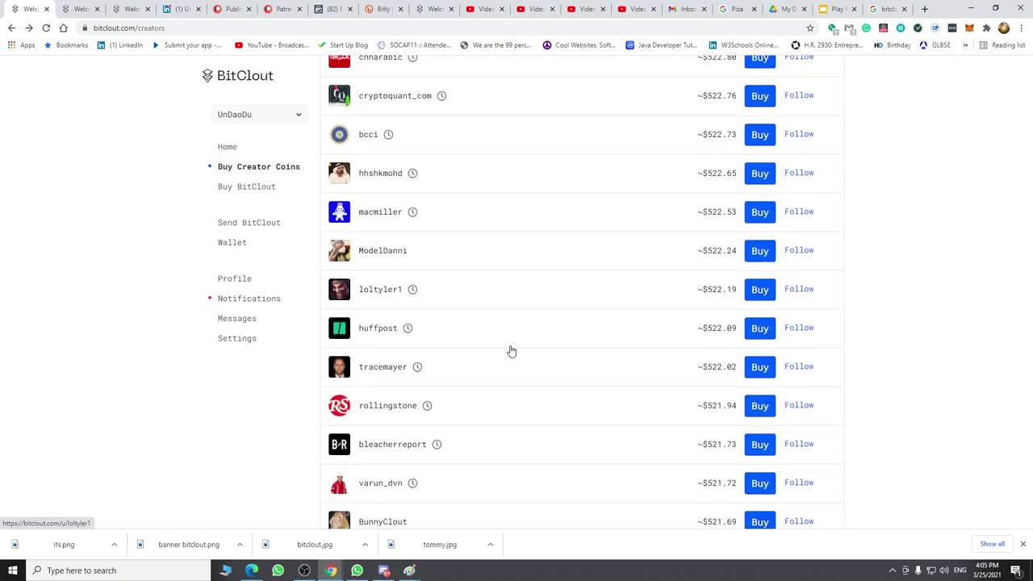
scroll(511, 351, down, 2)
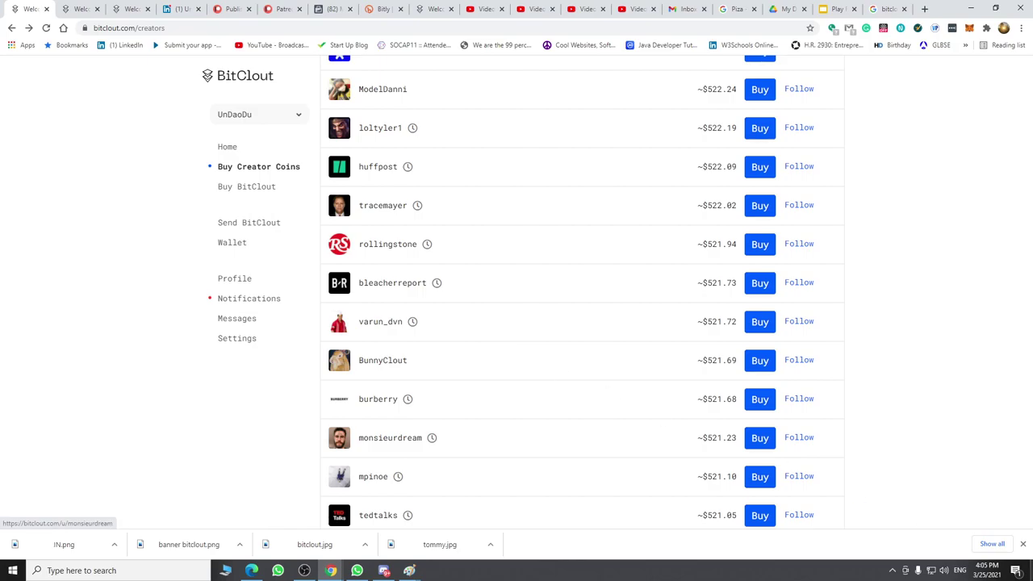
click(985, 572)
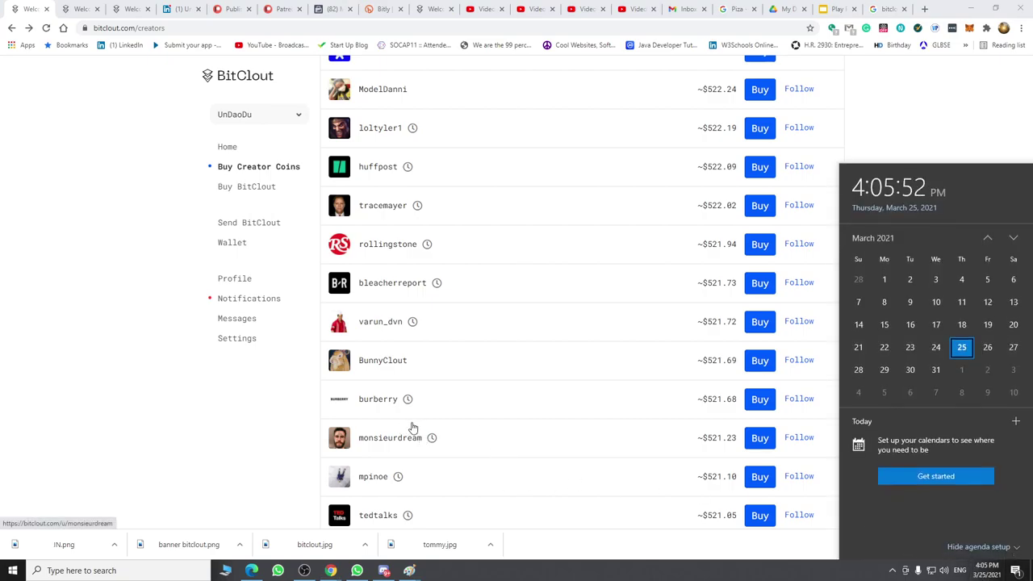
- Scroll down the Buy Creator Coins list to rows priced about $507 down to $506.62
scroll(392, 466, down, 3)
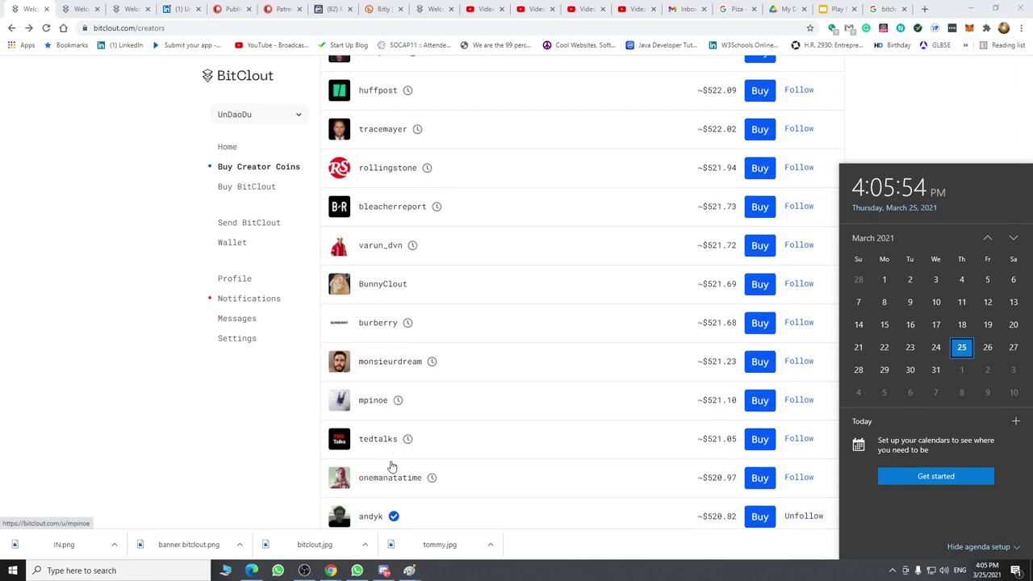
scroll(491, 415, down, 4)
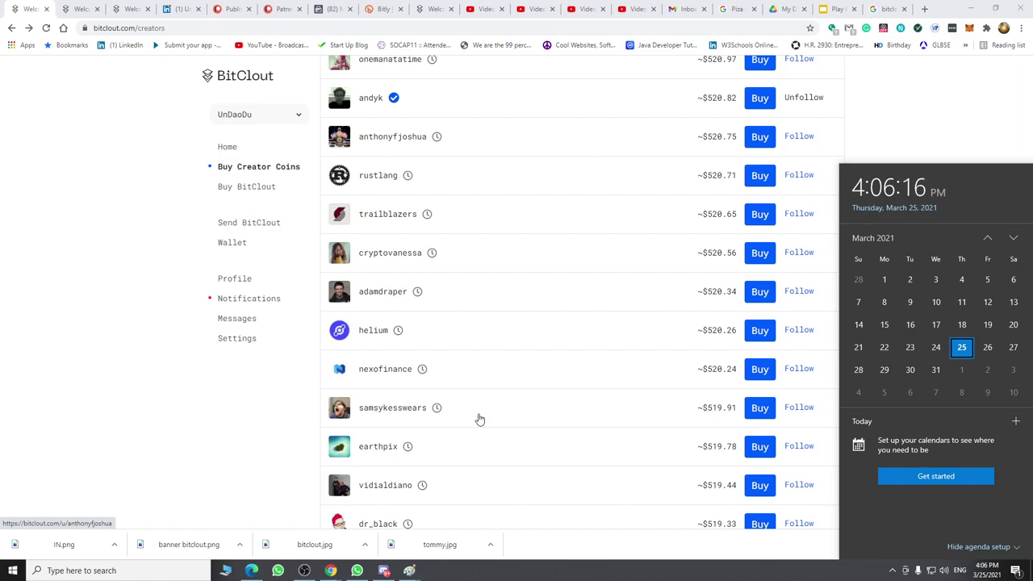
scroll(479, 418, down, 5)
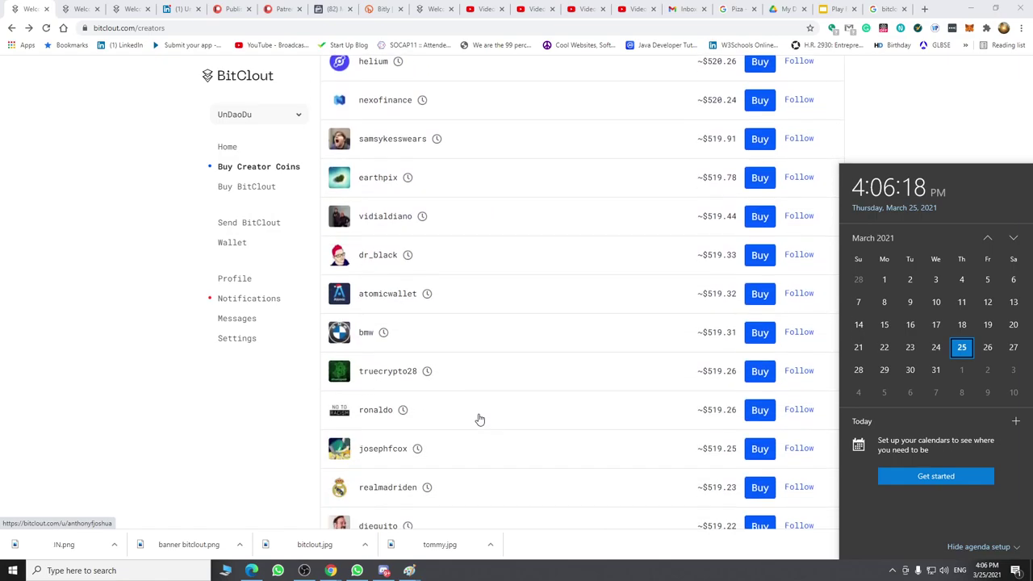
scroll(479, 419, down, 12)
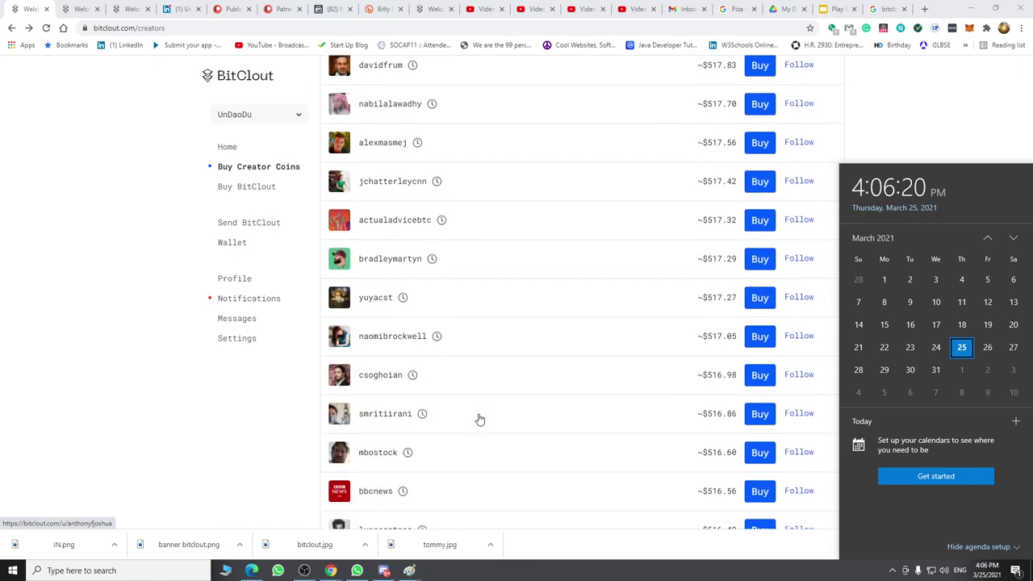
scroll(479, 418, down, 2)
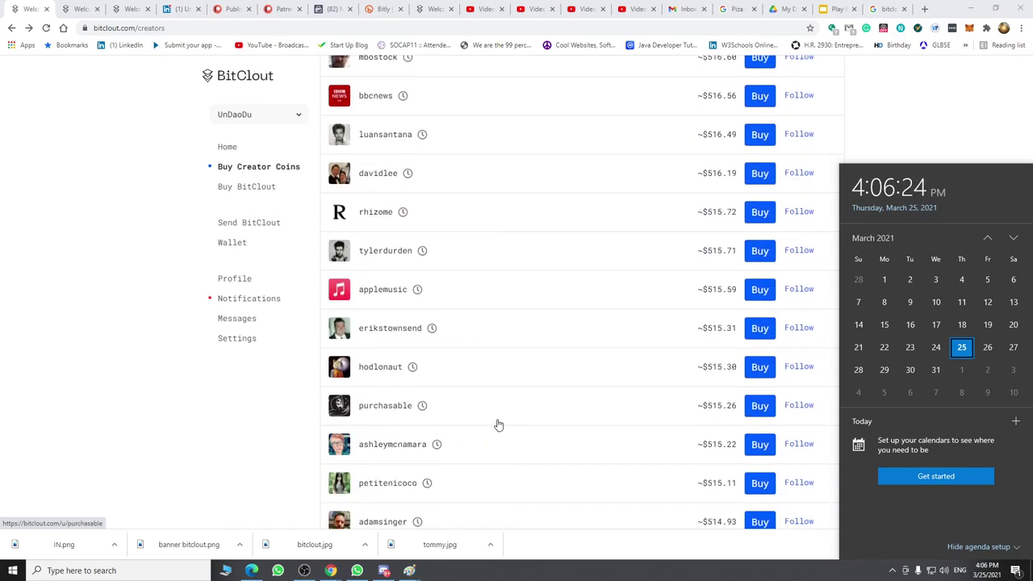
scroll(458, 430, down, 6)
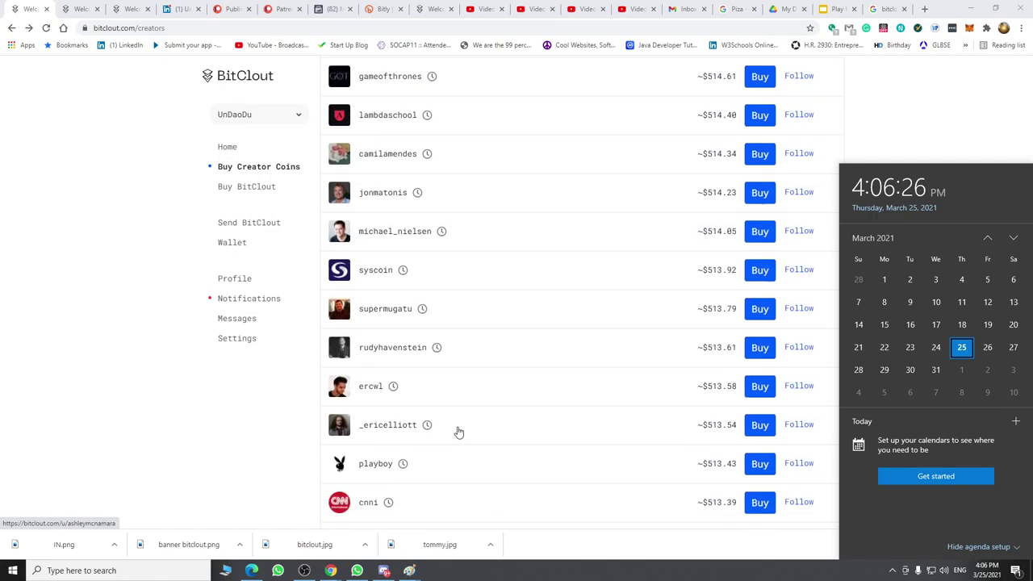
scroll(458, 432, down, 4)
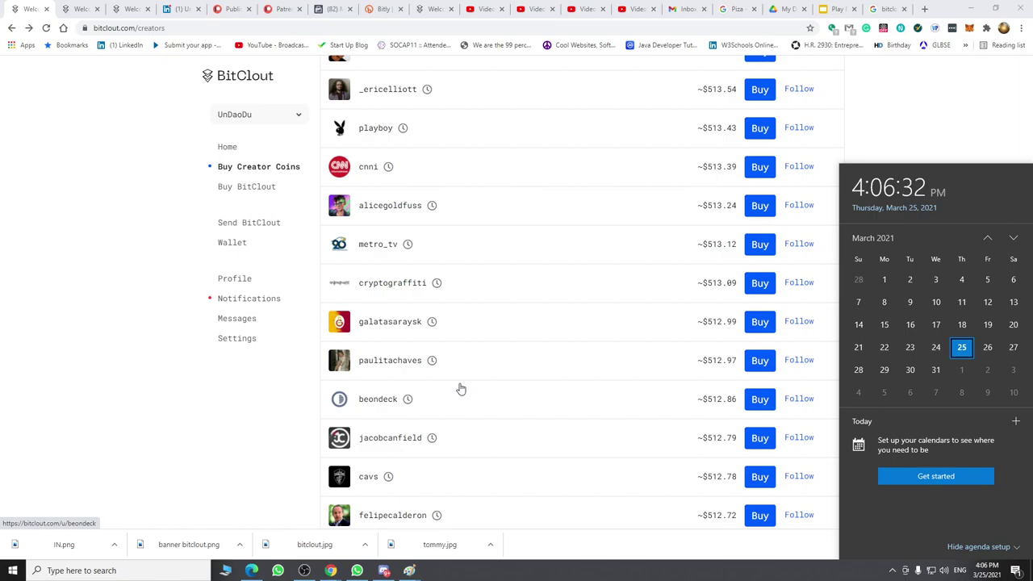
scroll(460, 390, down, 5)
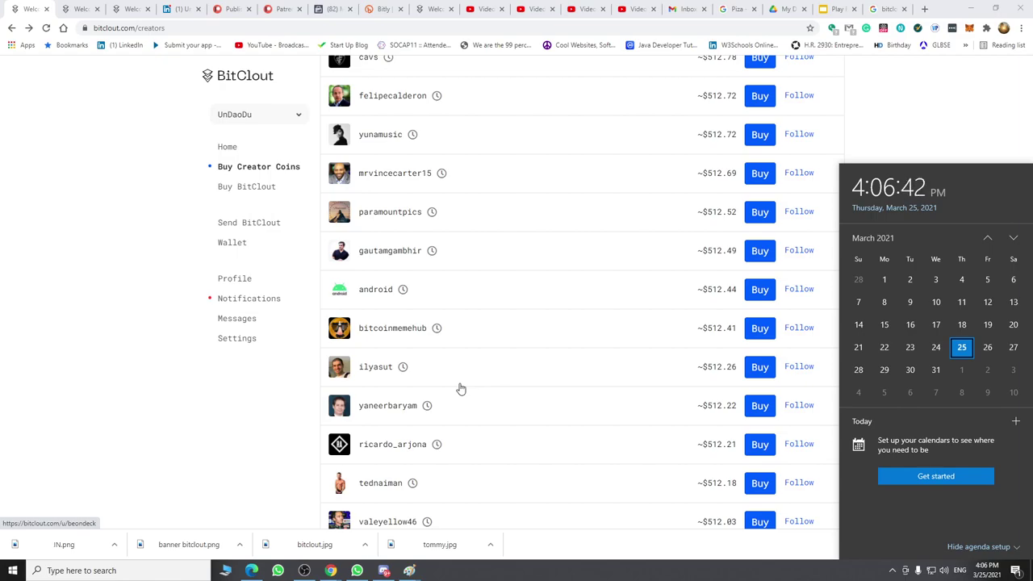
scroll(461, 389, down, 10)
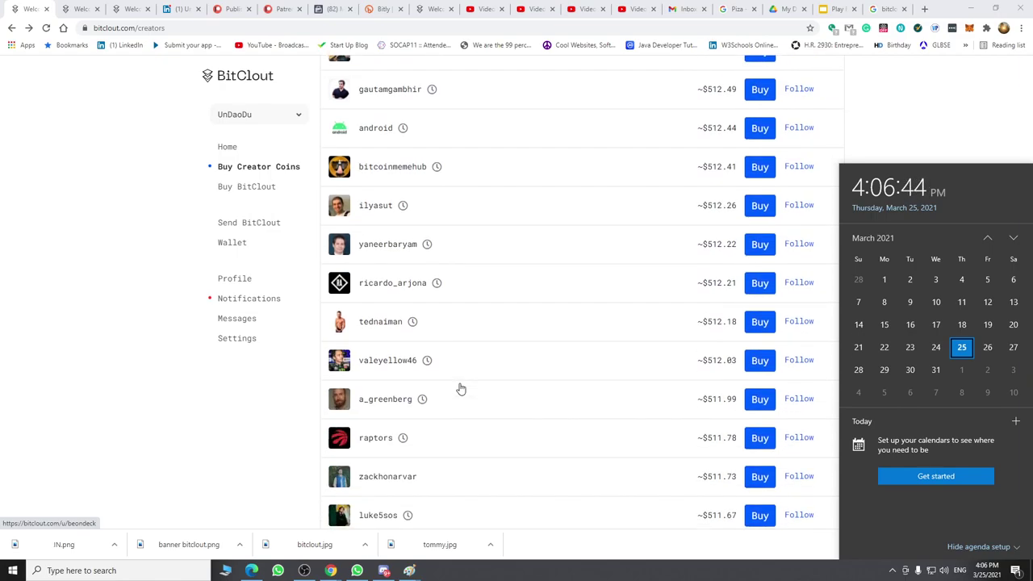
scroll(461, 389, down, 12)
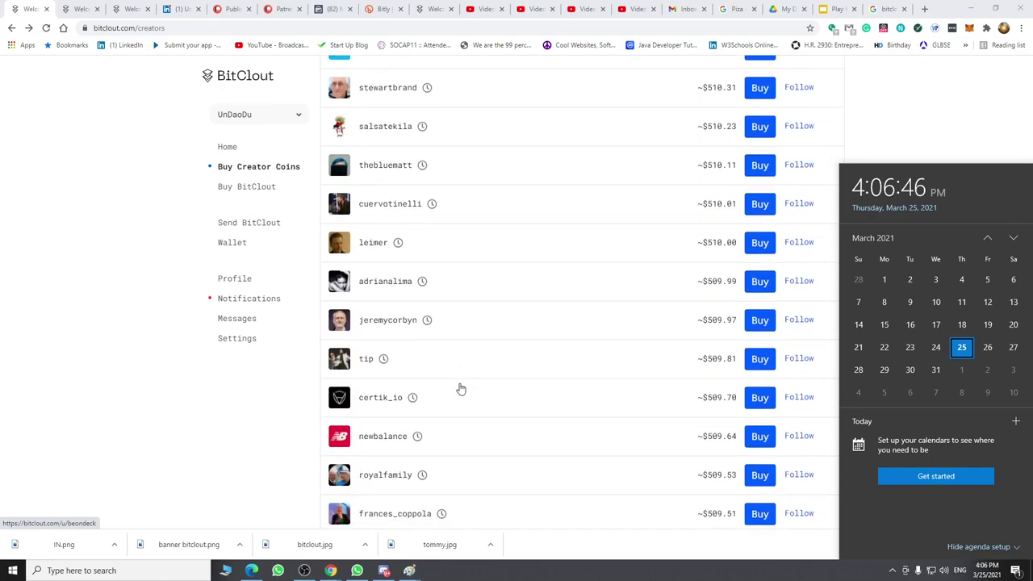
scroll(460, 389, down, 10)
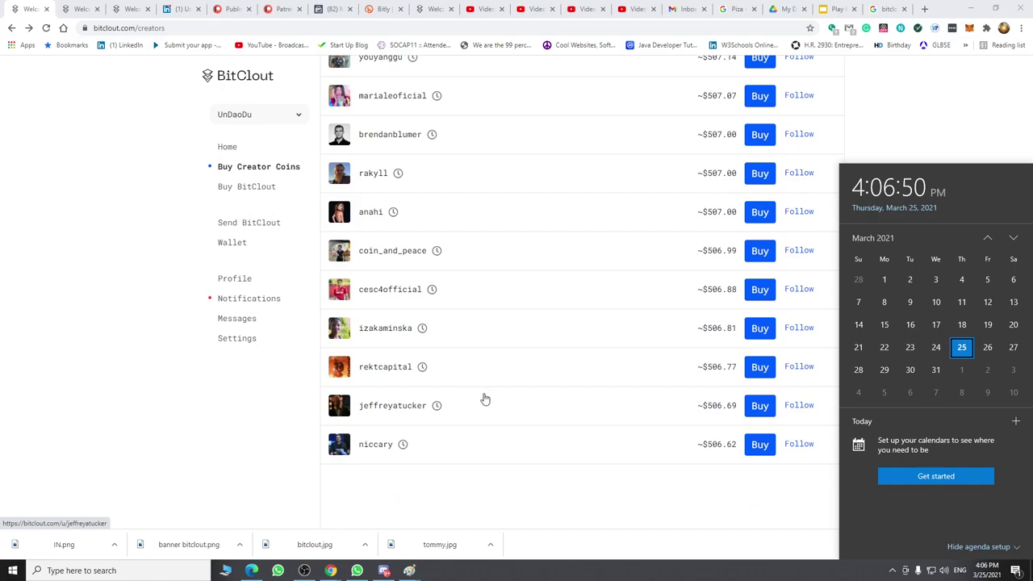
- Scroll down to the ~$473 creators and follow the verified creator priced $473.18
scroll(484, 398, down, 10)
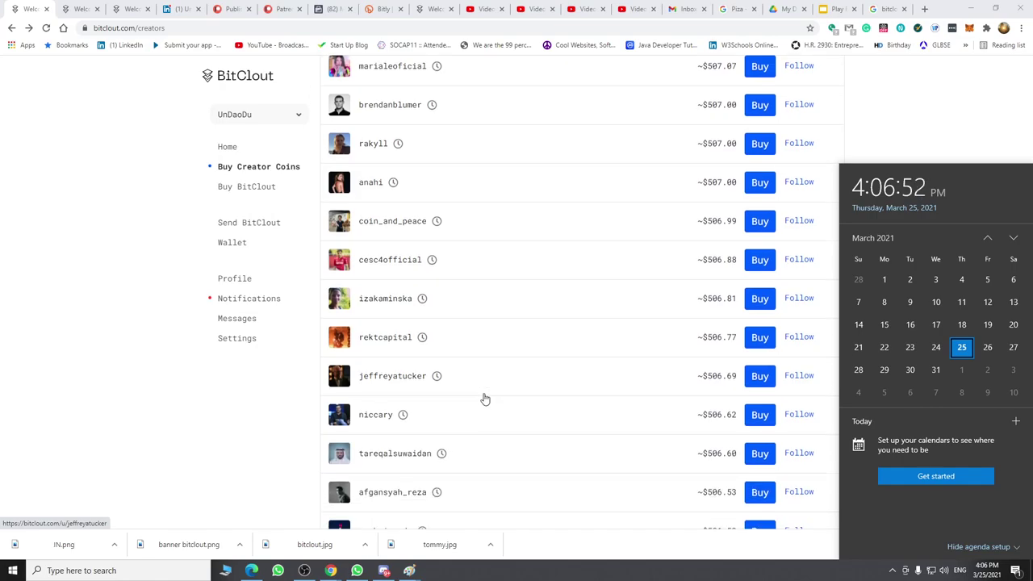
scroll(484, 398, down, 5)
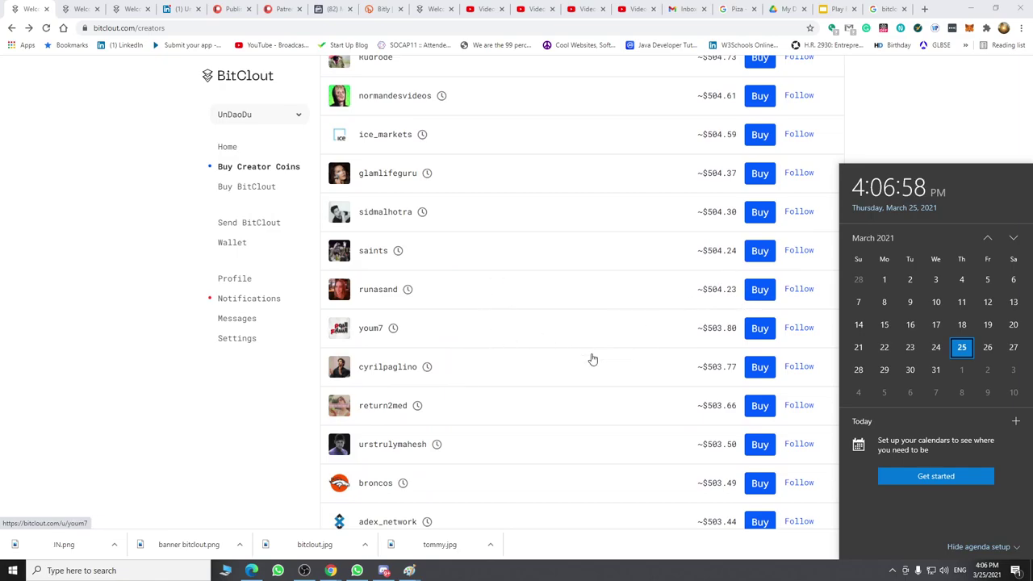
scroll(590, 380, down, 10)
scroll(486, 378, down, 15)
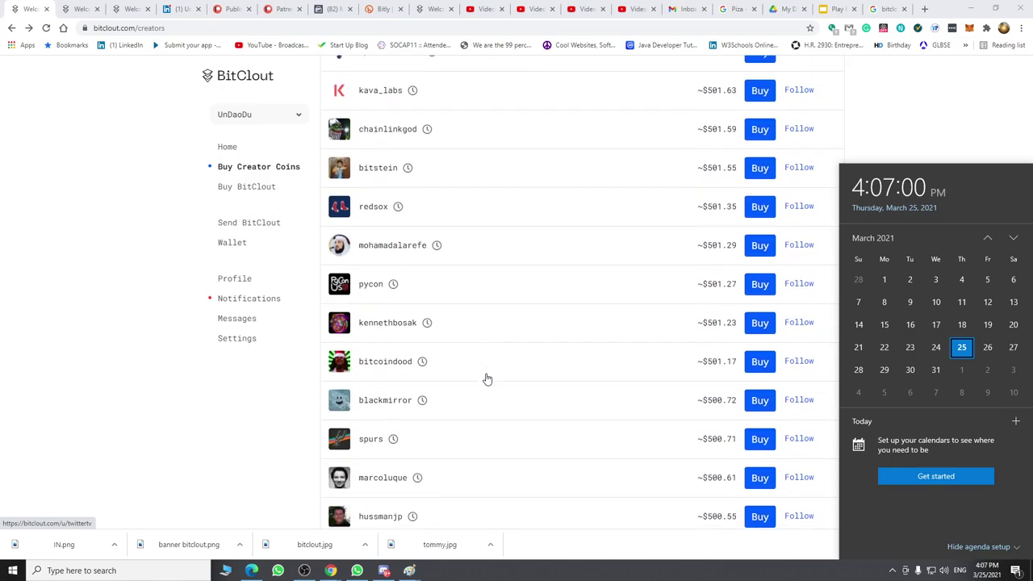
scroll(487, 379, down, 10)
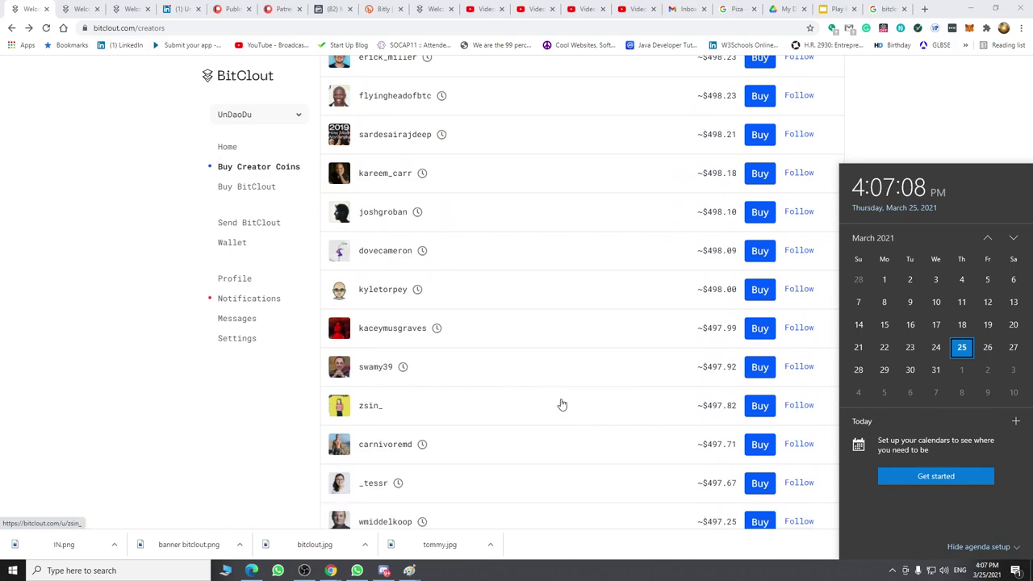
scroll(560, 404, down, 12)
scroll(561, 404, down, 15)
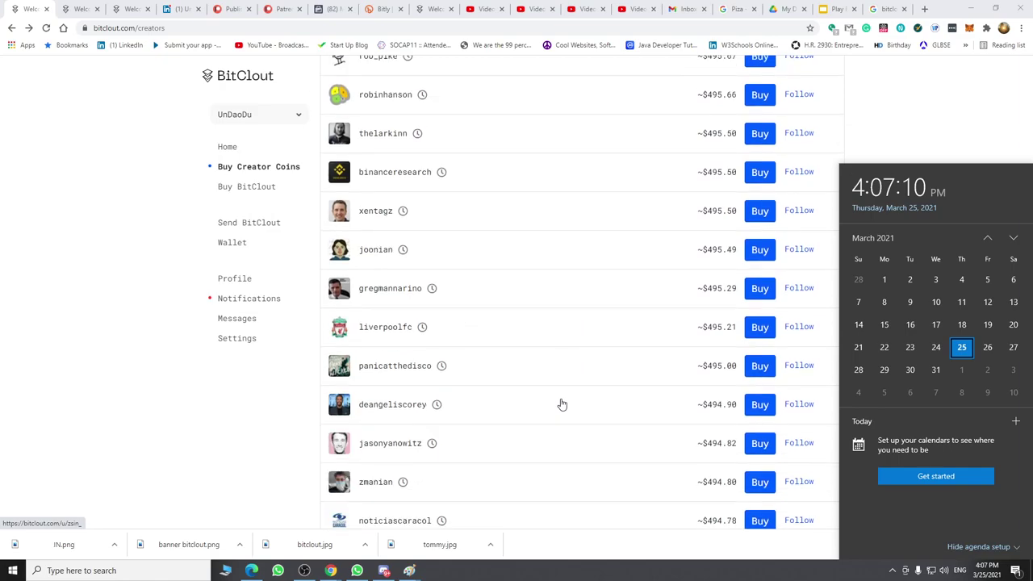
scroll(562, 403, down, 15)
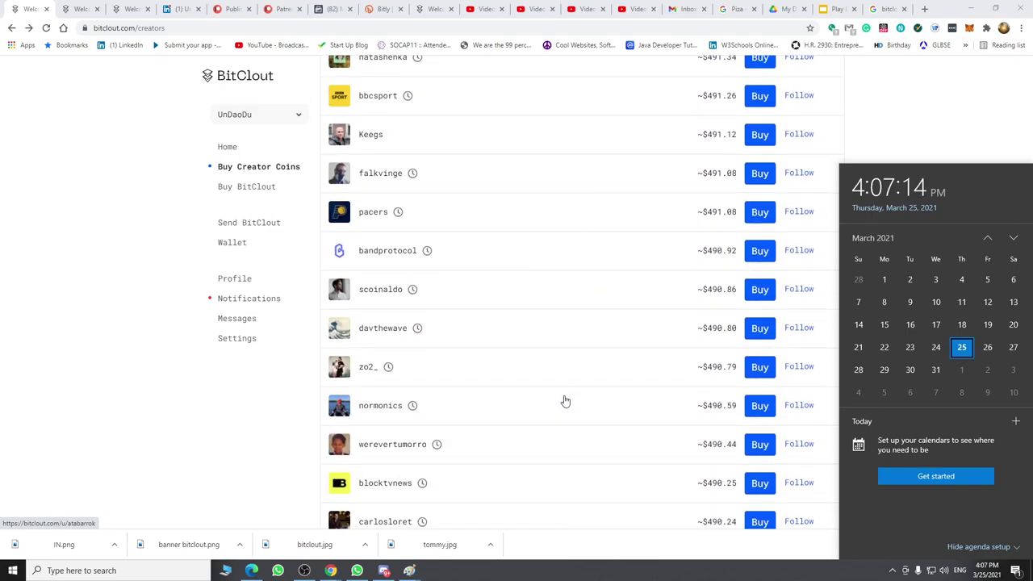
scroll(563, 399, down, 5)
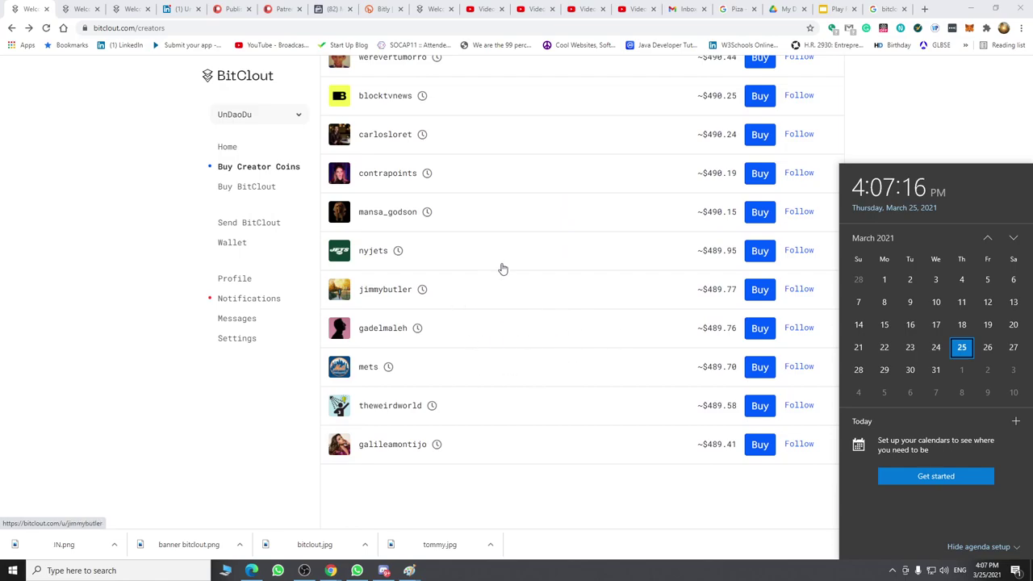
scroll(500, 325, down, 7)
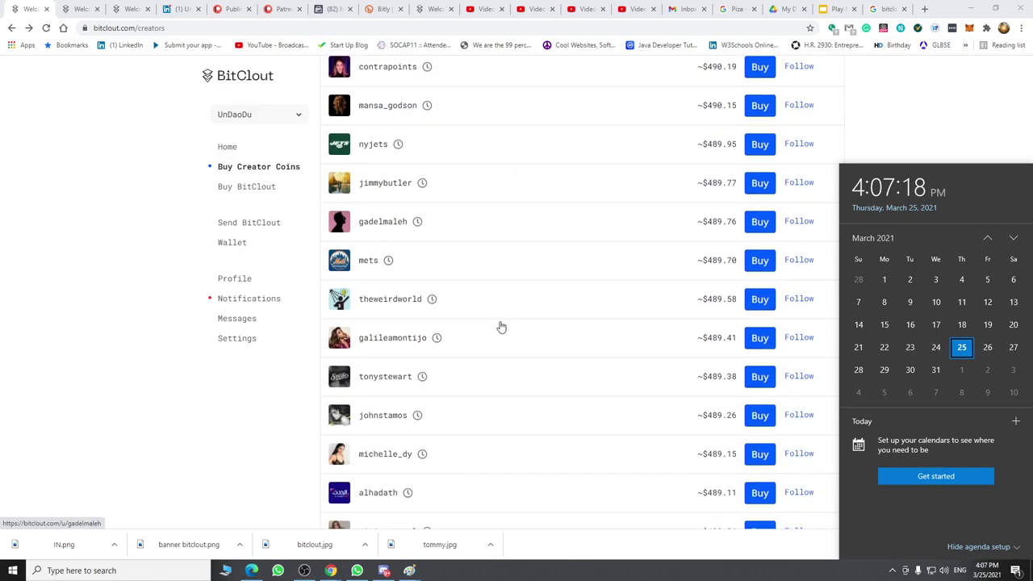
scroll(501, 326, down, 15)
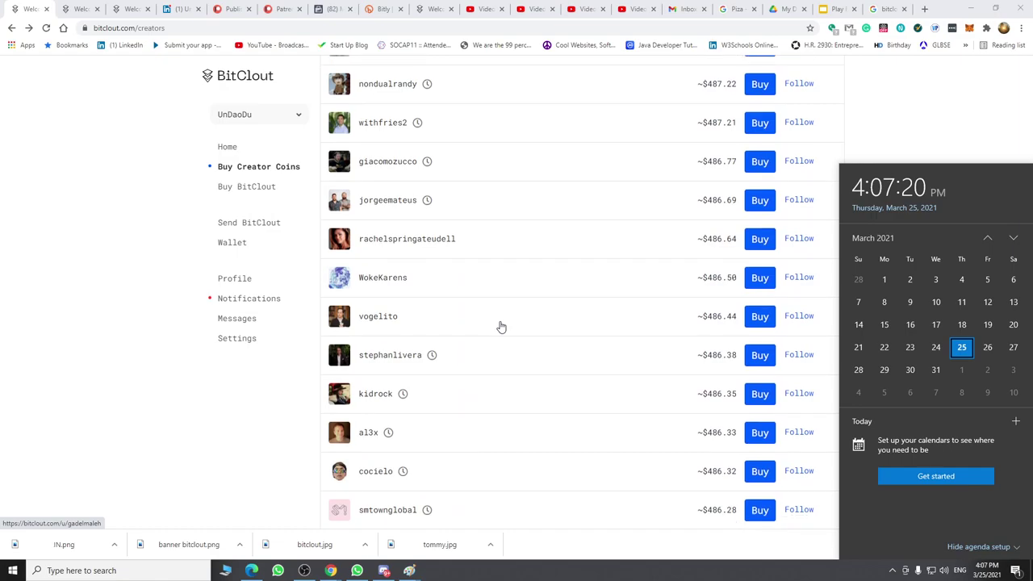
scroll(501, 326, down, 15)
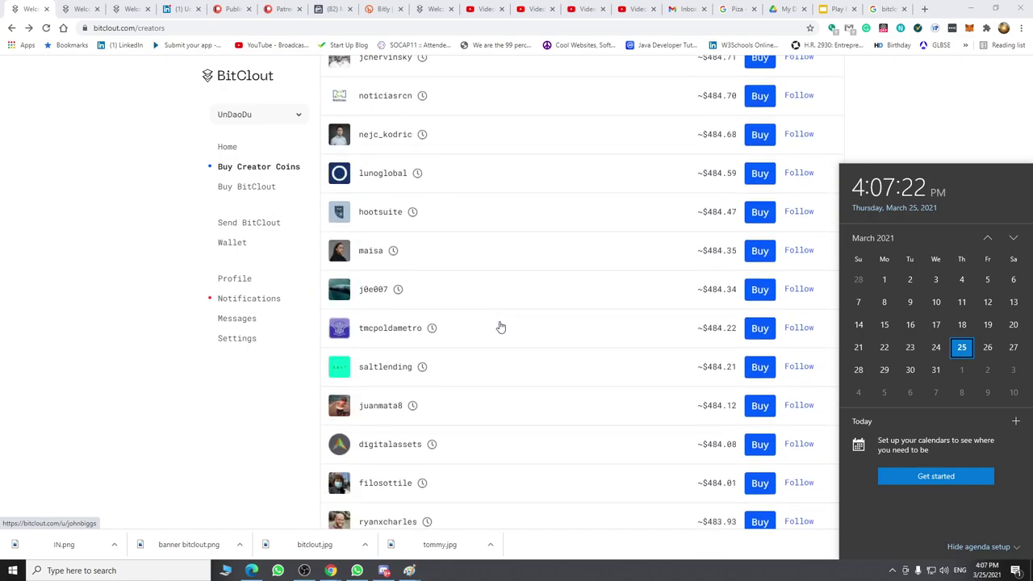
scroll(500, 326, down, 5)
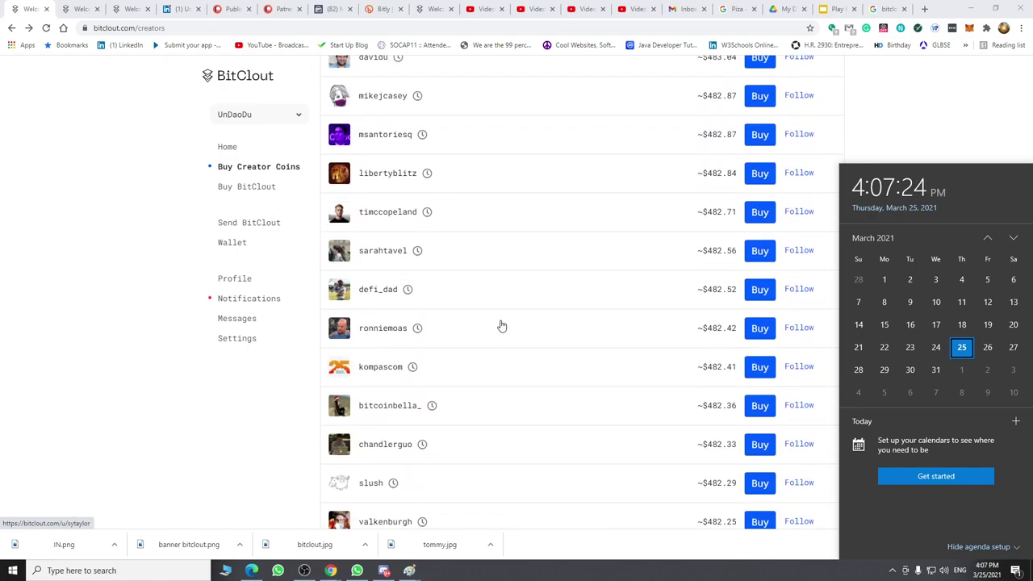
scroll(501, 326, down, 4)
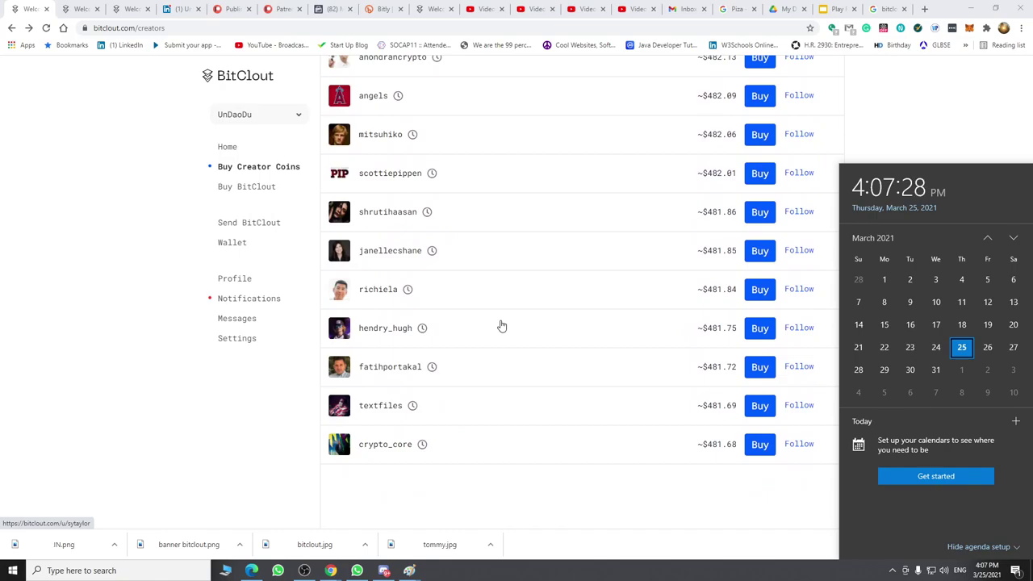
scroll(500, 326, down, 2)
scroll(424, 312, down, 4)
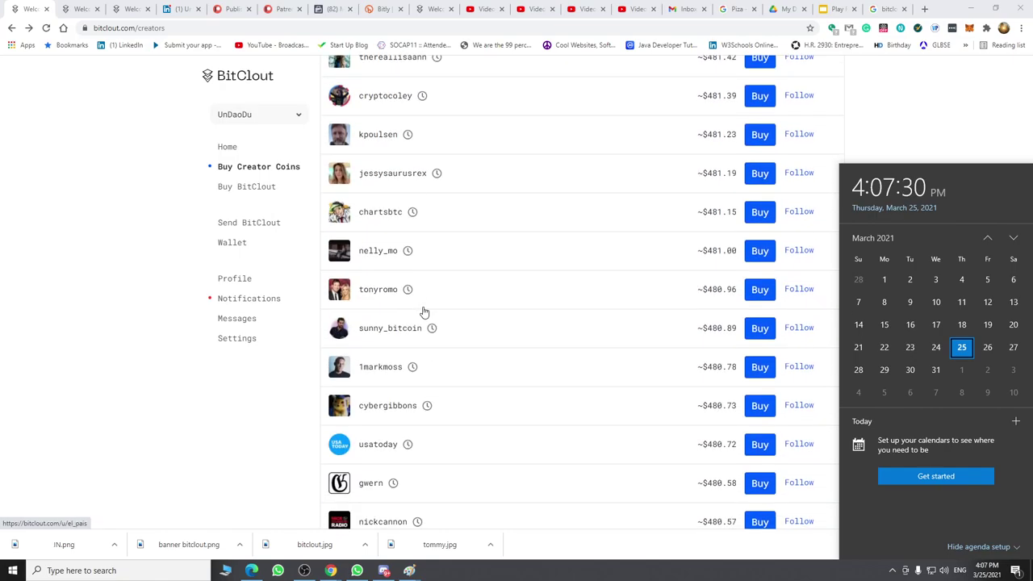
scroll(423, 312, down, 10)
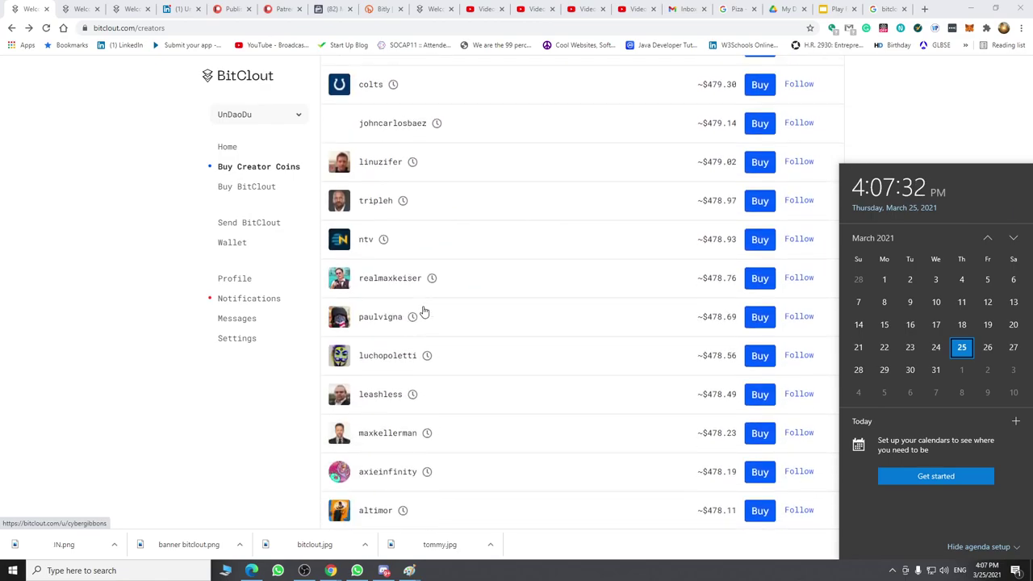
scroll(424, 312, down, 10)
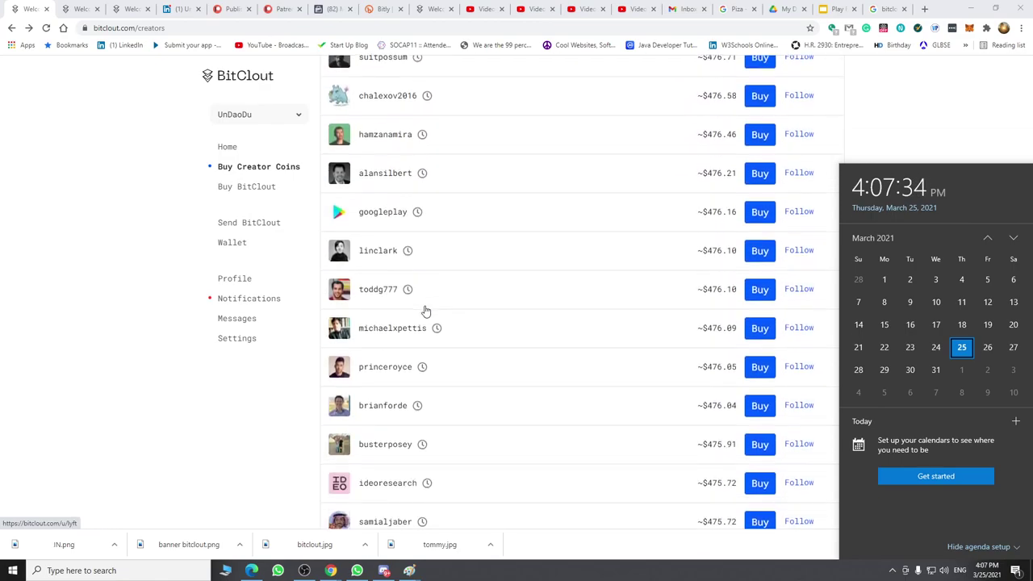
scroll(425, 311, down, 7)
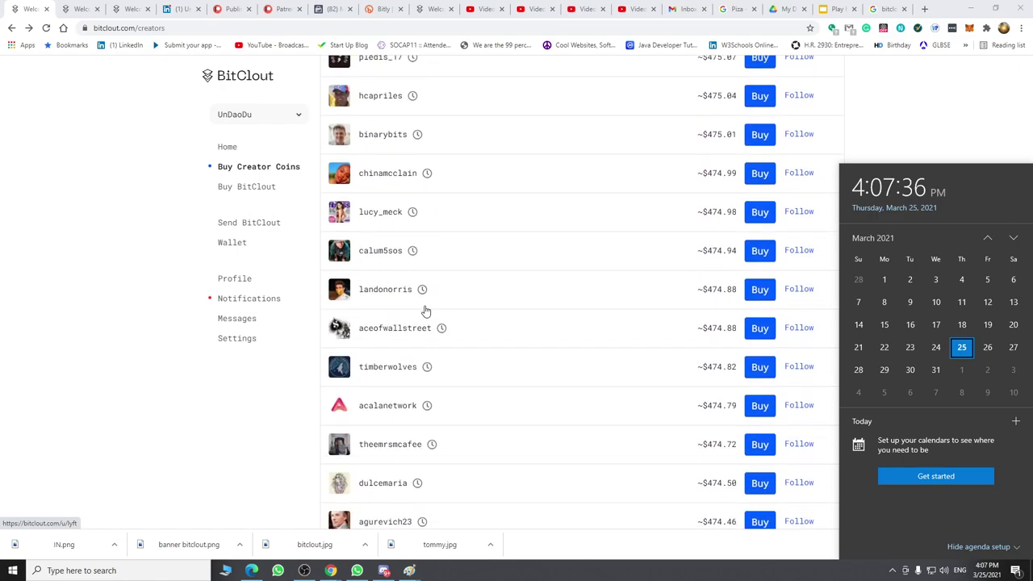
scroll(425, 312, down, 2)
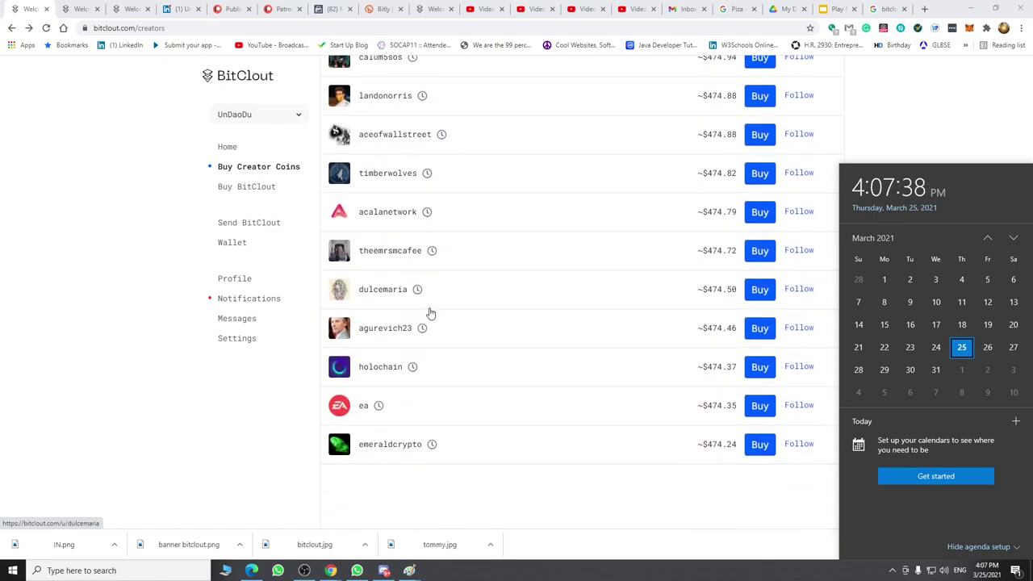
scroll(429, 312, down, 9)
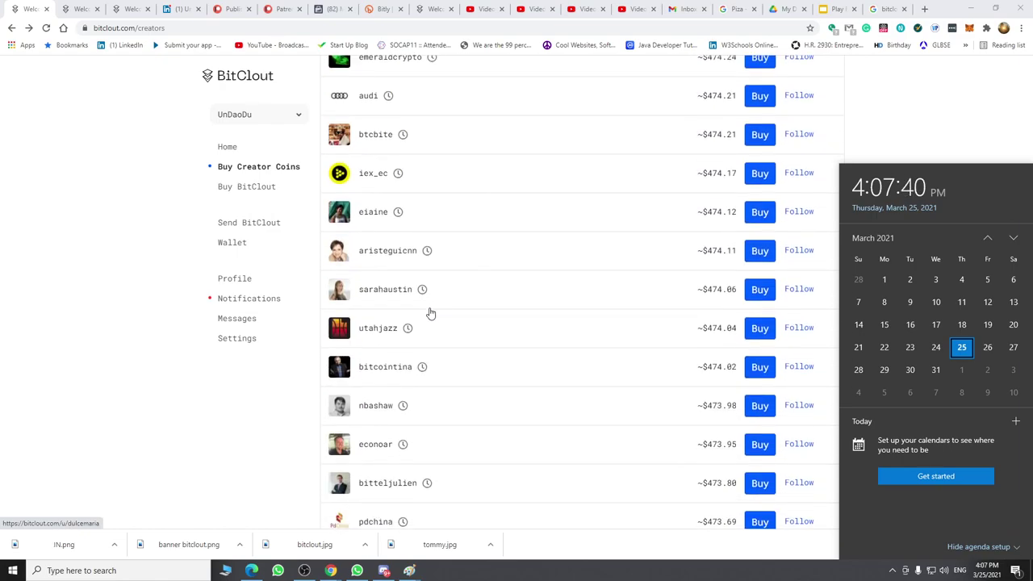
scroll(429, 312, down, 7)
scroll(434, 299, up, 2)
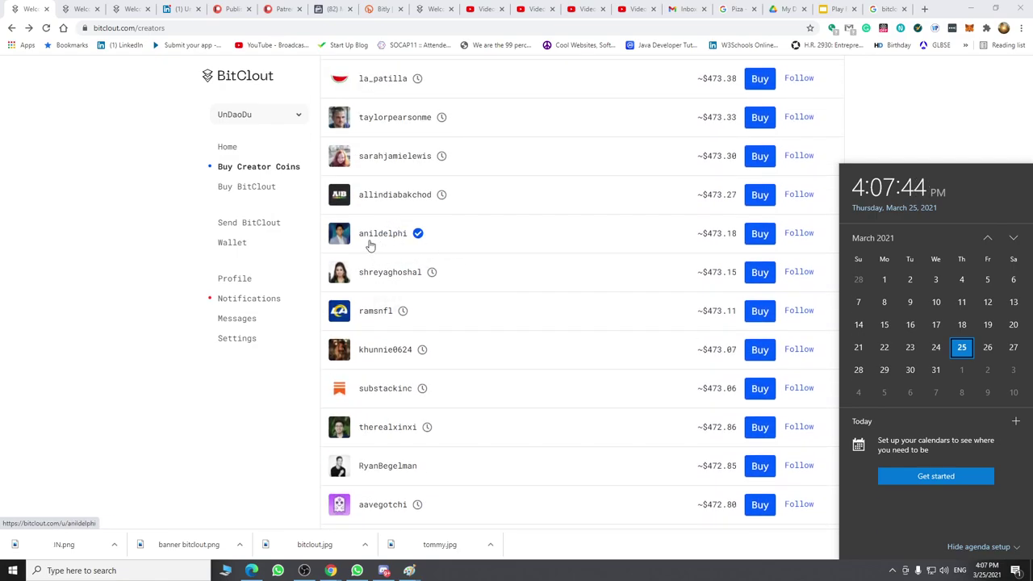
click(800, 233)
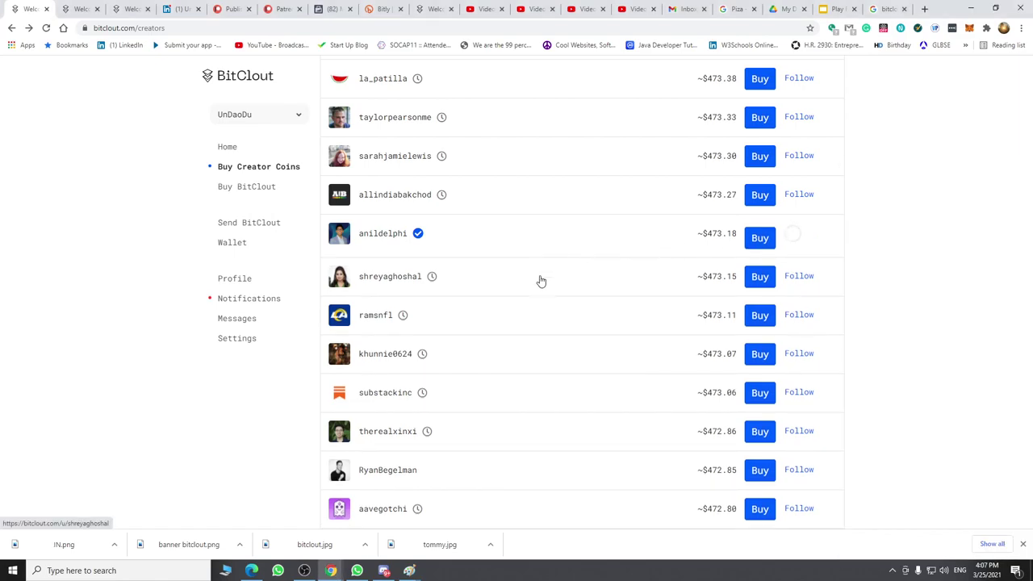
- Keep scrolling the creators list, letting more load, until rows priced about $435 to $434.59 appear
scroll(540, 282, down, 8)
scroll(541, 280, down, 4)
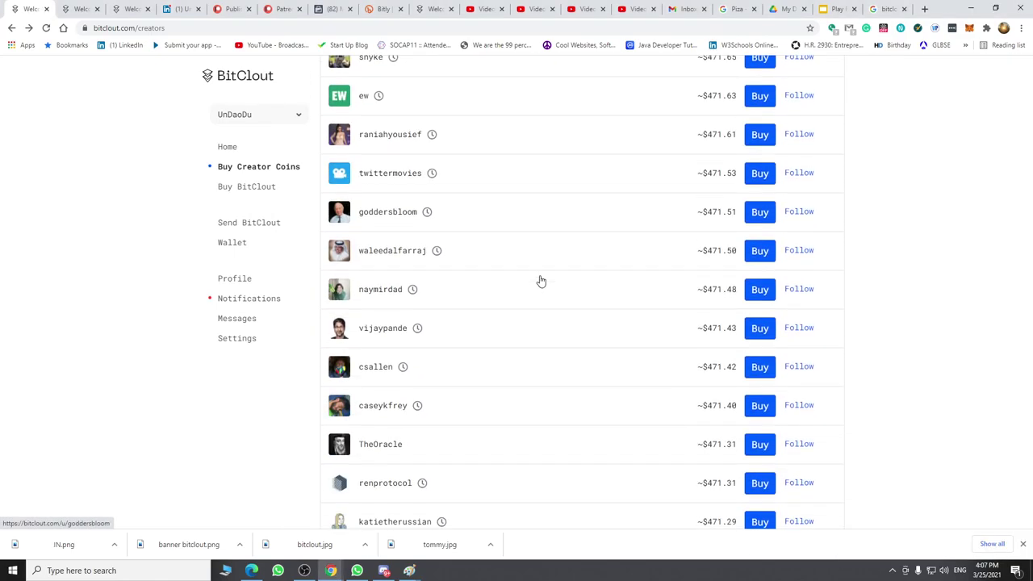
scroll(540, 281, down, 3)
scroll(539, 282, down, 5)
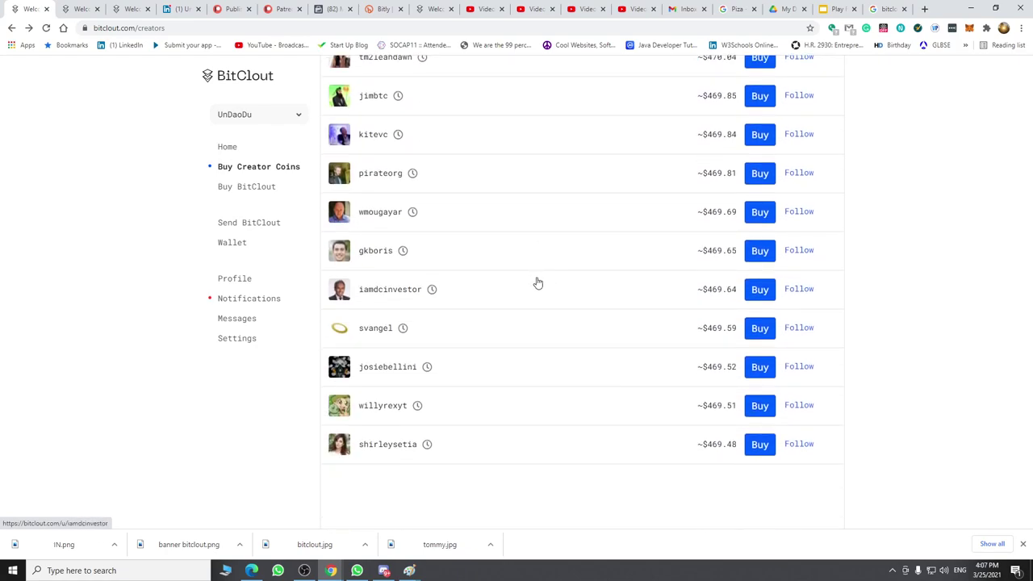
scroll(538, 282, down, 10)
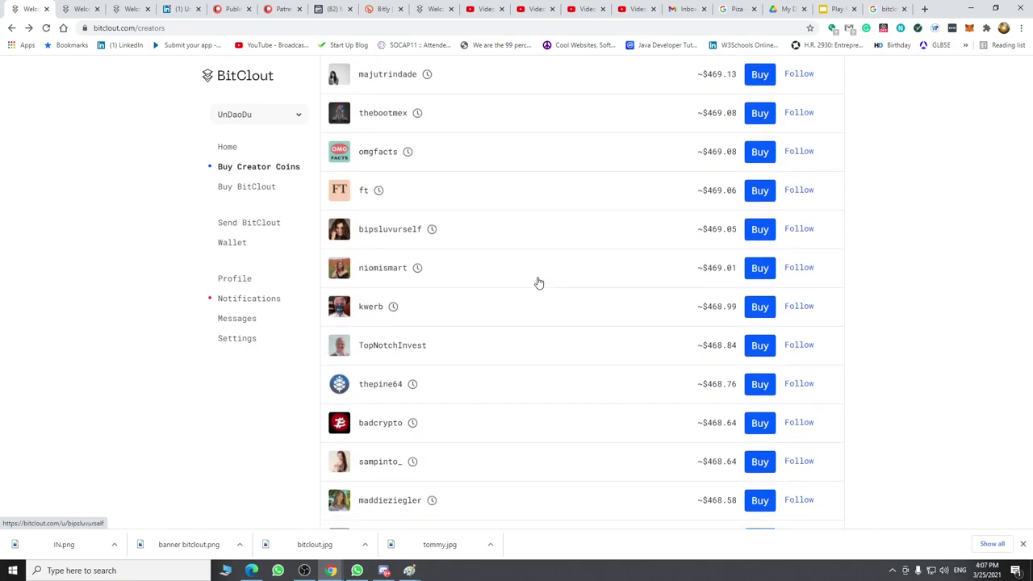
scroll(482, 217, up, 3)
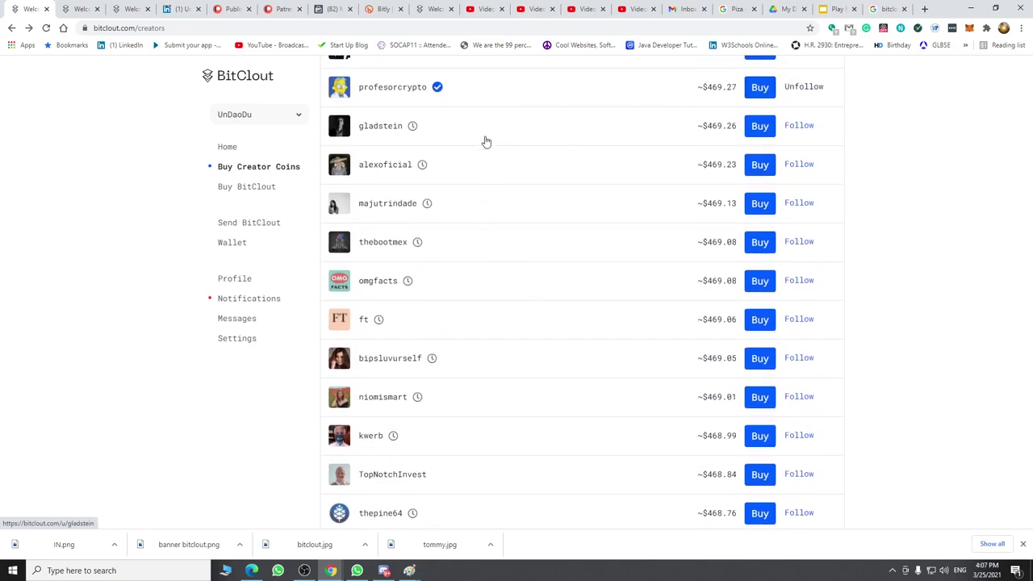
scroll(485, 141, down, 10)
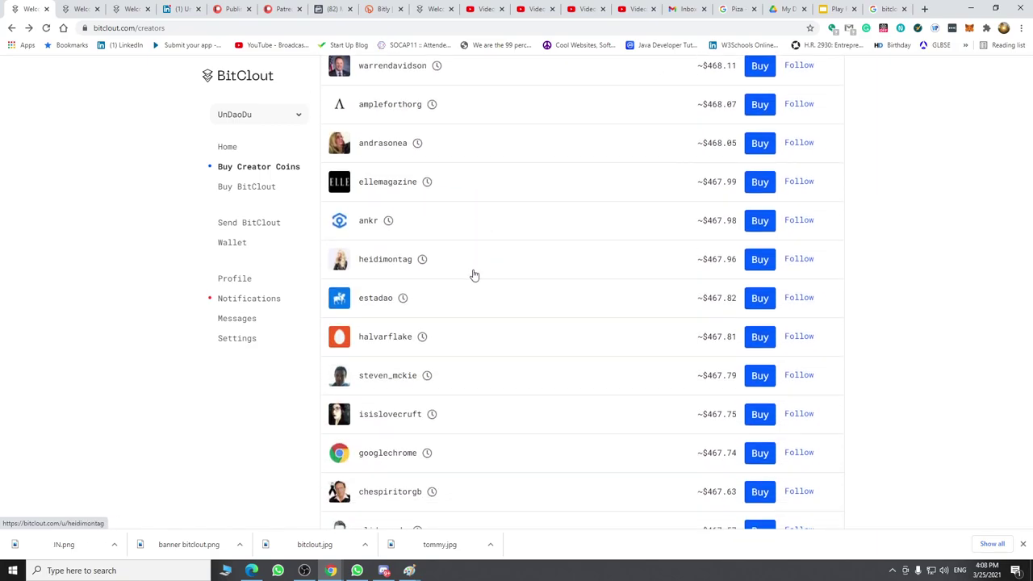
scroll(474, 275, up, 3)
scroll(535, 302, down, 12)
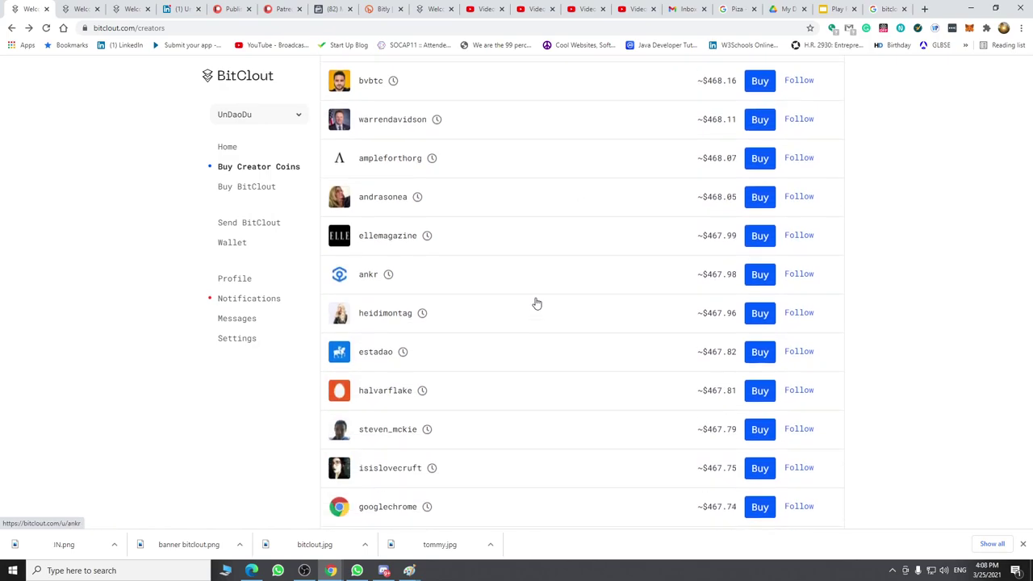
scroll(537, 305, down, 10)
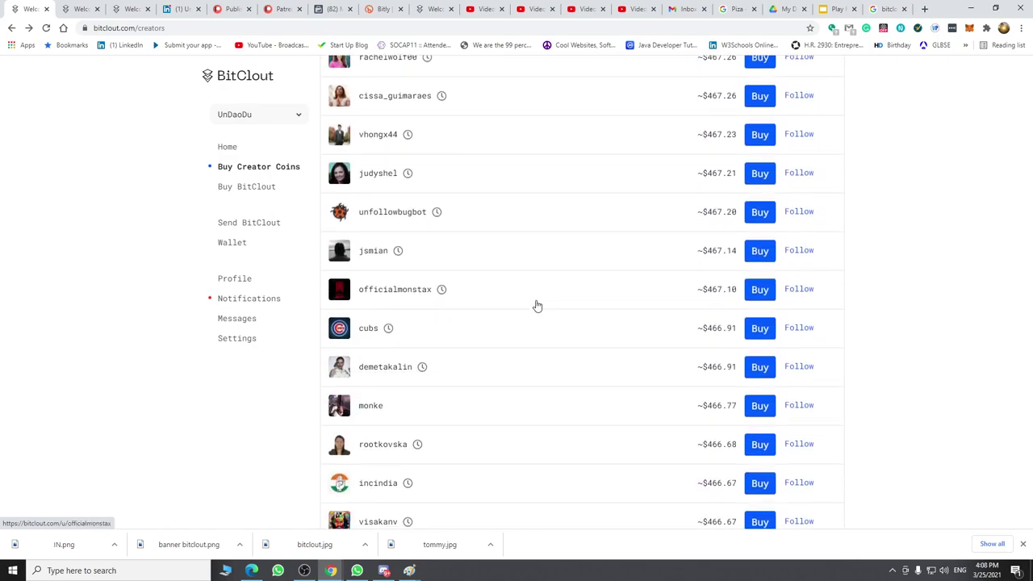
scroll(539, 307, down, 10)
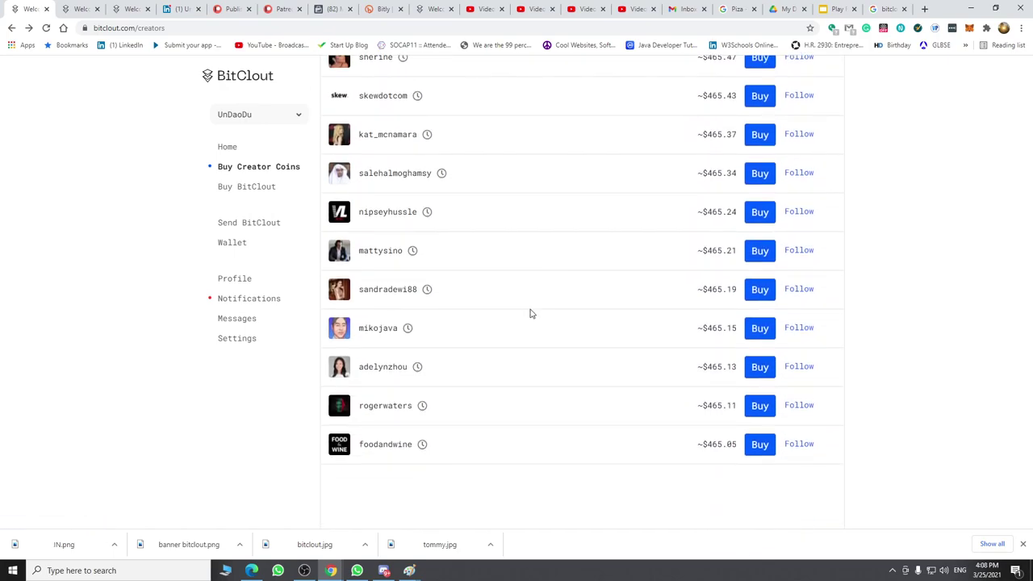
scroll(531, 314, down, 15)
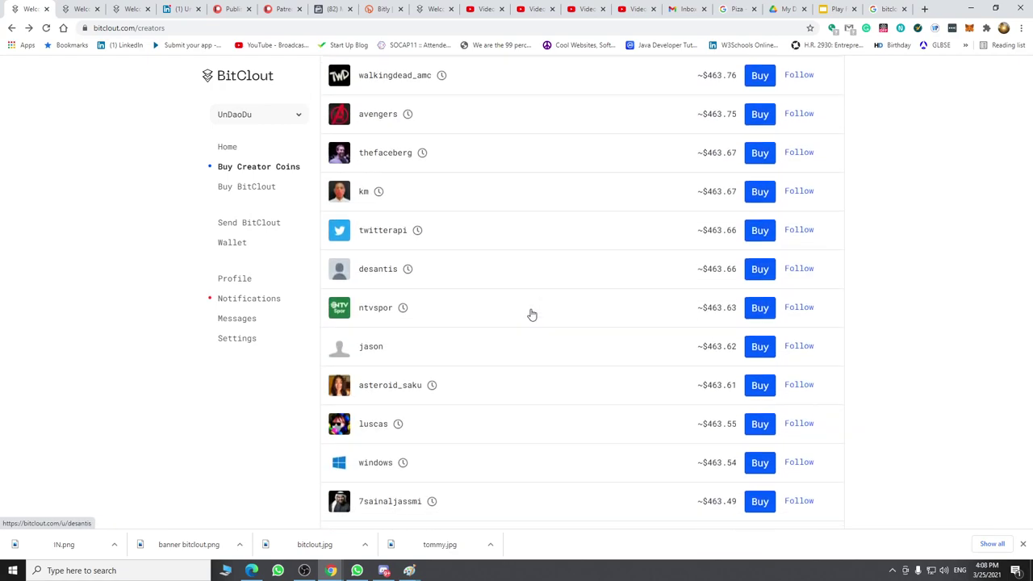
scroll(531, 314, down, 9)
scroll(497, 298, up, 3)
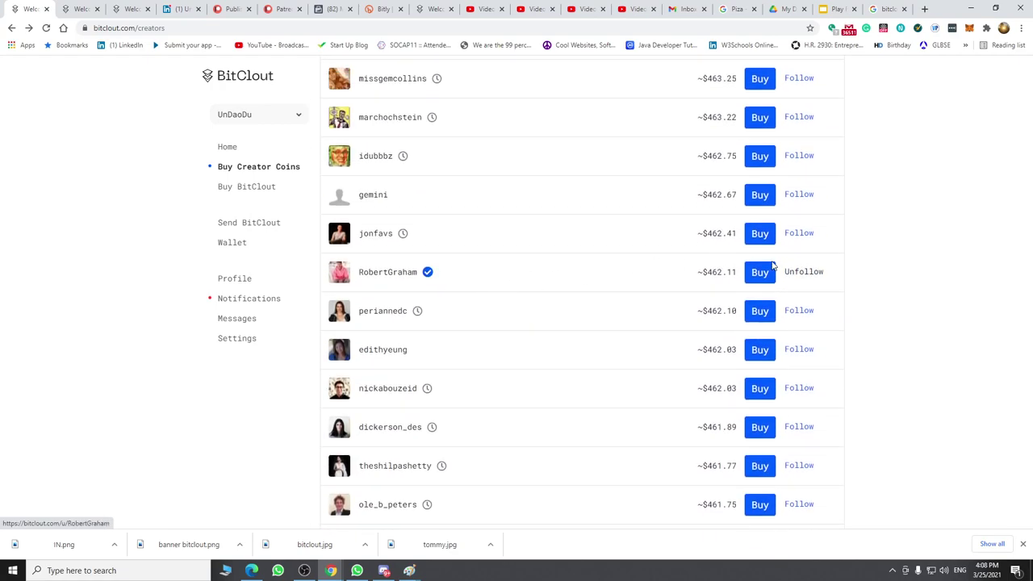
scroll(420, 279, down, 14)
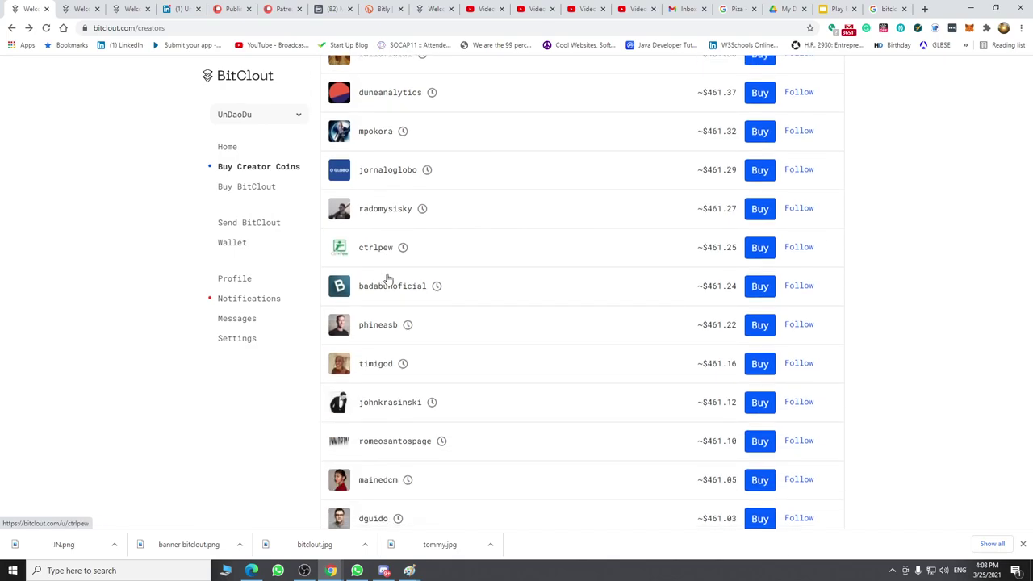
scroll(387, 278, down, 9)
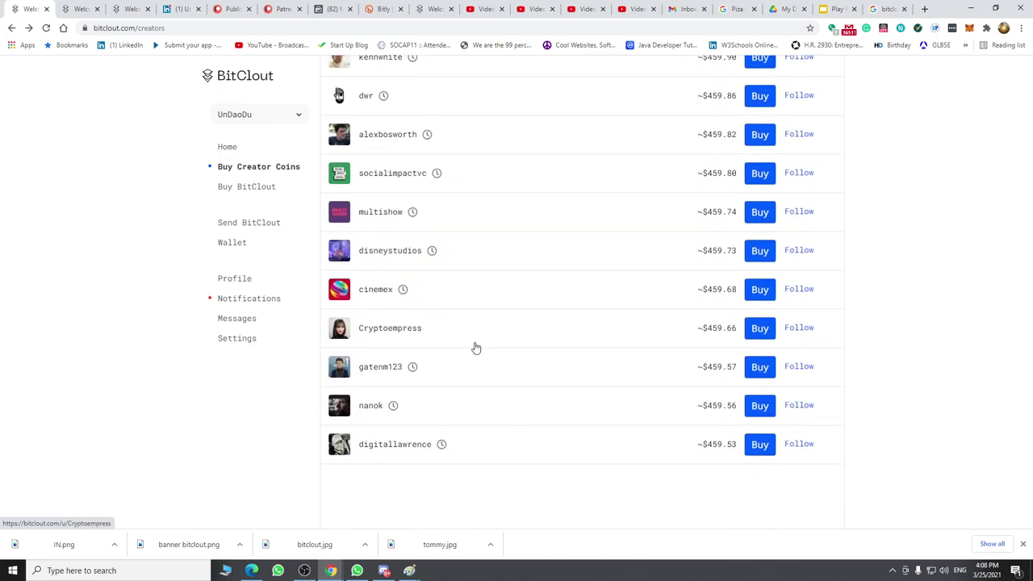
scroll(475, 347, down, 13)
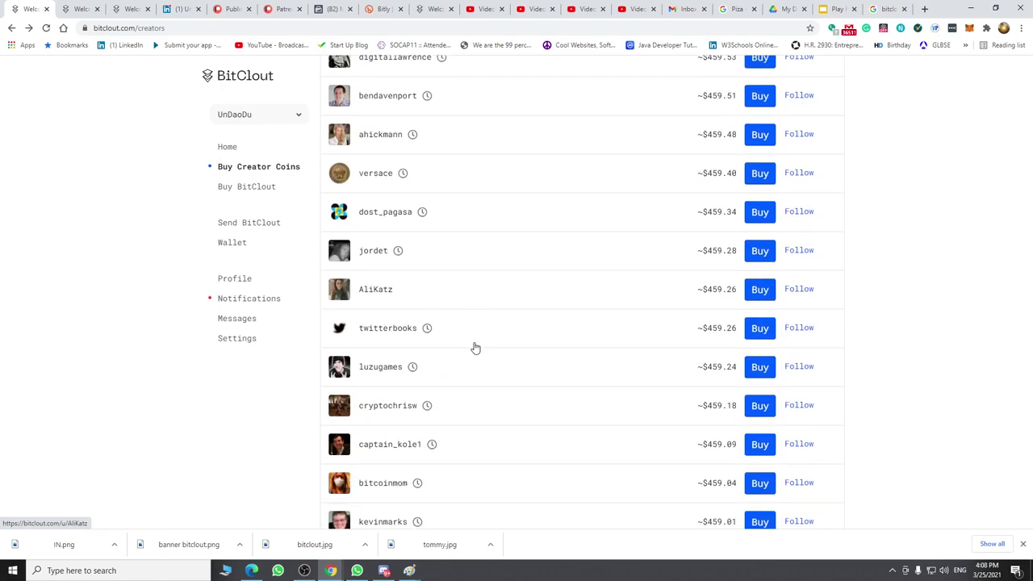
scroll(475, 348, down, 7)
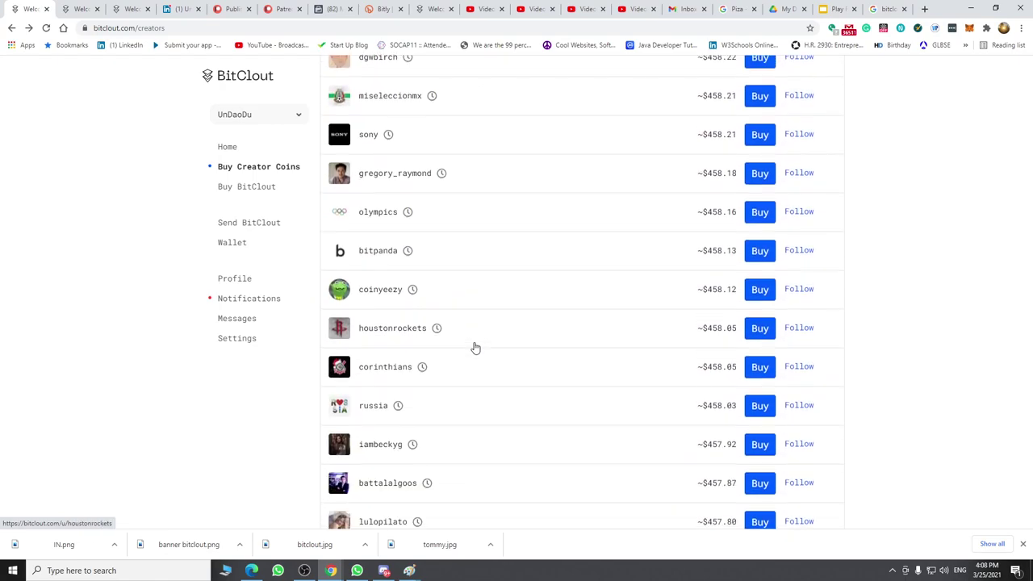
scroll(476, 347, down, 13)
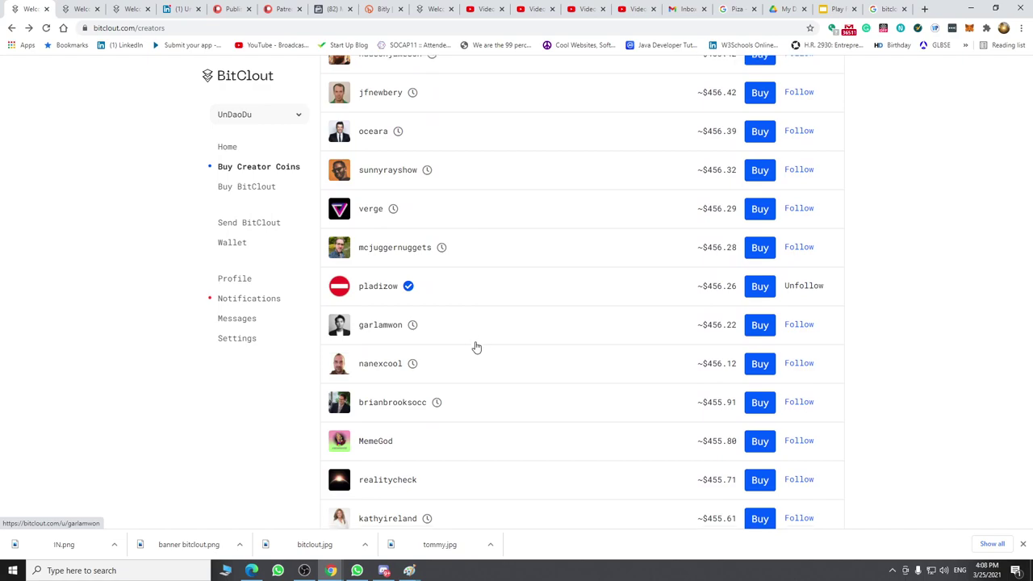
scroll(476, 347, down, 7)
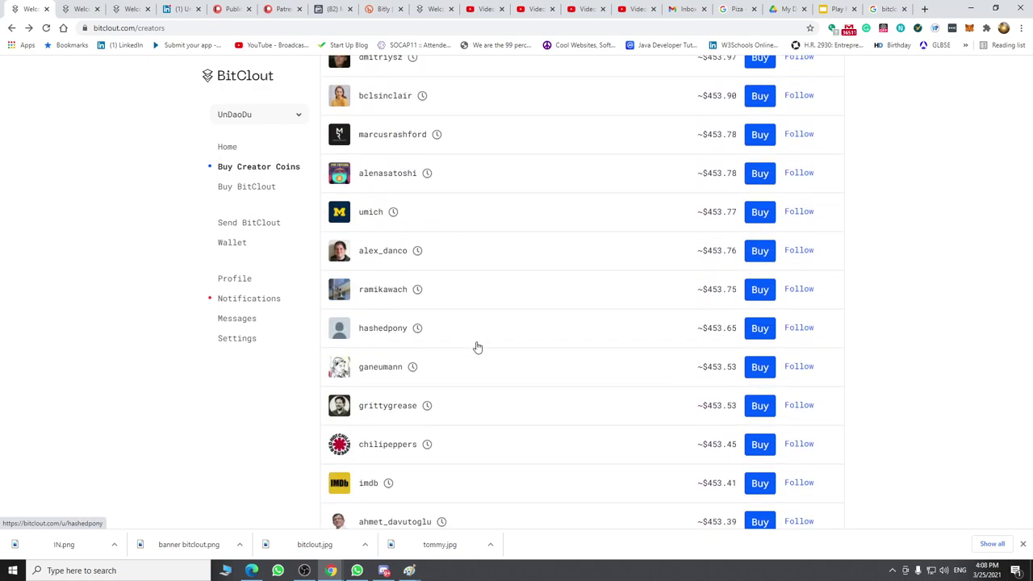
scroll(485, 341, down, 3)
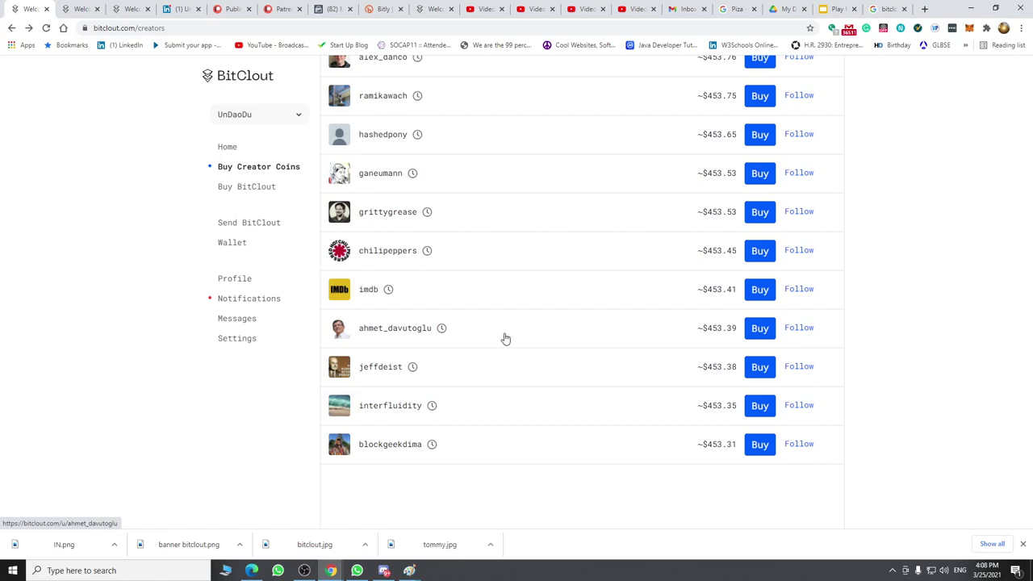
scroll(487, 351, down, 10)
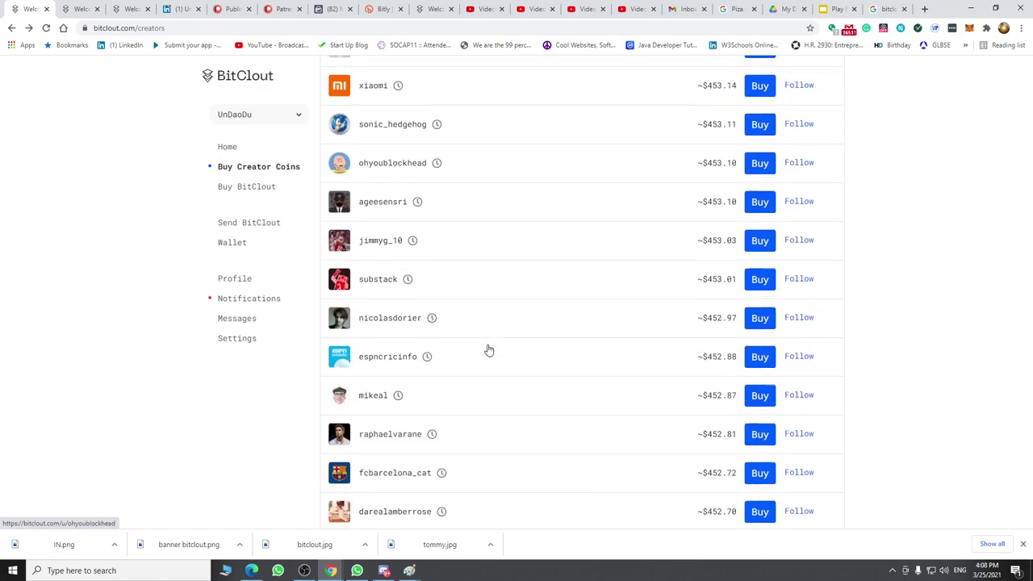
scroll(488, 349, down, 10)
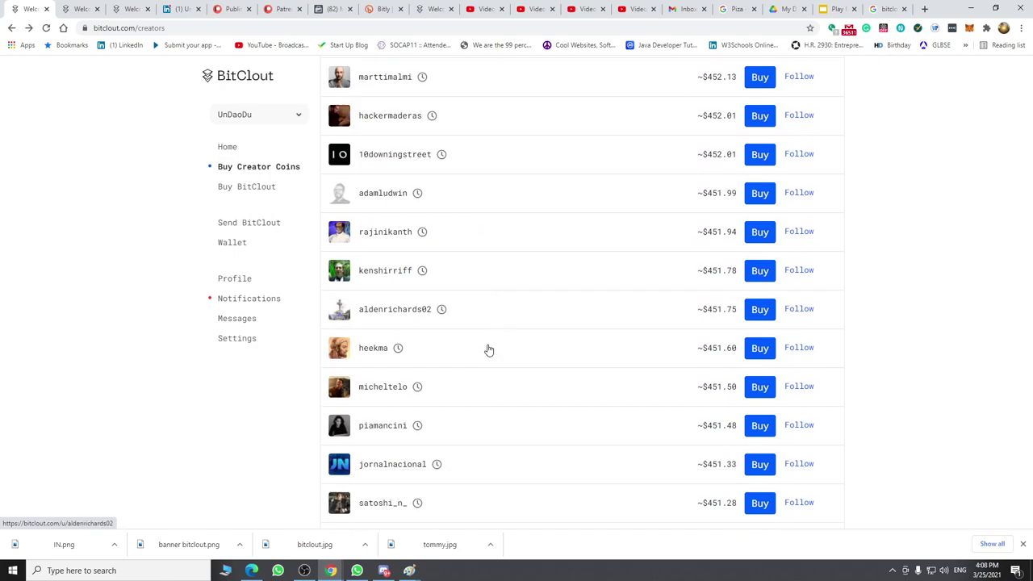
scroll(488, 350, down, 15)
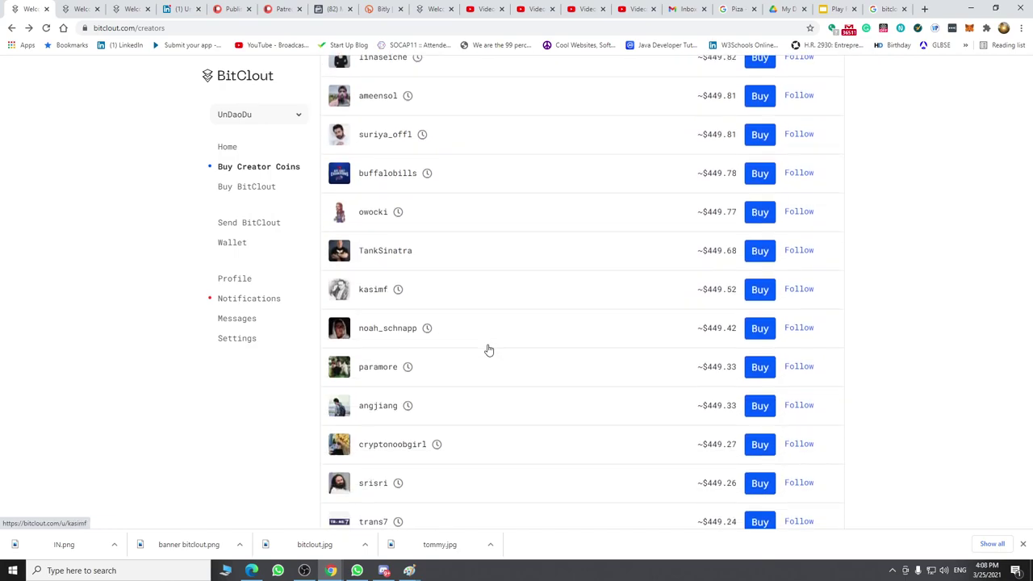
scroll(488, 350, down, 15)
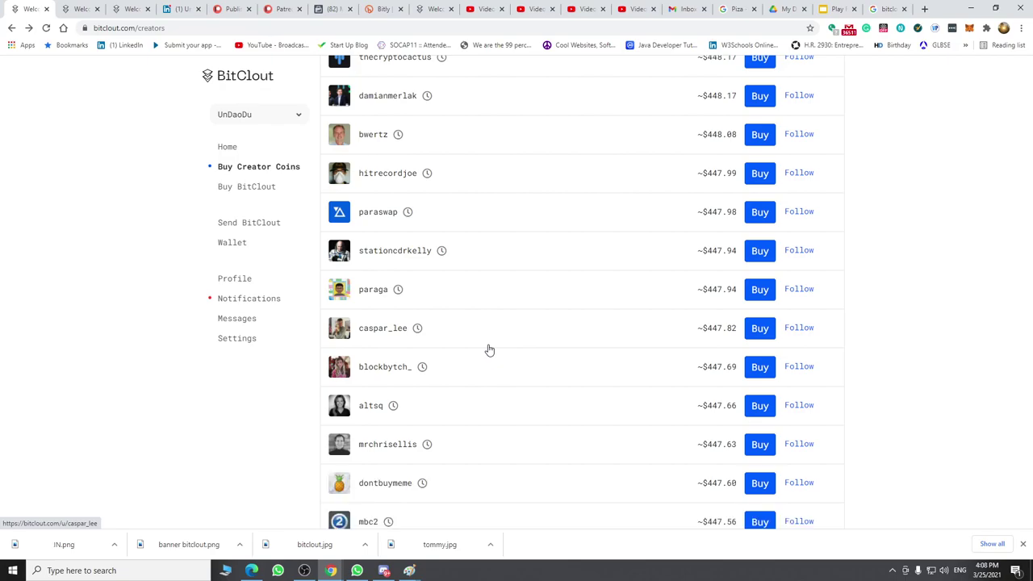
scroll(488, 350, down, 7)
scroll(490, 352, down, 7)
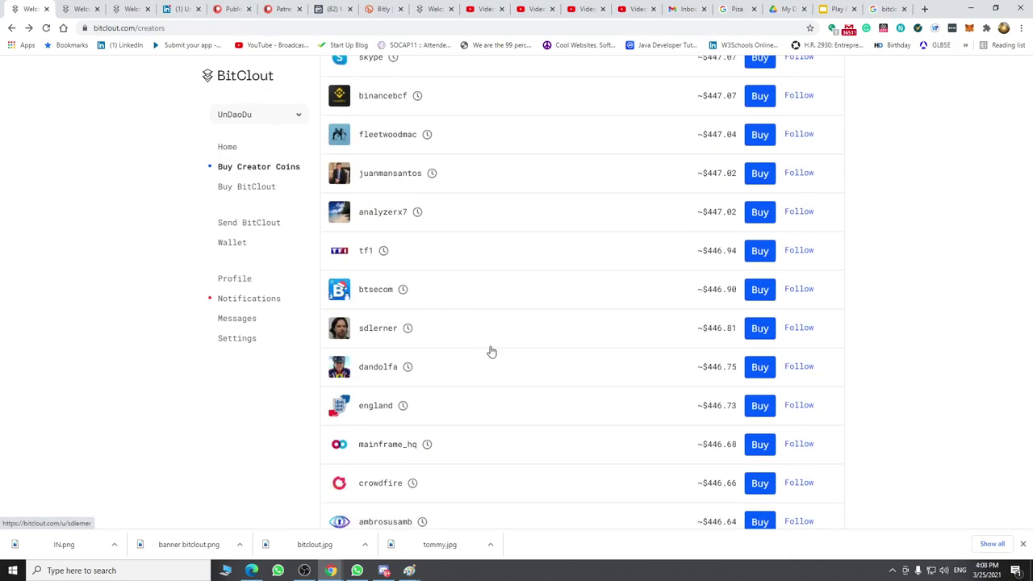
scroll(495, 345, down, 15)
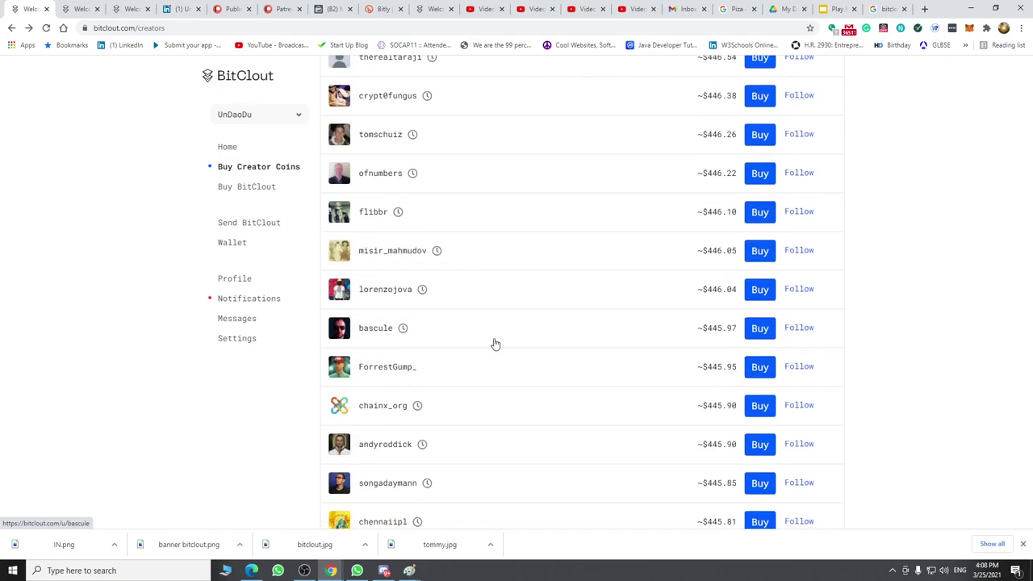
scroll(495, 343, down, 3)
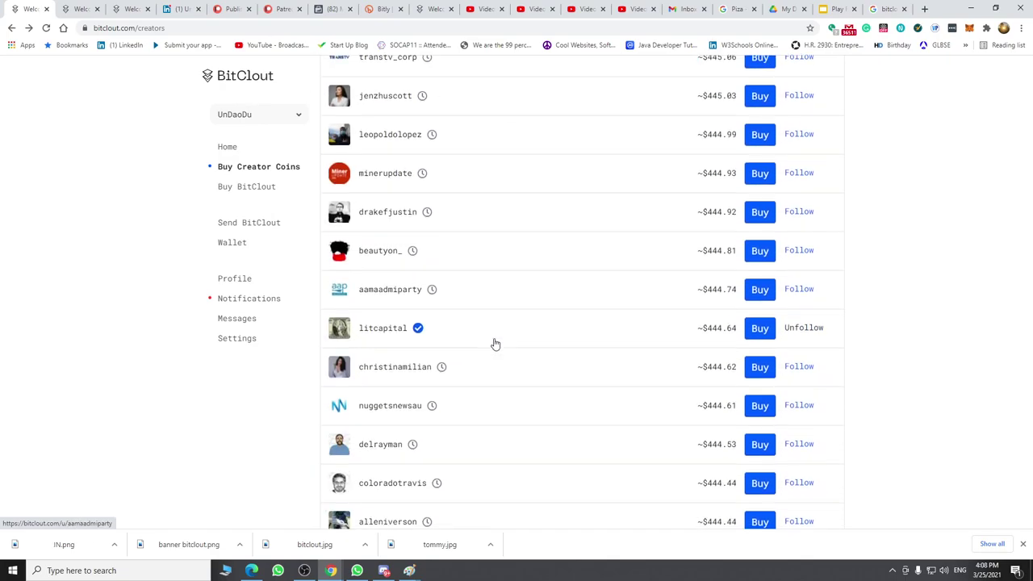
scroll(521, 348, down, 12)
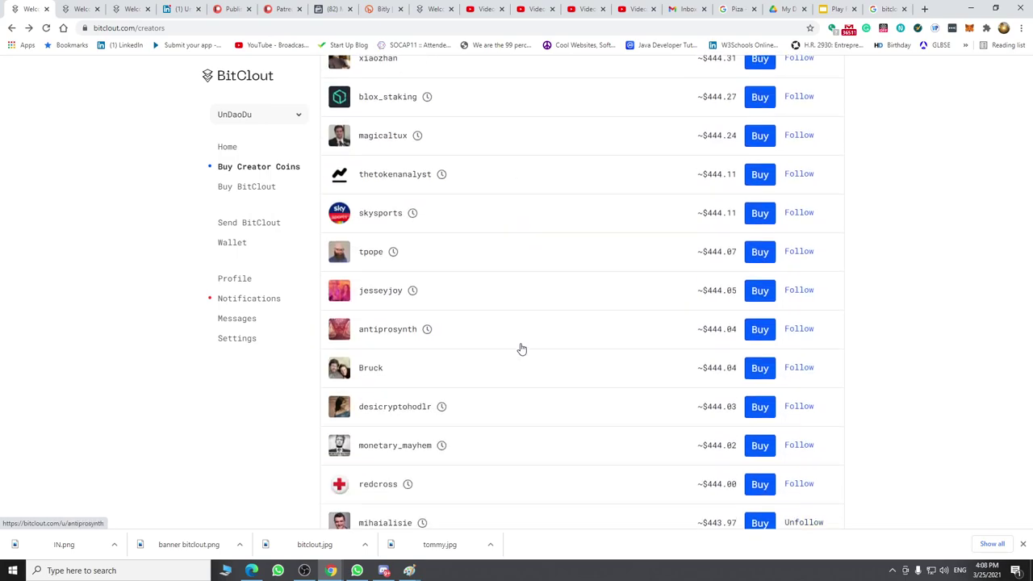
scroll(521, 349, down, 6)
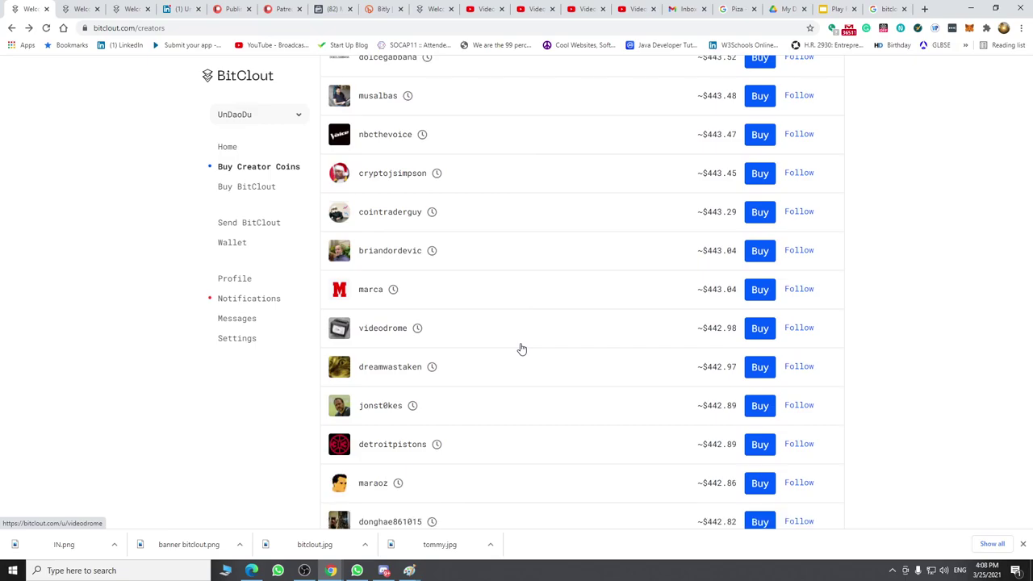
scroll(522, 348, down, 15)
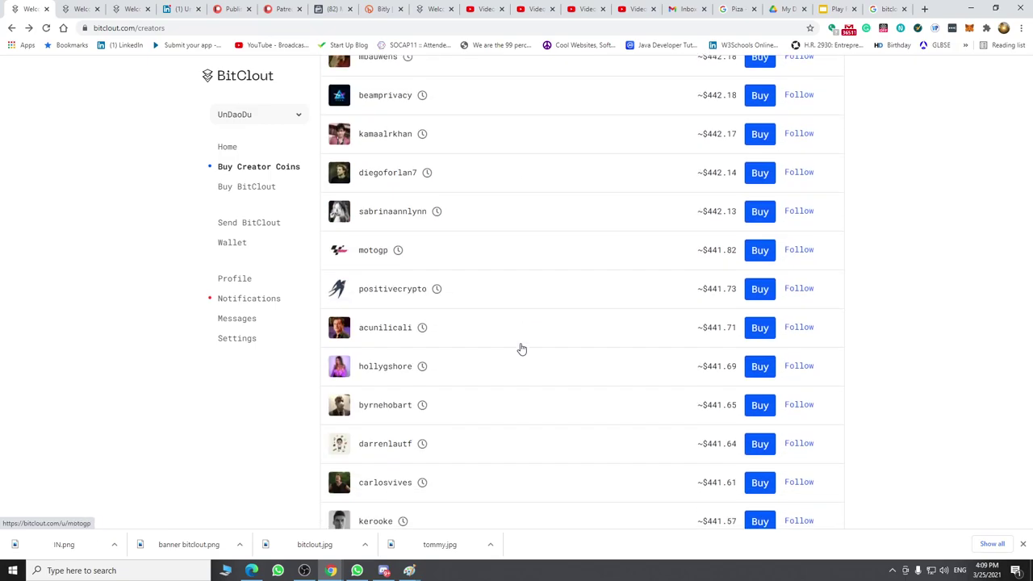
scroll(521, 349, down, 12)
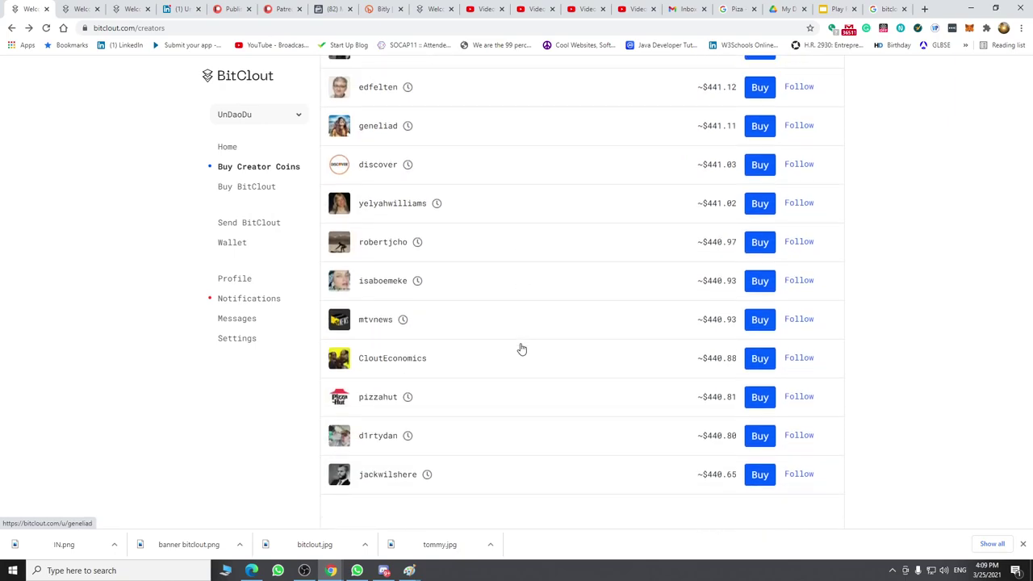
scroll(521, 348, down, 5)
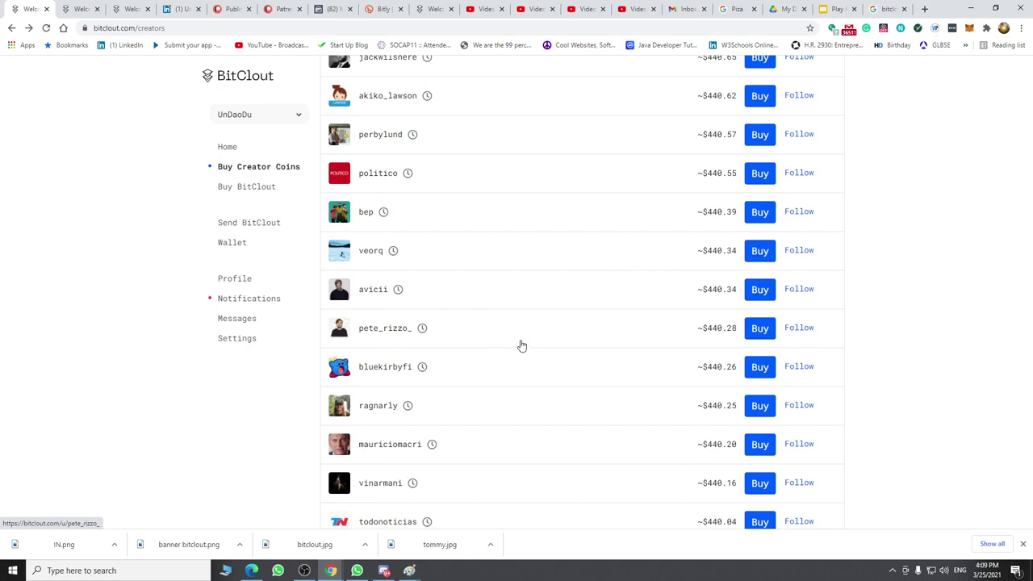
scroll(522, 345, down, 5)
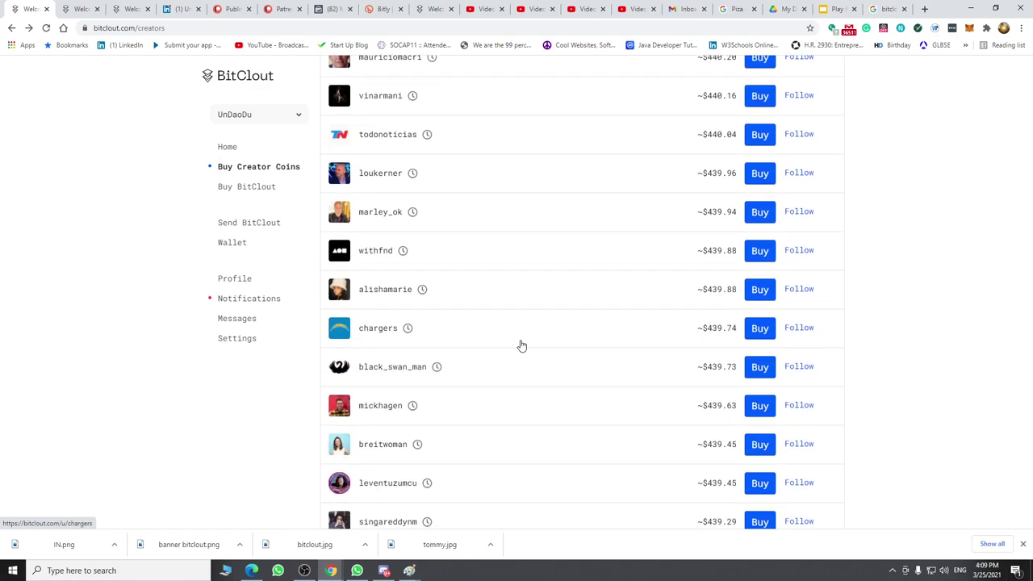
scroll(522, 345, down, 11)
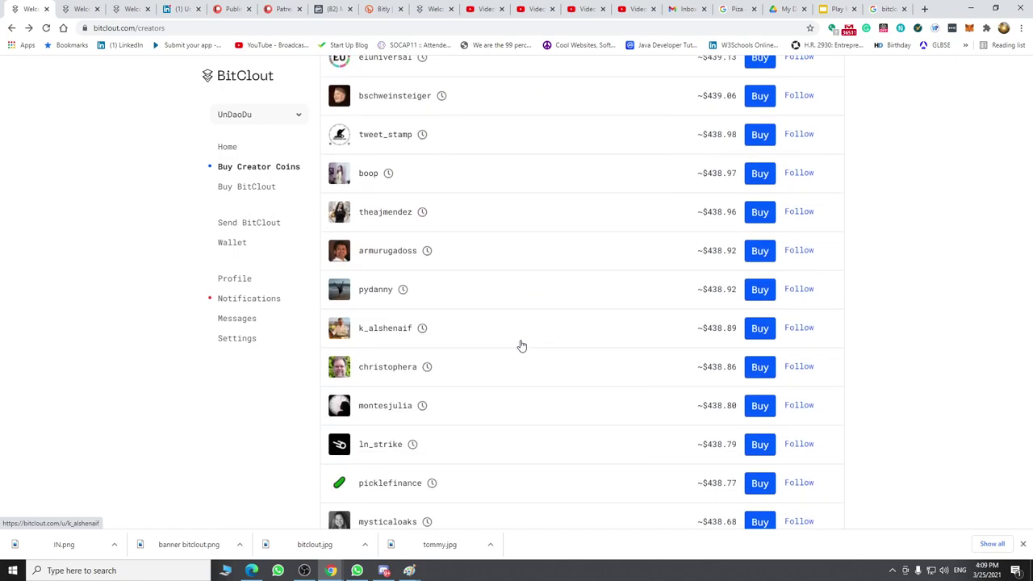
scroll(520, 346, down, 4)
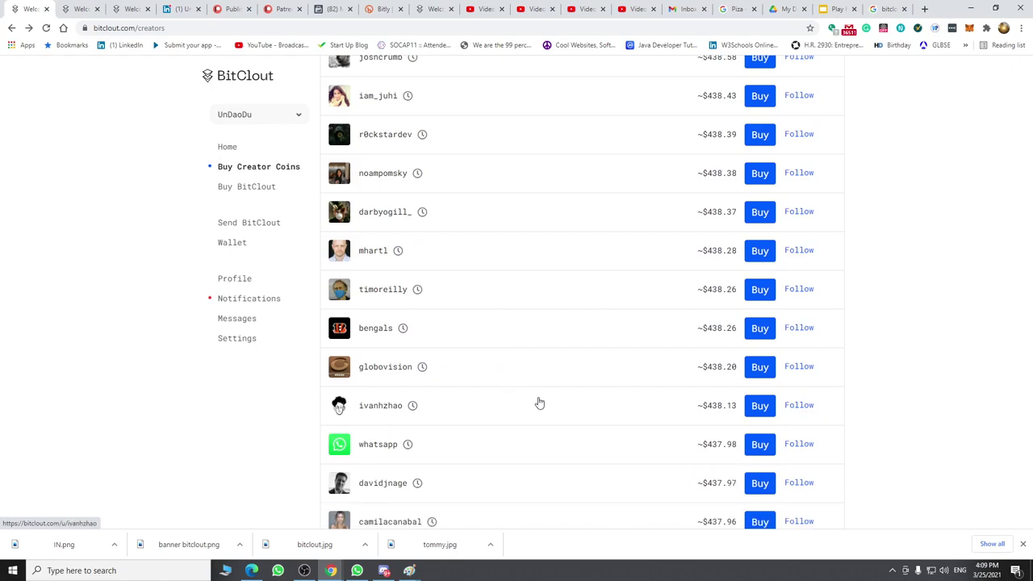
scroll(605, 433, down, 11)
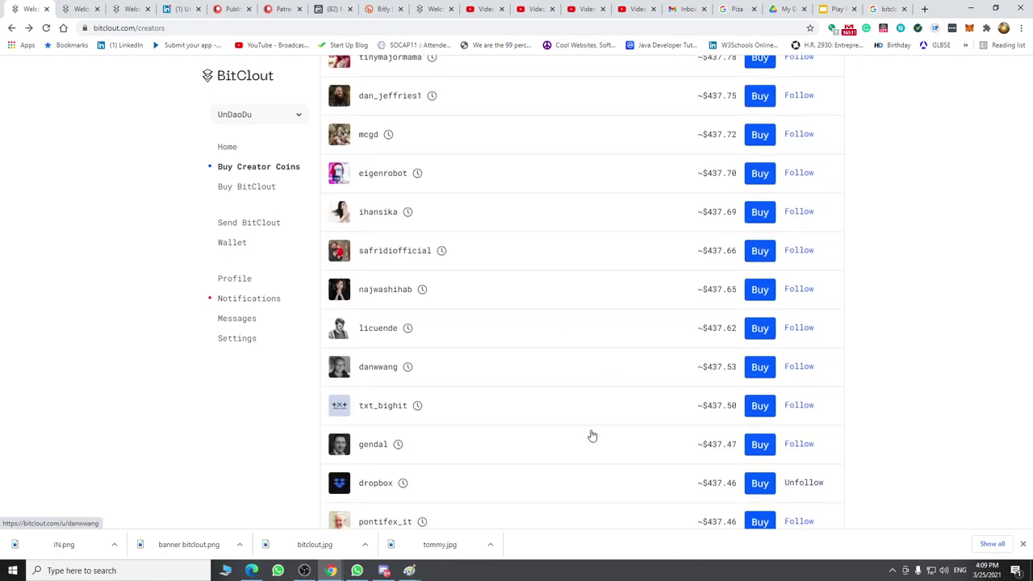
scroll(591, 436, down, 15)
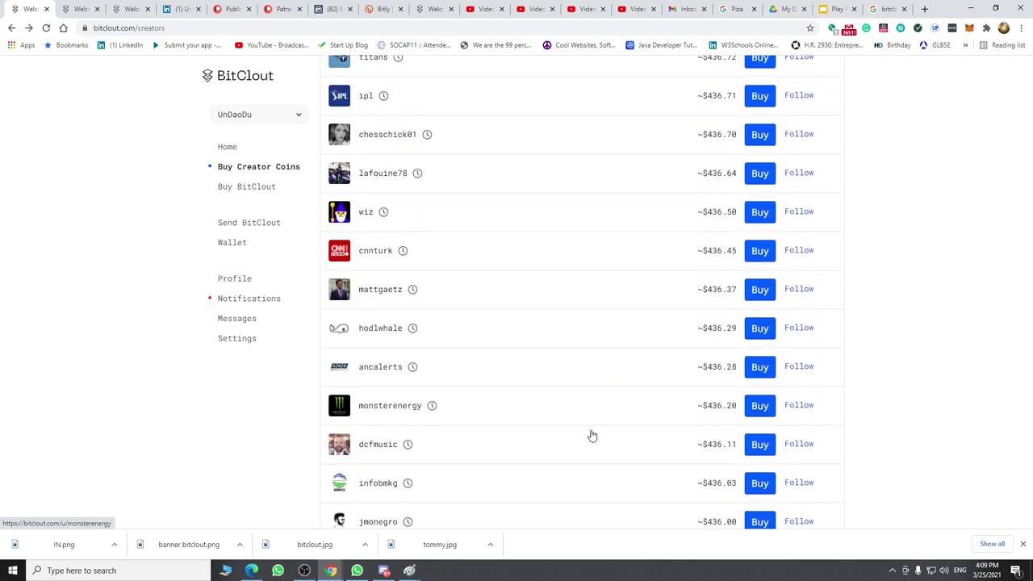
scroll(592, 436, down, 15)
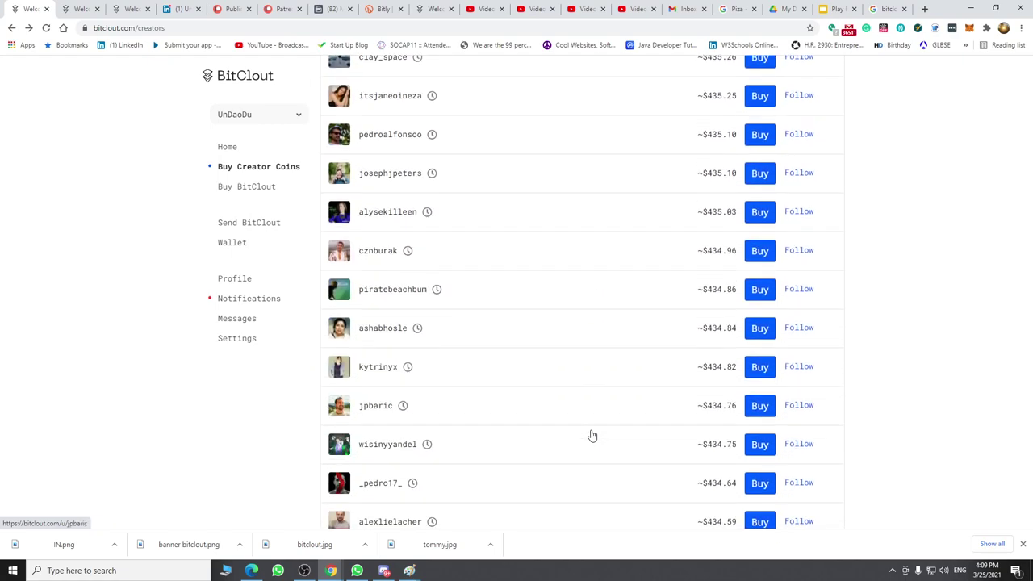
- Scroll down the creators list until entries below $400, down to about $396.34, load
scroll(592, 436, down, 9)
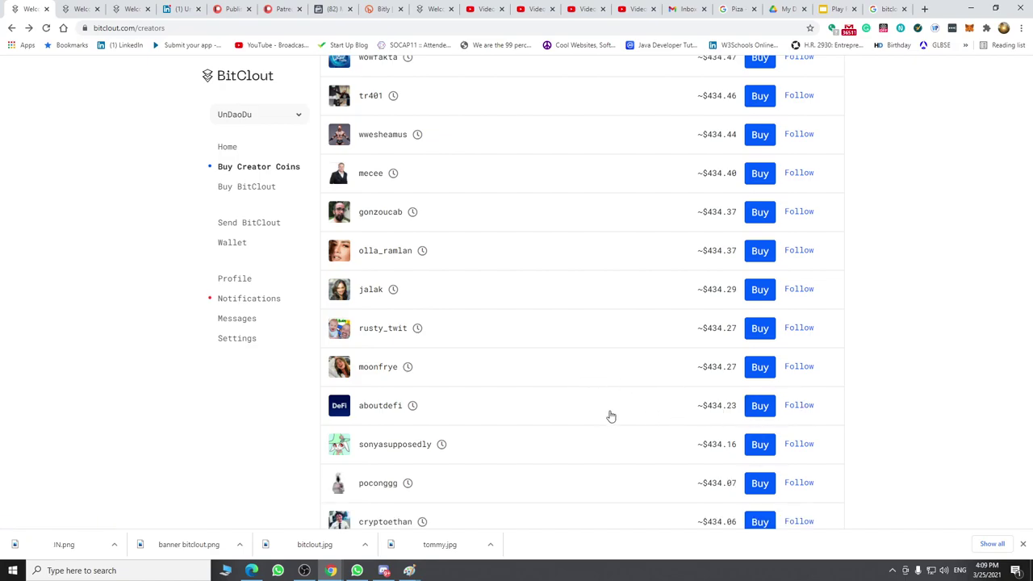
scroll(611, 415, down, 4)
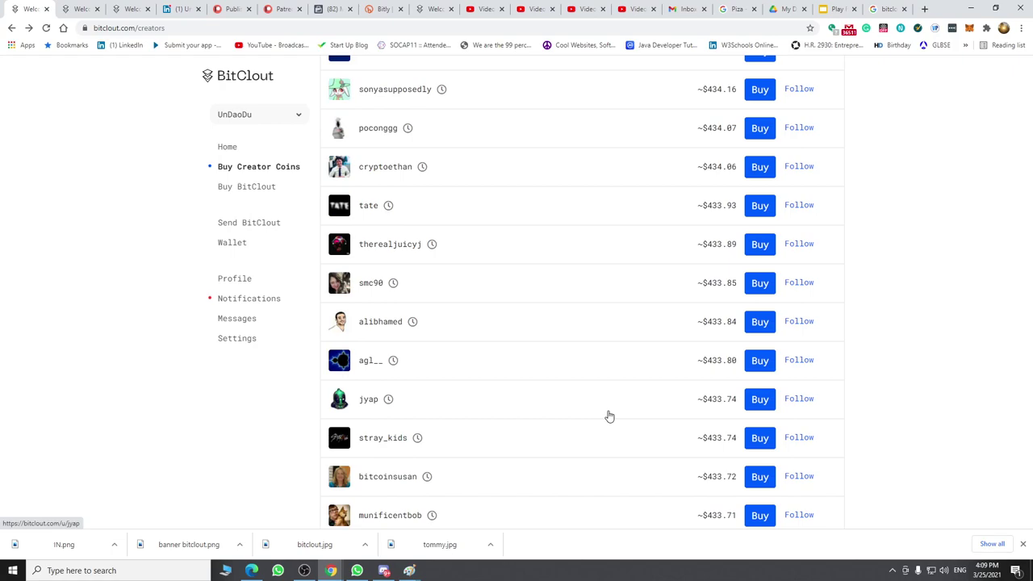
scroll(609, 416, up, 2)
scroll(609, 415, down, 5)
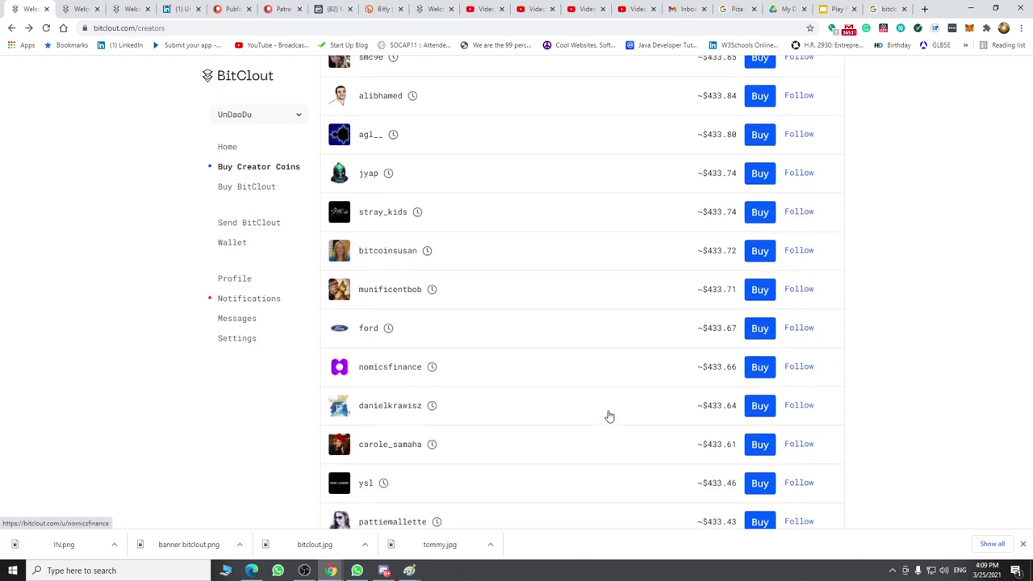
scroll(609, 415, down, 5)
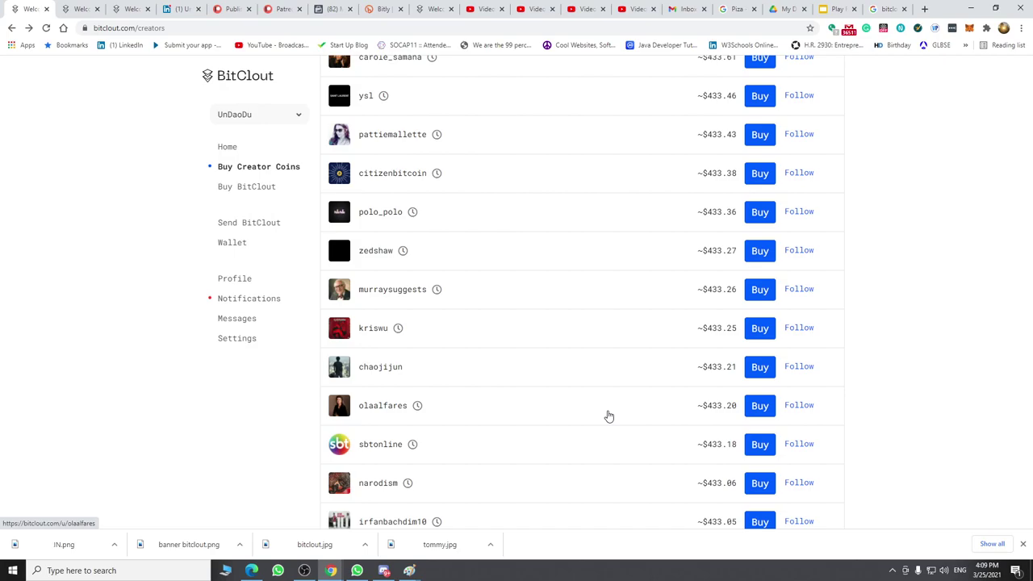
scroll(609, 416, down, 12)
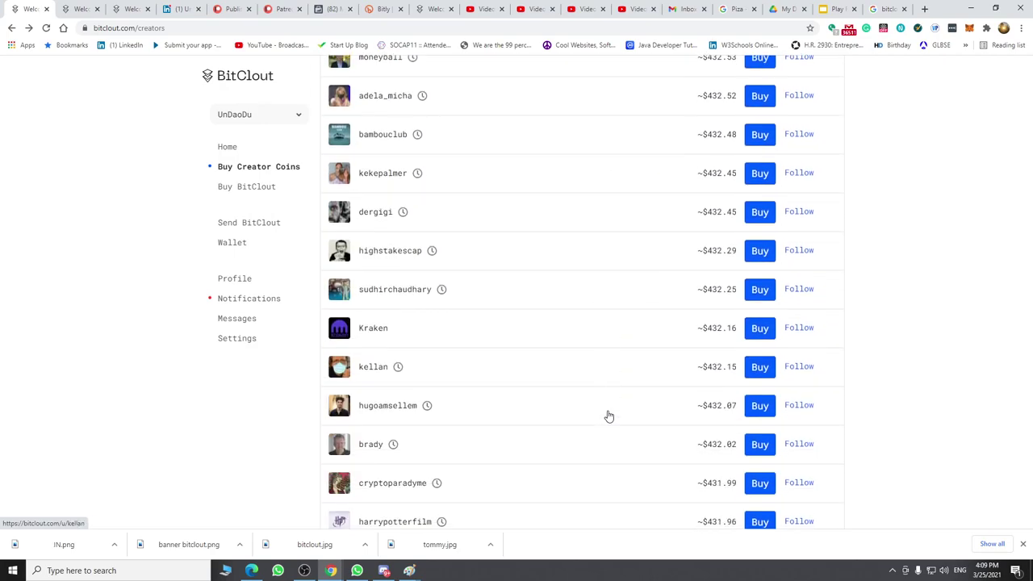
scroll(609, 416, down, 12)
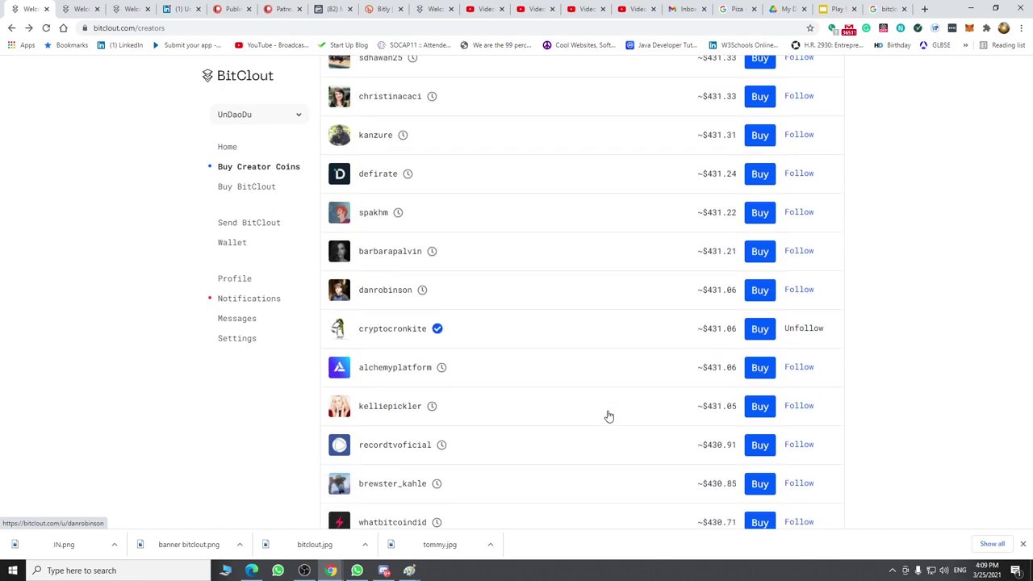
scroll(610, 404, up, 3)
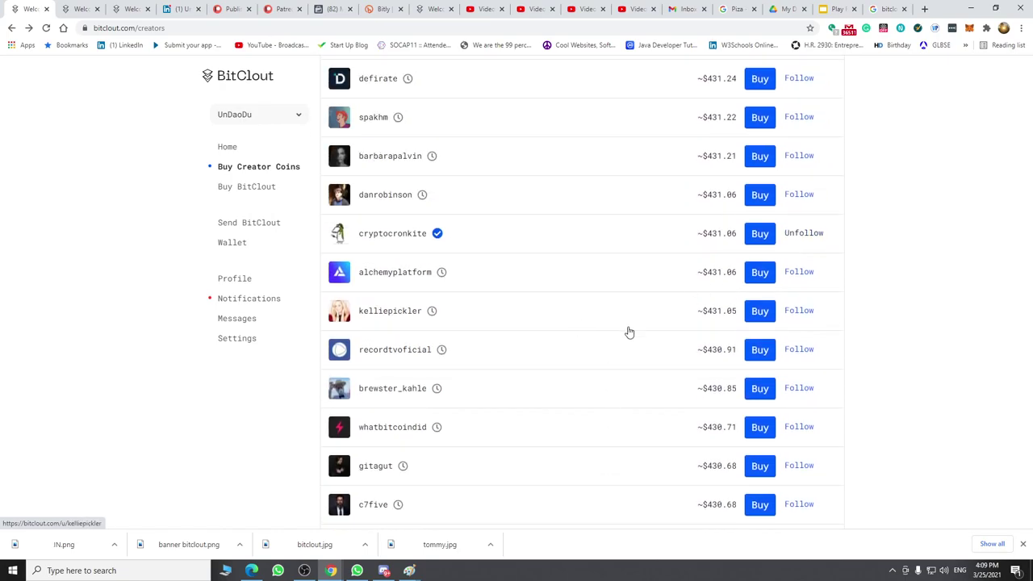
scroll(613, 343, down, 3)
scroll(604, 355, down, 10)
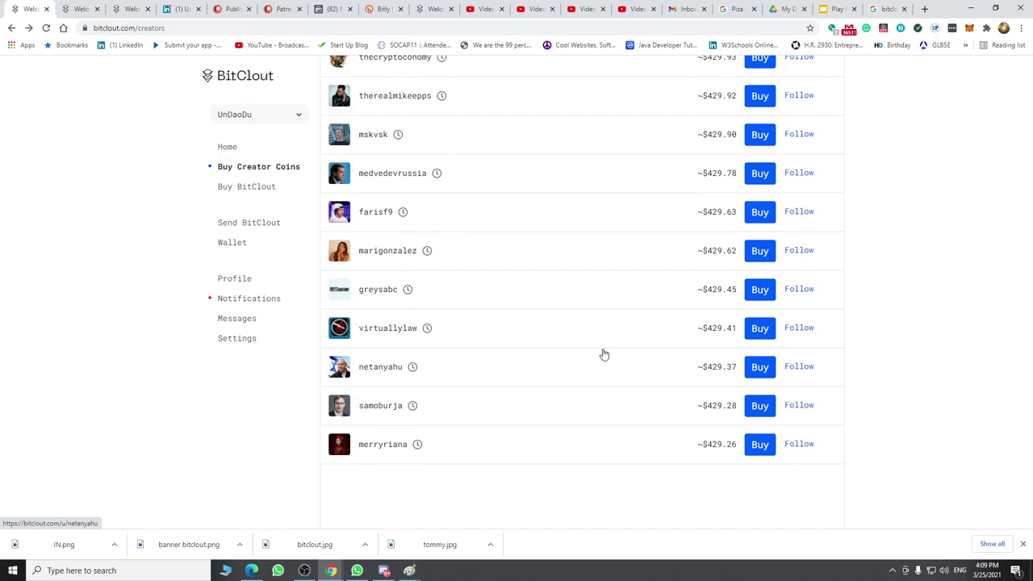
scroll(565, 349, down, 7)
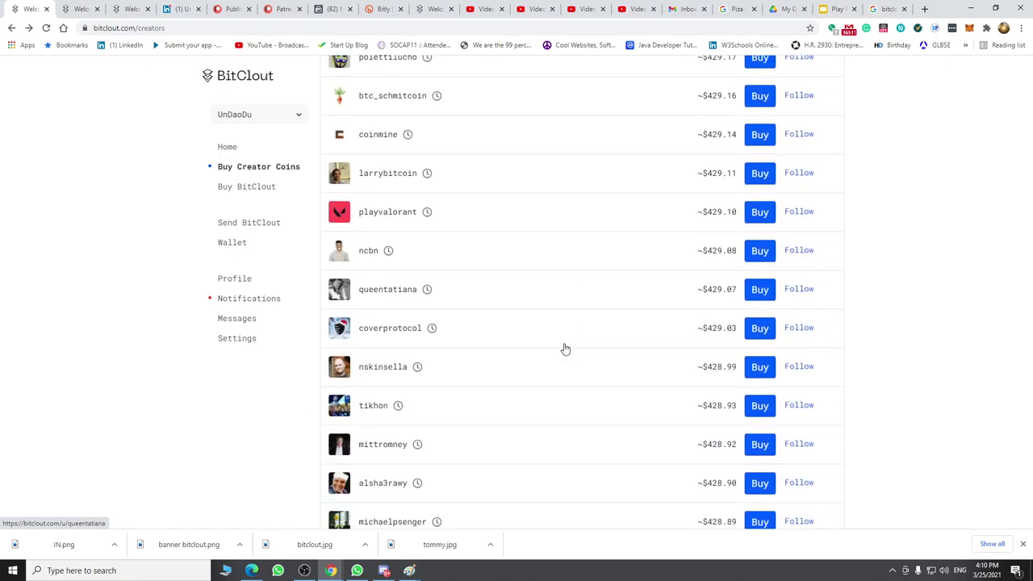
scroll(565, 348, down, 7)
scroll(565, 347, down, 13)
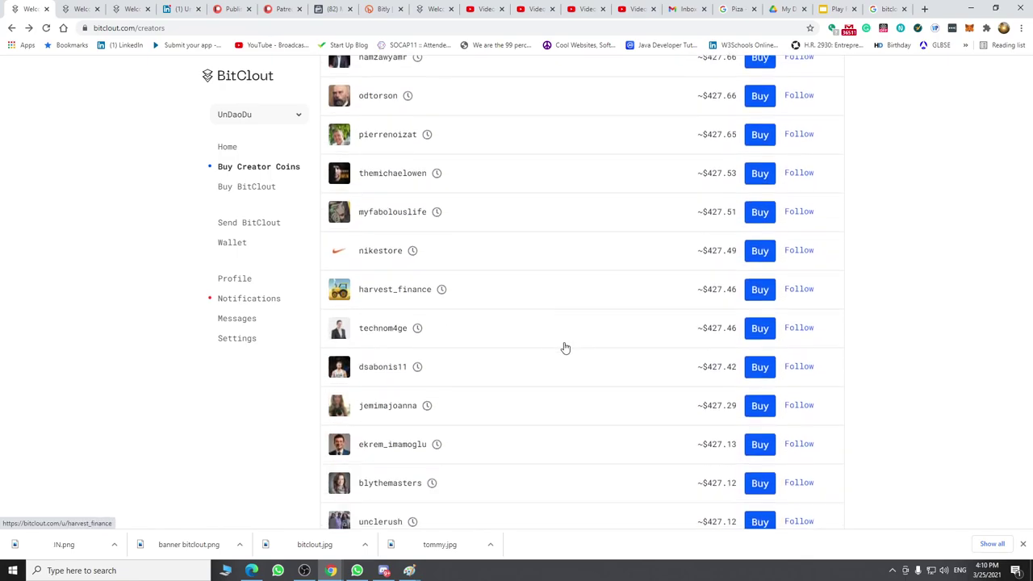
scroll(565, 348, down, 12)
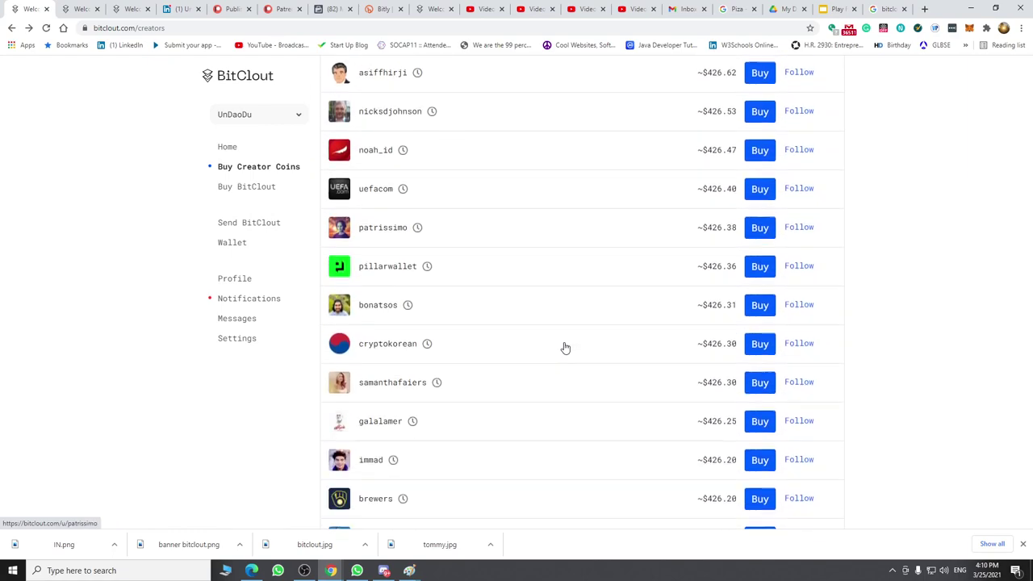
scroll(564, 348, down, 7)
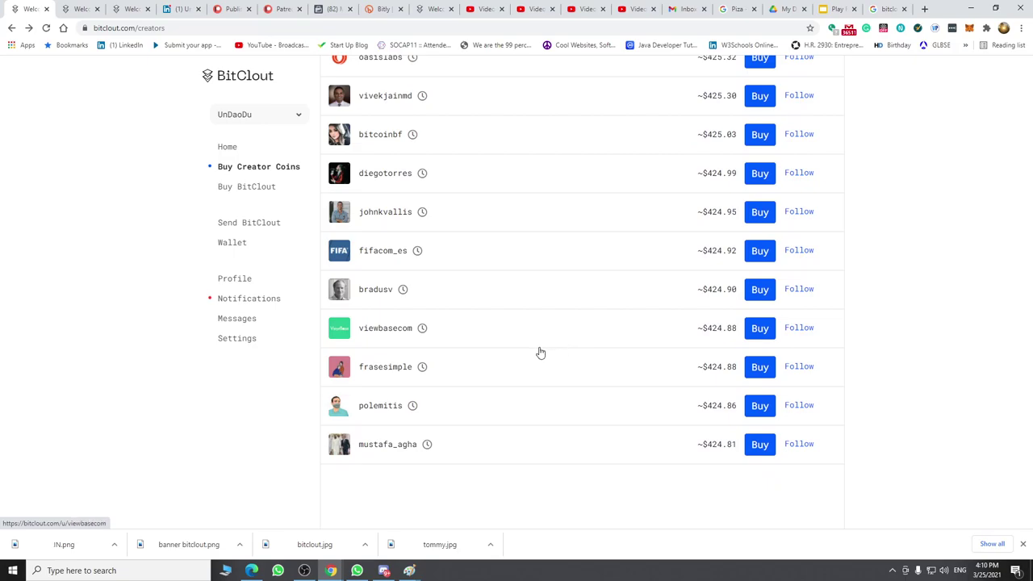
scroll(541, 353, down, 5)
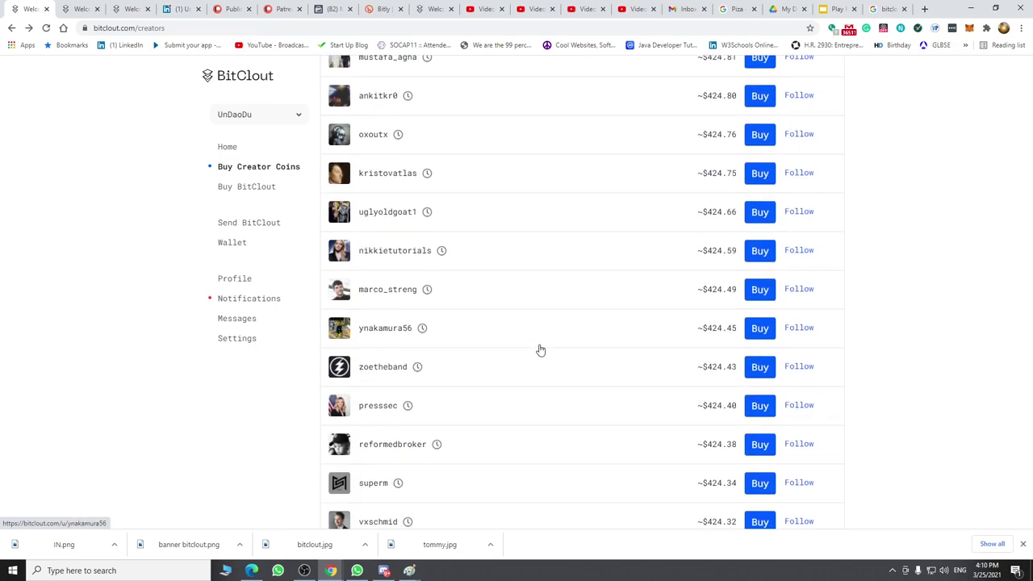
scroll(540, 349, down, 10)
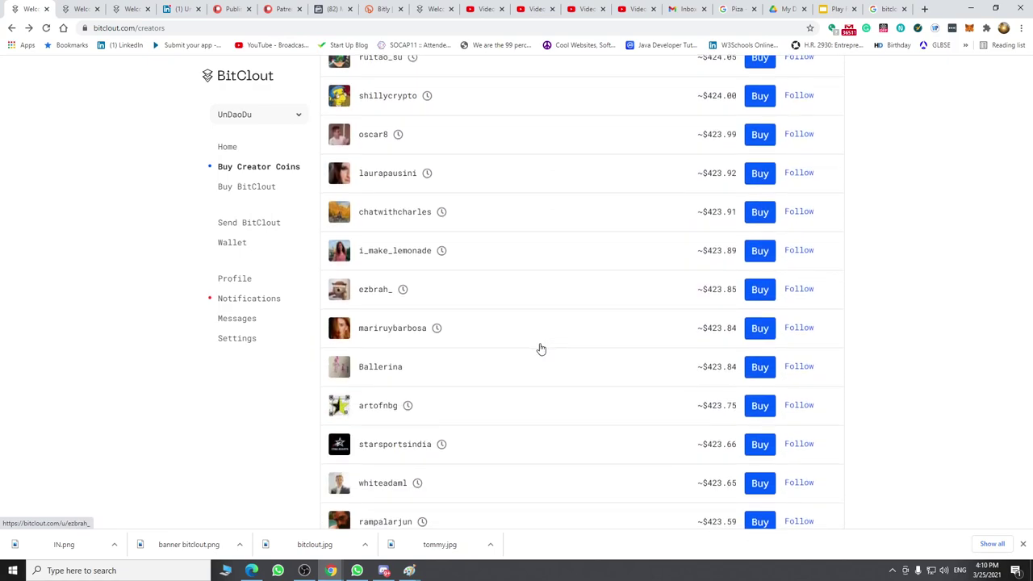
scroll(540, 349, down, 7)
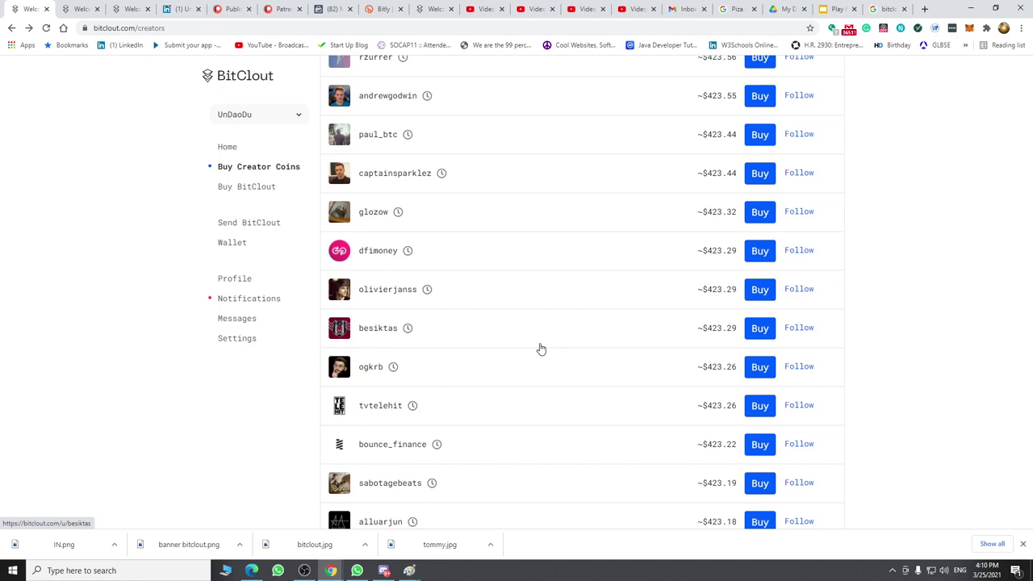
scroll(541, 348, down, 10)
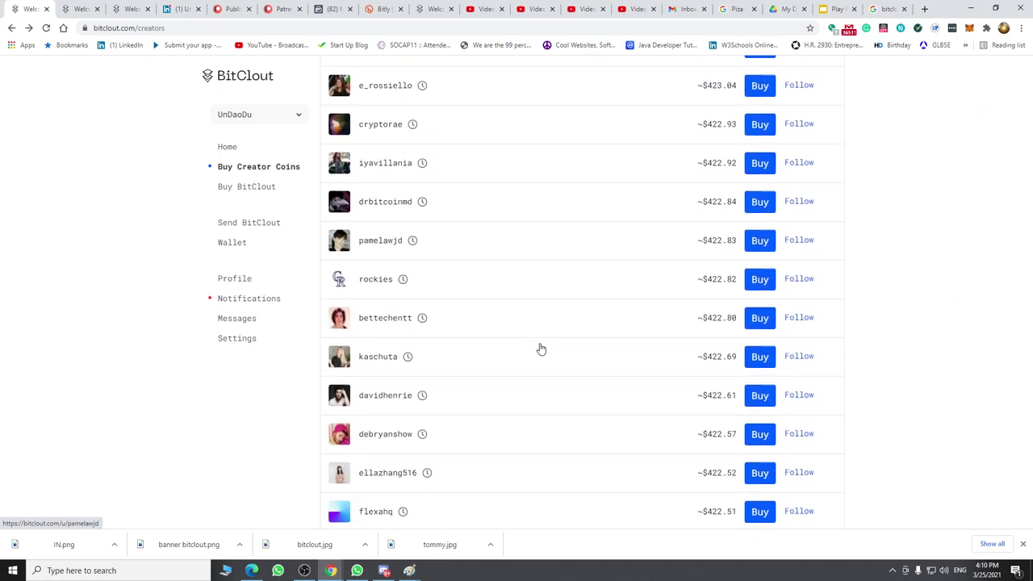
scroll(540, 349, down, 13)
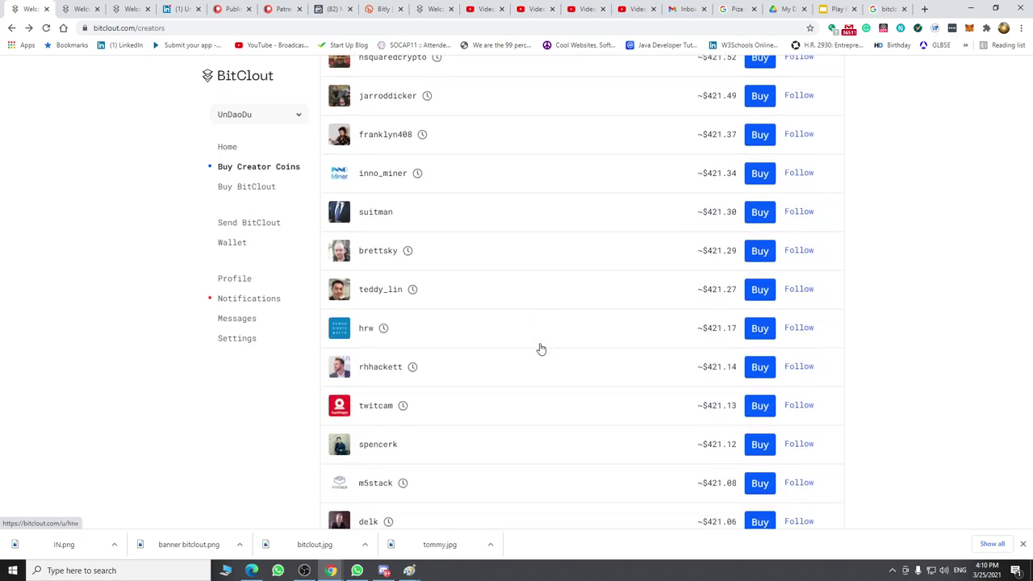
scroll(541, 349, down, 8)
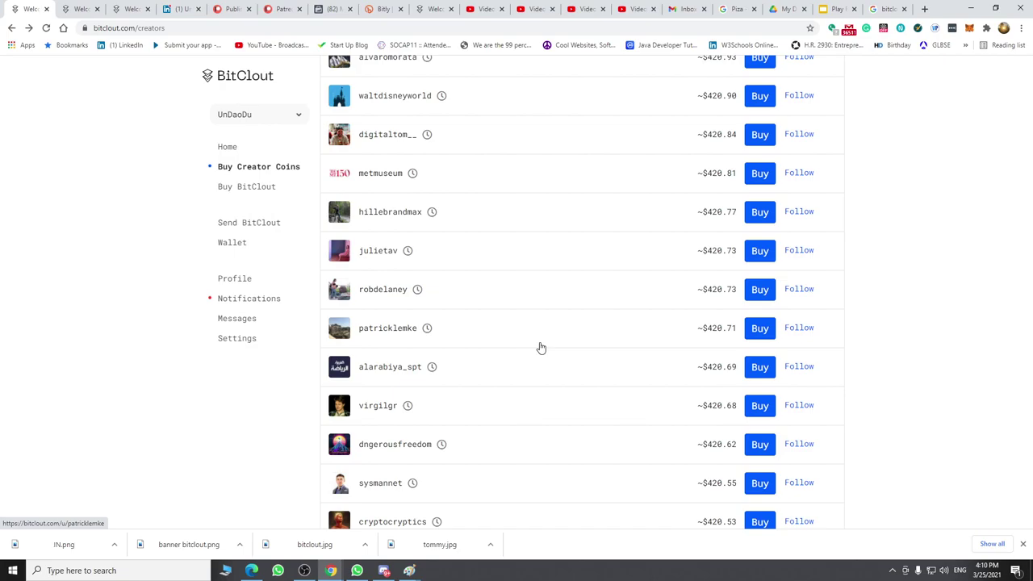
scroll(541, 349, down, 12)
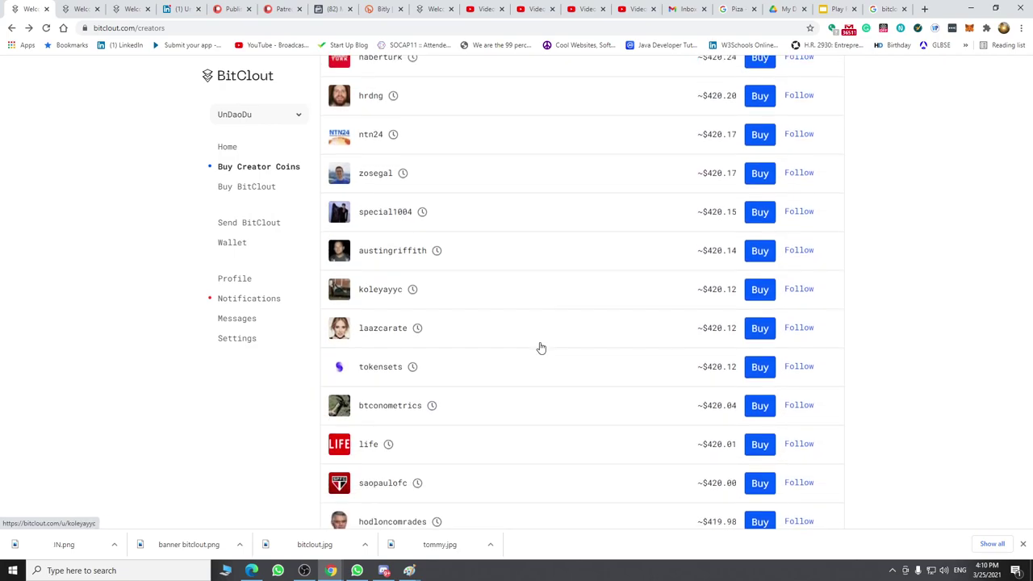
scroll(541, 347, down, 15)
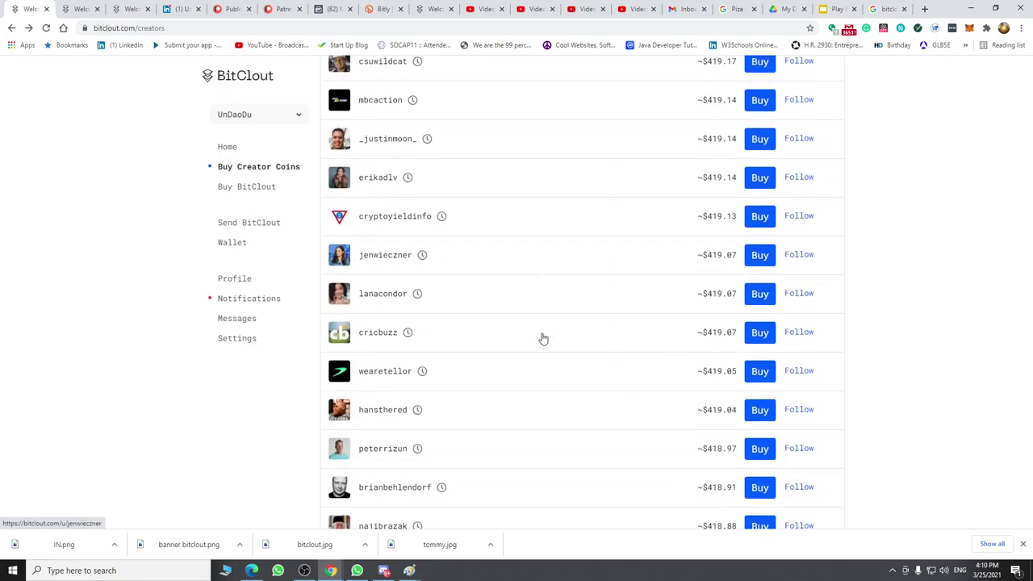
scroll(543, 337, down, 18)
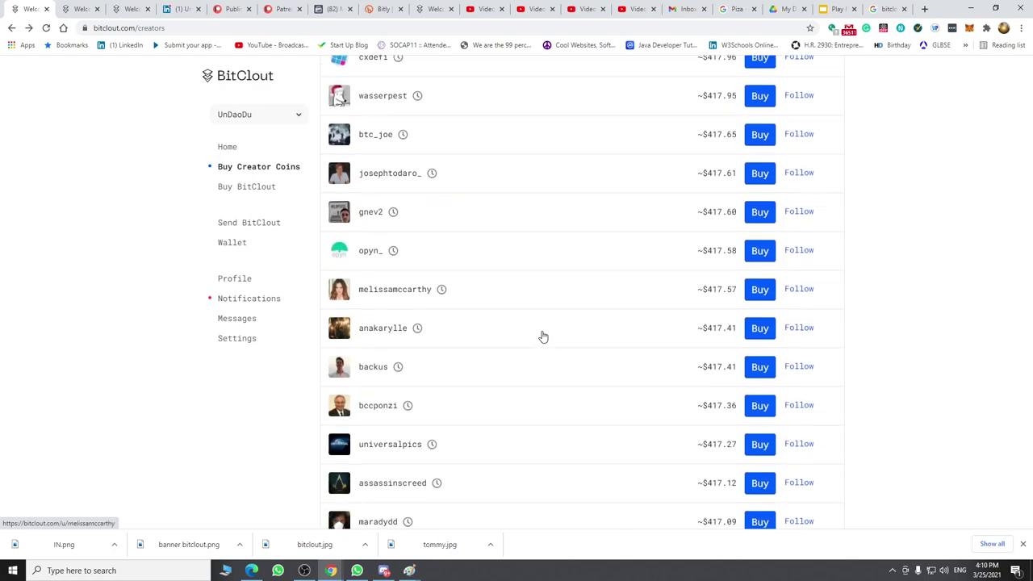
scroll(543, 337, down, 7)
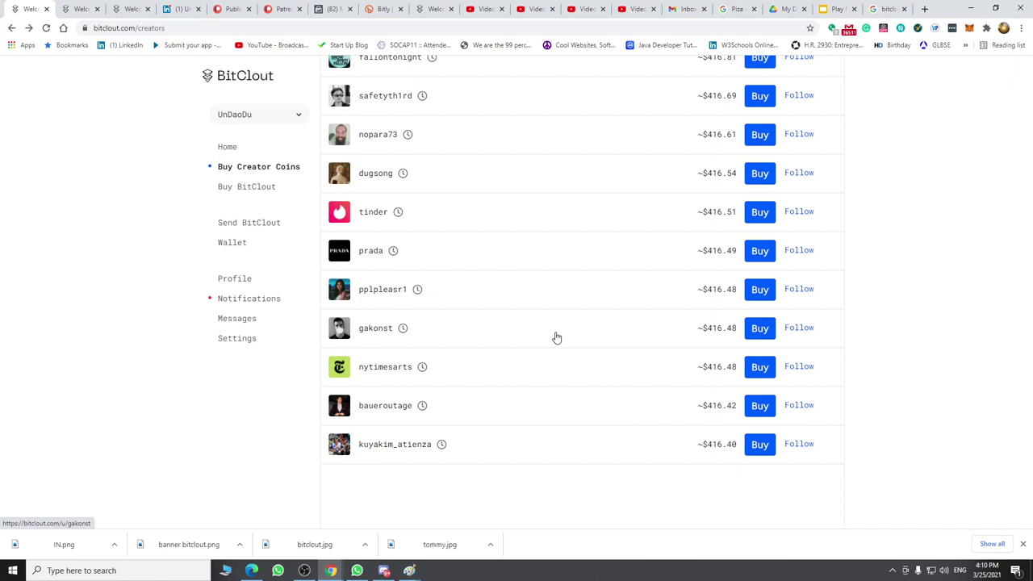
scroll(557, 338, down, 12)
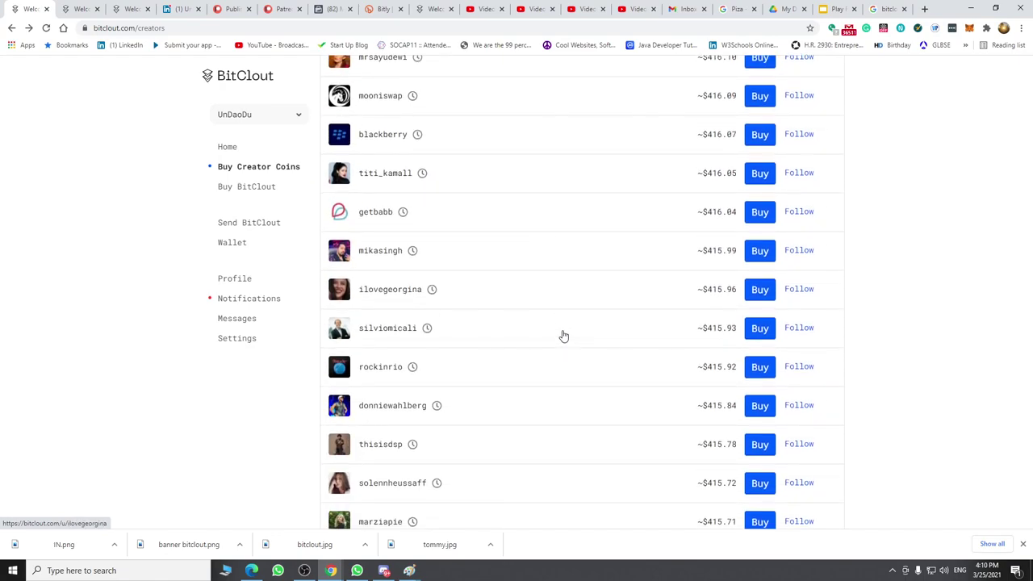
scroll(563, 336, down, 14)
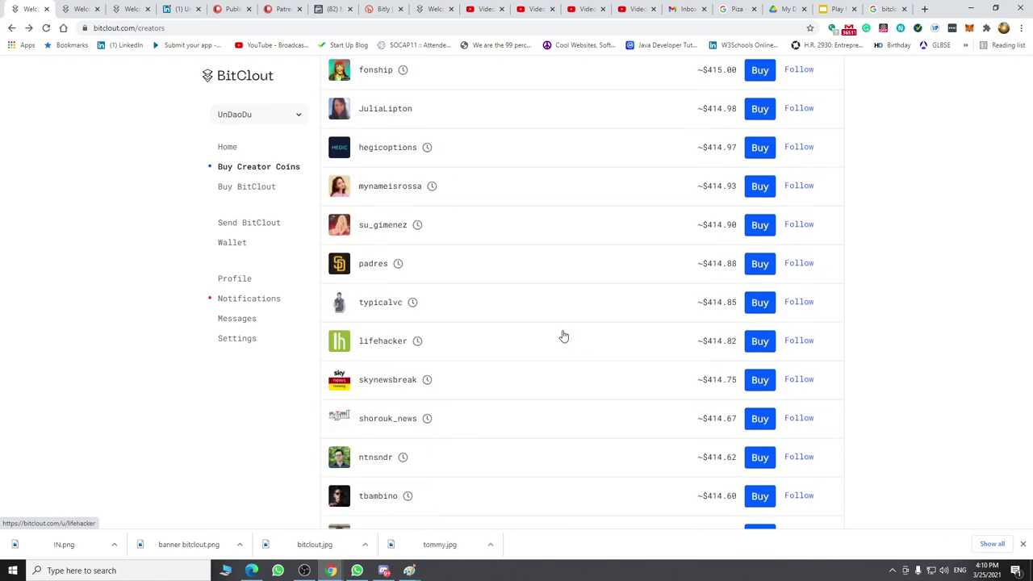
scroll(563, 335, down, 13)
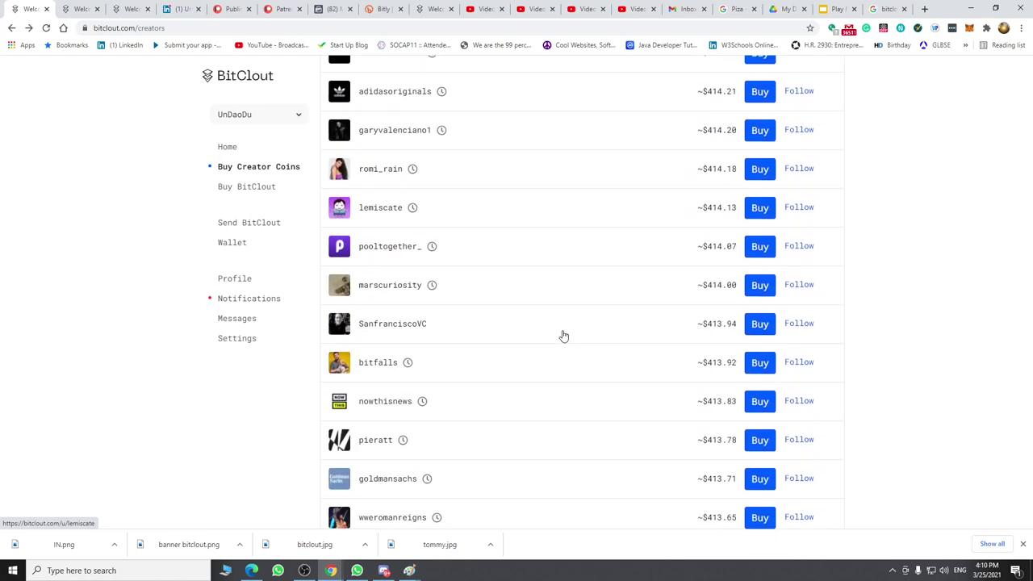
scroll(563, 336, down, 12)
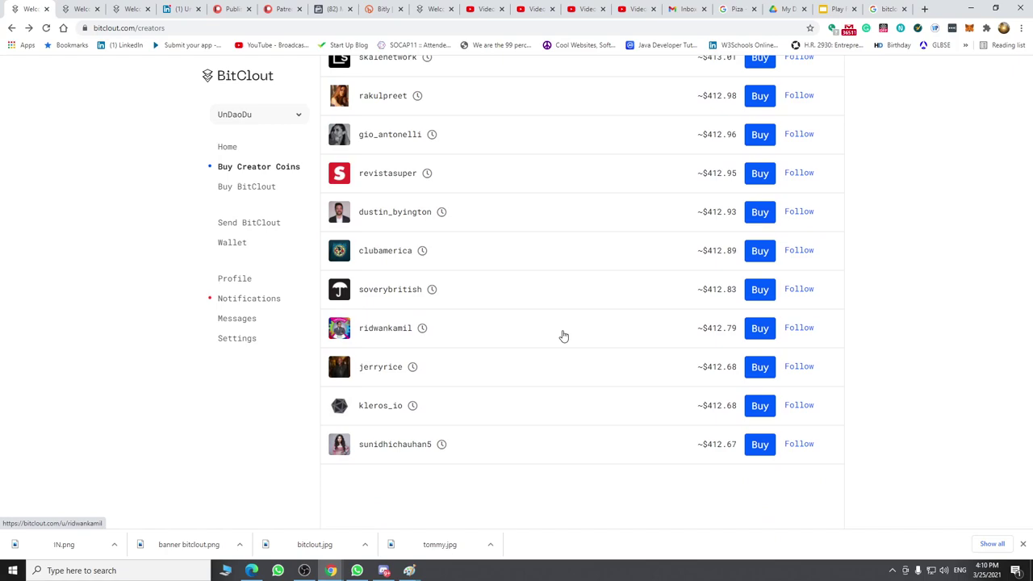
scroll(563, 335, down, 7)
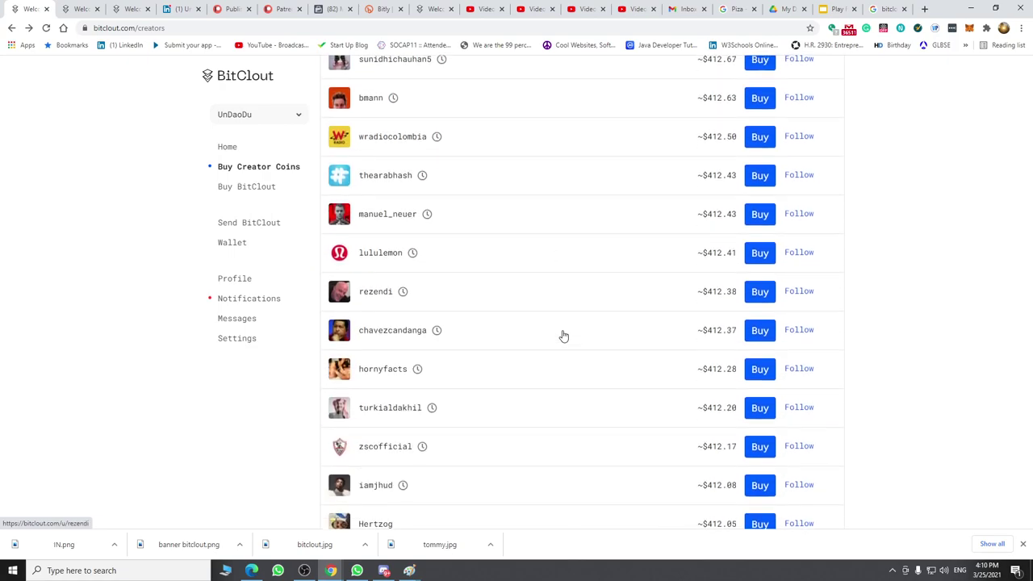
scroll(563, 336, down, 8)
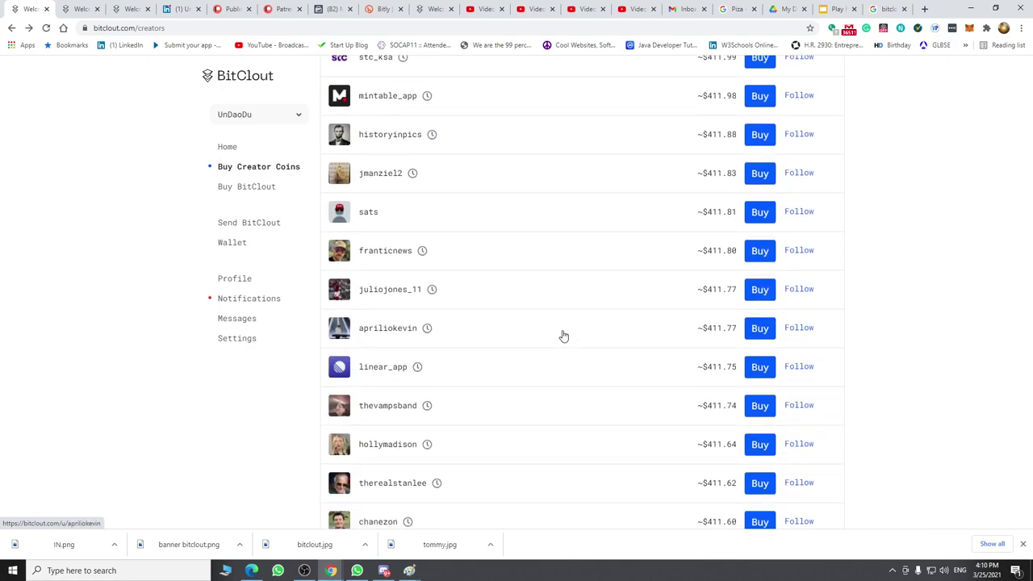
scroll(563, 336, down, 8)
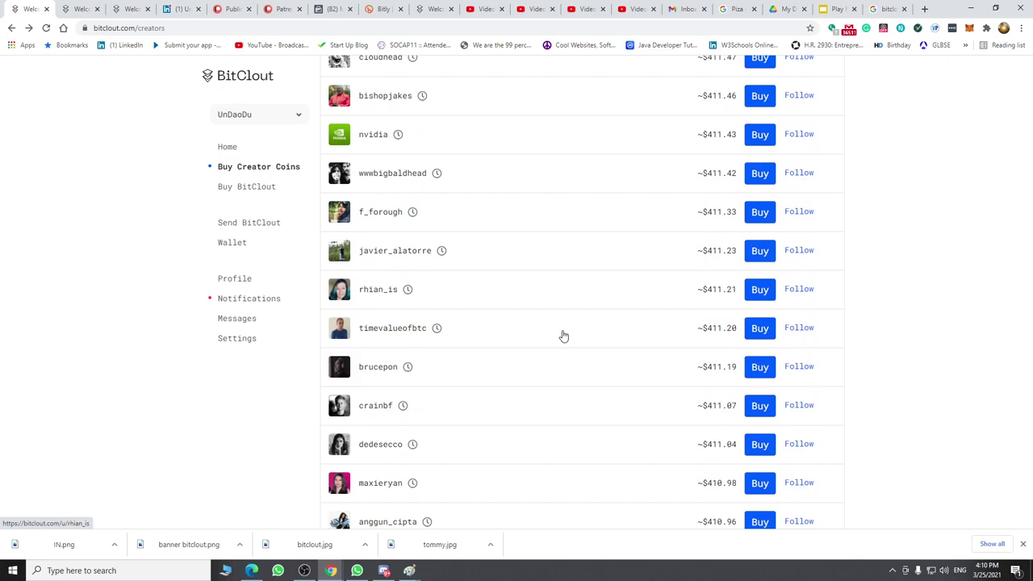
scroll(563, 336, down, 10)
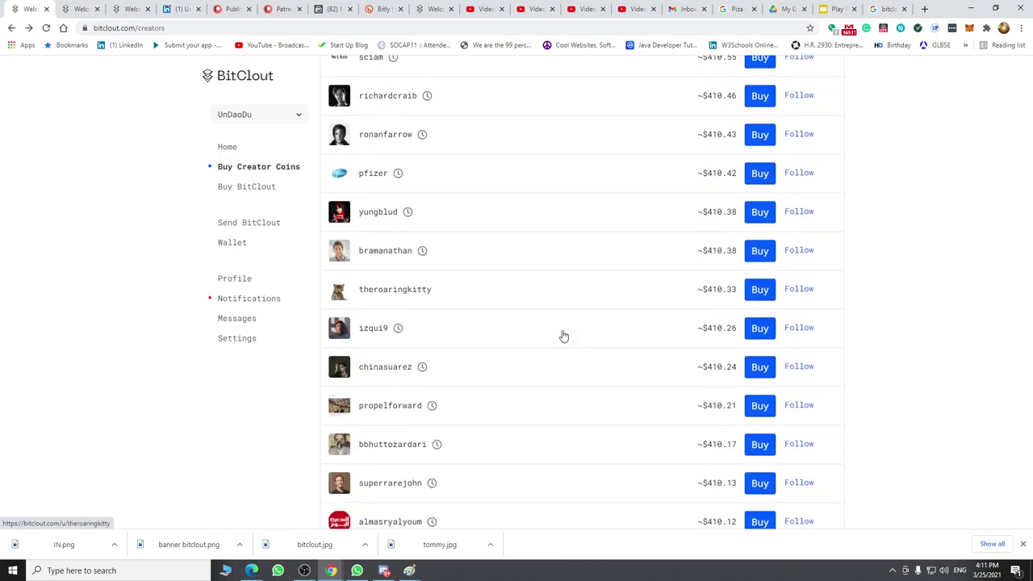
scroll(563, 335, down, 15)
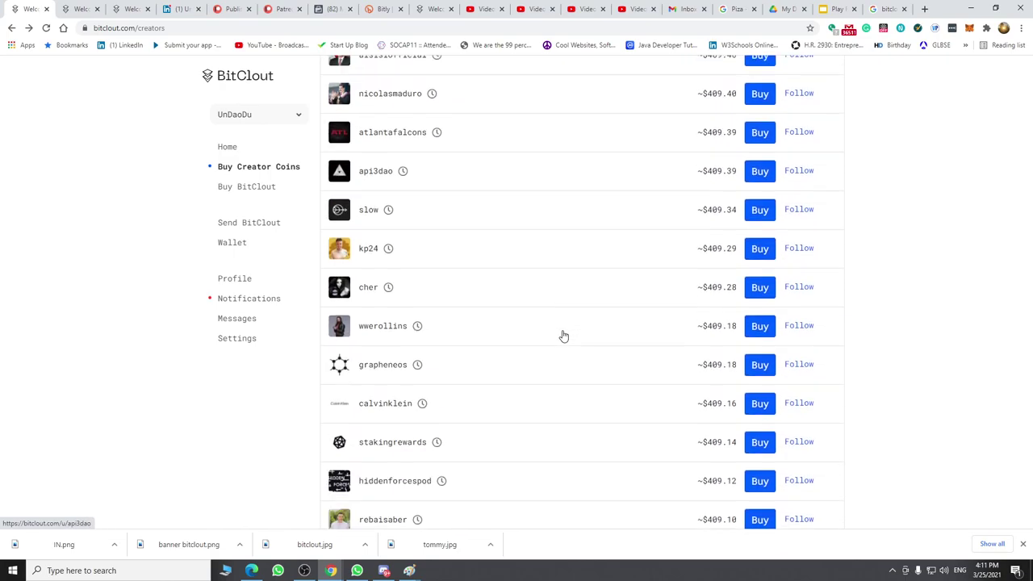
scroll(563, 336, down, 3)
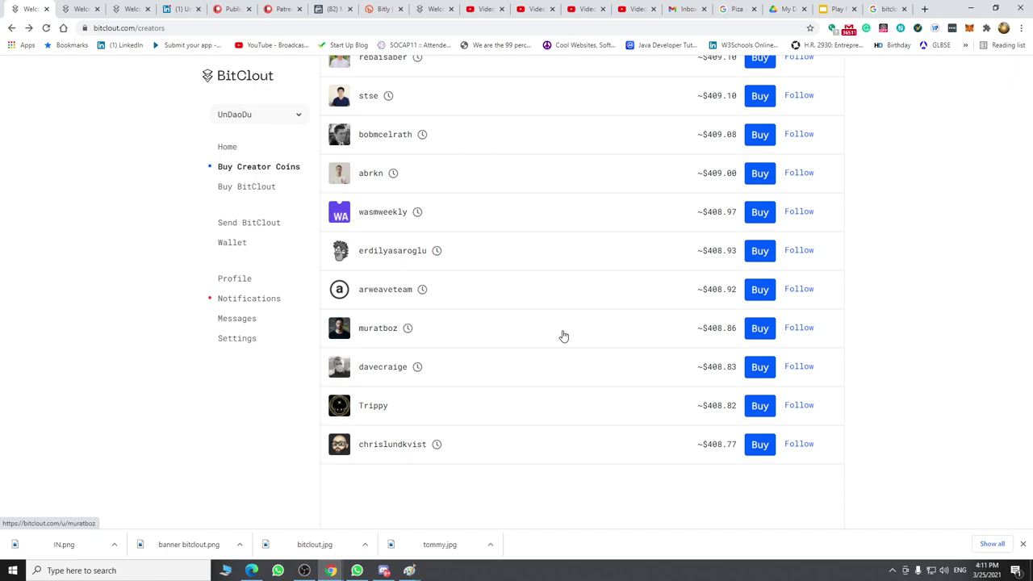
scroll(563, 336, down, 15)
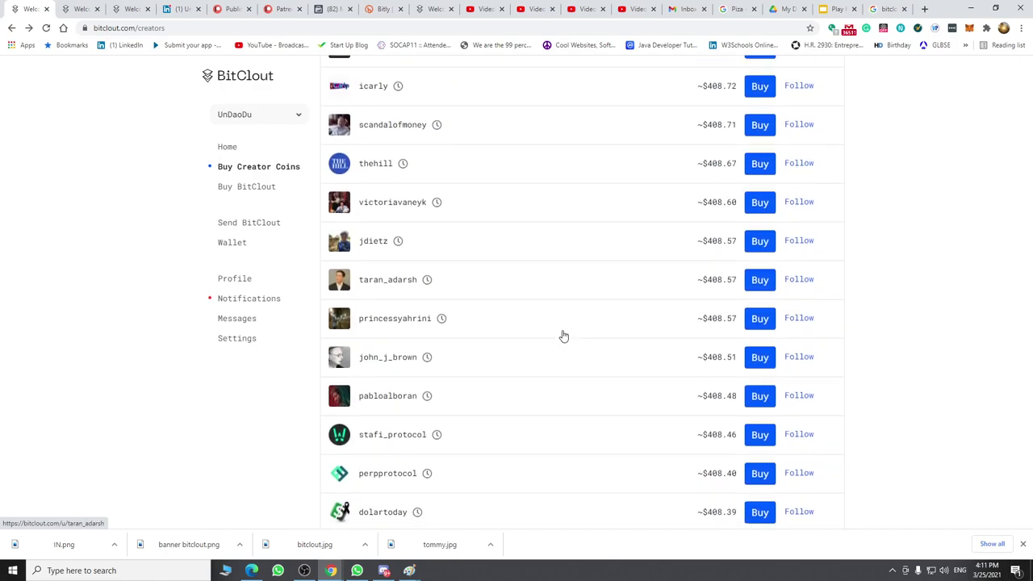
scroll(564, 336, down, 15)
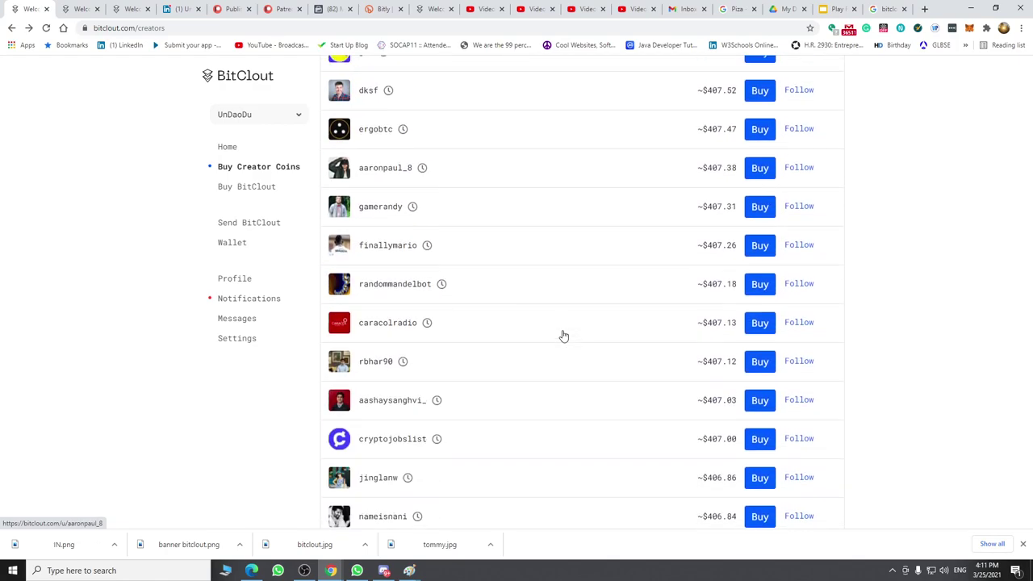
scroll(563, 336, down, 15)
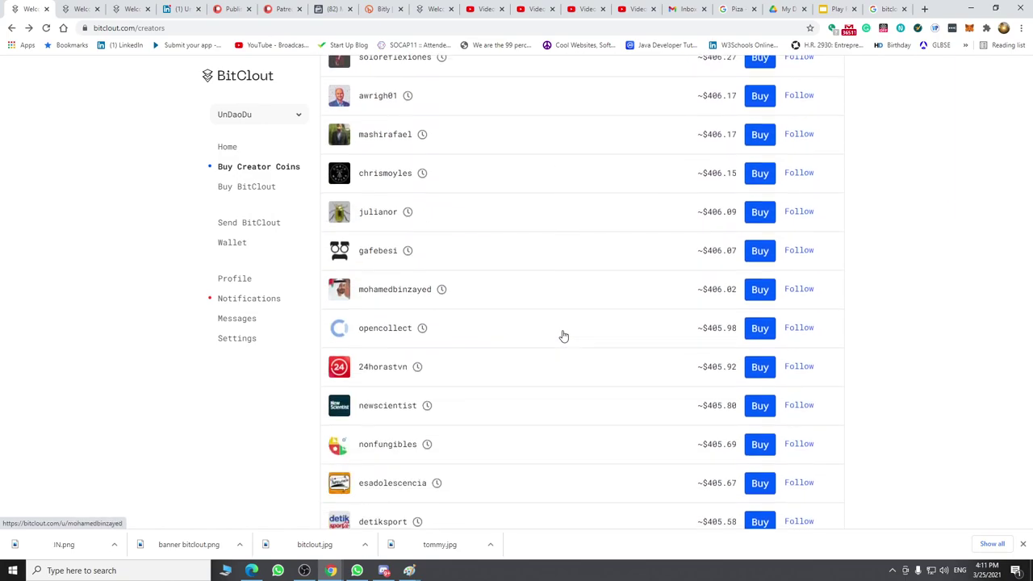
scroll(563, 335, down, 5)
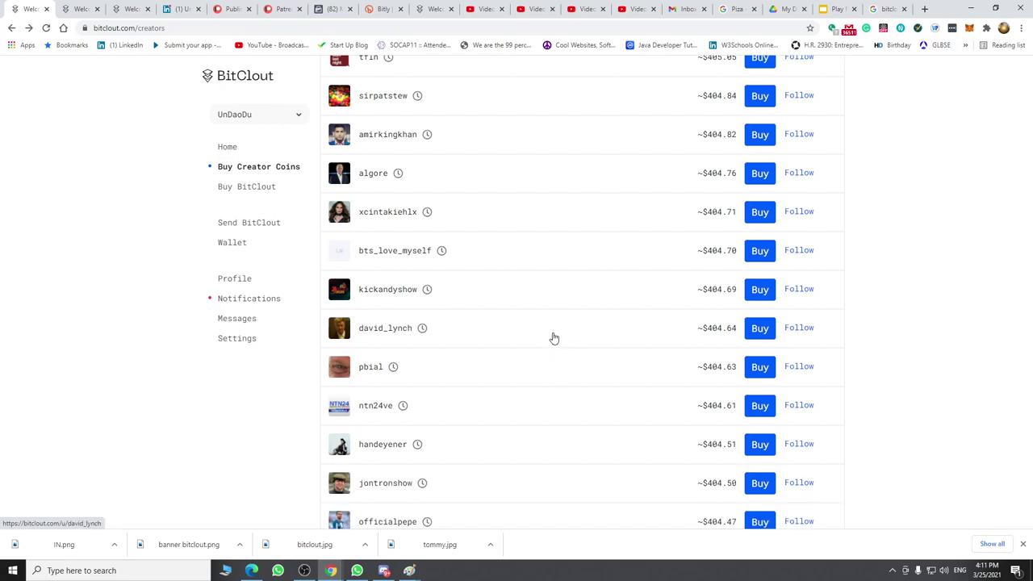
scroll(553, 337, down, 10)
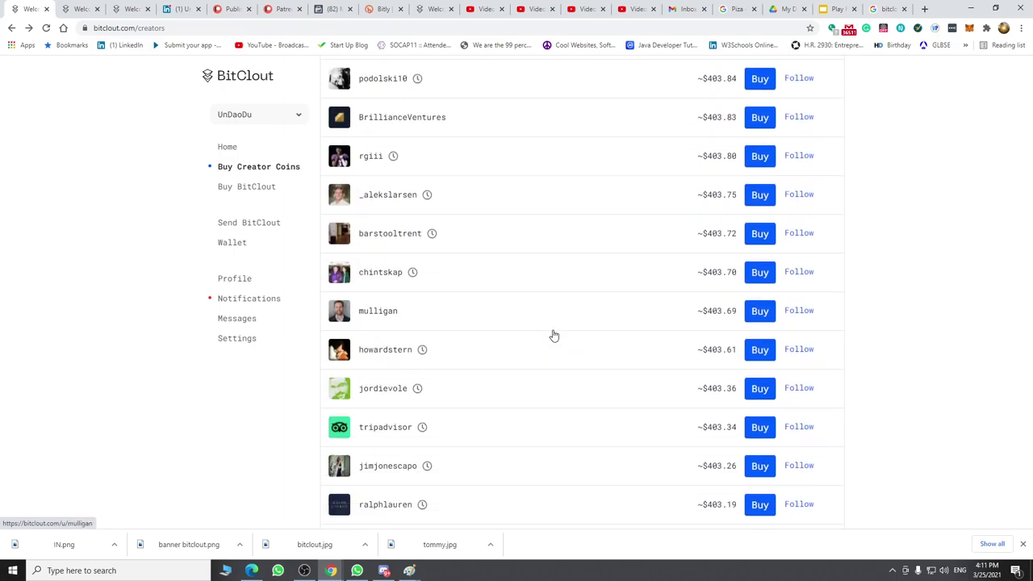
scroll(554, 336, down, 15)
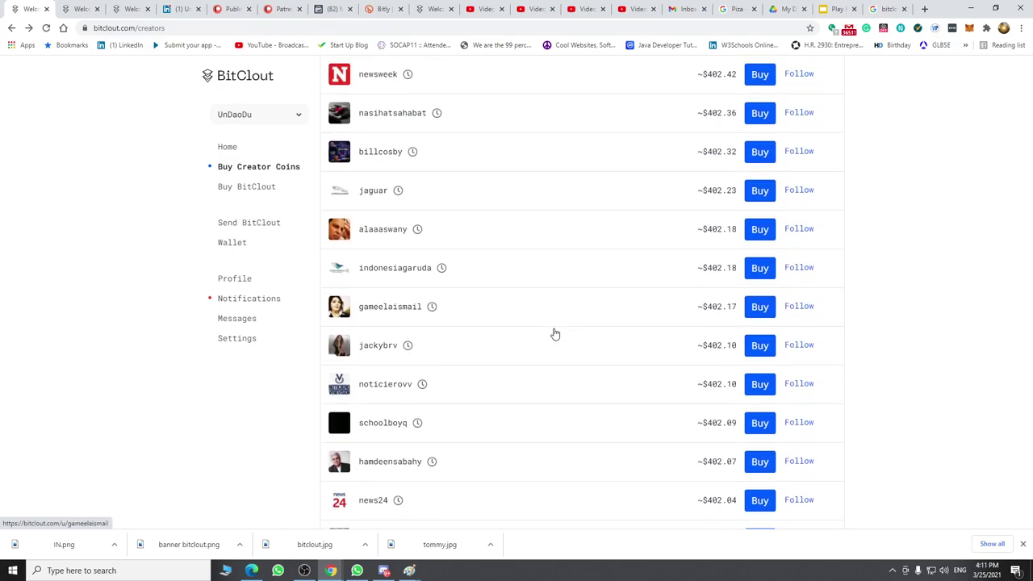
scroll(555, 333, down, 15)
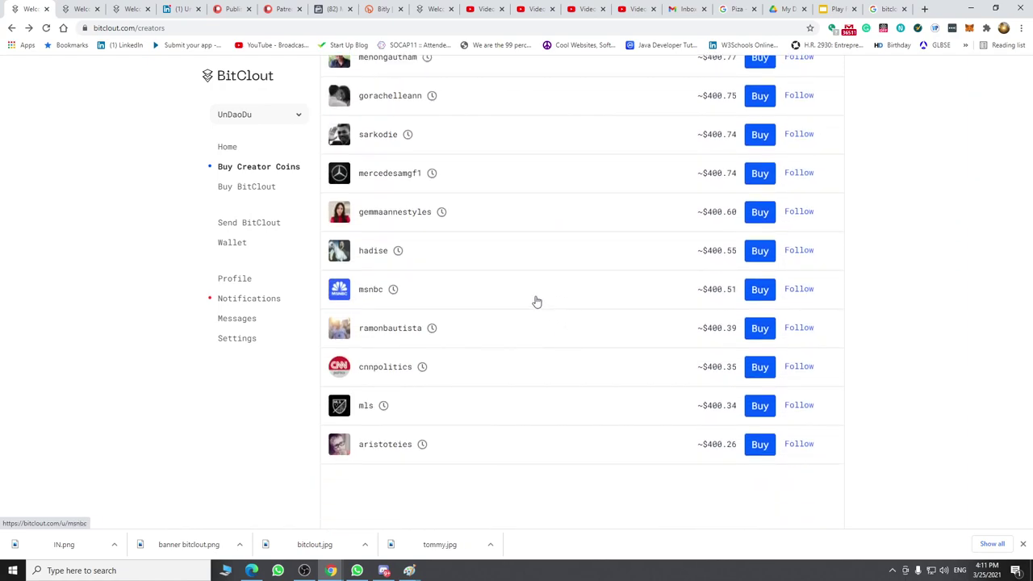
scroll(530, 301, down, 8)
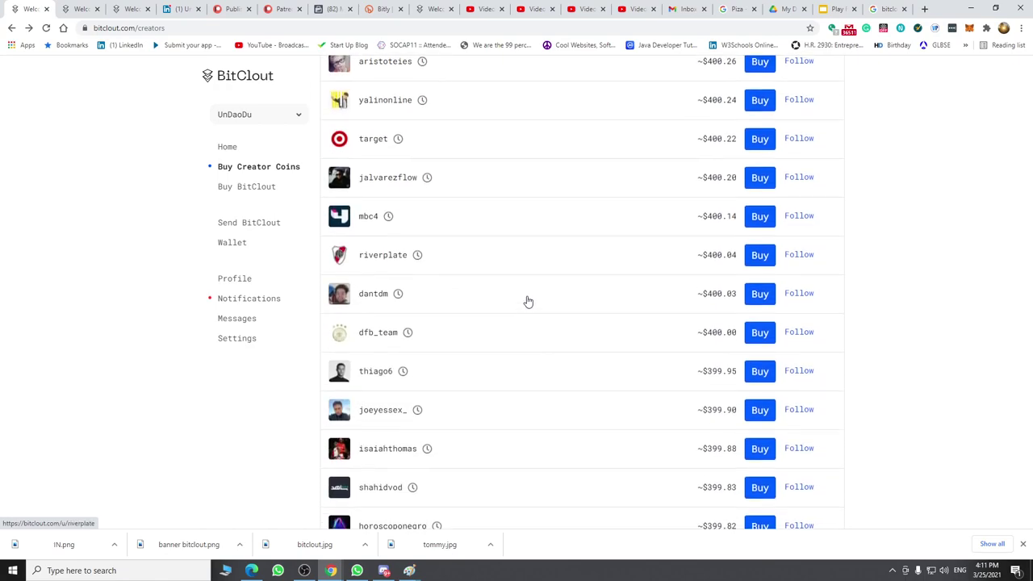
scroll(527, 301, down, 18)
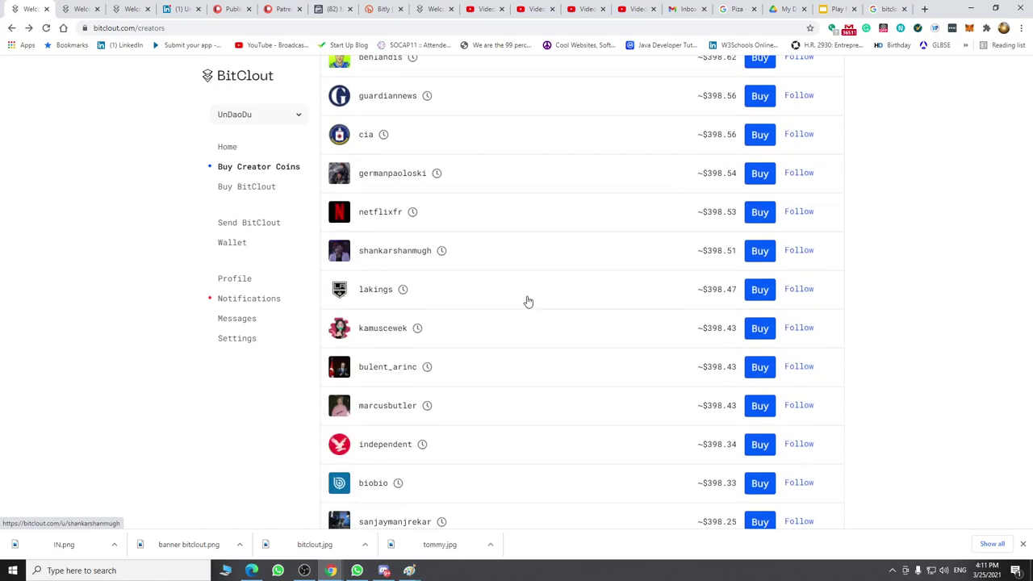
scroll(527, 301, down, 18)
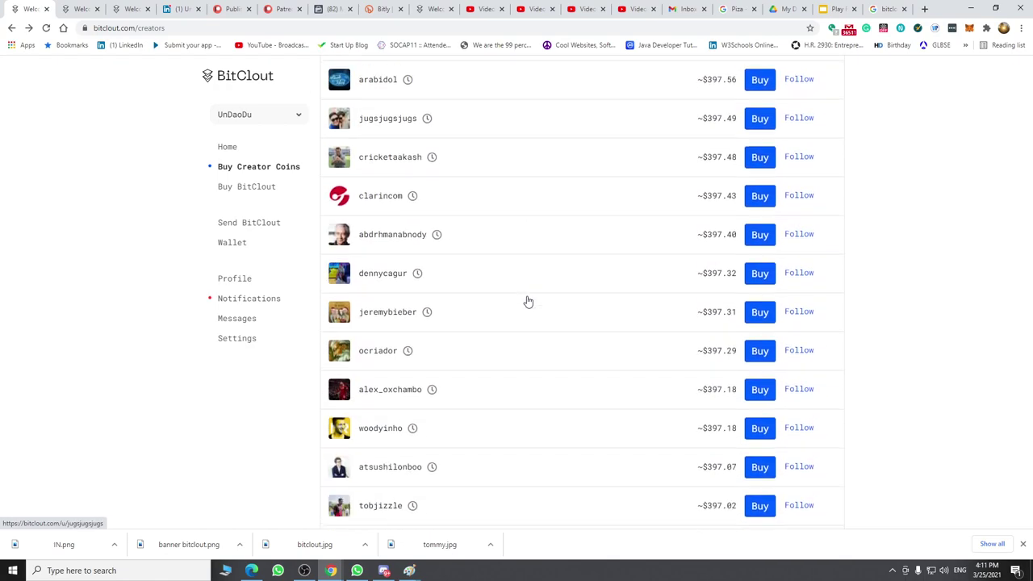
scroll(527, 301, down, 7)
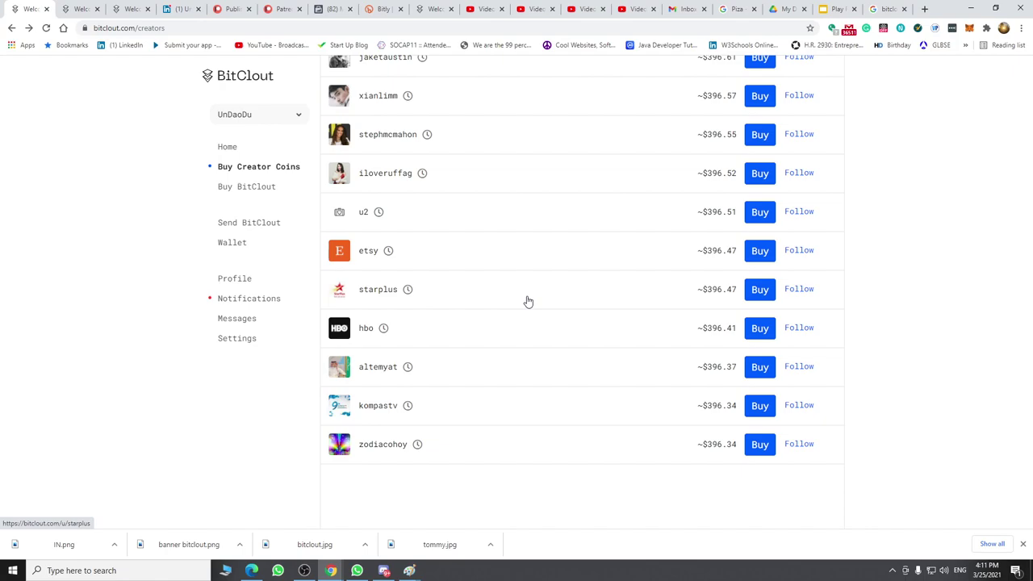
- Scroll further down to twitterbrasil and lupita_nyongo, with prices near $380.41
scroll(524, 323, down, 7)
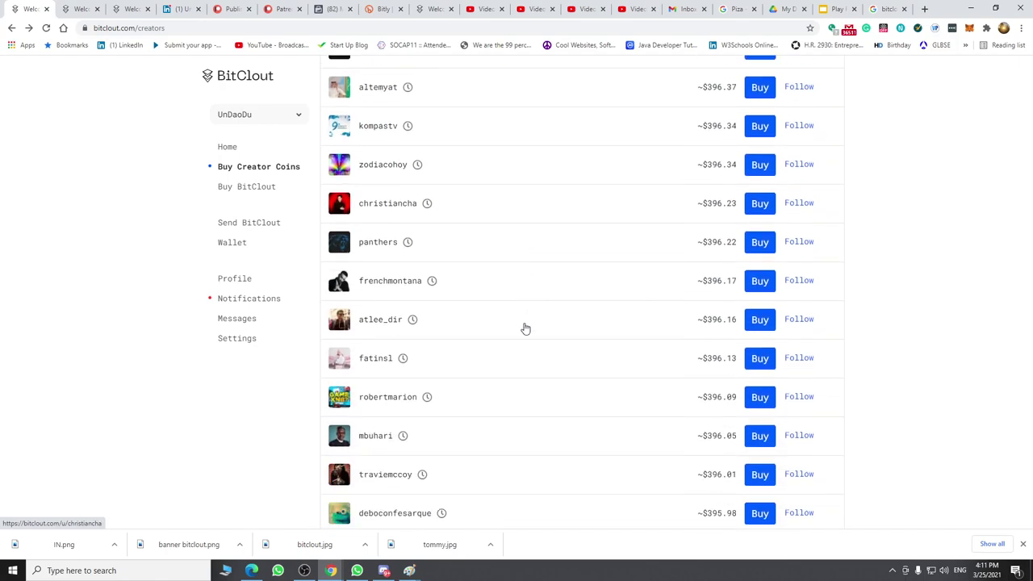
scroll(525, 325, down, 15)
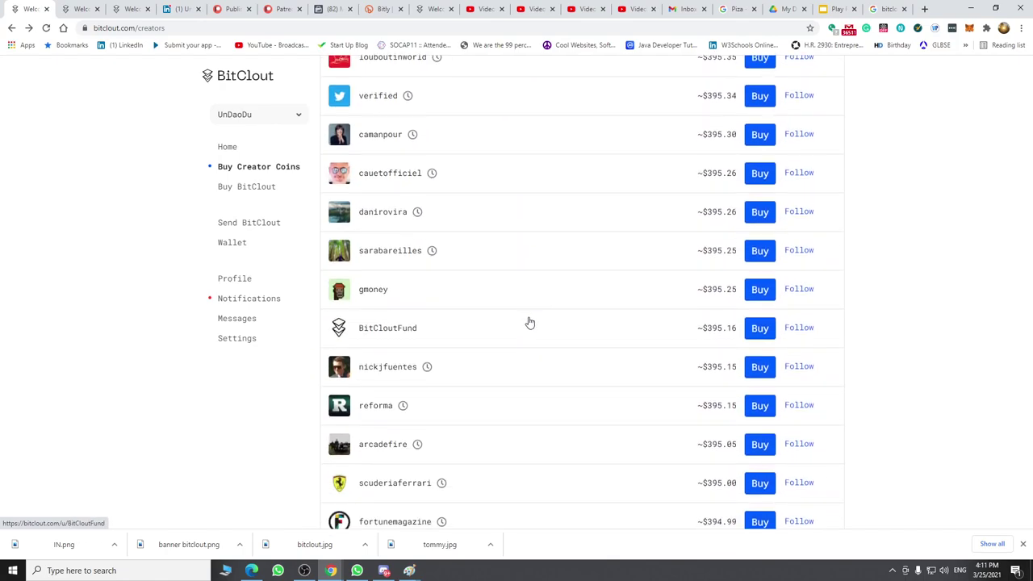
scroll(529, 322, down, 12)
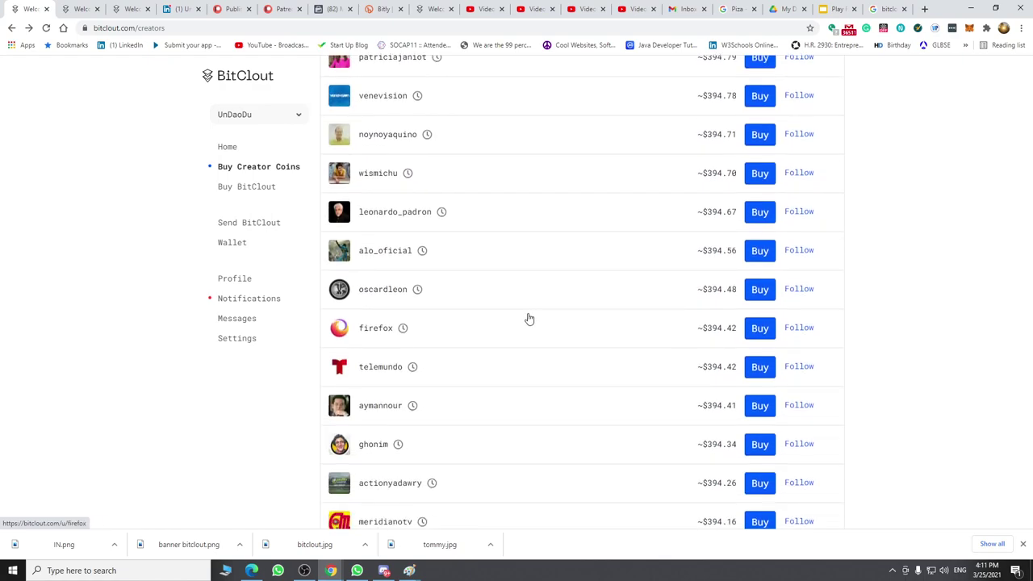
scroll(529, 317, down, 5)
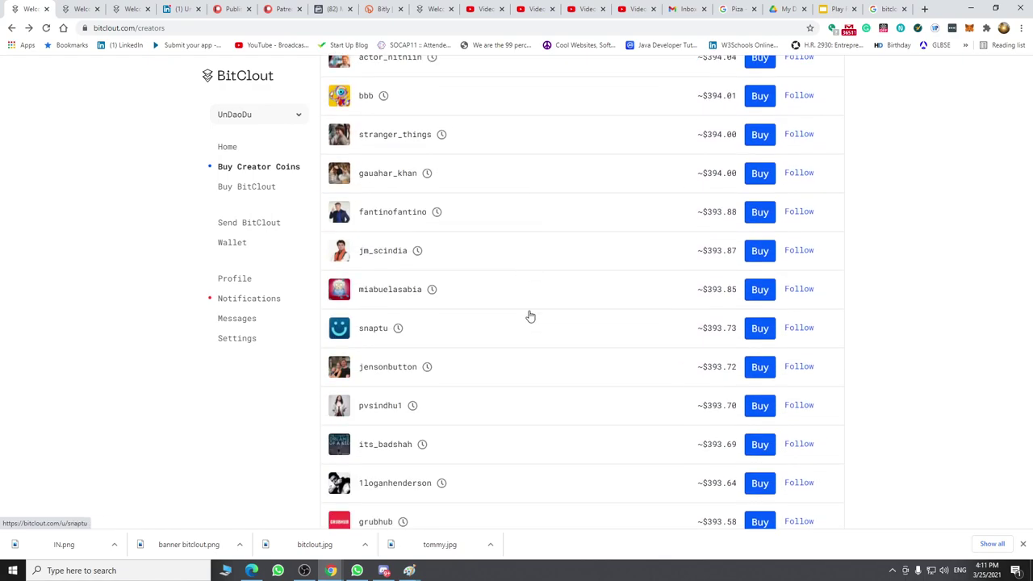
scroll(530, 317, down, 12)
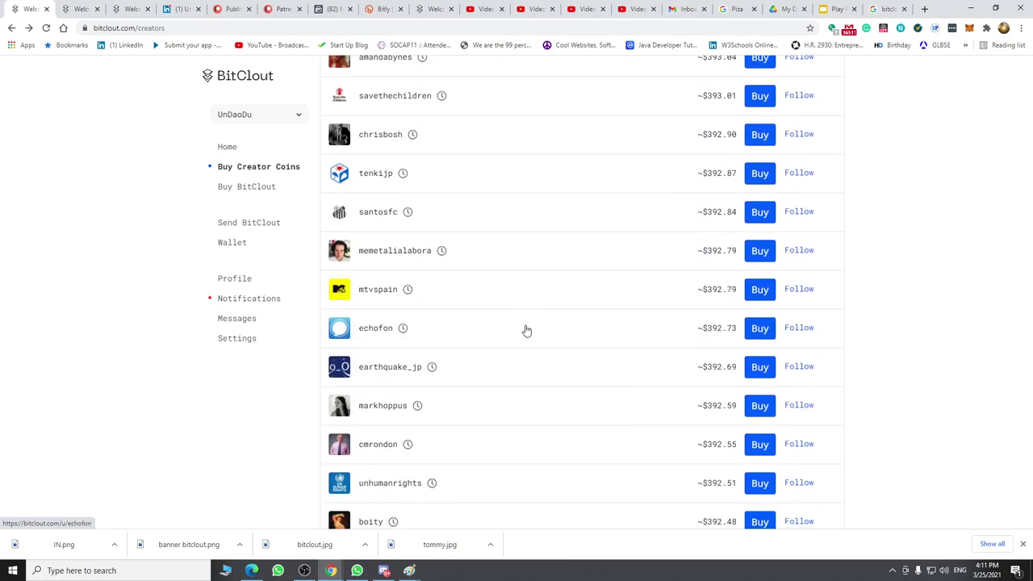
scroll(530, 323, down, 7)
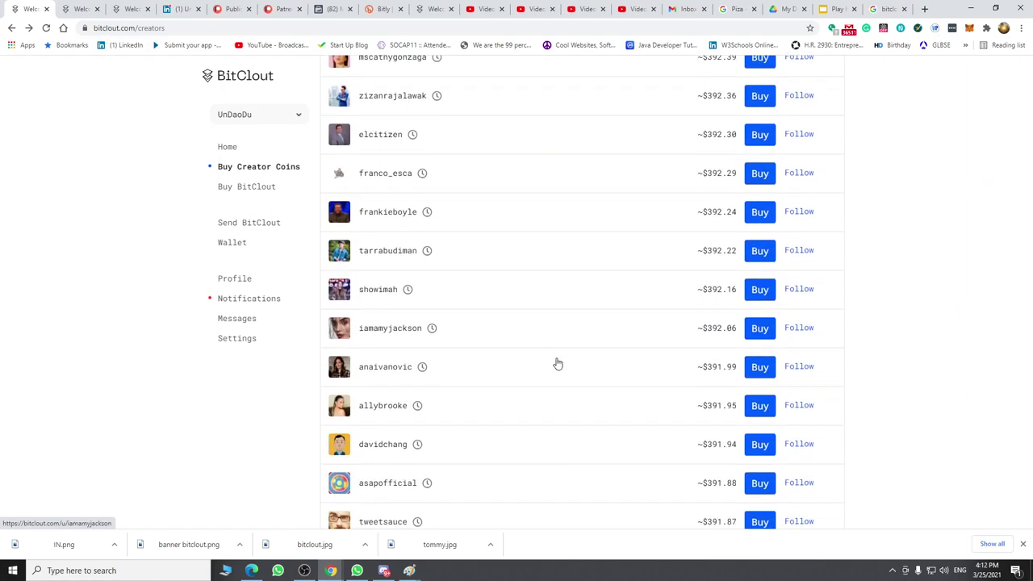
scroll(557, 364, down, 8)
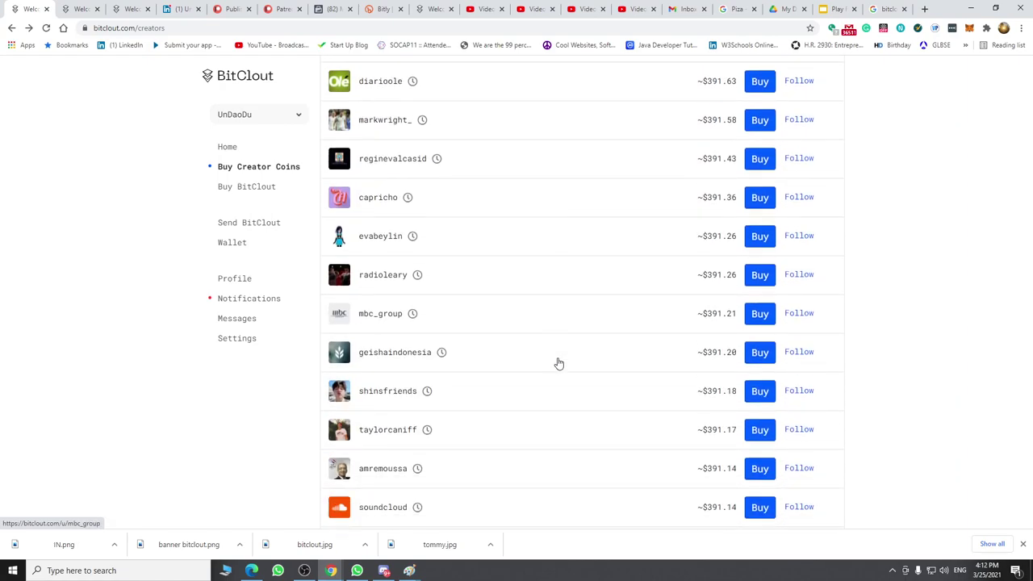
scroll(558, 363, down, 15)
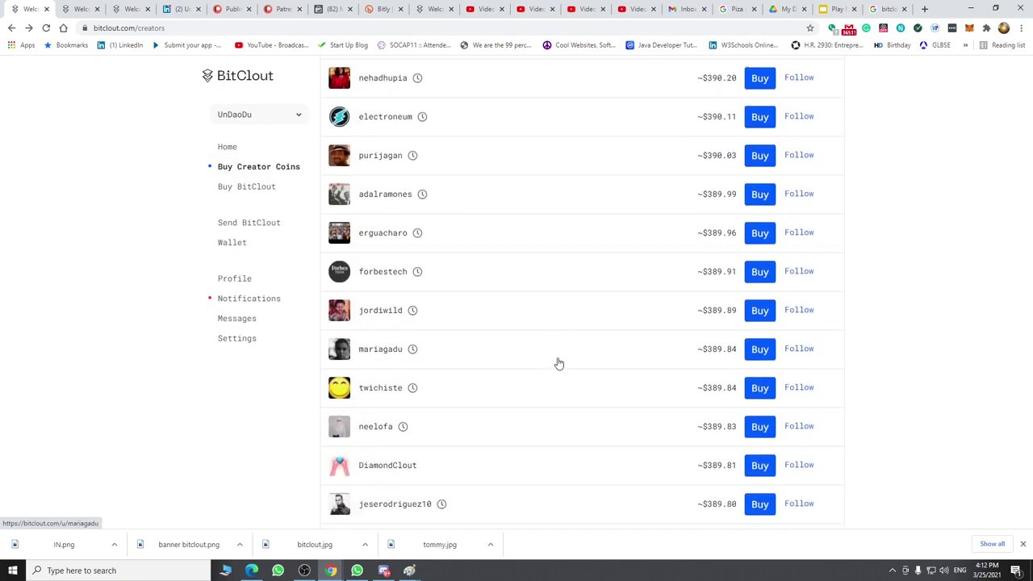
scroll(559, 364, down, 13)
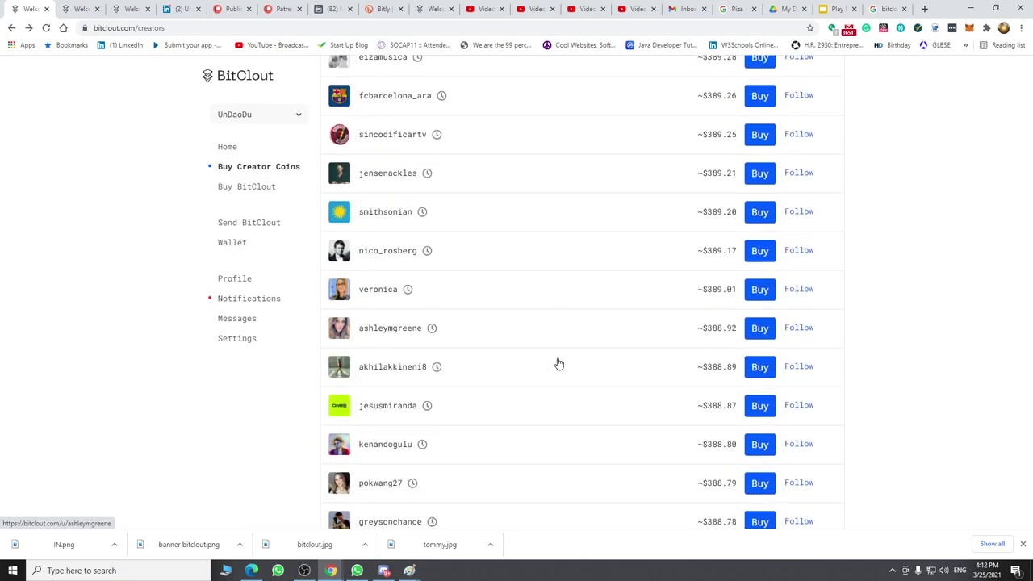
scroll(558, 363, down, 8)
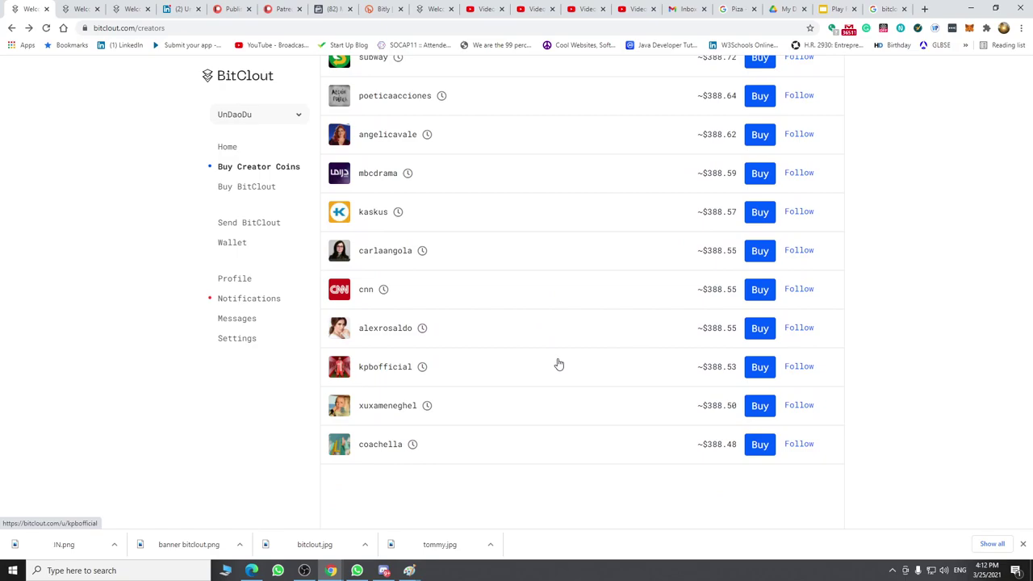
scroll(558, 364, down, 15)
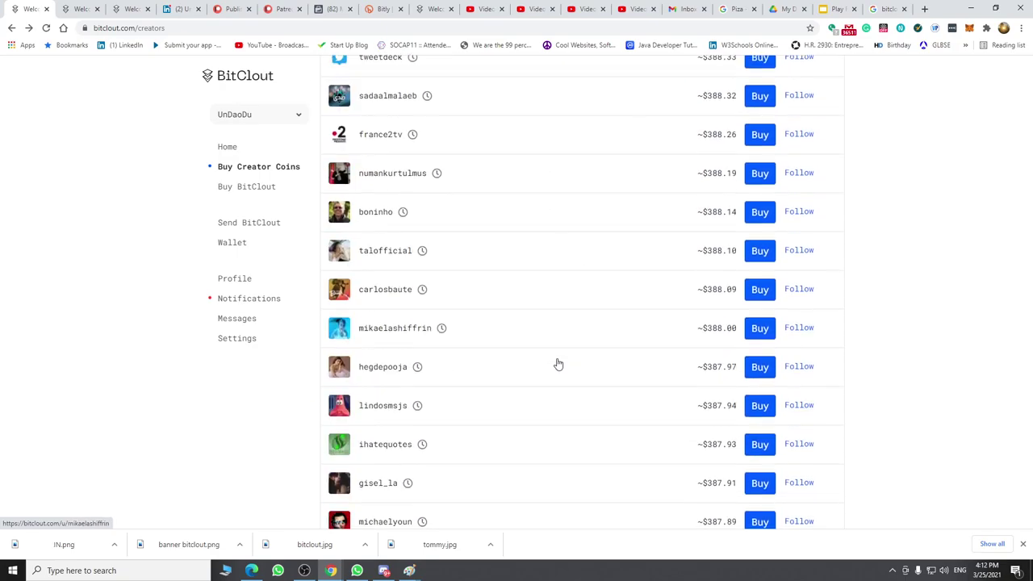
scroll(558, 363, down, 14)
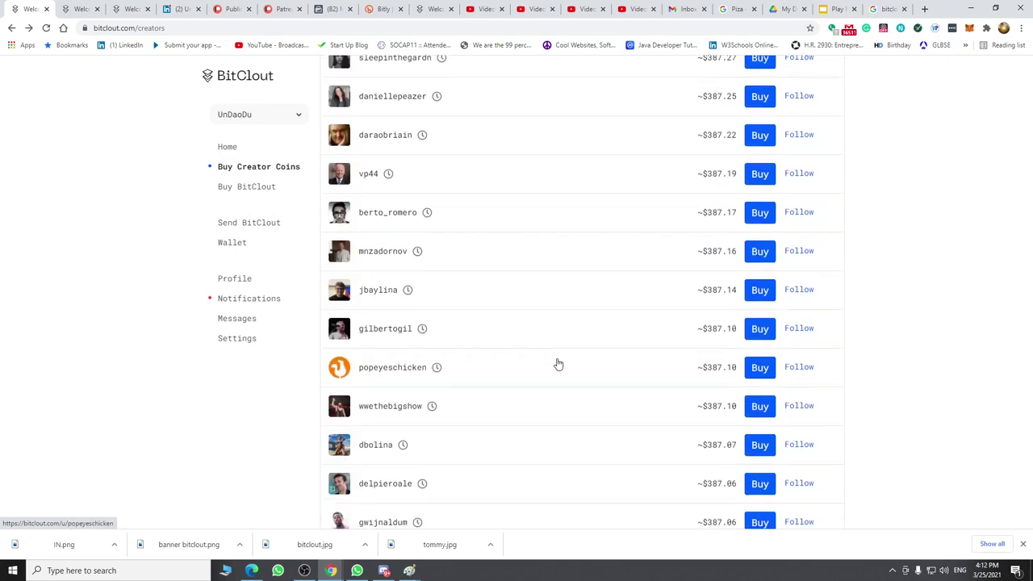
scroll(558, 364, down, 11)
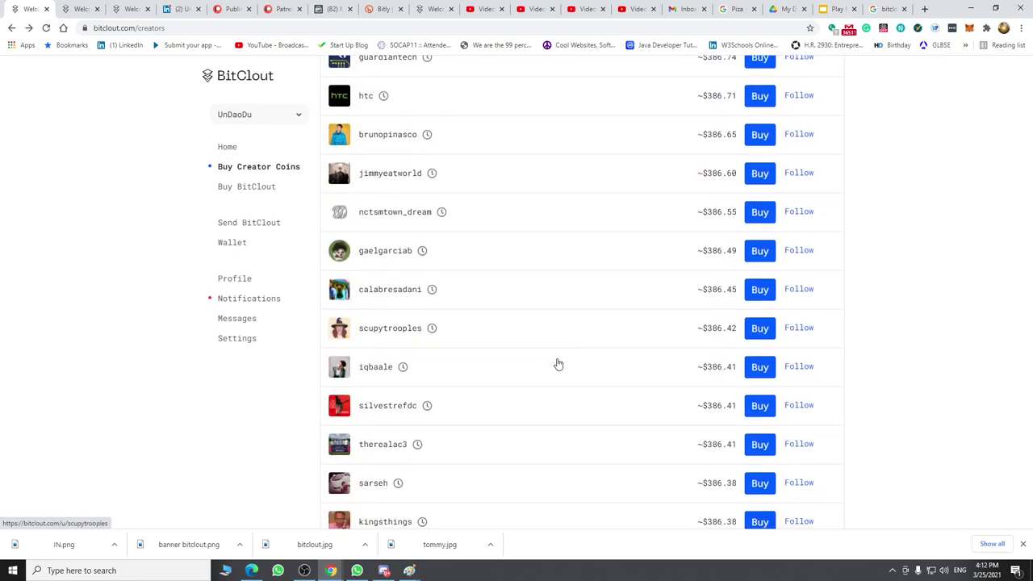
scroll(559, 364, down, 12)
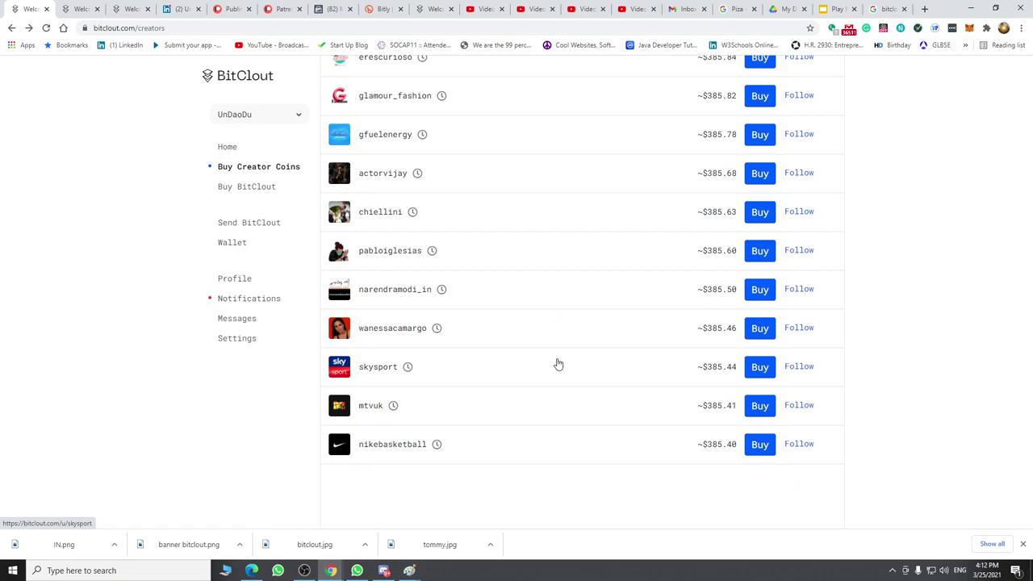
scroll(558, 363, down, 4)
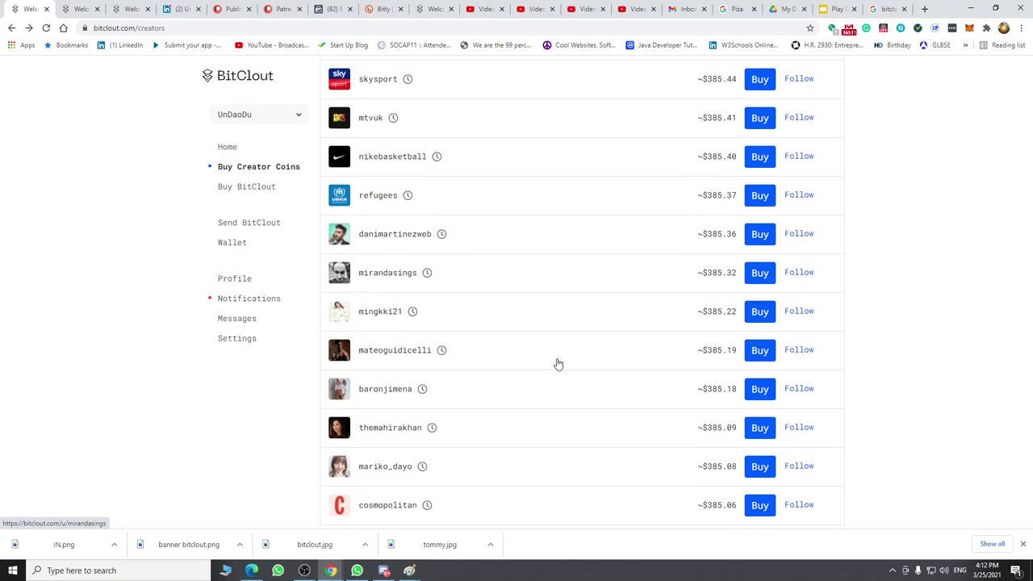
scroll(558, 363, down, 15)
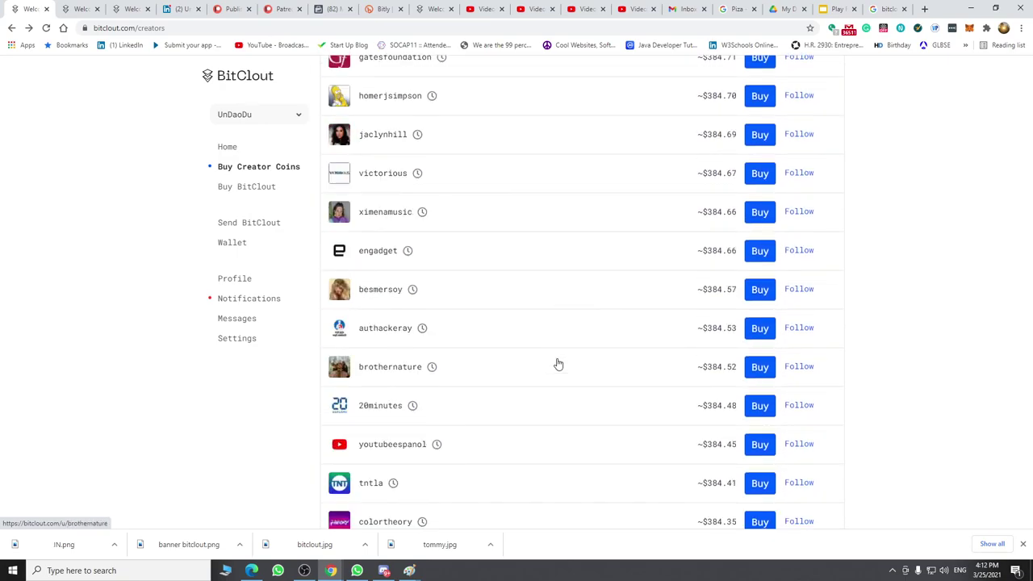
scroll(558, 363, down, 10)
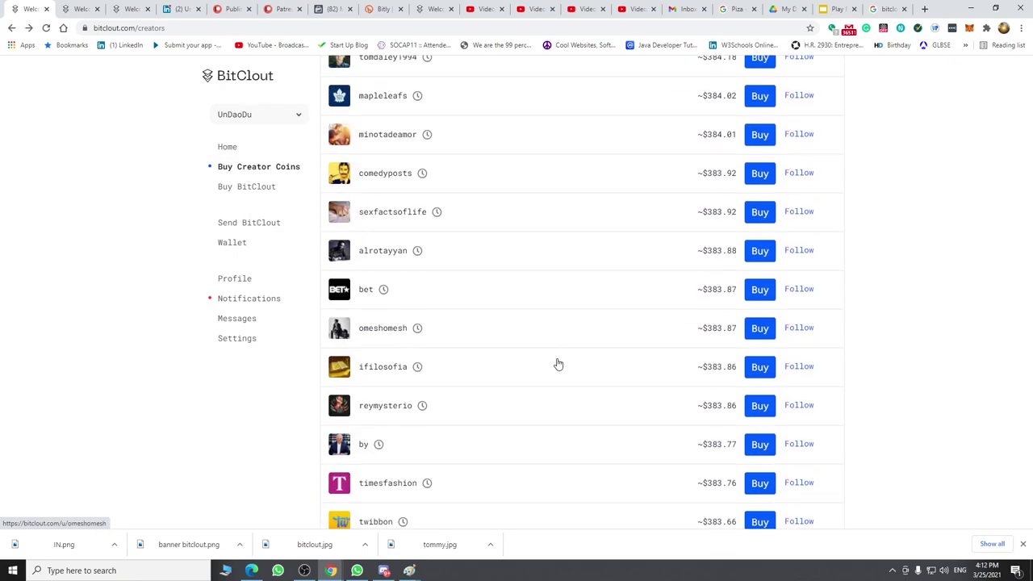
scroll(558, 363, down, 10)
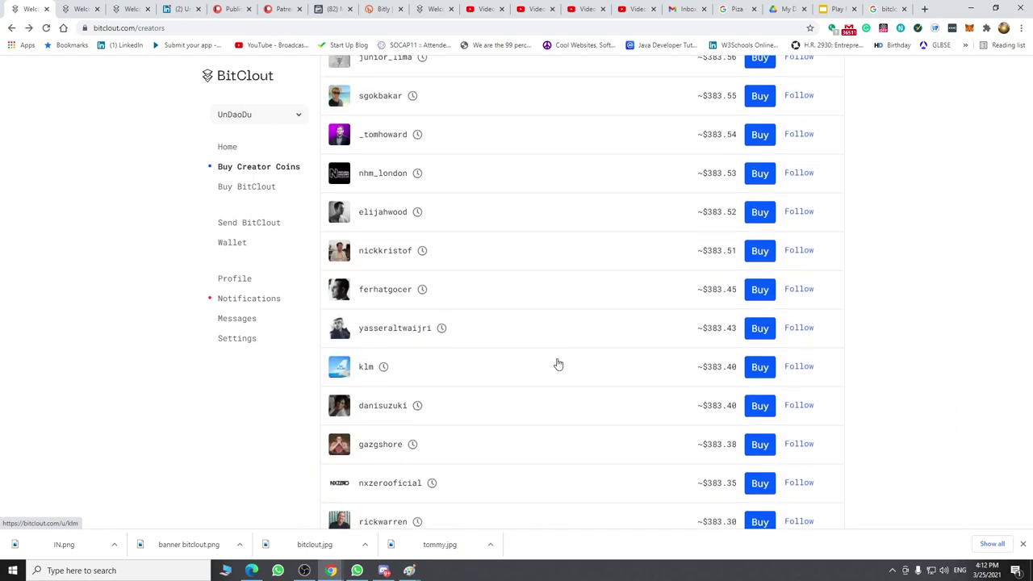
scroll(558, 364, down, 15)
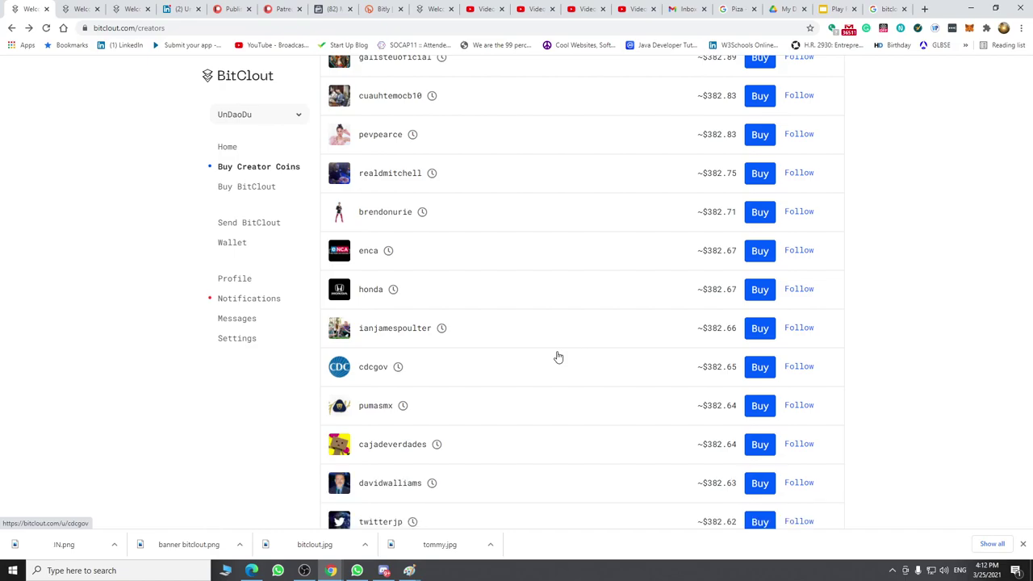
scroll(557, 356, down, 5)
scroll(556, 356, down, 8)
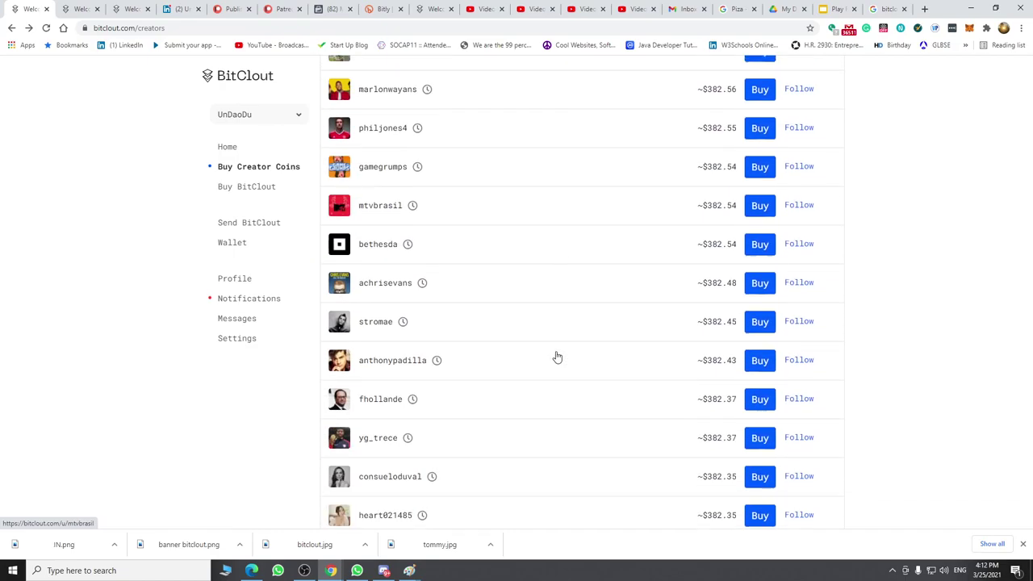
scroll(557, 356, down, 8)
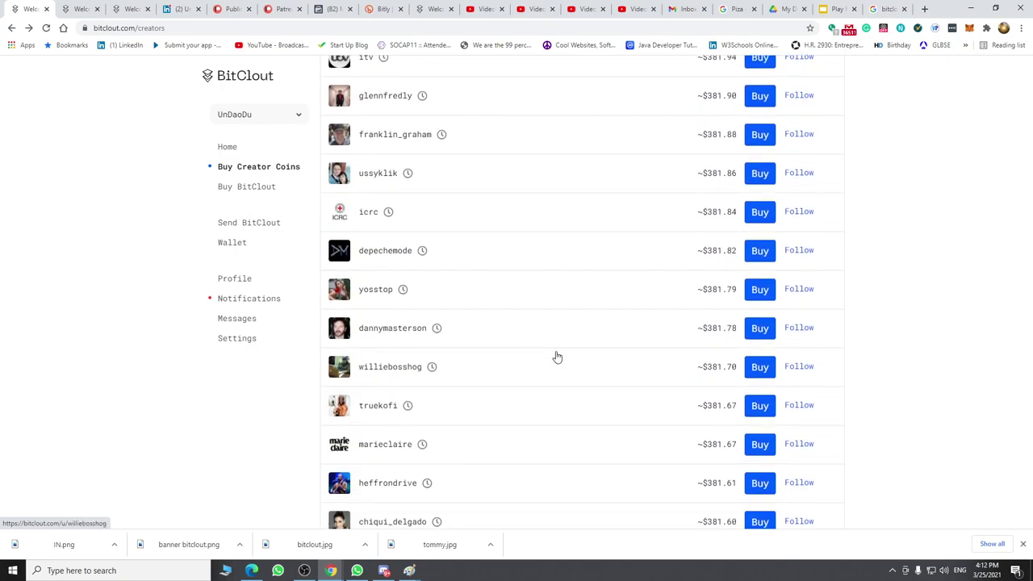
scroll(556, 356, down, 2)
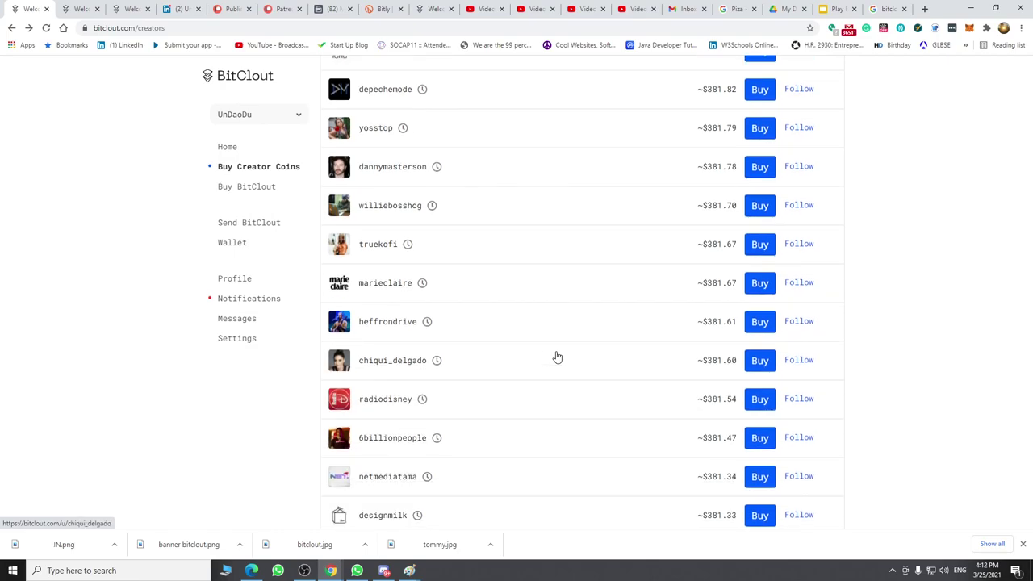
scroll(557, 356, down, 6)
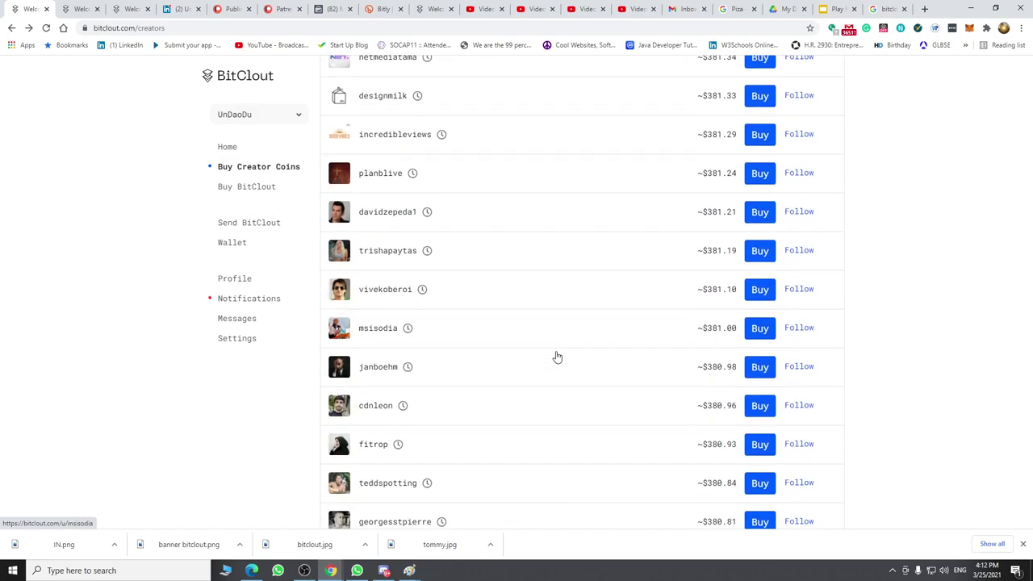
scroll(556, 356, down, 1)
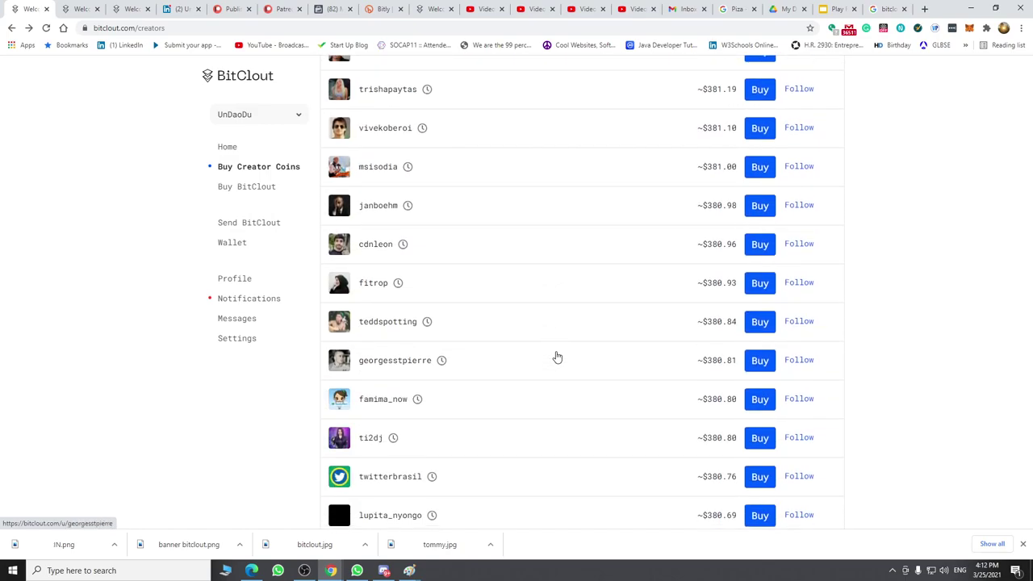
scroll(557, 356, down, 1)
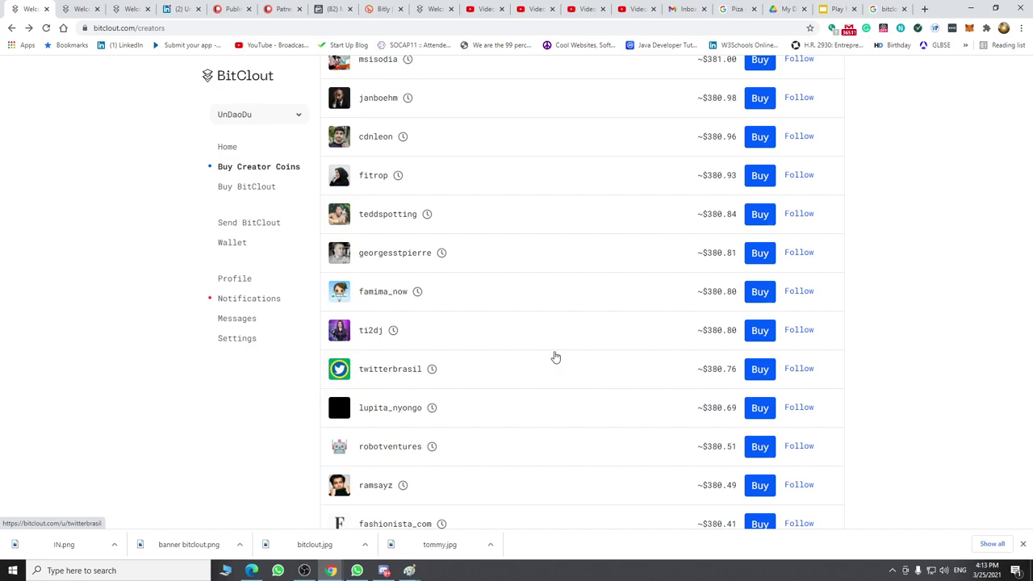
- Scroll the Buy Creator Coins list down to coins priced around $365.46, like lulaoficial and gossipgirl
scroll(555, 356, down, 4)
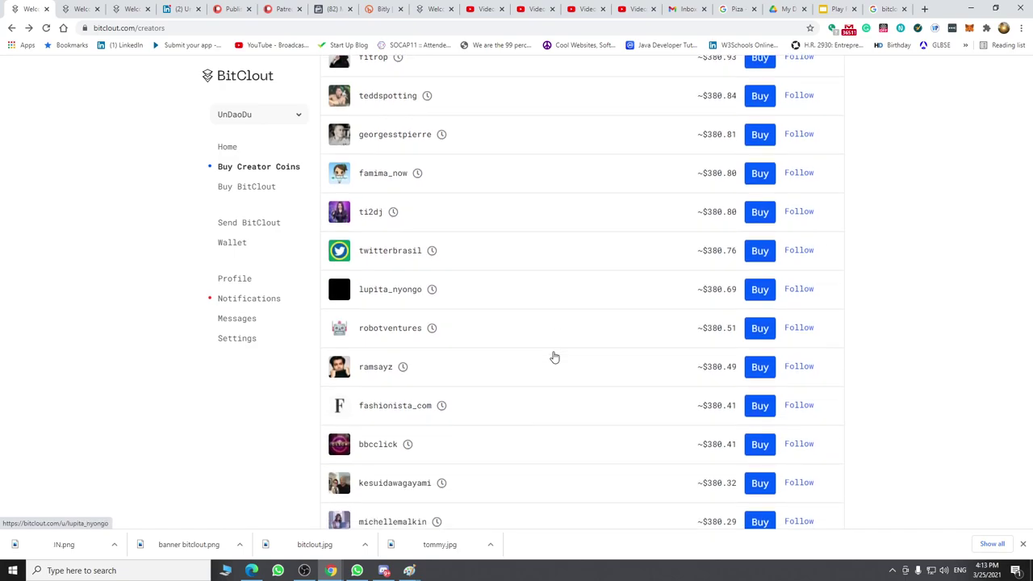
scroll(555, 356, down, 10)
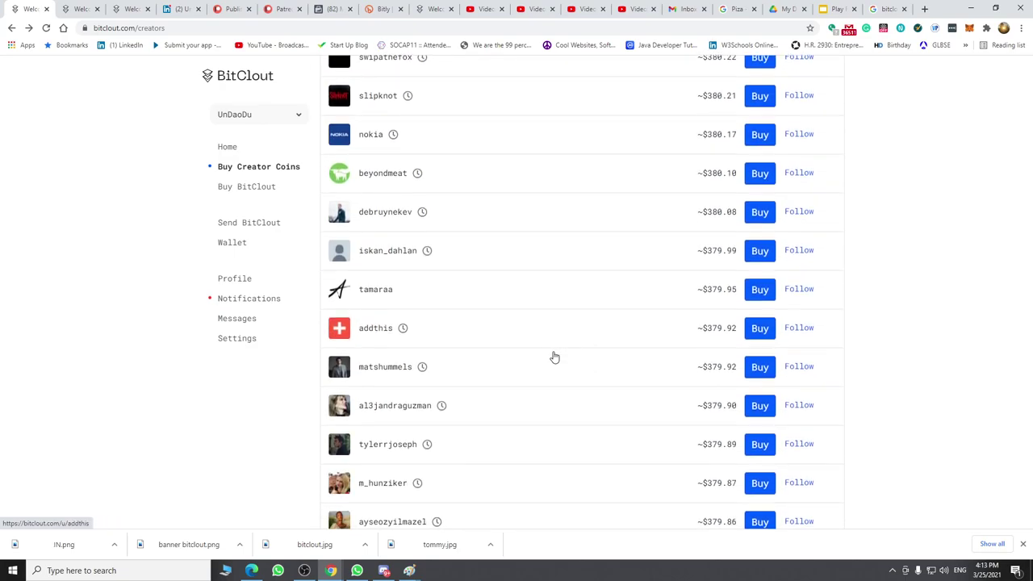
scroll(554, 356, down, 4)
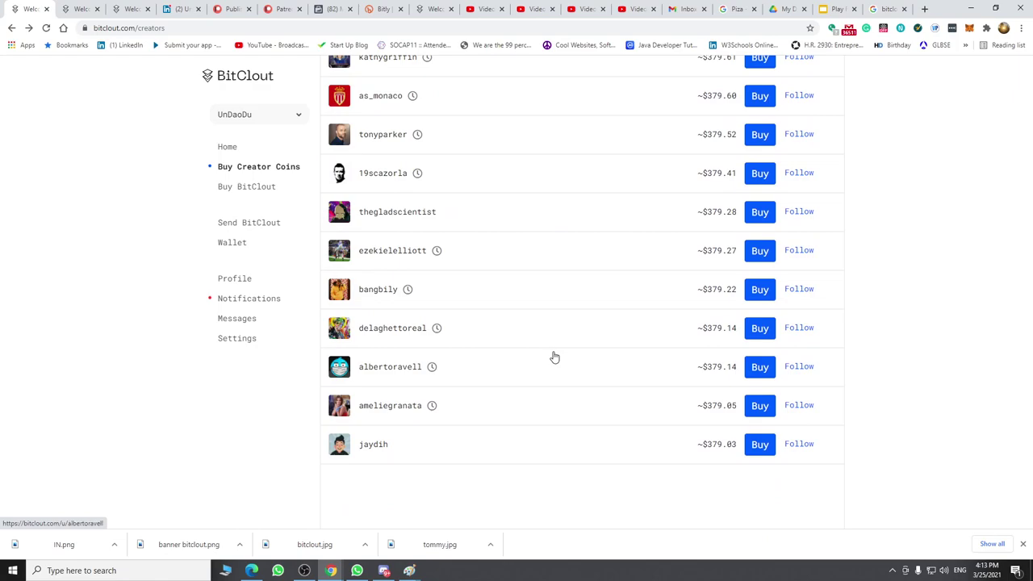
scroll(554, 356, down, 7)
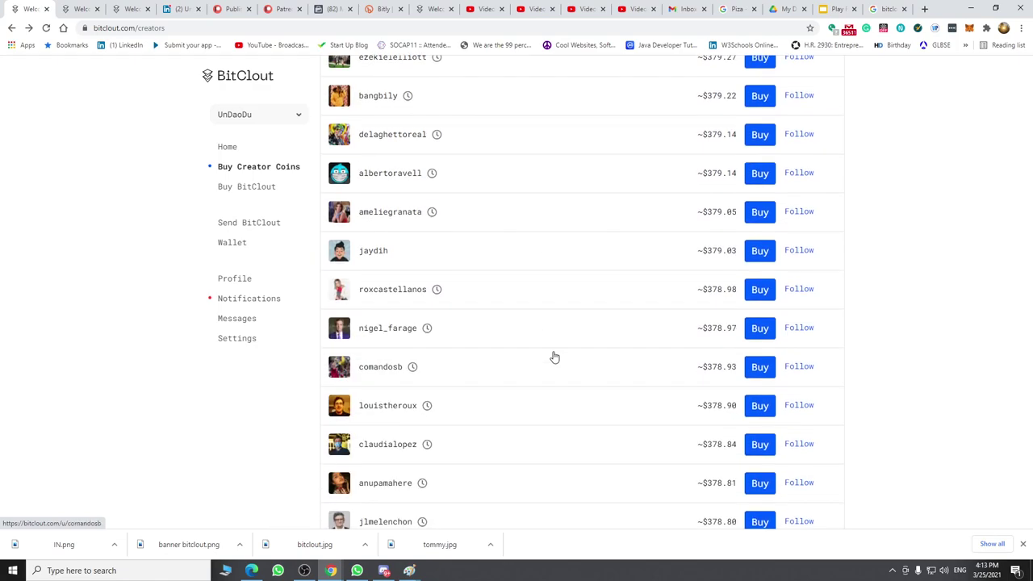
scroll(554, 357, down, 12)
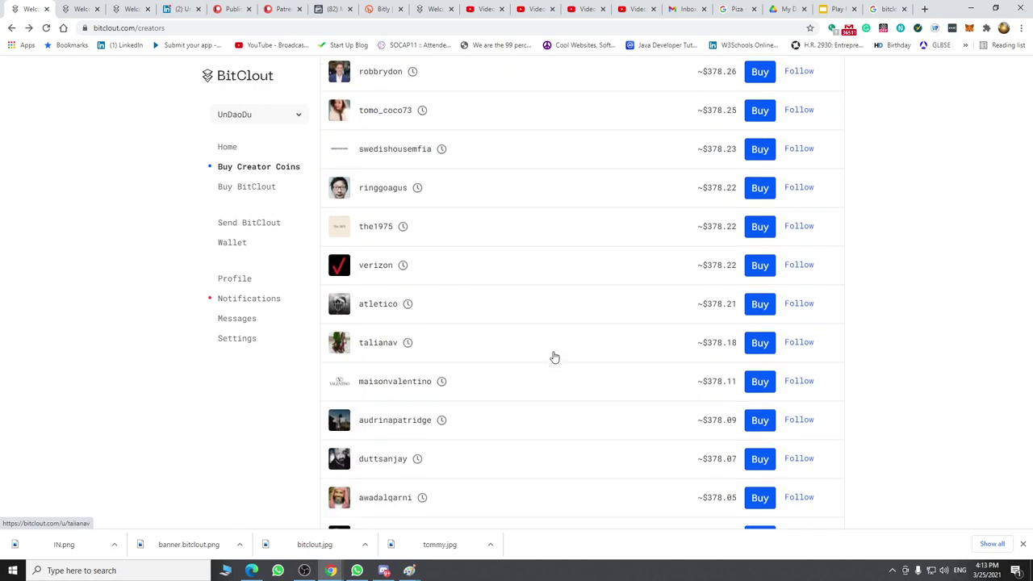
scroll(554, 357, down, 11)
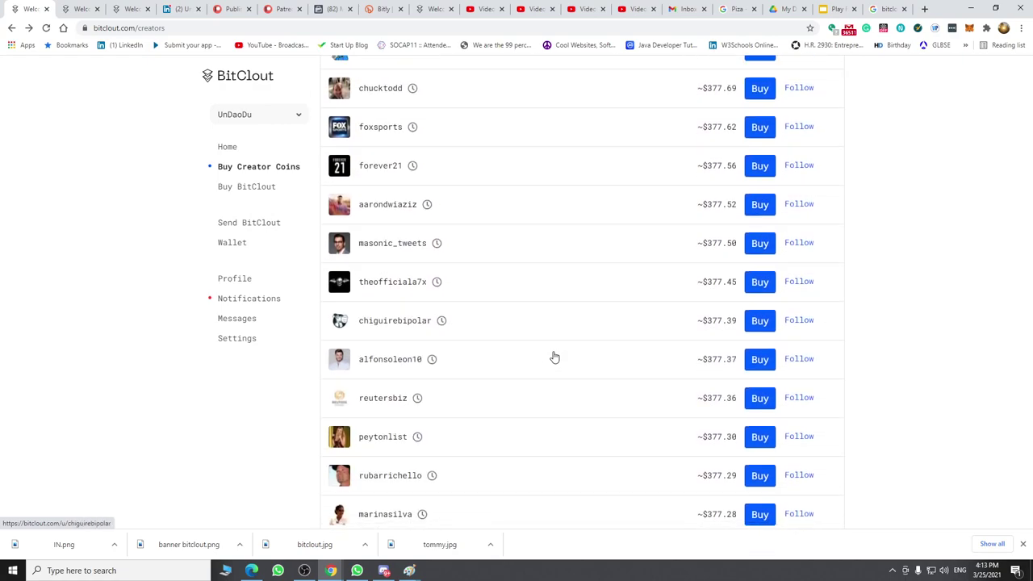
scroll(554, 357, down, 13)
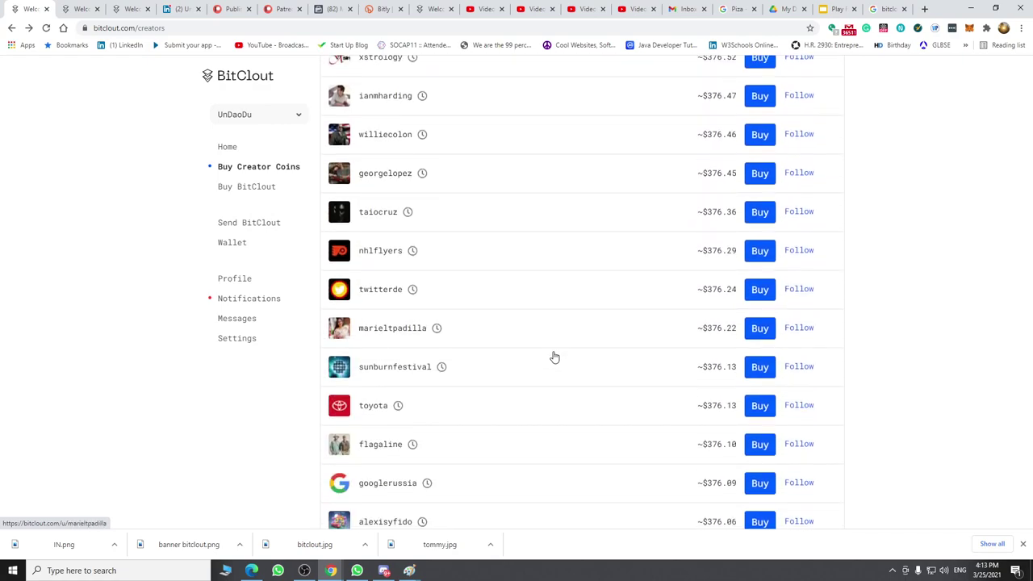
scroll(554, 357, down, 4)
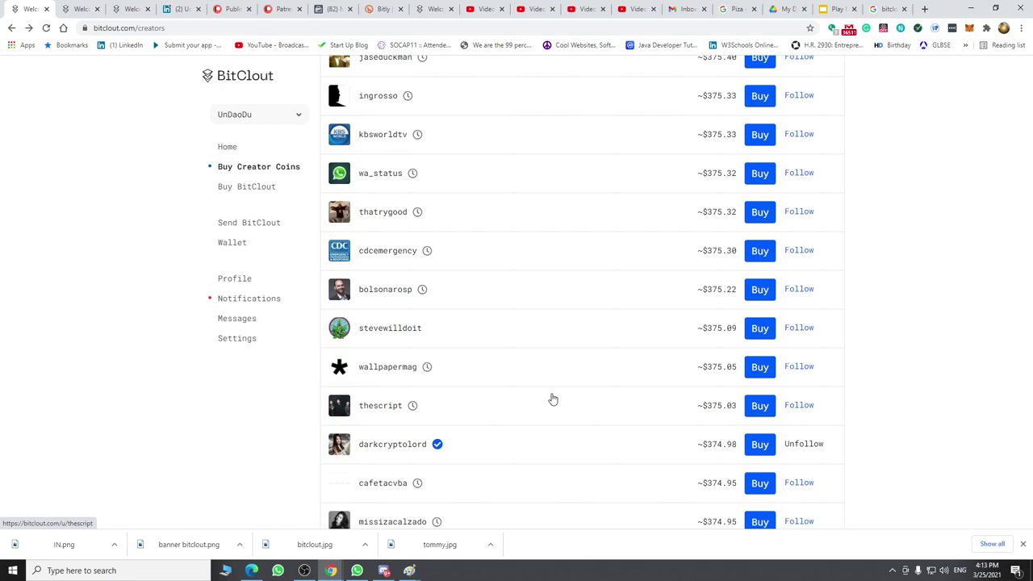
scroll(552, 399, down, 10)
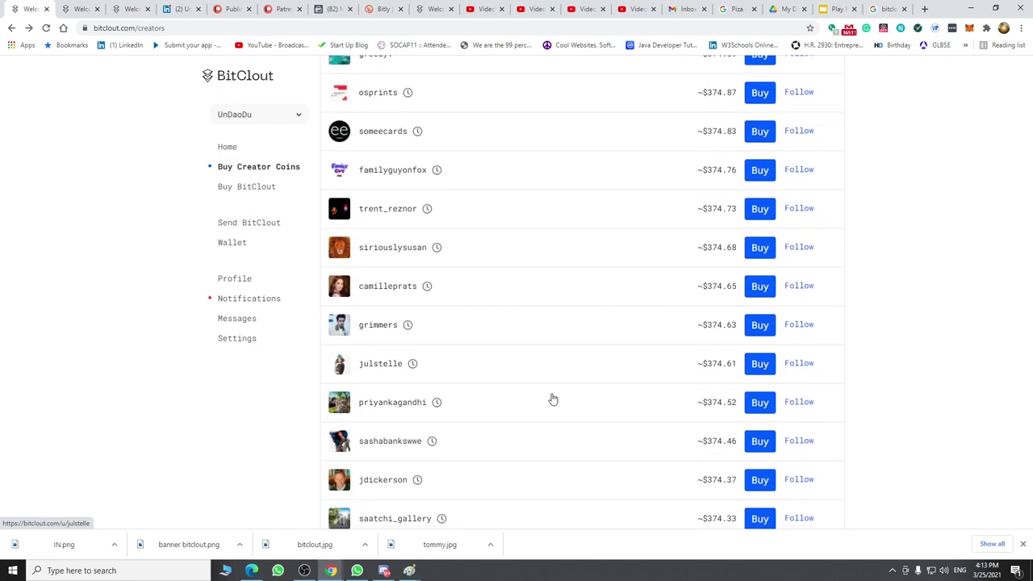
scroll(553, 398, down, 10)
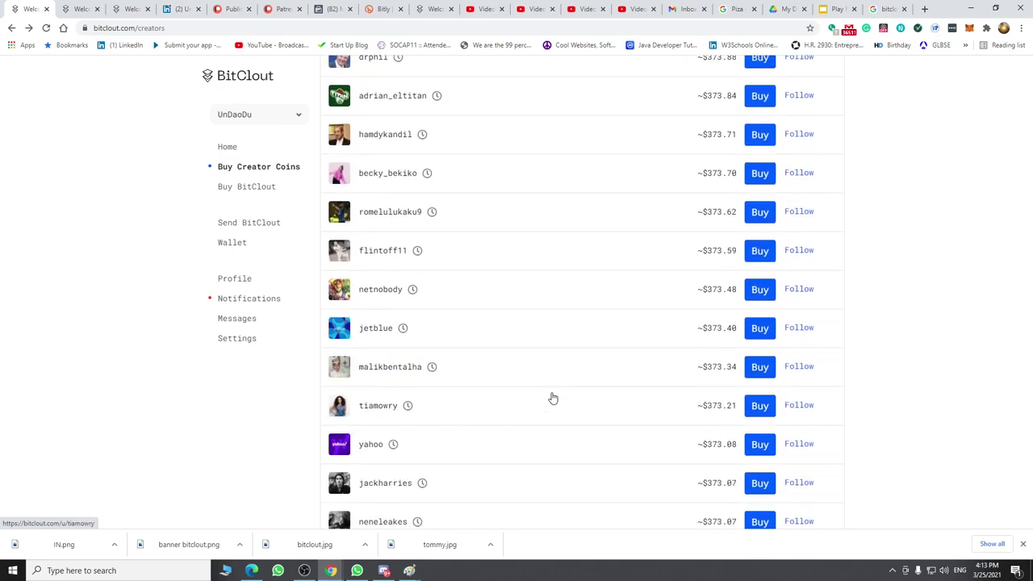
scroll(552, 397, down, 10)
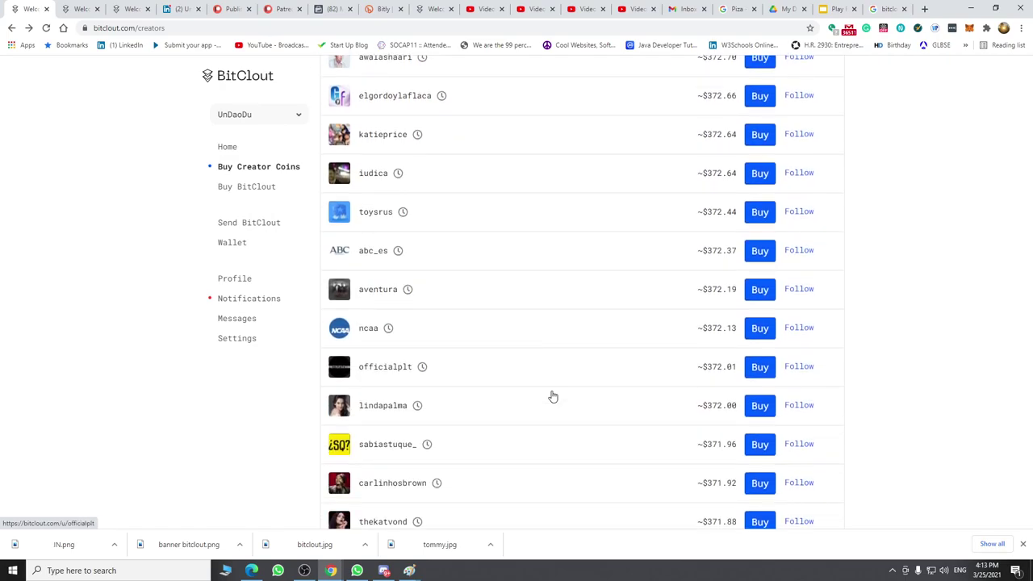
scroll(552, 397, down, 10)
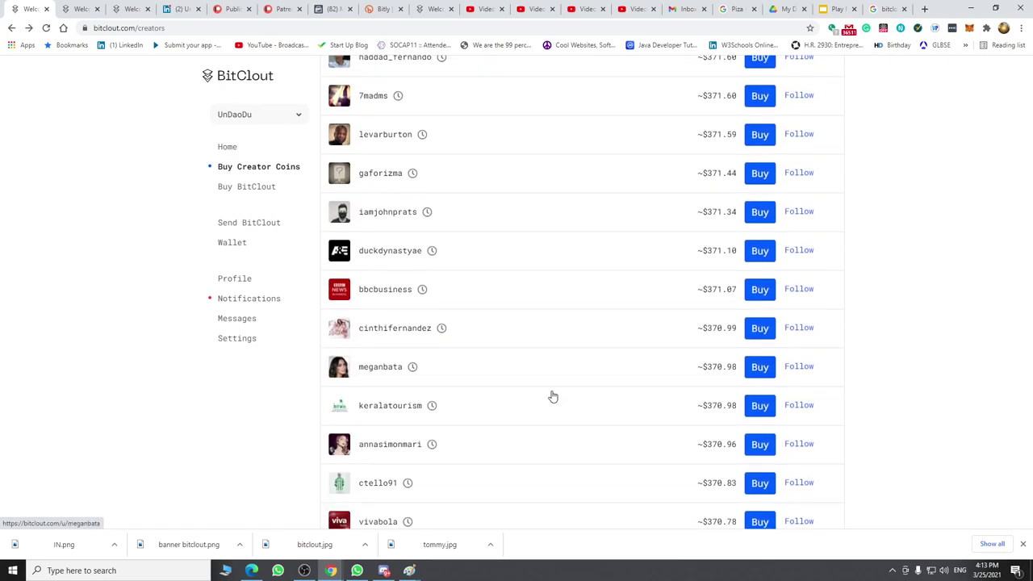
scroll(553, 397, down, 8)
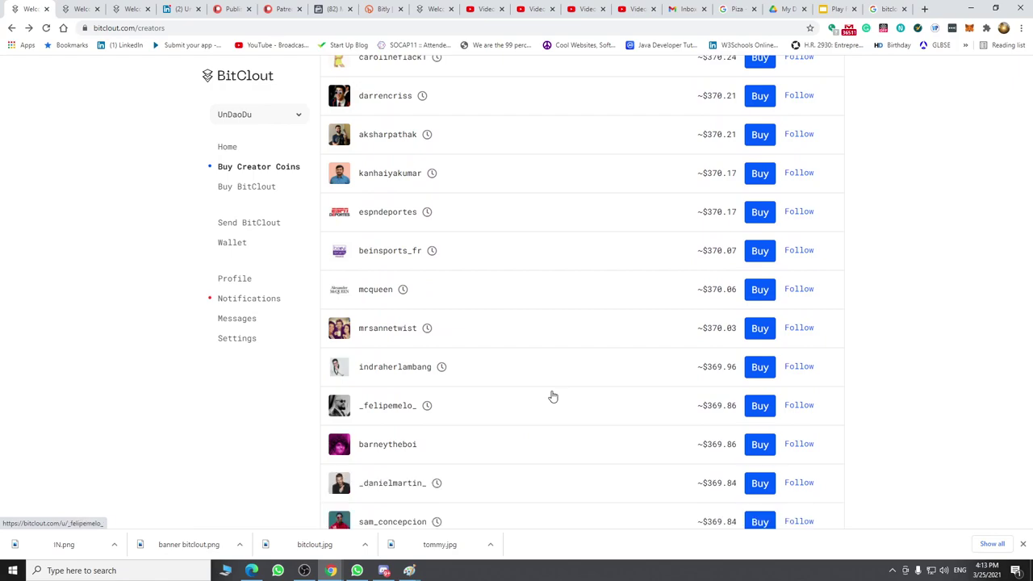
scroll(553, 397, down, 10)
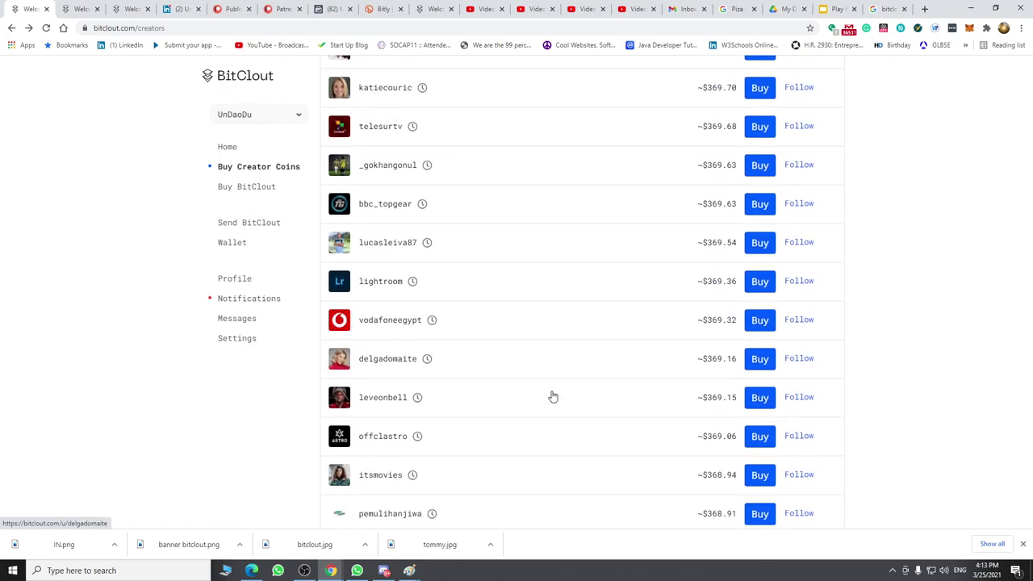
scroll(553, 397, down, 1)
scroll(552, 397, down, 12)
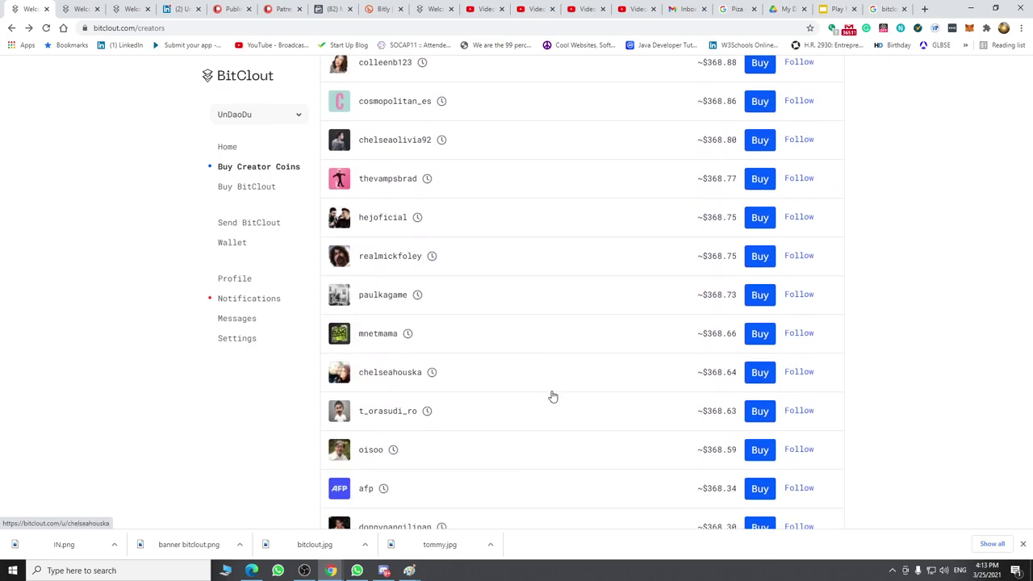
scroll(552, 396, down, 10)
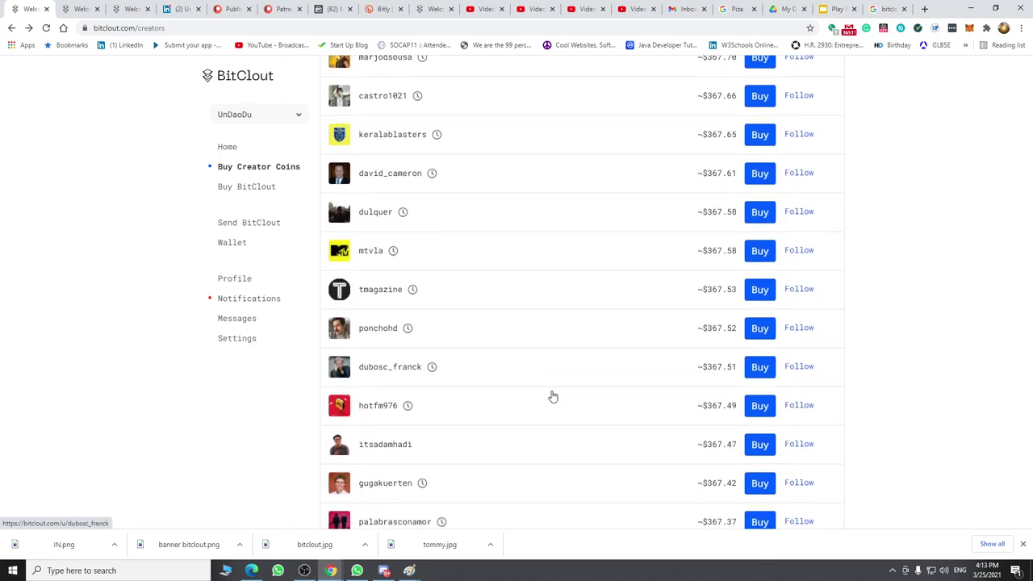
scroll(552, 397, down, 12)
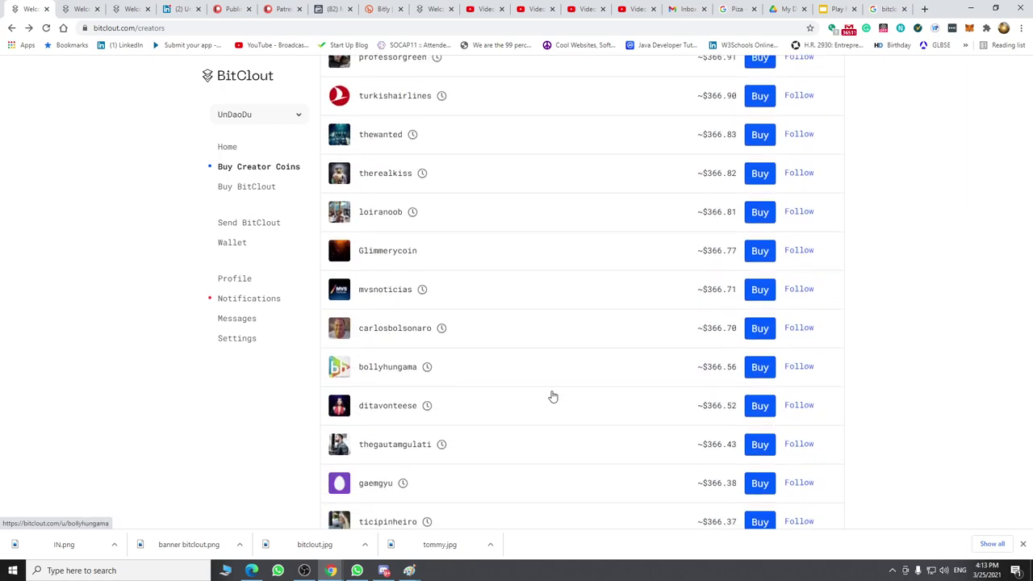
scroll(553, 397, down, 5)
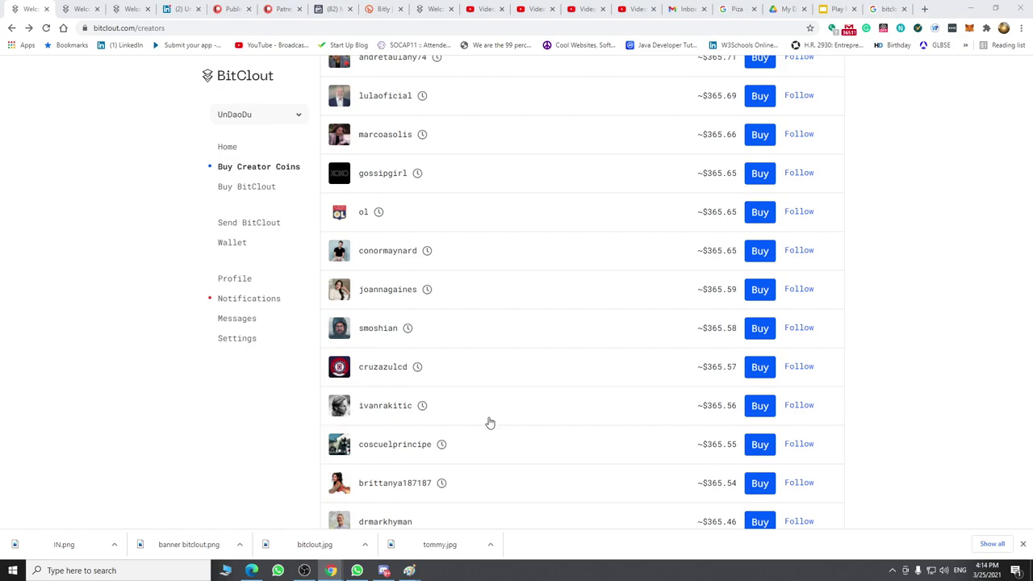
- Scroll further down the creator coins to about $356.67, reaching tommyhilfiger and a24
scroll(489, 420, down, 6)
scroll(490, 418, down, 1)
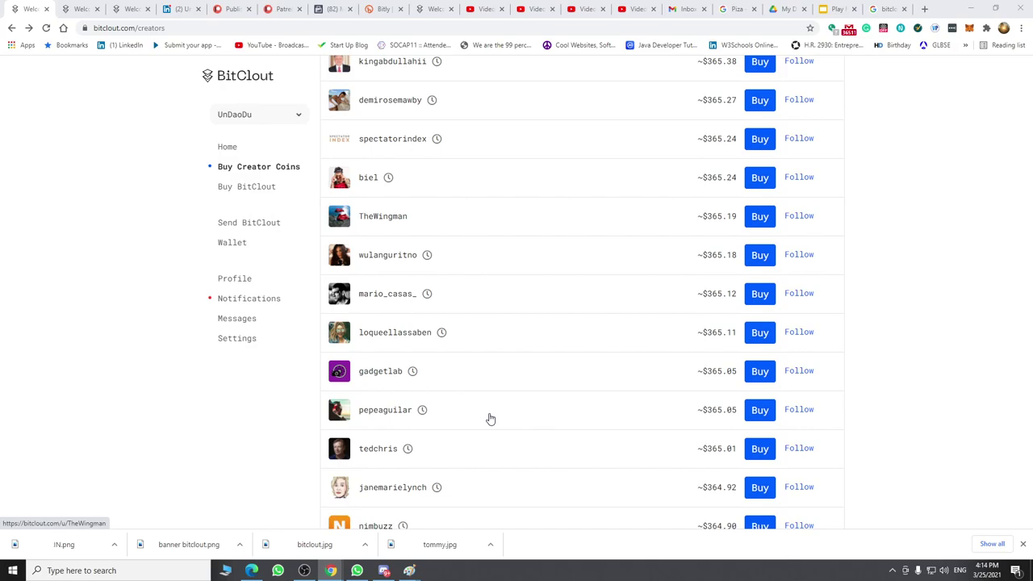
scroll(489, 418, down, 10)
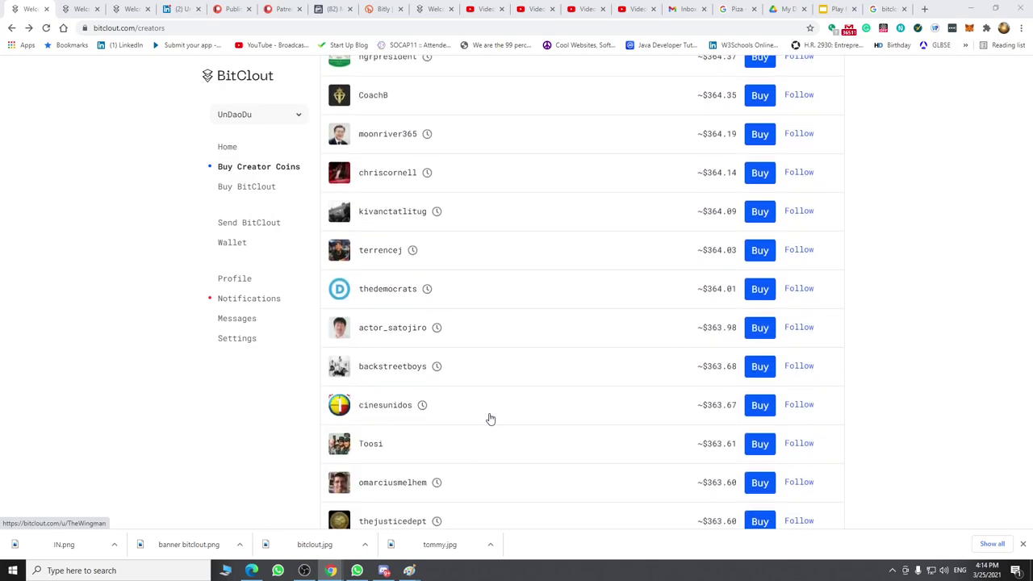
scroll(490, 418, down, 11)
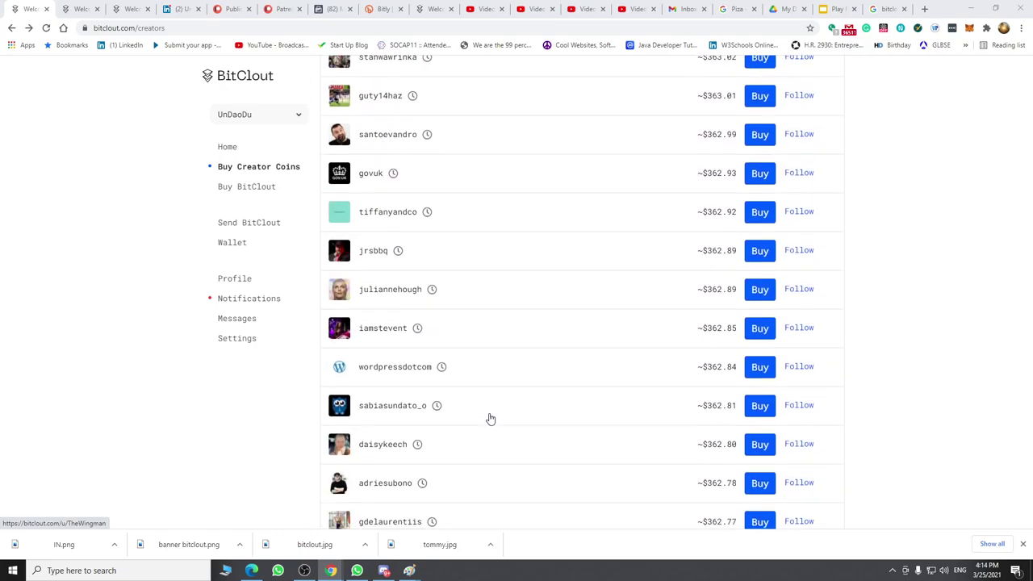
scroll(489, 419, down, 5)
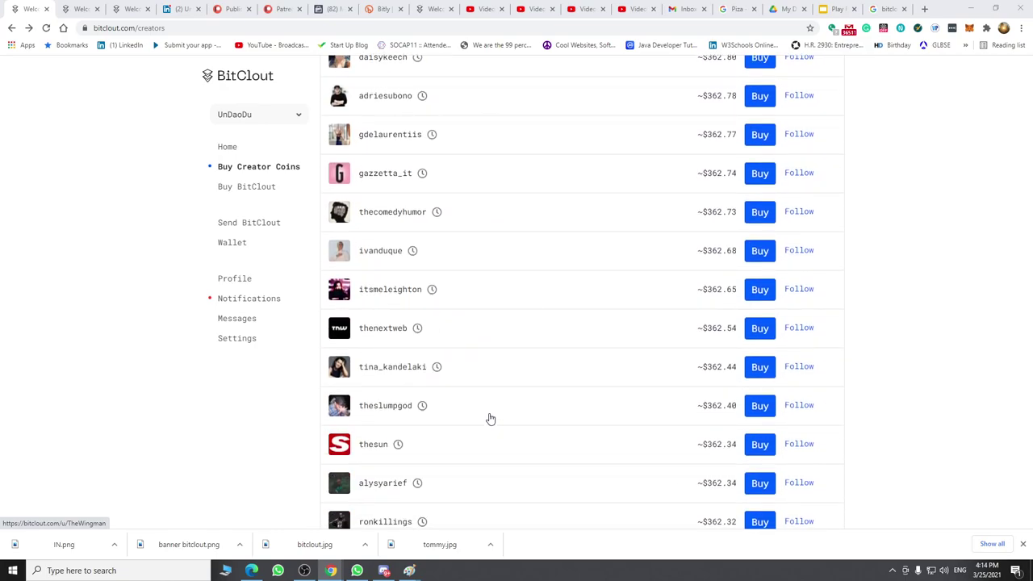
scroll(490, 418, down, 5)
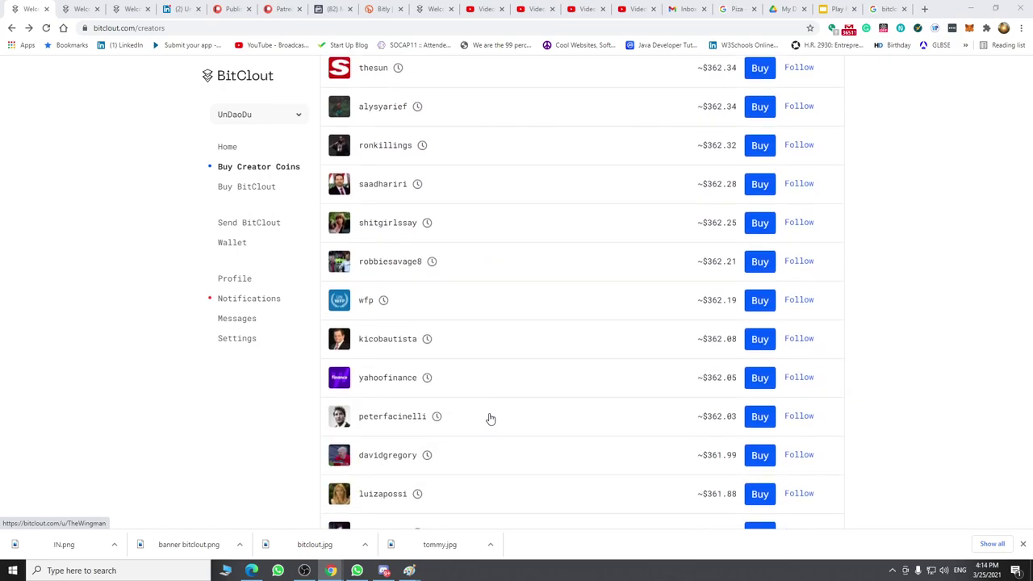
scroll(490, 419, down, 3)
scroll(489, 419, down, 2)
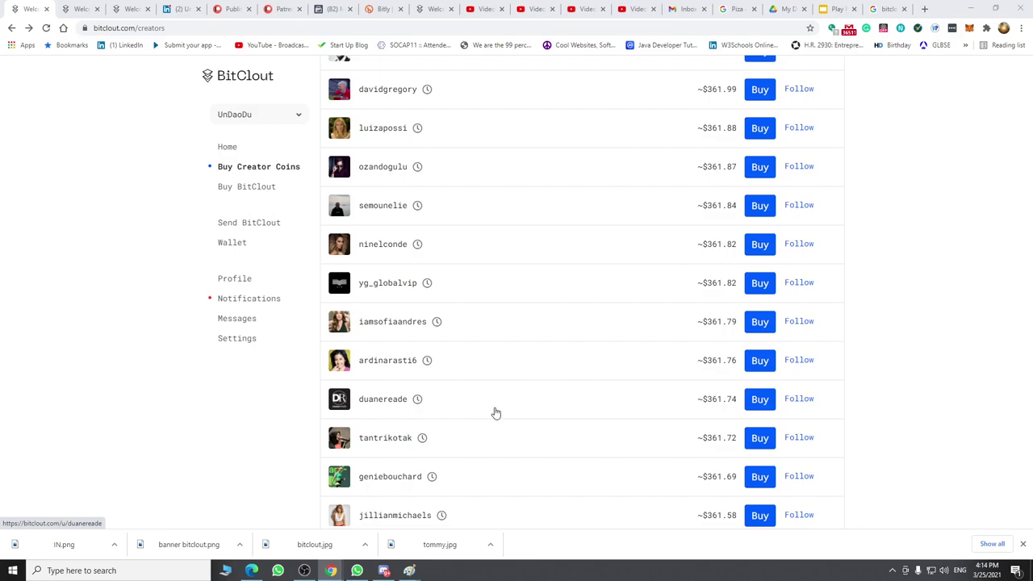
scroll(495, 413, down, 5)
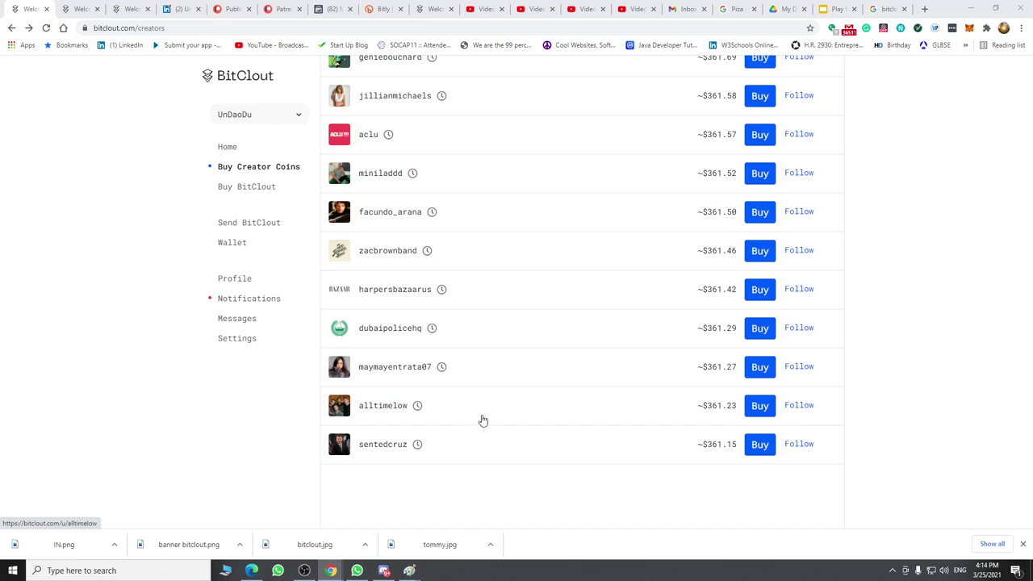
scroll(481, 419, down, 2)
scroll(482, 420, down, 10)
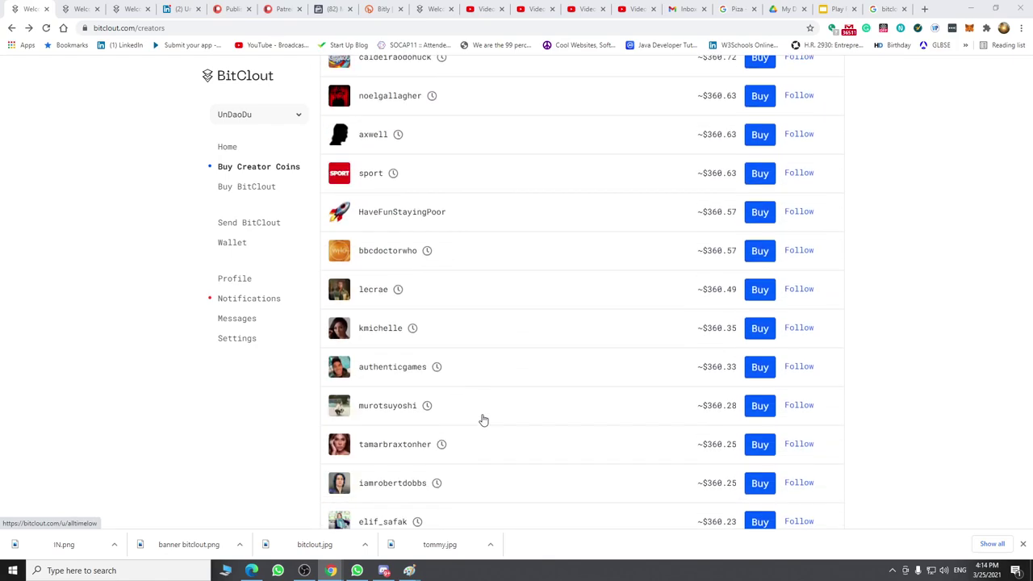
scroll(482, 419, down, 11)
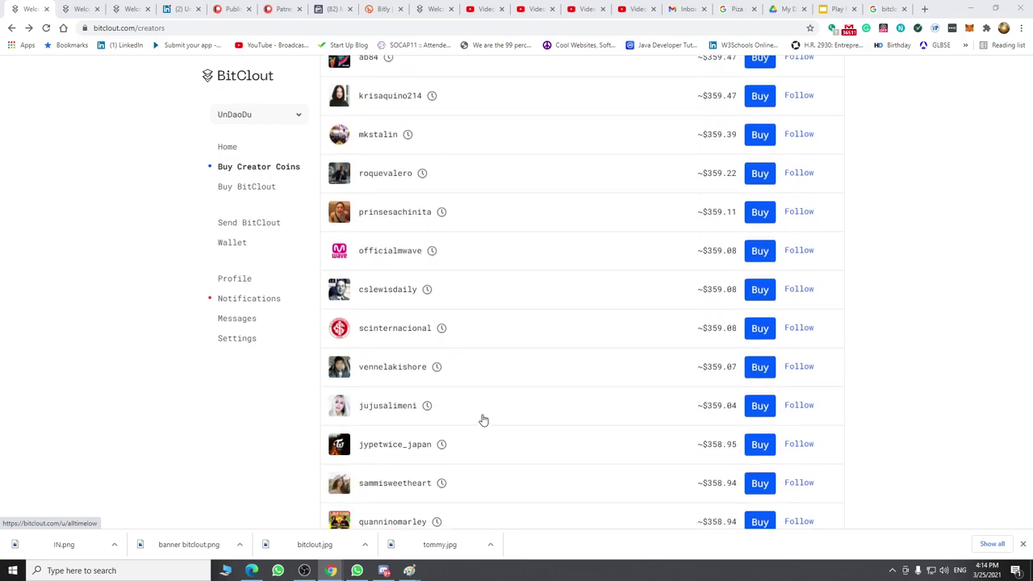
scroll(483, 420, down, 9)
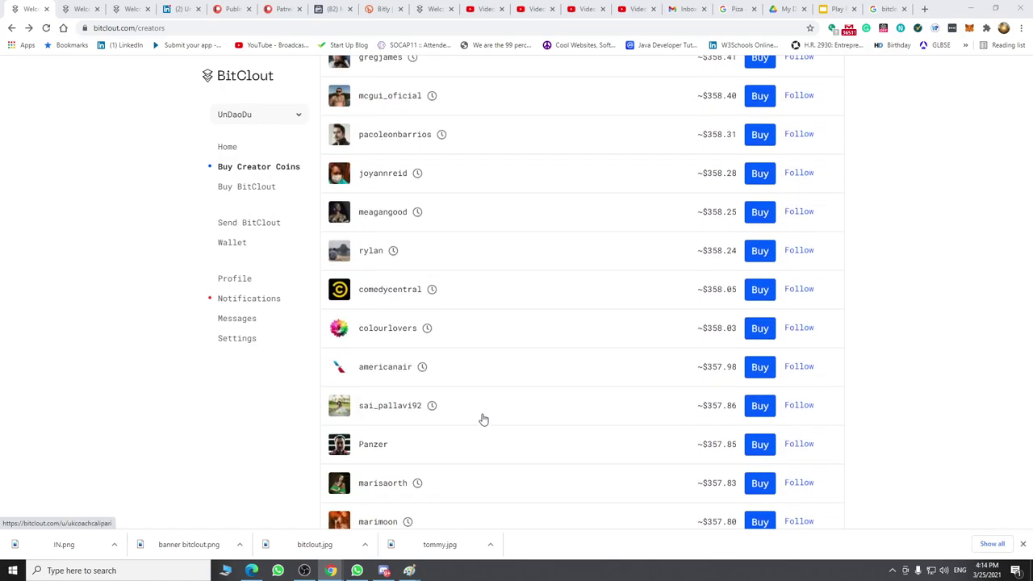
scroll(457, 478, down, 2)
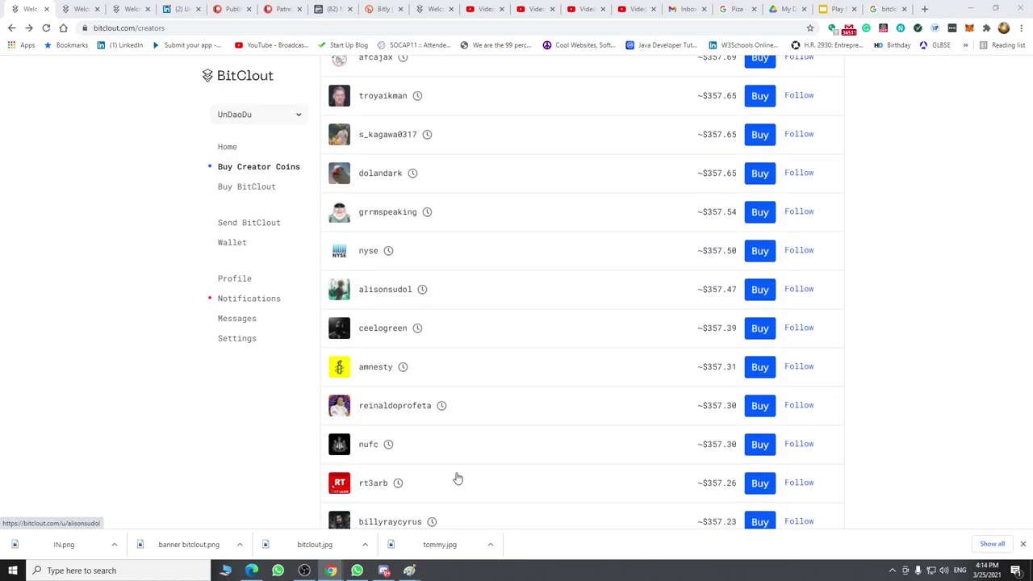
scroll(472, 473, down, 2)
scroll(487, 437, down, 4)
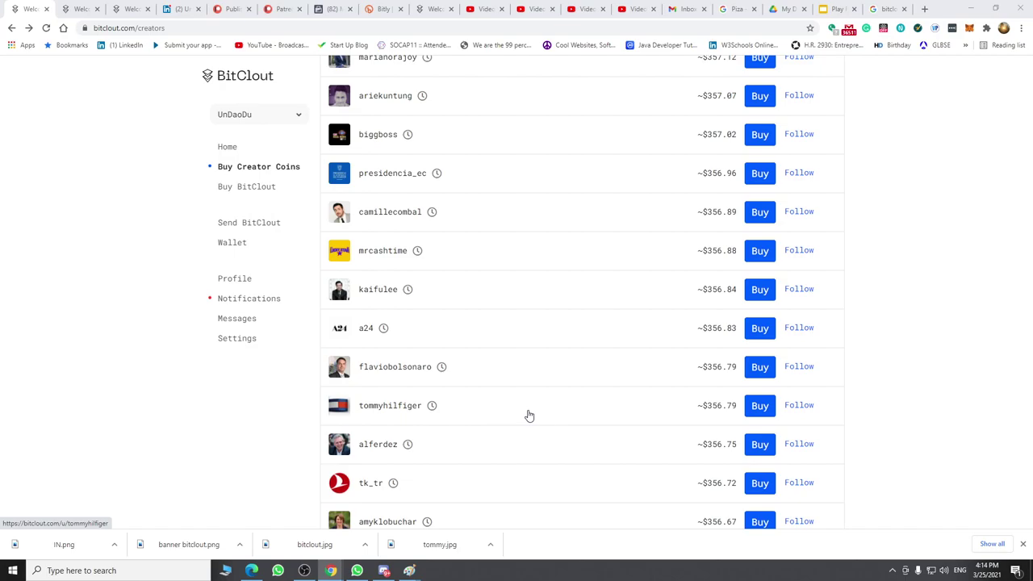
- Scroll the creator coin list to its loaded end at about $329.92, past appletv and naldobenny
scroll(530, 416, down, 11)
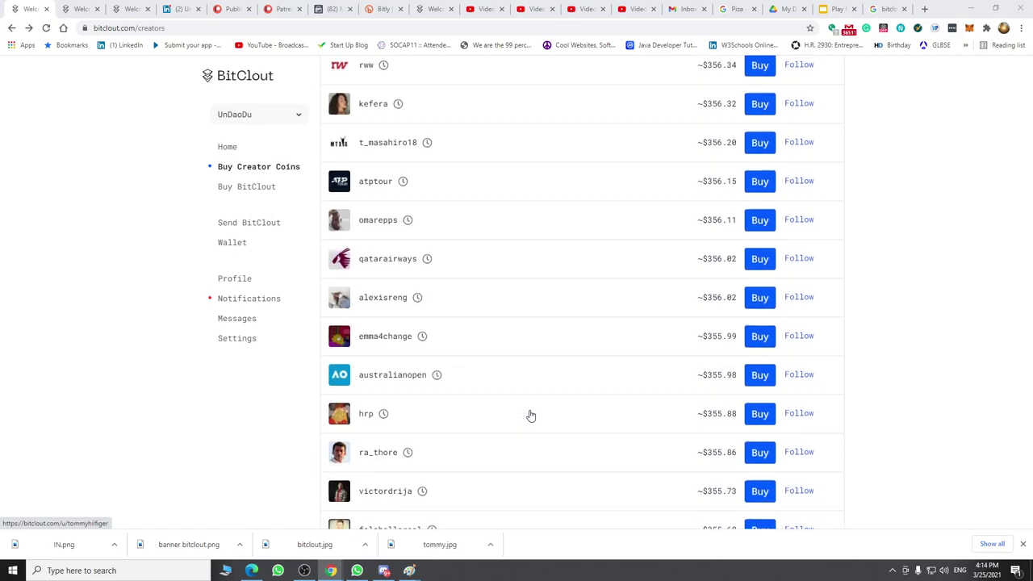
scroll(530, 415, down, 10)
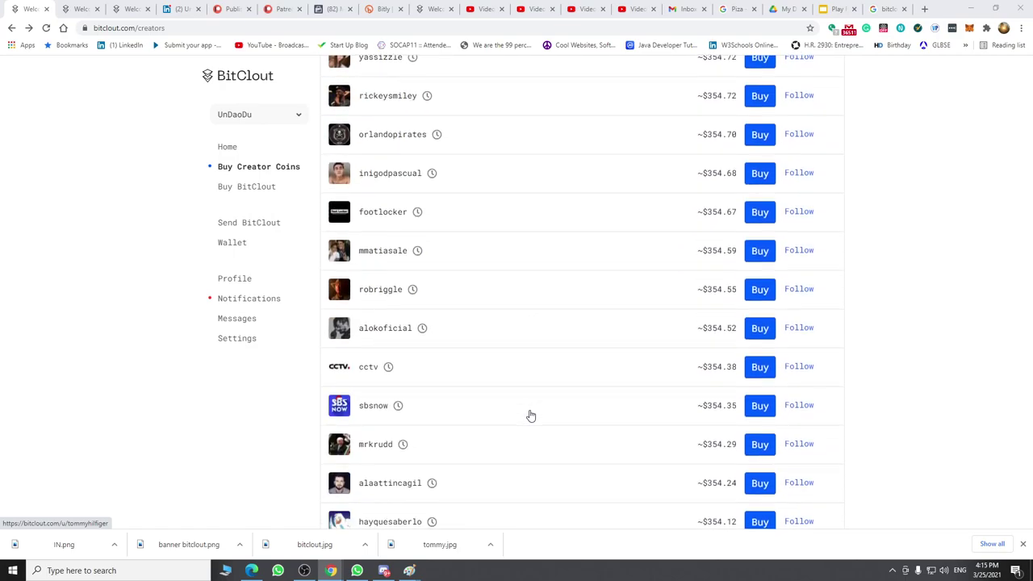
scroll(530, 415, down, 14)
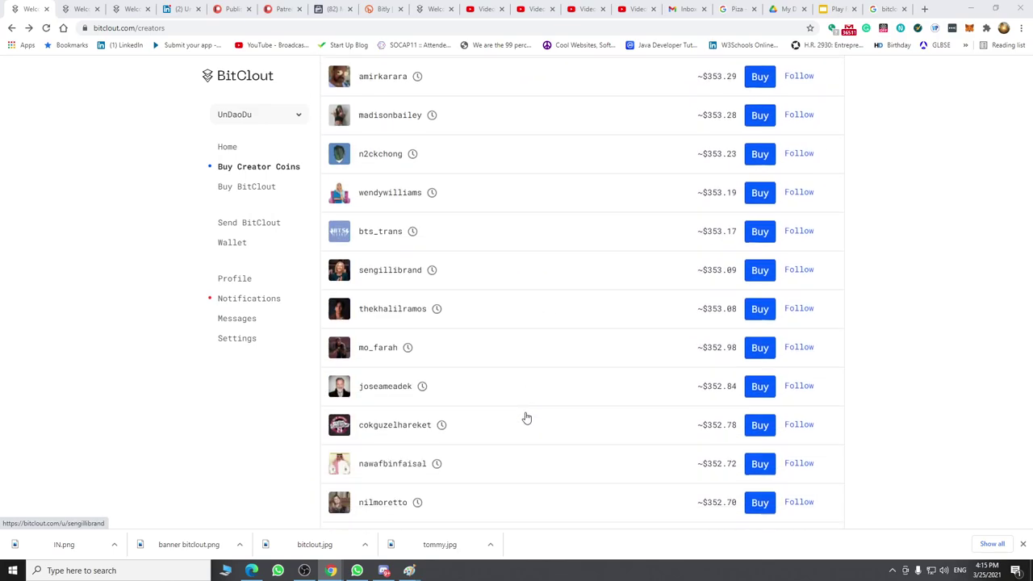
scroll(526, 418, down, 4)
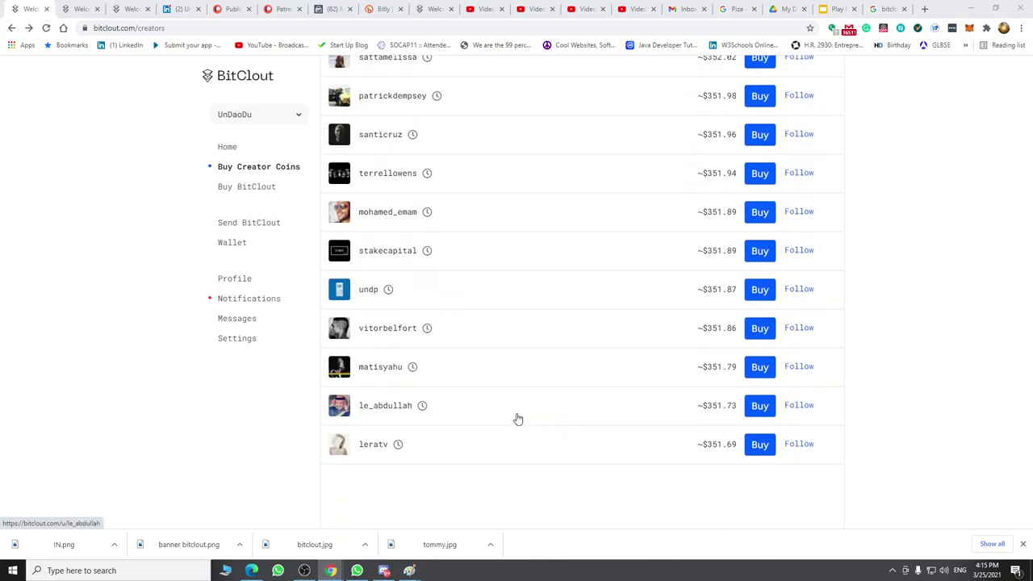
scroll(518, 419, down, 7)
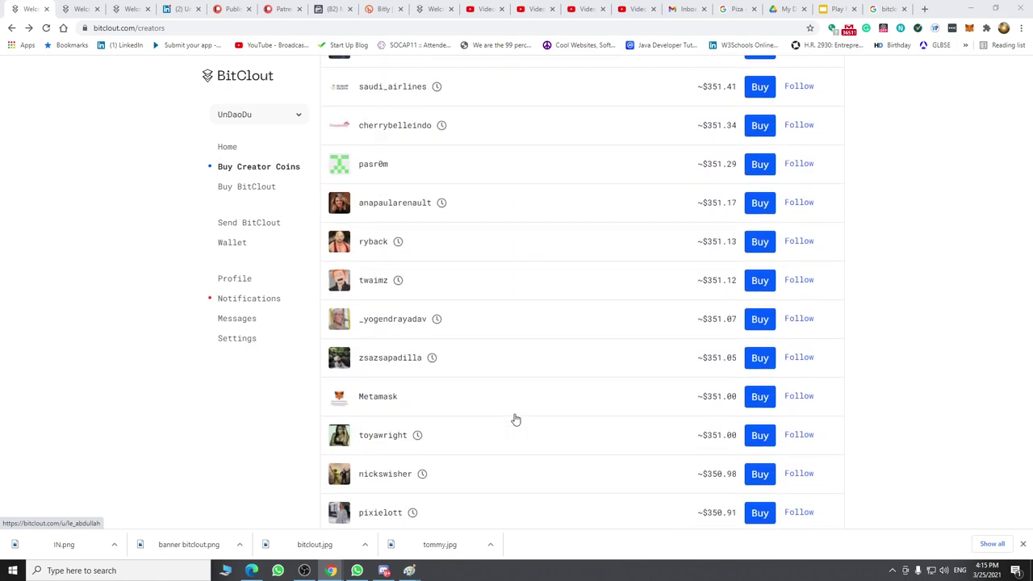
scroll(516, 419, down, 11)
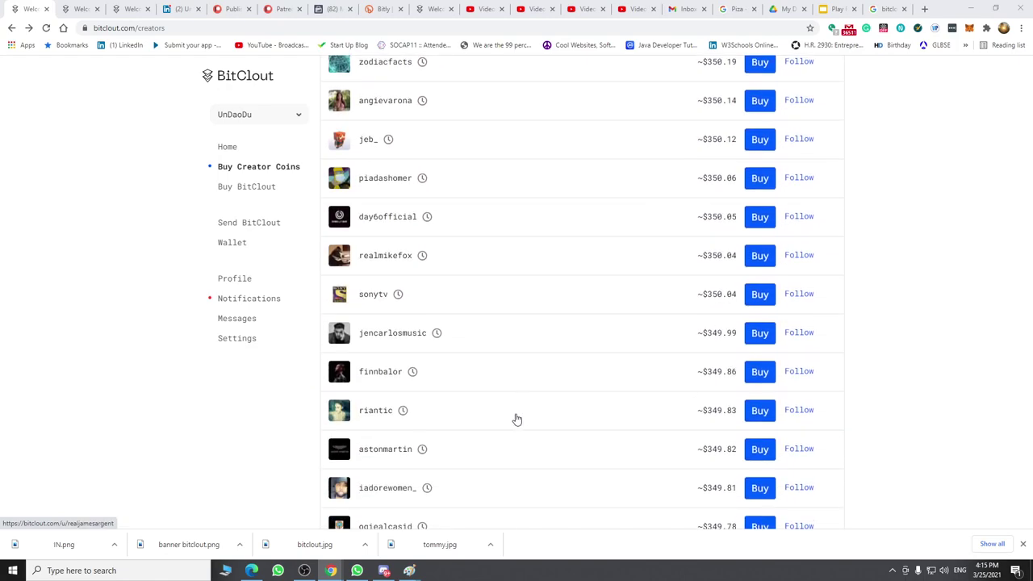
scroll(517, 419, down, 8)
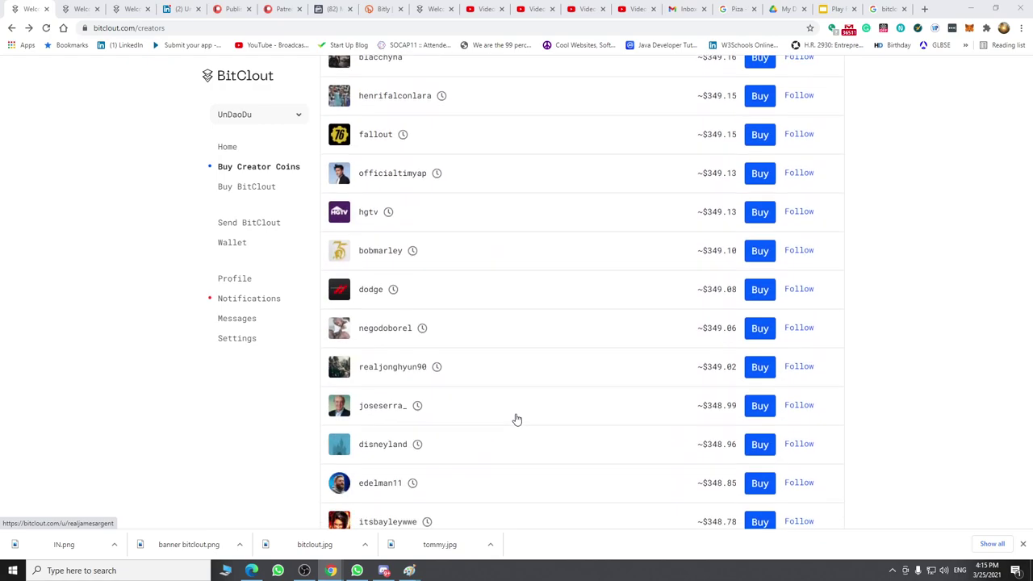
scroll(517, 419, down, 10)
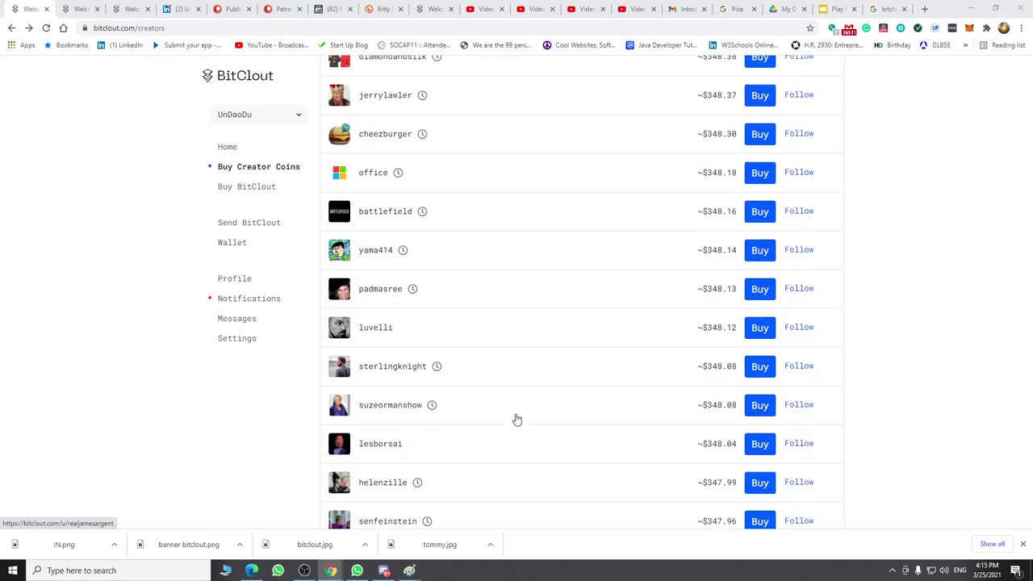
scroll(517, 420, down, 2)
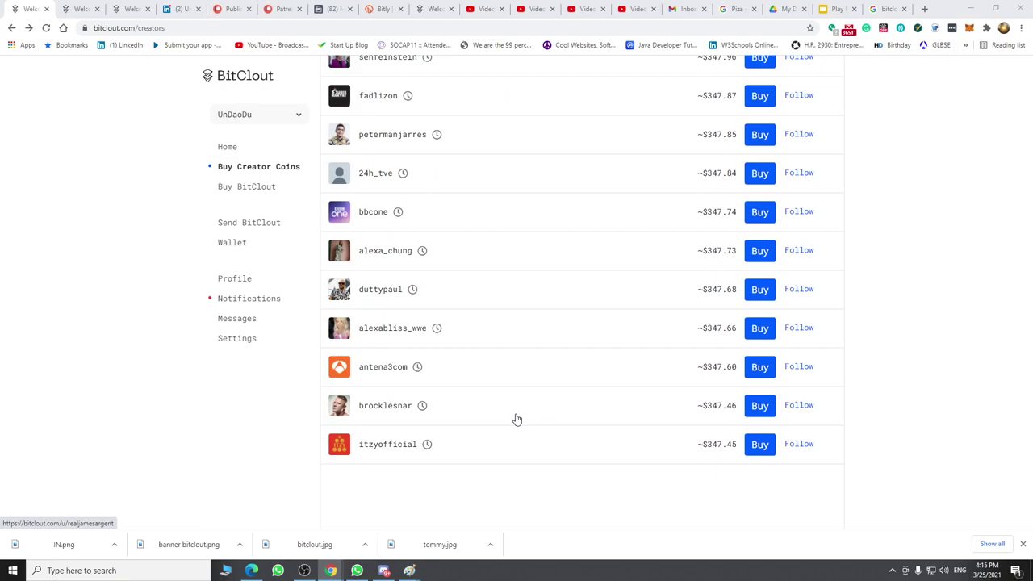
scroll(517, 419, down, 4)
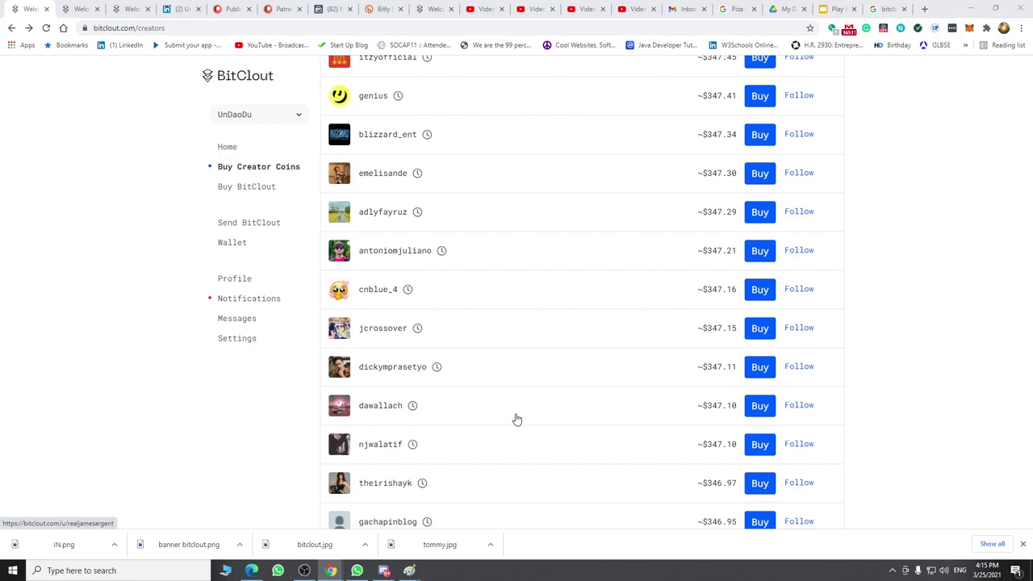
scroll(517, 420, down, 2)
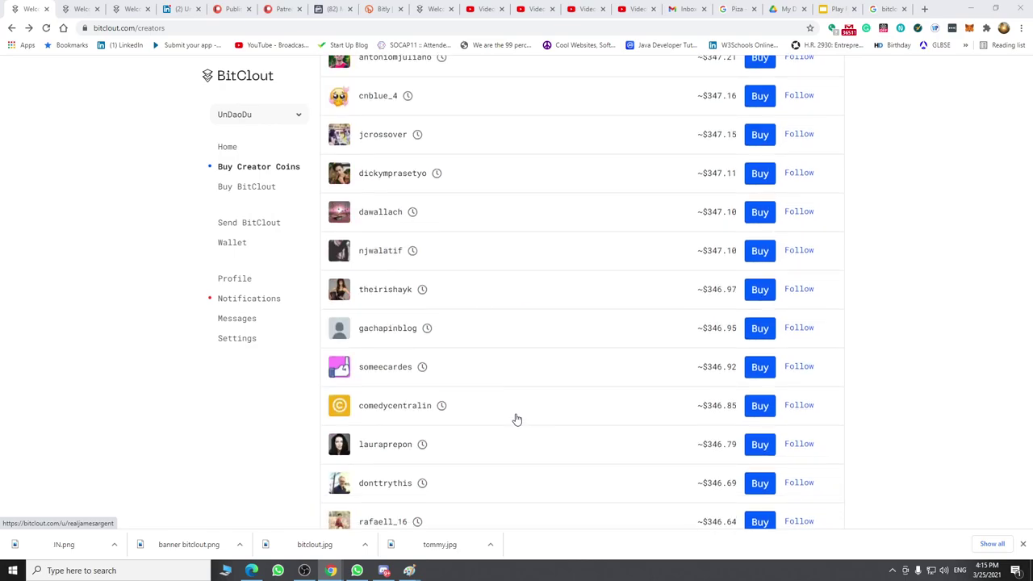
scroll(517, 420, down, 2)
scroll(517, 420, down, 2)
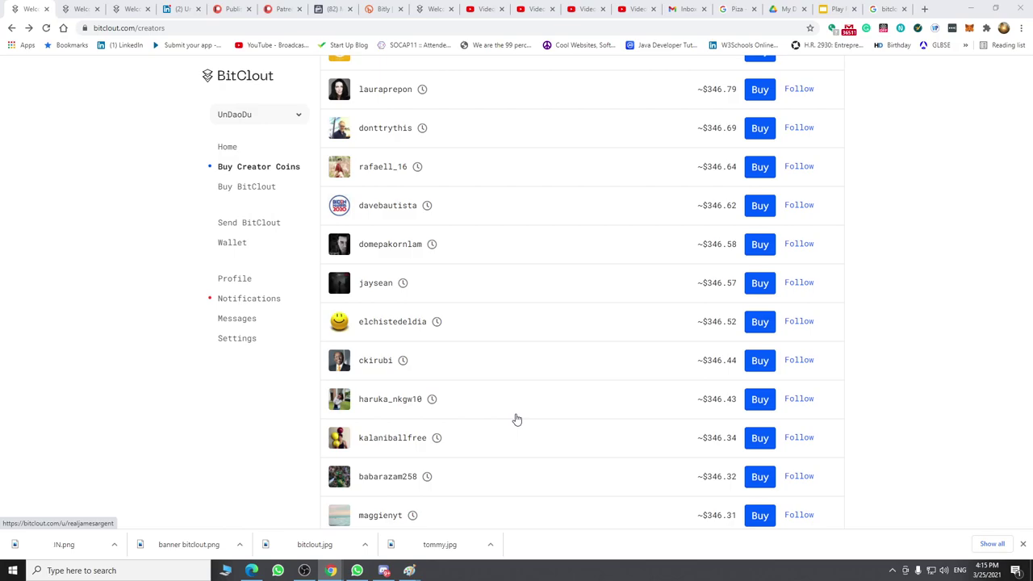
scroll(517, 419, down, 10)
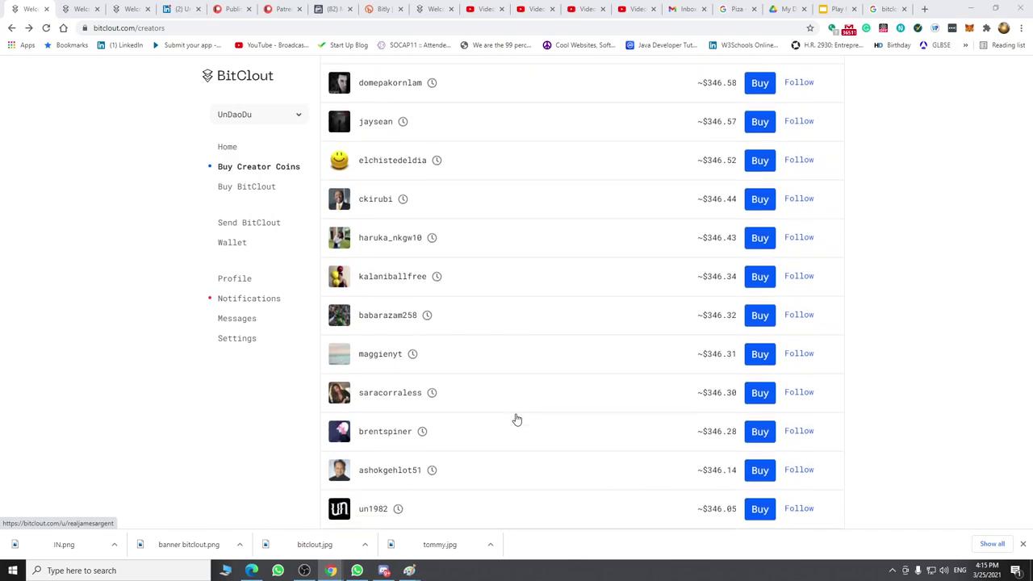
scroll(517, 420, down, 7)
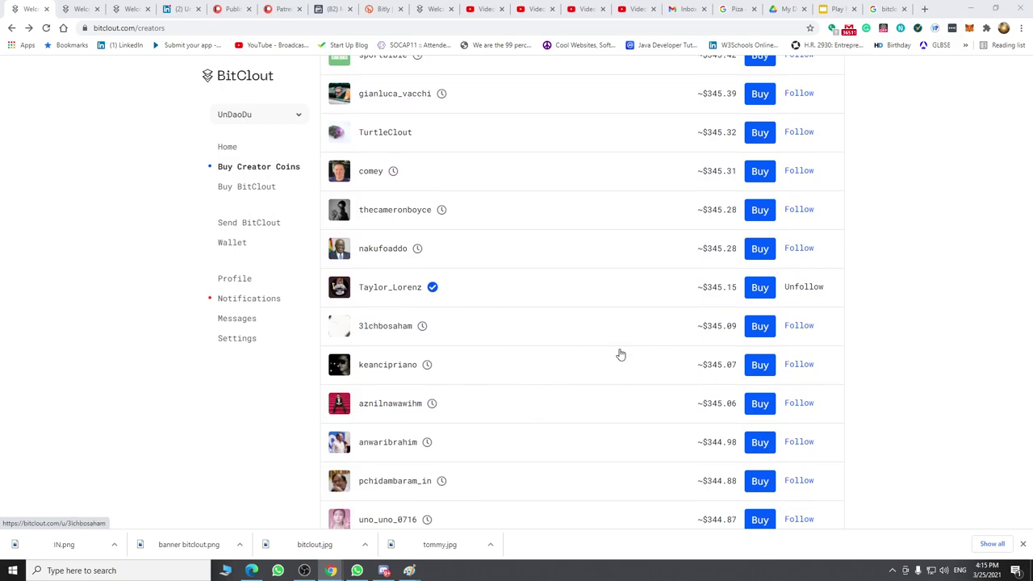
scroll(620, 355, down, 11)
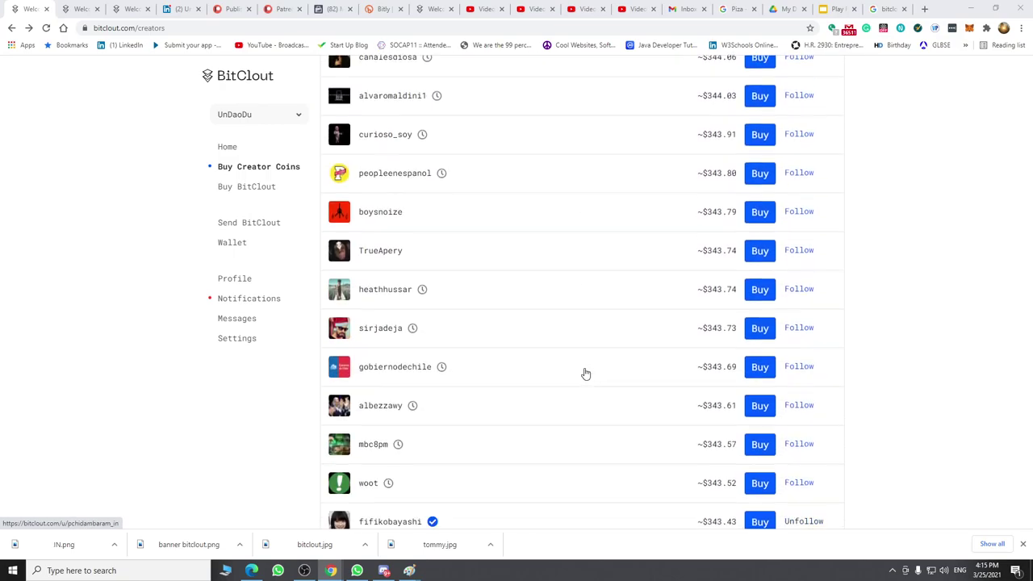
scroll(586, 373, down, 3)
scroll(614, 384, down, 5)
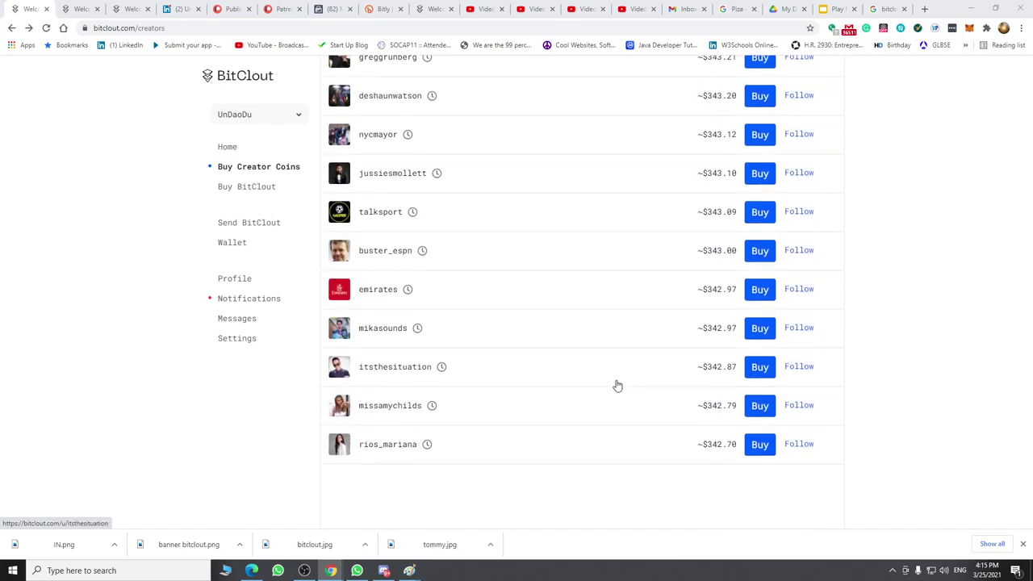
scroll(617, 386, down, 8)
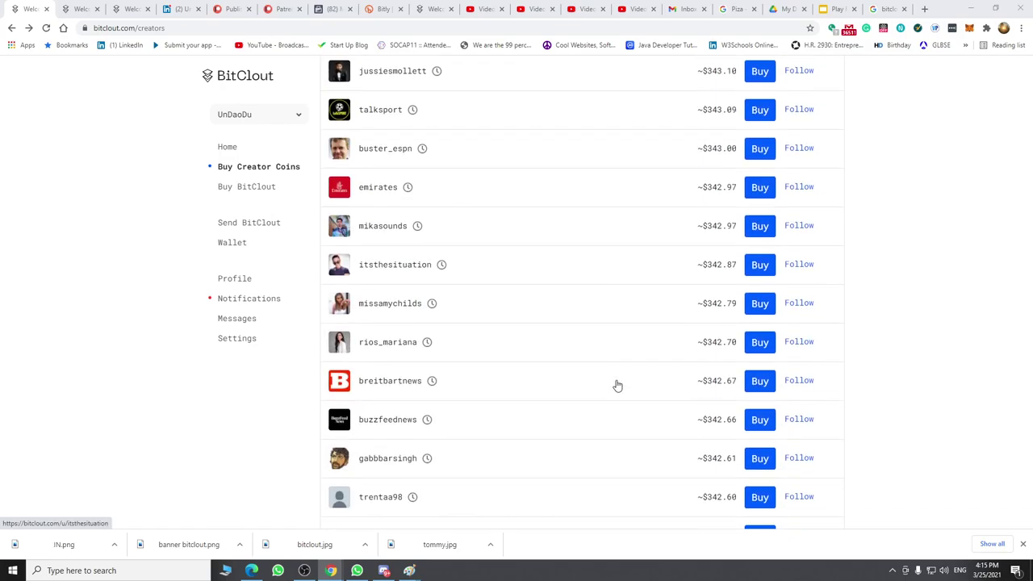
scroll(617, 386, down, 8)
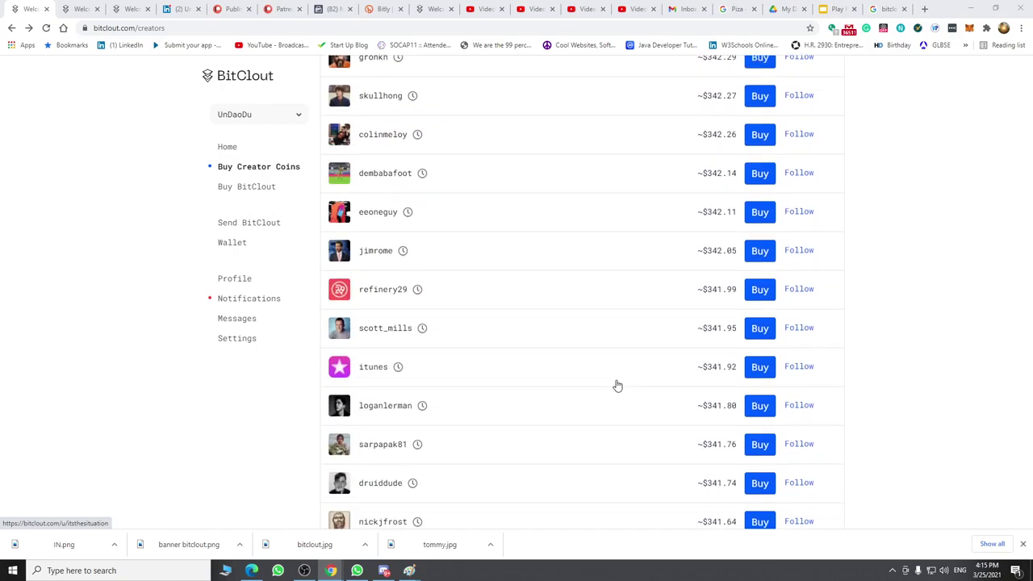
scroll(617, 386, down, 12)
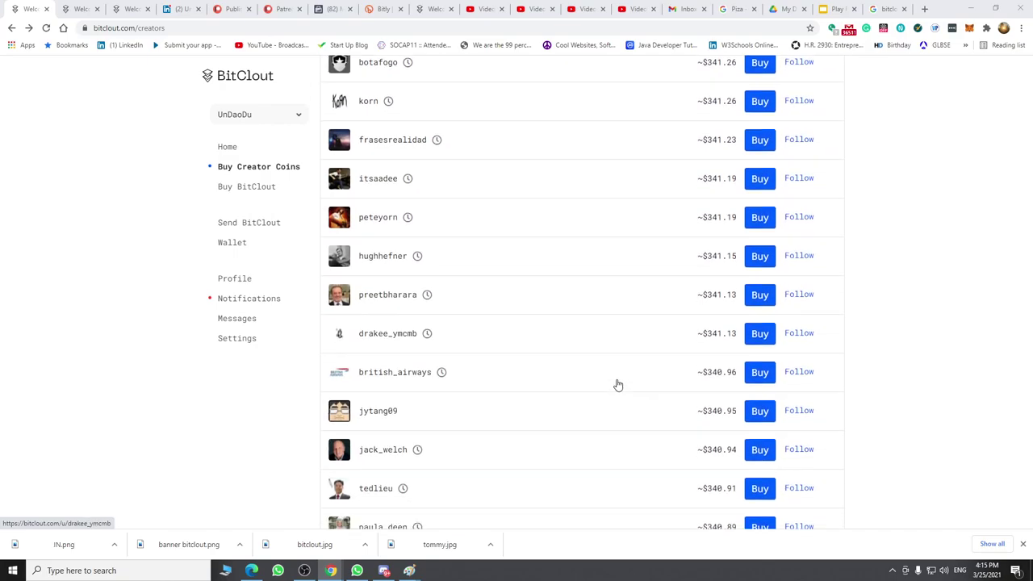
scroll(617, 385, down, 10)
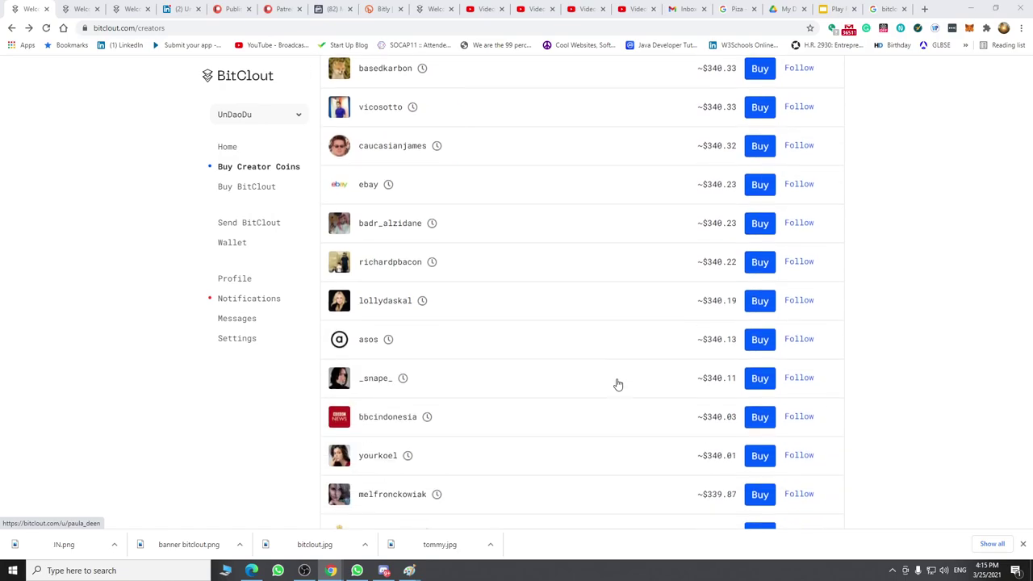
scroll(618, 384, down, 10)
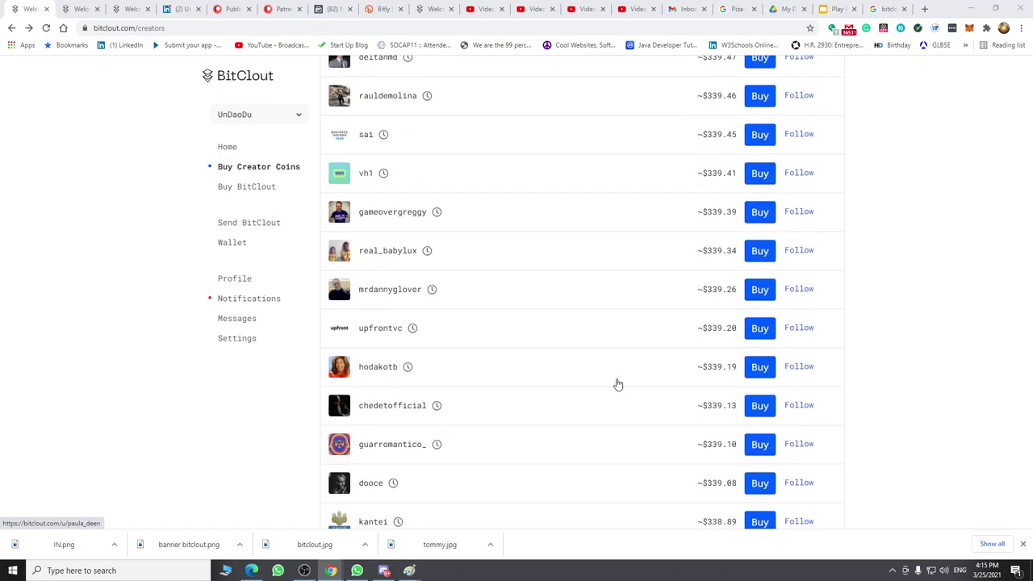
scroll(618, 385, down, 3)
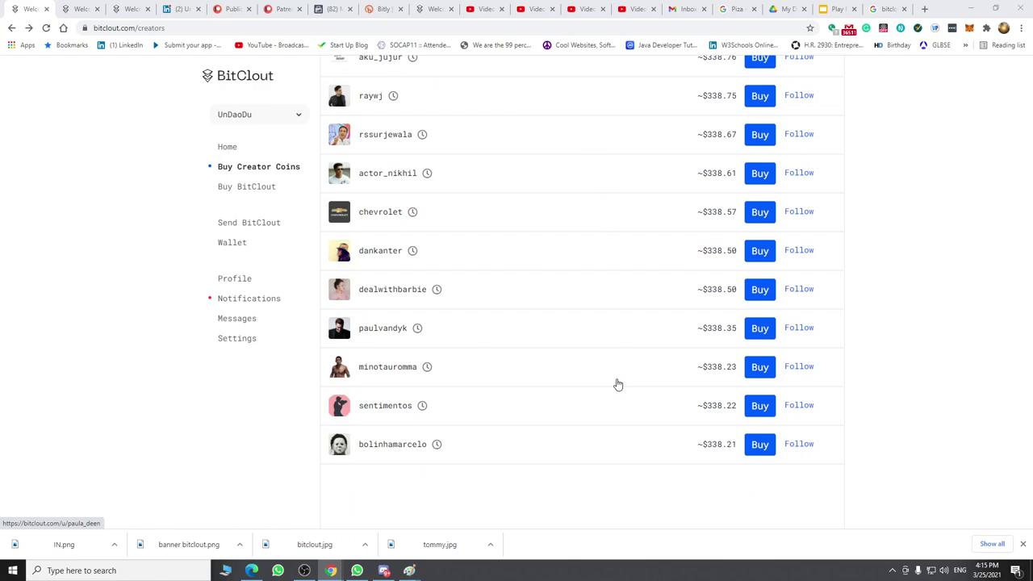
scroll(617, 385, down, 5)
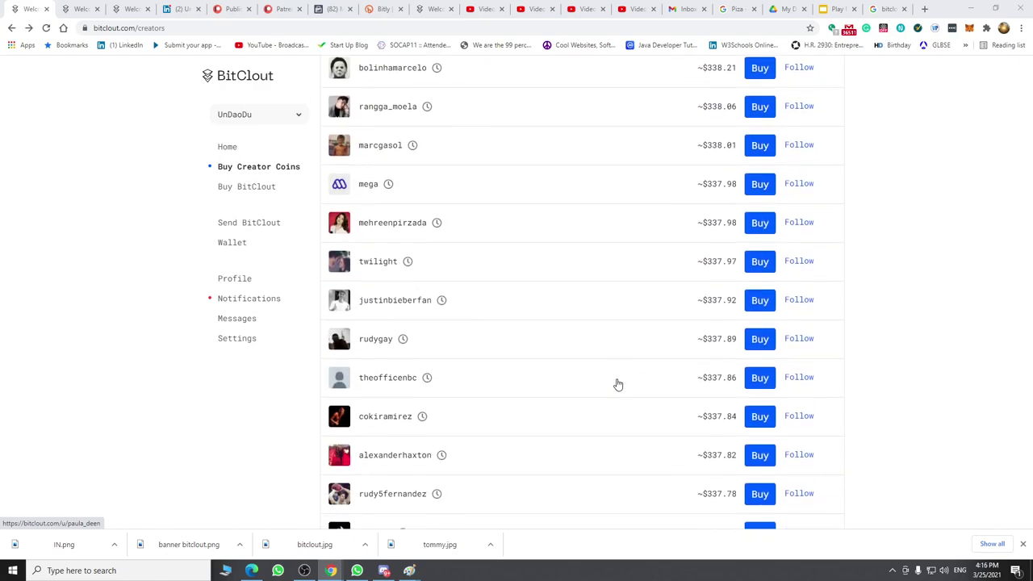
scroll(617, 385, down, 7)
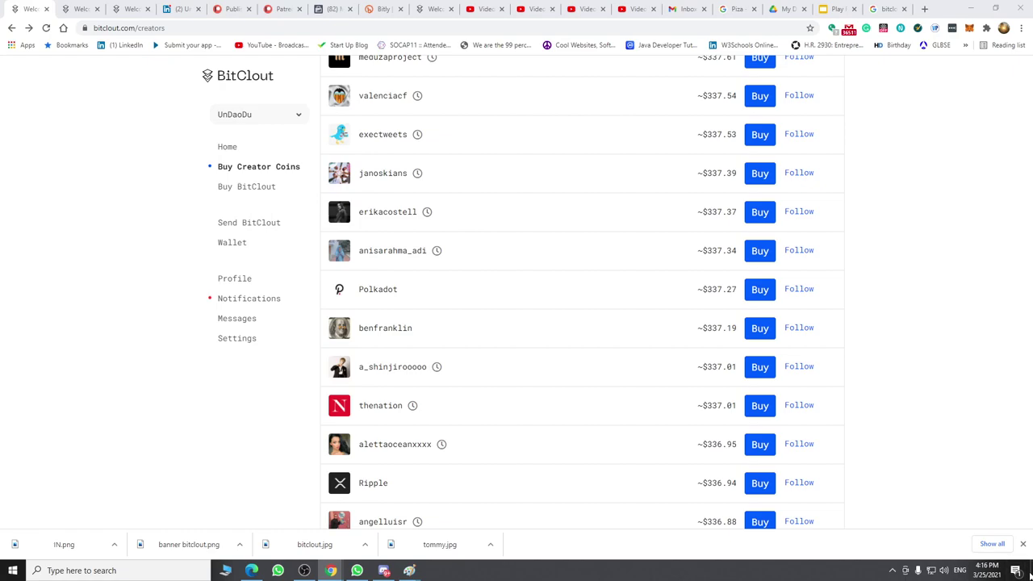
scroll(491, 445, down, 3)
scroll(490, 445, down, 5)
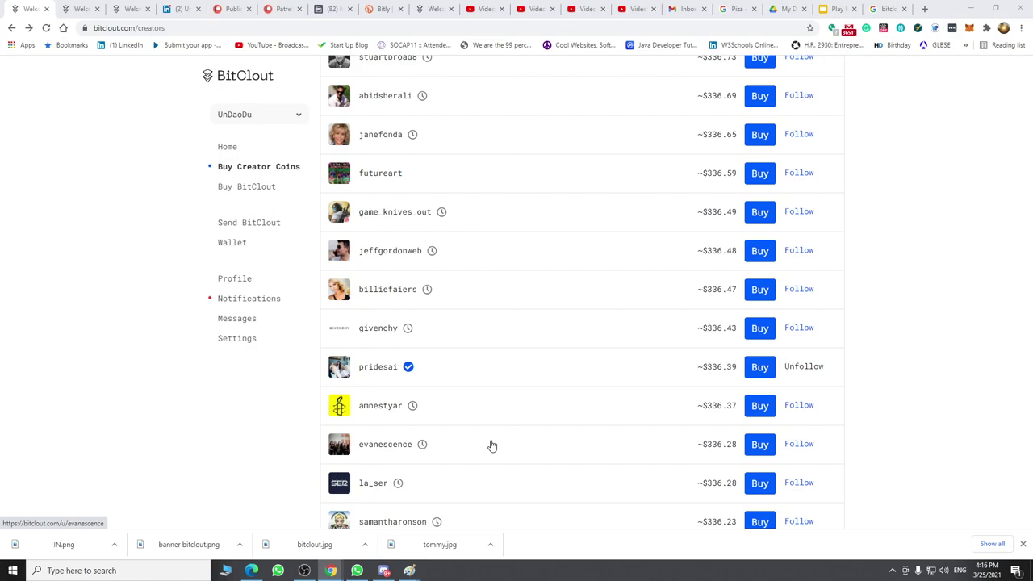
scroll(492, 445, down, 5)
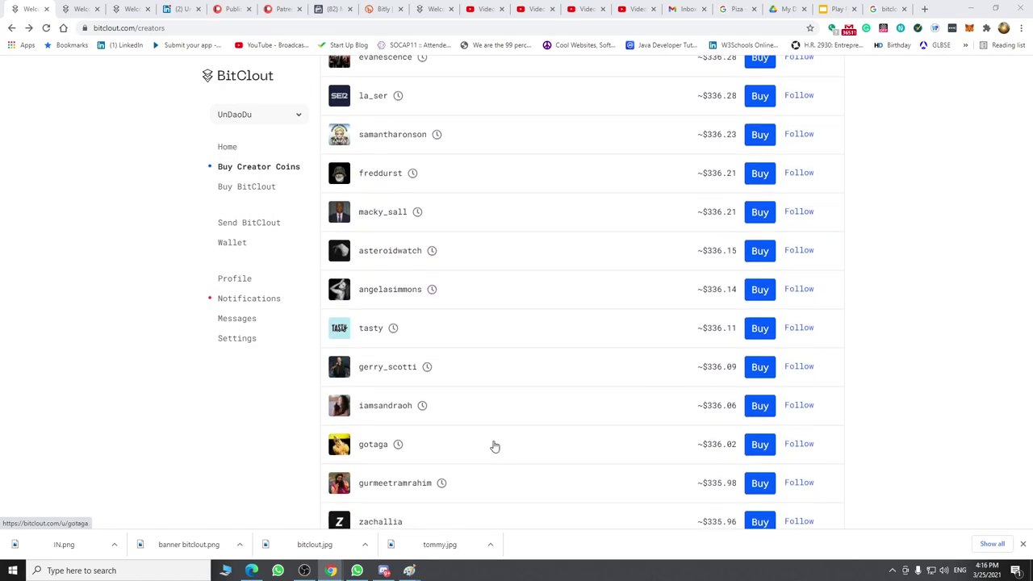
scroll(495, 446, down, 12)
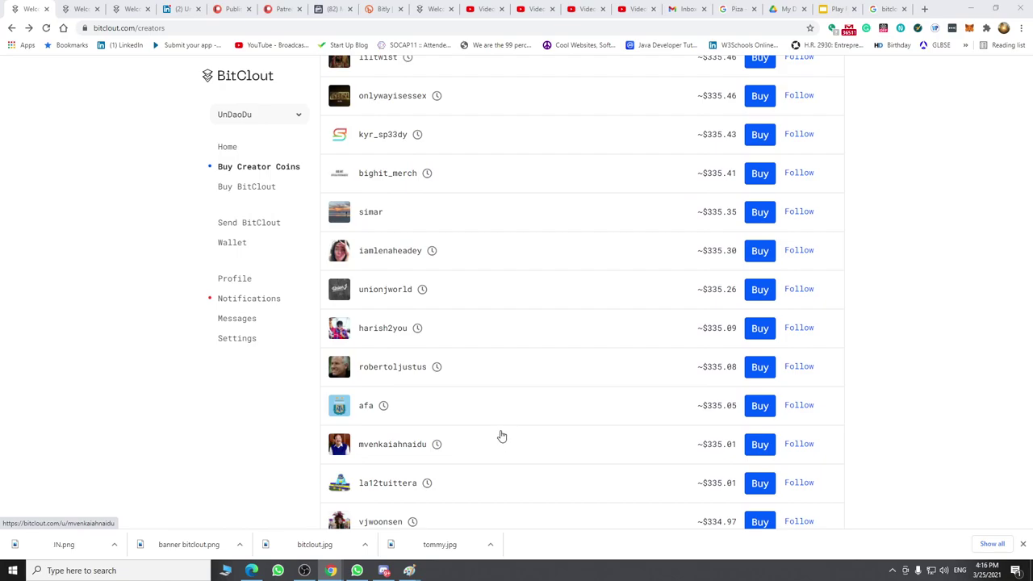
scroll(495, 436, down, 8)
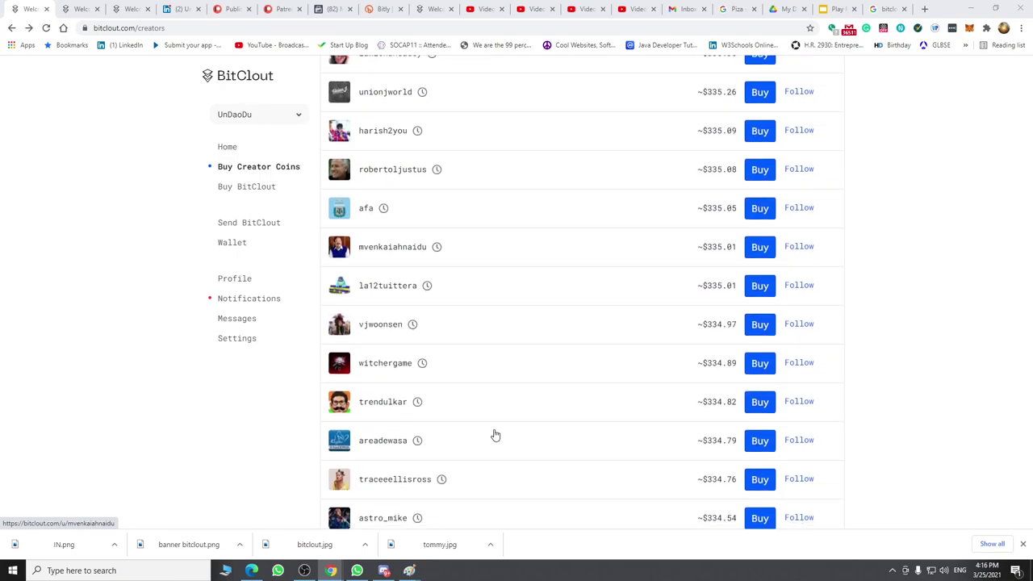
scroll(495, 435, down, 5)
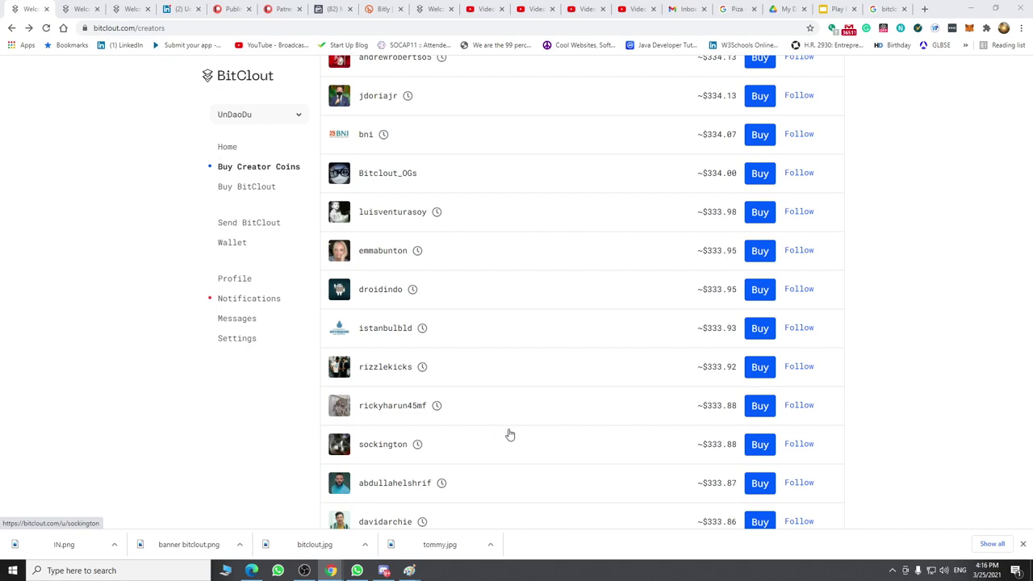
scroll(509, 435, down, 15)
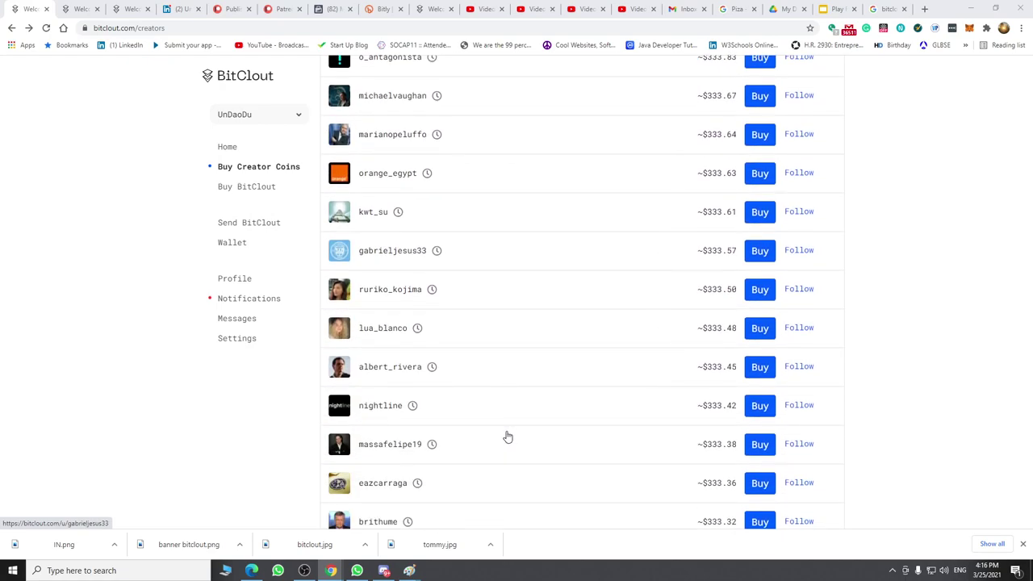
scroll(507, 437, down, 15)
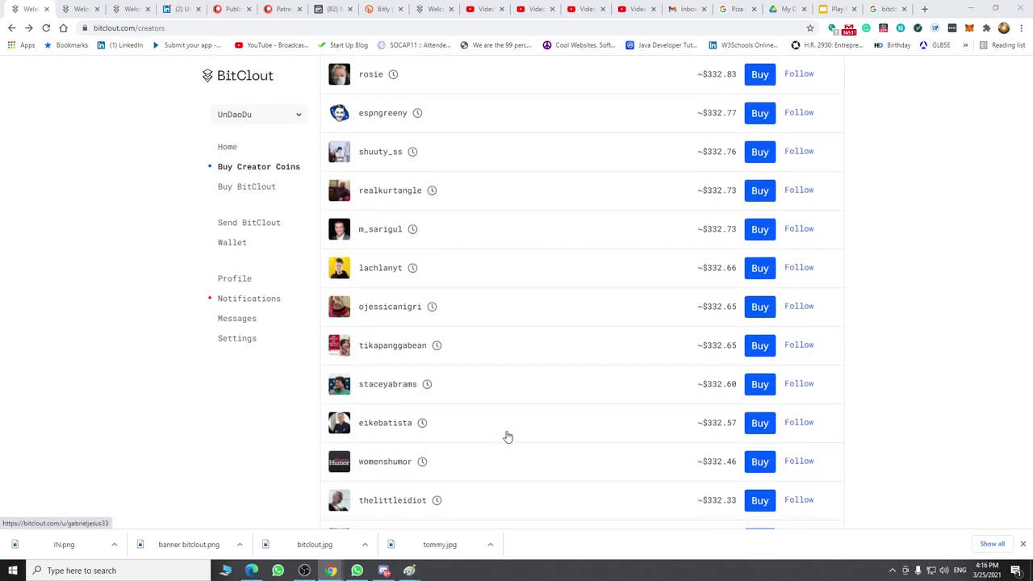
scroll(508, 436, down, 8)
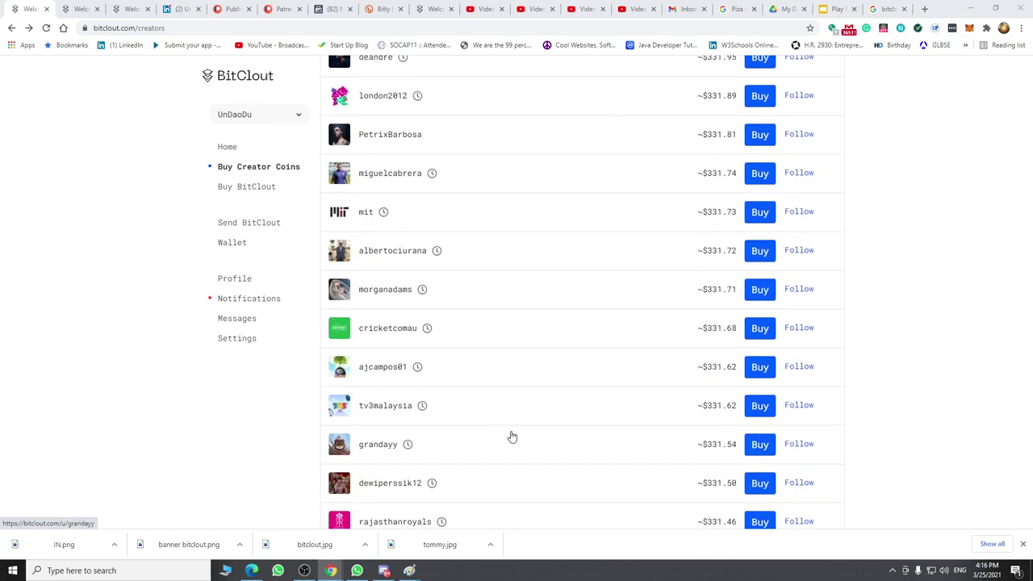
scroll(512, 437, down, 15)
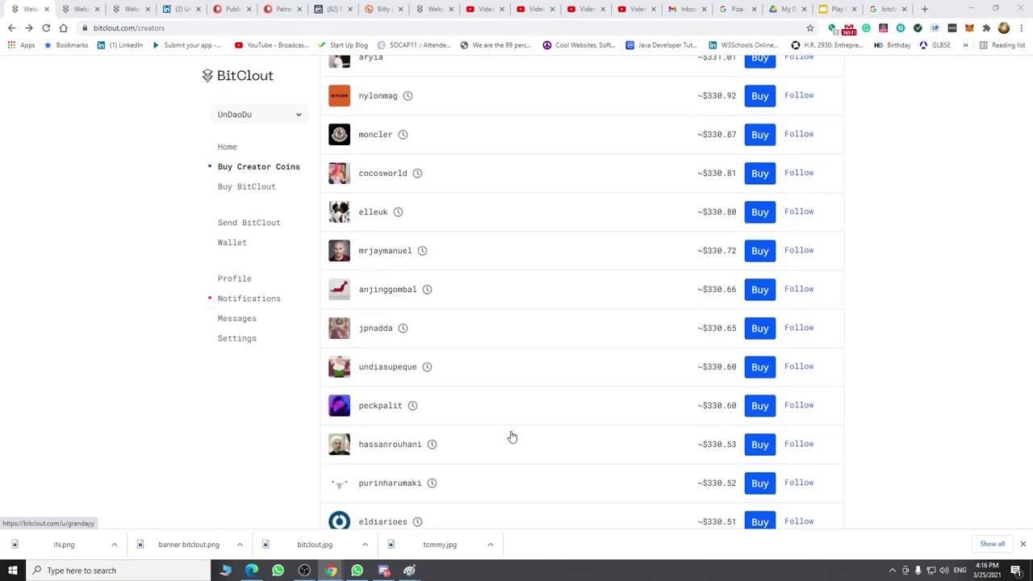
scroll(512, 436, down, 6)
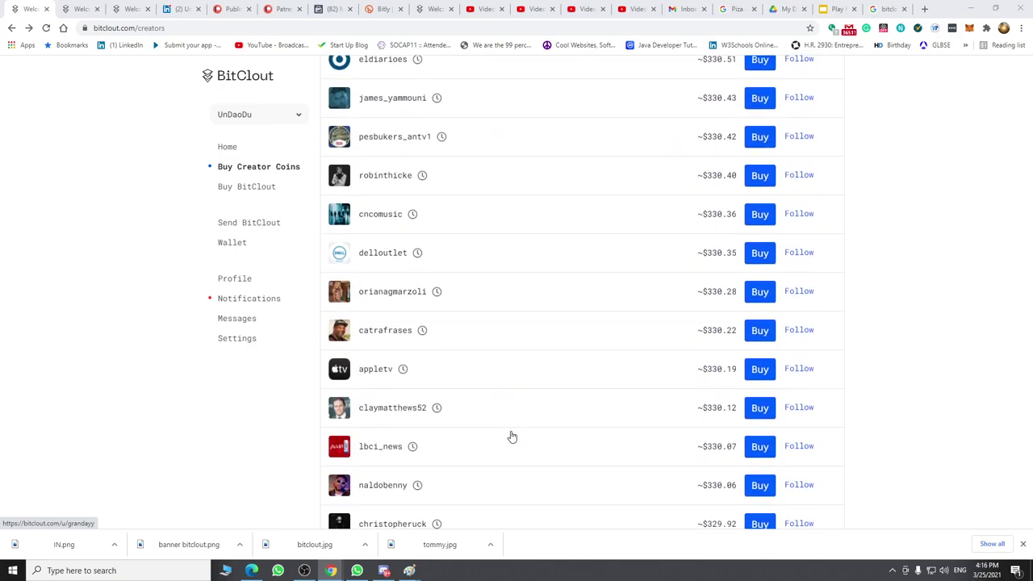
scroll(512, 437, down, 3)
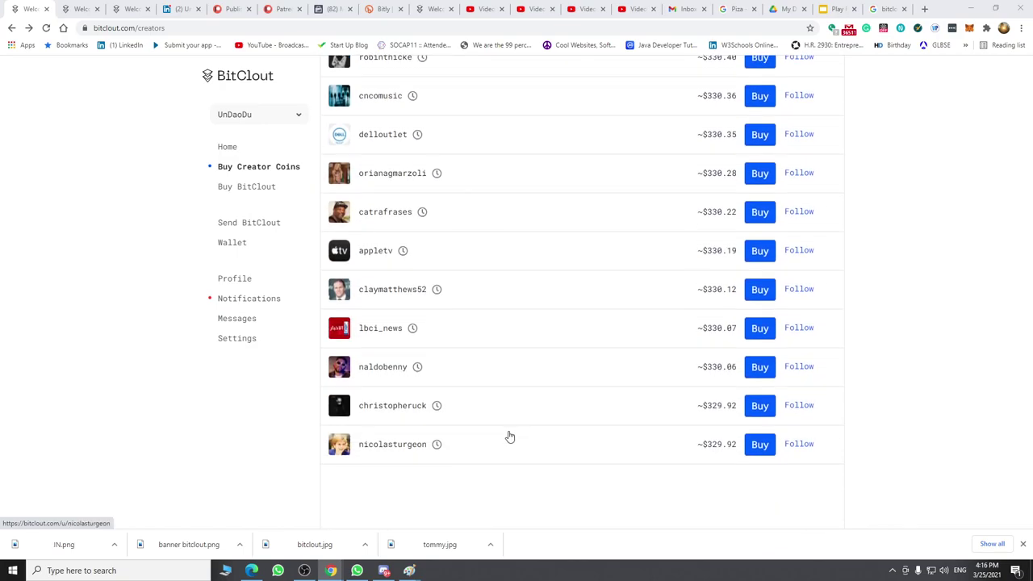
- Keep scrolling the creator coins down to about $322, showing jamessmurray, tamimofficial28 and antman
scroll(515, 423, down, 3)
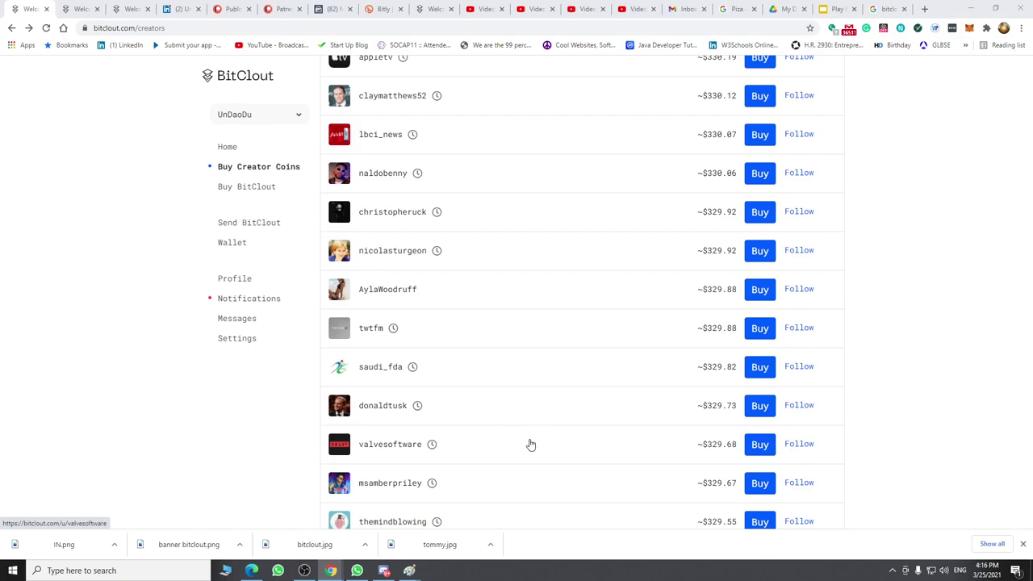
scroll(530, 445, down, 10)
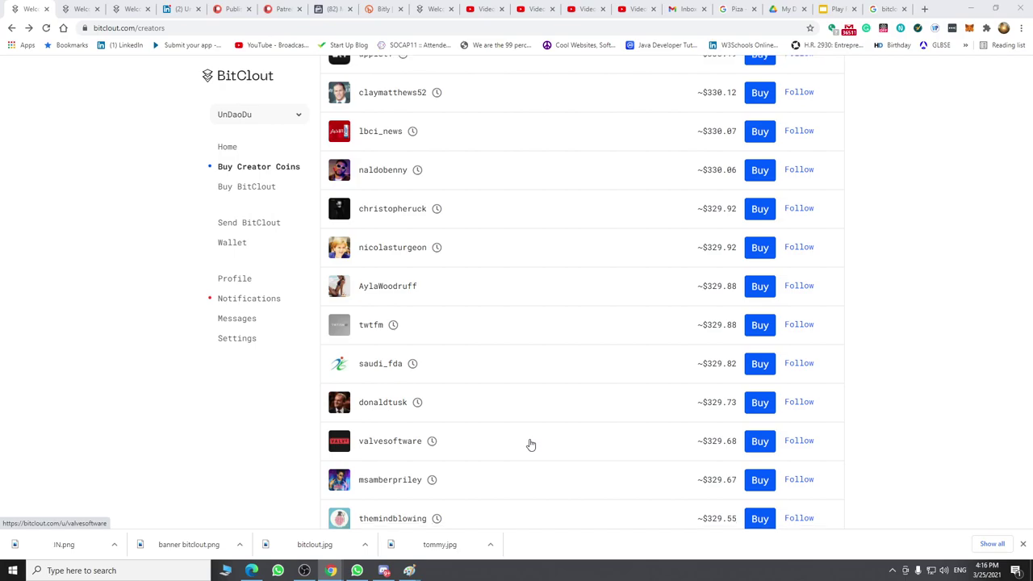
scroll(530, 444, down, 10)
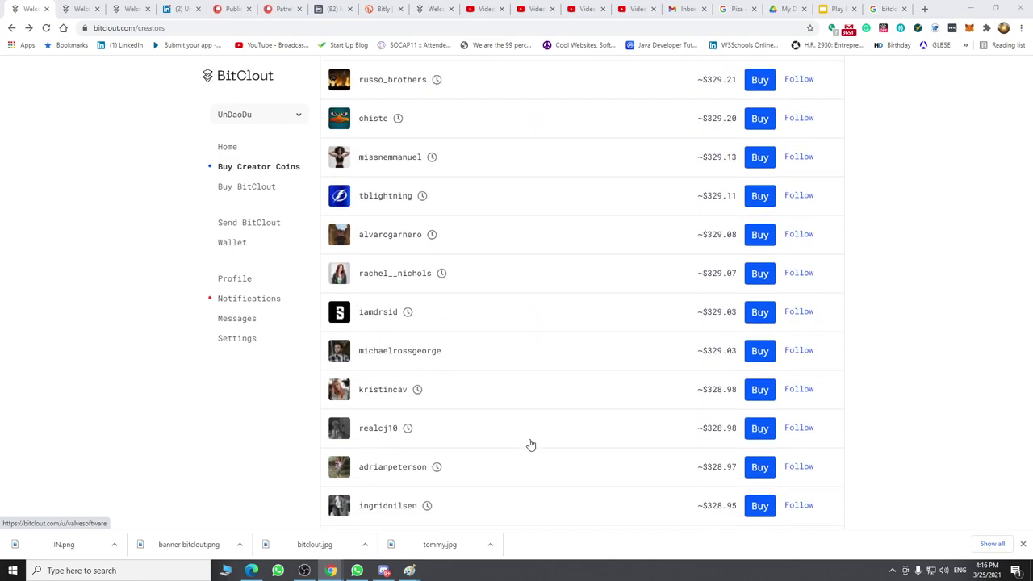
scroll(530, 444, down, 9)
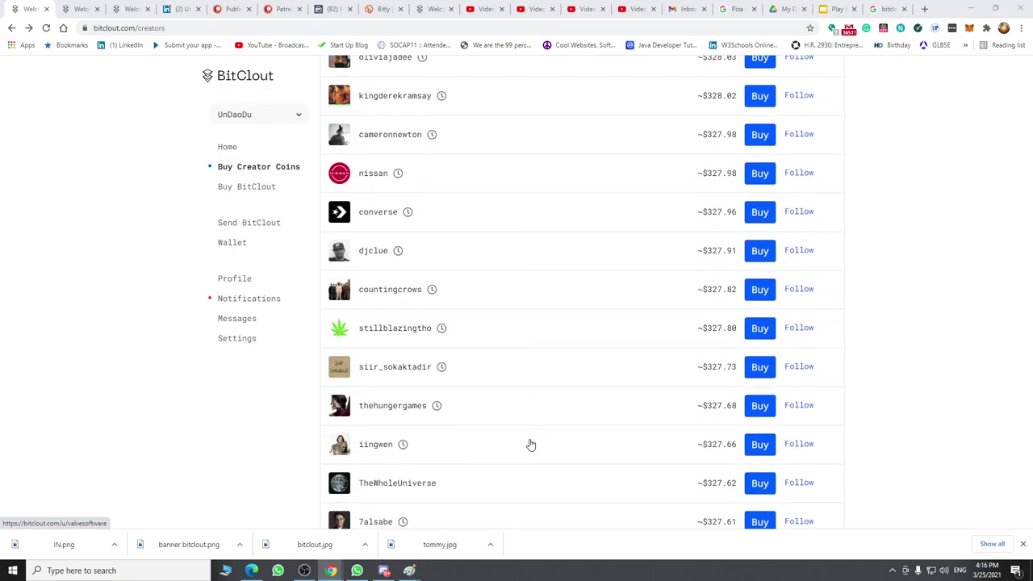
scroll(530, 445, down, 9)
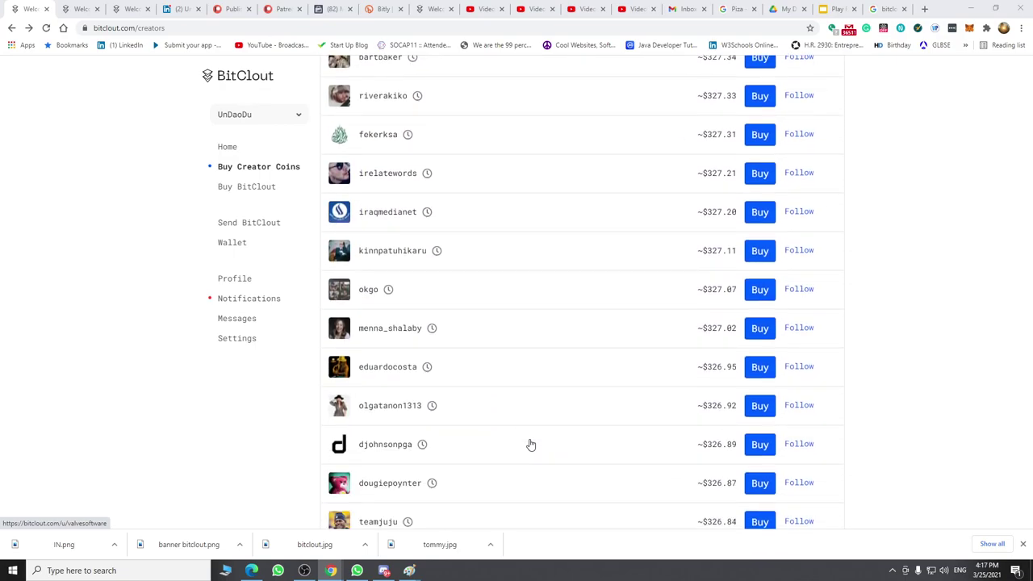
scroll(530, 445, down, 7)
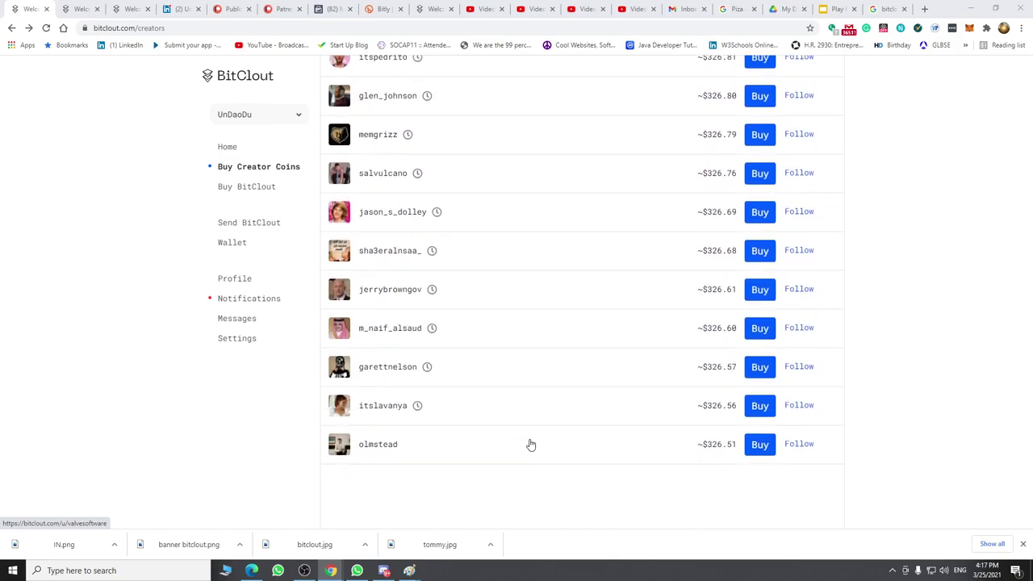
scroll(530, 444, down, 9)
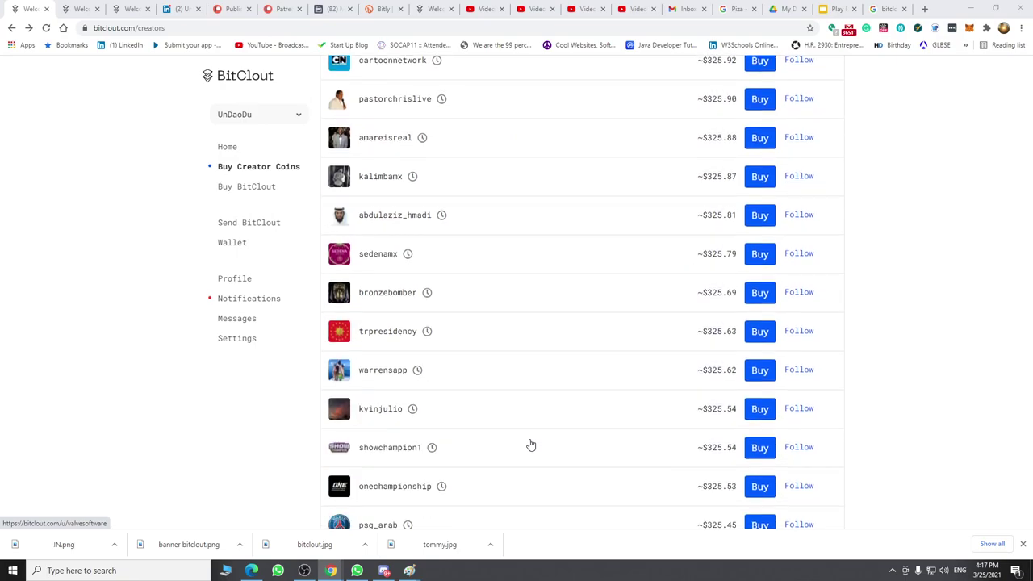
scroll(530, 444, down, 2)
scroll(530, 445, down, 7)
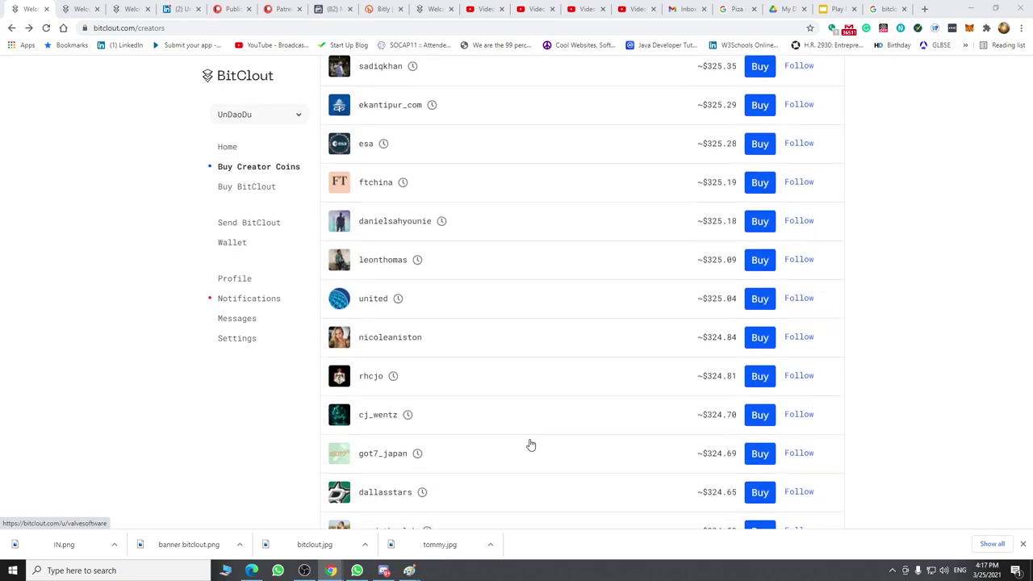
scroll(530, 445, down, 8)
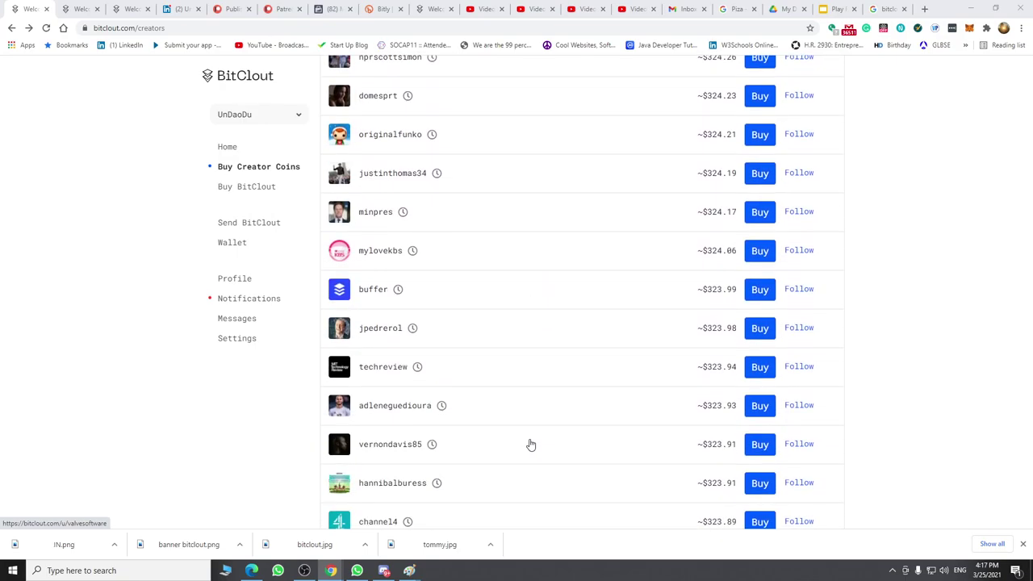
scroll(530, 445, down, 4)
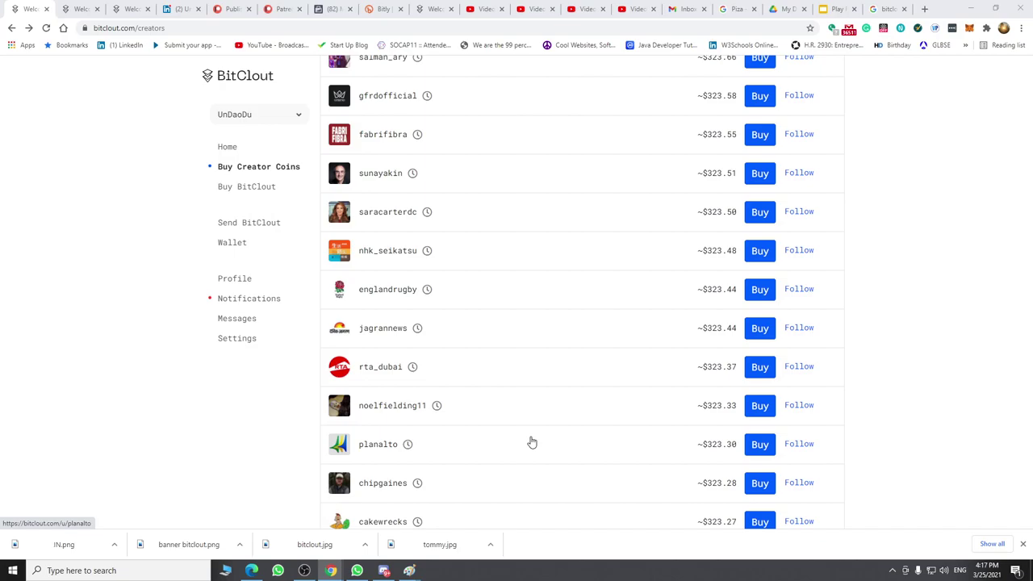
scroll(532, 442, down, 6)
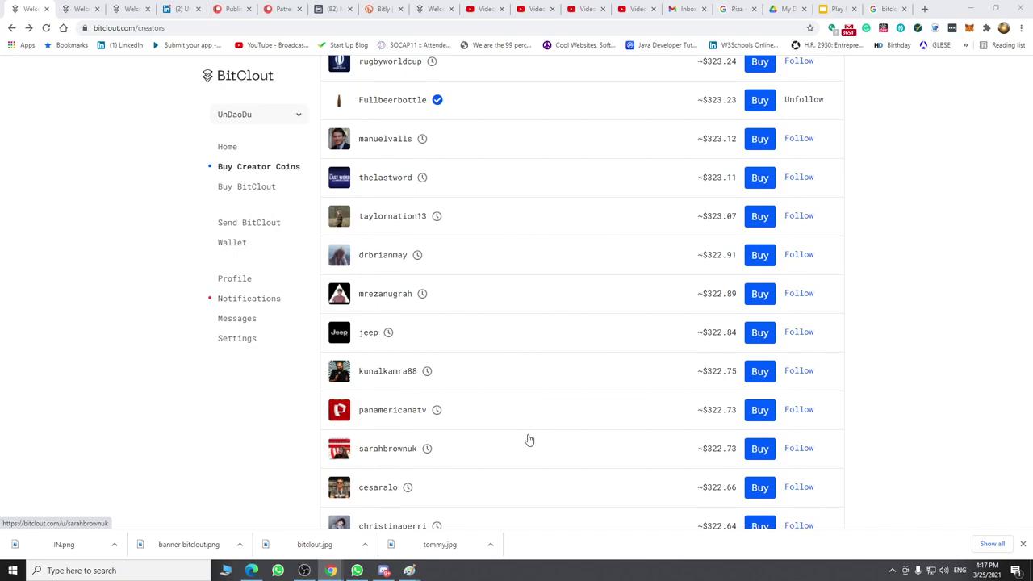
scroll(528, 439, down, 8)
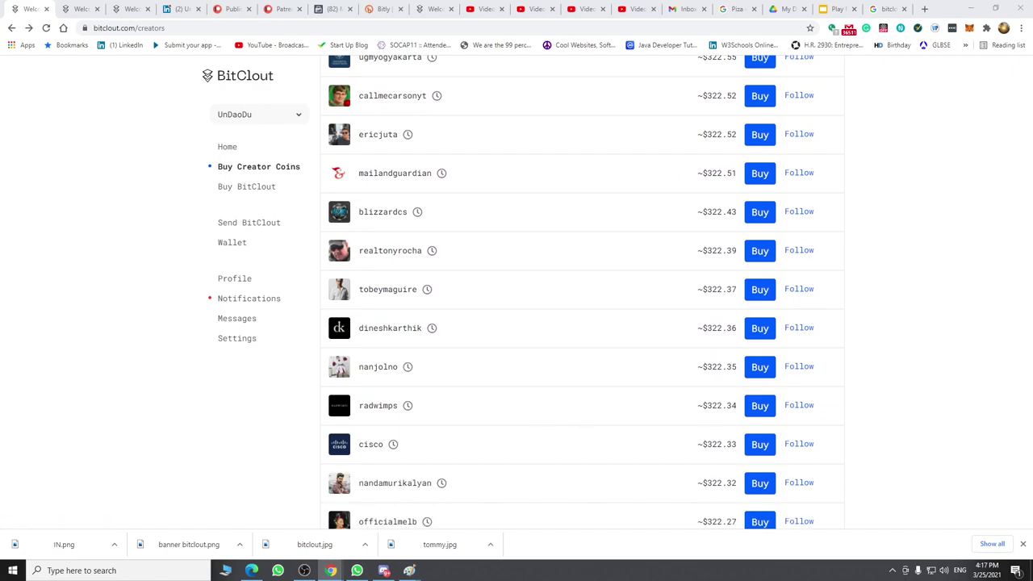
scroll(555, 394, down, 7)
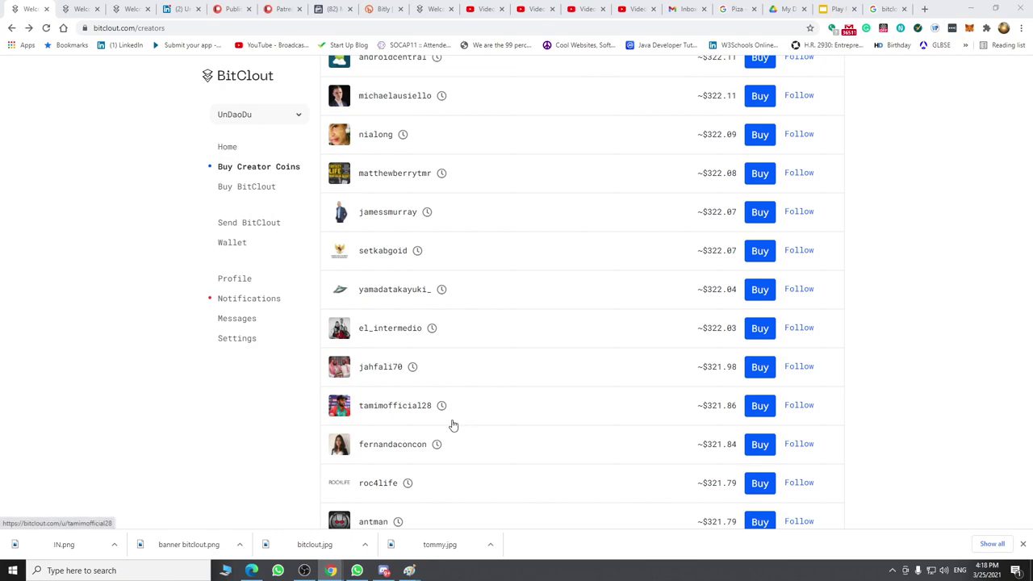
scroll(453, 425, down, 15)
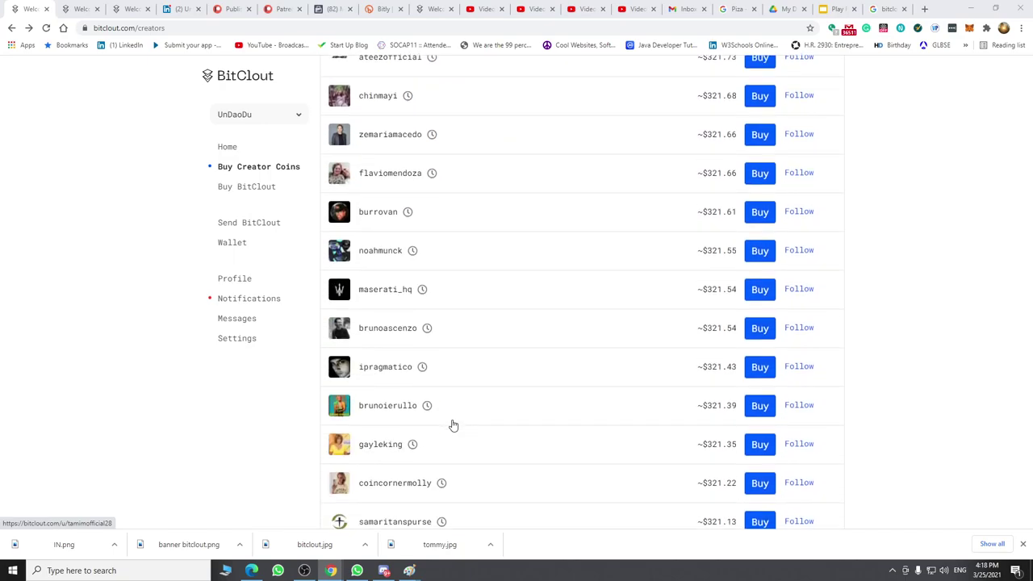
scroll(453, 425, down, 15)
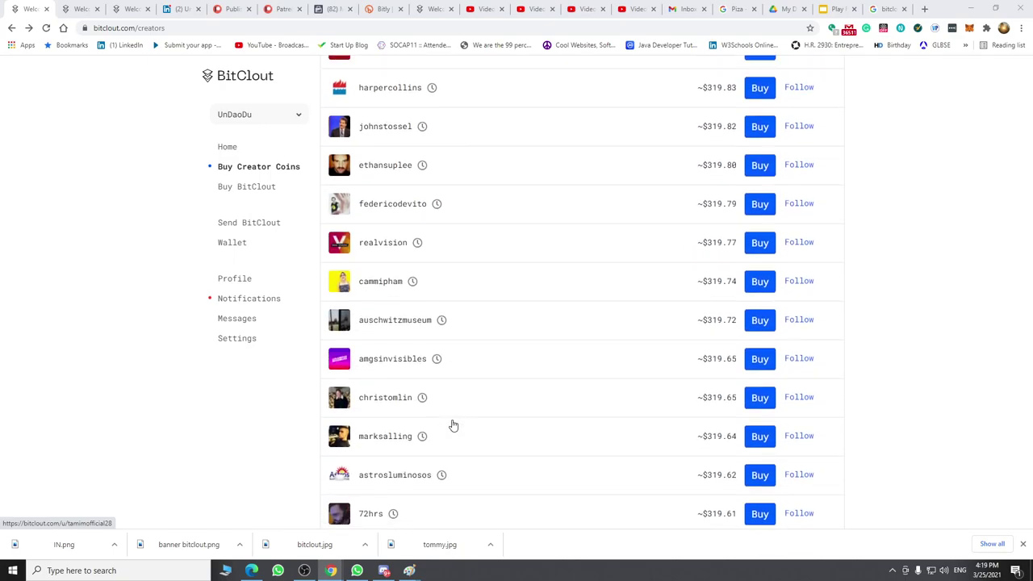
scroll(453, 425, down, 15)
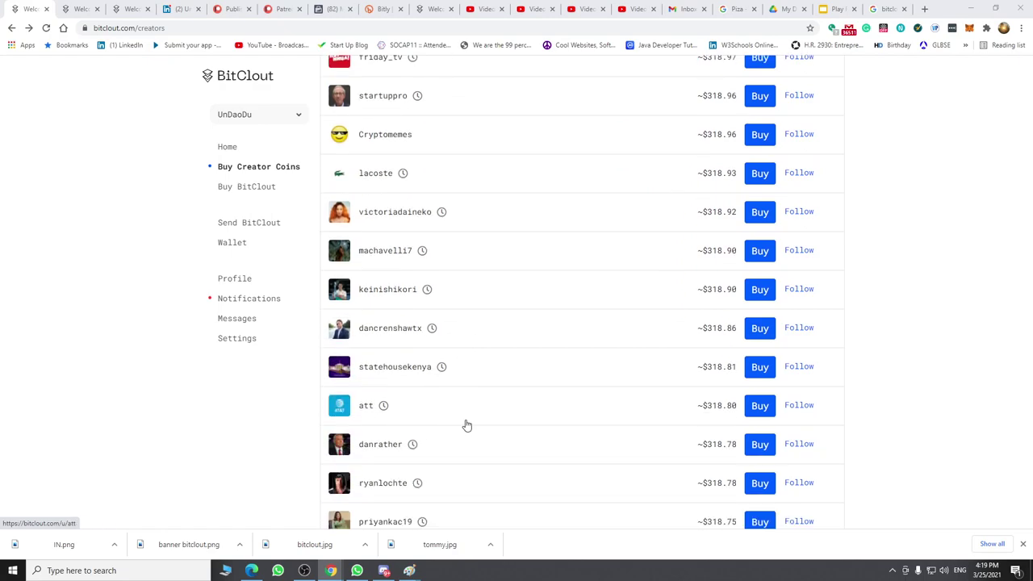
scroll(466, 425, down, 12)
scroll(466, 425, down, 16)
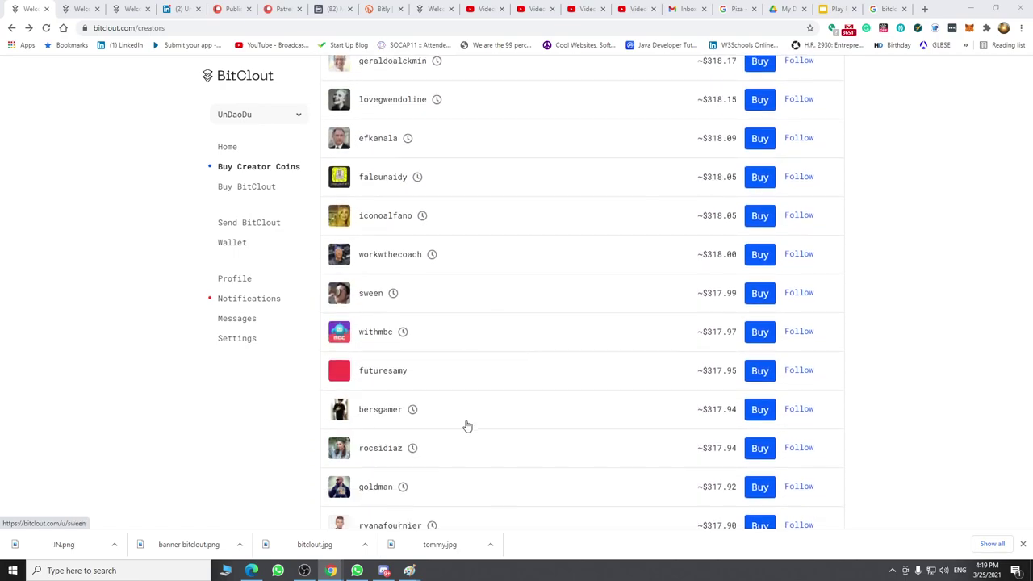
scroll(464, 428, down, 16)
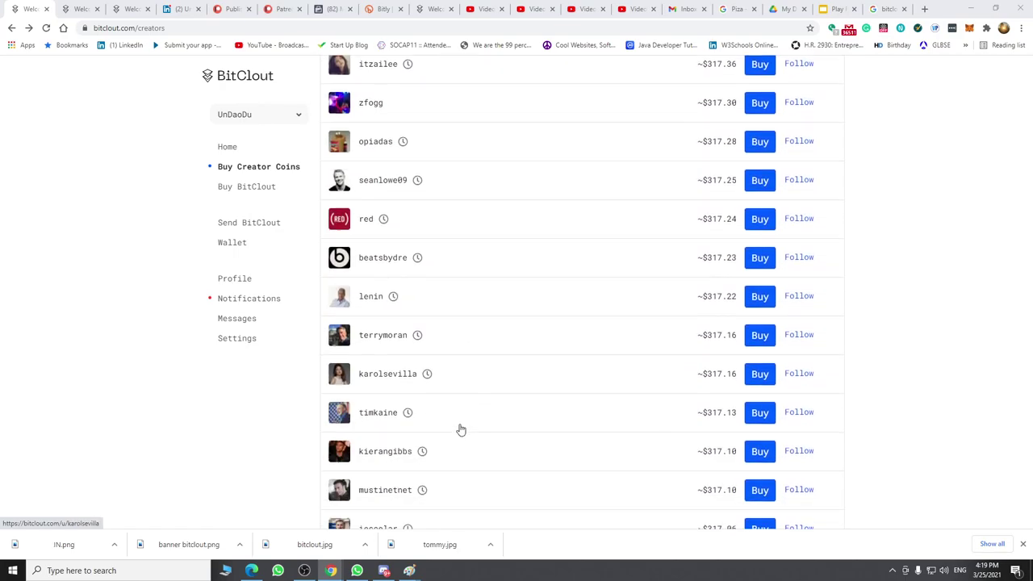
scroll(458, 431, down, 3)
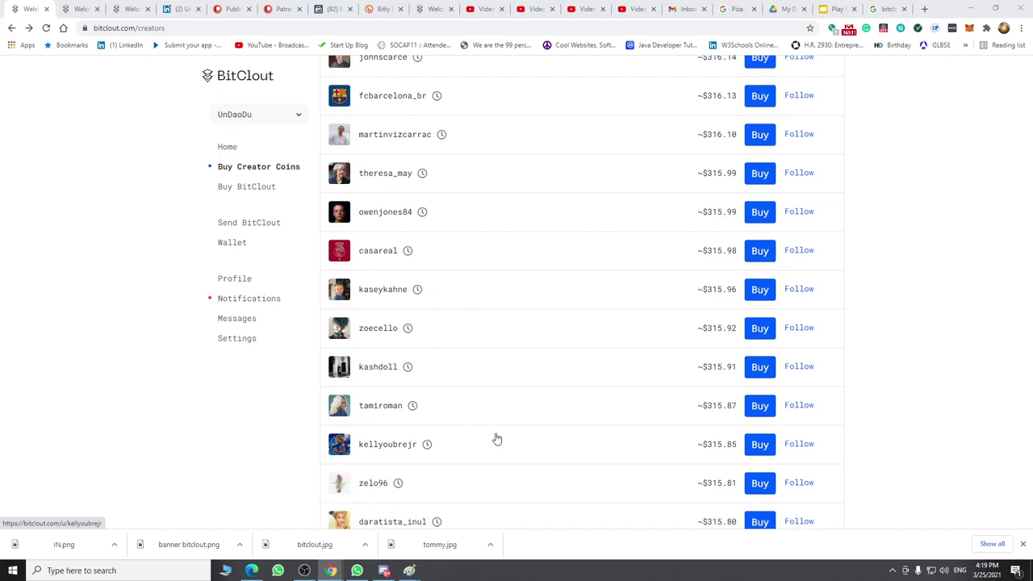
scroll(496, 439, down, 9)
scroll(496, 439, down, 12)
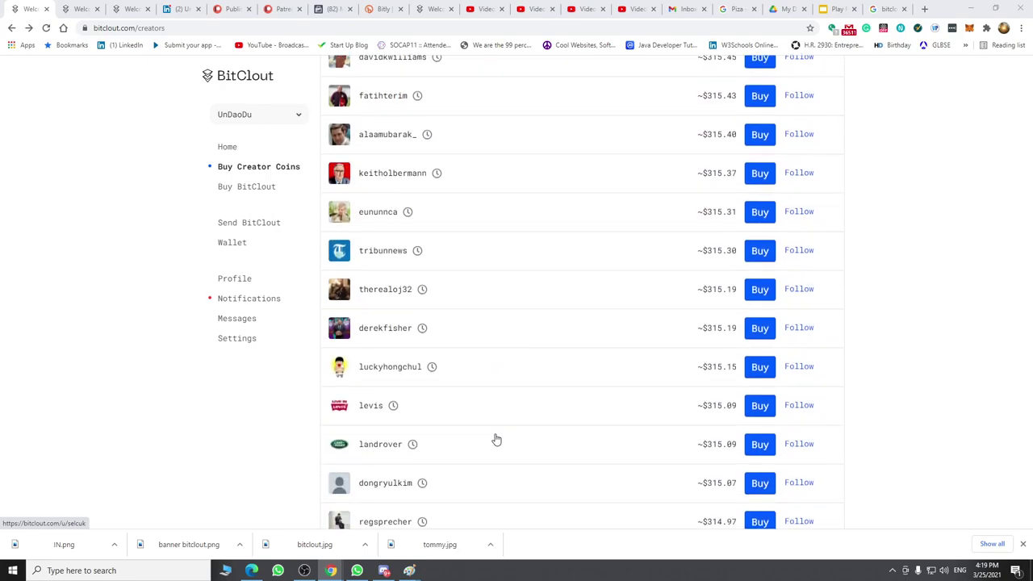
scroll(496, 439, down, 14)
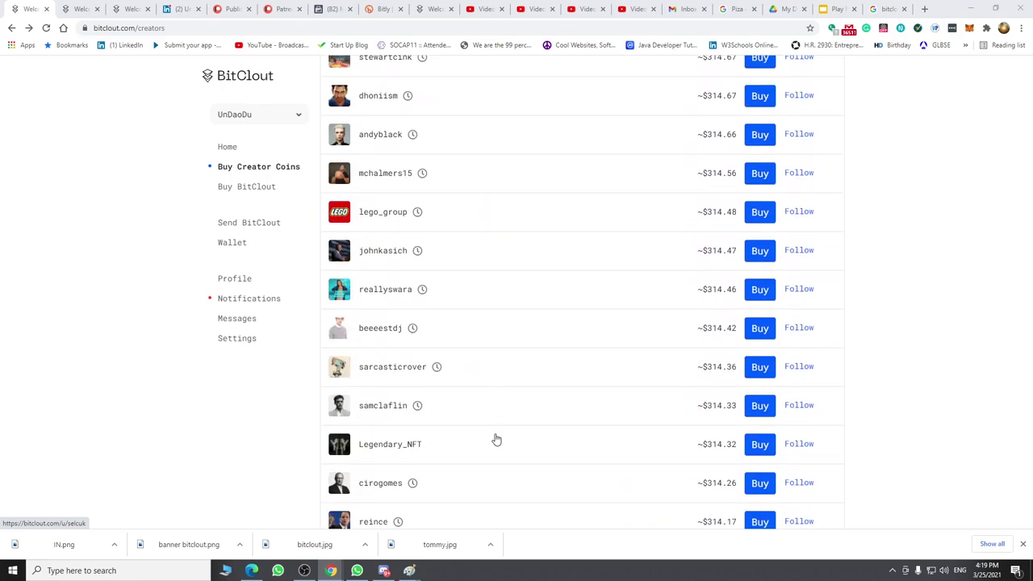
scroll(497, 439, down, 10)
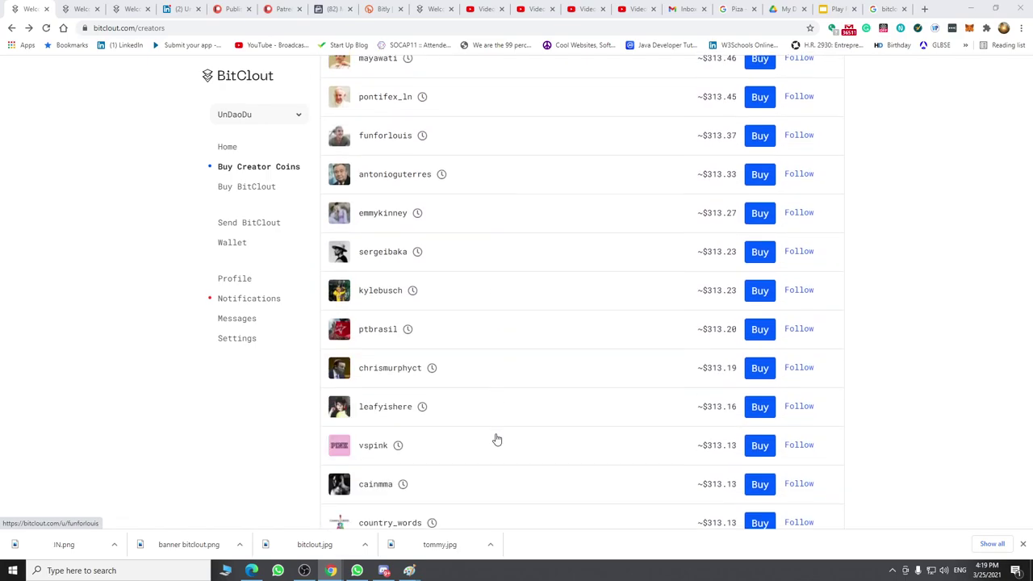
scroll(497, 438, down, 5)
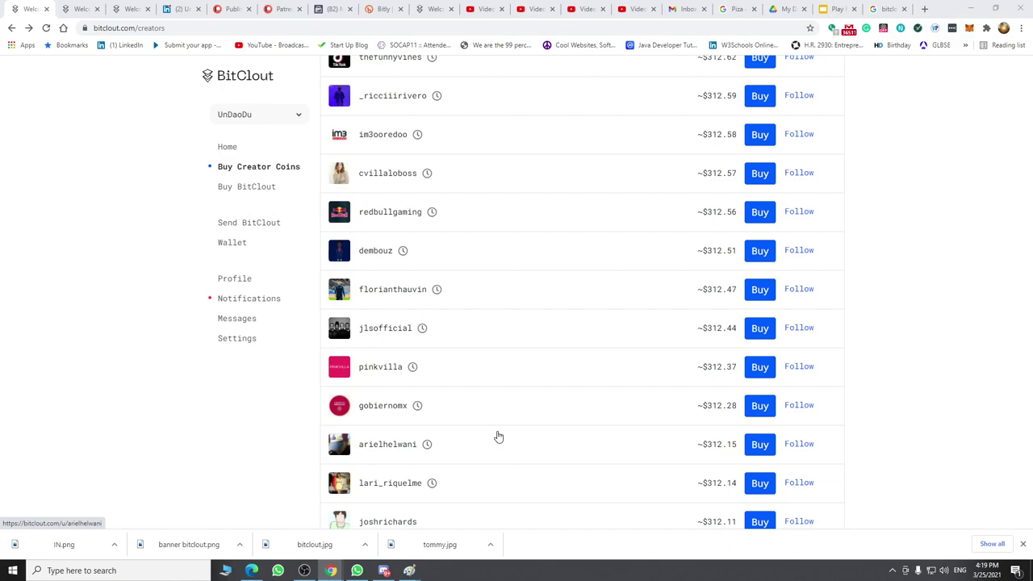
scroll(498, 437, down, 5)
scroll(498, 437, down, 15)
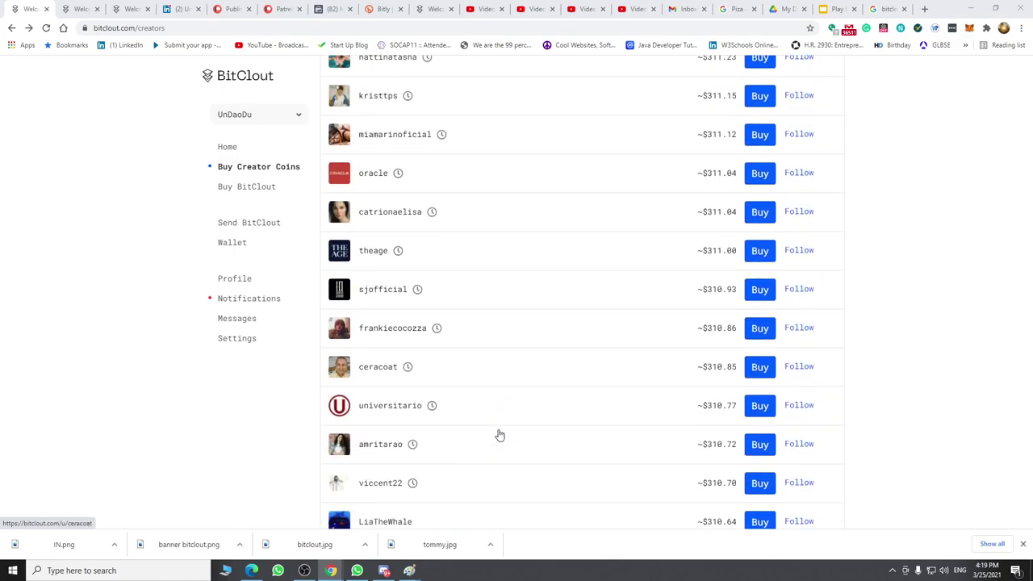
scroll(498, 434, down, 5)
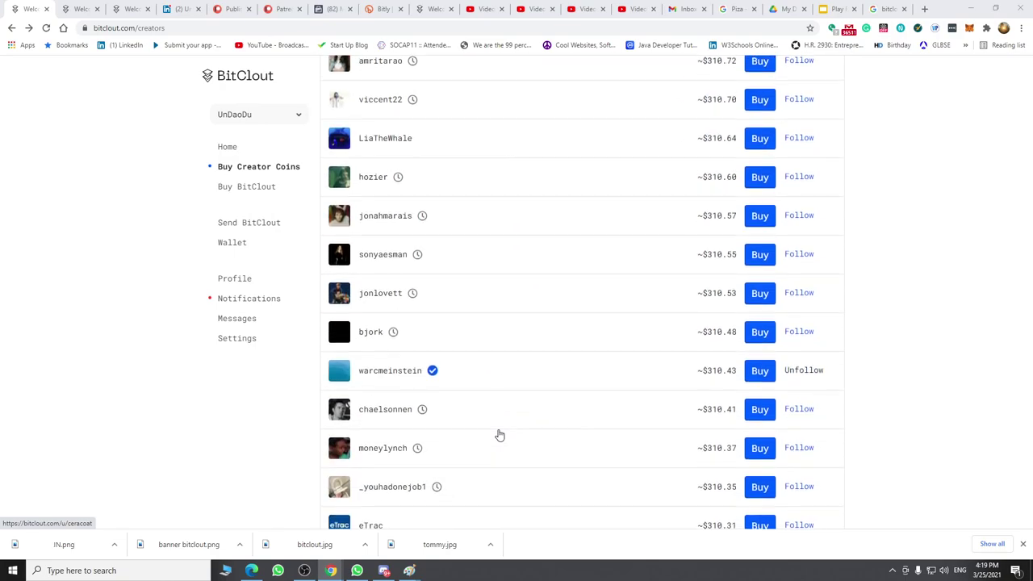
scroll(574, 441, down, 15)
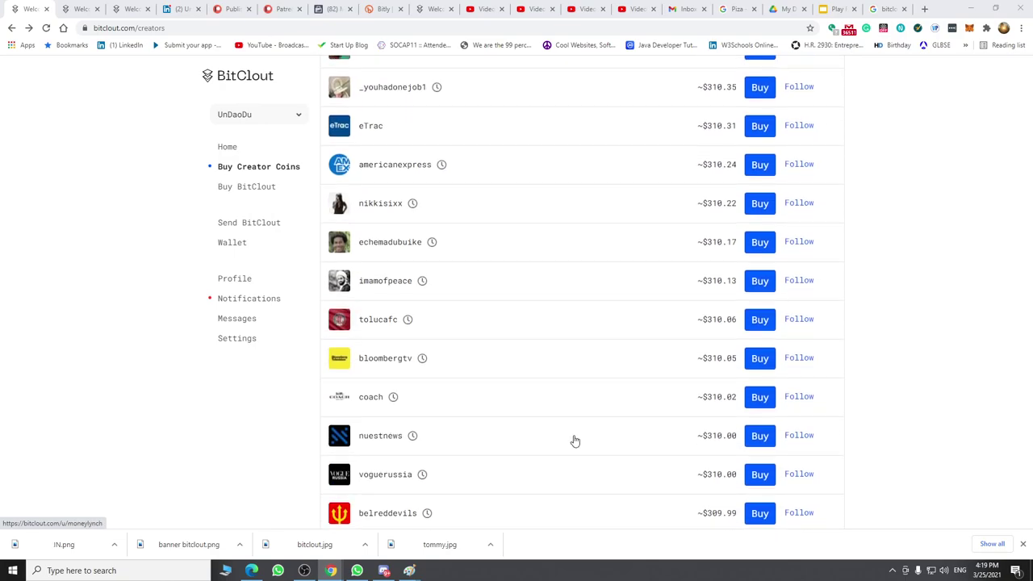
scroll(574, 440, down, 10)
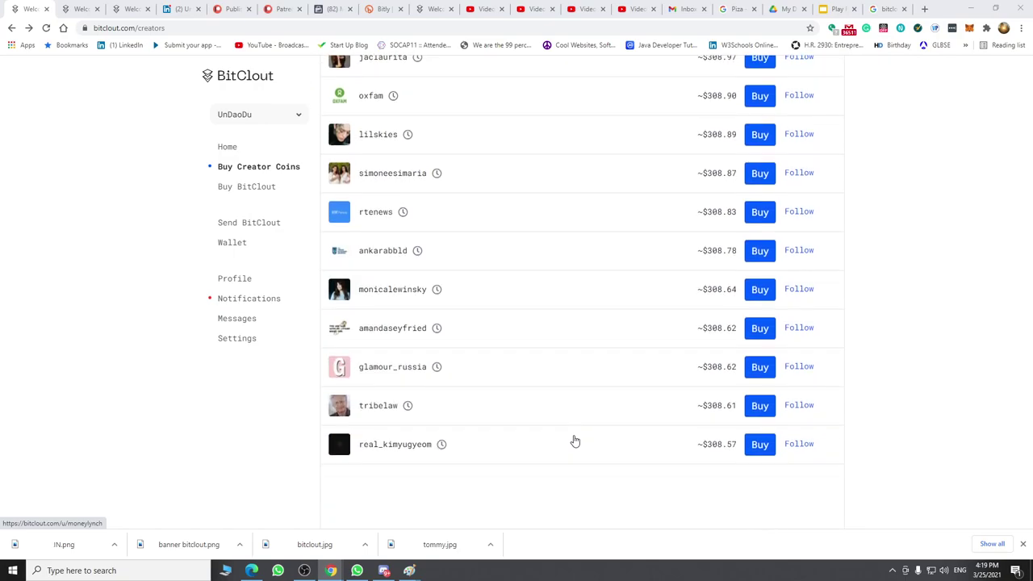
scroll(575, 440, down, 10)
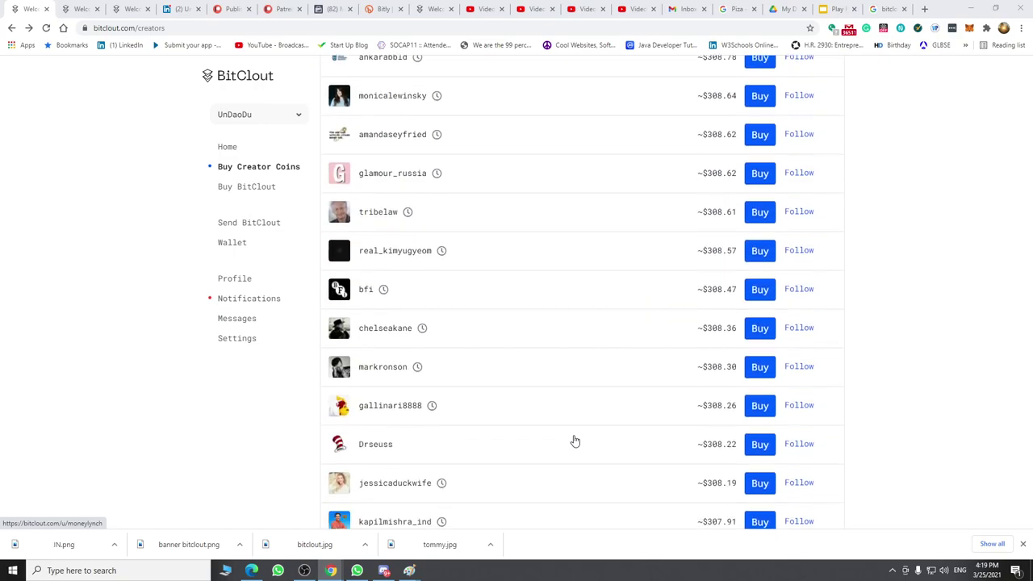
scroll(574, 440, down, 17)
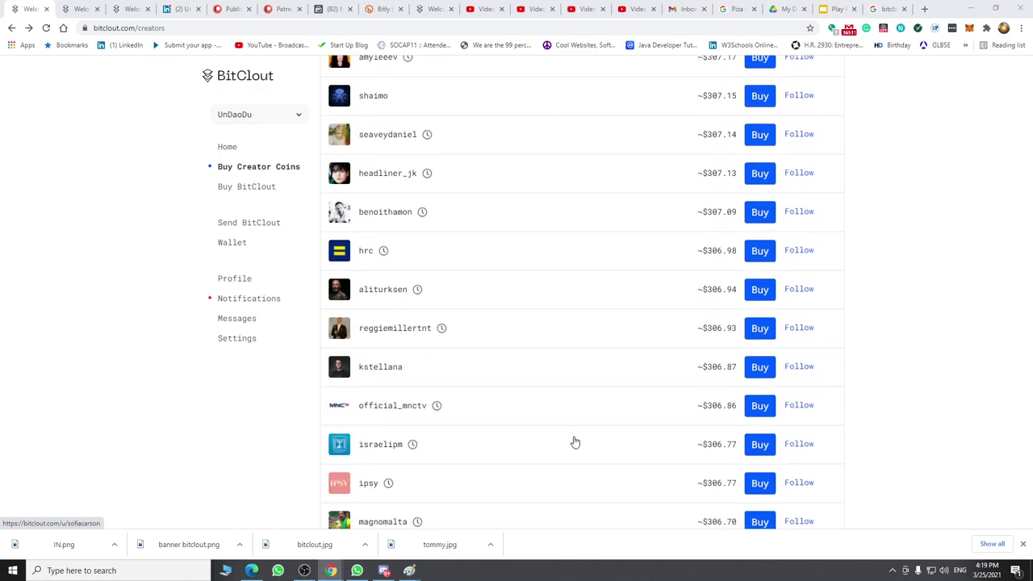
scroll(575, 442, down, 5)
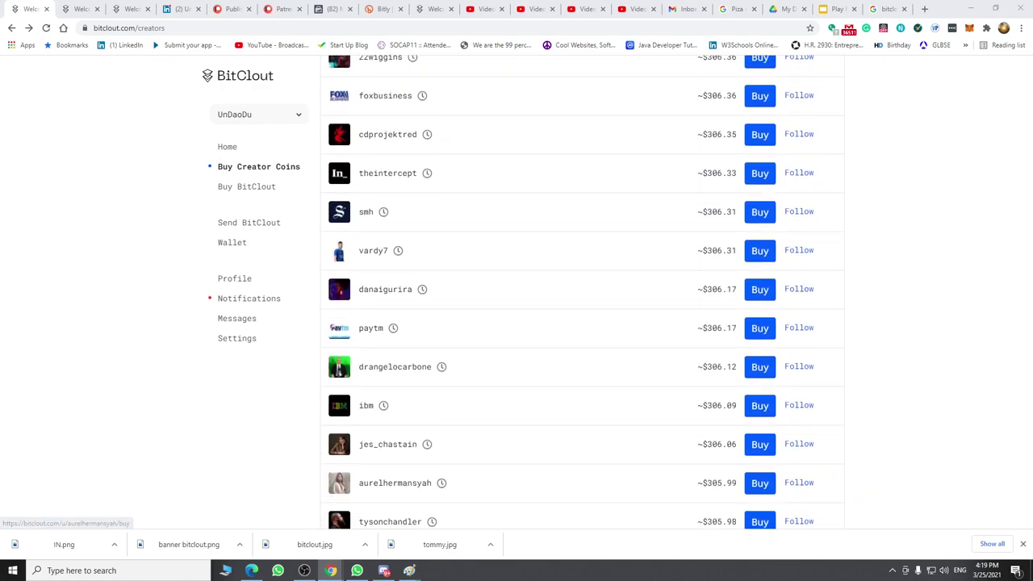
scroll(517, 501, down, 15)
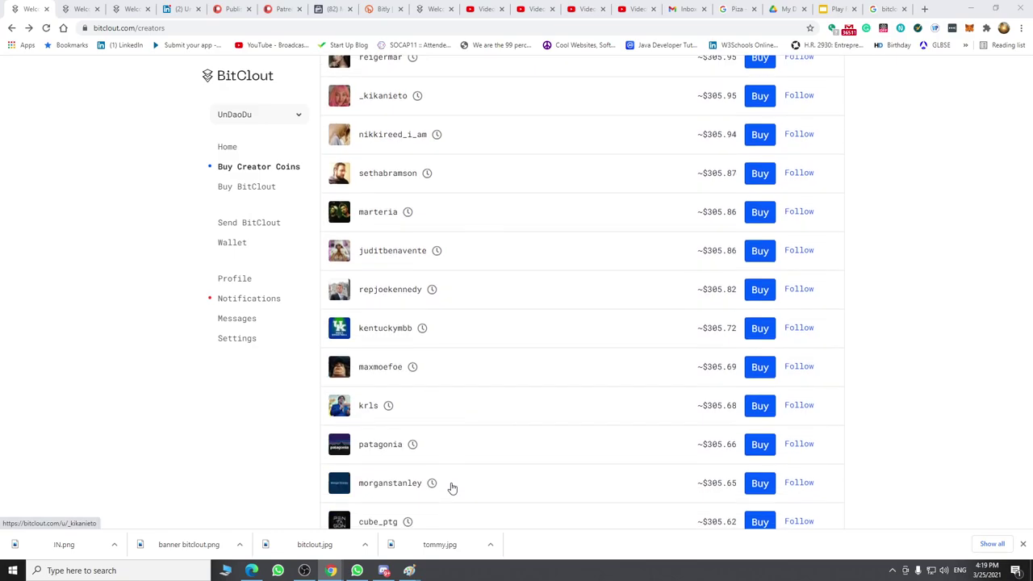
scroll(452, 488, down, 3)
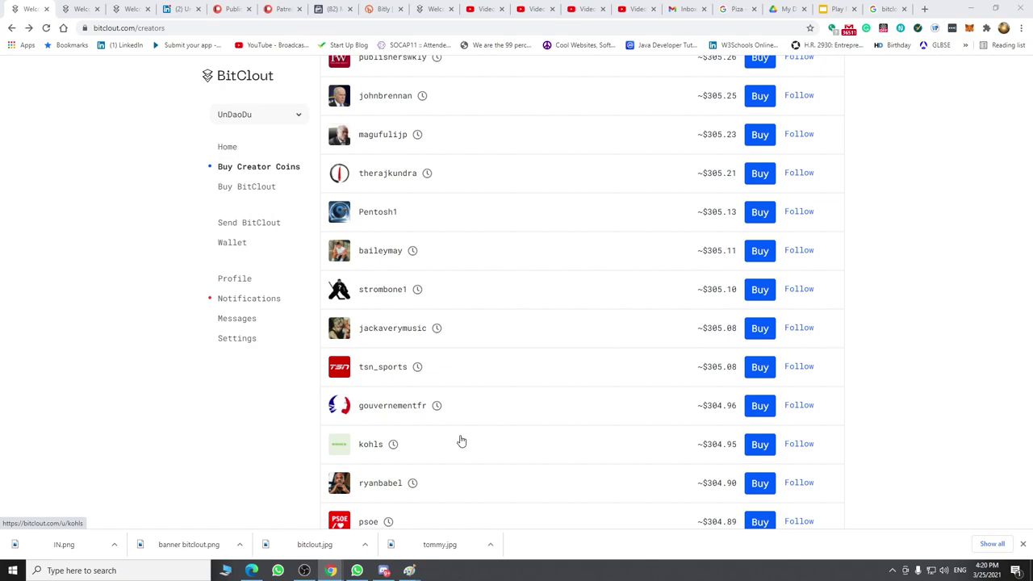
scroll(449, 434, down, 7)
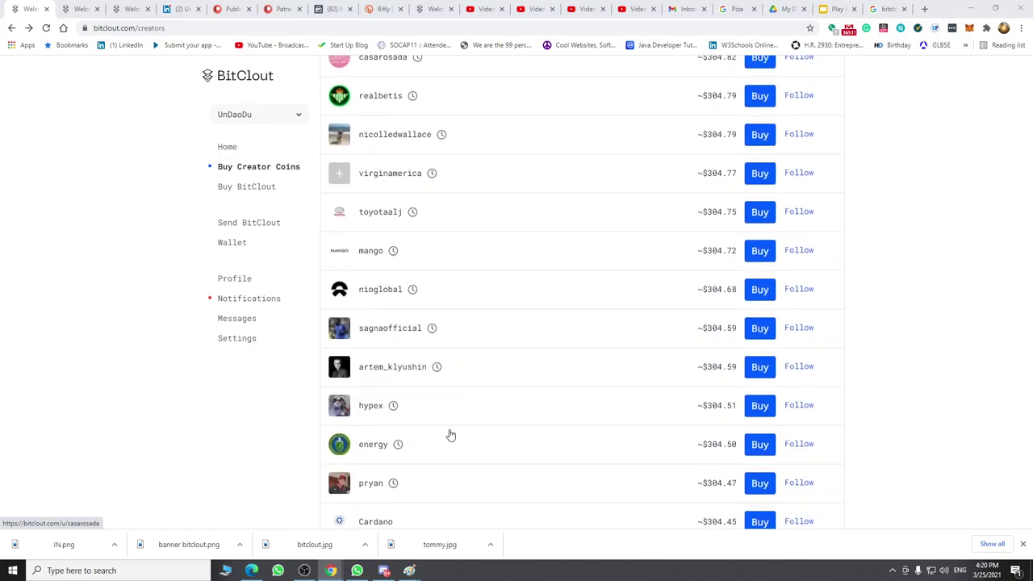
scroll(450, 435, down, 10)
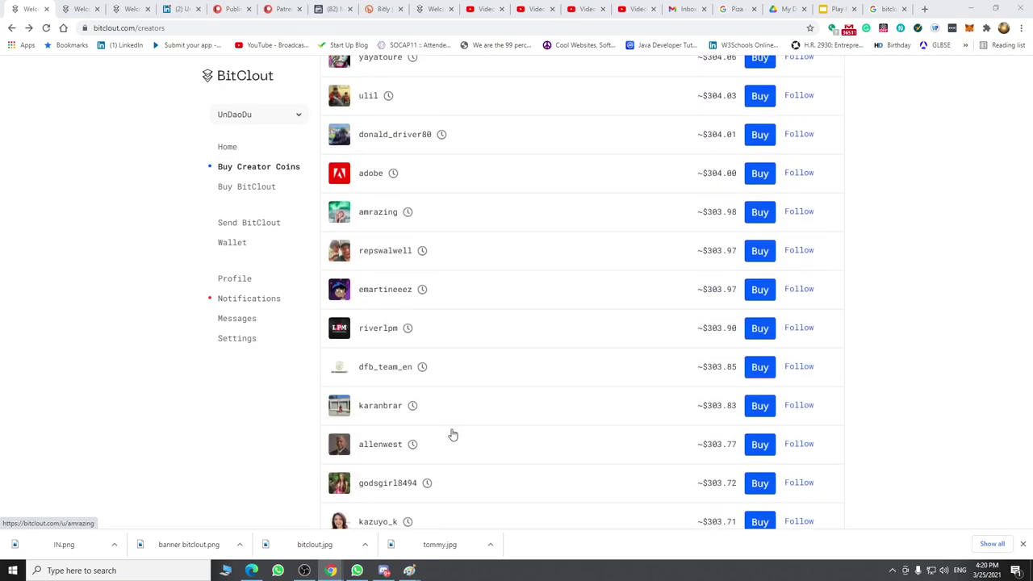
scroll(452, 435, down, 9)
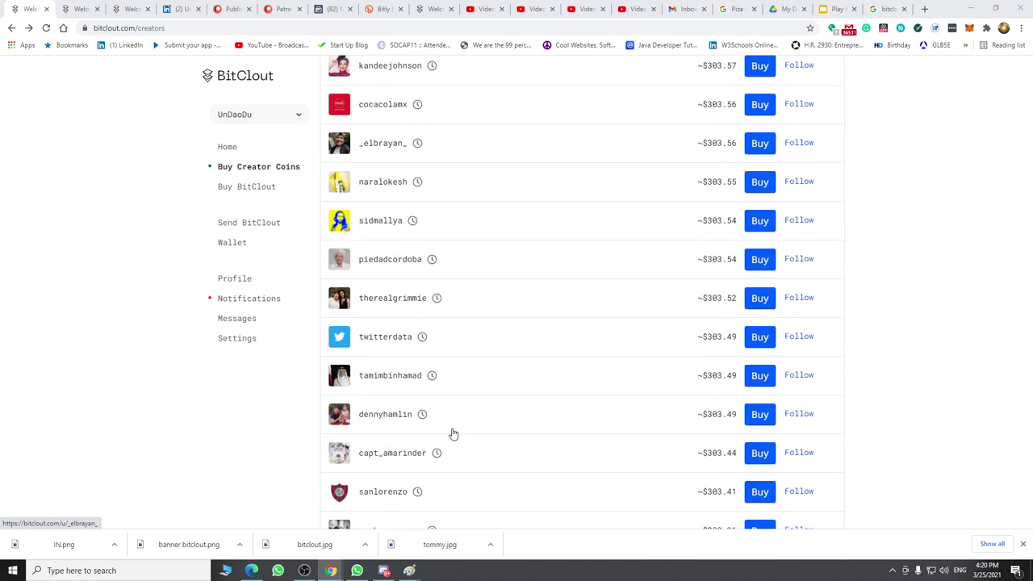
scroll(452, 435, down, 2)
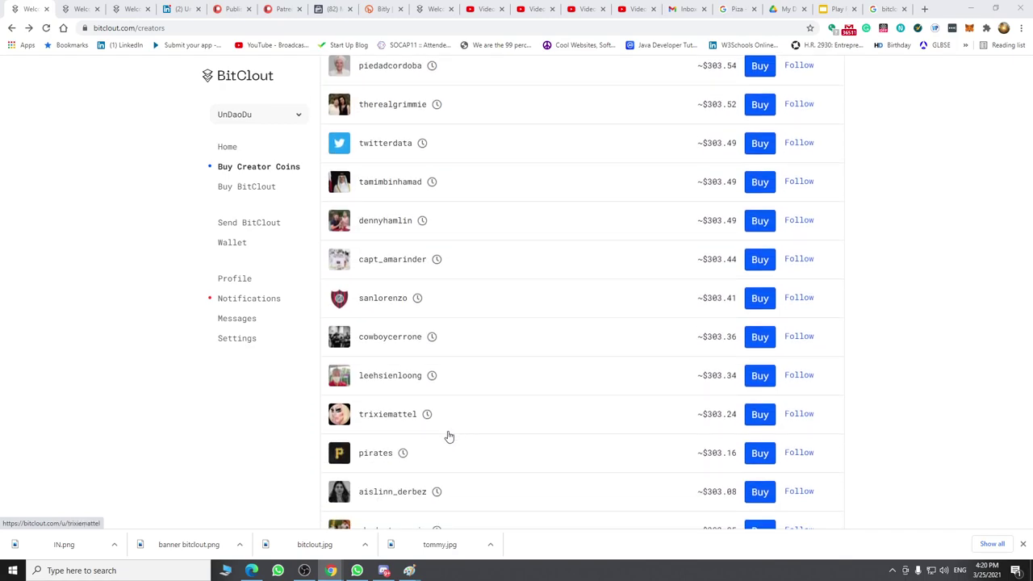
scroll(449, 437, down, 11)
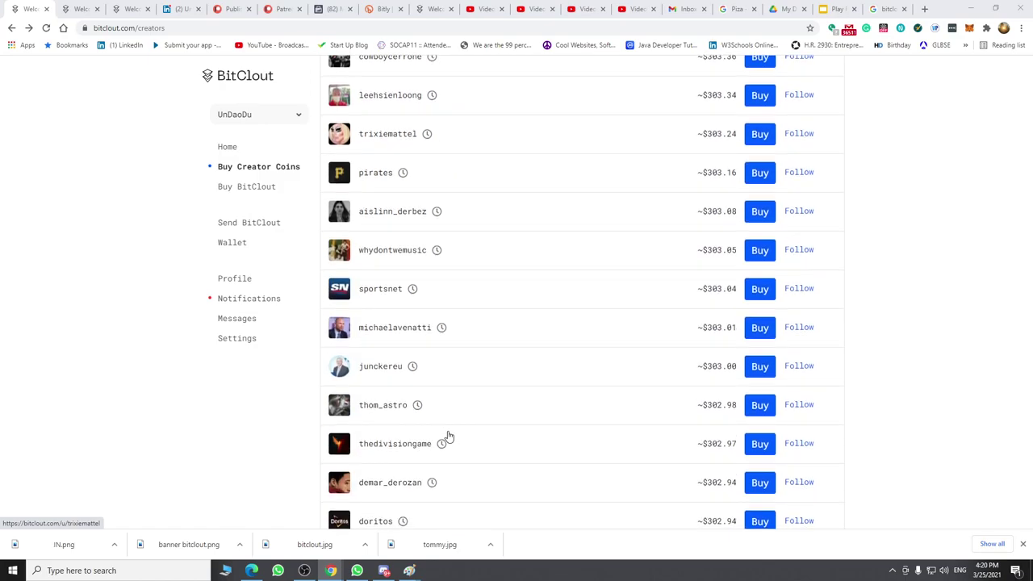
scroll(450, 437, down, 10)
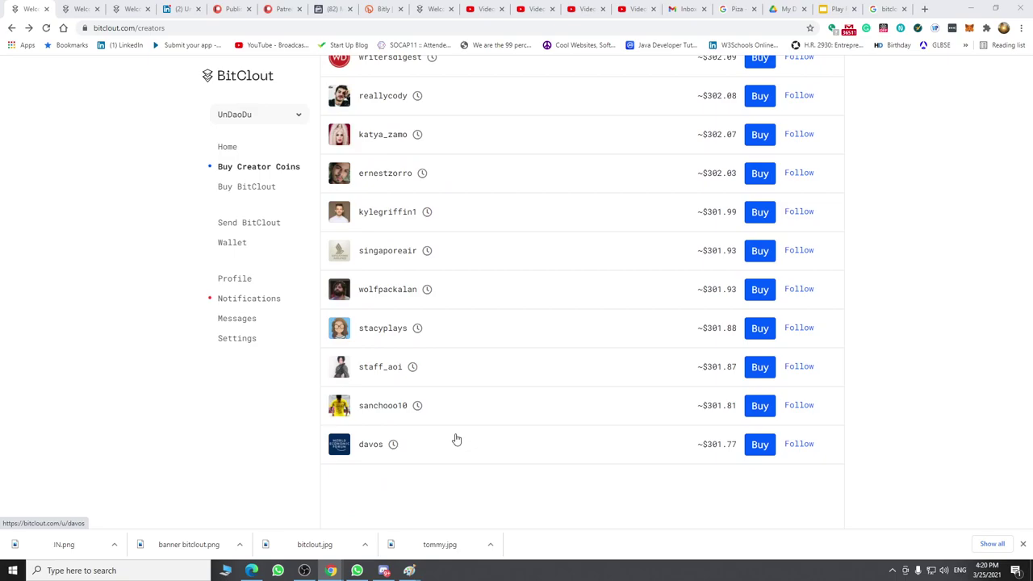
scroll(454, 439, down, 5)
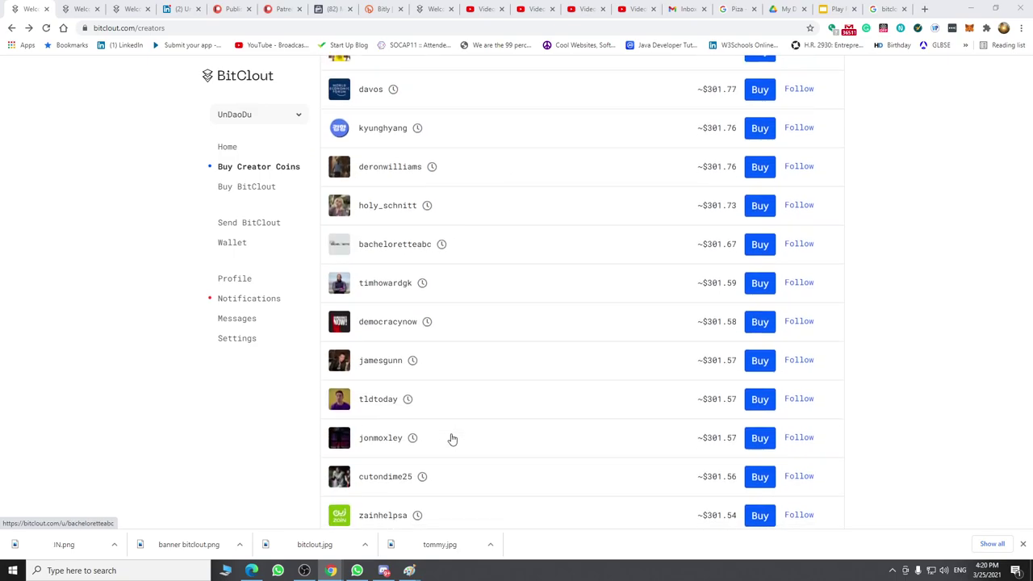
scroll(452, 439, down, 2)
scroll(453, 439, down, 2)
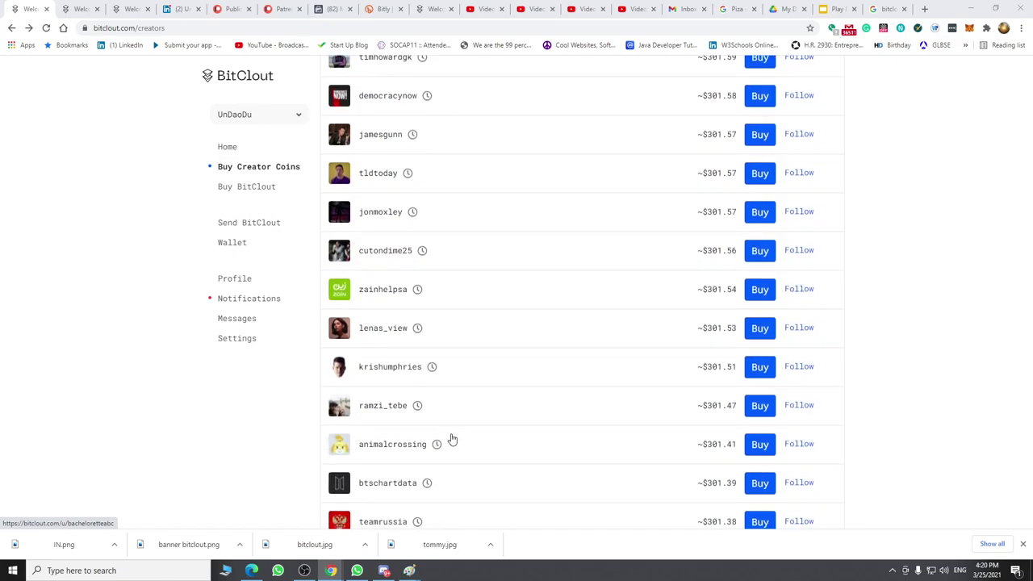
scroll(452, 438, down, 10)
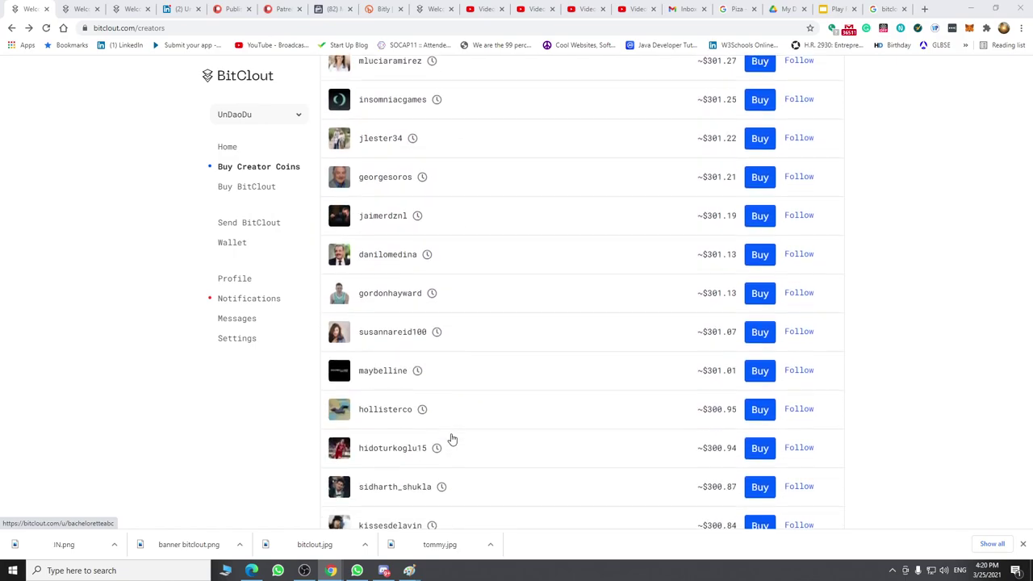
scroll(451, 439, down, 1)
scroll(452, 439, down, 2)
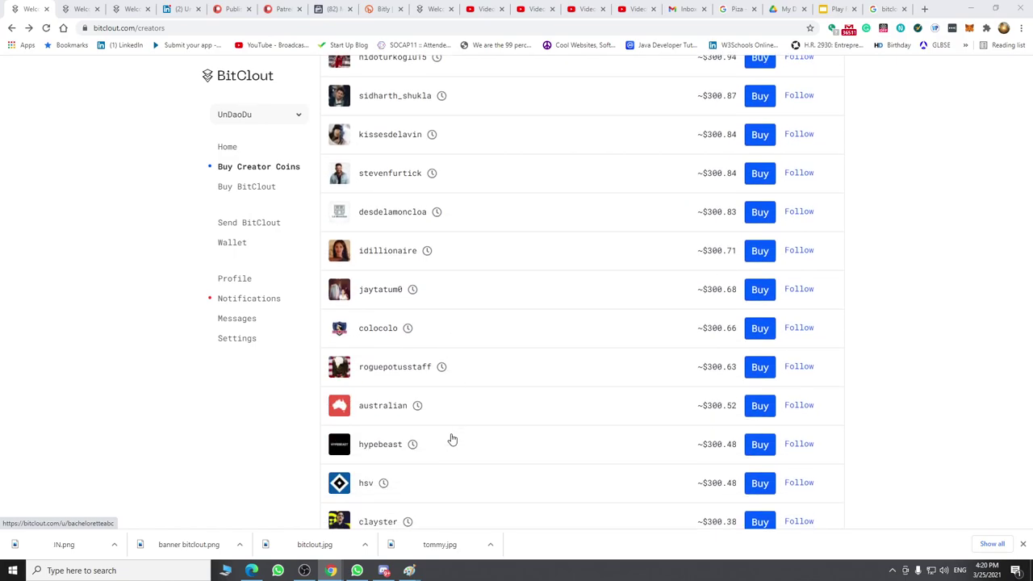
scroll(452, 439, down, 7)
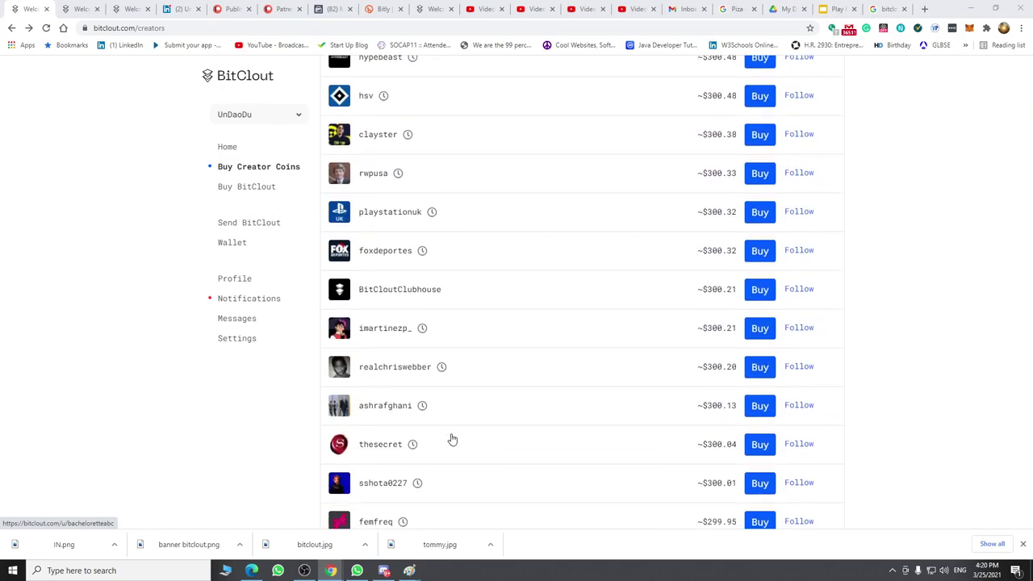
scroll(452, 439, down, 3)
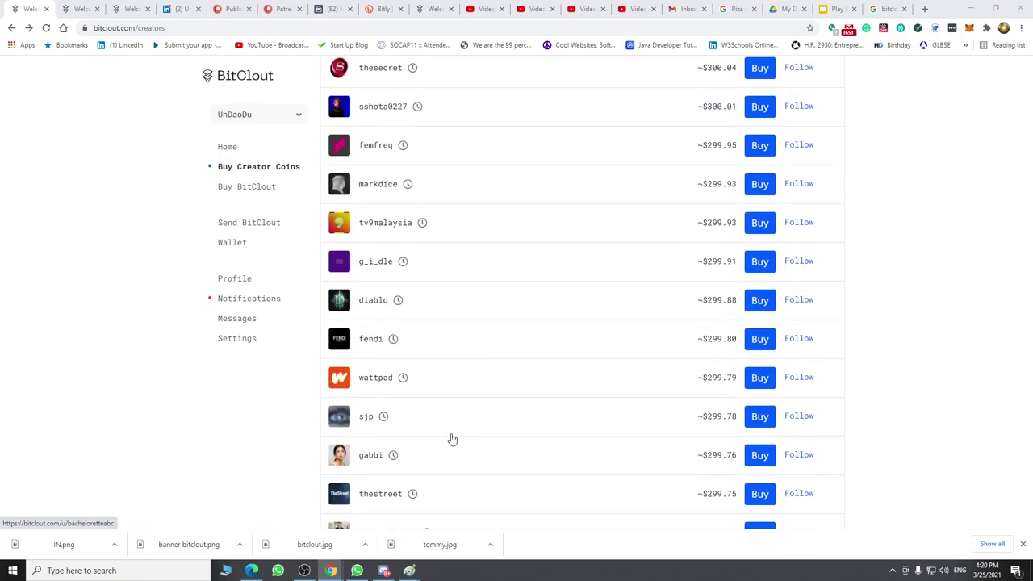
scroll(452, 439, down, 3)
scroll(452, 439, down, 8)
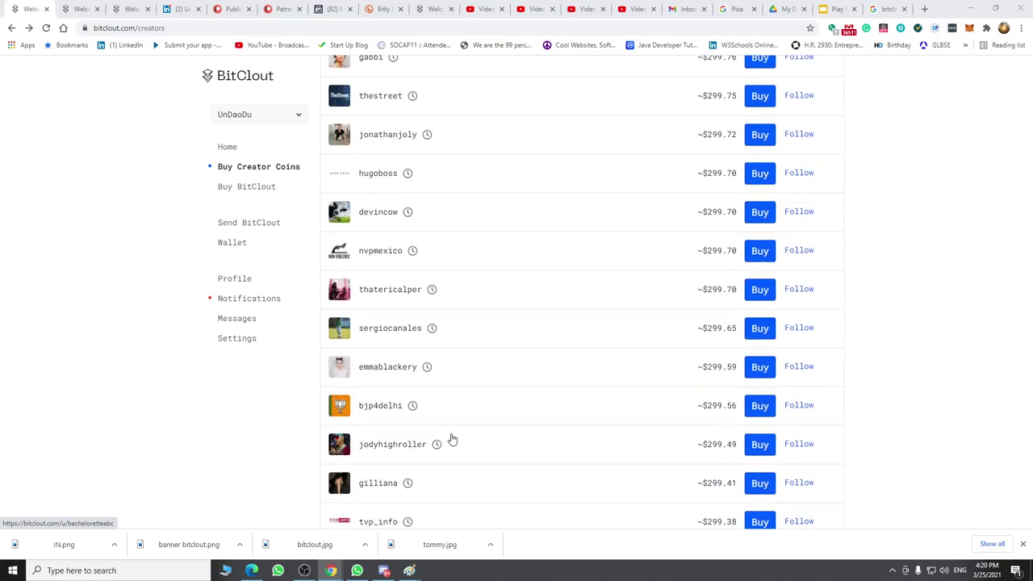
- Scroll down to coins around $298.46, showing wuki, pumafootball, westjet and deutschebank
scroll(452, 439, down, 5)
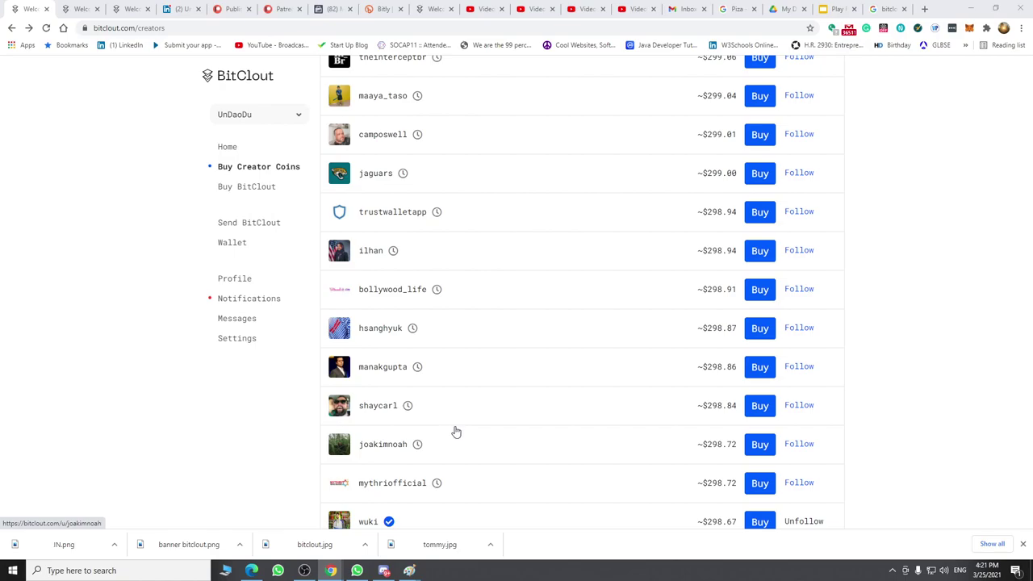
scroll(471, 434, down, 5)
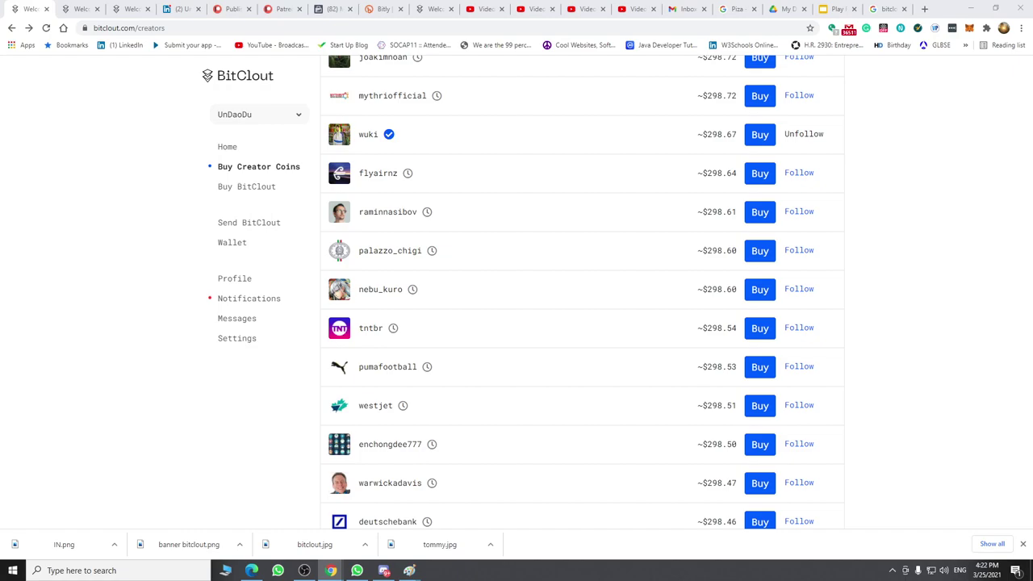
- Scroll the creator coins down to about $291.57, then return to the LinkedIn profile page
scroll(632, 414, down, 11)
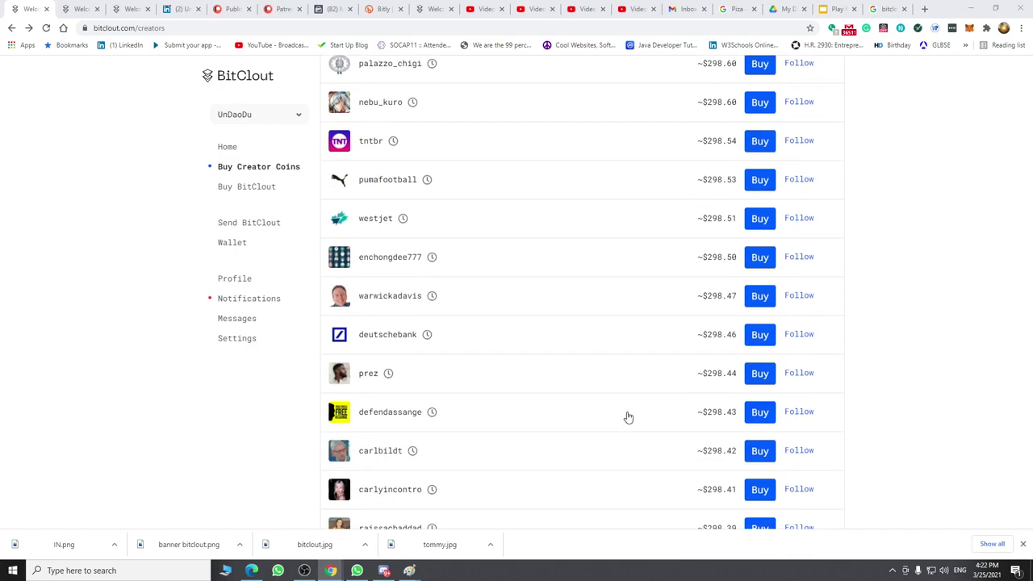
scroll(633, 413, down, 14)
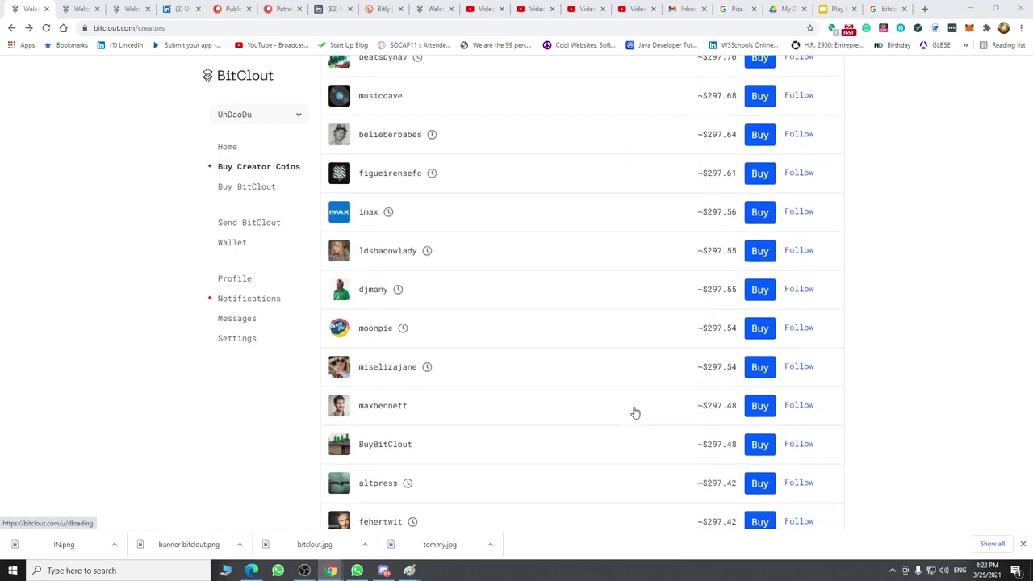
scroll(636, 412, down, 14)
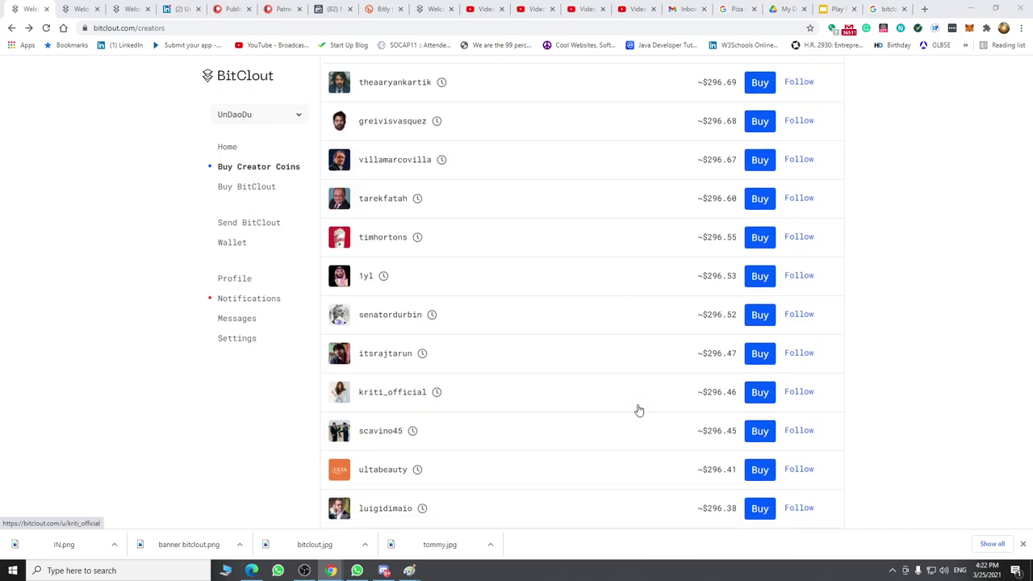
scroll(640, 409, down, 5)
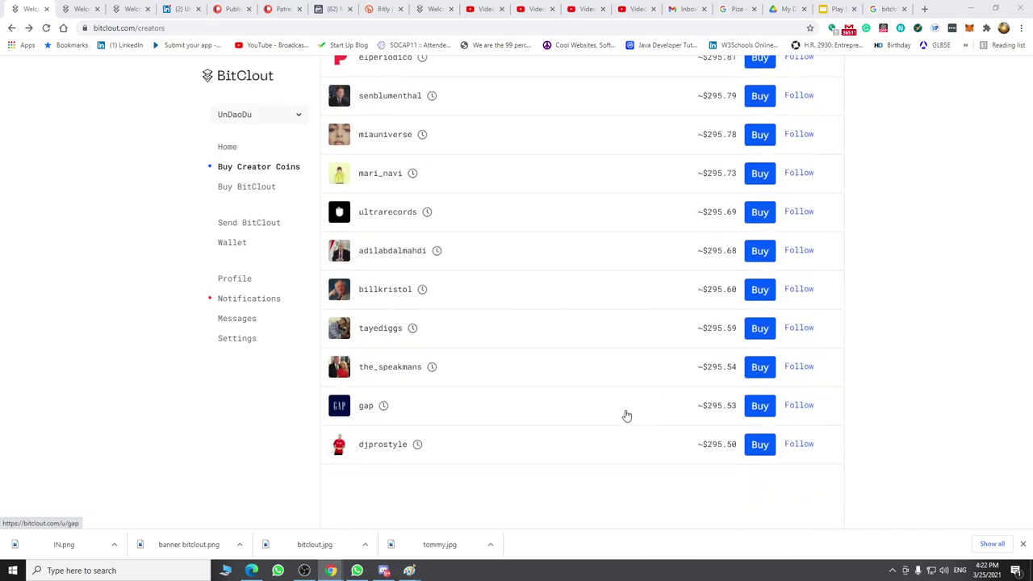
scroll(626, 416, down, 8)
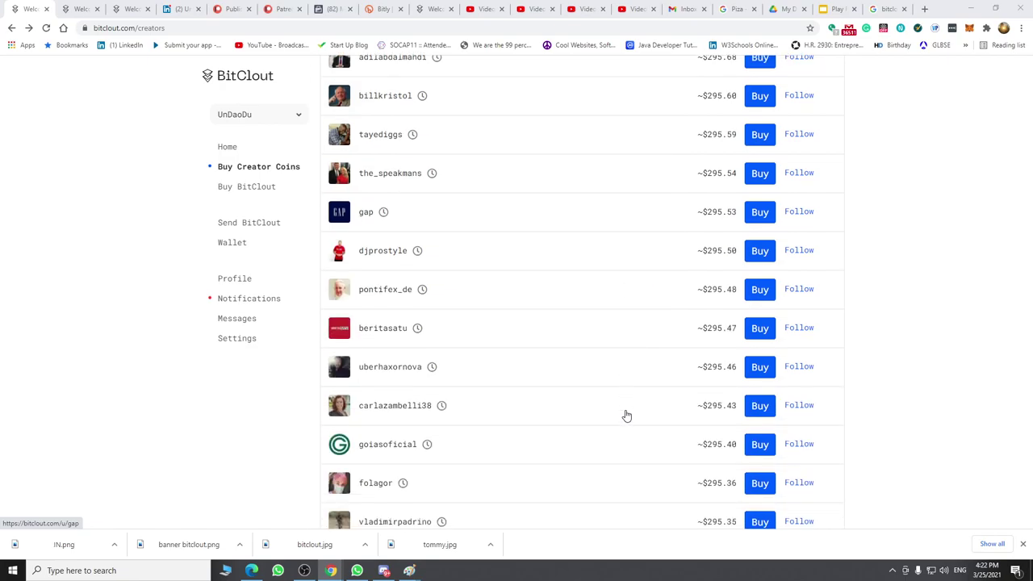
scroll(626, 416, down, 14)
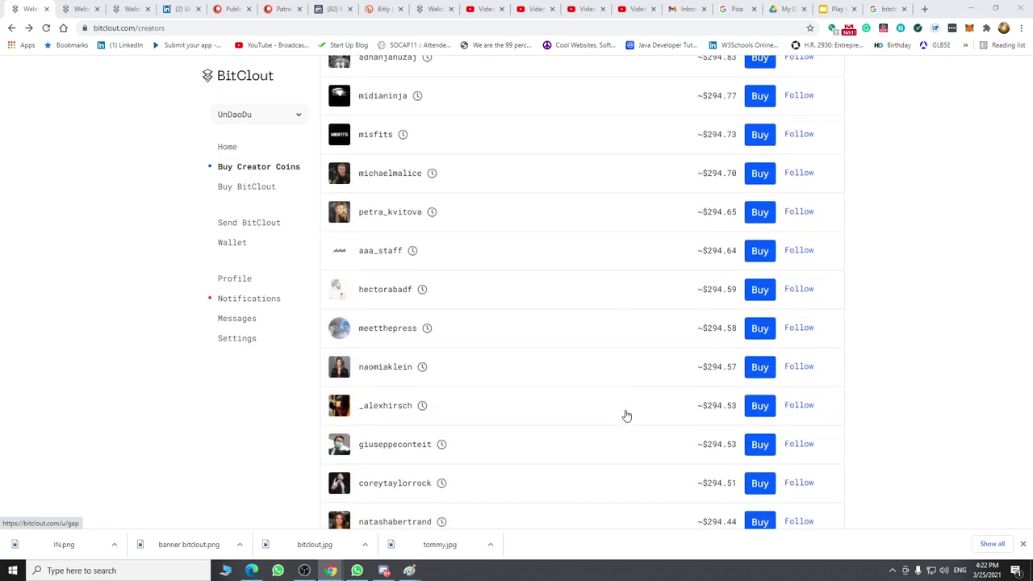
scroll(626, 416, down, 12)
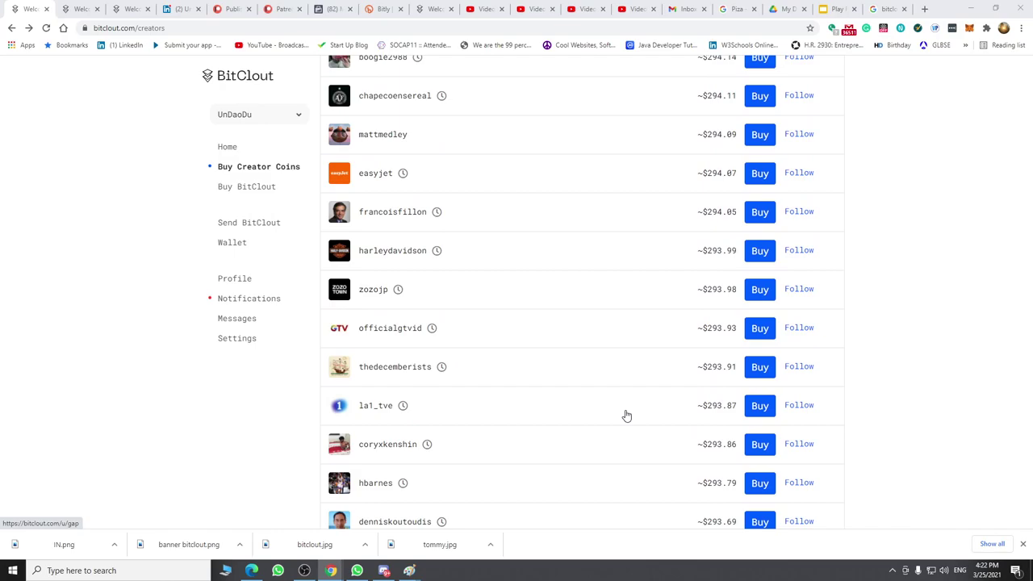
scroll(626, 416, down, 10)
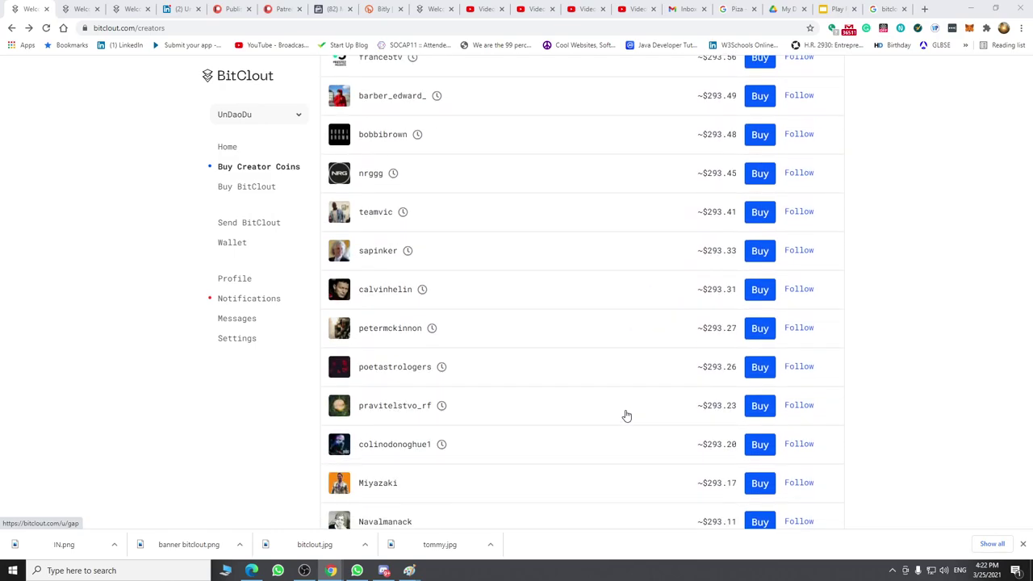
scroll(626, 416, down, 8)
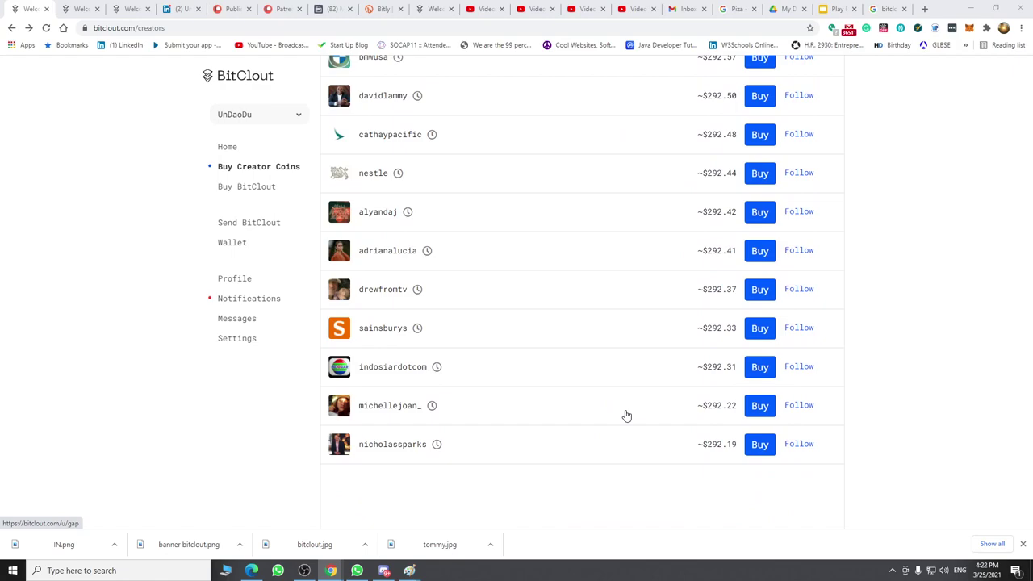
scroll(626, 416, down, 10)
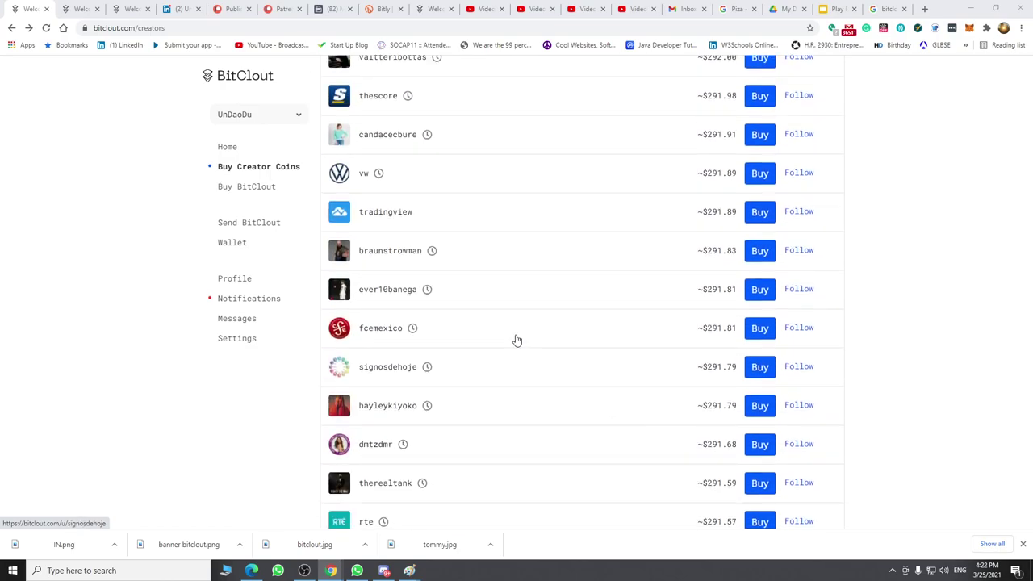
click(181, 12)
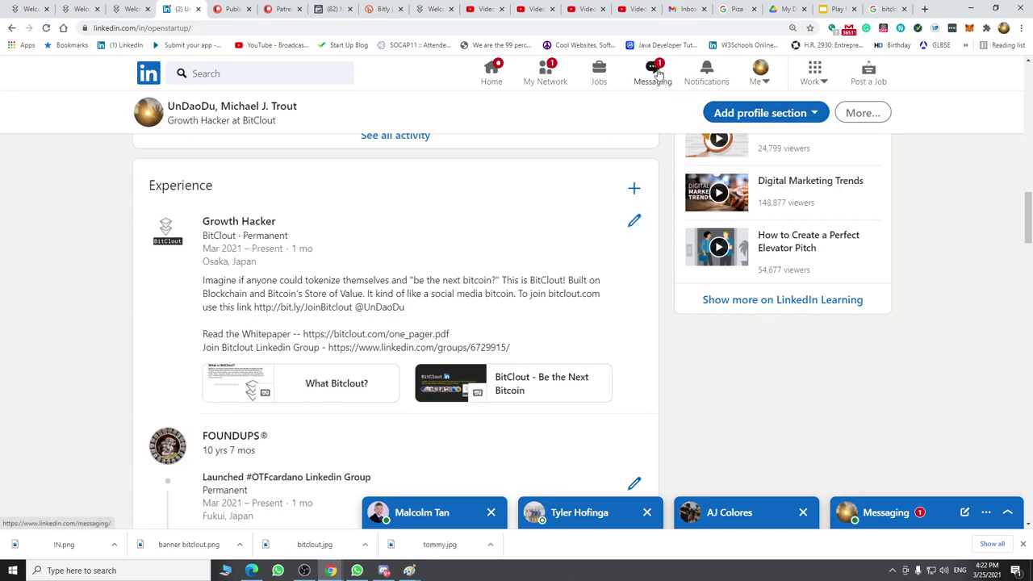
- Open the KingSwap x BitAngels webinar conversation in the full Messaging page
click(442, 517)
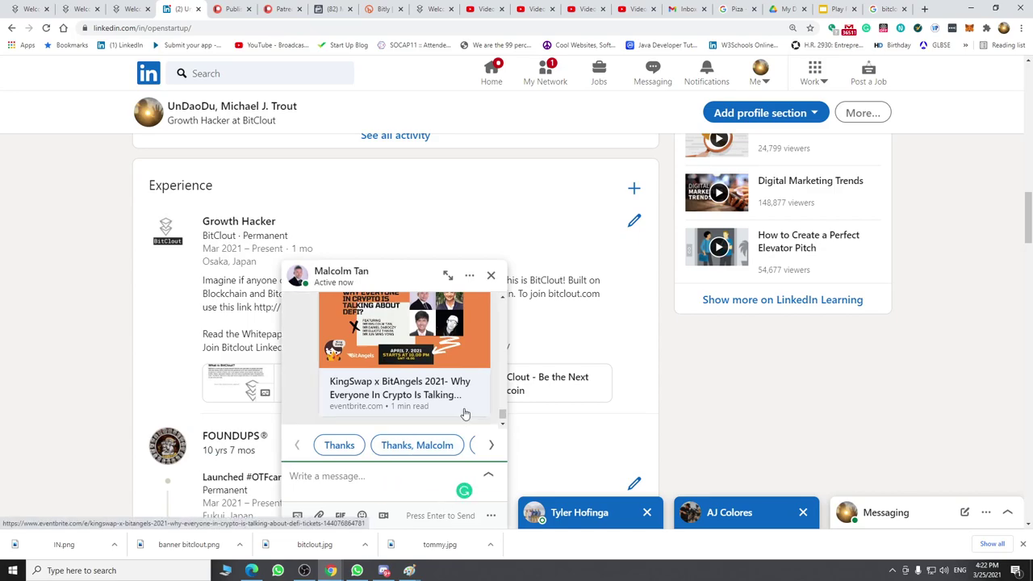
scroll(463, 411, up, 2)
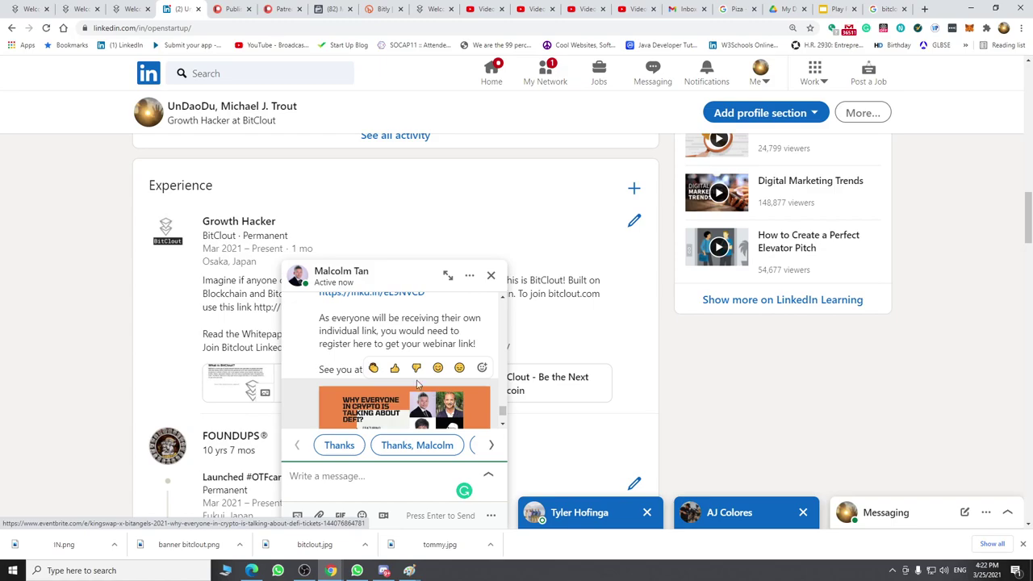
scroll(330, 345, up, 2)
scroll(329, 346, up, 2)
click(329, 345)
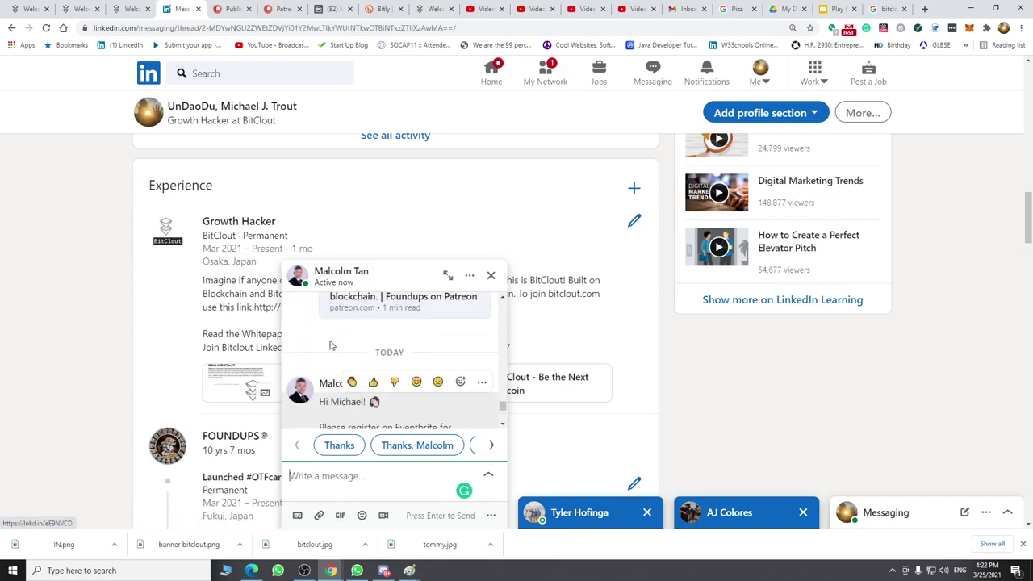
click(415, 521)
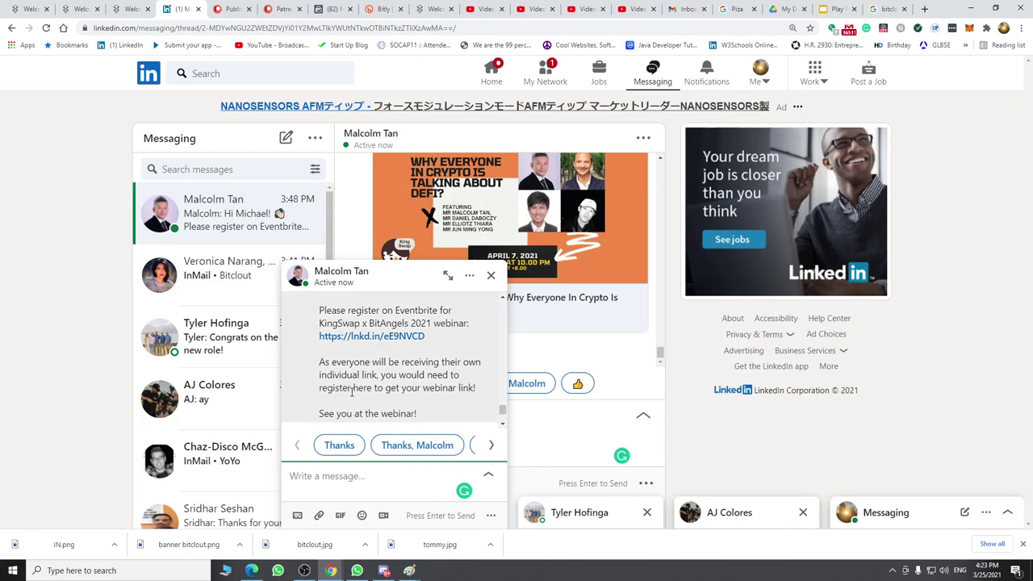
scroll(351, 392, up, 2)
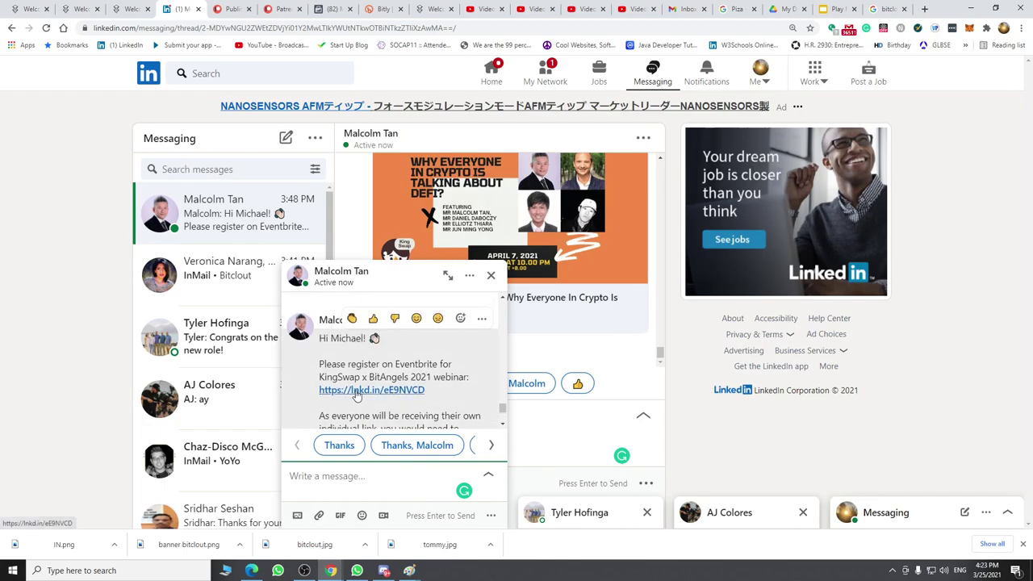
scroll(361, 394, down, 5)
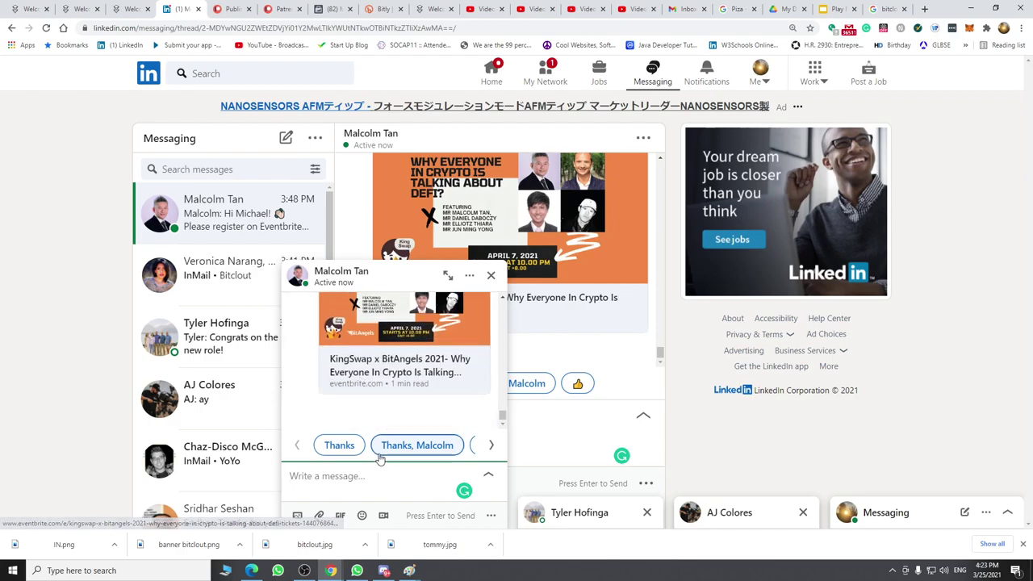
- Send the 'Thanks' suggested reply, then paste and delete the BitClout link
click(340, 446)
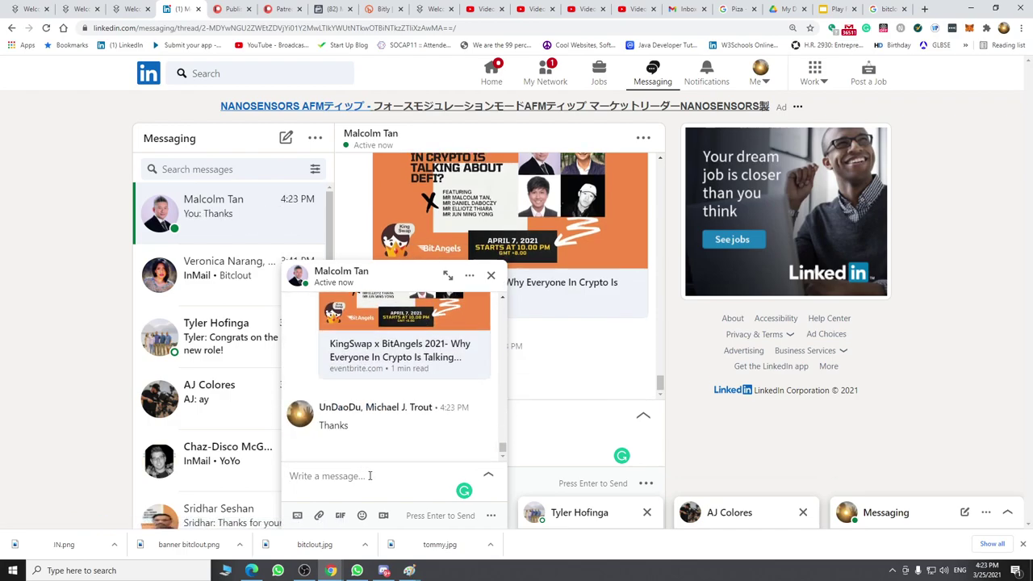
text(https://bitclout.com/u/UnDaoDu/buy)
drag(448, 478, 263, 484)
key(BackSpace)
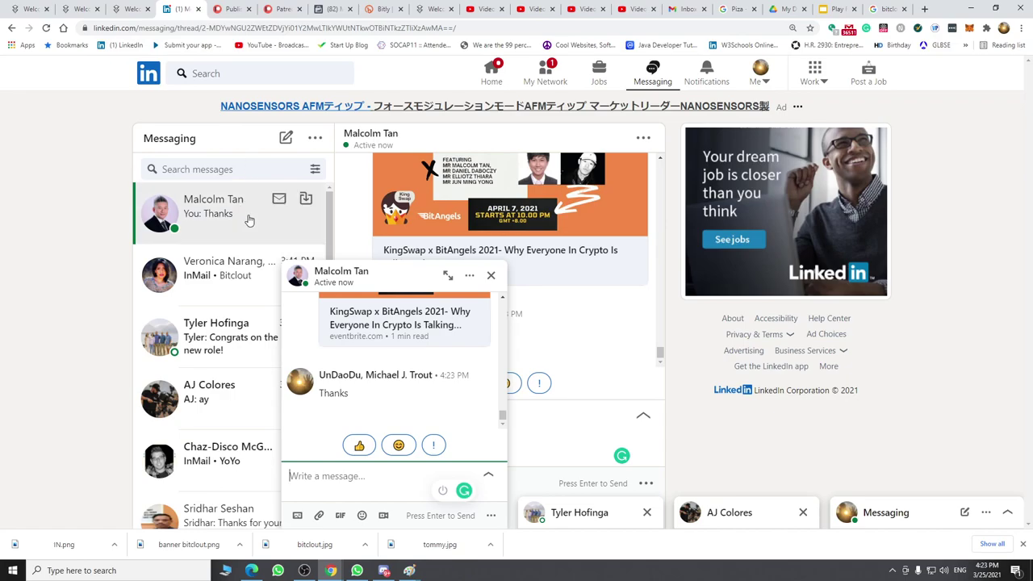
- Send a tongue-out 😛 quick reply to a second contact
click(748, 522)
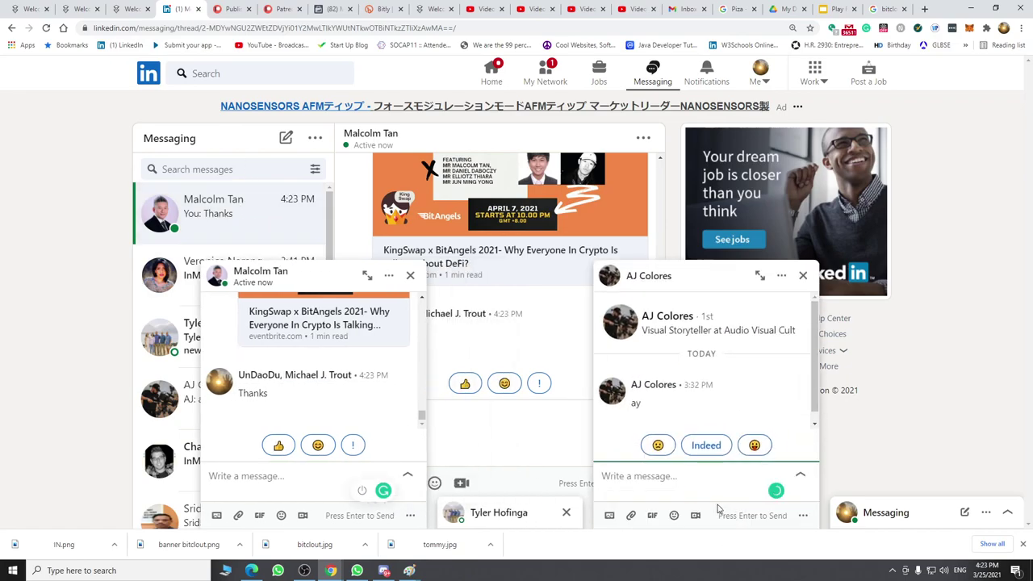
click(754, 444)
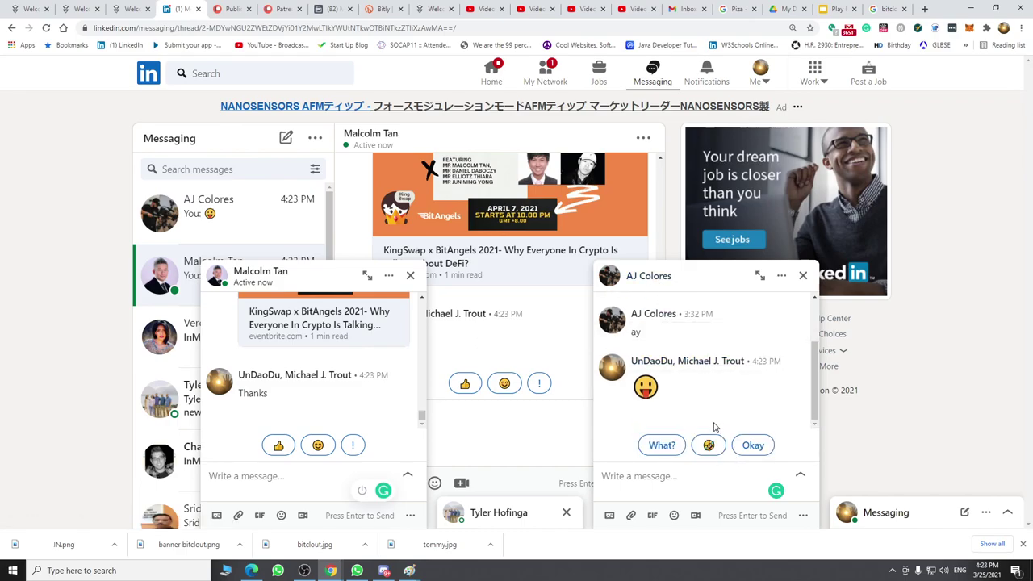
click(883, 520)
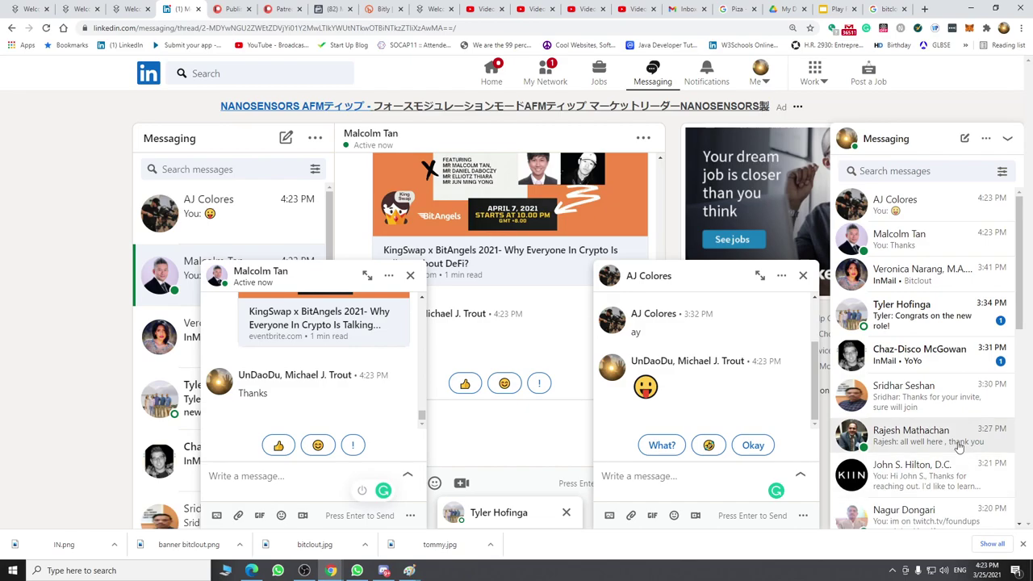
- Open the older chat and select its foundups invitation text for copying
click(928, 403)
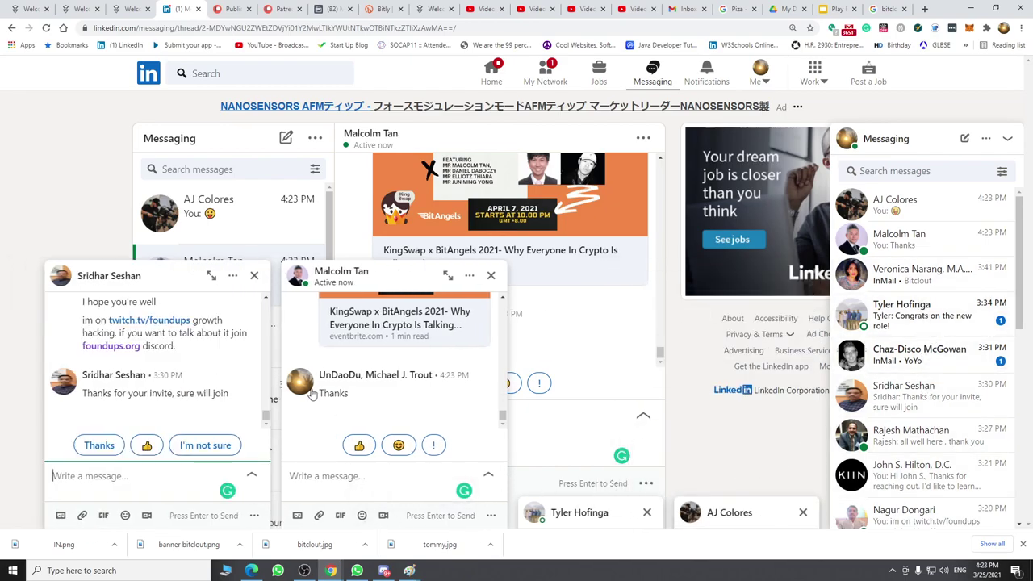
scroll(74, 359, up, 1)
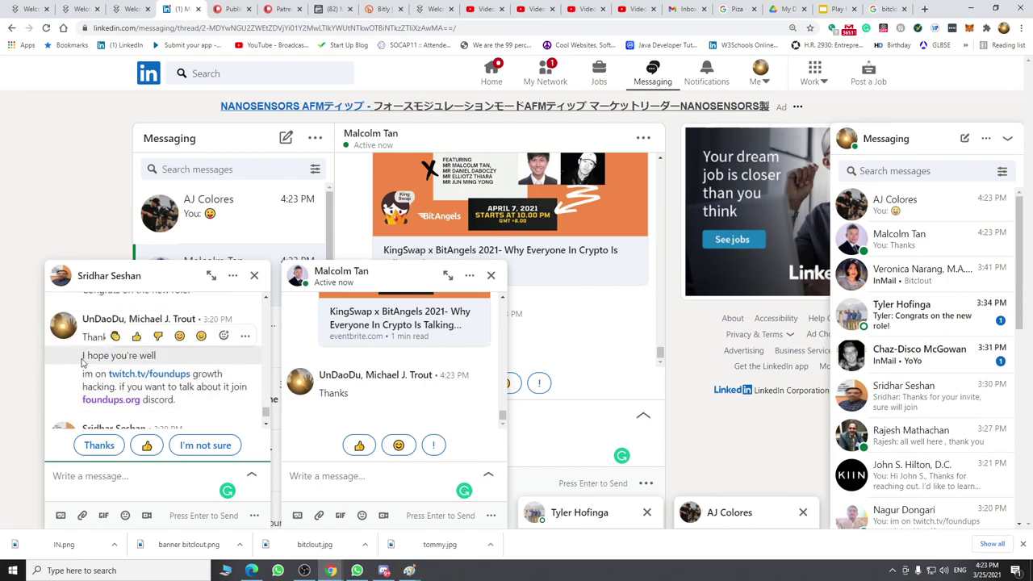
drag(81, 356, 203, 405)
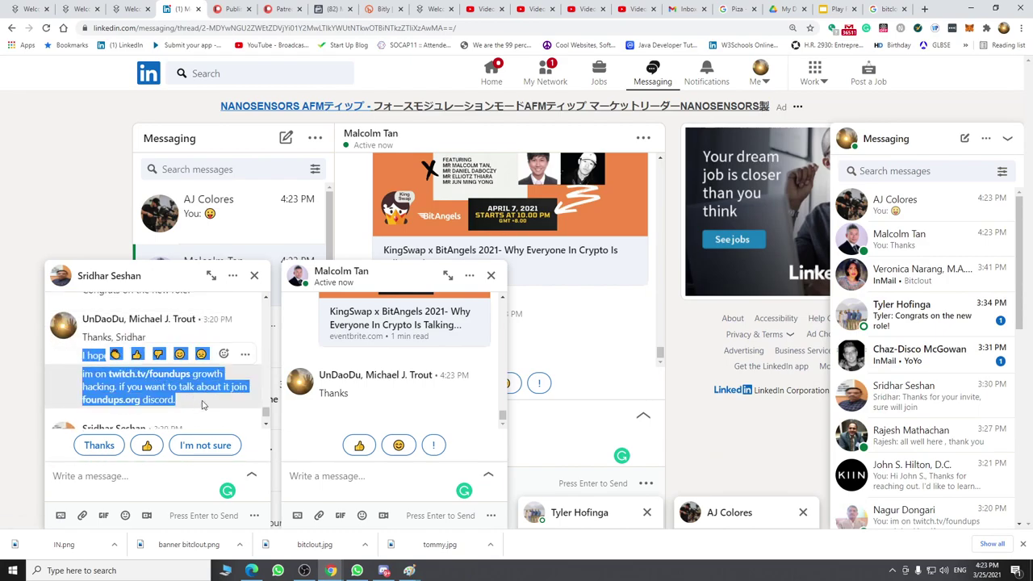
right_click(138, 394)
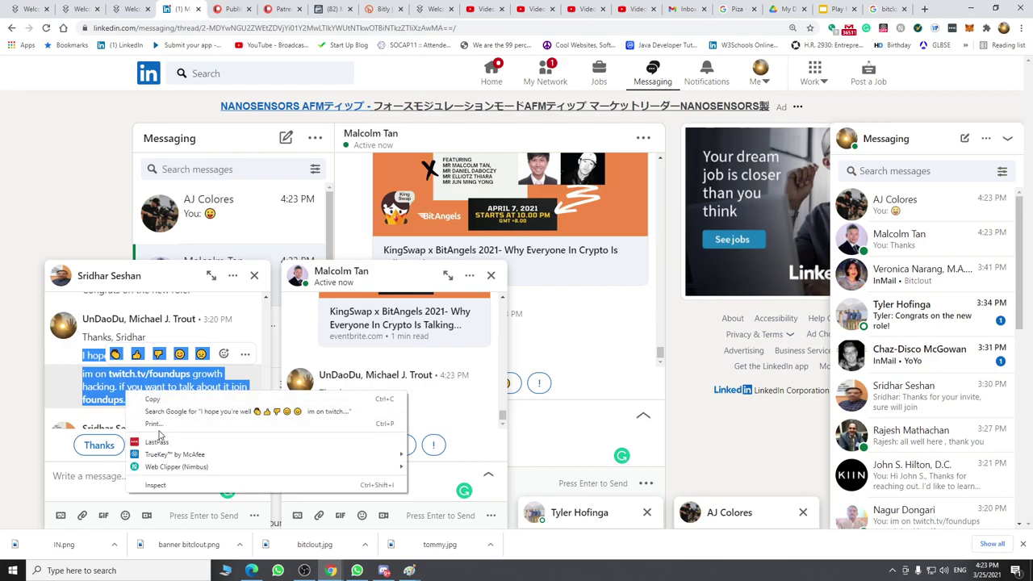
- Paste the copied foundups invitation into the webinar reply, removing stray emoji and the greeting
click(153, 399)
click(369, 475)
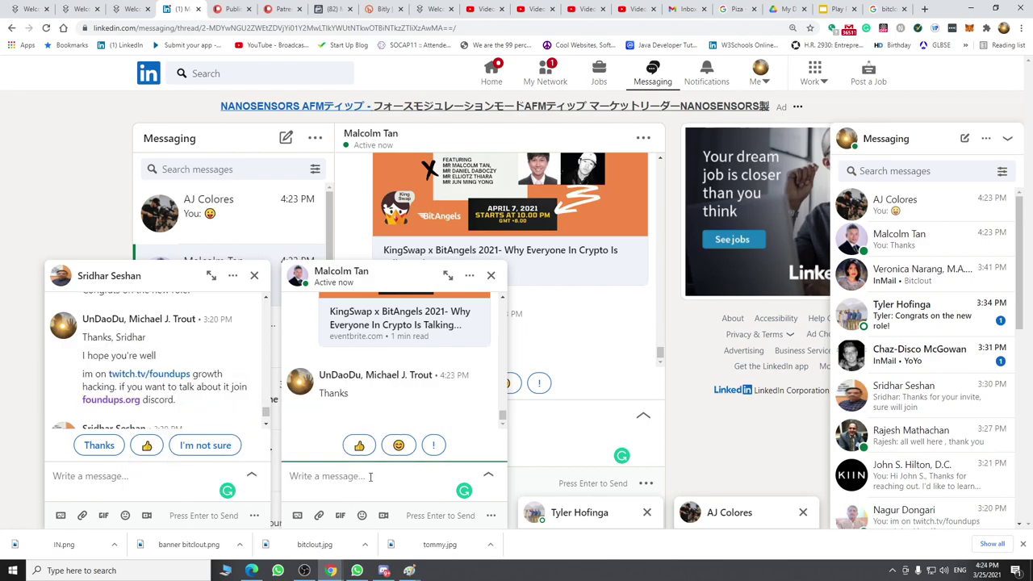
key(ctrl+v)
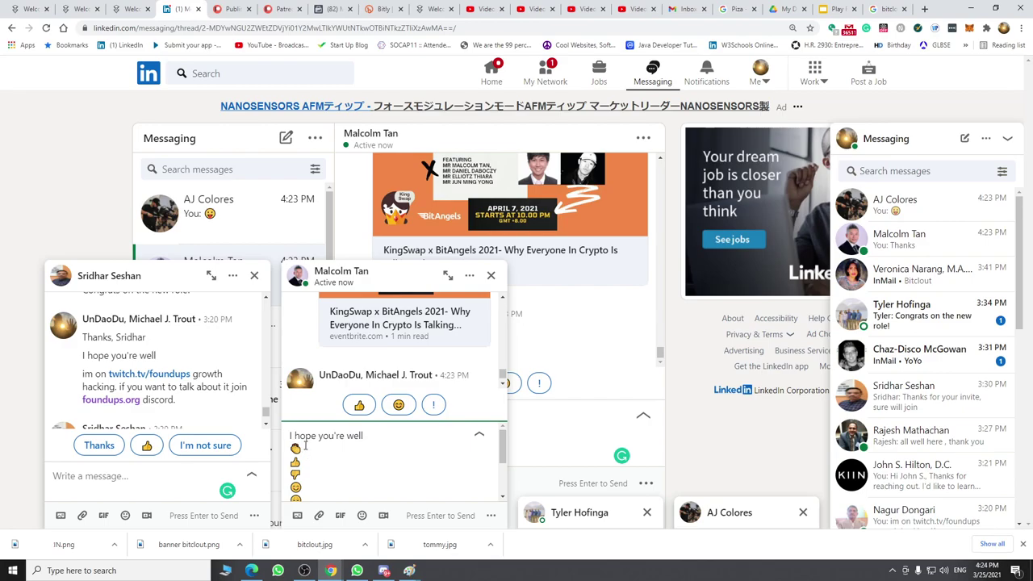
mouse_move(367, 441)
mouse_down()
mouse_move(370, 514)
mouse_move(371, 456)
mouse_up()
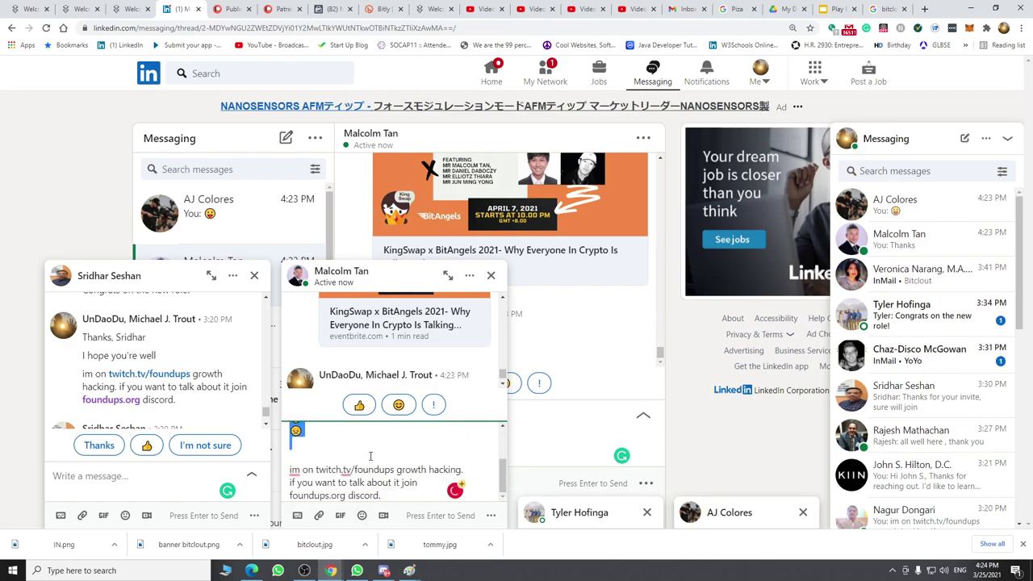
key(BackSpace)
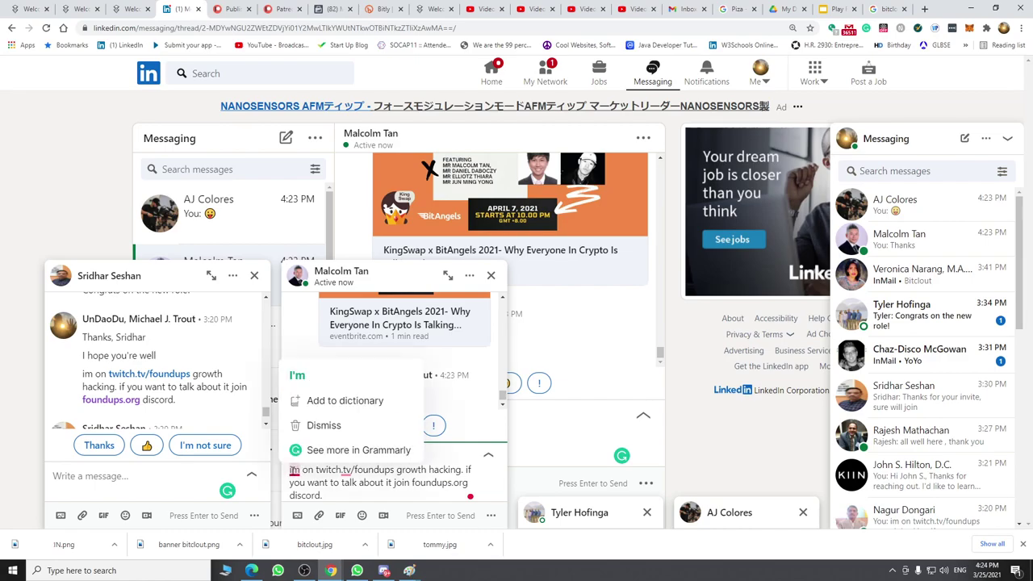
click(293, 469)
key(BackSpace)
key(BackSpace)
key(BackSpace)
key(BackSpace)
key(BackSpace)
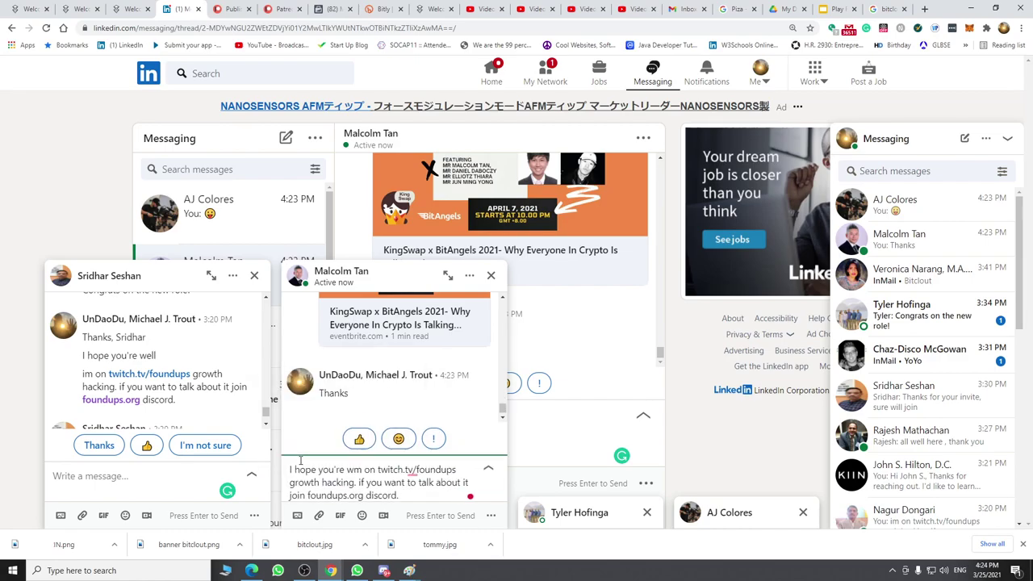
key(BackSpace)
key(BackSpace)
key(BackSpace)
key(BackSpace)
key(BackSpace)
key(BackSpace)
key(BackSpace)
key(BackSpace)
key(BackSpace)
key(BackSpace)
key(BackSpace)
key(BackSpace)
key(BackSpace)
key(BackSpace)
key(BackSpace)
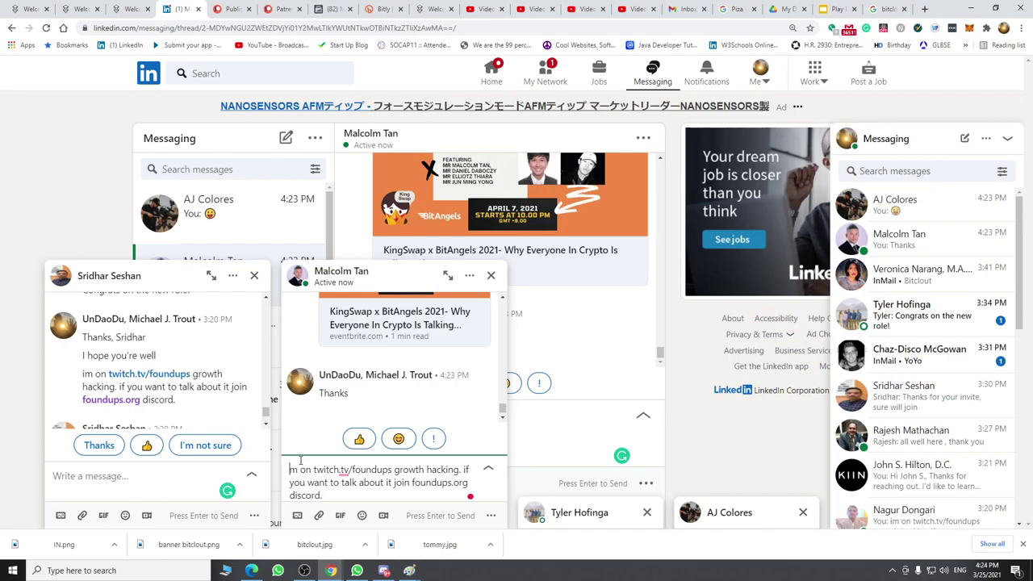
- Edit the message to start with 'I', add 'Bitclout!' and 'U need get on itt'
text(i)
key(BackSpace)
text(I)
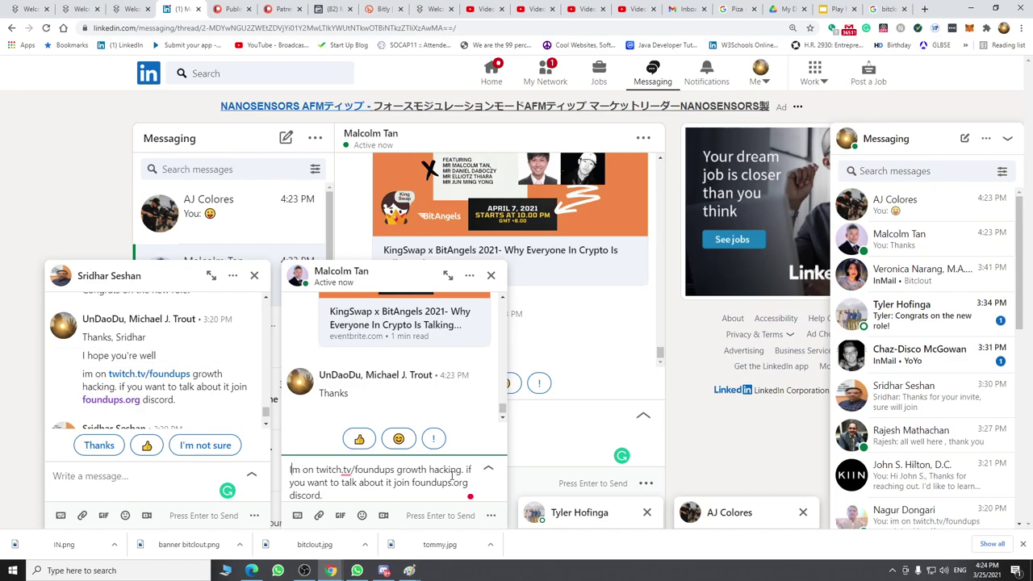
click(460, 469)
text(Bit)
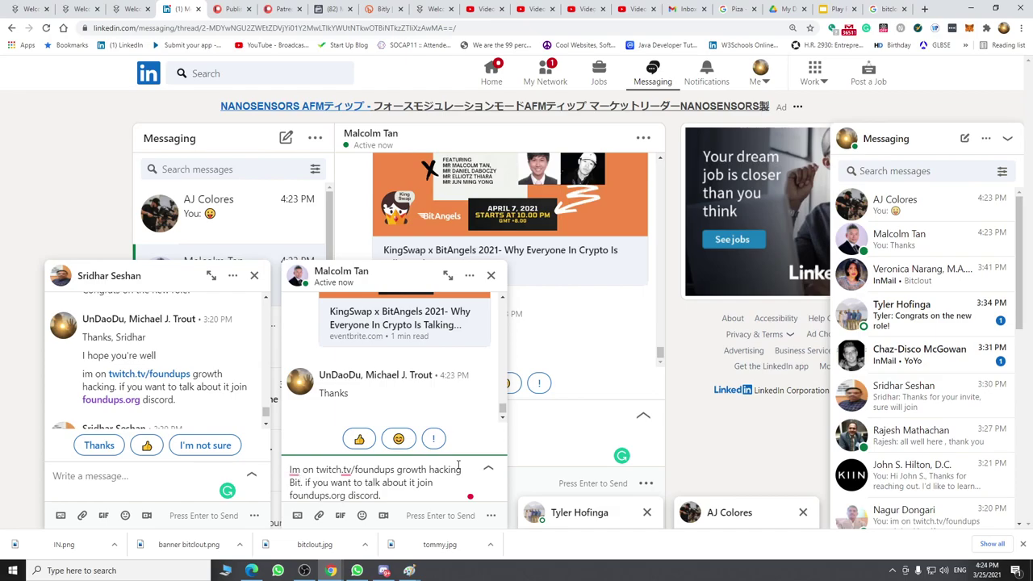
text(clout!)
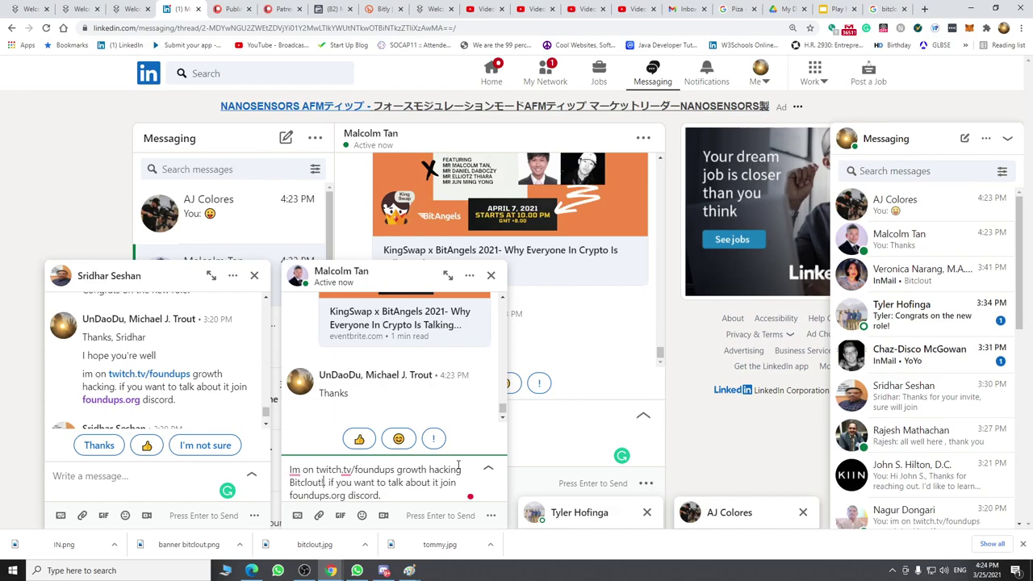
key(Delete)
text(U need)
text(get on it)
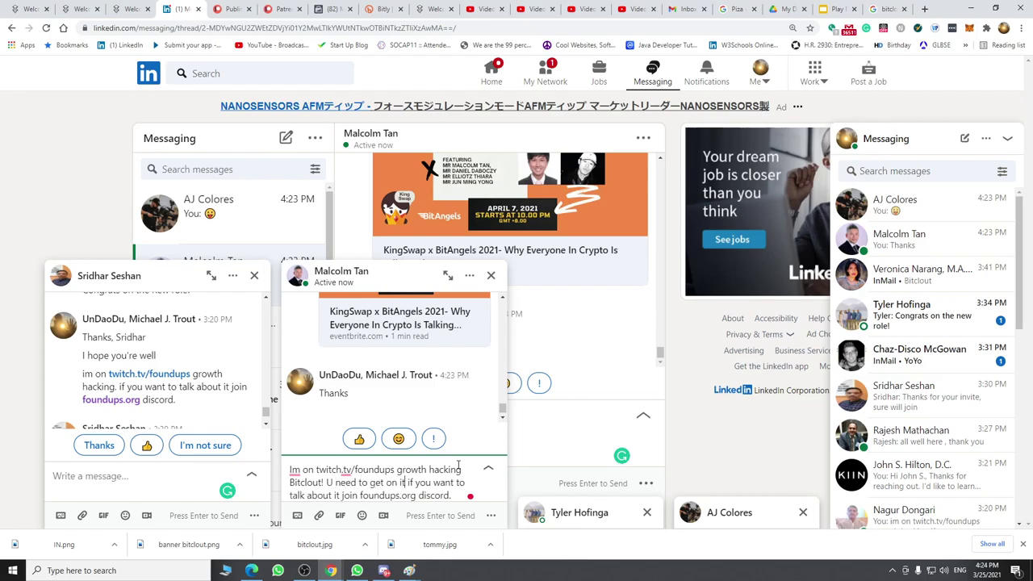
text(t)
drag(413, 483, 408, 483)
text(I)
- Check the grammar suggestions and send the edited invitation to the webinar contact
drag(459, 495, 287, 465)
key(ctrl+c)
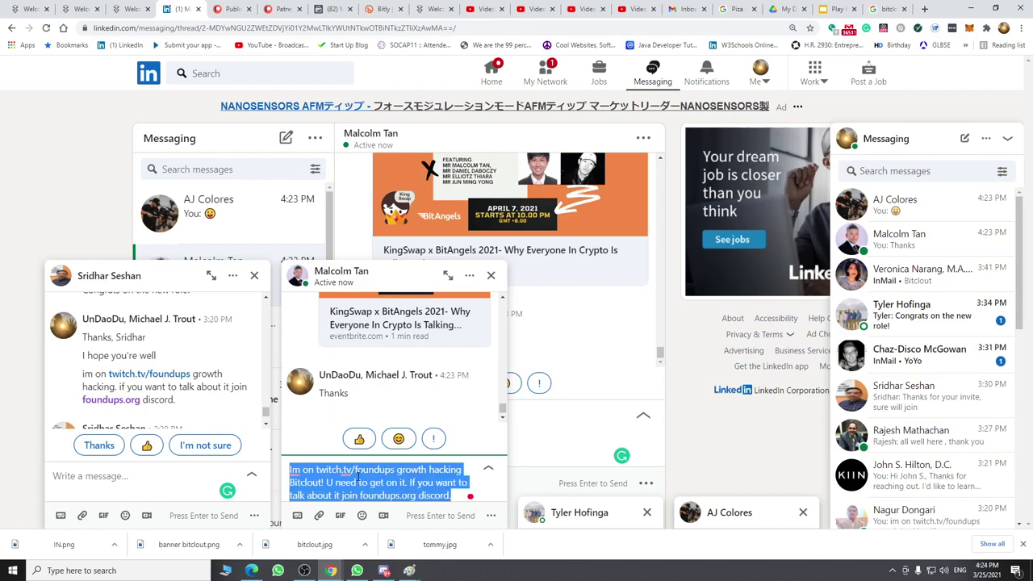
click(470, 496)
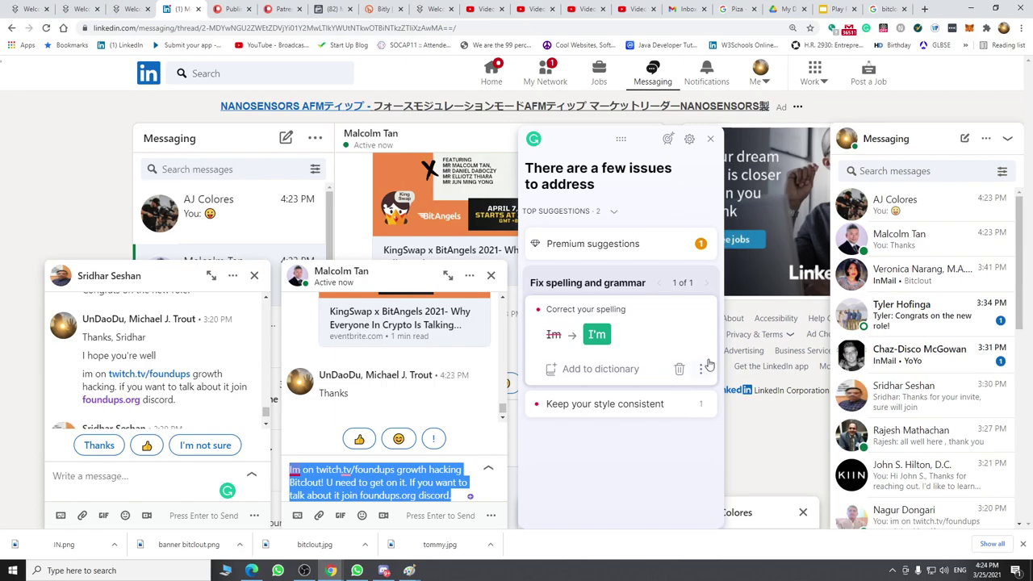
click(436, 491)
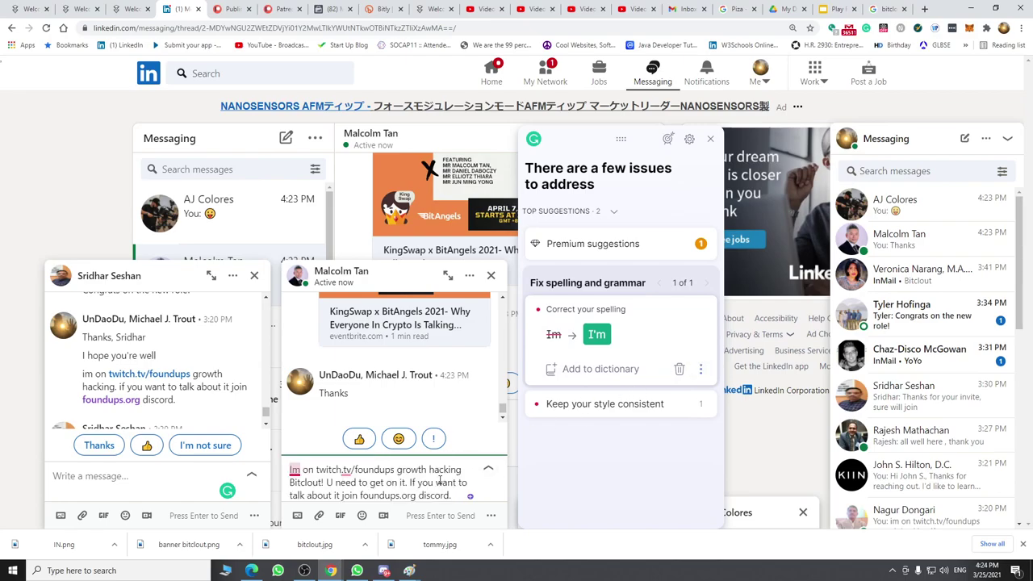
key(Return)
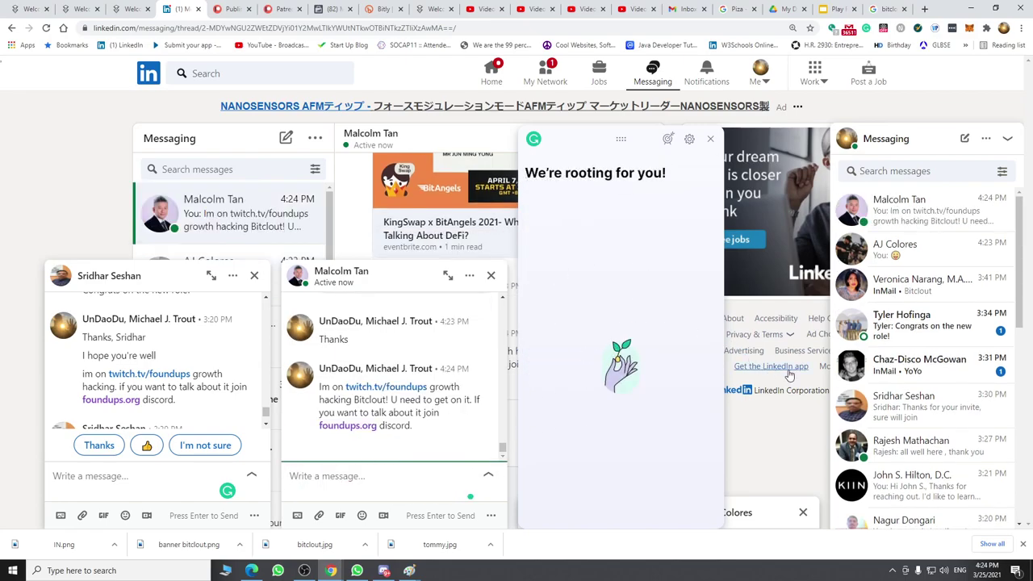
click(909, 327)
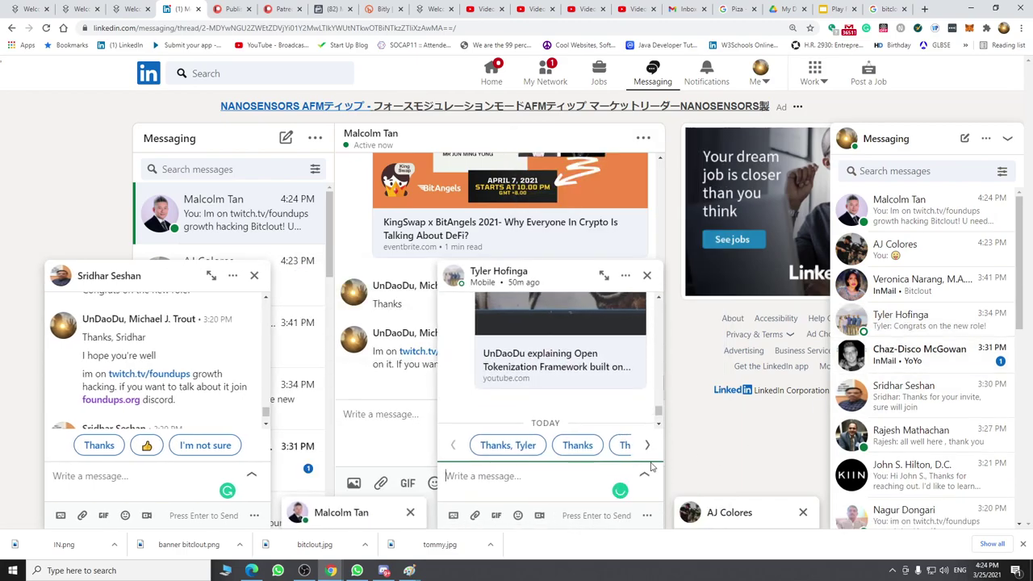
- Paste the prepared growth-hacking invite into this chat and send it
click(522, 453)
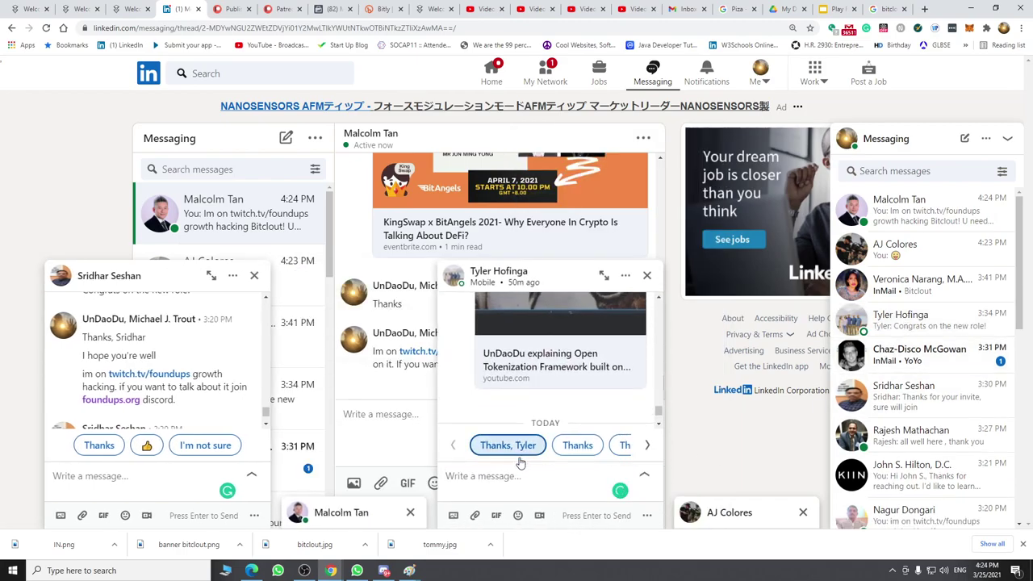
click(515, 476)
key(ctrl+v)
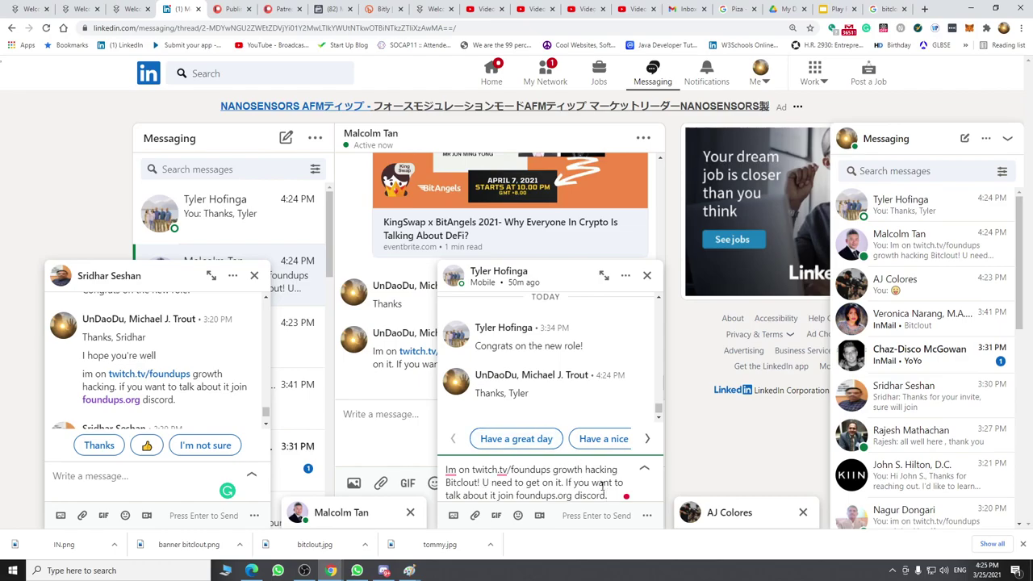
key(Return)
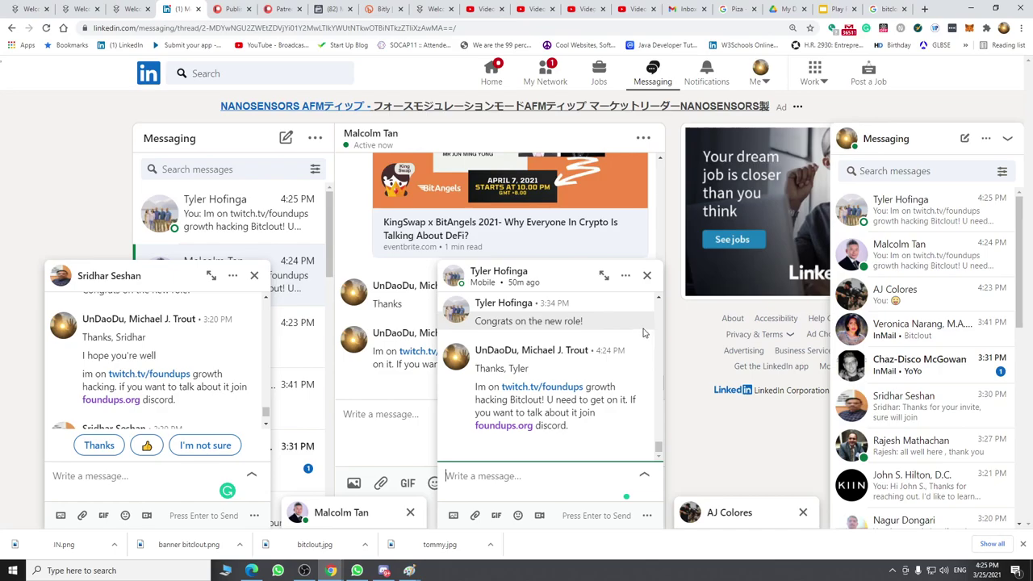
- Reply to the unread InMail with 'Thanks for reaching out. I'd like to learn more.'
click(646, 276)
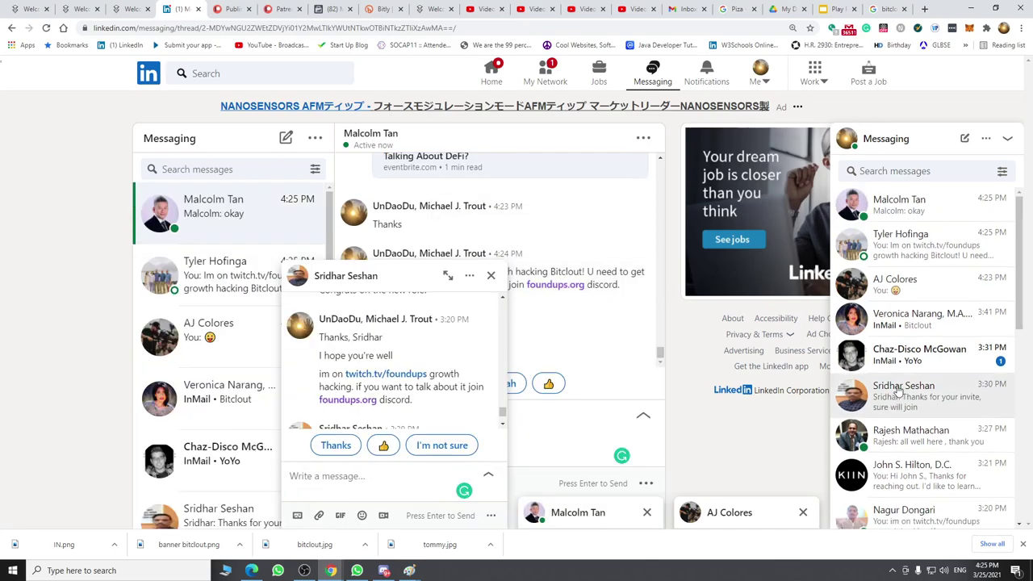
click(905, 359)
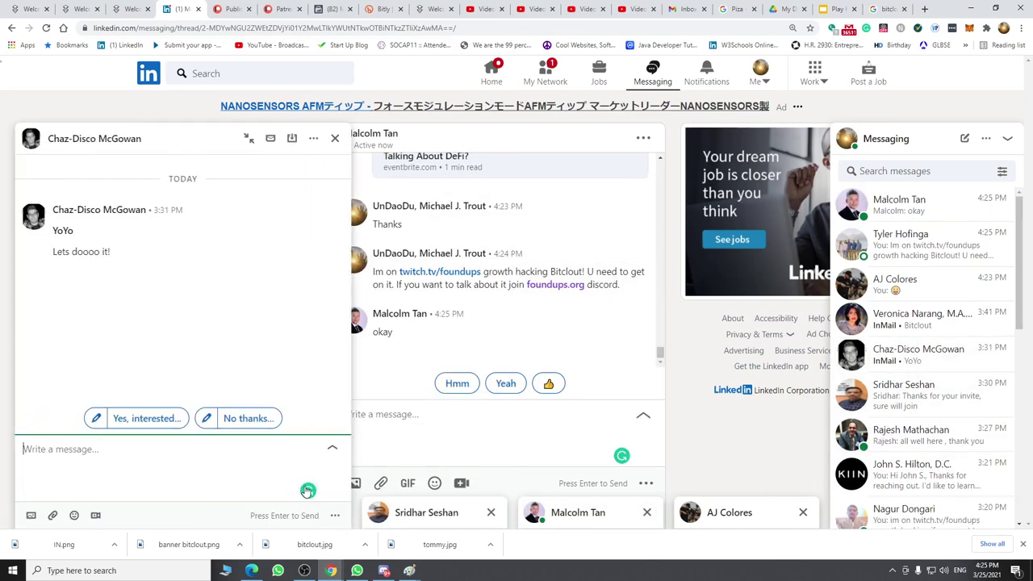
click(163, 419)
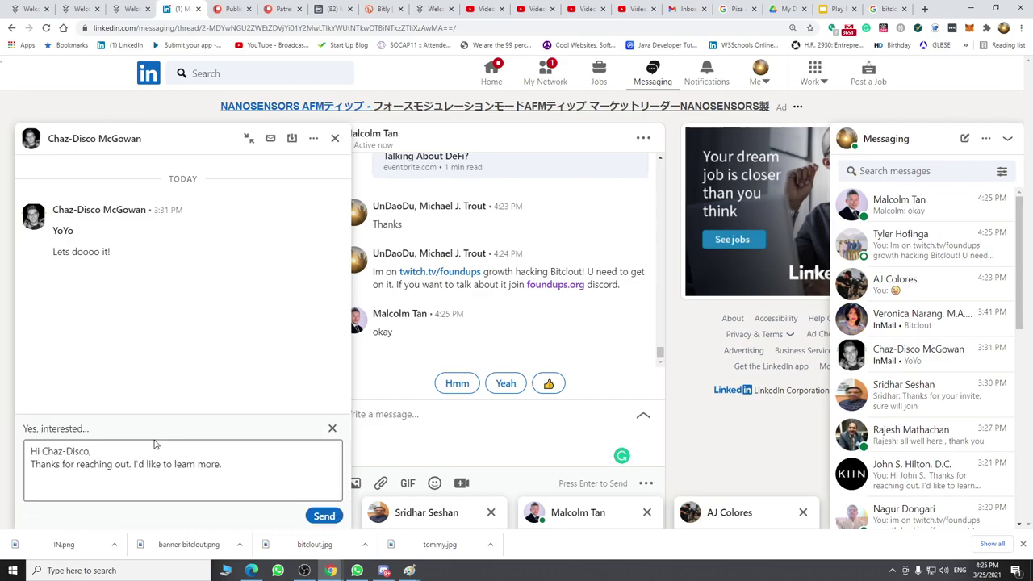
click(323, 515)
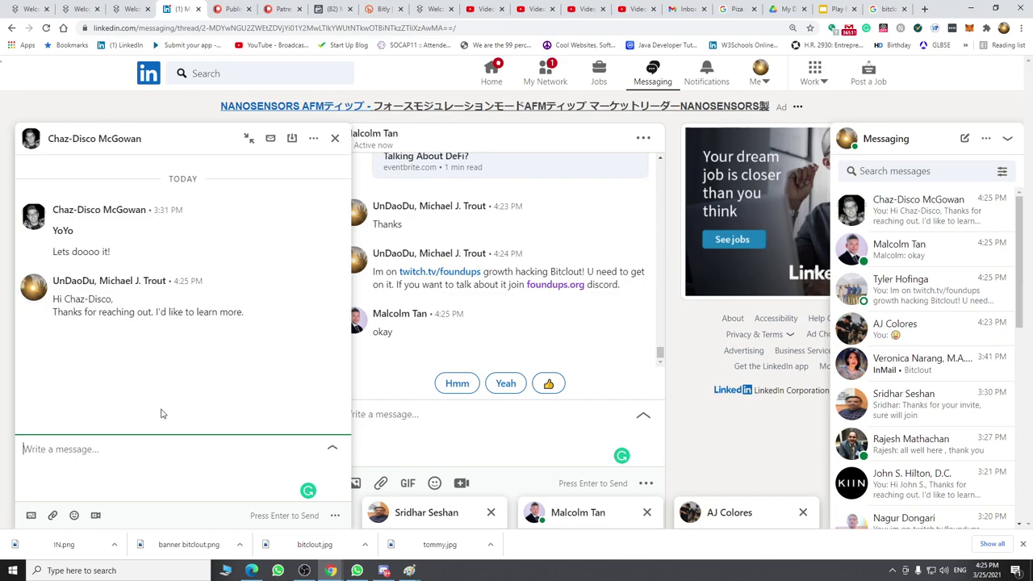
- Open the message sender's profile in a new tab and send a connection request
right_click(122, 210)
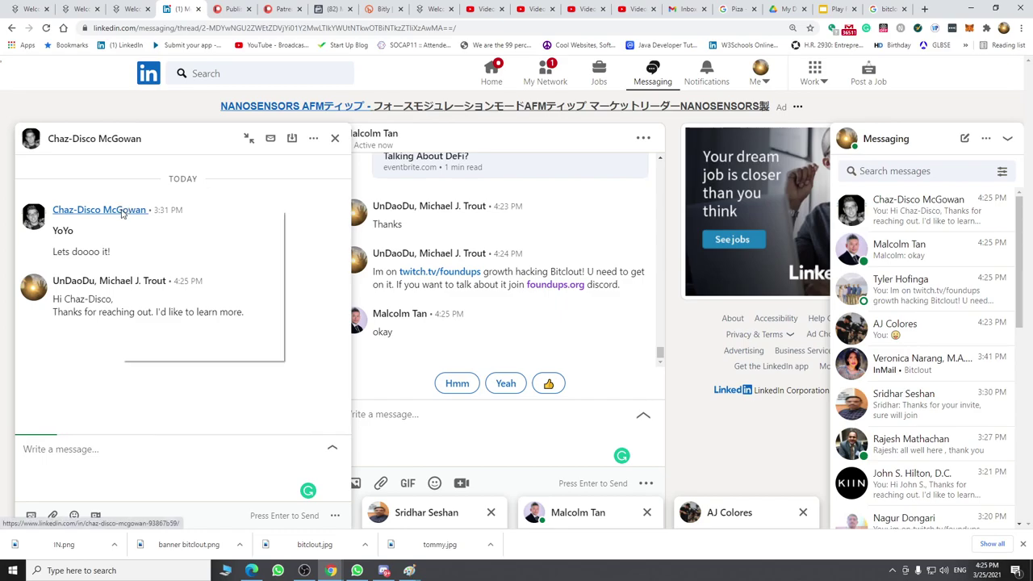
click(149, 221)
click(224, 11)
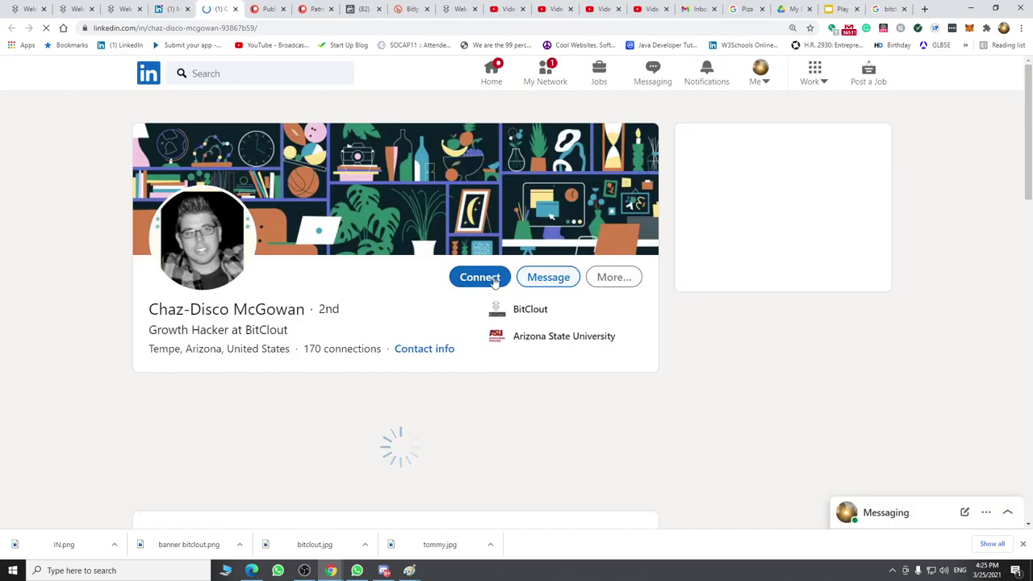
click(492, 279)
click(660, 200)
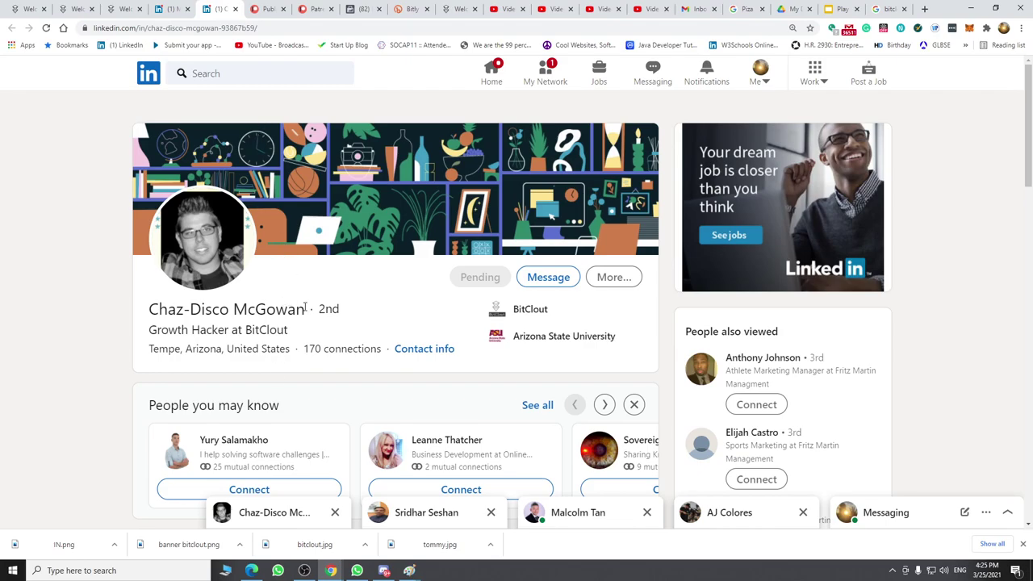
- Look over the now-pending profile, then return to the Messaging tab
scroll(305, 308, down, 1)
scroll(305, 313, down, 1)
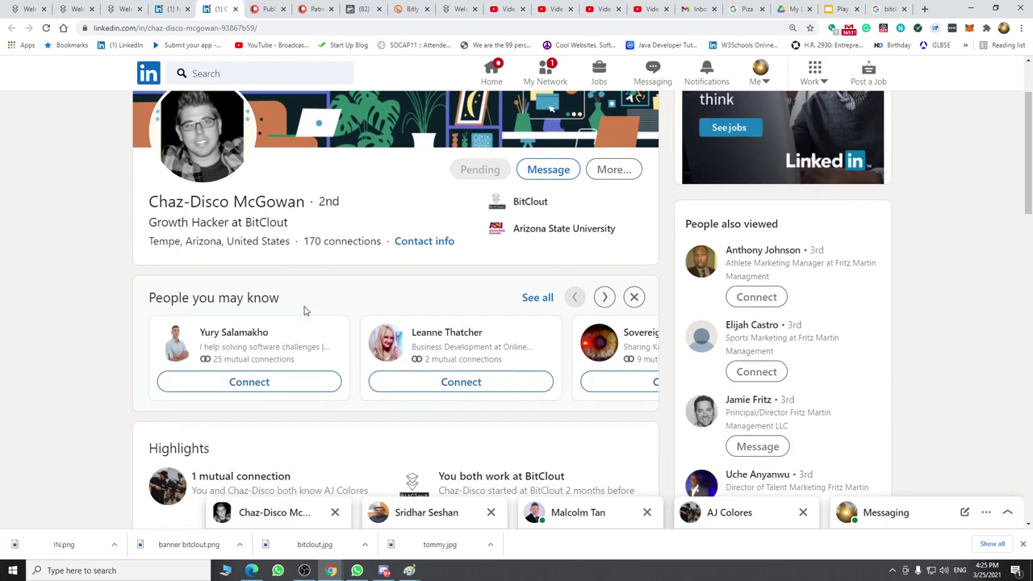
scroll(305, 315, up, 2)
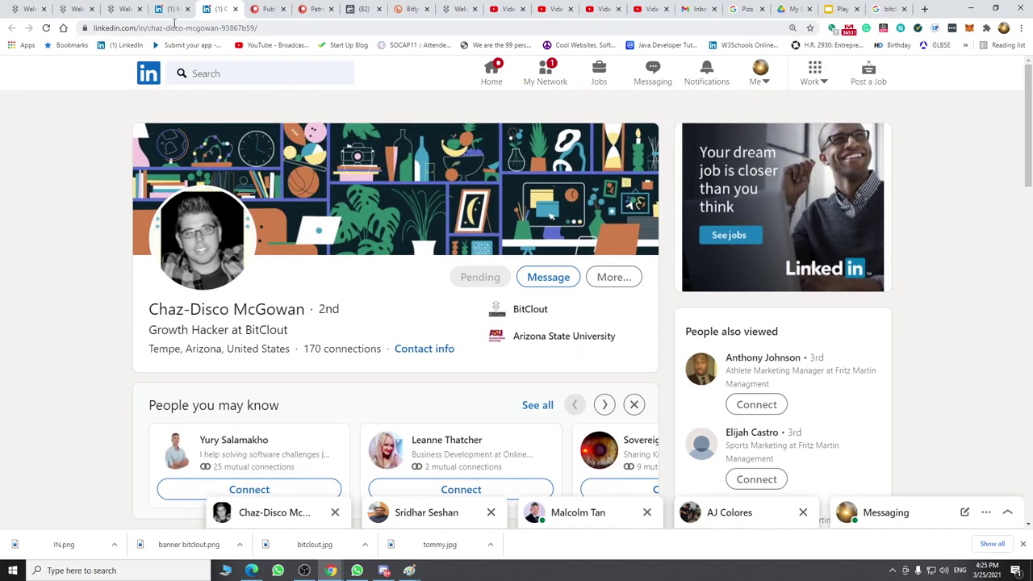
scroll(239, 255, down, 5)
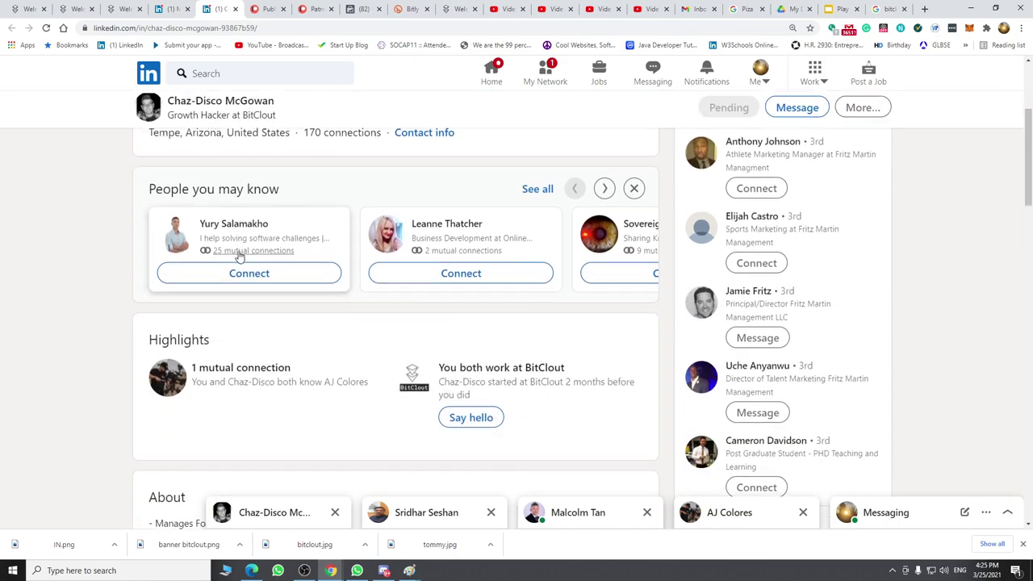
scroll(239, 256, up, 3)
click(169, 9)
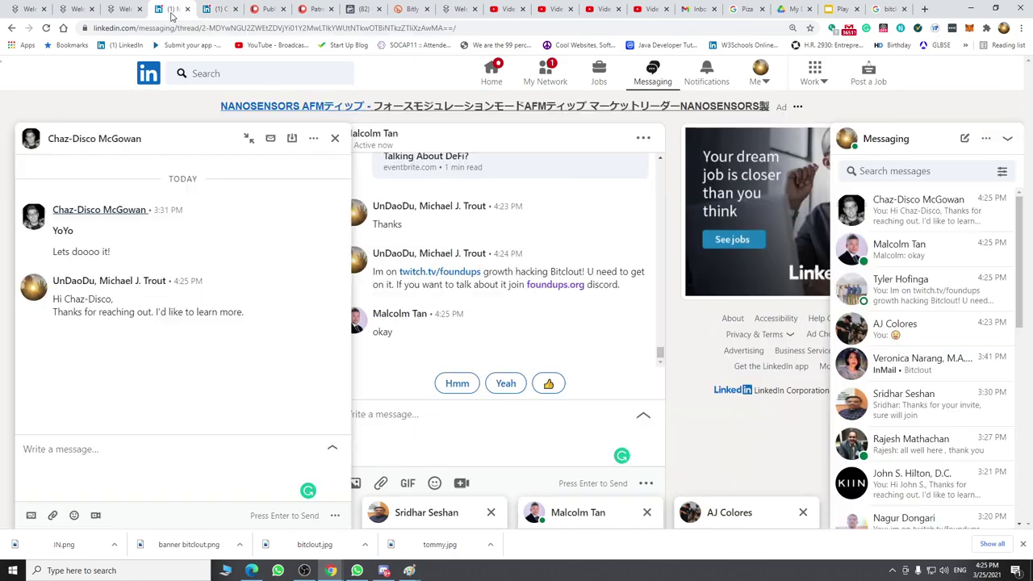
- Go to Work > Groups and open the Bitclout group from Your groups
click(814, 75)
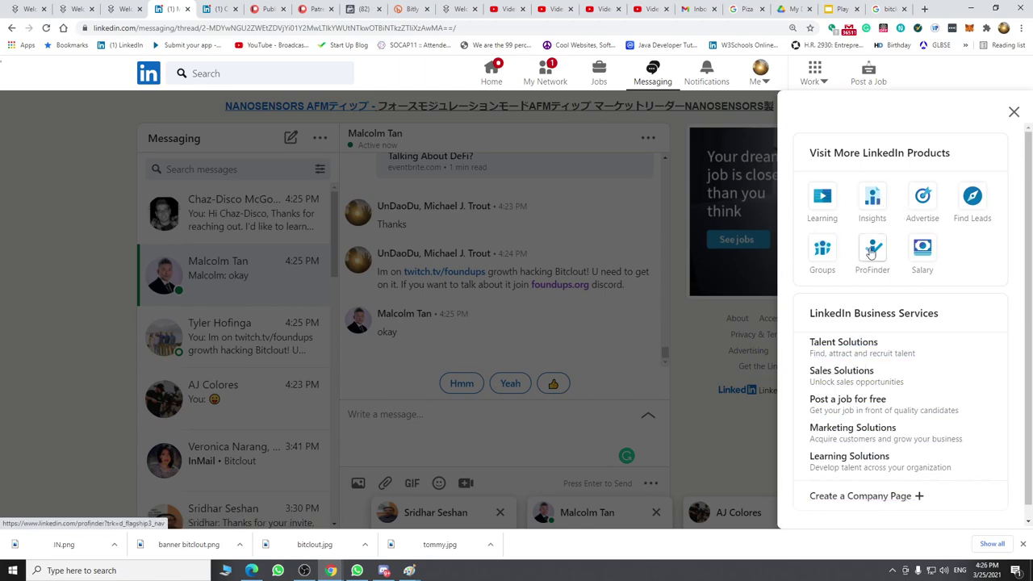
click(822, 260)
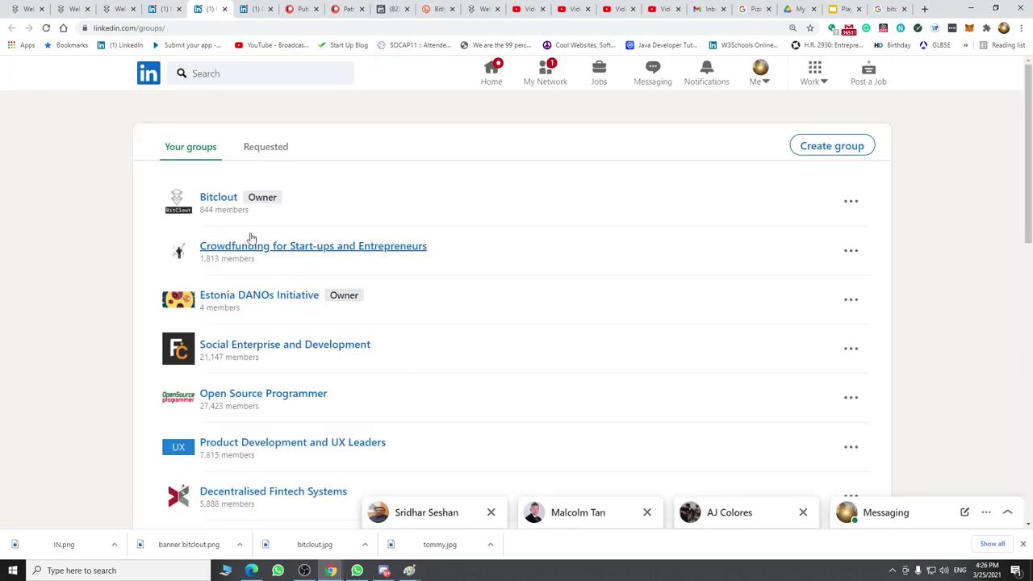
click(219, 200)
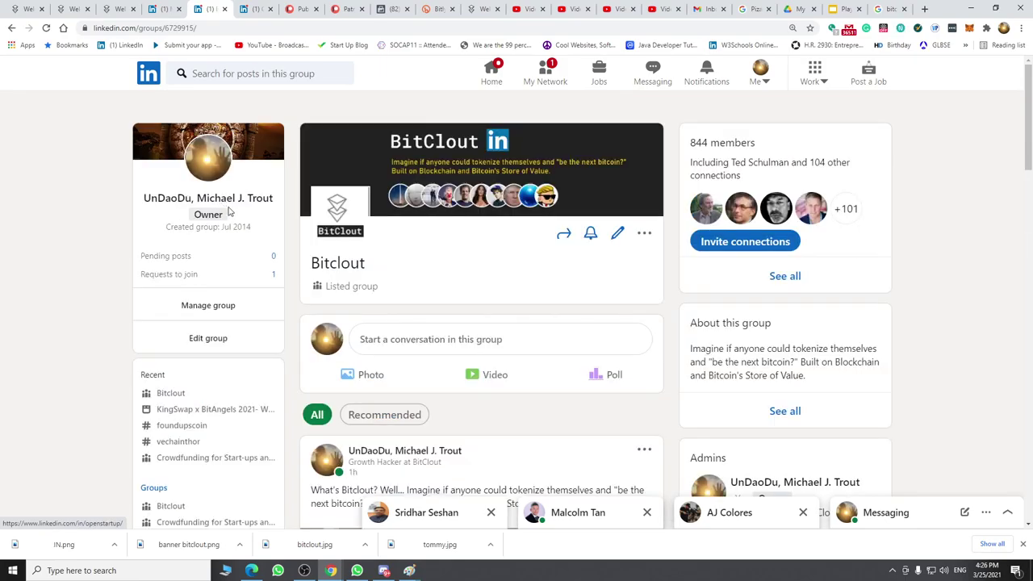
- Approve the pending Bitclout join request and view the 845-member list
click(182, 275)
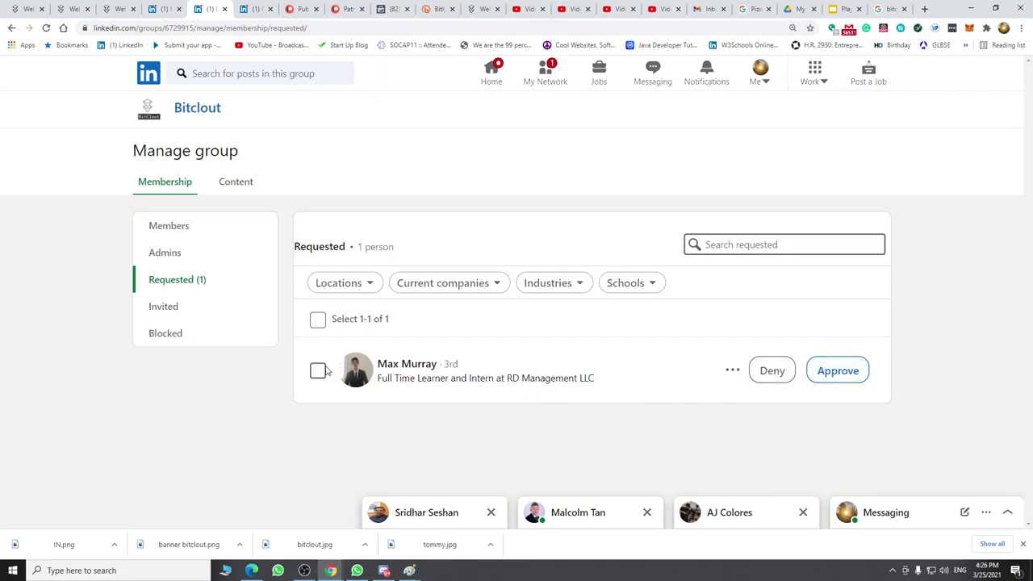
click(319, 372)
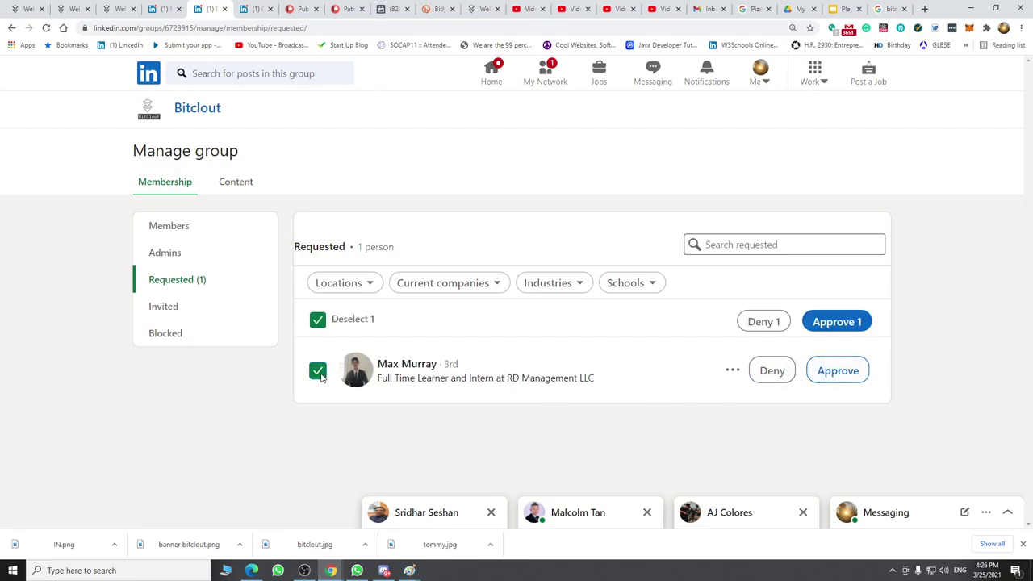
click(851, 377)
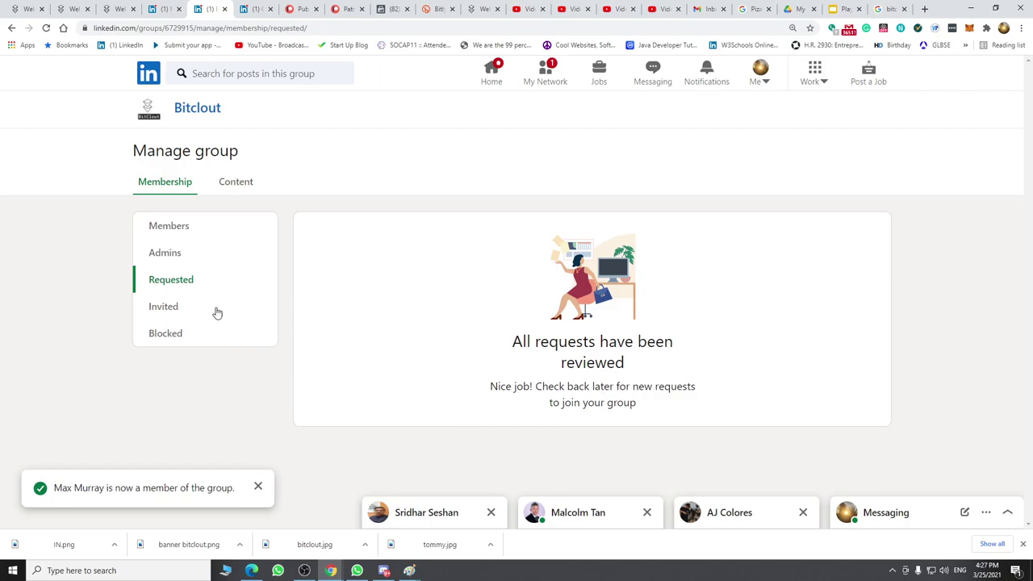
click(178, 233)
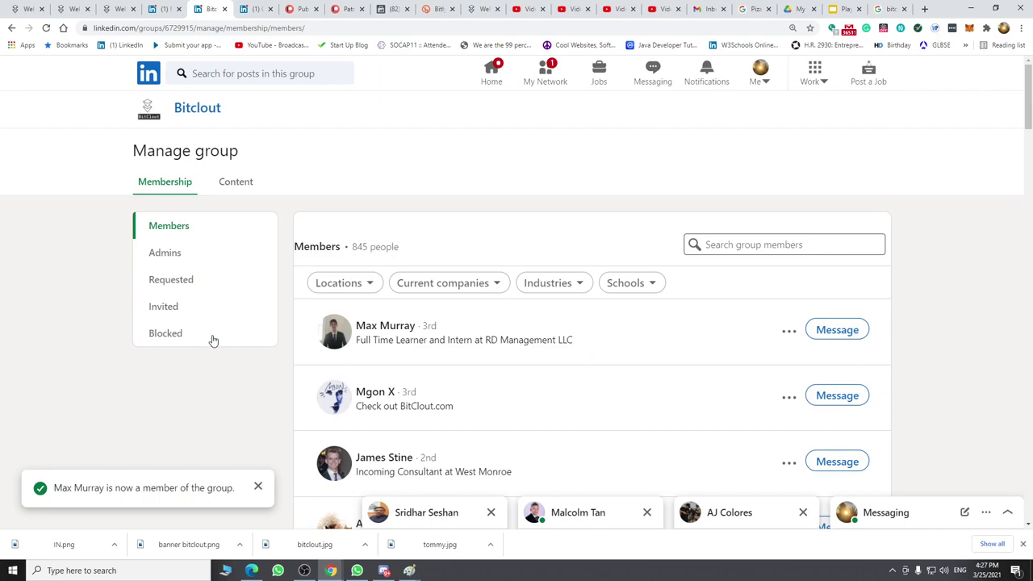
- Dismiss the new-member toast and search the group's members by a contact's first name
click(258, 486)
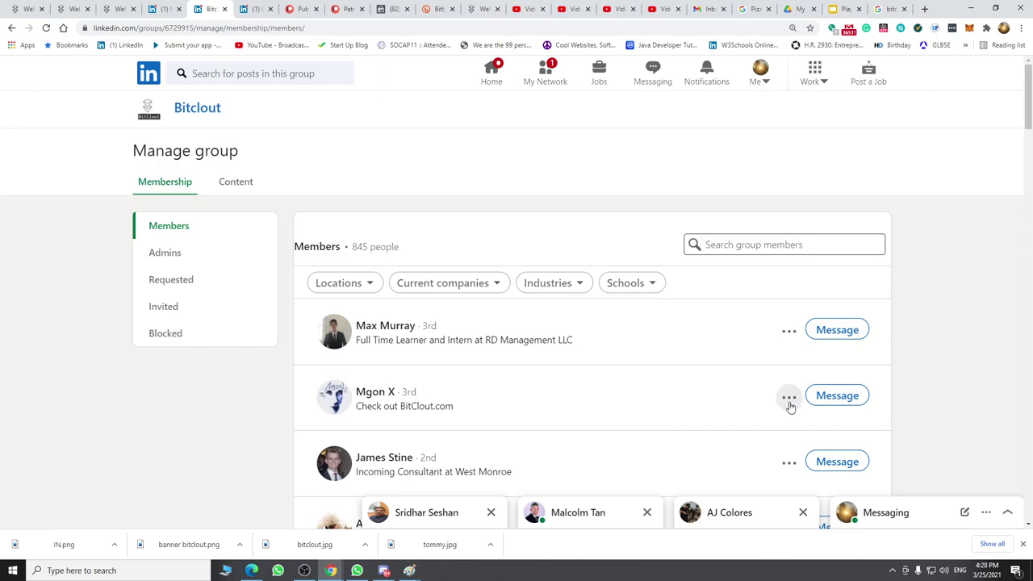
click(737, 246)
text(Cha)
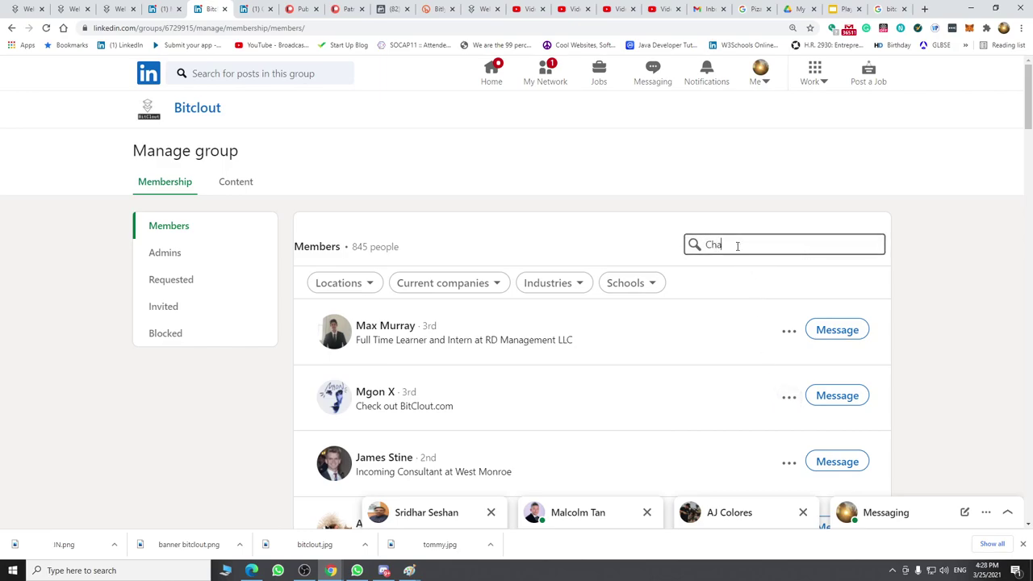
text(z)
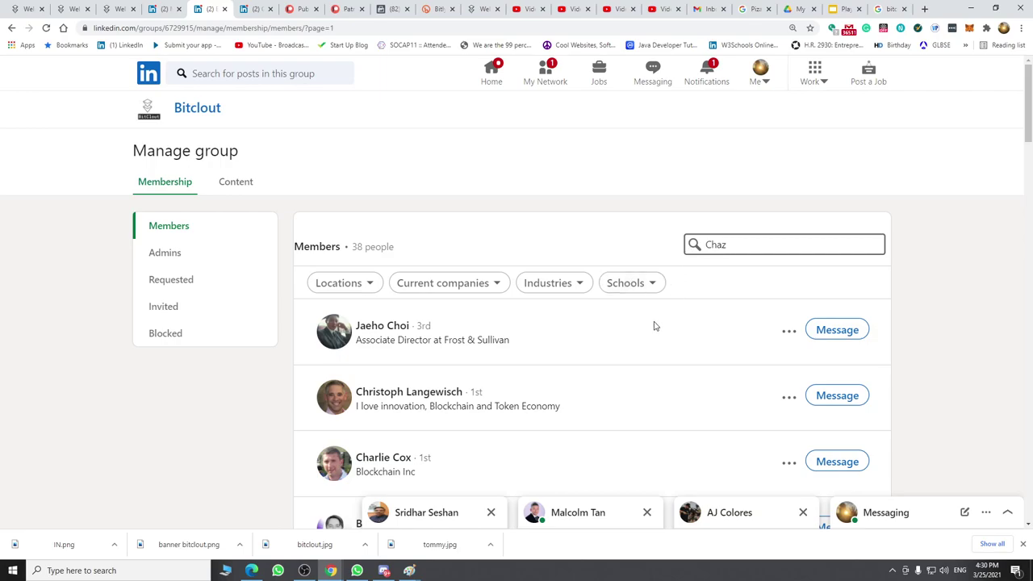
scroll(654, 326, down, 4)
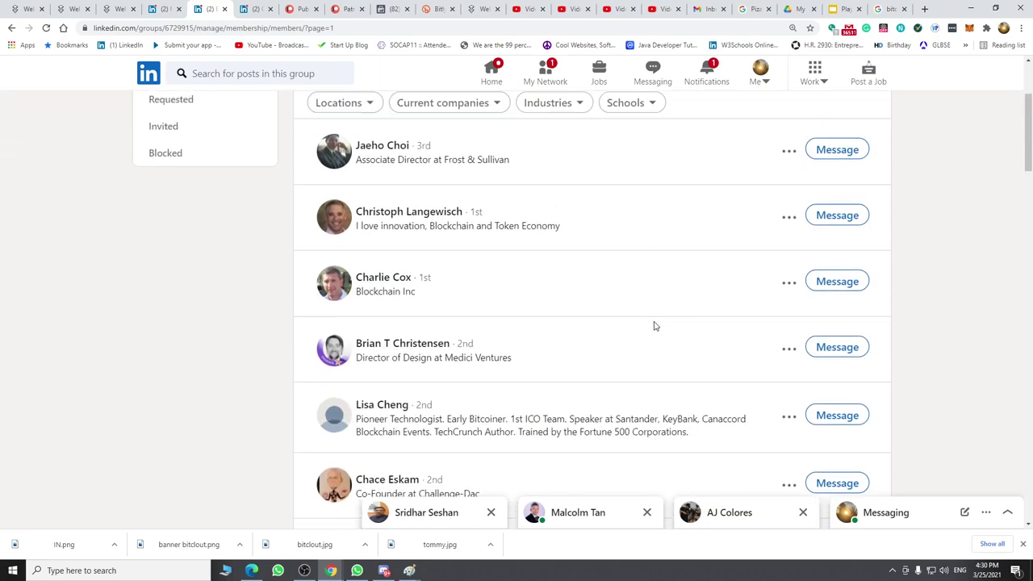
scroll(654, 326, up, 4)
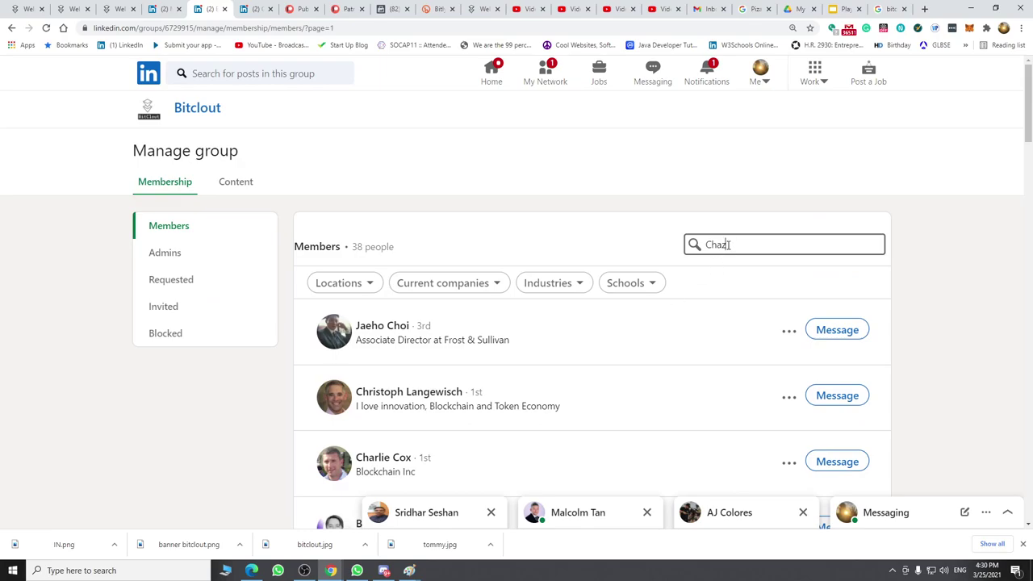
- Clear the member search and choose Make manager from the second-listed member's ••• menu
key(Return)
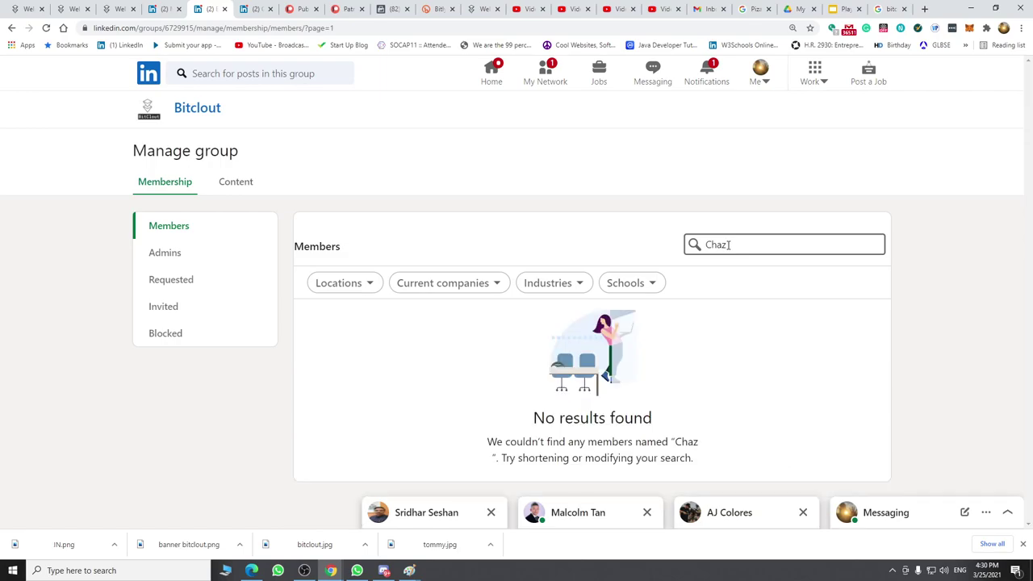
key(BackSpace)
key(BackSpace)
key(BackSpace)
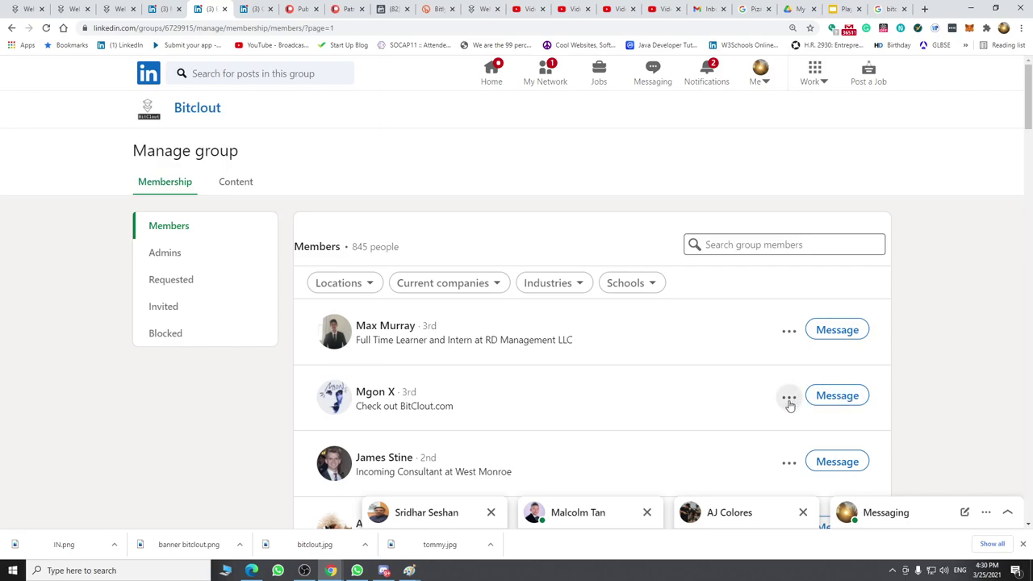
click(789, 401)
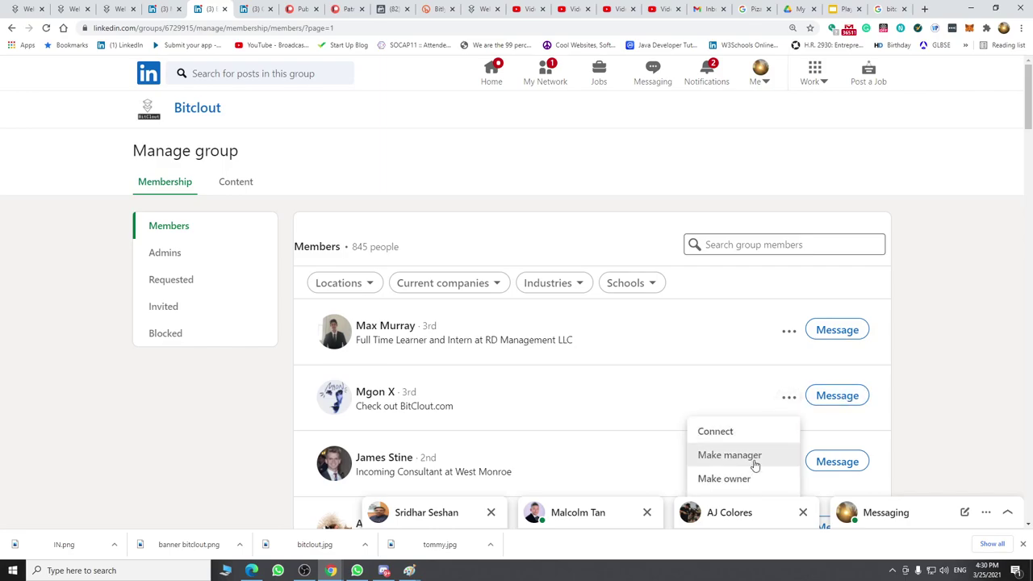
scroll(718, 452, down, 2)
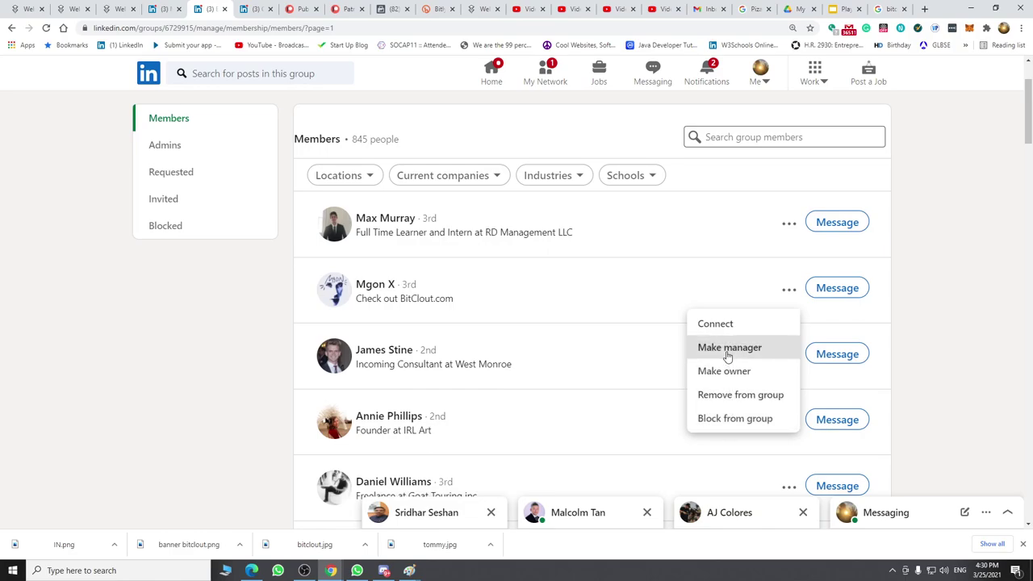
drag(724, 348, 543, 312)
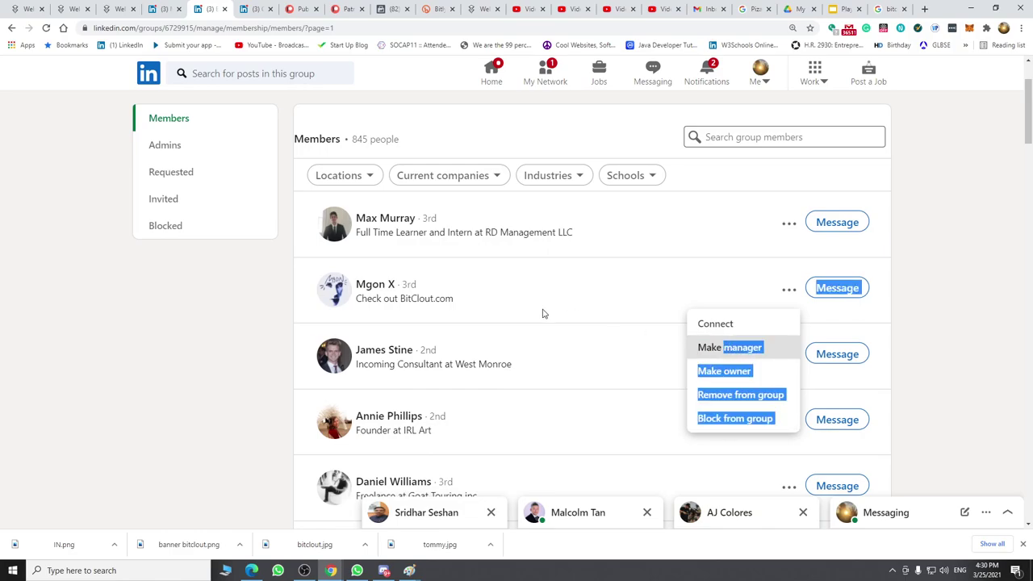
click(718, 348)
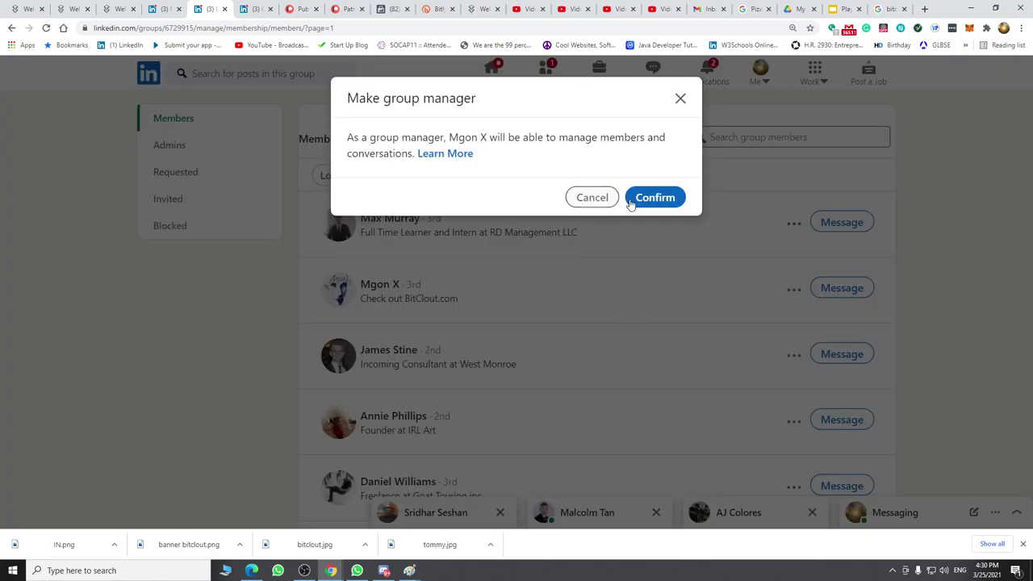
- Confirm making the 'Check out BitClout.com' member a manager and check the Manager tag
click(656, 197)
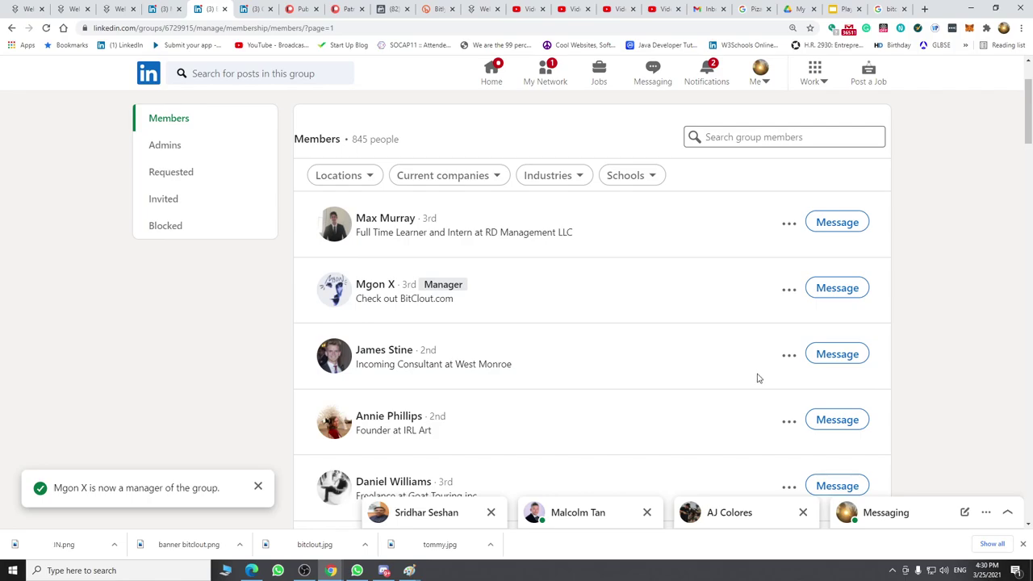
scroll(690, 382, down, 1)
scroll(692, 382, down, 2)
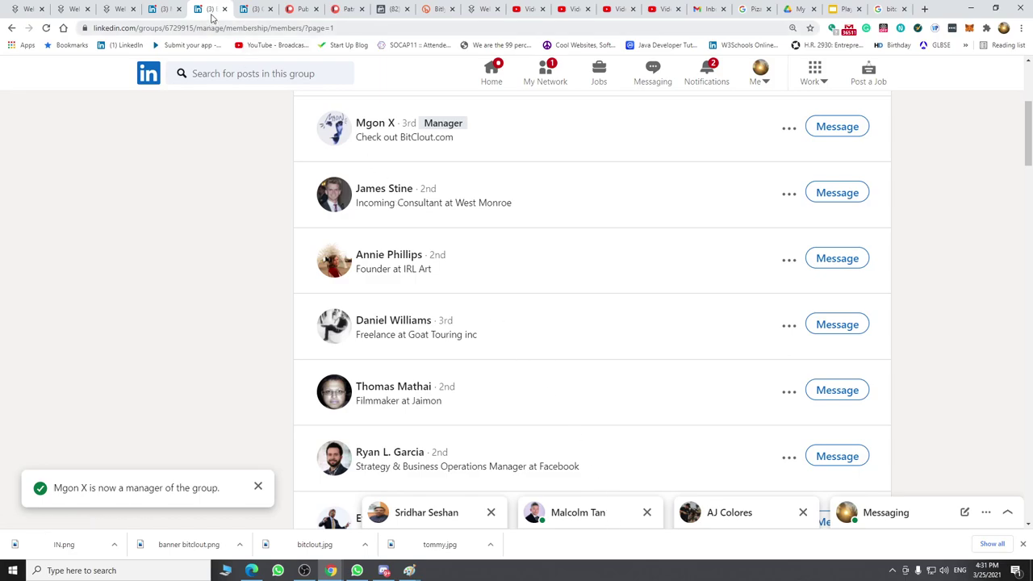
- Leave the finished BitClout coin purchase for the account's profile, then return to the creator-coin list
click(114, 13)
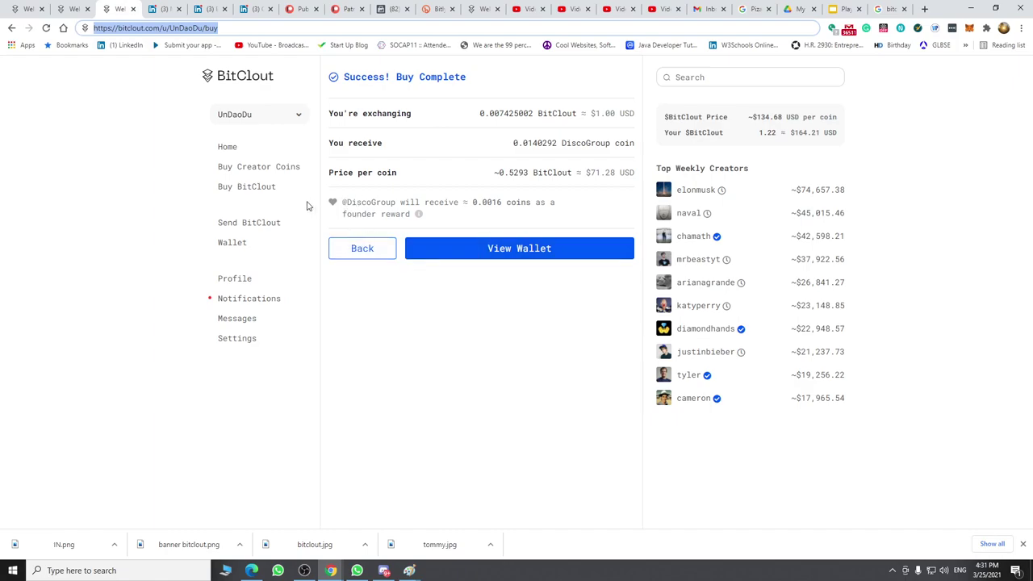
click(240, 282)
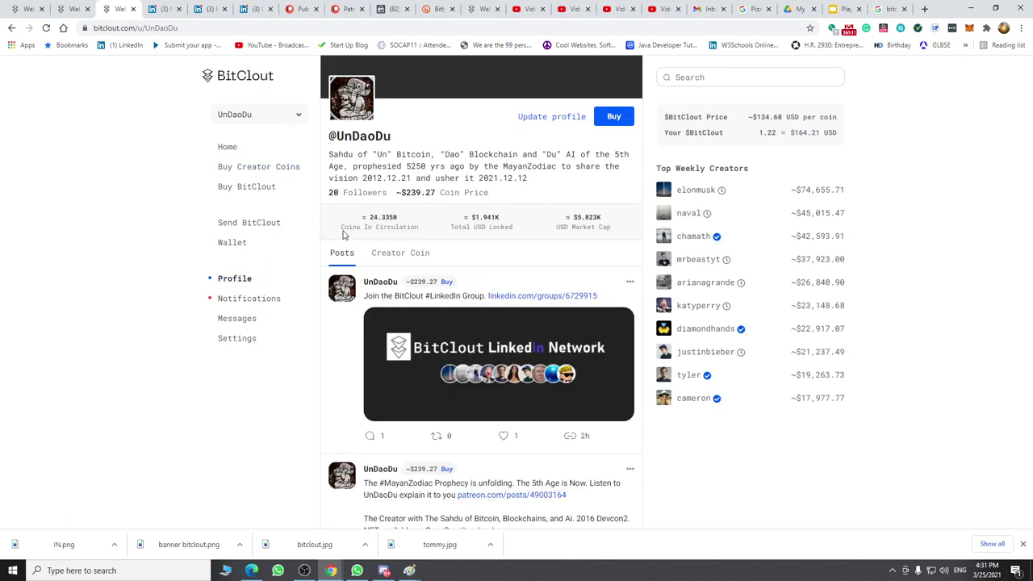
click(71, 11)
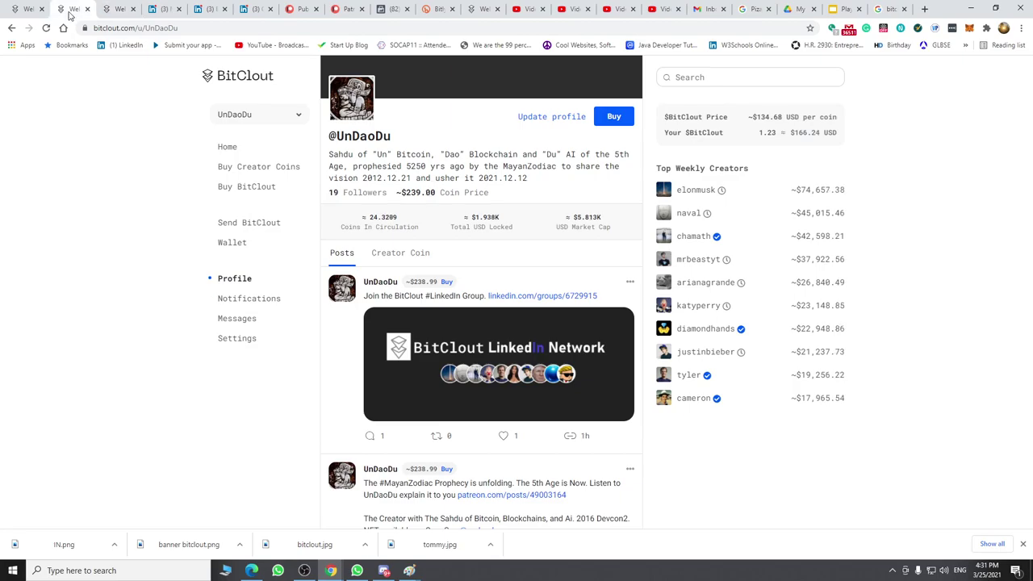
click(27, 12)
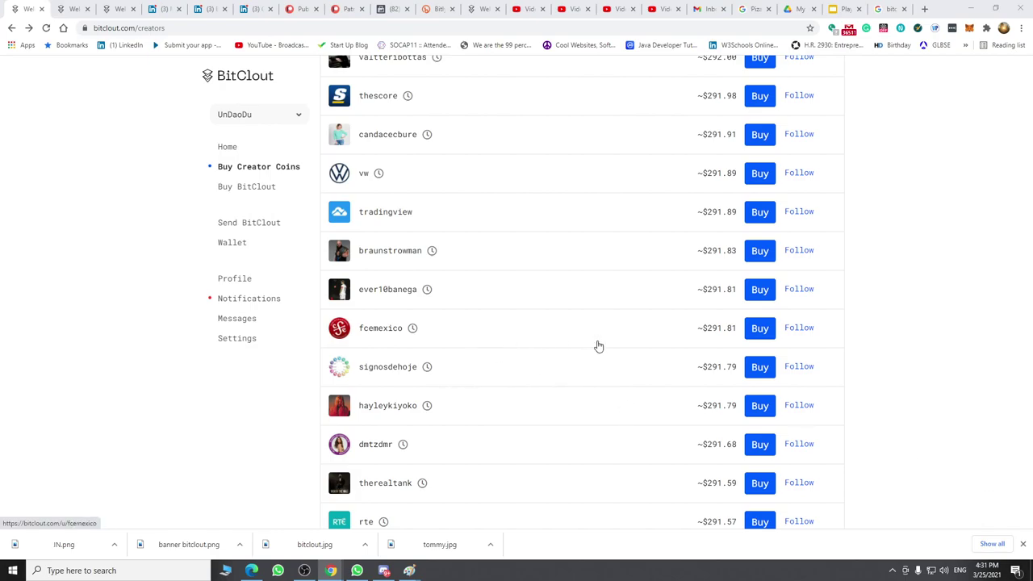
- Scroll the Buy Creator Coins list down past $291 to coins near $275, such as volkswagen
scroll(598, 353, down, 5)
scroll(599, 356, down, 20)
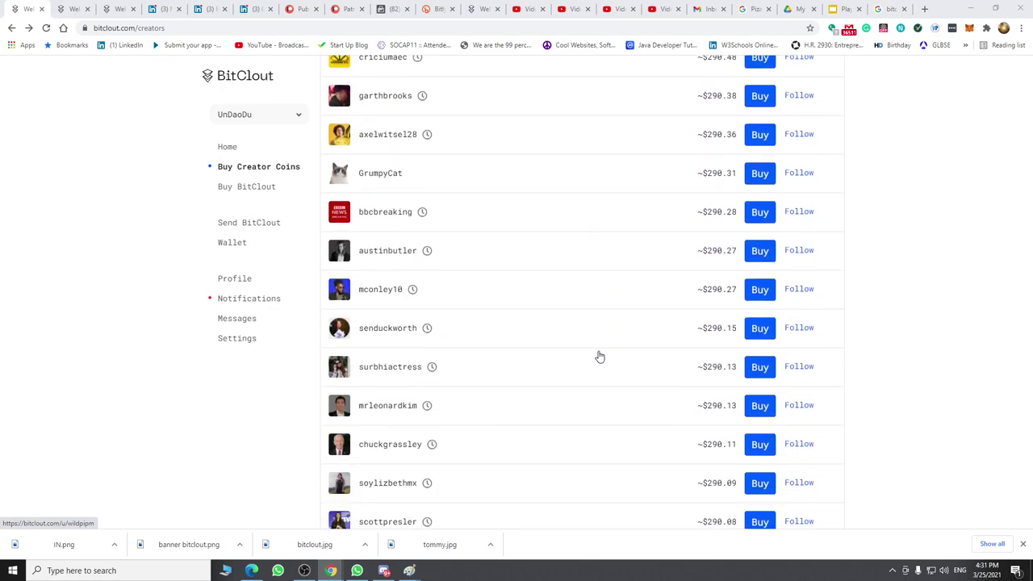
scroll(598, 357, down, 15)
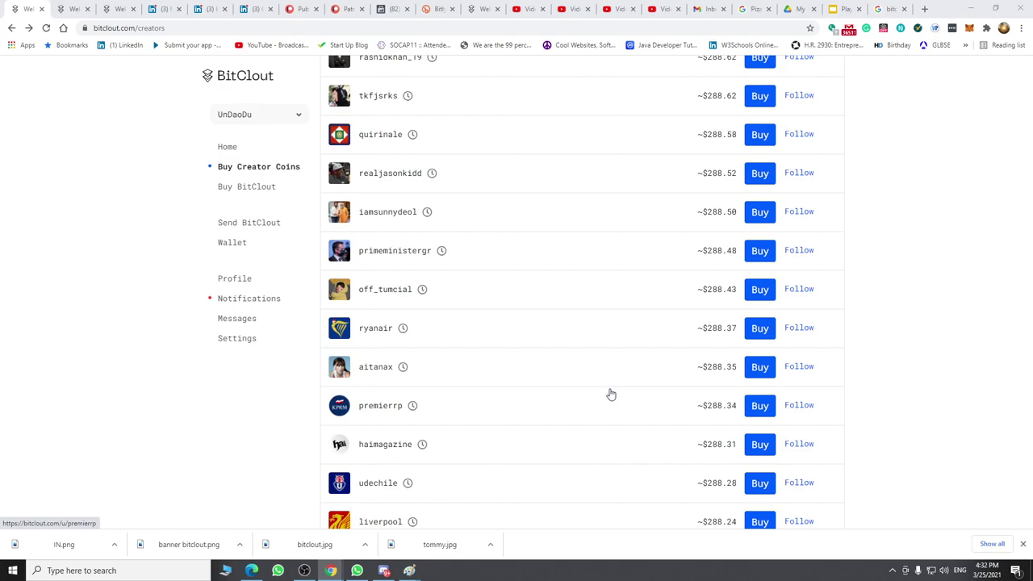
scroll(611, 394, down, 14)
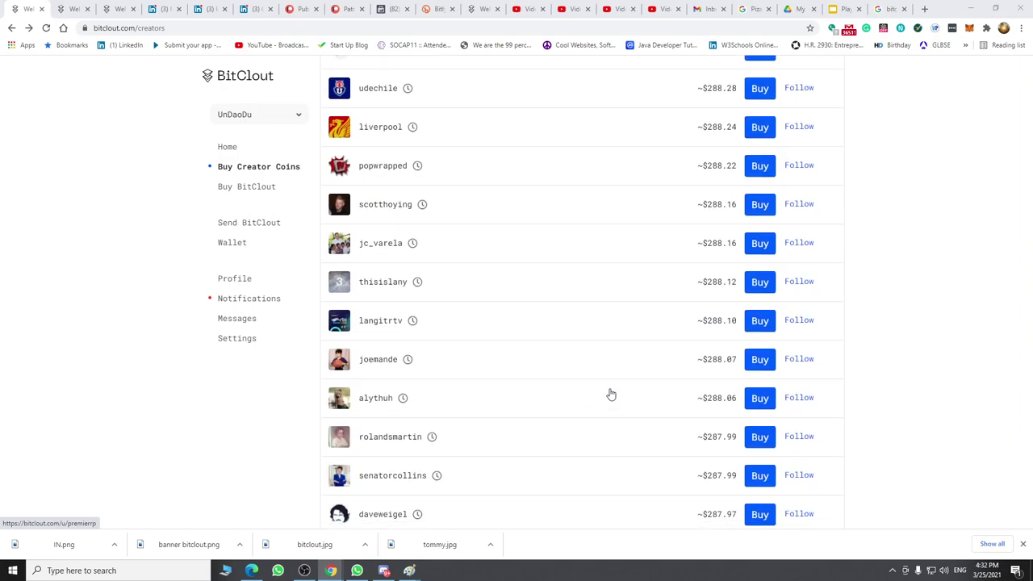
scroll(611, 394, down, 20)
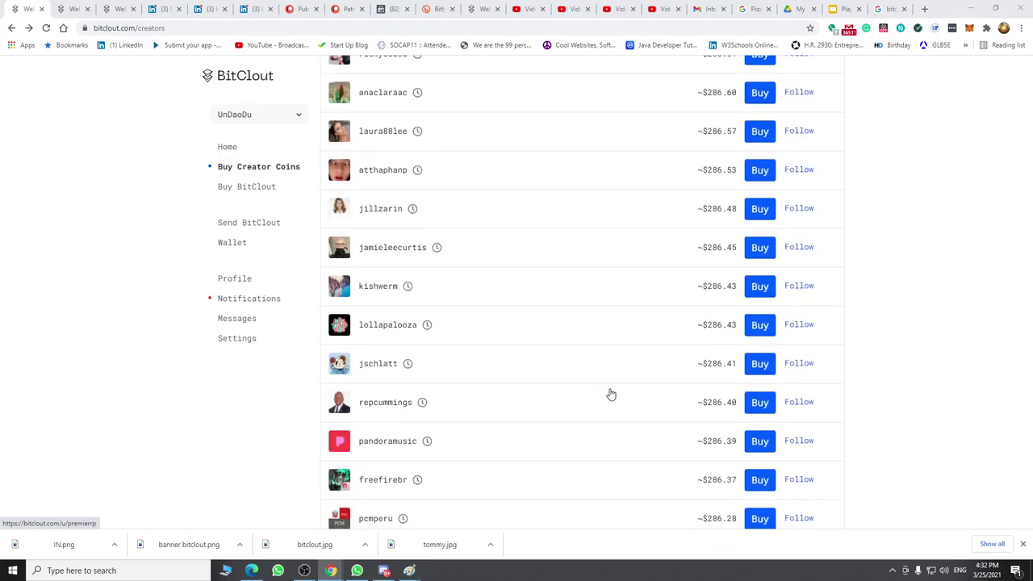
scroll(611, 394, down, 12)
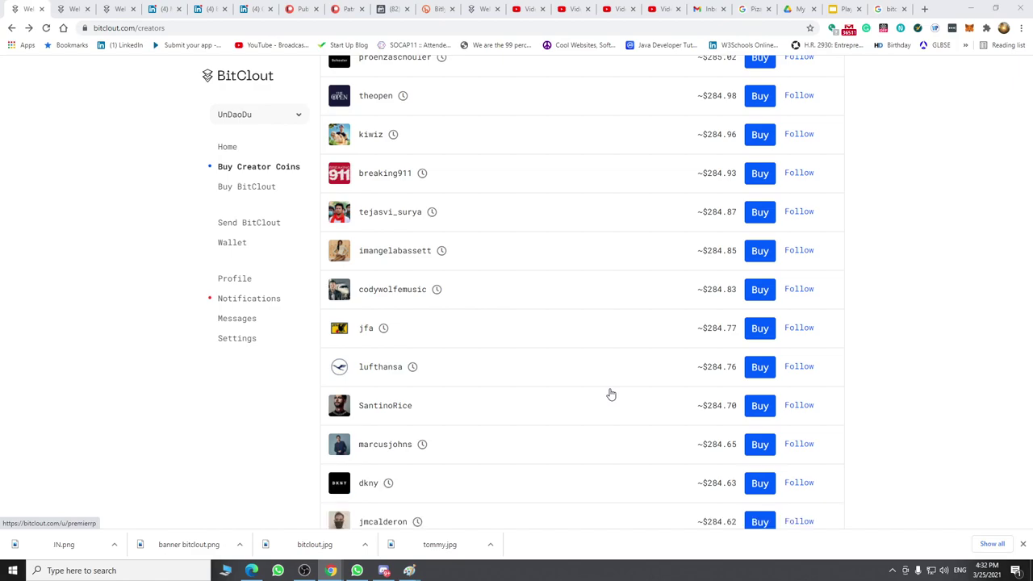
scroll(611, 394, down, 10)
scroll(611, 394, down, 10)
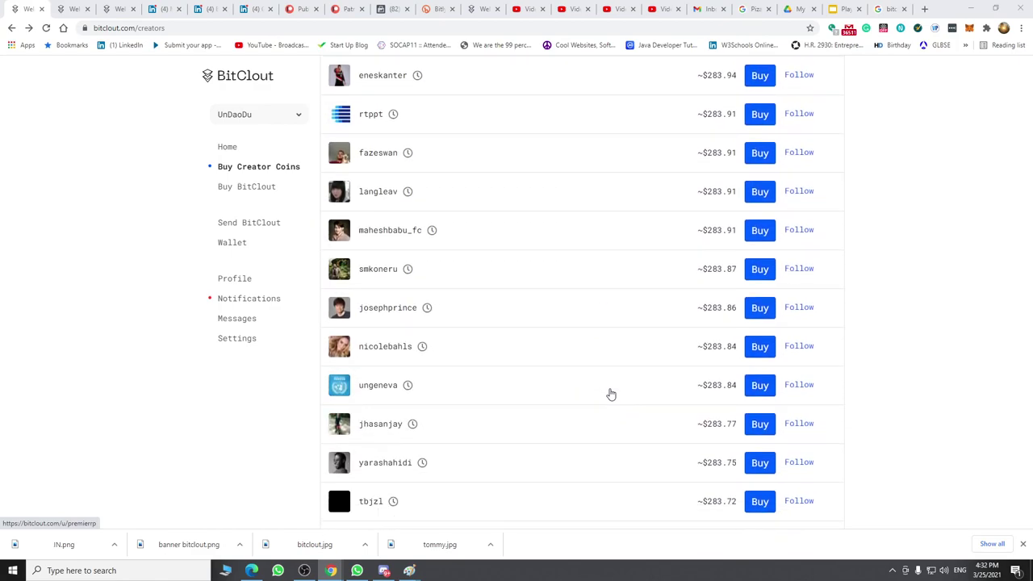
scroll(611, 394, down, 20)
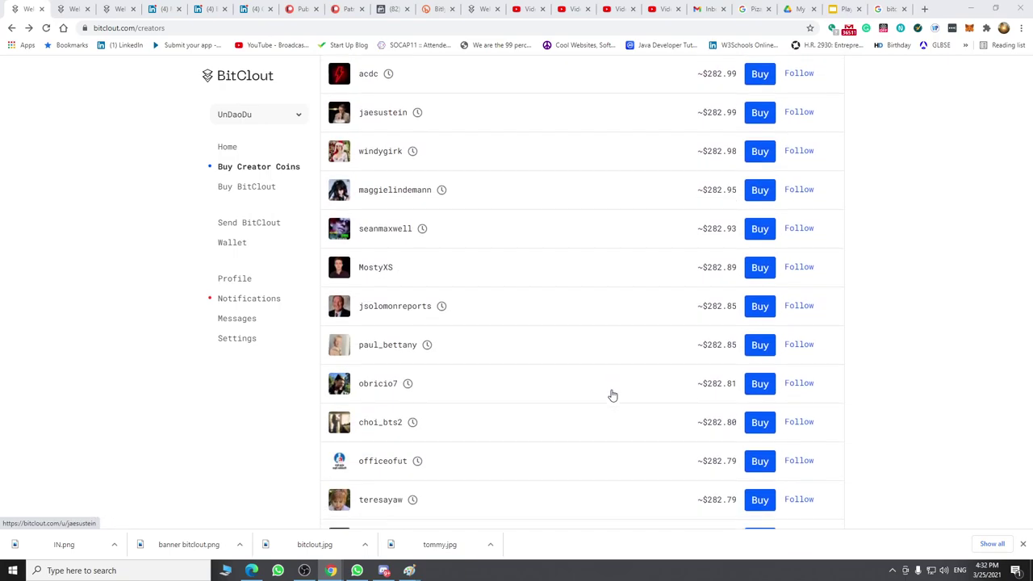
scroll(613, 398, down, 3)
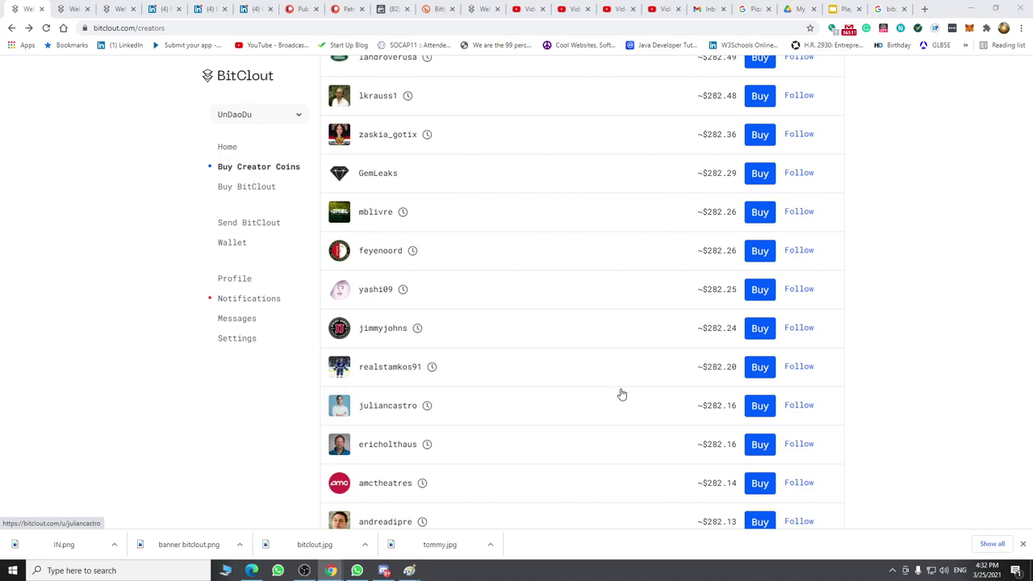
scroll(620, 393, down, 15)
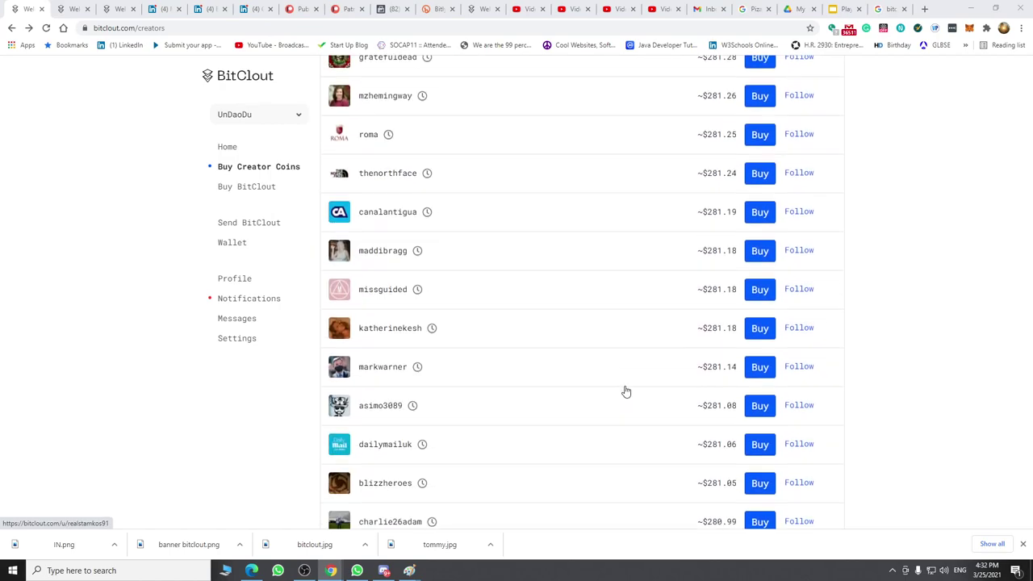
scroll(625, 392, down, 20)
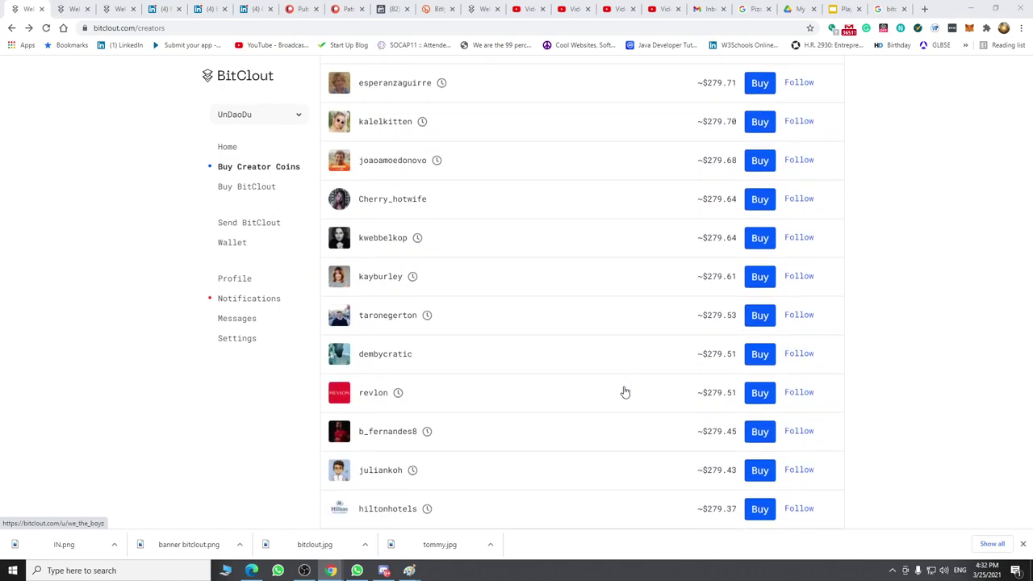
scroll(625, 391, down, 15)
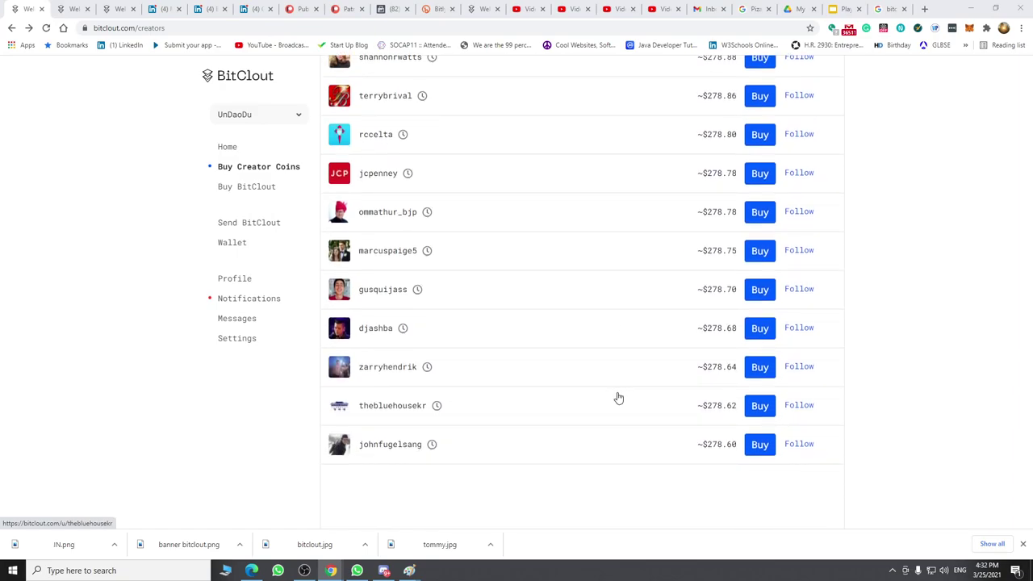
scroll(597, 426, down, 3)
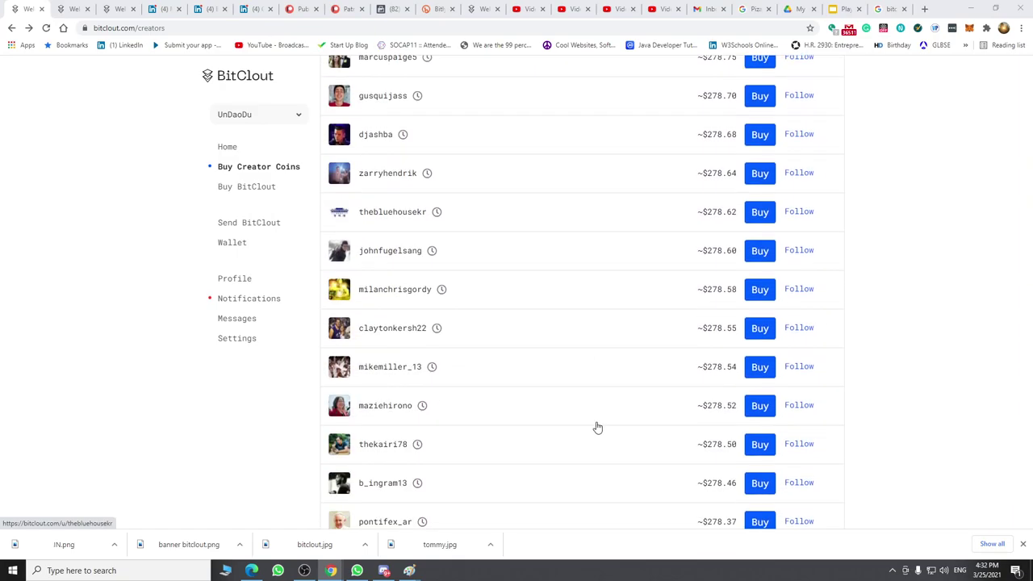
scroll(597, 427, down, 20)
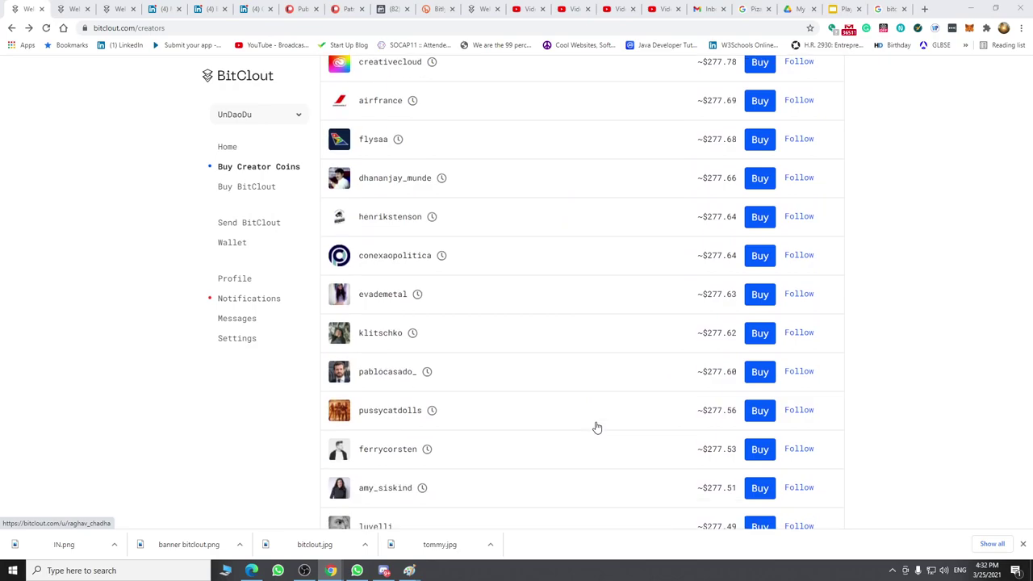
scroll(597, 426, down, 20)
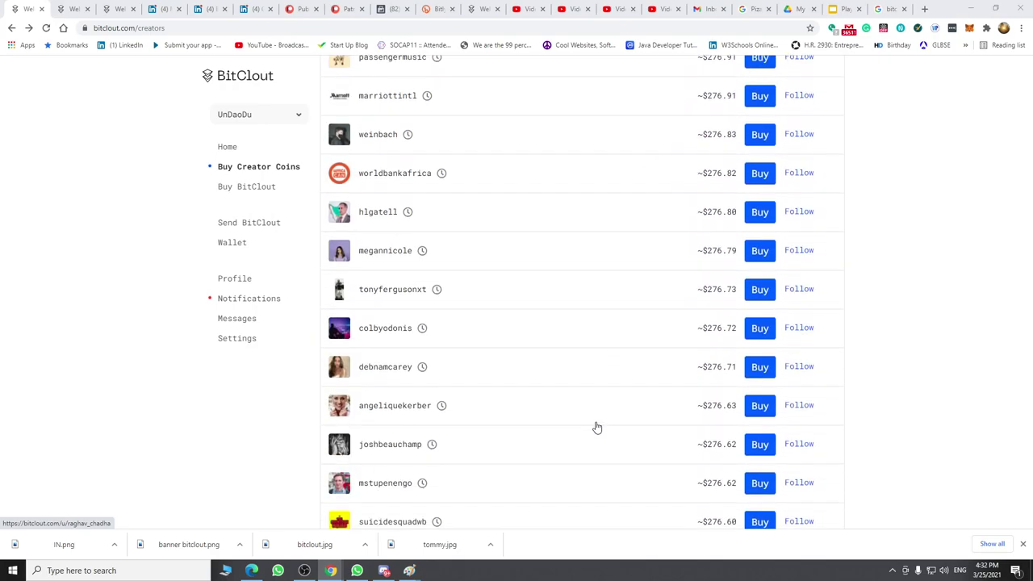
scroll(598, 425, down, 3)
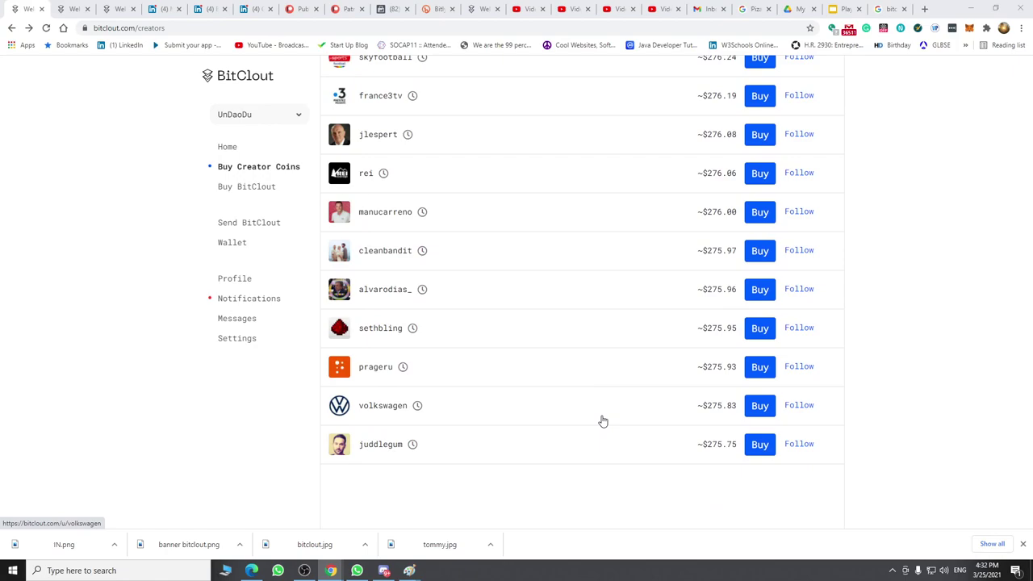
- Keep scrolling the creator-coin list, loading more rows, from about $264 down to $247.07
scroll(601, 420, down, 5)
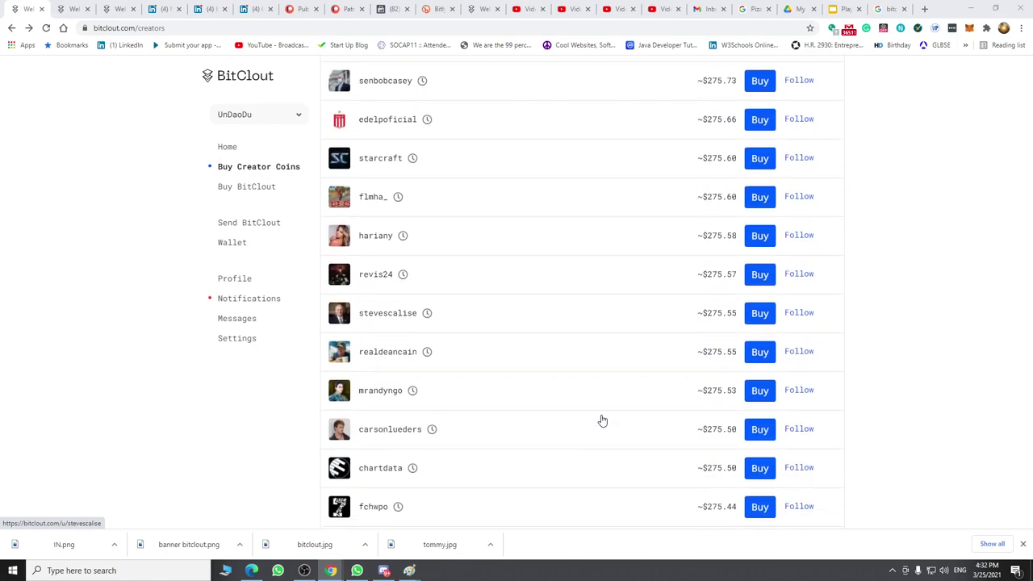
scroll(601, 420, down, 2)
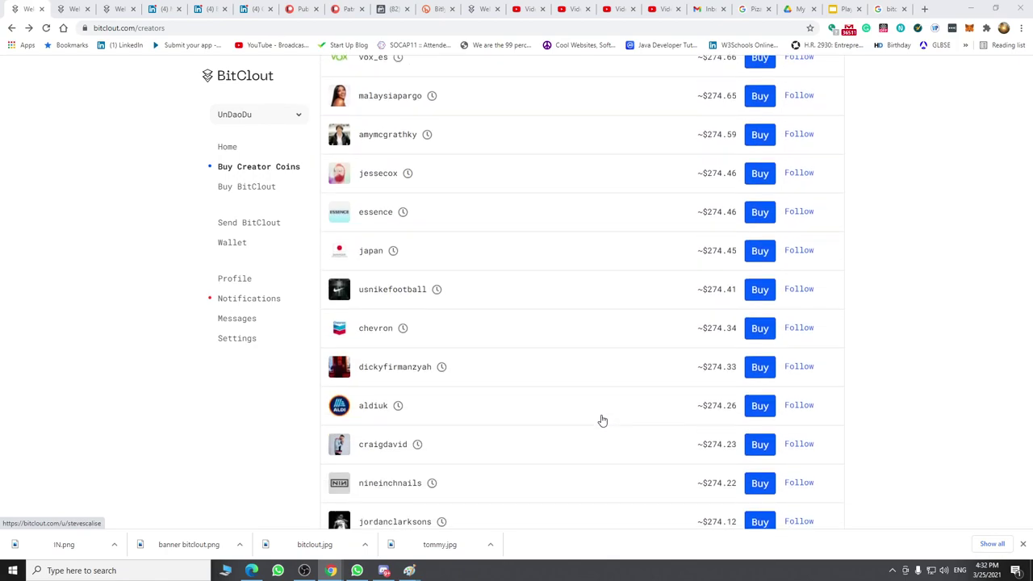
scroll(601, 421, down, 18)
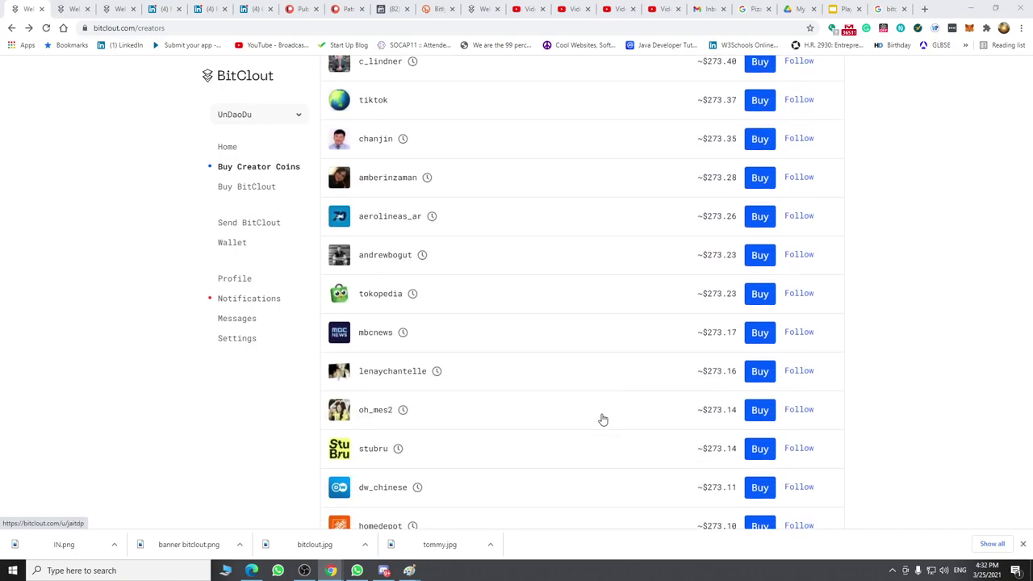
scroll(601, 421, down, 8)
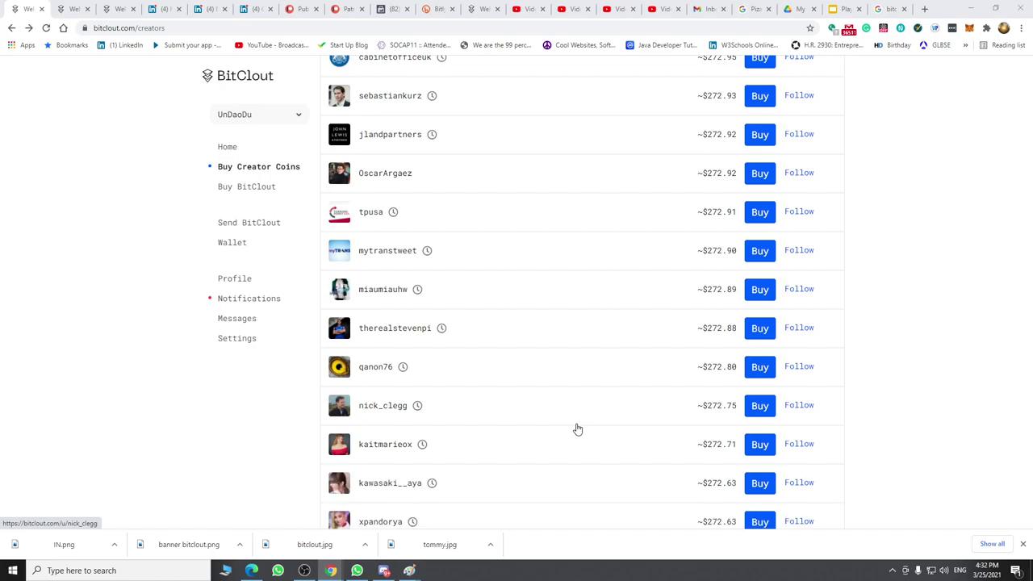
scroll(577, 428, down, 12)
scroll(578, 428, down, 12)
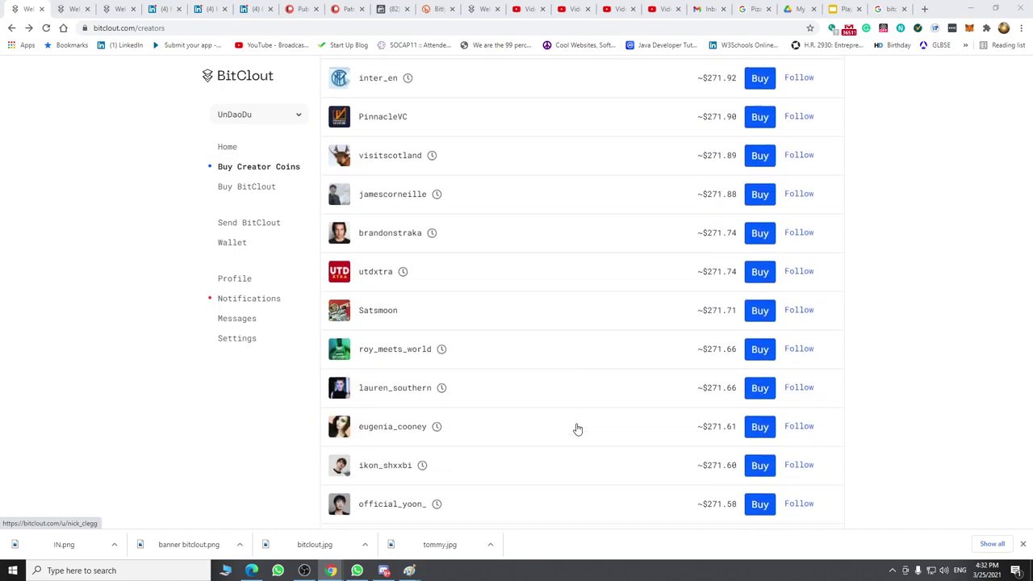
scroll(577, 428, down, 15)
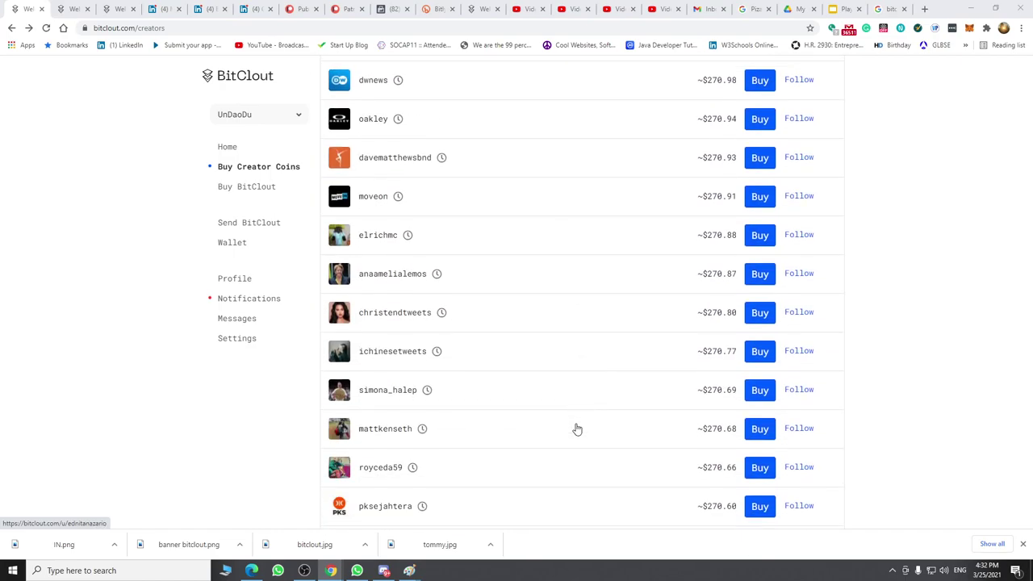
scroll(577, 429, down, 1)
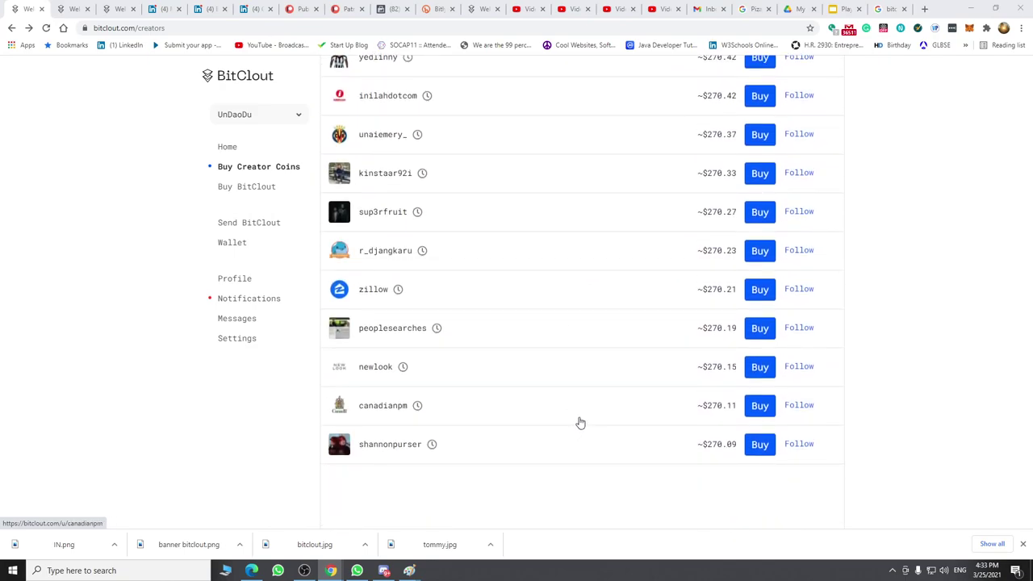
scroll(580, 420, down, 15)
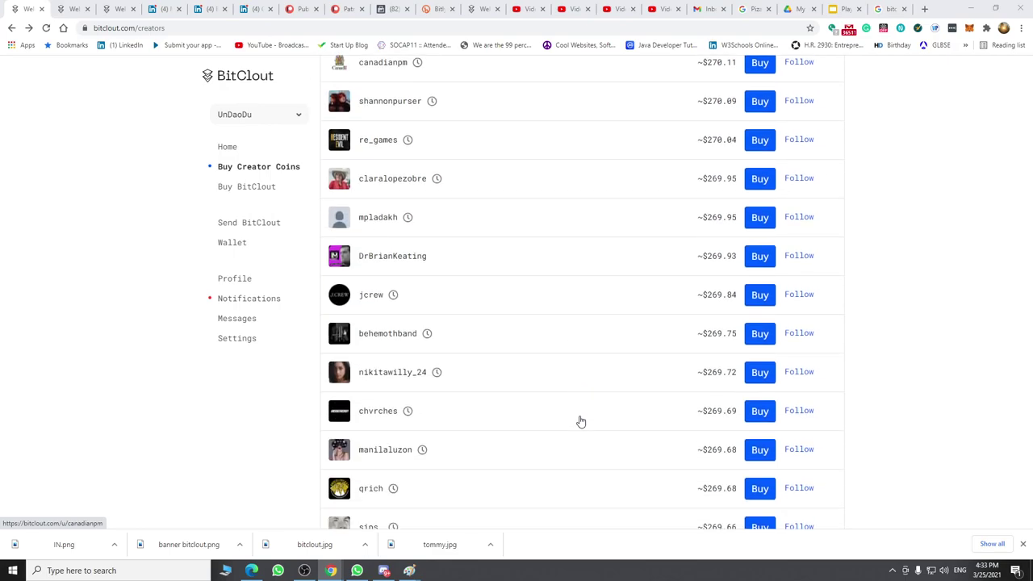
scroll(580, 420, down, 5)
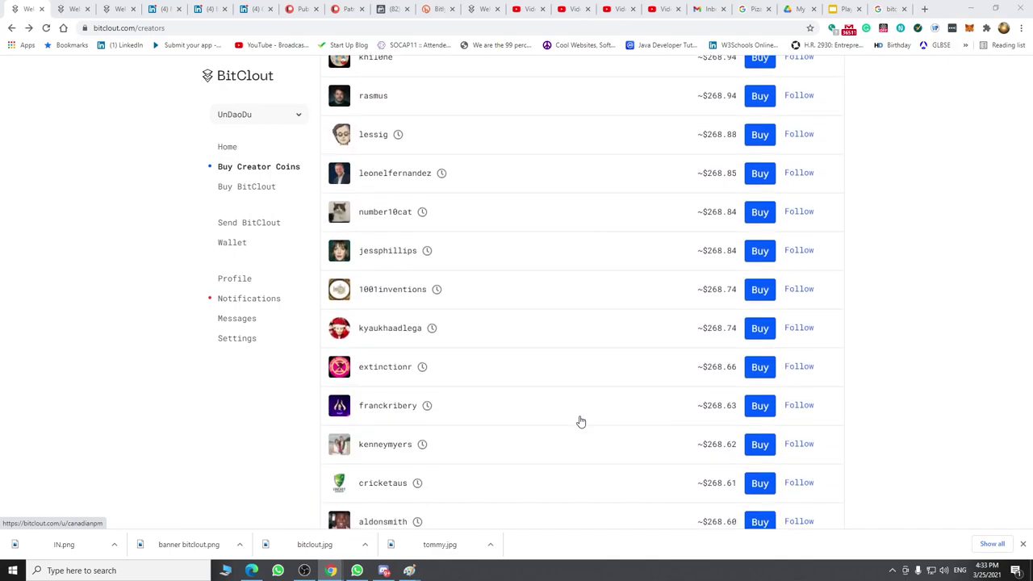
scroll(580, 420, down, 15)
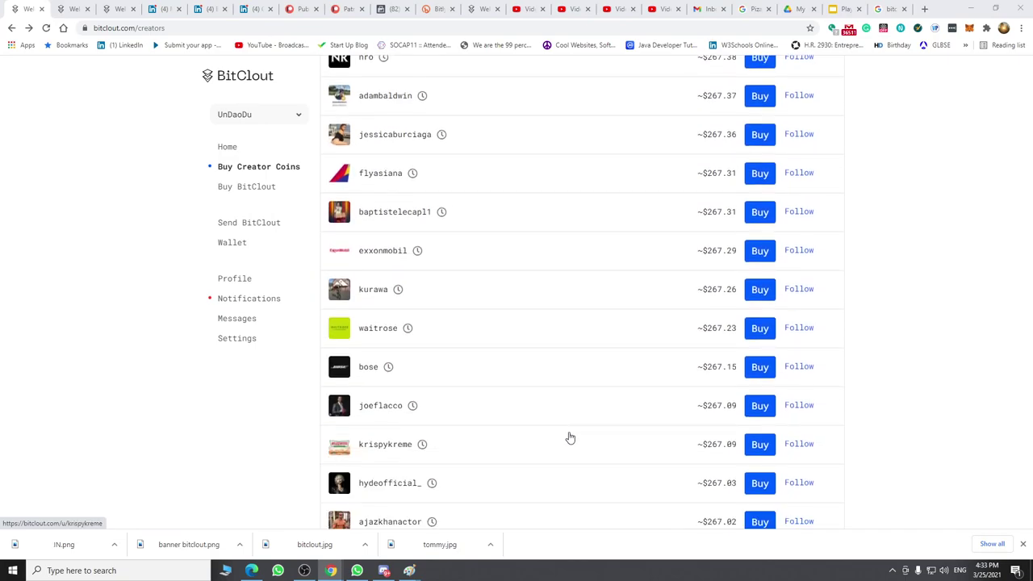
scroll(569, 437, down, 14)
scroll(569, 436, down, 17)
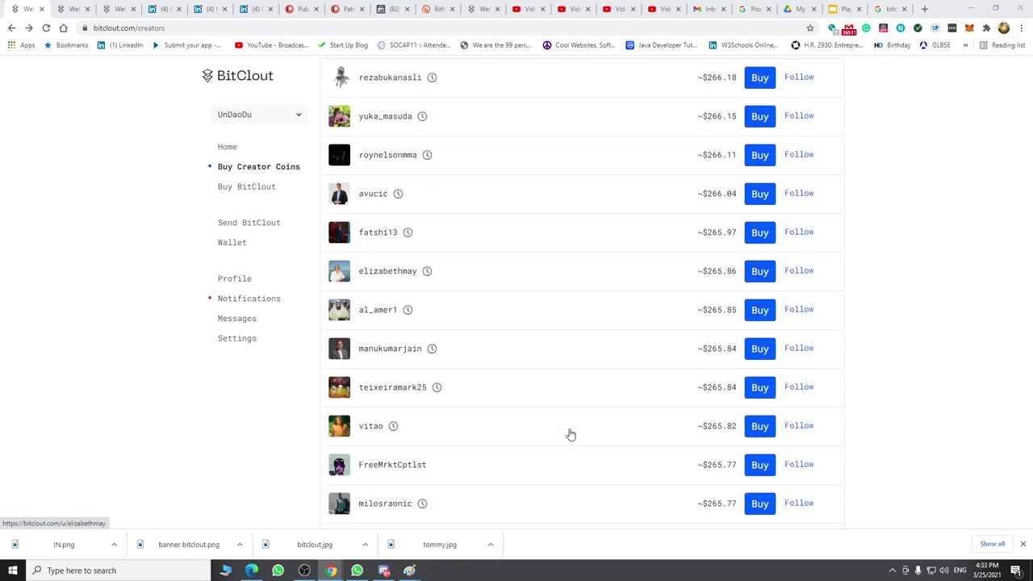
scroll(570, 434, down, 17)
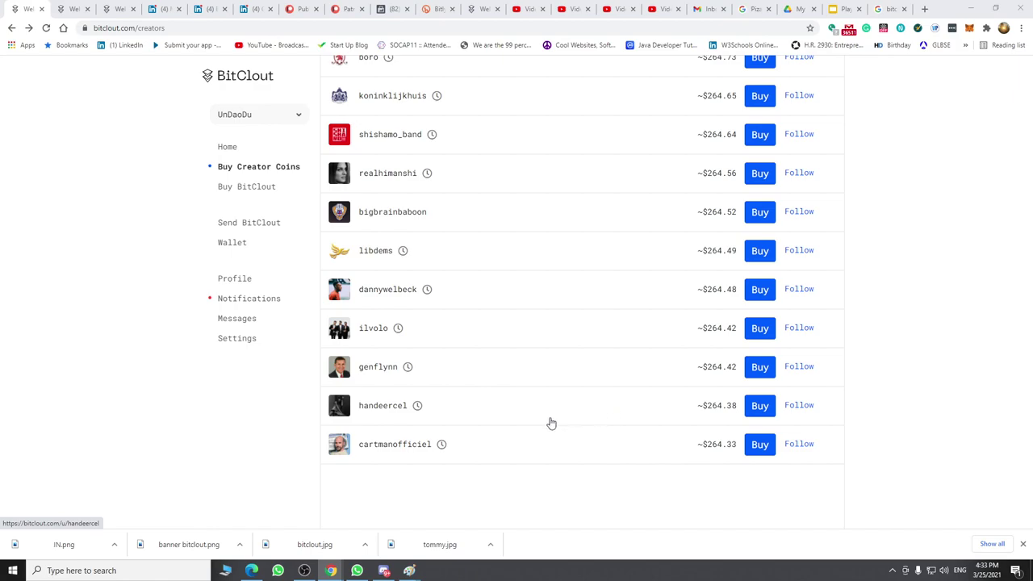
scroll(515, 430, down, 9)
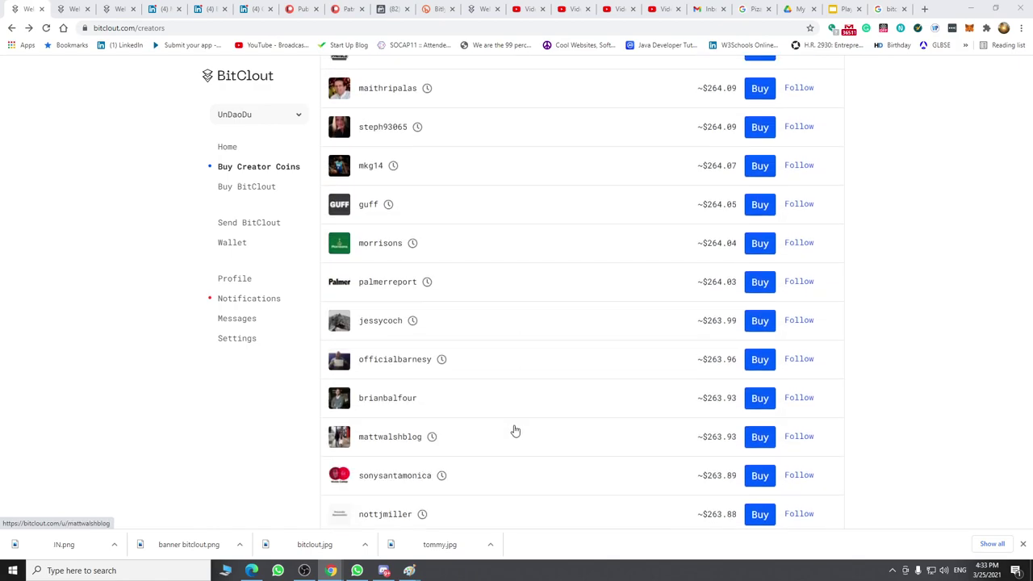
scroll(514, 430, down, 9)
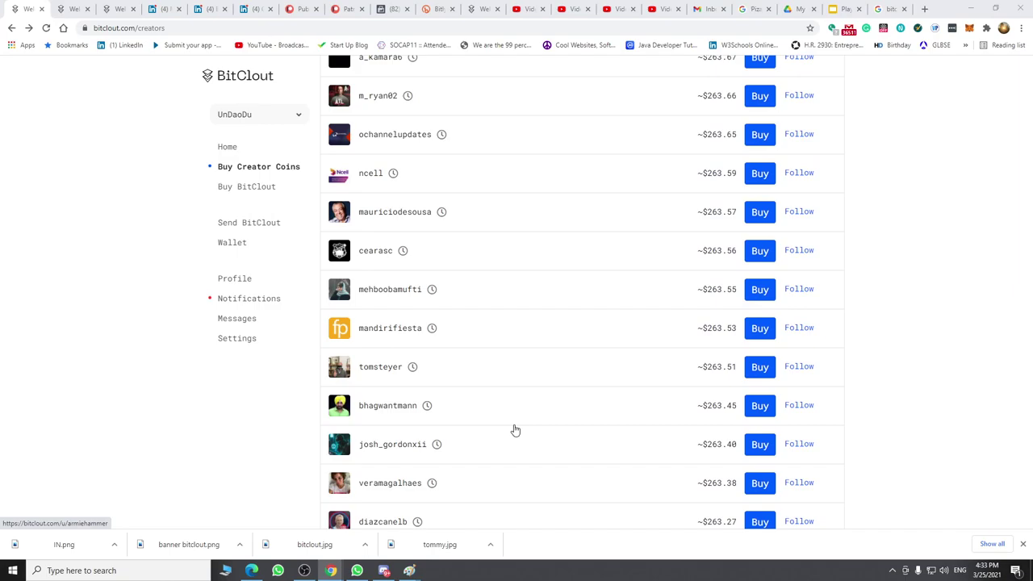
scroll(515, 430, down, 7)
scroll(515, 430, down, 20)
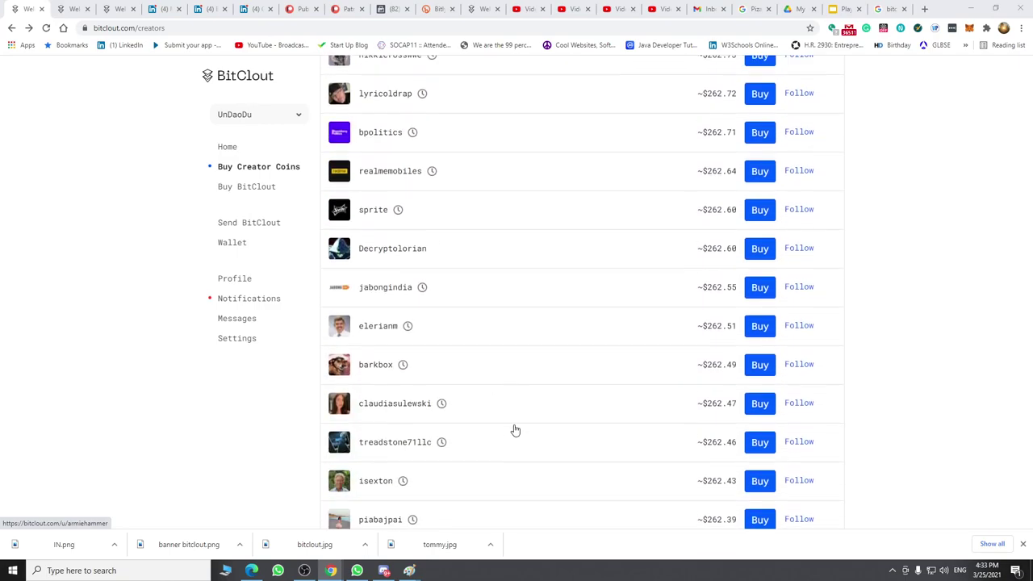
scroll(515, 430, down, 3)
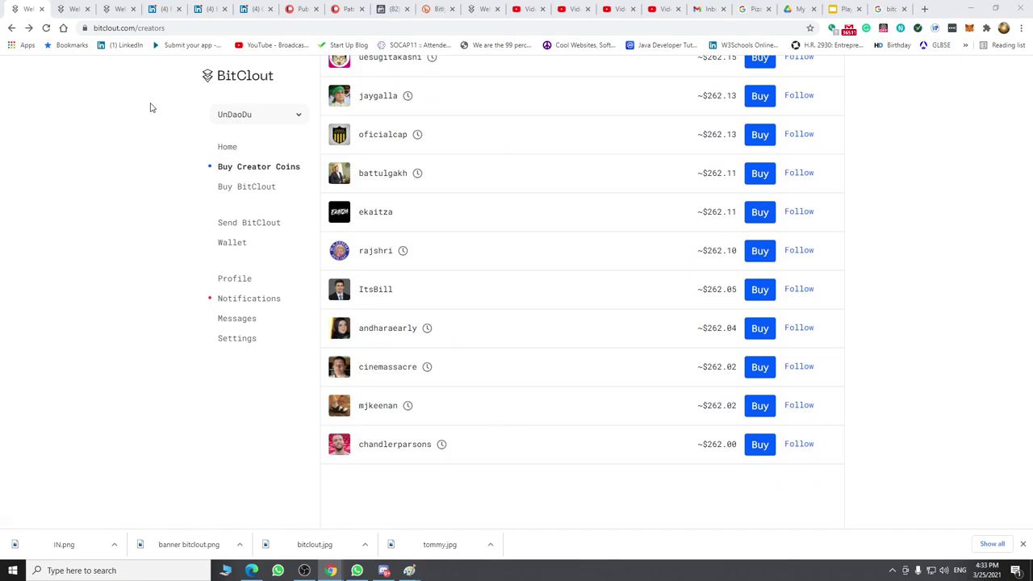
scroll(474, 352, down, 3)
scroll(475, 351, down, 10)
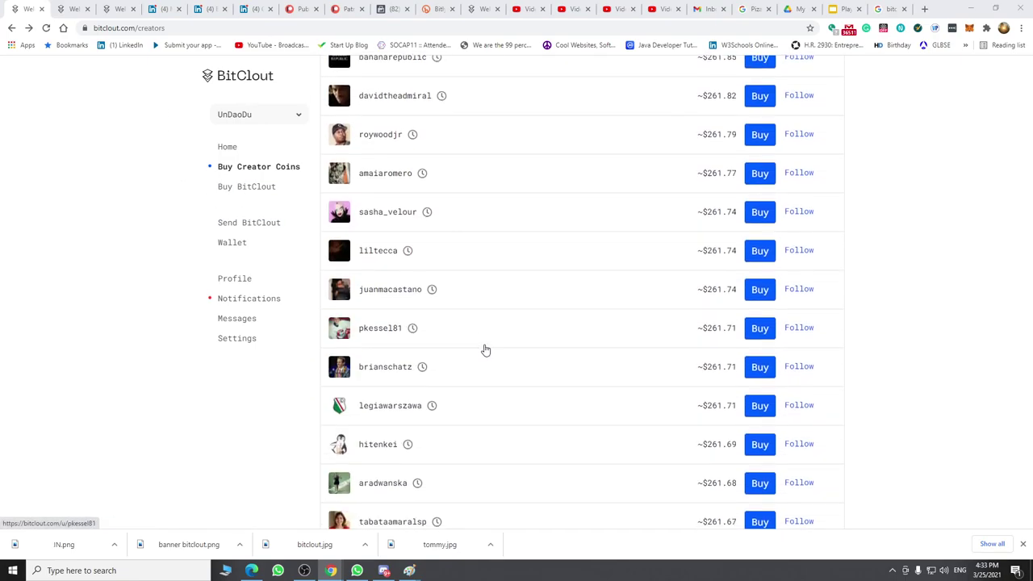
scroll(485, 350, down, 20)
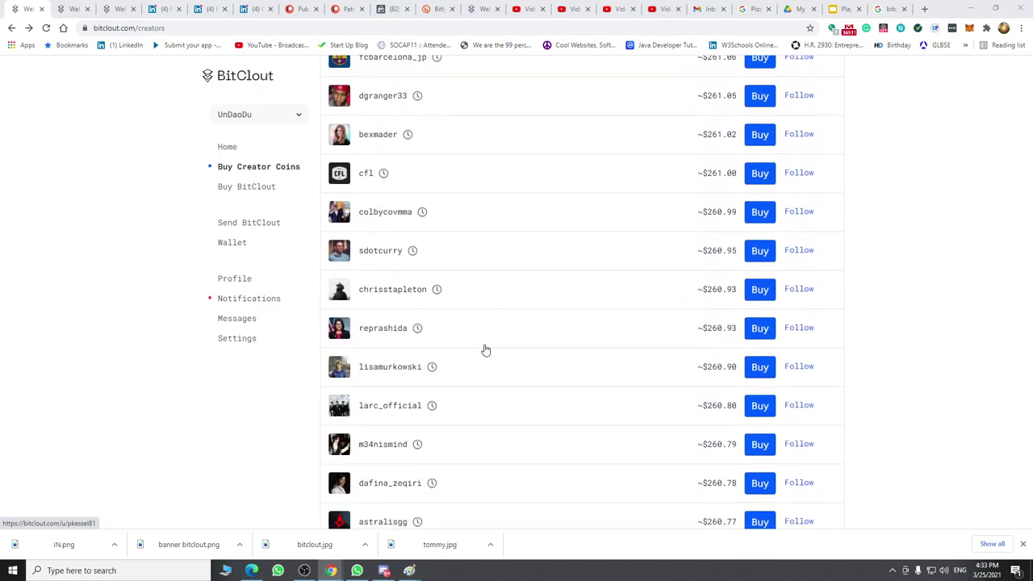
scroll(501, 353, down, 5)
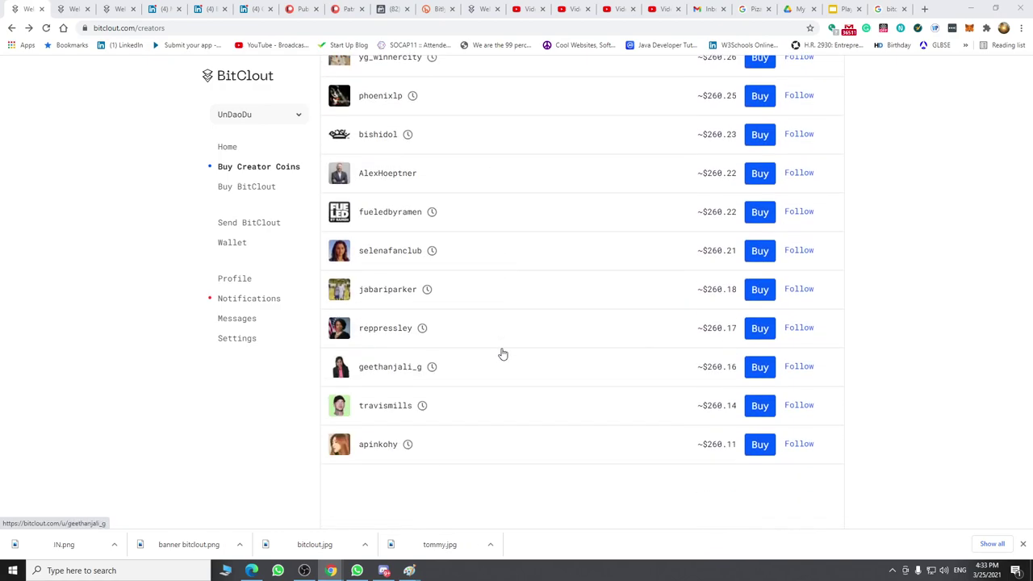
scroll(514, 358, down, 14)
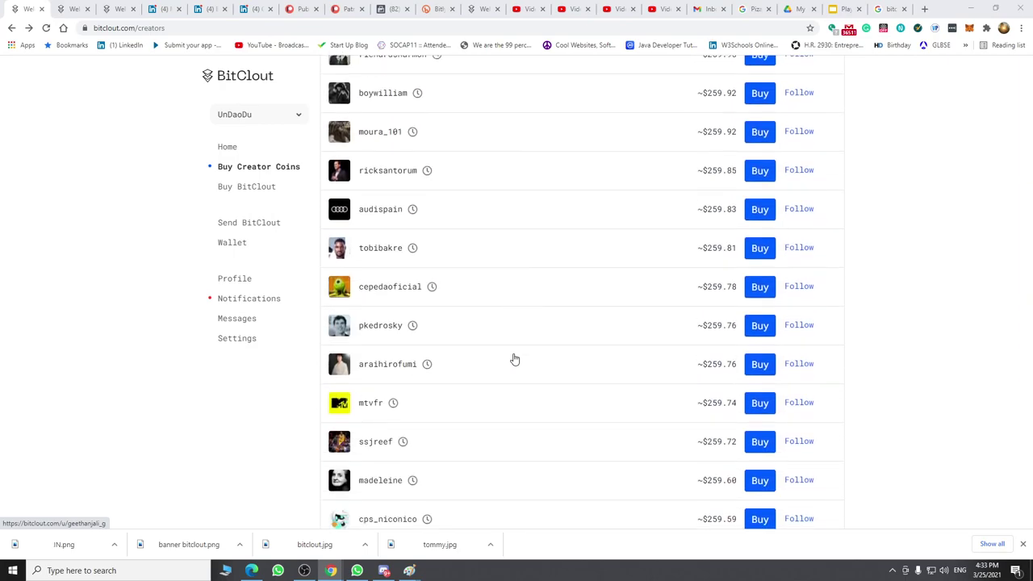
scroll(514, 358, down, 19)
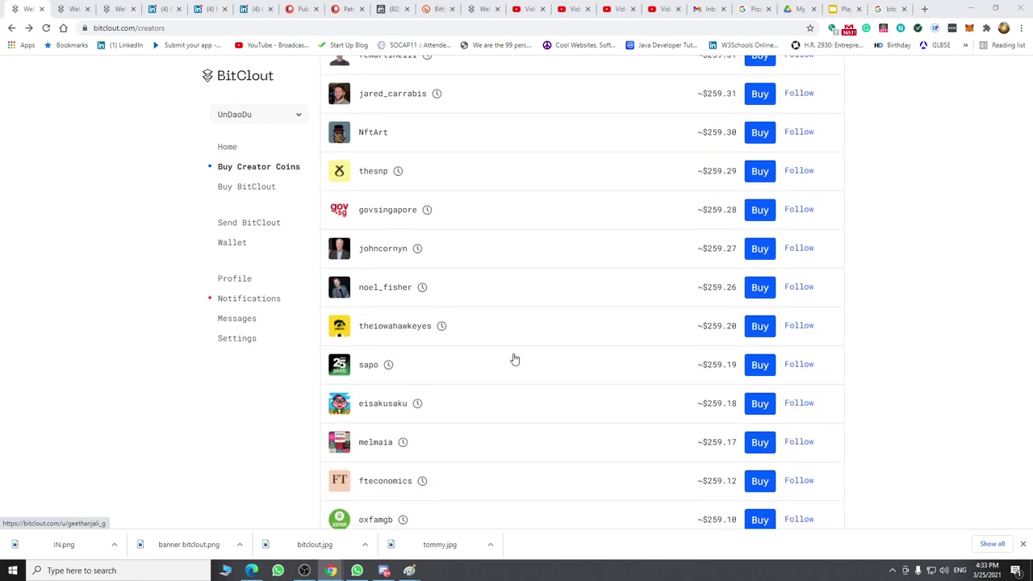
scroll(514, 358, down, 10)
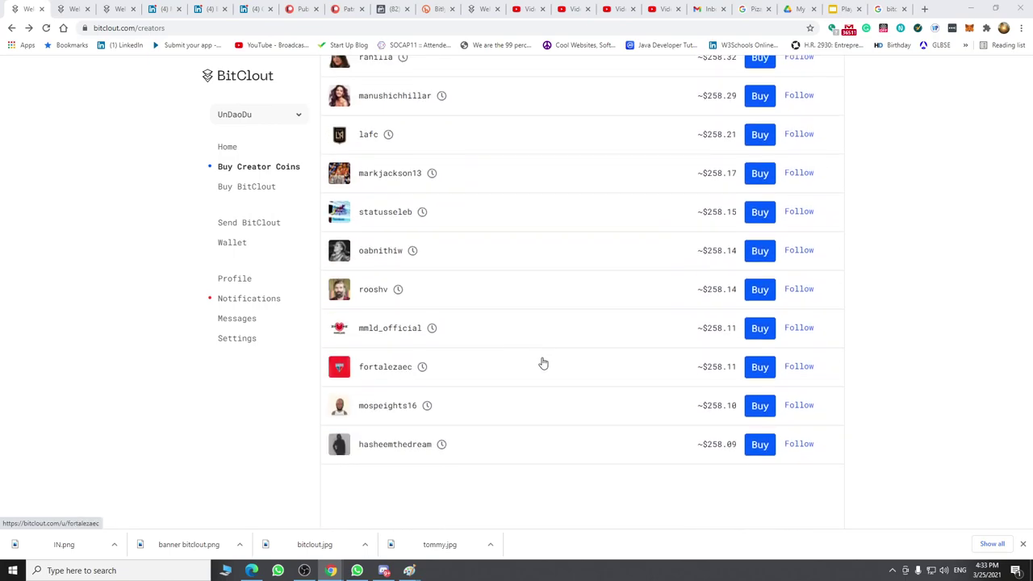
scroll(495, 367, down, 3)
scroll(495, 367, down, 20)
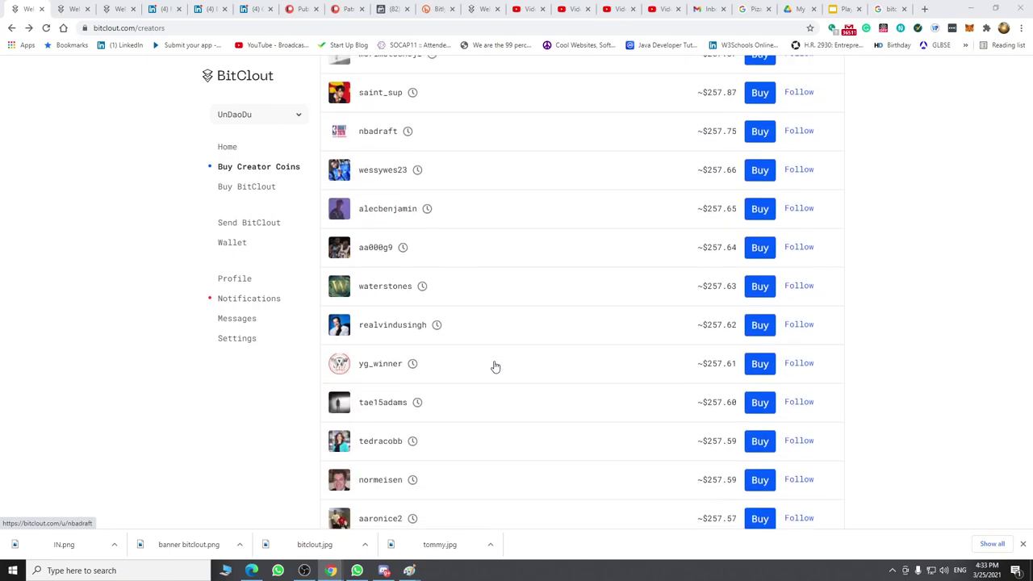
scroll(495, 367, down, 15)
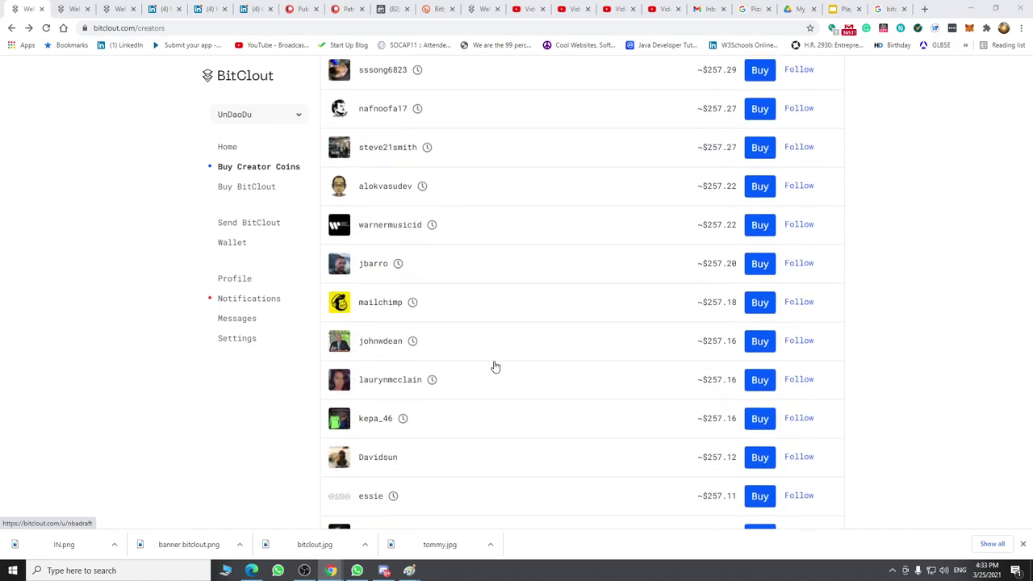
scroll(498, 366, down, 4)
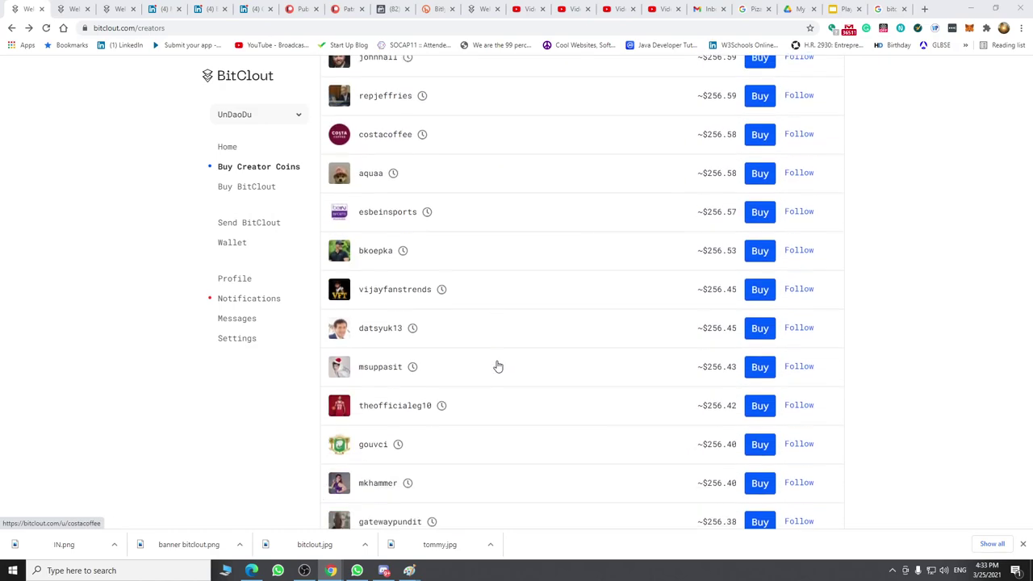
scroll(498, 366, down, 12)
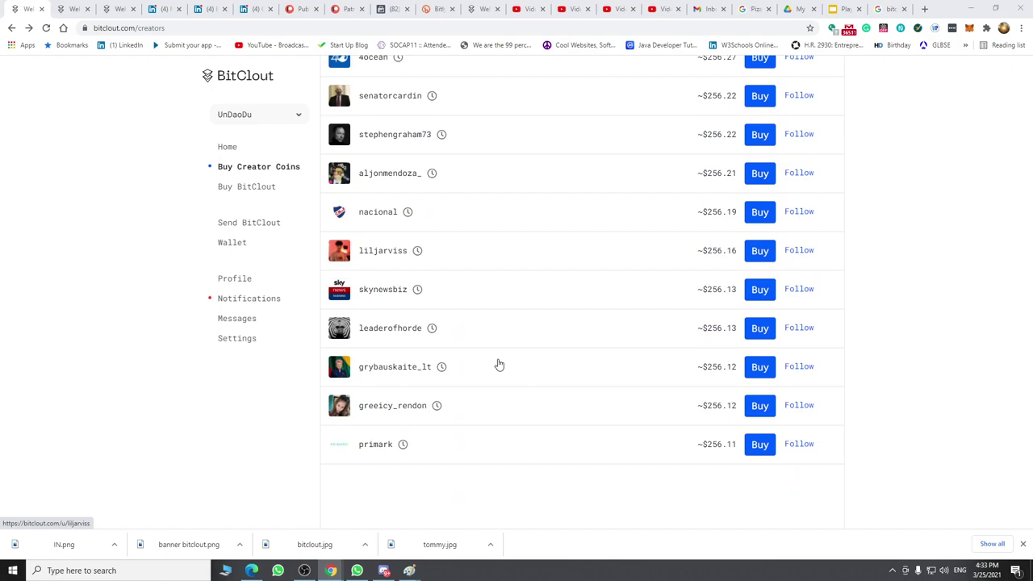
scroll(499, 366, down, 12)
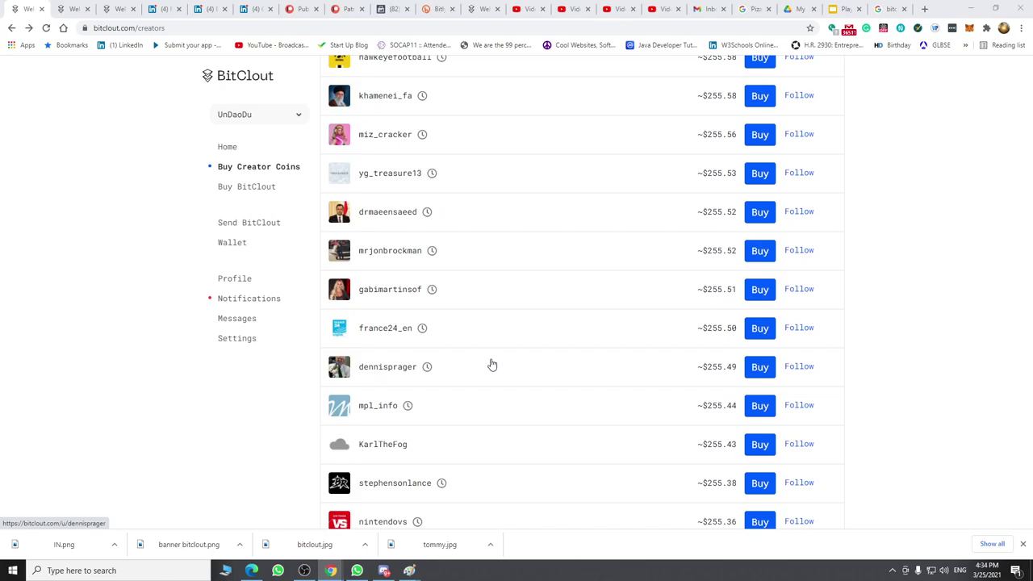
scroll(492, 365, down, 3)
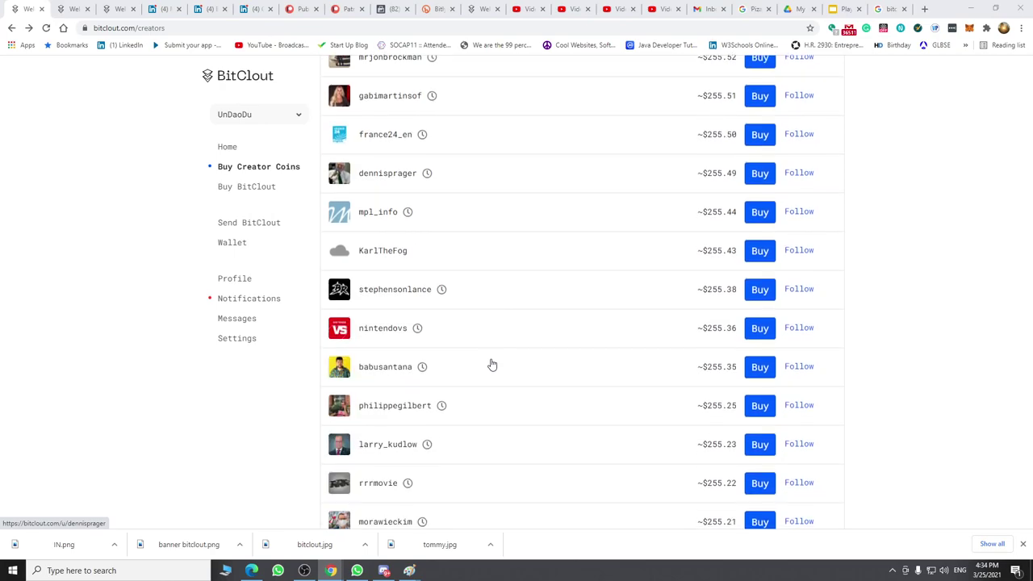
scroll(492, 365, down, 15)
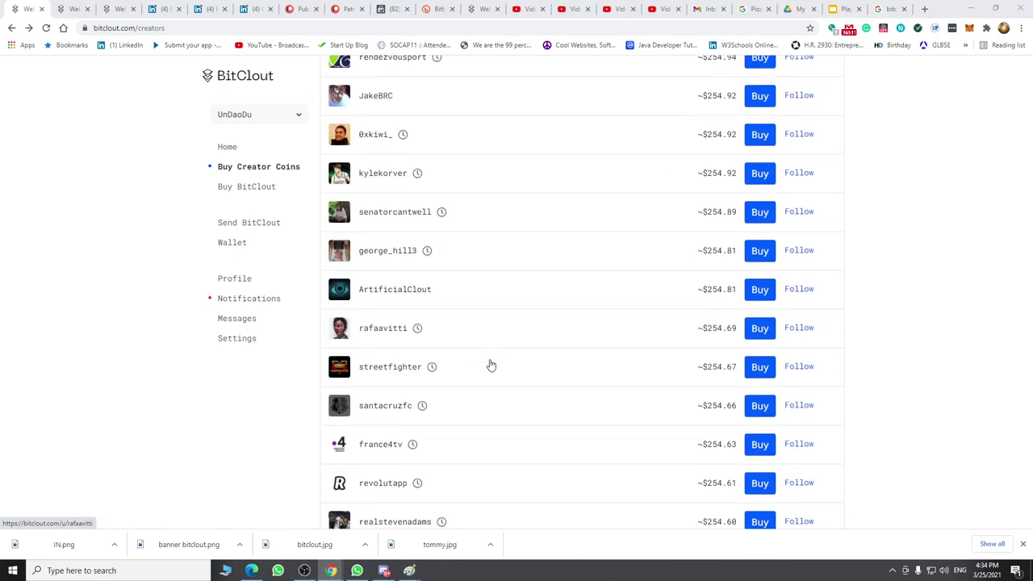
scroll(489, 365, down, 15)
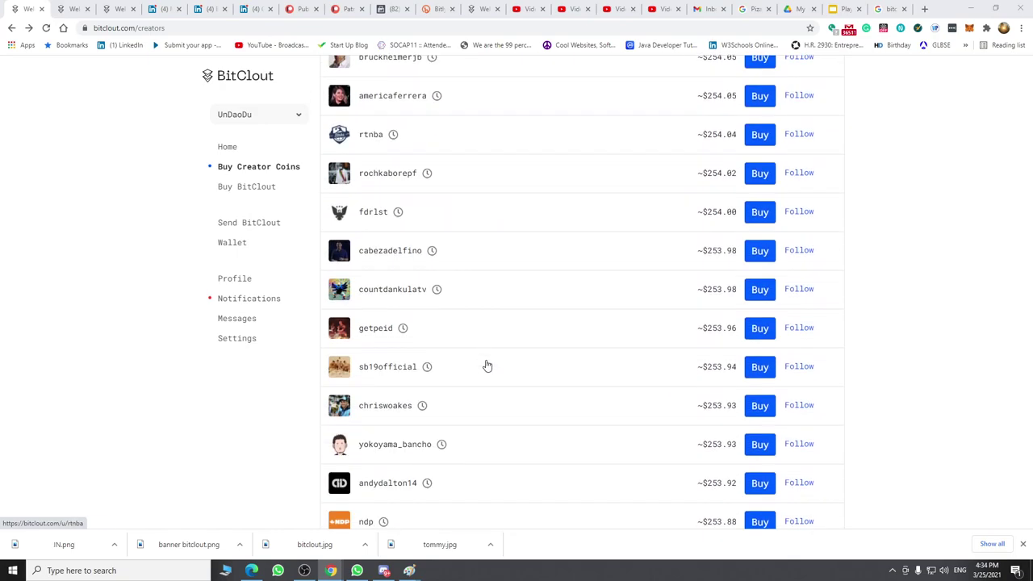
scroll(488, 365, down, 1)
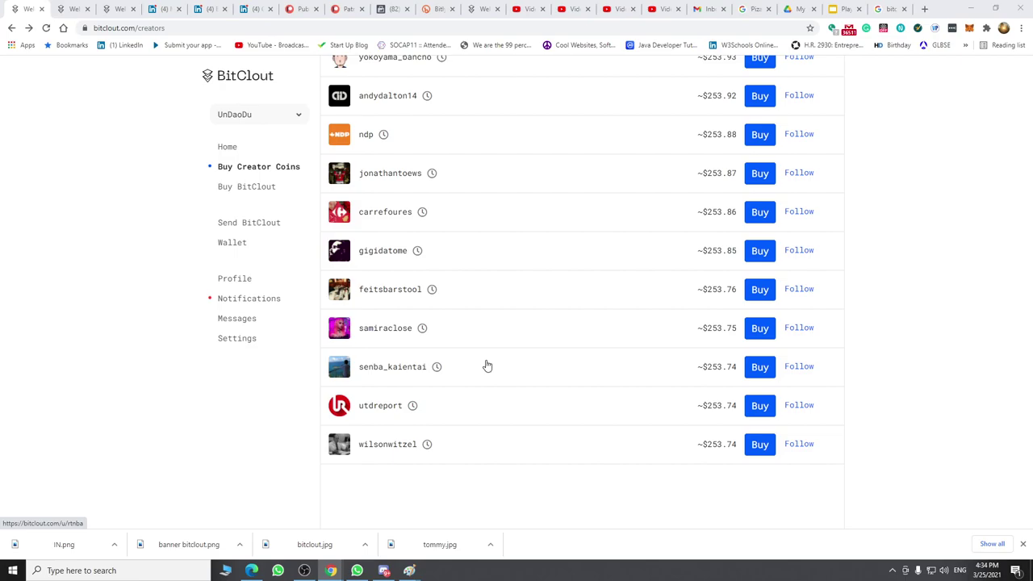
scroll(487, 365, down, 10)
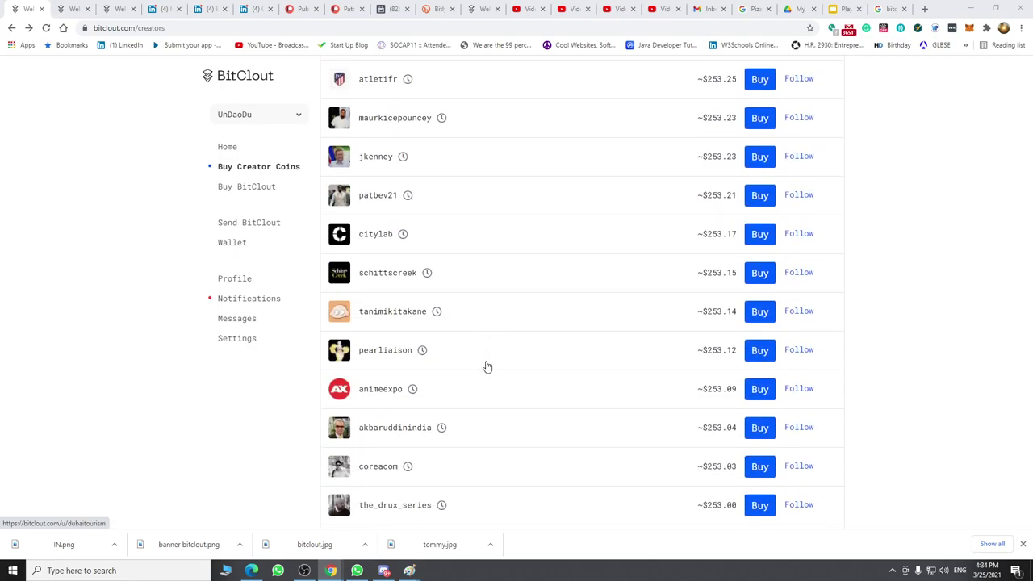
scroll(488, 367, down, 1)
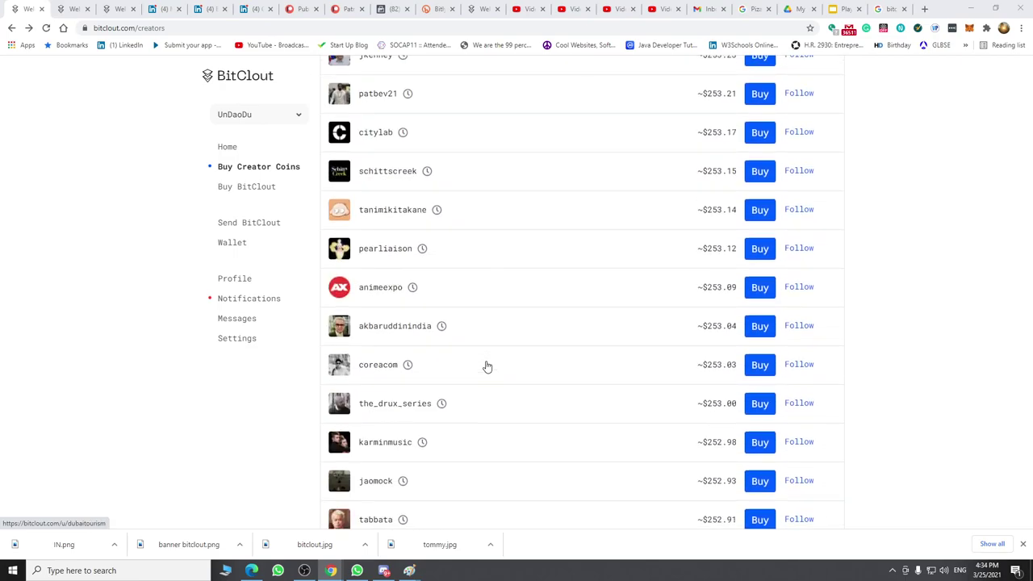
scroll(487, 367, down, 10)
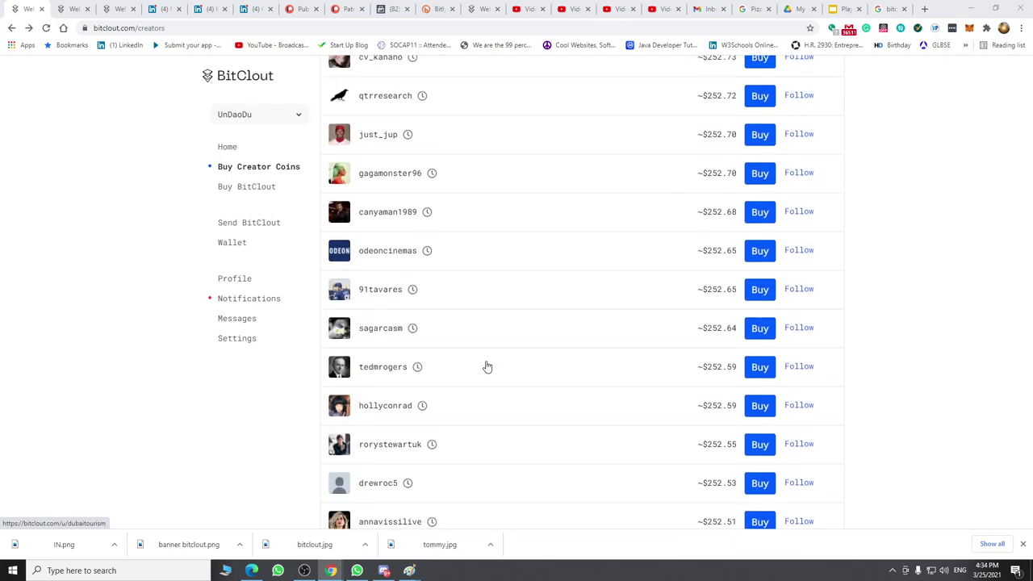
scroll(488, 367, down, 7)
scroll(487, 367, down, 13)
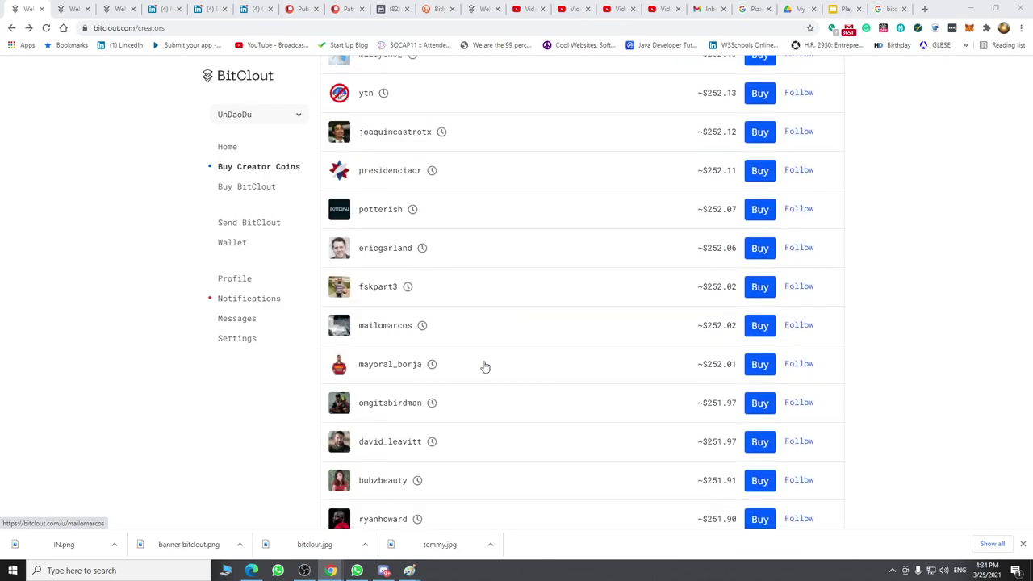
scroll(483, 367, down, 1)
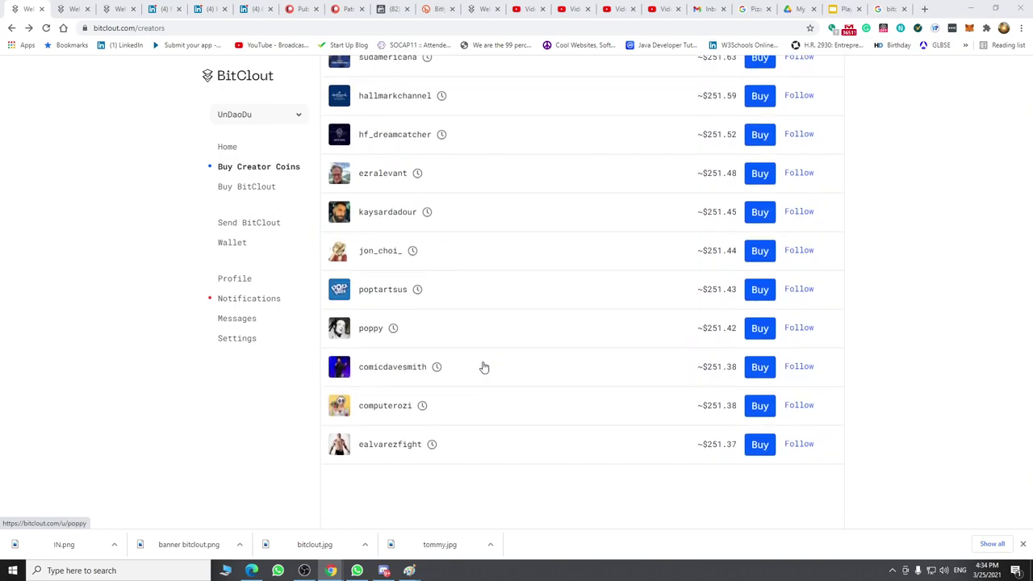
scroll(484, 367, down, 9)
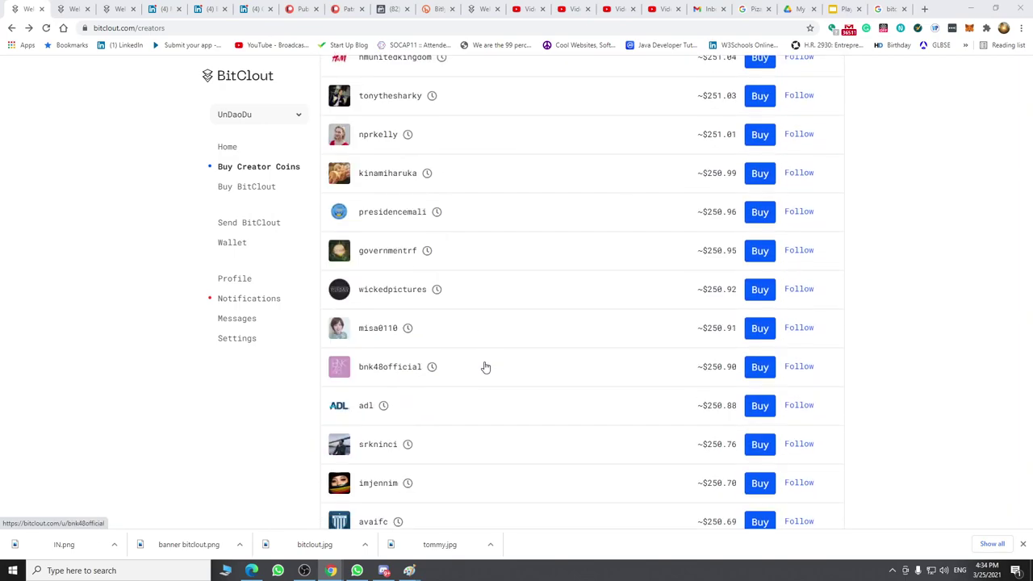
scroll(485, 367, down, 13)
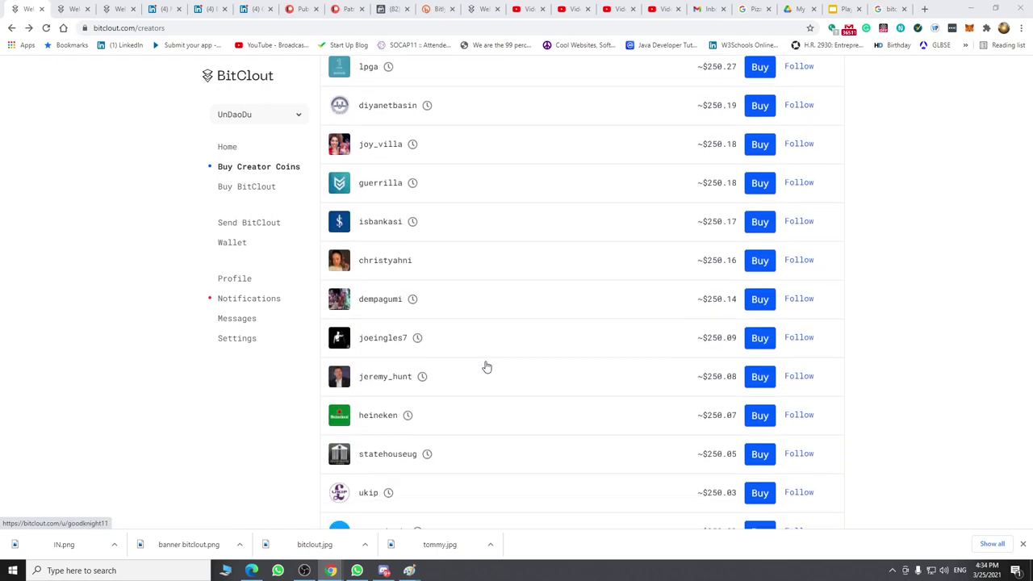
scroll(485, 368, down, 8)
scroll(488, 366, down, 10)
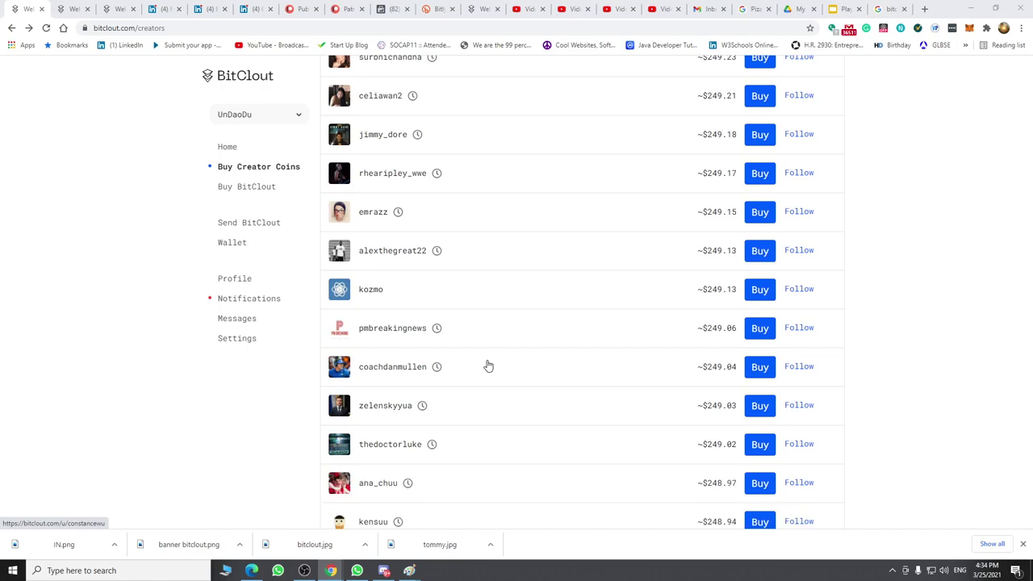
scroll(488, 366, down, 15)
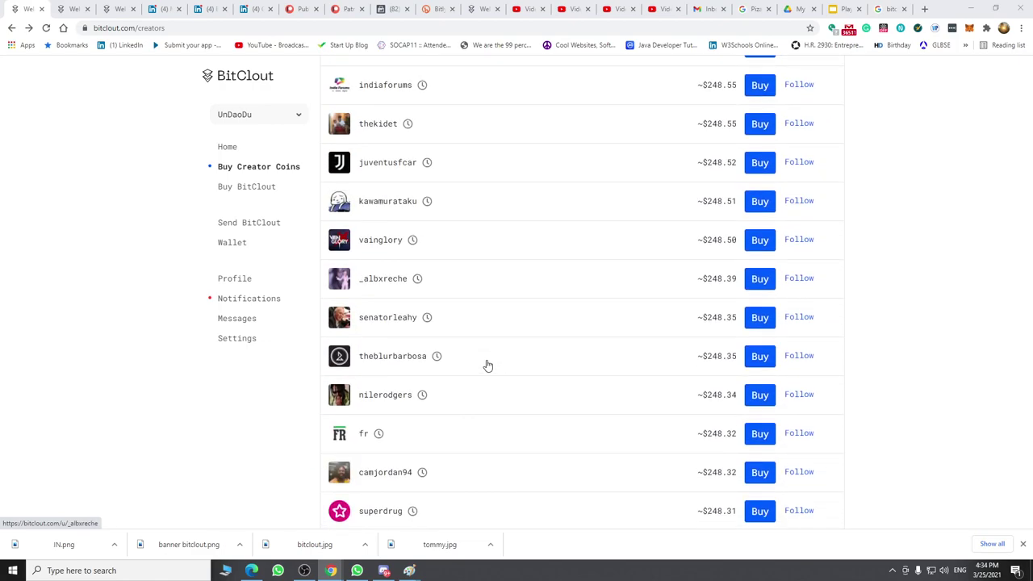
scroll(488, 365, down, 20)
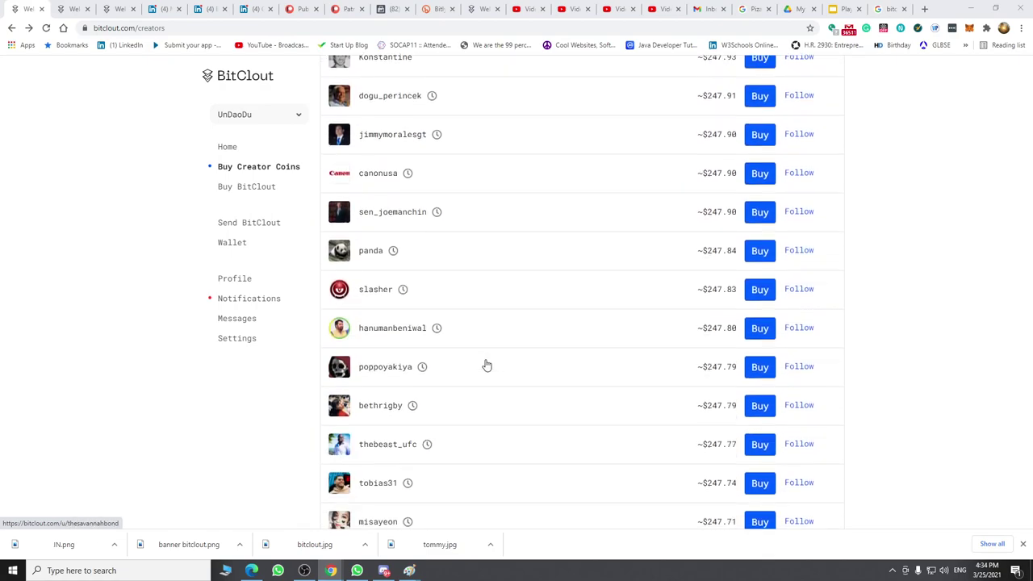
scroll(486, 366, down, 18)
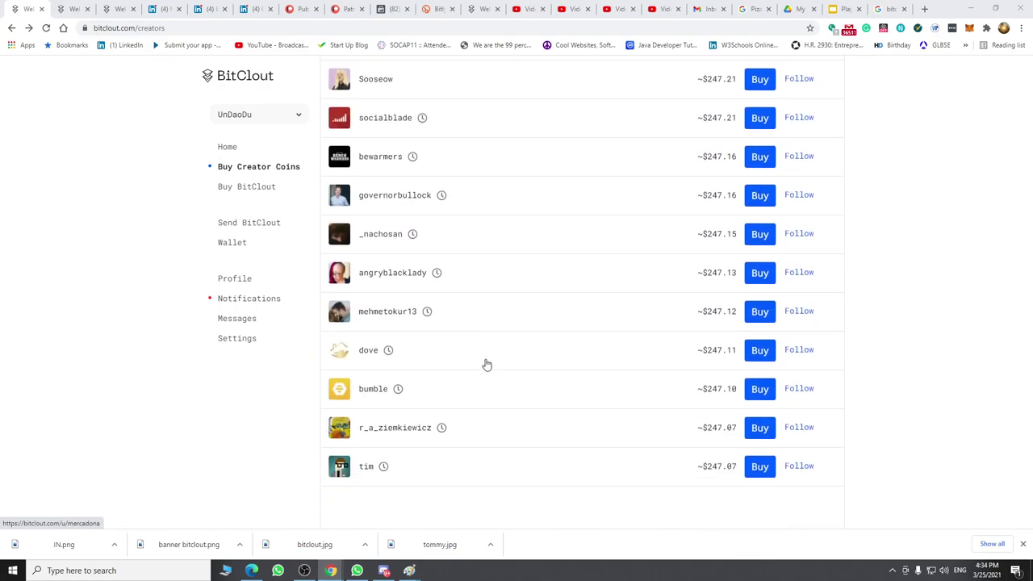
- Scroll further down the creator-coin list until prices drop from about $247 to $235.41
scroll(487, 366, down, 1)
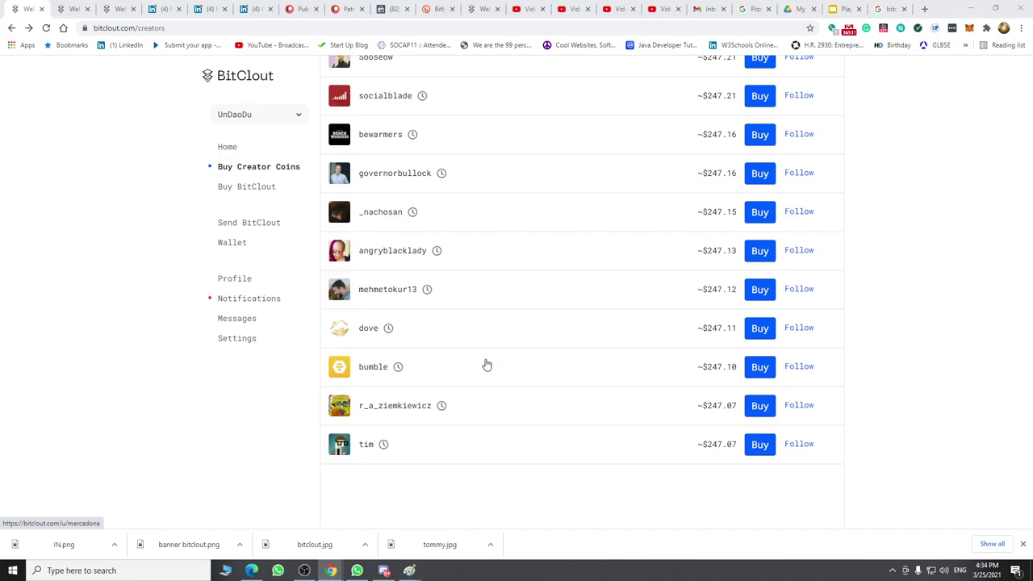
scroll(486, 366, down, 17)
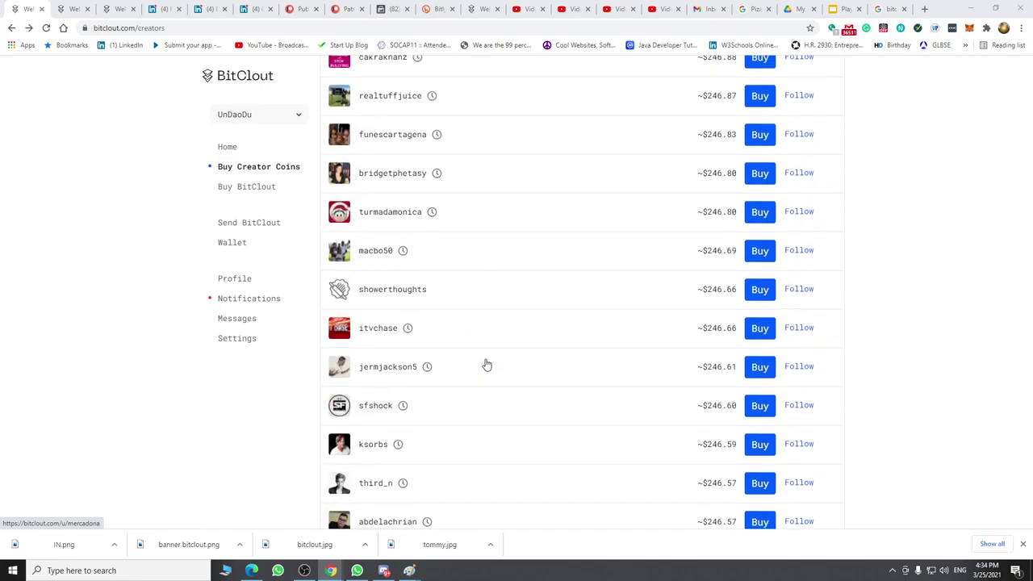
scroll(486, 365, down, 15)
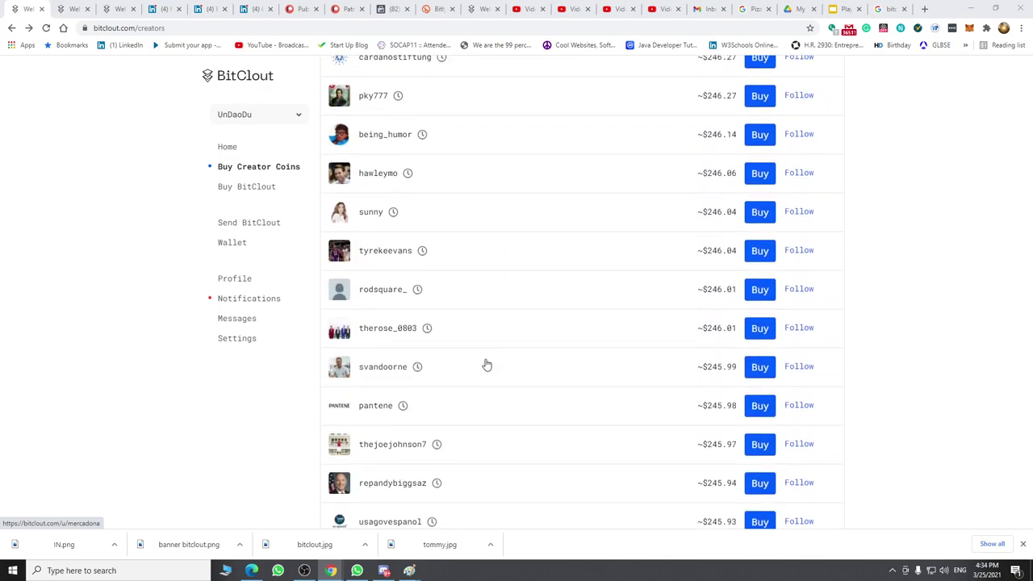
scroll(486, 366, down, 8)
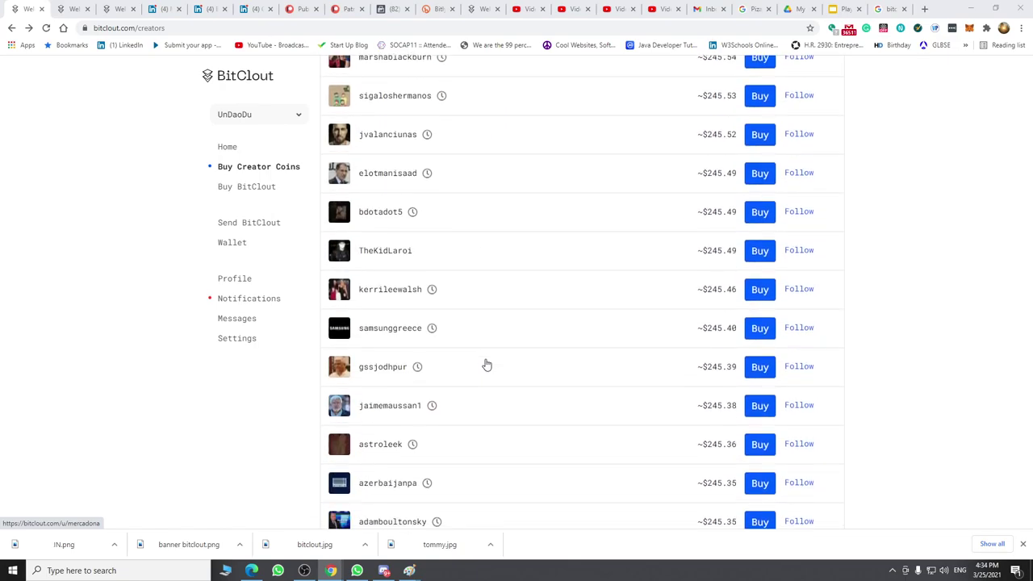
scroll(486, 365, down, 5)
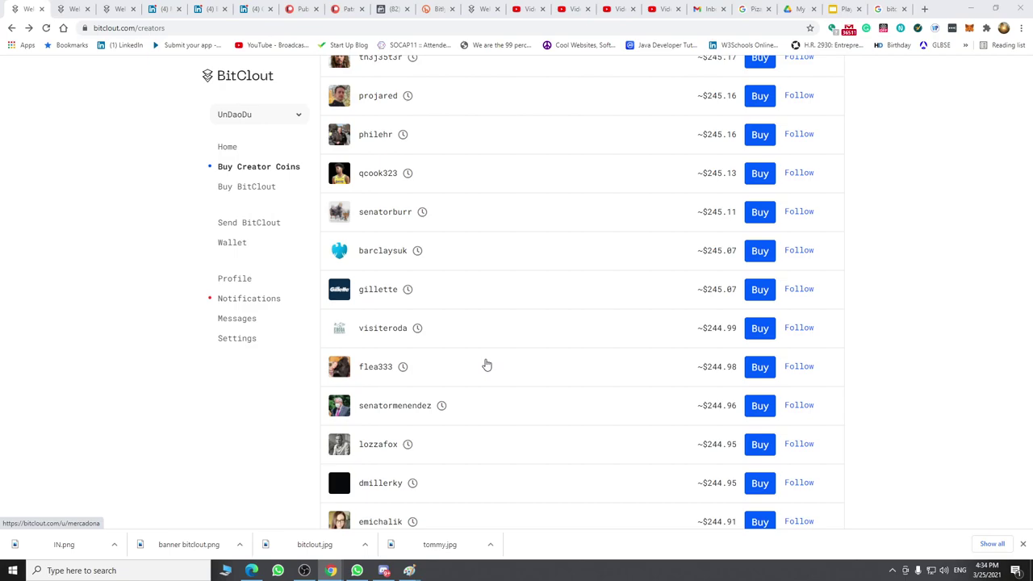
scroll(486, 365, down, 15)
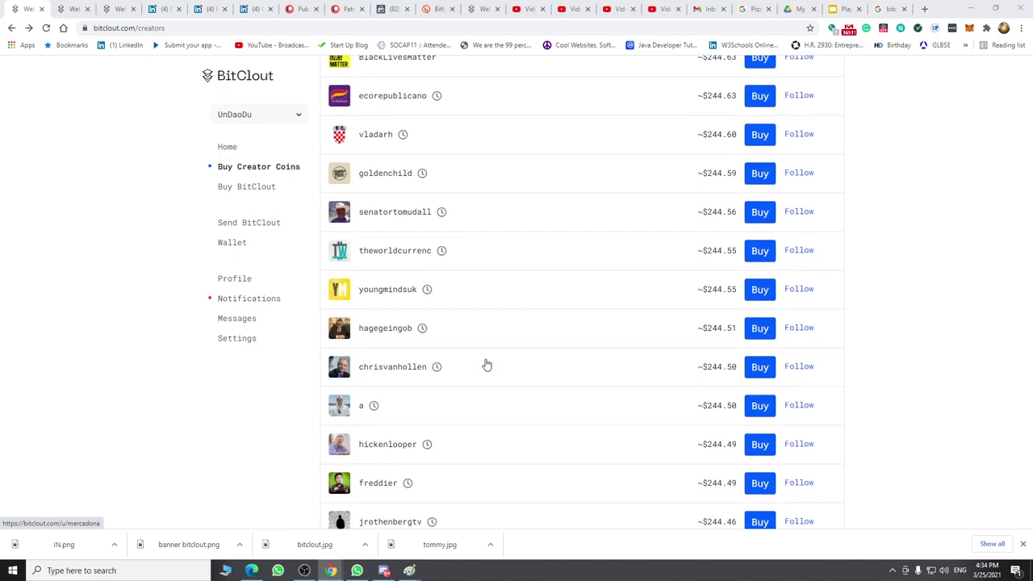
scroll(487, 366, down, 10)
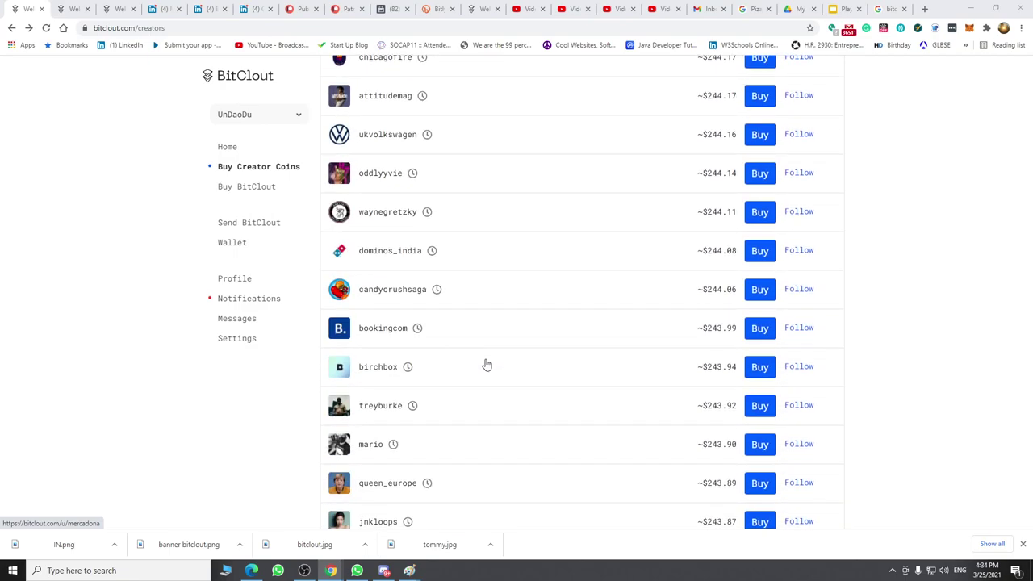
scroll(486, 365, down, 8)
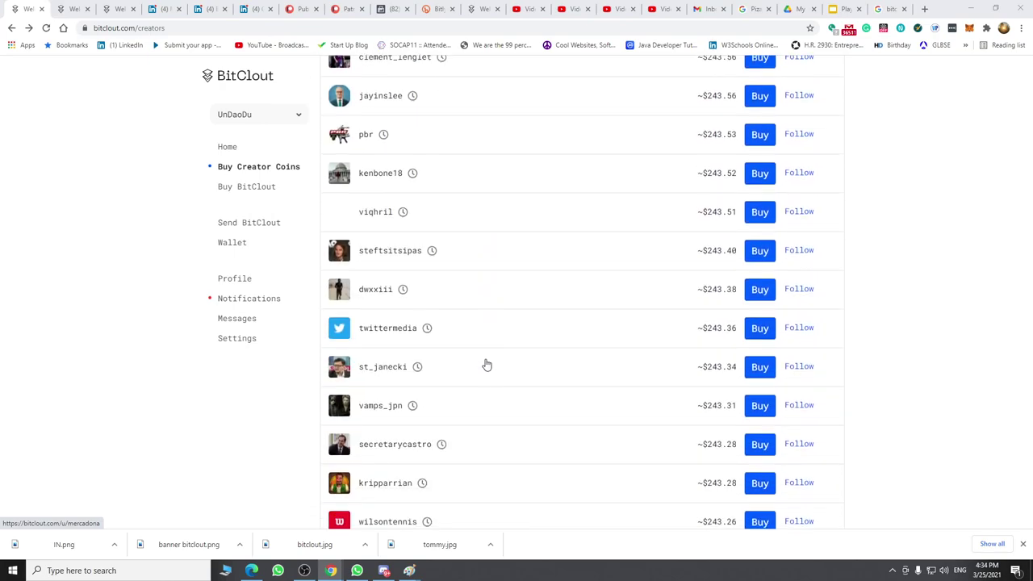
scroll(487, 366, down, 2)
scroll(486, 365, down, 5)
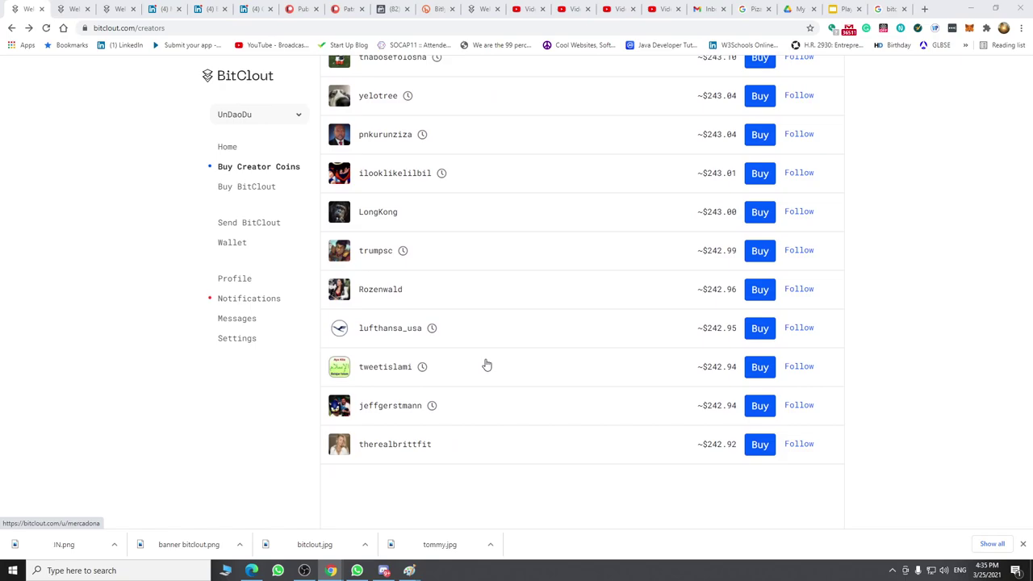
scroll(487, 366, down, 3)
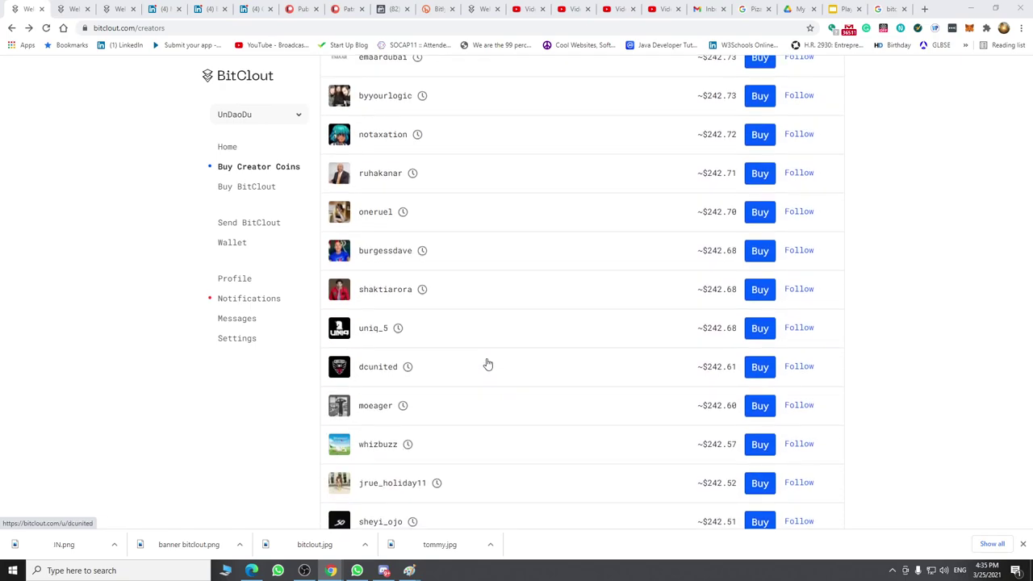
scroll(488, 365, down, 15)
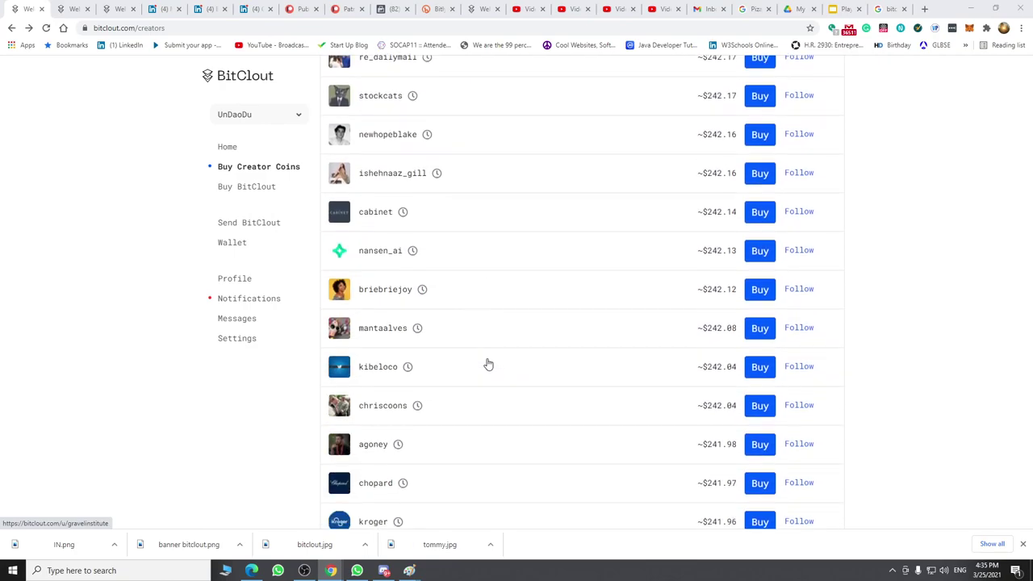
scroll(487, 365, down, 12)
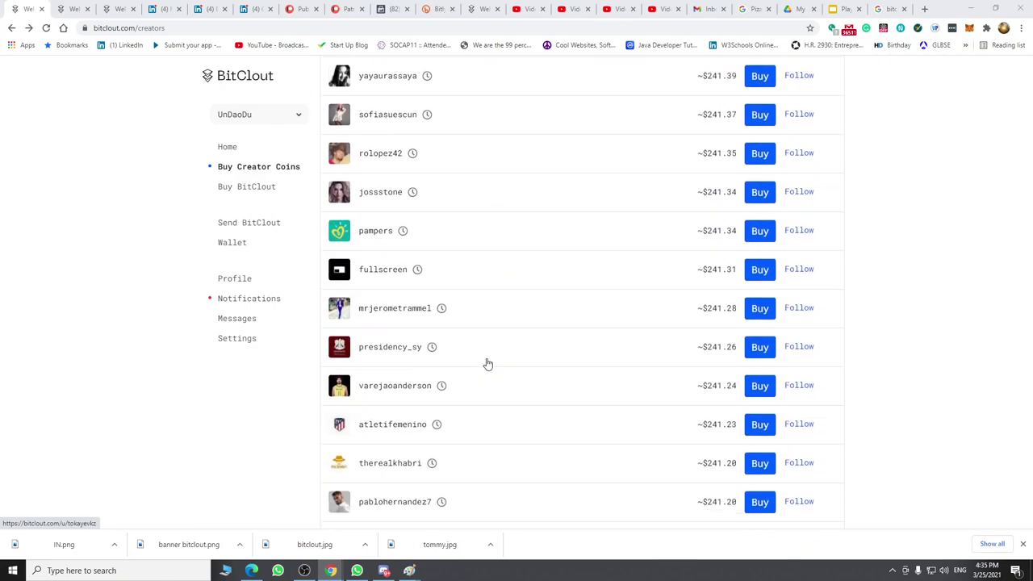
scroll(487, 364, down, 2)
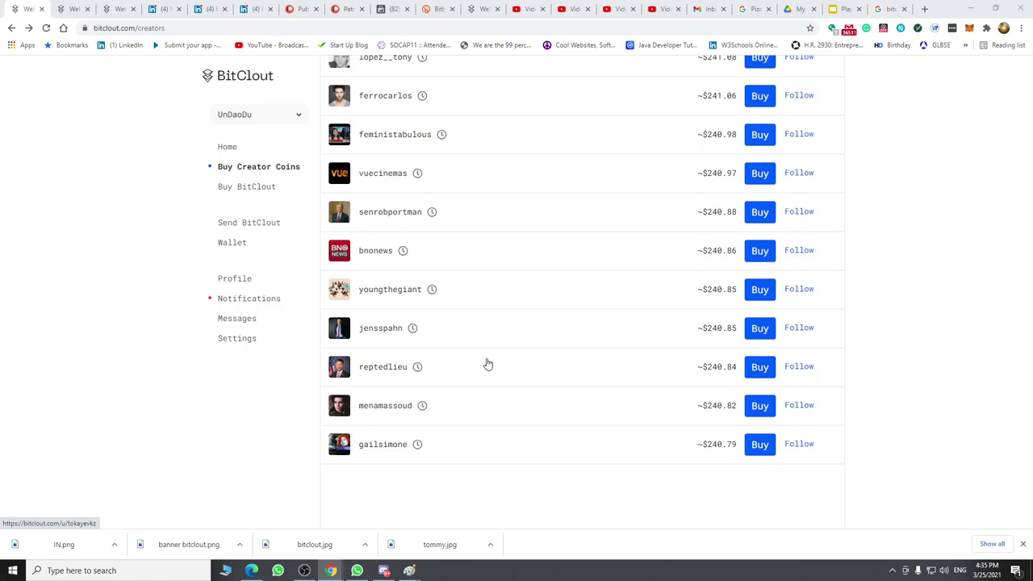
scroll(487, 365, down, 13)
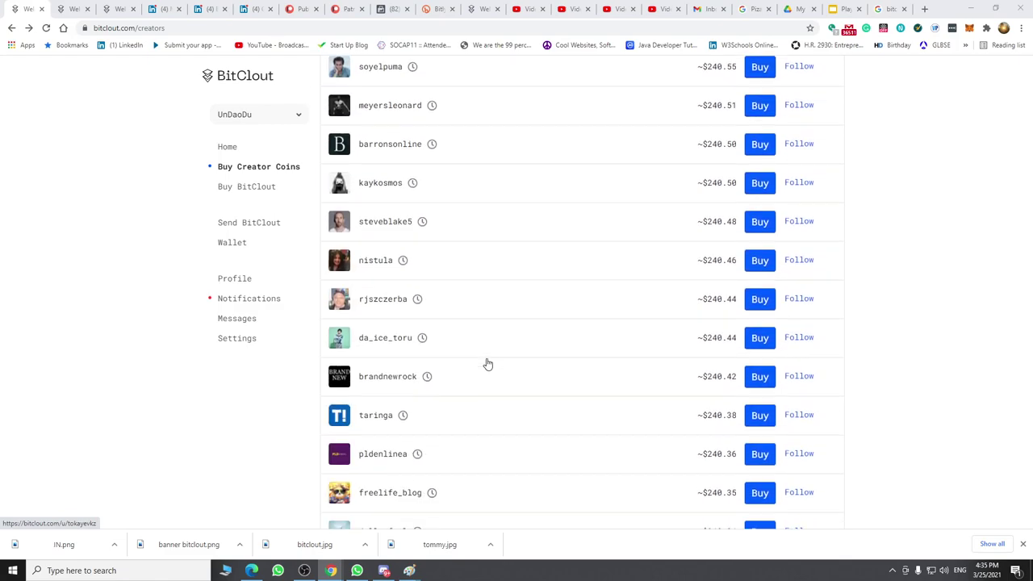
scroll(487, 365, down, 14)
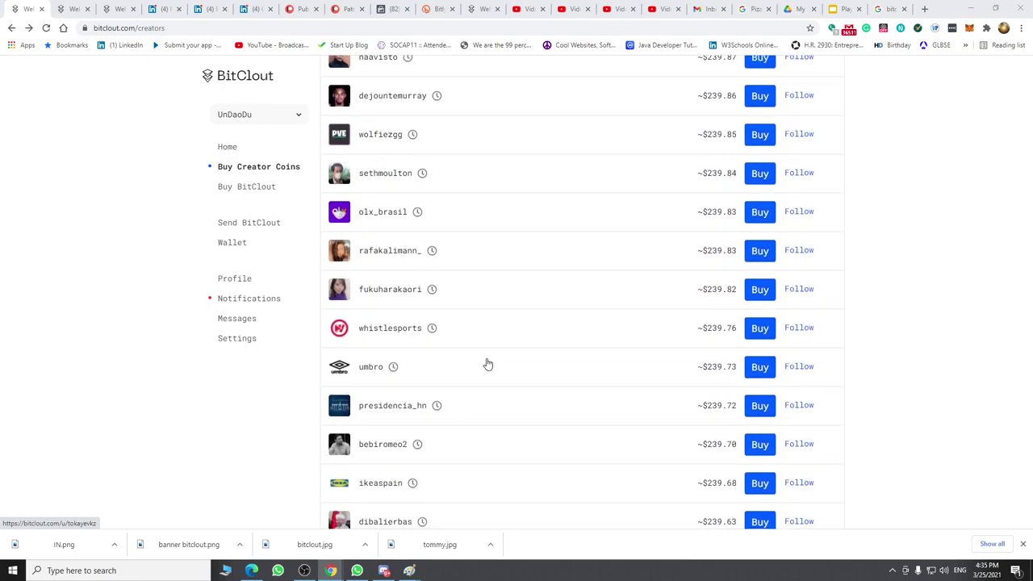
scroll(488, 365, down, 13)
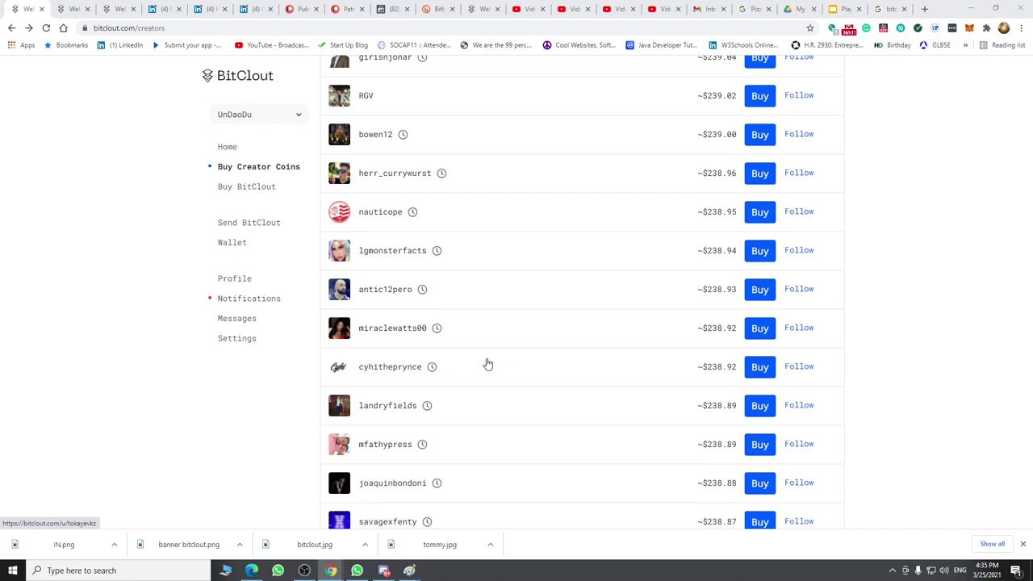
scroll(488, 364, down, 8)
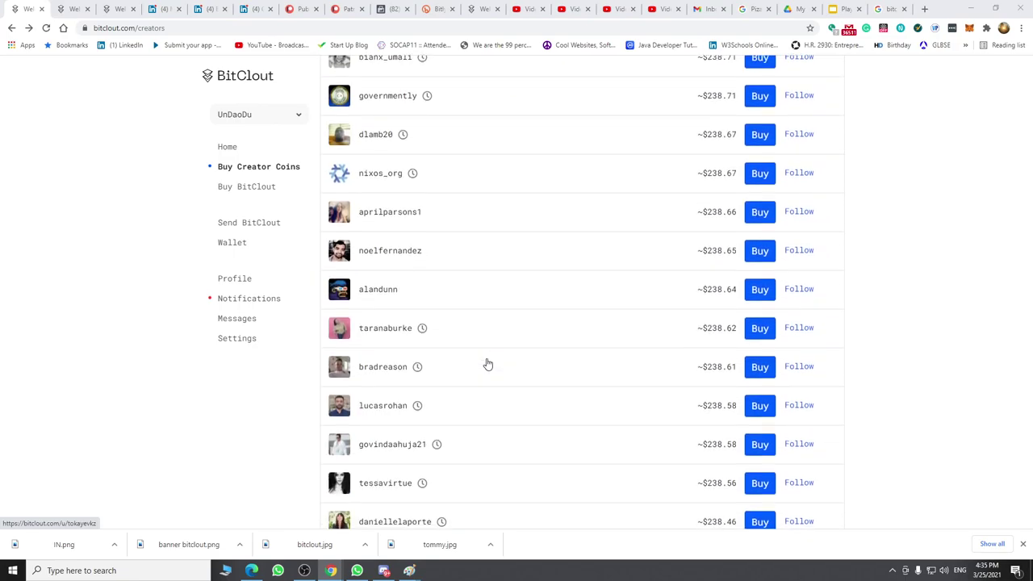
scroll(487, 365, down, 2)
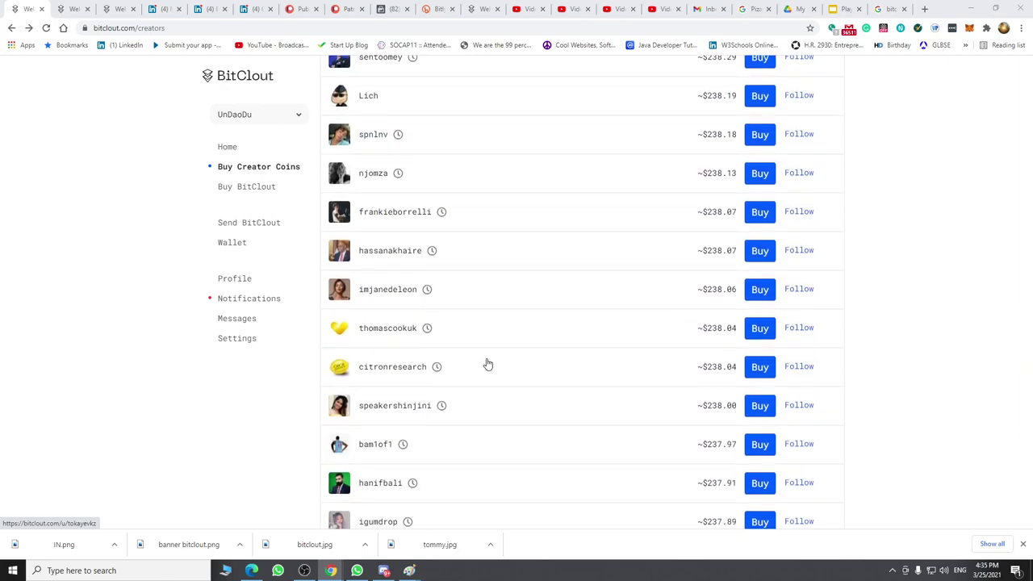
scroll(488, 365, down, 12)
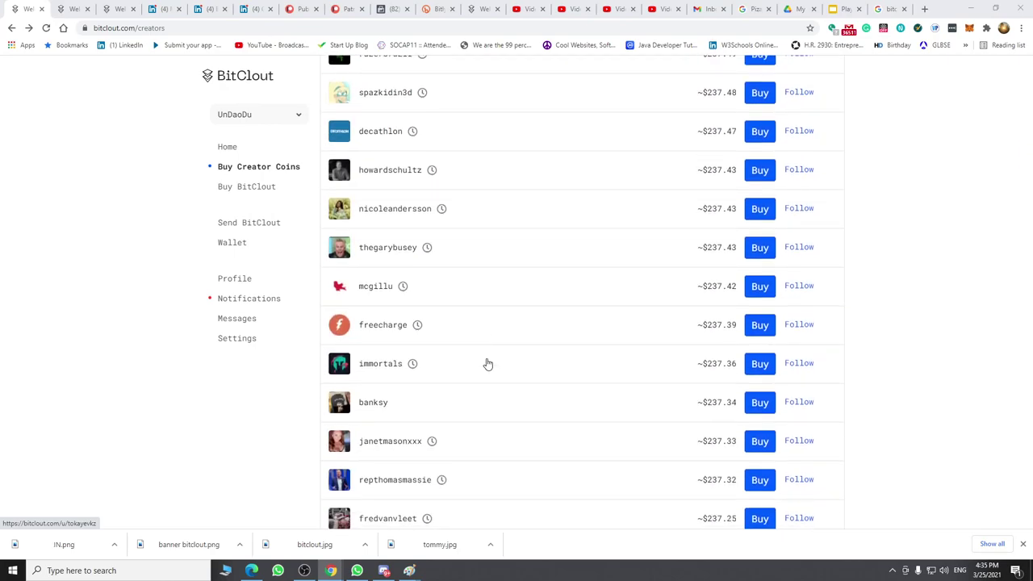
scroll(488, 365, down, 10)
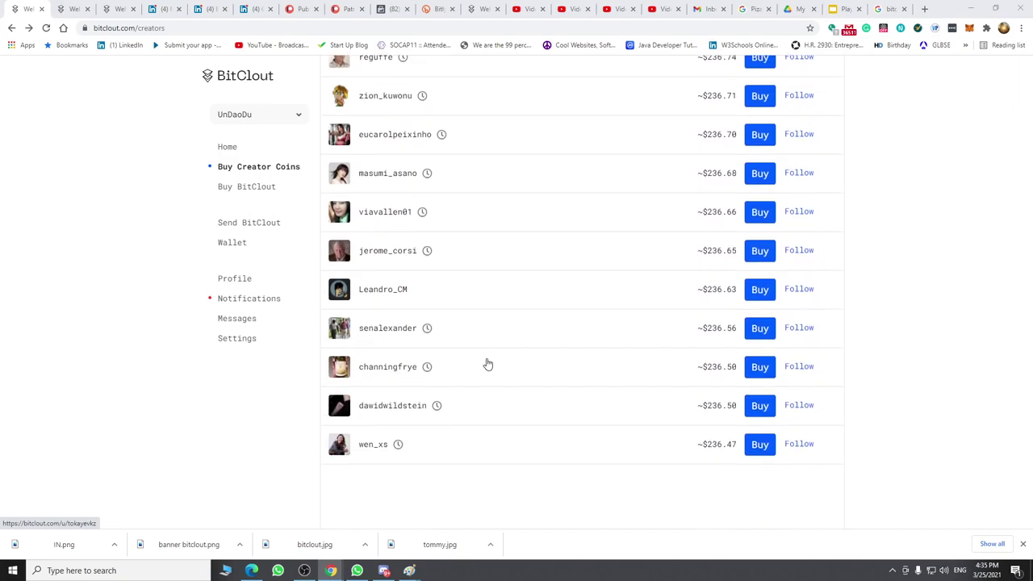
scroll(488, 365, down, 8)
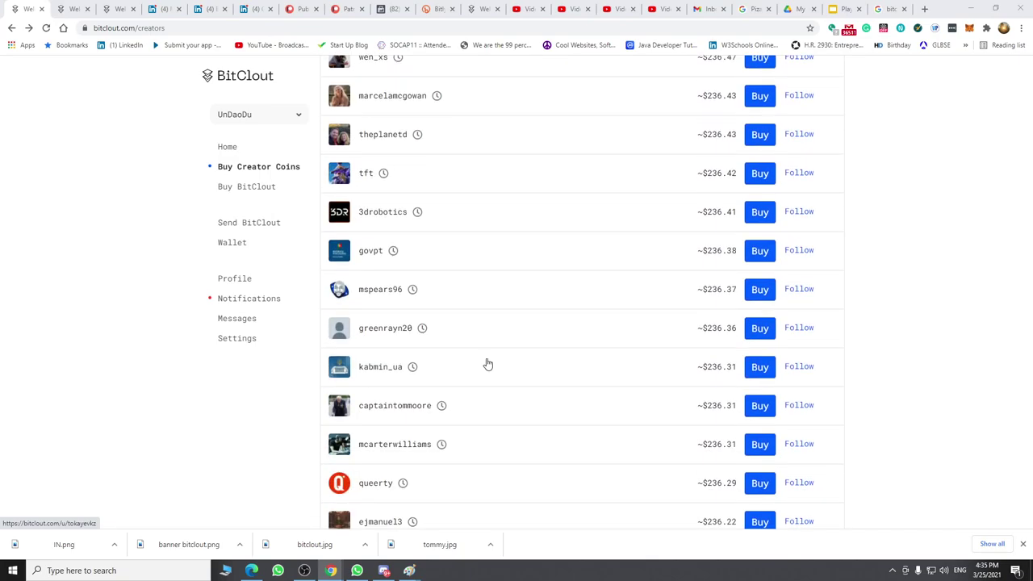
scroll(487, 364, down, 8)
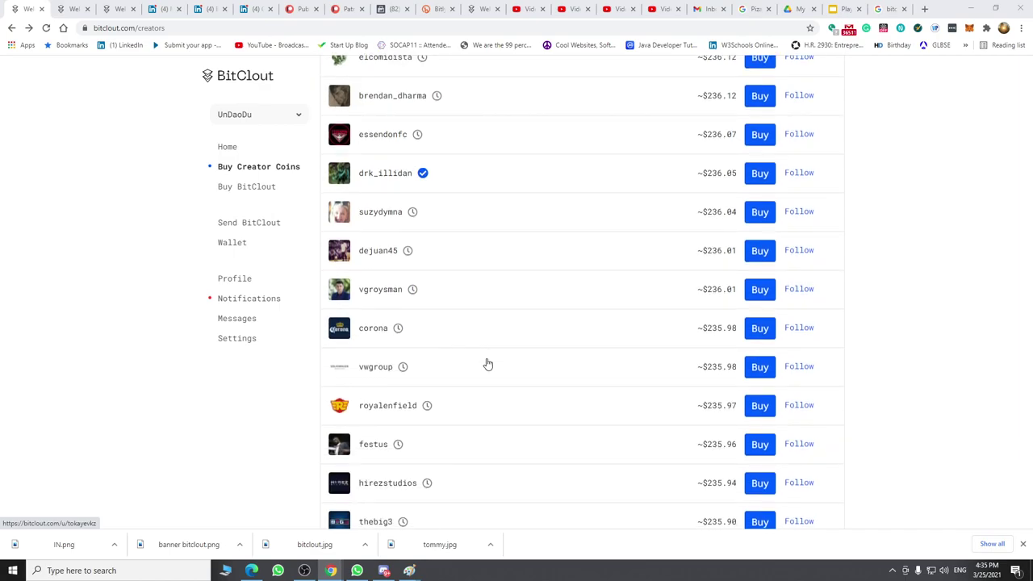
scroll(488, 365, down, 4)
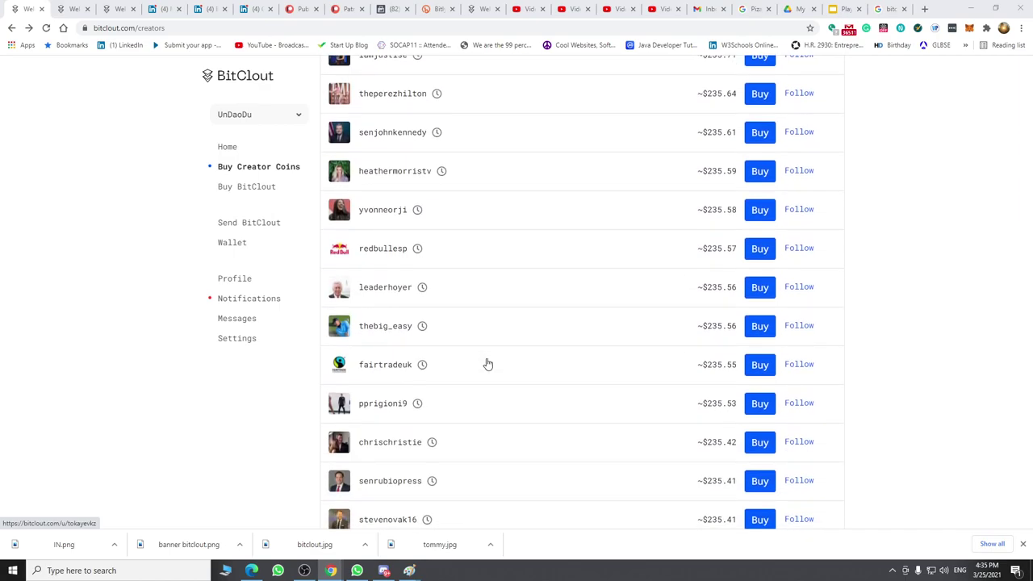
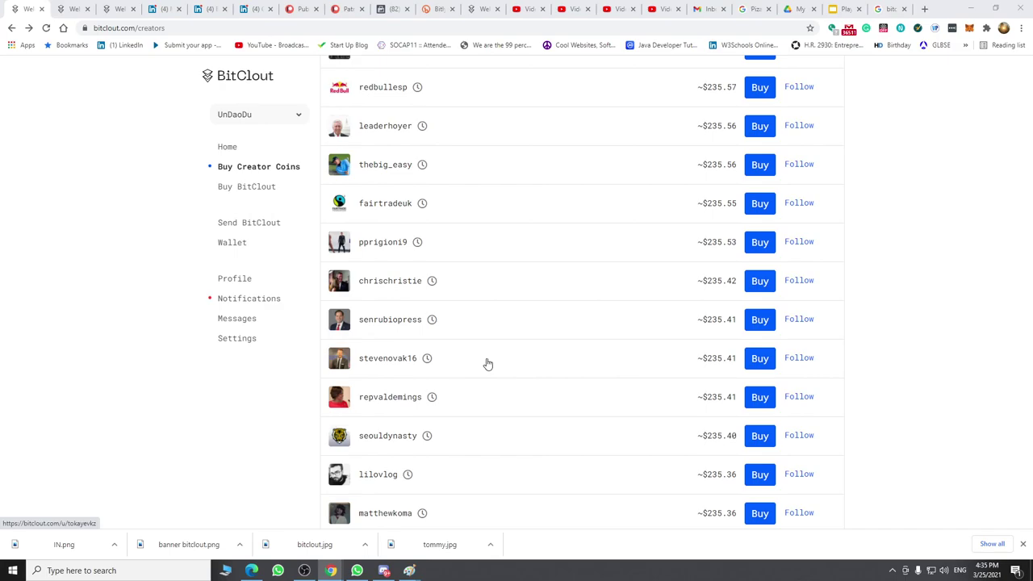
- Scroll the Buy Creator Coins list down to the ~$226 creators, ending at jd
scroll(487, 365, down, 15)
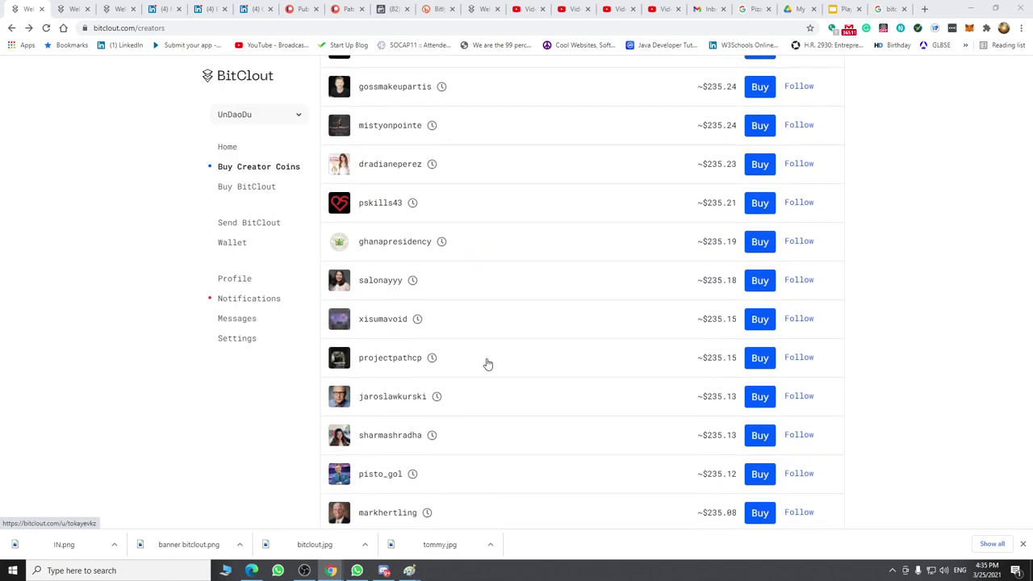
scroll(487, 365, down, 15)
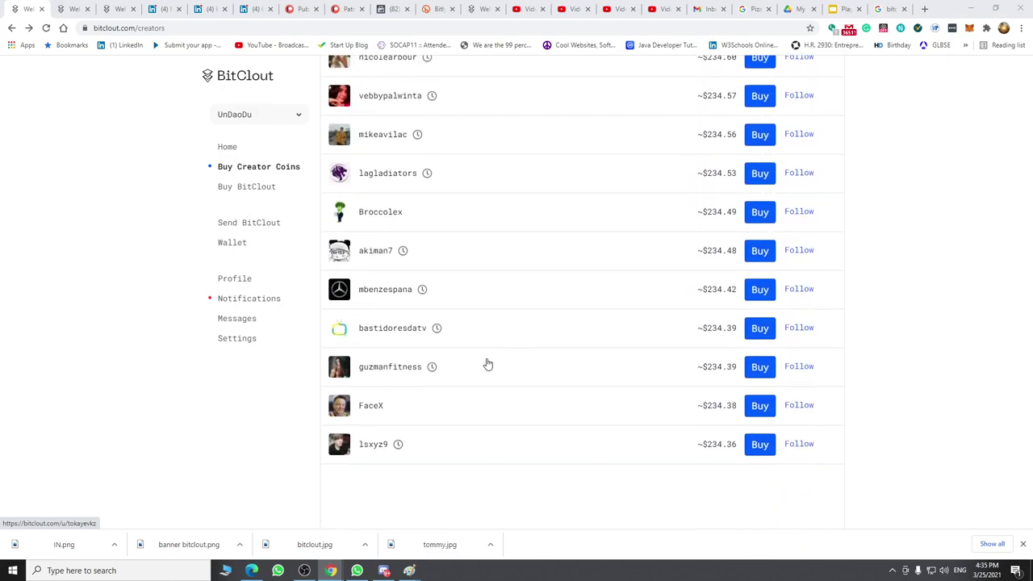
scroll(488, 365, down, 10)
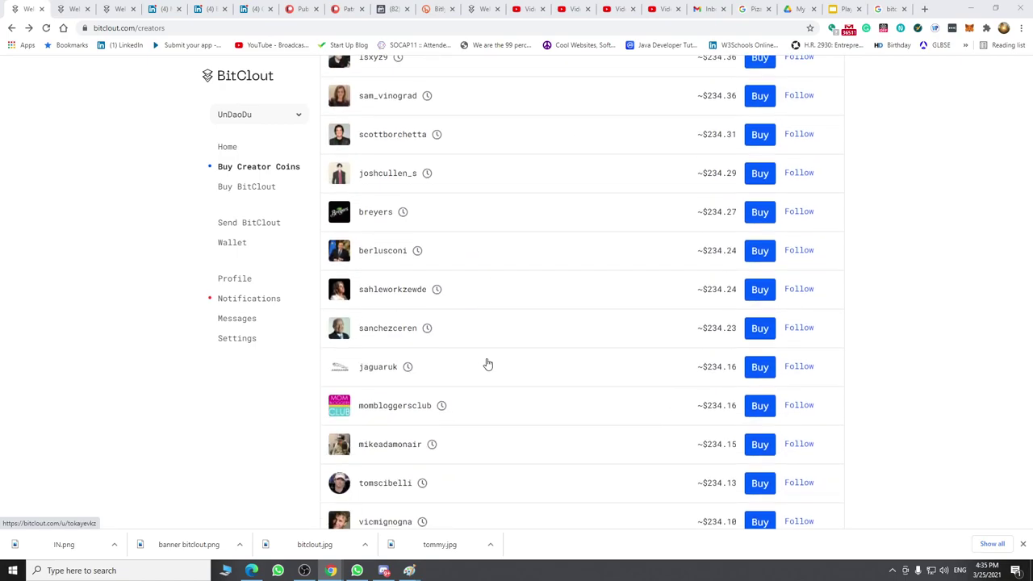
scroll(487, 364, down, 20)
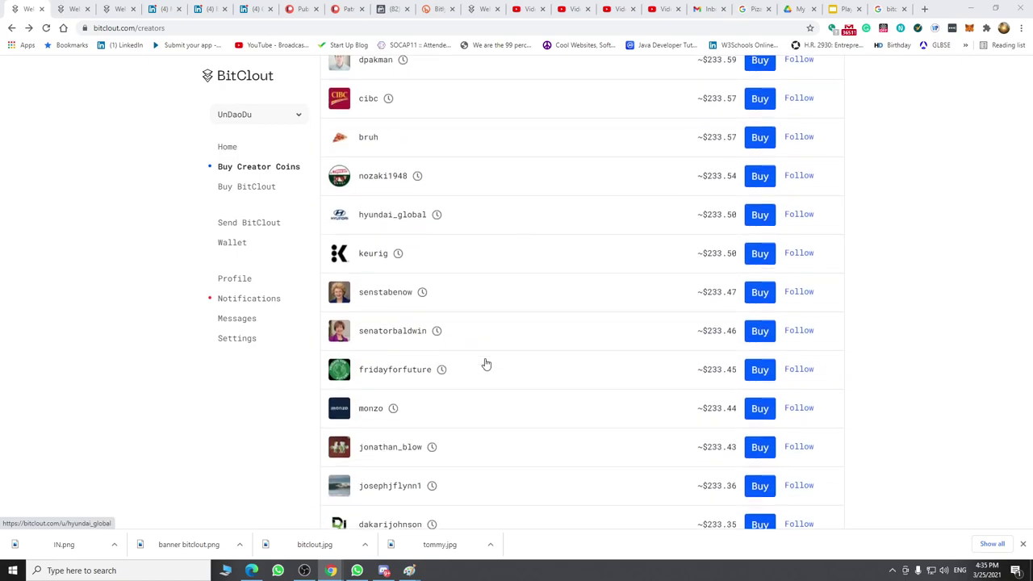
scroll(486, 365, down, 20)
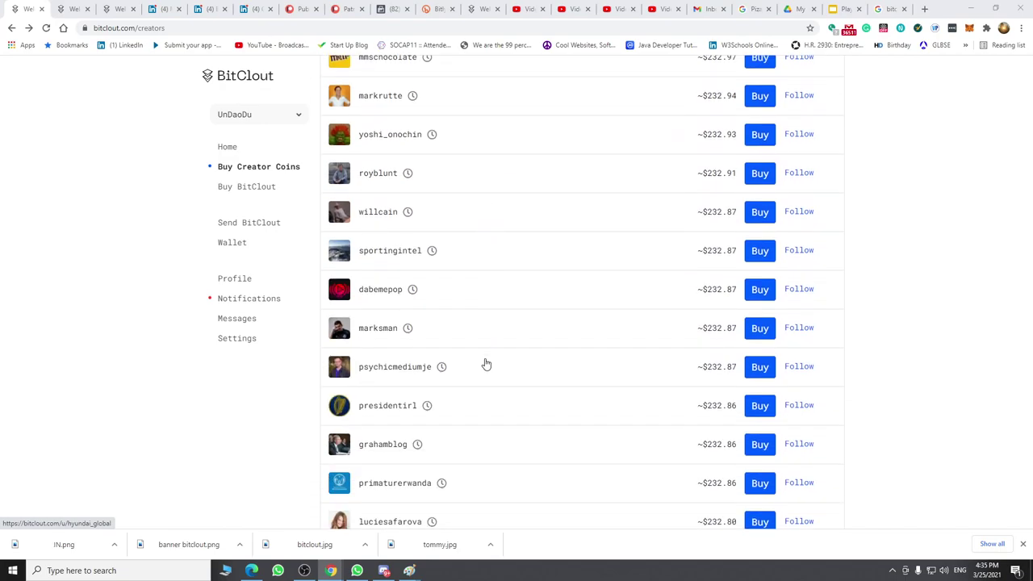
scroll(486, 365, down, 10)
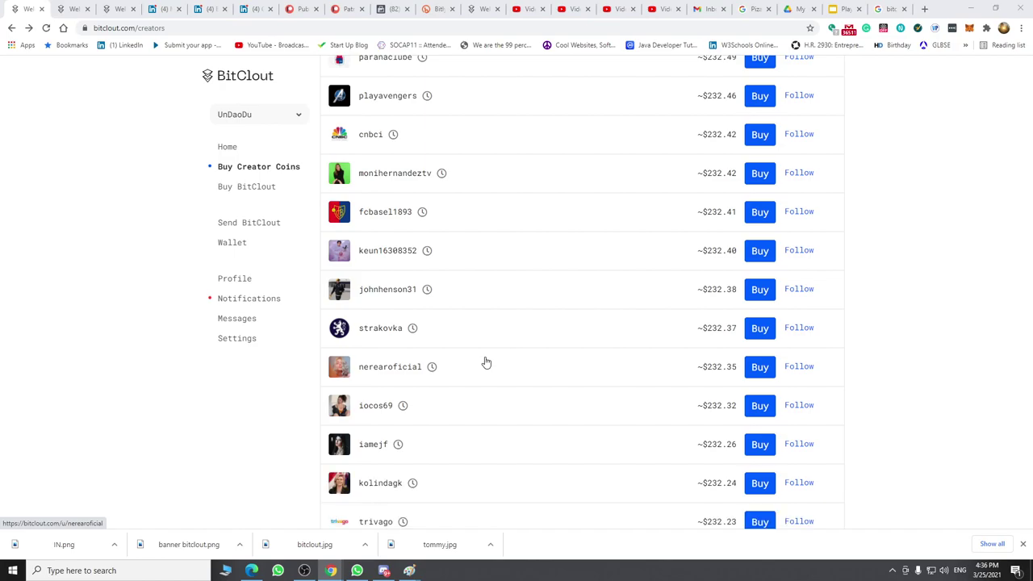
scroll(487, 363, down, 5)
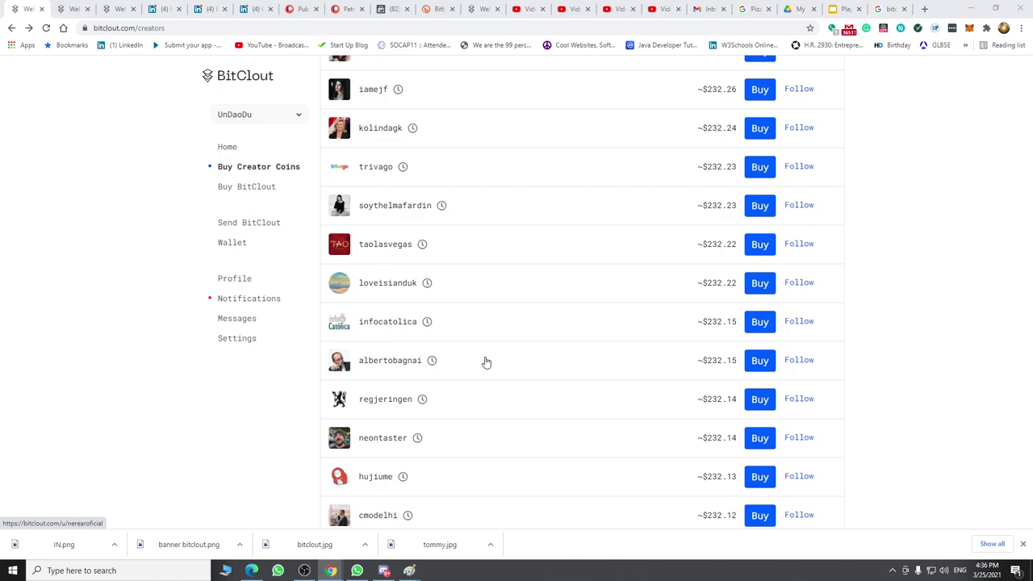
scroll(487, 363, down, 12)
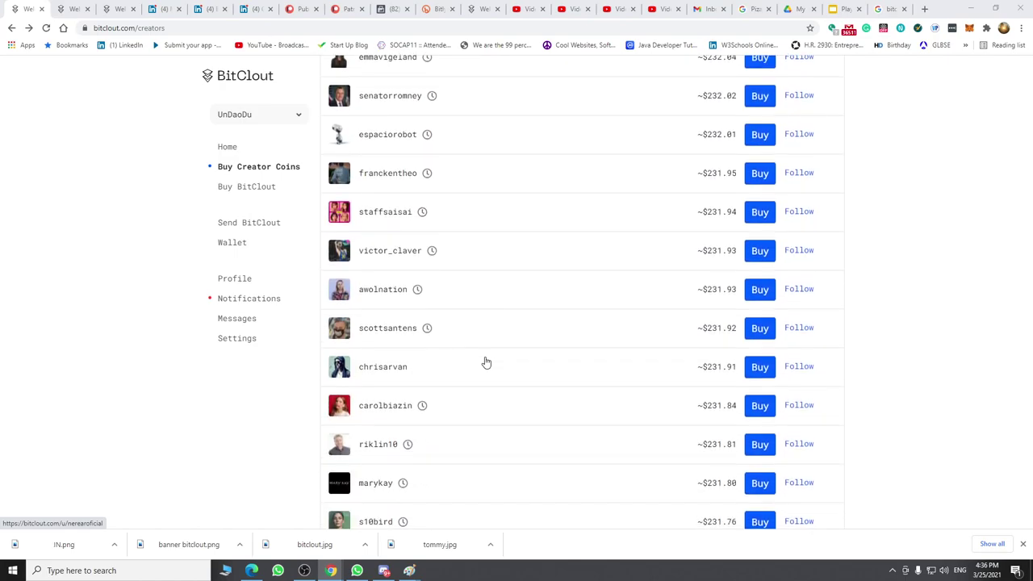
scroll(487, 363, down, 13)
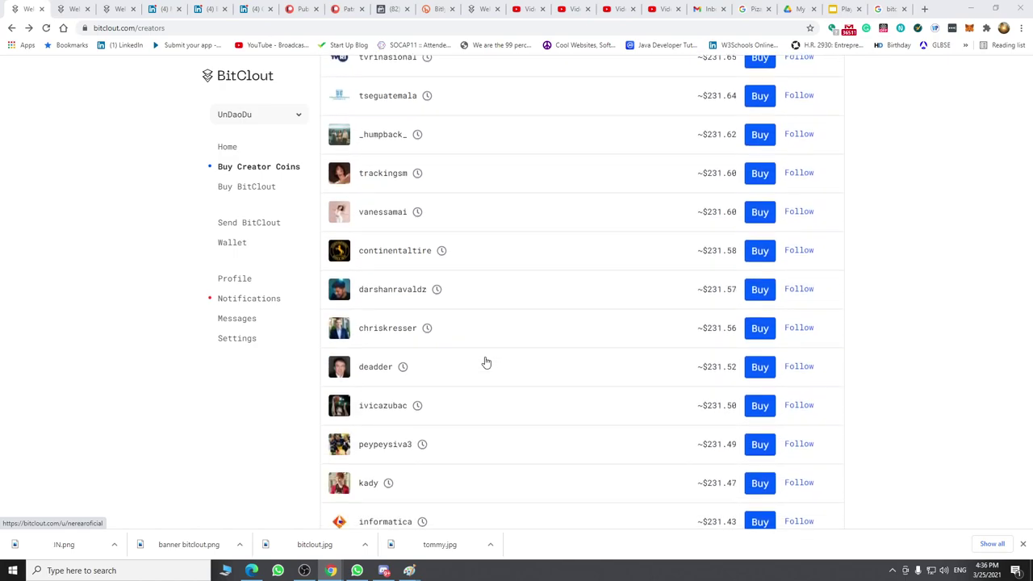
scroll(486, 363, down, 8)
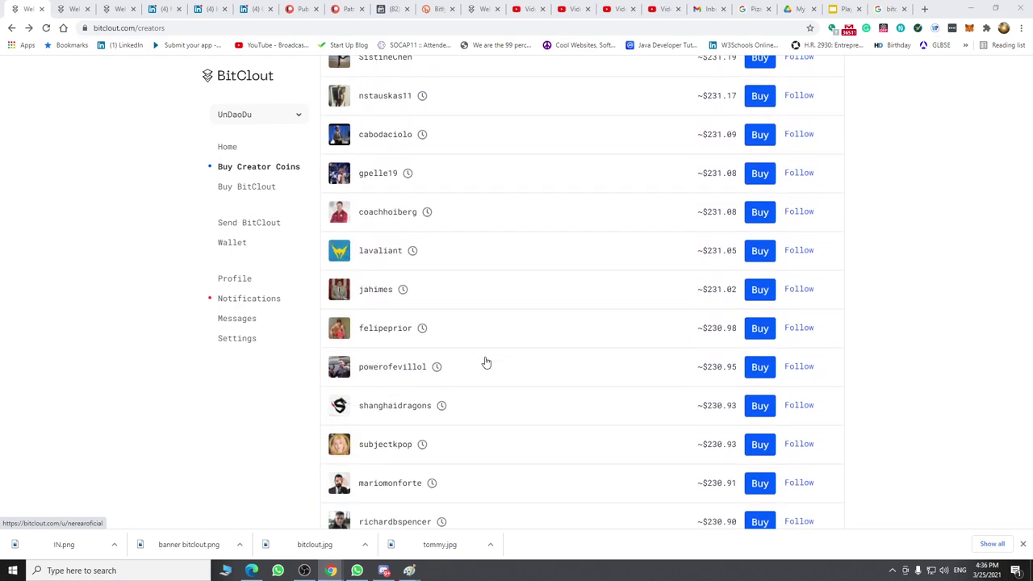
scroll(487, 363, down, 10)
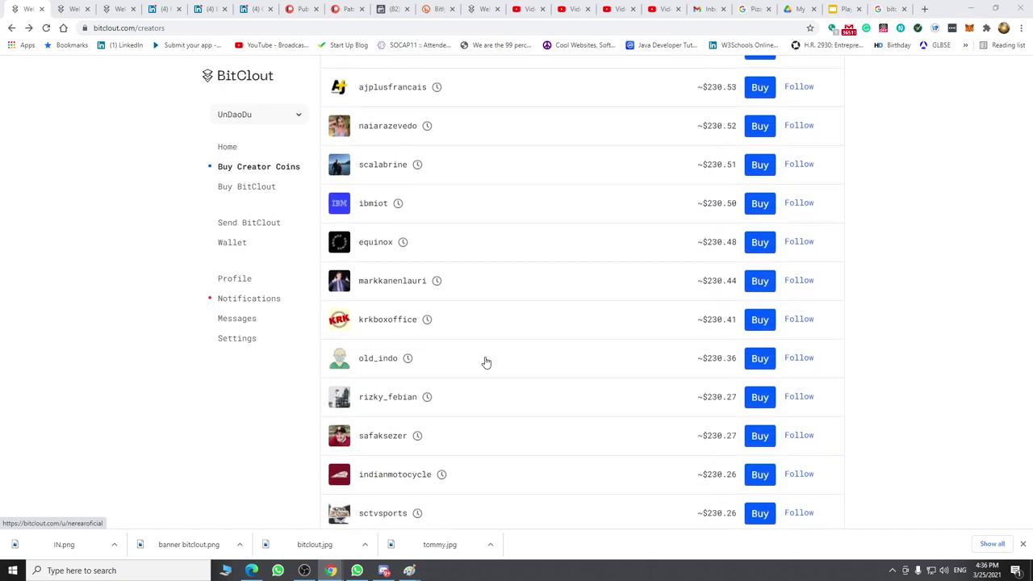
scroll(487, 363, down, 2)
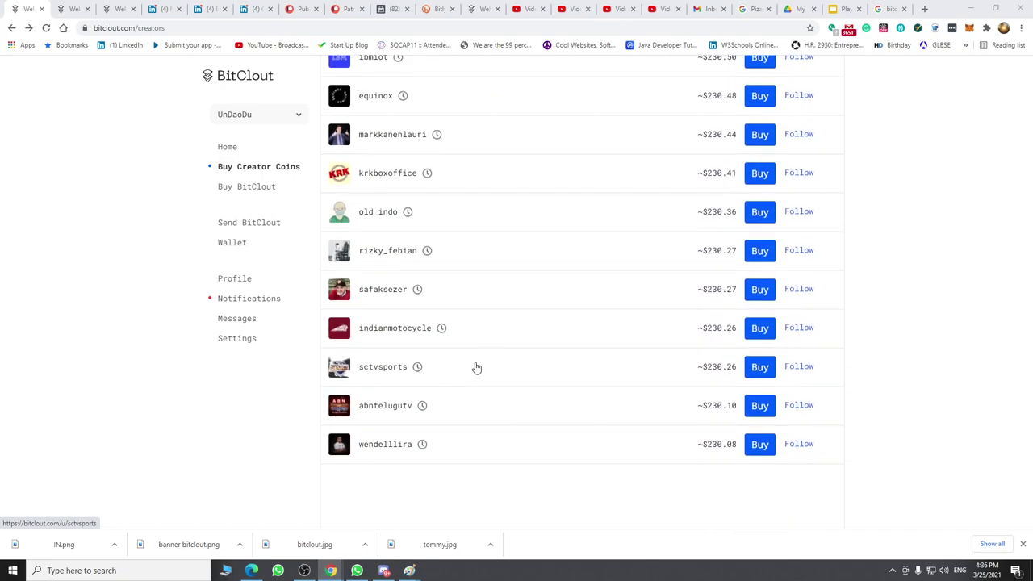
scroll(476, 368, down, 9)
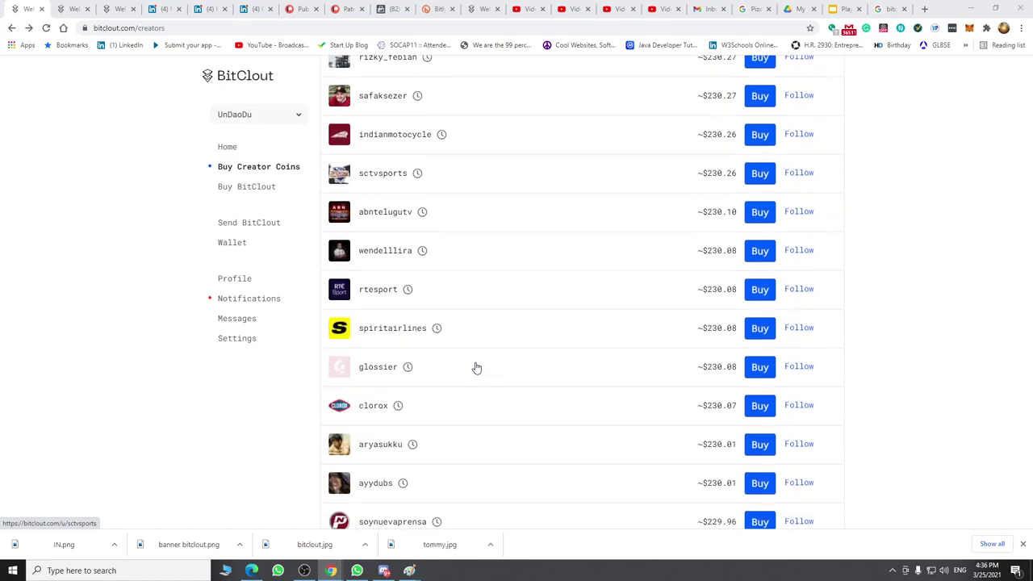
scroll(476, 367, down, 20)
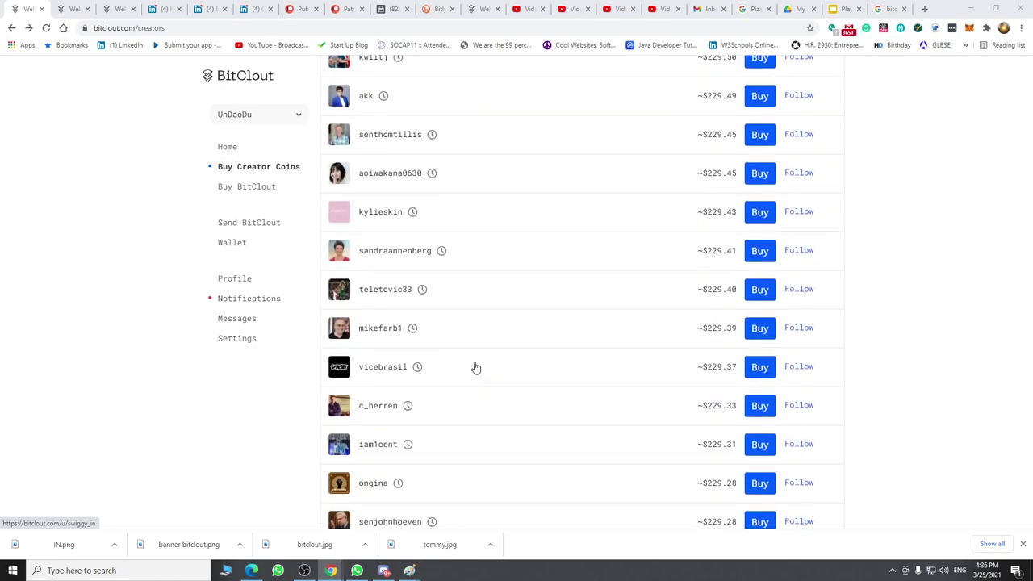
scroll(476, 368, down, 18)
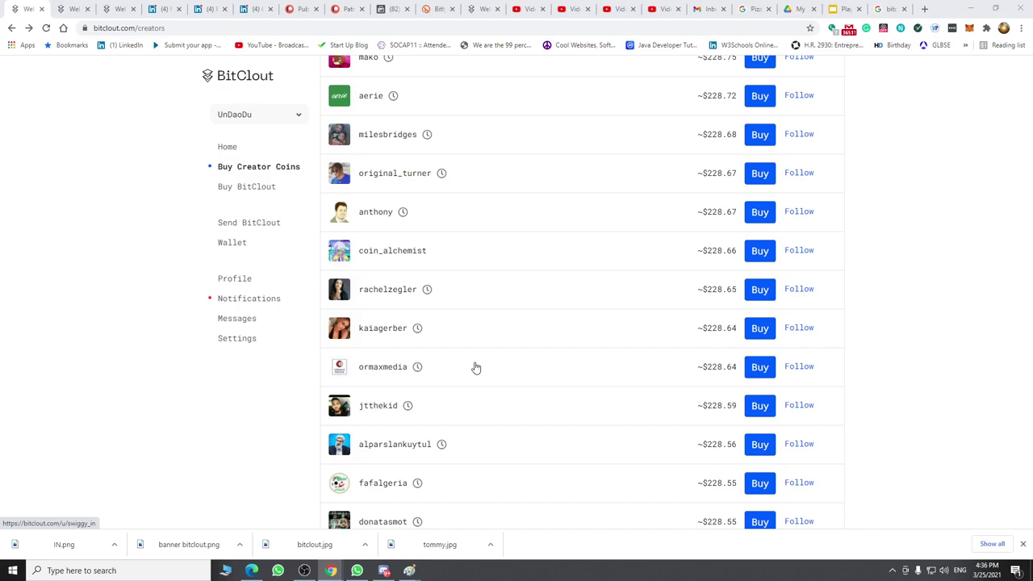
scroll(476, 367, down, 4)
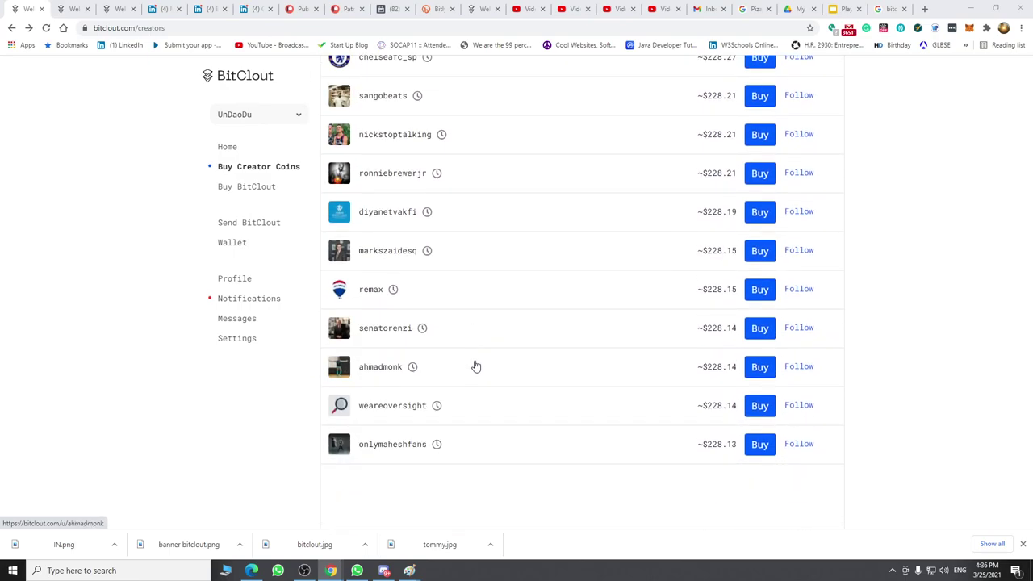
scroll(476, 367, down, 9)
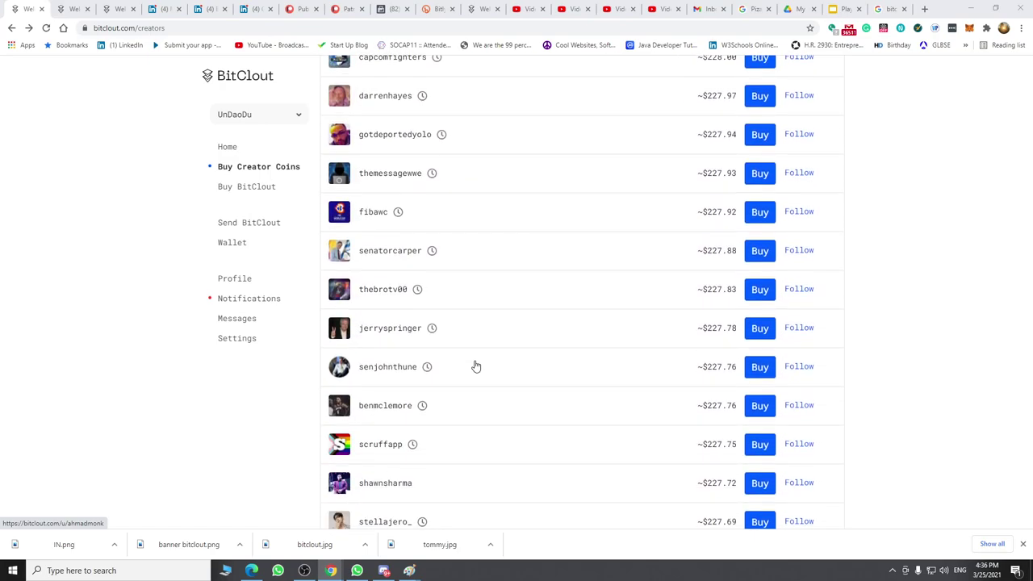
scroll(476, 367, down, 15)
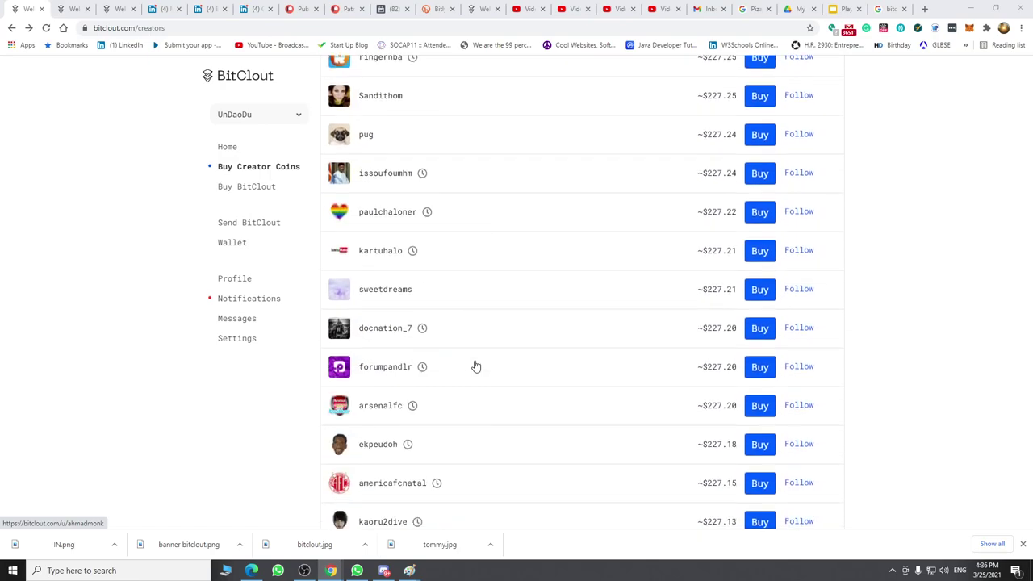
scroll(476, 367, down, 12)
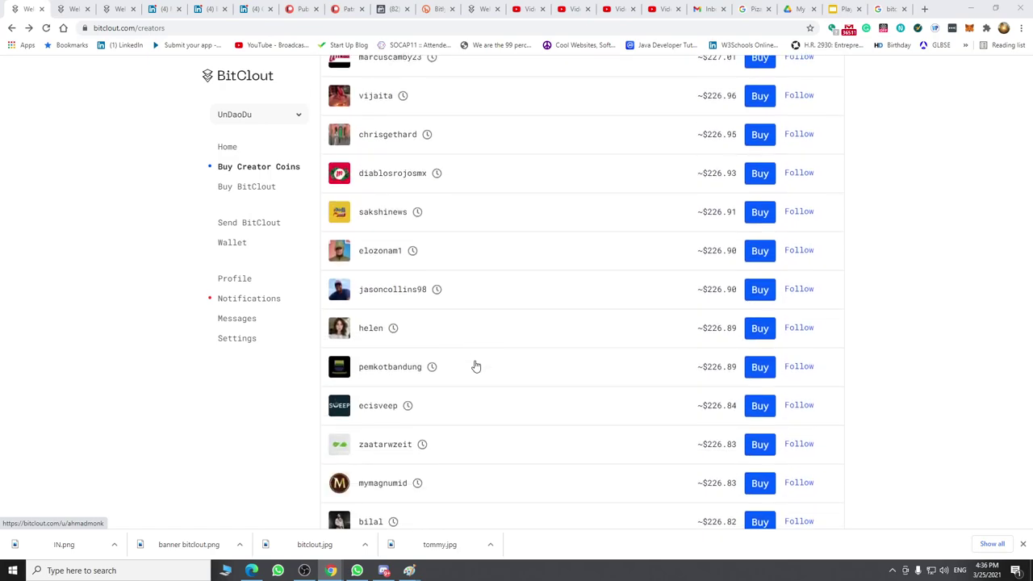
scroll(476, 367, down, 1)
scroll(475, 367, down, 7)
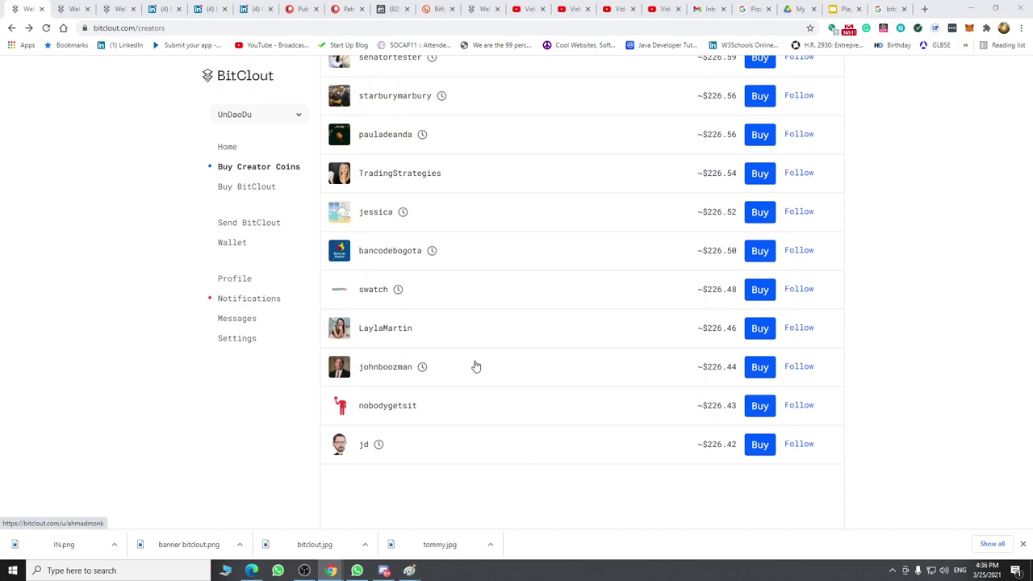
scroll(476, 367, down, 13)
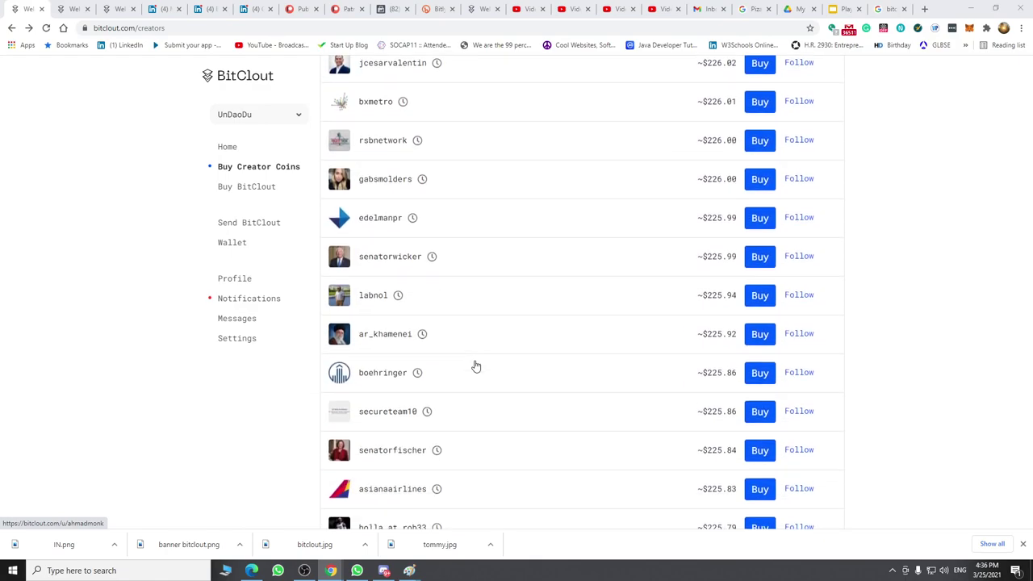
- Keep scrolling the creator list until TheBitClout500 shows, with prices down near $209.49 (qdoba)
scroll(476, 367, down, 15)
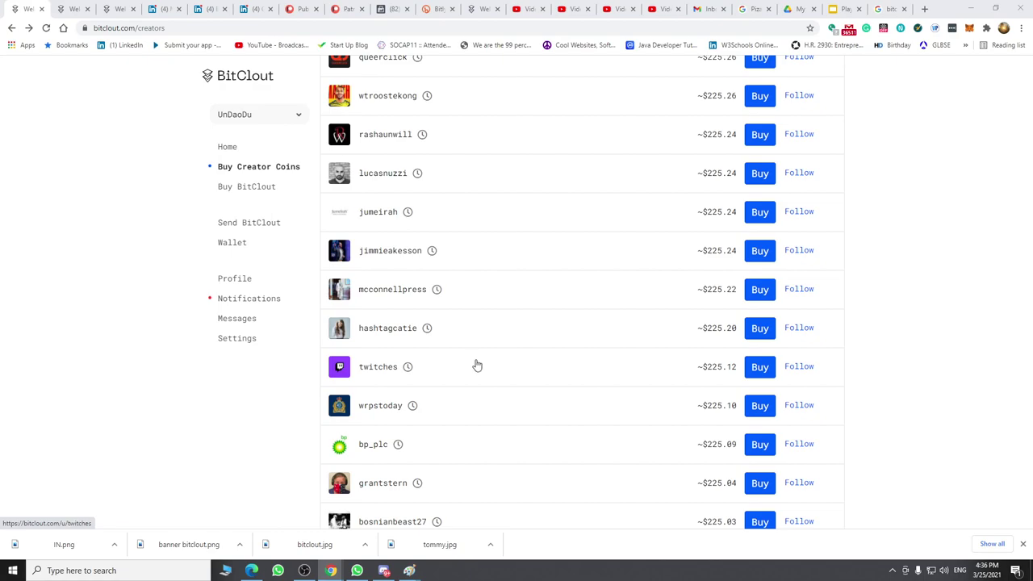
scroll(477, 366, down, 15)
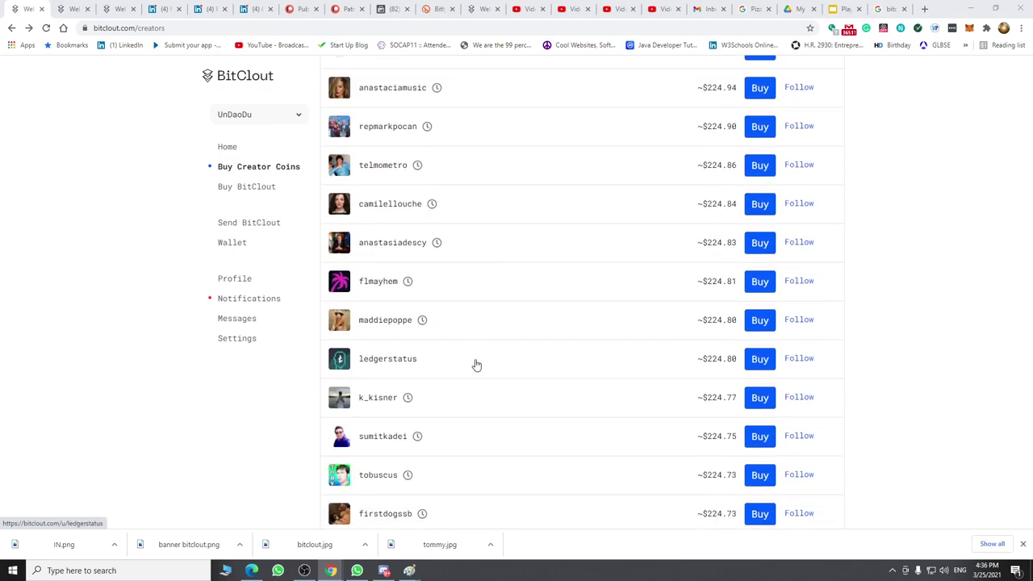
scroll(476, 365, down, 1)
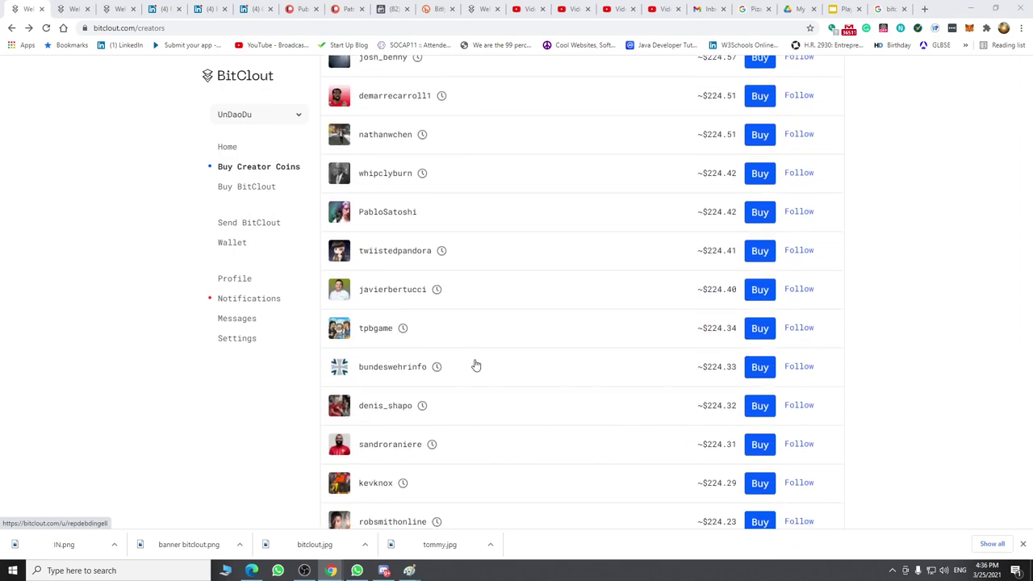
scroll(476, 365, down, 2)
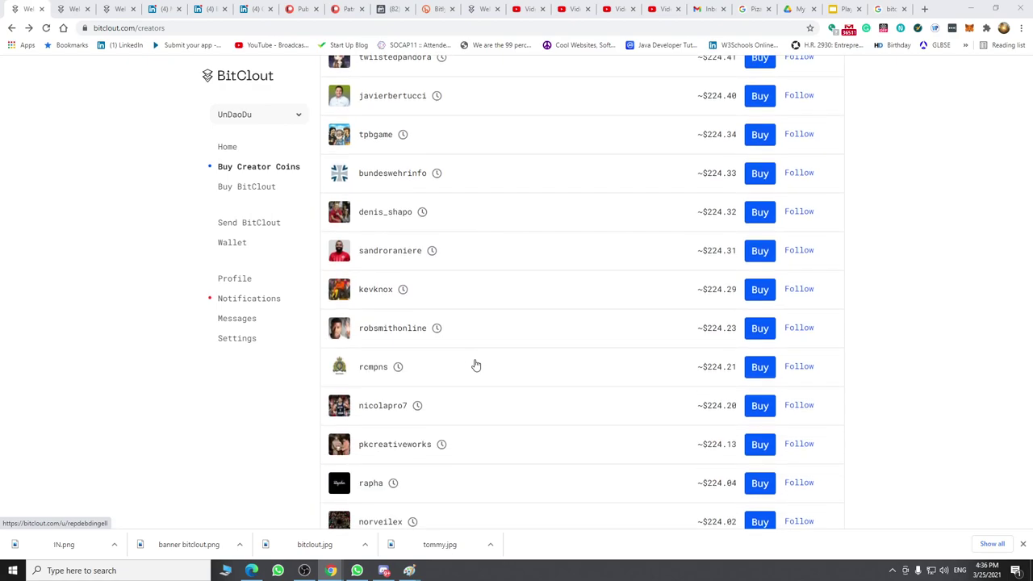
scroll(476, 366, down, 10)
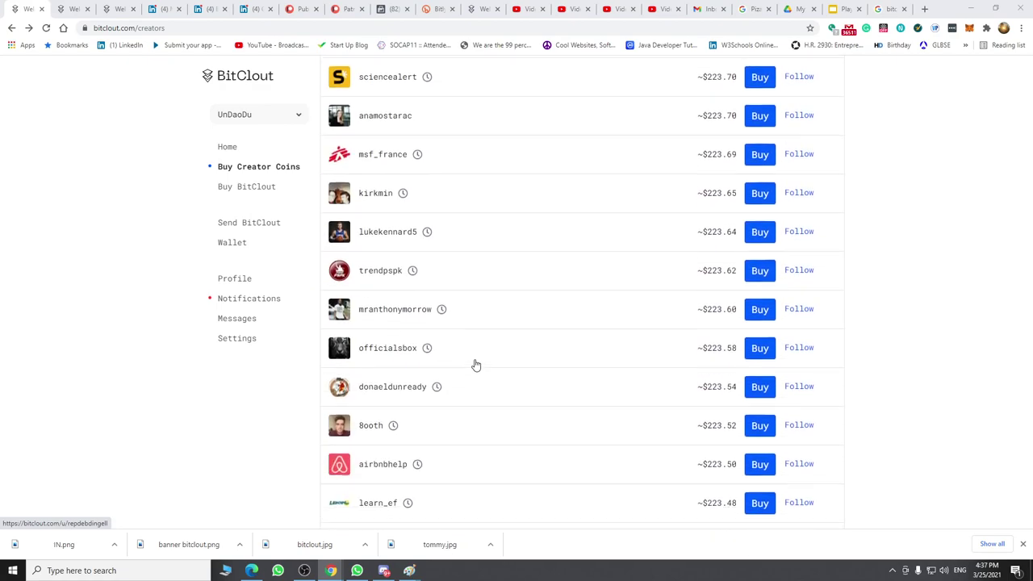
scroll(476, 366, down, 15)
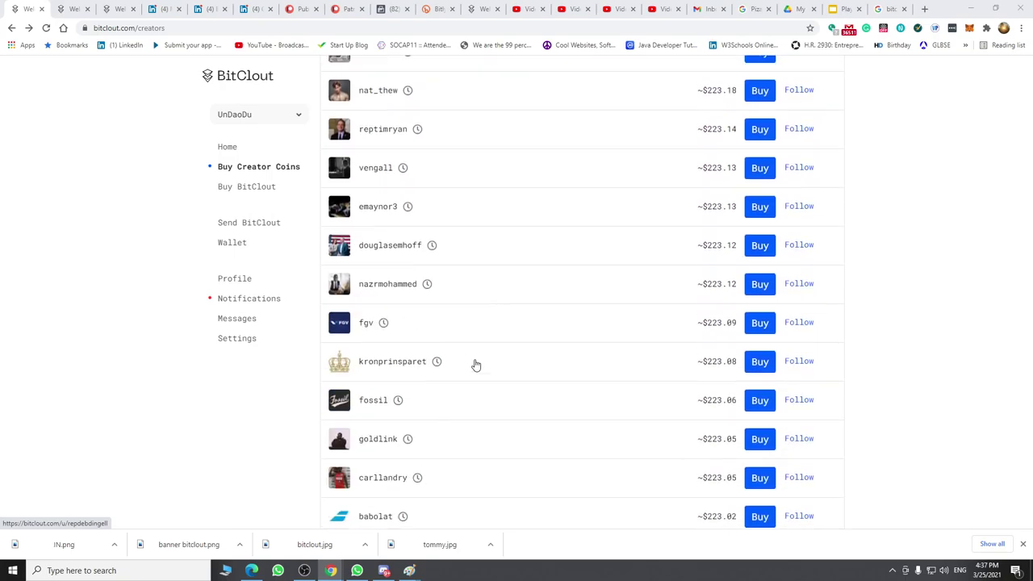
scroll(476, 366, down, 12)
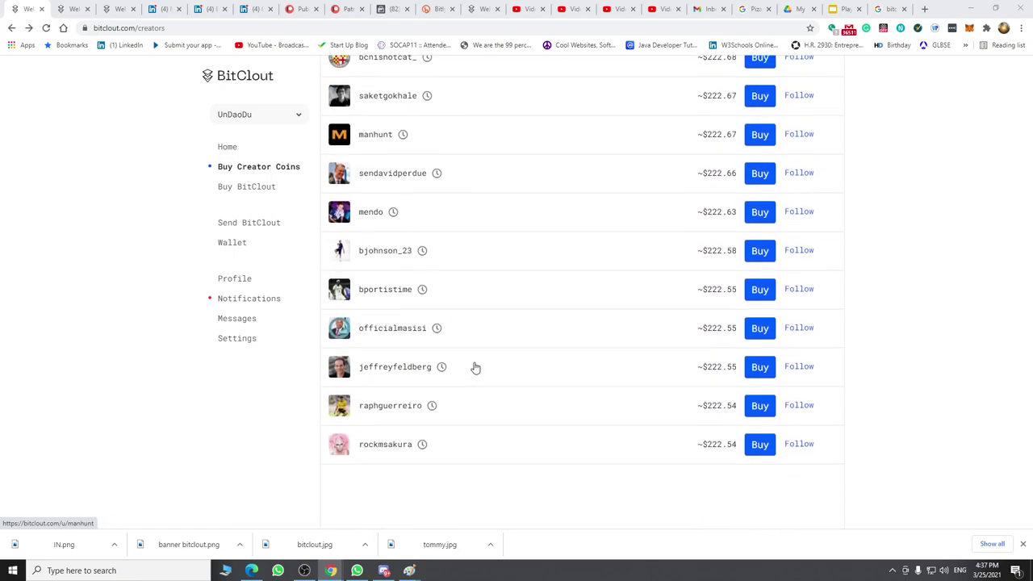
scroll(476, 367, down, 12)
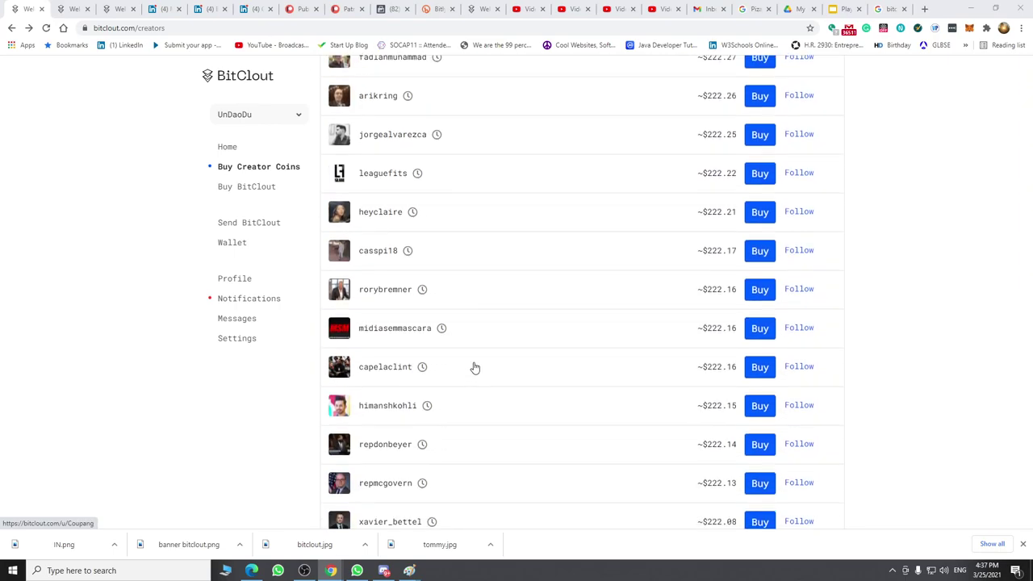
scroll(475, 367, down, 12)
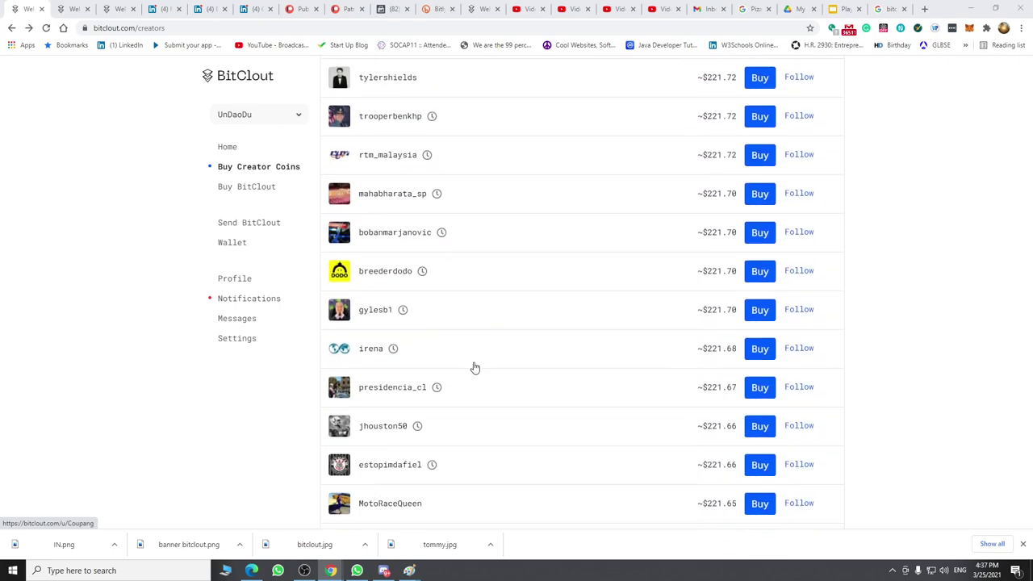
scroll(474, 367, down, 12)
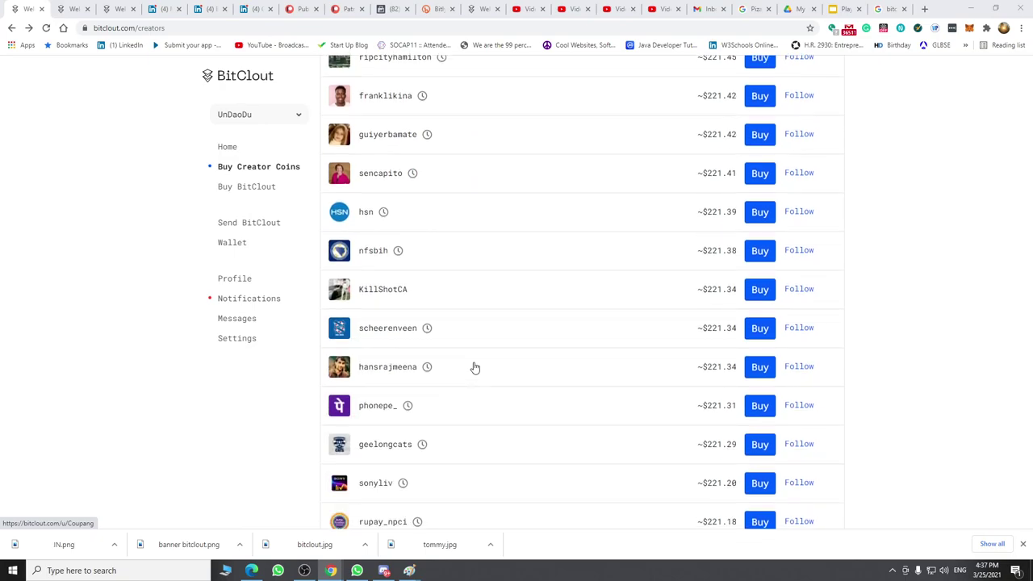
scroll(475, 368, down, 8)
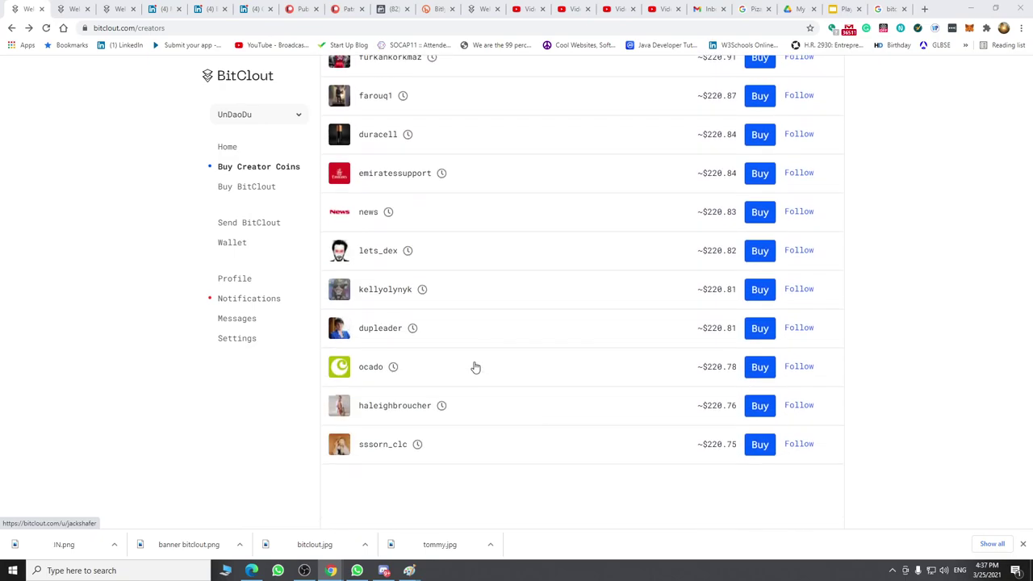
scroll(474, 367, down, 12)
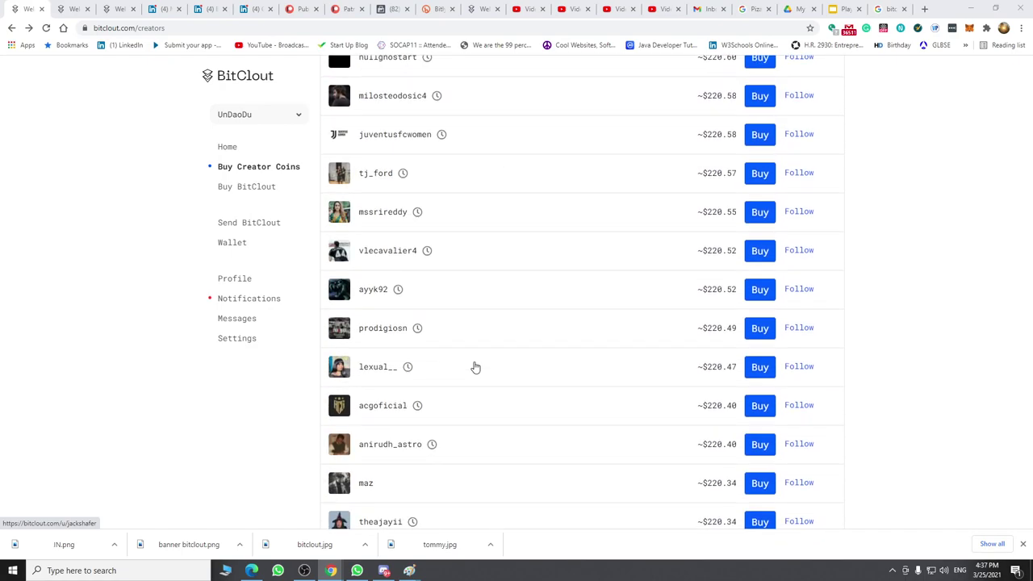
scroll(475, 368, down, 15)
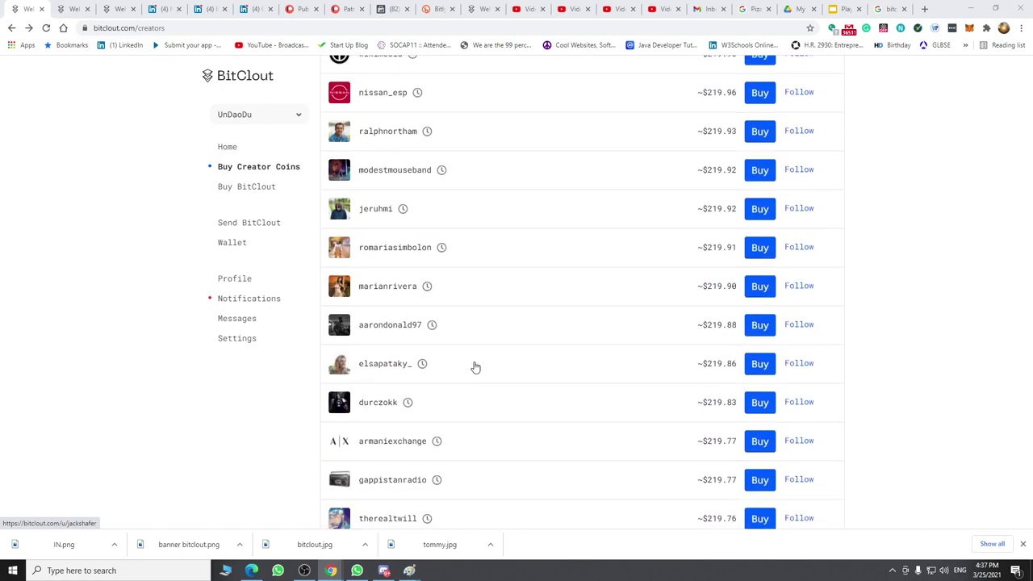
scroll(475, 368, down, 12)
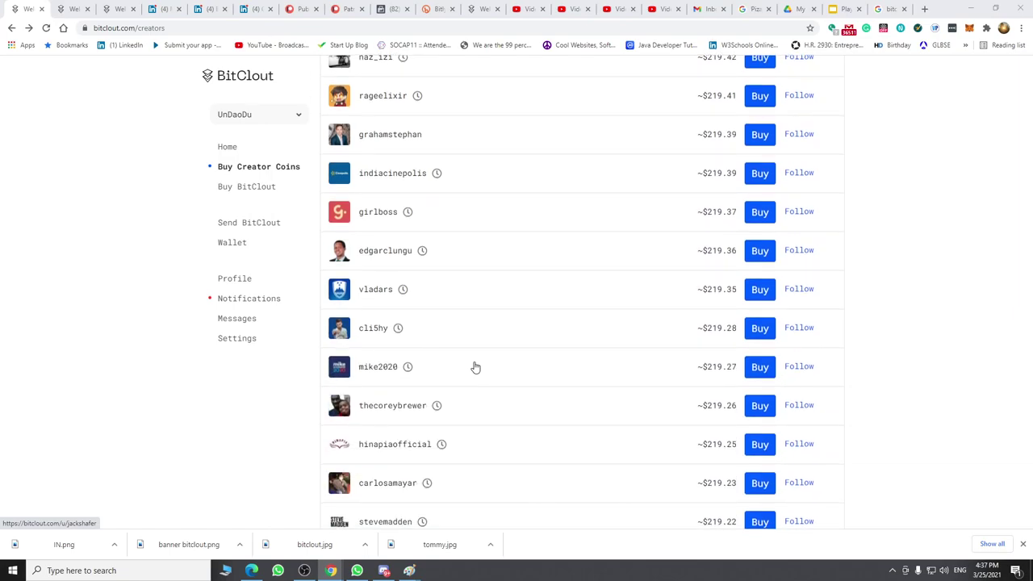
scroll(475, 367, down, 5)
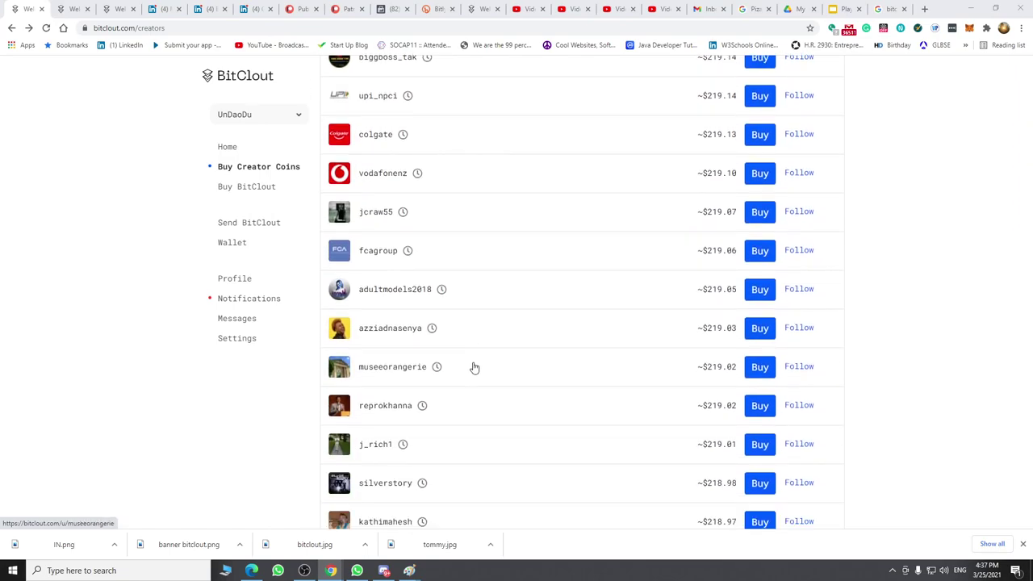
scroll(475, 368, down, 12)
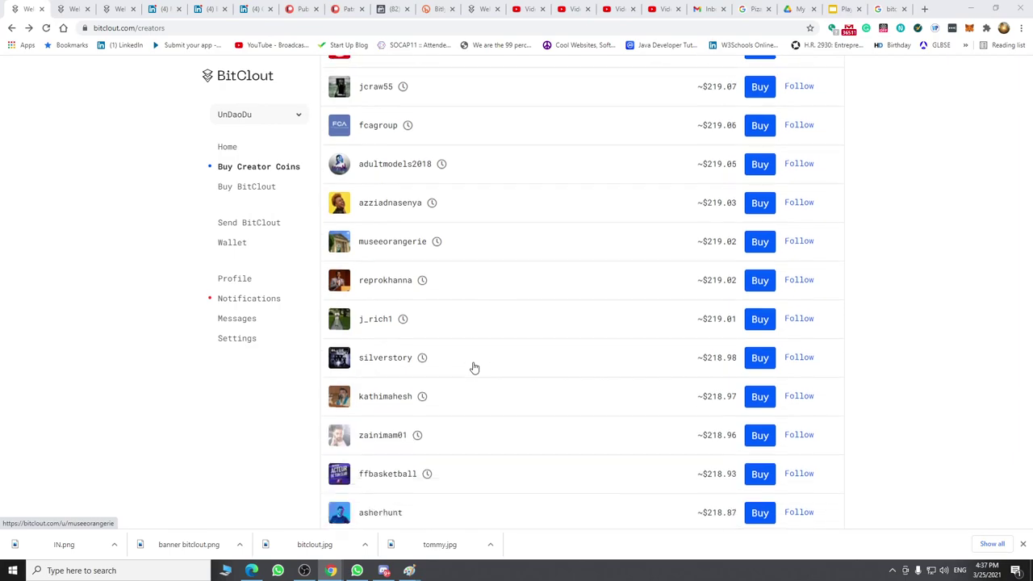
scroll(474, 368, down, 12)
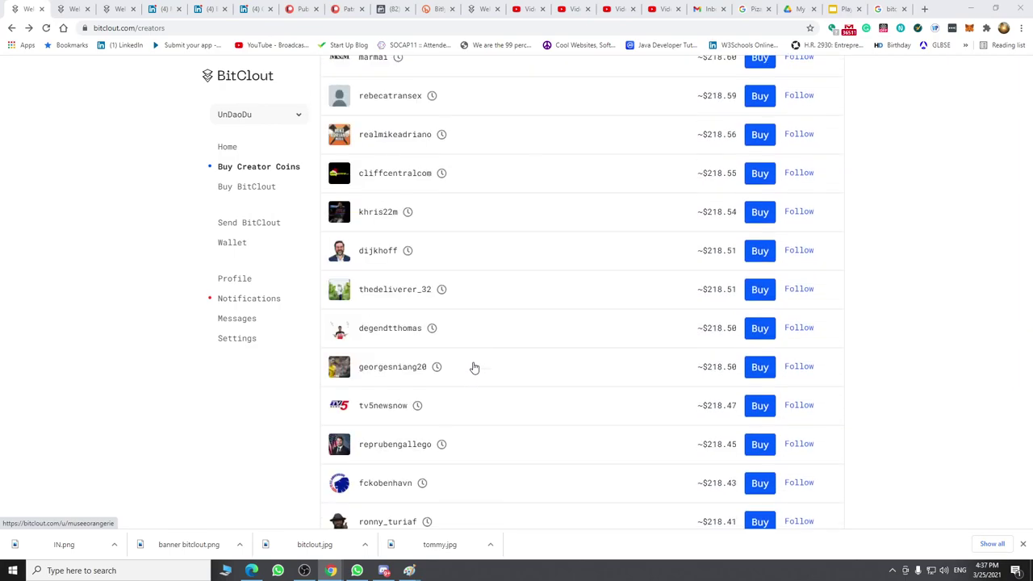
scroll(474, 368, down, 5)
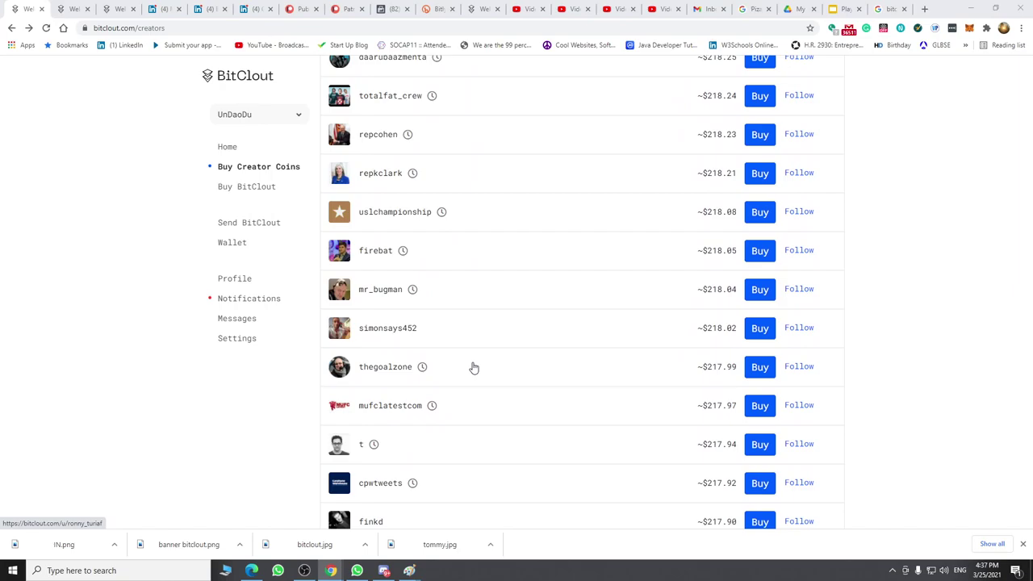
scroll(473, 368, down, 15)
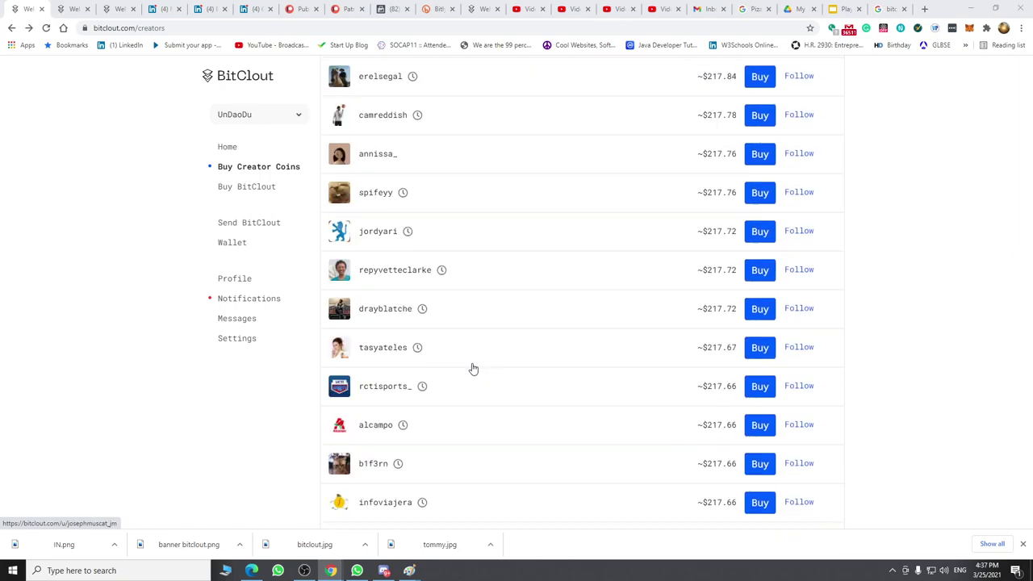
scroll(474, 368, down, 5)
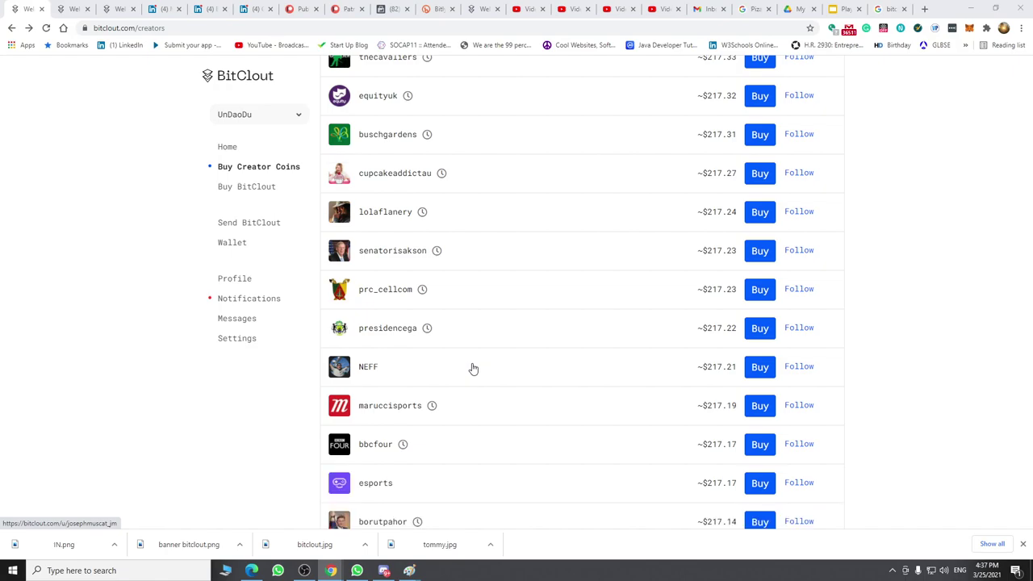
scroll(474, 368, down, 10)
scroll(474, 368, down, 15)
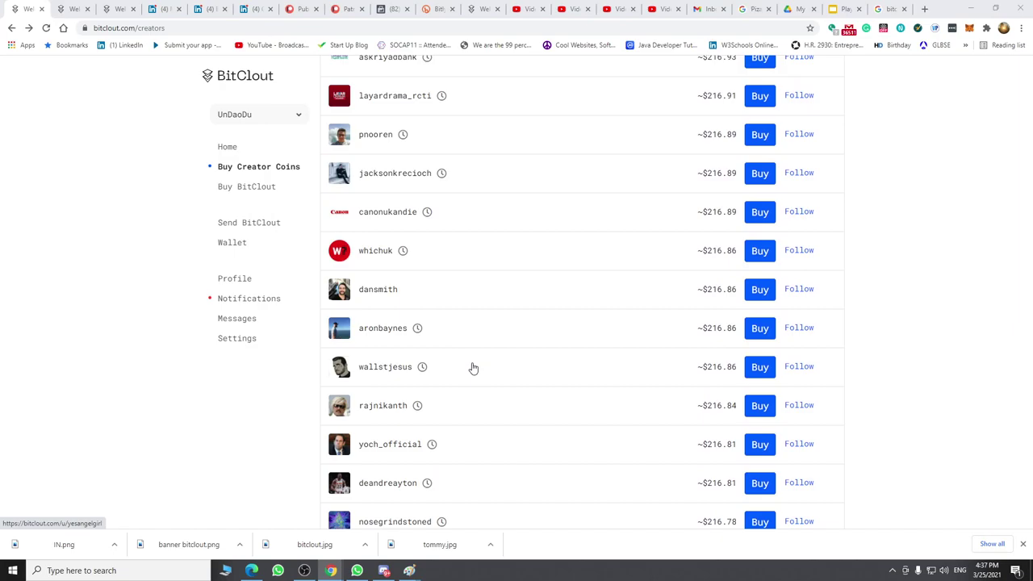
scroll(474, 368, down, 17)
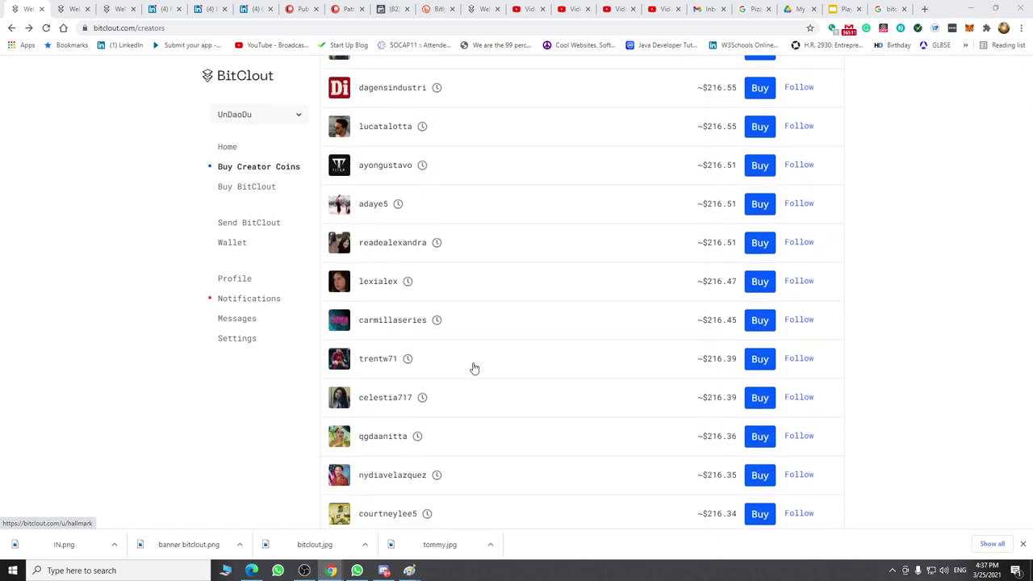
scroll(474, 369, down, 11)
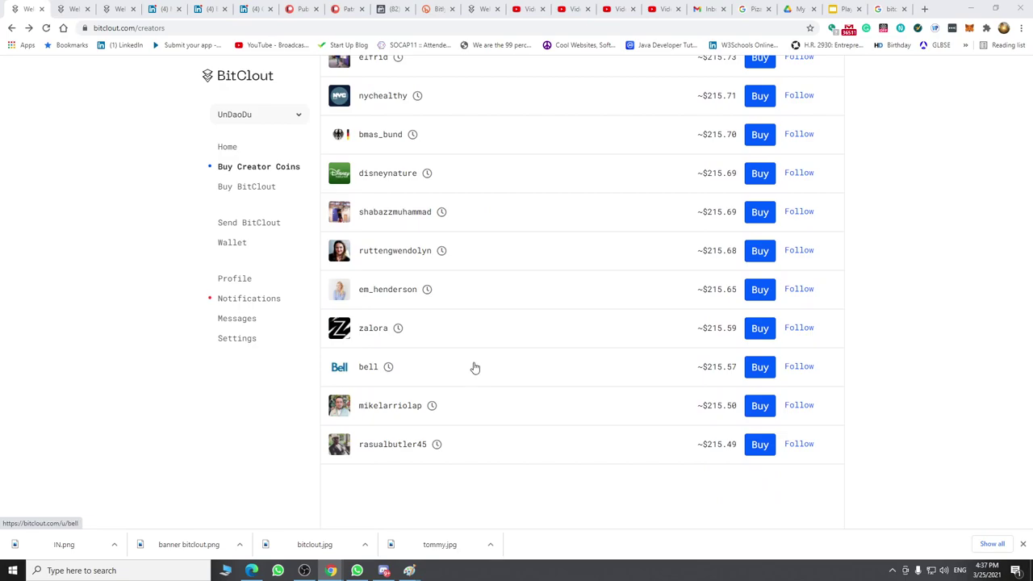
scroll(475, 367, down, 12)
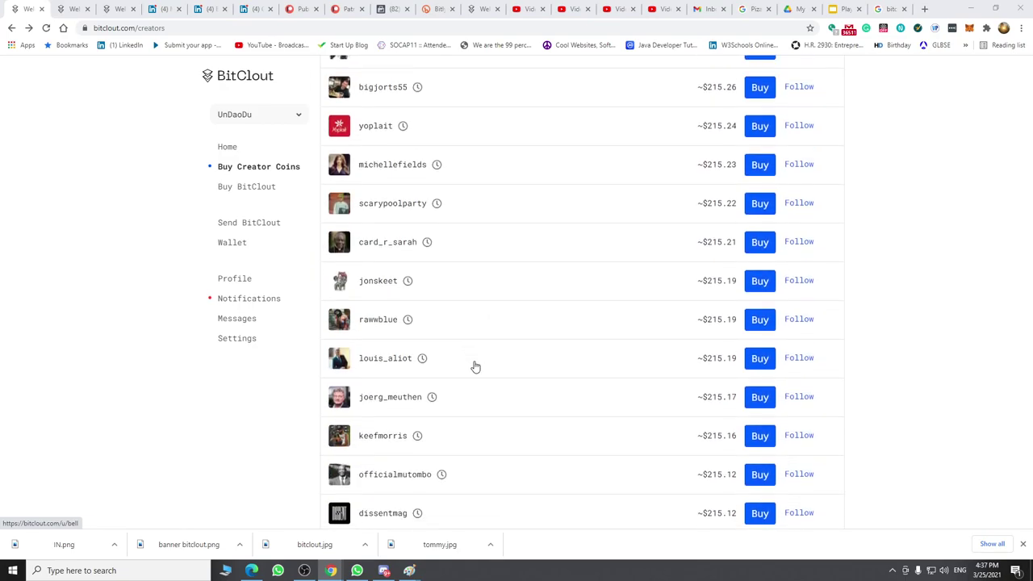
scroll(475, 367, down, 7)
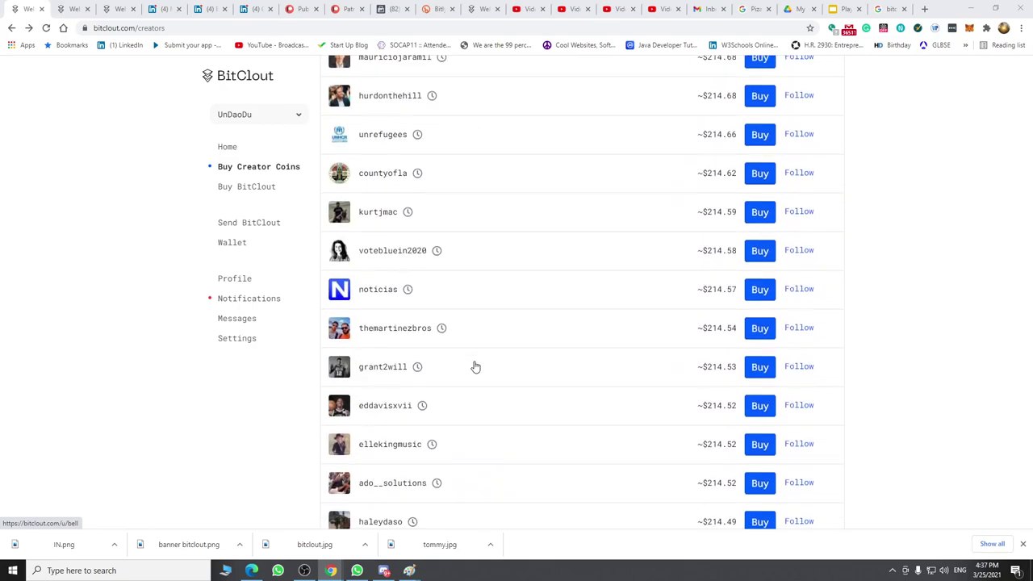
scroll(475, 367, down, 13)
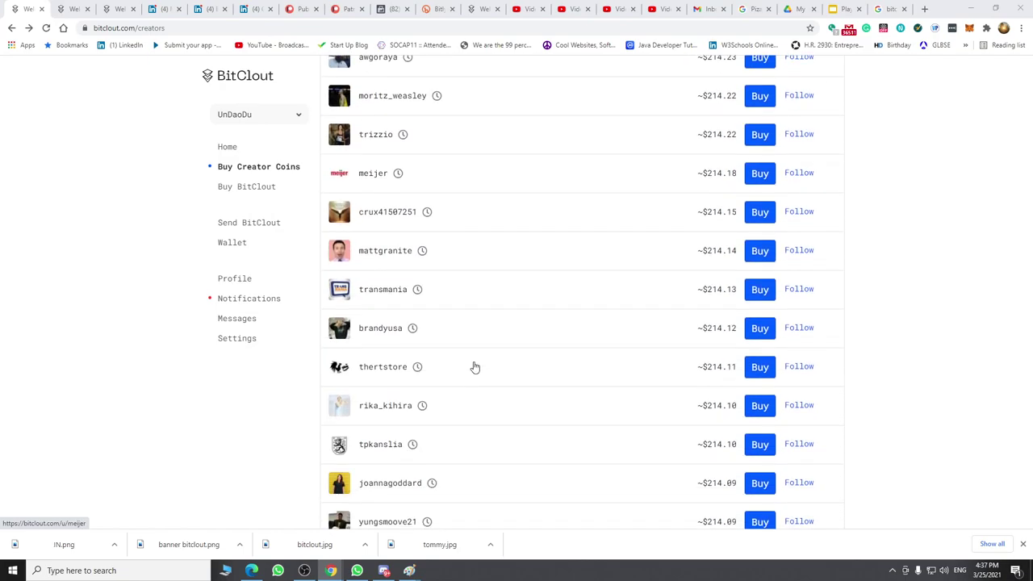
scroll(475, 367, down, 5)
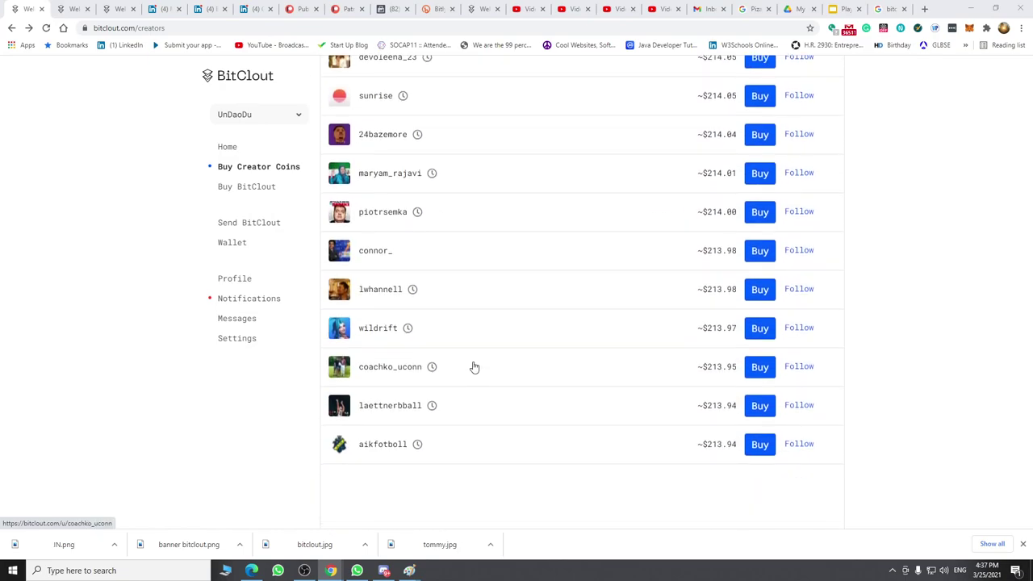
scroll(474, 367, down, 10)
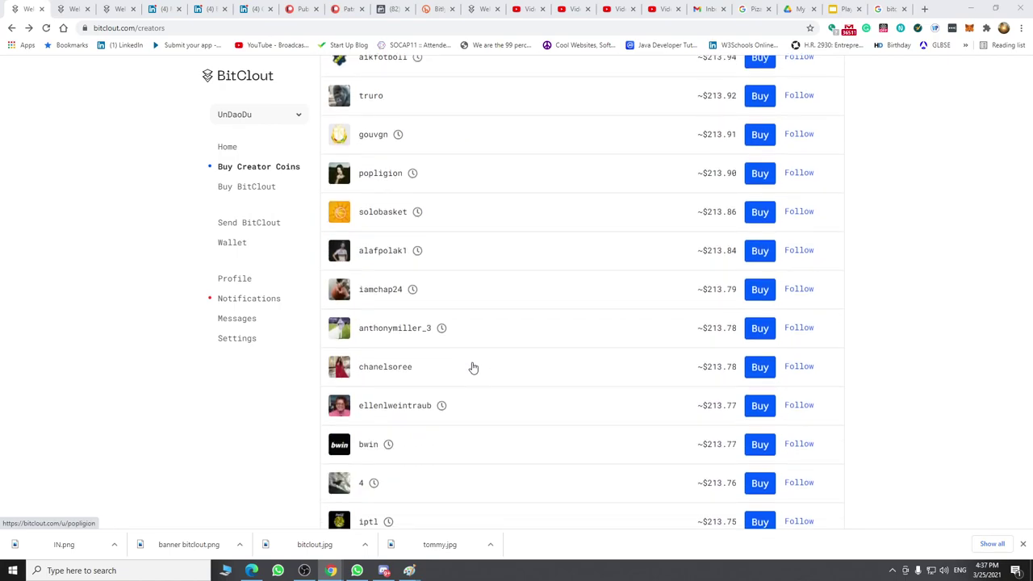
scroll(474, 367, down, 15)
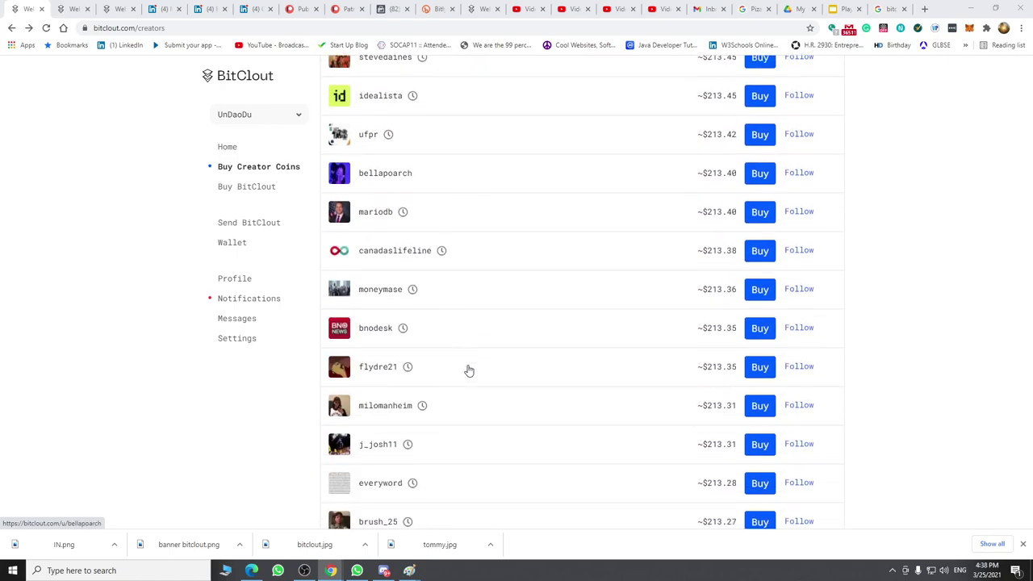
scroll(466, 369, down, 15)
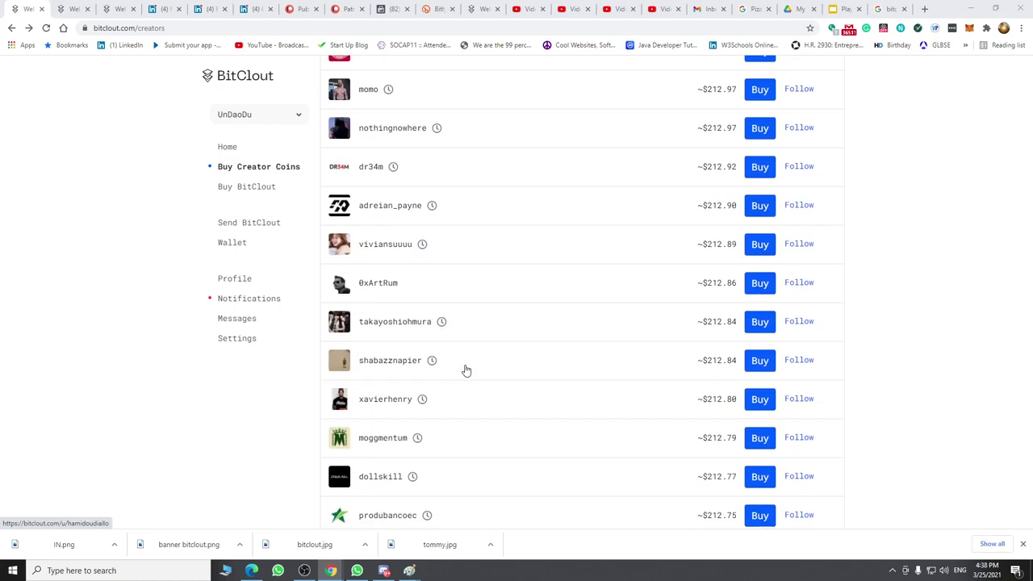
scroll(466, 369, down, 9)
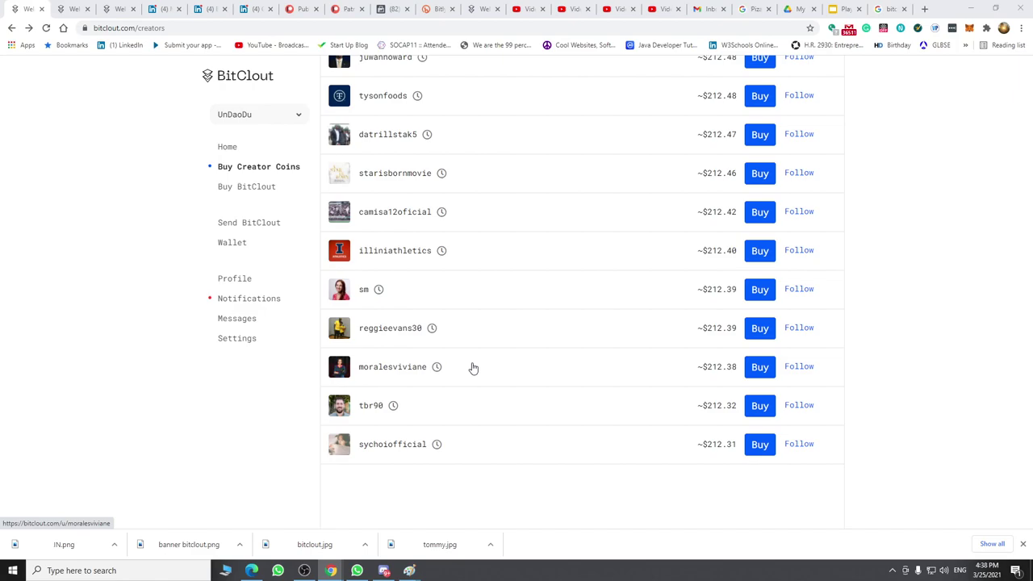
scroll(473, 368, down, 3)
scroll(474, 368, down, 14)
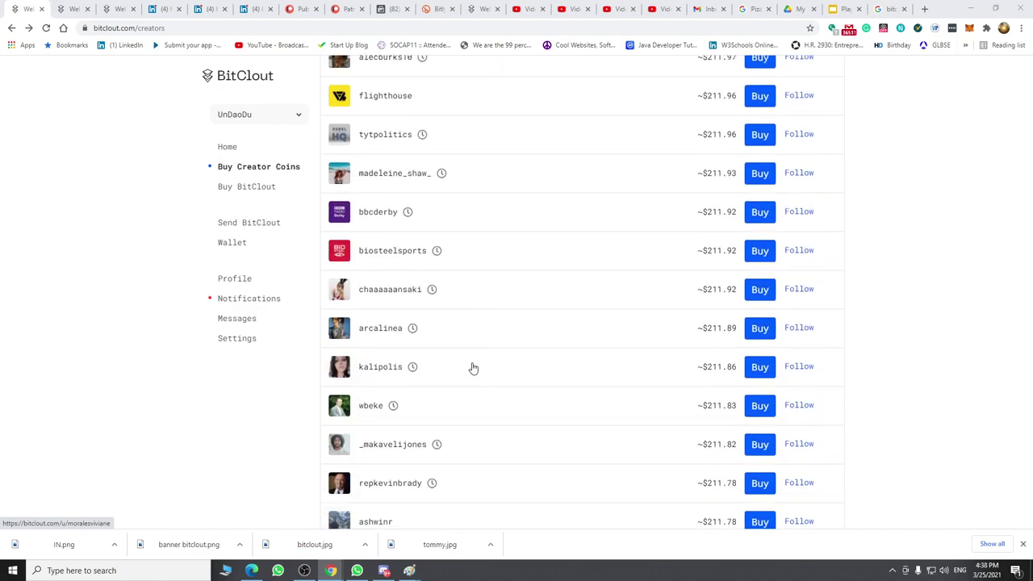
scroll(474, 368, down, 17)
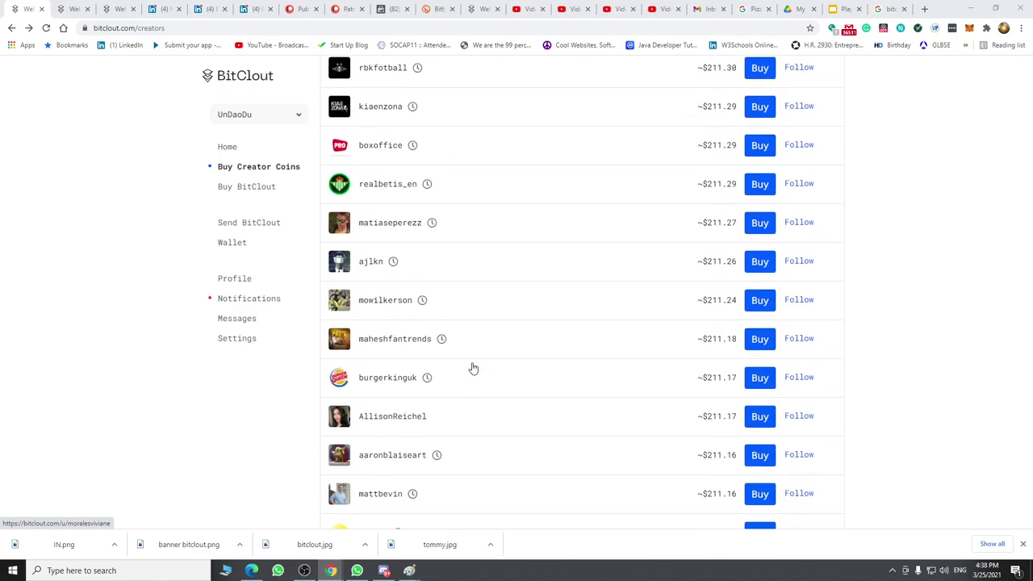
scroll(474, 368, down, 12)
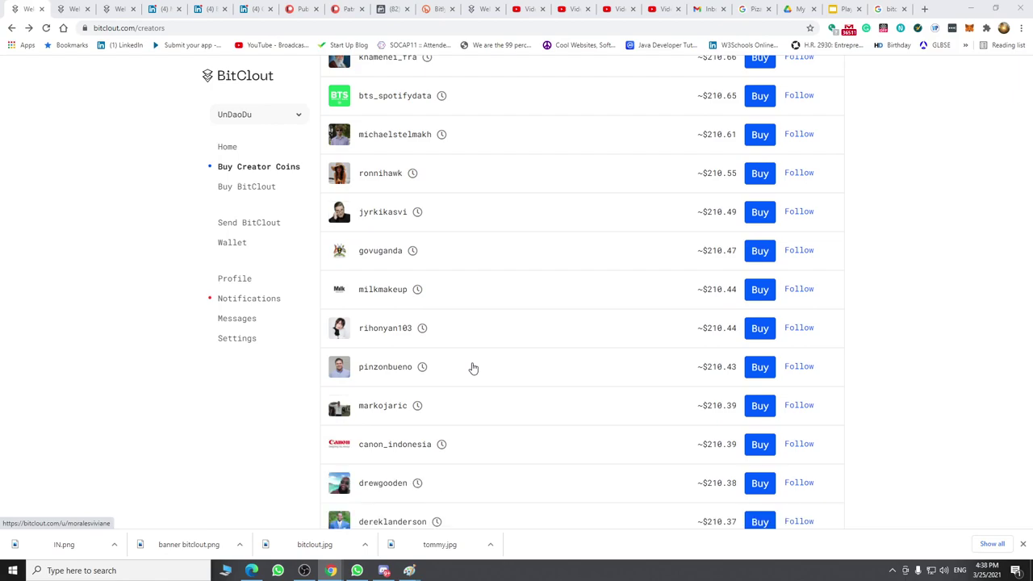
scroll(473, 368, down, 3)
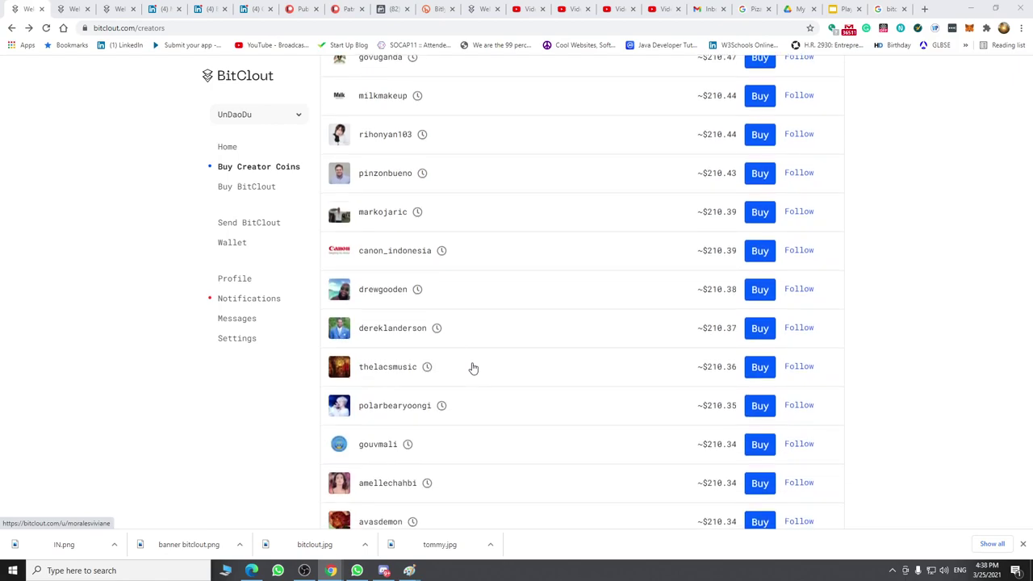
scroll(474, 368, down, 5)
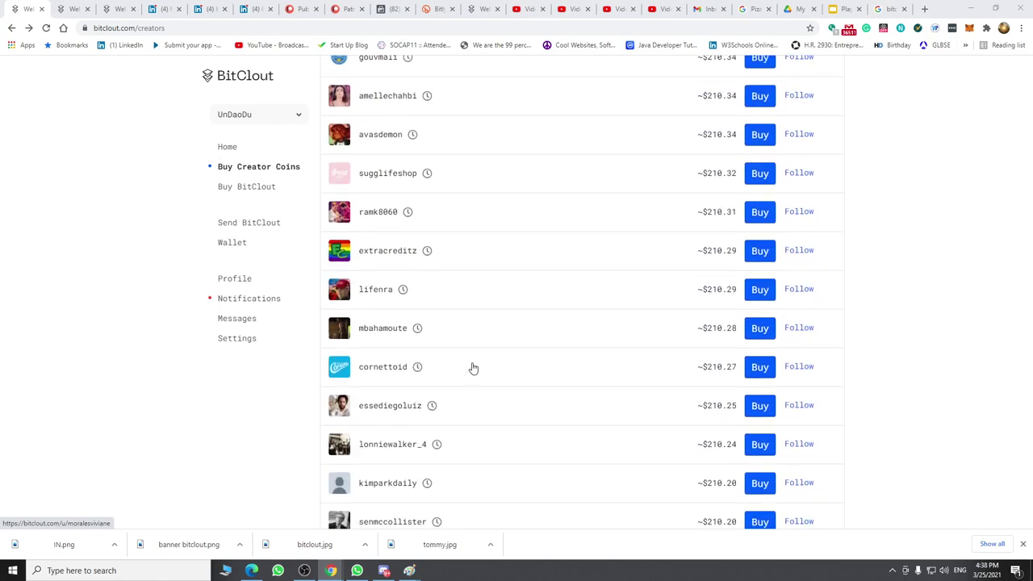
scroll(473, 368, down, 9)
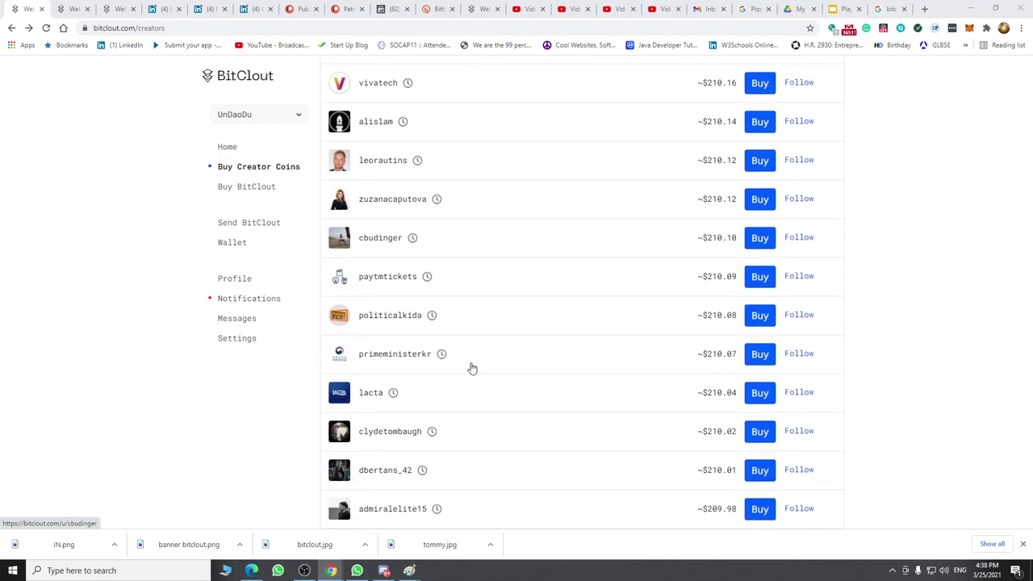
scroll(472, 368, down, 5)
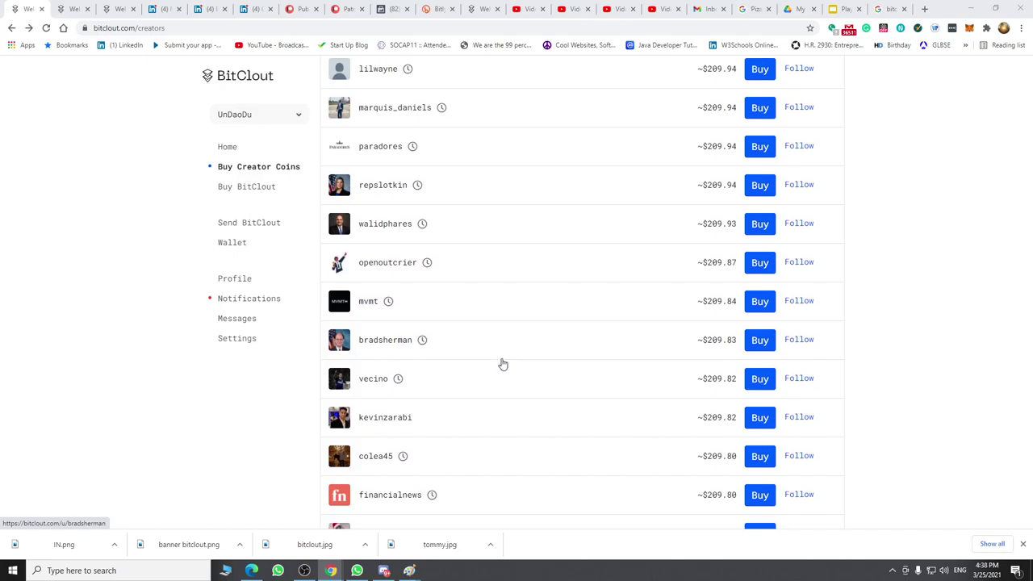
scroll(503, 364, down, 3)
scroll(502, 364, down, 3)
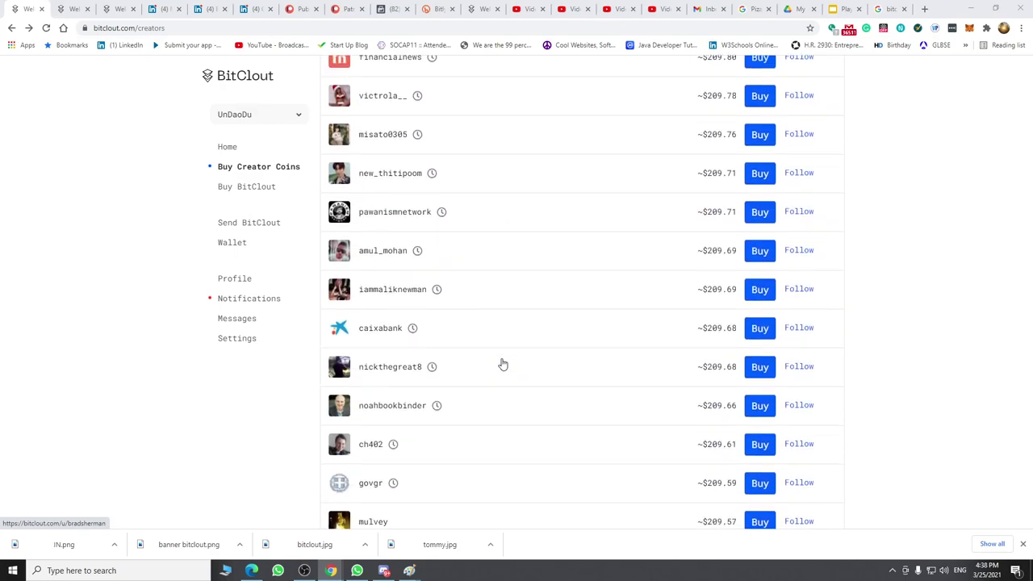
scroll(502, 364, down, 3)
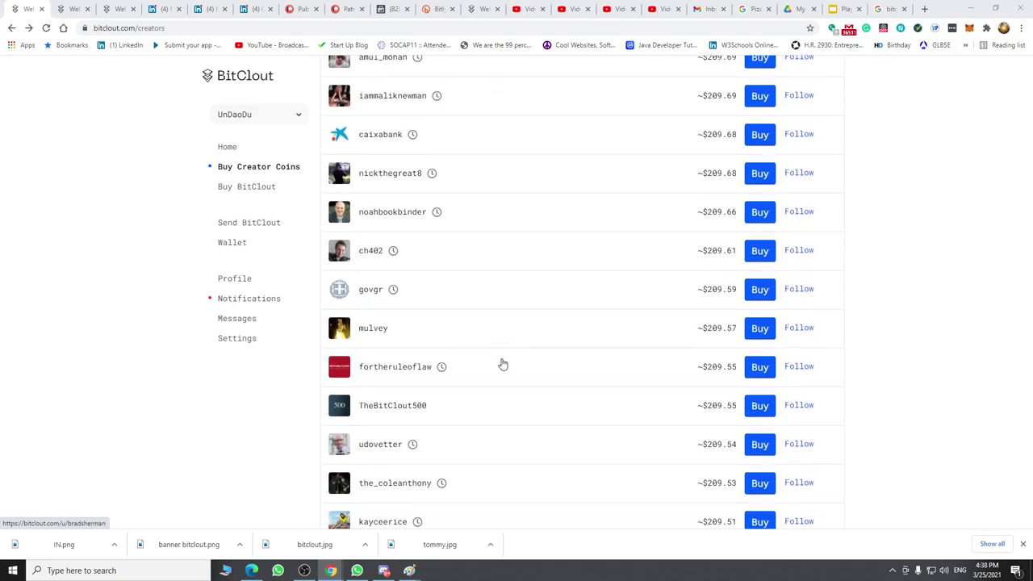
scroll(502, 364, down, 2)
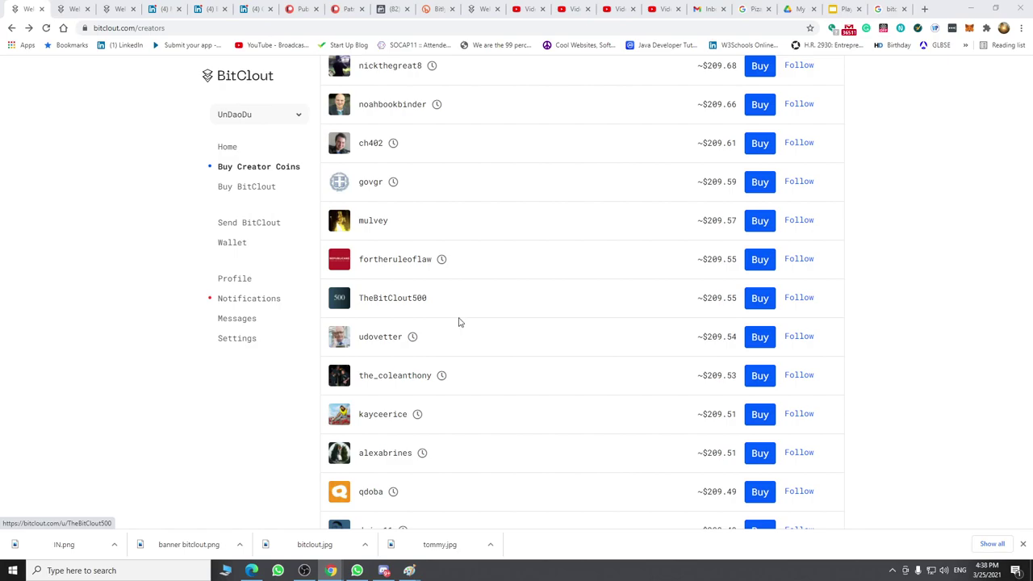
- Open TheBitClout500's profile in a new tab and go to its Buy coin page
right_click(407, 302)
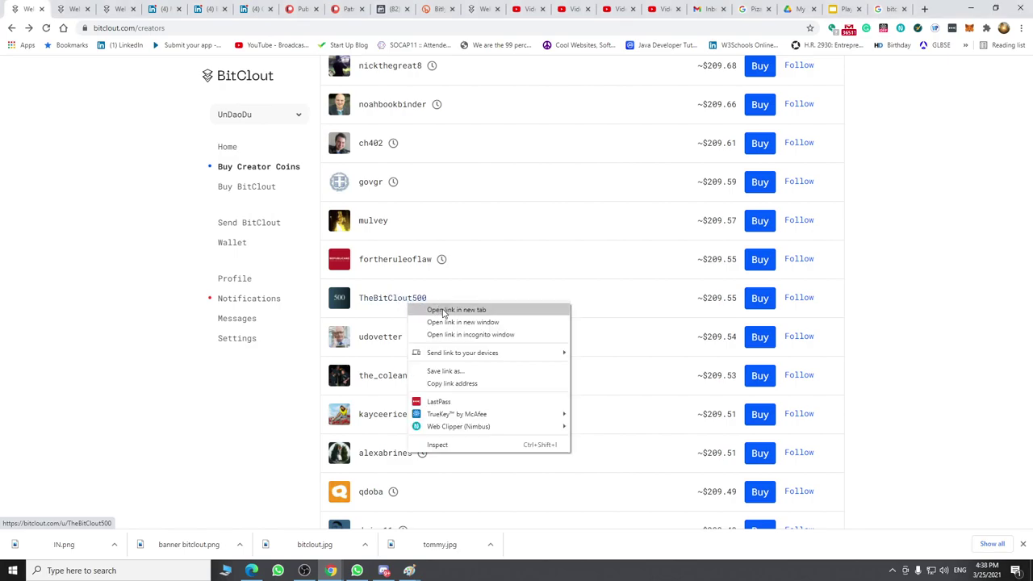
click(436, 309)
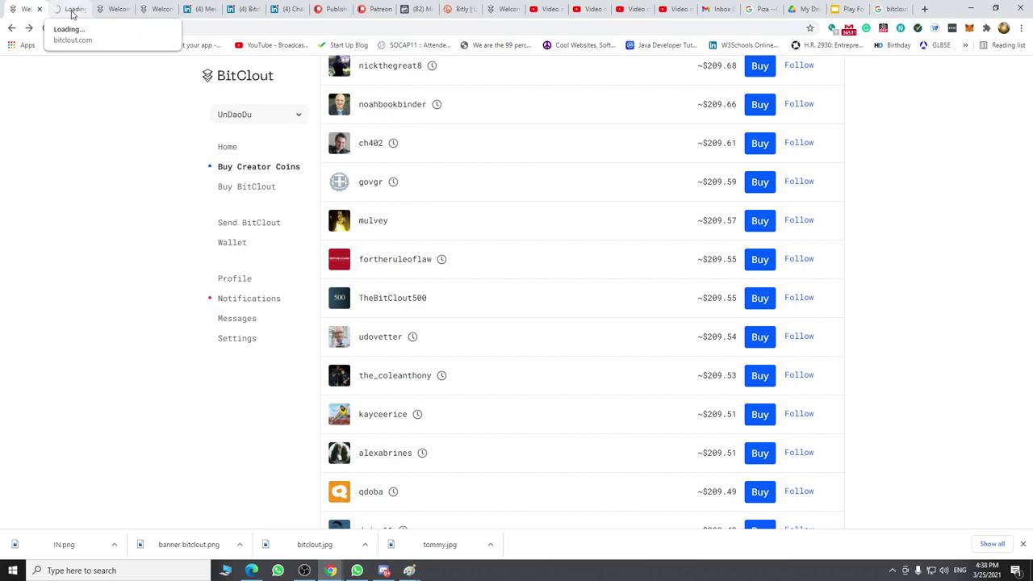
click(72, 14)
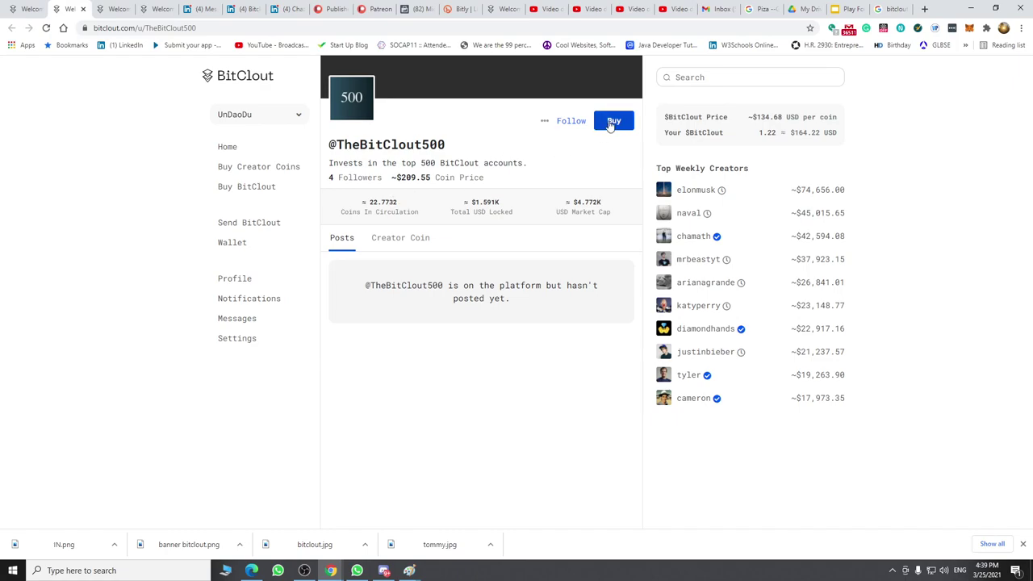
click(612, 121)
- Copy the Buy TheBitClout500 page address from the address bar
click(161, 27)
key(ctrl+c)
right_click(192, 29)
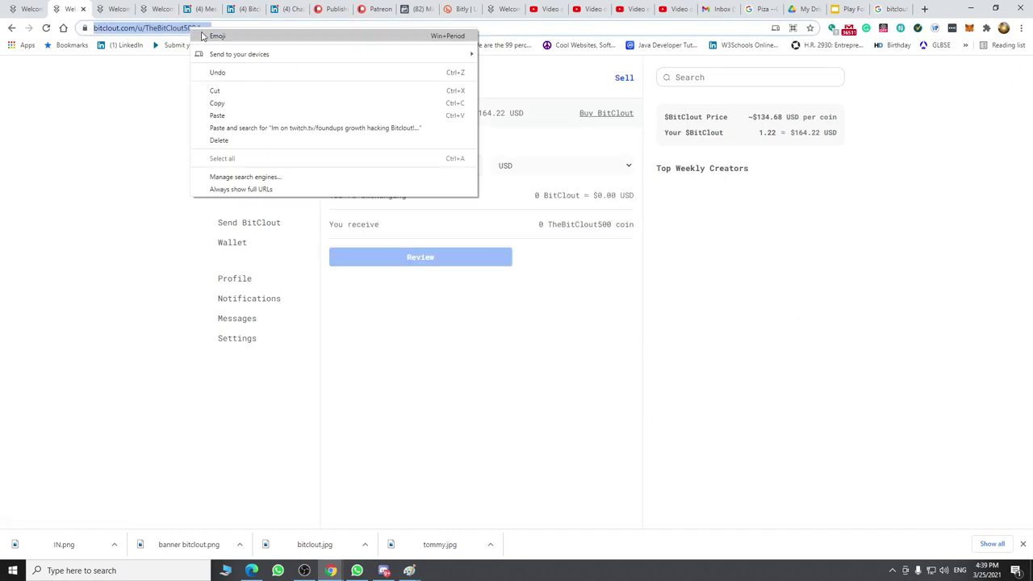
click(218, 103)
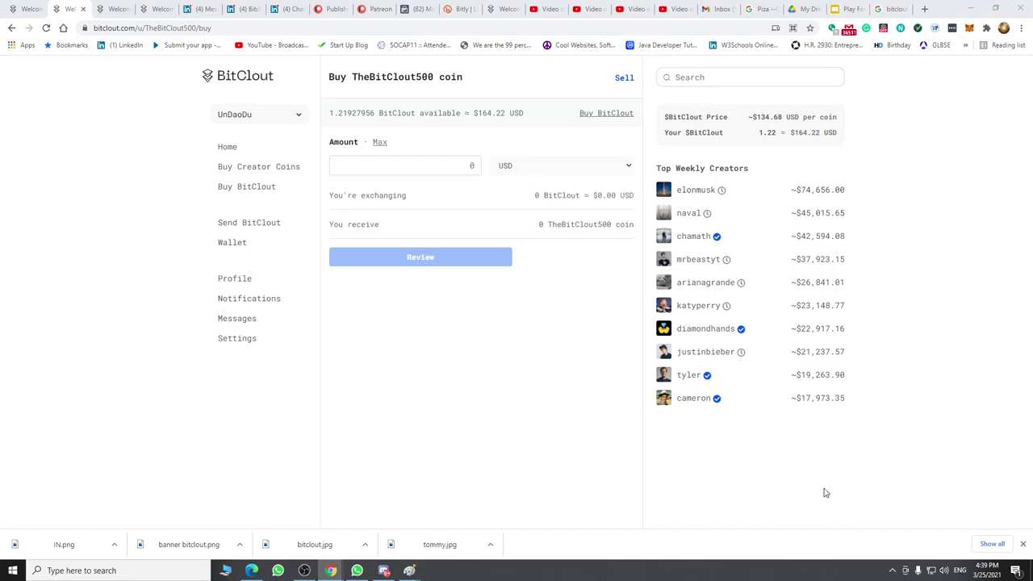
- Rename the Discord channel bitclout-chat to bitclout-buys and save the change
click(383, 571)
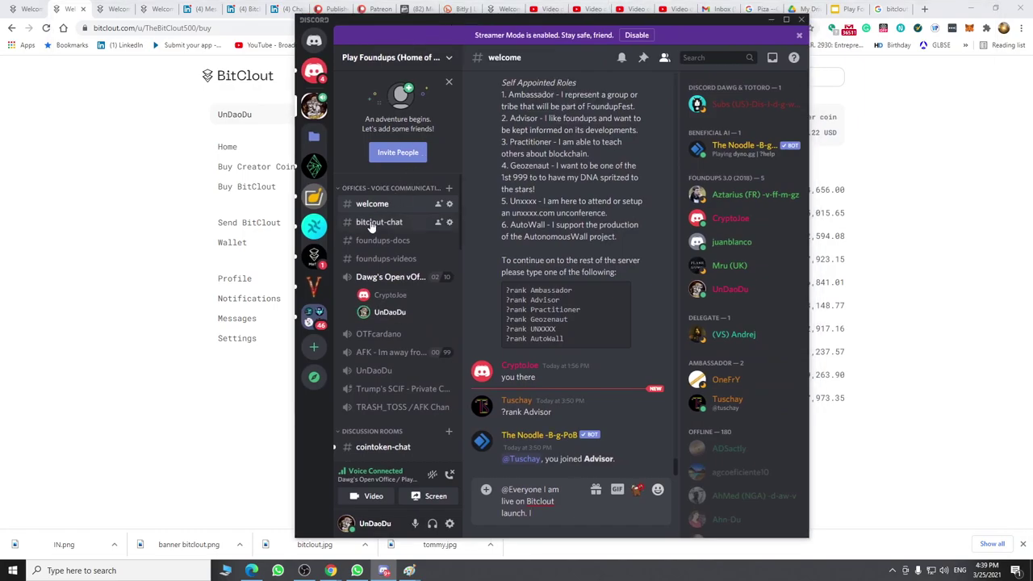
click(375, 222)
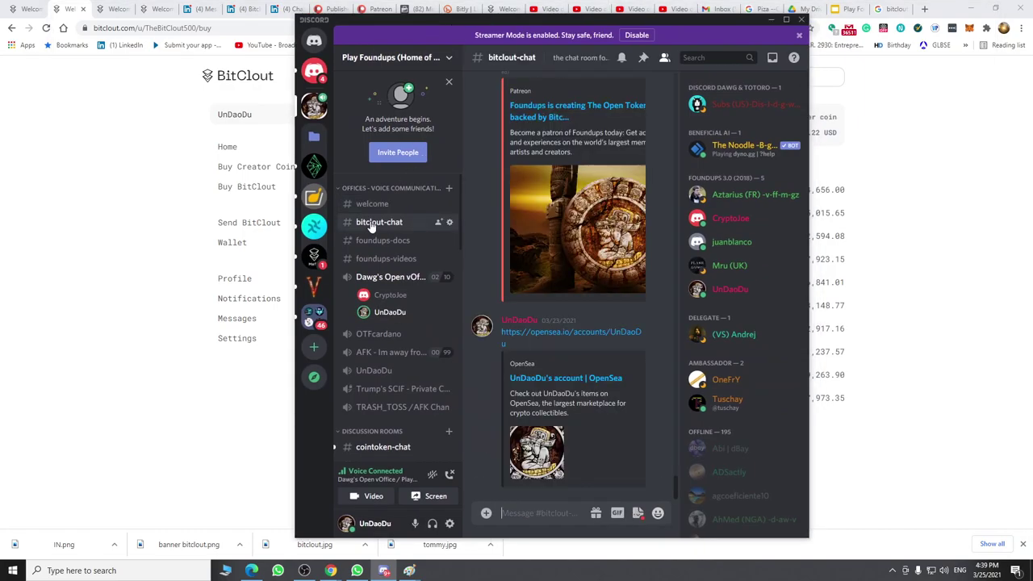
click(449, 222)
double_click(484, 102)
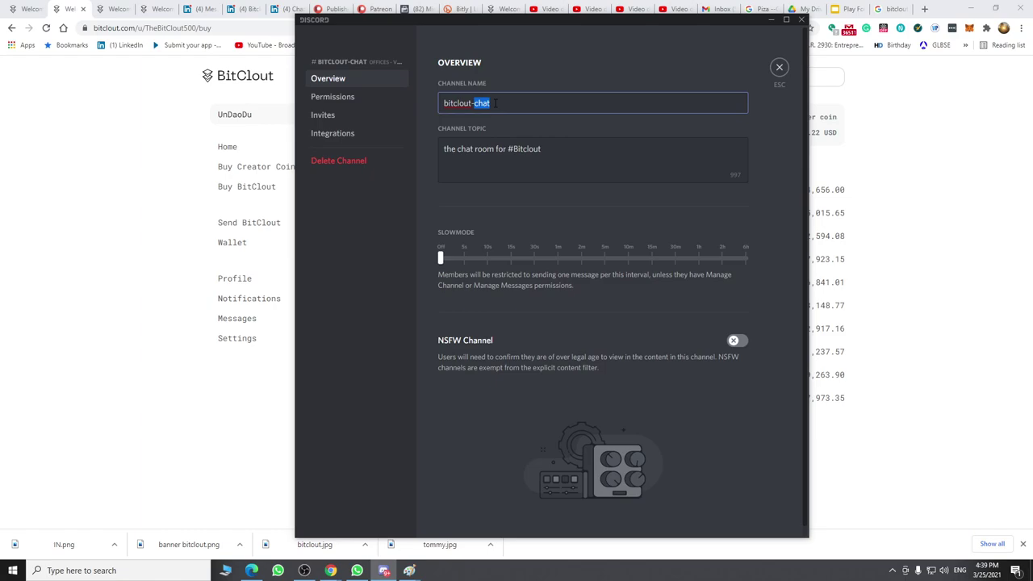
text(buys)
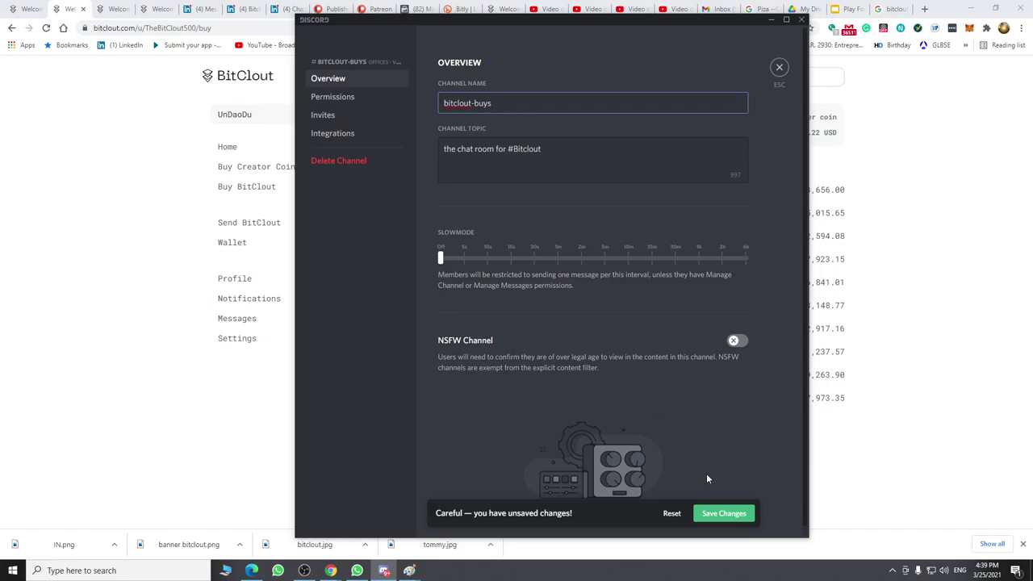
click(718, 513)
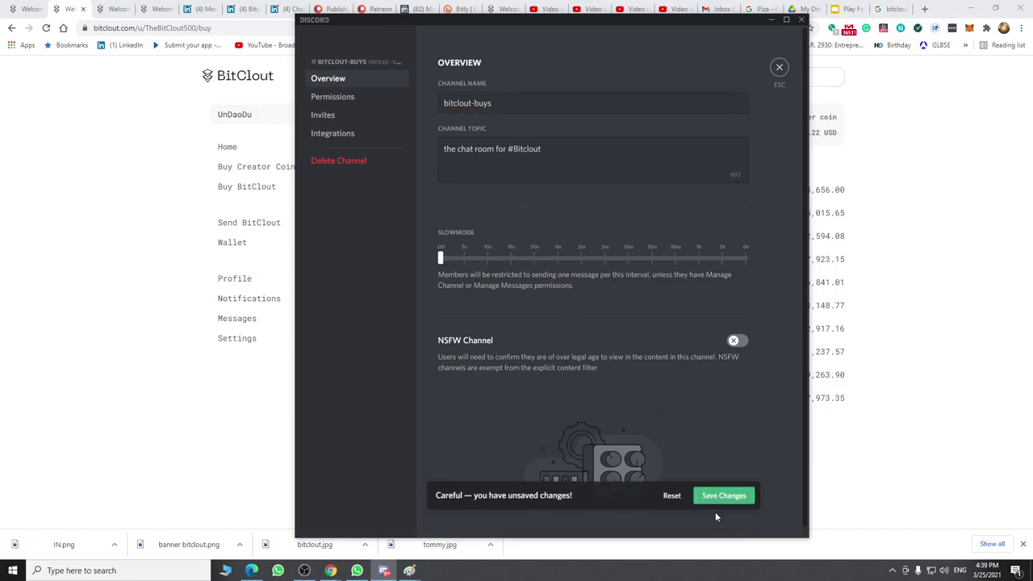
click(779, 68)
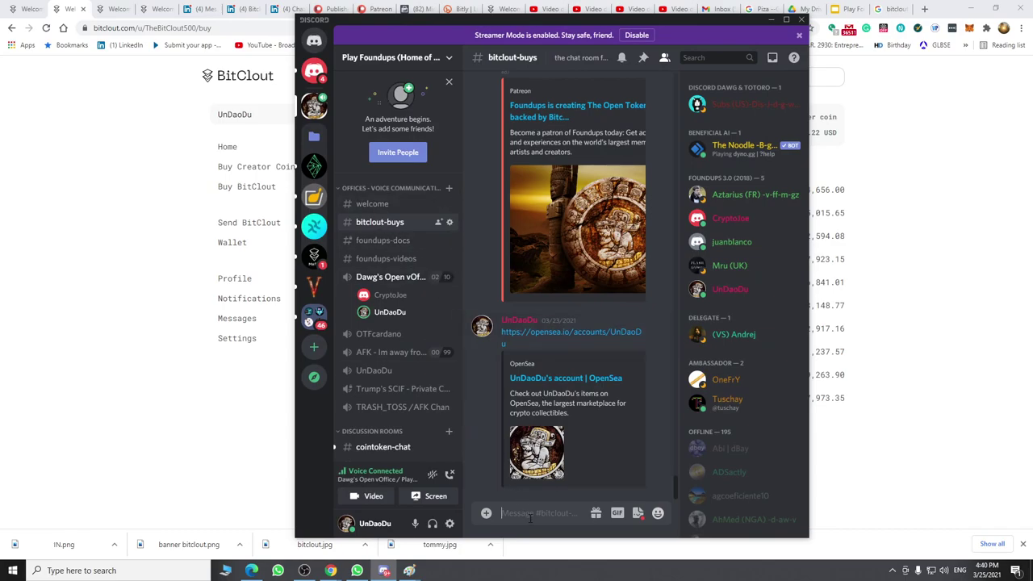
- Post the copied TheBitClout500 buy link in the channel, then move Discord aside
key(ctrl+v)
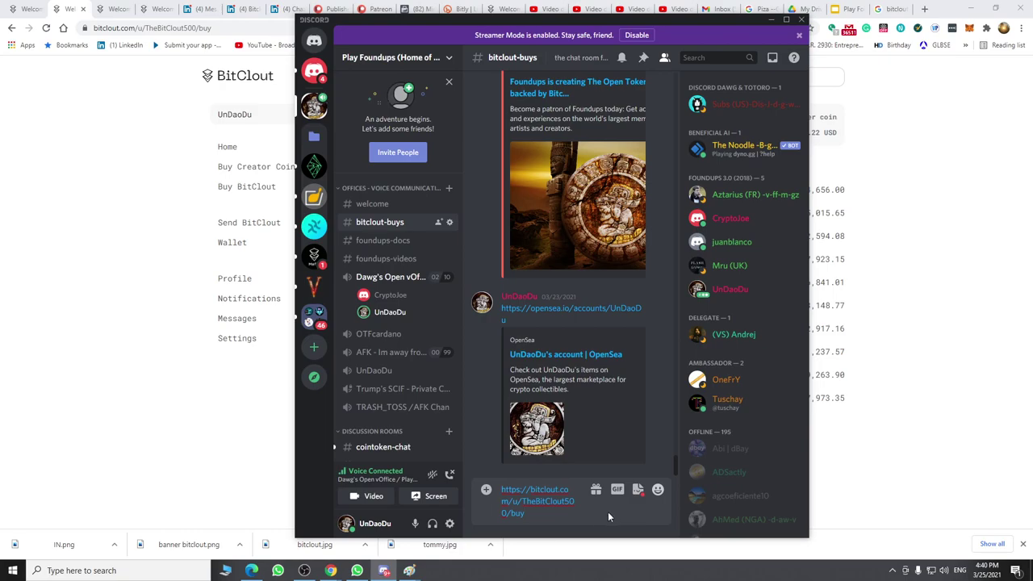
key(Return)
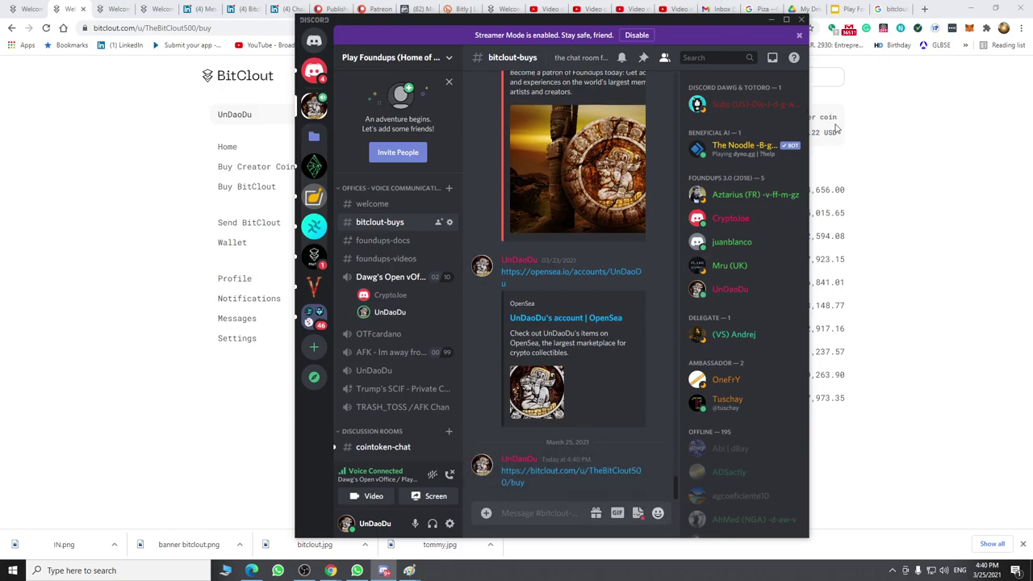
drag(681, 25, 1023, 32)
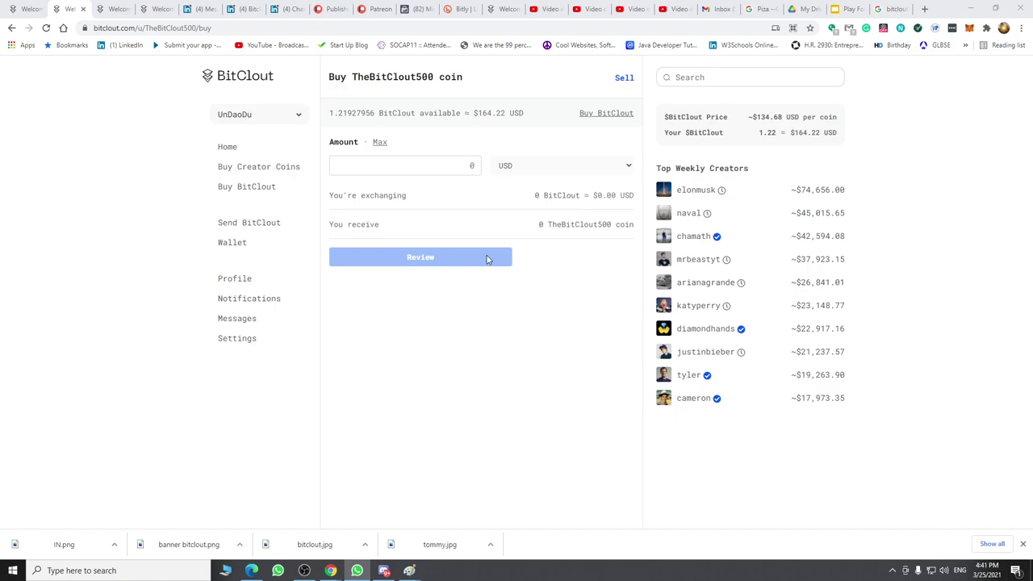
- Buy 1.61803398874989 USD of TheBitClout500 coin, reviewing and confirming the purchase
click(359, 165)
text(1.61803)
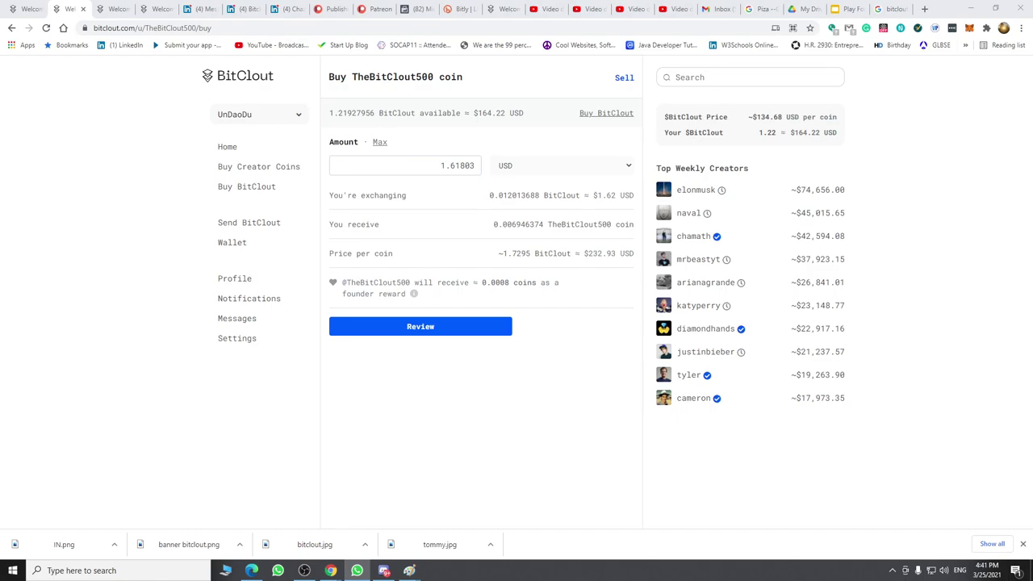
double_click(456, 166)
text(1.61803398874989)
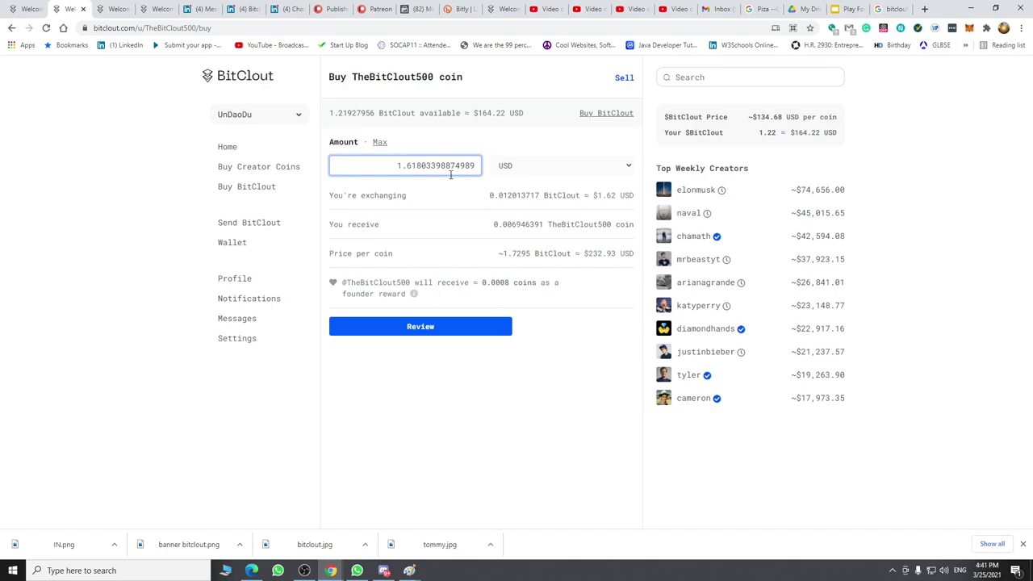
click(435, 327)
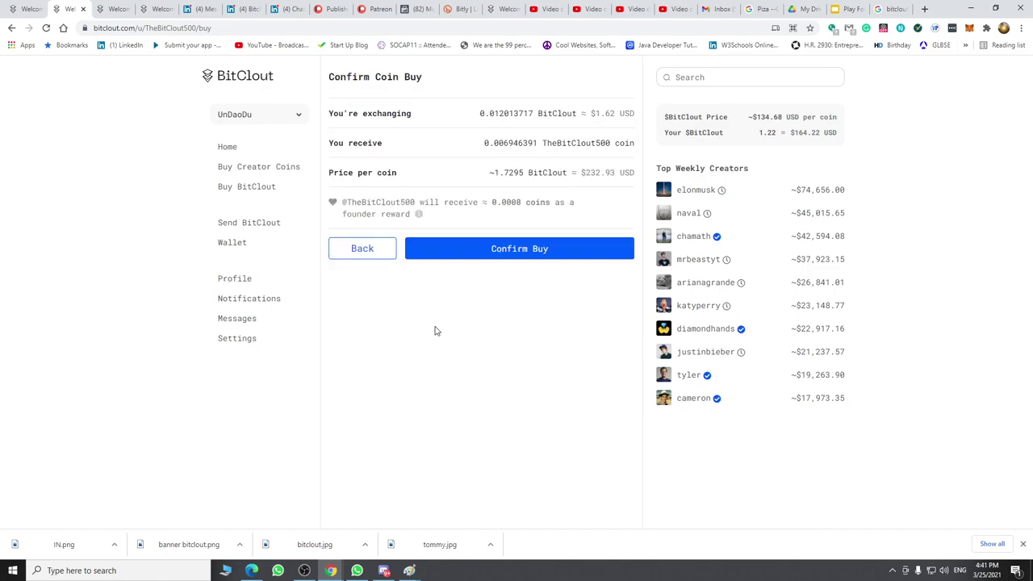
click(472, 256)
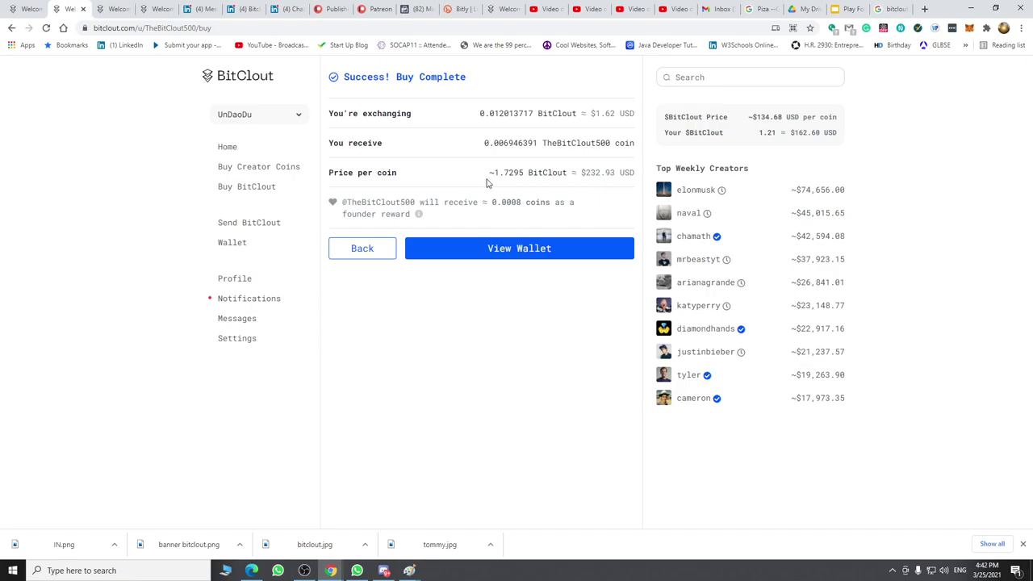
- Return to the Buy Creator Coins list and cycle through the recorder, browser and Discord windows
click(12, 27)
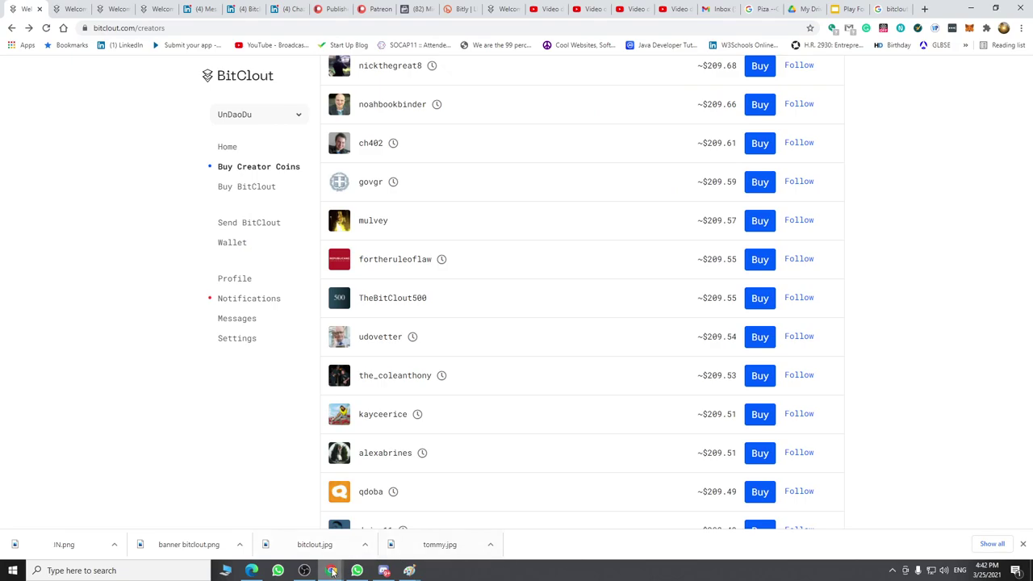
click(306, 572)
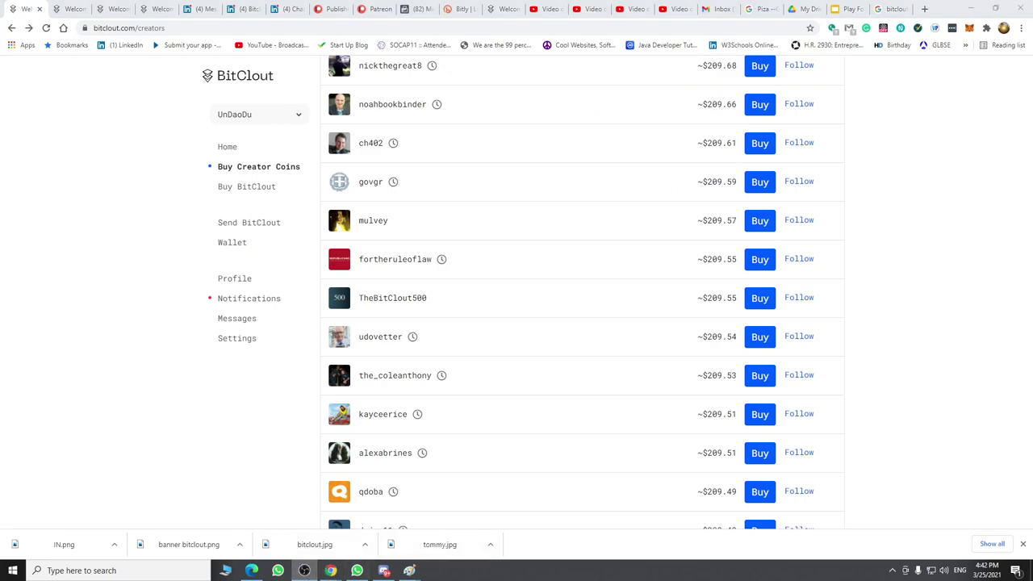
click(331, 571)
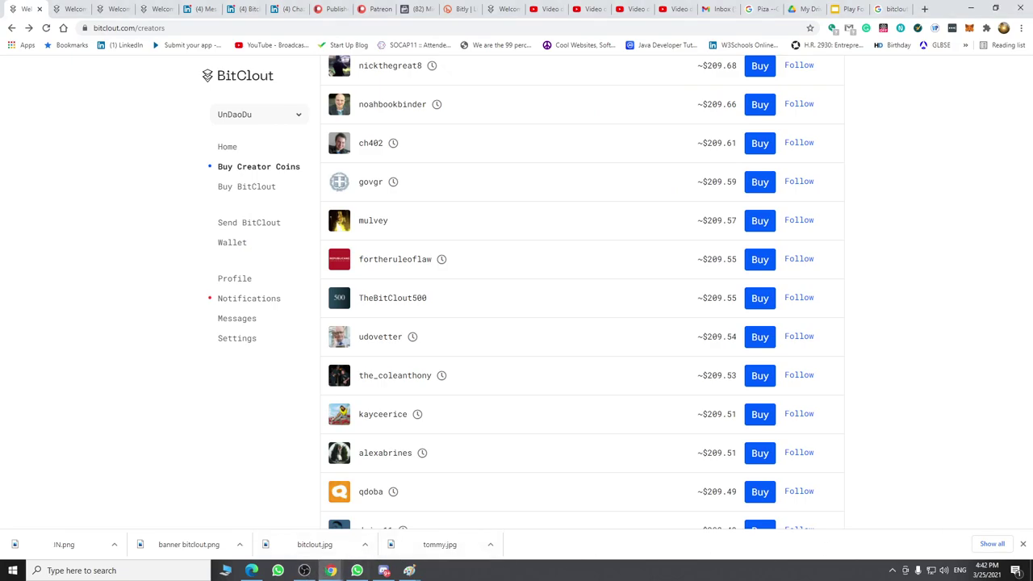
click(384, 570)
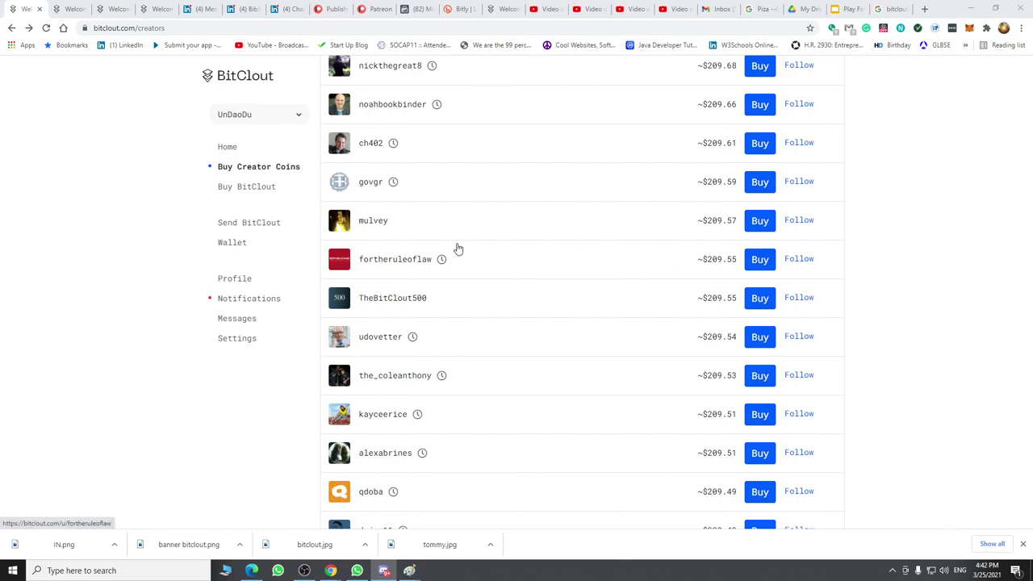
- Scroll down the creator list to the ~$205 creators such as BitMEX and scobie
scroll(457, 248, down, 6)
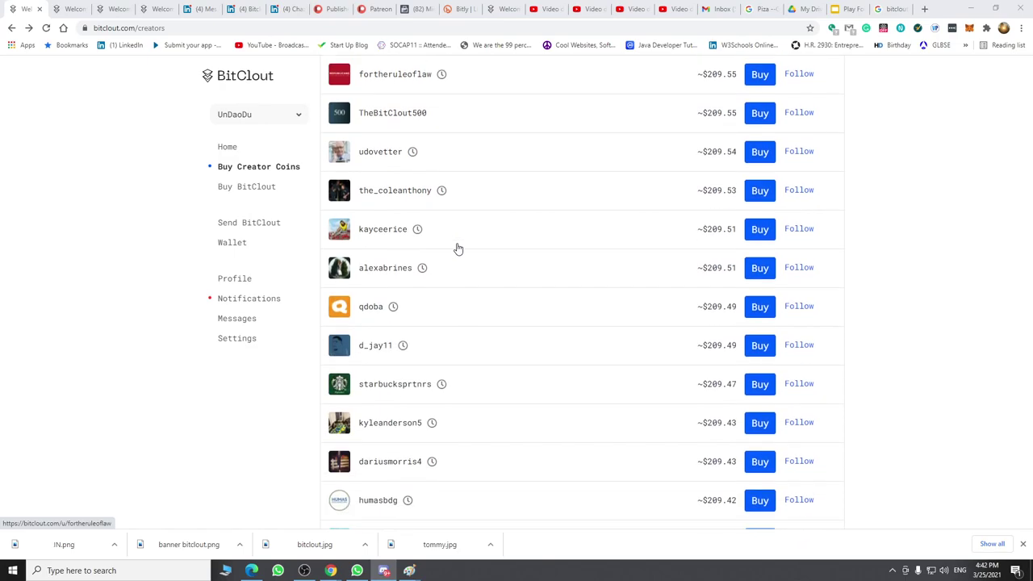
scroll(457, 249, down, 3)
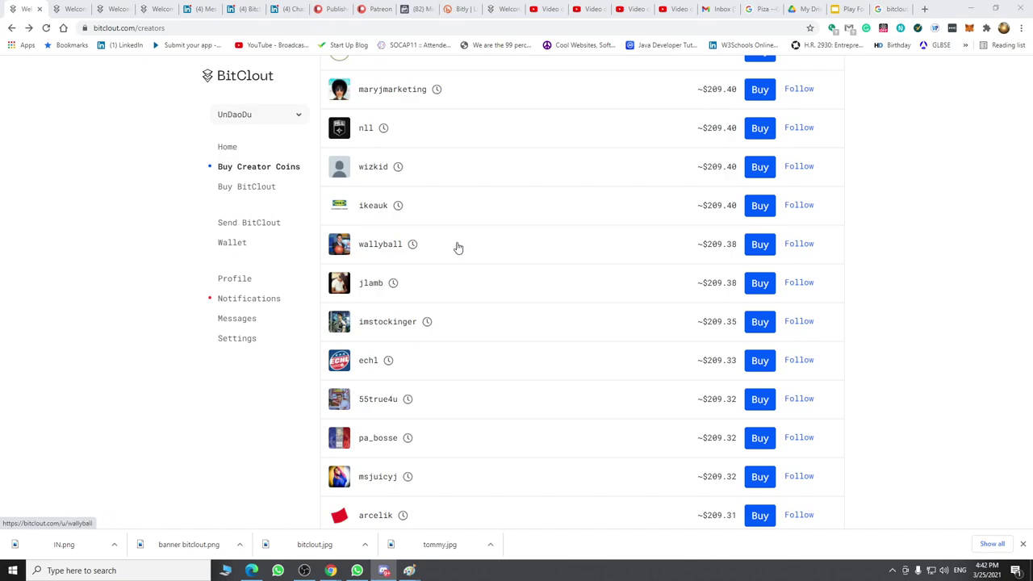
scroll(457, 248, down, 5)
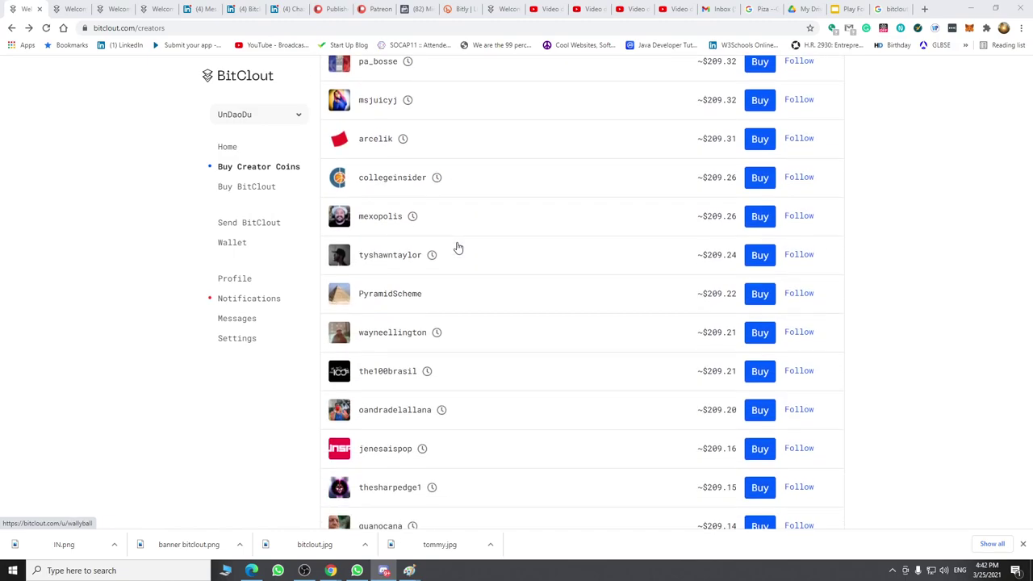
scroll(457, 248, down, 5)
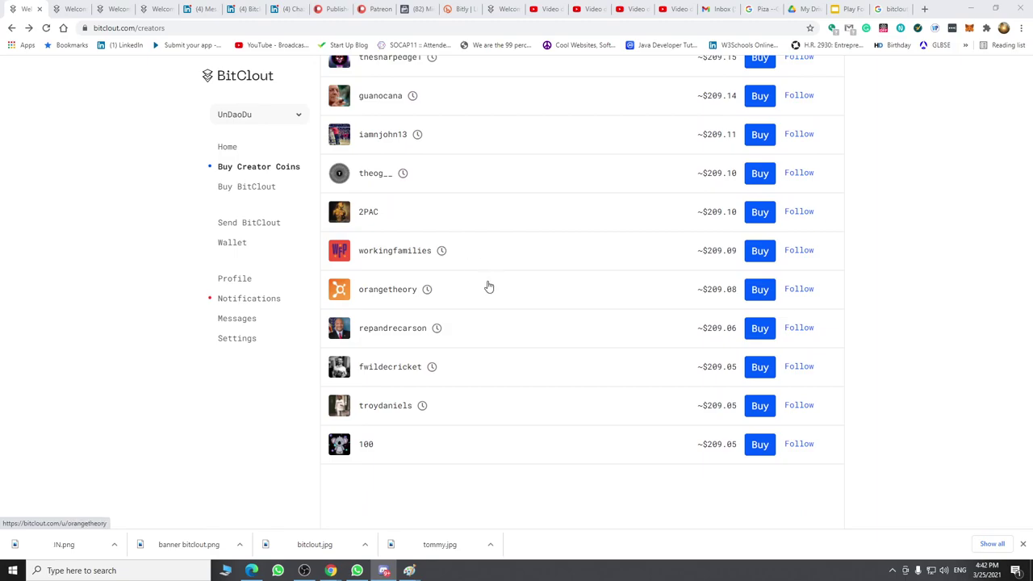
scroll(488, 287, down, 3)
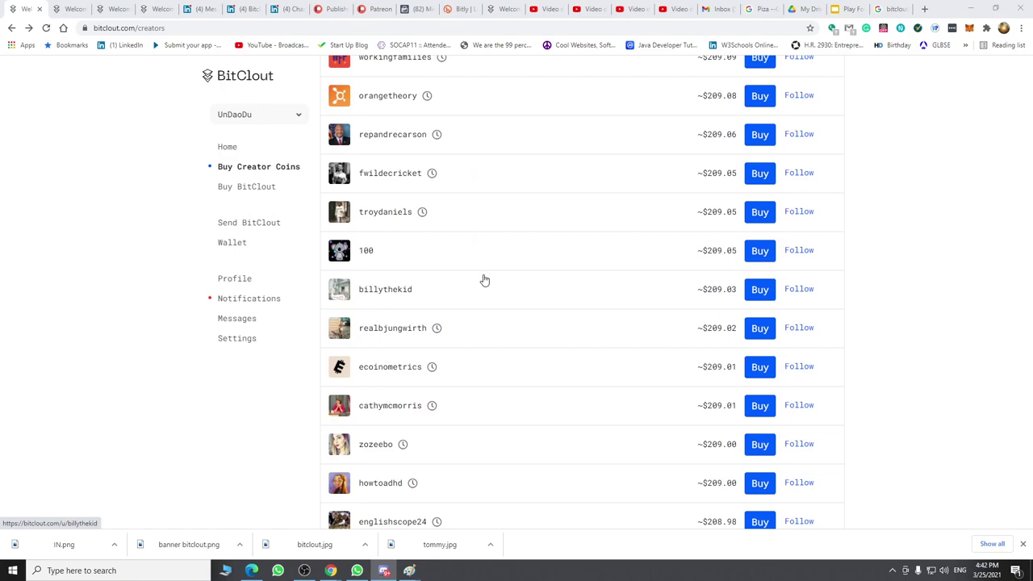
scroll(484, 280, down, 3)
scroll(484, 280, down, 2)
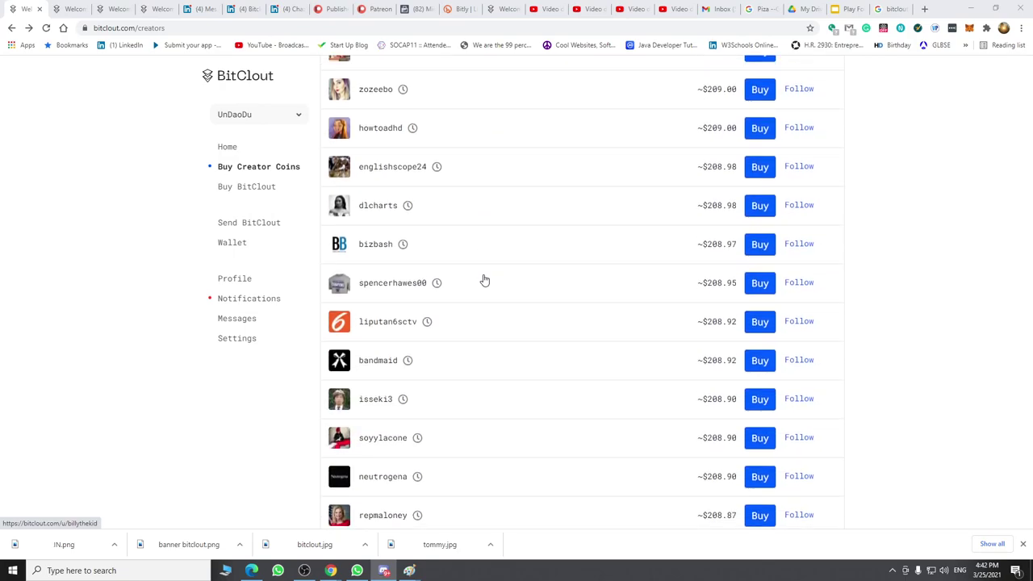
scroll(484, 280, down, 2)
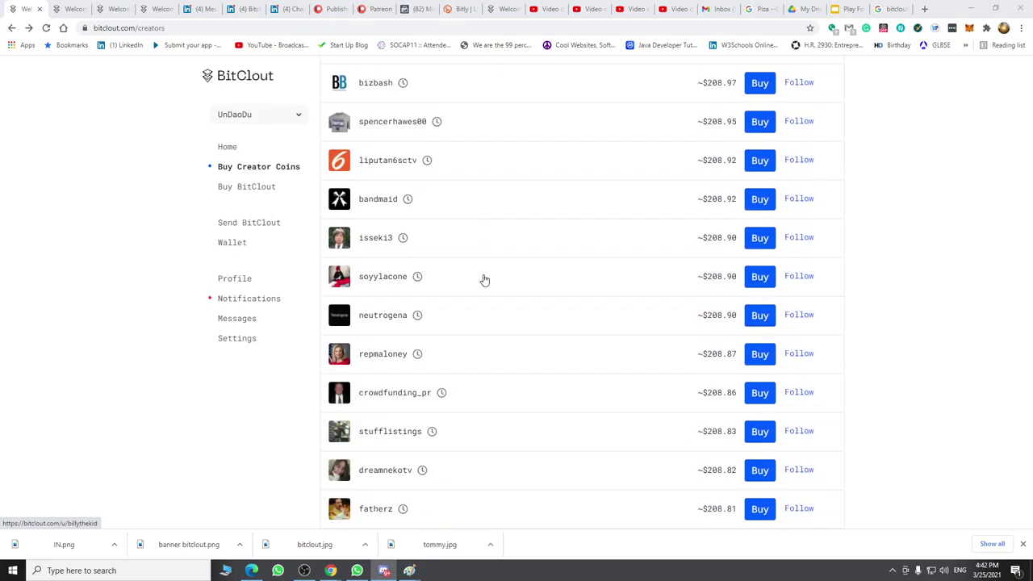
scroll(484, 280, down, 8)
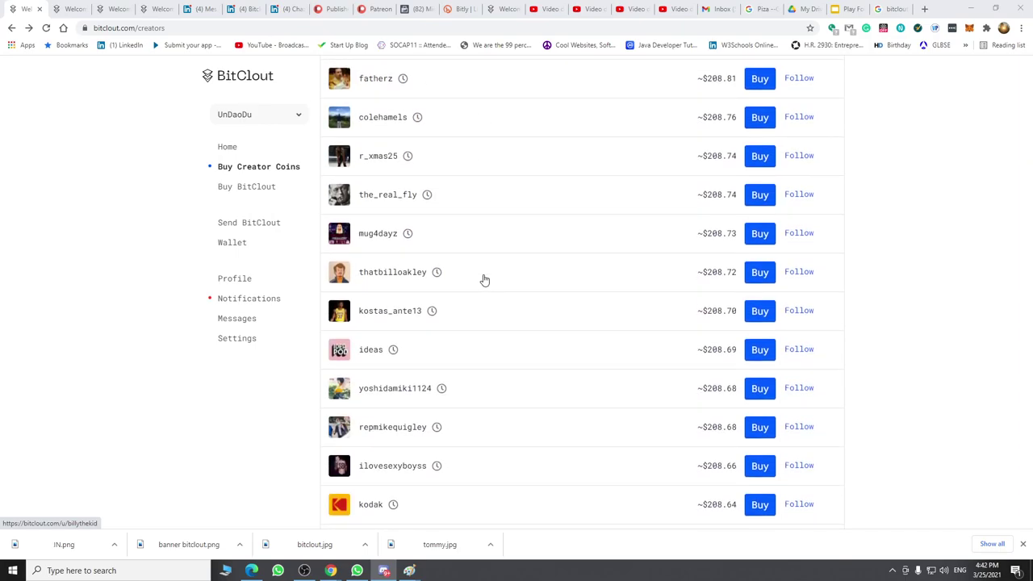
scroll(485, 280, down, 3)
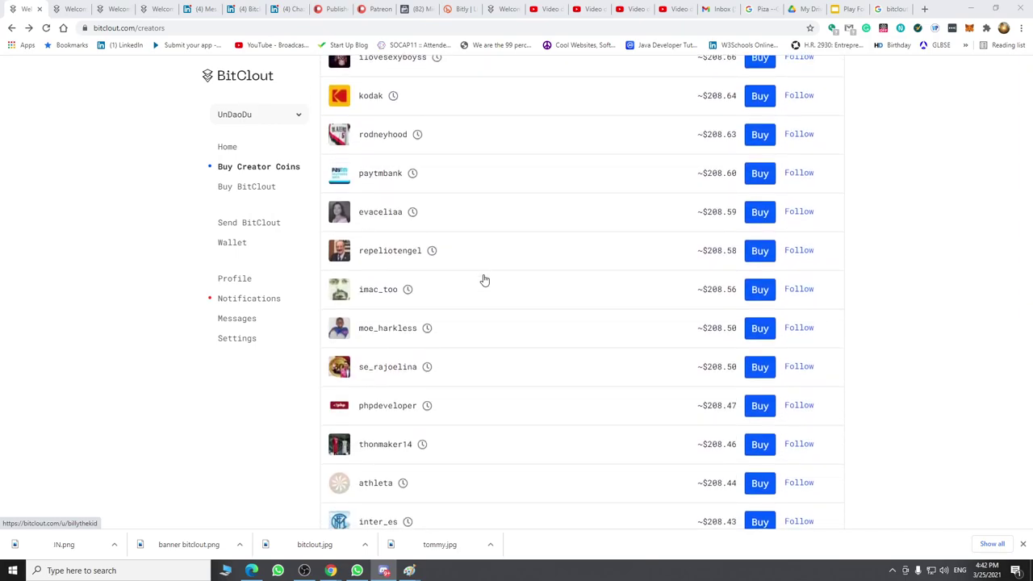
scroll(484, 280, down, 5)
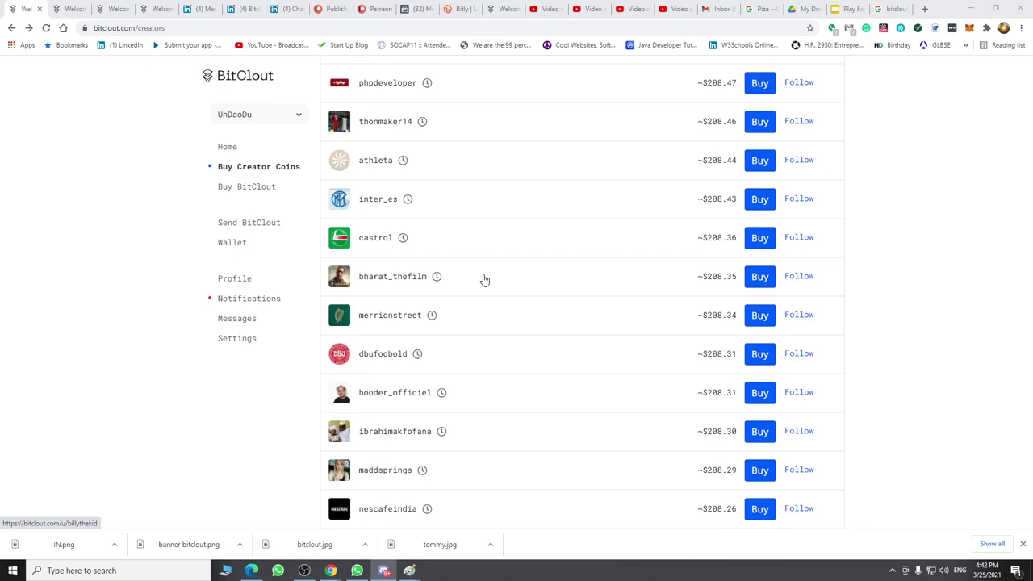
scroll(477, 279, down, 3)
scroll(476, 280, down, 2)
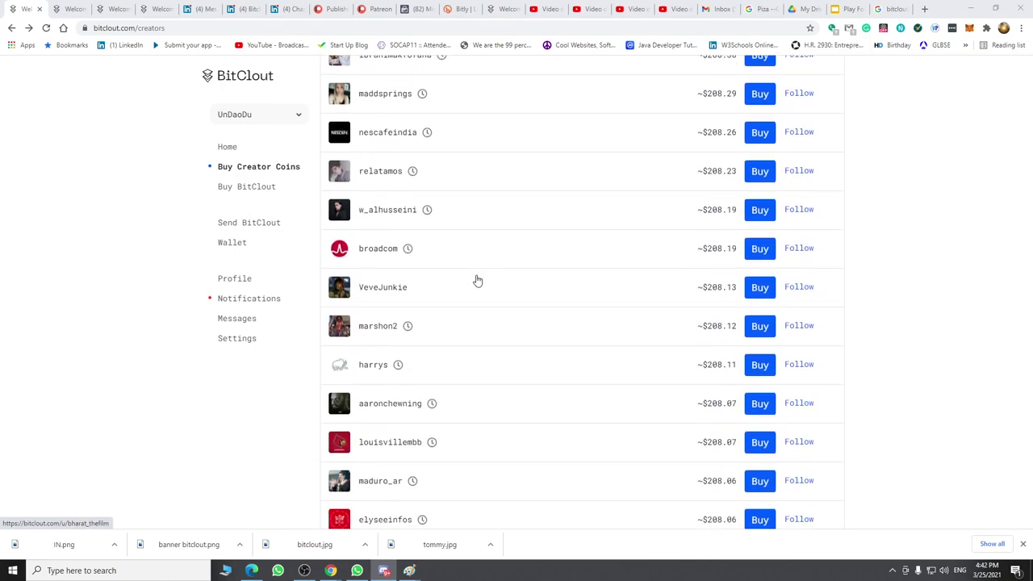
scroll(476, 280, down, 4)
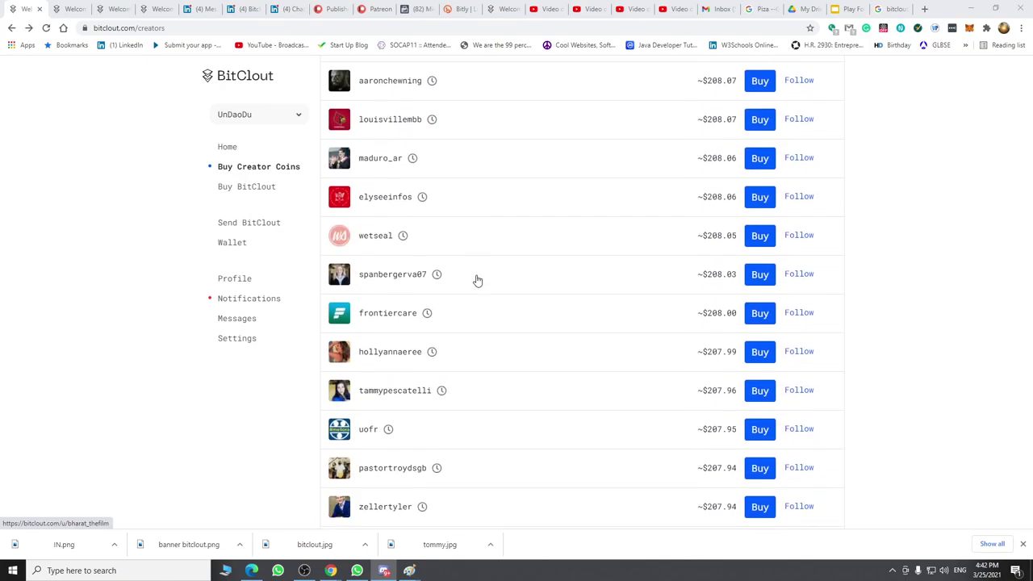
scroll(477, 280, down, 6)
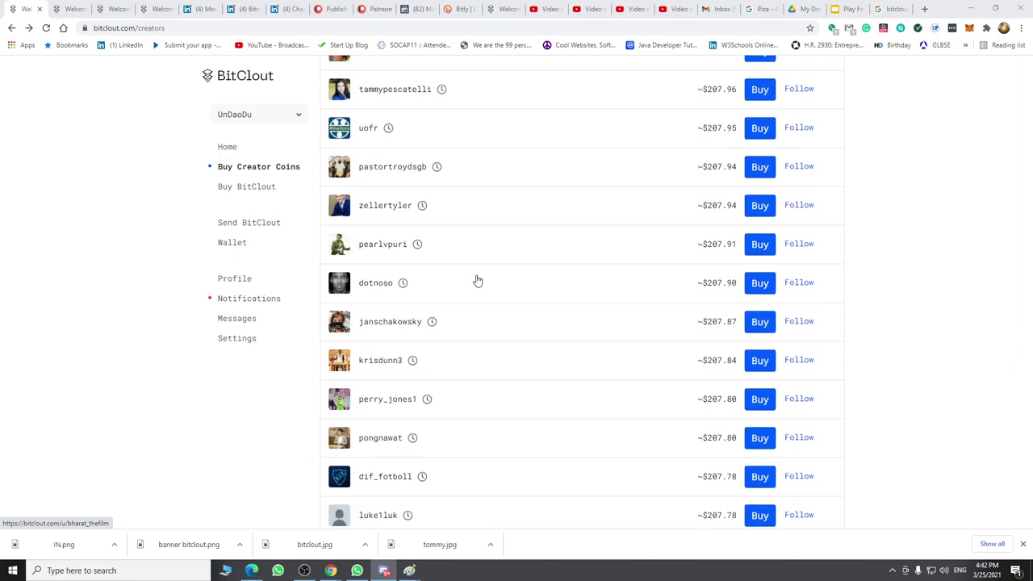
scroll(476, 280, down, 5)
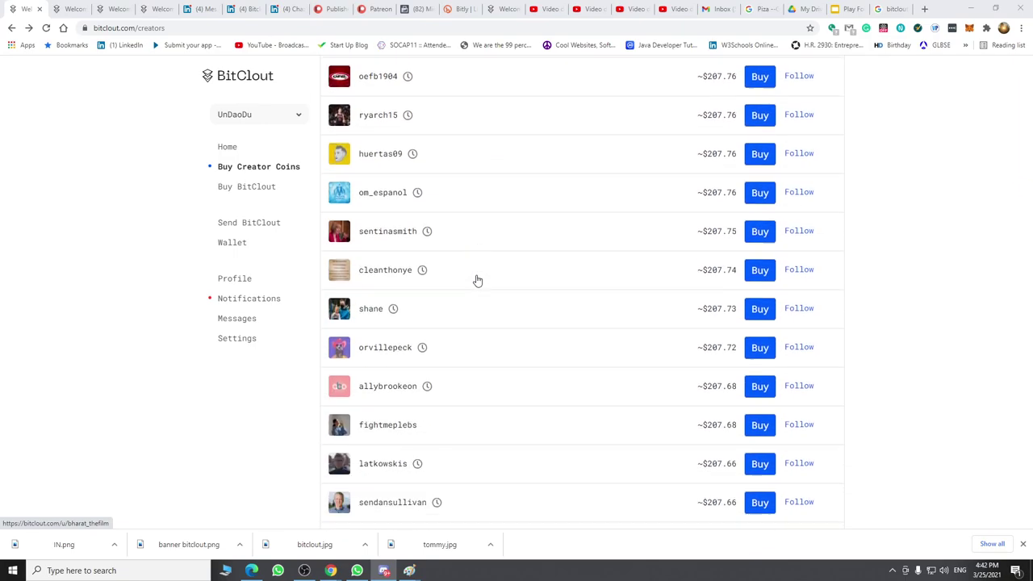
scroll(477, 280, down, 3)
scroll(477, 280, down, 2)
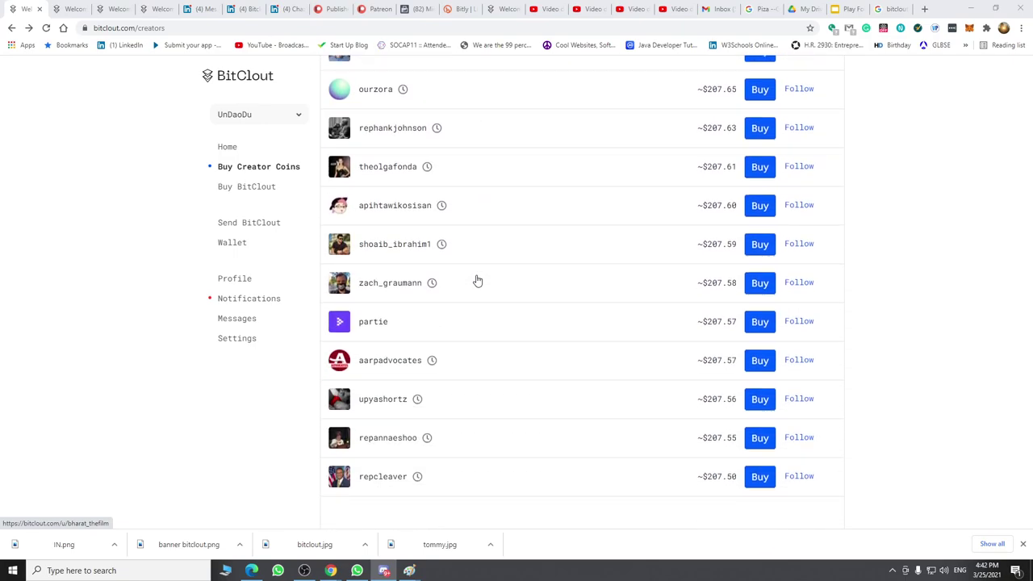
scroll(477, 280, down, 1)
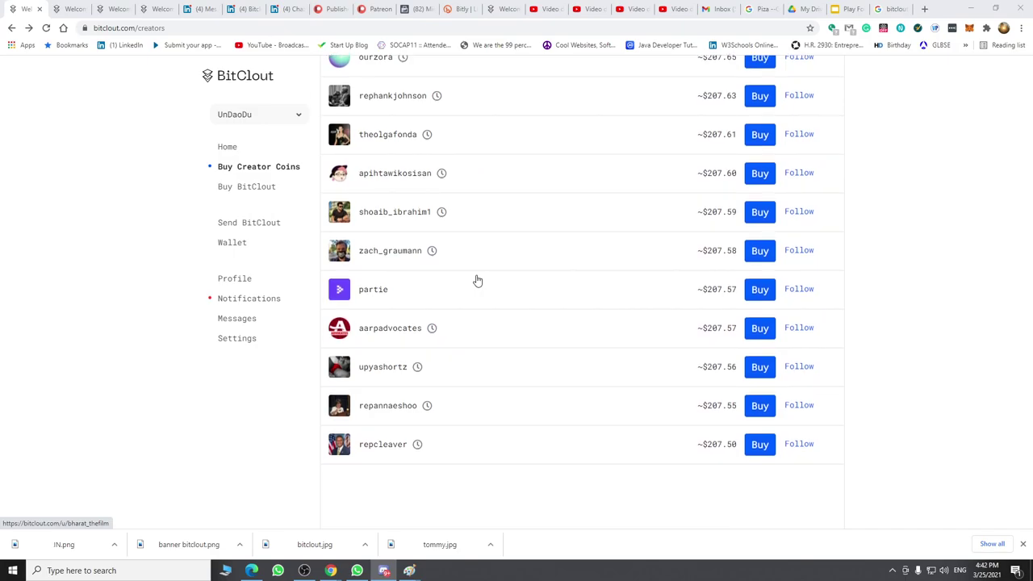
scroll(477, 280, down, 3)
scroll(477, 280, down, 3)
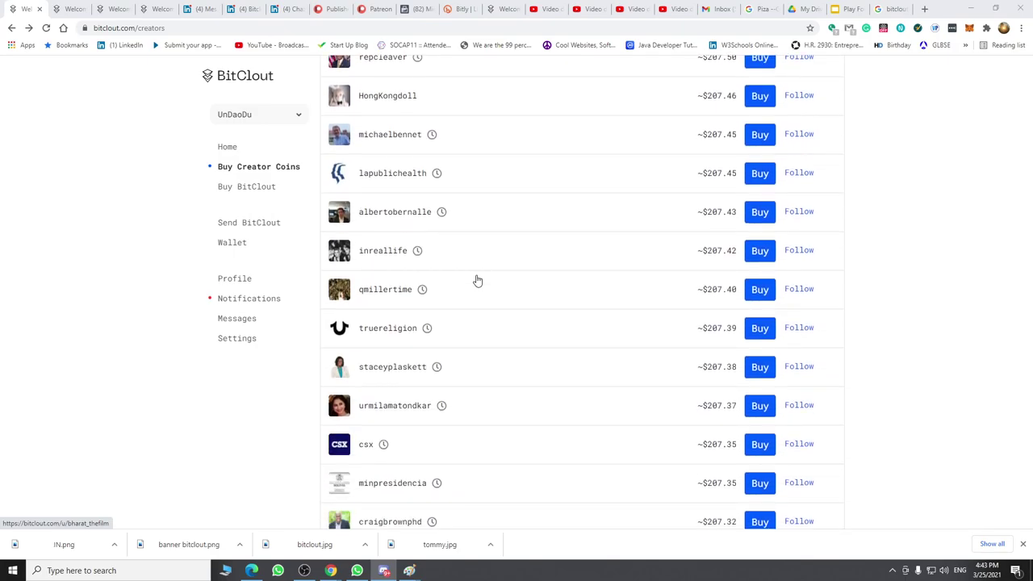
scroll(476, 280, down, 3)
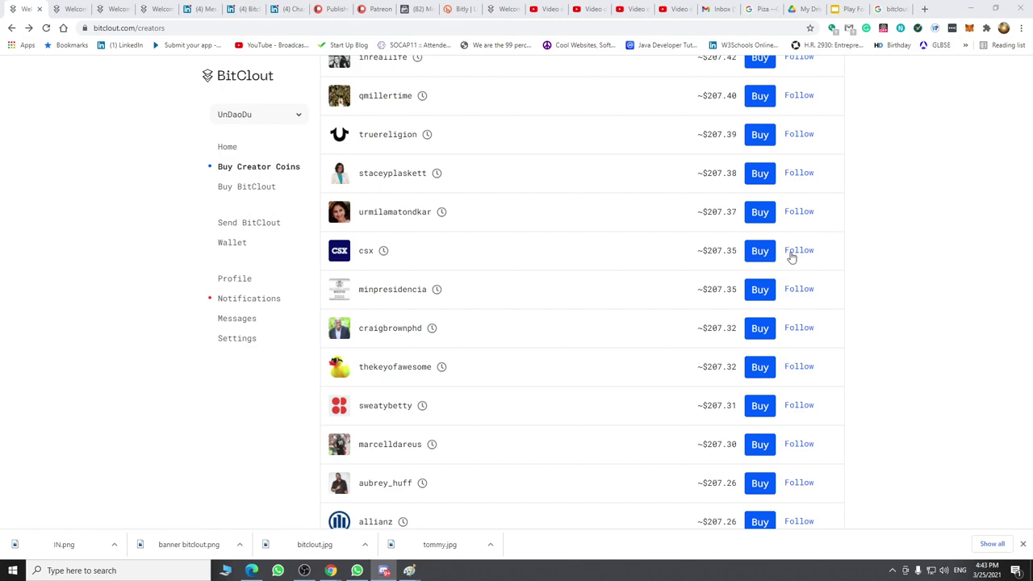
scroll(449, 267, down, 5)
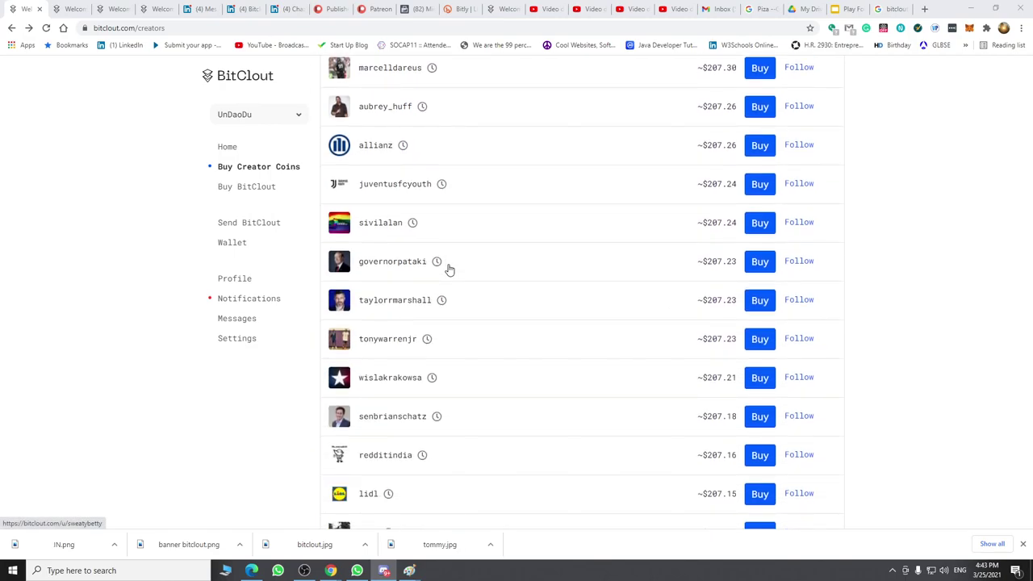
scroll(450, 268, down, 5)
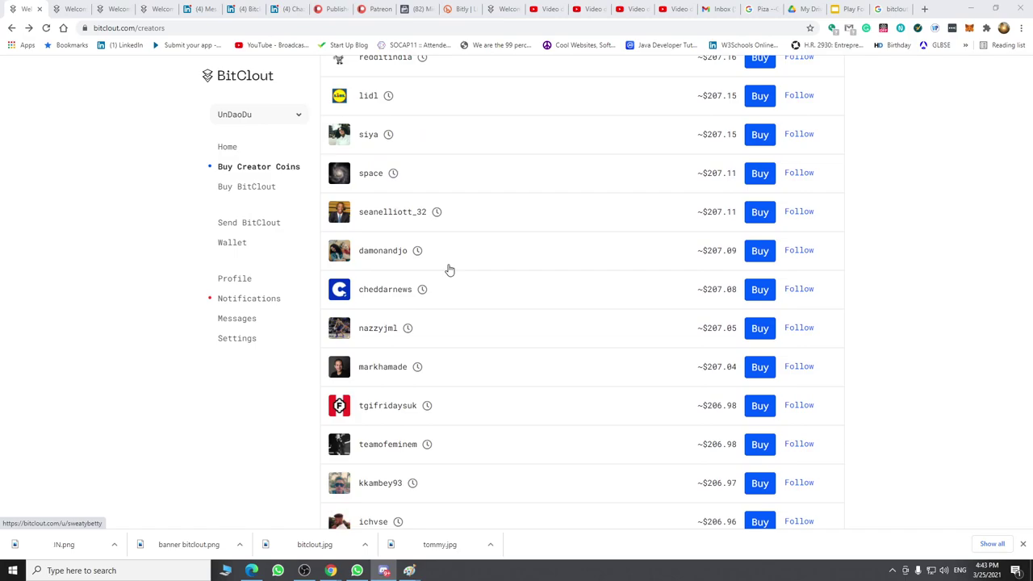
scroll(449, 270, down, 3)
scroll(449, 270, down, 5)
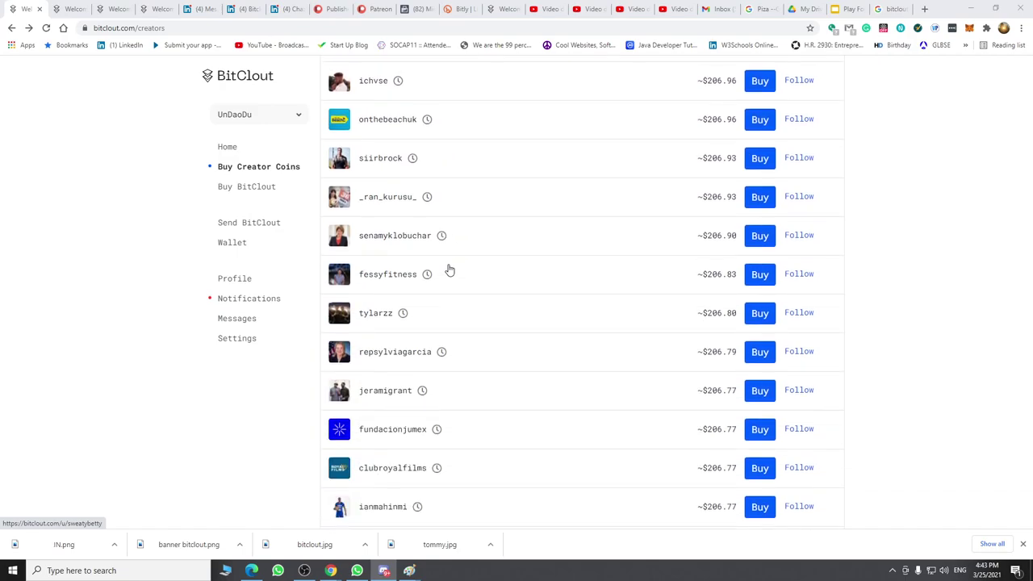
scroll(450, 270, down, 4)
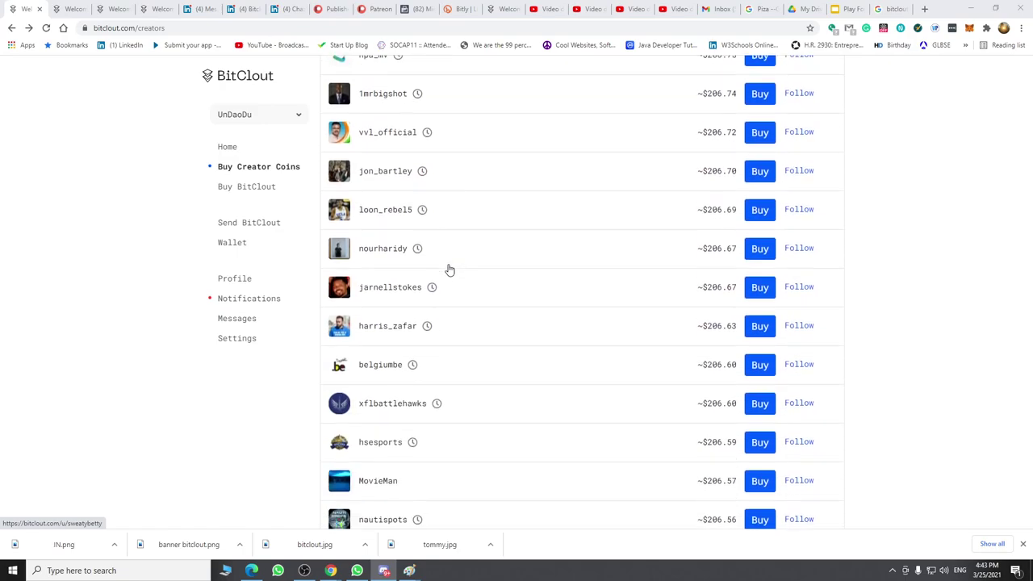
scroll(450, 271, down, 2)
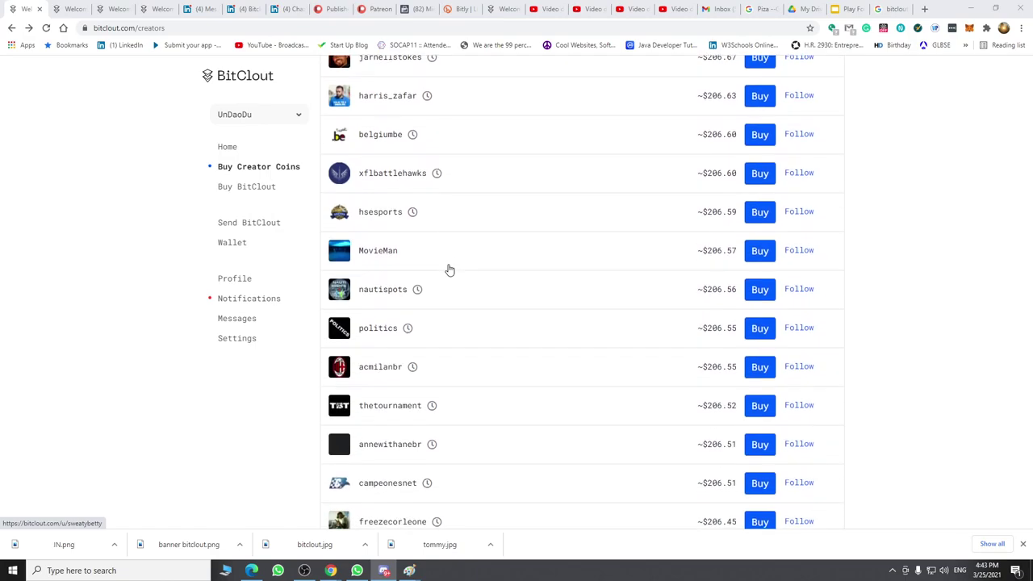
scroll(449, 270, down, 6)
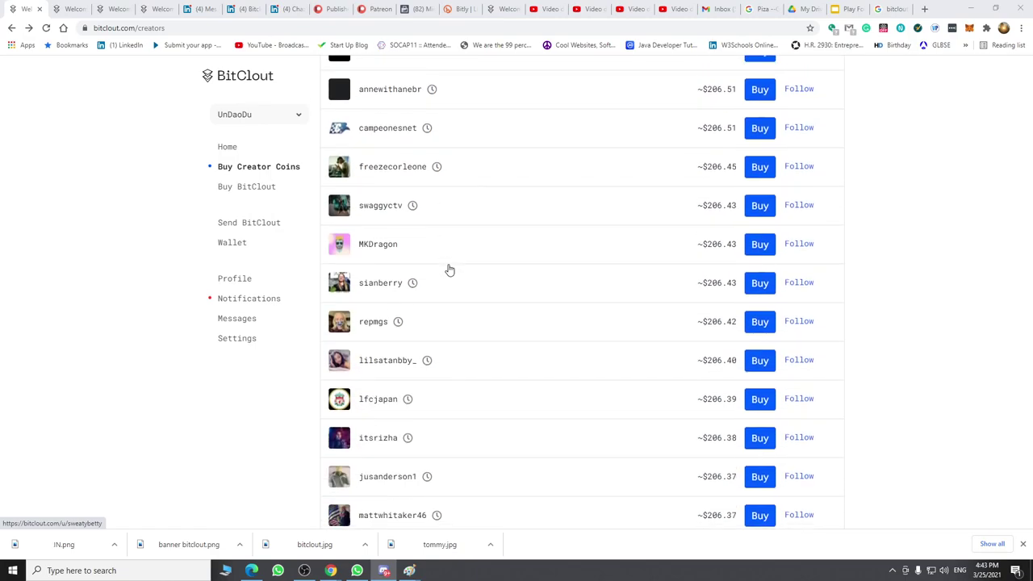
scroll(450, 271, down, 2)
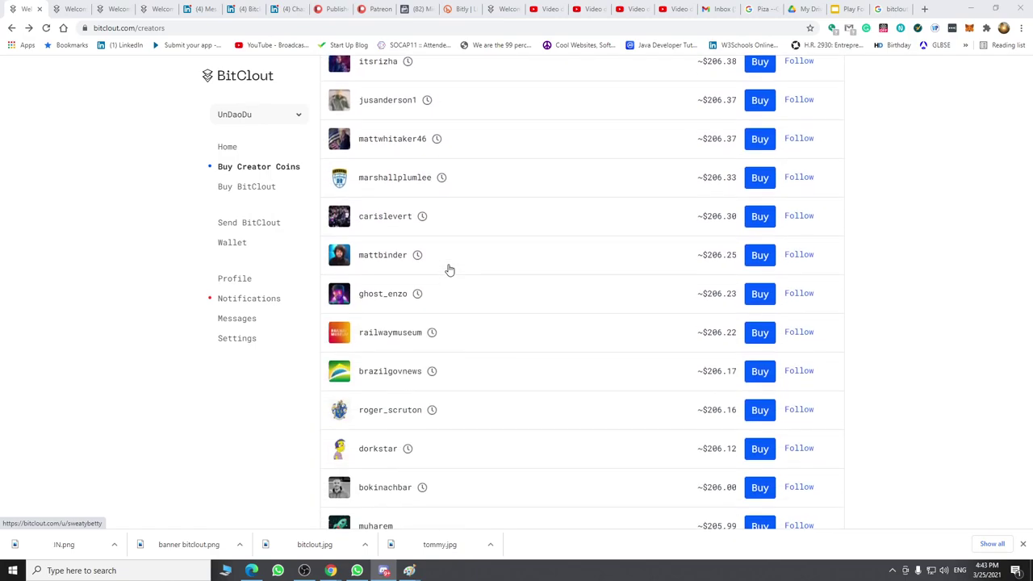
scroll(450, 271, down, 3)
scroll(450, 270, down, 2)
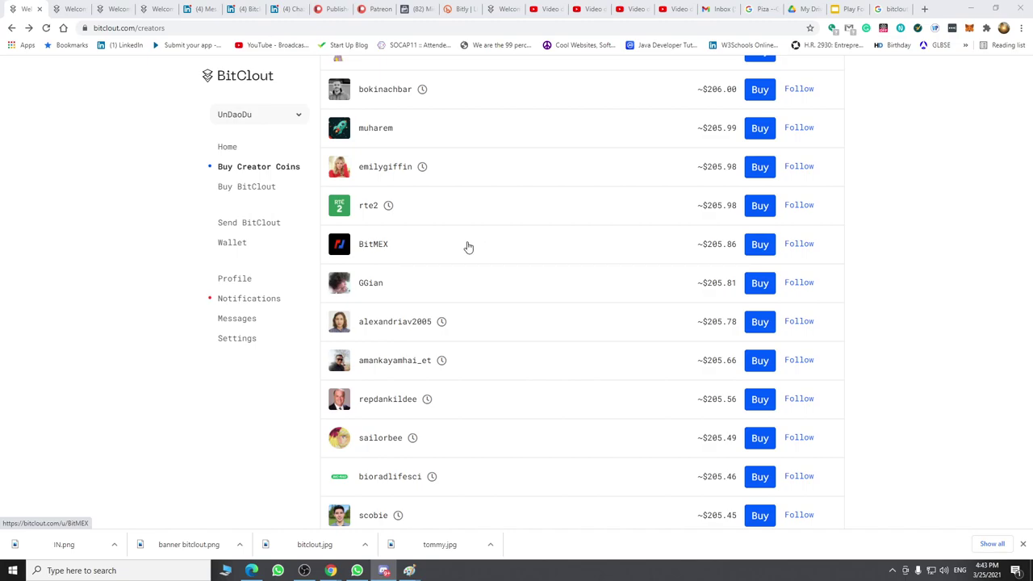
- Open BitMEX's Buy coin page in a new tab and bring that tab forward
right_click(806, 248)
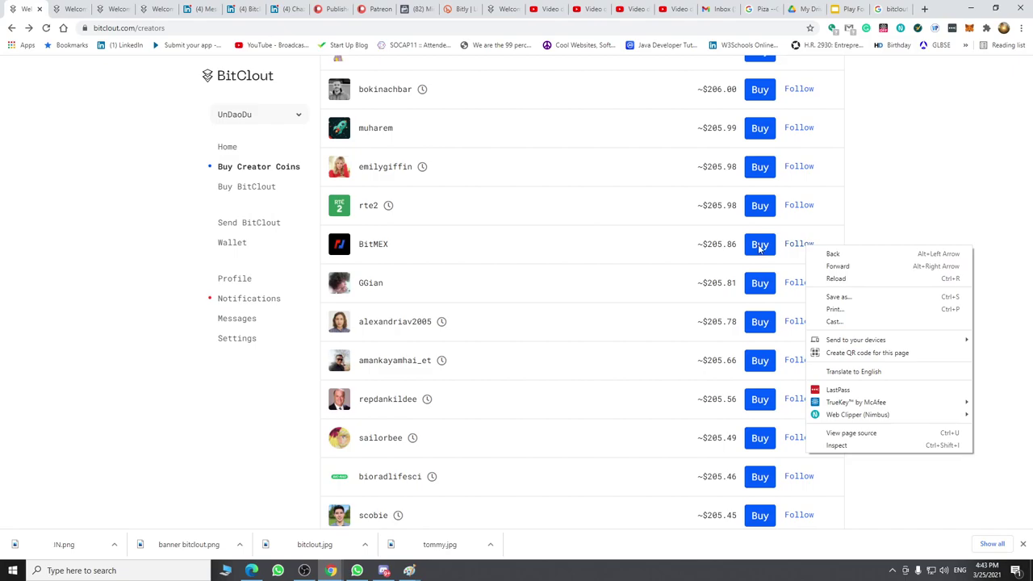
right_click(772, 249)
click(780, 255)
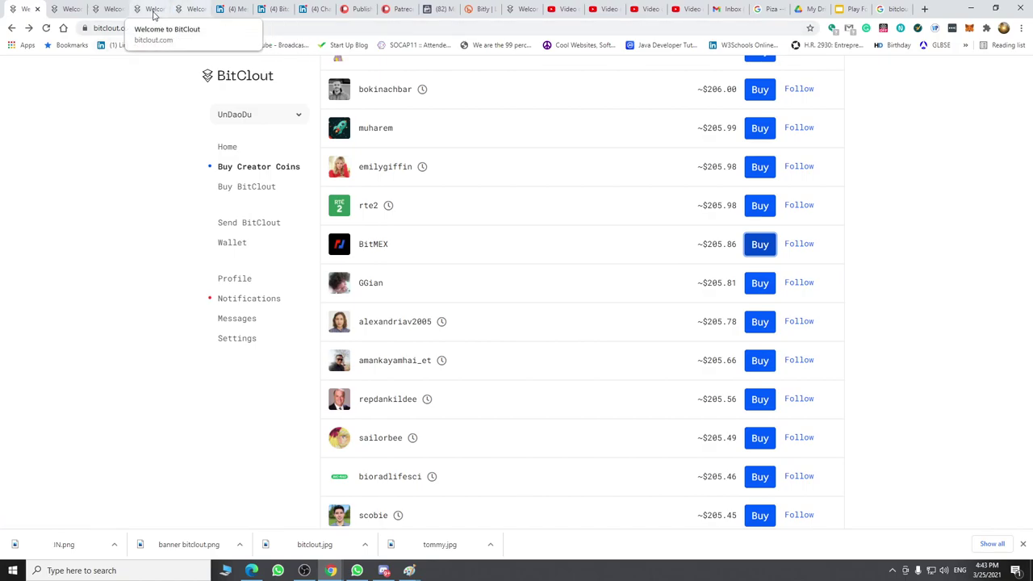
click(193, 11)
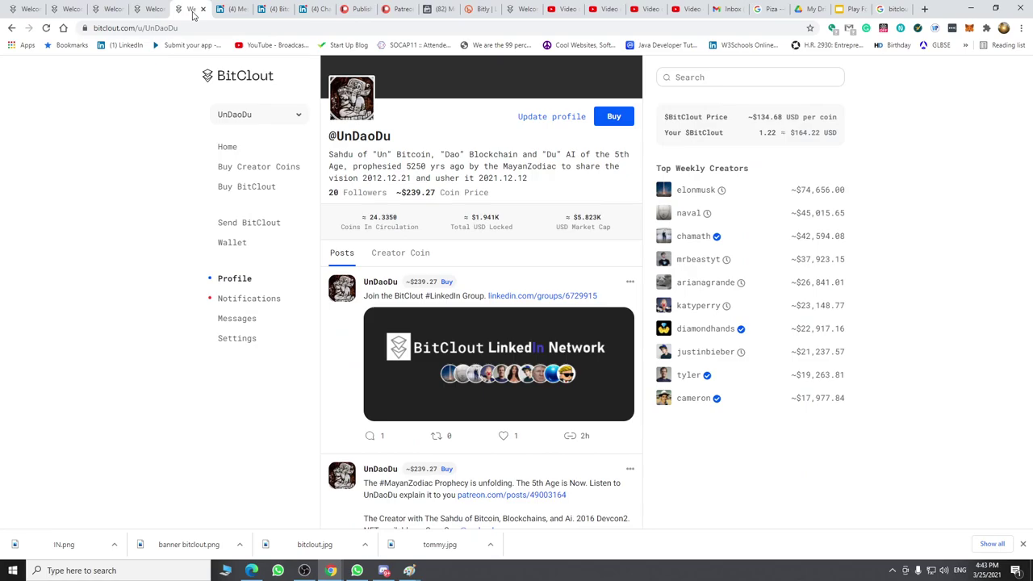
click(152, 11)
click(109, 9)
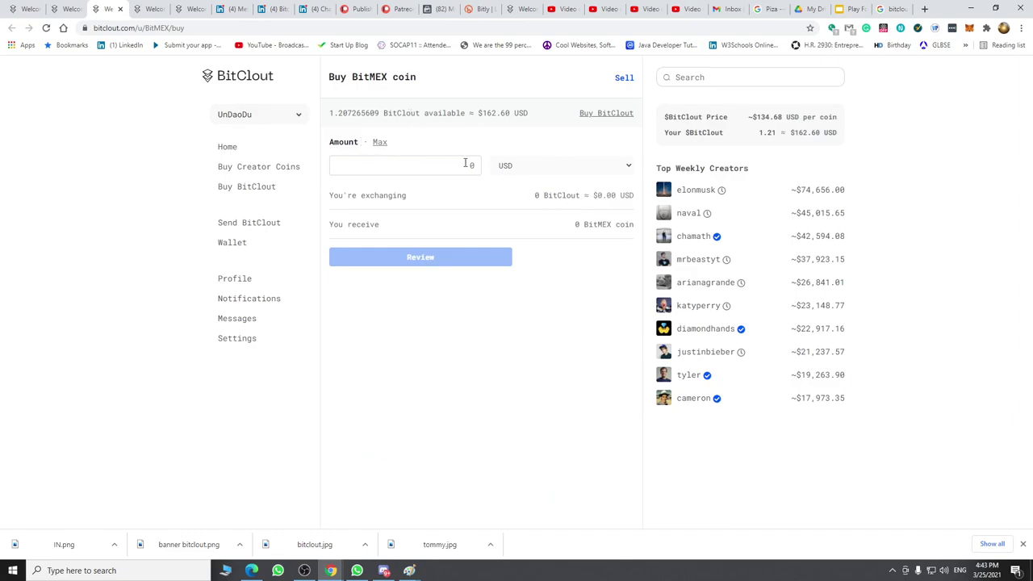
- Copy the Buy BitMEX page address, then enter 1.61803398874989 USD as the purchase amount
click(177, 30)
right_click(177, 33)
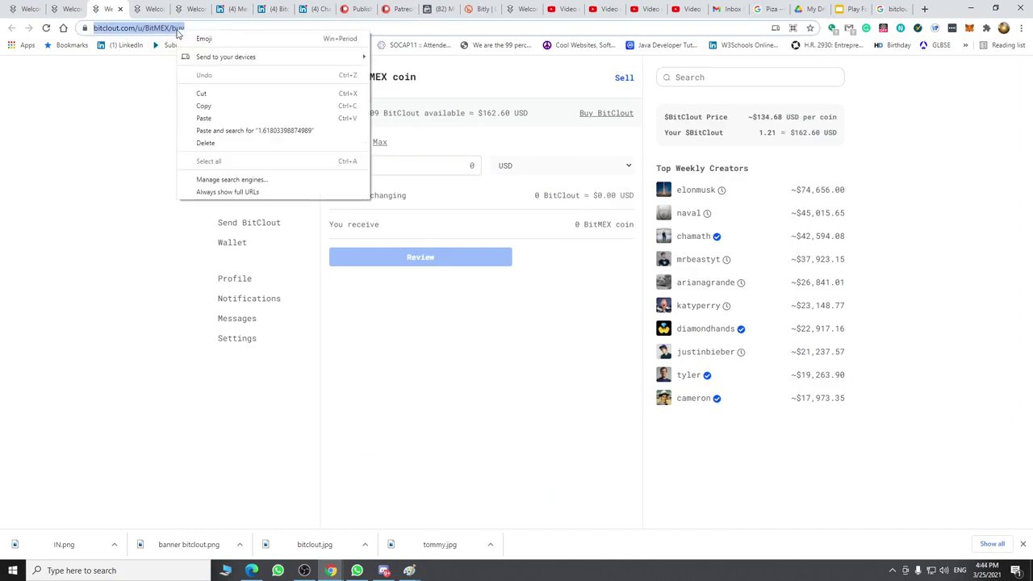
click(228, 108)
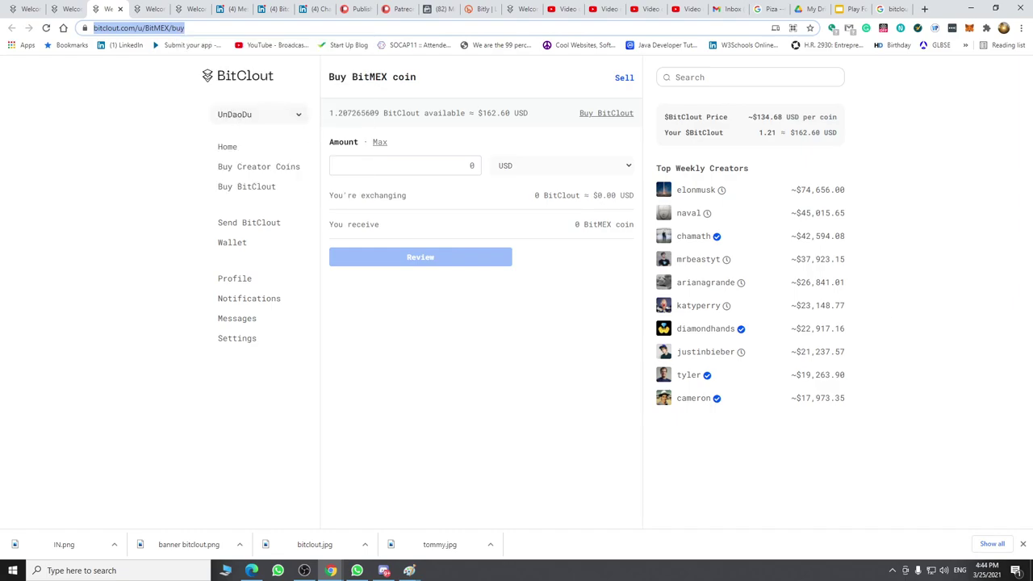
key(alt+Tab)
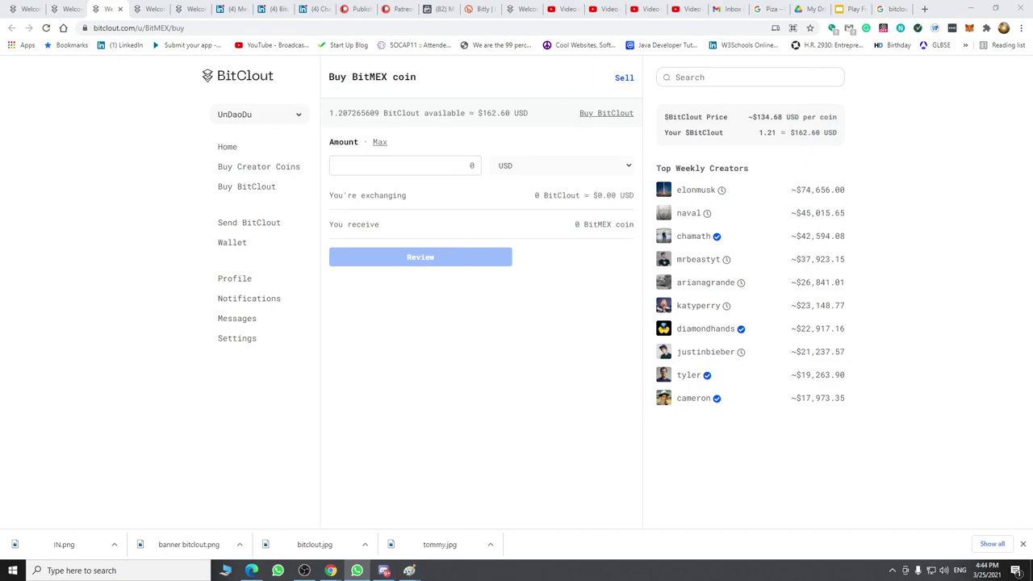
click(357, 167)
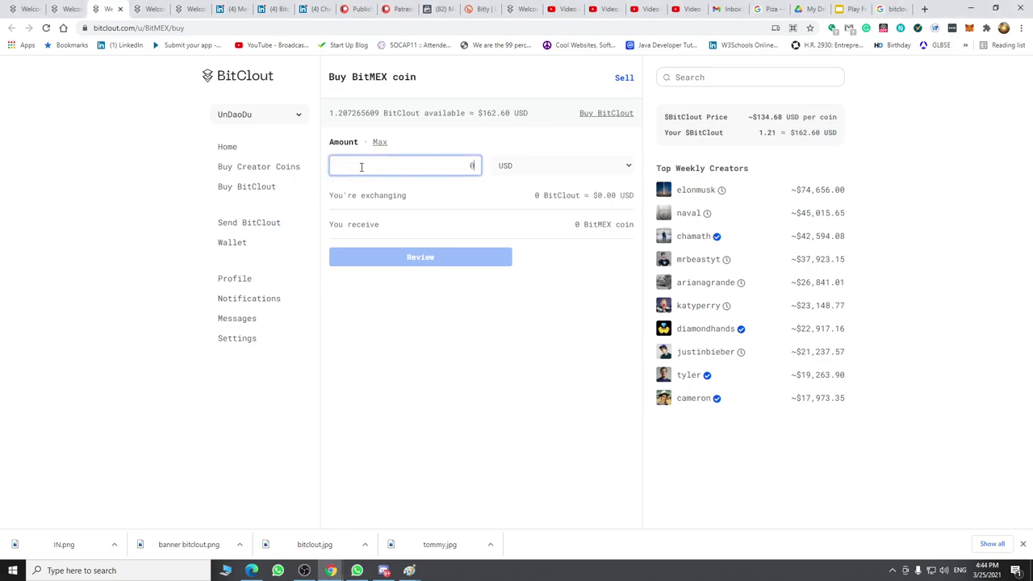
text(1.61803398874989)
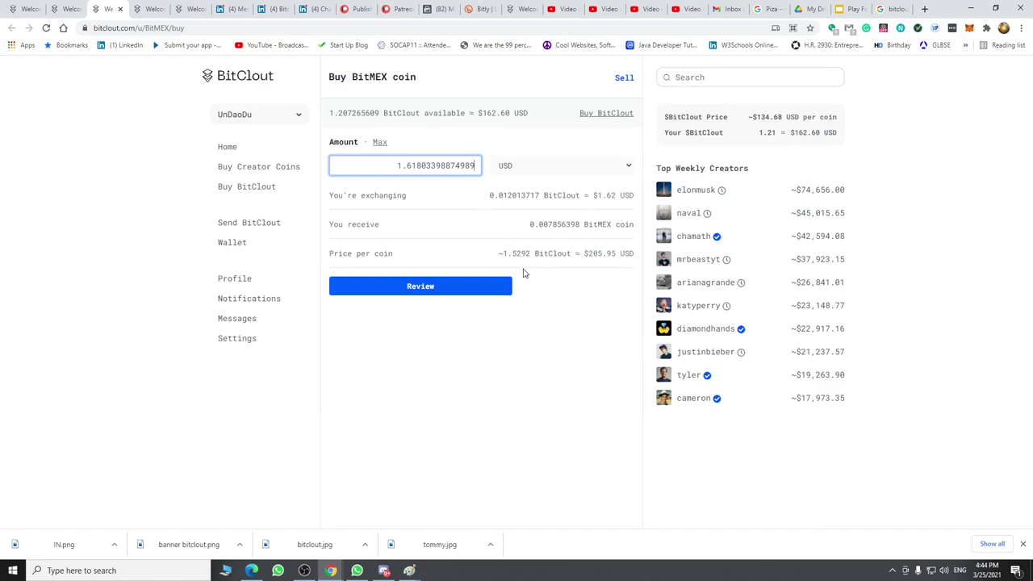
- Confirm the ~0.0079 BitMEX coin purchase and close both finished purchase tabs
click(487, 287)
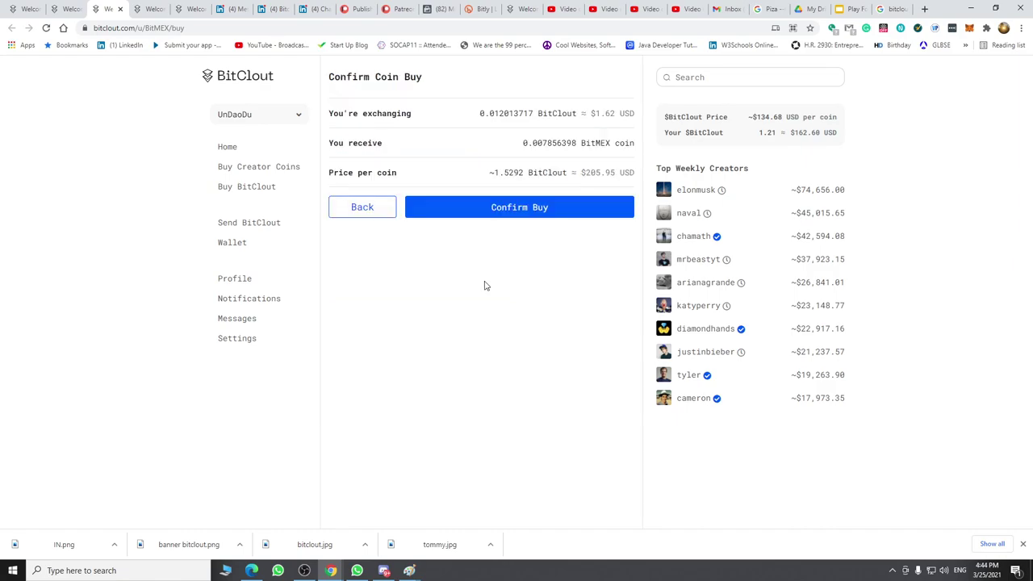
click(483, 208)
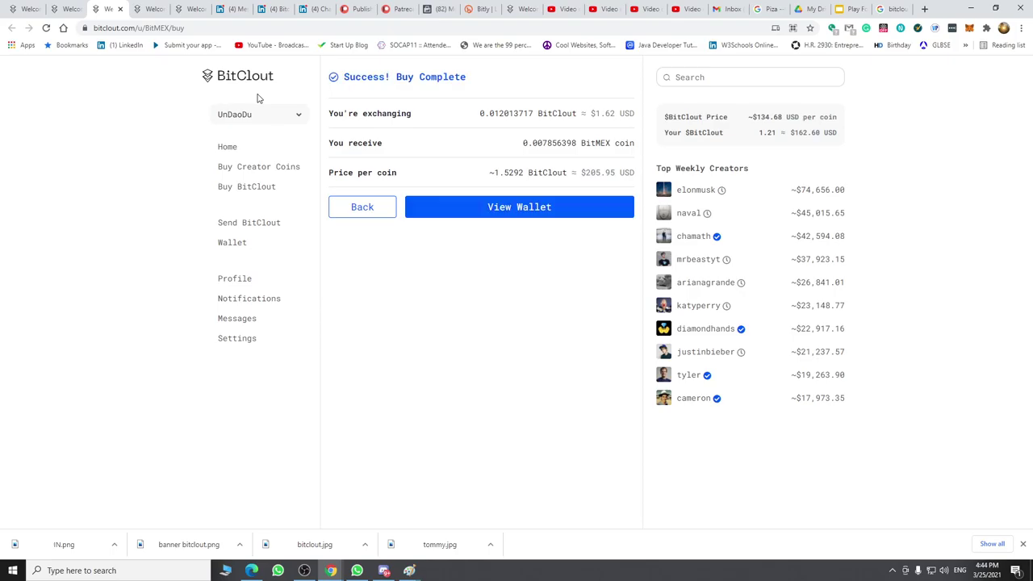
click(73, 13)
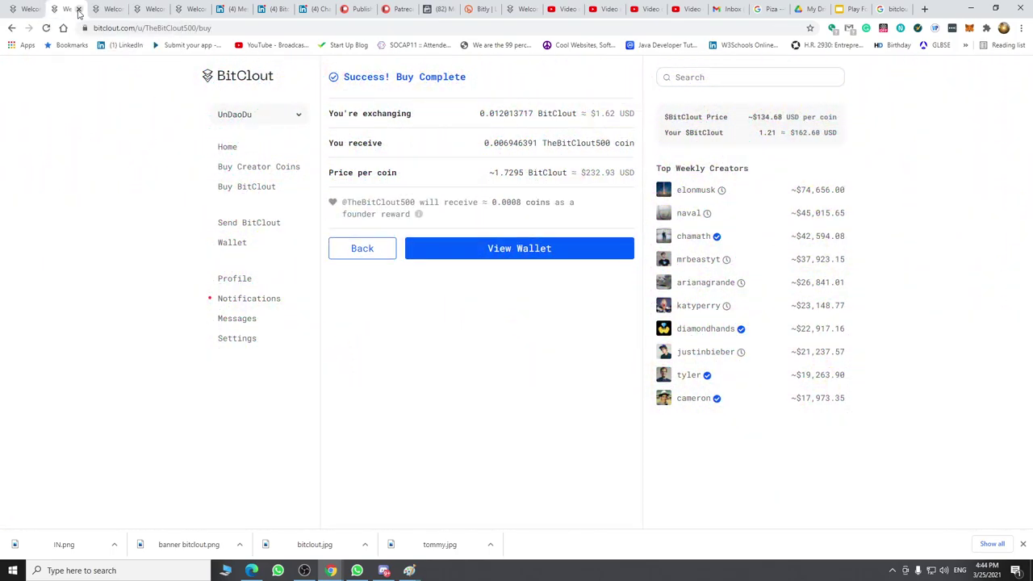
click(79, 9)
click(79, 9)
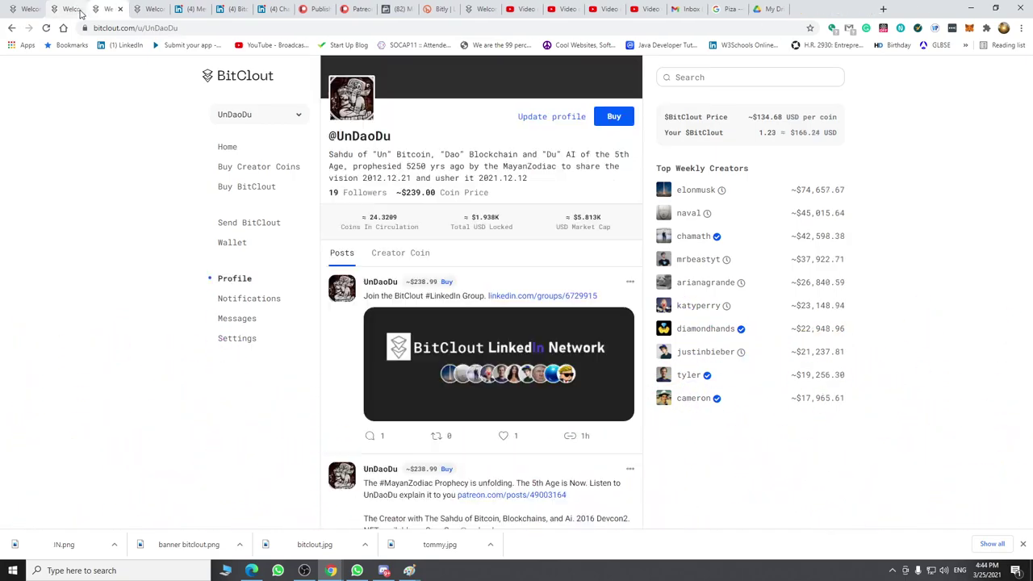
click(35, 16)
- Scroll the creator list down to creators priced around $196.93, such as ferdousbhai and Addisonrae
scroll(414, 253, down, 3)
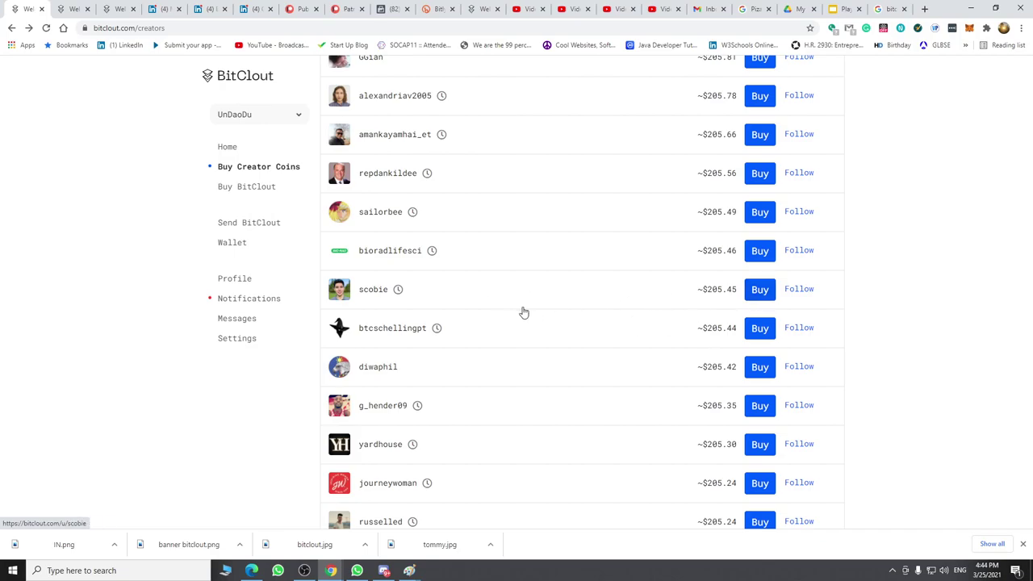
scroll(376, 298, down, 1)
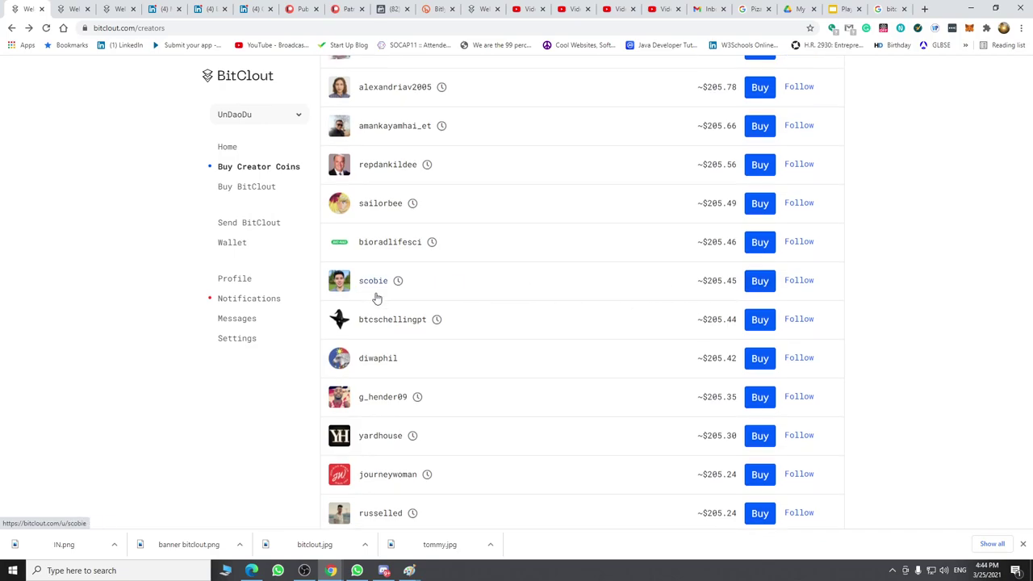
scroll(376, 298, down, 2)
scroll(375, 295, up, 1)
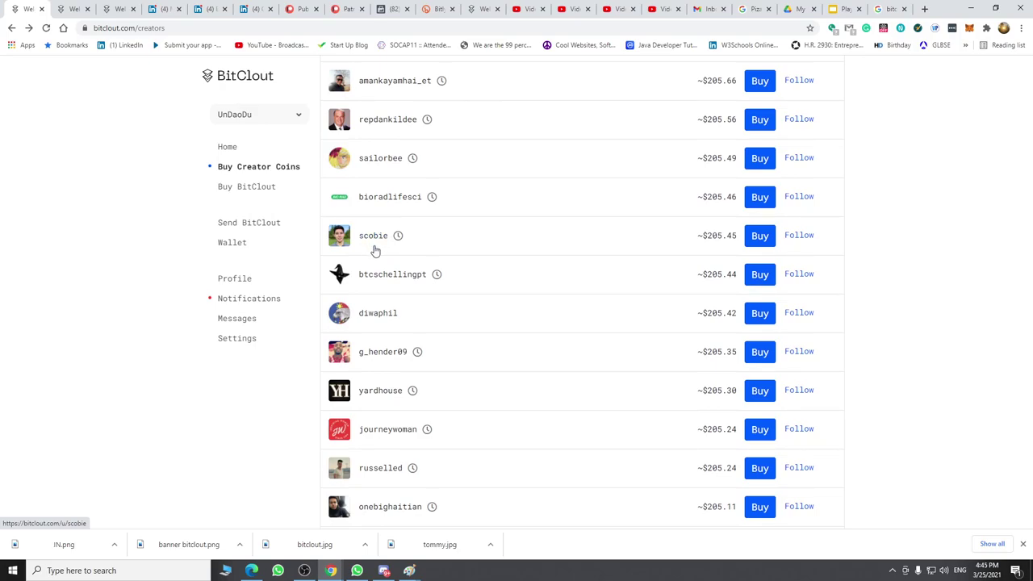
scroll(375, 251, down, 10)
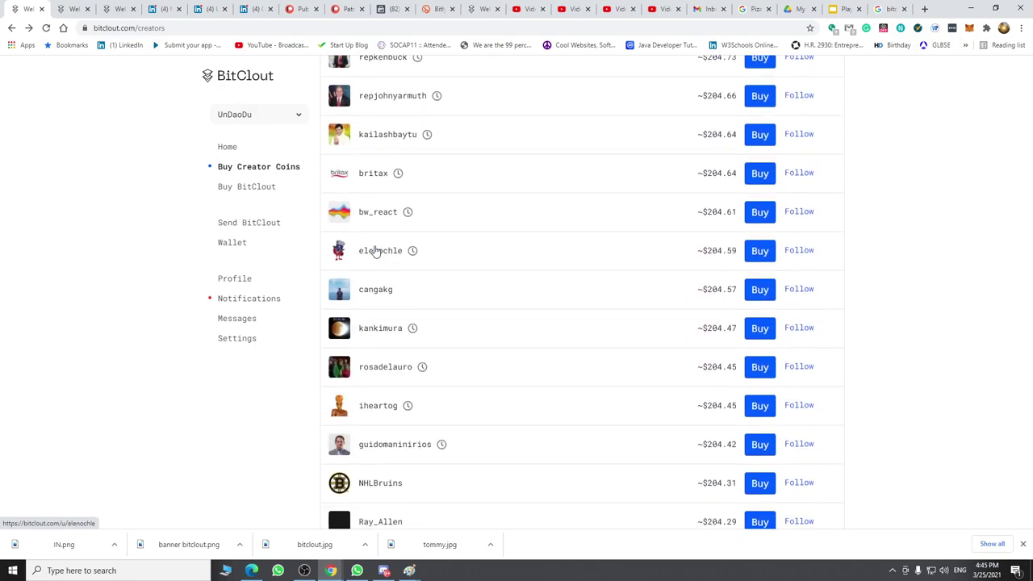
scroll(375, 251, down, 3)
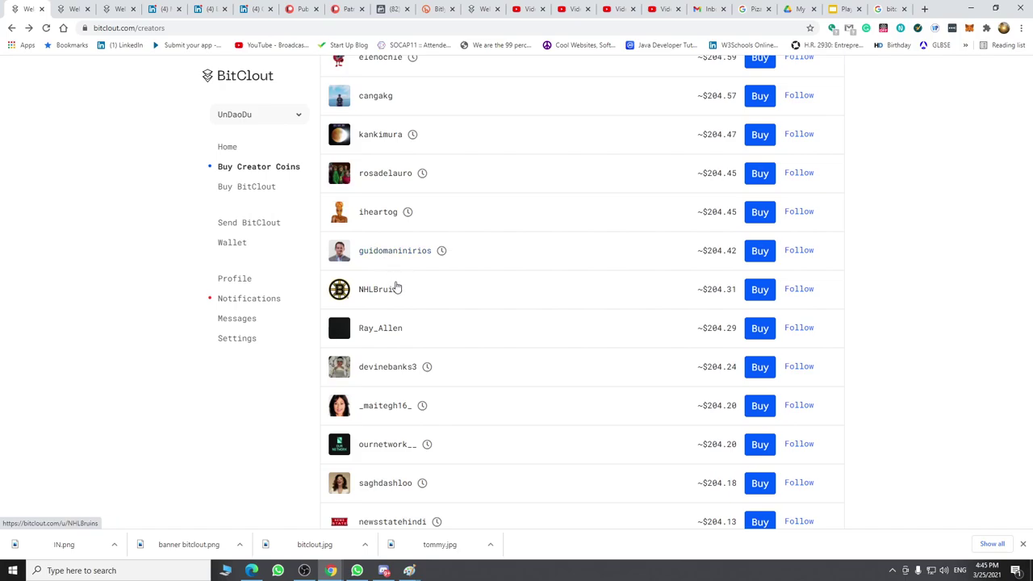
scroll(396, 286, down, 10)
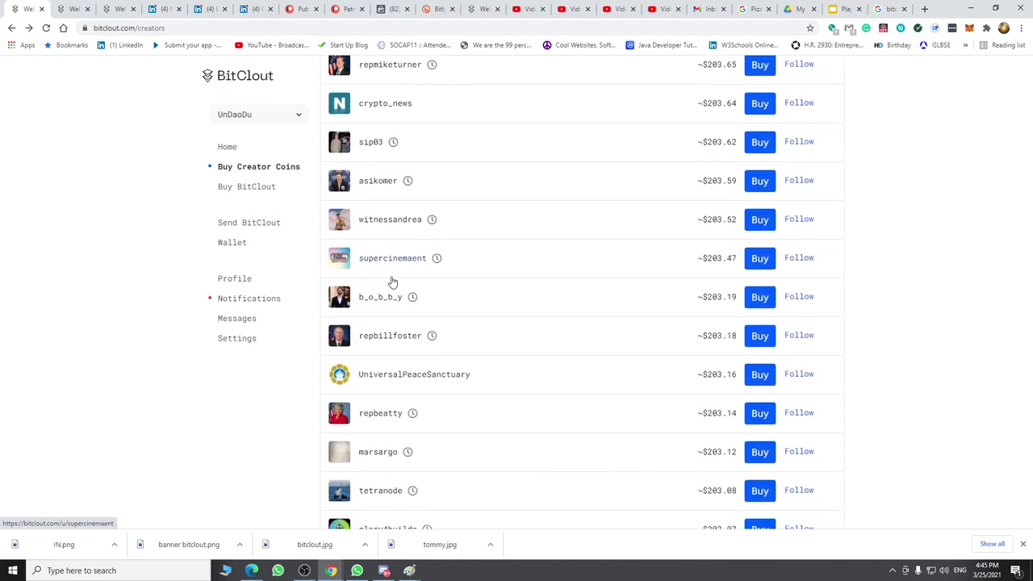
scroll(393, 282, down, 7)
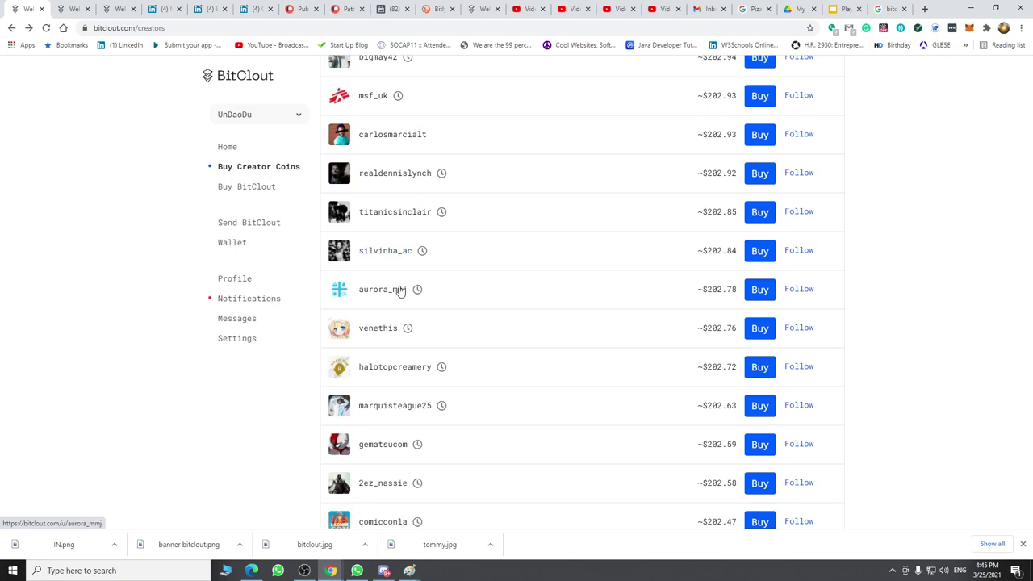
scroll(478, 340, down, 5)
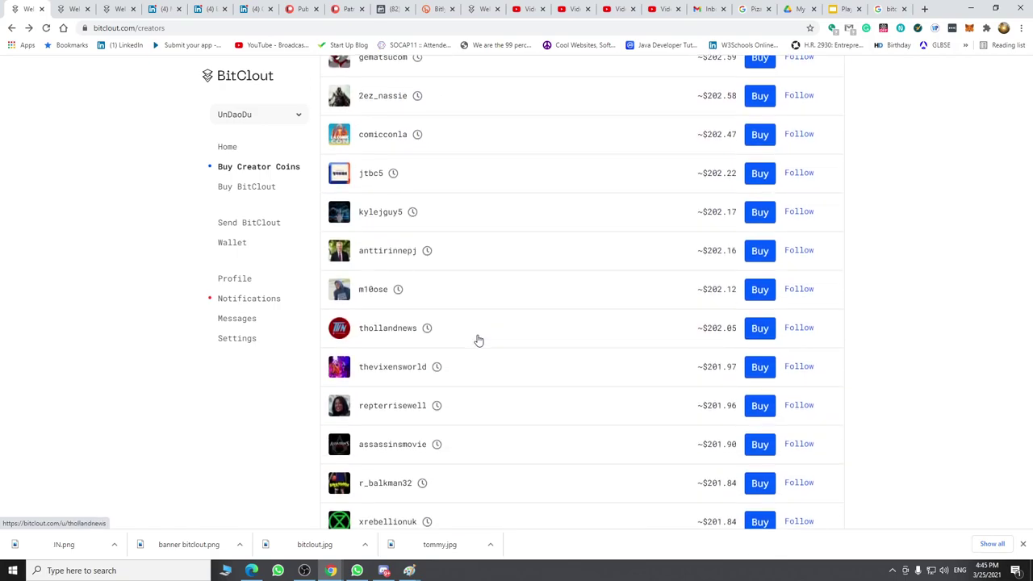
scroll(479, 340, down, 10)
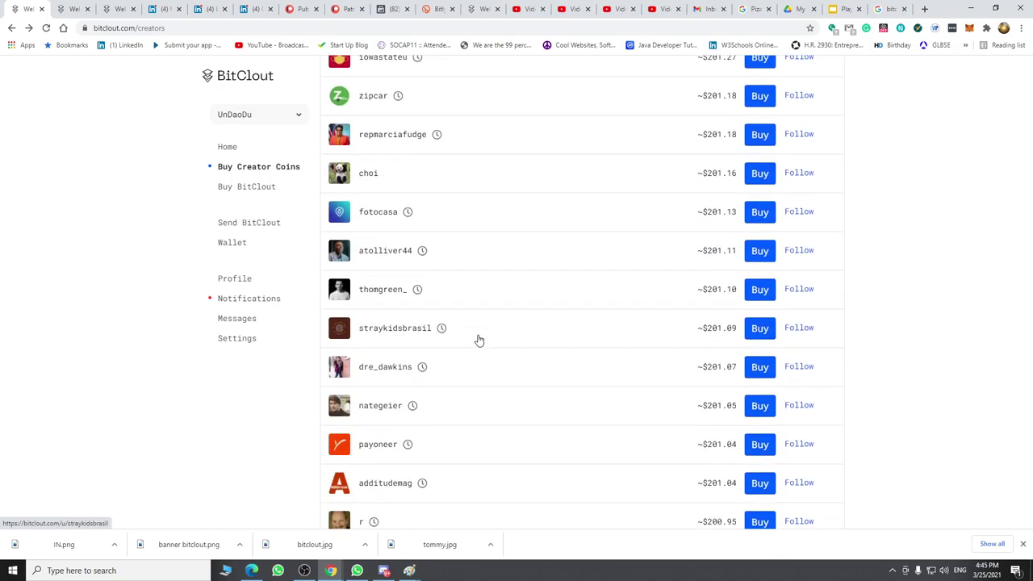
scroll(478, 340, down, 3)
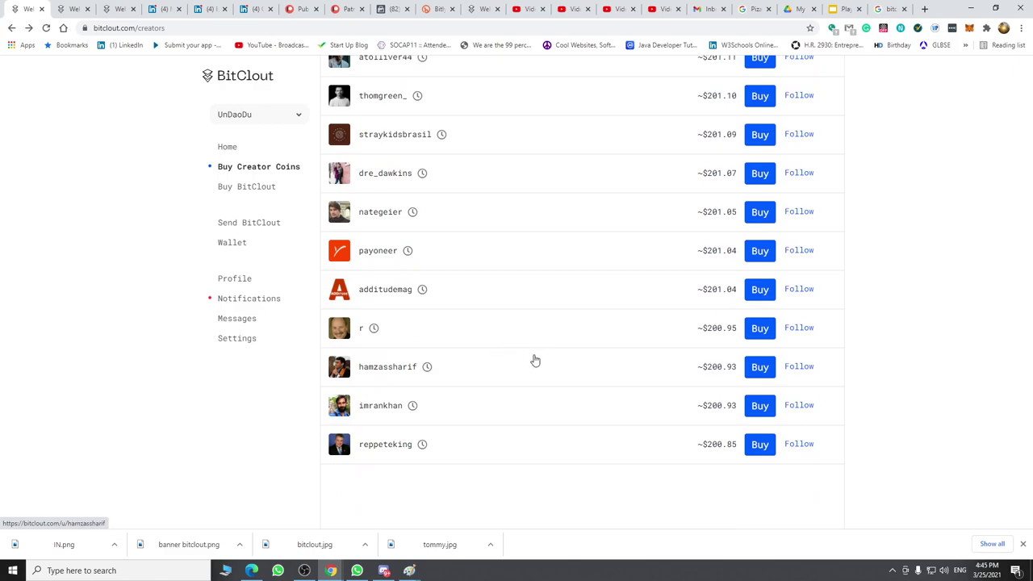
scroll(532, 360, down, 3)
scroll(534, 360, down, 10)
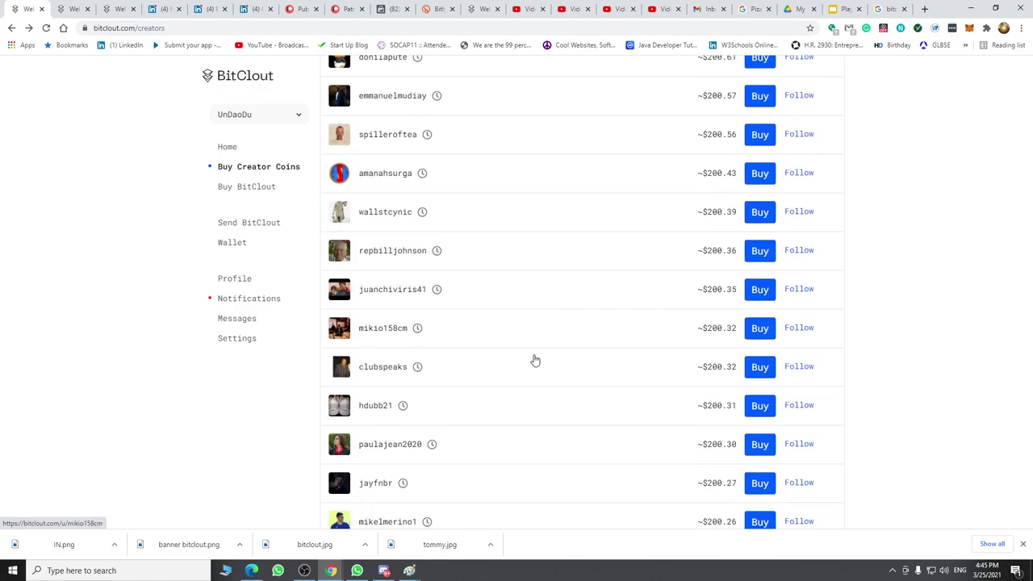
scroll(534, 360, down, 5)
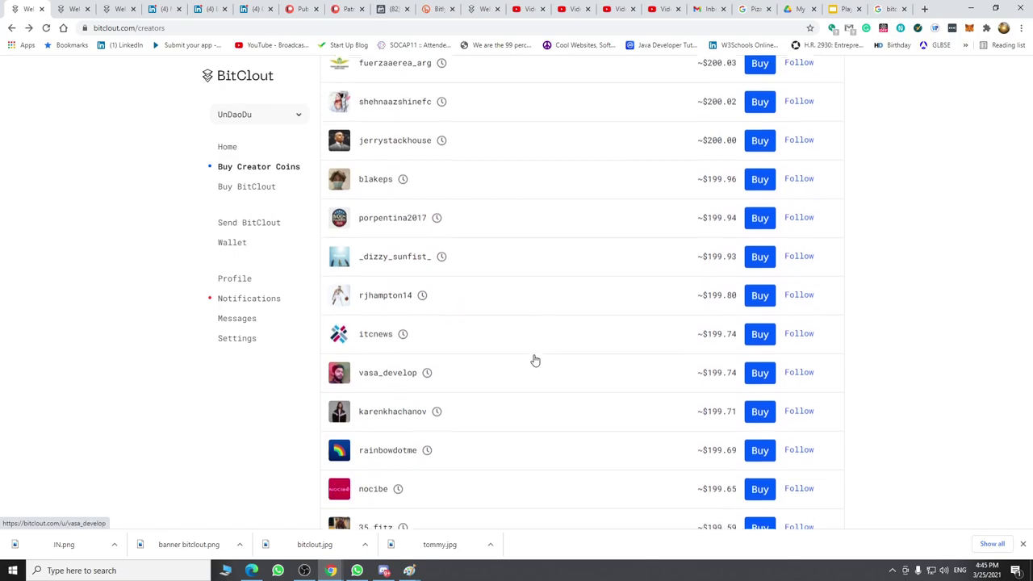
scroll(534, 360, down, 3)
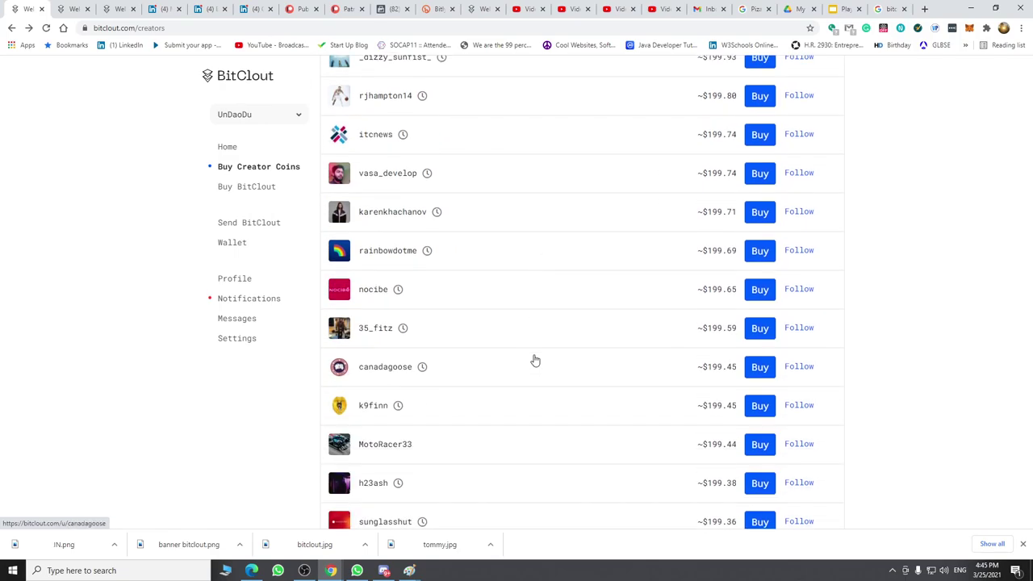
scroll(534, 360, down, 3)
scroll(534, 360, down, 7)
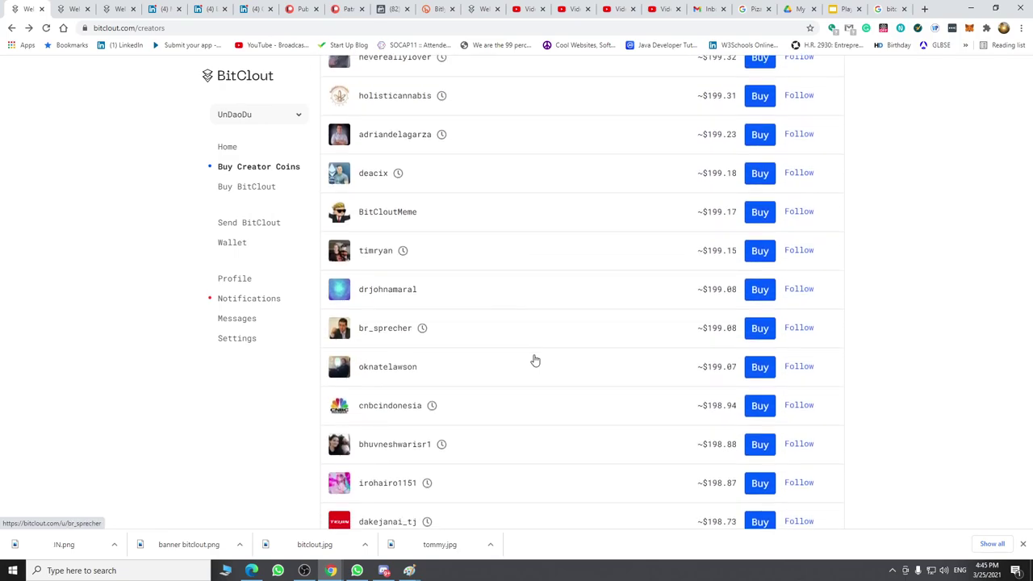
scroll(534, 360, down, 5)
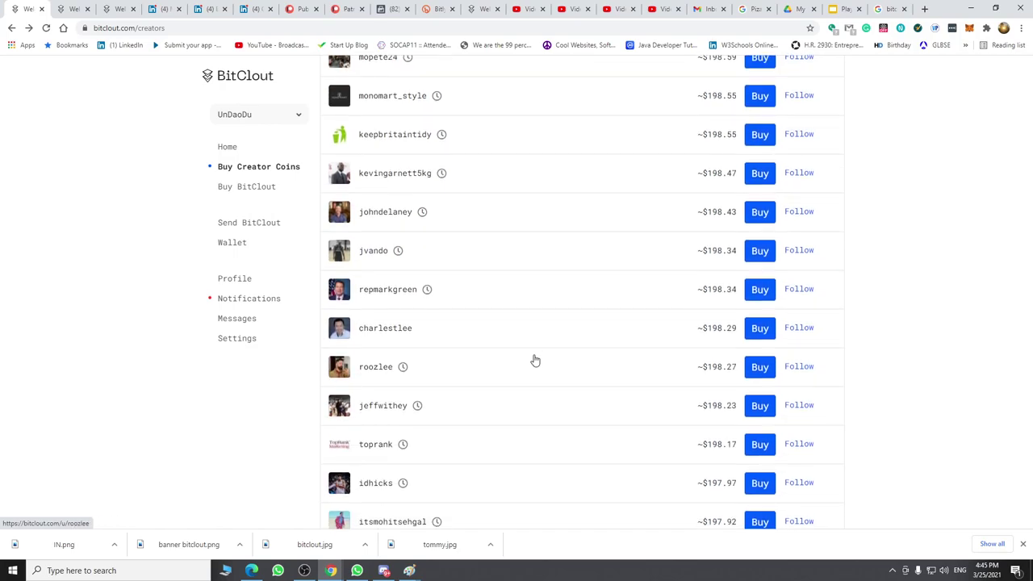
scroll(534, 360, down, 2)
scroll(534, 360, up, 1)
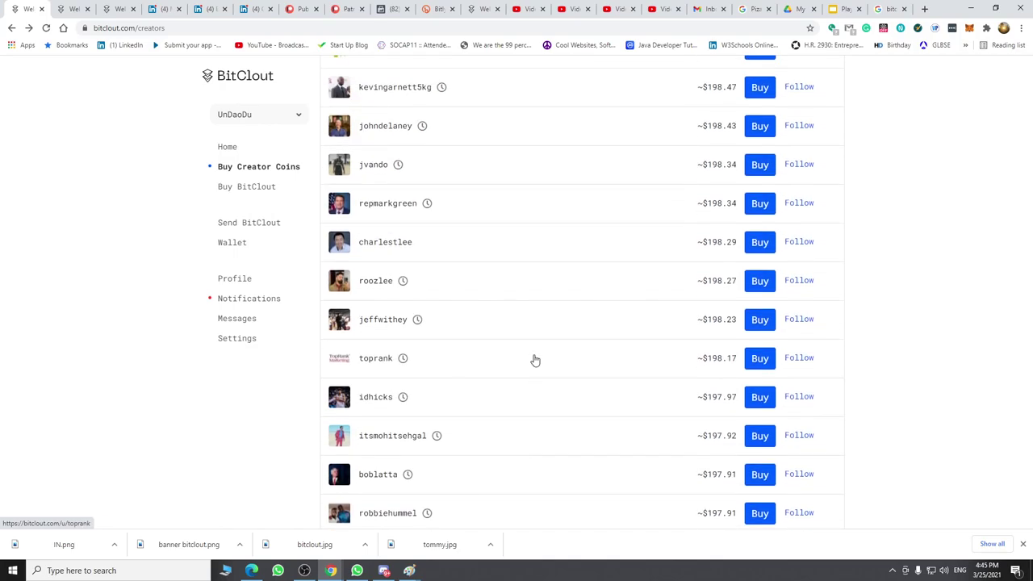
scroll(534, 360, down, 2)
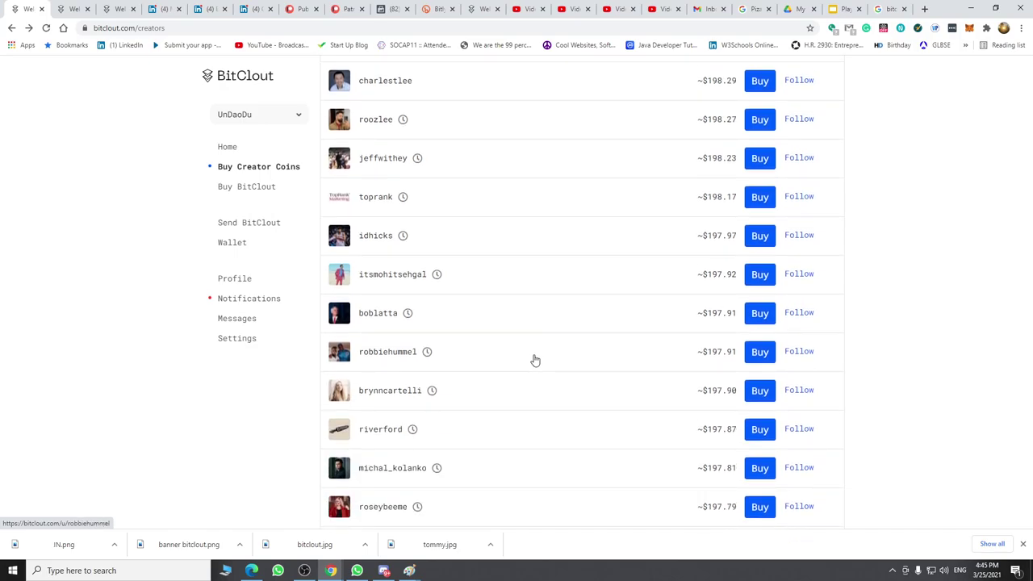
scroll(534, 360, down, 5)
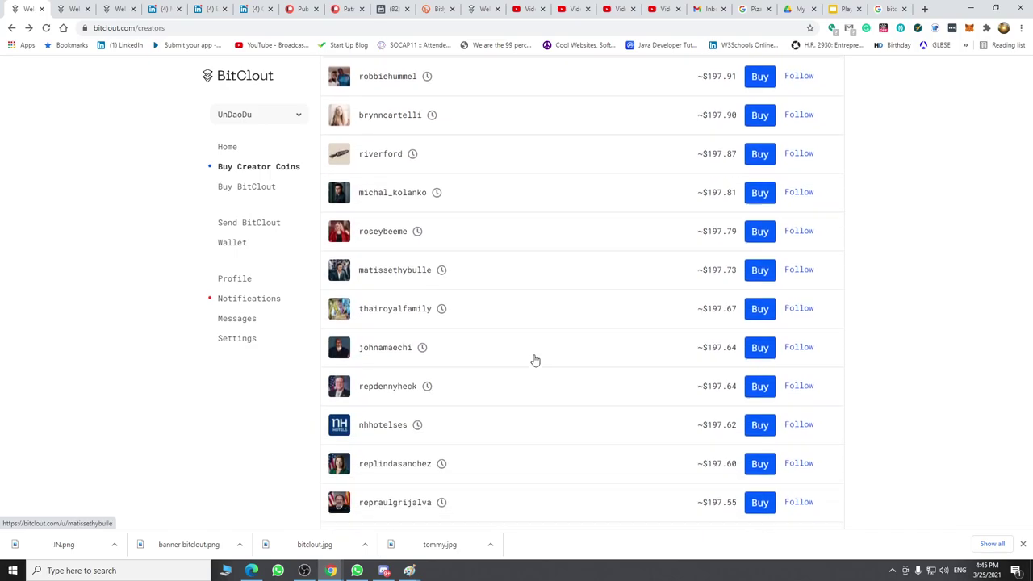
scroll(534, 360, down, 6)
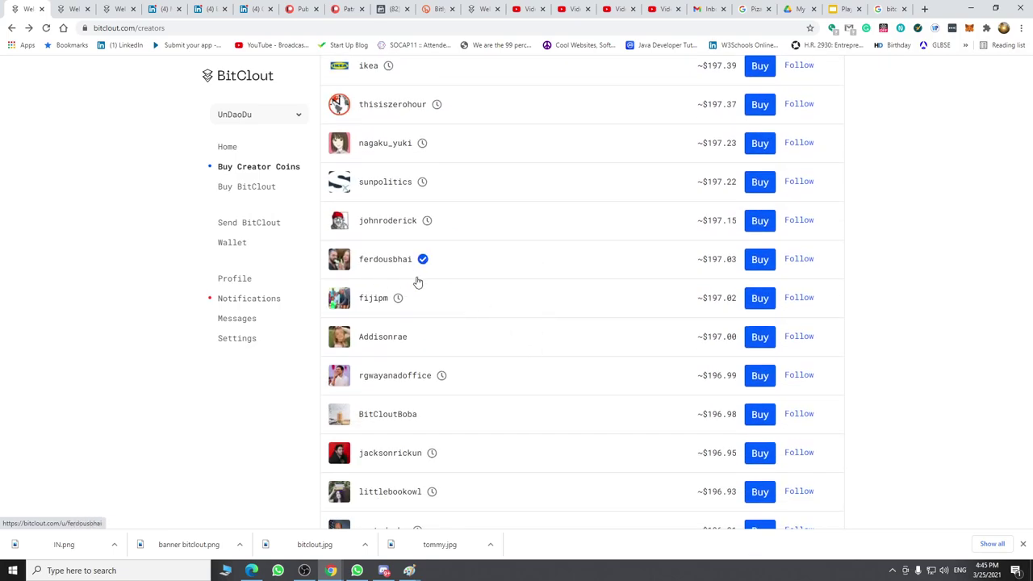
- Open the verified creator's buy page in a new tab and follow the creator
right_click(763, 267)
click(787, 273)
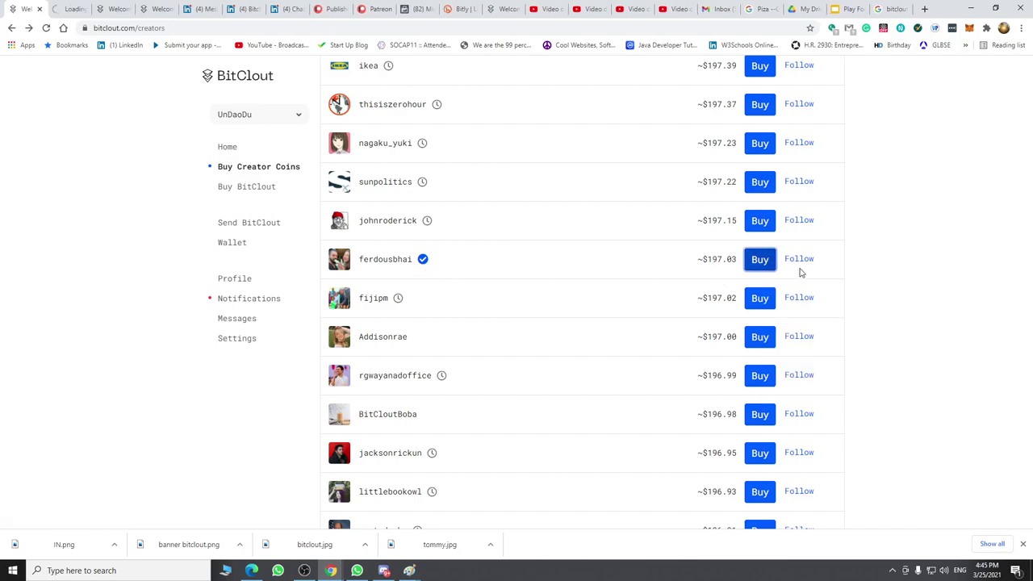
click(801, 262)
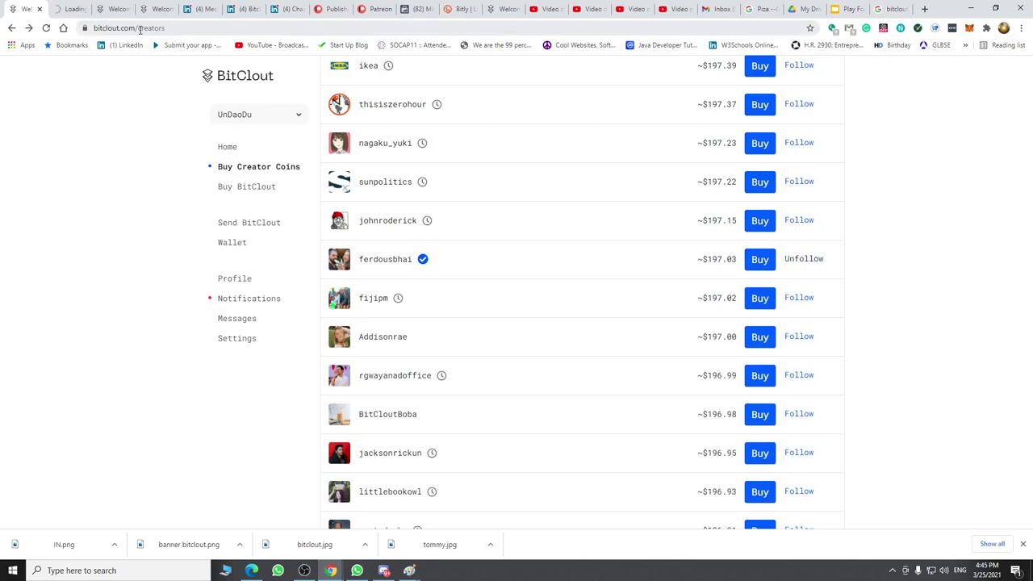
- Copy the web address of the ferdousbhai coin buy page
click(73, 15)
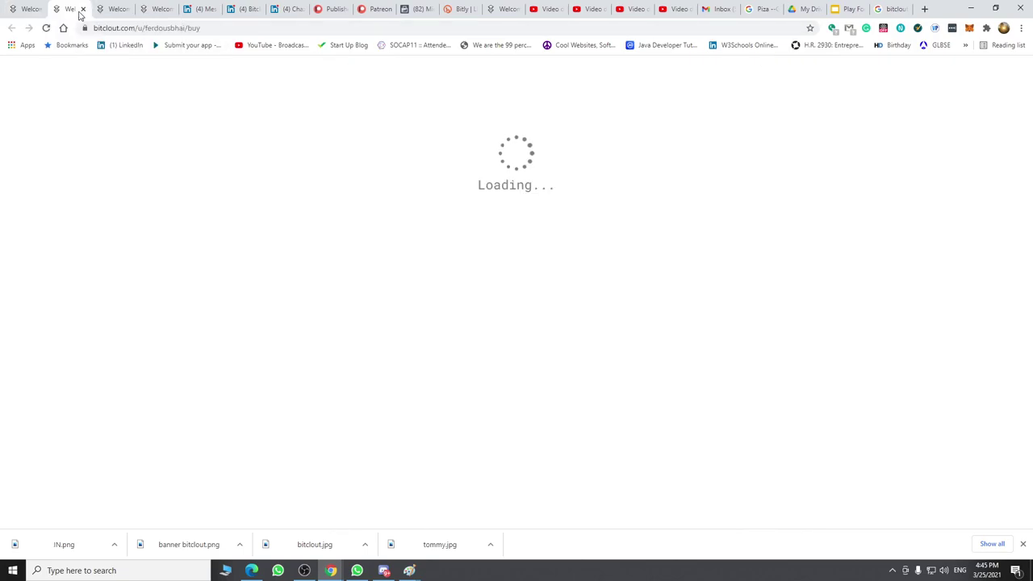
right_click(134, 27)
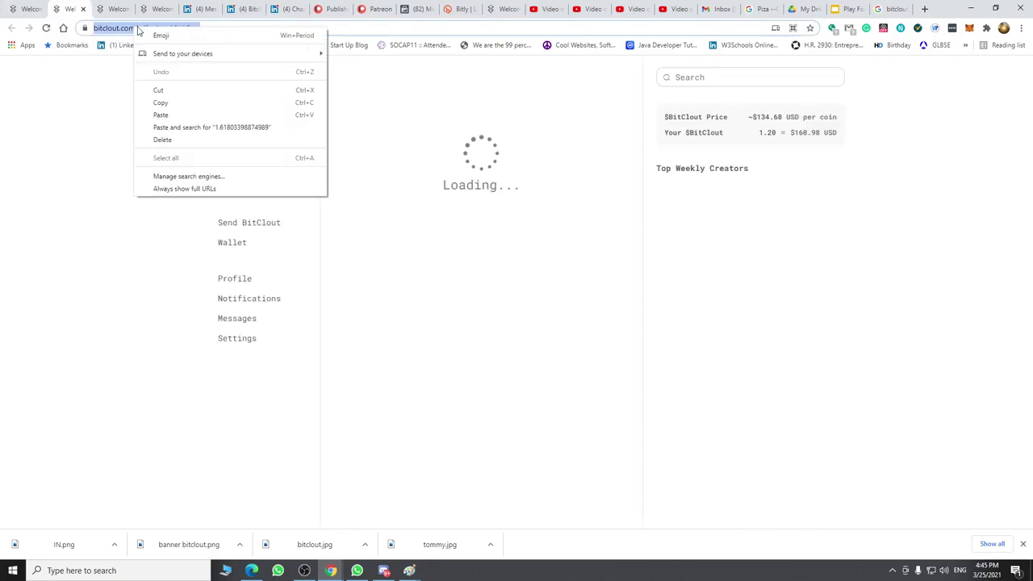
click(170, 103)
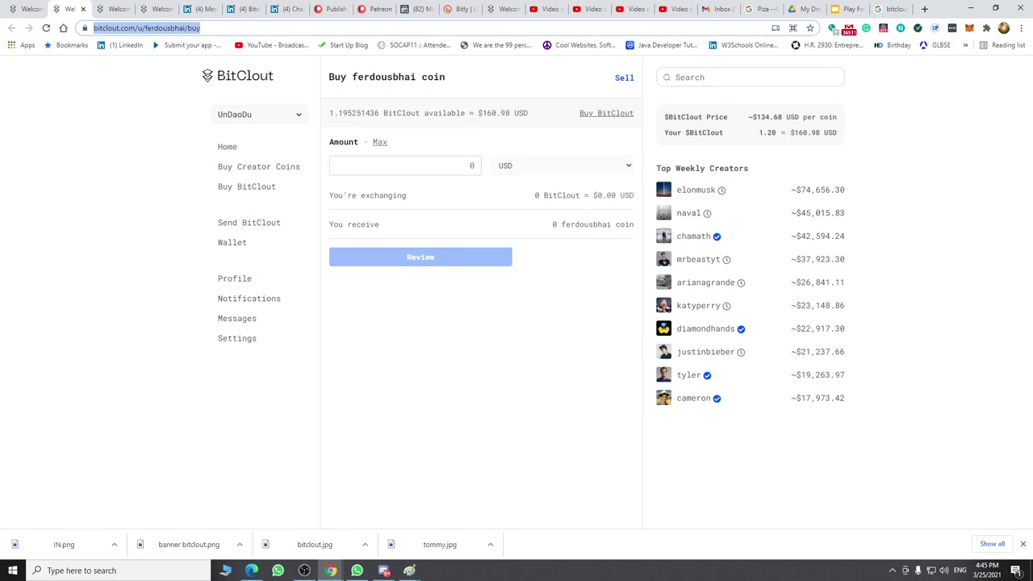
key(alt+Tab)
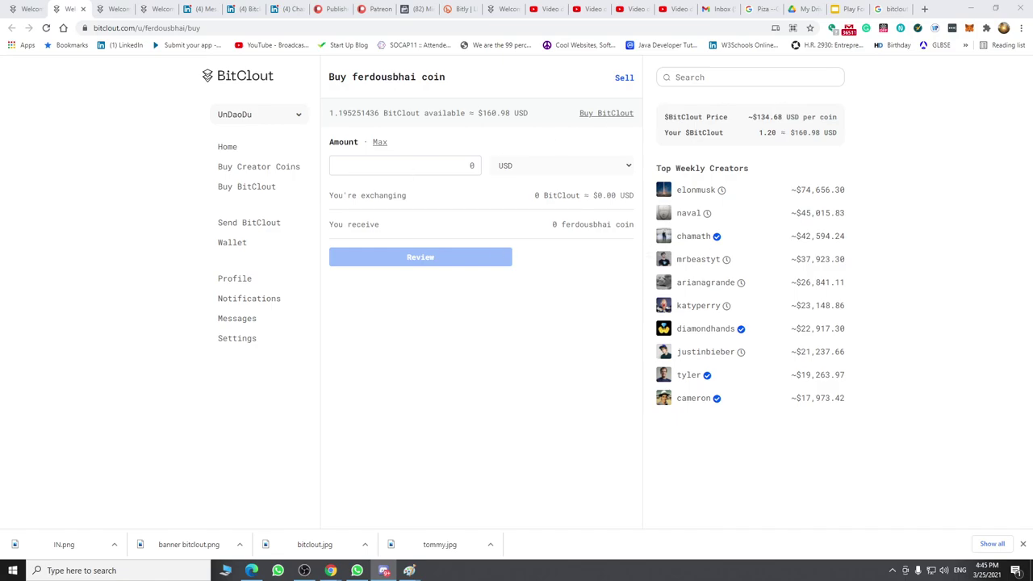
click(408, 170)
key(ctrl+v)
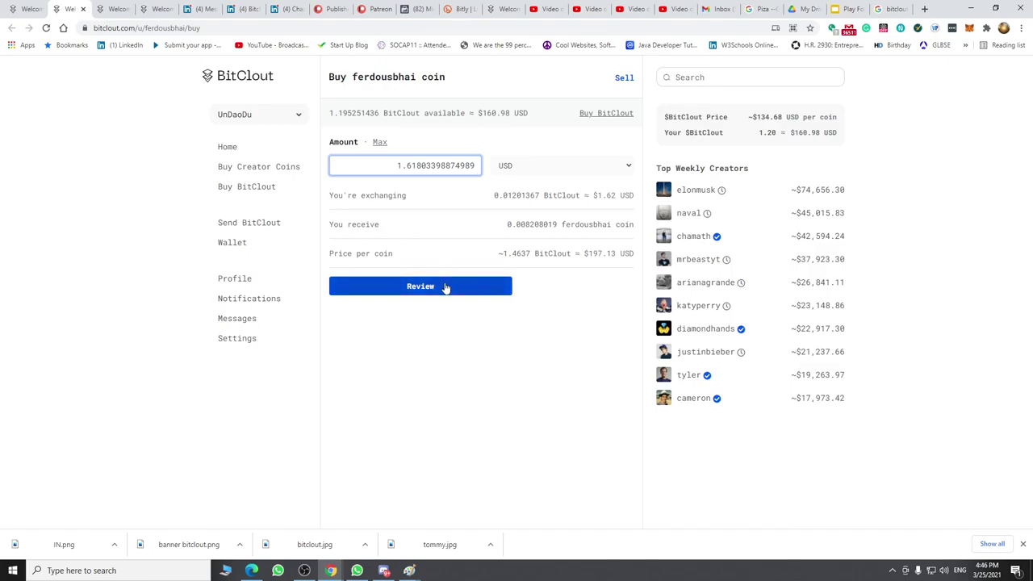
click(443, 288)
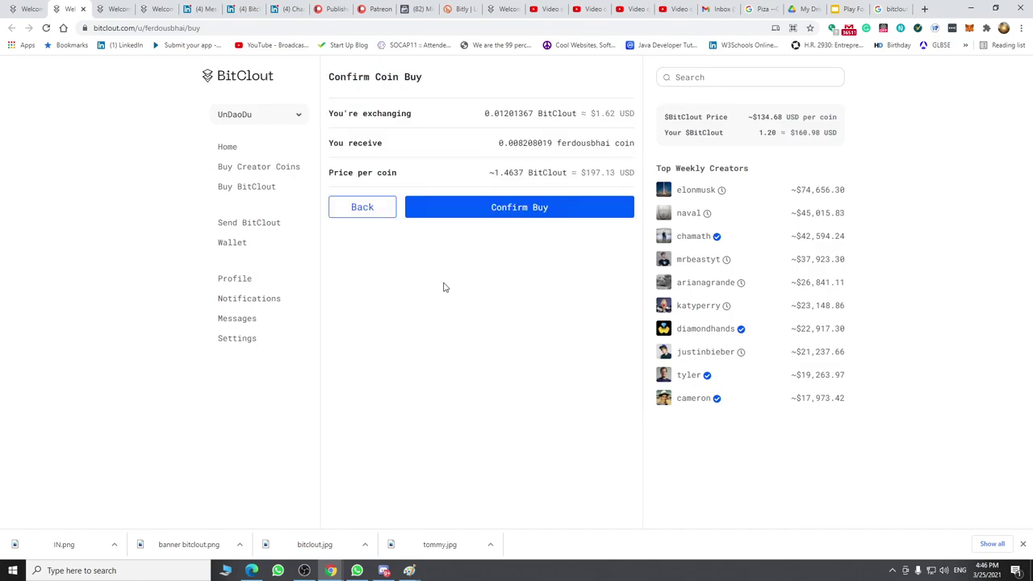
click(506, 211)
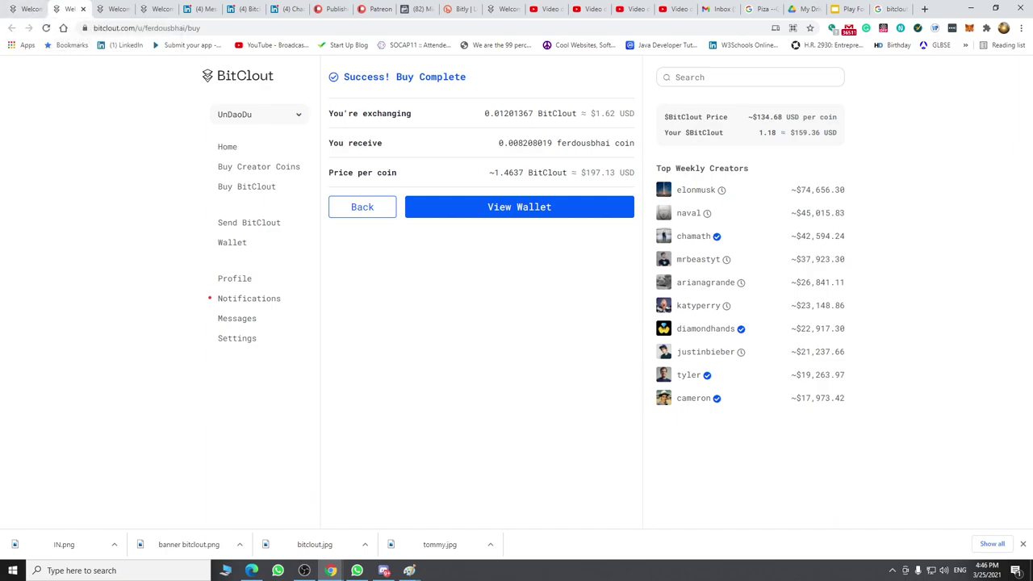
key(alt+Tab)
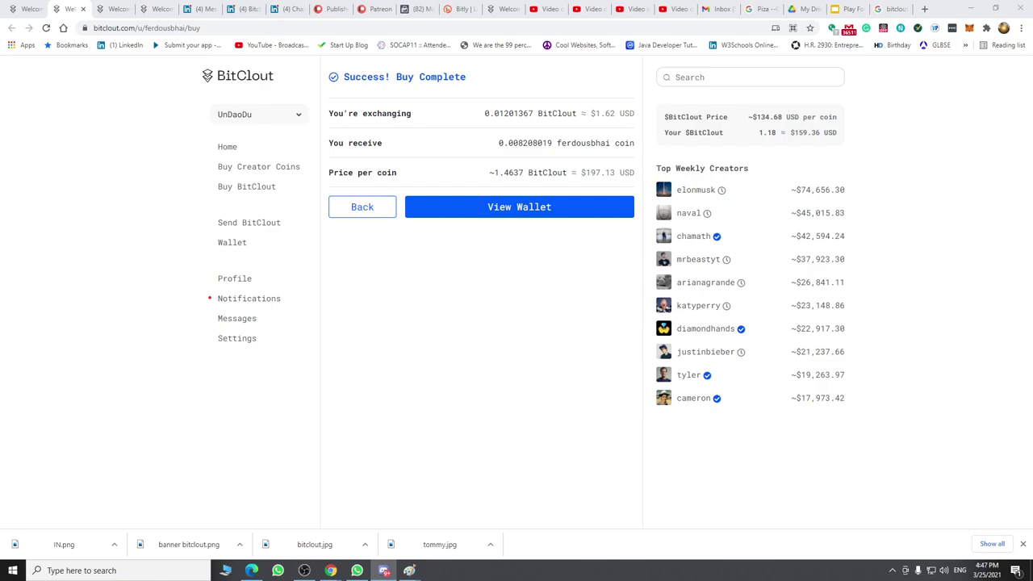
key(alt+Tab)
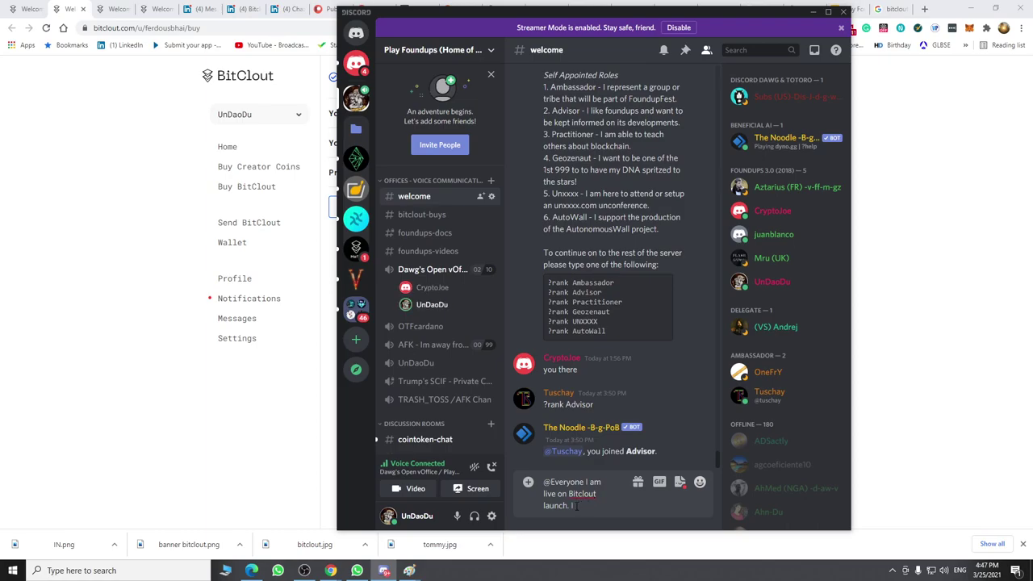
double_click(574, 505)
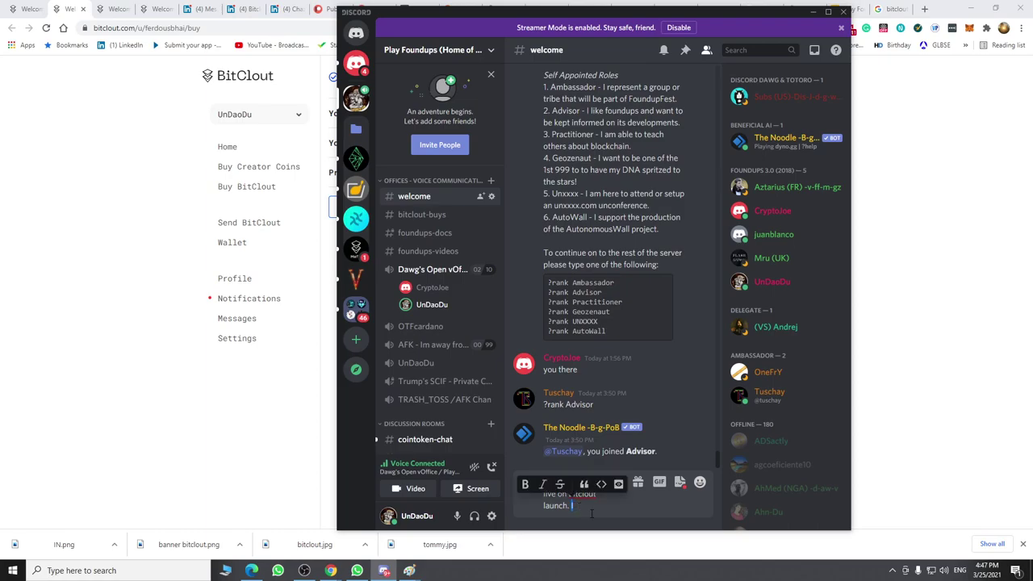
click(601, 510)
double_click(573, 505)
text(via)
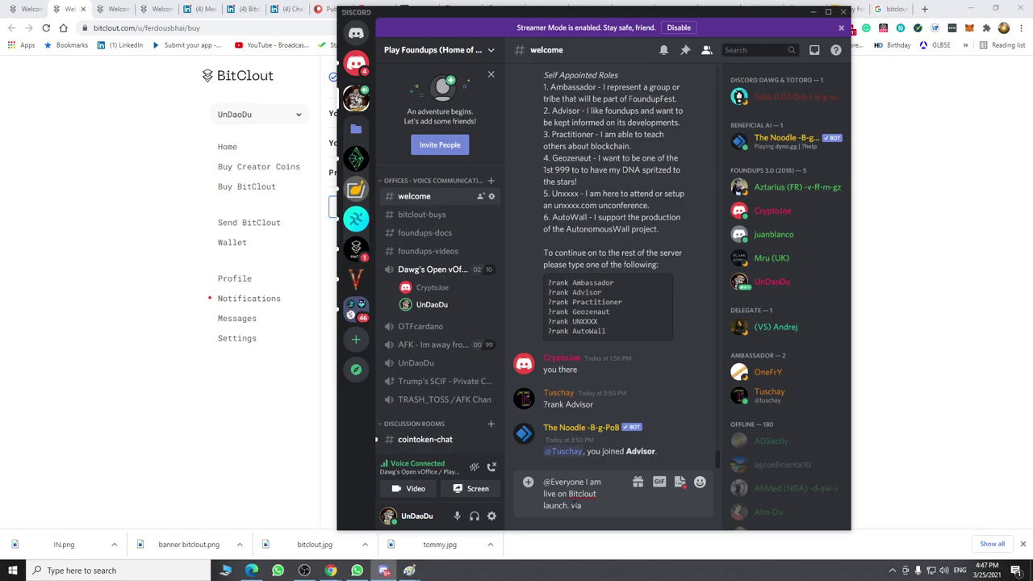
text( @)
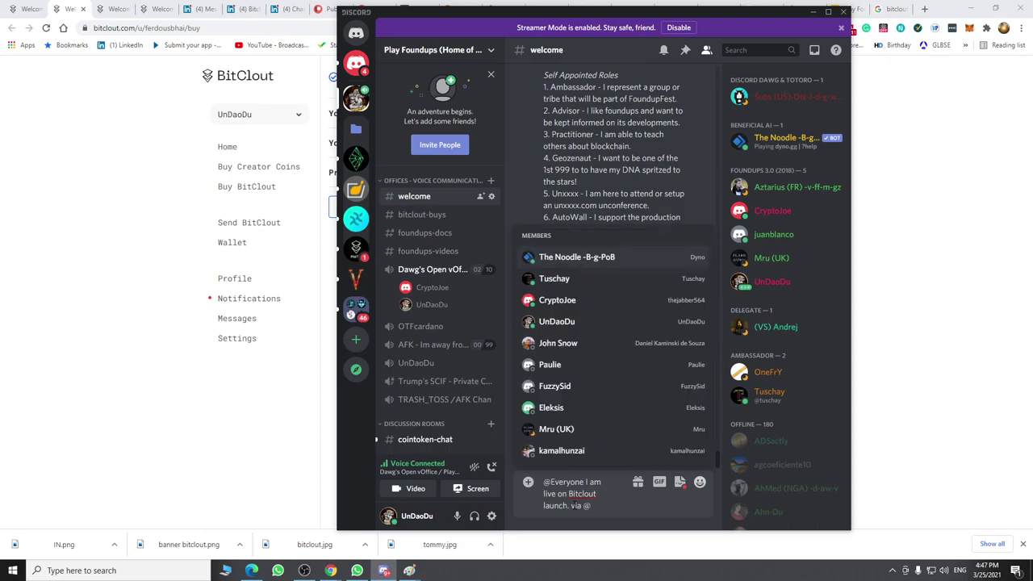
text(FOu)
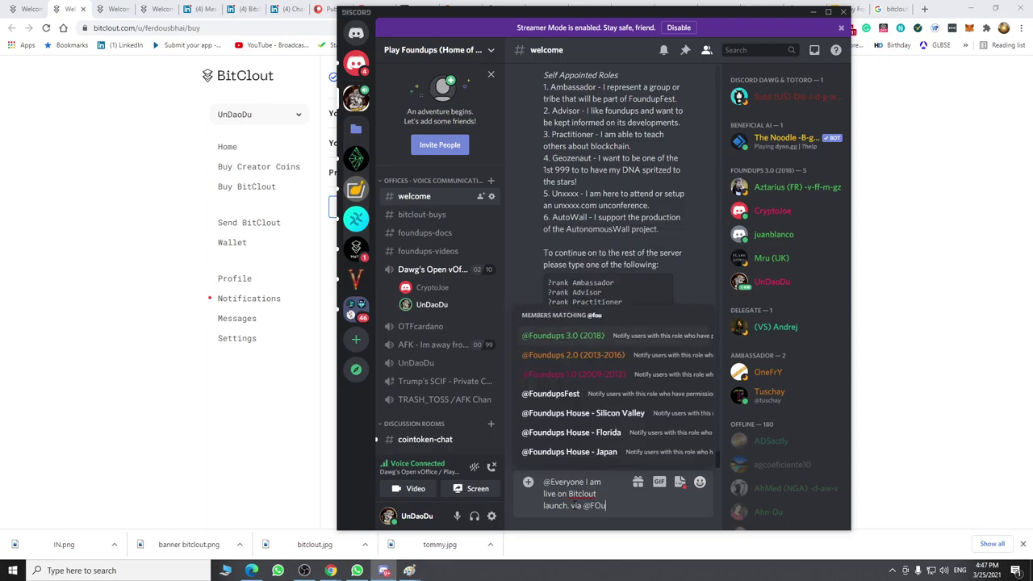
text(nd)
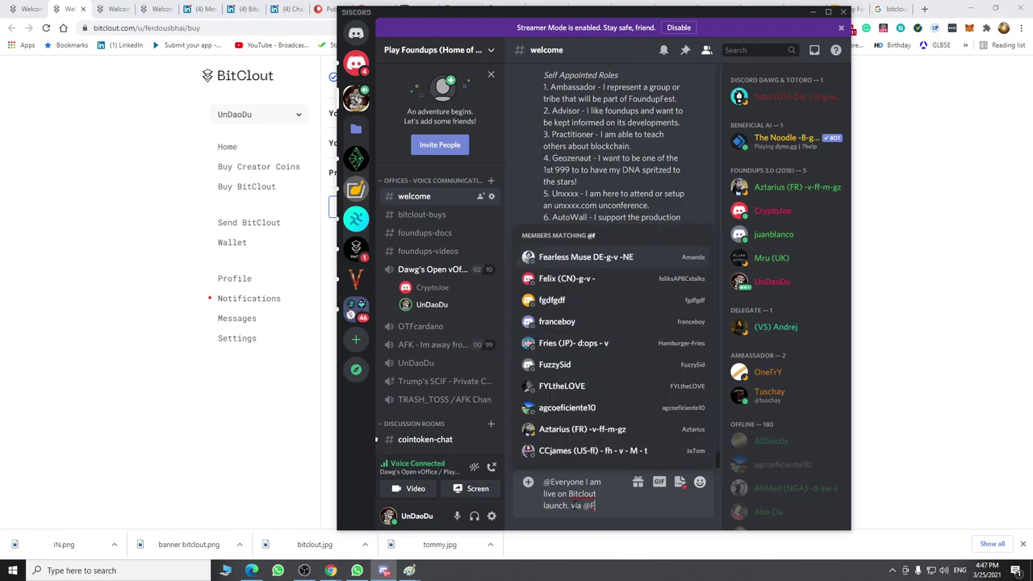
key(BackSpace)
key(BackSpace)
key(BackSpace)
key(BackSpace)
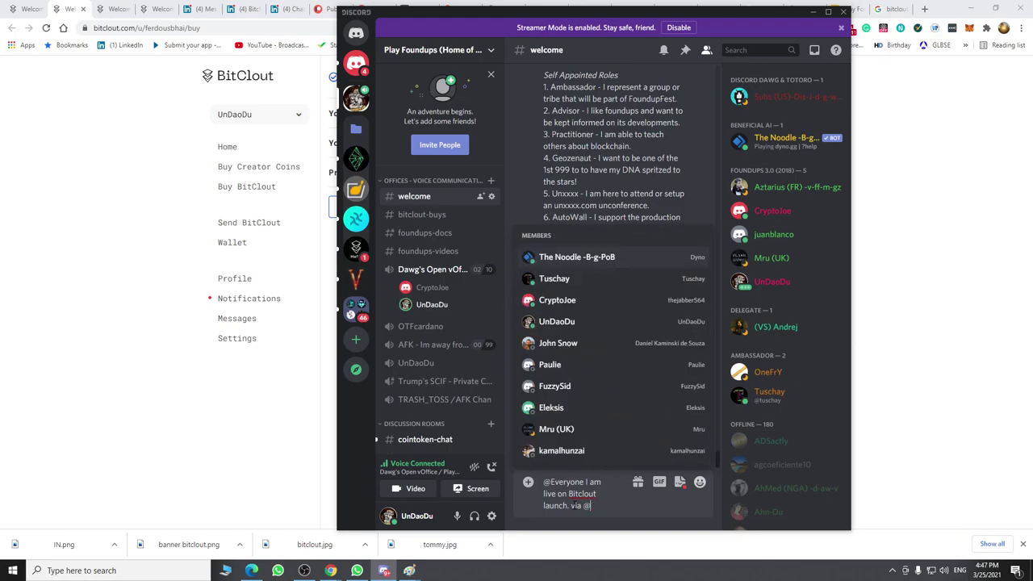
text(www.)
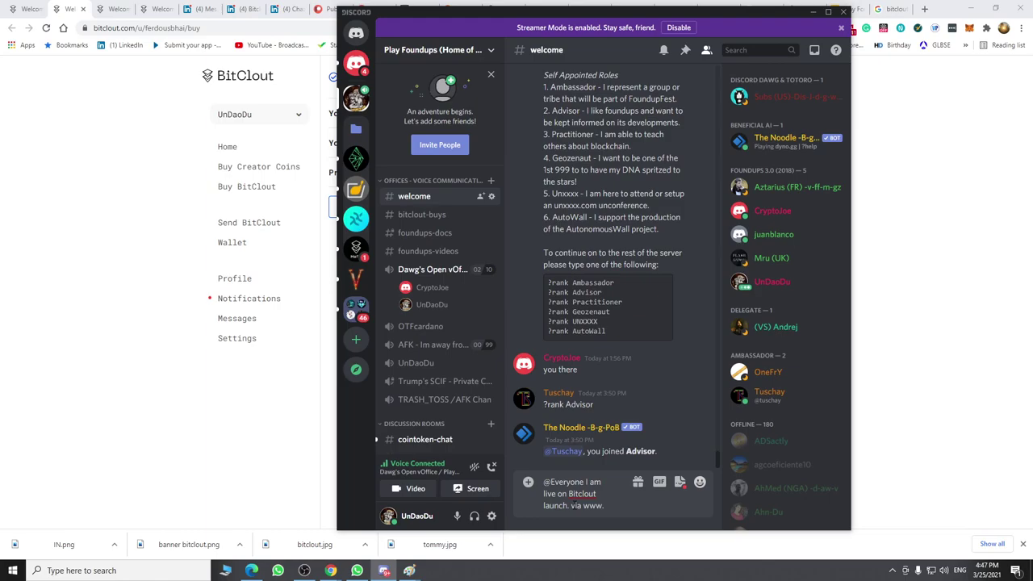
text(twitch)
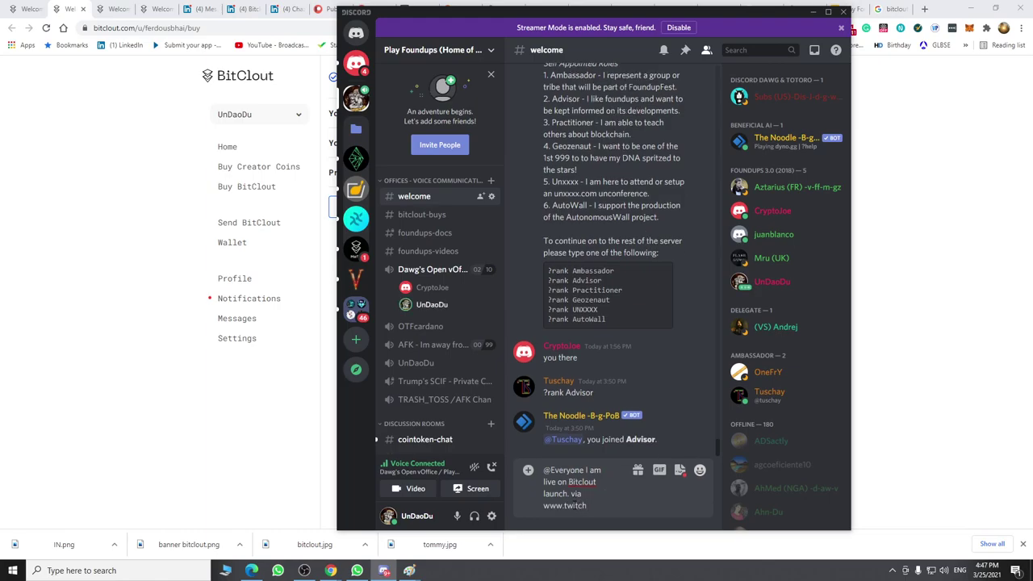
text(.tv/founduo)
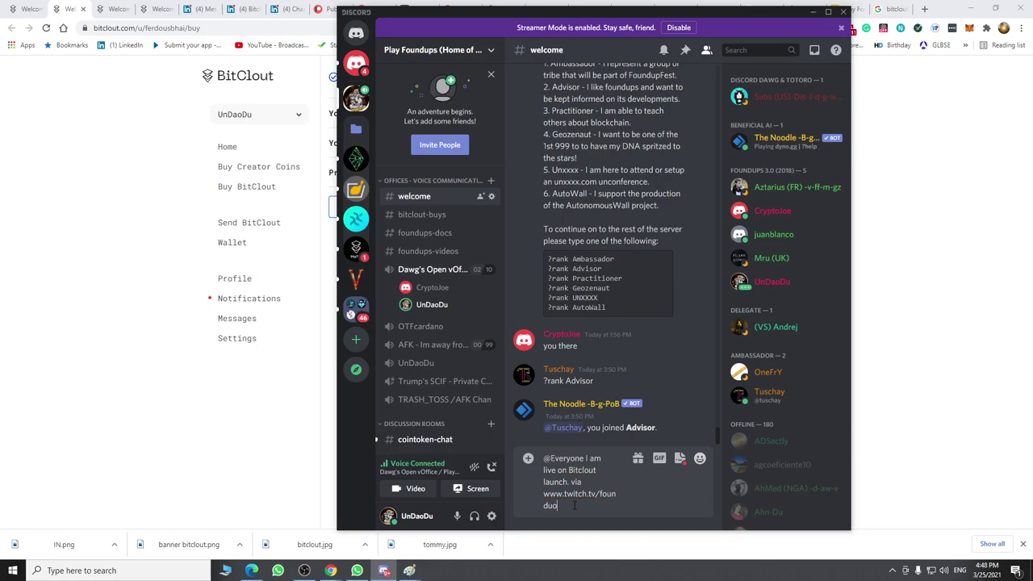
key(BackSpace)
text(ps)
- Append '. Here is the invite link' after the Twitch link
click(567, 481)
click(573, 507)
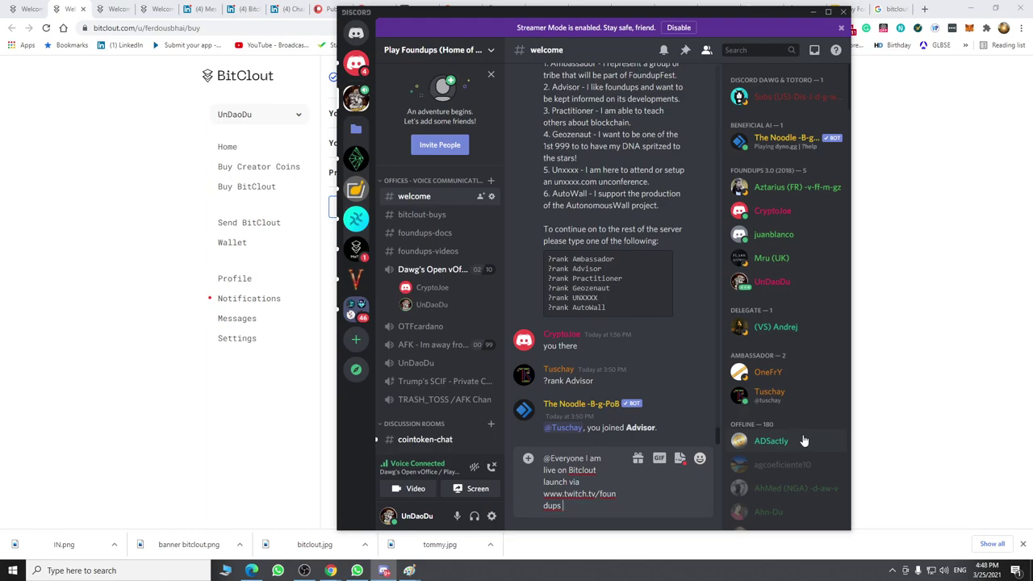
key(BackSpace)
text(. HEr)
key(BackSpace)
key(BackSpace)
text(ere is the invite )
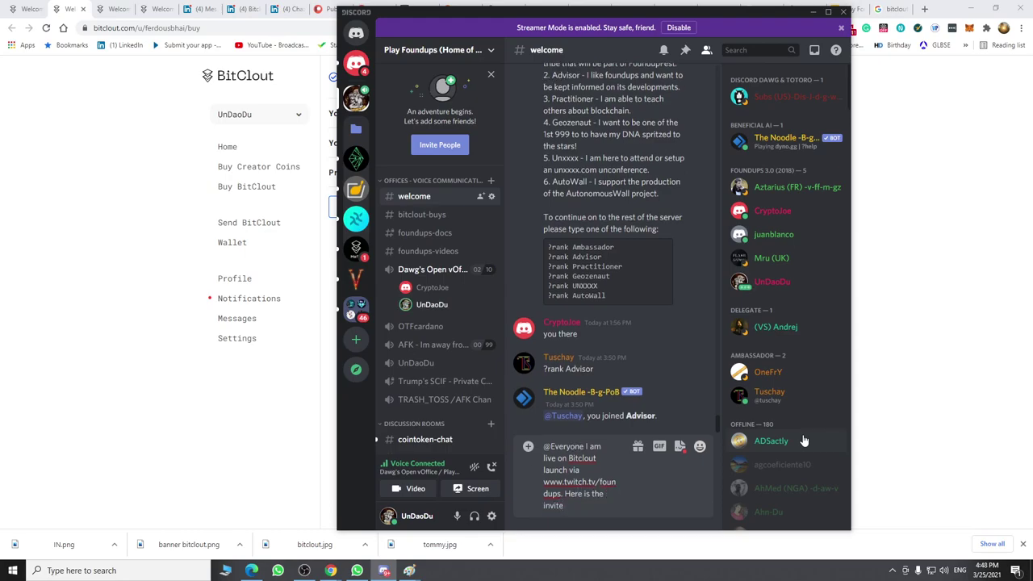
text(link)
key(alt+Tab)
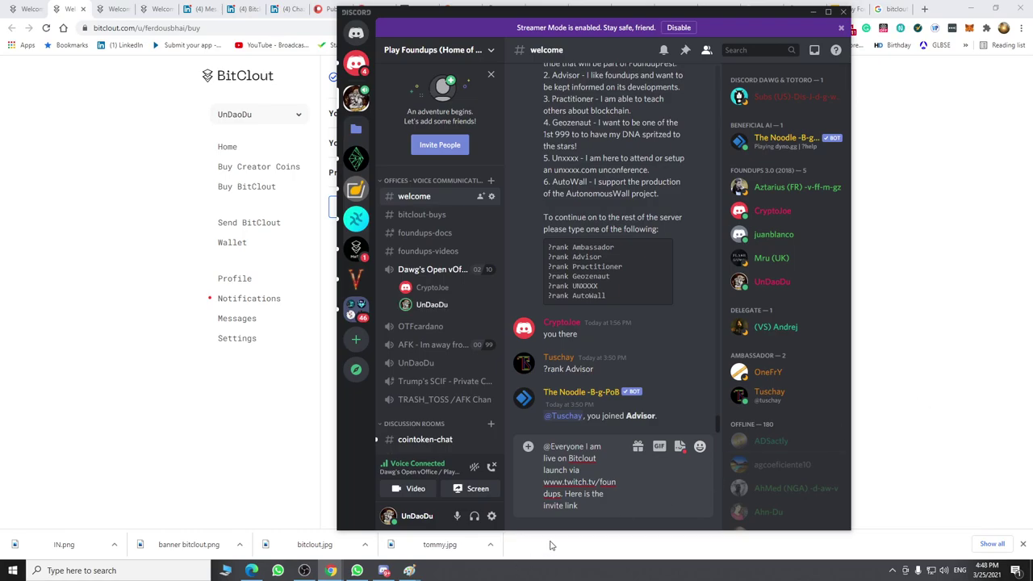
click(582, 507)
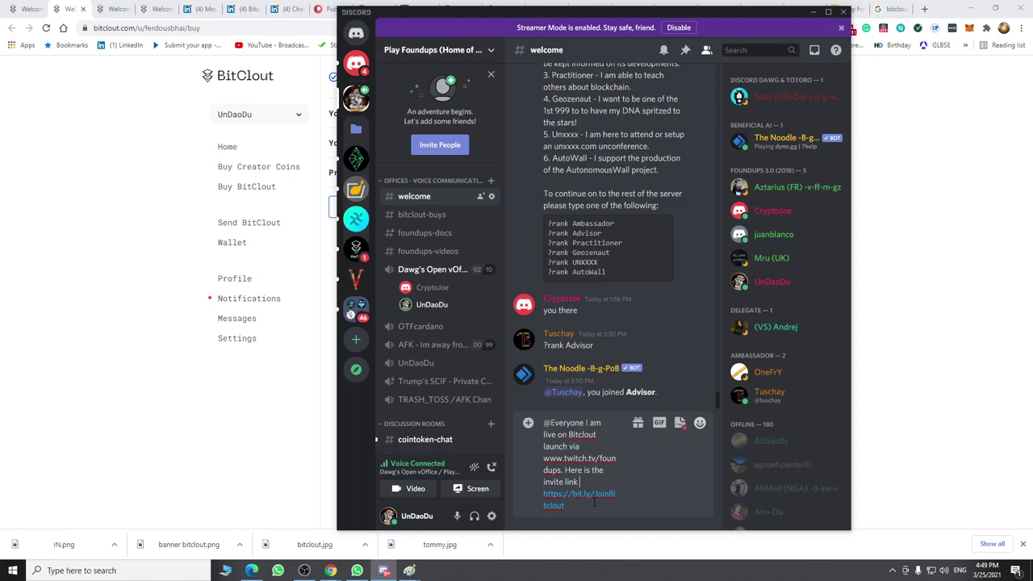
click(544, 482)
text(private)
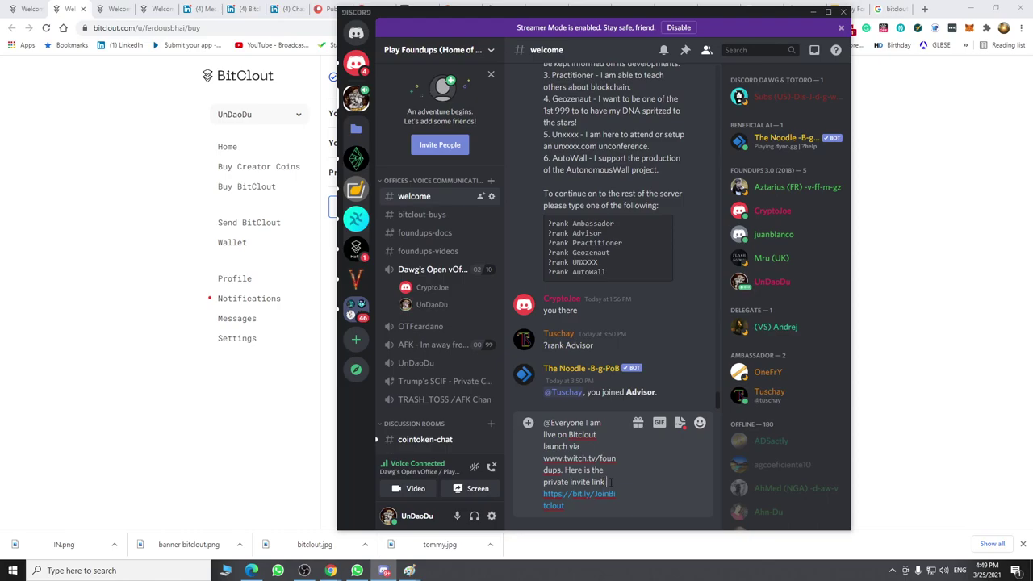
click(606, 481)
text(:)
key(Return)
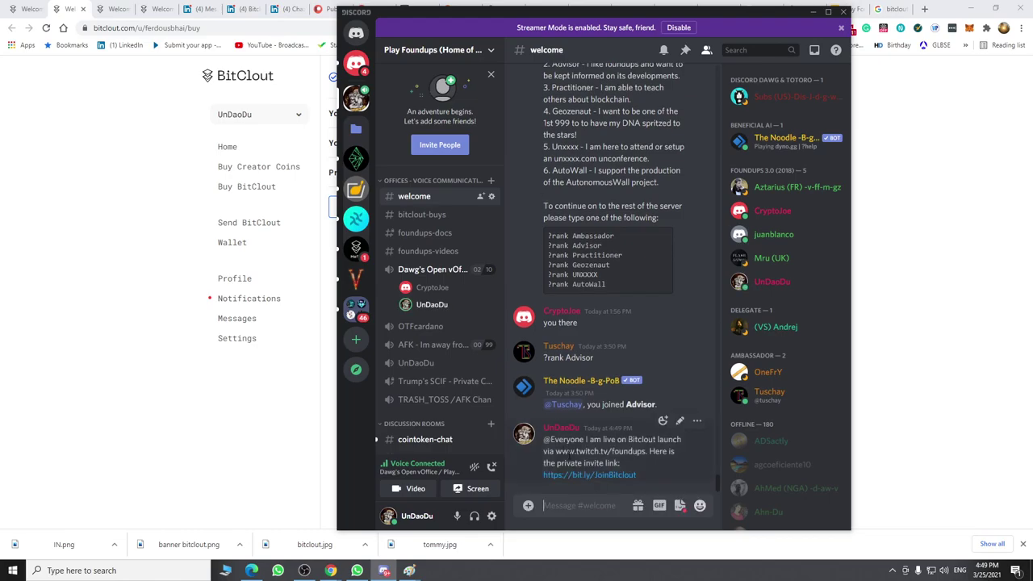
- Copy the announcement text, accidentally repost it, and delete the duplicate message
drag(544, 440, 644, 471)
key(ctrl+c)
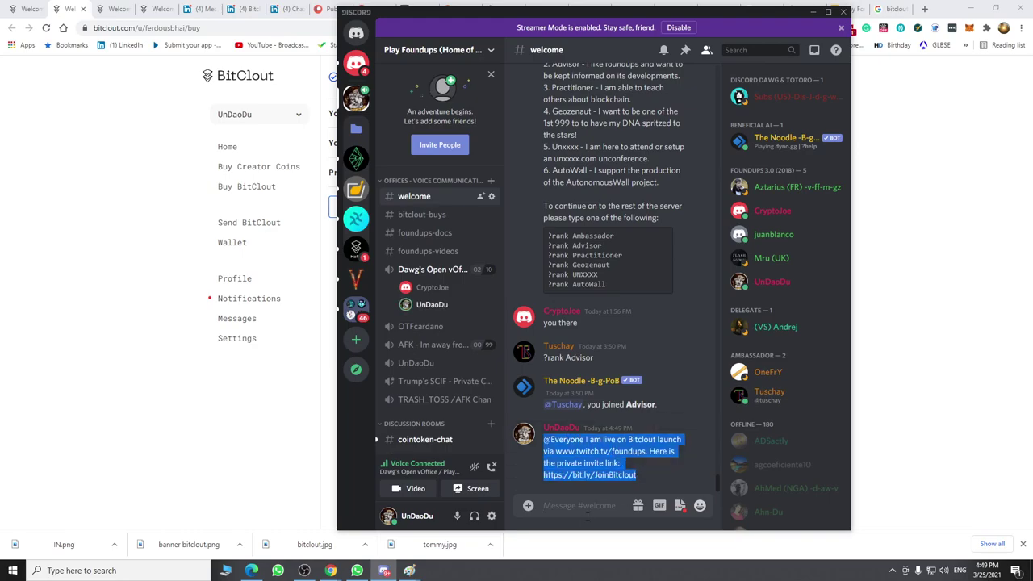
click(584, 506)
key(ctrl+v)
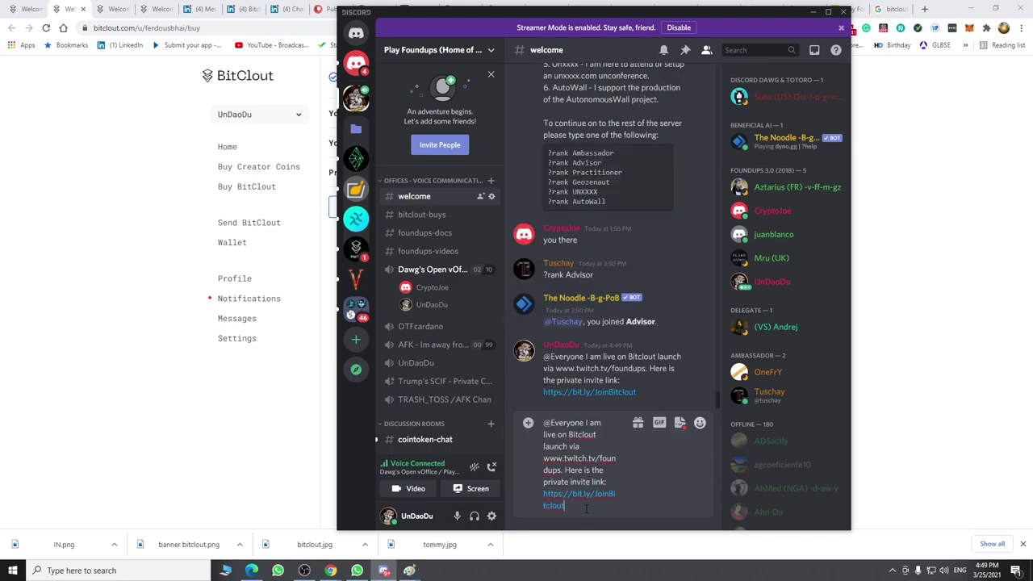
key(Return)
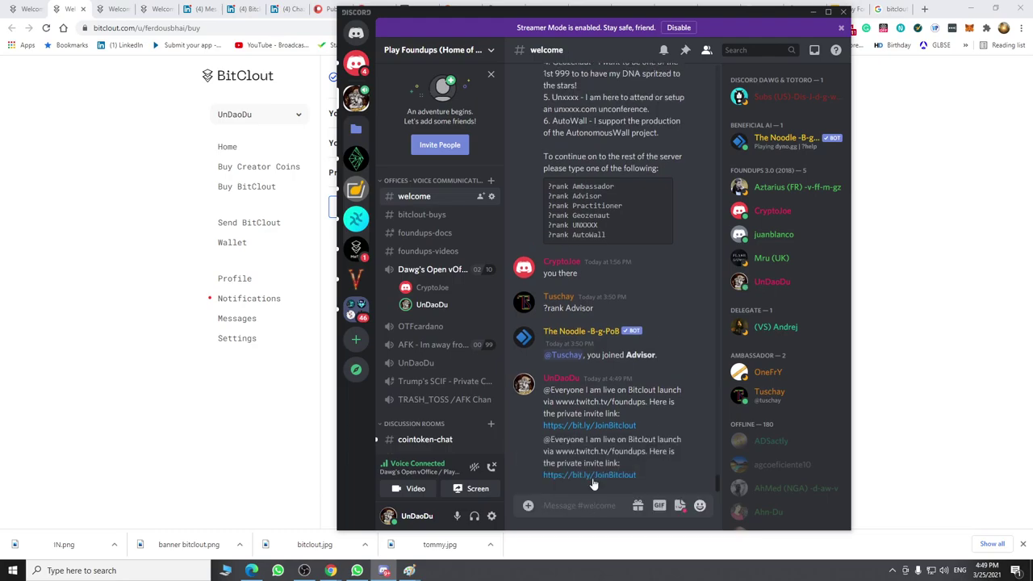
click(698, 429)
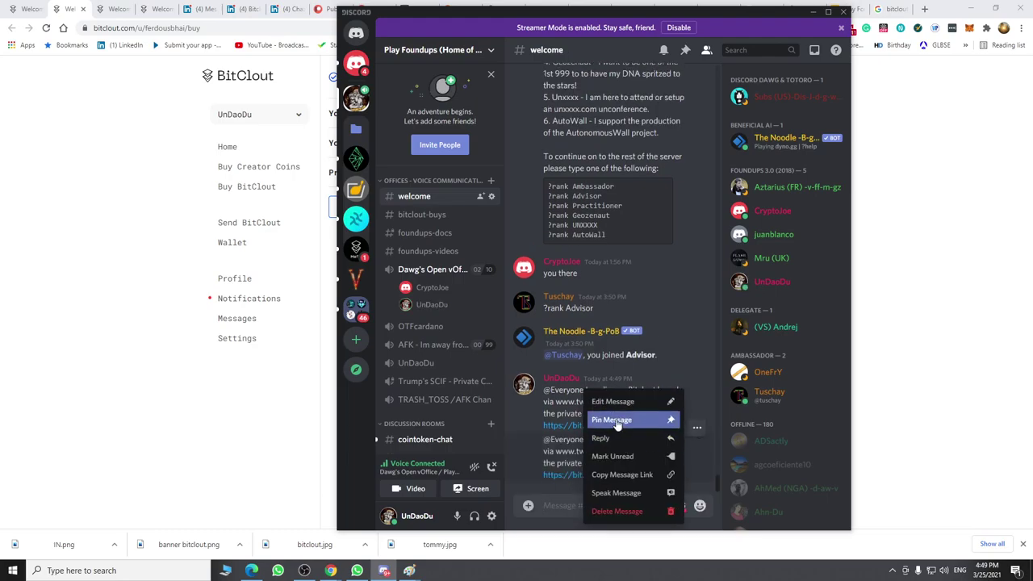
click(629, 512)
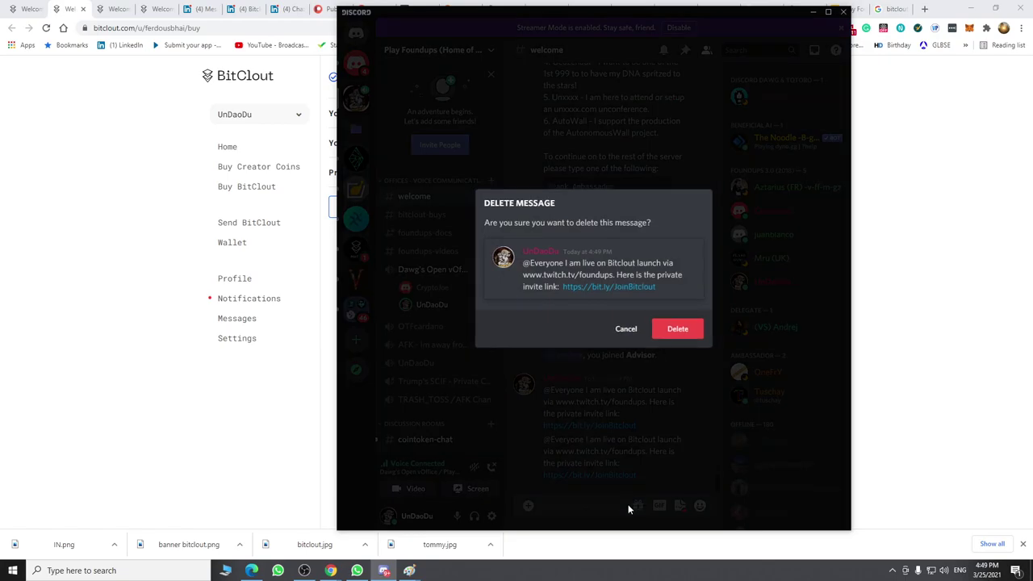
click(673, 333)
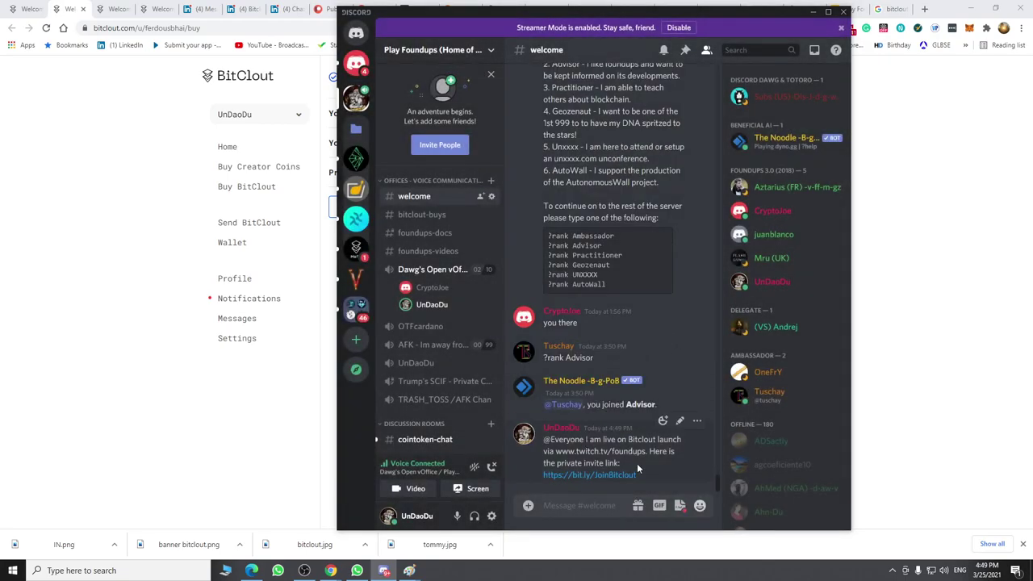
- Delete the original live-on-Bitclout announcement message
drag(636, 475, 545, 442)
key(ctrl+c)
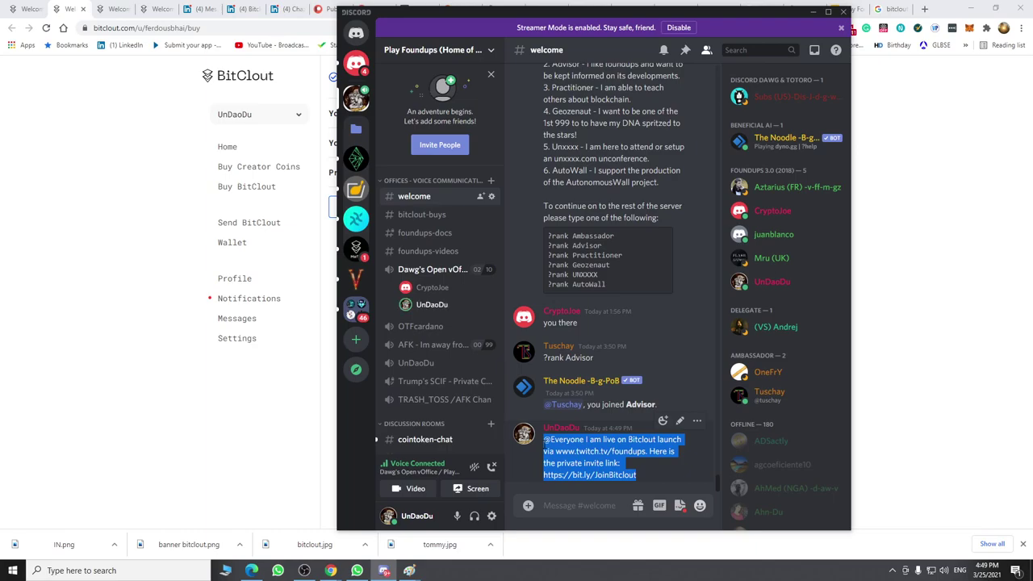
click(696, 421)
click(628, 511)
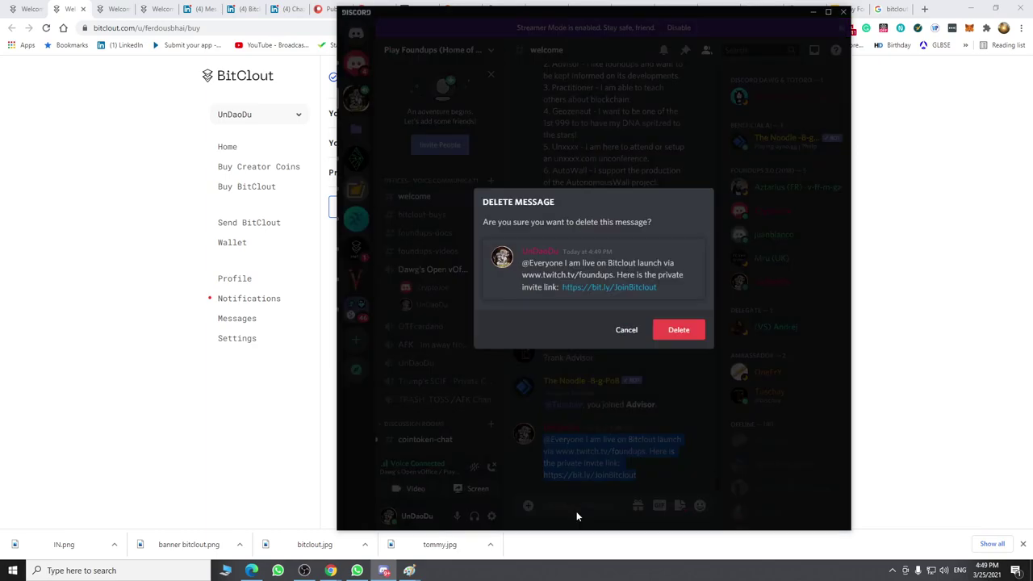
click(676, 329)
key(ctrl+v)
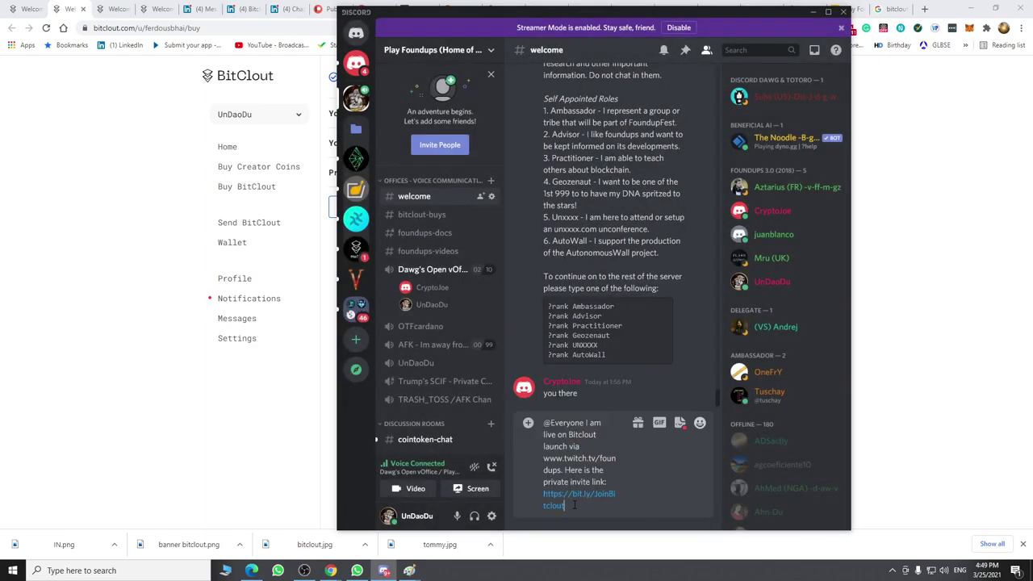
click(582, 422)
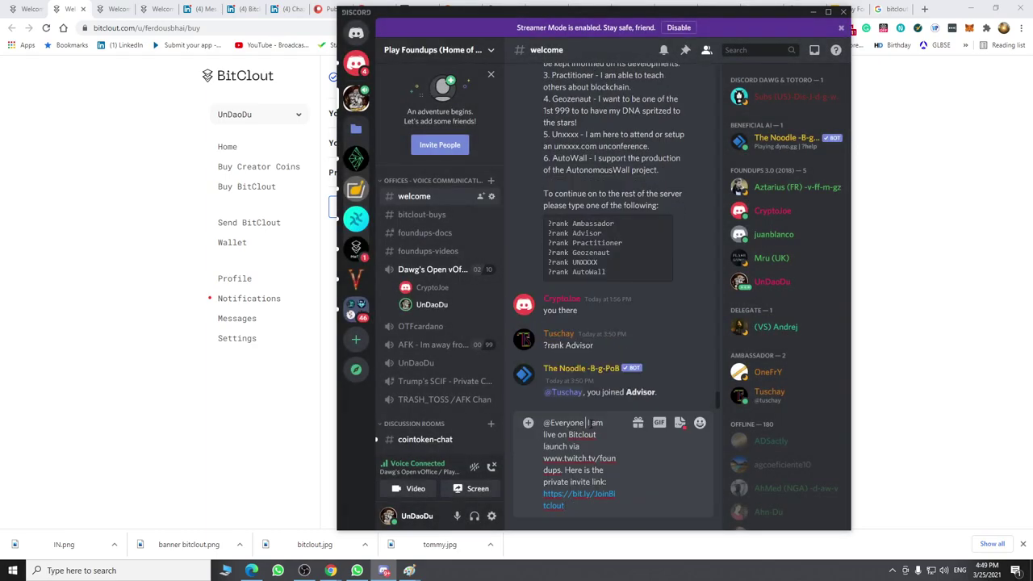
click(584, 423)
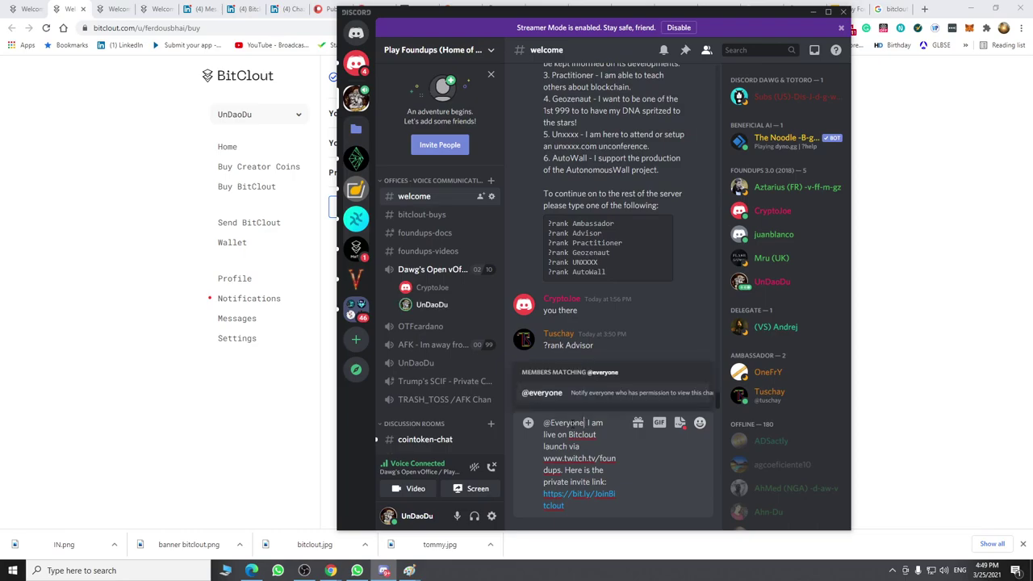
click(552, 394)
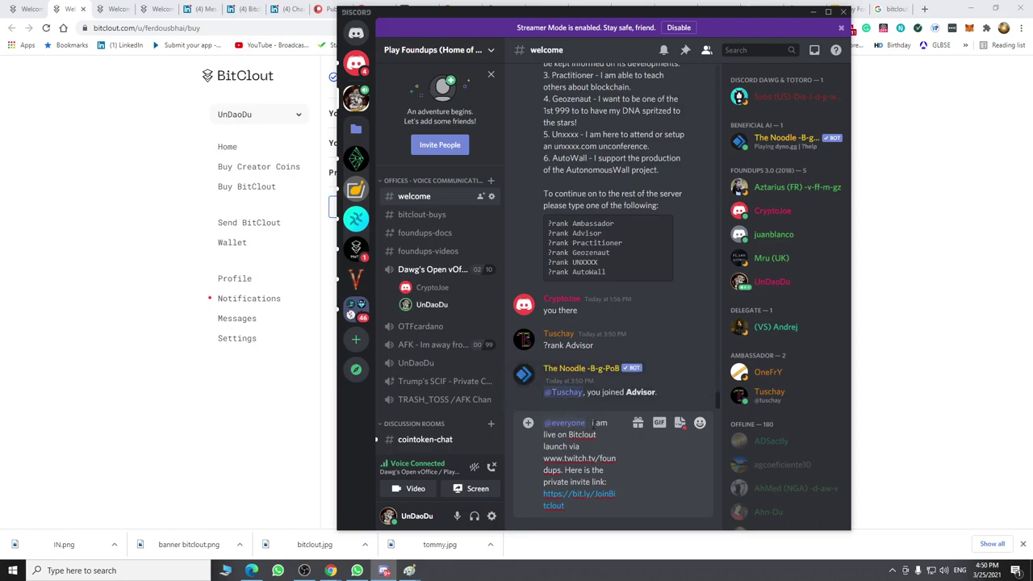
key(Delete)
- Reword the first line to 'I am live on Bitclout launch! Watch via'
click(544, 447)
click(568, 446)
text(! Check)
key(BackSpace)
key(BackSpace)
key(BackSpace)
key(BackSpace)
key(BackSpace)
text(Wat)
text(ch)
- Post the edited announcement, confirming Send Now for the everyone mention
click(565, 472)
double_click(598, 470)
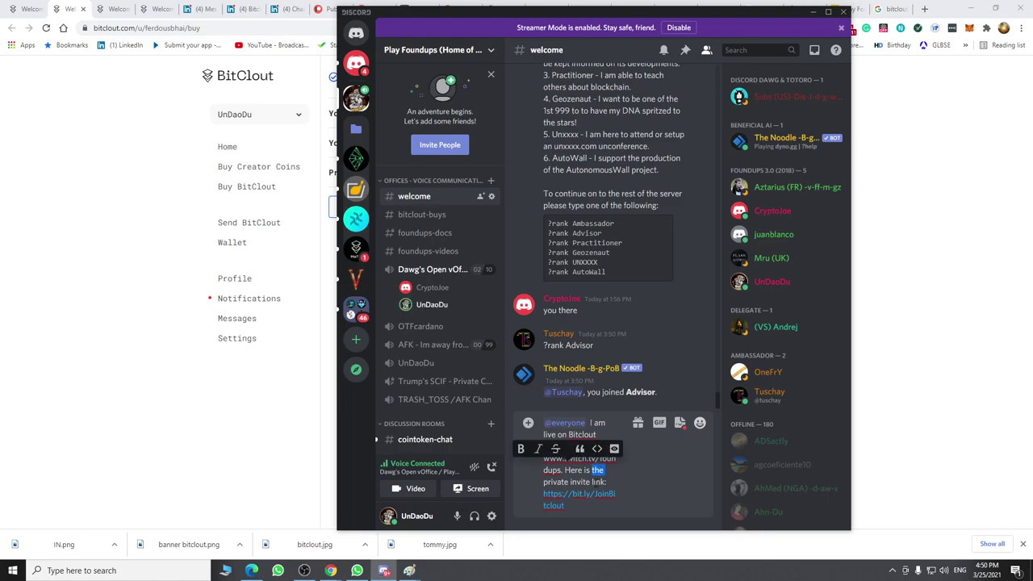
click(603, 482)
double_click(604, 482)
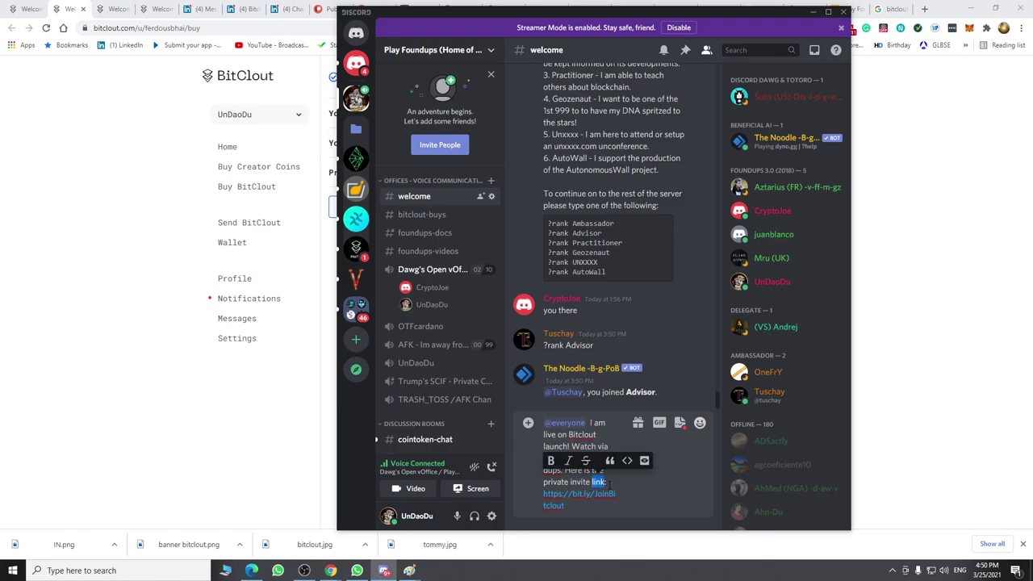
click(621, 480)
key(Return)
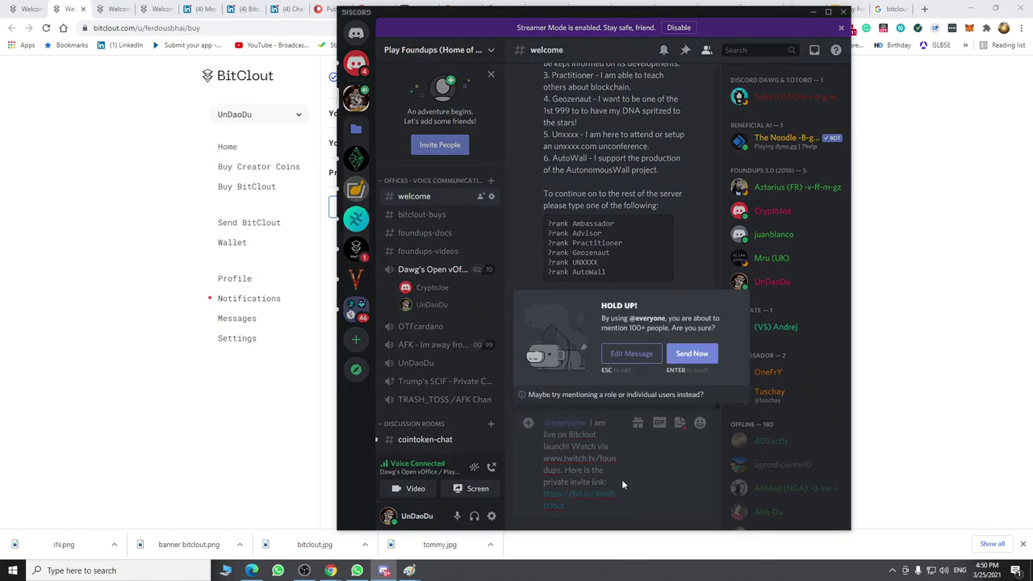
click(692, 356)
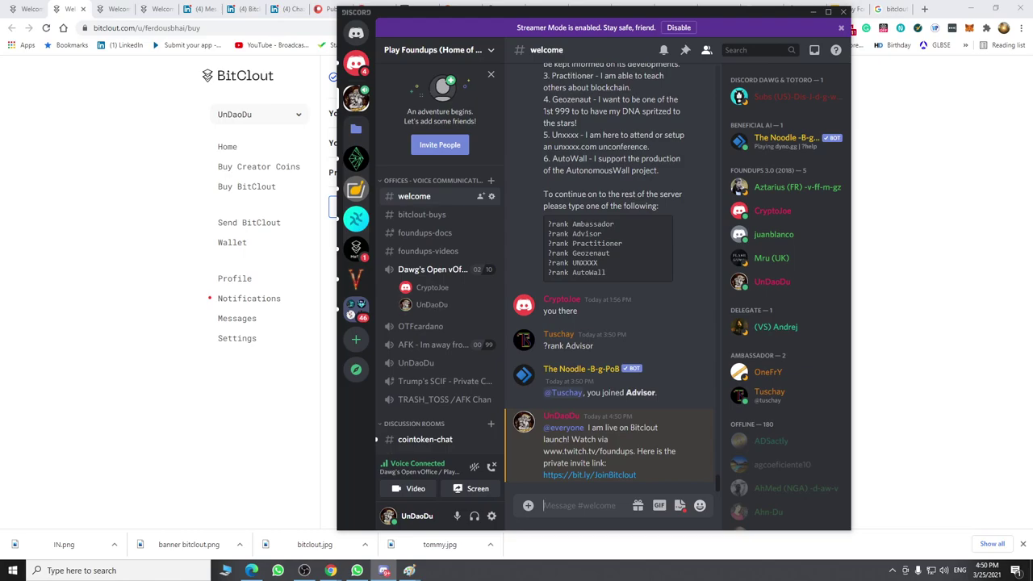
- Close the finished Buy Complete tab in BitClout
click(26, 9)
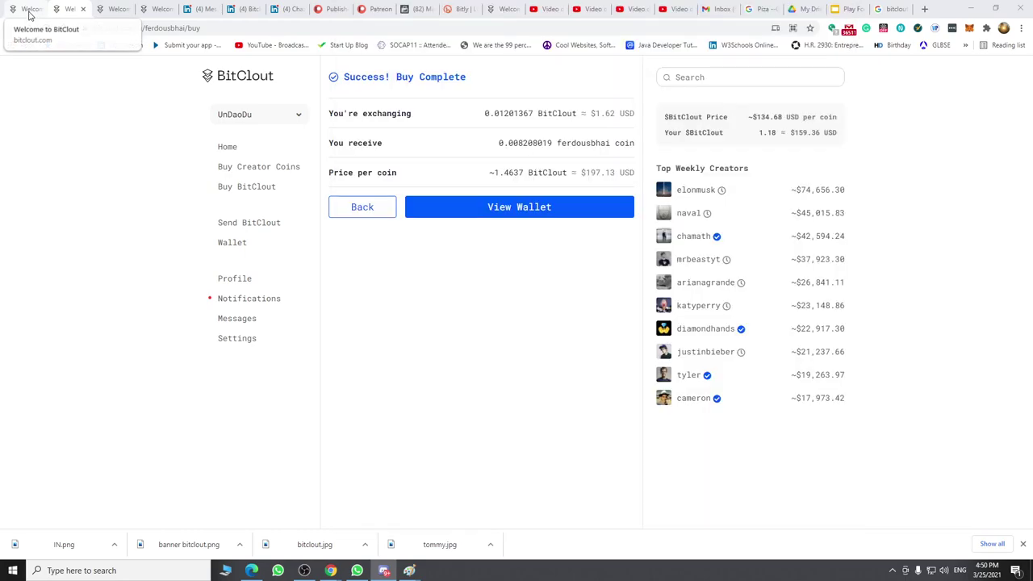
click(26, 9)
scroll(482, 319, down, 1)
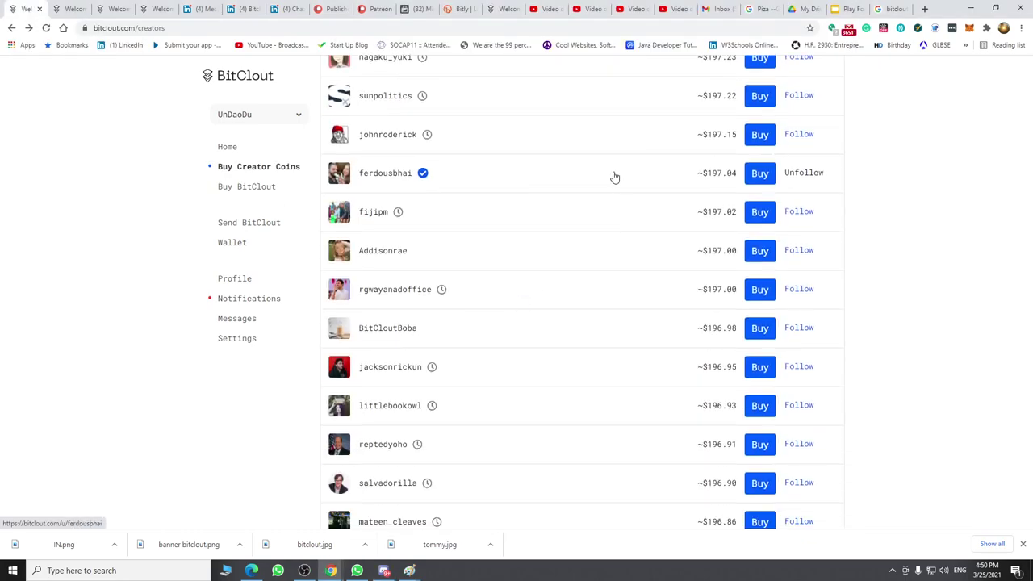
click(71, 9)
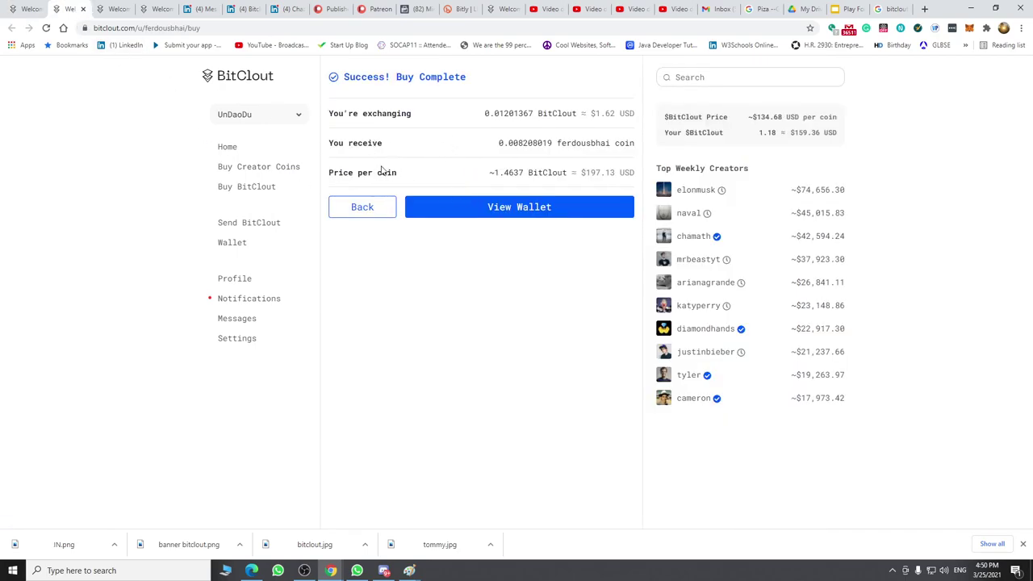
click(83, 9)
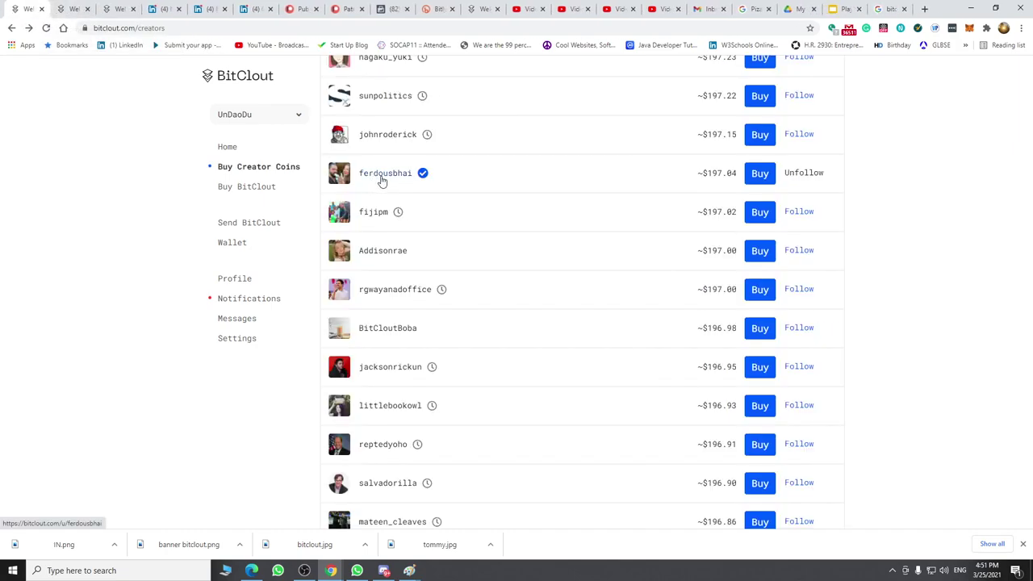
- Open the ~$197.04 verified creator's buy page in a new tab and switch to it
right_click(761, 177)
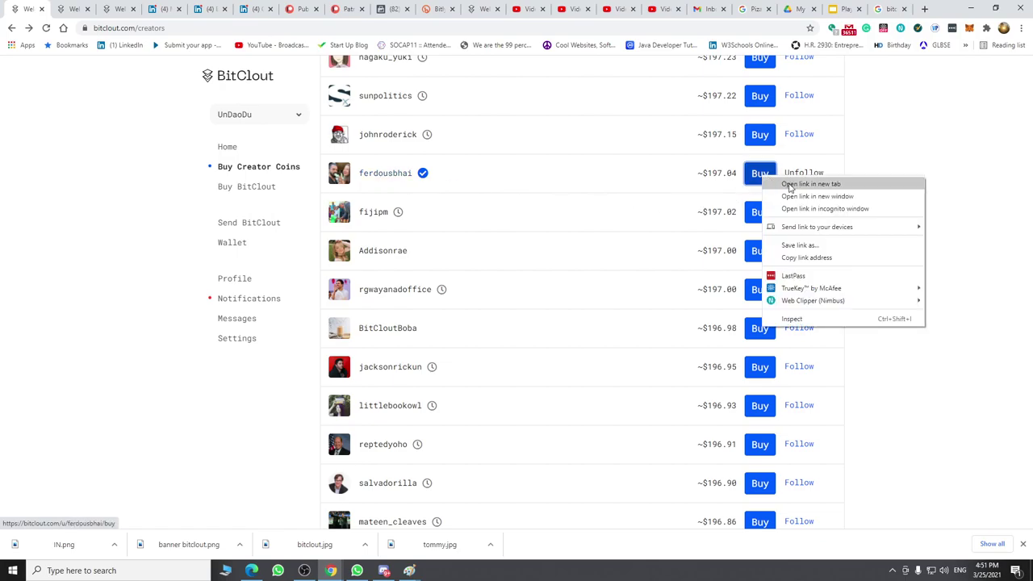
click(795, 186)
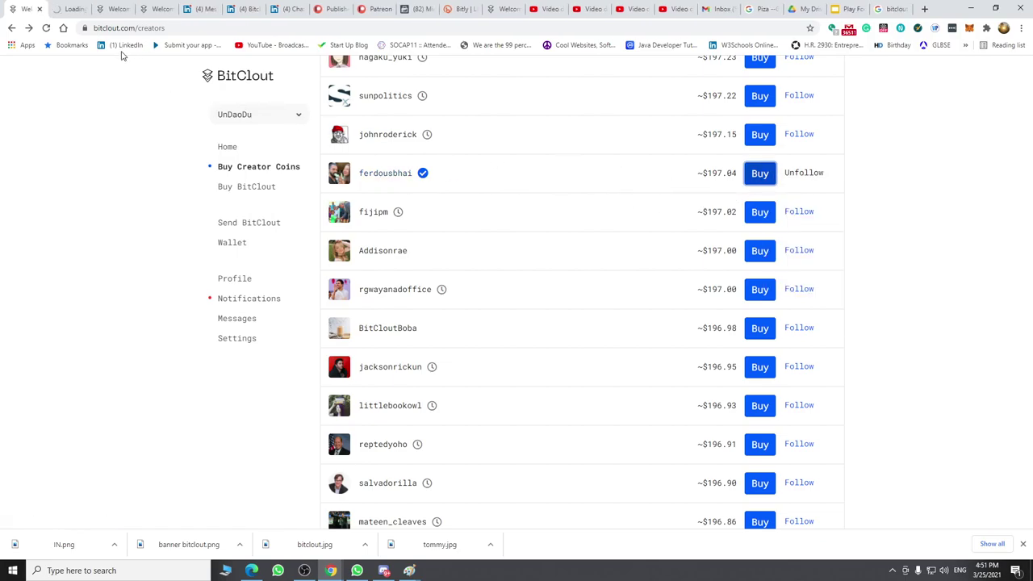
click(71, 11)
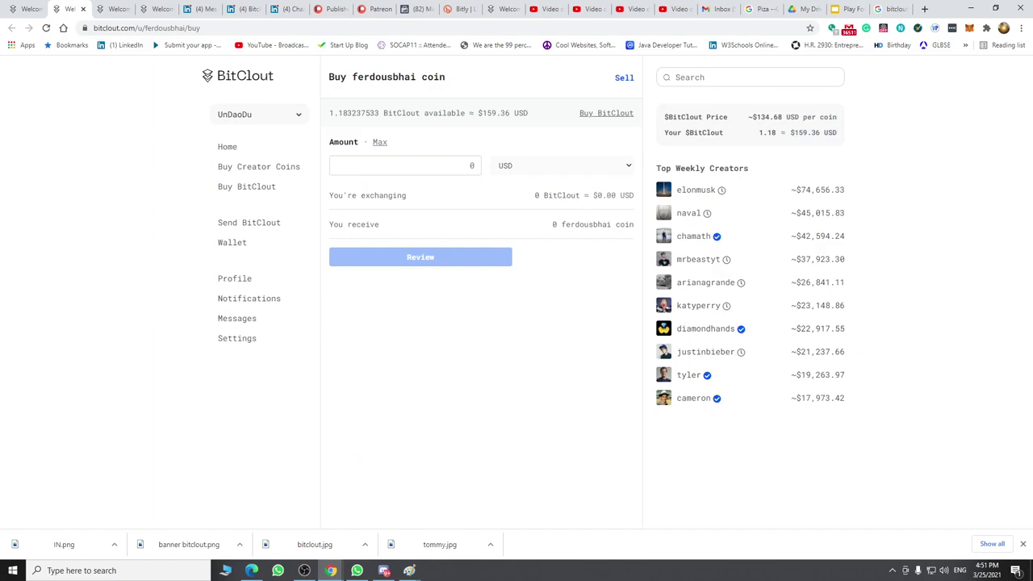
- Enter 1.61803398874989 USD for the ferdousbhai coin and review the purchase
key(alt+Tab)
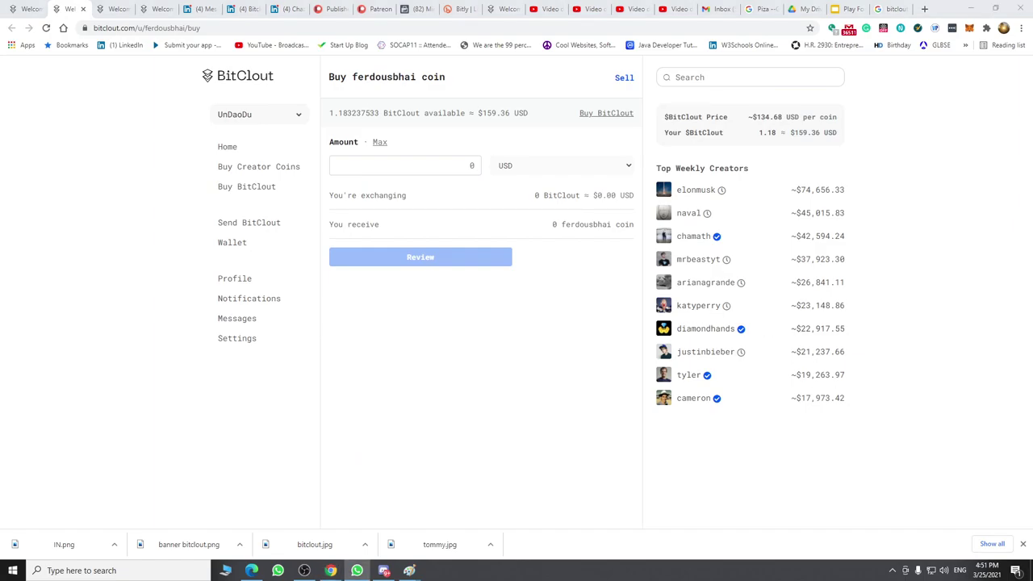
click(386, 164)
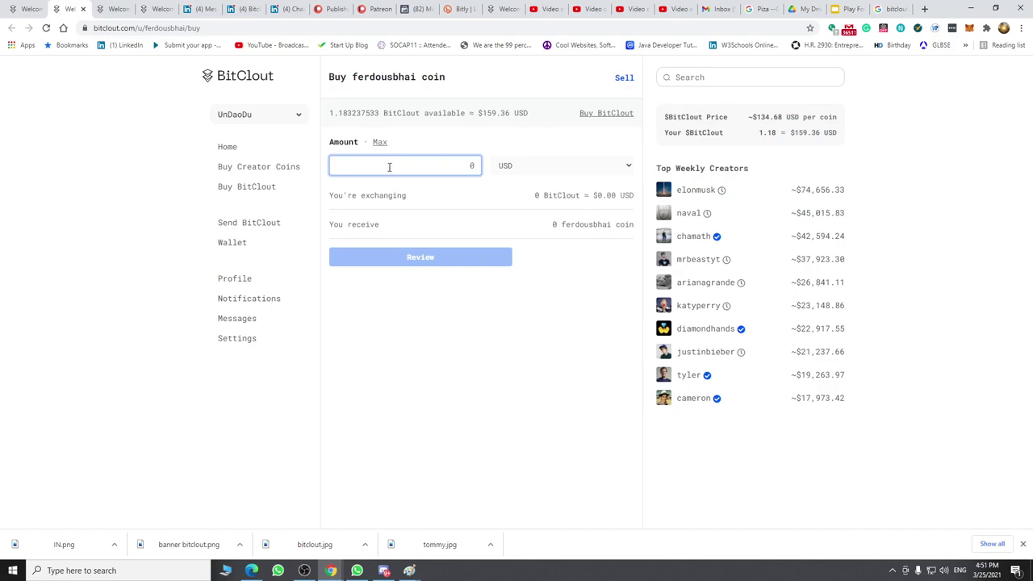
text(1.61803398874989)
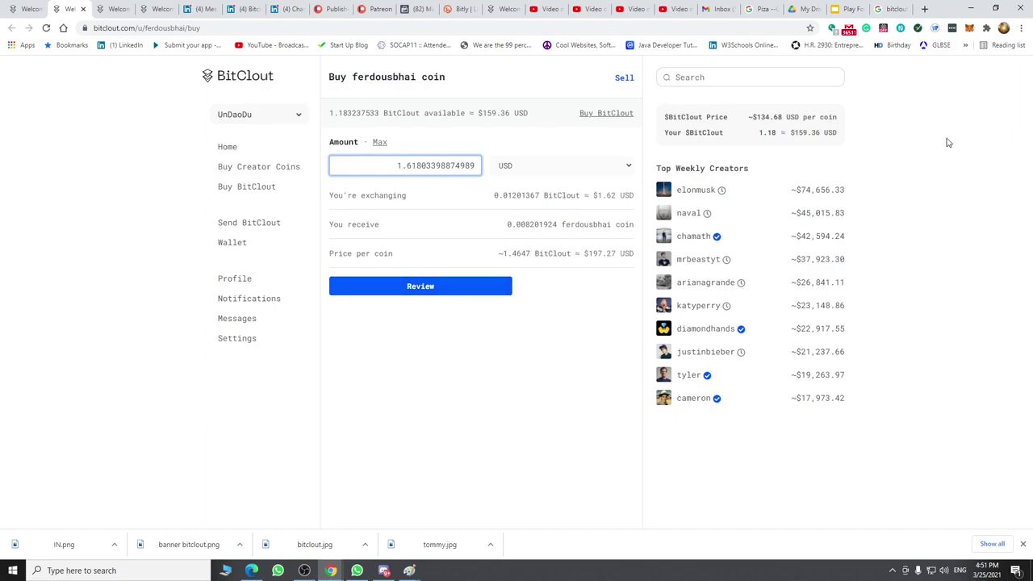
click(433, 289)
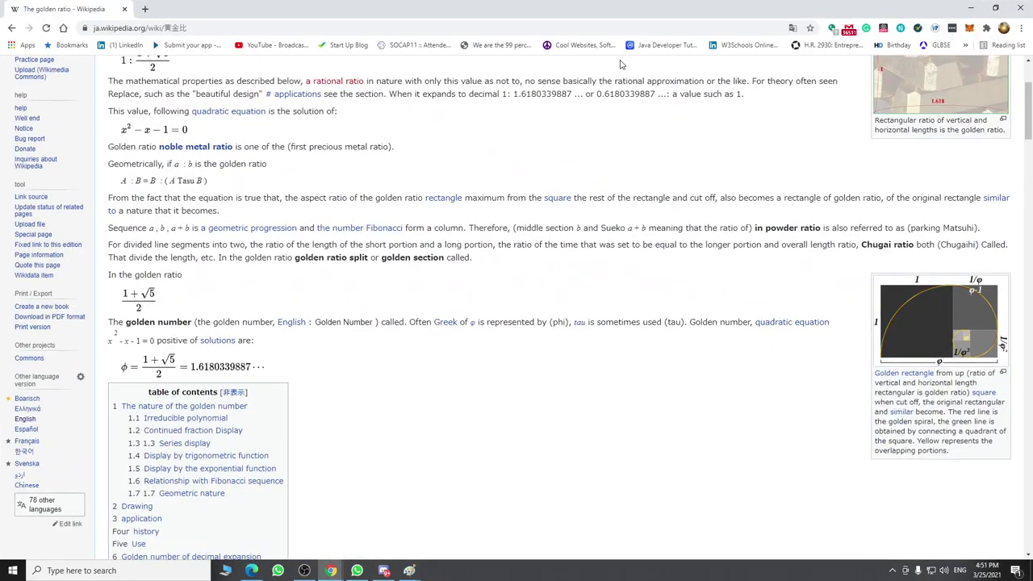
scroll(319, 234, down, 2)
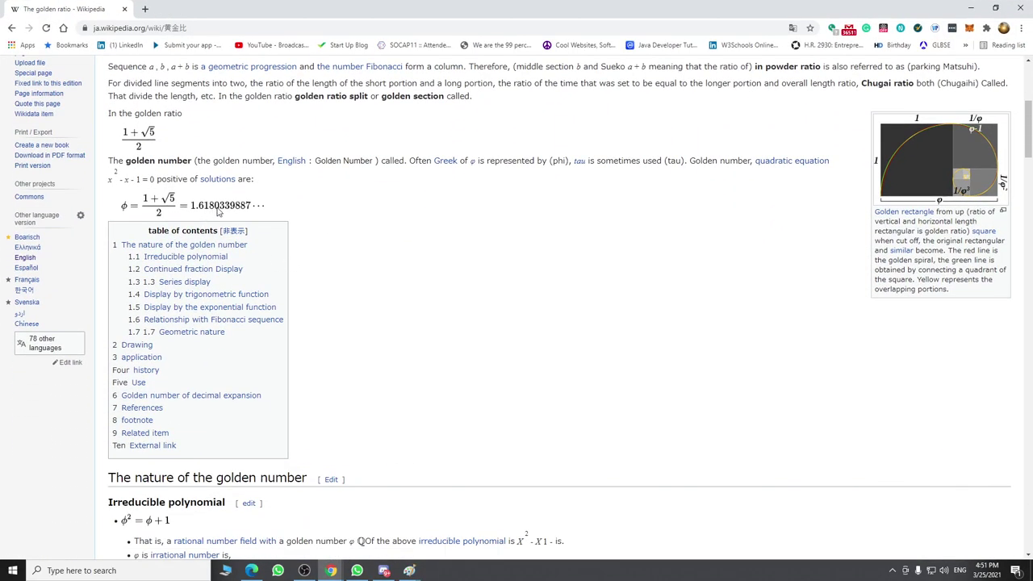
scroll(218, 211, up, 4)
scroll(218, 211, down, 5)
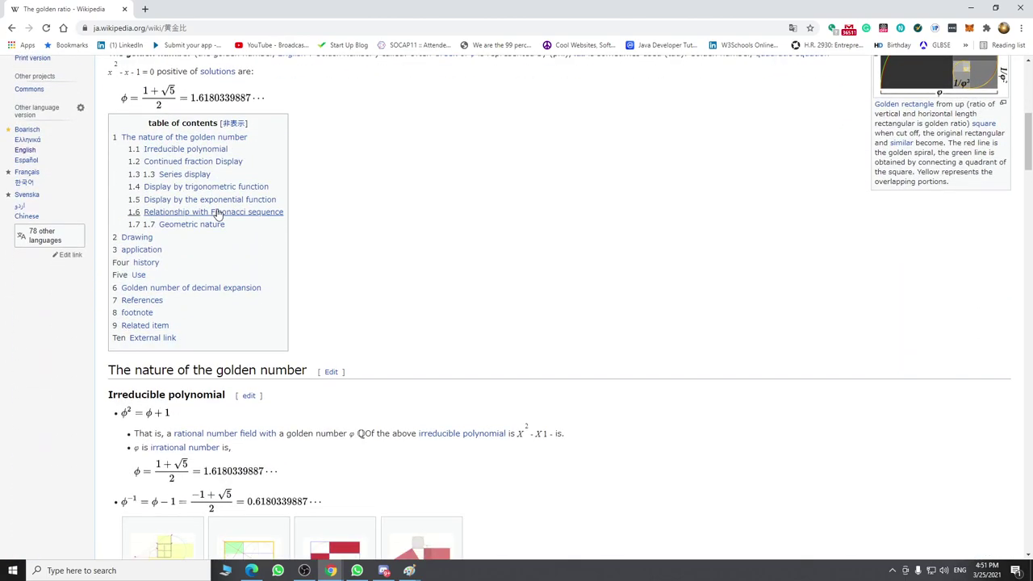
scroll(216, 213, down, 10)
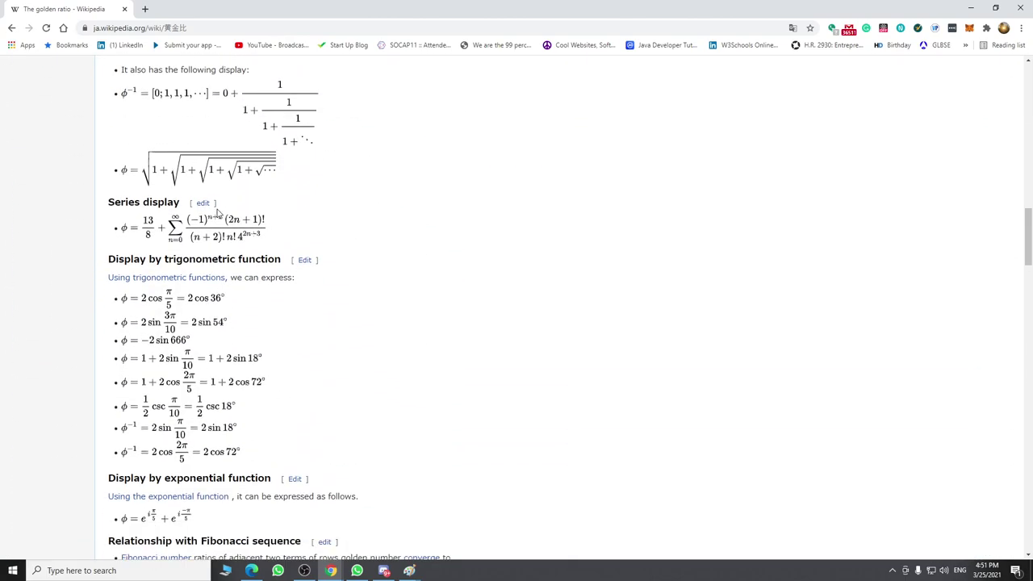
scroll(216, 213, down, 10)
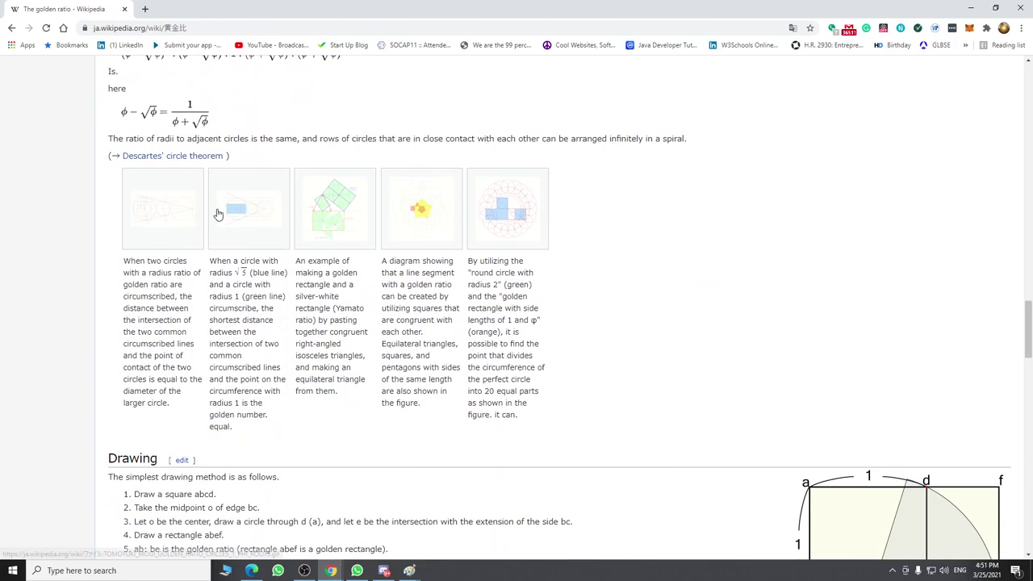
scroll(216, 213, down, 5)
scroll(216, 212, down, 3)
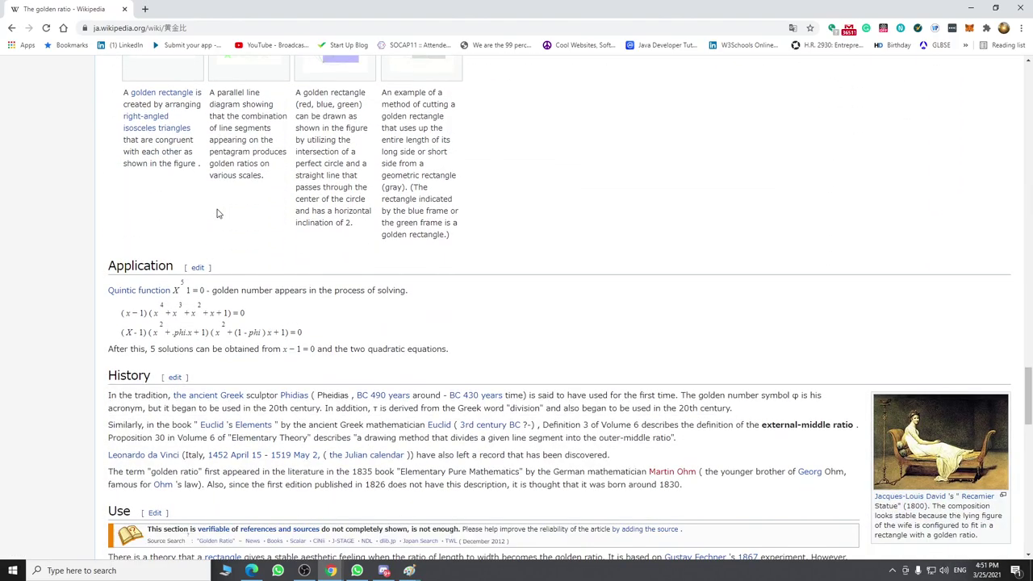
scroll(216, 213, down, 14)
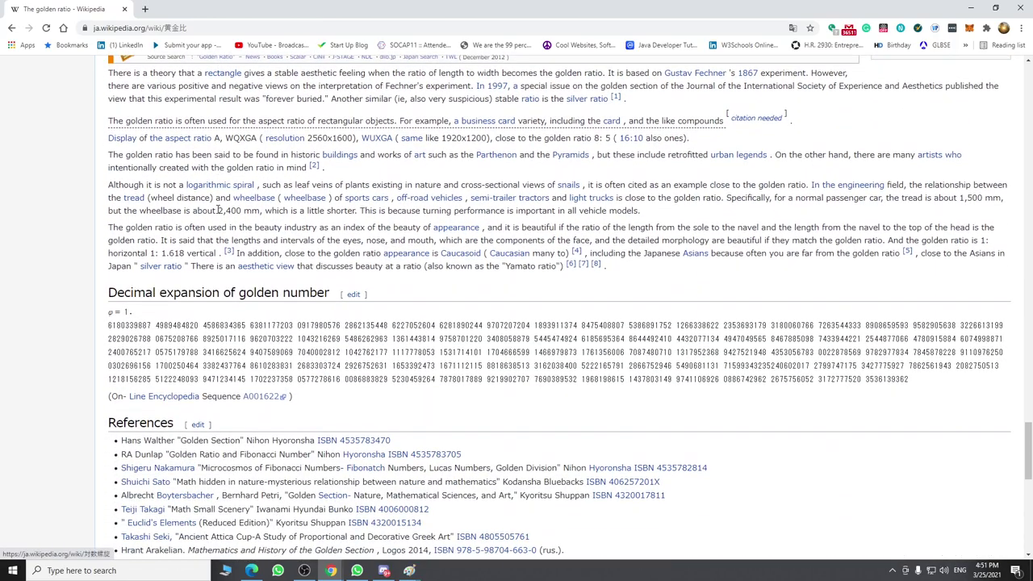
scroll(217, 213, up, 17)
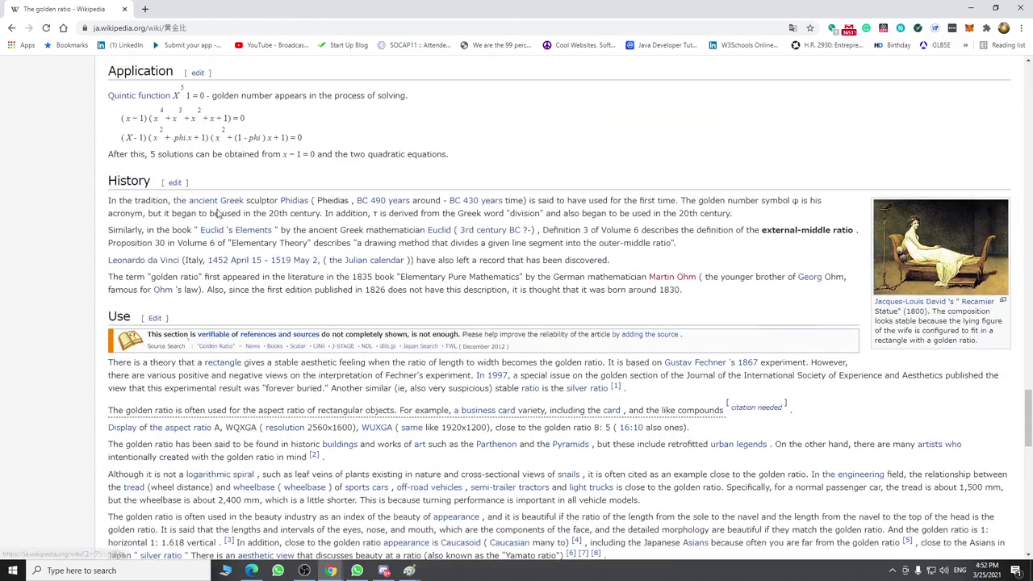
scroll(218, 208, up, 2)
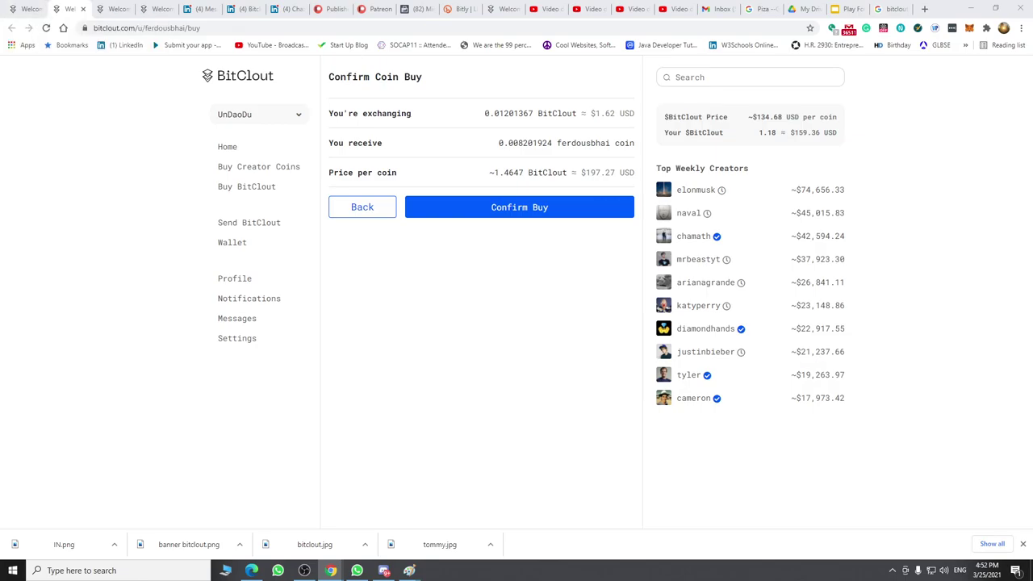
- Return from Discord to the bitclout.com/creators tab with the Buy Creator Coins list
key(alt+Tab)
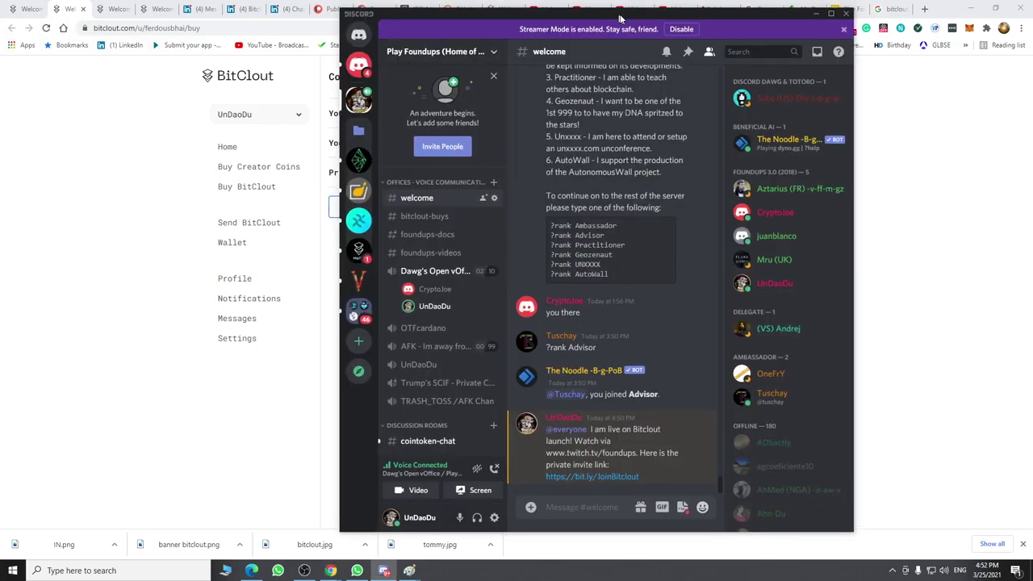
key(alt+Tab)
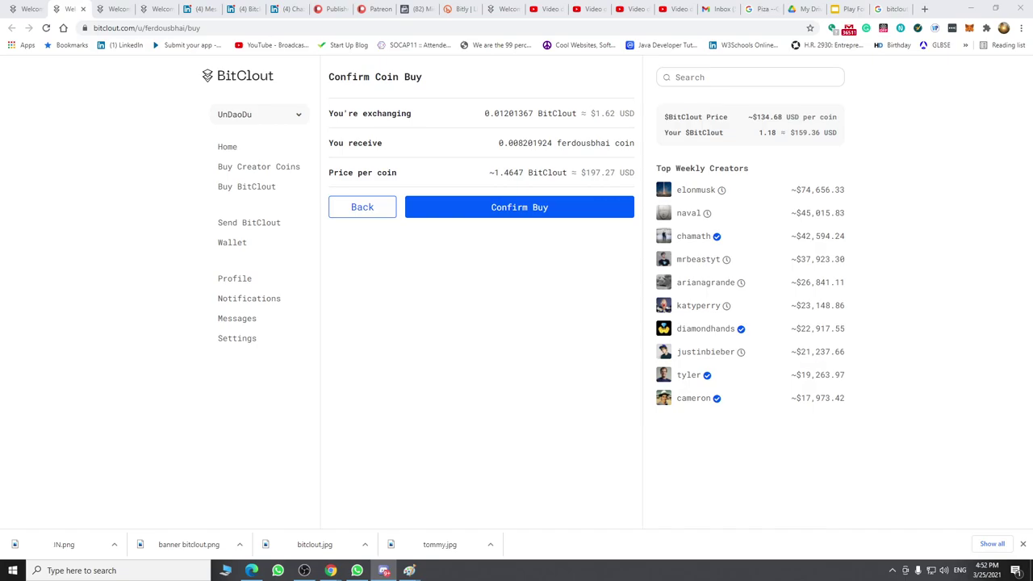
click(28, 11)
- Scroll down the creators list to BitcloutDegen (~$182.21) and bring up its buy link's options
scroll(544, 369, down, 9)
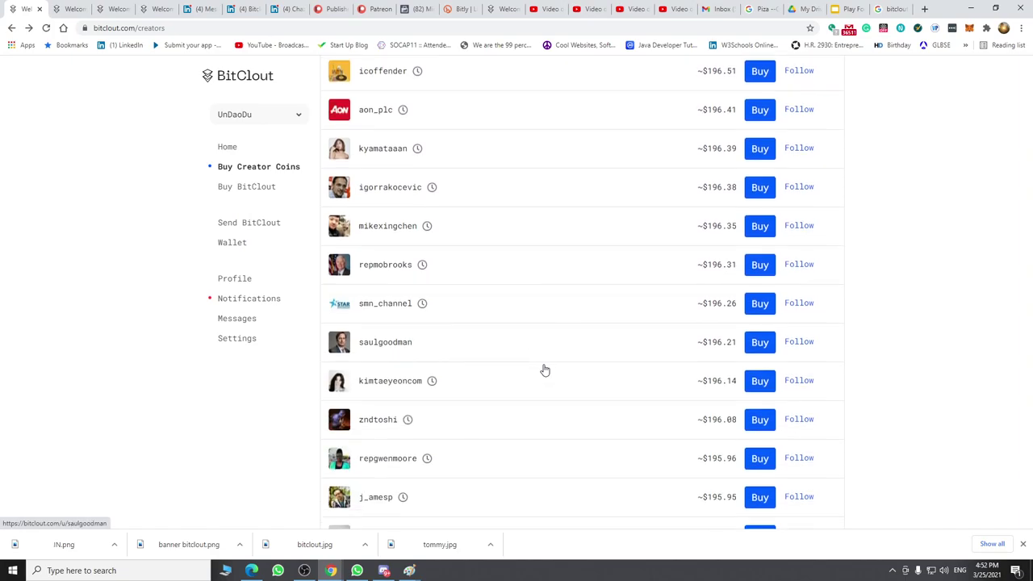
scroll(545, 369, down, 15)
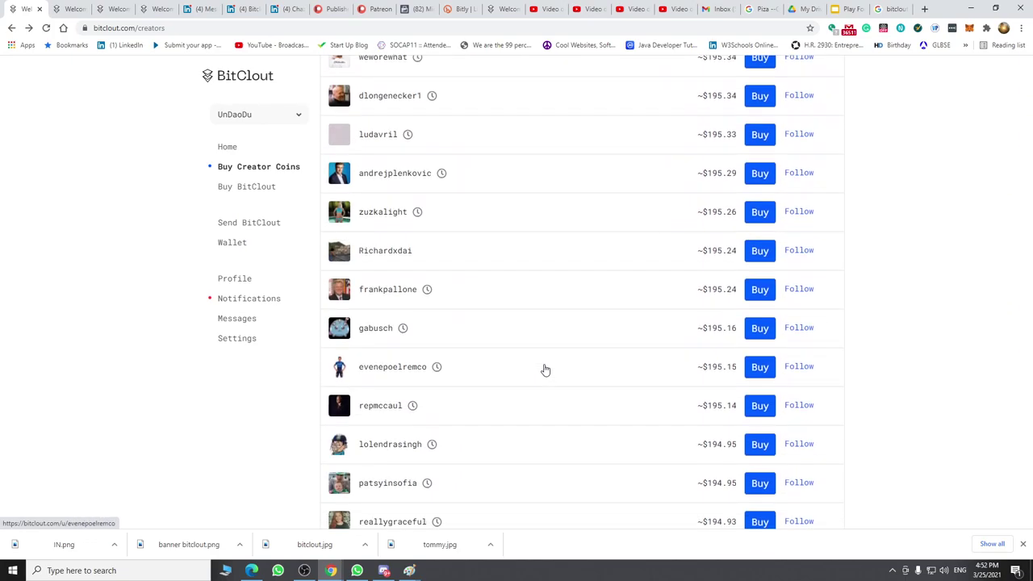
scroll(545, 369, down, 13)
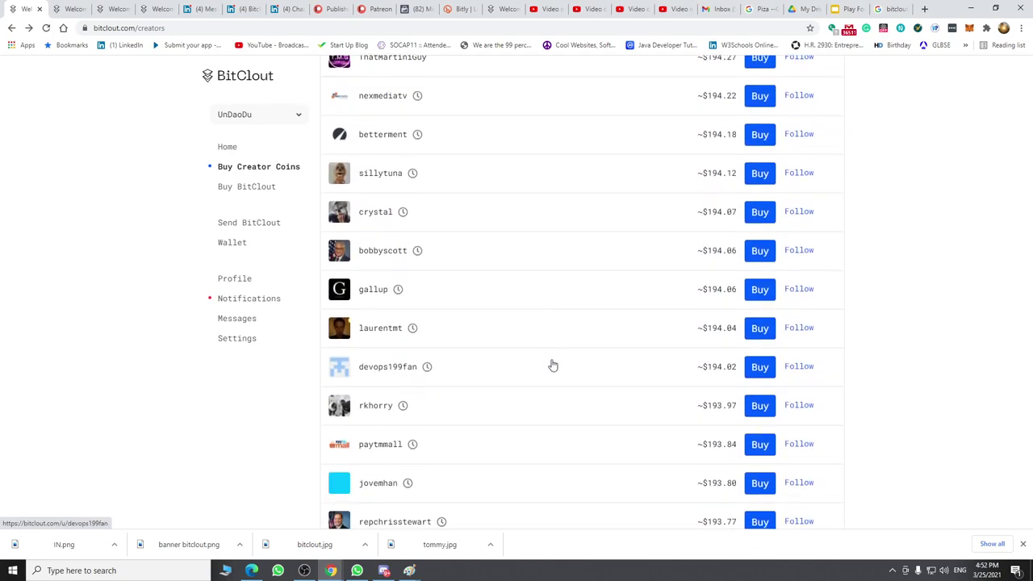
scroll(553, 366, down, 9)
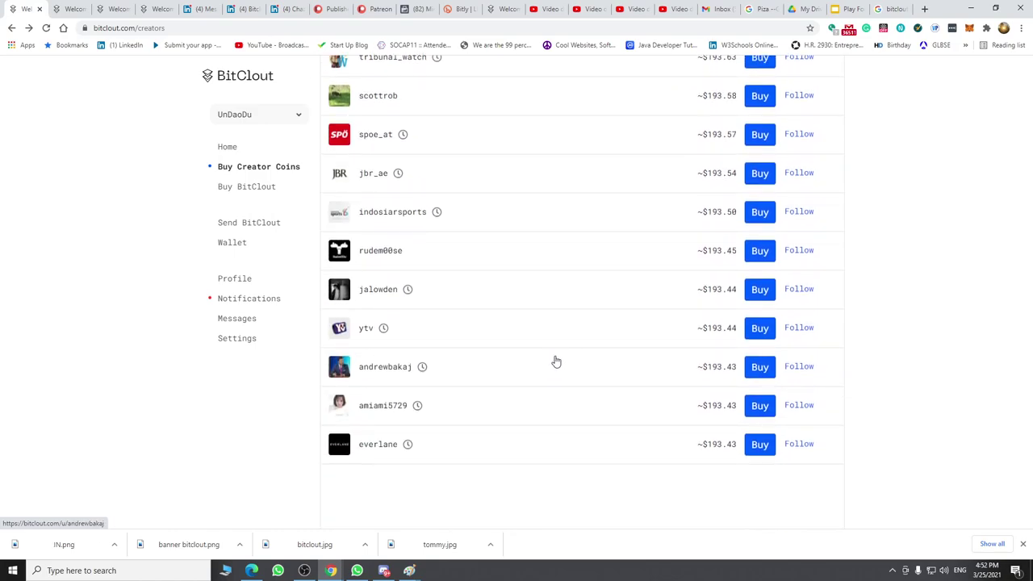
scroll(557, 356, down, 11)
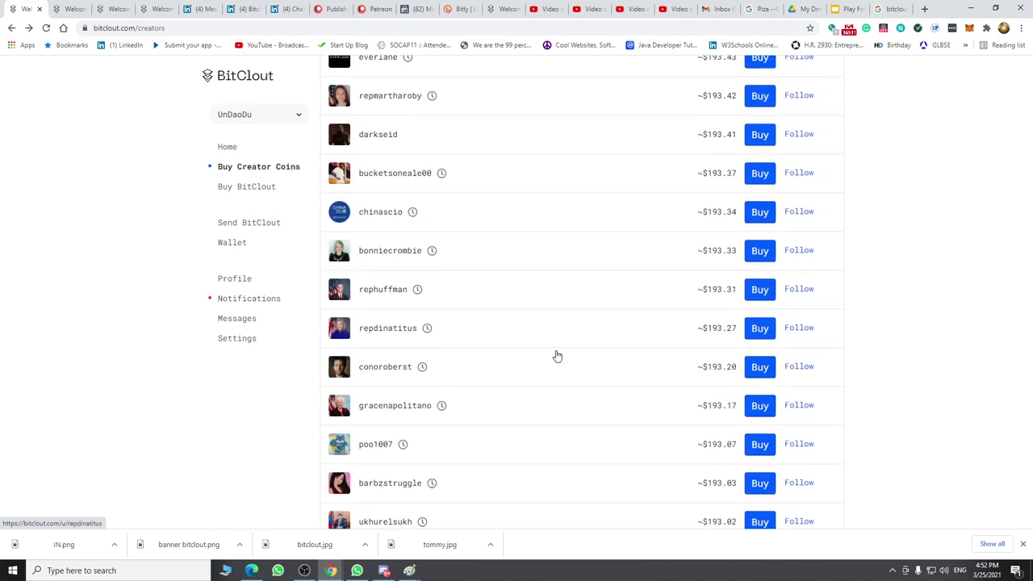
scroll(556, 356, down, 17)
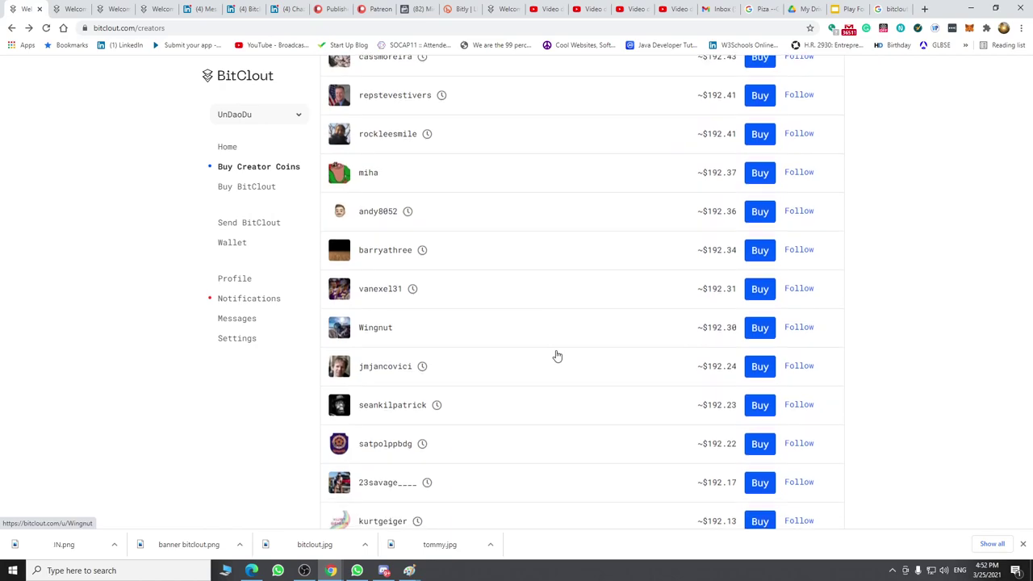
scroll(557, 356, down, 16)
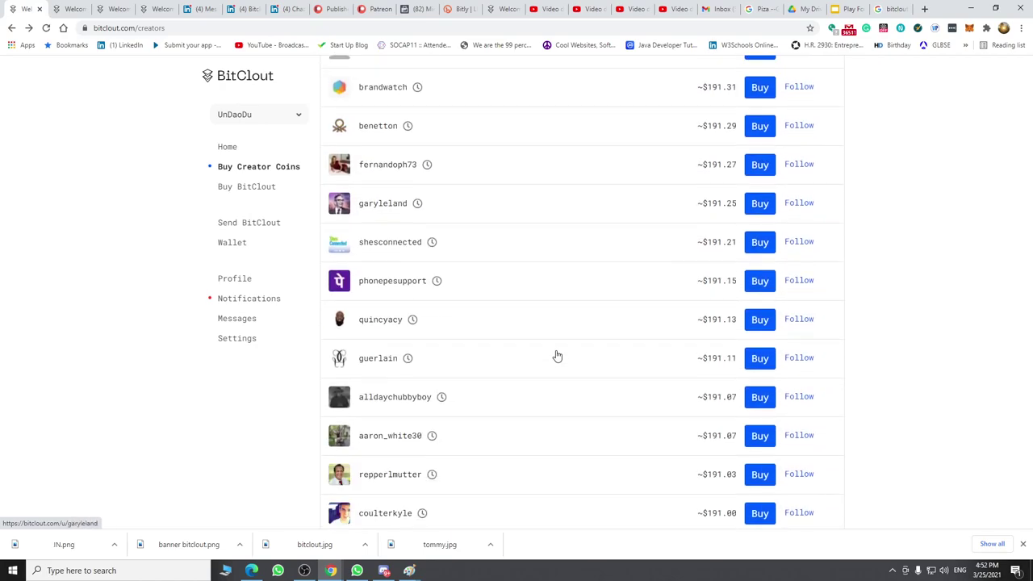
scroll(709, 432, down, 5)
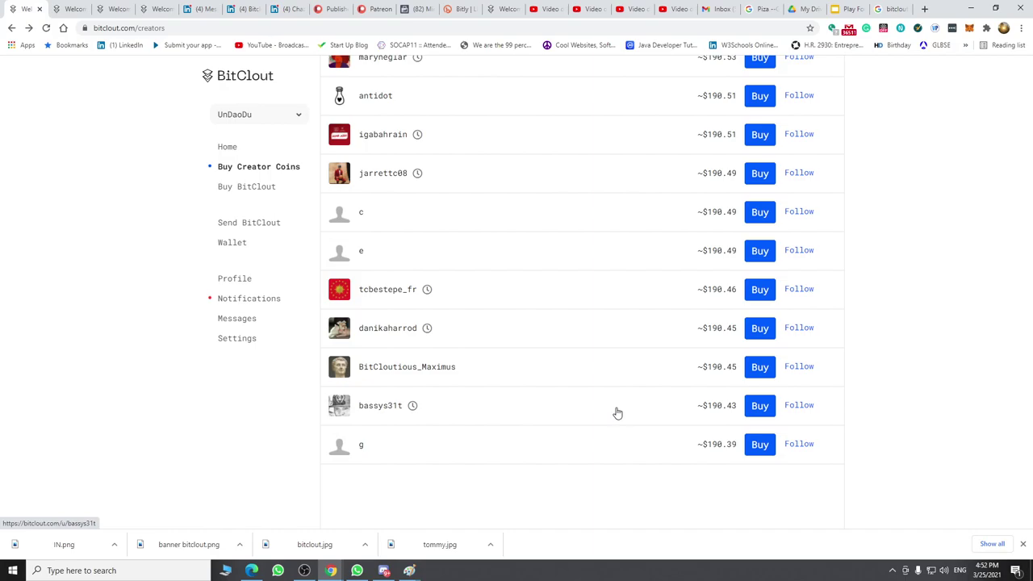
scroll(617, 413, down, 3)
scroll(618, 413, down, 6)
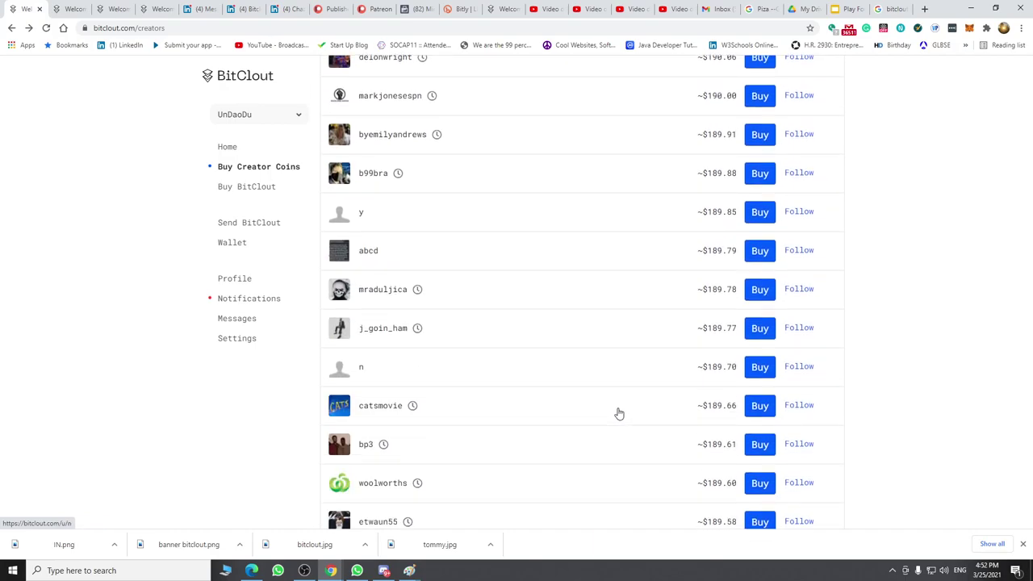
scroll(526, 374, down, 5)
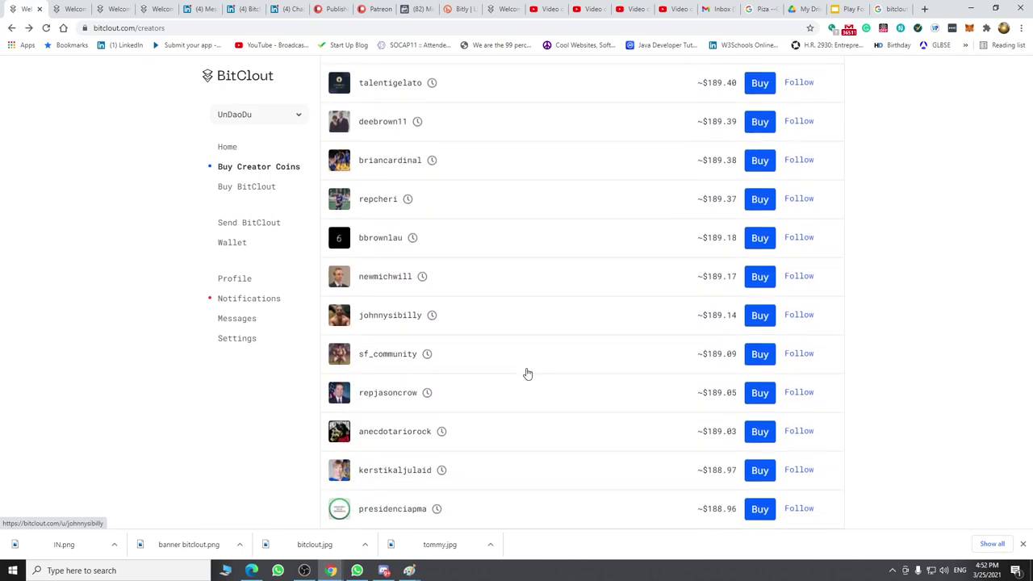
scroll(526, 373, down, 4)
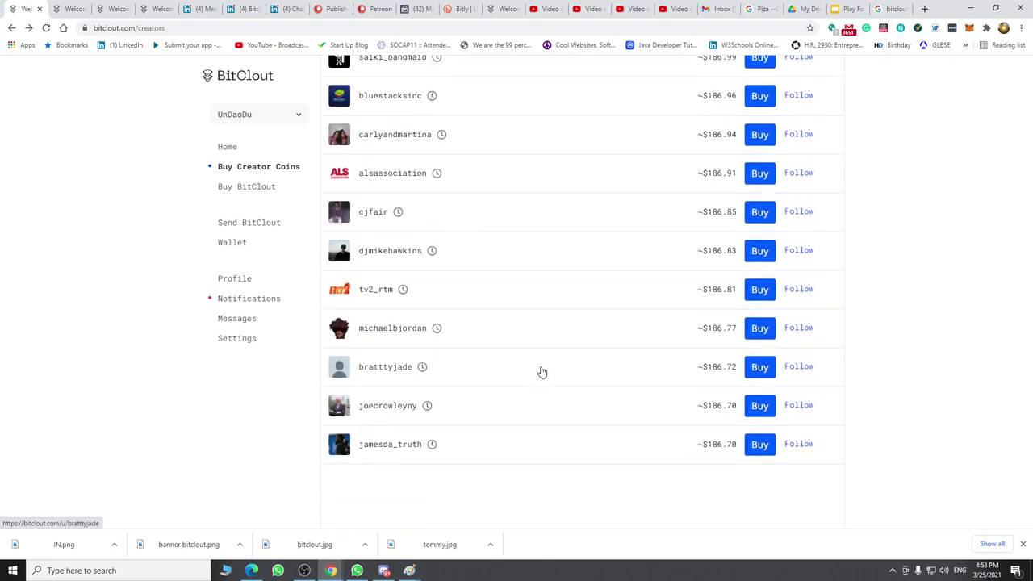
scroll(538, 375, down, 11)
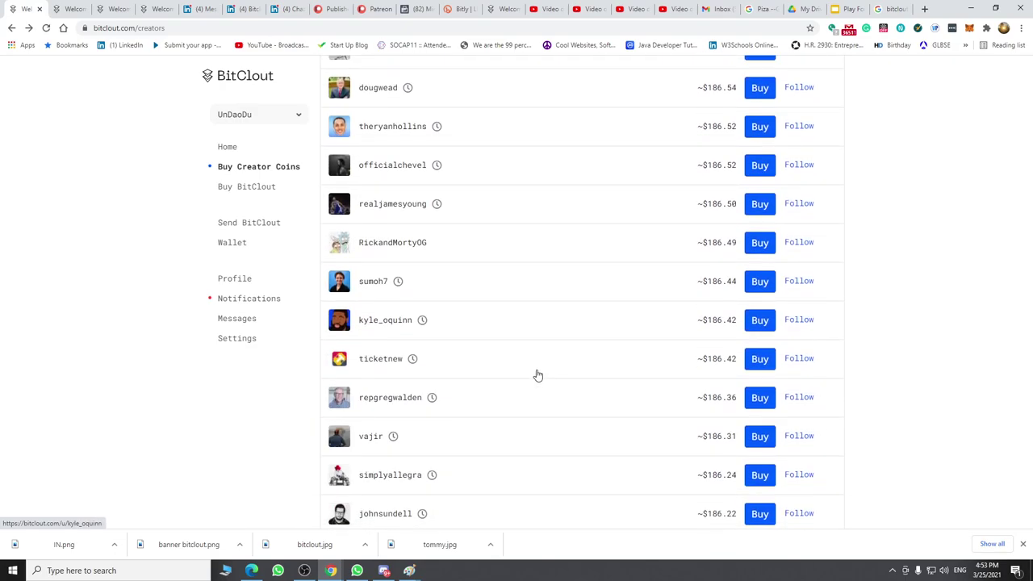
scroll(538, 375, down, 10)
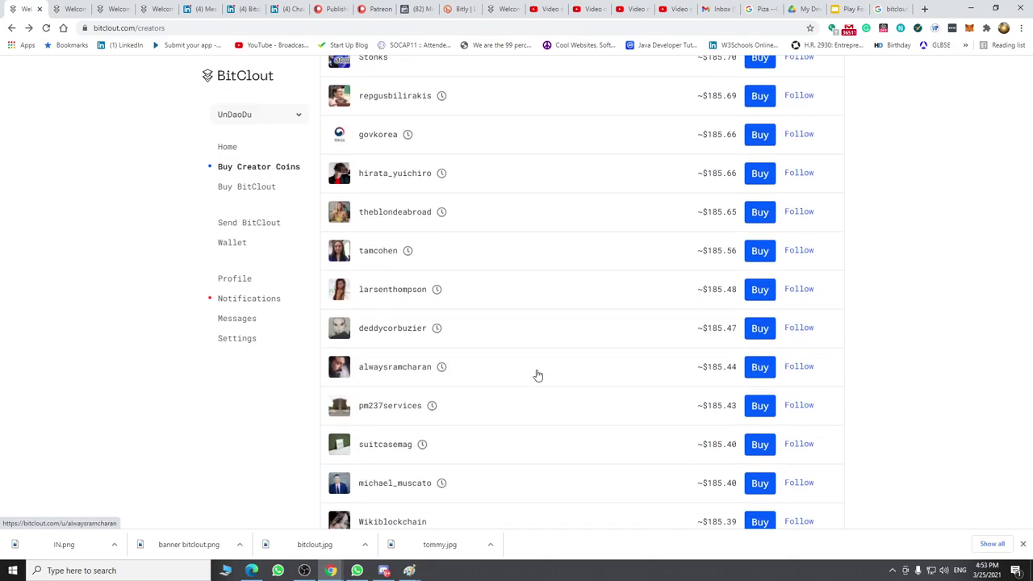
scroll(538, 375, down, 10)
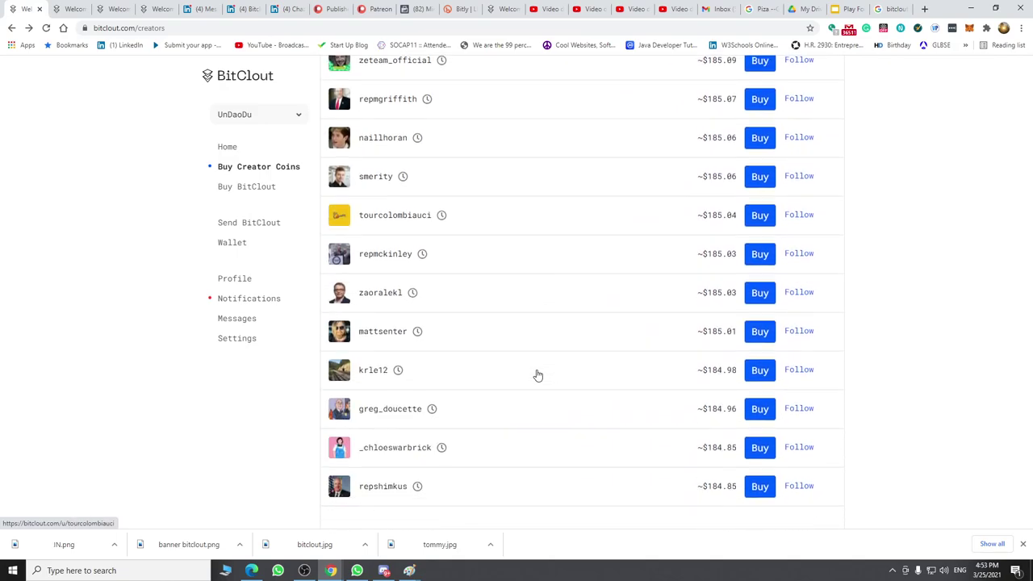
scroll(538, 375, down, 10)
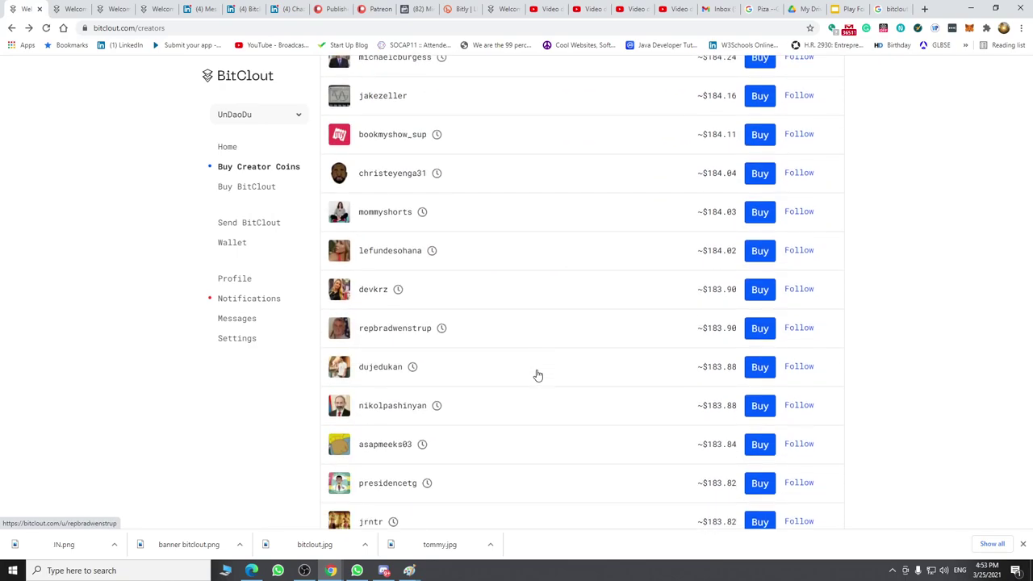
scroll(538, 375, down, 3)
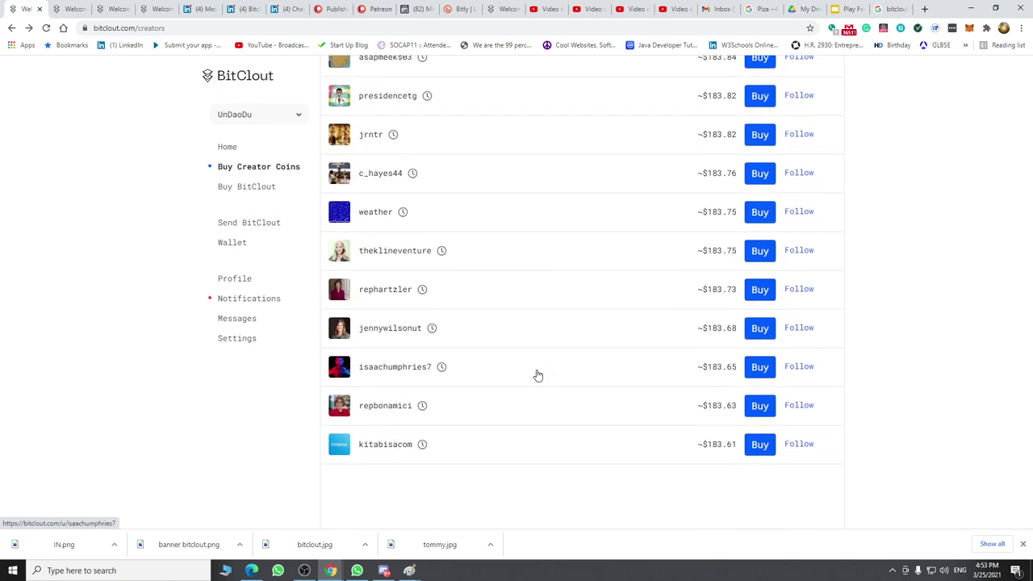
scroll(539, 375, down, 5)
scroll(538, 375, down, 10)
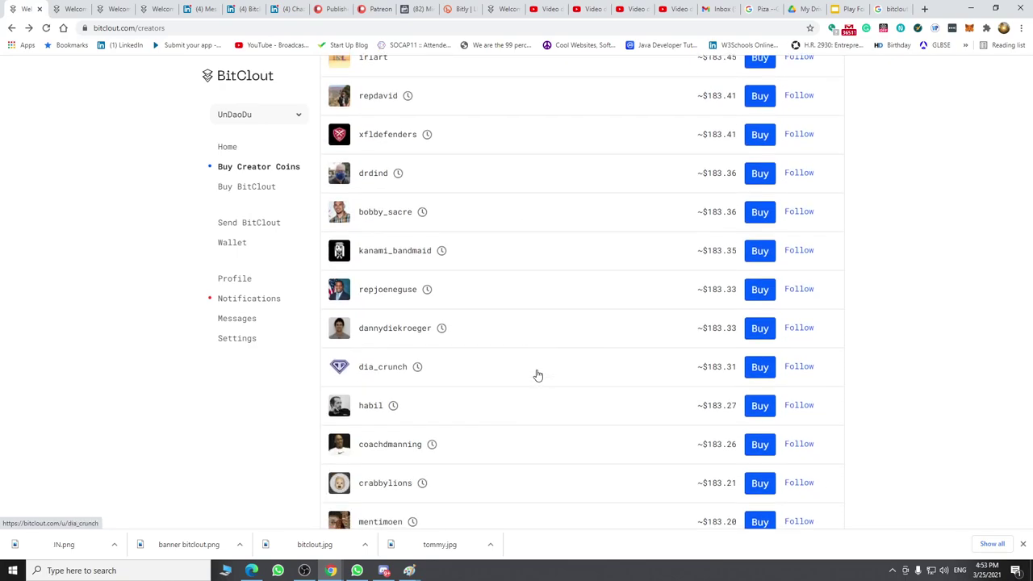
scroll(538, 375, down, 10)
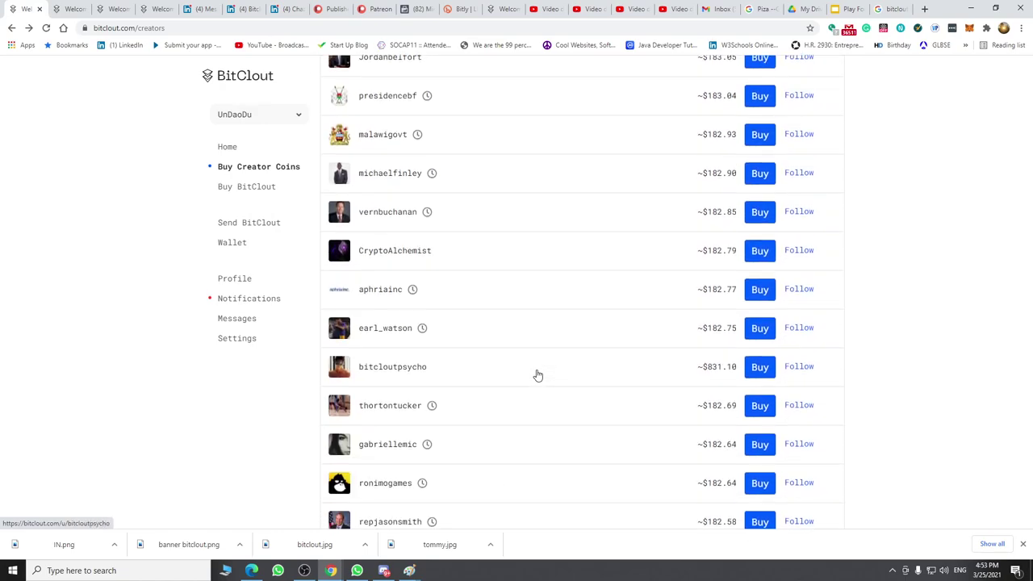
scroll(538, 375, down, 2)
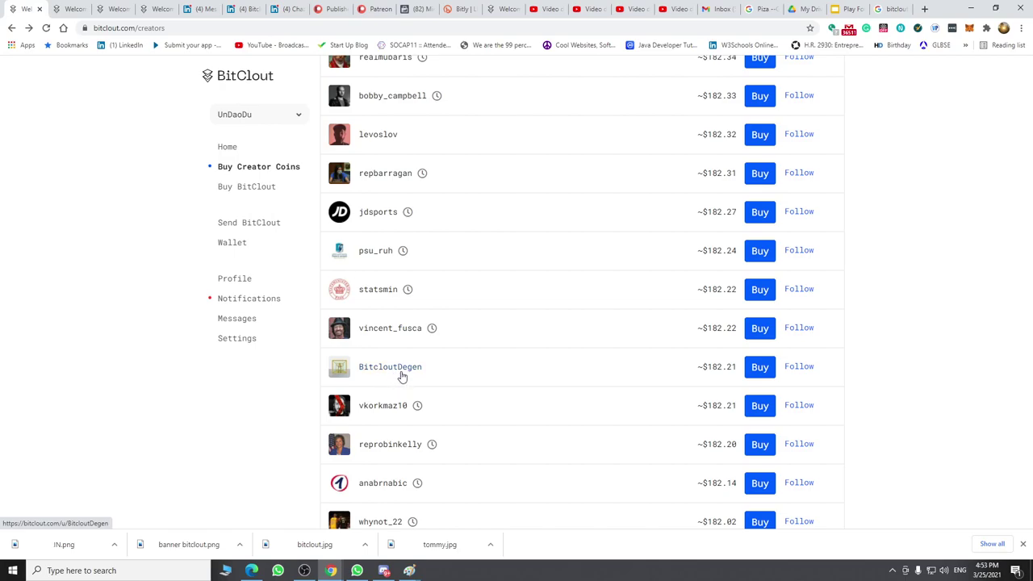
right_click(763, 371)
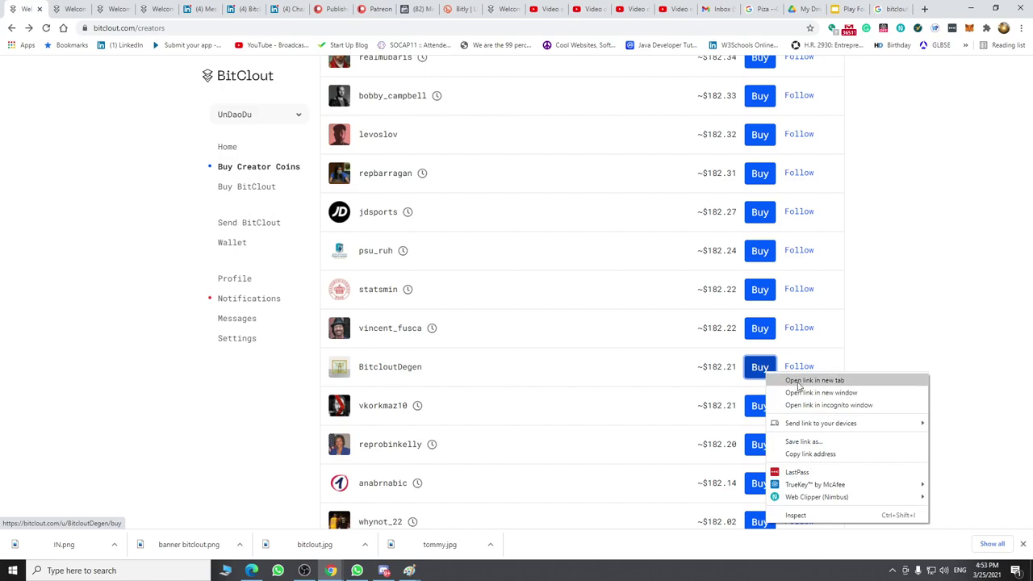
- Buy BitcloutDegen coin with the pasted USD amount, 0.01201367 BitClout (~$1.62), then return to the creators list
click(798, 384)
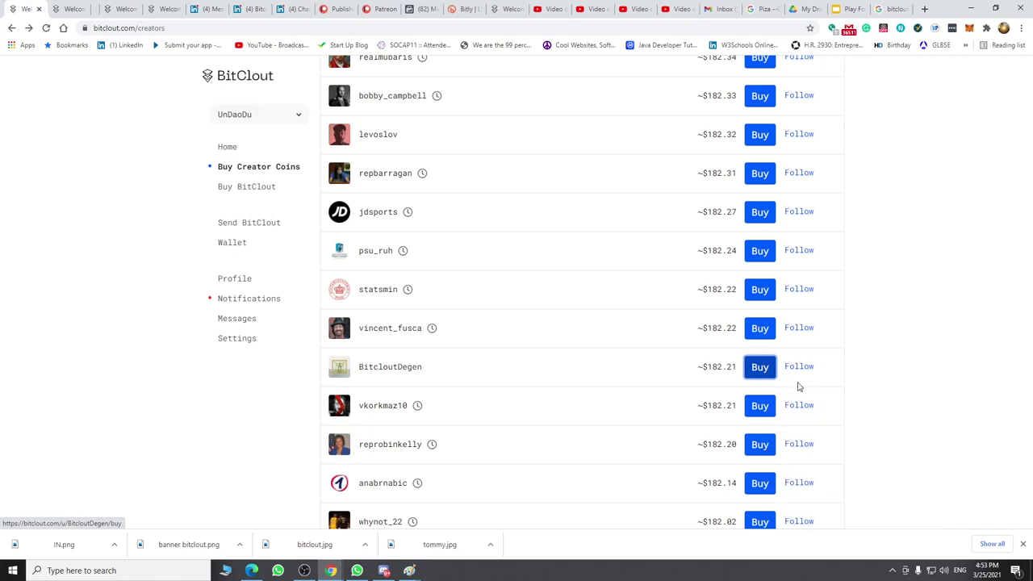
click(111, 9)
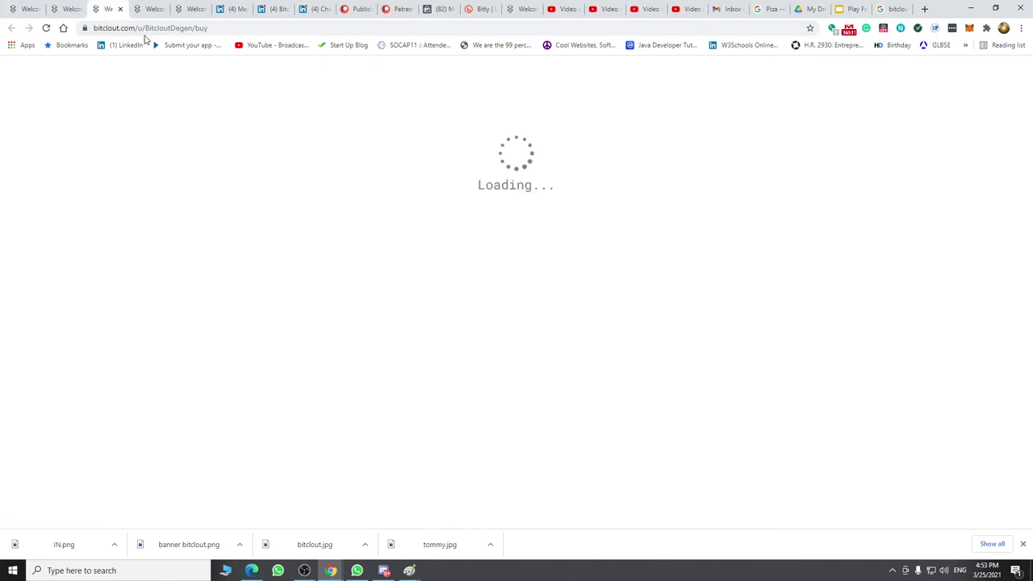
click(412, 166)
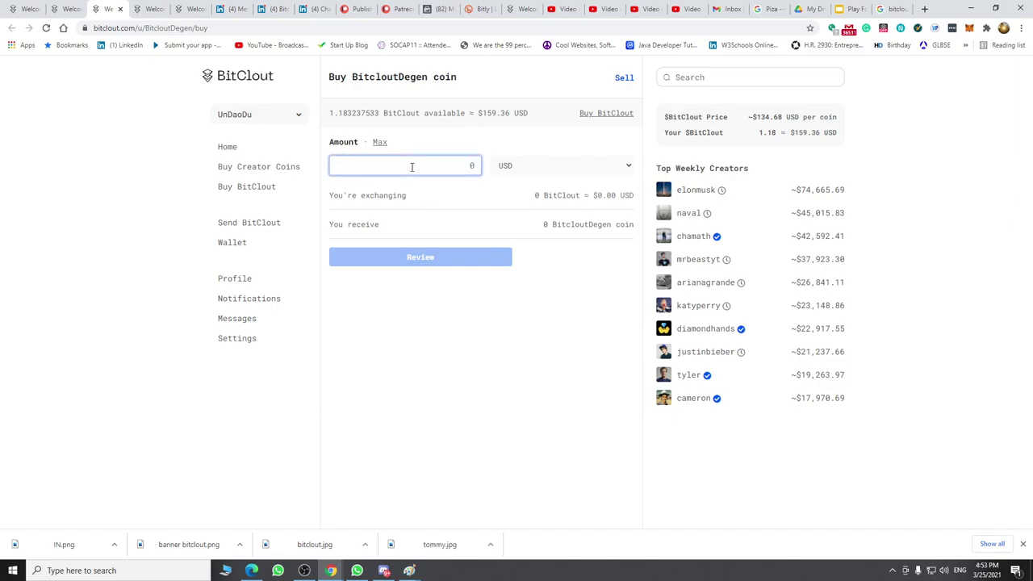
text(1.61803398874989)
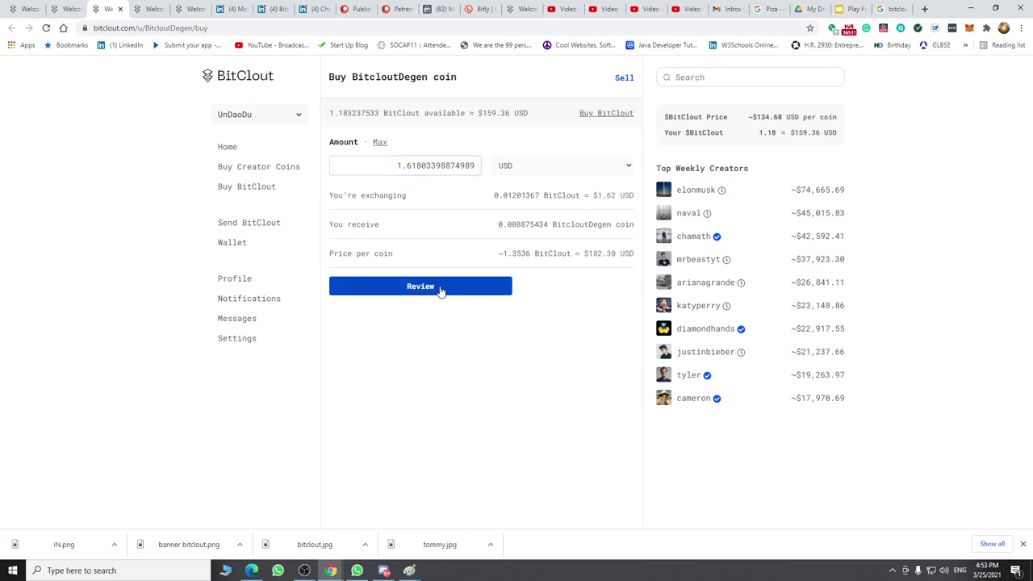
click(442, 289)
click(495, 207)
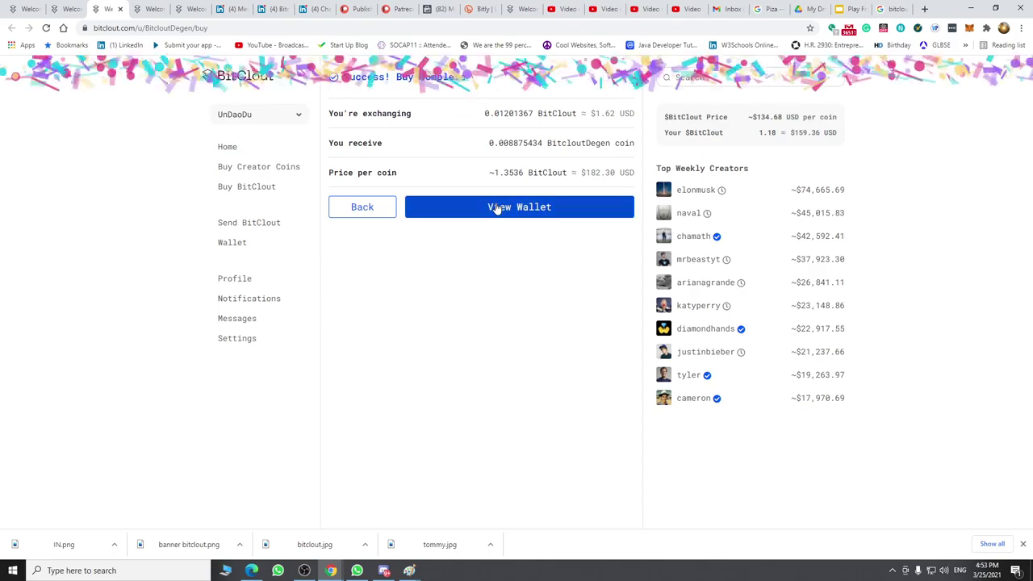
click(69, 9)
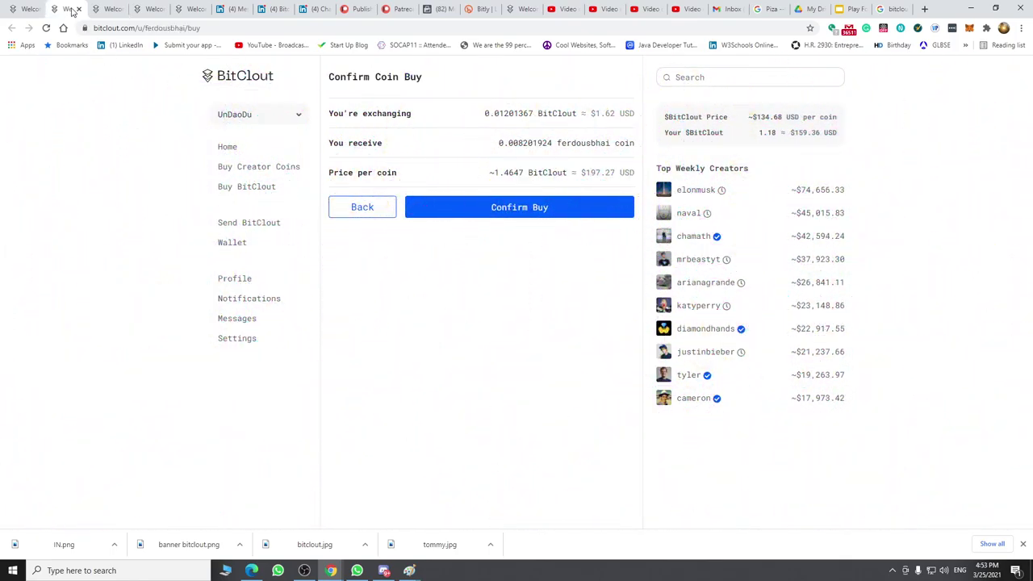
click(32, 11)
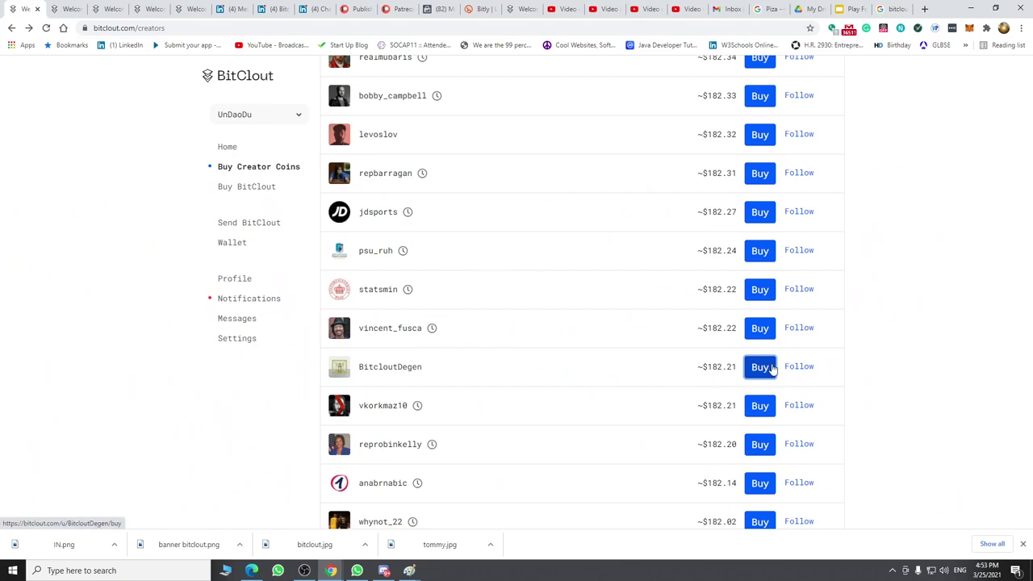
- Follow BitcloutDegen and begin scrolling down the Buy Creator Coins list
click(797, 368)
scroll(511, 404, down, 2)
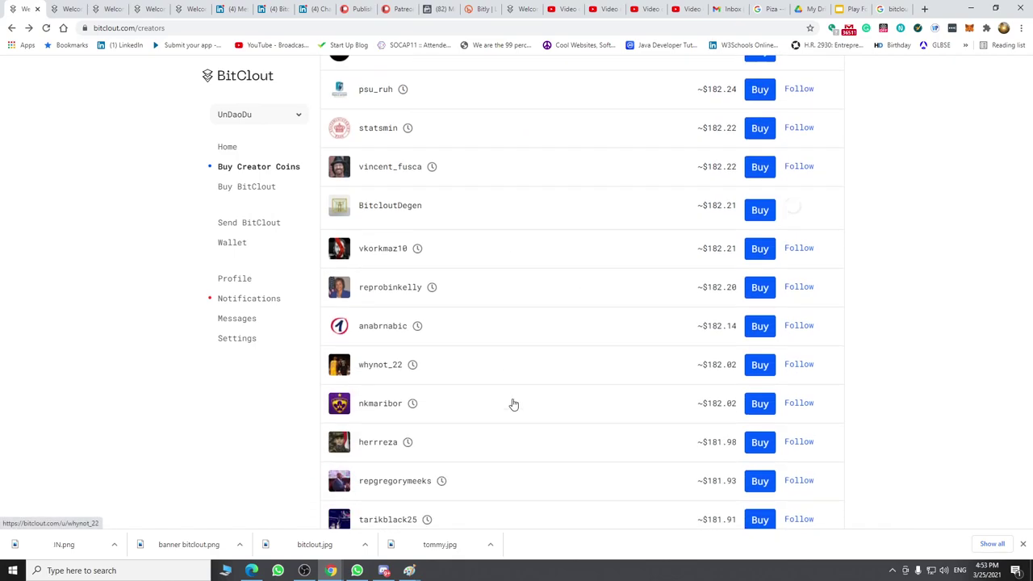
scroll(513, 403, down, 1)
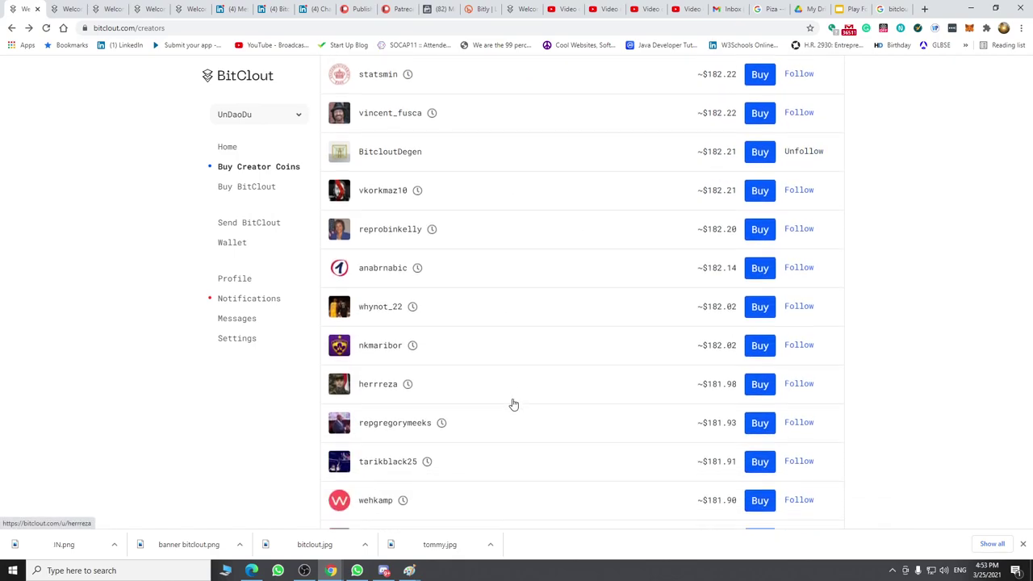
scroll(513, 404, down, 2)
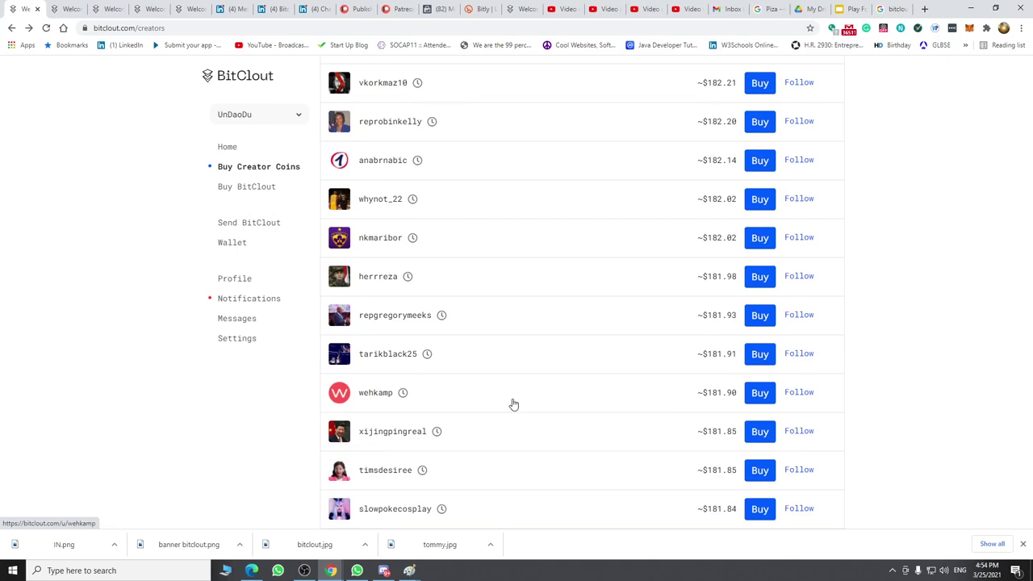
scroll(513, 403, down, 2)
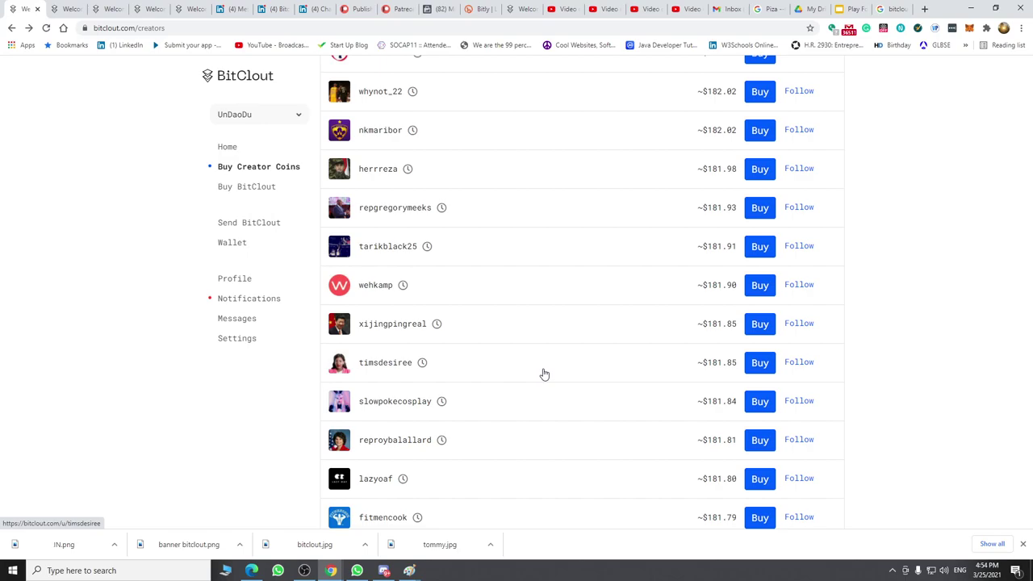
- Scroll further down to creators priced around $176.47, such as startuparchitect
scroll(544, 374, down, 7)
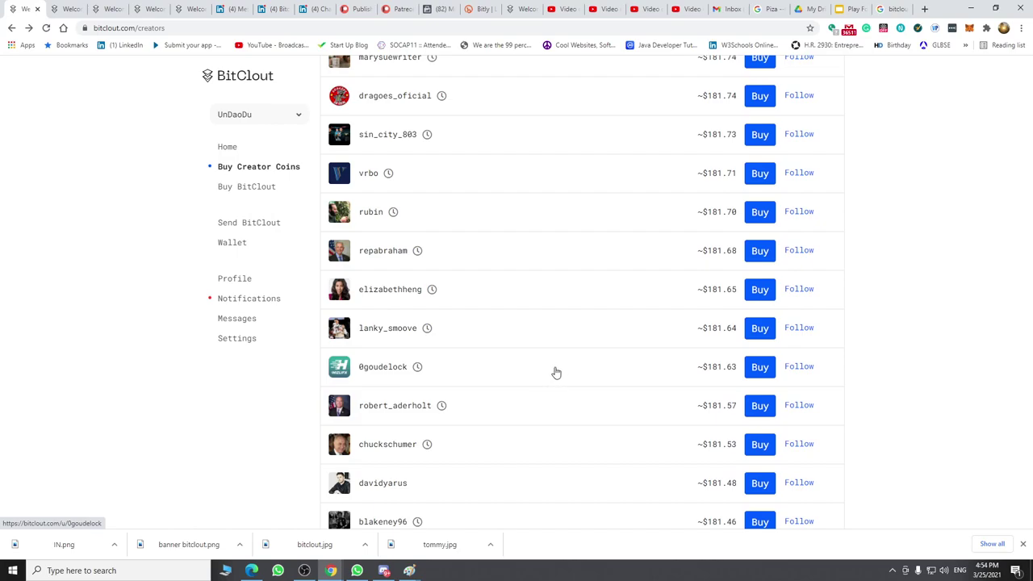
scroll(554, 373, down, 1)
scroll(555, 372, down, 6)
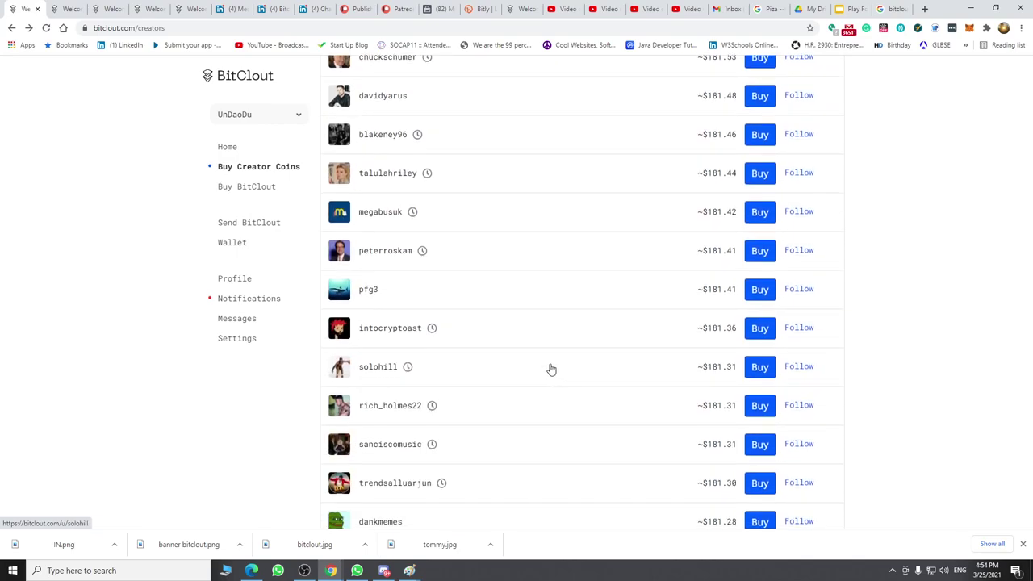
scroll(551, 370, down, 1)
scroll(551, 370, down, 3)
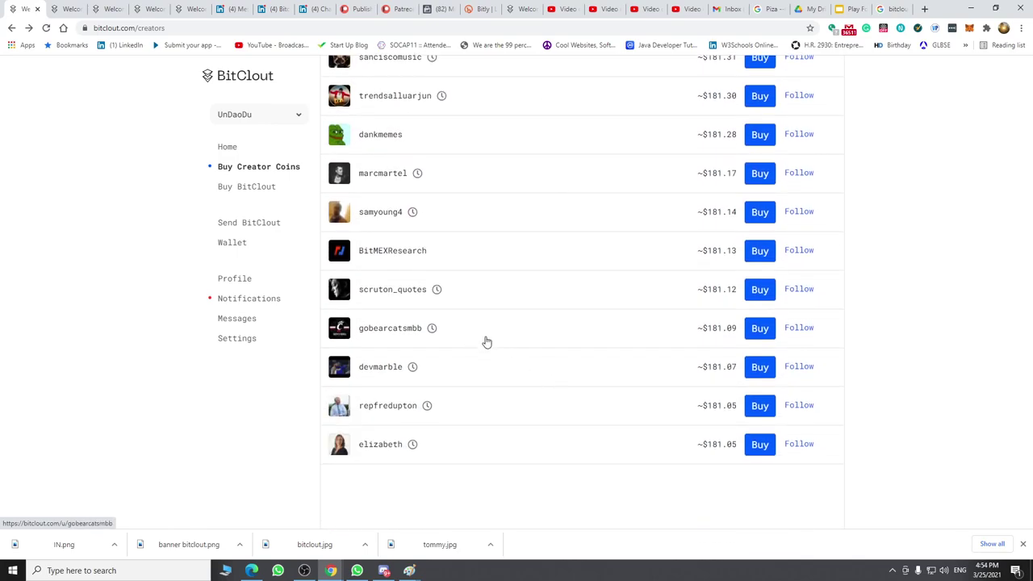
scroll(489, 355, down, 2)
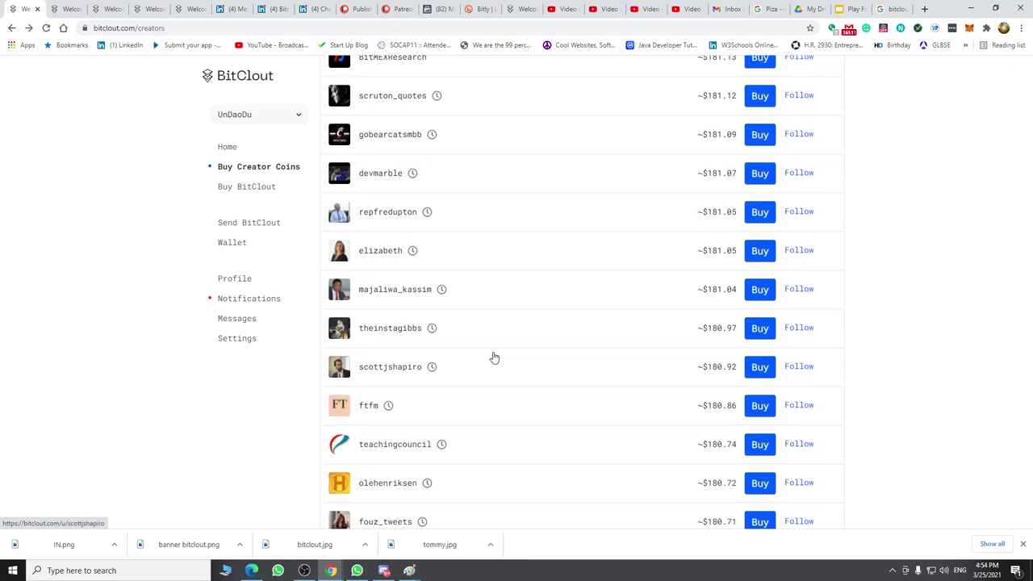
scroll(492, 357, down, 2)
scroll(494, 358, down, 2)
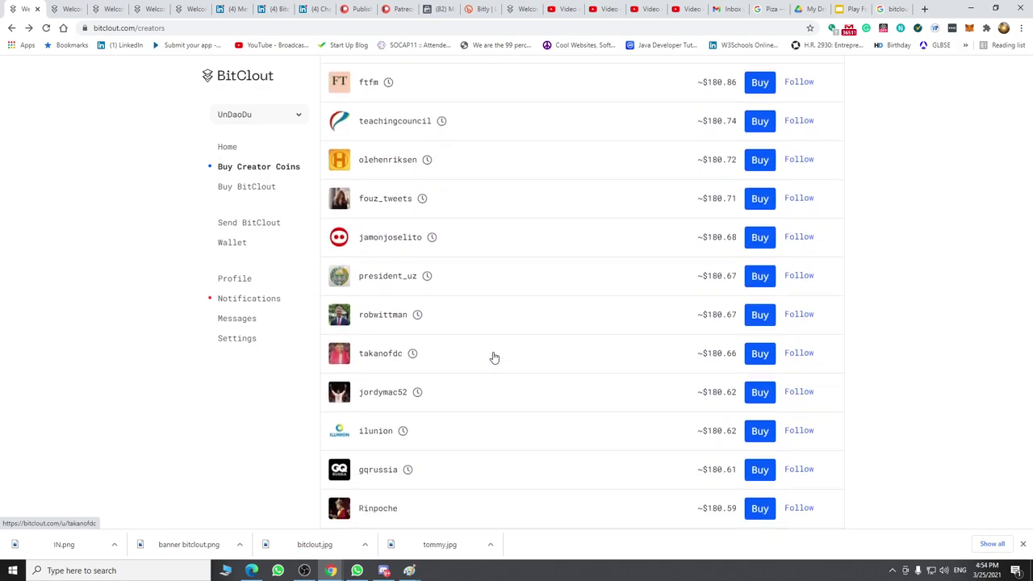
scroll(494, 357, down, 2)
scroll(494, 357, down, 2)
scroll(494, 357, down, 2)
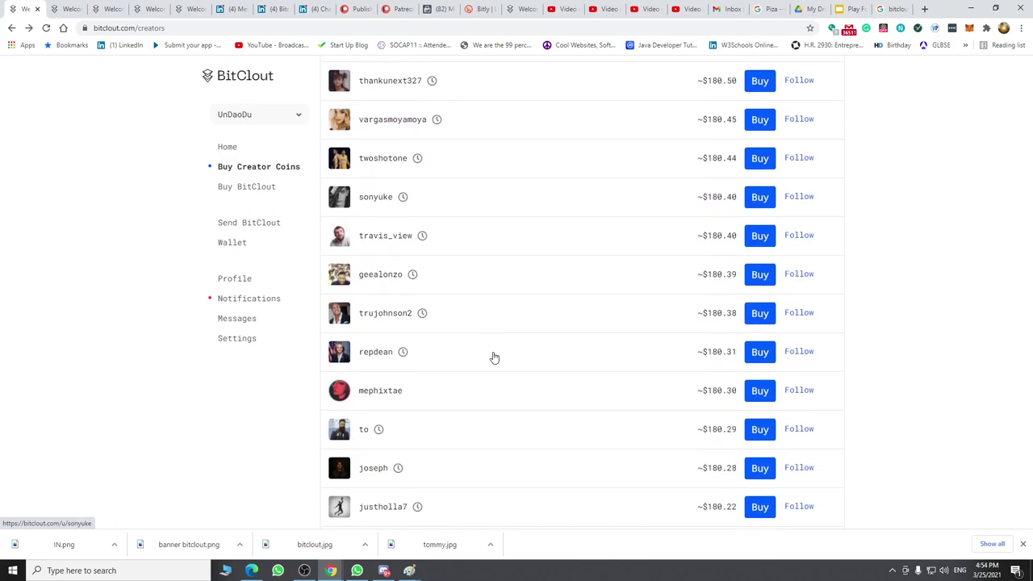
scroll(493, 358, down, 2)
scroll(495, 357, down, 2)
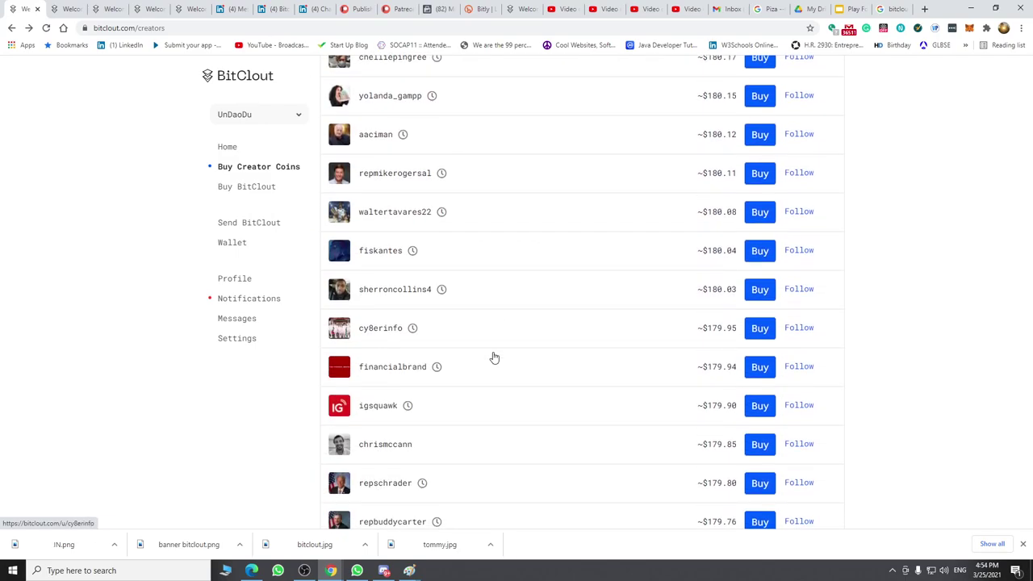
scroll(494, 357, down, 6)
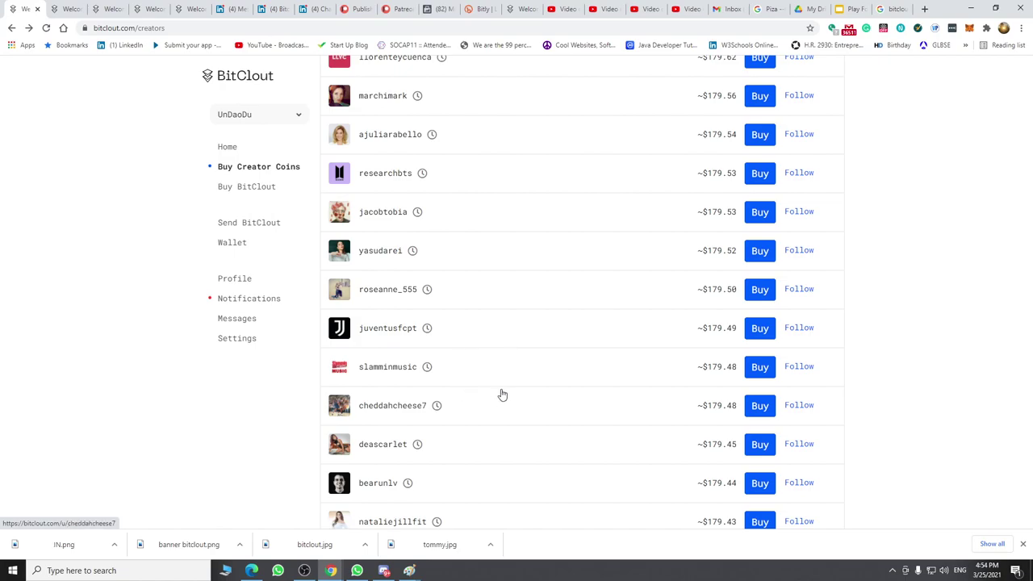
scroll(522, 415, down, 2)
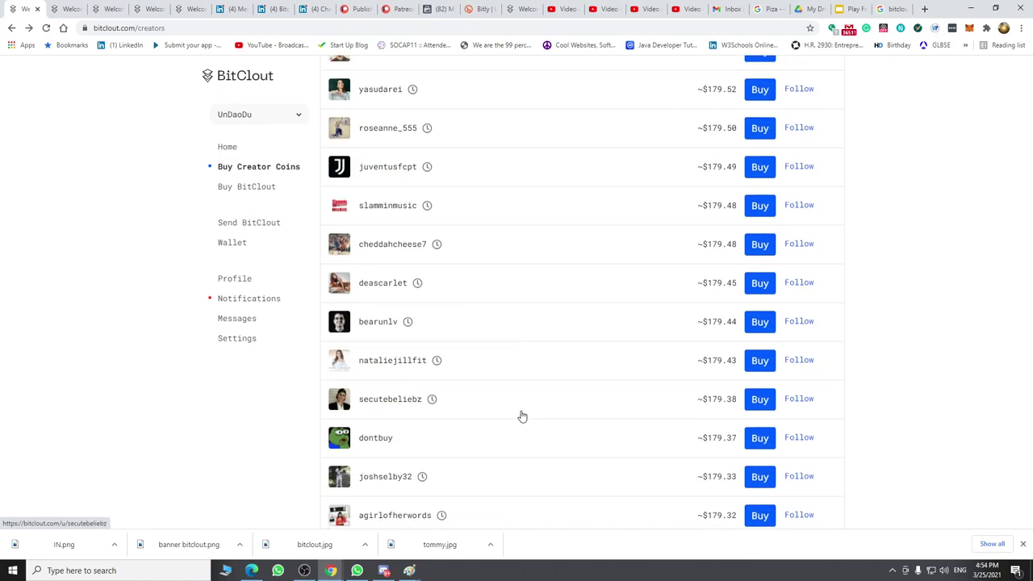
scroll(521, 415, down, 2)
scroll(521, 415, down, 2)
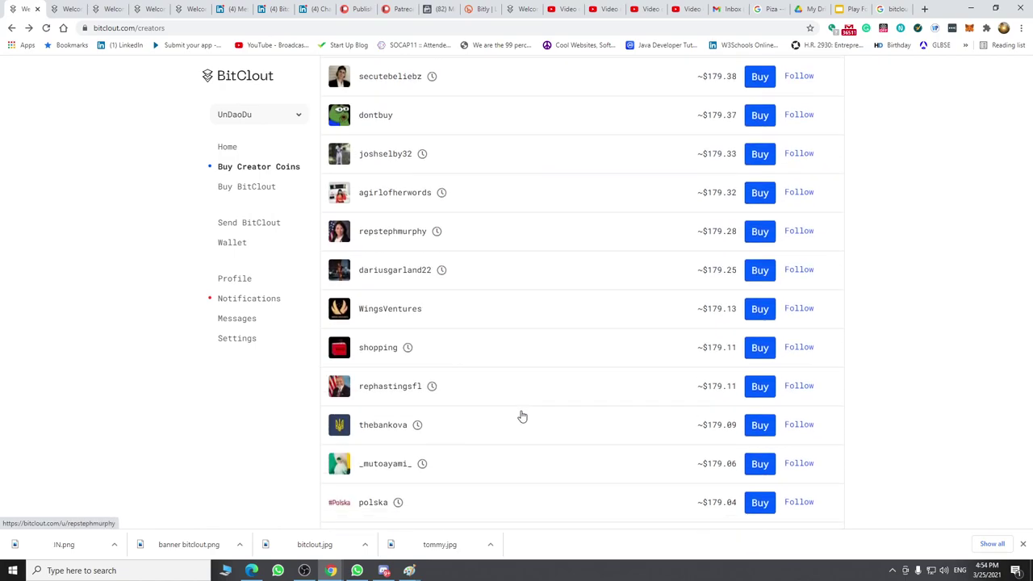
scroll(521, 415, down, 1)
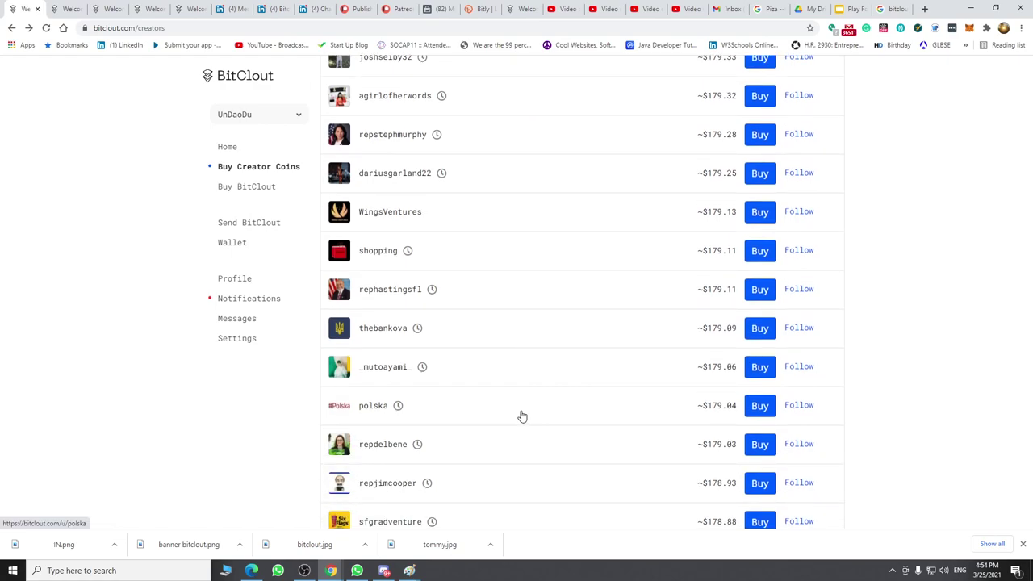
scroll(521, 416, down, 2)
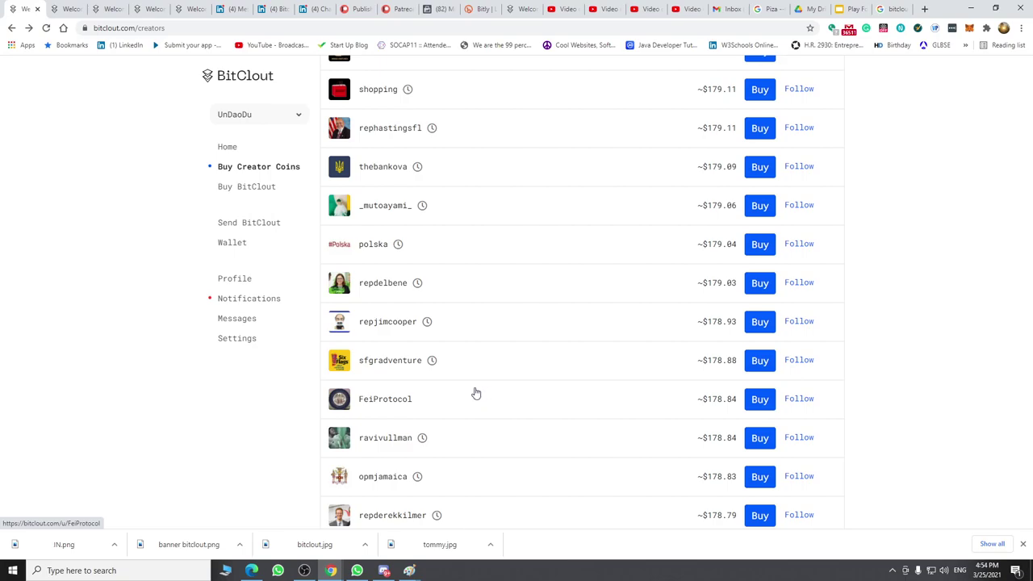
scroll(476, 392, down, 2)
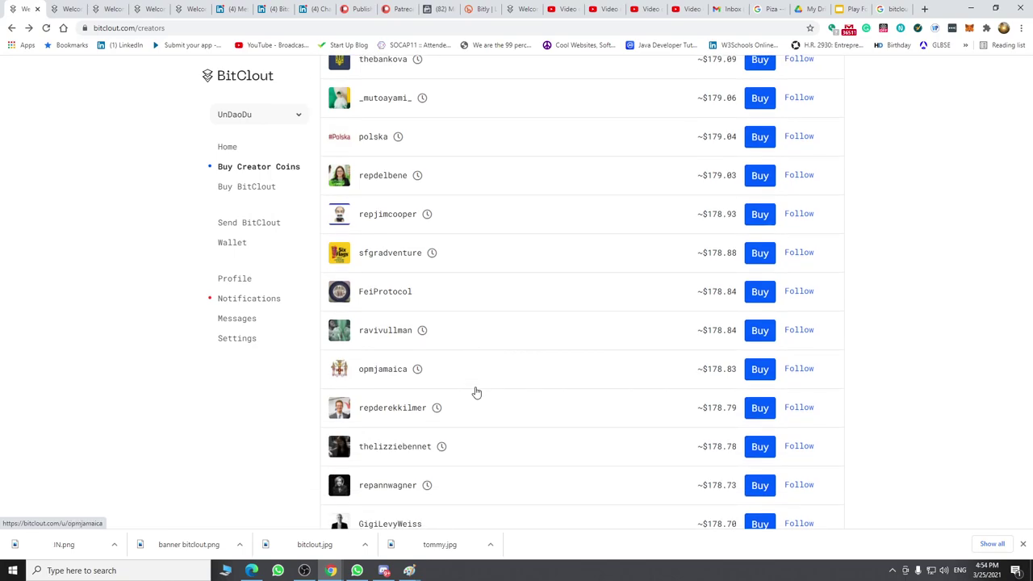
scroll(476, 393, down, 8)
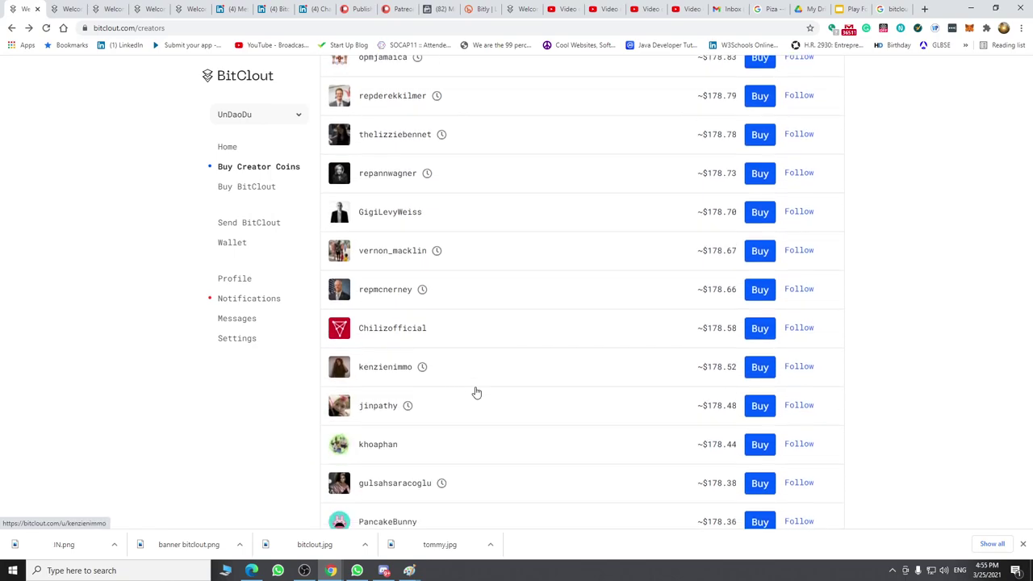
scroll(476, 392, down, 4)
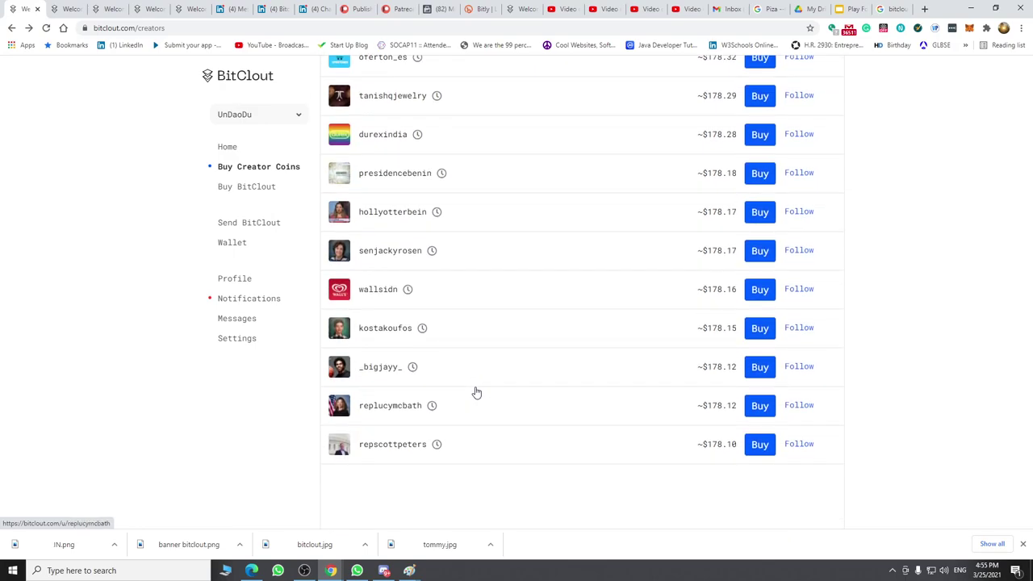
scroll(478, 392, down, 2)
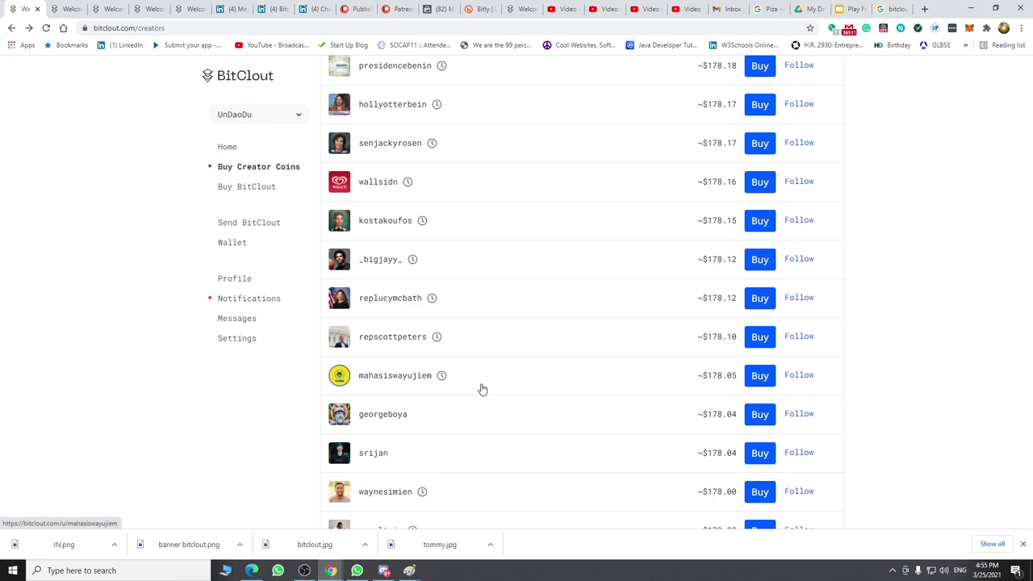
scroll(482, 390, down, 3)
scroll(482, 389, down, 4)
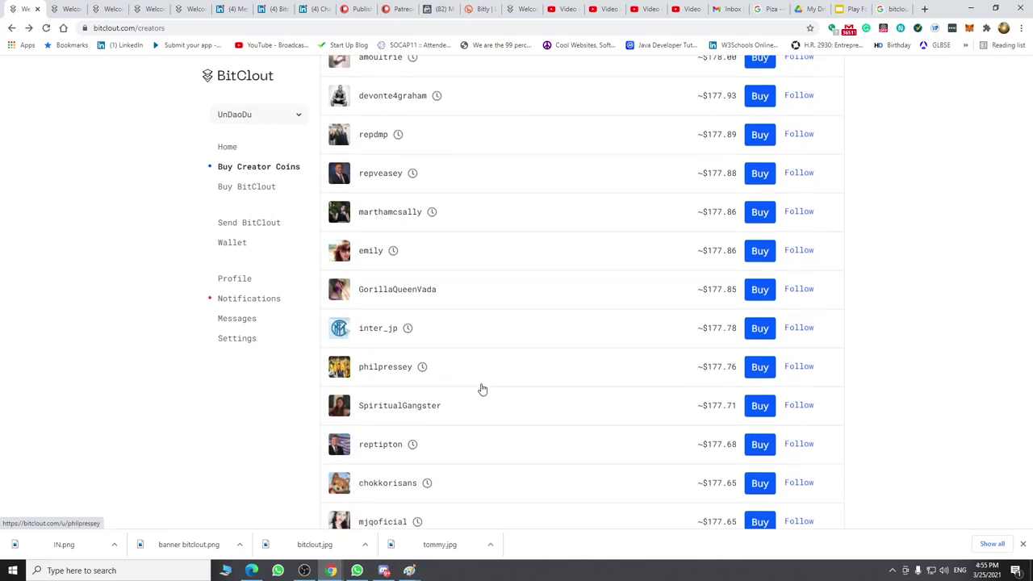
scroll(481, 390, down, 2)
scroll(482, 390, down, 2)
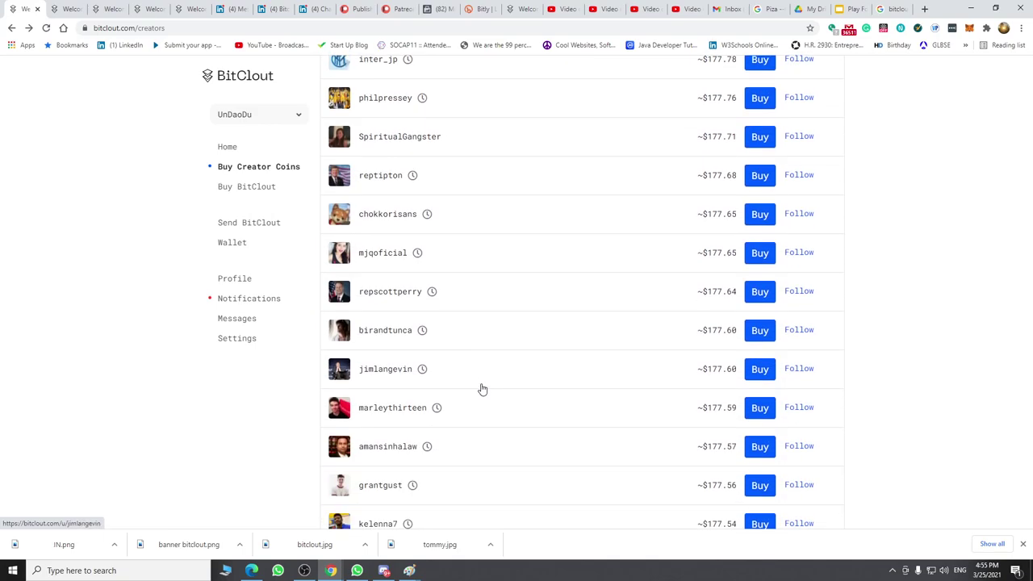
scroll(482, 390, down, 2)
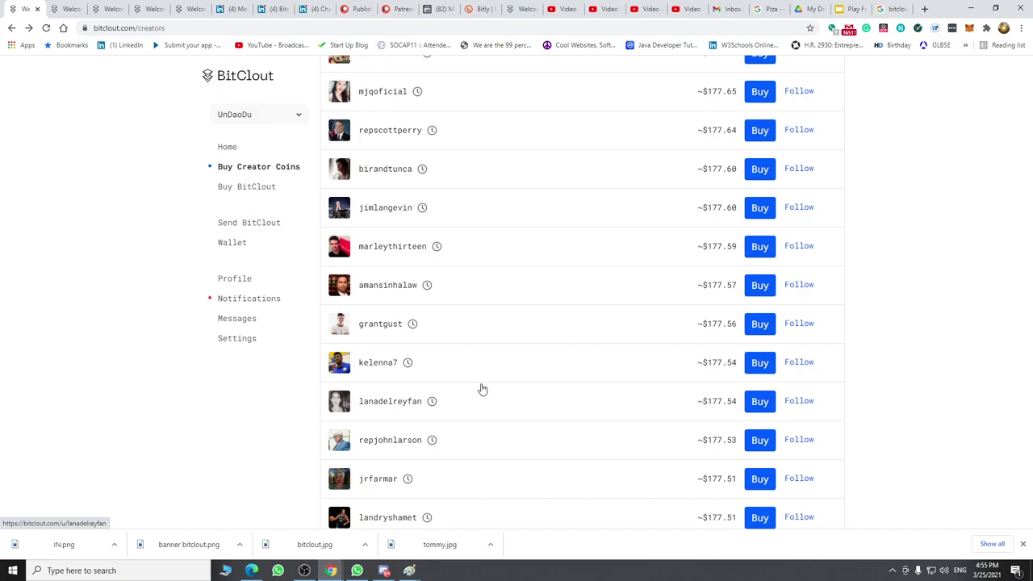
scroll(481, 390, down, 6)
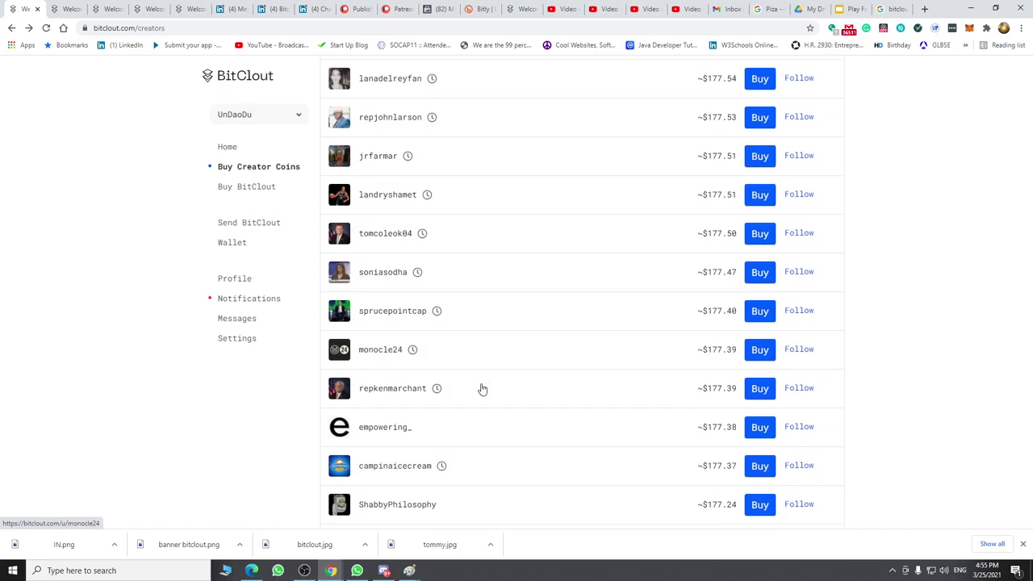
scroll(482, 390, down, 8)
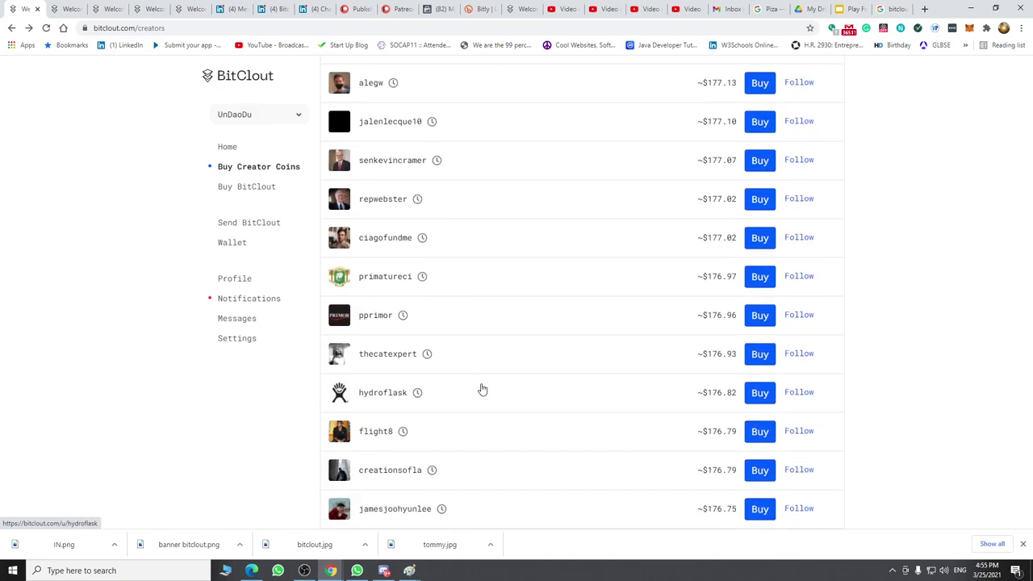
scroll(482, 389, down, 2)
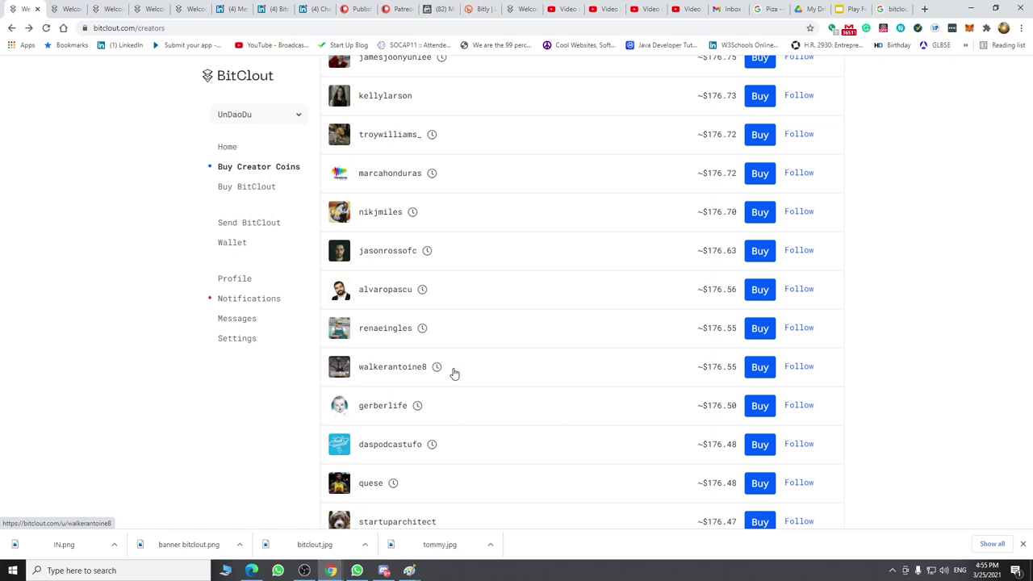
scroll(454, 374, down, 3)
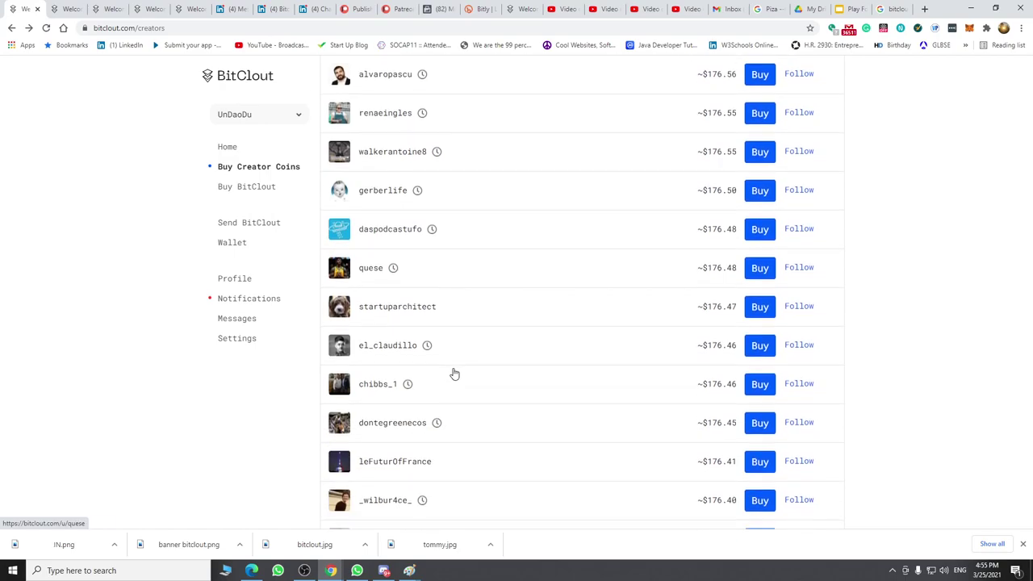
scroll(454, 373, down, 4)
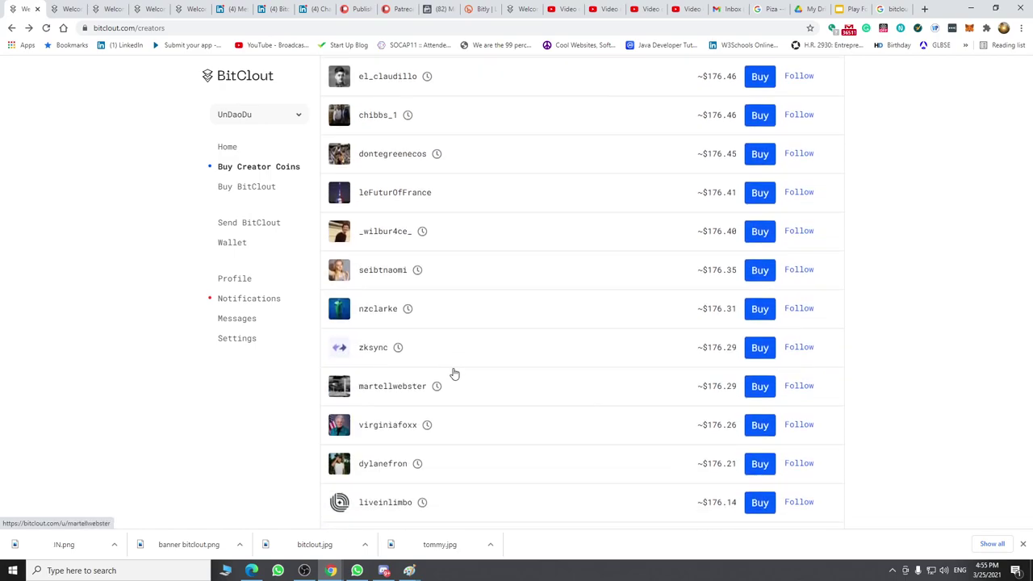
scroll(454, 373, down, 4)
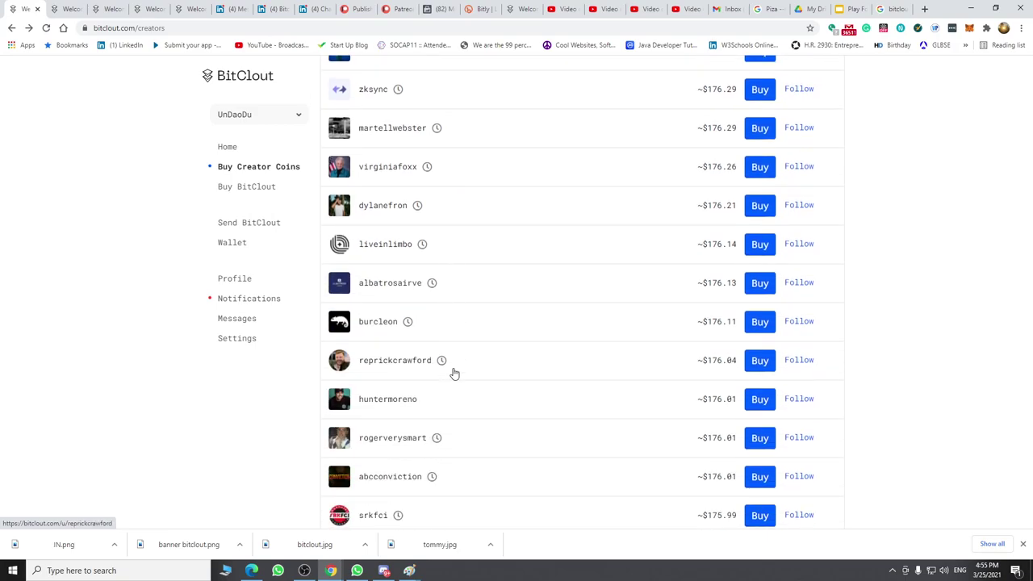
scroll(454, 374, down, 5)
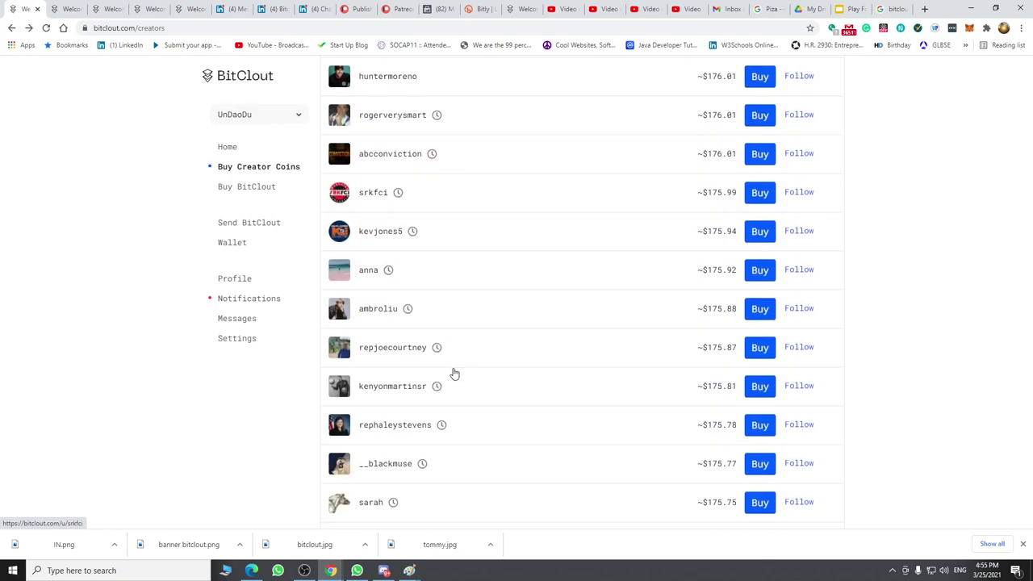
scroll(454, 373, down, 3)
scroll(454, 374, down, 4)
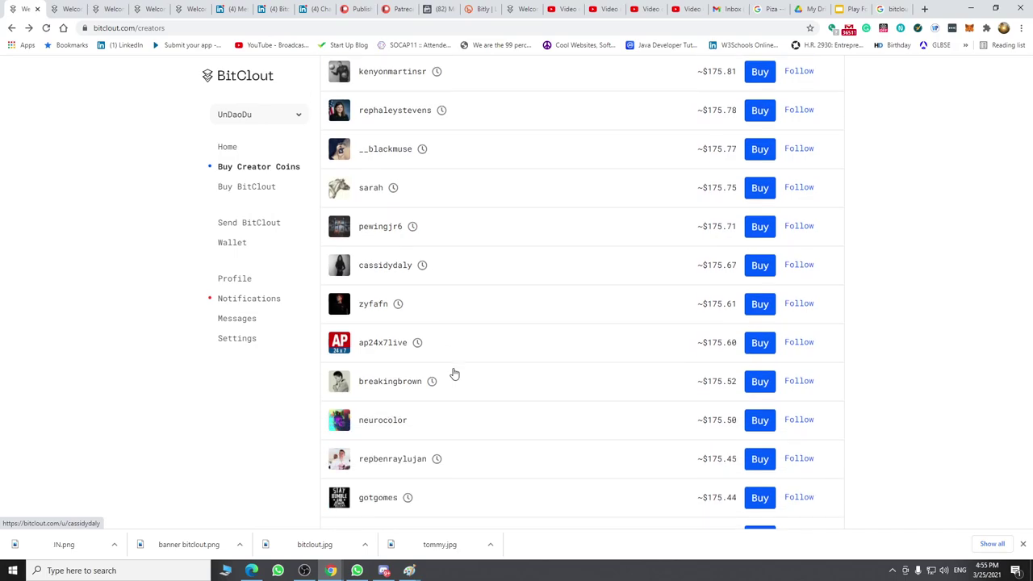
scroll(454, 373, down, 1)
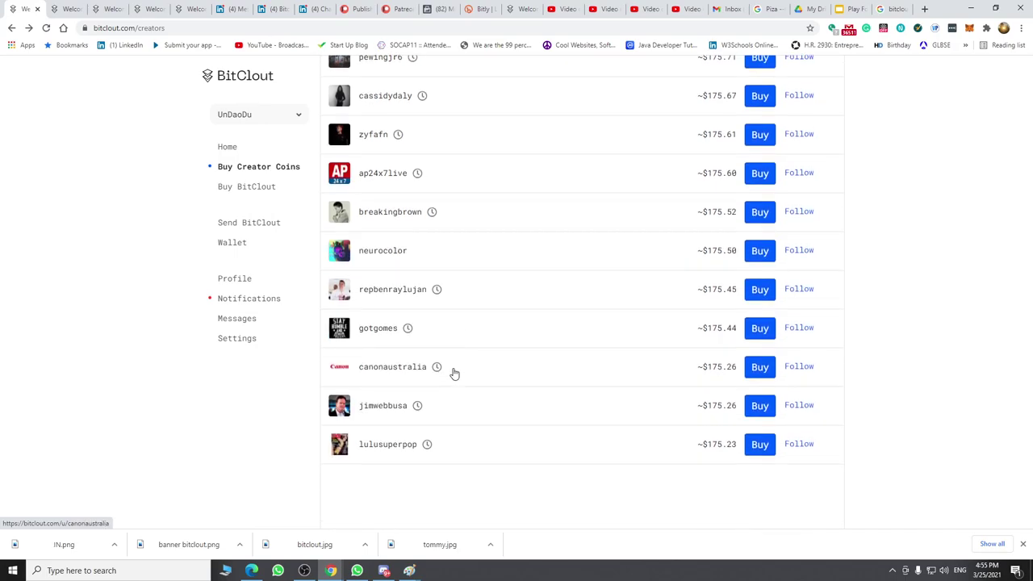
scroll(454, 374, down, 3)
scroll(454, 374, down, 5)
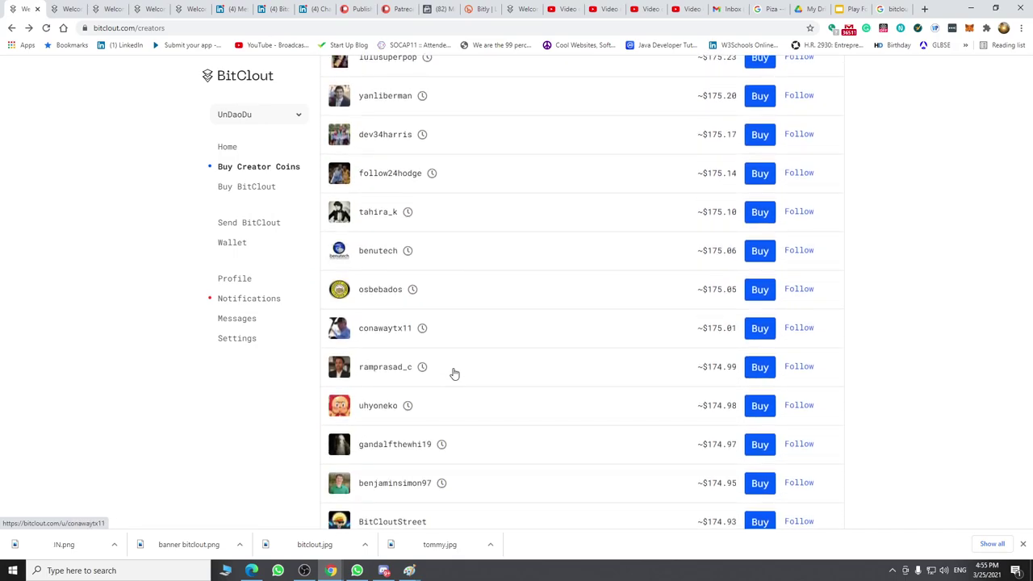
scroll(455, 374, down, 9)
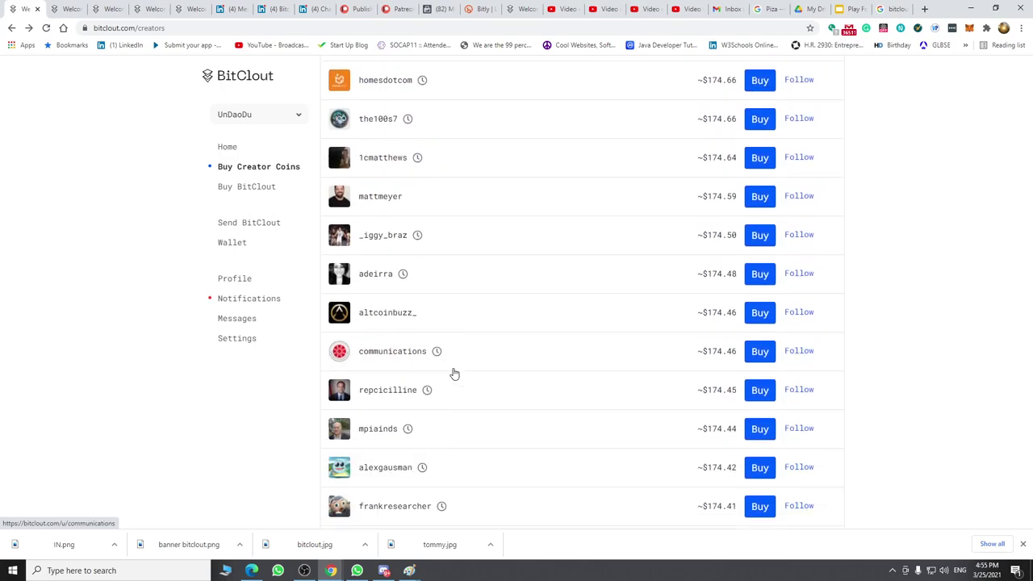
scroll(455, 374, down, 9)
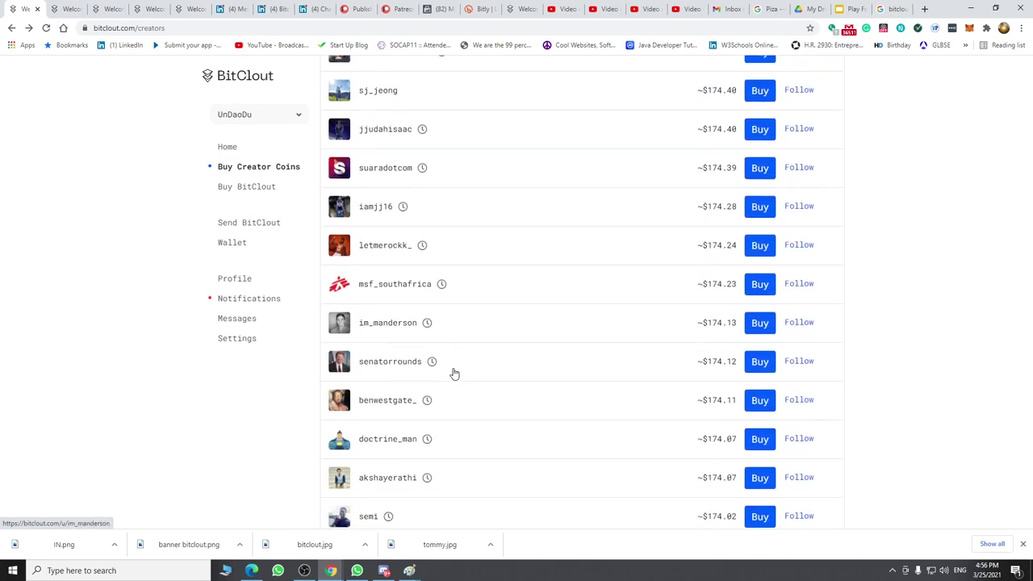
scroll(454, 373, down, 9)
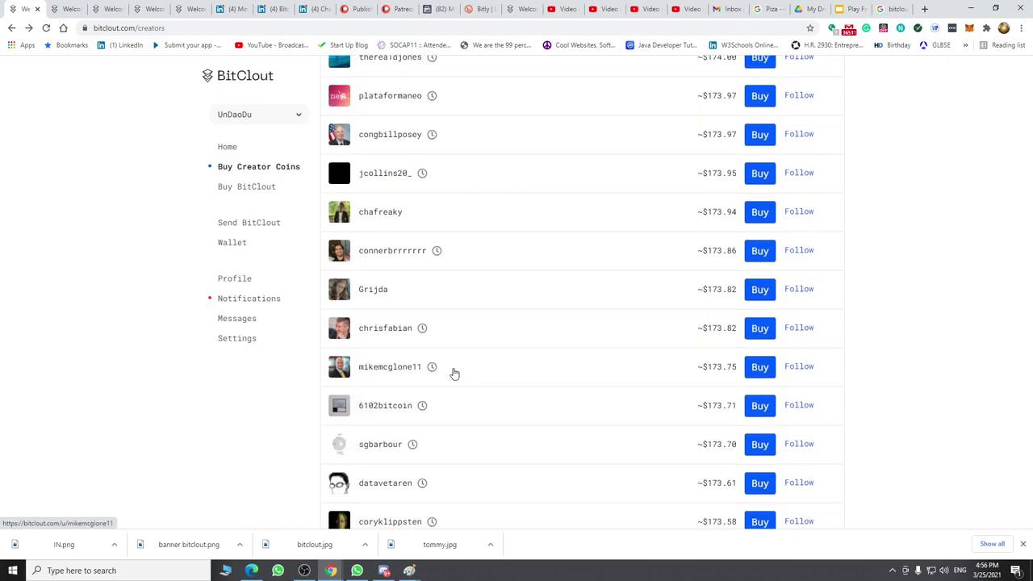
scroll(454, 374, down, 9)
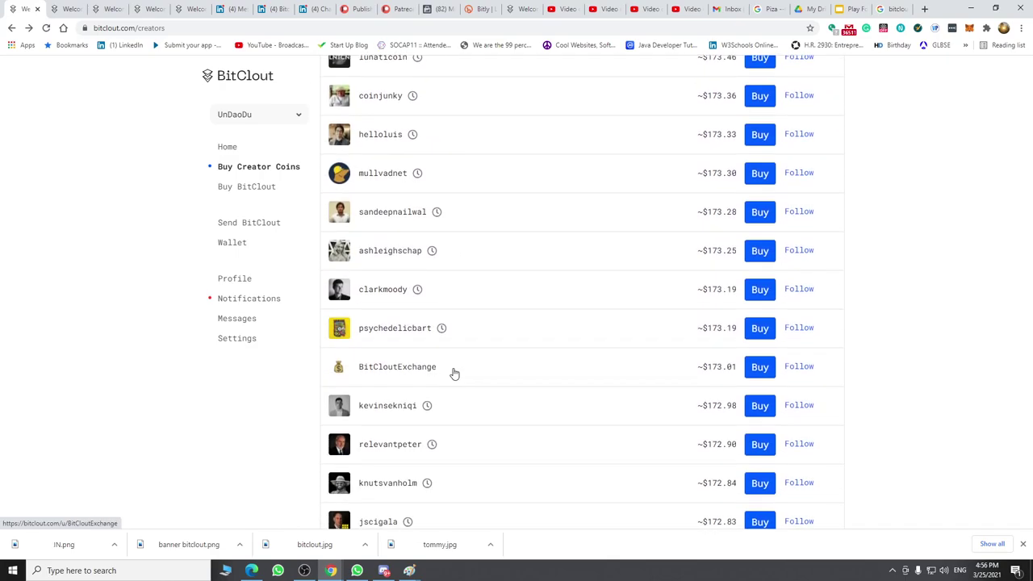
scroll(454, 373, down, 6)
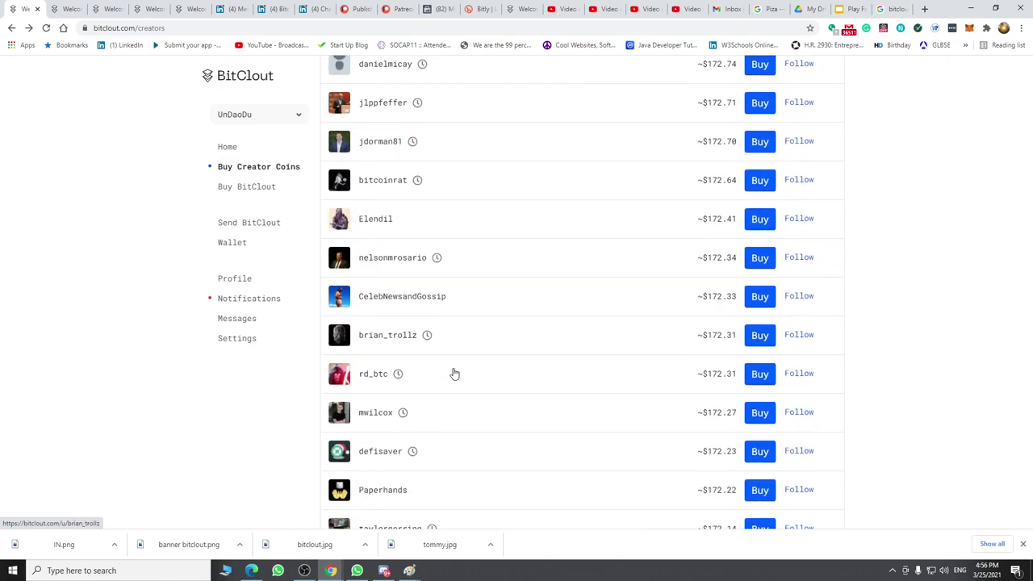
scroll(454, 373, down, 6)
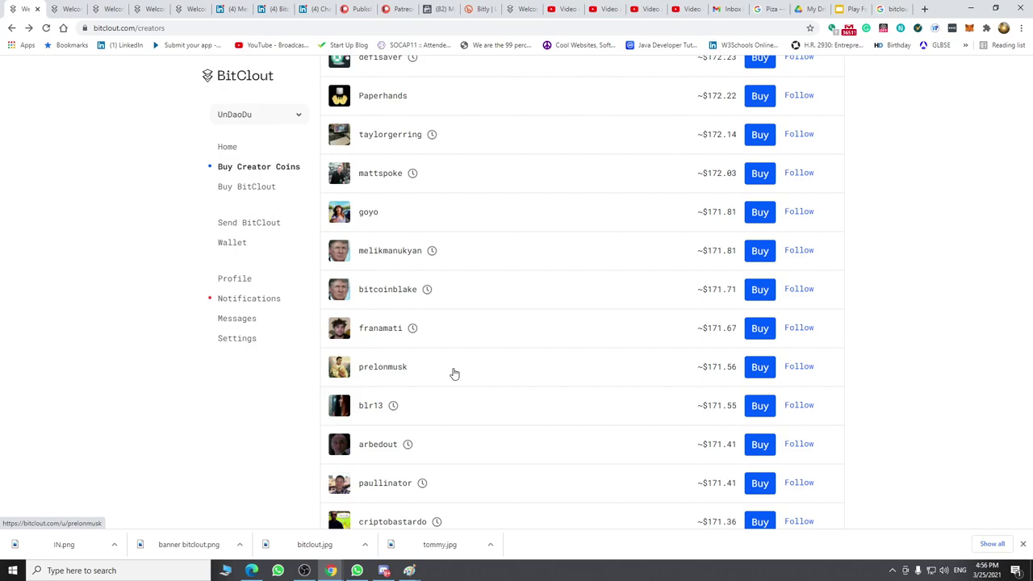
scroll(454, 374, down, 3)
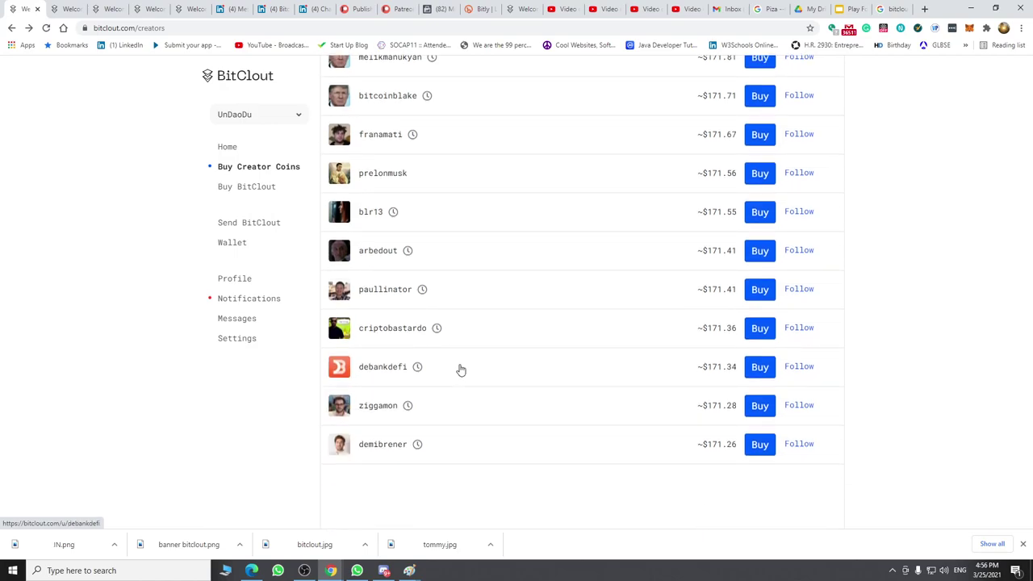
scroll(460, 369, down, 9)
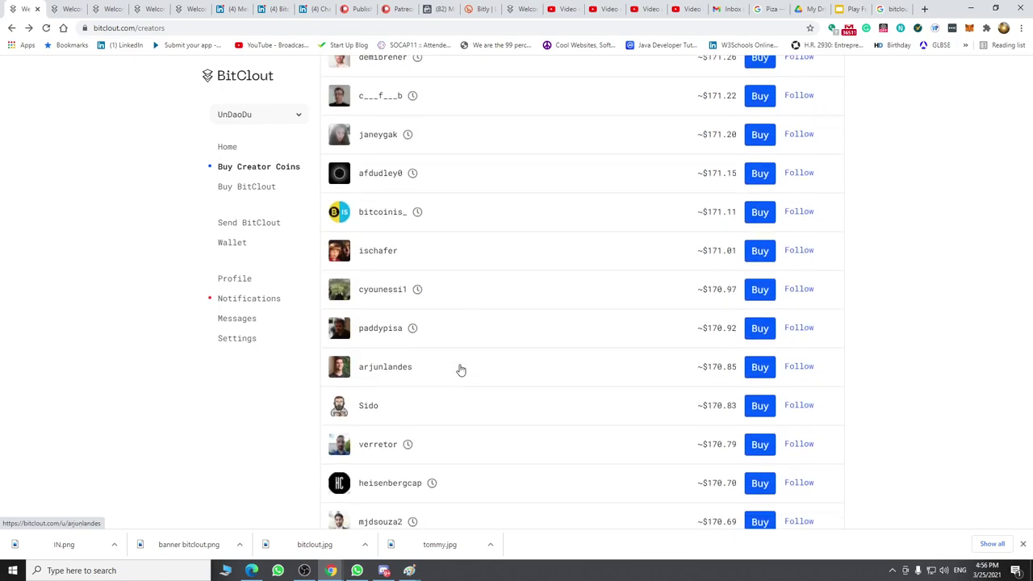
scroll(460, 370, down, 12)
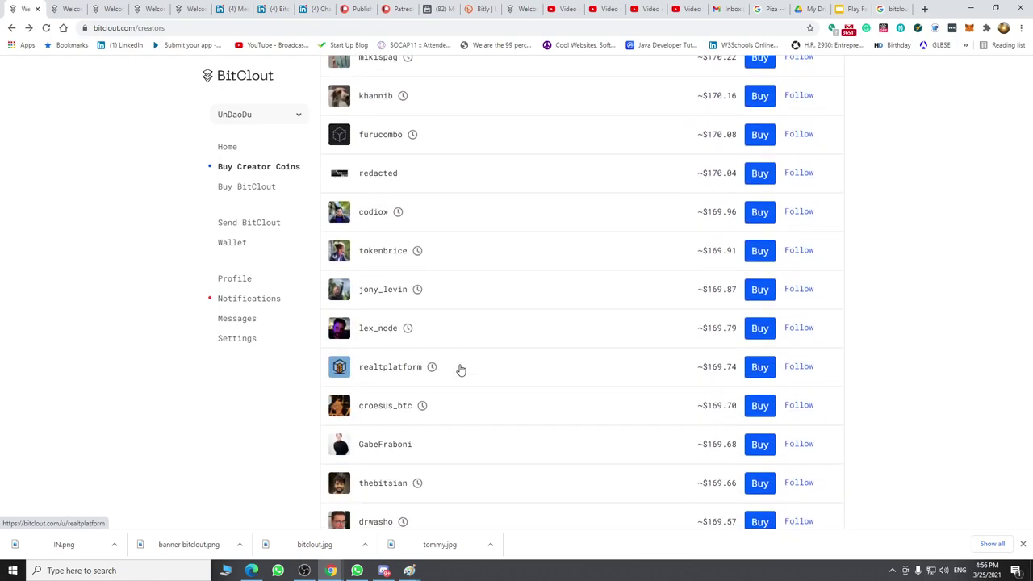
scroll(460, 370, down, 5)
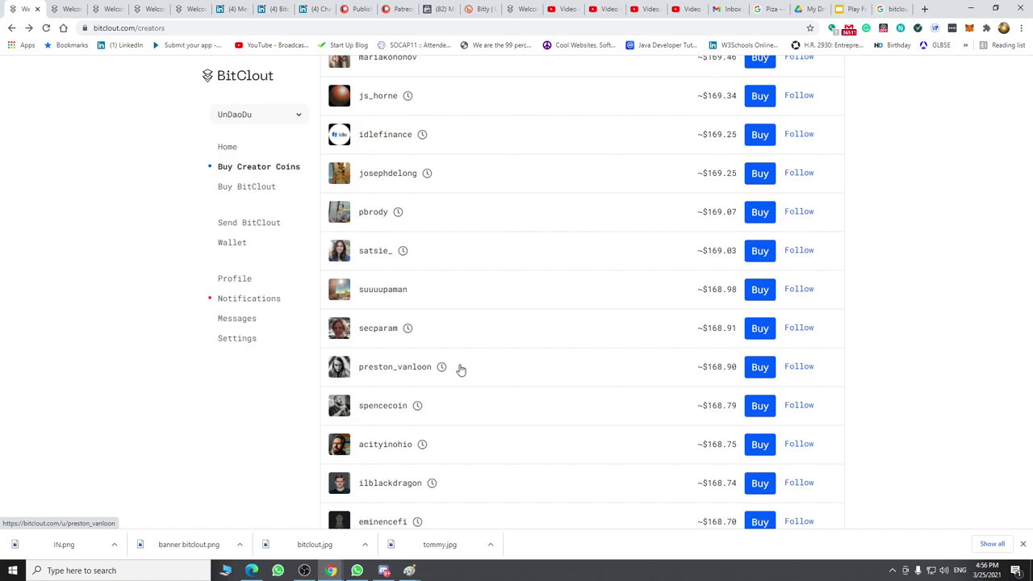
scroll(460, 369, down, 15)
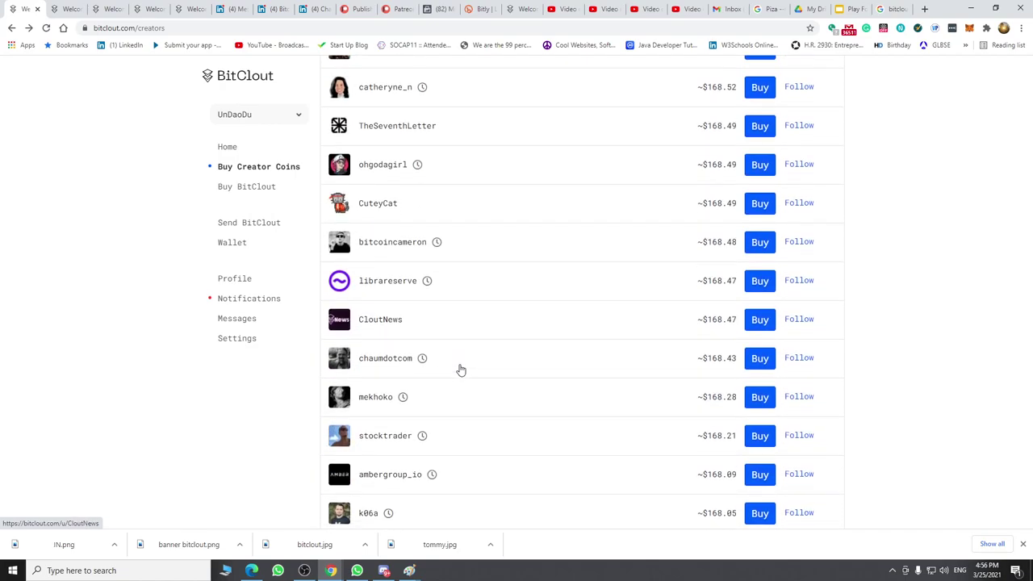
scroll(460, 370, down, 3)
scroll(459, 370, up, 4)
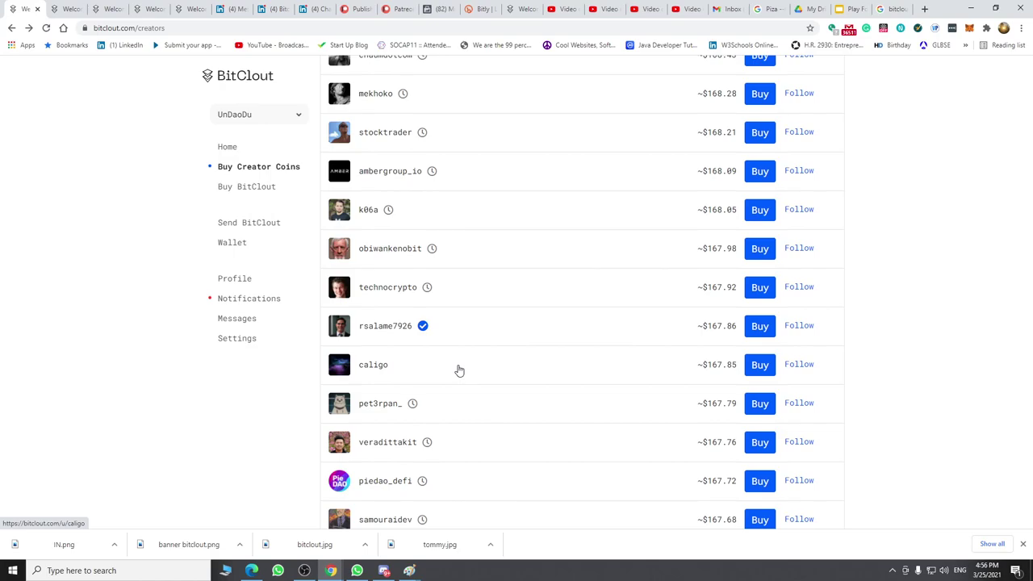
right_click(756, 327)
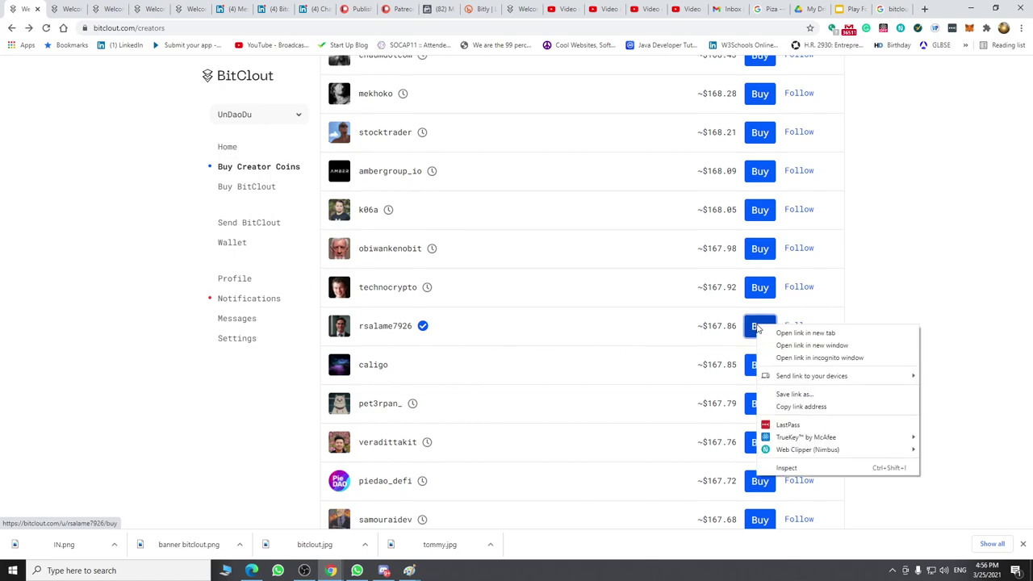
click(799, 332)
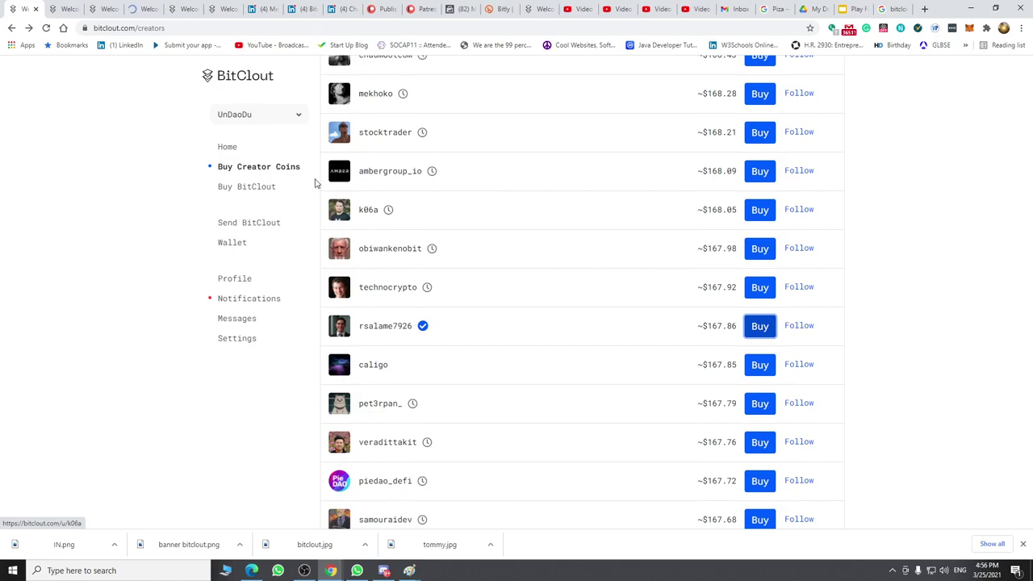
click(143, 11)
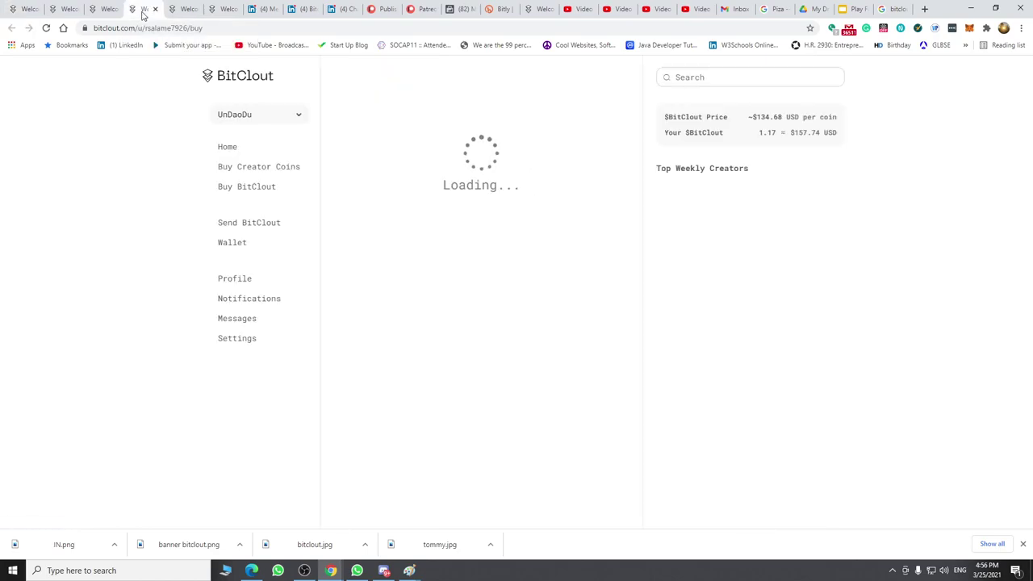
- Buy about $1.62 of rsalame7926 coin, then go back to YouTube Studio
click(383, 165)
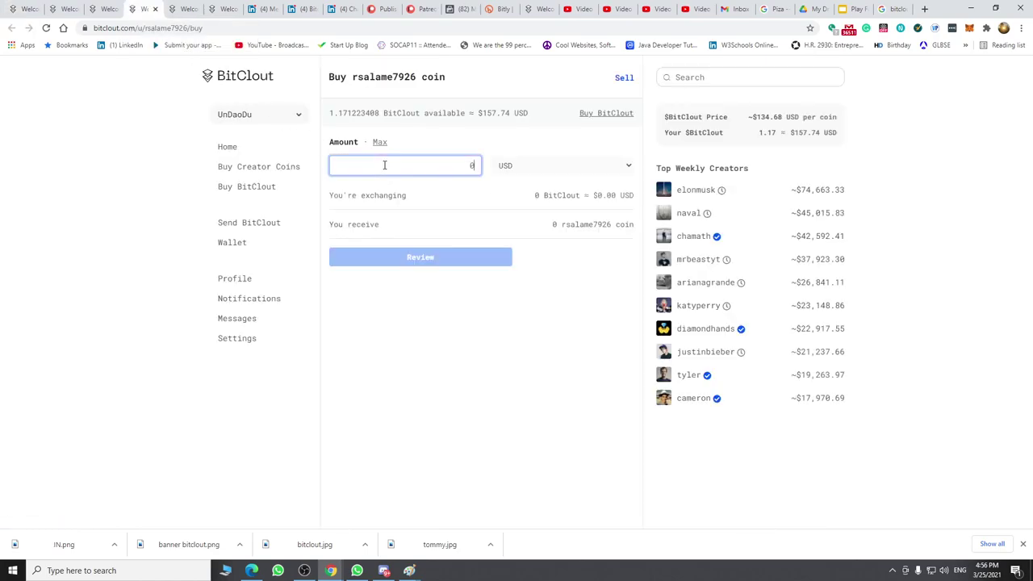
text(1.61803398874989)
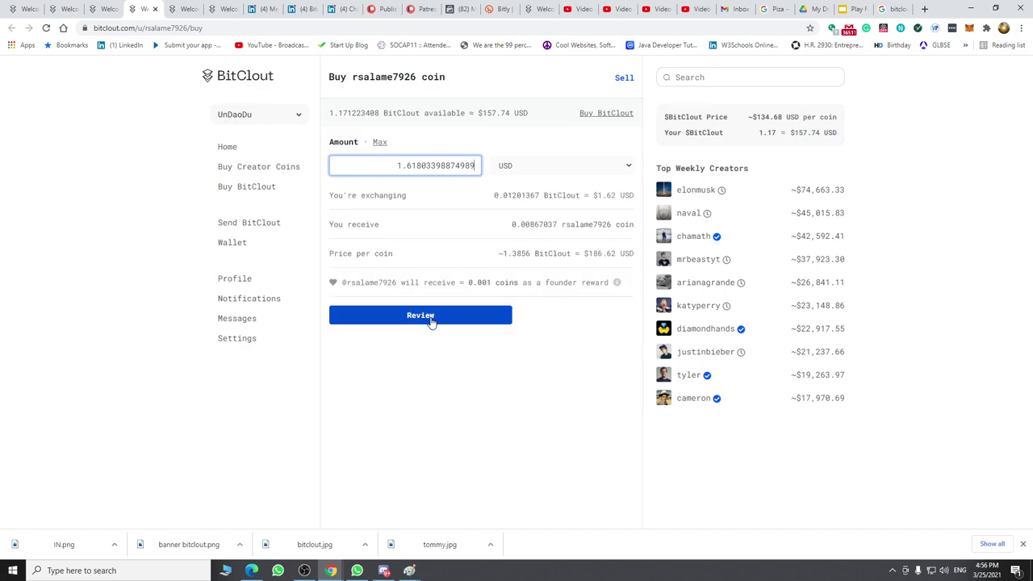
click(430, 321)
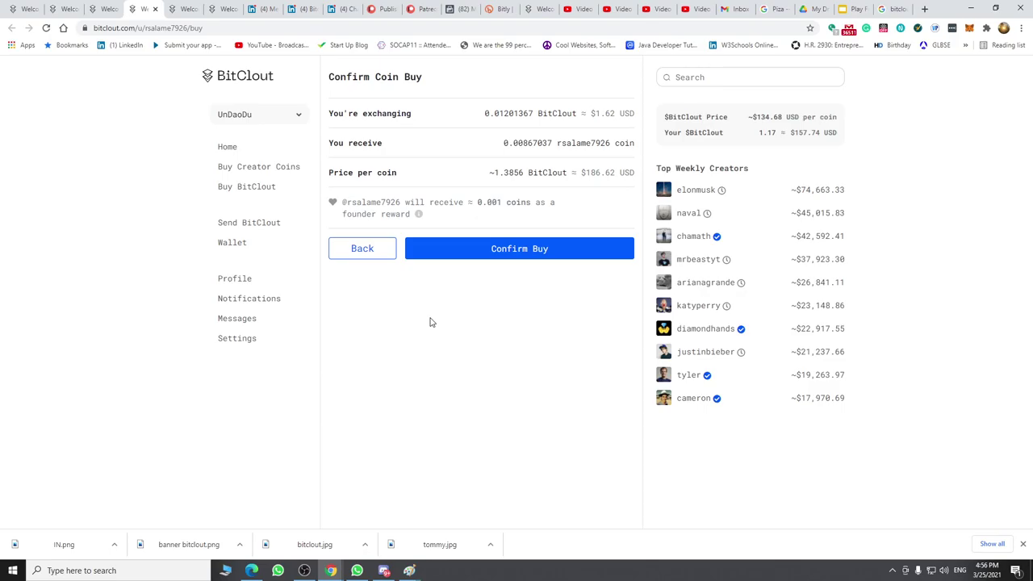
click(502, 250)
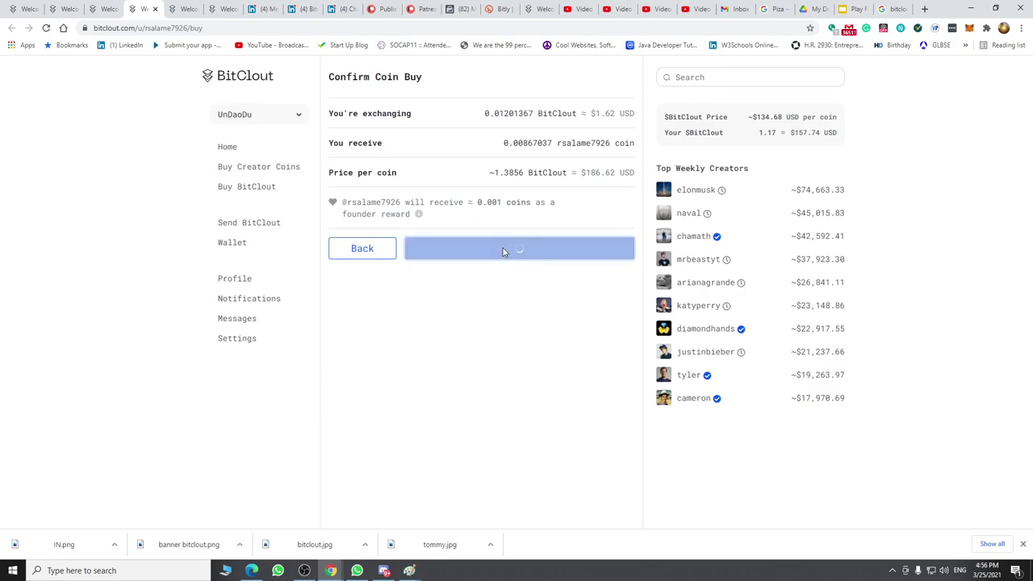
click(577, 10)
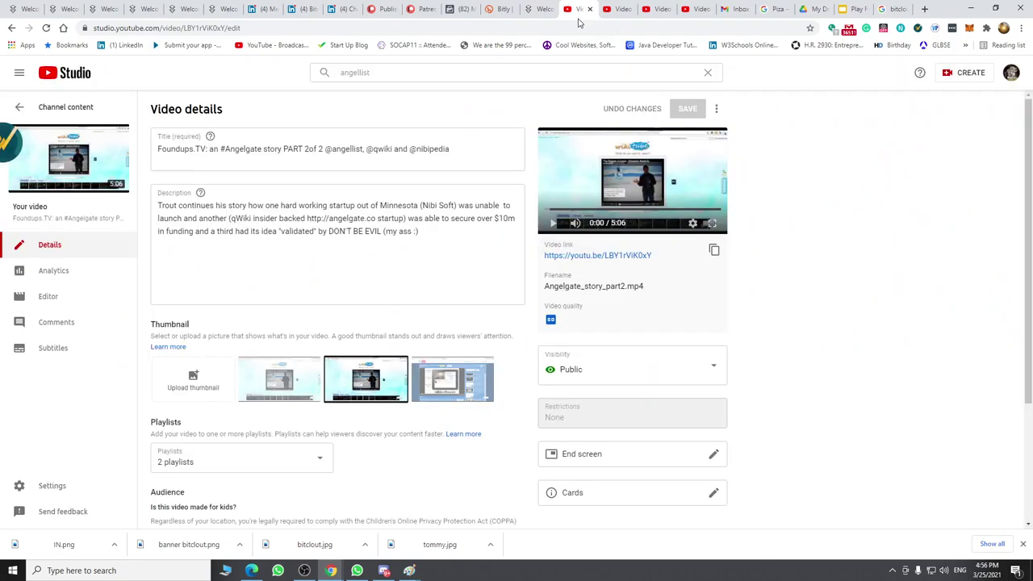
click(613, 11)
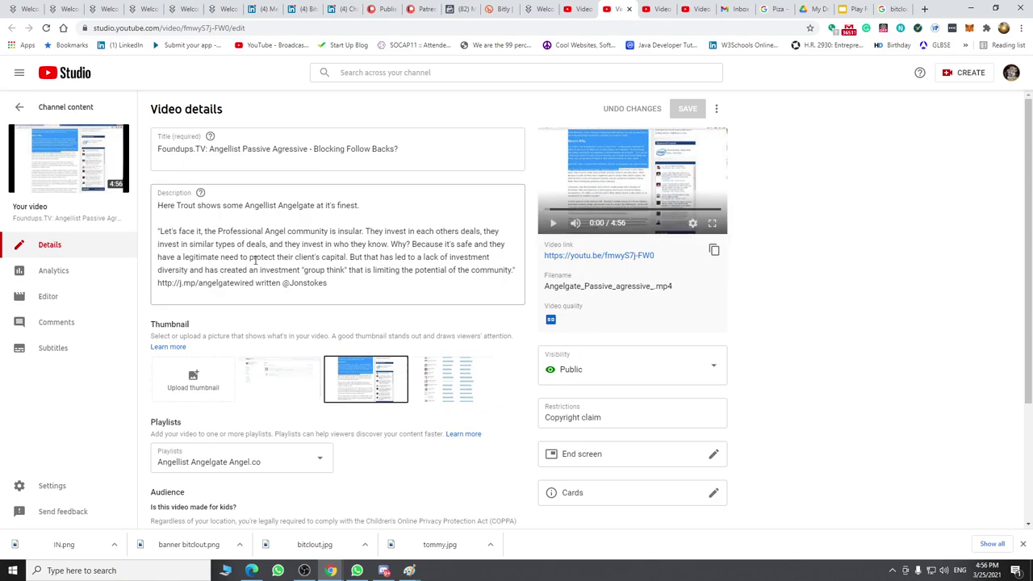
mouse_move(125, 184)
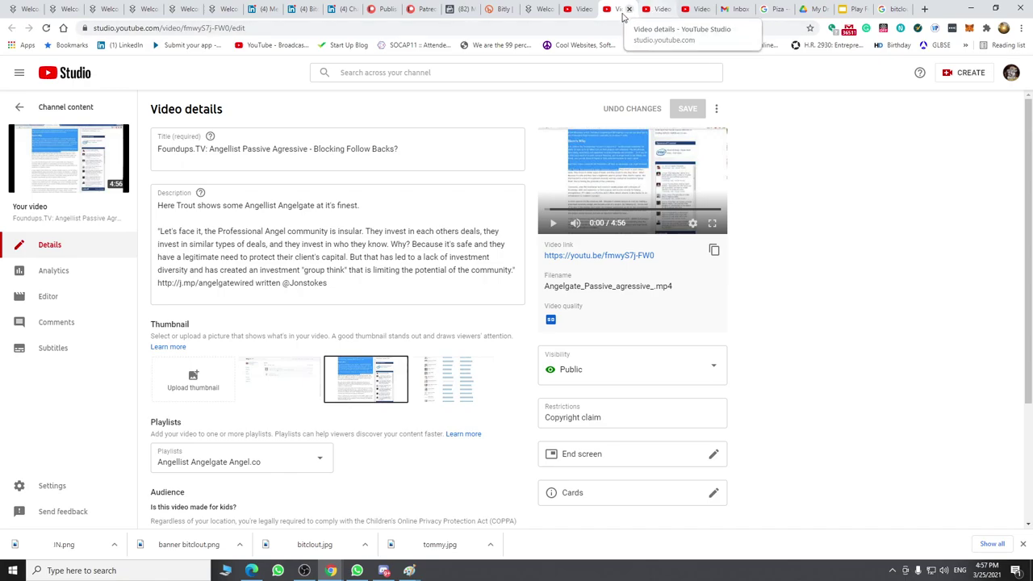
click(577, 12)
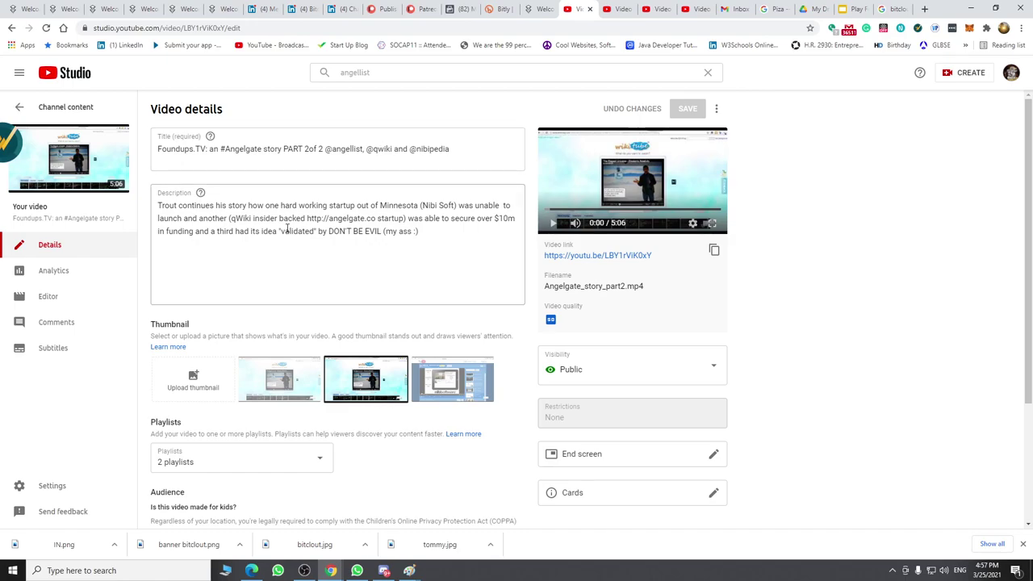
- Delete the period from the title's opening 'Foundups.TV' prefix
click(158, 207)
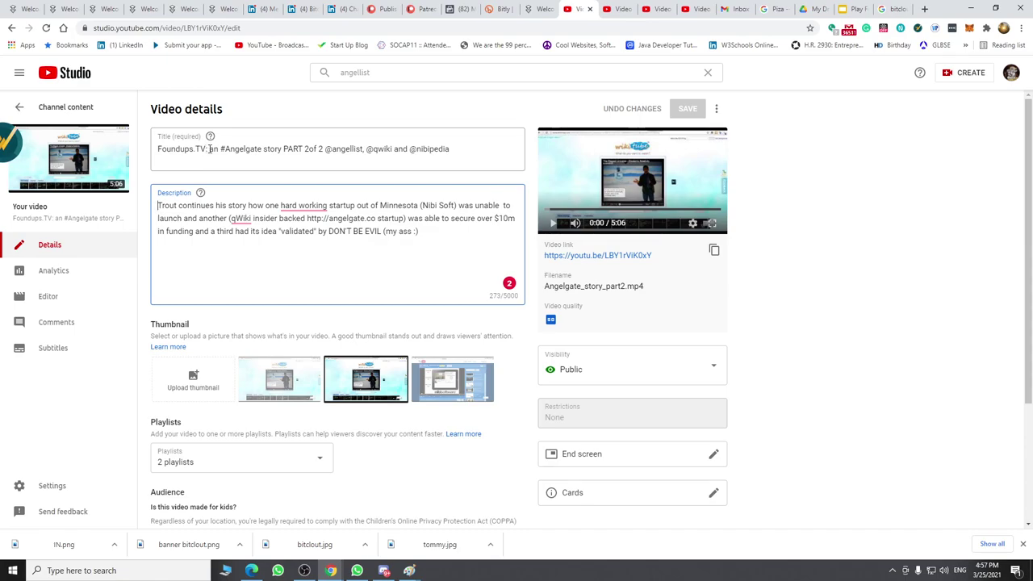
drag(209, 149, 147, 159)
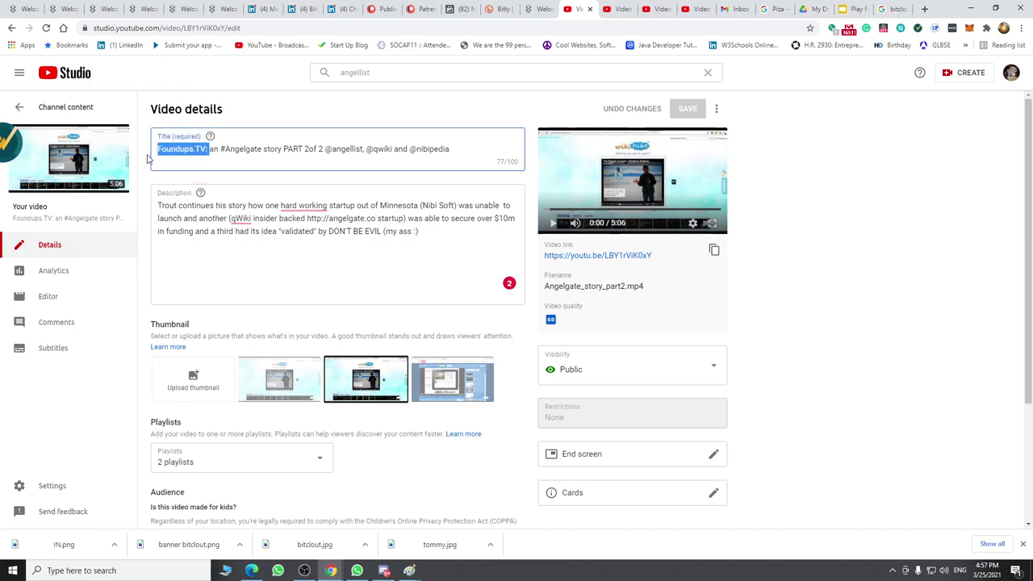
click(166, 152)
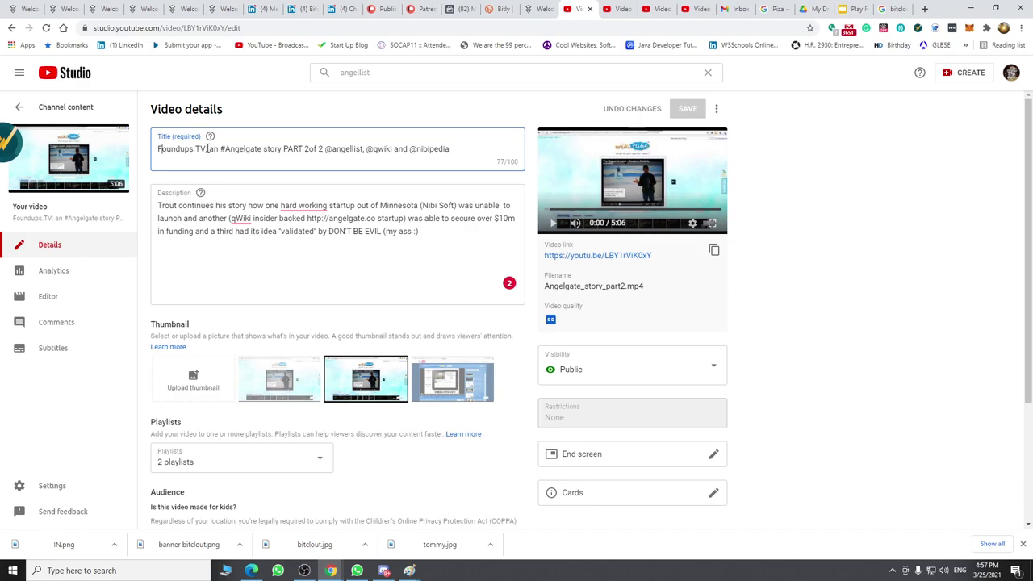
drag(205, 149, 157, 152)
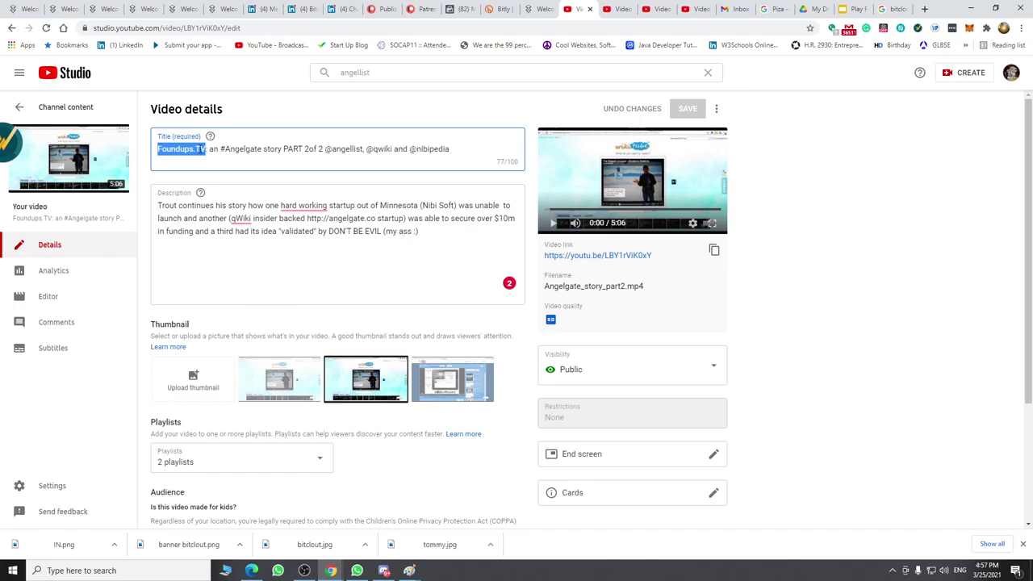
click(197, 150)
key(ctrl+shift+i)
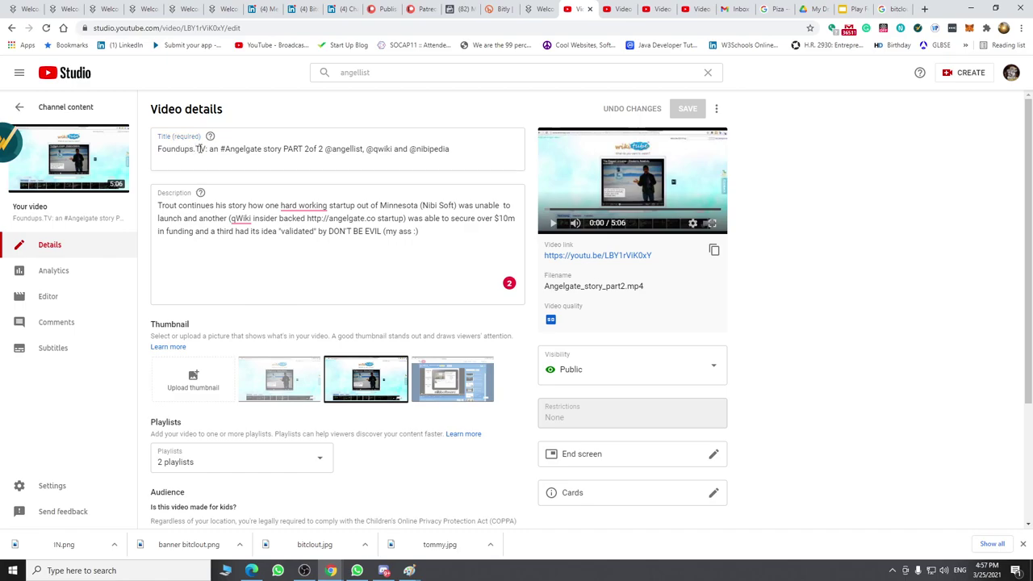
click(1023, 63)
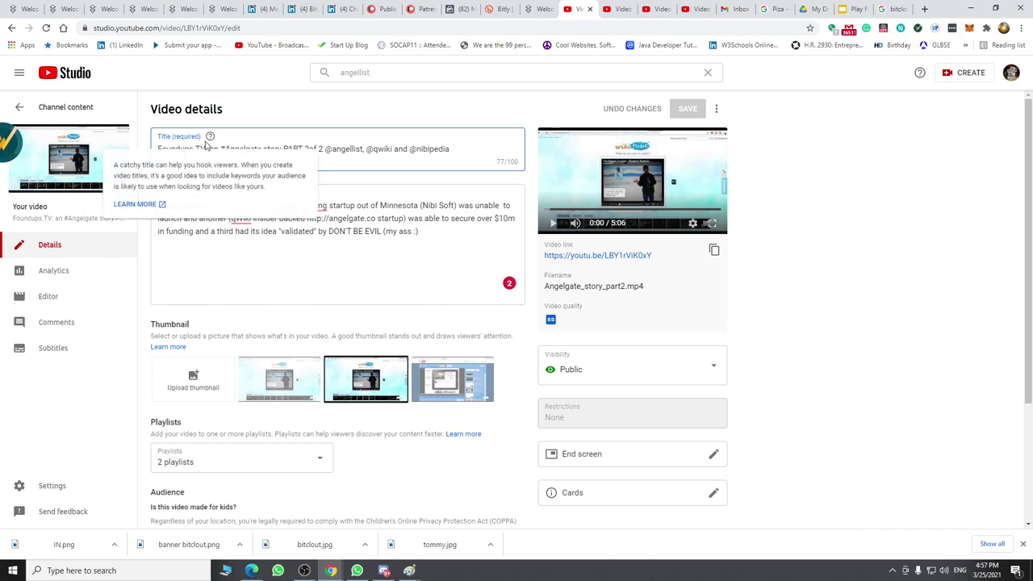
key(BackSpace)
- Remove 'TV' so the title reads 'Foundups: an #Angelgate story PART 2of 2'
click(371, 155)
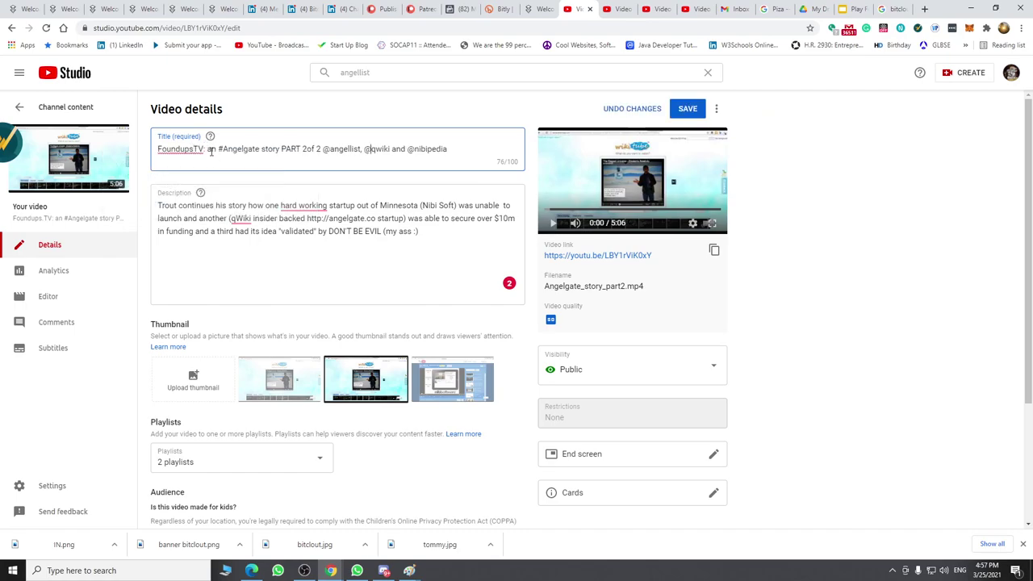
drag(160, 150, 157, 149)
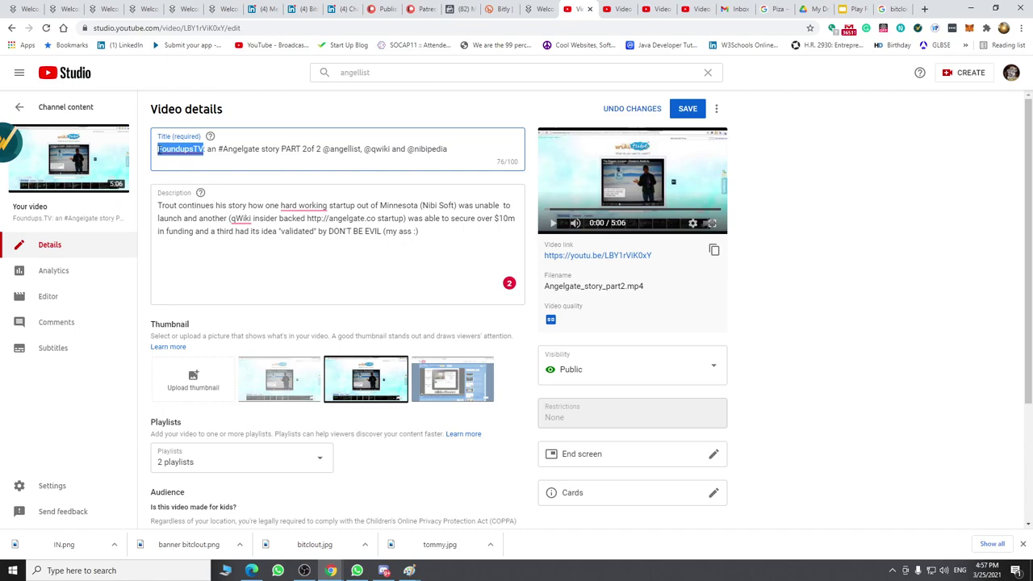
click(193, 149)
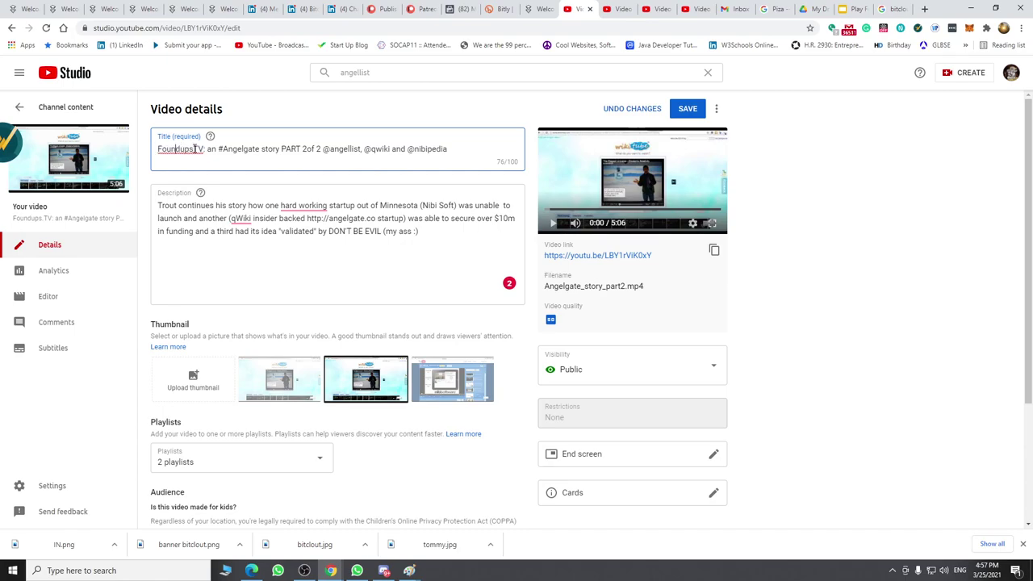
click(203, 150)
key(BackSpace)
key(BackSpace)
key(BackSpace)
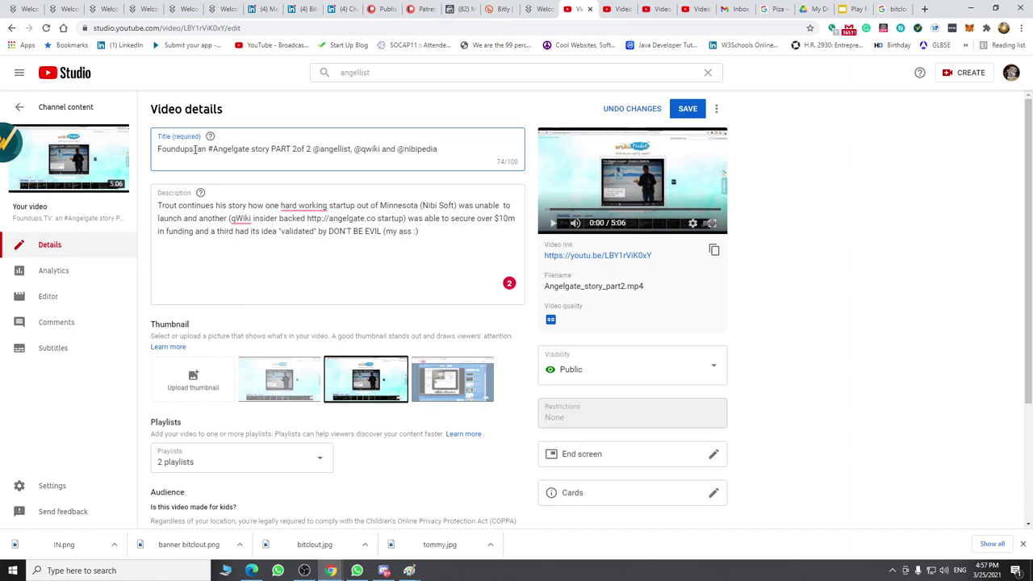
drag(195, 149, 158, 152)
key(ctrl+c)
- Paste 'Foundups' at the top of the description, followed by line breaks
click(160, 204)
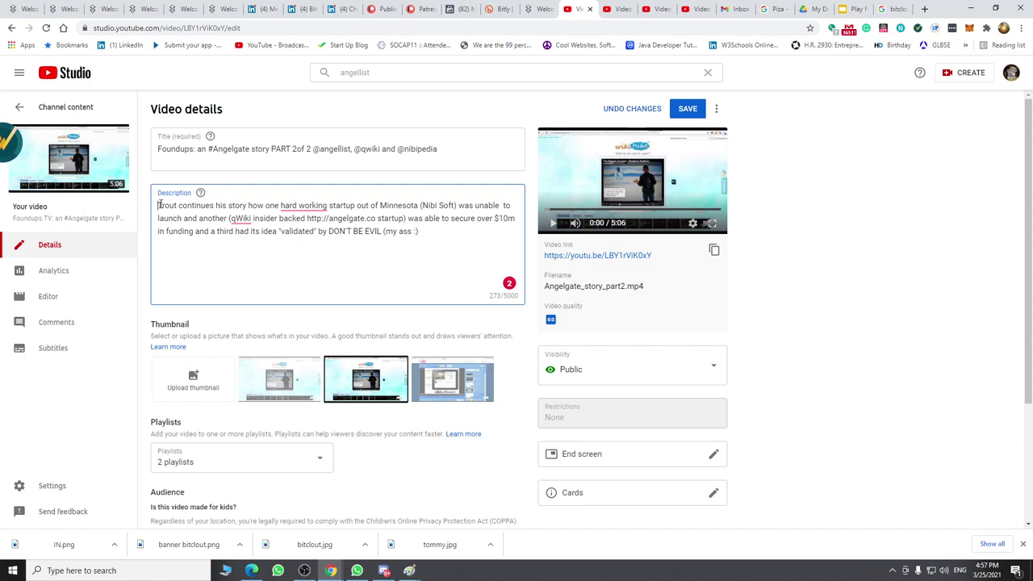
key(ctrl+v)
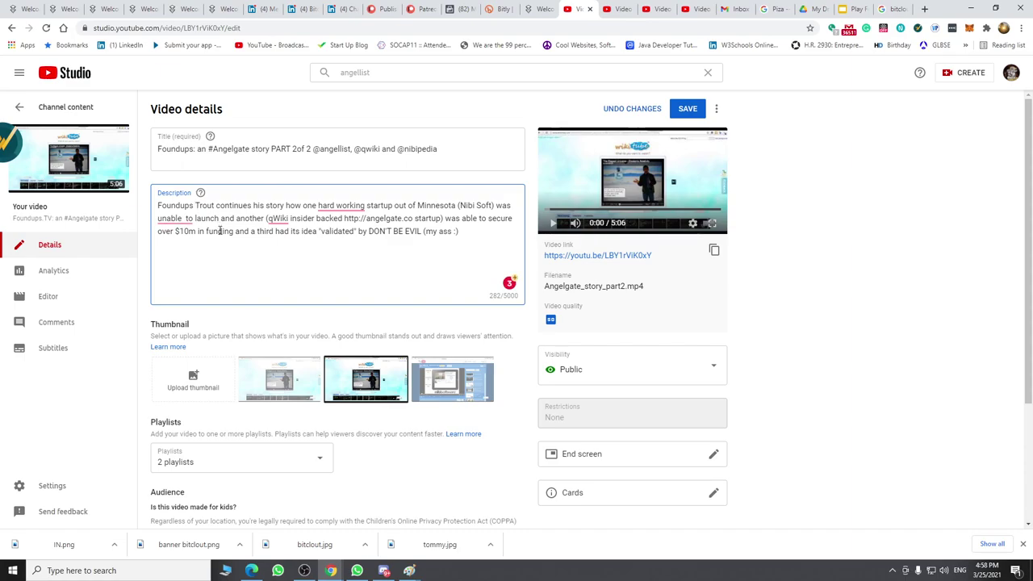
key(Return)
key(Return)
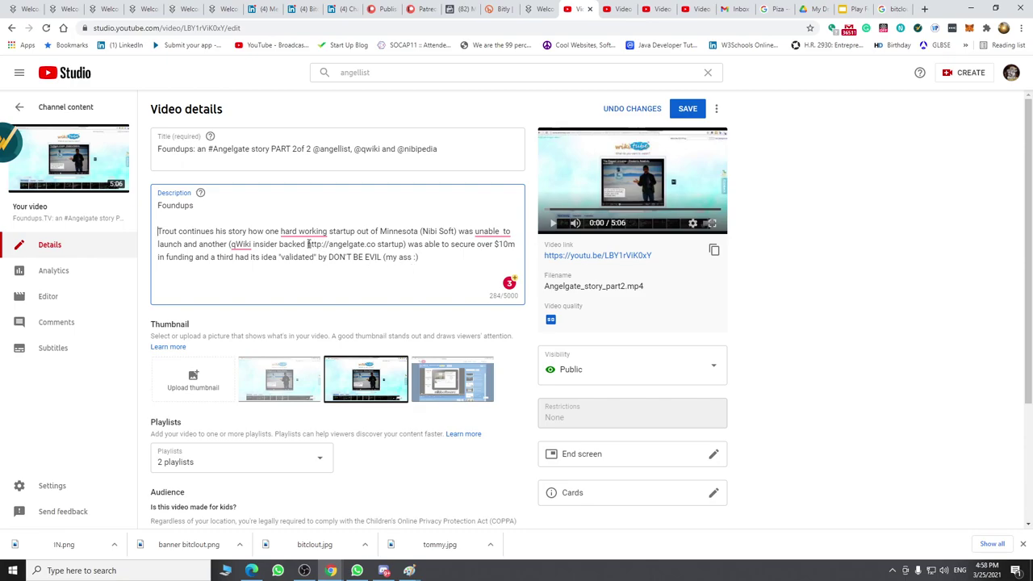
drag(308, 245, 376, 246)
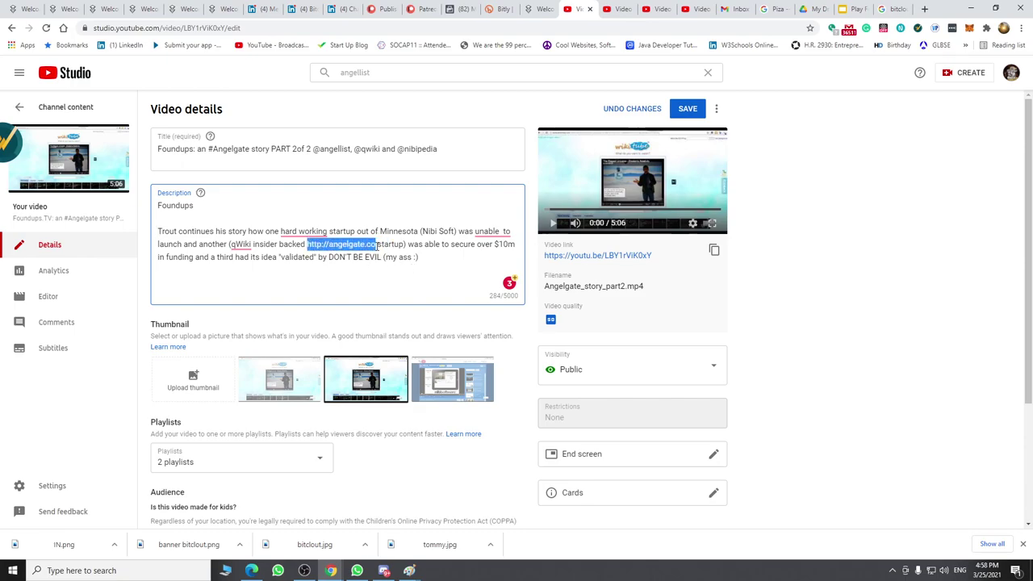
right_click(374, 253)
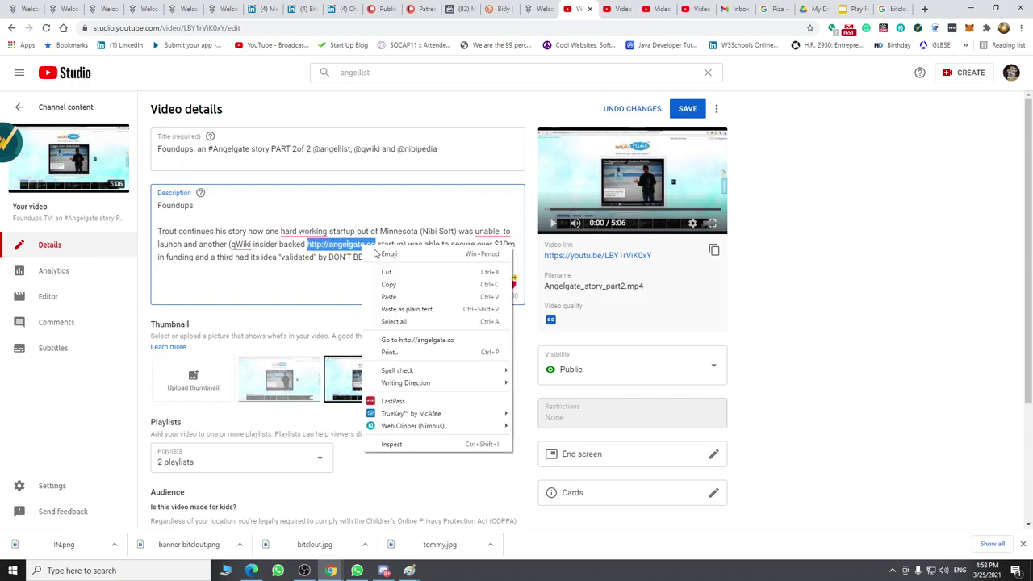
click(393, 287)
click(182, 214)
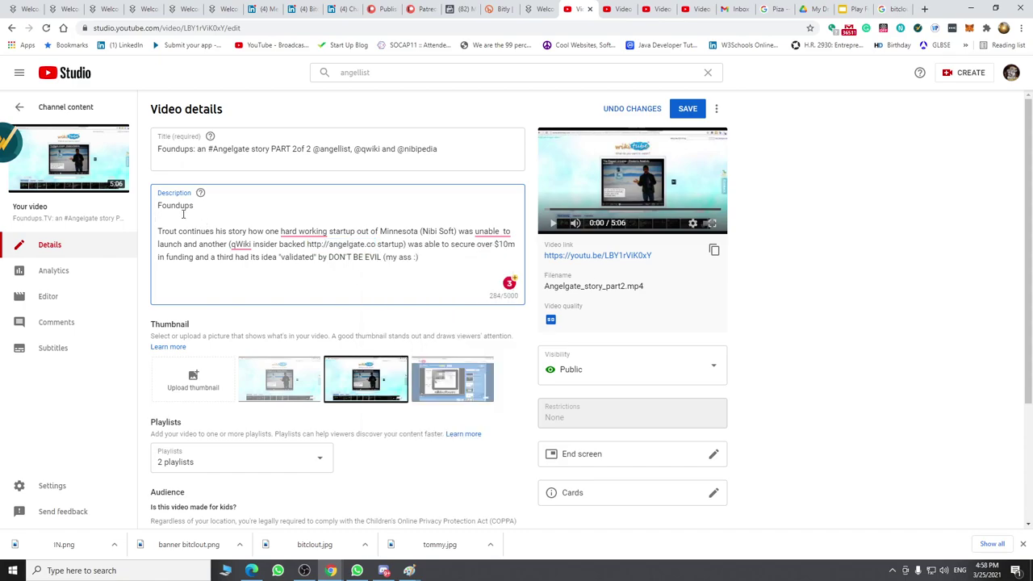
key(ctrl+v)
key(Return)
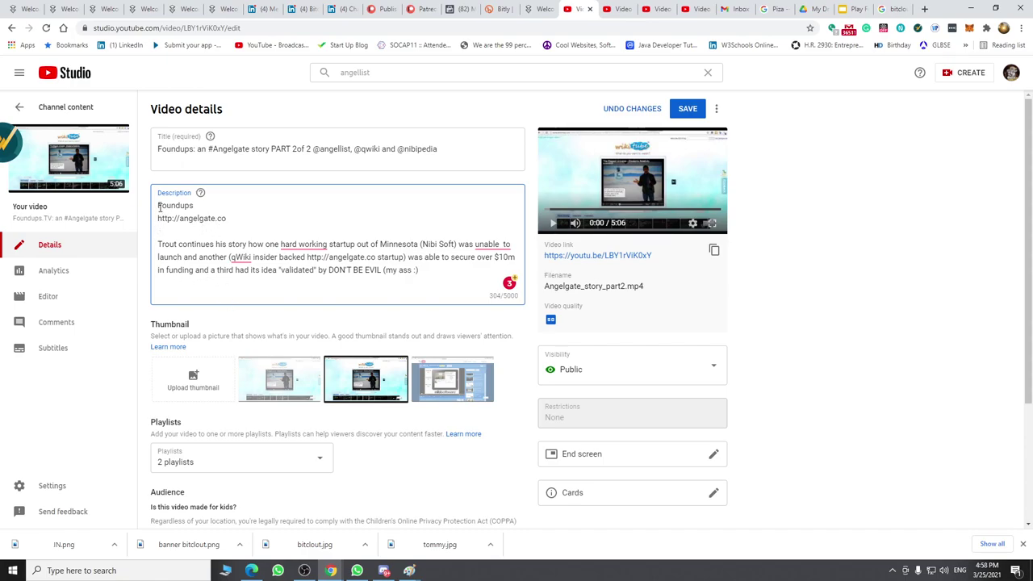
drag(179, 219, 159, 218)
key(ctrl+c)
click(160, 206)
key(ctrl+v)
text(www.twitch.)
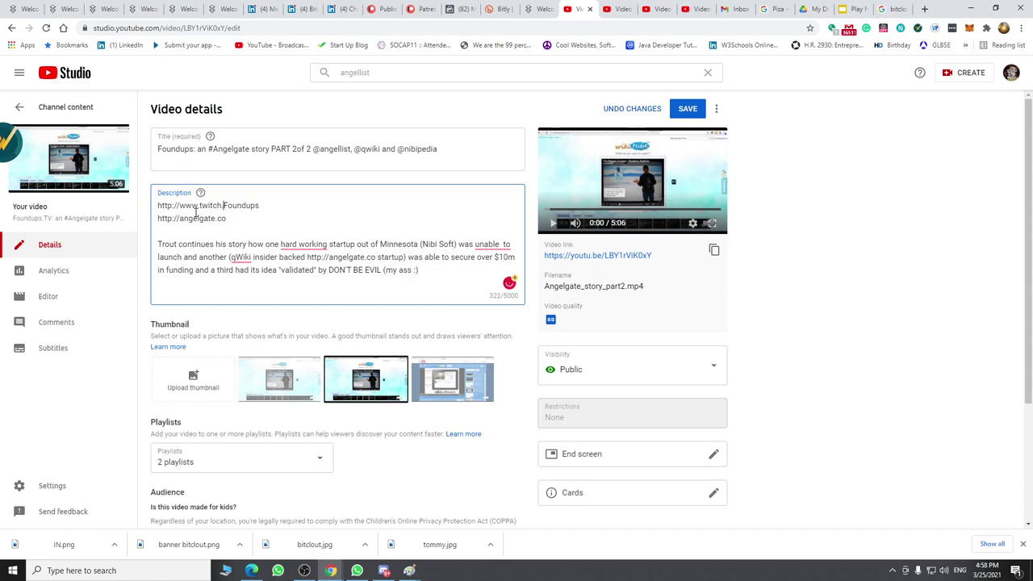
text(tv/)
- Add UnDaoDU as the description's top line and accept the 'hard-working' hyphenation
click(160, 205)
key(Return)
key(Return)
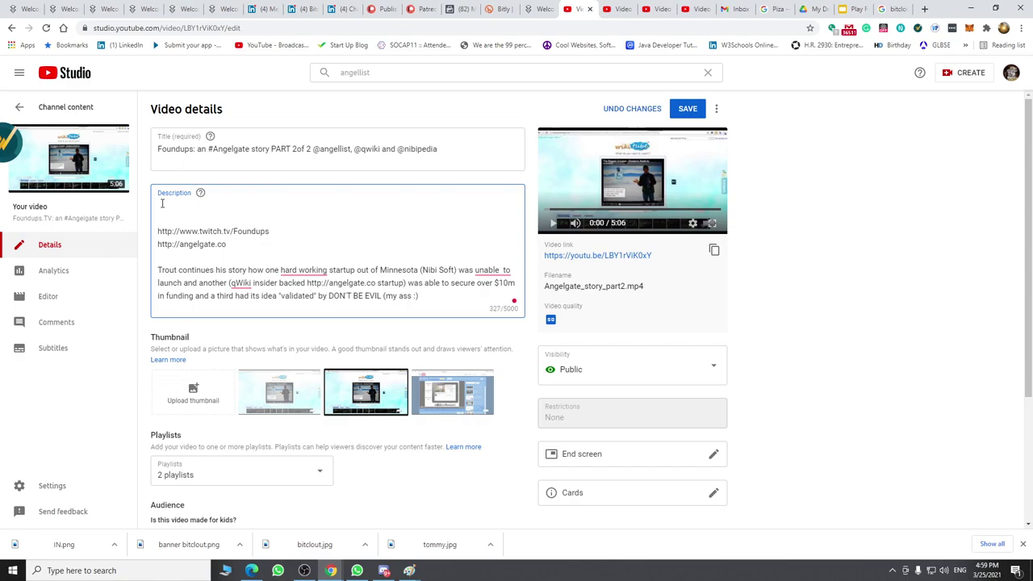
text(UnDaoDU)
click(161, 225)
key(Delete)
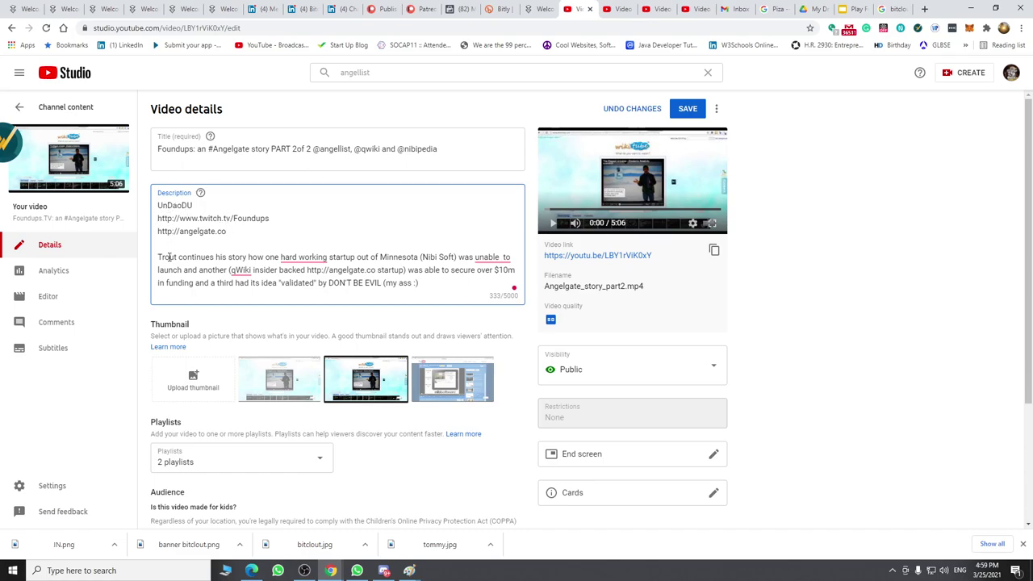
mouse_move(309, 264)
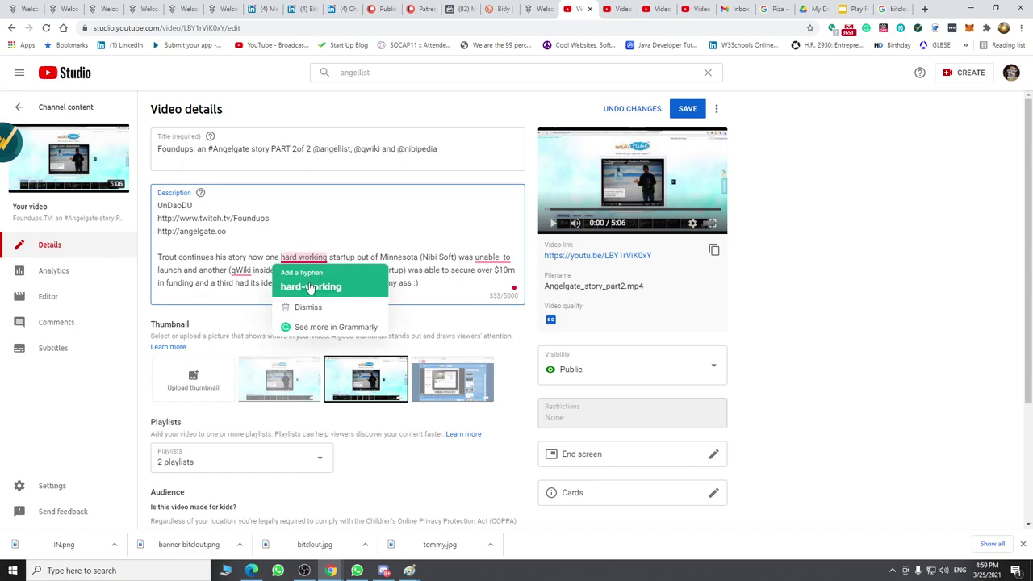
click(311, 285)
- Save the video details, set the audience to not made for kids, and open End screen
click(692, 108)
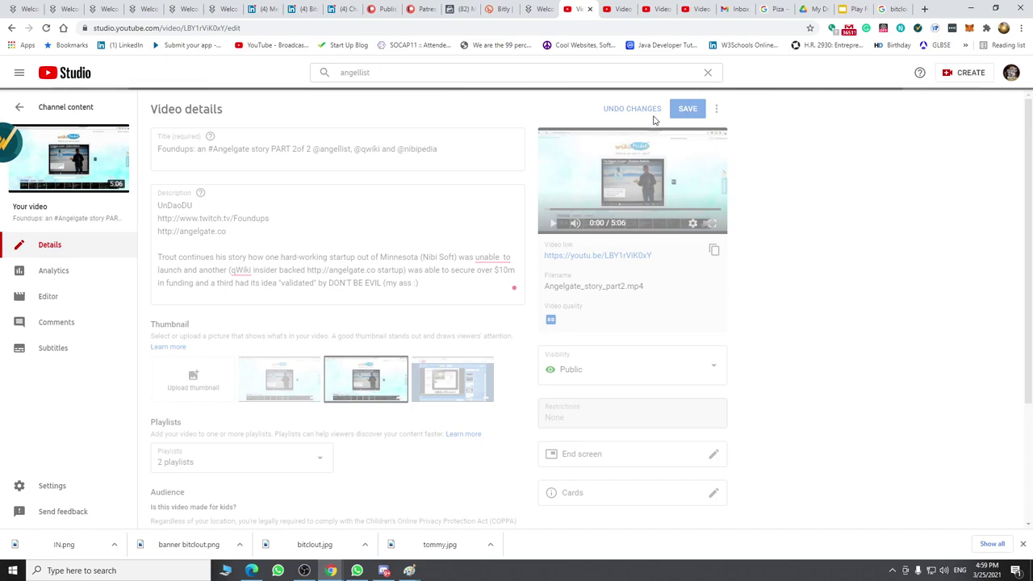
scroll(355, 258, down, 3)
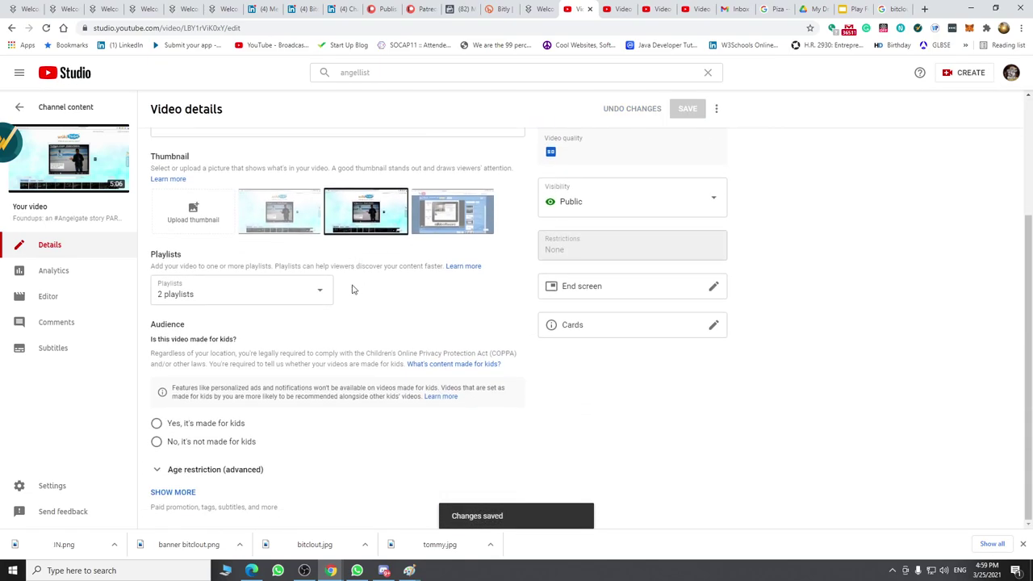
scroll(349, 293, up, 2)
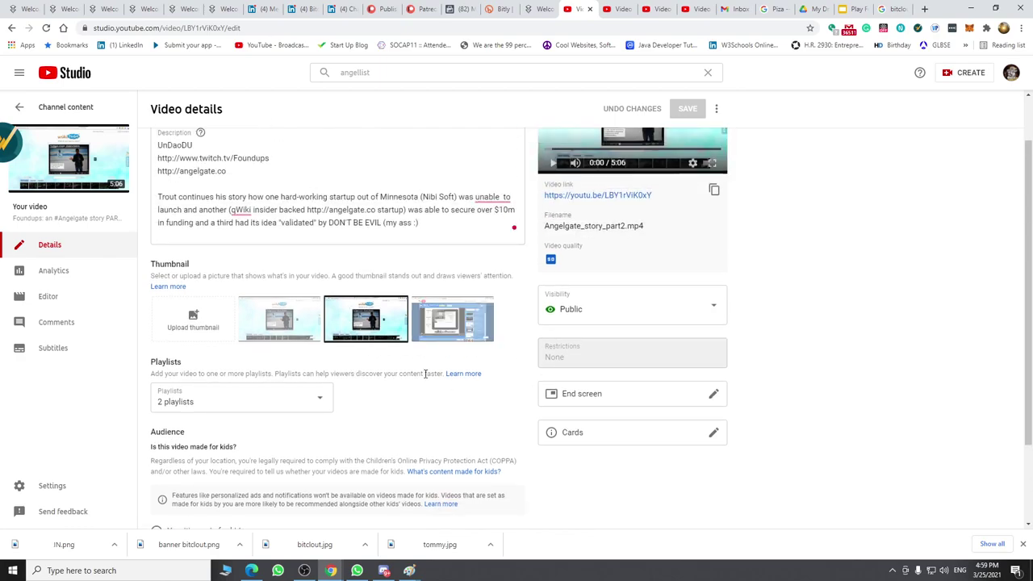
scroll(295, 407, down, 2)
click(158, 444)
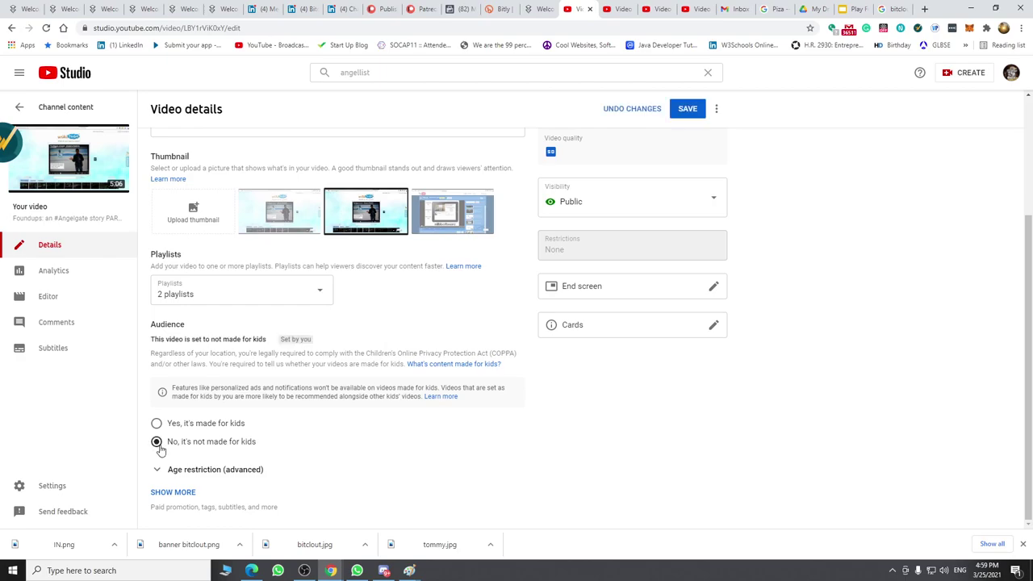
scroll(613, 309, up, 1)
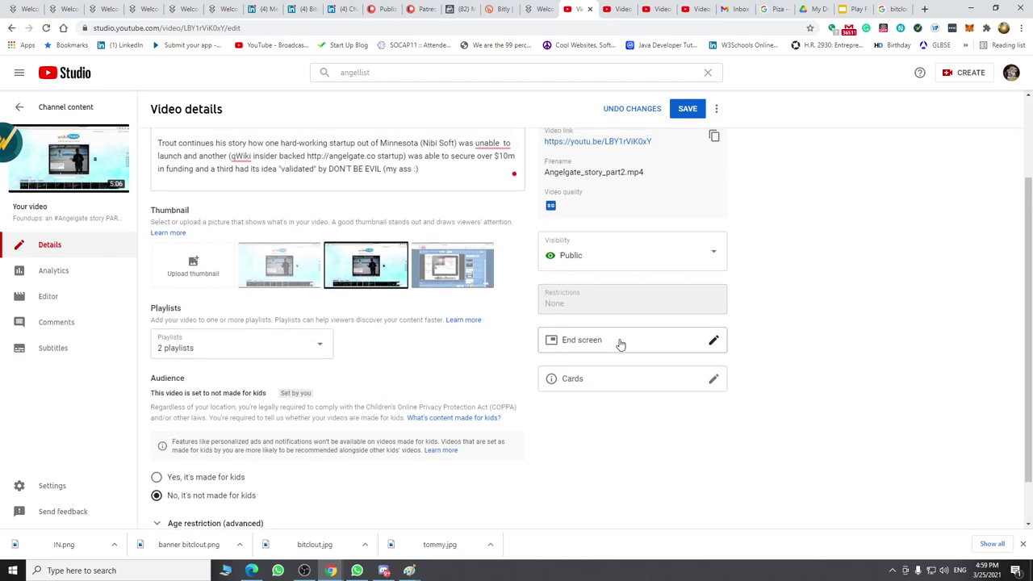
click(616, 342)
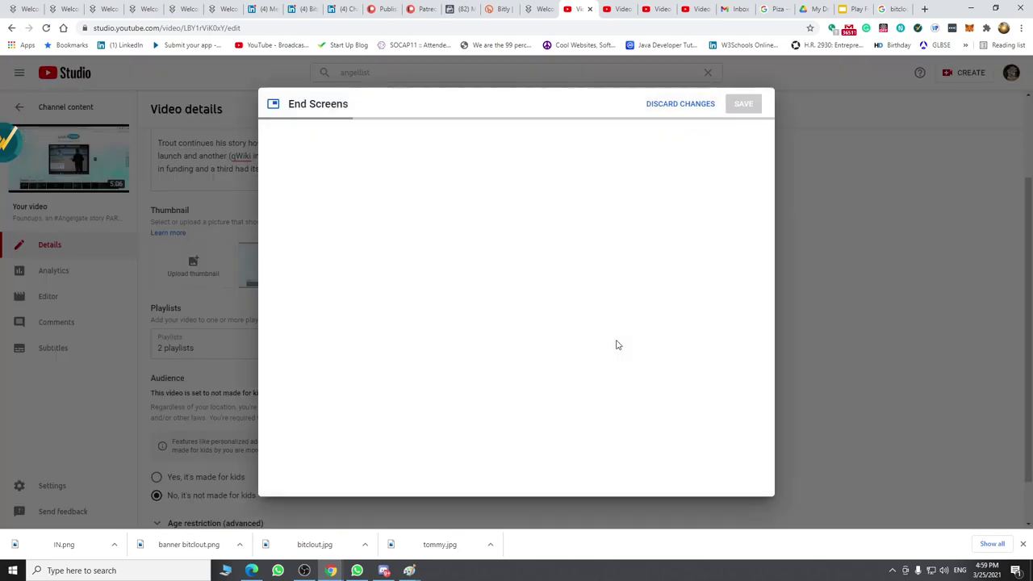
- Apply the 1 video, 1 playlist end screen template featuring the Foundups deck video
click(489, 294)
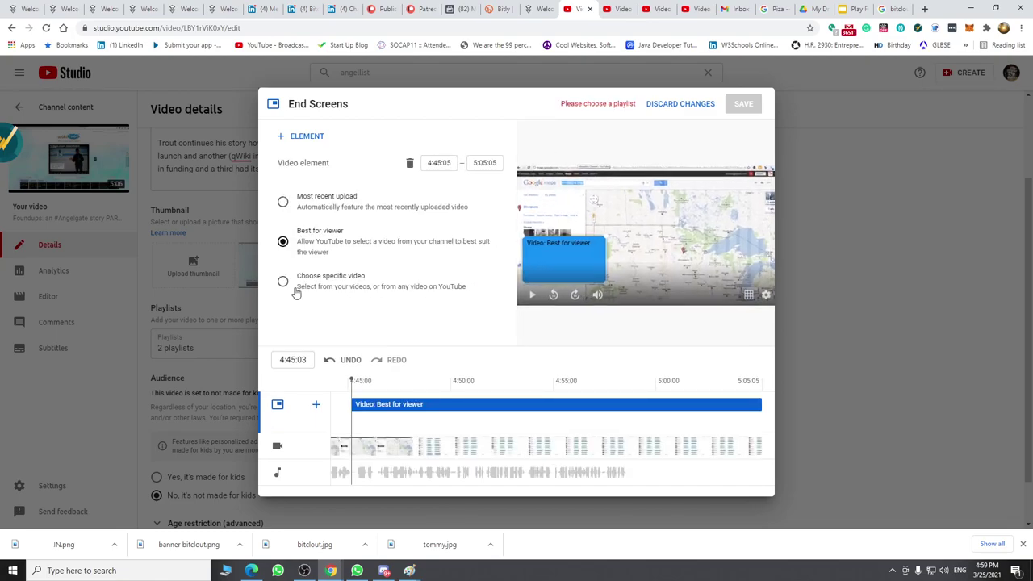
click(281, 280)
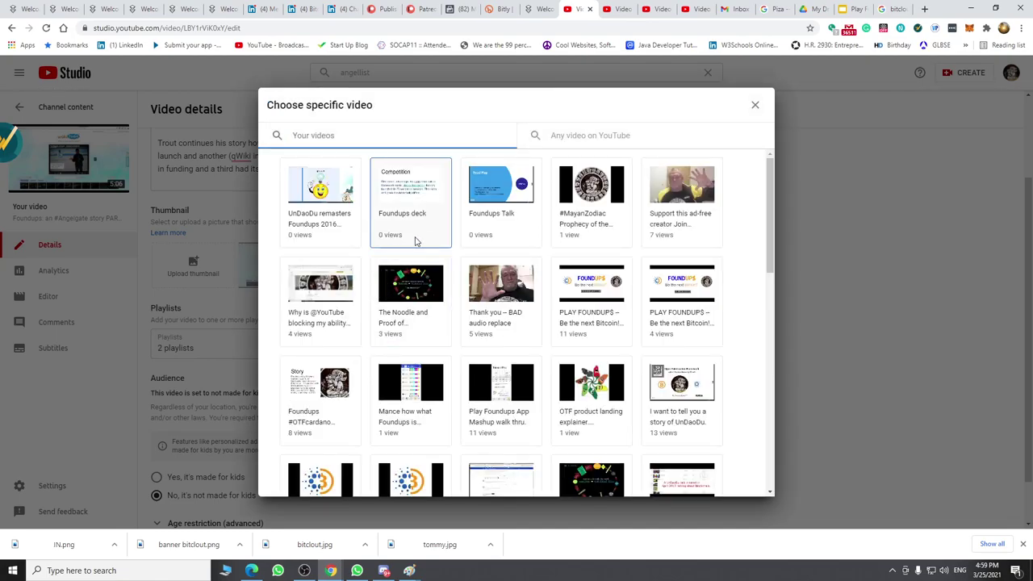
click(433, 193)
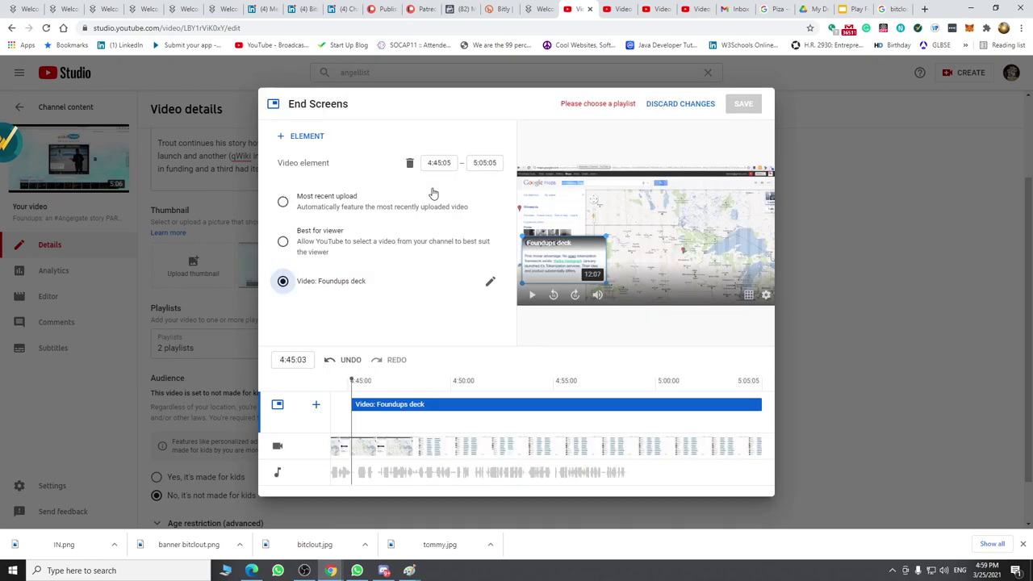
drag(539, 267, 567, 269)
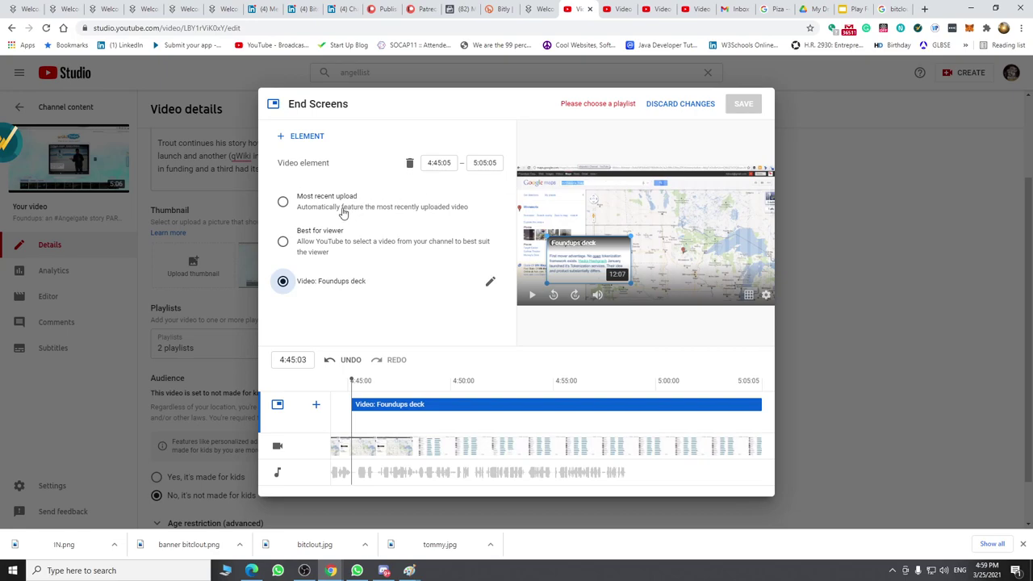
- Keep only a Foundups #OpenMedia Footage - free4u playlist element and save the end screen
click(409, 164)
click(409, 165)
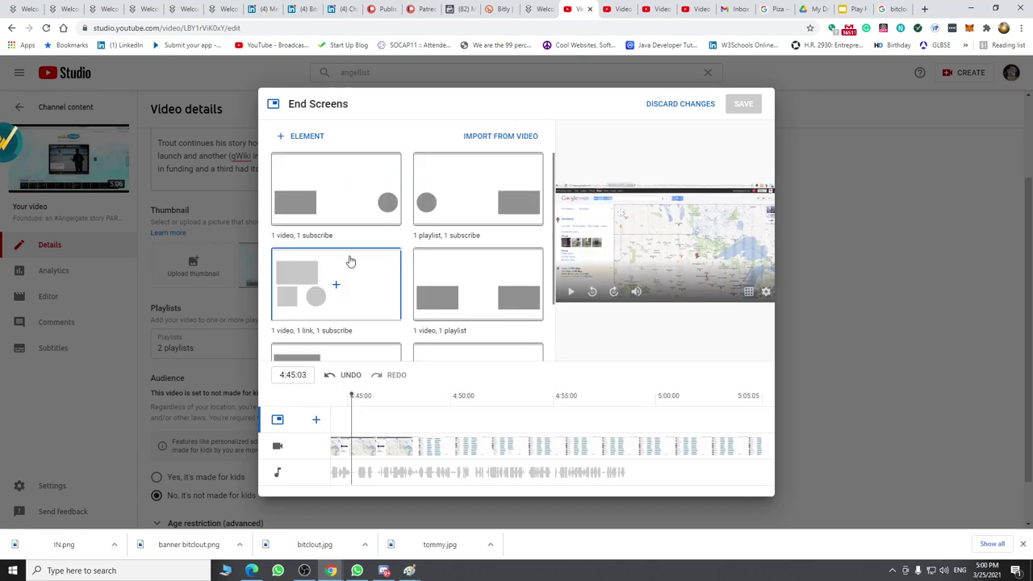
click(466, 291)
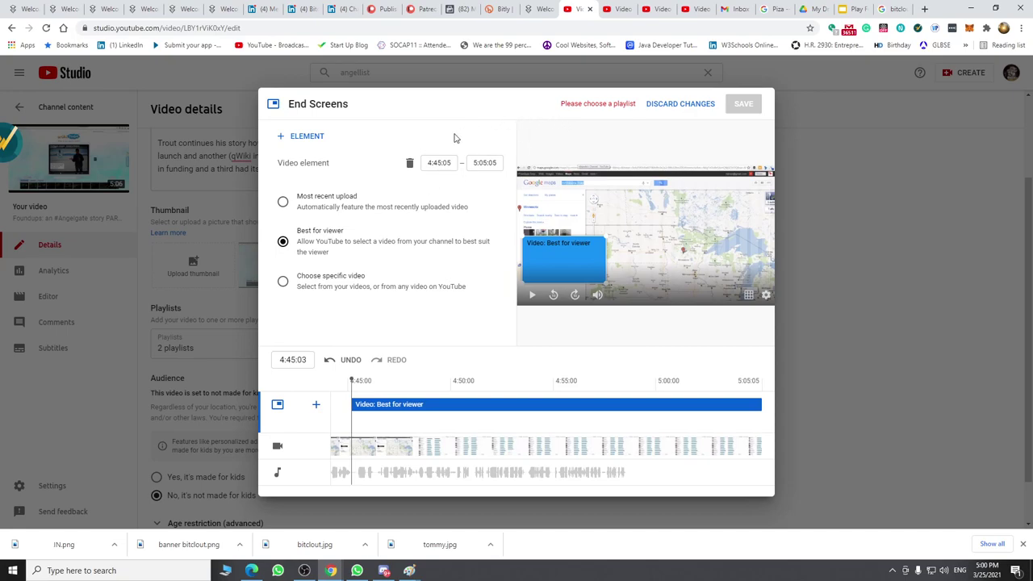
click(409, 162)
click(353, 199)
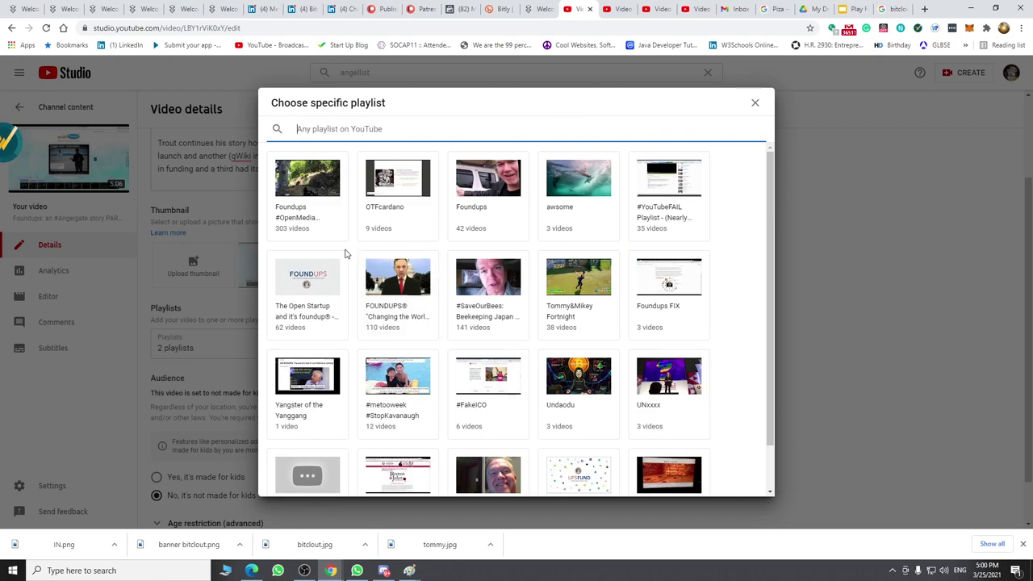
click(317, 174)
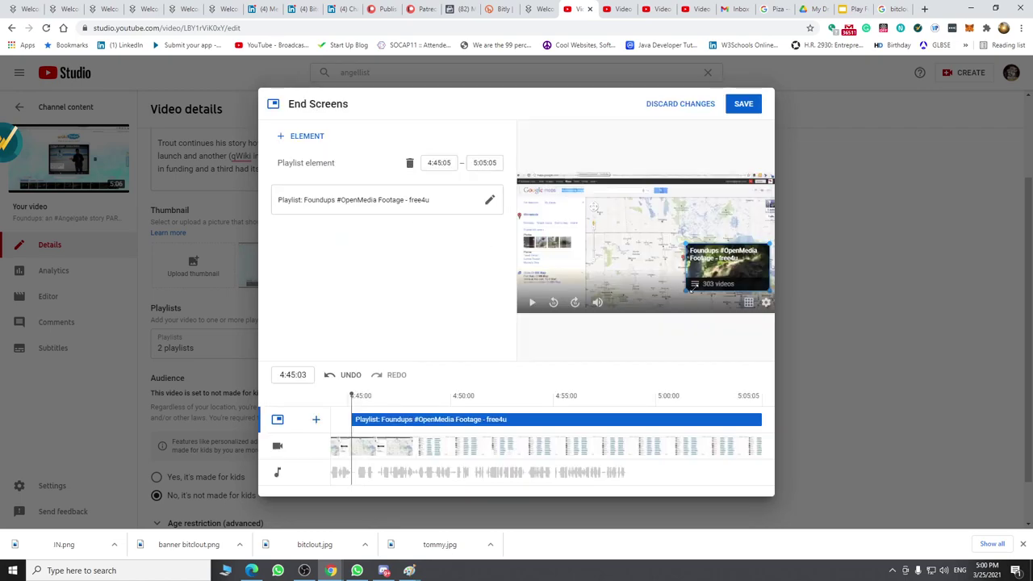
drag(737, 265, 728, 219)
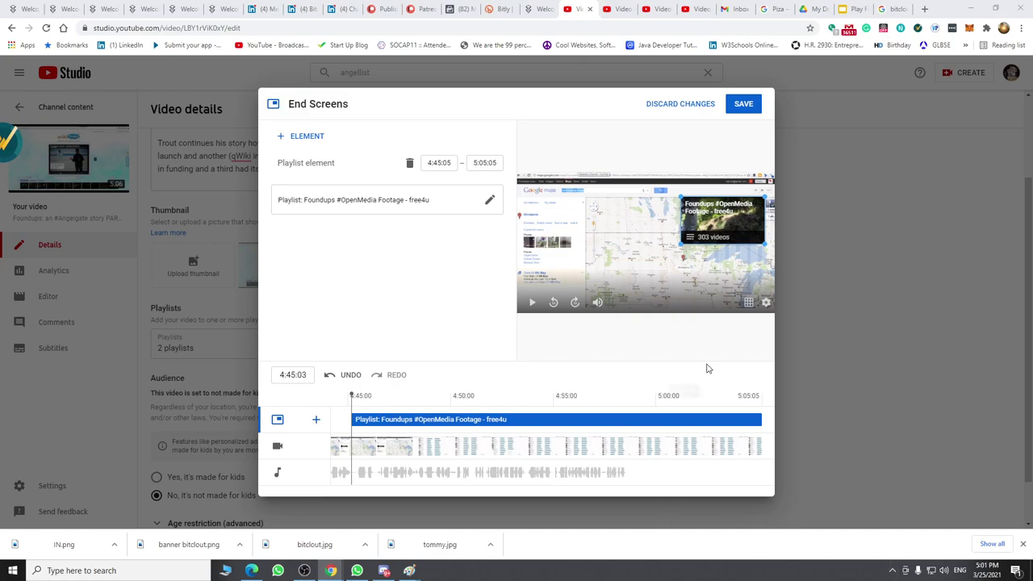
click(742, 106)
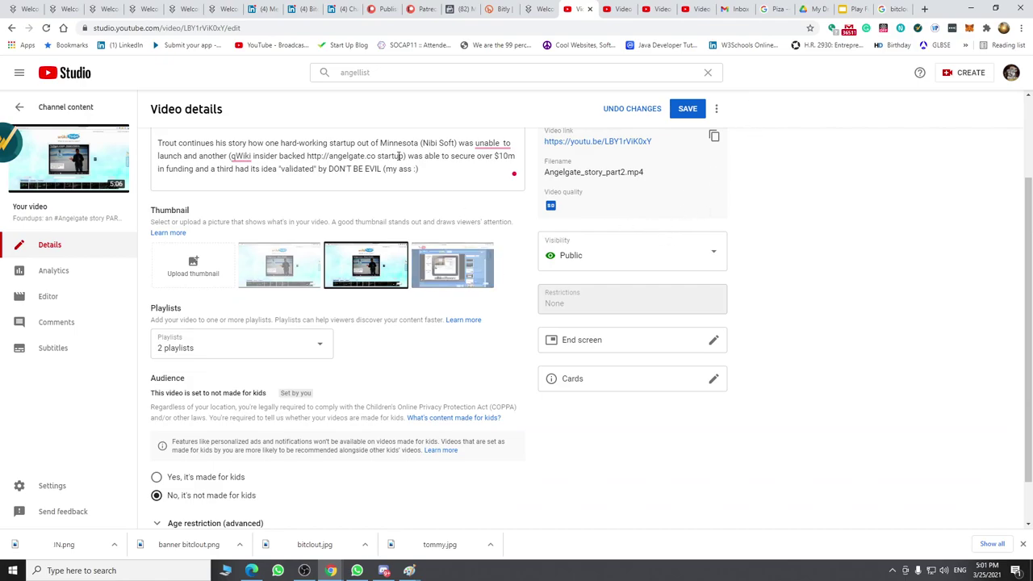
click(105, 10)
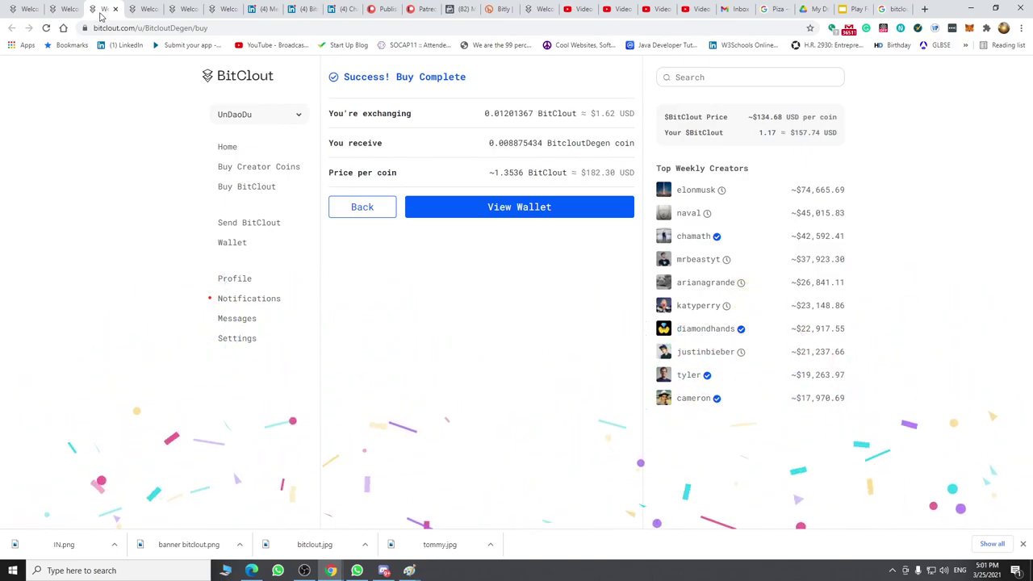
- Close the finished purchase tabs and the UnDaoDu profile tab
click(115, 9)
click(115, 9)
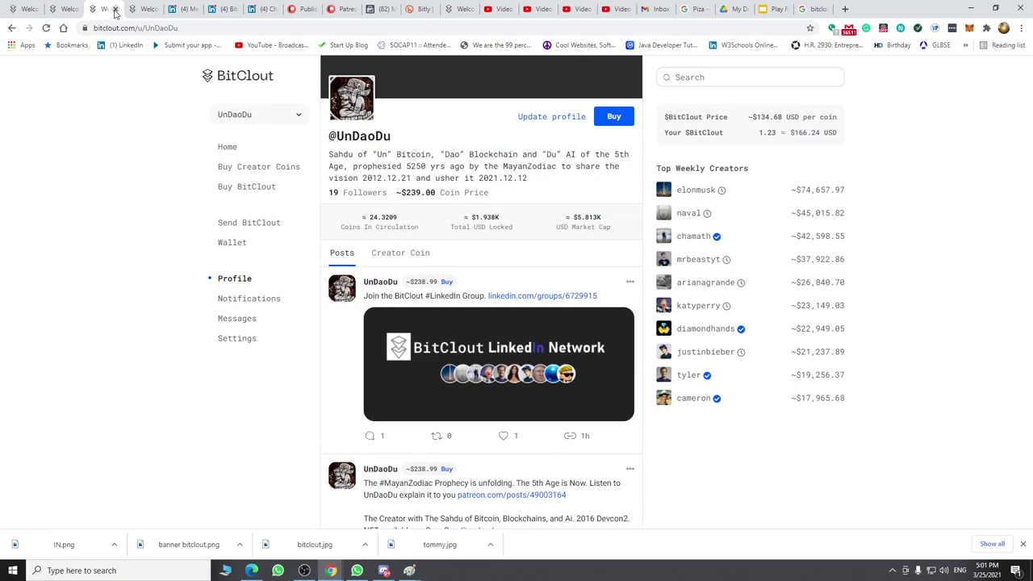
click(115, 9)
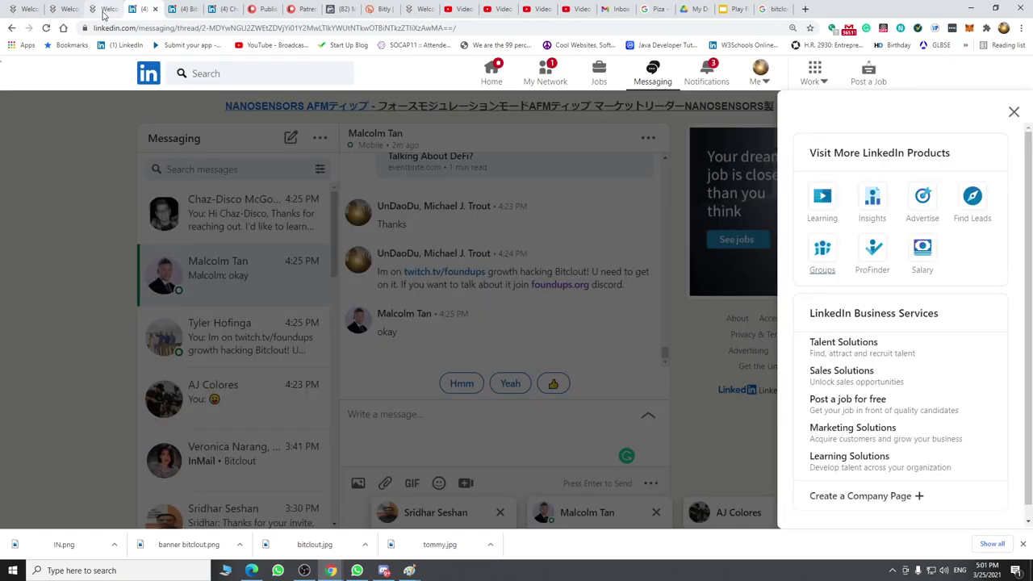
click(103, 13)
- Confirm the $1.62 ferdousbhai coin purchase and return to the creators list
click(64, 11)
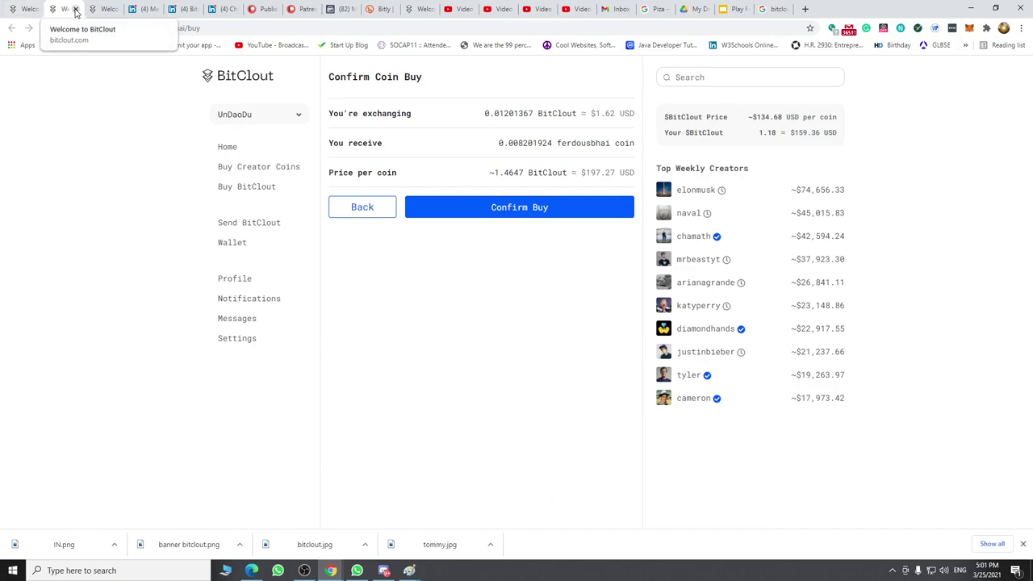
click(512, 212)
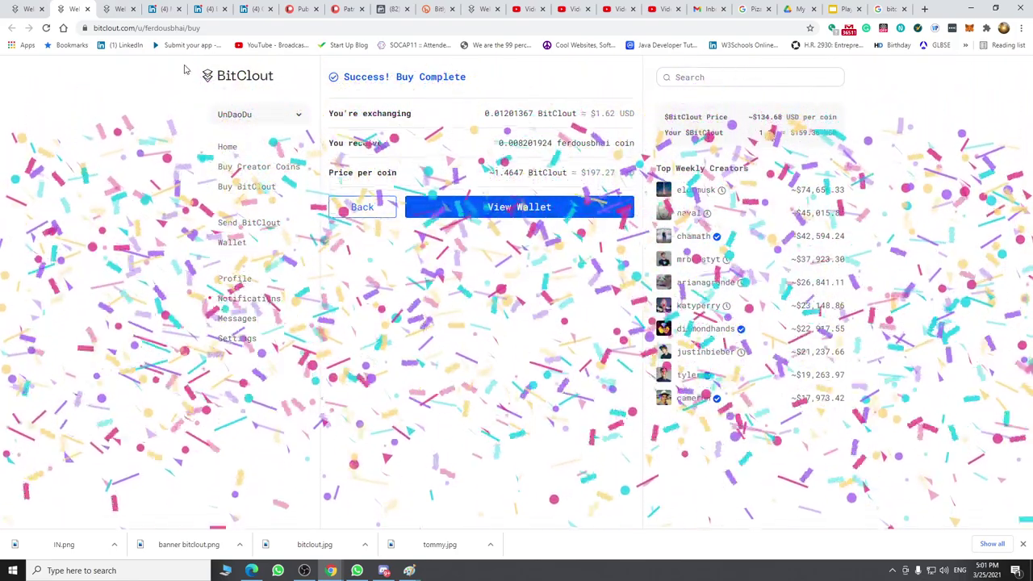
click(28, 13)
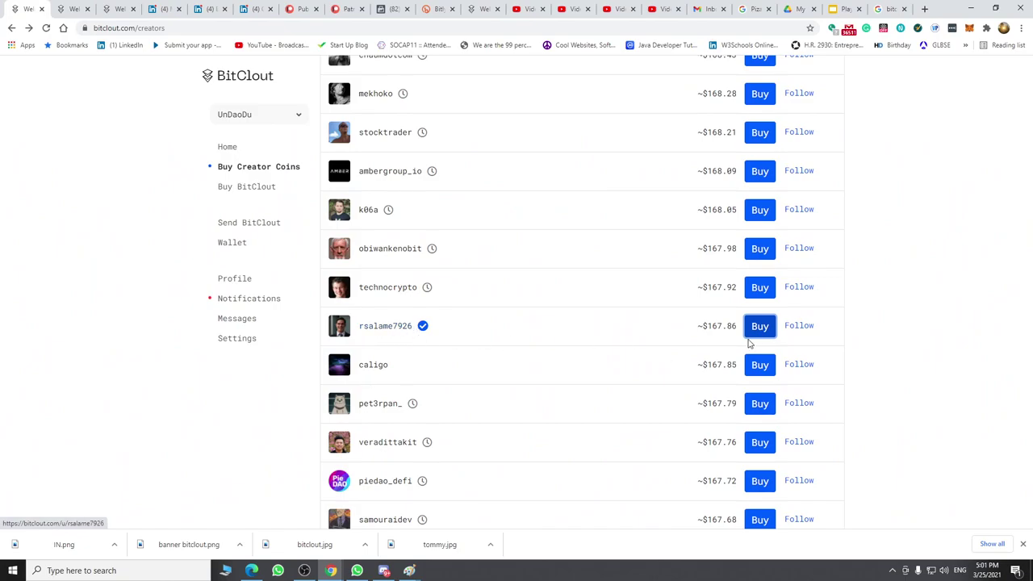
- Follow QAnon and open its buy page in a new tab
scroll(496, 359, down, 4)
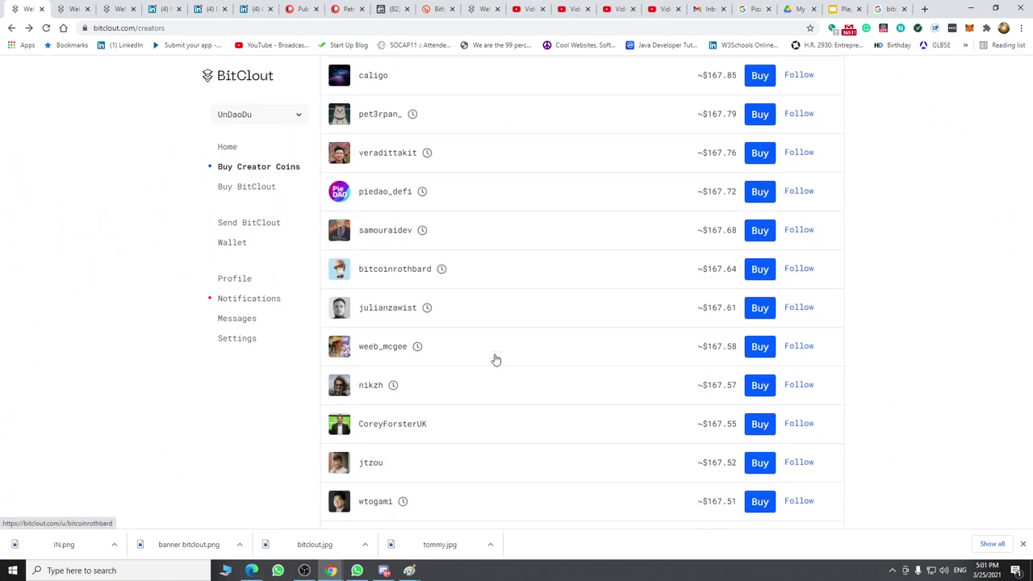
scroll(495, 359, down, 7)
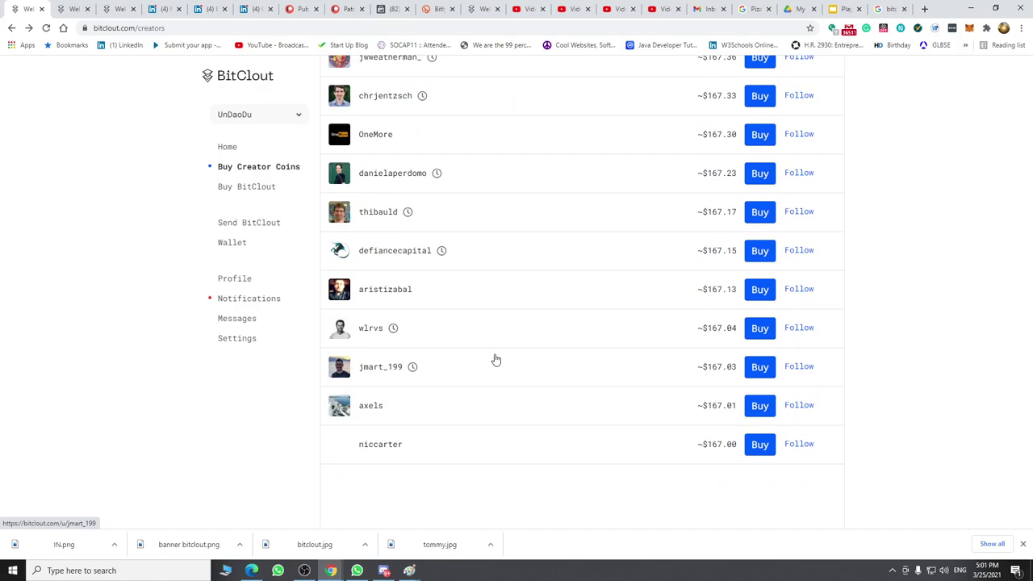
scroll(496, 359, down, 3)
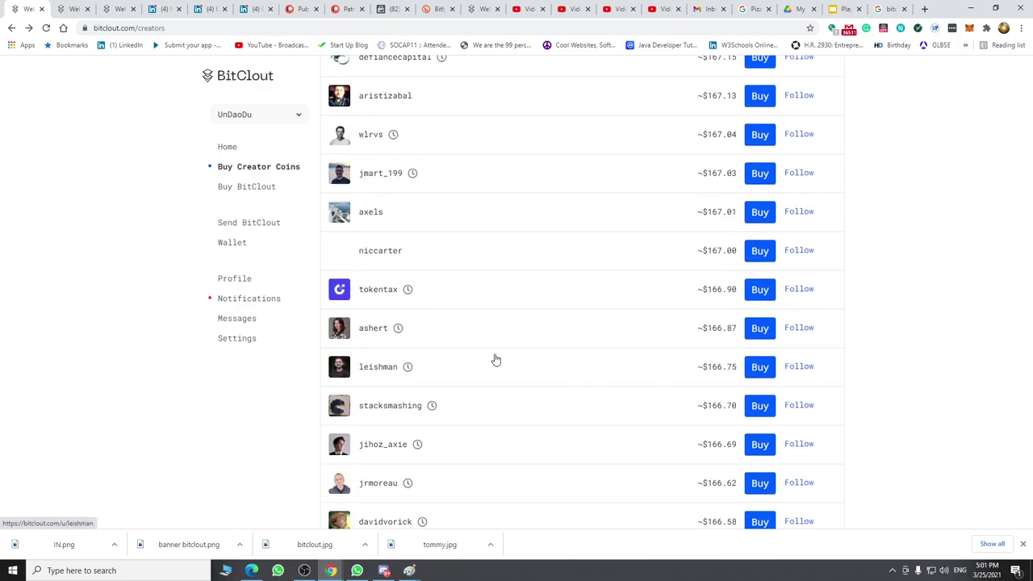
scroll(411, 311, down, 3)
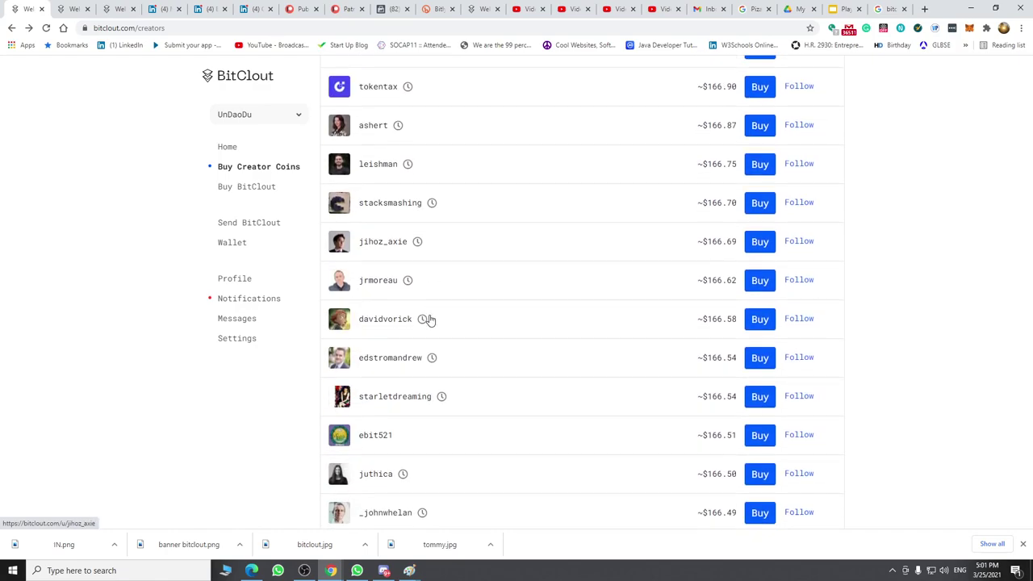
scroll(429, 321, down, 15)
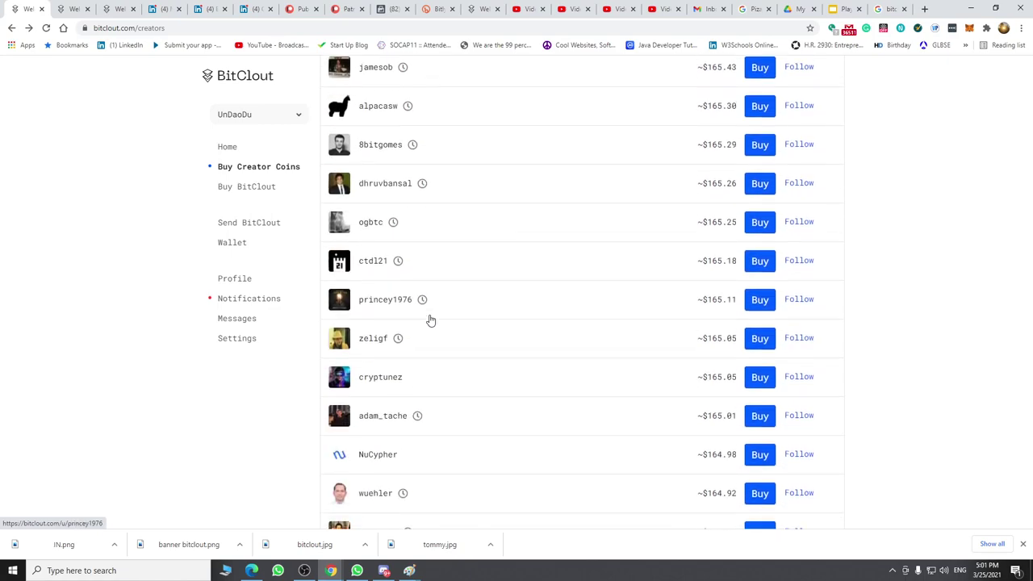
scroll(430, 320, down, 3)
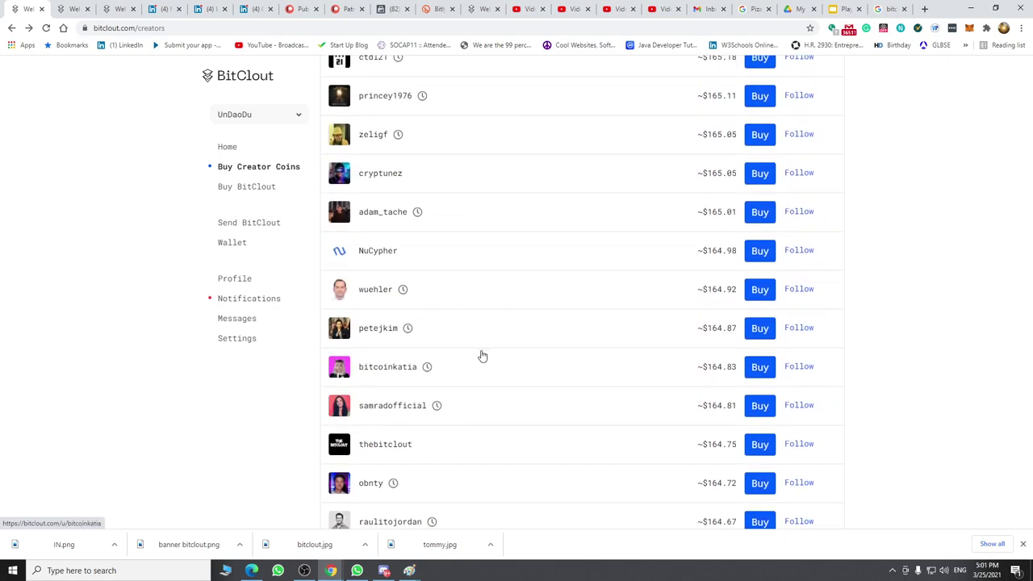
scroll(481, 356, down, 11)
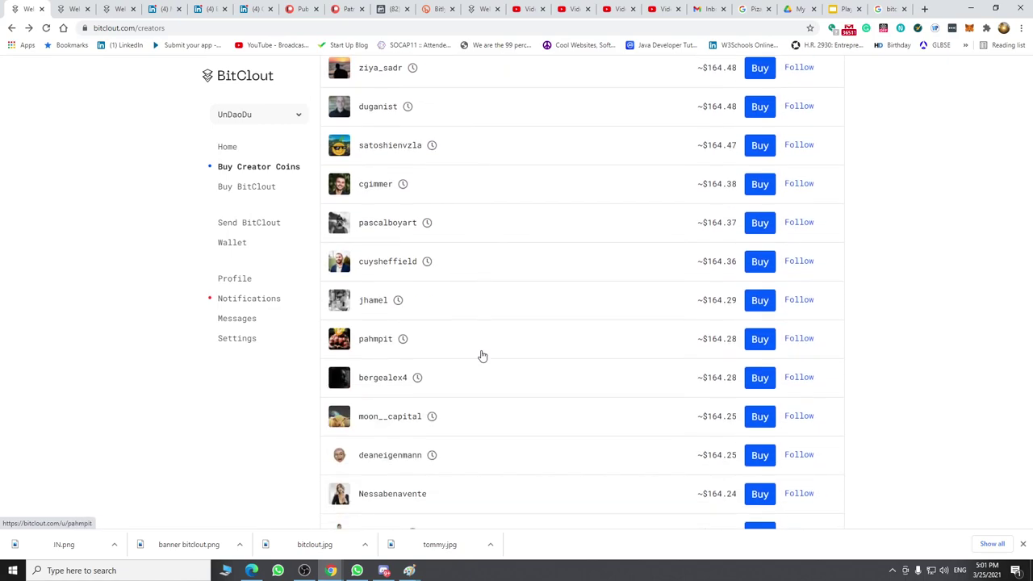
scroll(482, 356, down, 7)
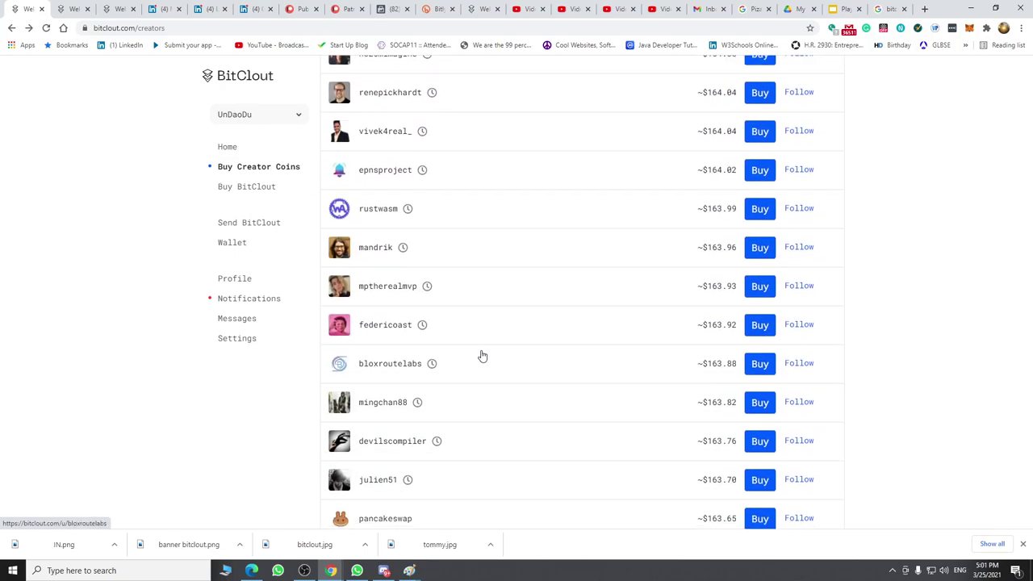
scroll(482, 356, down, 2)
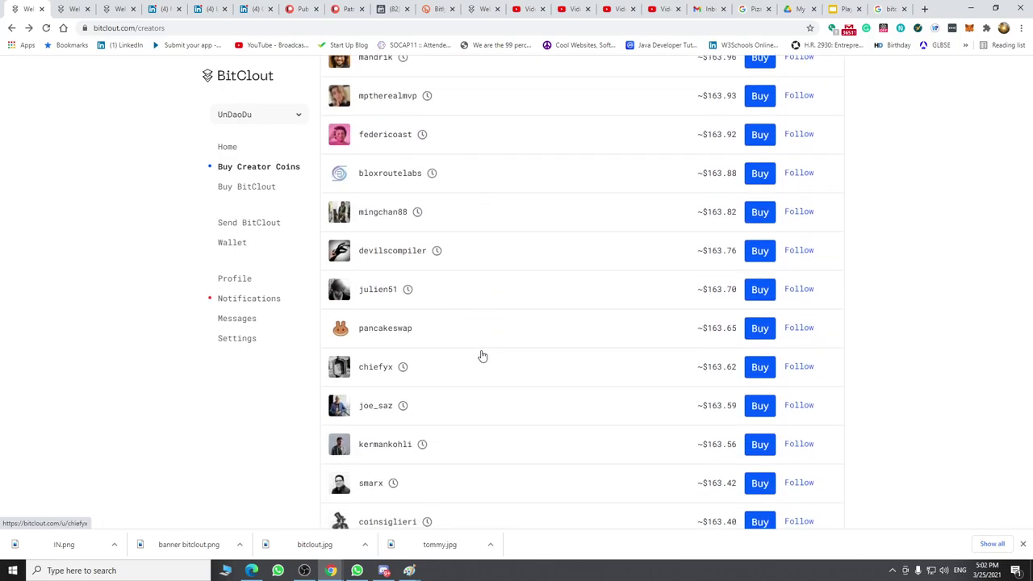
scroll(483, 354, down, 4)
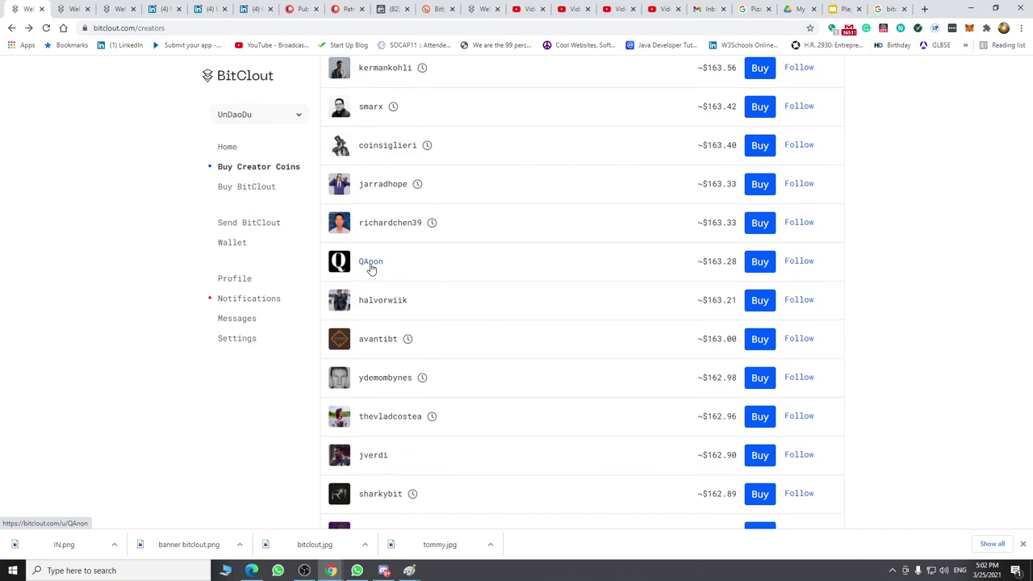
click(802, 265)
right_click(765, 267)
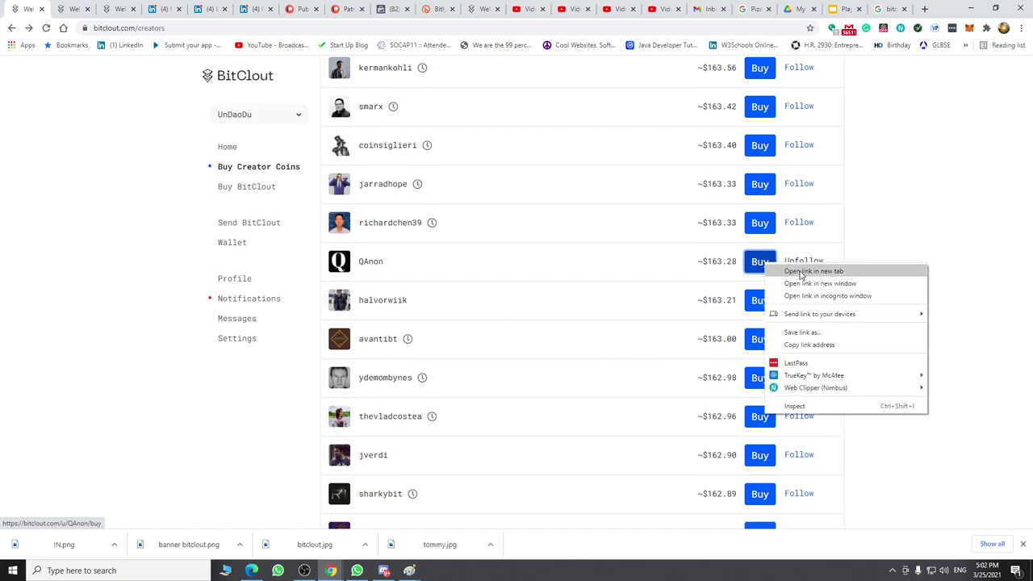
click(802, 273)
- Open bitso's buy page ($161.62) in a new tab and follow bitso
scroll(564, 306, down, 2)
scroll(535, 319, down, 1)
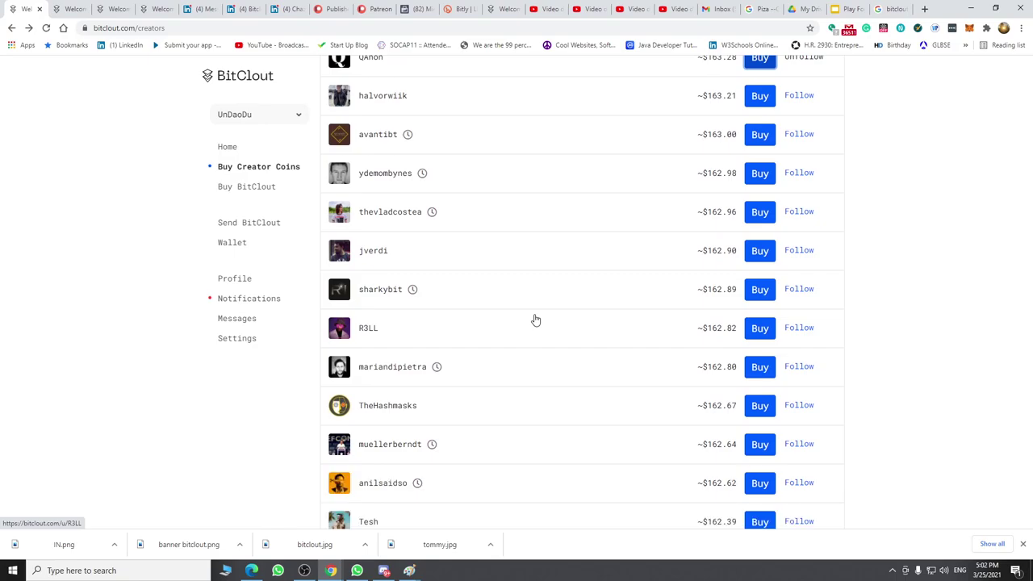
scroll(535, 319, down, 4)
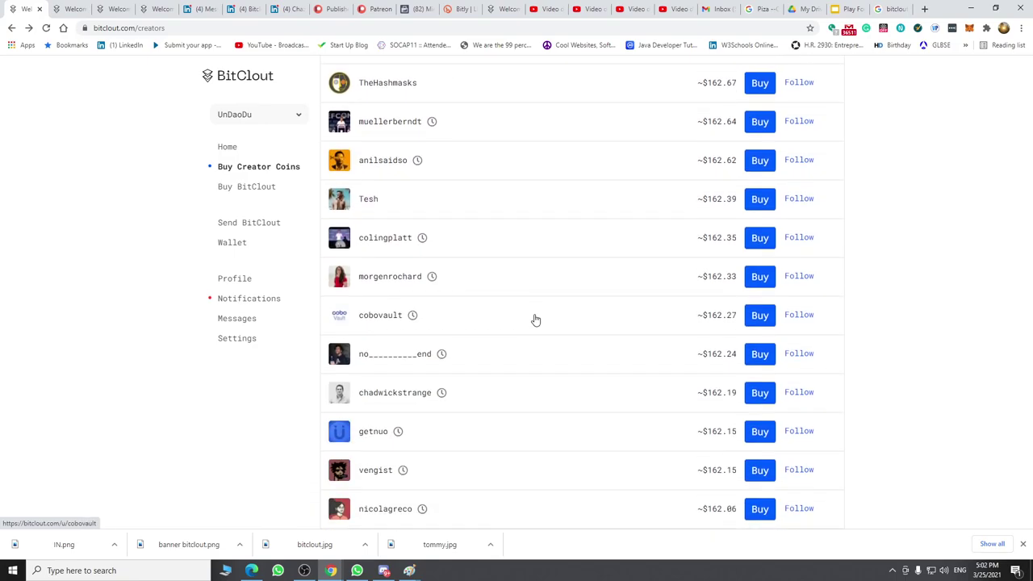
scroll(535, 320, down, 4)
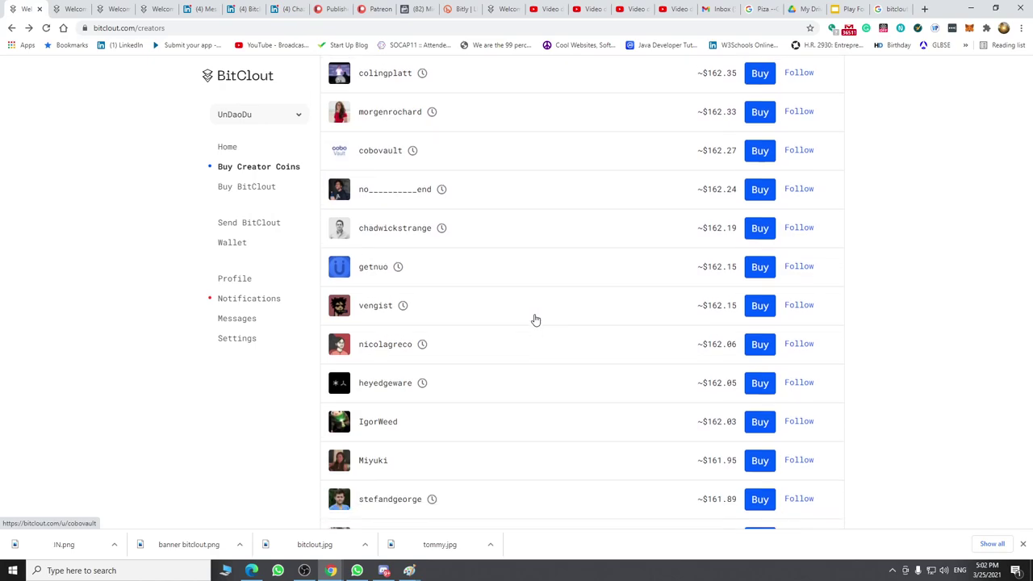
scroll(534, 319, down, 3)
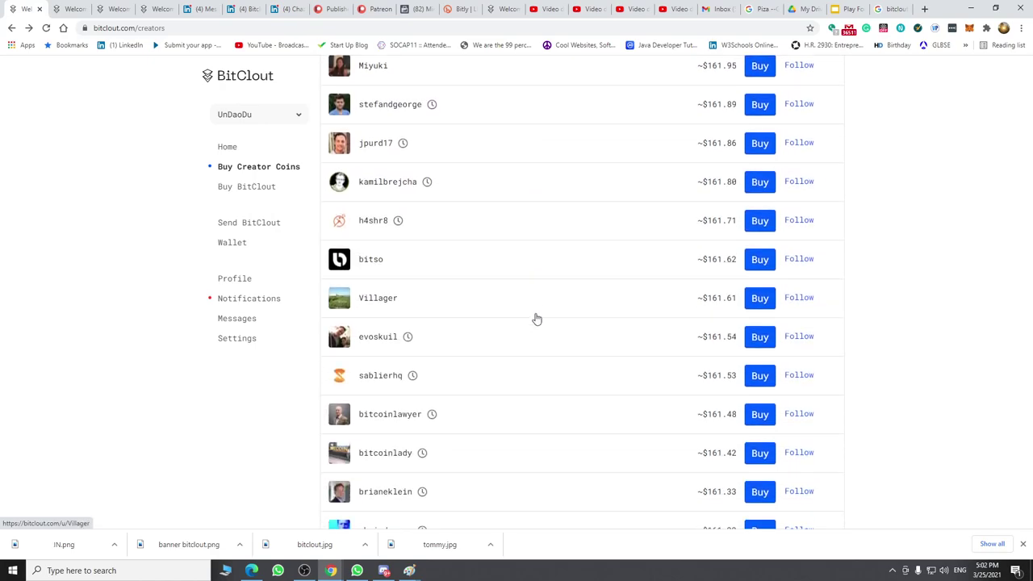
right_click(804, 264)
click(801, 268)
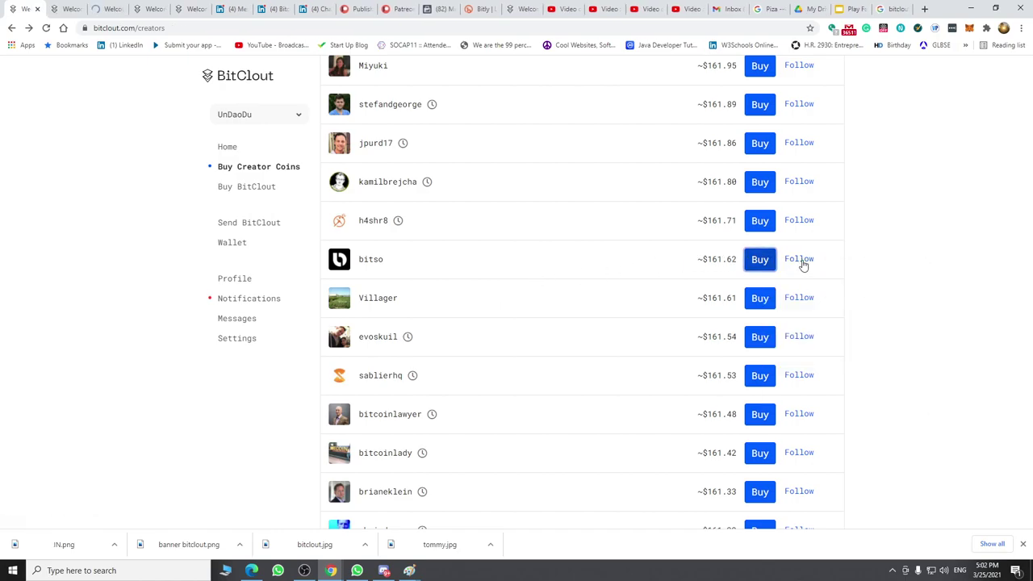
click(802, 260)
scroll(589, 336, down, 3)
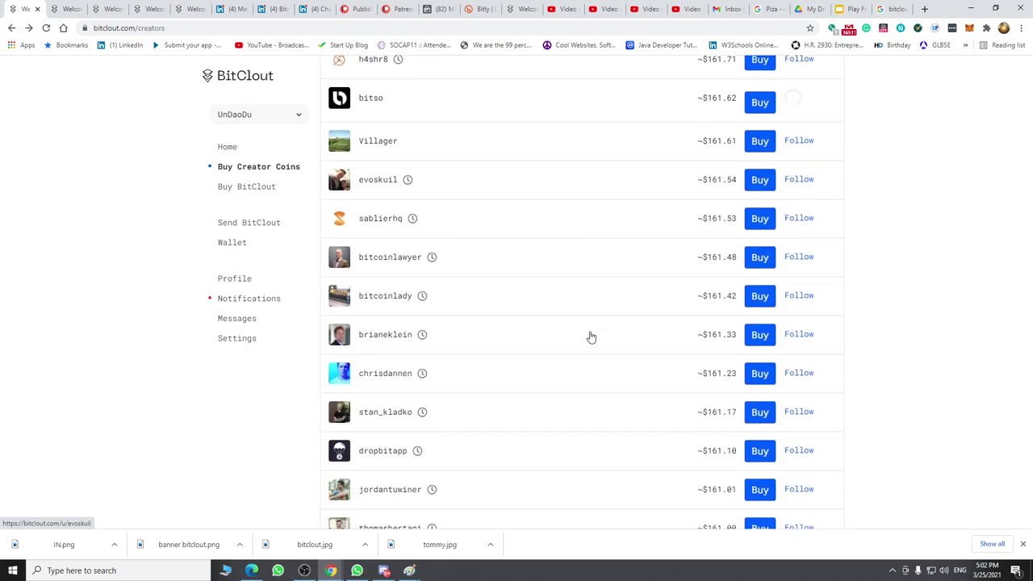
scroll(591, 337, down, 5)
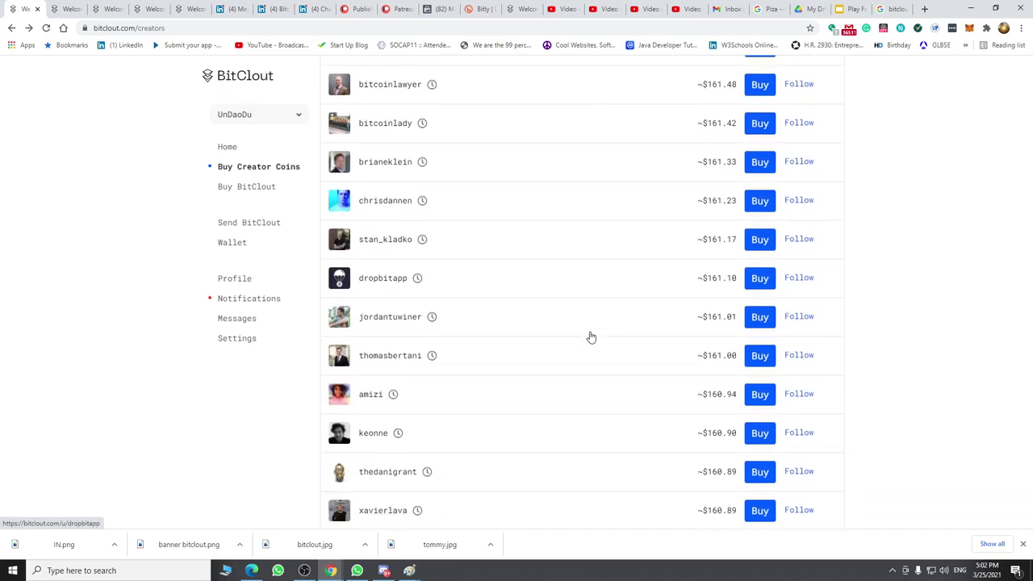
scroll(590, 337, down, 5)
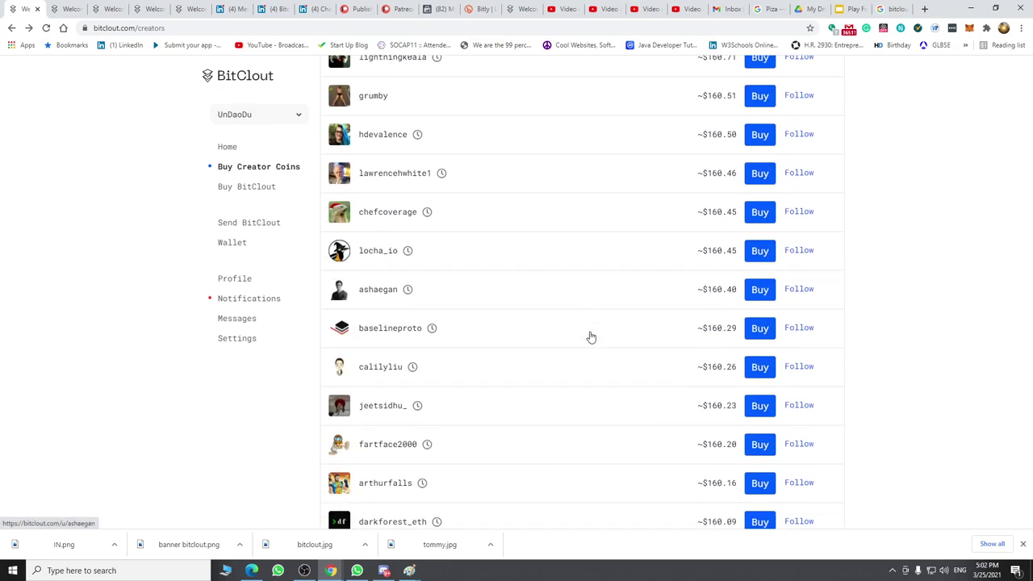
scroll(591, 336, down, 4)
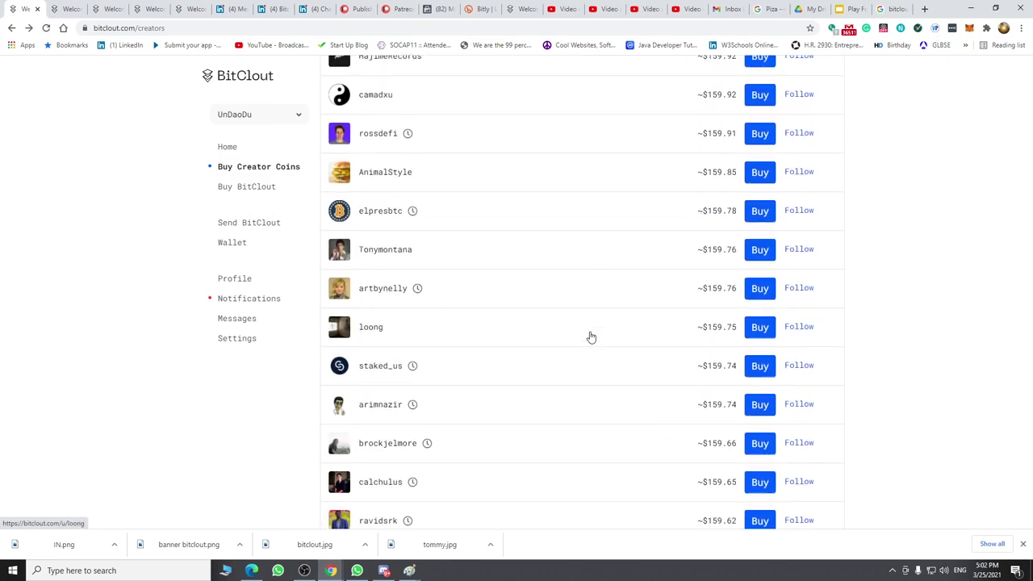
scroll(591, 336, down, 7)
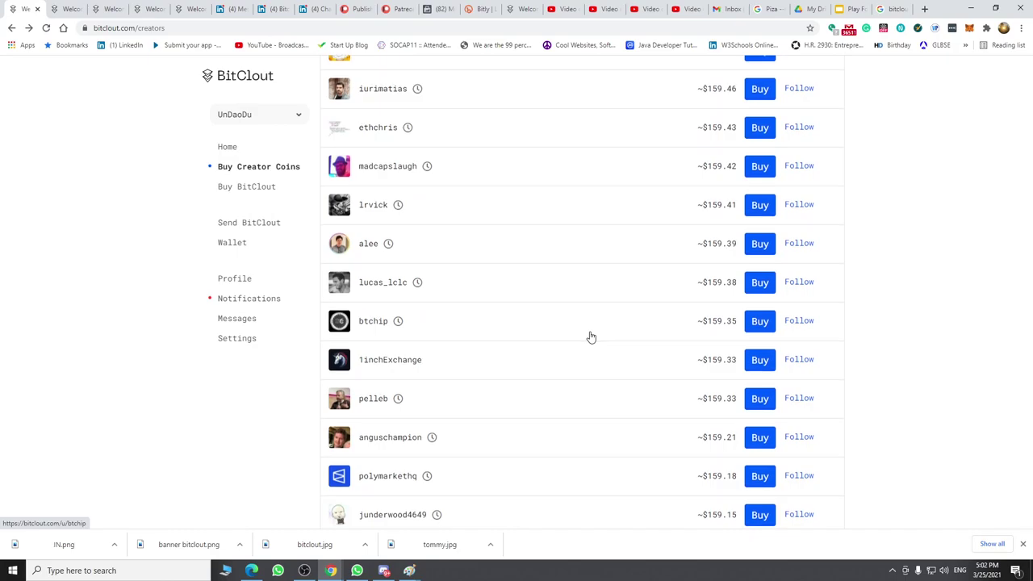
scroll(591, 337, down, 2)
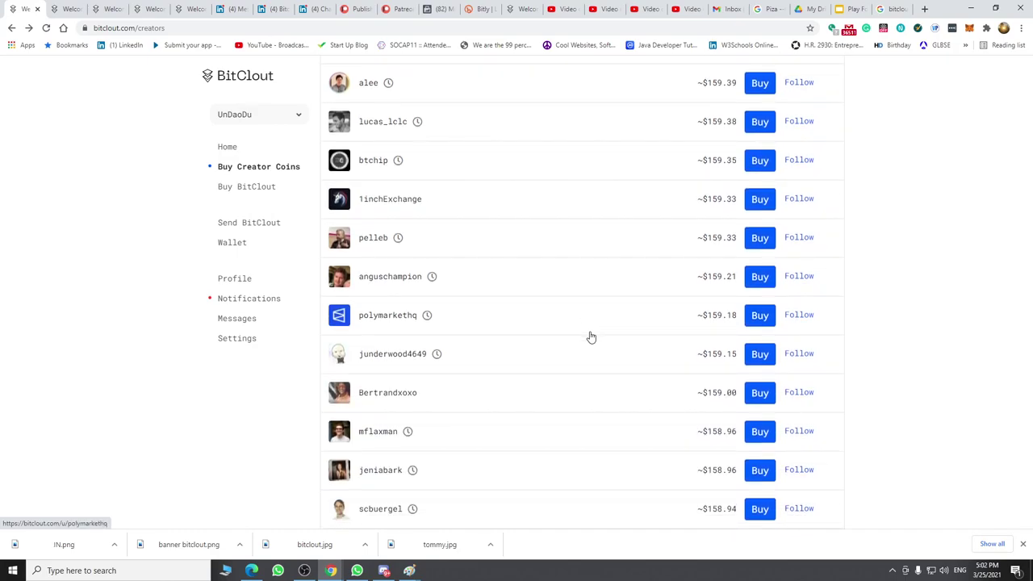
scroll(590, 336, down, 3)
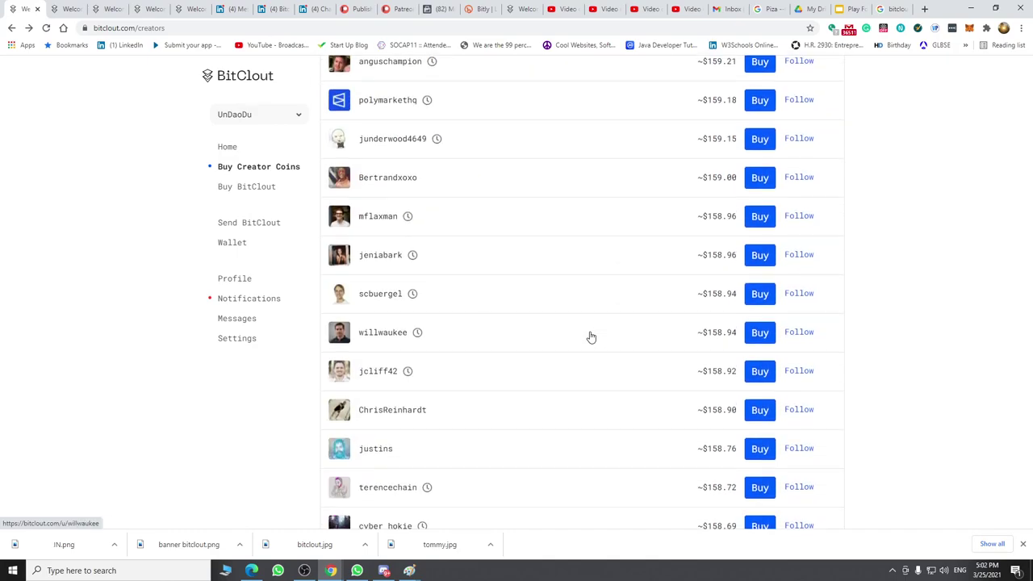
scroll(590, 336, down, 3)
scroll(590, 336, down, 2)
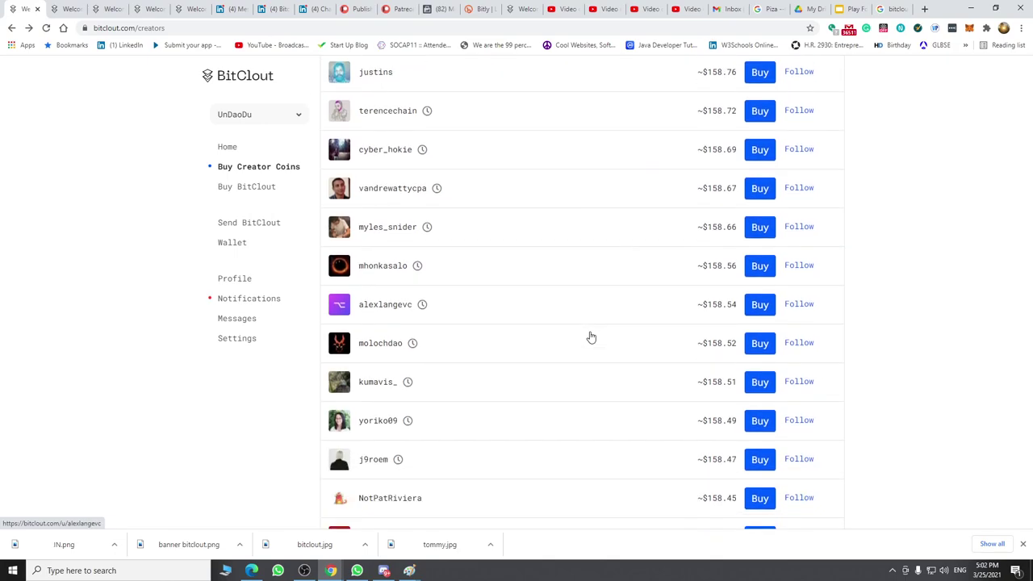
scroll(591, 336, down, 3)
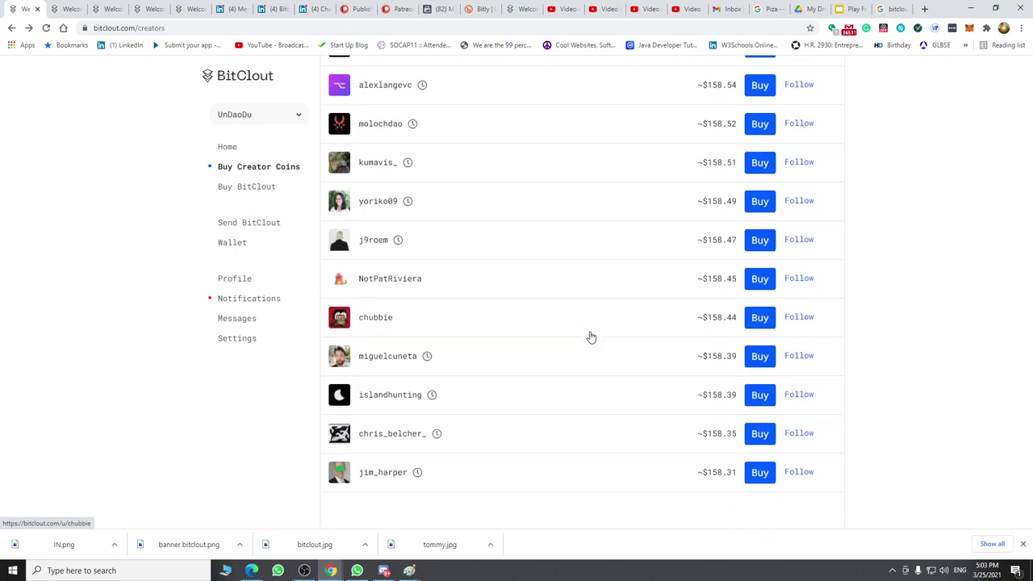
scroll(591, 337, down, 5)
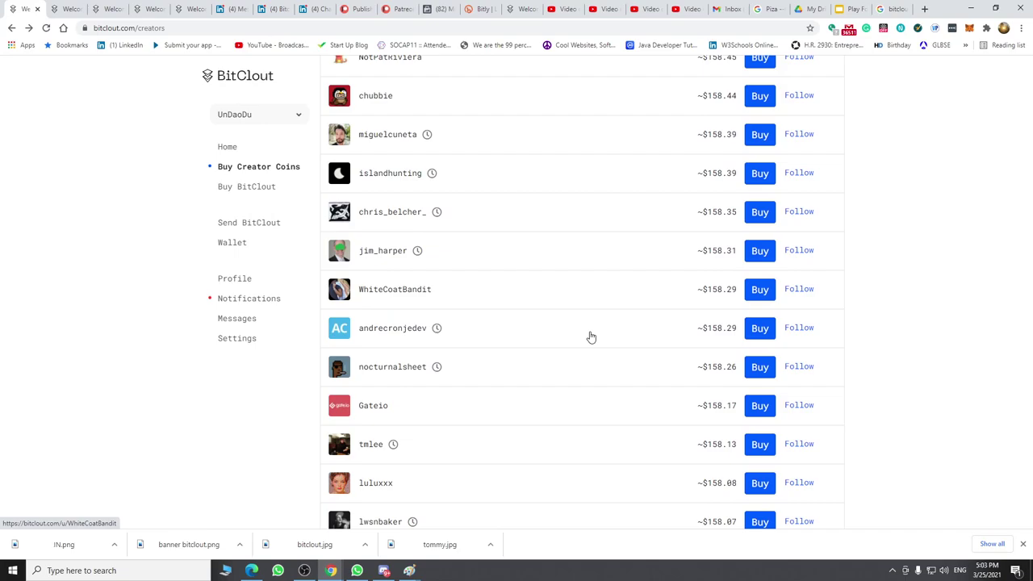
scroll(590, 336, down, 7)
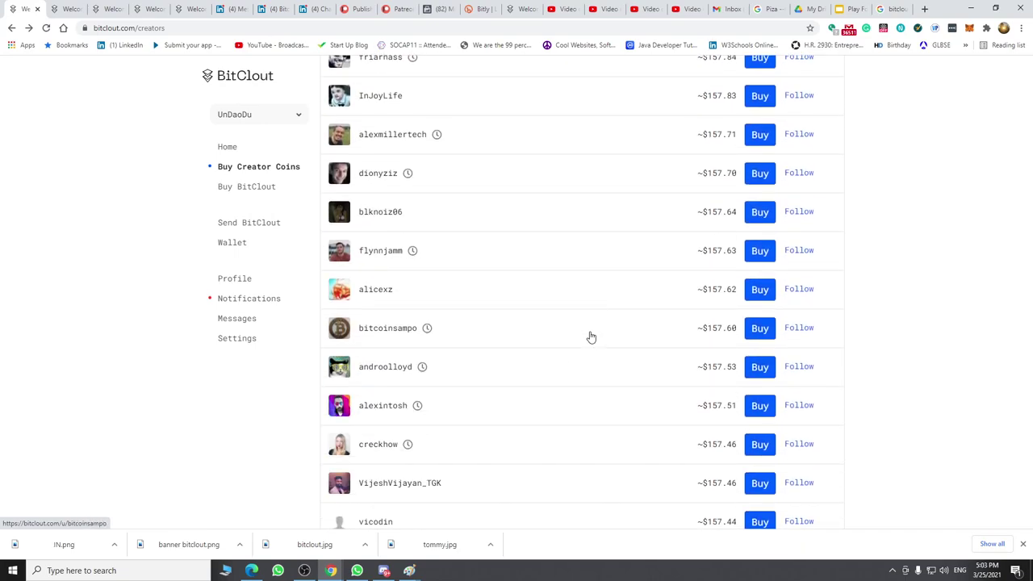
scroll(590, 336, down, 4)
scroll(591, 337, down, 4)
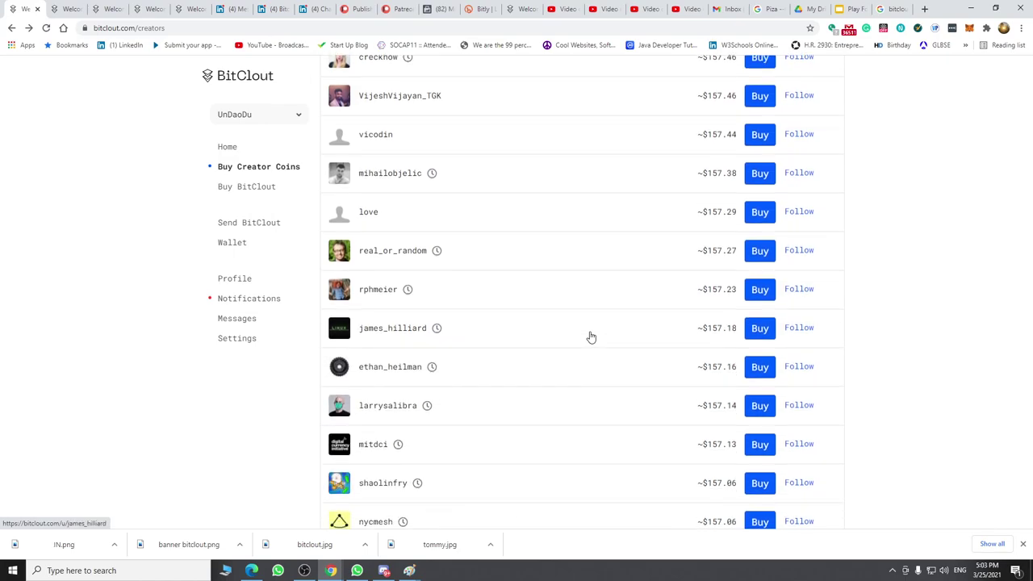
scroll(591, 336, down, 2)
scroll(590, 336, down, 5)
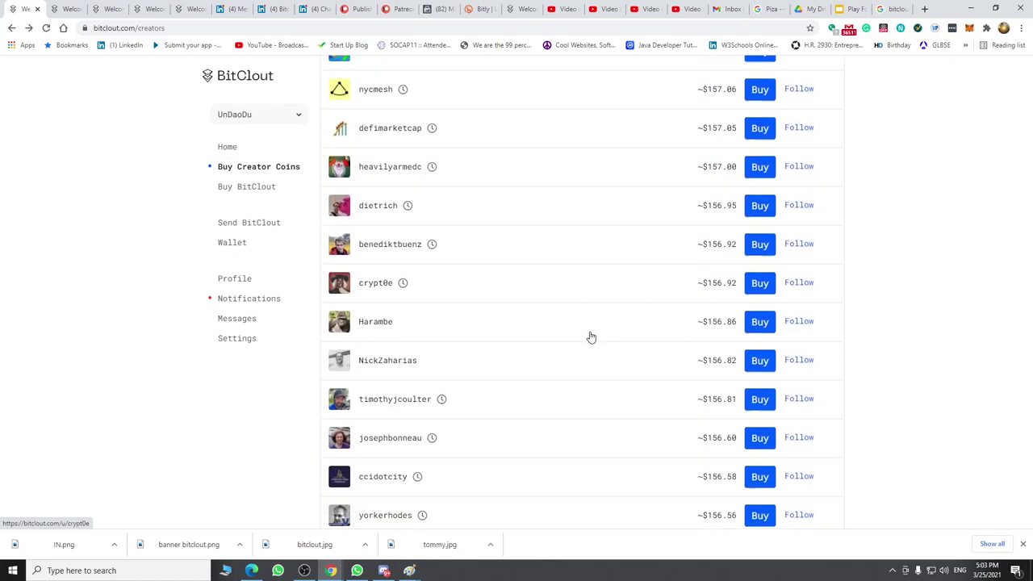
scroll(590, 336, down, 7)
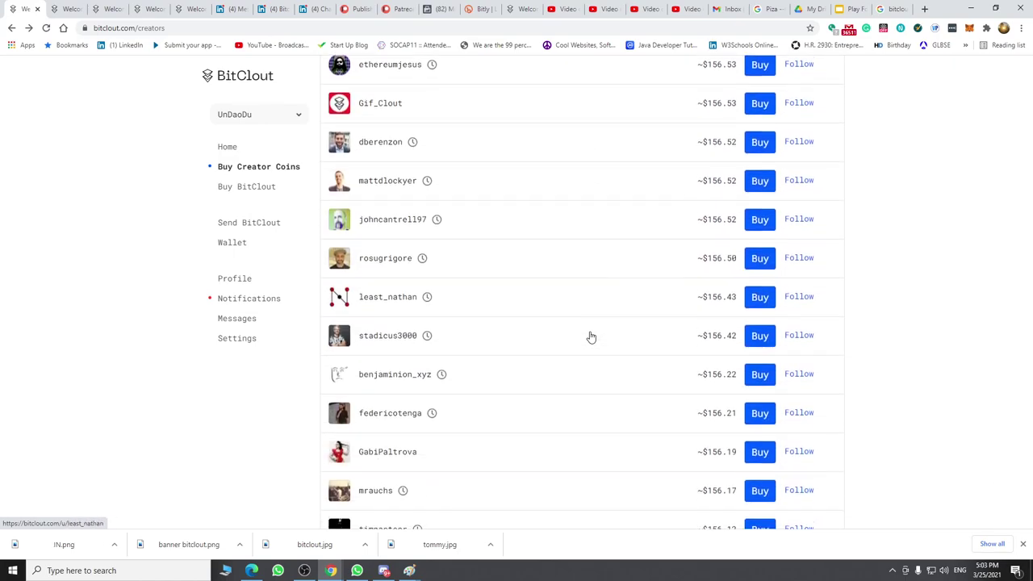
scroll(590, 337, down, 7)
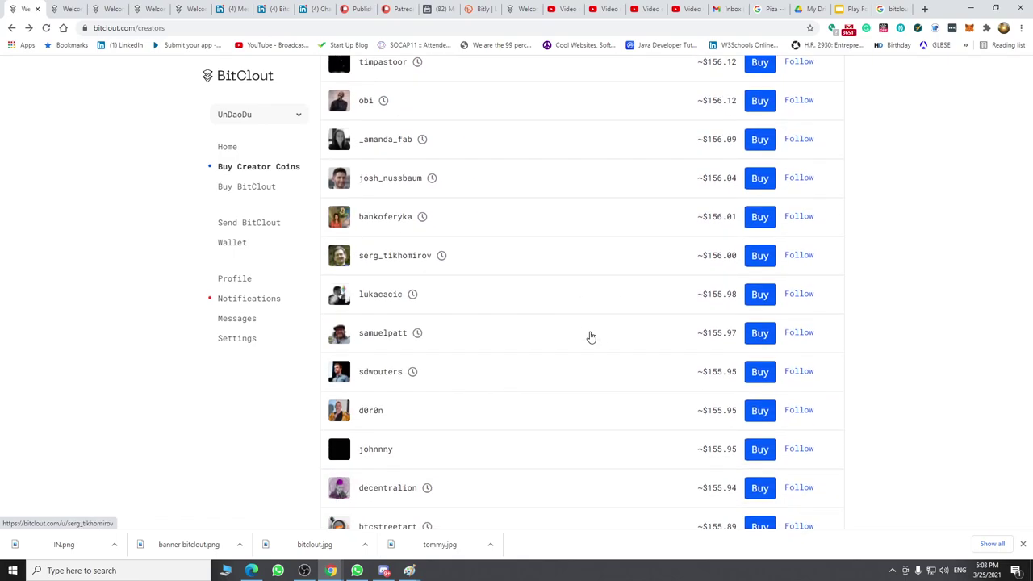
scroll(590, 336, down, 2)
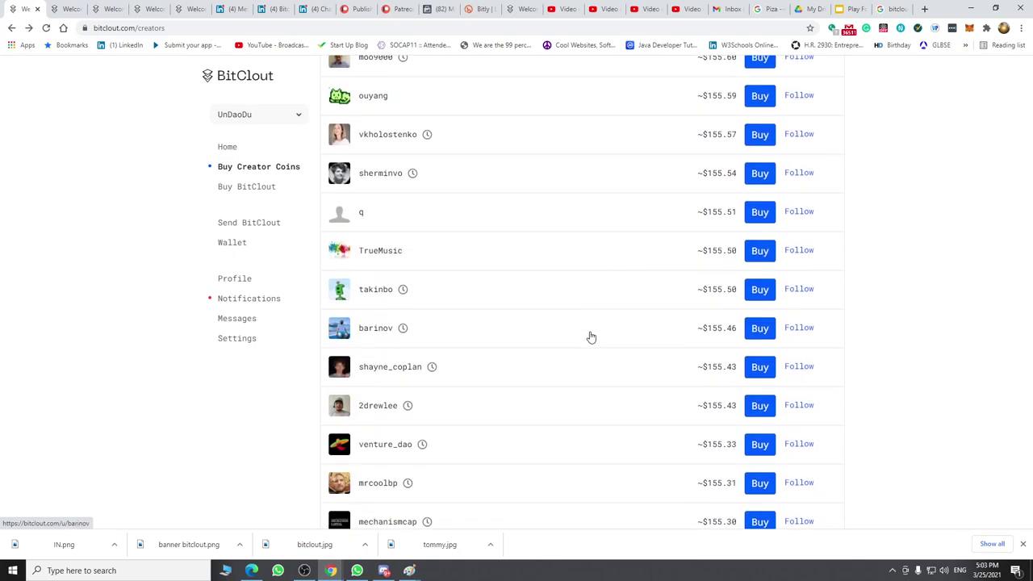
scroll(590, 336, down, 5)
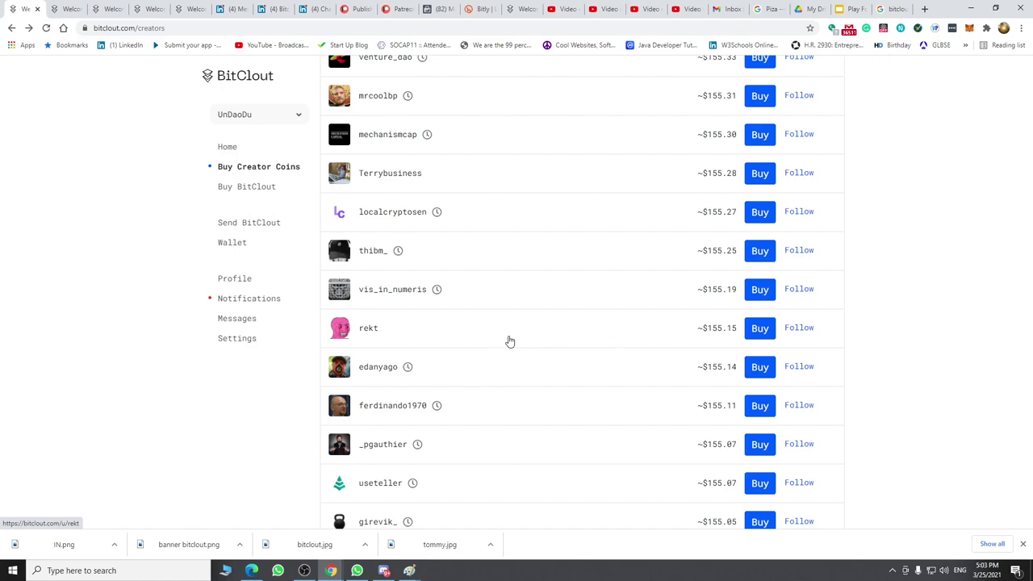
- Follow the creator priced around $155.15 without opening its buy page
click(806, 334)
right_click(762, 334)
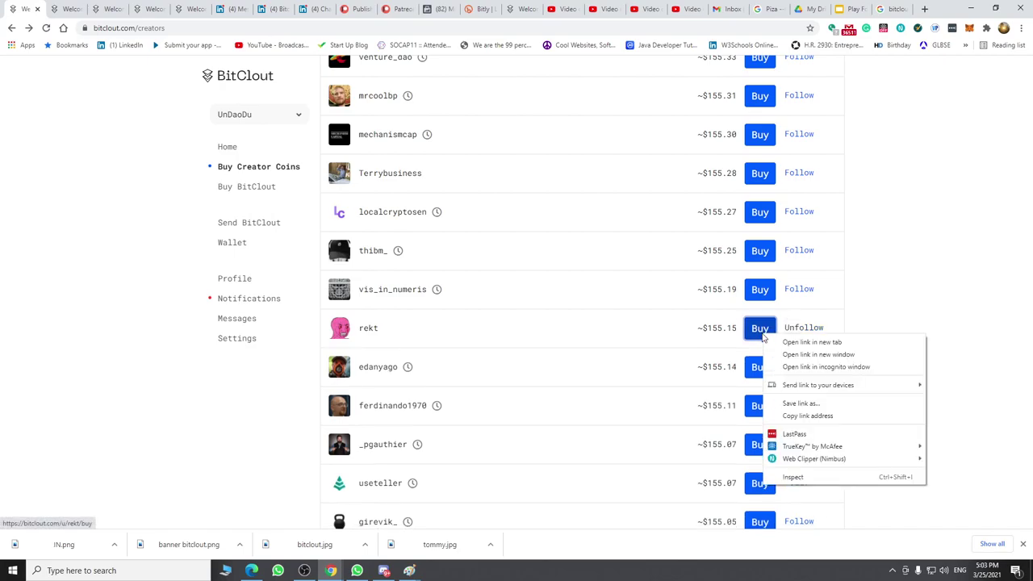
key(Escape)
- Follow the ~$154.99 creator and open its buy page in a new tab
scroll(539, 376, down, 3)
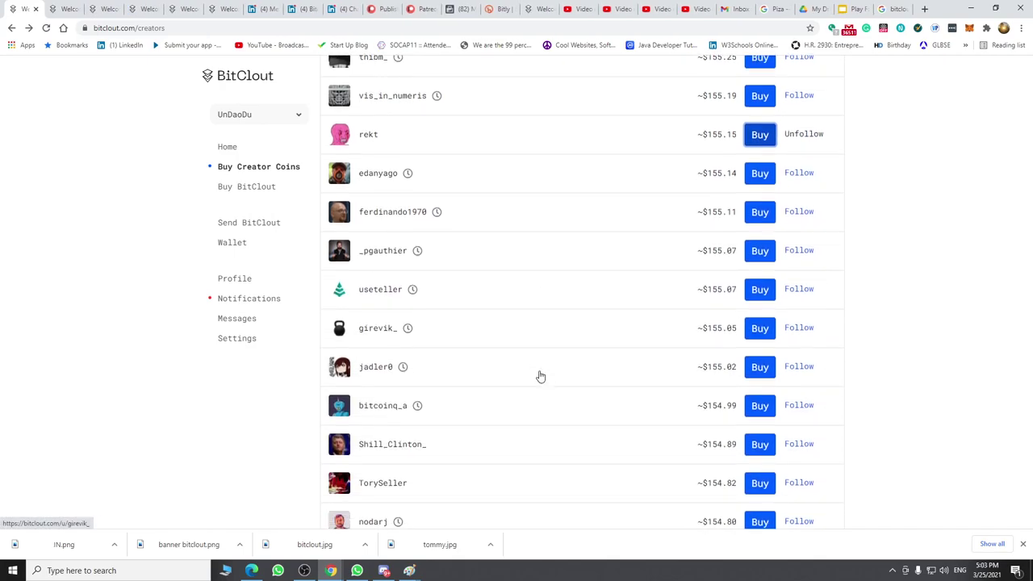
scroll(541, 376, down, 2)
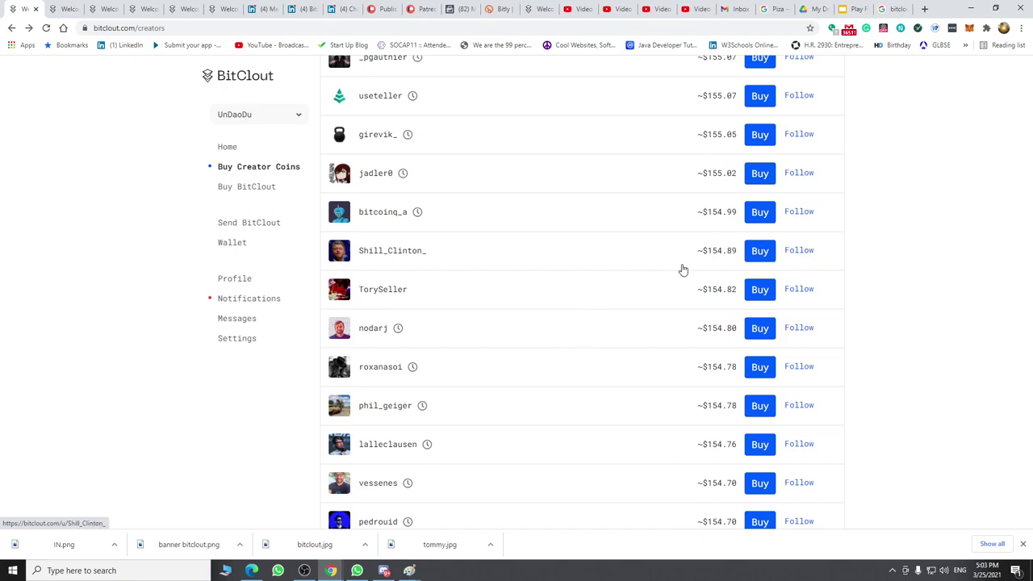
click(807, 213)
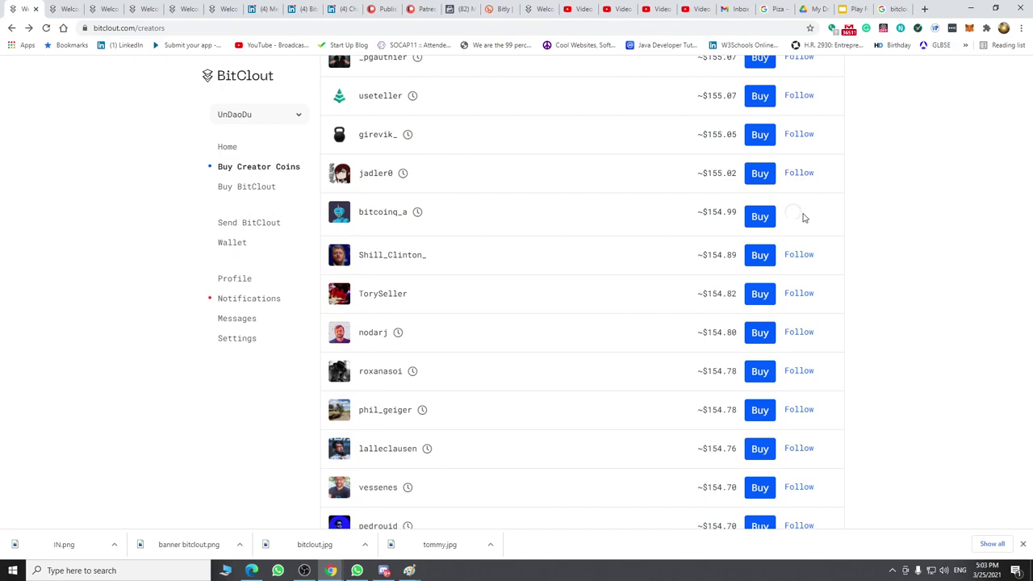
right_click(761, 218)
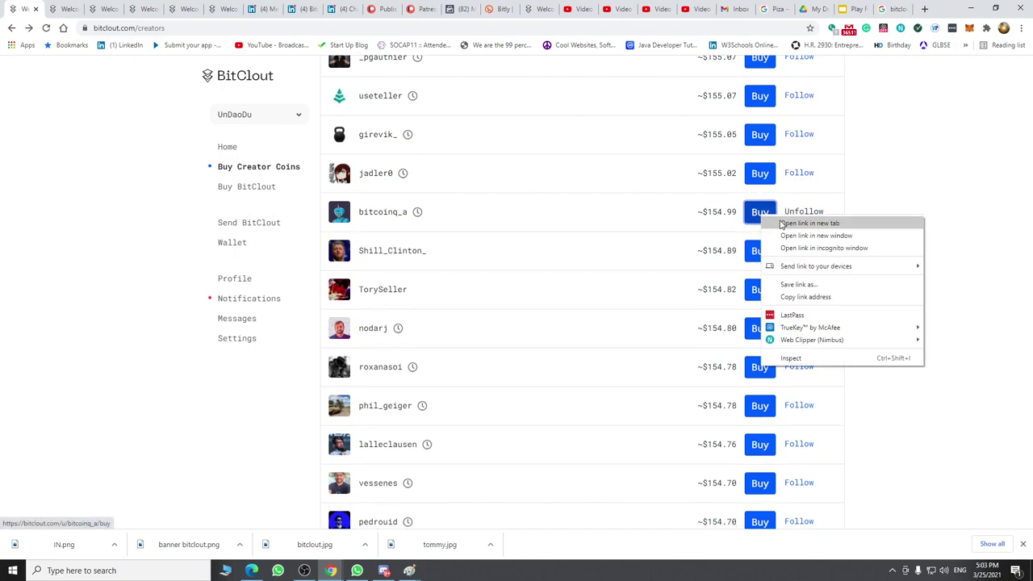
click(816, 223)
- Further down the list, follow the ~$154.04 creator and open its buy page in a new tab
scroll(599, 303, down, 1)
scroll(599, 303, down, 2)
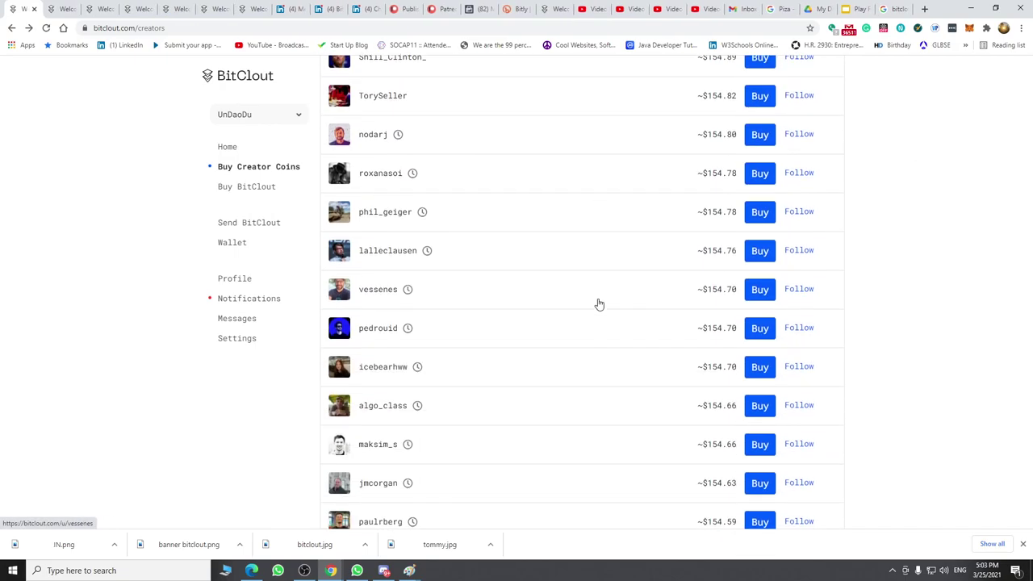
scroll(598, 303, down, 3)
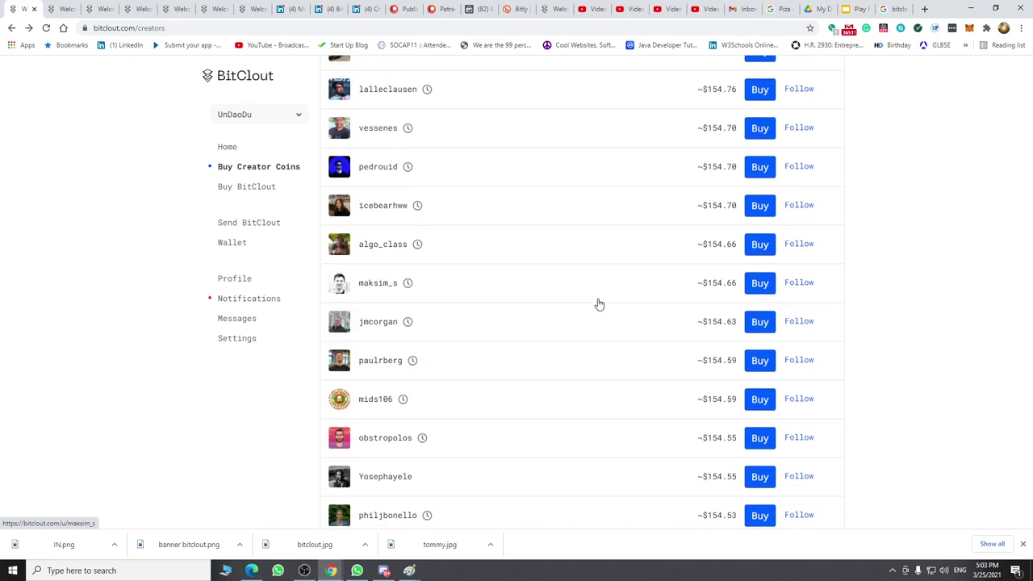
scroll(599, 303, down, 3)
scroll(598, 303, down, 3)
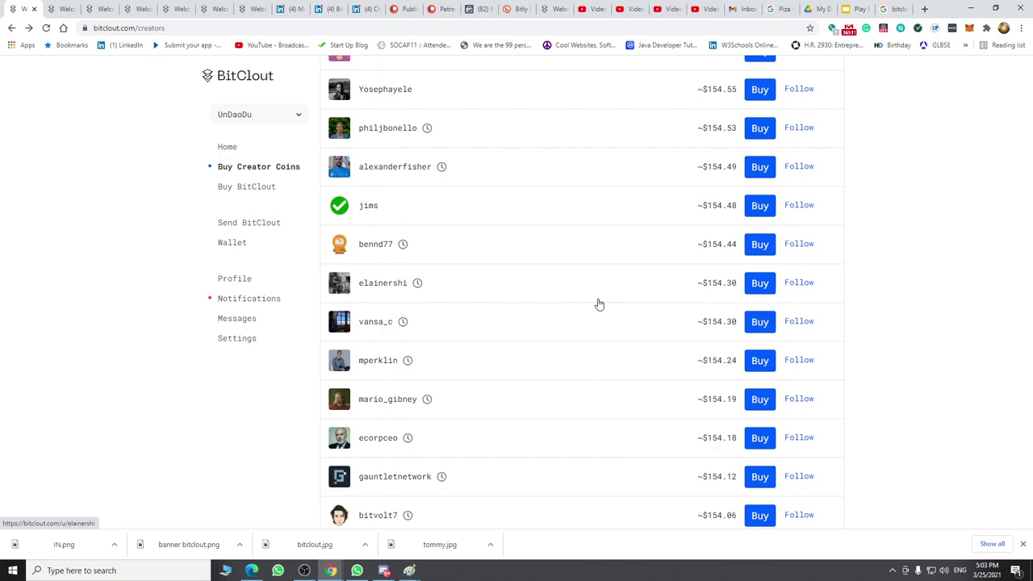
scroll(598, 303, down, 3)
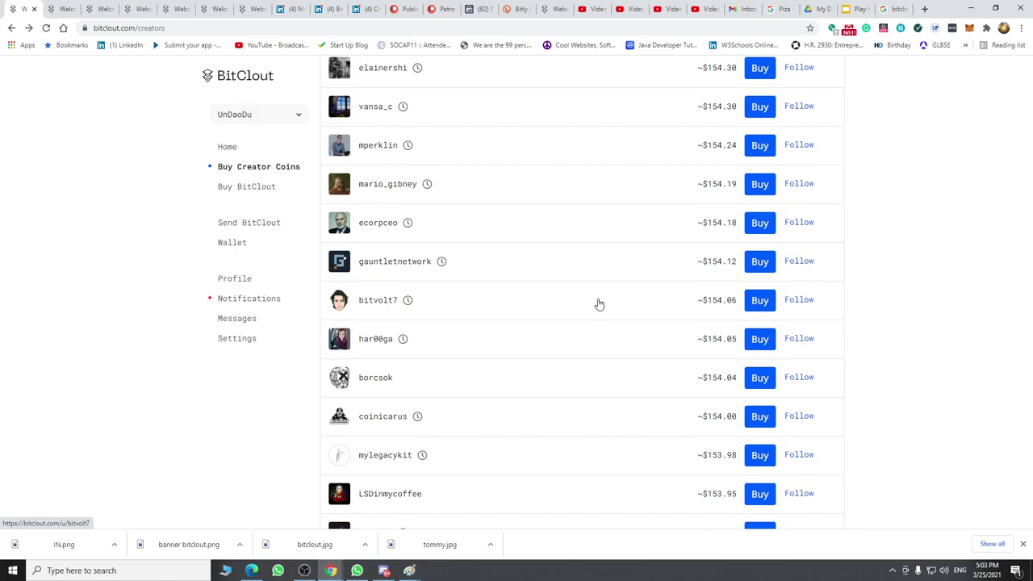
scroll(598, 304, down, 3)
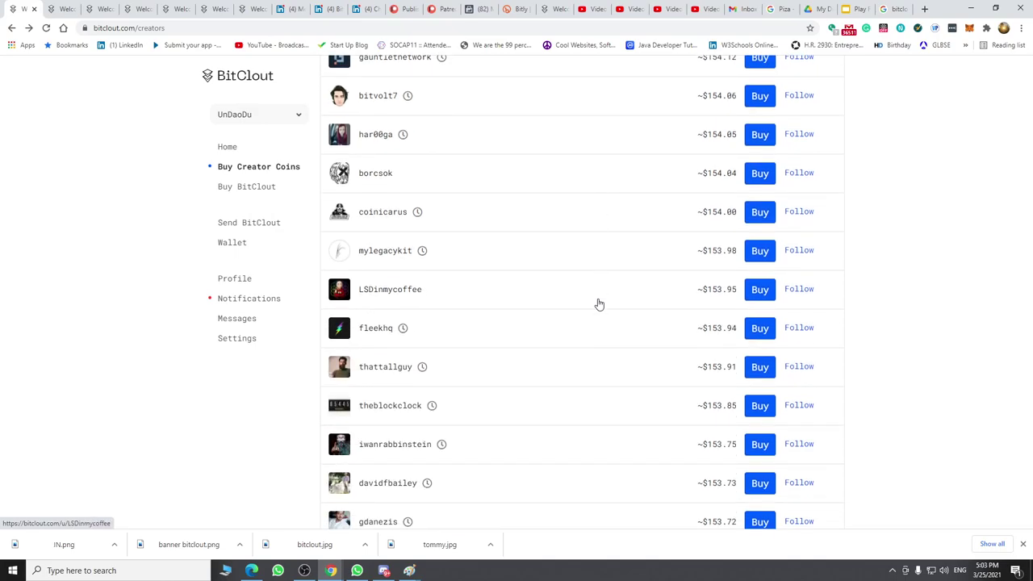
click(806, 179)
right_click(764, 180)
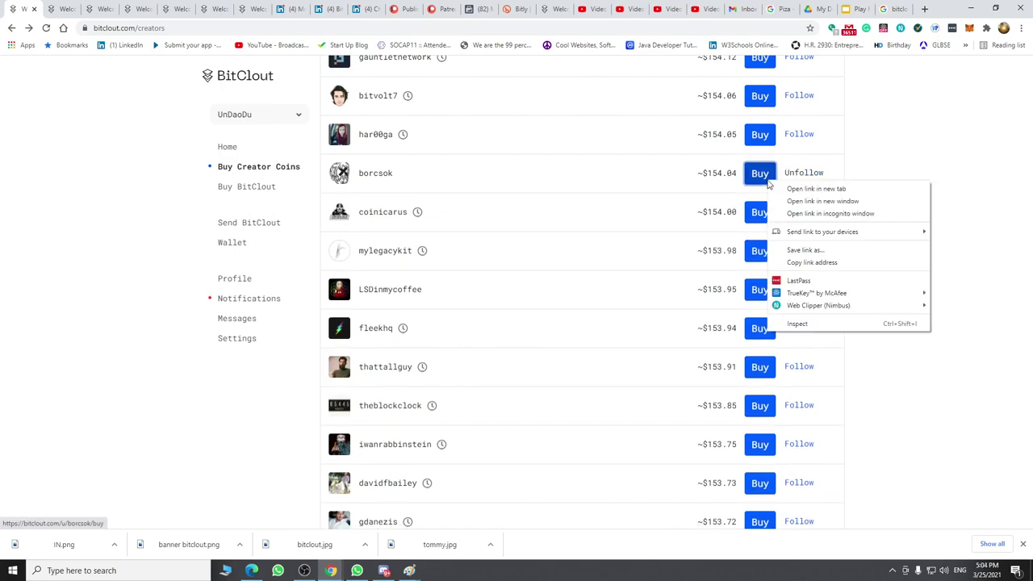
click(814, 189)
- Follow the ~$152.98 creator and open its buy page in a new tab
scroll(624, 288, down, 5)
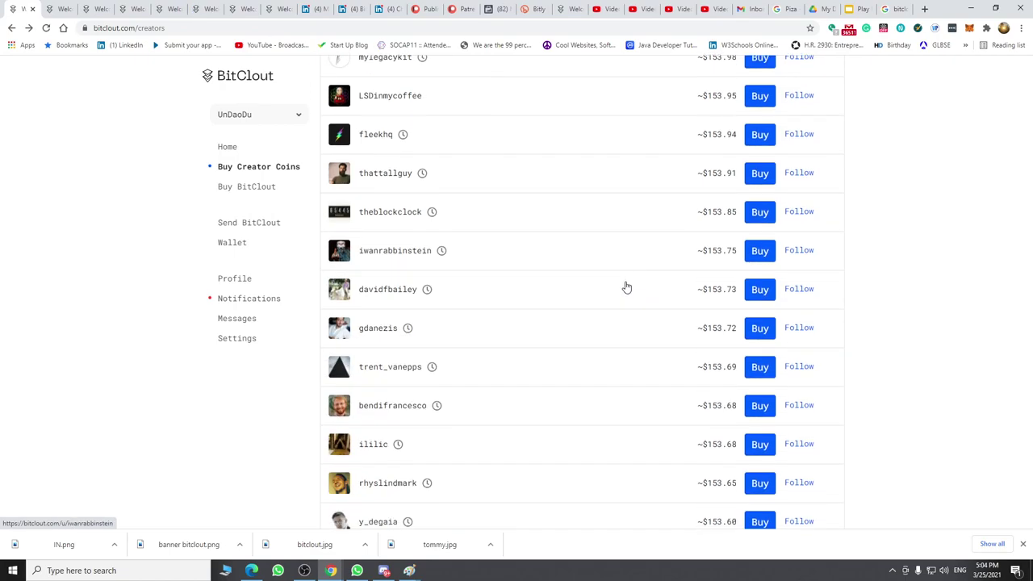
scroll(626, 287, down, 3)
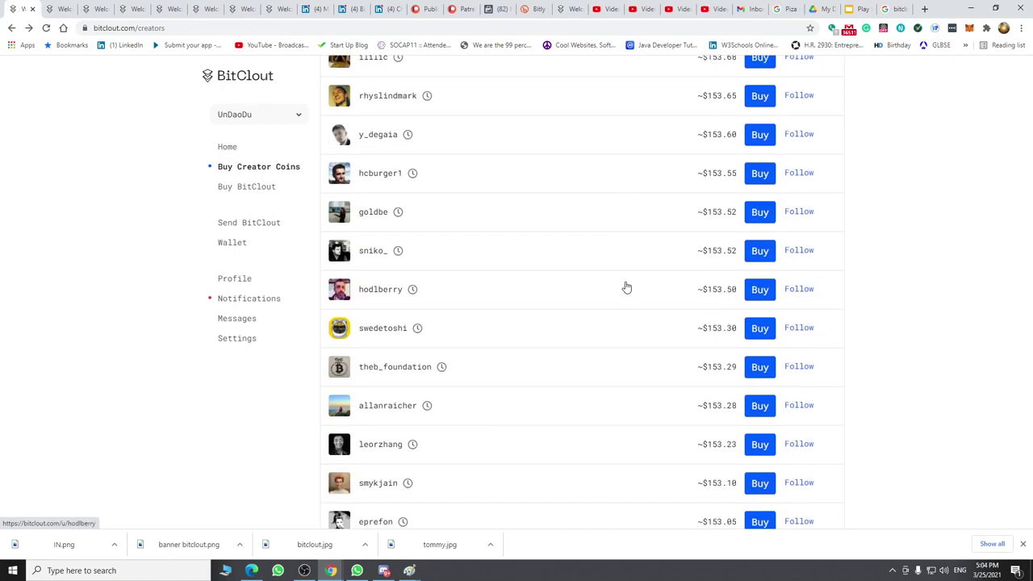
scroll(626, 287, down, 2)
scroll(626, 287, down, 3)
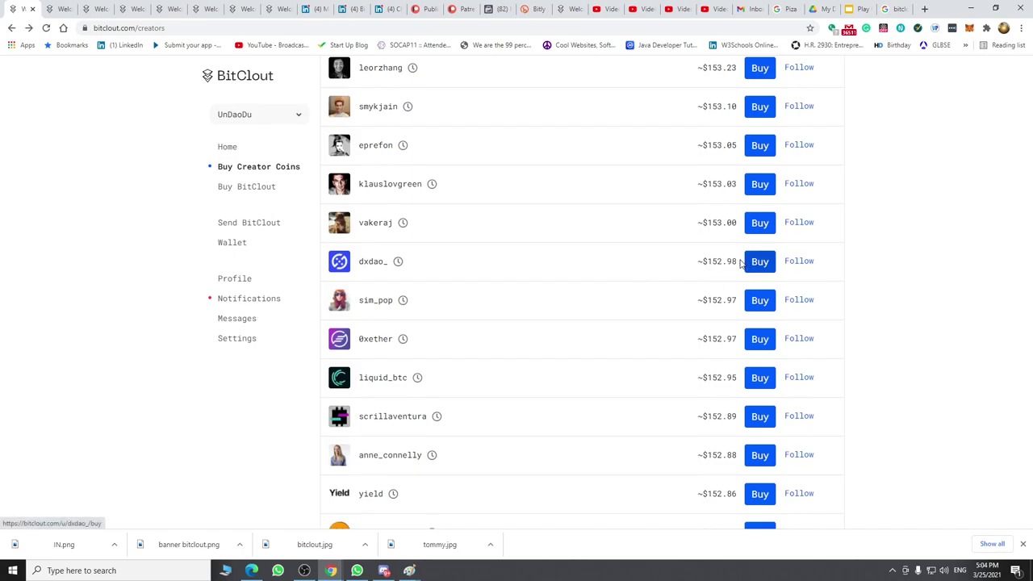
click(799, 263)
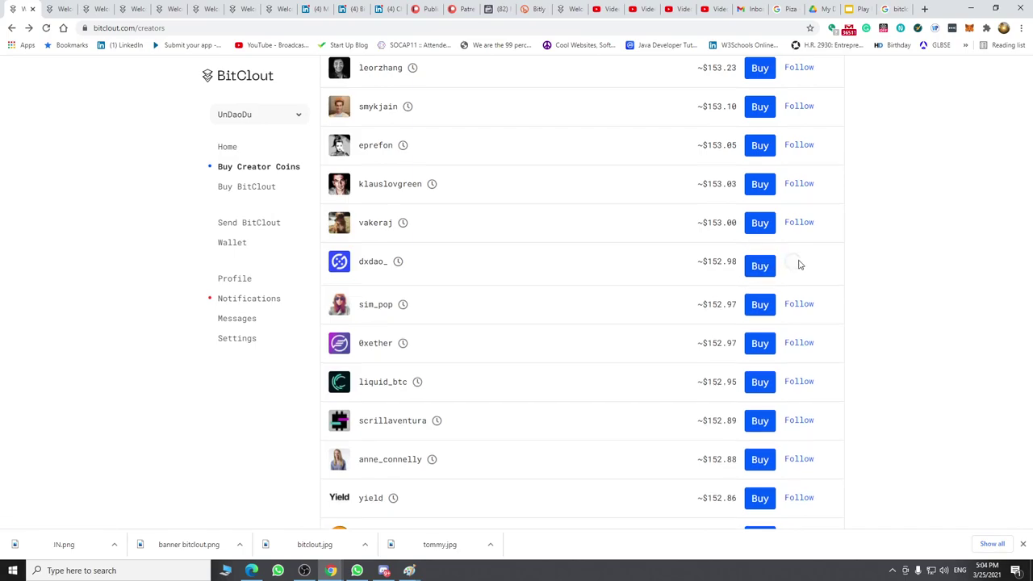
right_click(780, 267)
click(791, 275)
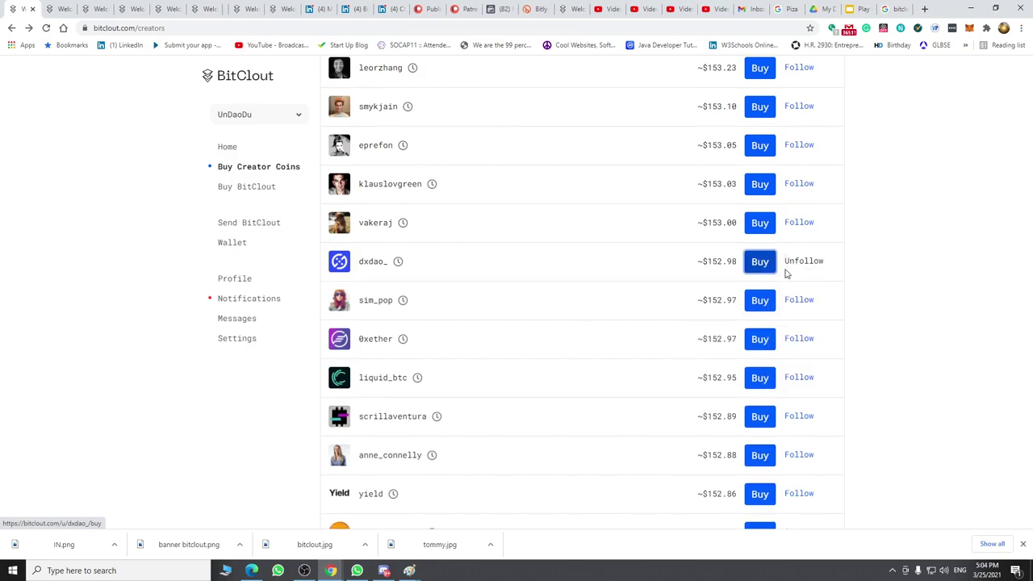
- Open cryptozombie's buy page in a new tab, then go to the QAnon buy tab
scroll(605, 288, down, 2)
scroll(605, 288, down, 2)
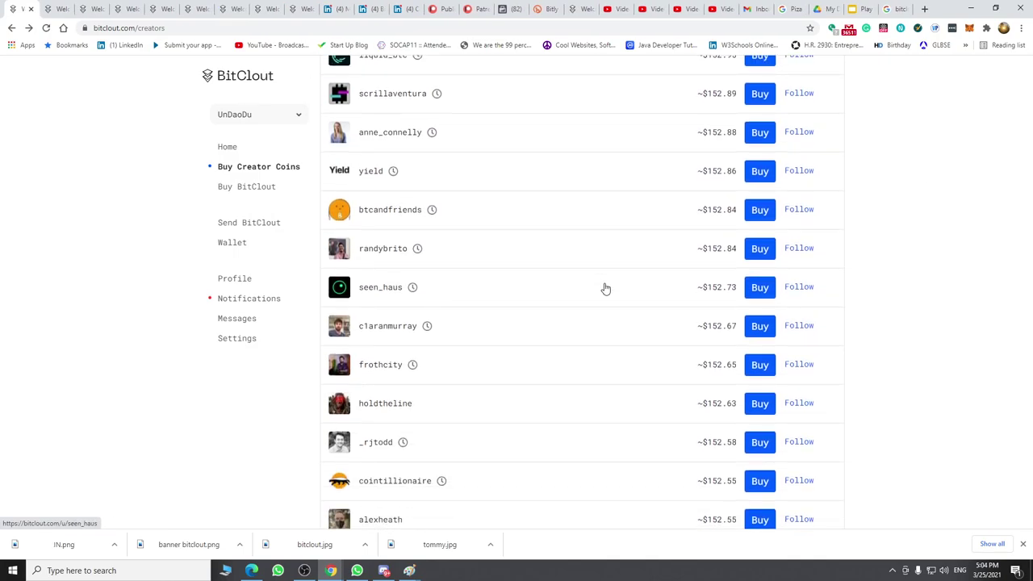
scroll(605, 288, down, 4)
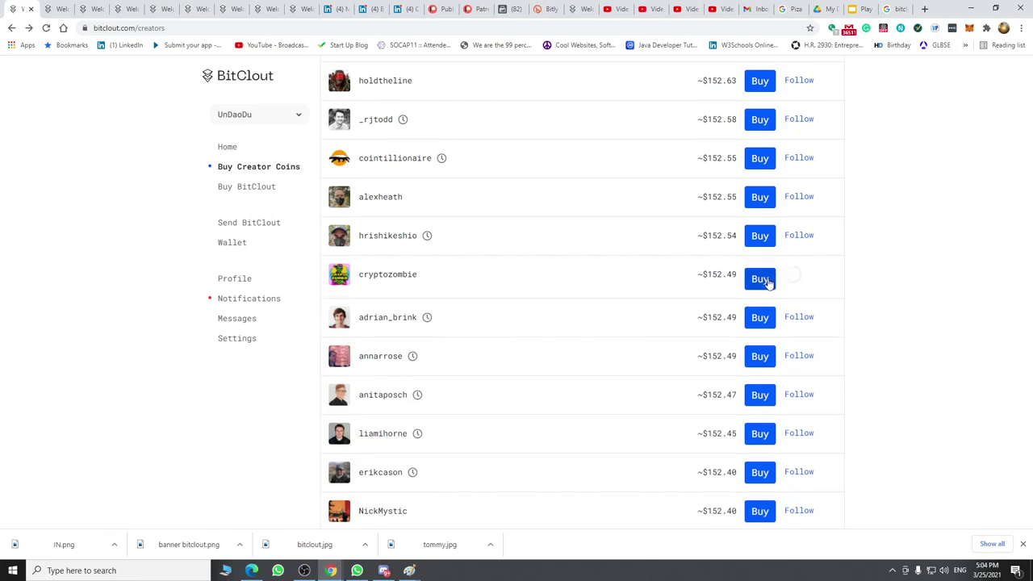
right_click(776, 277)
click(790, 278)
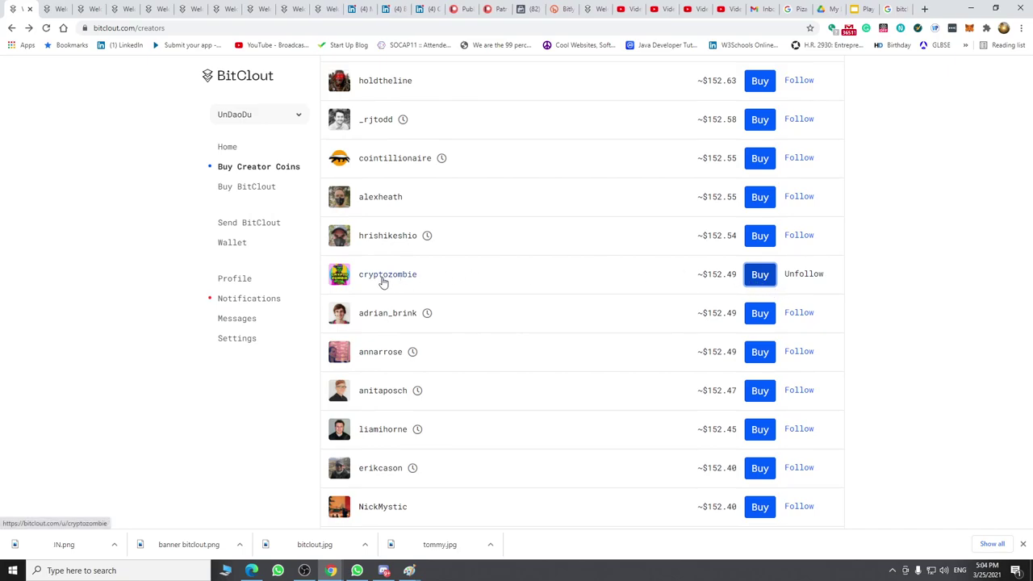
click(57, 11)
- Buy QAnon coin with an amount of 1.61803398874989 USD, reviewing and confirming the purchase
click(362, 164)
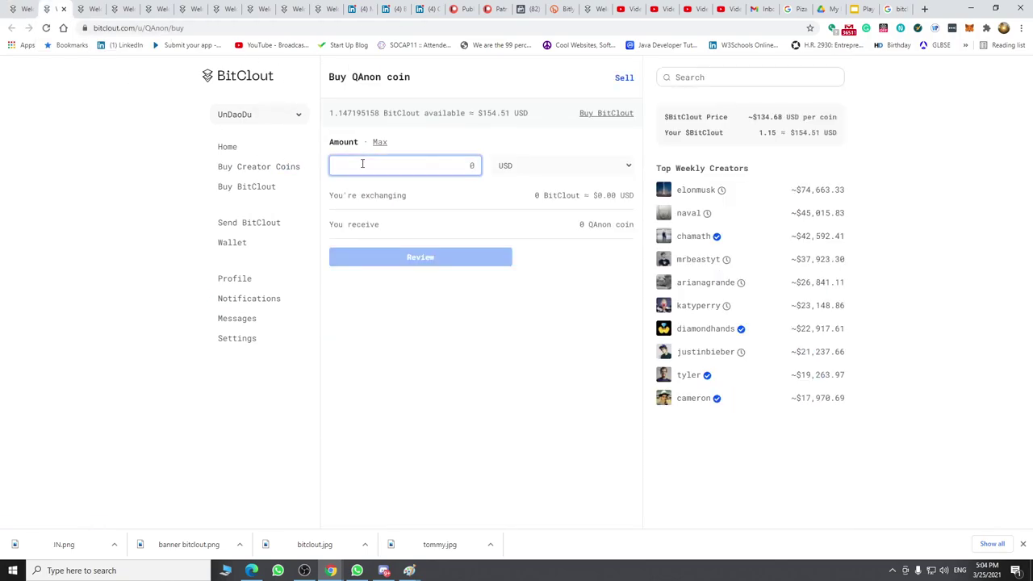
text(https://discord.gg/9ngBS7bX)
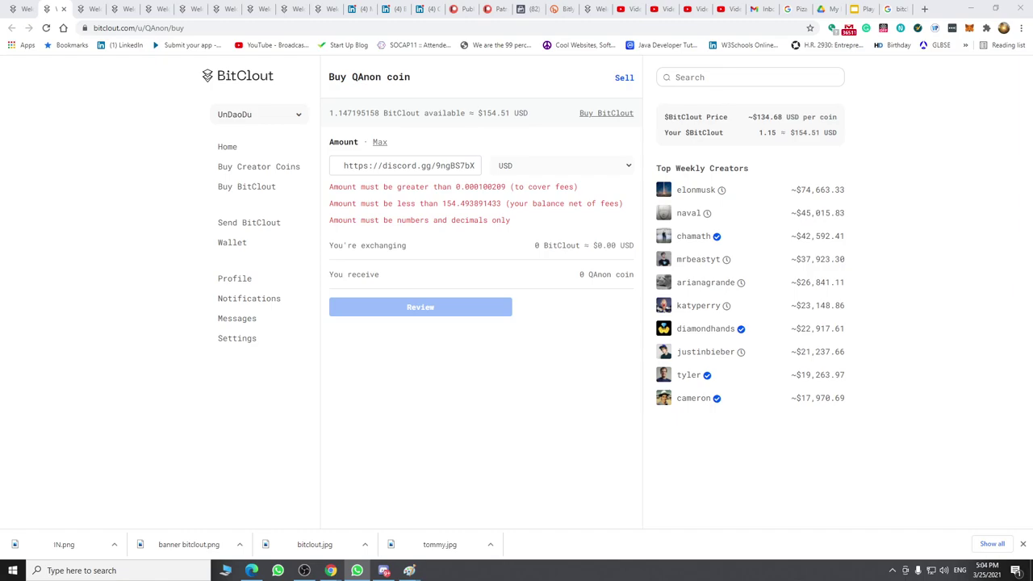
triple_click(464, 165)
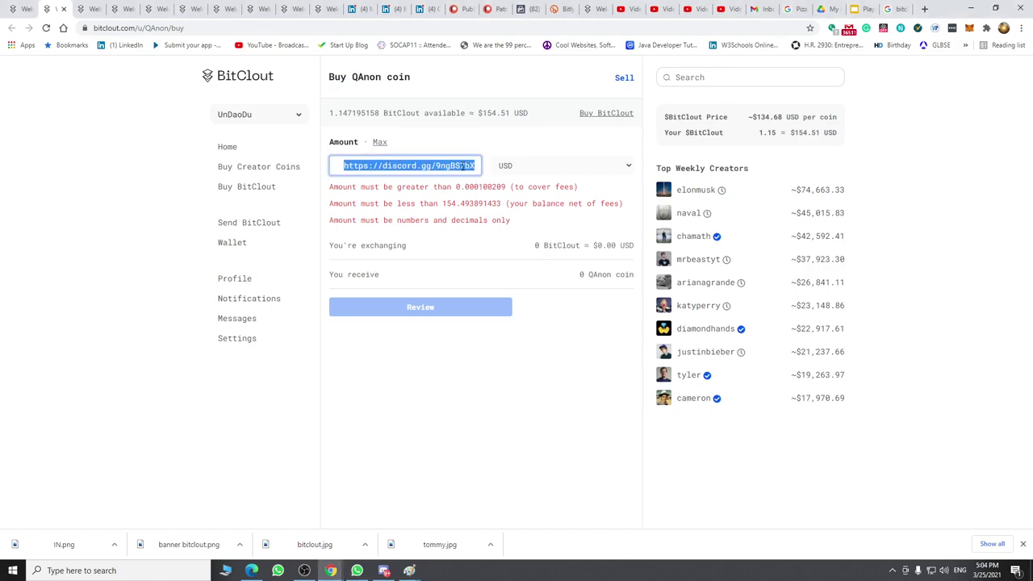
text(1.61803398874989)
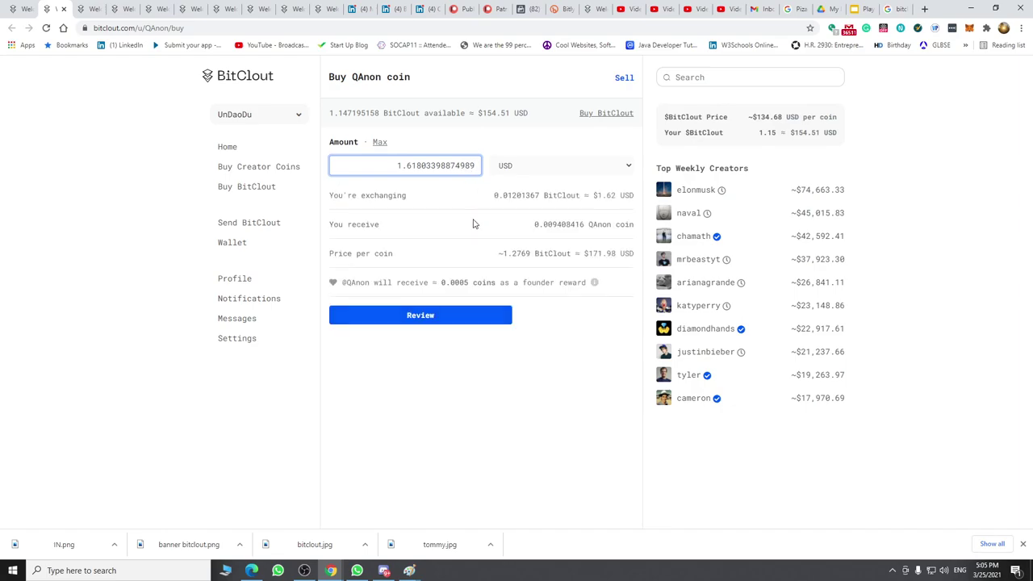
click(468, 317)
click(496, 244)
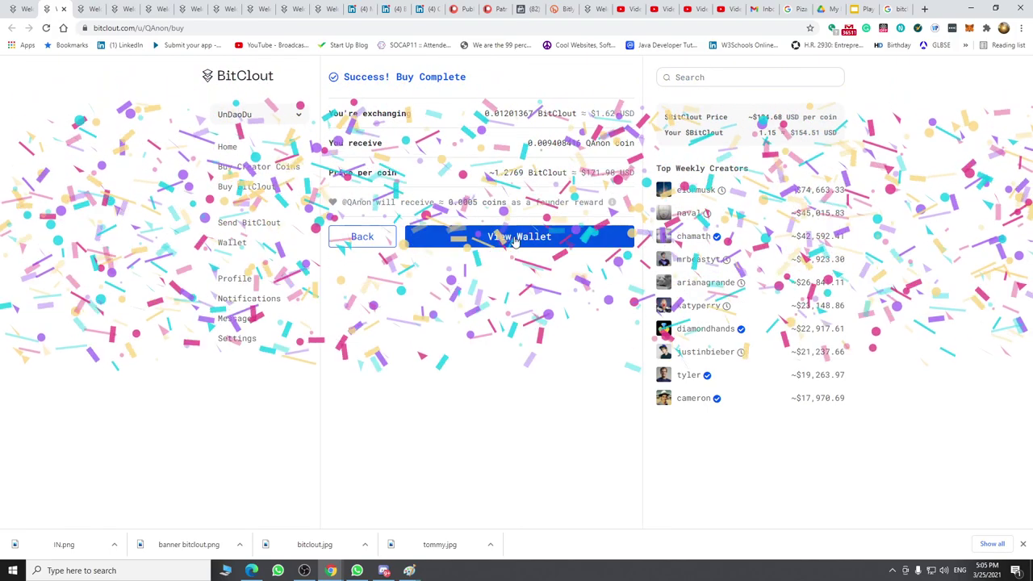
- Back on the creators list, open Jradoff's buy page in a new tab
click(371, 242)
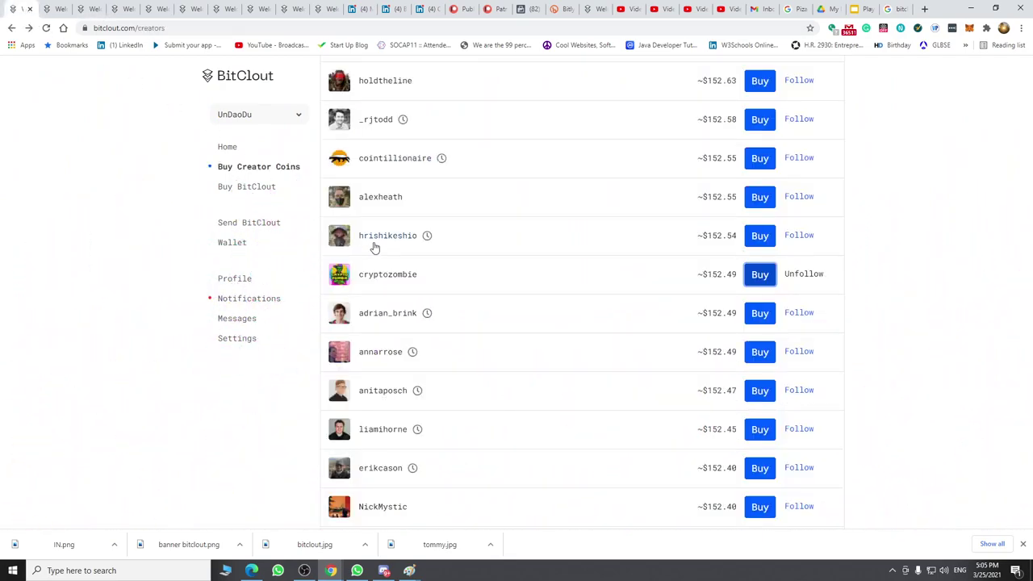
scroll(462, 309, down, 3)
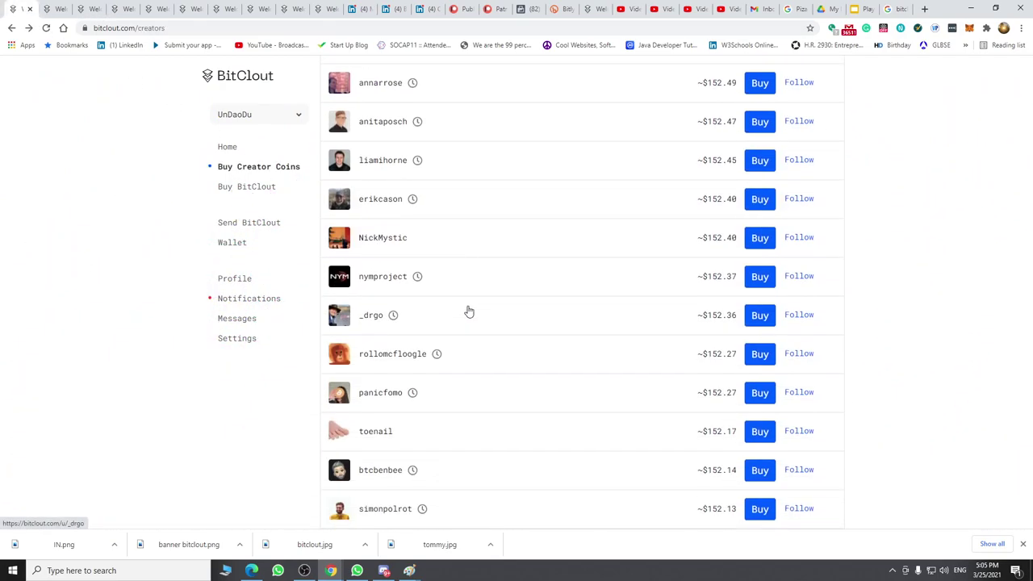
scroll(469, 312, down, 4)
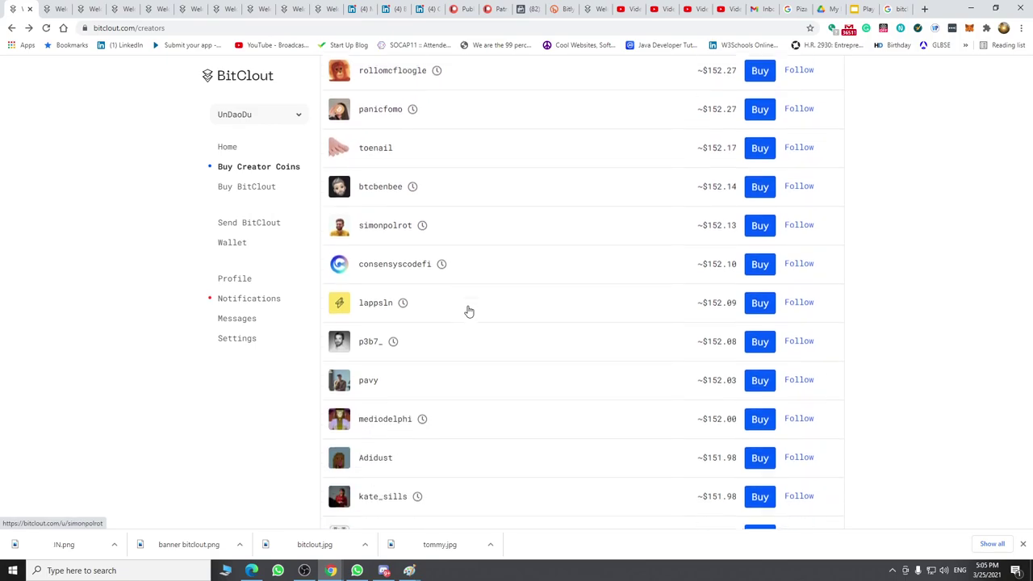
scroll(480, 327, down, 2)
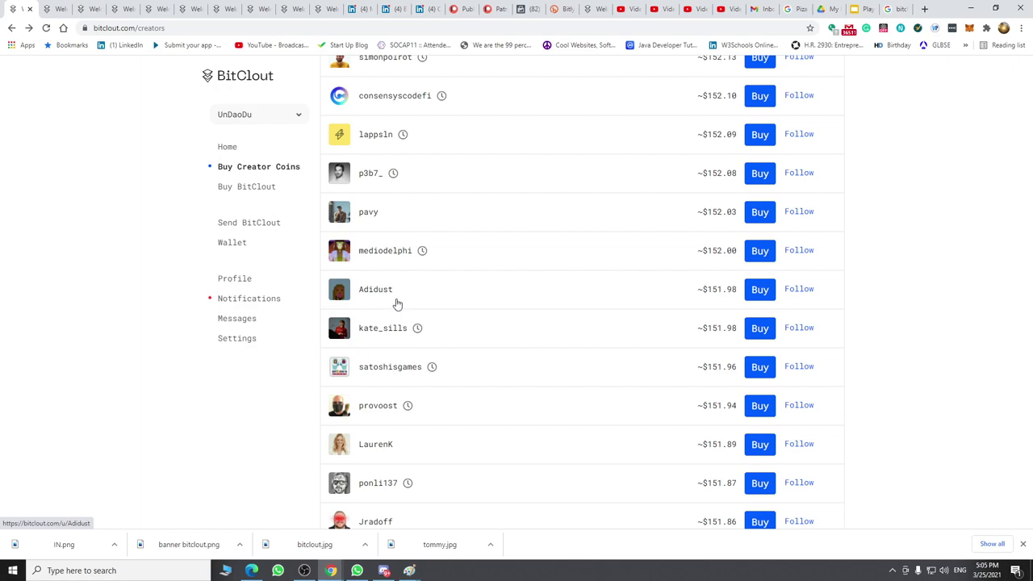
scroll(396, 302, down, 1)
scroll(396, 303, down, 2)
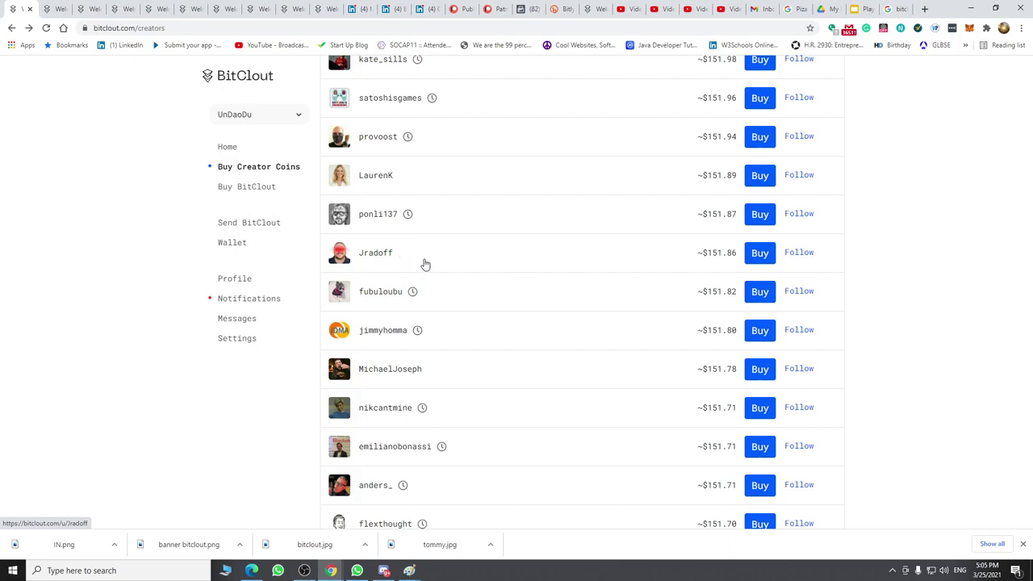
right_click(770, 259)
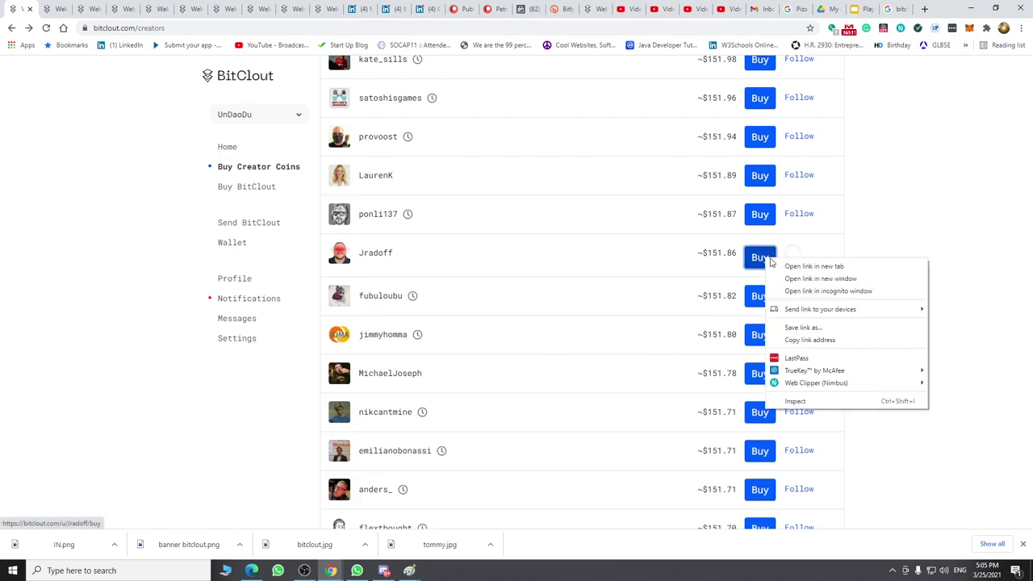
click(788, 266)
- Scroll further down the creators list and follow bitcoinbeach
scroll(510, 320, down, 4)
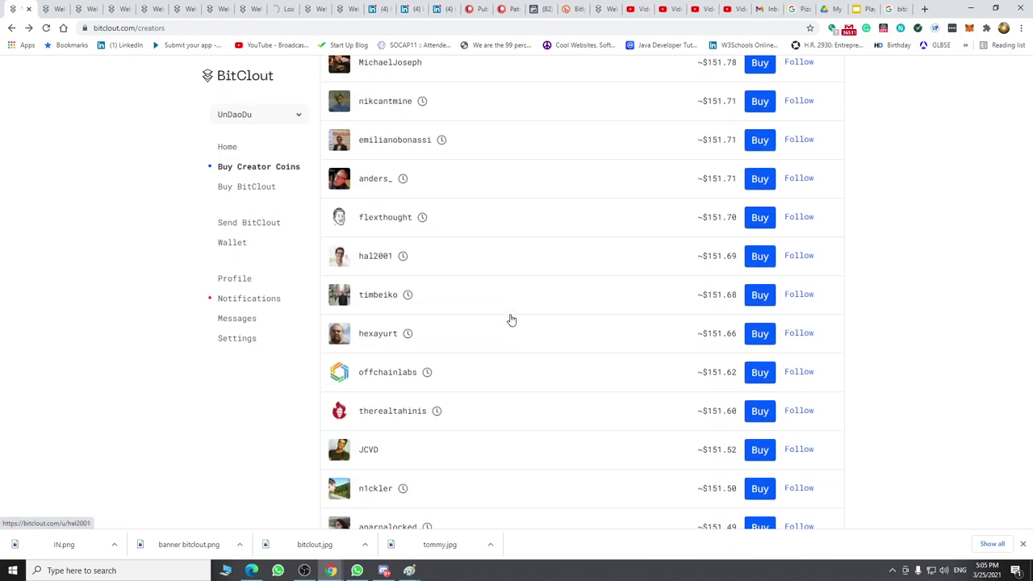
scroll(510, 321, down, 3)
scroll(510, 321, down, 2)
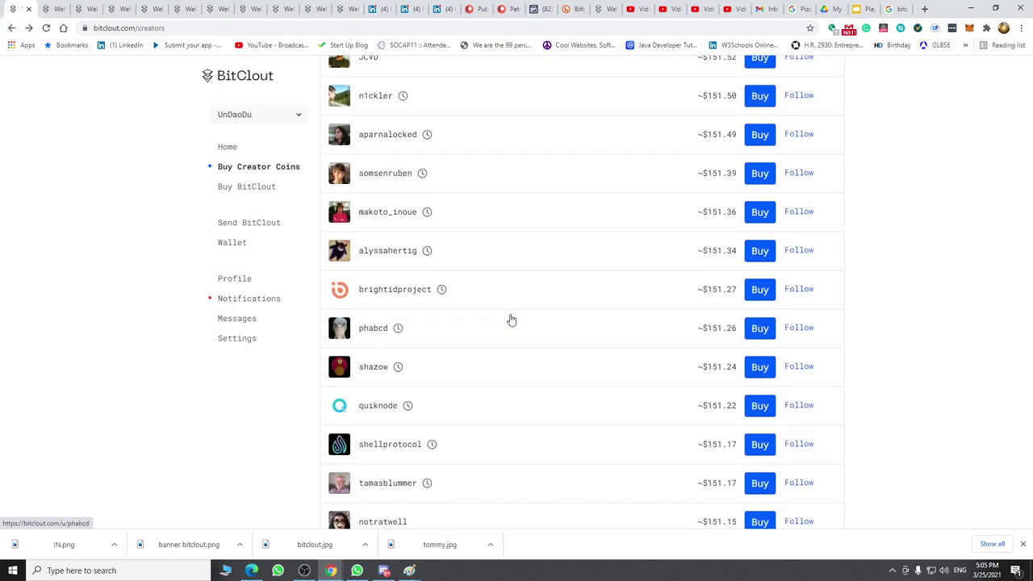
scroll(510, 321, down, 3)
scroll(510, 320, down, 2)
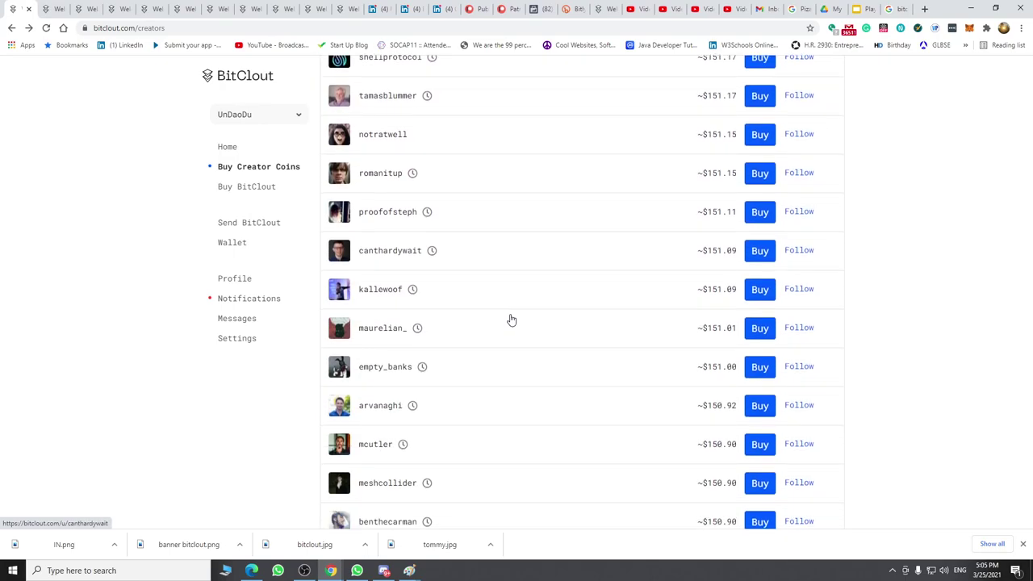
scroll(510, 320, down, 2)
scroll(510, 326, down, 2)
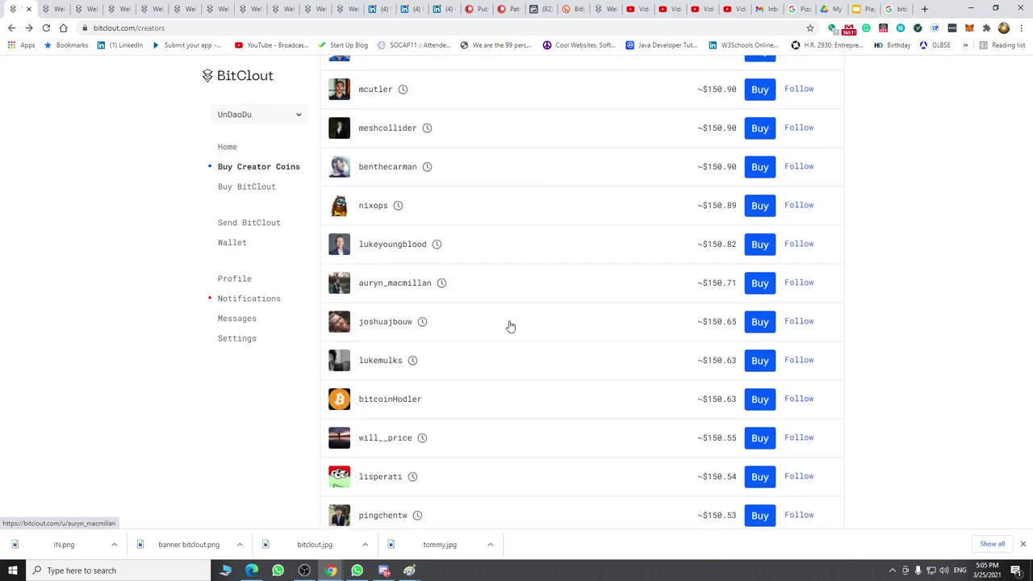
scroll(510, 326, down, 3)
scroll(510, 323, down, 1)
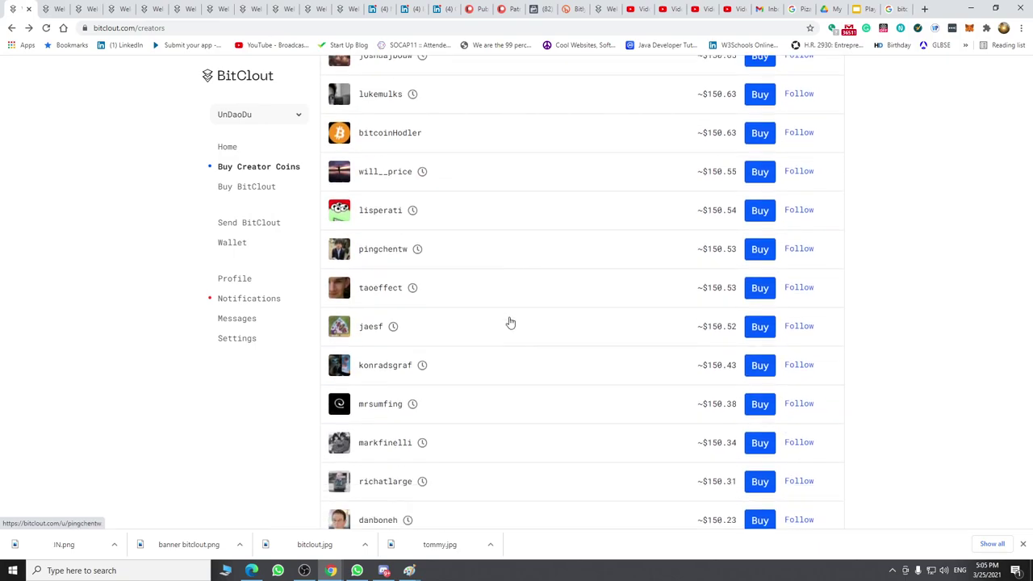
scroll(510, 323, down, 2)
scroll(541, 341, down, 3)
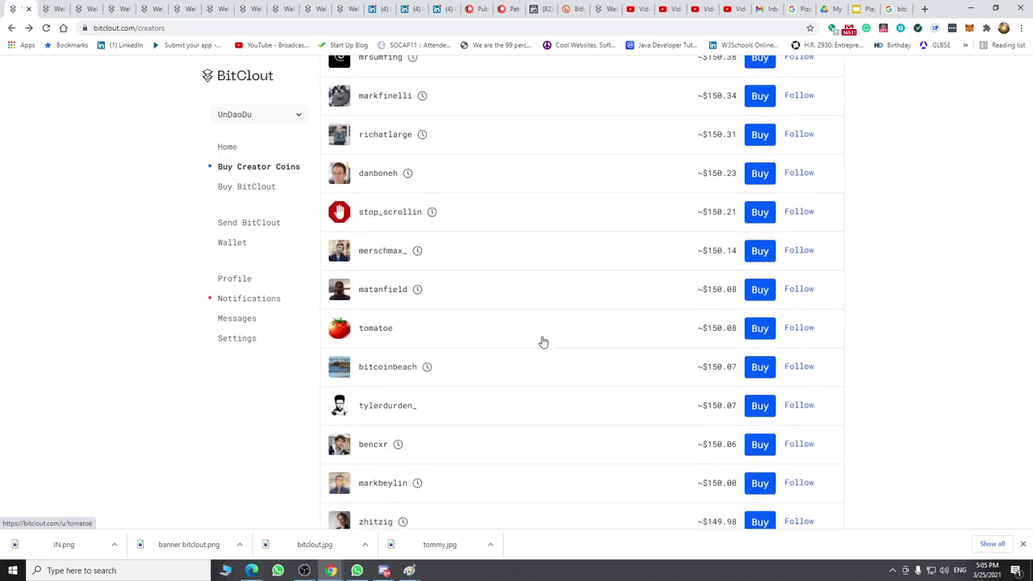
scroll(543, 342, down, 2)
scroll(543, 342, up, 1)
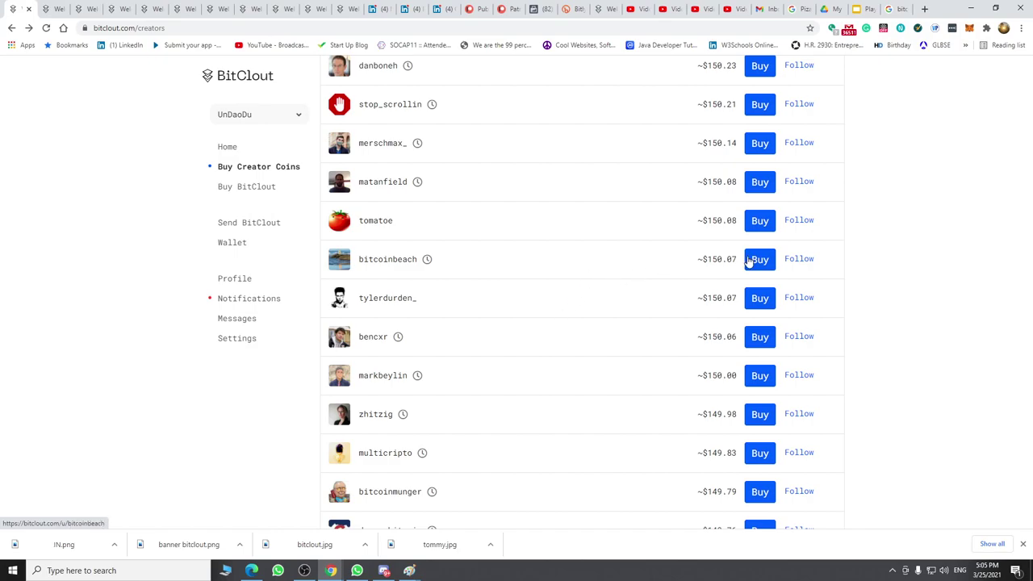
click(801, 262)
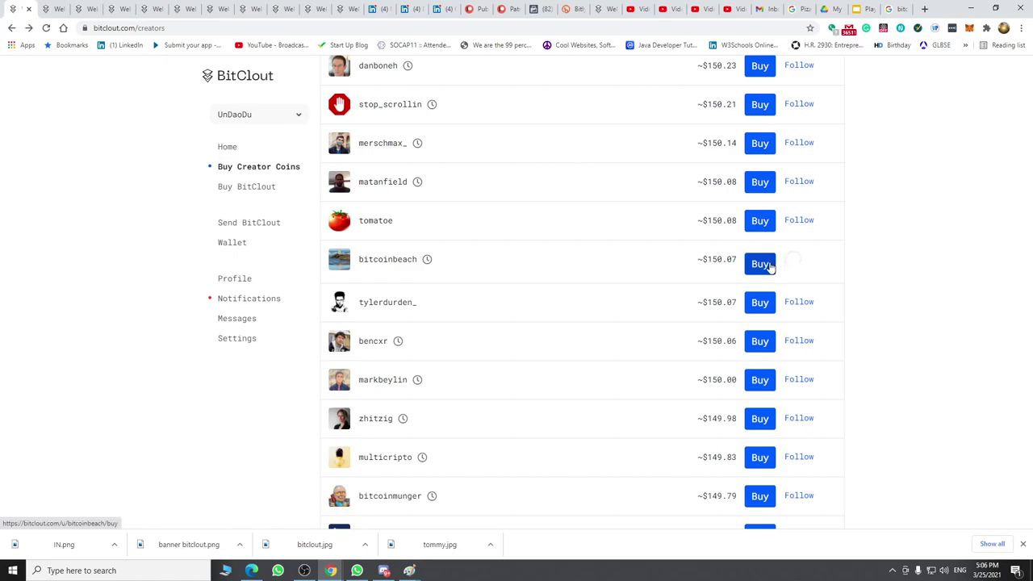
- Open bitcoinbeach's buy page in a new tab and scroll down to creators near $148.60
right_click(772, 265)
click(780, 272)
scroll(634, 298, down, 2)
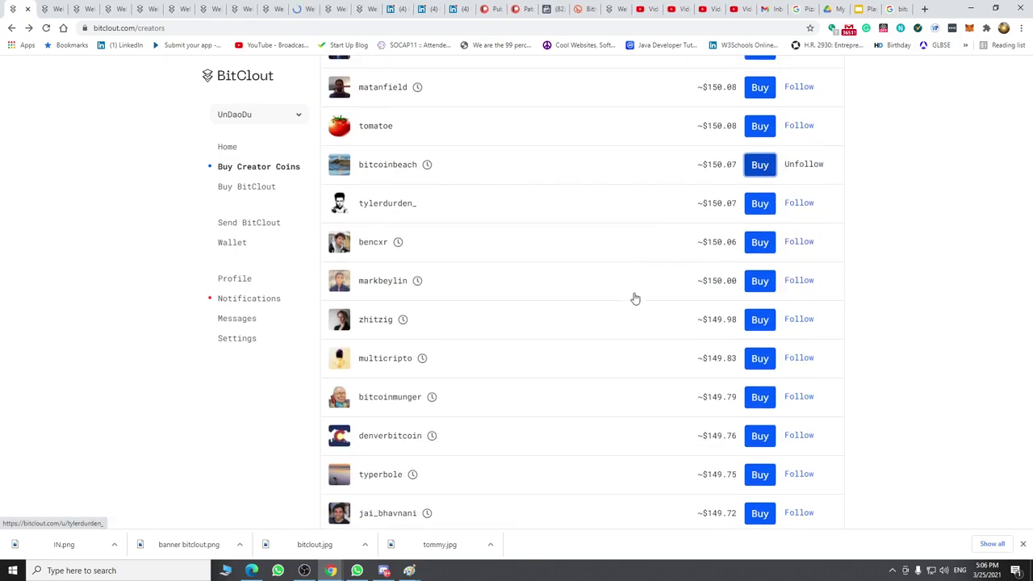
scroll(634, 299, down, 3)
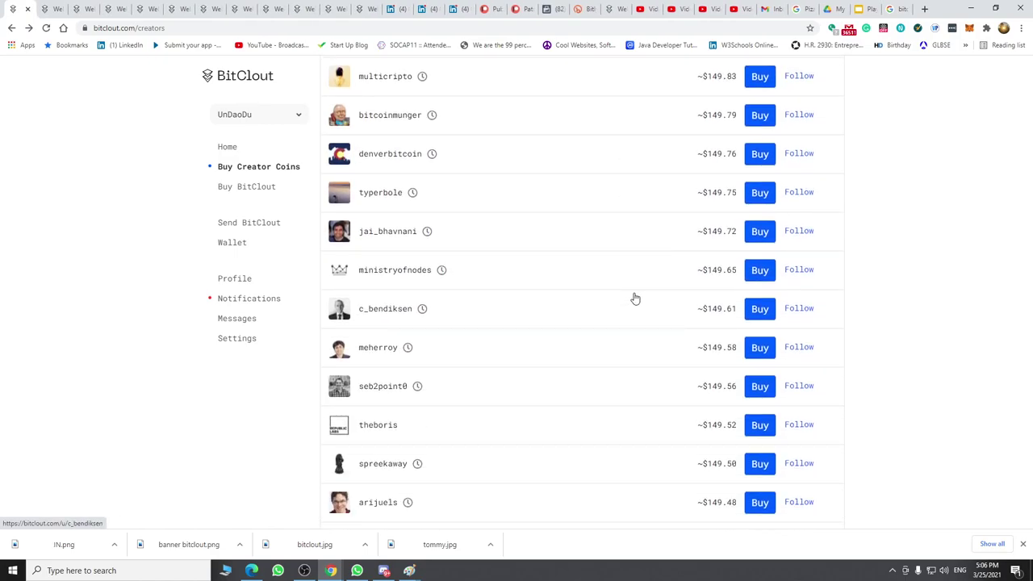
scroll(634, 298, down, 2)
scroll(634, 298, up, 1)
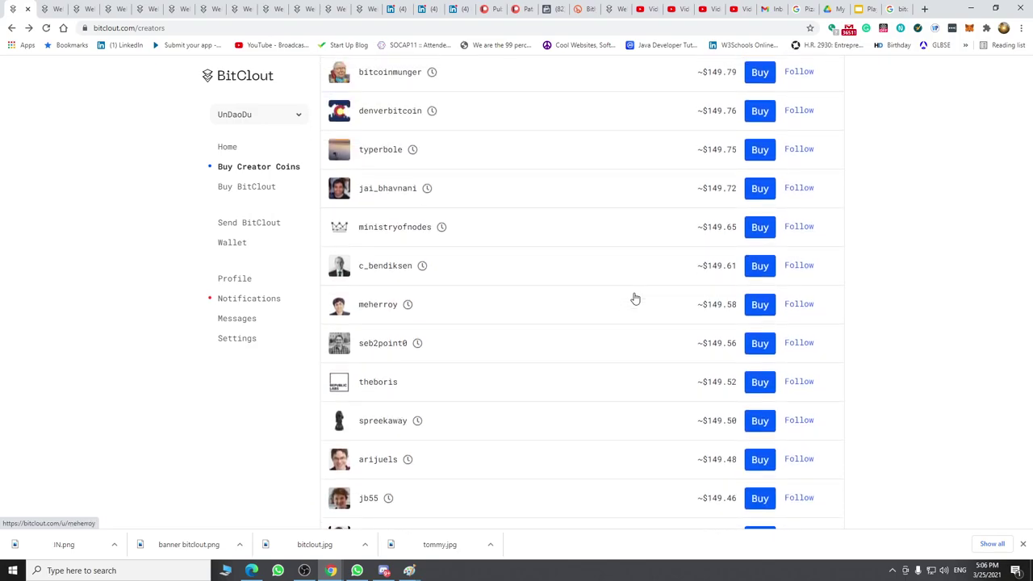
scroll(635, 299, down, 4)
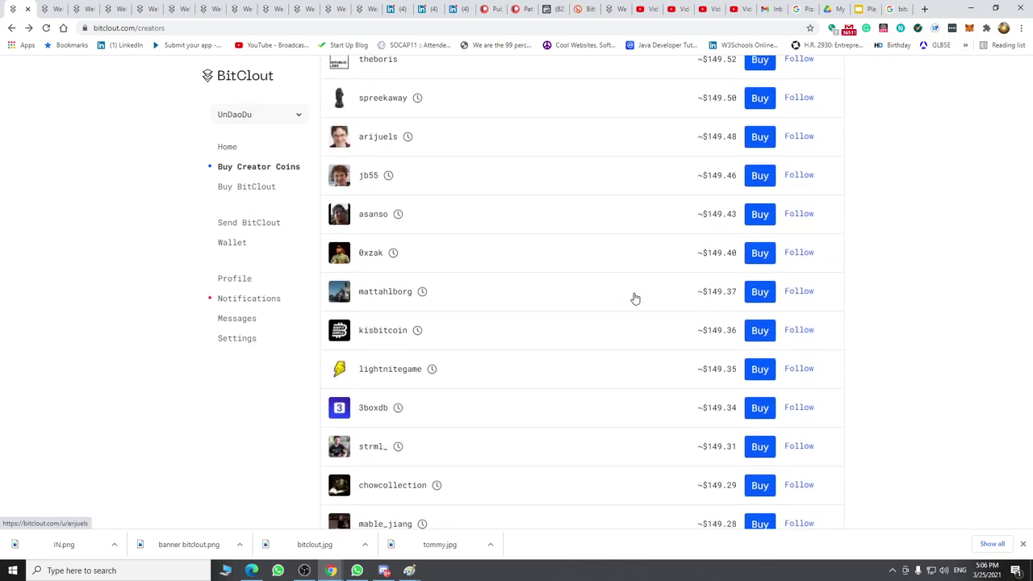
scroll(635, 299, down, 1)
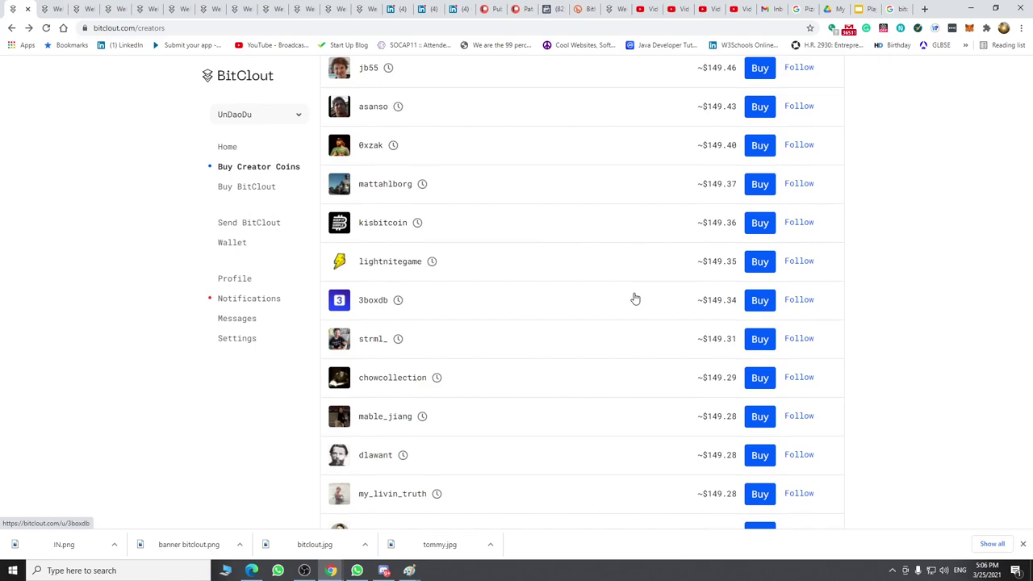
scroll(563, 311, down, 4)
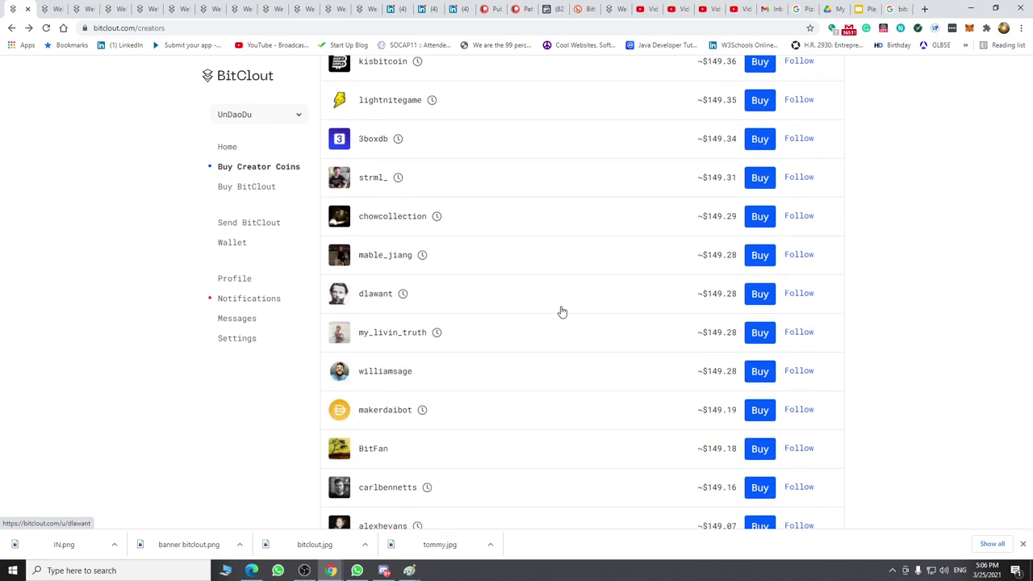
scroll(562, 312, down, 3)
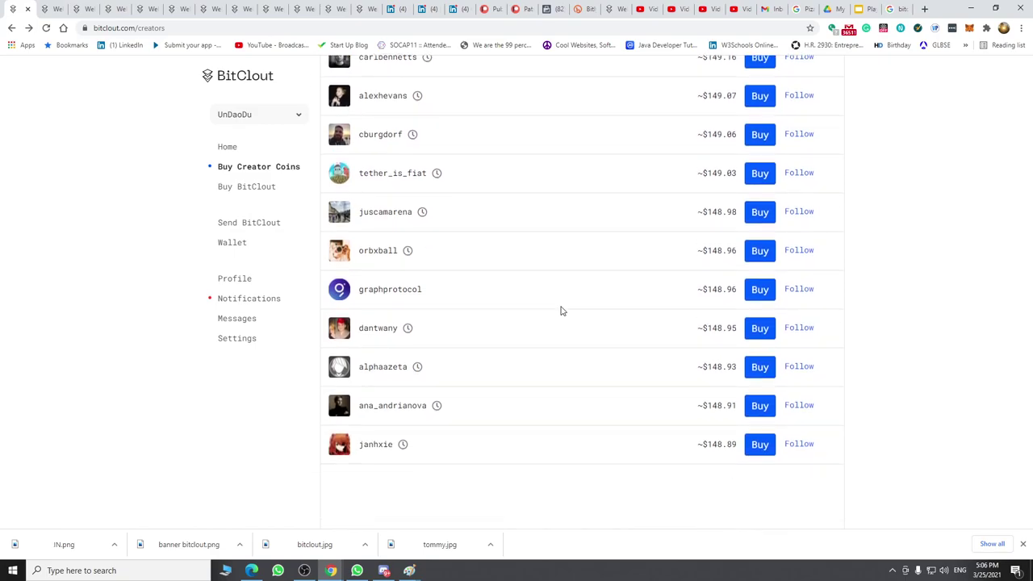
scroll(562, 311, down, 4)
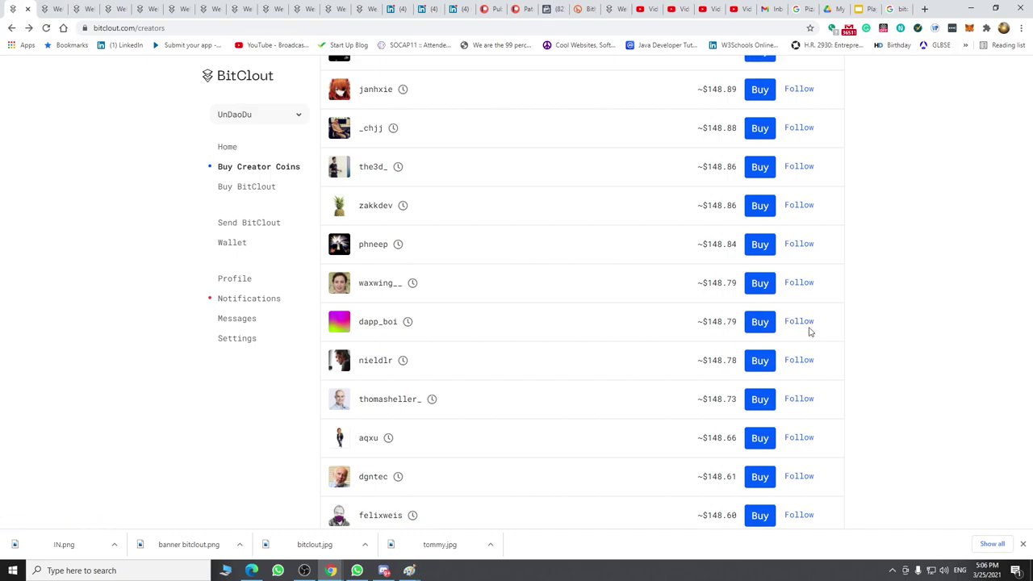
right_click(761, 326)
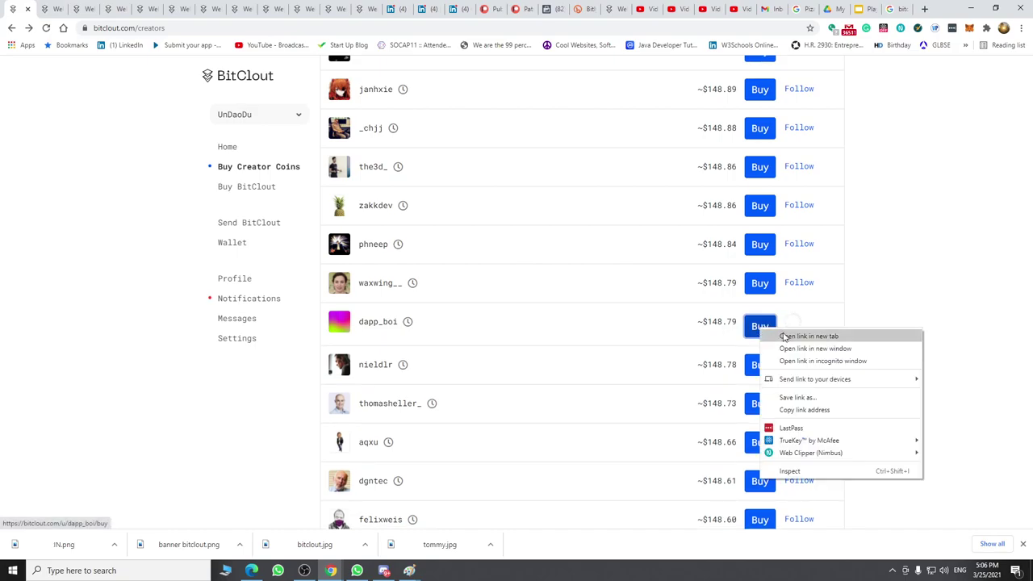
click(807, 336)
scroll(579, 372, down, 2)
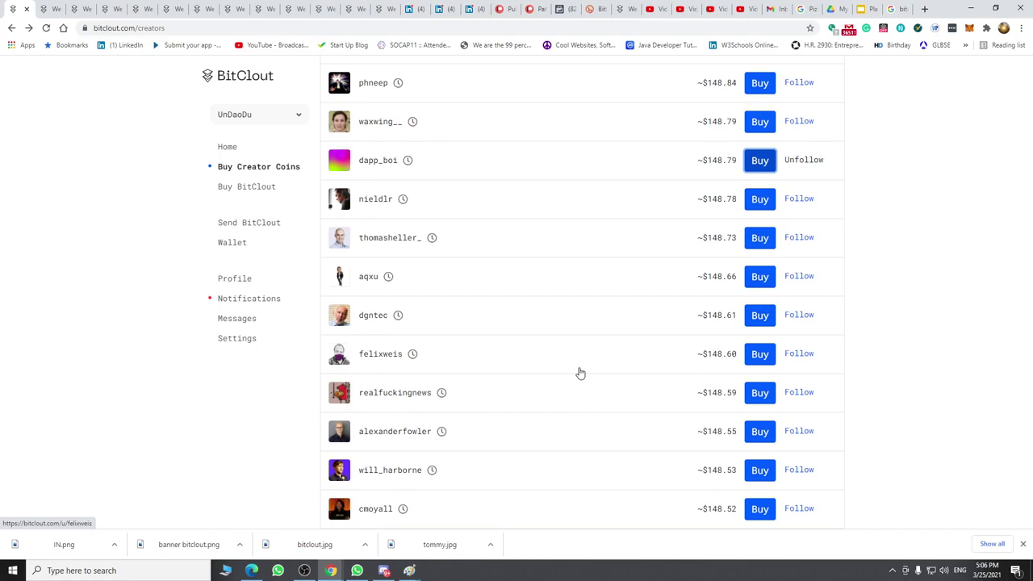
scroll(579, 373, down, 1)
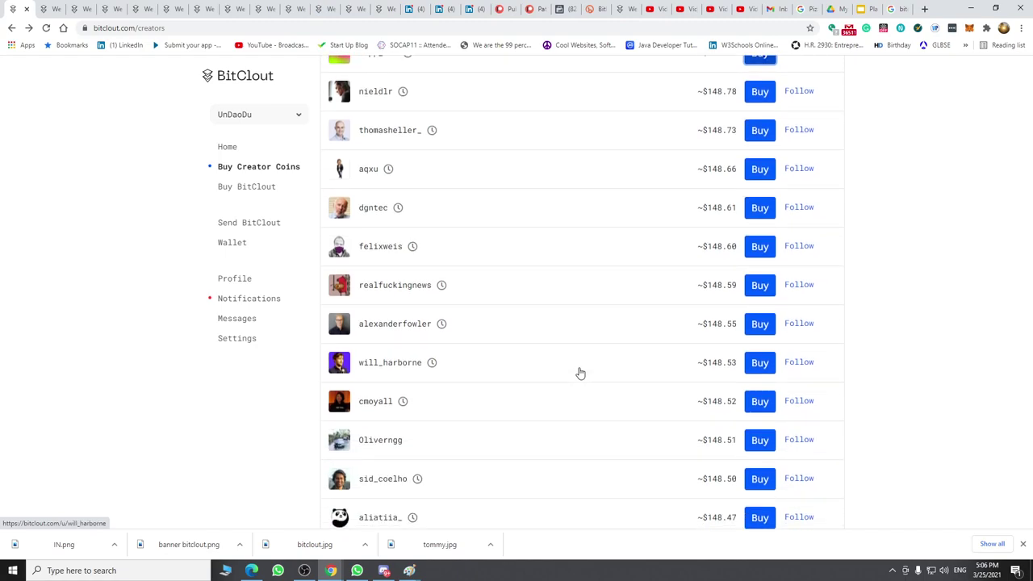
scroll(579, 372, down, 2)
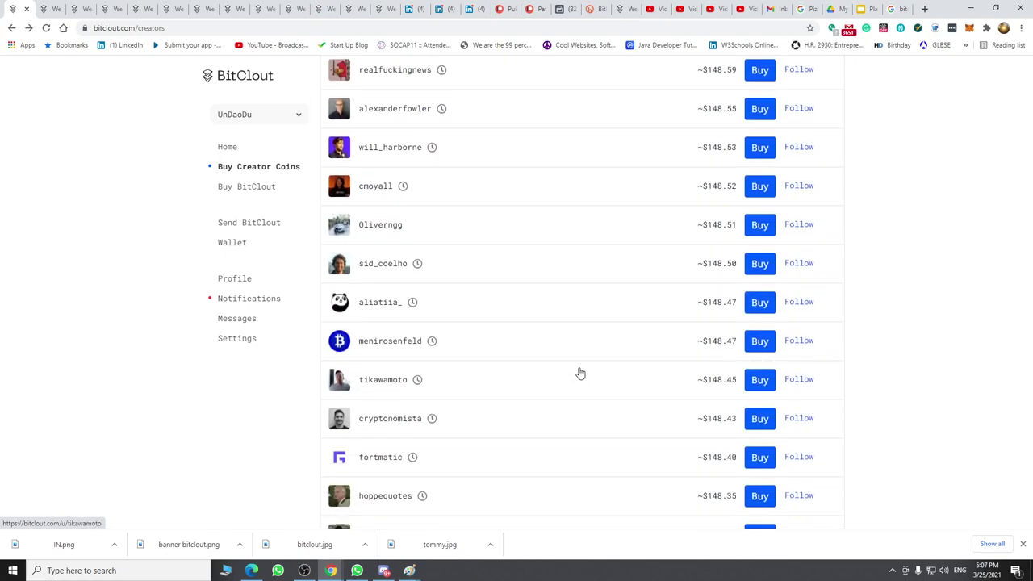
scroll(579, 373, down, 1)
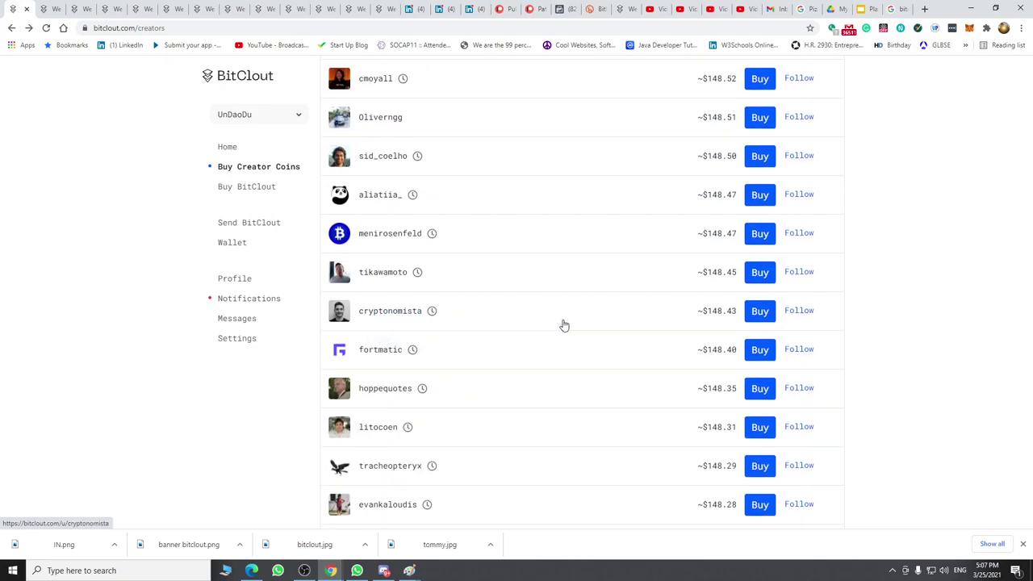
- Follow cryptonomista
click(805, 315)
right_click(762, 315)
key(Escape)
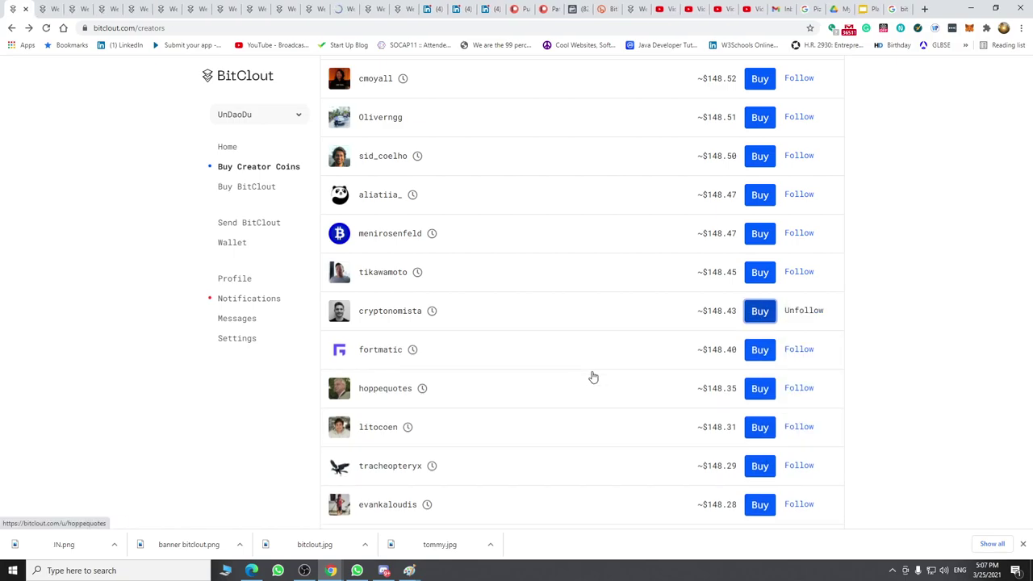
scroll(593, 378, down, 3)
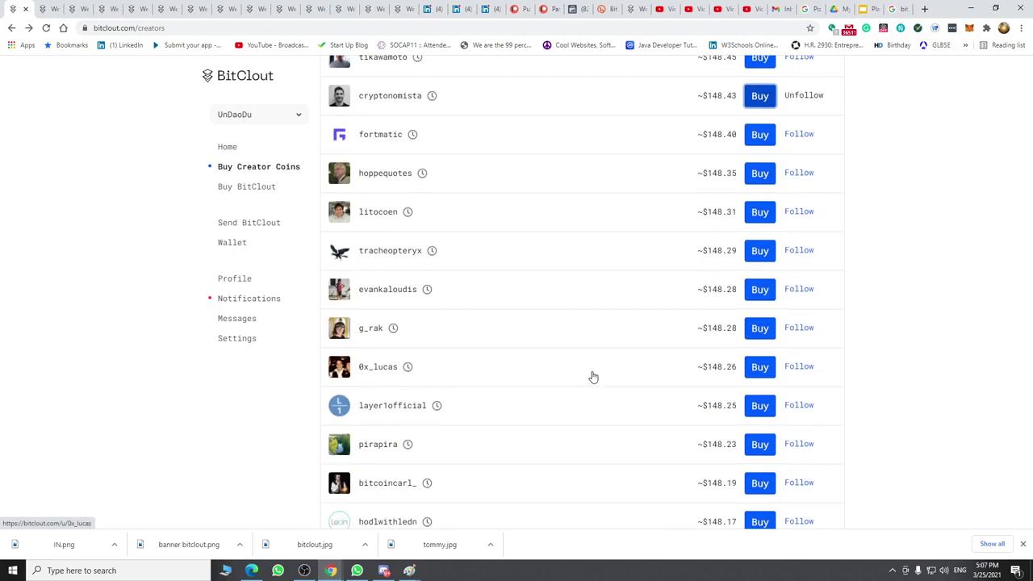
scroll(593, 378, down, 2)
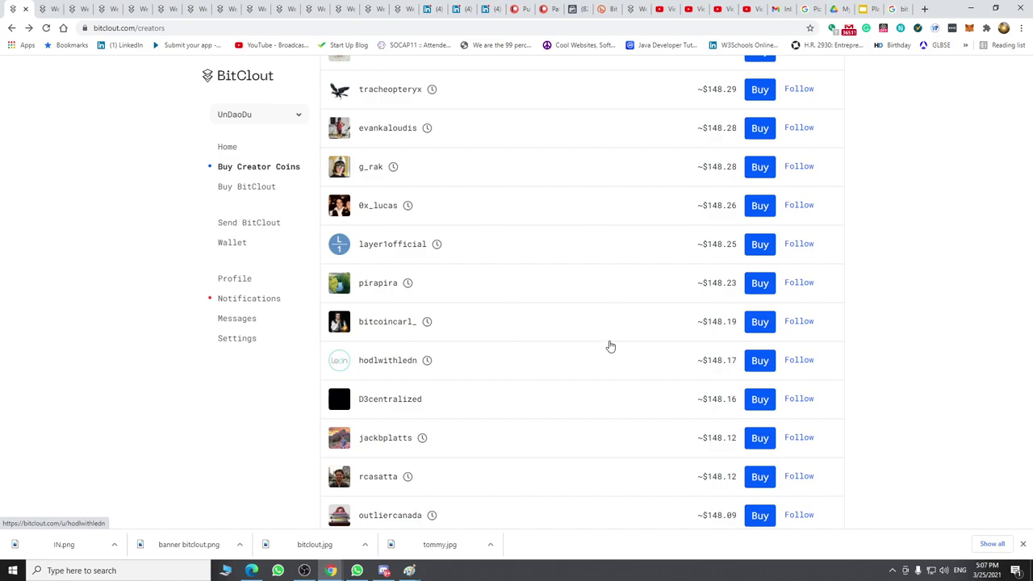
- Follow bitcoincarl_ and D3centralized and open both buy pages in new tabs
click(806, 326)
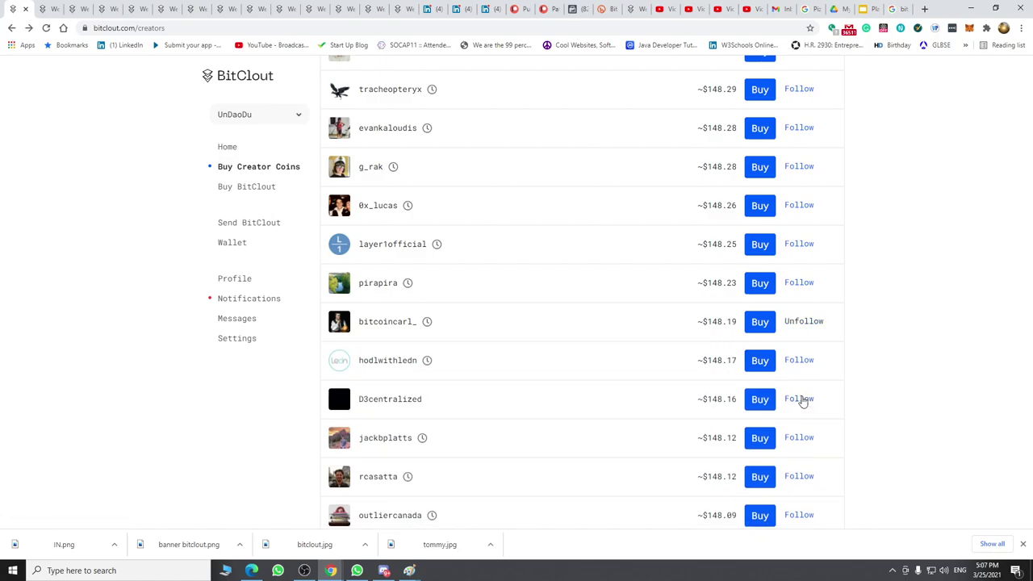
click(801, 399)
right_click(764, 329)
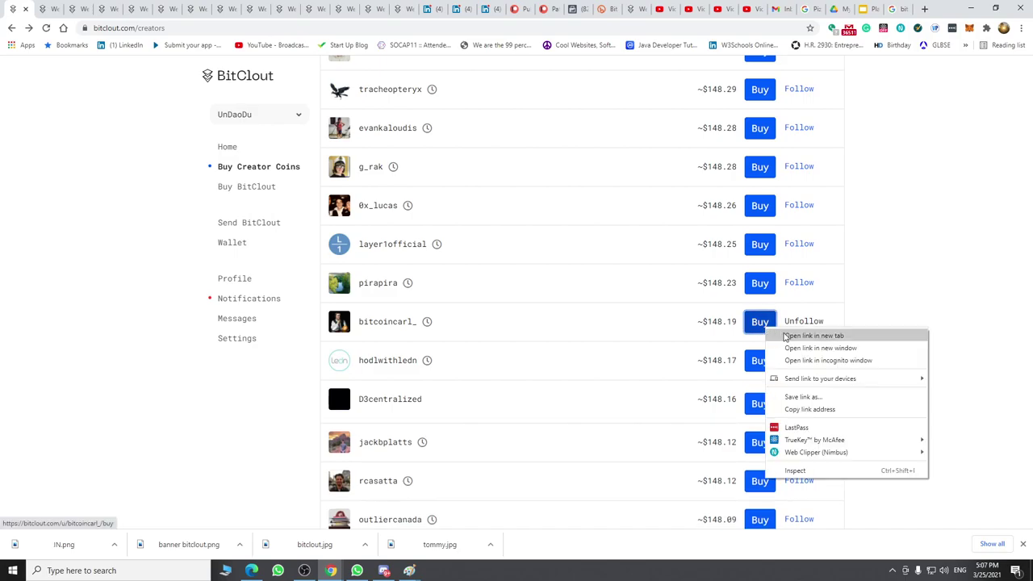
click(784, 336)
right_click(756, 403)
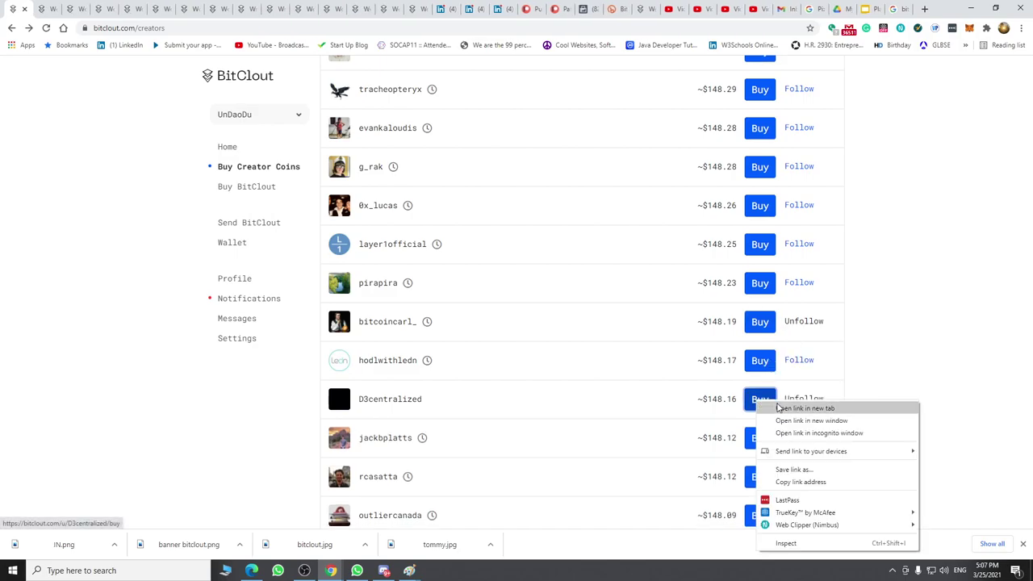
click(780, 408)
- Follow bitcoinaudible and open its buy page in a new tab
scroll(710, 404, down, 4)
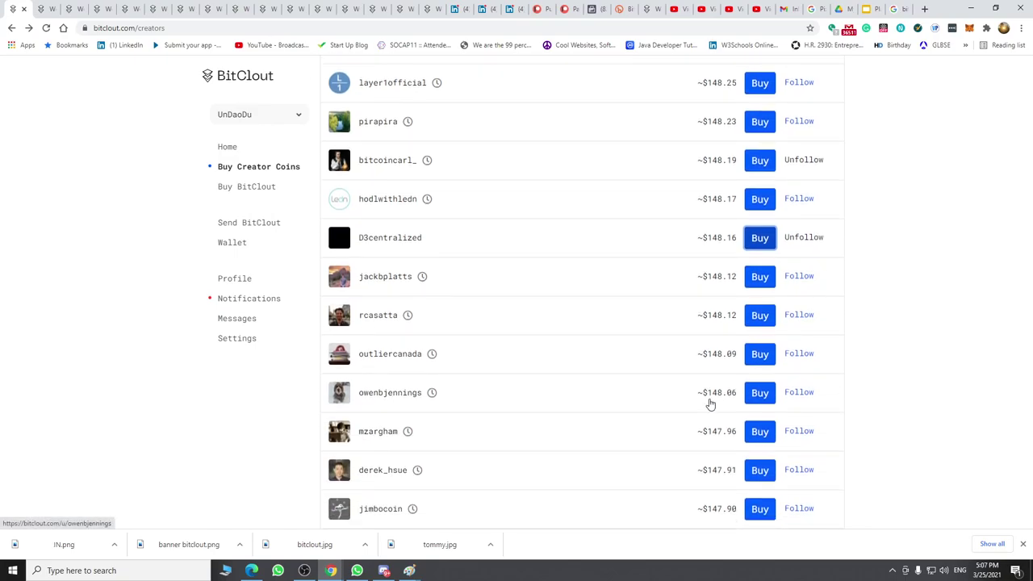
scroll(710, 403, down, 1)
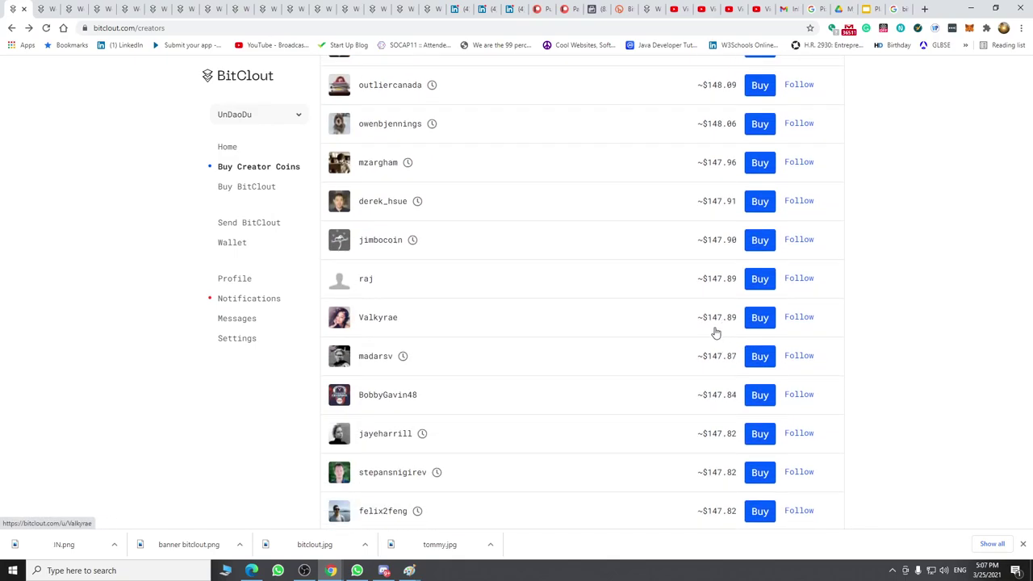
scroll(688, 342, down, 1)
scroll(688, 341, down, 3)
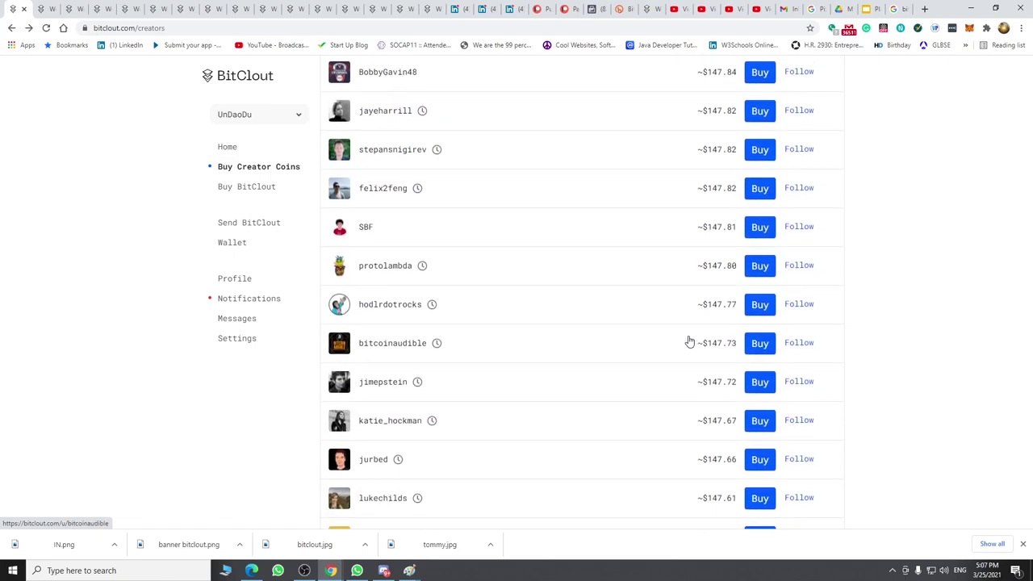
scroll(688, 341, down, 1)
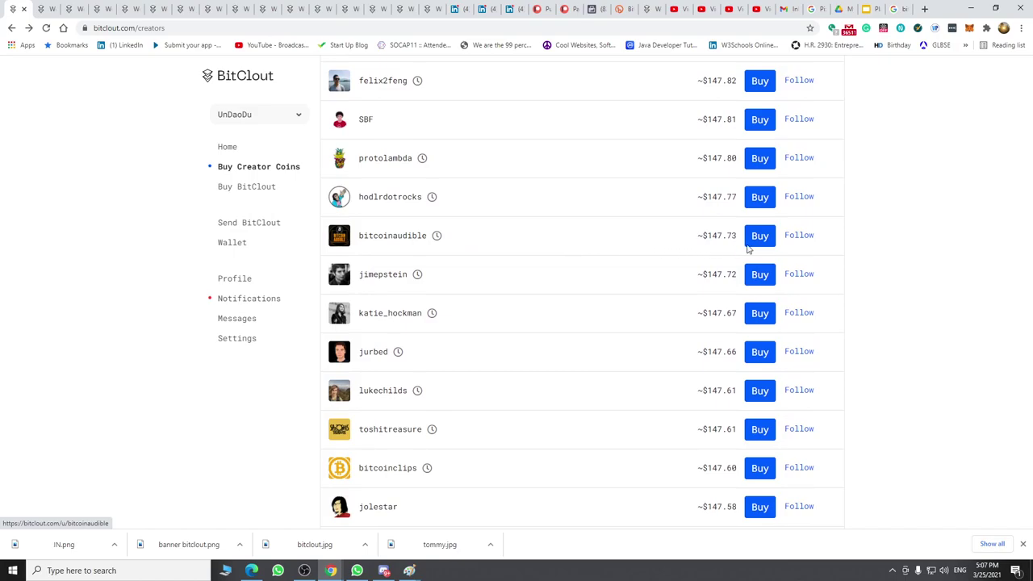
click(808, 239)
right_click(781, 242)
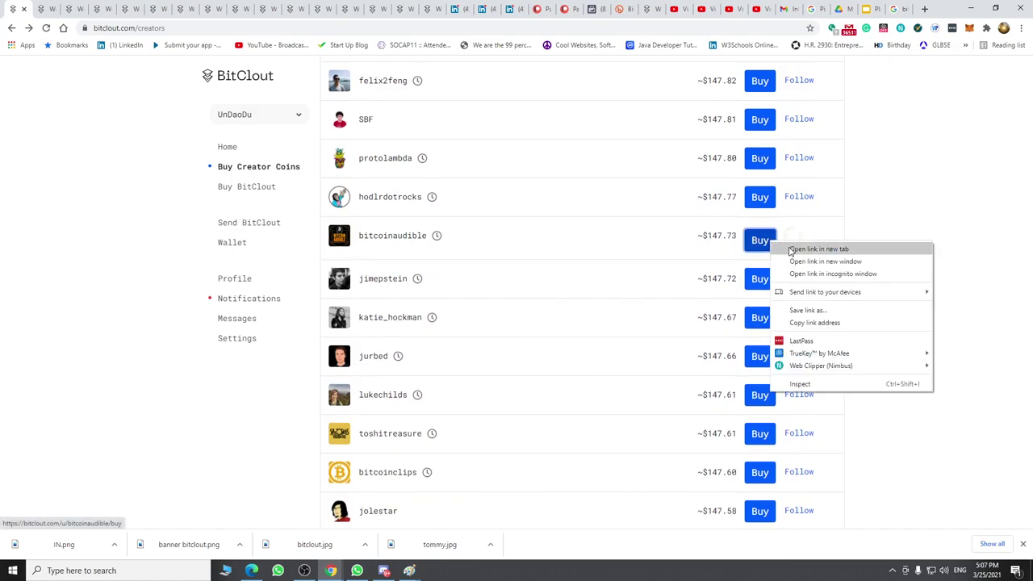
click(669, 288)
- Follow bitcoinclips and open its buy page in a new tab
scroll(668, 288, down, 1)
scroll(668, 288, down, 2)
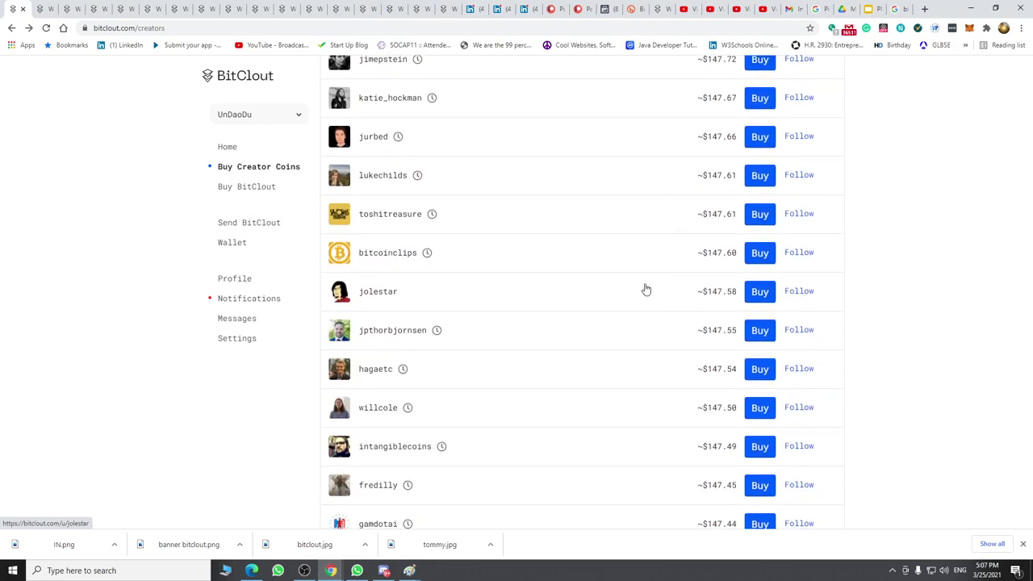
click(797, 255)
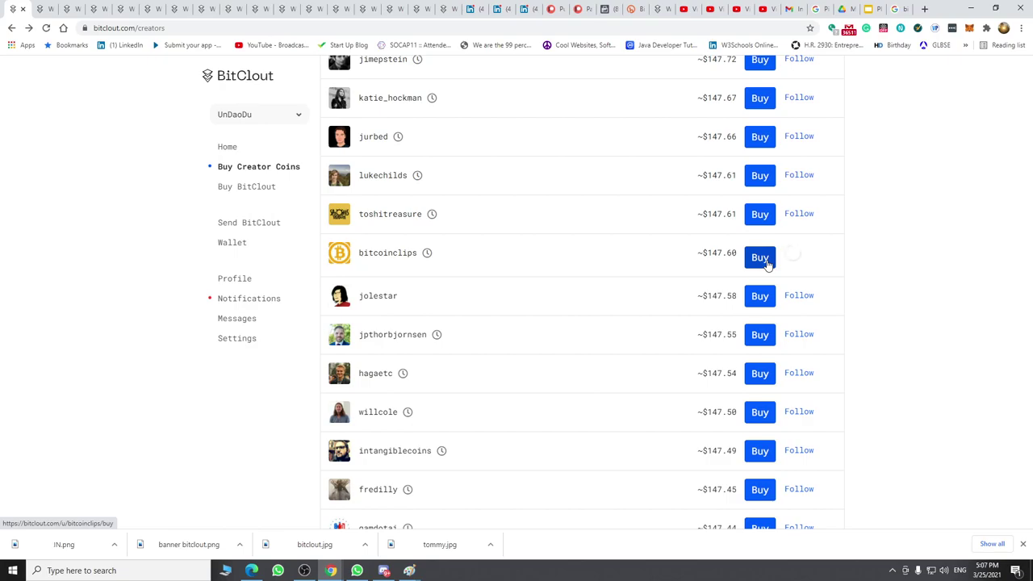
right_click(766, 258)
click(786, 265)
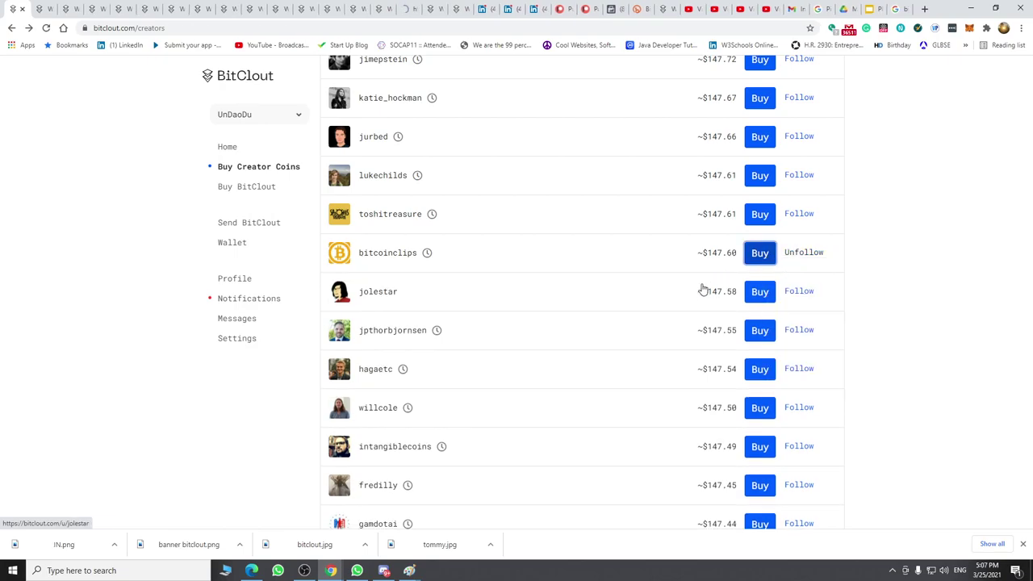
- Follow bitcoinheiros and open its buy page in a new tab
scroll(700, 291, down, 4)
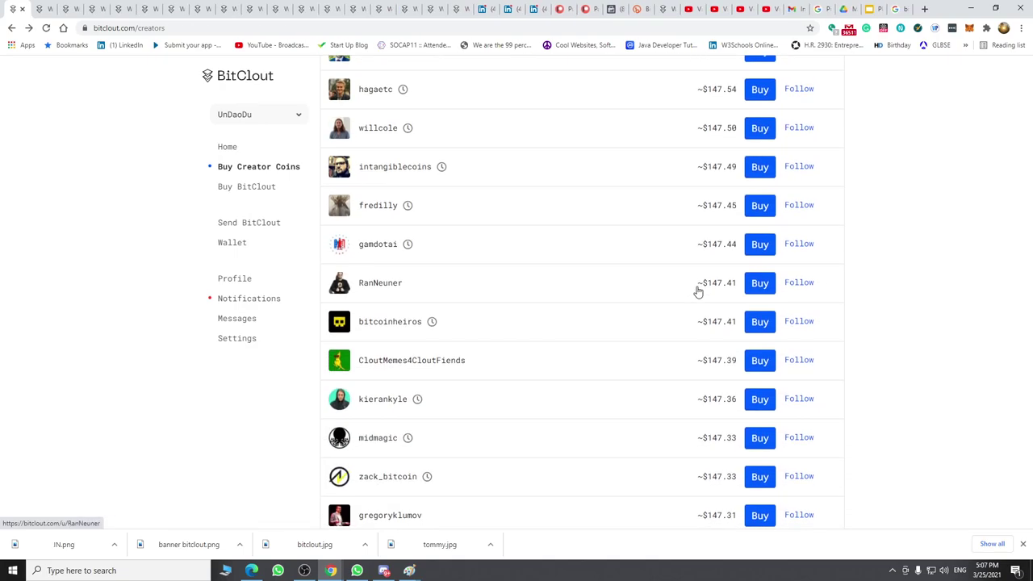
scroll(696, 297, down, 2)
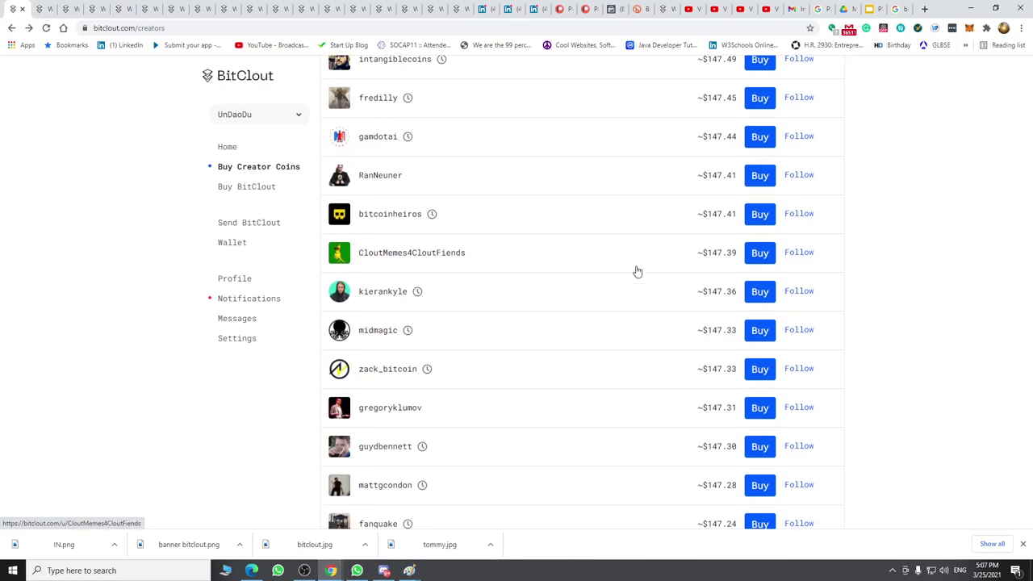
click(800, 216)
right_click(776, 225)
click(779, 230)
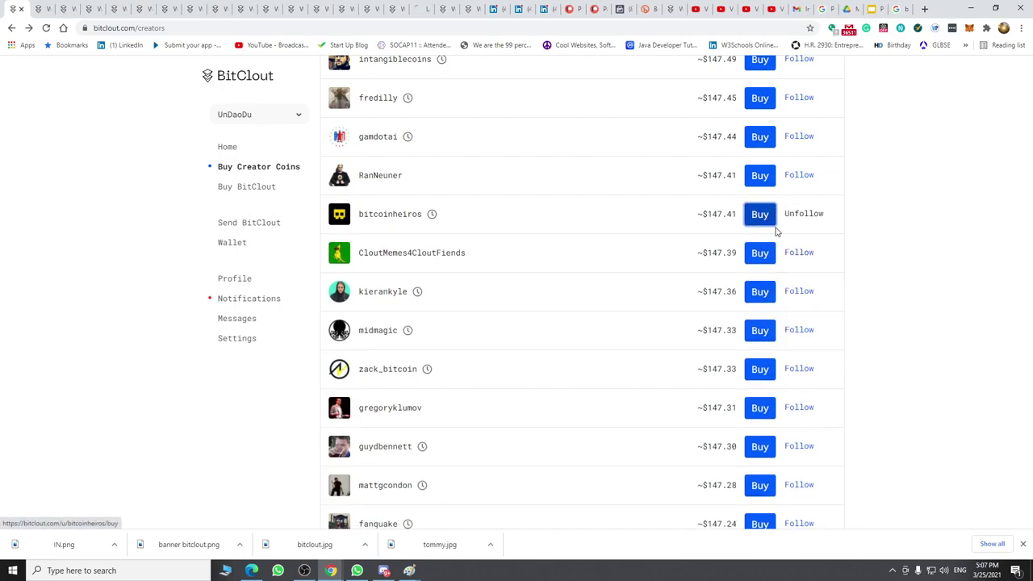
scroll(689, 265, down, 2)
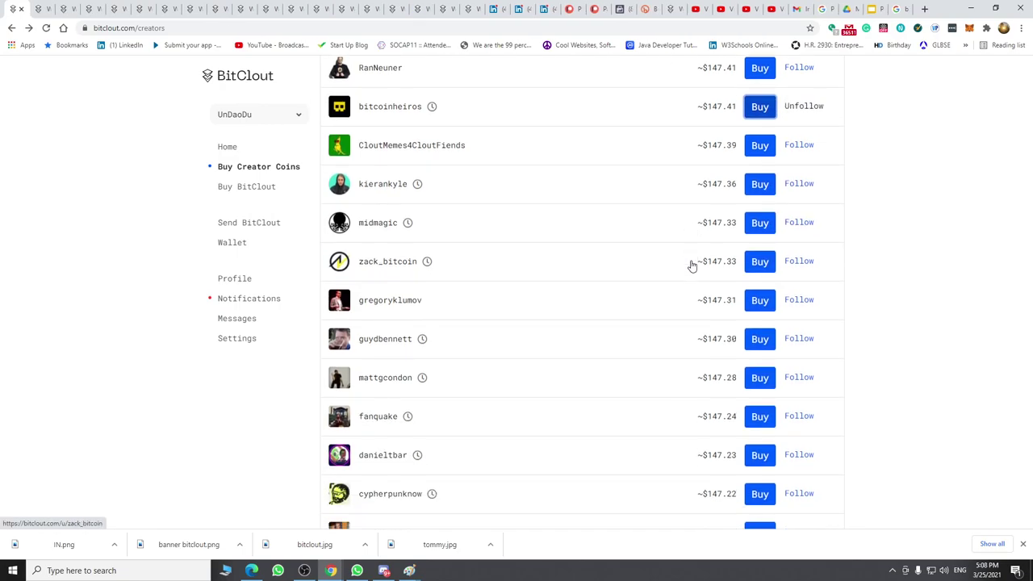
scroll(690, 265, down, 1)
- Follow zack_bitcoin and open its buy page in a new tab
click(798, 210)
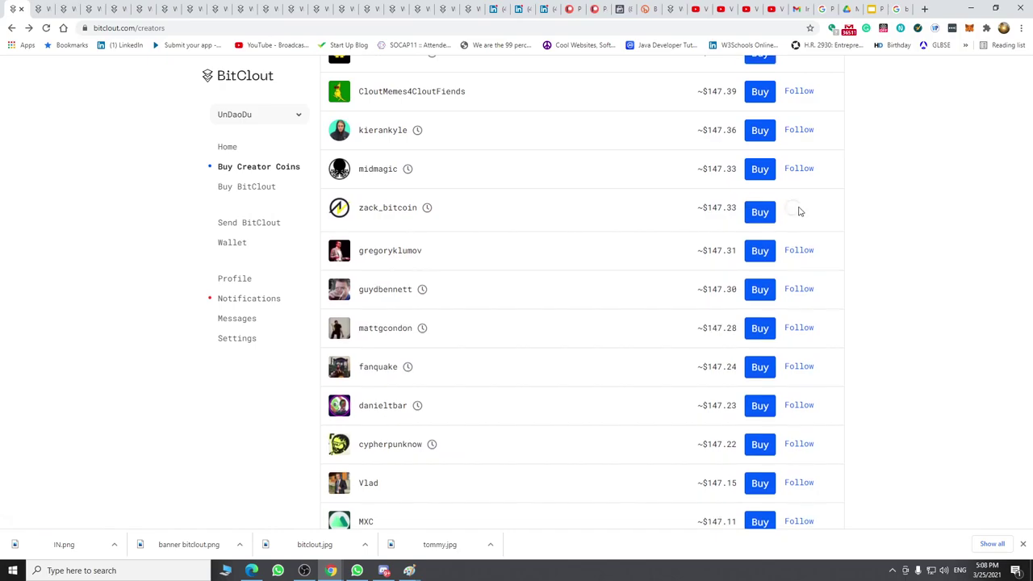
right_click(765, 218)
click(779, 223)
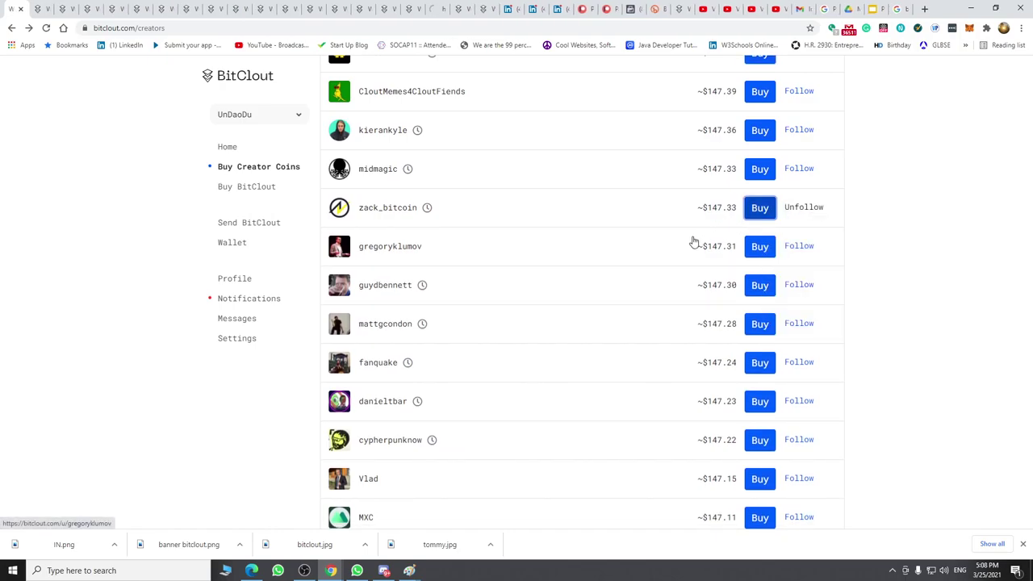
scroll(687, 247, down, 2)
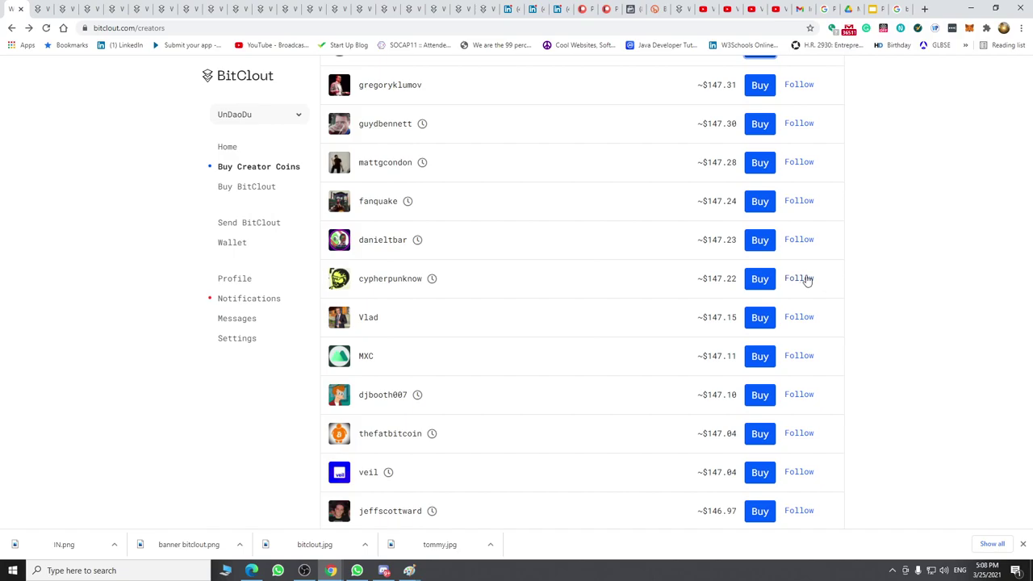
- Follow cypherpunknow and open its buy page in a new tab
click(807, 279)
right_click(763, 280)
click(787, 285)
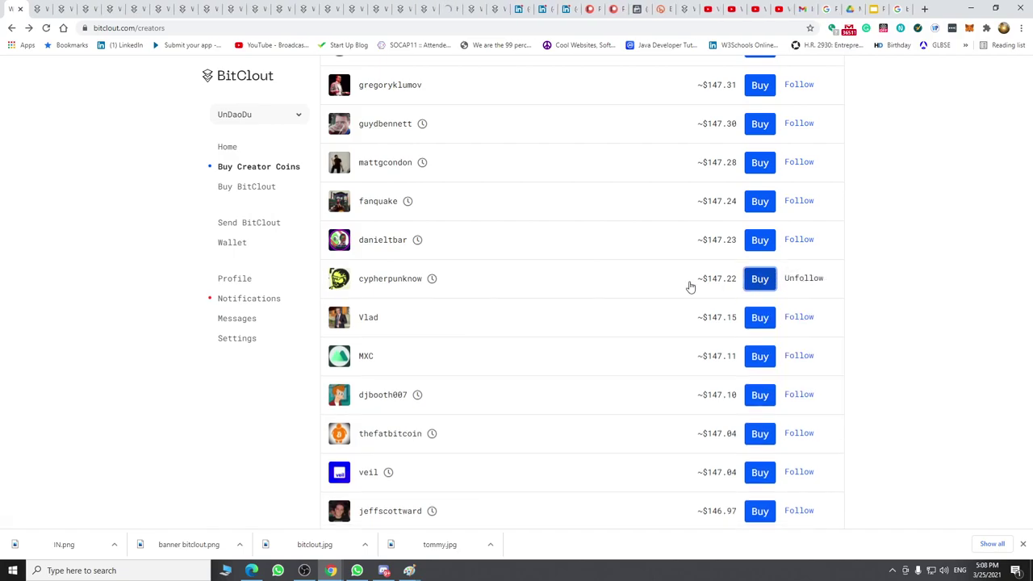
scroll(689, 286, down, 2)
scroll(690, 287, down, 2)
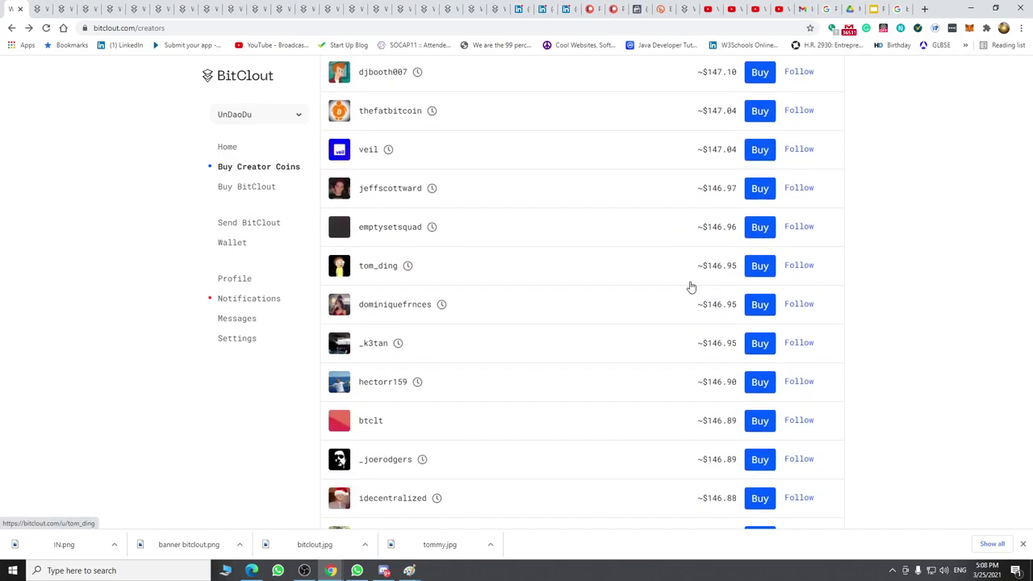
scroll(690, 286, up, 1)
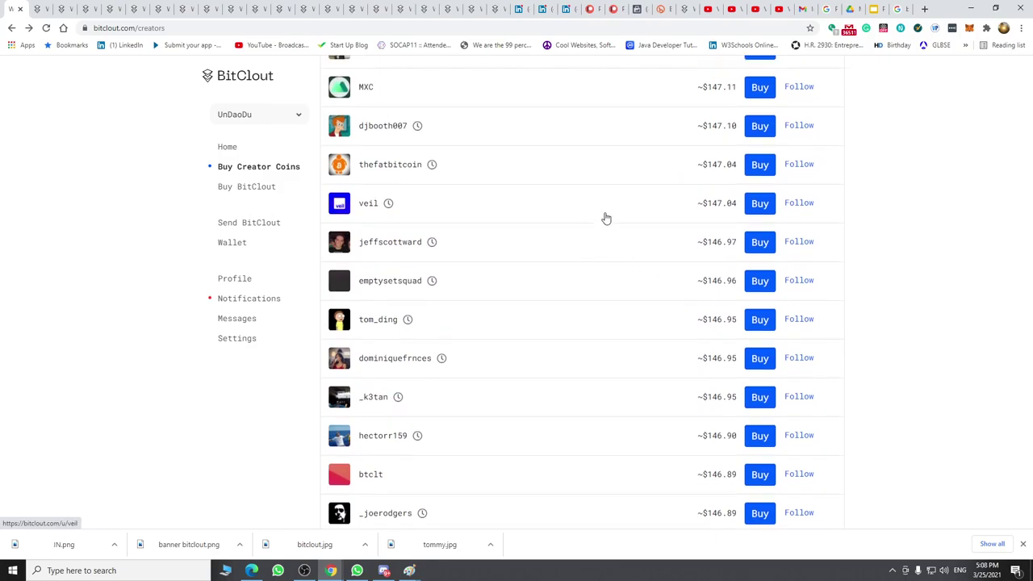
- Follow thefatbitcoin and open its buy page in a new tab
click(804, 167)
right_click(762, 168)
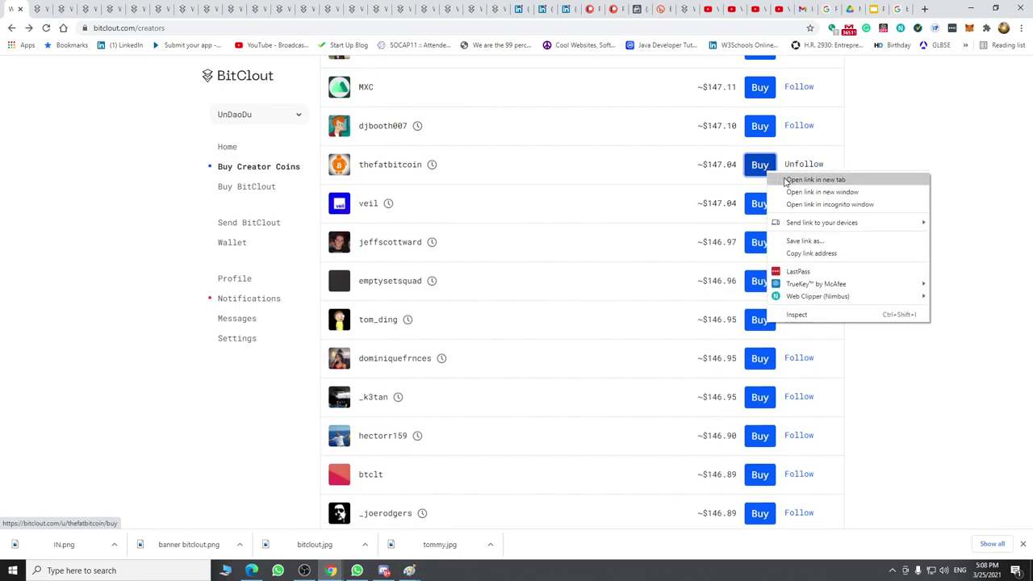
click(786, 180)
scroll(677, 247, down, 2)
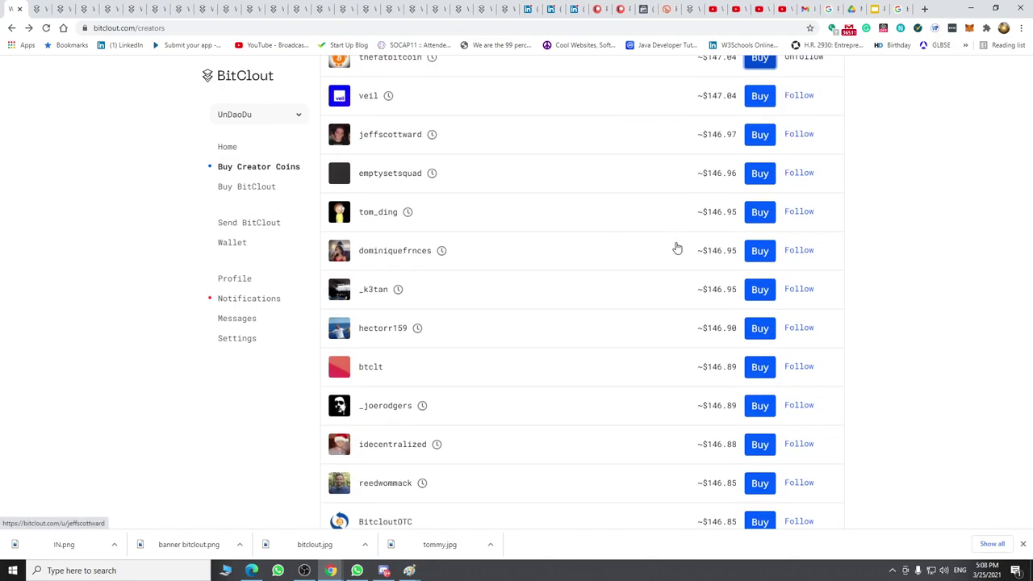
scroll(677, 248, down, 2)
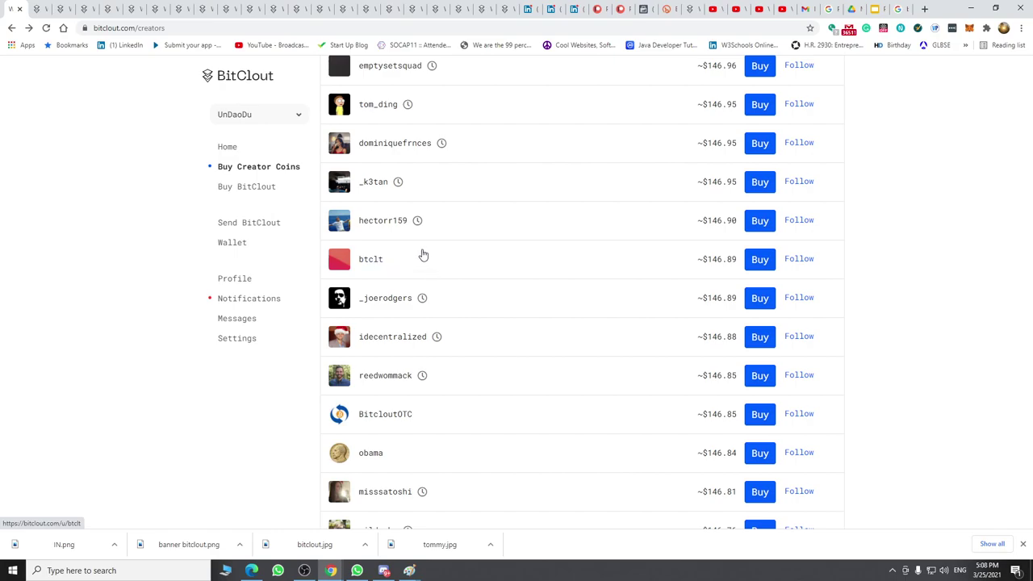
scroll(406, 250, down, 3)
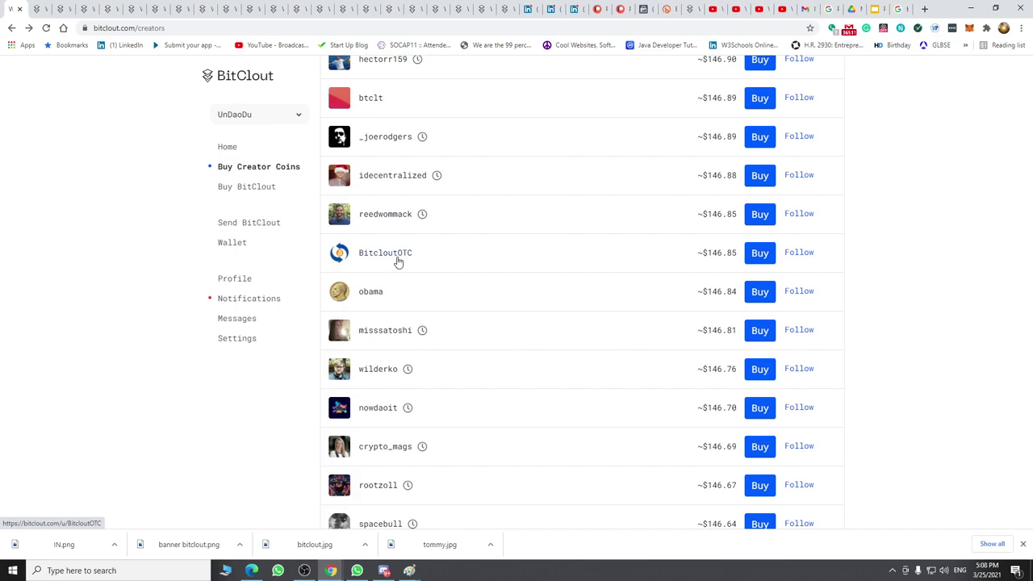
- Follow BitcloutOTC ($146.85) and open its buy page in a new tab
right_click(806, 255)
click(798, 255)
right_click(774, 260)
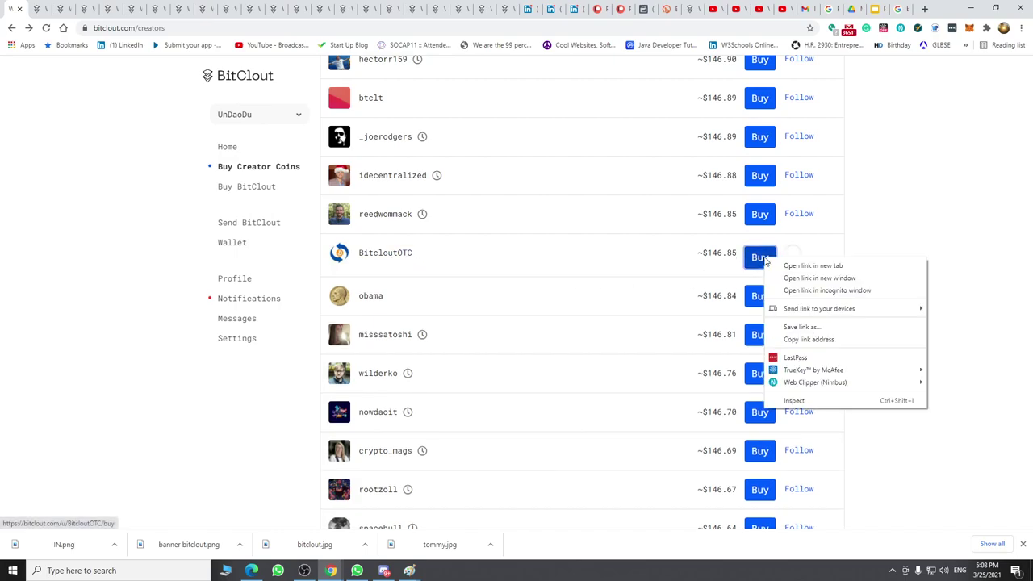
click(786, 266)
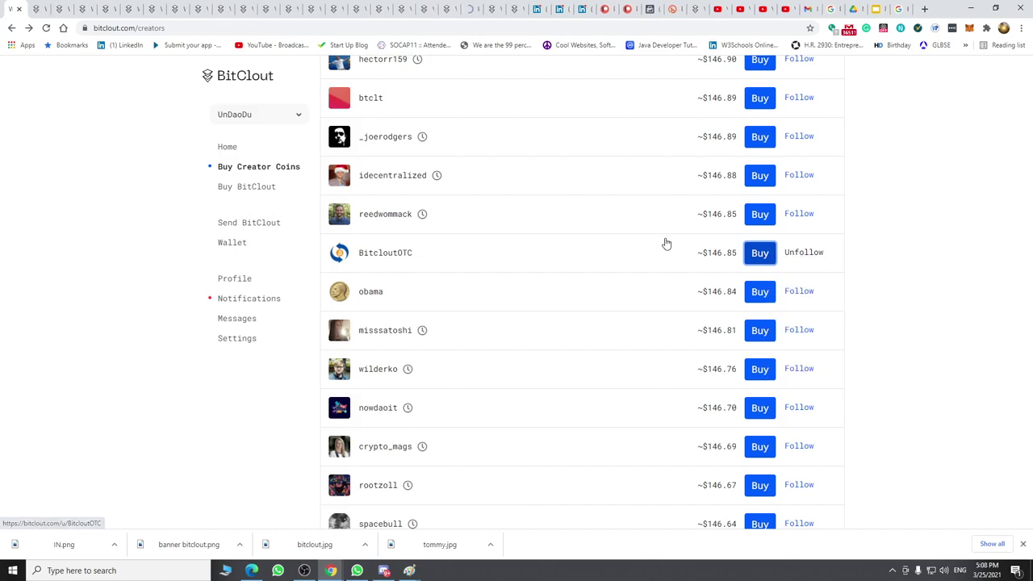
- Buy $1.62 of BitcloutOTC creator coin and close its buy tab
click(468, 11)
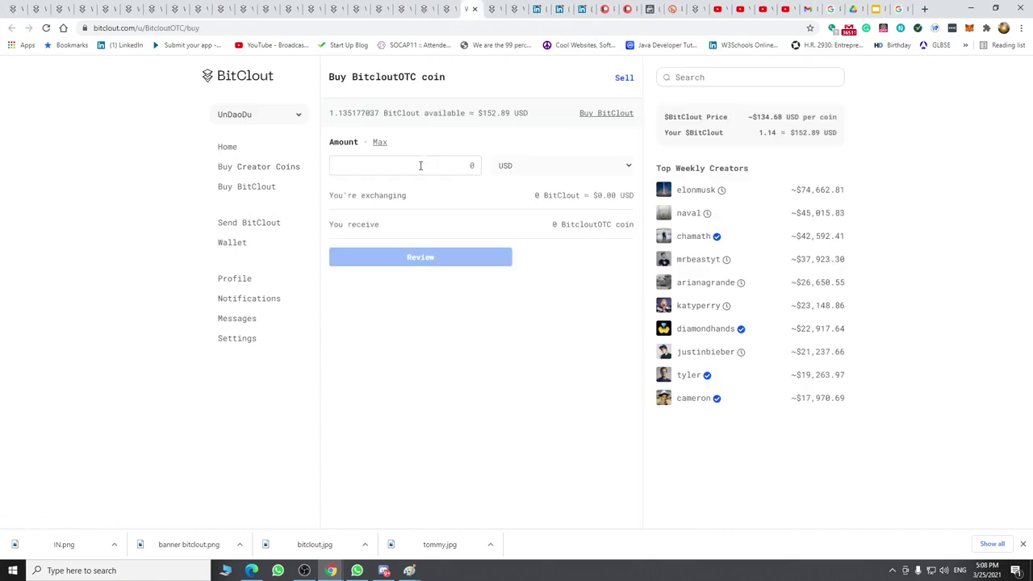
click(420, 166)
text(1.61803398874989)
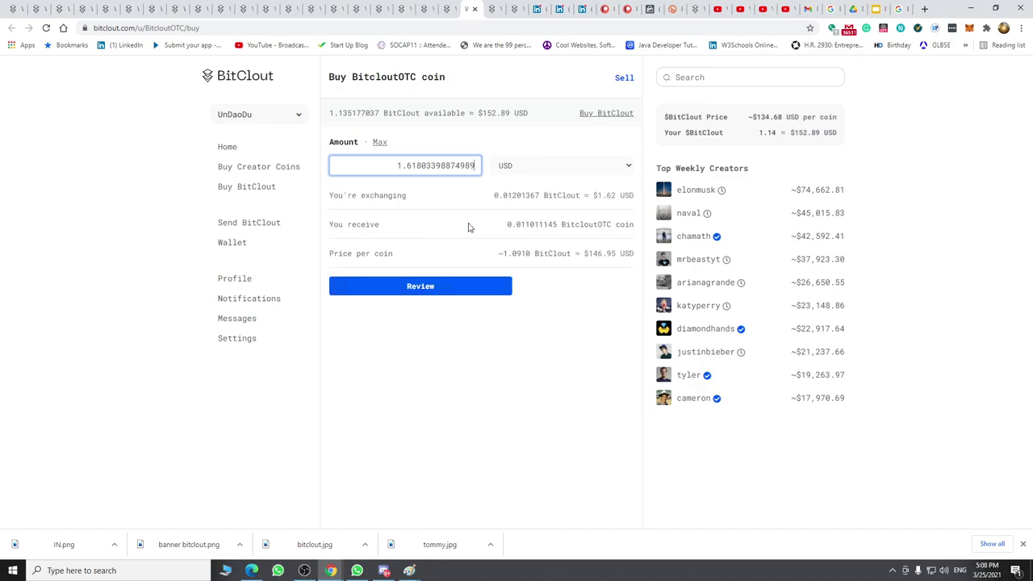
click(451, 292)
click(507, 209)
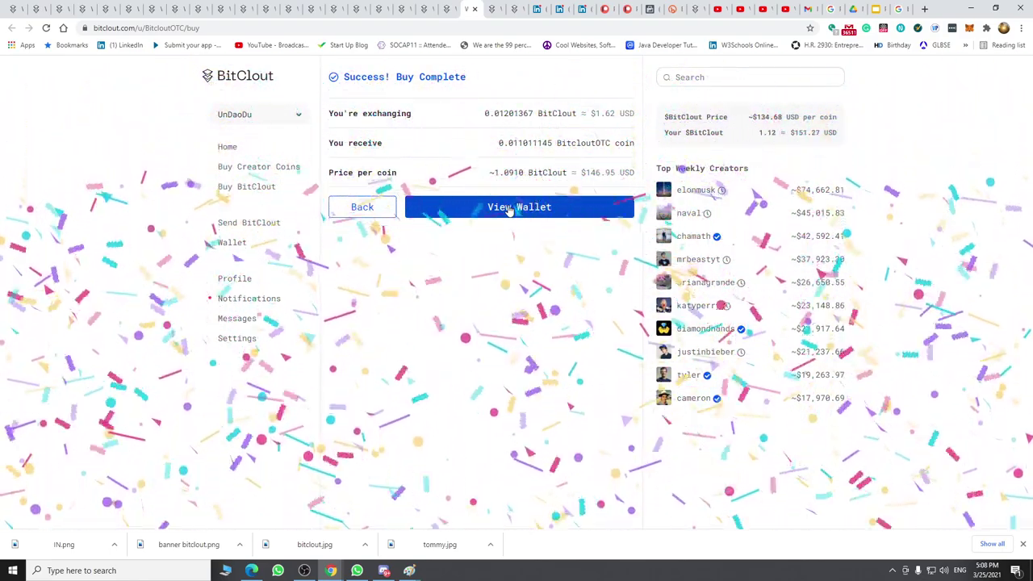
click(475, 9)
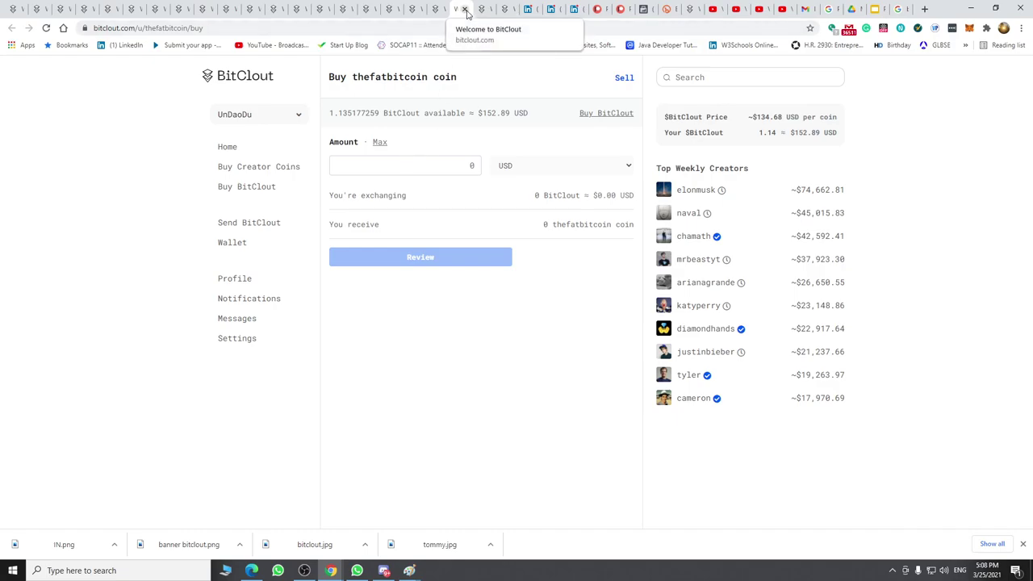
- Buy $1.62 of thefatbitcoin creator coin and close its buy tab
click(434, 161)
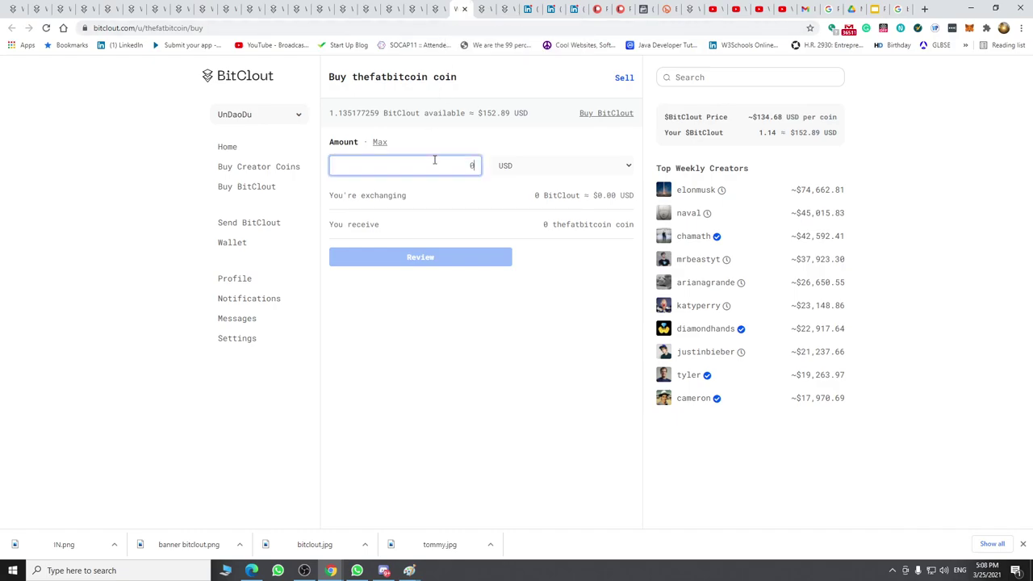
text(1.61803398874989)
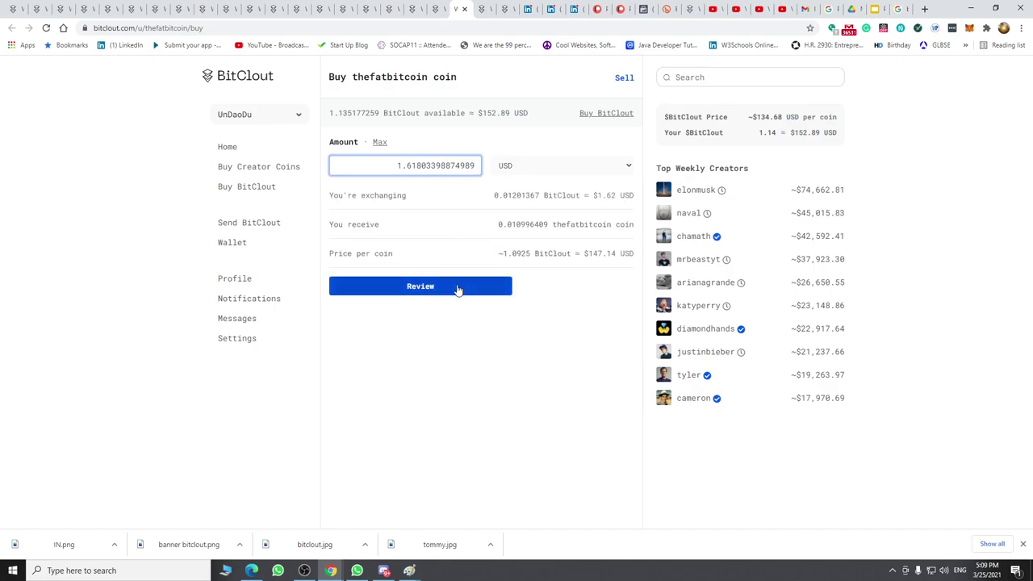
click(457, 288)
click(499, 208)
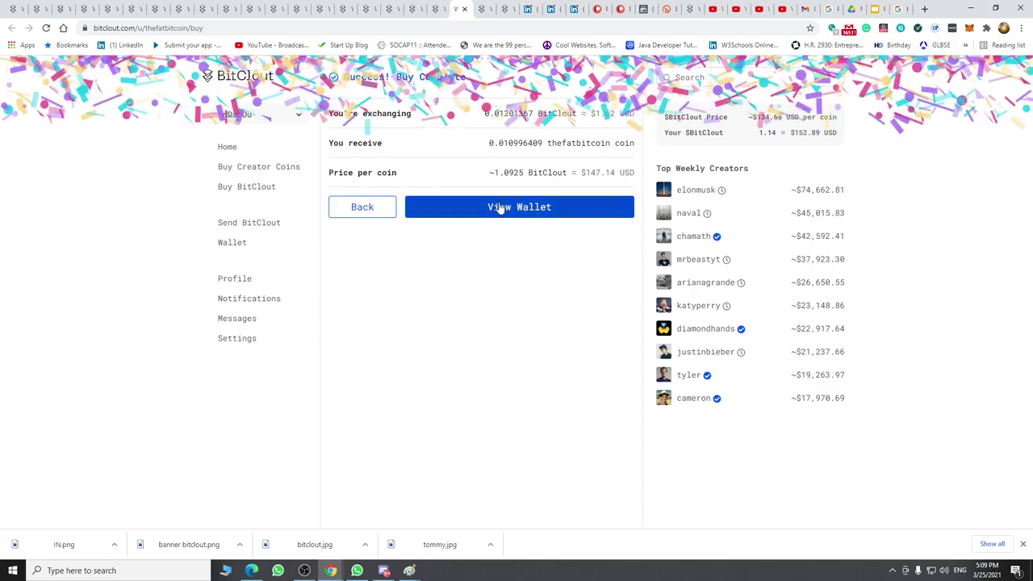
click(464, 8)
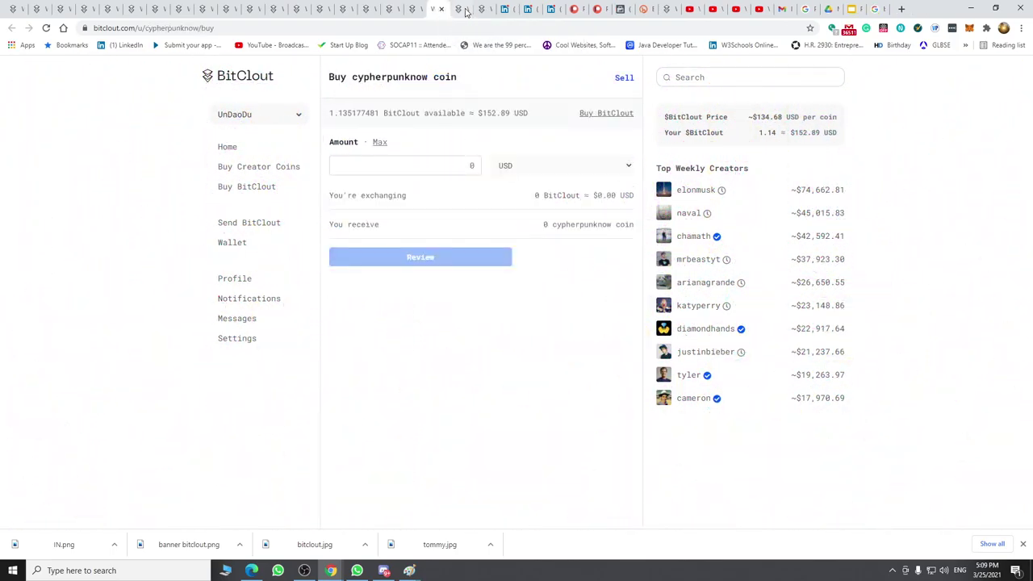
- Buy $1.62 of cypherpunknow creator coin and close its buy tab
click(427, 164)
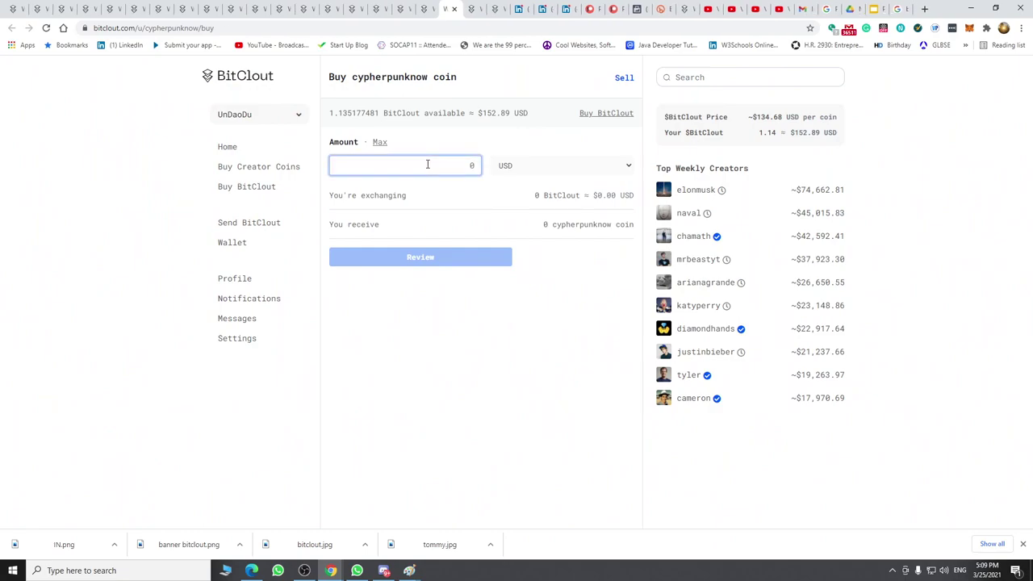
text(1.61803398874989)
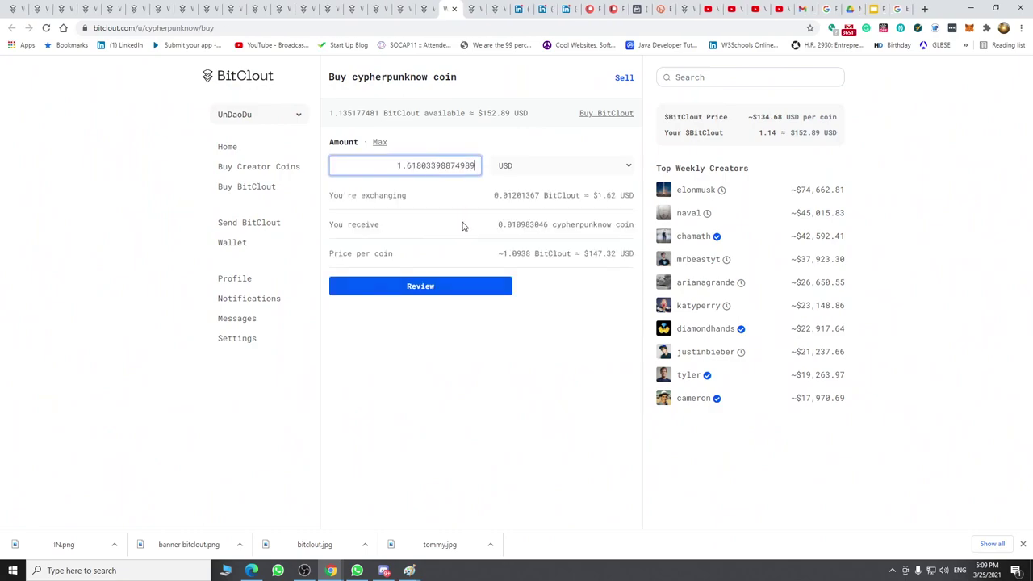
click(451, 288)
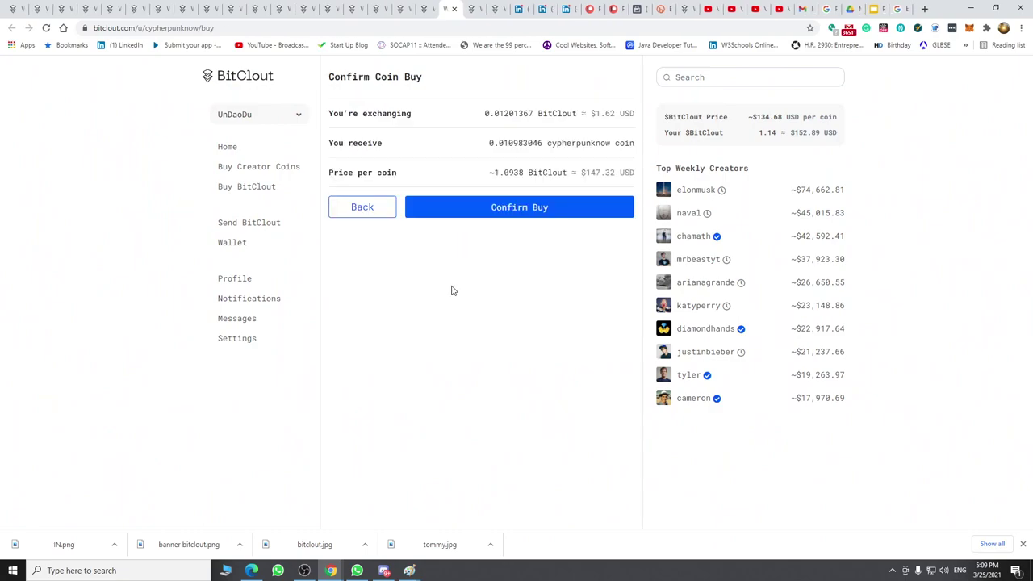
click(498, 210)
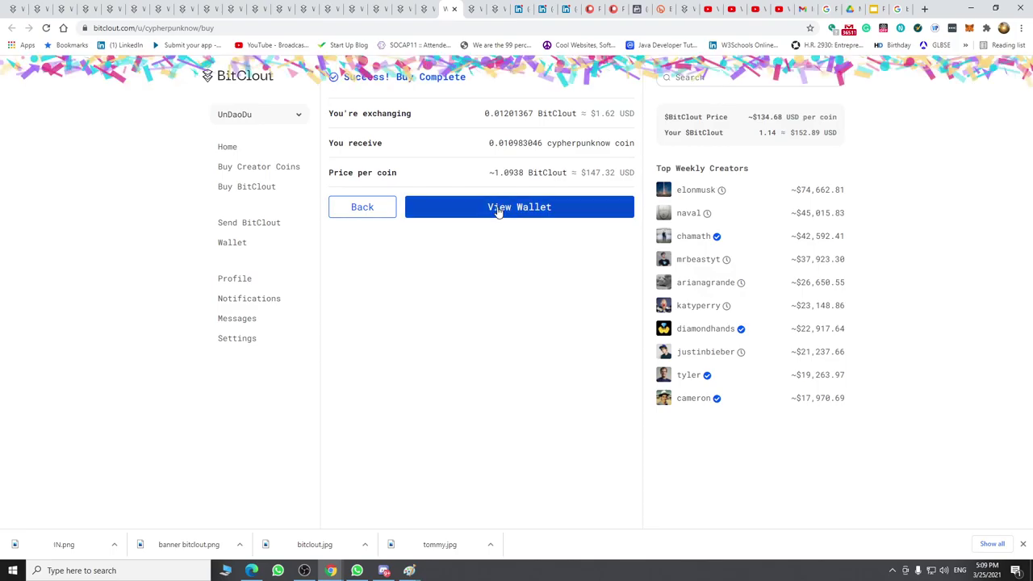
click(454, 9)
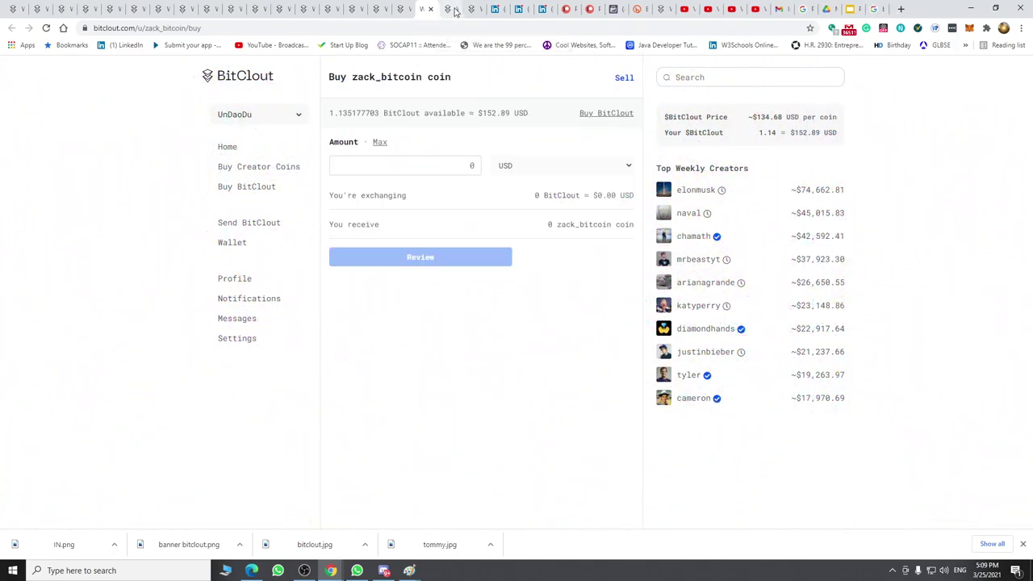
- Buy $1.62 of zack_bitcoin creator coin and close its buy tab
click(431, 167)
text(1.61803398874989)
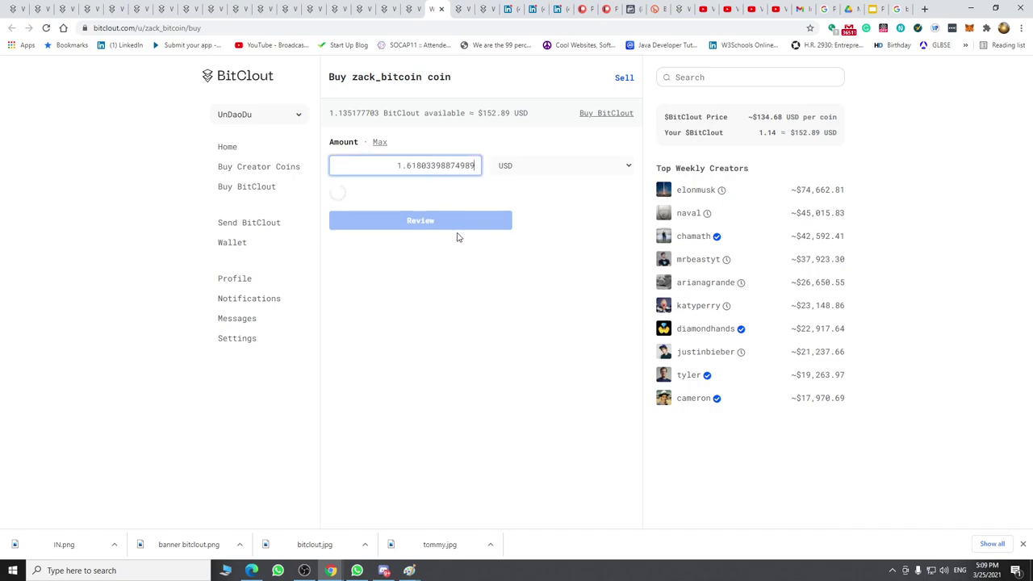
click(449, 287)
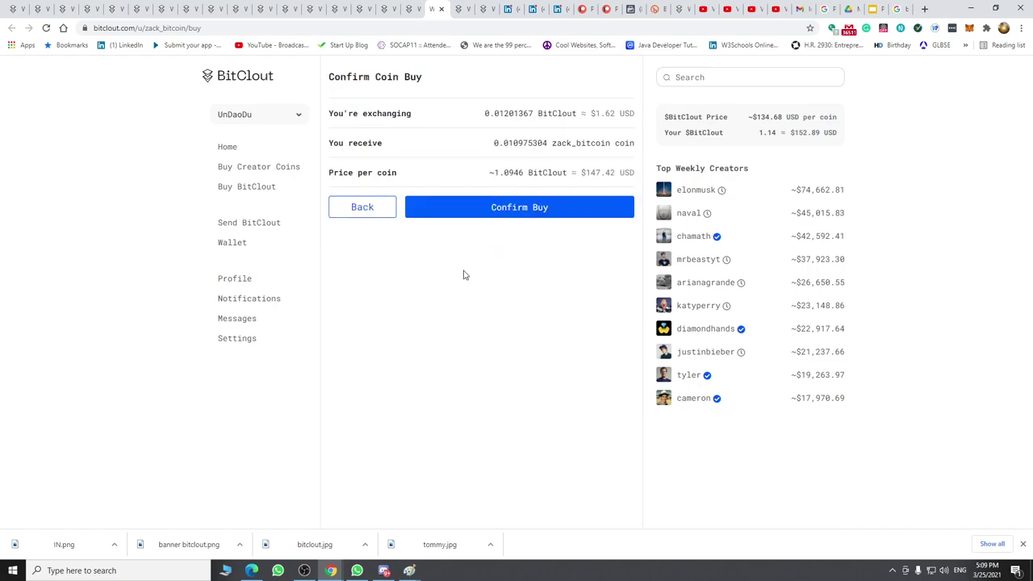
click(494, 212)
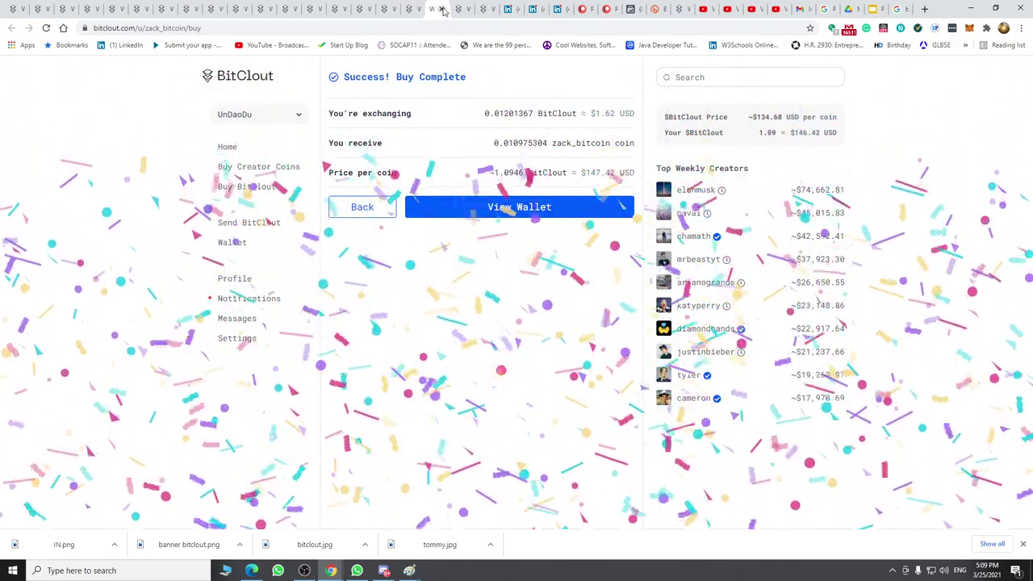
click(442, 9)
- Buy $1.62 of bitcoinheiros creator coin and close its buy tab
click(427, 168)
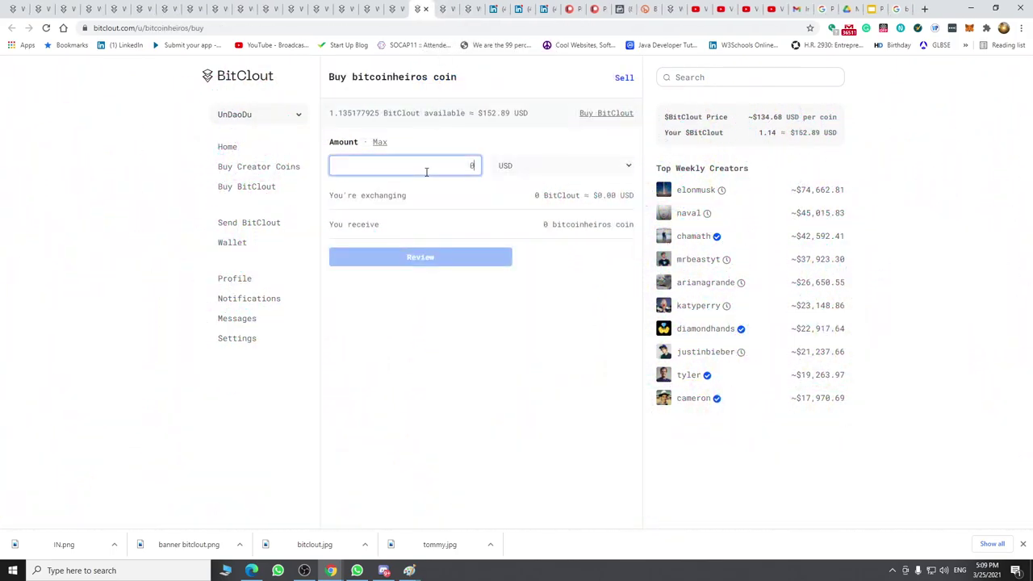
text(1.61803398874989)
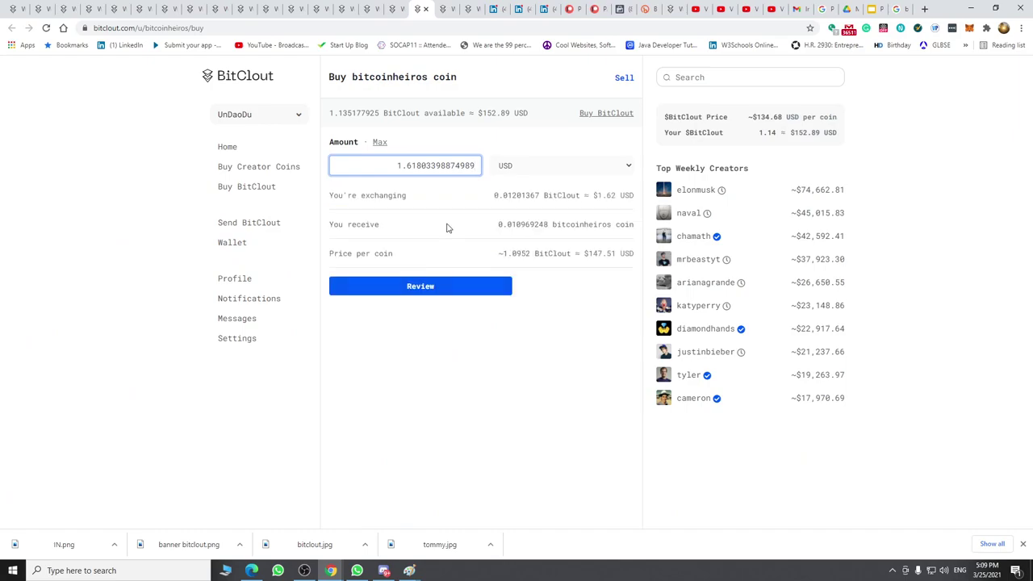
click(458, 288)
click(506, 214)
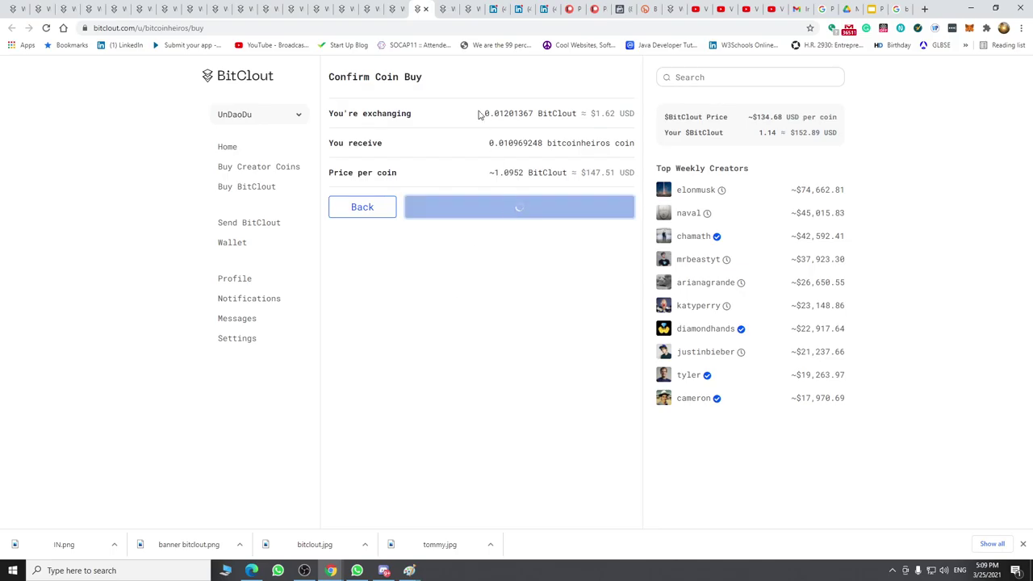
click(425, 12)
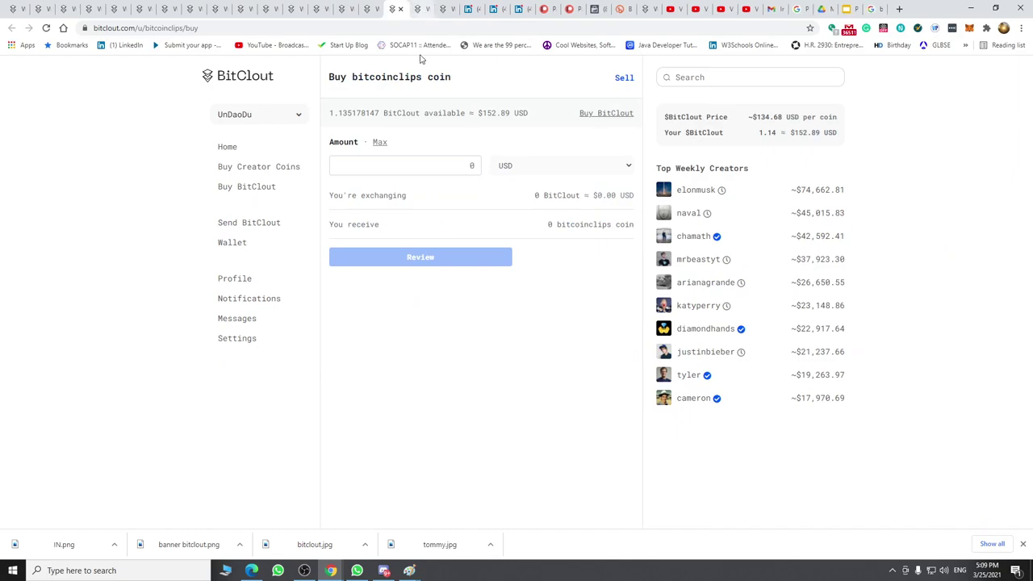
- Buy $1.62 of bitcoinclips creator coin and close its buy tab
click(403, 166)
text(1.61803398874989)
click(420, 227)
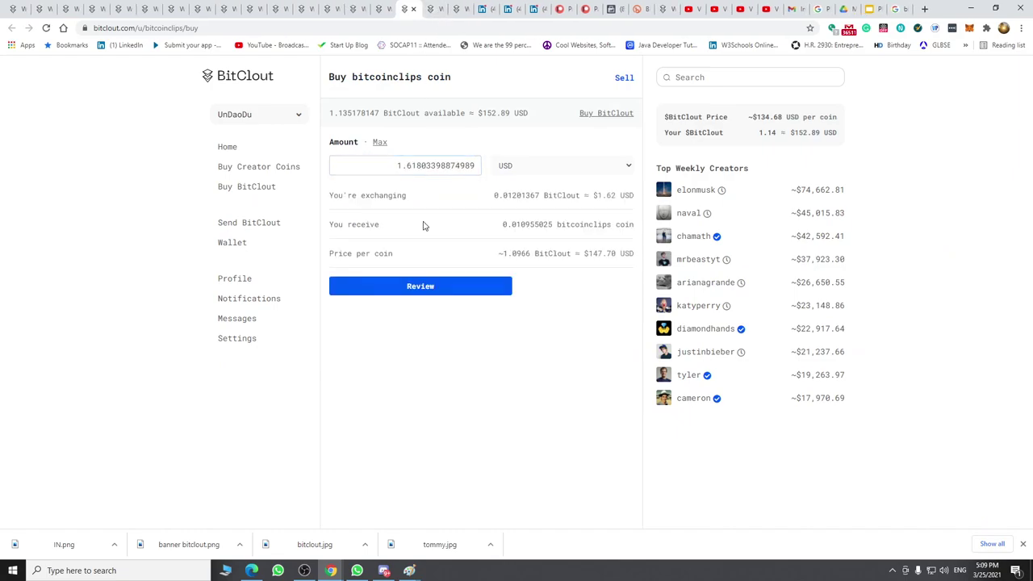
click(433, 287)
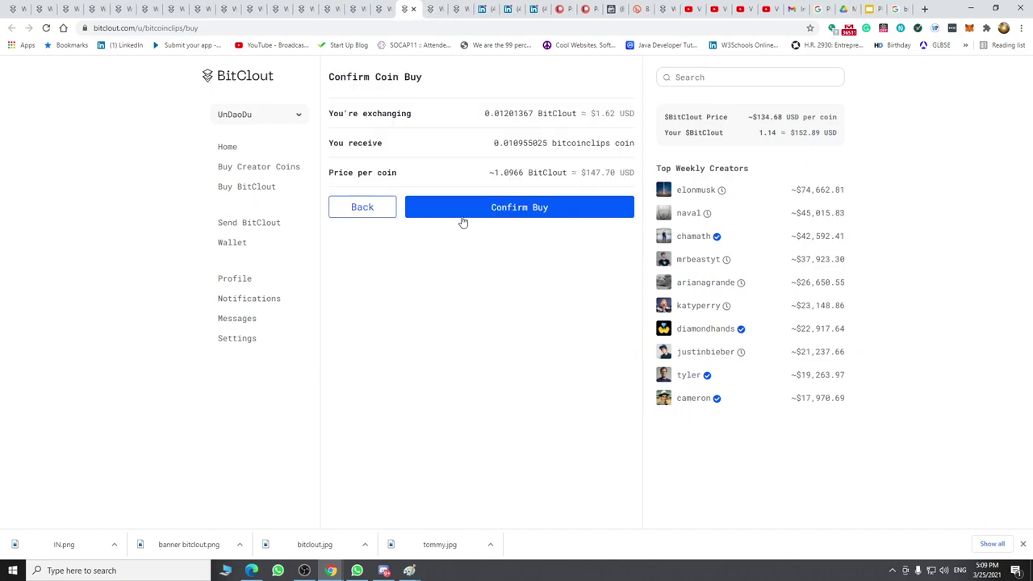
click(460, 214)
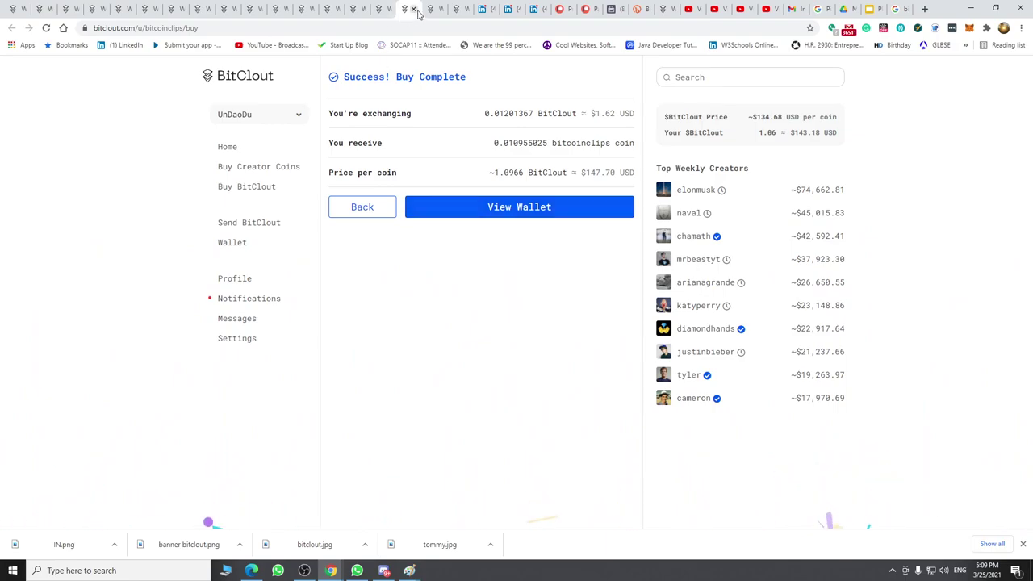
key(ctrl+w)
- Attempt a $1.62 bitcoinaudible purchase, dismiss the heavy-load error, and return to the creators list
click(388, 168)
text(1.61803398874989)
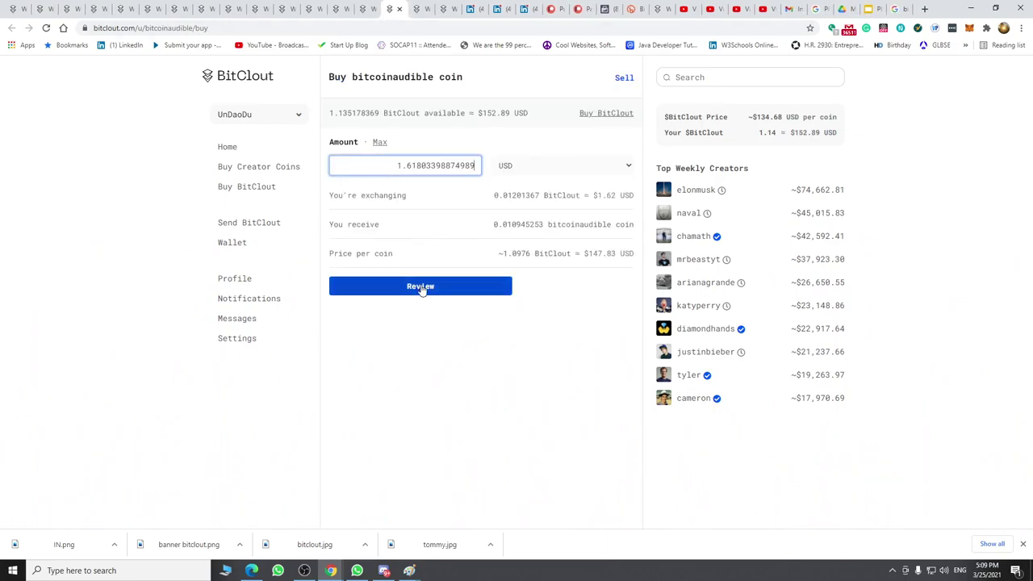
click(422, 288)
click(458, 212)
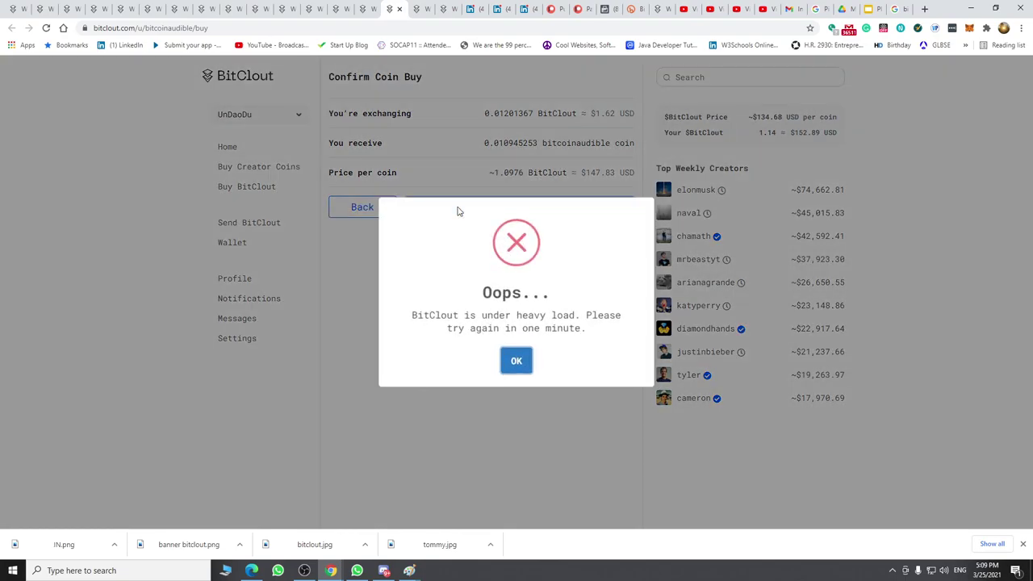
click(517, 362)
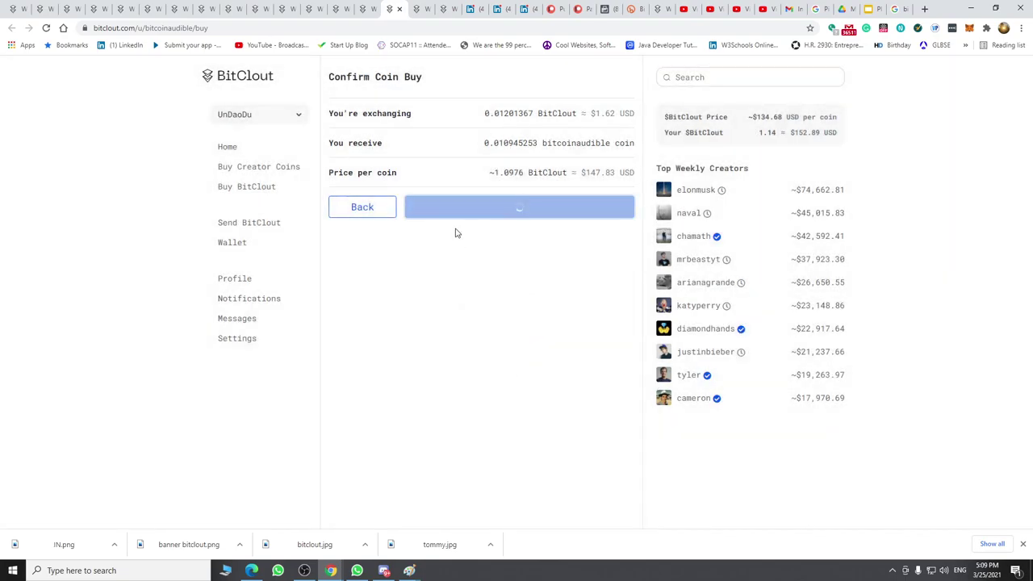
click(12, 27)
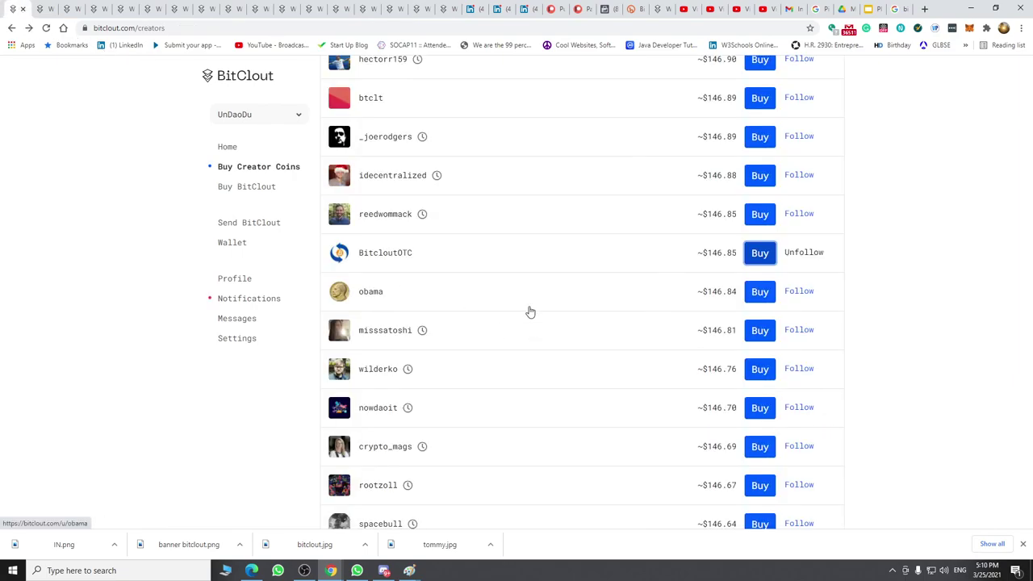
- Open obama's coin buy page in a new tab
scroll(528, 312, down, 2)
scroll(444, 287, up, 1)
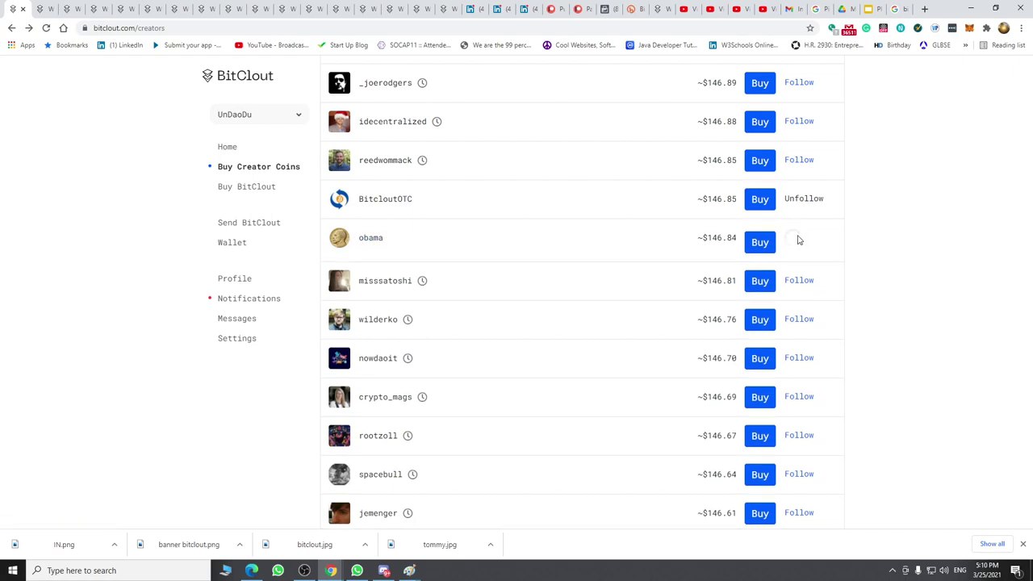
right_click(765, 245)
click(787, 252)
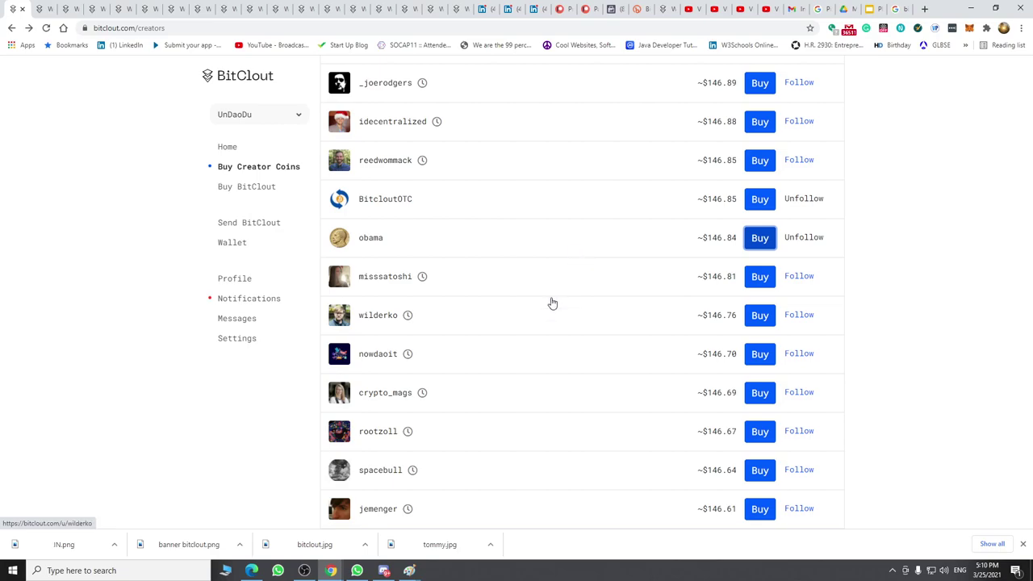
- Follow bitdov further down the list and open its buy page in a new tab
scroll(552, 303, down, 1)
scroll(552, 302, down, 1)
scroll(552, 303, down, 1)
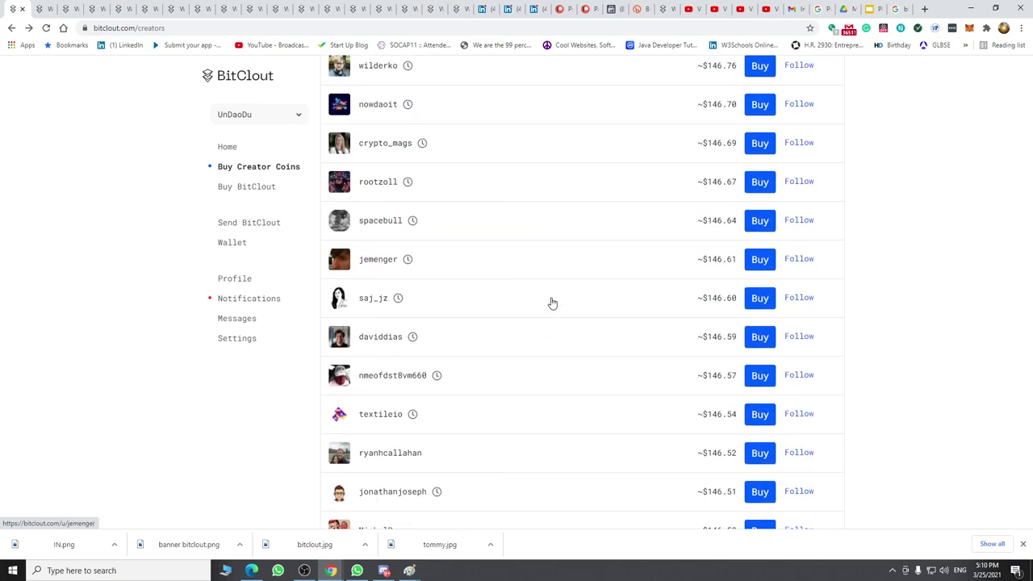
scroll(552, 302, down, 2)
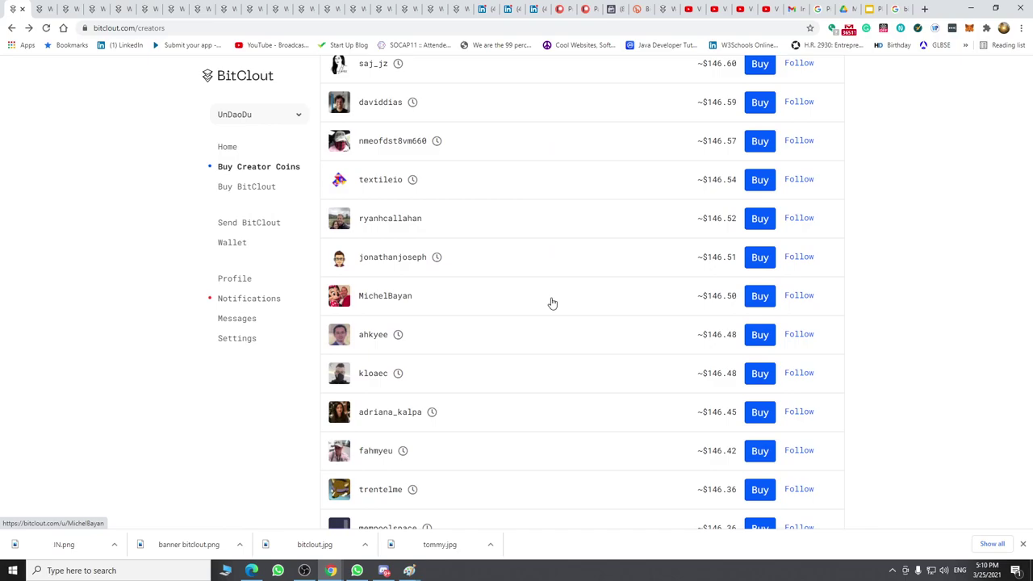
scroll(552, 303, down, 2)
scroll(552, 303, down, 1)
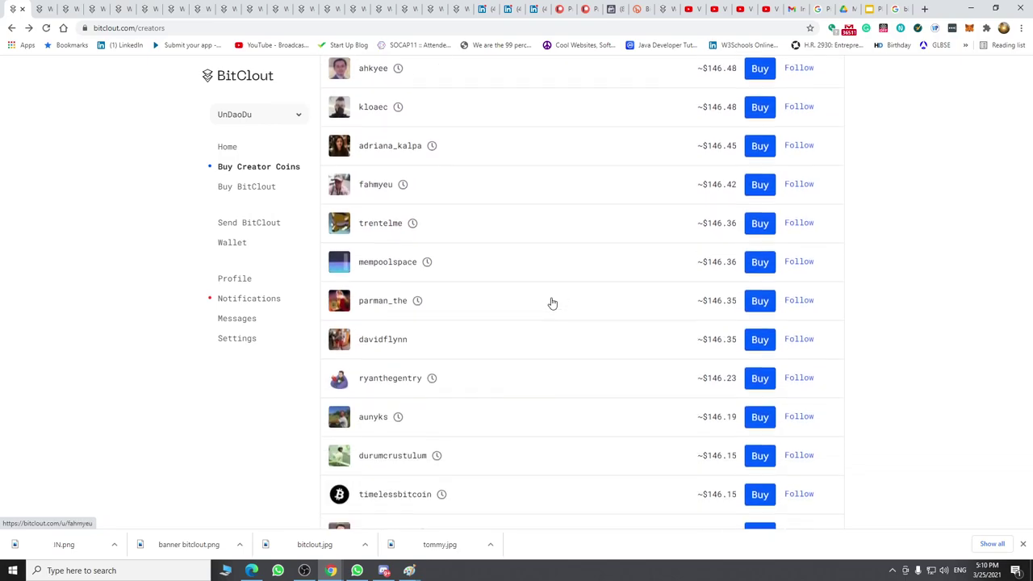
scroll(552, 302, down, 2)
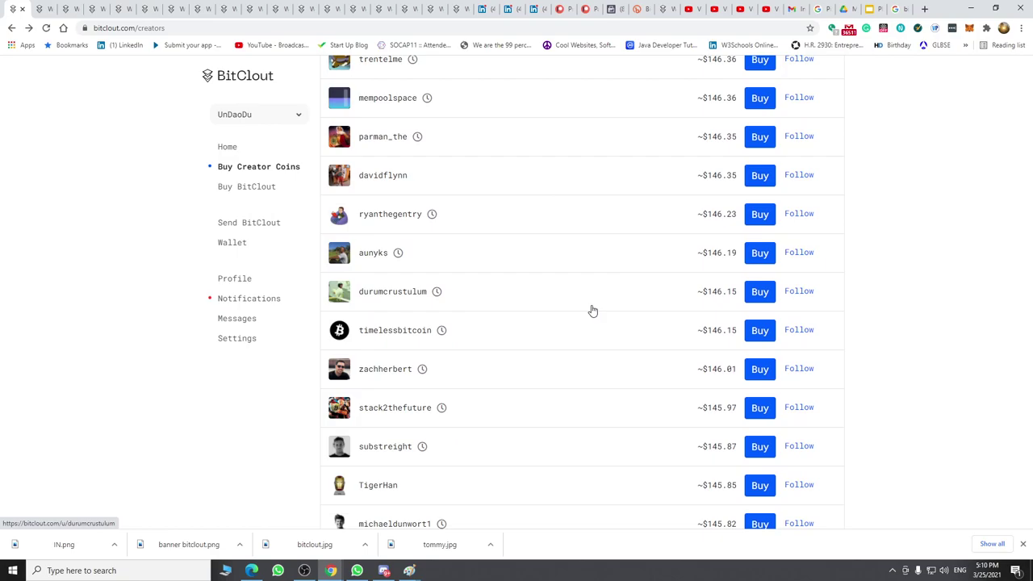
scroll(592, 311, down, 1)
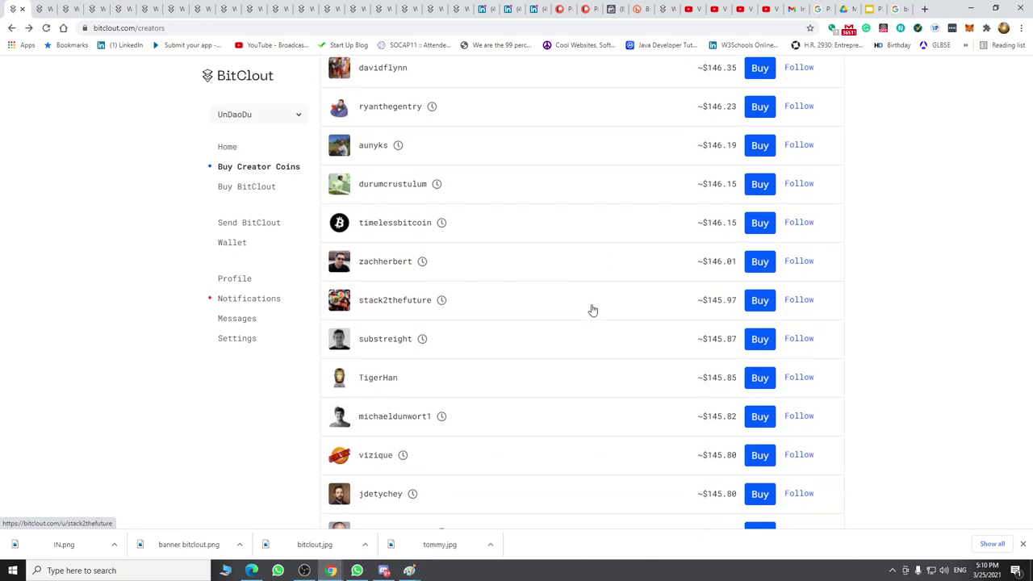
scroll(593, 310, down, 3)
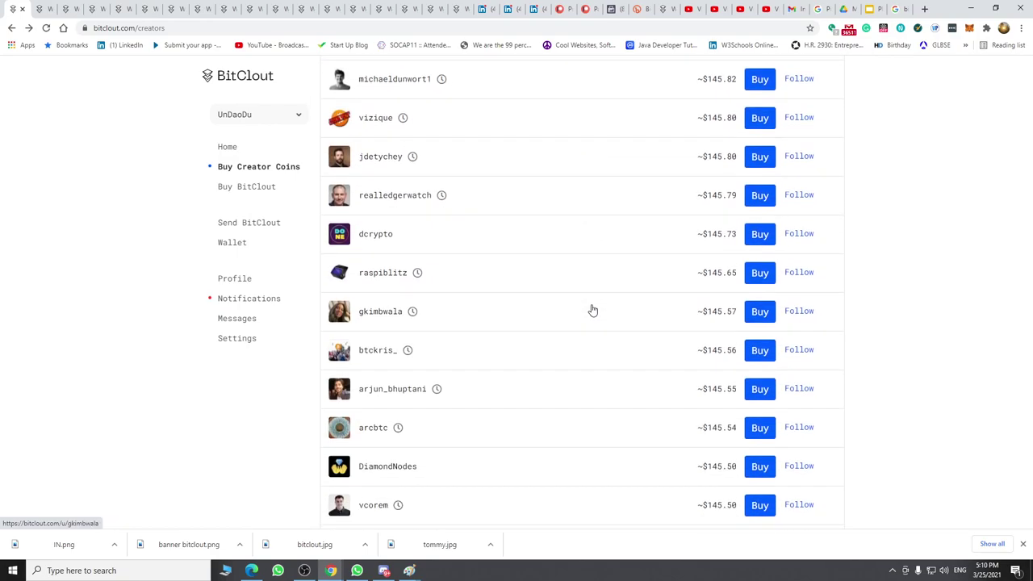
scroll(592, 310, down, 2)
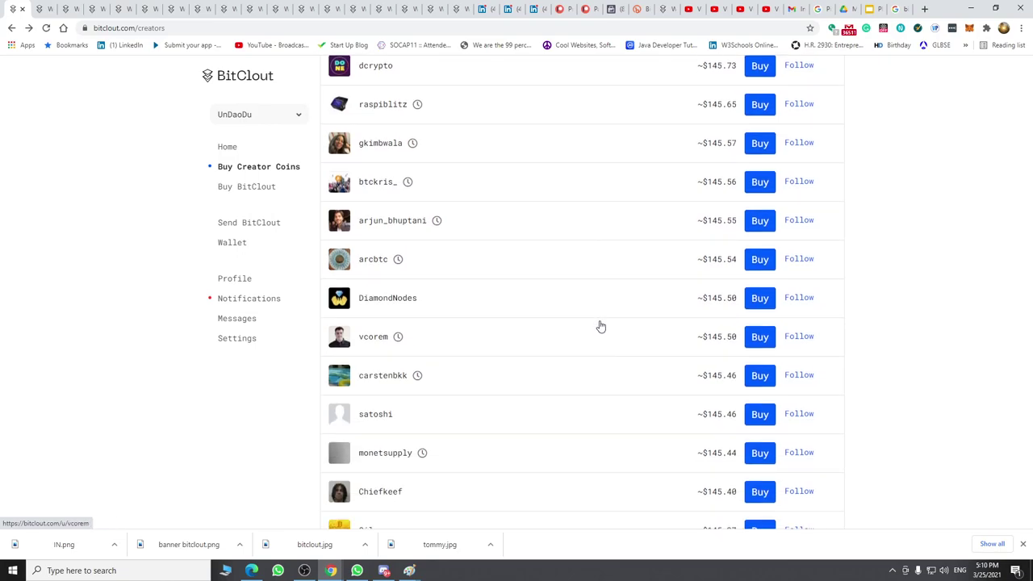
scroll(601, 326, down, 4)
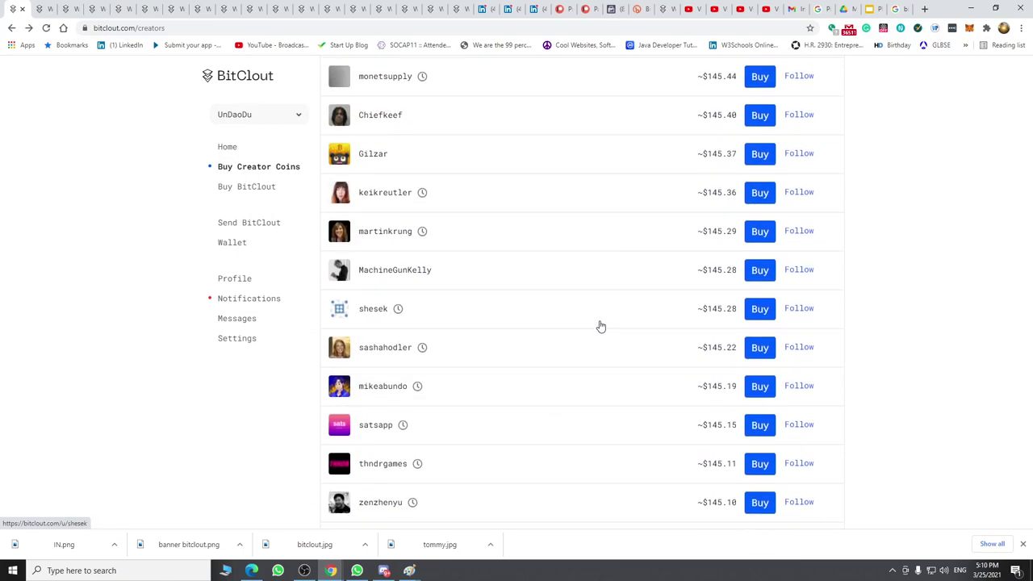
scroll(601, 326, down, 2)
scroll(600, 326, down, 2)
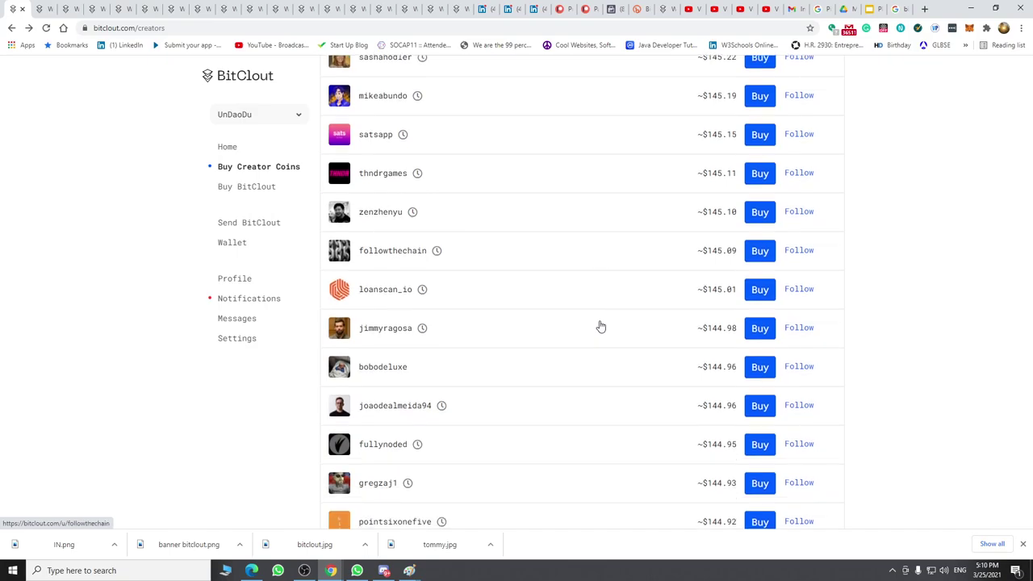
scroll(601, 326, down, 5)
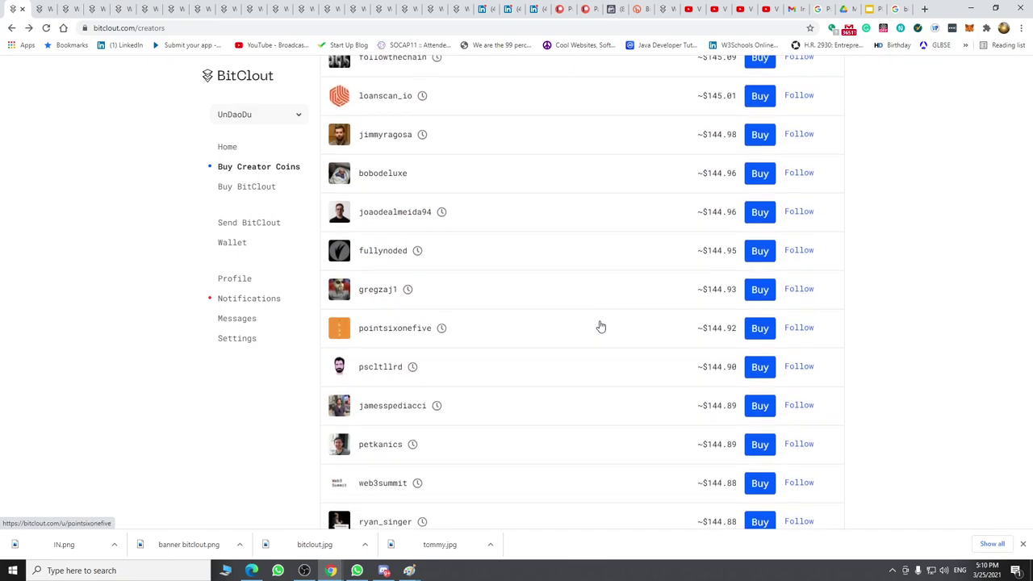
scroll(600, 326, down, 3)
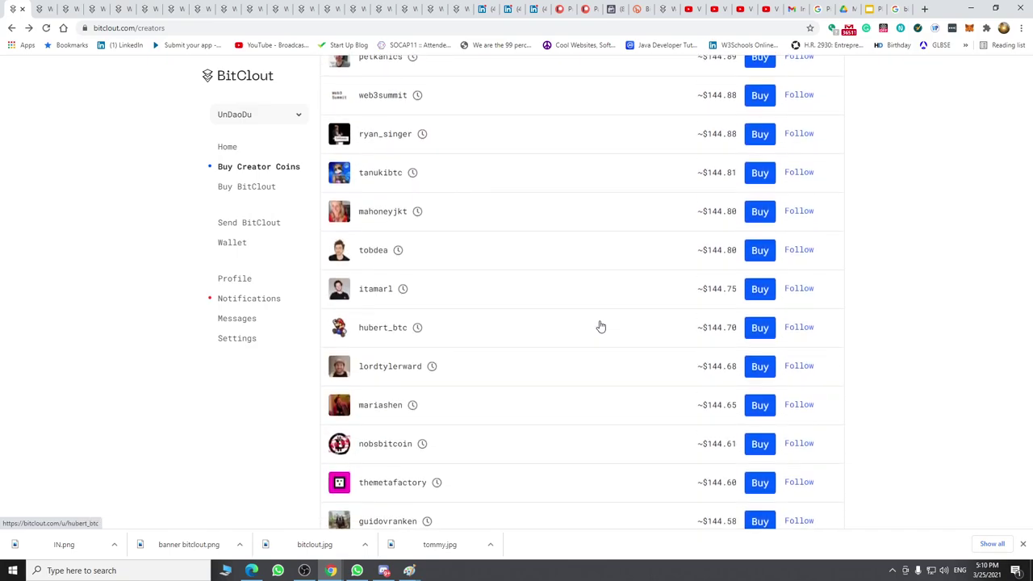
scroll(600, 326, down, 3)
scroll(600, 326, down, 2)
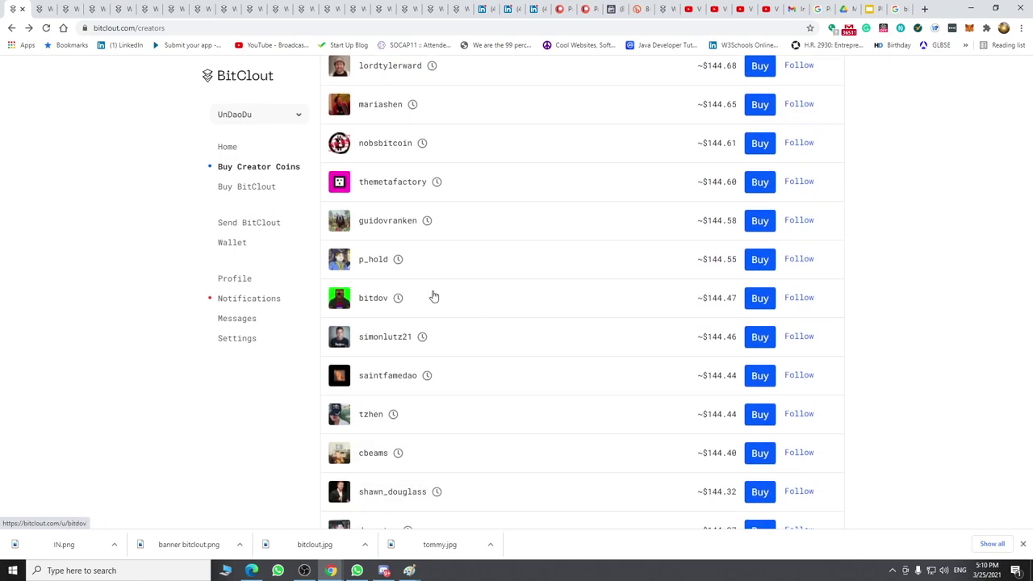
click(803, 299)
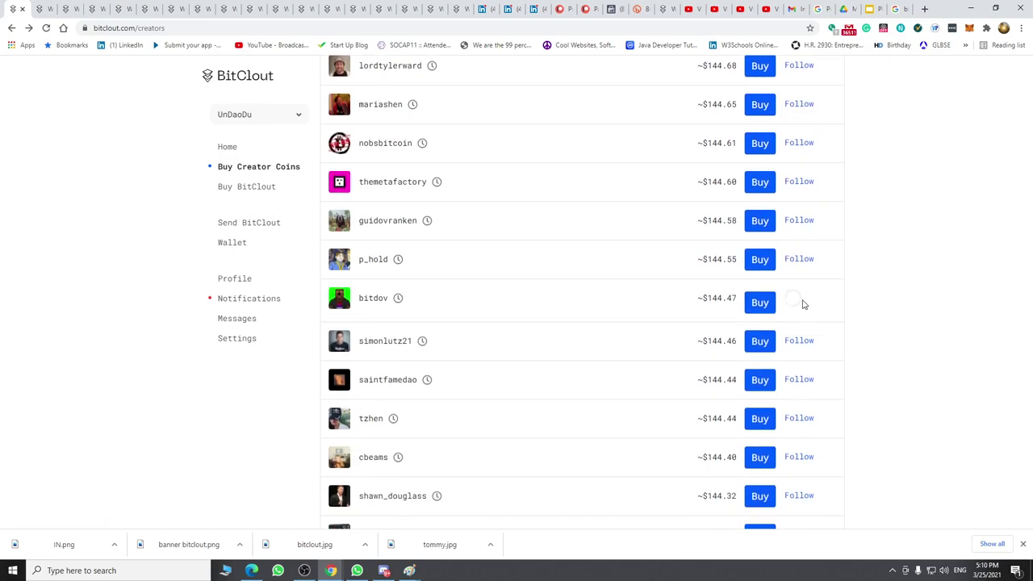
right_click(764, 310)
click(781, 313)
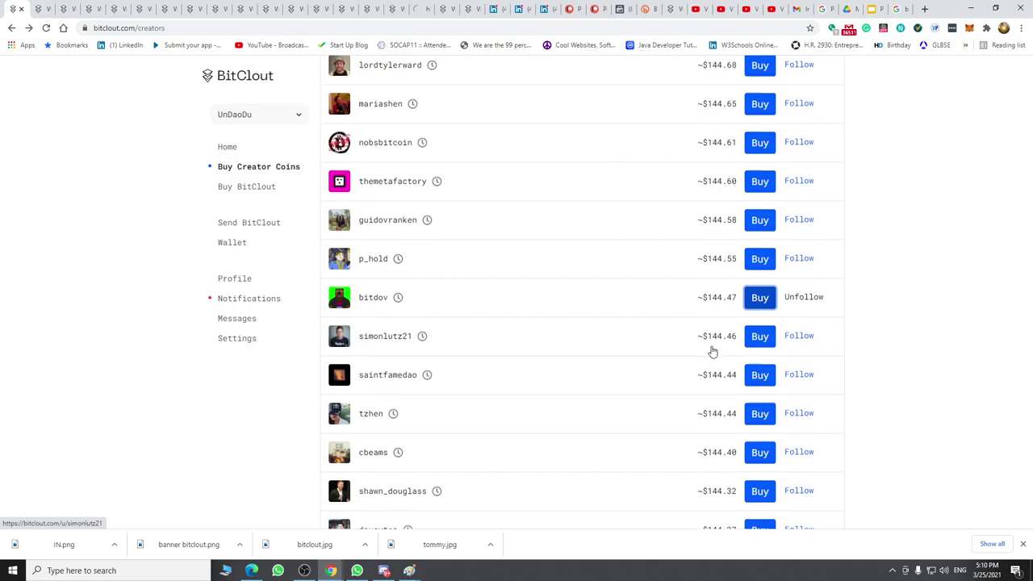
- Follow makeopenmoney, closing its Buy link menu without opening a tab
scroll(726, 351, down, 3)
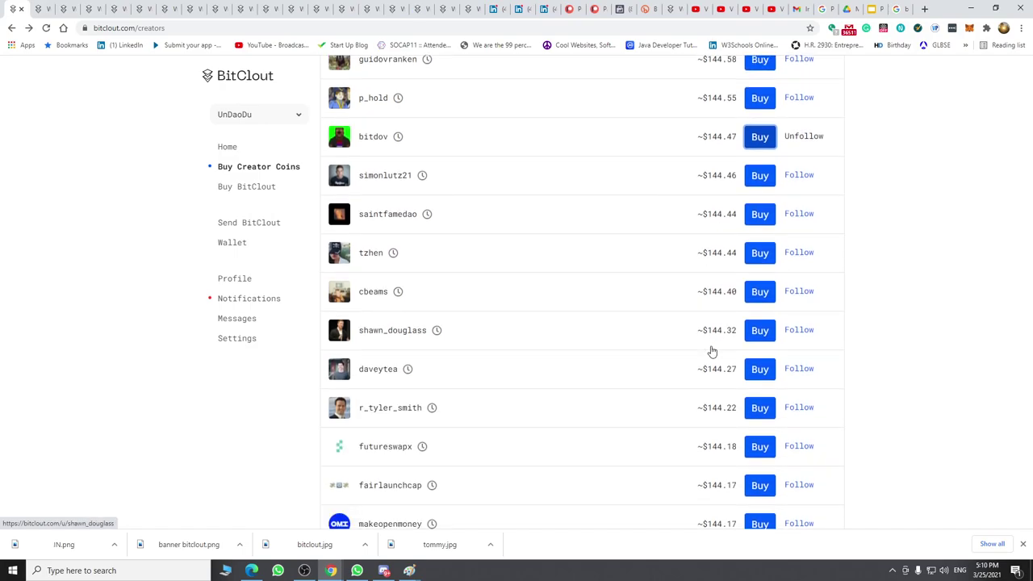
scroll(712, 351, down, 2)
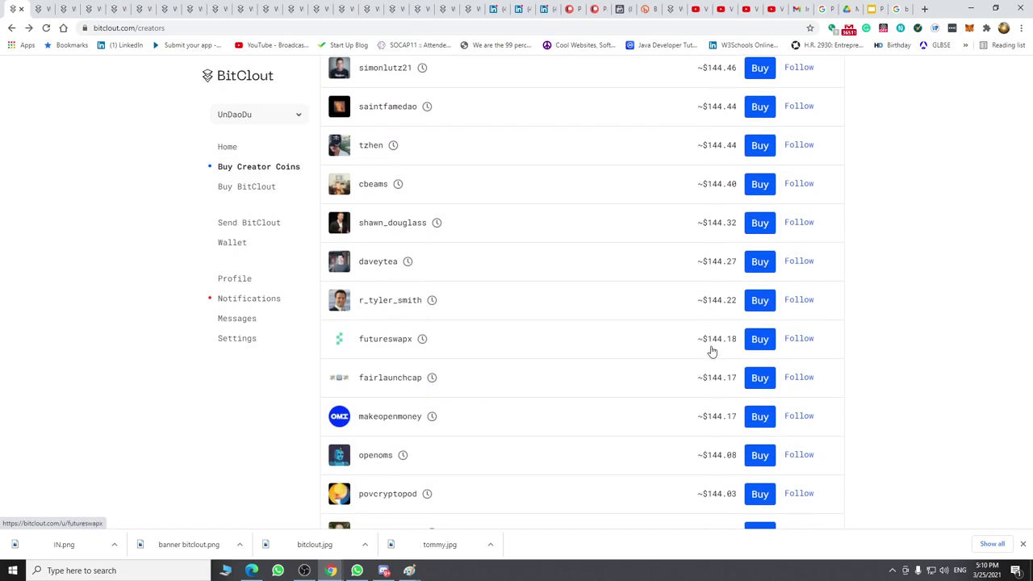
scroll(712, 351, down, 2)
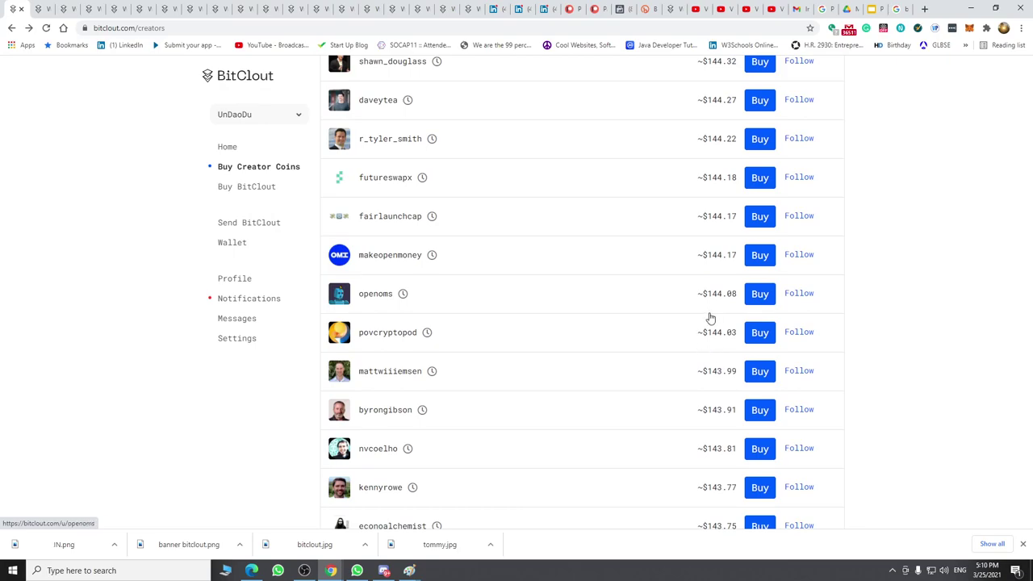
click(805, 256)
right_click(760, 260)
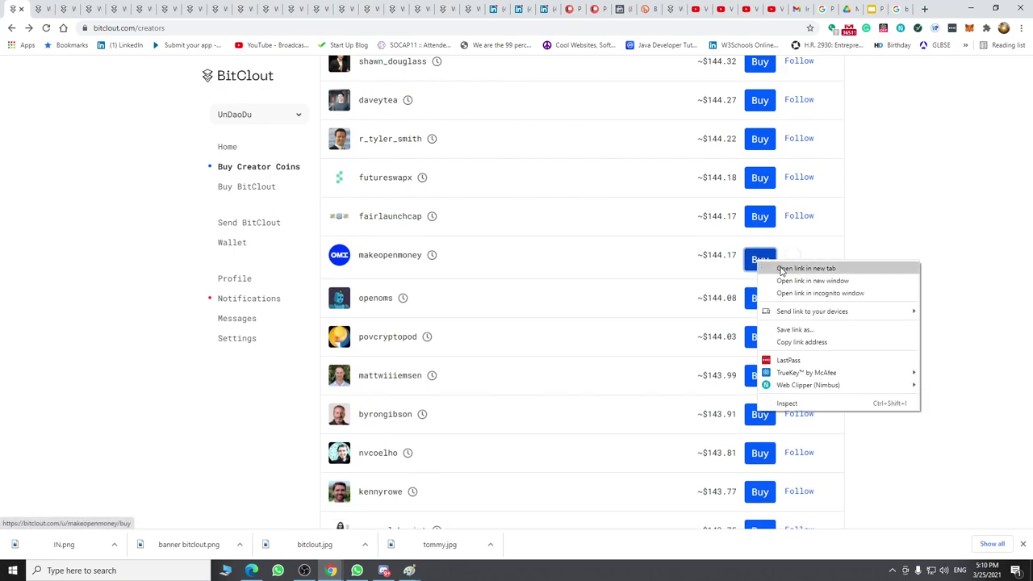
key(Escape)
- Open bennybitcoins' coin buy page in a new tab and continue down the creators list
scroll(704, 333, down, 2)
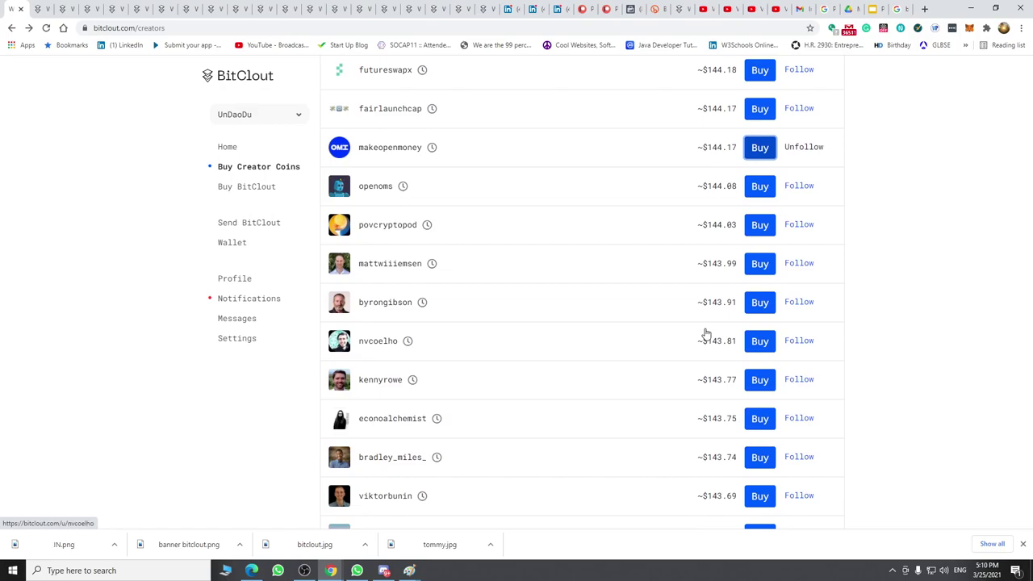
scroll(704, 333, down, 4)
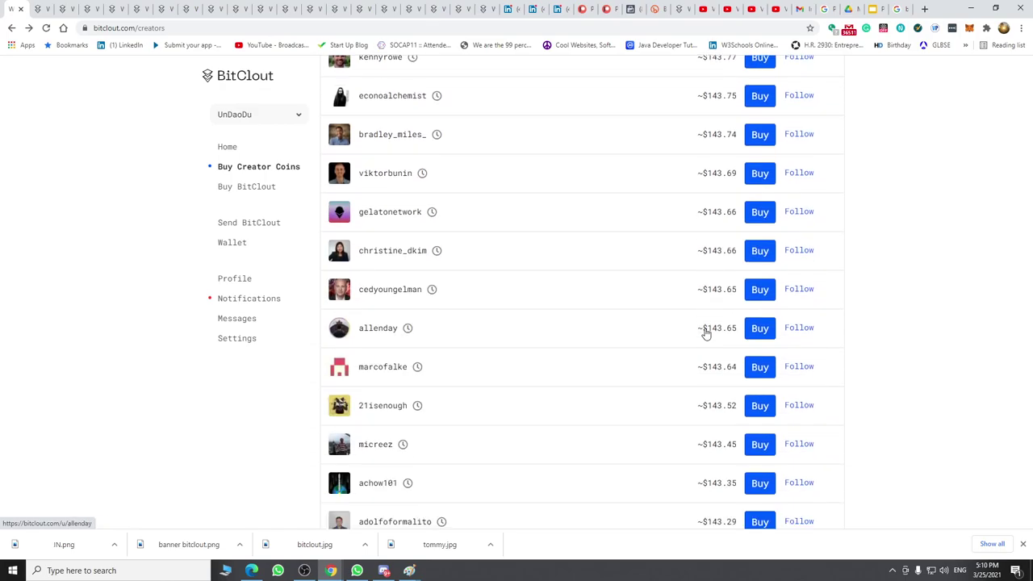
scroll(704, 334, down, 5)
scroll(704, 333, down, 2)
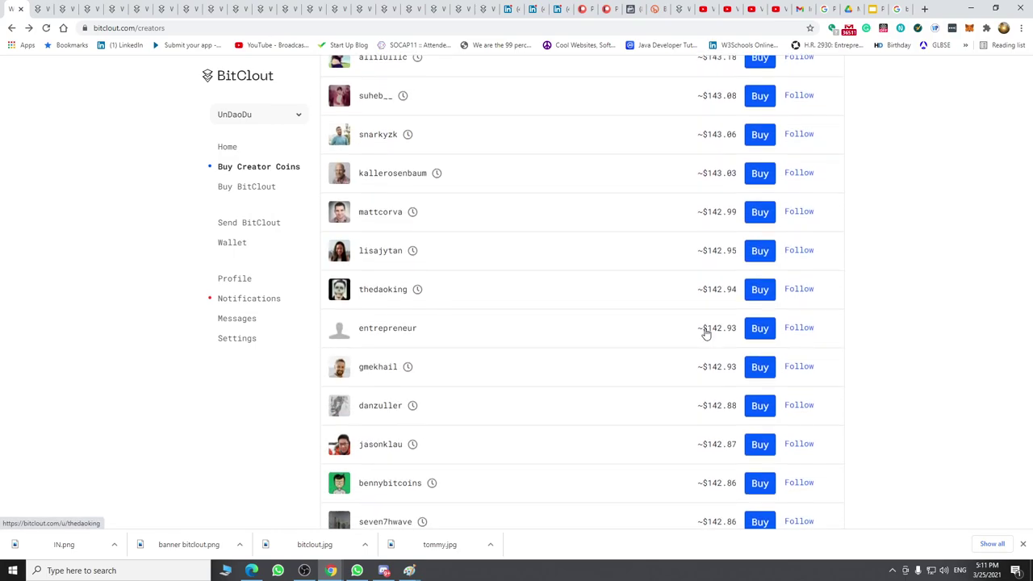
scroll(704, 333, down, 2)
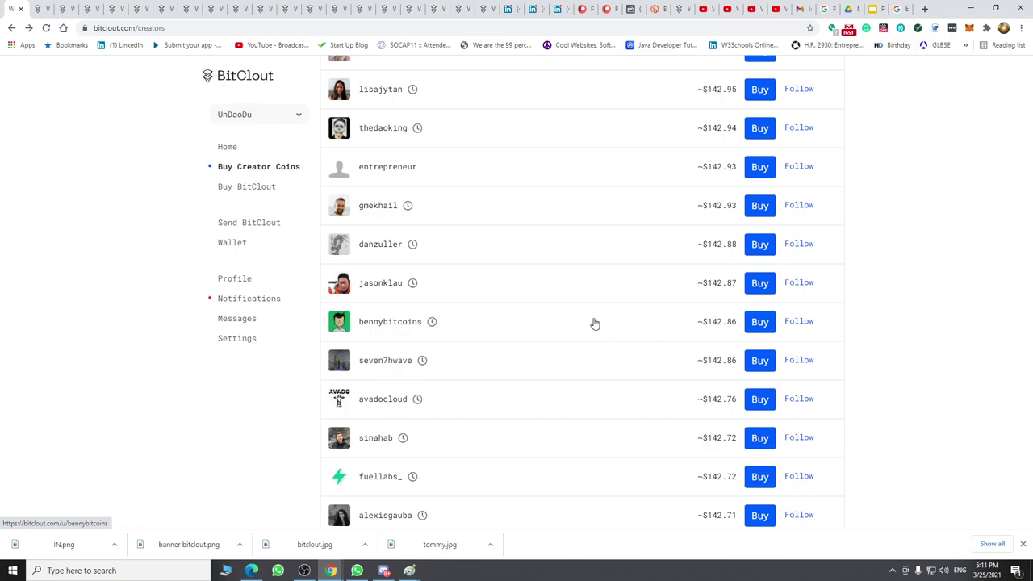
right_click(762, 327)
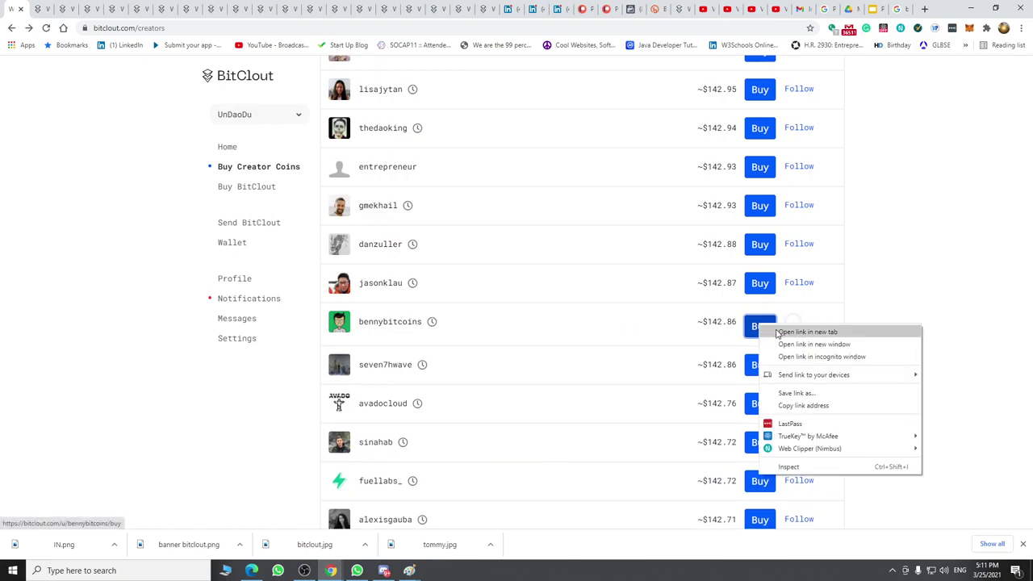
click(777, 332)
scroll(675, 356, down, 2)
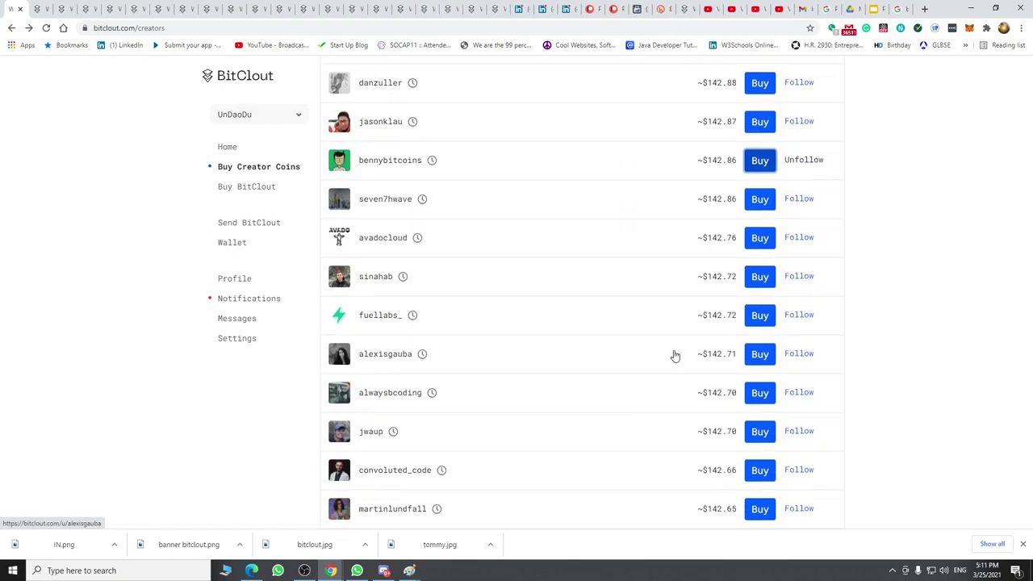
scroll(675, 355, down, 1)
scroll(674, 356, down, 2)
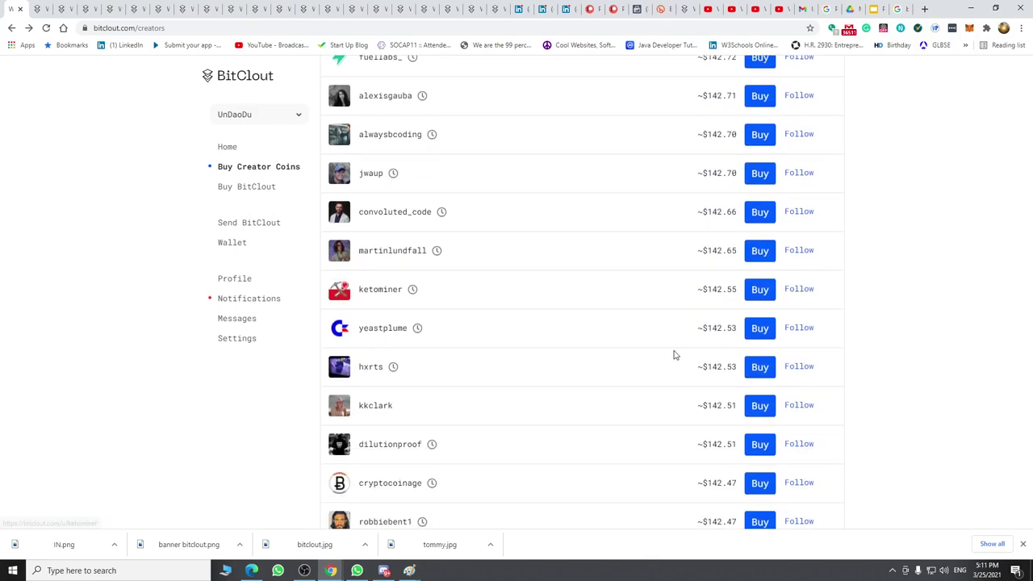
scroll(674, 356, down, 1)
scroll(674, 356, down, 1)
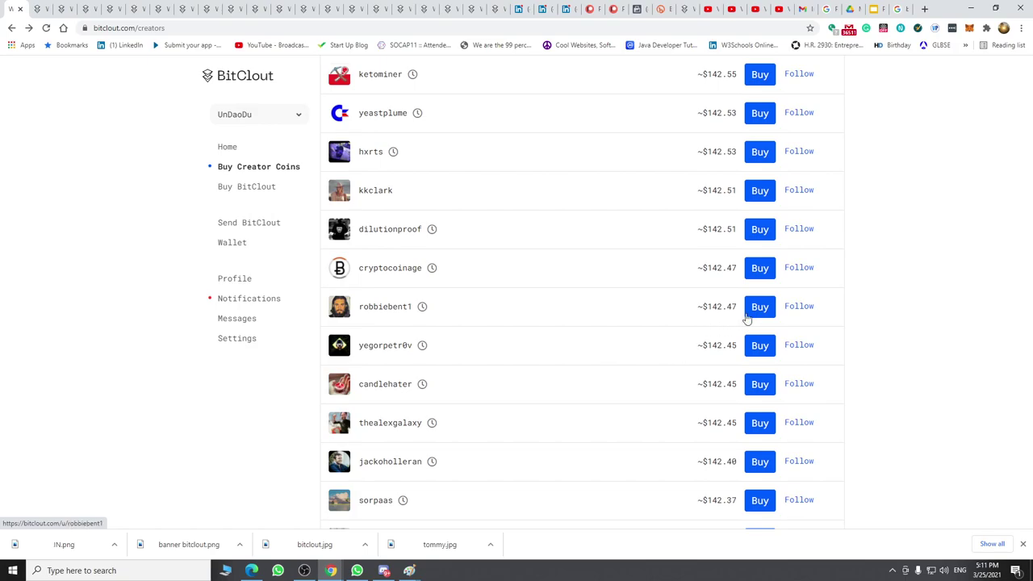
- Follow cryptocoinage and bitcoinultras, opening cryptocoinage's coin purchase page in a new tab
click(797, 269)
right_click(767, 276)
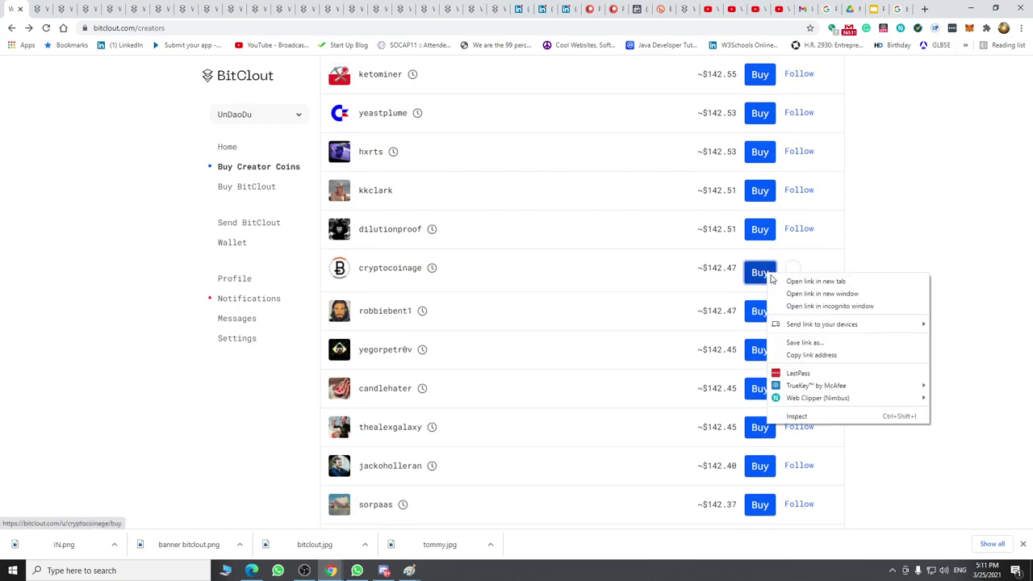
click(787, 280)
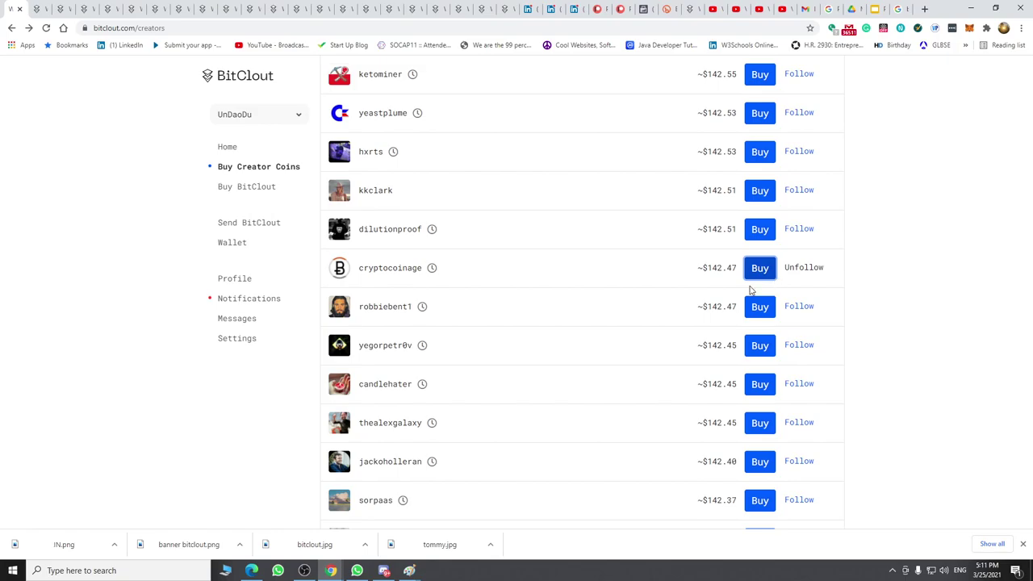
scroll(716, 325, down, 3)
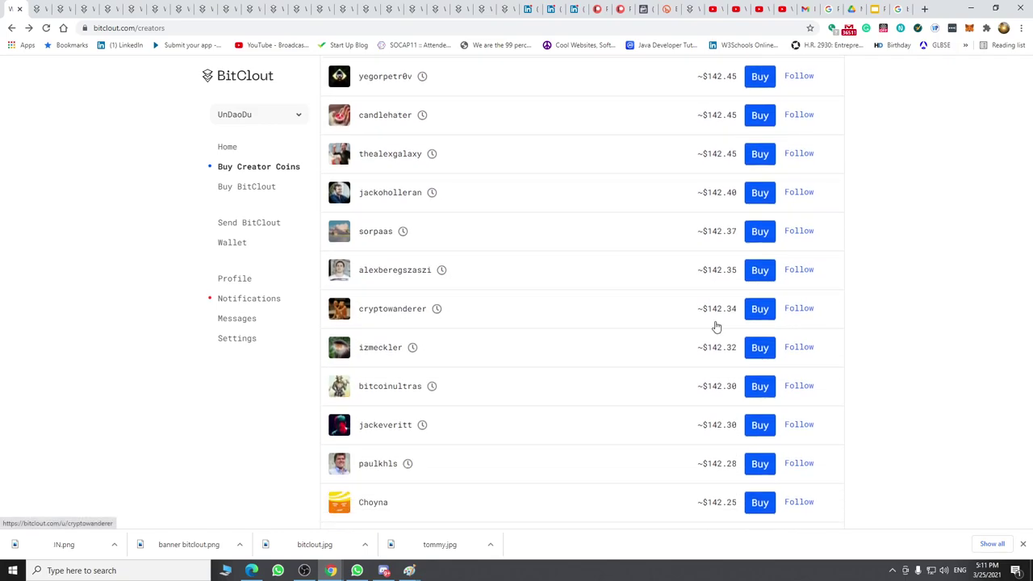
scroll(715, 325, down, 1)
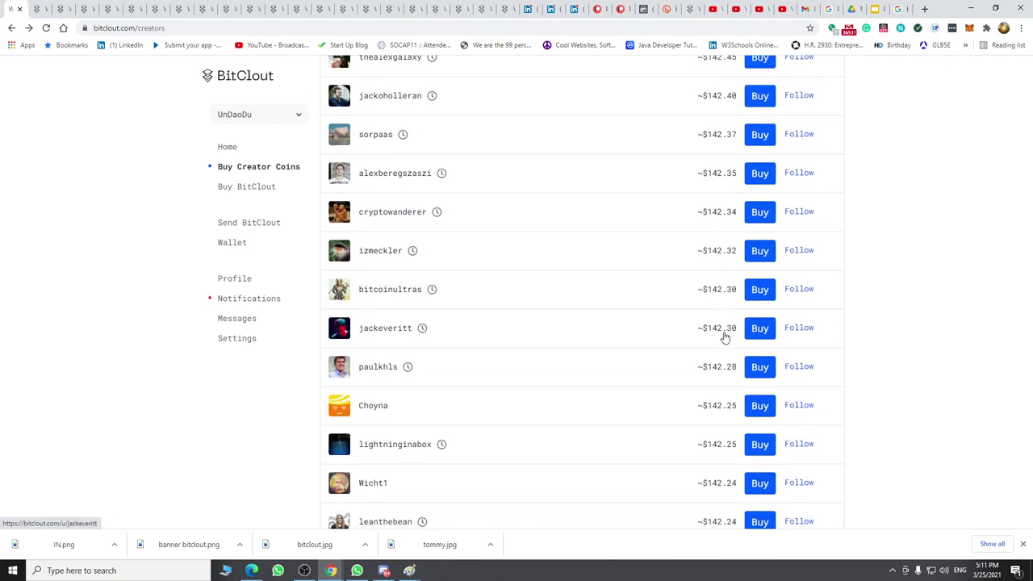
click(801, 292)
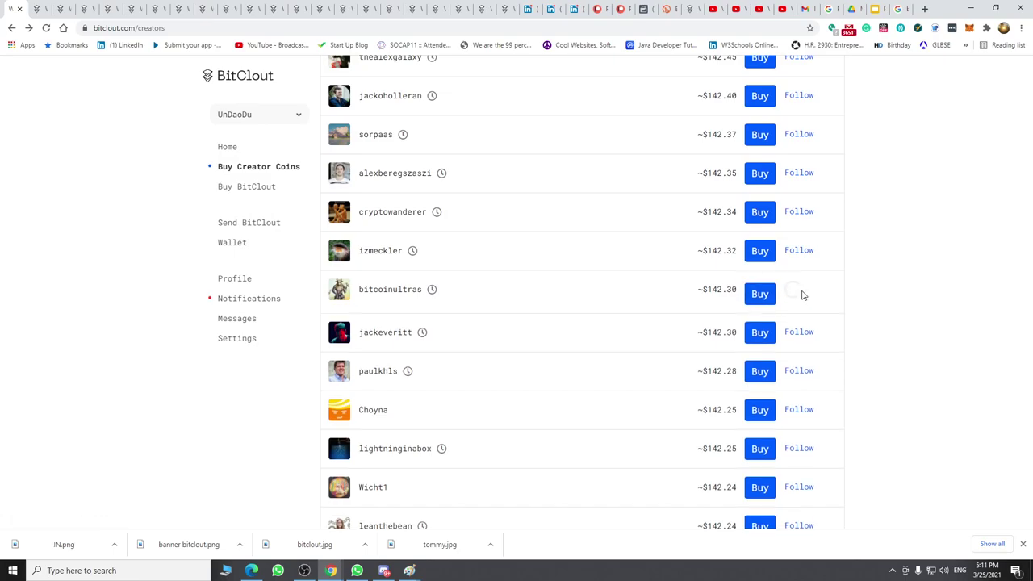
right_click(766, 297)
key(Escape)
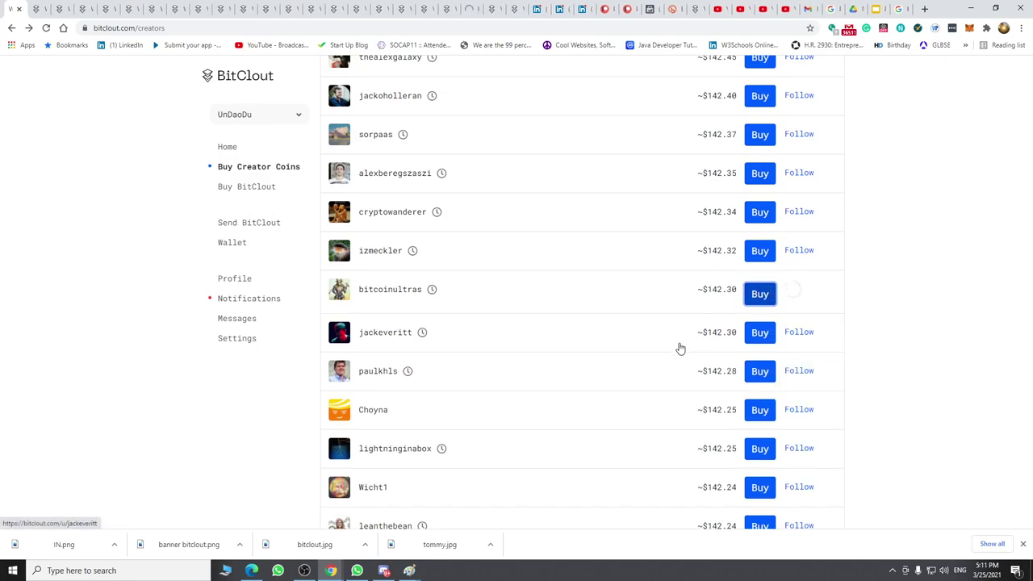
- Follow bitcoinpasada and bitcoin_arsenal, opening bitcoin_arsenal's coin purchase page in a new tab
scroll(680, 348, down, 2)
scroll(680, 348, down, 2)
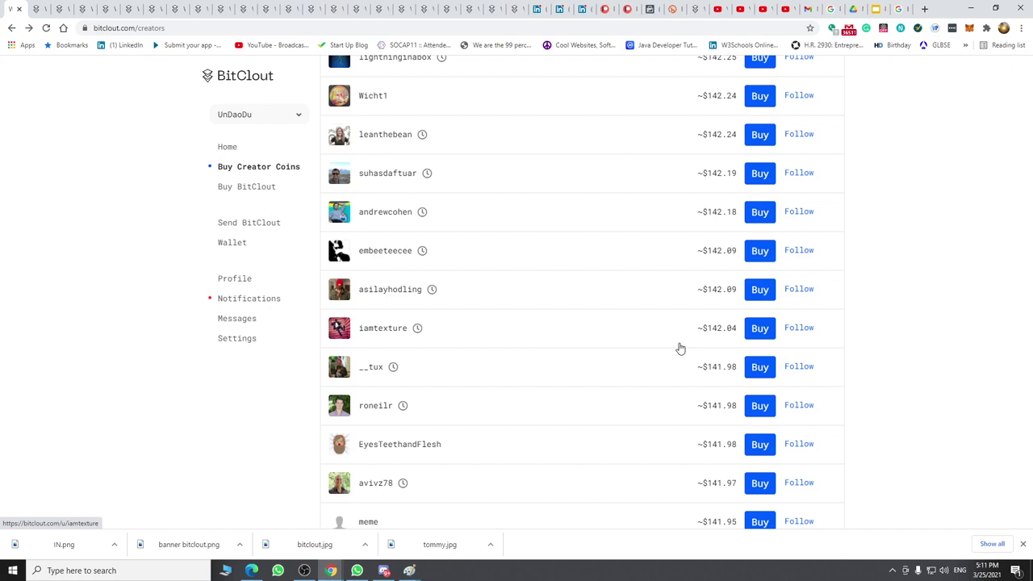
scroll(680, 347, down, 4)
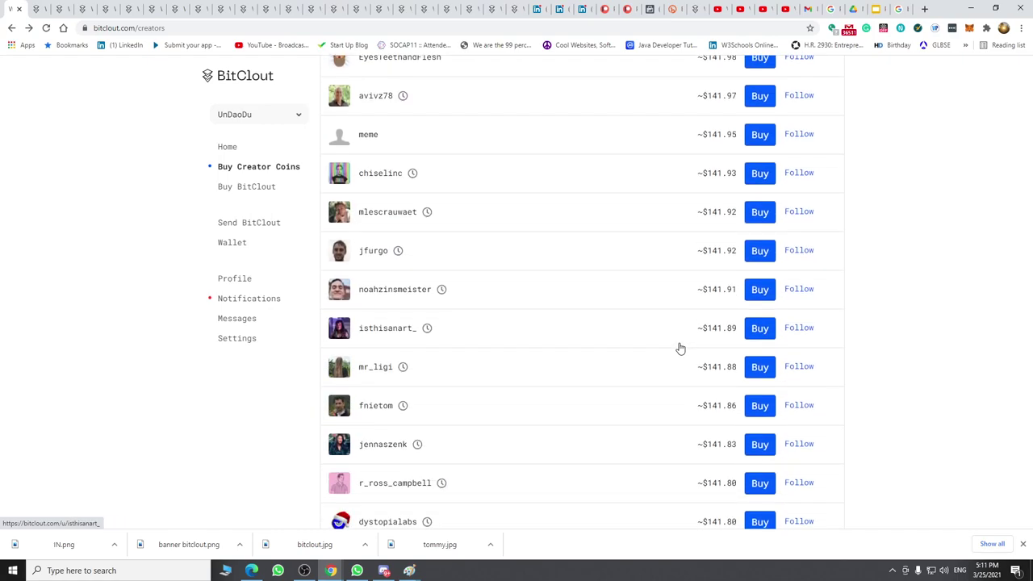
scroll(680, 348, down, 3)
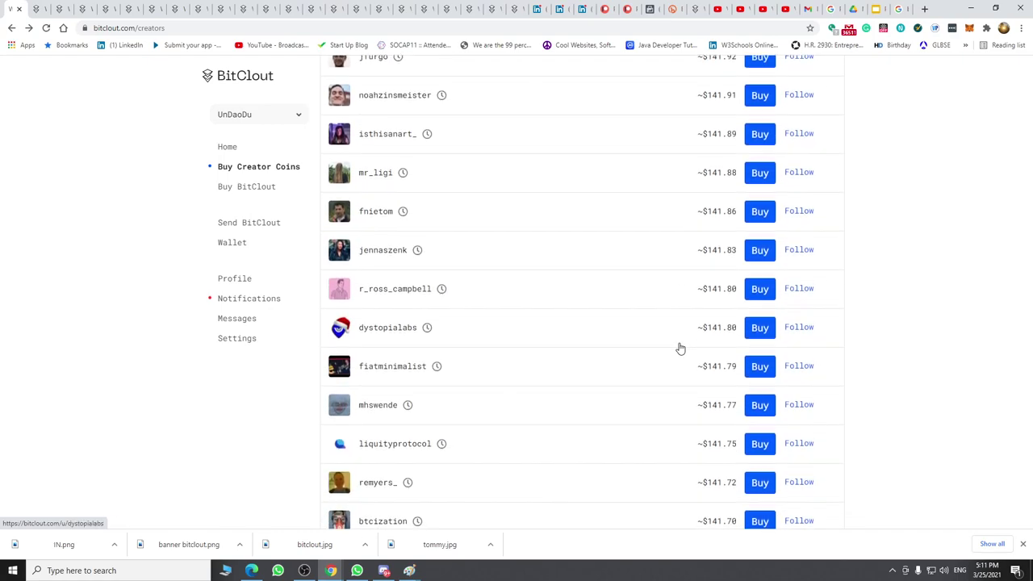
scroll(680, 348, down, 3)
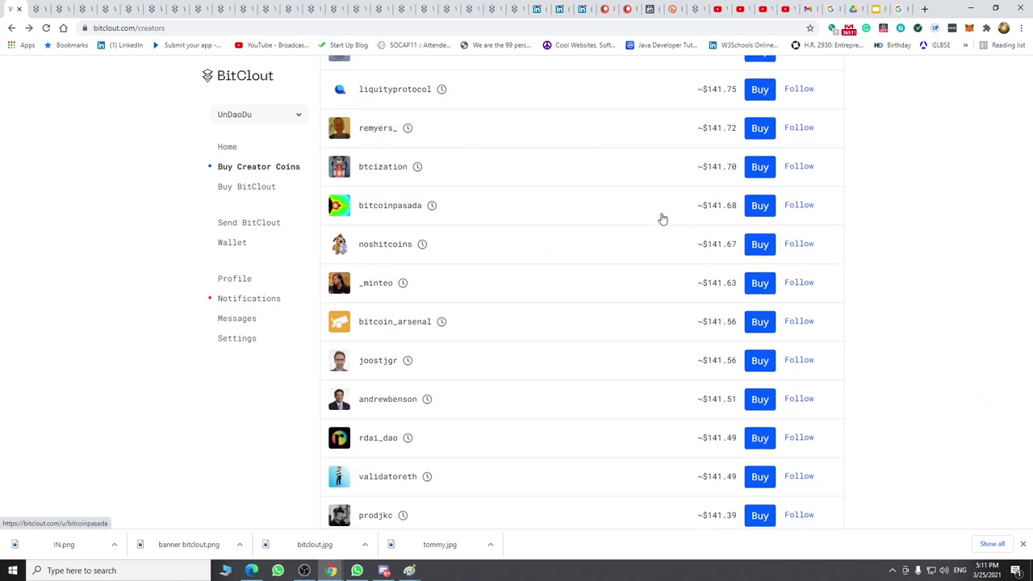
click(800, 206)
right_click(770, 216)
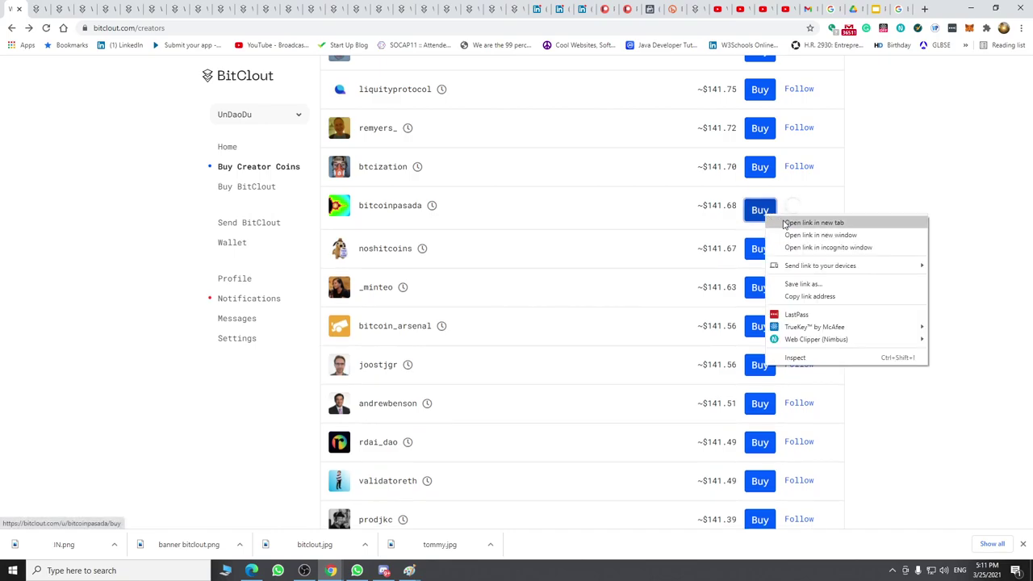
key(Escape)
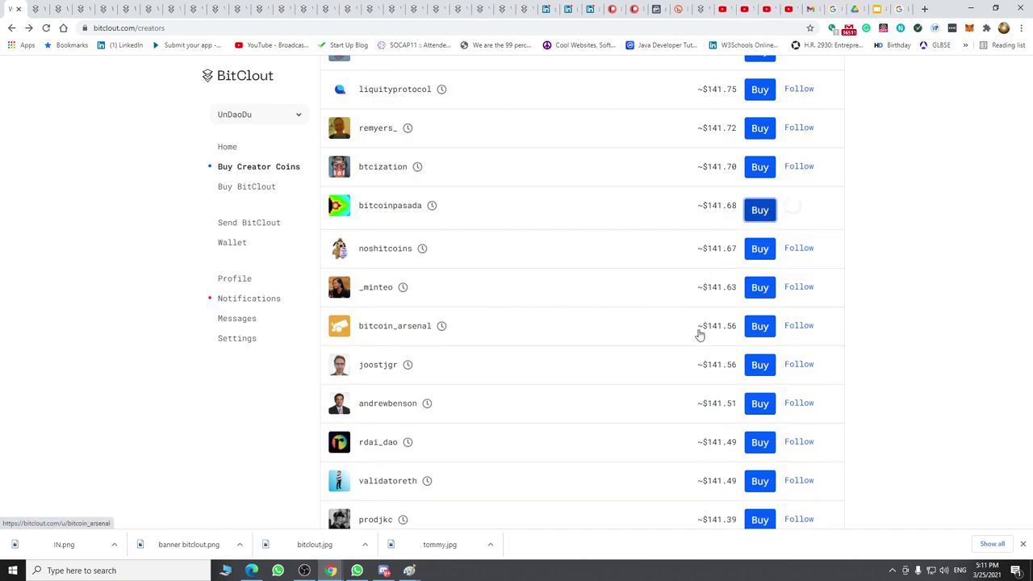
right_click(791, 329)
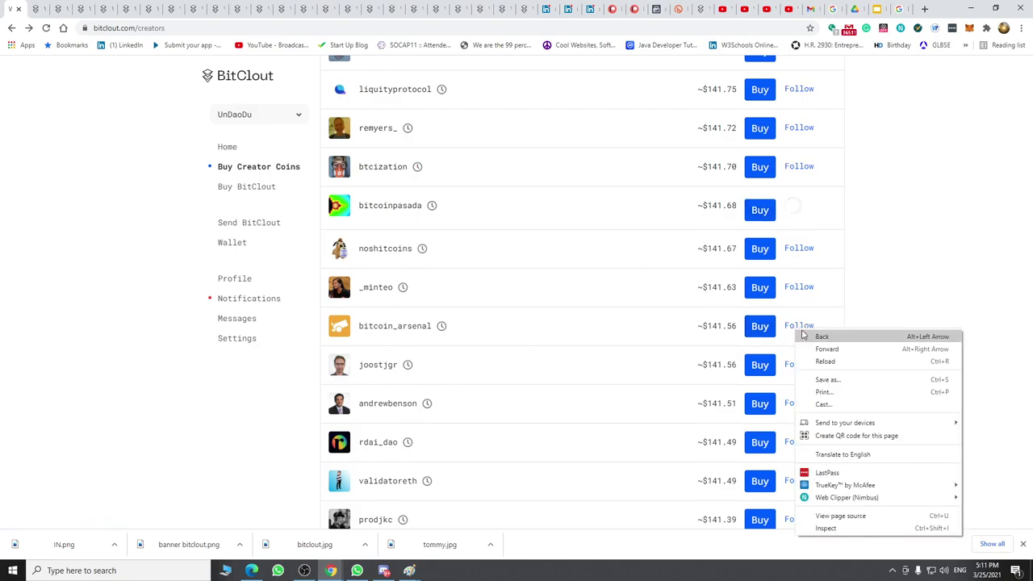
click(790, 329)
right_click(770, 330)
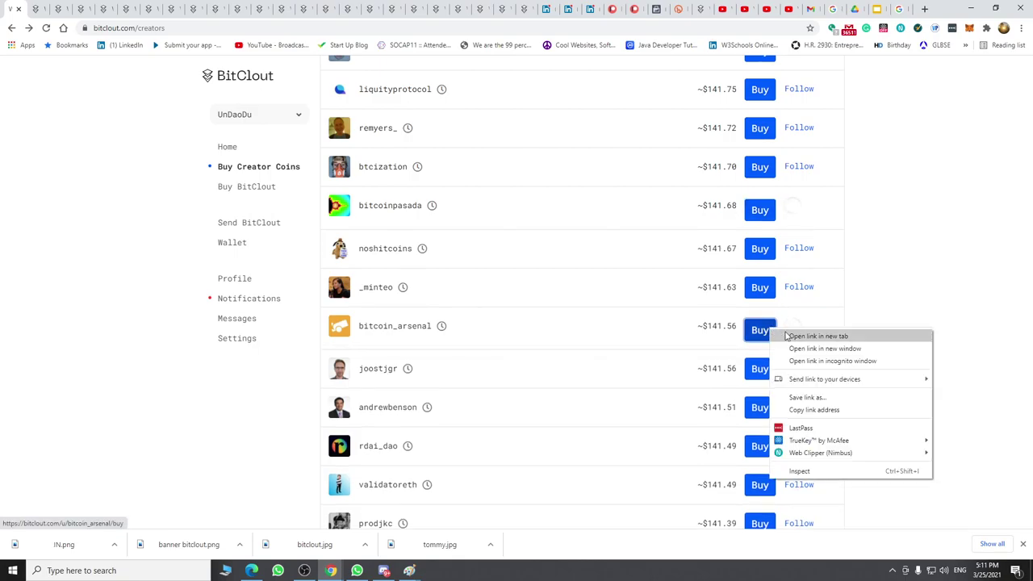
click(807, 337)
scroll(654, 355, down, 5)
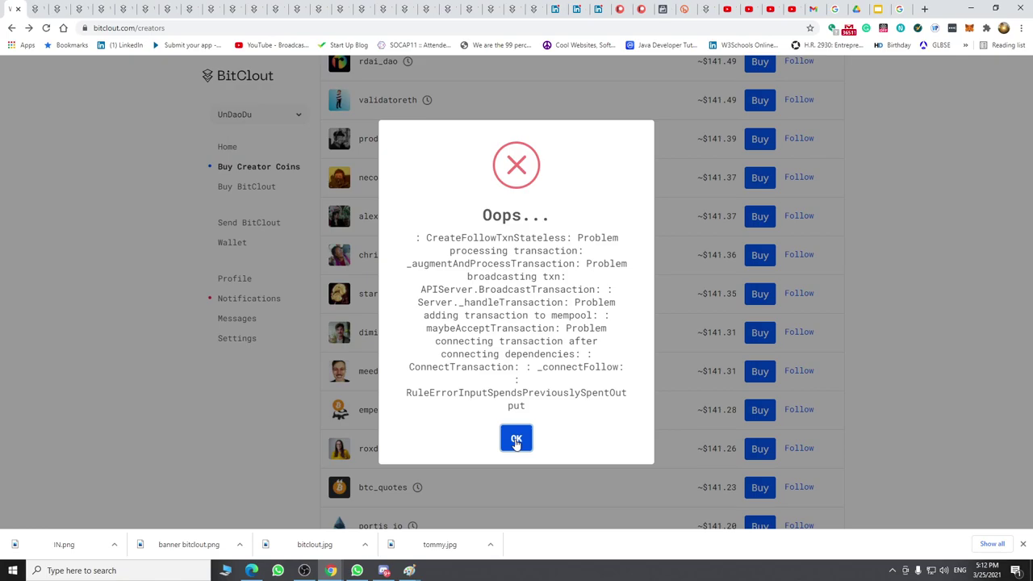
- Dismiss the Oops follow error and scroll back down the creators list
click(516, 440)
scroll(525, 436, up, 4)
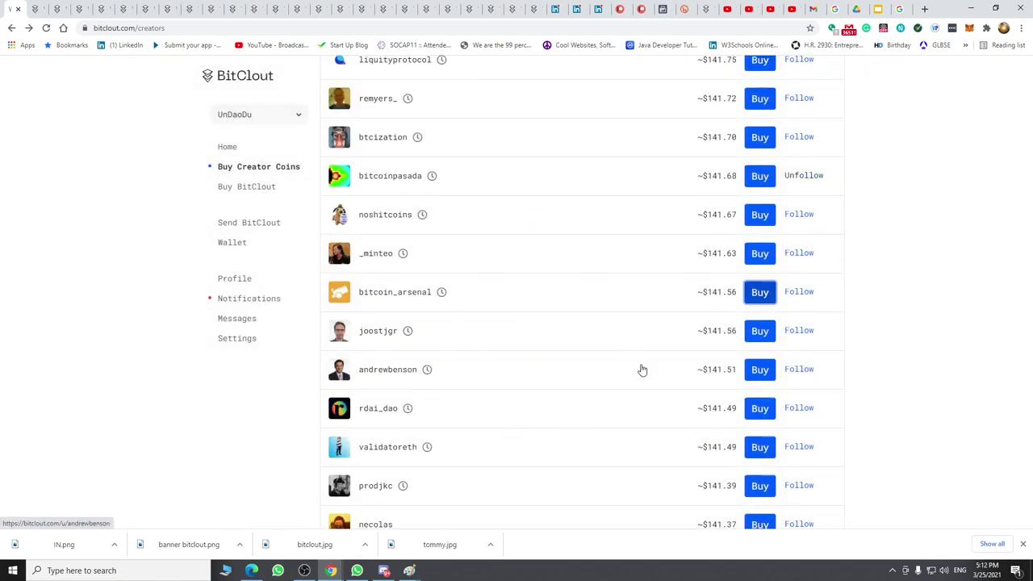
scroll(576, 314, down, 3)
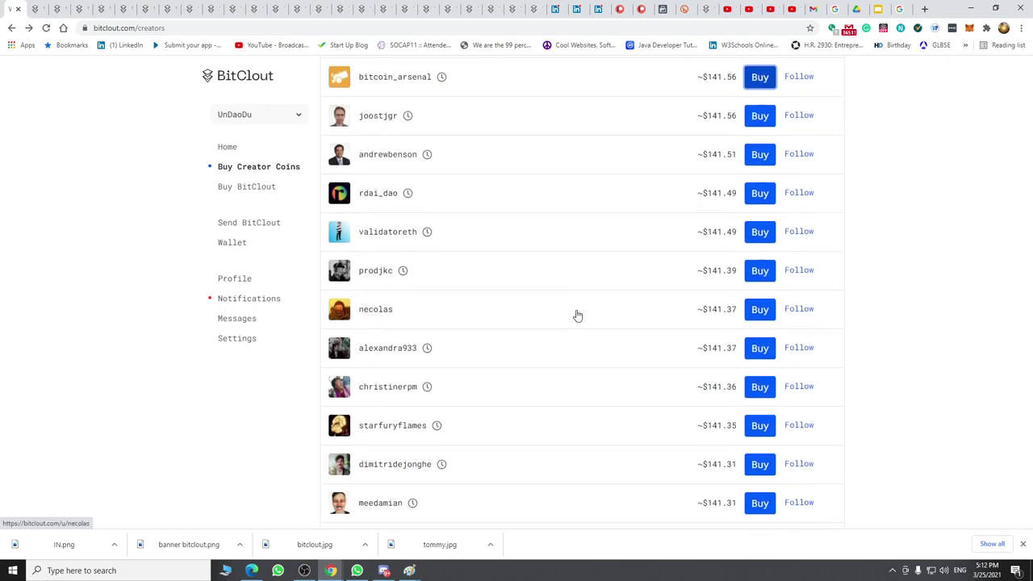
scroll(576, 315, down, 3)
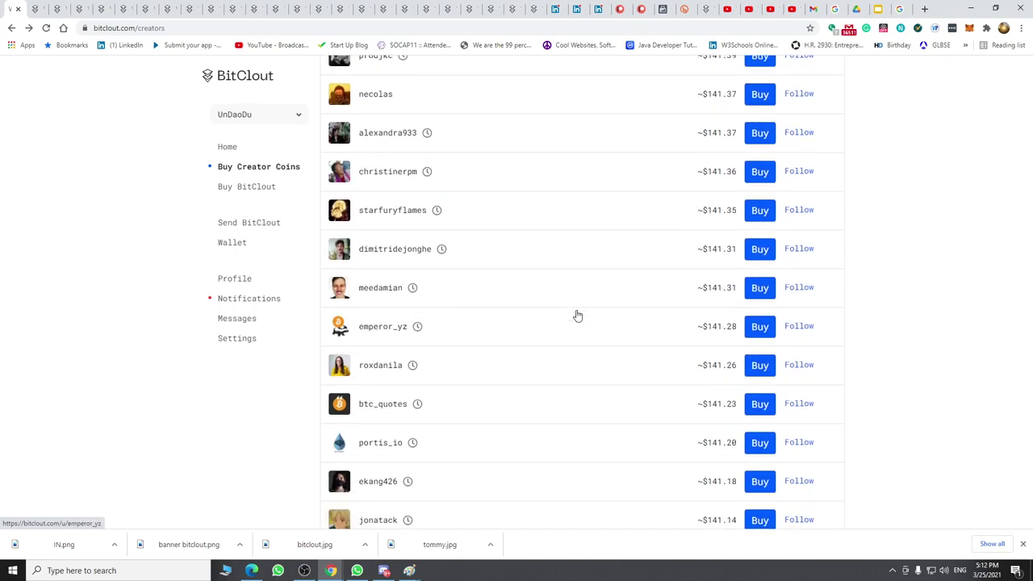
scroll(576, 315, down, 2)
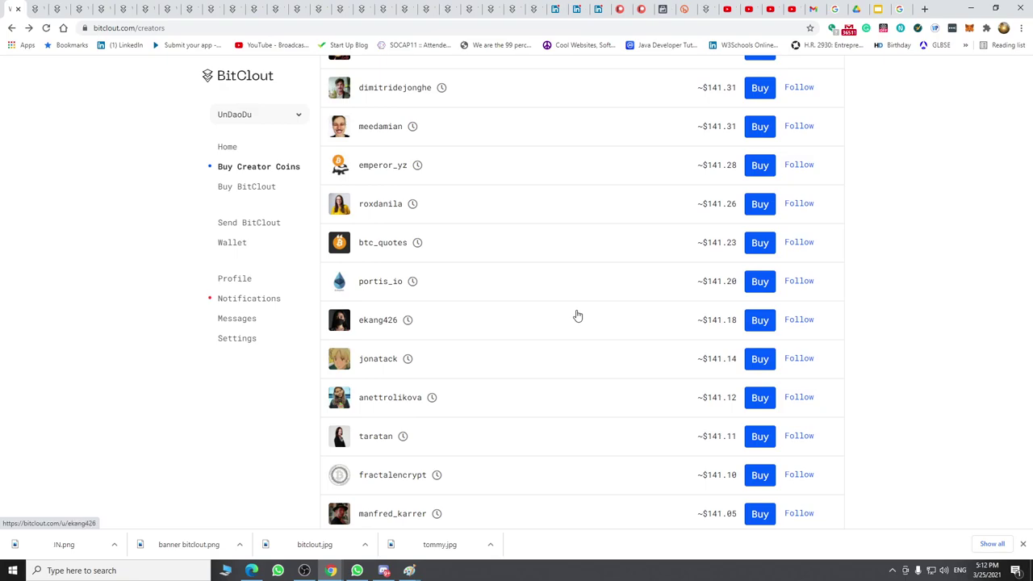
- Follow portis_io, open its coin purchase page in a new tab, and scroll to coins near $140
right_click(796, 283)
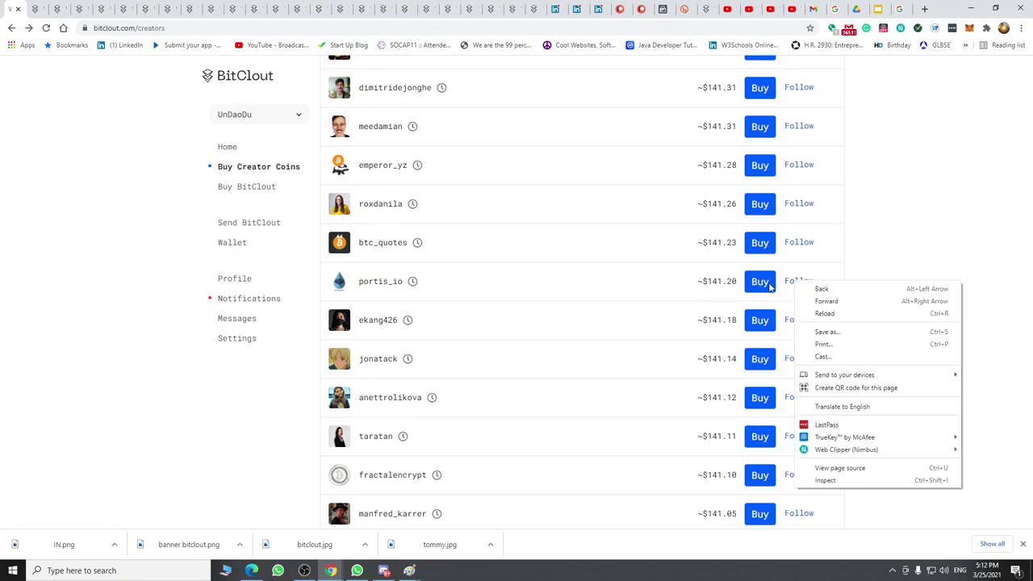
click(788, 284)
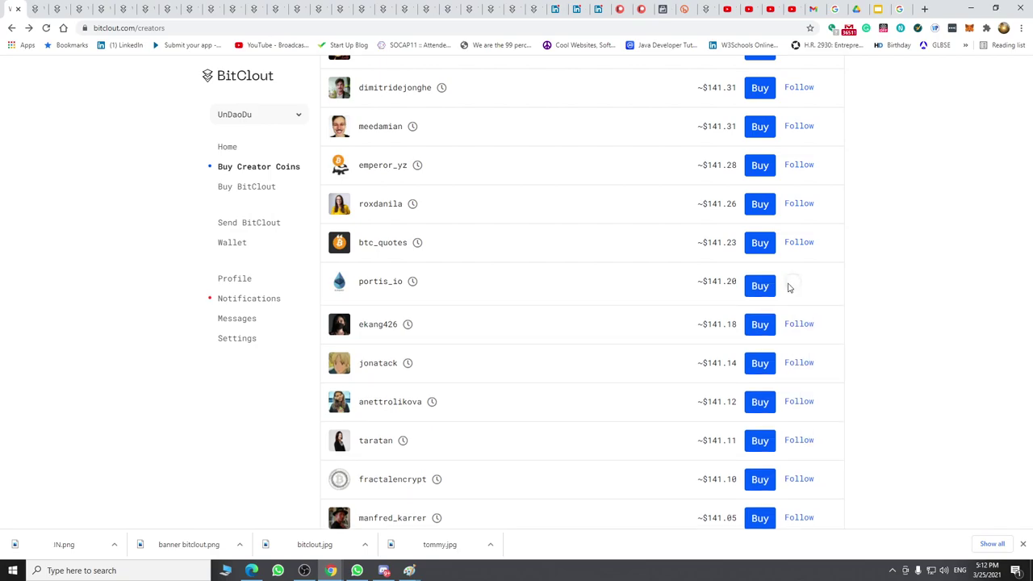
right_click(767, 294)
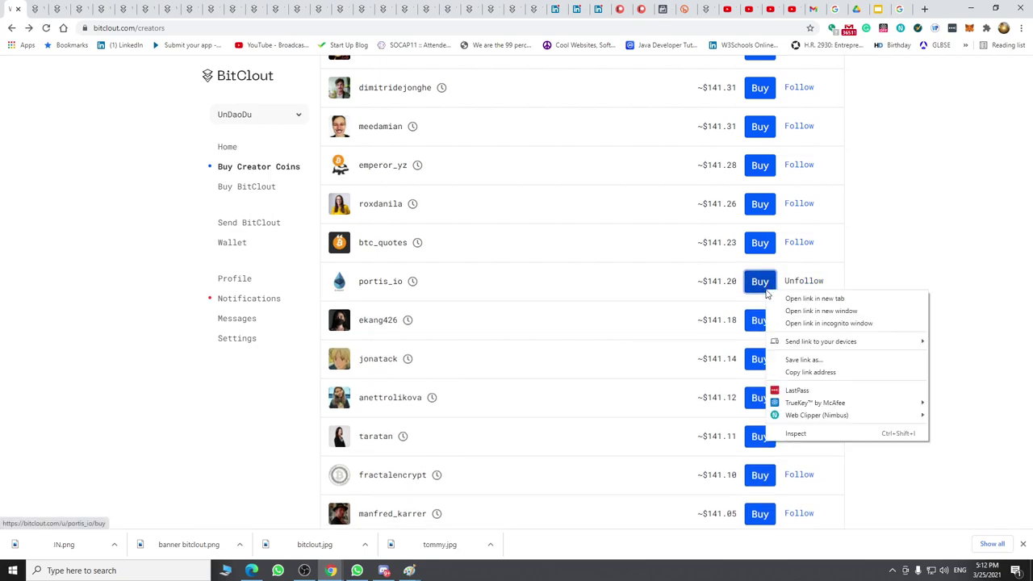
click(795, 296)
scroll(671, 368, down, 2)
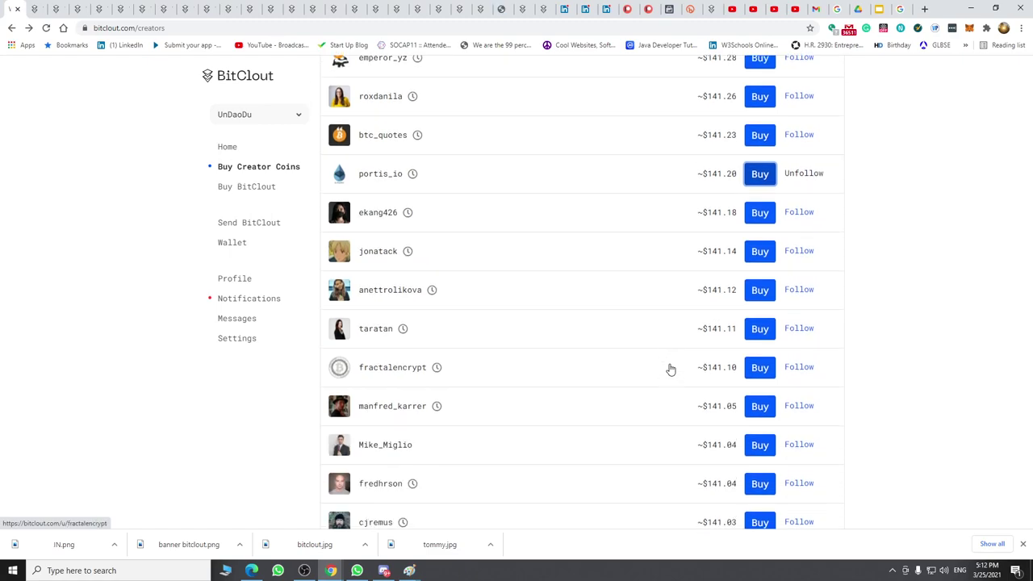
scroll(670, 368, down, 3)
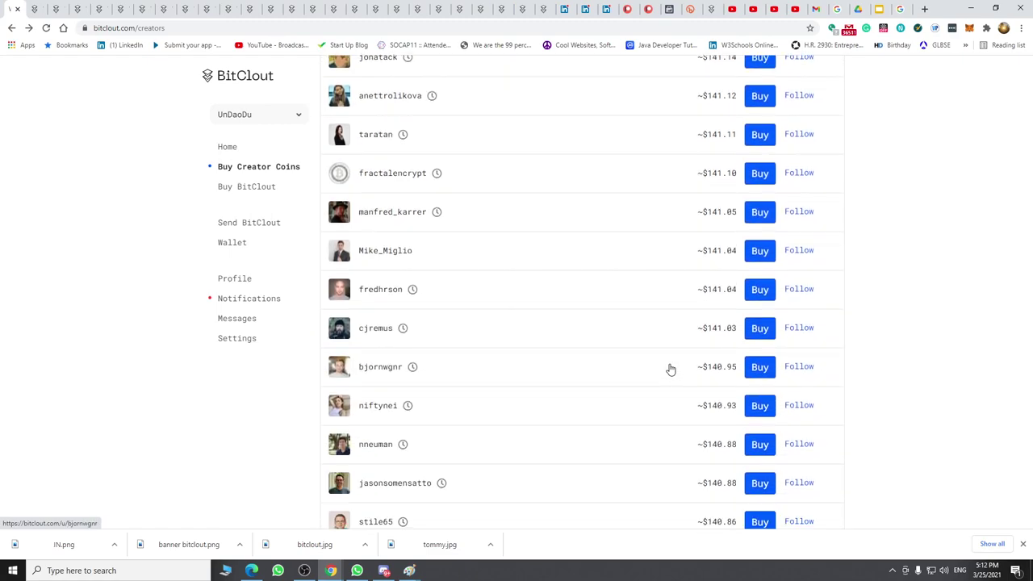
scroll(671, 368, down, 2)
scroll(670, 369, down, 3)
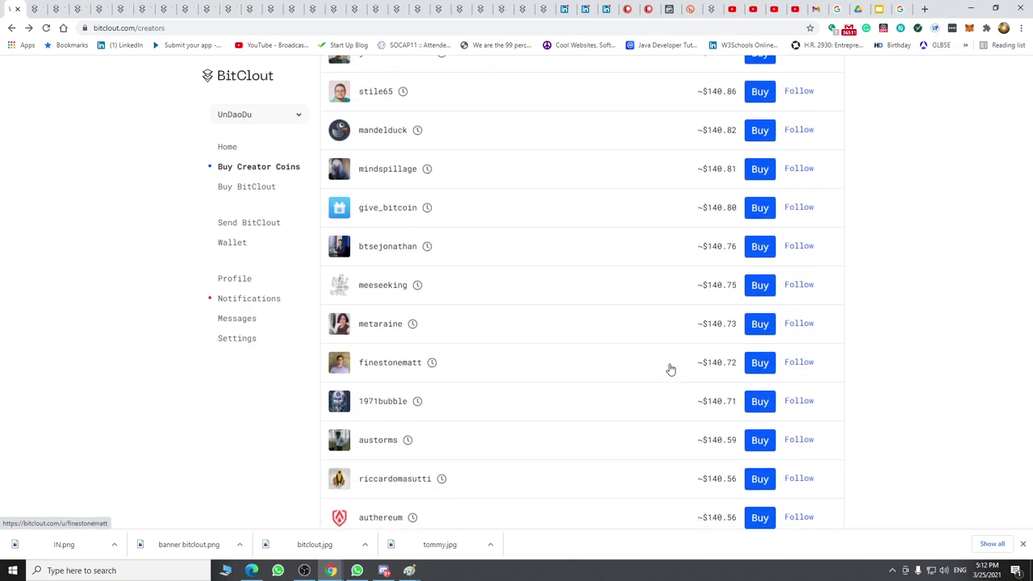
scroll(671, 368, down, 1)
scroll(670, 369, down, 2)
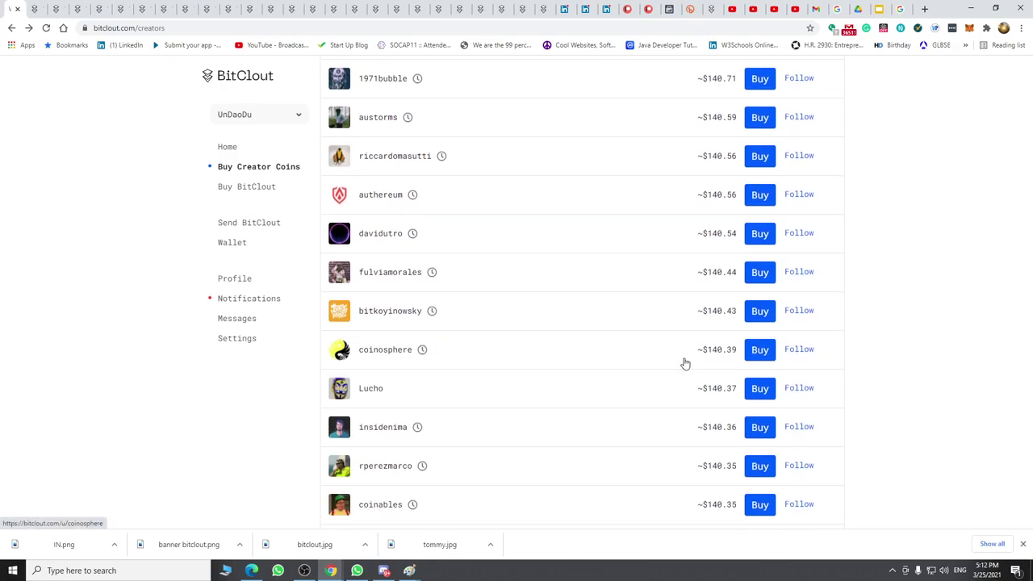
scroll(684, 364, down, 2)
scroll(684, 363, down, 2)
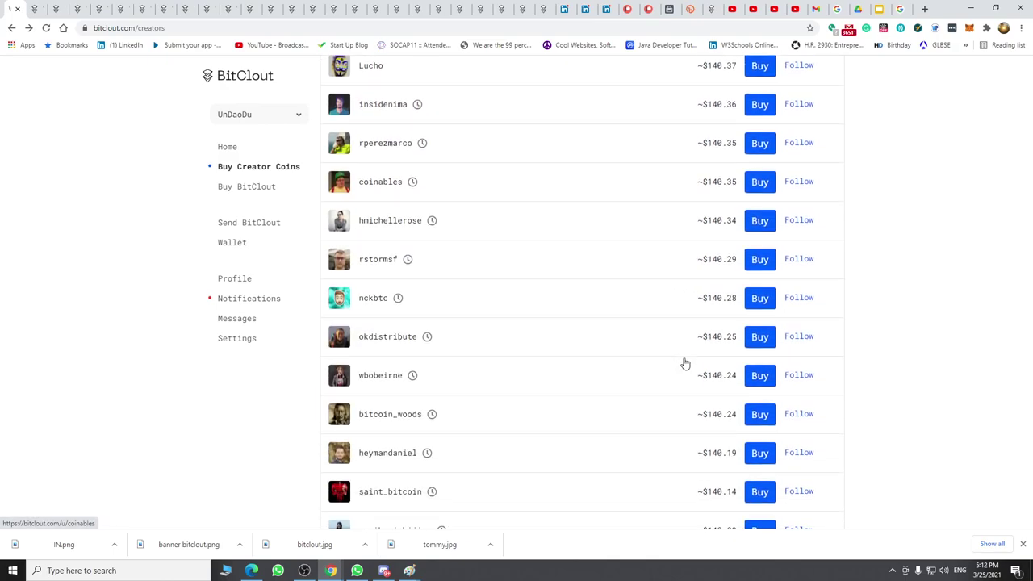
scroll(683, 362, up, 1)
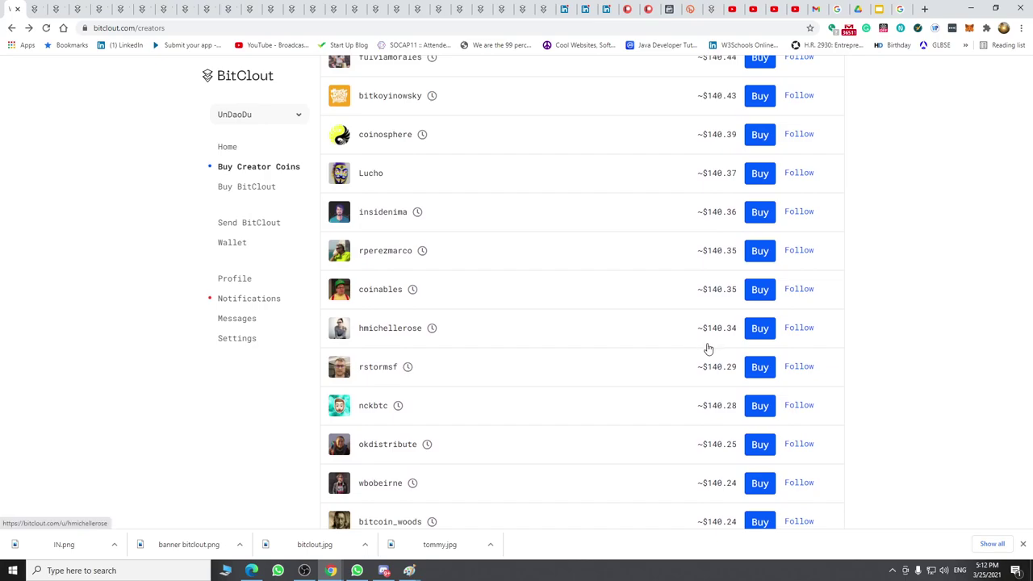
scroll(699, 331, down, 4)
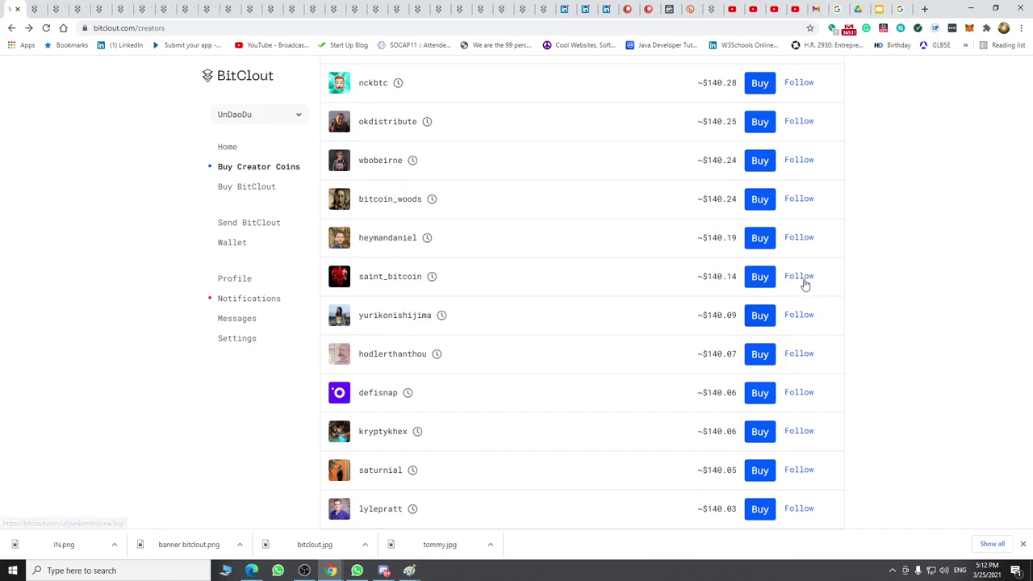
- Follow saint_bitcoin and badcryptobitch, opening both coin purchase pages in new tabs
click(804, 281)
right_click(773, 284)
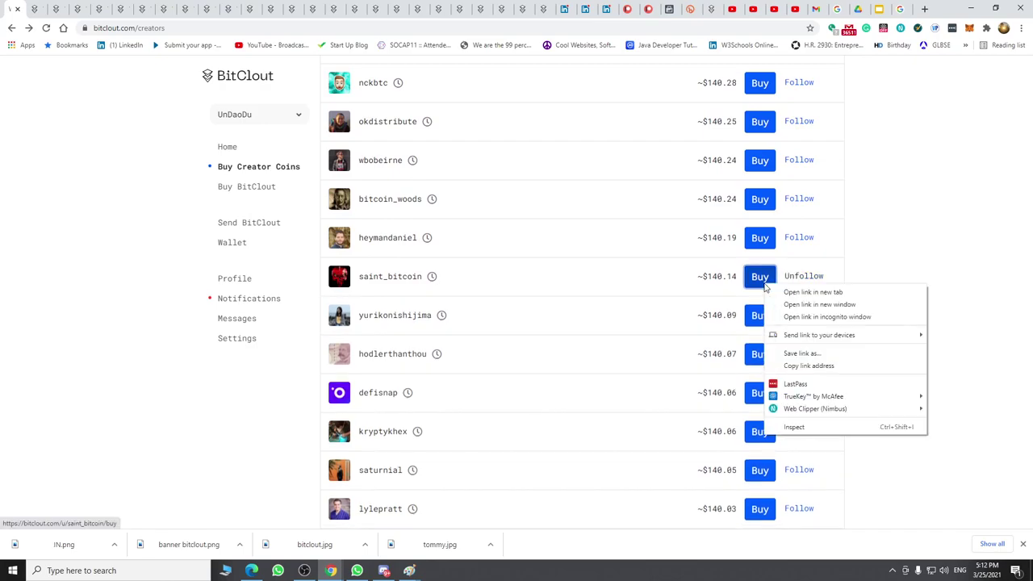
click(781, 293)
scroll(670, 342, down, 3)
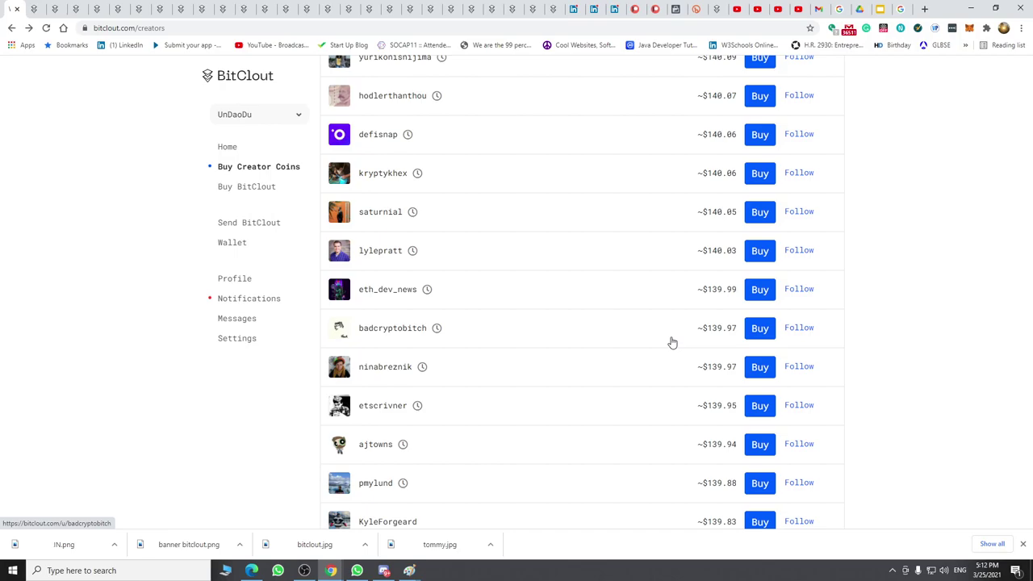
click(797, 328)
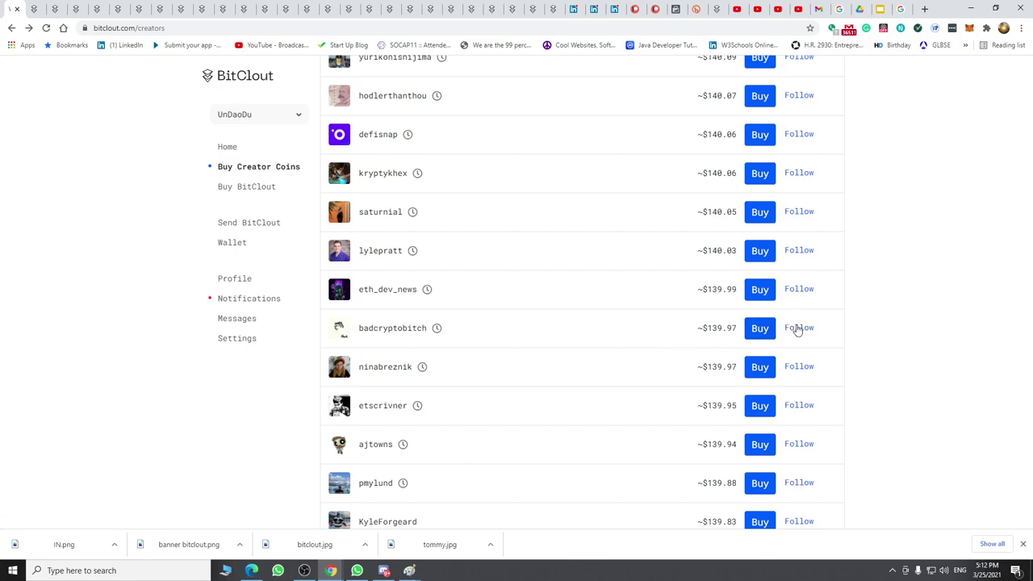
right_click(766, 336)
click(774, 342)
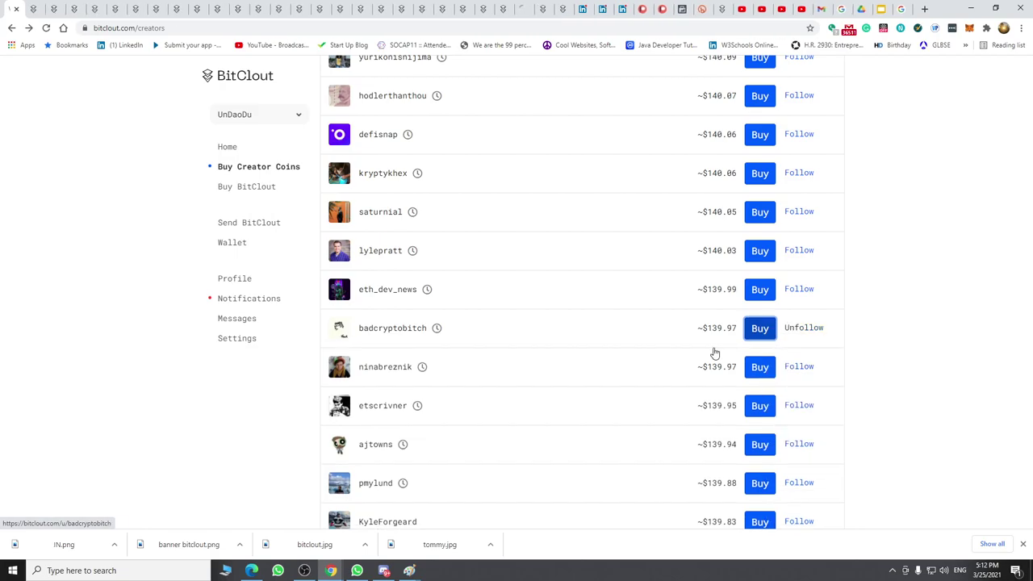
scroll(650, 374, down, 2)
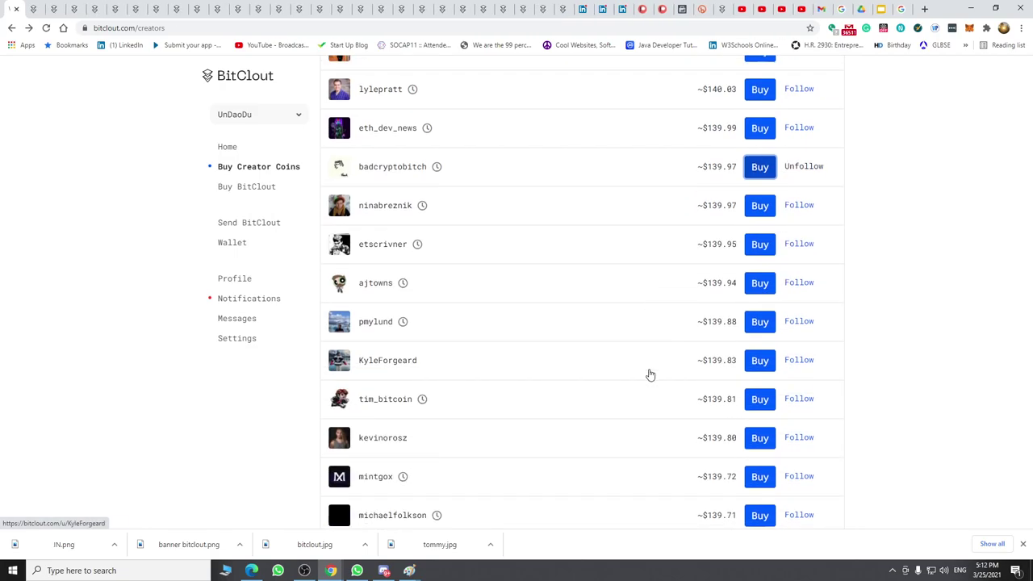
scroll(650, 374, down, 1)
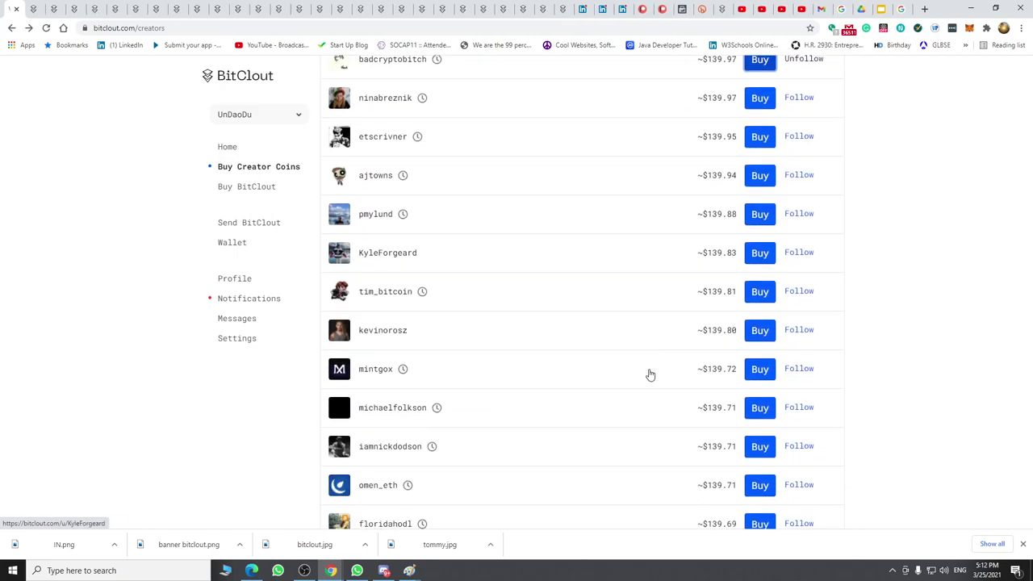
click(807, 295)
right_click(766, 300)
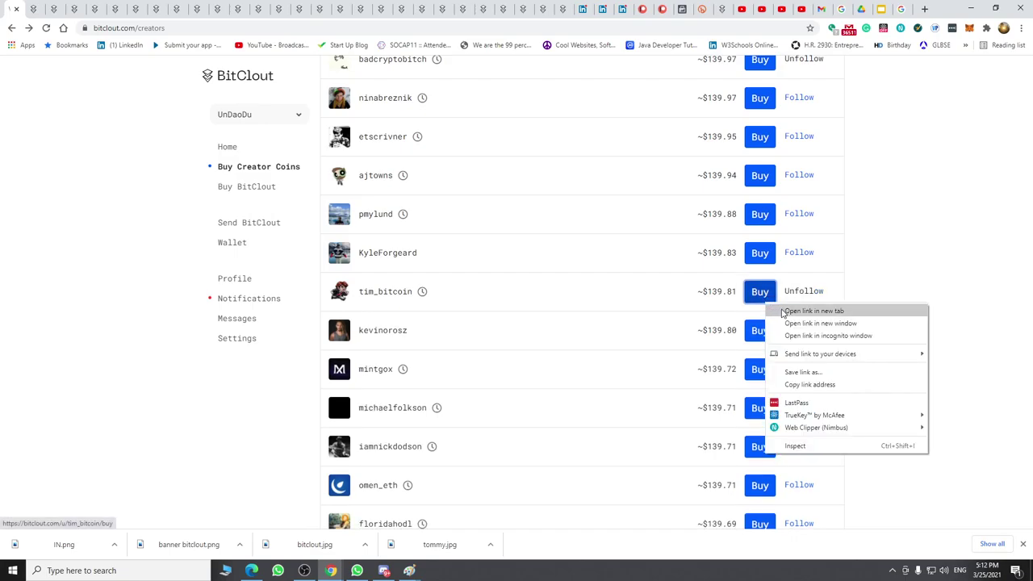
click(781, 310)
scroll(646, 340, down, 2)
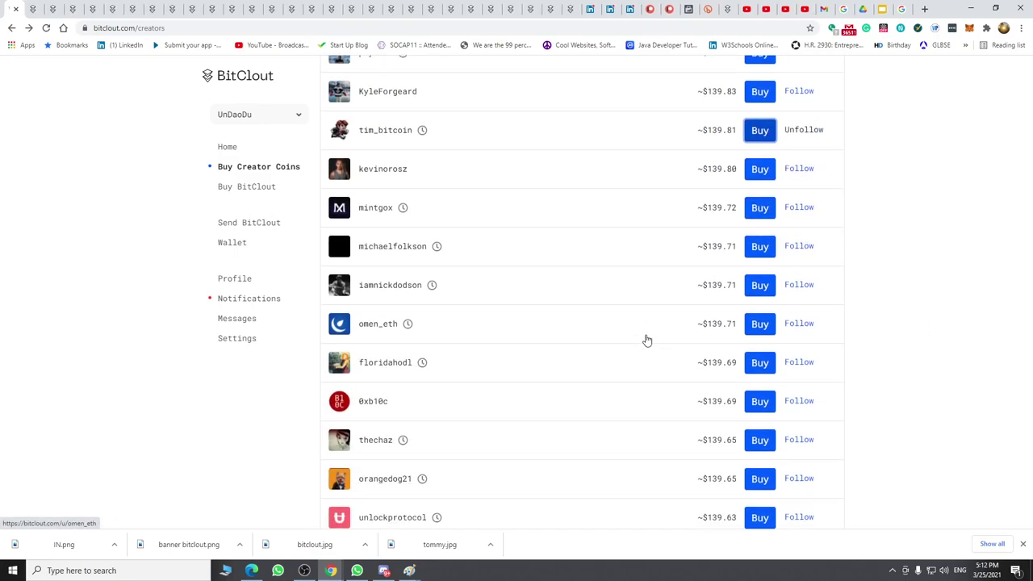
right_click(785, 211)
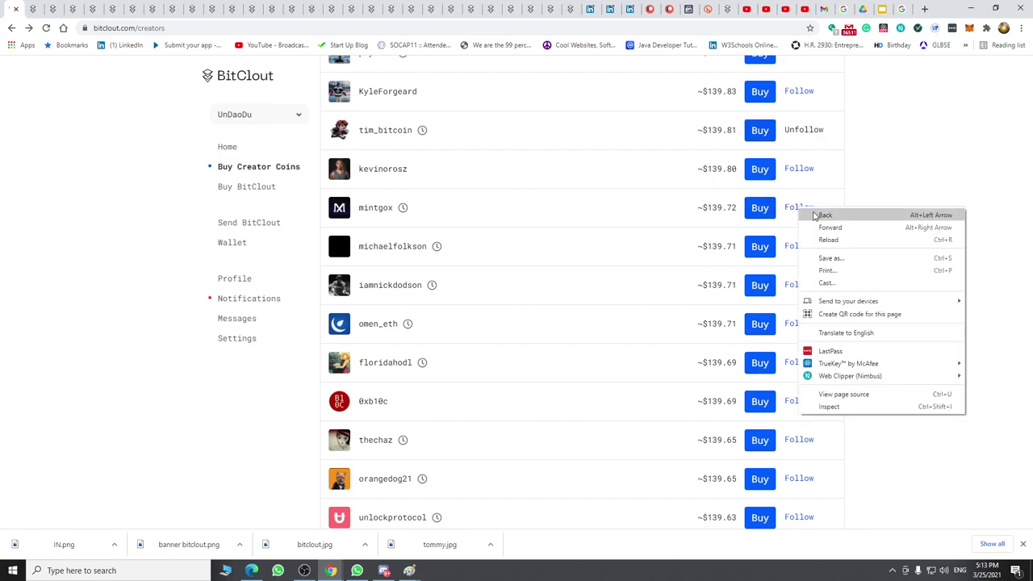
click(788, 210)
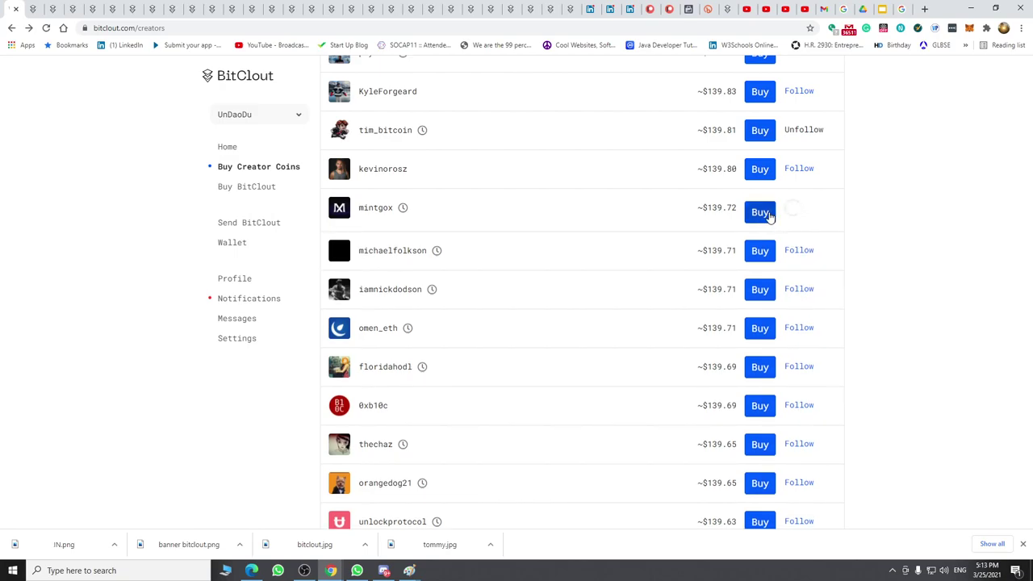
right_click(763, 212)
click(783, 224)
scroll(567, 334, down, 2)
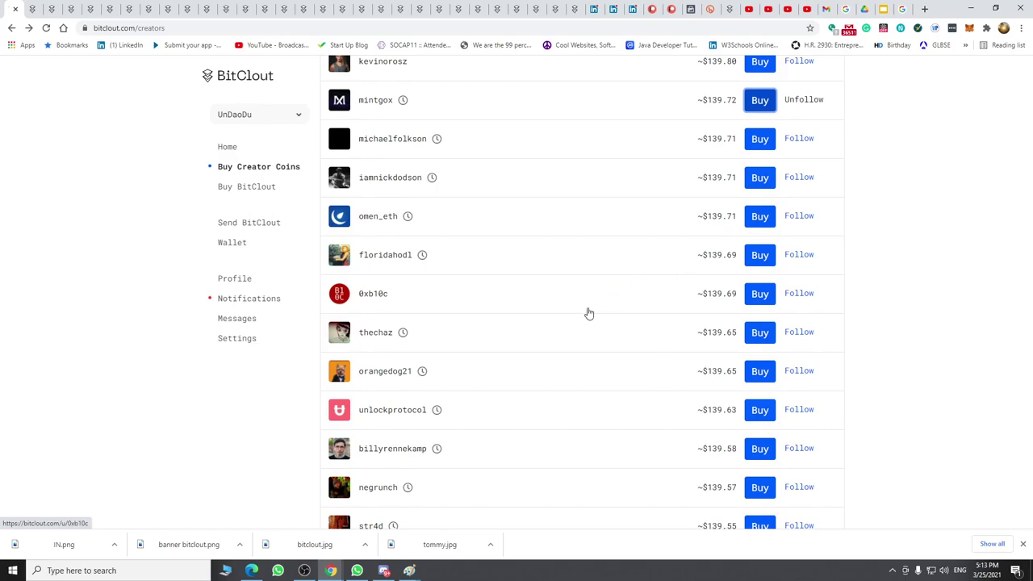
- Follow 0xb10c and CryptoNekoZ, opening CryptoNekoZ's coin purchase page in a new tab
click(801, 295)
right_click(770, 302)
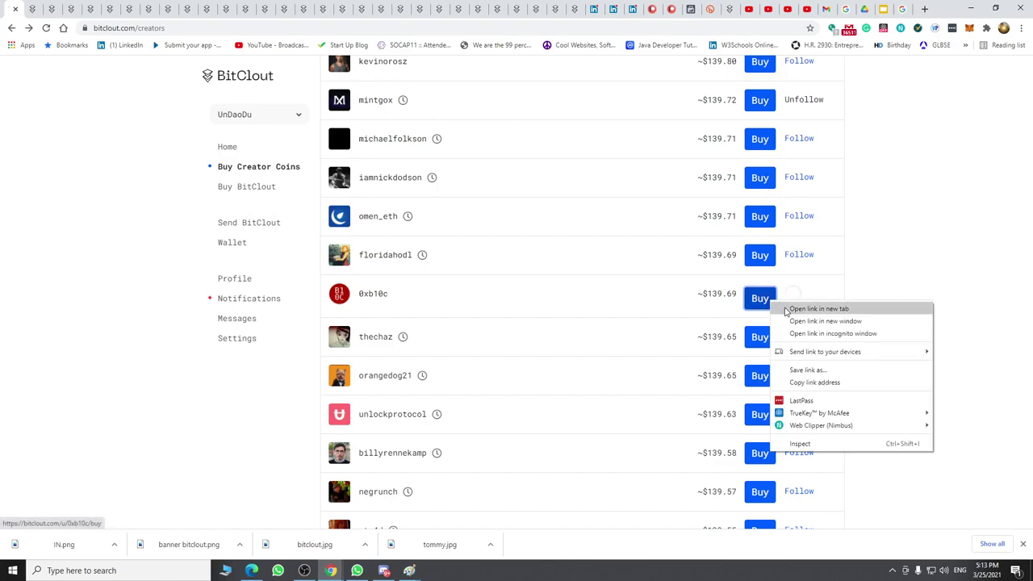
key(Escape)
scroll(654, 355, down, 3)
scroll(654, 356, down, 1)
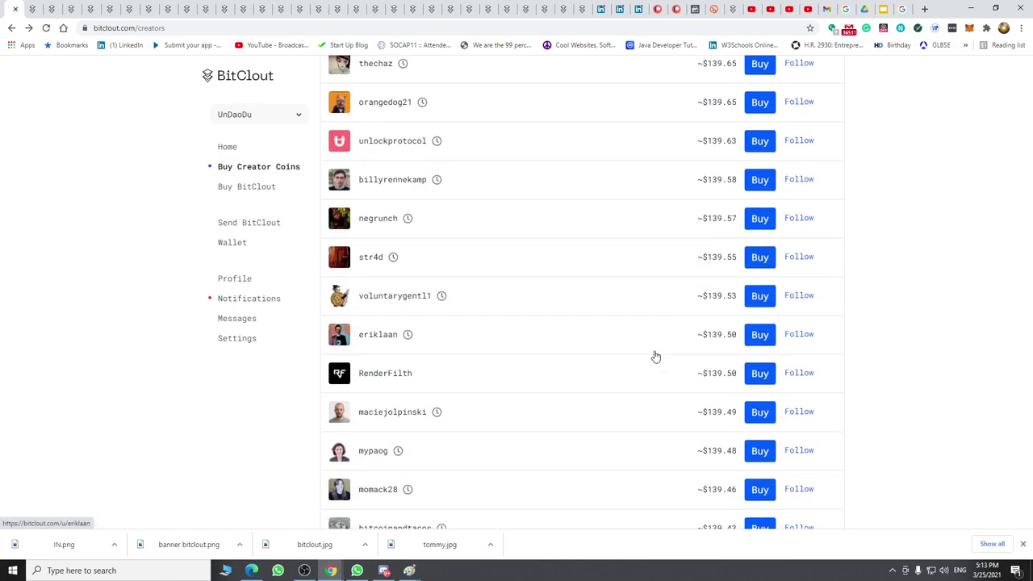
scroll(655, 356, down, 2)
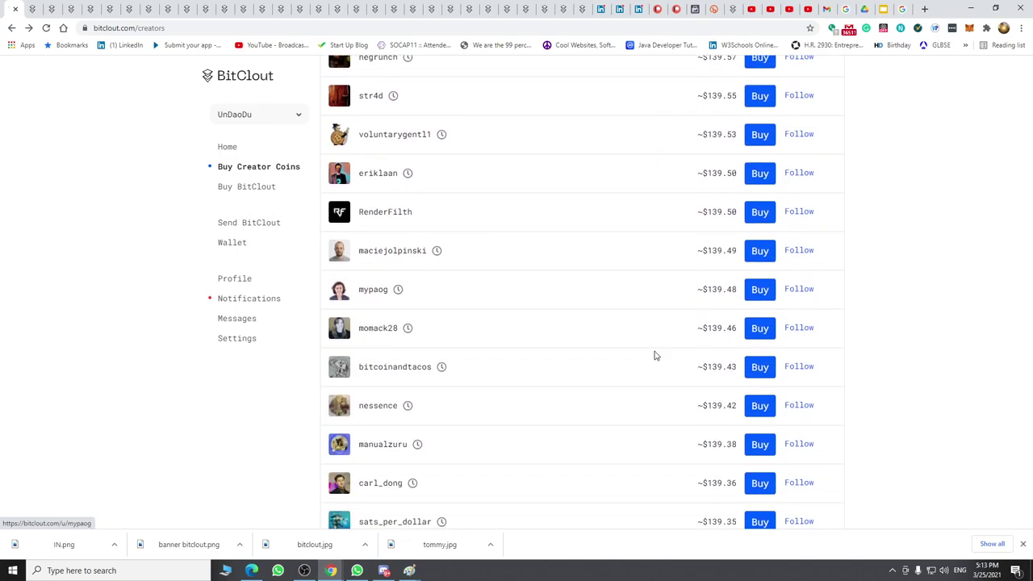
scroll(655, 356, down, 2)
scroll(655, 356, down, 3)
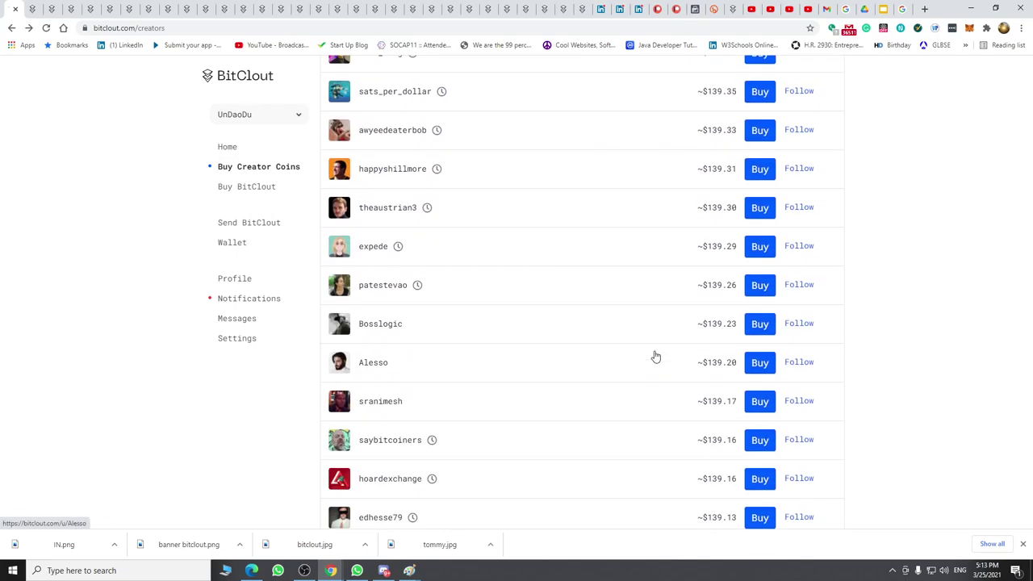
scroll(655, 356, down, 8)
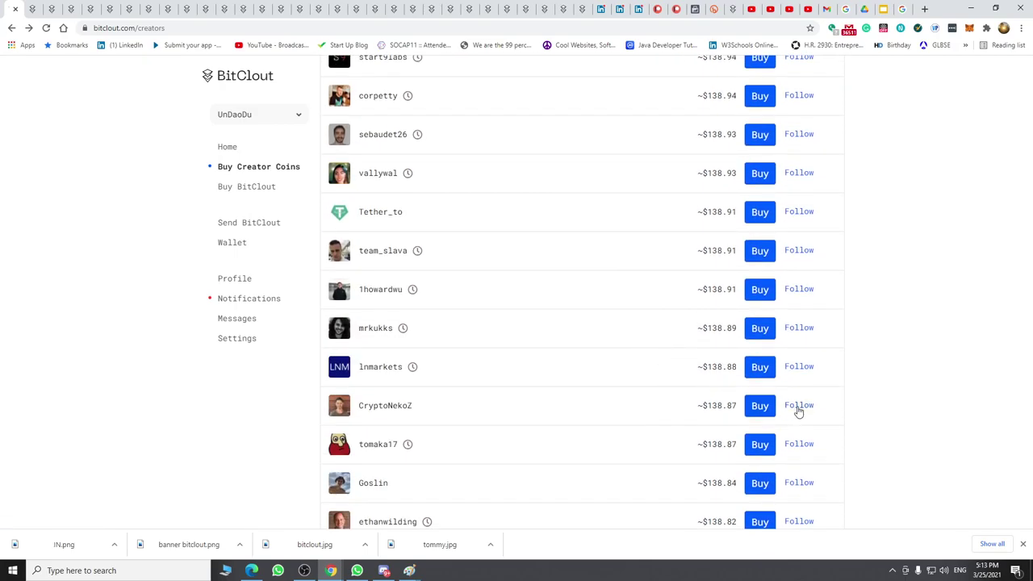
right_click(803, 412)
click(800, 406)
right_click(766, 411)
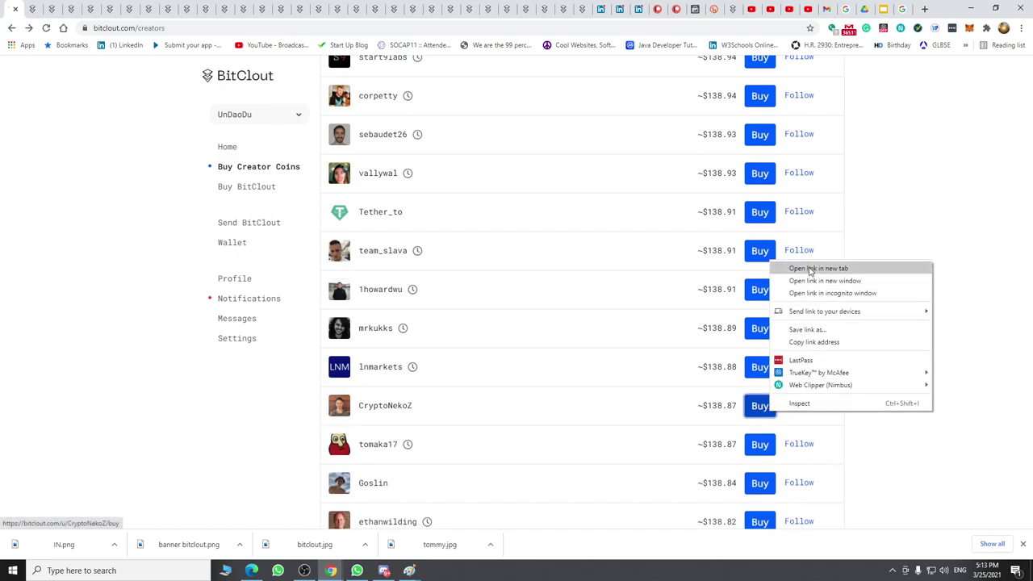
click(818, 268)
scroll(541, 408, down, 3)
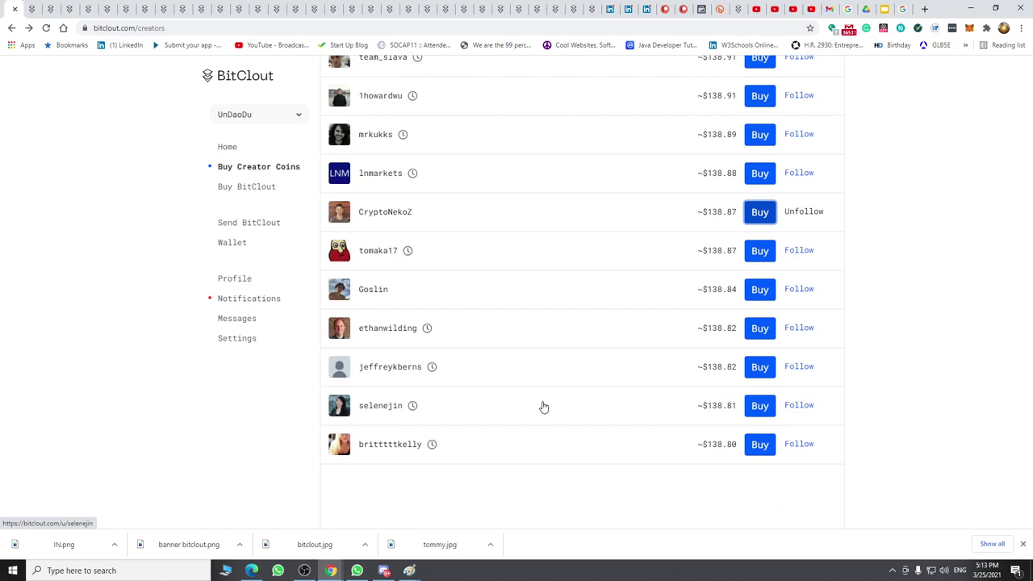
scroll(542, 408, down, 5)
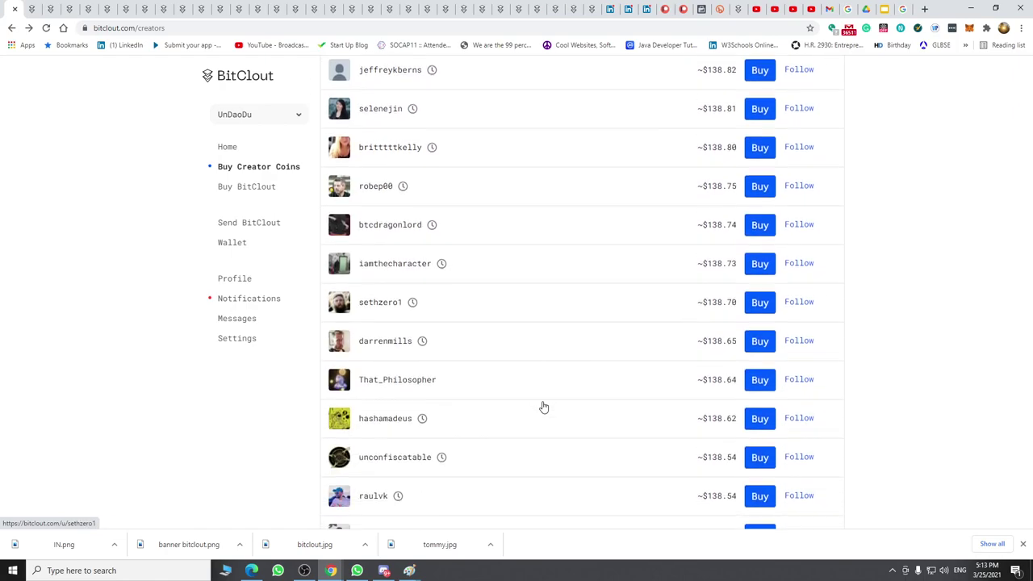
scroll(543, 407, down, 8)
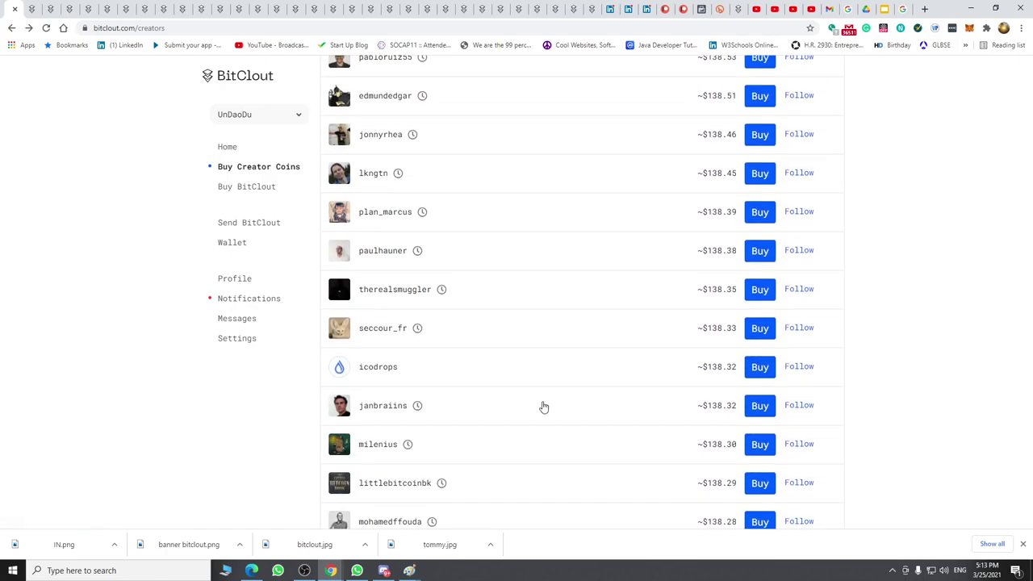
scroll(542, 408, down, 5)
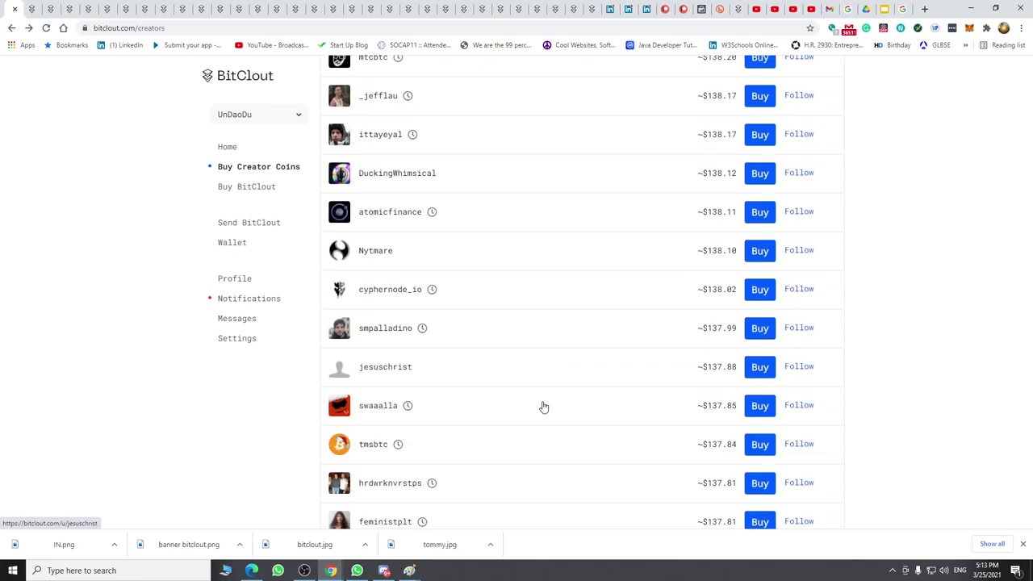
scroll(543, 407, down, 7)
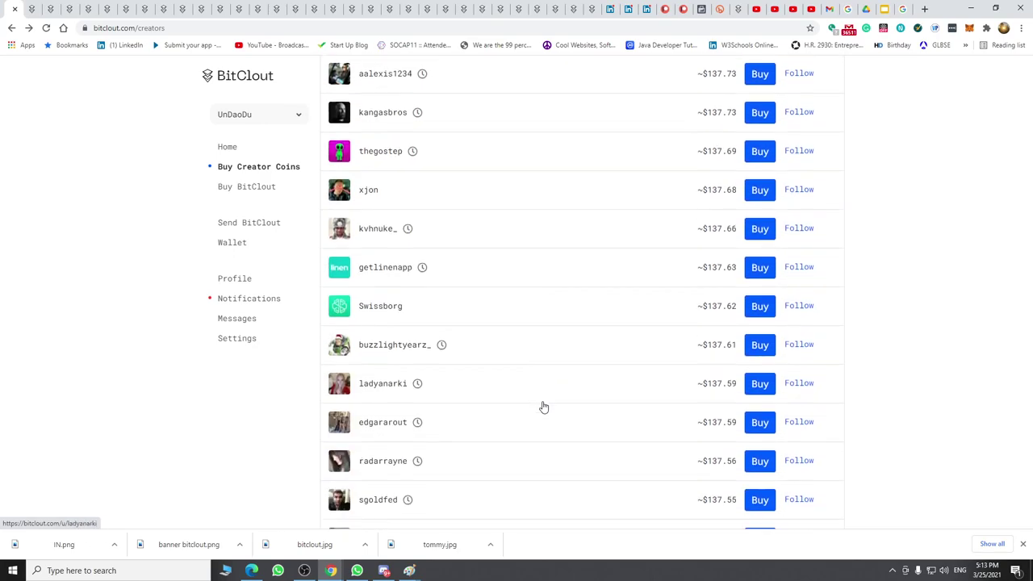
scroll(543, 408, down, 2)
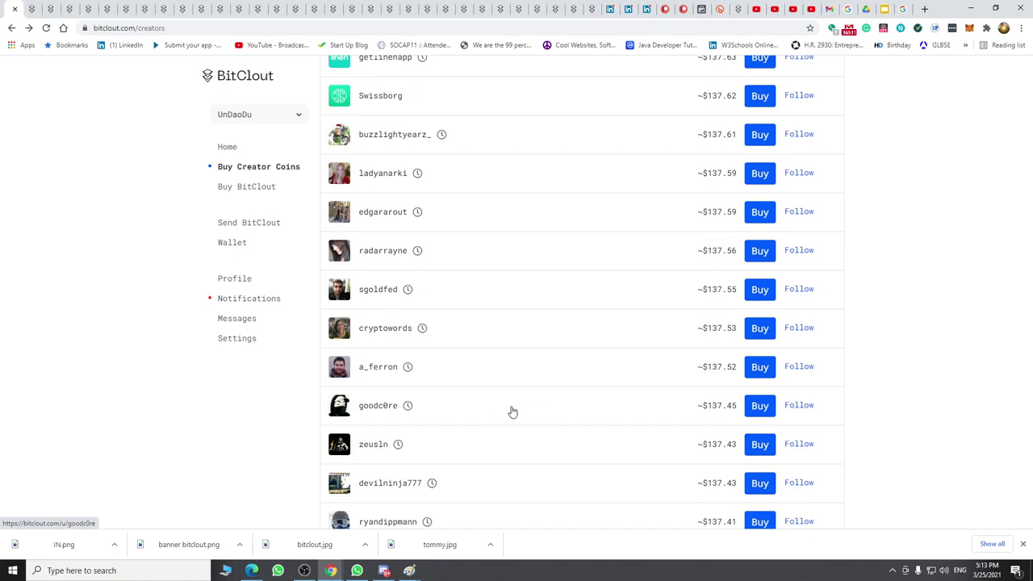
- Follow goodc0re and bit_kevin, opening both coin purchase pages in new tabs
click(810, 407)
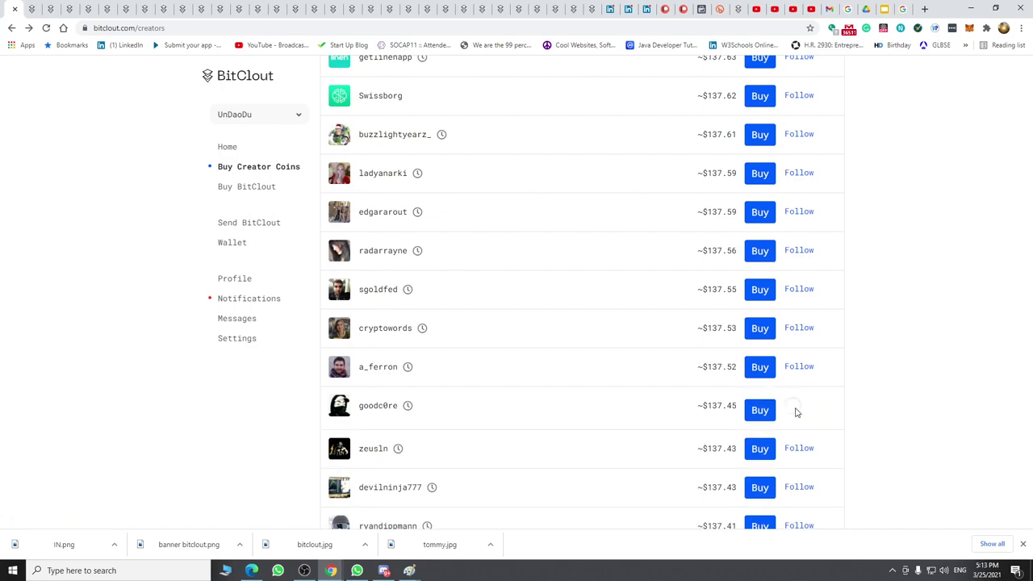
scroll(592, 417, down, 2)
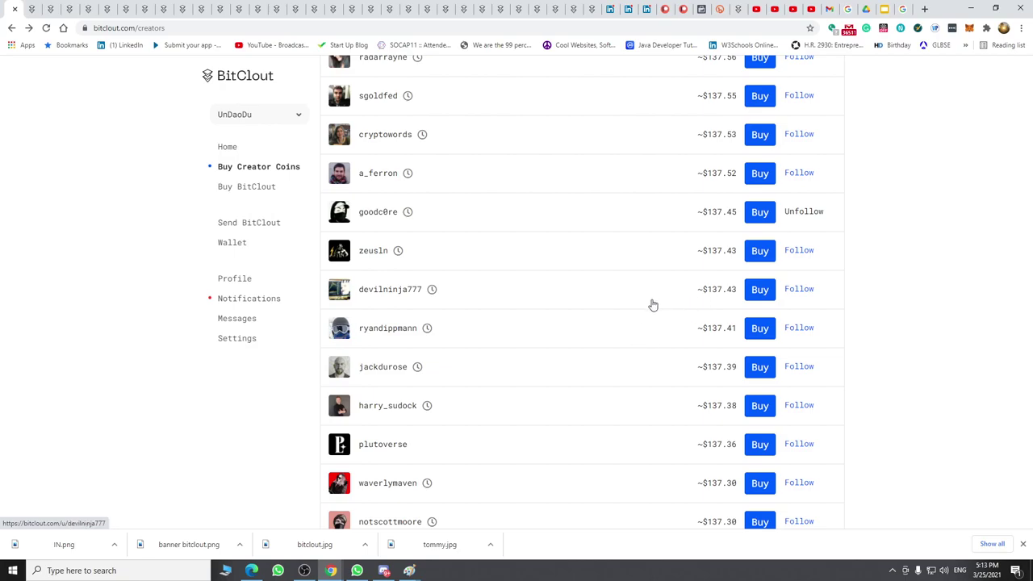
right_click(760, 218)
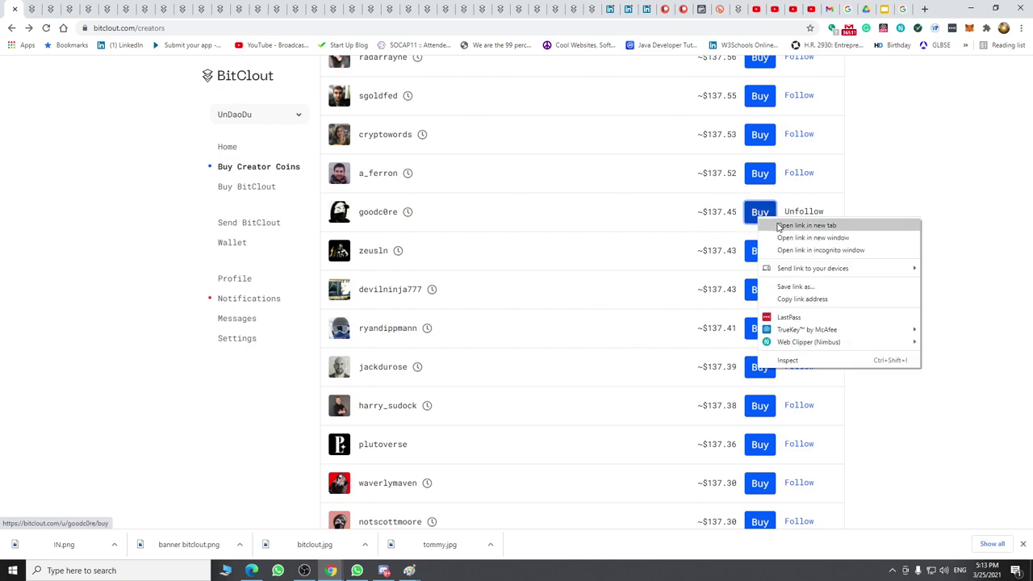
click(806, 226)
scroll(521, 339, down, 4)
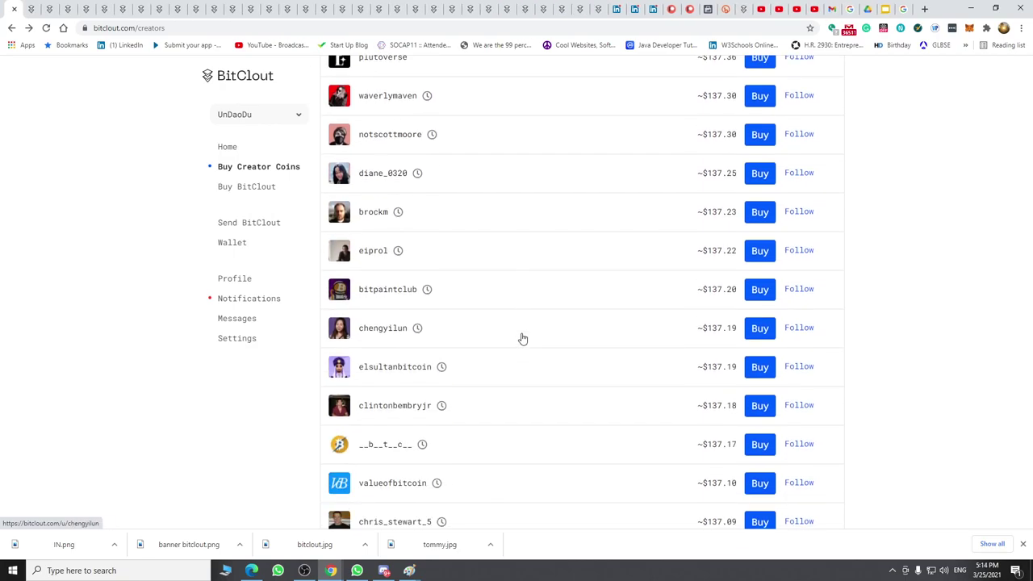
scroll(521, 338, down, 2)
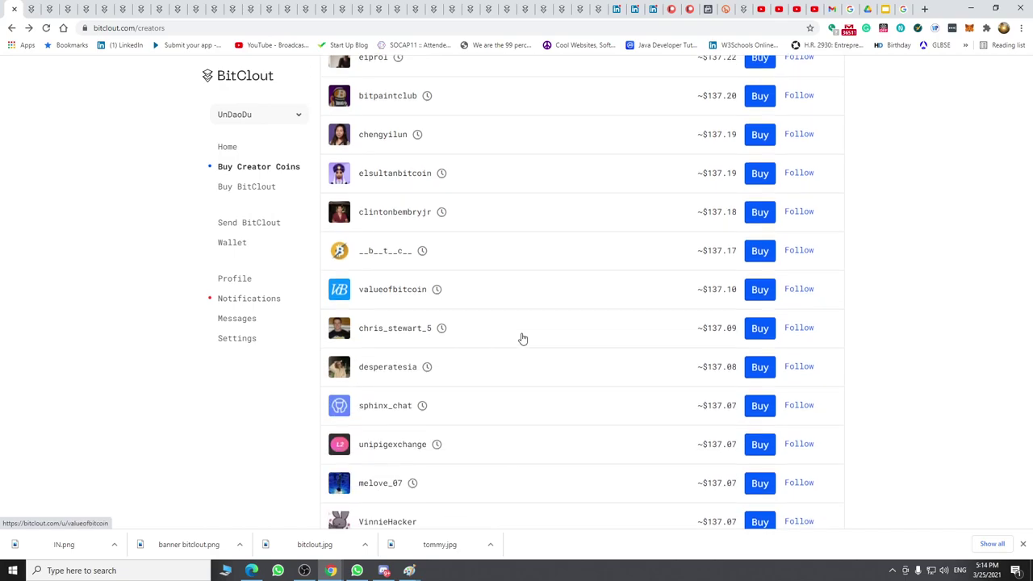
scroll(521, 339, down, 3)
scroll(521, 339, down, 3)
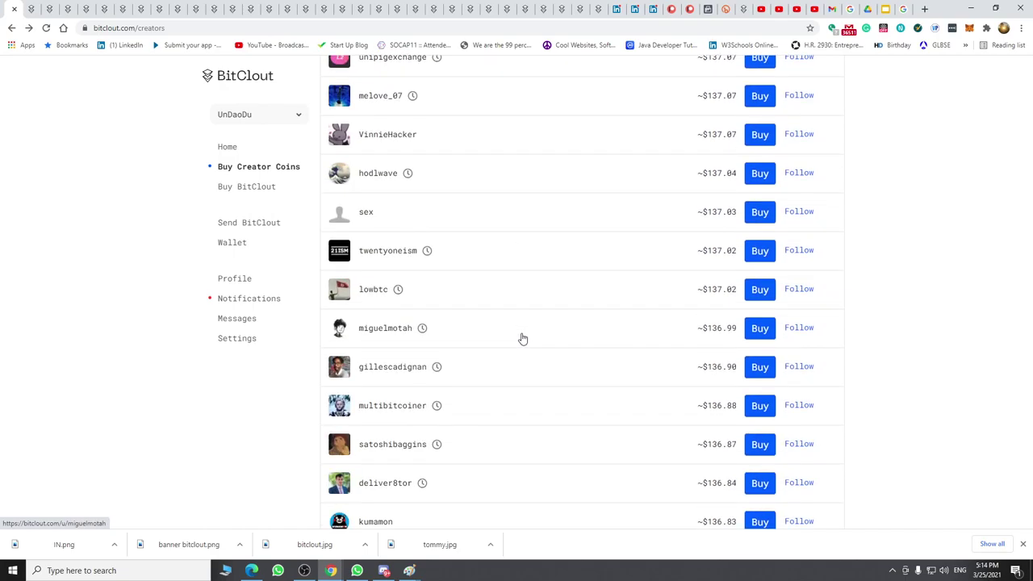
scroll(521, 339, down, 5)
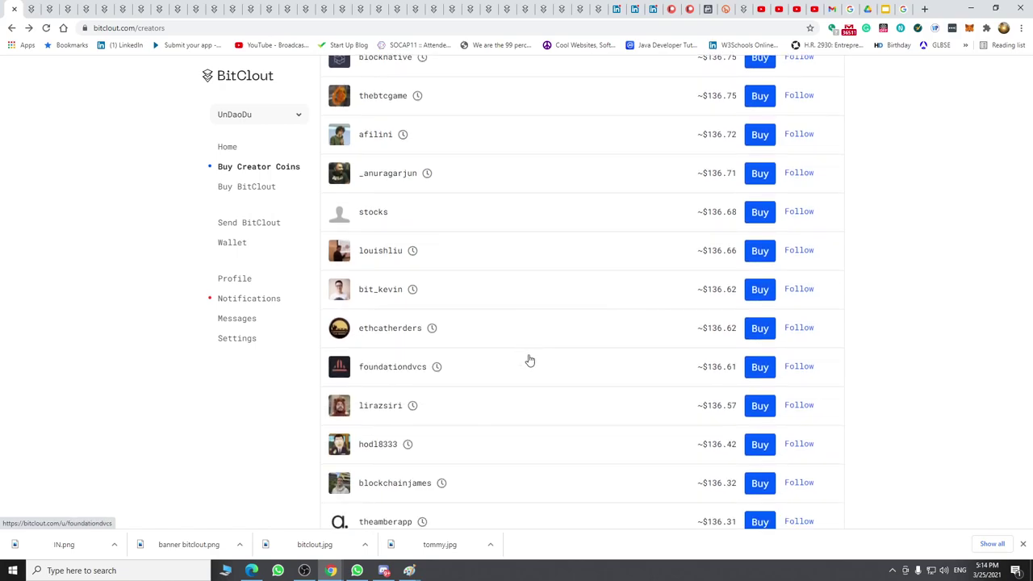
scroll(529, 359, down, 1)
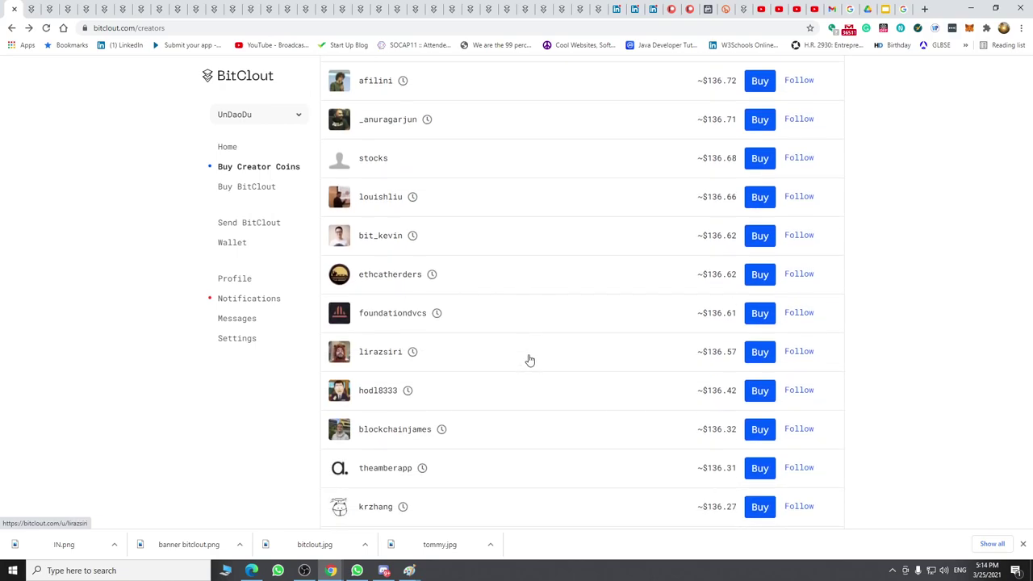
click(805, 240)
right_click(762, 242)
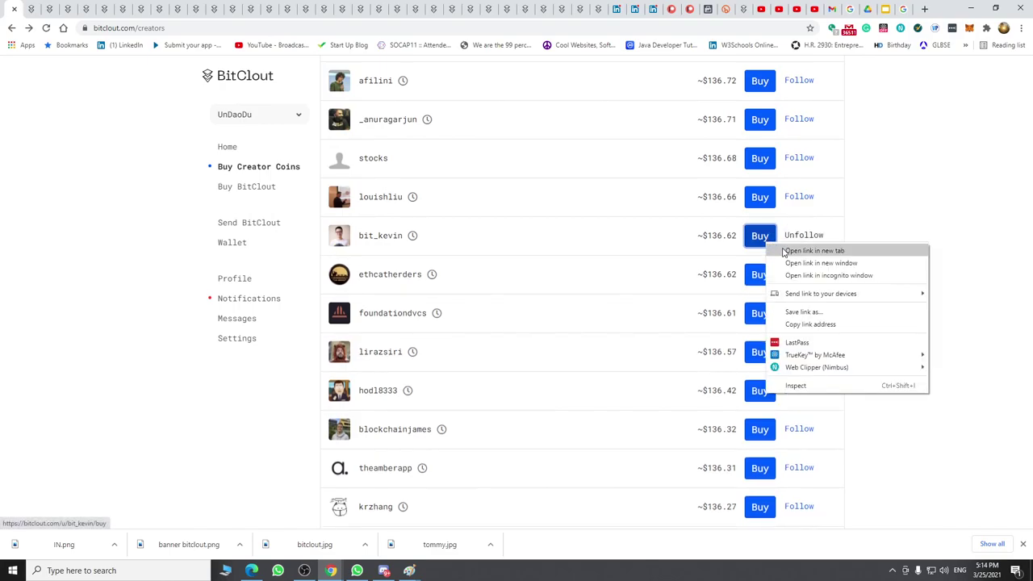
click(782, 251)
scroll(537, 340, down, 10)
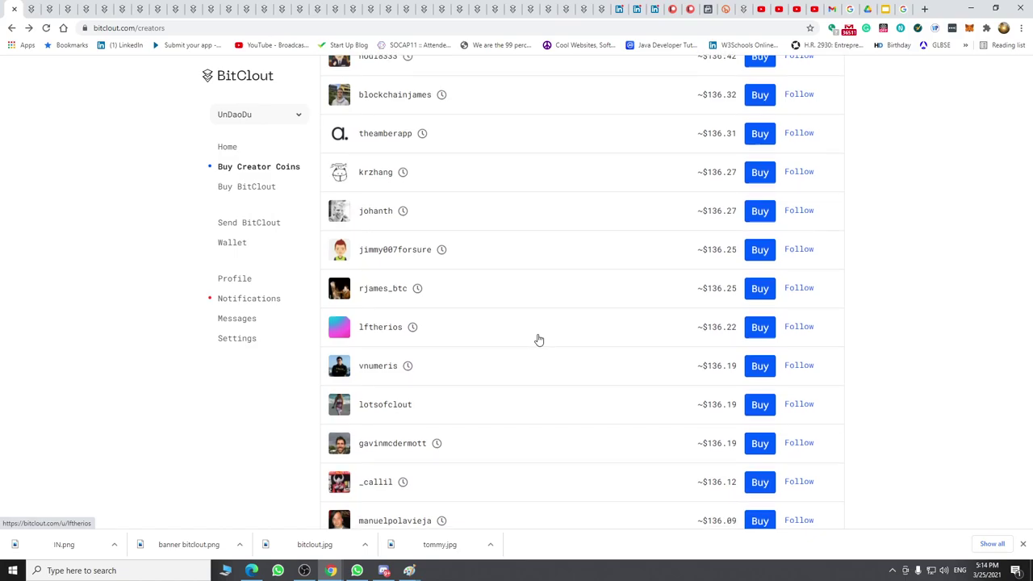
scroll(538, 339, down, 10)
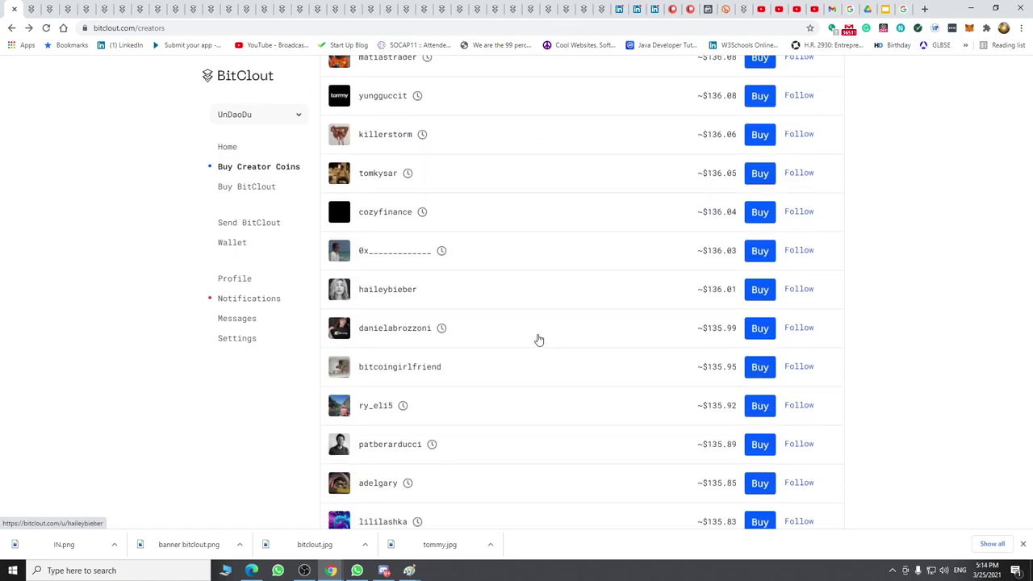
scroll(539, 339, down, 13)
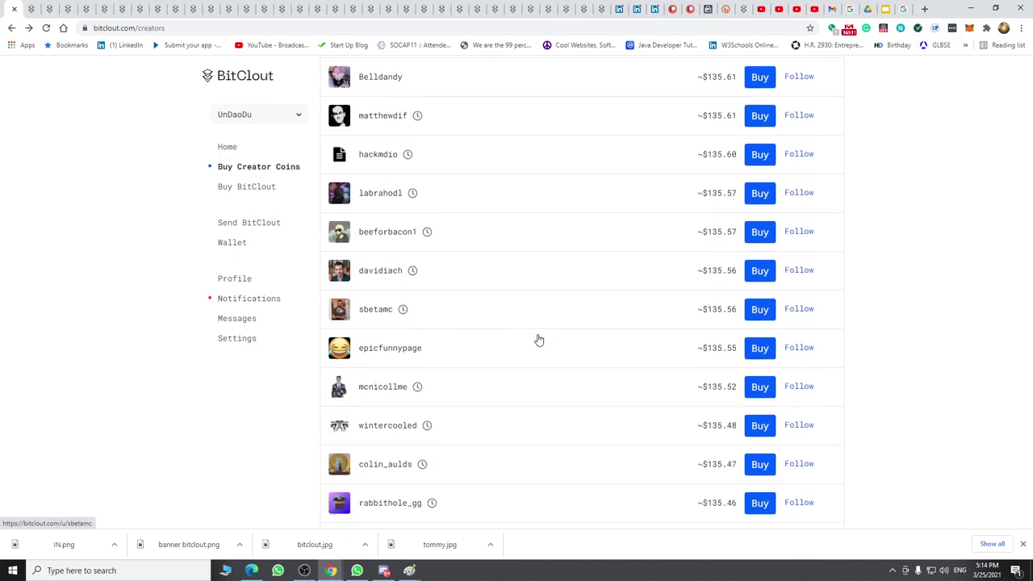
scroll(539, 340, down, 11)
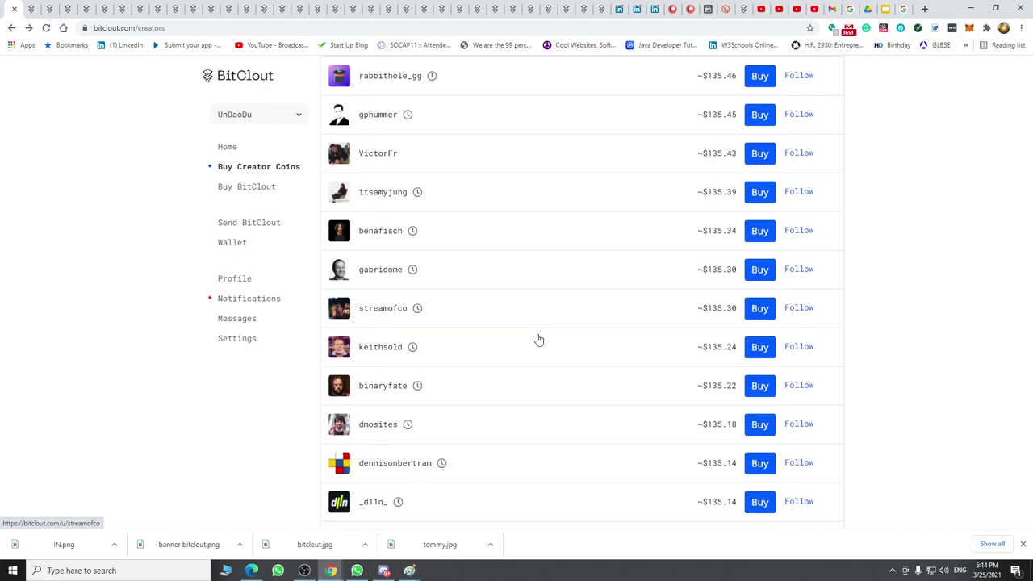
scroll(538, 340, down, 4)
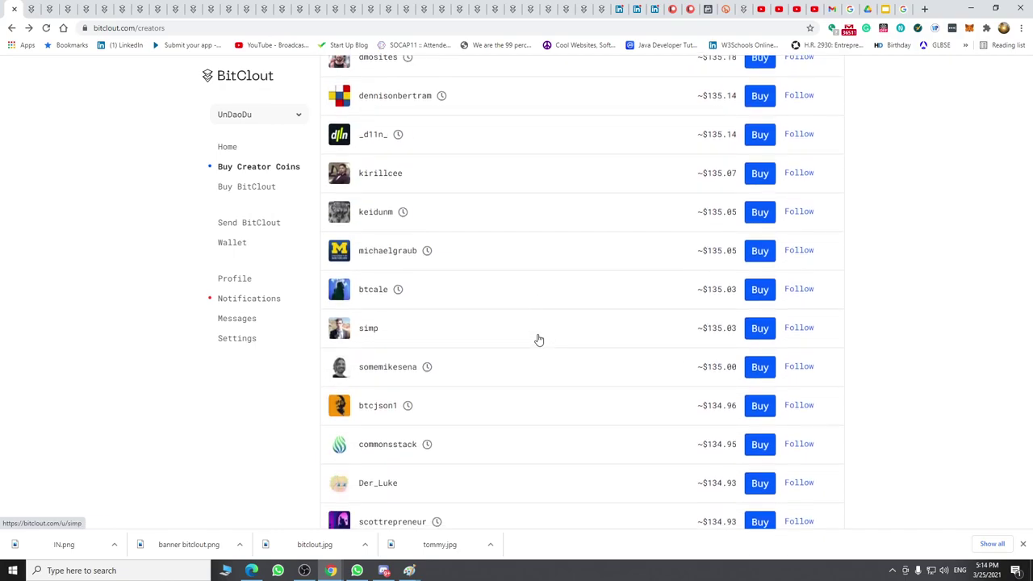
scroll(539, 340, down, 5)
scroll(537, 342, up, 5)
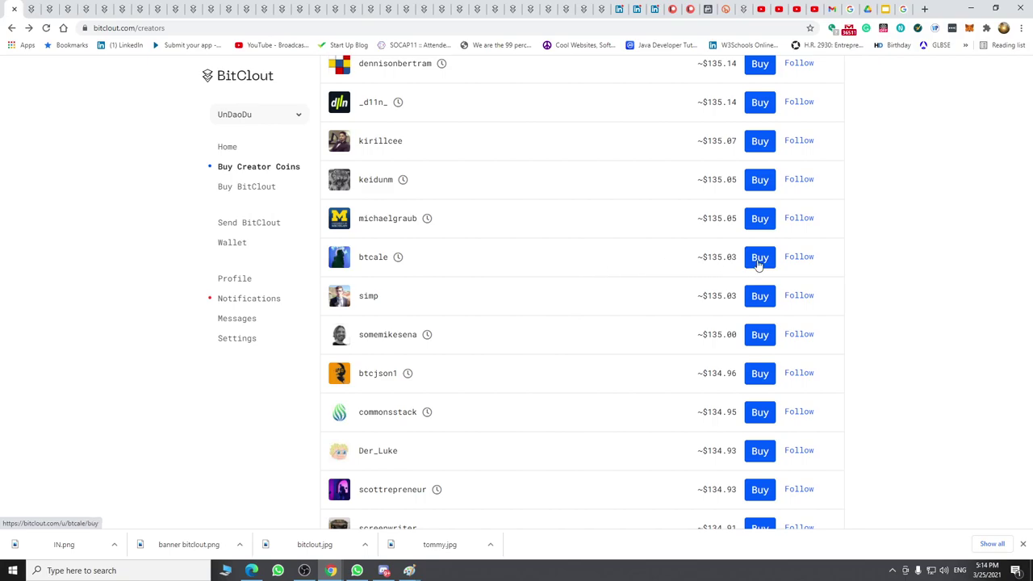
- Follow btcale, countbitcoin and bitcoincoreprs; the bitcoincoreprs follow fails with an Oops error
click(804, 257)
scroll(568, 337, down, 3)
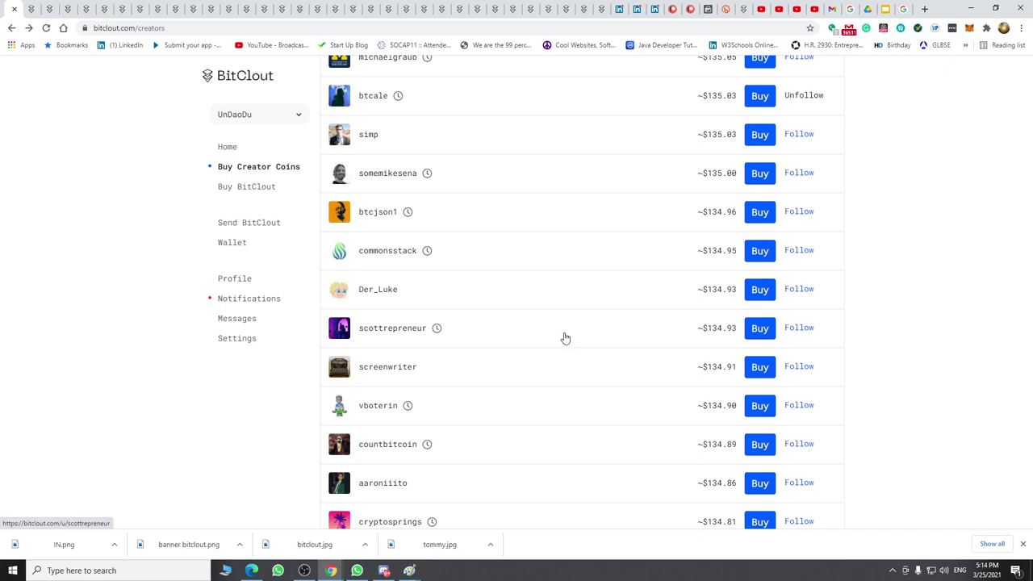
scroll(565, 337, down, 3)
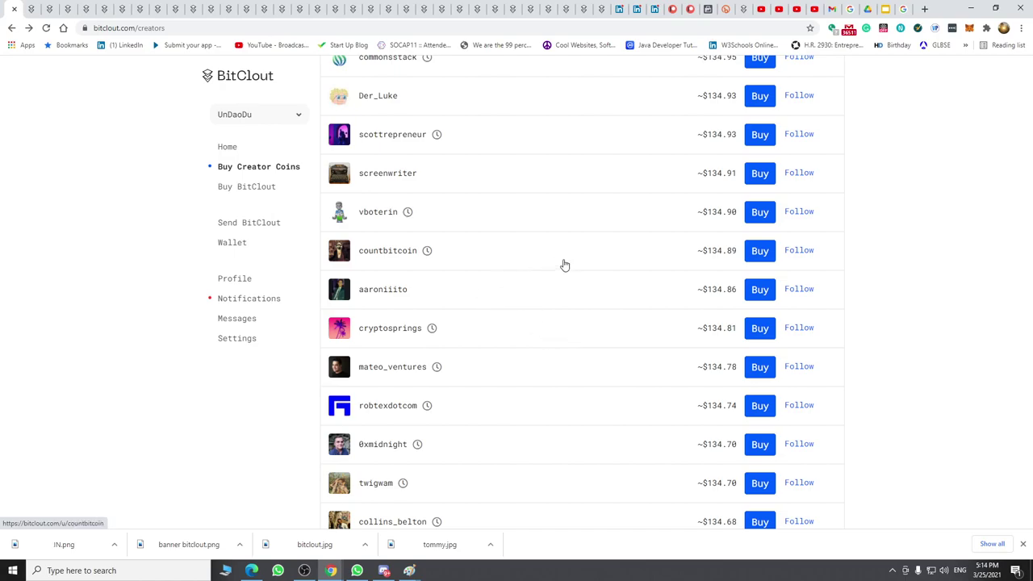
click(798, 252)
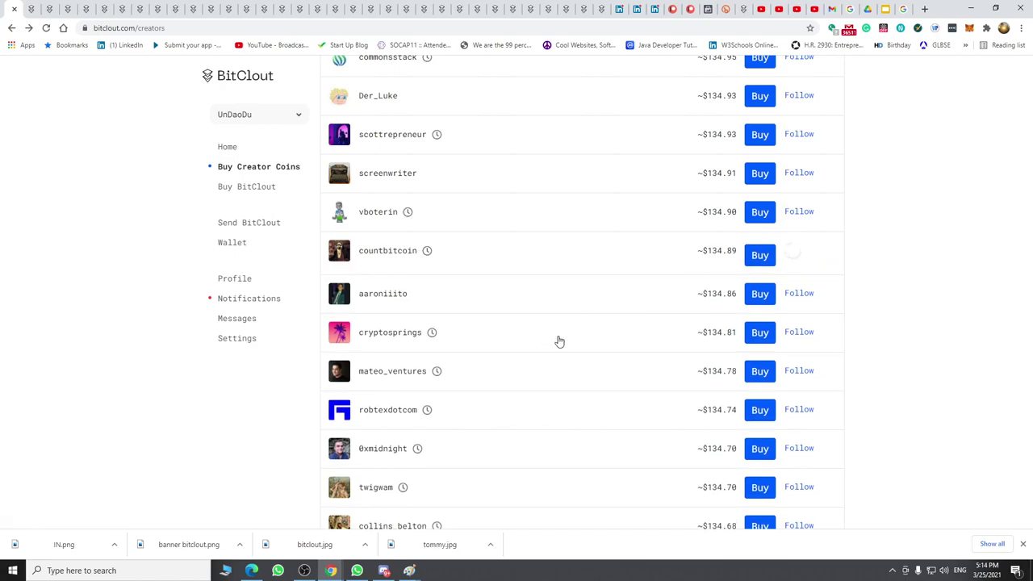
scroll(559, 341, down, 2)
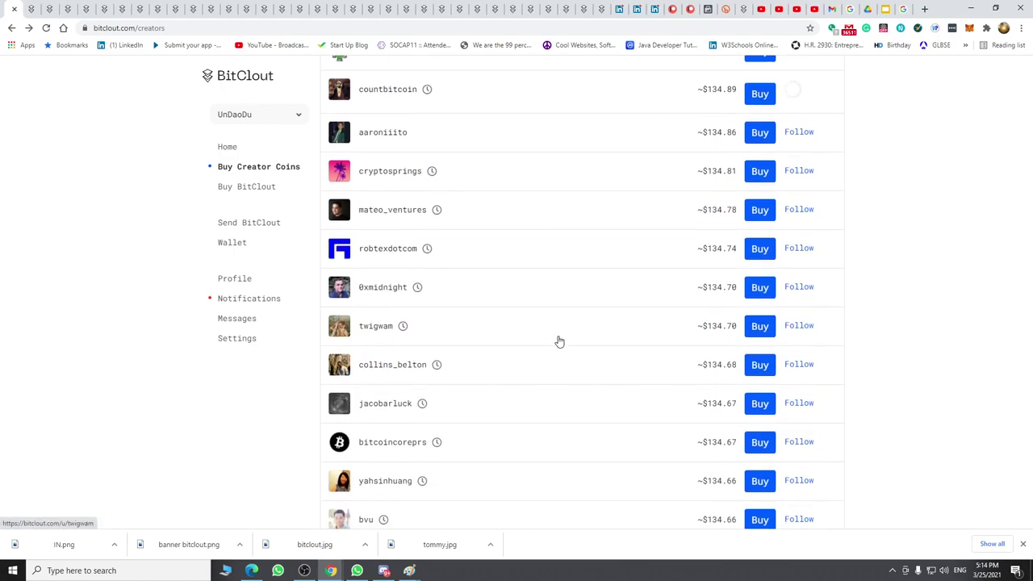
scroll(559, 341, down, 2)
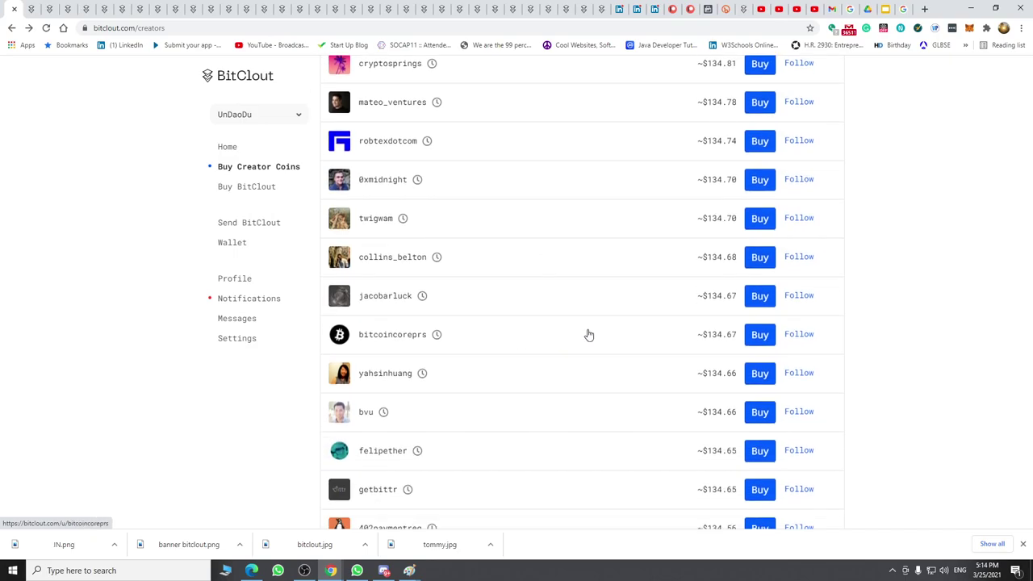
click(806, 335)
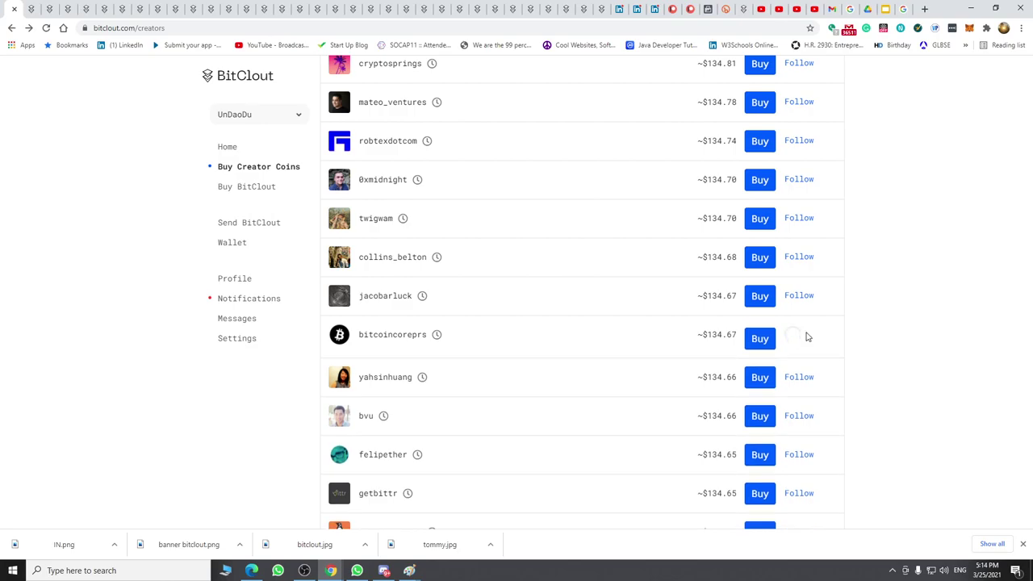
scroll(538, 360, down, 2)
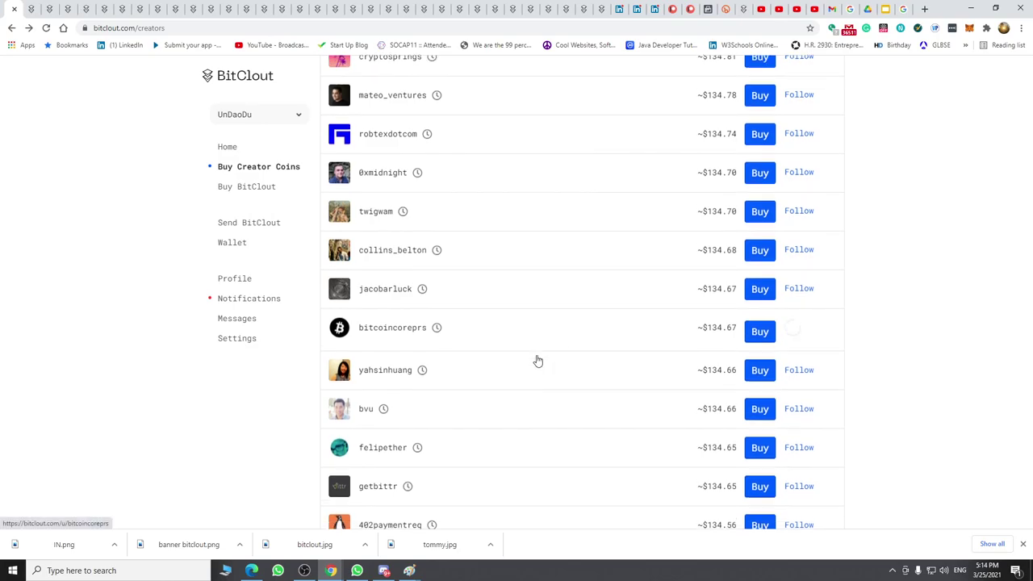
scroll(539, 360, down, 2)
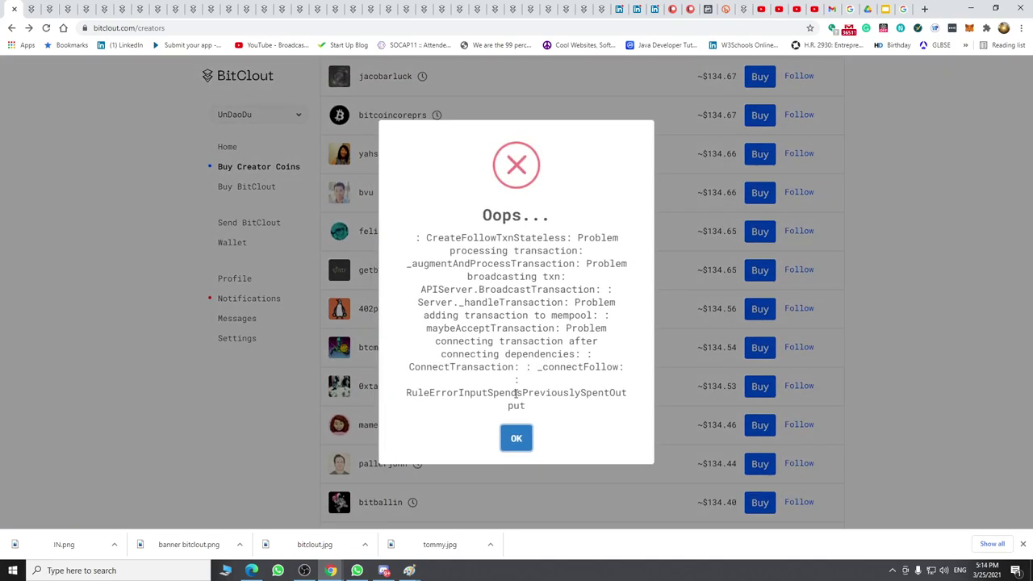
- Dismiss the failed-follow error and follow the creator btcmanhattan
click(518, 440)
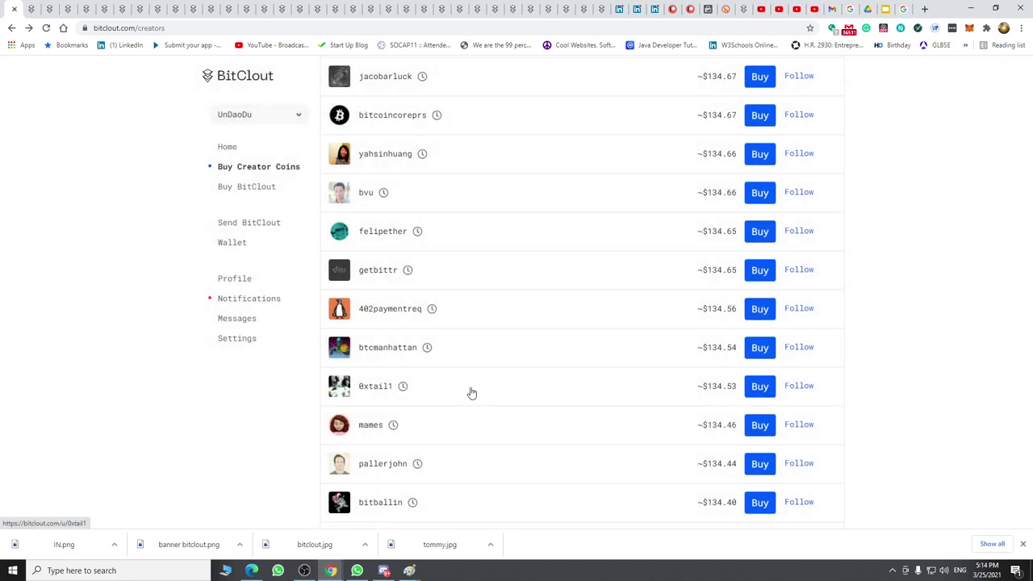
scroll(448, 379, down, 2)
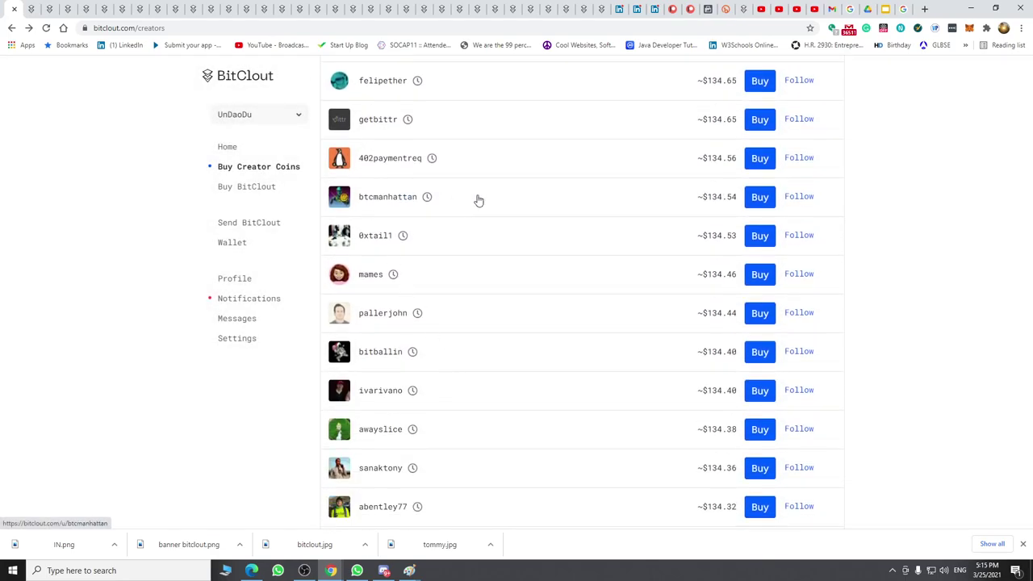
click(798, 198)
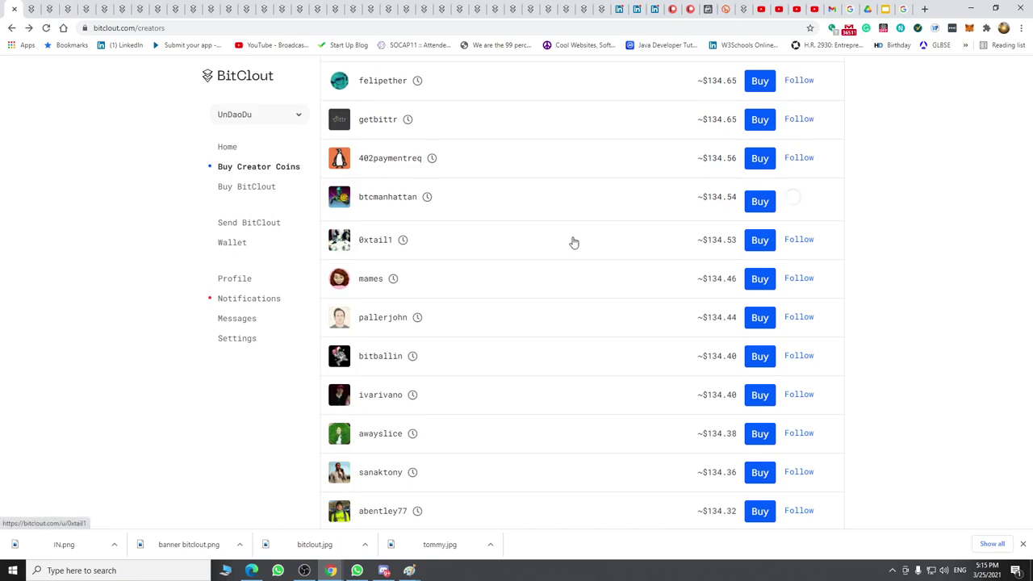
- Move down the creator coins list and follow blockbain
scroll(545, 252, down, 4)
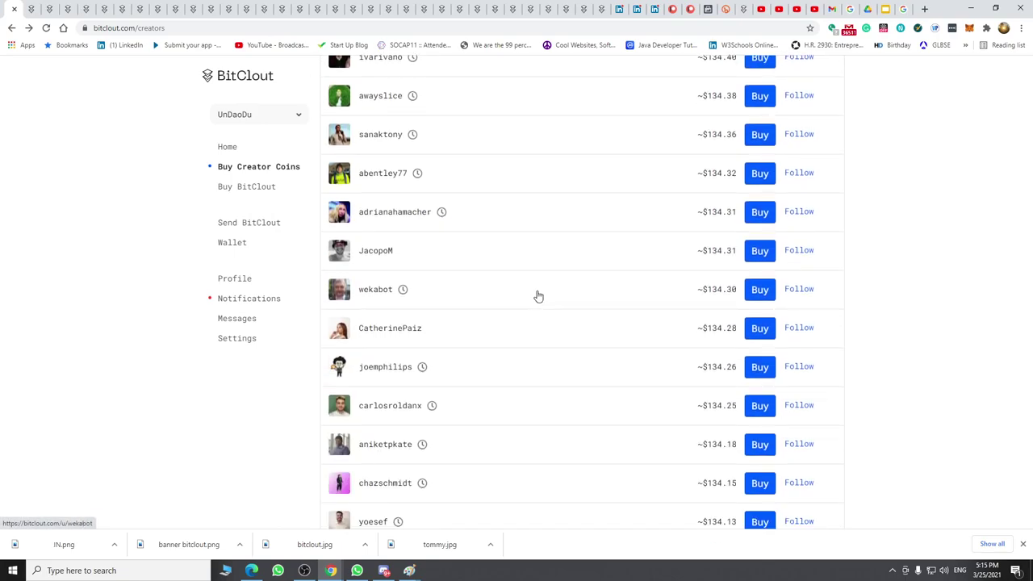
scroll(539, 297, down, 2)
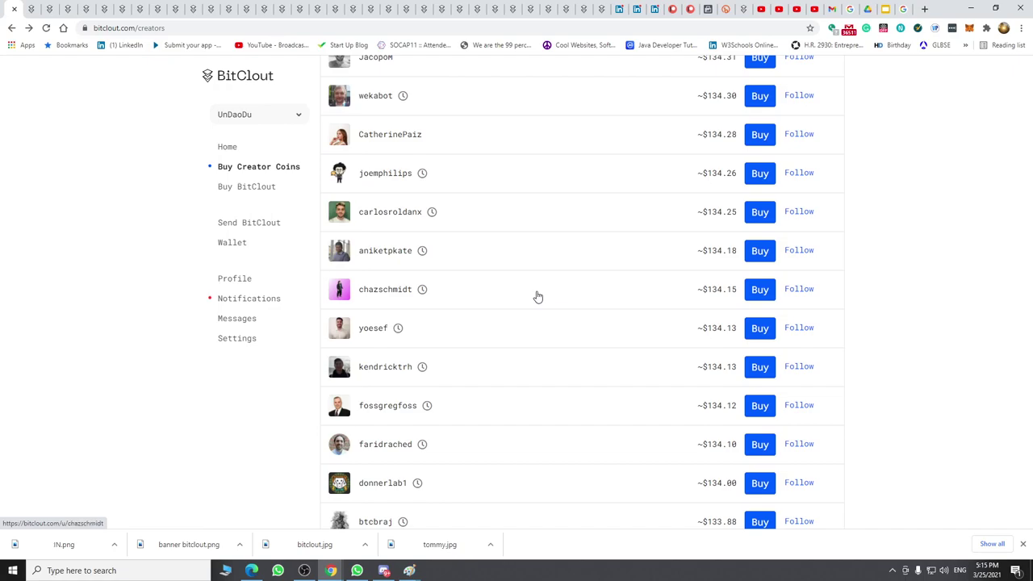
scroll(538, 297, down, 2)
scroll(538, 297, down, 2)
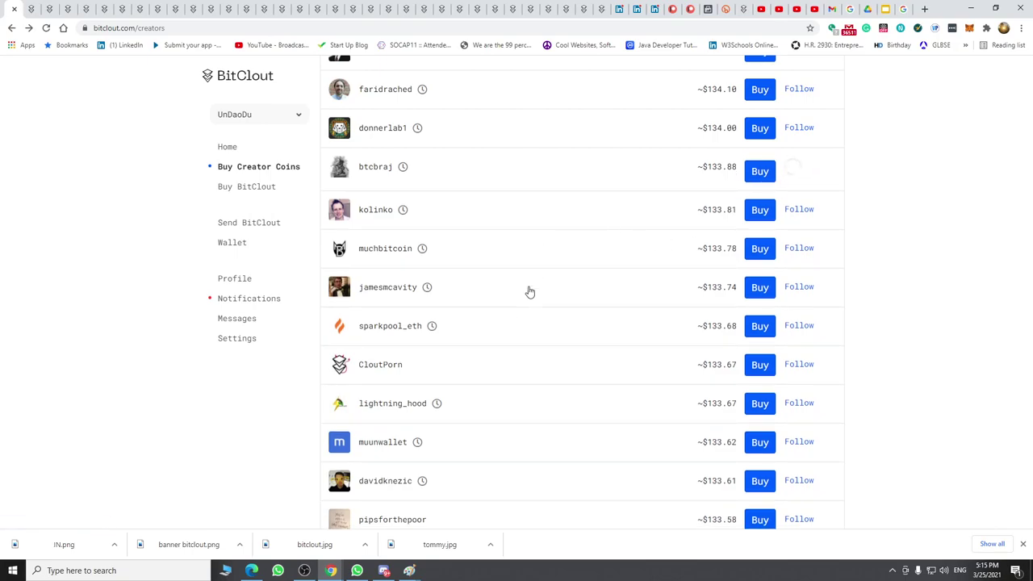
scroll(528, 292, down, 2)
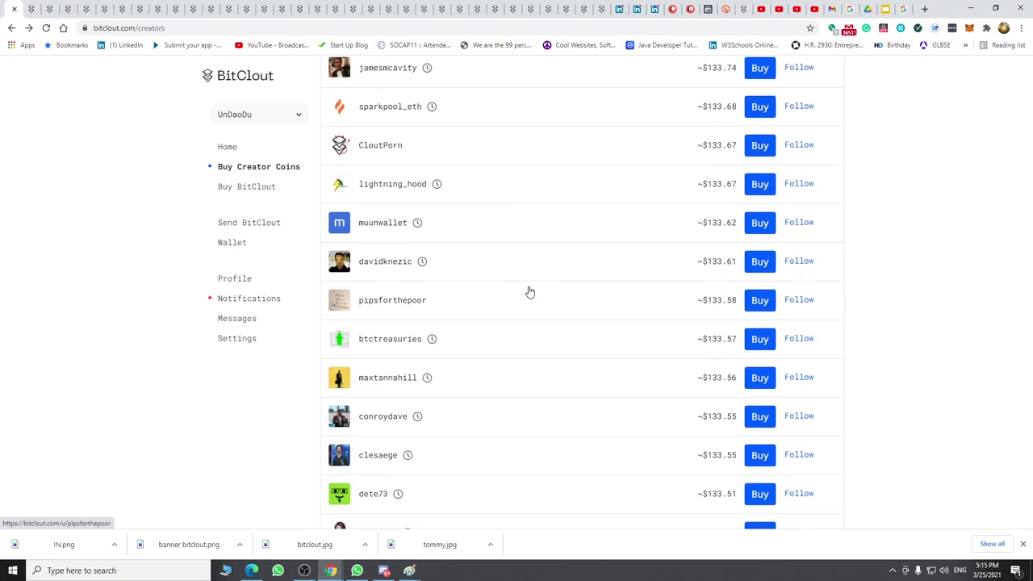
scroll(529, 292, down, 2)
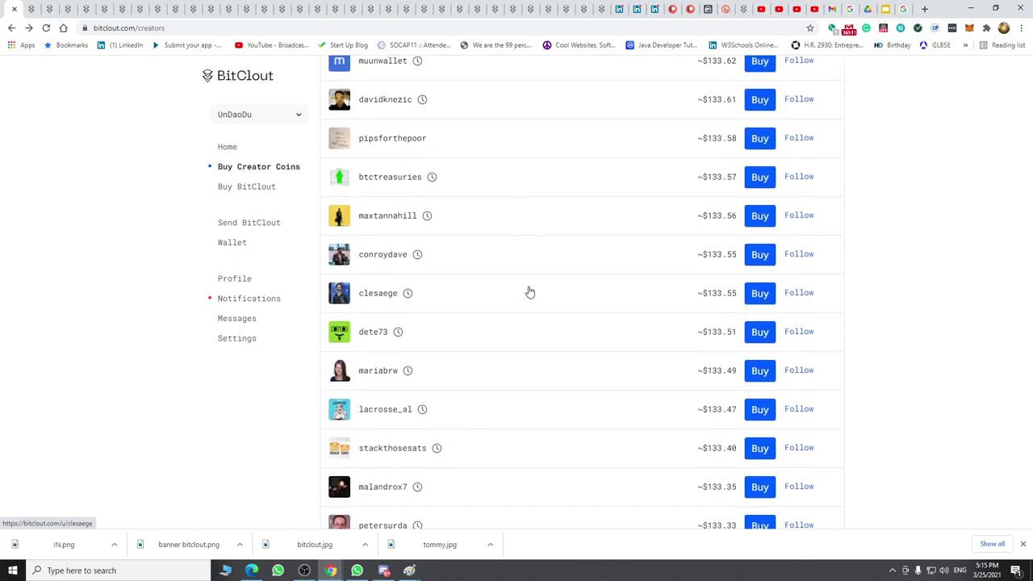
scroll(529, 292, down, 2)
scroll(529, 292, down, 2)
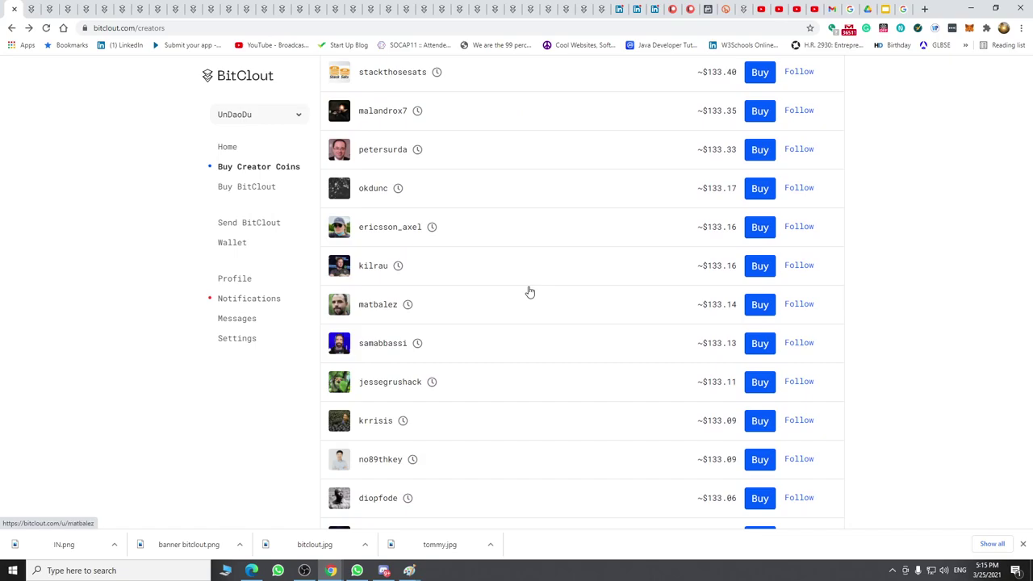
scroll(529, 292, down, 2)
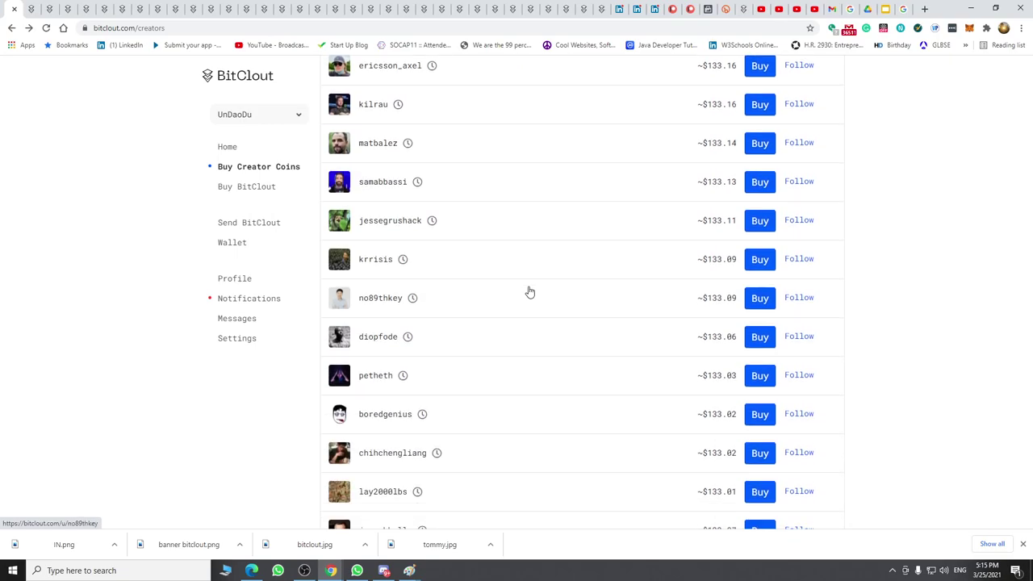
scroll(529, 292, down, 8)
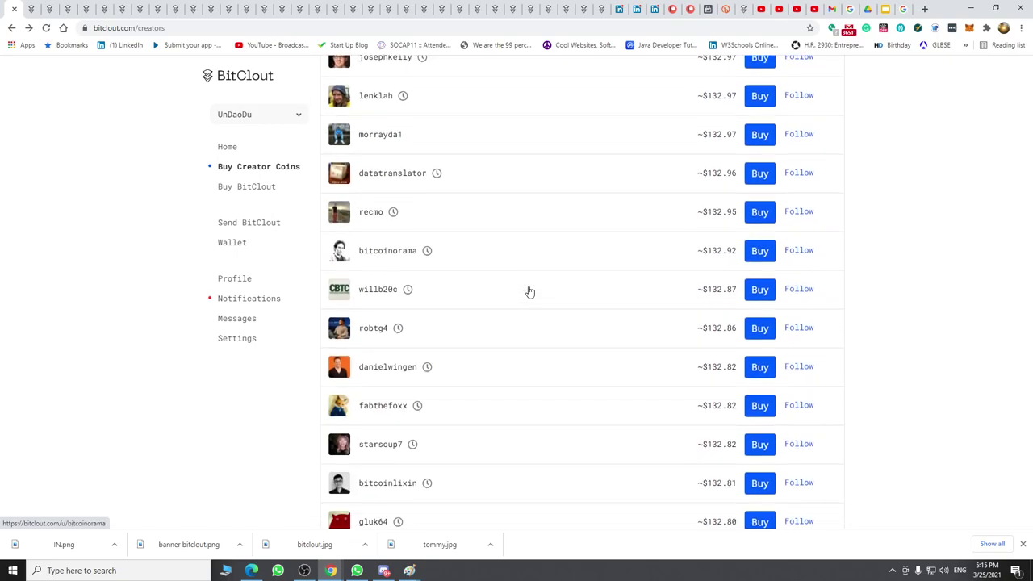
scroll(529, 292, down, 10)
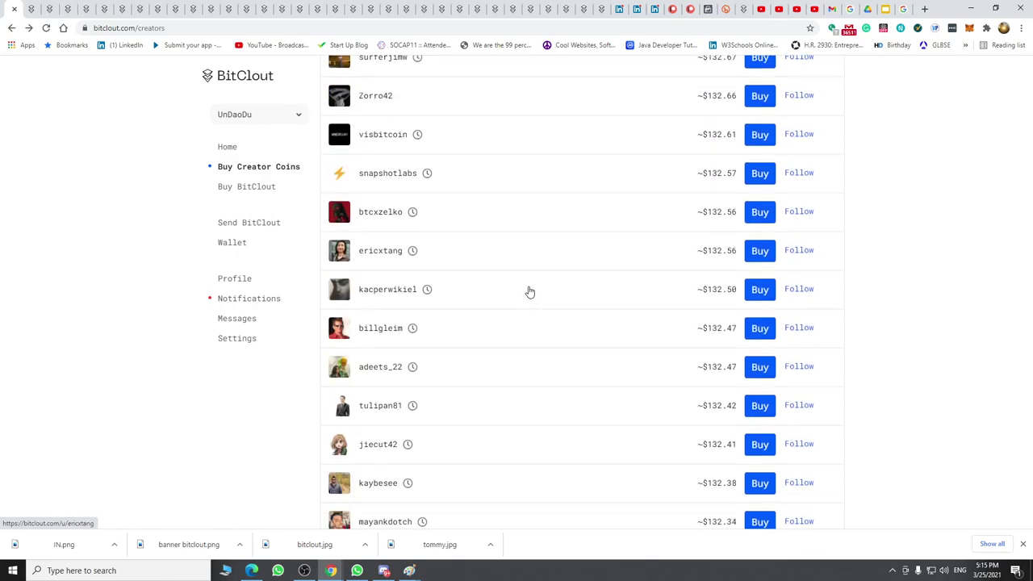
scroll(529, 292, down, 2)
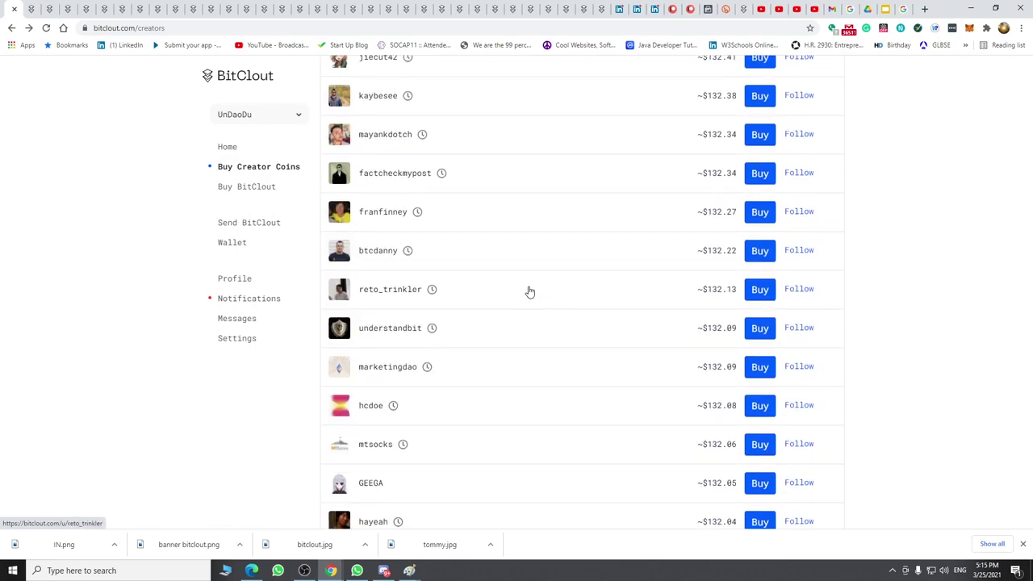
scroll(529, 292, down, 2)
scroll(529, 292, up, 2)
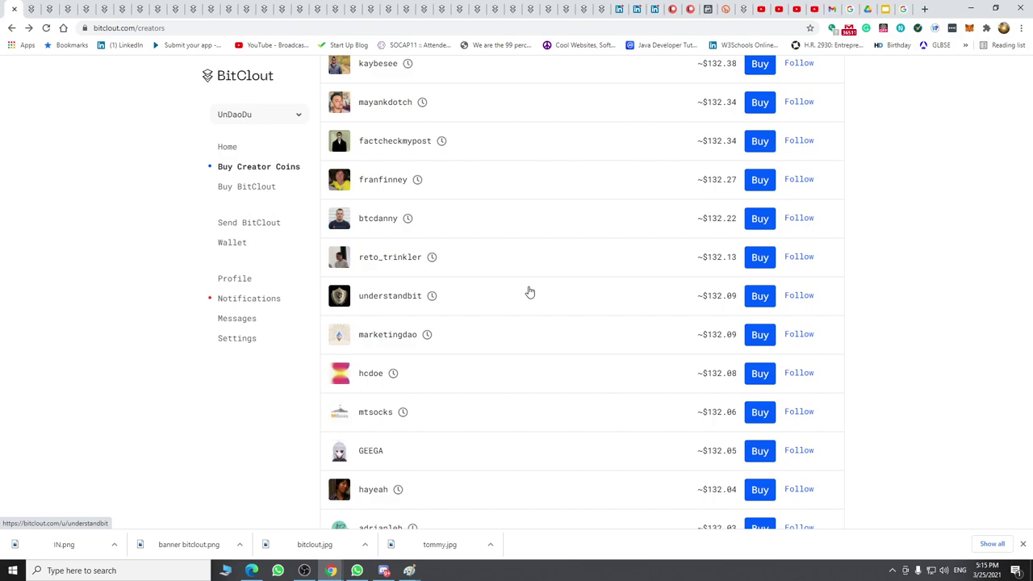
scroll(529, 292, down, 8)
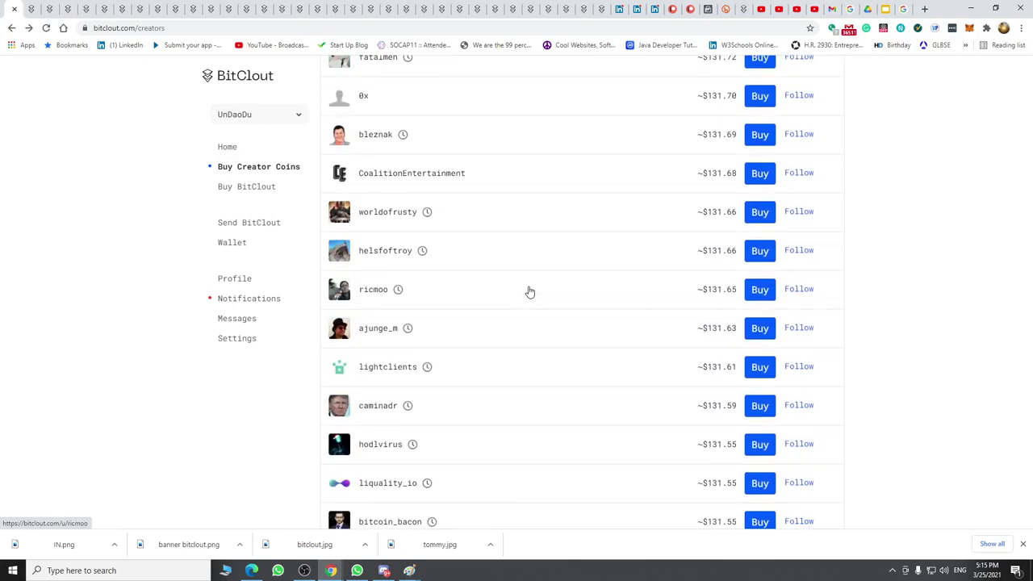
scroll(529, 292, down, 9)
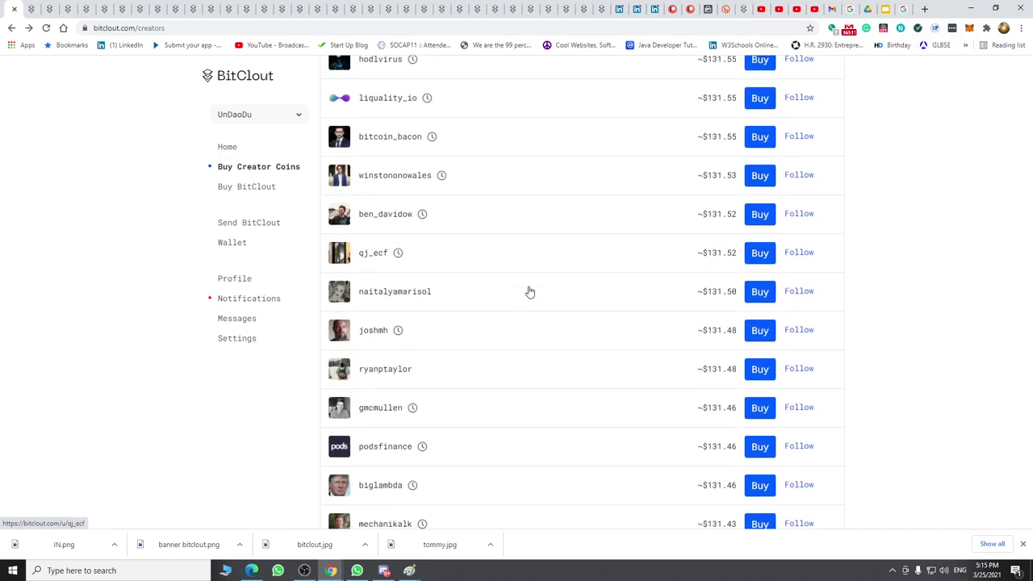
scroll(529, 292, down, 4)
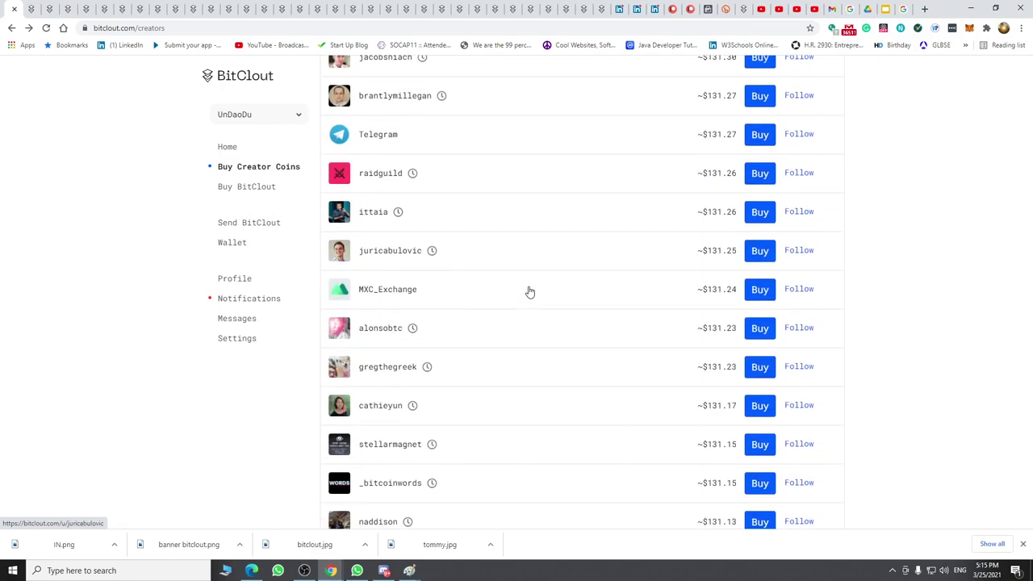
scroll(529, 292, down, 2)
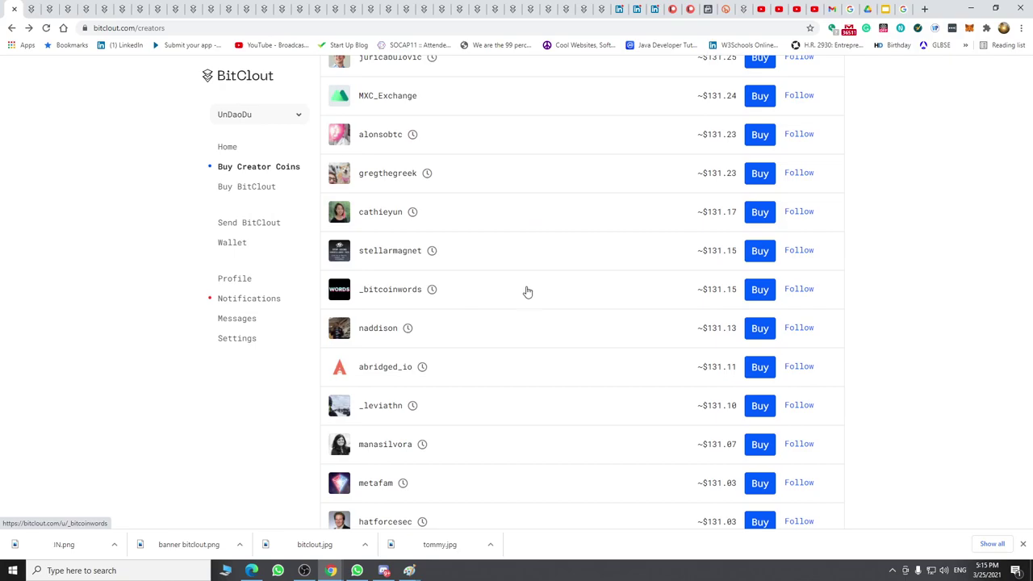
scroll(526, 291, down, 4)
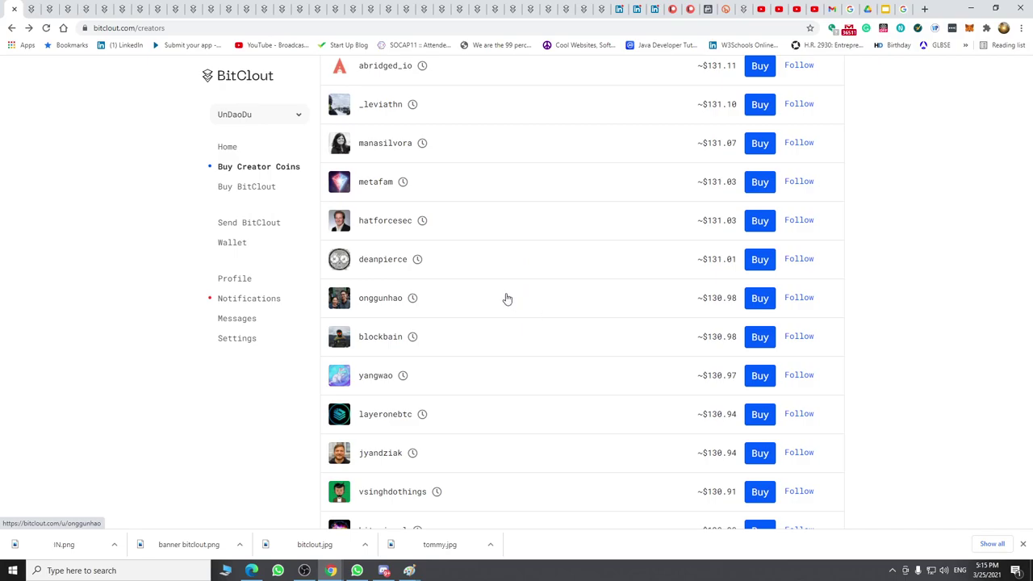
click(798, 337)
- Scroll the creators list down to coins priced around $129.50–$129.34
scroll(501, 379, down, 2)
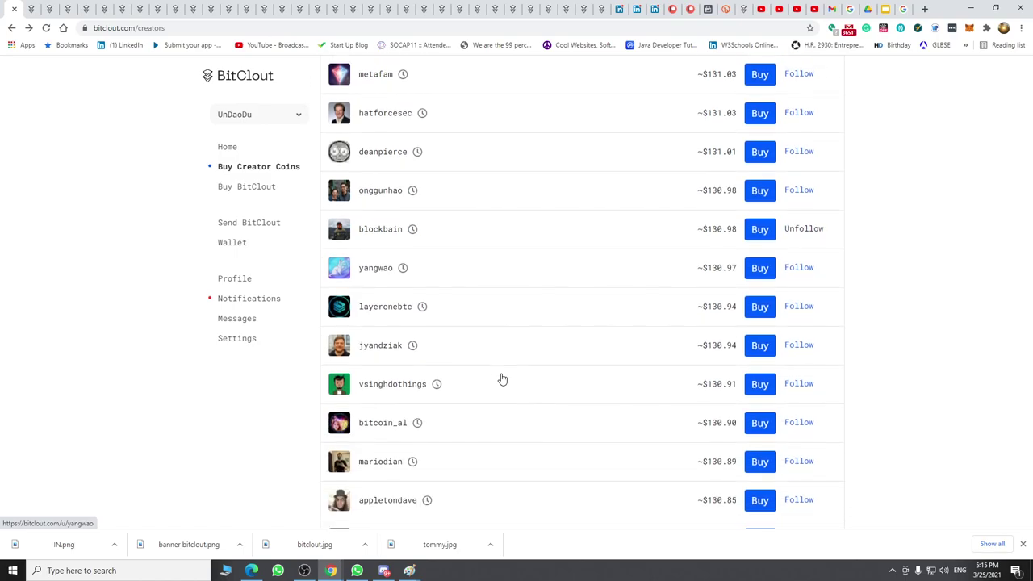
scroll(501, 378, down, 2)
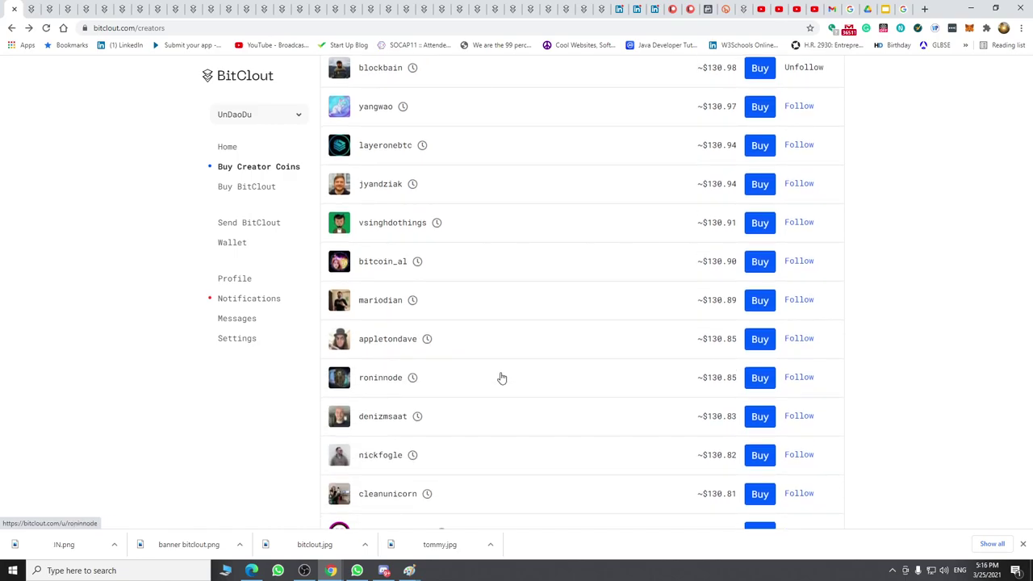
scroll(499, 377, down, 7)
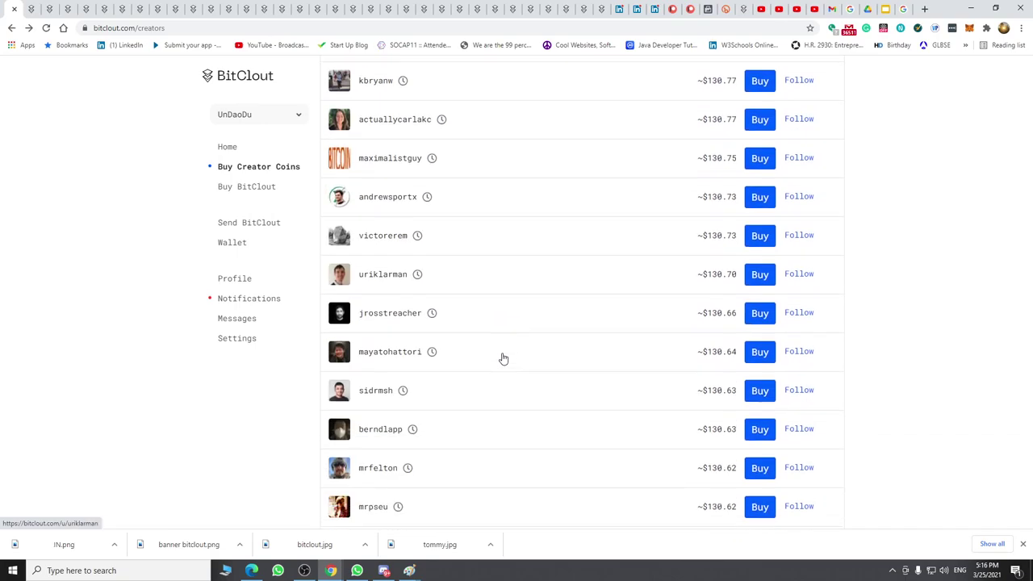
scroll(502, 358, down, 4)
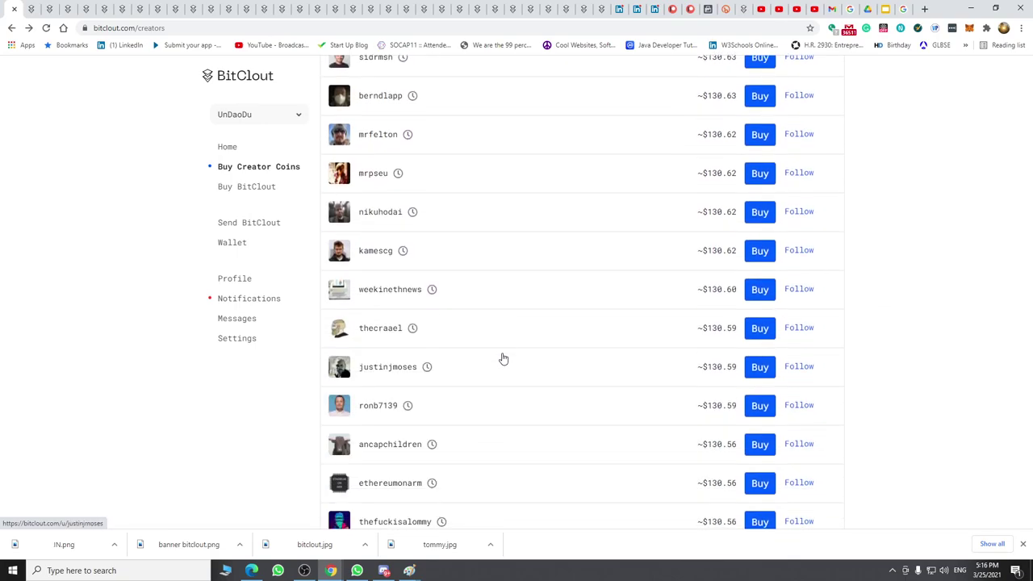
scroll(502, 358, down, 4)
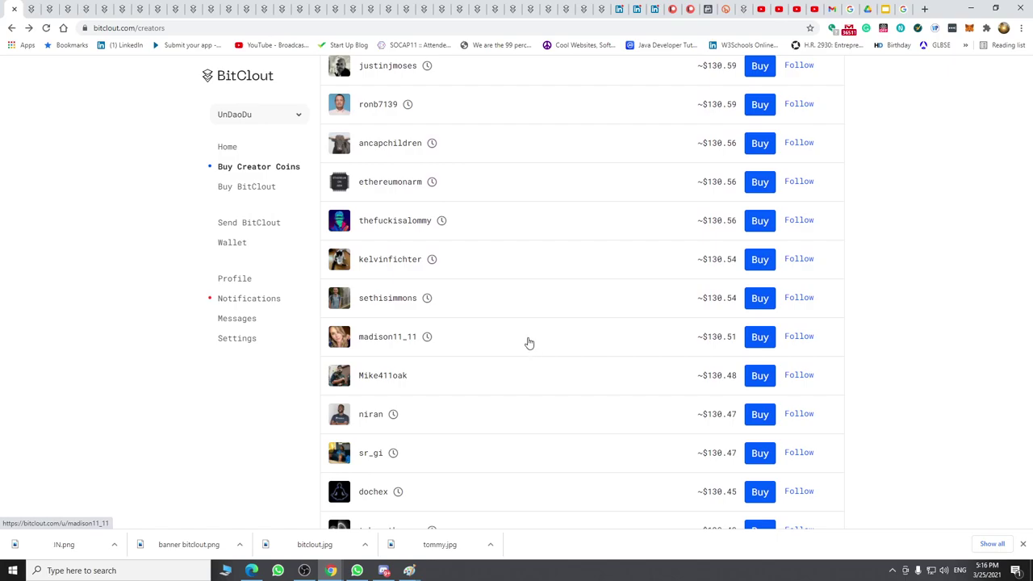
scroll(529, 343, down, 2)
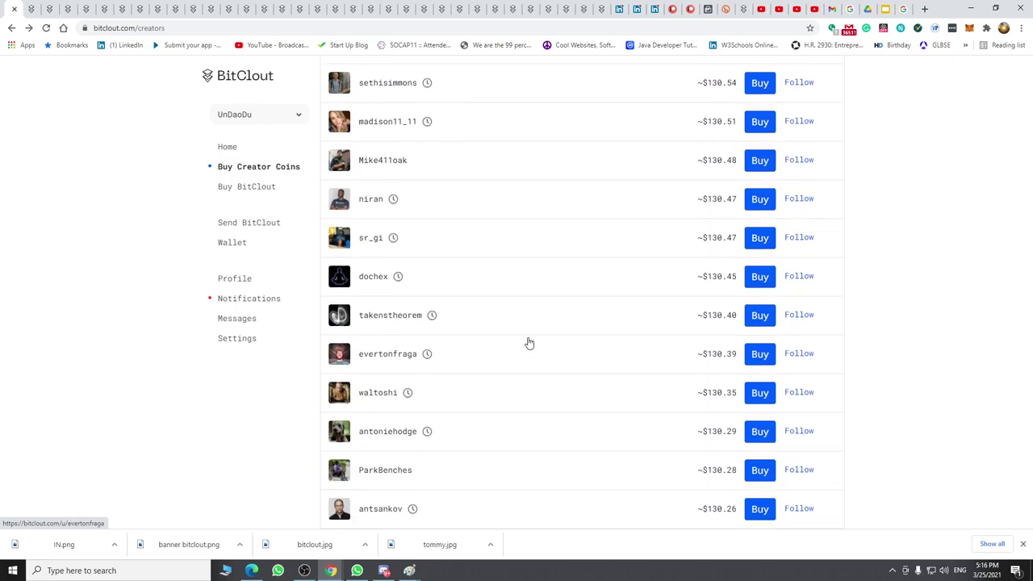
scroll(528, 343, down, 3)
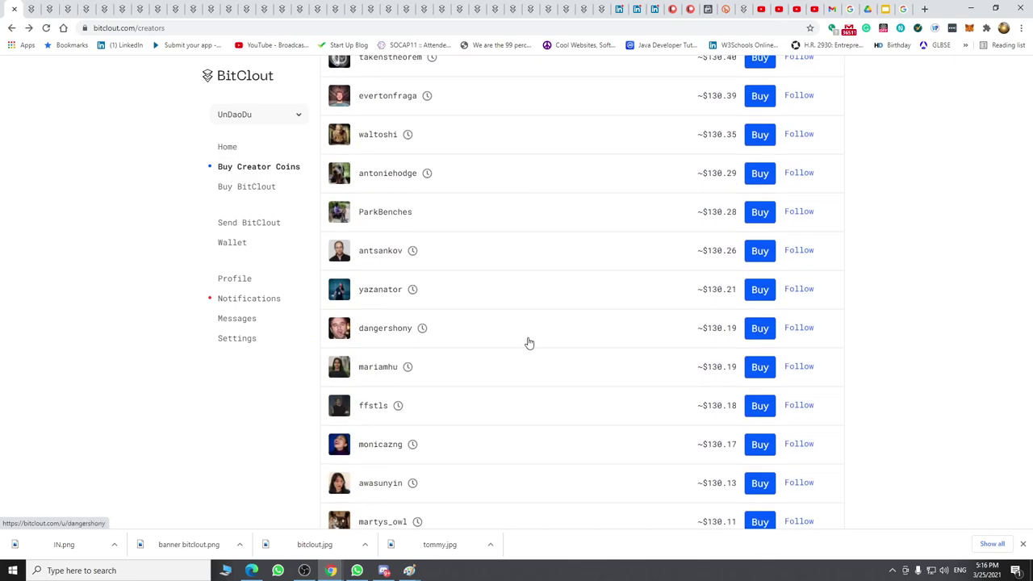
scroll(528, 343, down, 2)
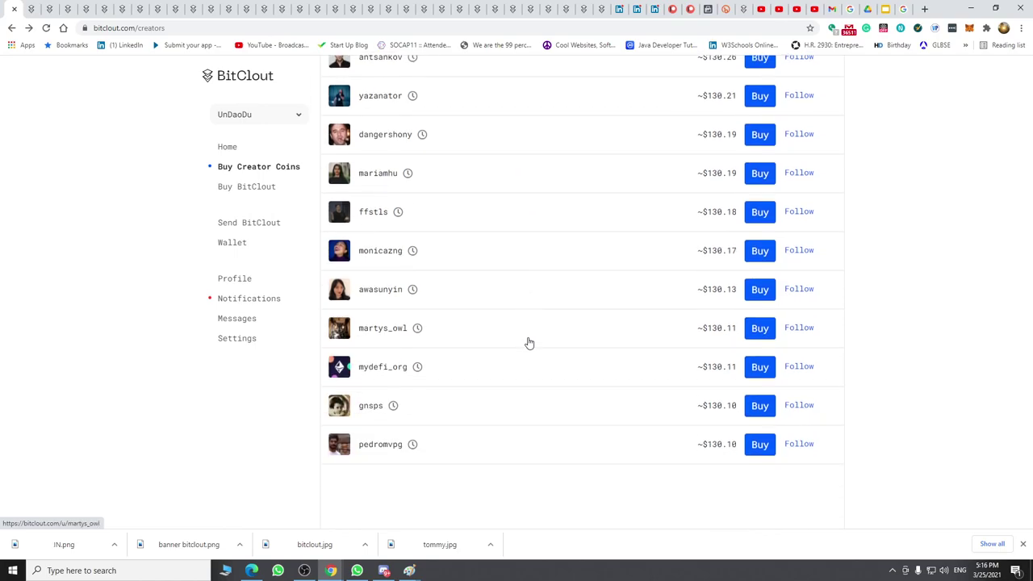
scroll(528, 343, down, 2)
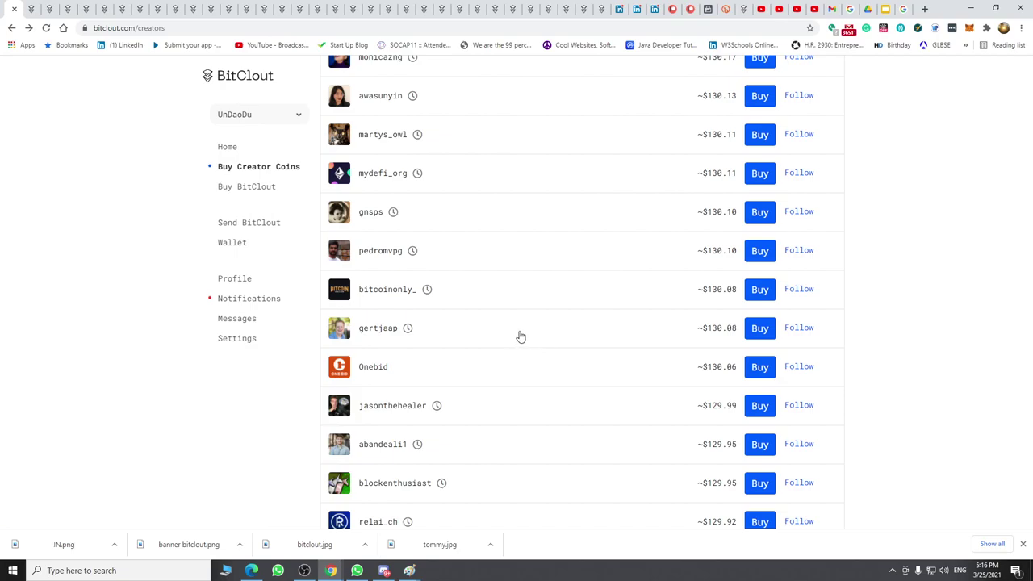
scroll(499, 339, down, 2)
scroll(499, 339, down, 1)
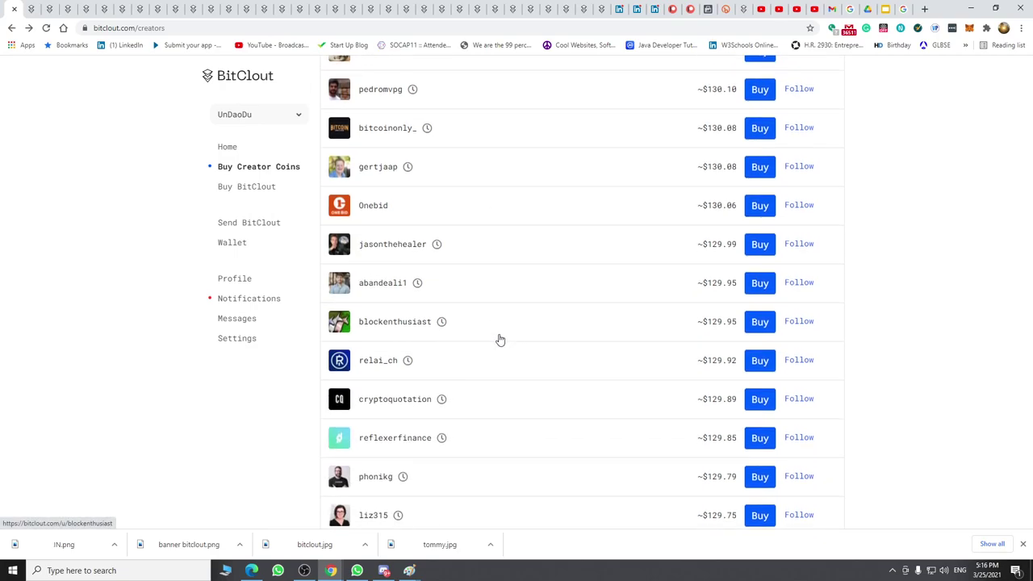
scroll(500, 340, down, 10)
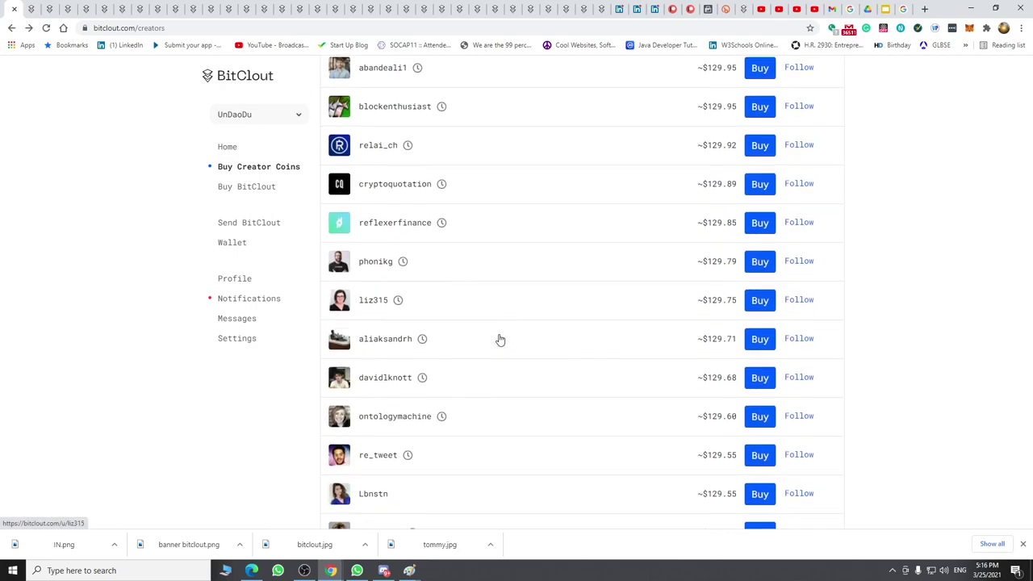
scroll(499, 339, down, 1)
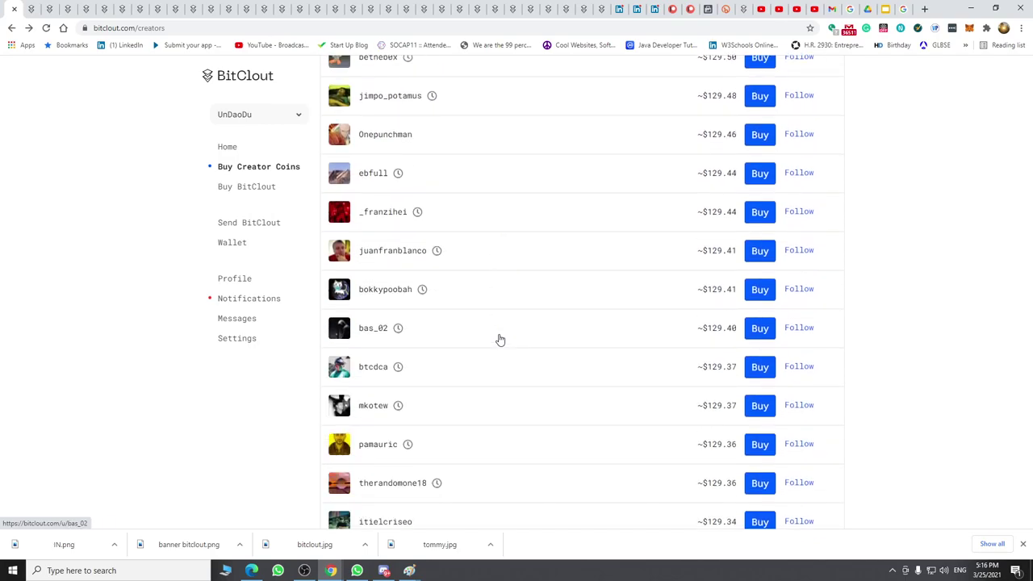
- Follow btc_viking and ethplanet, opening each one's buy page in a new tab
scroll(499, 340, down, 6)
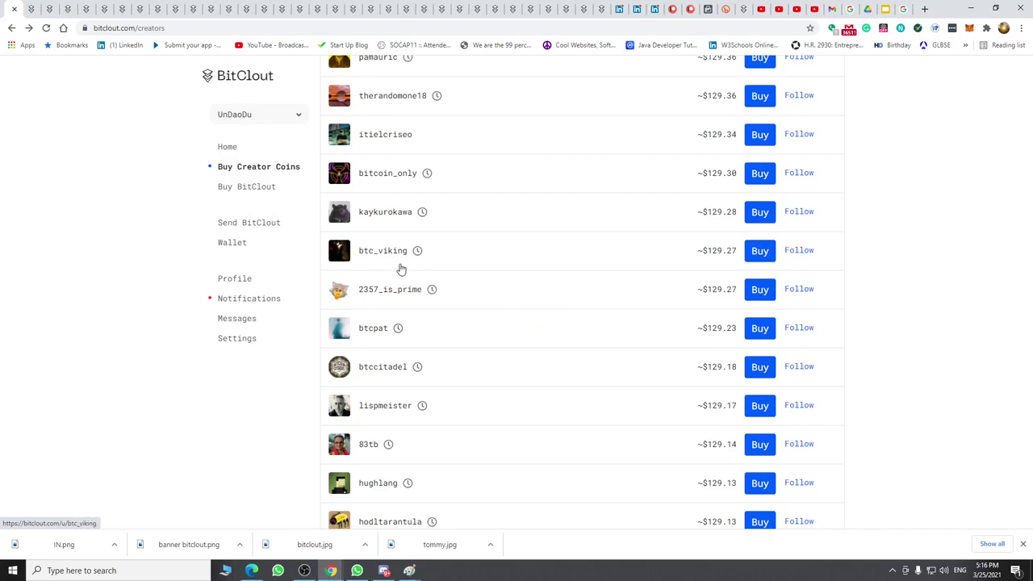
click(797, 253)
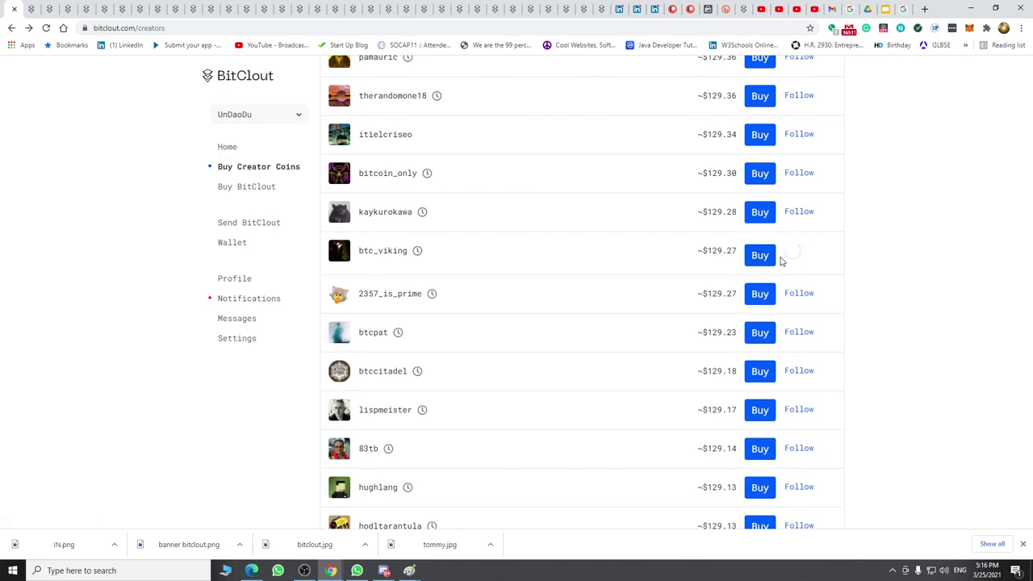
right_click(781, 261)
click(799, 266)
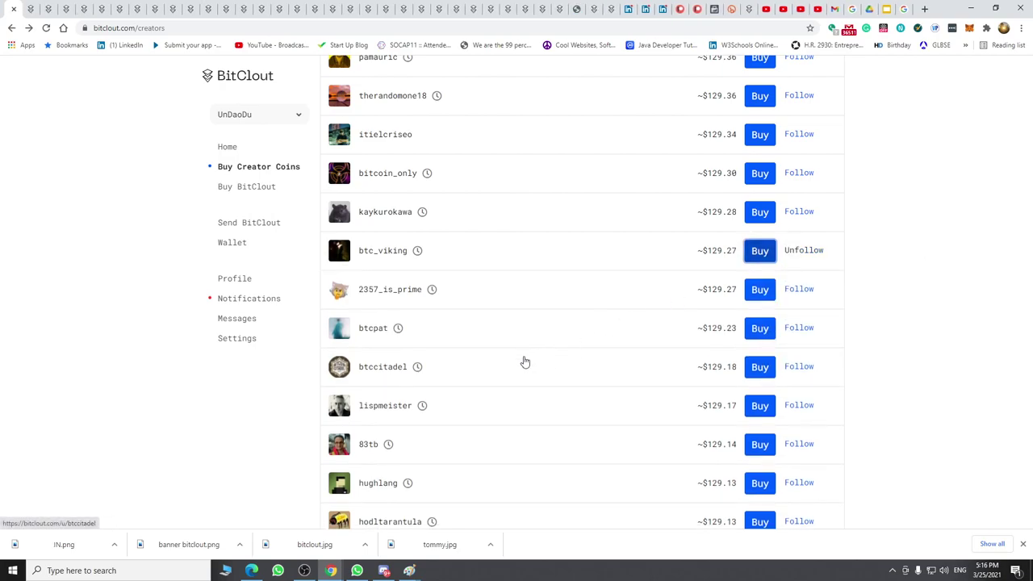
scroll(524, 246, down, 2)
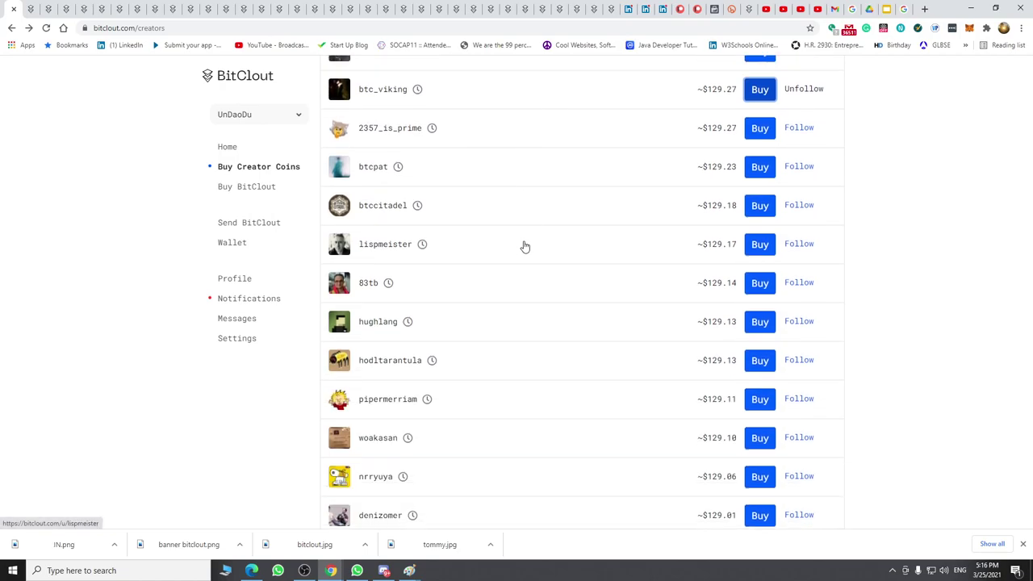
scroll(524, 246, down, 10)
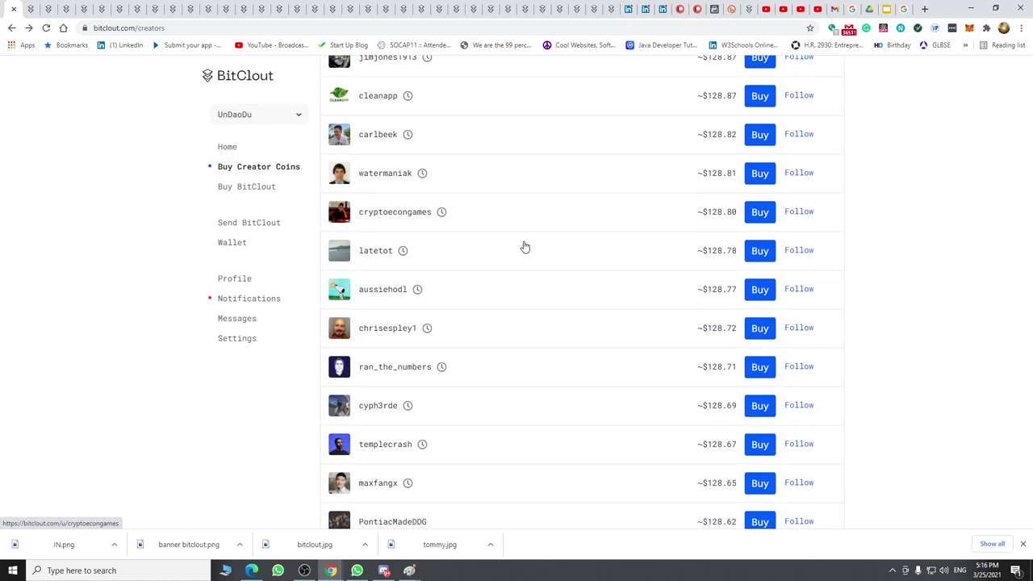
scroll(525, 247, down, 12)
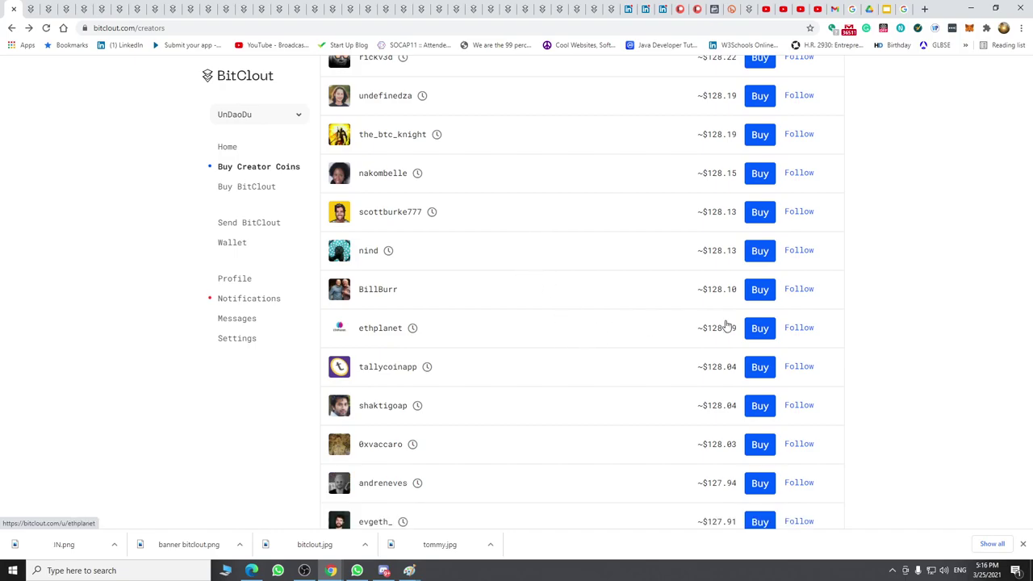
right_click(801, 334)
click(794, 329)
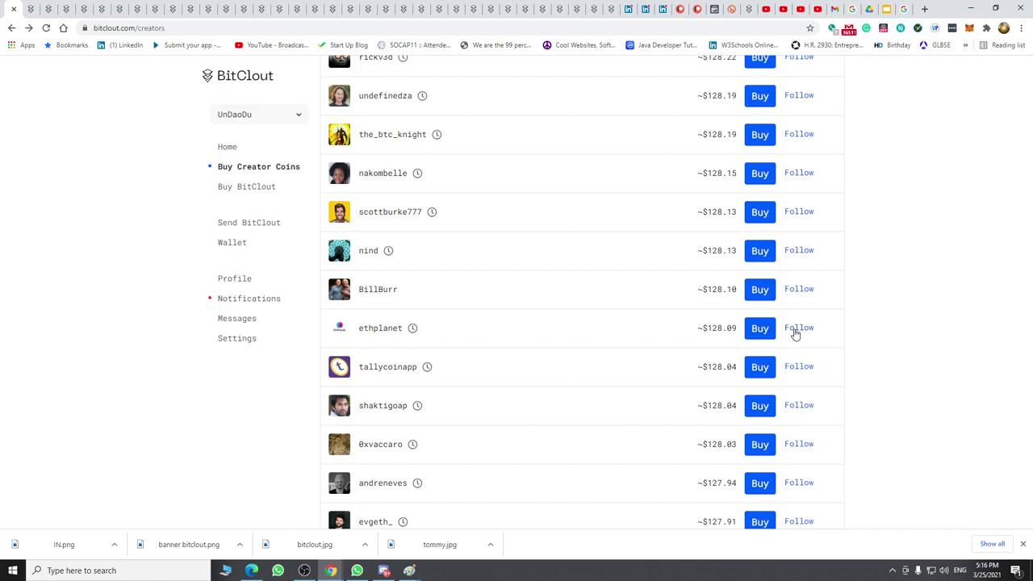
right_click(768, 334)
click(602, 380)
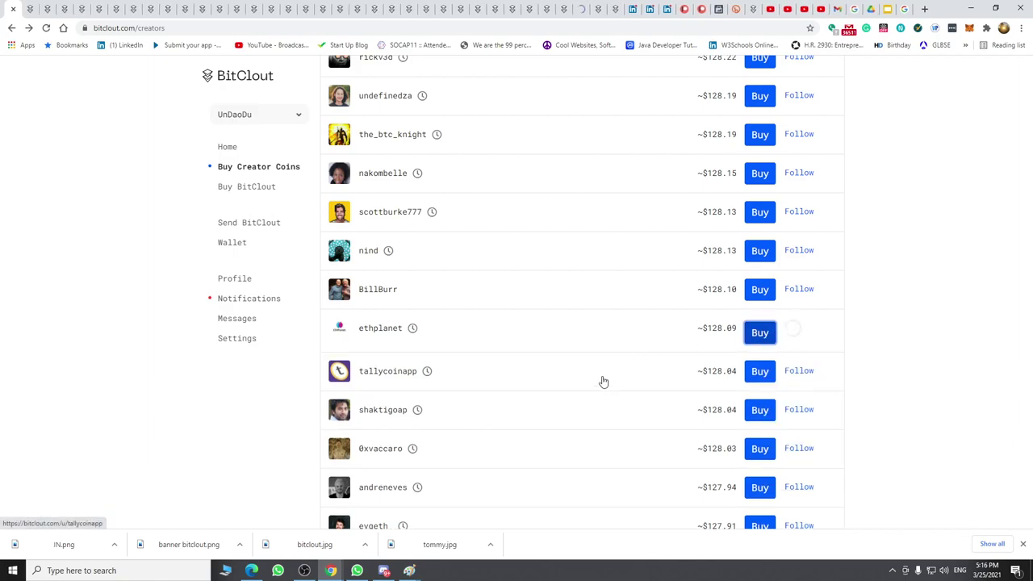
- Follow tokenarchitect and 21bullish, opening each one's buy page in a new tab
scroll(598, 384, down, 3)
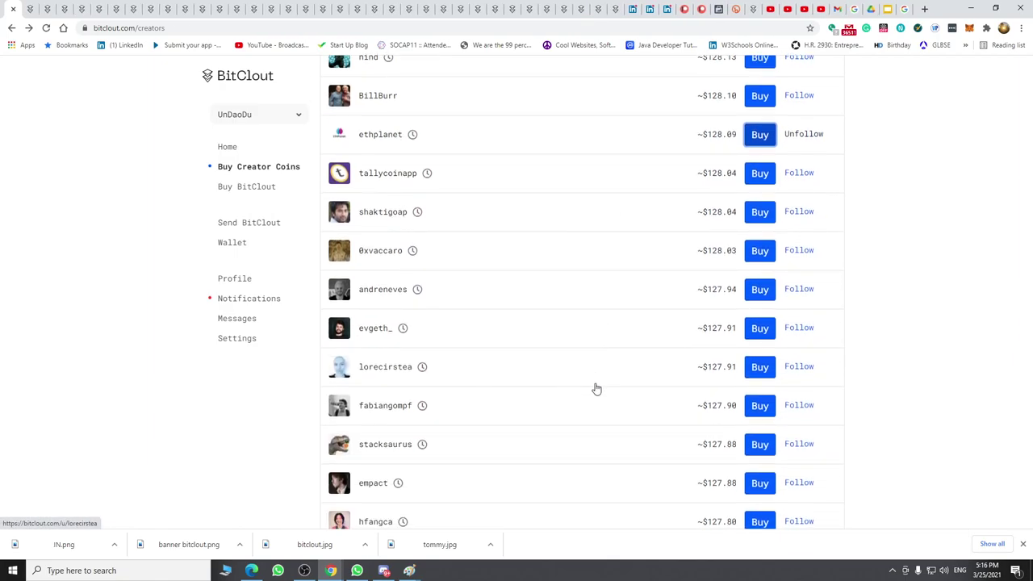
scroll(595, 389, down, 5)
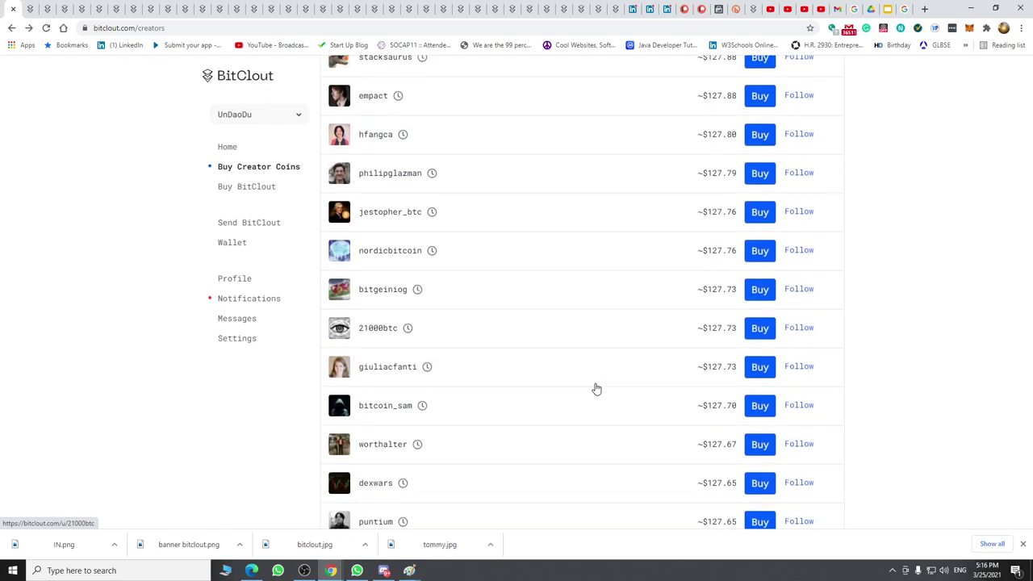
scroll(595, 389, down, 2)
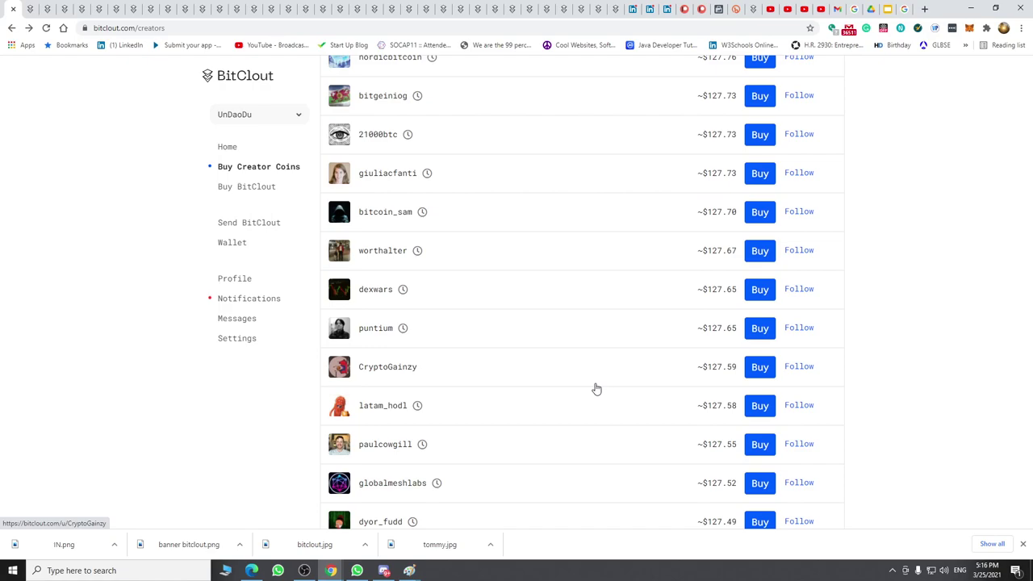
scroll(596, 389, down, 6)
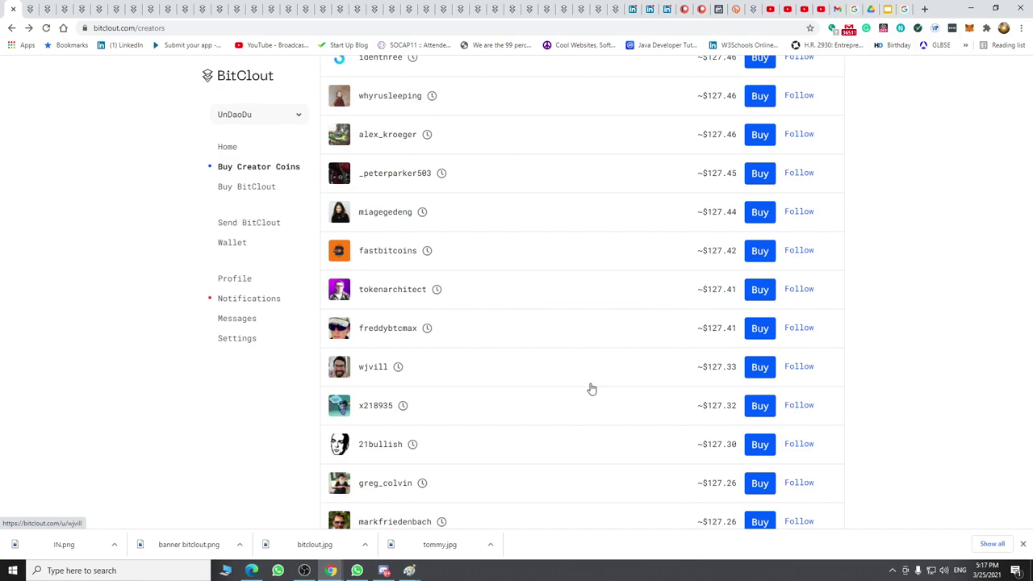
click(797, 292)
right_click(786, 295)
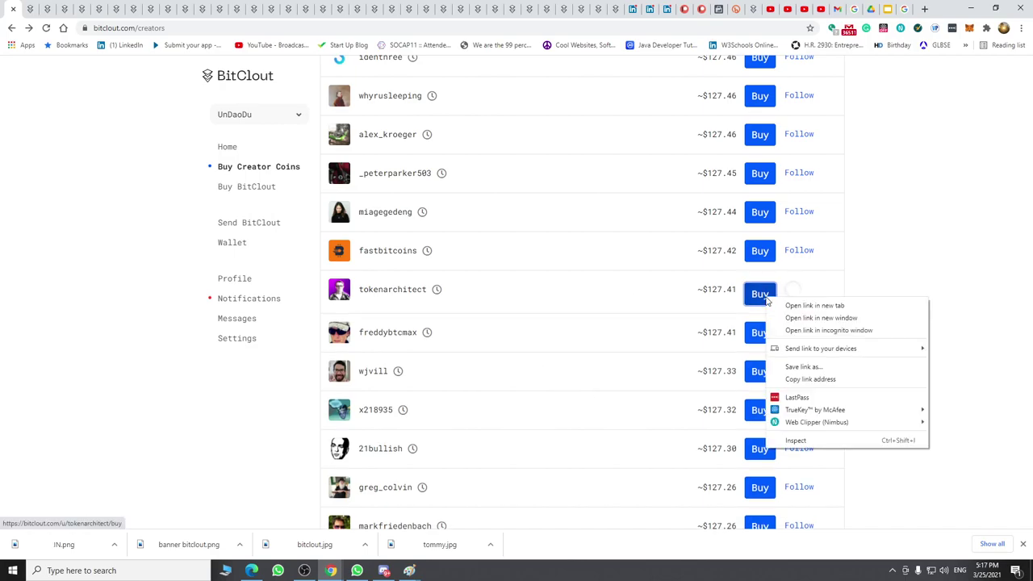
click(806, 301)
scroll(540, 385, down, 2)
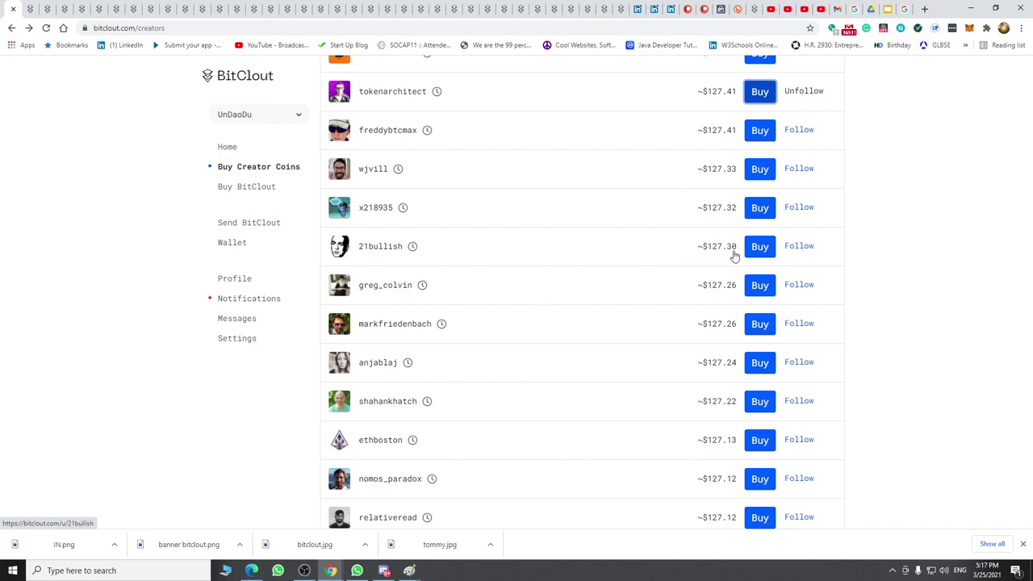
click(799, 247)
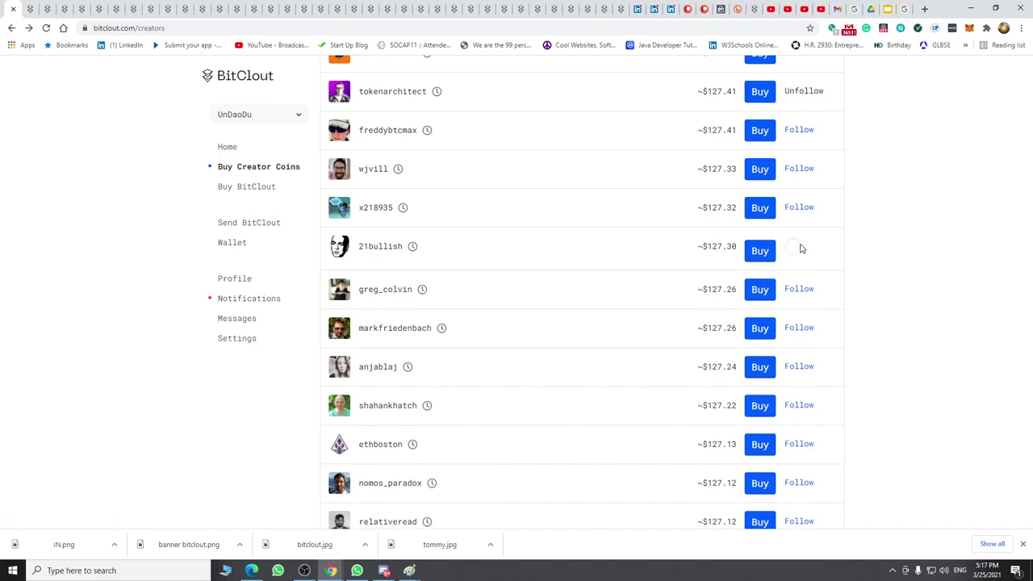
right_click(761, 252)
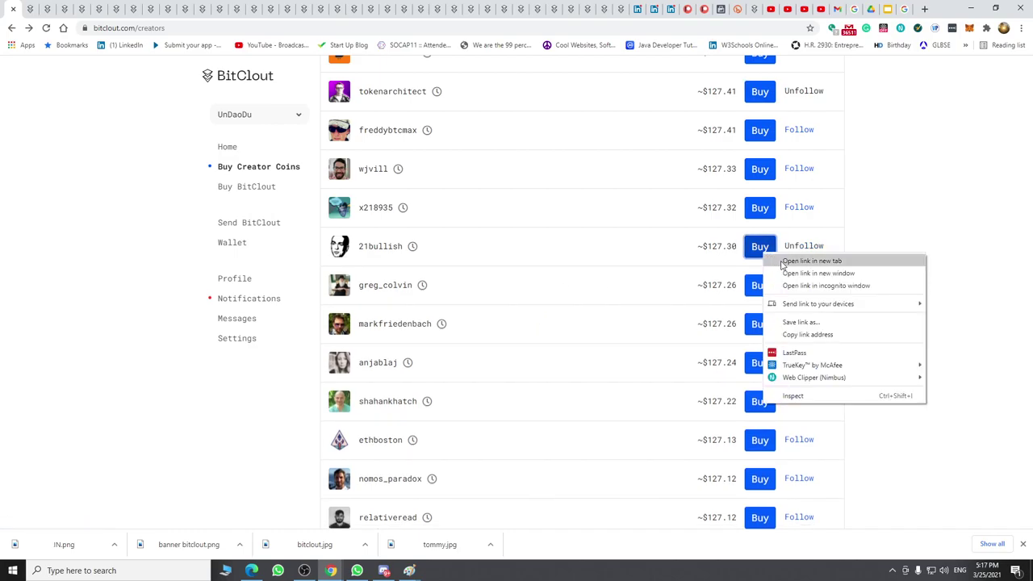
click(781, 263)
- Further down the list, follow bitpiggys and open its coin-buying page in a new tab
scroll(558, 347, down, 1)
scroll(558, 347, down, 2)
scroll(558, 347, down, 1)
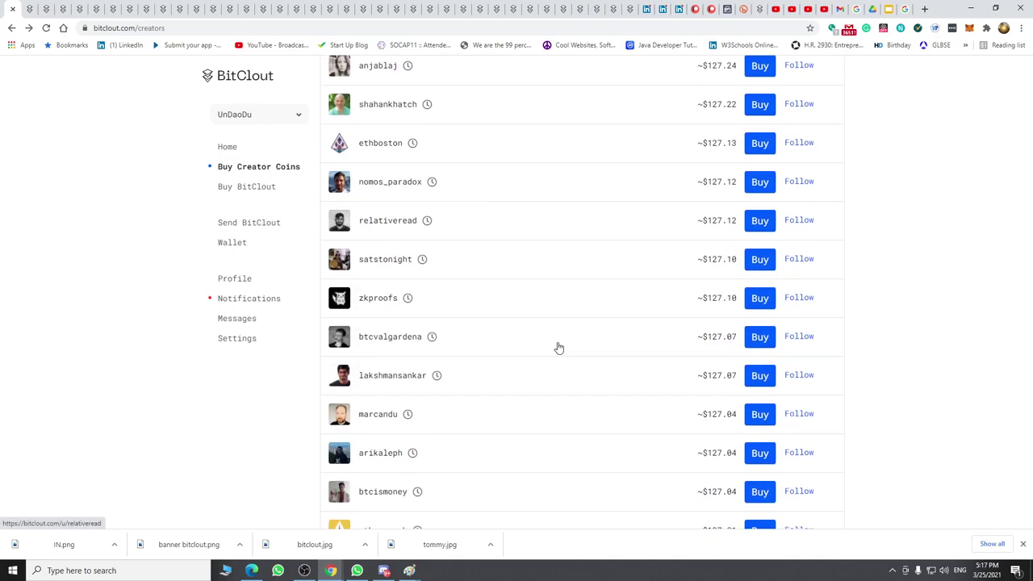
scroll(558, 347, down, 3)
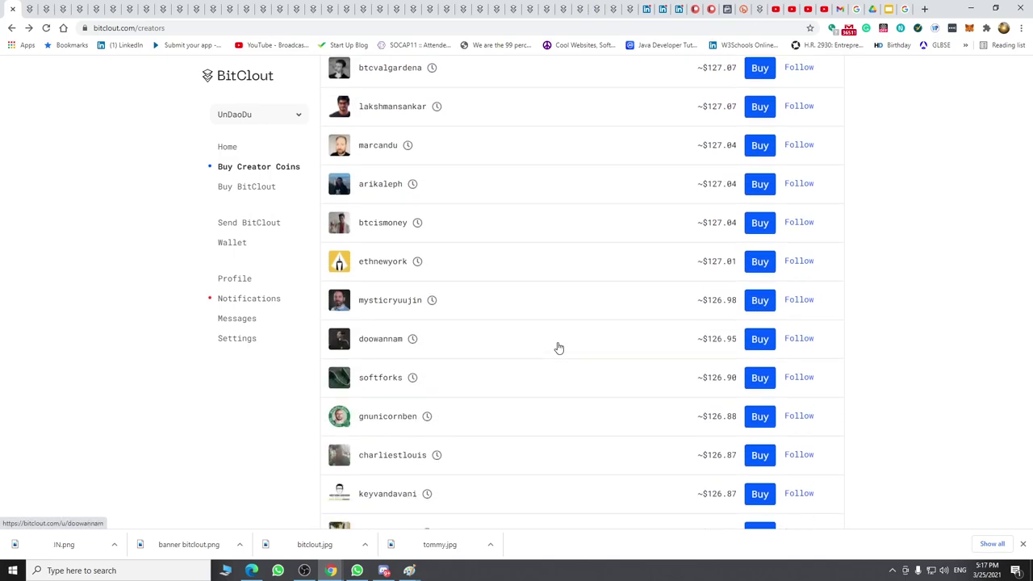
scroll(558, 347, down, 3)
scroll(559, 347, down, 2)
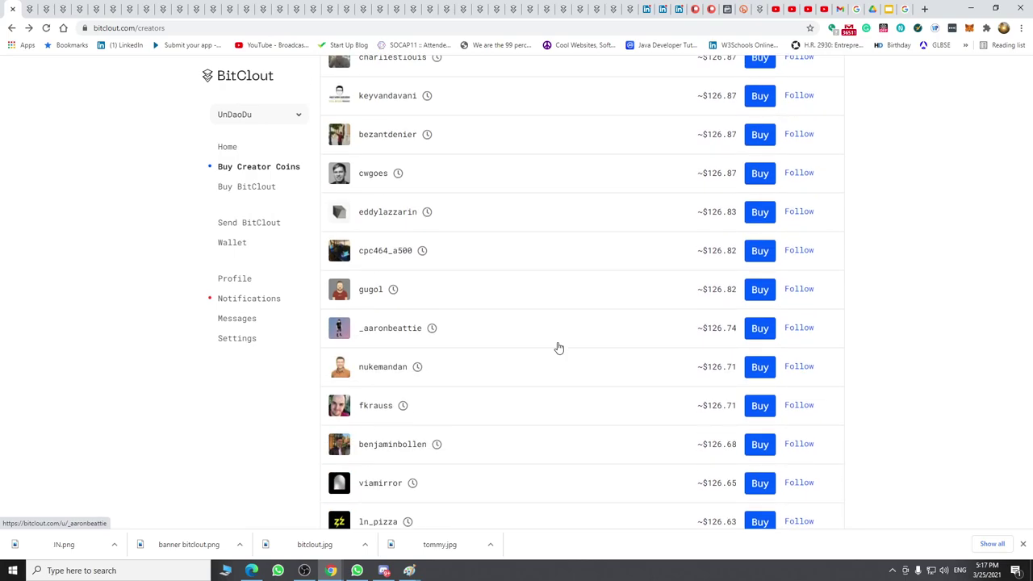
scroll(558, 347, down, 7)
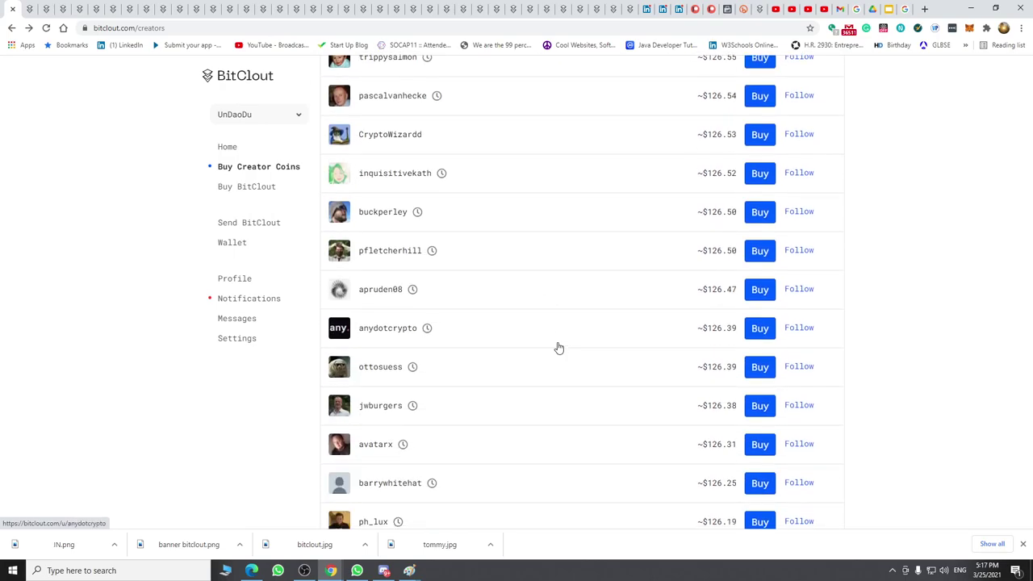
scroll(559, 347, down, 5)
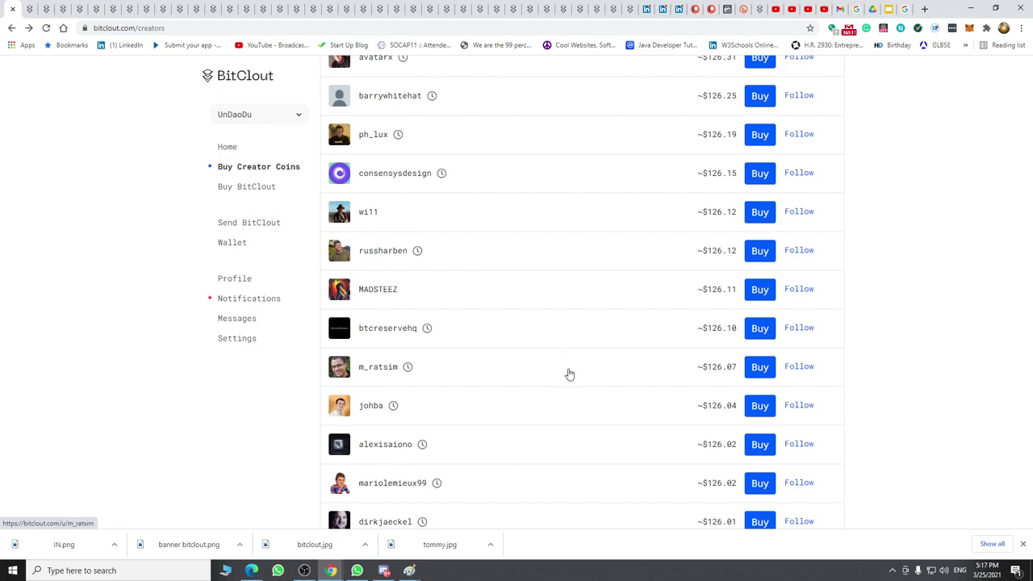
scroll(558, 362, up, 1)
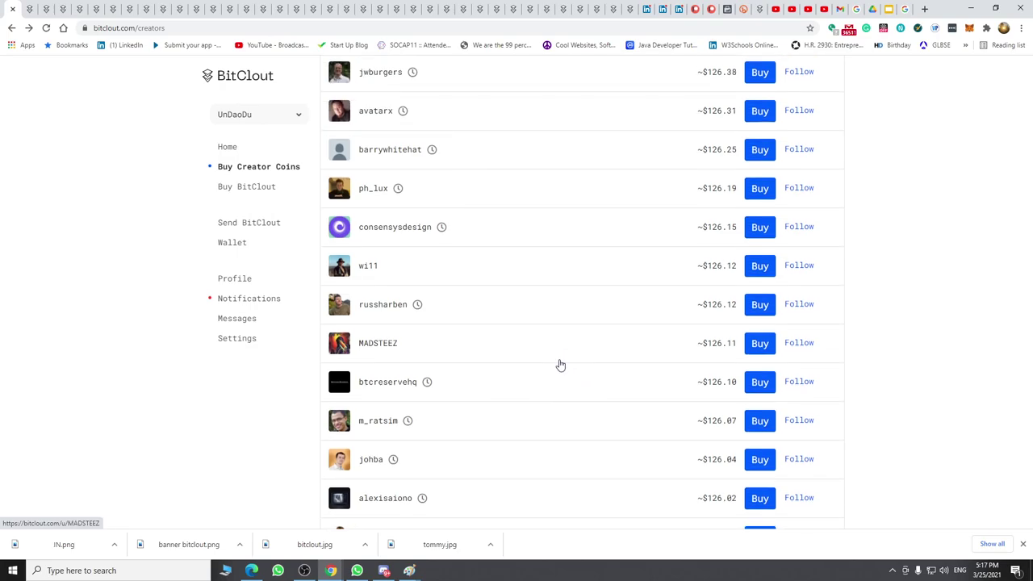
scroll(560, 366, down, 2)
scroll(560, 366, up, 1)
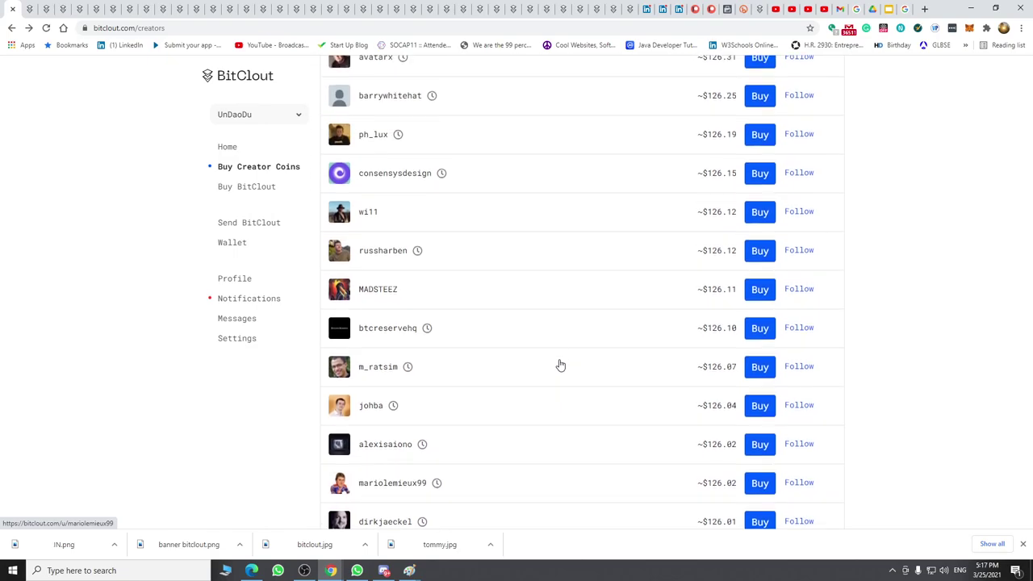
scroll(560, 365, down, 5)
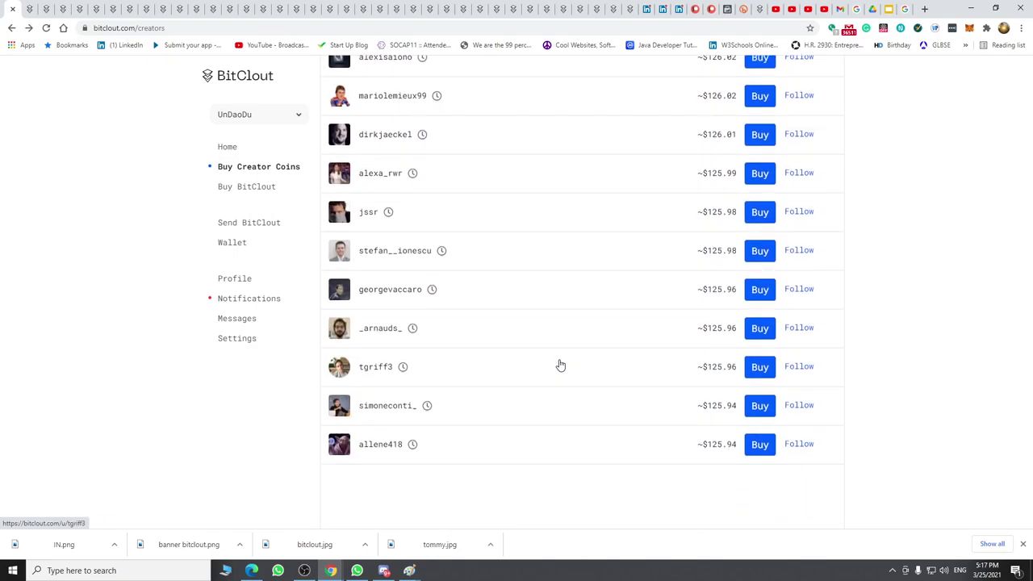
scroll(560, 366, down, 10)
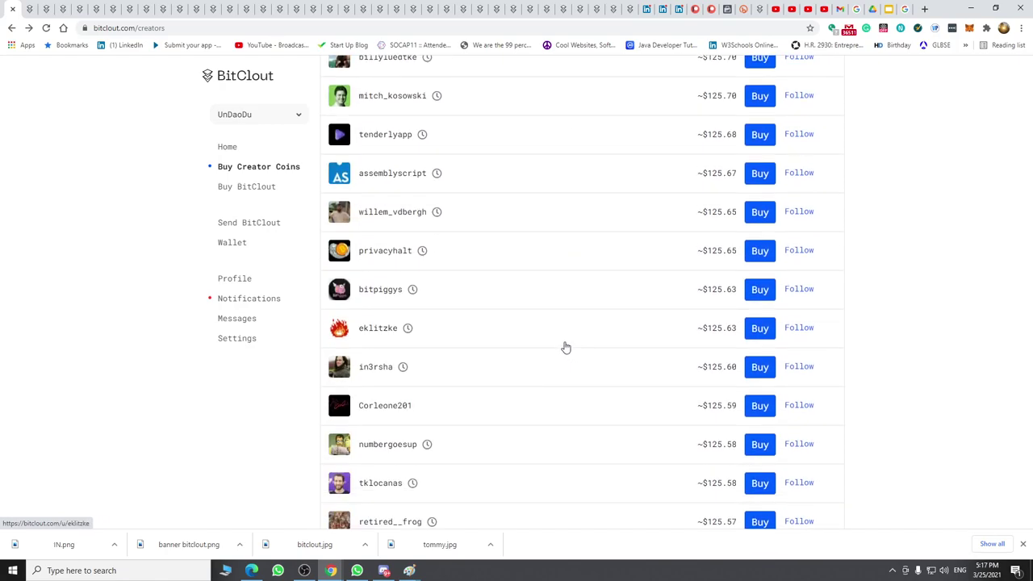
click(798, 295)
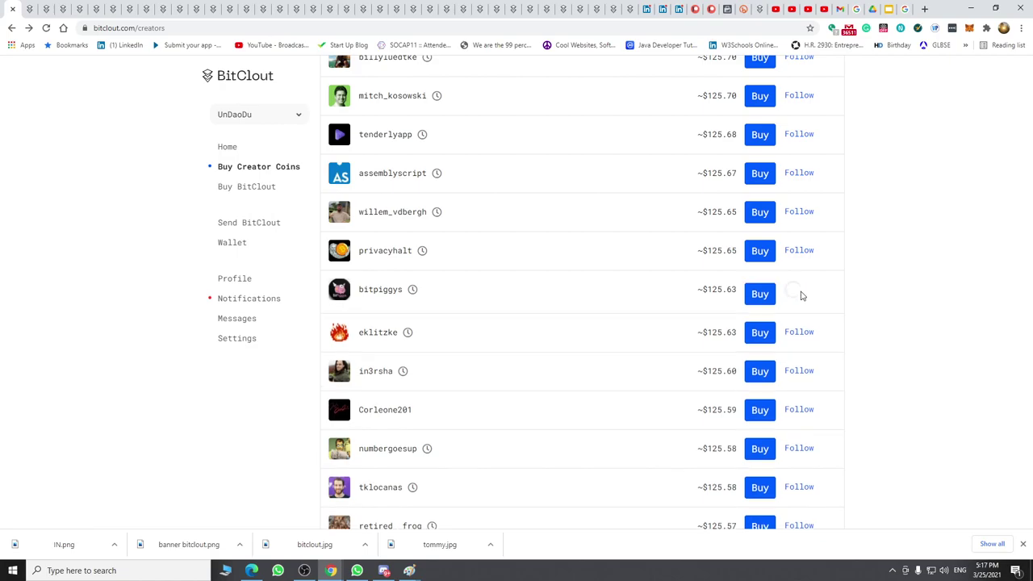
right_click(762, 297)
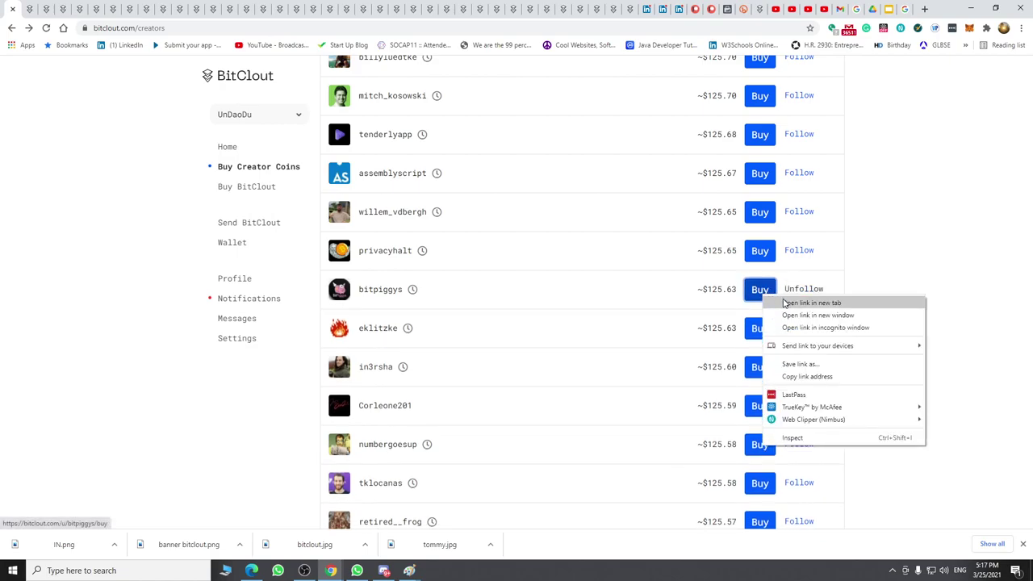
click(671, 306)
- Follow Cryptid and open its coin-buying page in a new tab
scroll(557, 335, down, 1)
scroll(557, 335, down, 2)
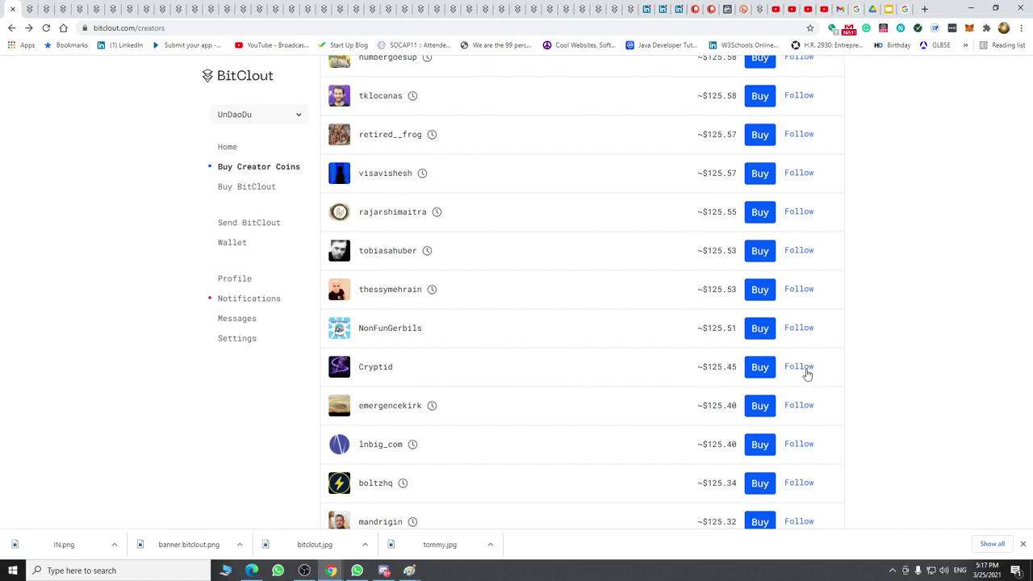
click(801, 369)
right_click(768, 379)
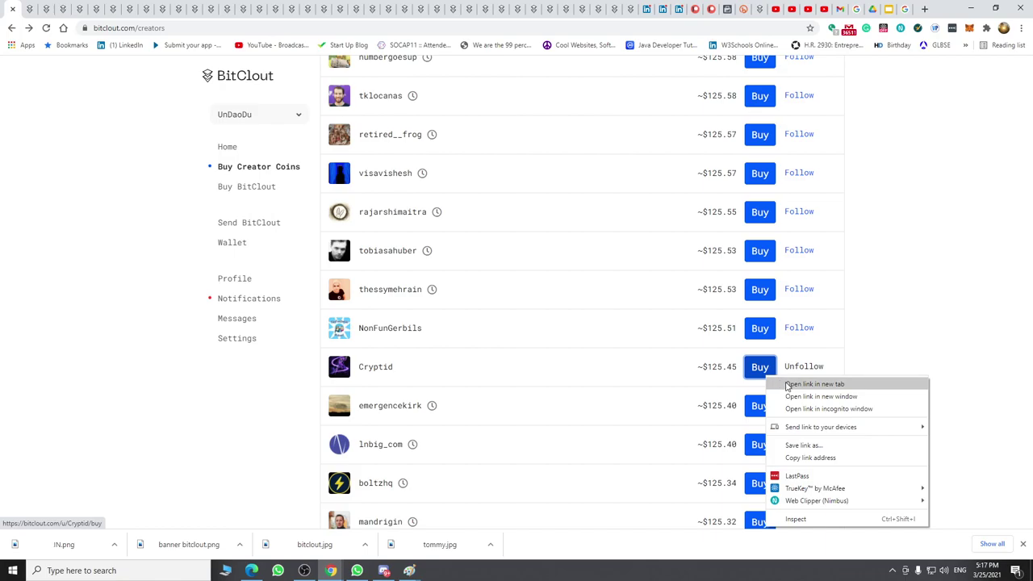
click(783, 385)
scroll(578, 419, down, 2)
scroll(578, 419, down, 2)
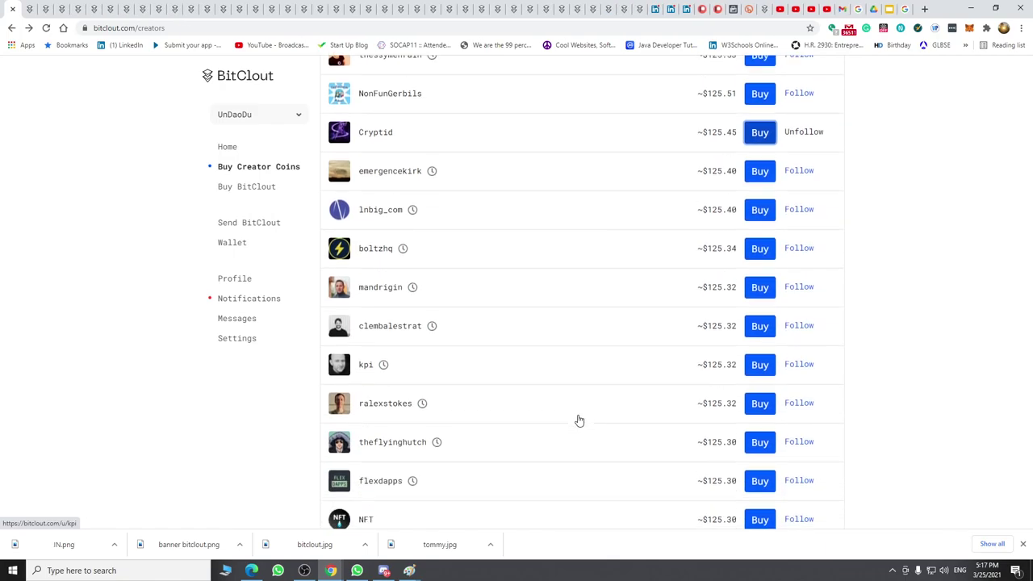
scroll(578, 419, down, 2)
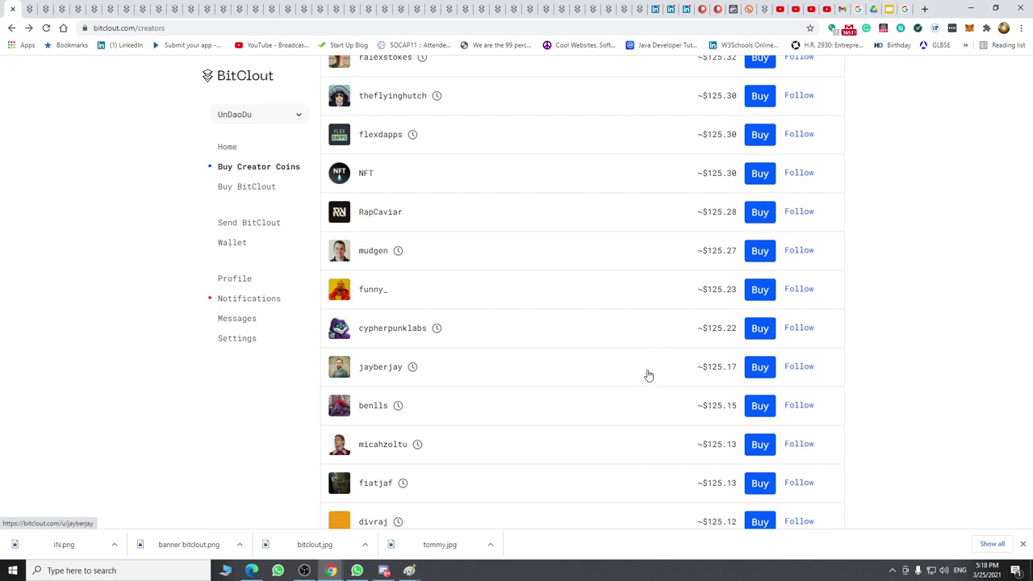
scroll(645, 378, down, 3)
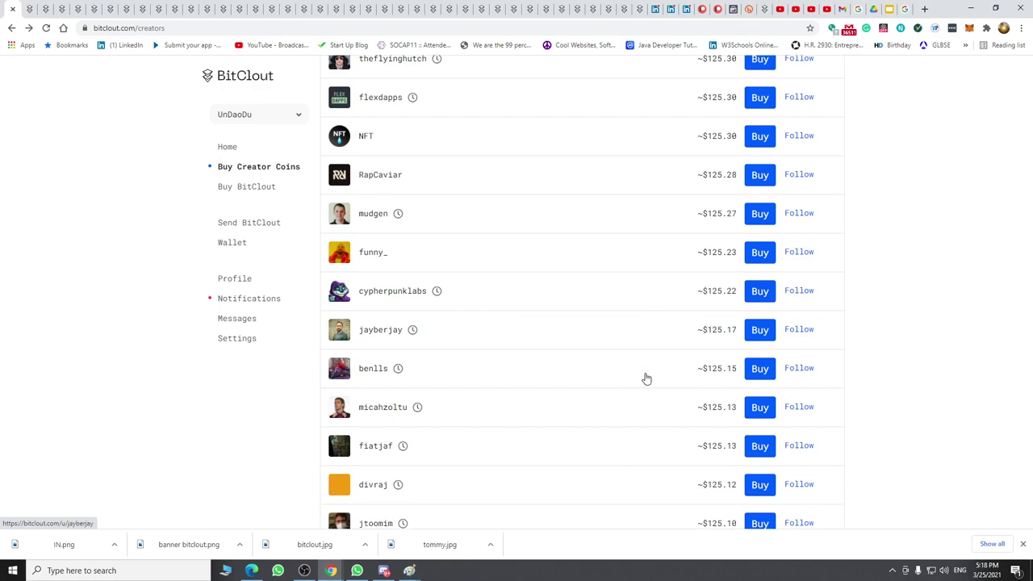
scroll(645, 378, down, 2)
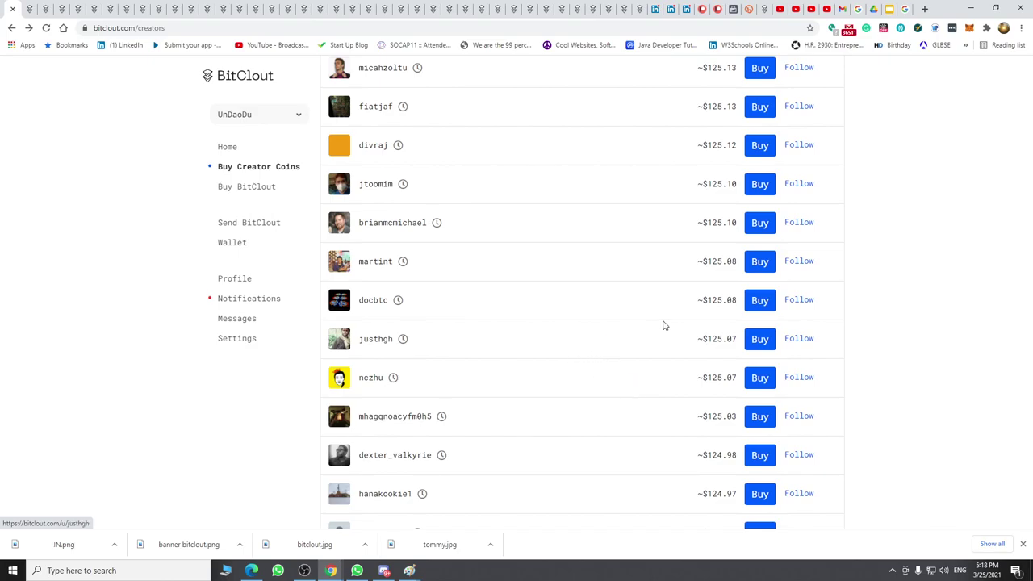
scroll(645, 339, down, 1)
scroll(627, 356, down, 12)
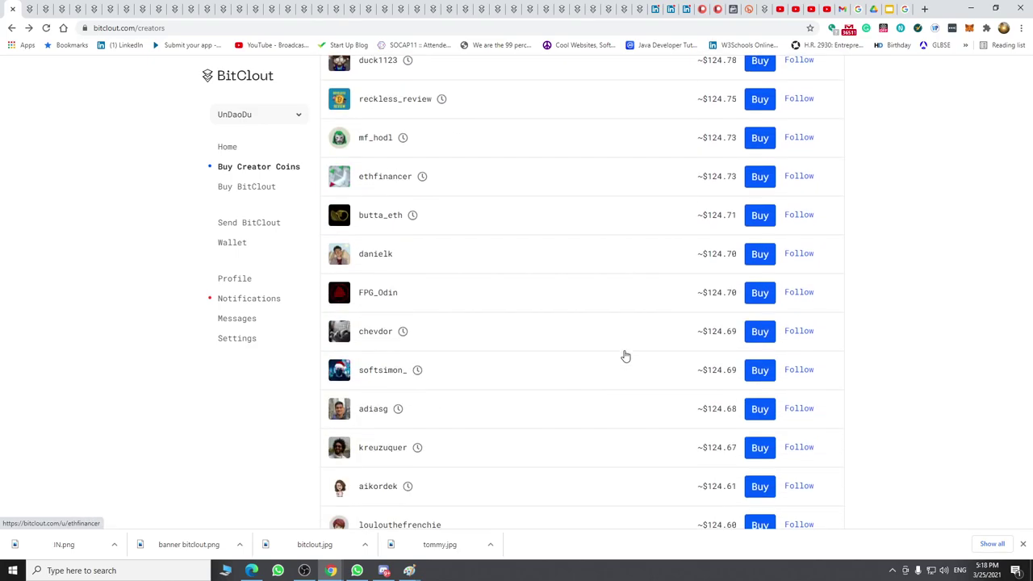
scroll(626, 356, down, 6)
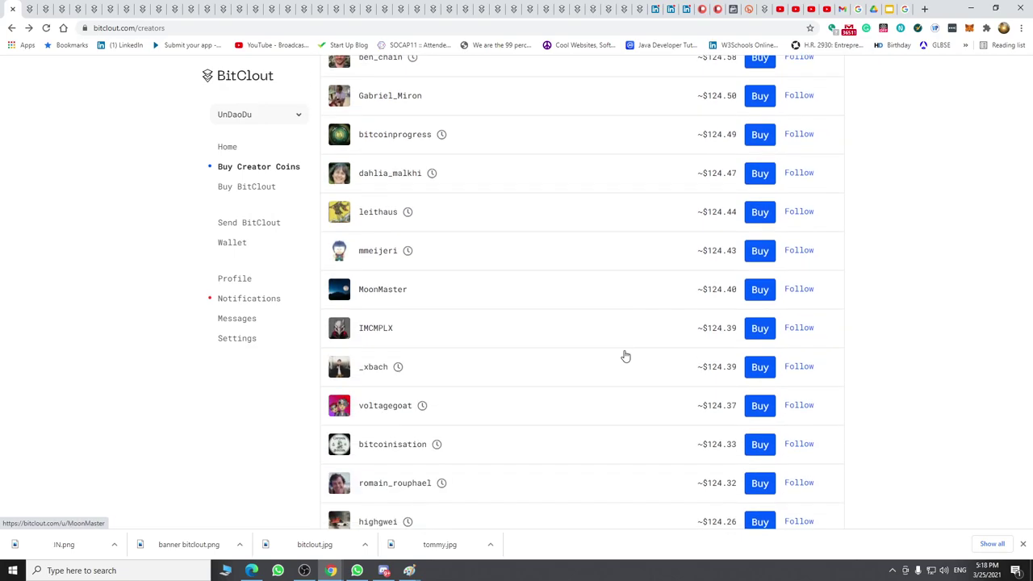
scroll(625, 356, down, 3)
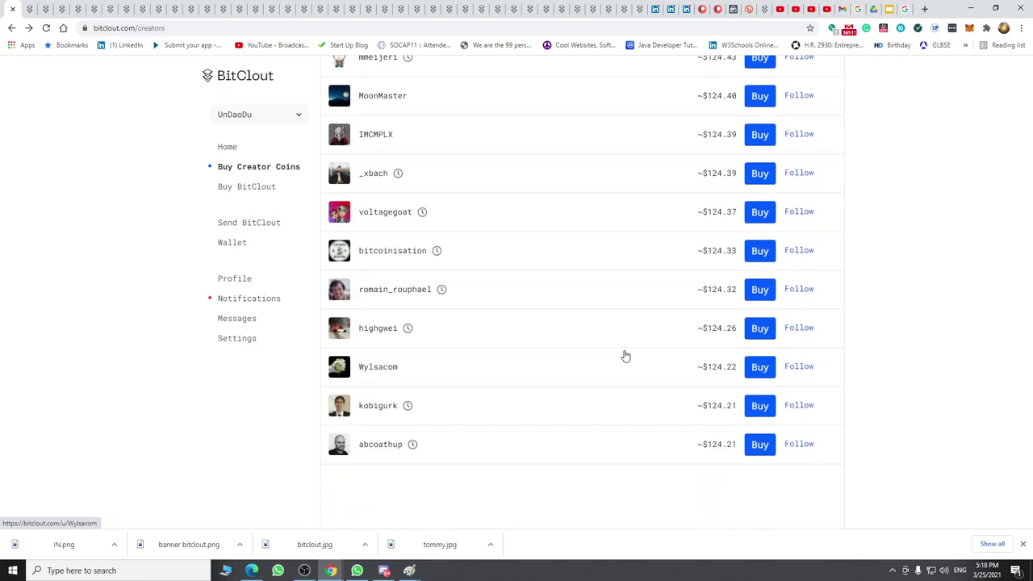
scroll(625, 356, down, 5)
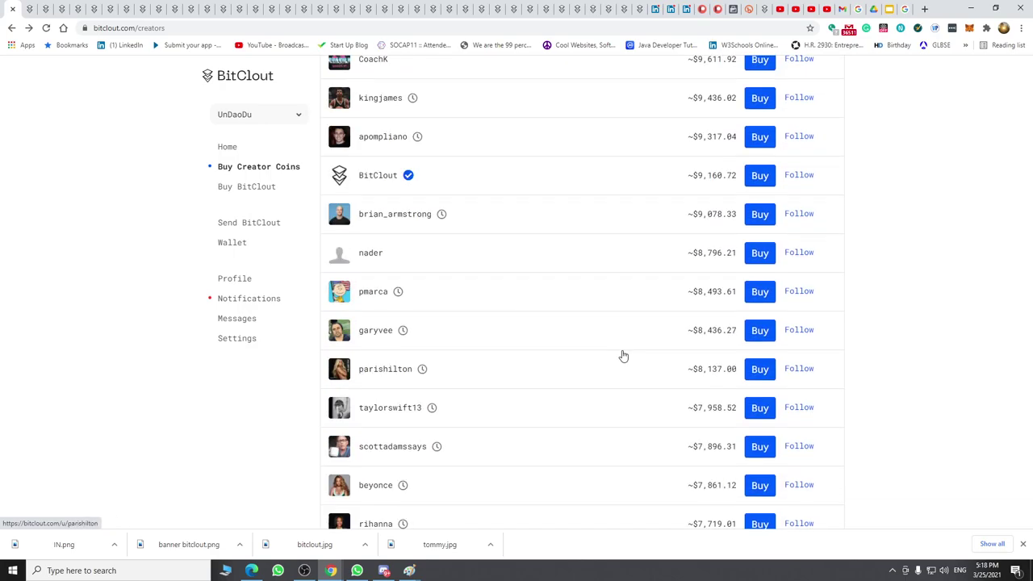
scroll(623, 356, up, 3)
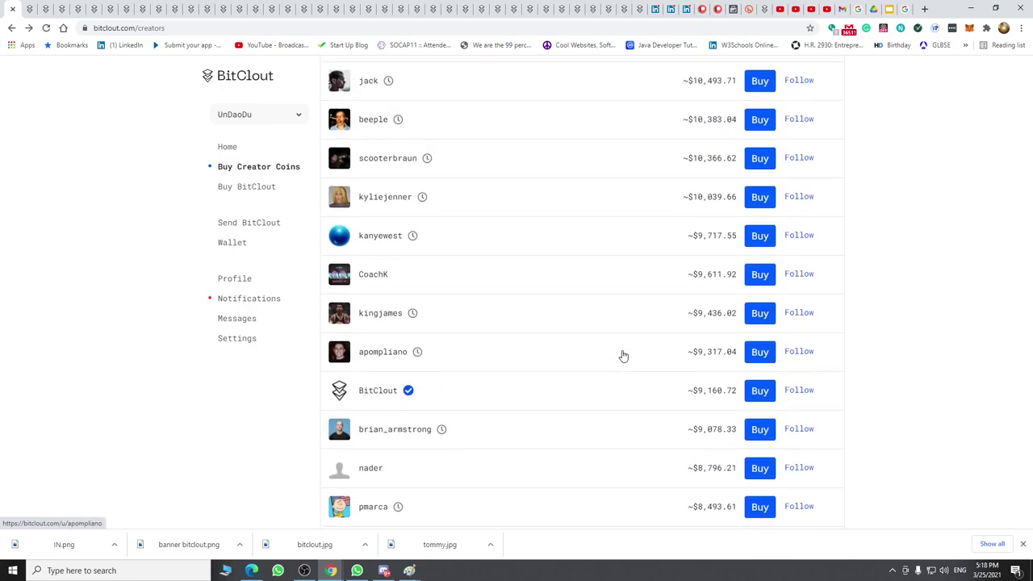
scroll(623, 356, up, 15)
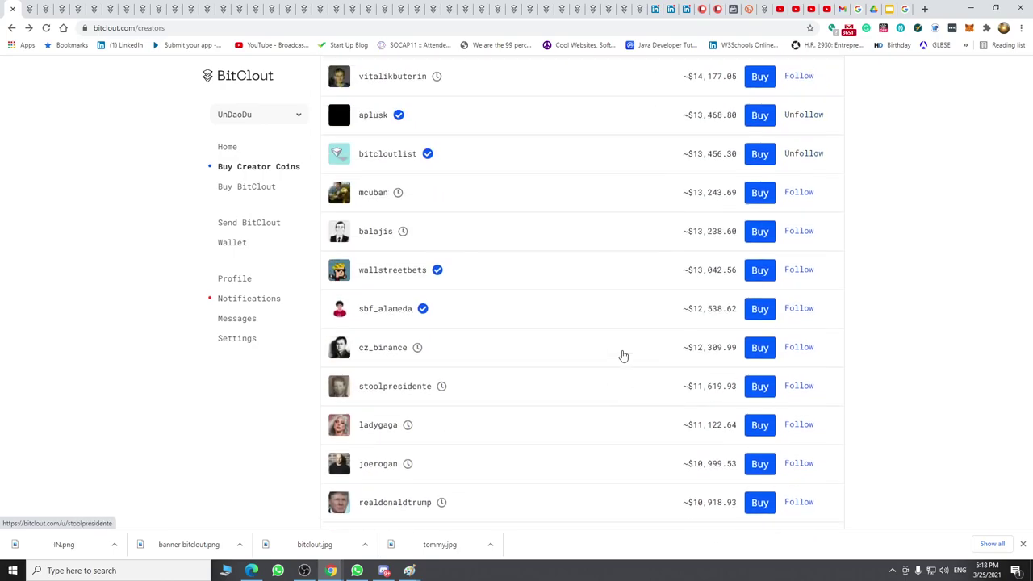
scroll(623, 355, up, 1)
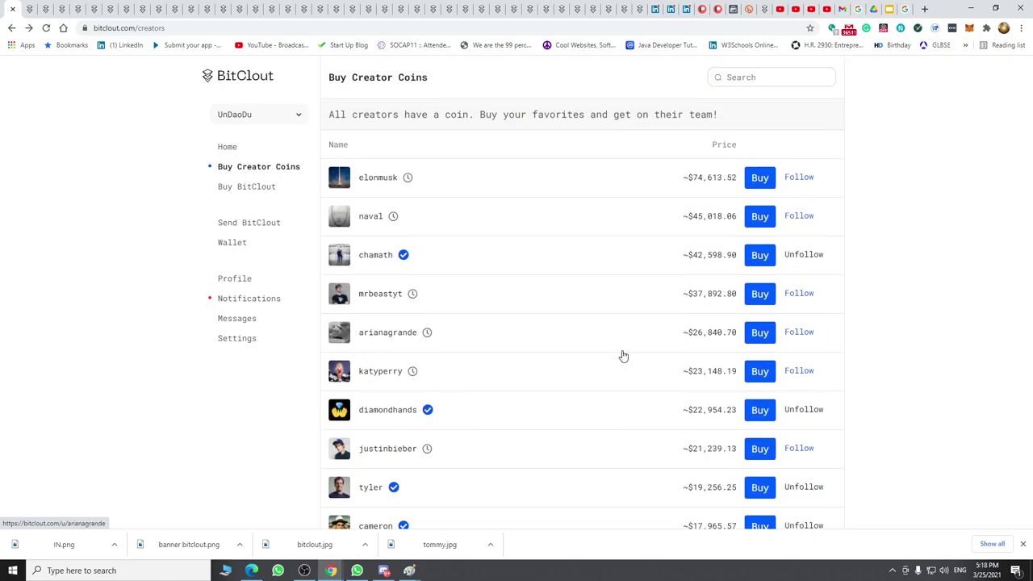
scroll(623, 355, down, 10)
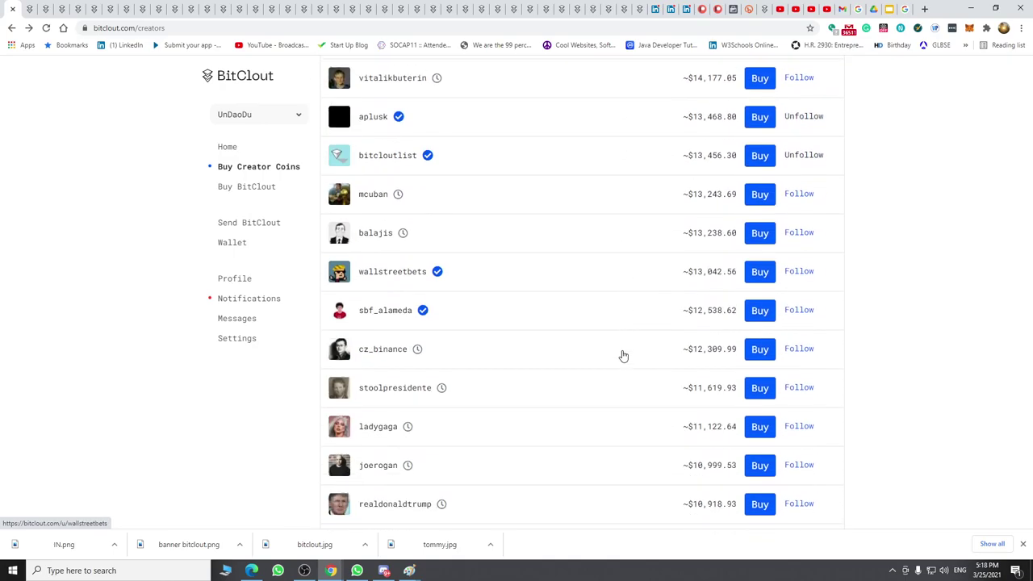
scroll(623, 356, down, 3)
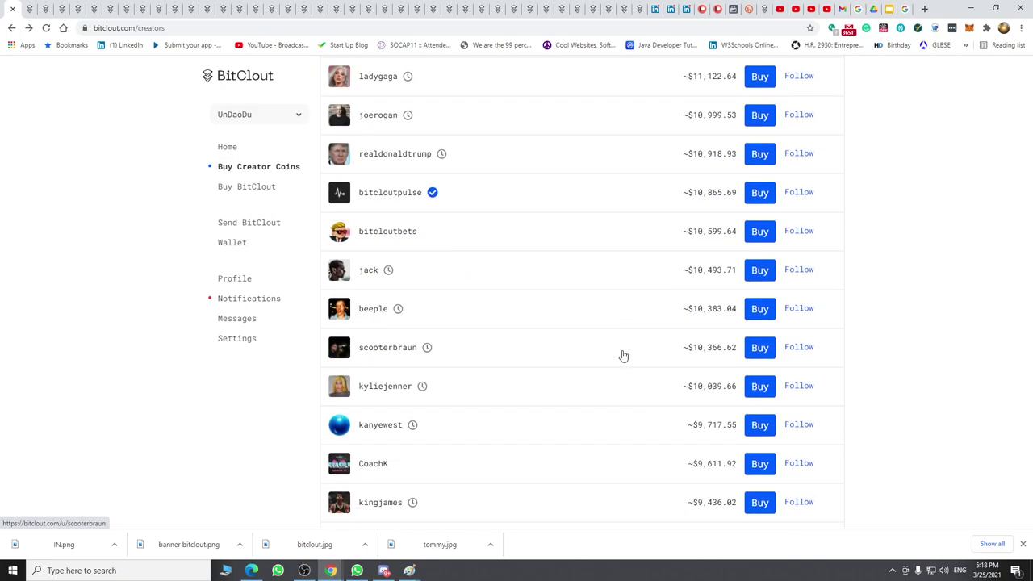
scroll(622, 356, up, 3)
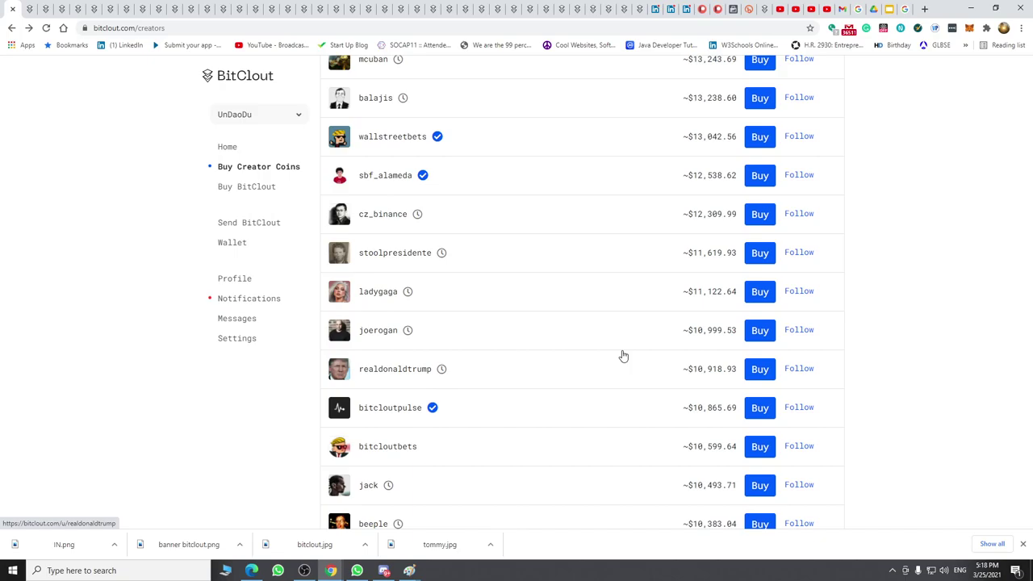
scroll(623, 355, up, 4)
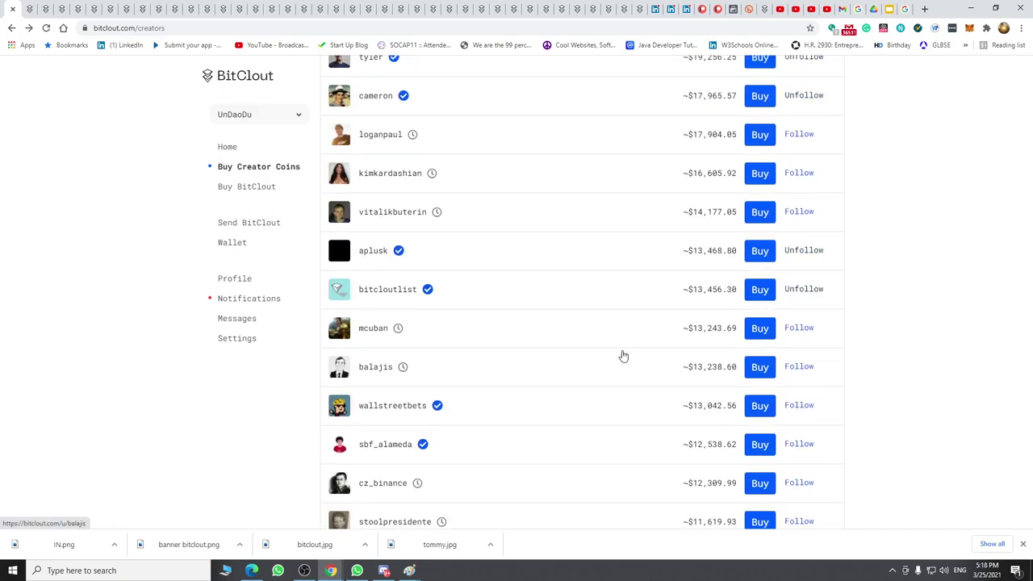
scroll(622, 356, down, 15)
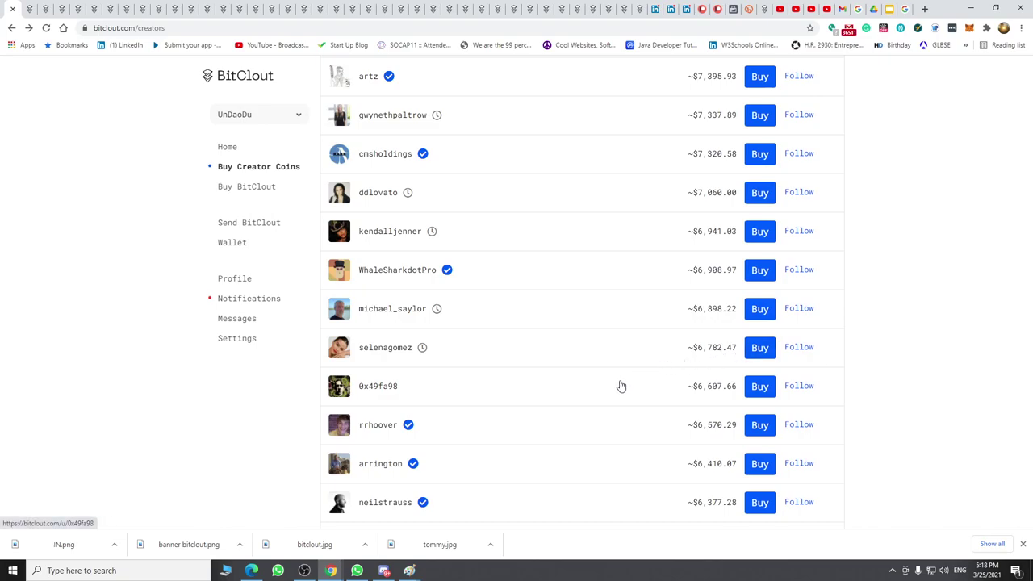
- Follow michael_saylor and buy $1.62 (0.000234554) of michael_saylor coin
click(795, 309)
click(762, 315)
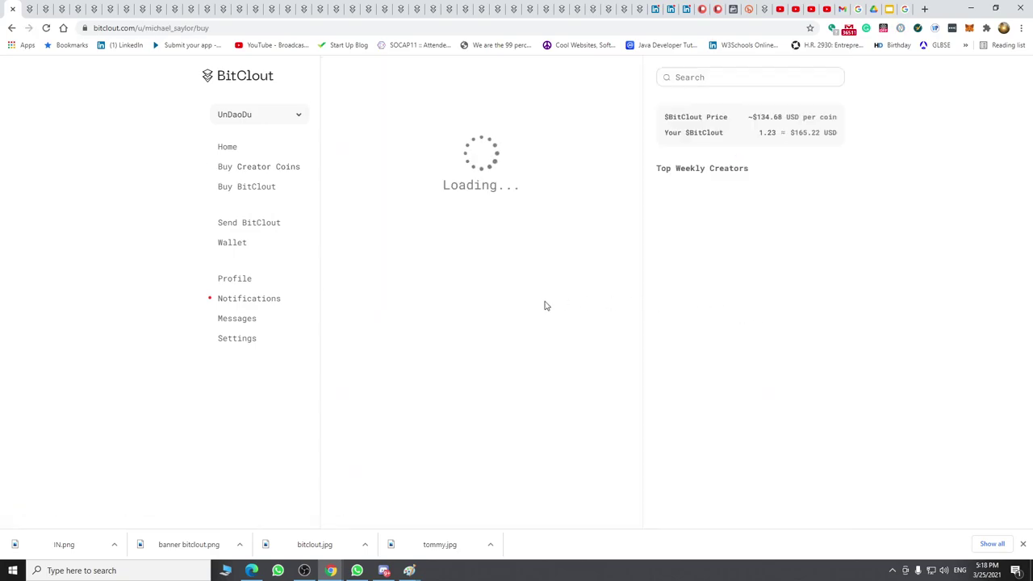
click(417, 170)
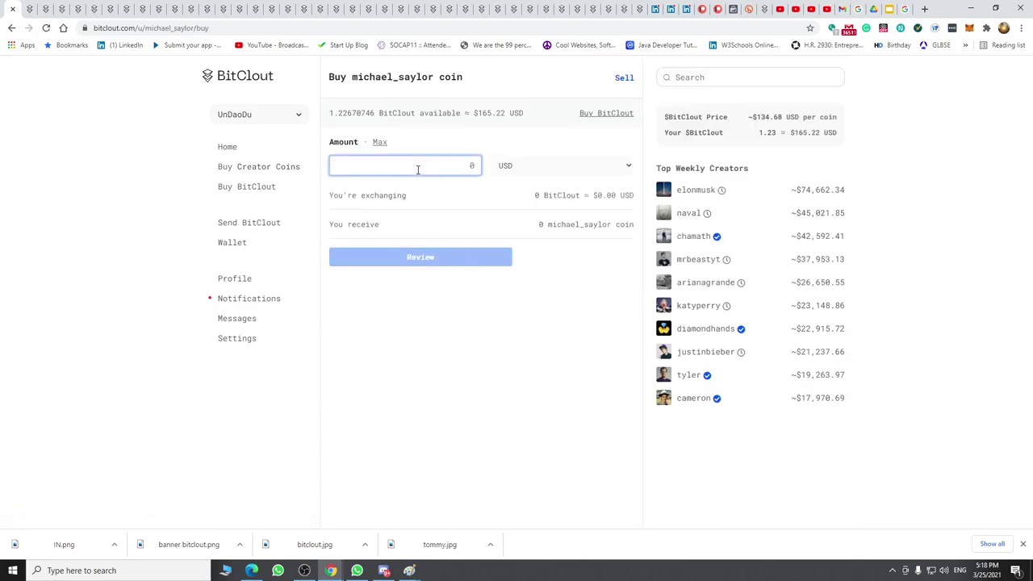
text(1.61803398874989)
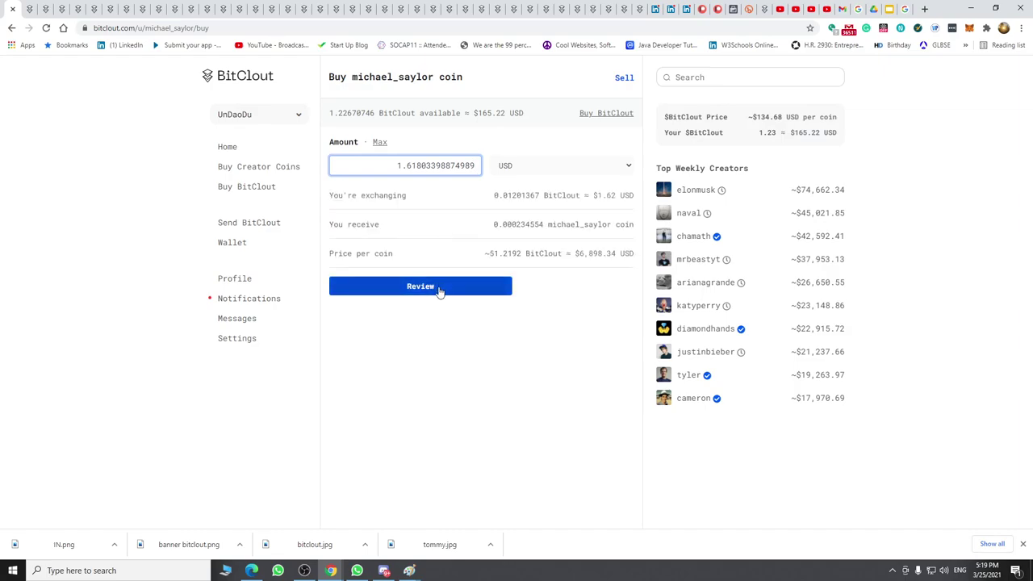
click(438, 287)
click(495, 209)
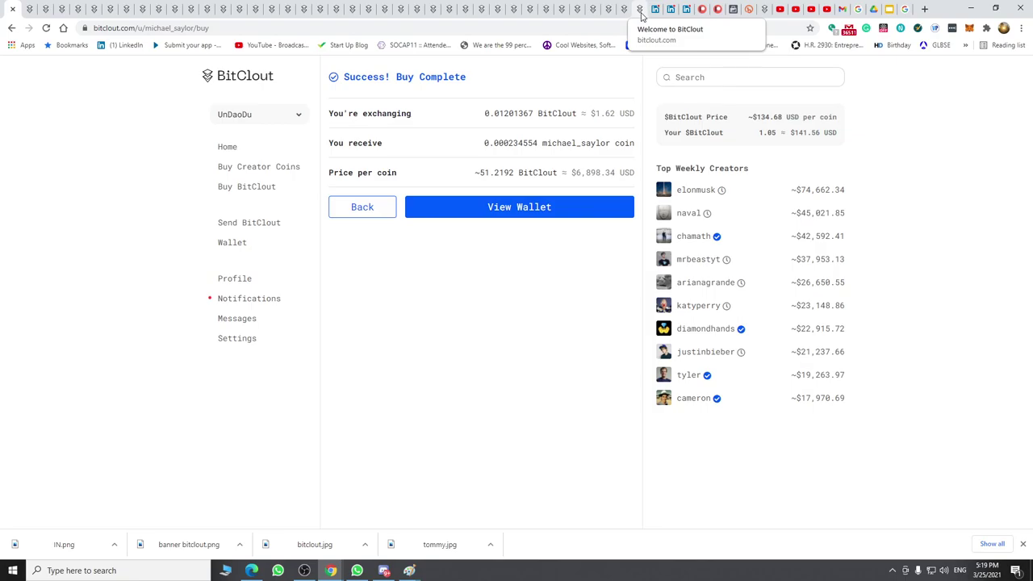
- Switch to the BitClout profile tab with the LinkedIn group post, then close it
click(640, 11)
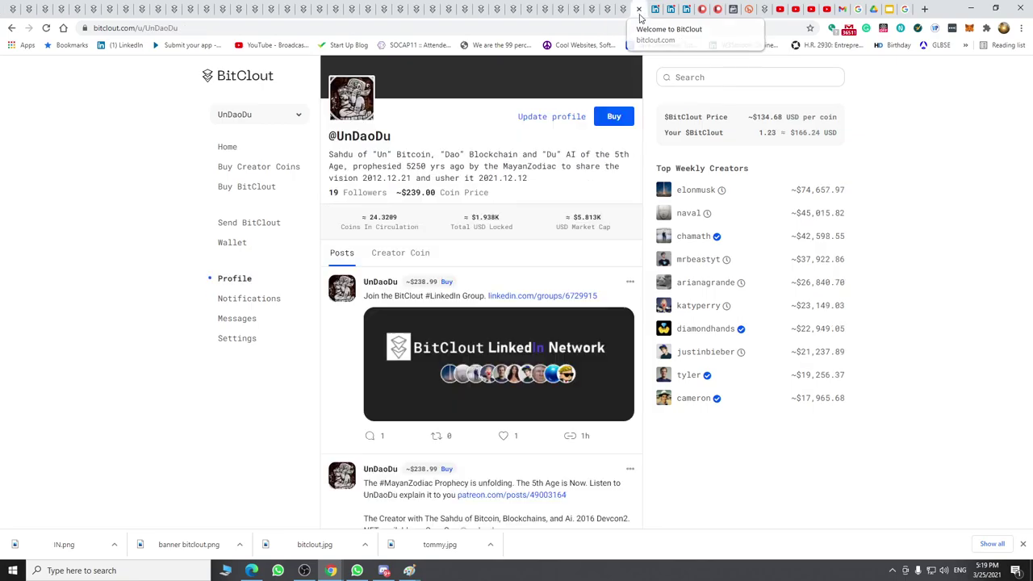
click(638, 10)
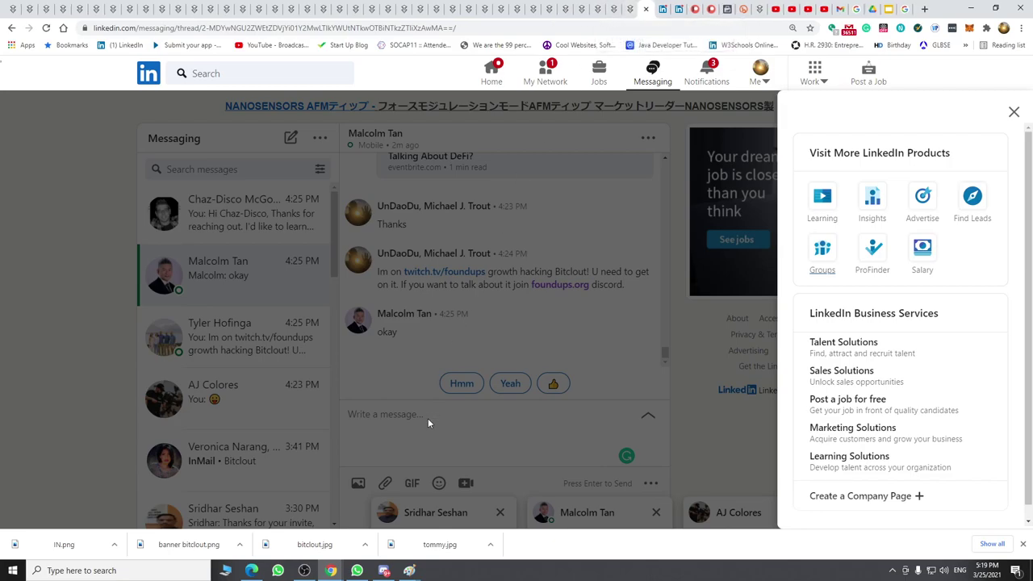
- Send a thumbs-up reply in the LinkedIn conversation and close the finished BitClout purchase tab
click(428, 418)
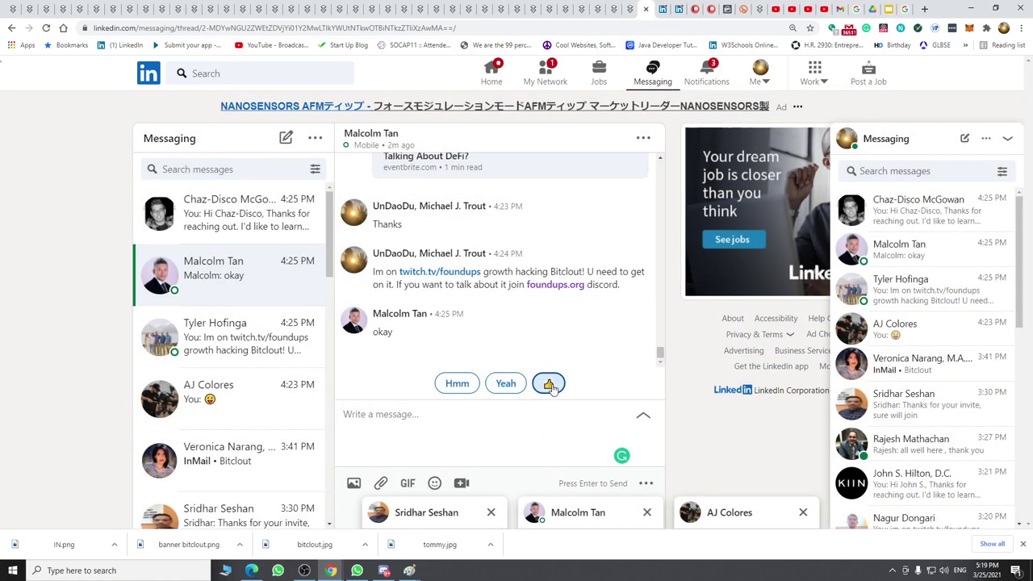
click(547, 383)
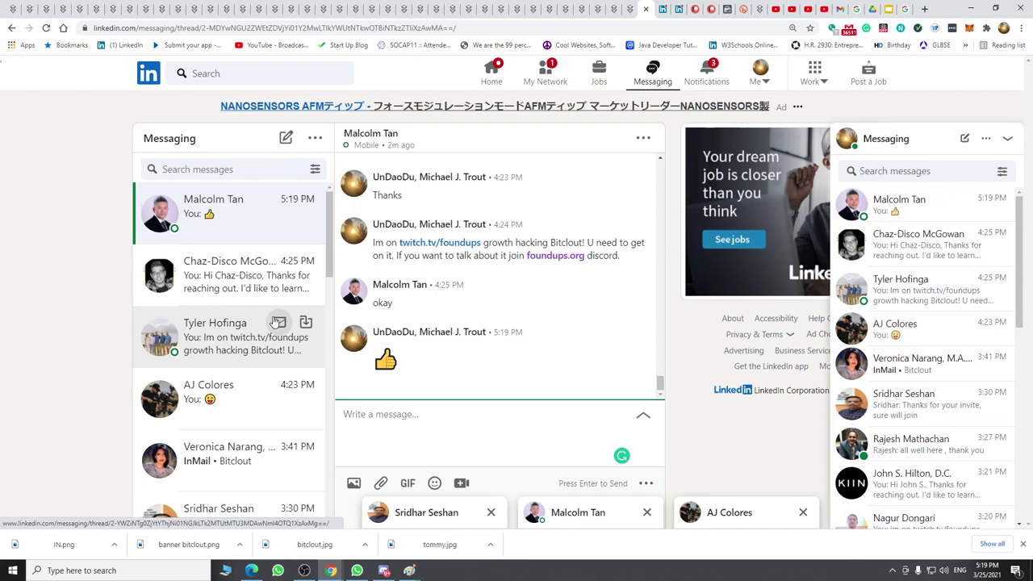
scroll(274, 318, down, 2)
scroll(274, 319, up, 3)
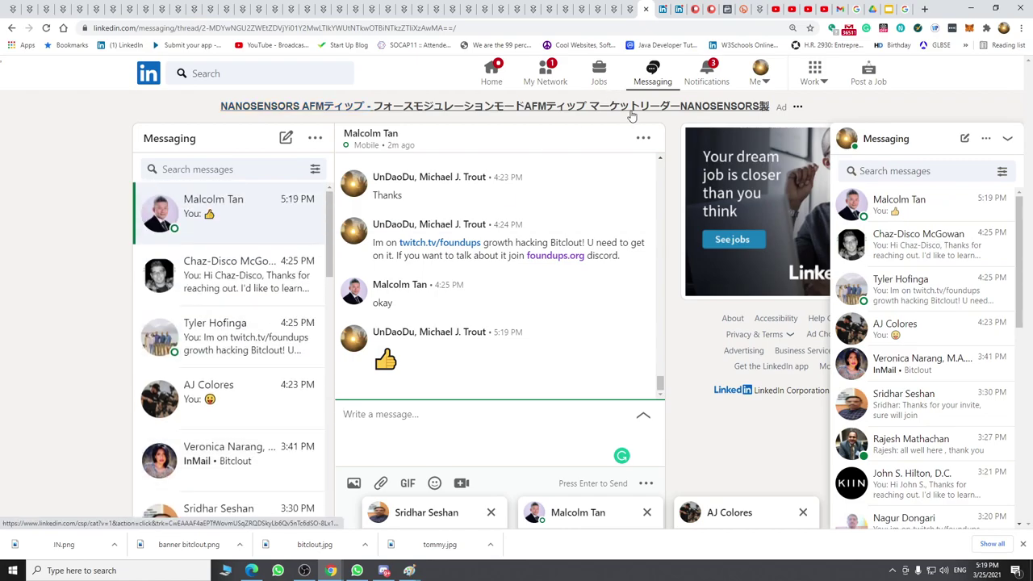
click(629, 11)
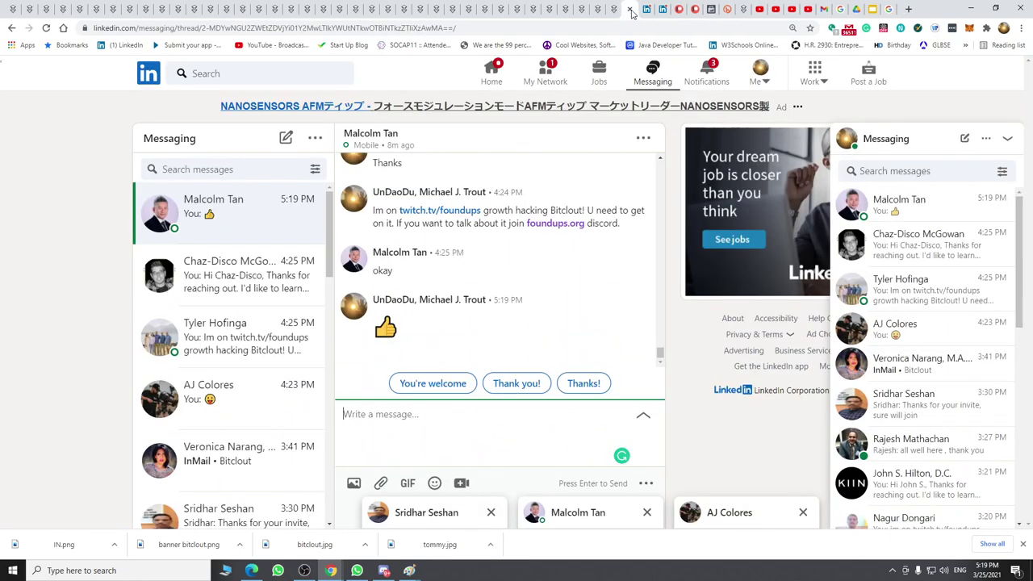
click(629, 10)
- Buy 1.61803398874989 USD (0.010005373) of bitso coin, then move to the rekt coin tab
click(42, 10)
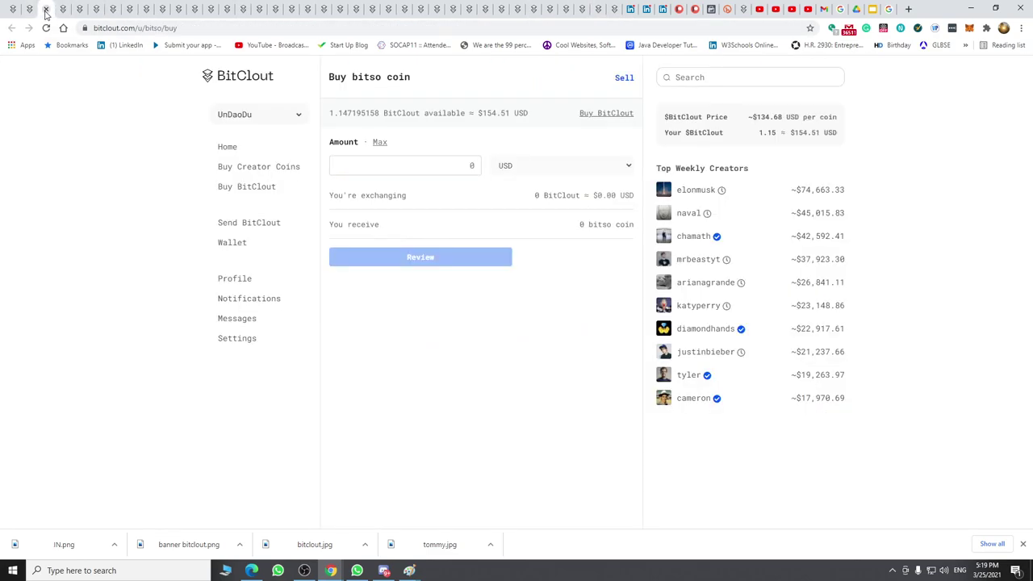
click(392, 175)
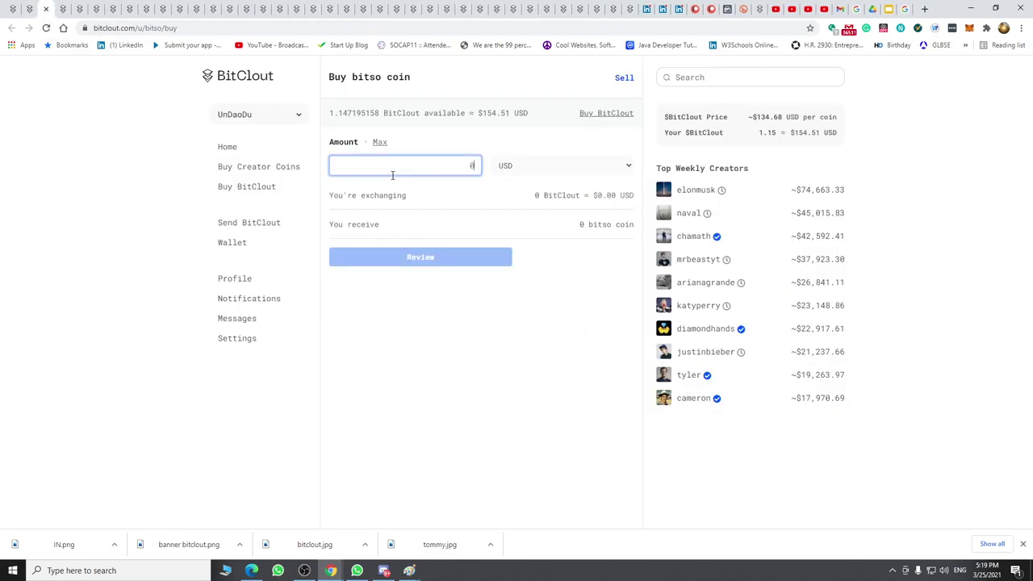
text(1.61803398874989)
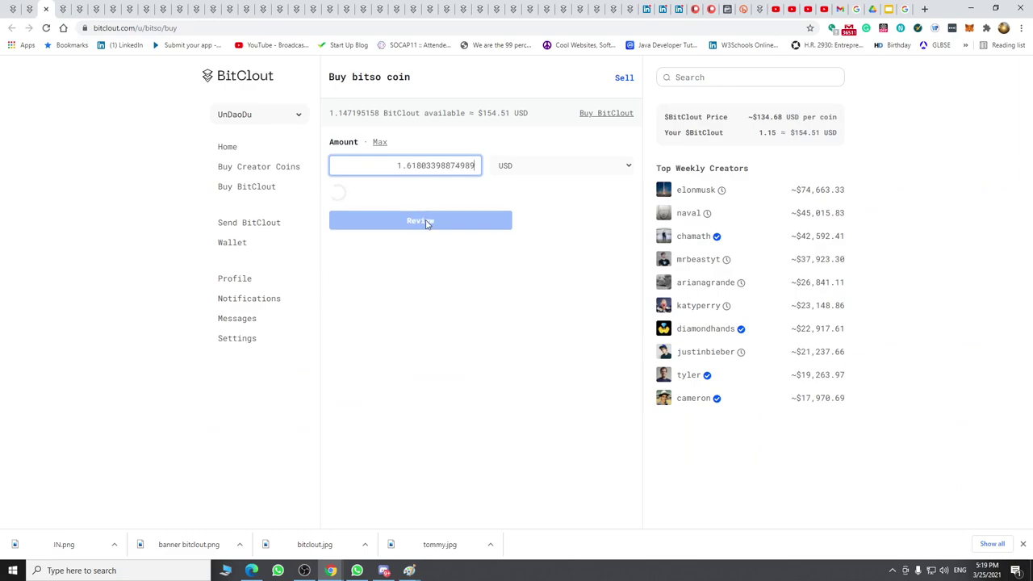
click(449, 288)
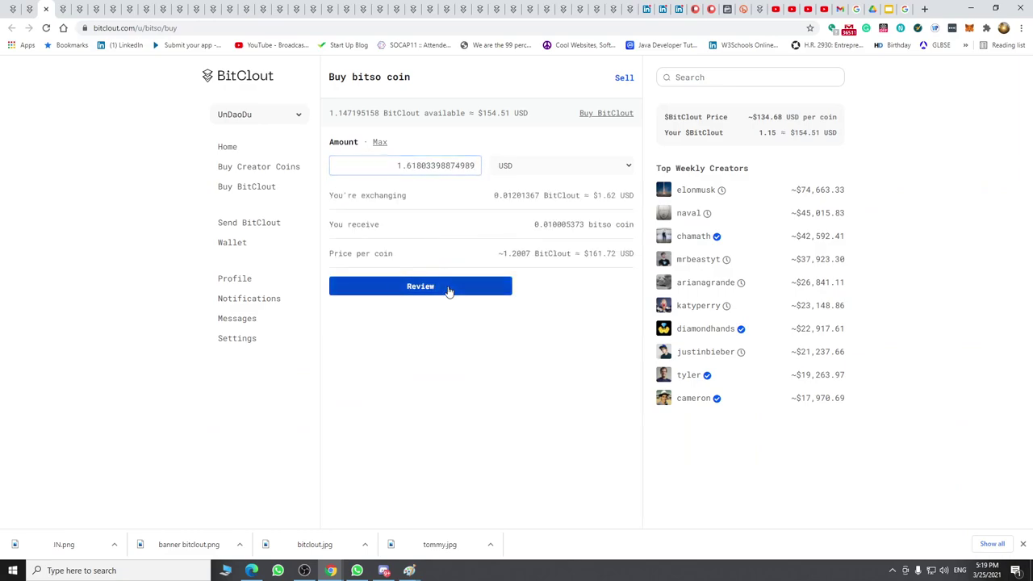
click(474, 216)
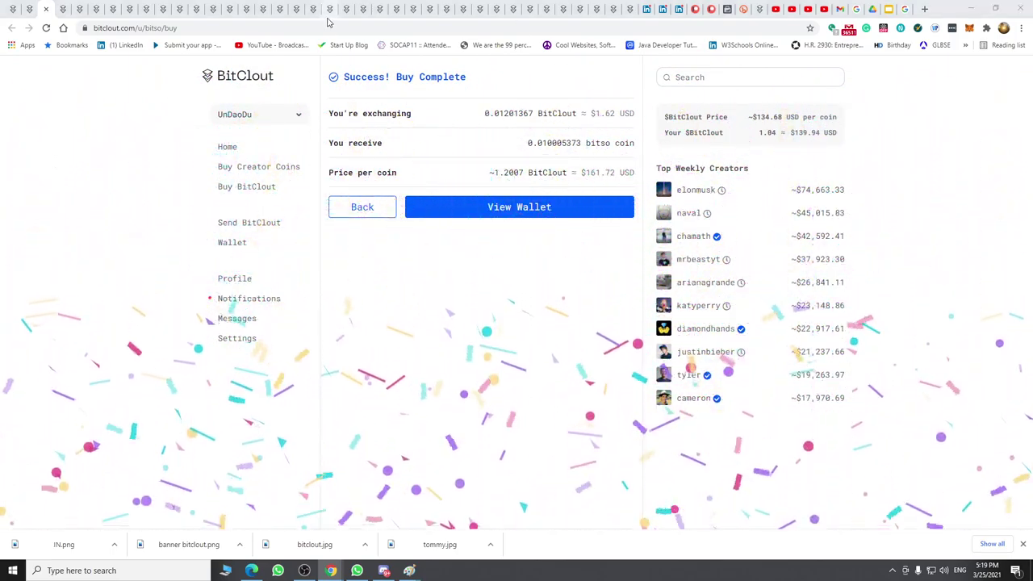
click(64, 10)
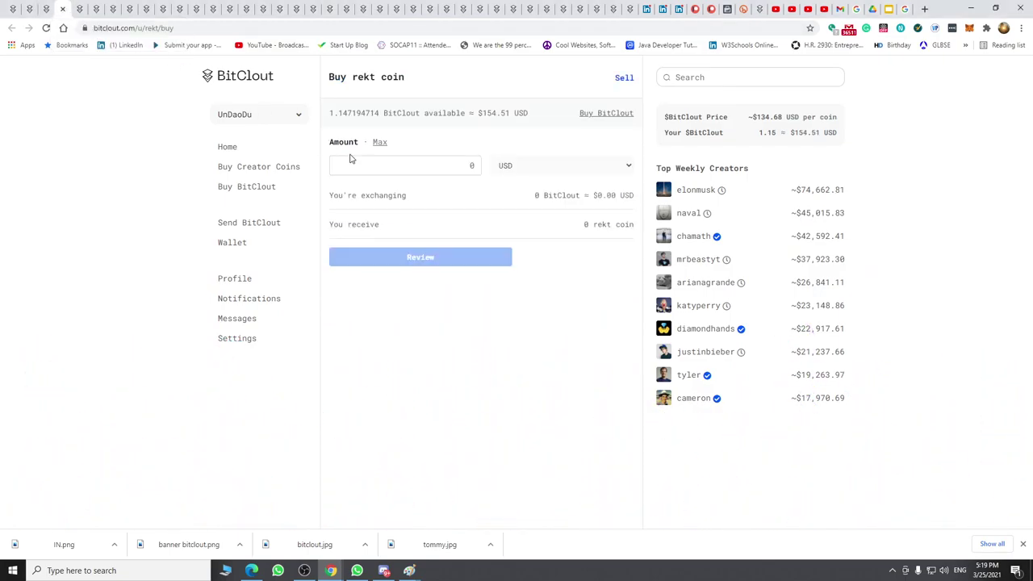
- Buy 1.61803398874989 USD of rekt coin
click(372, 166)
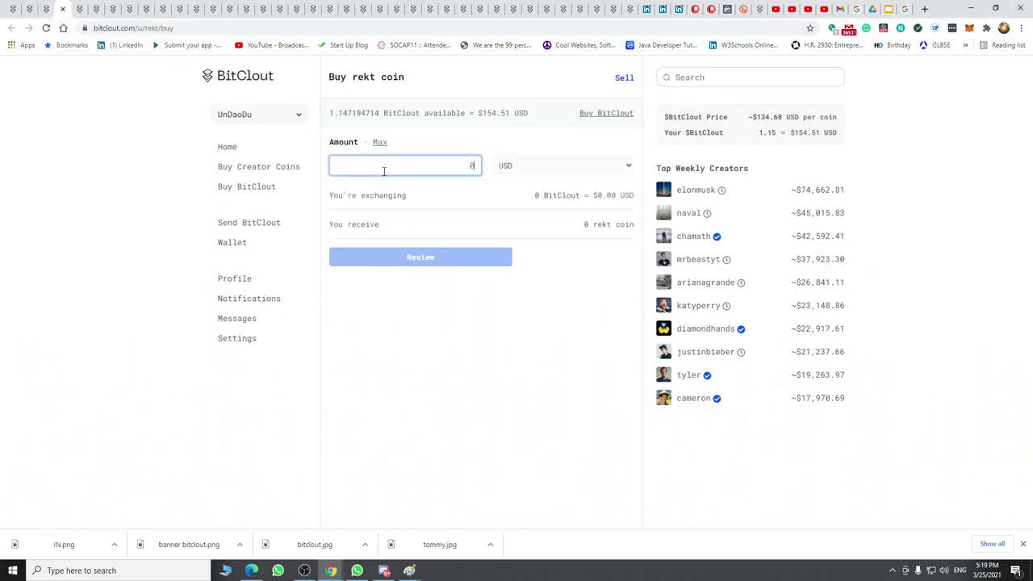
text(1.61803398874989)
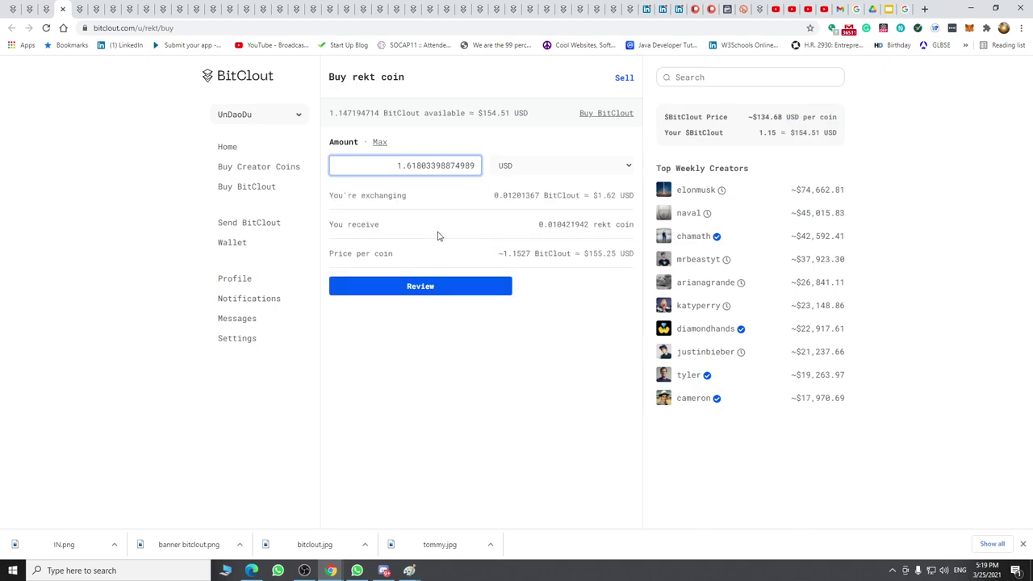
click(441, 288)
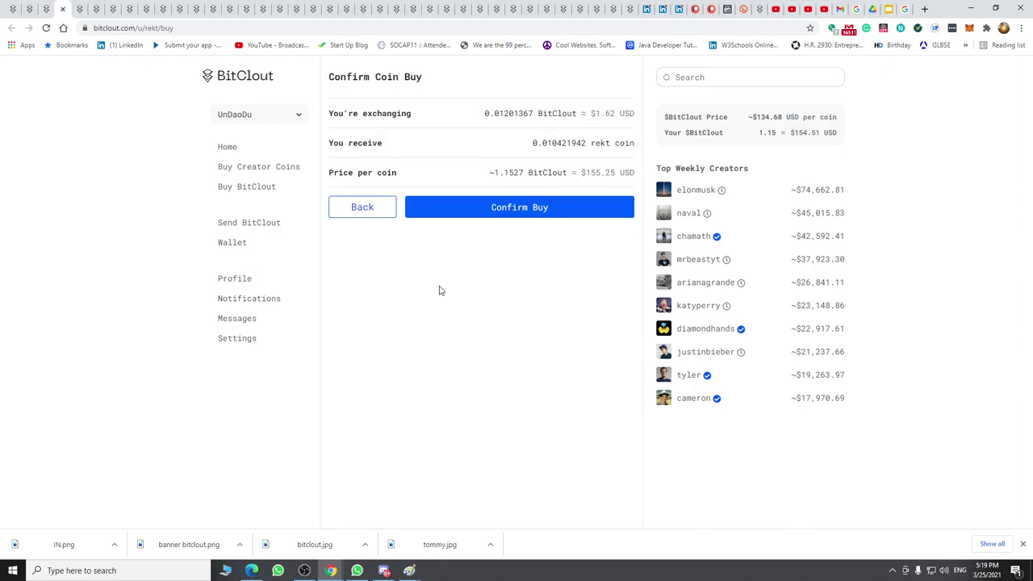
click(488, 213)
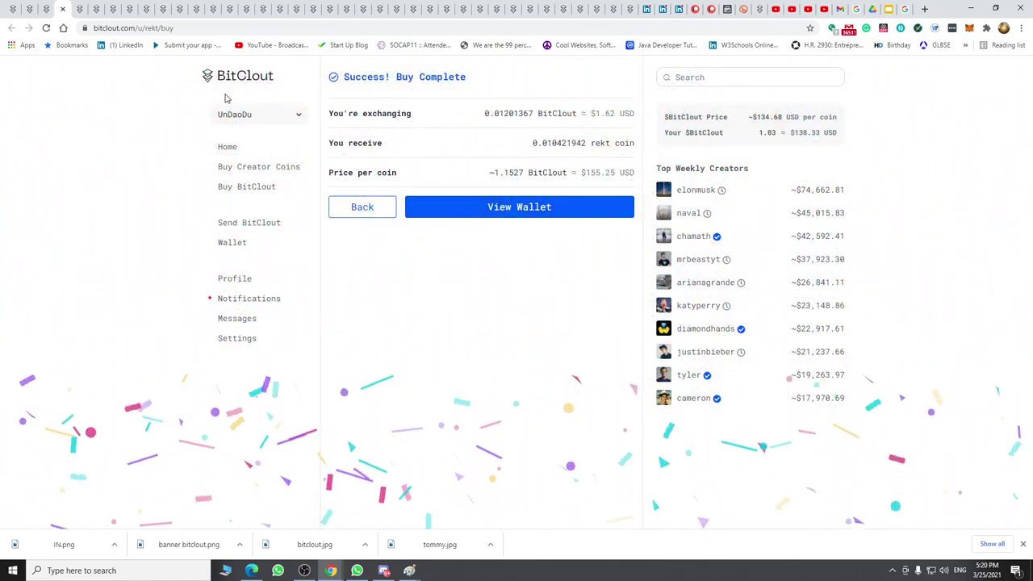
- Buy 1.61803398874989 USD of bitcoinq_a coin on its tab
click(80, 8)
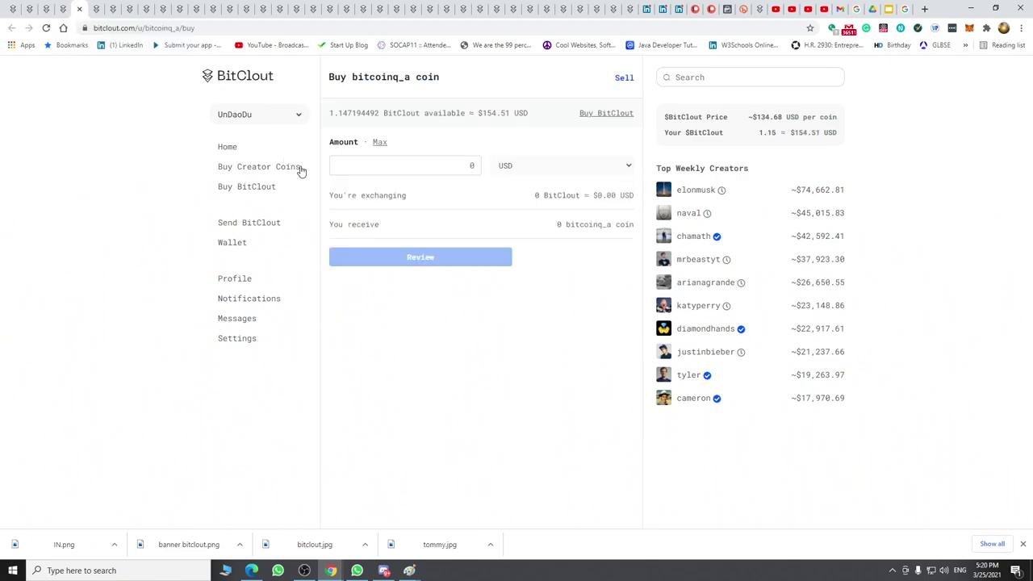
click(353, 168)
text(1.61803398874989)
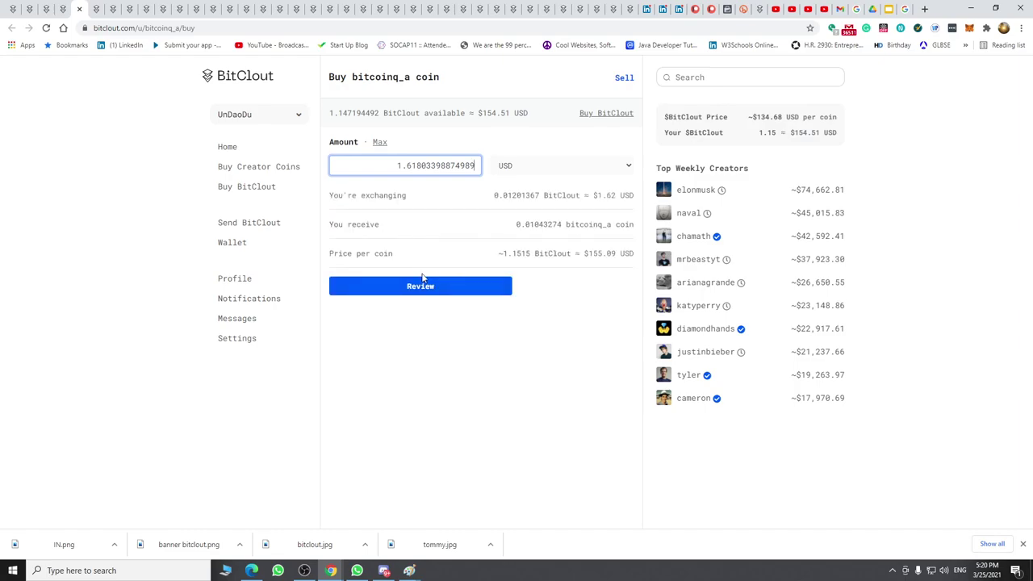
click(428, 290)
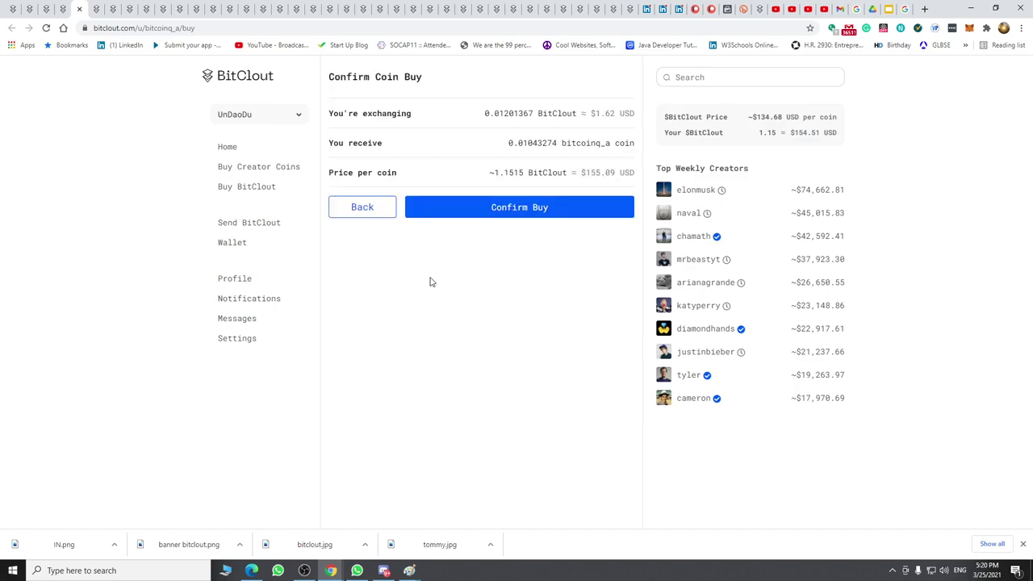
click(500, 215)
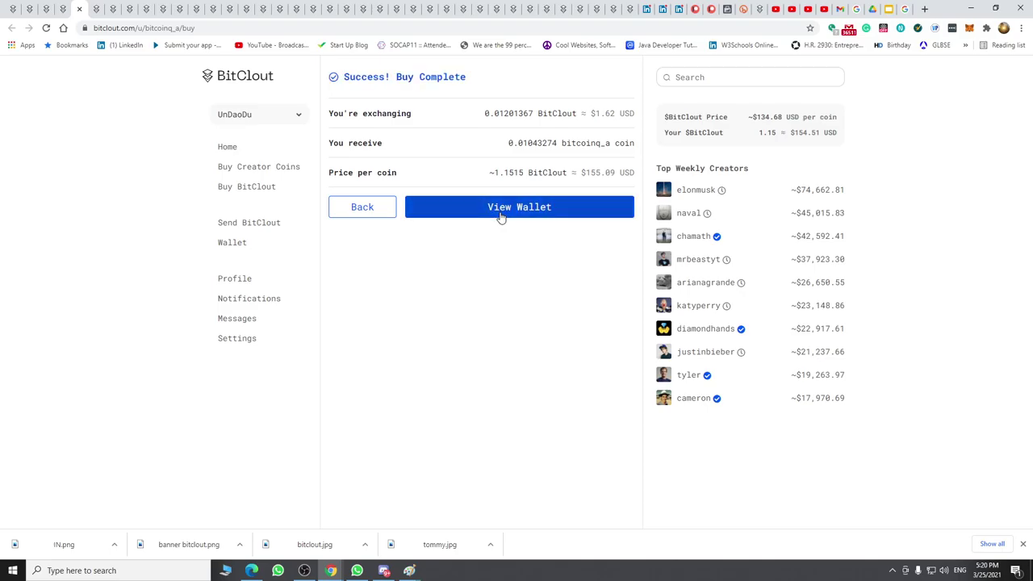
- Close the completed QAnon, bitso, rekt and bitcoinq_a purchase tabs
click(29, 12)
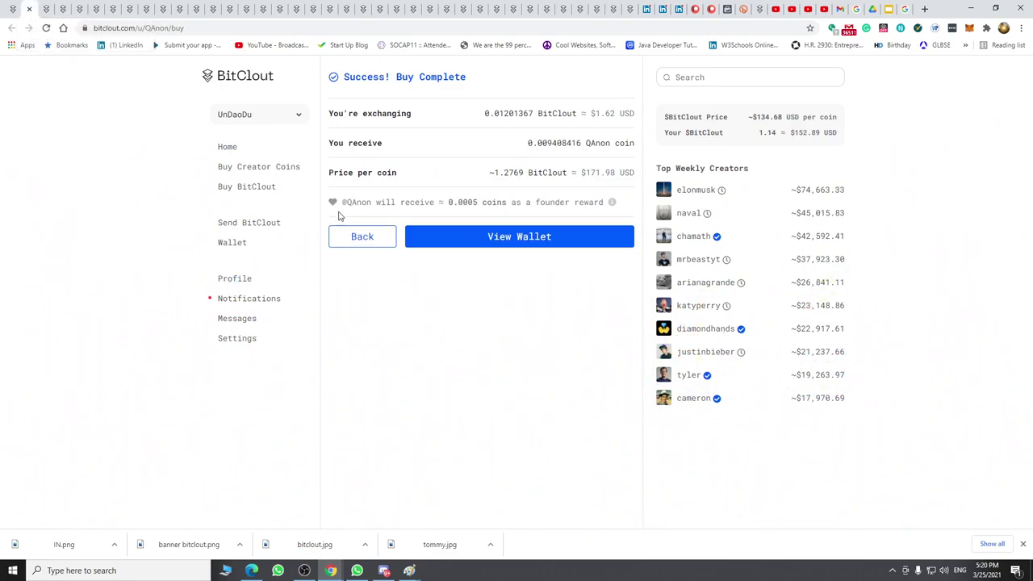
click(29, 11)
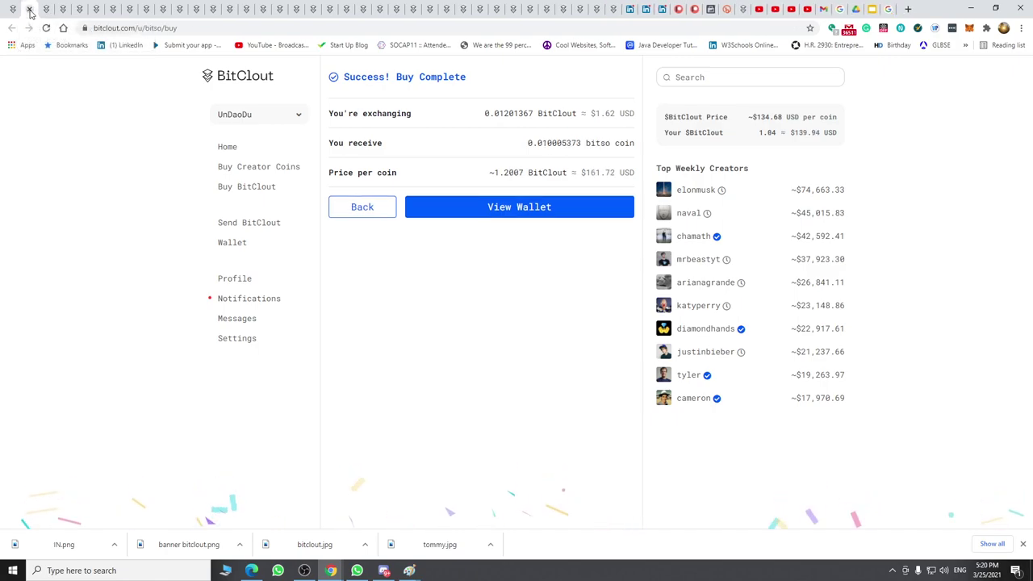
click(29, 11)
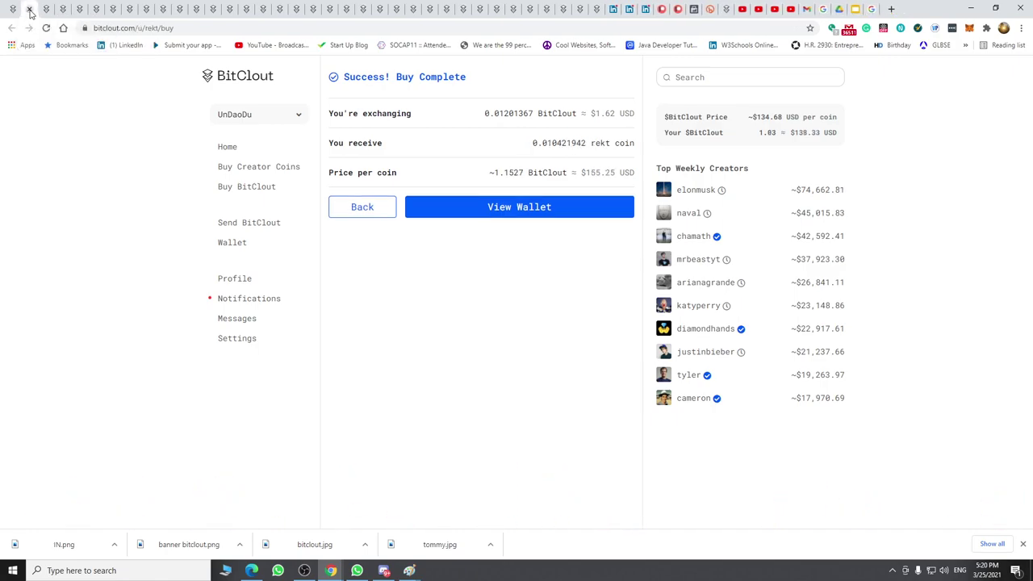
click(29, 11)
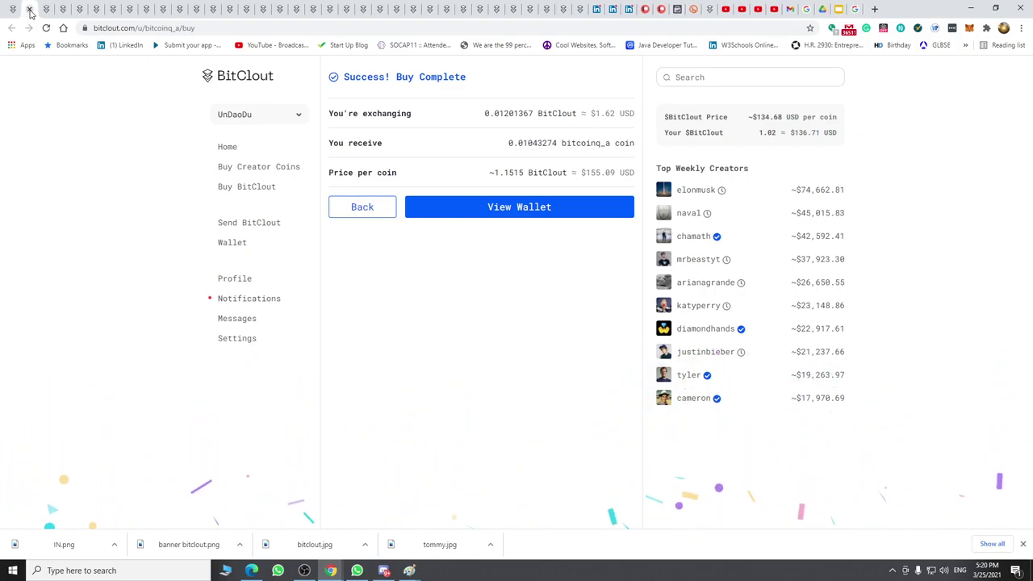
click(29, 11)
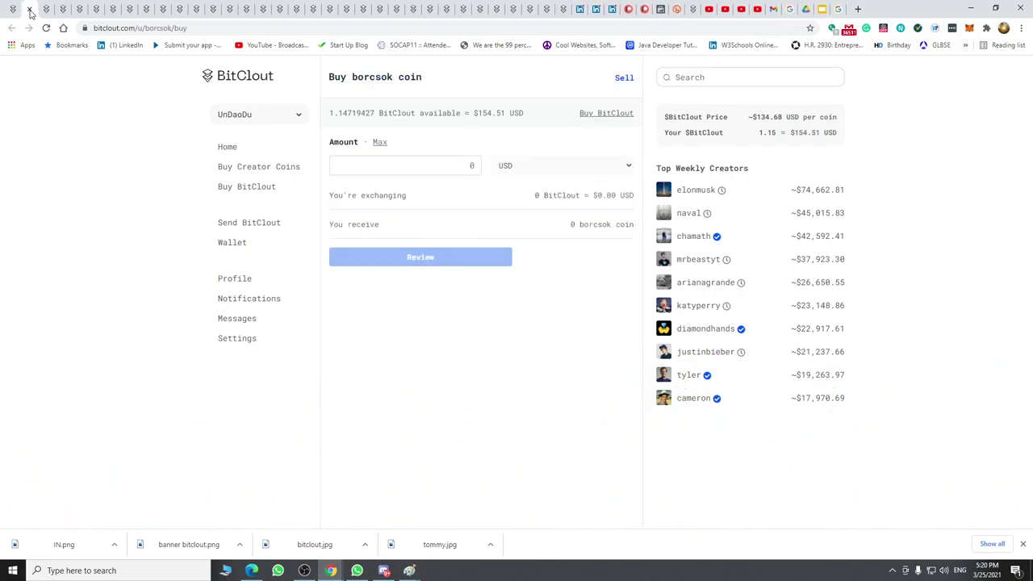
- Buy 1.61803398874989 USD of borcsok coin and close its finished tab
click(373, 169)
text(1.61803398874989)
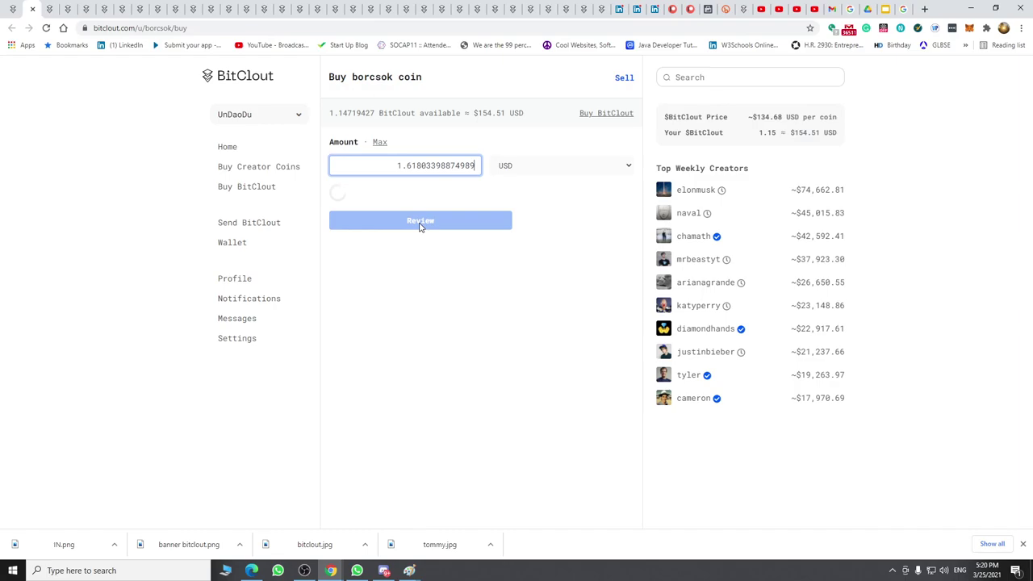
click(439, 288)
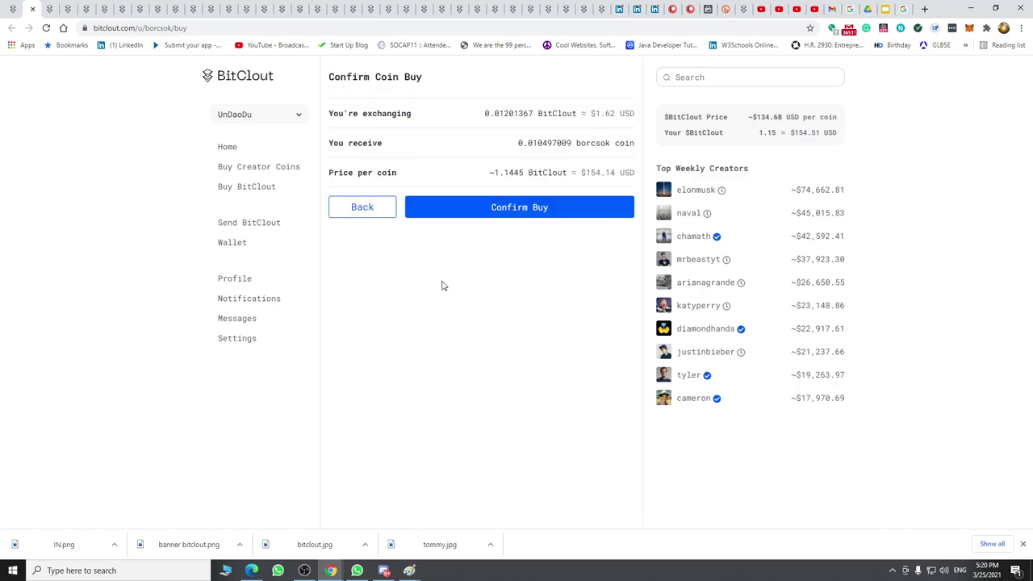
click(479, 208)
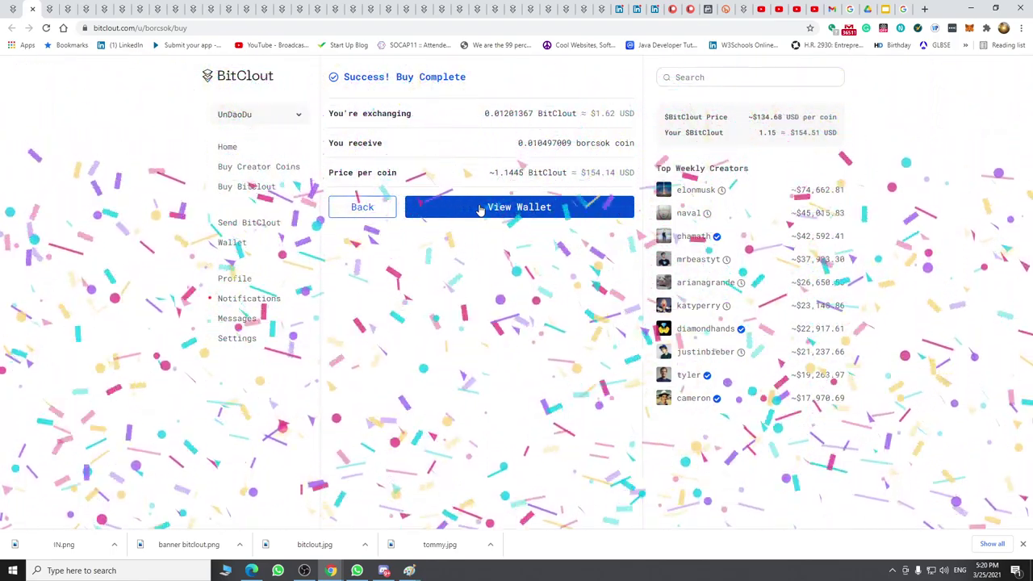
click(34, 10)
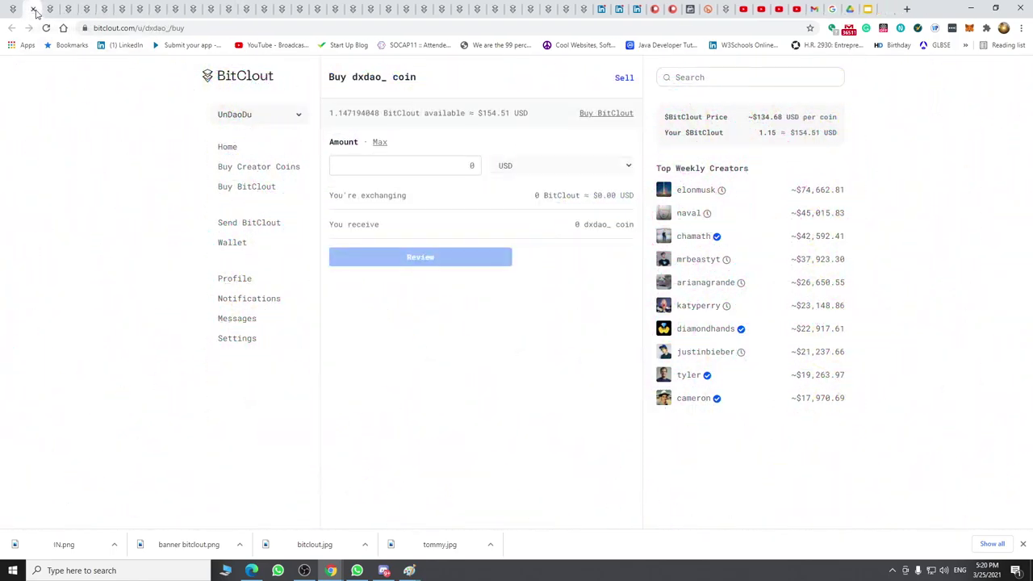
- Buy 1.61803398874989 USD of dxdao_ coin
click(346, 165)
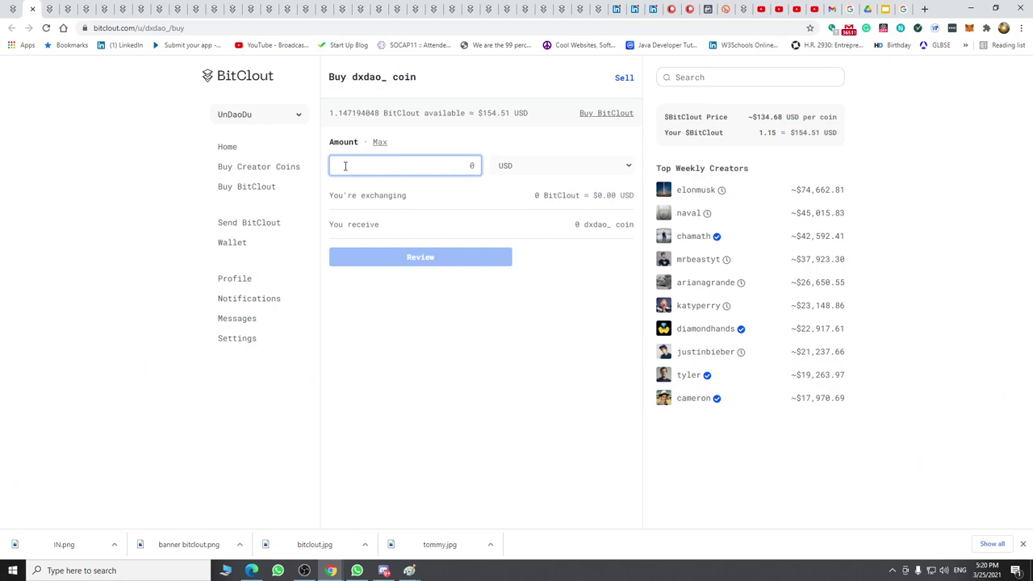
text(1.61803398874989)
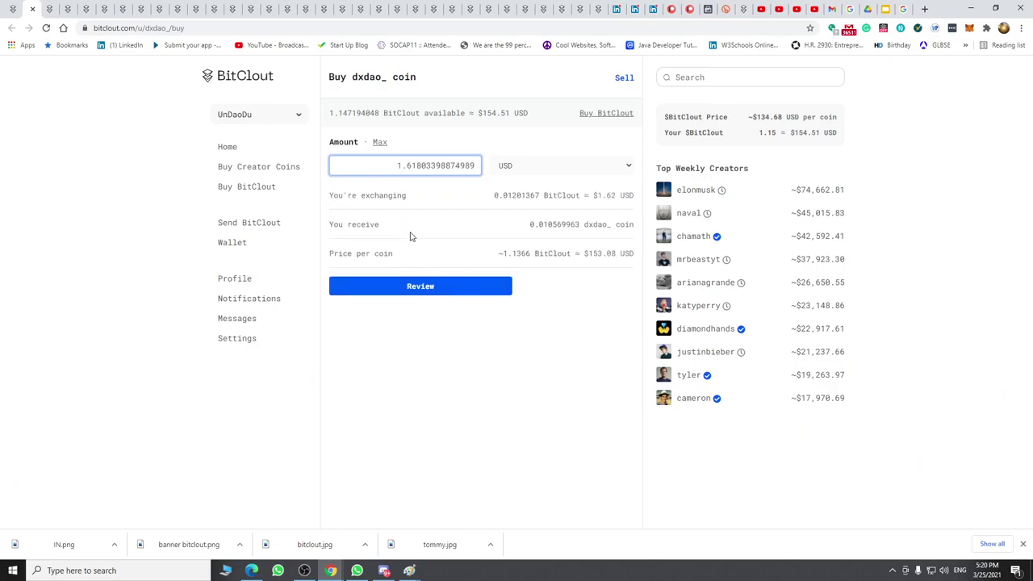
click(411, 286)
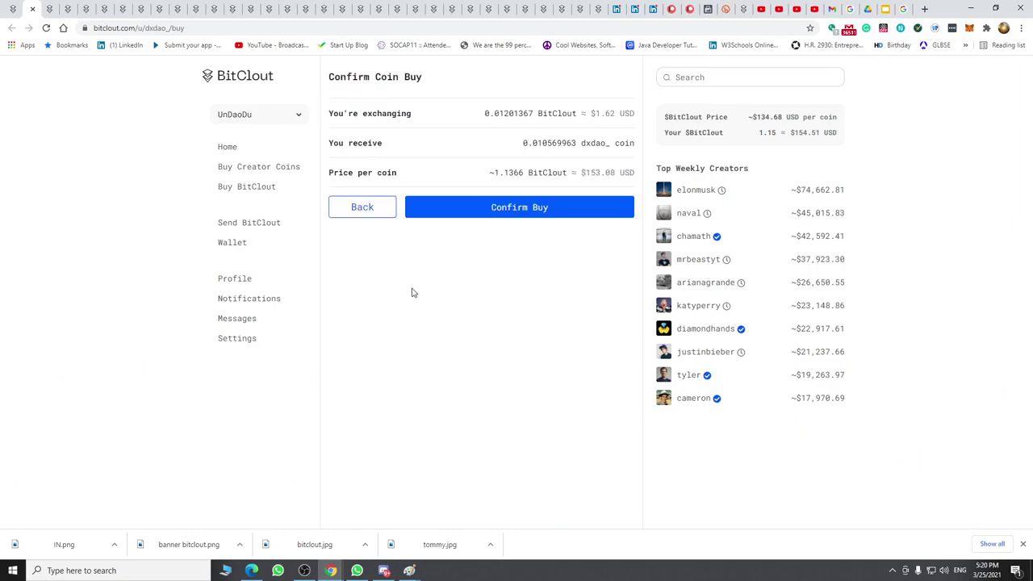
click(475, 215)
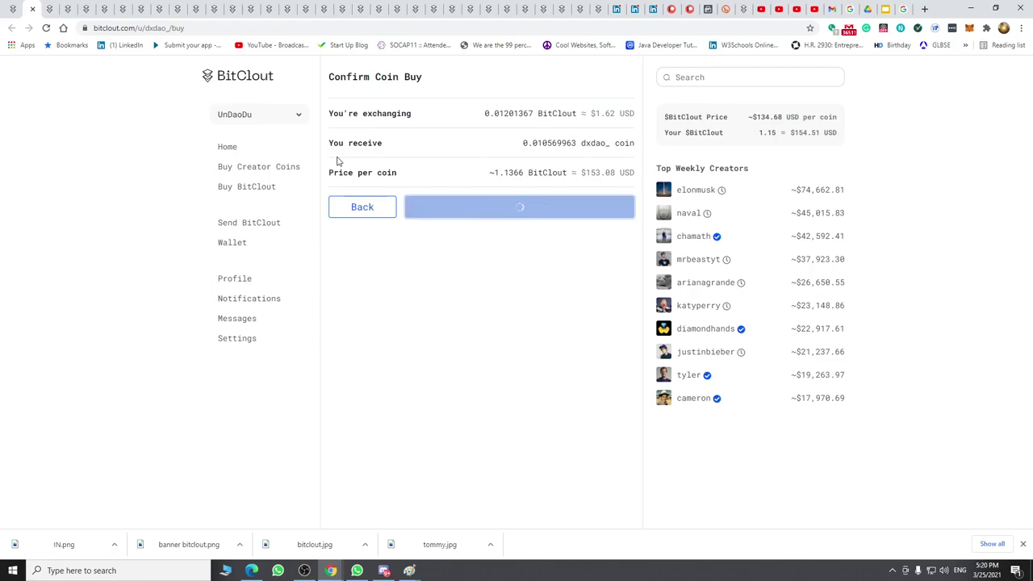
- Submit a 1.61803398874989 USD purchase of cryptozombie coin on the next tab
click(33, 11)
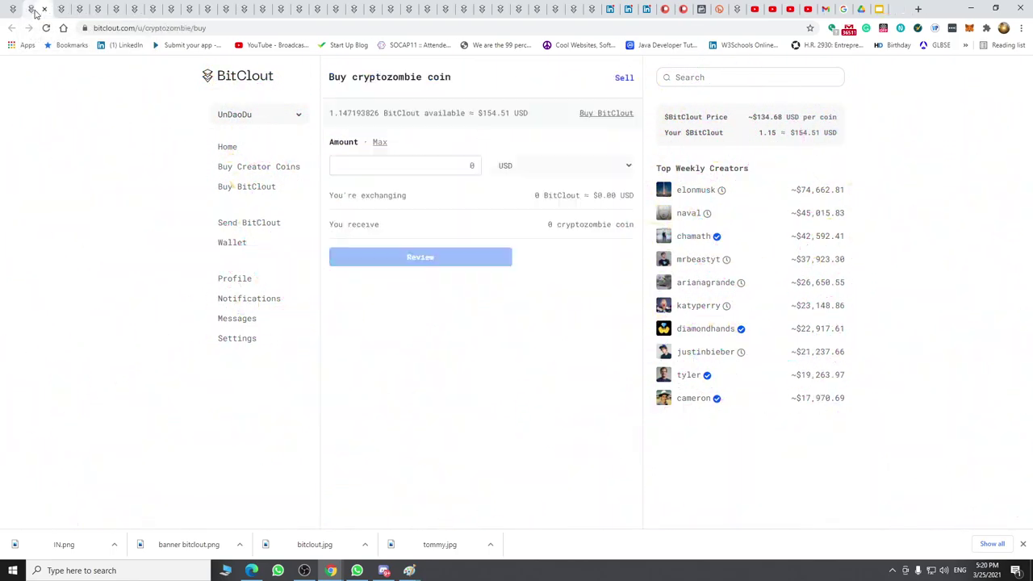
click(363, 166)
text(1.61803398874989)
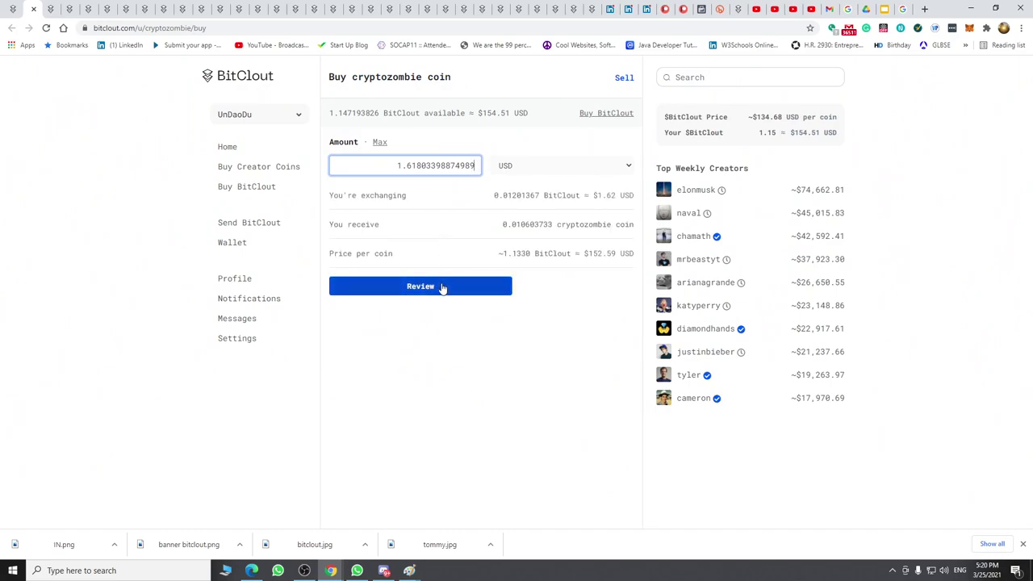
click(443, 288)
click(502, 213)
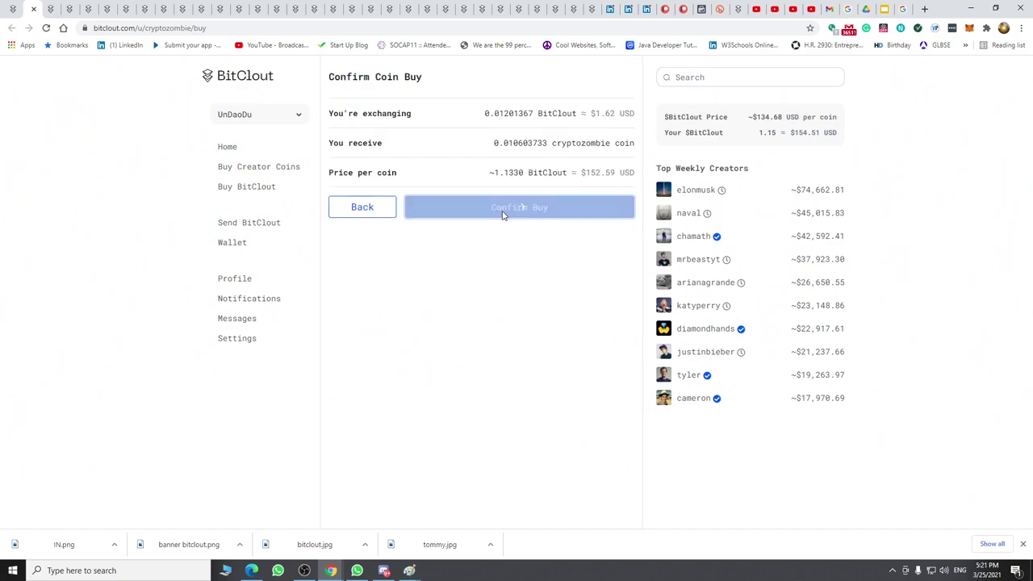
- Close the finished tab and buy $1.62 (1.61803398874989 USD) of the next creator coin
click(33, 9)
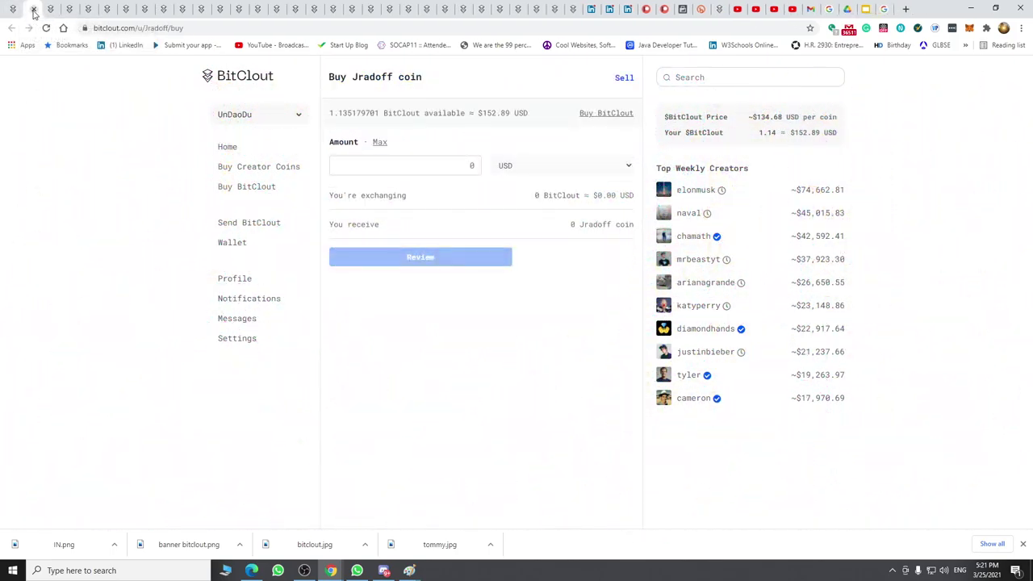
click(363, 167)
text(1.61803398874989)
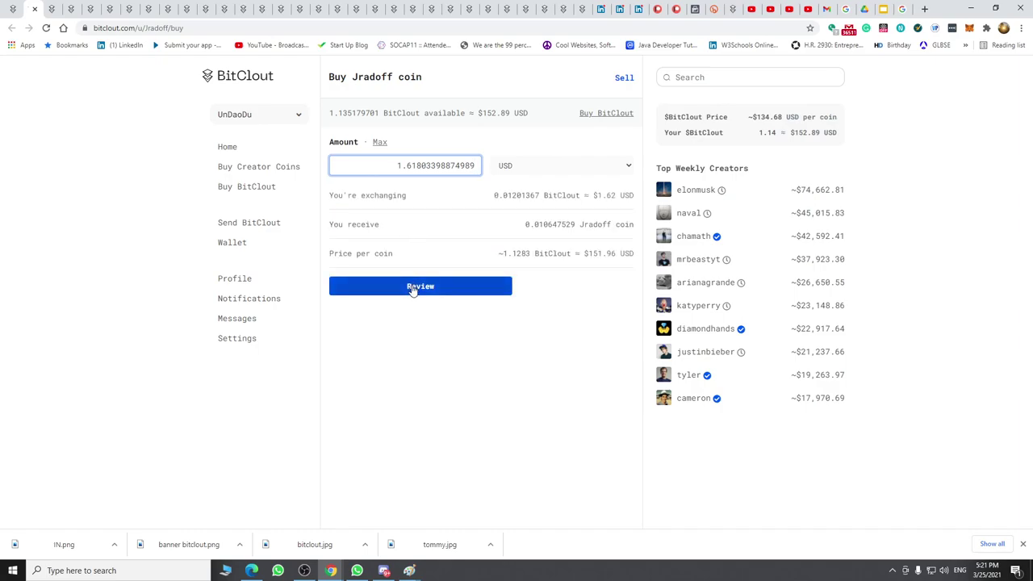
click(412, 288)
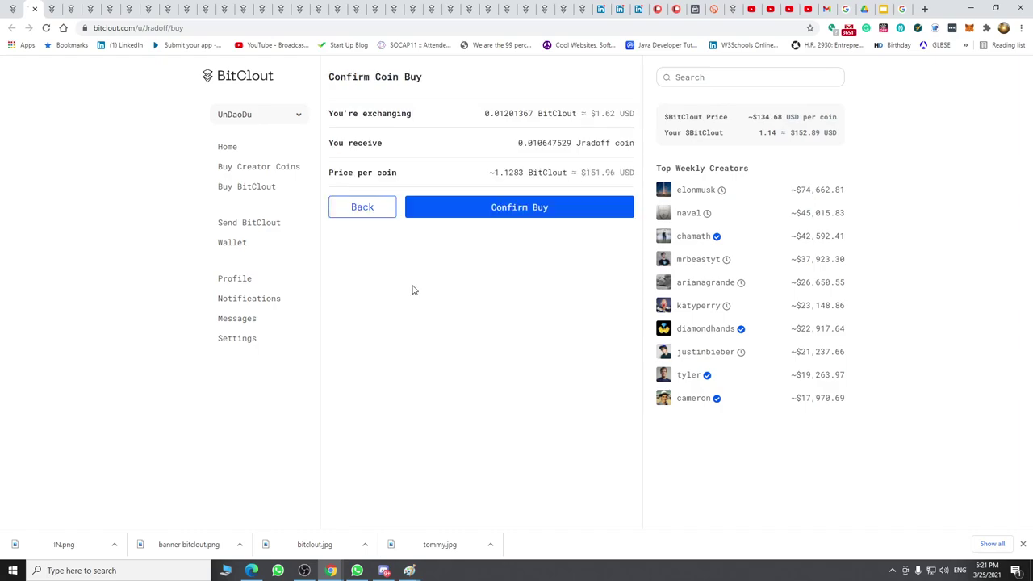
click(464, 217)
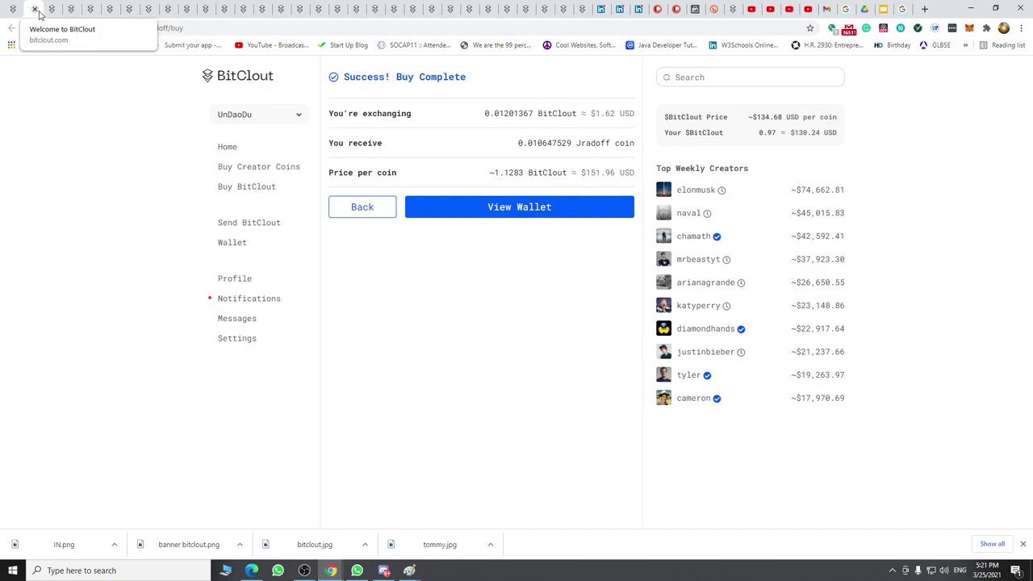
- Submit the $1.62 bitcoinbeach buy, dismiss the heavy-load error, and move to dapp_boi's buy page
click(35, 9)
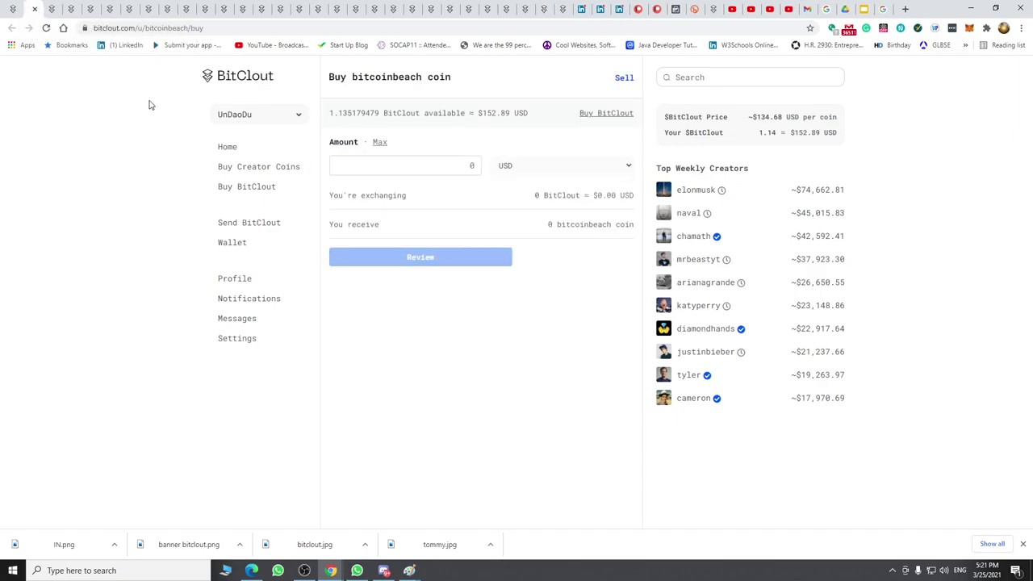
click(336, 162)
text(1.61803398874989)
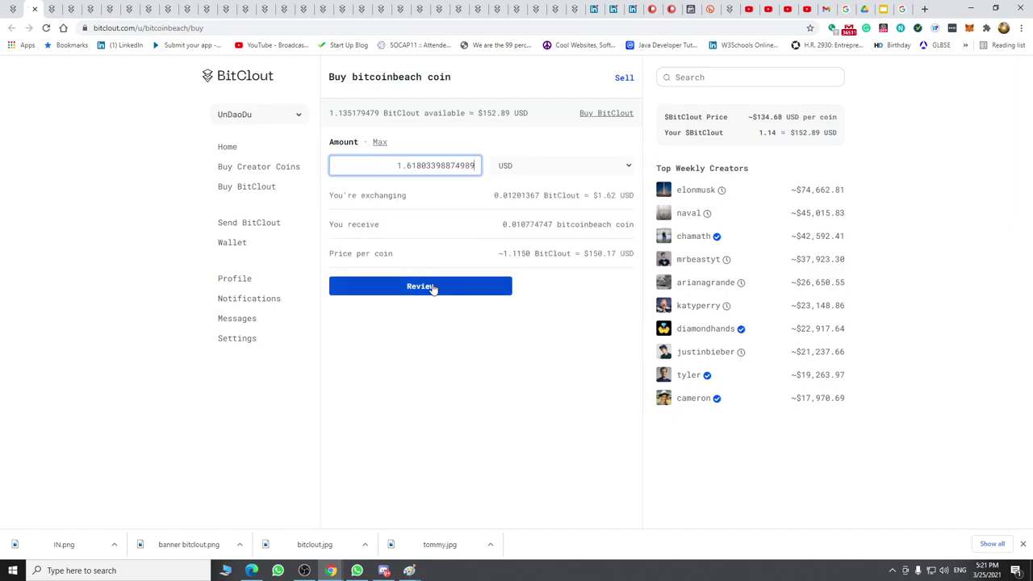
click(433, 287)
click(489, 211)
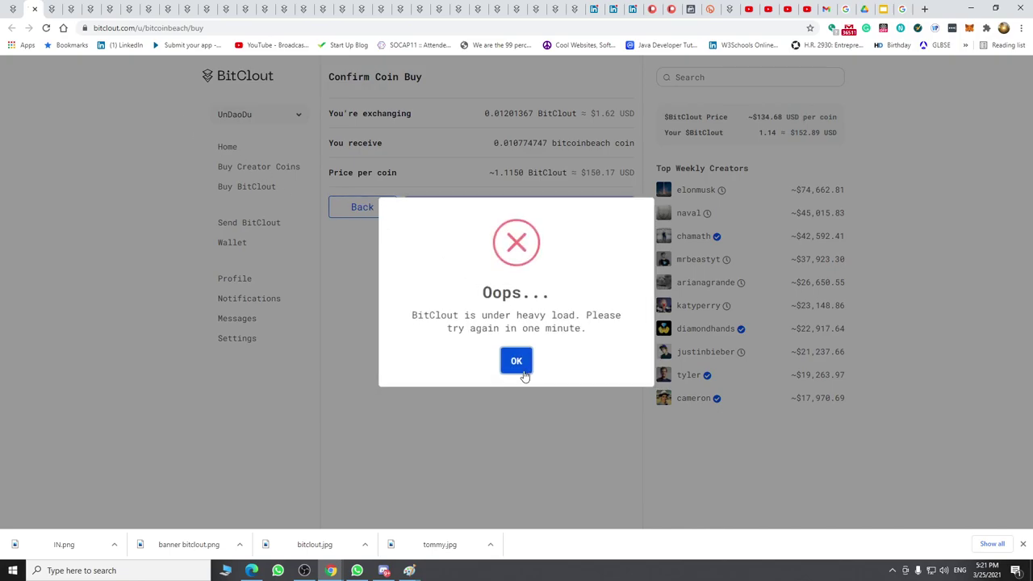
click(521, 371)
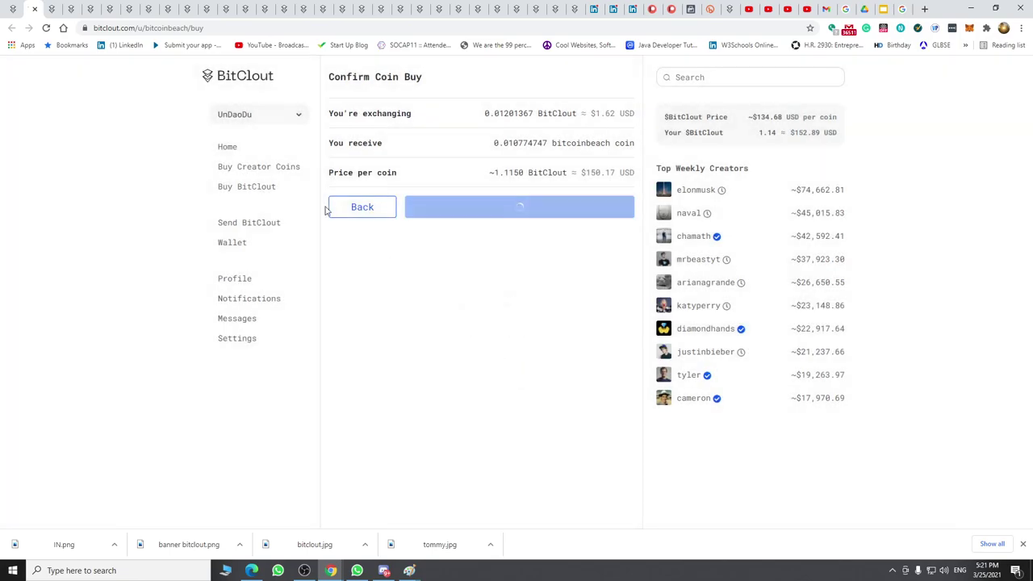
click(53, 9)
click(396, 166)
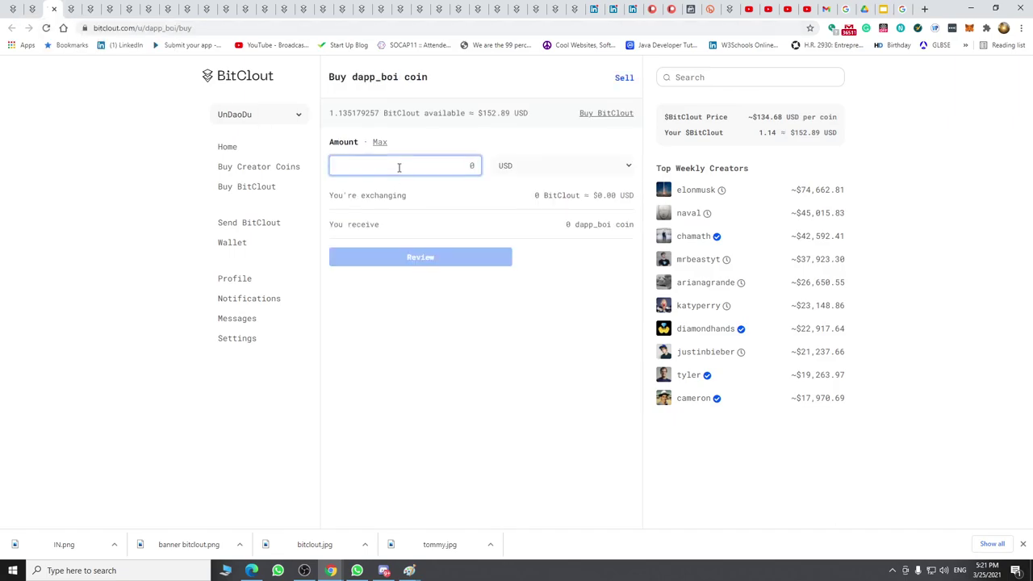
- Confirm a 1.61803398874989 USD coin buy, dismiss the heavy-load Oops error, and return Home
text(1.61803398874989)
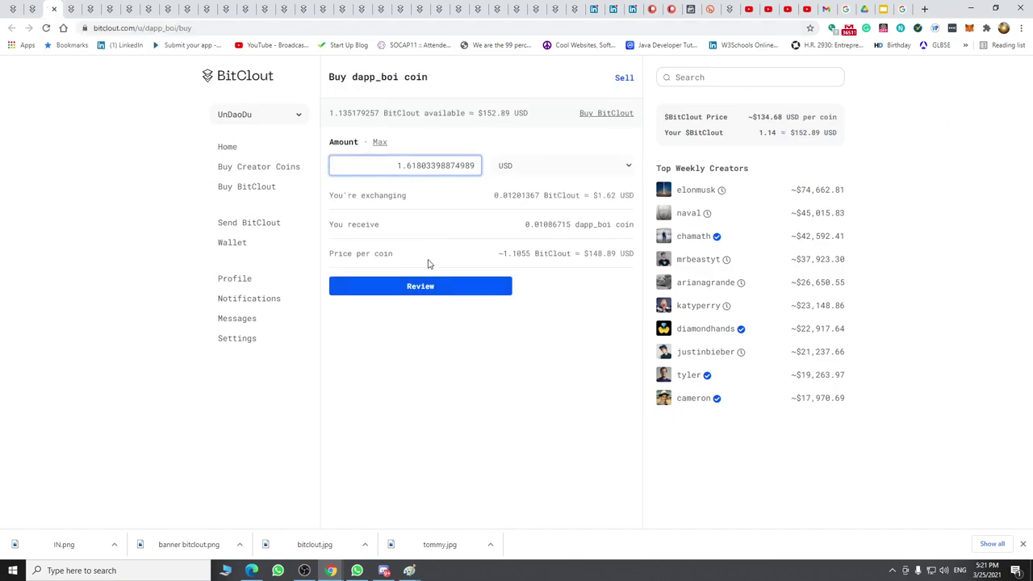
click(429, 287)
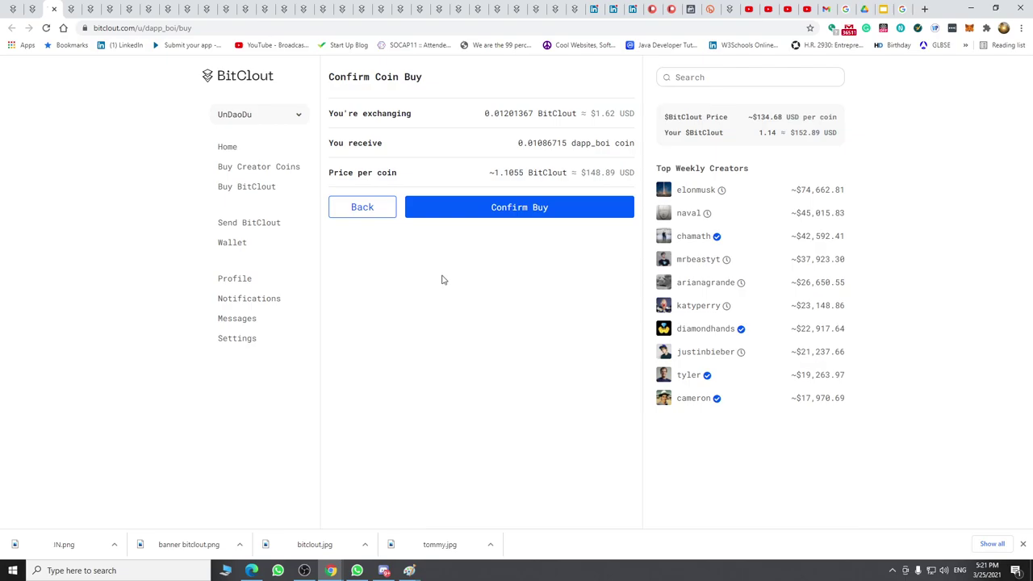
click(474, 211)
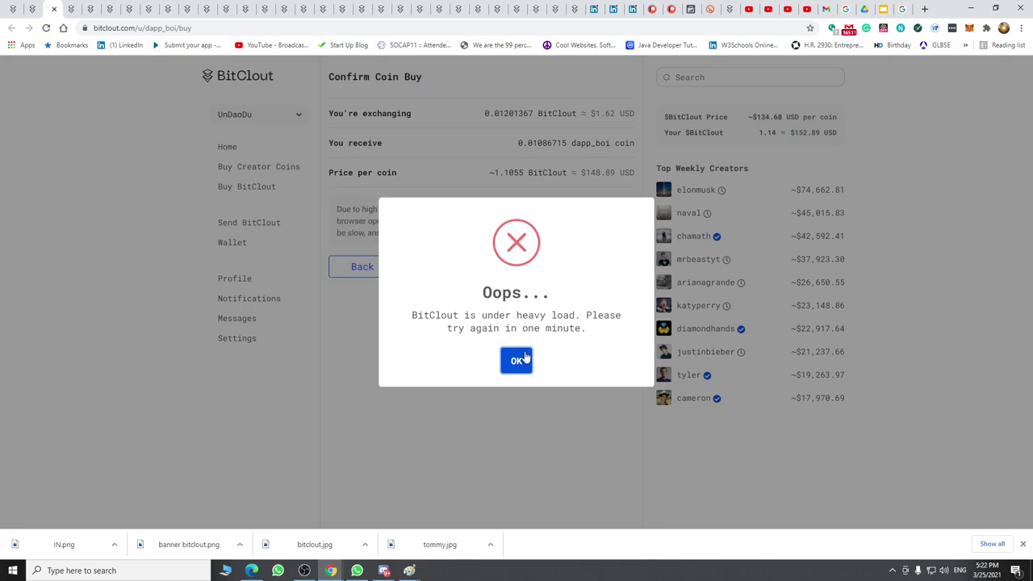
click(525, 358)
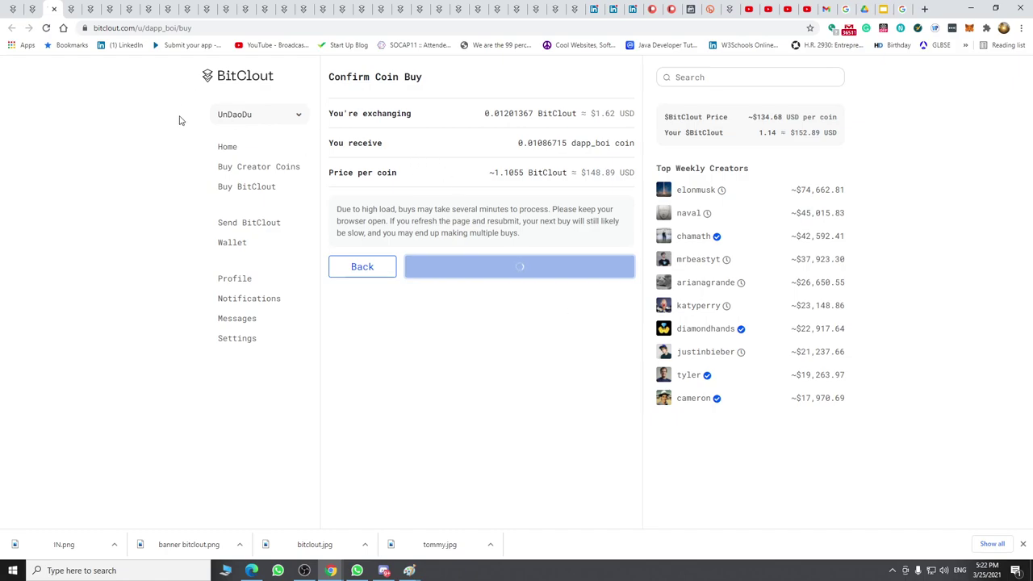
click(227, 146)
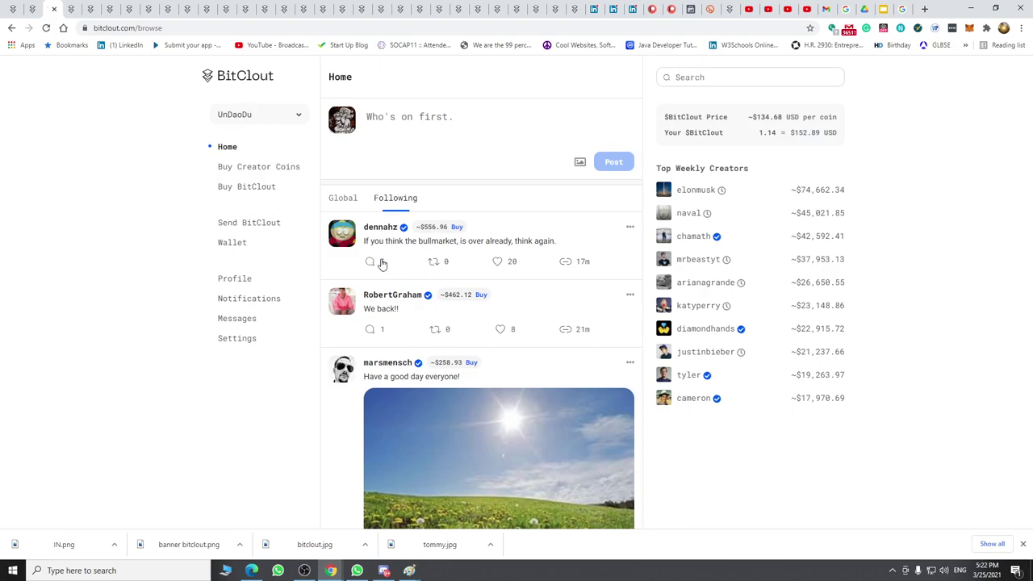
click(497, 263)
scroll(498, 339, down, 1)
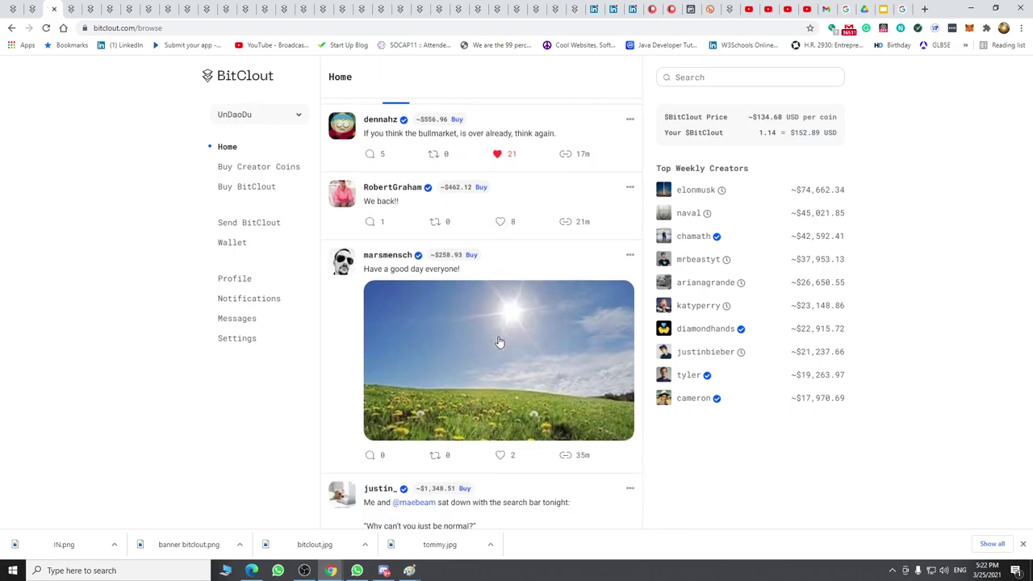
click(501, 455)
scroll(489, 427, up, 1)
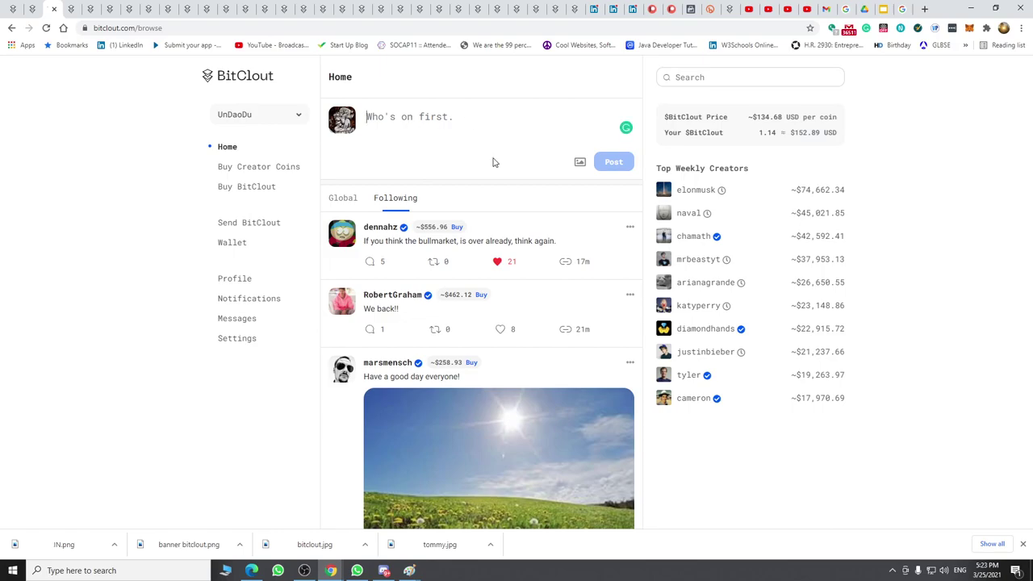
- Cancel the image picker, like your BitClout LinkedIn Network post on your profile, and switch to LinkedIn
click(580, 164)
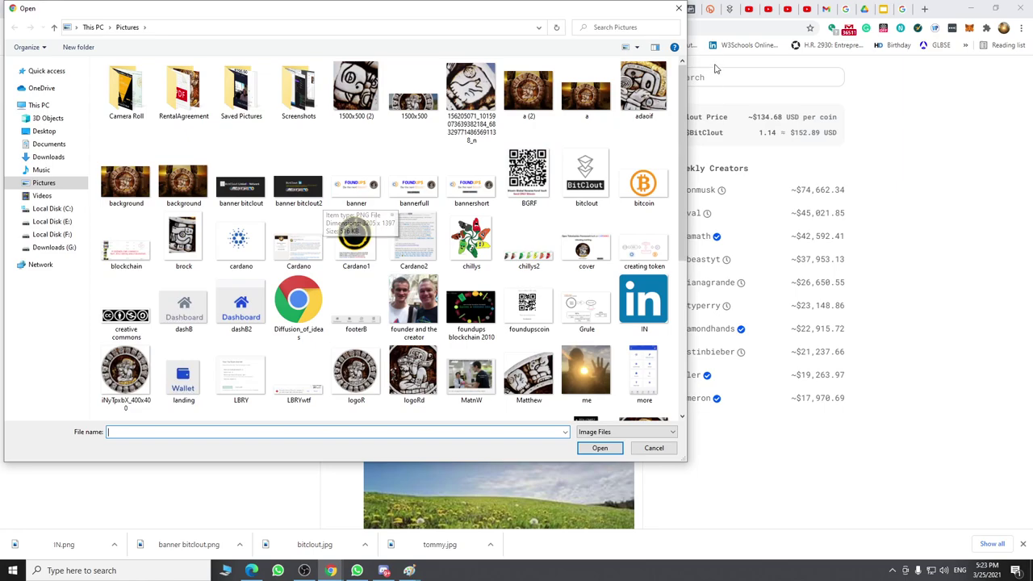
click(679, 8)
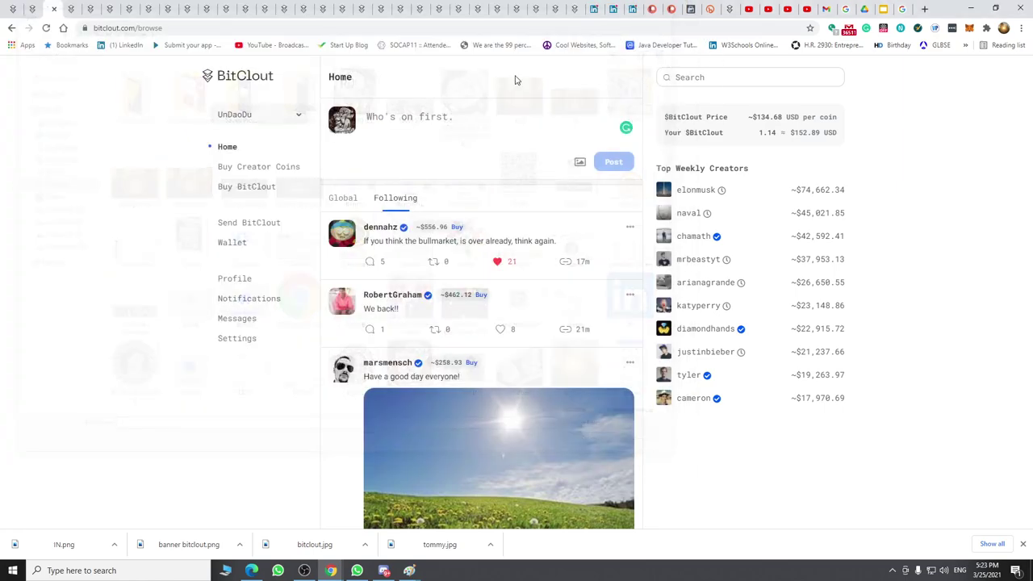
click(246, 280)
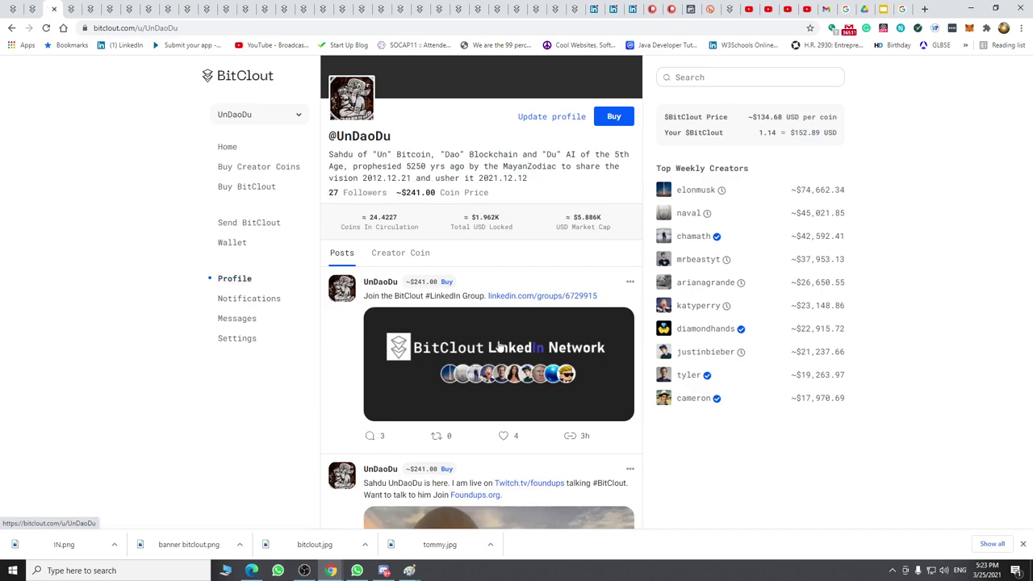
scroll(565, 386, down, 1)
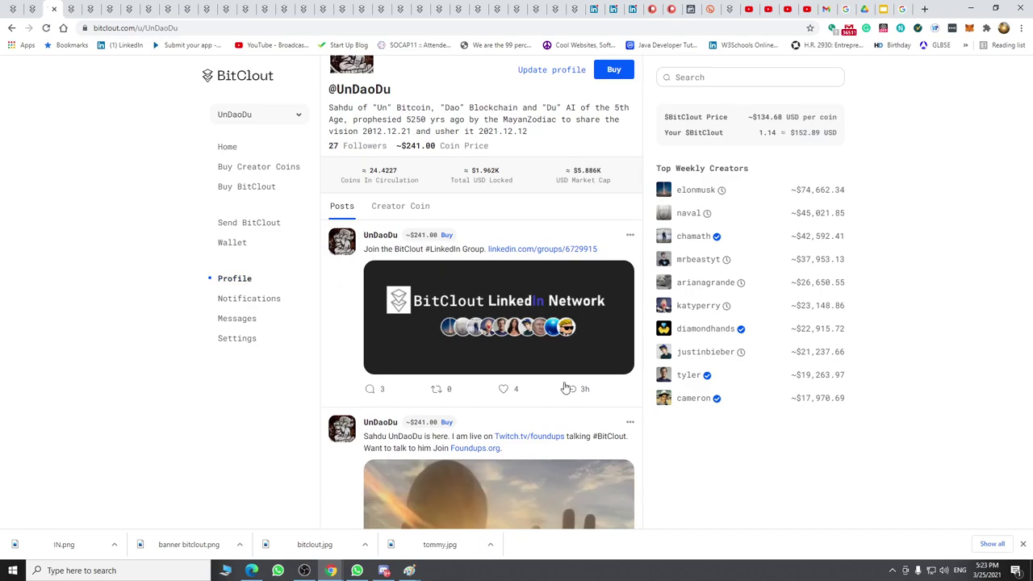
click(505, 385)
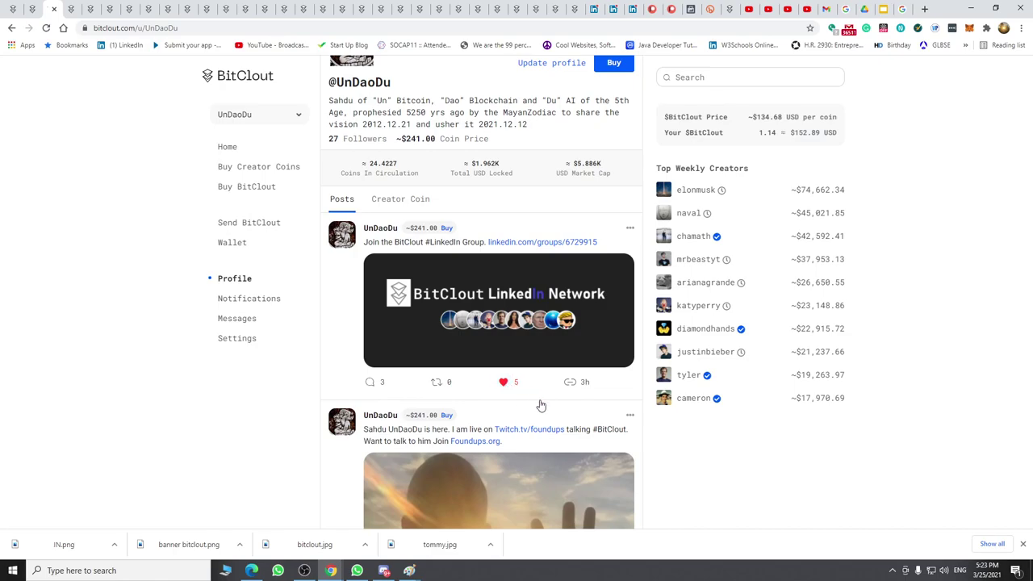
scroll(540, 405, down, 2)
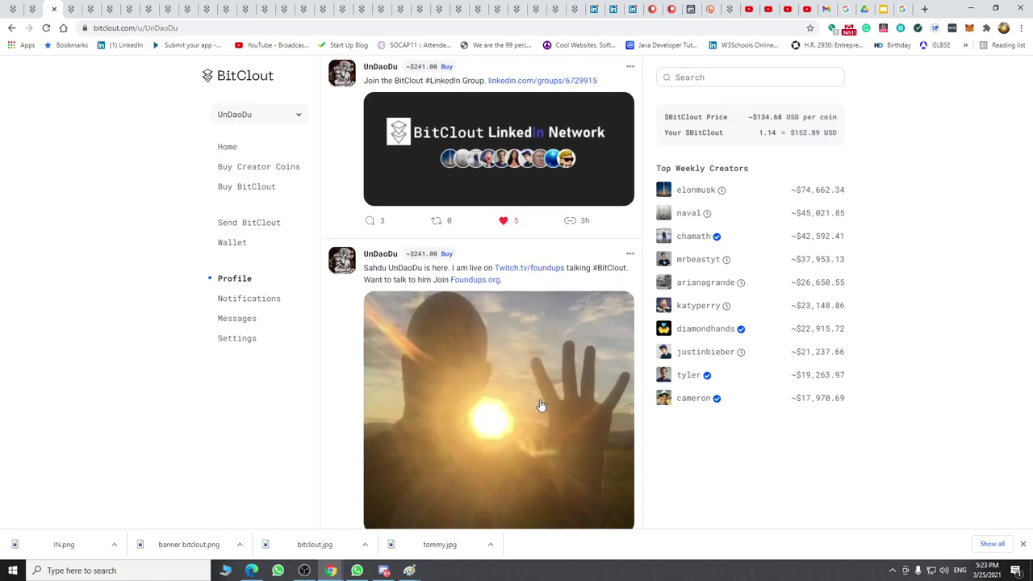
scroll(540, 405, up, 3)
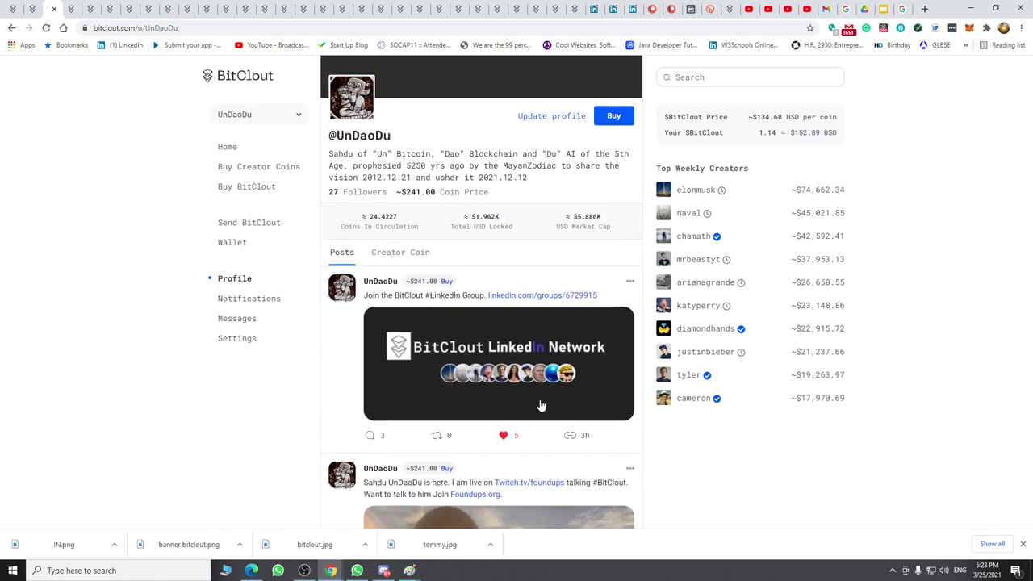
click(635, 11)
- View the LinkedIn group's member list and messages, then return to the completed michael_saylor buy
click(613, 11)
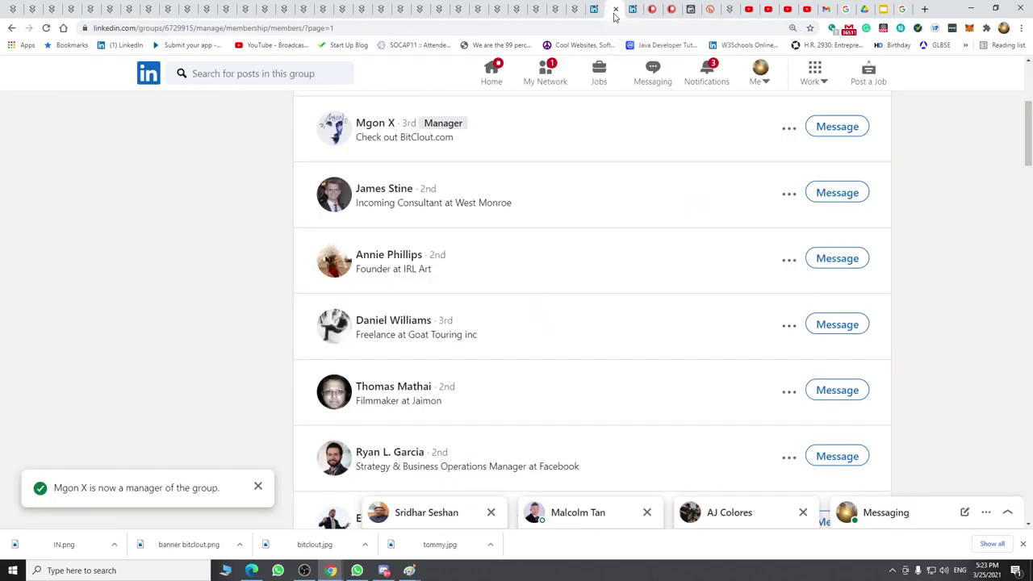
click(594, 10)
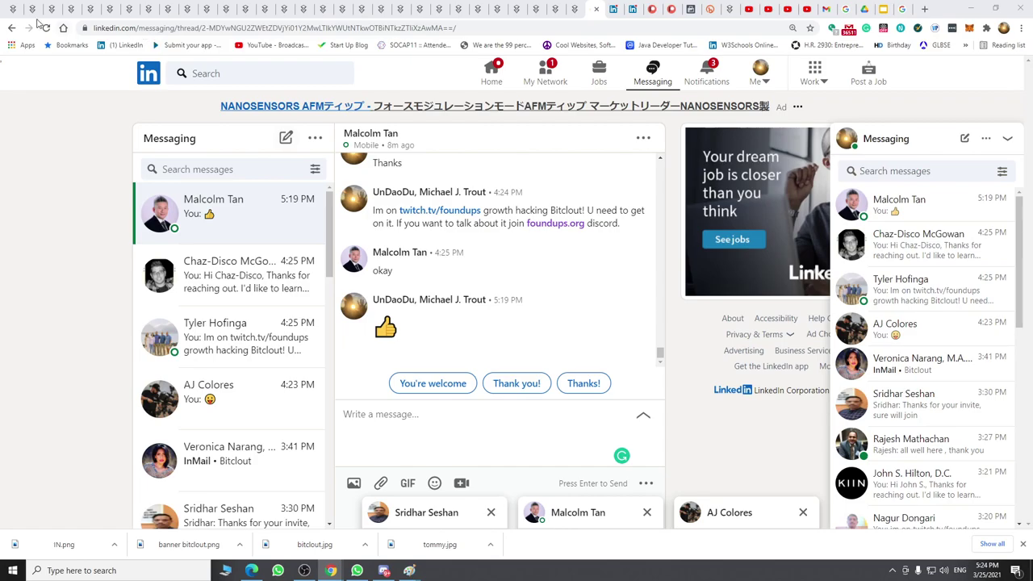
click(12, 27)
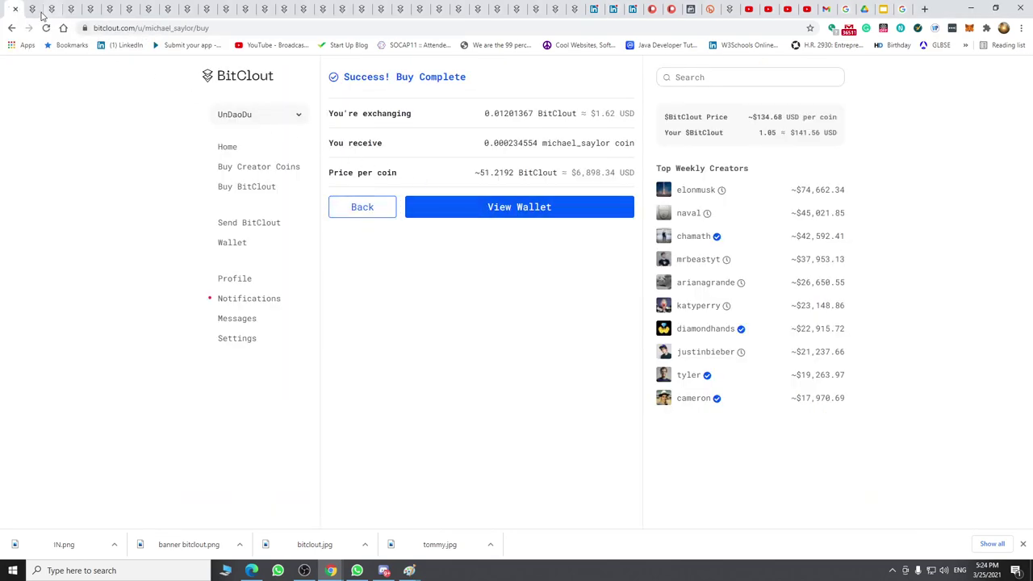
- Close the completed purchase tab and check the bitcoinbeach, profile, cryptonomista and Cryptid tabs
click(14, 9)
click(553, 12)
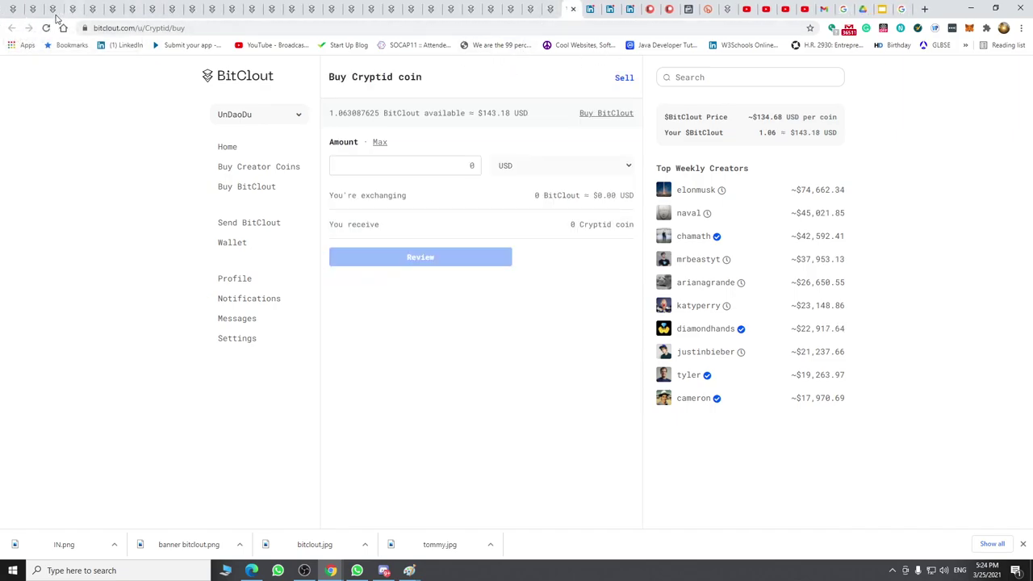
click(13, 11)
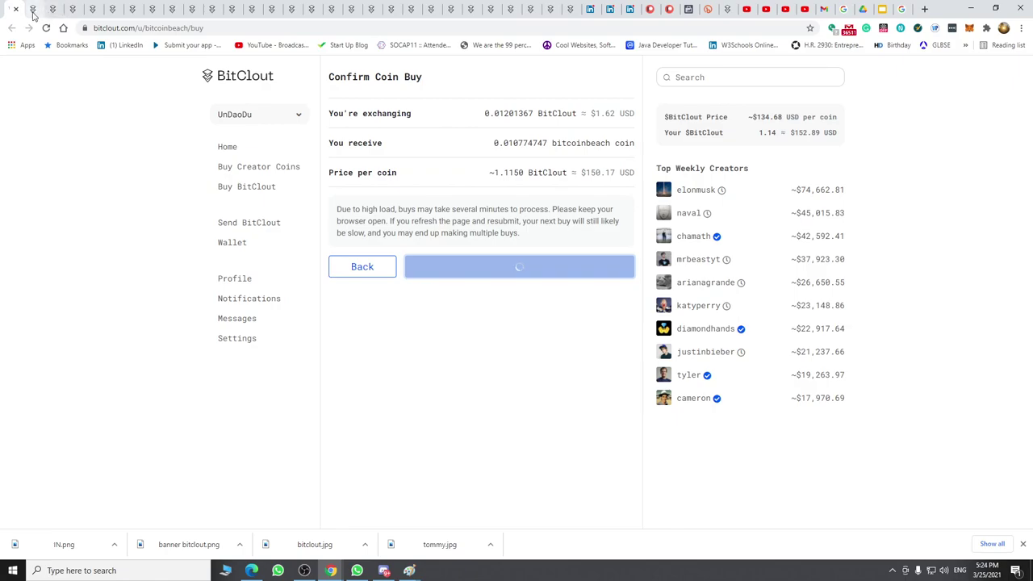
click(32, 11)
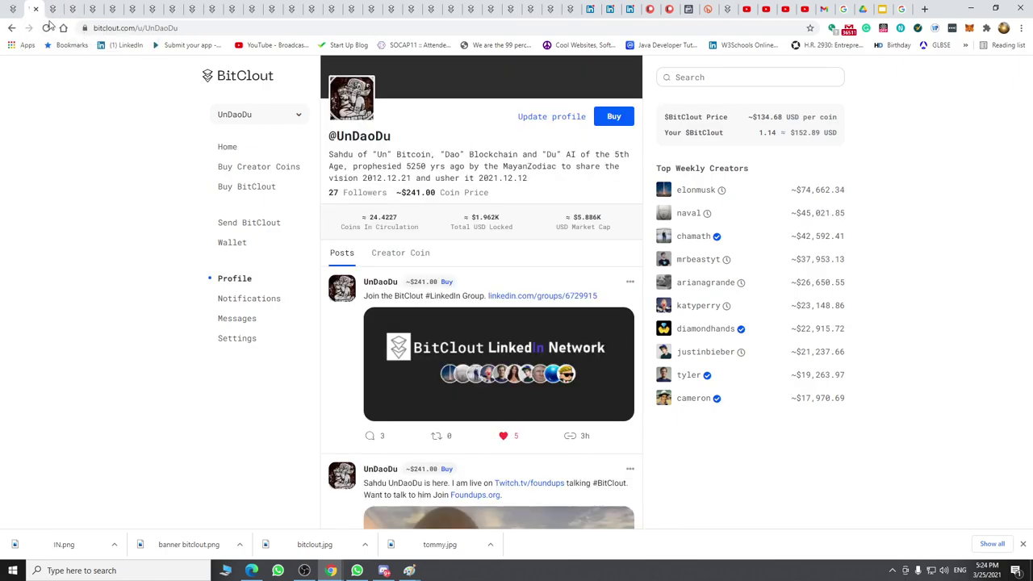
click(52, 10)
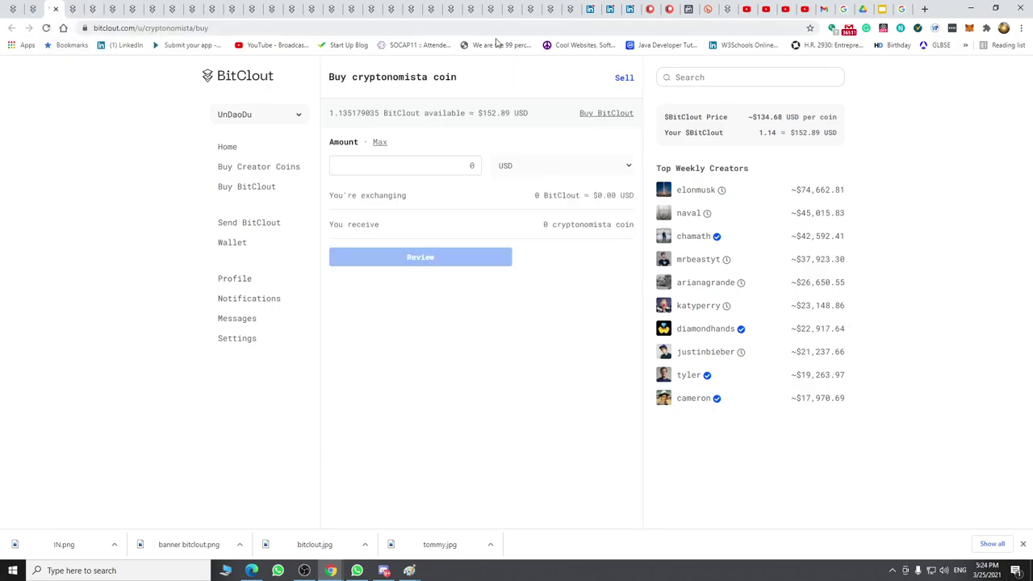
click(571, 13)
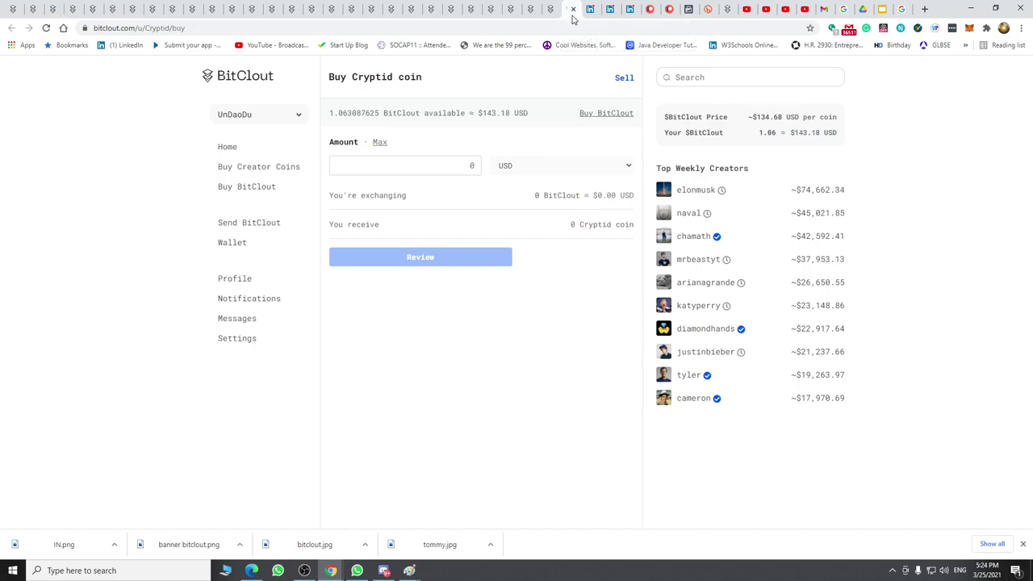
- Check the bitpiggys, Cryptid, bennybitcoins and bitcoinbeach buy pages, then open Home from the profile tab
click(551, 13)
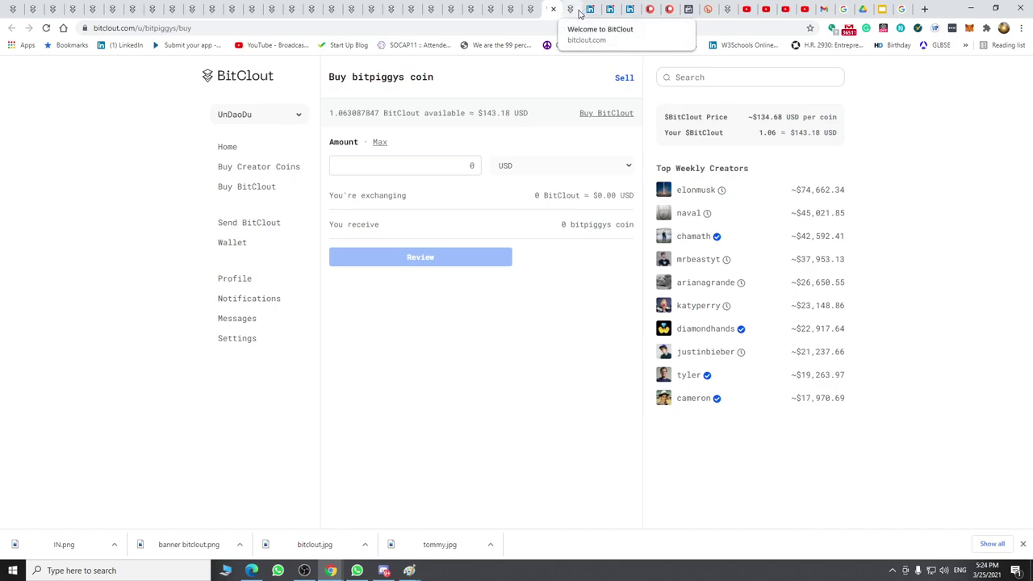
click(571, 10)
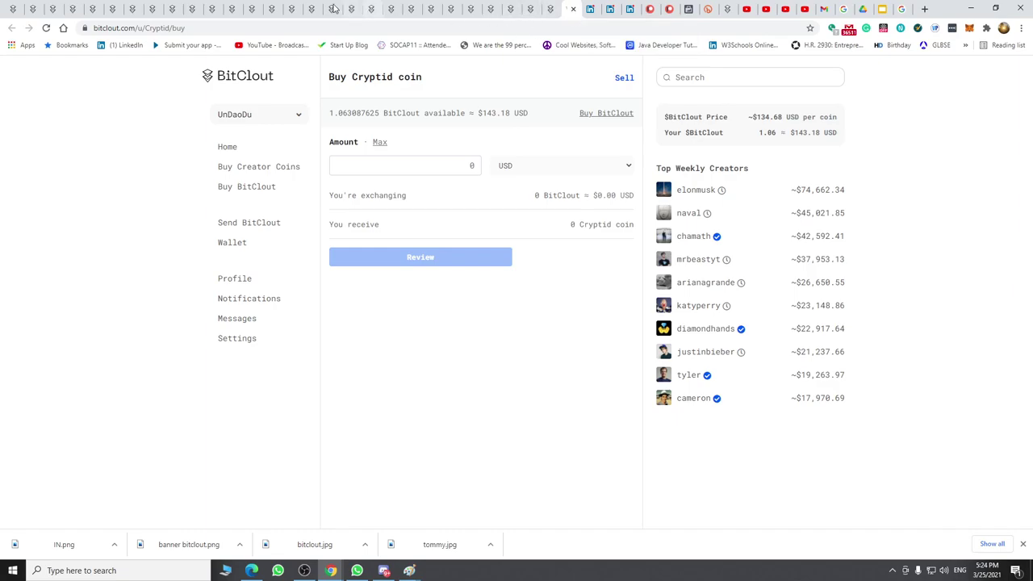
click(198, 11)
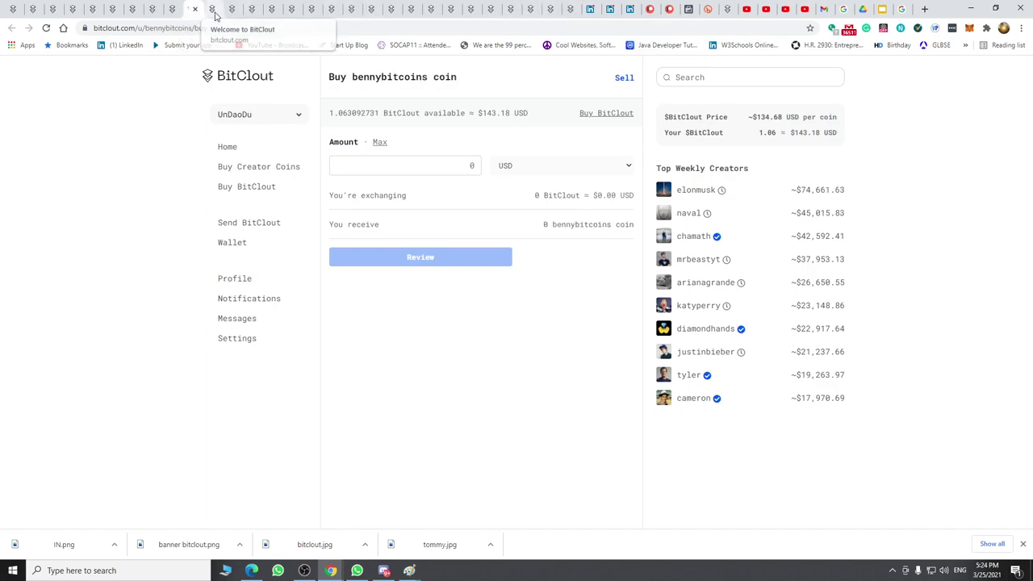
click(16, 16)
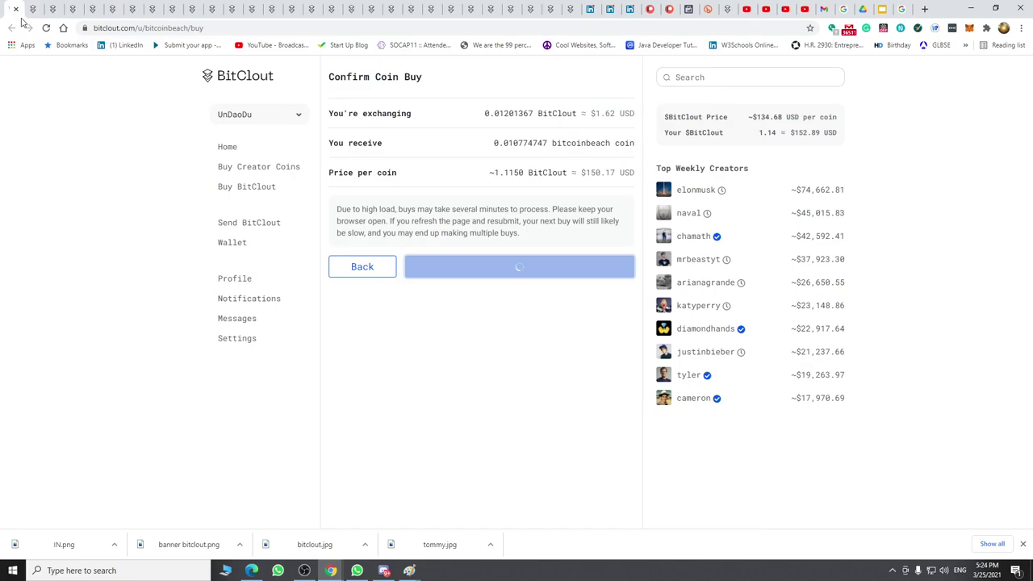
click(36, 16)
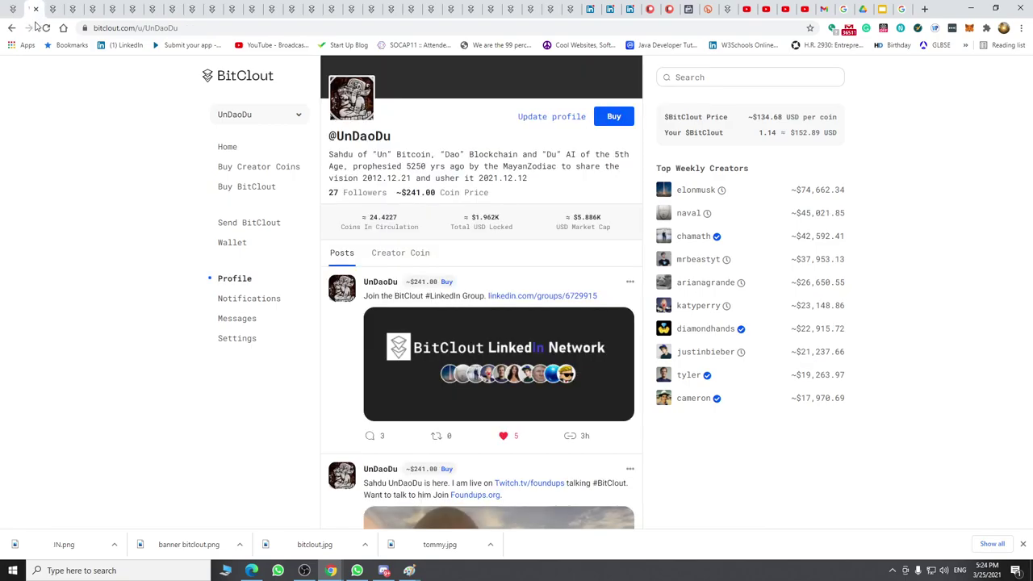
click(227, 149)
- Paste the linkedin.com/company/76734687 link into a new post and attach the banner bitclout2 image
click(435, 125)
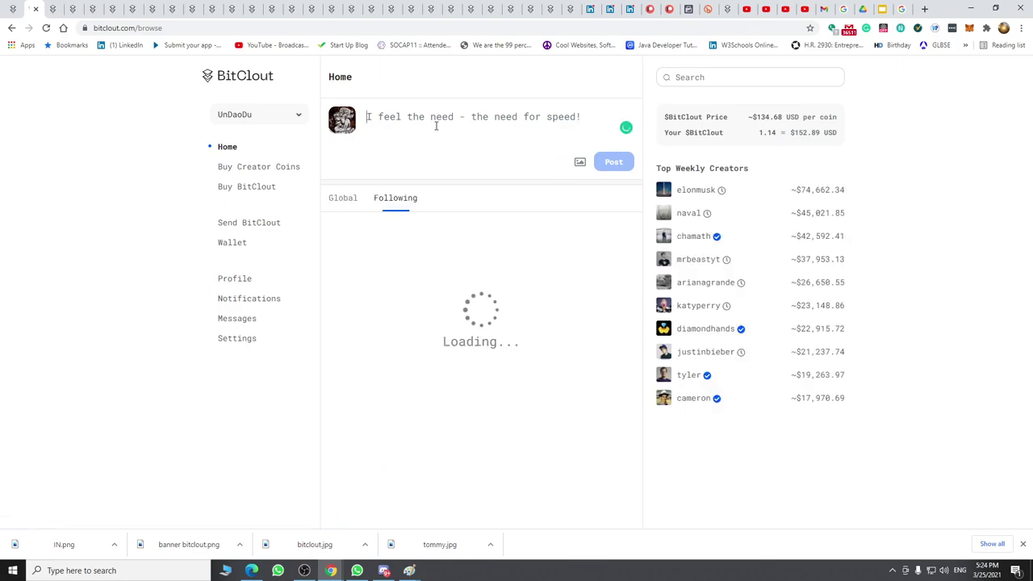
text(linkedin.com/company/76734687)
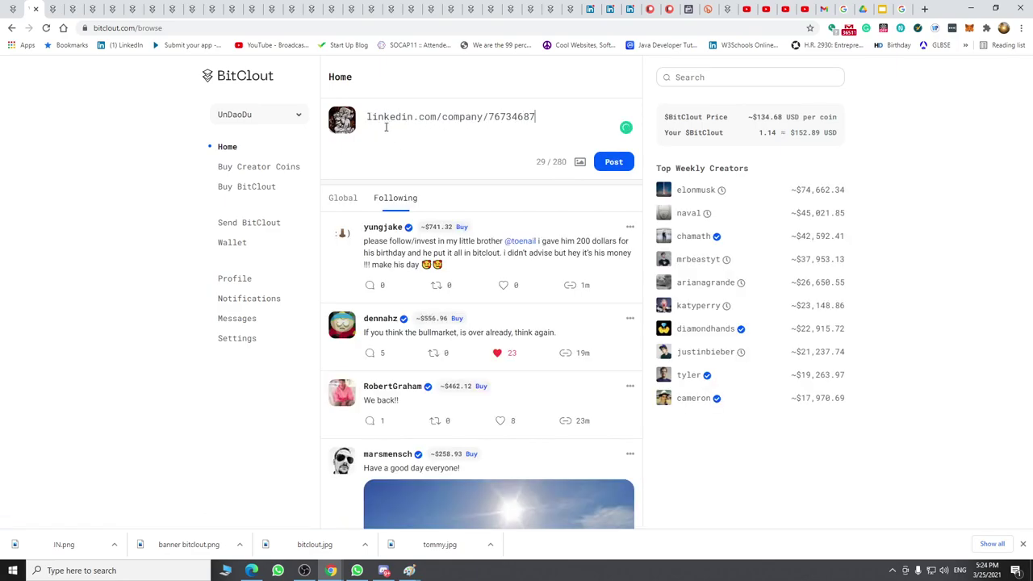
click(580, 164)
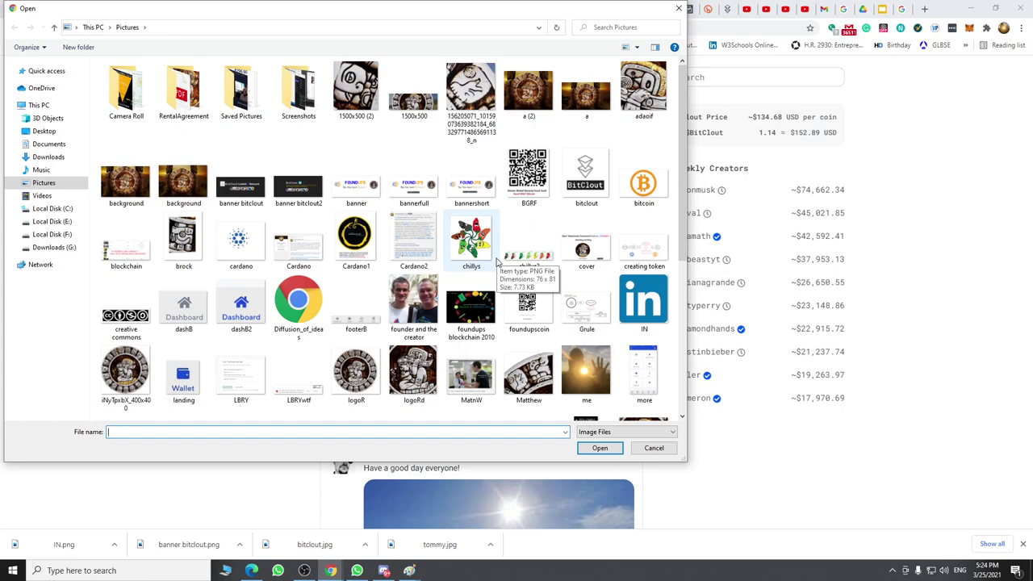
click(300, 189)
double_click(300, 188)
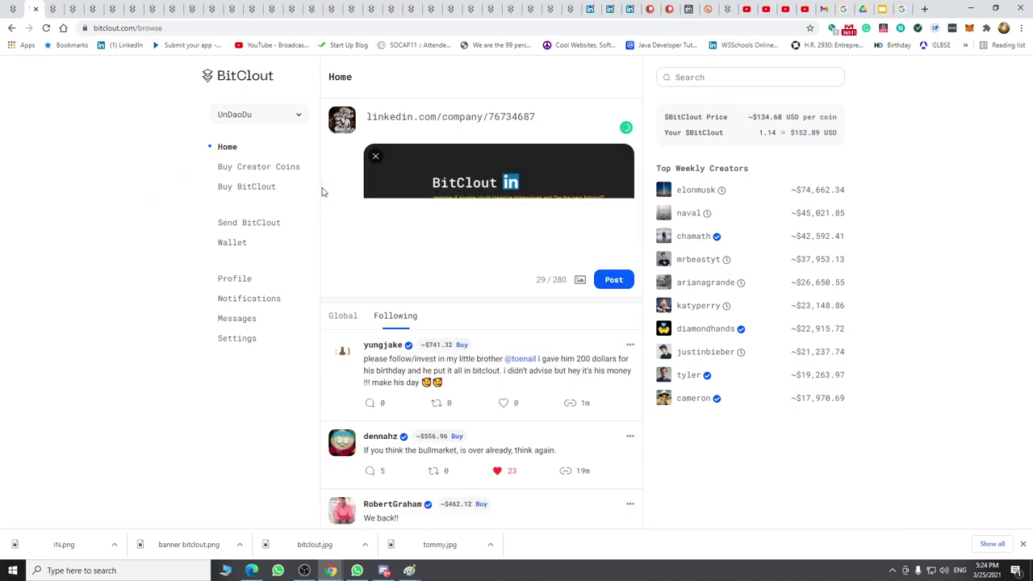
- Type the heading 'Want to Growth Hack on Linkedin?' before the LinkedIn link
click(367, 117)
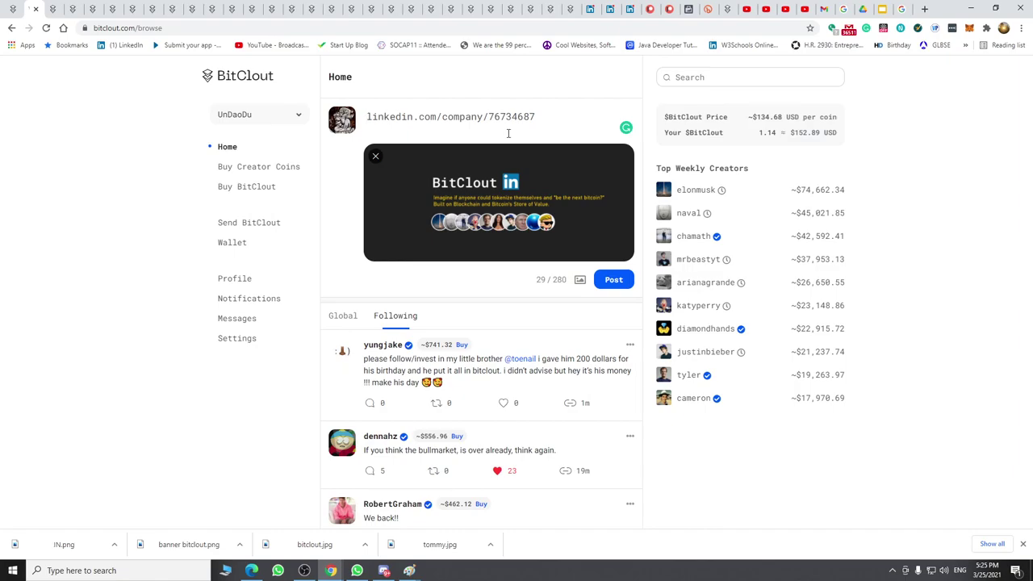
text(Want to )
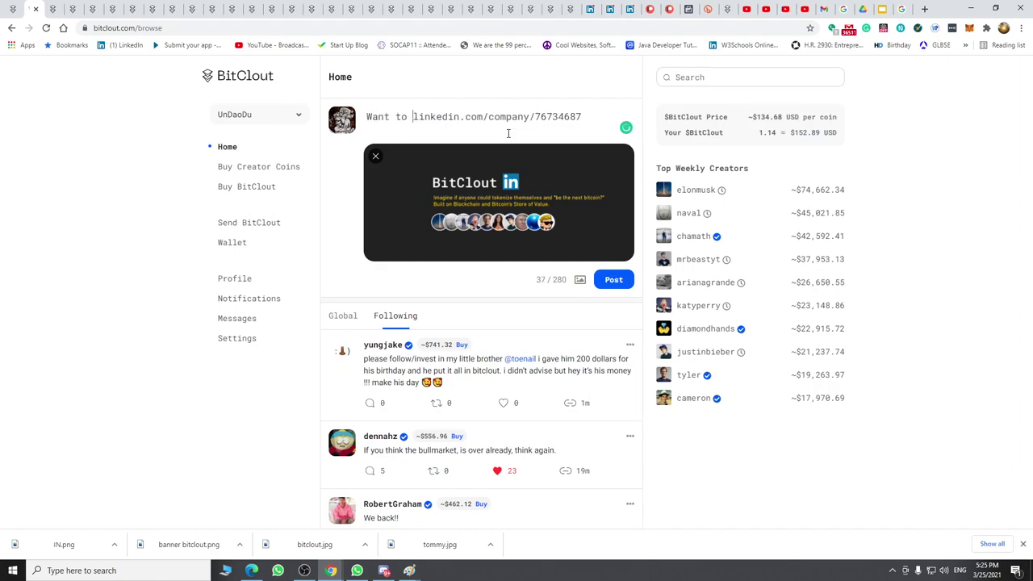
text(Gro)
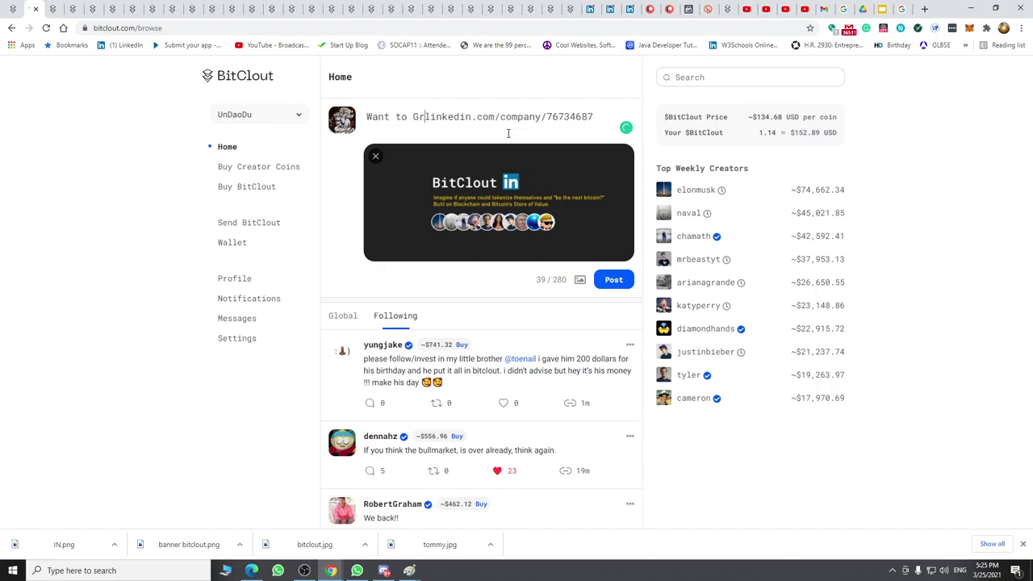
text(wth)
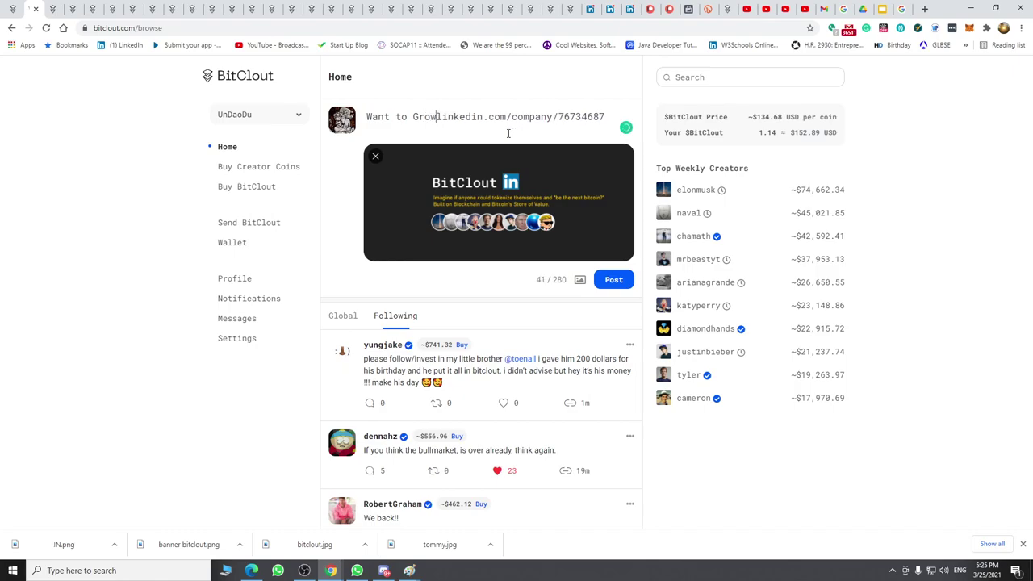
text( Hack)
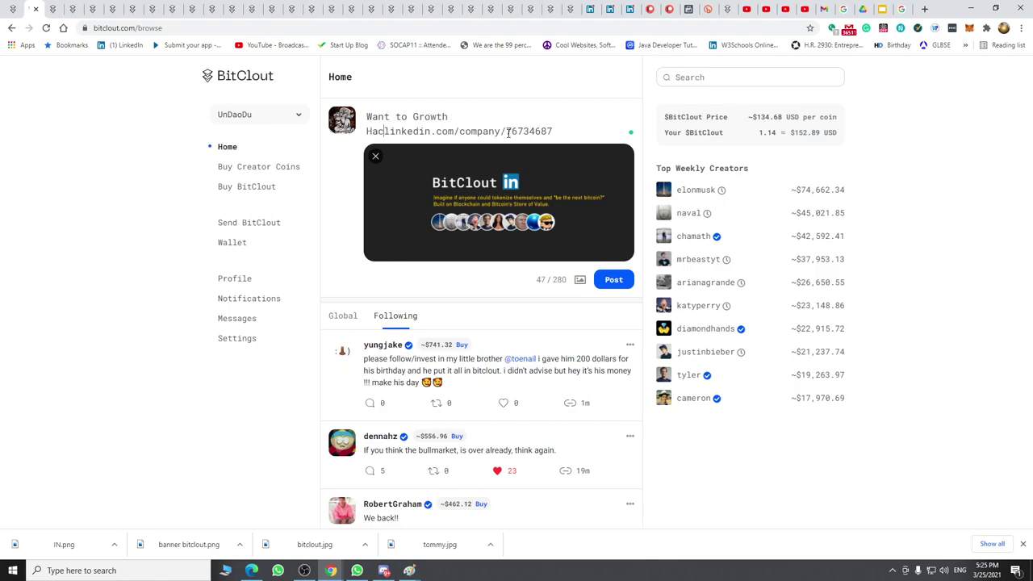
text(?)
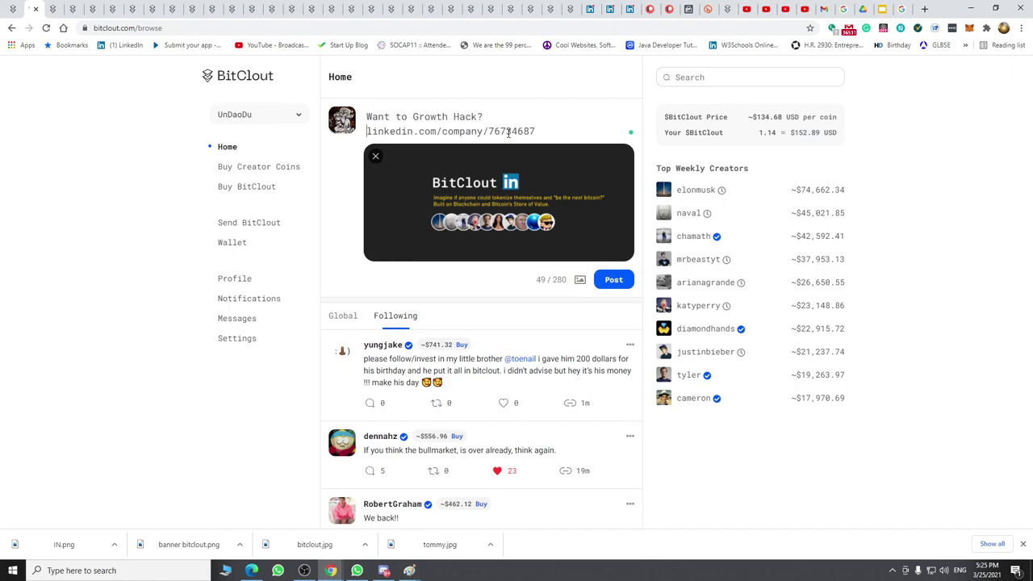
click(487, 115)
key(BackSpace)
text(on Linkedin?)
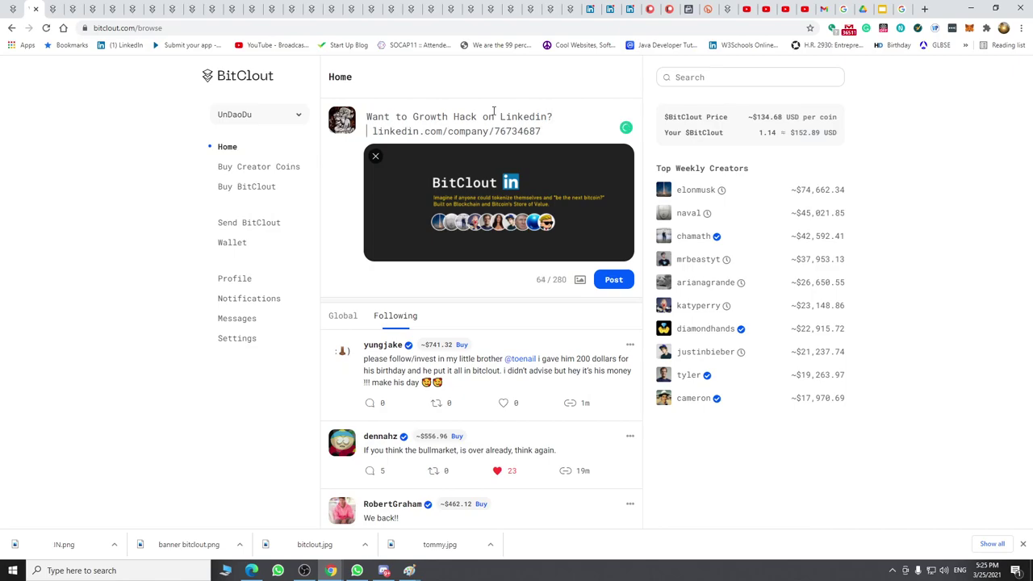
text( 1.)
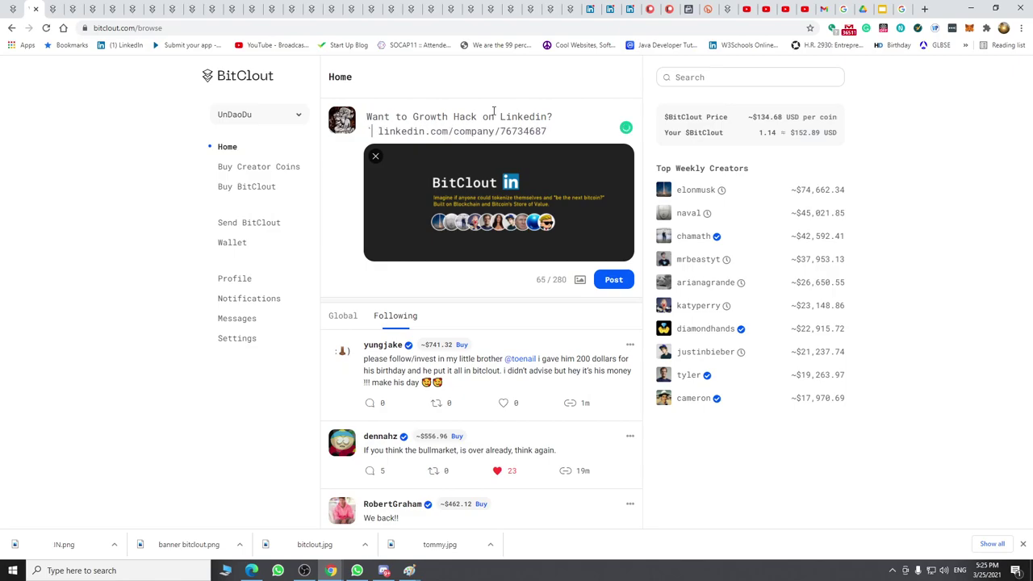
- Add the second line '1: Add Bitclout to', correcting the typos
key(Delete)
key(Delete)
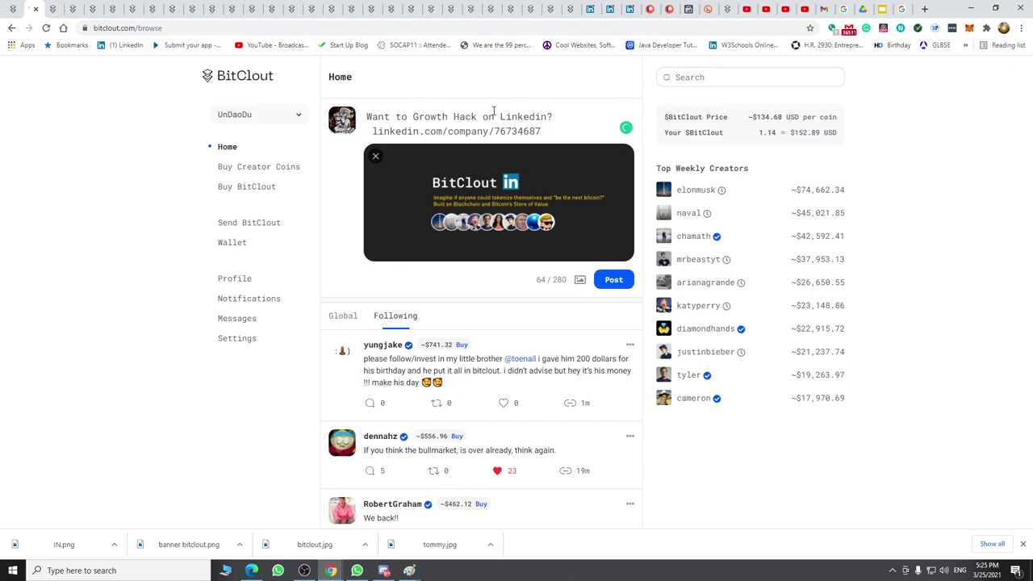
text(1 )
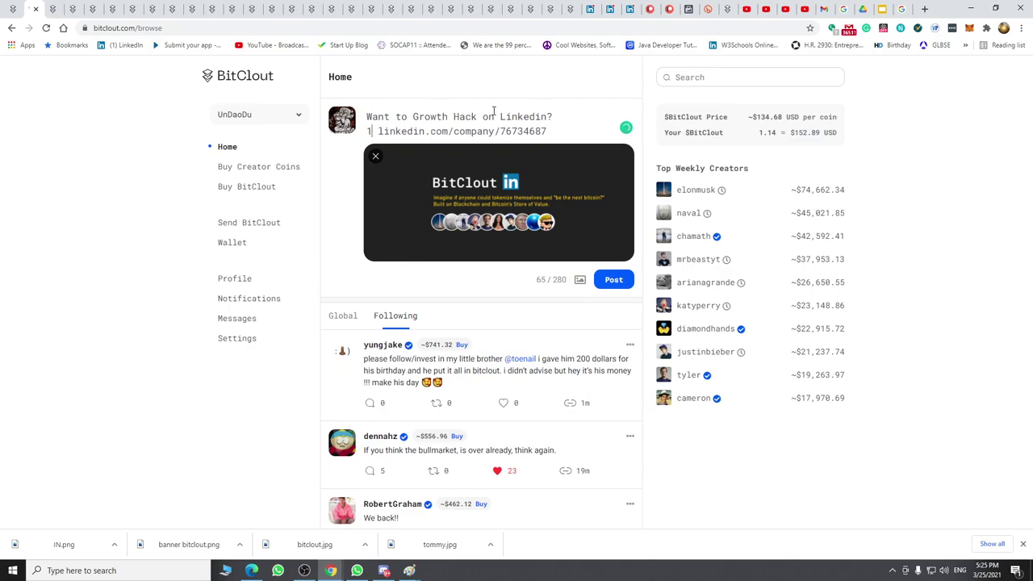
text(:)
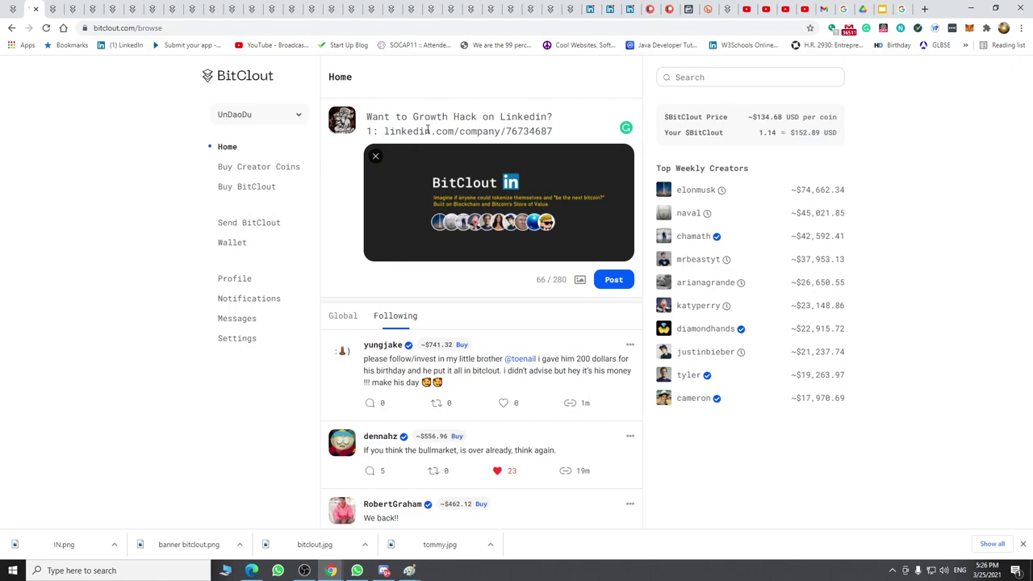
text(Add)
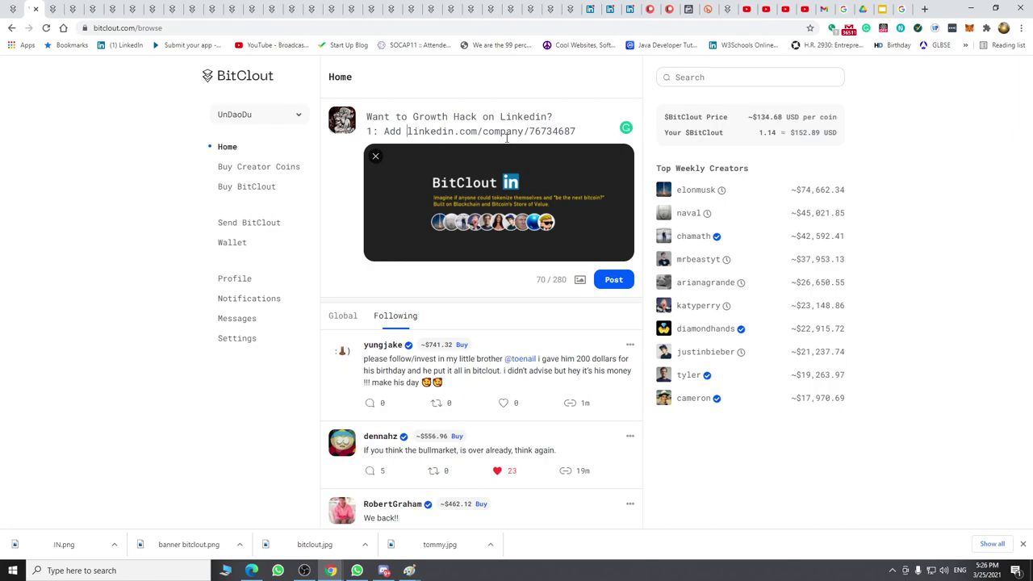
text(Bitcoin)
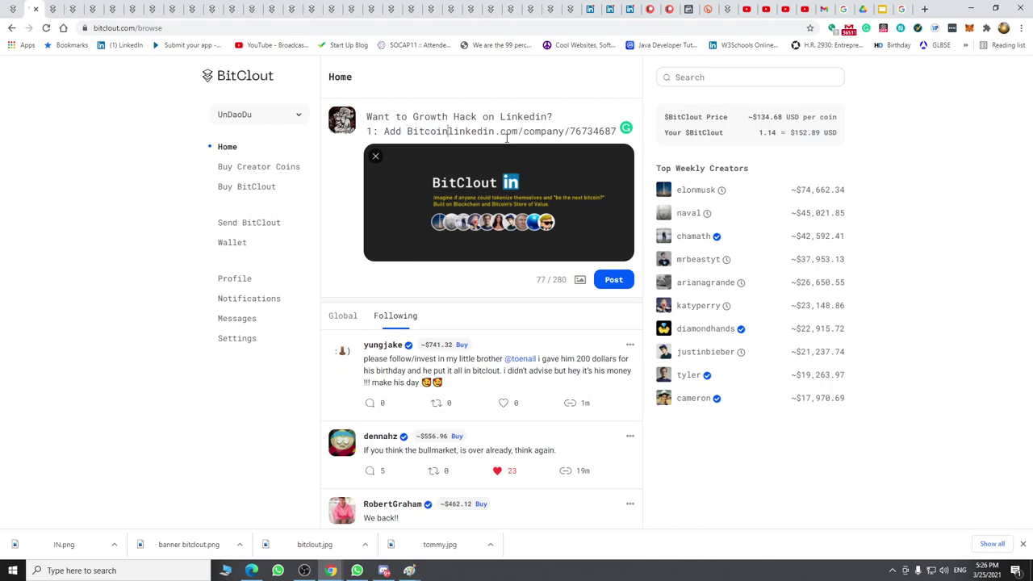
key(BackSpace)
key(BackSpace)
key(BackSpace)
text(clout to you LN Profile)
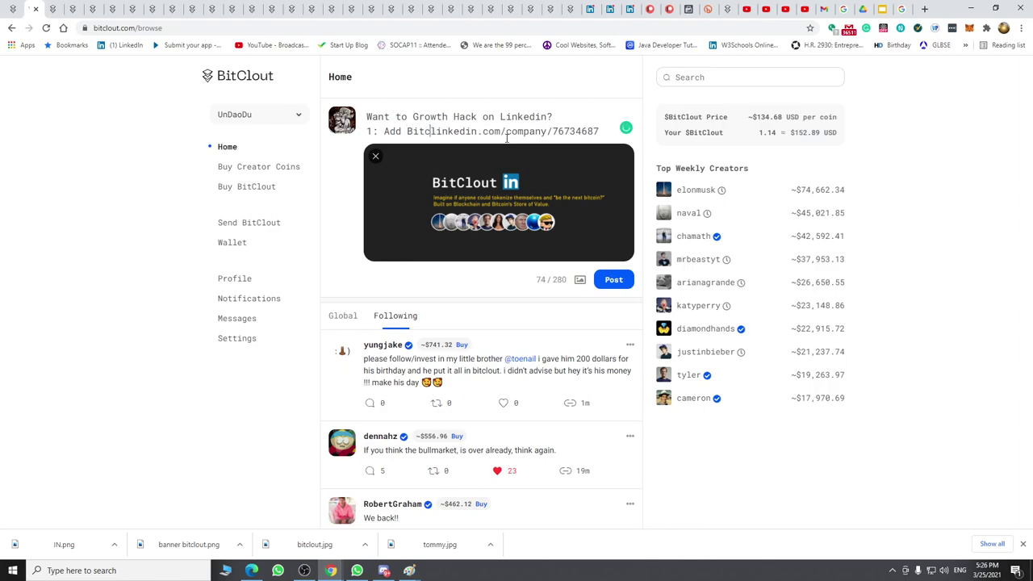
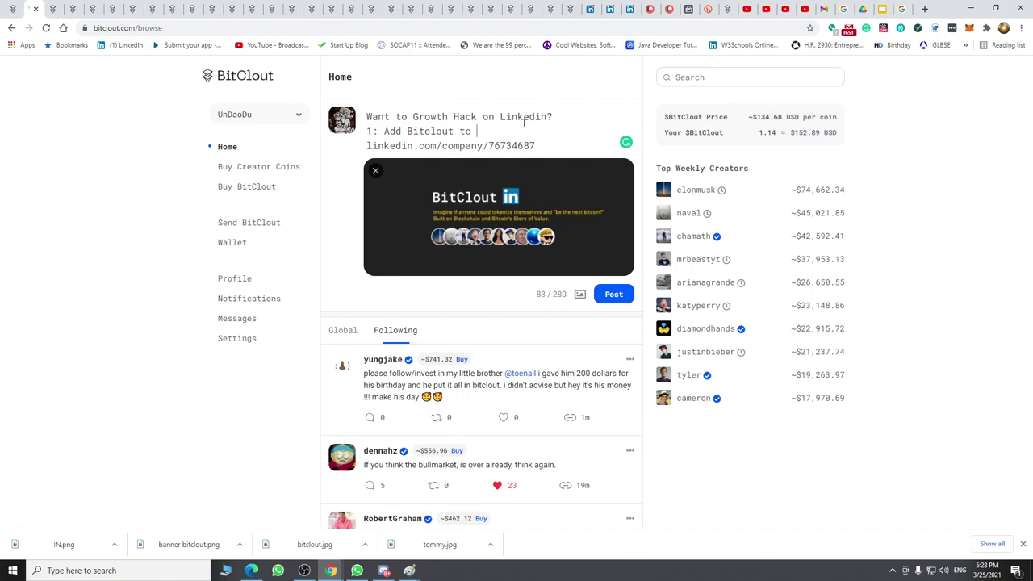
- Finish step 1 as 'Add Bitclout to you LN Profile' and put '2:' before the company link on its own line
text(you)
text(LN Profile)
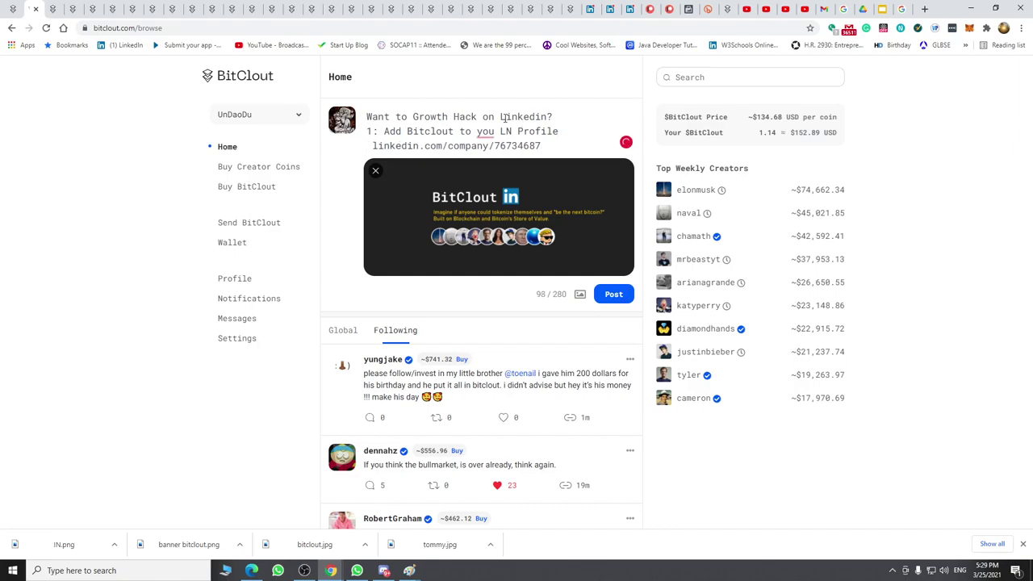
key(Left)
text(2)
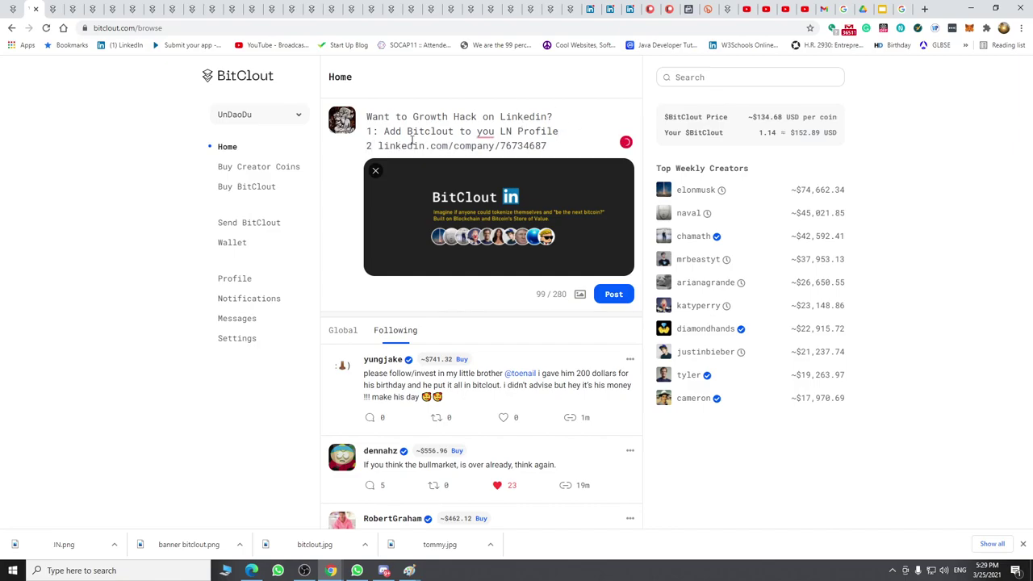
text(")
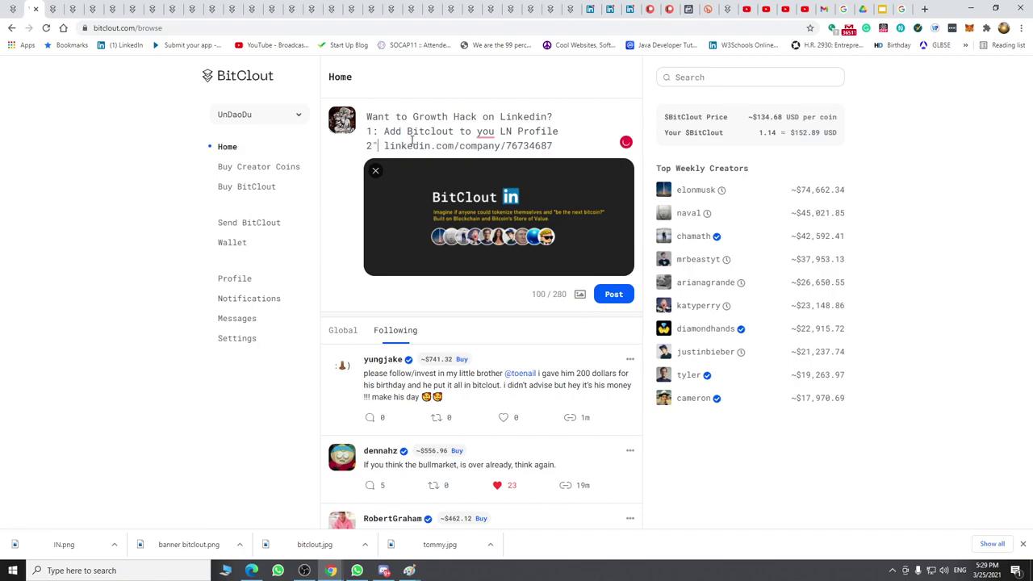
key(BackSpace)
text(:)
key(Return)
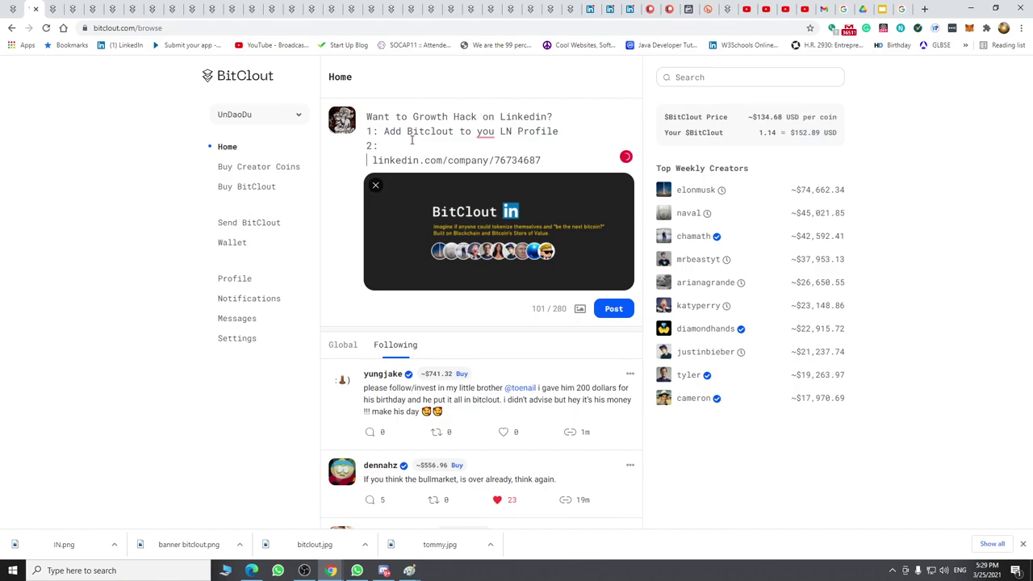
drag(542, 160, 373, 164)
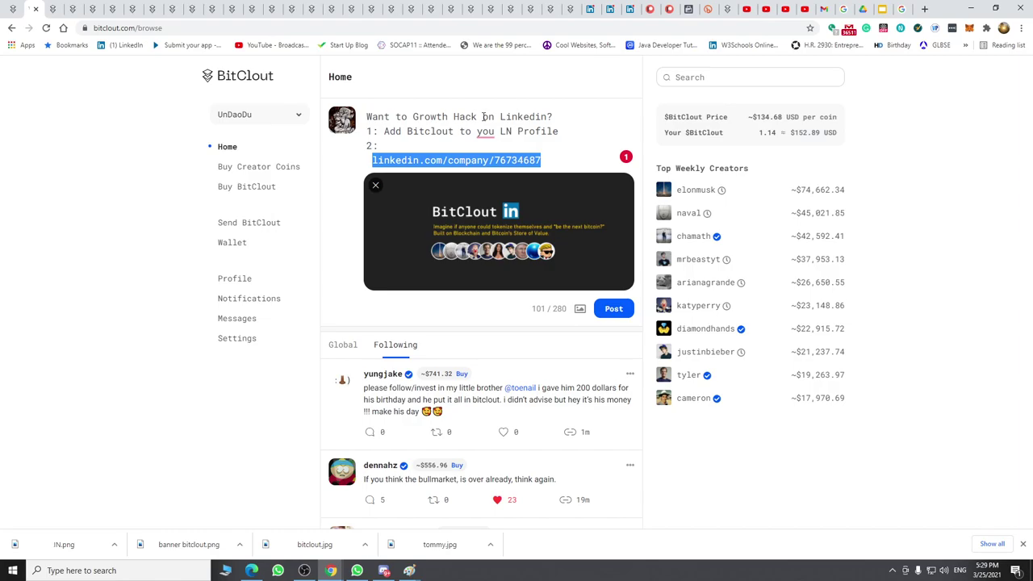
- Reword the opening line to 'How to Growth Hack using Linkedin' and drop the question mark
double_click(375, 116)
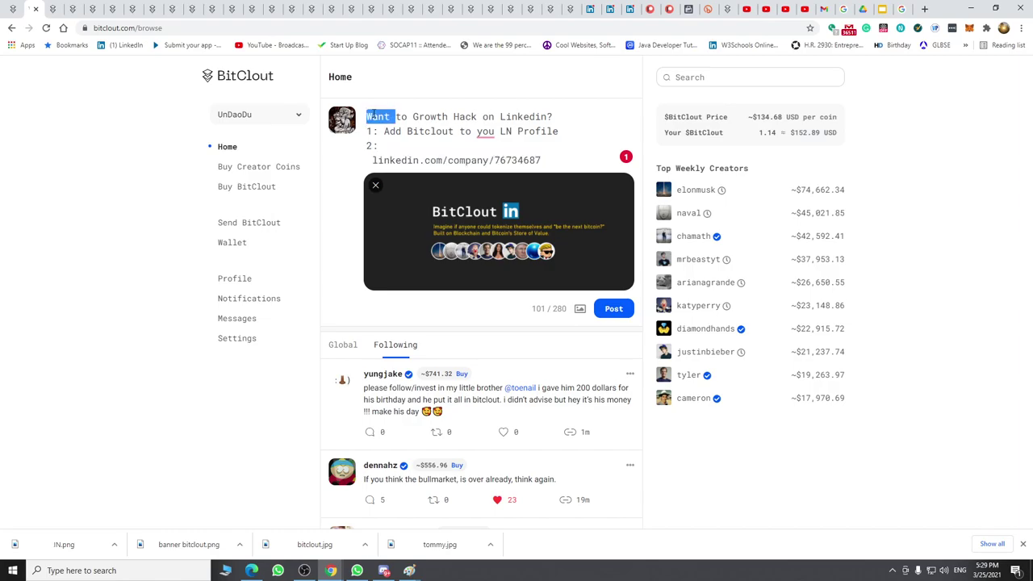
text(How)
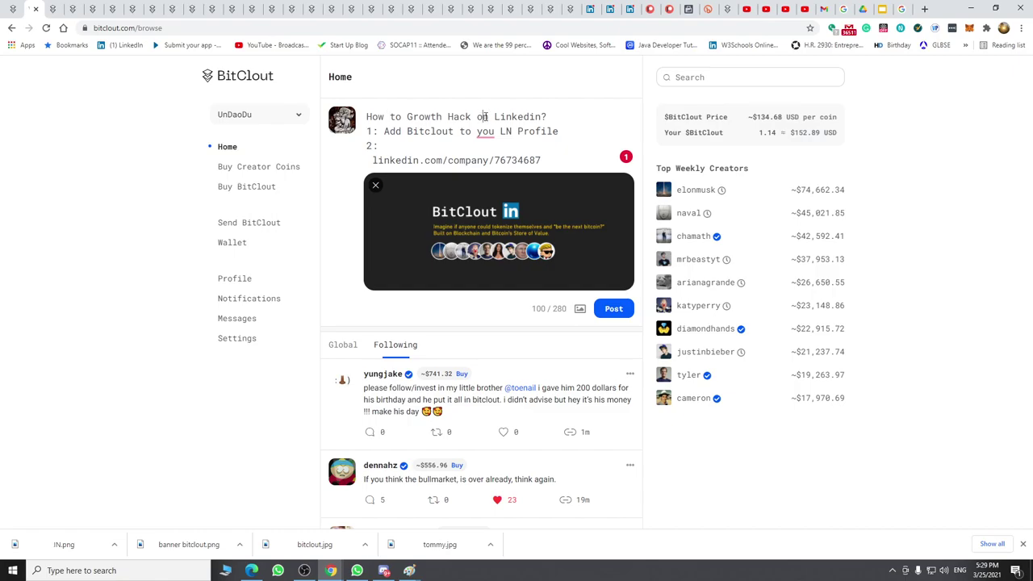
double_click(483, 117)
text(using)
drag(556, 118, 566, 118)
text(>)
key(BackSpace)
click(564, 130)
- Add step 2 'Set your title as Growth Hacker' and step 3 'Add this description:', fixing the spelling
text(Set your t)
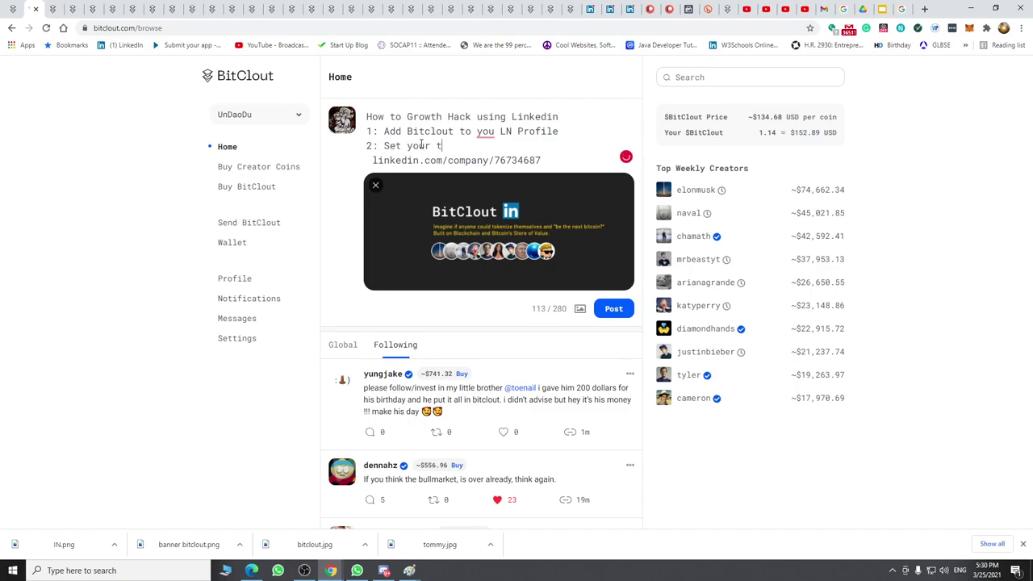
text(itle as Growth Hacker)
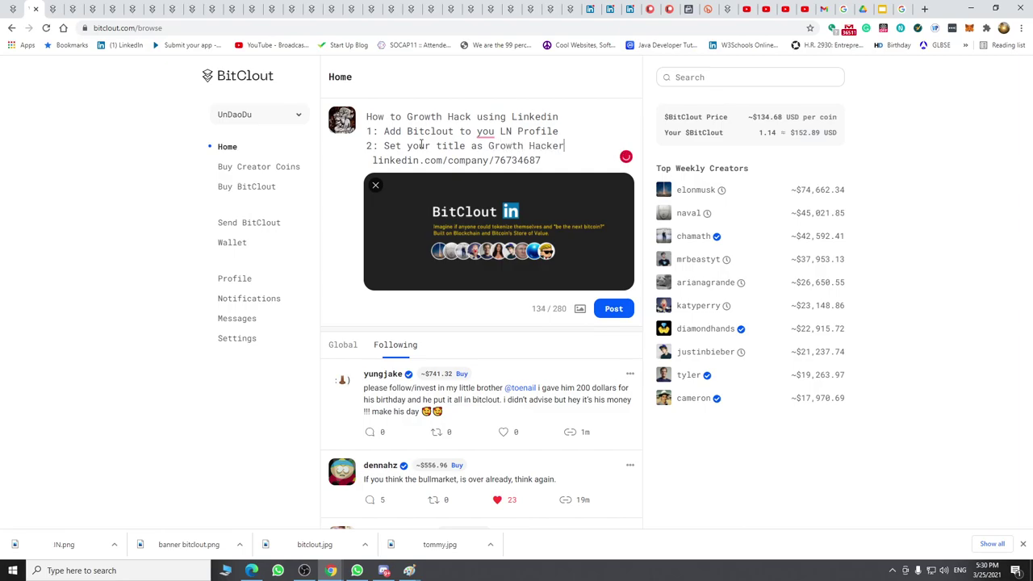
key(Return)
text(3)
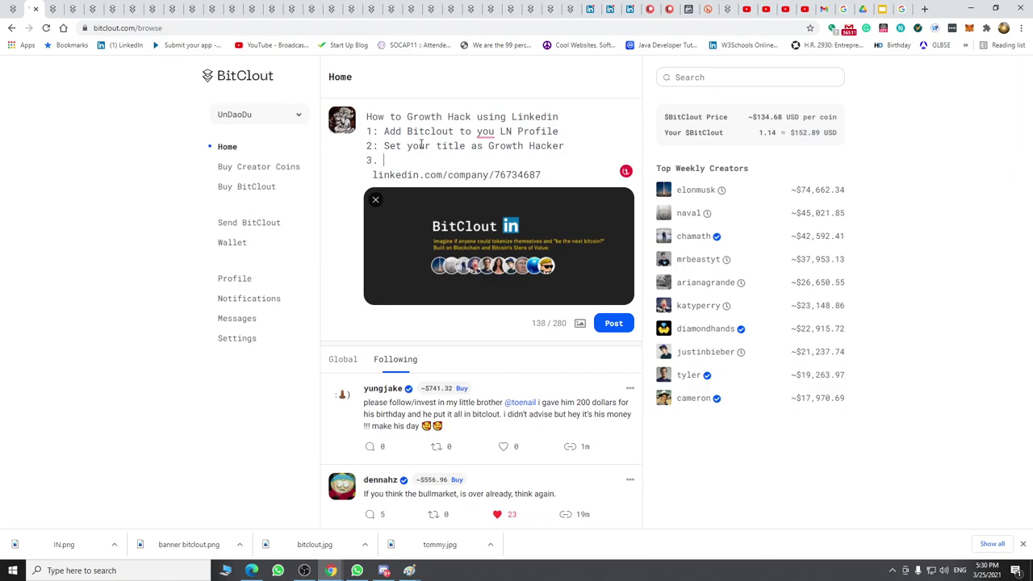
text(: )
text(IN t)
key(BackSpace)
key(BackSpace)
key(BackSpace)
key(BackSpace)
text(Add thsi)
key(BackSpace)
key(BackSpace)
text(is dicriptiop)
key(BackSpace)
text(n:)
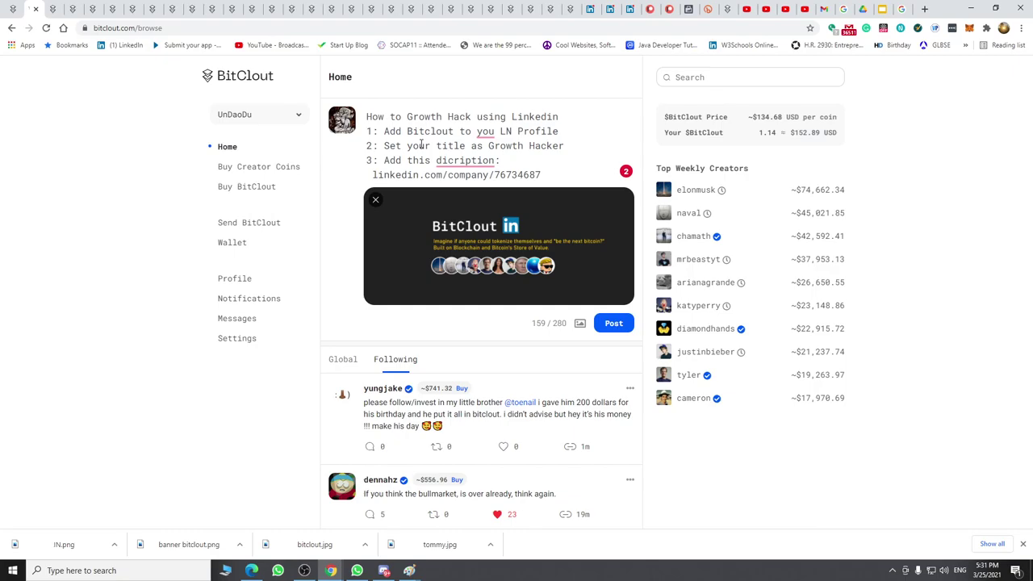
click(462, 181)
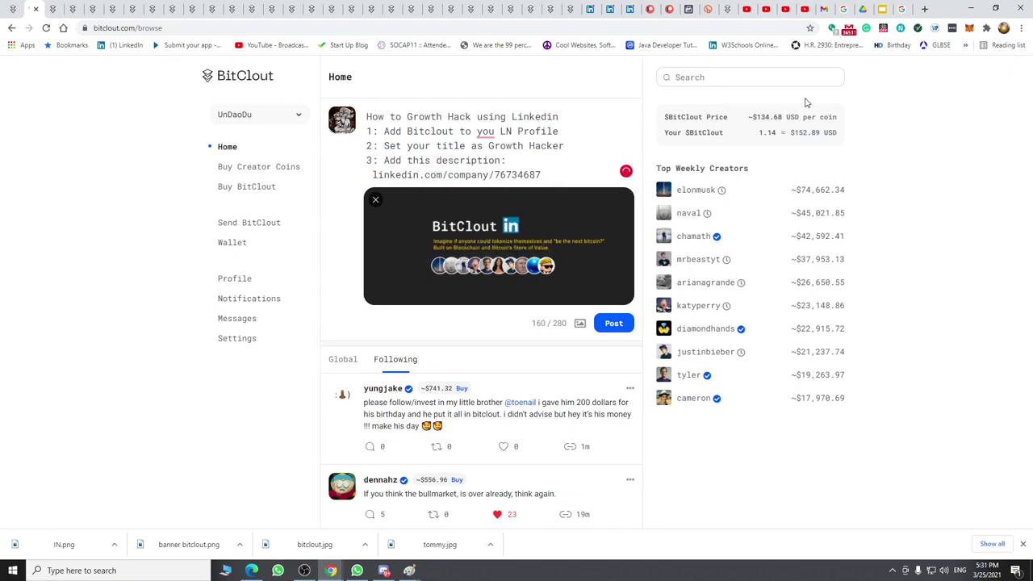
- On LinkedIn, go through My Network to the notification about new comments on the Bitclout group post
click(633, 13)
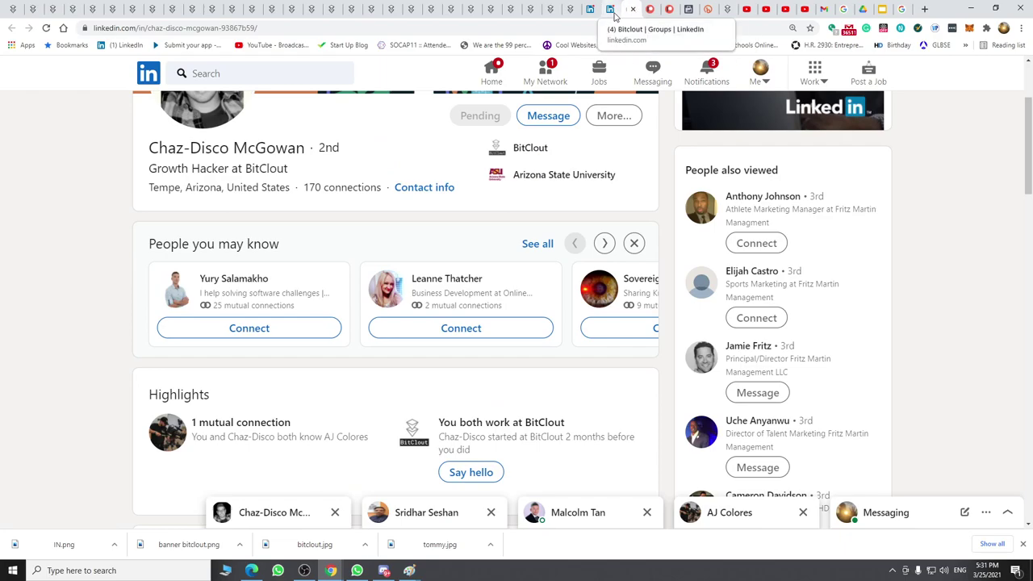
click(557, 72)
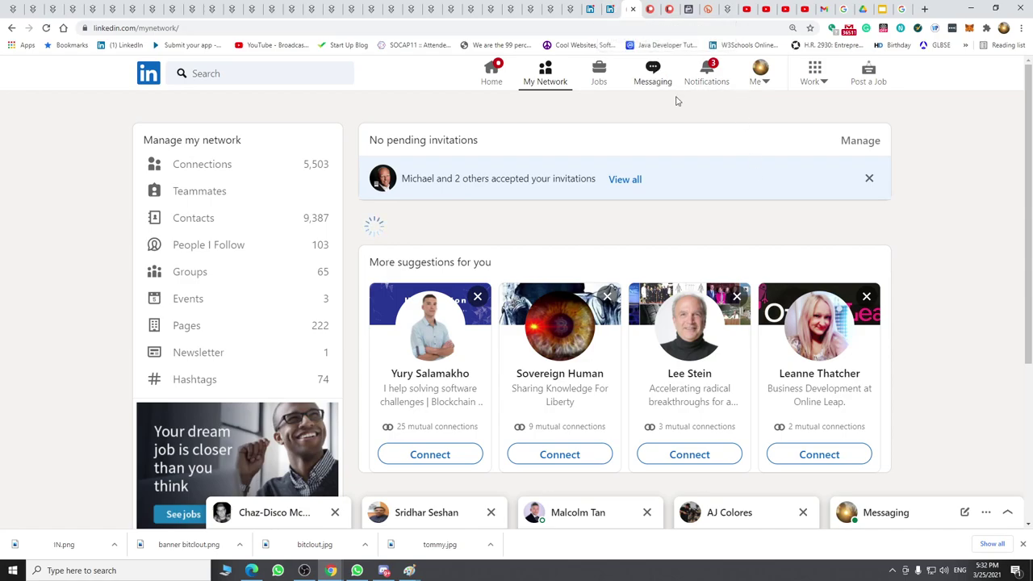
click(706, 73)
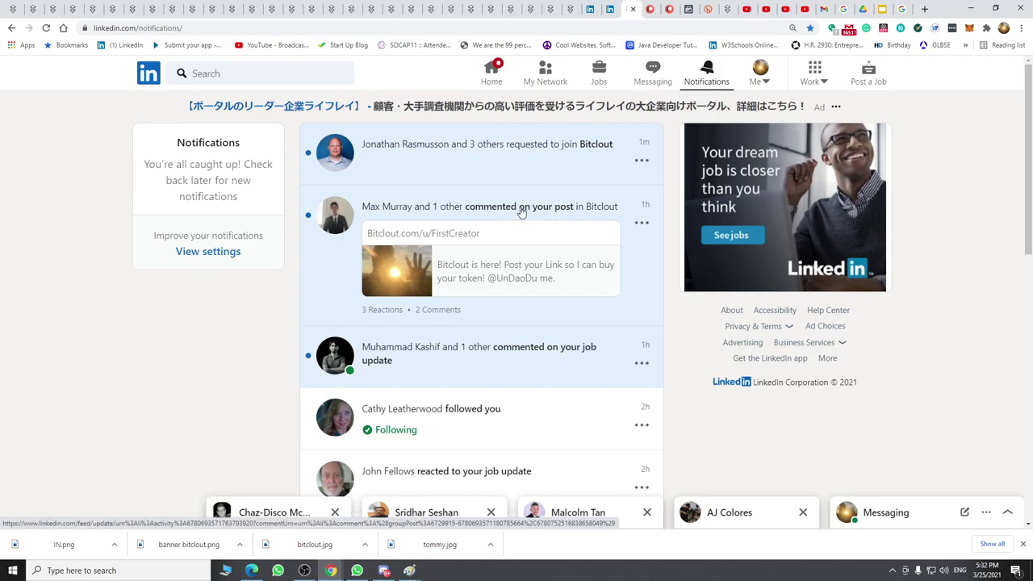
click(521, 209)
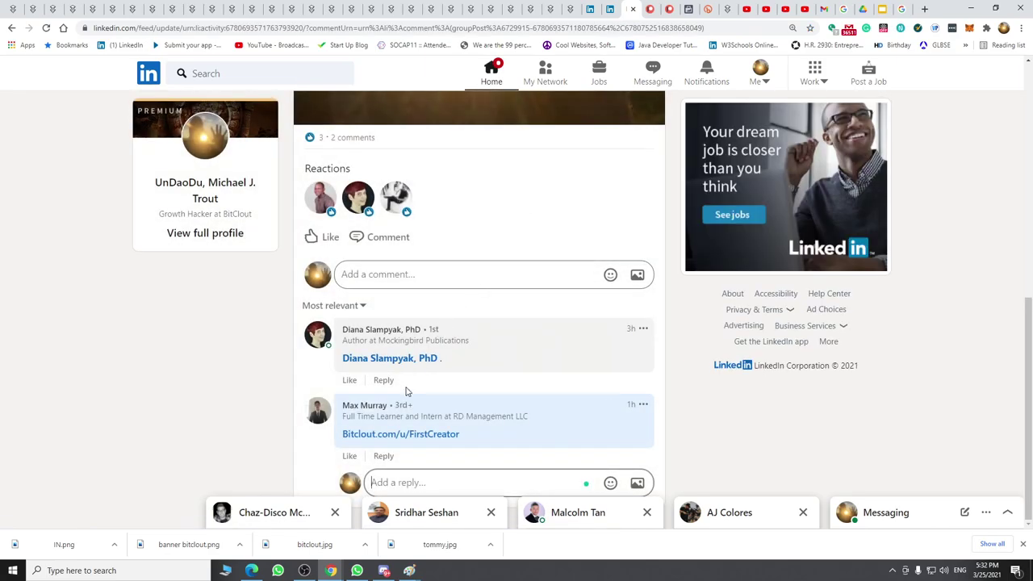
- Like the comment that shares a BitClout FirstCreator profile link
drag(460, 435, 345, 435)
click(348, 456)
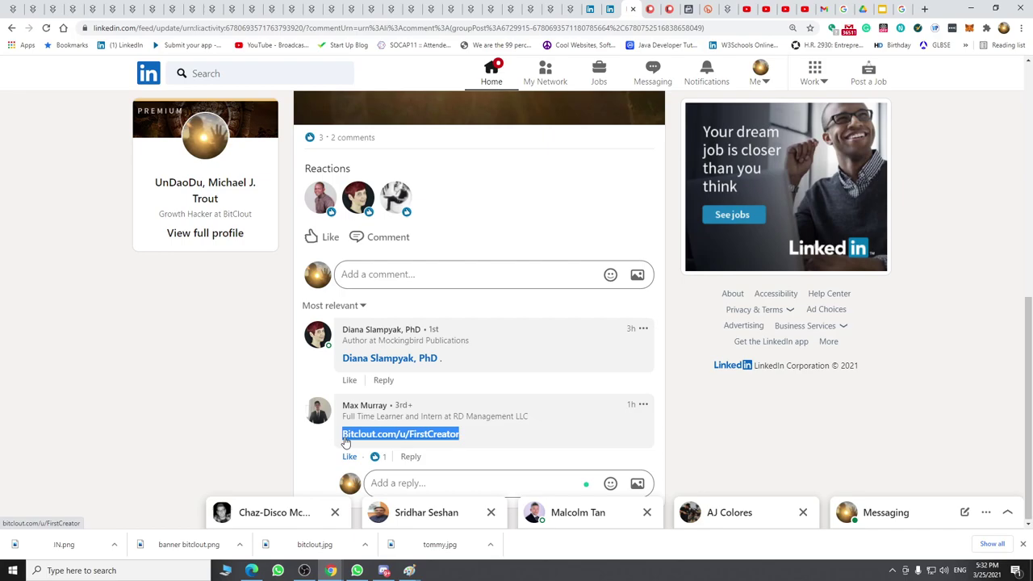
scroll(397, 367, up, 2)
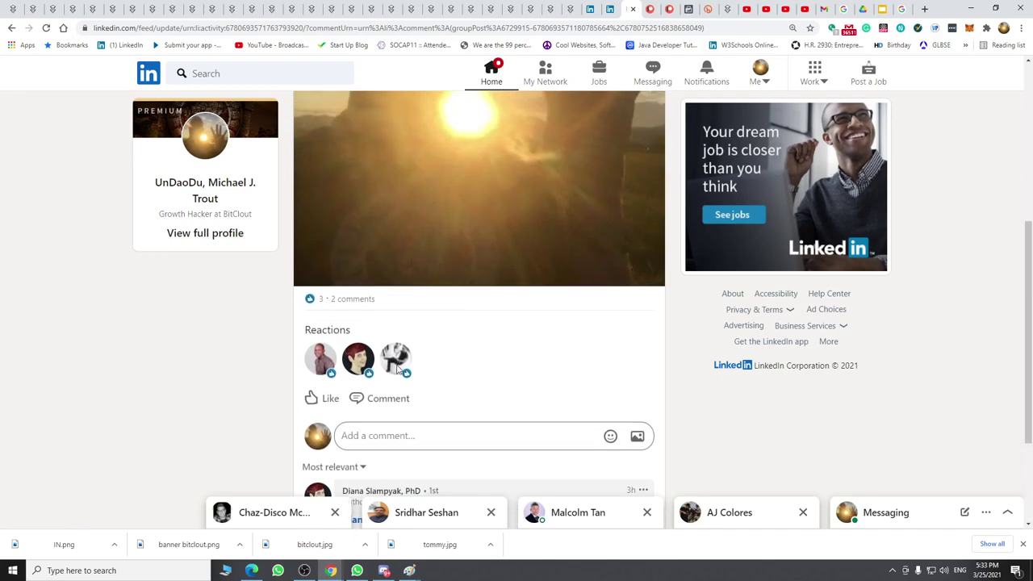
scroll(397, 369, up, 4)
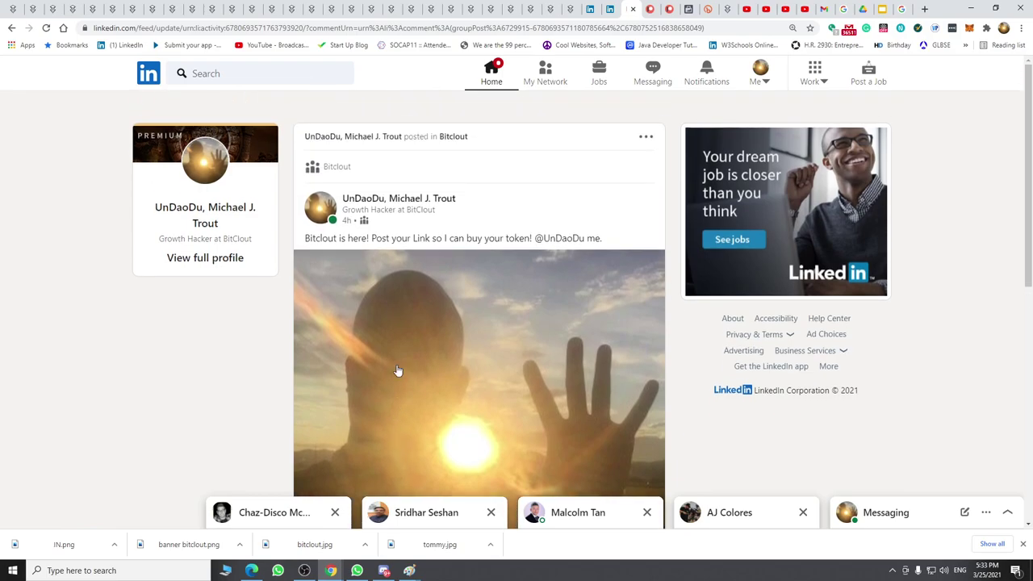
scroll(397, 371, down, 1)
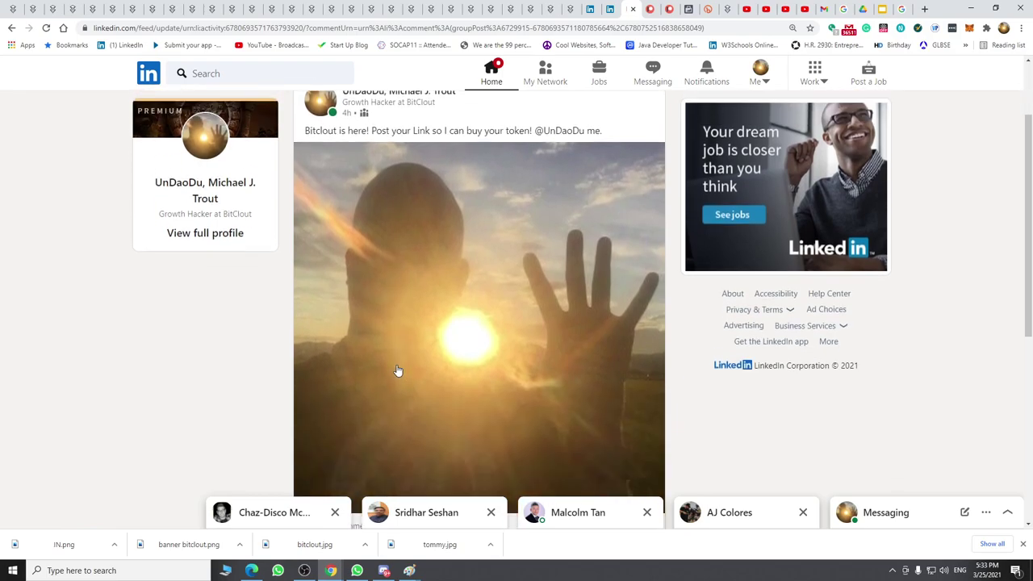
scroll(398, 371, up, 1)
- Look through the BitClout, messaging and group member tabs, ending back on the Bitclout post
click(13, 10)
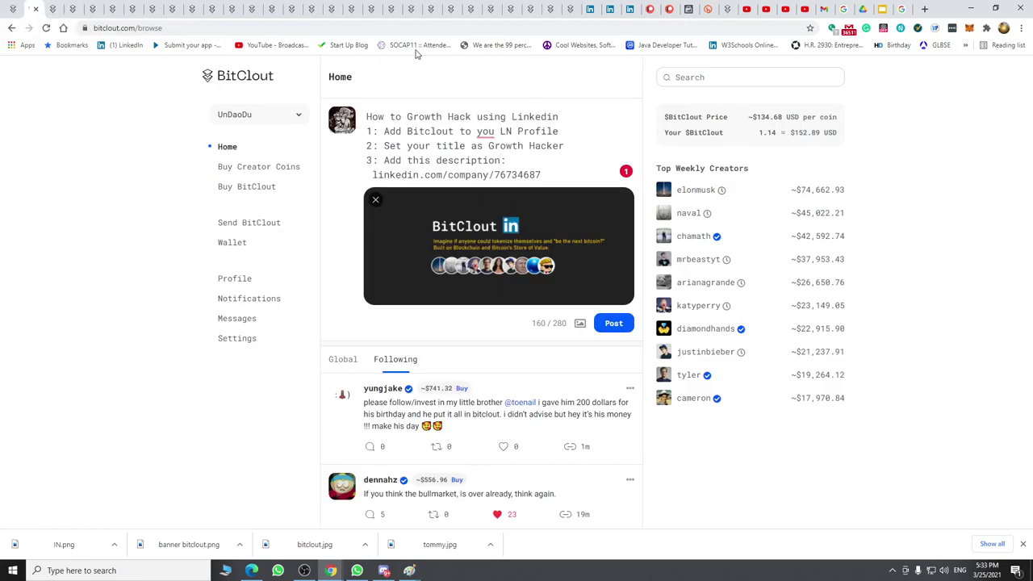
click(628, 12)
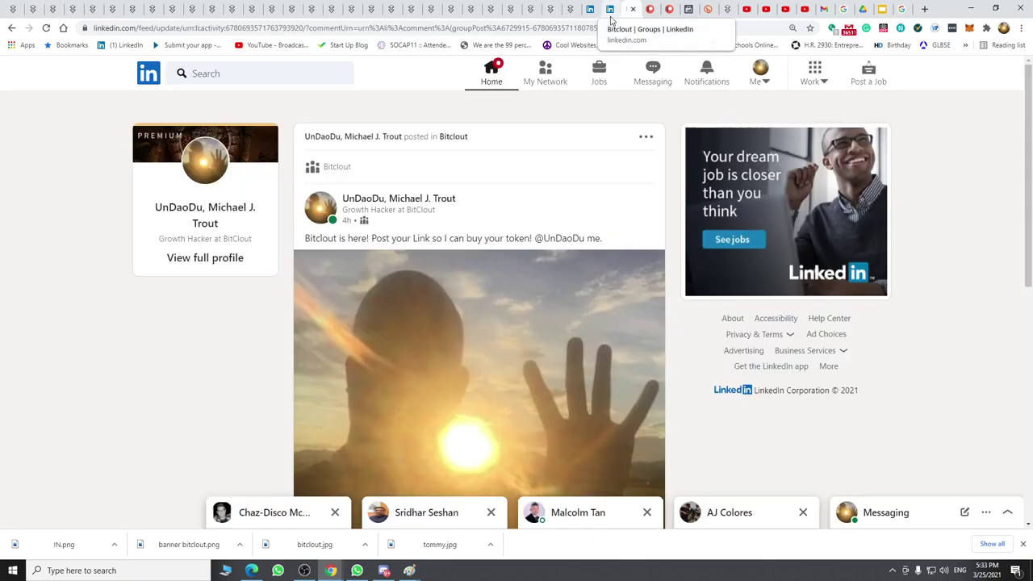
click(610, 9)
click(591, 9)
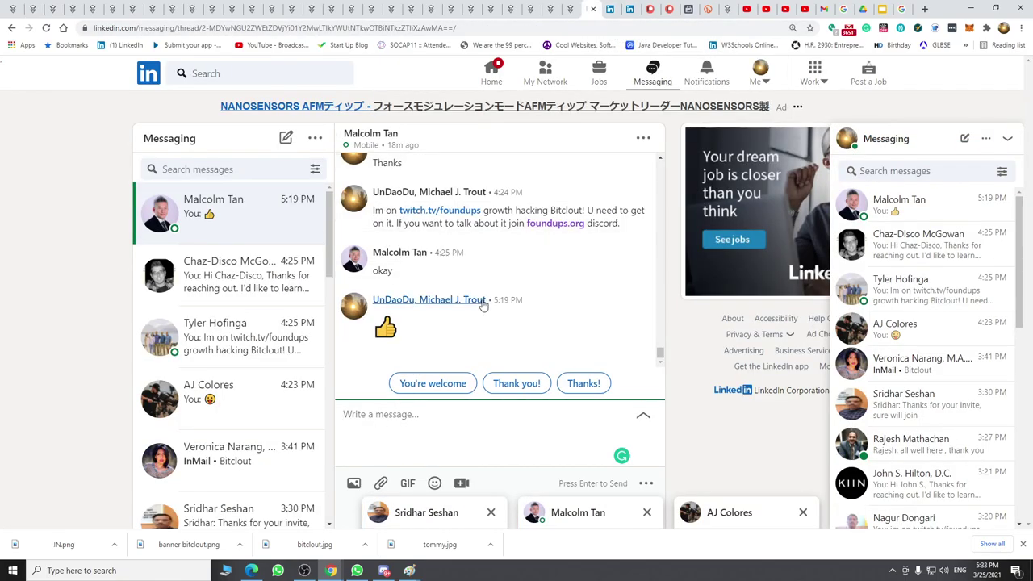
mouse_move(466, 274)
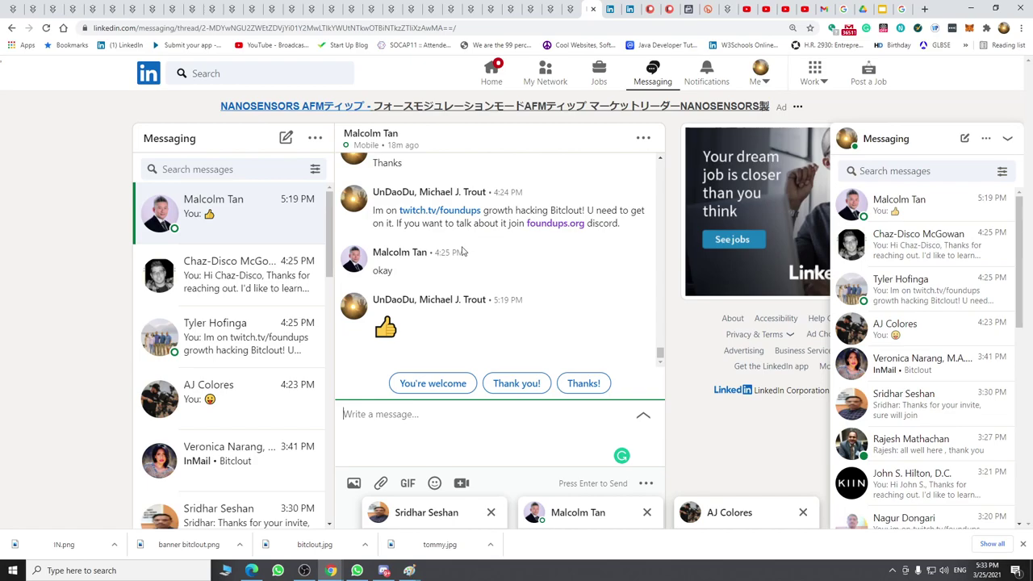
scroll(462, 252, up, 2)
scroll(463, 253, up, 5)
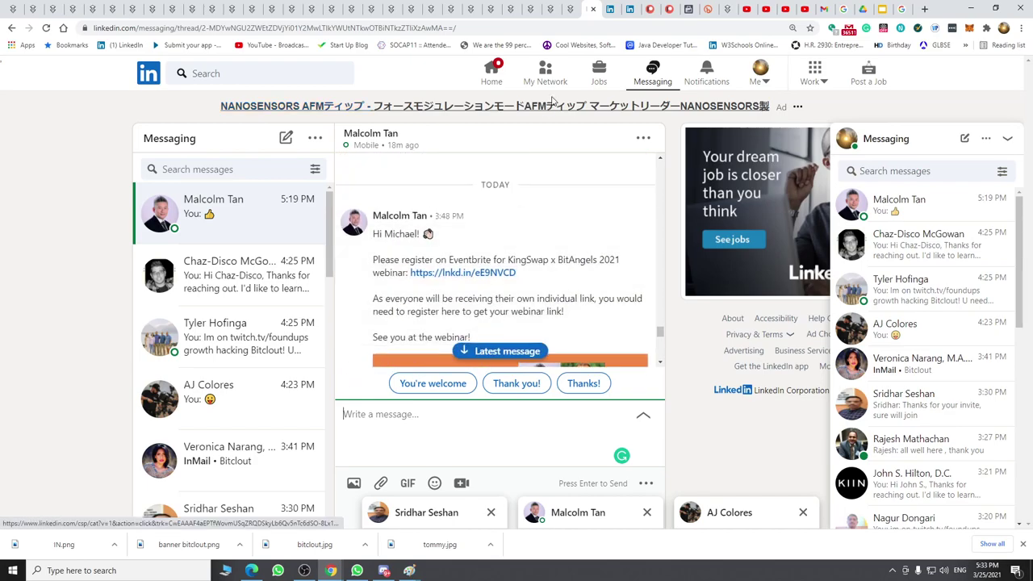
click(571, 12)
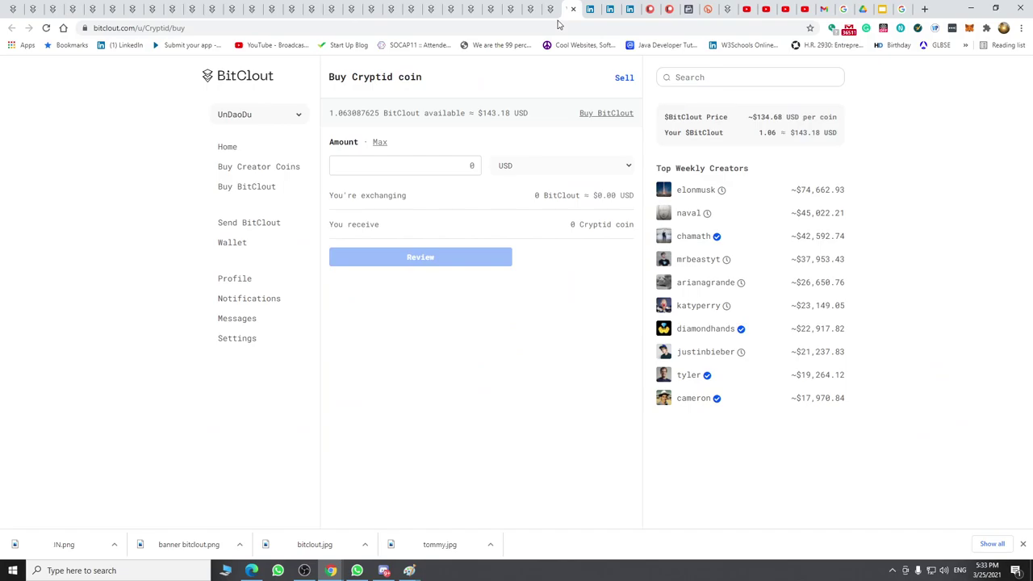
click(590, 11)
click(613, 13)
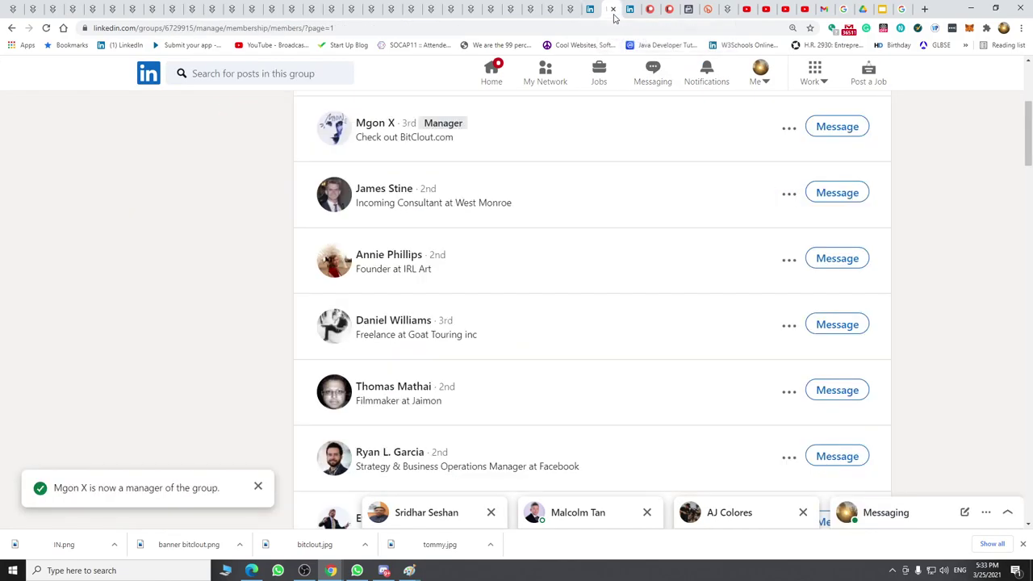
click(629, 10)
- Copy 'FirstCreator' from the comment's bitclout.com link and return to the BitClout purchase page
scroll(519, 260, down, 6)
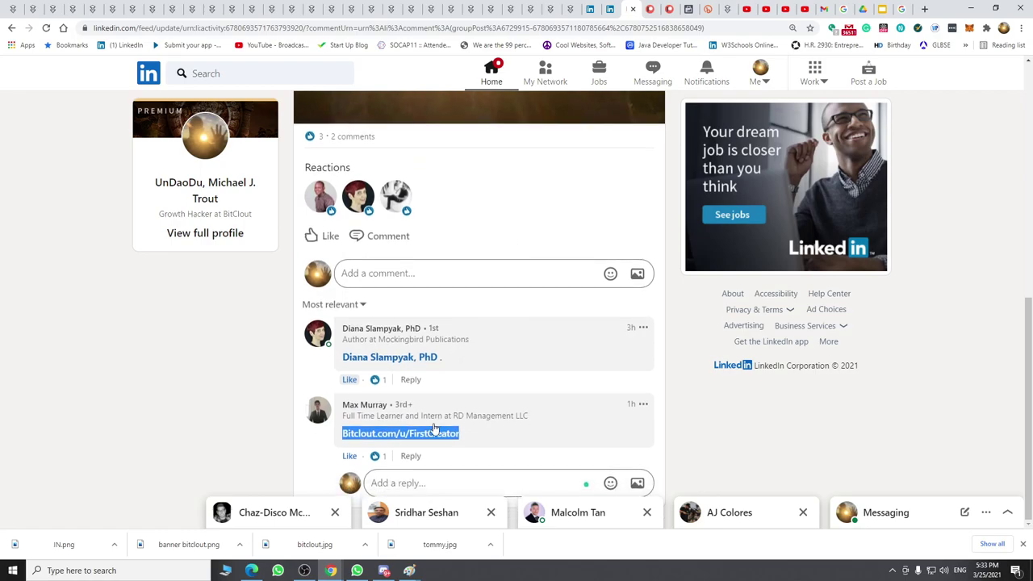
click(459, 436)
drag(460, 436, 411, 435)
key(ctrl+c)
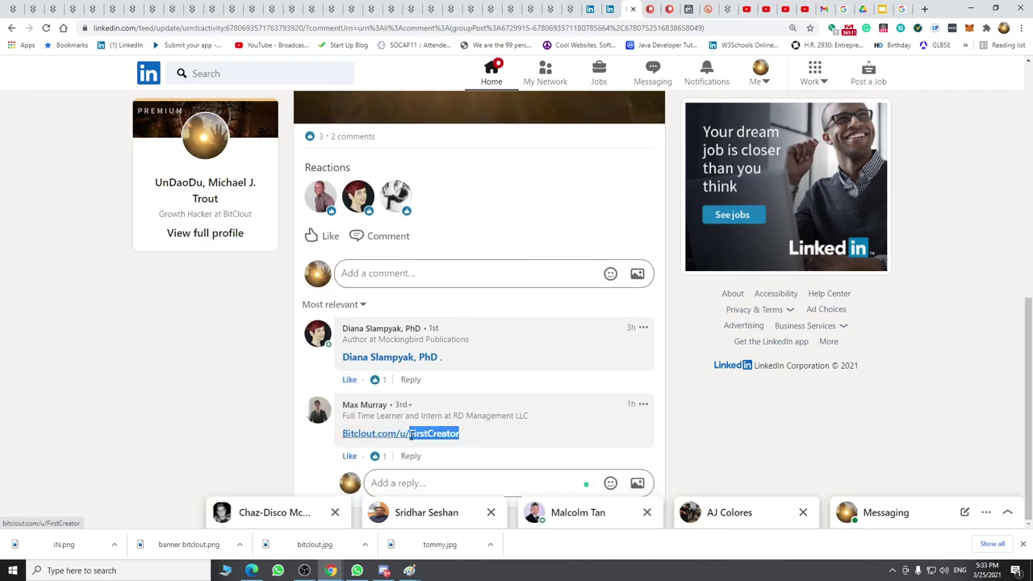
click(15, 9)
- Buy $1.61803398874989 of FirstCreator coin by swapping FirstCreator into the purchase URL
double_click(167, 27)
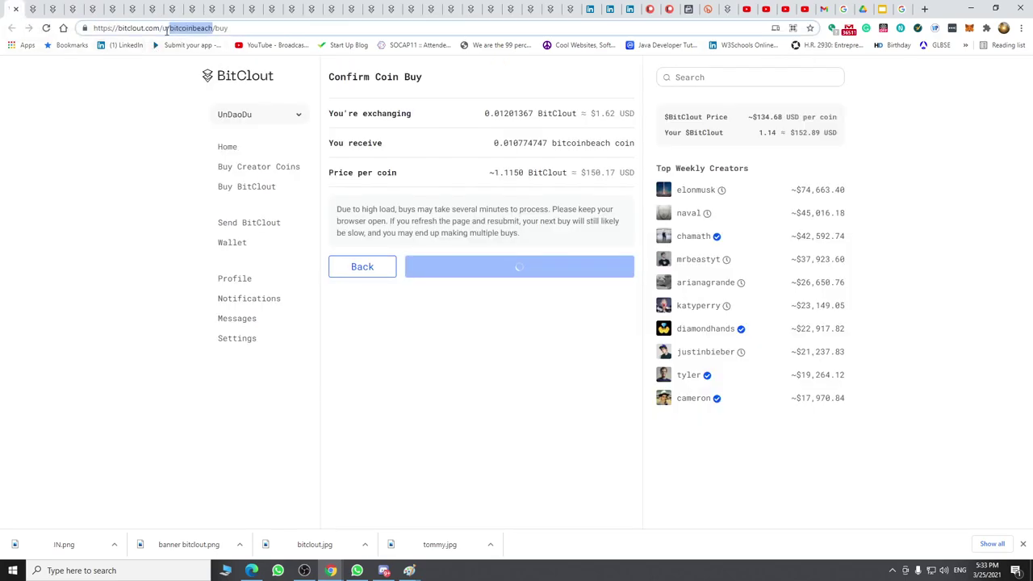
key(ctrl+v)
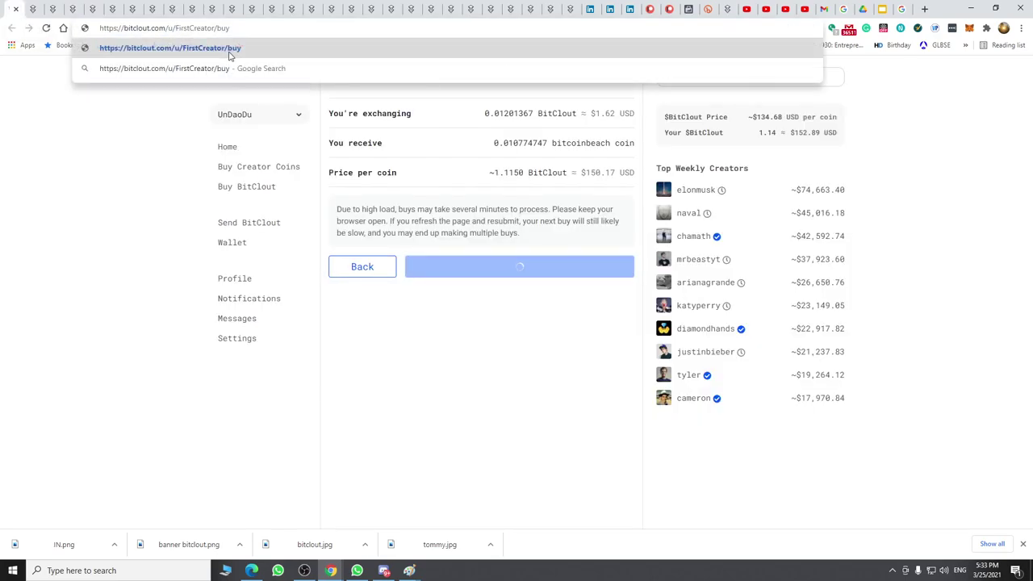
click(230, 50)
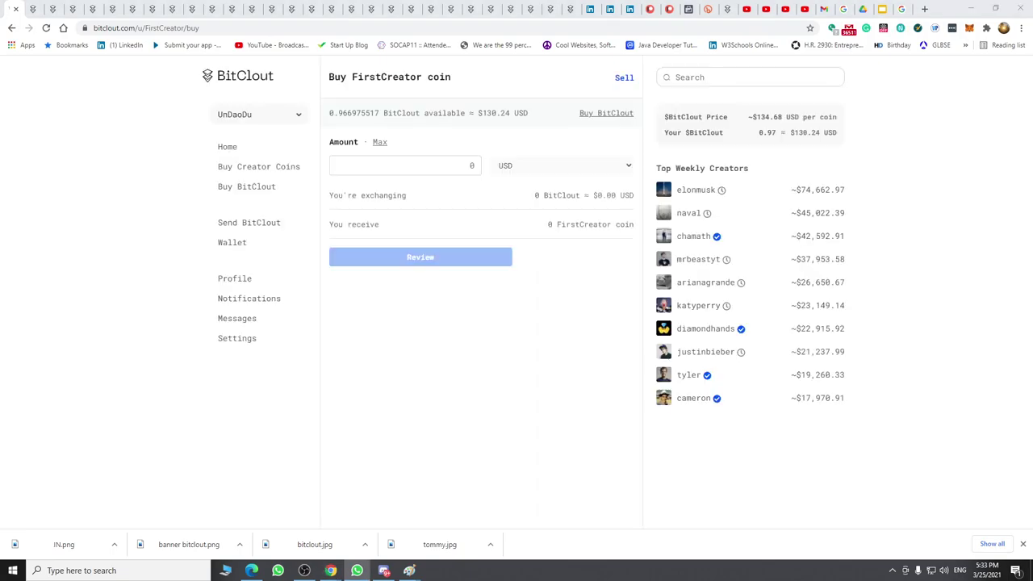
click(430, 166)
text(1.61803398874989)
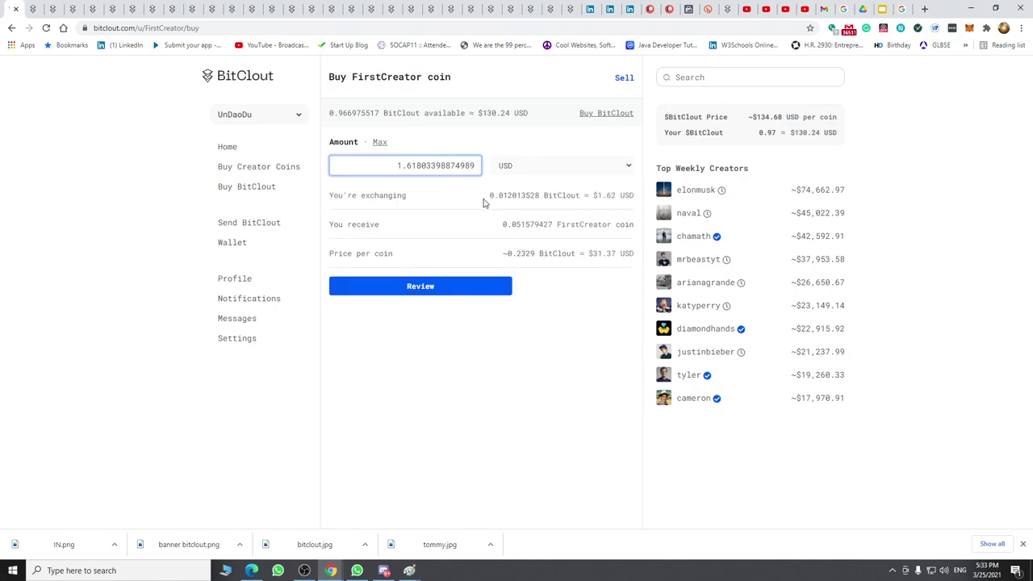
click(470, 292)
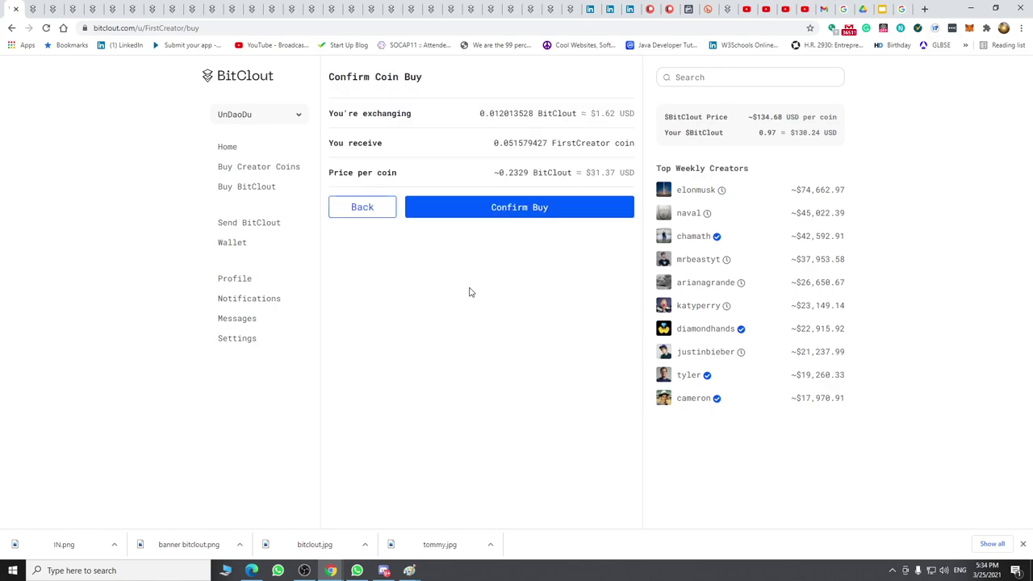
click(502, 206)
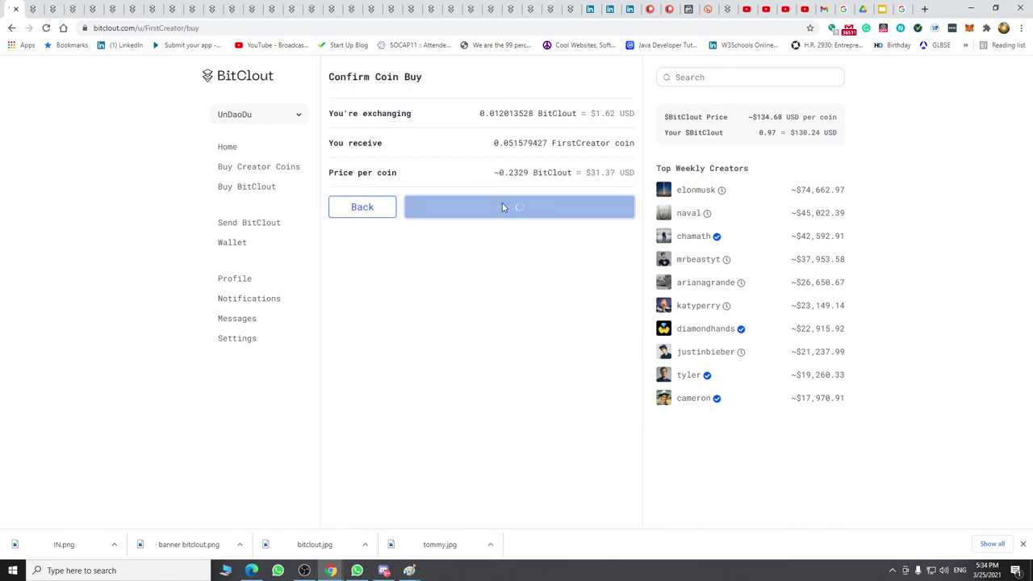
- Remove 'buy' from the address to open FirstCreator's profile page
click(184, 28)
double_click(216, 29)
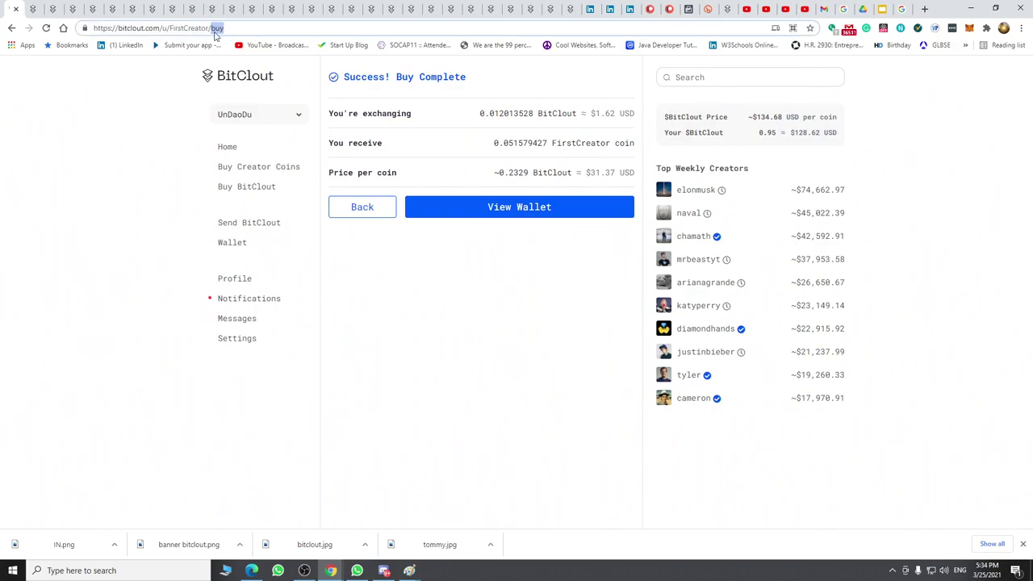
key(BackSpace)
key(Return)
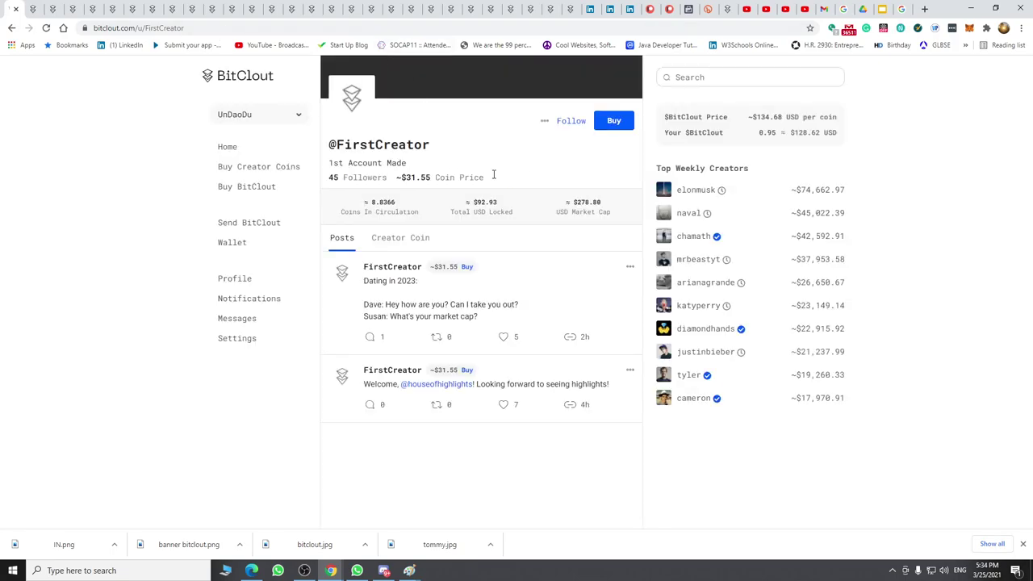
click(571, 121)
click(503, 338)
- Close the FirstCreator profile tab and return to the LinkedIn Bitclout group post
click(16, 11)
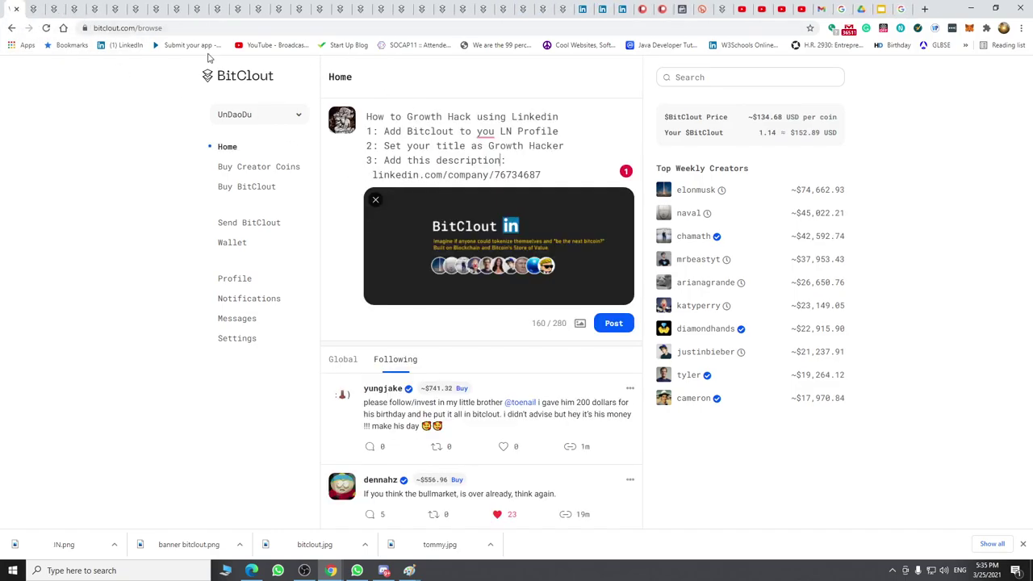
click(622, 9)
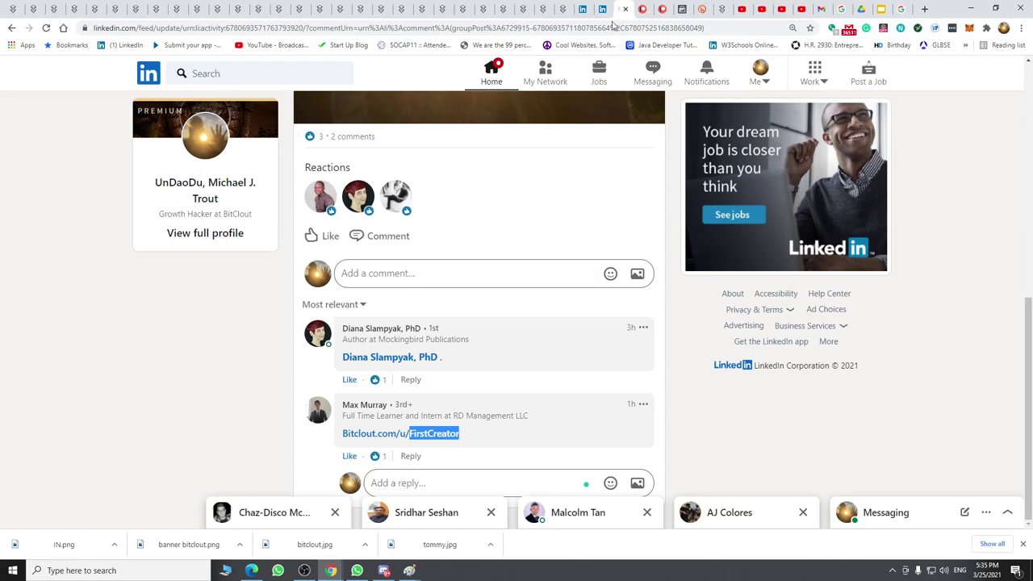
- Leave the Bitclout group member list for the LinkedIn home feed and focus the search box
click(604, 11)
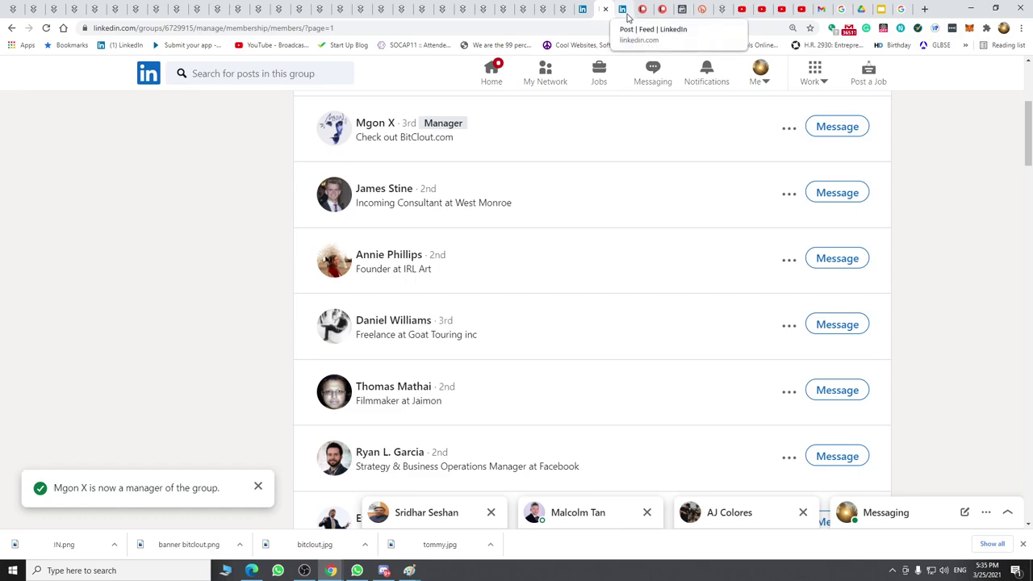
scroll(542, 159, up, 4)
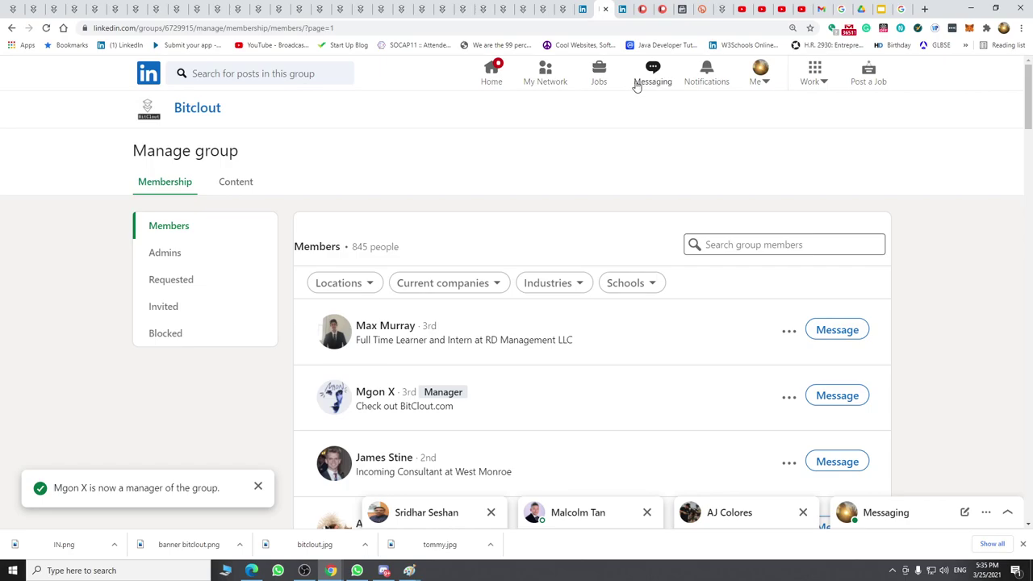
click(492, 72)
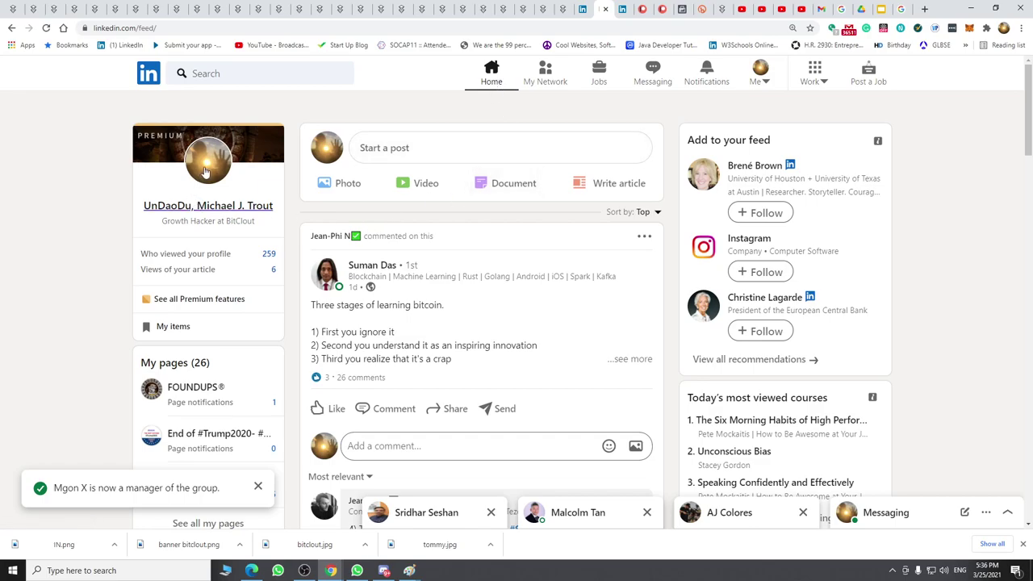
click(309, 78)
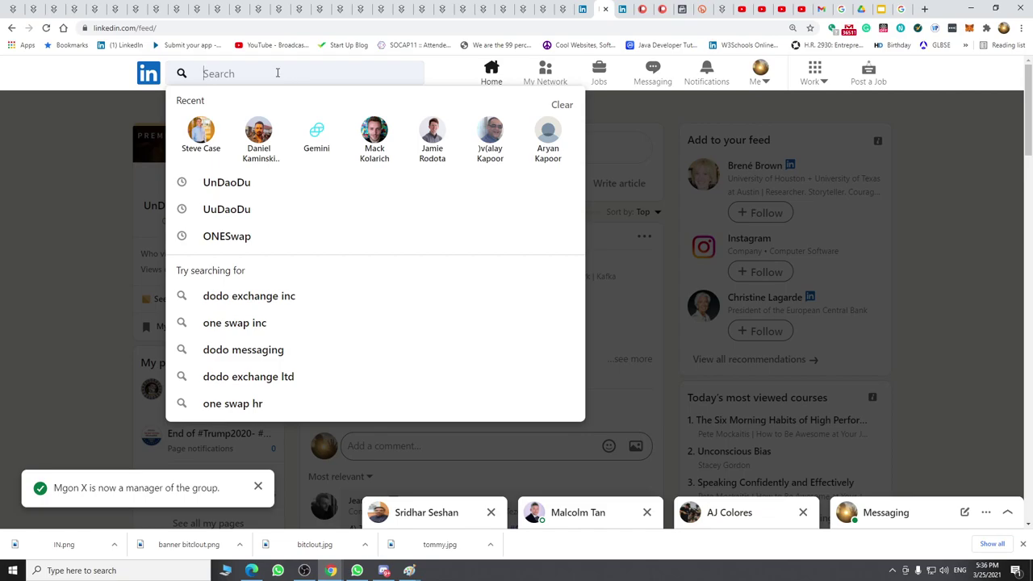
- Clear the search and open the Groups page from the Work menu
text(D)
key(BackSpace)
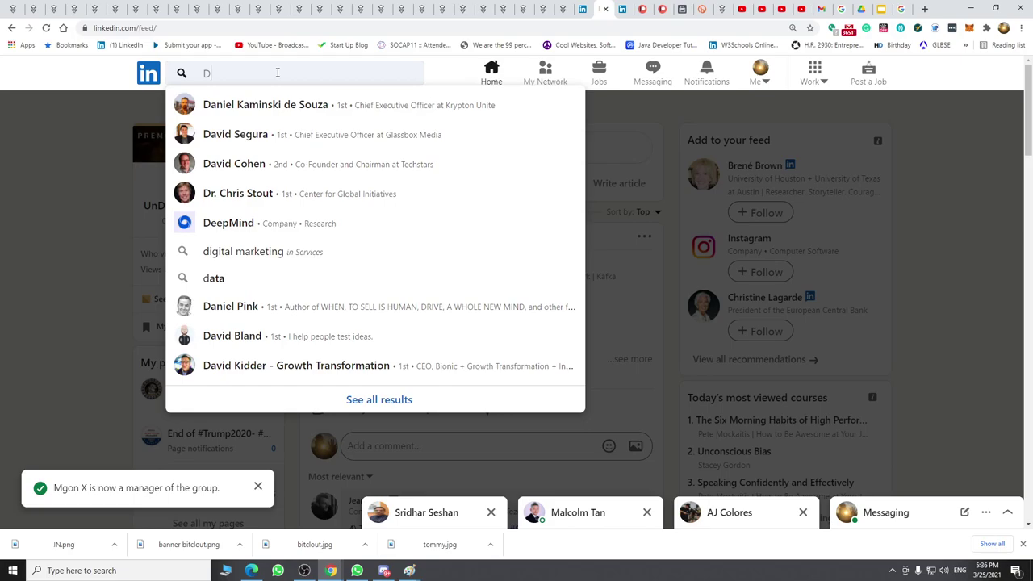
click(94, 136)
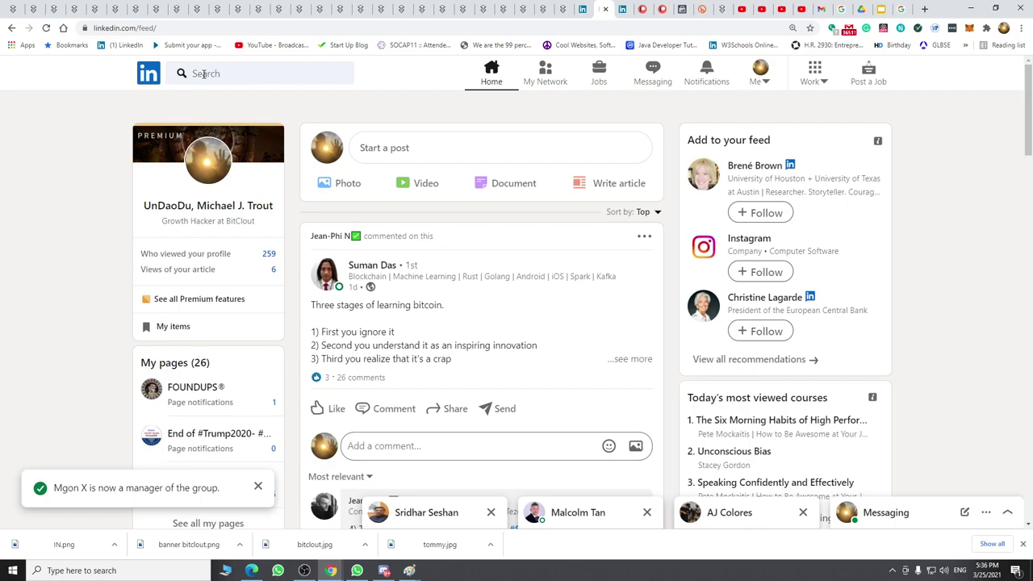
click(813, 73)
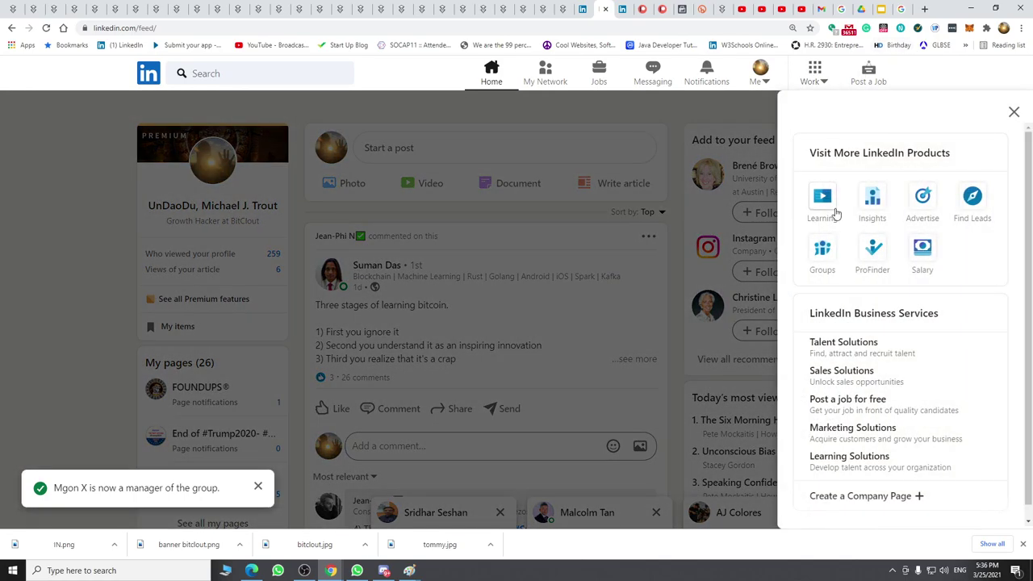
click(822, 250)
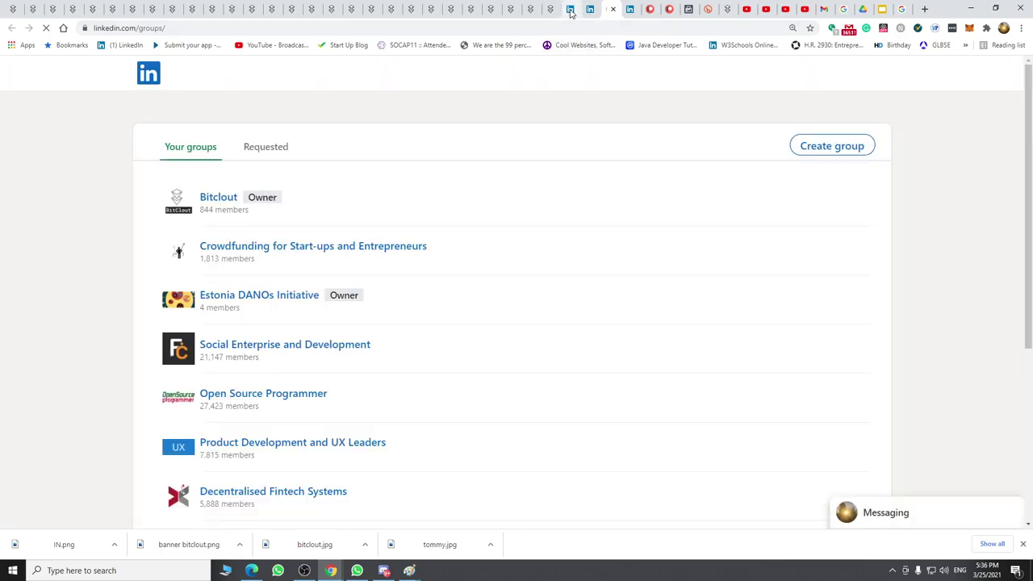
- Close the Messaging tab and the extra LinkedIn feed tab
click(570, 11)
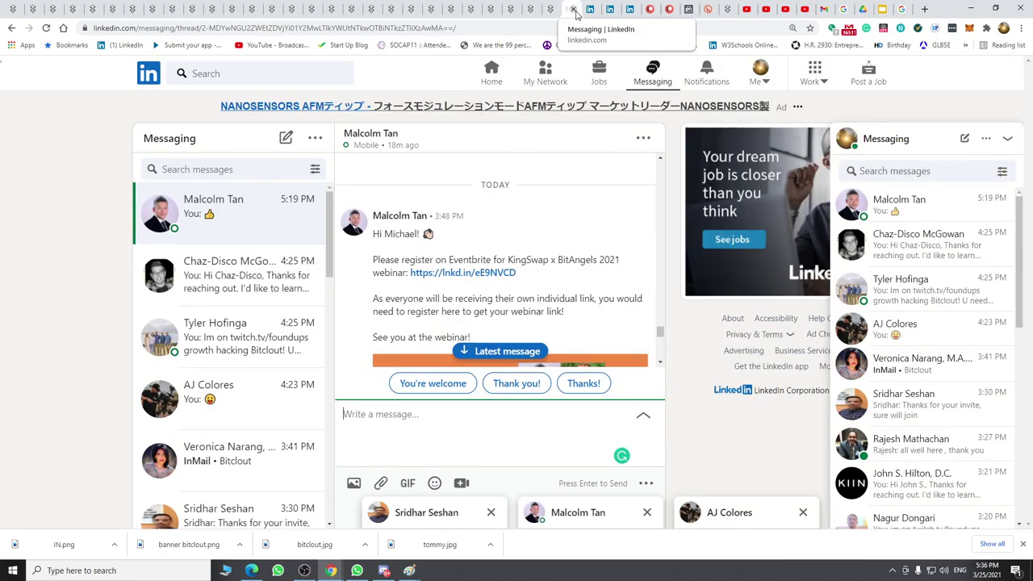
click(573, 11)
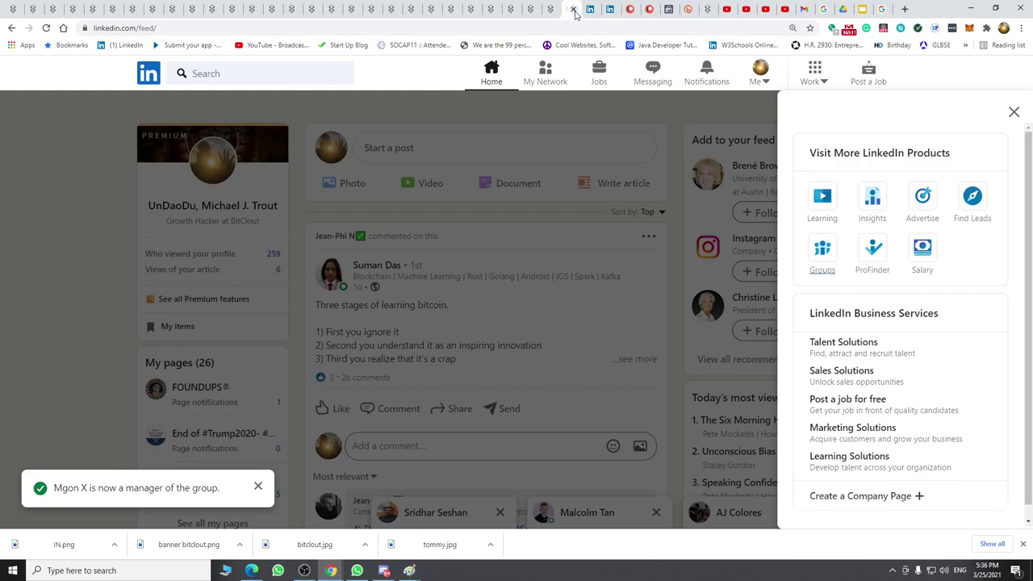
click(573, 11)
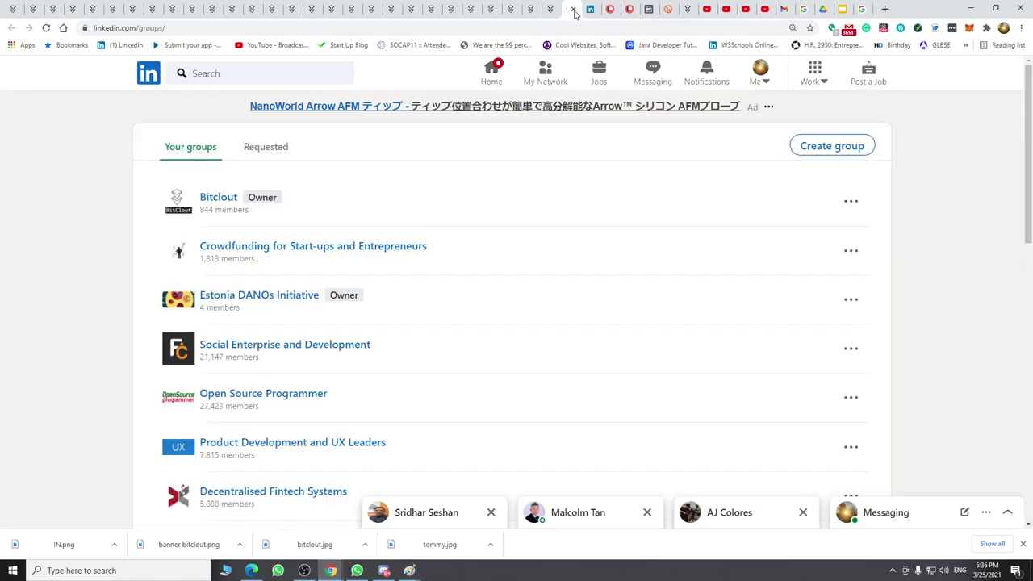
- Open the Bitclout group page and give its 'Bitclout is here!' post a Love reaction
click(218, 197)
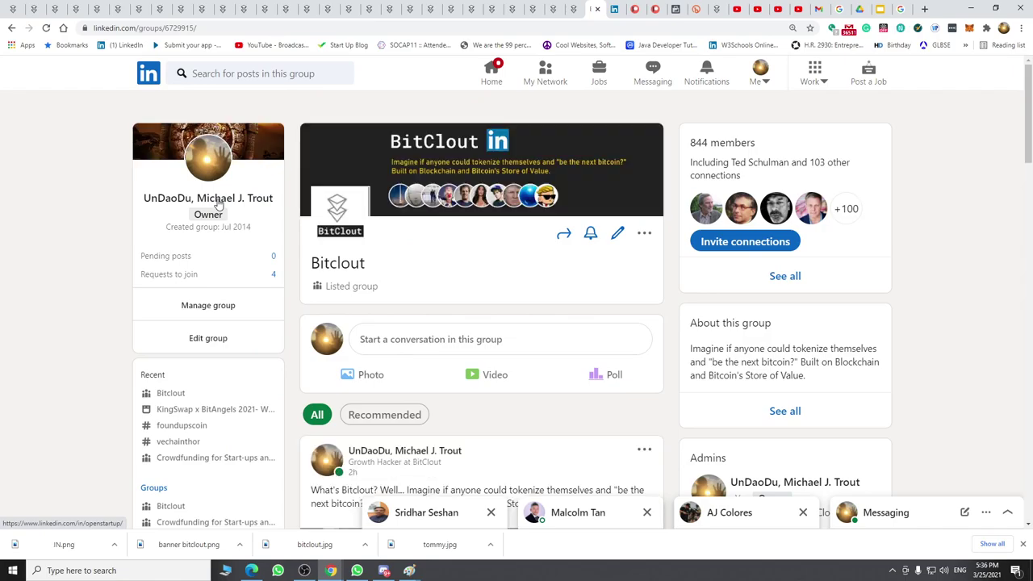
scroll(384, 258, down, 3)
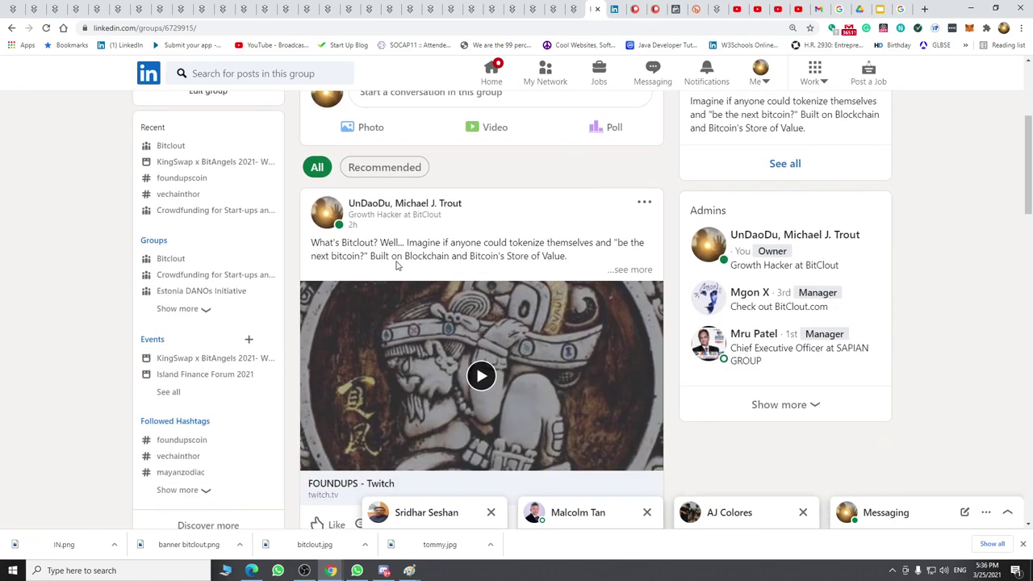
scroll(398, 266, down, 2)
scroll(398, 266, down, 3)
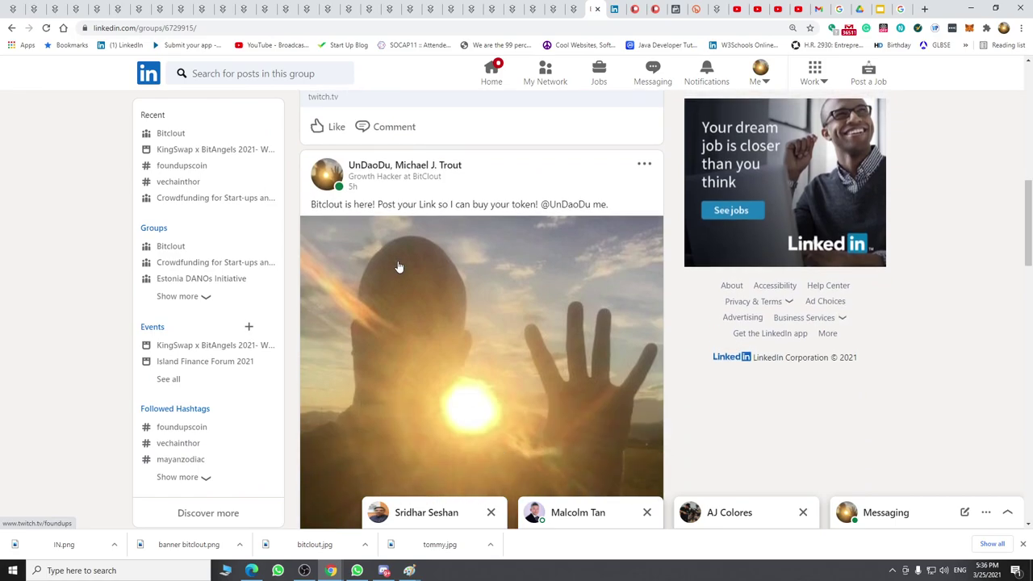
scroll(398, 267, down, 5)
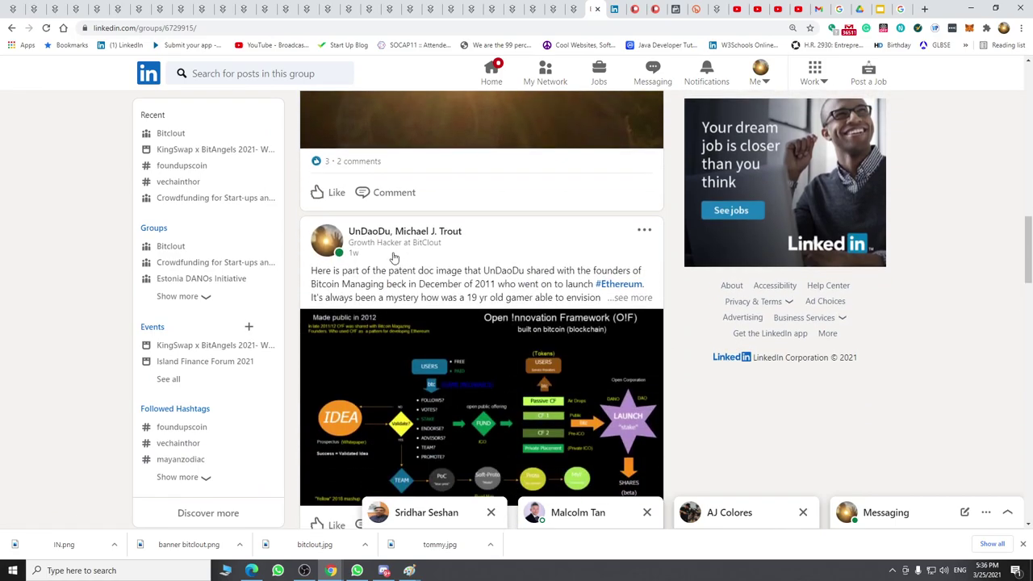
mouse_move(337, 194)
click(398, 150)
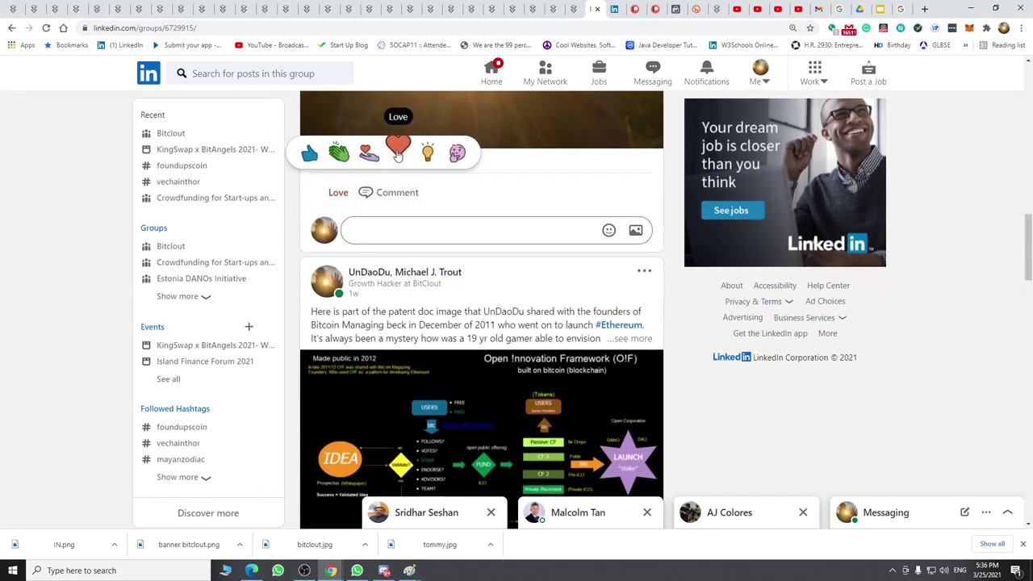
scroll(414, 247, up, 3)
scroll(415, 246, up, 12)
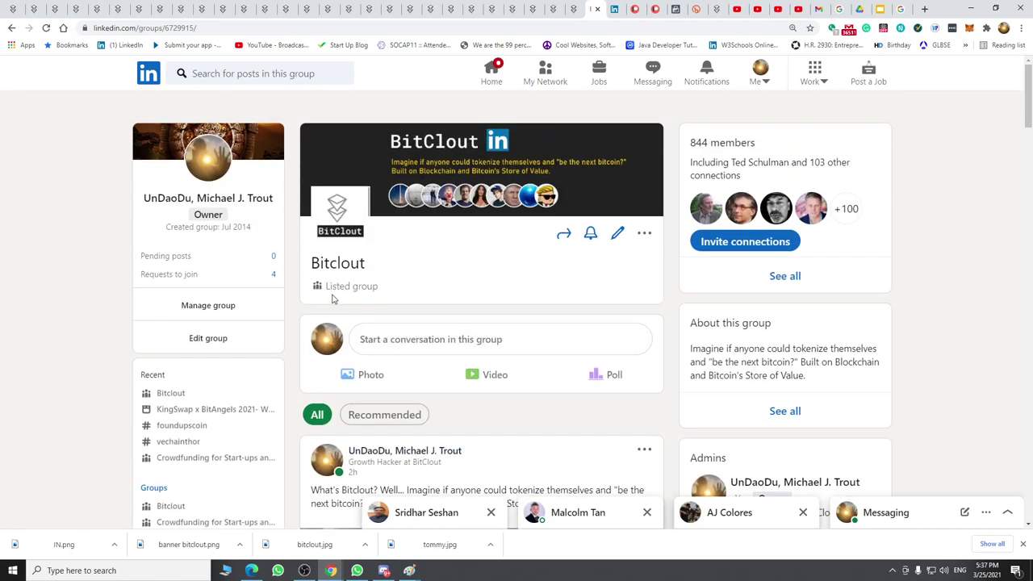
- Open the group's pending join requests and approve the first two, including the Founder and CEO
click(178, 277)
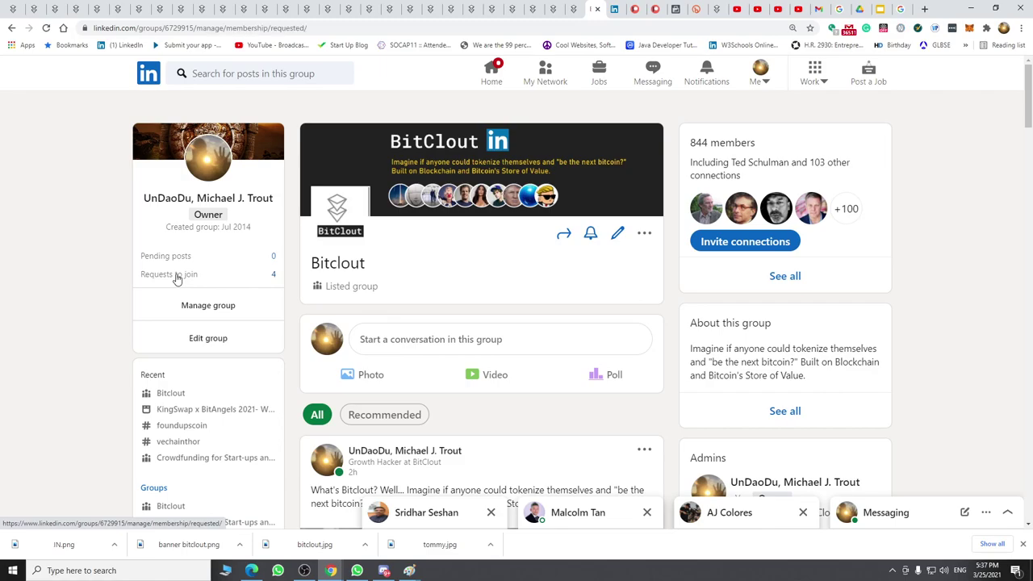
scroll(574, 365, down, 2)
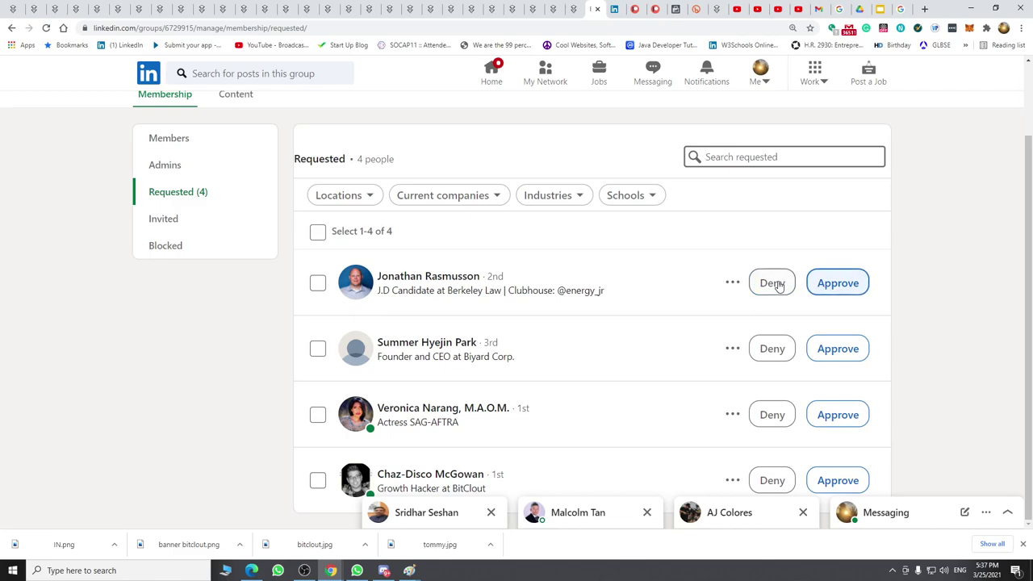
click(736, 284)
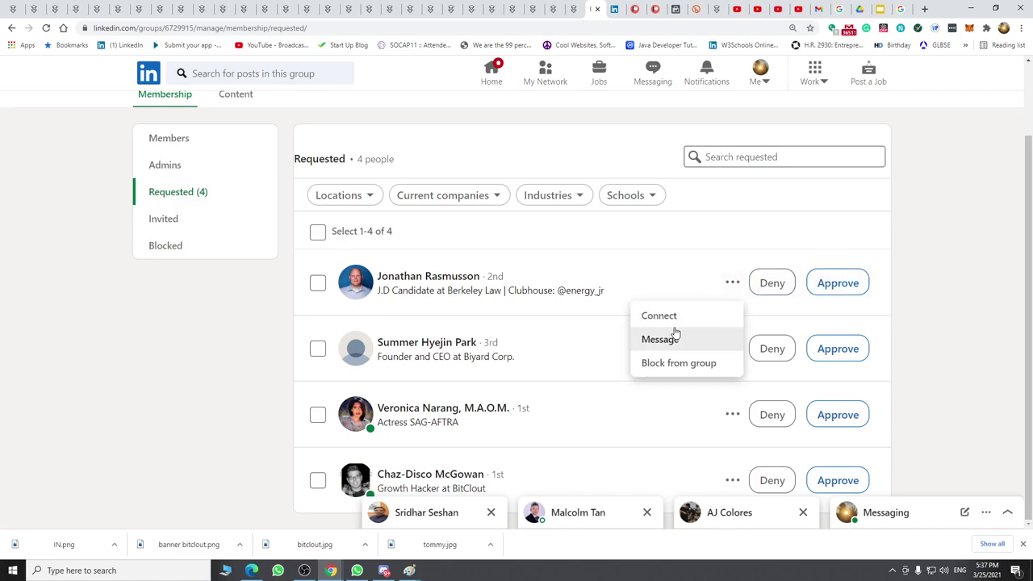
click(840, 284)
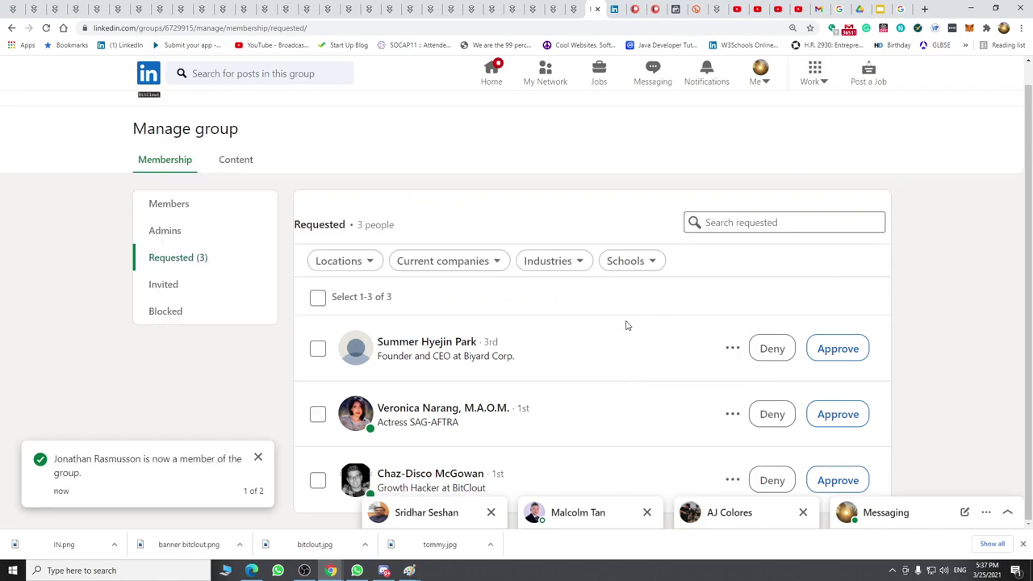
click(738, 350)
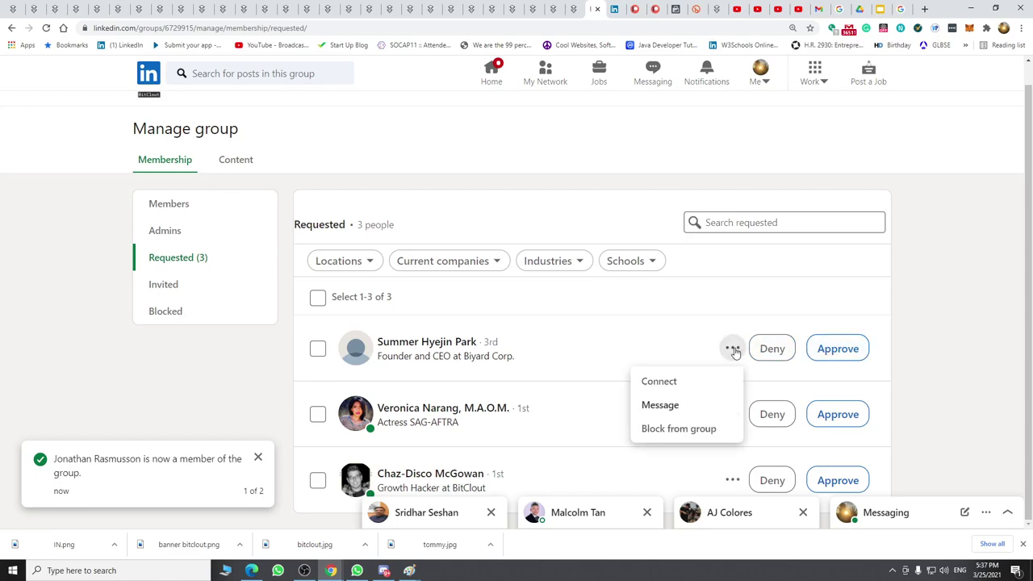
click(828, 351)
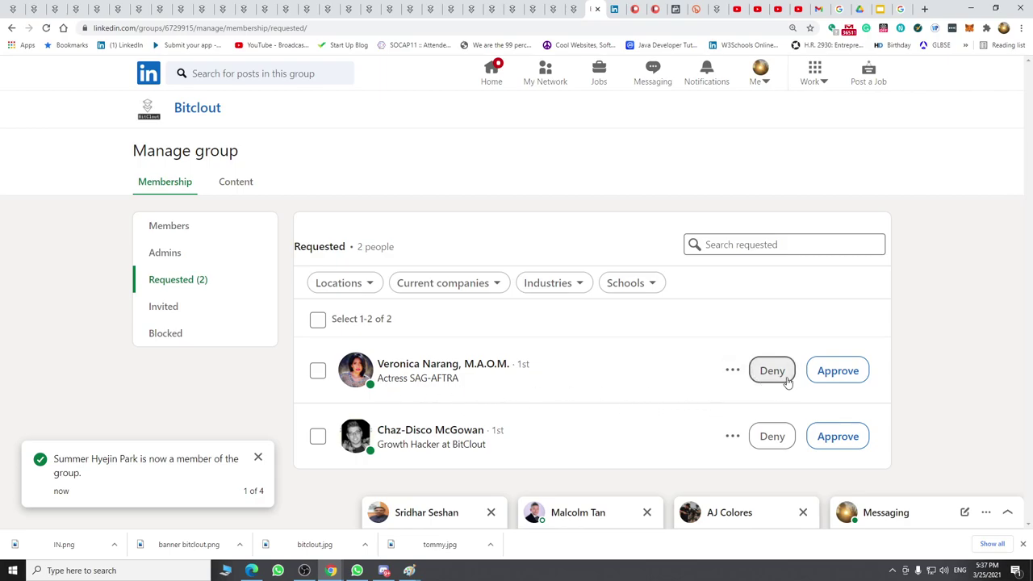
- Approve the actress's request and the last one so all requests are reviewed
click(732, 371)
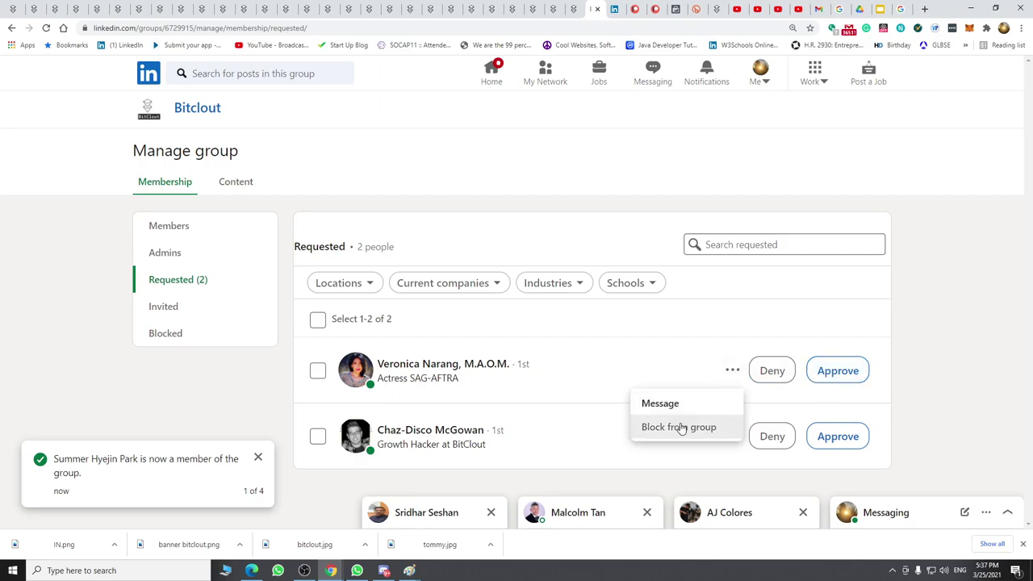
click(629, 363)
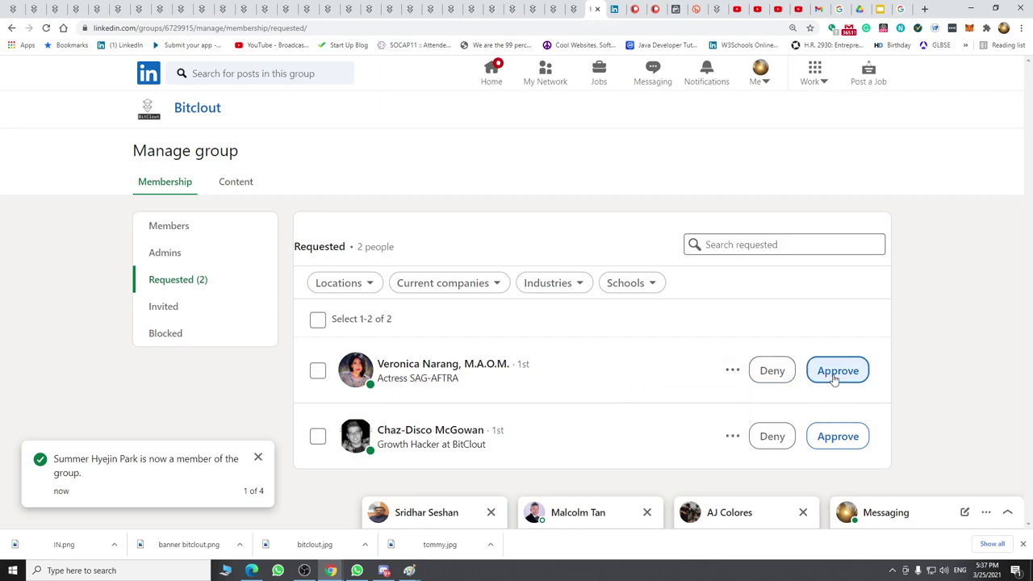
click(832, 373)
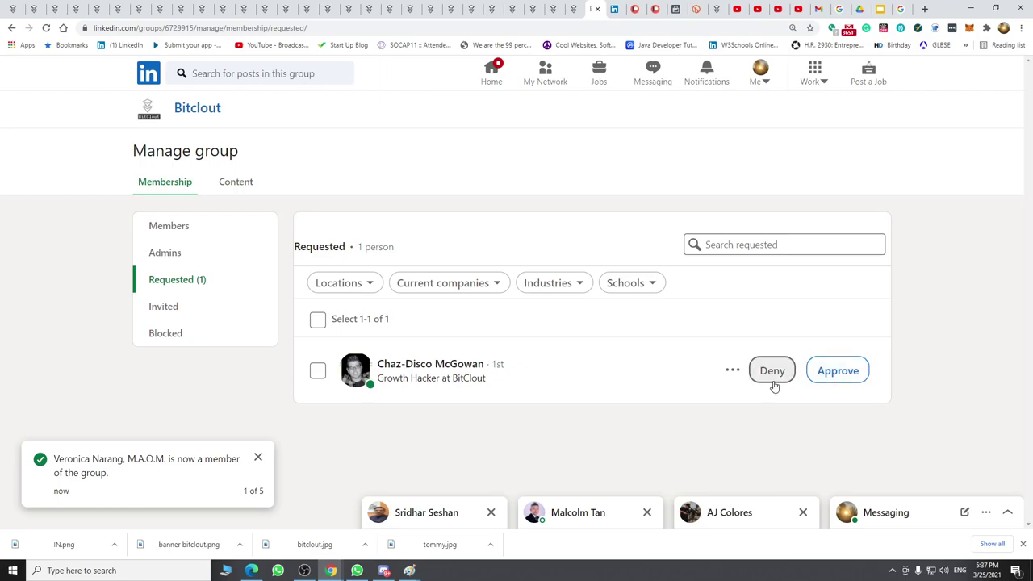
click(739, 372)
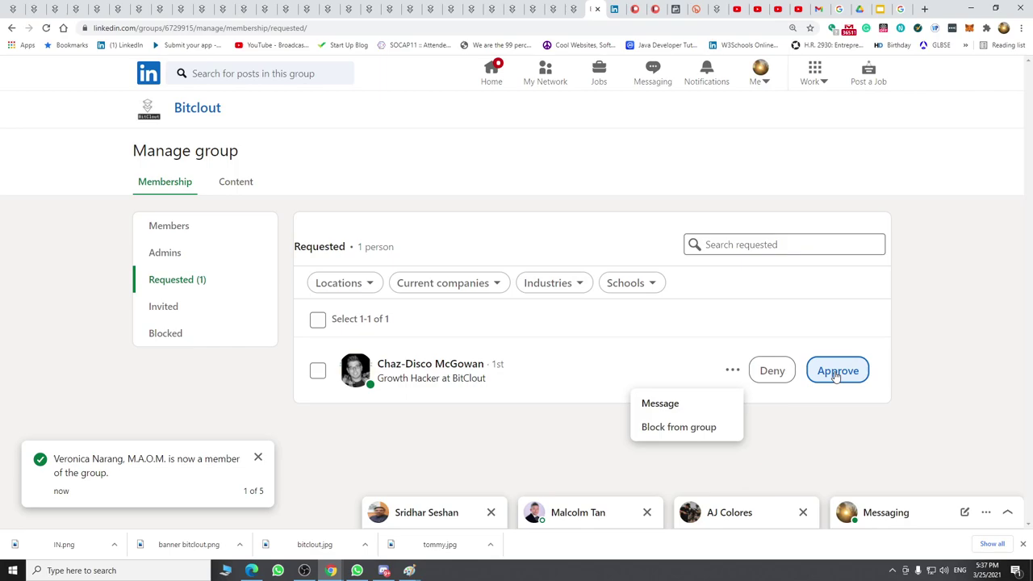
click(836, 372)
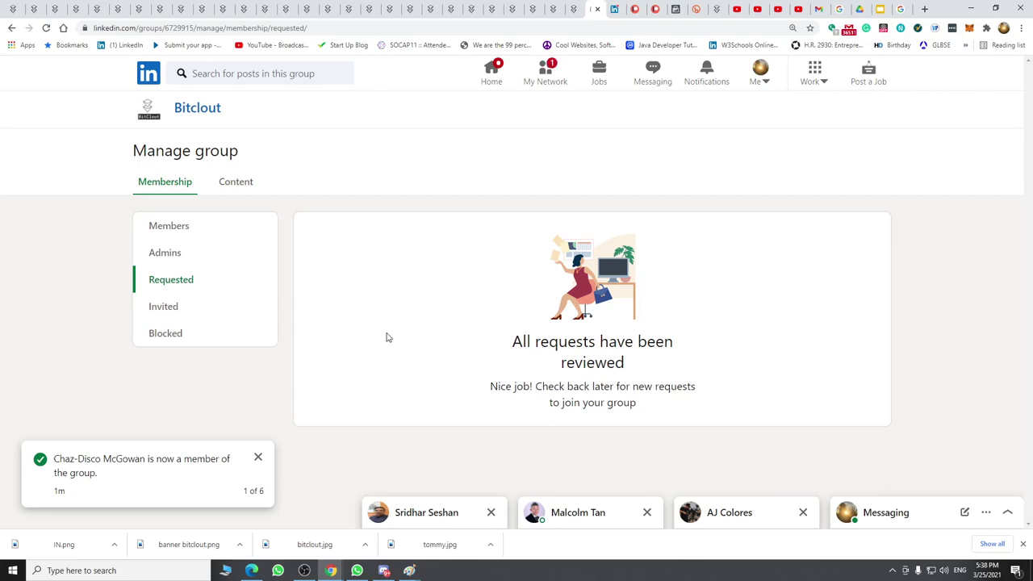
- Search the member list for the Growth Hacker by name and confirm him as group manager
click(182, 225)
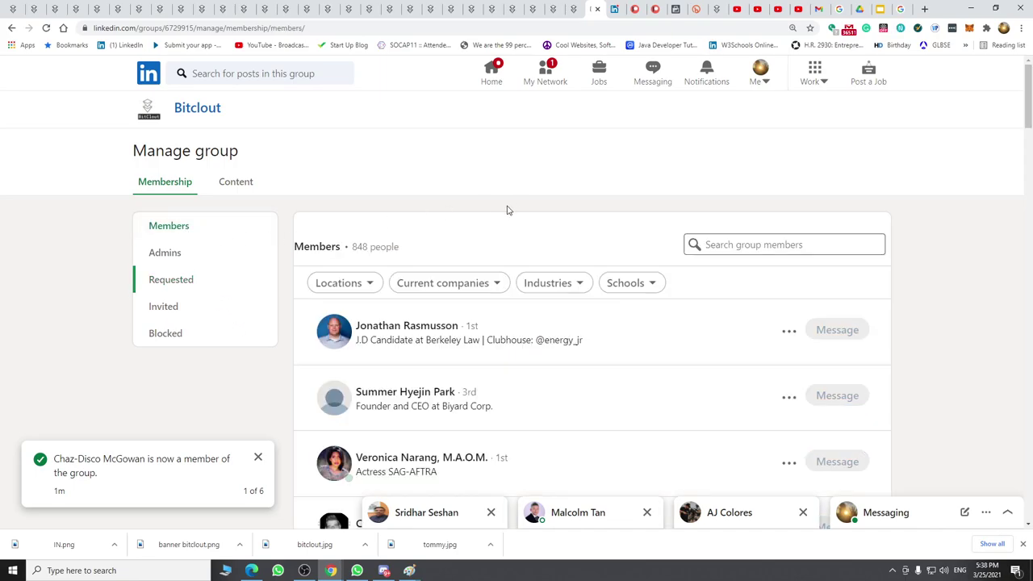
click(734, 246)
text(Cha)
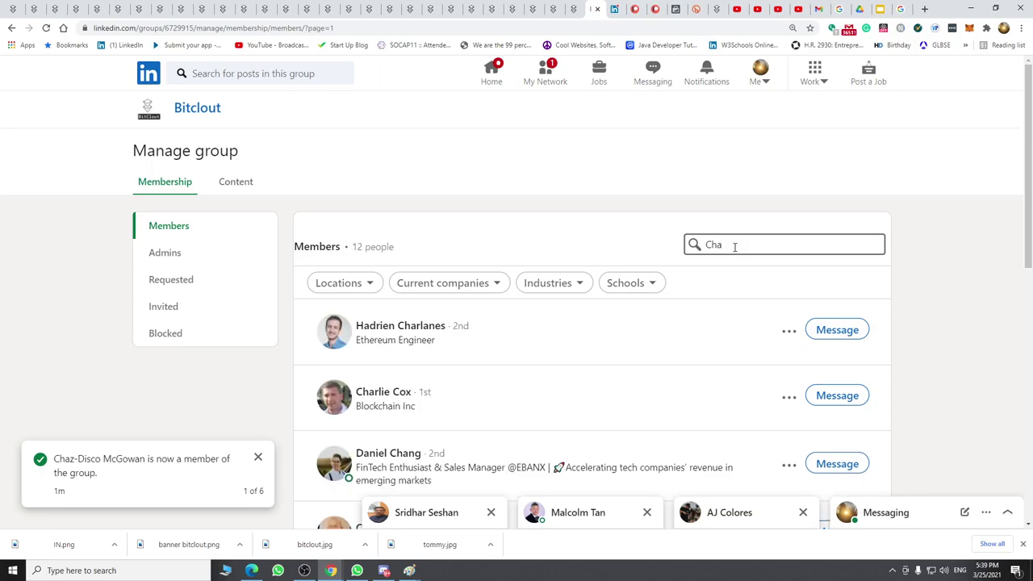
text(z)
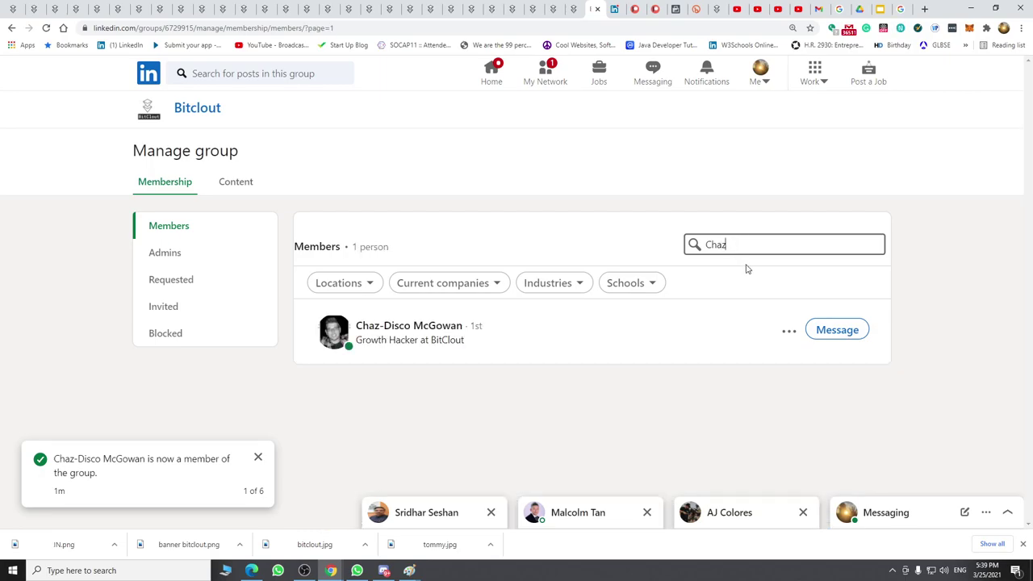
click(788, 331)
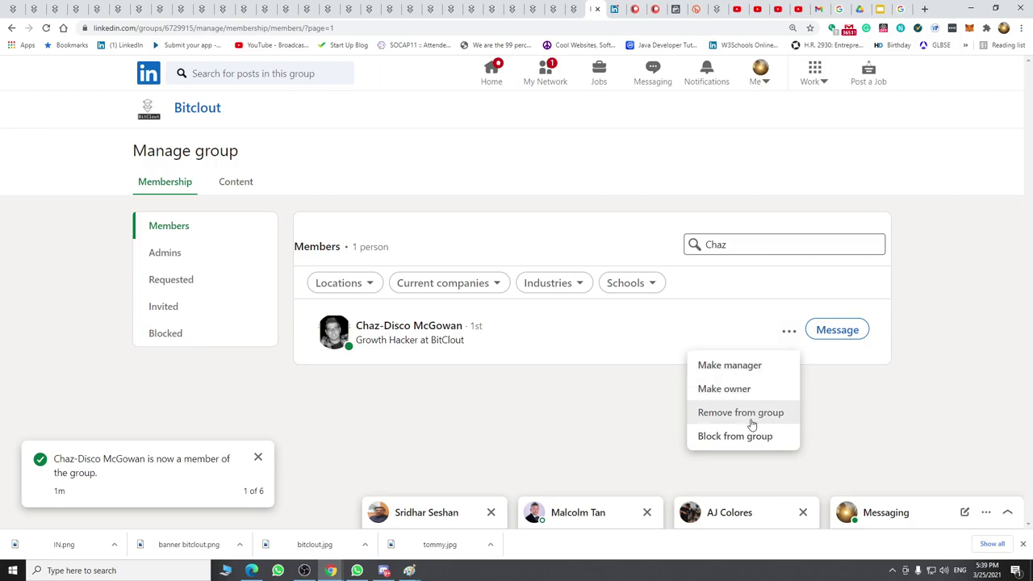
click(746, 370)
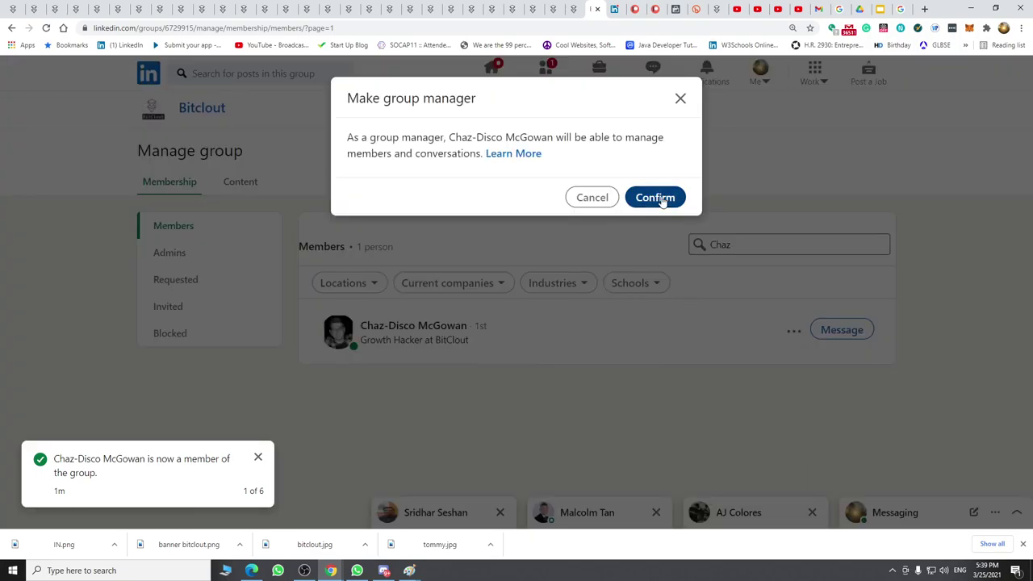
click(656, 197)
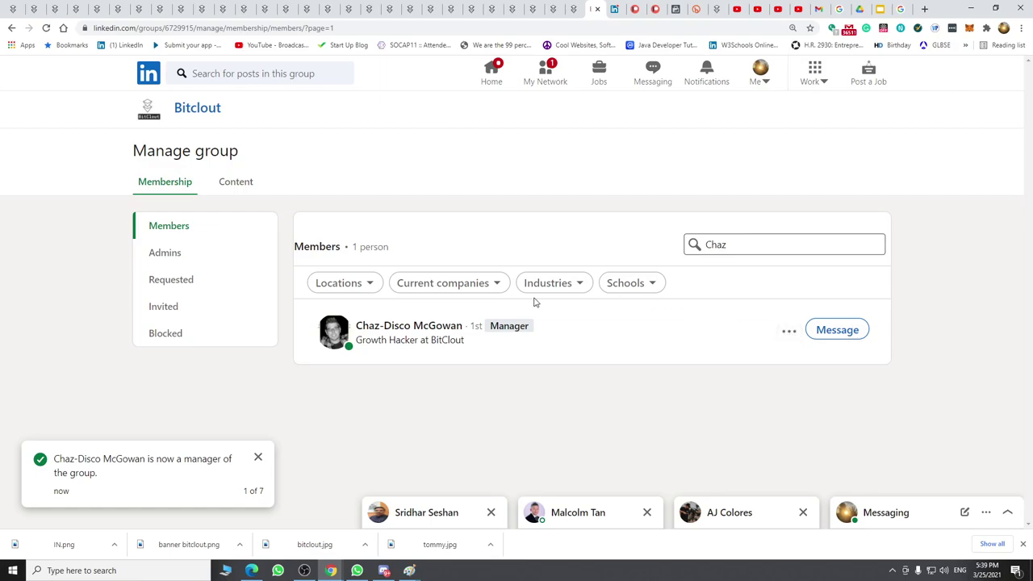
- Replace the member search with 'Bit' to narrow the list to two people
click(738, 242)
double_click(734, 242)
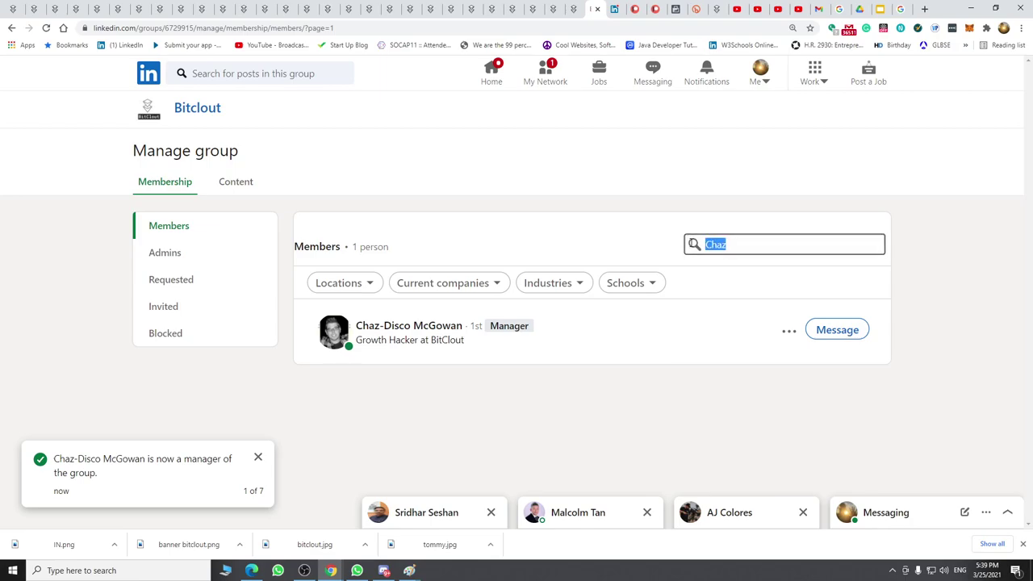
key(BackSpace)
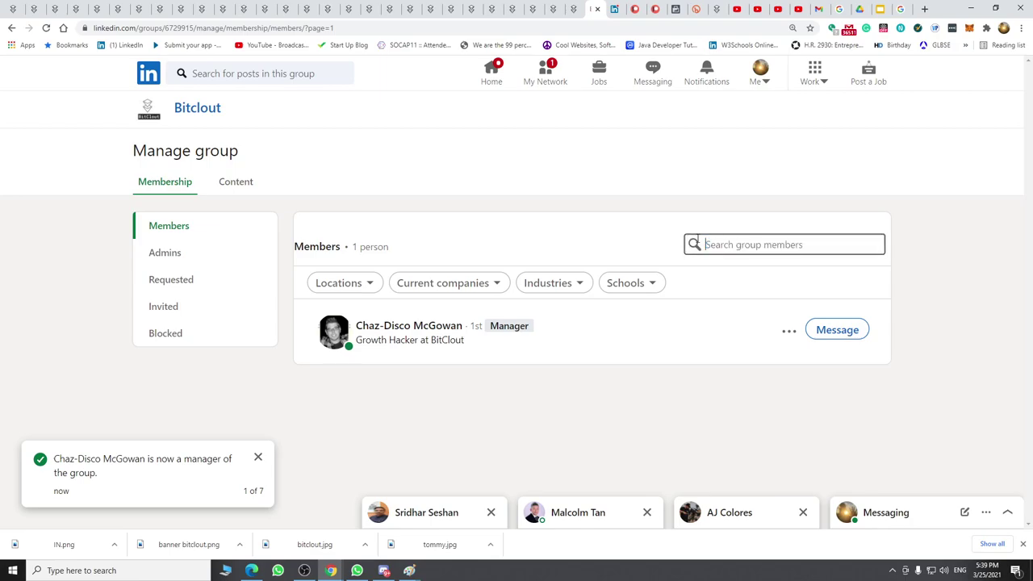
text(Bit)
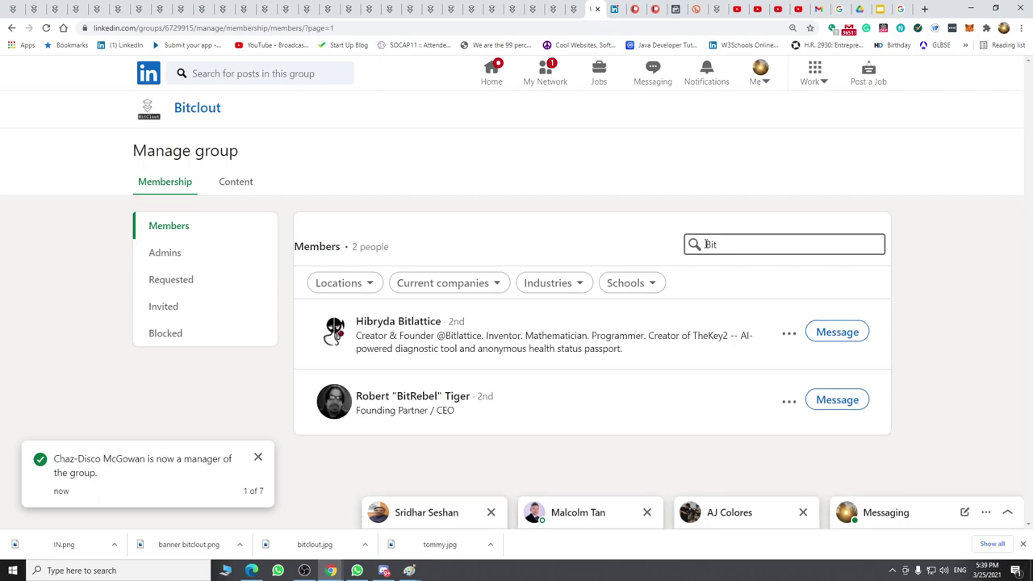
click(795, 405)
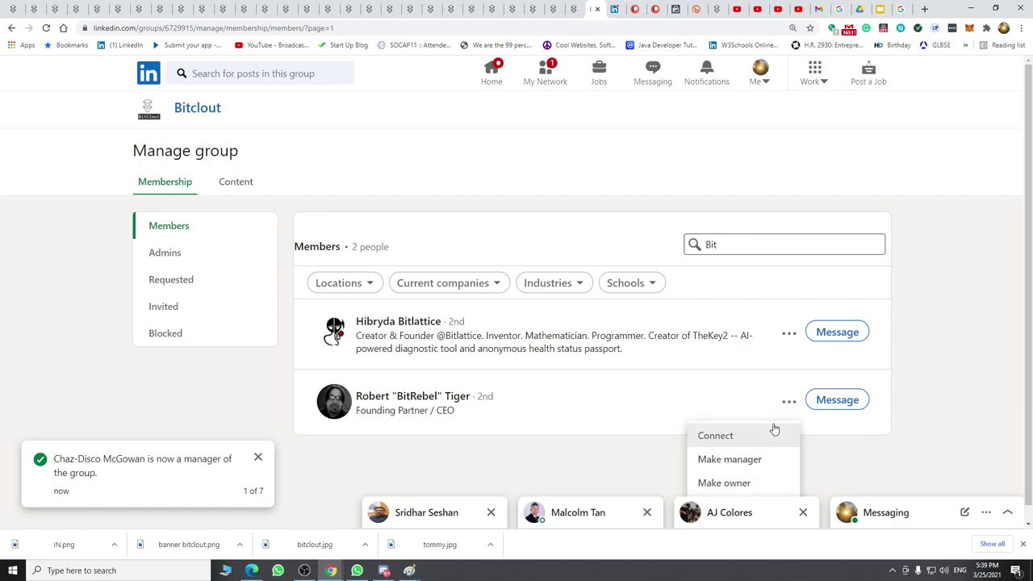
click(787, 402)
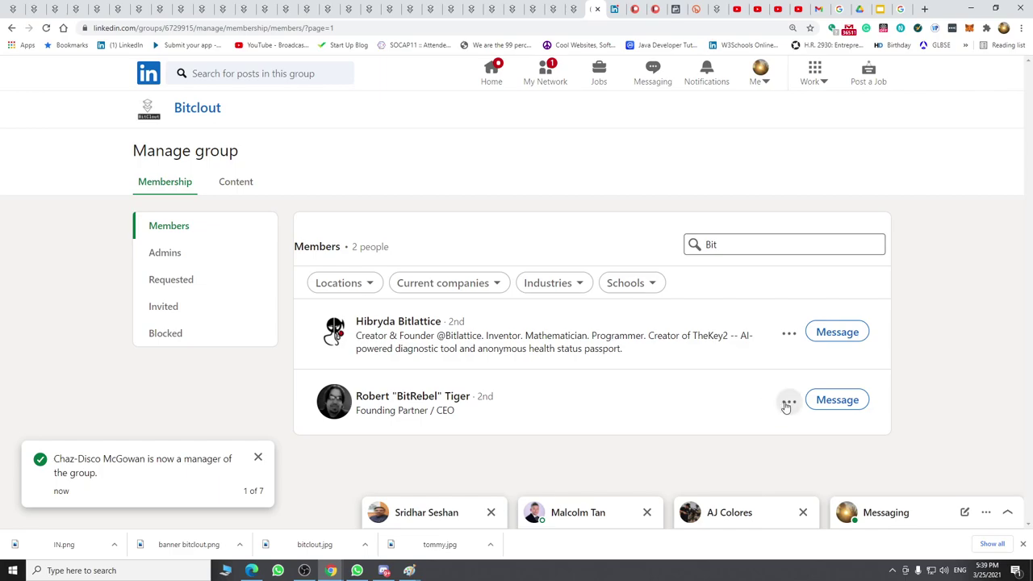
- Send connection invitations to the Founding Partner / CEO and the Creator & Founder members
click(787, 402)
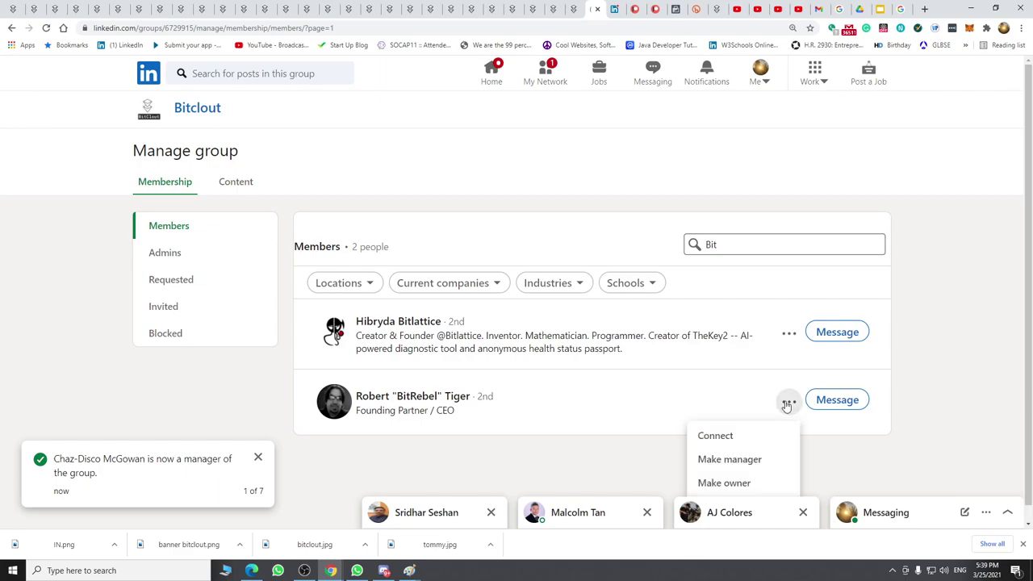
click(742, 437)
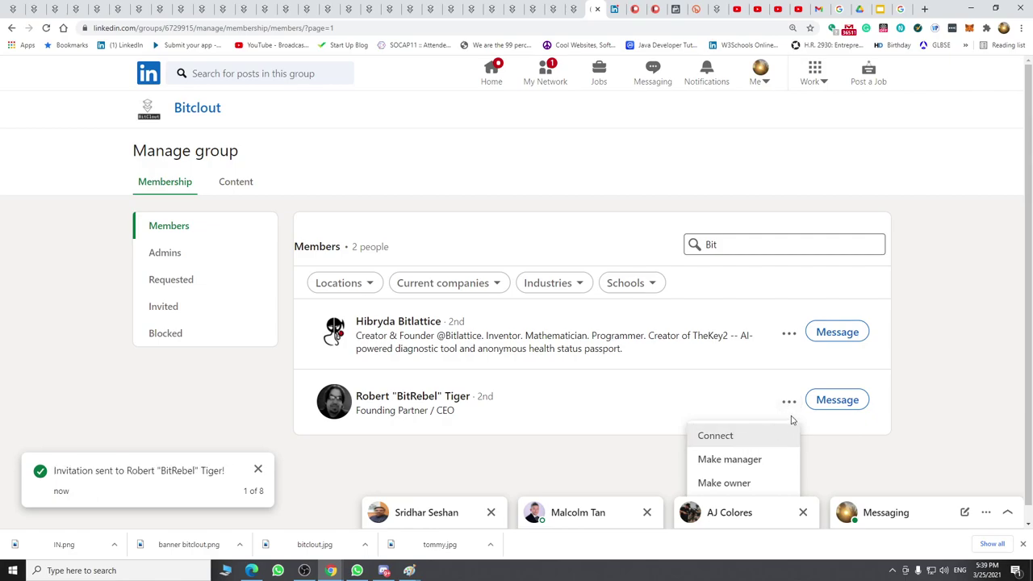
click(837, 447)
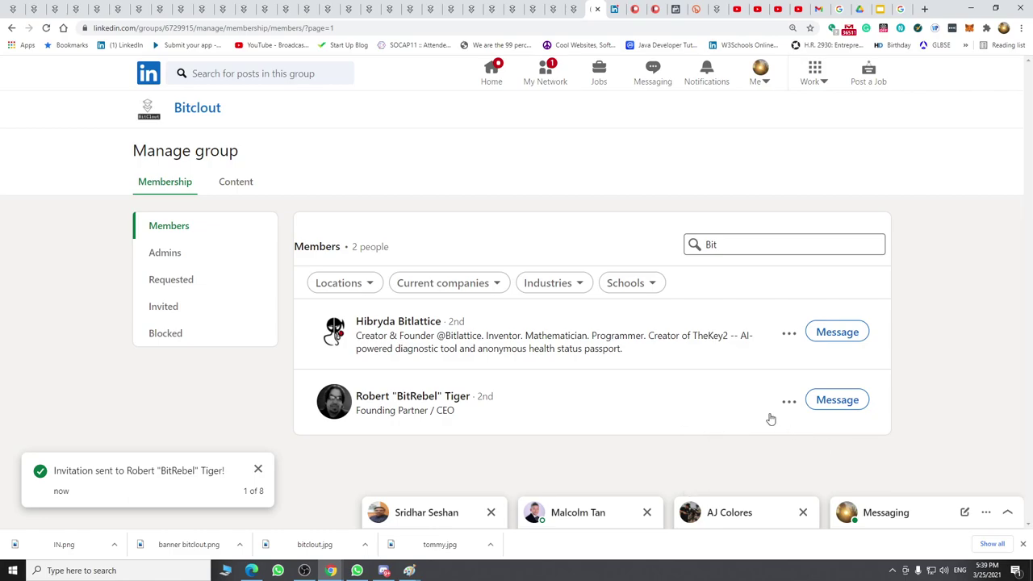
click(789, 335)
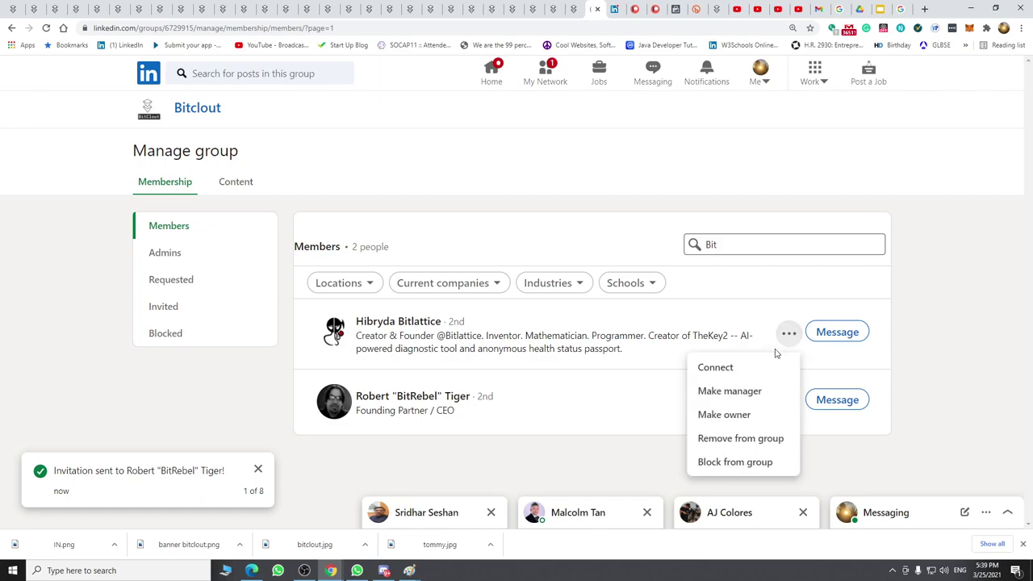
click(749, 374)
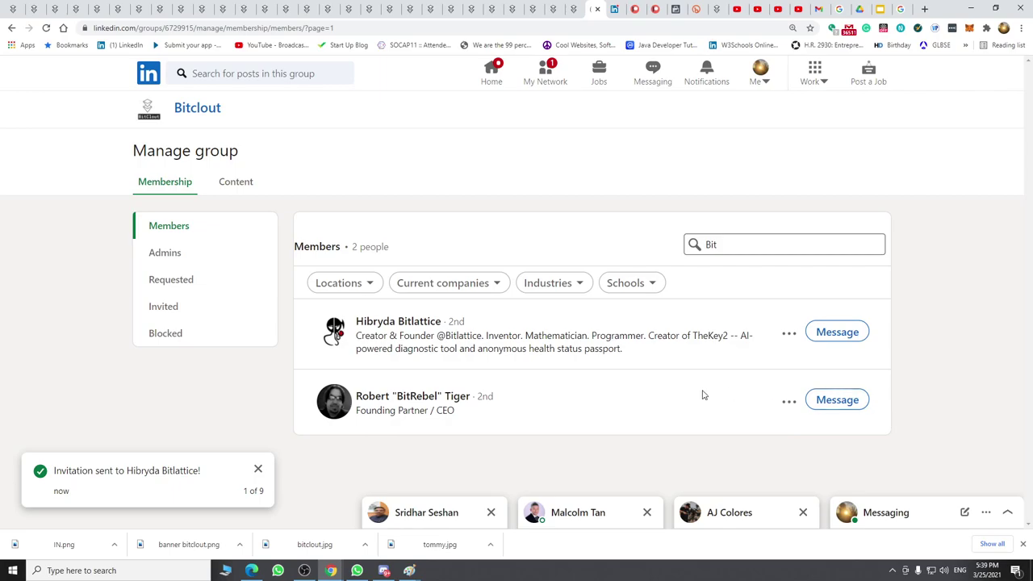
click(546, 72)
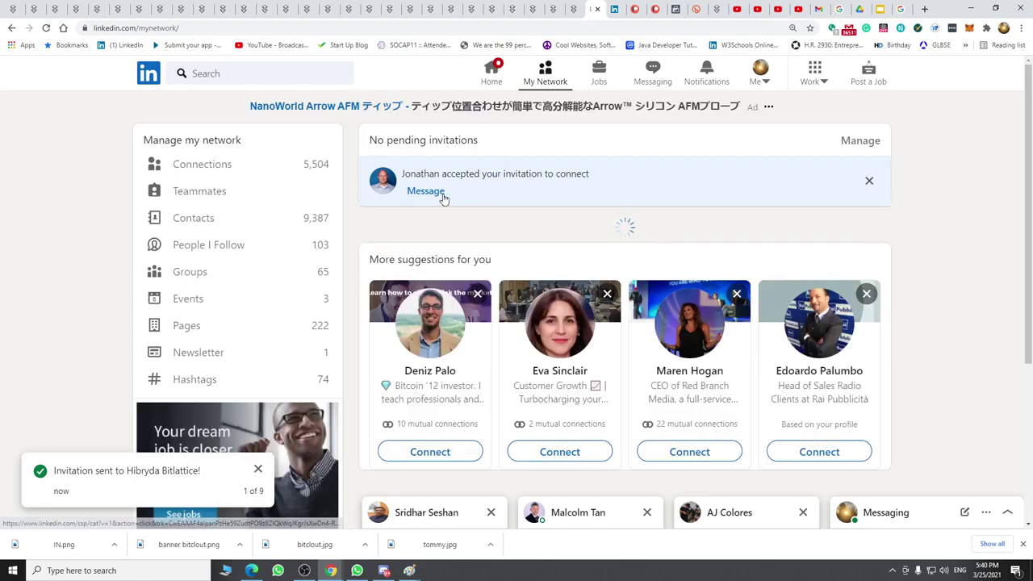
- Look at the newly accepted connection's profile, then return to the My Network page
click(388, 184)
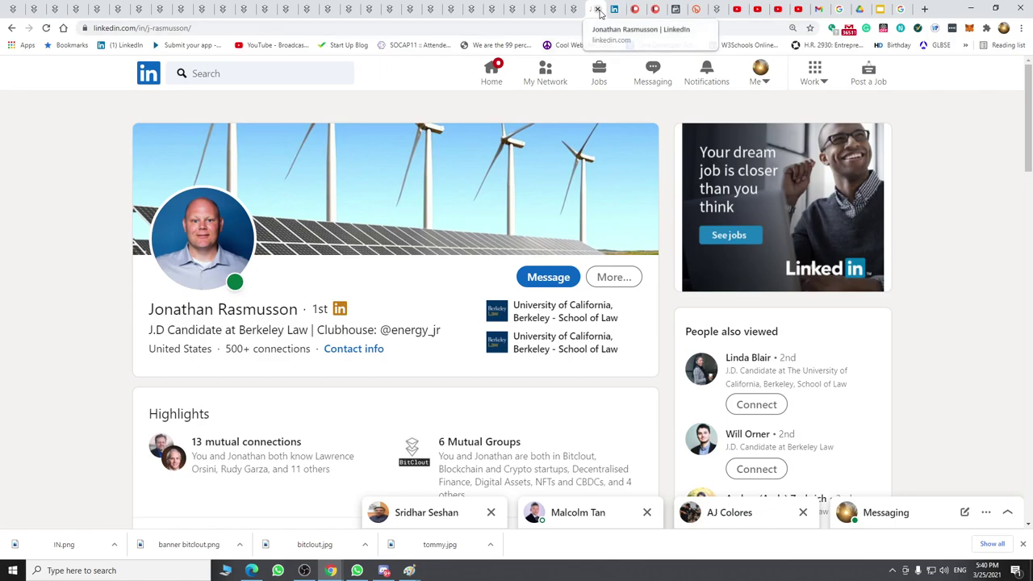
click(12, 29)
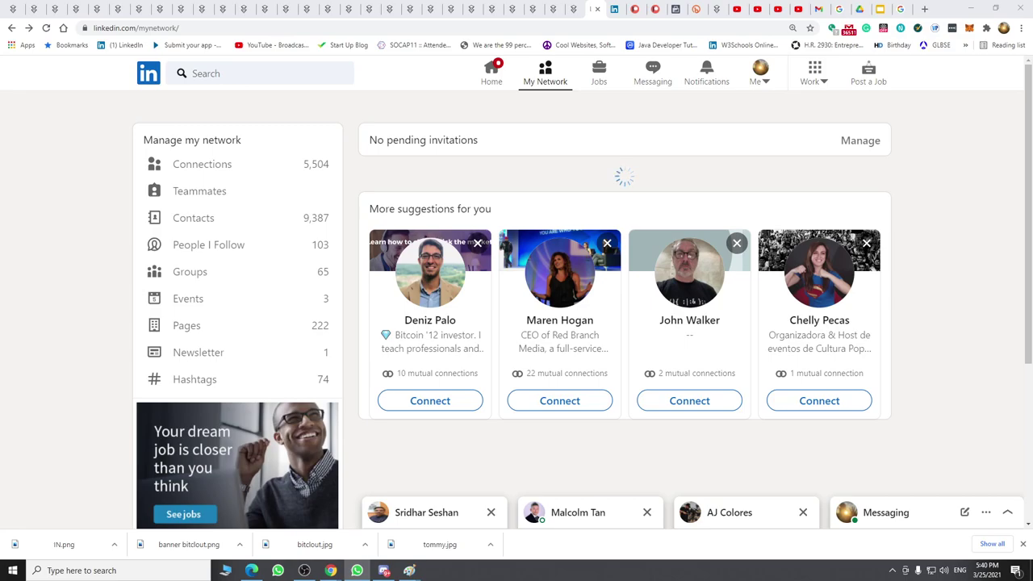
click(16, 15)
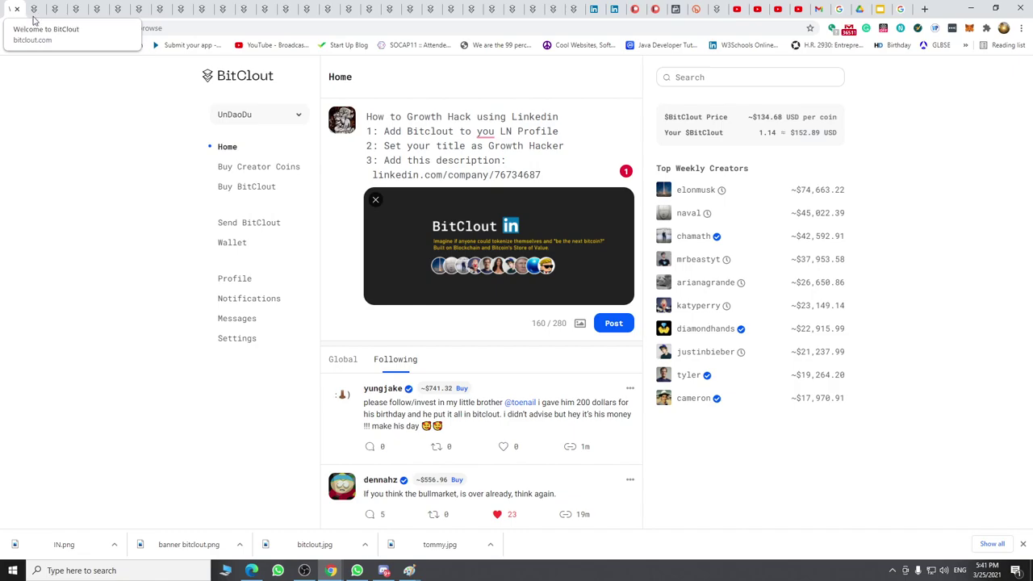
click(615, 12)
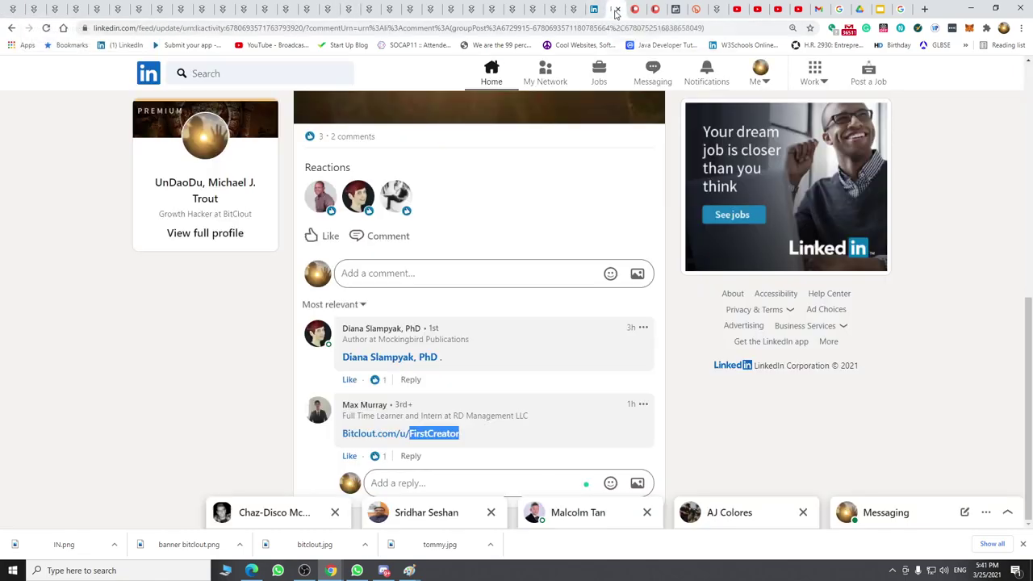
click(591, 10)
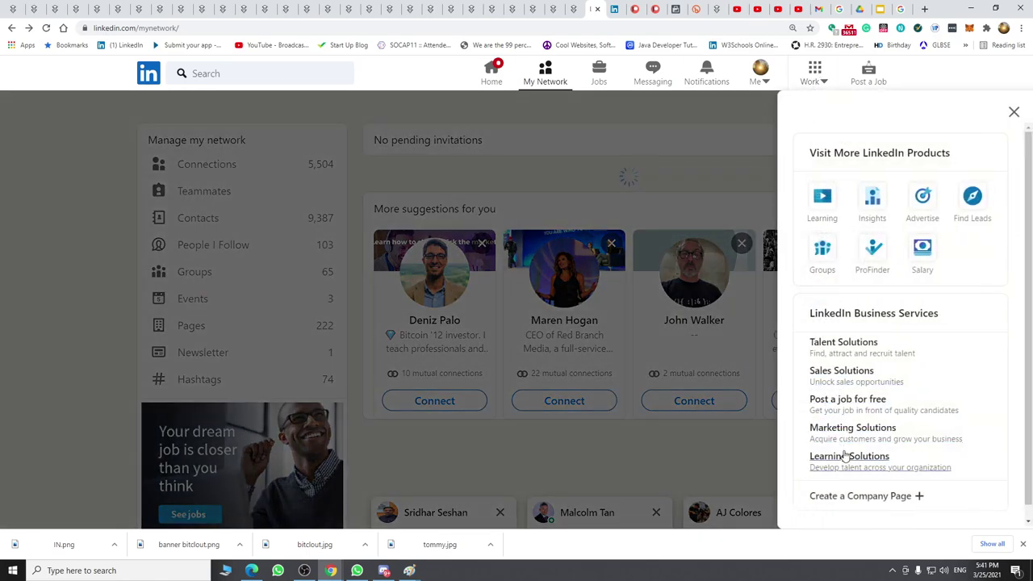
- Open Bitclout from Your groups and review its page, now at 848 members
click(821, 250)
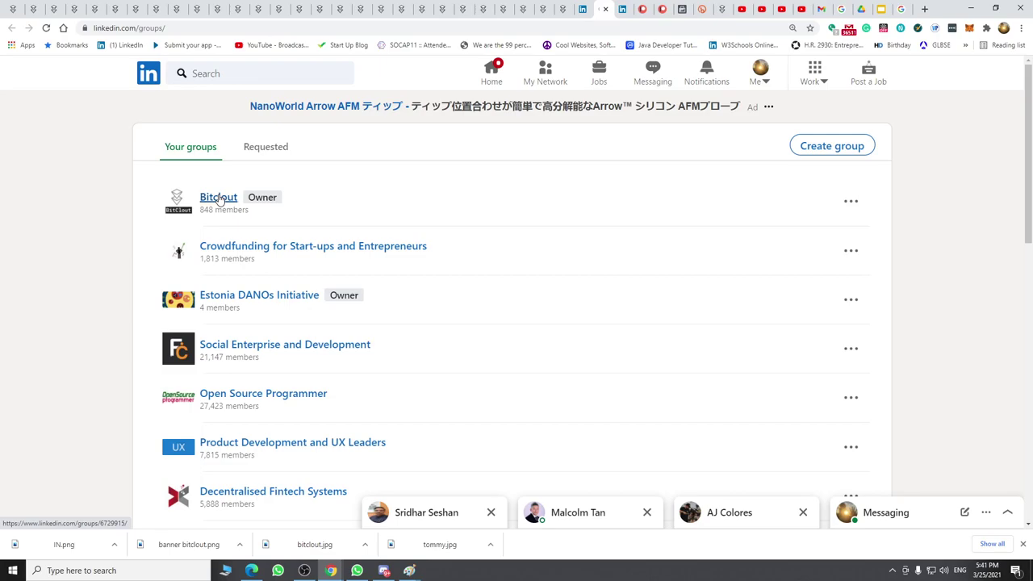
click(218, 198)
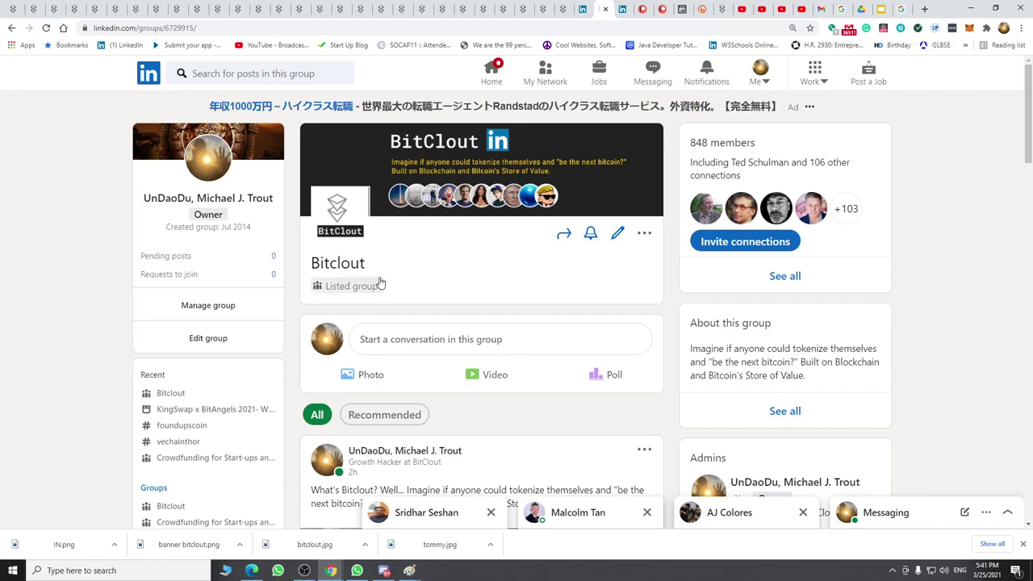
scroll(382, 269, down, 1)
scroll(383, 269, up, 1)
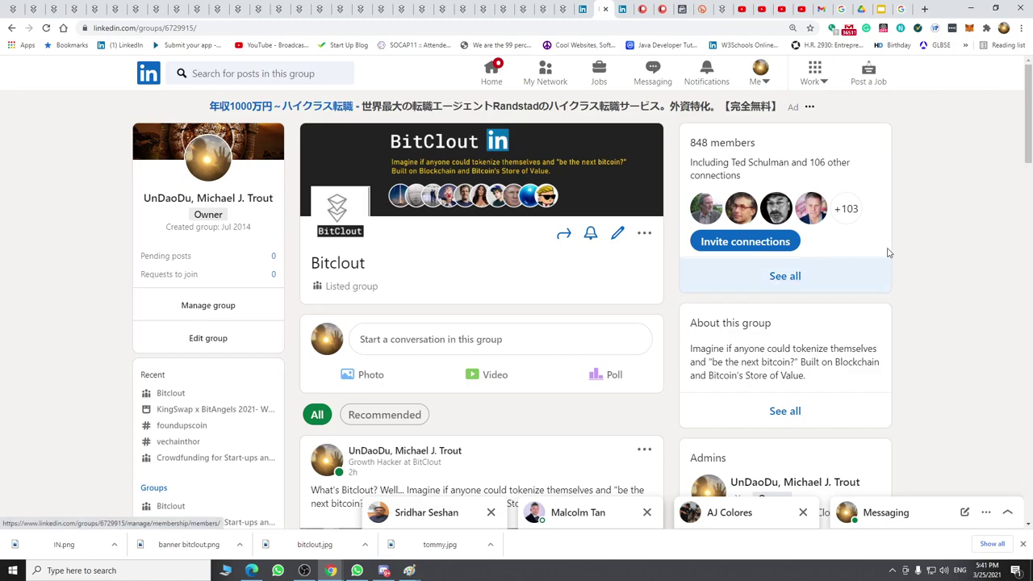
scroll(917, 266, down, 1)
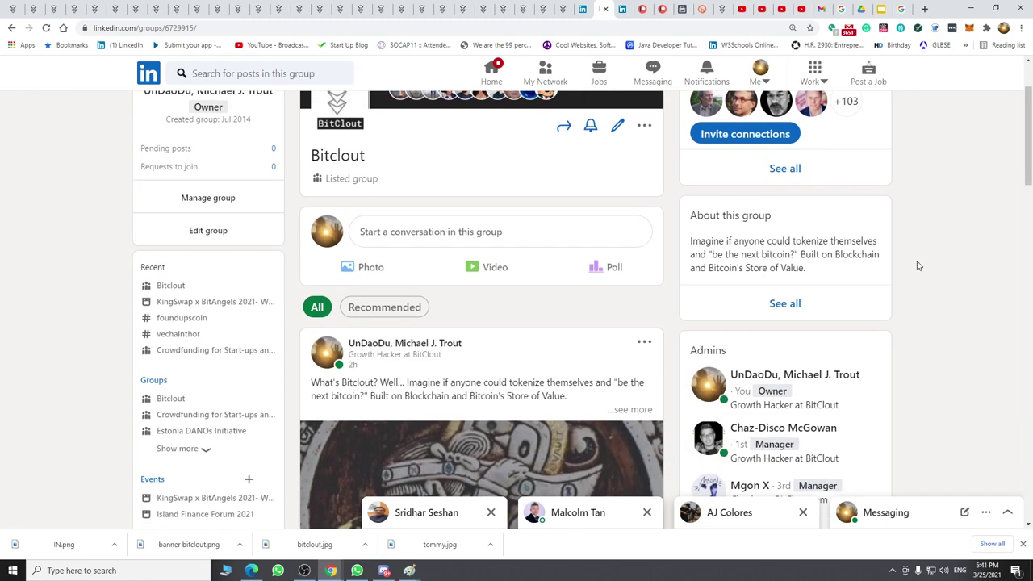
scroll(917, 265, up, 1)
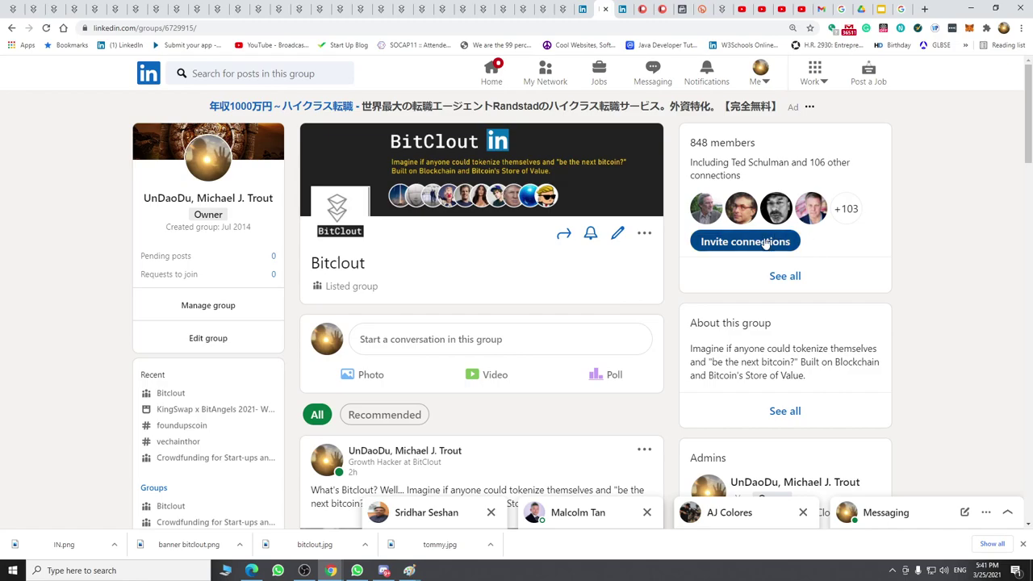
- Open the group's edit form, select its description, and close without saving
click(617, 233)
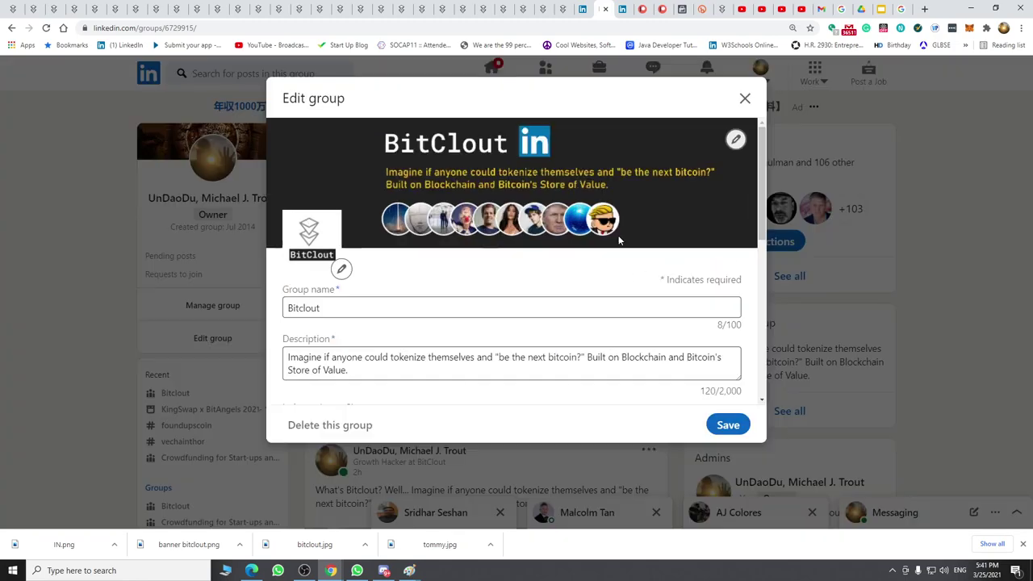
drag(349, 369, 284, 355)
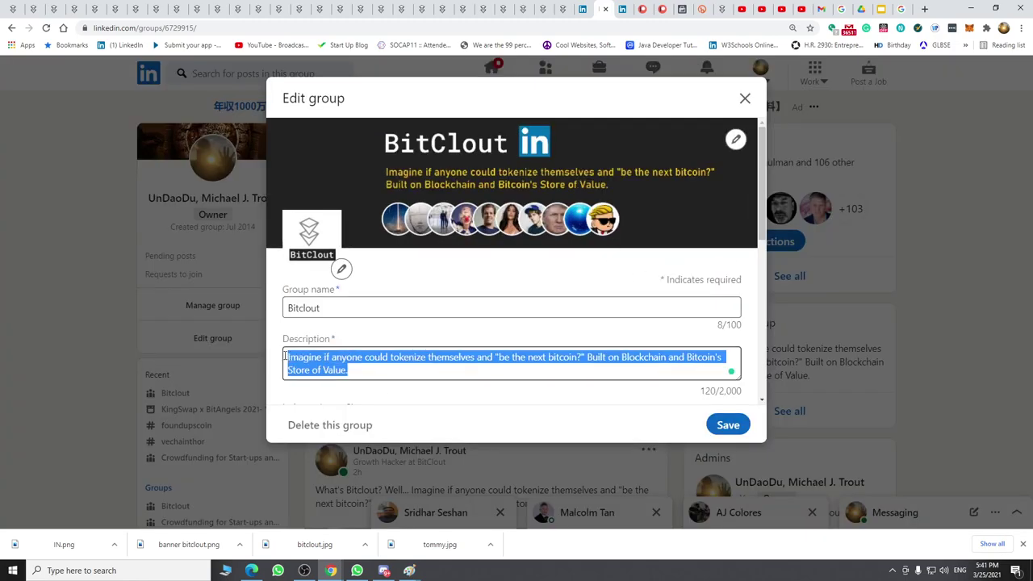
click(744, 99)
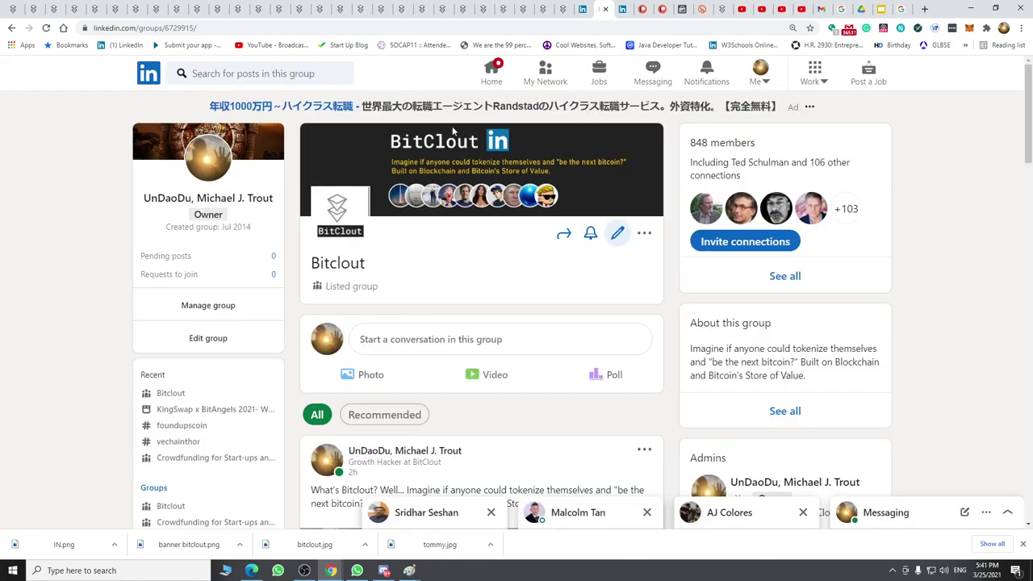
- Copy the Growth Hacker experience description plus whitepaper and group links from your profile
click(623, 9)
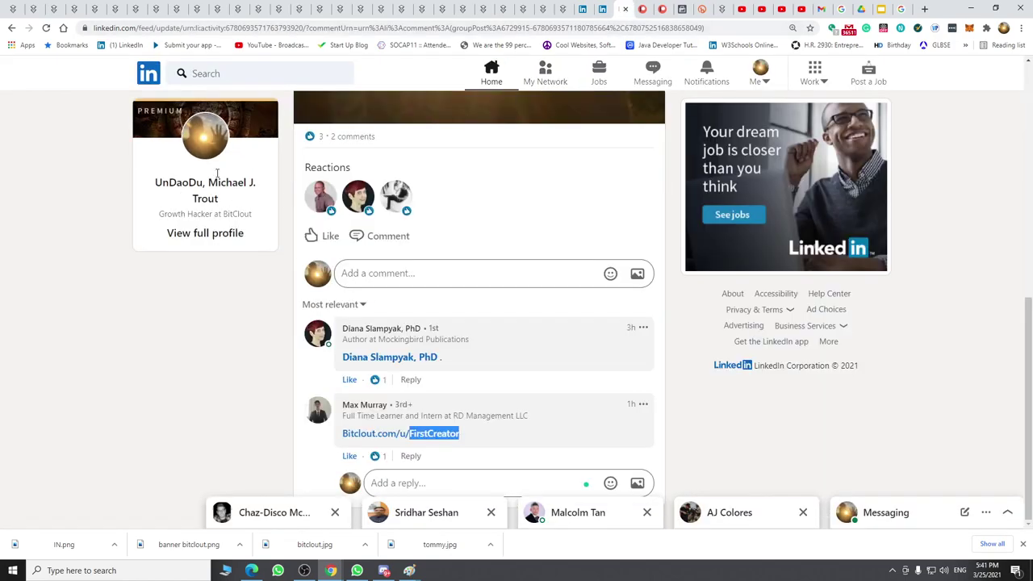
click(205, 146)
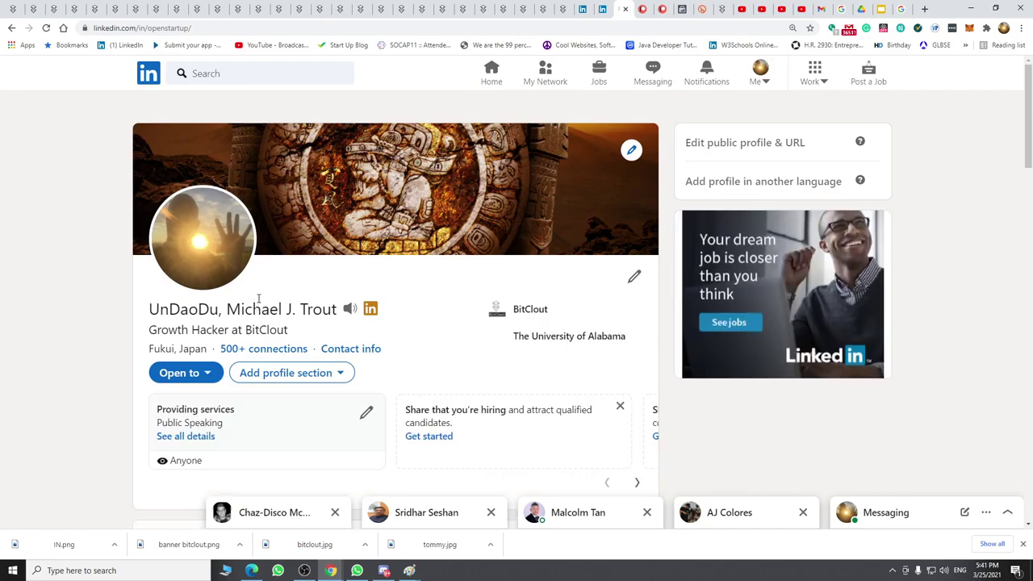
scroll(256, 300, down, 3)
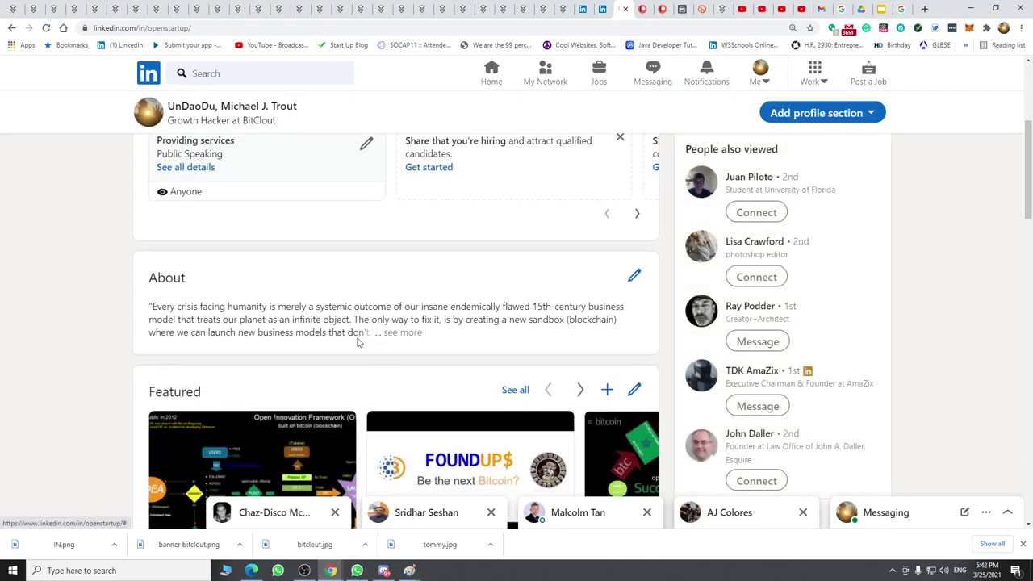
scroll(321, 341, down, 6)
scroll(320, 340, up, 3)
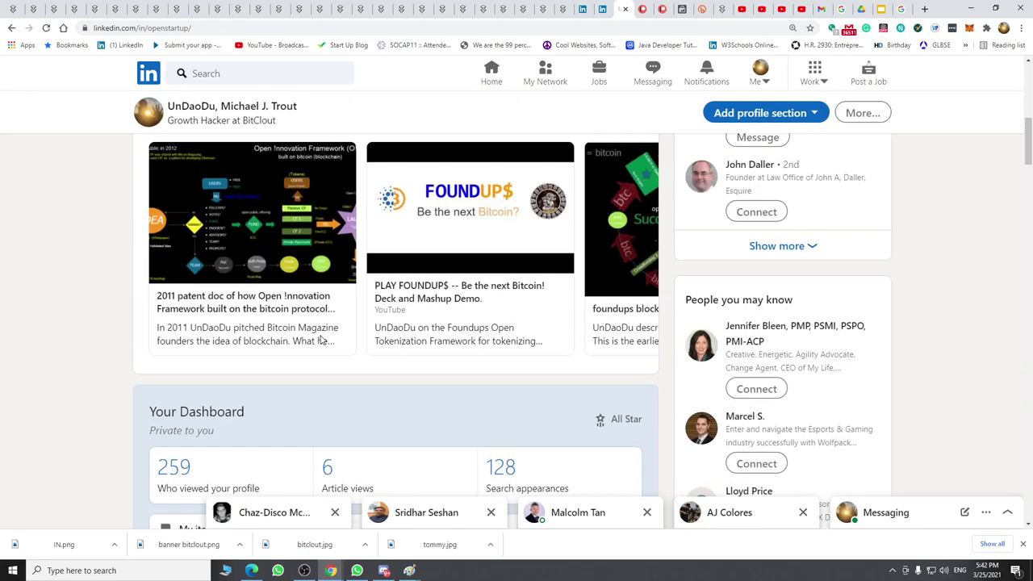
scroll(321, 341, down, 8)
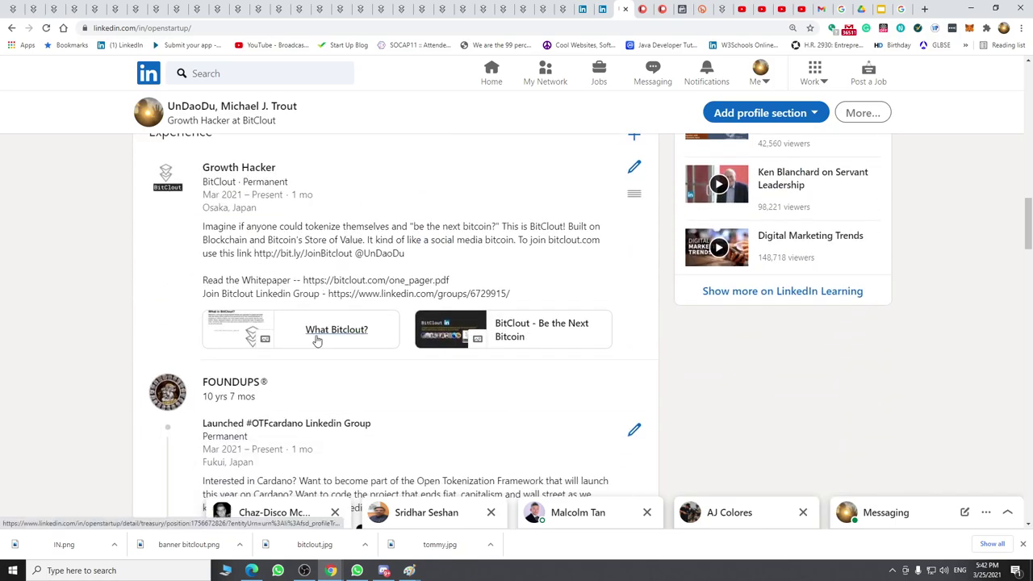
scroll(317, 340, up, 1)
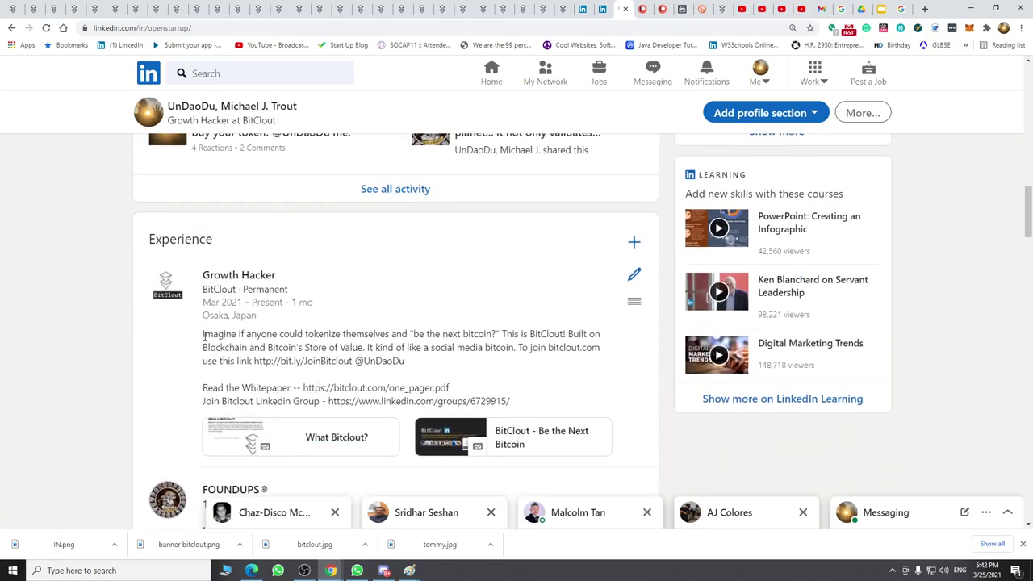
drag(203, 335, 393, 360)
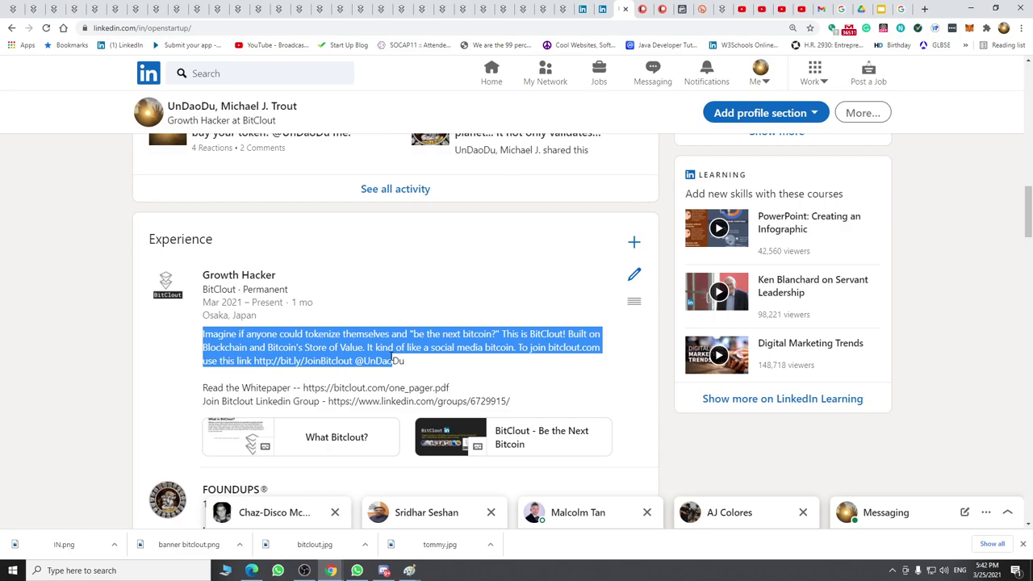
drag(393, 361, 423, 367)
drag(423, 368, 520, 409)
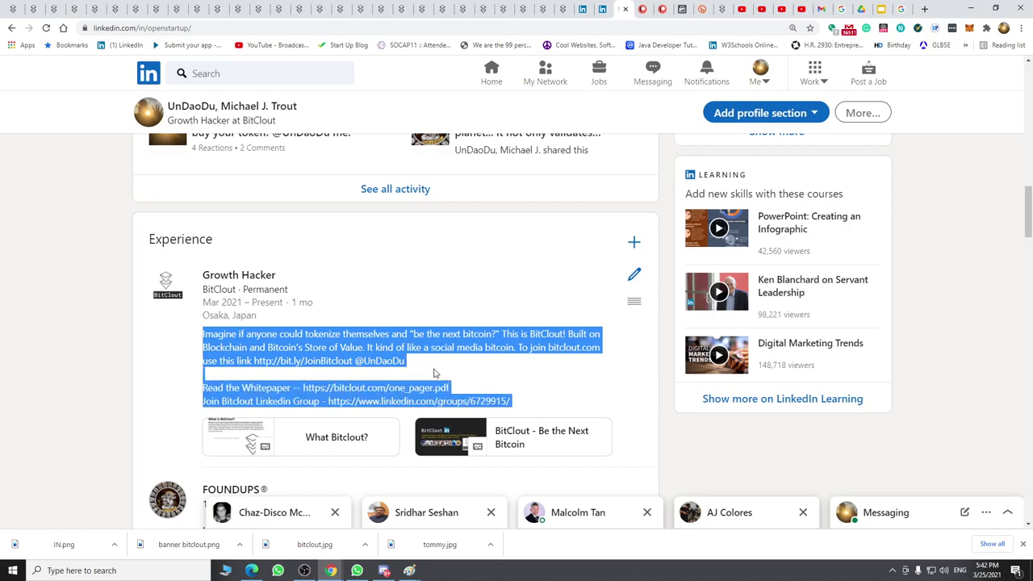
right_click(419, 345)
click(446, 352)
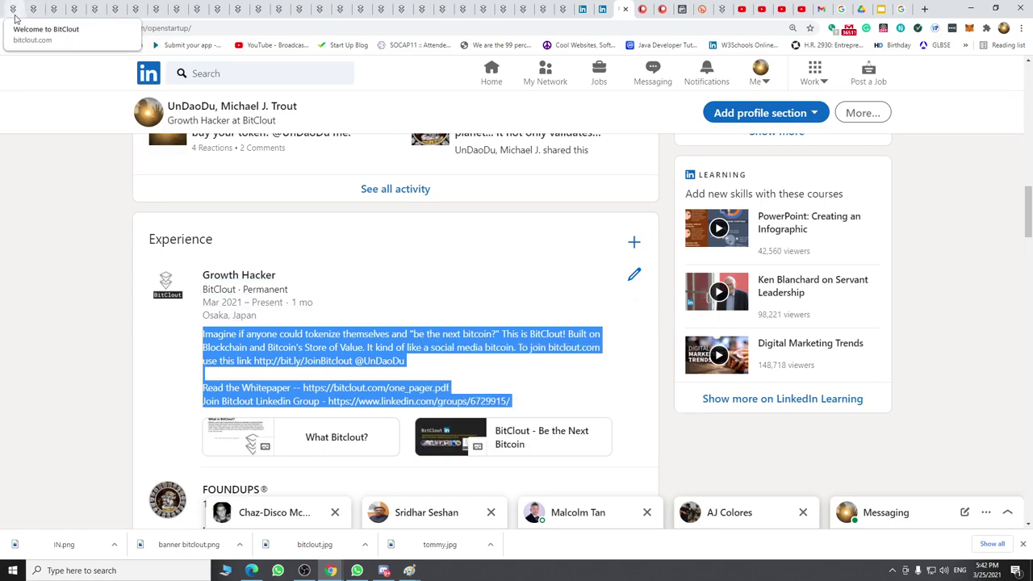
click(581, 12)
- Move from the Bitclout group tab to BitClout's Buy Cryptid coin page
click(604, 13)
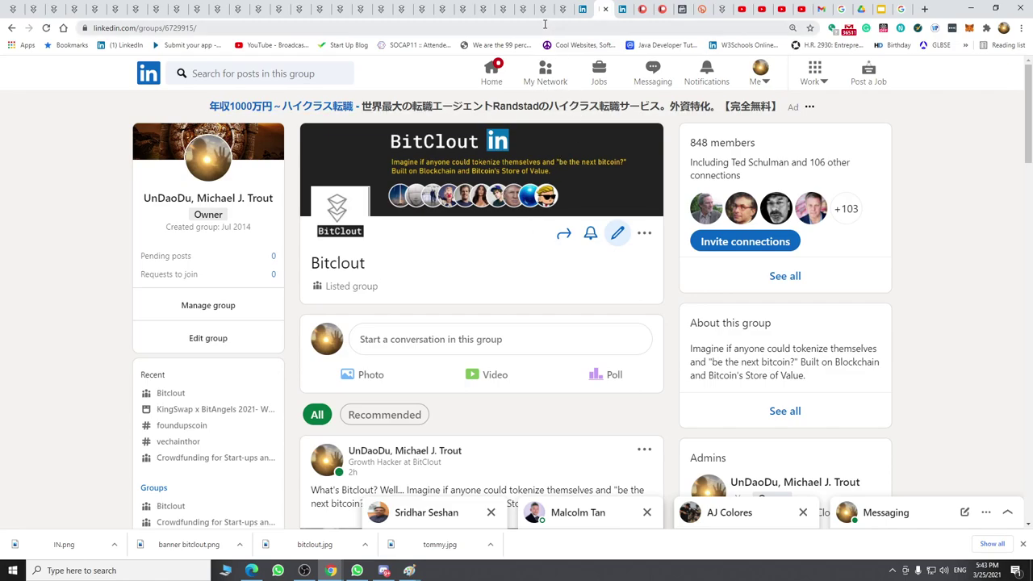
click(564, 10)
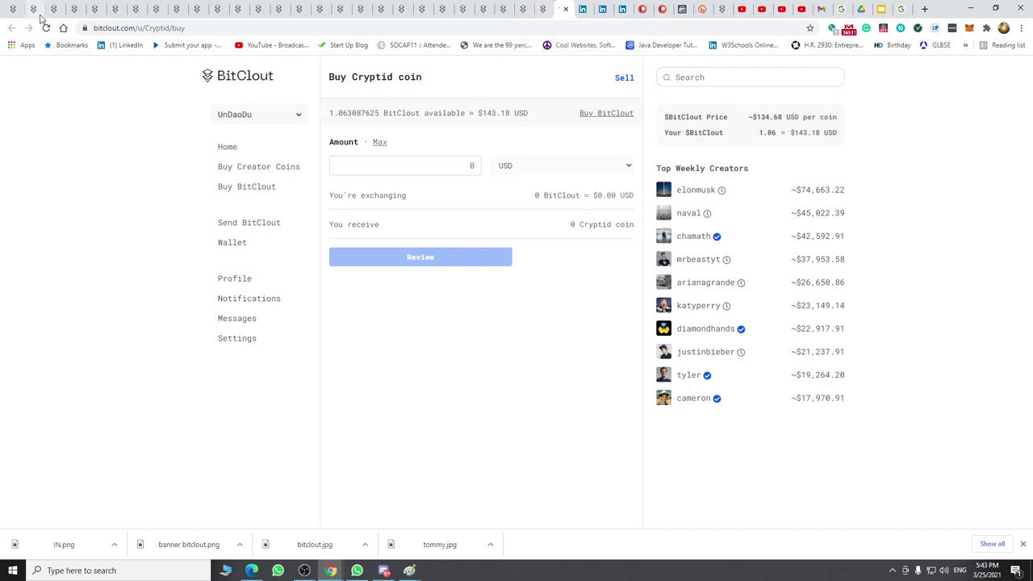
- Paste the copied description into step 3 of the BitClout draft post
click(539, 11)
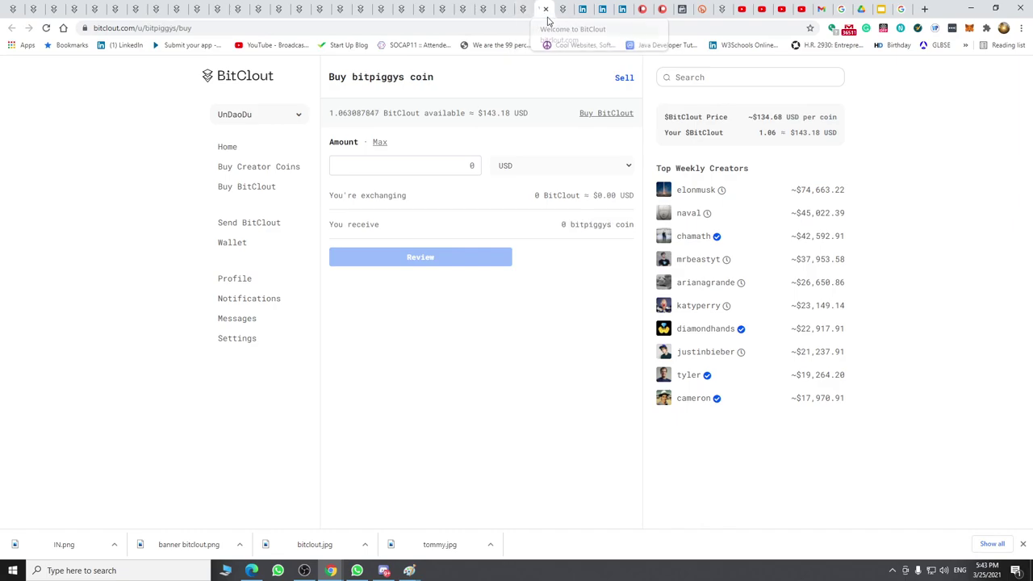
click(14, 14)
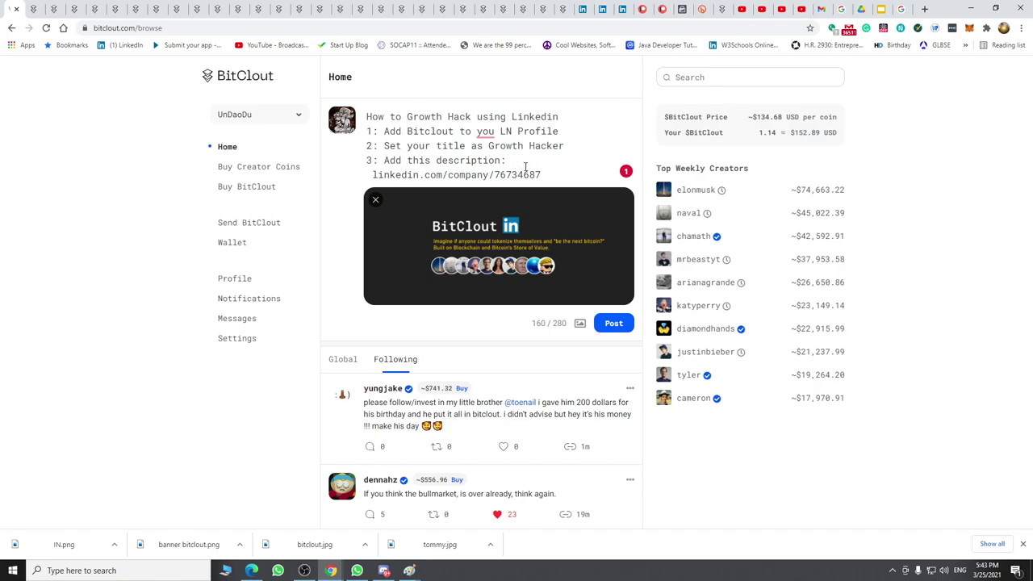
key(ctrl+v)
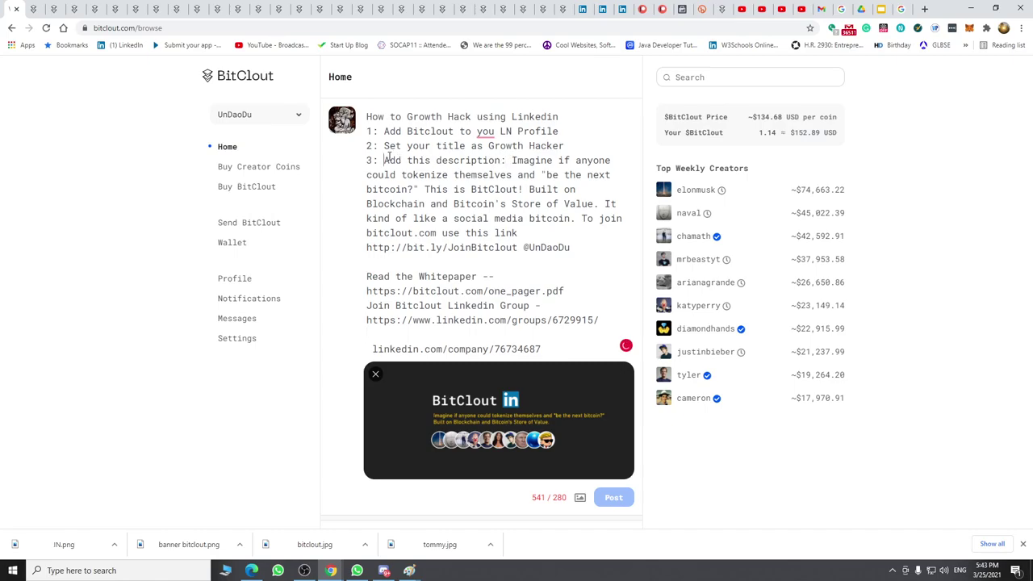
key(BackSpace)
- Replace the account handle with 'your account' and delete the join-link sentence
drag(530, 248, 571, 248)
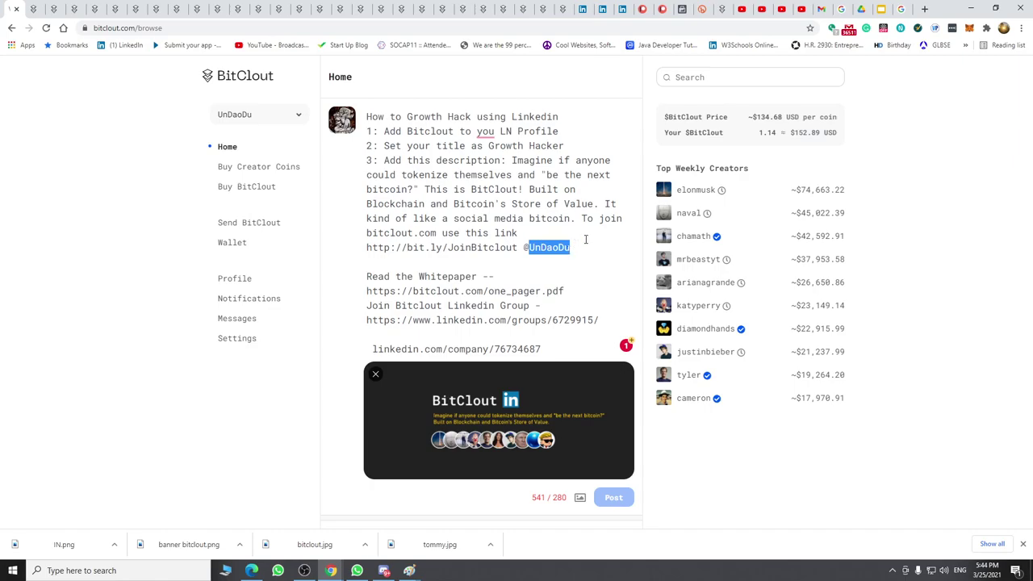
text(")
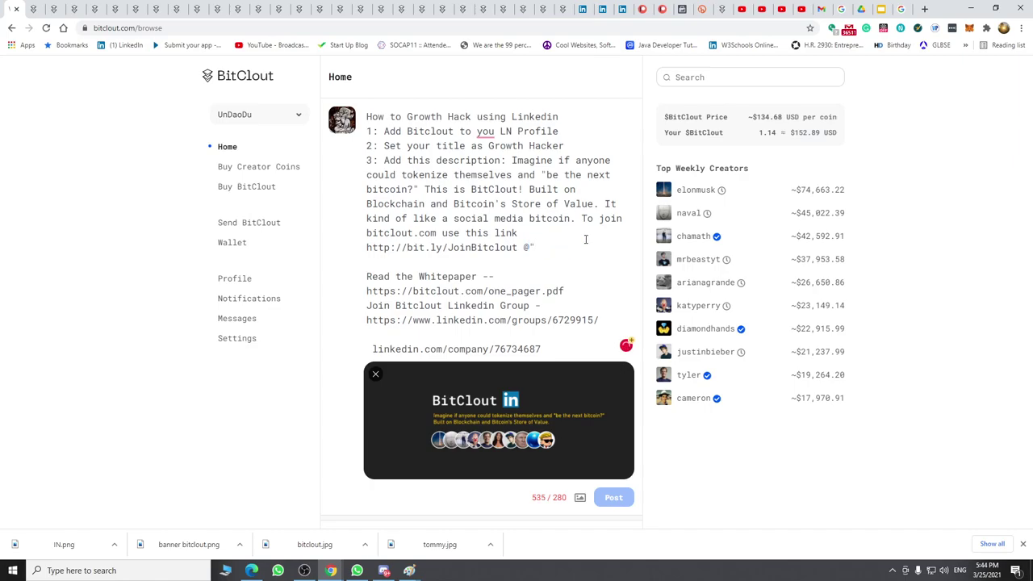
text(your account")
drag(612, 246, 593, 217)
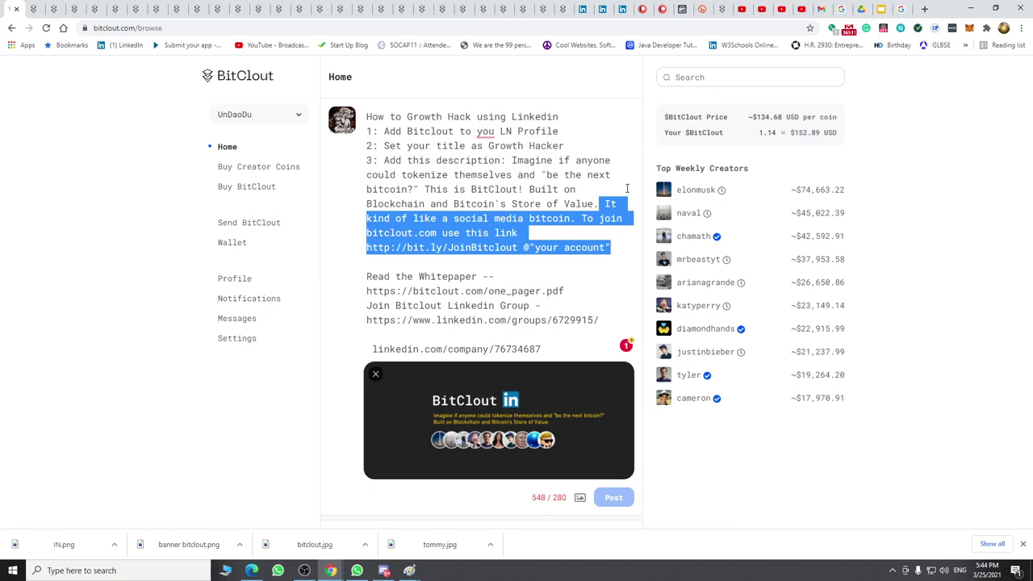
key(BackSpace)
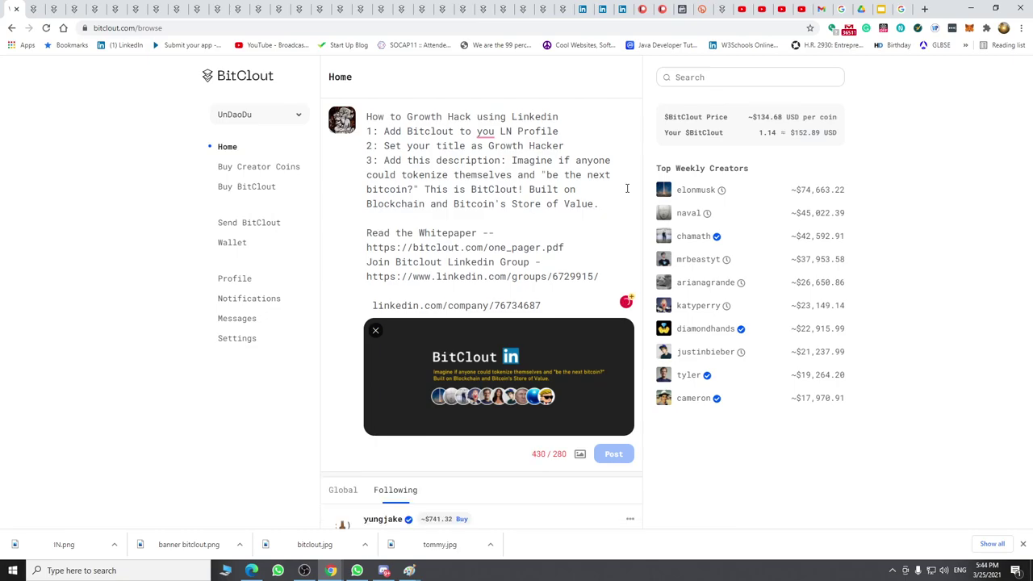